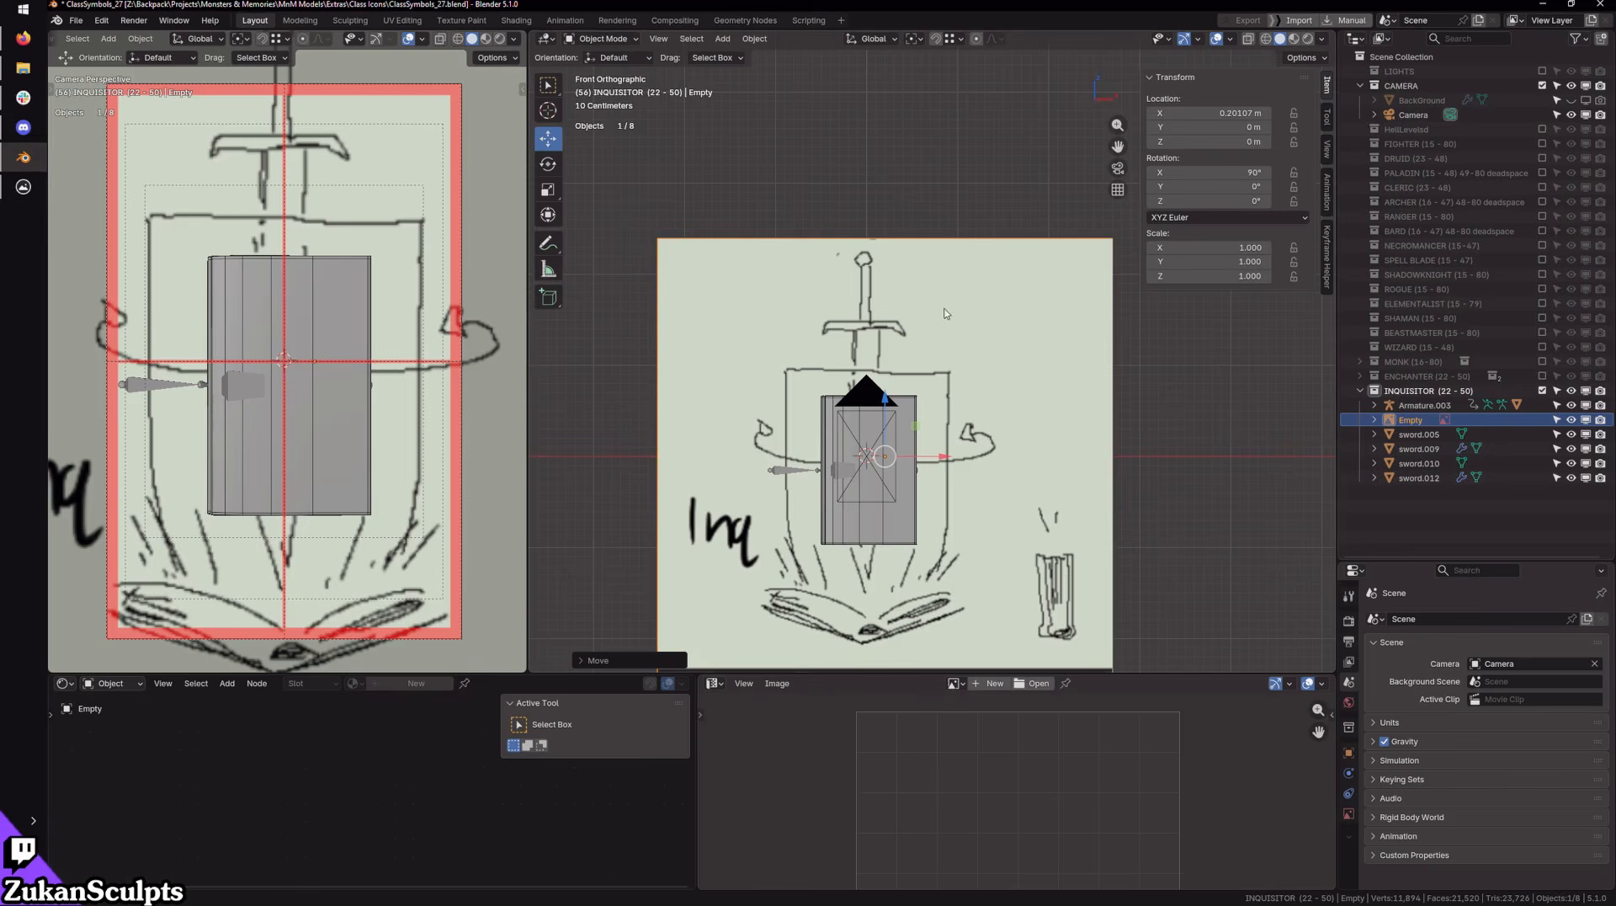
Step: Move the concept sketch reference empty back along Y to about 1.23 m, behind the sword and block models
{"action": "scroll", "coordinate": [925, 341], "scroll_direction": "down", "scroll_amount": 4}
{"action": "scroll", "coordinate": [959, 475], "scroll_direction": "up", "scroll_amount": 1}
{"action": "left_click", "coordinate": [1107, 440]}
{"action": "scroll", "coordinate": [1110, 387], "scroll_direction": "up", "scroll_amount": 2}
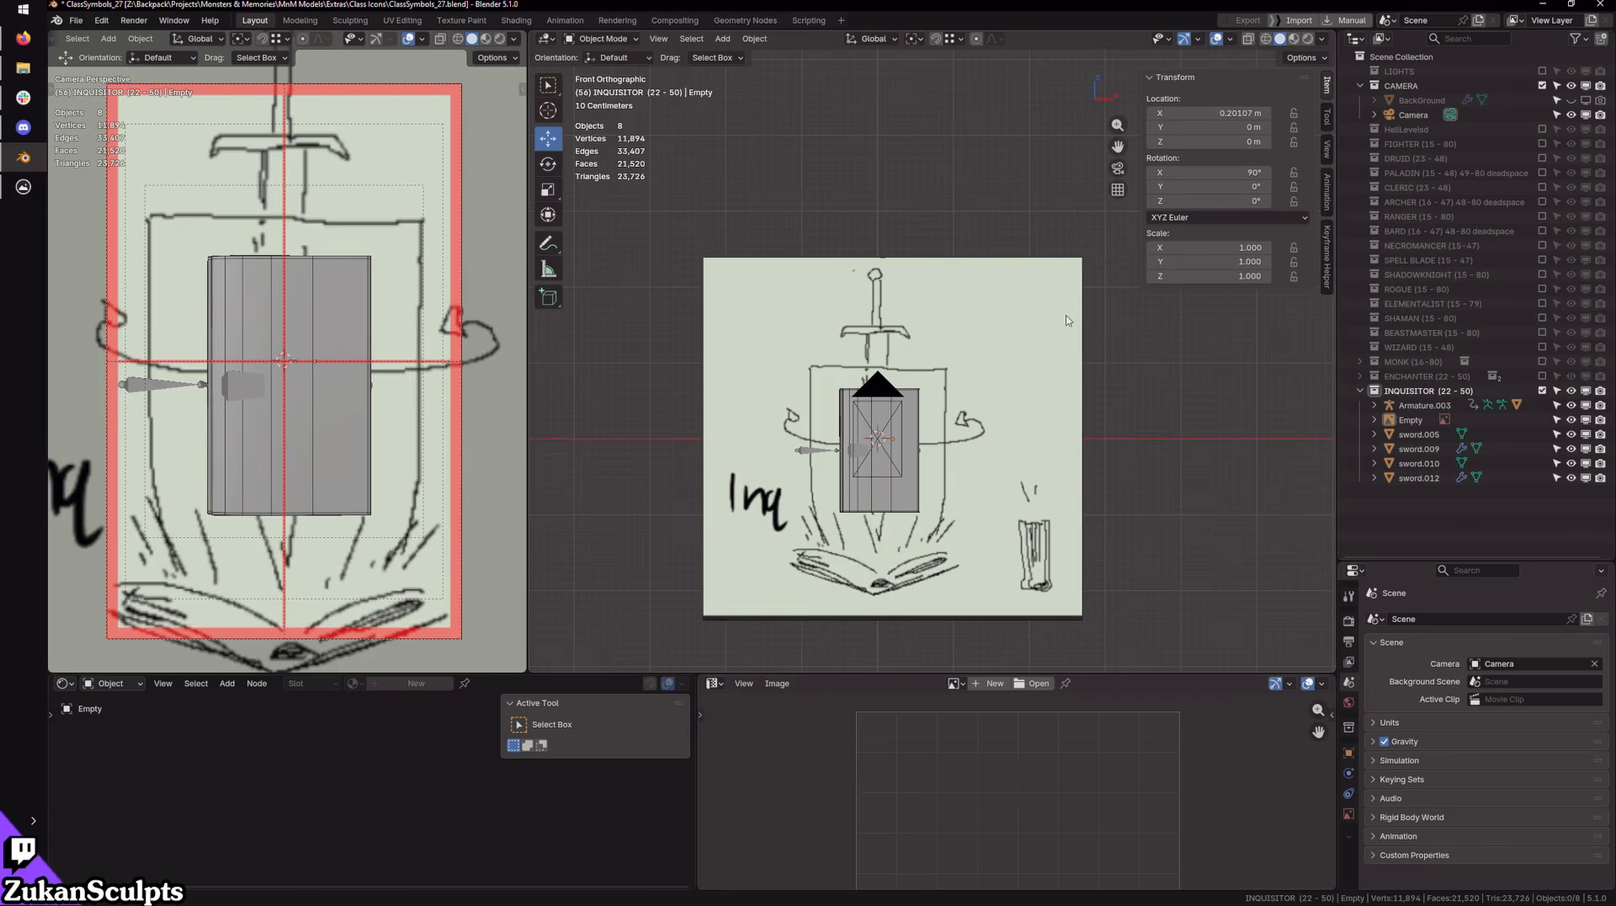
{"action": "middle_click_drag", "start_coordinate": [1192, 423], "coordinate": [1113, 422]}
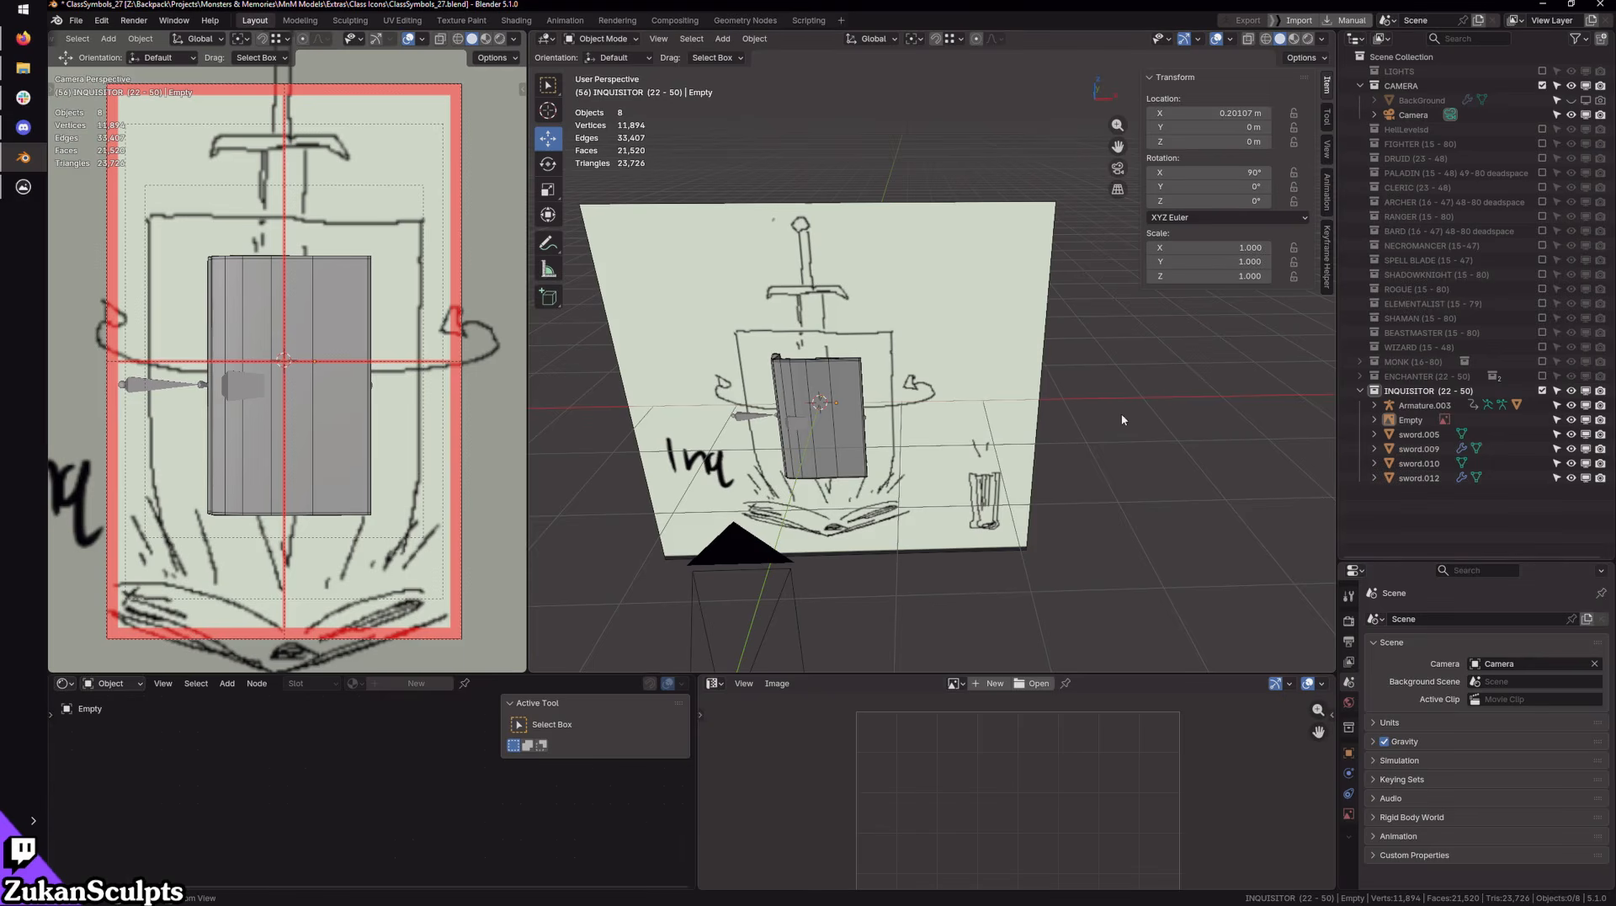
{"action": "middle_click_drag", "start_coordinate": [1122, 420], "coordinate": [1183, 400], "text": "shift"}
{"action": "right_click", "coordinate": [314, 389], "text": "shift"}
{"action": "left_click", "coordinate": [962, 398]}
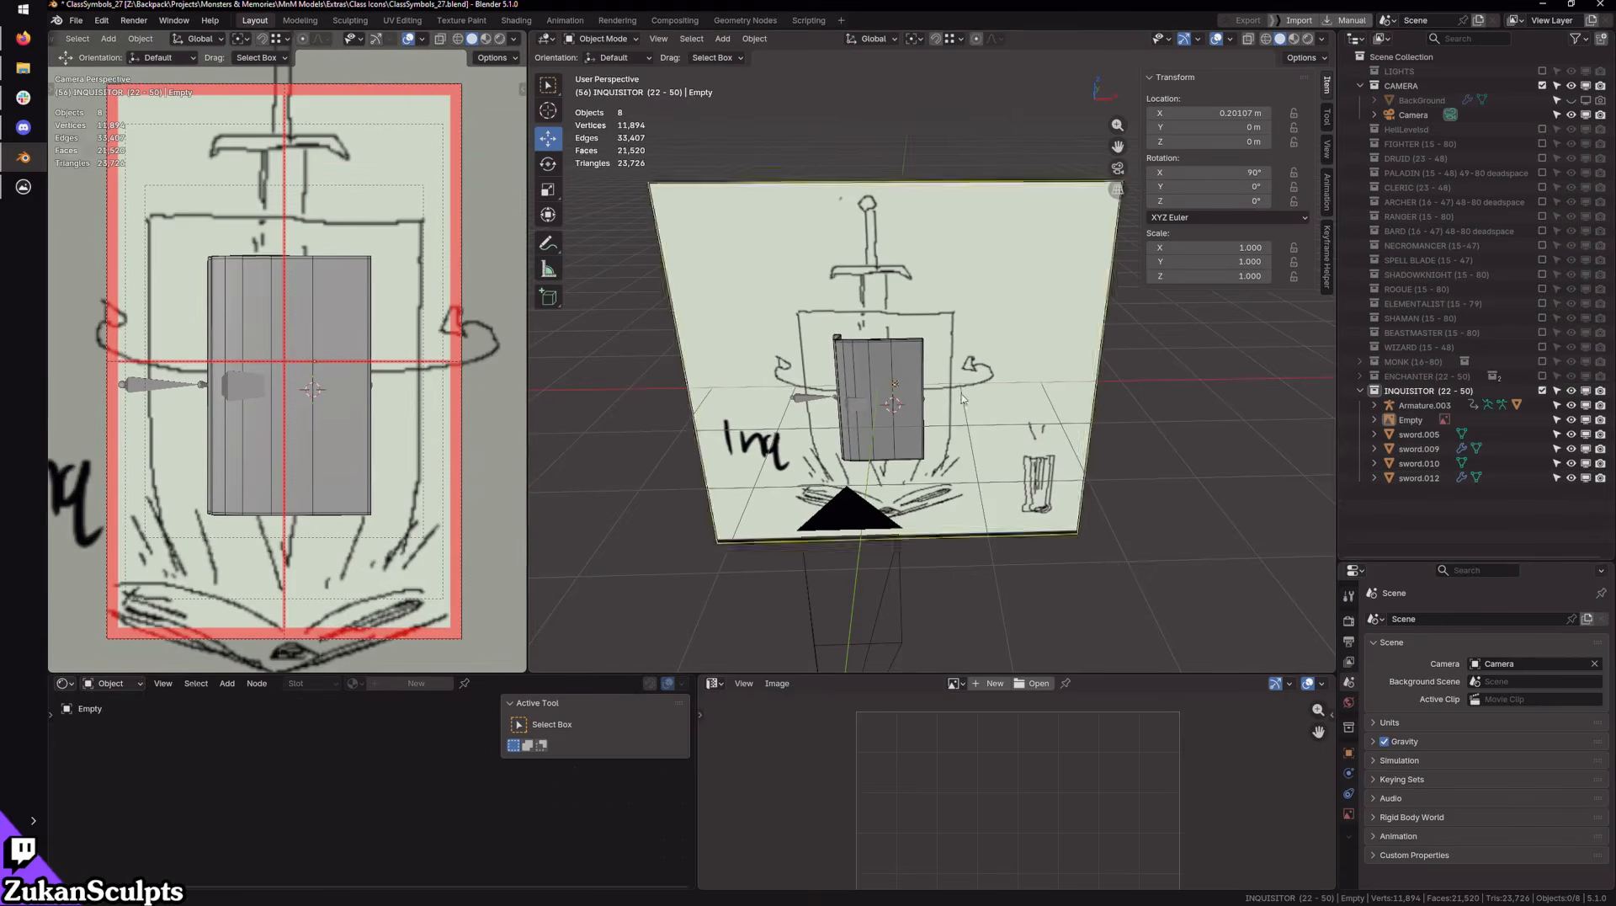
{"action": "left_click", "coordinate": [962, 398]}
{"action": "middle_click_drag", "start_coordinate": [962, 398], "coordinate": [957, 421]}
{"action": "left_click_drag", "start_coordinate": [946, 351], "coordinate": [1056, 349]}
{"action": "middle_click_drag", "start_coordinate": [1057, 349], "coordinate": [946, 359]}
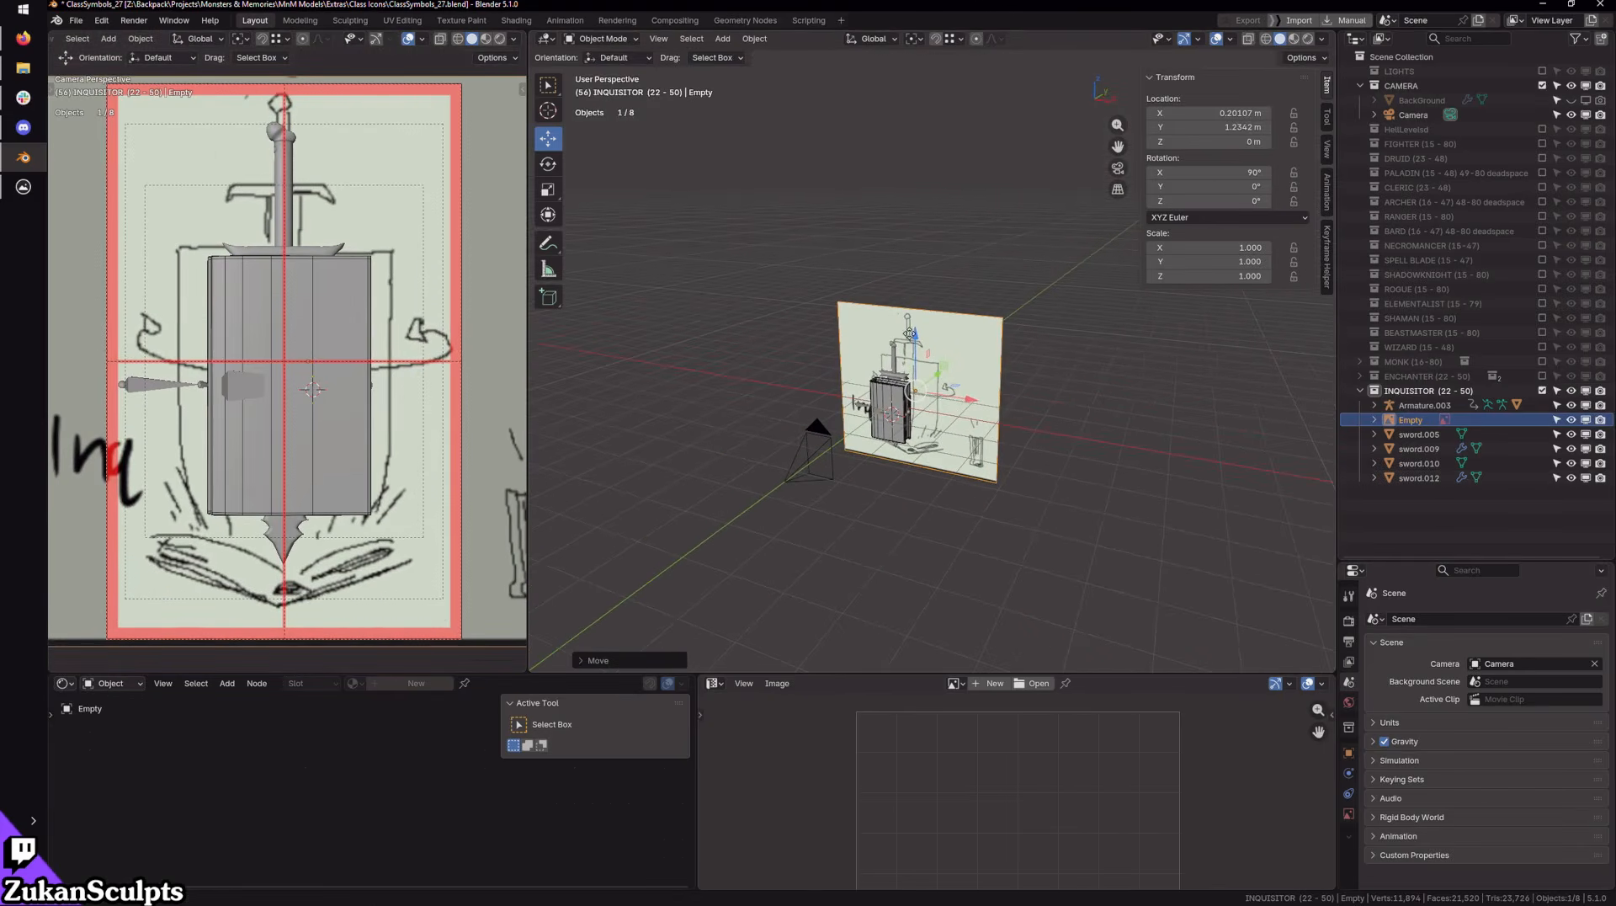
Step: Fine-tune the concept sketch's placement to about 1.61 m on Y and -0.154 m on Z to frame it behind the models
{"action": "left_click_drag", "start_coordinate": [915, 335], "coordinate": [916, 339]}
{"action": "middle_click_drag", "start_coordinate": [1101, 427], "coordinate": [1021, 417]}
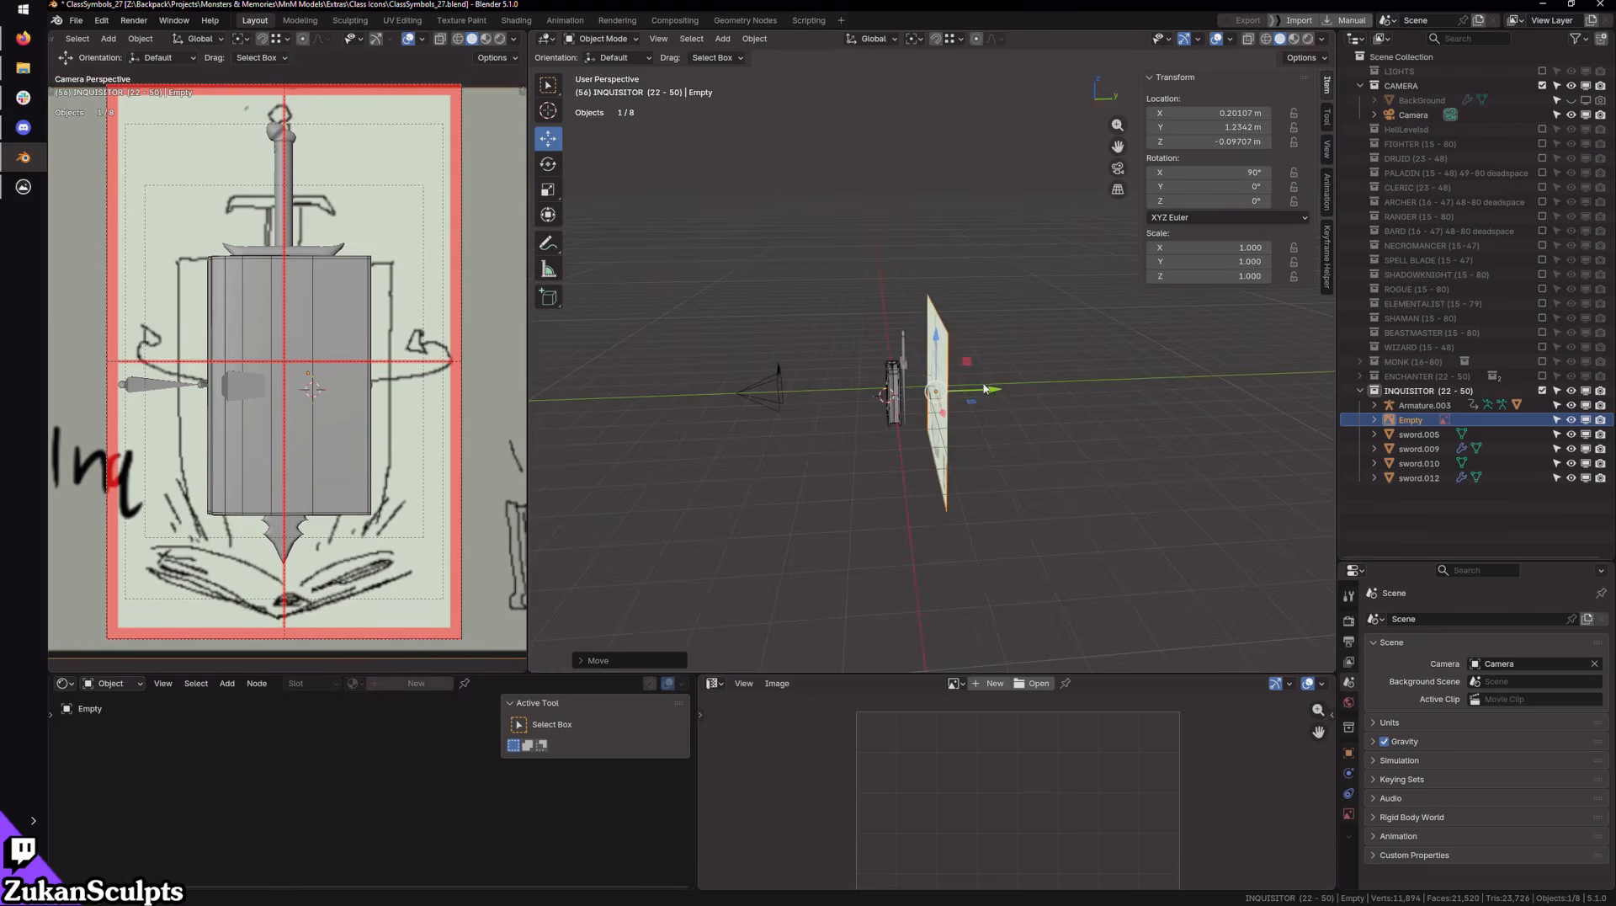
{"action": "left_click_drag", "start_coordinate": [984, 388], "coordinate": [1009, 396]}
{"action": "middle_click_drag", "start_coordinate": [1009, 396], "coordinate": [913, 344]}
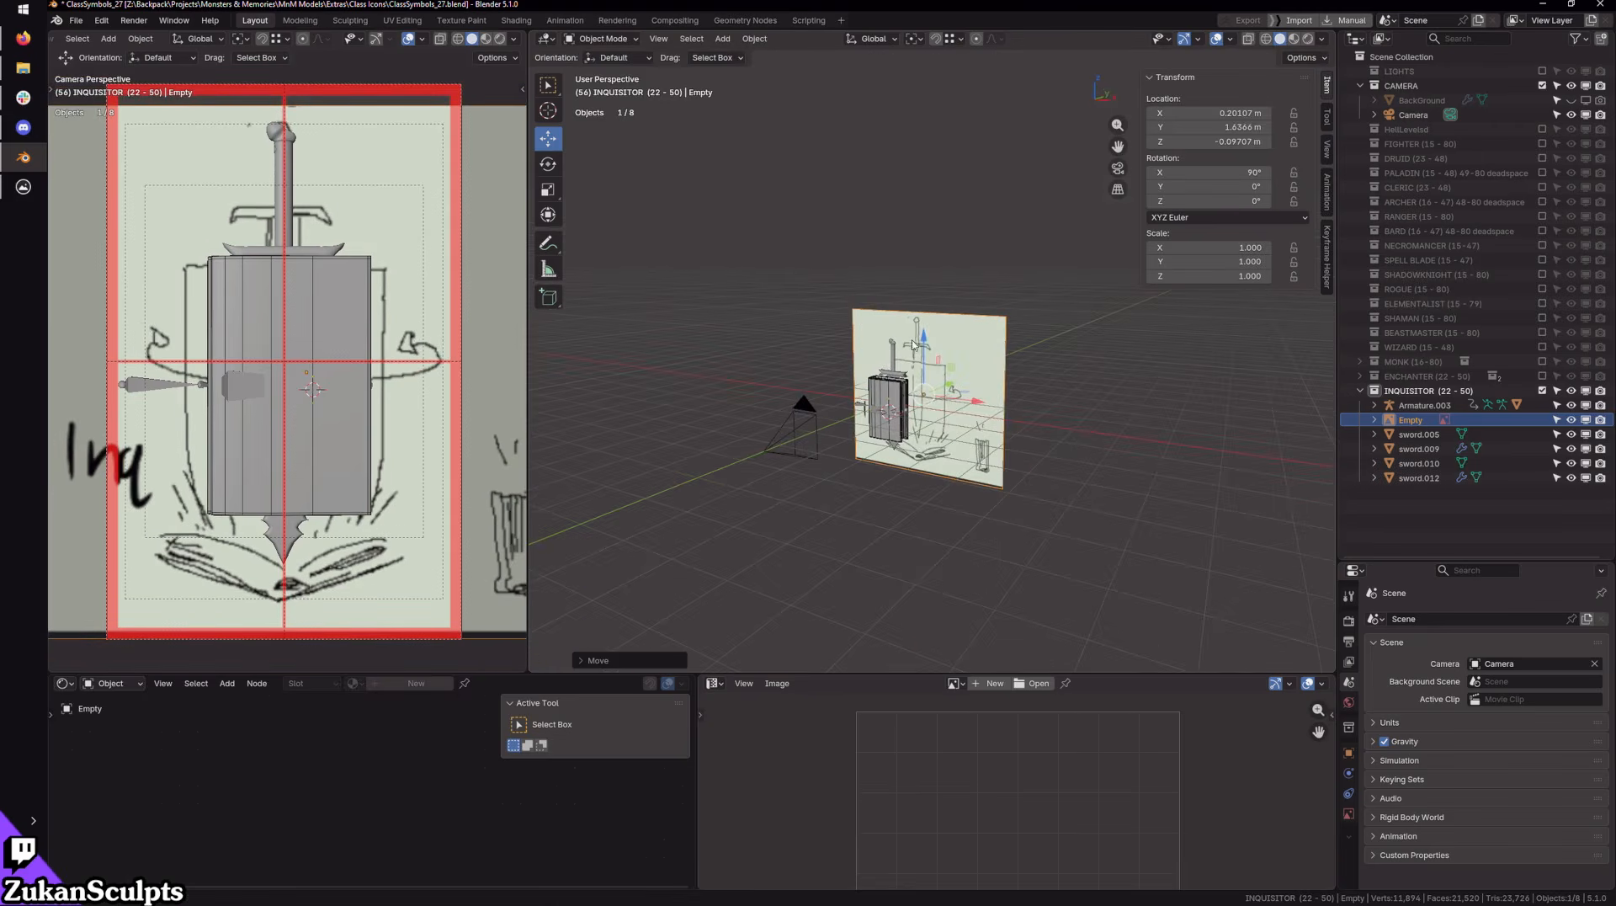
{"action": "left_click_drag", "start_coordinate": [930, 338], "coordinate": [930, 340]}
{"action": "middle_click_drag", "start_coordinate": [931, 340], "coordinate": [1020, 431]}
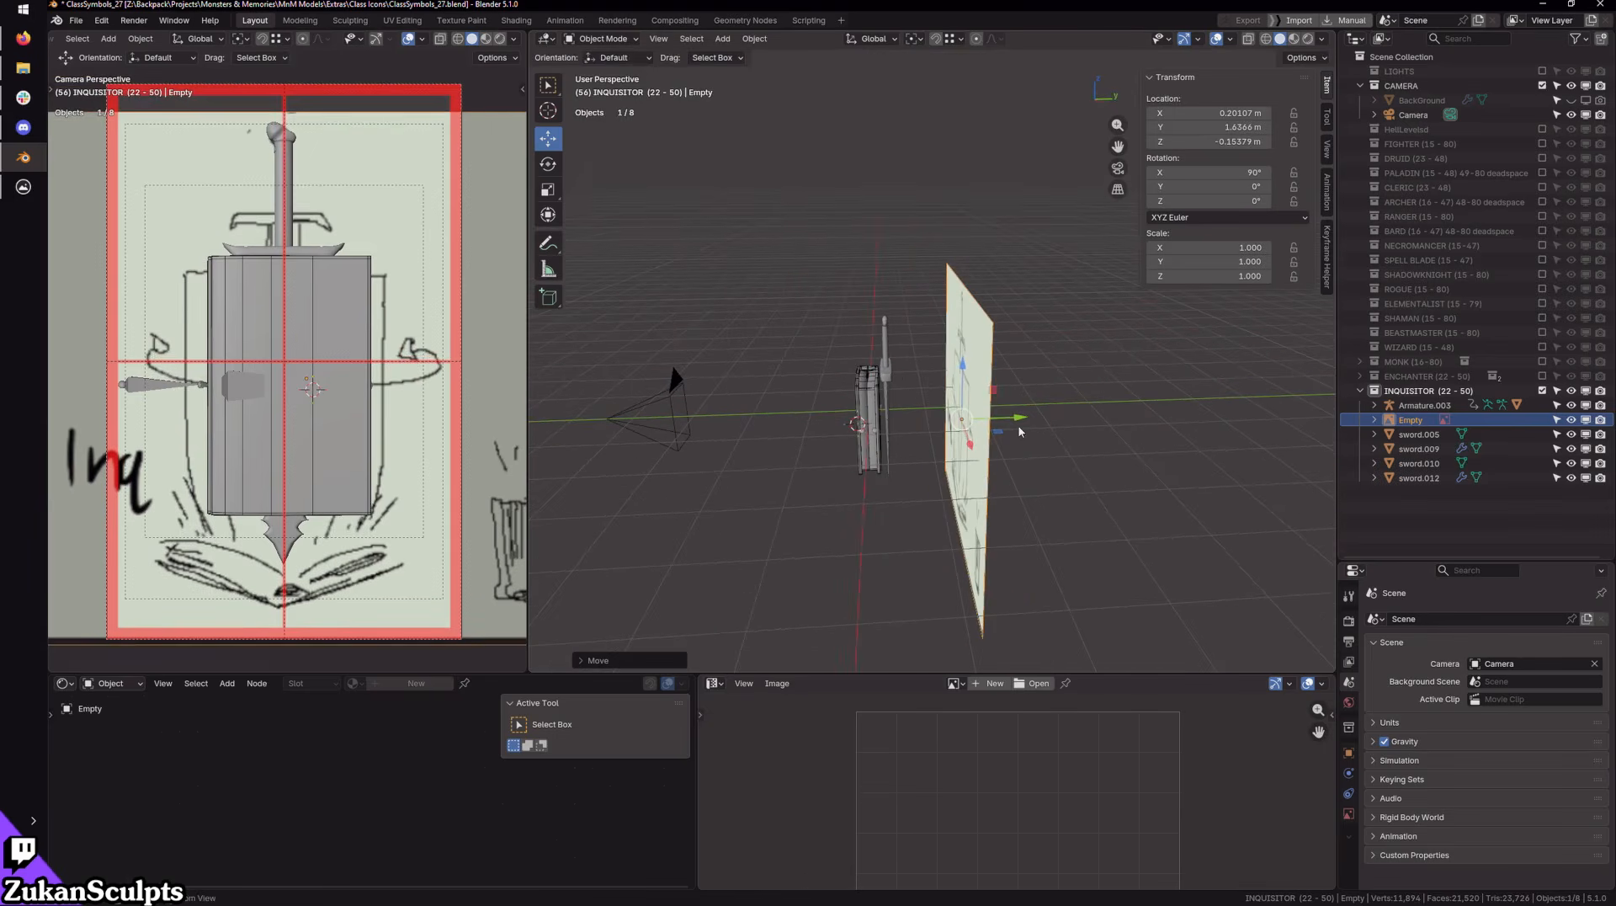
{"action": "left_click_drag", "start_coordinate": [1018, 419], "coordinate": [1016, 419]}
{"action": "middle_click_drag", "start_coordinate": [1017, 419], "coordinate": [1292, 393]}
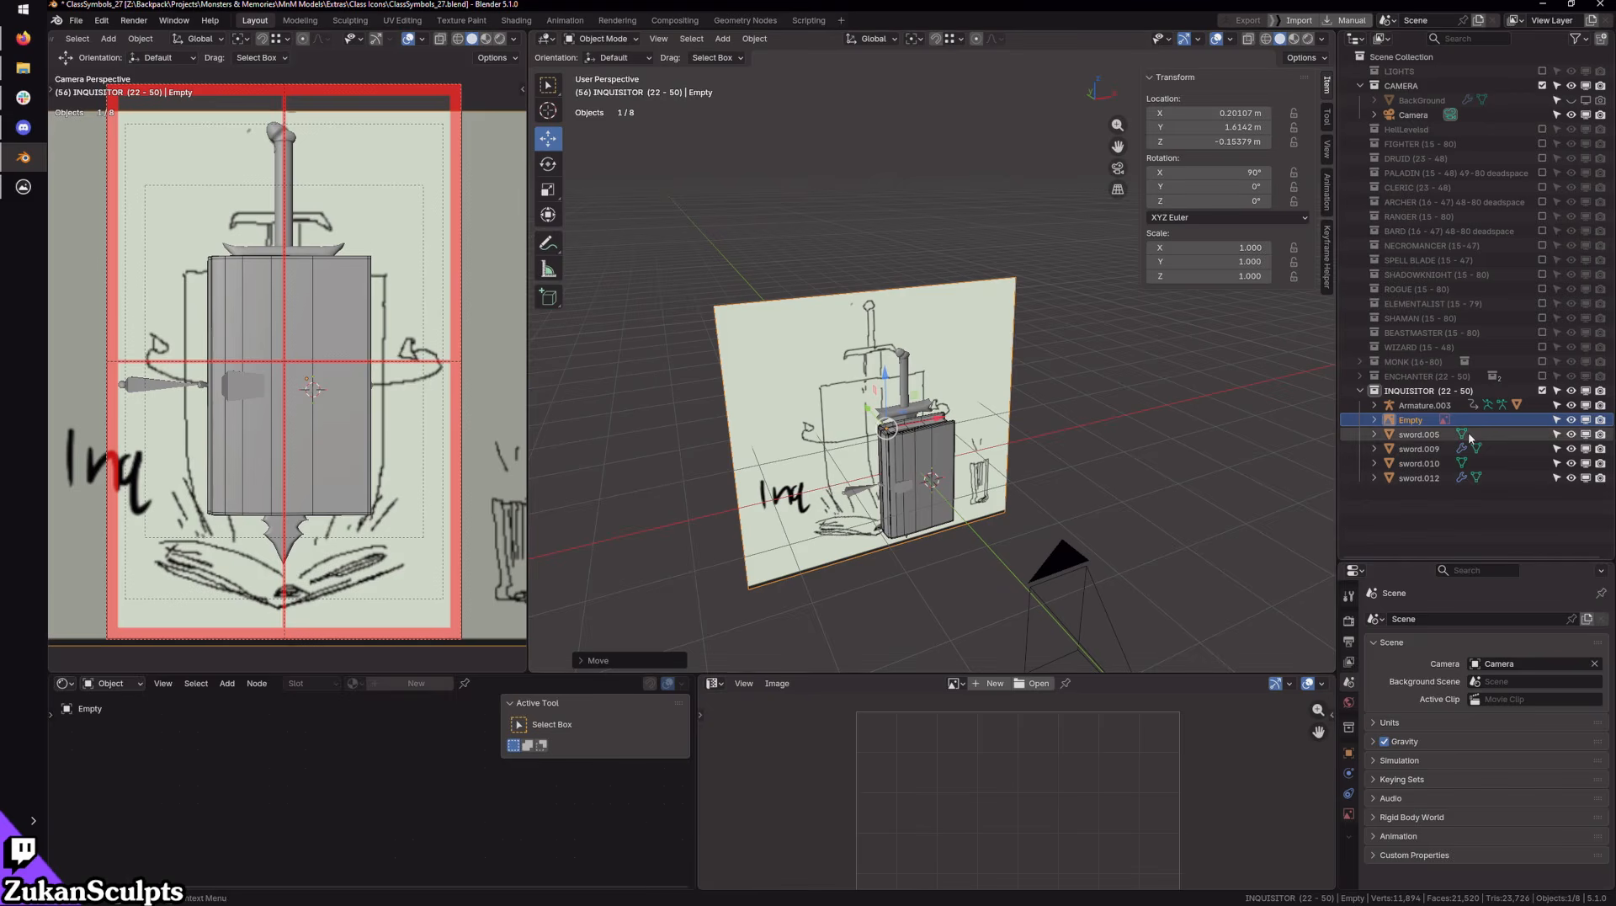
{"action": "double_click", "coordinate": [1406, 421]}
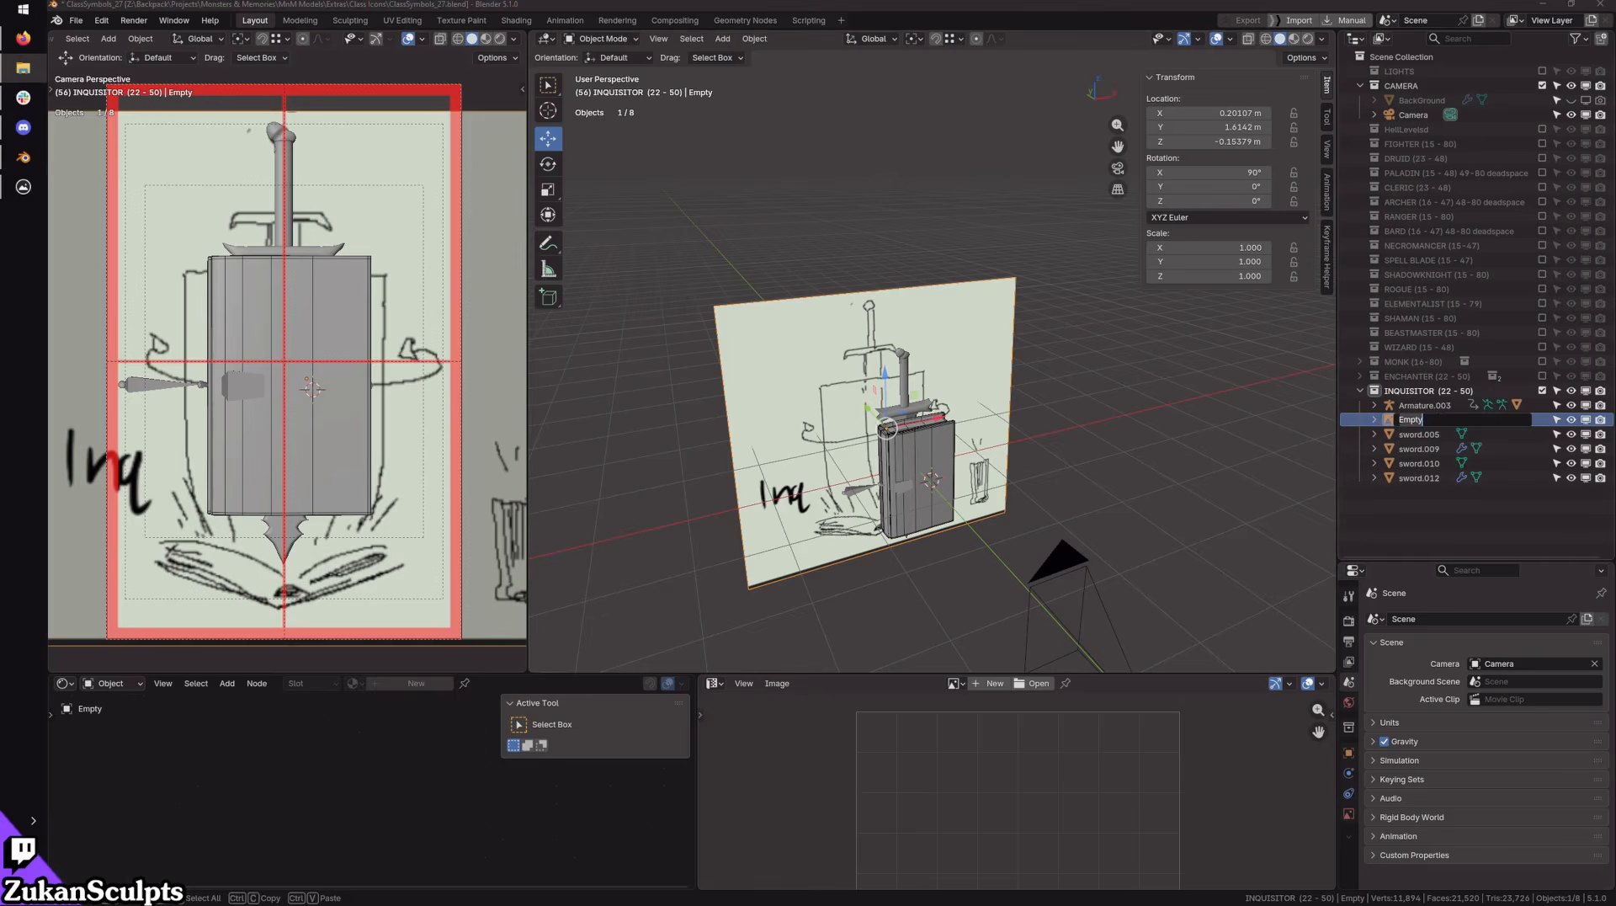
{"action": "type", "text": "INQconcept"}
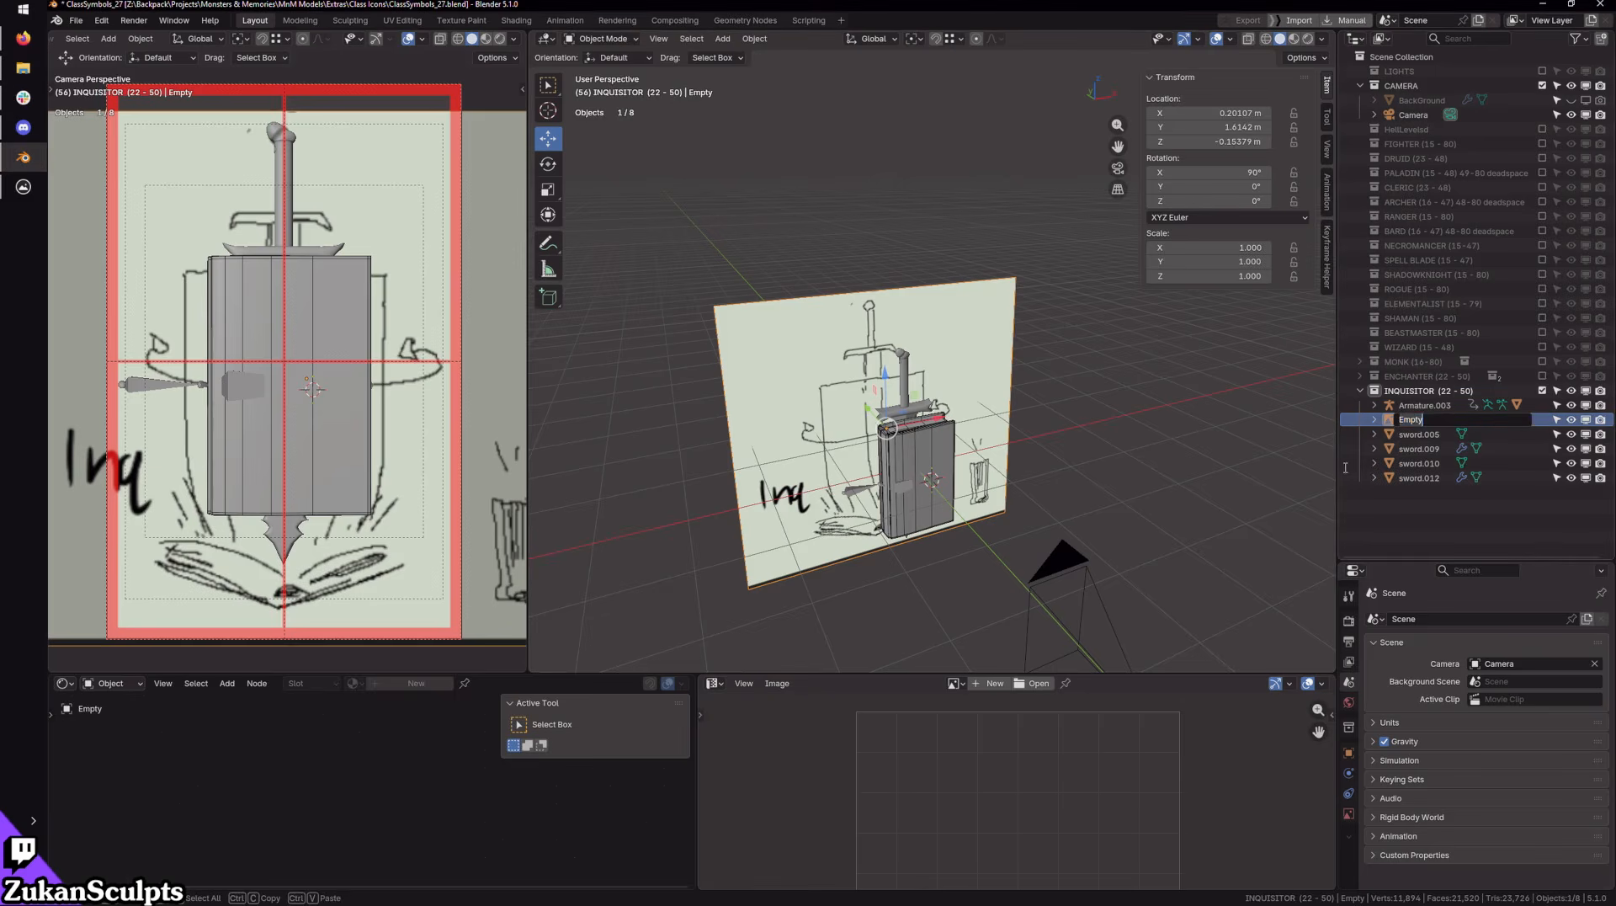
{"action": "key", "text": "Return"}
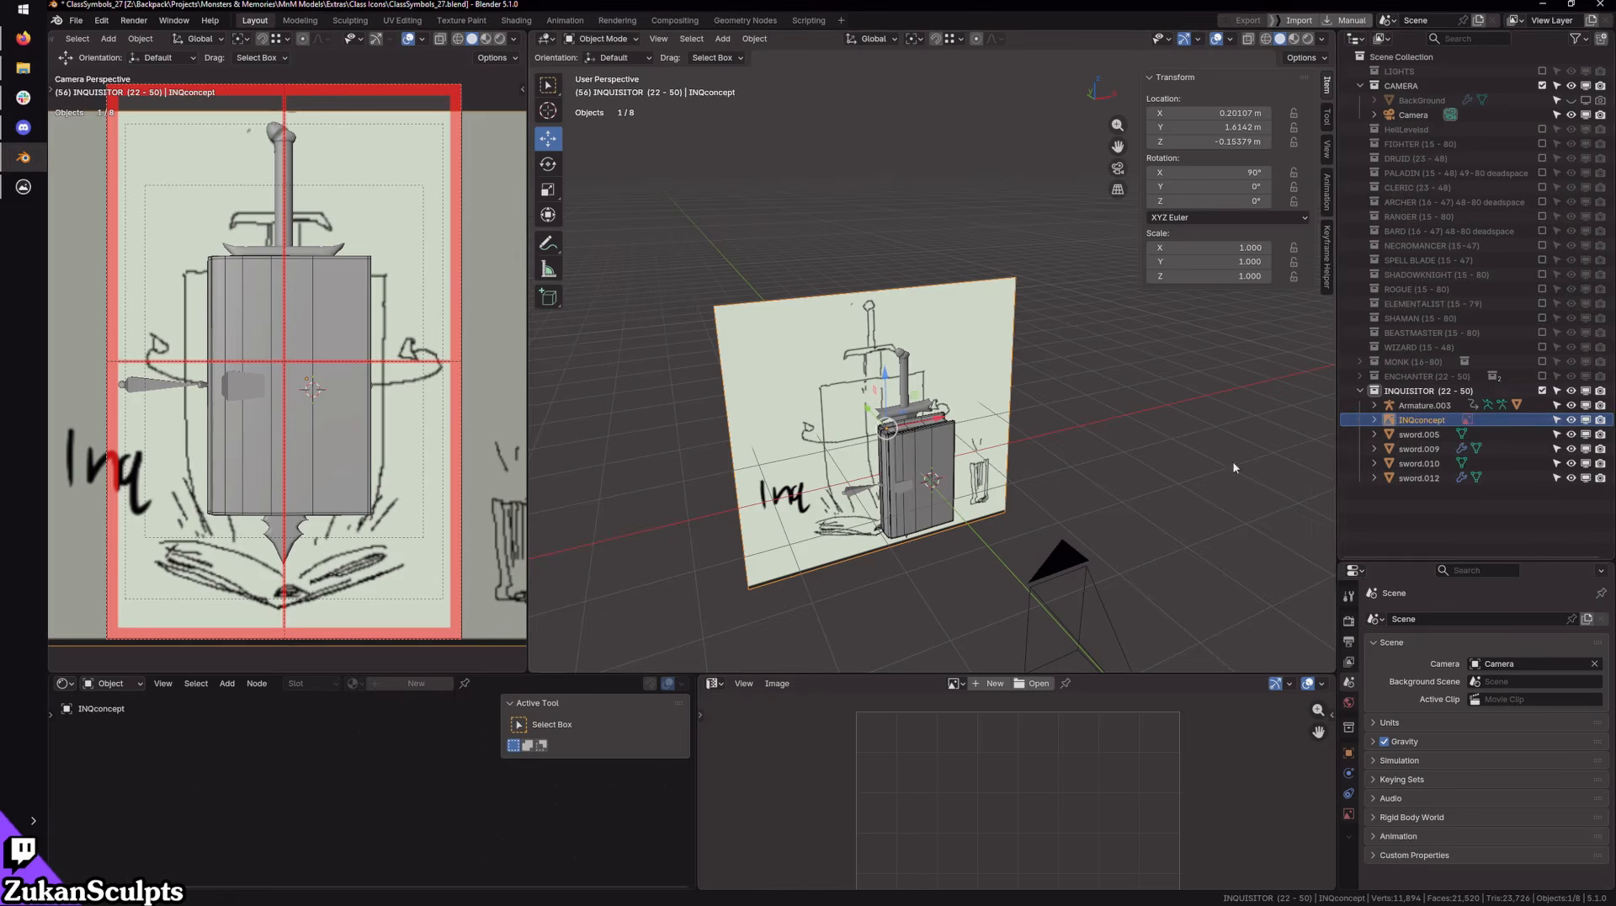
{"action": "double_click", "coordinate": [1420, 420]}
{"action": "key", "text": "Home"}
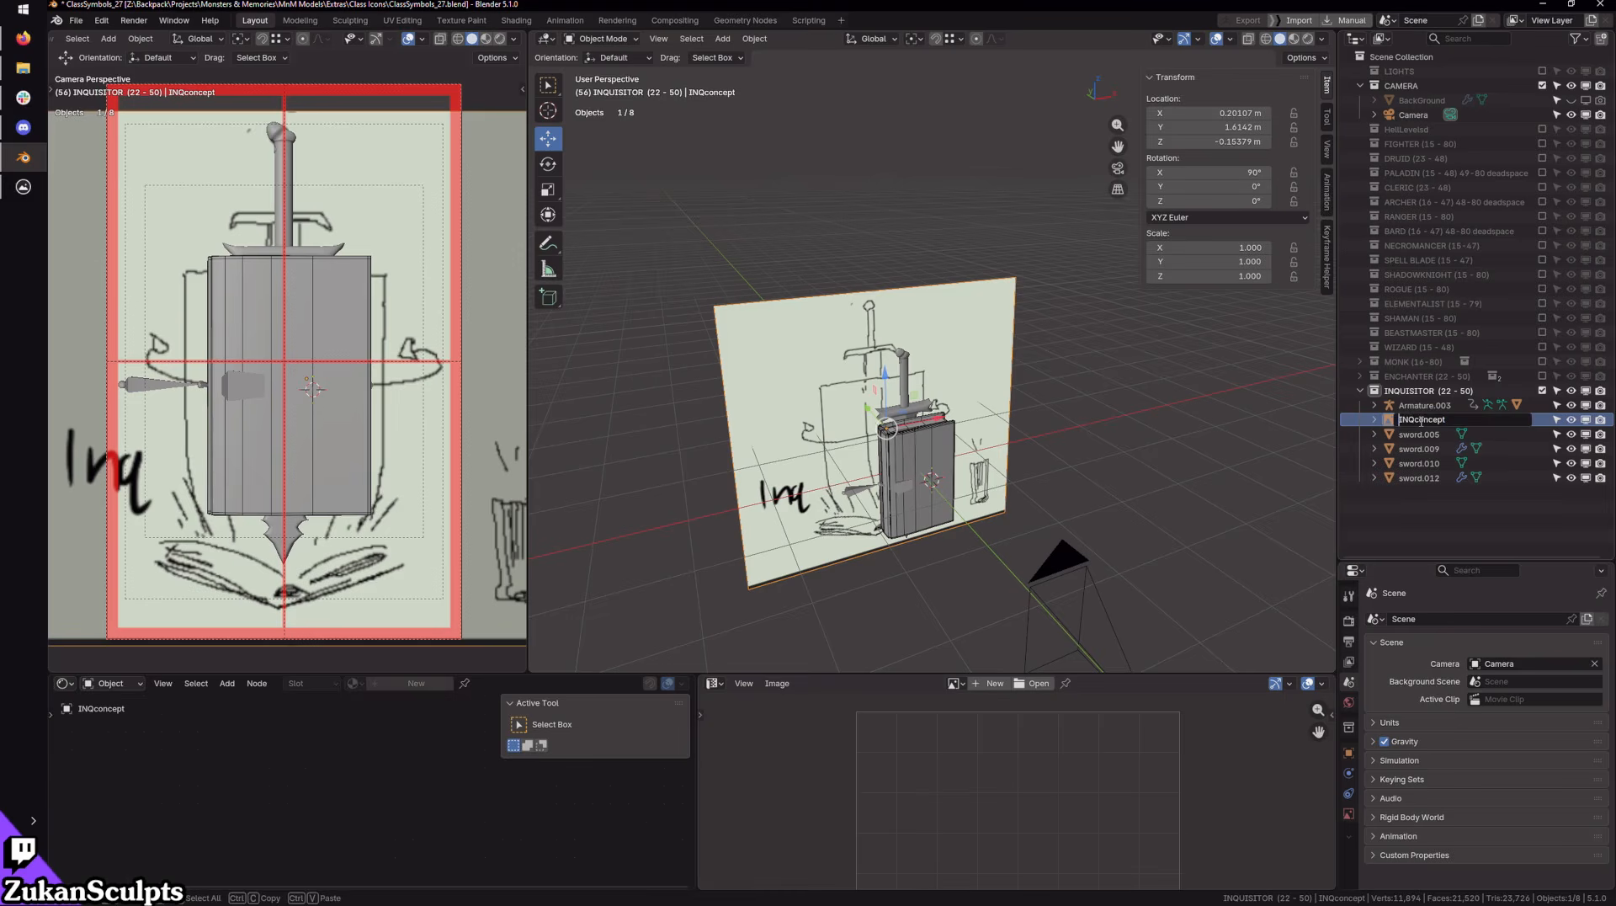
{"action": "type", "text": "@_"}
{"action": "key", "text": "Return"}
{"action": "left_click", "coordinate": [1163, 409]}
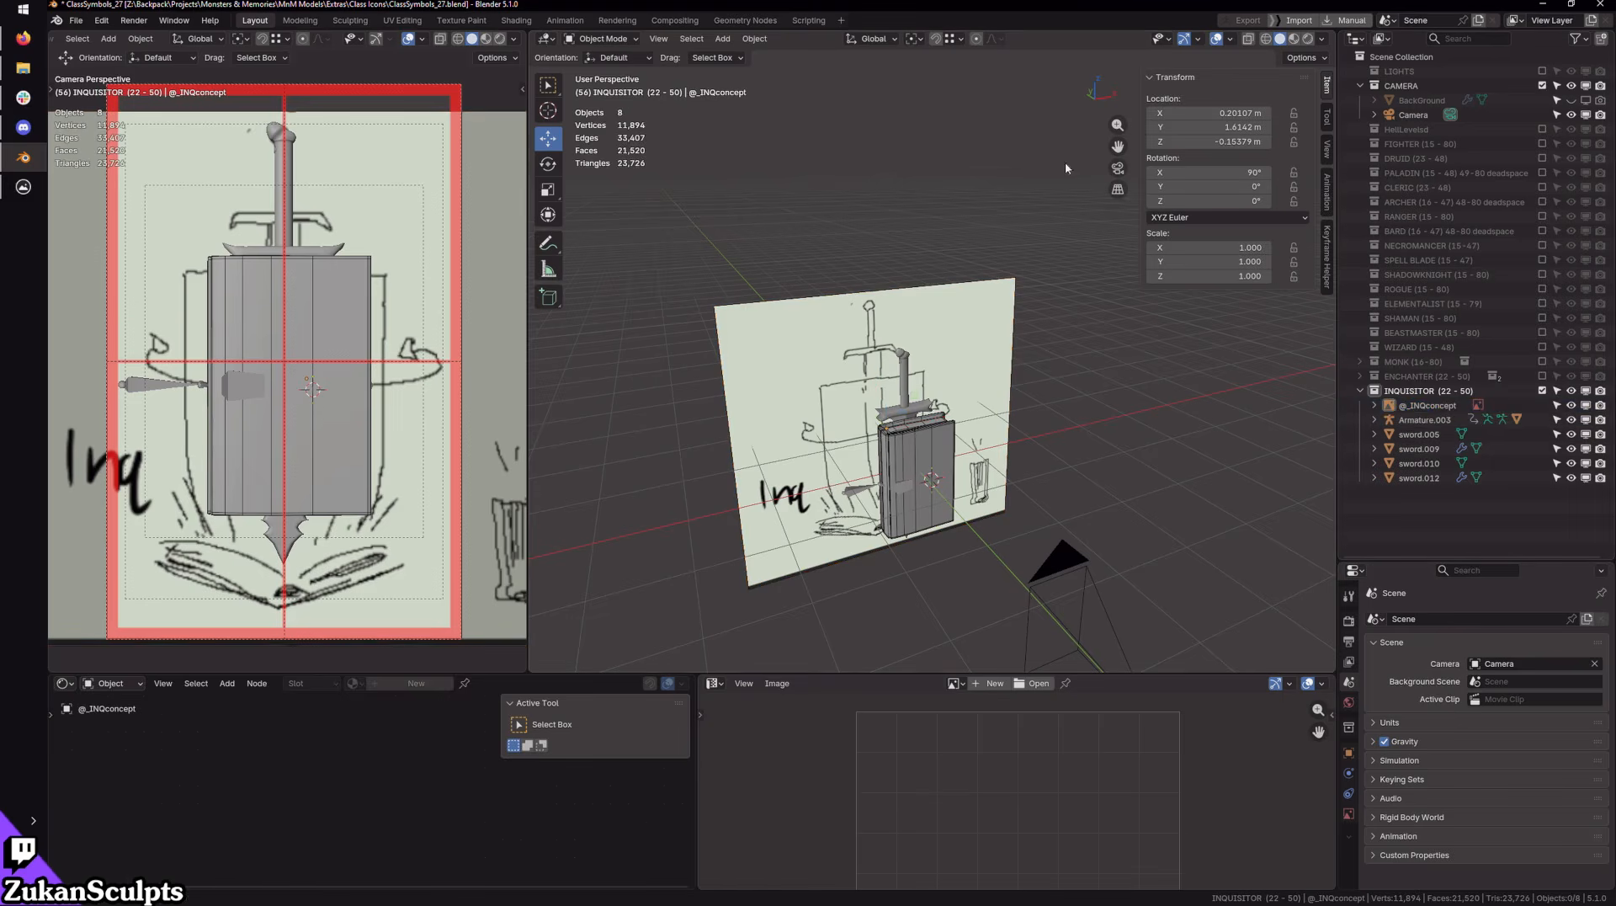
Step: Swap the active INQUISITOR collection for ENCHANTER and show the camera view in Rendered shading with overlays off
{"action": "left_click", "coordinate": [1542, 390]}
{"action": "left_click", "coordinate": [1542, 376]}
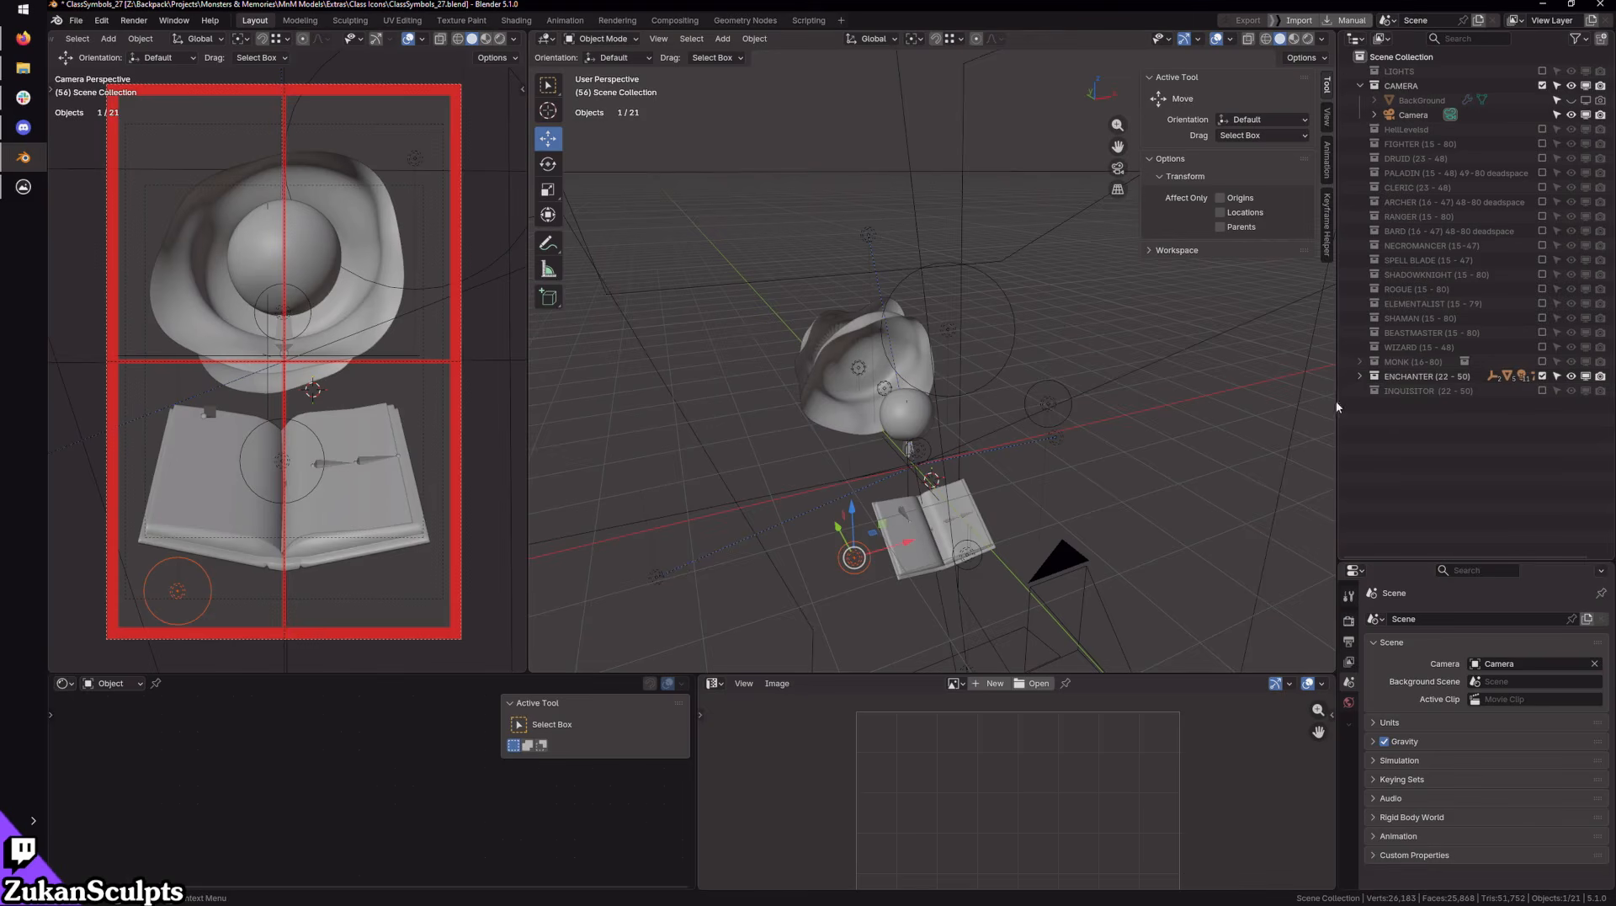
{"action": "left_click", "coordinate": [500, 42]}
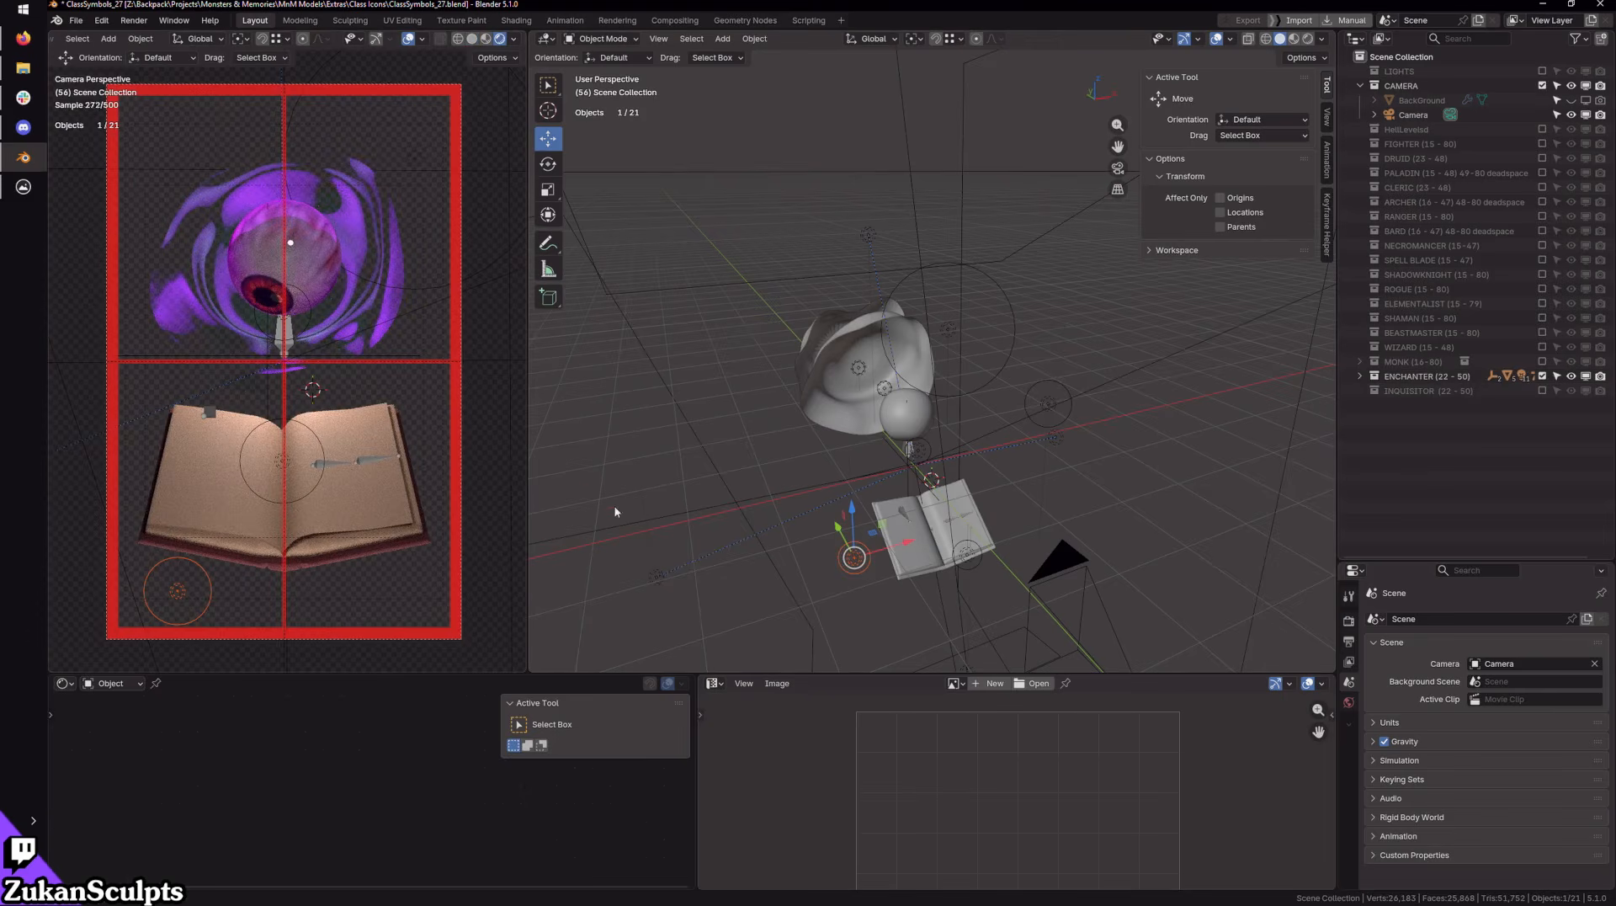
{"action": "left_click", "coordinate": [410, 38]}
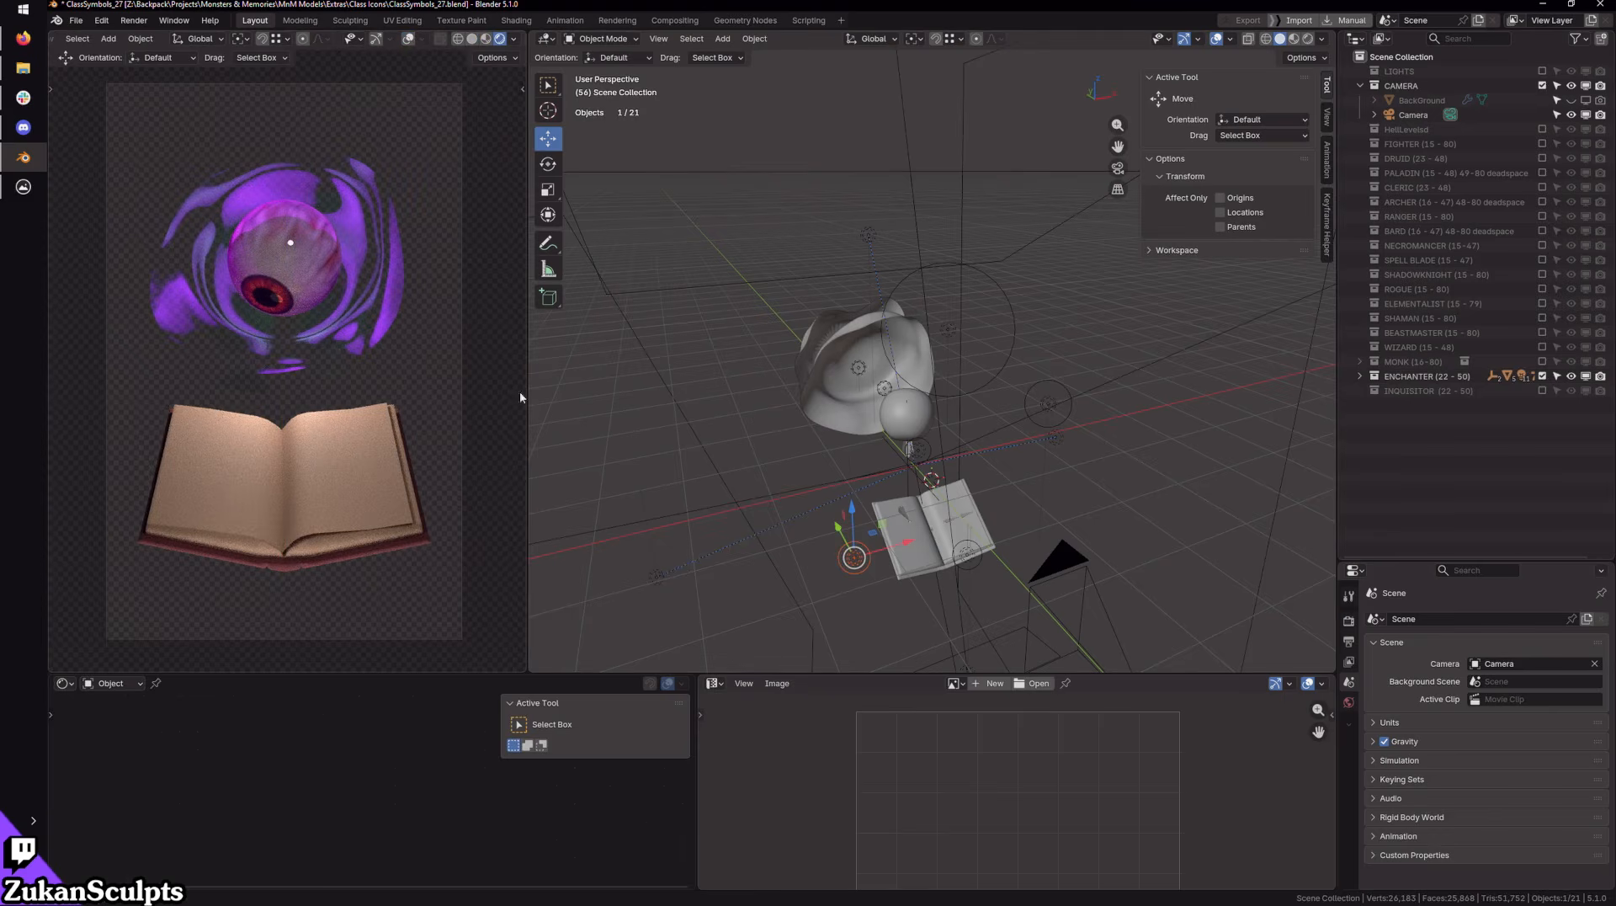
Step: Turn the UV editor area into a Timeline and play the Enchanter animation briefly
{"action": "left_click", "coordinate": [714, 683]}
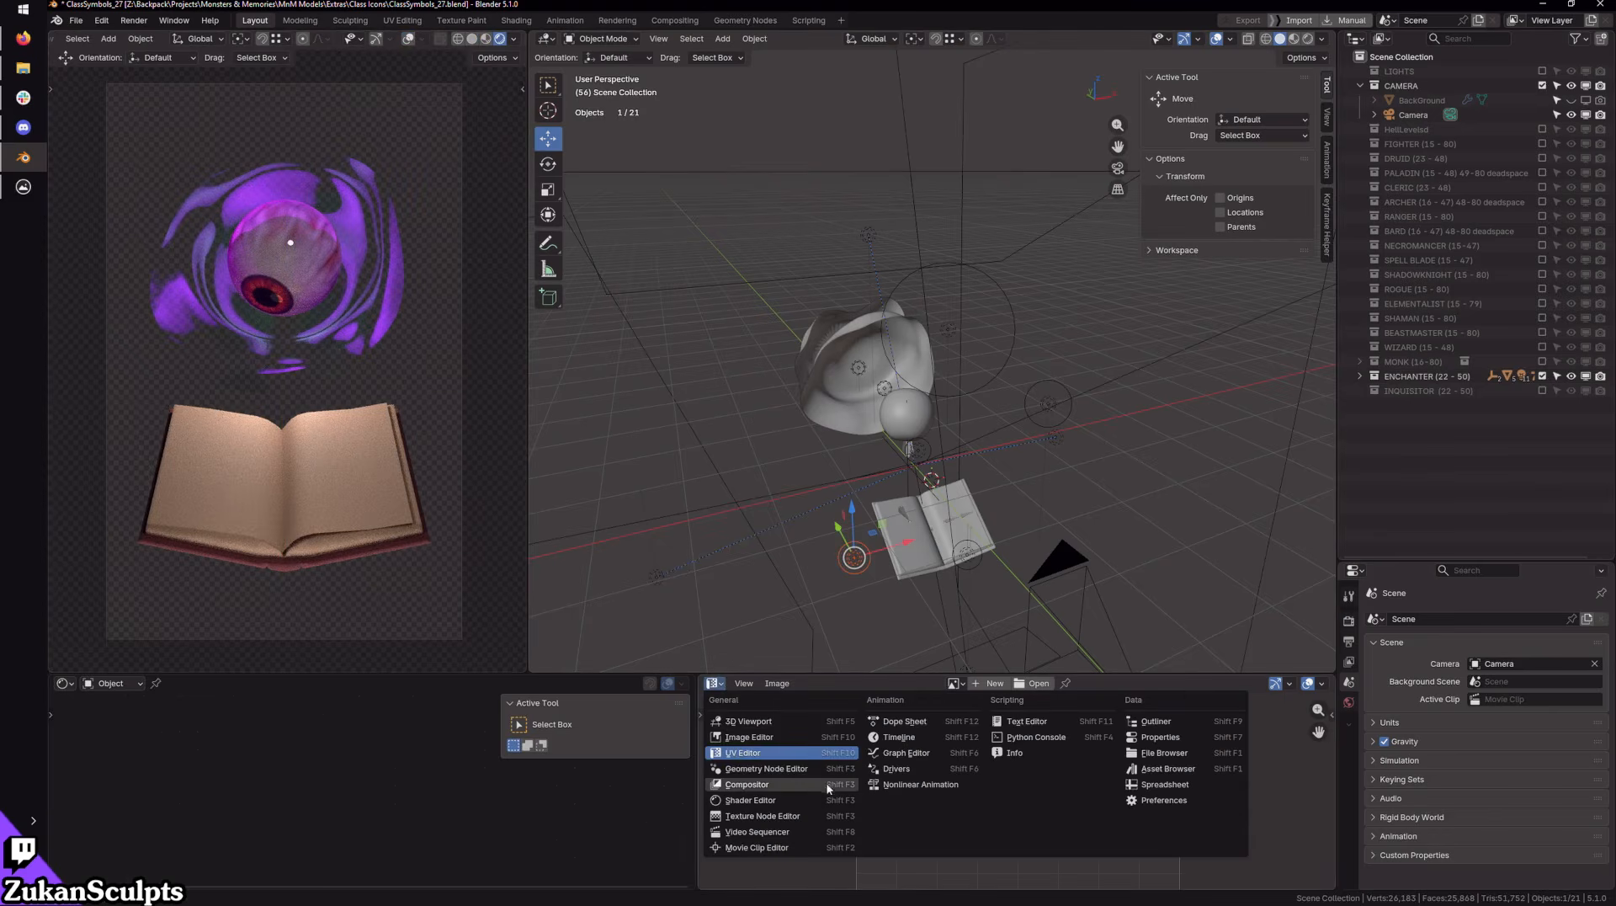
{"action": "left_click", "coordinate": [900, 737]}
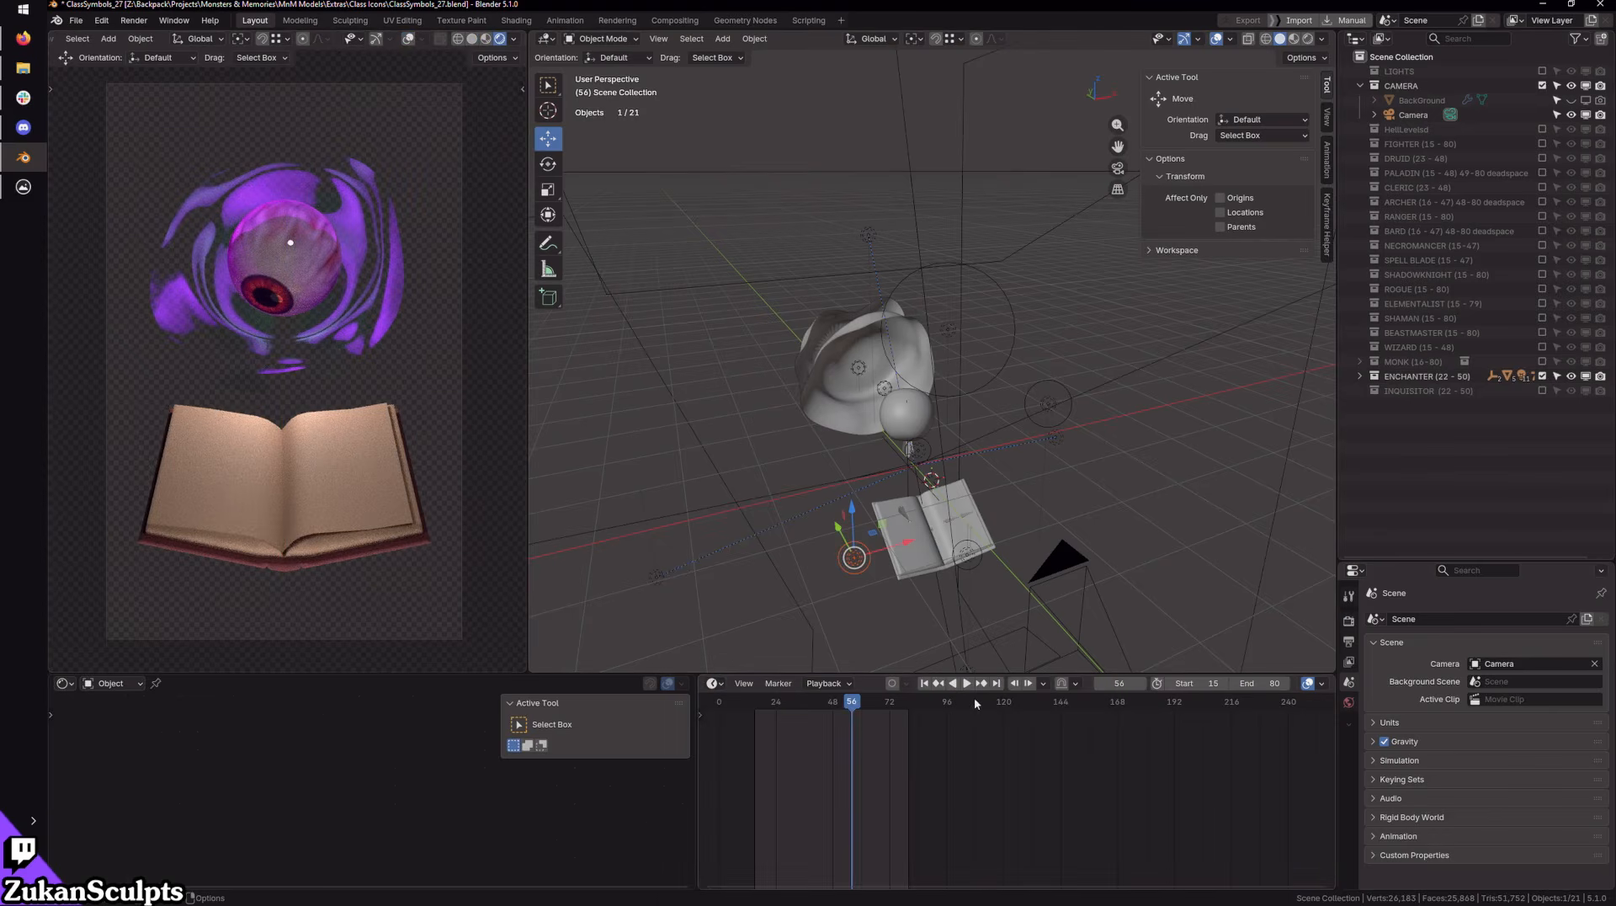
{"action": "key", "text": "space"}
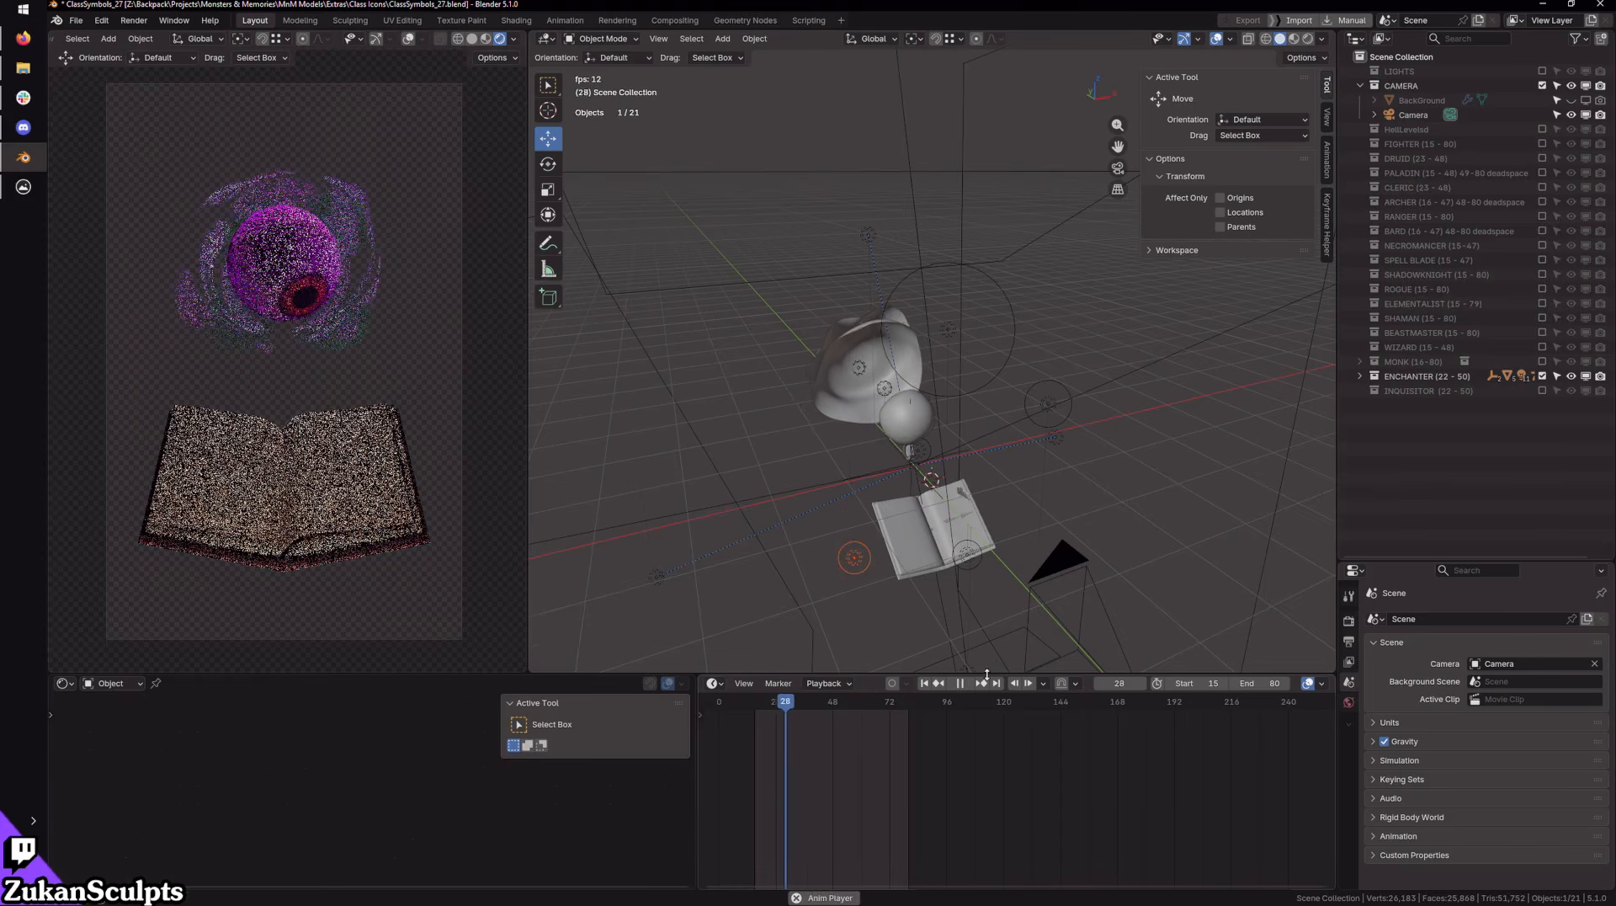
{"action": "key", "text": "space"}
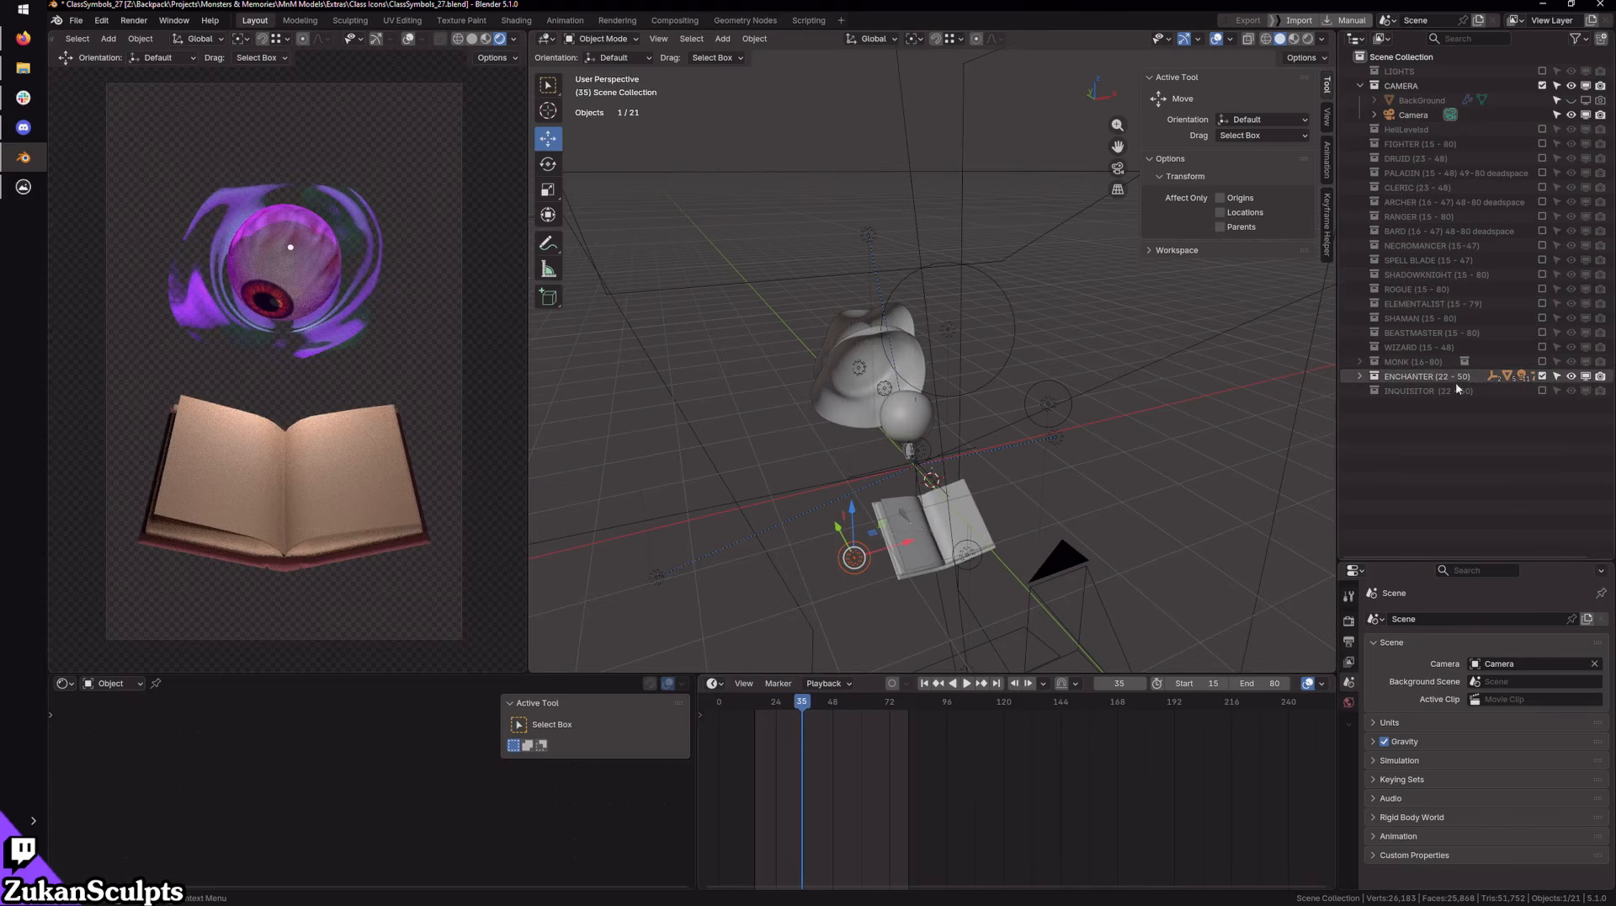
Step: Set the scene's playback range to start at frame 22 and end at frame 50
{"action": "left_click", "coordinate": [1262, 682]}
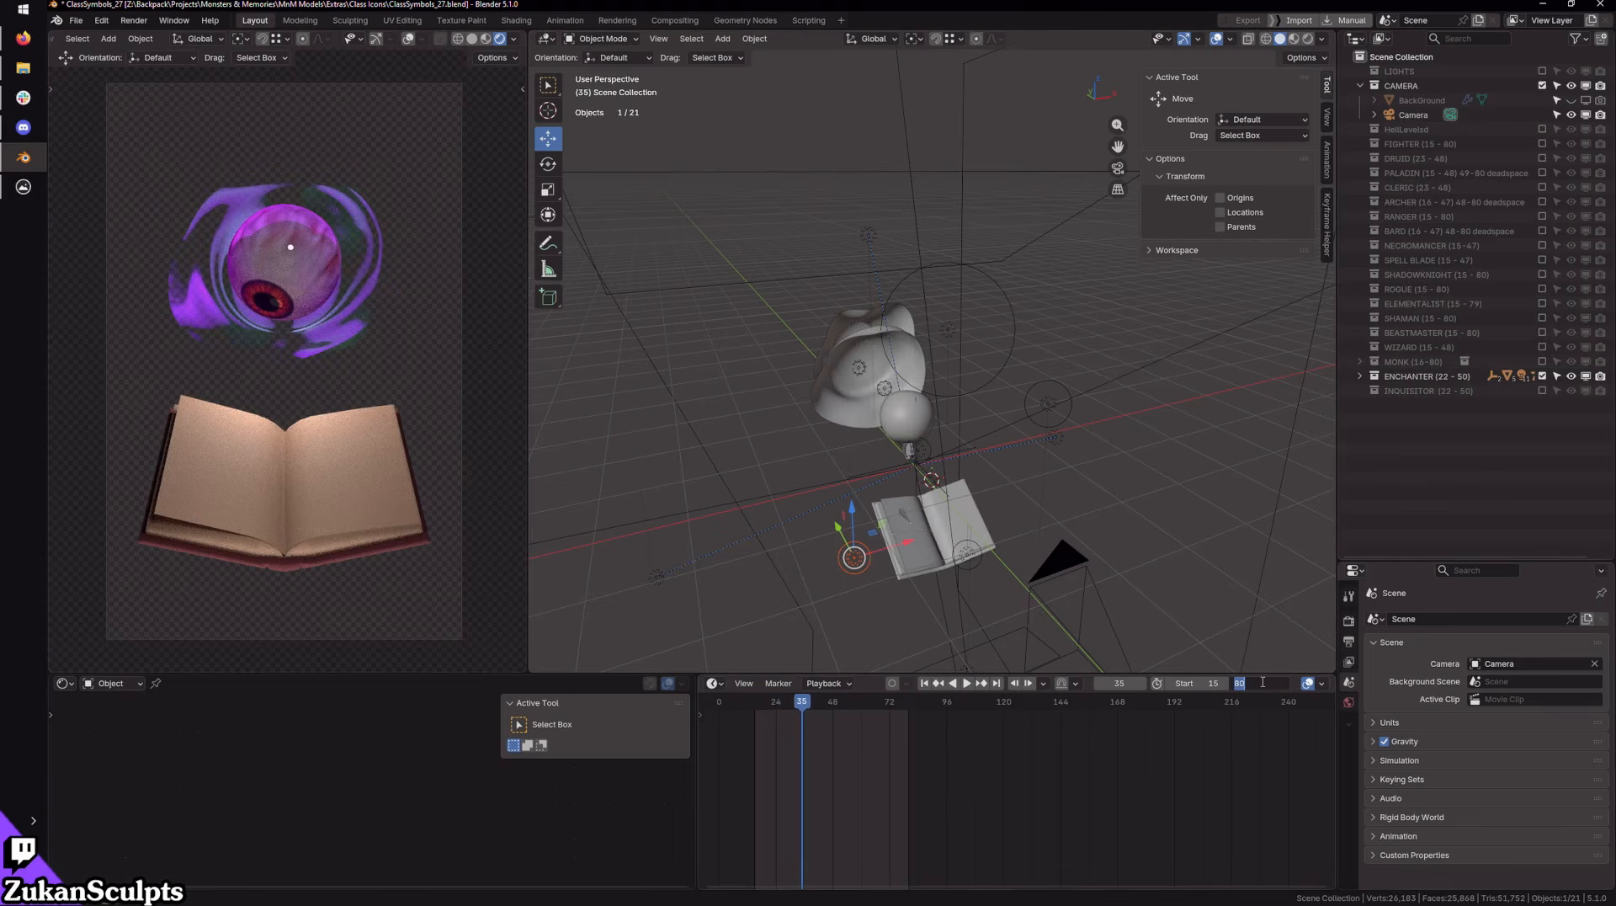
{"action": "type", "text": "50"}
{"action": "key", "text": "Return"}
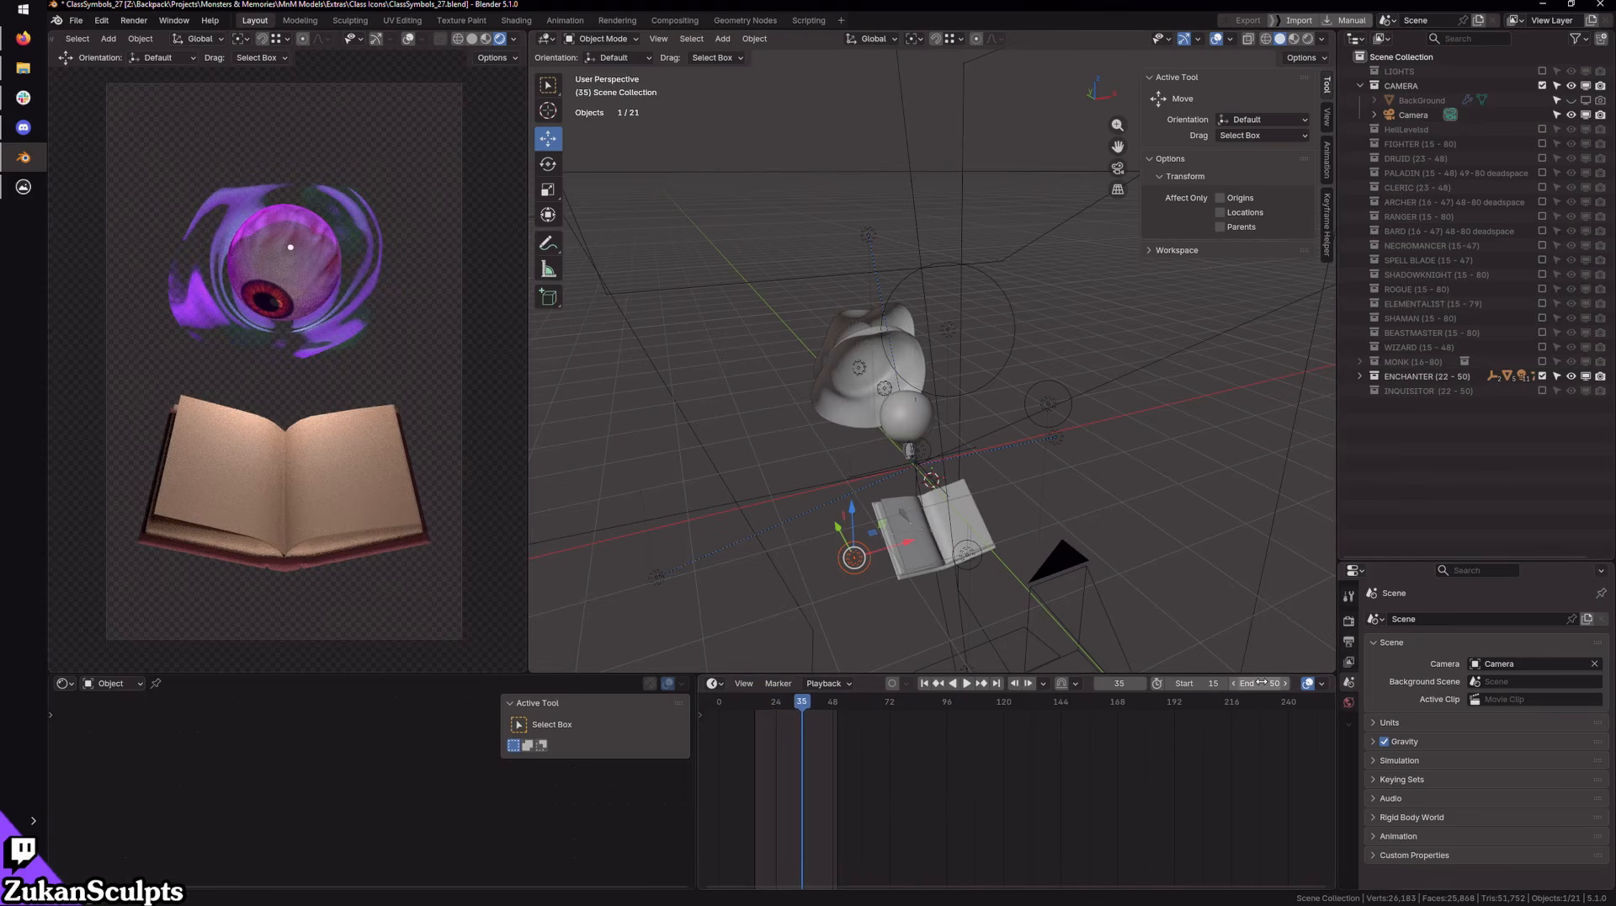
{"action": "left_click", "coordinate": [1204, 683]}
{"action": "type", "text": "22"}
{"action": "key", "text": "Return"}
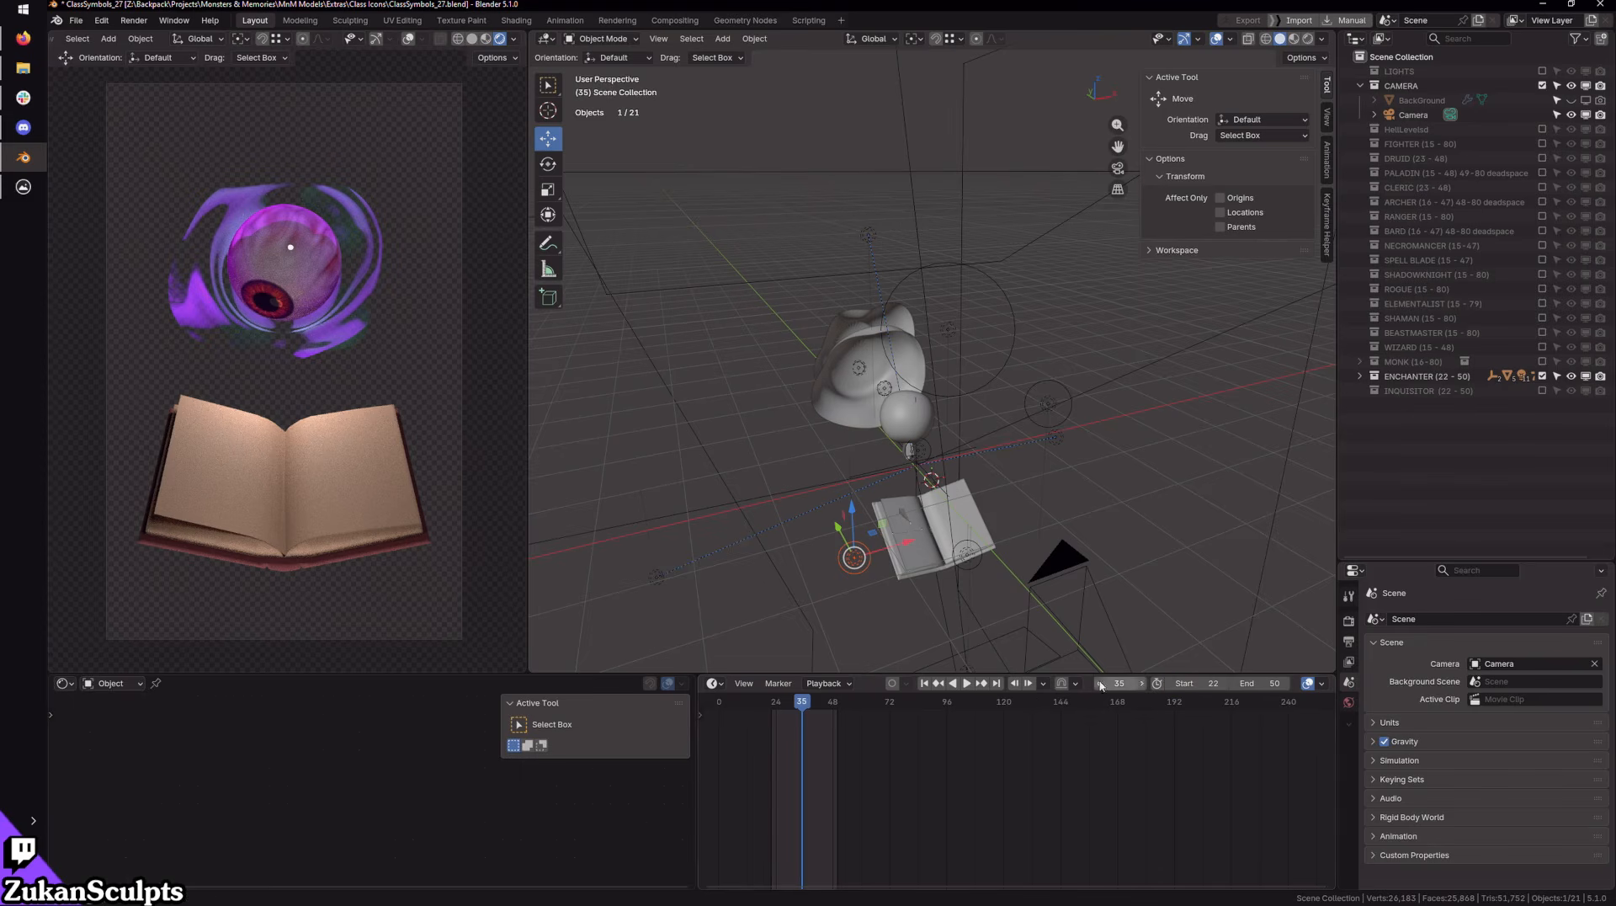
Step: Play the shortened Enchanter animation and check the rendered icon at frames 41, 30, 32 and 36
{"action": "key", "text": "space"}
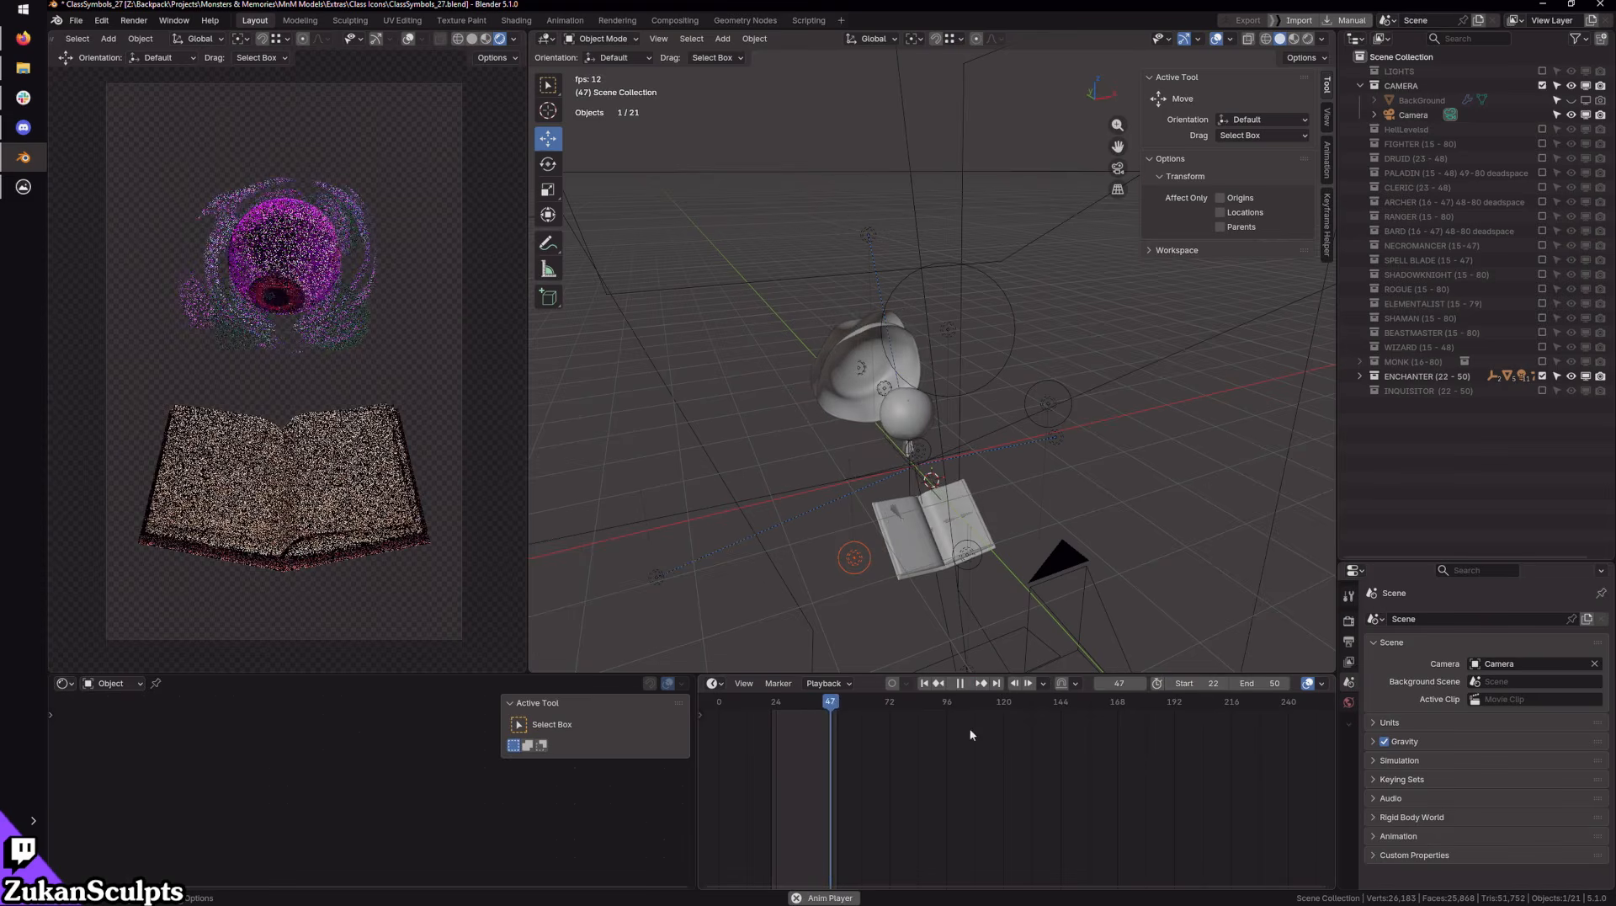
{"action": "left_click", "coordinate": [959, 682]}
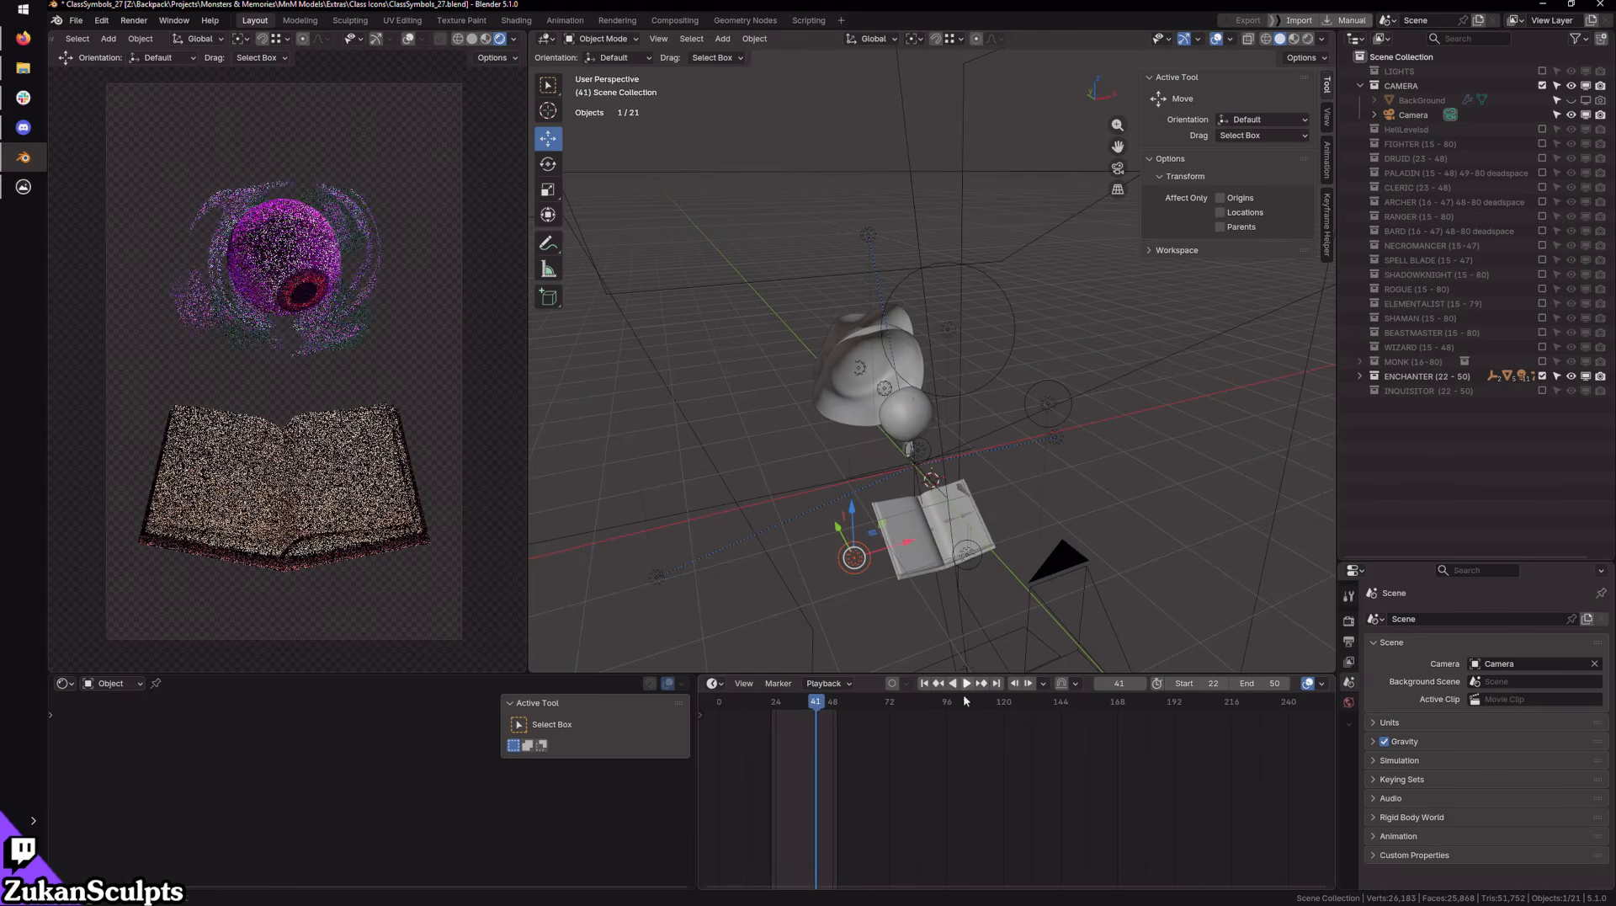
{"action": "left_click_drag", "start_coordinate": [814, 711], "coordinate": [818, 715]}
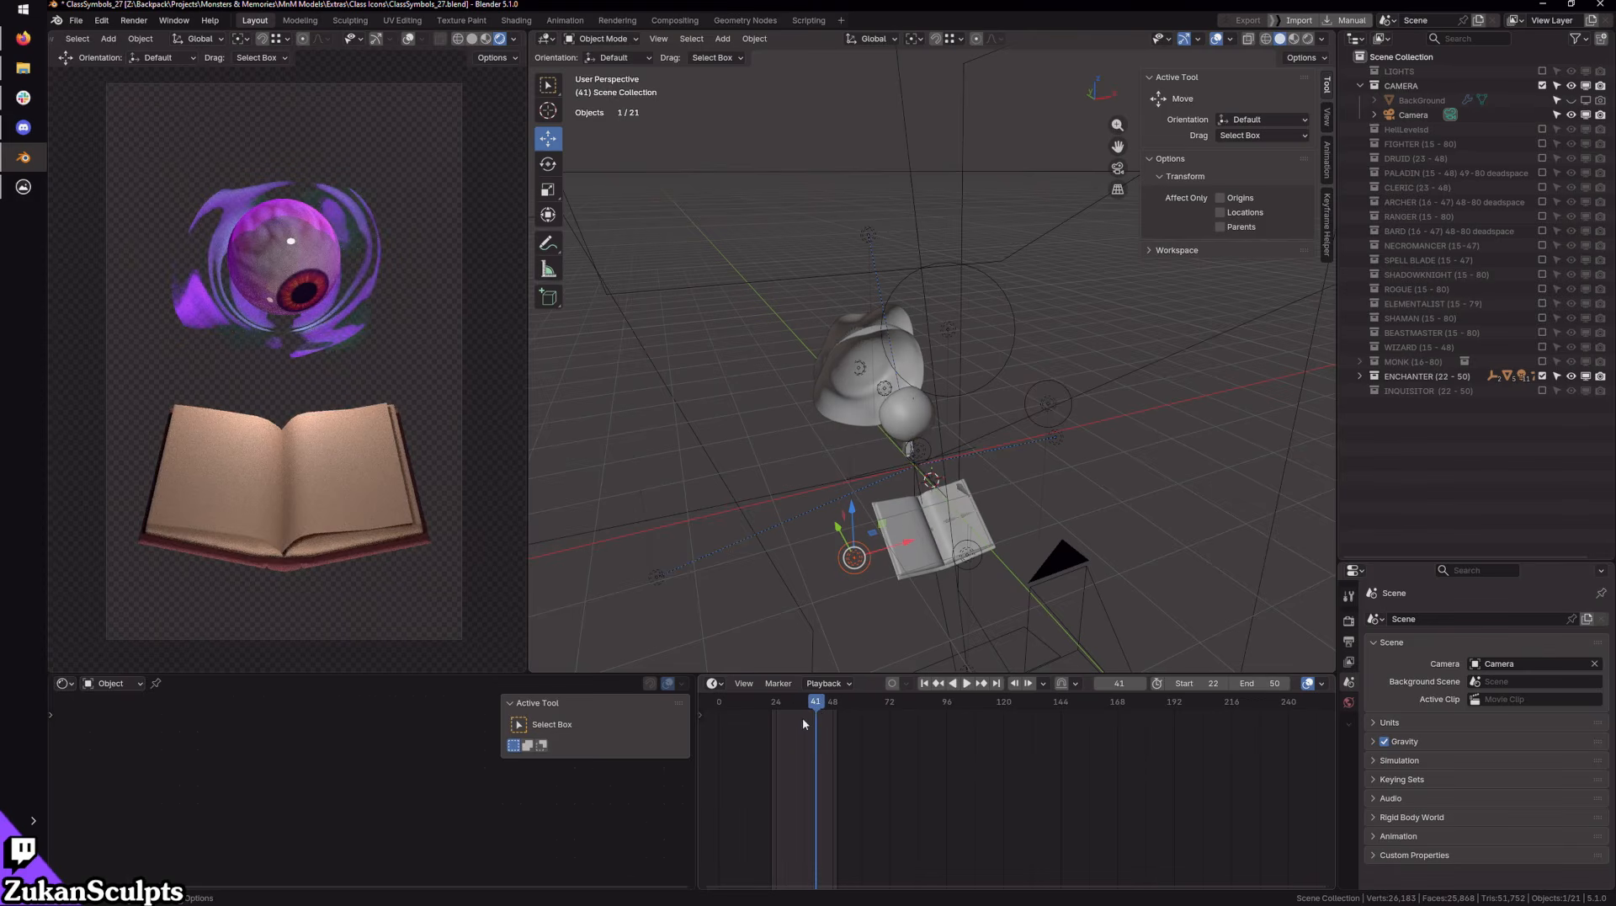
{"action": "left_click", "coordinate": [789, 713]}
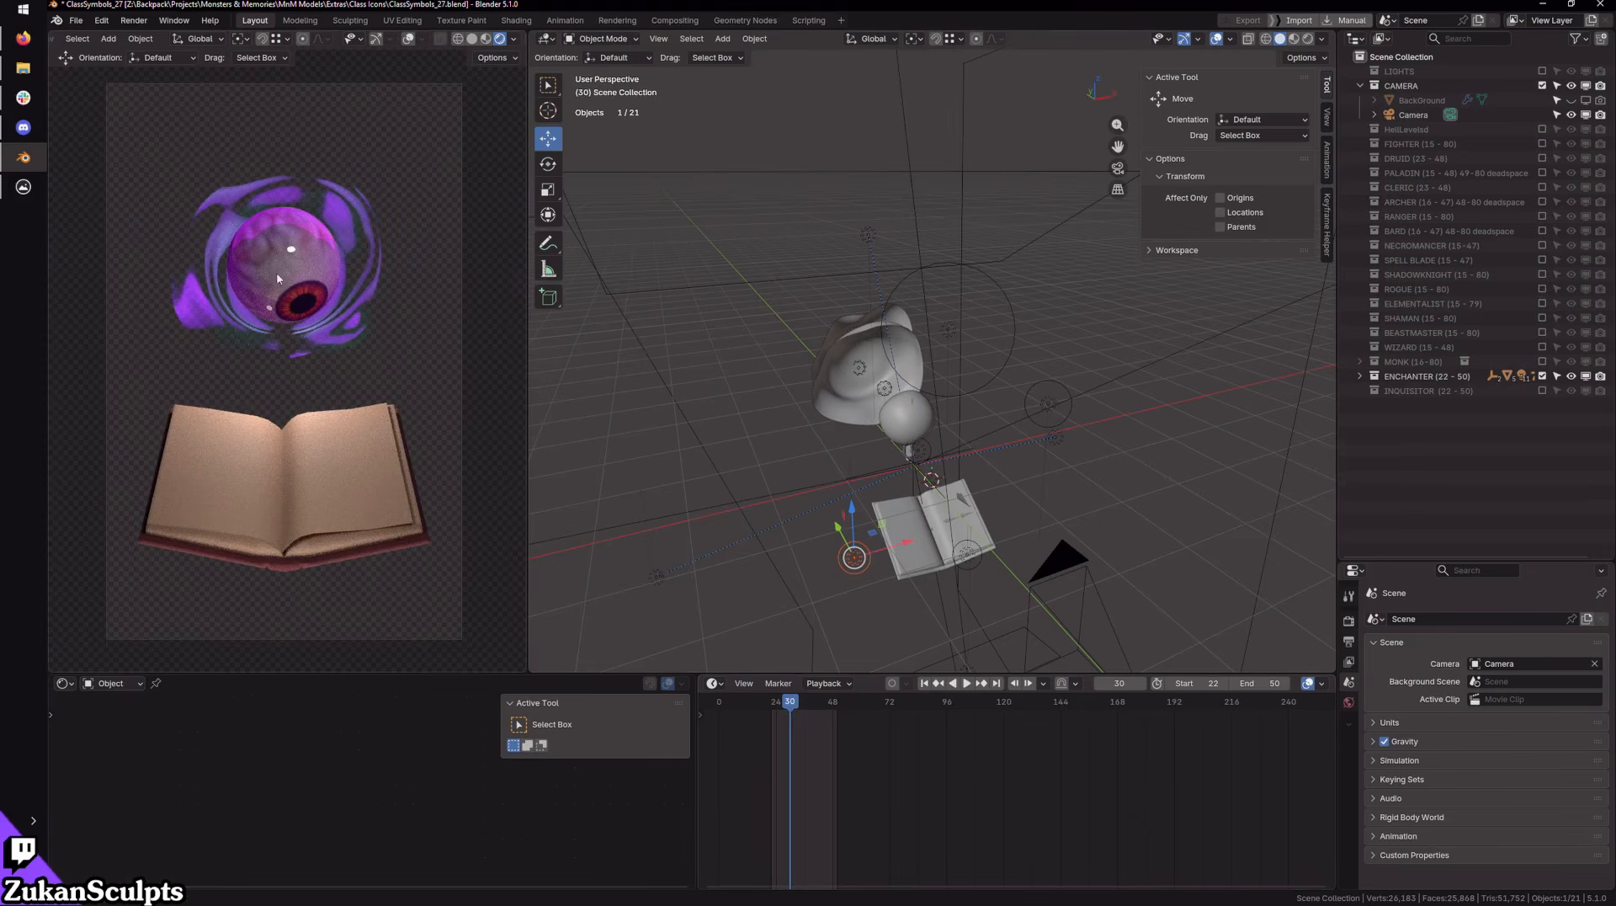
{"action": "left_click", "coordinate": [796, 707]}
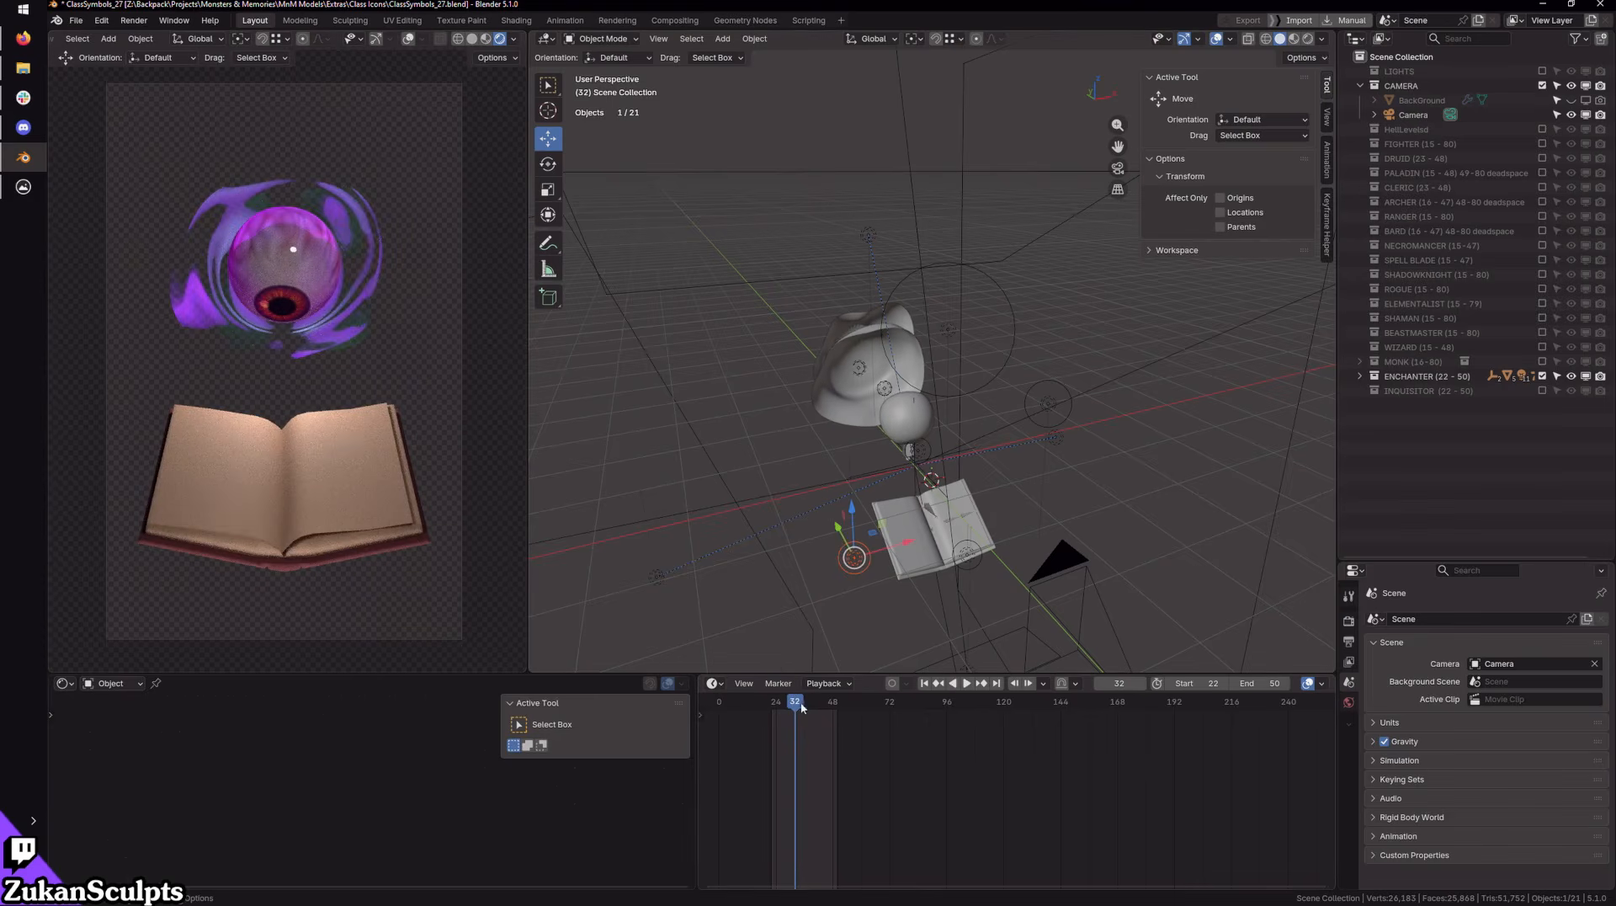
{"action": "left_click_drag", "start_coordinate": [801, 707], "coordinate": [806, 707]}
Step: Set the main 3D viewport to Material Preview shading and examine the Enchanter's eyeball and surrounding swirls up close
{"action": "scroll", "coordinate": [1056, 440], "scroll_direction": "up", "scroll_amount": 5}
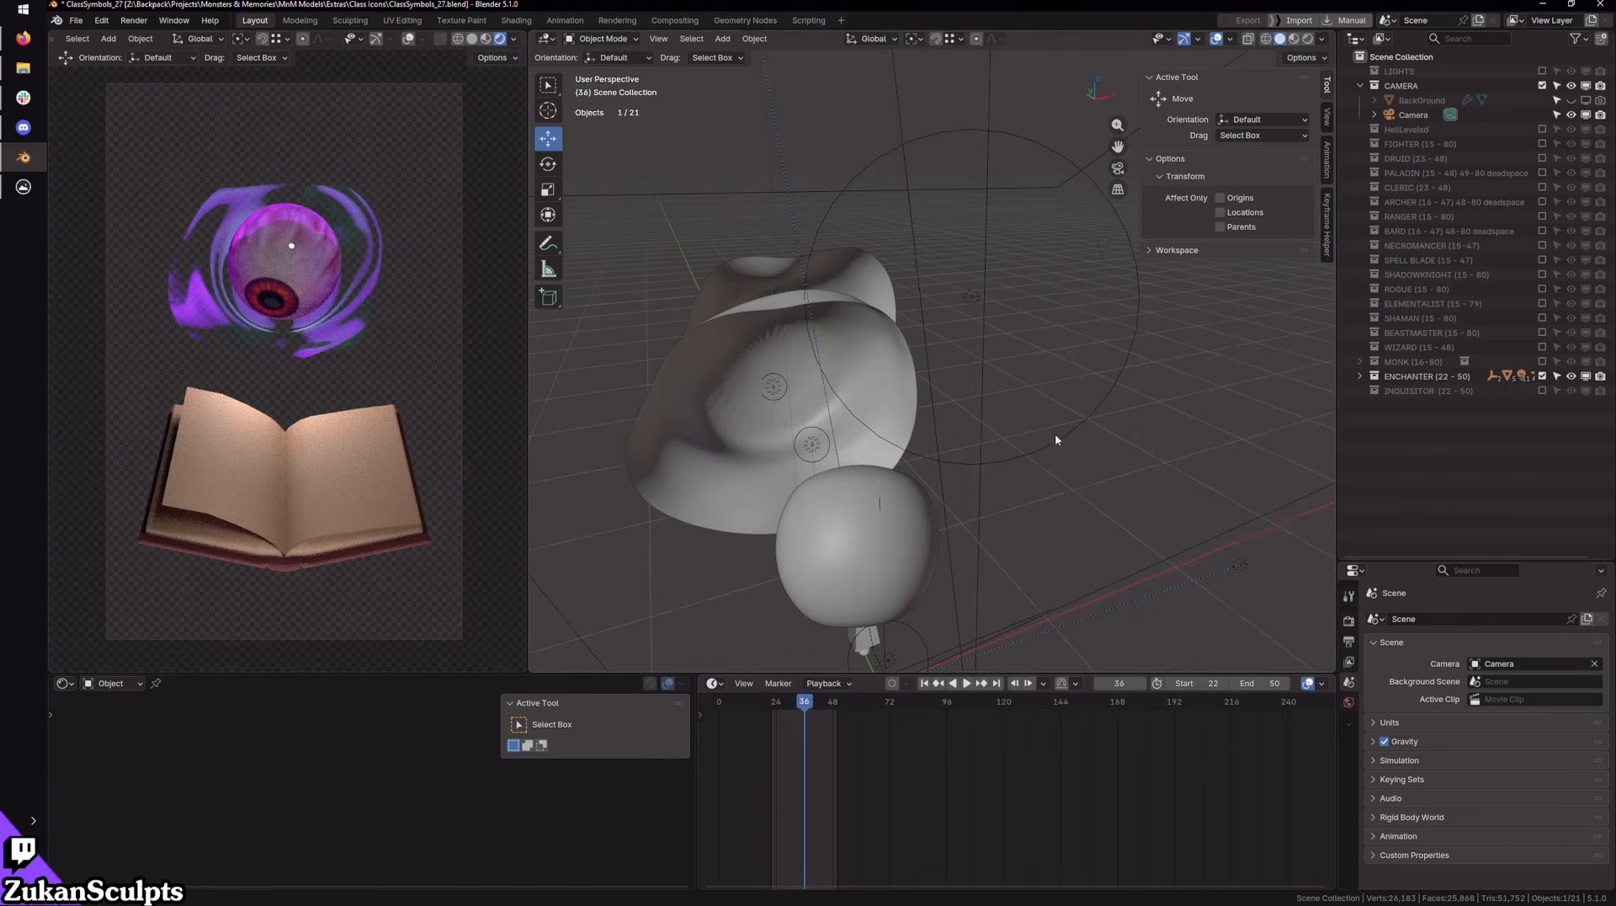
{"action": "mouse_move", "coordinate": [1055, 439]}
{"action": "middle_mouse_down"}
{"action": "mouse_move", "coordinate": [1027, 331]}
{"action": "mouse_move", "coordinate": [1074, 282]}
{"action": "middle_mouse_up"}
{"action": "left_click", "coordinate": [1293, 39]}
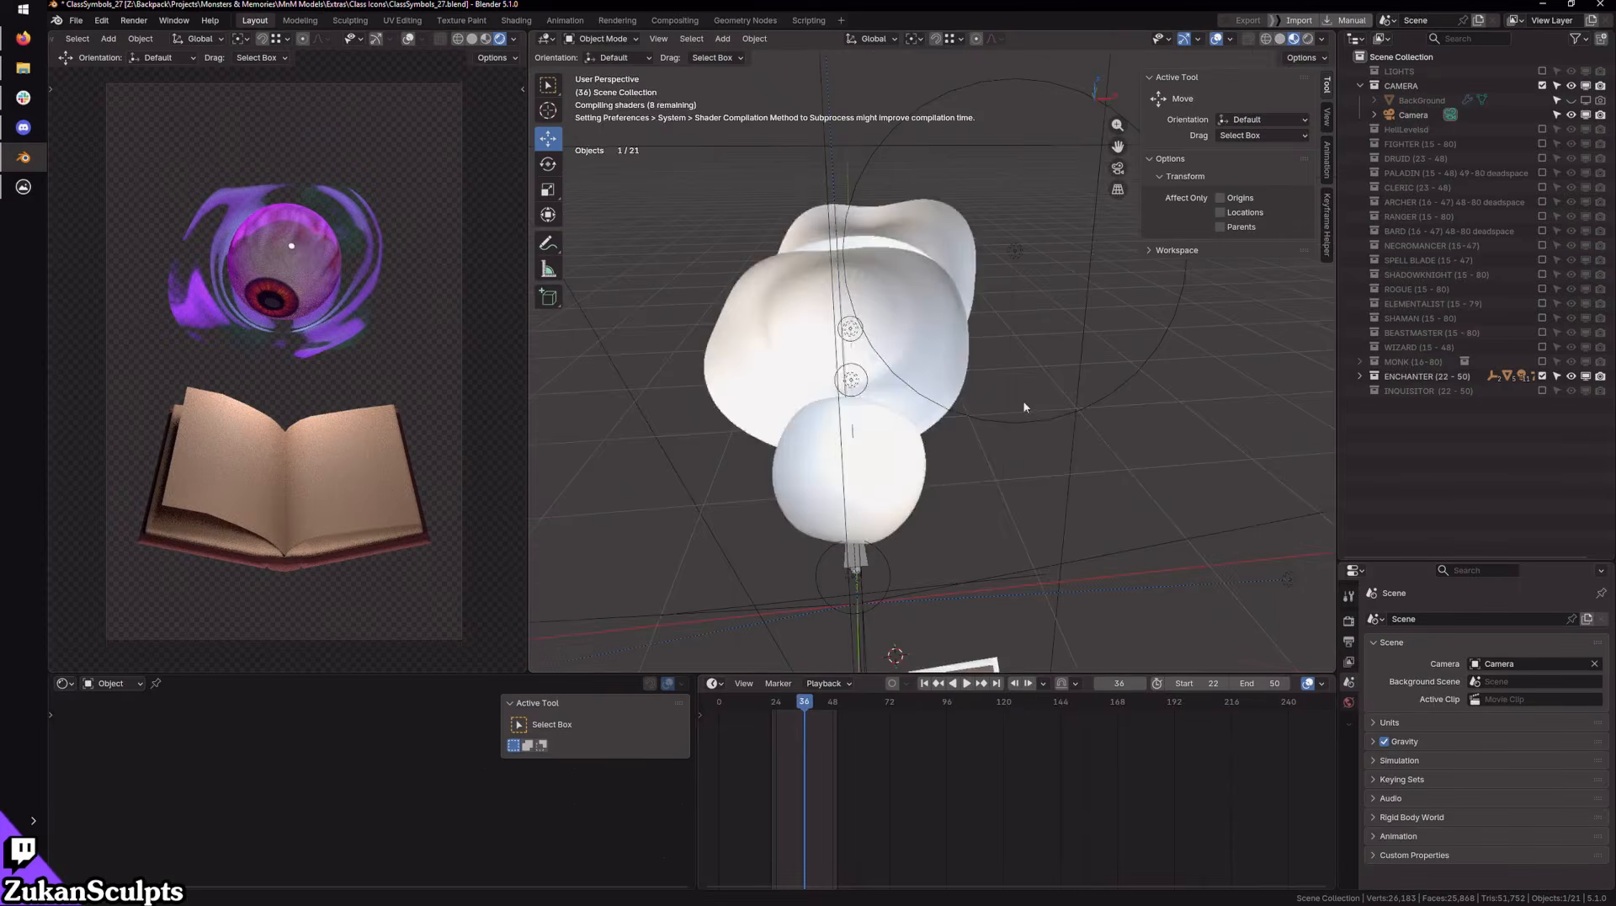
{"action": "middle_click_drag", "start_coordinate": [1024, 407], "coordinate": [916, 403]}
{"action": "scroll", "coordinate": [1019, 383], "scroll_direction": "up", "scroll_amount": 4}
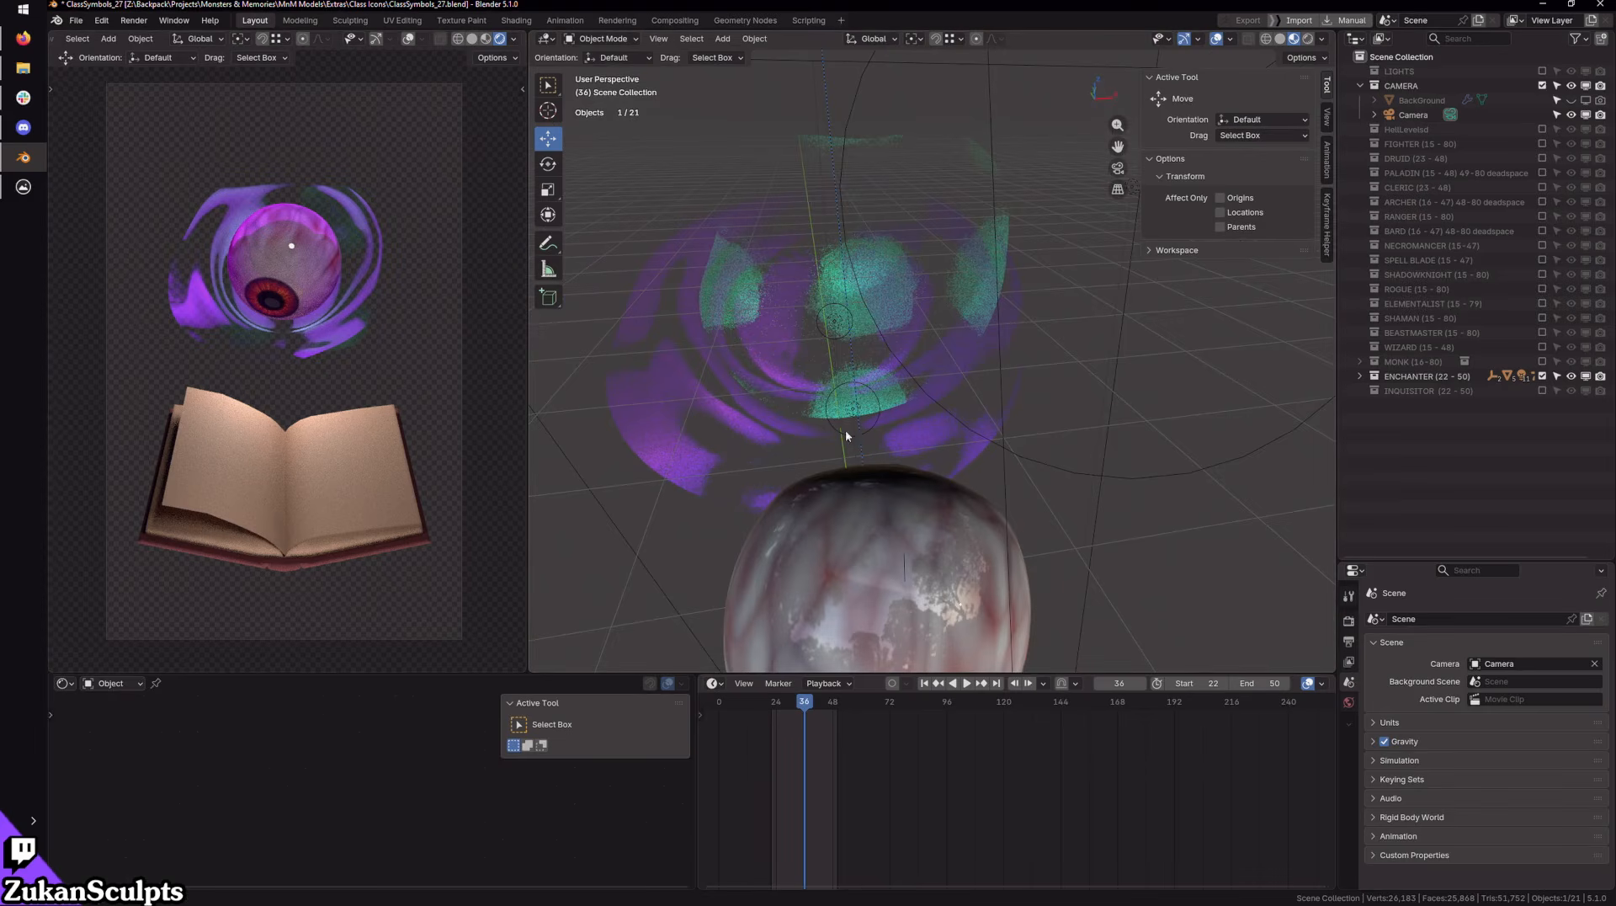
{"action": "scroll", "coordinate": [909, 562], "scroll_direction": "down", "scroll_amount": 5}
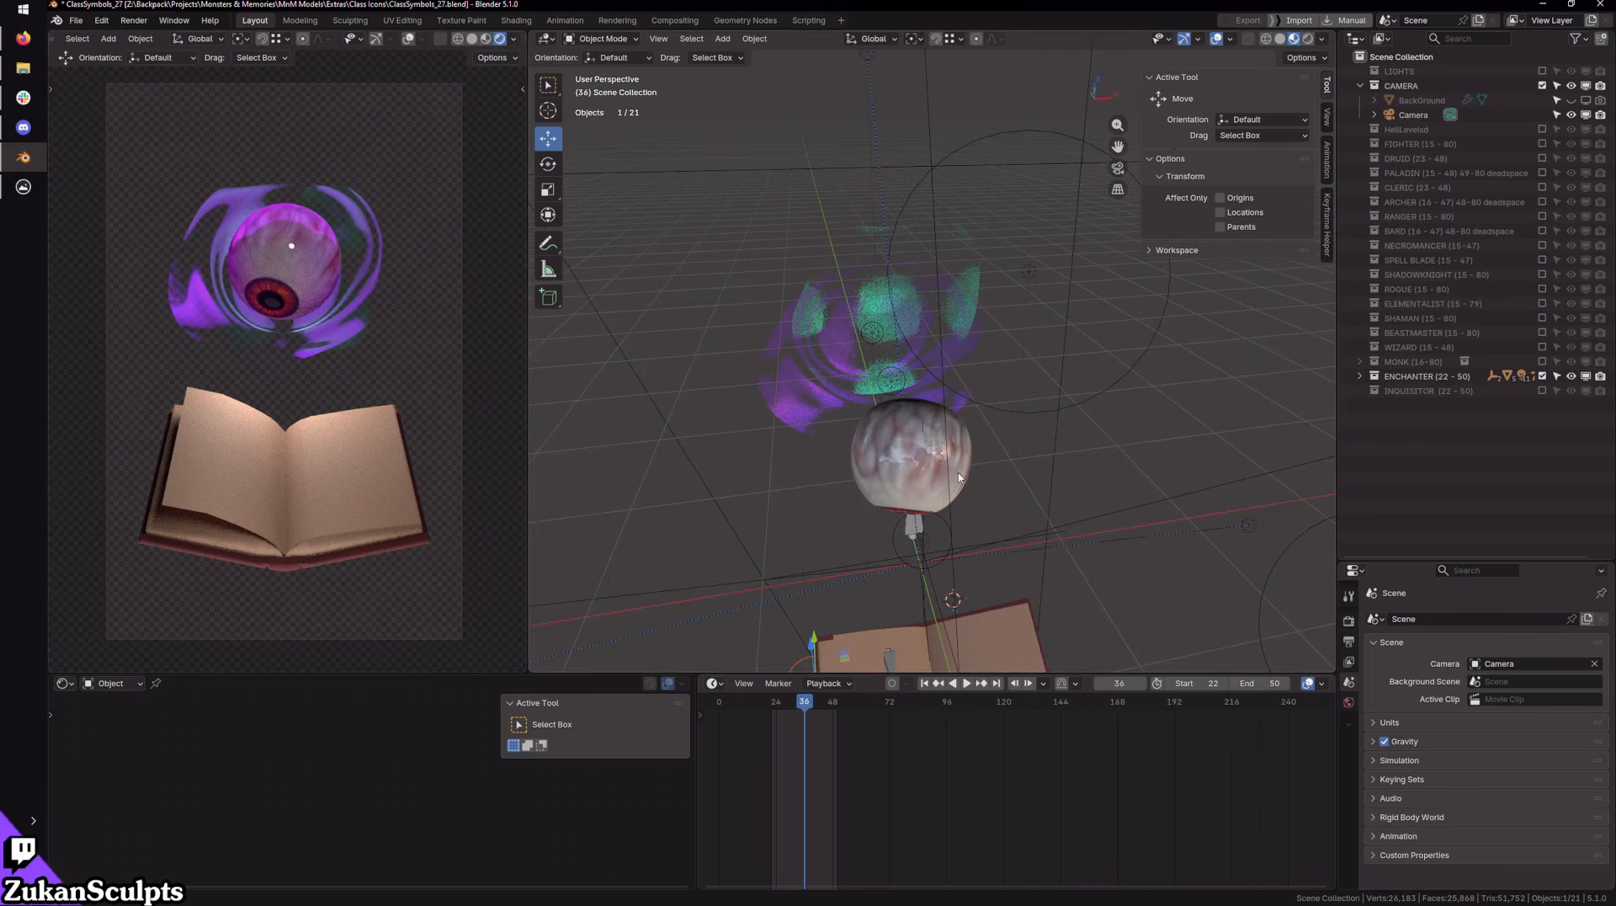
Step: Examine the Enchanter's open book and its page bones up close while playing the page-turn animation
{"action": "middle_click_drag", "start_coordinate": [1022, 601], "coordinate": [829, 399]}
{"action": "scroll", "coordinate": [919, 446], "scroll_direction": "up", "scroll_amount": 4}
{"action": "scroll", "coordinate": [913, 446], "scroll_direction": "down", "scroll_amount": 4}
{"action": "scroll", "coordinate": [813, 389], "scroll_direction": "up", "scroll_amount": 5}
{"action": "scroll", "coordinate": [829, 398], "scroll_direction": "down", "scroll_amount": 3}
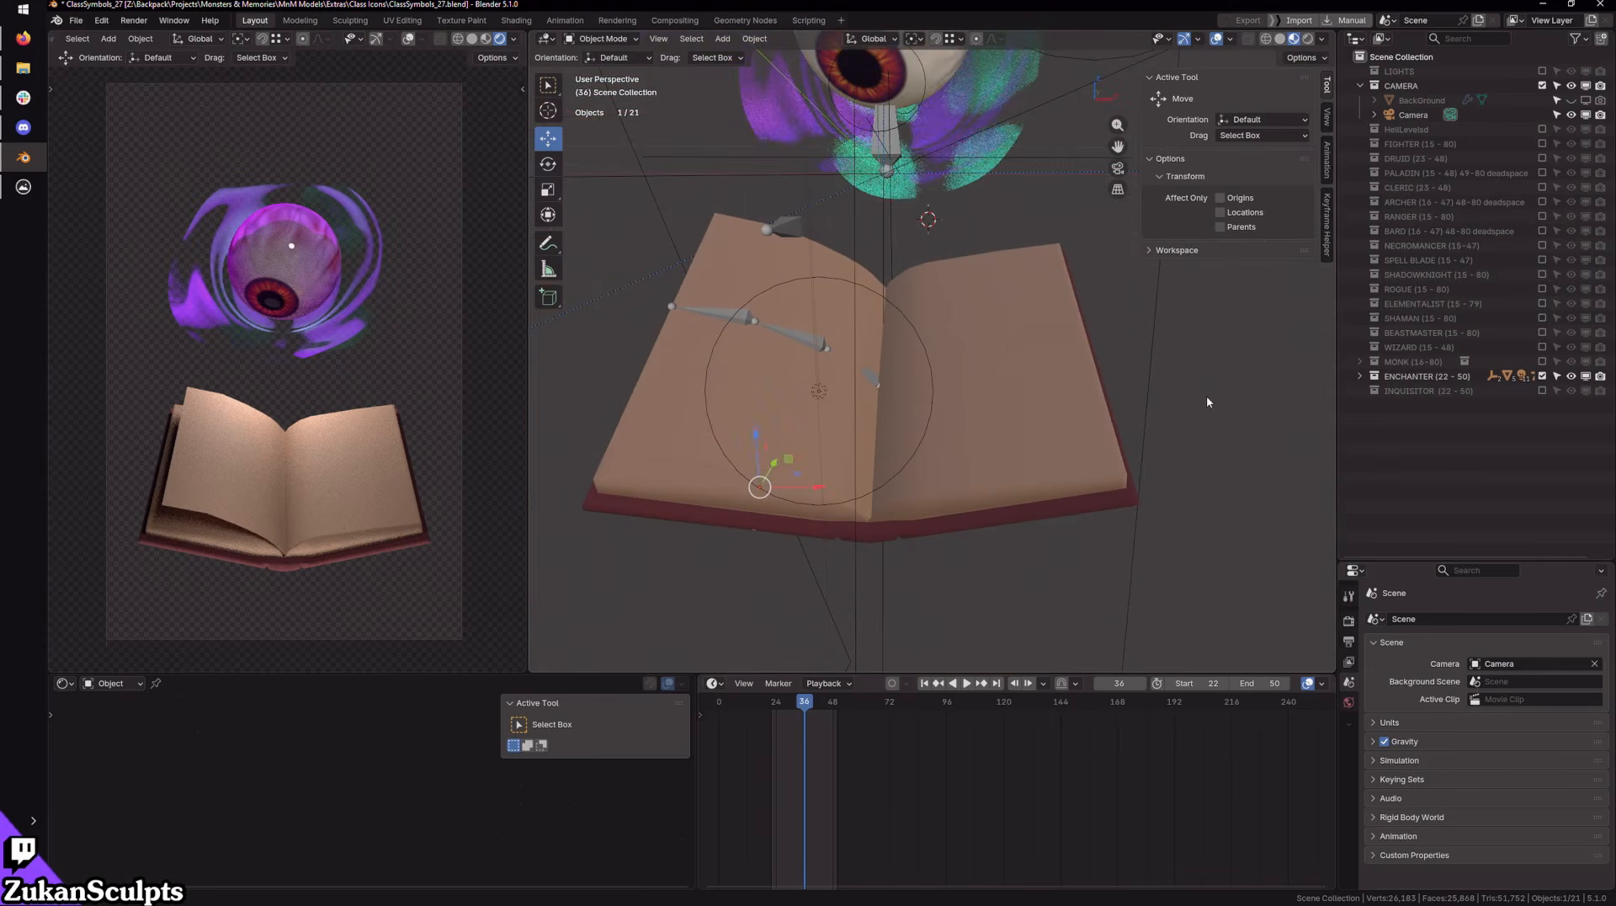
{"action": "left_click", "coordinate": [1207, 397]}
{"action": "middle_click_drag", "start_coordinate": [776, 351], "coordinate": [853, 646]}
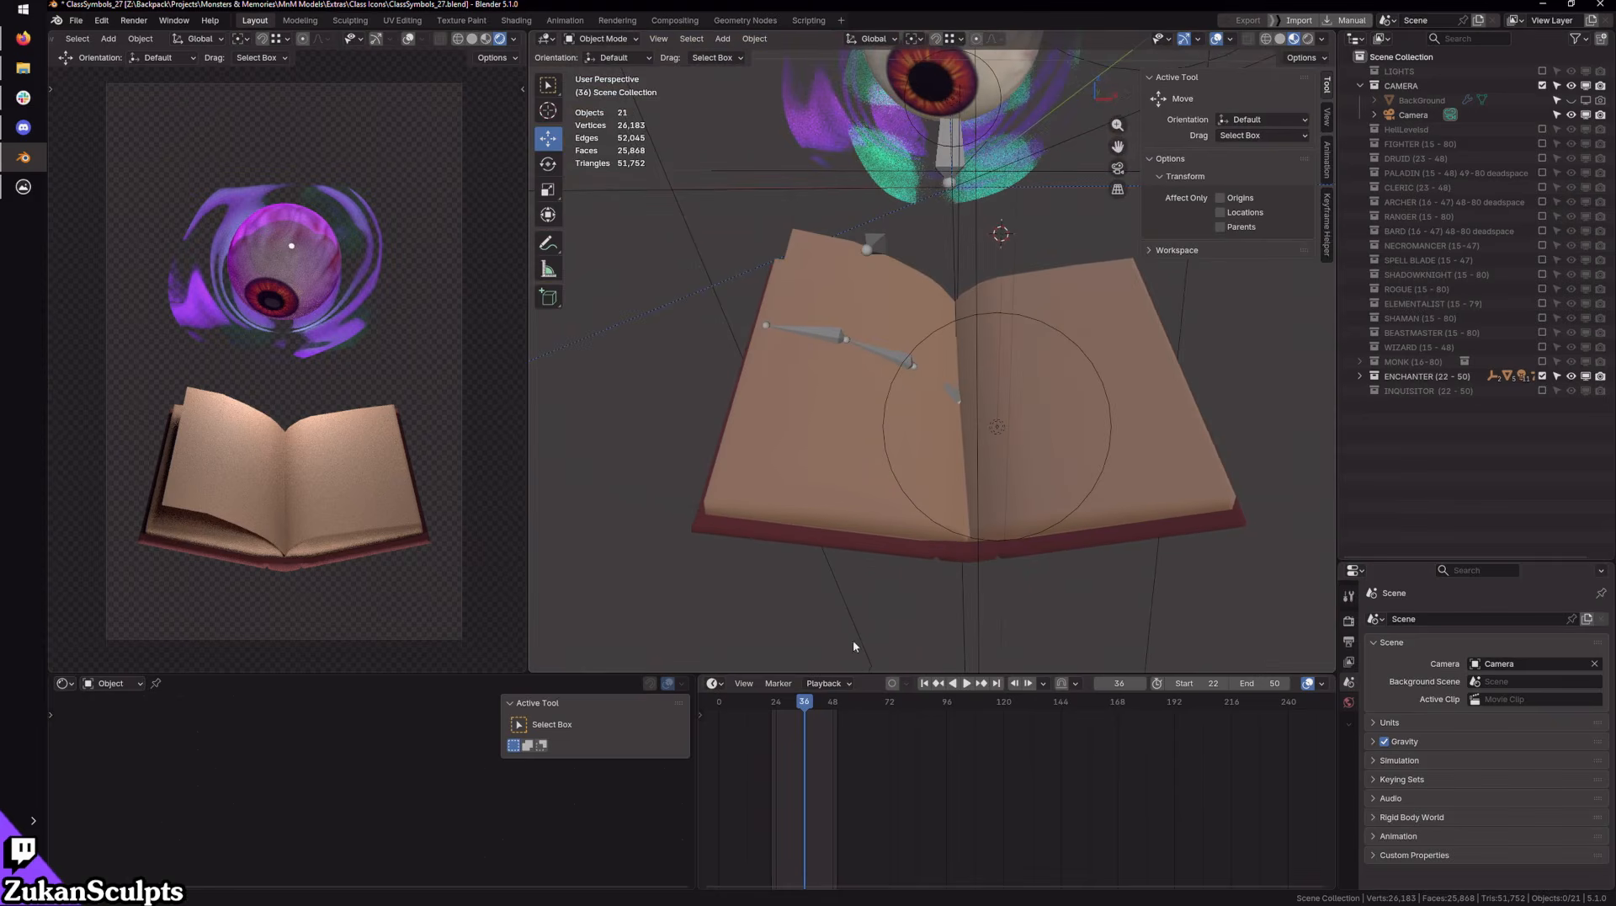
{"action": "key", "text": "space"}
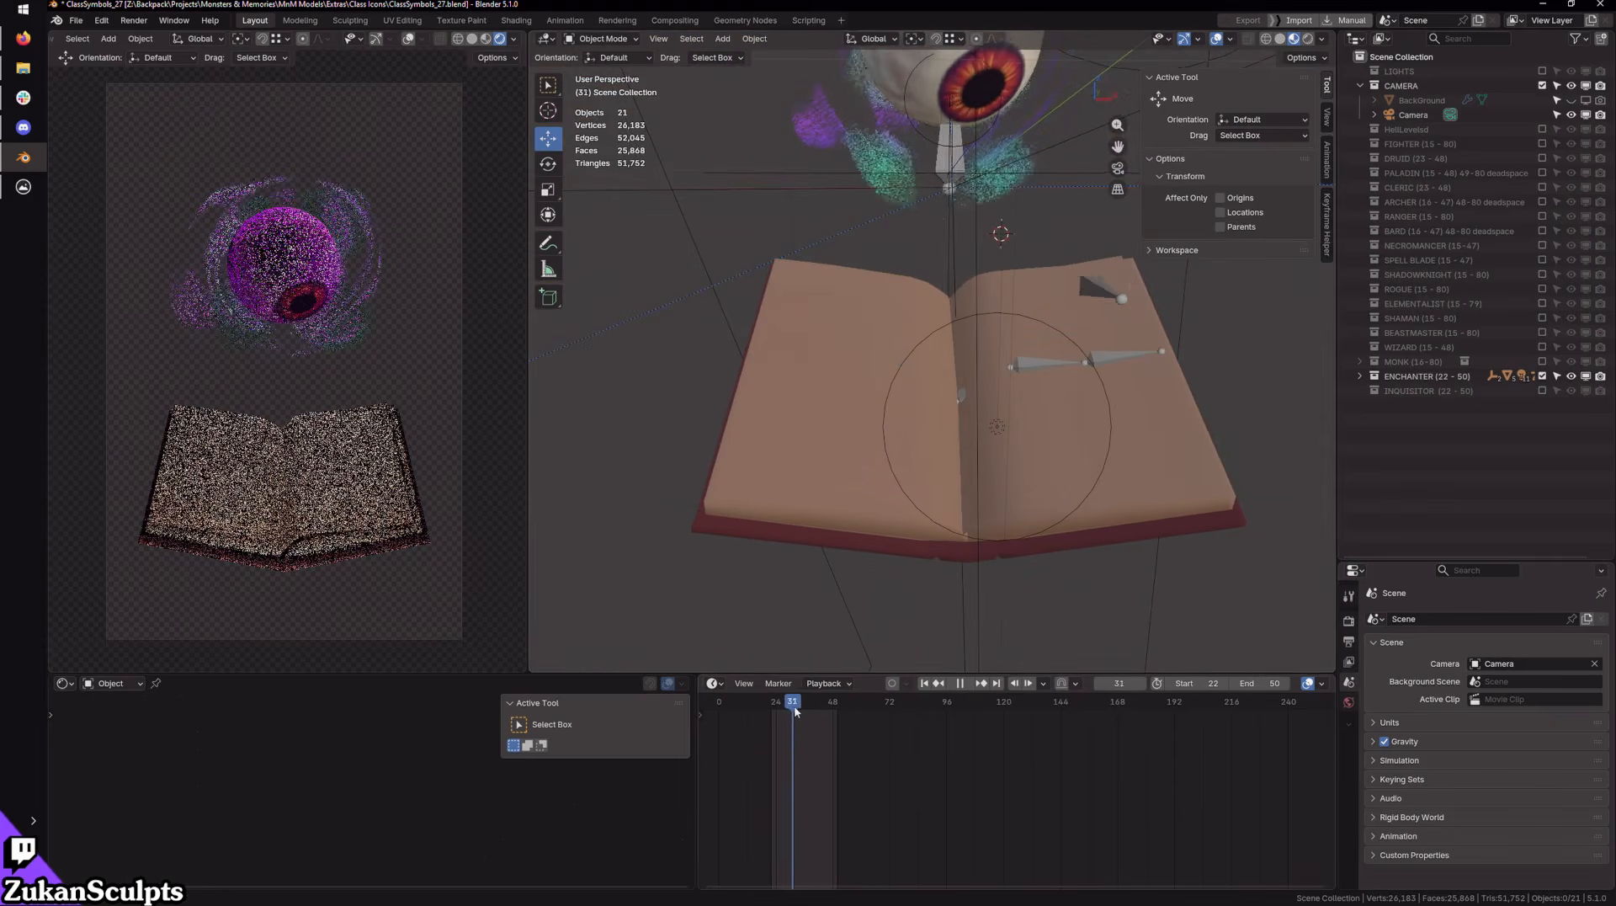
Step: Examine the Enchanter's page turn from another angle by playing the animation and pausing at frames 38 and 27
{"action": "key", "text": "space"}
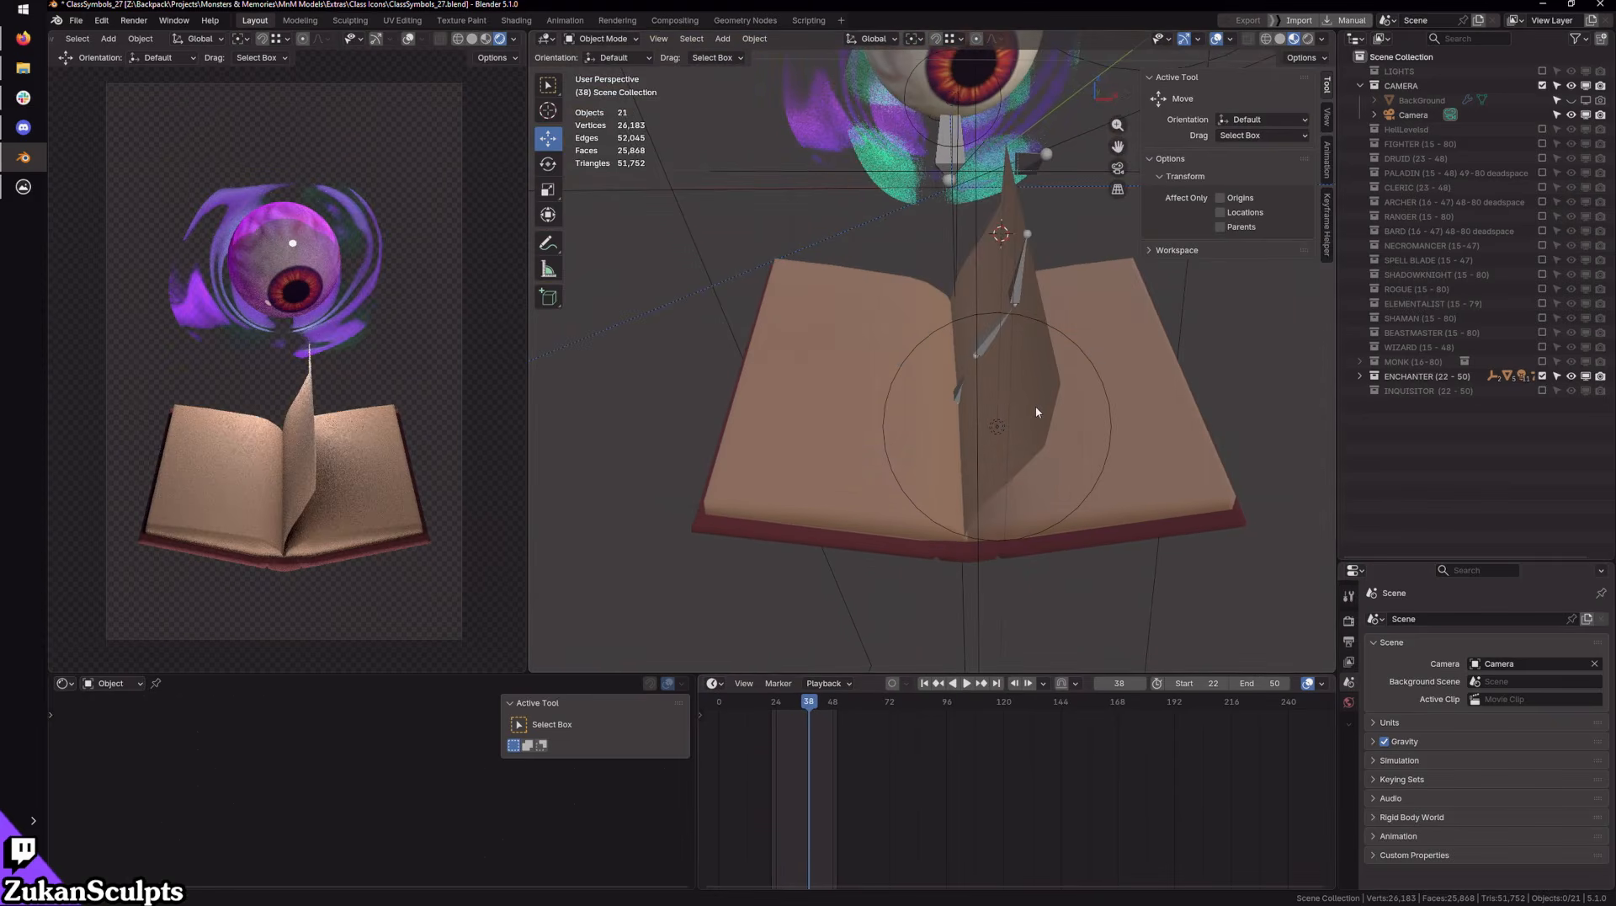
{"action": "middle_click_drag", "start_coordinate": [1087, 462], "coordinate": [881, 391]}
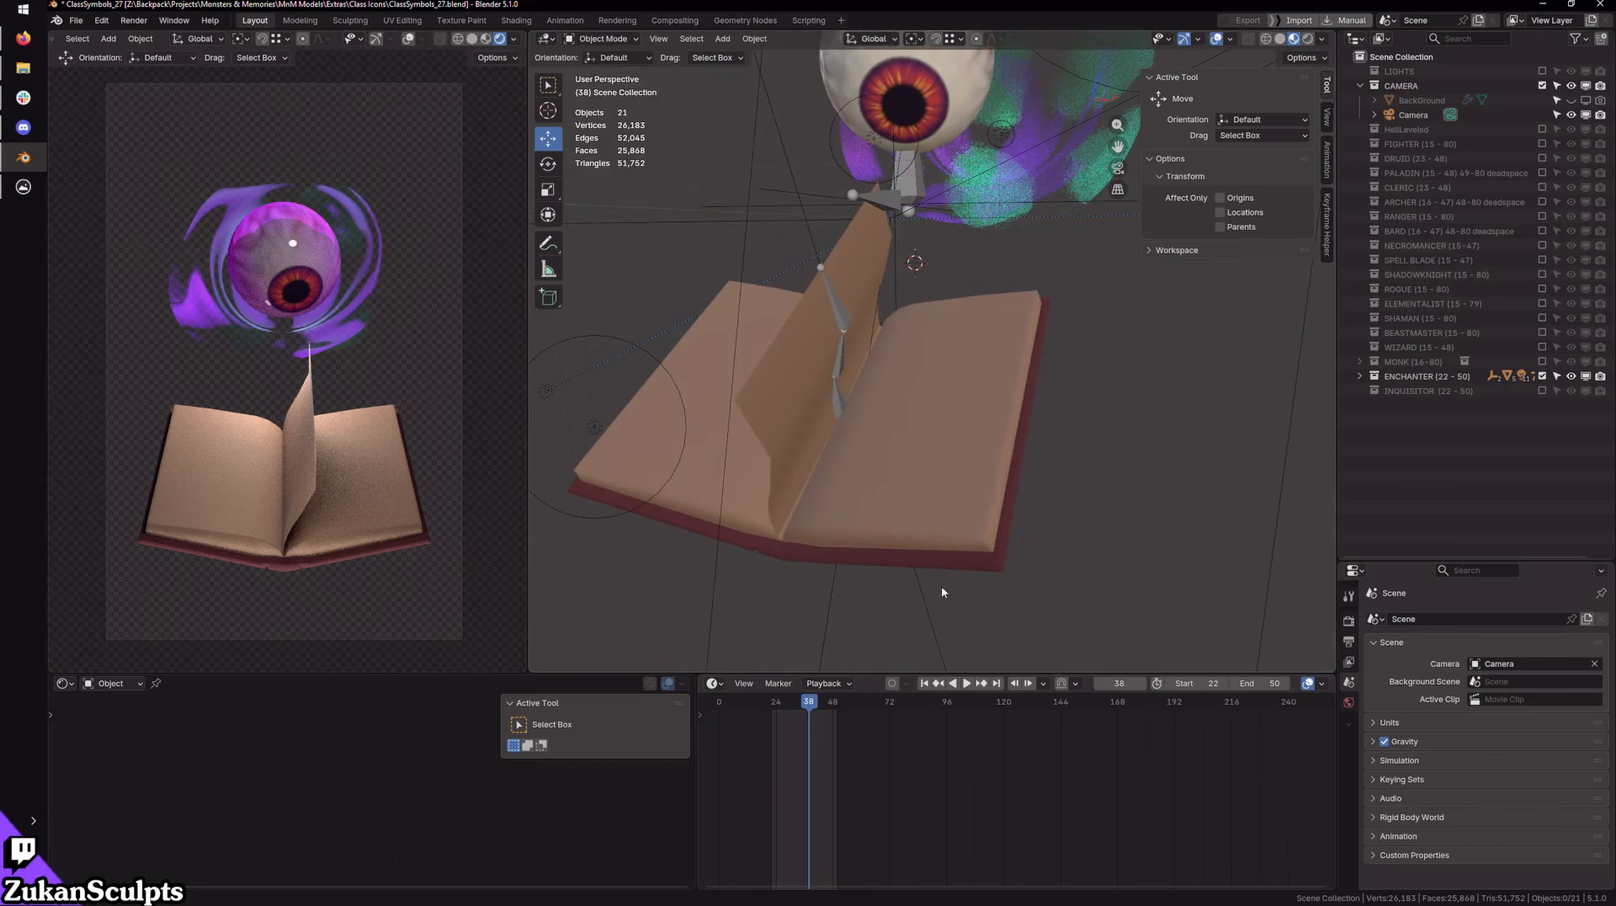
{"action": "left_click", "coordinate": [965, 682]}
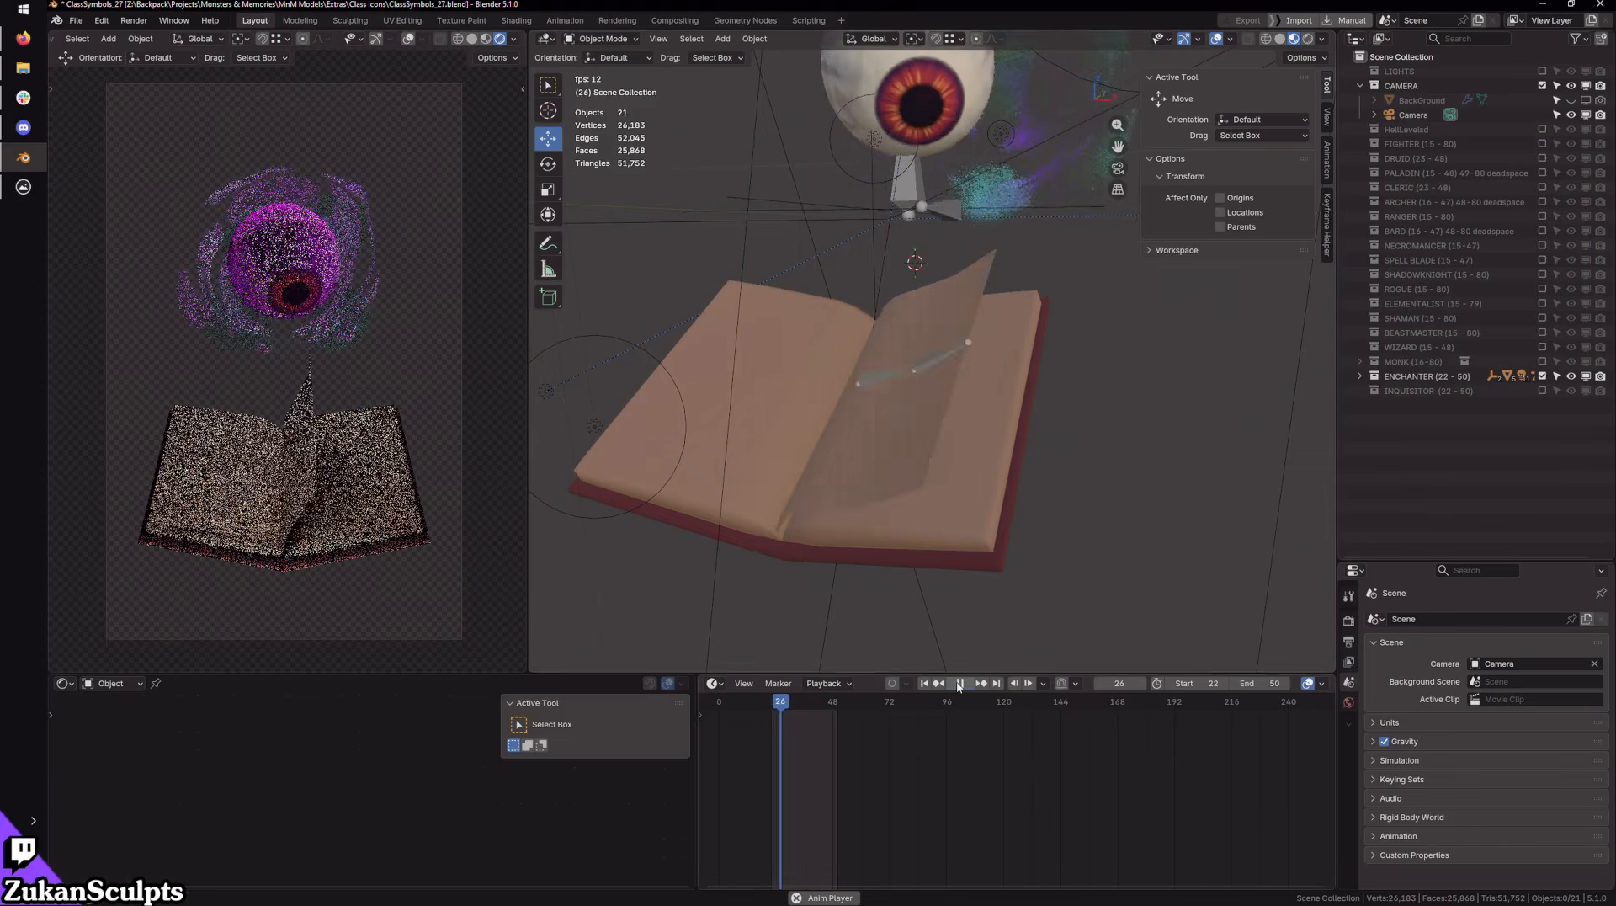
{"action": "key", "text": "space"}
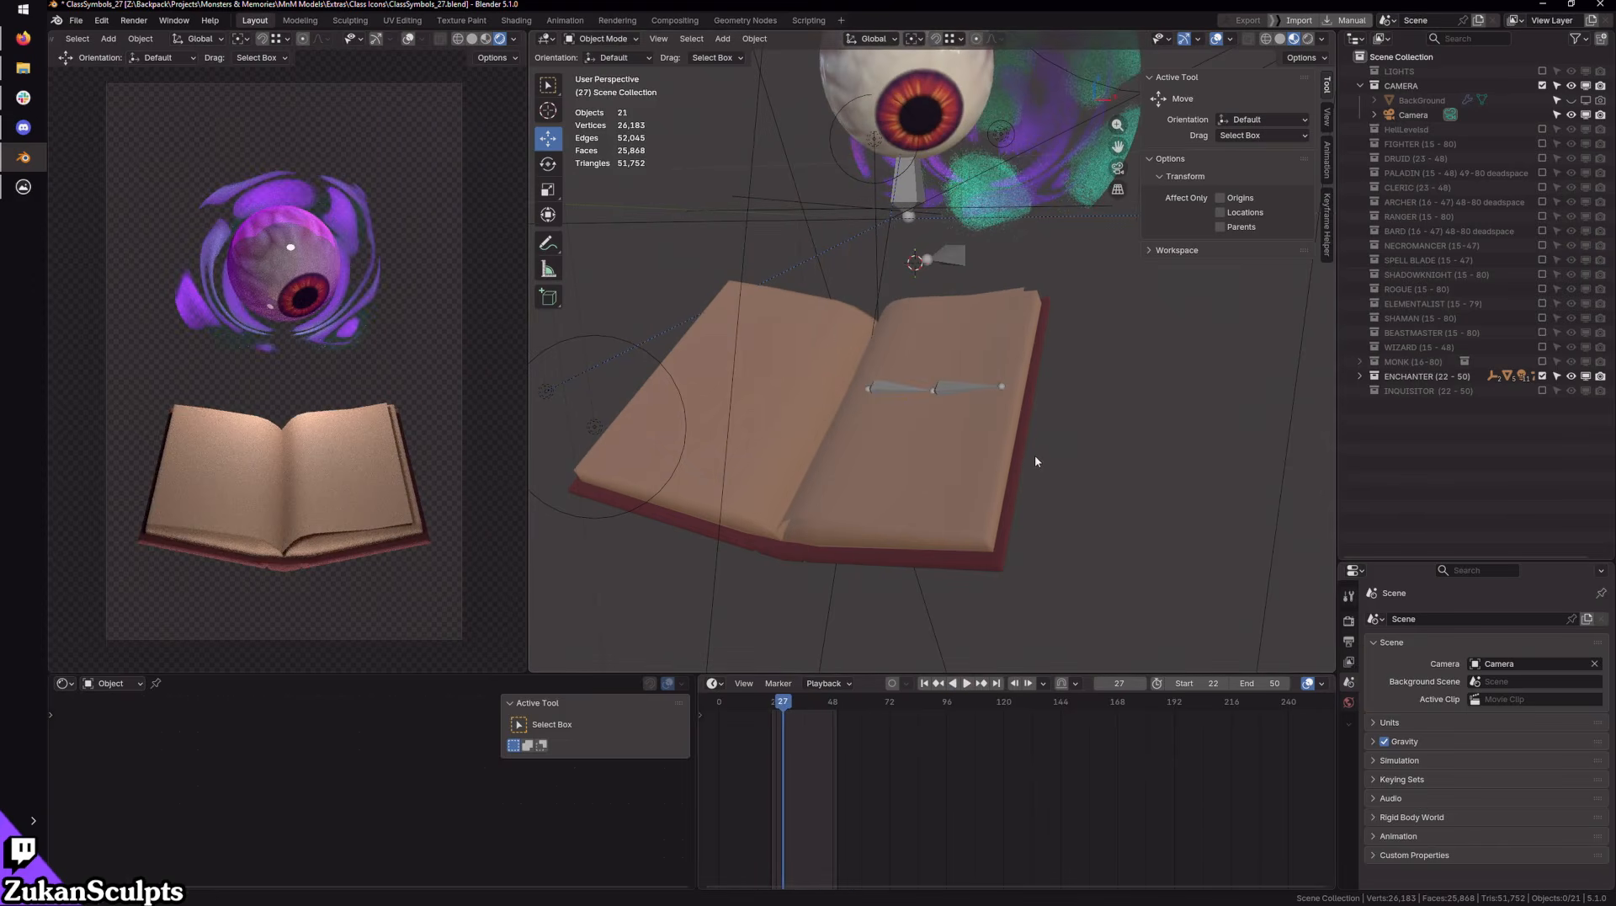
{"action": "middle_click_drag", "start_coordinate": [1107, 340], "coordinate": [1064, 331]}
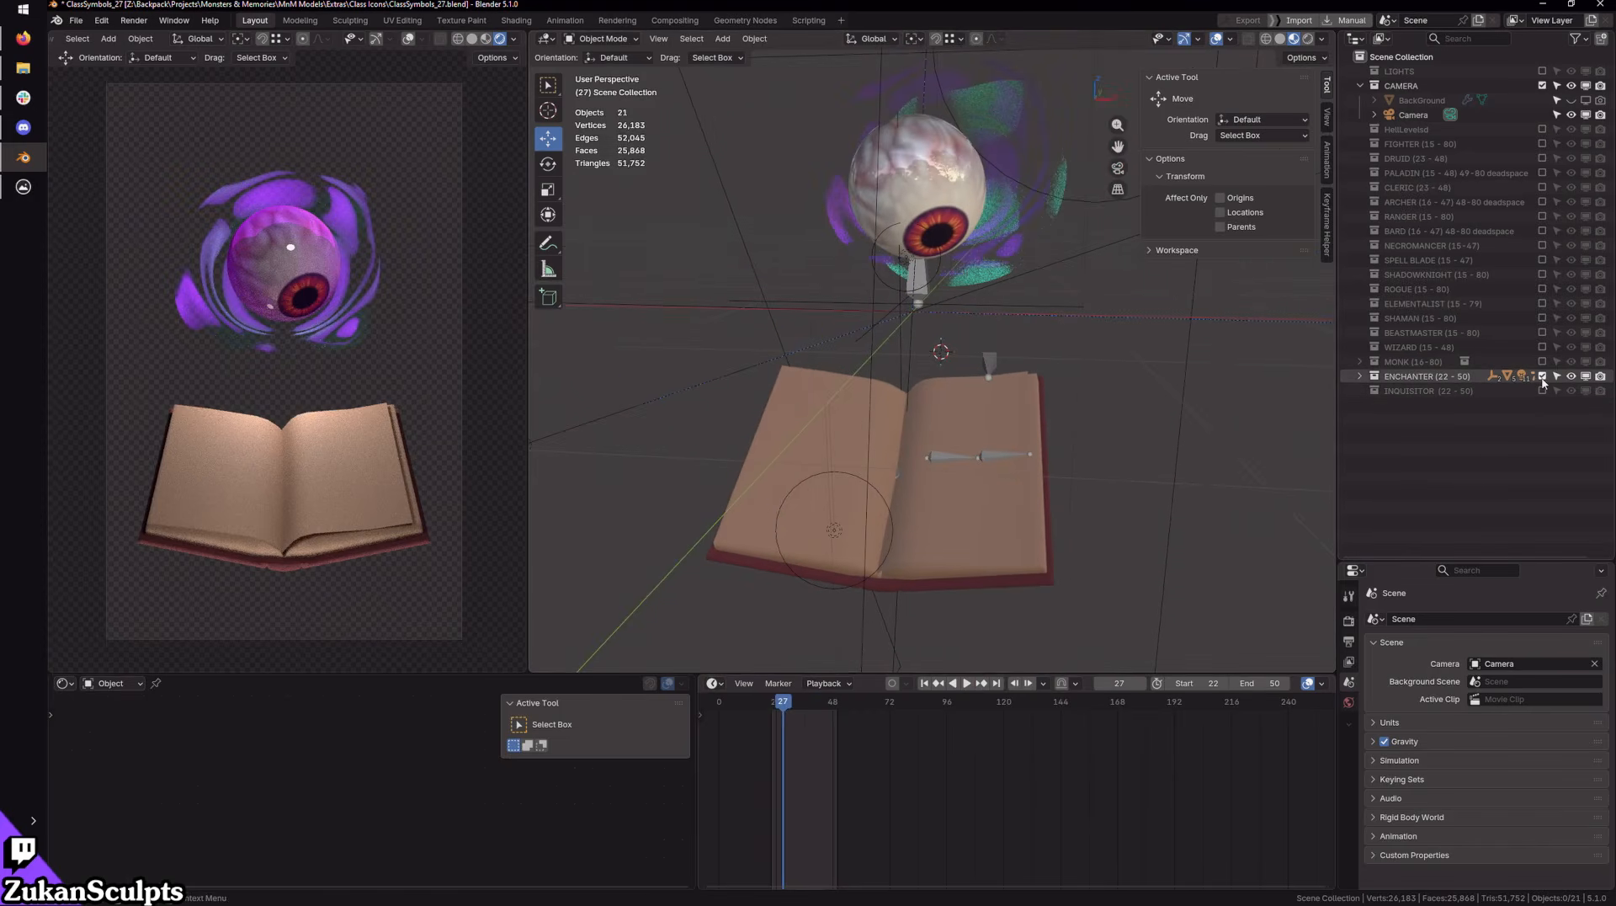
Step: Exclude the ENCHANTER collection from the view layer and view the DRUID and PALADIN icons in turn, leaving PALADIN included and collapsed
{"action": "left_click", "coordinate": [1542, 375]}
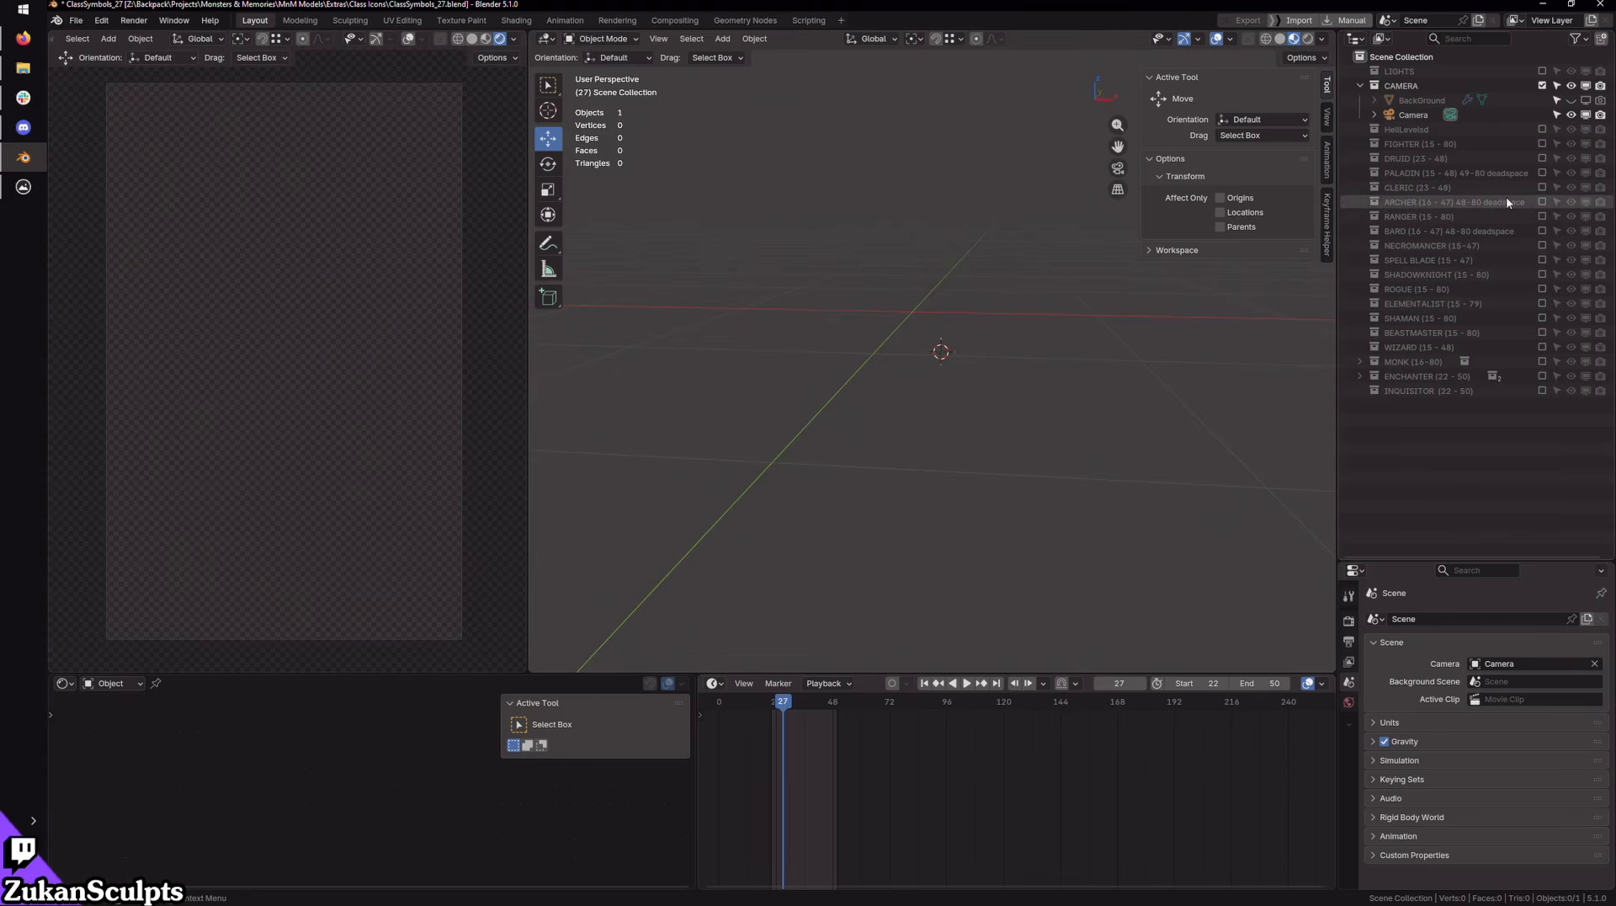
{"action": "left_click", "coordinate": [1543, 174]}
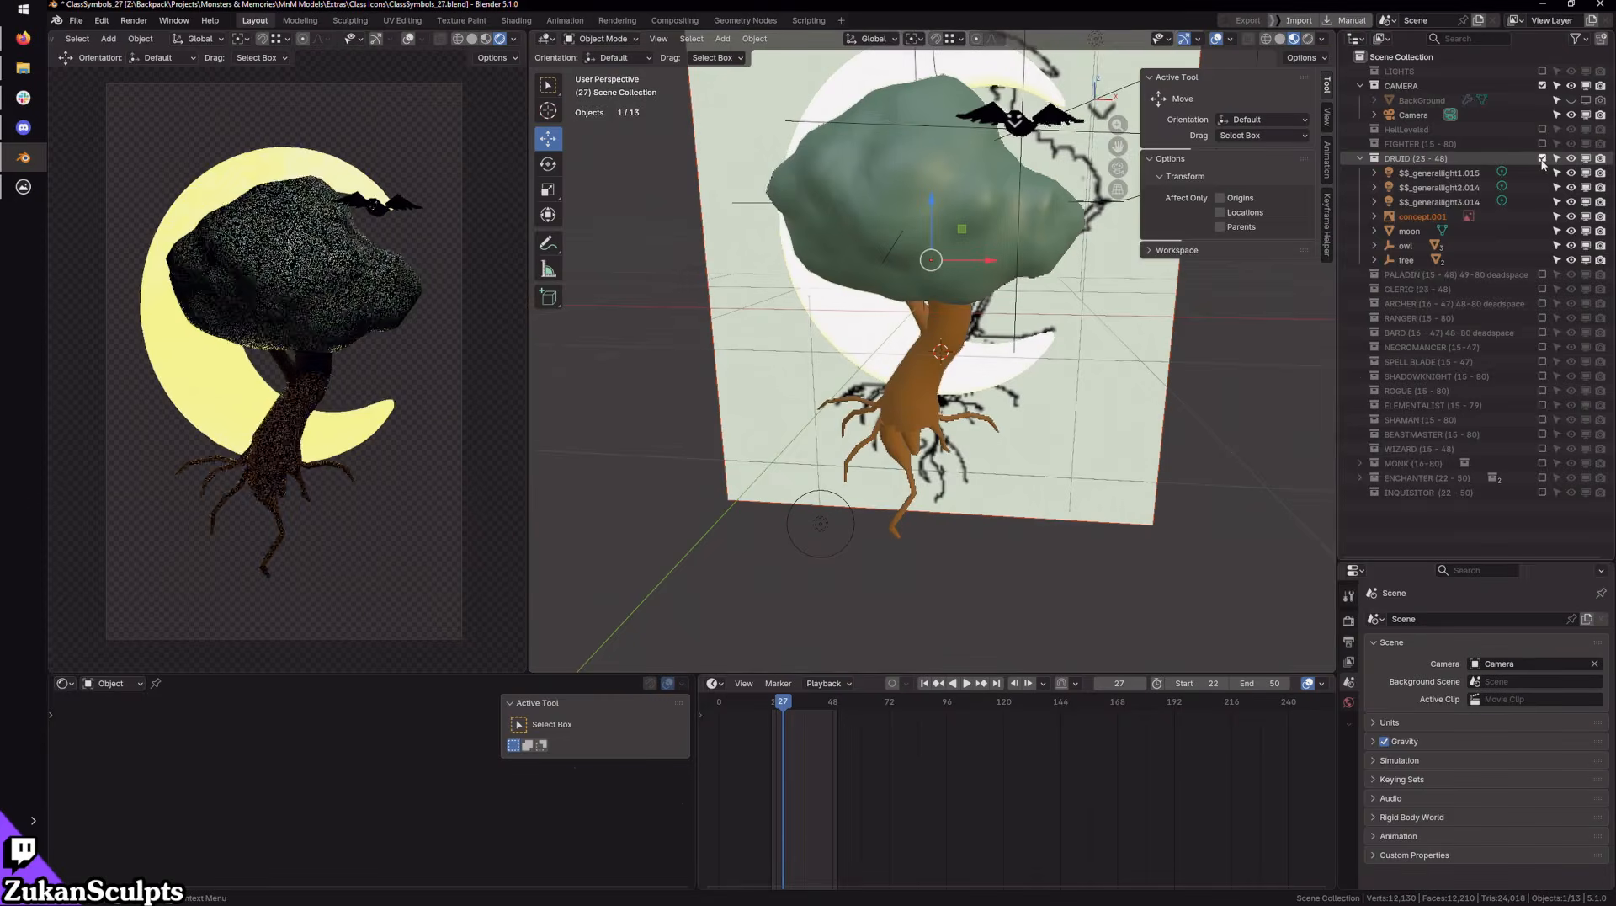
{"action": "left_click", "coordinate": [1543, 173]}
{"action": "left_click", "coordinate": [1542, 174]}
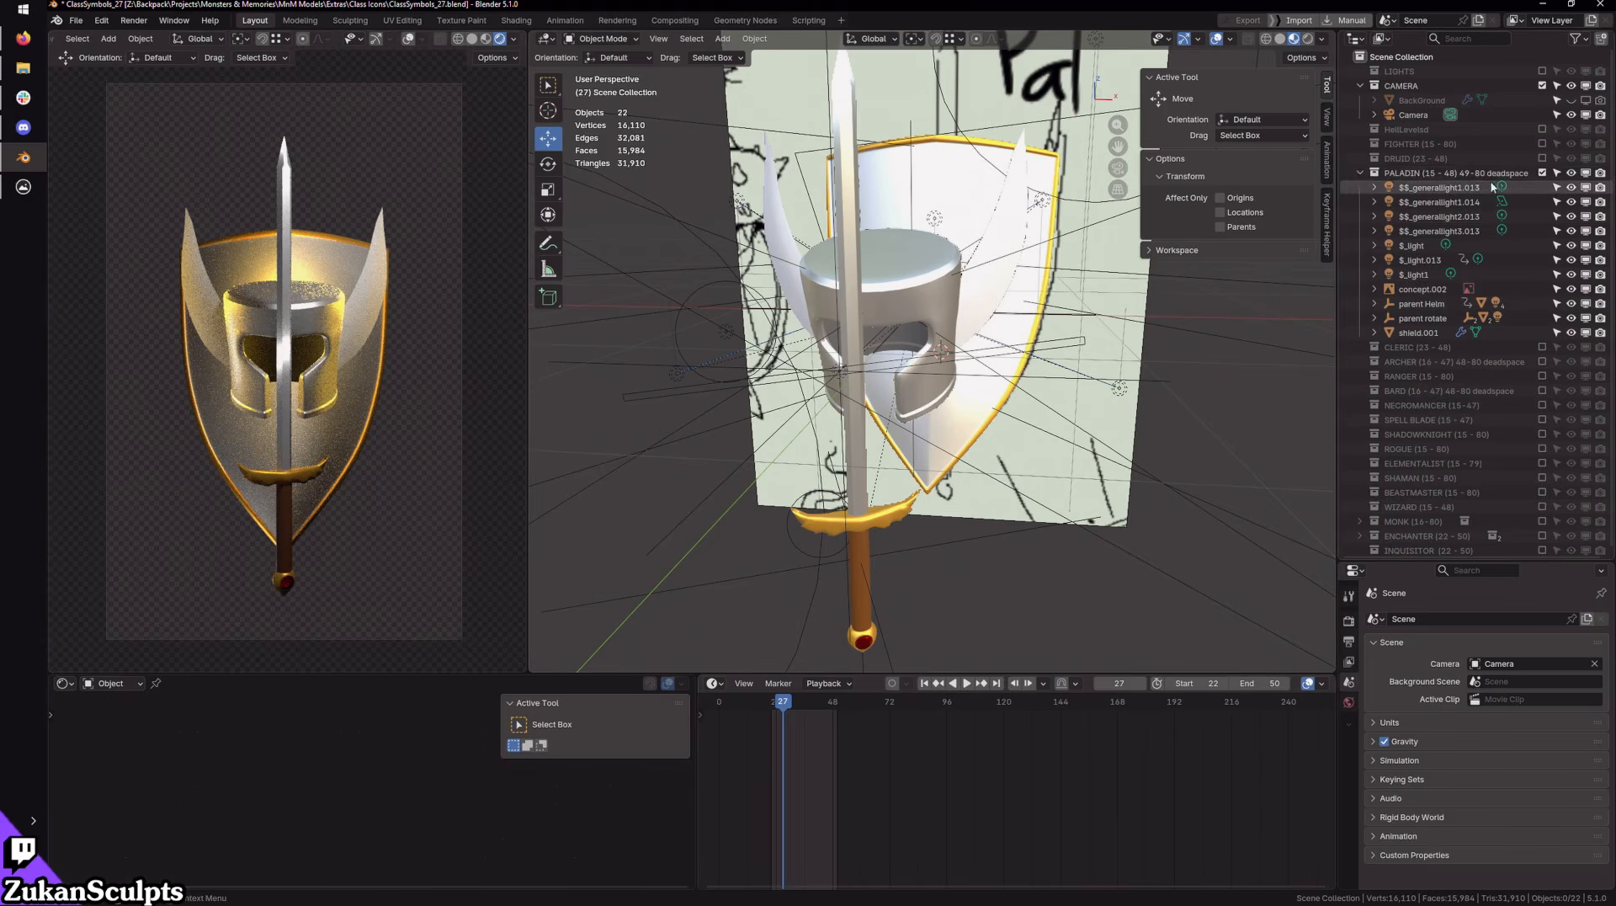
{"action": "left_click", "coordinate": [1360, 172]}
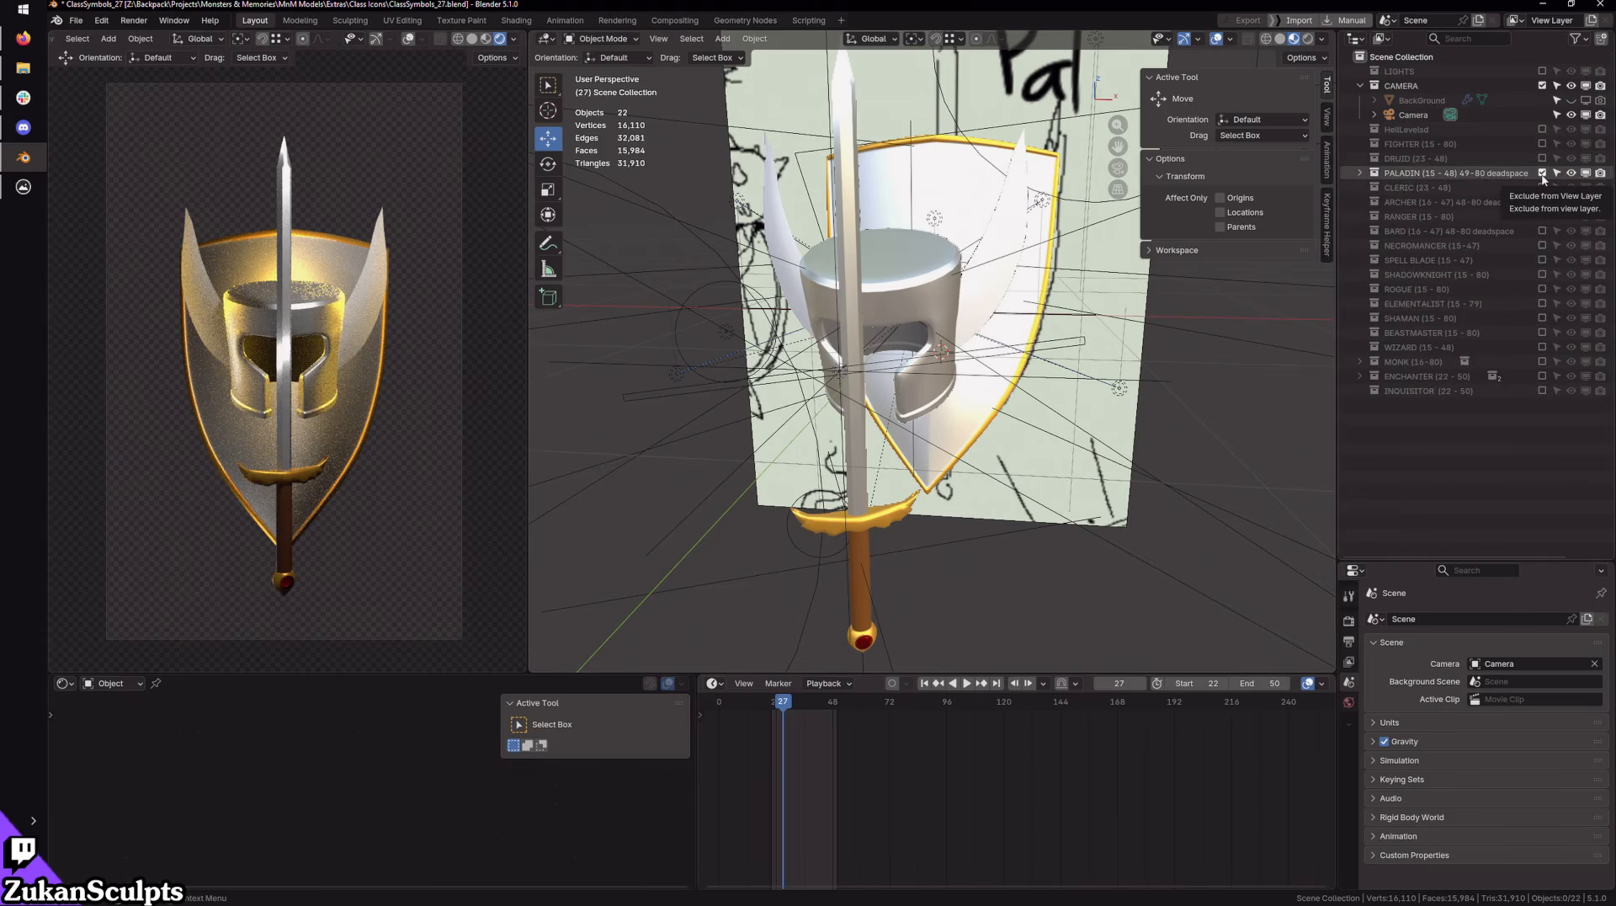
Step: Swap the PALADIN collection for the RANGER collection in the view layer and collapse the RANGER contents
{"action": "left_click", "coordinate": [1542, 218]}
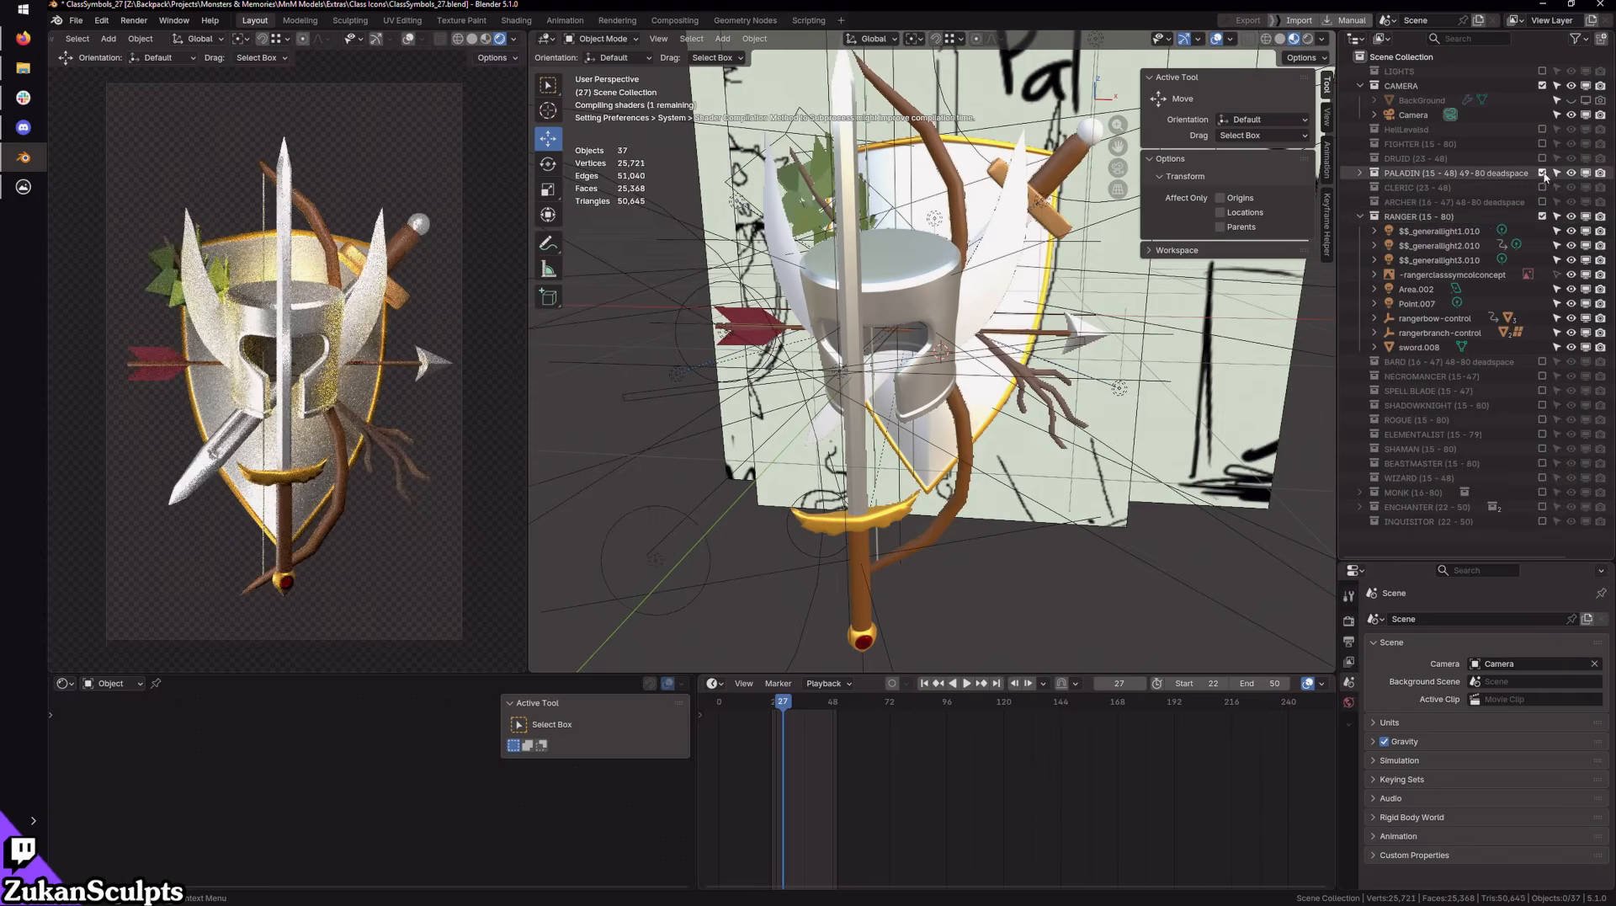
{"action": "left_click", "coordinate": [1542, 173]}
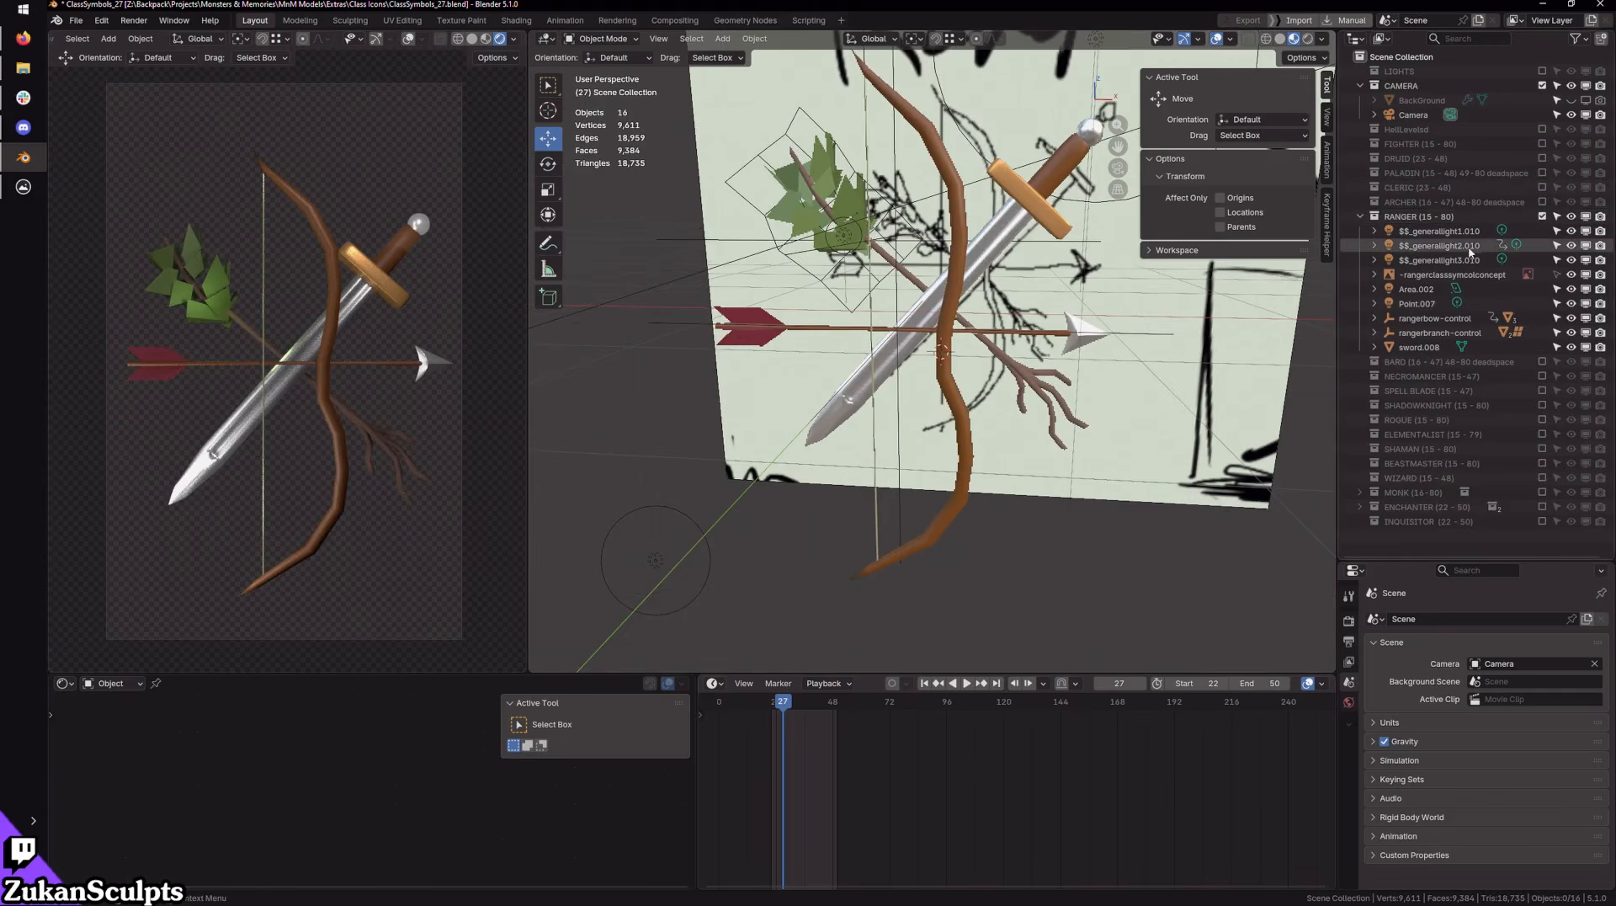
{"action": "left_click", "coordinate": [1359, 217]}
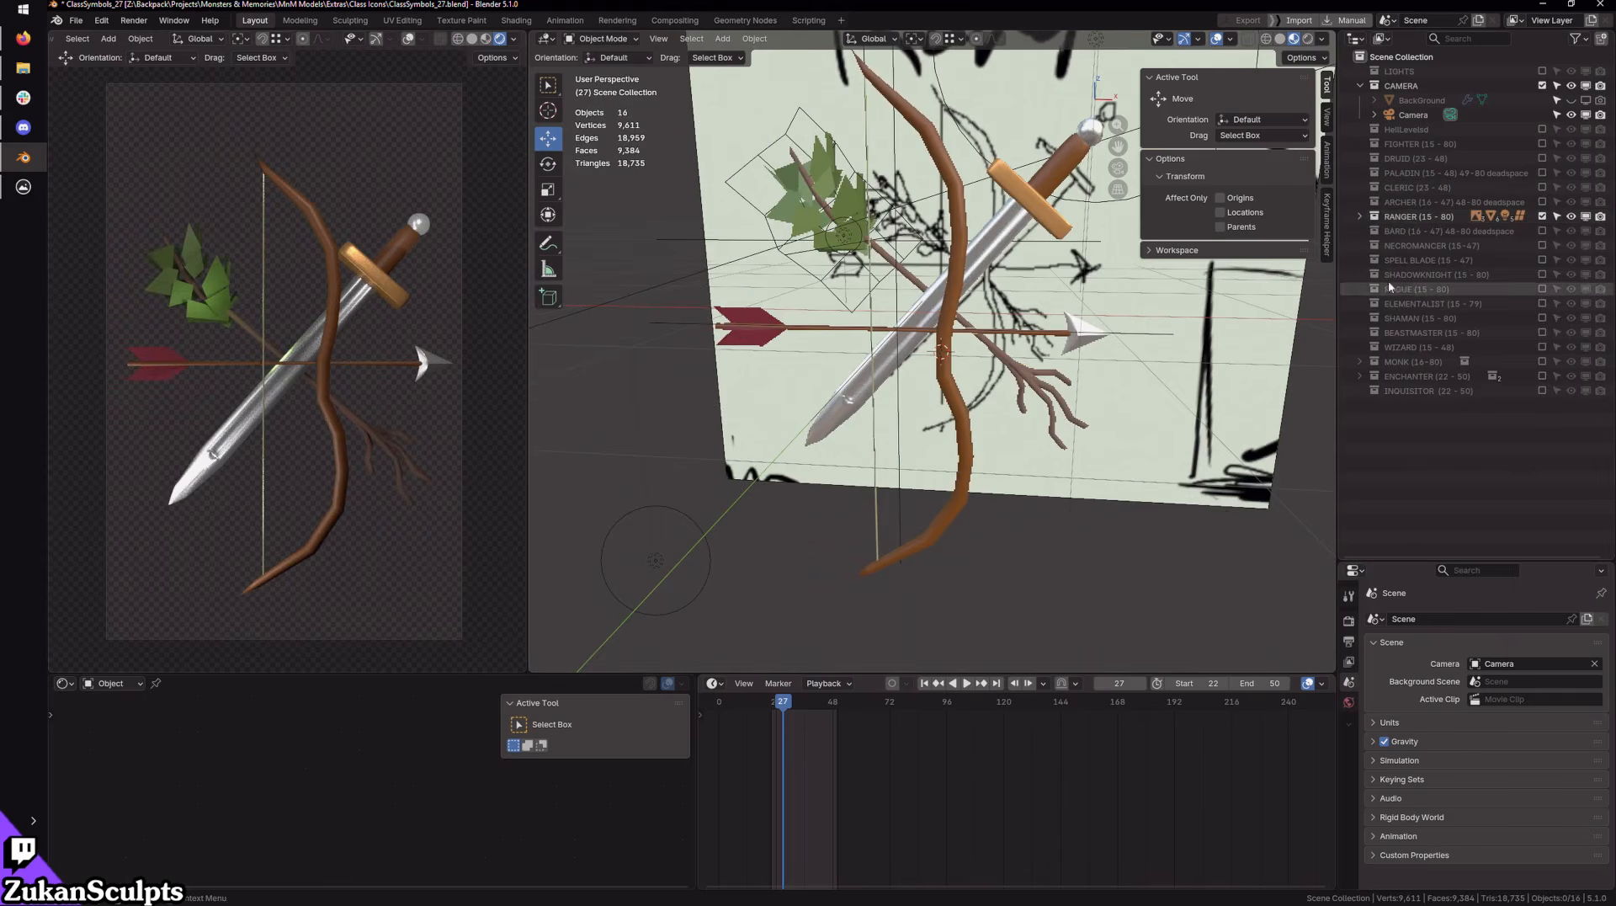
Step: Swap the RANGER collection for BARD, play the spinning harp animation, and return to the range's first frame, 22
{"action": "left_click", "coordinate": [1542, 231]}
{"action": "left_click", "coordinate": [1542, 216]}
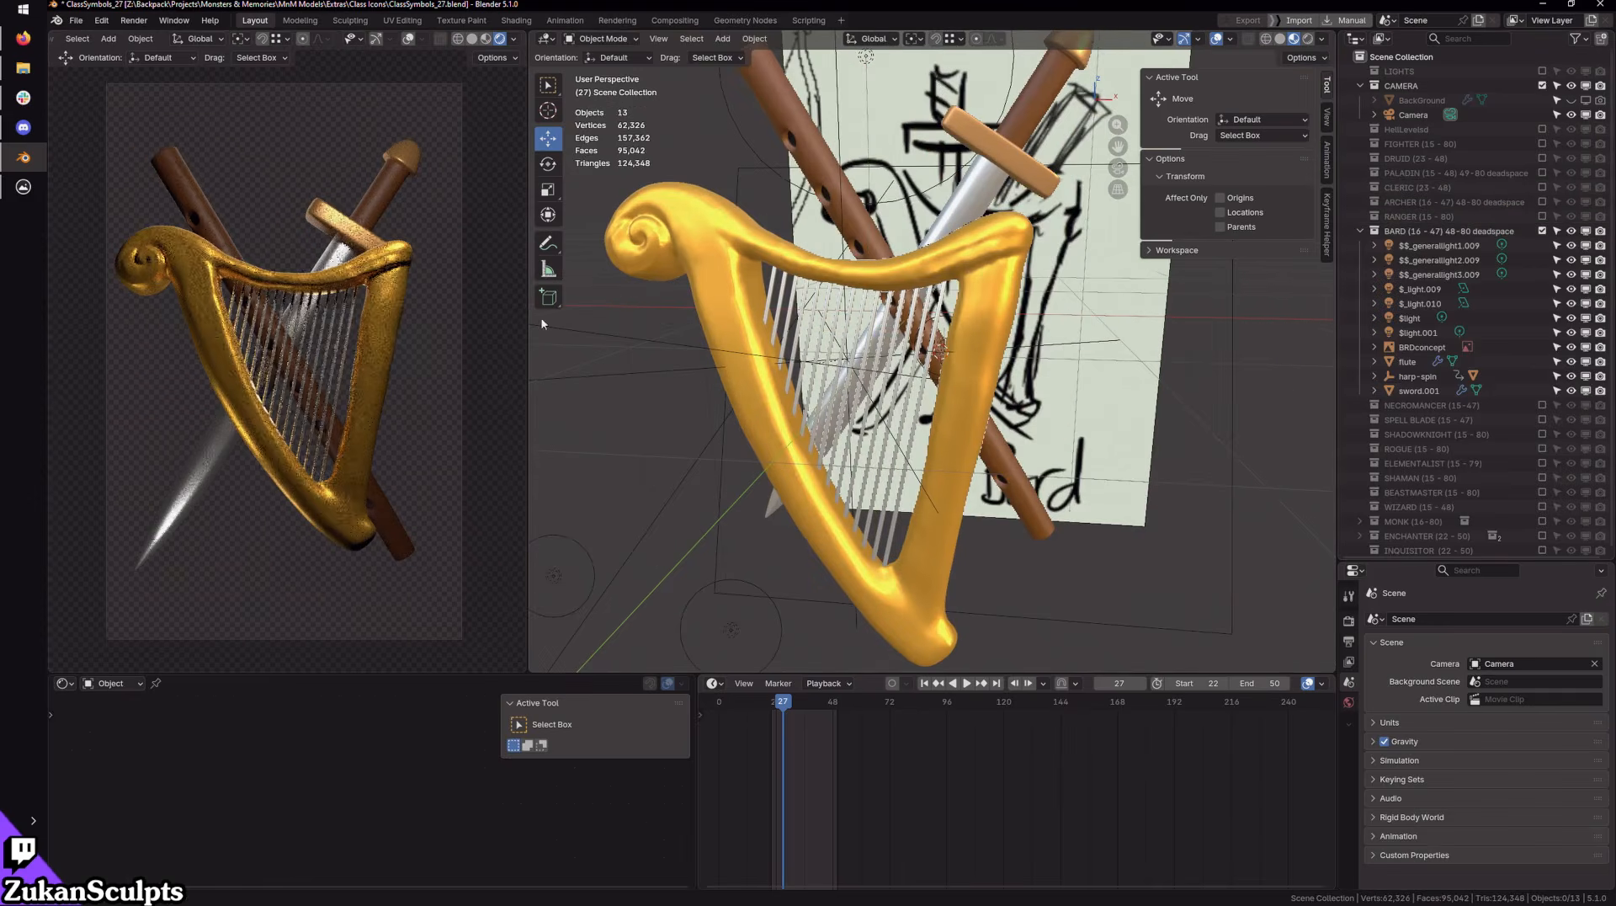
{"action": "scroll", "coordinate": [289, 410], "scroll_direction": "down", "scroll_amount": 1}
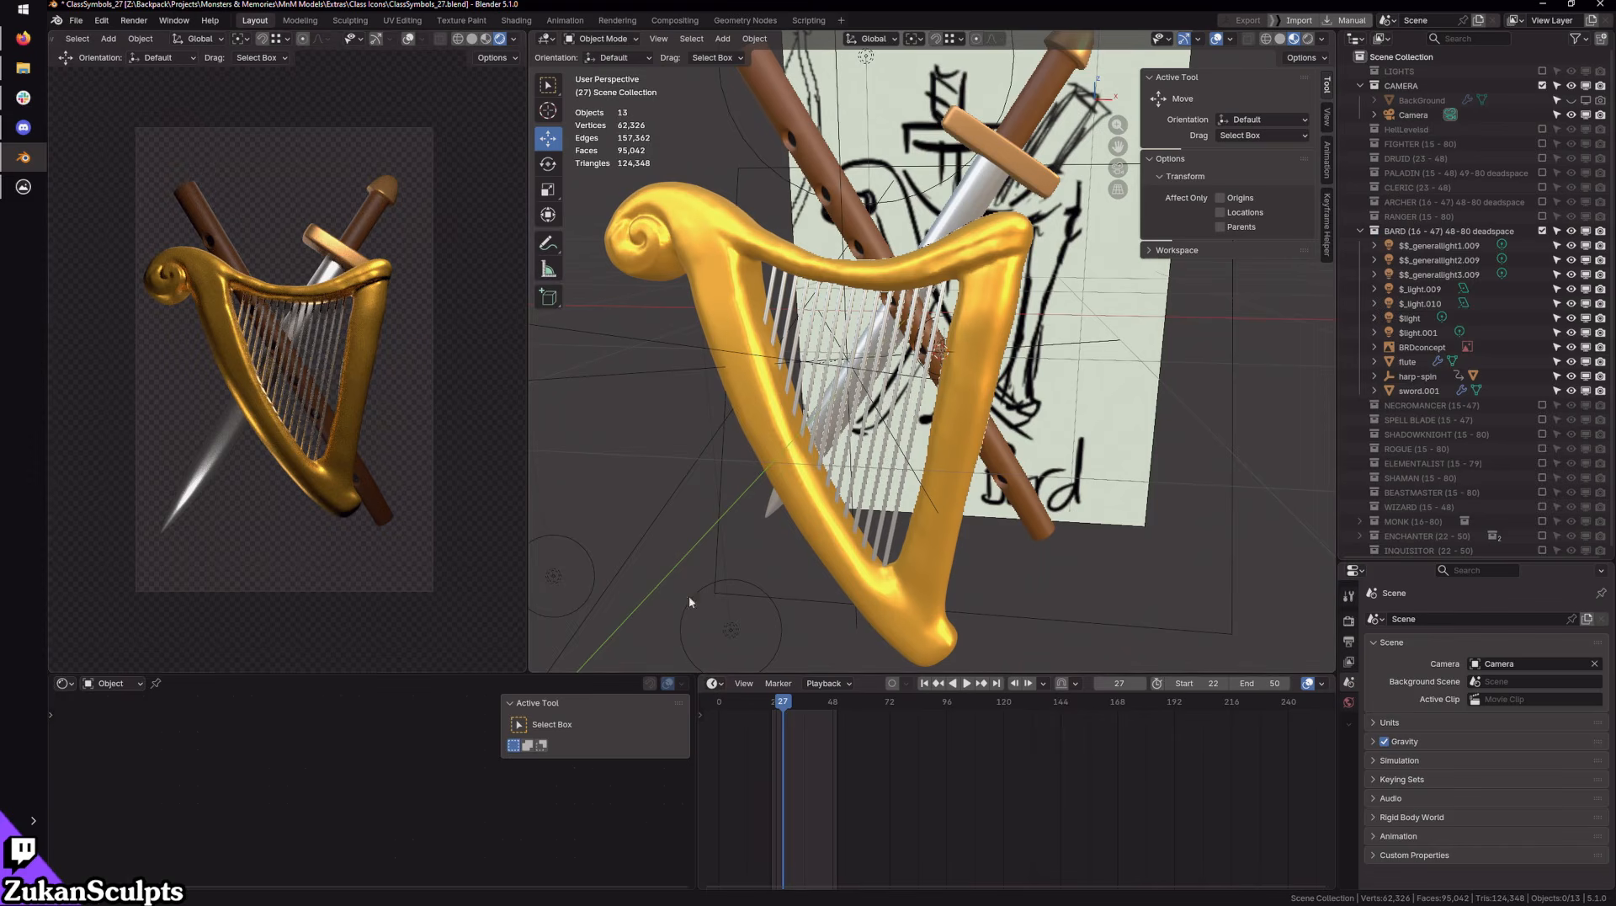
{"action": "left_click", "coordinate": [962, 685]}
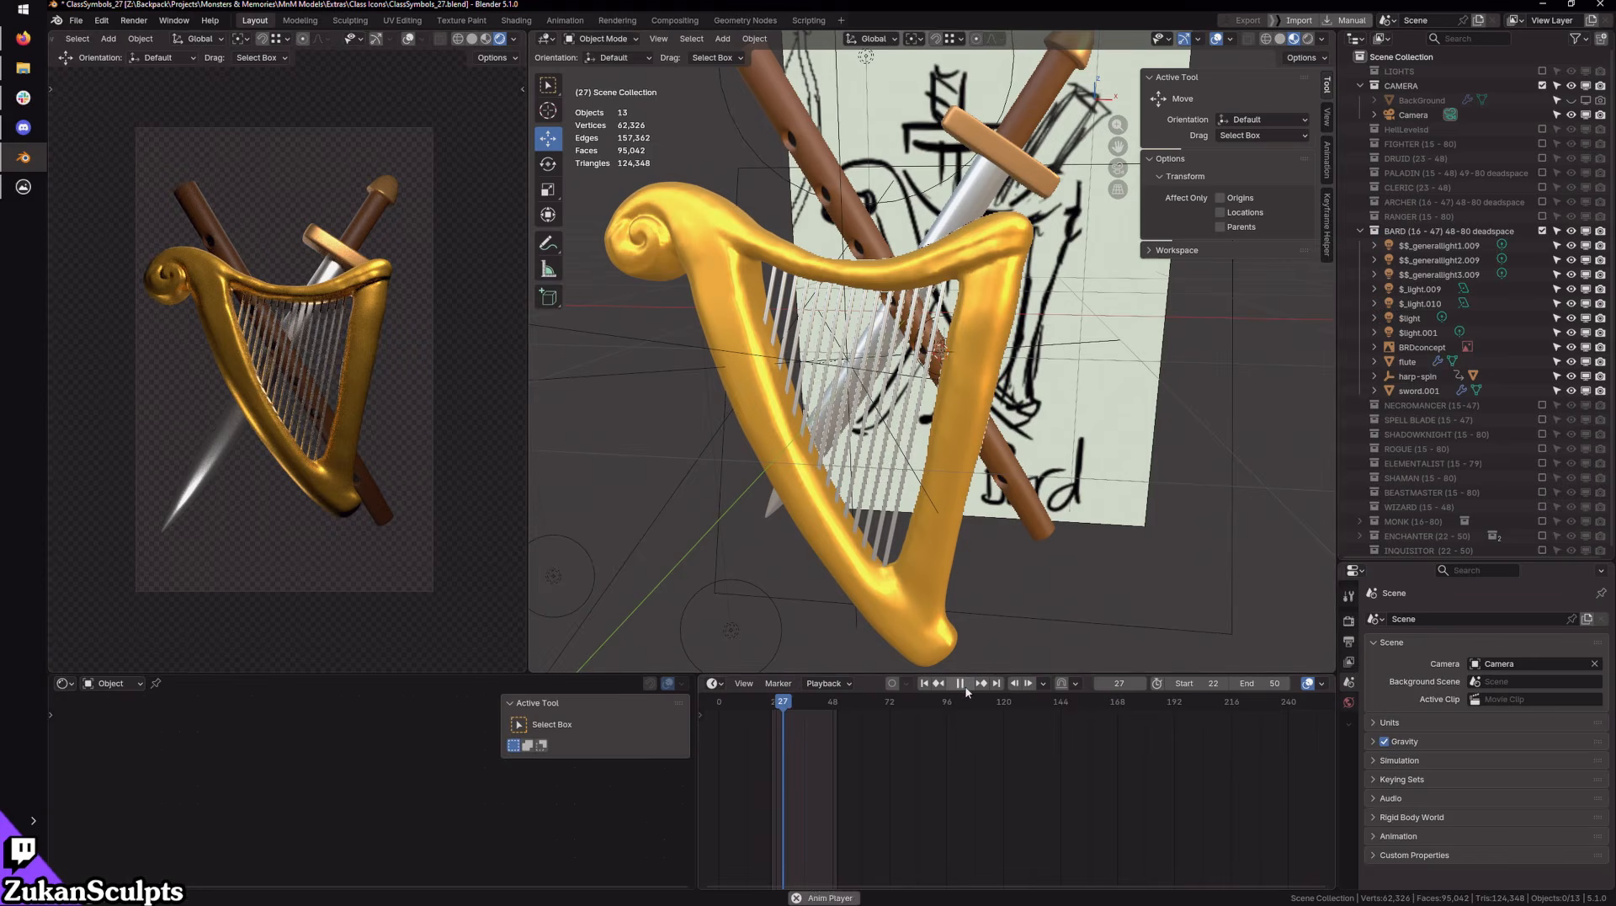
{"action": "left_click", "coordinate": [963, 685]}
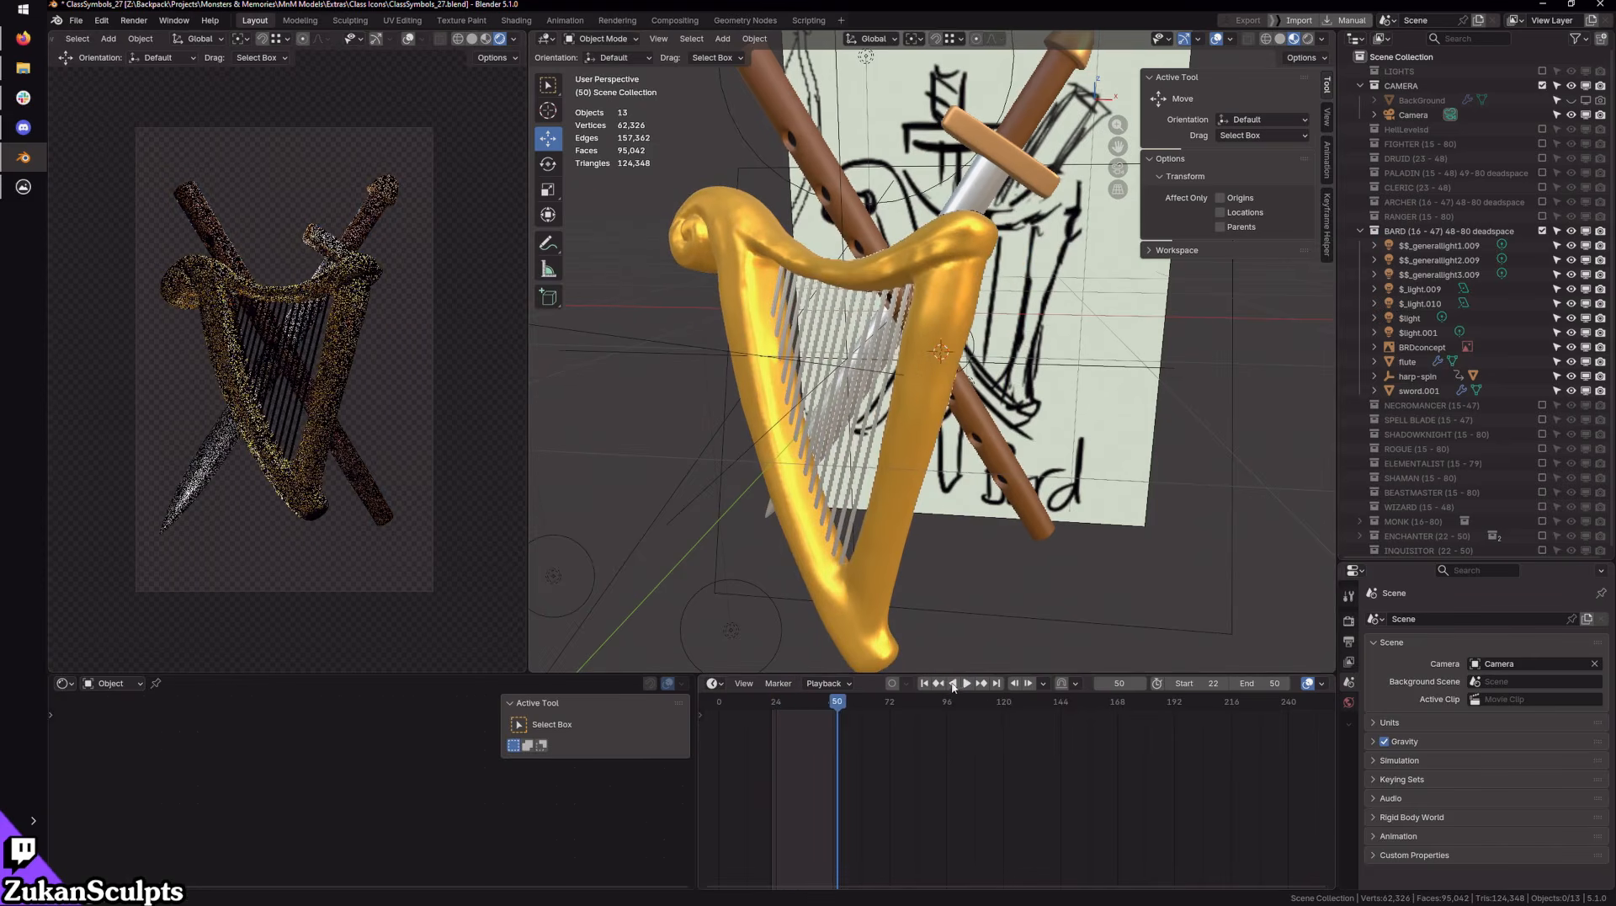
{"action": "left_click", "coordinate": [924, 683]}
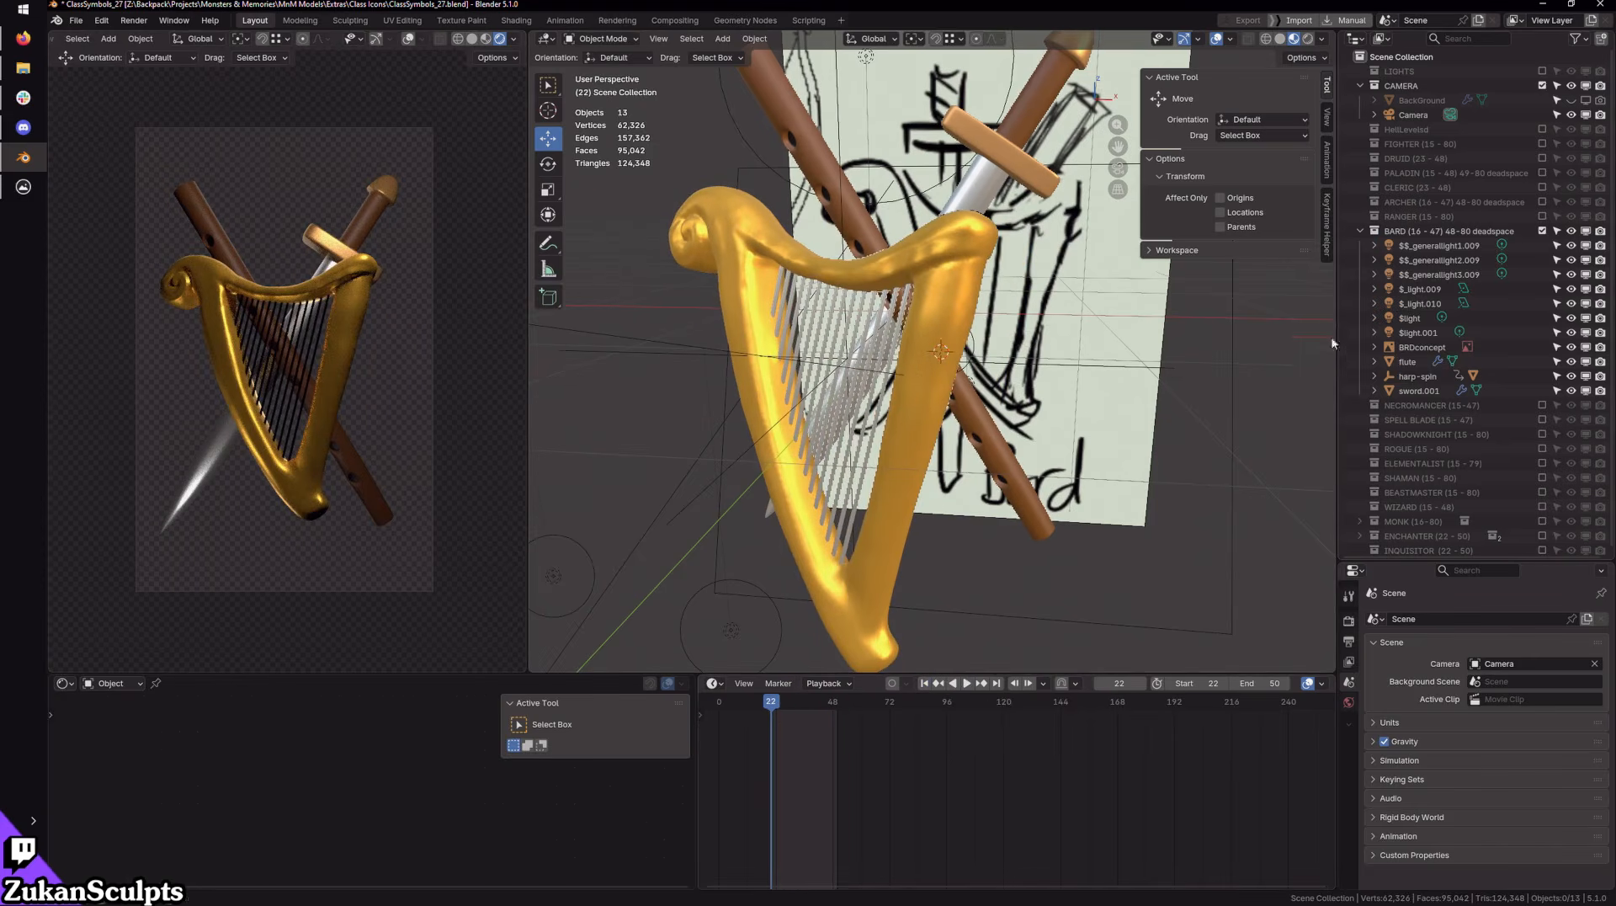
Step: Swap the BARD collection for the NECROMANCER collection in the view layer
{"action": "left_click", "coordinate": [1360, 230]}
{"action": "left_click", "coordinate": [1542, 230]}
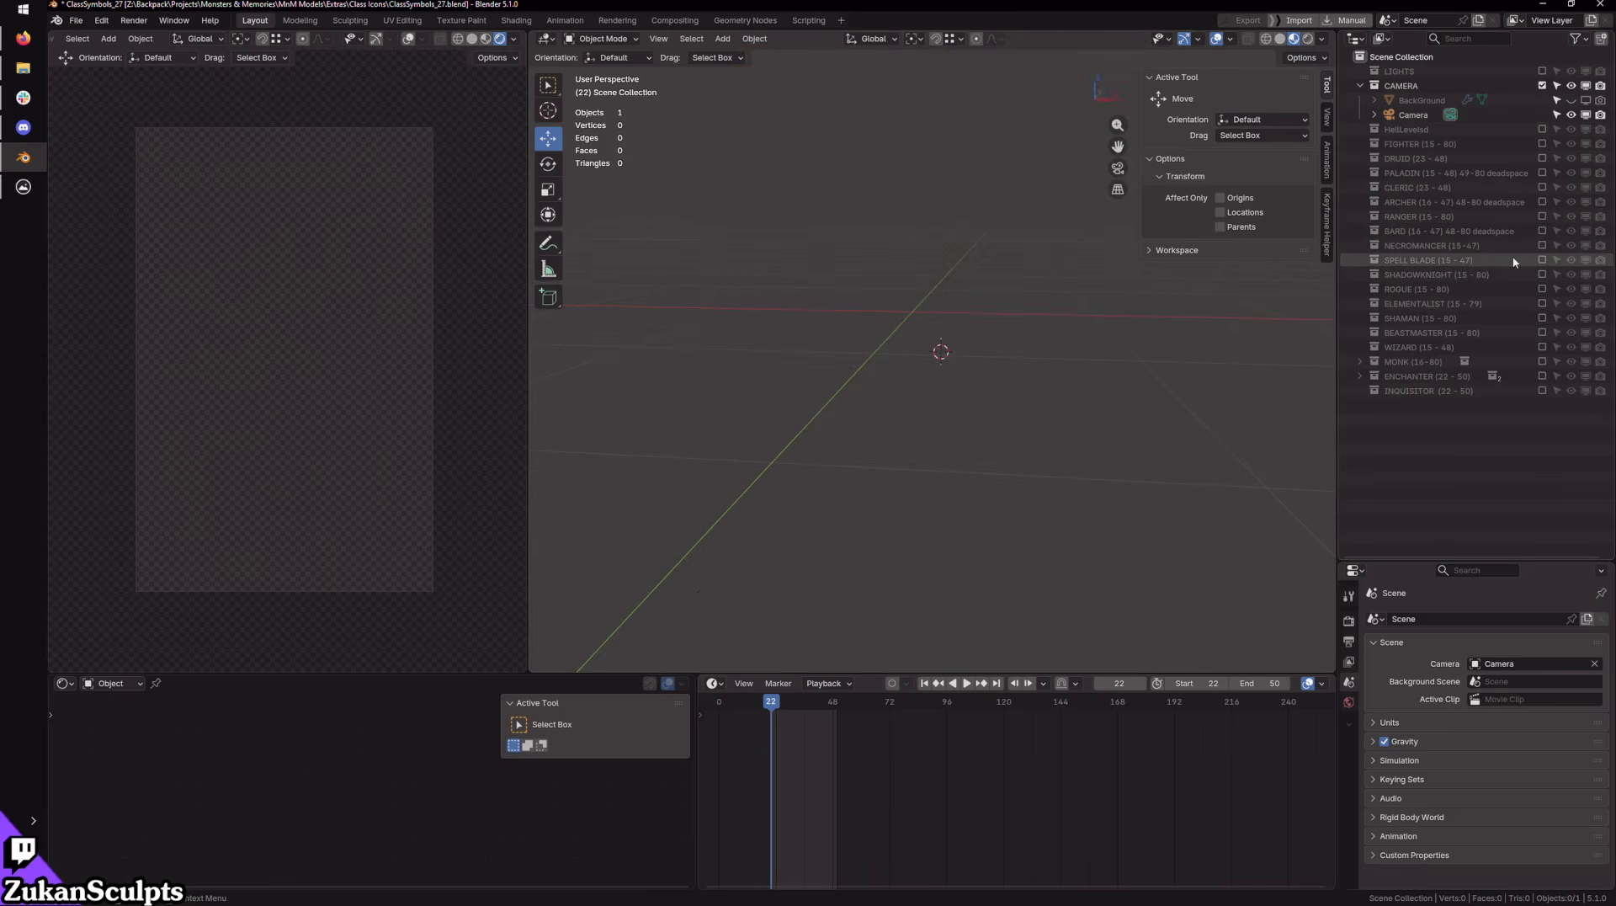
{"action": "left_click", "coordinate": [1542, 244]}
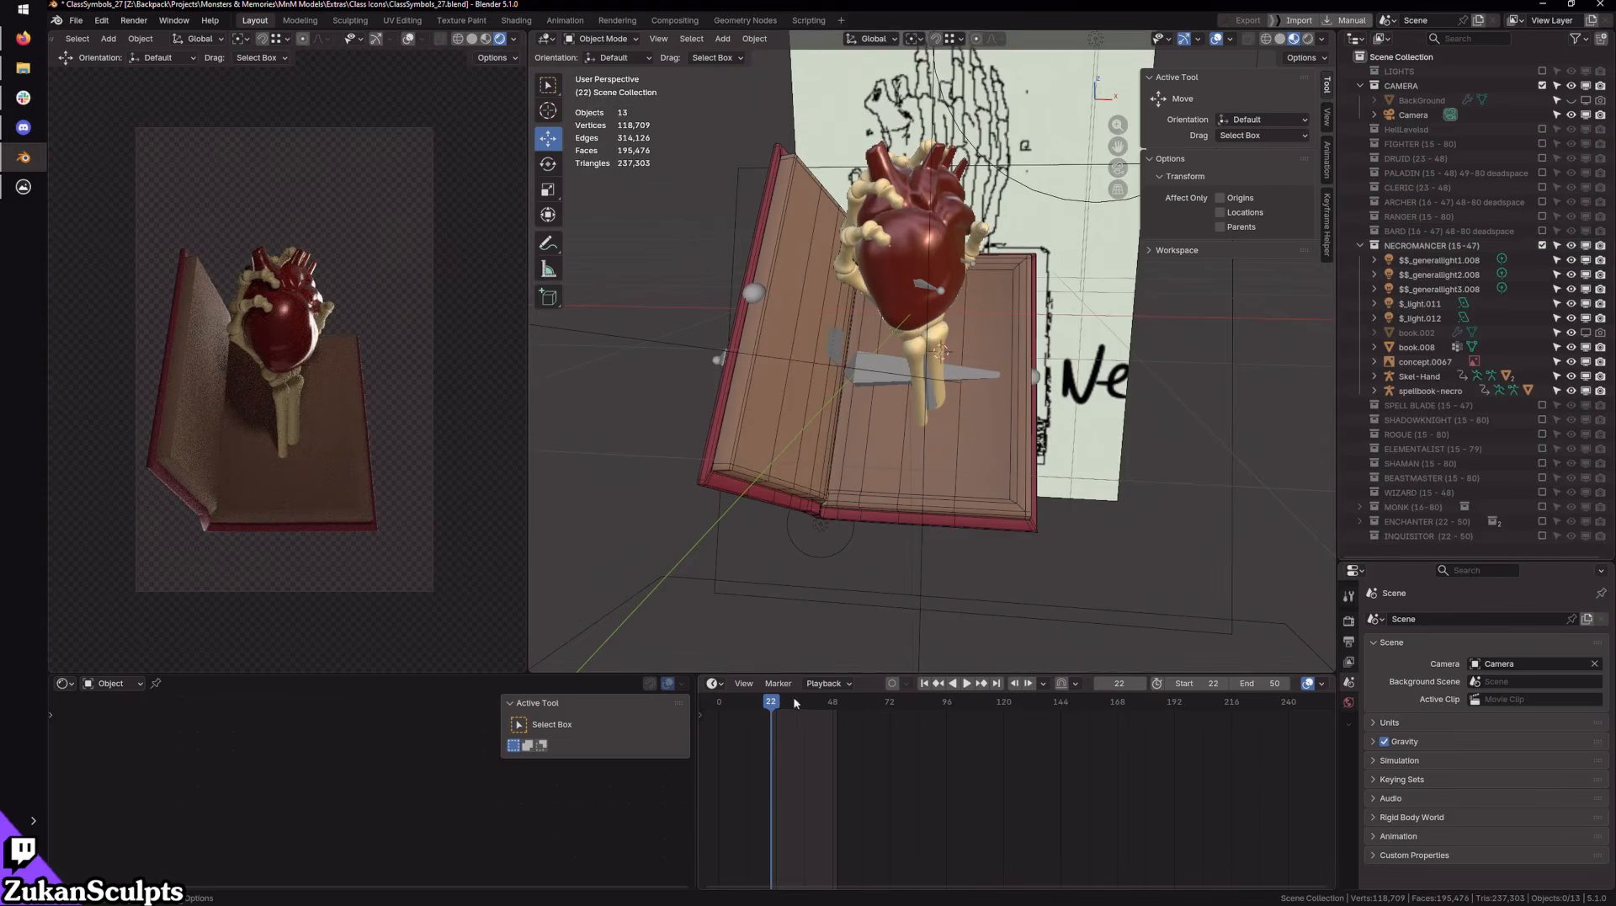
Step: Scrub the Necromancer animation to frame 59 and back to frame 23, examining the spellbook and skeletal hand up close
{"action": "left_click_drag", "start_coordinate": [778, 710], "coordinate": [858, 713]}
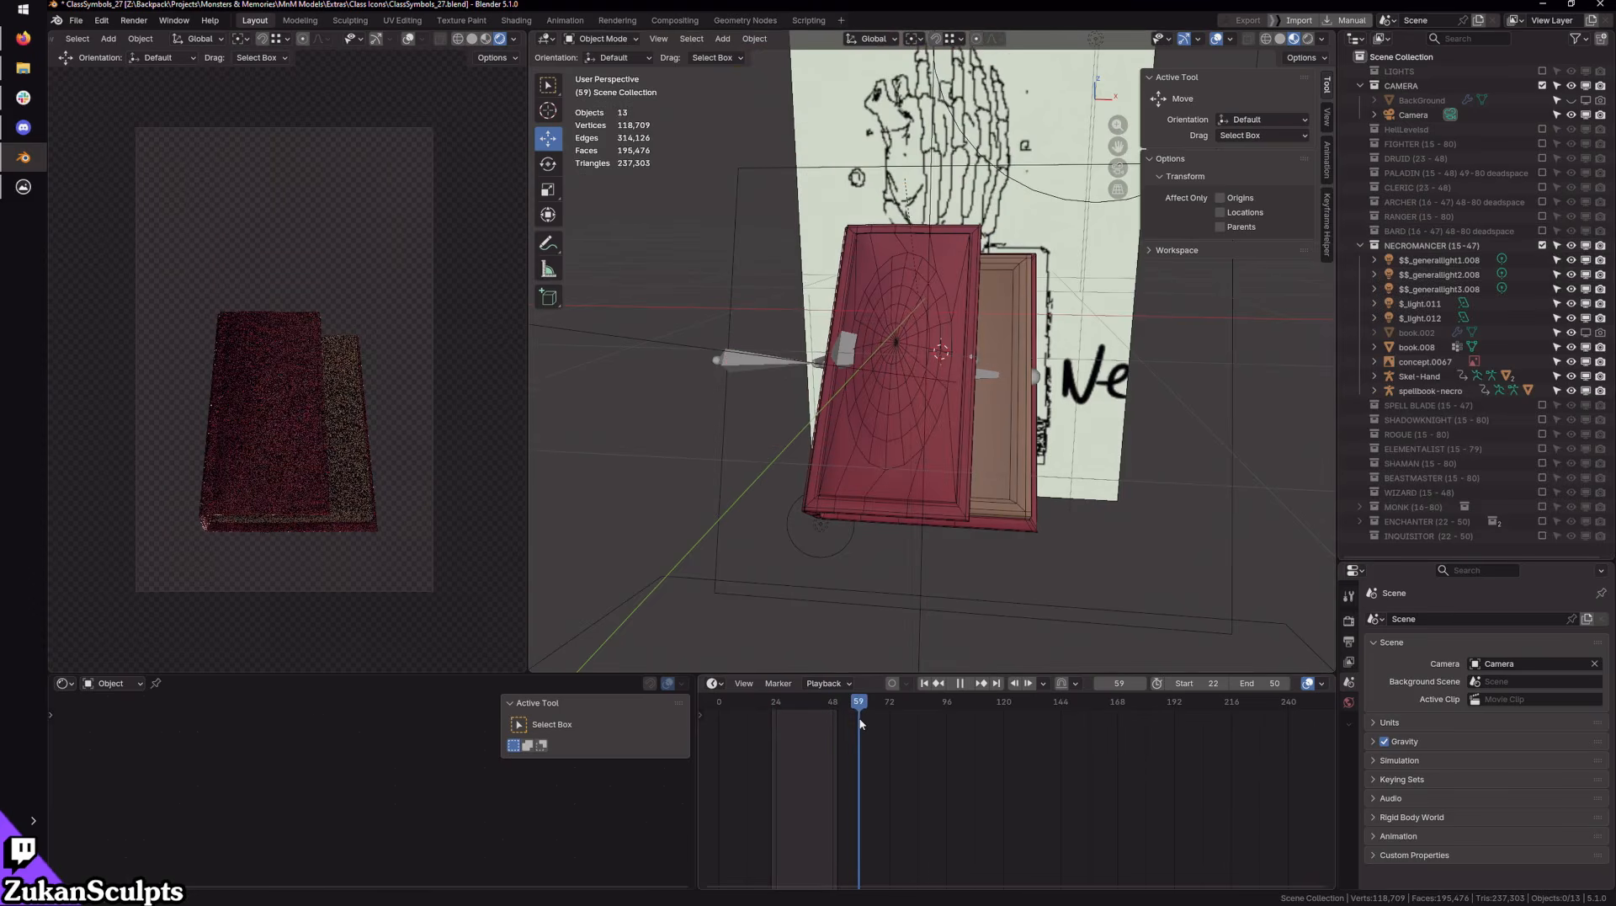
{"action": "mouse_move", "coordinate": [991, 467]}
{"action": "middle_mouse_down"}
{"action": "mouse_move", "coordinate": [902, 498]}
{"action": "mouse_move", "coordinate": [866, 479]}
{"action": "mouse_move", "coordinate": [897, 431]}
{"action": "mouse_move", "coordinate": [920, 473]}
{"action": "mouse_move", "coordinate": [1010, 503]}
{"action": "middle_mouse_up"}
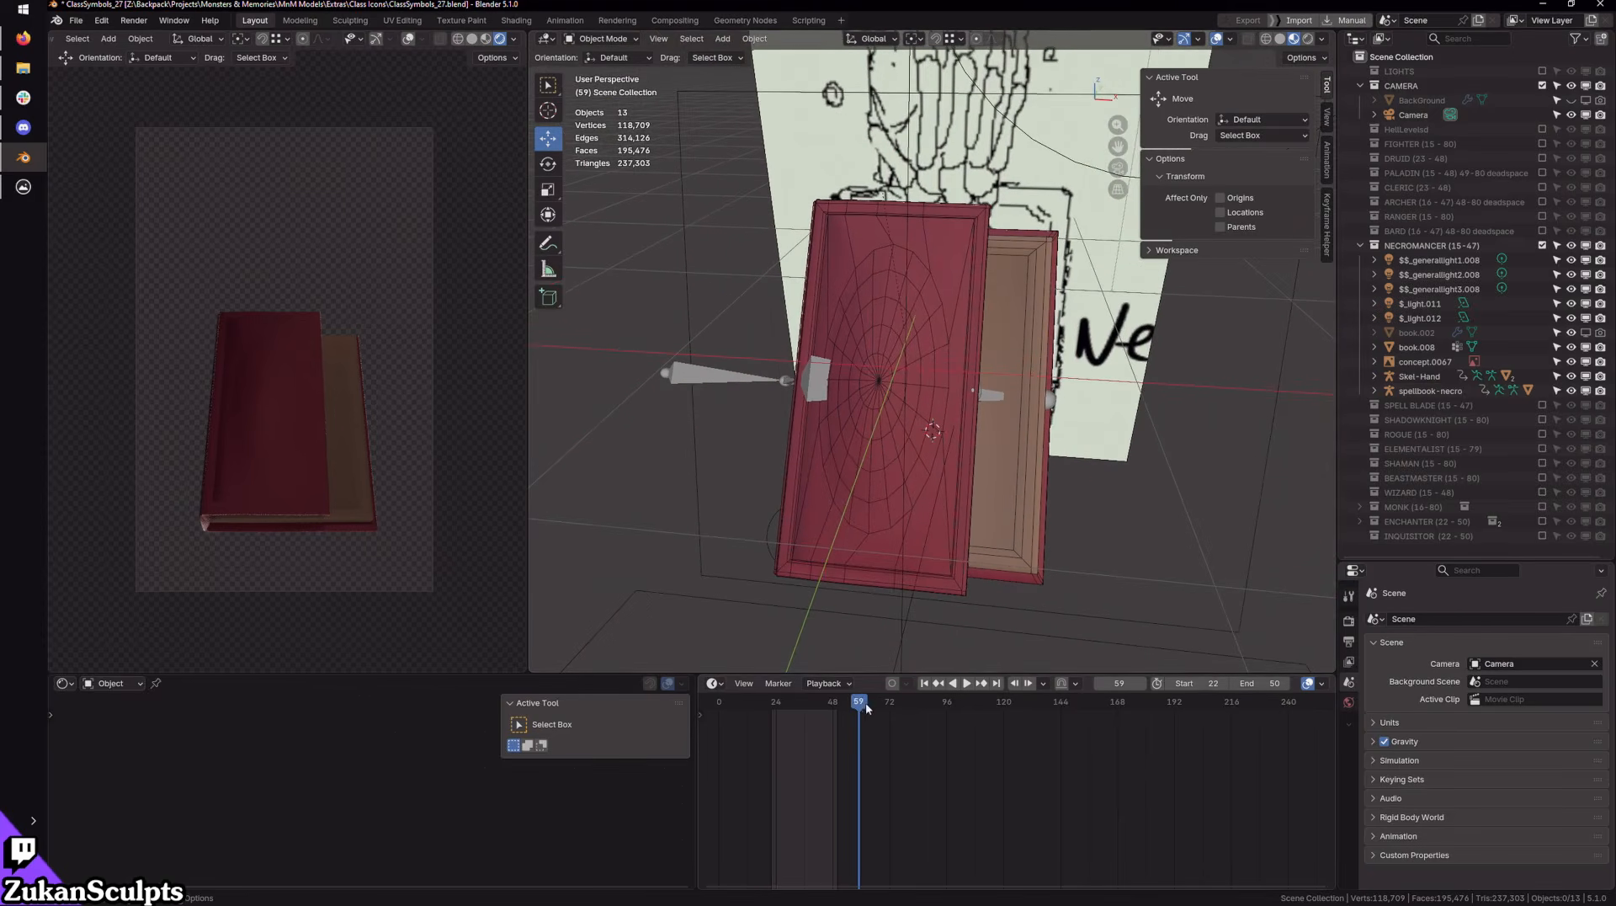
{"action": "left_click_drag", "start_coordinate": [861, 714], "coordinate": [775, 722]}
{"action": "scroll", "coordinate": [952, 480], "scroll_direction": "down", "scroll_amount": 4}
{"action": "middle_click_drag", "start_coordinate": [960, 476], "coordinate": [932, 505]}
{"action": "scroll", "coordinate": [944, 502], "scroll_direction": "up", "scroll_amount": 6}
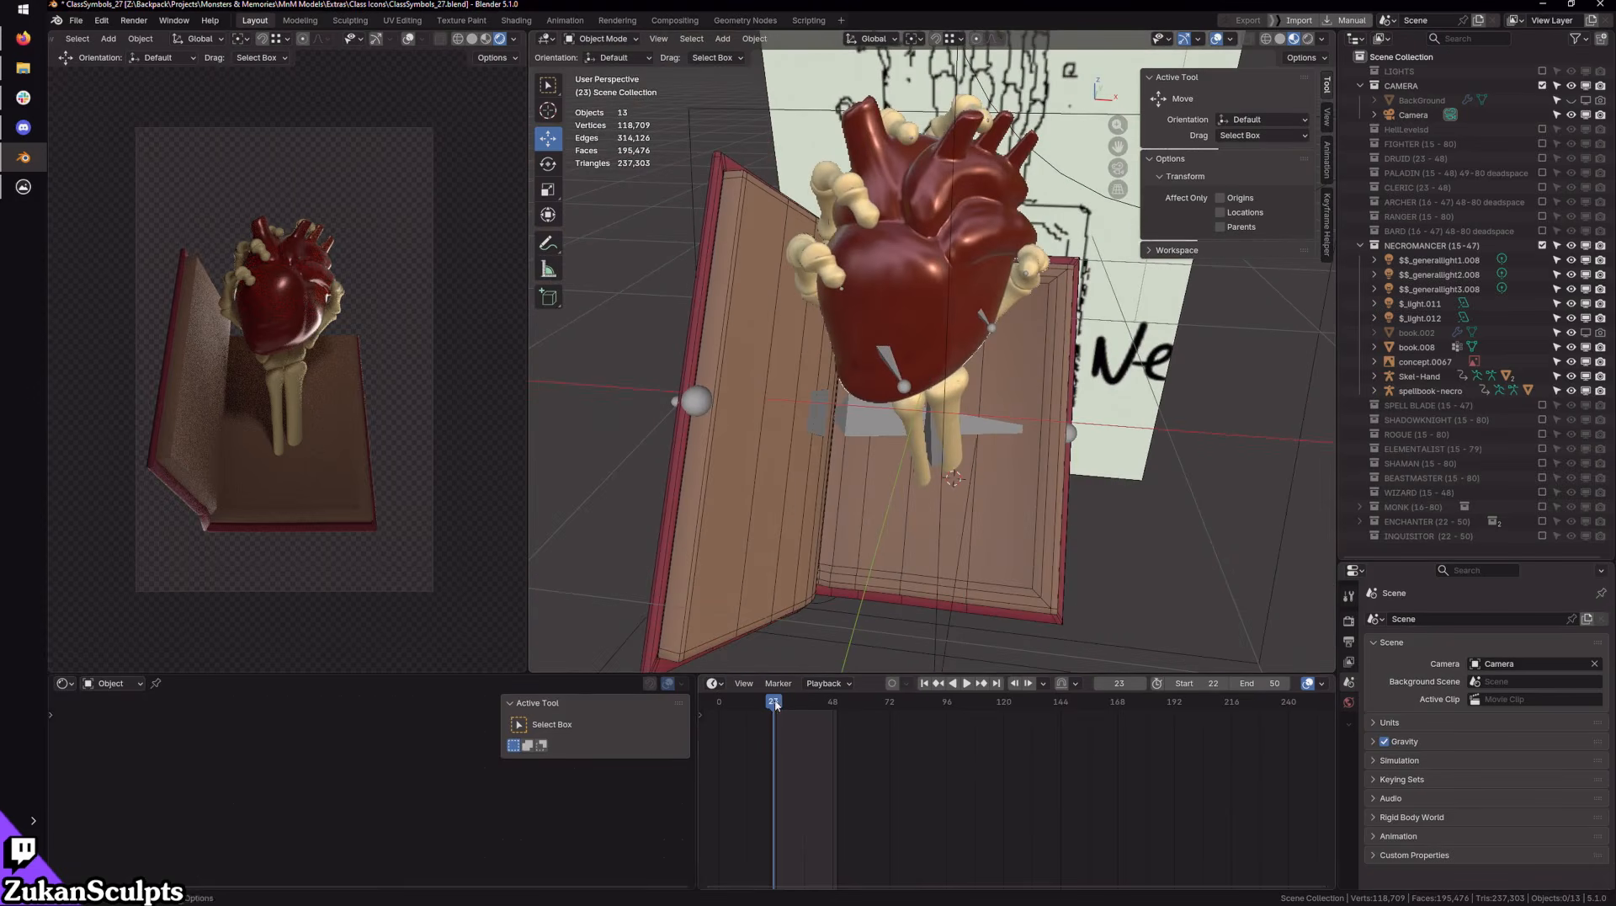
Step: Play the Necromancer's book-opening animation from frame 13 and pause it at frame 43
{"action": "mouse_move", "coordinate": [775, 714]}
{"action": "left_mouse_down"}
{"action": "mouse_move", "coordinate": [793, 714]}
{"action": "mouse_move", "coordinate": [750, 712]}
{"action": "left_mouse_up"}
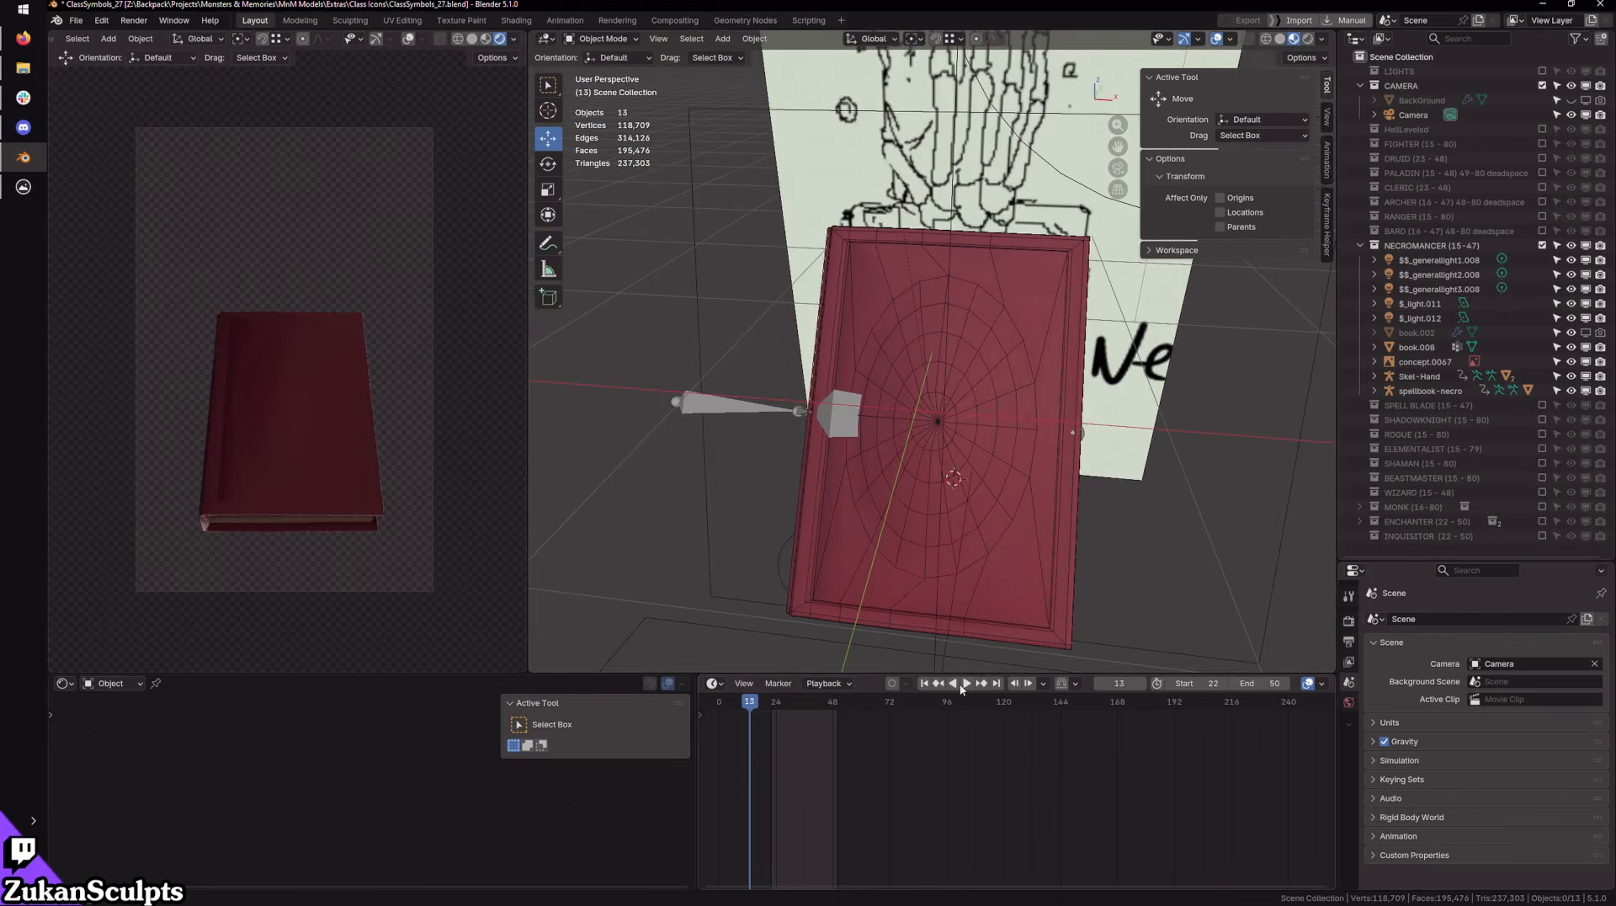
{"action": "left_click", "coordinate": [966, 684]}
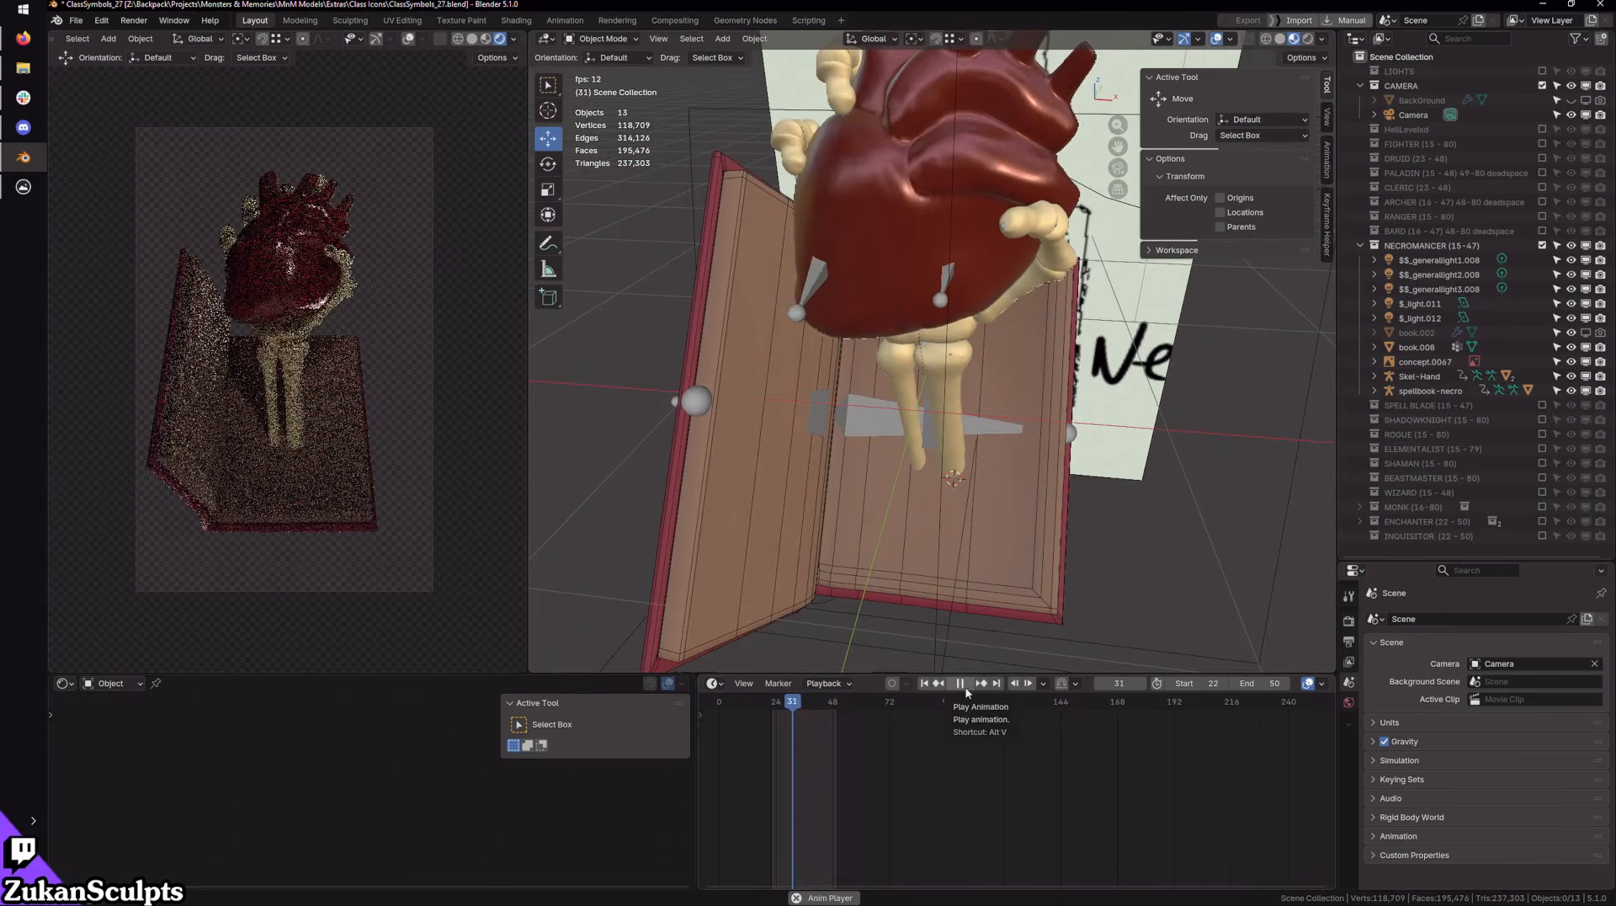
{"action": "left_click", "coordinate": [964, 686]}
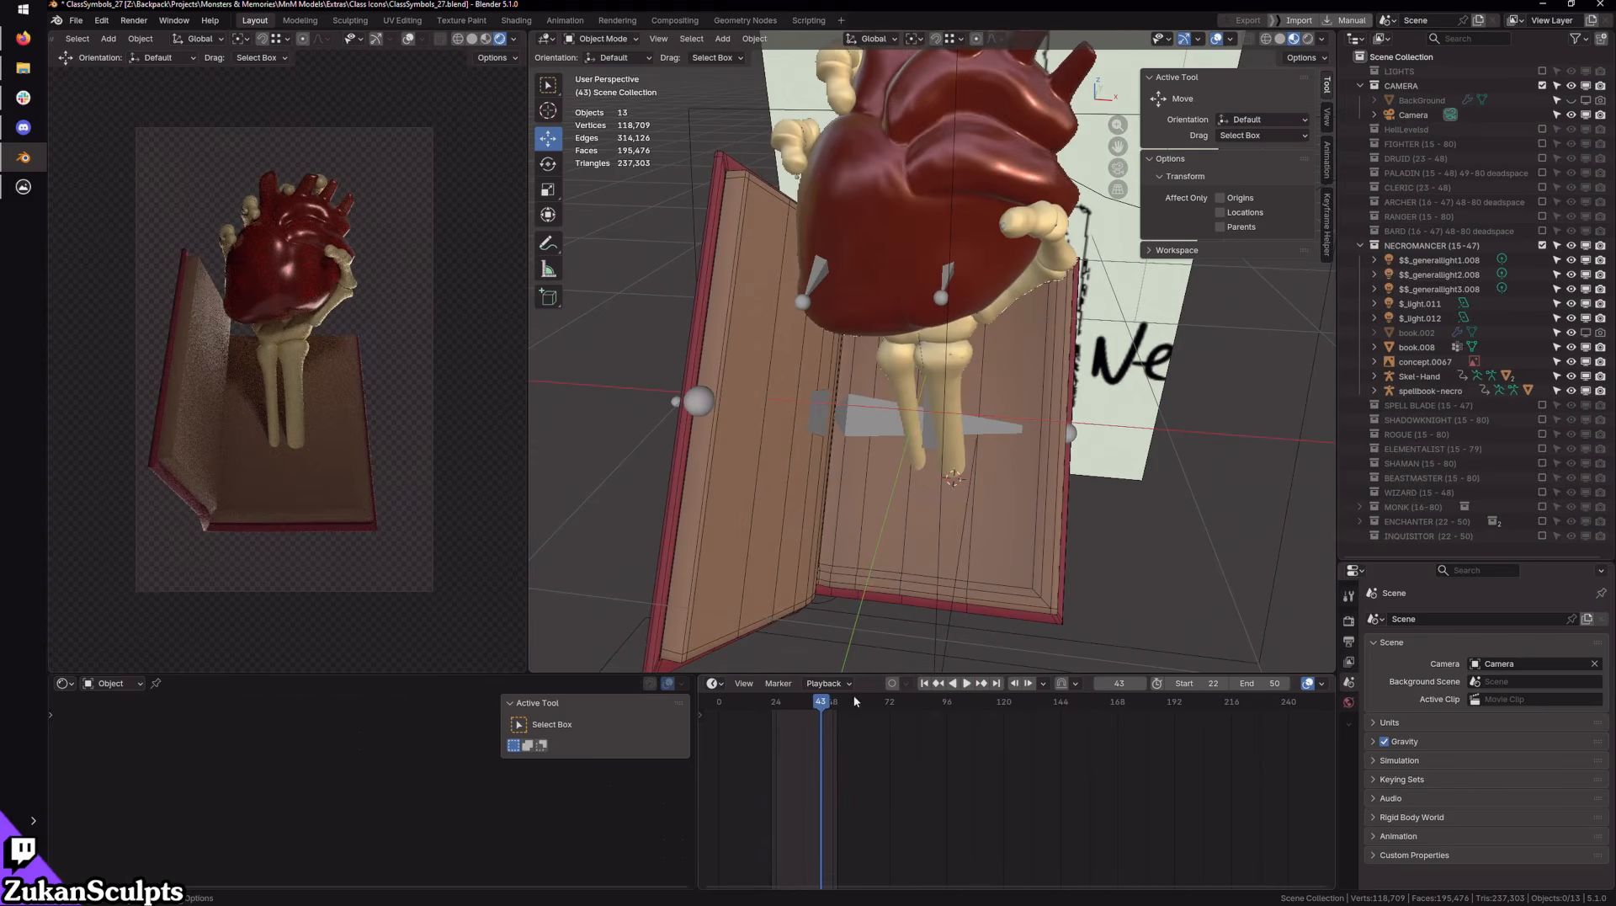
{"action": "scroll", "coordinate": [1043, 497], "scroll_direction": "down", "scroll_amount": 3}
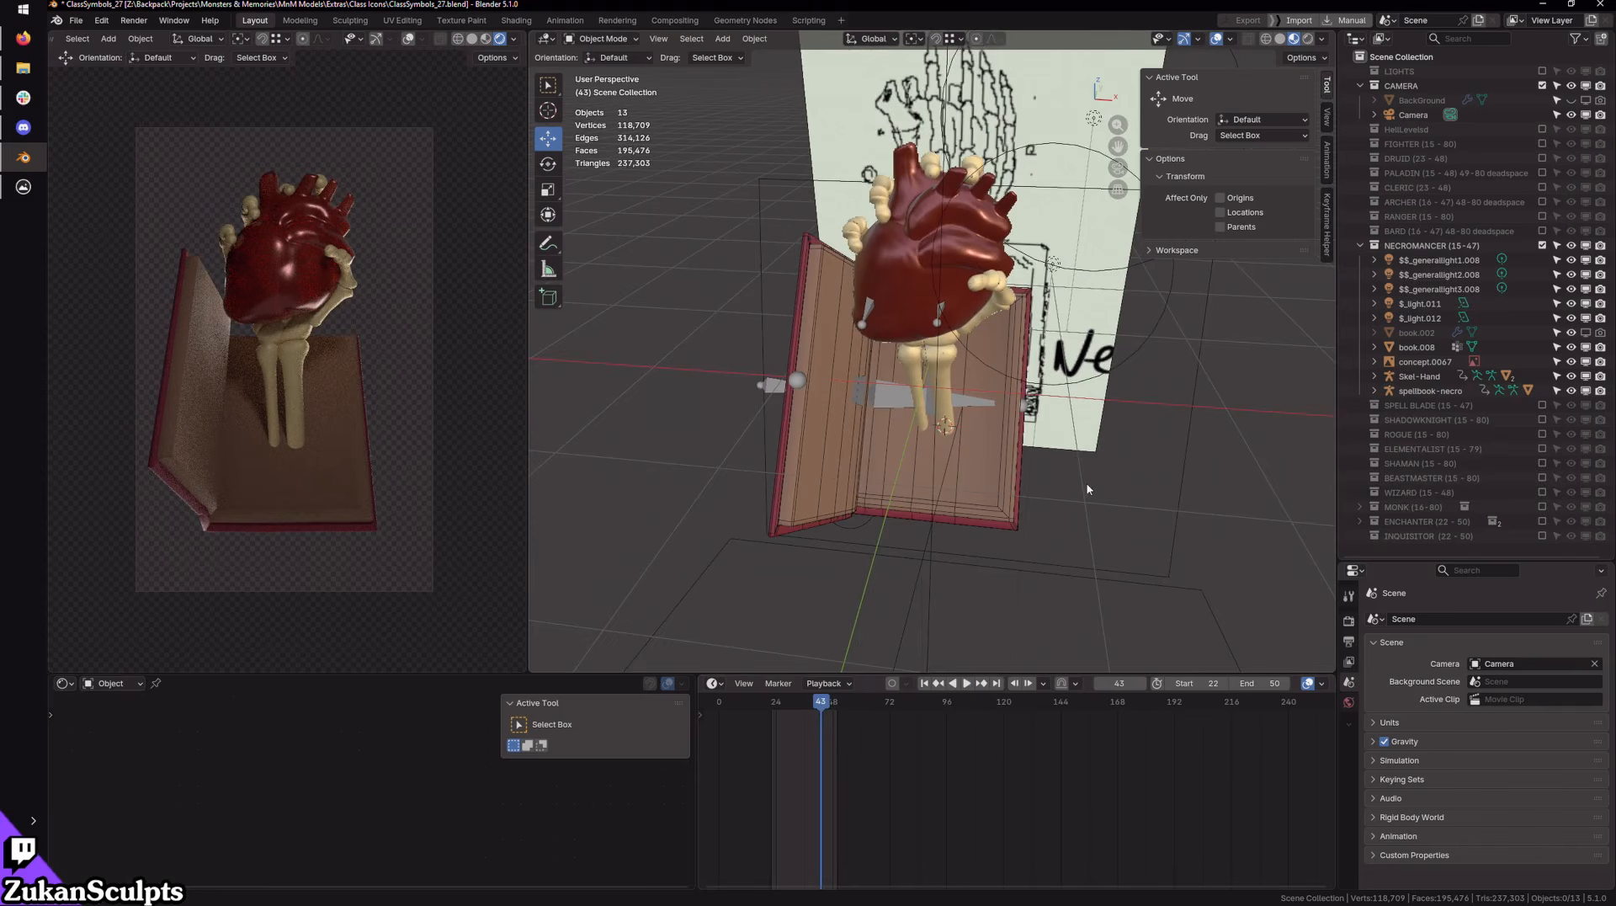
Step: Swap the NECROMANCER collection for the RANGER collection in the view layer
{"action": "left_click", "coordinate": [1431, 245]}
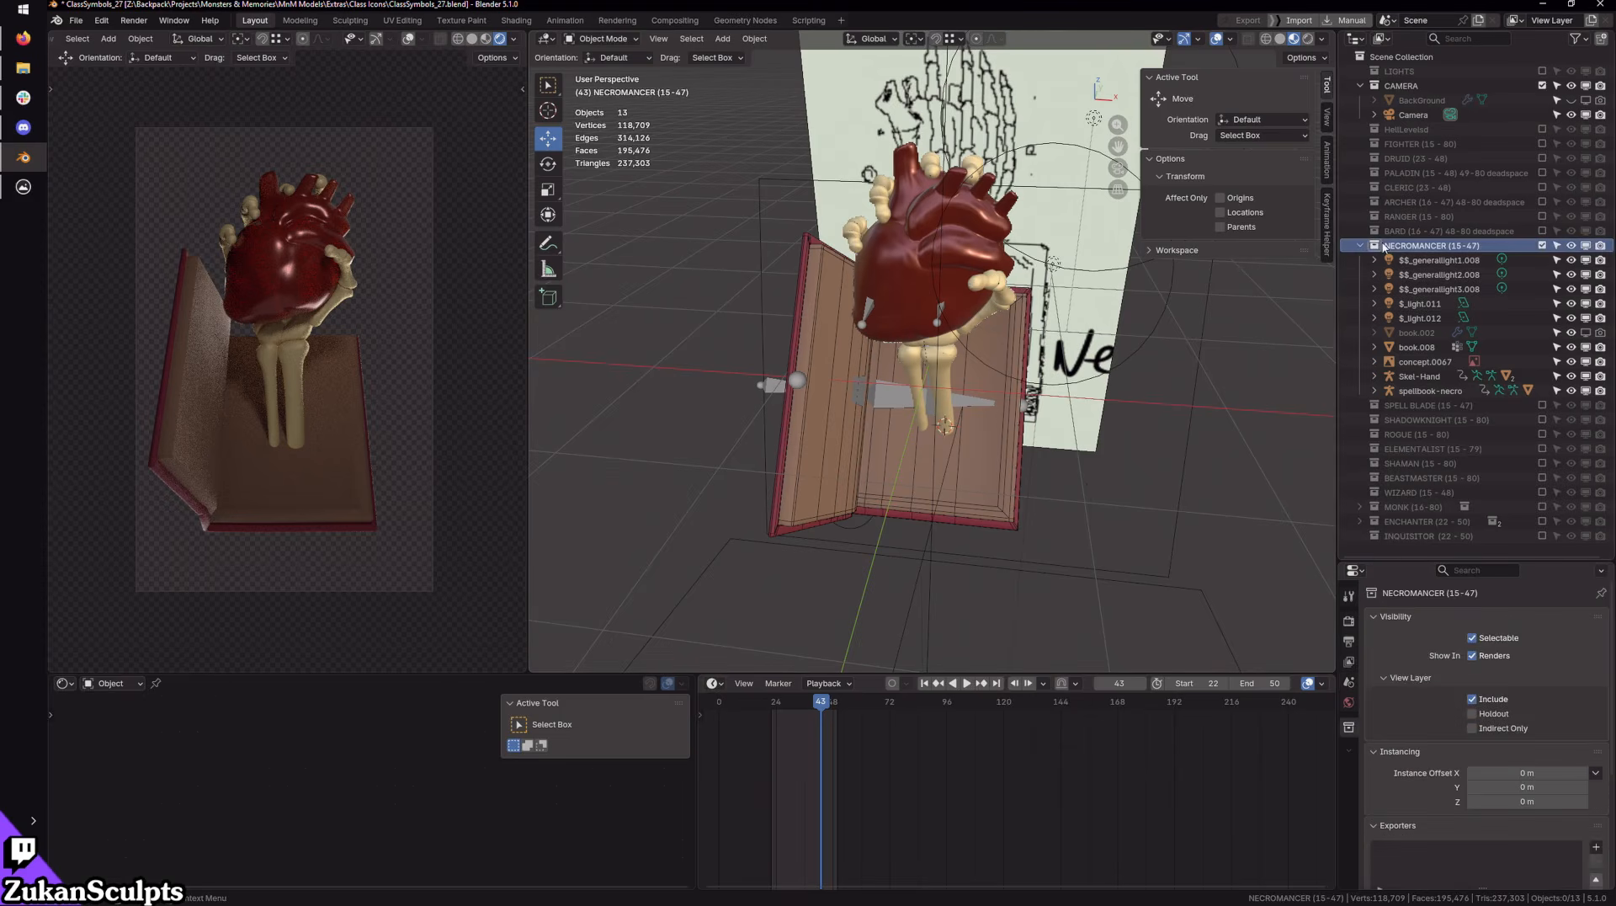
{"action": "left_click", "coordinate": [1542, 216]}
{"action": "left_click", "coordinate": [1542, 245]}
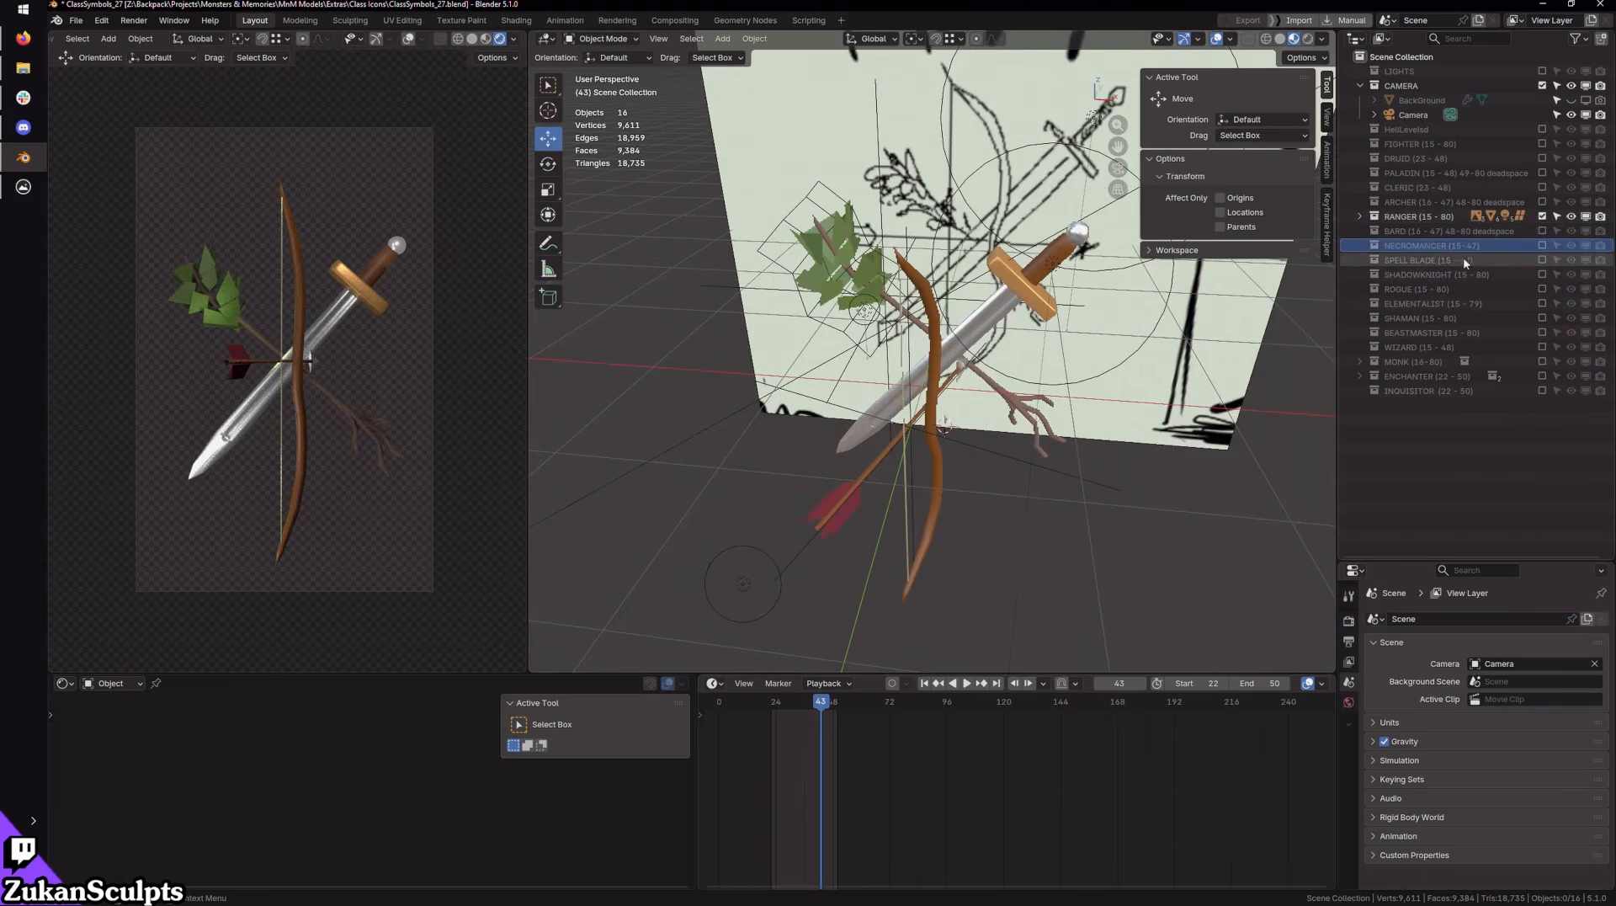
Step: Play and scrub the Ranger's rotating bow animation, checking frames 41, 46 and 35
{"action": "left_click", "coordinate": [773, 707]}
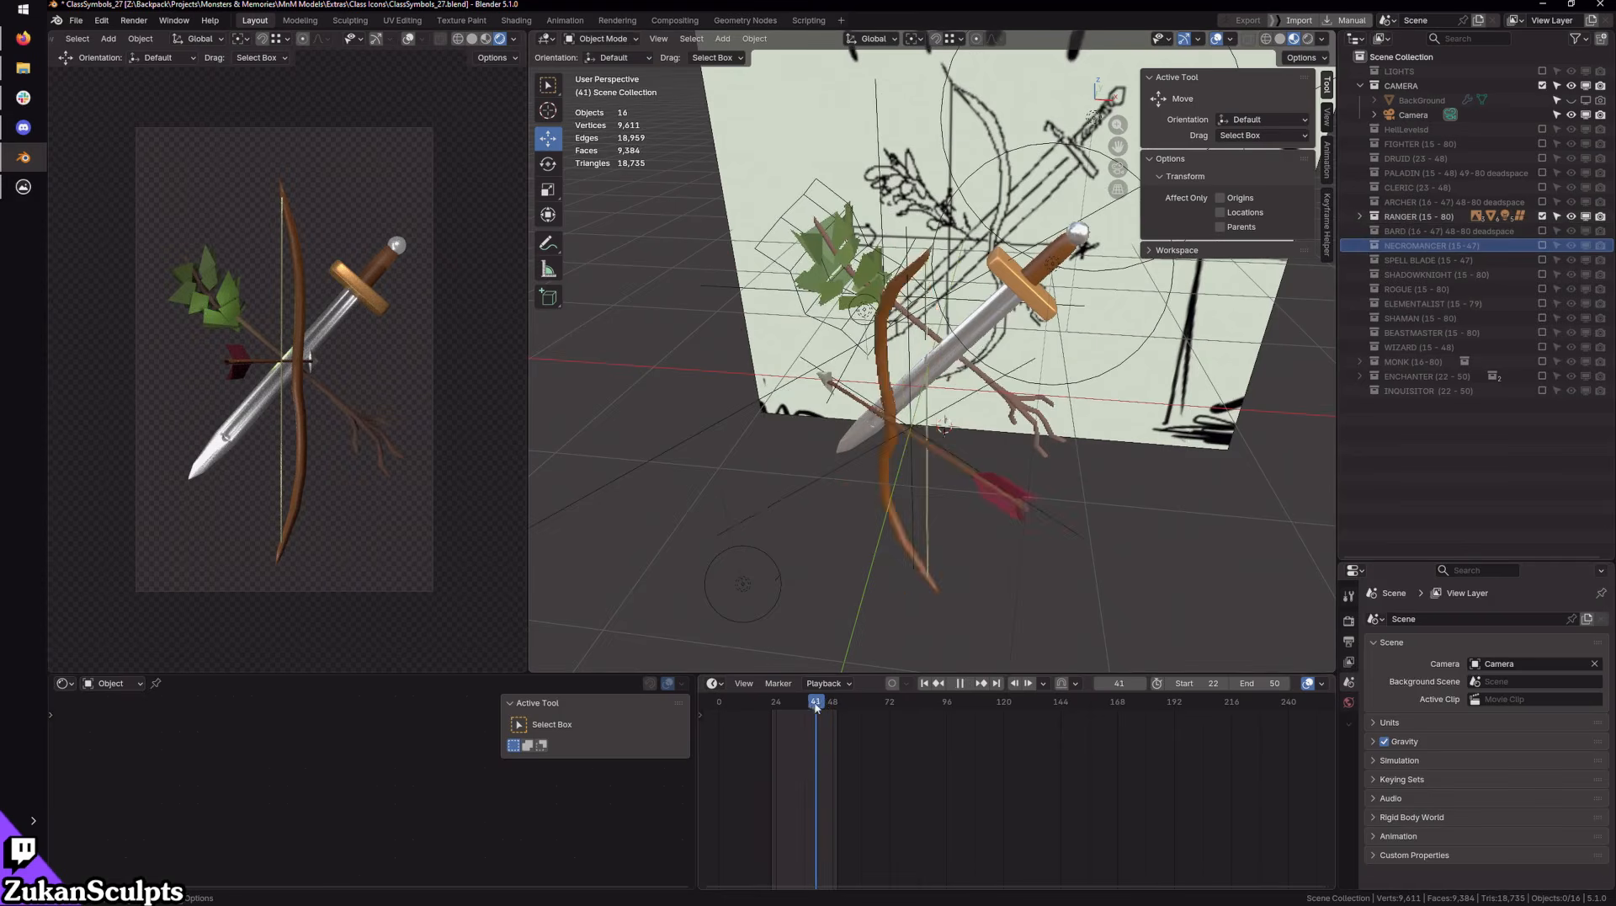
{"action": "key", "text": "space"}
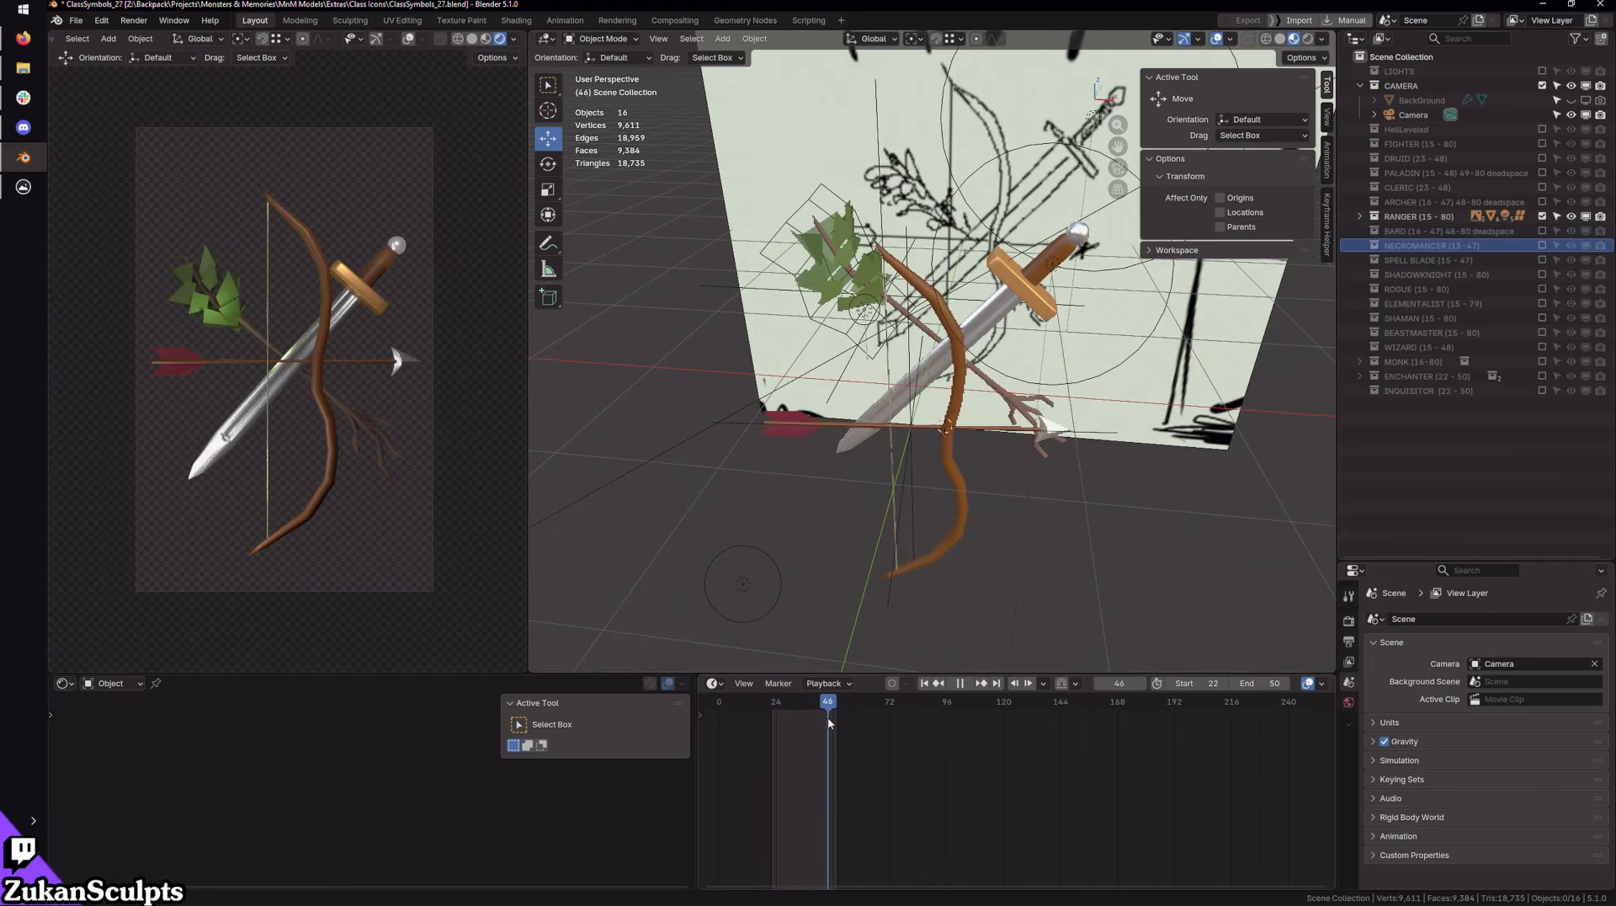
{"action": "left_click_drag", "start_coordinate": [829, 722], "coordinate": [802, 704]}
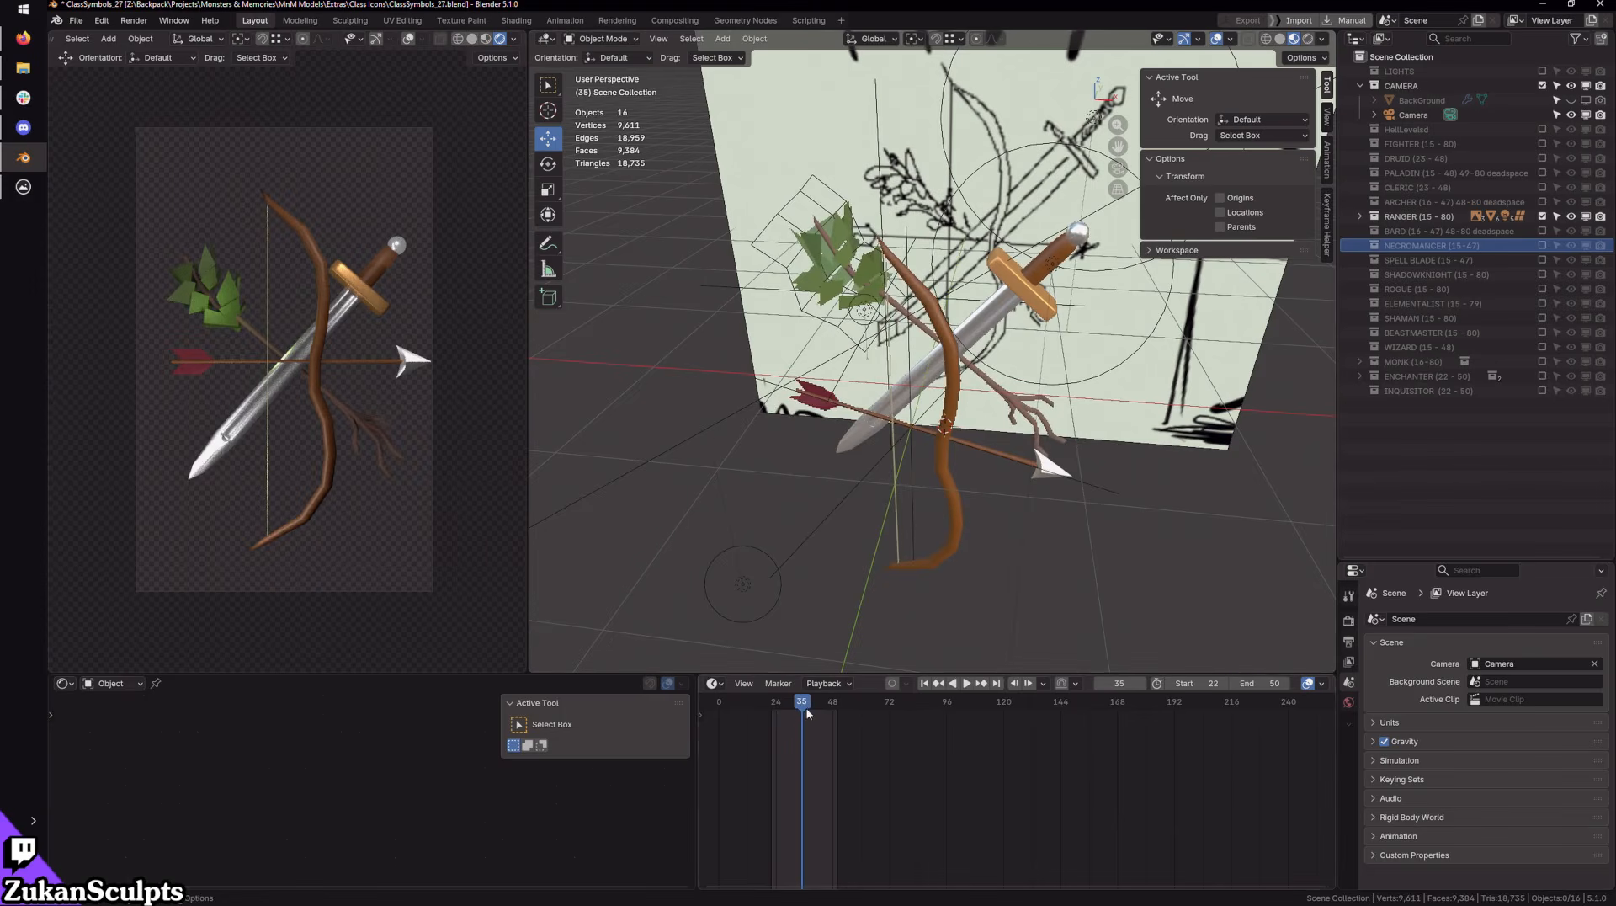
{"action": "mouse_move", "coordinate": [812, 705]}
{"action": "left_mouse_down"}
{"action": "mouse_move", "coordinate": [852, 714]}
{"action": "mouse_move", "coordinate": [802, 716]}
{"action": "left_mouse_up"}
Step: Examine the rendered Ranger icon up close and scrub the bow rotation through frame 36 to frame 29
{"action": "scroll", "coordinate": [427, 404], "scroll_direction": "up", "scroll_amount": 3}
{"action": "scroll", "coordinate": [446, 392], "scroll_direction": "down", "scroll_amount": 1}
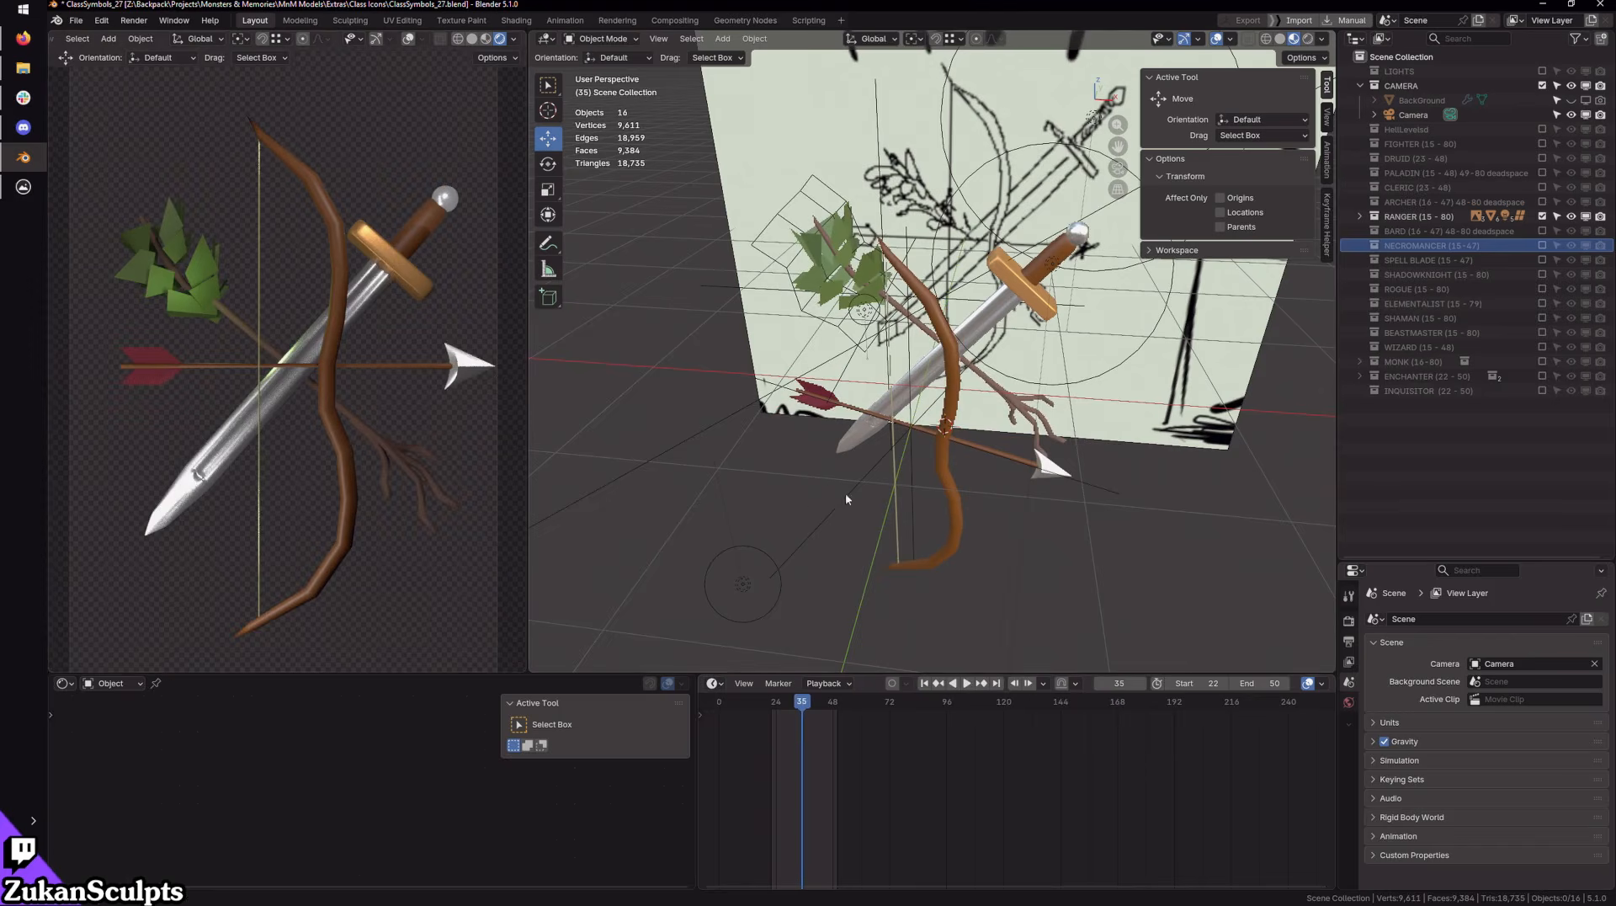
{"action": "scroll", "coordinate": [845, 492], "scroll_direction": "down", "scroll_amount": 2}
{"action": "scroll", "coordinate": [364, 402], "scroll_direction": "down", "scroll_amount": 2}
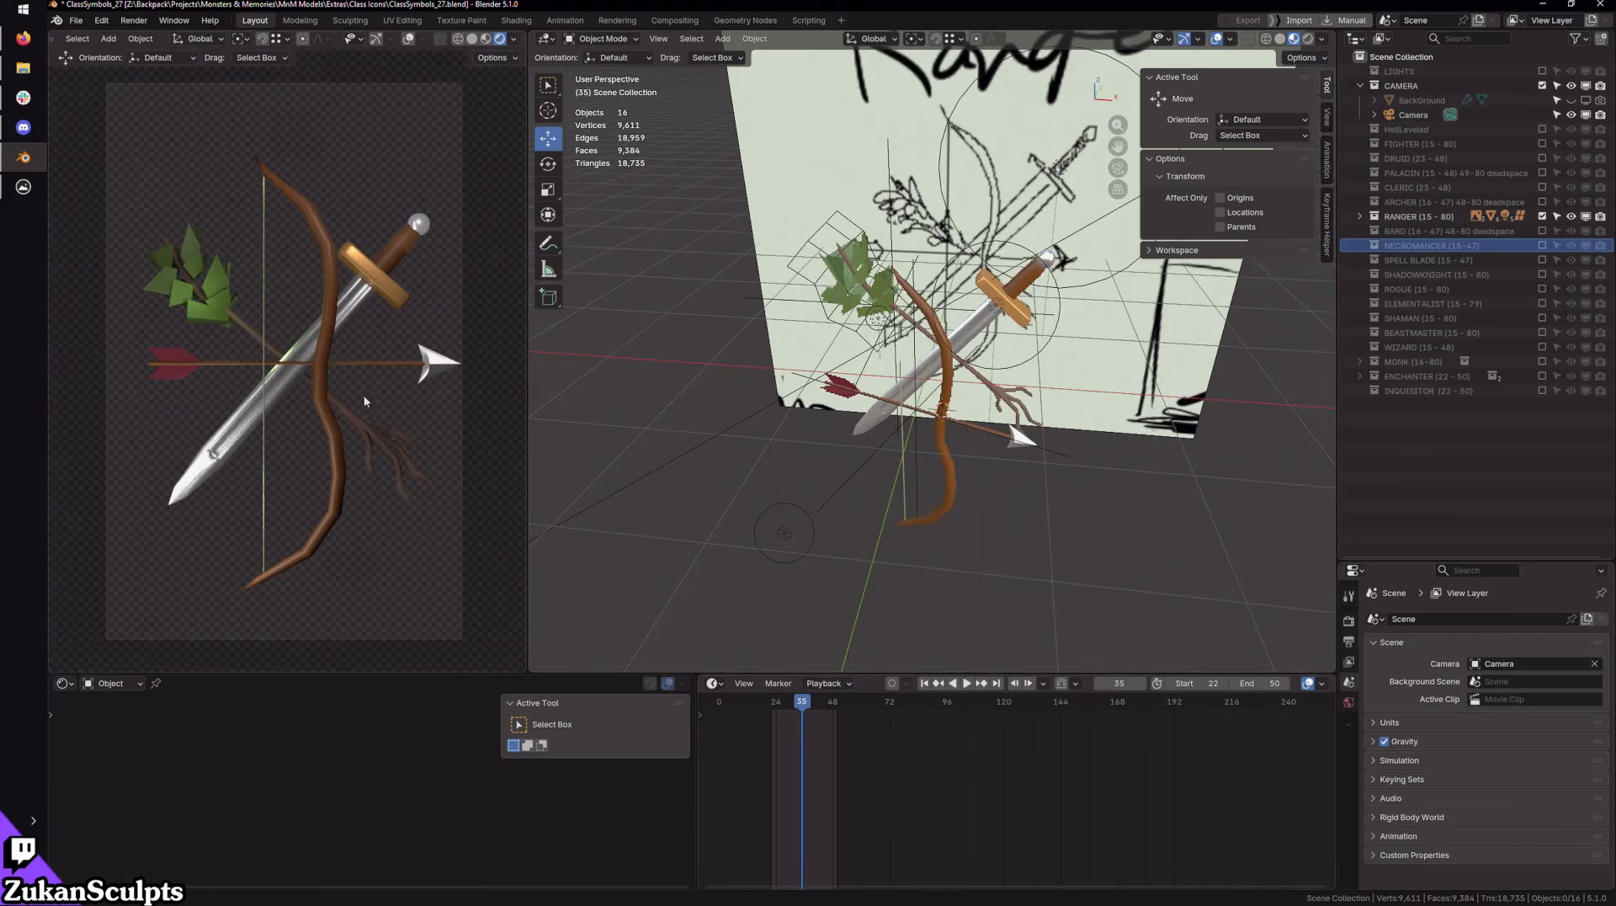
{"action": "key", "text": "space"}
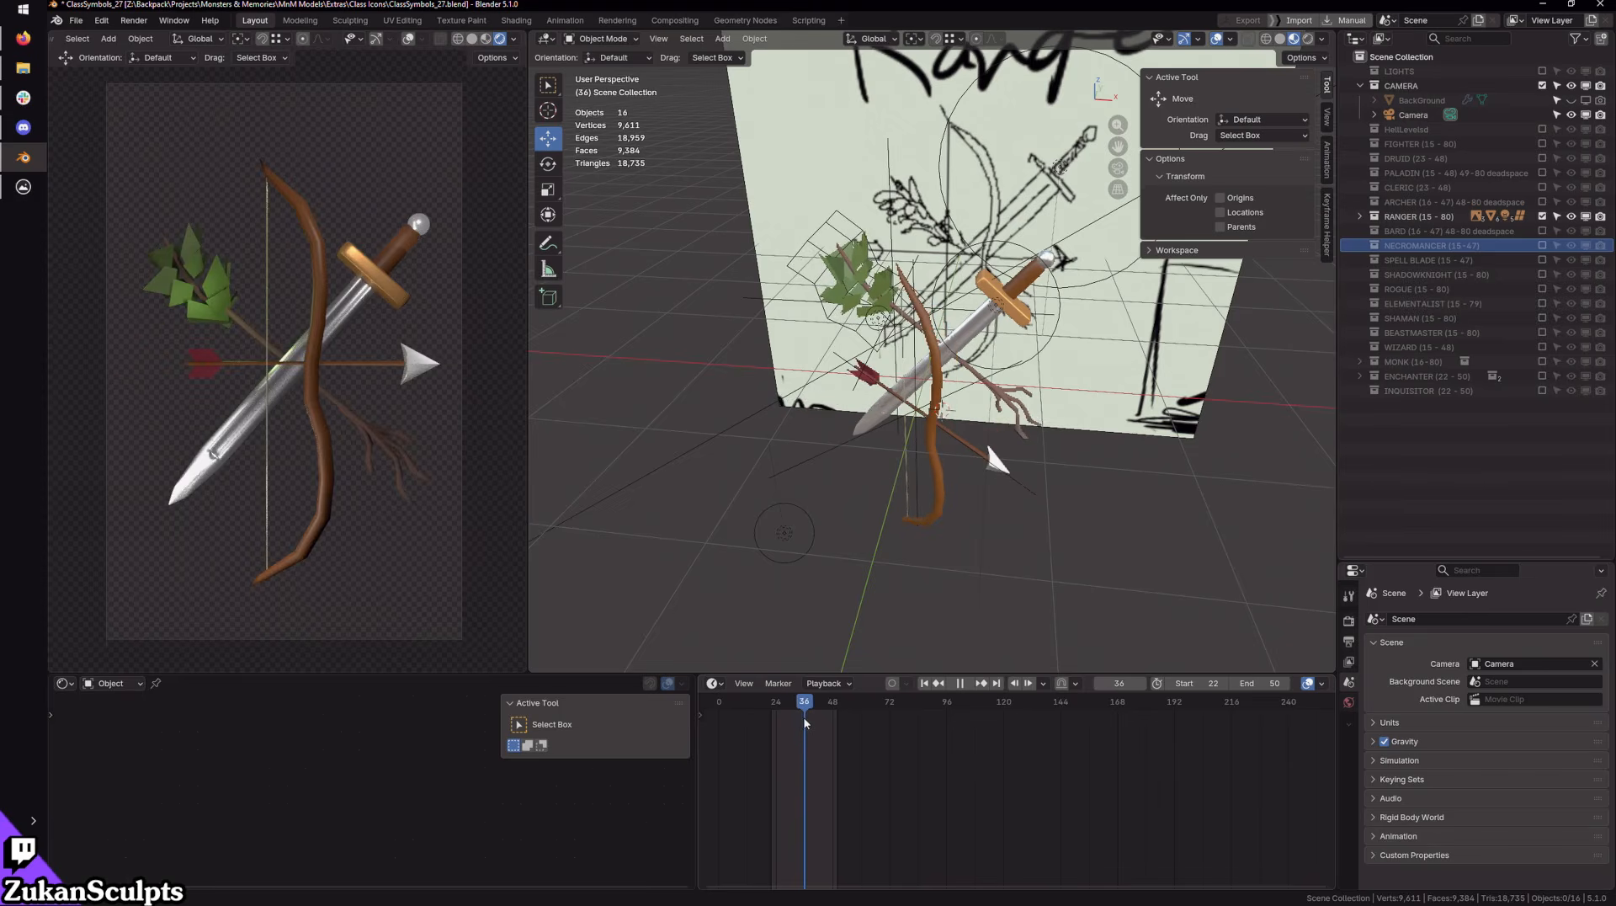
{"action": "mouse_move", "coordinate": [792, 723]}
{"action": "left_mouse_down"}
{"action": "mouse_move", "coordinate": [816, 726]}
{"action": "mouse_move", "coordinate": [786, 724]}
{"action": "left_mouse_up"}
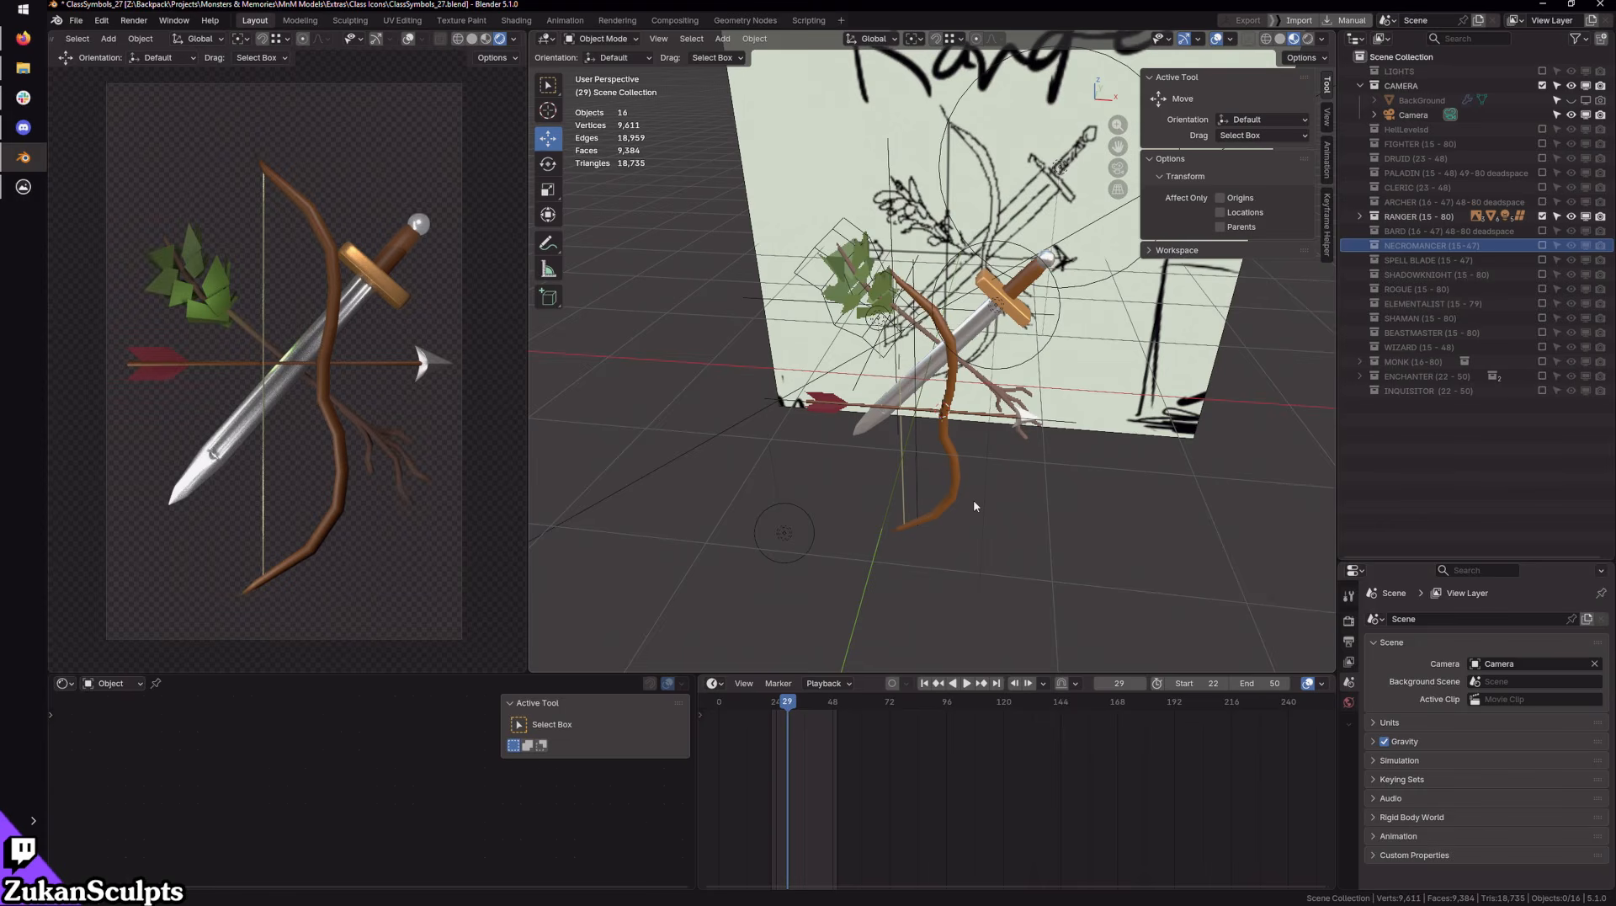
Step: Return to the start frame, exclude the RANGER collection, and include the INQUISITOR and LIGHTS collections in the view layer
{"action": "left_click", "coordinate": [924, 683]}
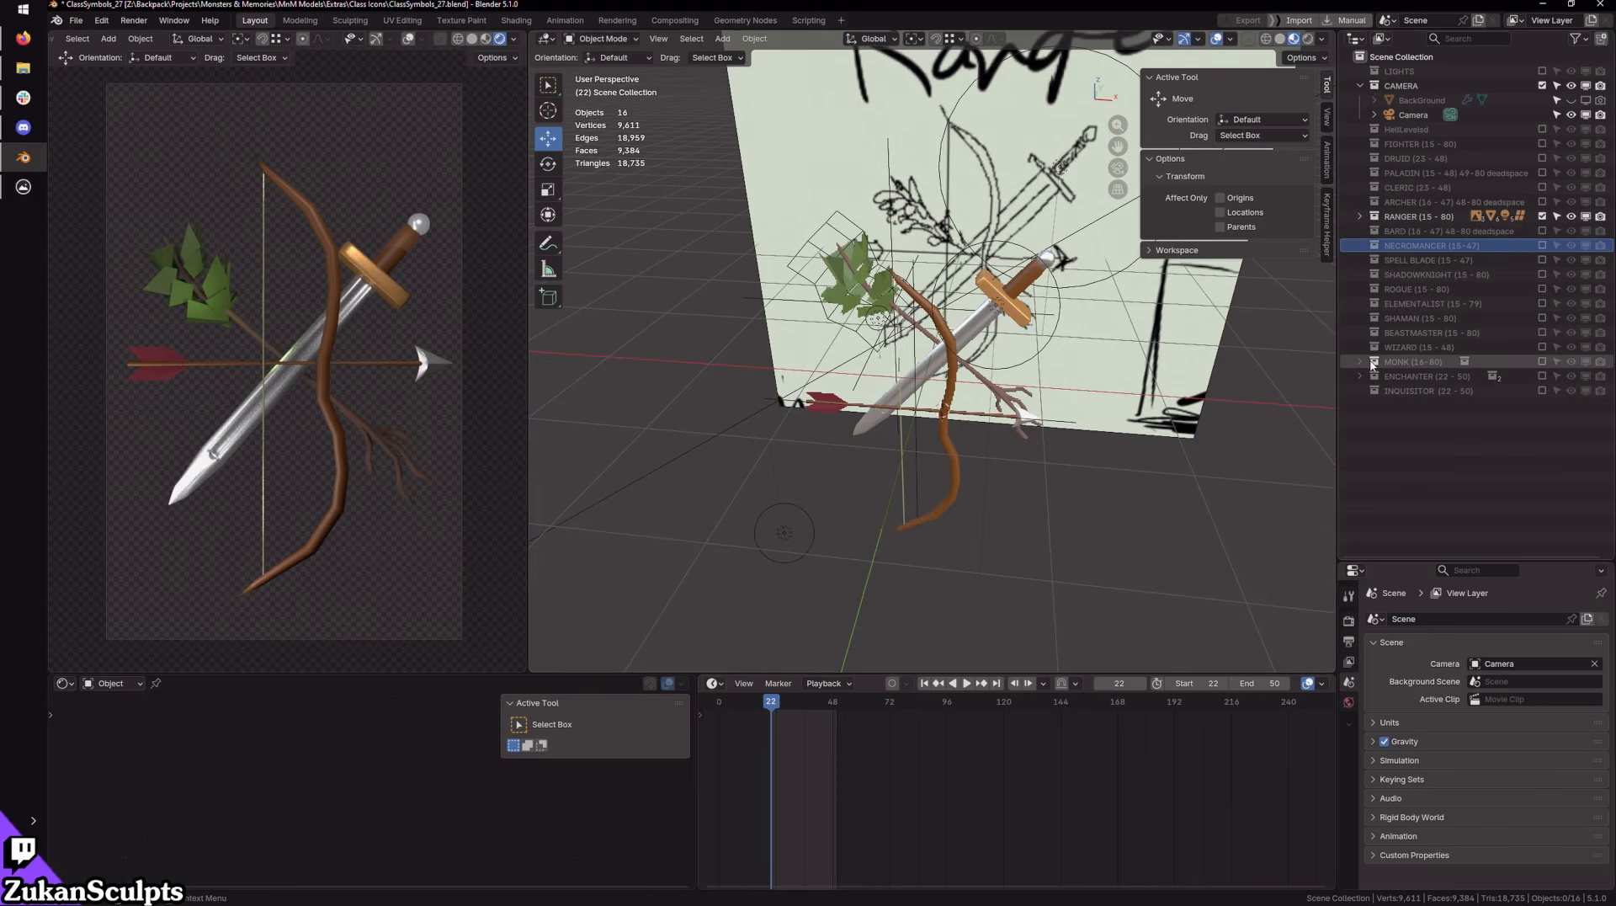
{"action": "left_click", "coordinate": [1543, 216]}
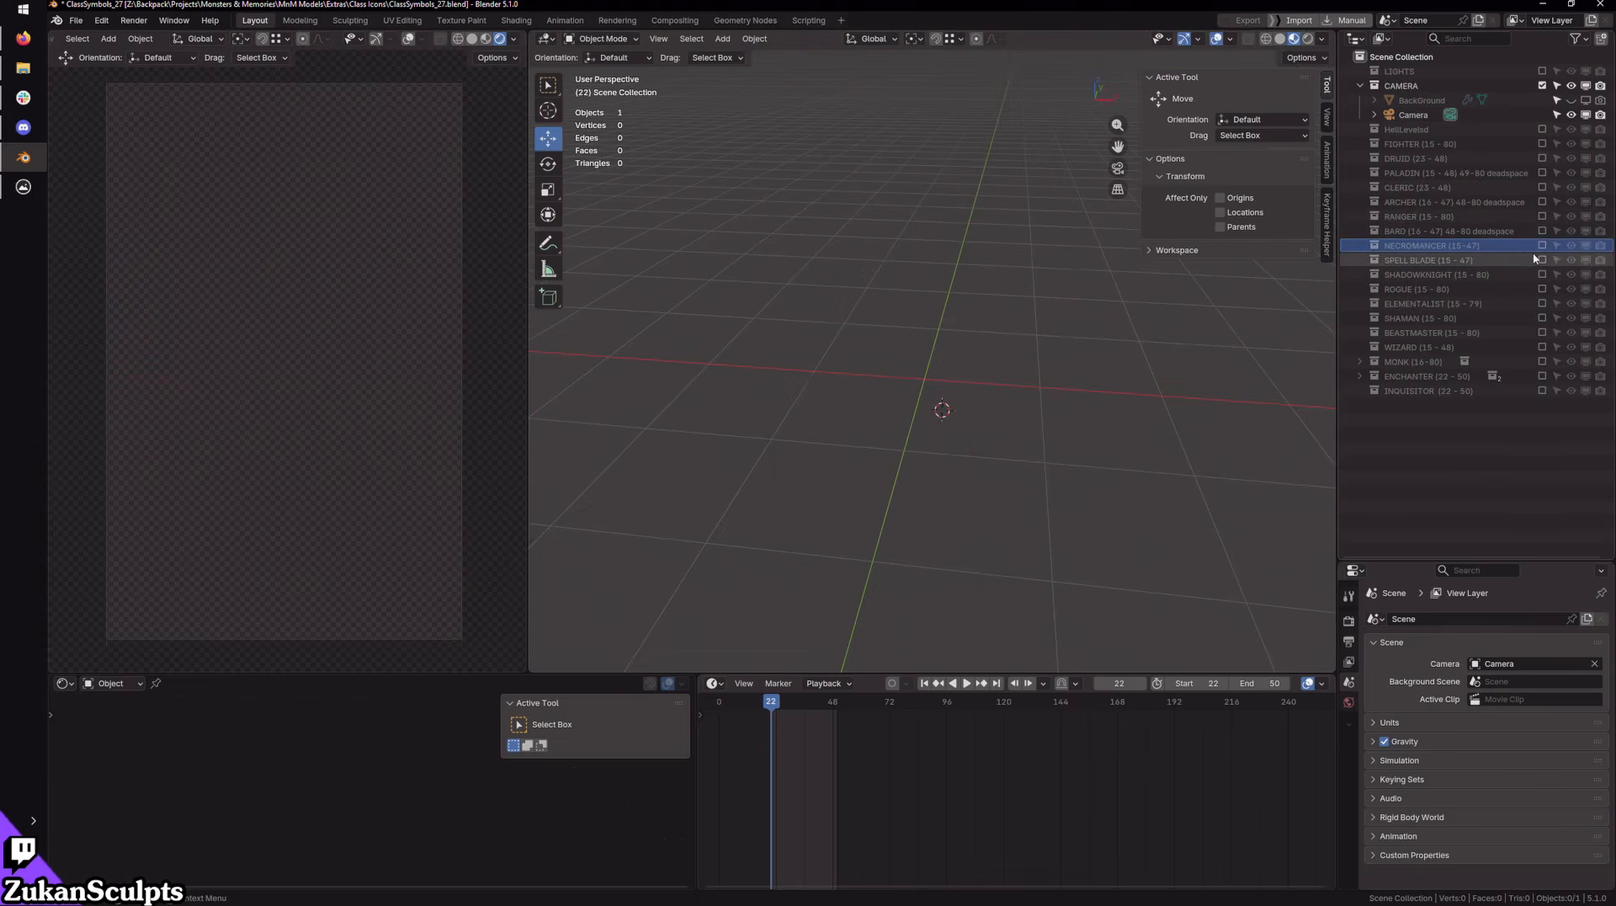
{"action": "left_click", "coordinate": [1542, 390]}
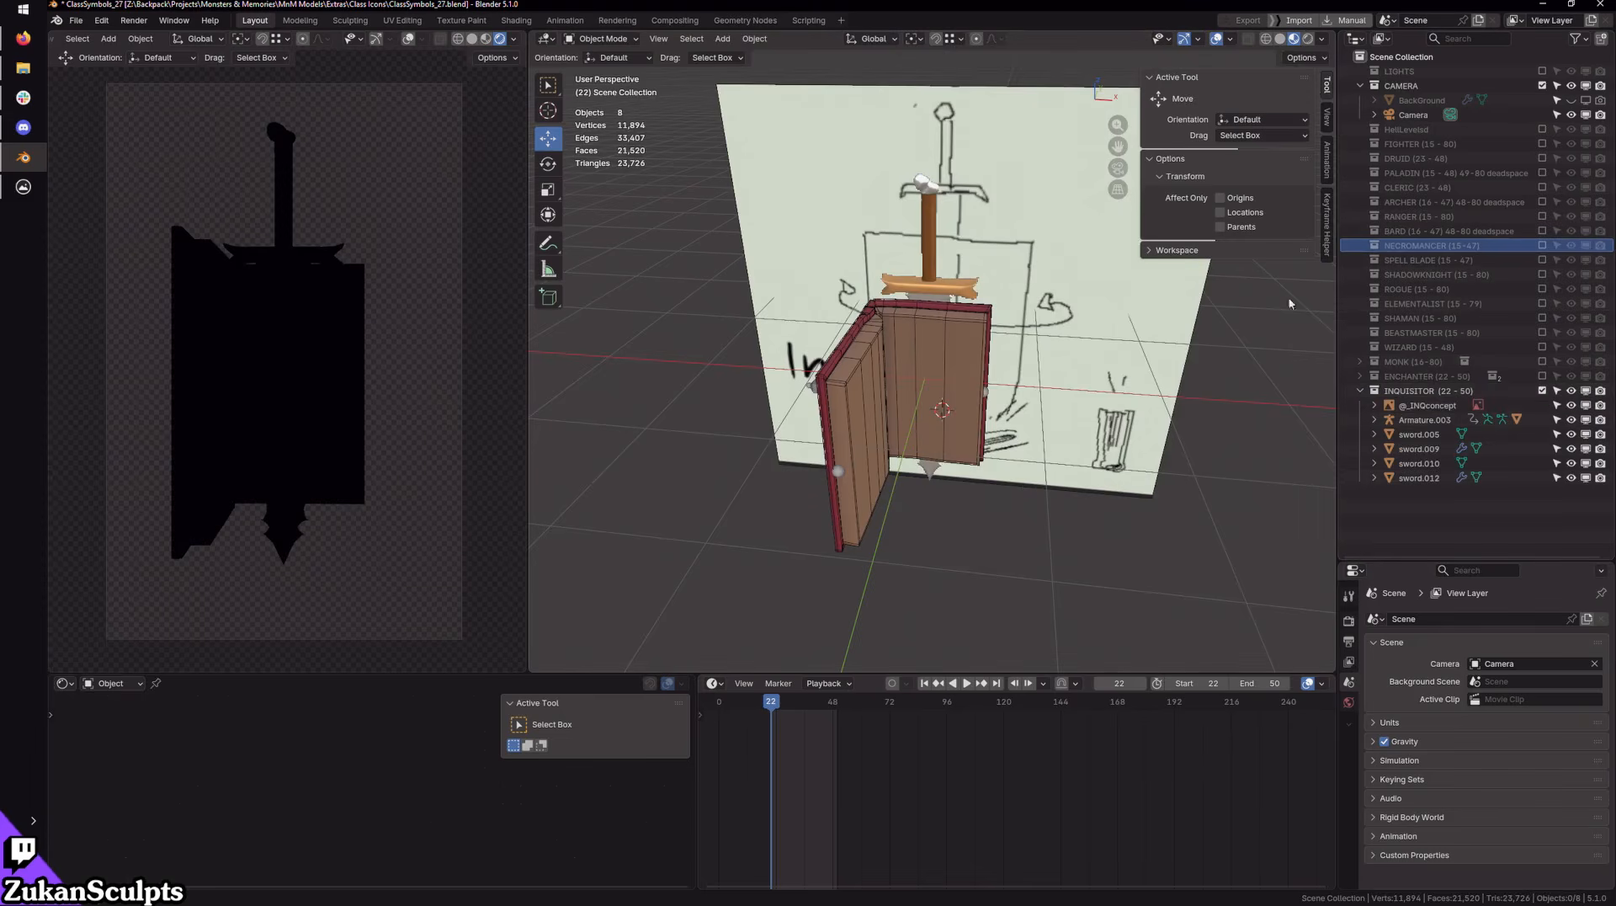
{"action": "left_click", "coordinate": [1542, 71]}
{"action": "scroll", "coordinate": [932, 279], "scroll_direction": "down", "scroll_amount": 4}
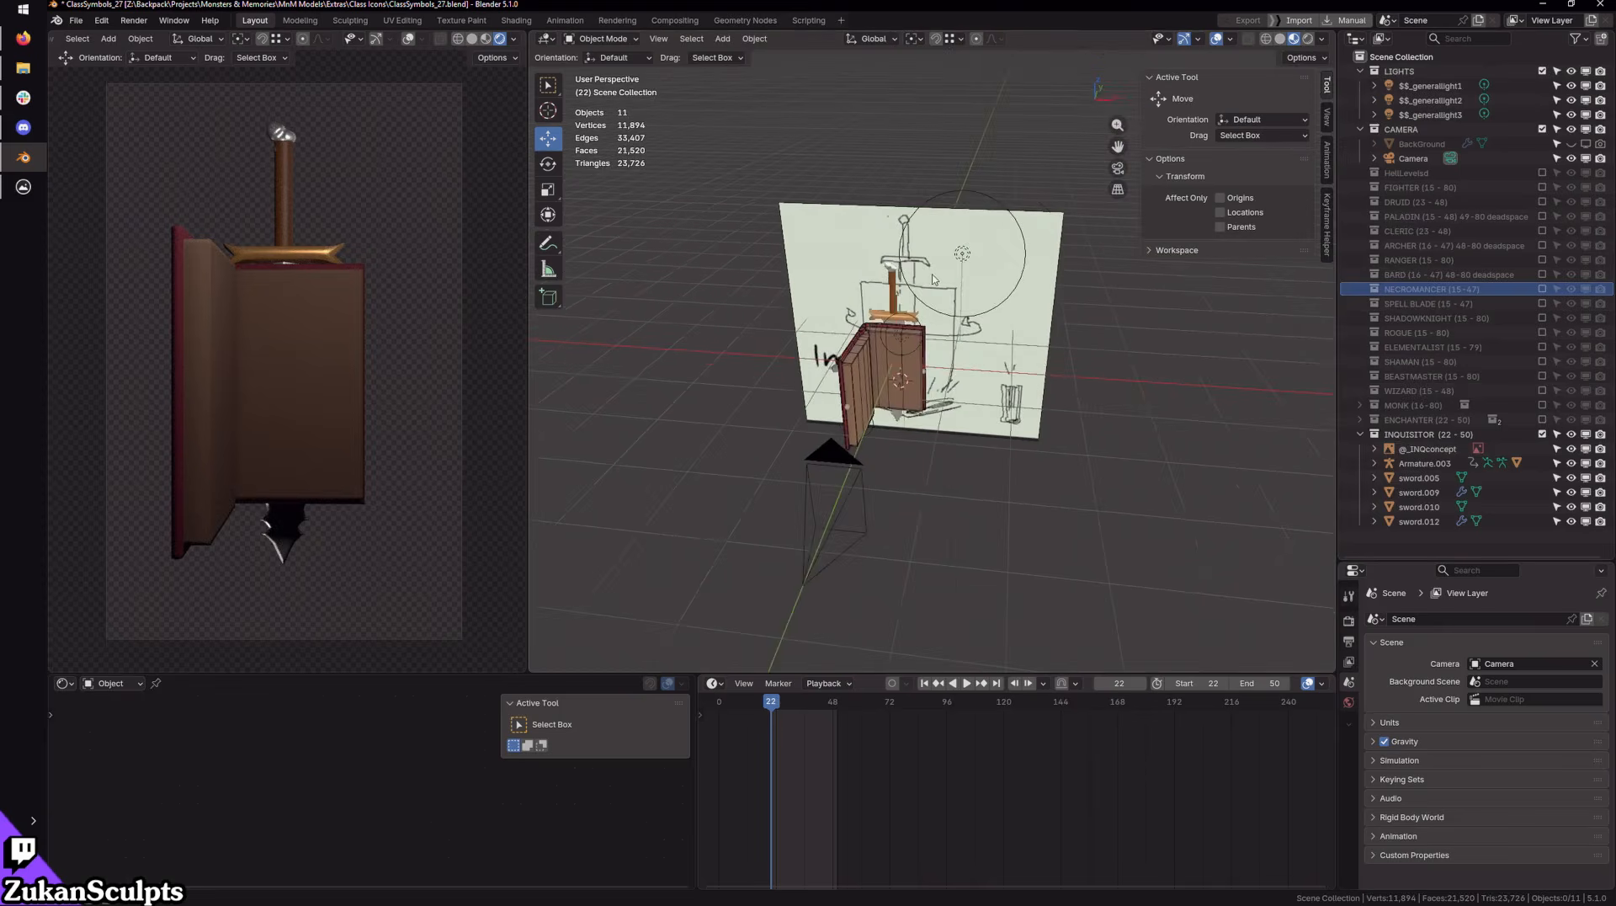
Step: Move the three $$_generallight objects into the INQUISITOR collection and delete the emptied LIGHTS collection
{"action": "middle_click_drag", "start_coordinate": [933, 279], "coordinate": [964, 284]}
{"action": "left_click", "coordinate": [1417, 88]}
{"action": "left_click", "coordinate": [1416, 101], "text": "ctrl"}
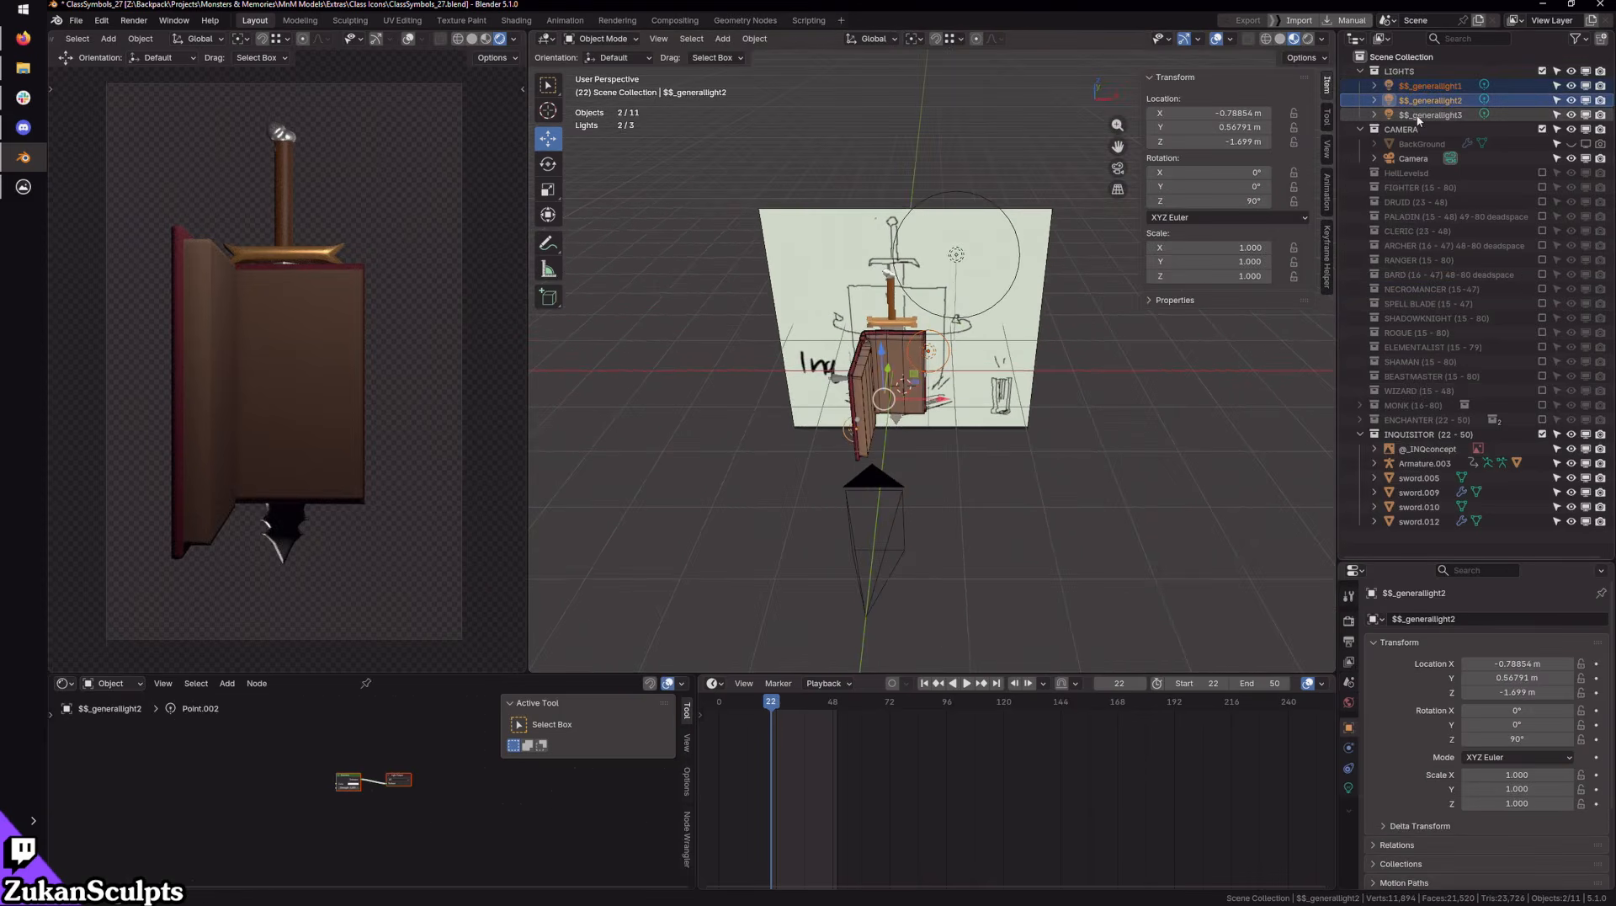
{"action": "left_click", "coordinate": [1429, 114], "text": "ctrl"}
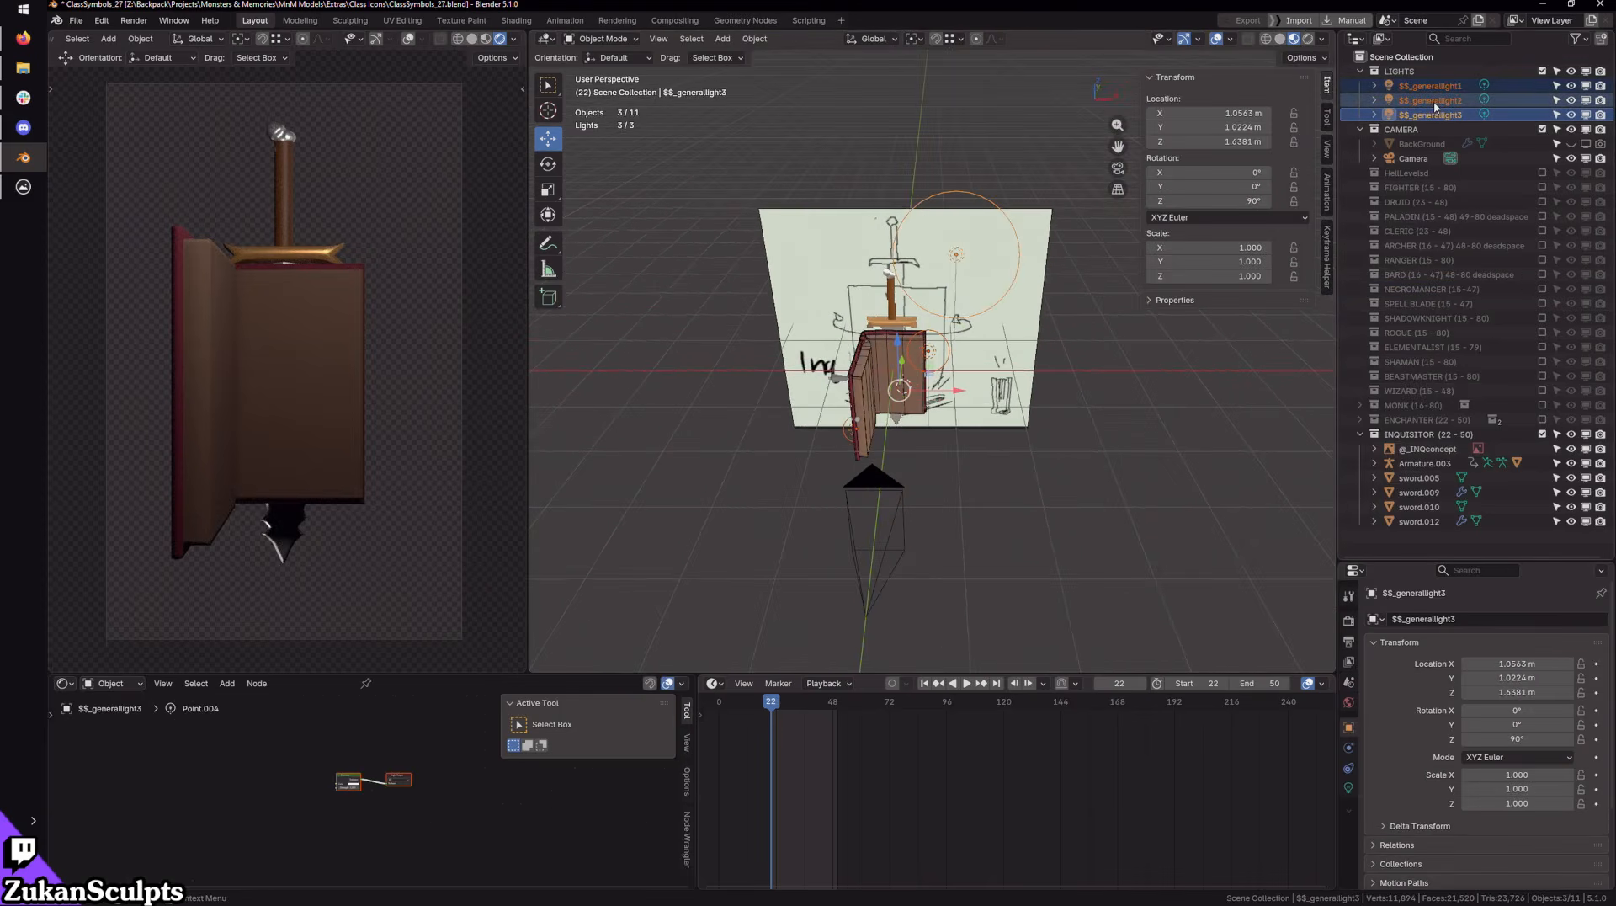
{"action": "left_click_drag", "start_coordinate": [1433, 101], "coordinate": [1407, 449]}
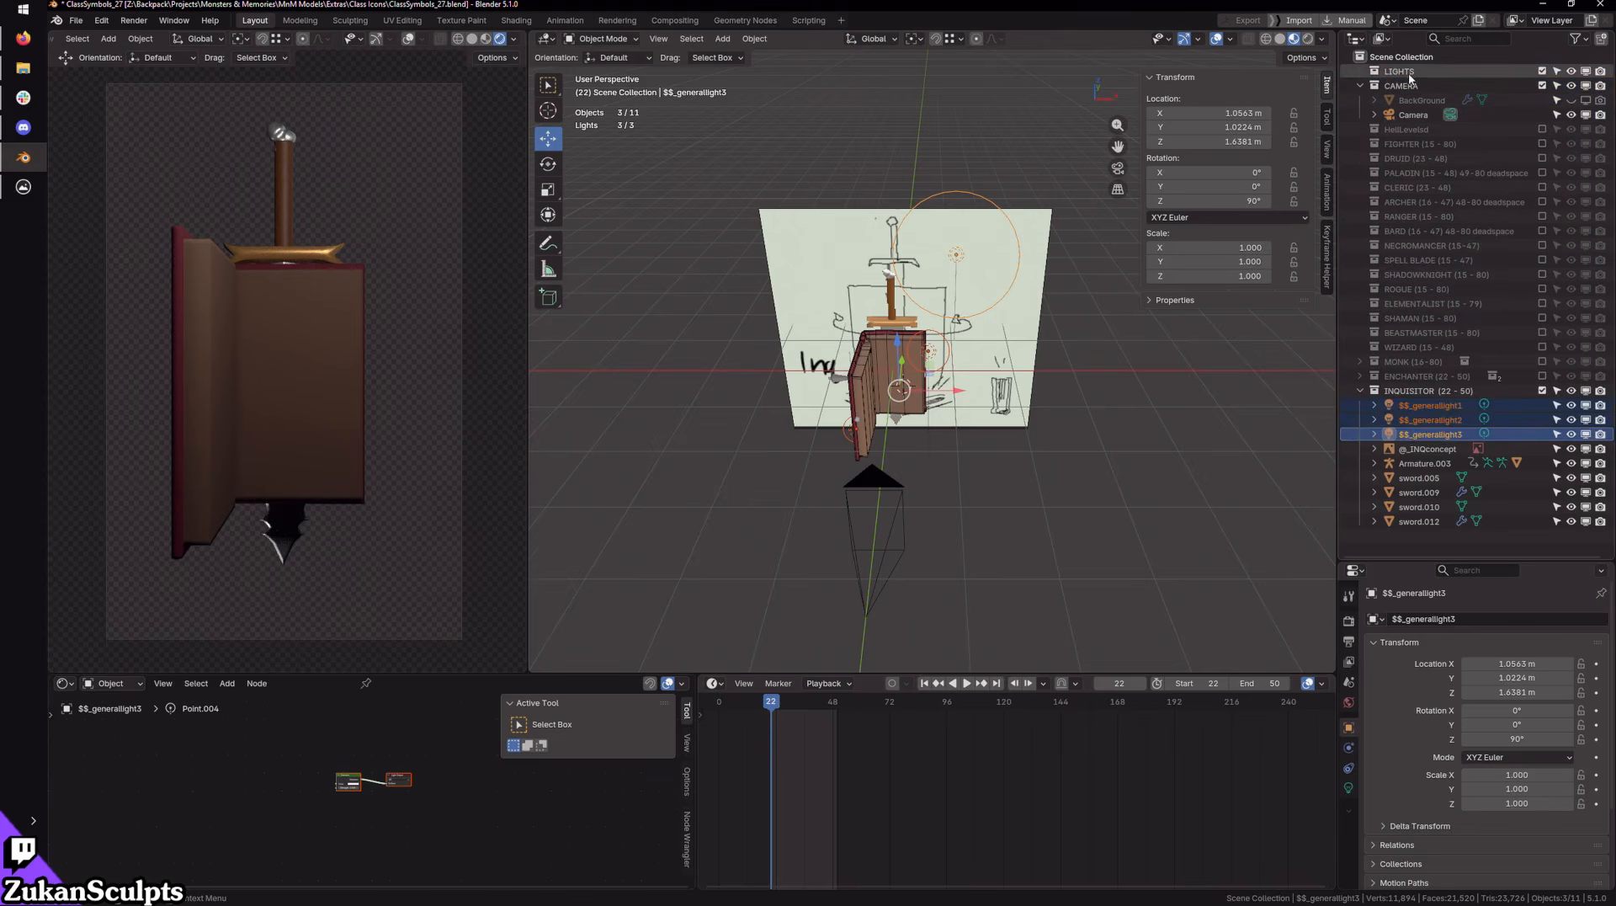
{"action": "right_click", "coordinate": [1368, 72]}
{"action": "left_click", "coordinate": [1284, 148]}
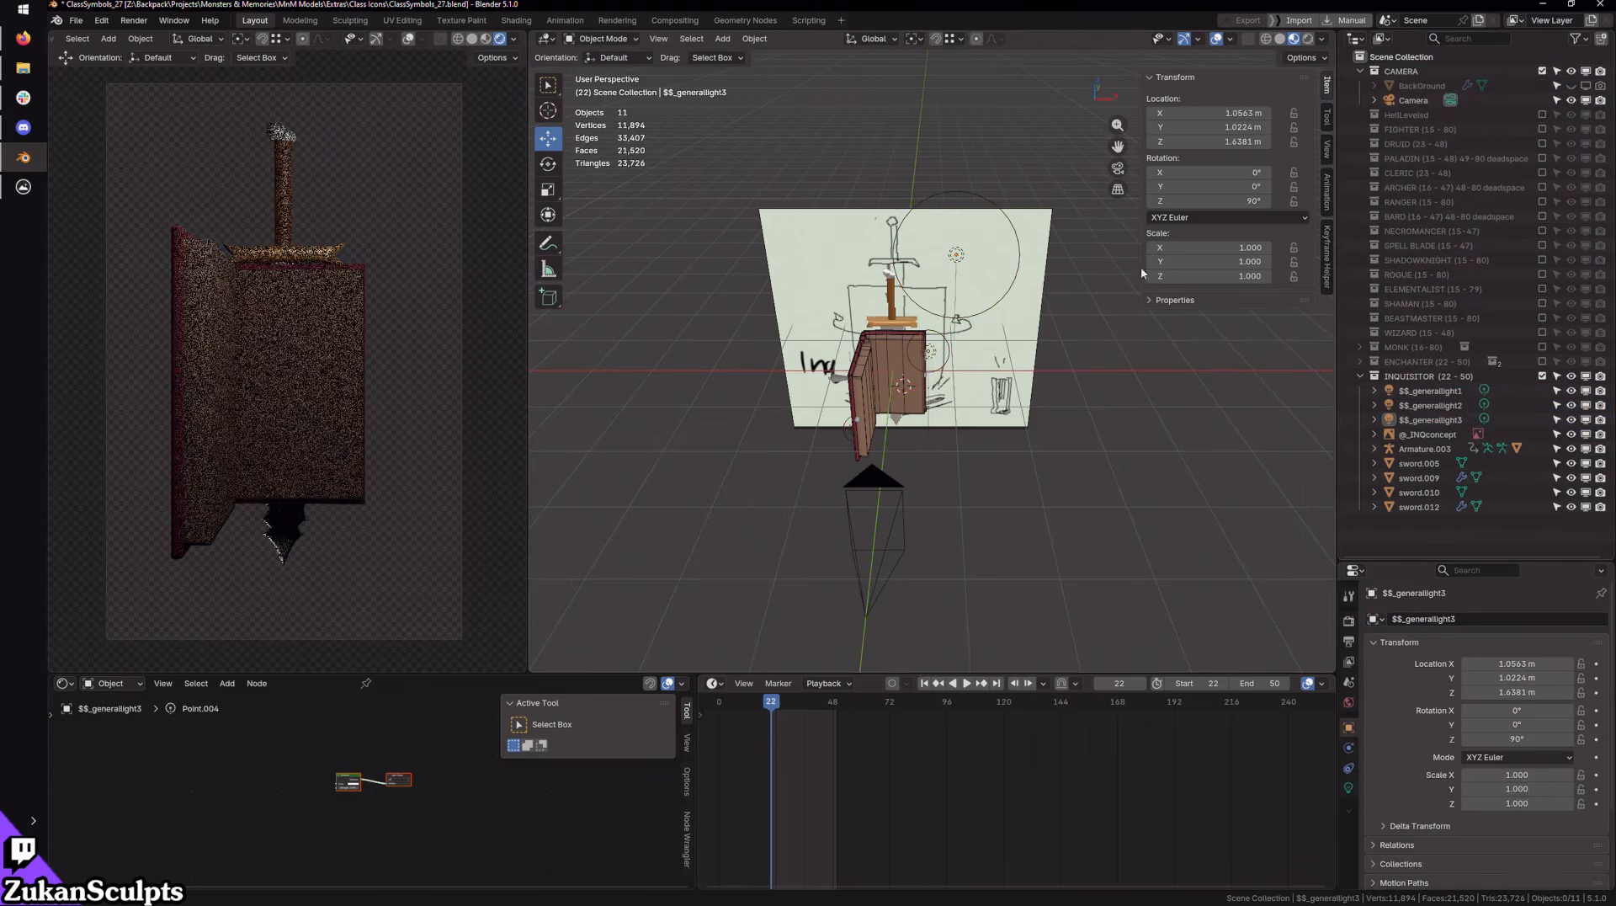
Step: Select the book's armature, Armature.003, in the INQUISITOR collection and view the book from the side
{"action": "scroll", "coordinate": [1094, 454], "scroll_direction": "up", "scroll_amount": 1}
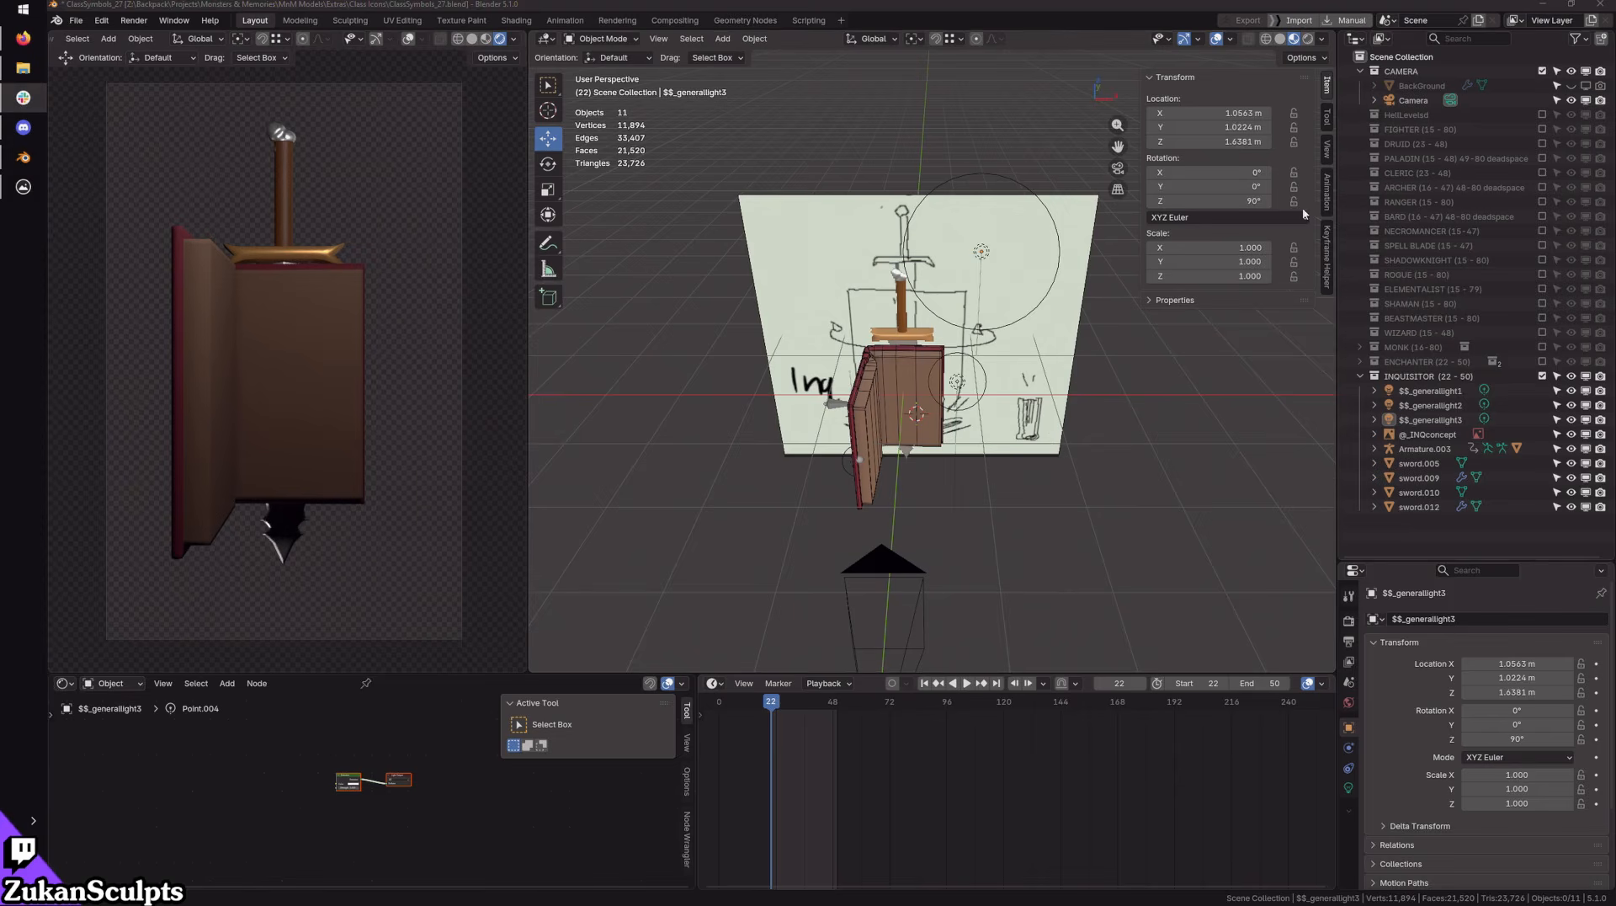
{"action": "mouse_move", "coordinate": [1150, 462]}
{"action": "middle_mouse_down"}
{"action": "mouse_move", "coordinate": [1104, 464]}
{"action": "mouse_move", "coordinate": [1297, 558]}
{"action": "middle_mouse_up"}
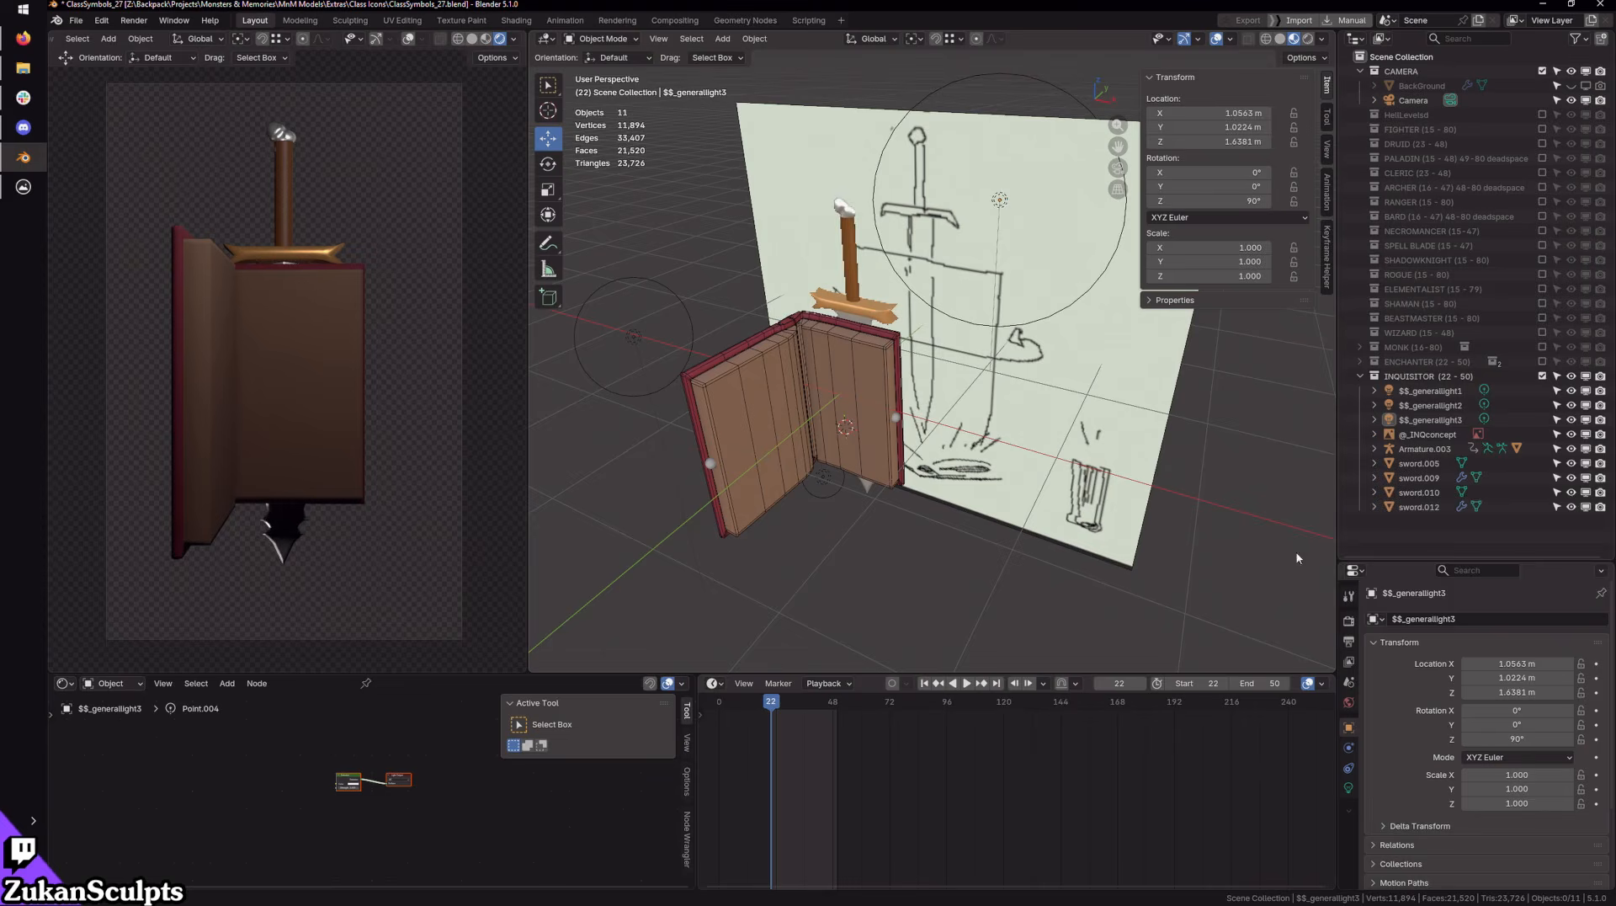
{"action": "left_click", "coordinate": [1427, 434]}
{"action": "left_click", "coordinate": [1413, 452]}
{"action": "middle_click_drag", "start_coordinate": [951, 470], "coordinate": [892, 437]}
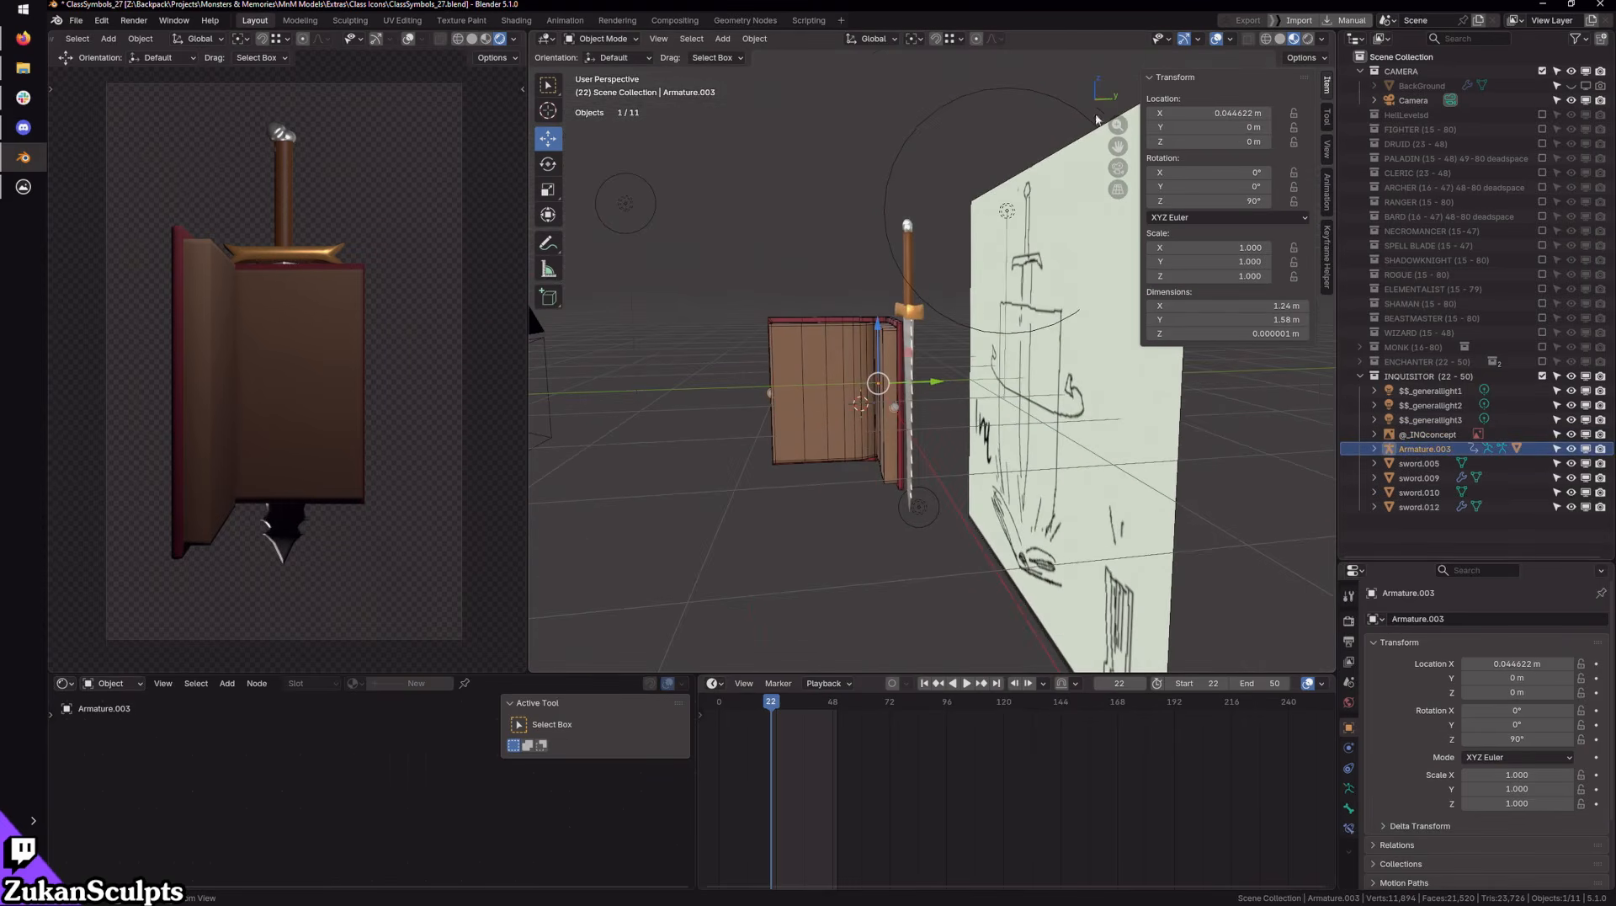
Step: Try setting the book armature's Z rotation to 0°
{"action": "left_click", "coordinate": [1251, 201]}
{"action": "type", "text": "0"}
{"action": "key", "text": "Return"}
{"action": "middle_click_drag", "start_coordinate": [850, 421], "coordinate": [957, 393]}
{"action": "key", "text": "ctrl+z"}
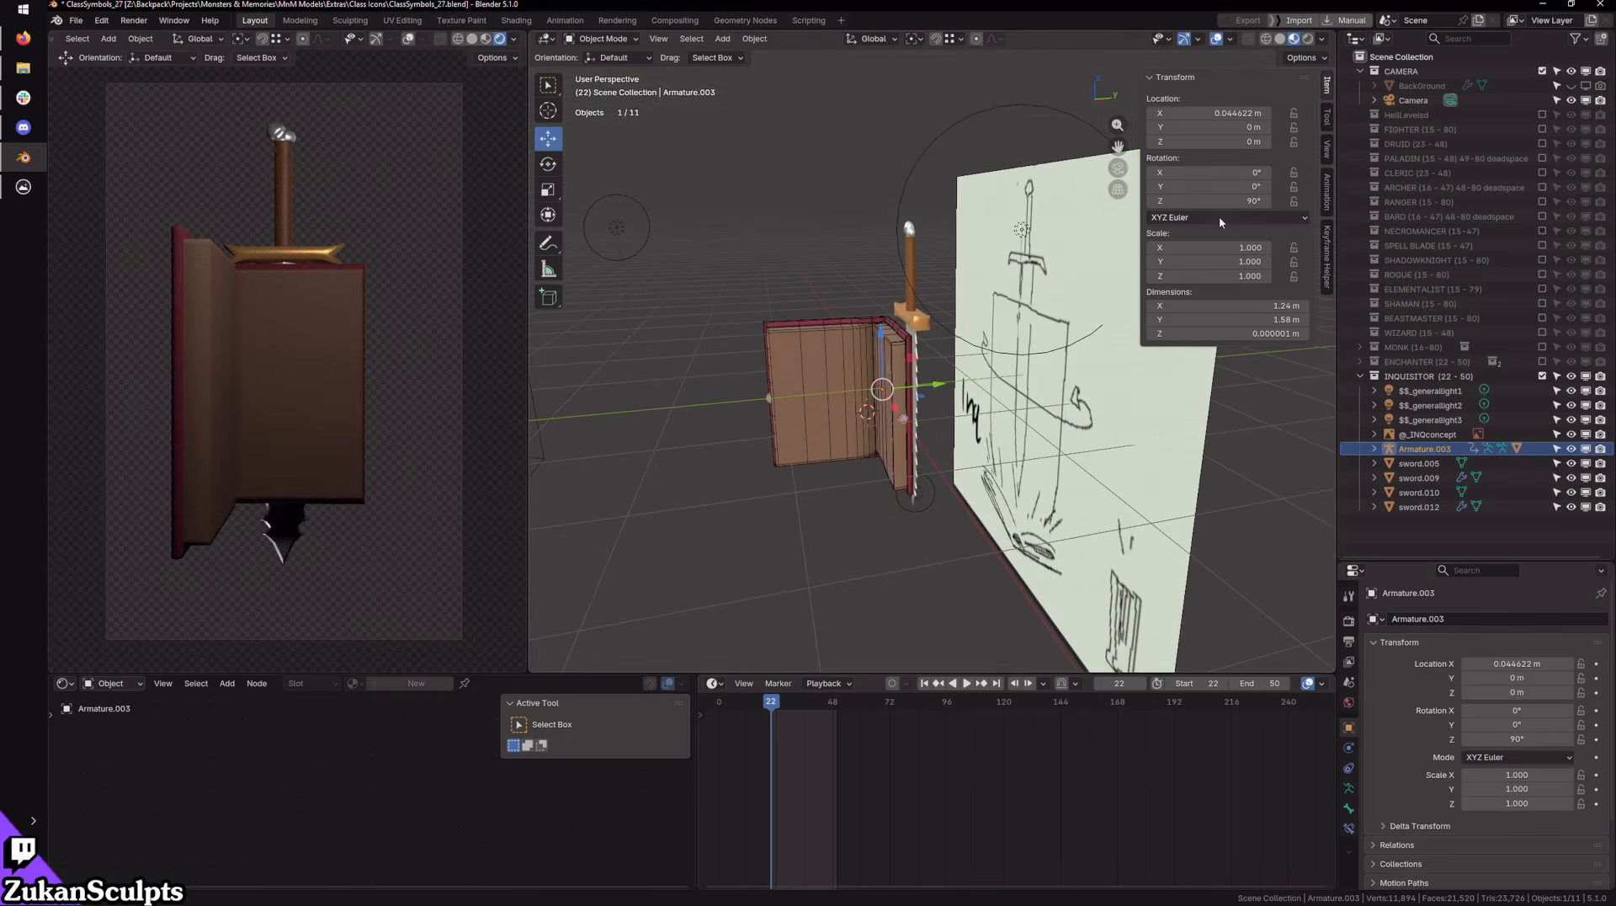
Step: Apply the book armature's rotation and set its X rotation to -90° so the book lies flat
{"action": "key", "text": "ctrl+a"}
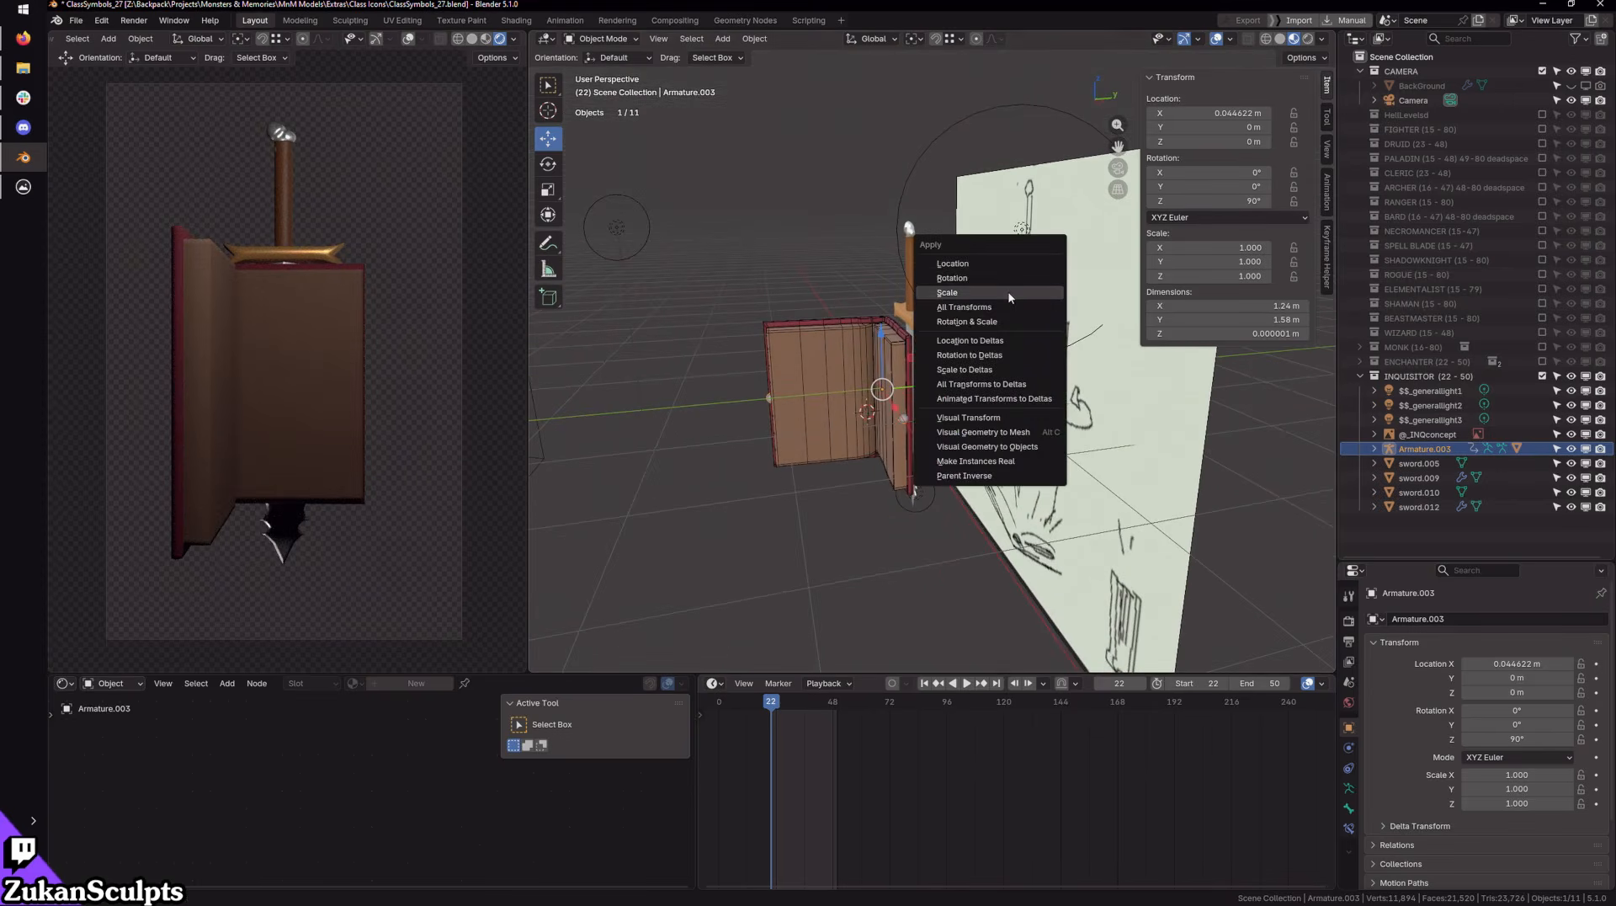
{"action": "left_click", "coordinate": [1024, 280]}
{"action": "mouse_move", "coordinate": [1214, 188]}
{"action": "left_mouse_down"}
{"action": "mouse_move", "coordinate": [1253, 188]}
{"action": "mouse_move", "coordinate": [1194, 172]}
{"action": "left_mouse_up"}
{"action": "key", "text": "ctrl+z"}
{"action": "left_click", "coordinate": [1214, 187]}
{"action": "left_click", "coordinate": [1214, 170]}
{"action": "left_click", "coordinate": [1213, 172]}
{"action": "type", "text": "-90"}
{"action": "key", "text": "Return"}
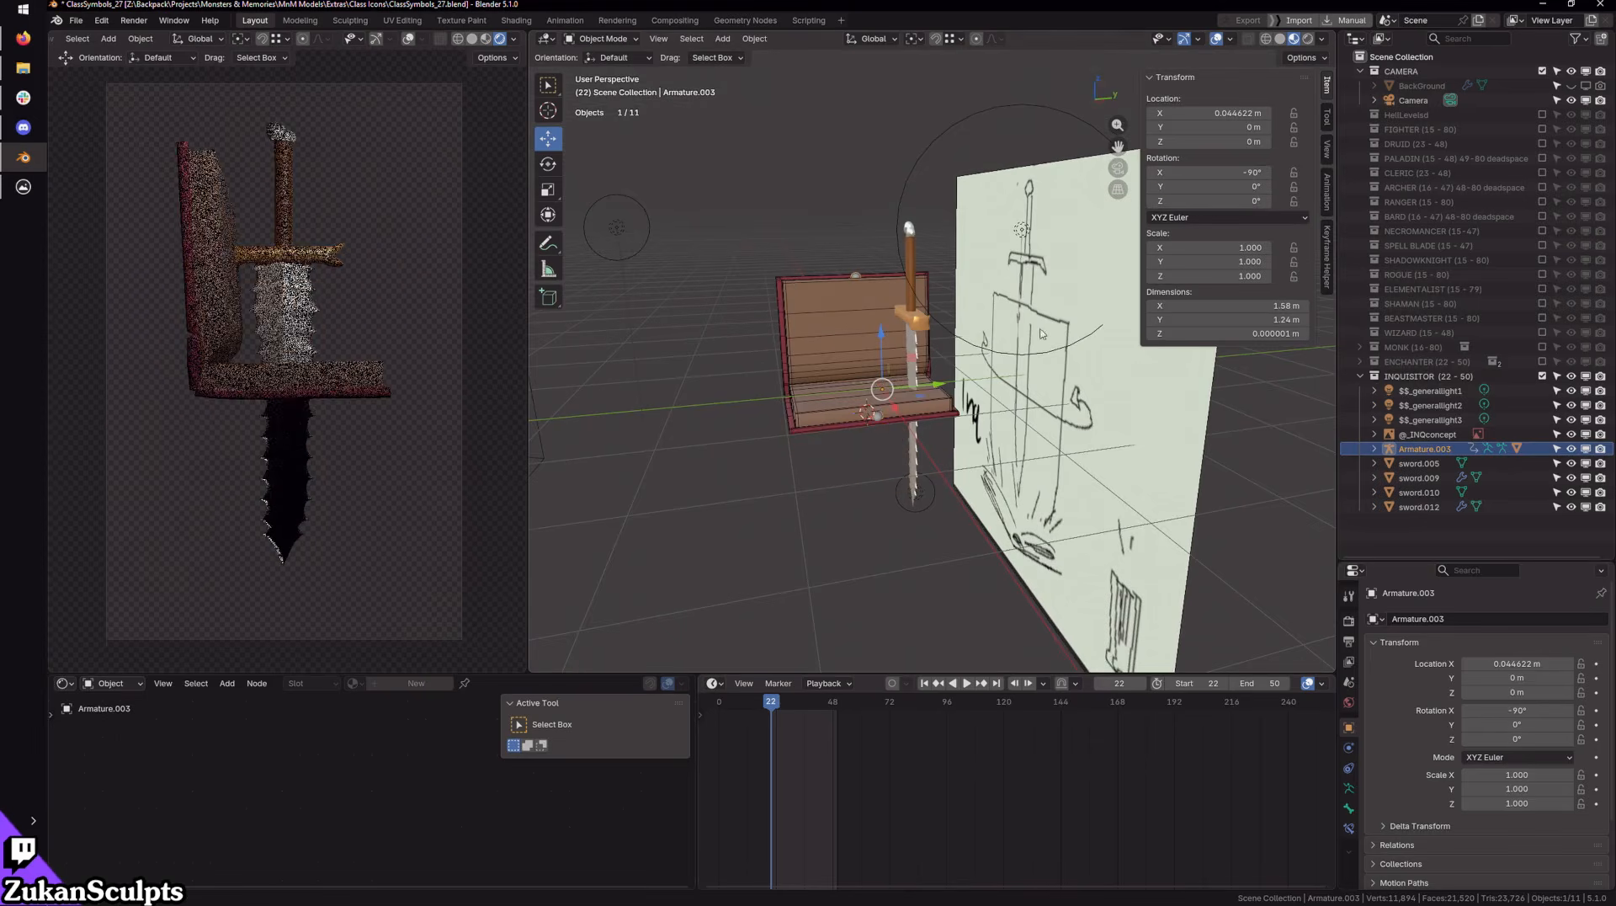
Step: Move the book armature under the sword's tip in front view, to about X 0.33 m and Z -1.16 m
{"action": "key", "text": "g"}
{"action": "key", "text": "z"}
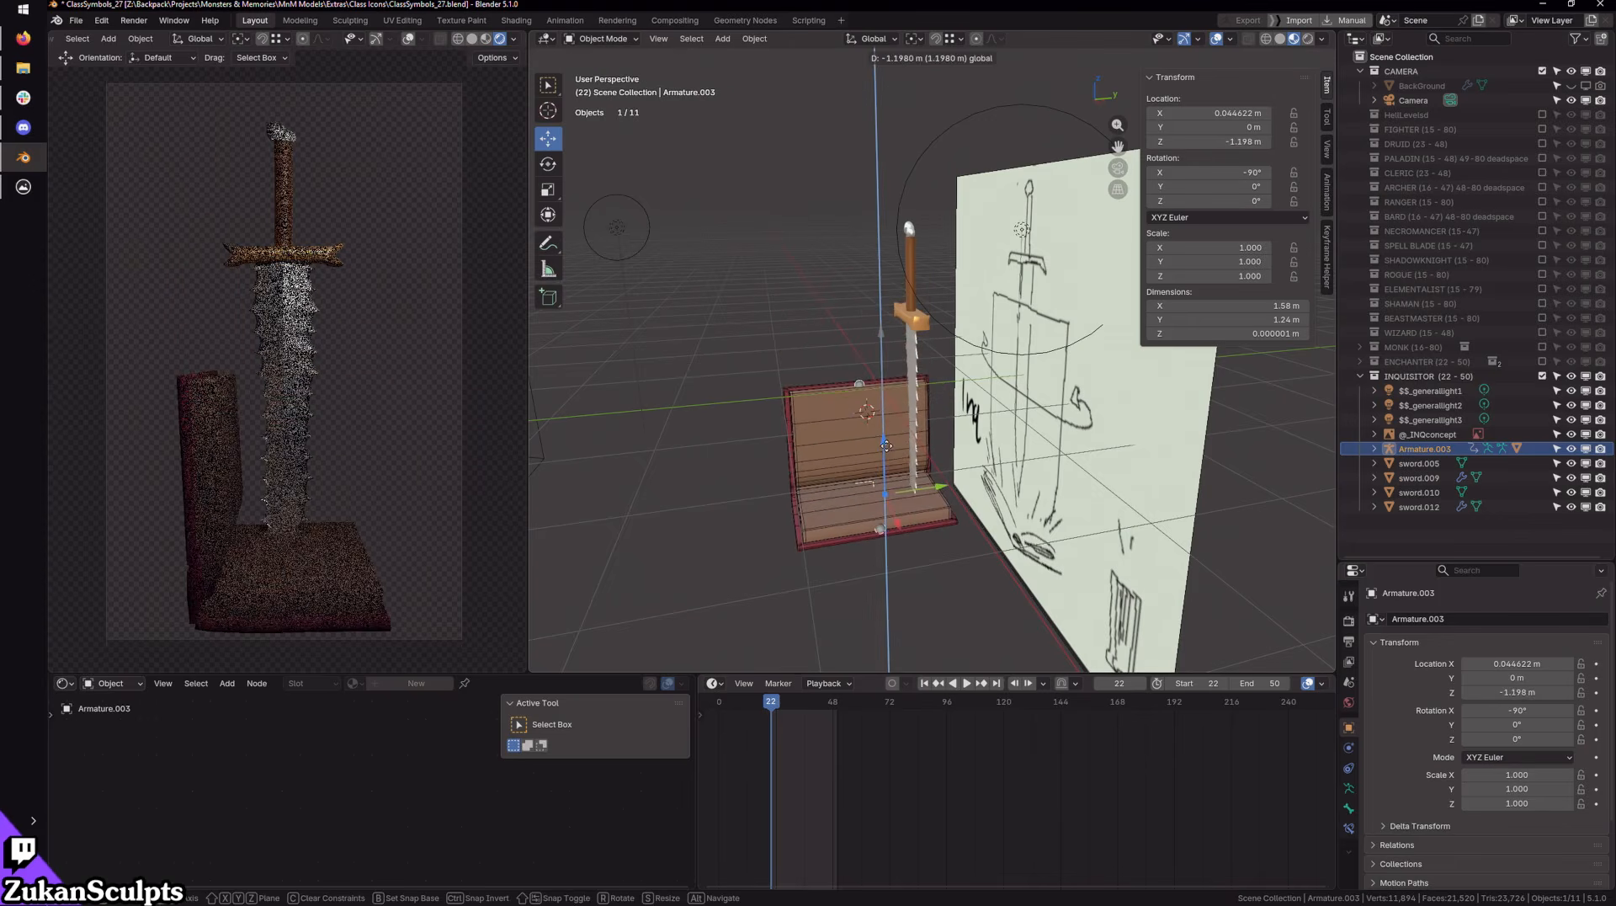
{"action": "left_click", "coordinate": [903, 539]}
{"action": "key", "text": "KP_1"}
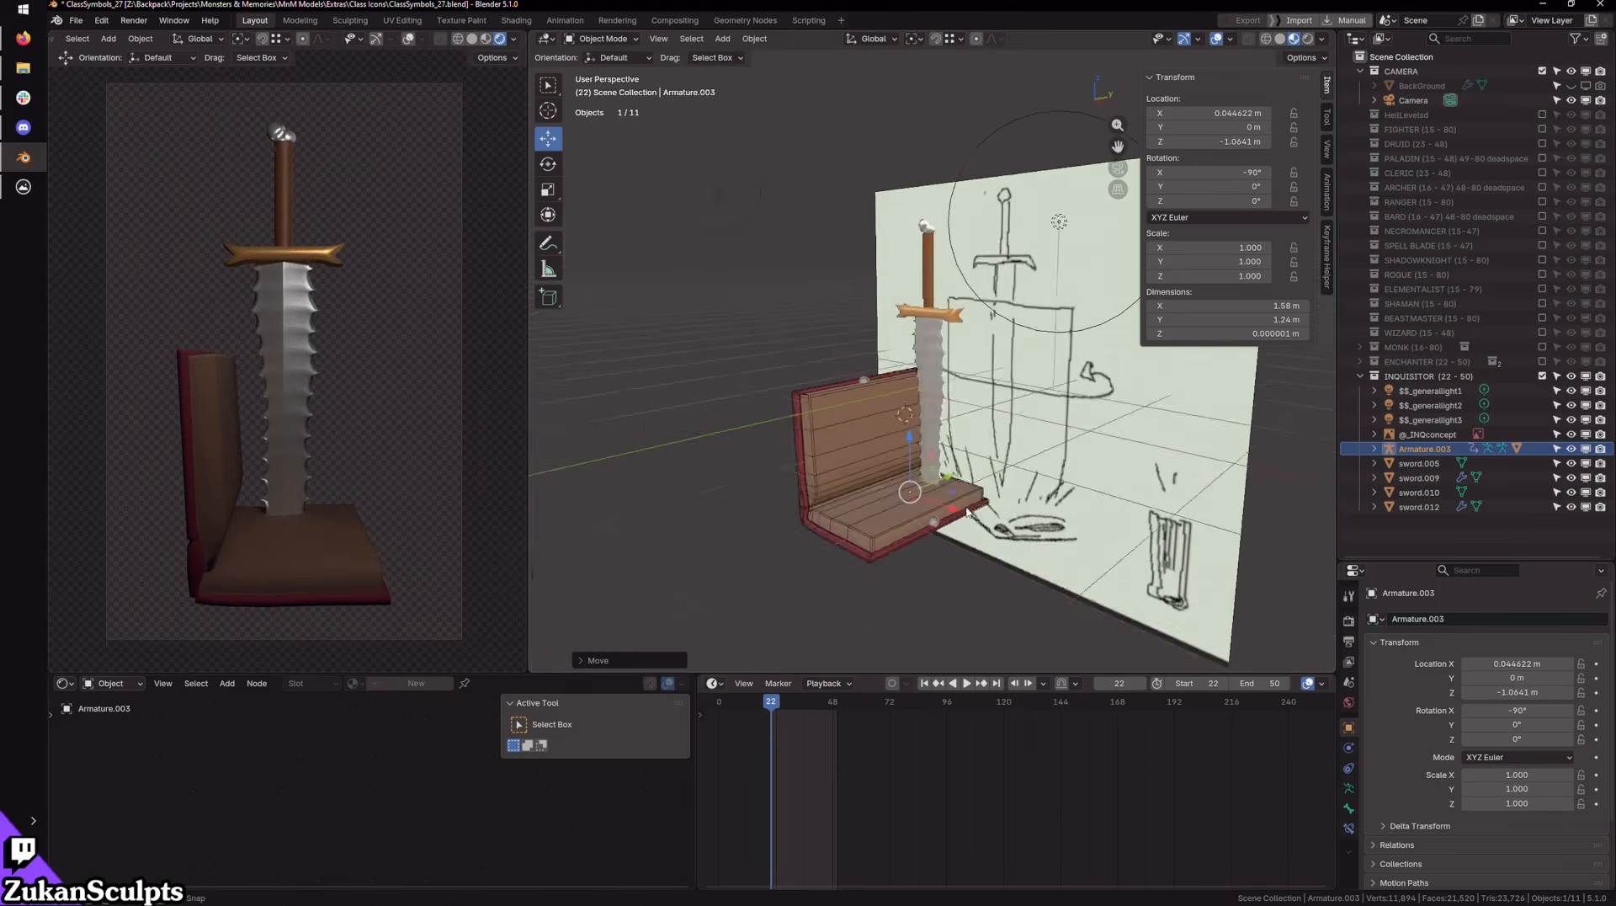
{"action": "scroll", "coordinate": [874, 452], "scroll_direction": "up", "scroll_amount": 5}
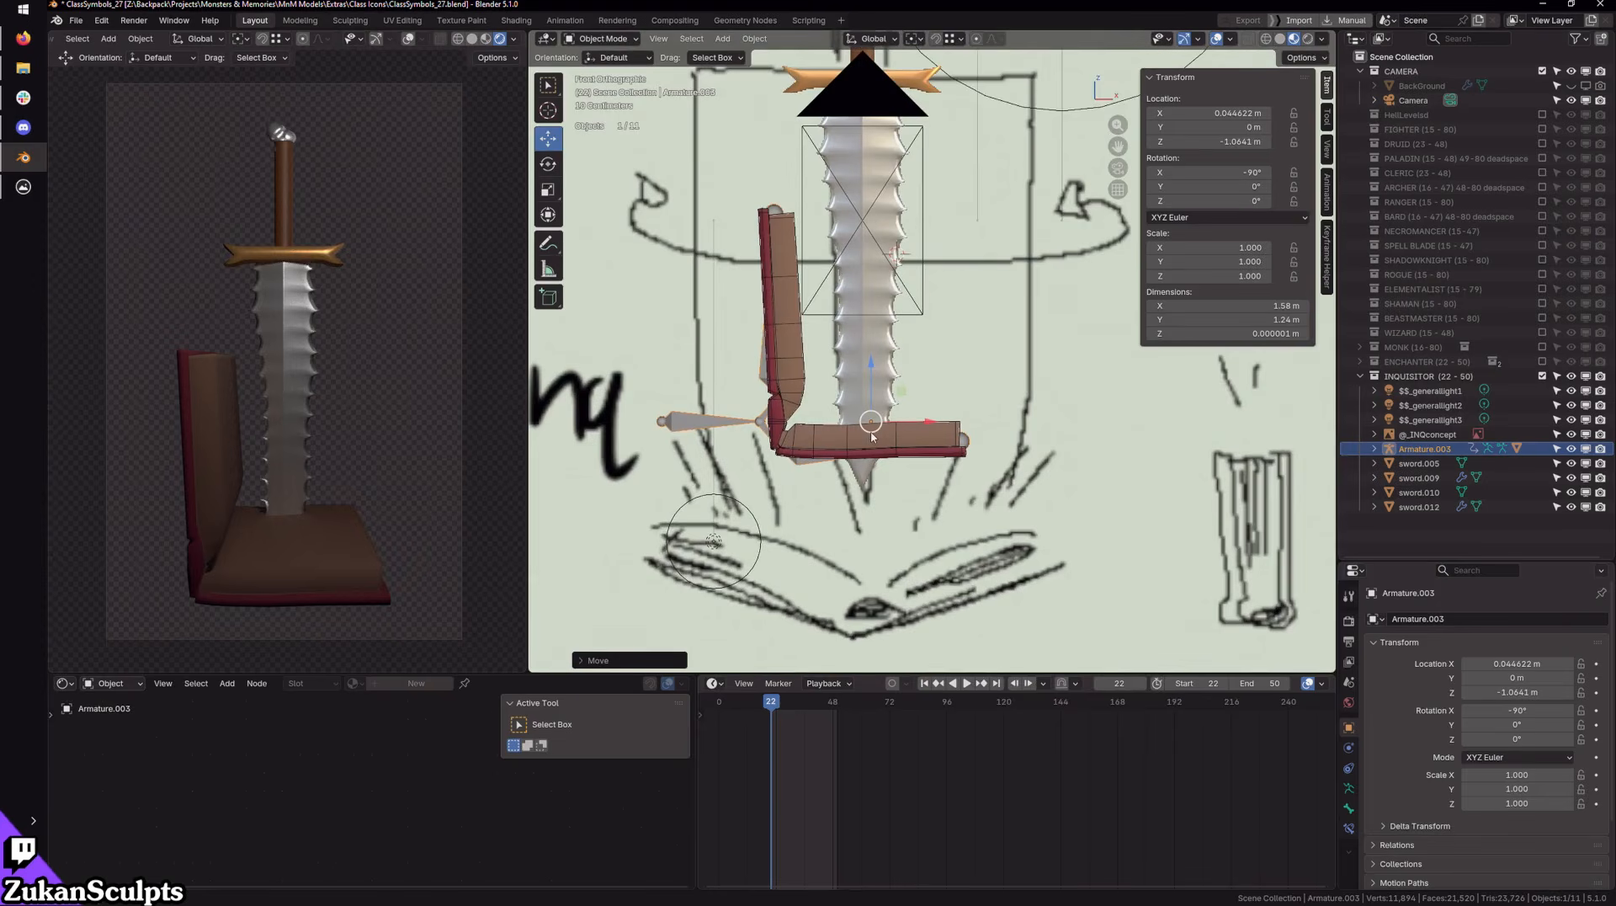
{"action": "key", "text": "g"}
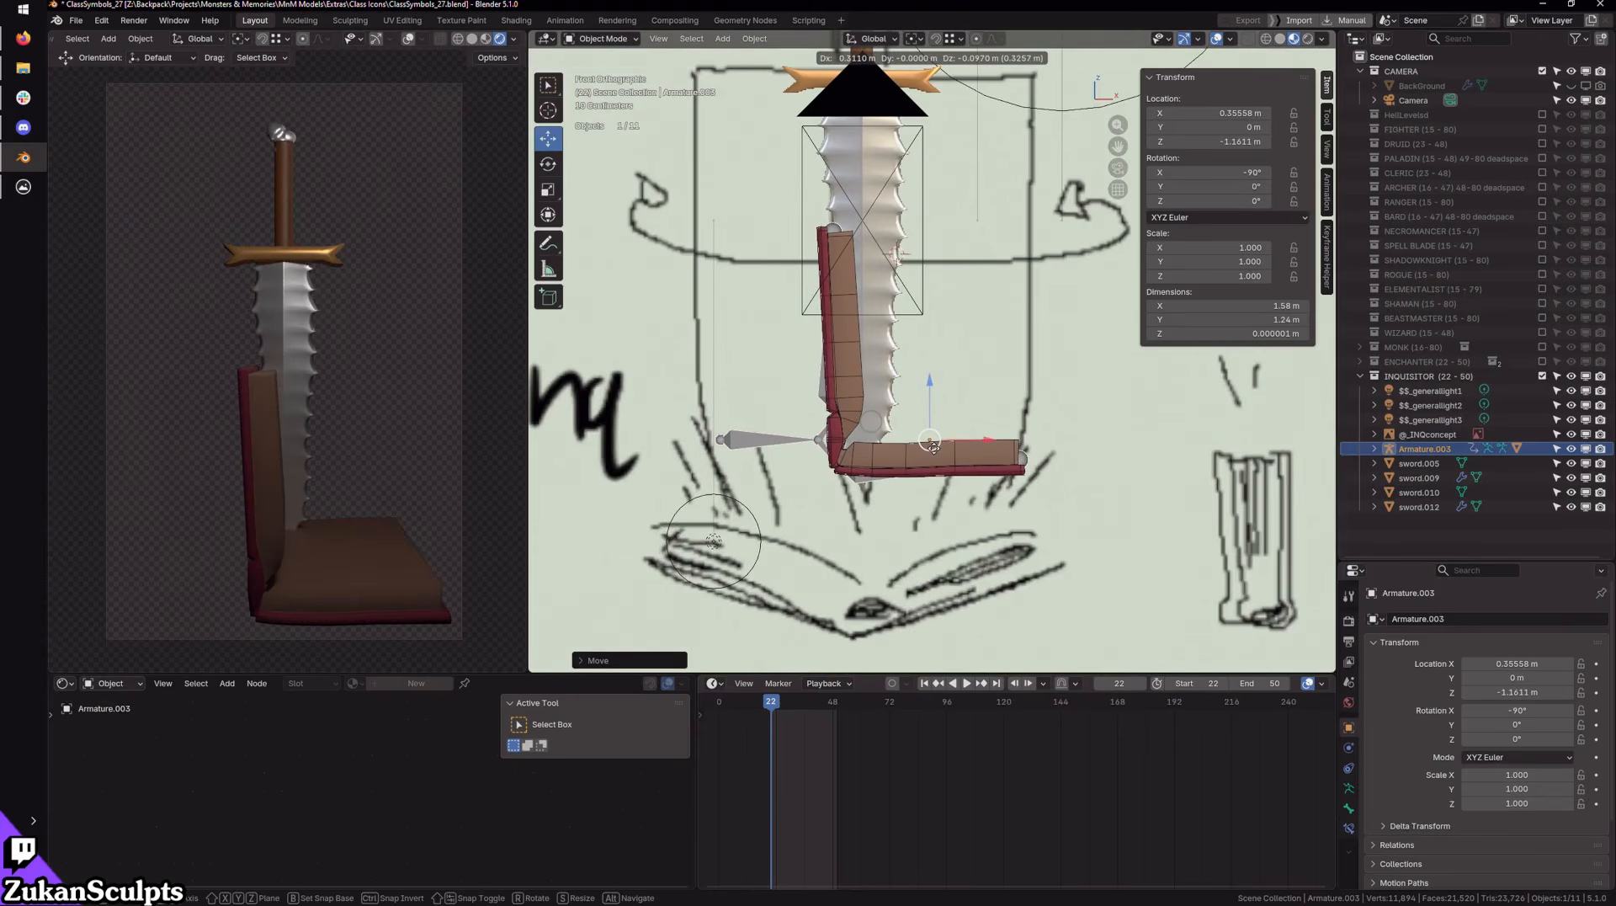
{"action": "left_click", "coordinate": [924, 439]}
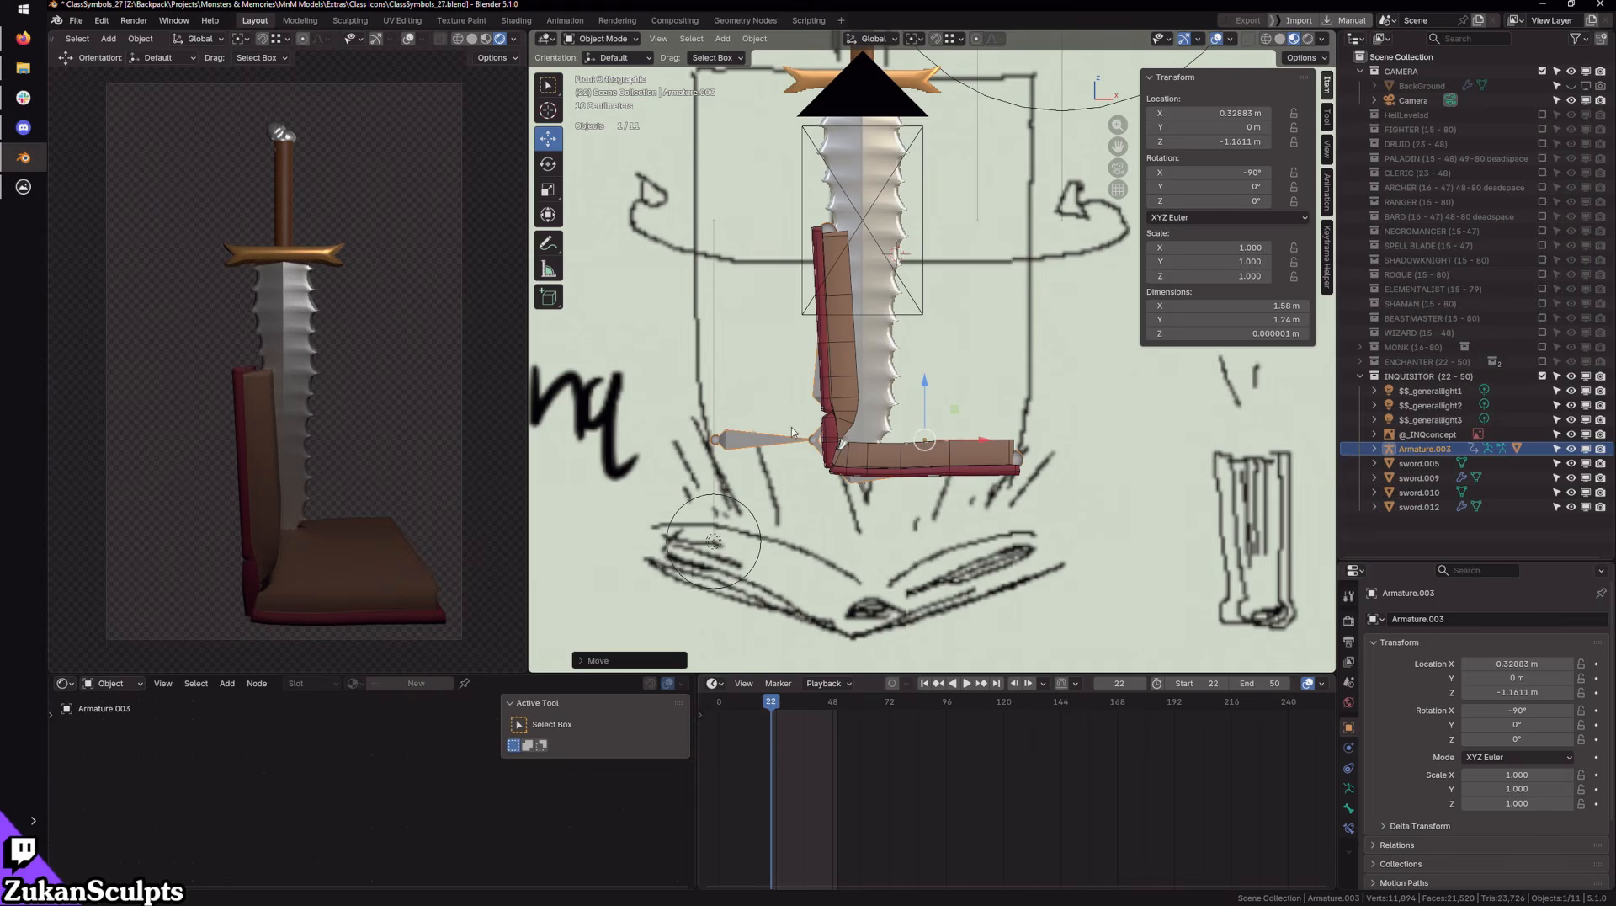
Step: Include the SHADOWKNIGHT collection and compare its depth placement with the Inquisitor's book and sword
{"action": "scroll", "coordinate": [745, 385], "scroll_direction": "down", "scroll_amount": 4}
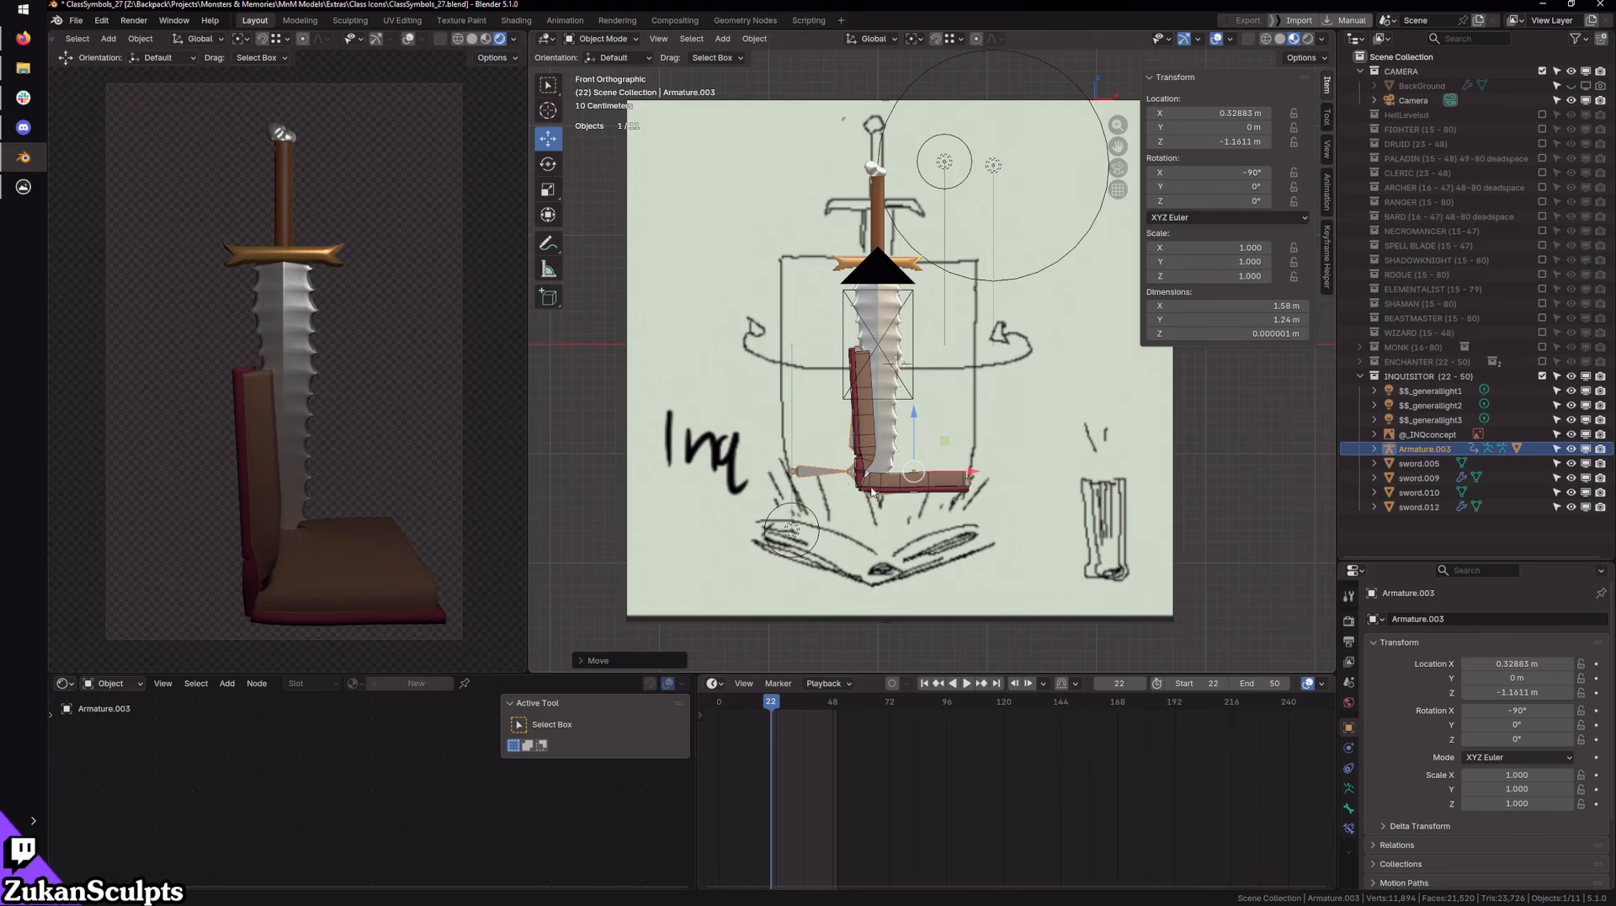
{"action": "middle_click_drag", "start_coordinate": [873, 493], "coordinate": [898, 282]}
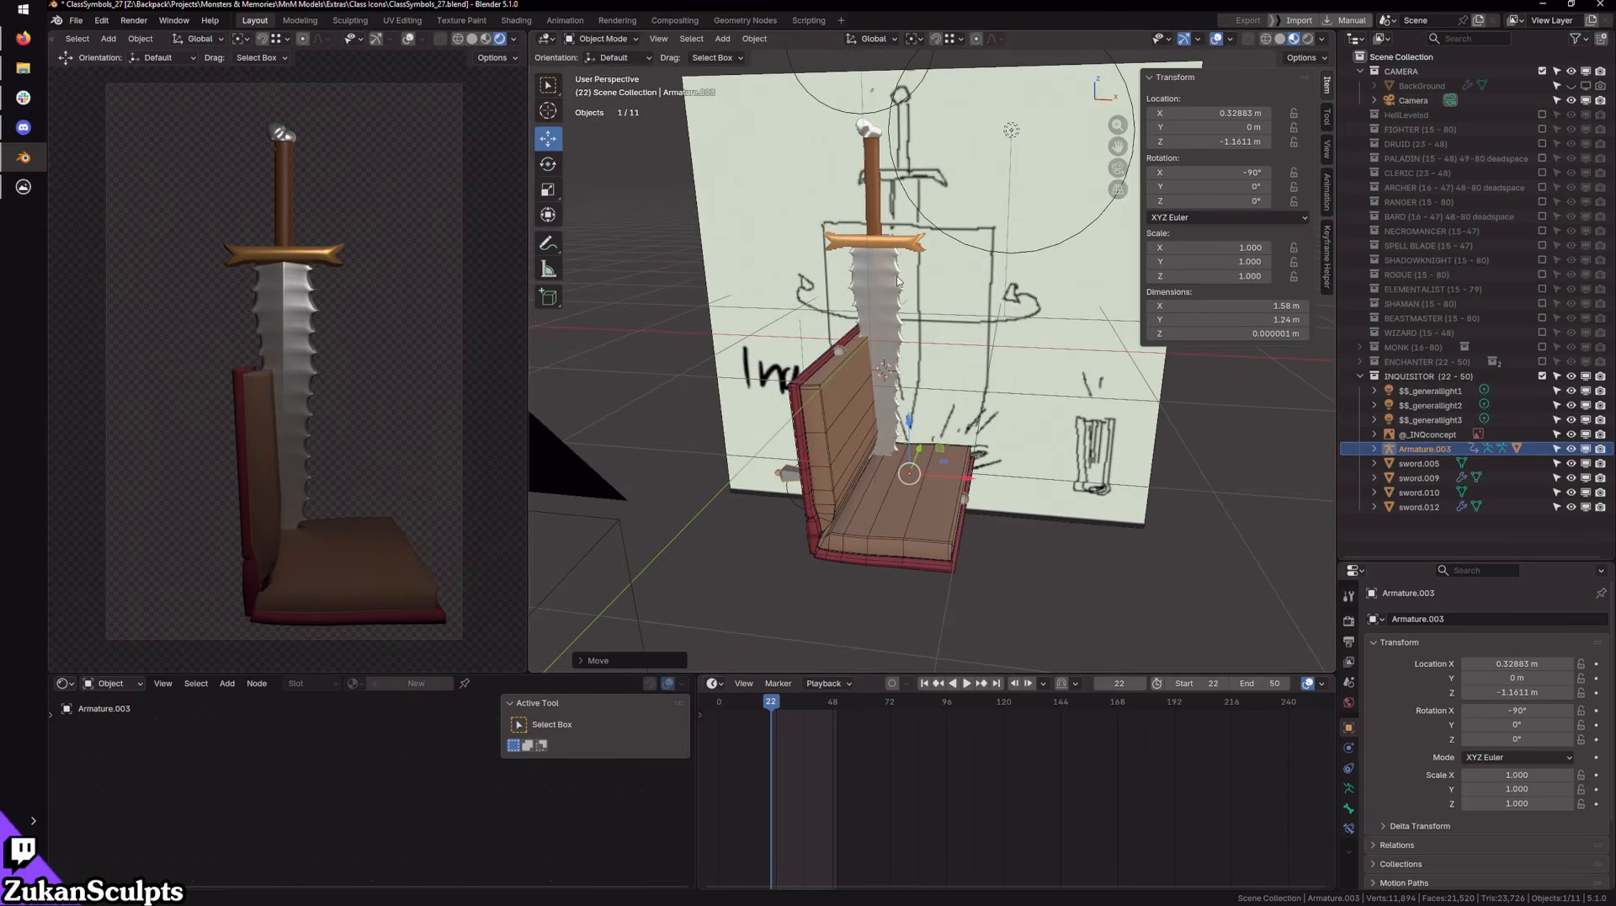
{"action": "left_click_drag", "start_coordinate": [949, 384], "coordinate": [863, 438], "text": "alt"}
{"action": "scroll", "coordinate": [951, 438], "scroll_direction": "down", "scroll_amount": 4}
{"action": "left_click_drag", "start_coordinate": [1048, 442], "coordinate": [1004, 448], "text": "alt"}
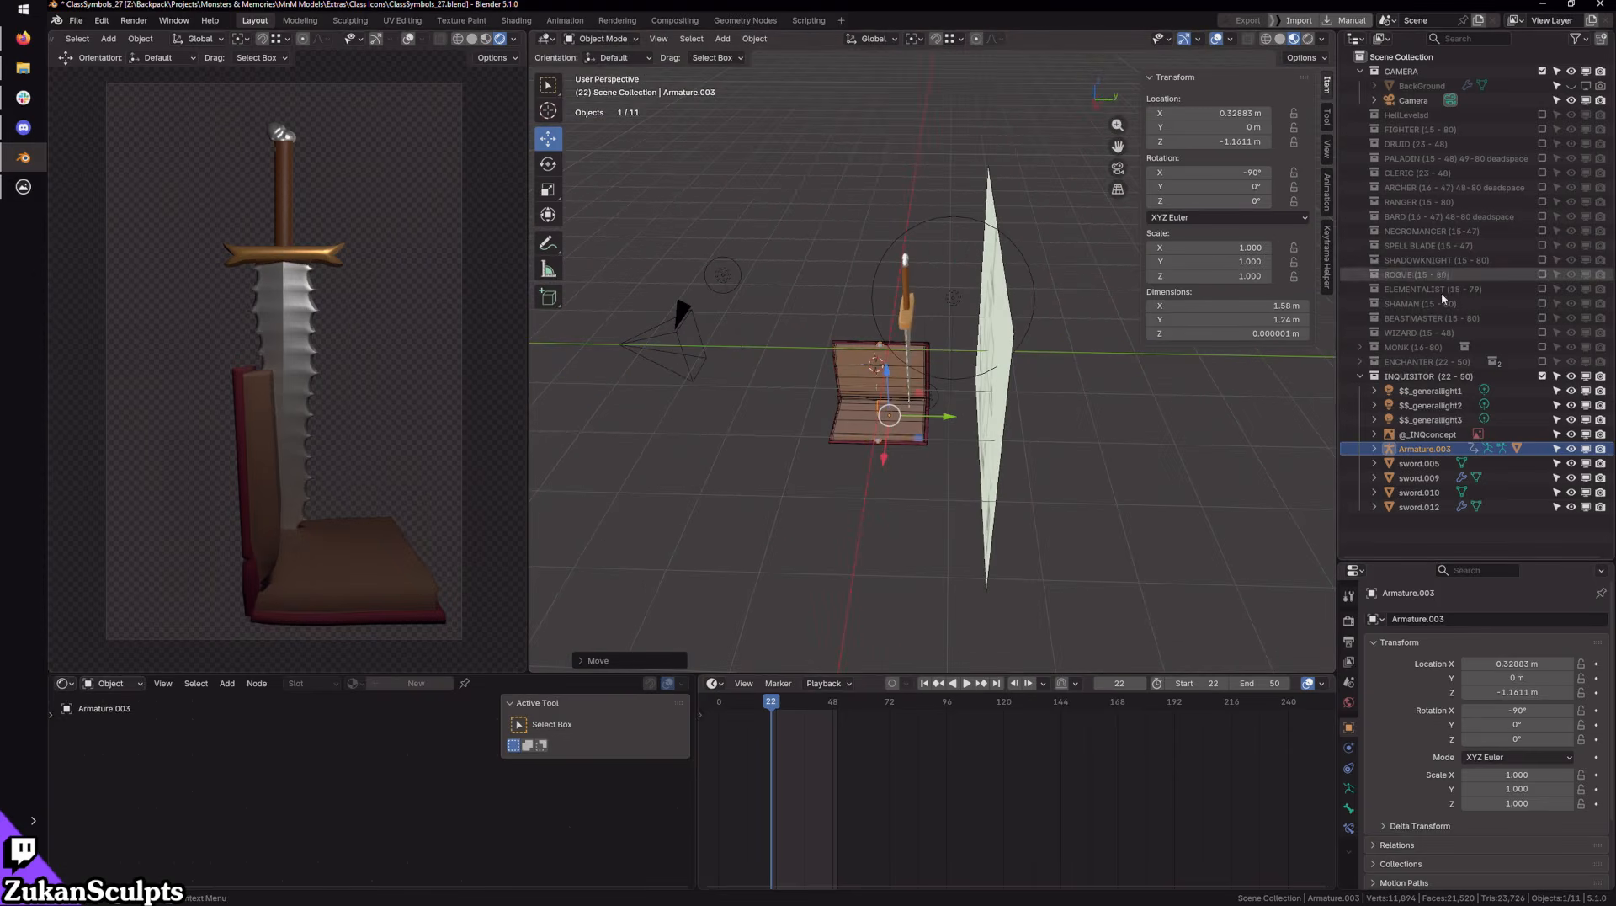
{"action": "left_click", "coordinate": [1543, 261]}
{"action": "mouse_move", "coordinate": [927, 396]}
{"action": "left_mouse_down", "text": "alt"}
{"action": "mouse_move", "coordinate": [995, 404]}
{"action": "mouse_move", "coordinate": [944, 409]}
{"action": "left_mouse_up", "text": "alt"}
{"action": "scroll", "coordinate": [945, 409], "scroll_direction": "up", "scroll_amount": 3}
{"action": "scroll", "coordinate": [1424, 490], "scroll_direction": "down", "scroll_amount": 3}
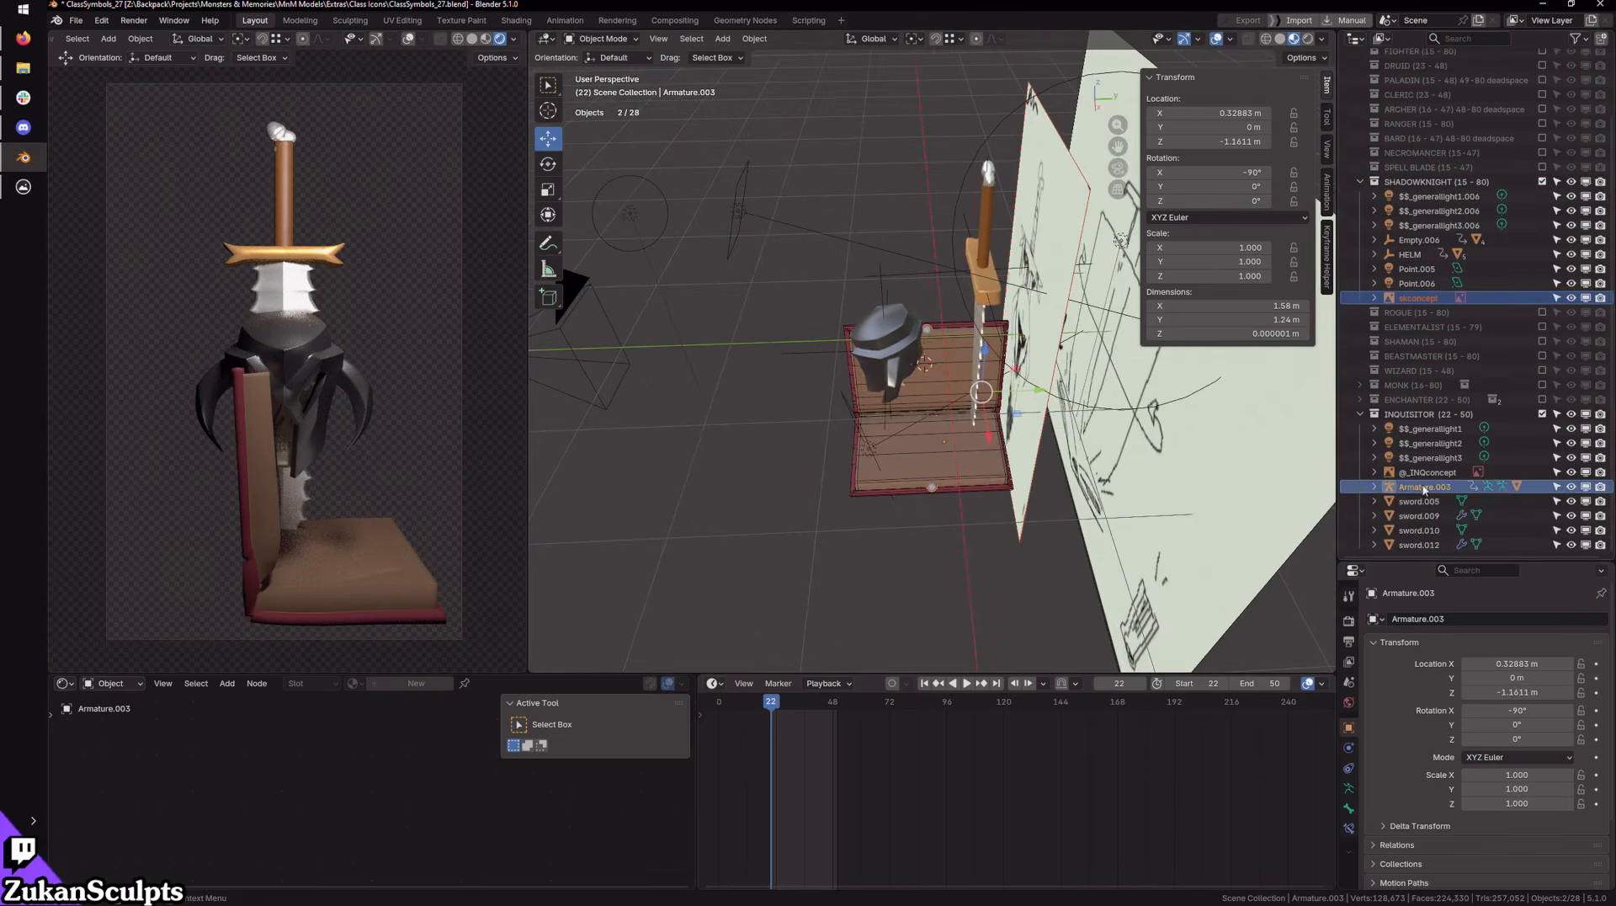
Step: Rename the book armature to INQbook and shift it to about 0.07 m along Y
{"action": "double_click", "coordinate": [1422, 487]}
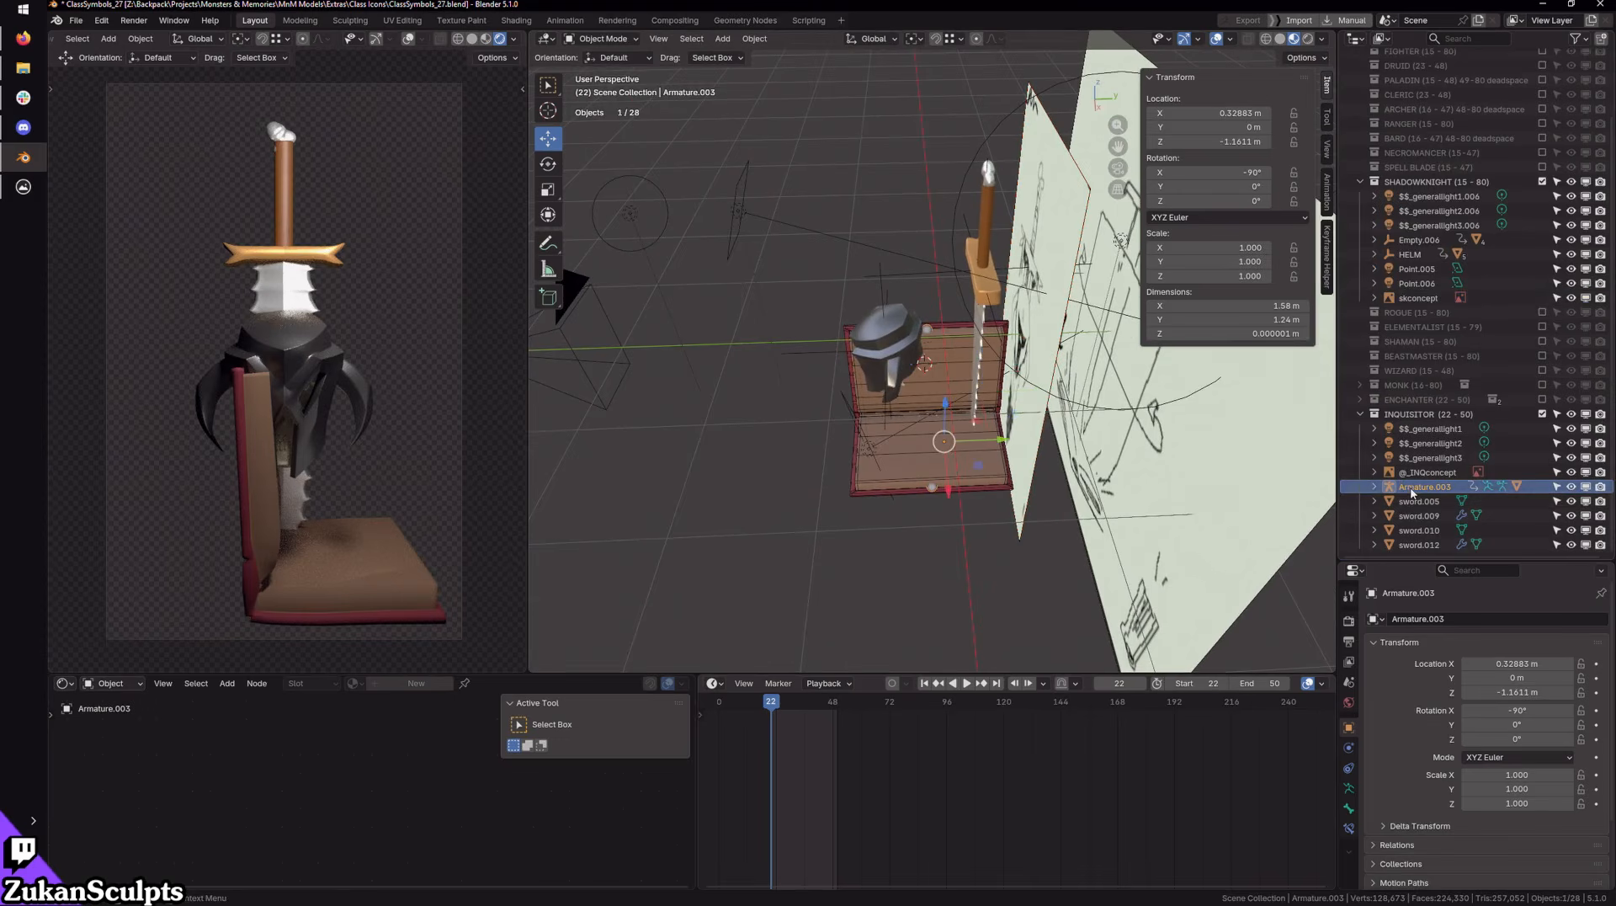
{"action": "type", "text": "INQbo"}
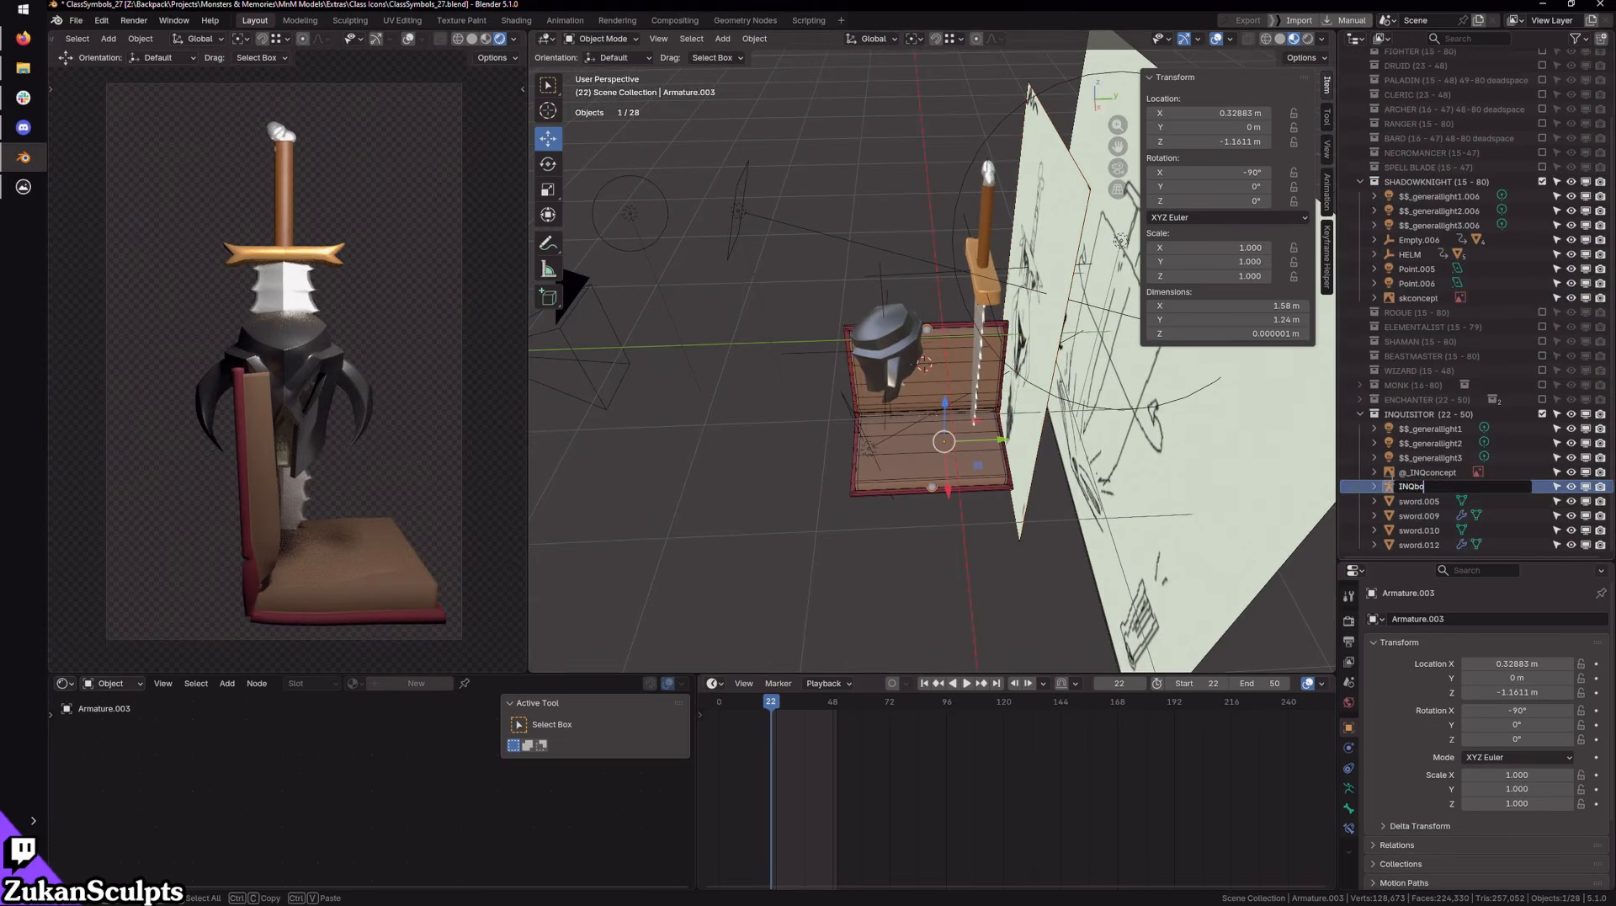
{"action": "type", "text": "ok"}
{"action": "key", "text": "Return"}
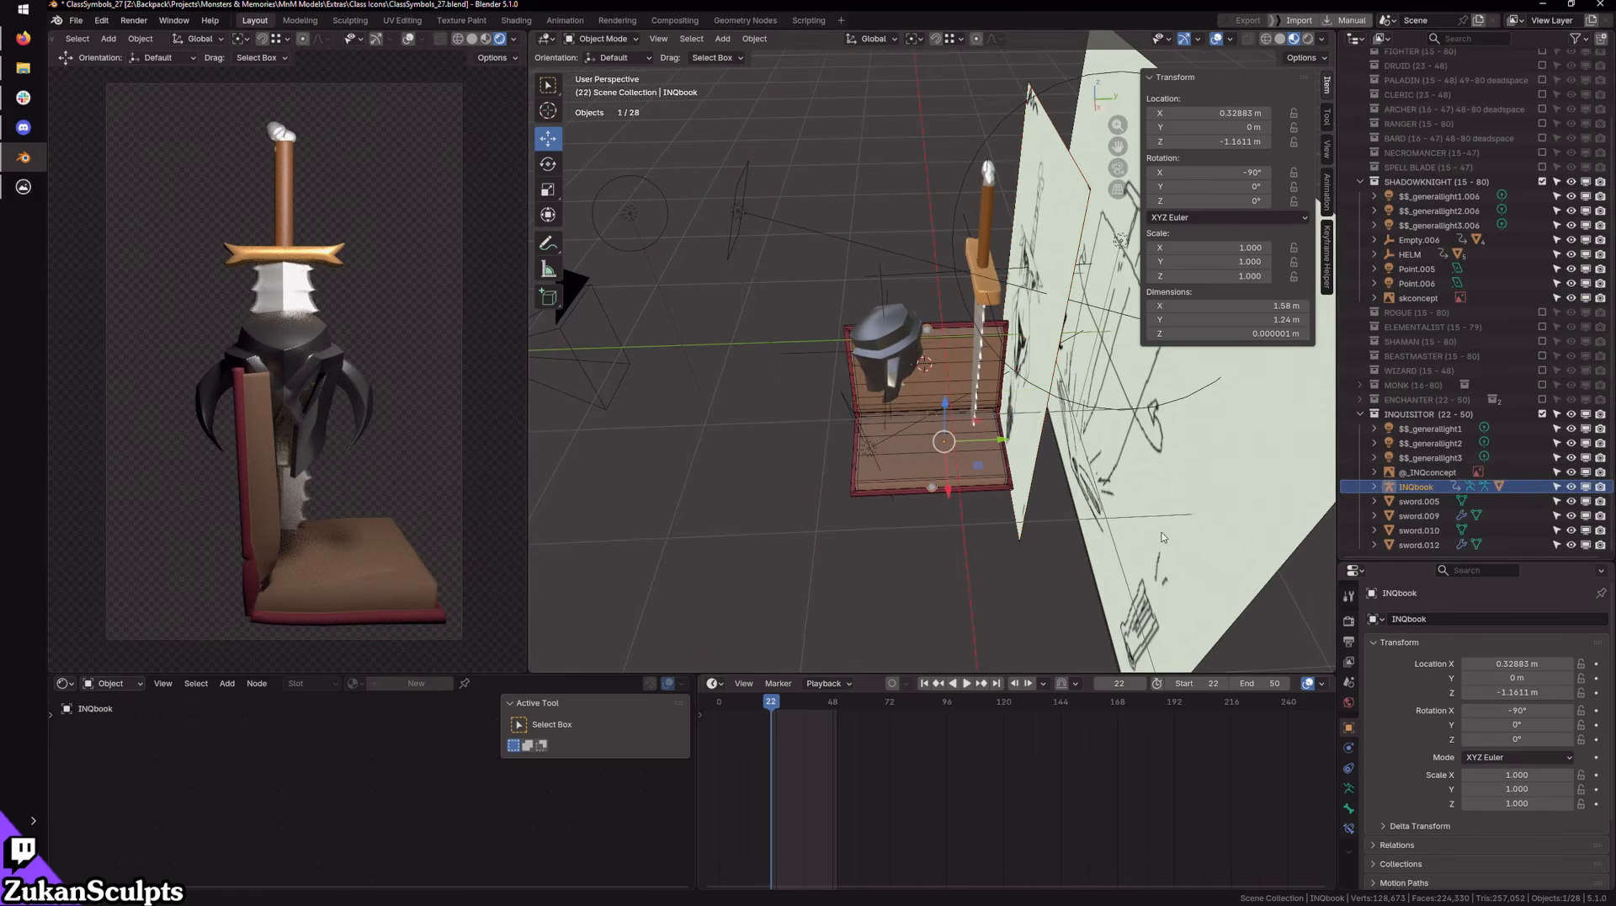
{"action": "mouse_move", "coordinate": [1001, 439]}
{"action": "left_mouse_down"}
{"action": "mouse_move", "coordinate": [931, 439]}
{"action": "mouse_move", "coordinate": [1015, 438]}
{"action": "mouse_move", "coordinate": [995, 439]}
{"action": "left_mouse_up"}
{"action": "middle_click_drag", "start_coordinate": [995, 438], "coordinate": [918, 376]}
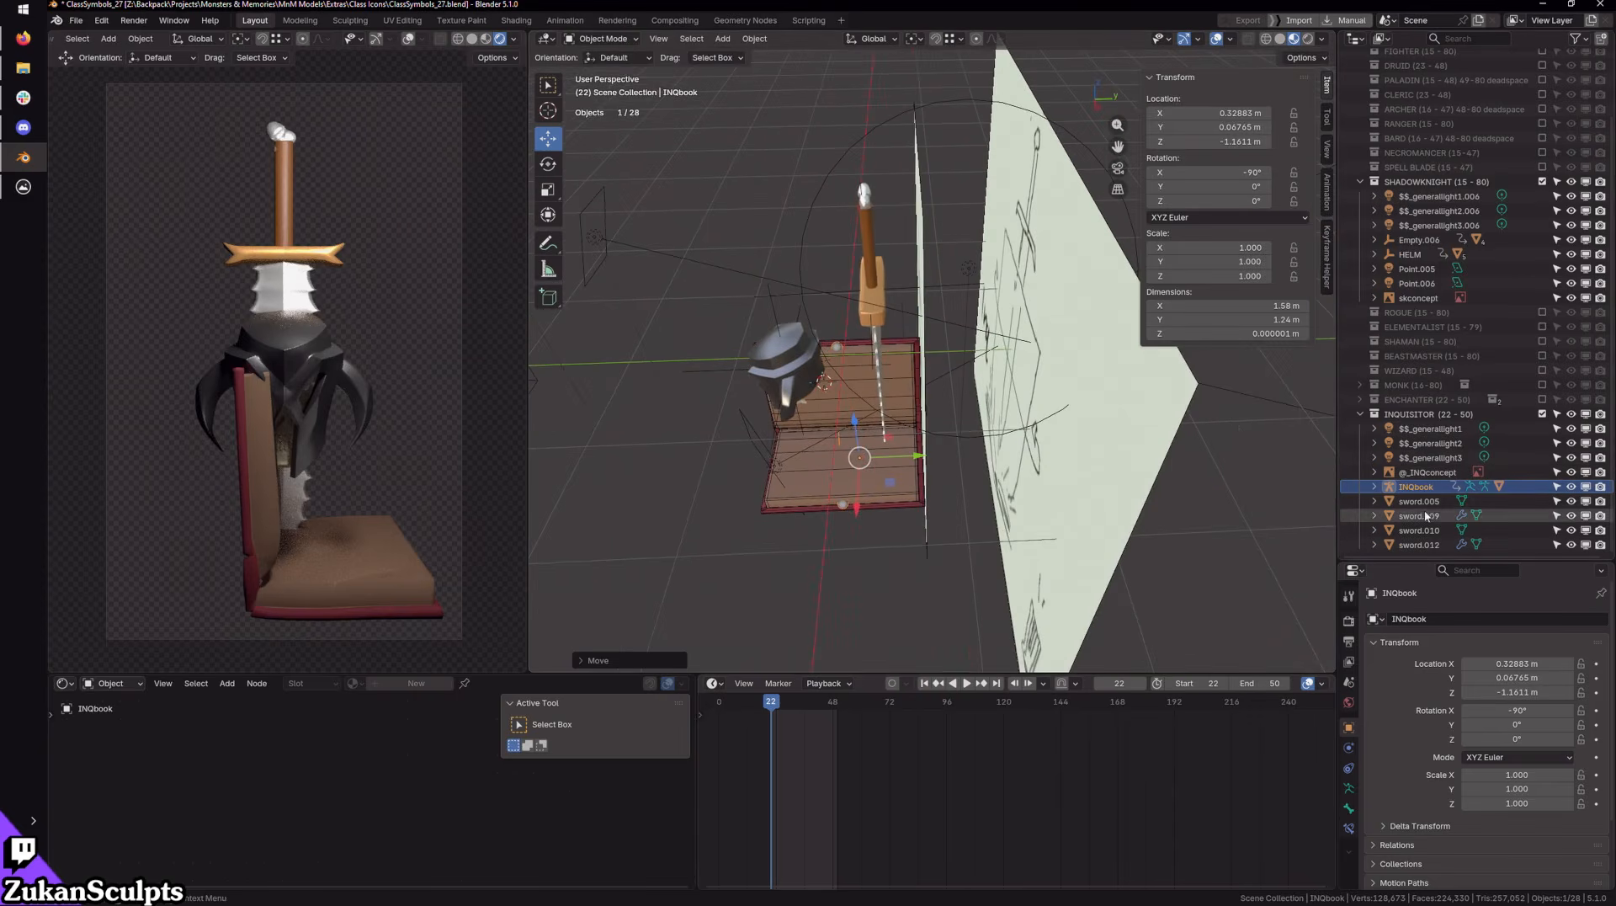
Step: Move the four Inquisitor sword objects back about 0.88 m along Y and exclude the SHADOWKNIGHT collection
{"action": "left_click_drag", "start_coordinate": [1418, 549], "coordinate": [1418, 501]}
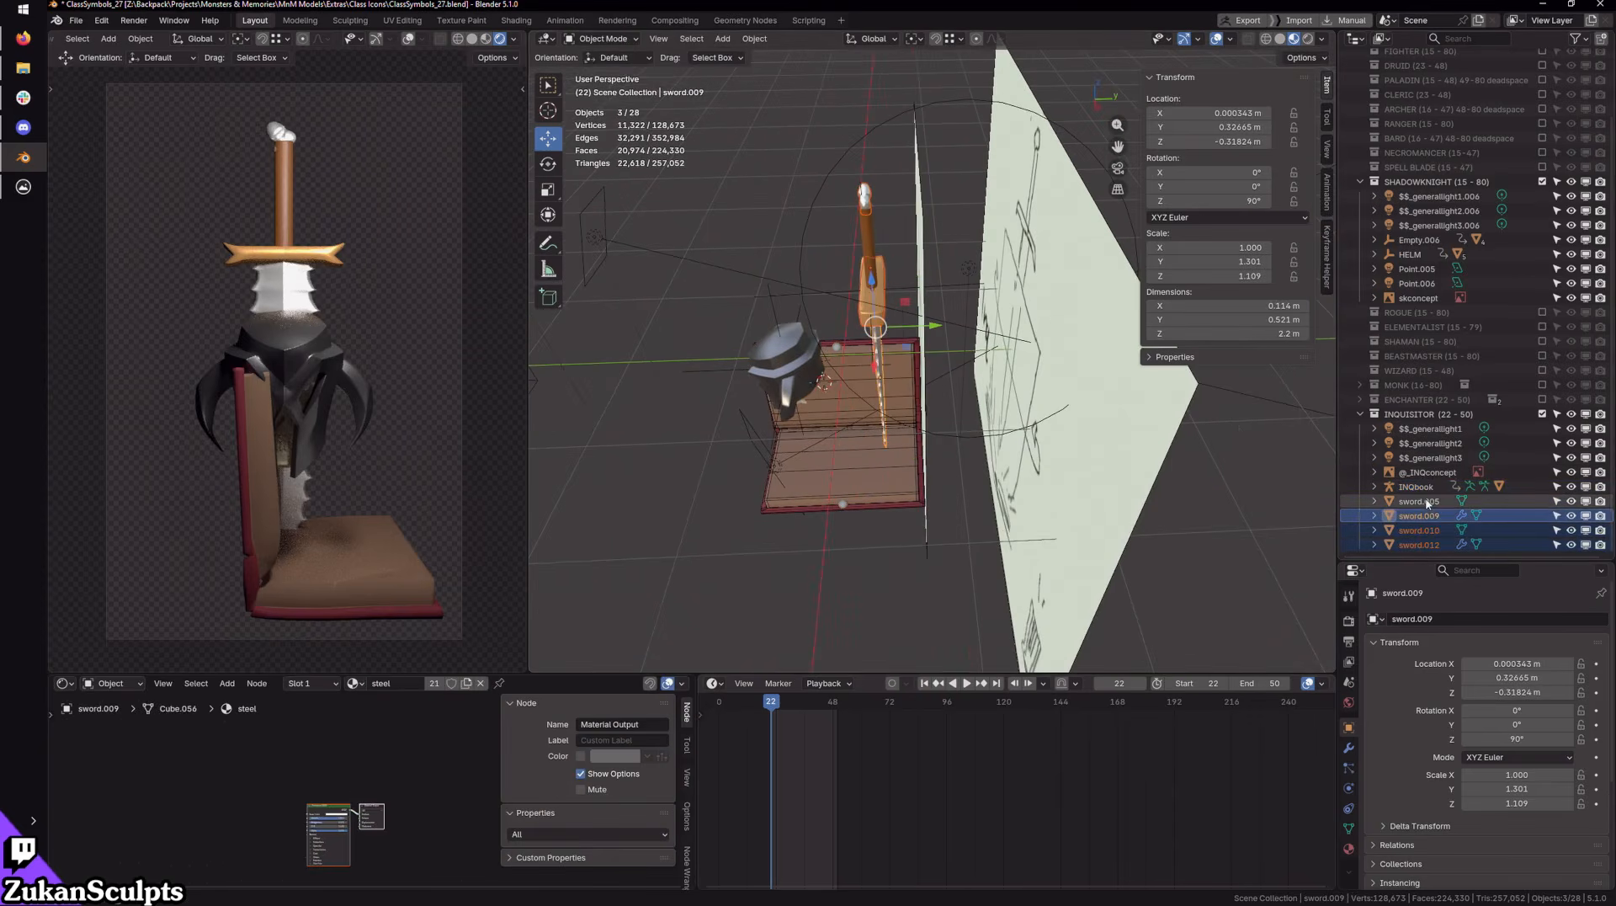
{"action": "left_click_drag", "start_coordinate": [926, 325], "coordinate": [1031, 325]}
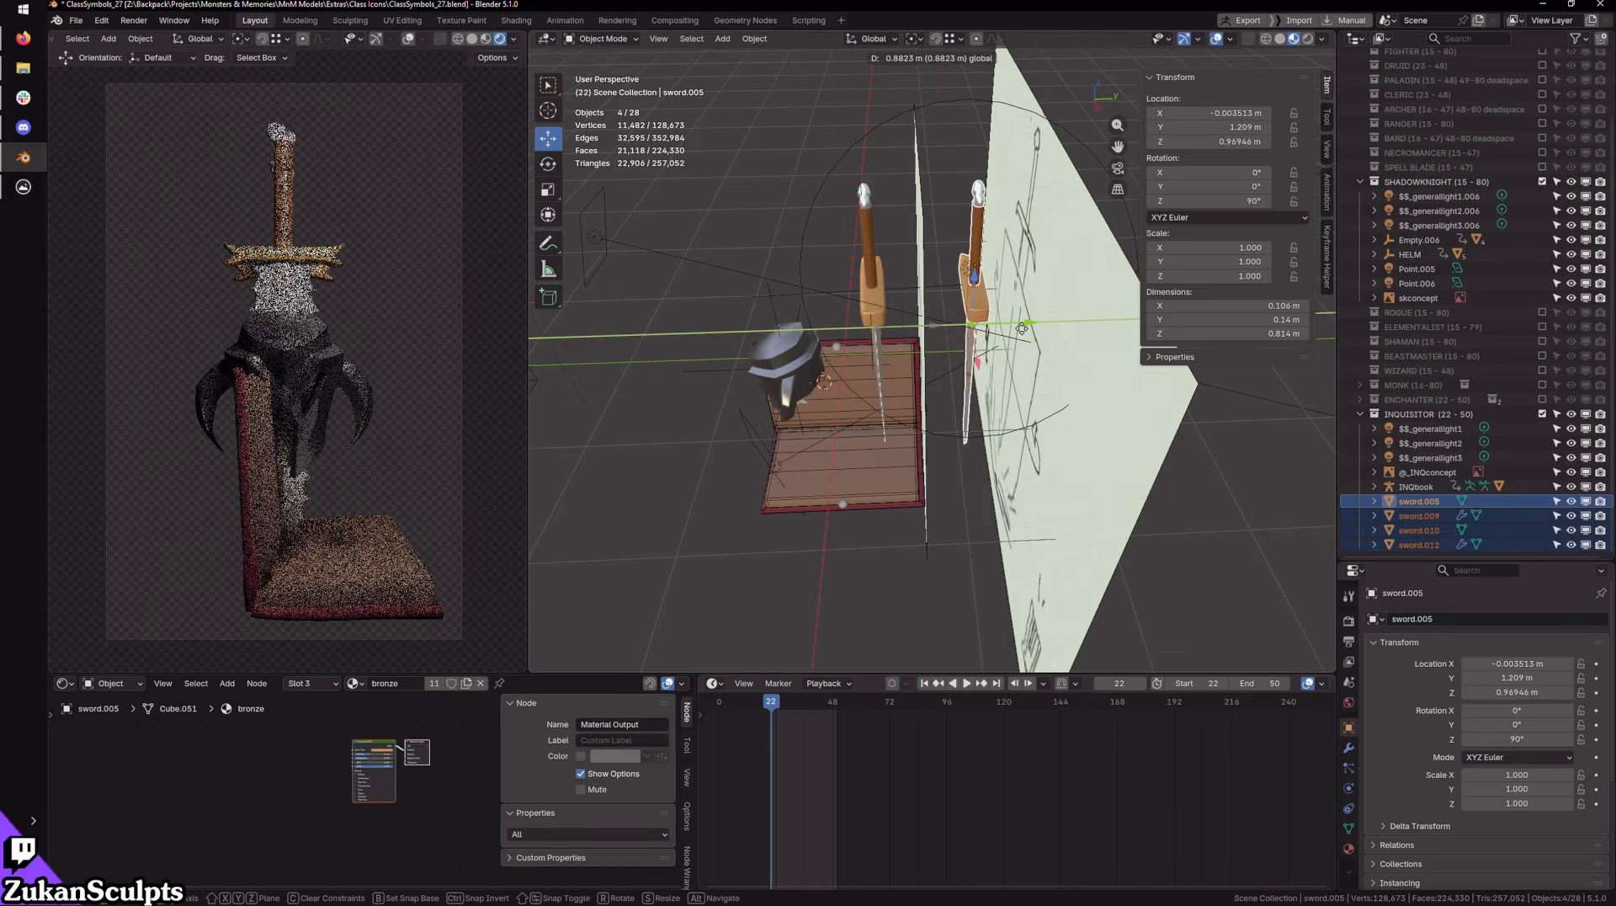
{"action": "left_click", "coordinate": [1542, 181]}
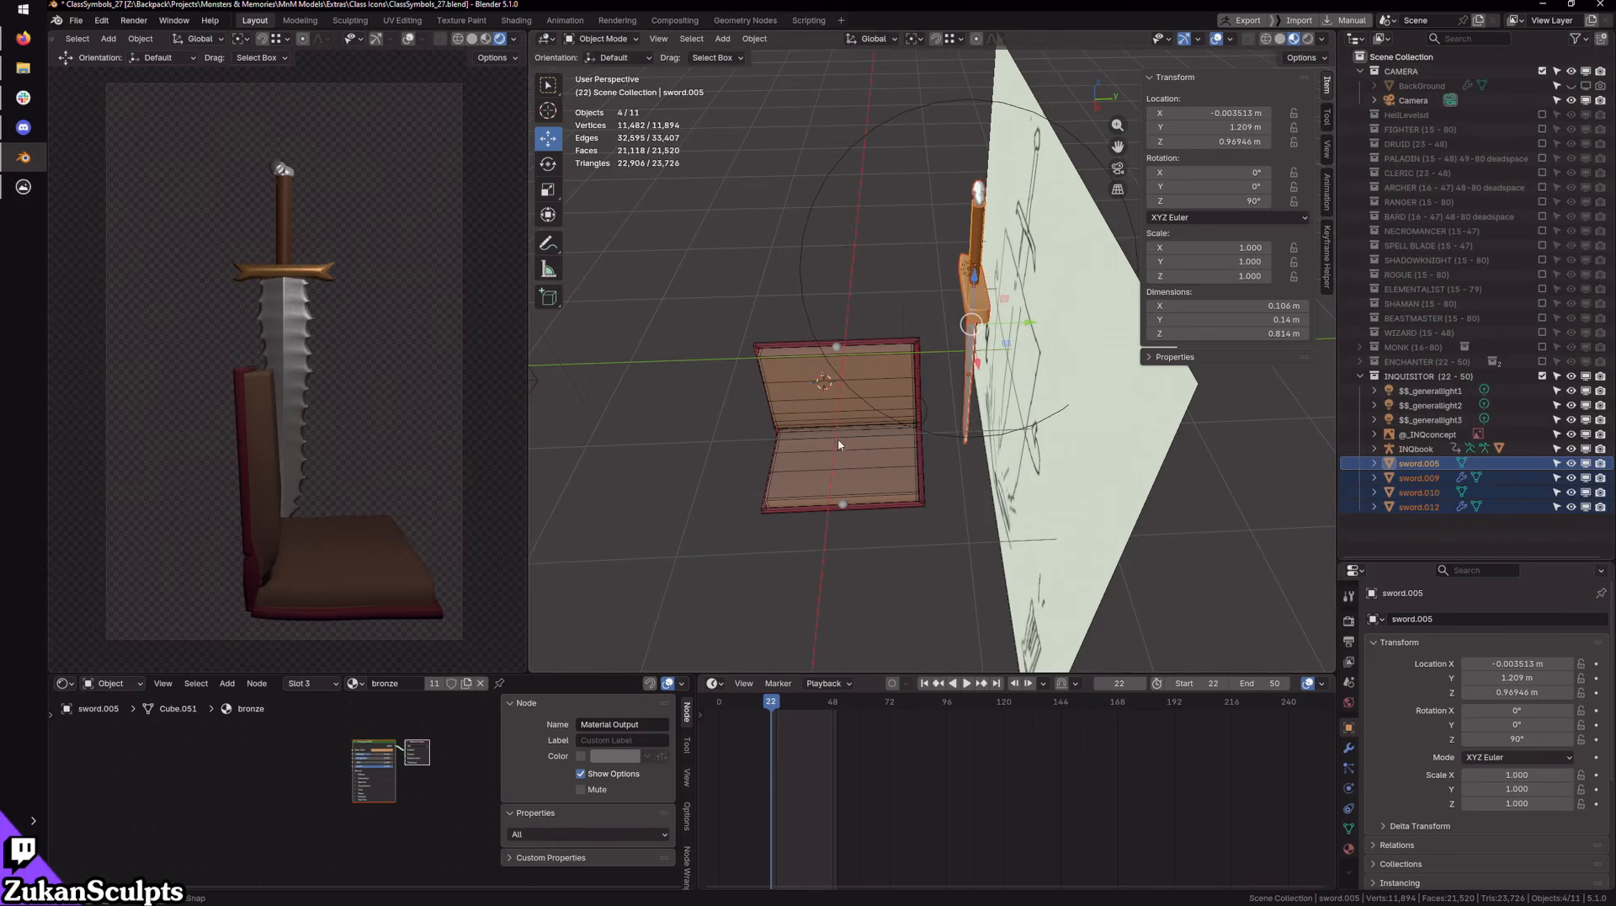
Step: Scale the four sword objects up by about 1.25 and reposition them, with sword.005 at about Y 1.25 m, Z 1.13 m
{"action": "mouse_move", "coordinate": [842, 447]}
{"action": "middle_mouse_down"}
{"action": "mouse_move", "coordinate": [974, 409]}
{"action": "mouse_move", "coordinate": [965, 375]}
{"action": "middle_mouse_up"}
{"action": "key", "text": "s"}
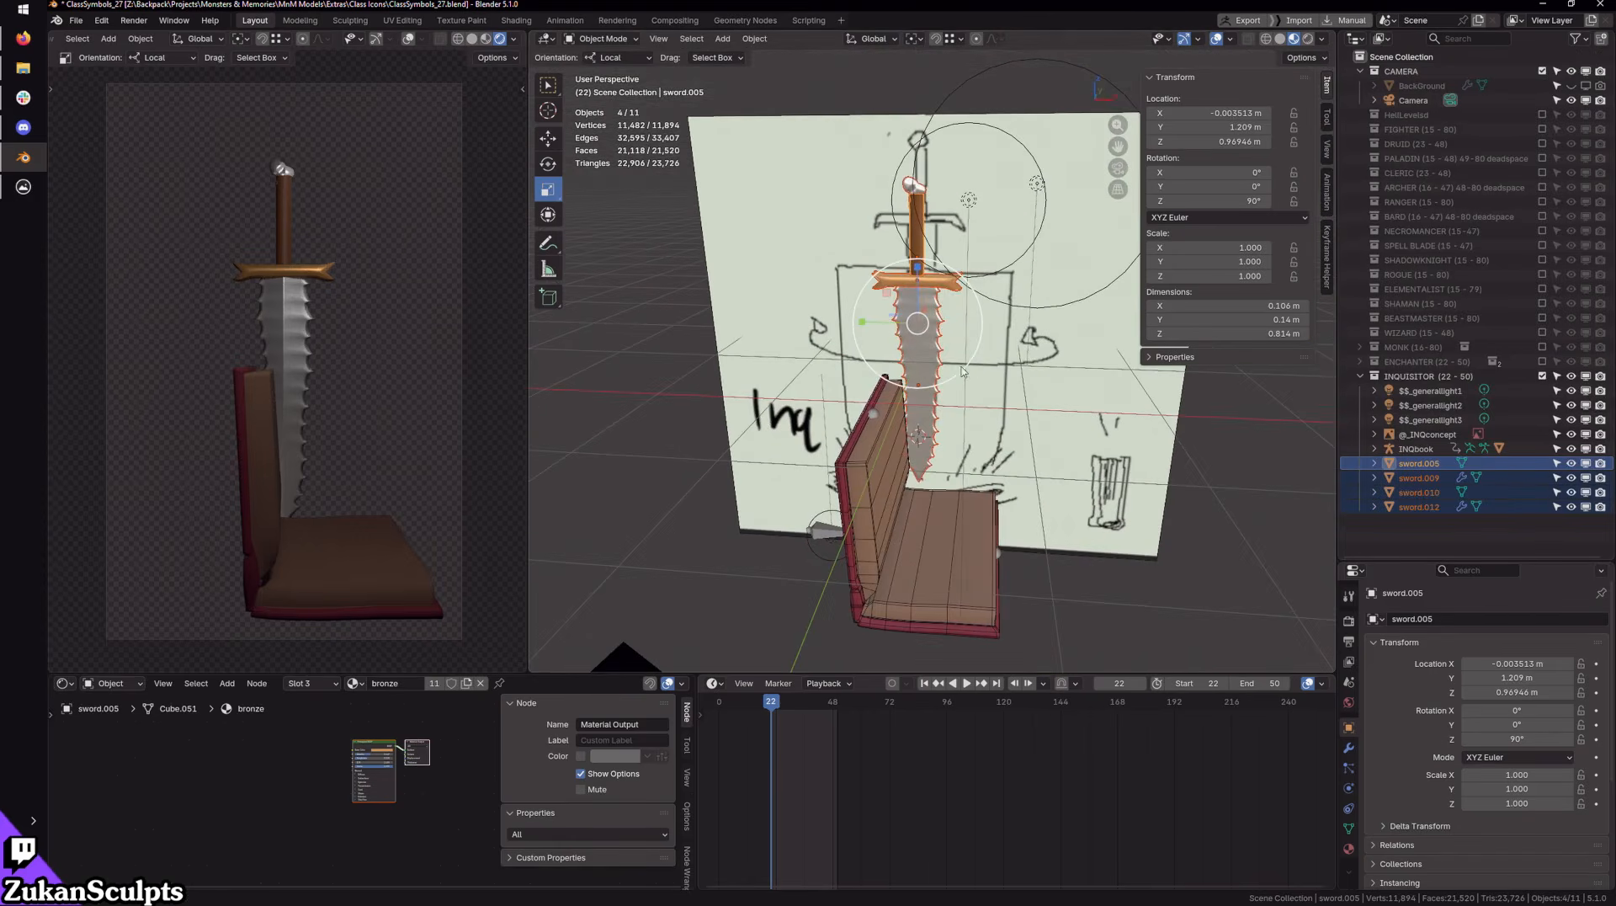
{"action": "left_click_drag", "start_coordinate": [981, 369], "coordinate": [983, 370]}
{"action": "key", "text": "g"}
{"action": "middle_click_drag", "start_coordinate": [983, 367], "coordinate": [871, 339]}
{"action": "left_click_drag", "start_coordinate": [1011, 335], "coordinate": [1015, 337]}
{"action": "middle_click_drag", "start_coordinate": [1015, 337], "coordinate": [947, 352]}
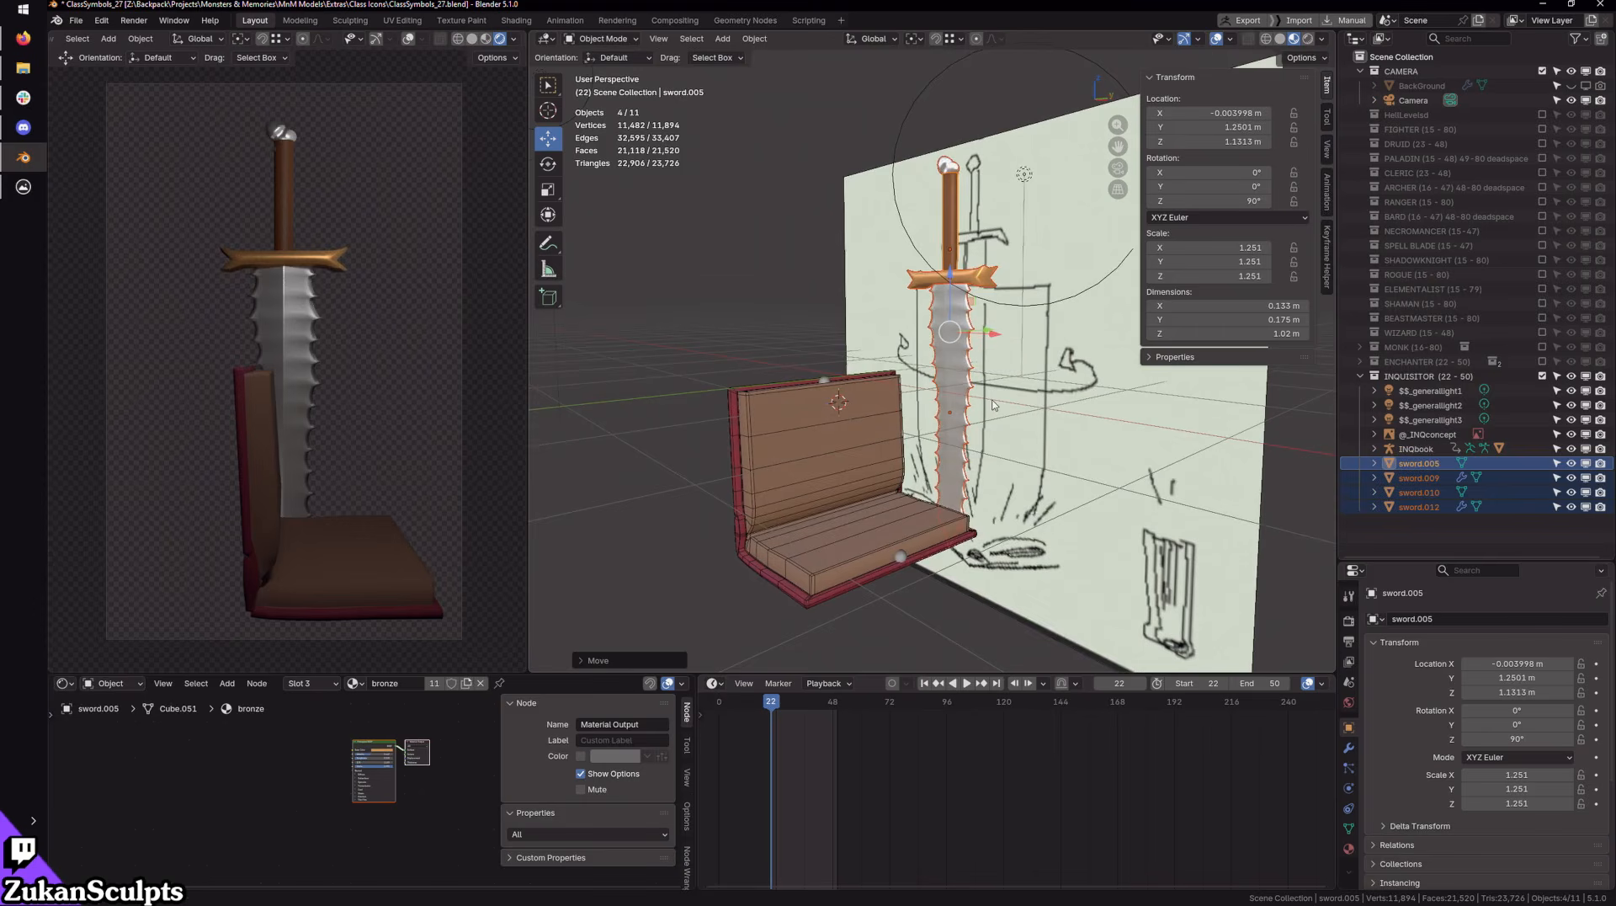
Step: Check the book and sword layout from several angles and exclude the INQUISITOR collection from the view layer
{"action": "middle_click_drag", "start_coordinate": [996, 404], "coordinate": [935, 442]}
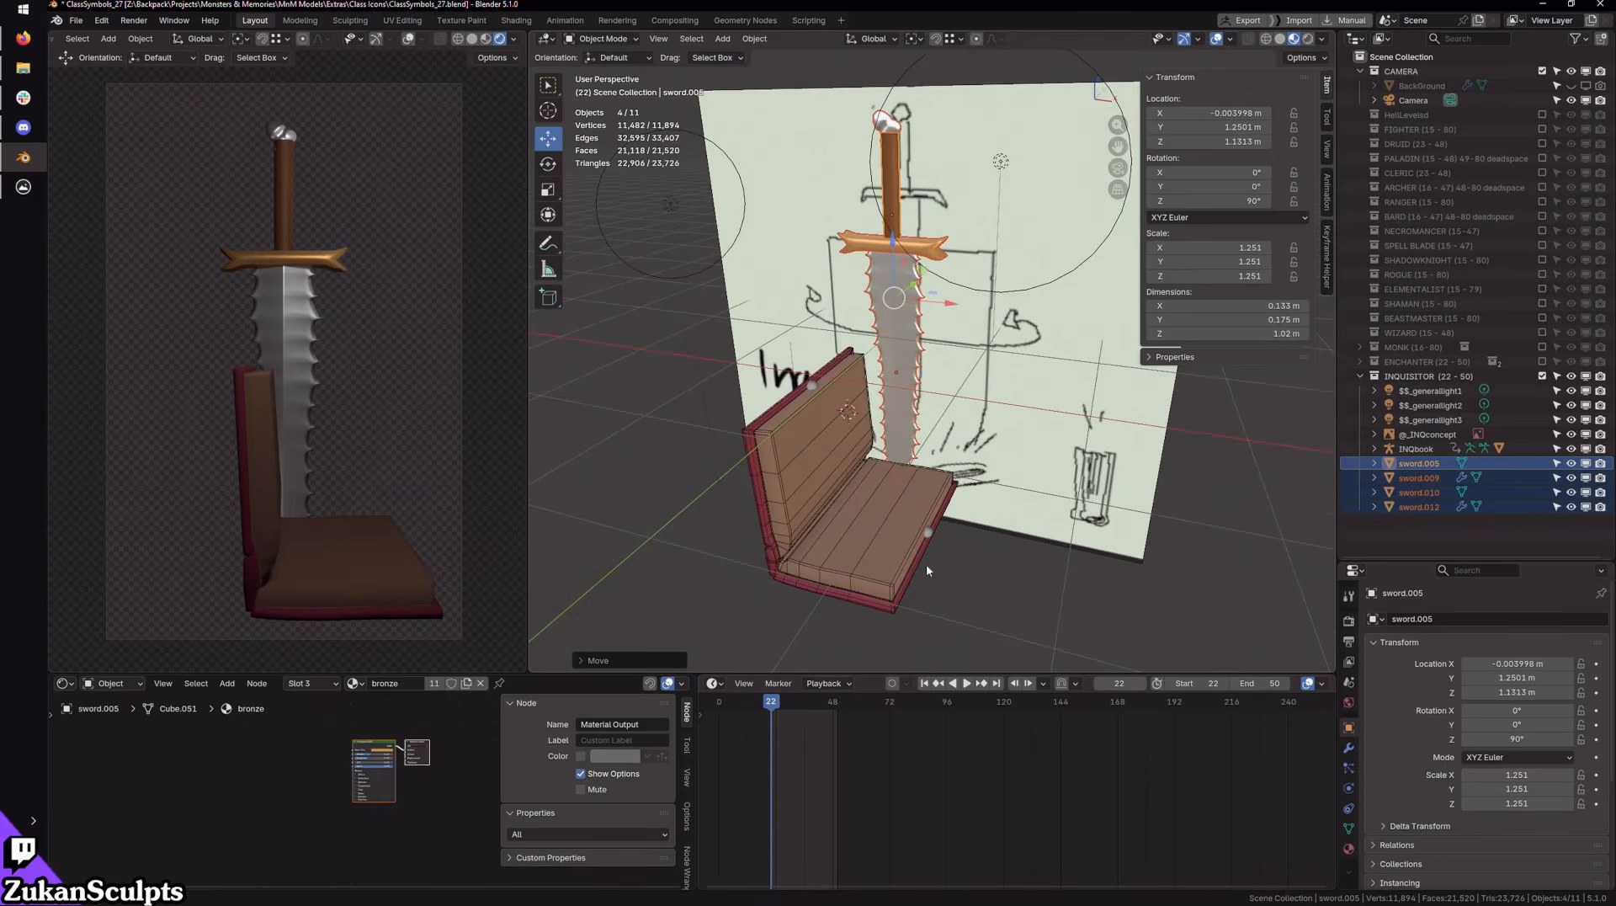
{"action": "middle_click_drag", "start_coordinate": [840, 528], "coordinate": [968, 395]}
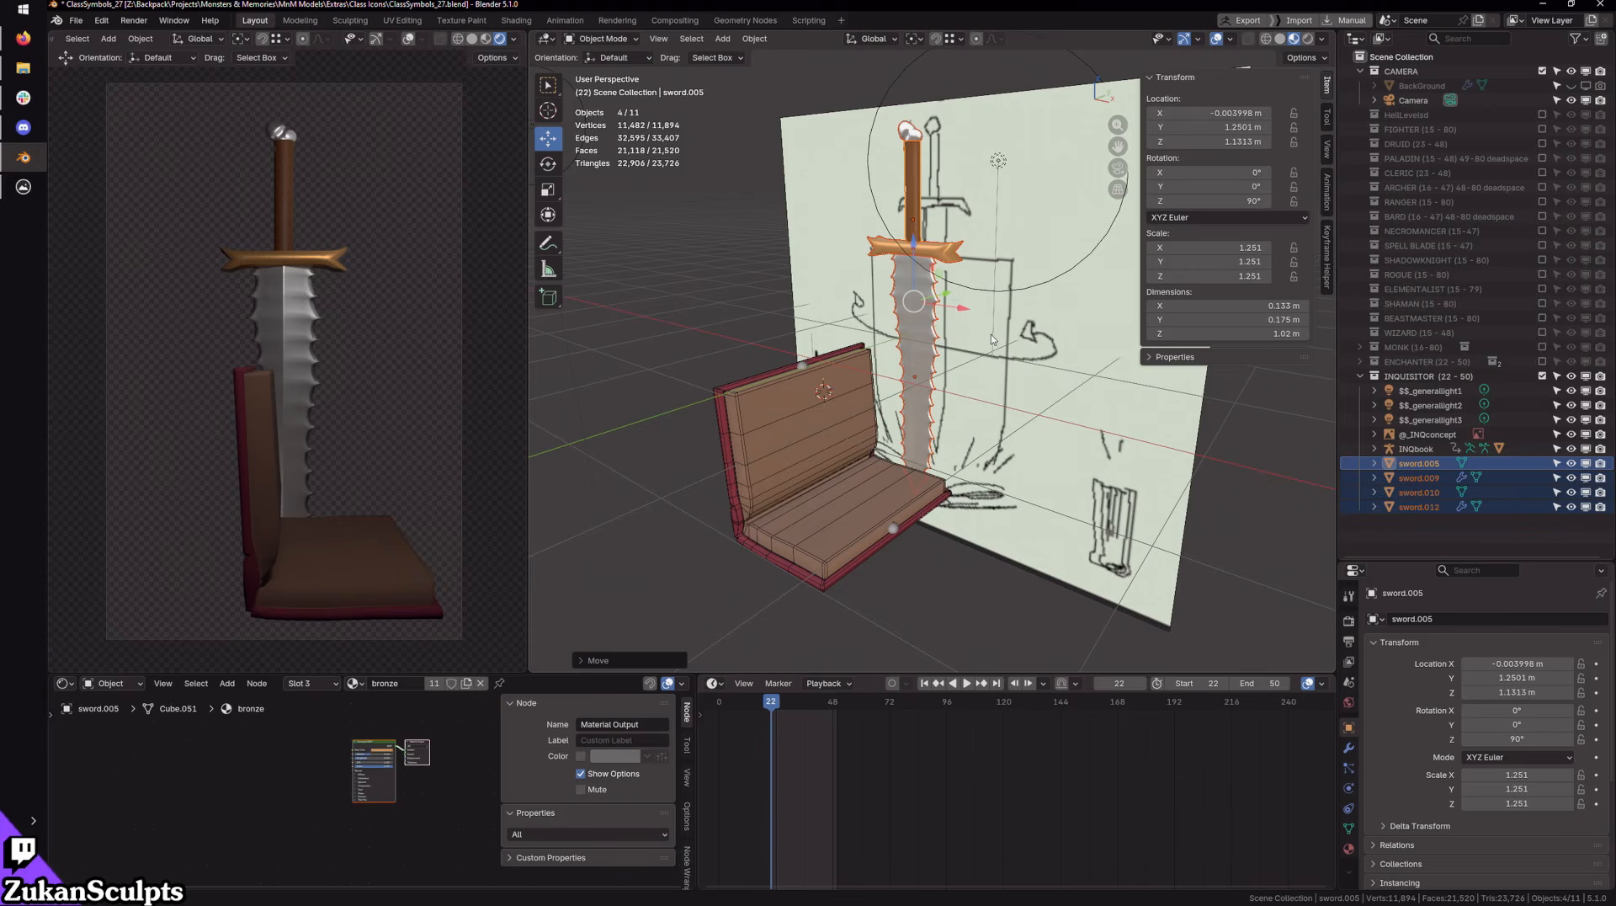
{"action": "scroll", "coordinate": [967, 330], "scroll_direction": "up", "scroll_amount": 1}
{"action": "scroll", "coordinate": [967, 330], "scroll_direction": "down", "scroll_amount": 1}
{"action": "left_click", "coordinate": [1542, 376]}
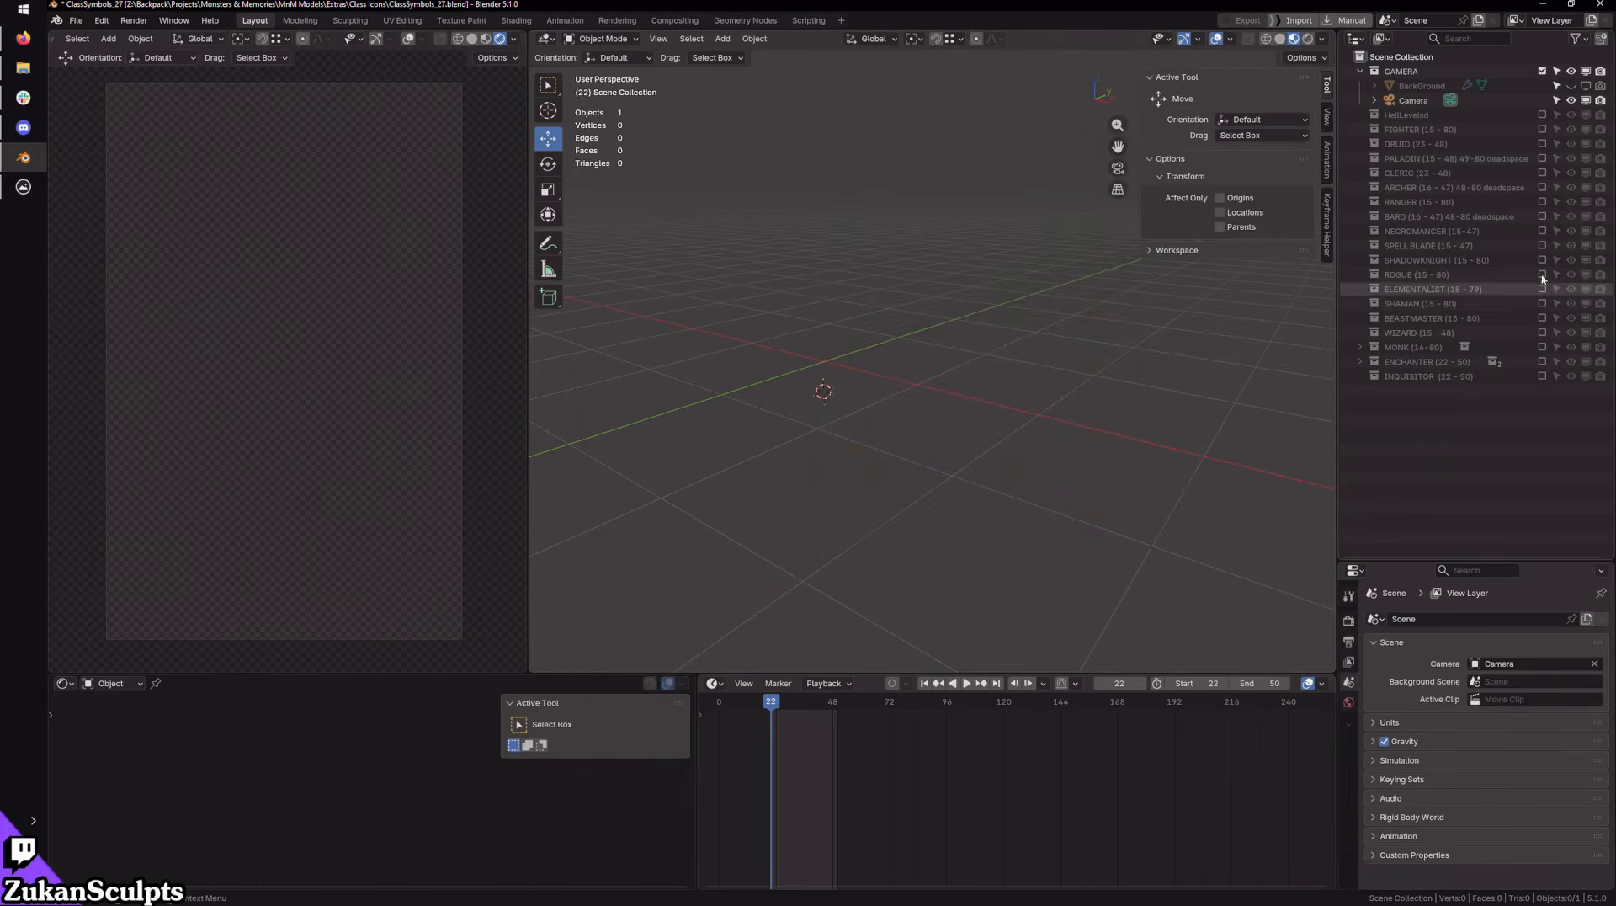
Step: Check the RANGER collection as a reference, exclude it again, and include the INQUISITOR collection in the view layer
{"action": "left_click", "coordinate": [1542, 202]}
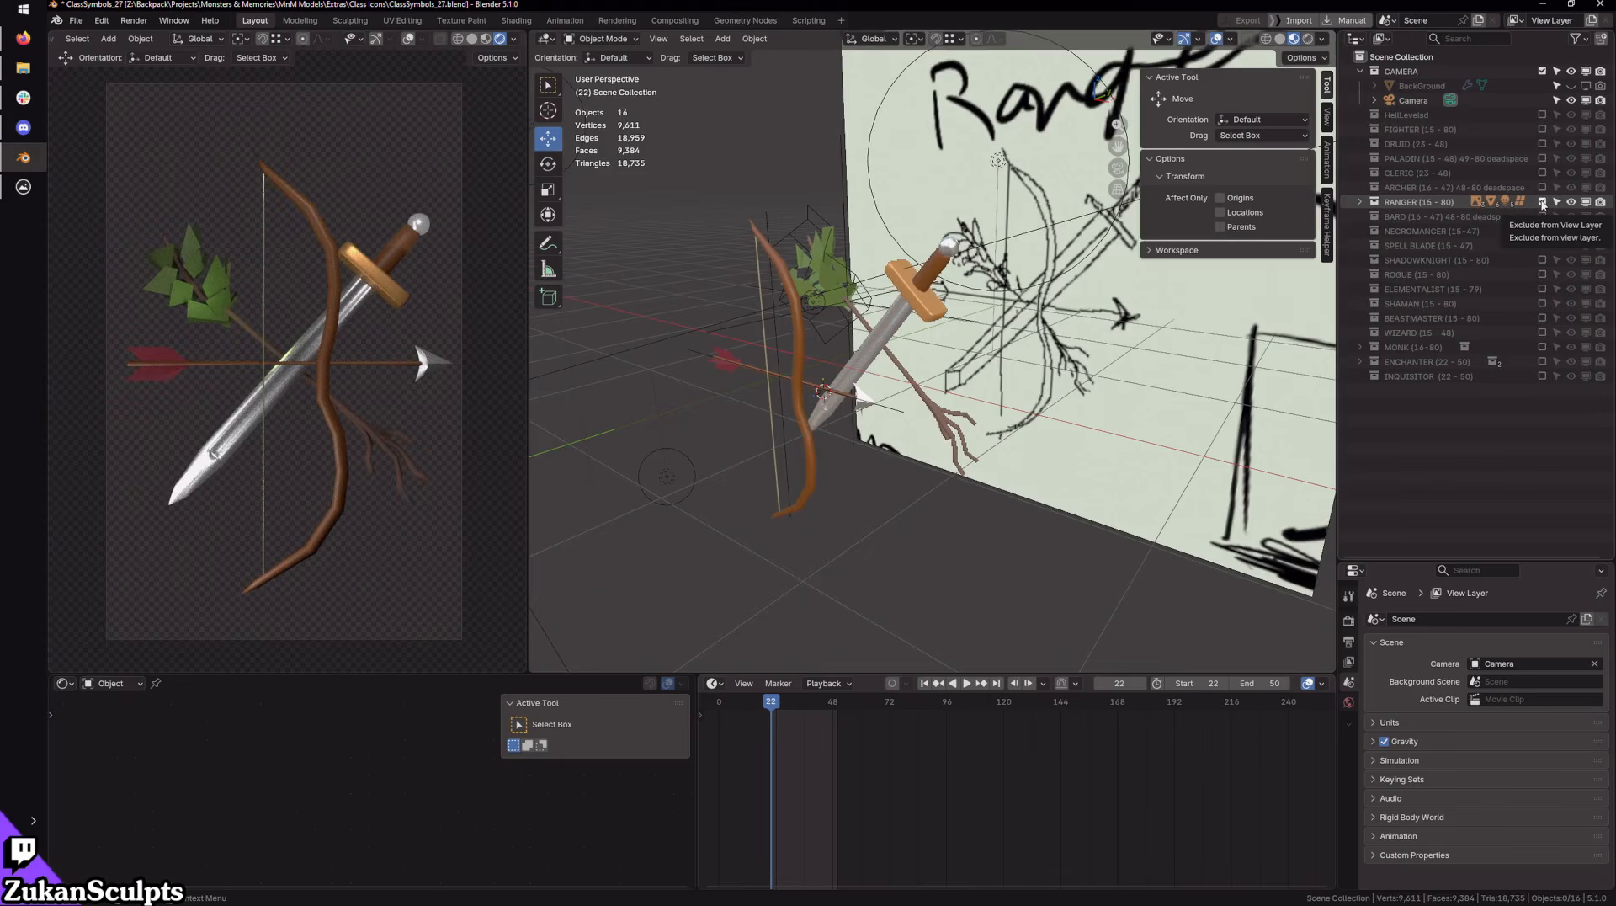
{"action": "left_click", "coordinate": [1543, 203]}
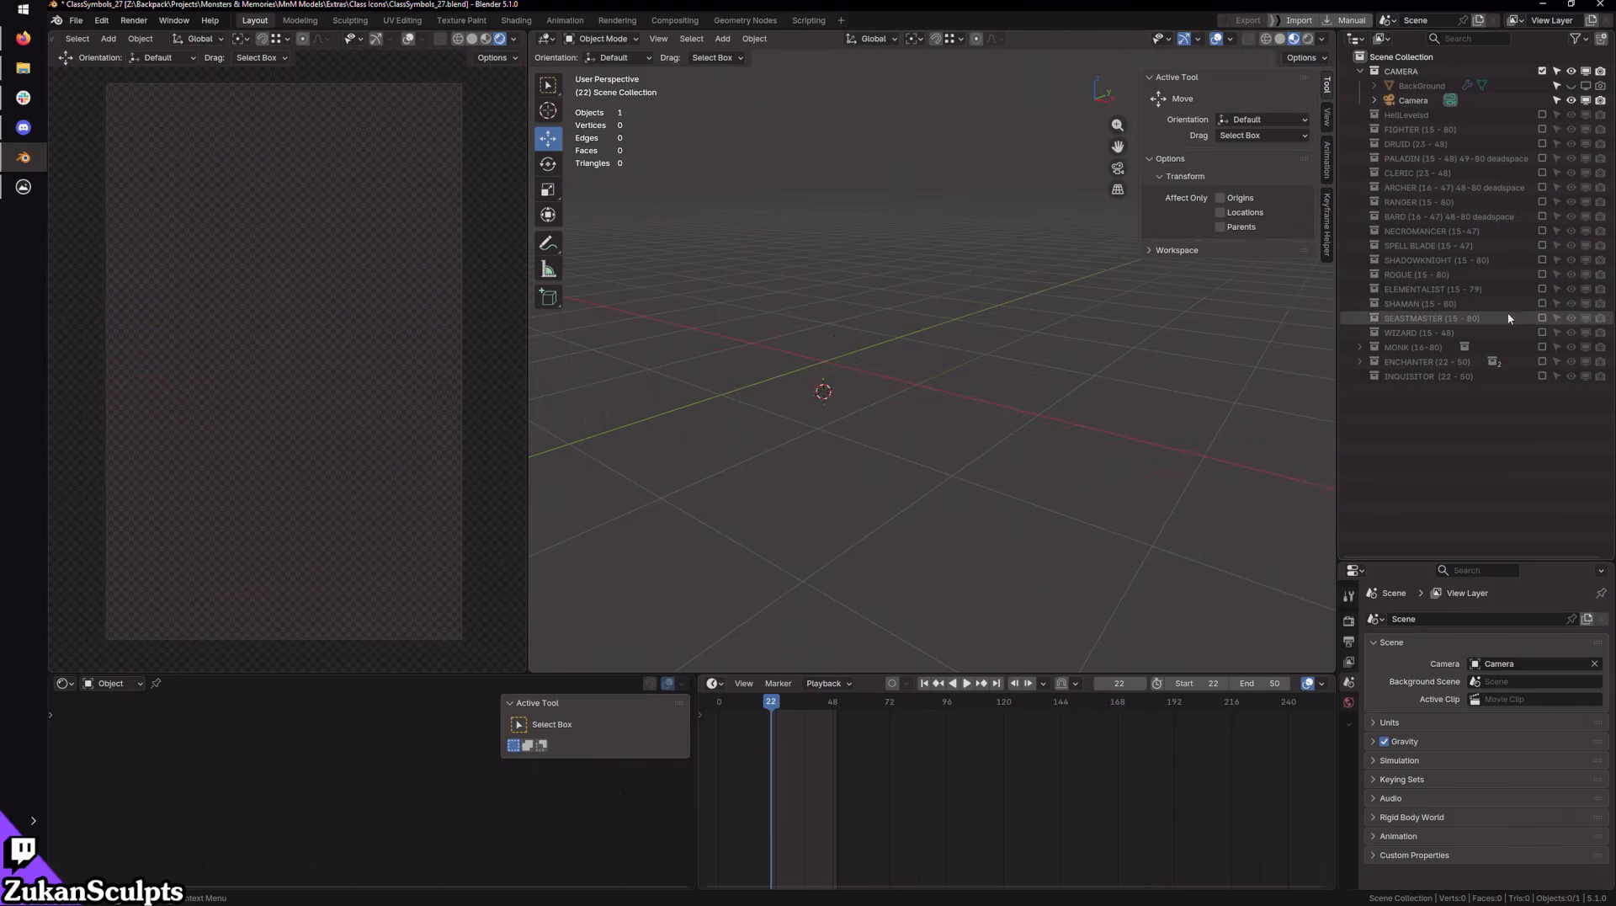
{"action": "left_click", "coordinate": [1543, 377]}
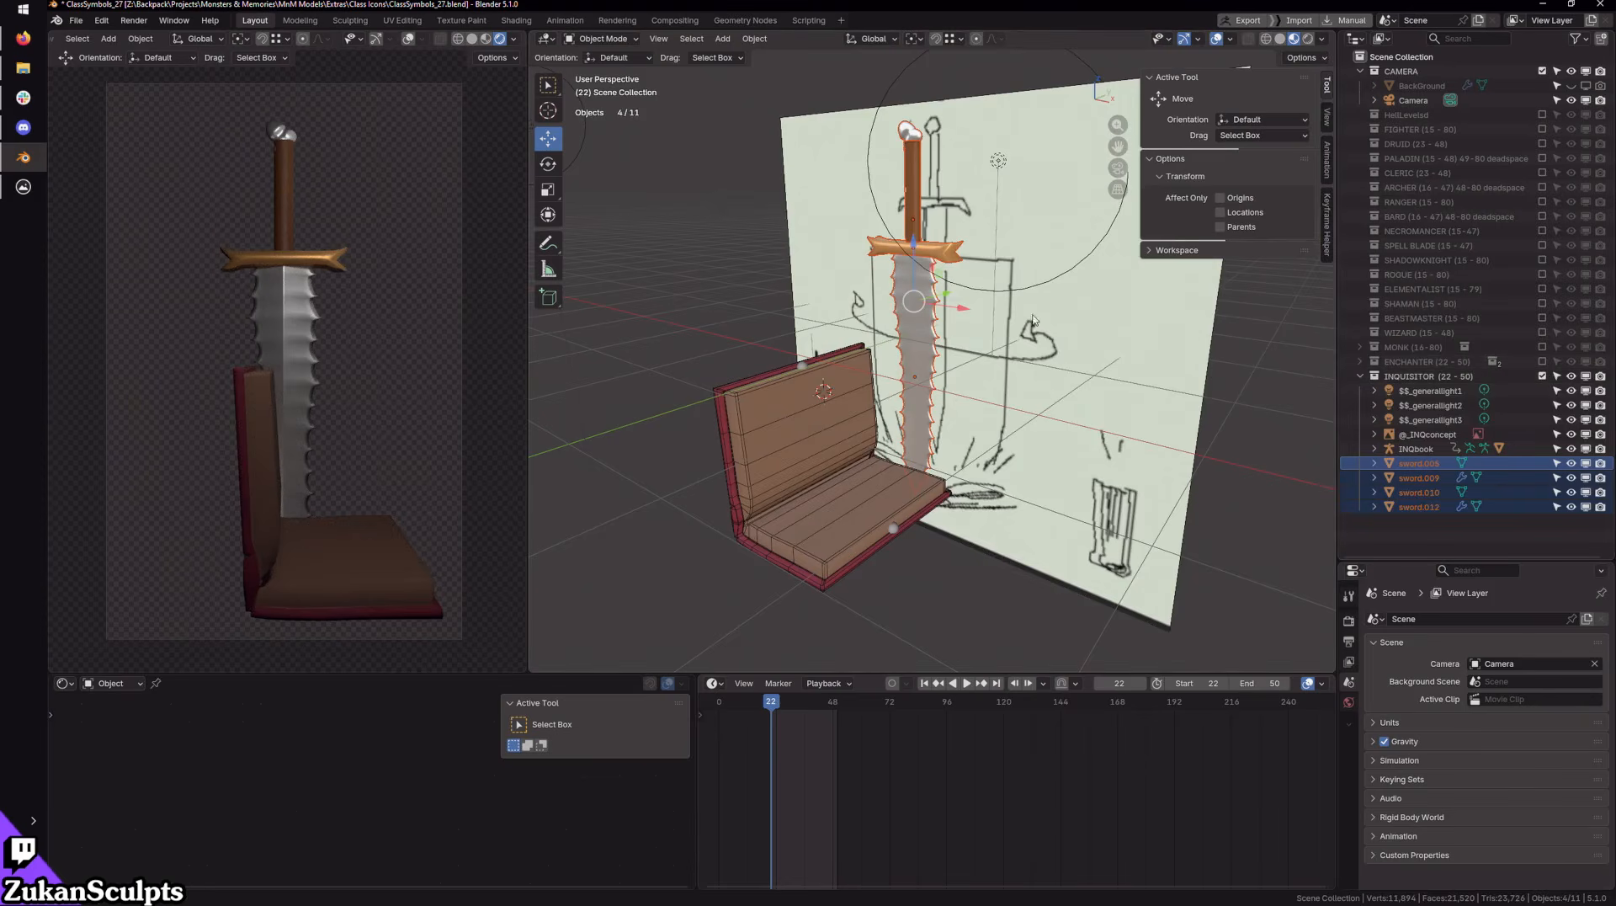
{"action": "middle_click_drag", "start_coordinate": [1032, 315], "coordinate": [1046, 355]}
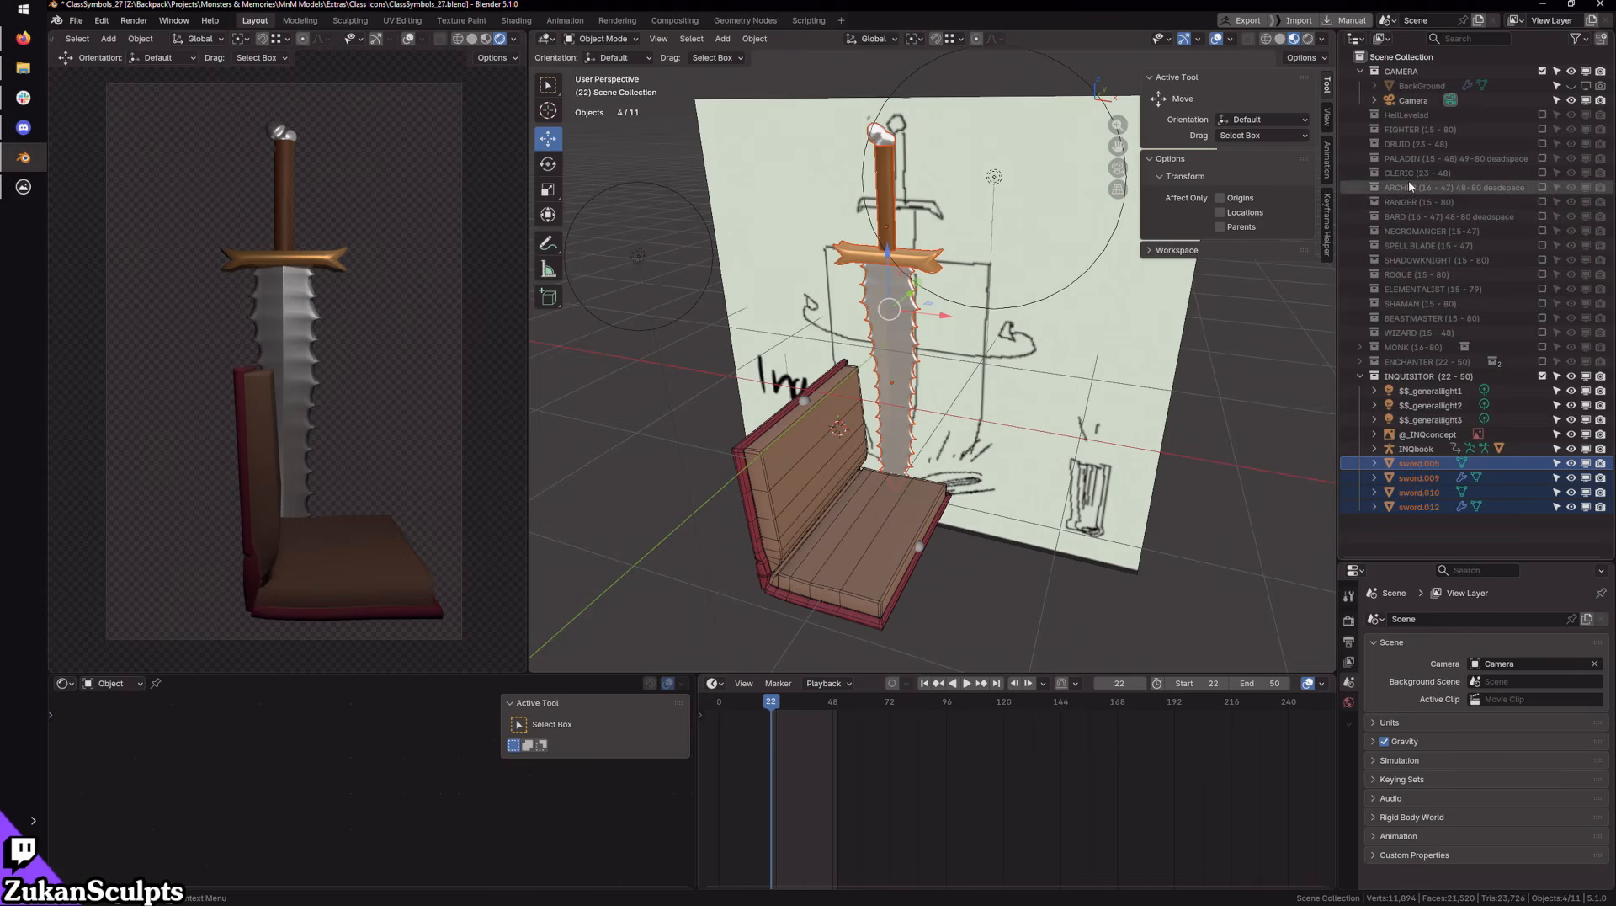
{"action": "middle_click_drag", "start_coordinate": [947, 400], "coordinate": [975, 395]}
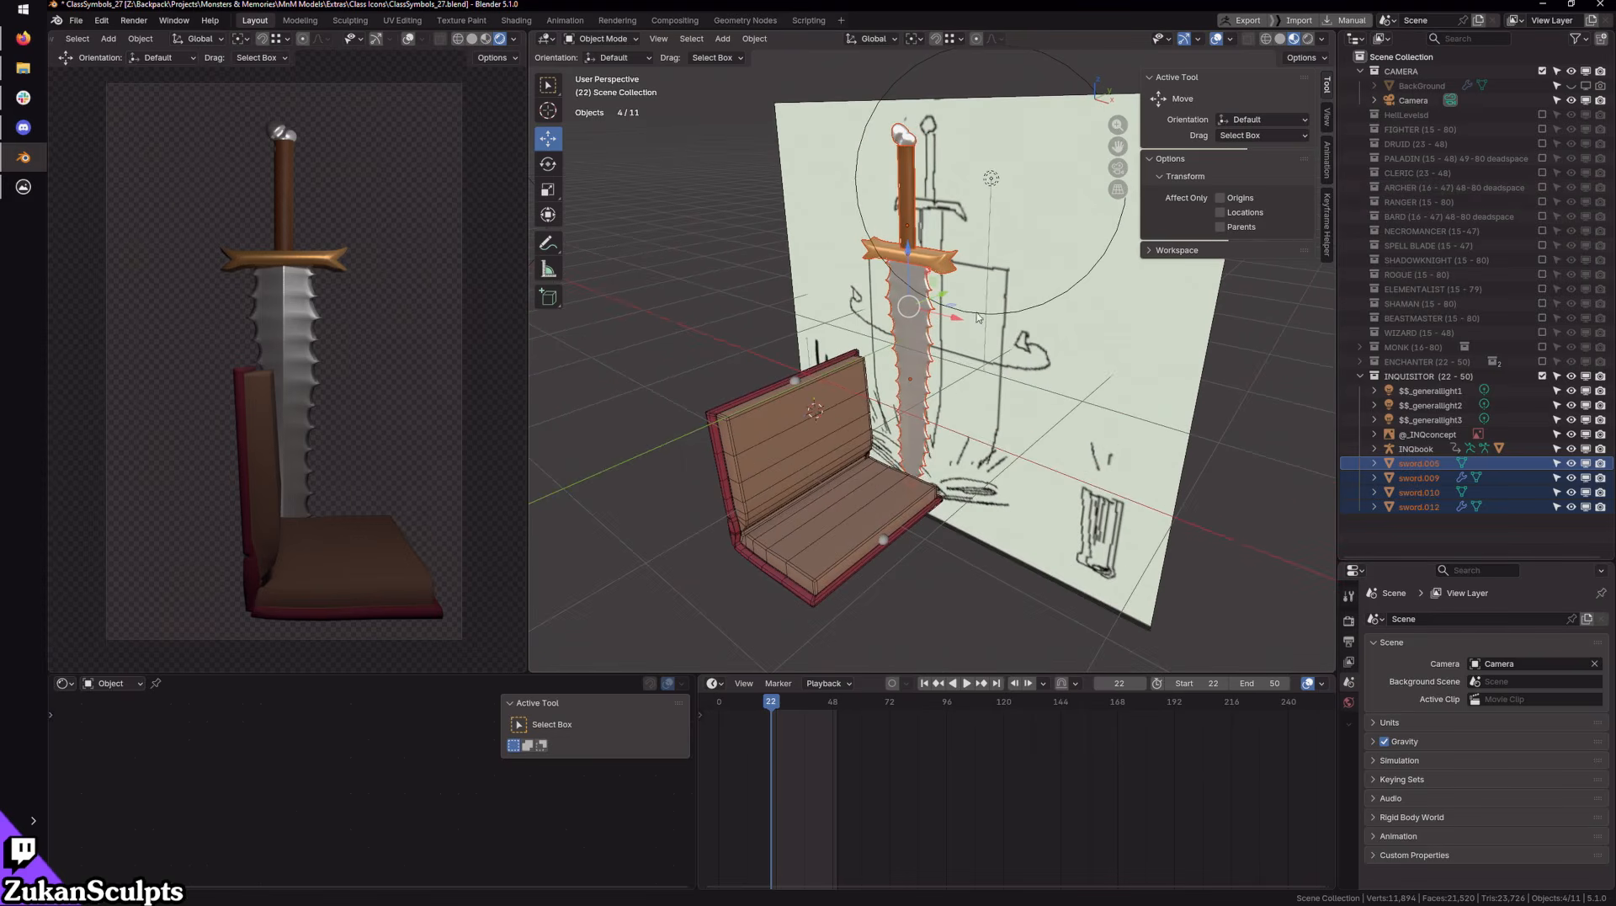
{"action": "middle_click_drag", "start_coordinate": [979, 319], "coordinate": [997, 323]}
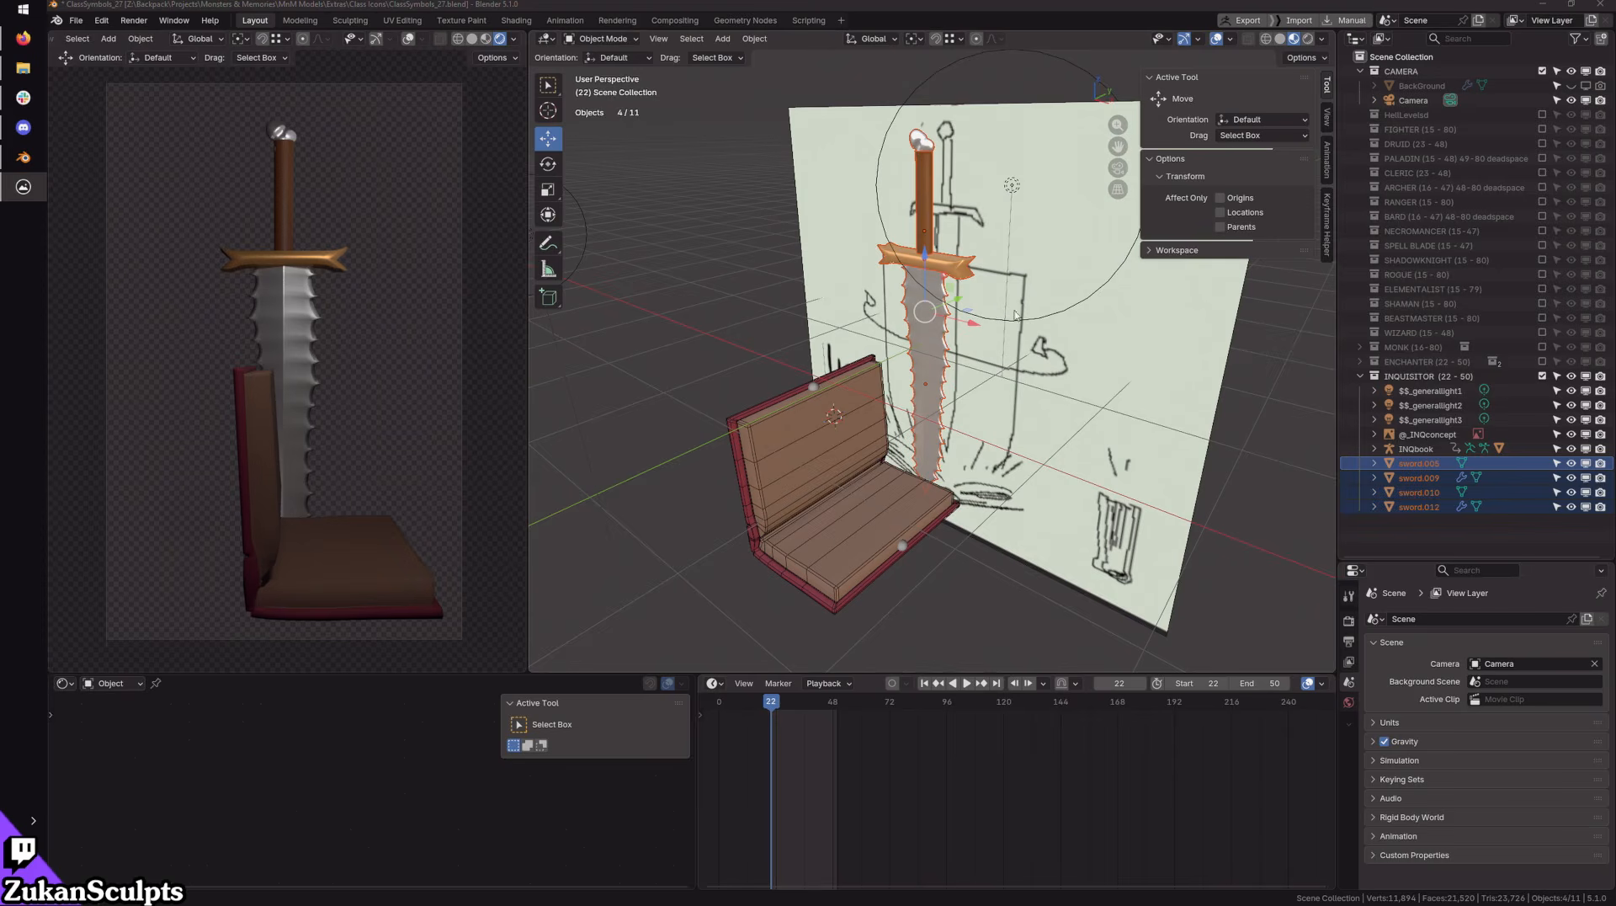
{"action": "left_click", "coordinate": [1297, 473]}
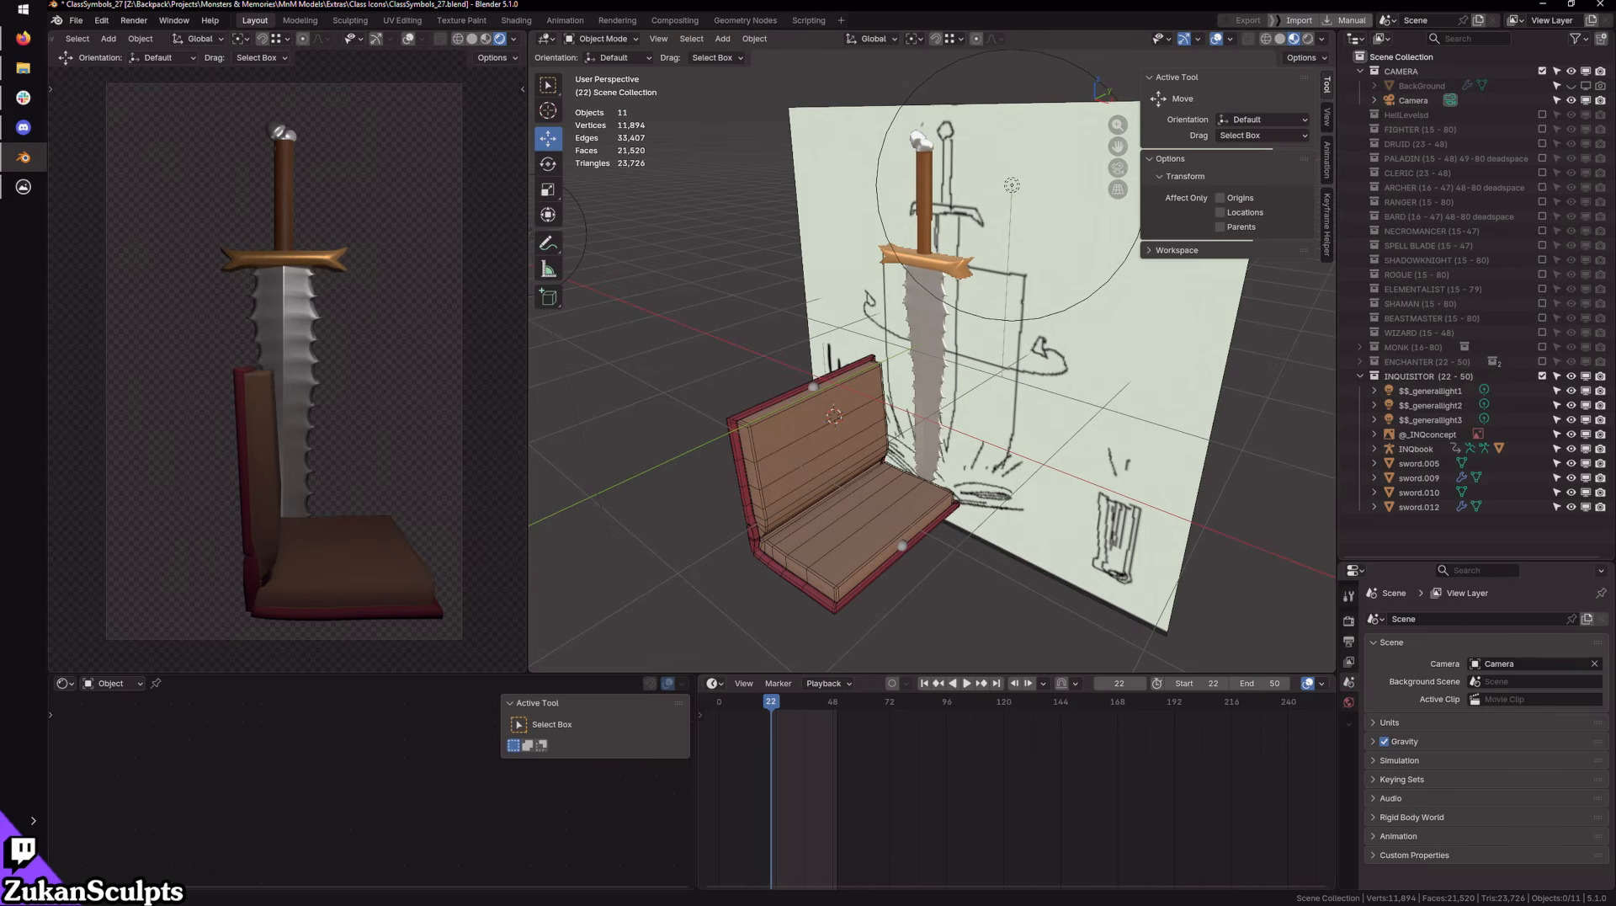
Step: Play the book animation, put the INQbook armature into Pose Mode and select its page.r bone
{"action": "scroll", "coordinate": [1190, 380], "scroll_direction": "up", "scroll_amount": 5}
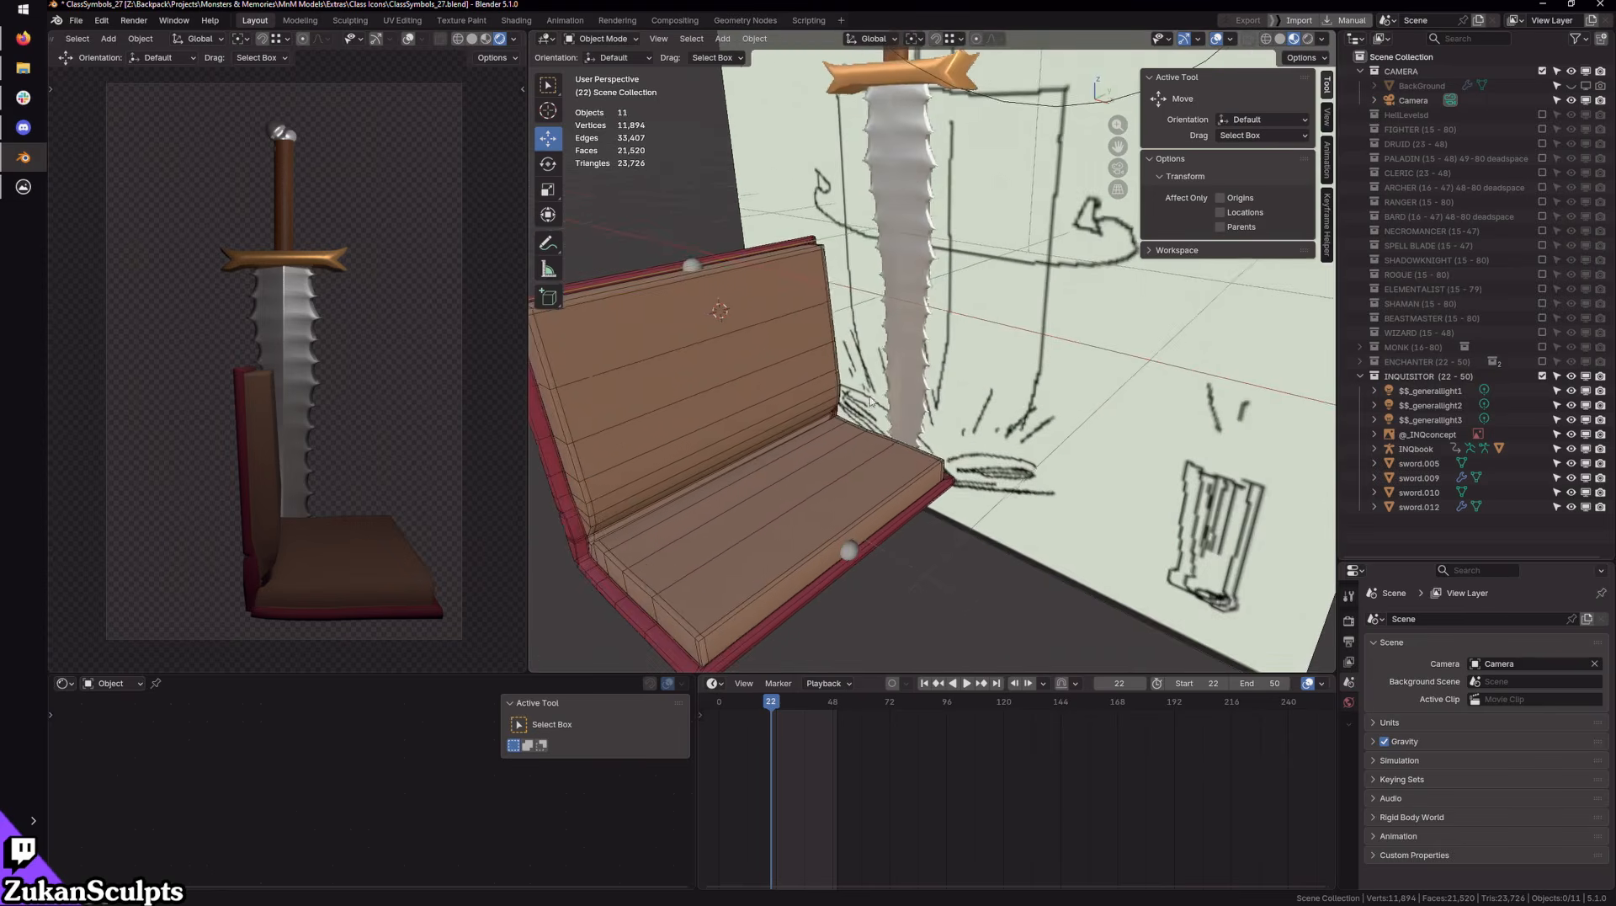
{"action": "middle_click_drag", "start_coordinate": [914, 540], "coordinate": [980, 511], "text": "shift"}
{"action": "left_click", "coordinate": [965, 685]}
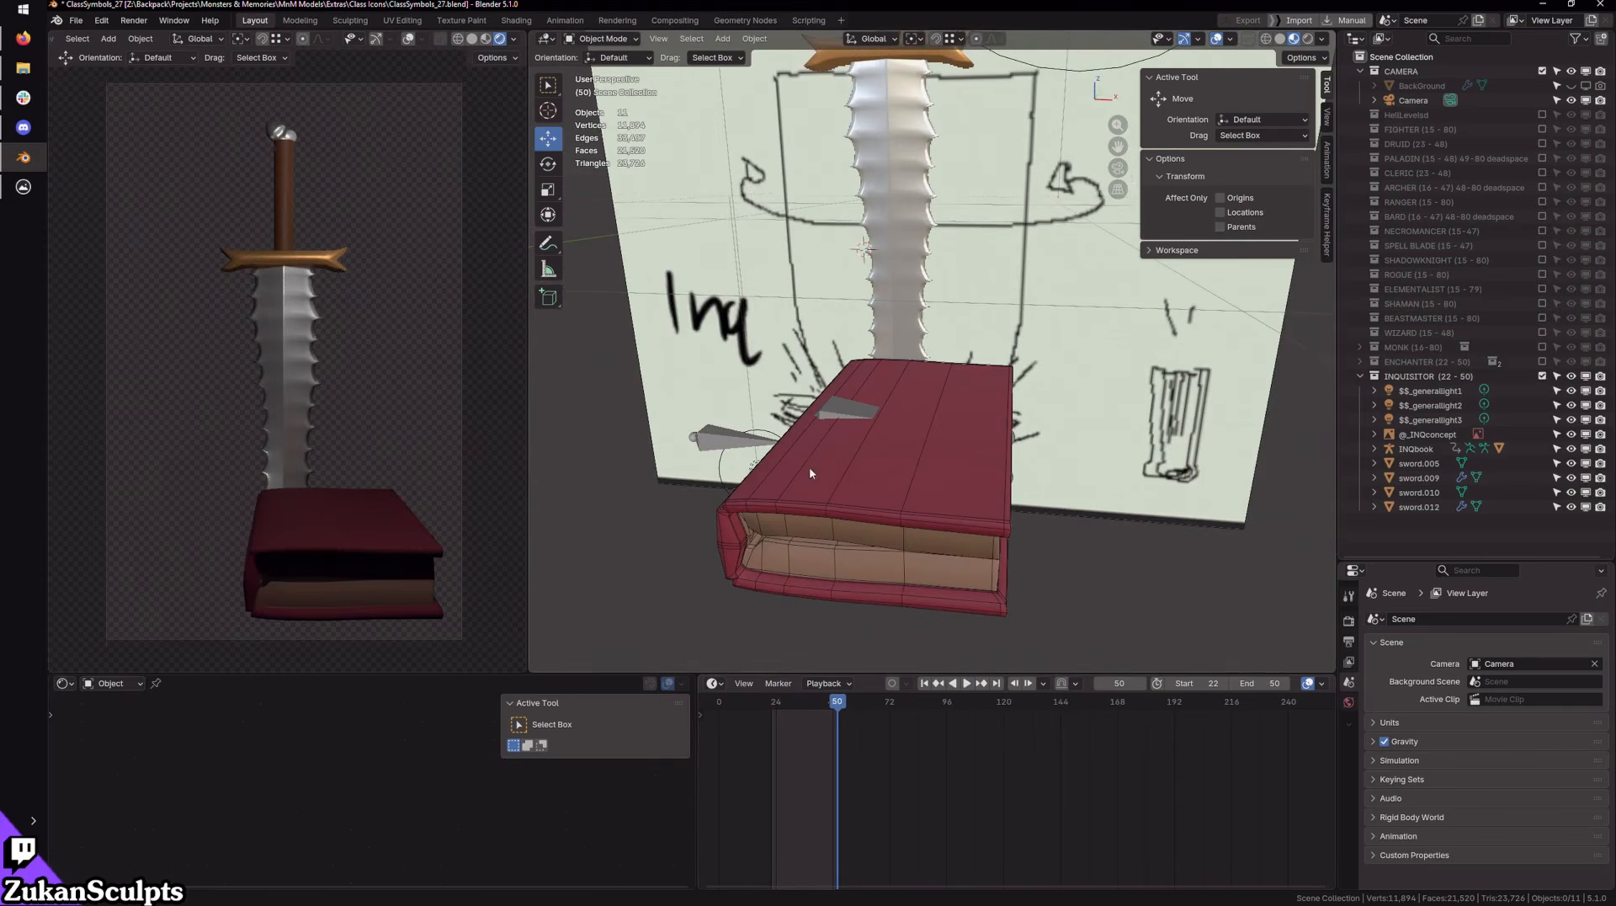
{"action": "left_click", "coordinate": [852, 416]}
{"action": "left_click", "coordinate": [805, 462]}
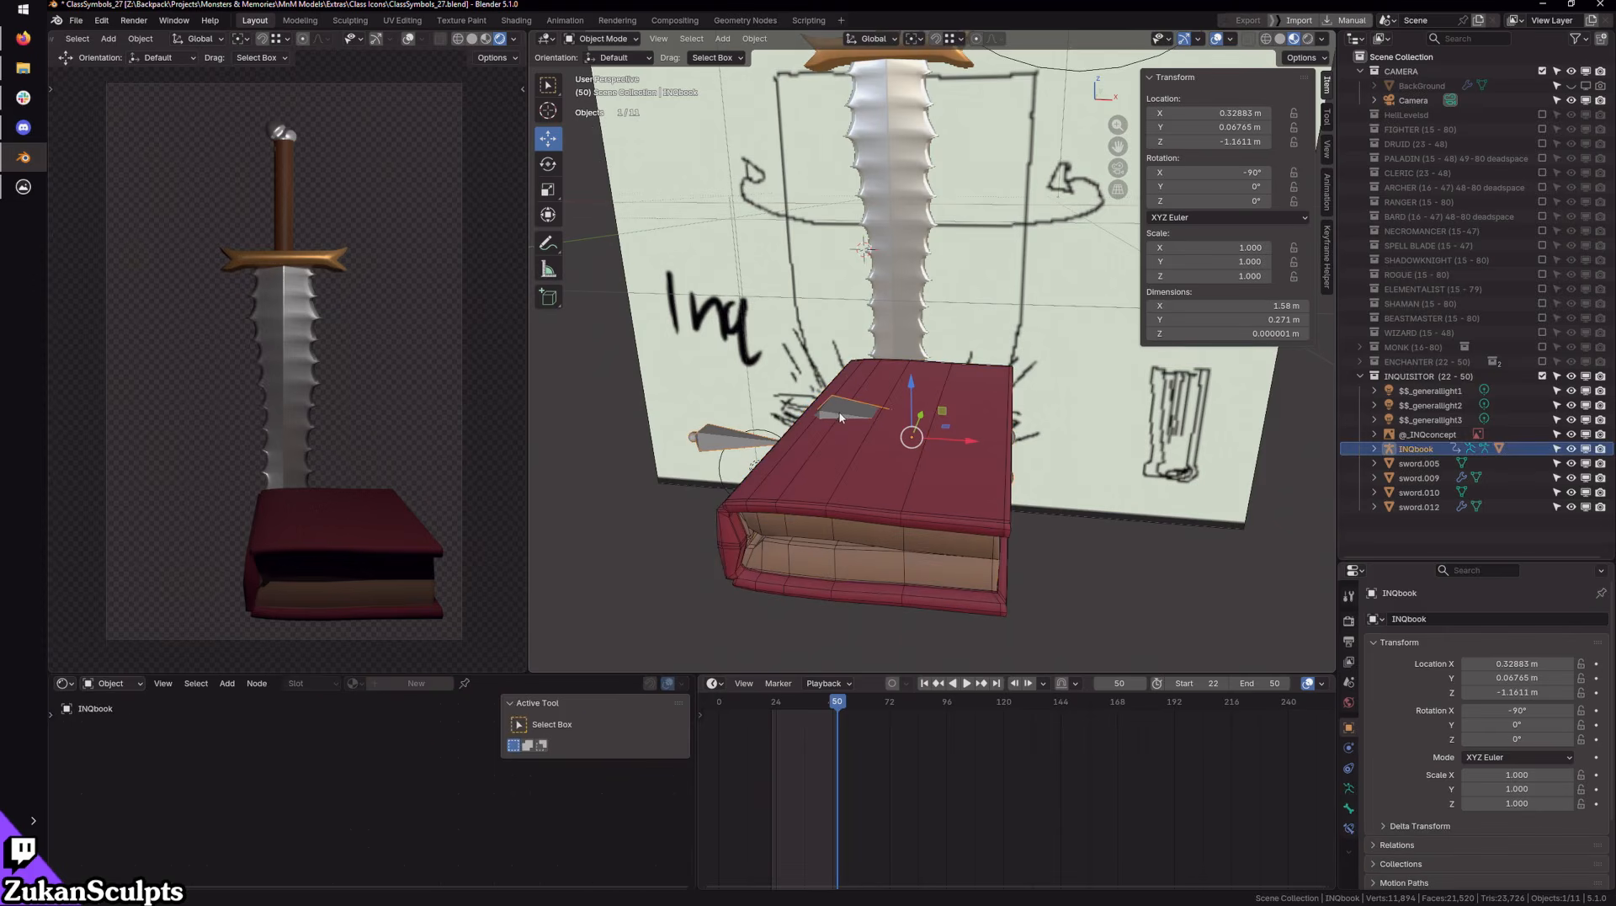
{"action": "left_click", "coordinate": [597, 38]}
{"action": "left_click", "coordinate": [600, 84]}
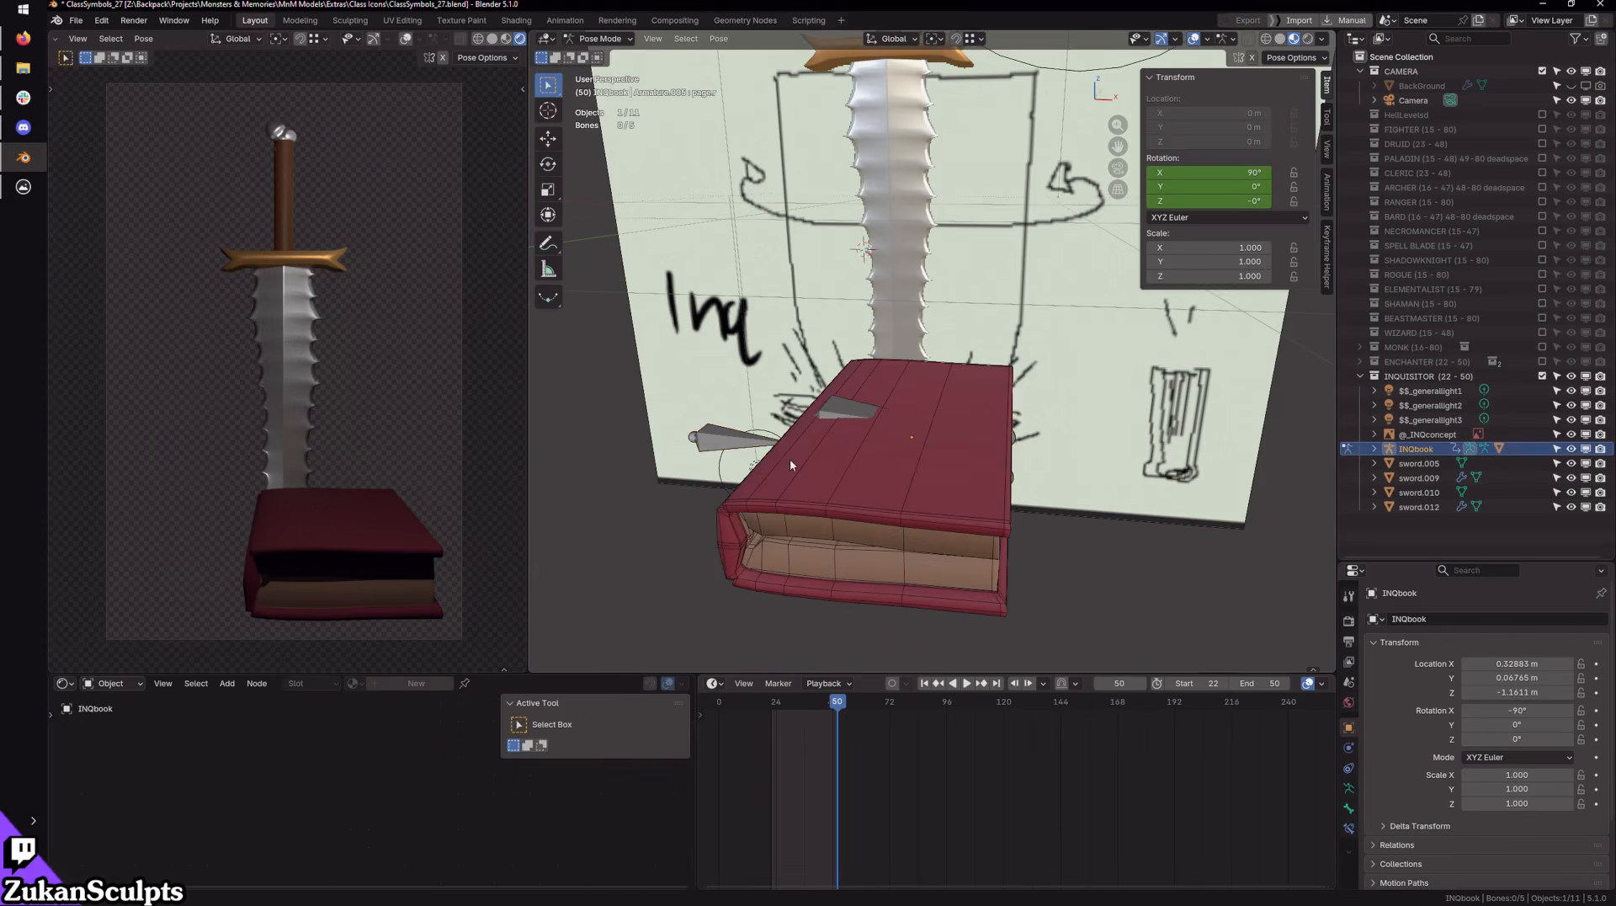
{"action": "left_click", "coordinate": [845, 402]}
{"action": "scroll", "coordinate": [1006, 778], "scroll_direction": "up", "scroll_amount": 4}
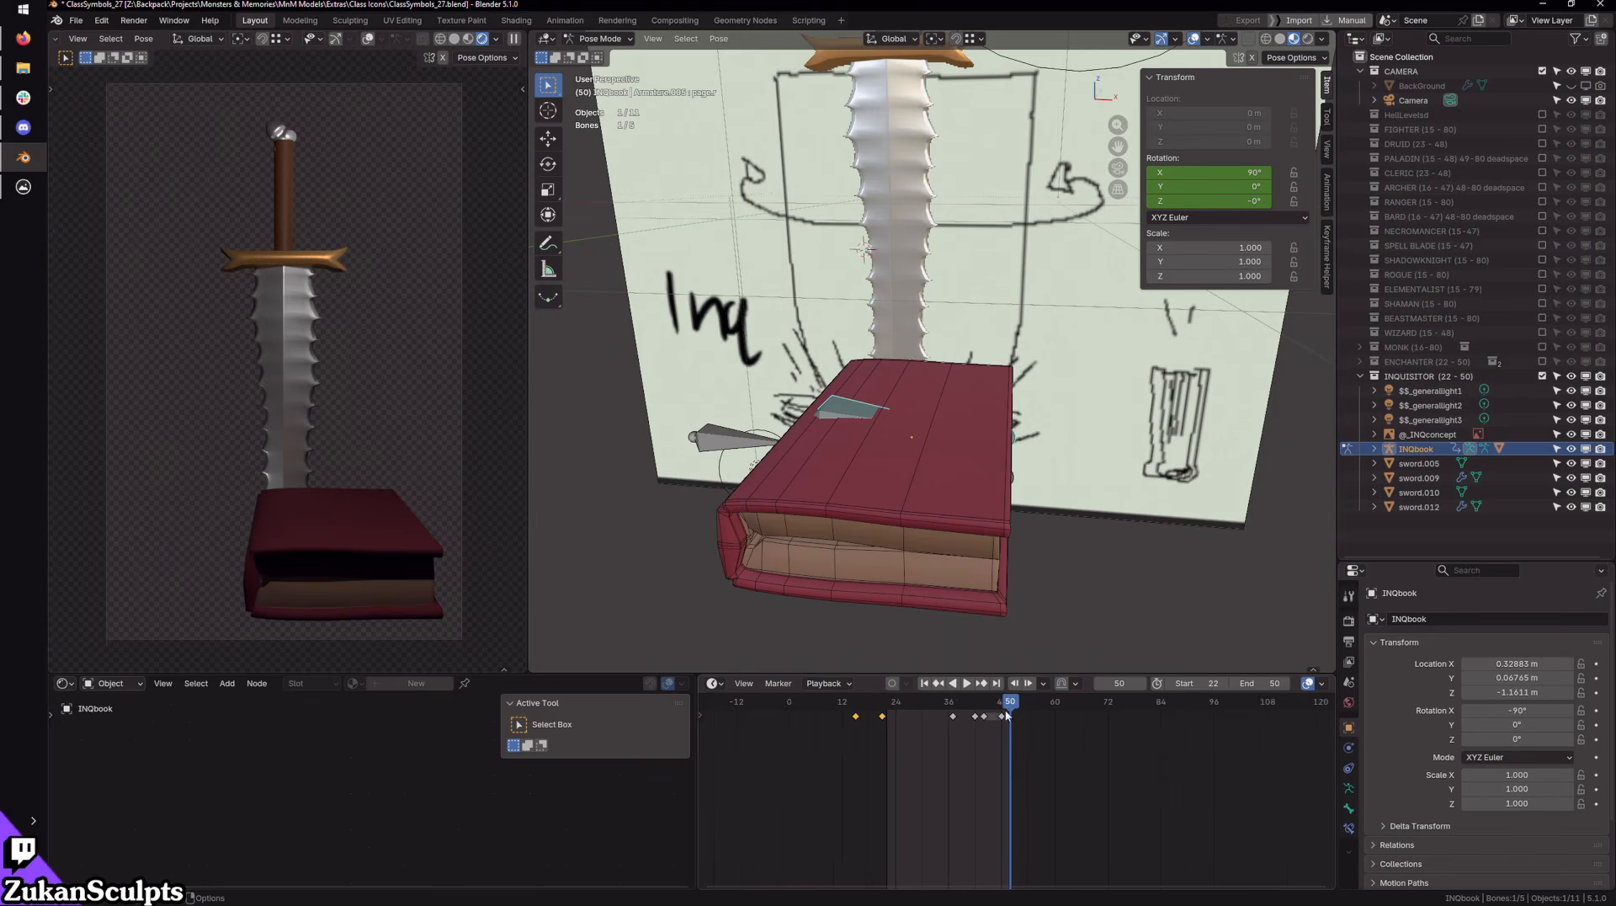
Step: Set the animation start frame to 15 and review the book's opening and closing motion
{"action": "scroll", "coordinate": [1007, 707], "scroll_direction": "up", "scroll_amount": 1}
{"action": "left_click_drag", "start_coordinate": [1008, 706], "coordinate": [841, 700]}
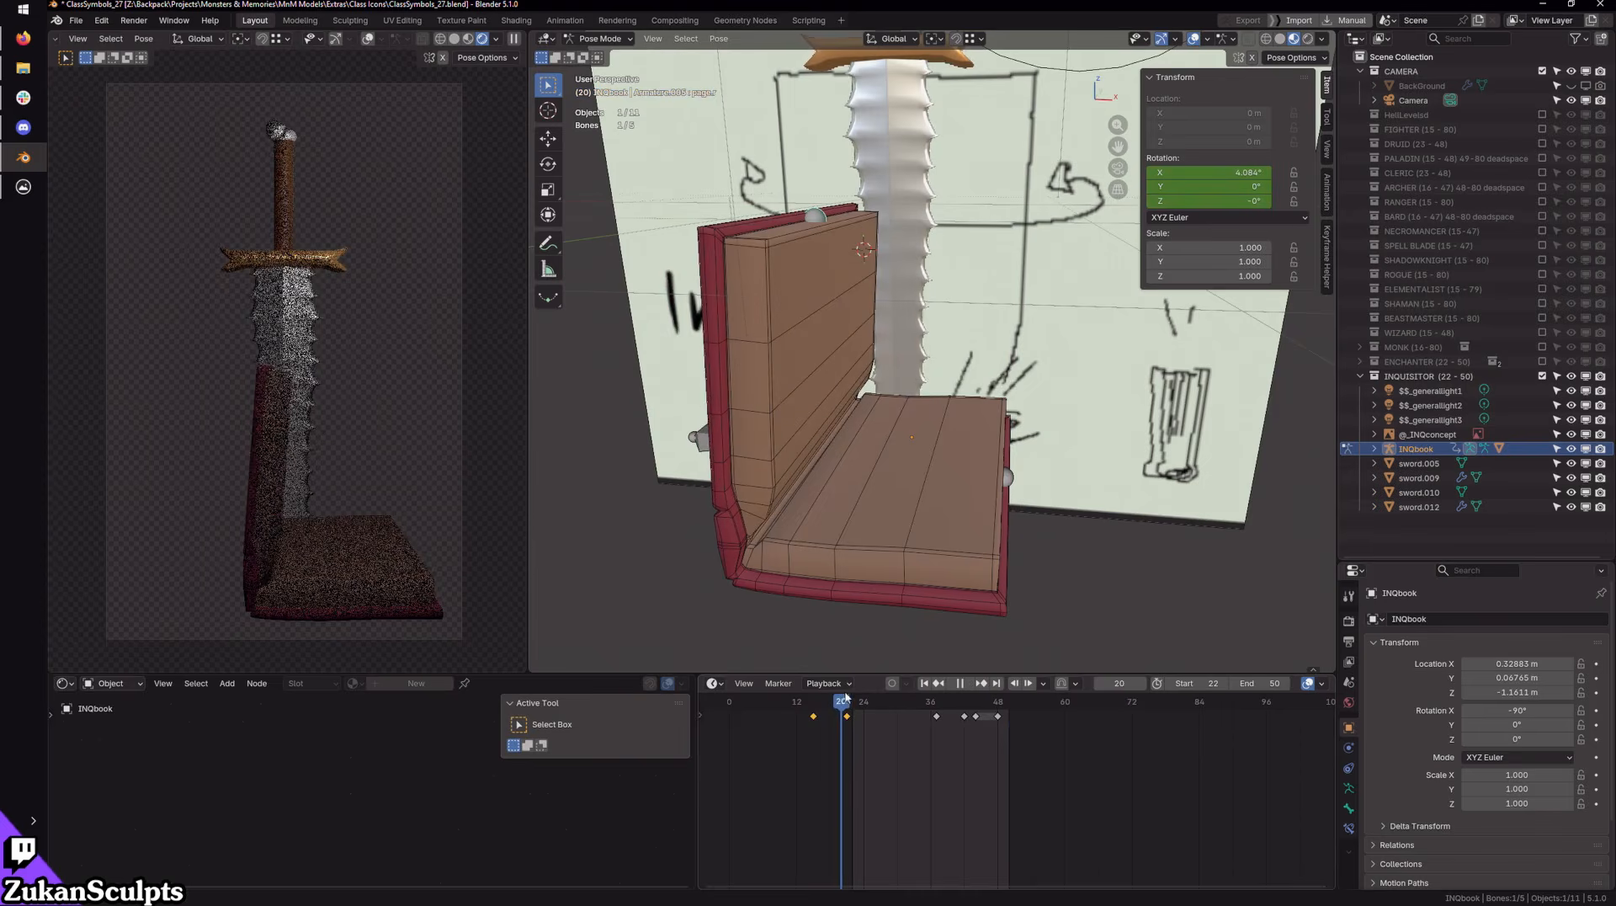
{"action": "left_click", "coordinate": [1197, 683]}
{"action": "type", "text": "15"}
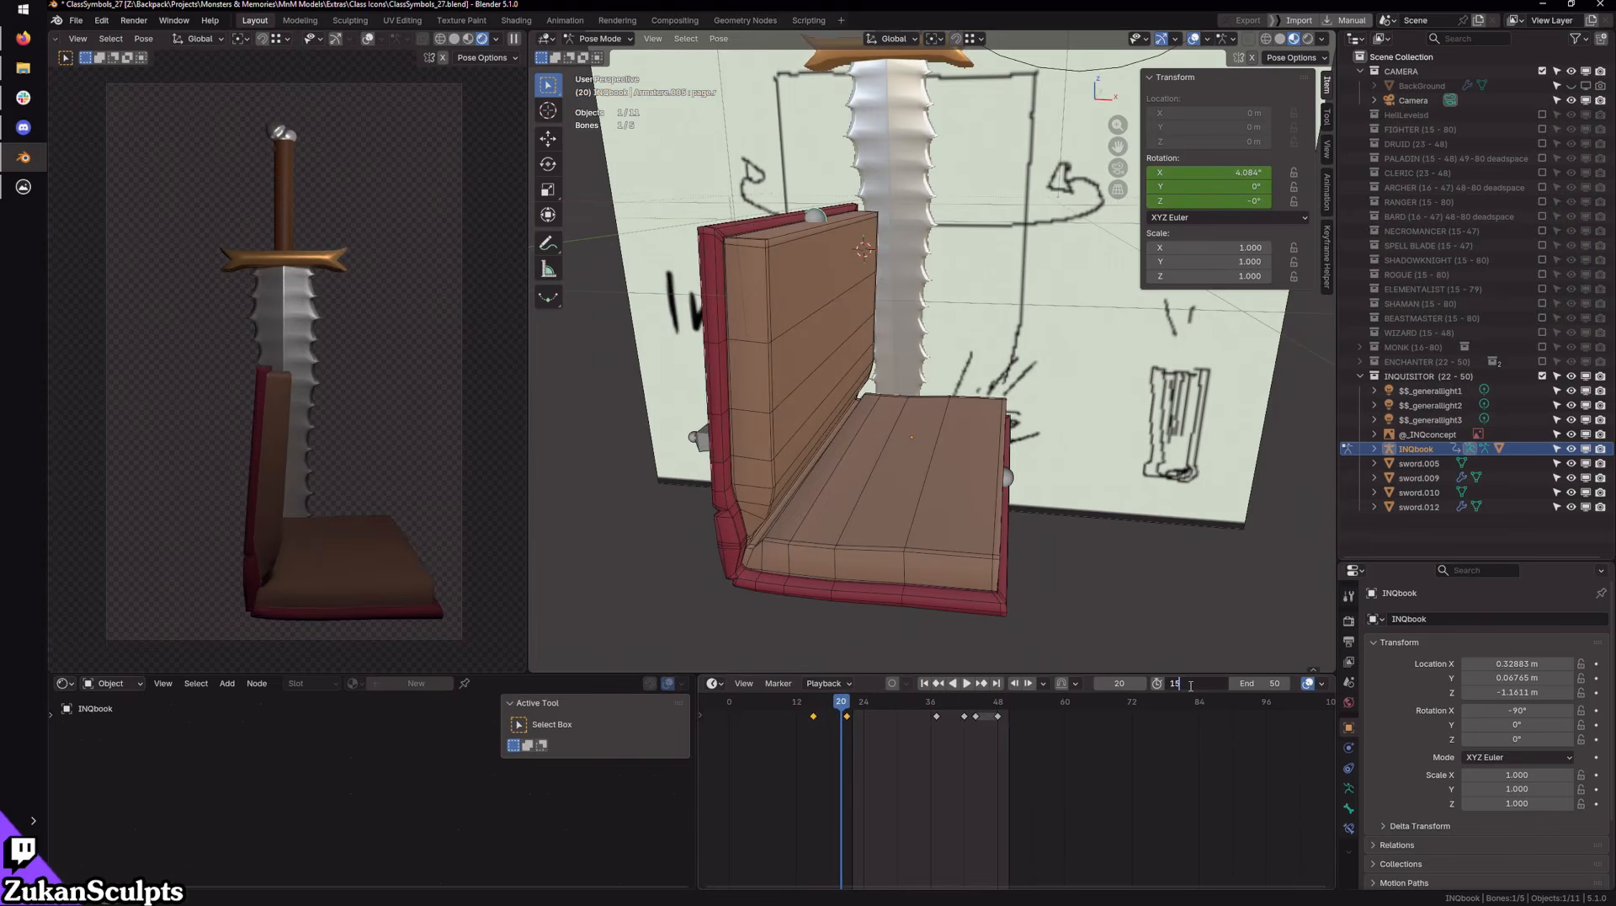
{"action": "key", "text": "Return"}
{"action": "key", "text": "space"}
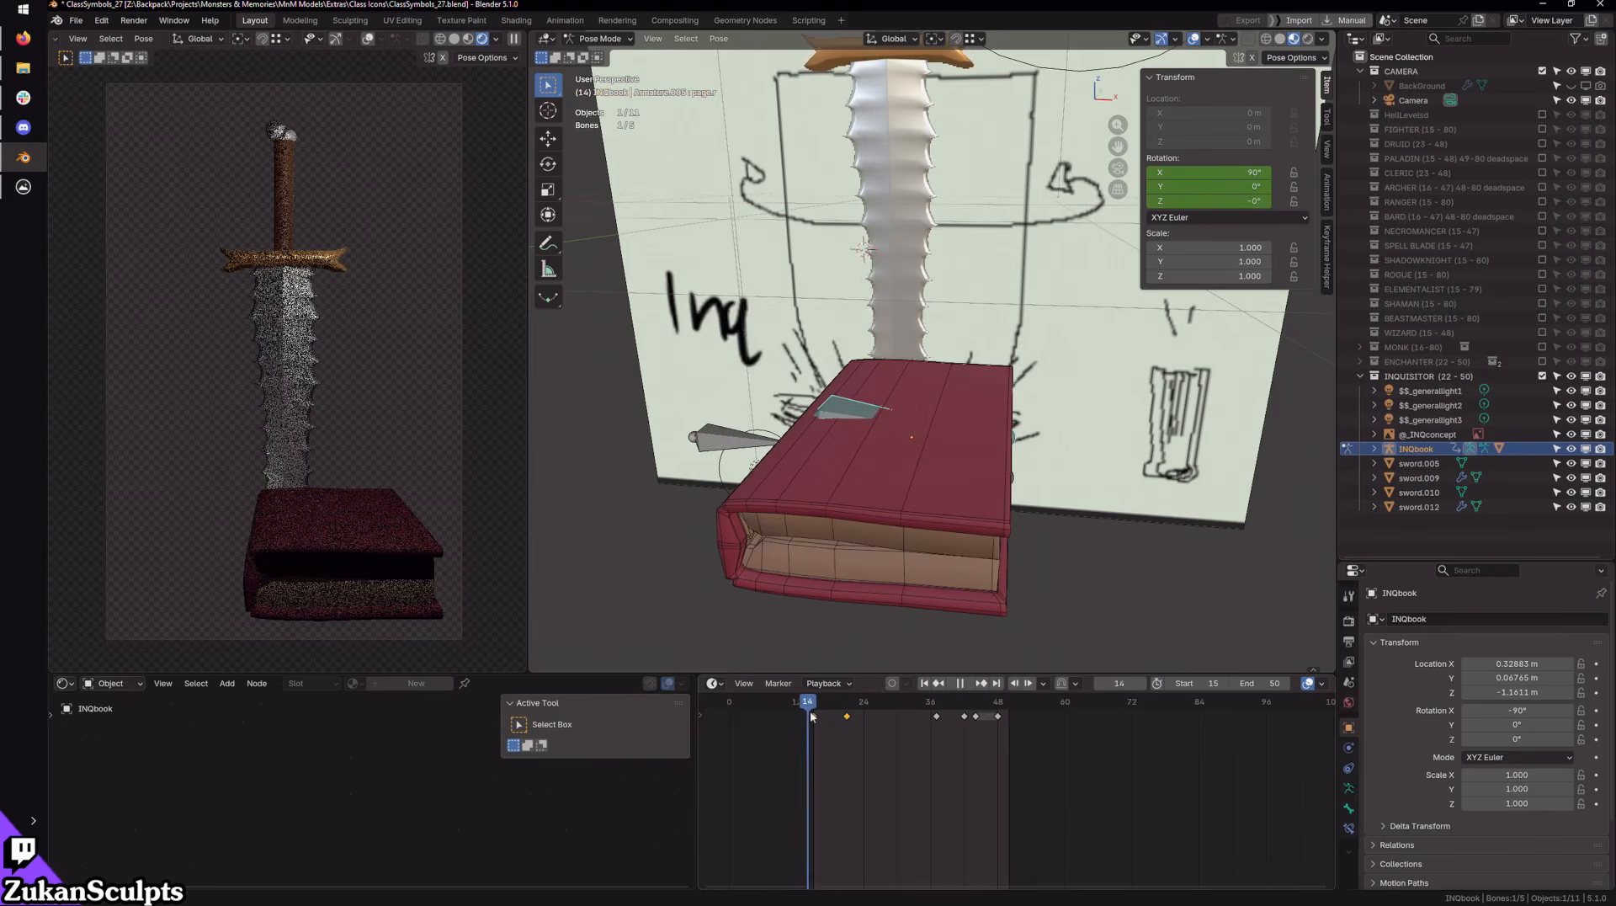
{"action": "left_click_drag", "start_coordinate": [868, 723], "coordinate": [968, 714]}
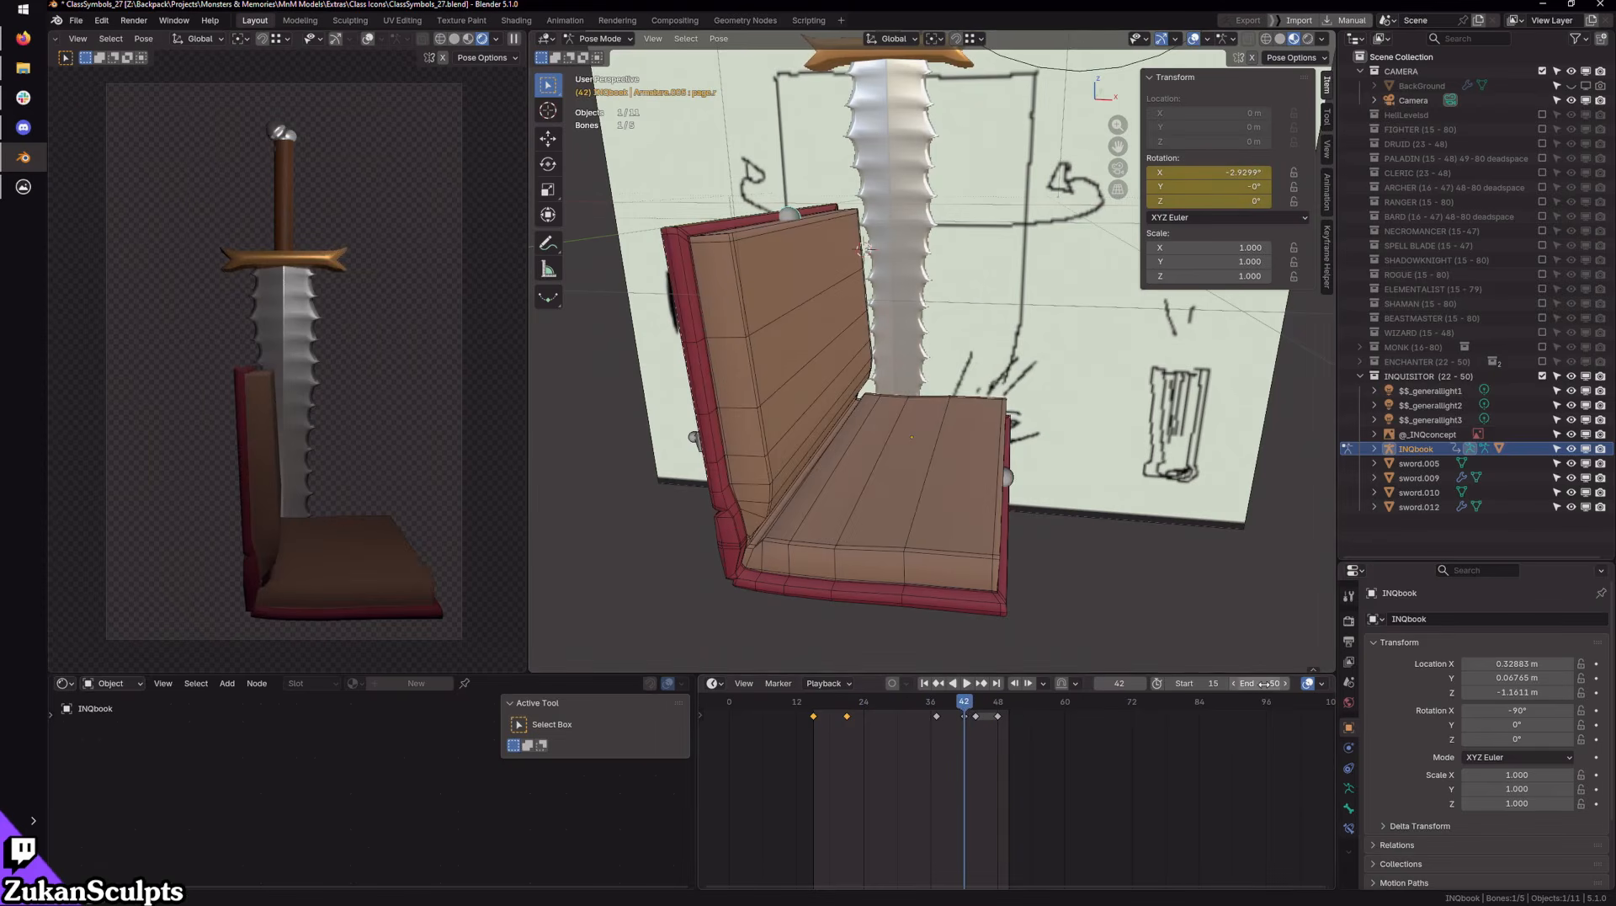
Step: Clear the bone selection and switch the main viewport to solid shading
{"action": "scroll", "coordinate": [1020, 475], "scroll_direction": "down", "scroll_amount": 2}
{"action": "mouse_move", "coordinate": [1019, 475]}
{"action": "middle_mouse_down"}
{"action": "mouse_move", "coordinate": [951, 386]}
{"action": "mouse_move", "coordinate": [971, 420]}
{"action": "mouse_move", "coordinate": [950, 413]}
{"action": "mouse_move", "coordinate": [1037, 481]}
{"action": "mouse_move", "coordinate": [1037, 408]}
{"action": "mouse_move", "coordinate": [991, 373]}
{"action": "mouse_move", "coordinate": [934, 387]}
{"action": "middle_mouse_up"}
{"action": "scroll", "coordinate": [970, 421], "scroll_direction": "up", "scroll_amount": 4}
{"action": "left_click", "coordinate": [951, 412]}
{"action": "scroll", "coordinate": [968, 252], "scroll_direction": "down", "scroll_amount": 4}
{"action": "scroll", "coordinate": [968, 210], "scroll_direction": "up", "scroll_amount": 4}
{"action": "middle_click_drag", "start_coordinate": [991, 443], "coordinate": [1062, 465]}
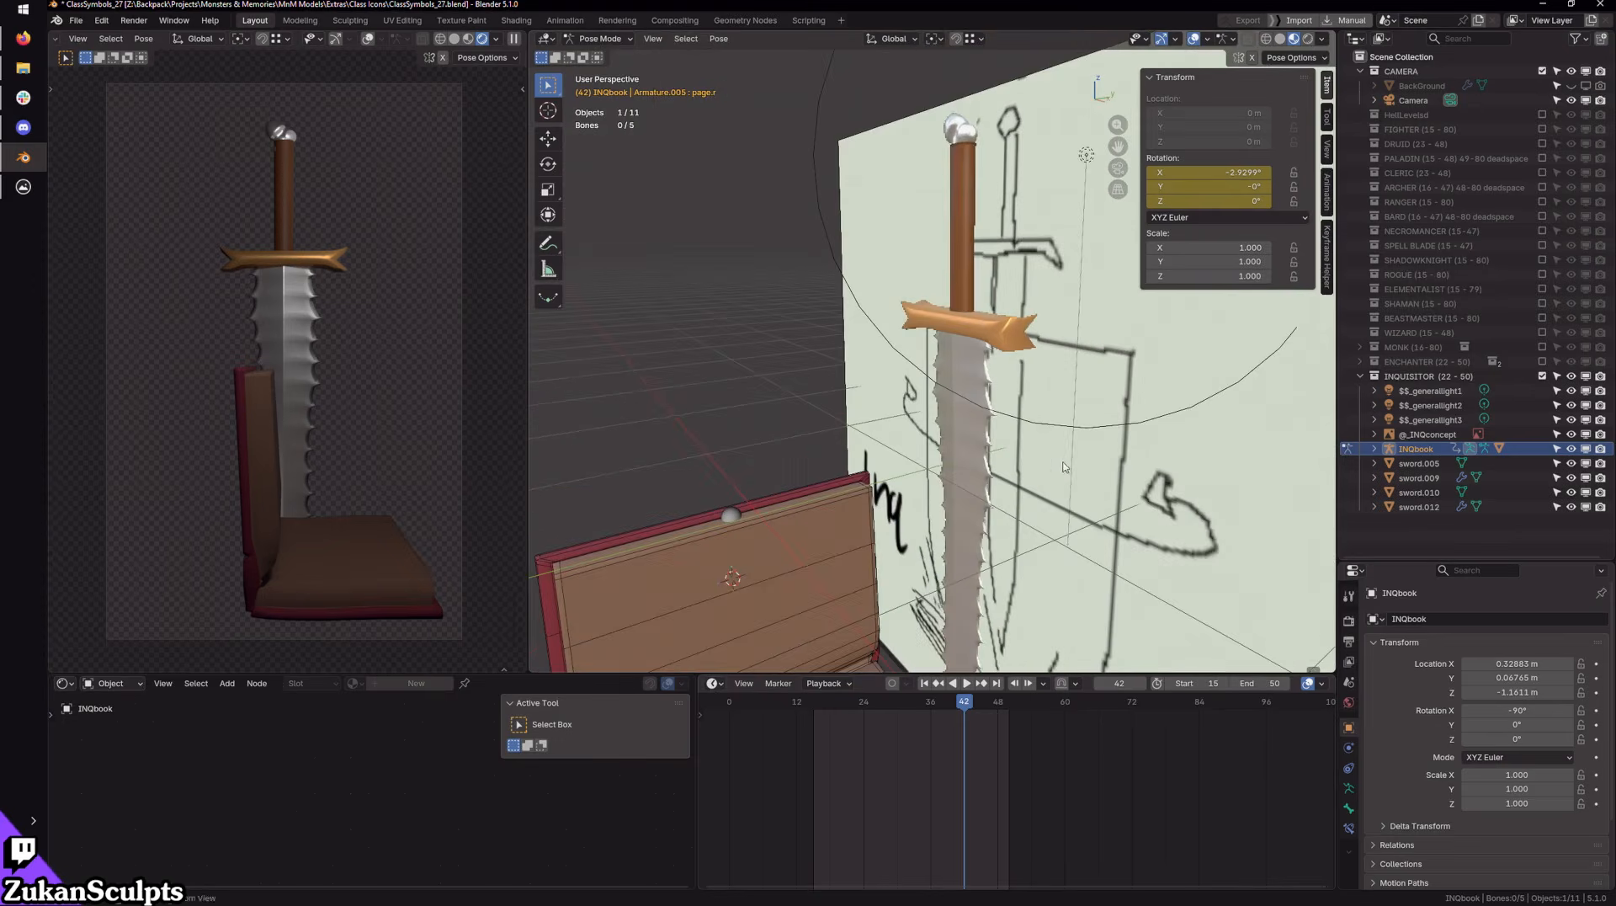
{"action": "middle_click_drag", "start_coordinate": [1272, 544], "coordinate": [1282, 488], "text": "shift"}
{"action": "left_click", "coordinate": [1419, 463]}
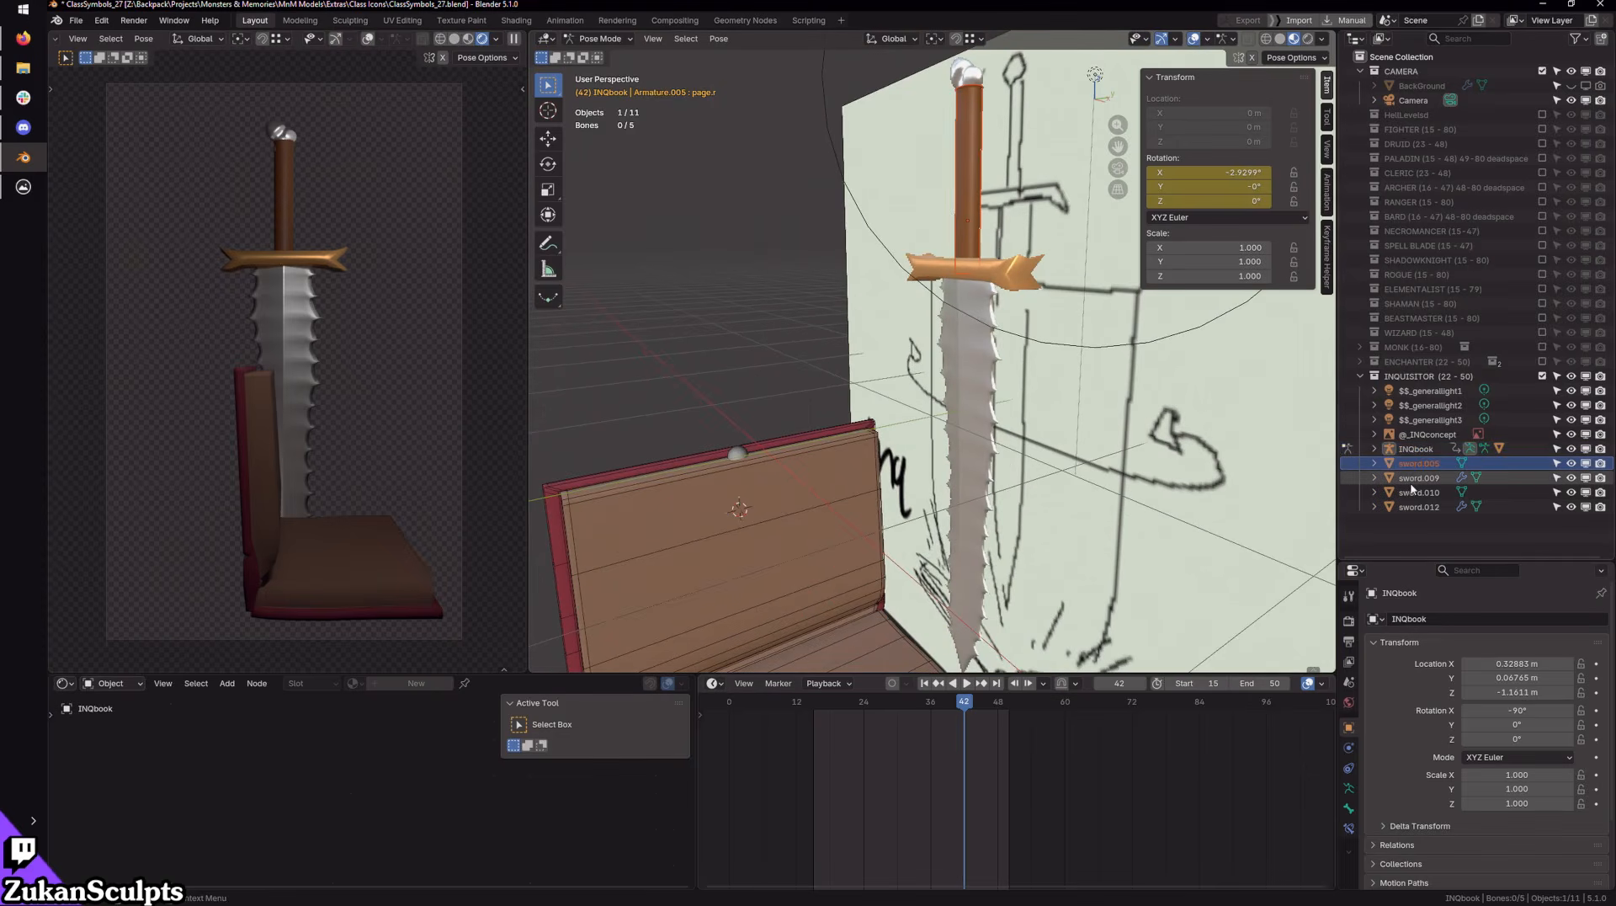
{"action": "left_click", "coordinate": [1279, 39]}
{"action": "scroll", "coordinate": [991, 397], "scroll_direction": "down", "scroll_amount": 2}
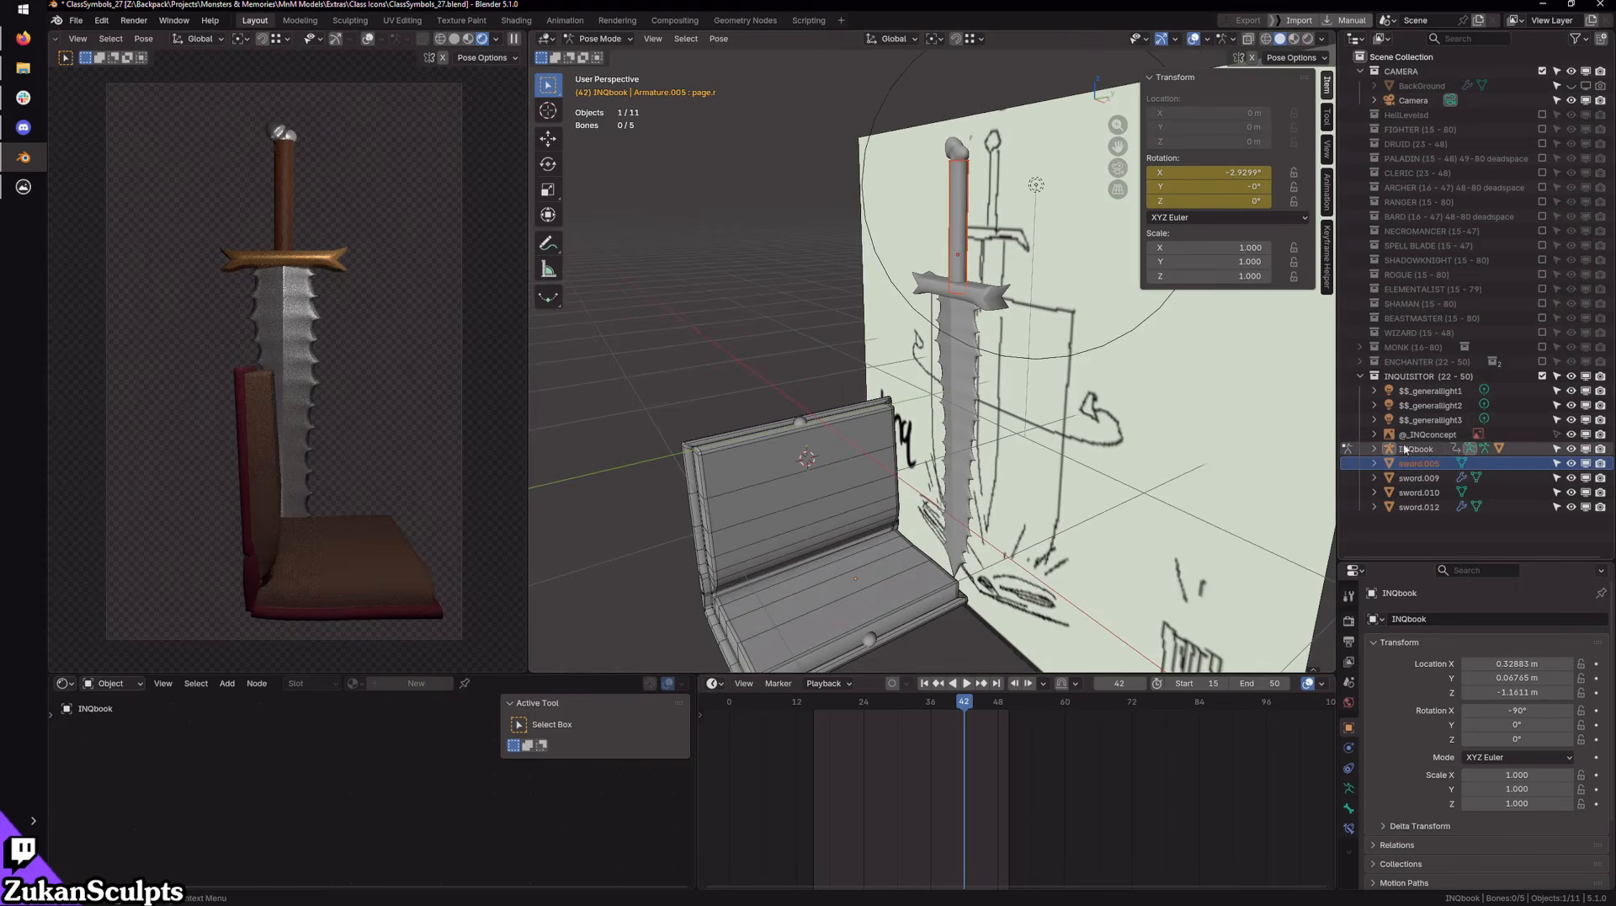
Step: Go to frame 39 and display the camera view in wireframe shading
{"action": "left_click", "coordinate": [1428, 433]}
{"action": "scroll", "coordinate": [1120, 404], "scroll_direction": "down", "scroll_amount": 5}
{"action": "middle_click_drag", "start_coordinate": [1120, 404], "coordinate": [1002, 397]}
{"action": "key", "text": "w"}
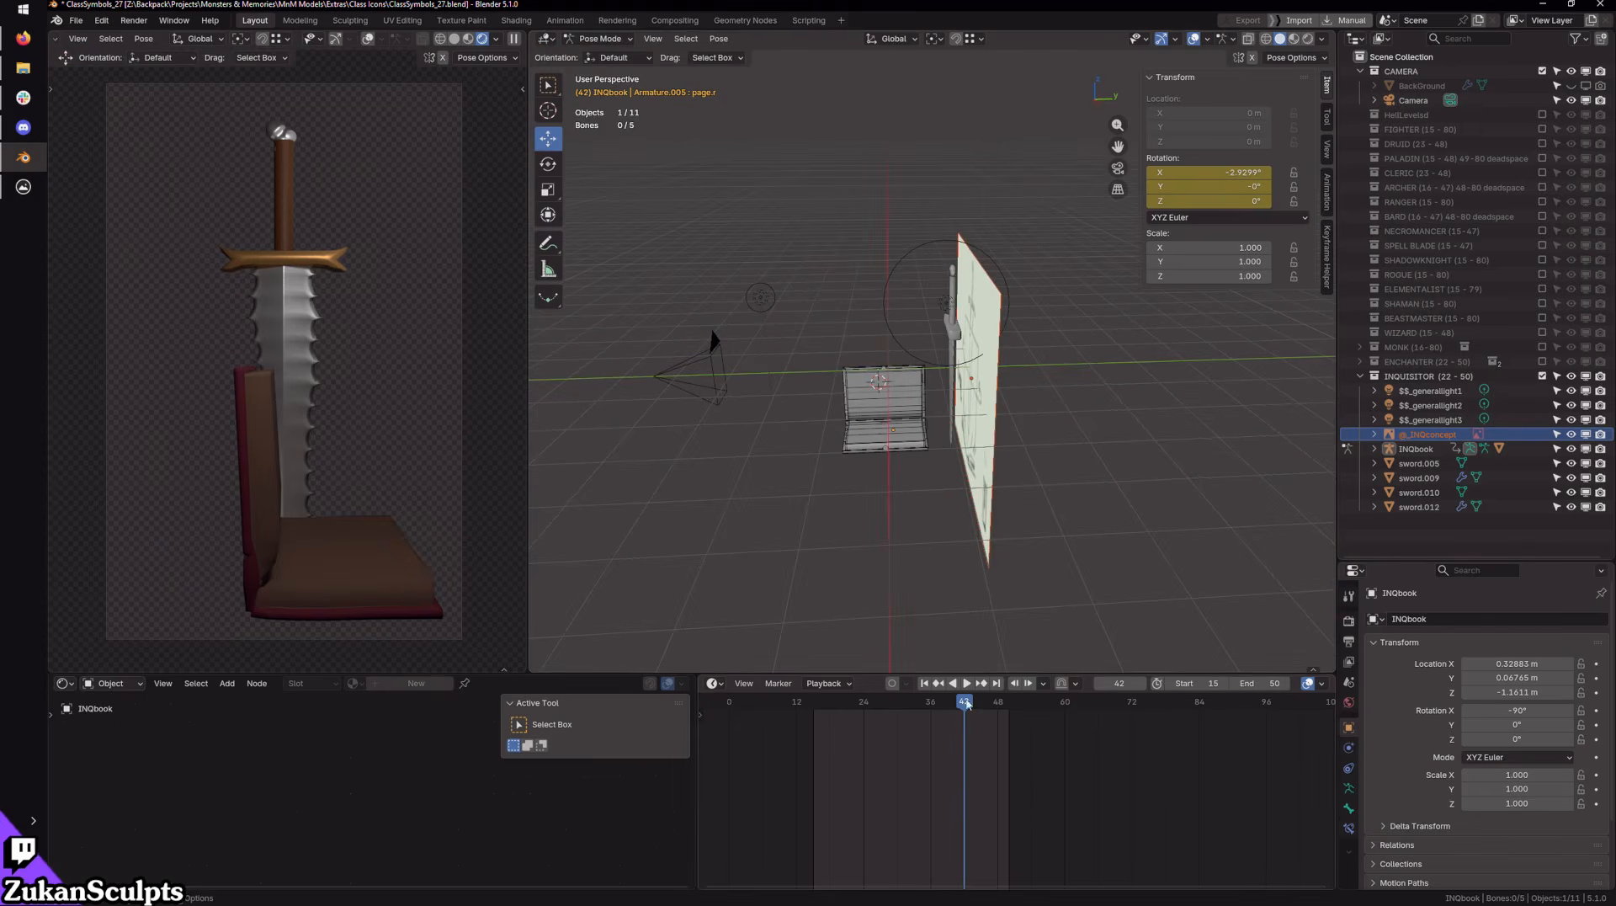
{"action": "left_click_drag", "start_coordinate": [964, 702], "coordinate": [948, 701]}
{"action": "left_click", "coordinate": [439, 39]}
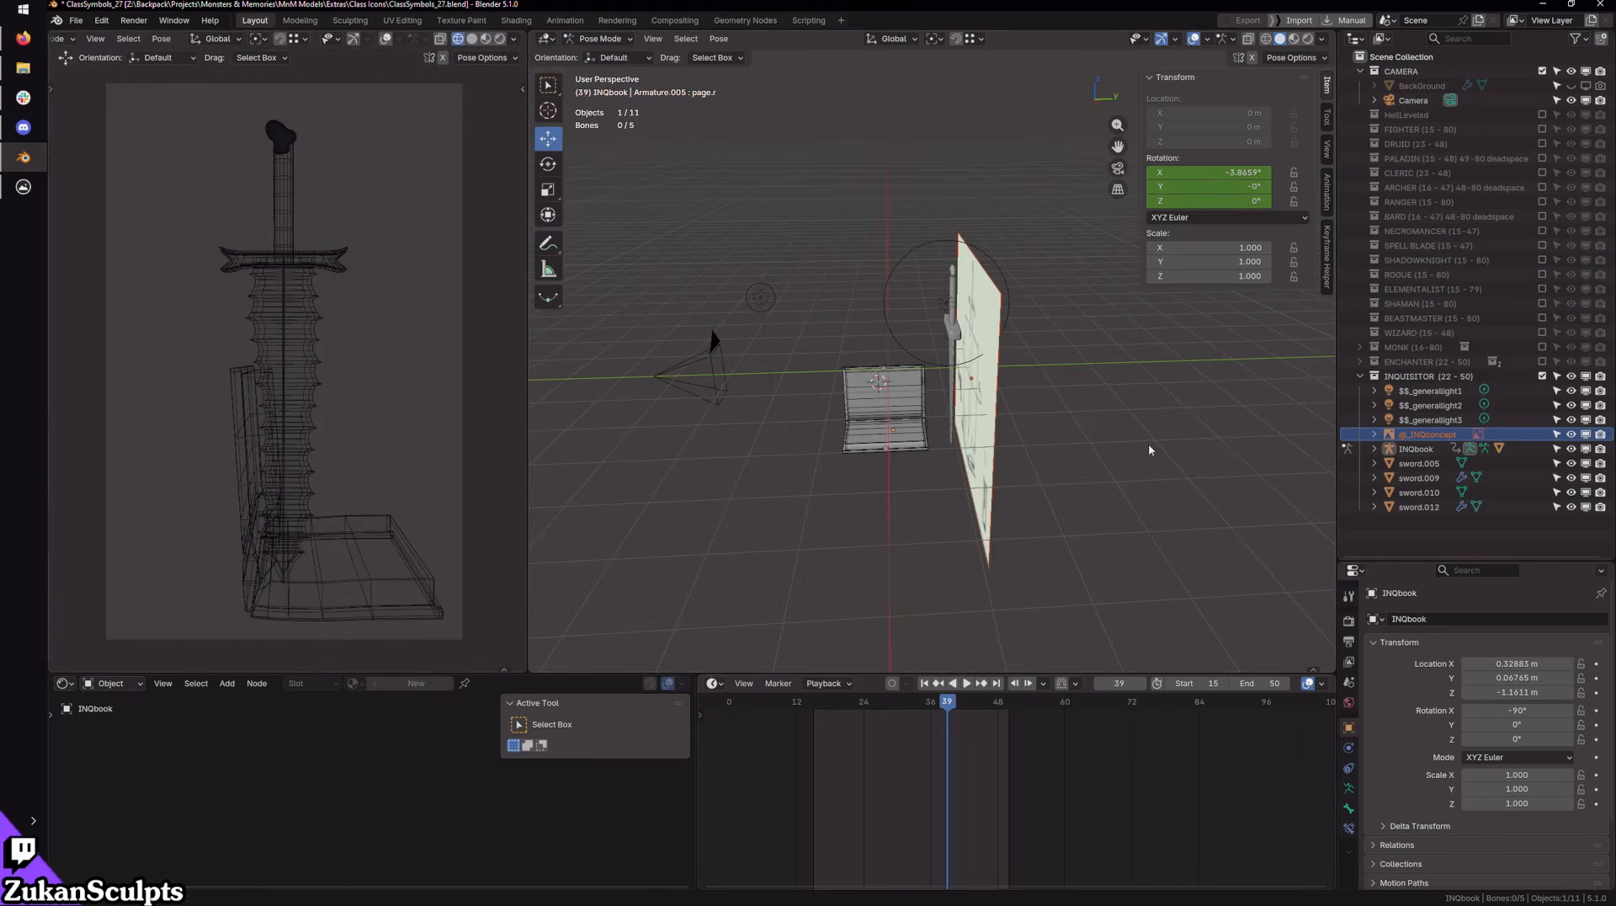
{"action": "middle_click_drag", "start_coordinate": [955, 197], "coordinate": [1014, 193]}
{"action": "scroll", "coordinate": [997, 328], "scroll_direction": "up", "scroll_amount": 3}
{"action": "left_click", "coordinate": [851, 488]}
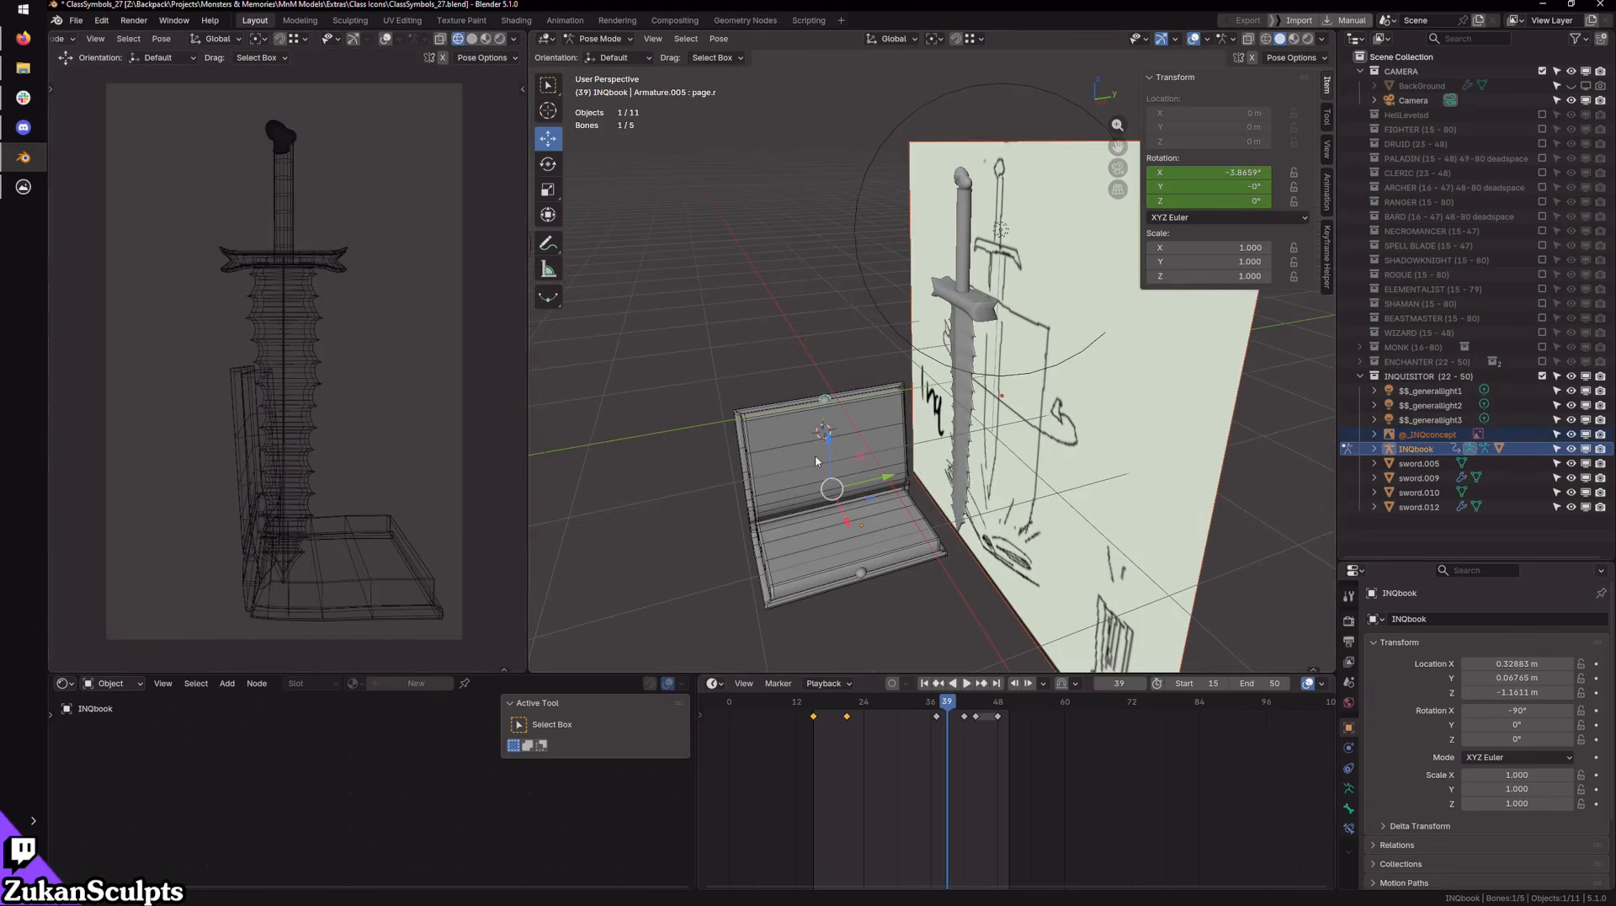
{"action": "left_click", "coordinate": [599, 39]}
{"action": "left_click", "coordinate": [615, 56]}
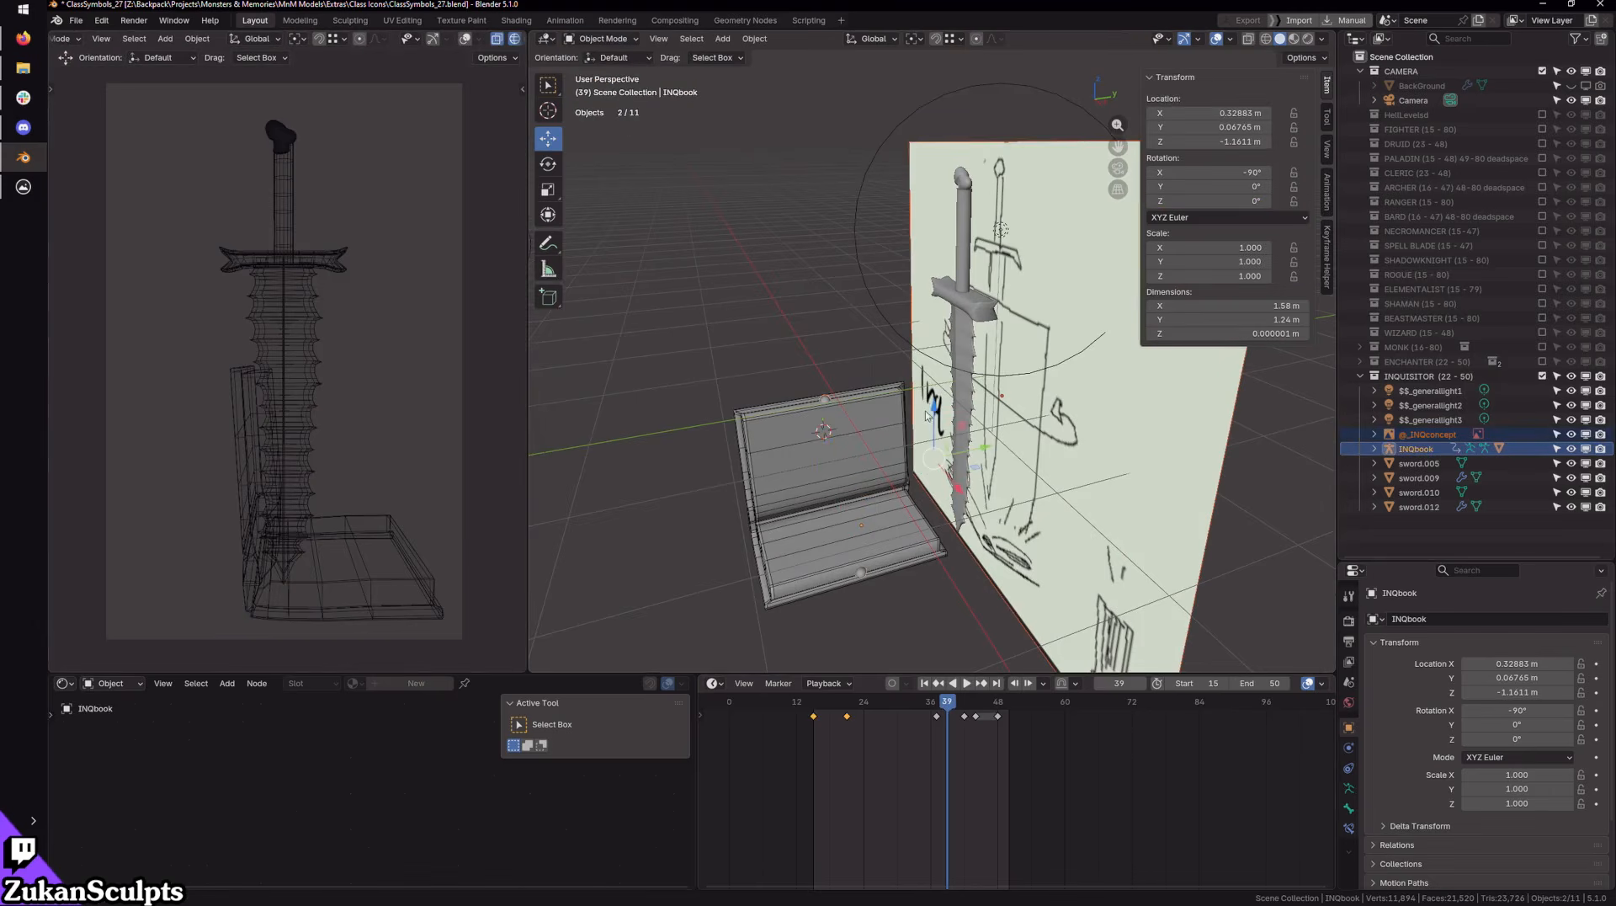
{"action": "middle_click_drag", "start_coordinate": [927, 413], "coordinate": [942, 409]}
{"action": "left_click", "coordinate": [953, 404]}
{"action": "middle_click_drag", "start_coordinate": [1088, 417], "coordinate": [1009, 421]}
{"action": "left_click", "coordinate": [1008, 435]}
{"action": "scroll", "coordinate": [1082, 427], "scroll_direction": "down", "scroll_amount": 2}
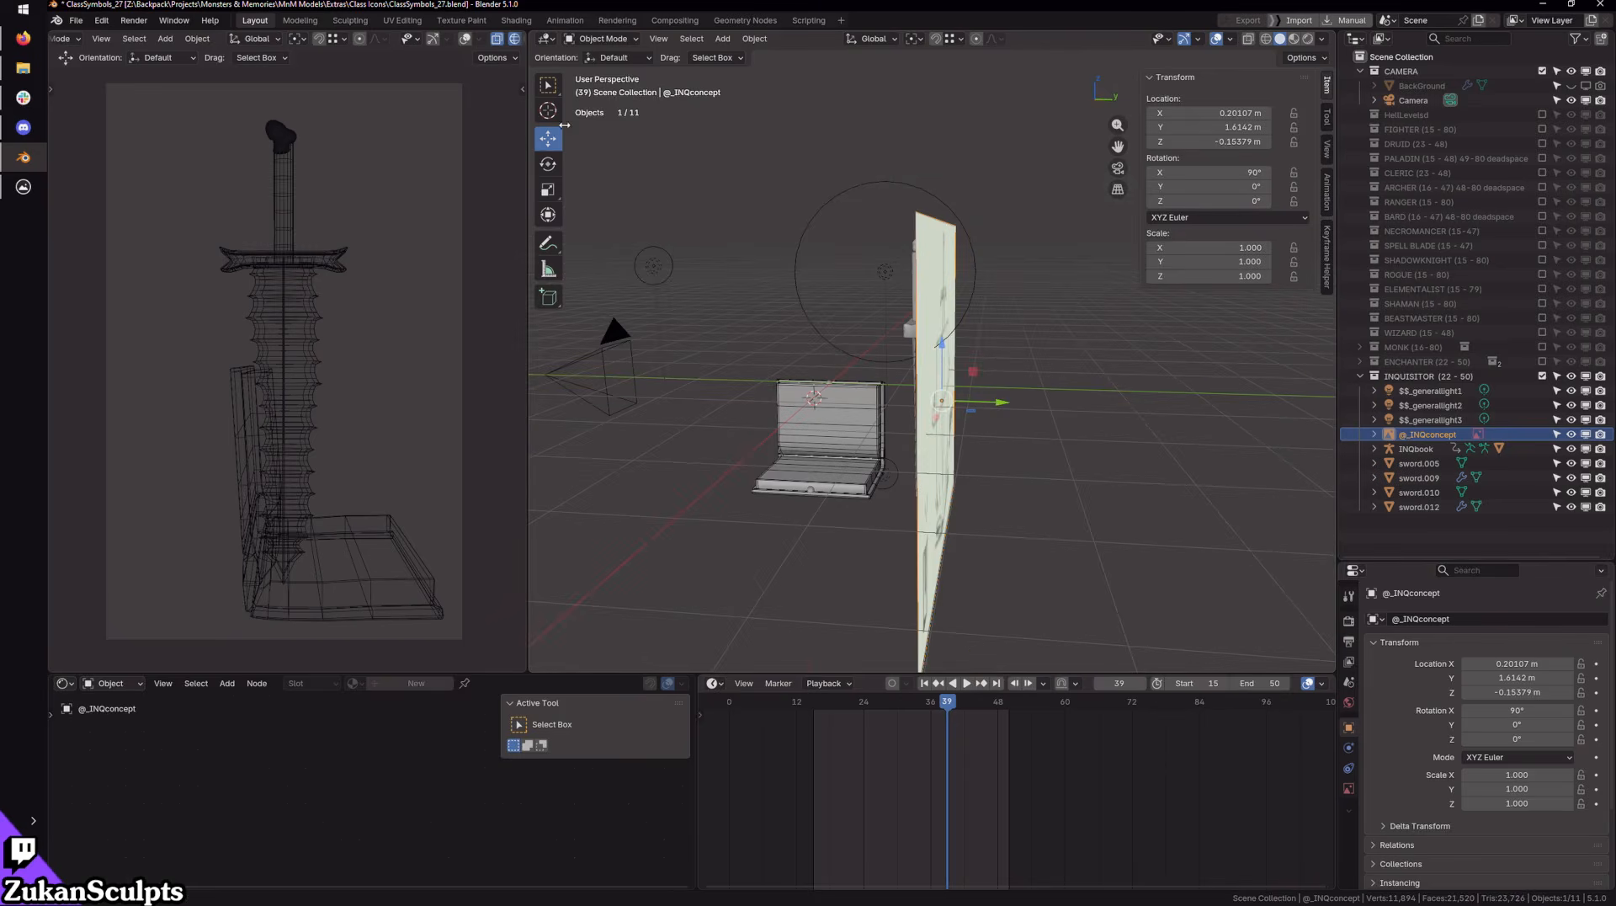
Step: Show overlays in the camera view, move the concept image back to about Y 3.98 m and scale it to 1.463
{"action": "left_click", "coordinate": [465, 38]}
{"action": "scroll", "coordinate": [974, 419], "scroll_direction": "down", "scroll_amount": 2}
{"action": "left_click_drag", "start_coordinate": [999, 387], "coordinate": [1027, 447]}
{"action": "key", "text": "r"}
{"action": "key", "text": "w"}
{"action": "scroll", "coordinate": [1027, 404], "scroll_direction": "down", "scroll_amount": 2}
{"action": "left_click_drag", "start_coordinate": [1018, 383], "coordinate": [1082, 424]}
{"action": "key", "text": "ctrl+z"}
{"action": "key", "text": "r"}
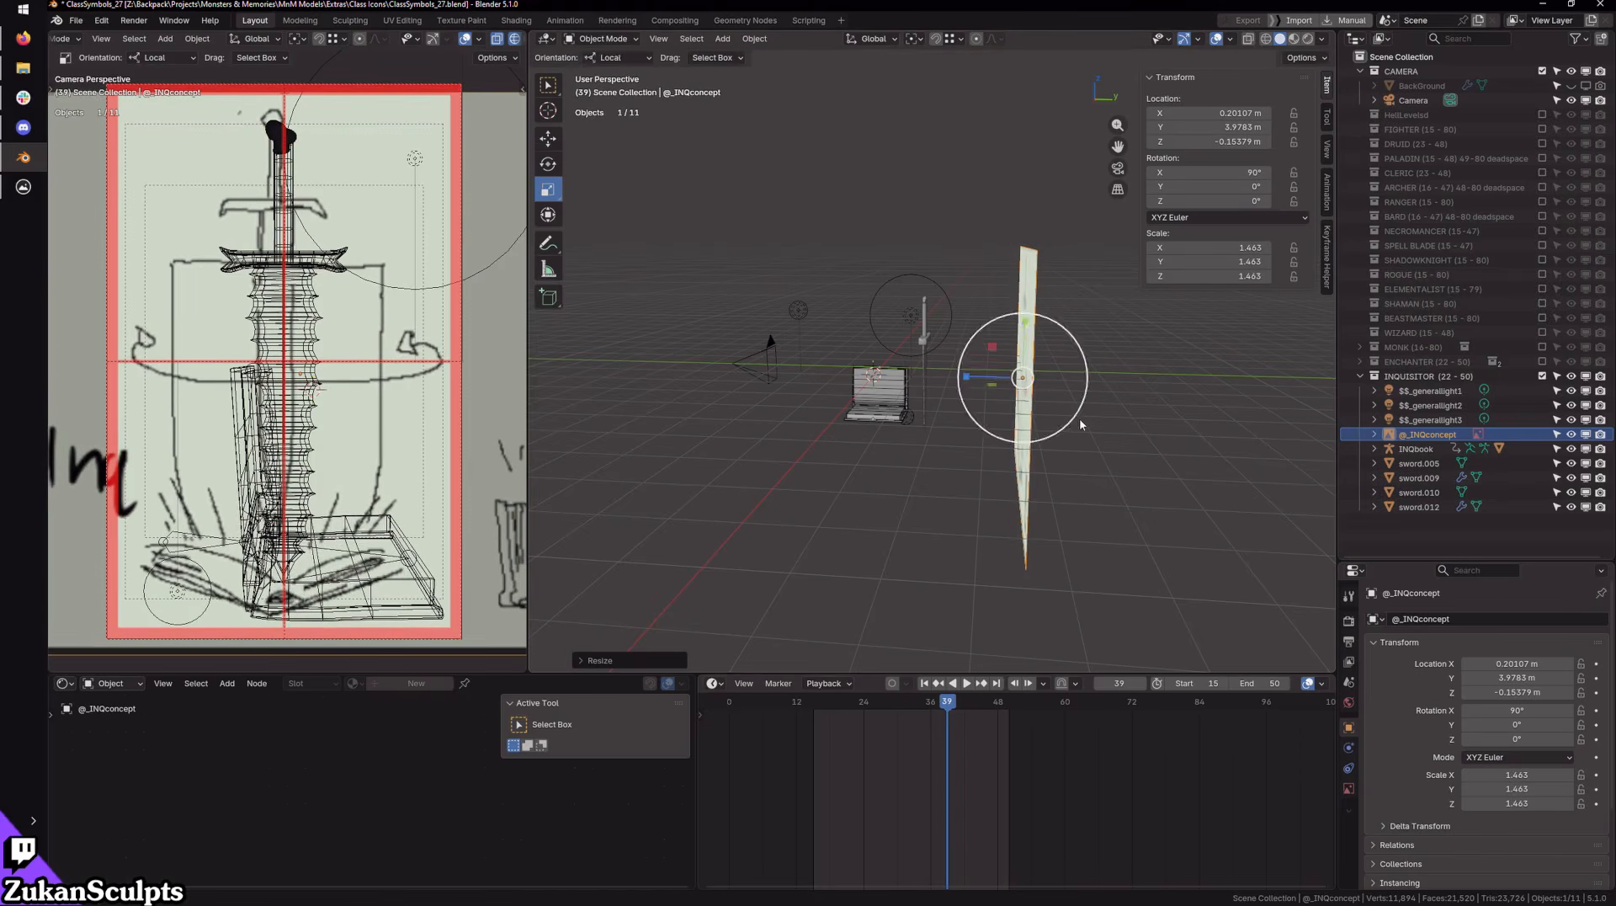
{"action": "key", "text": "w"}
{"action": "middle_click_drag", "start_coordinate": [1071, 393], "coordinate": [1105, 355]}
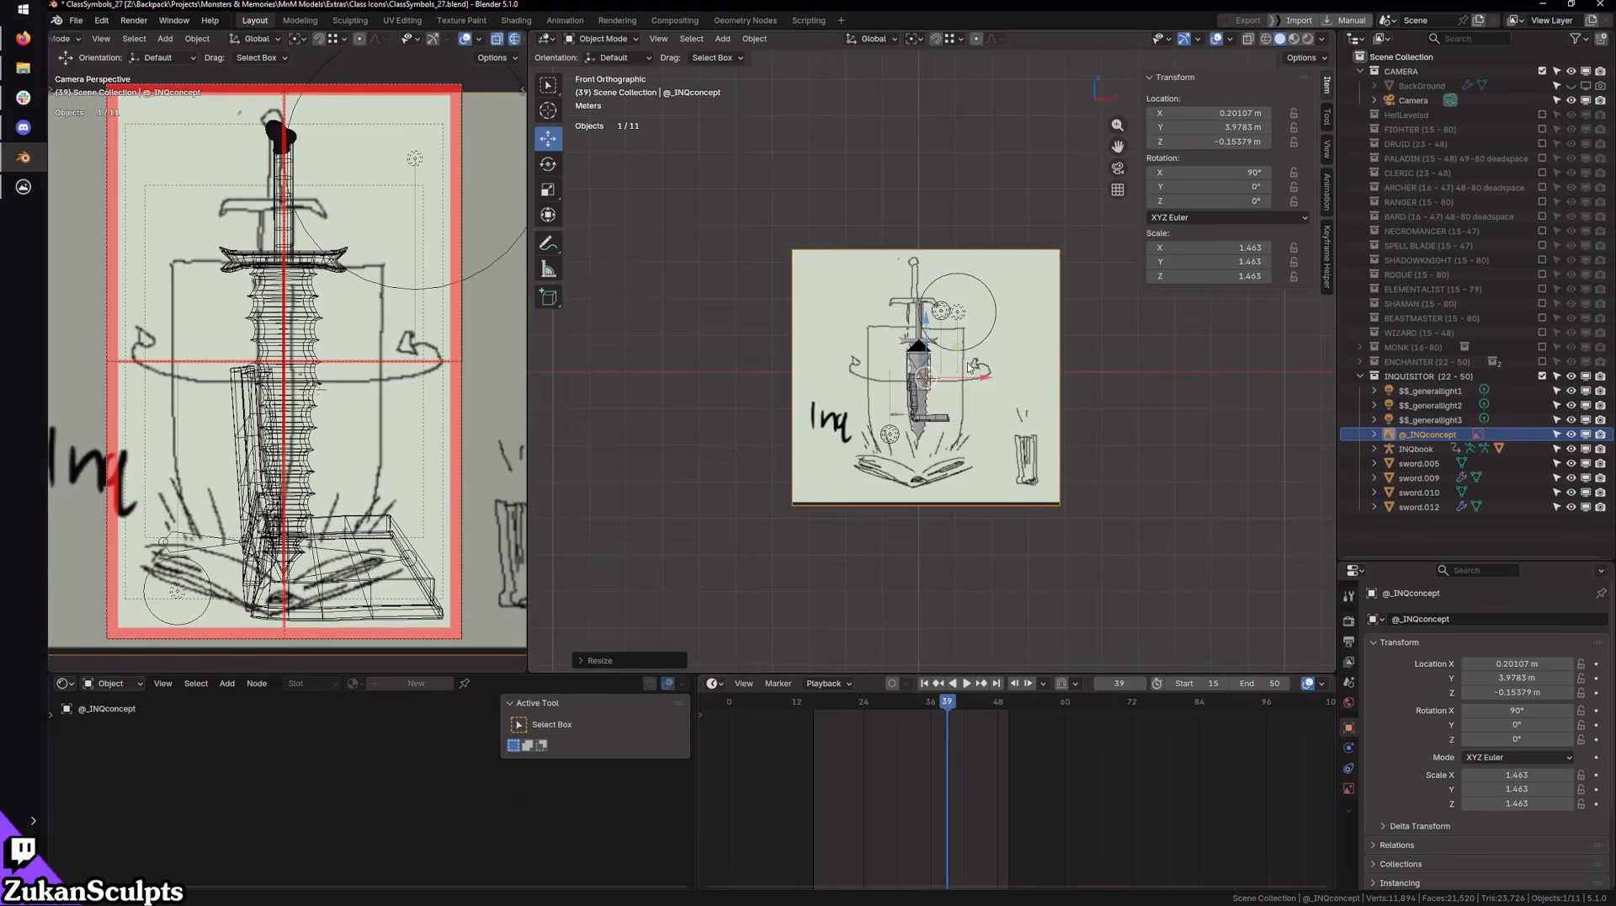
Step: Shift the concept image to about X 0.34 m and make it unselectable
{"action": "left_click_drag", "start_coordinate": [984, 378], "coordinate": [991, 378]}
{"action": "scroll", "coordinate": [991, 376], "scroll_direction": "up", "scroll_amount": 3}
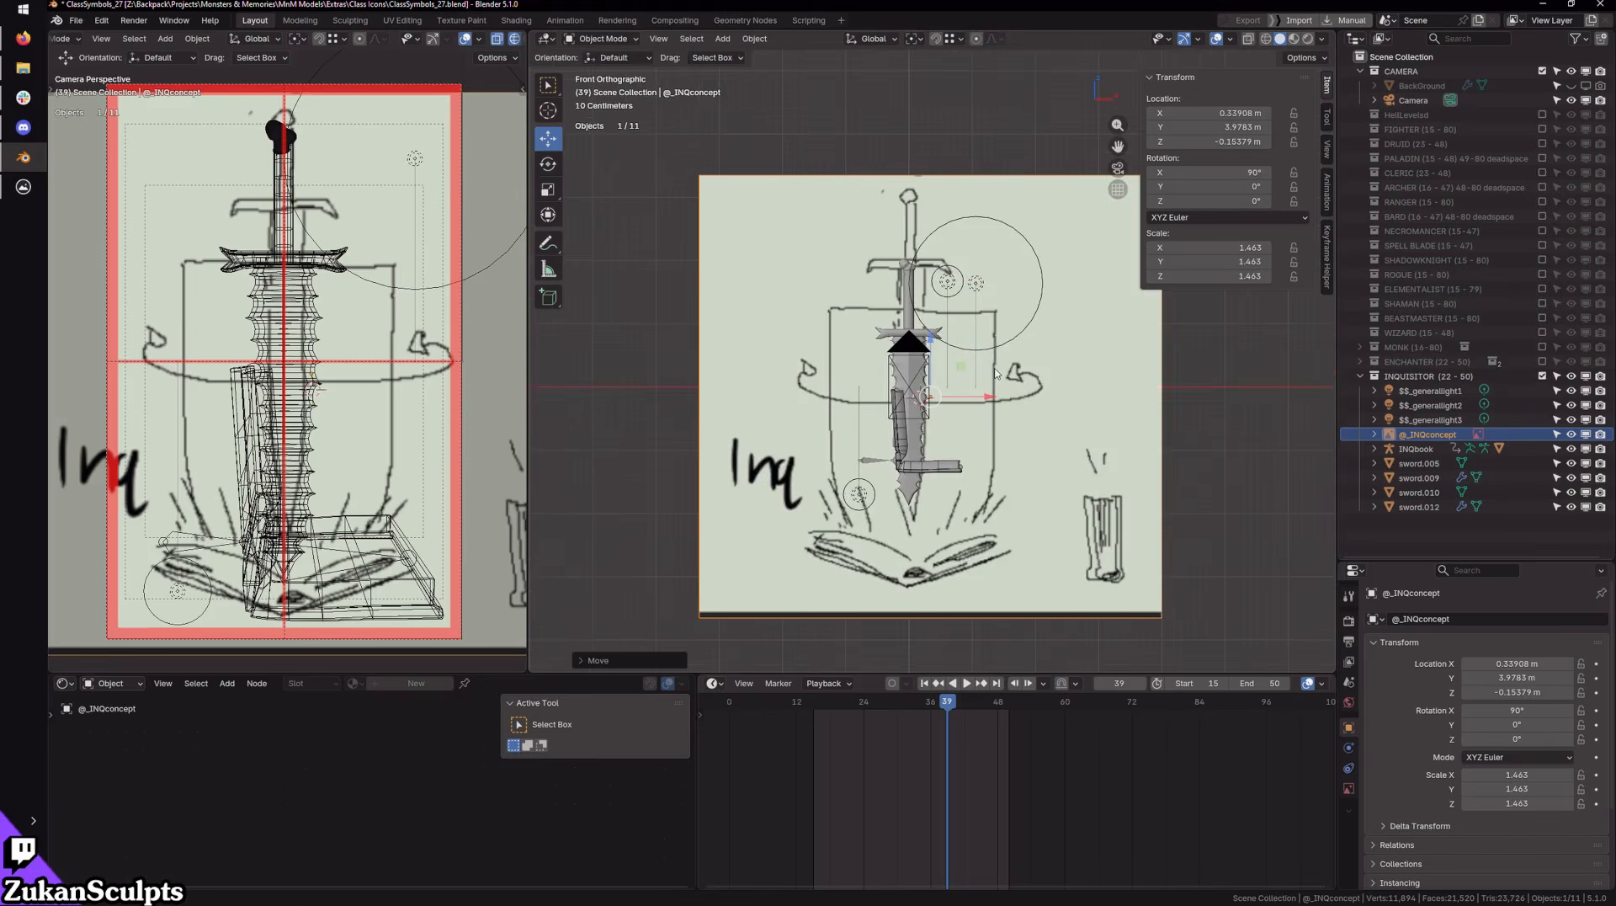
{"action": "scroll", "coordinate": [998, 375], "scroll_direction": "up", "scroll_amount": 2}
{"action": "middle_click_drag", "start_coordinate": [1048, 383], "coordinate": [999, 409]}
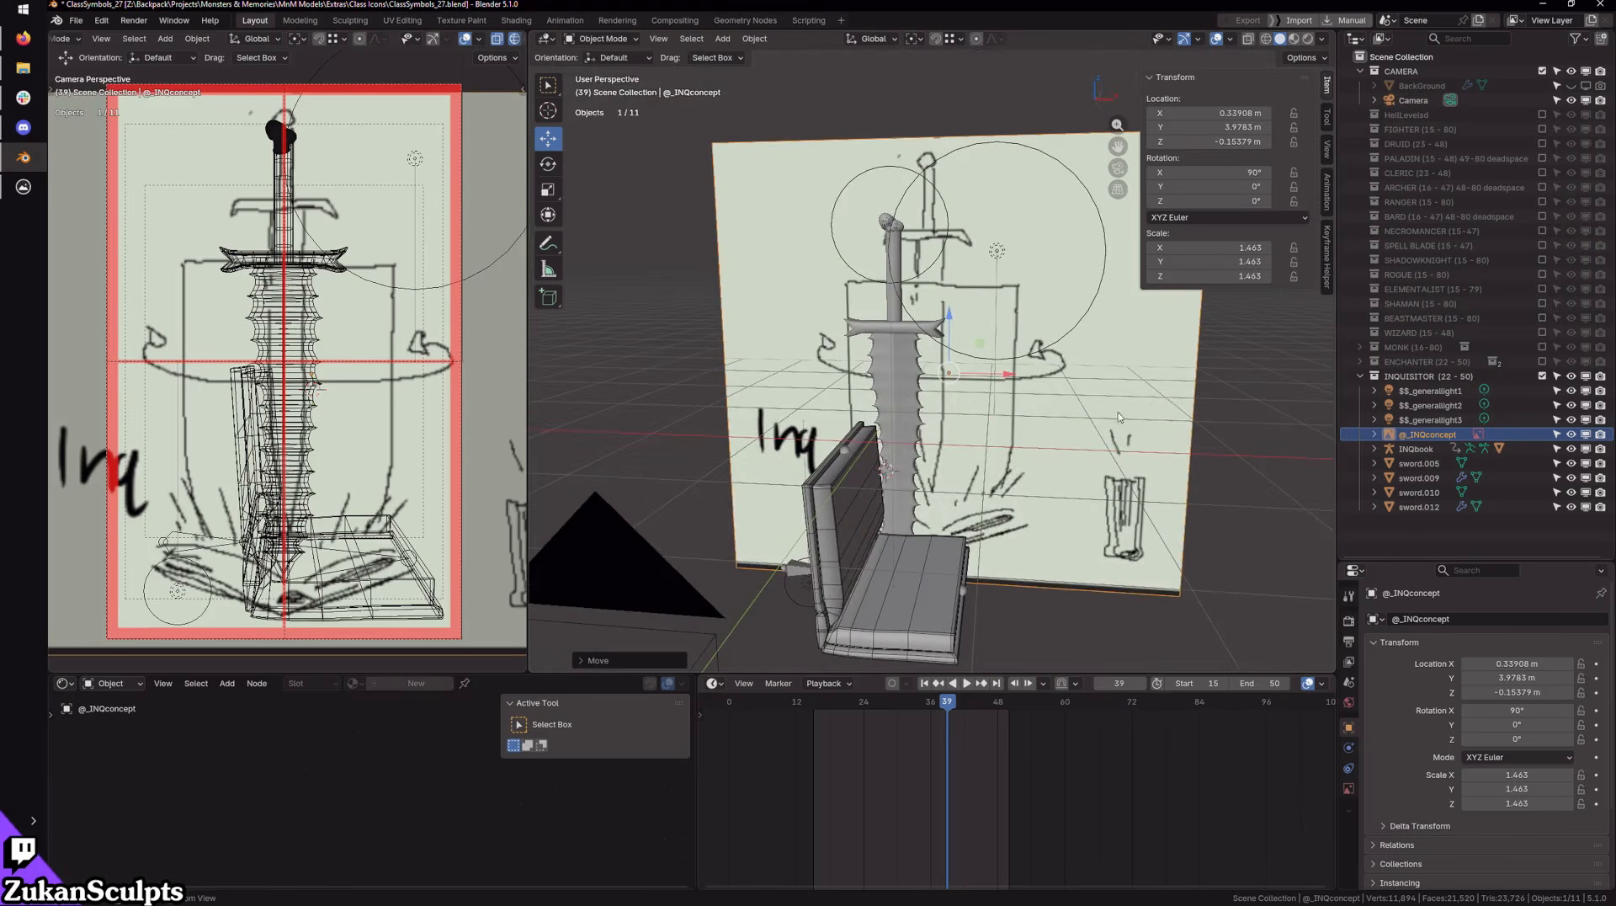
{"action": "middle_click_drag", "start_coordinate": [1117, 413], "coordinate": [1079, 425]}
{"action": "left_click", "coordinate": [1556, 434]}
Step: Select the blade, guard, grip and pommel of the sword and move them back along Y to about 1.79 m
{"action": "mouse_move", "coordinate": [961, 402]}
{"action": "middle_mouse_down"}
{"action": "mouse_move", "coordinate": [928, 379]}
{"action": "mouse_move", "coordinate": [933, 396]}
{"action": "middle_mouse_up"}
{"action": "left_click_drag", "start_coordinate": [766, 127], "coordinate": [1005, 359]}
{"action": "middle_click_drag", "start_coordinate": [1056, 389], "coordinate": [929, 421]}
{"action": "left_click", "coordinate": [1086, 444]}
{"action": "left_click", "coordinate": [887, 428]}
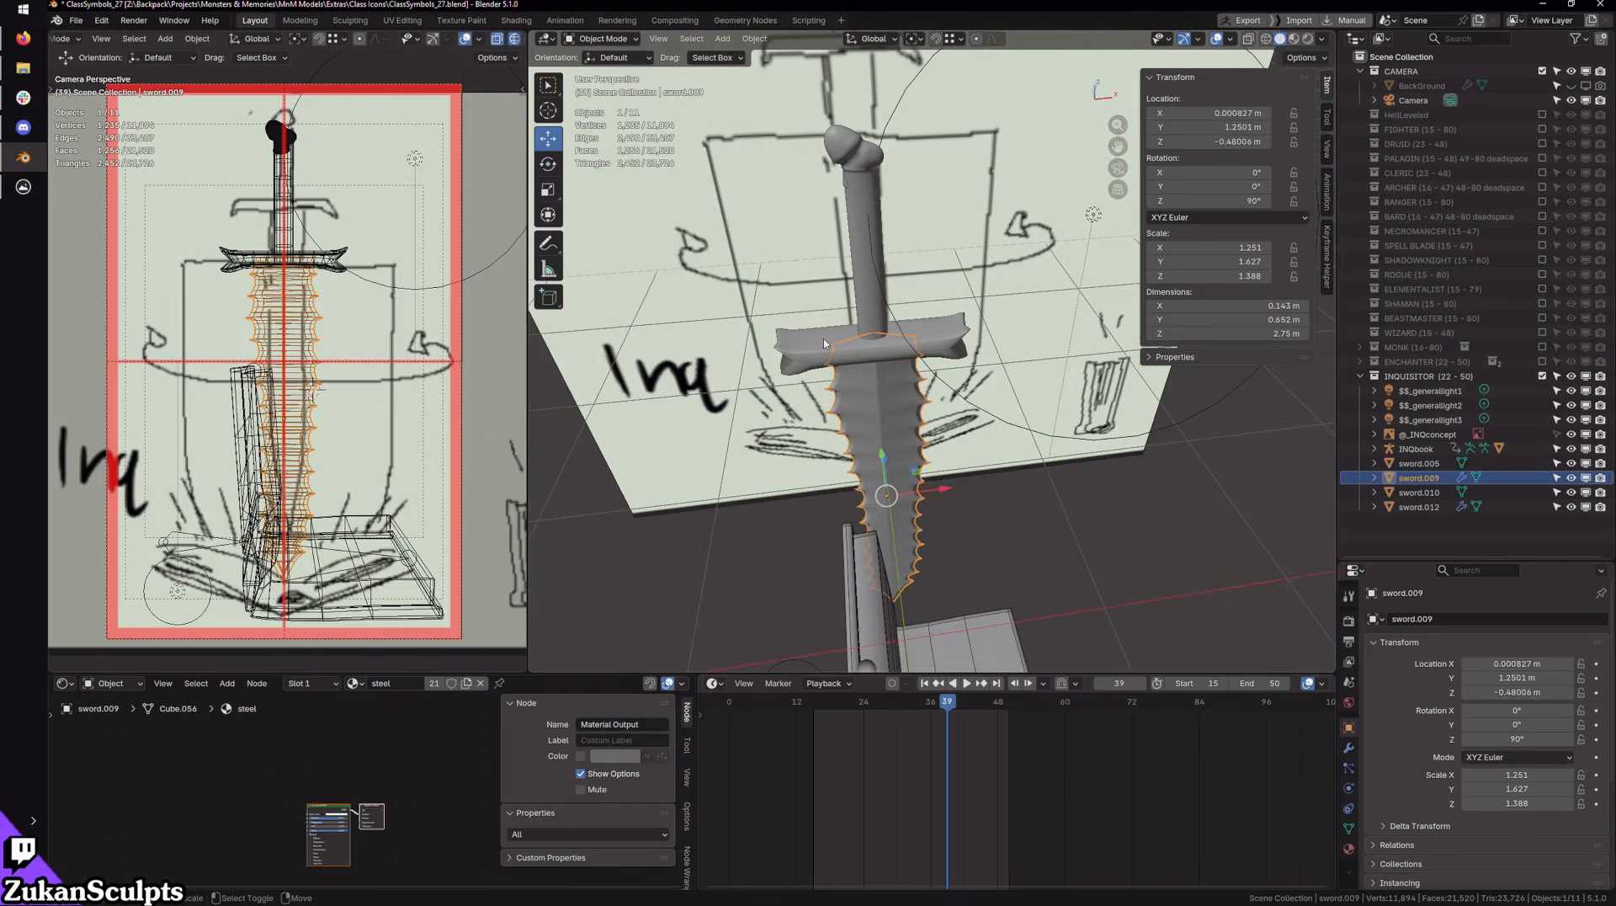
{"action": "left_click", "coordinate": [884, 347], "text": "shift"}
{"action": "left_click", "coordinate": [866, 292], "text": "shift"}
{"action": "middle_click_drag", "start_coordinate": [812, 186], "coordinate": [875, 173]}
{"action": "left_click", "coordinate": [941, 152], "text": "shift"}
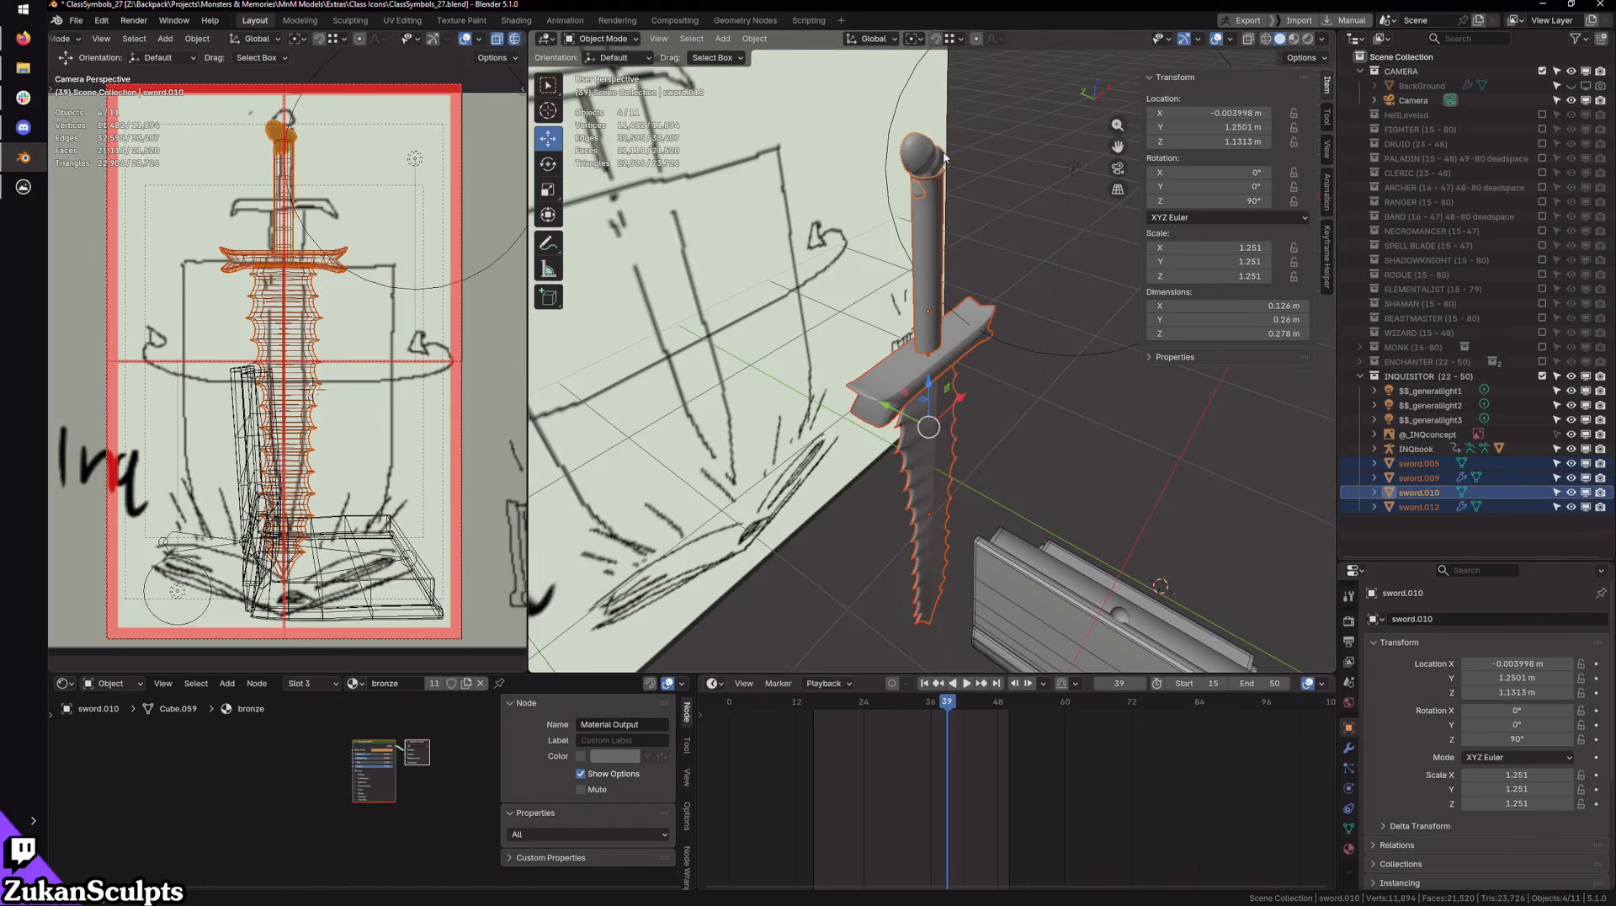
{"action": "middle_click_drag", "start_coordinate": [1065, 373], "coordinate": [926, 397]}
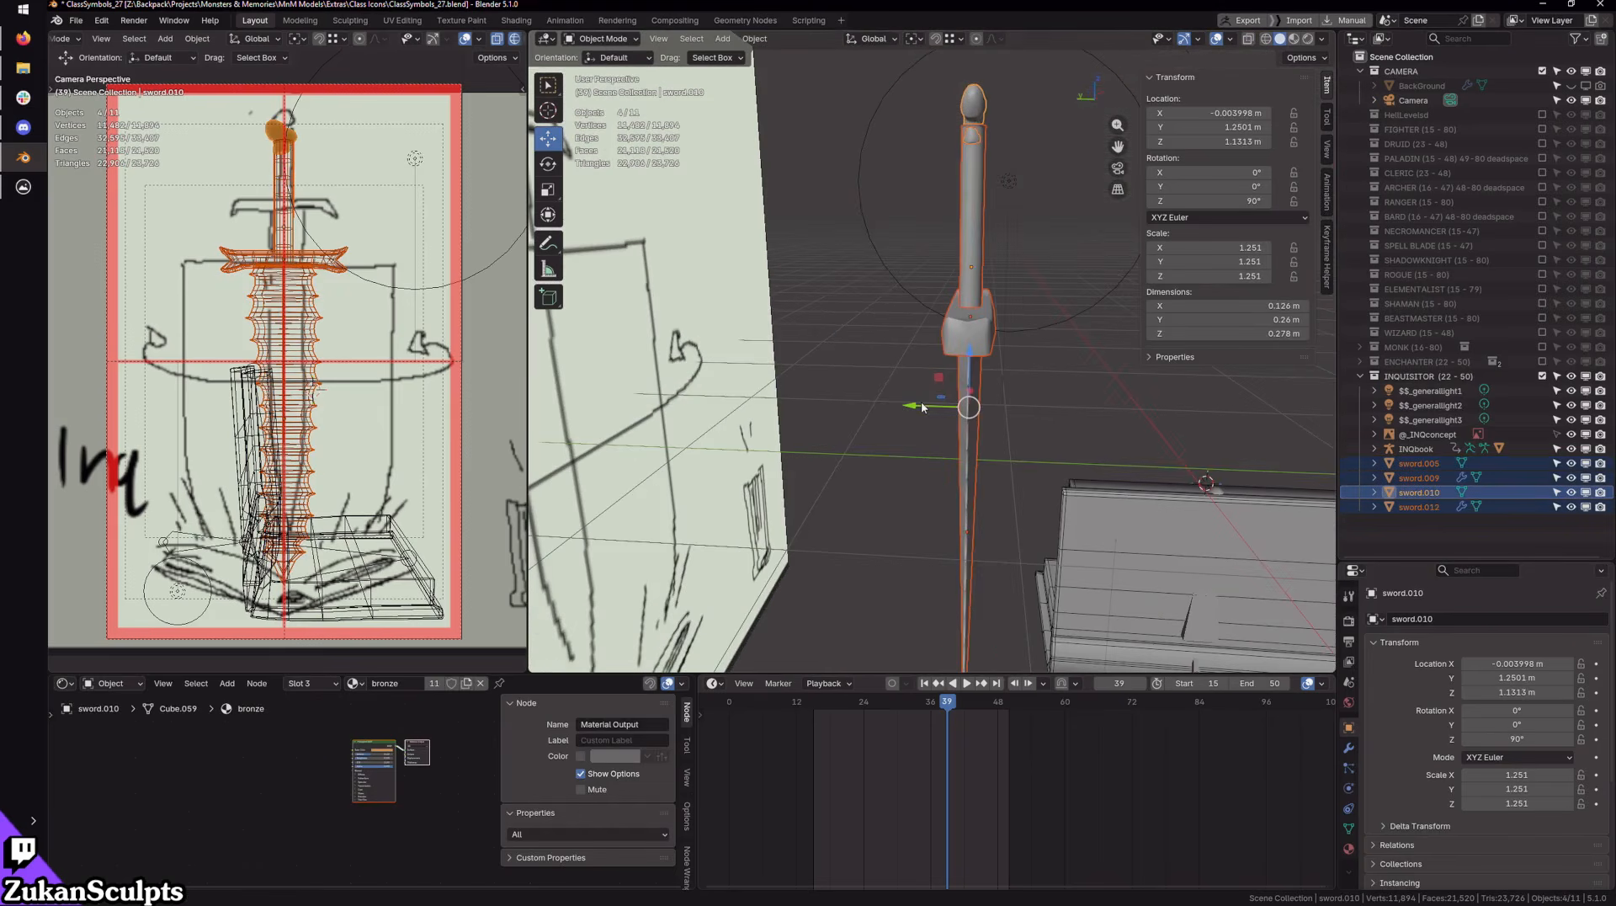
{"action": "key", "text": "g"}
{"action": "key", "text": "y"}
{"action": "left_click", "coordinate": [892, 378]}
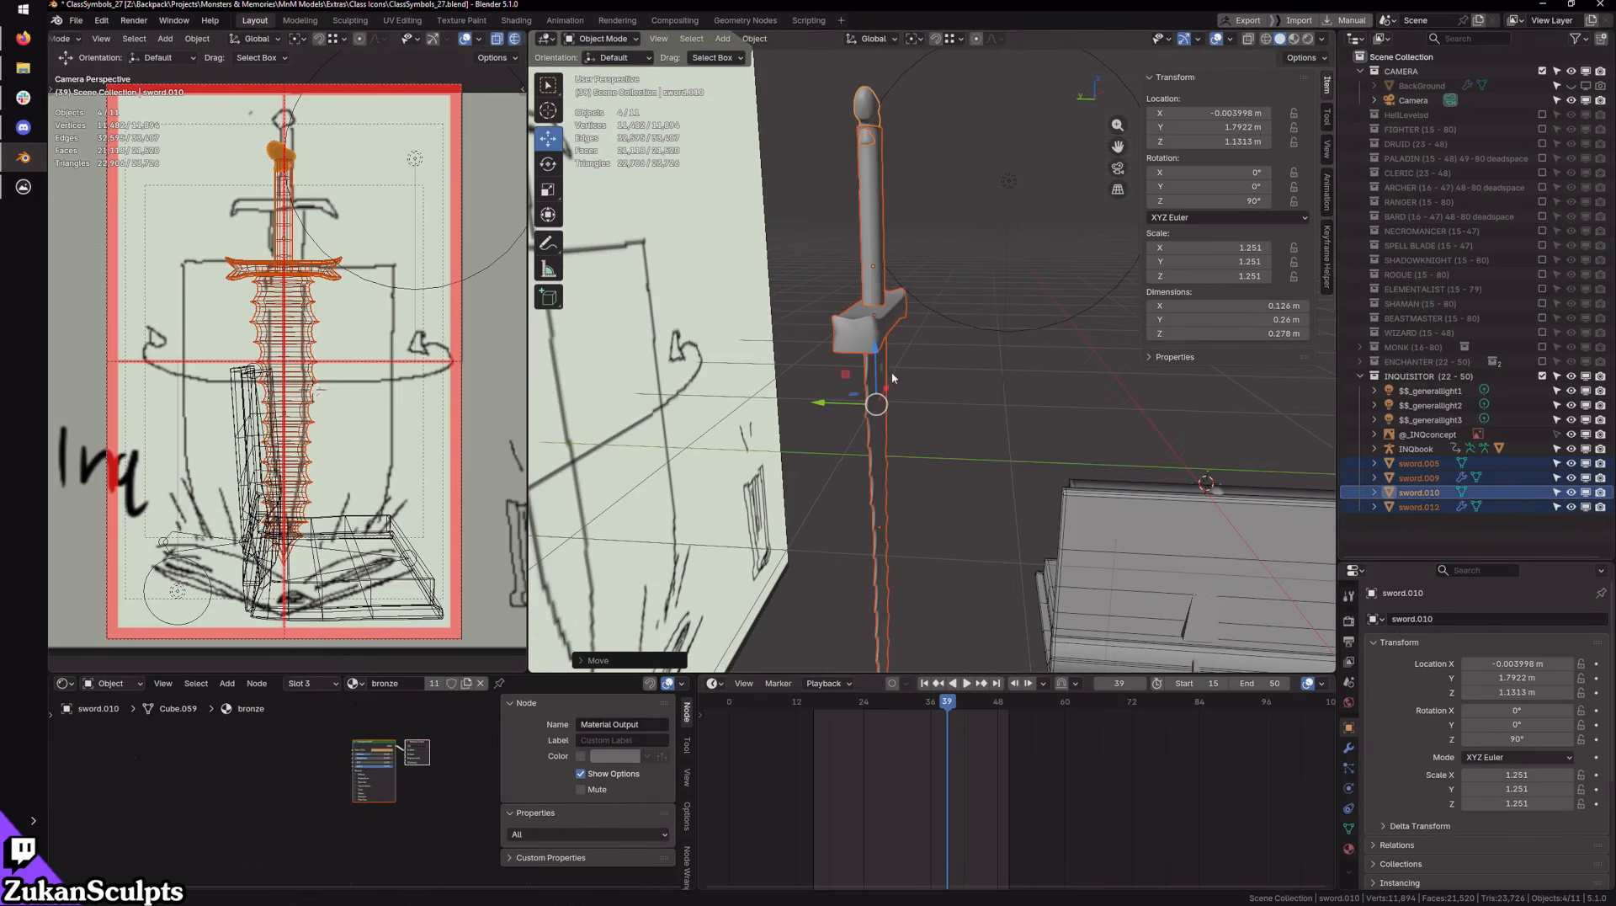
Step: Raise the four sword objects along Z, placing the pommel at about Z 1.49 m to match the sketch
{"action": "key", "text": "g"}
{"action": "key", "text": "z"}
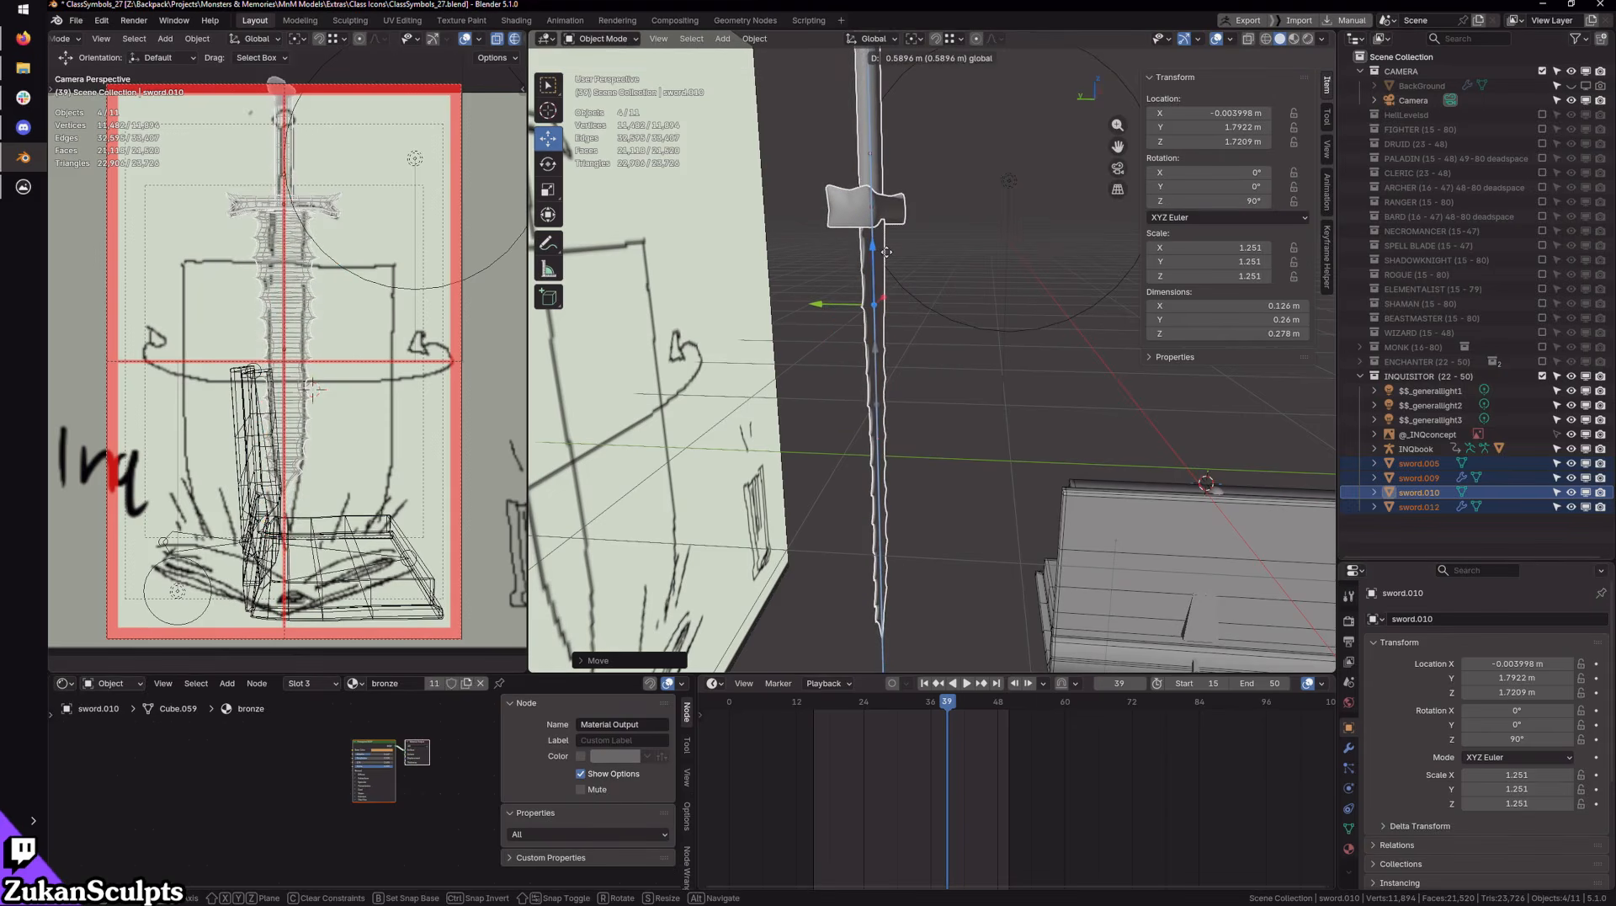
{"action": "left_click", "coordinate": [958, 345]}
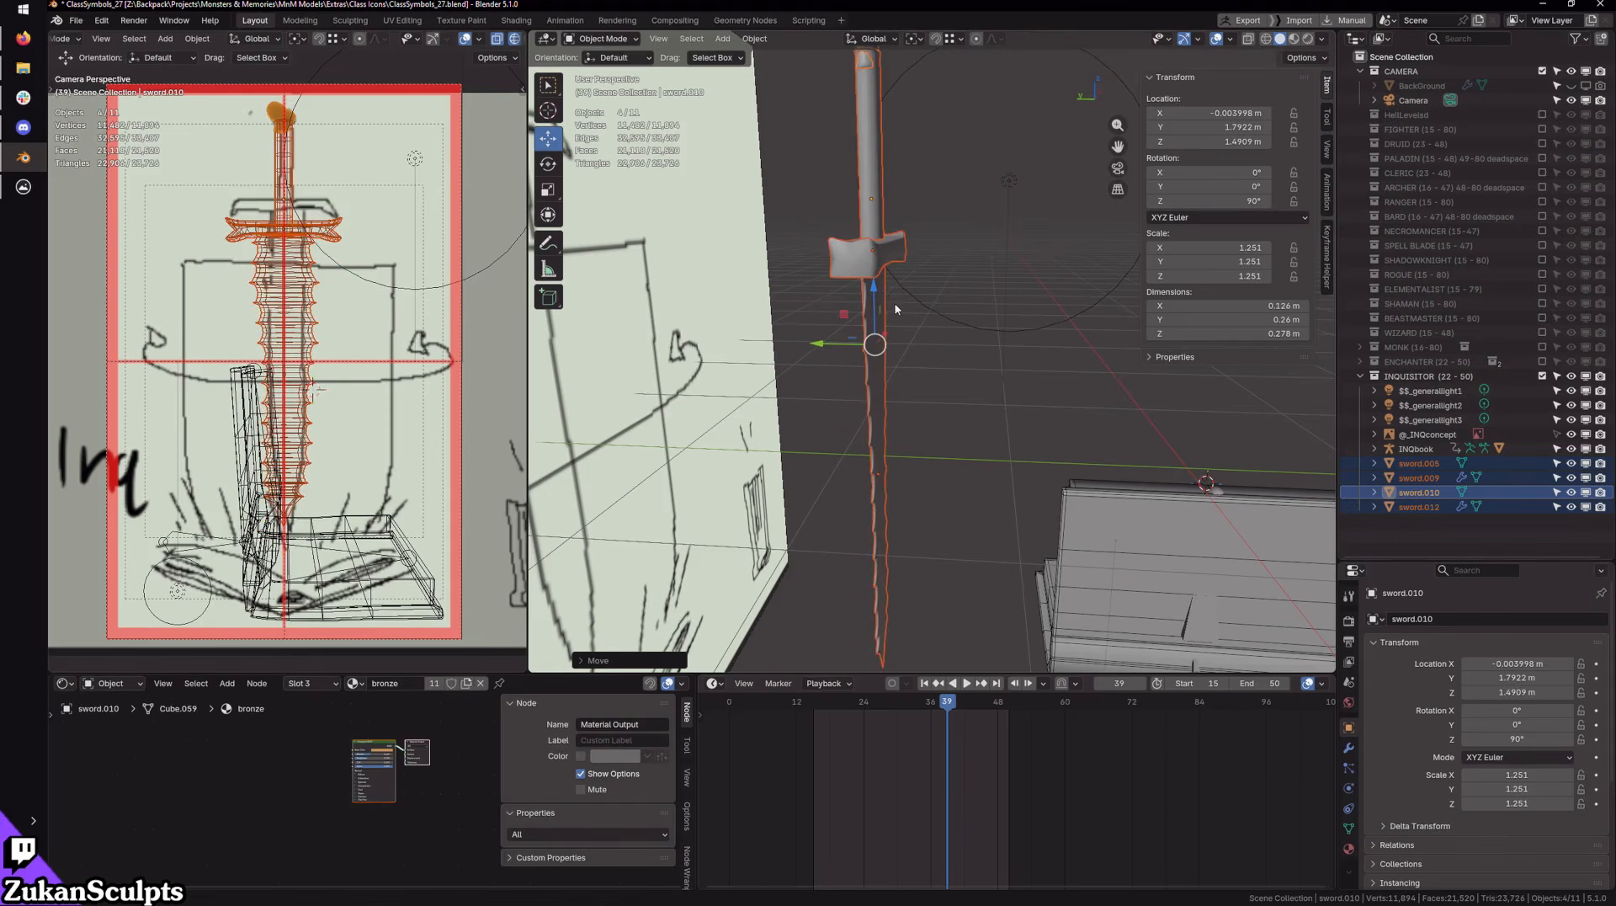
Step: Edit the four sword objects together and move the guard with the adjoining blade and grip vertices up along Z to match the sketch
{"action": "key", "text": "Tab"}
{"action": "scroll", "coordinate": [952, 353], "scroll_direction": "down", "scroll_amount": 1}
{"action": "mouse_move", "coordinate": [952, 354]}
{"action": "middle_mouse_down"}
{"action": "mouse_move", "coordinate": [950, 333]}
{"action": "mouse_move", "coordinate": [966, 338]}
{"action": "middle_mouse_up"}
{"action": "key", "text": "ctrl+Tab"}
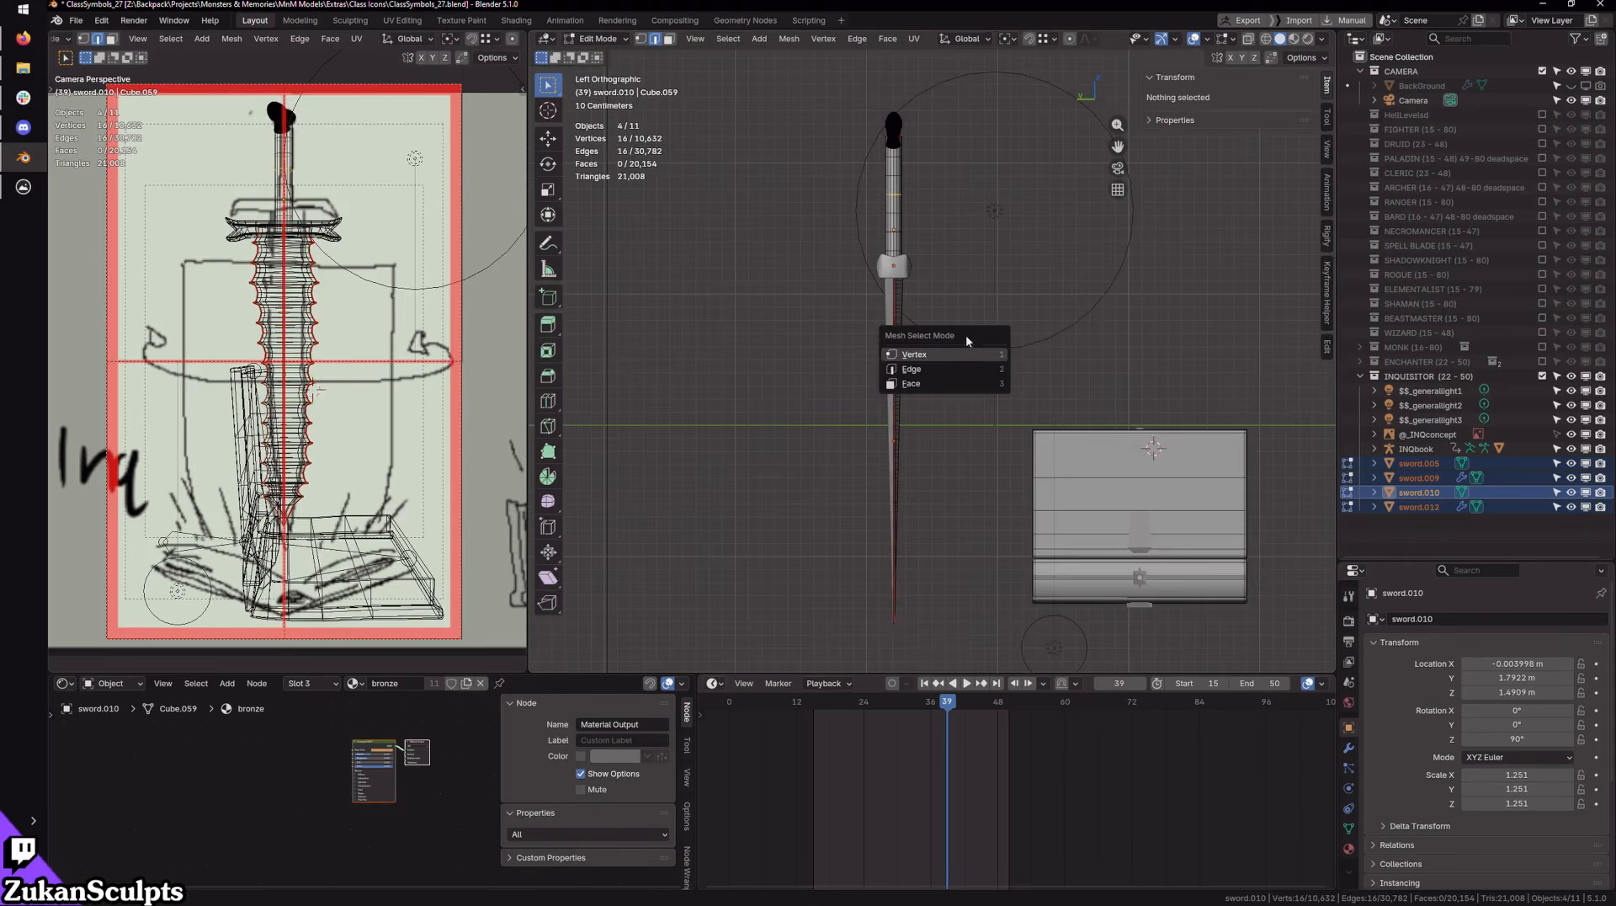
{"action": "left_click", "coordinate": [940, 357]}
{"action": "key", "text": "shift+z"}
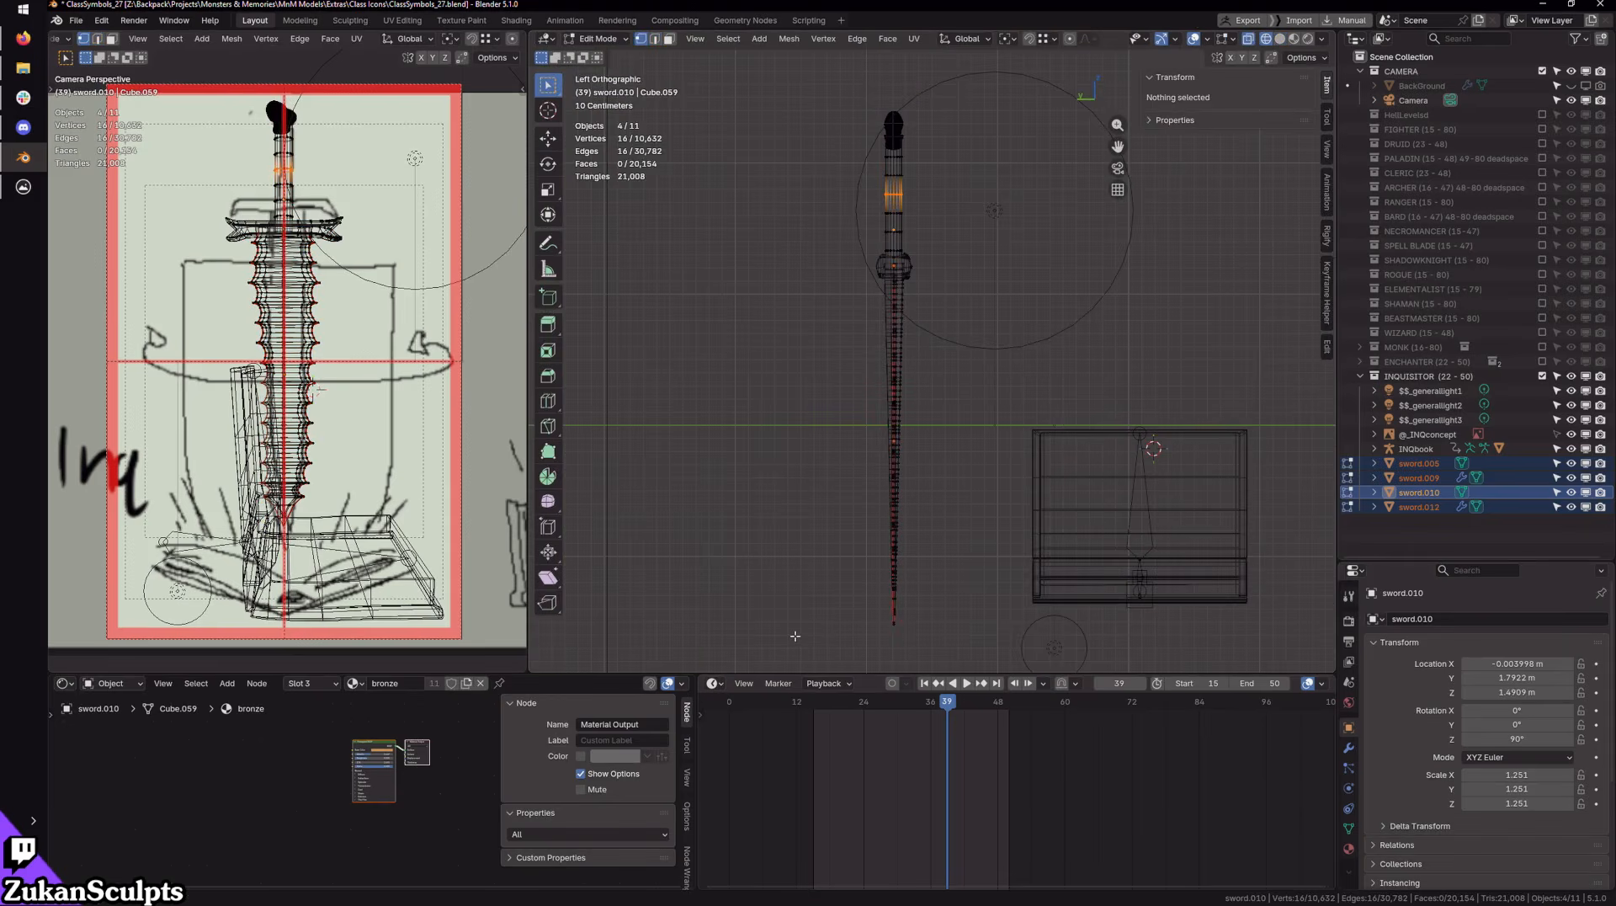
{"action": "scroll", "coordinate": [853, 249], "scroll_direction": "up", "scroll_amount": 2}
{"action": "left_click_drag", "start_coordinate": [736, 245], "coordinate": [1006, 394]}
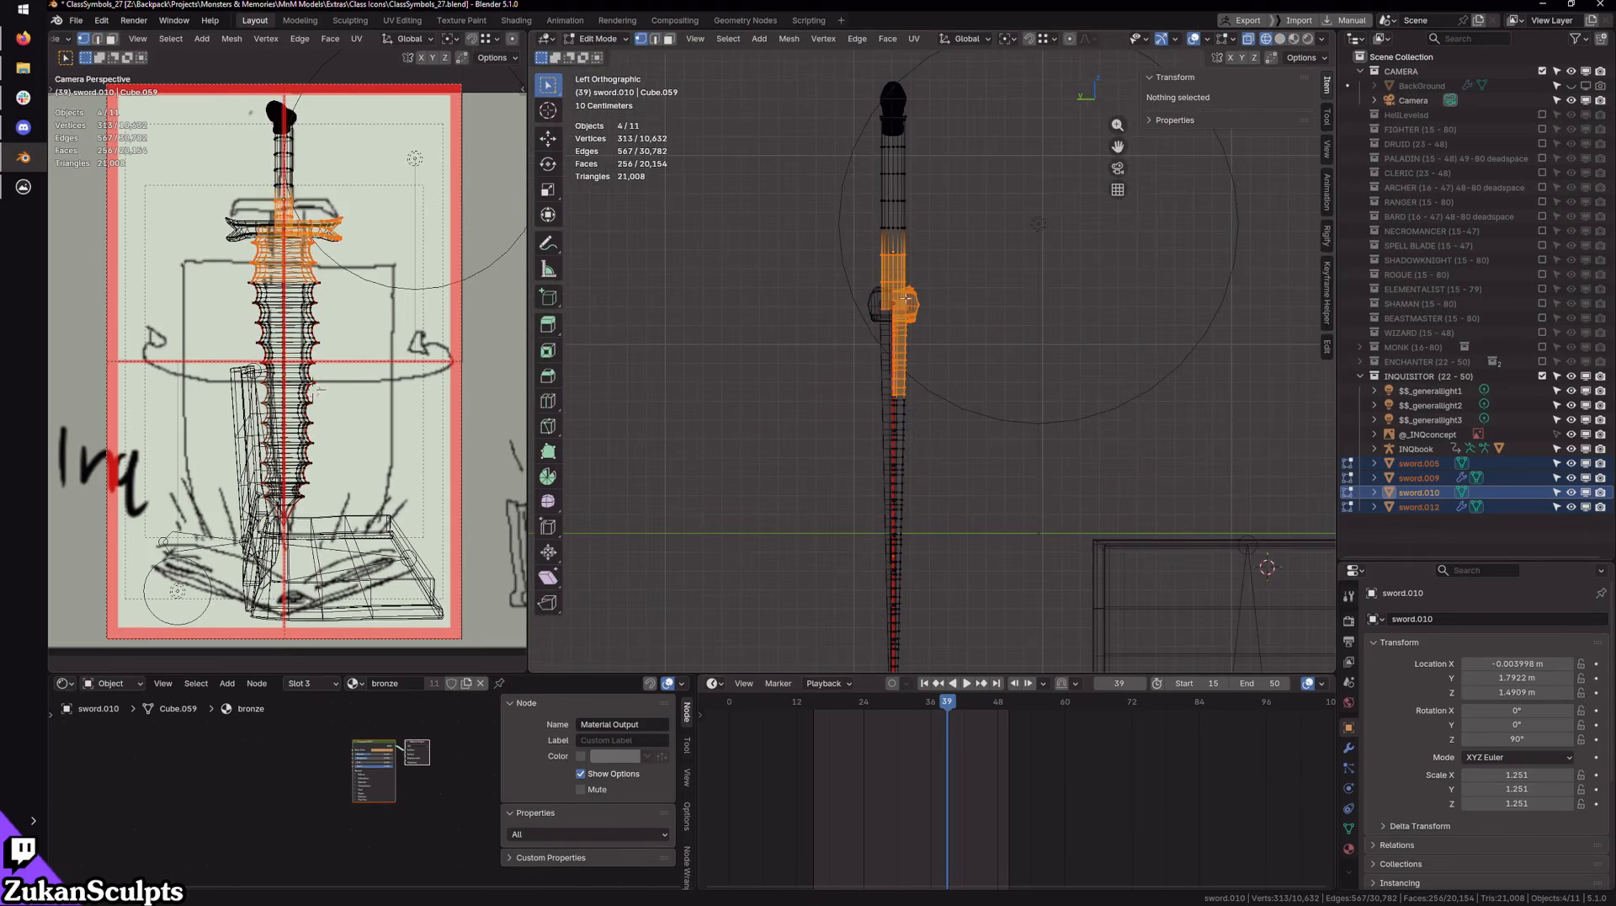
{"action": "key", "text": "shift+space"}
{"action": "key", "text": "g"}
{"action": "scroll", "coordinate": [829, 252], "scroll_direction": "up", "scroll_amount": 2}
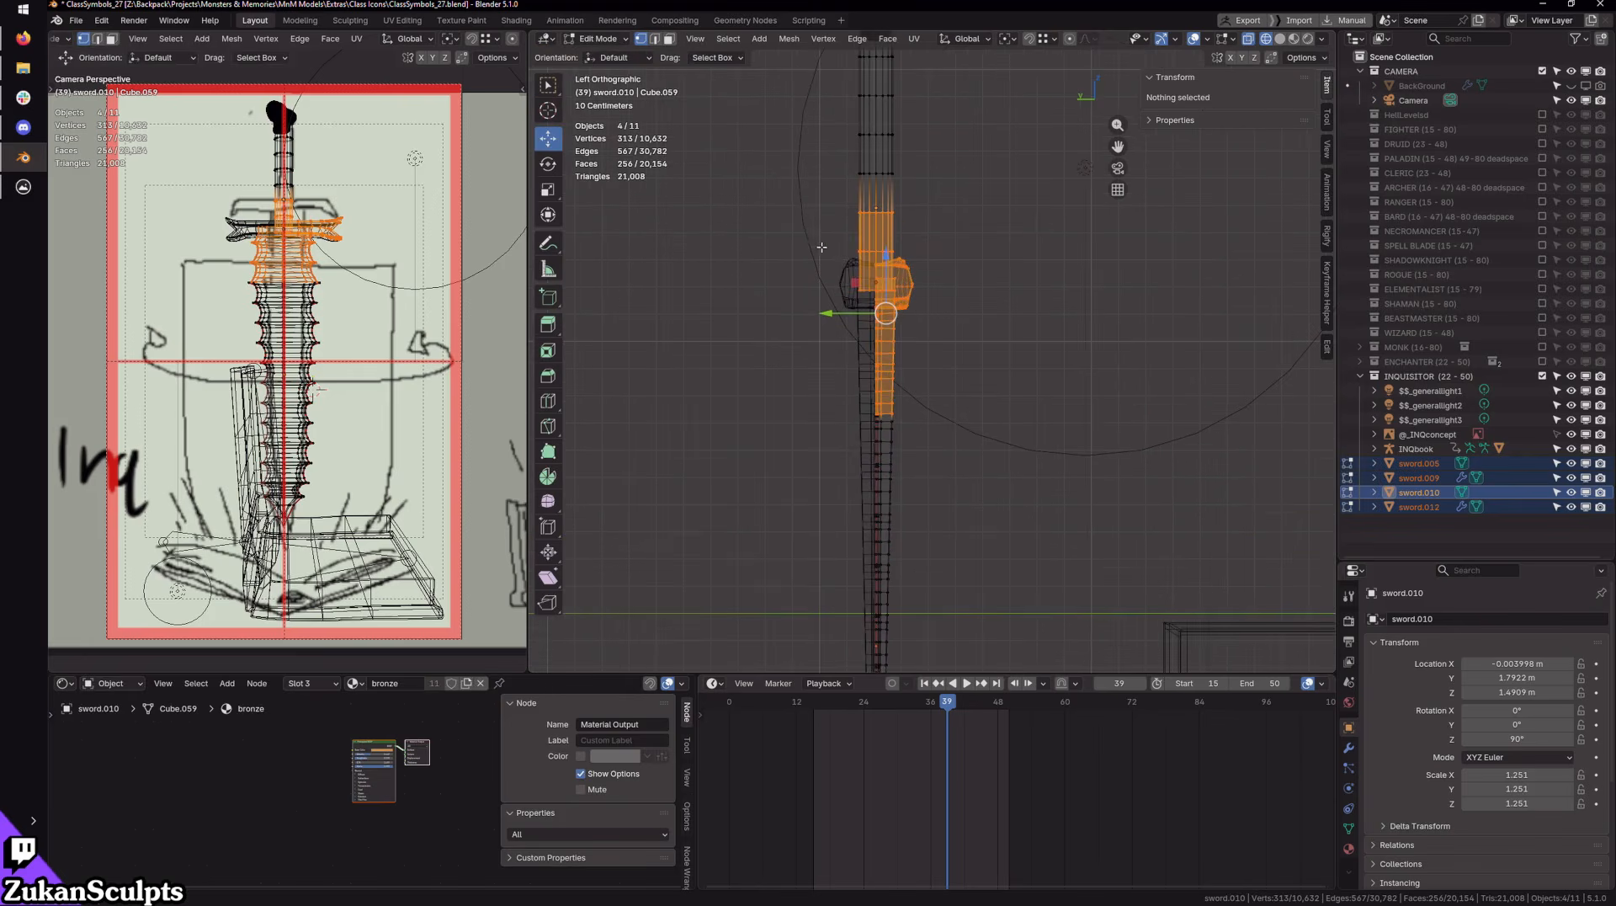
{"action": "left_click_drag", "start_coordinate": [741, 218], "coordinate": [976, 329]}
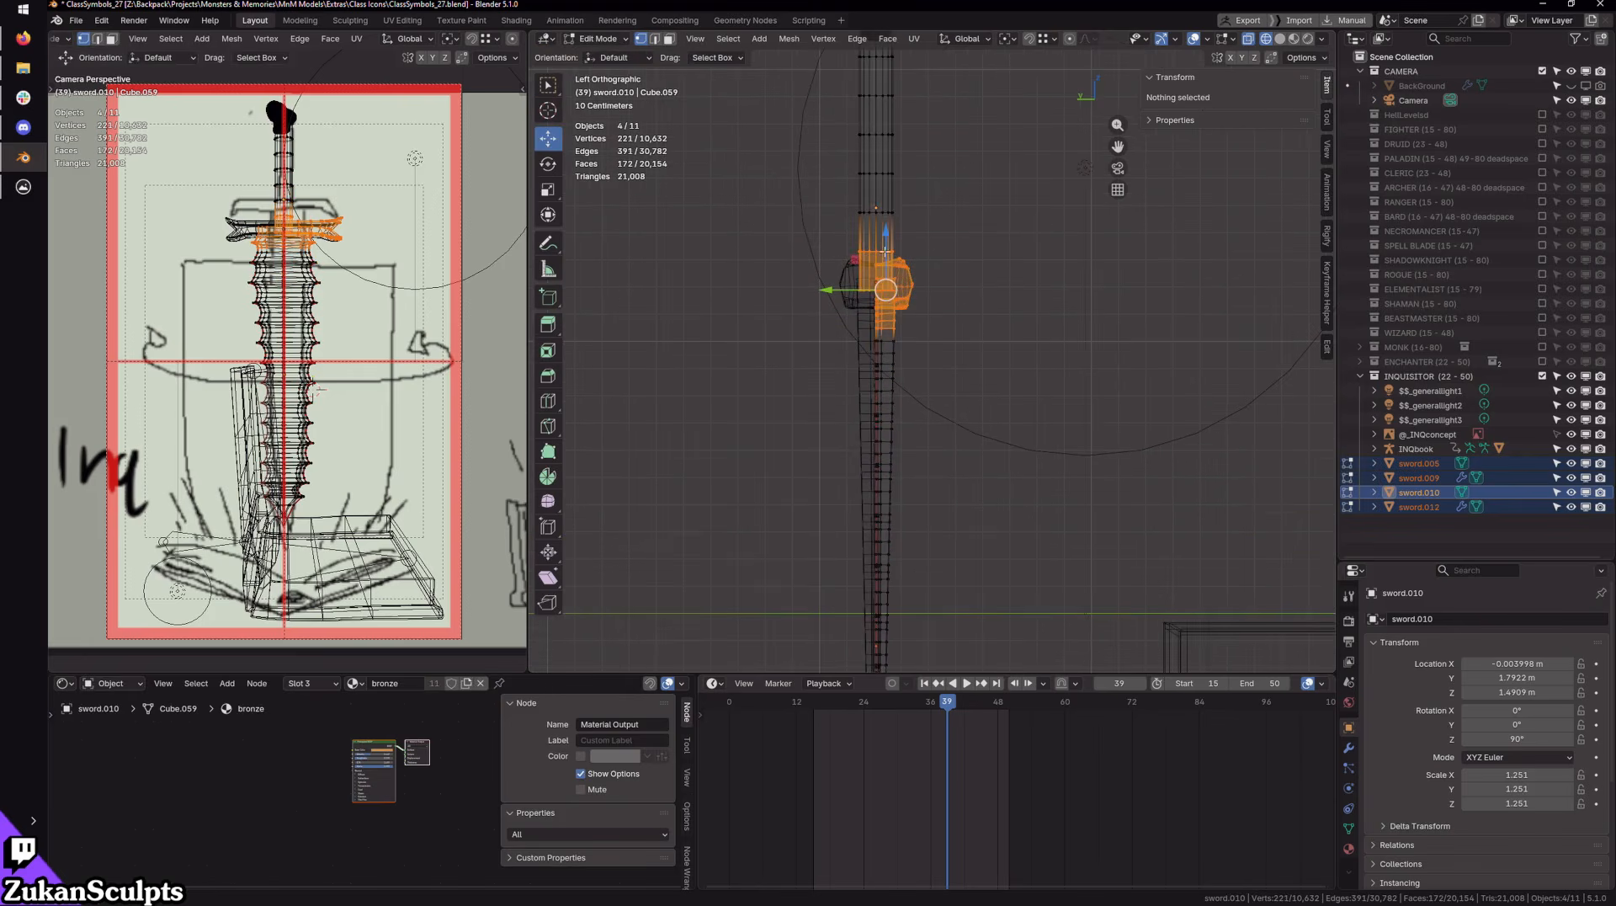
{"action": "left_click_drag", "start_coordinate": [886, 250], "coordinate": [876, 191]}
{"action": "left_click_drag", "start_coordinate": [876, 181], "coordinate": [876, 177]}
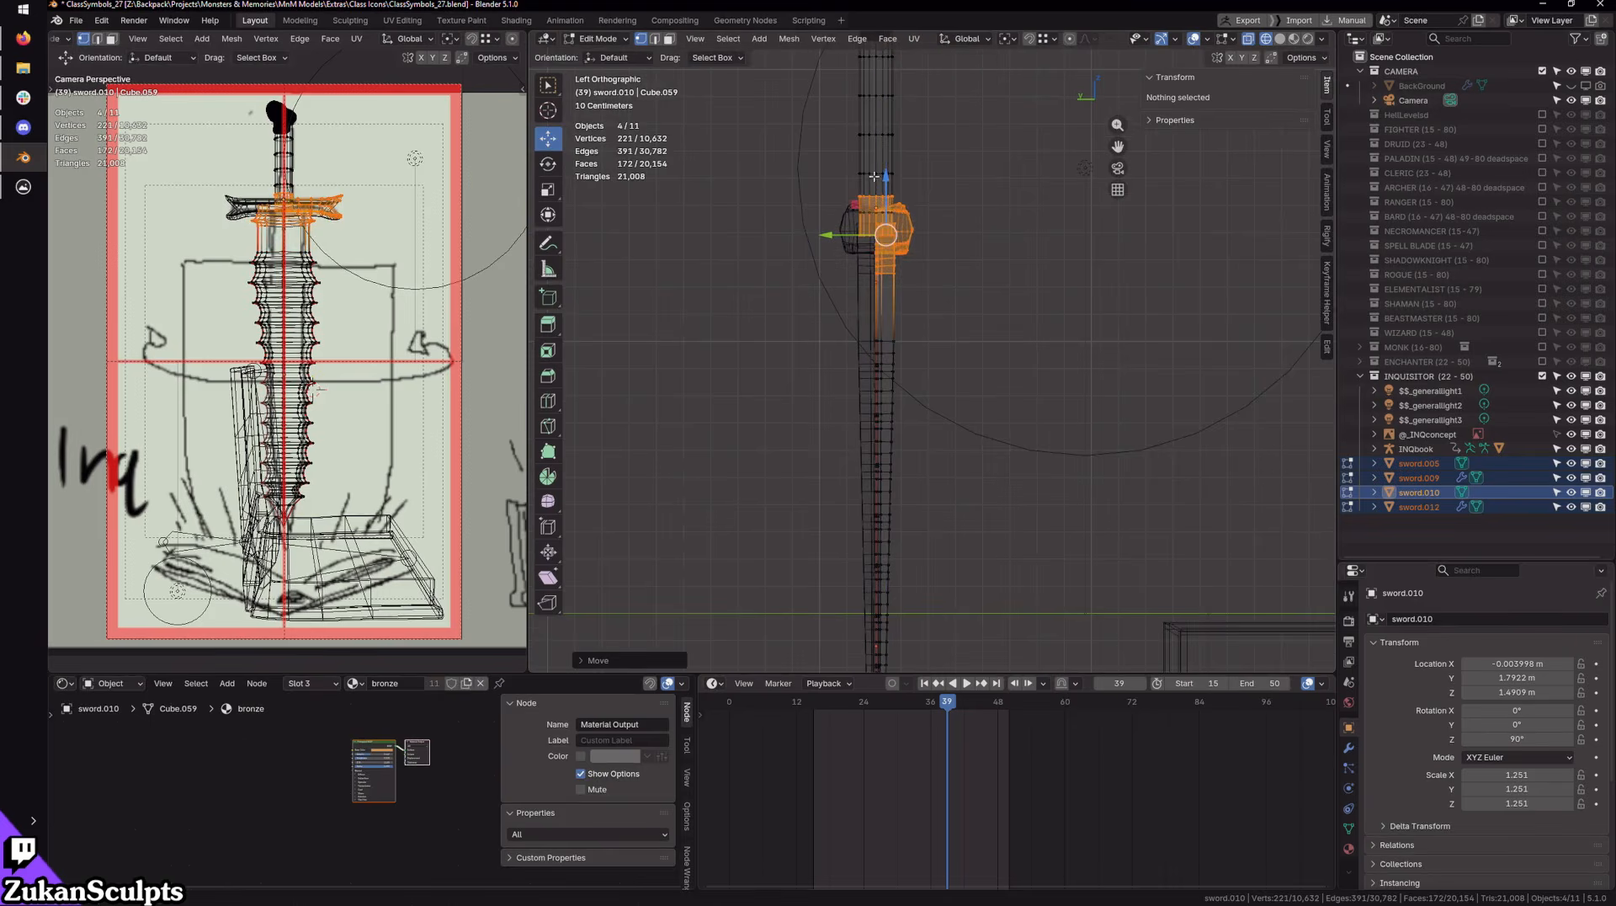
{"action": "key", "text": "shift+z"}
Step: Isolate the blade in local view with its mesh open for editing
{"action": "middle_click_drag", "start_coordinate": [1014, 392], "coordinate": [915, 412]}
{"action": "key", "text": "Tab"}
{"action": "left_click", "coordinate": [913, 412]}
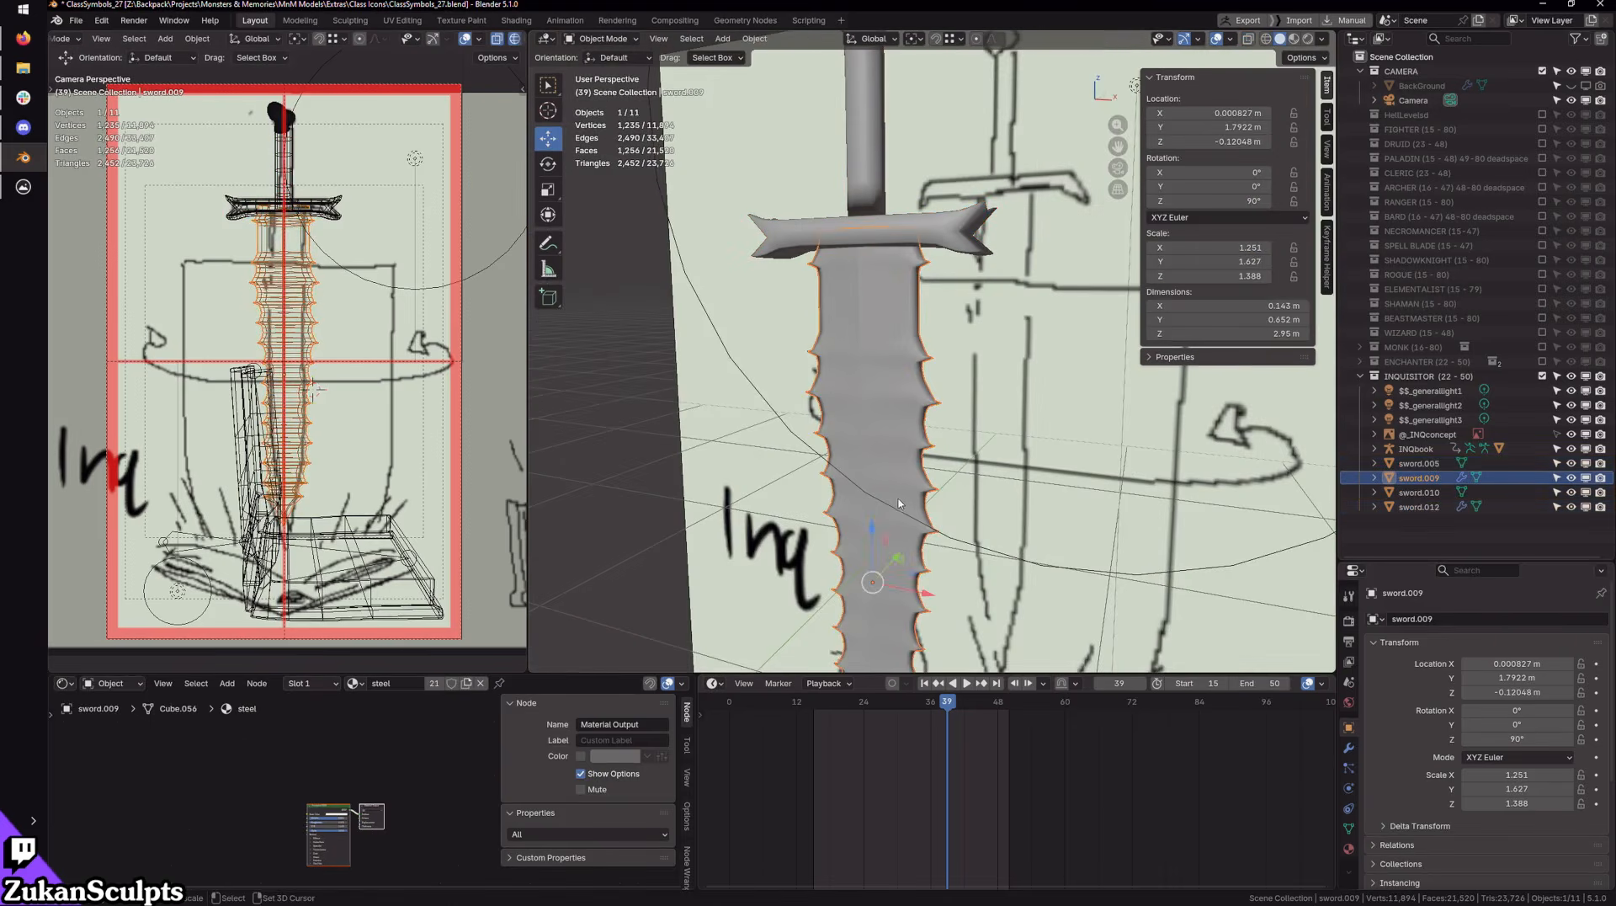
{"action": "key", "text": "Tab"}
{"action": "key", "text": "KP_Divide"}
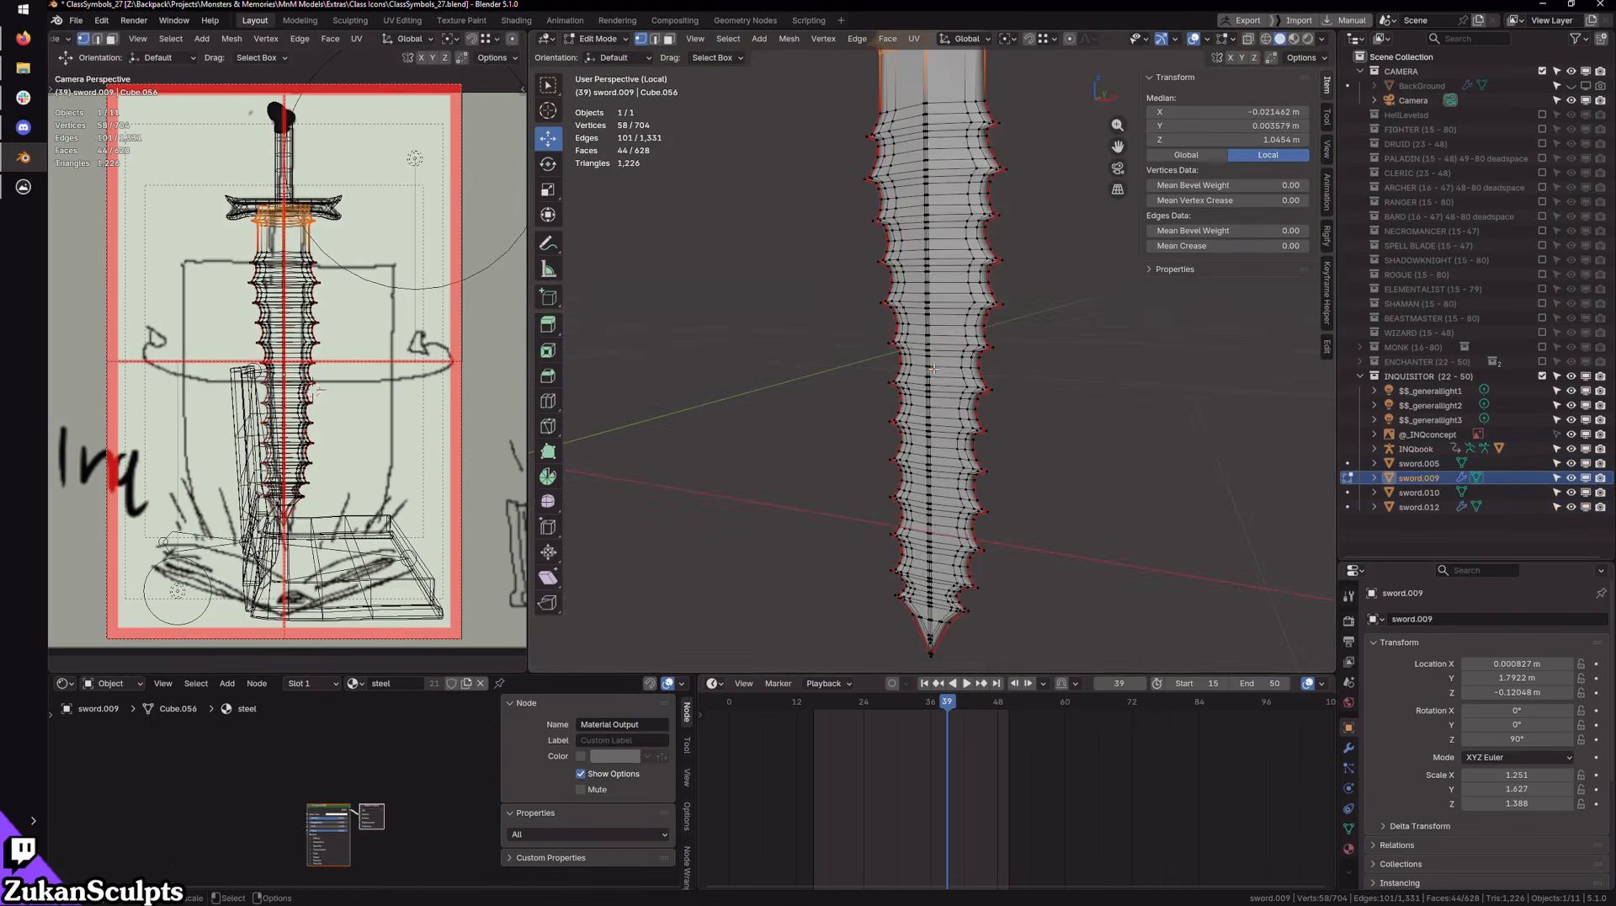
{"action": "scroll", "coordinate": [968, 379], "scroll_direction": "up", "scroll_amount": 3}
{"action": "key", "text": "ctrl+Tab"}
{"action": "left_click", "coordinate": [1002, 392]}
{"action": "middle_click_drag", "start_coordinate": [1026, 385], "coordinate": [958, 372]}
{"action": "key", "text": "Tab"}
{"action": "scroll", "coordinate": [1007, 321], "scroll_direction": "down", "scroll_amount": 2}
{"action": "key", "text": "Tab"}
{"action": "middle_click_drag", "start_coordinate": [1007, 321], "coordinate": [1018, 327]}
Step: View the blade from the top in face selection mode and remove its Mirror modifier
{"action": "key", "text": "KP_7"}
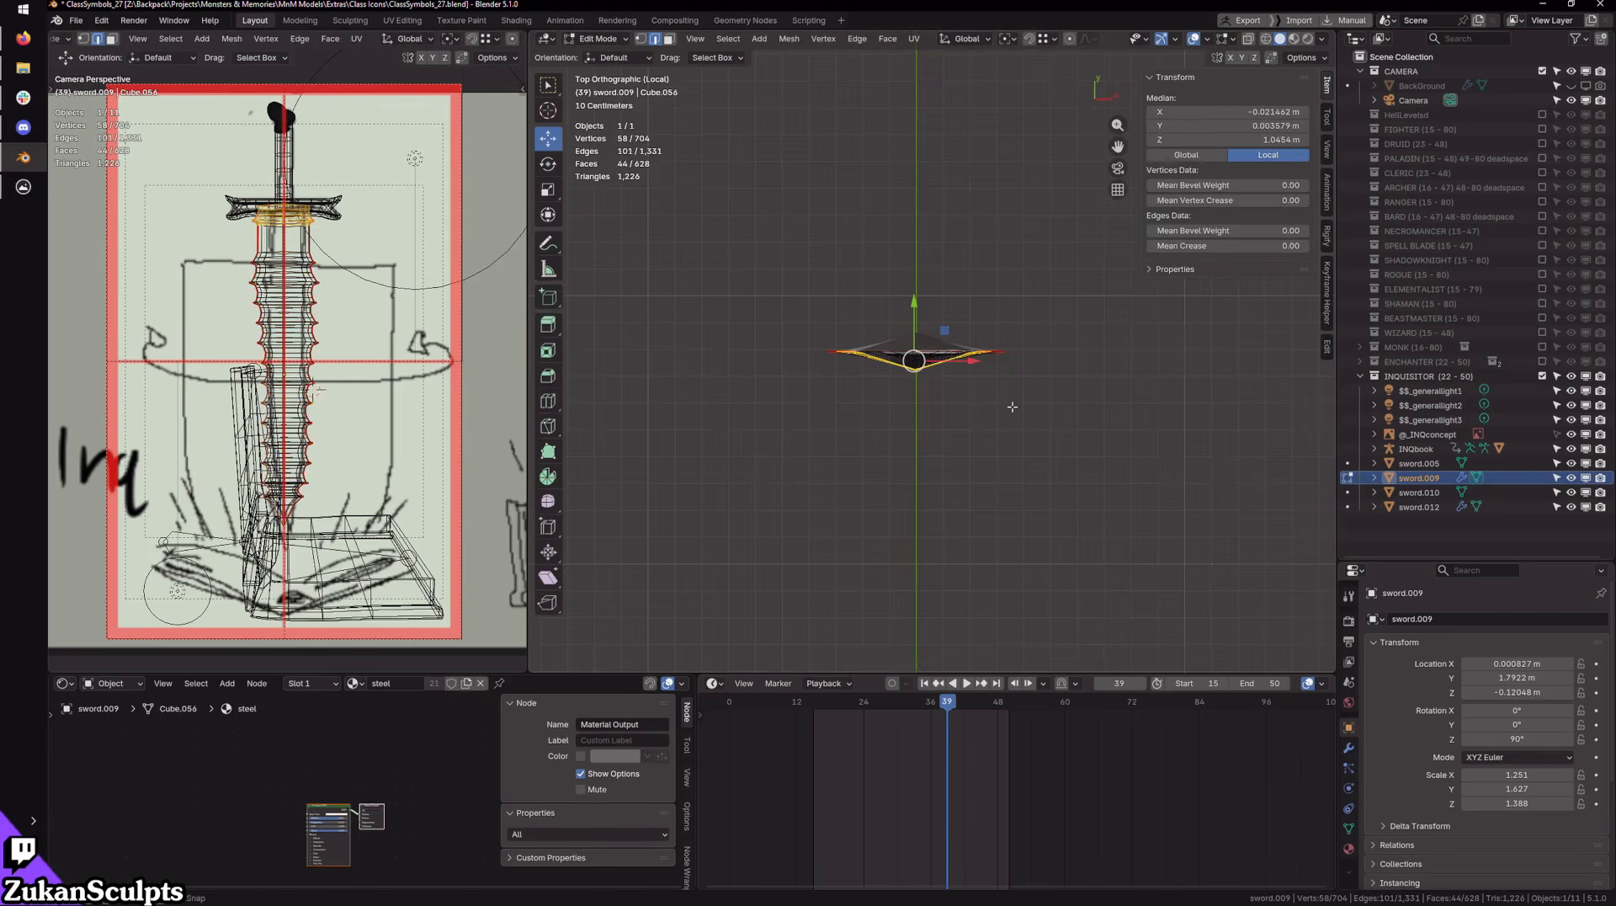
{"action": "key", "text": "ctrl+Tab"}
{"action": "left_click", "coordinate": [961, 421]}
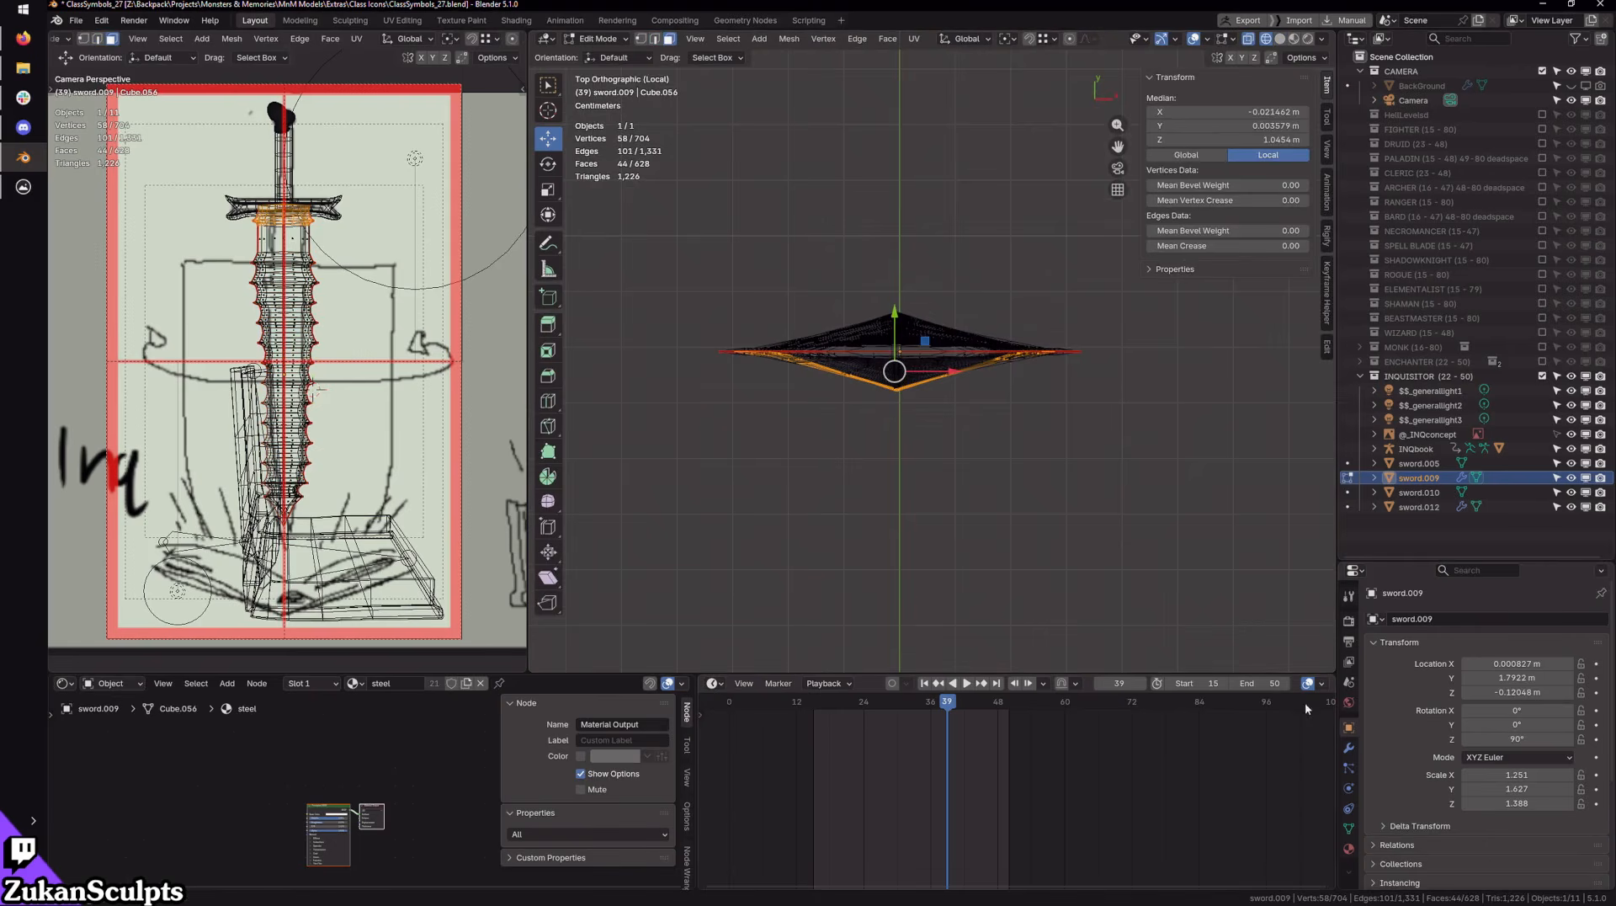
{"action": "left_click", "coordinate": [1348, 747]}
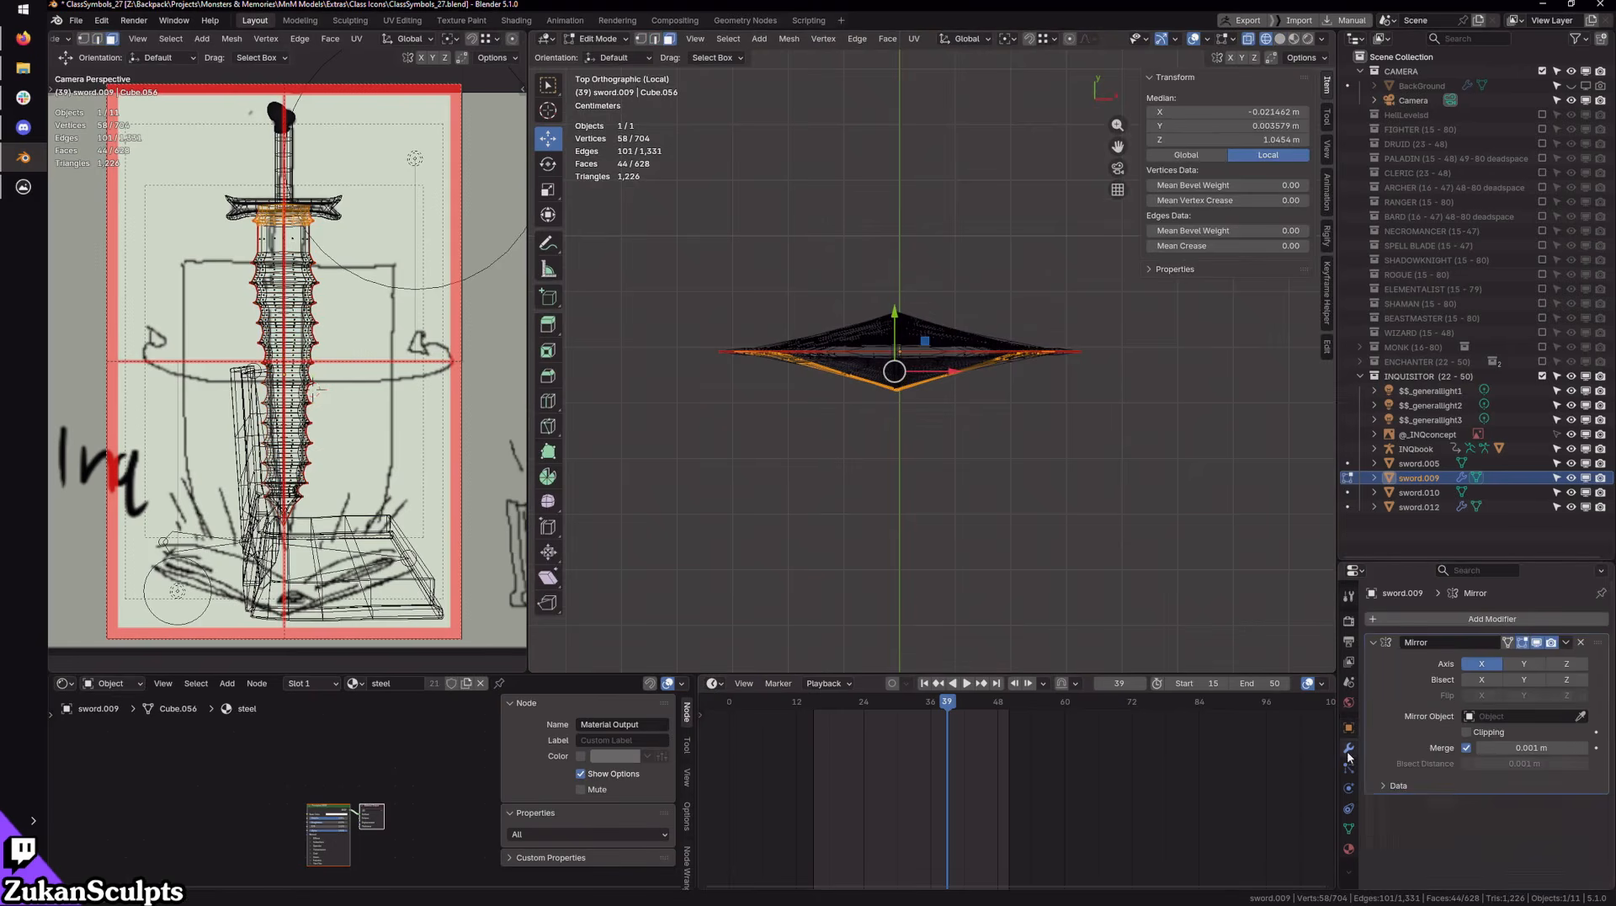
{"action": "left_click", "coordinate": [1581, 643]}
Step: Delete all faces of the blade's negative X half, keeping only the other half
{"action": "scroll", "coordinate": [948, 470], "scroll_direction": "up", "scroll_amount": 2}
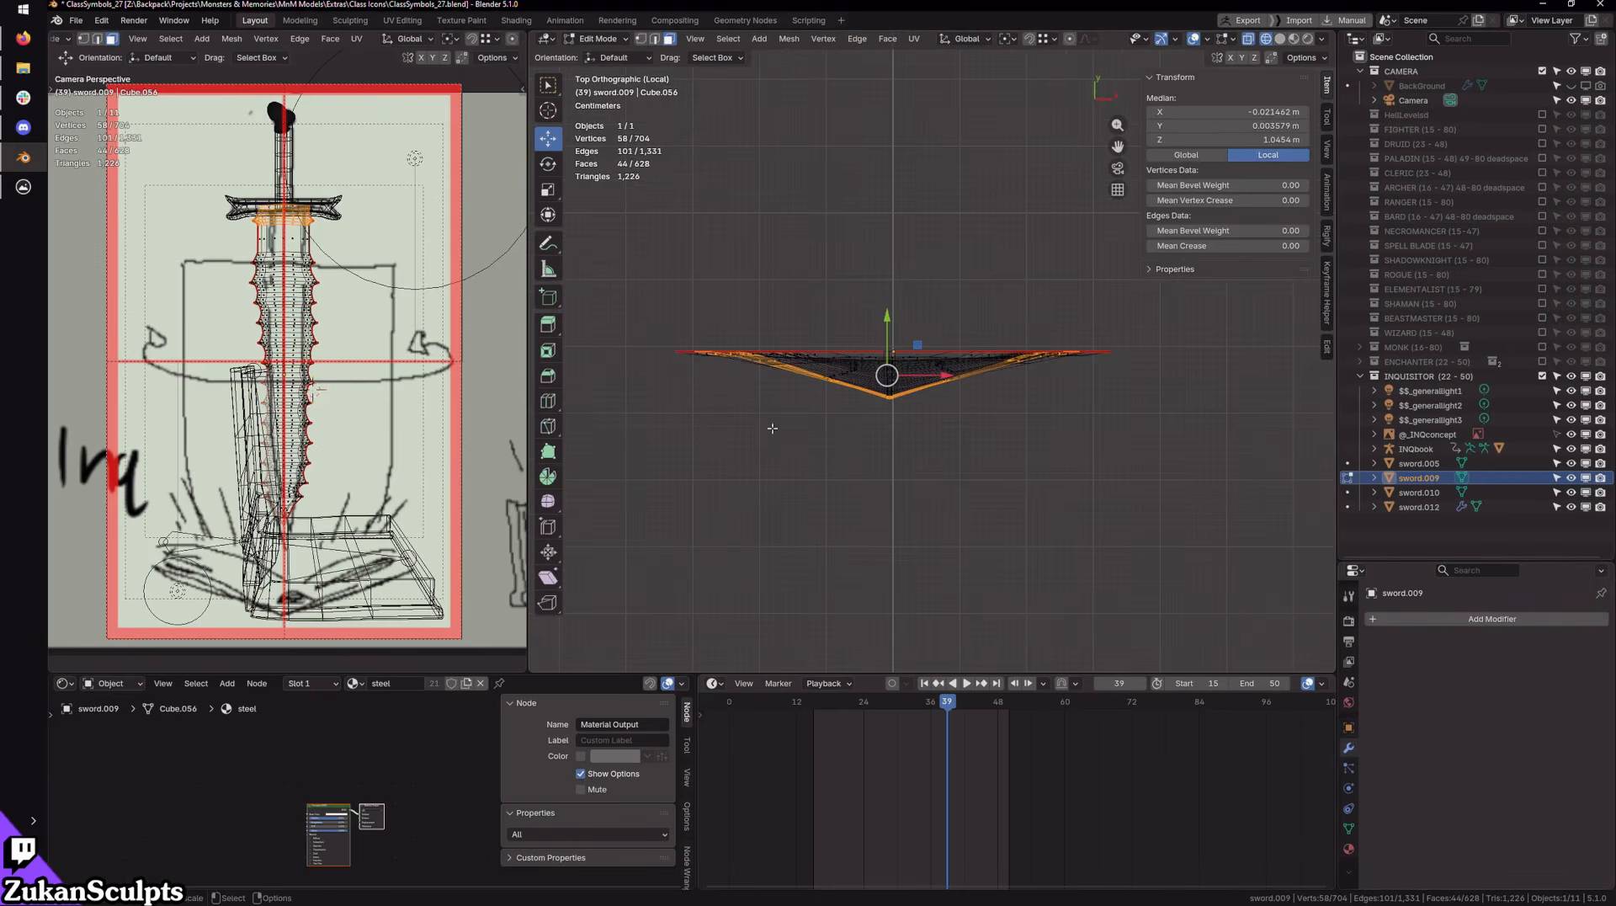
{"action": "left_click_drag", "start_coordinate": [644, 263], "coordinate": [876, 509]}
{"action": "scroll", "coordinate": [936, 483], "scroll_direction": "up", "scroll_amount": 4}
{"action": "middle_click_drag", "start_coordinate": [935, 483], "coordinate": [971, 481], "text": "shift"}
{"action": "scroll", "coordinate": [896, 509], "scroll_direction": "up", "scroll_amount": 8}
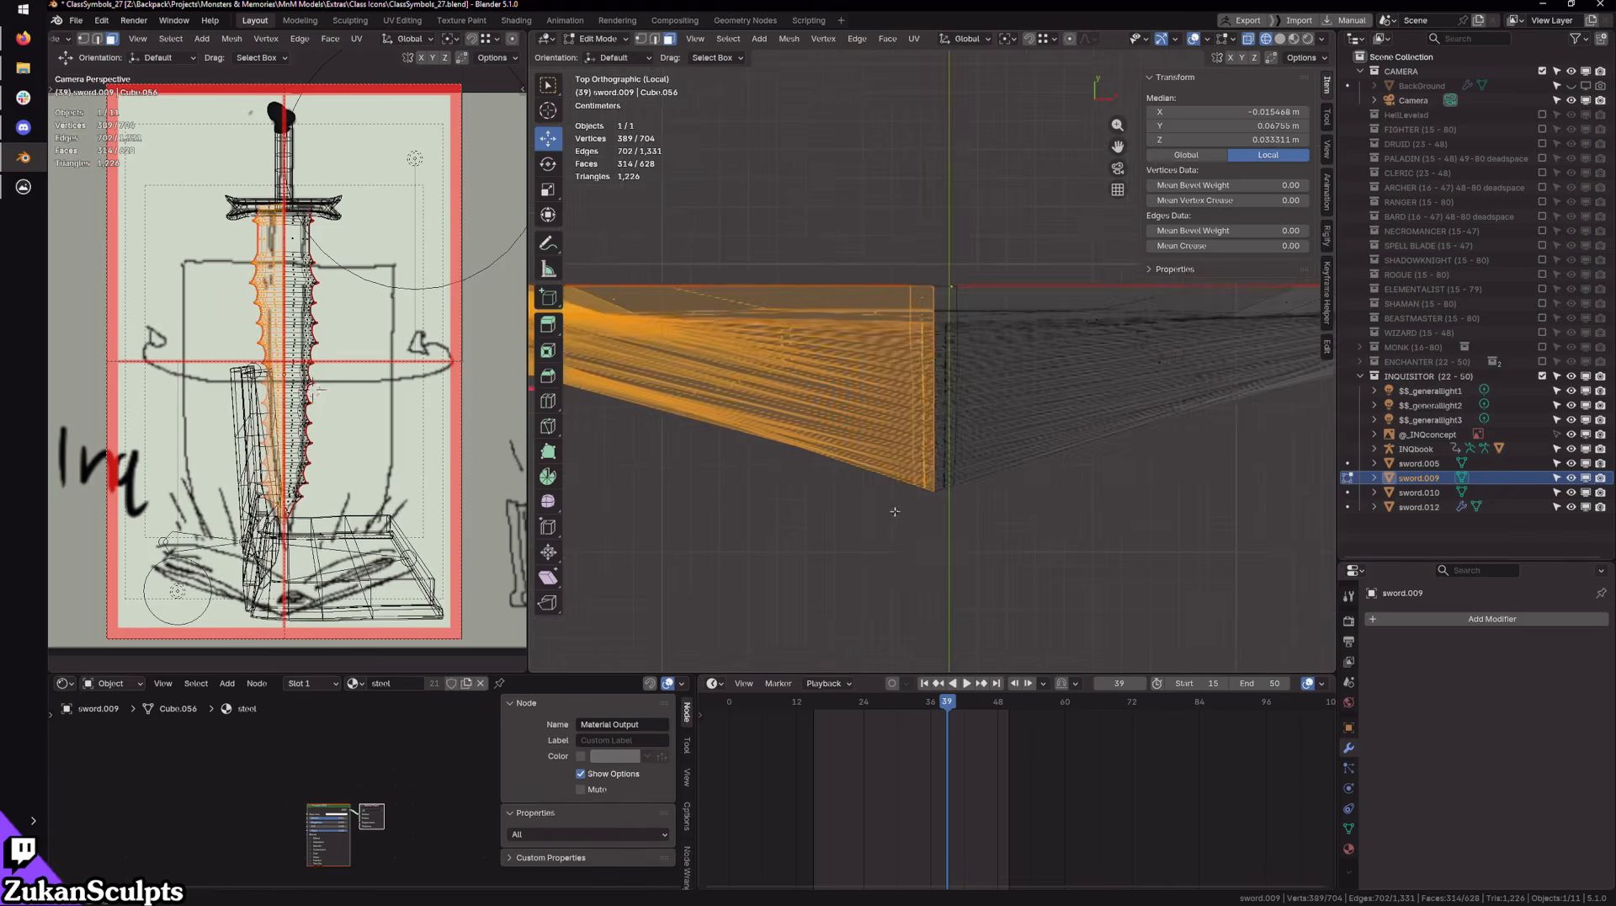
{"action": "scroll", "coordinate": [903, 509], "scroll_direction": "down", "scroll_amount": 6}
{"action": "key", "text": "x"}
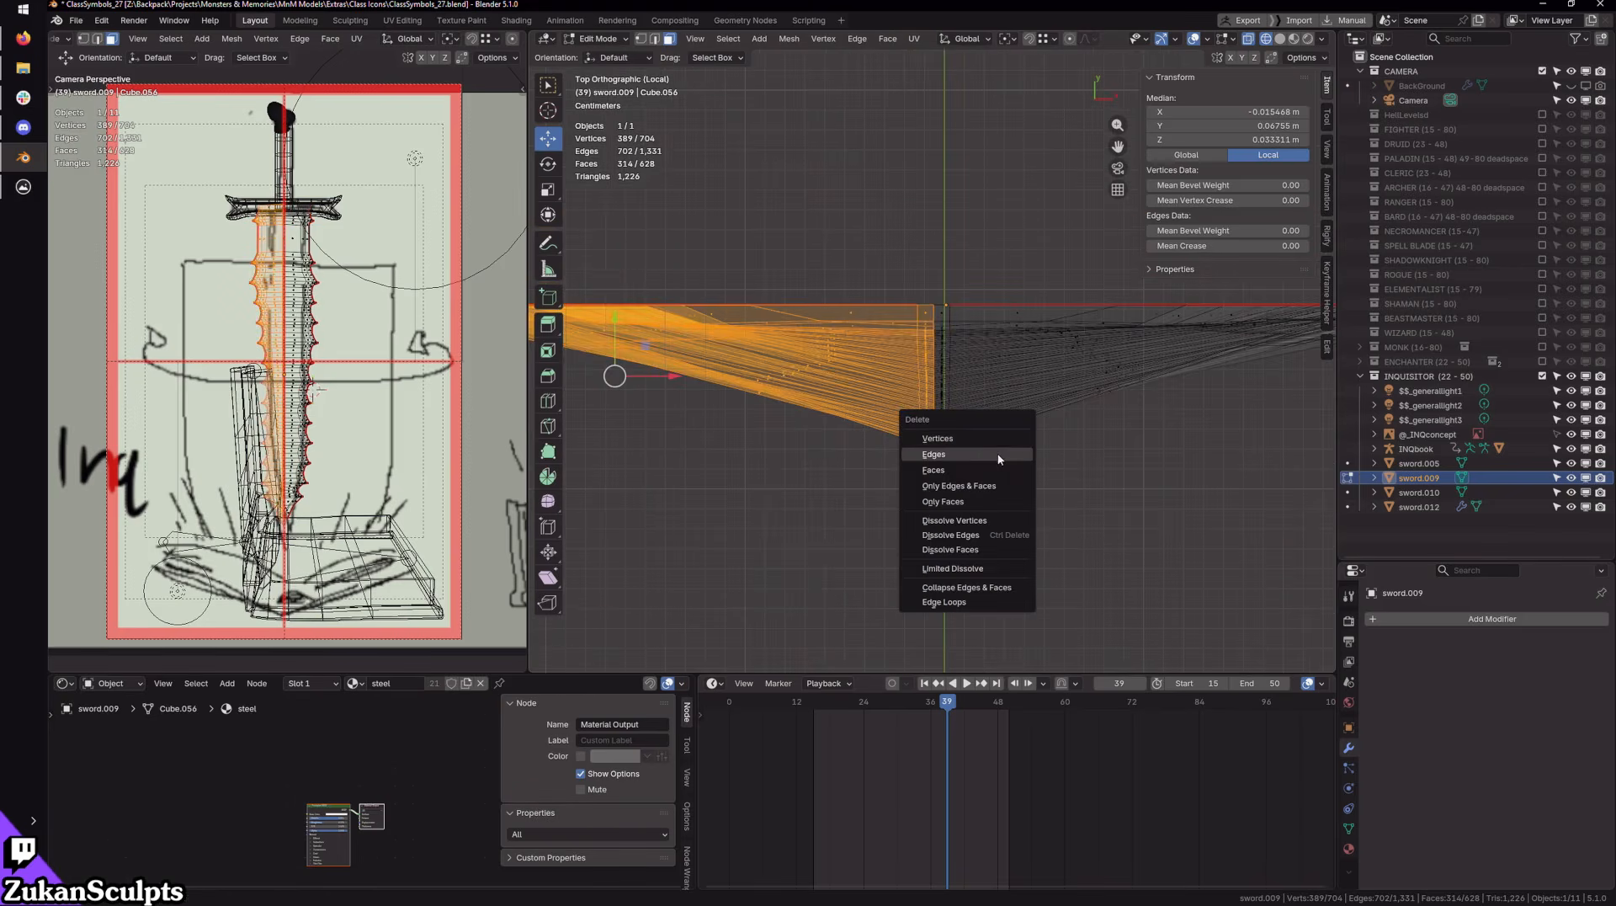
{"action": "left_click", "coordinate": [973, 469]}
{"action": "middle_click_drag", "start_coordinate": [973, 470], "coordinate": [1021, 388]}
{"action": "key", "text": "z"}
{"action": "scroll", "coordinate": [1010, 404], "scroll_direction": "down", "scroll_amount": 4}
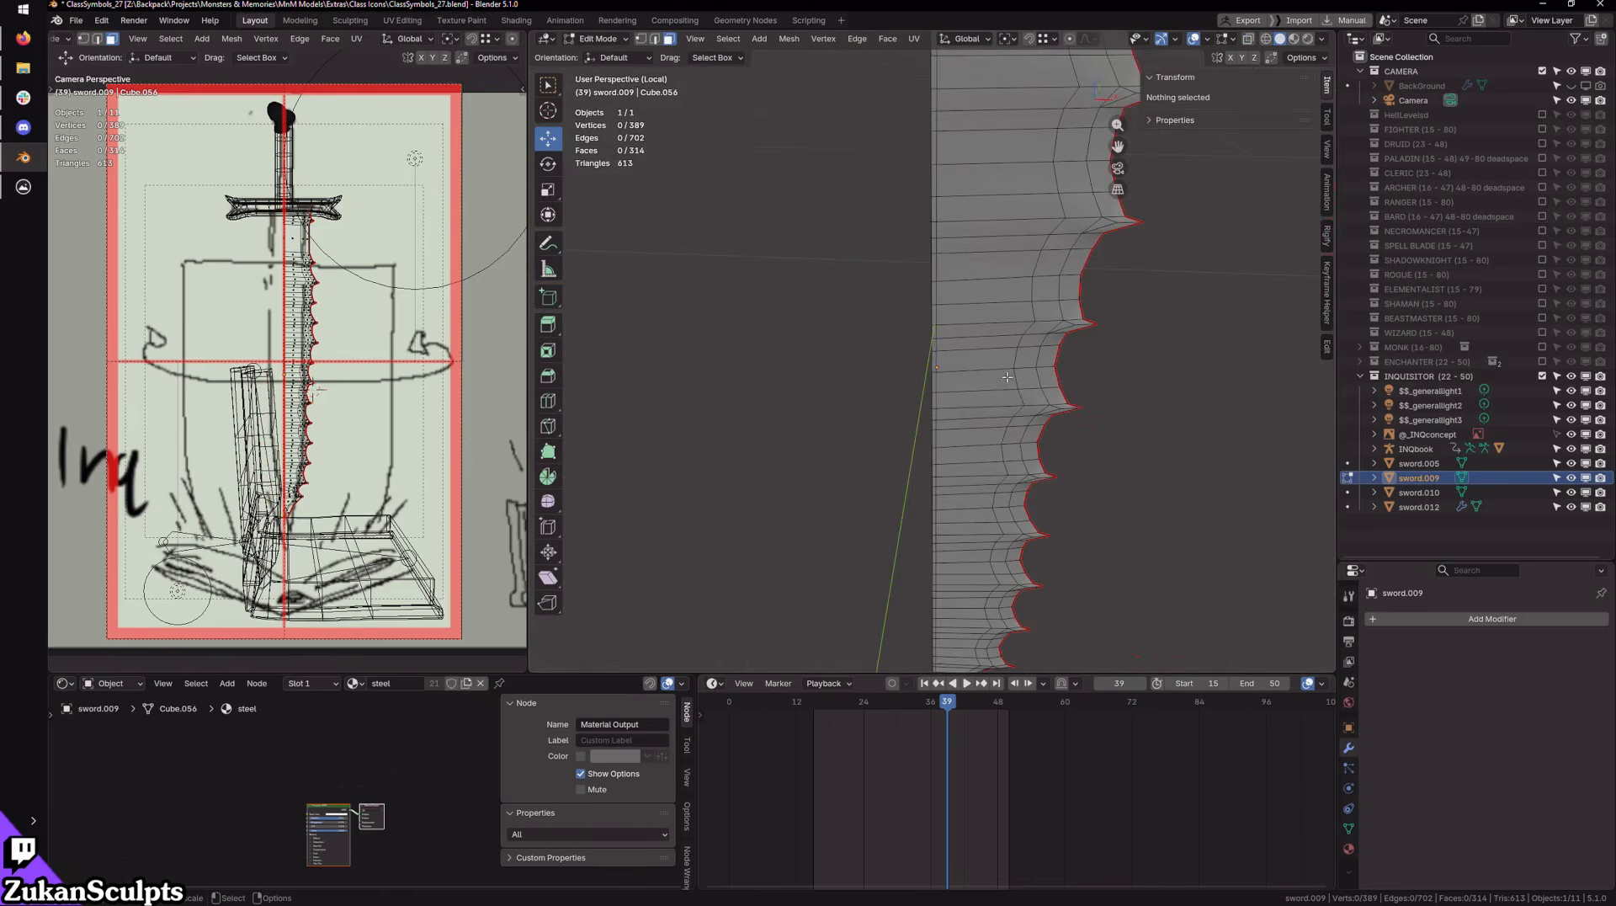
Step: Select the ring of cross edges along the blade's wide inner strip and apply Checker Deselect to keep every other edge
{"action": "middle_click_drag", "start_coordinate": [980, 495], "coordinate": [1019, 399]}
{"action": "key", "text": "ctrl+Tab"}
{"action": "left_click", "coordinate": [1021, 400]}
{"action": "middle_click_drag", "start_coordinate": [1037, 489], "coordinate": [968, 415]}
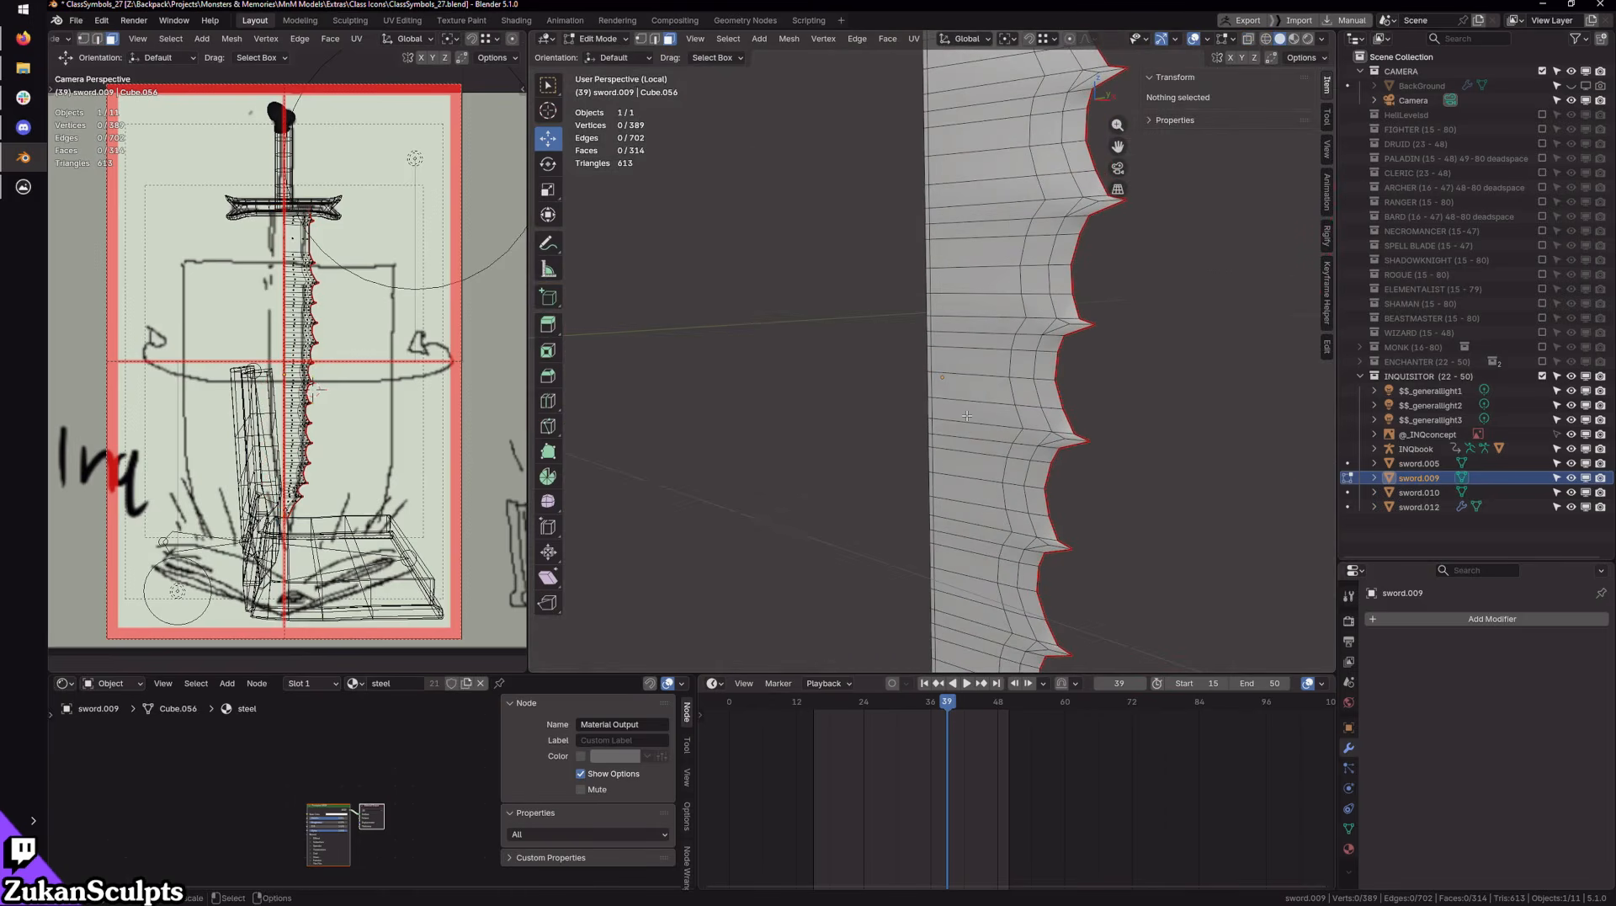
{"action": "key", "text": "ctrl+Tab"}
{"action": "left_click", "coordinate": [968, 415]}
{"action": "right_click", "coordinate": [966, 402], "text": "alt"}
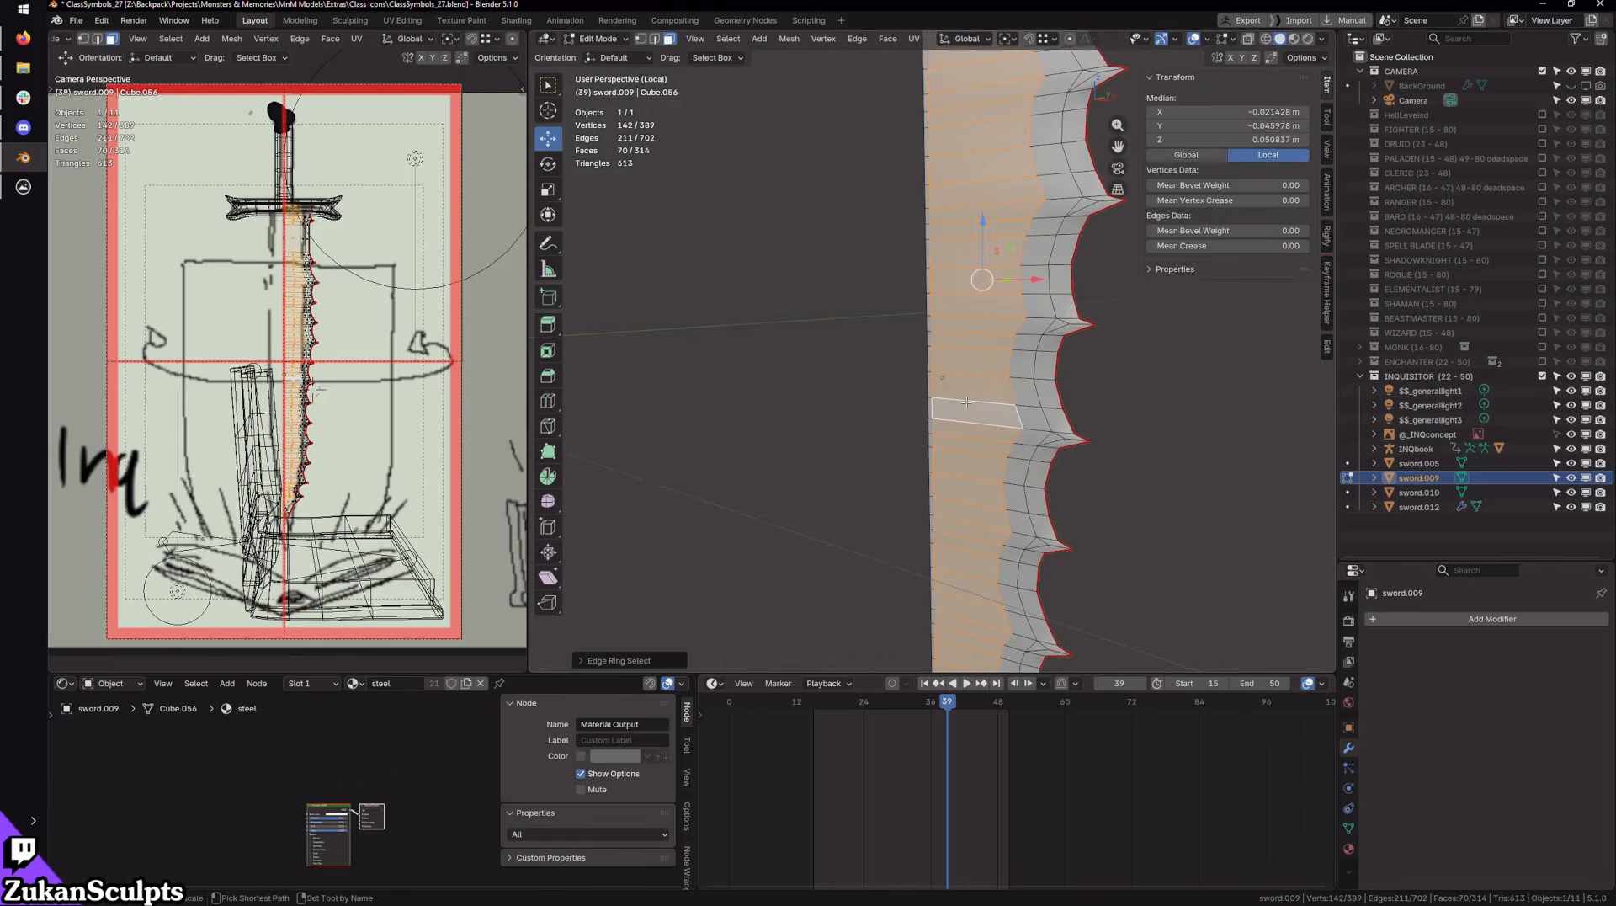
{"action": "key", "text": "w"}
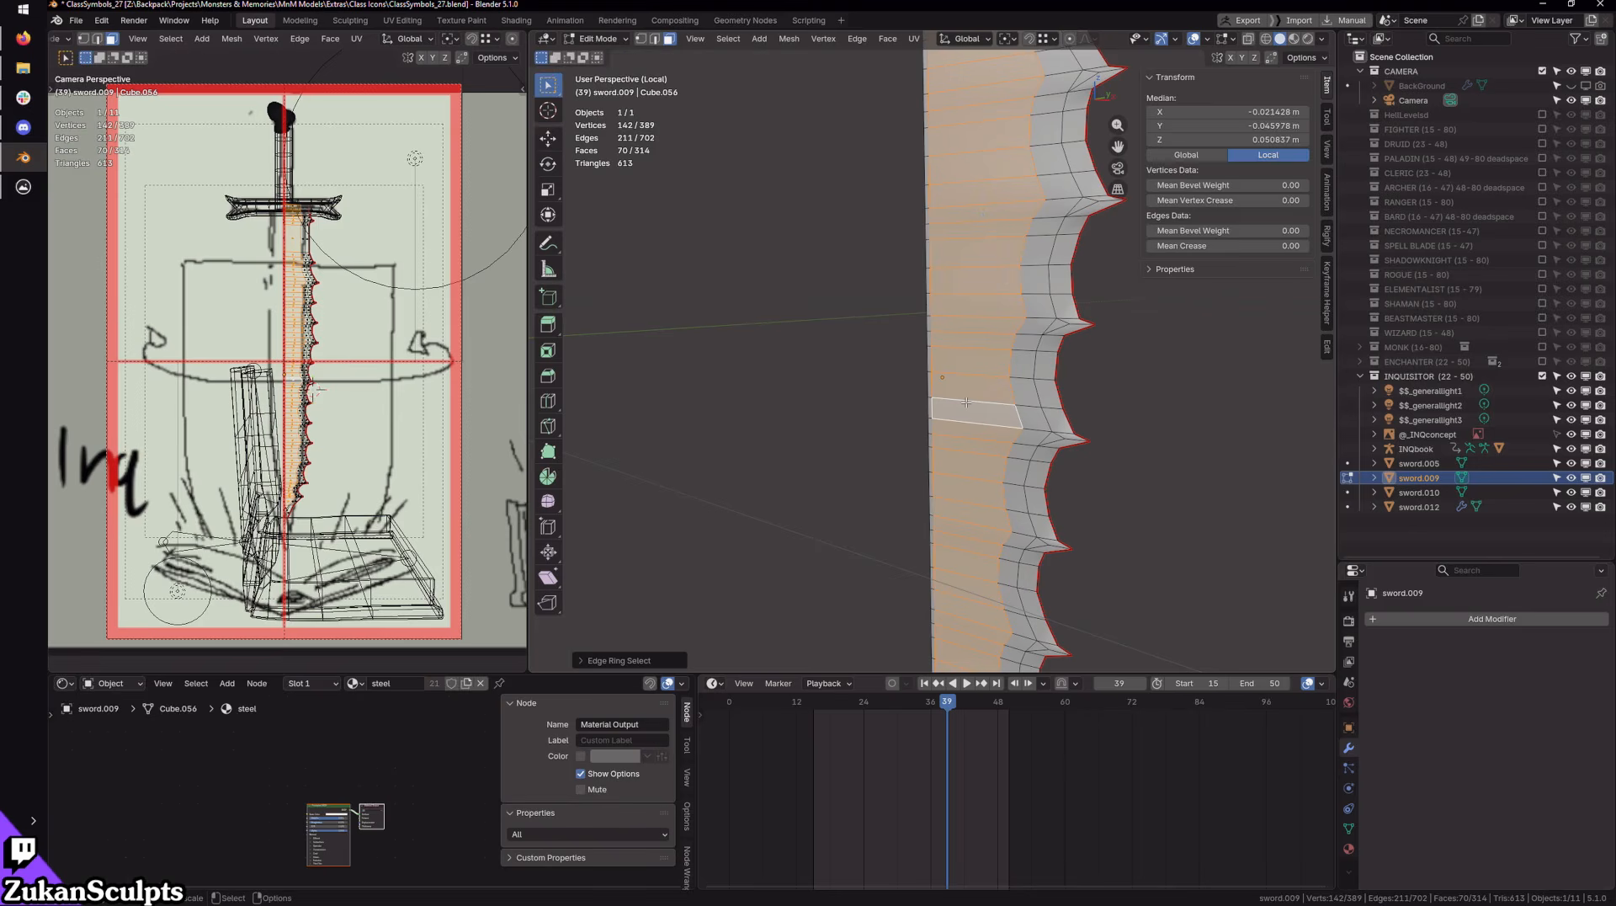
{"action": "key", "text": "ctrl+Tab"}
{"action": "left_click", "coordinate": [960, 357]}
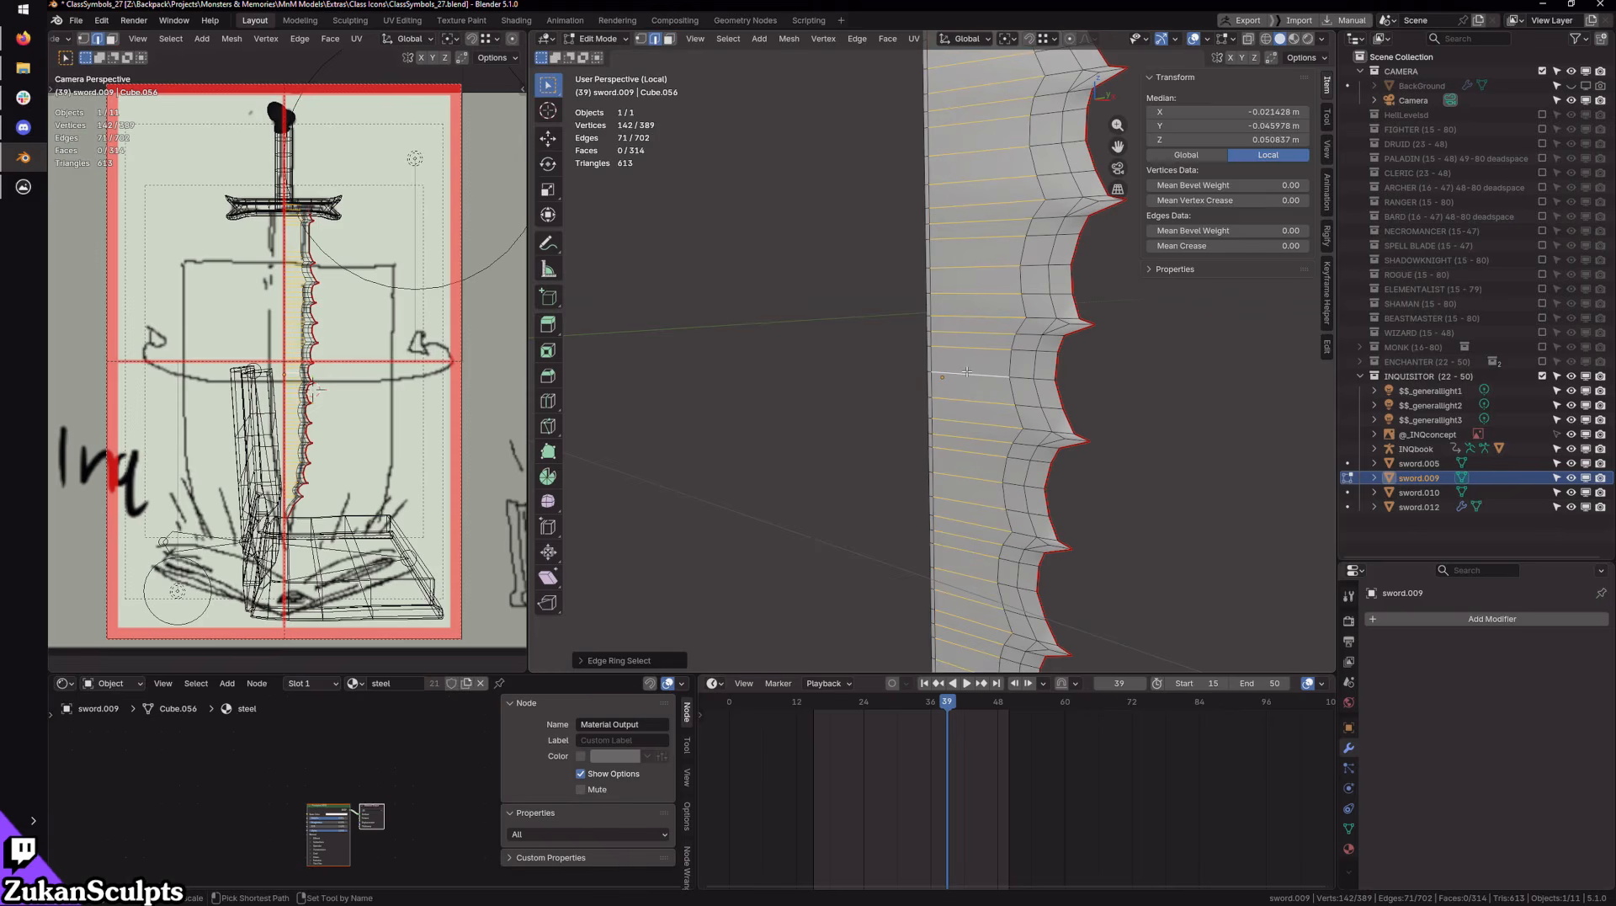
{"action": "key", "text": "ctrl+shift+d"}
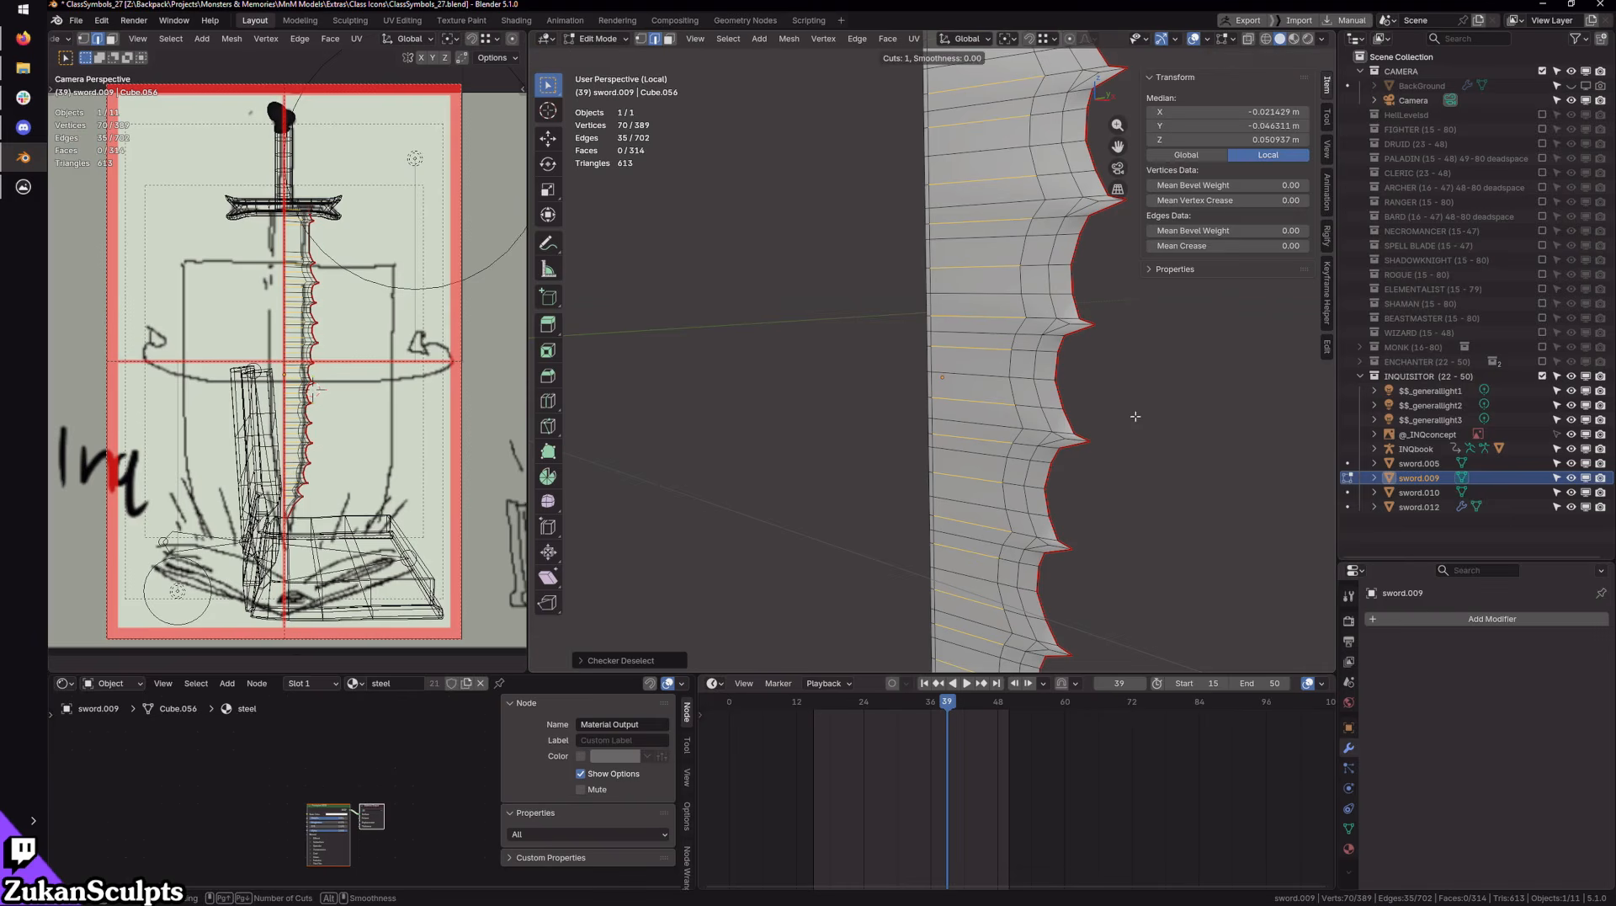
Step: Reselect the inner strip's edge ring and run Checker Deselect on it again
{"action": "key", "text": "ctrl+z"}
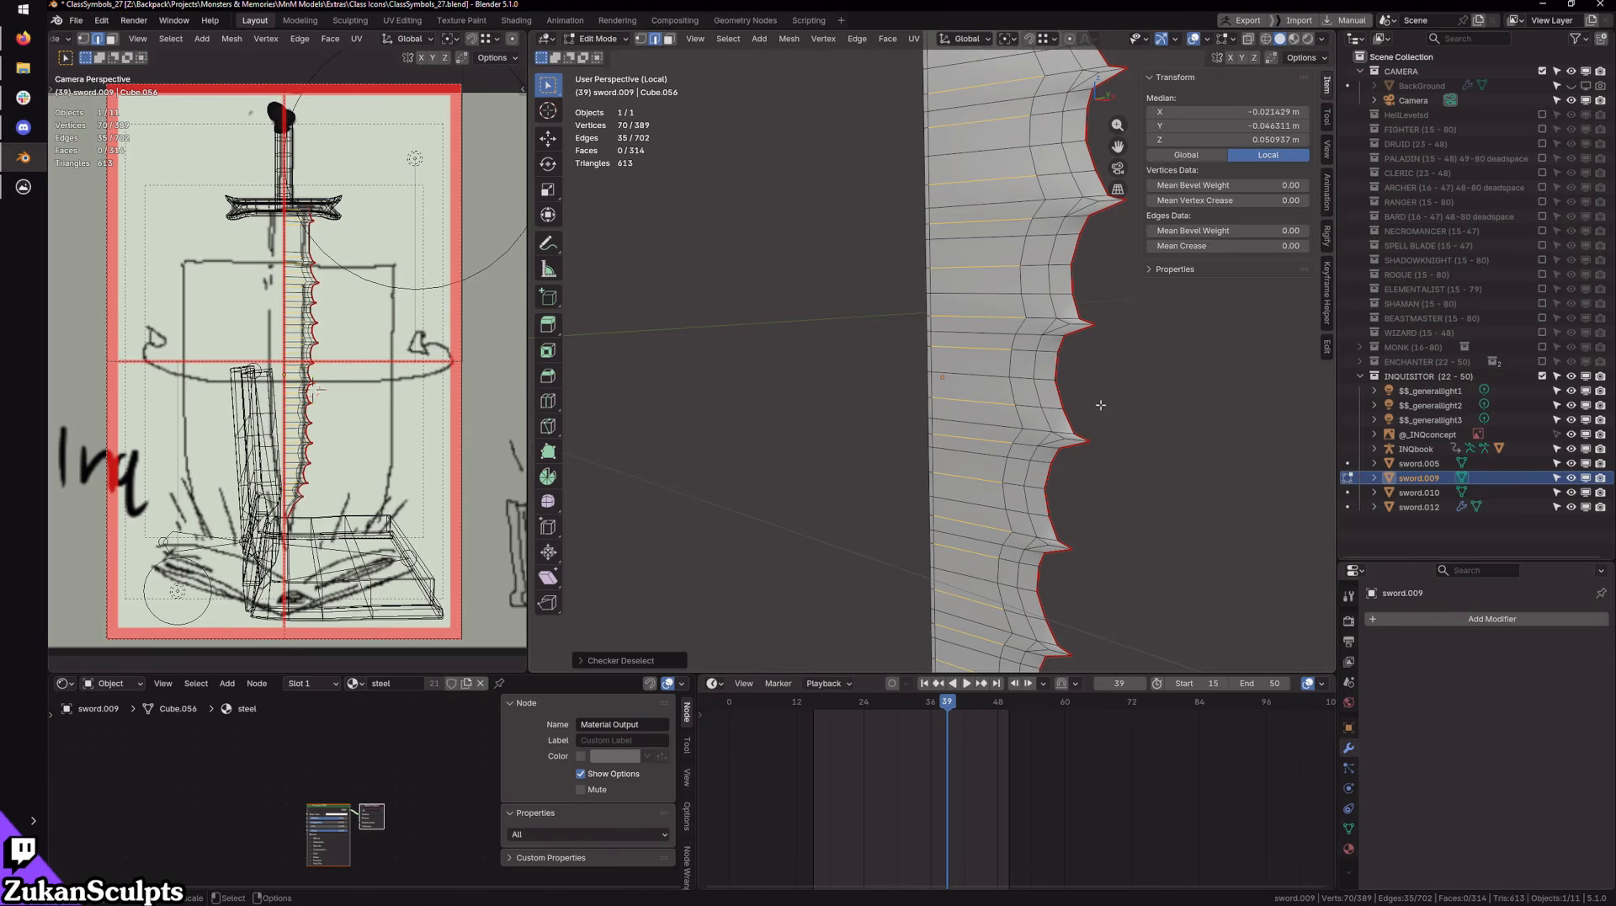
{"action": "left_click", "coordinate": [972, 367], "text": "ctrl+alt"}
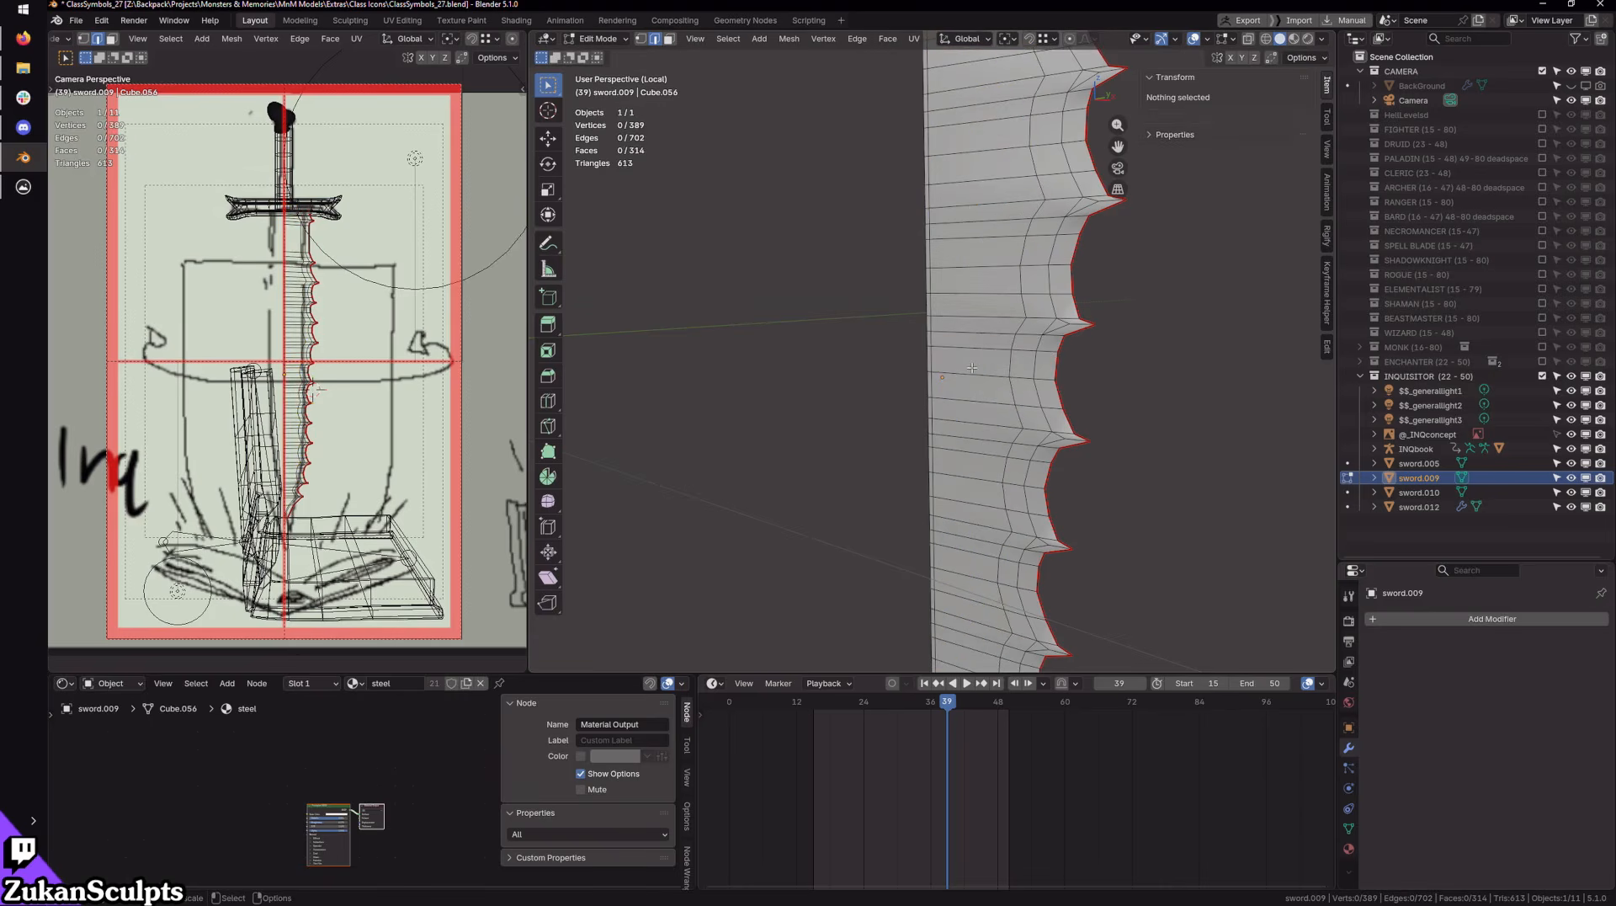
{"action": "key", "text": "ctrl+shift+d"}
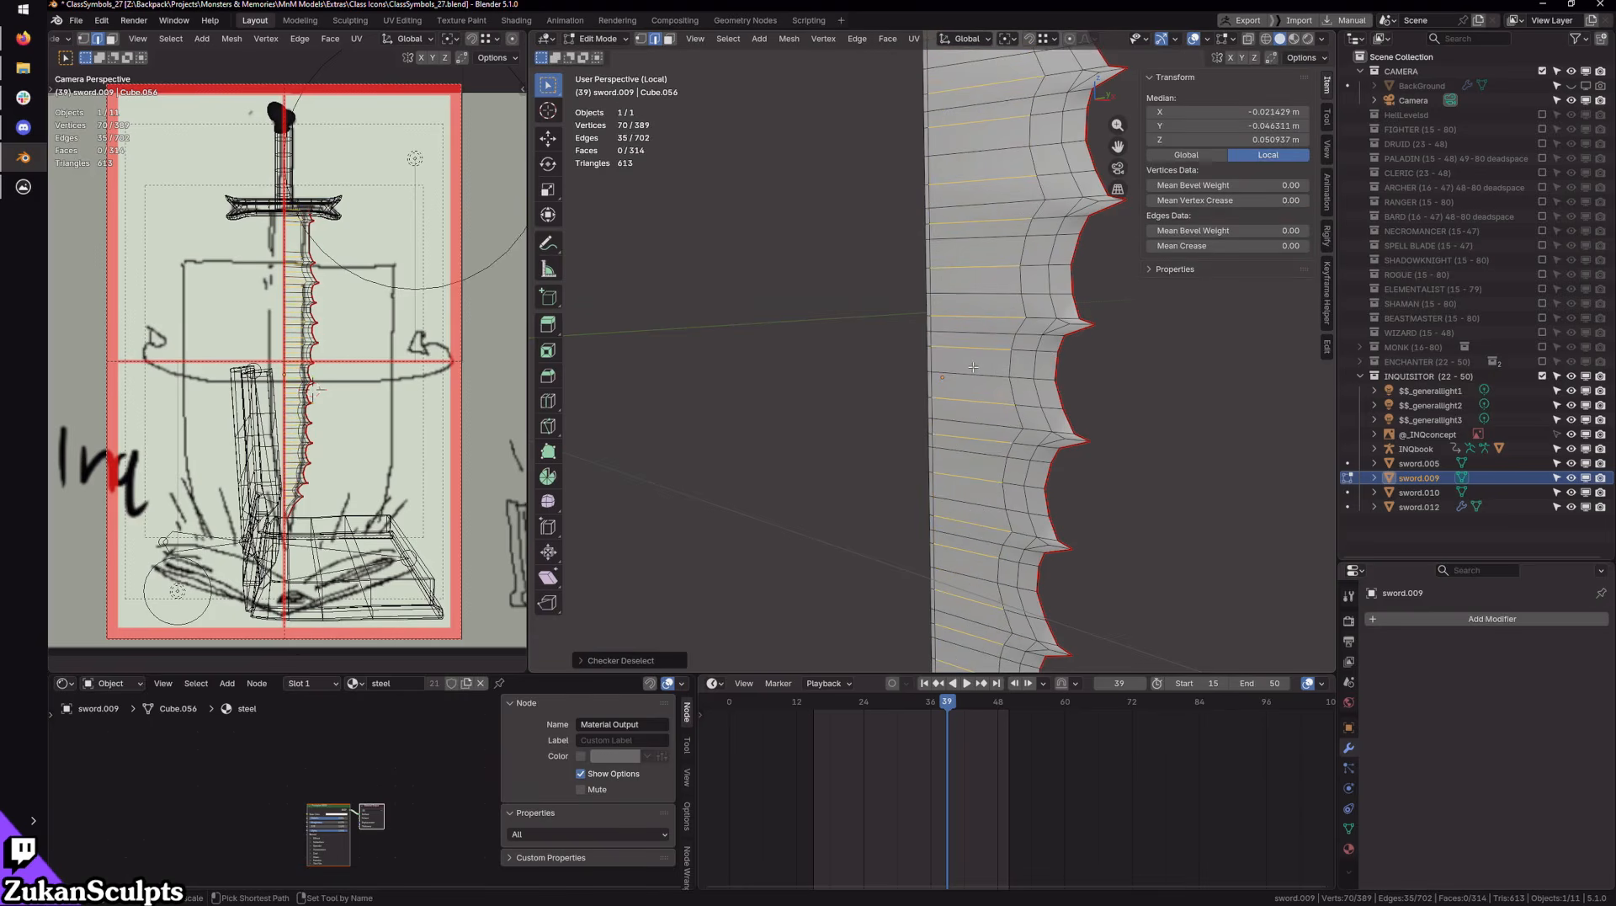
{"action": "key", "text": "ctrl+r"}
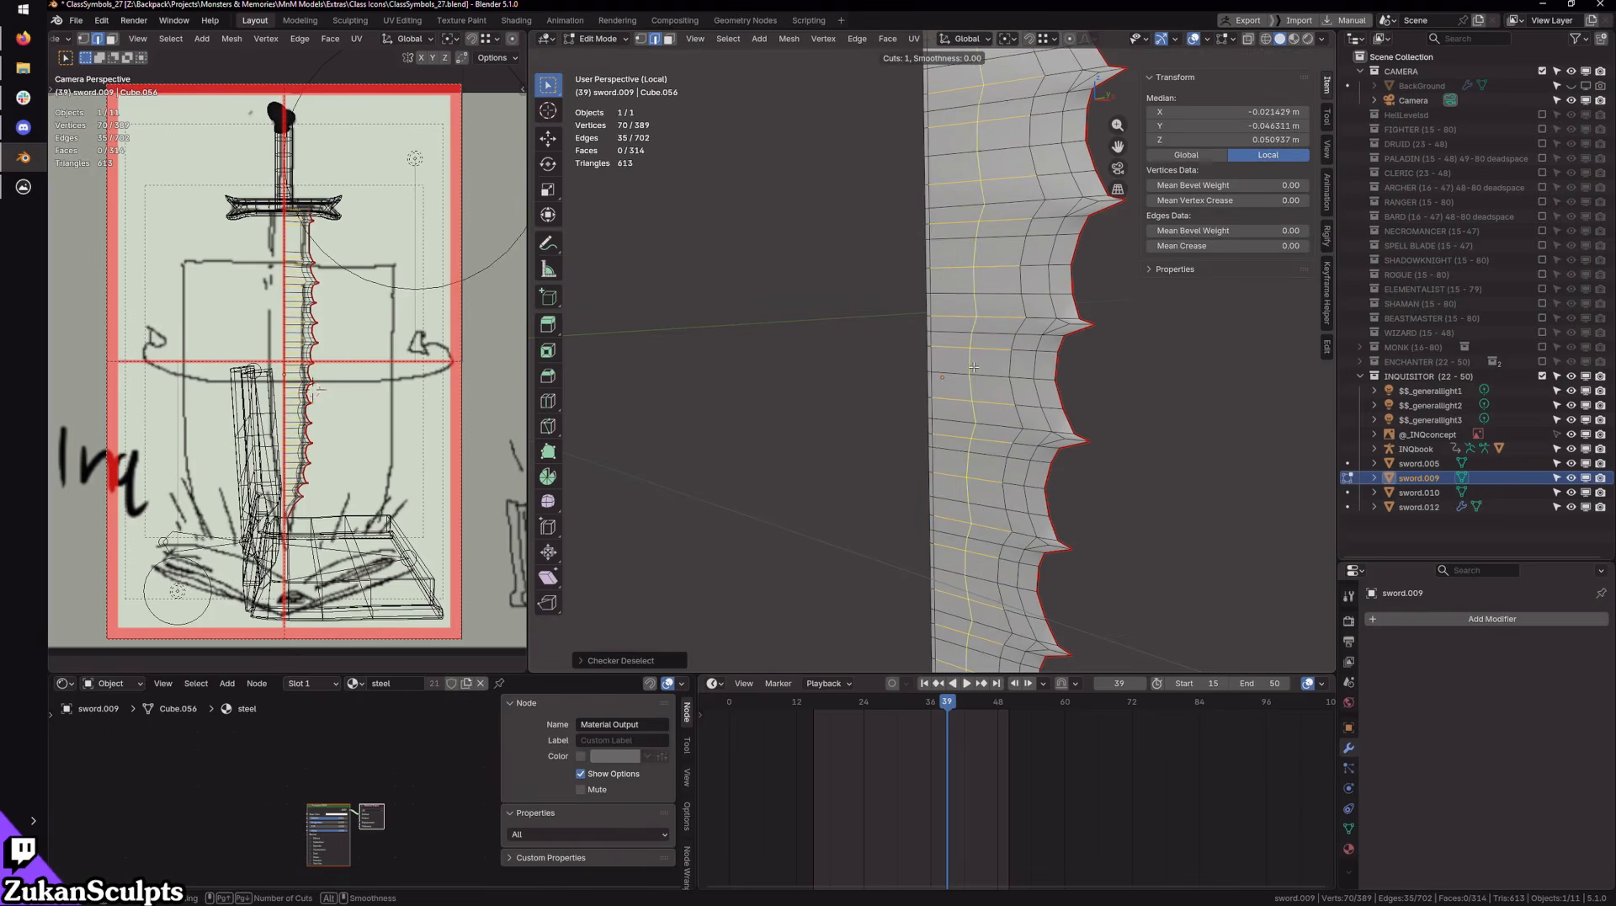
{"action": "key", "text": "Escape"}
{"action": "key", "text": "ctrl+r"}
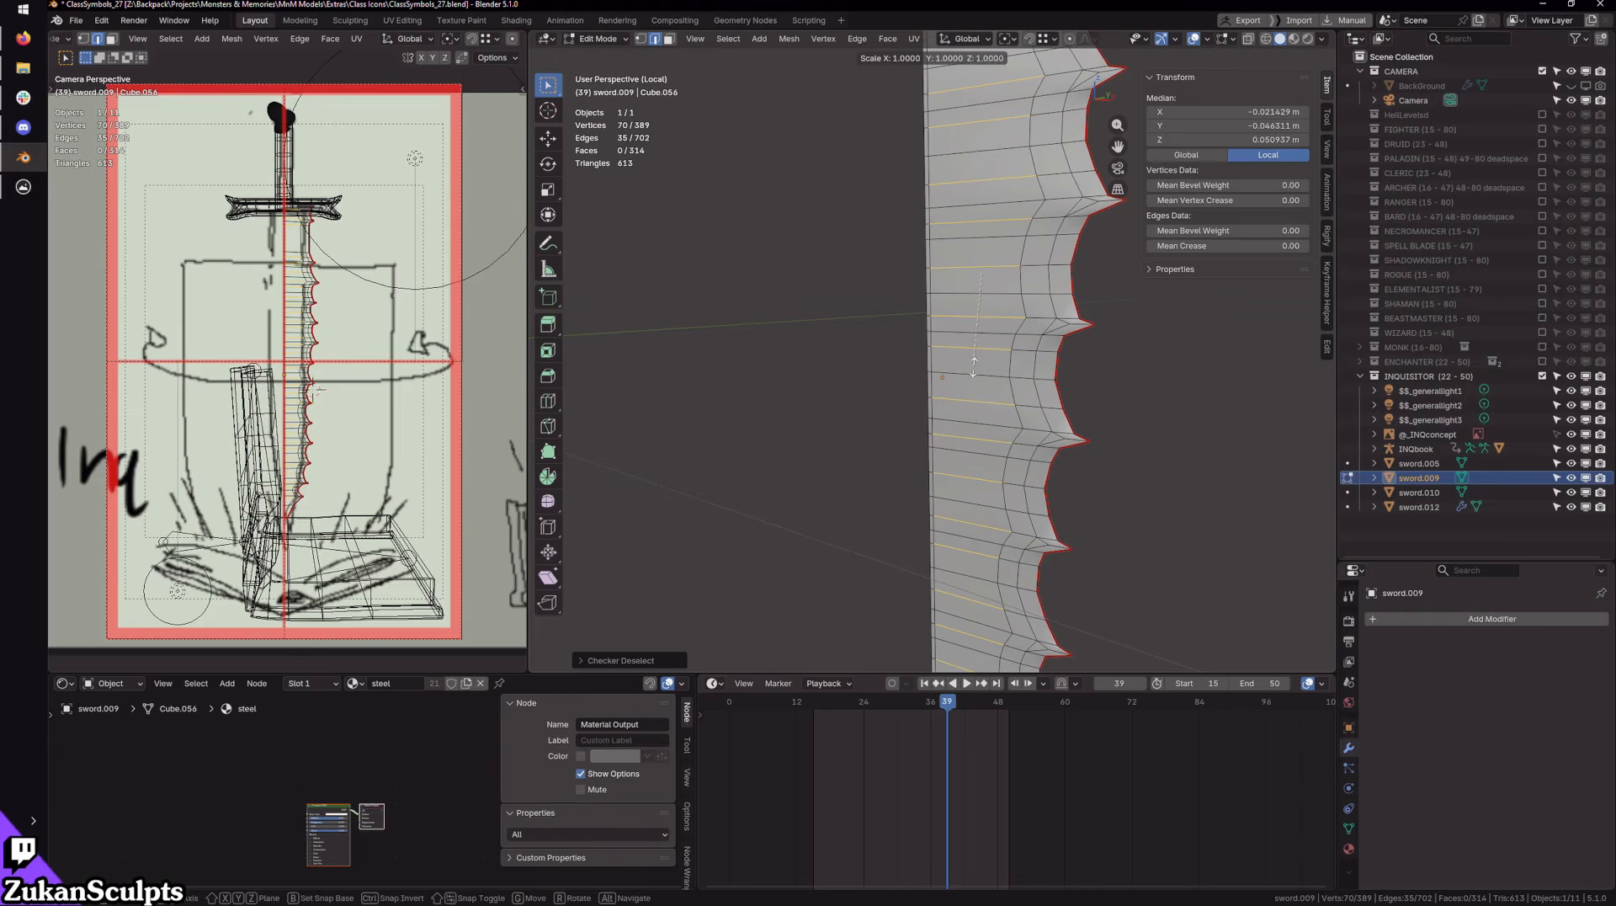
{"action": "key", "text": "Escape"}
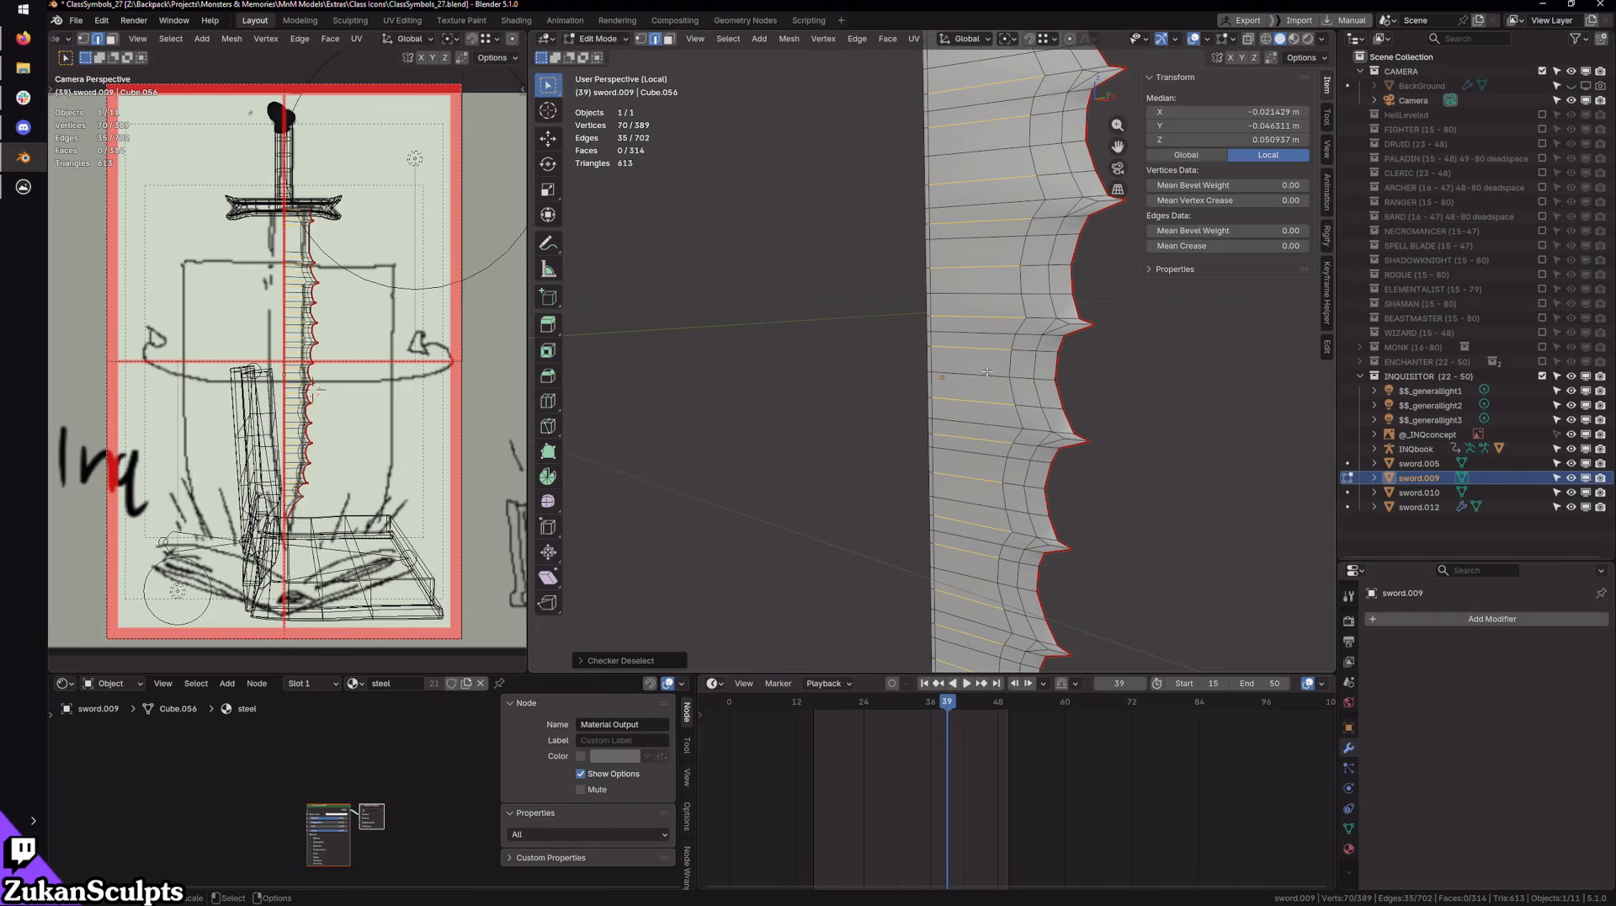
Step: Try extending a single cross edge on the blade's inner strip with the Edge Loops selection command
{"action": "scroll", "coordinate": [1067, 372], "scroll_direction": "up", "scroll_amount": 4}
{"action": "middle_click_drag", "start_coordinate": [1151, 464], "coordinate": [1069, 421]}
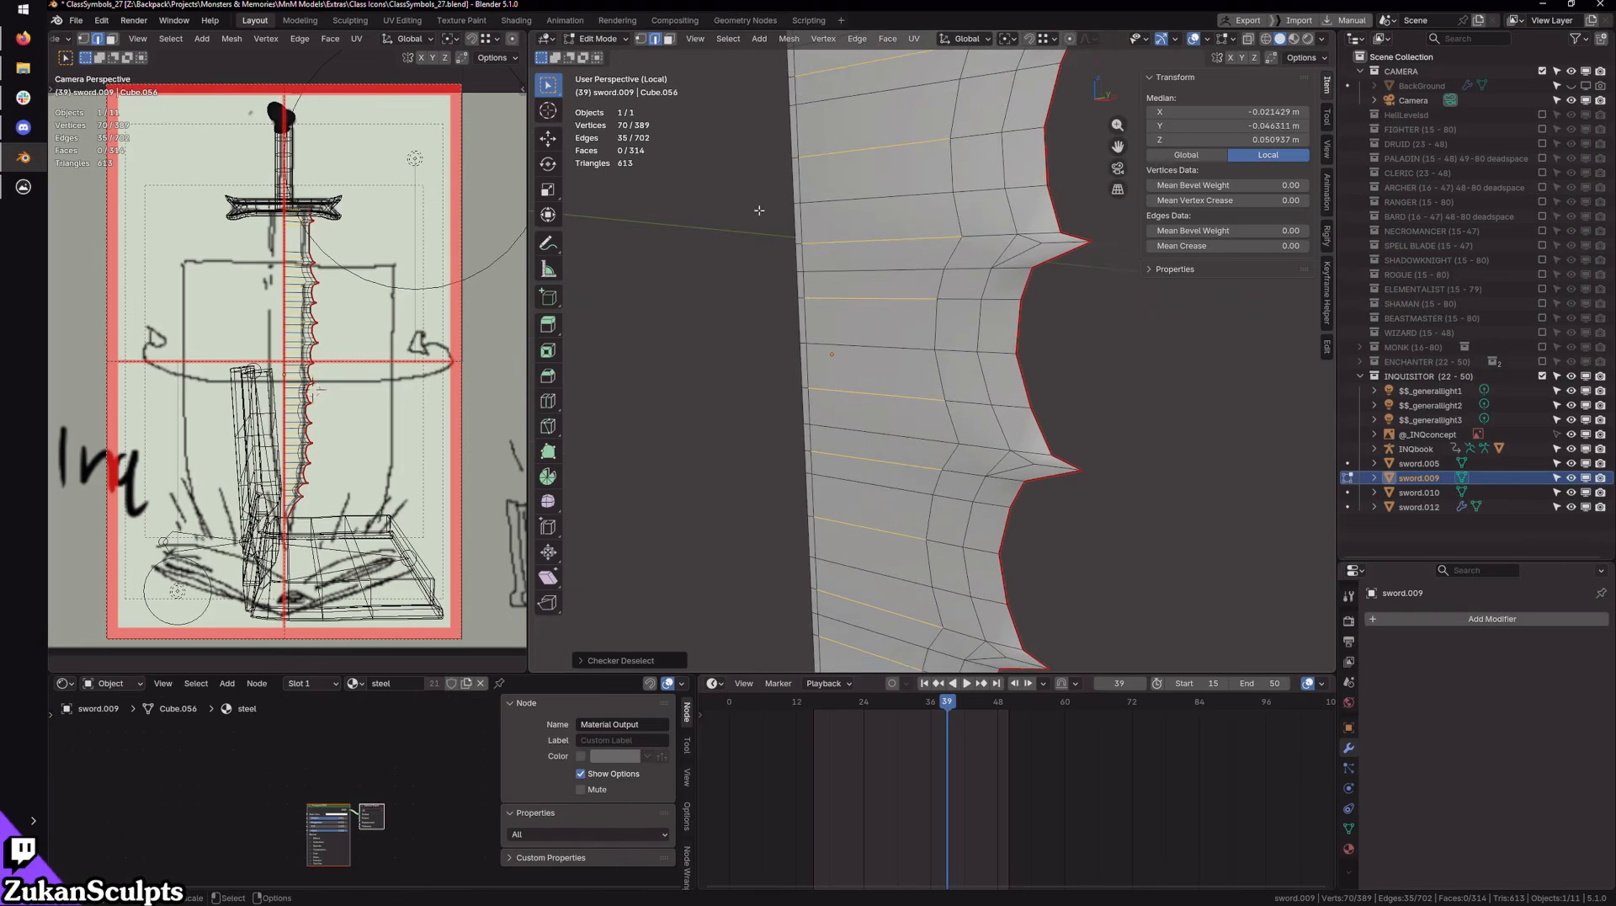
{"action": "left_click", "coordinate": [906, 300], "text": "alt"}
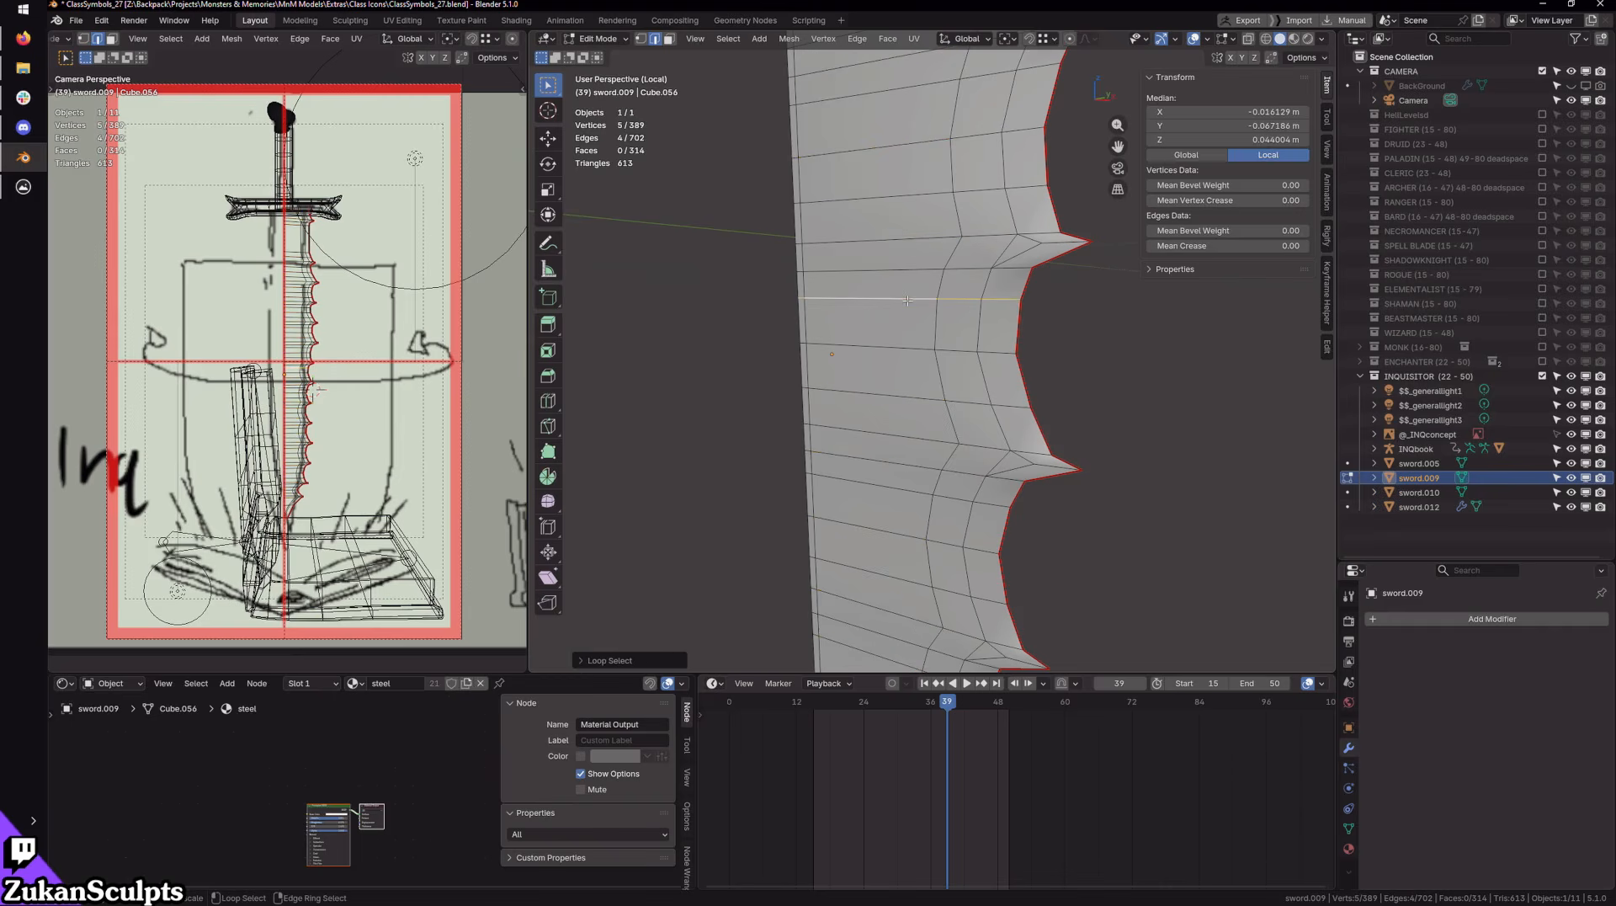
{"action": "left_click", "coordinate": [873, 346]}
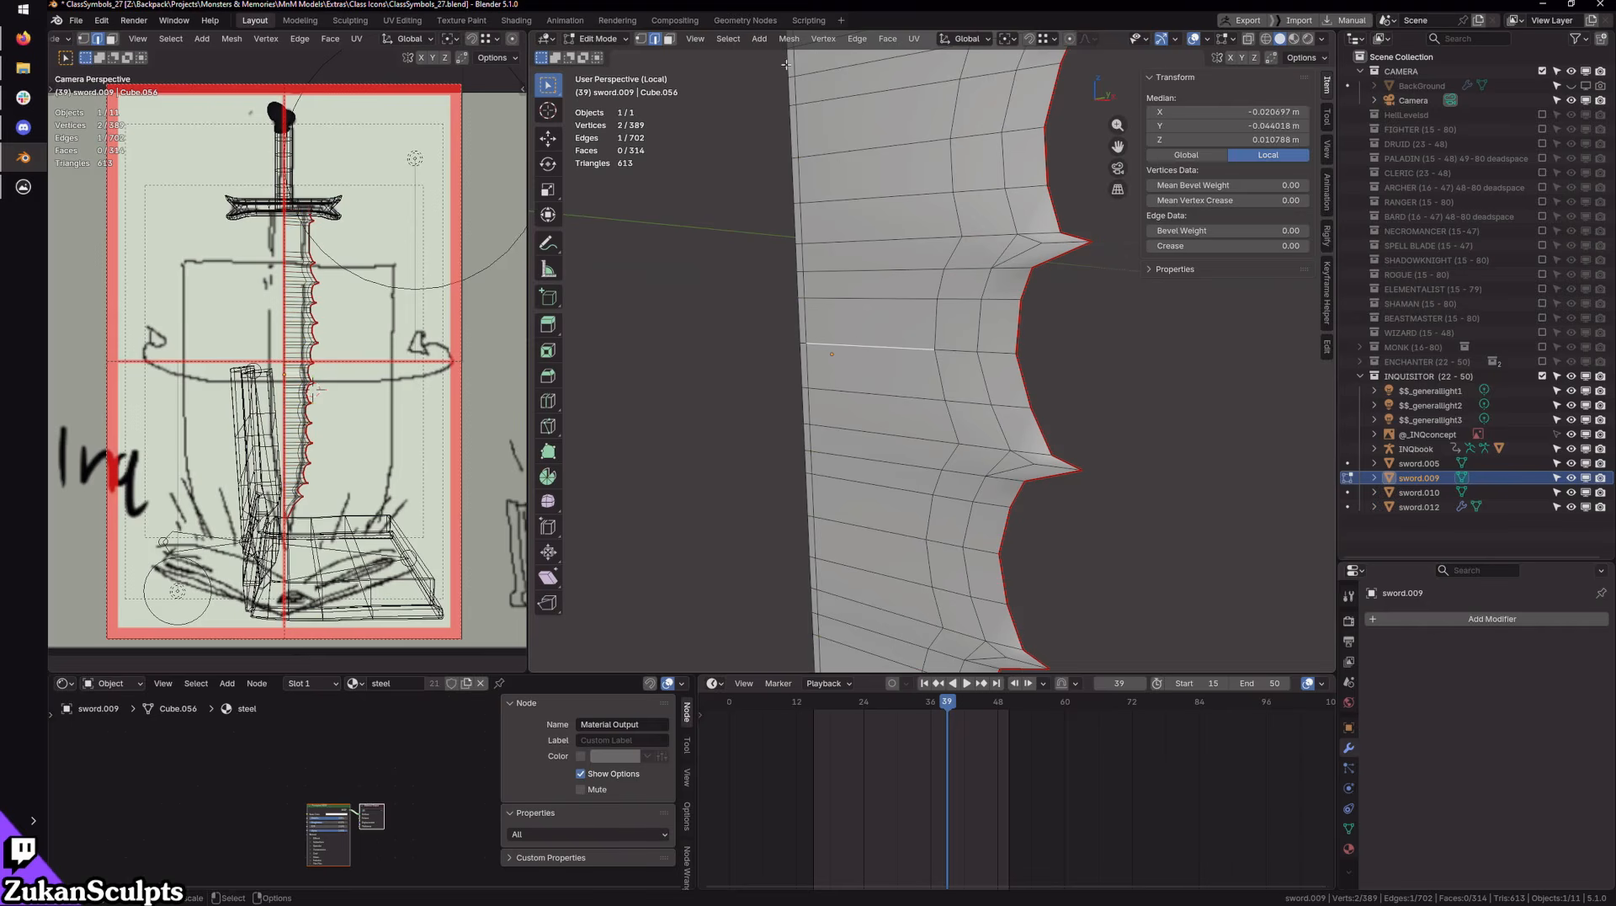
{"action": "left_click", "coordinate": [856, 39]}
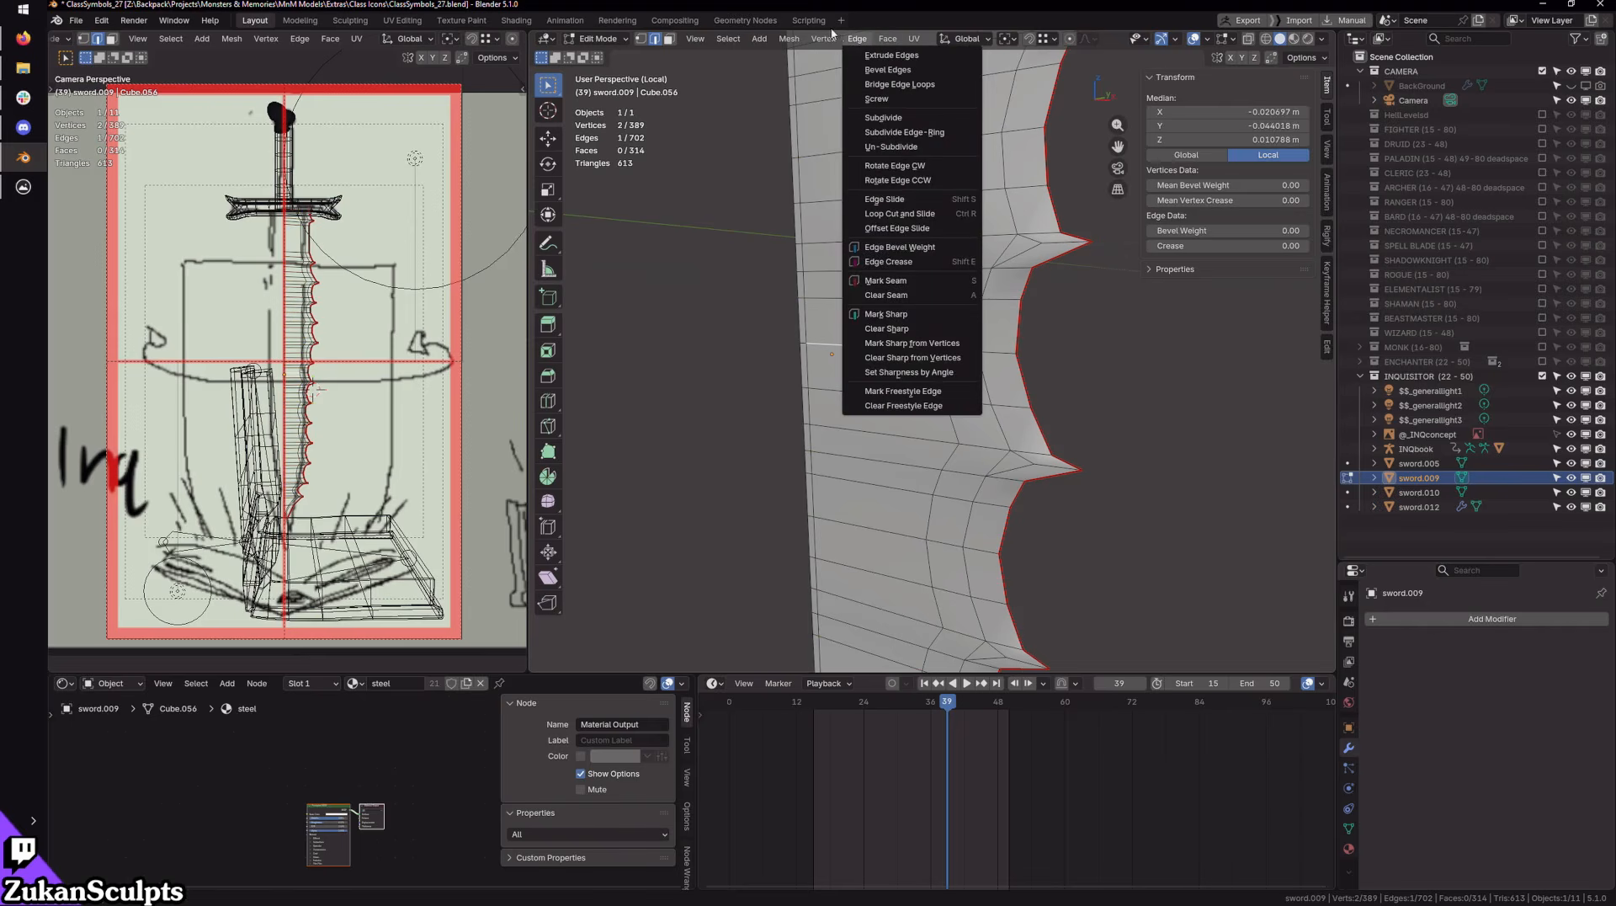
{"action": "mouse_move", "coordinate": [828, 37]}
{"action": "mouse_move", "coordinate": [729, 39]}
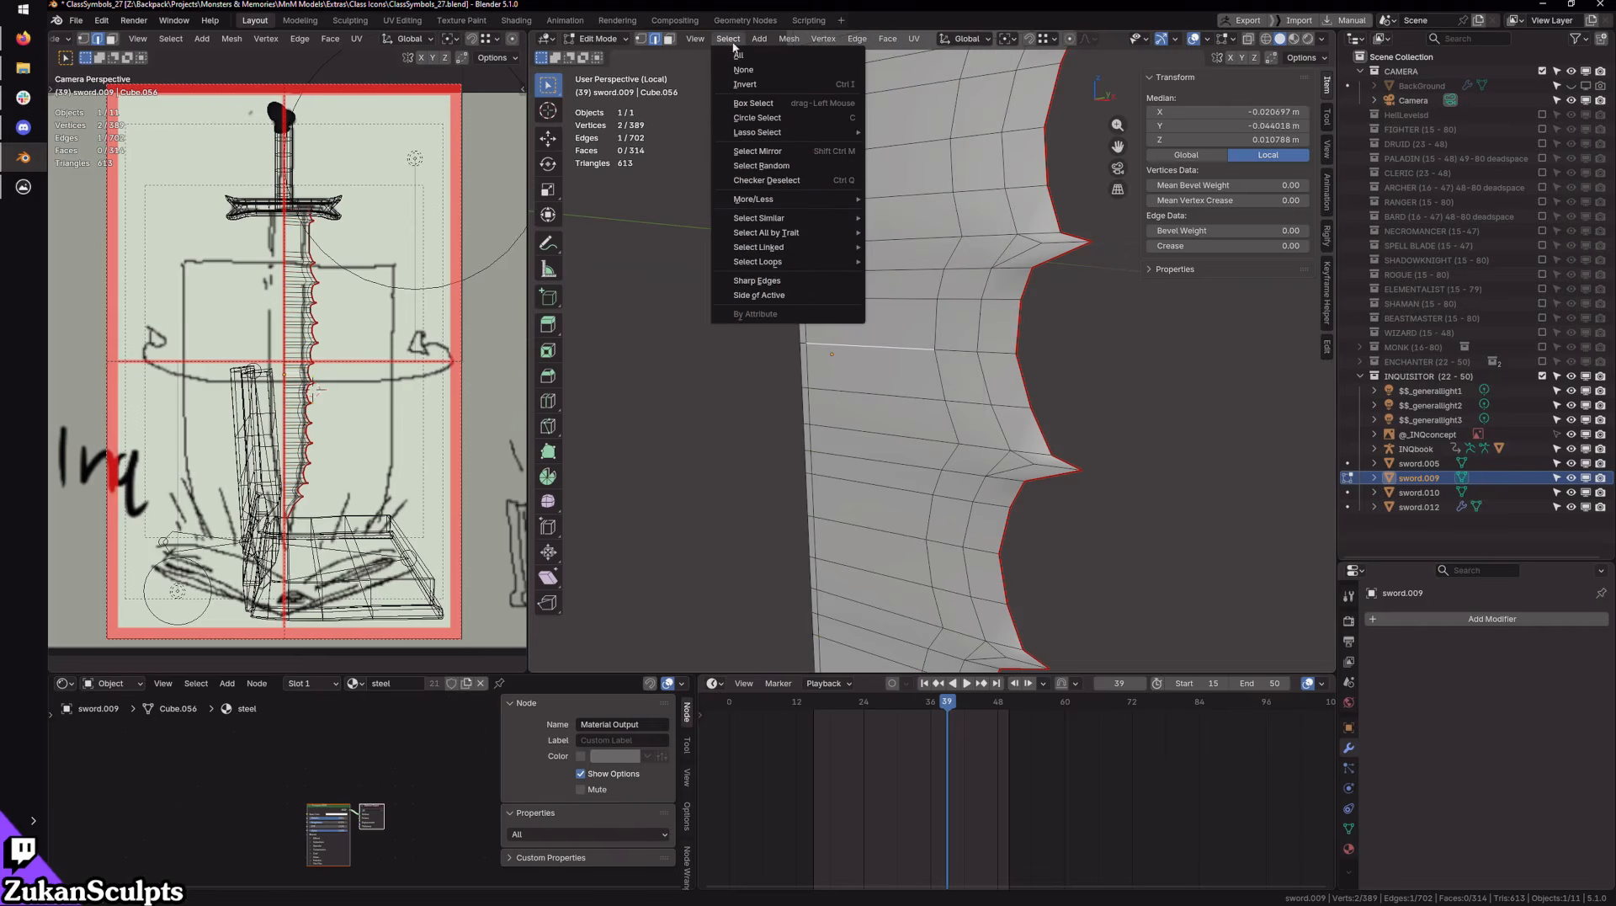
{"action": "mouse_move", "coordinate": [816, 233]}
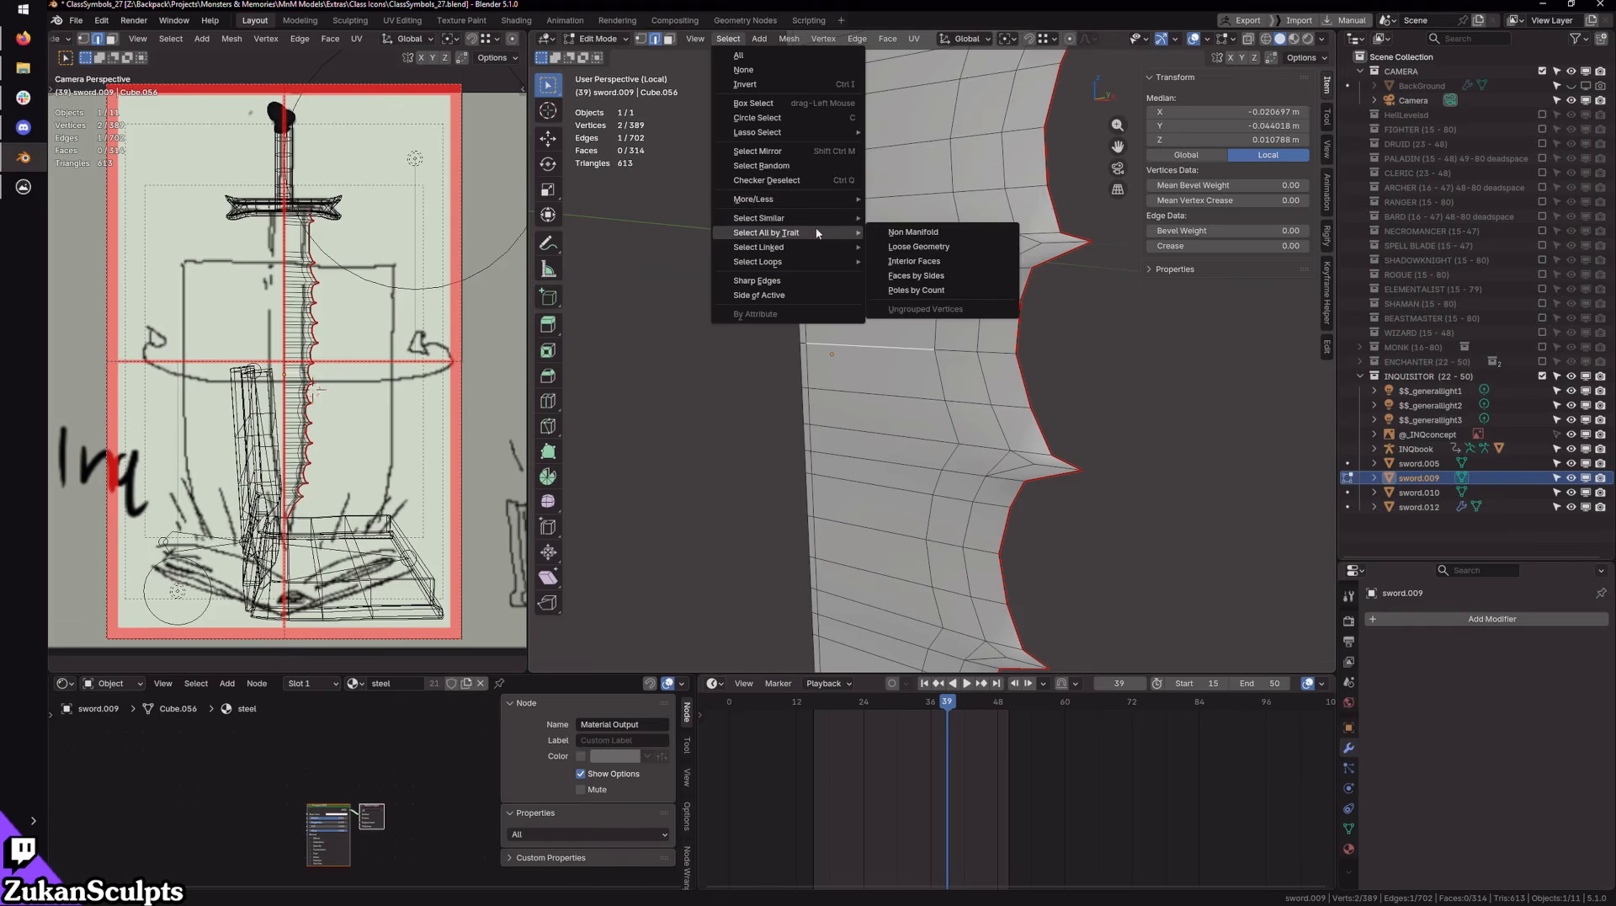
{"action": "mouse_move", "coordinate": [800, 263]}
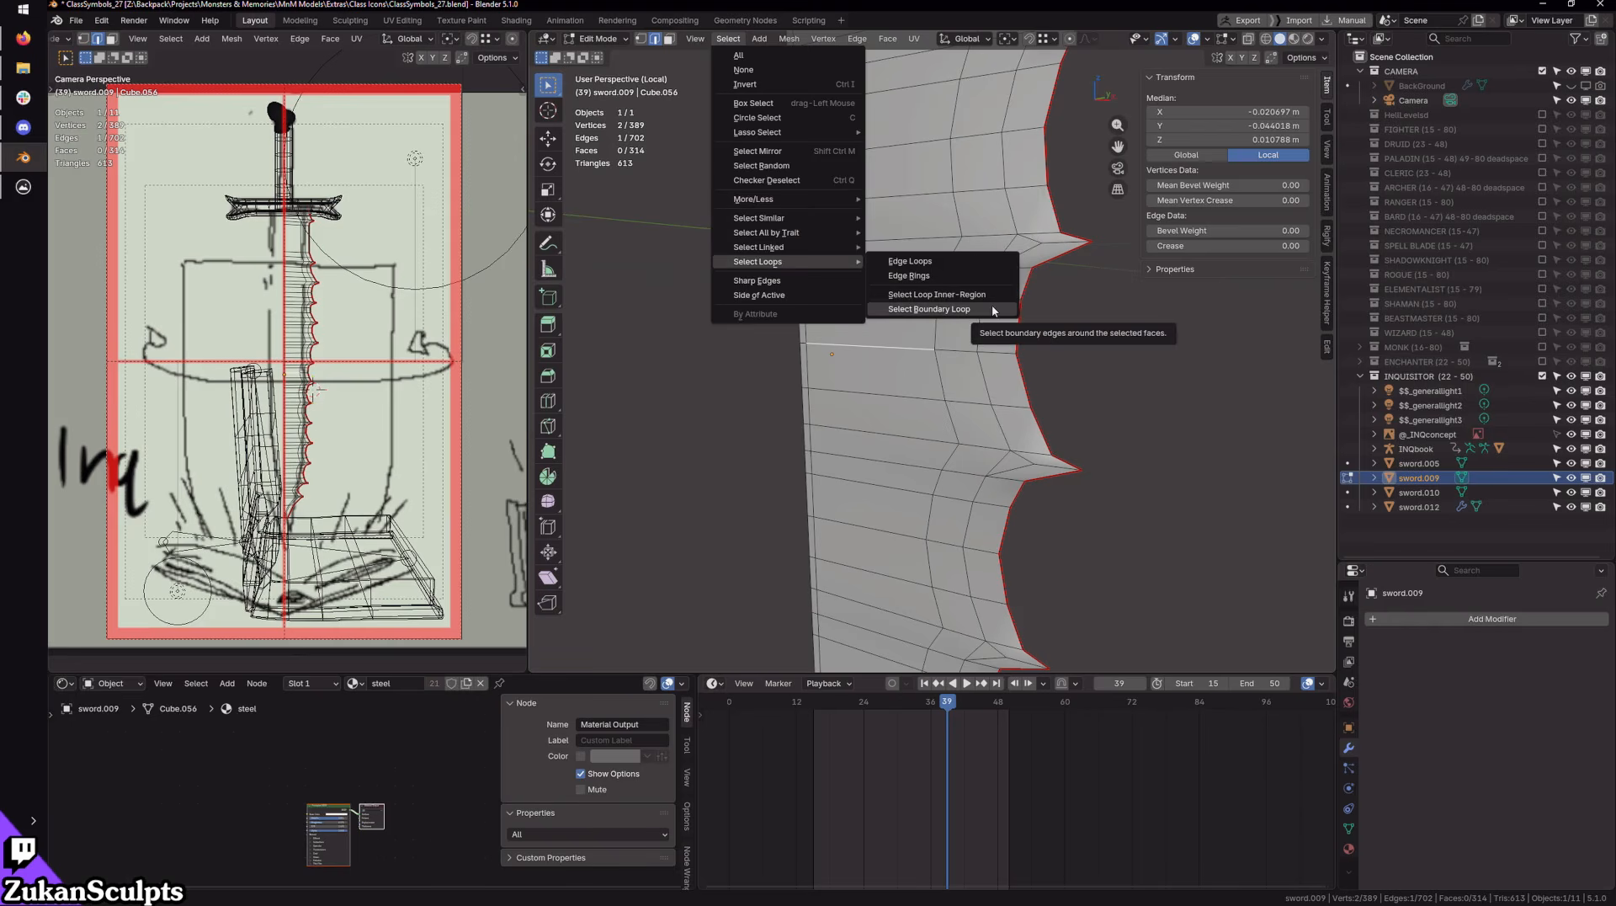
{"action": "left_click", "coordinate": [981, 260]}
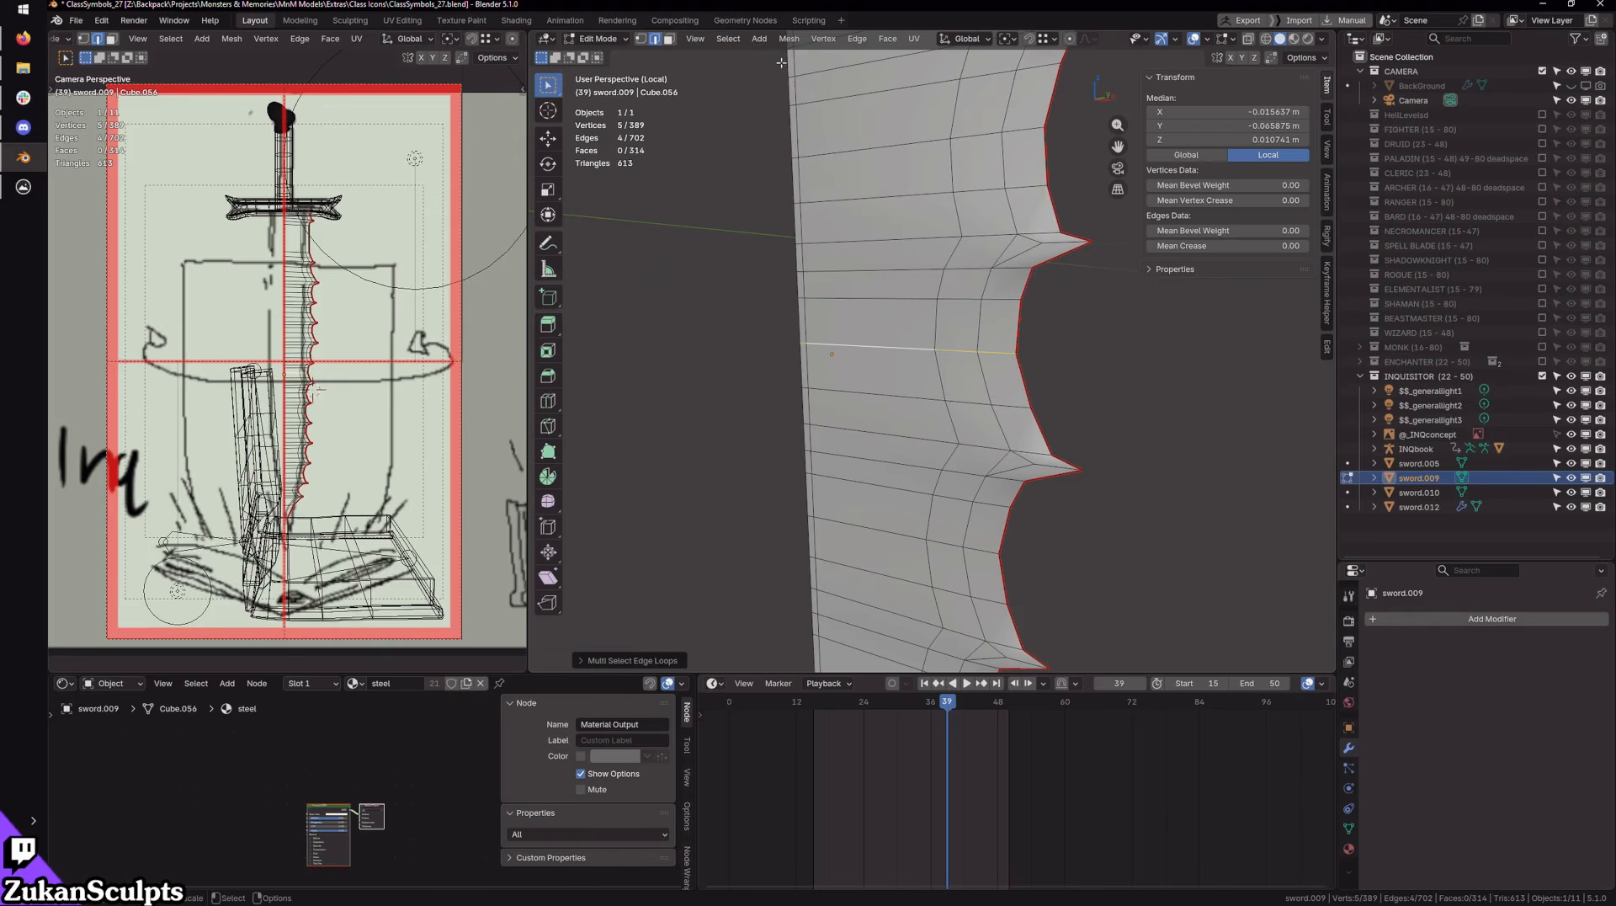
{"action": "left_click", "coordinate": [788, 39]}
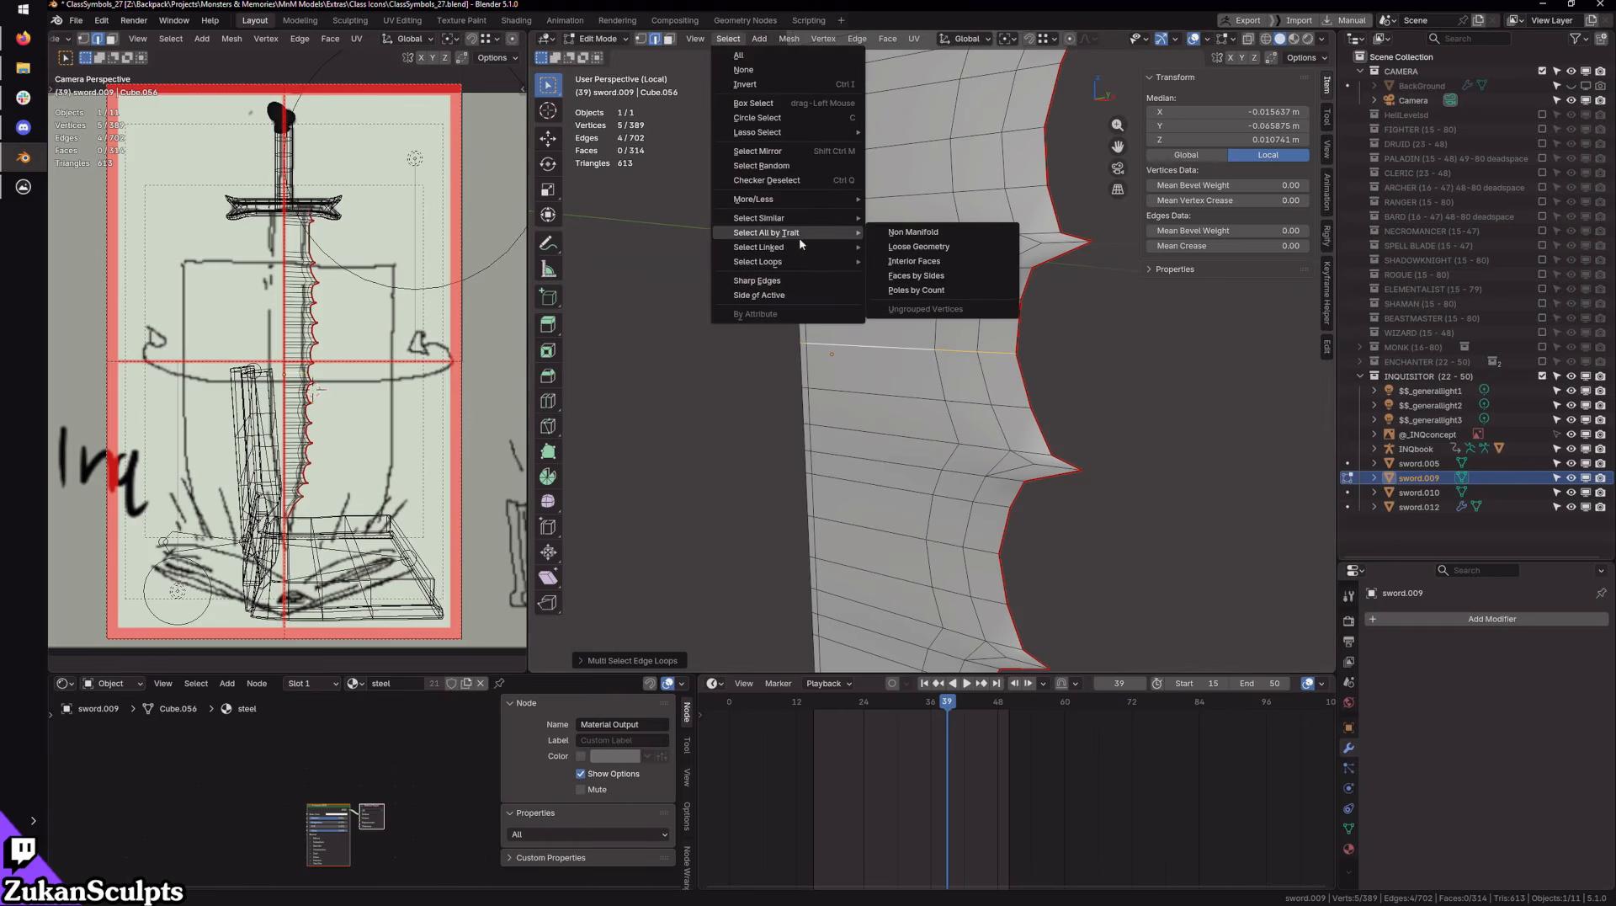
{"action": "key", "text": "ctrl+z"}
Step: Select the ring of cross edges along the blade's inner strip and thin it to alternate edges with Checker Deselect
{"action": "left_click", "coordinate": [729, 39]}
{"action": "mouse_move", "coordinate": [762, 39]}
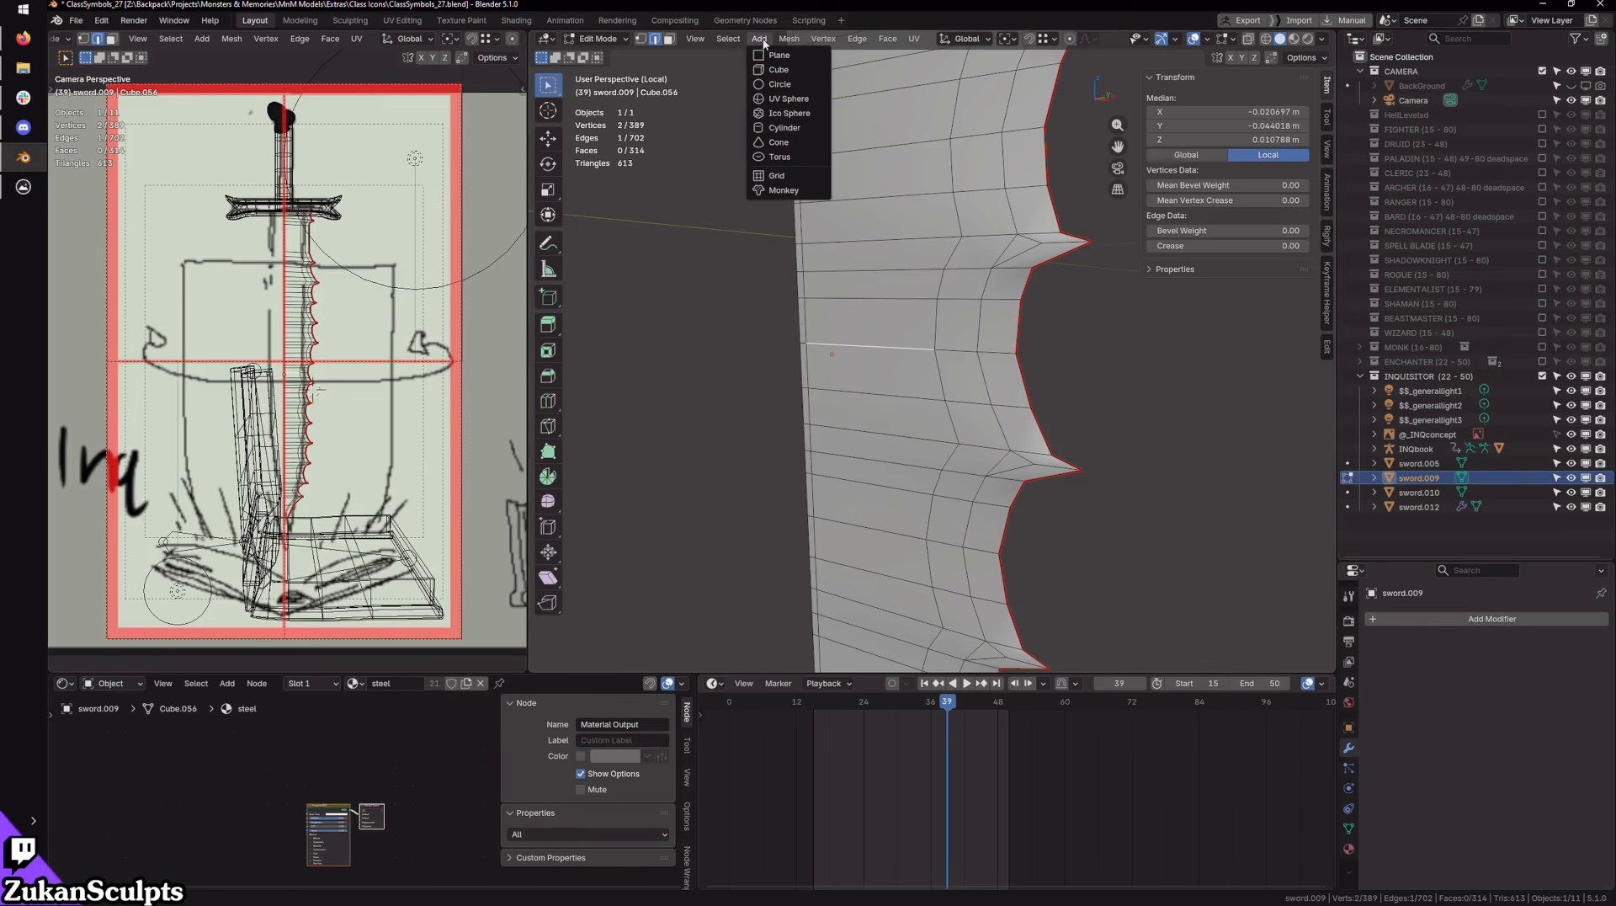
{"action": "mouse_move", "coordinate": [820, 42]}
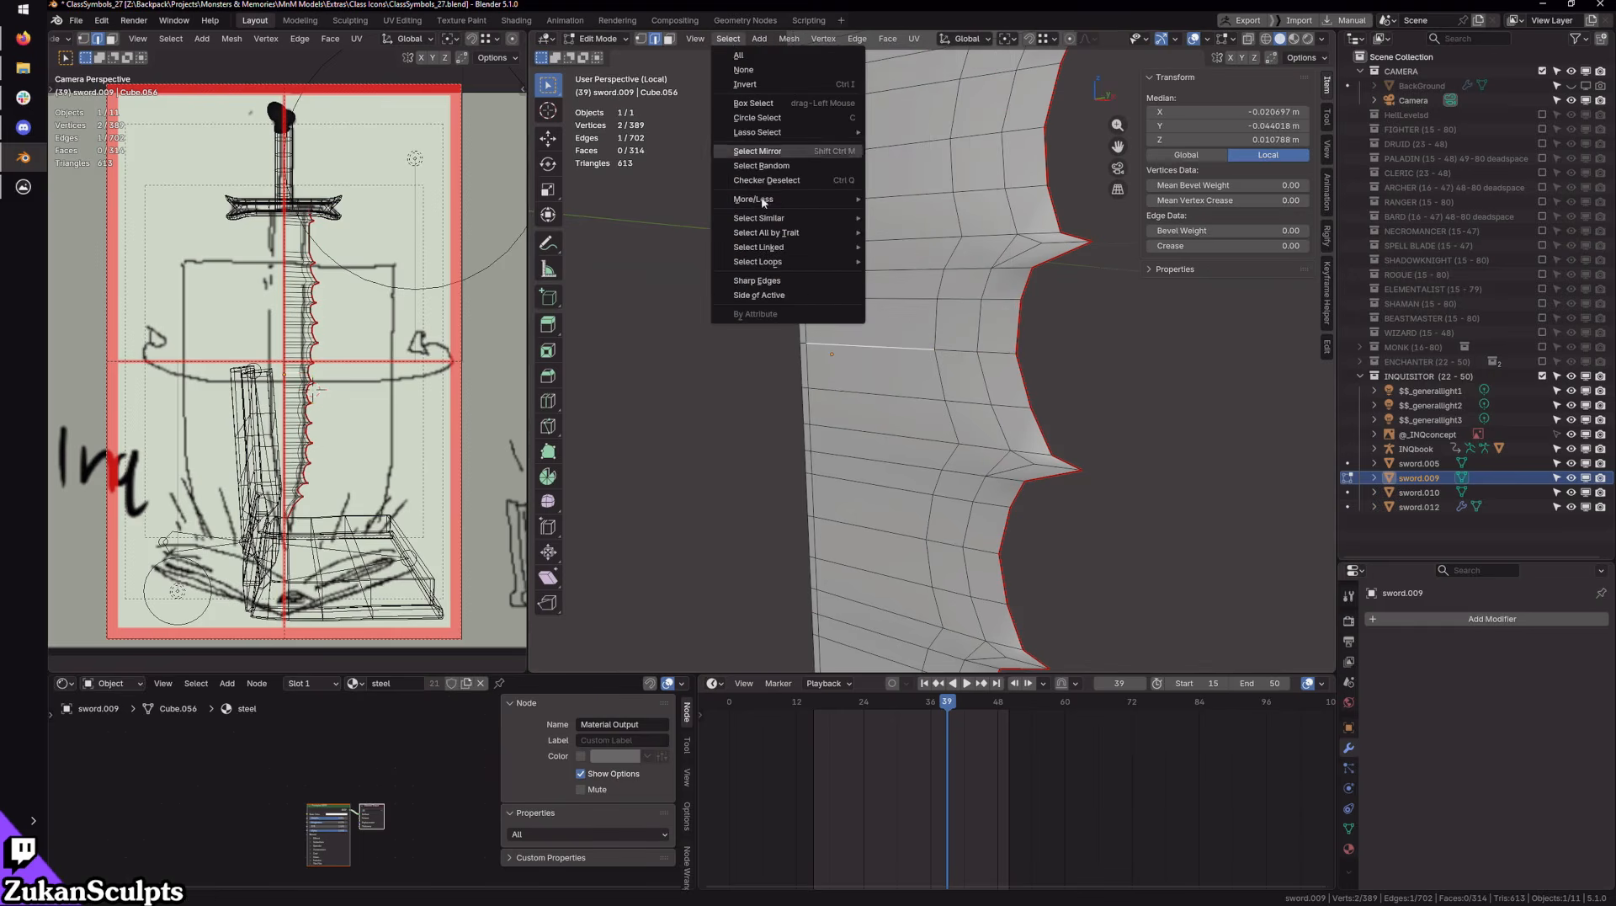
{"action": "mouse_move", "coordinate": [777, 230]}
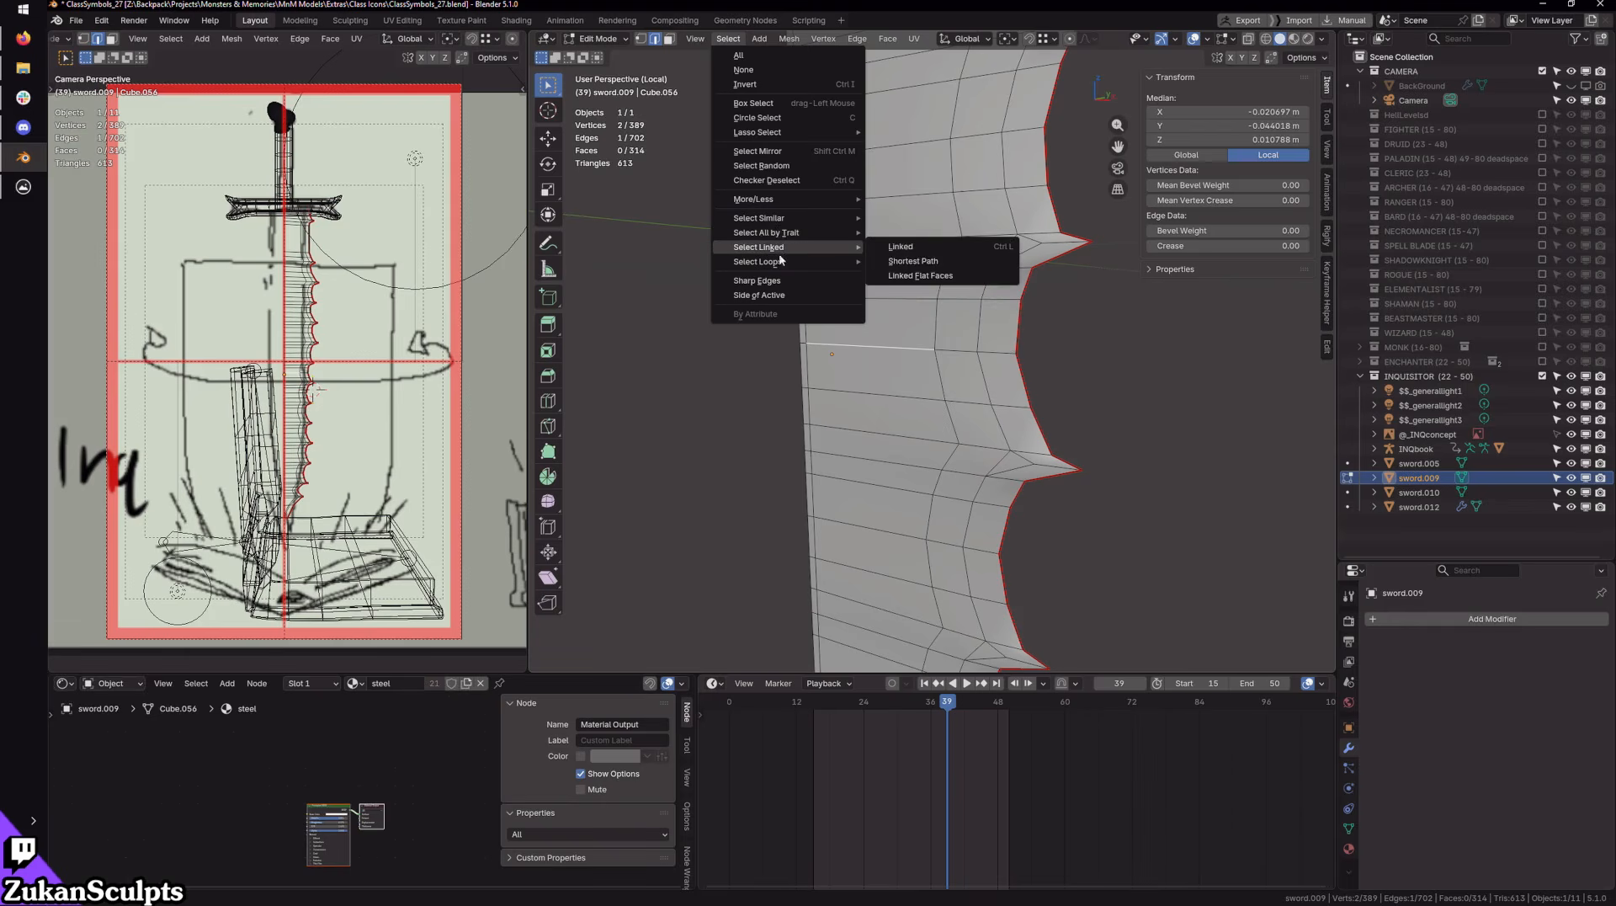
{"action": "mouse_move", "coordinate": [779, 262]}
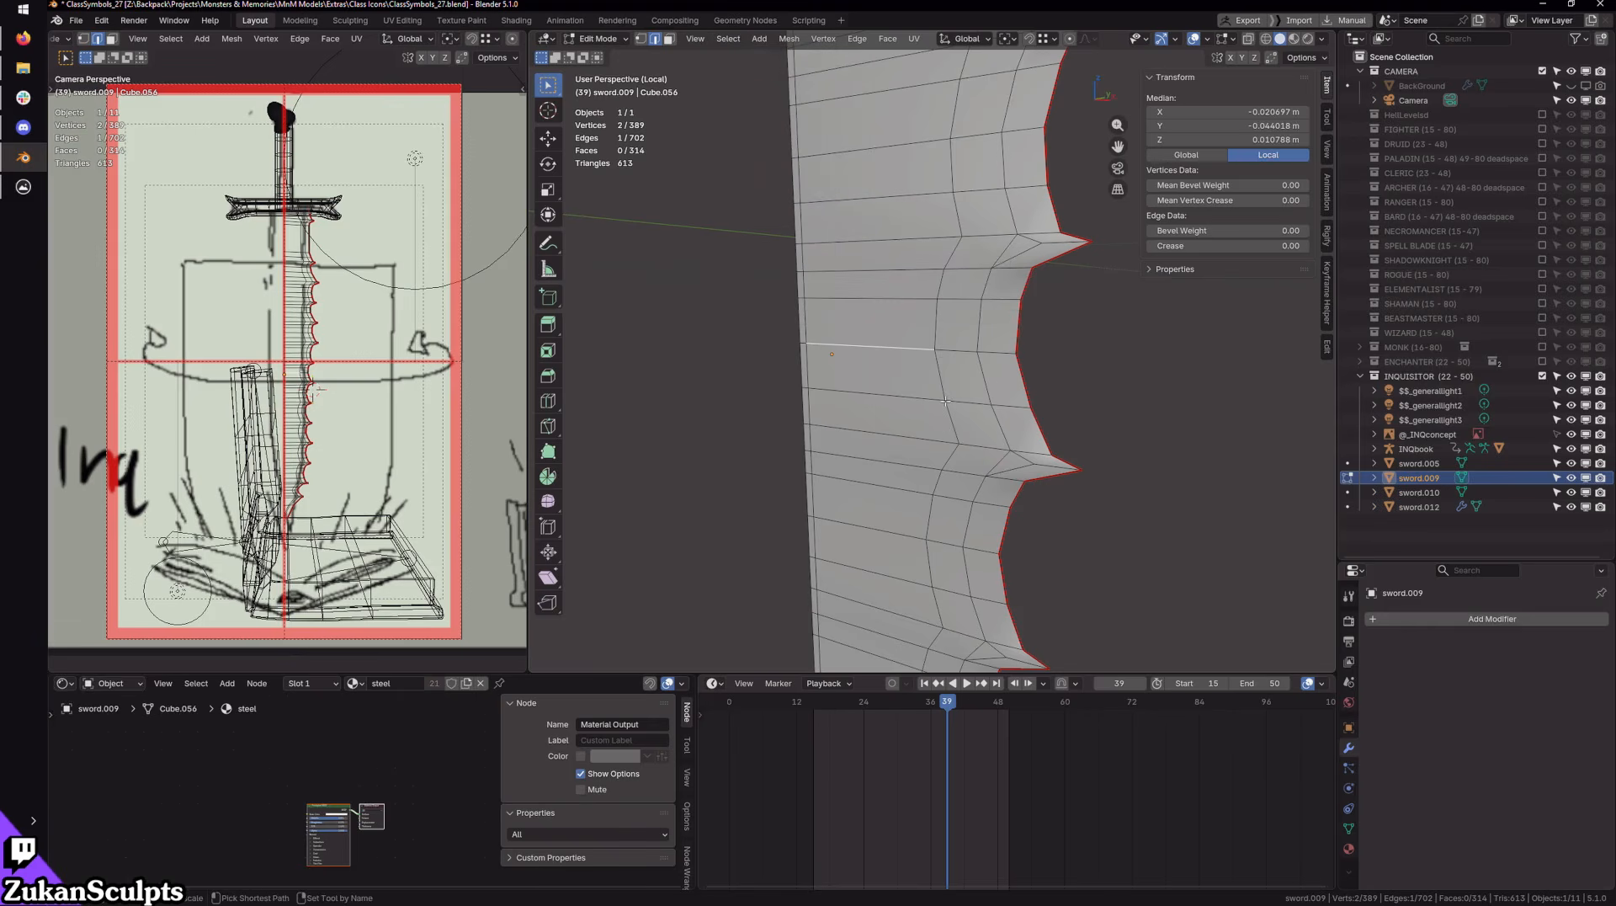
{"action": "left_click", "coordinate": [878, 346], "text": "ctrl+alt"}
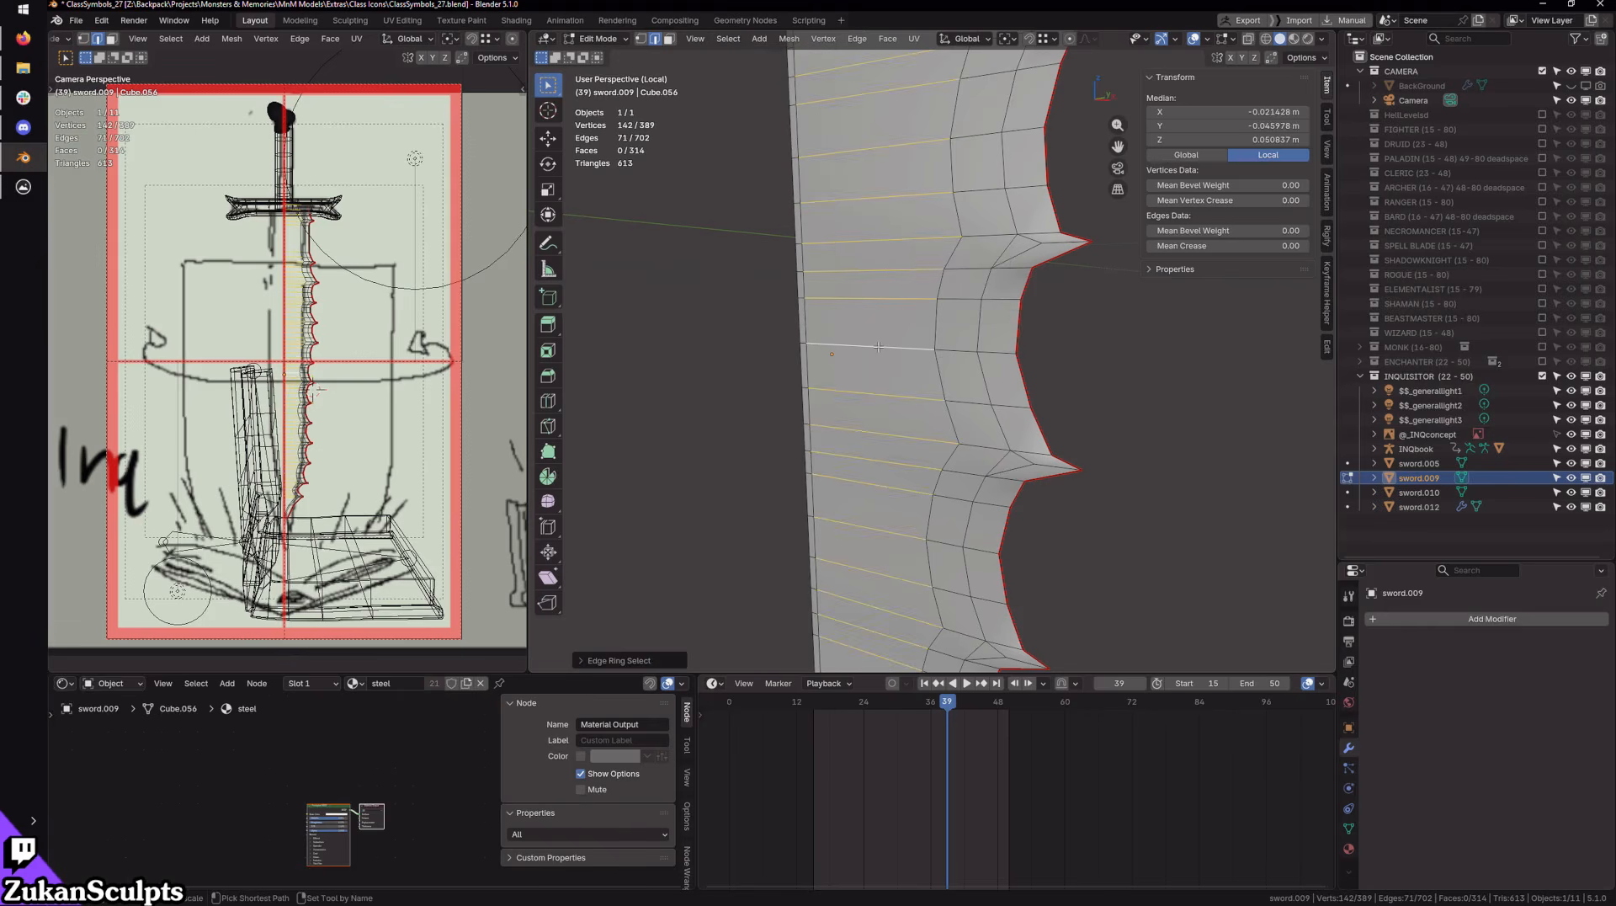
{"action": "key", "text": "ctrl+d"}
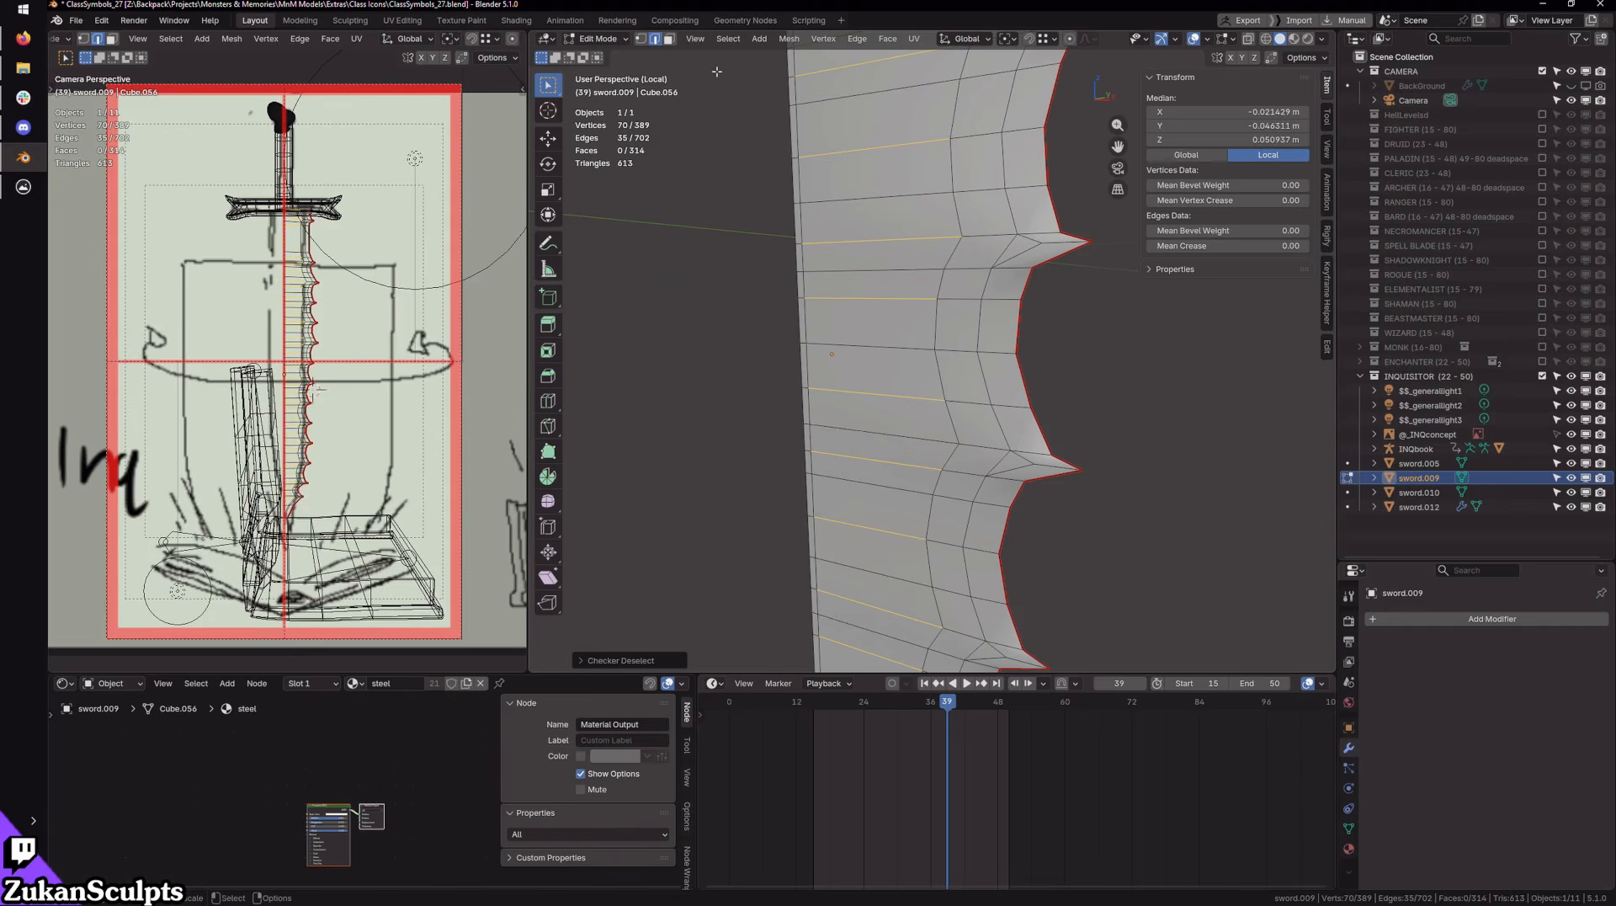
{"action": "left_click", "coordinate": [788, 39]}
{"action": "left_click", "coordinate": [729, 39]}
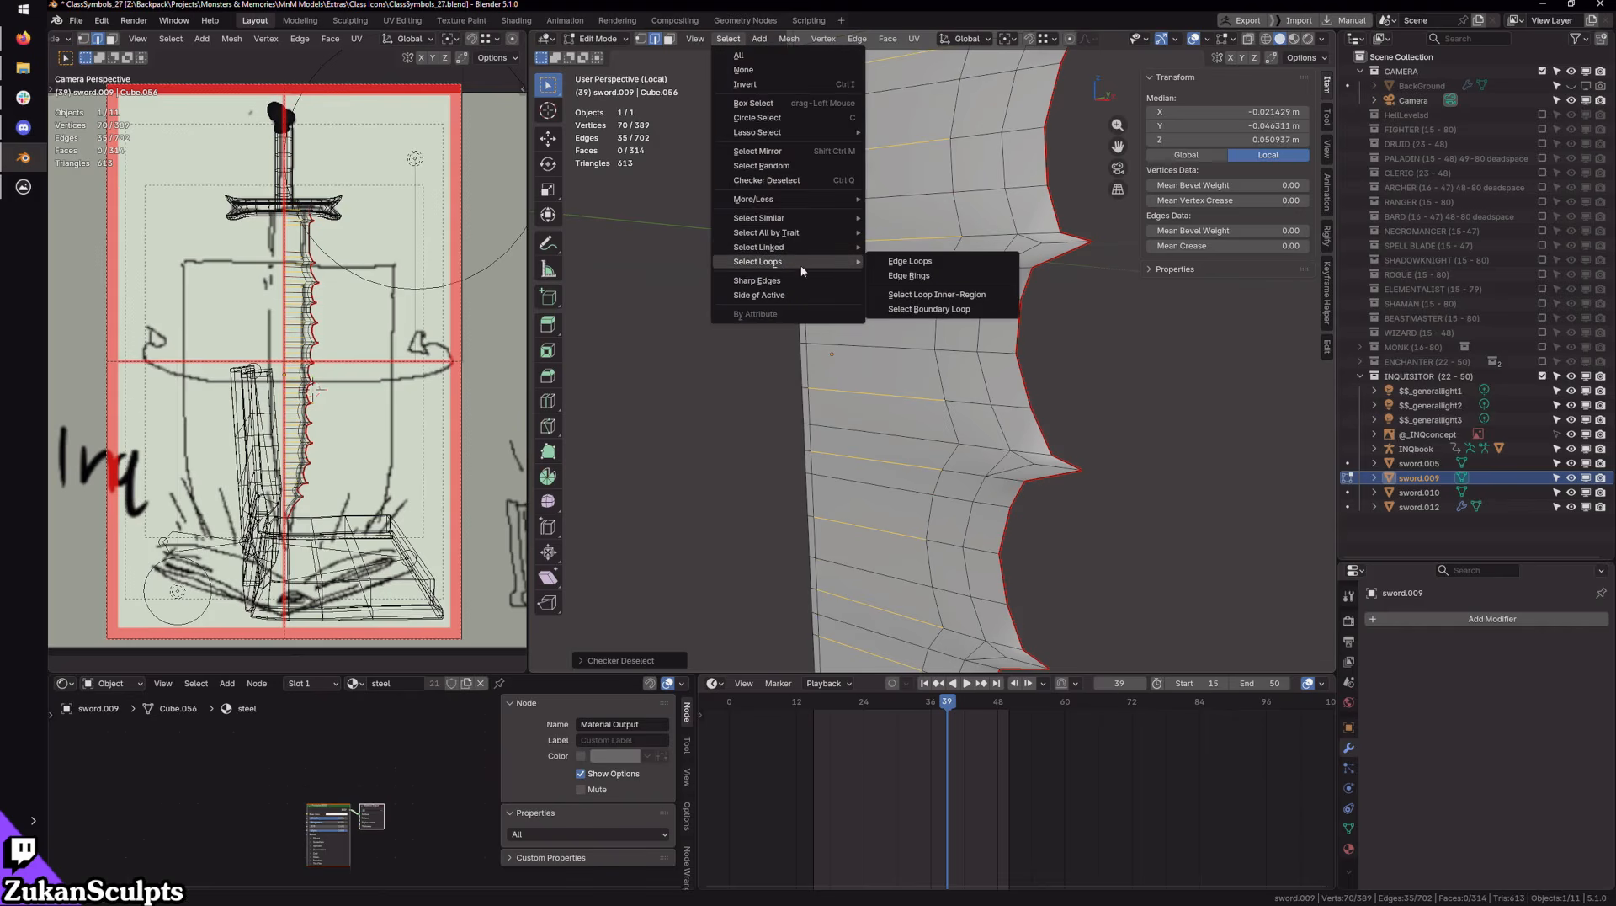
{"action": "right_click", "coordinate": [930, 260]}
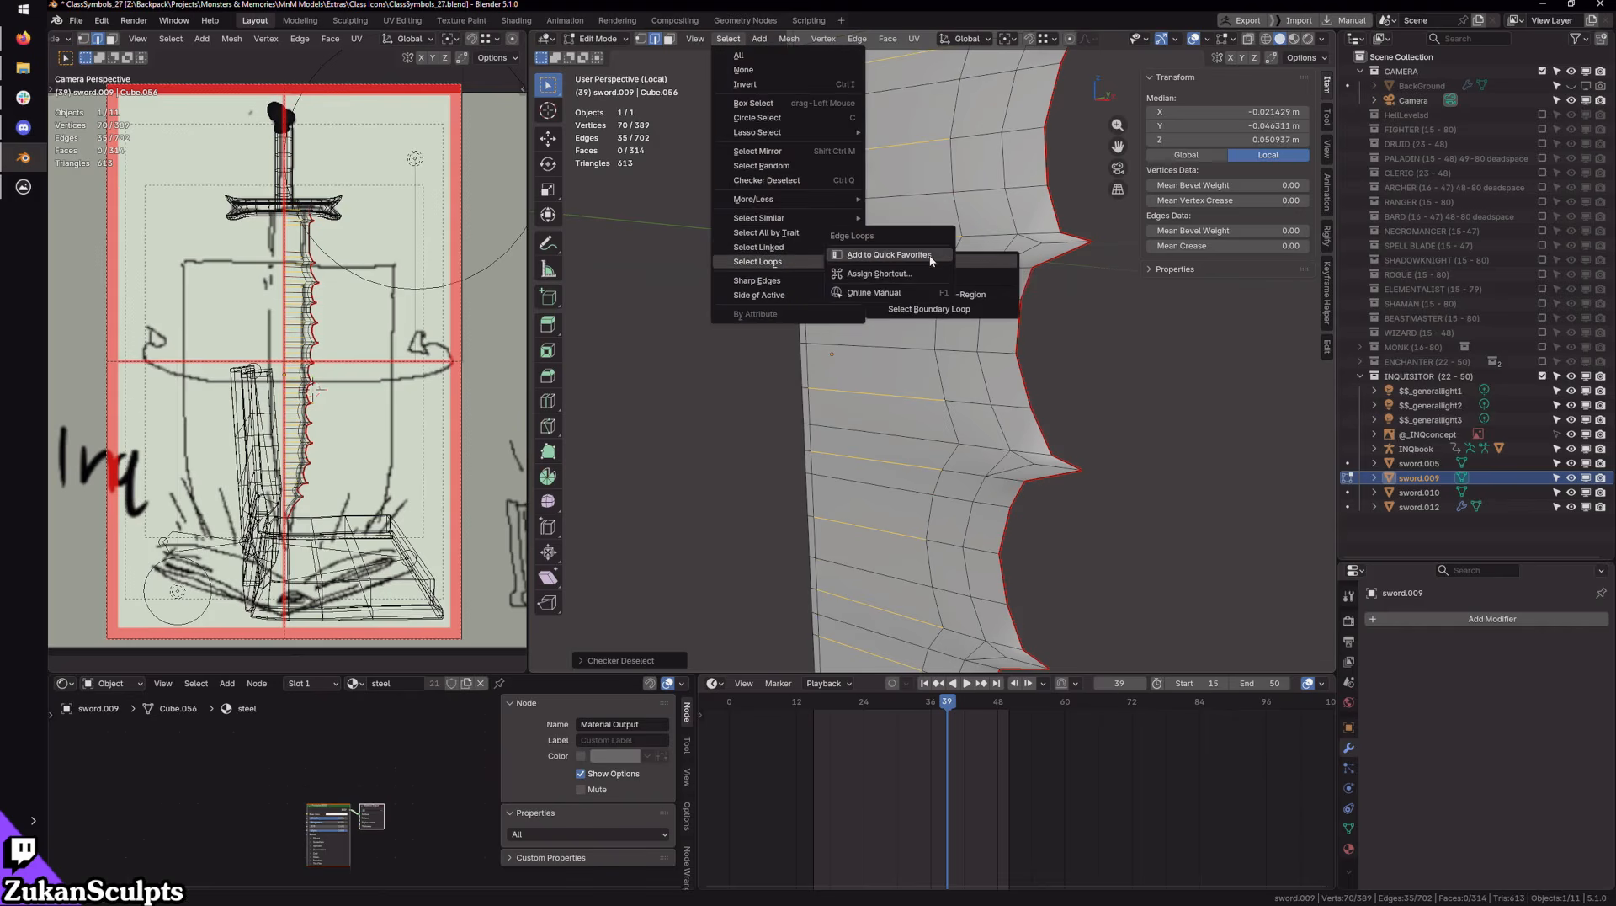
{"action": "key", "text": "Escape"}
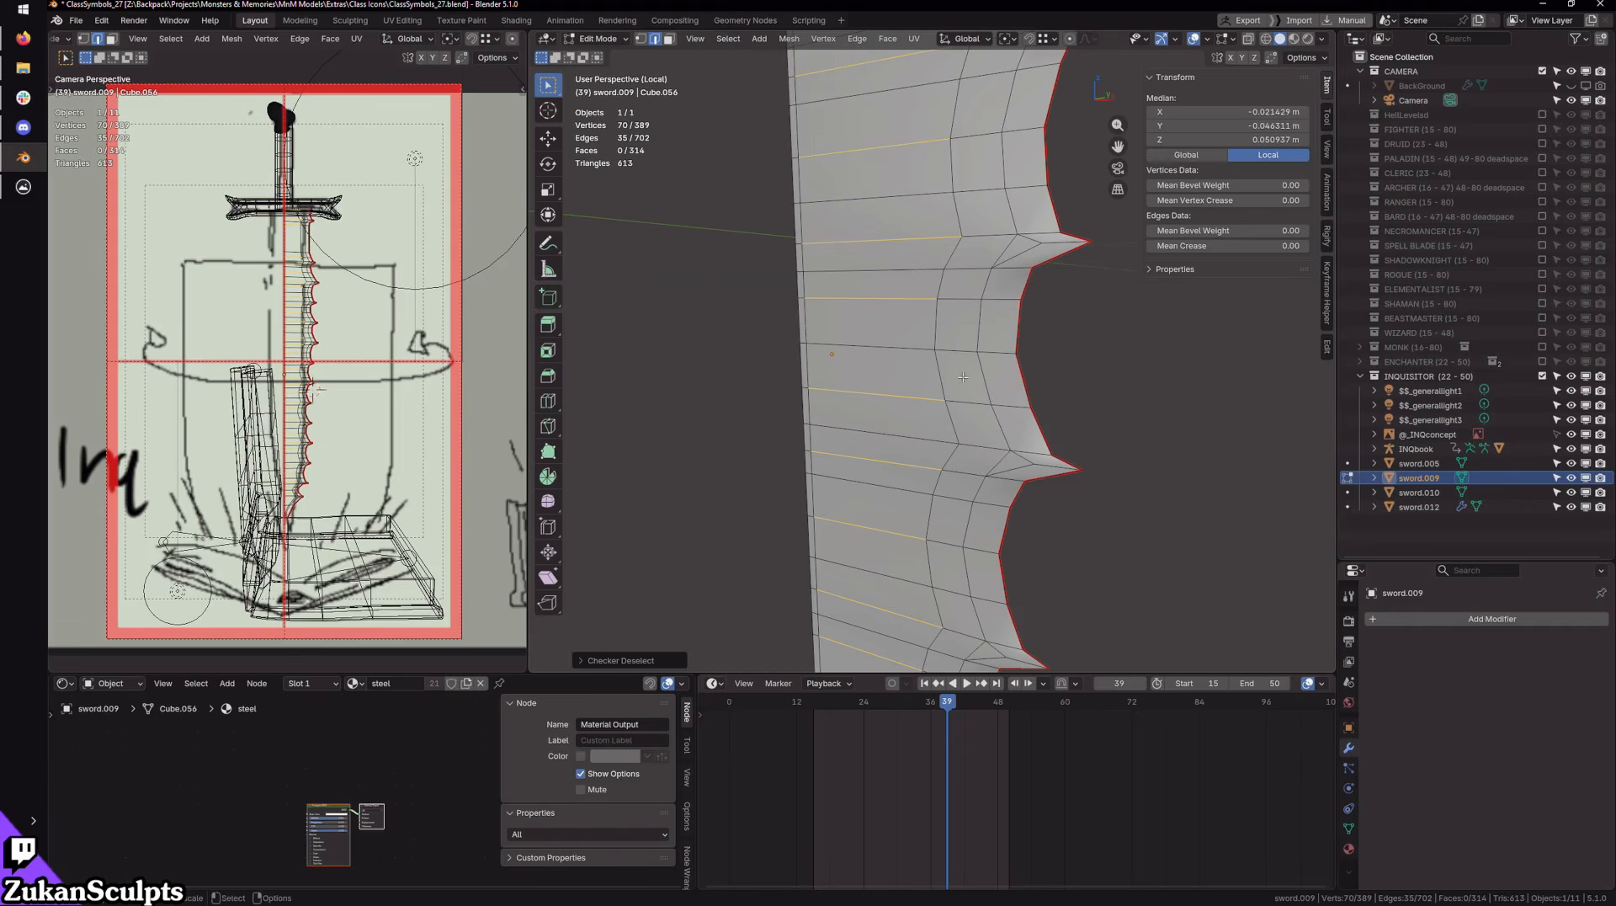
{"action": "key", "text": "ctrl+r"}
{"action": "key", "text": "Escape"}
{"action": "middle_click_drag", "start_coordinate": [698, 133], "coordinate": [907, 270]}
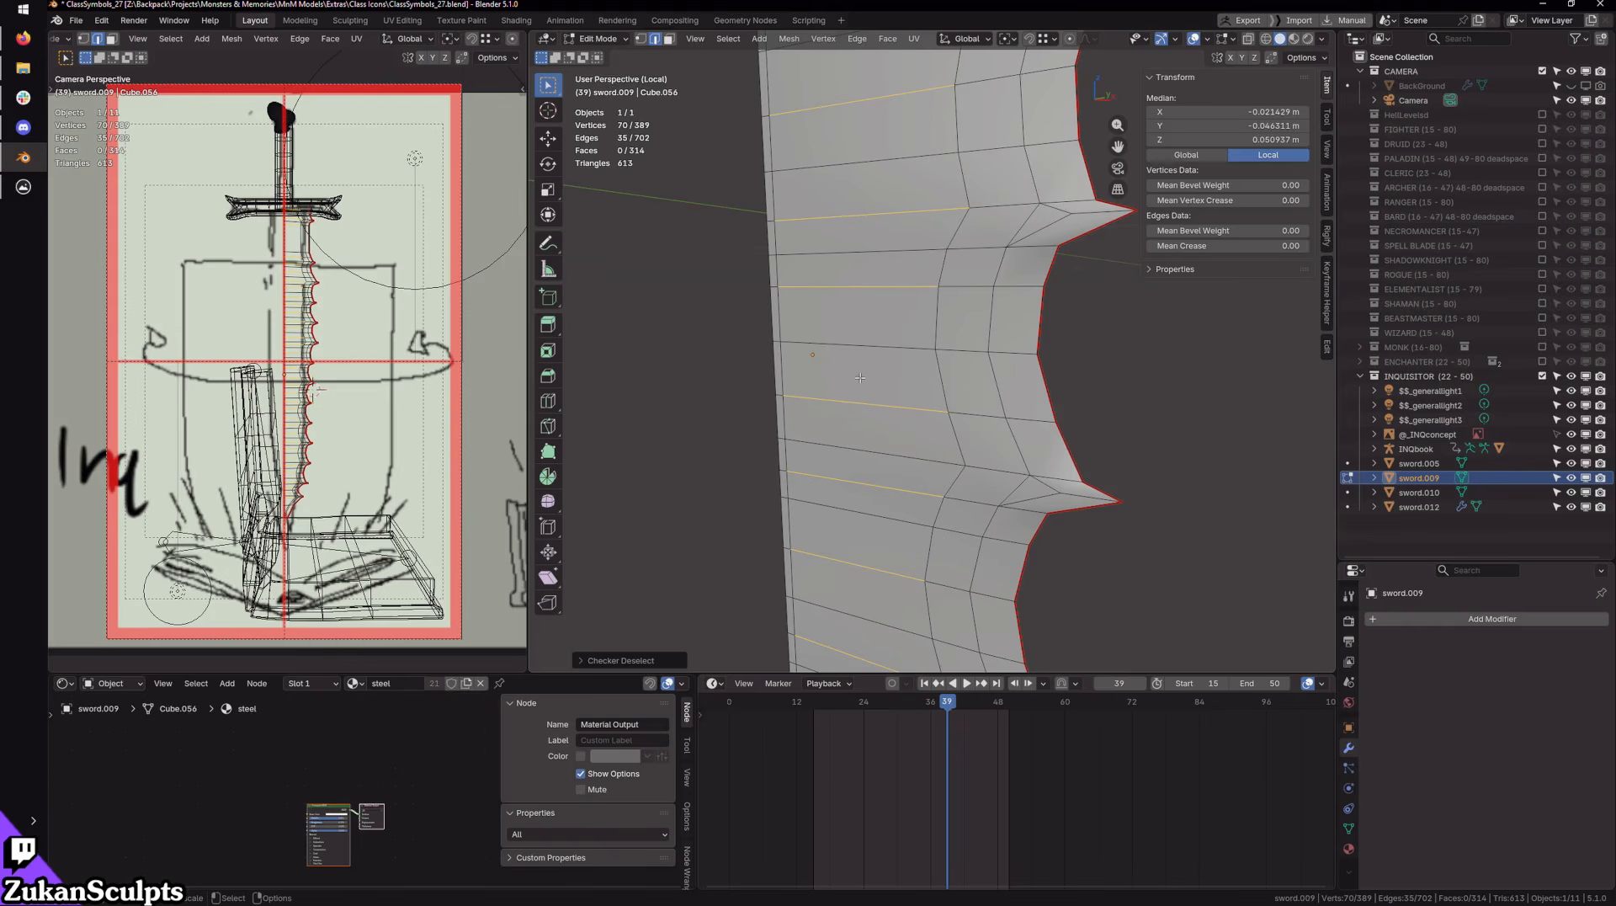
{"action": "left_click", "coordinate": [855, 337], "text": "ctrl+alt"}
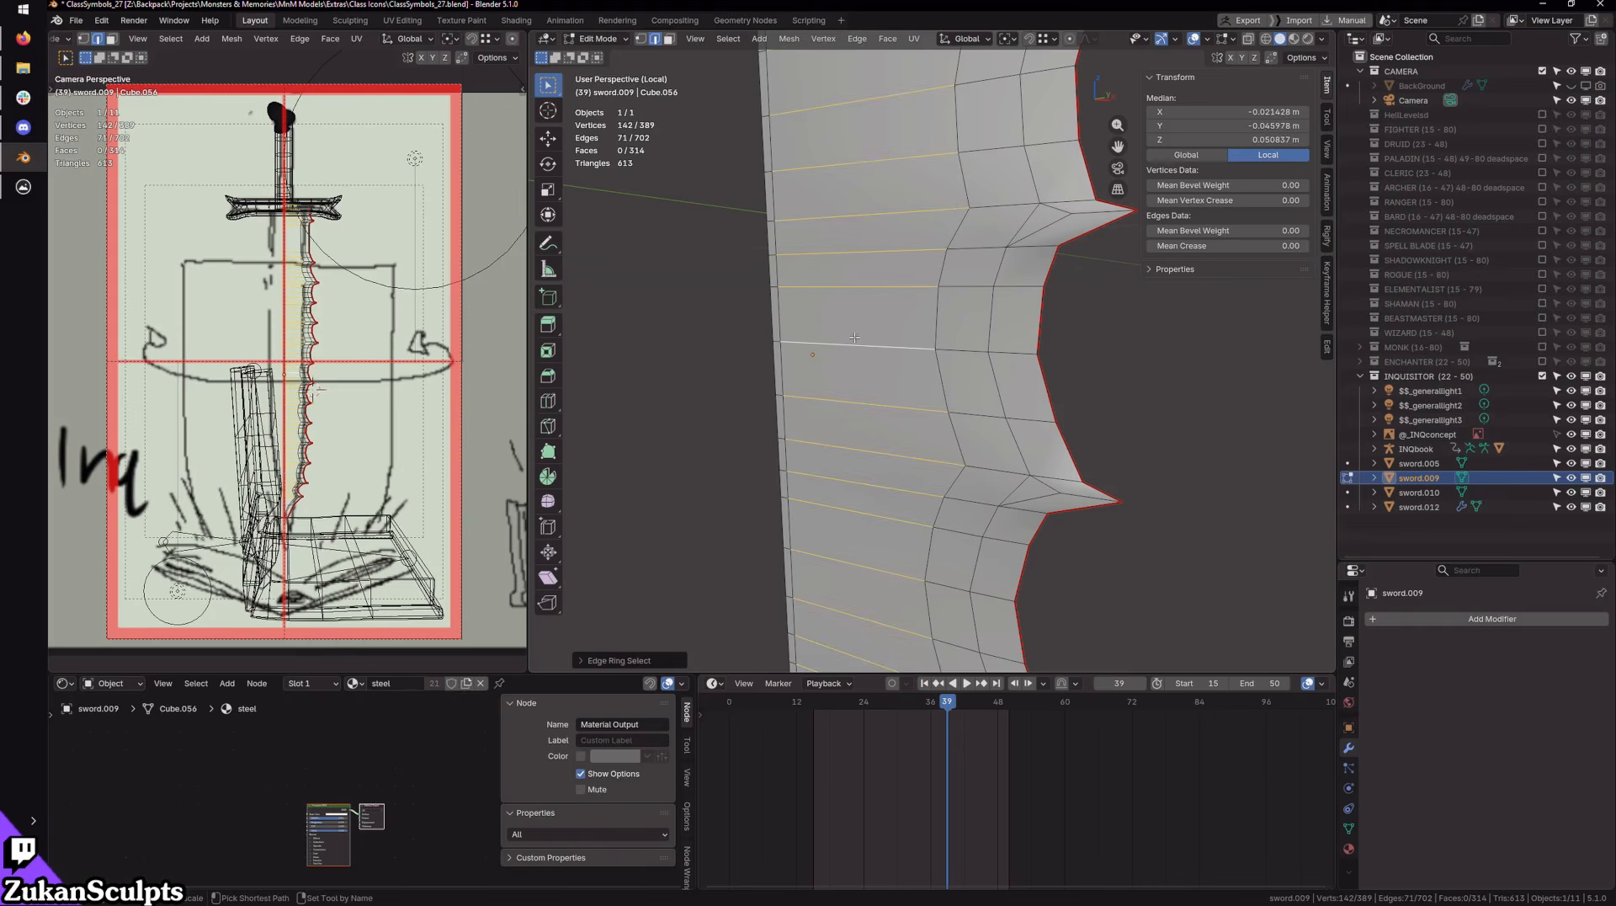
{"action": "key", "text": "ctrl+z"}
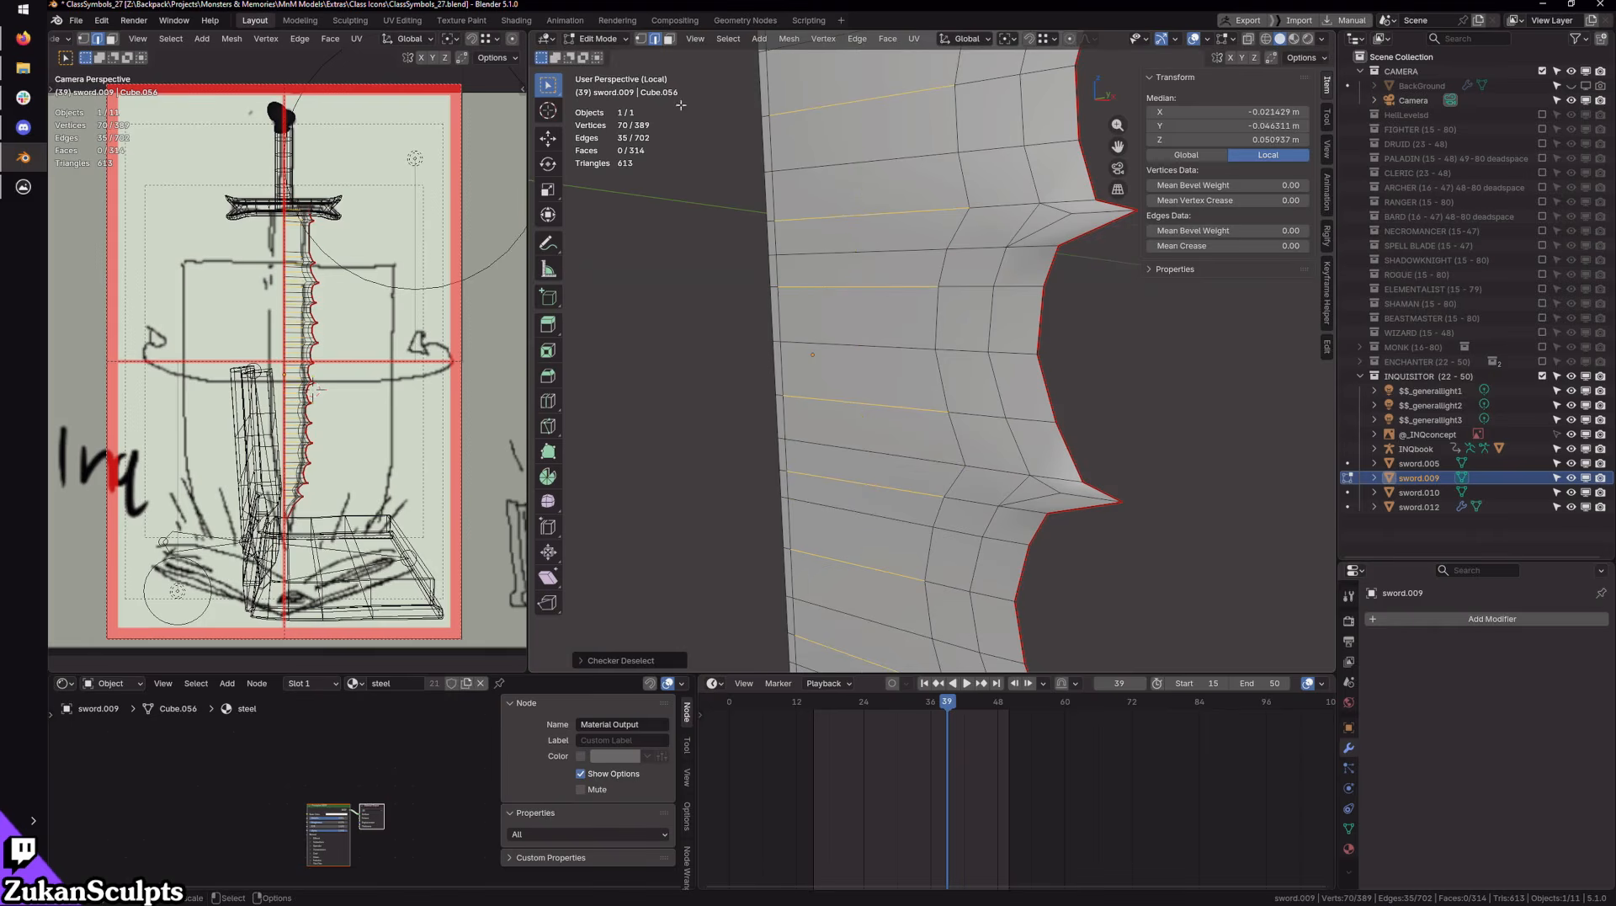
Step: Search the Keymap preferences by key-binding for CTRL R and disable the Mesh entry MESH_OT_loop_multi_select
{"action": "key", "text": "Tab"}
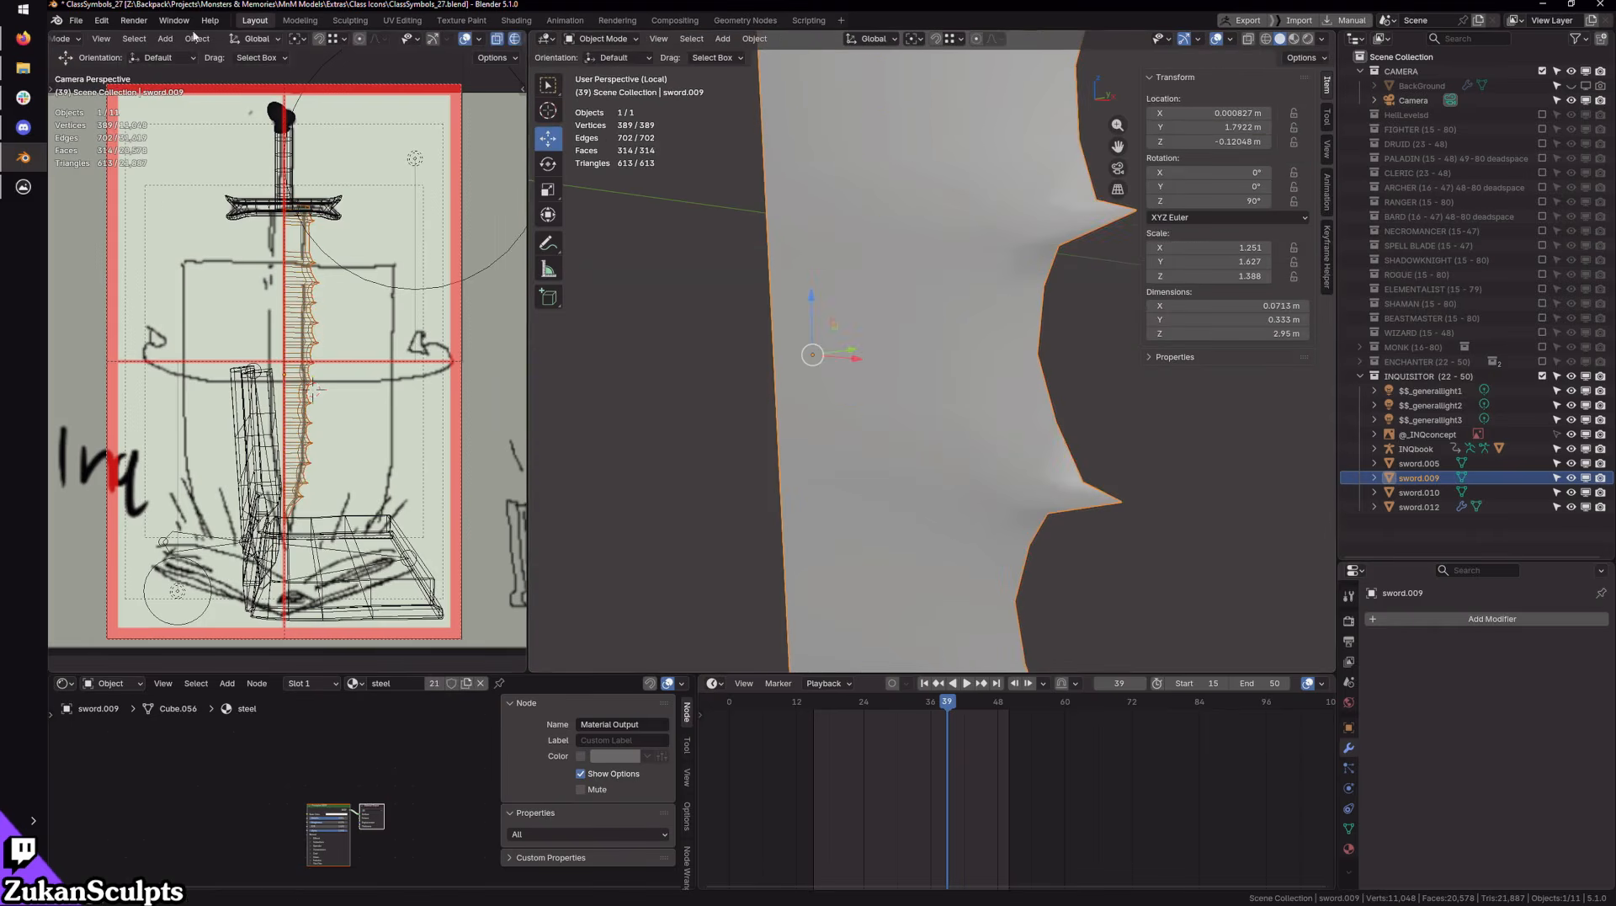
{"action": "left_click", "coordinate": [101, 20]}
{"action": "left_click", "coordinate": [134, 204]}
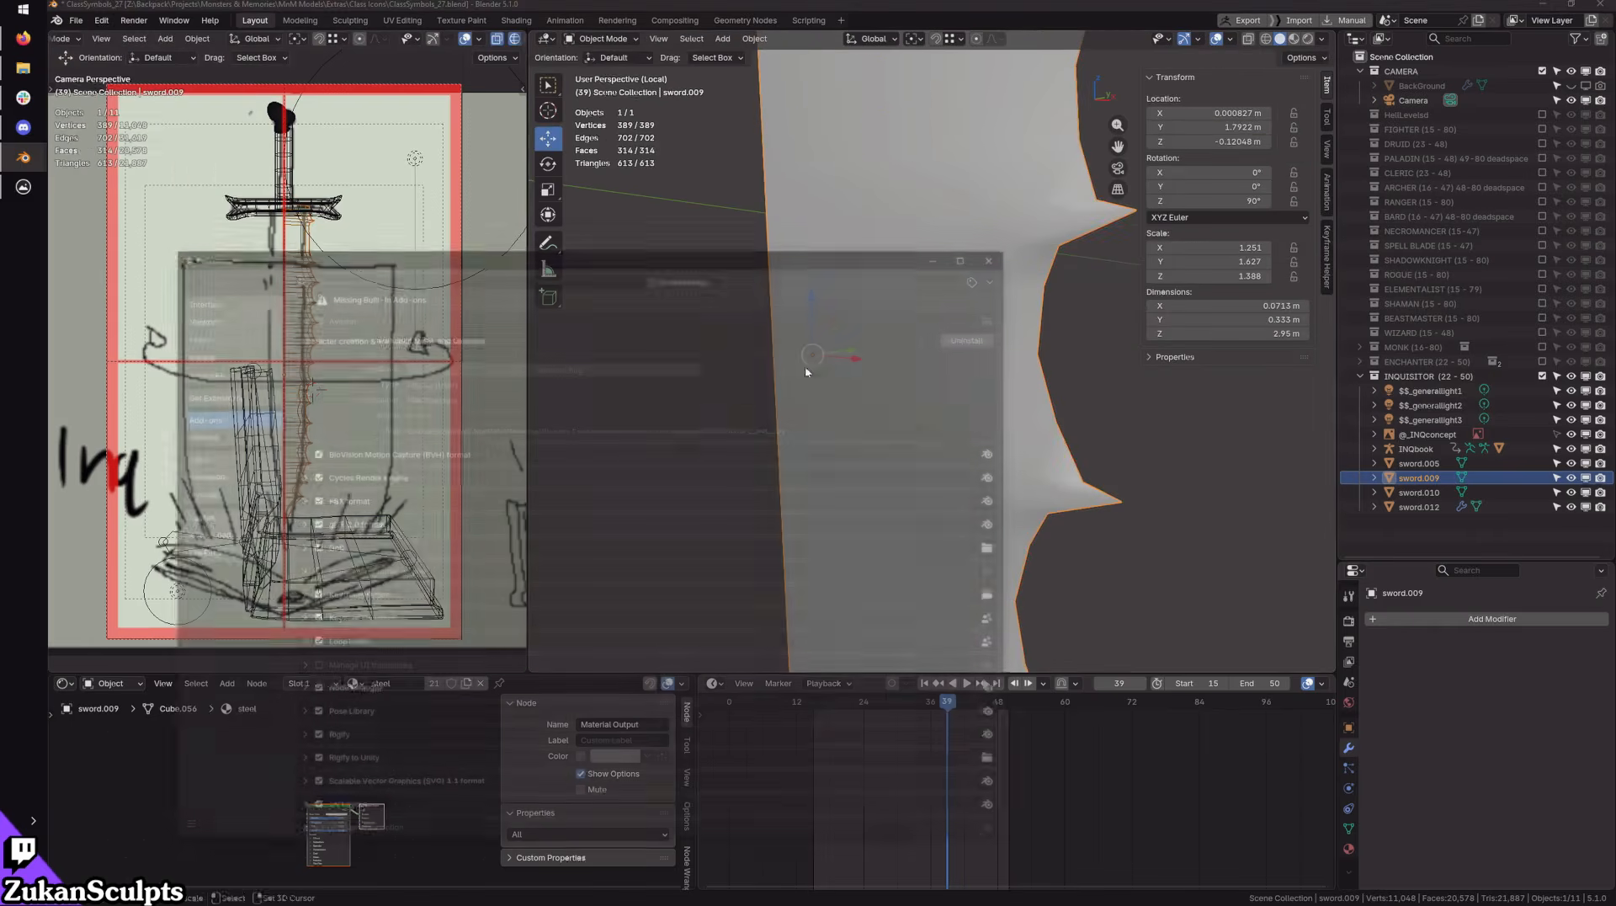
{"action": "left_click_drag", "start_coordinate": [725, 246], "coordinate": [863, 245]}
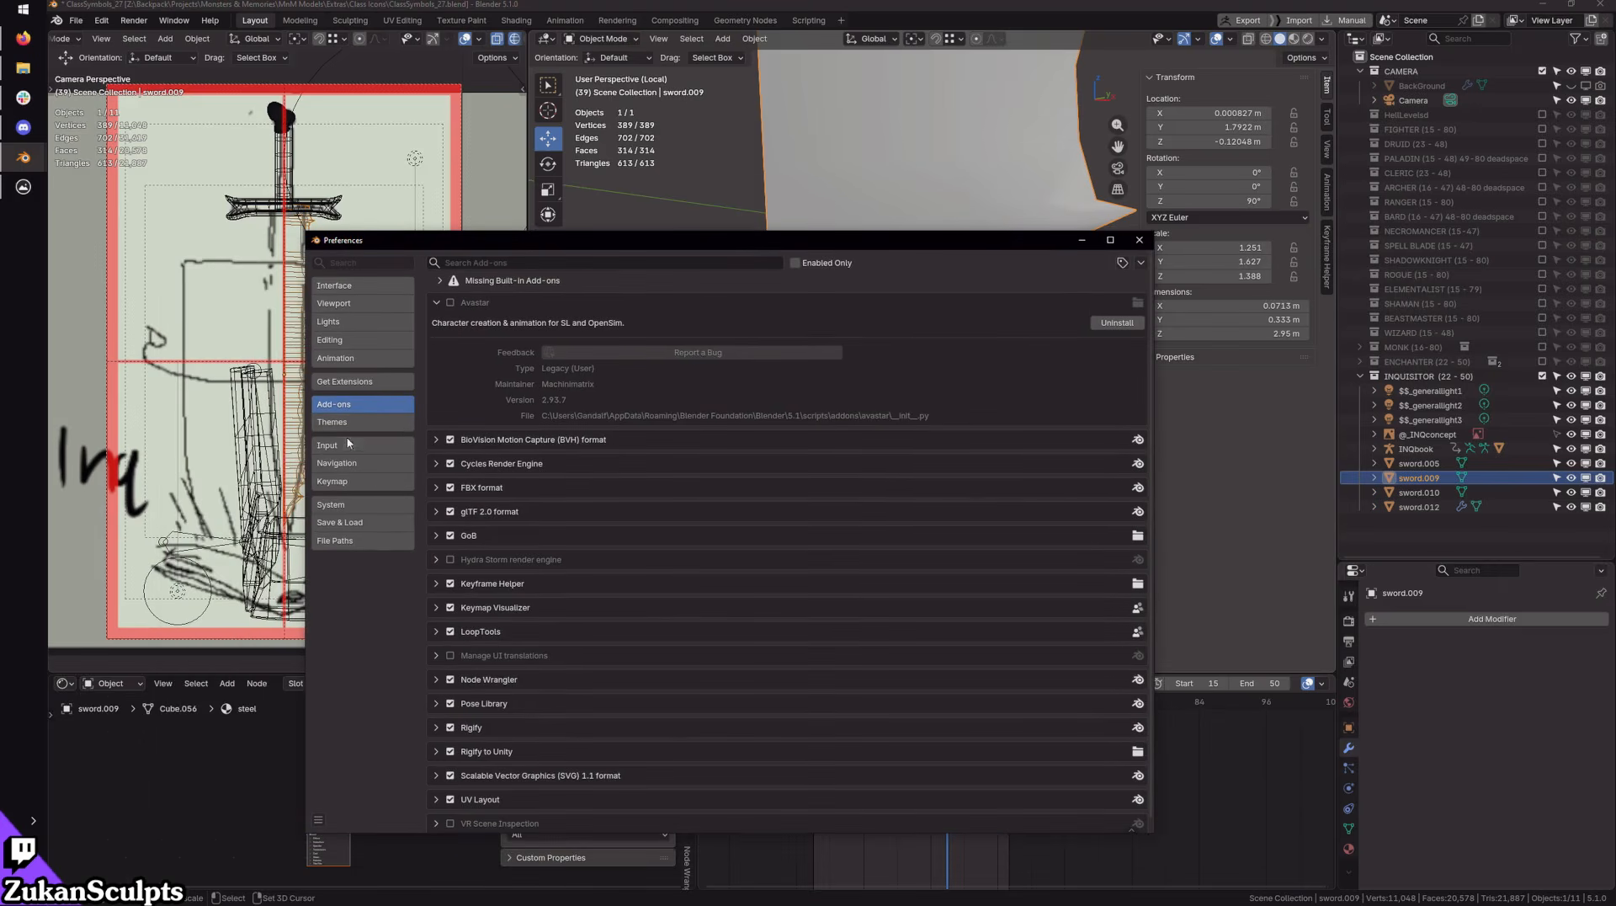
{"action": "left_click", "coordinate": [348, 446]}
{"action": "left_click", "coordinate": [341, 463]}
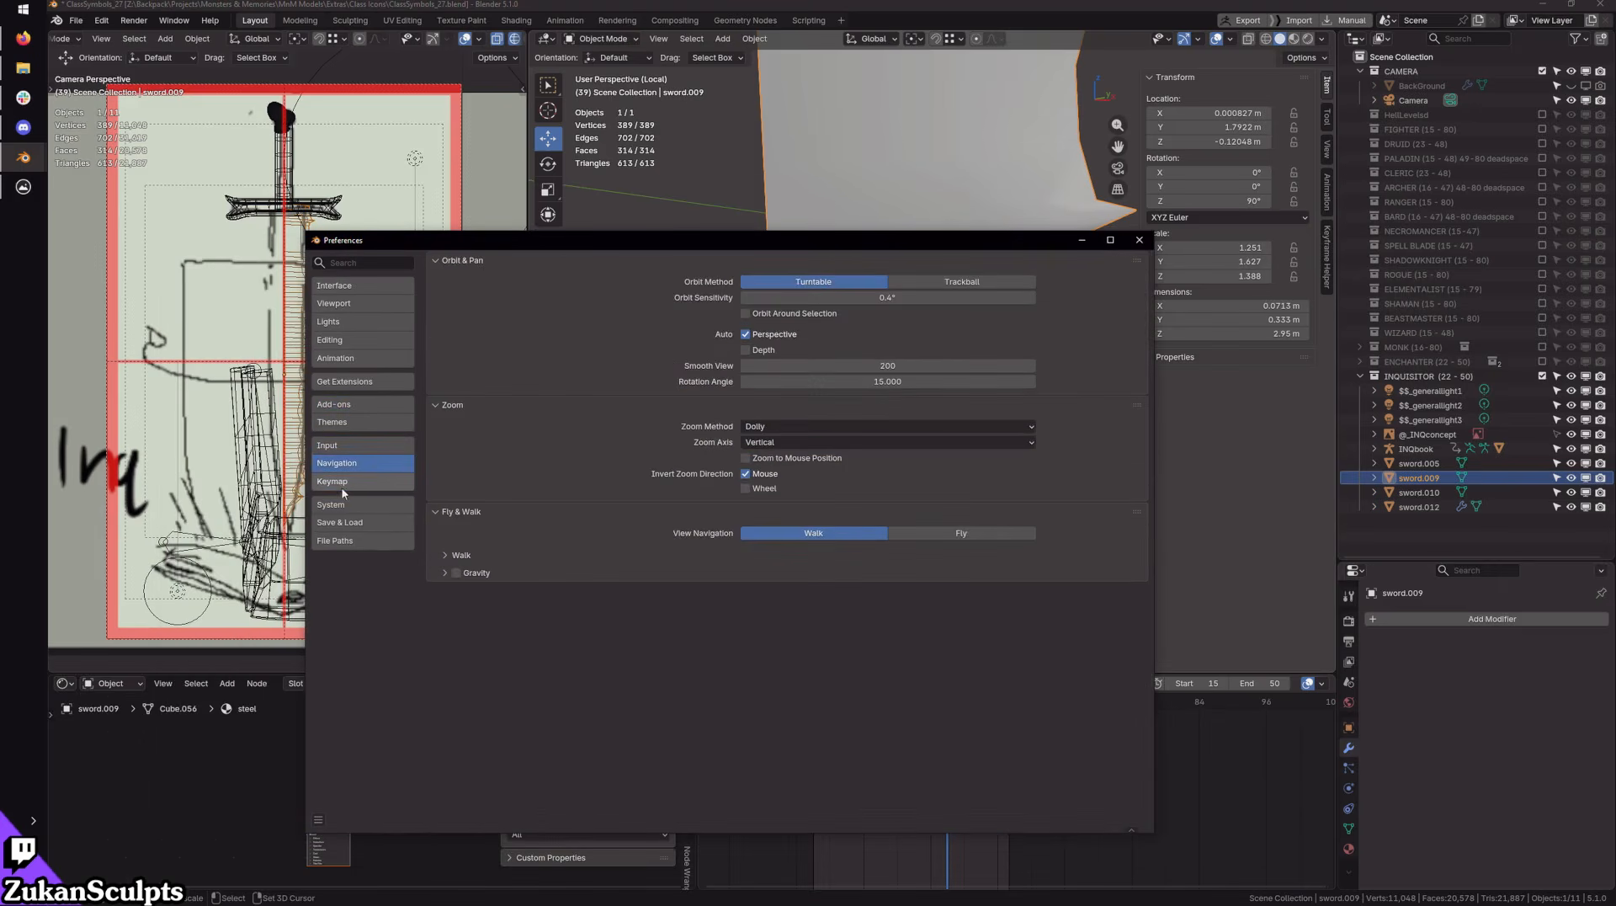
{"action": "left_click", "coordinate": [337, 480]}
{"action": "left_click", "coordinate": [598, 283]}
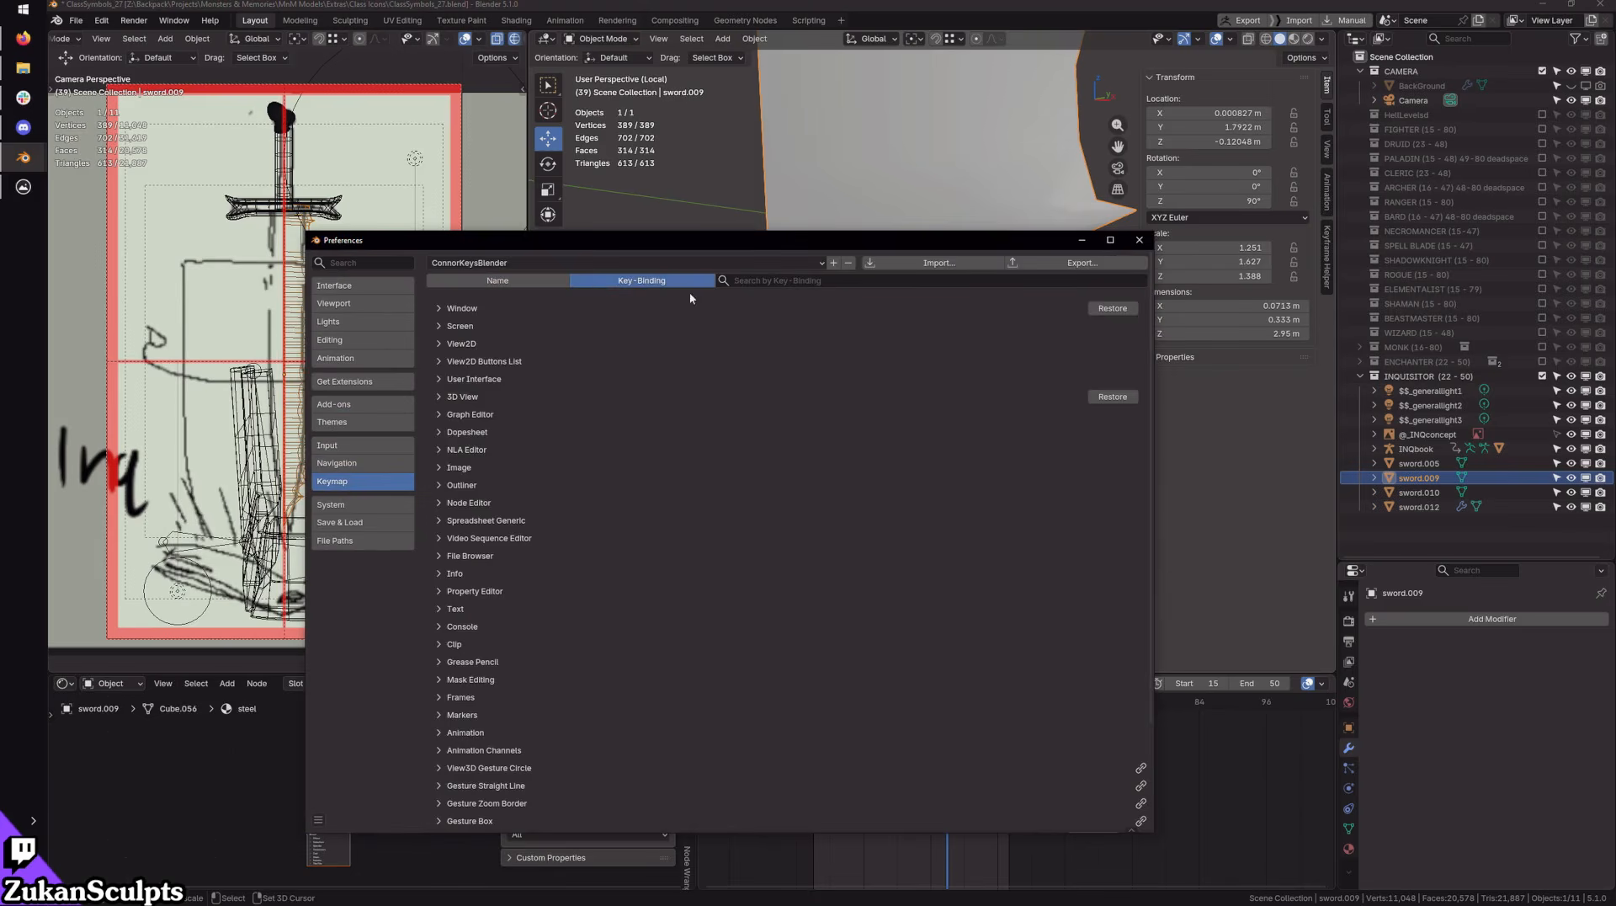
{"action": "left_click", "coordinate": [776, 280]}
{"action": "type", "text": "CTRL R"}
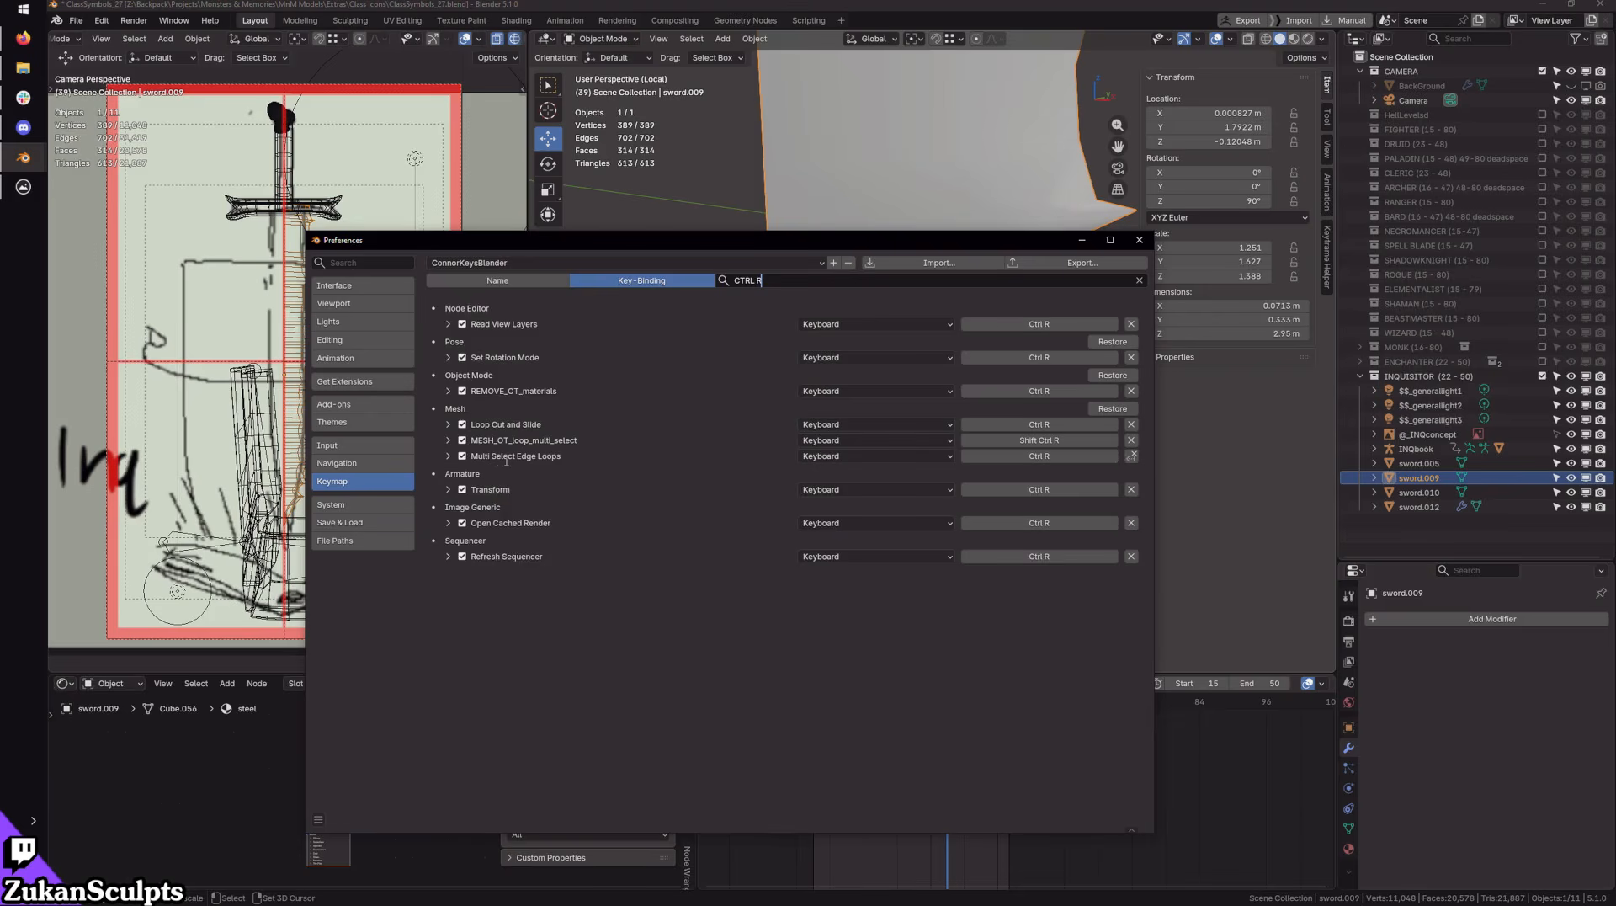
{"action": "left_click", "coordinate": [462, 440]}
{"action": "left_click_drag", "start_coordinate": [647, 254], "coordinate": [452, 431]}
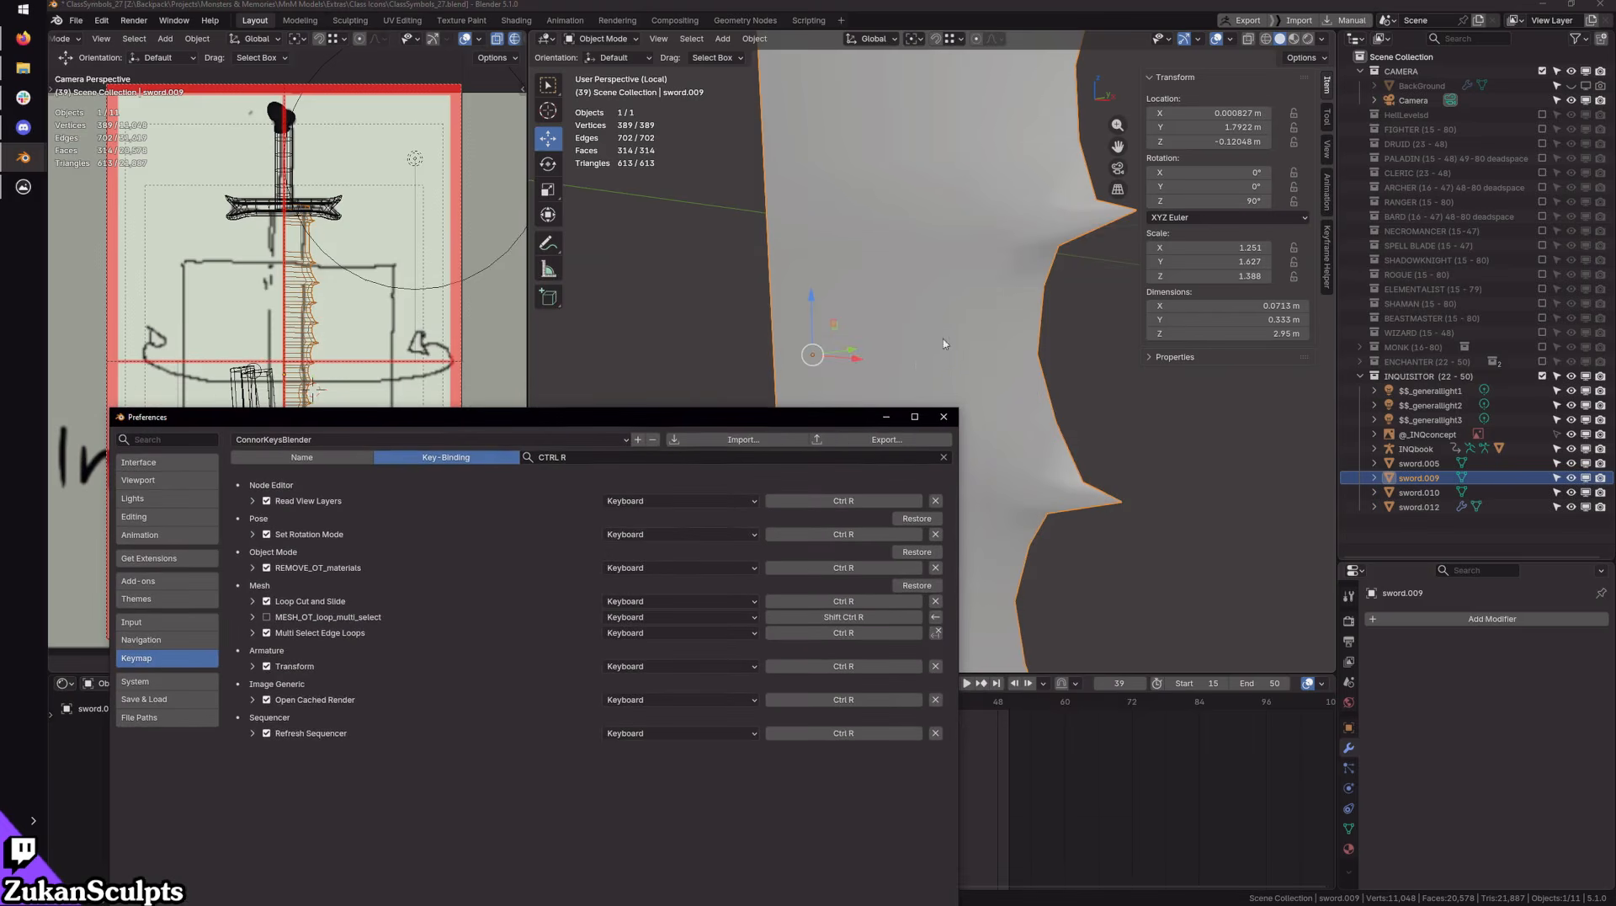
Step: Return to Edit Mode on the blade and keep only alternate cross edges of the inner strip's edge ring selected
{"action": "key", "text": "Tab"}
{"action": "left_click", "coordinate": [880, 284]}
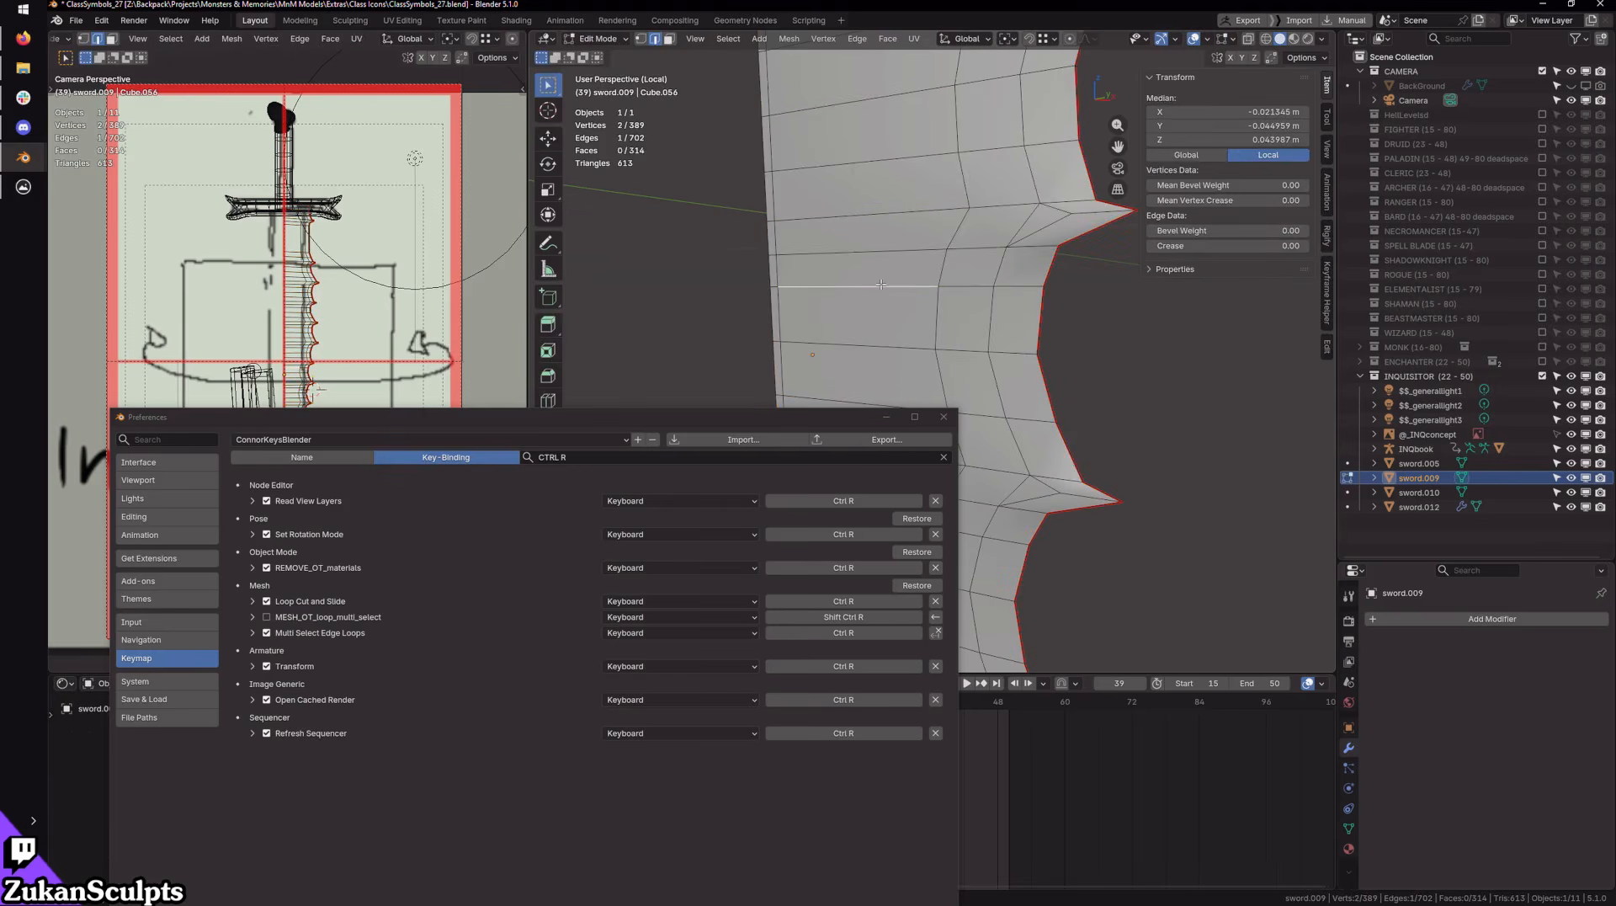
{"action": "key", "text": "ctrl+r"}
{"action": "key", "text": "ctrl+shift+d"}
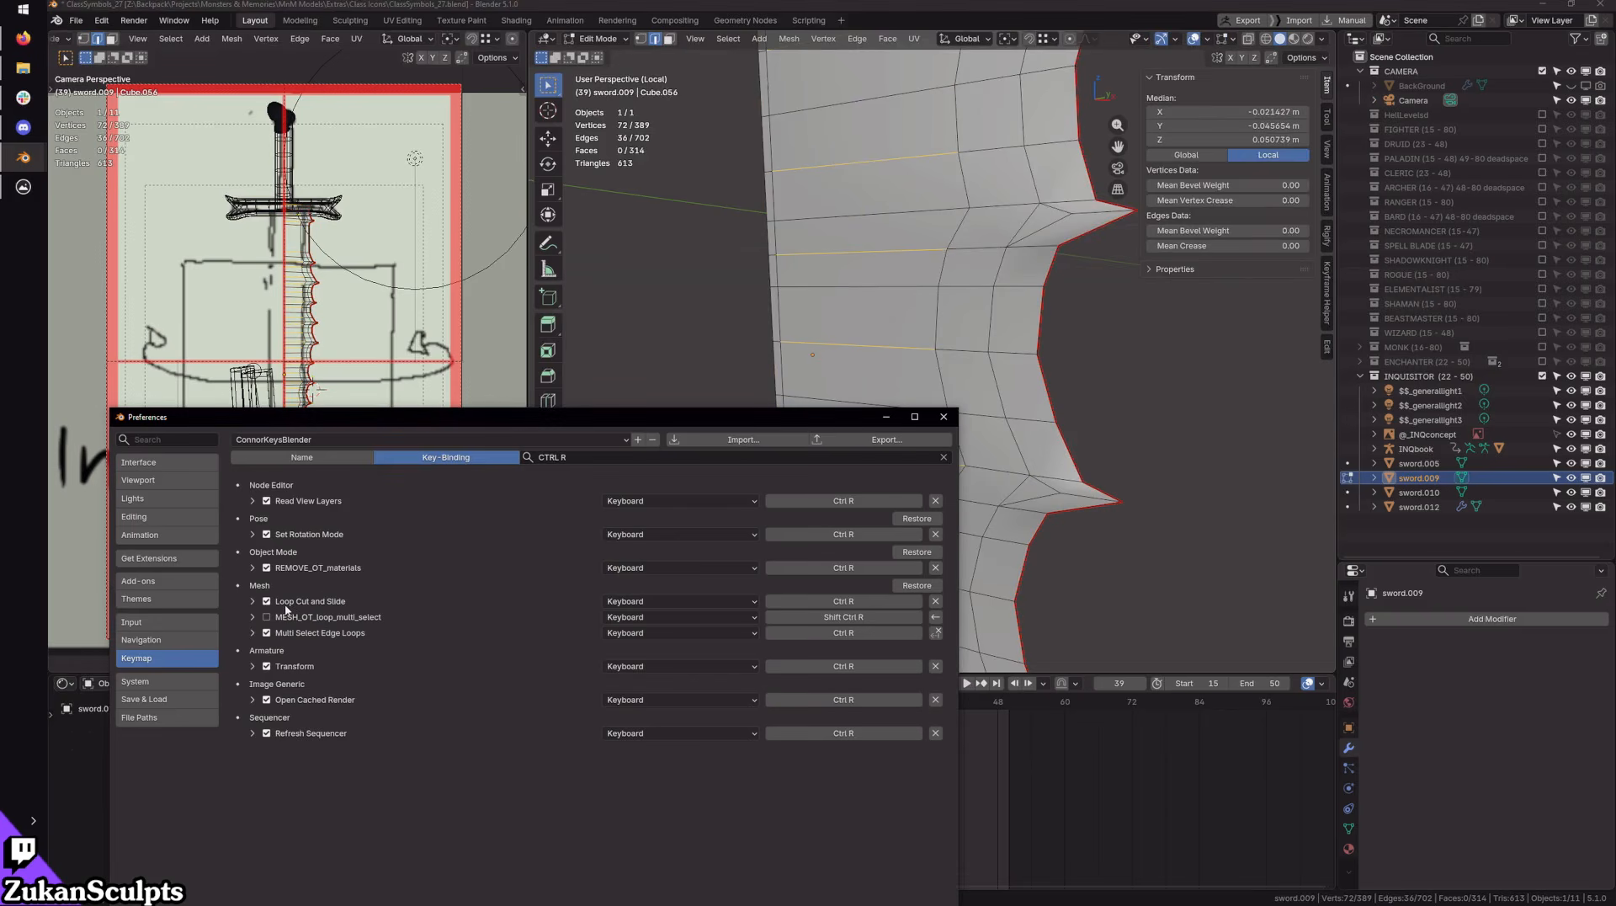
Step: Add one centred lengthwise loop cut down the middle of the blade's wide inner strip
{"action": "left_click", "coordinate": [958, 229]}
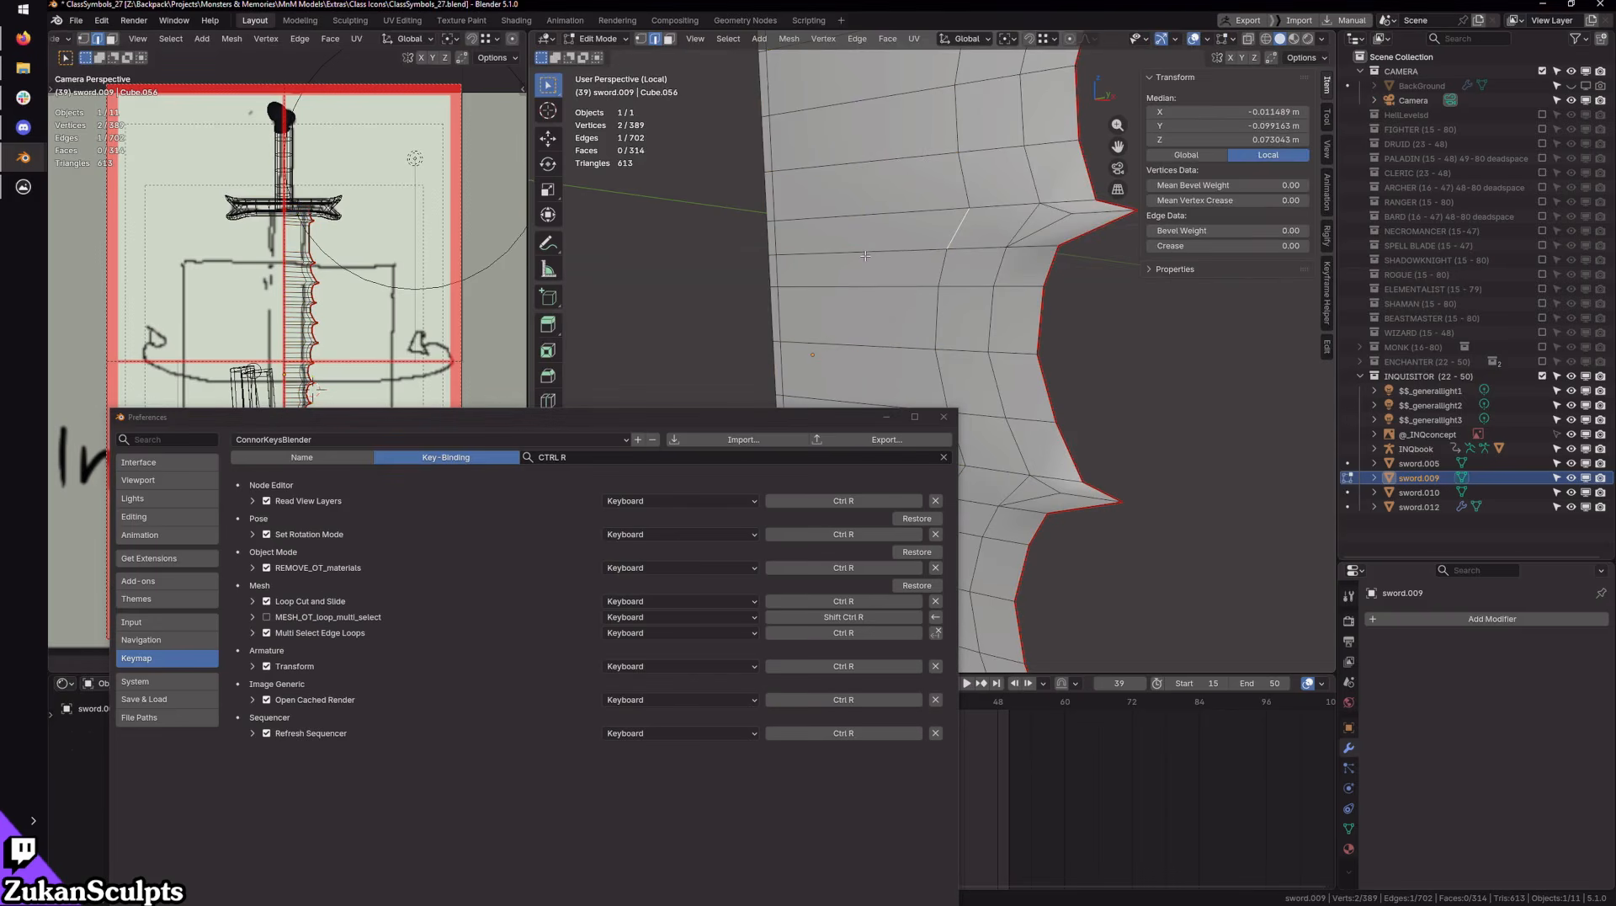
{"action": "key", "text": "ctrl+r"}
{"action": "left_click", "coordinate": [851, 269]}
{"action": "right_click", "coordinate": [845, 300]}
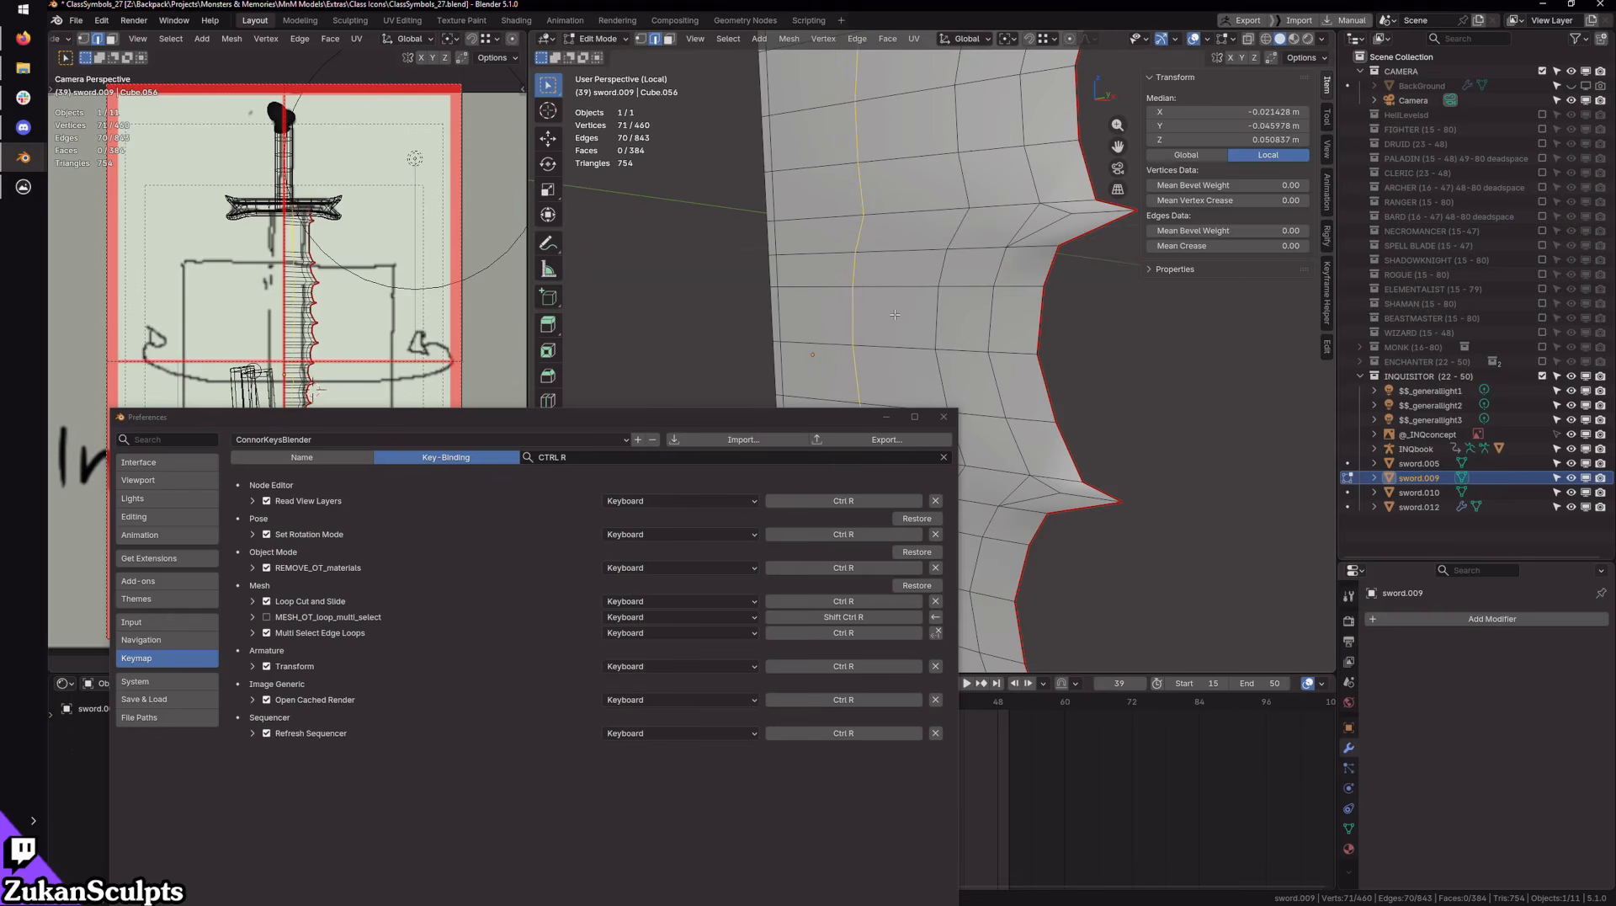
Step: Select the ring of cross edges between the new loop cut and the blade's centre edge and try scaling it
{"action": "key", "text": "r"}
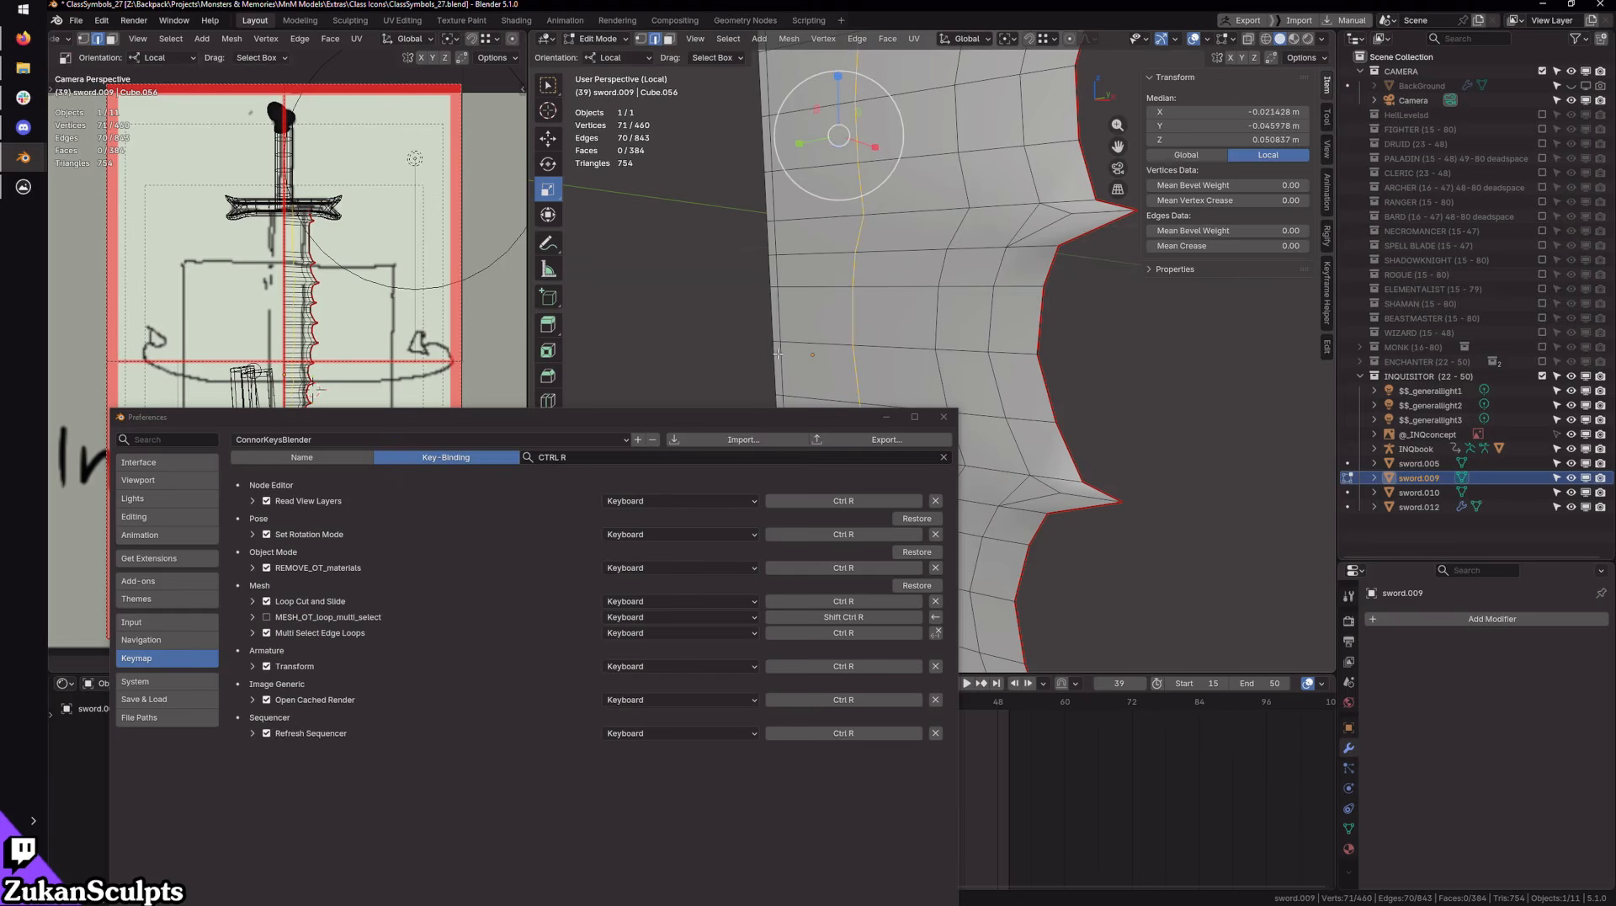
{"action": "left_click", "coordinate": [833, 346], "text": "ctrl+alt"}
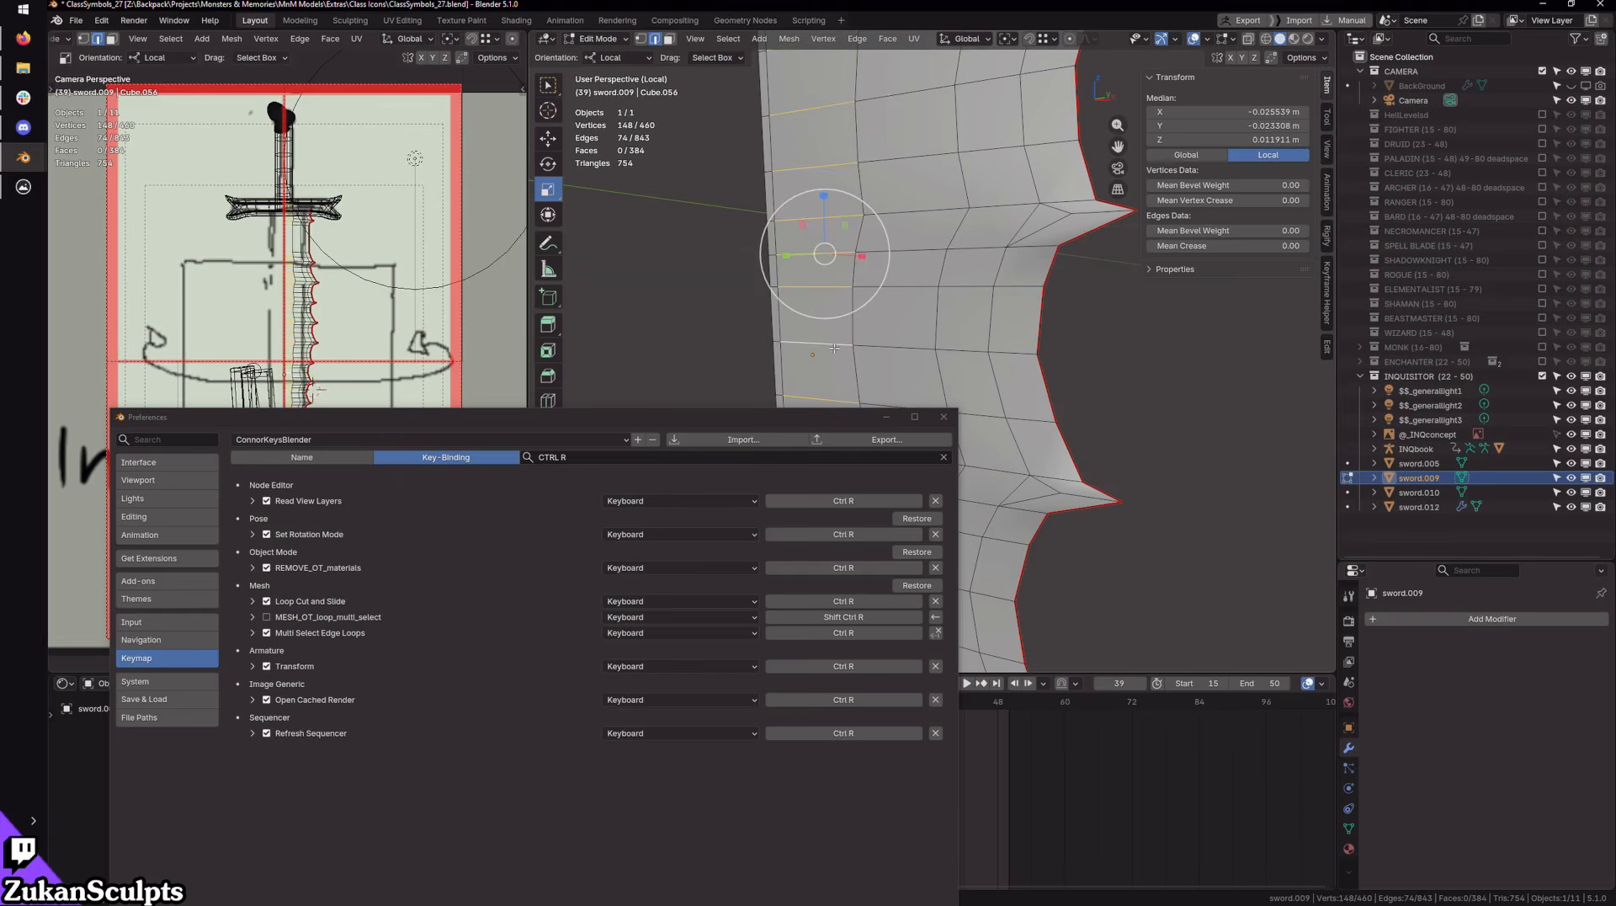
{"action": "key", "text": "s"}
{"action": "left_click", "coordinate": [852, 365]}
{"action": "key", "text": "ctrl+z"}
Step: Disable the Multi Select Edge Loops key-binding in the Mesh keymap
{"action": "left_click", "coordinate": [266, 631]}
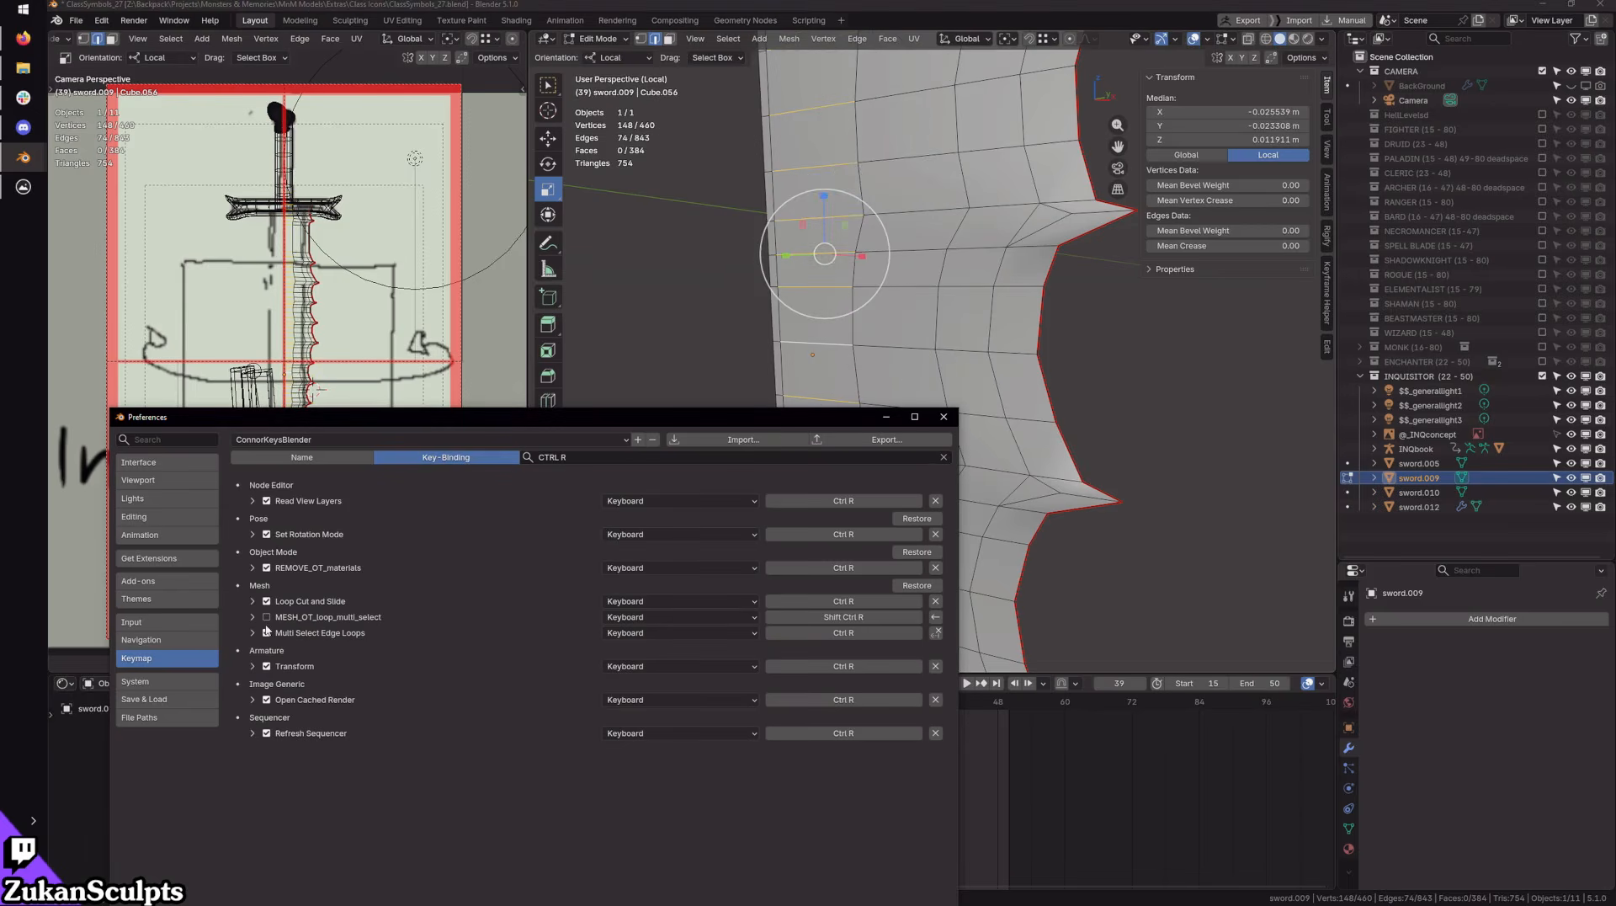
Step: Re-enable the MESH_OT_loop_multi_select key-binding and rebind Multi Select Edge Loops to a shortcut other than Ctrl R
{"action": "left_click", "coordinate": [267, 617]}
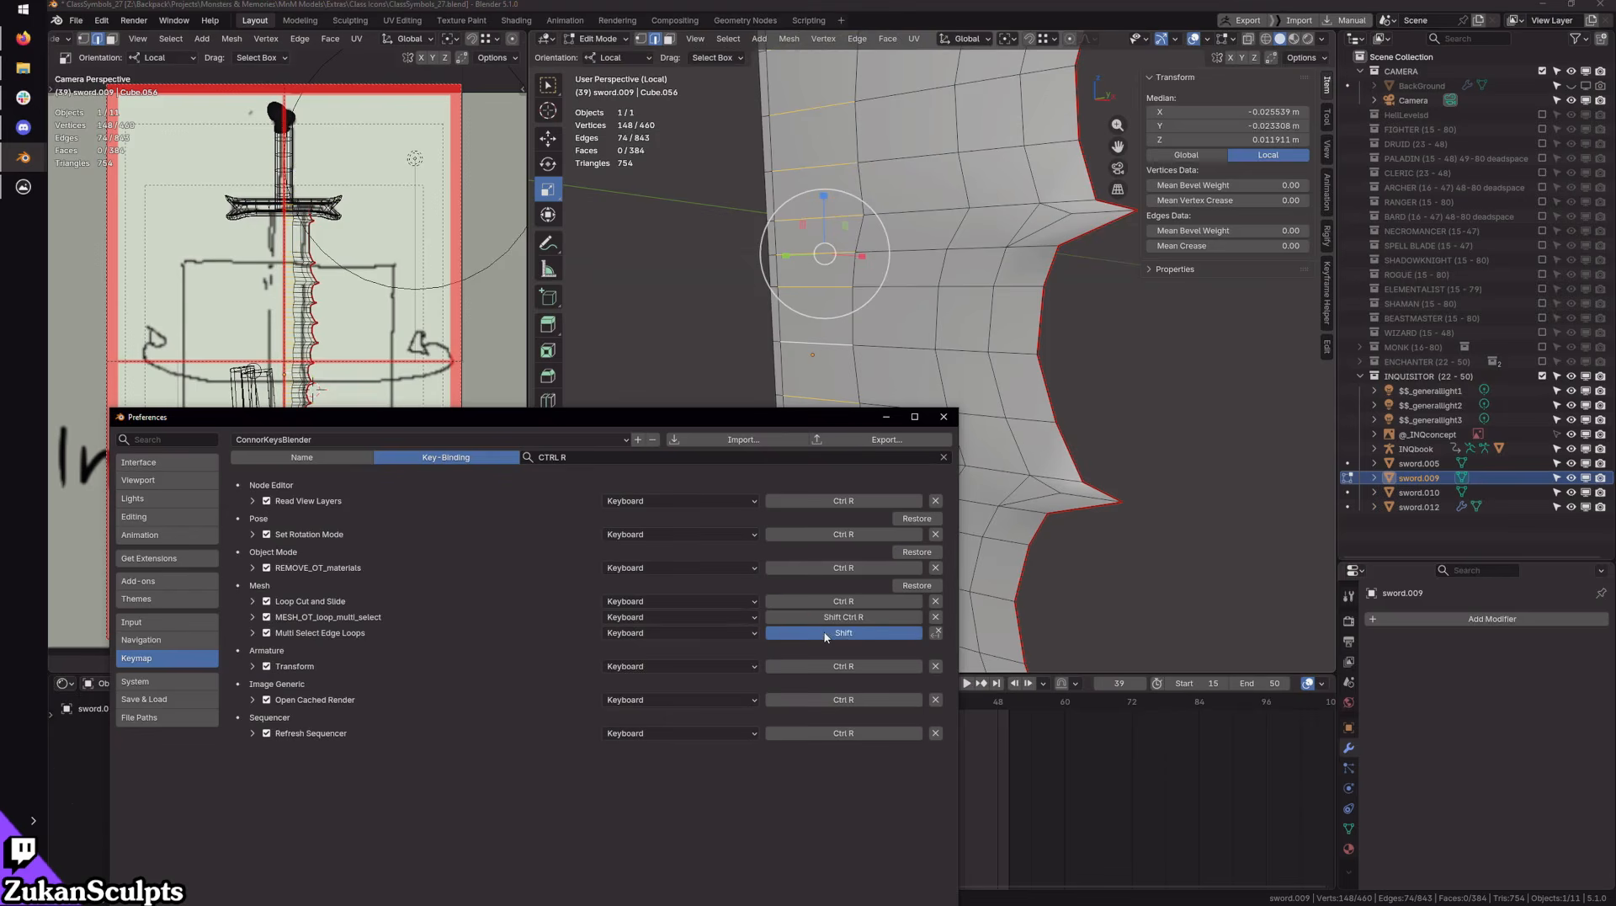
{"action": "key", "text": "alt+r"}
Step: Test cross-edge selection on the blade's inner strip, lower the Preferences window clear of it, and activate the Select Box tool
{"action": "left_click", "coordinate": [886, 334]}
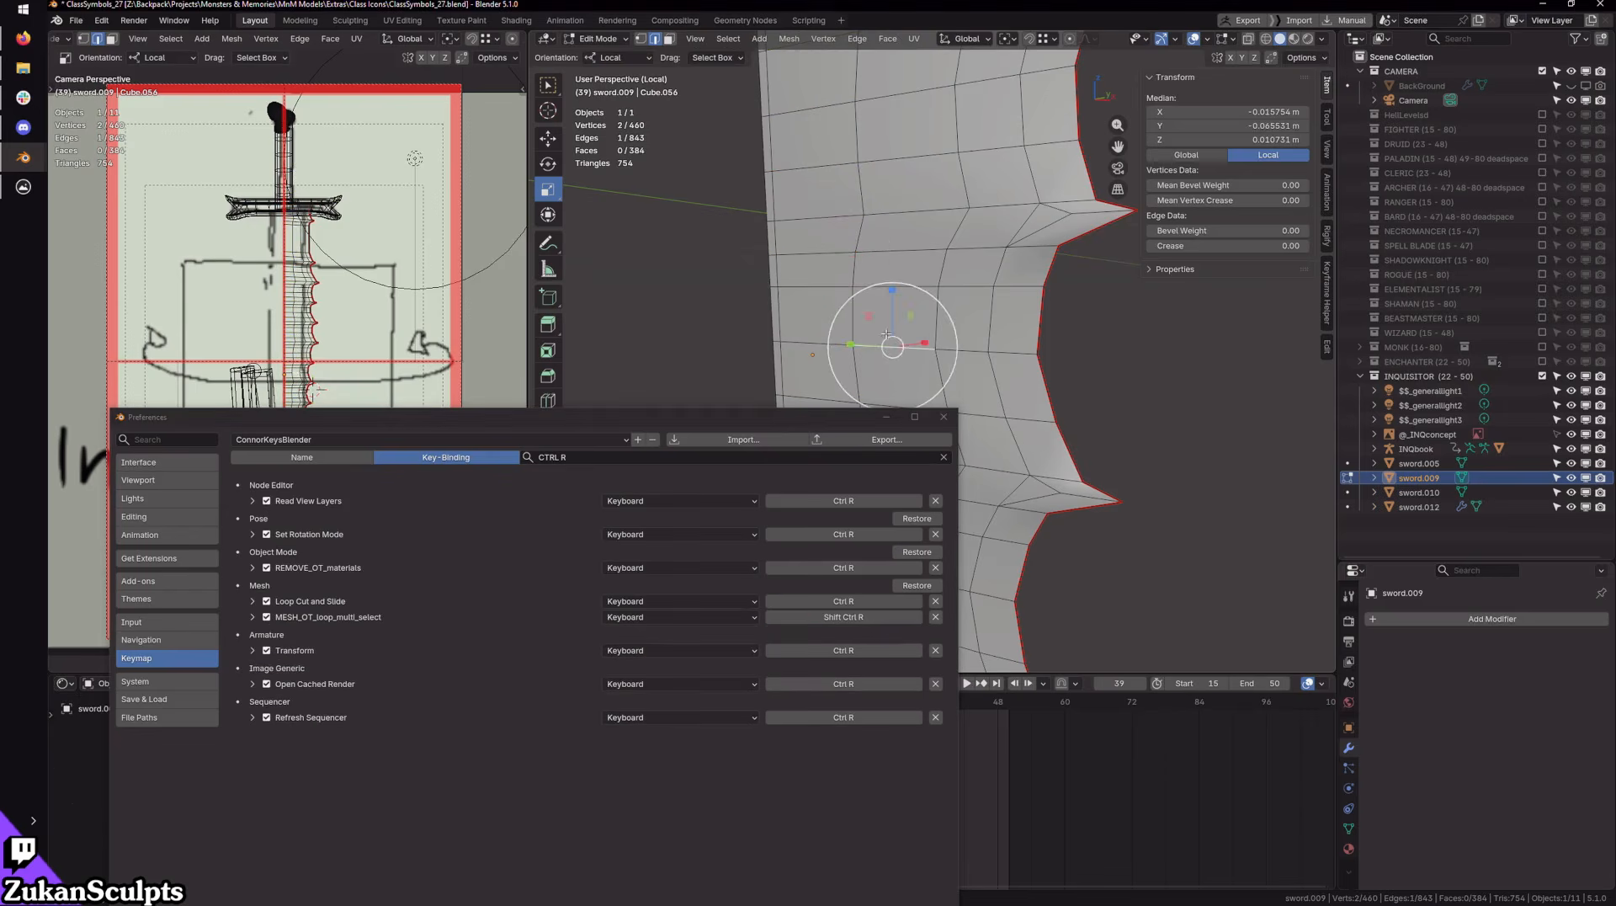
{"action": "left_click", "coordinate": [793, 332], "text": "ctrl+alt"}
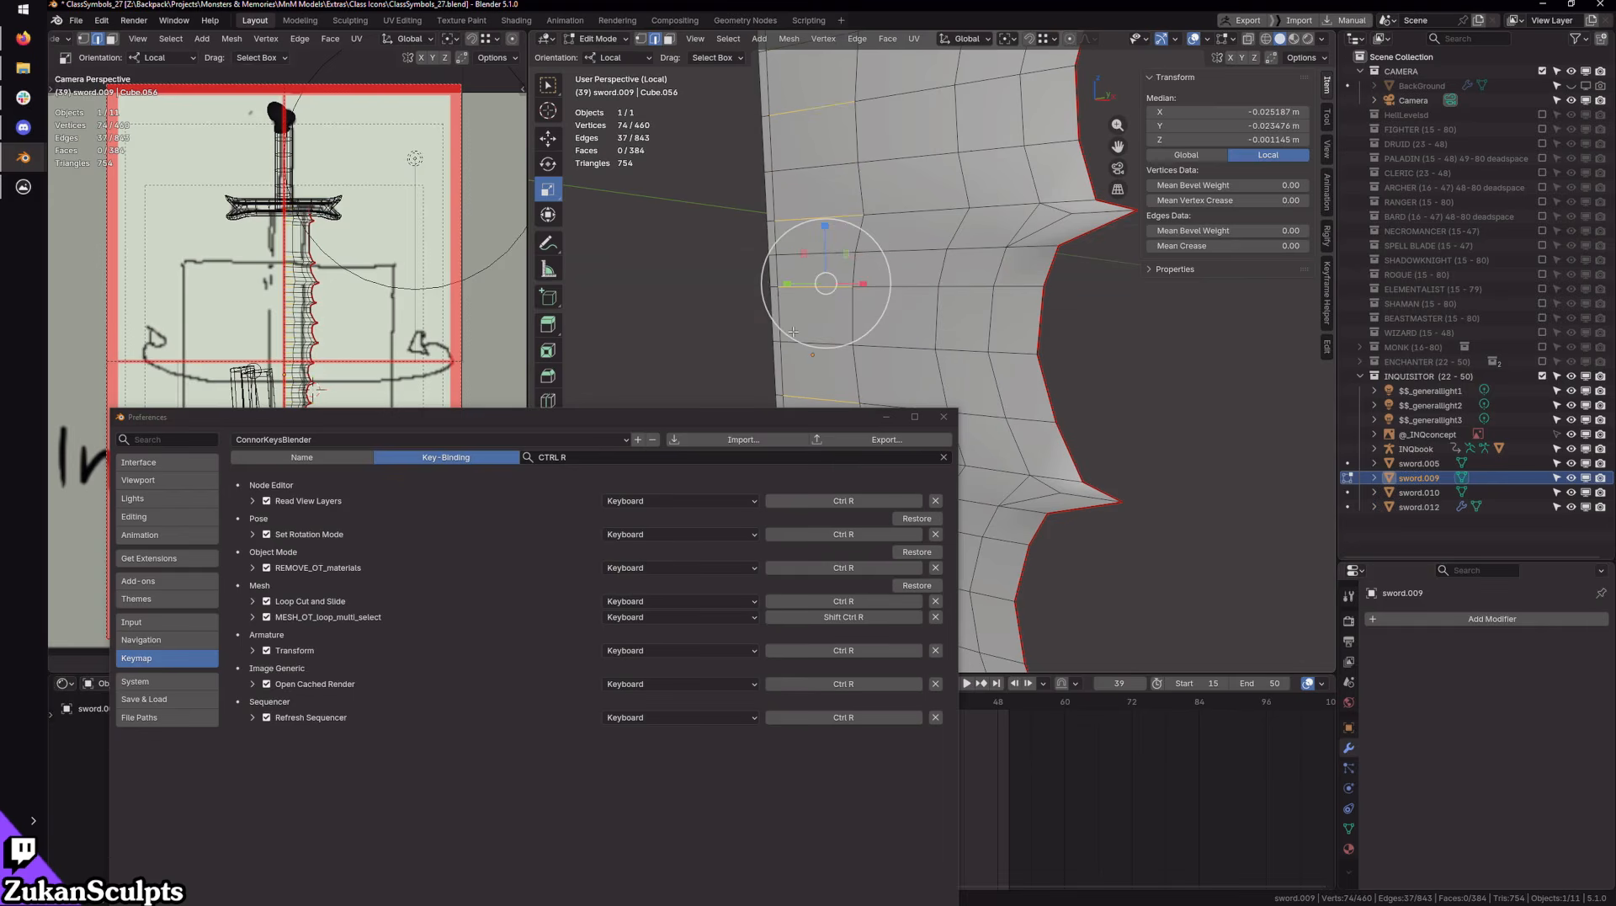
{"action": "left_click", "coordinate": [819, 161]}
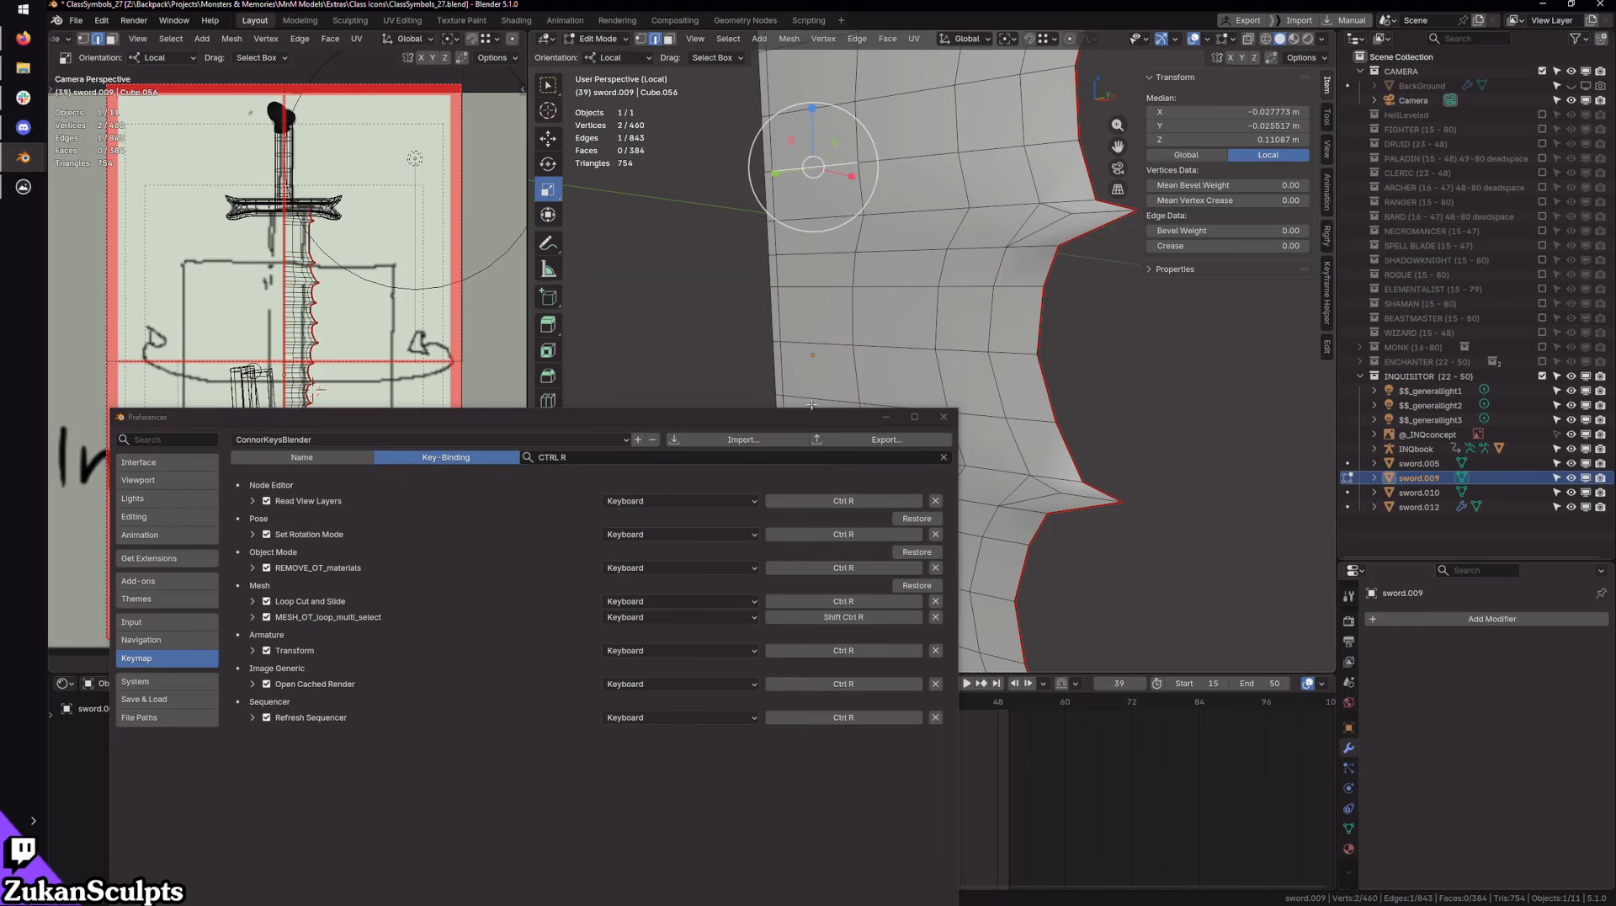
{"action": "left_click_drag", "start_coordinate": [795, 412], "coordinate": [742, 642]}
{"action": "left_click", "coordinate": [807, 375]}
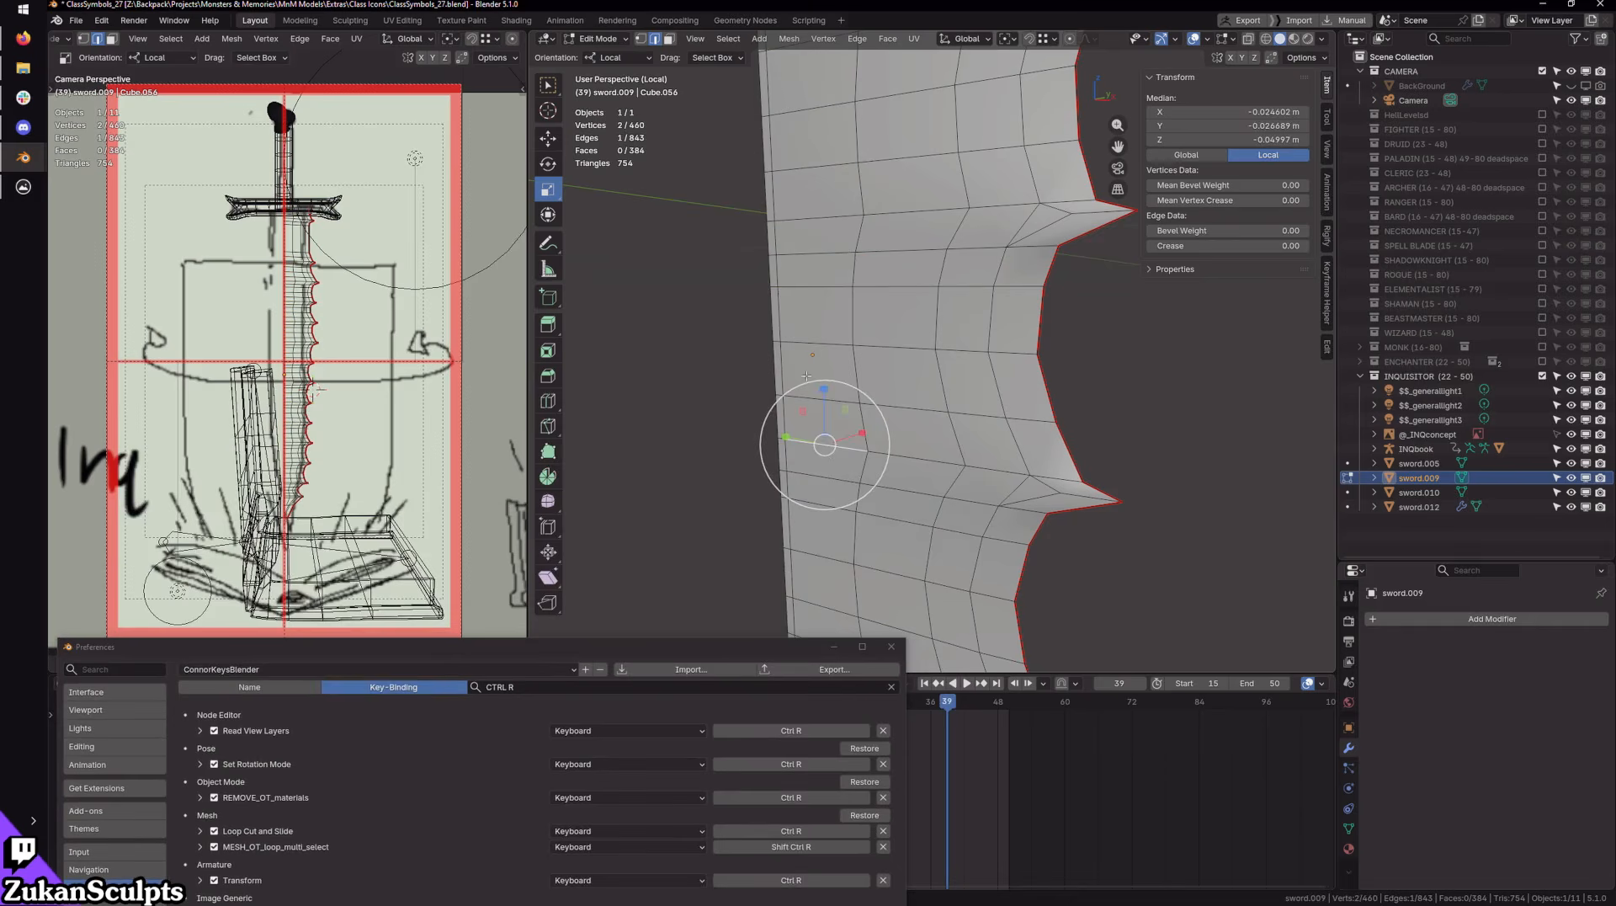
{"action": "left_click", "coordinate": [548, 85]}
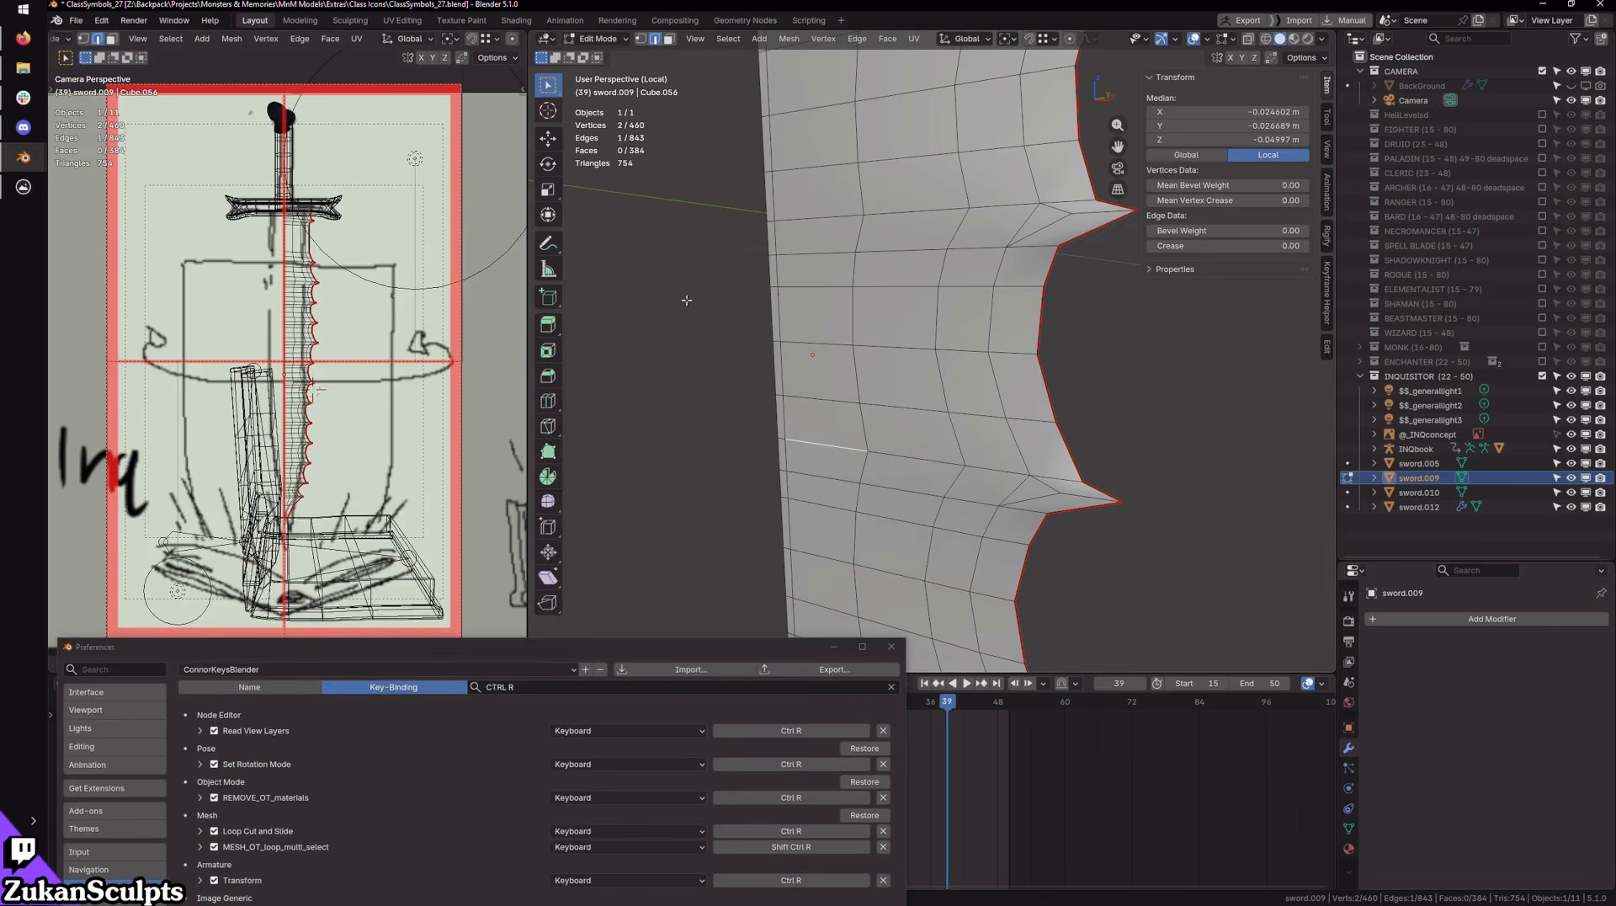
Step: Try thinning the inner strip's cross-edge ring to alternate edges and extending them into edge loops, and reselect the full ring
{"action": "left_click", "coordinate": [822, 393], "text": "ctrl+alt"}
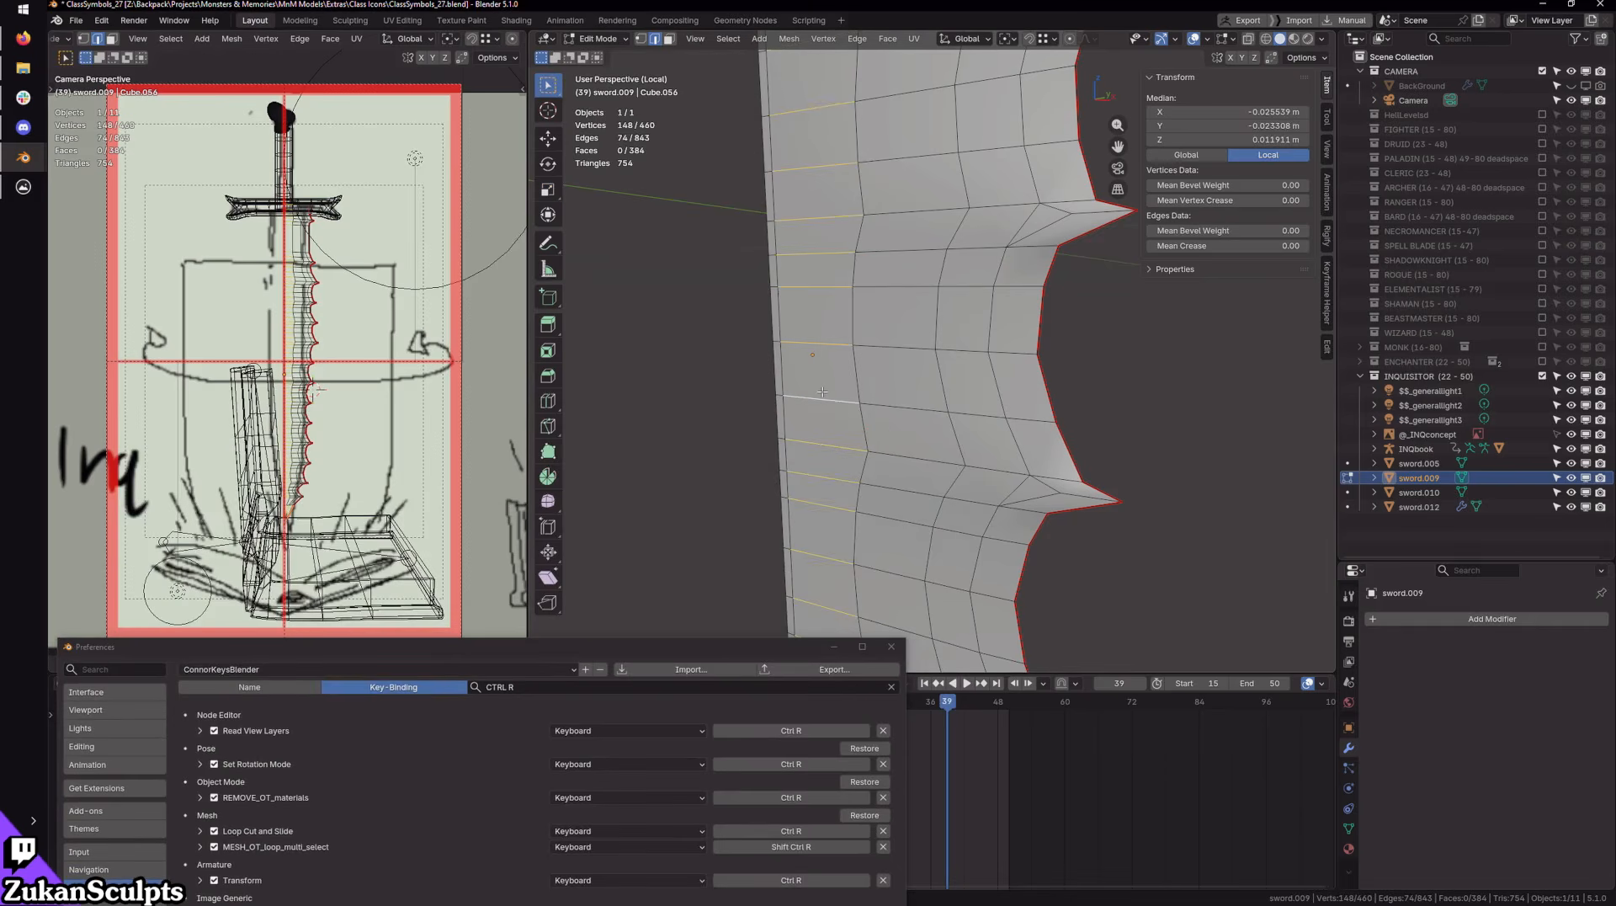
{"action": "key", "text": "ctrl+shift+d"}
{"action": "key", "text": "ctrl+shift+r"}
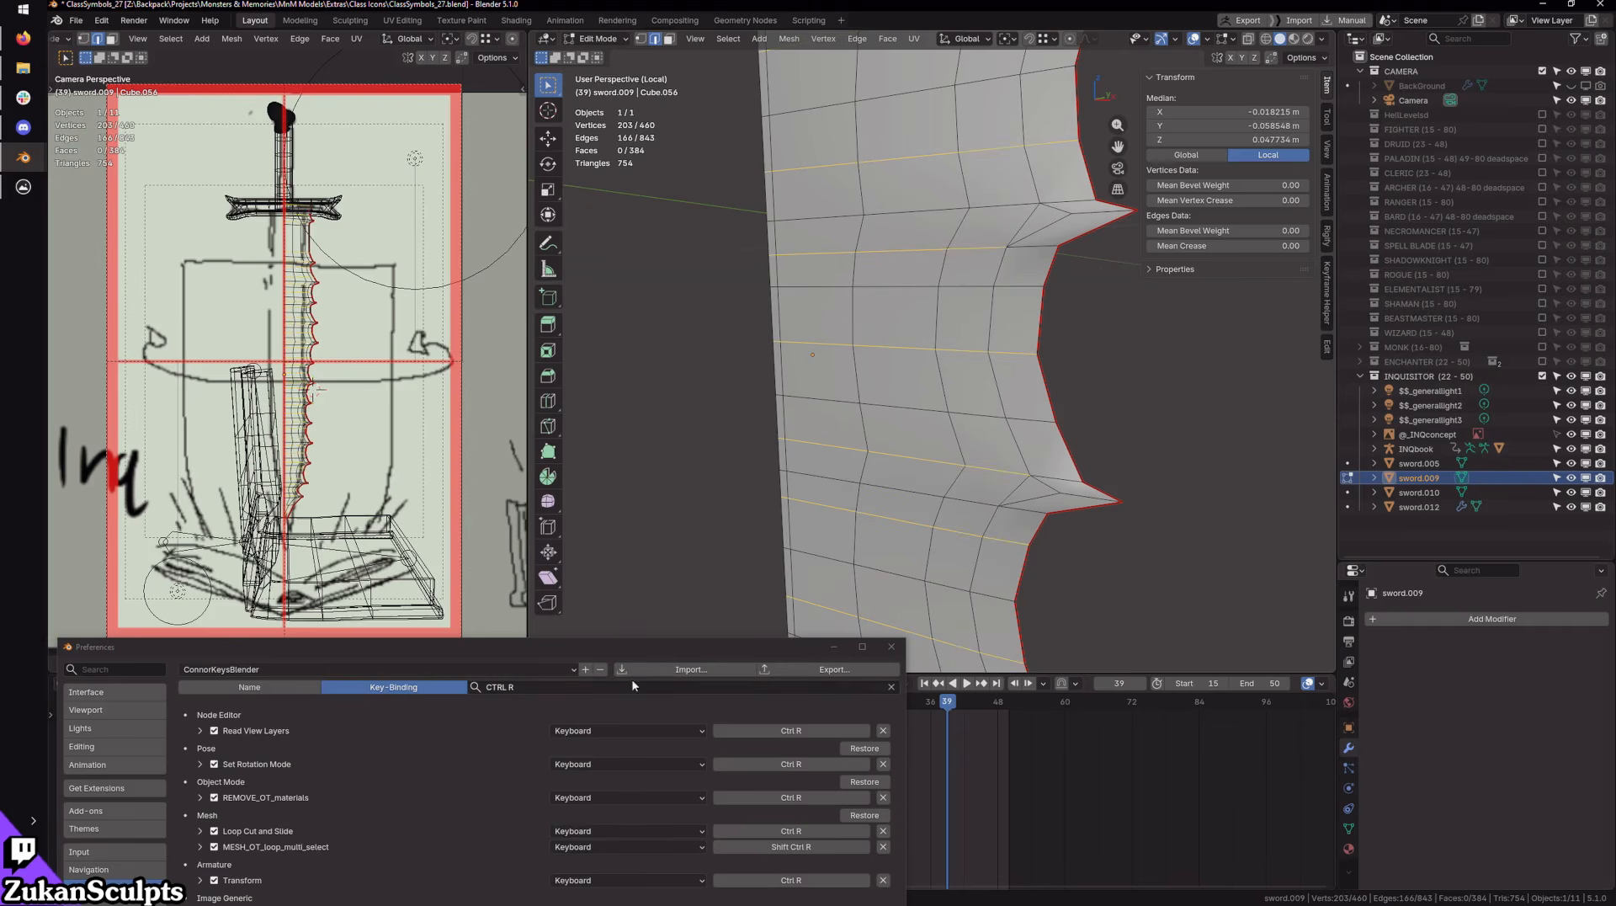
{"action": "left_click", "coordinate": [818, 442], "text": "ctrl+alt"}
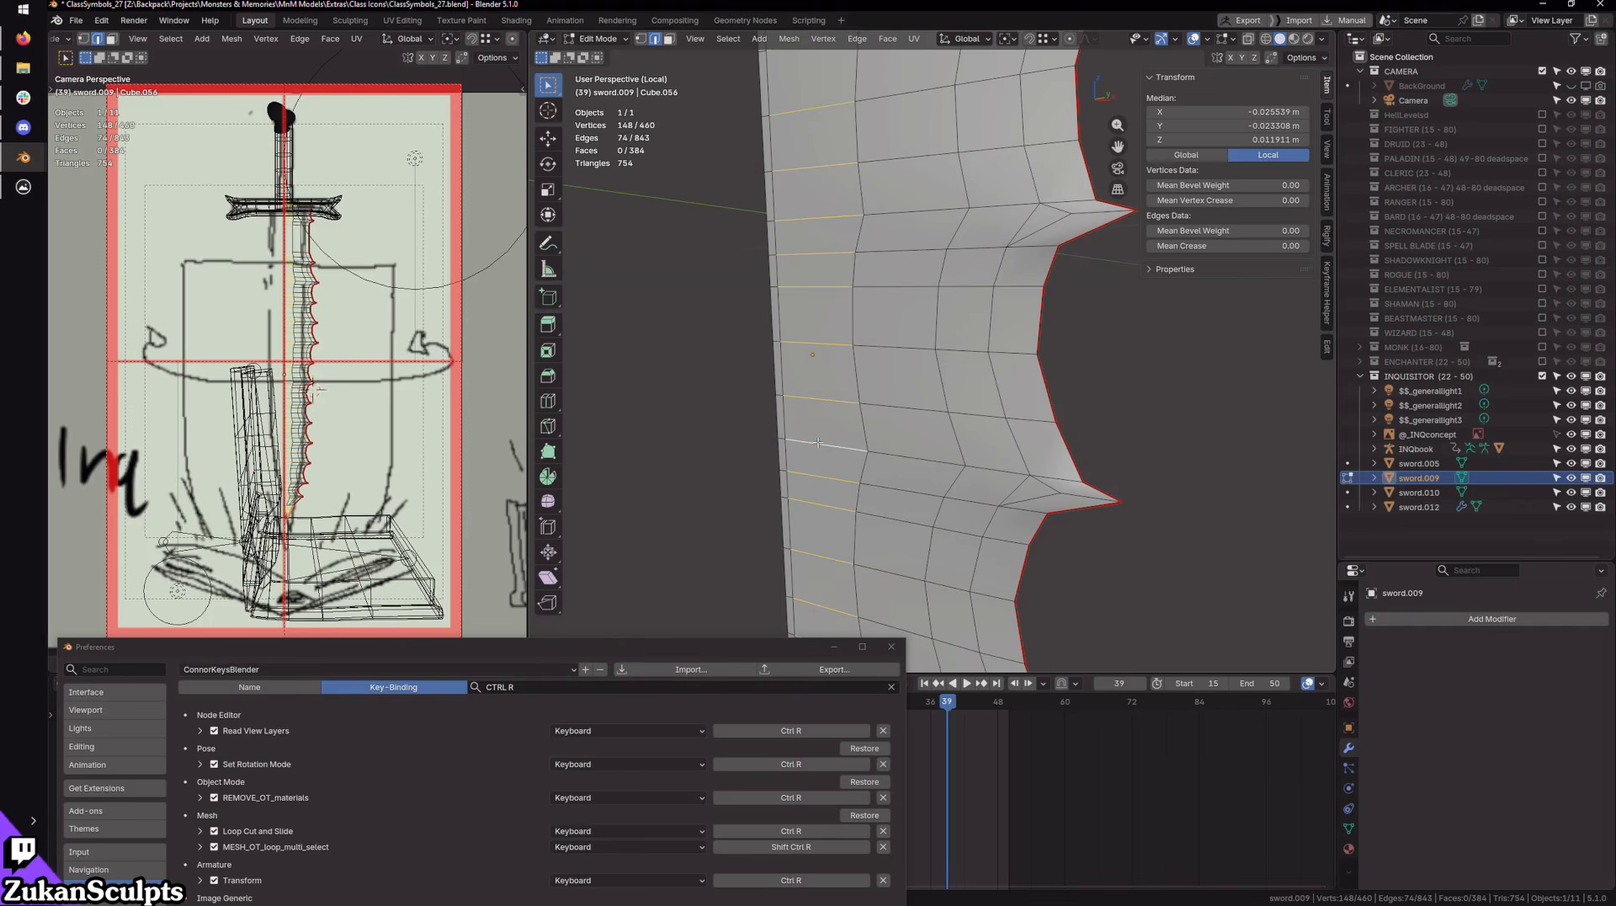
Step: Find the Ctrl Q key-bindings in the keymap and rebind Checker Deselect to a Q shortcut that includes Shift
{"action": "left_click_drag", "start_coordinate": [664, 647], "coordinate": [705, 452]}
{"action": "left_click", "coordinate": [704, 493]}
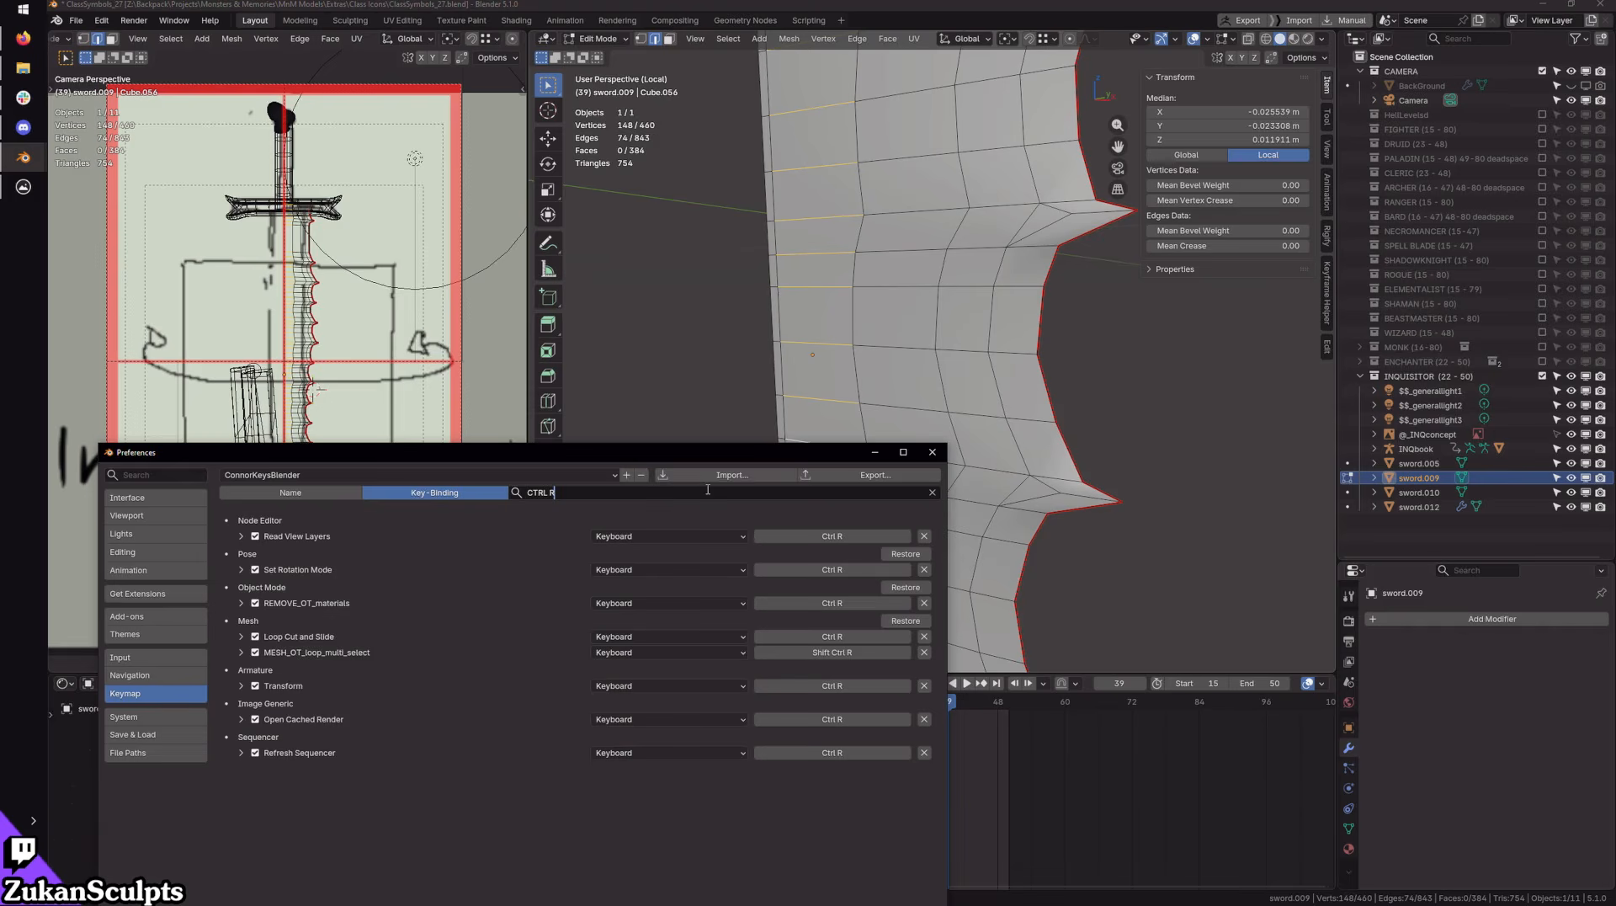
{"action": "key", "text": "BackSpace"}
{"action": "type", "text": "Q"}
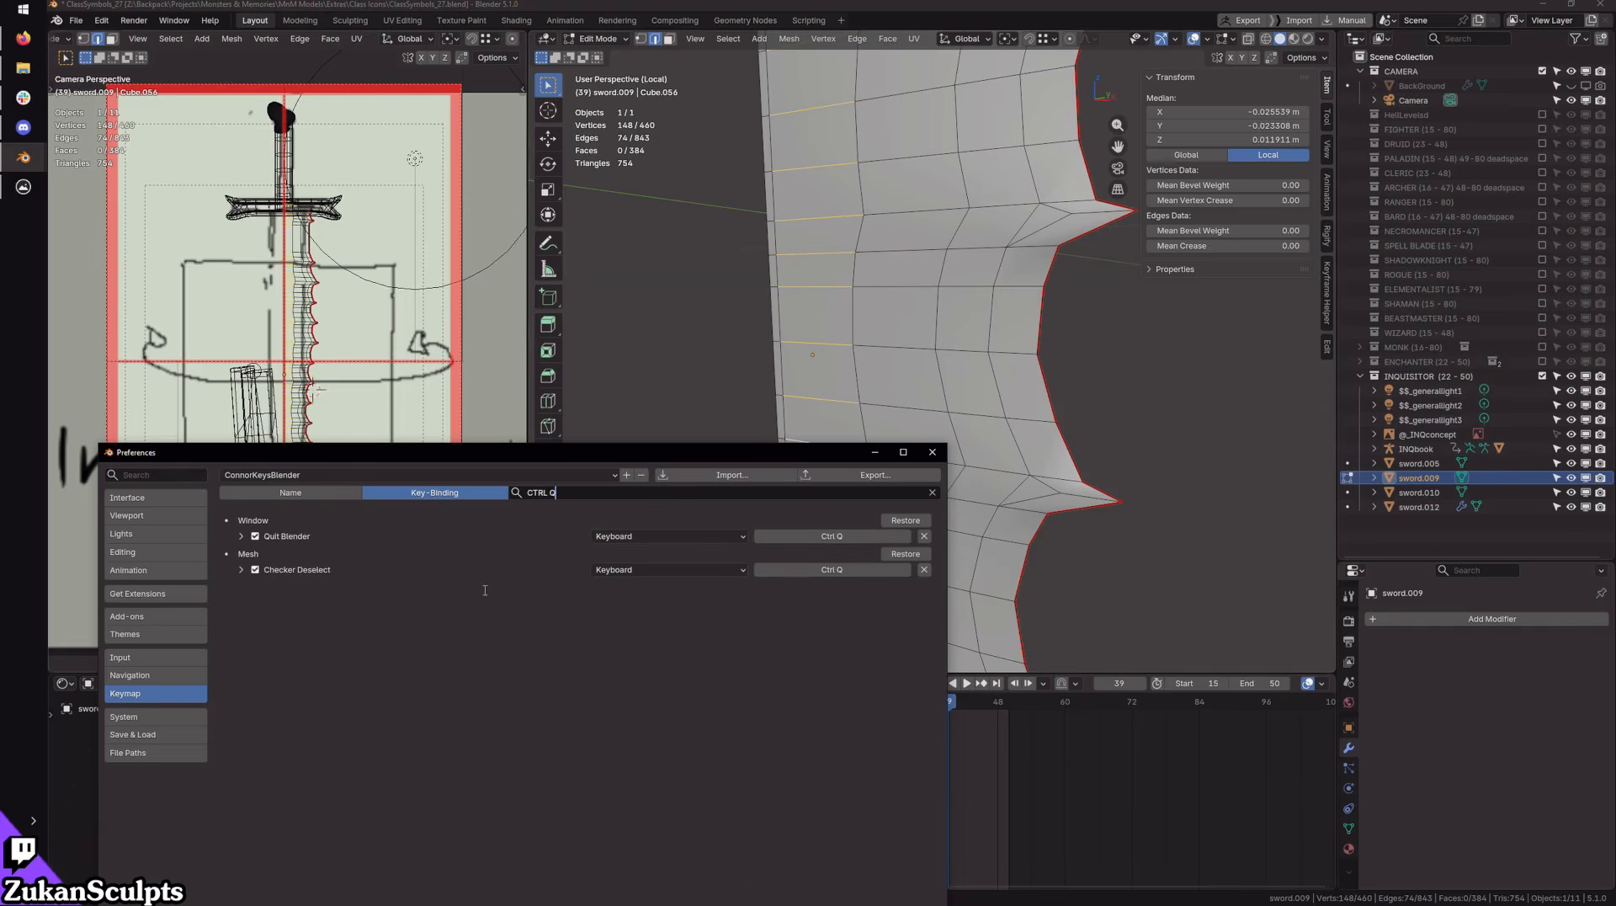
{"action": "key", "text": "Return"}
{"action": "key", "text": "shift+q"}
Step: Try Checker Deselect on the inner strip's edge ring, extend the selection into edge loops, and undo both selection changes
{"action": "left_click_drag", "start_coordinate": [790, 453], "coordinate": [753, 654]}
{"action": "key", "text": "shift+q"}
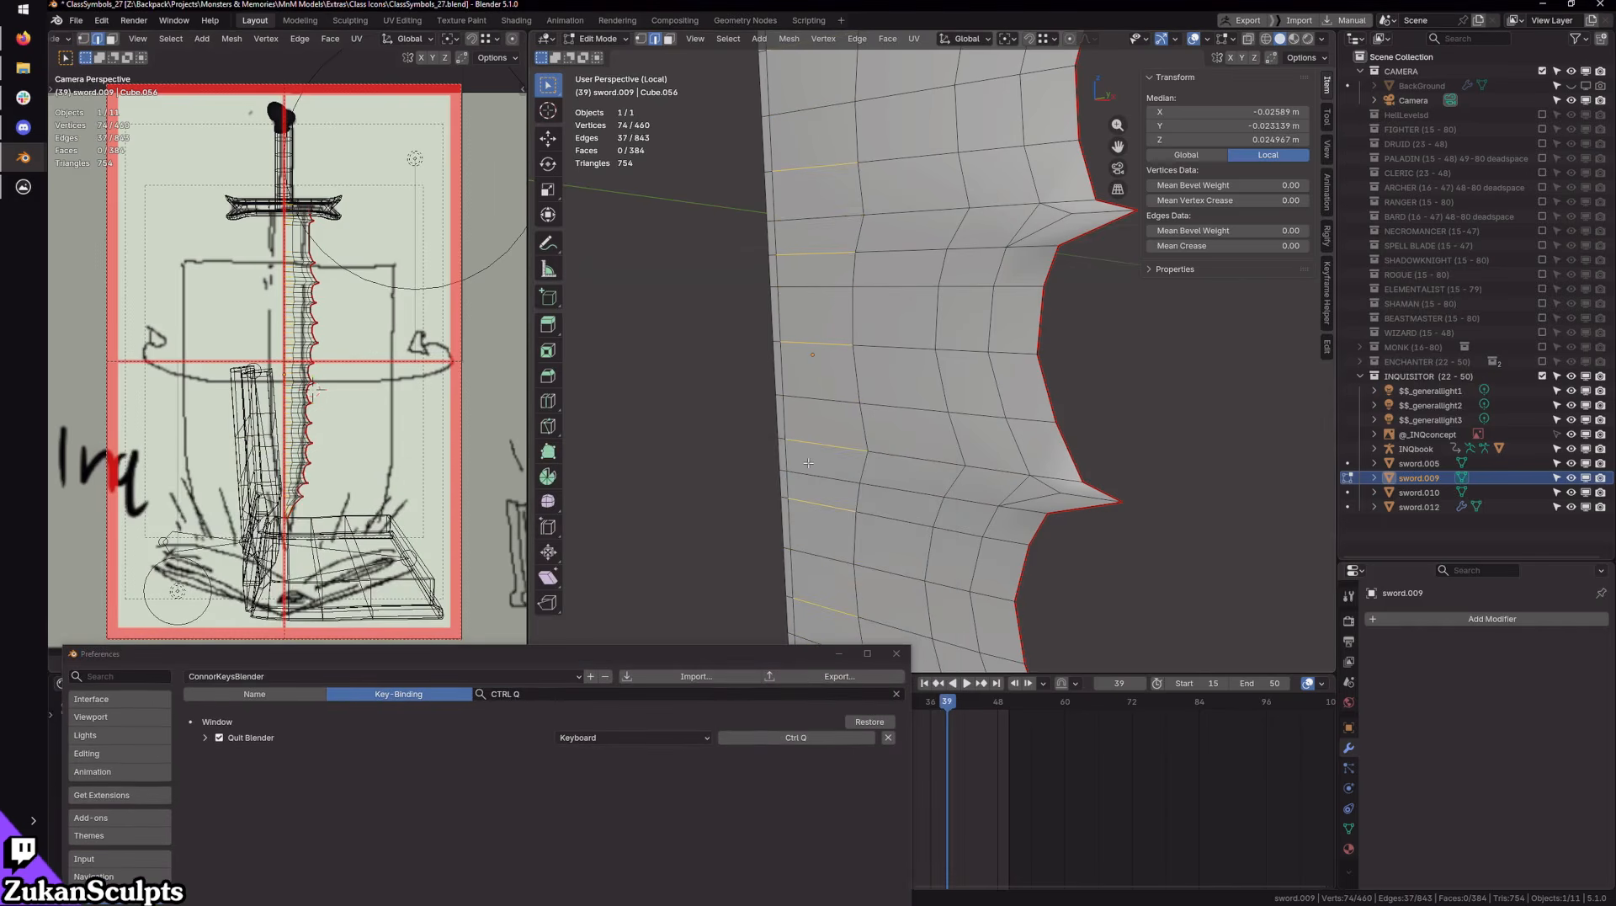
{"action": "key", "text": "l"}
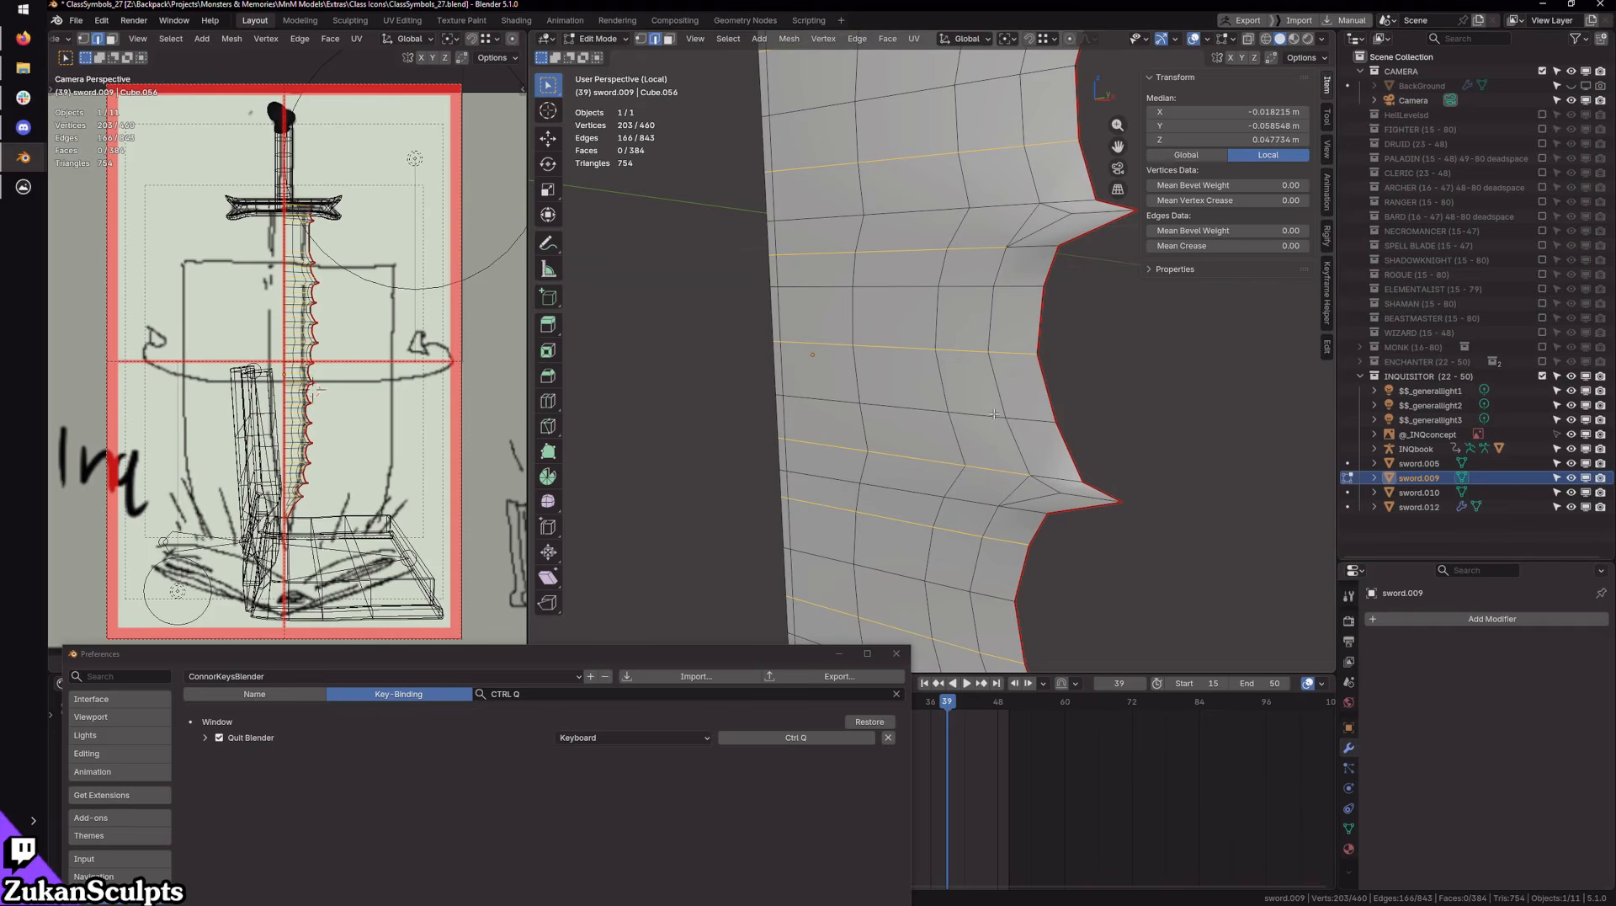
{"action": "left_click_drag", "start_coordinate": [757, 654], "coordinate": [803, 633]}
{"action": "key", "text": "ctrl+z"}
{"action": "key", "text": "ctrl+z"}
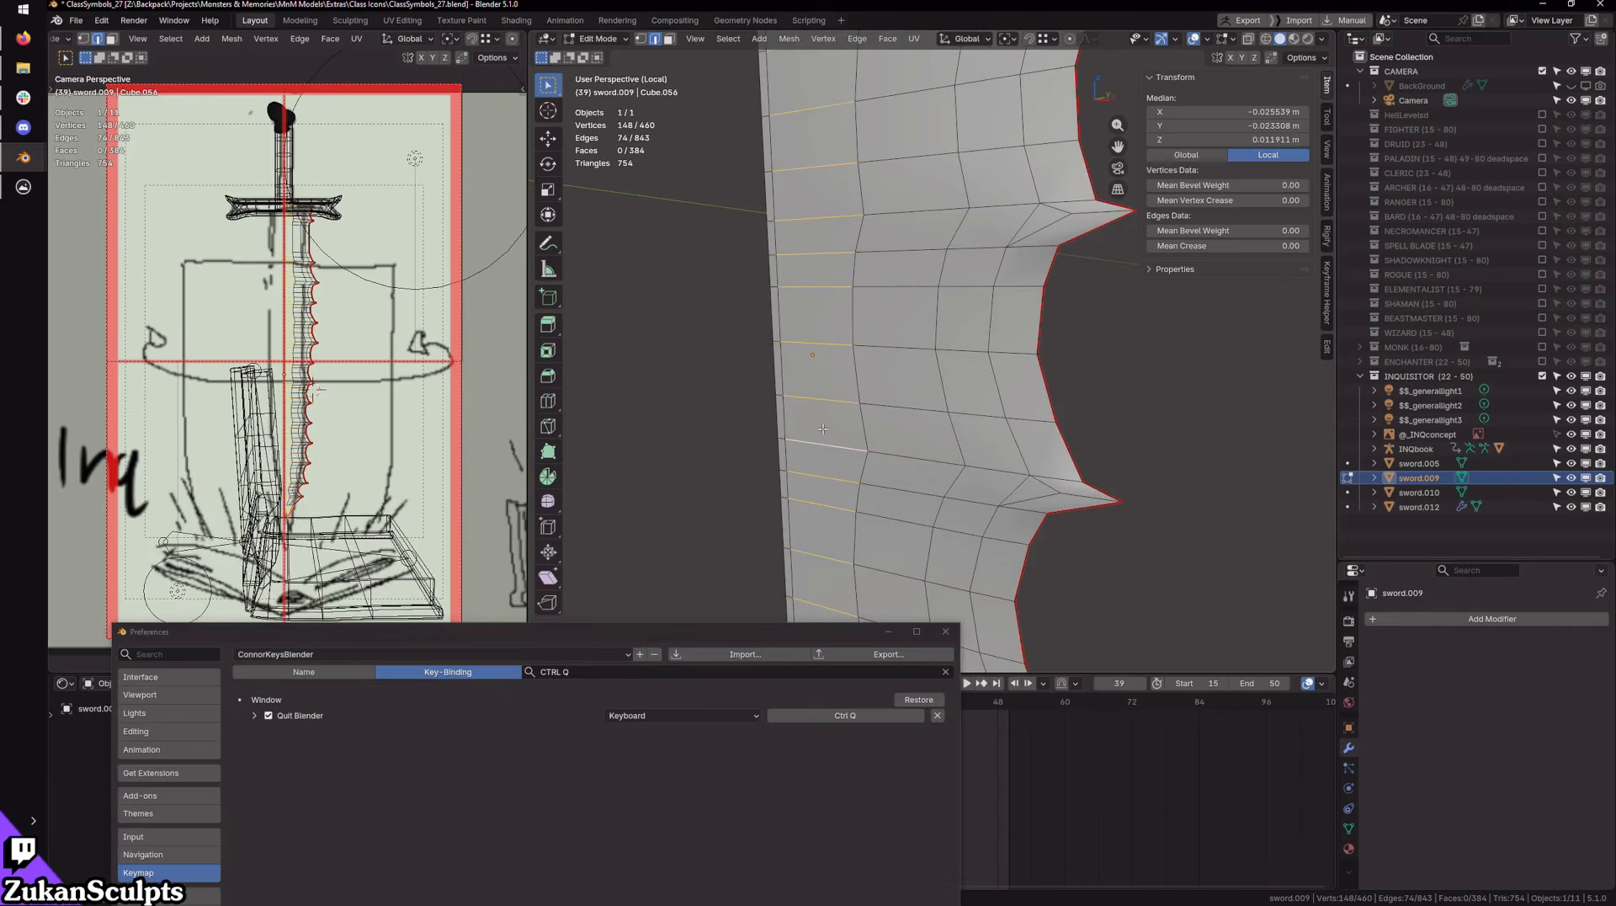
Step: Select alternate cross edges along the blade, expand them with Multi Select Edge Loops, and close the Preferences window
{"action": "scroll", "coordinate": [822, 448], "scroll_direction": "down", "scroll_amount": 5}
{"action": "scroll", "coordinate": [842, 459], "scroll_direction": "up", "scroll_amount": 4}
{"action": "scroll", "coordinate": [856, 470], "scroll_direction": "down", "scroll_amount": 7}
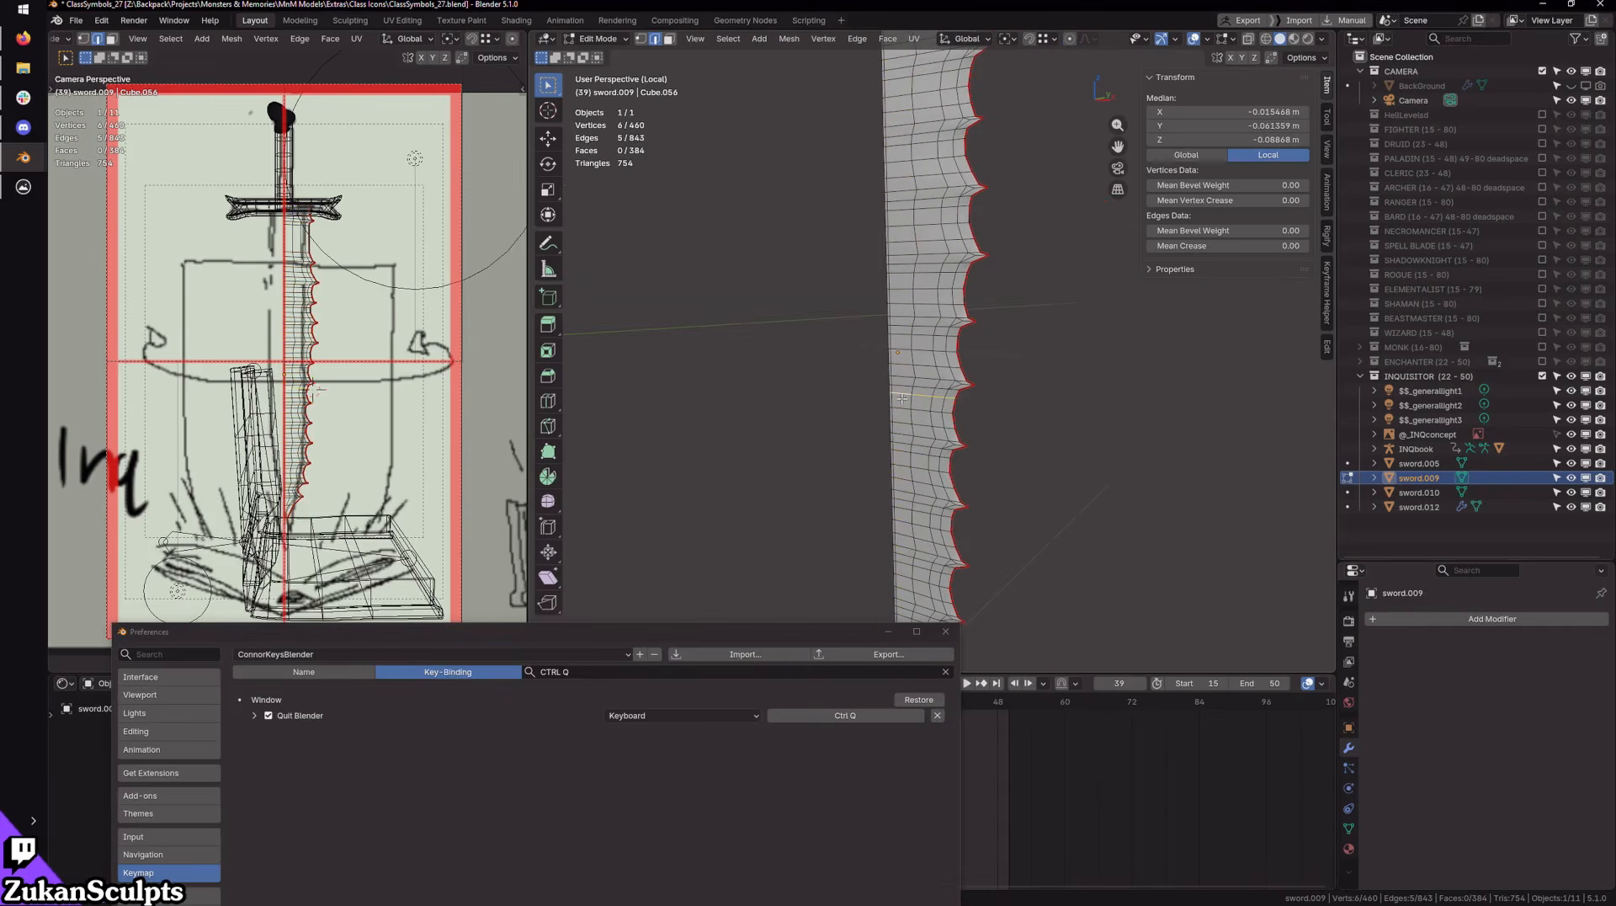
{"action": "key", "text": "ctrl+shift+z"}
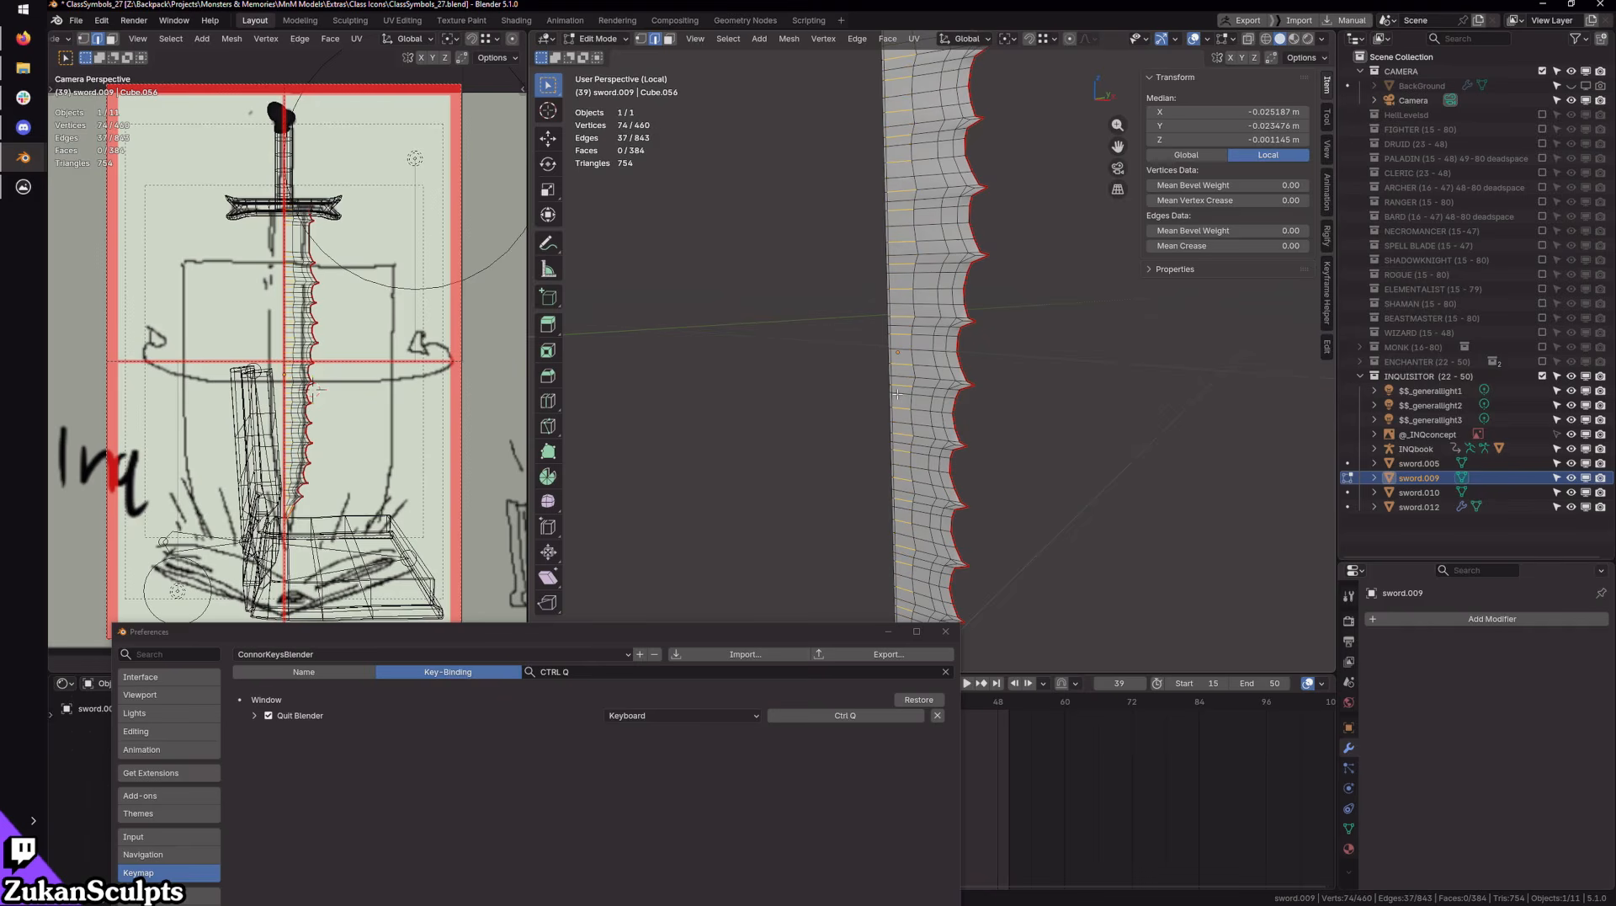
{"action": "key", "text": "ctrl+shift+z"}
{"action": "scroll", "coordinate": [897, 394], "scroll_direction": "up", "scroll_amount": 4}
{"action": "scroll", "coordinate": [929, 494], "scroll_direction": "down", "scroll_amount": 5}
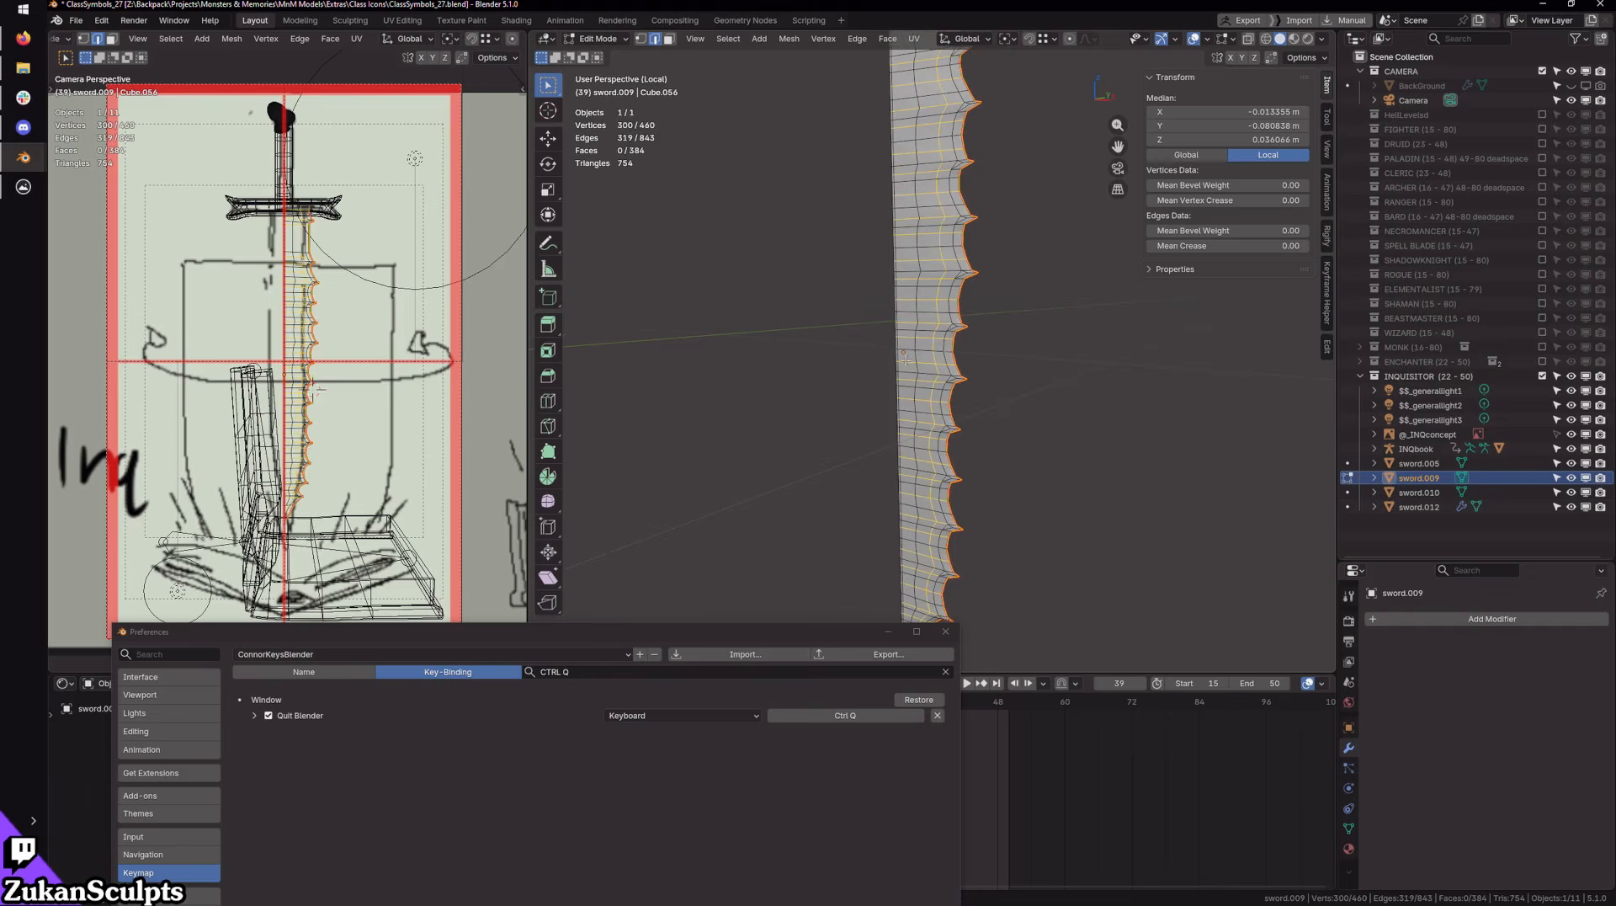
{"action": "scroll", "coordinate": [905, 360], "scroll_direction": "up", "scroll_amount": 5}
{"action": "left_click", "coordinate": [945, 631]}
Step: Box-select the vertices across the blade's lowest tooth in front X-ray view, and return to edge selection with solid shading
{"action": "middle_click_drag", "start_coordinate": [943, 644], "coordinate": [947, 480]}
{"action": "scroll", "coordinate": [947, 480], "scroll_direction": "up", "scroll_amount": 2}
{"action": "key", "text": "ctrl+Tab"}
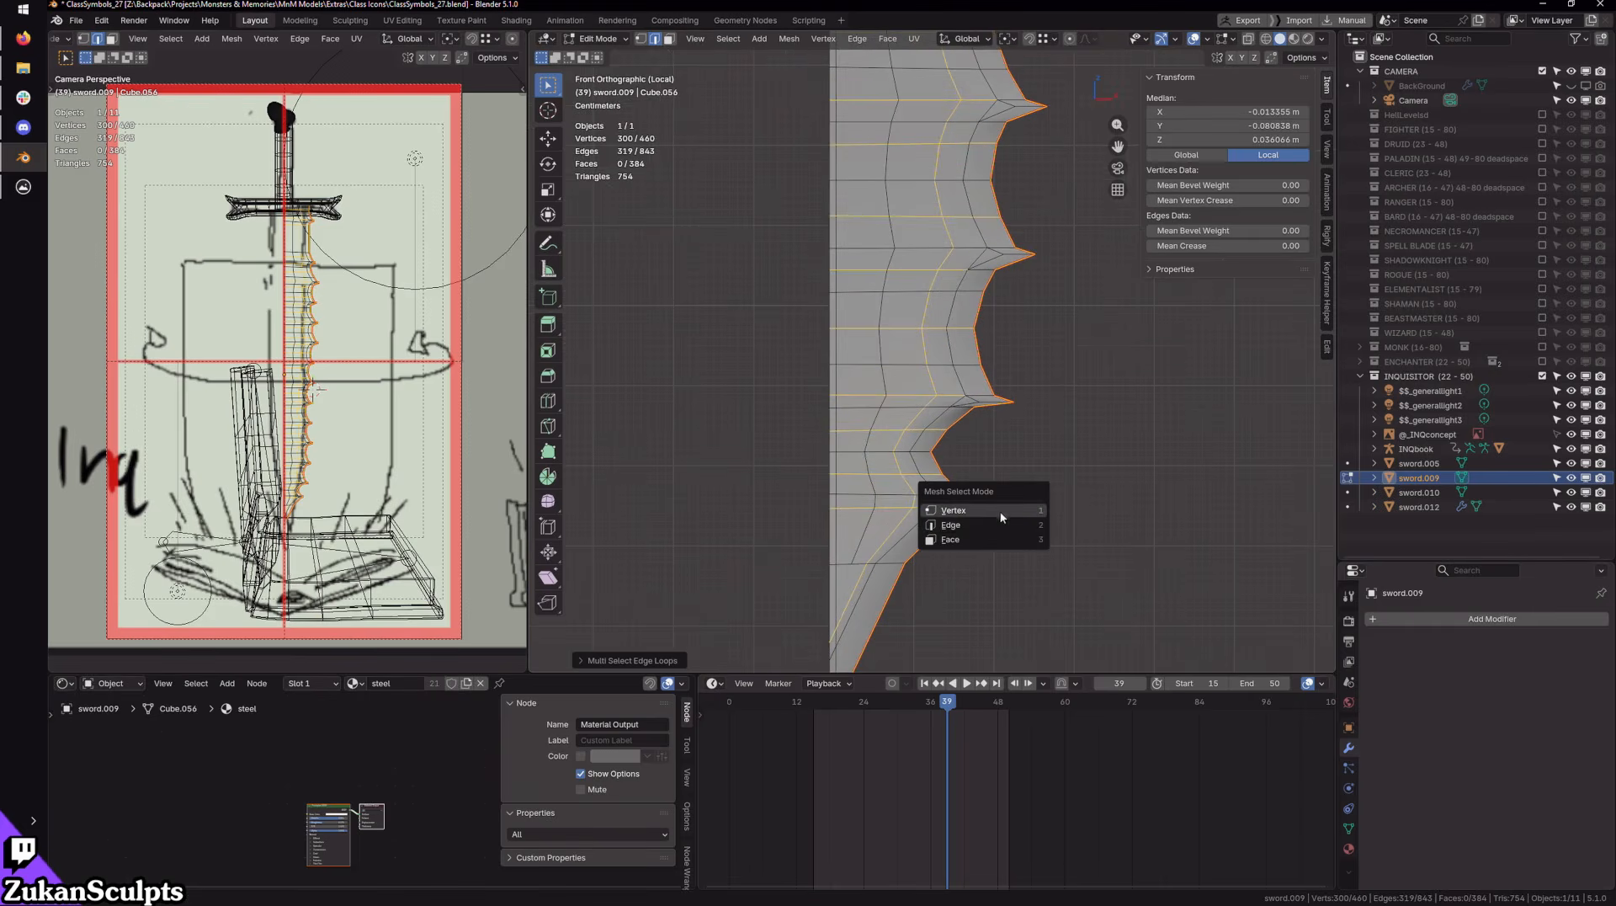
{"action": "left_click", "coordinate": [999, 516]}
{"action": "key", "text": "alt+z"}
{"action": "left_click_drag", "start_coordinate": [772, 495], "coordinate": [1041, 529]}
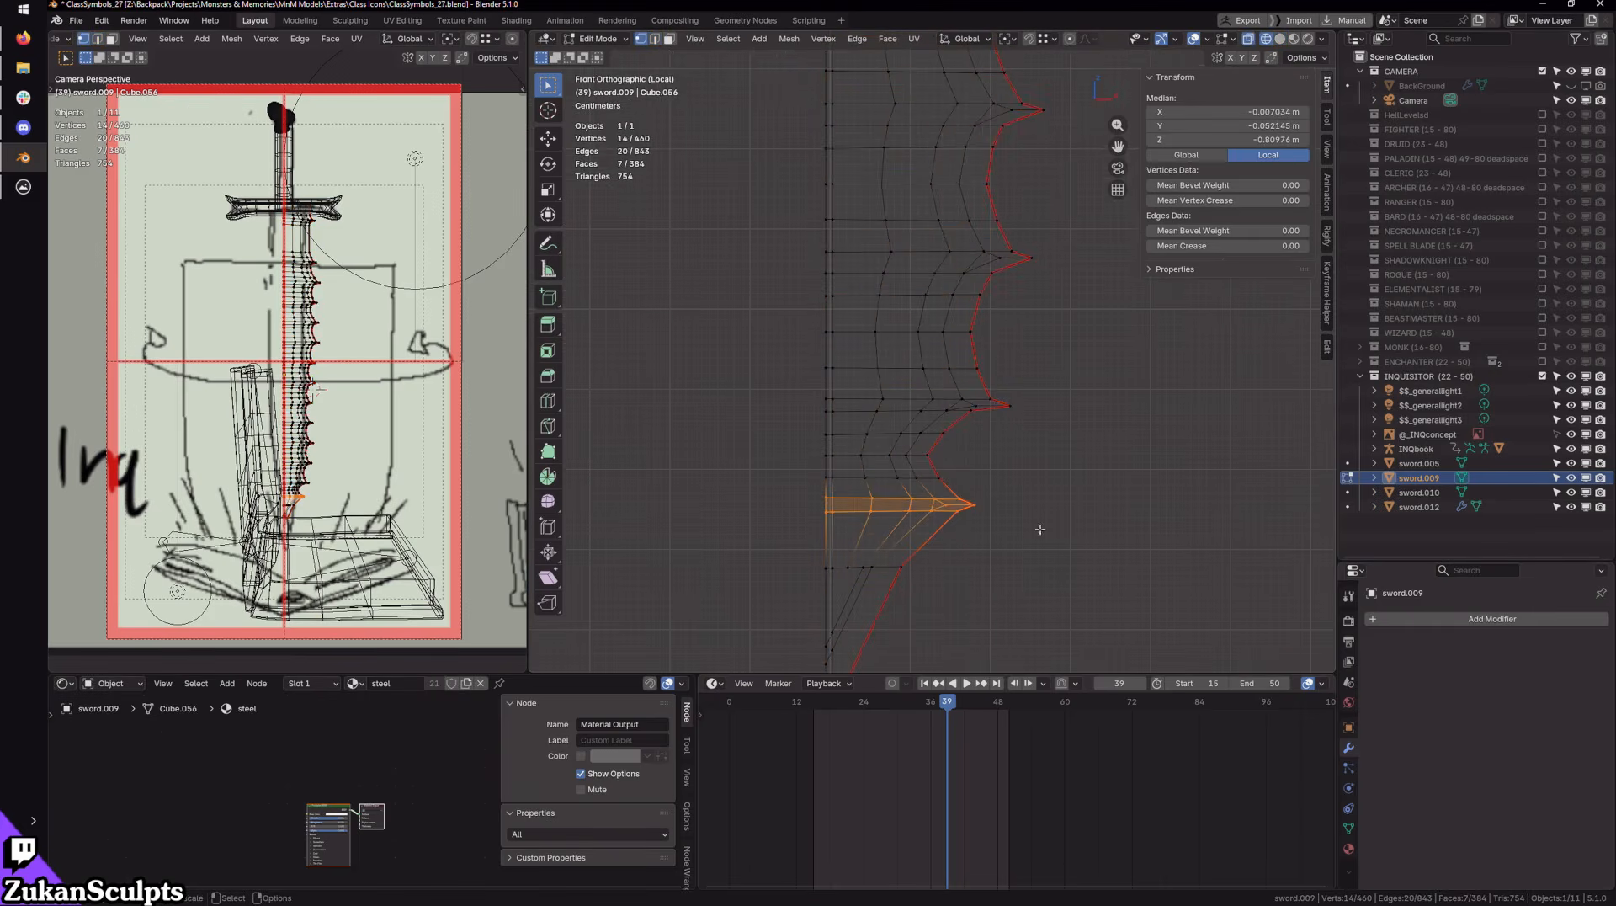
{"action": "scroll", "coordinate": [953, 524], "scroll_direction": "up", "scroll_amount": 1}
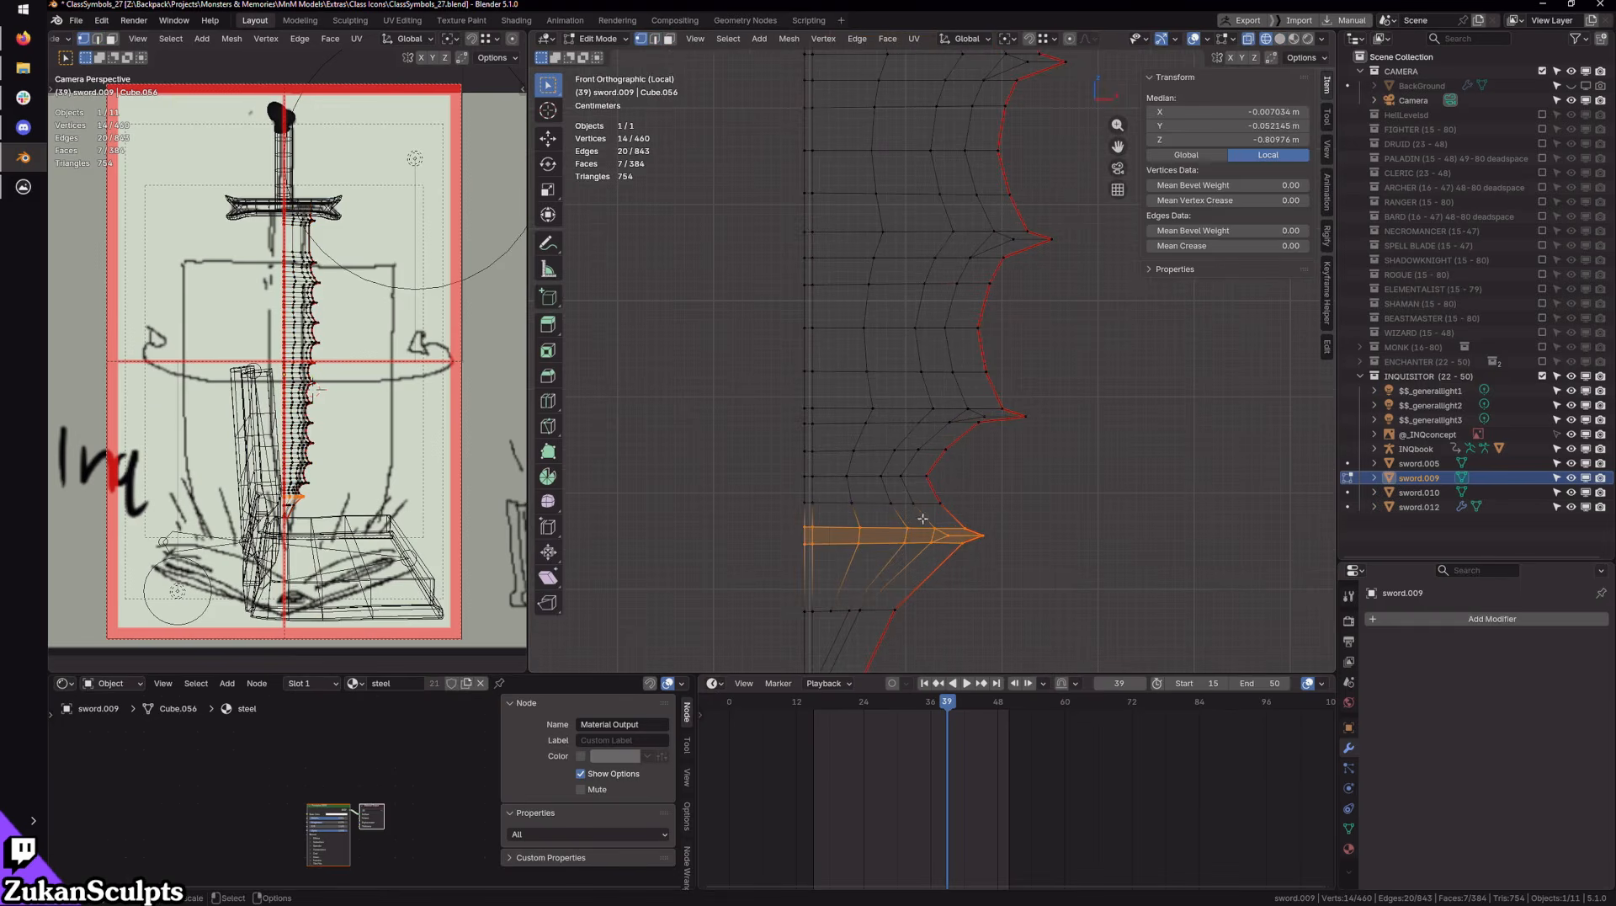
{"action": "scroll", "coordinate": [880, 439], "scroll_direction": "up", "scroll_amount": 1}
{"action": "key", "text": "ctrl+Tab"}
{"action": "left_click", "coordinate": [876, 401]}
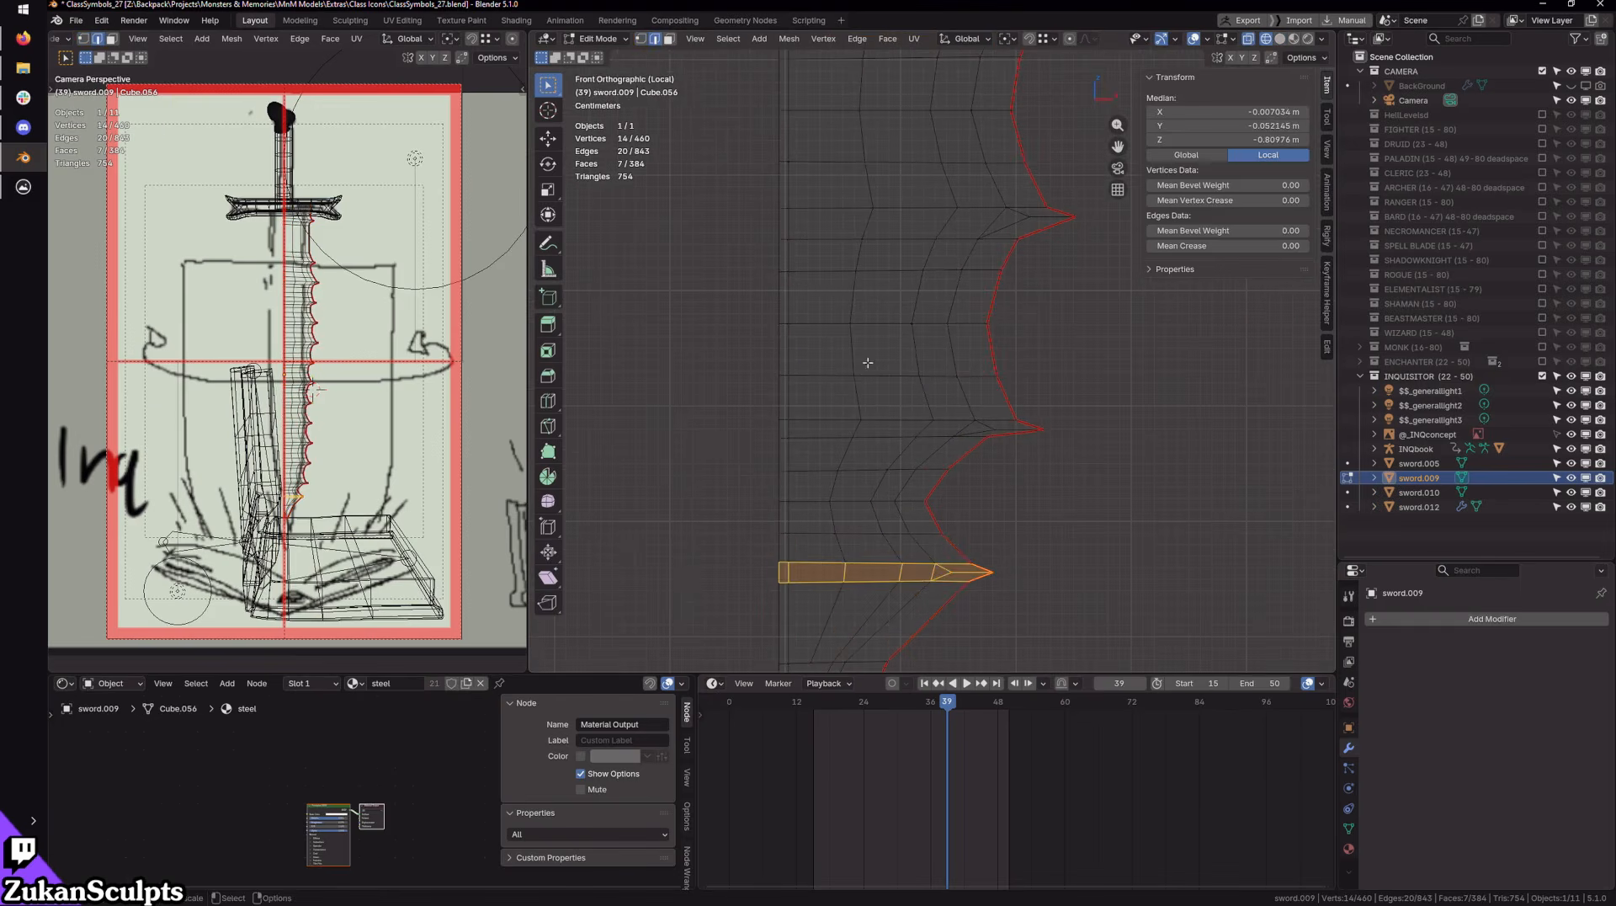
{"action": "middle_click_drag", "start_coordinate": [867, 361], "coordinate": [866, 392], "text": "shift"}
{"action": "key", "text": "shift+z"}
Step: Select alternate cross edges of the inner strip's ring, expand them with Multi Select Edge Loops, and dissolve the selected edges
{"action": "scroll", "coordinate": [992, 292], "scroll_direction": "down", "scroll_amount": 2}
{"action": "middle_click_drag", "start_coordinate": [991, 292], "coordinate": [974, 393]}
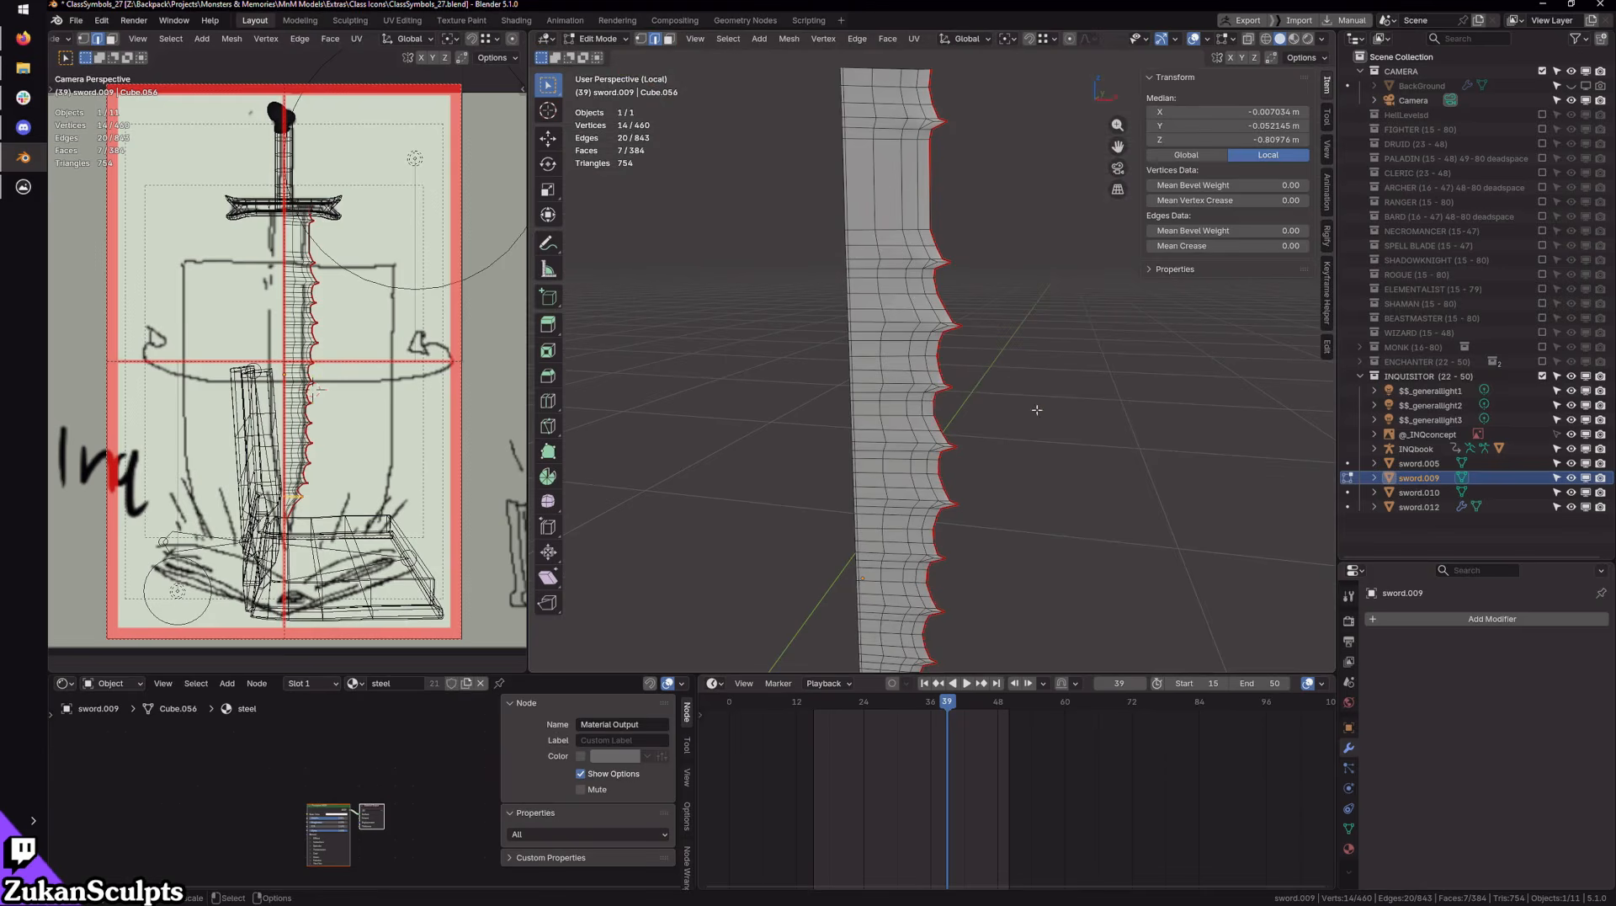
{"action": "middle_click_drag", "start_coordinate": [1003, 500], "coordinate": [989, 351]}
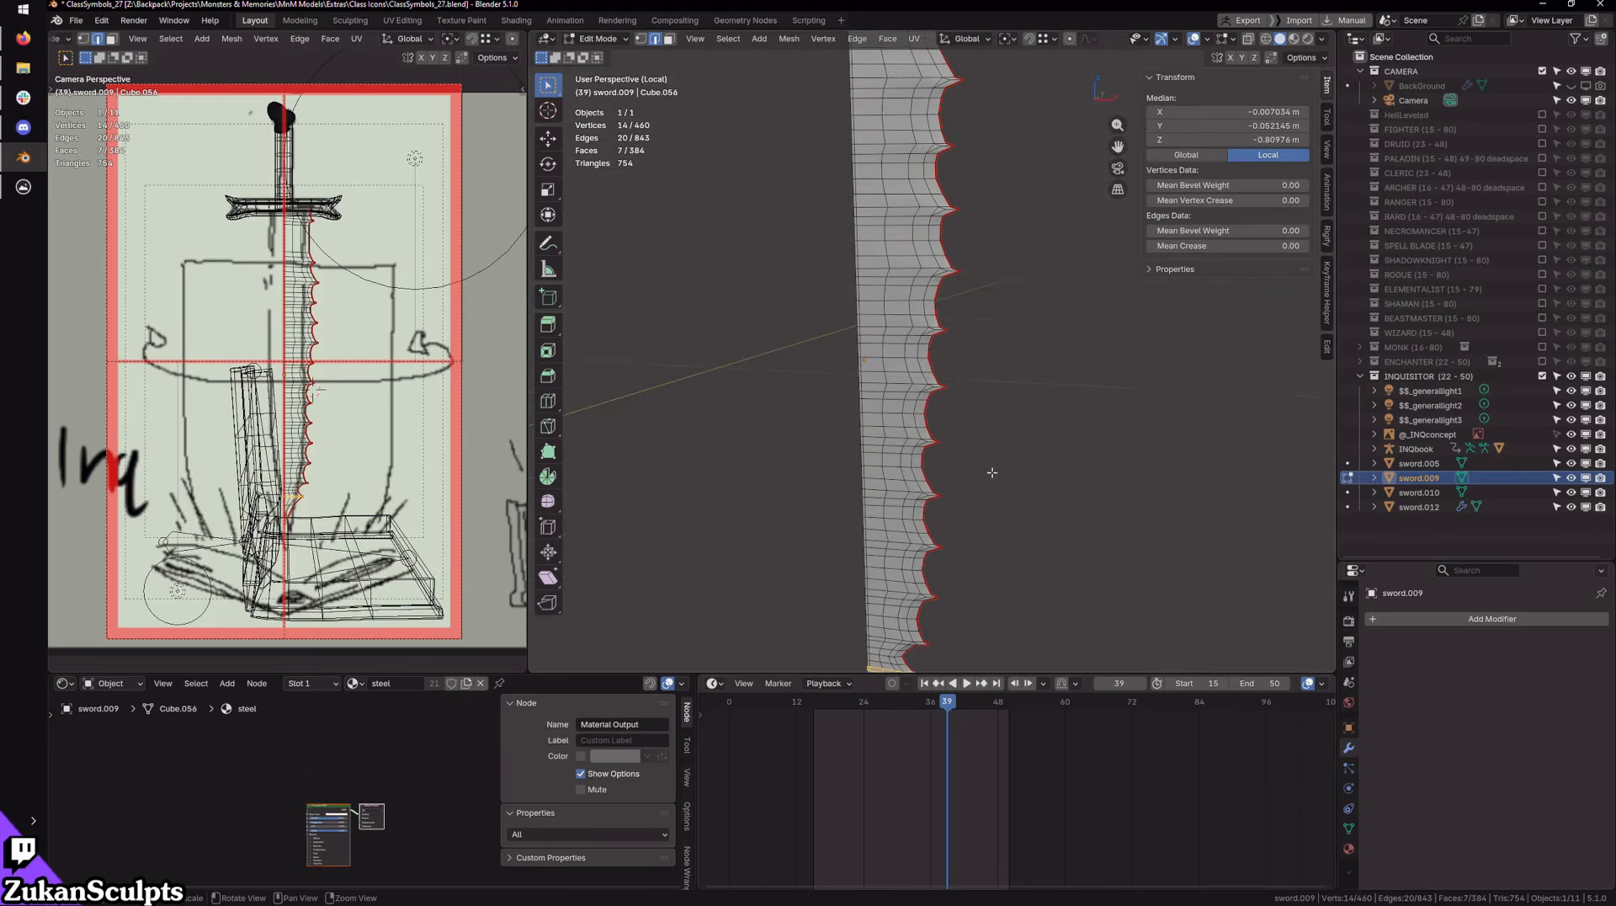
{"action": "middle_click_drag", "start_coordinate": [991, 471], "coordinate": [968, 430]}
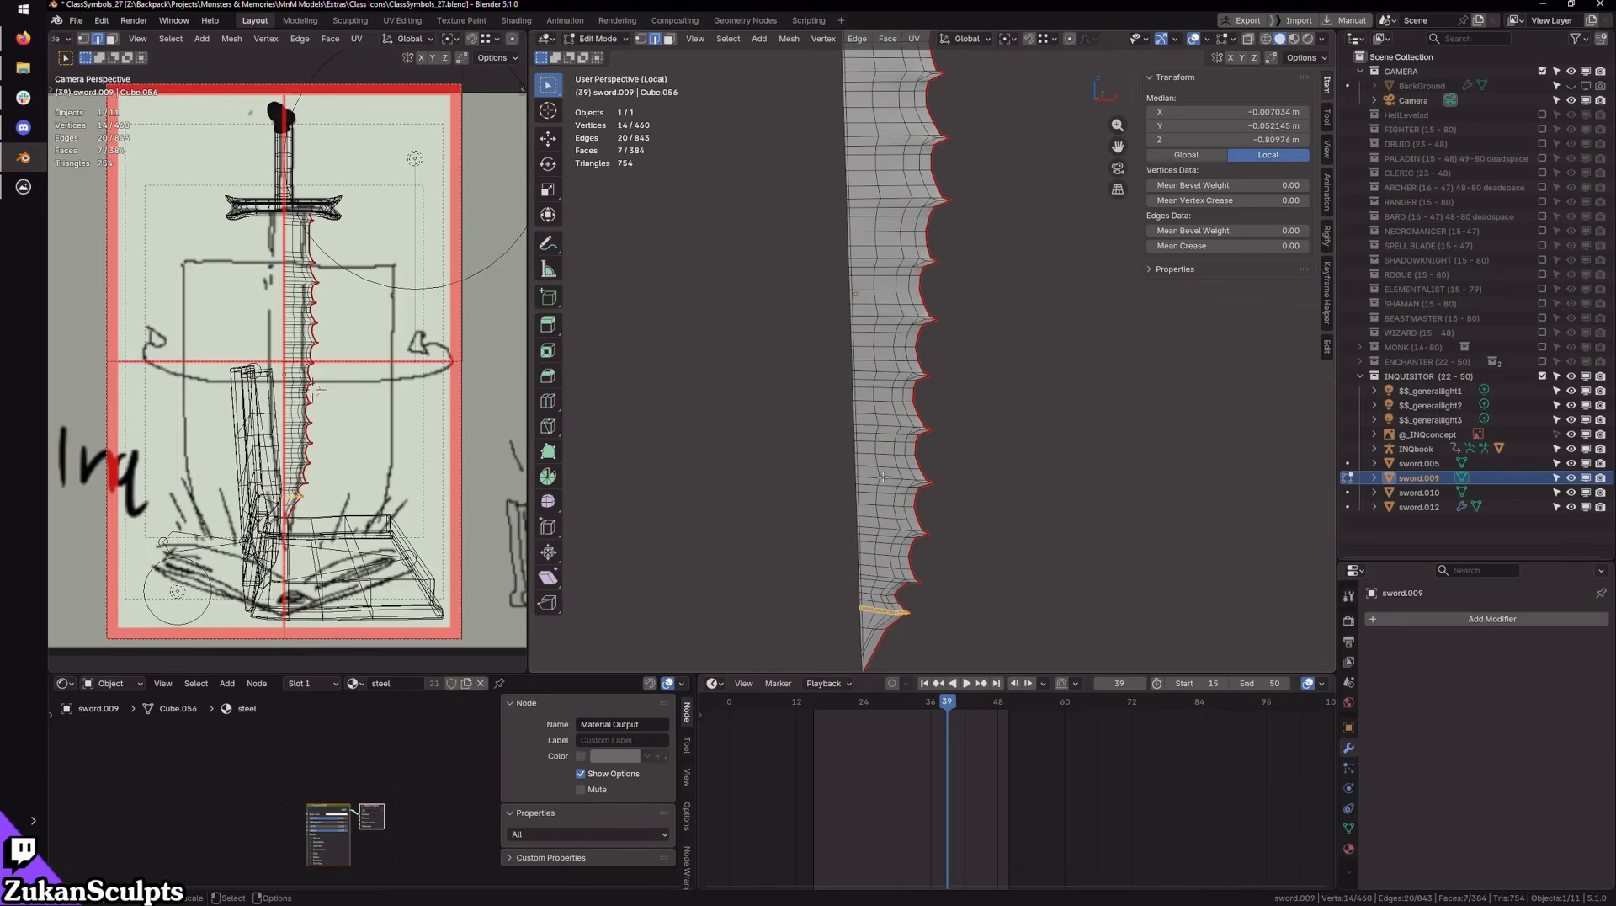
{"action": "scroll", "coordinate": [867, 366], "scroll_direction": "up", "scroll_amount": 3}
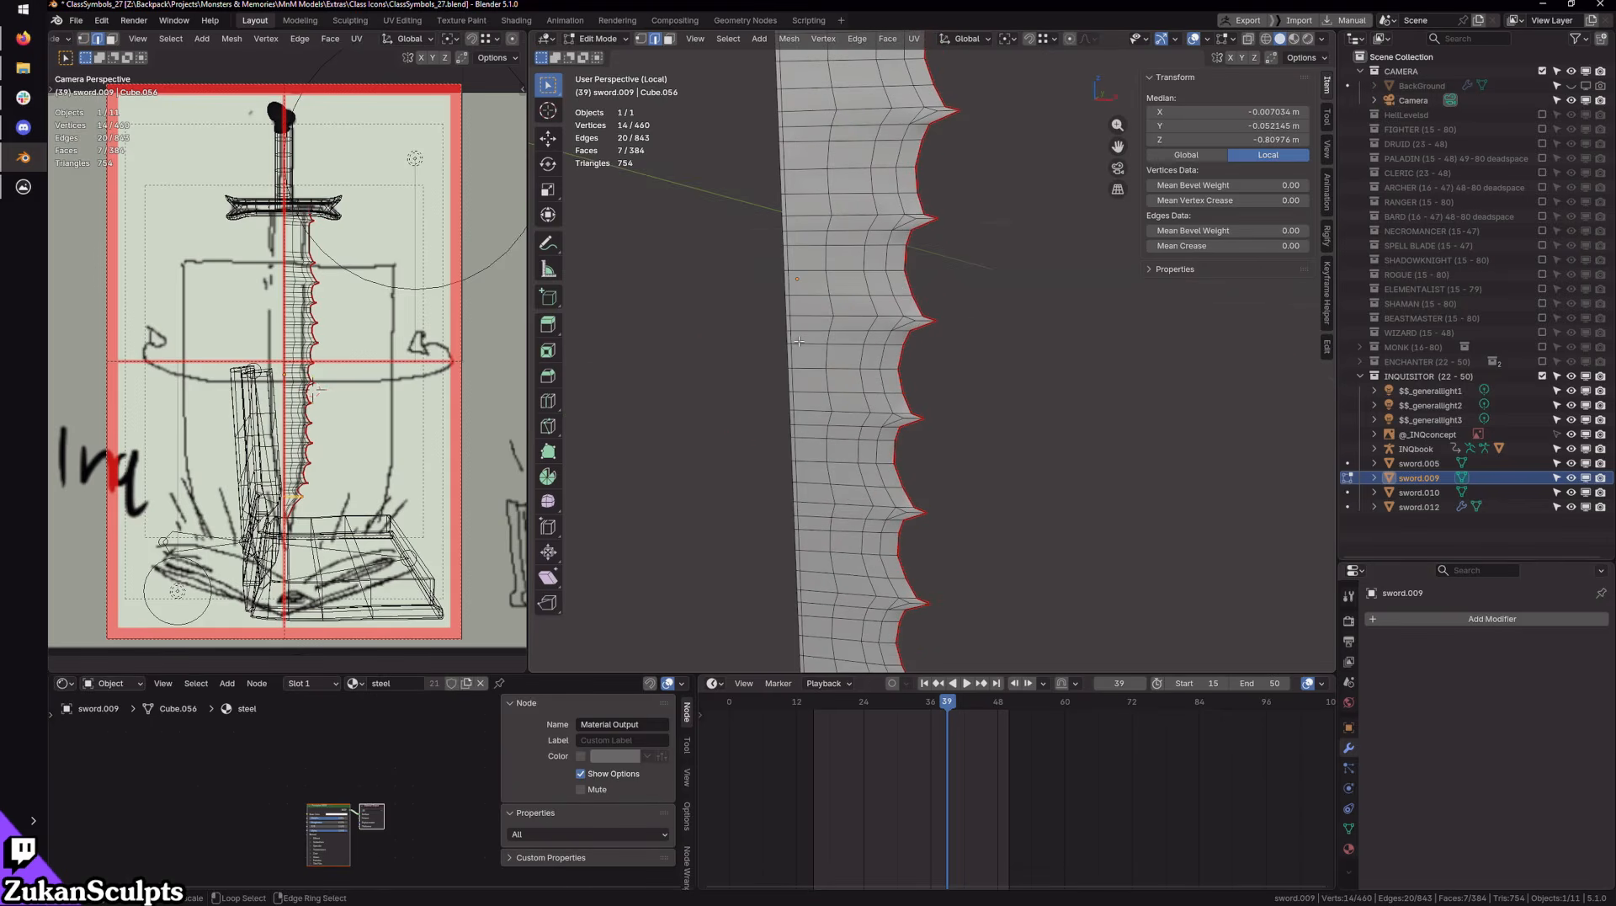
{"action": "left_click", "coordinate": [804, 345], "text": "ctrl+alt"}
{"action": "key", "text": "shift+l"}
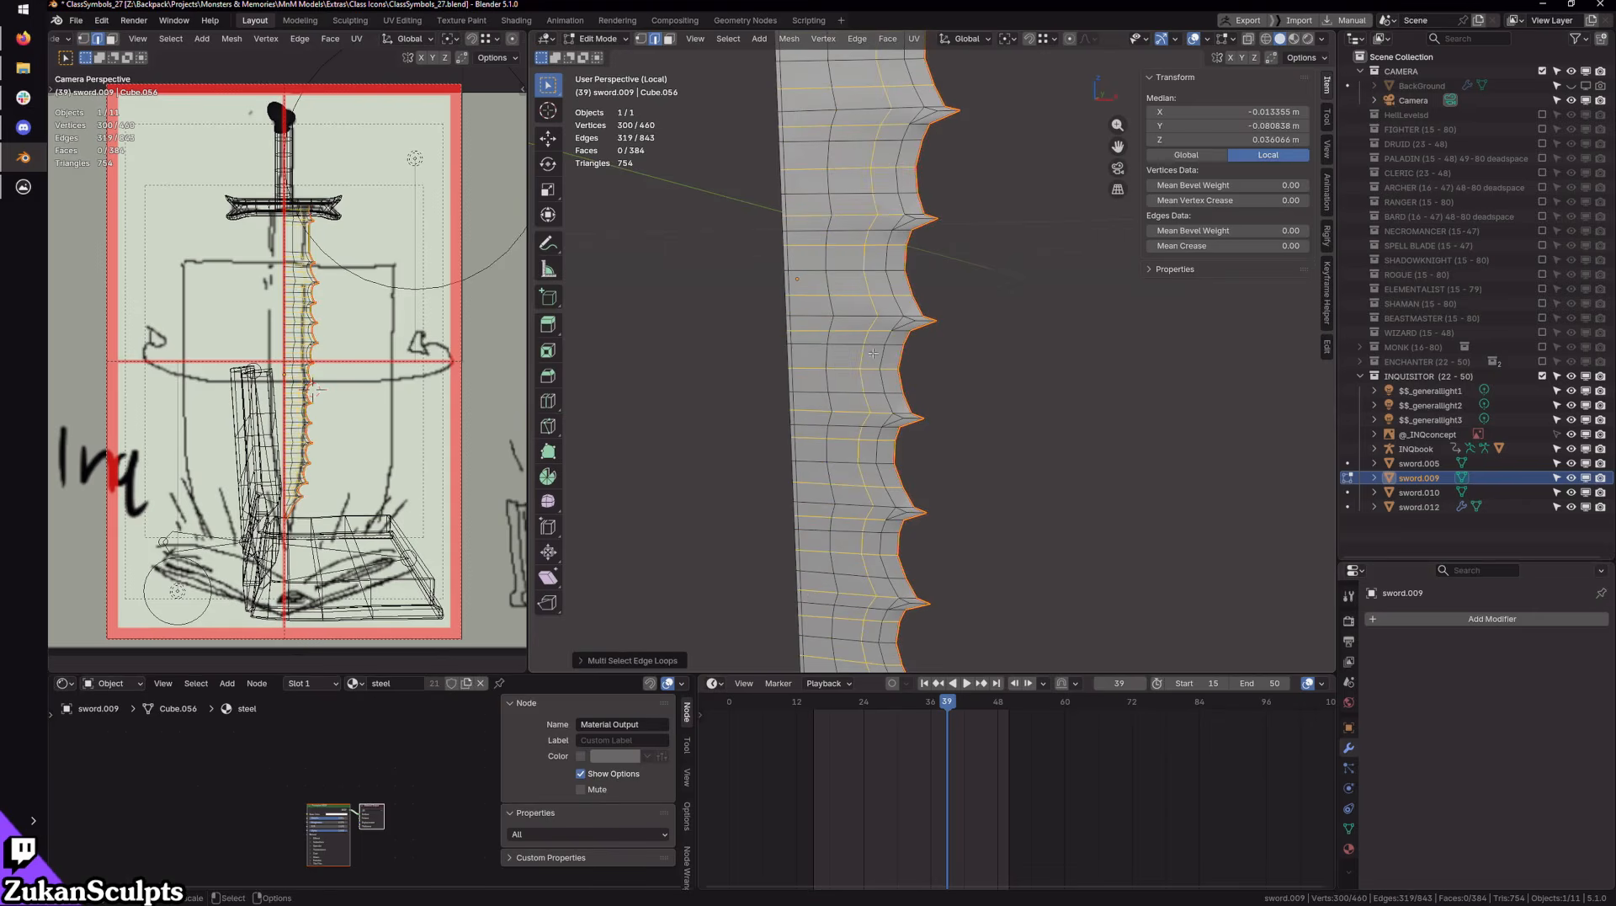
{"action": "key", "text": "x"}
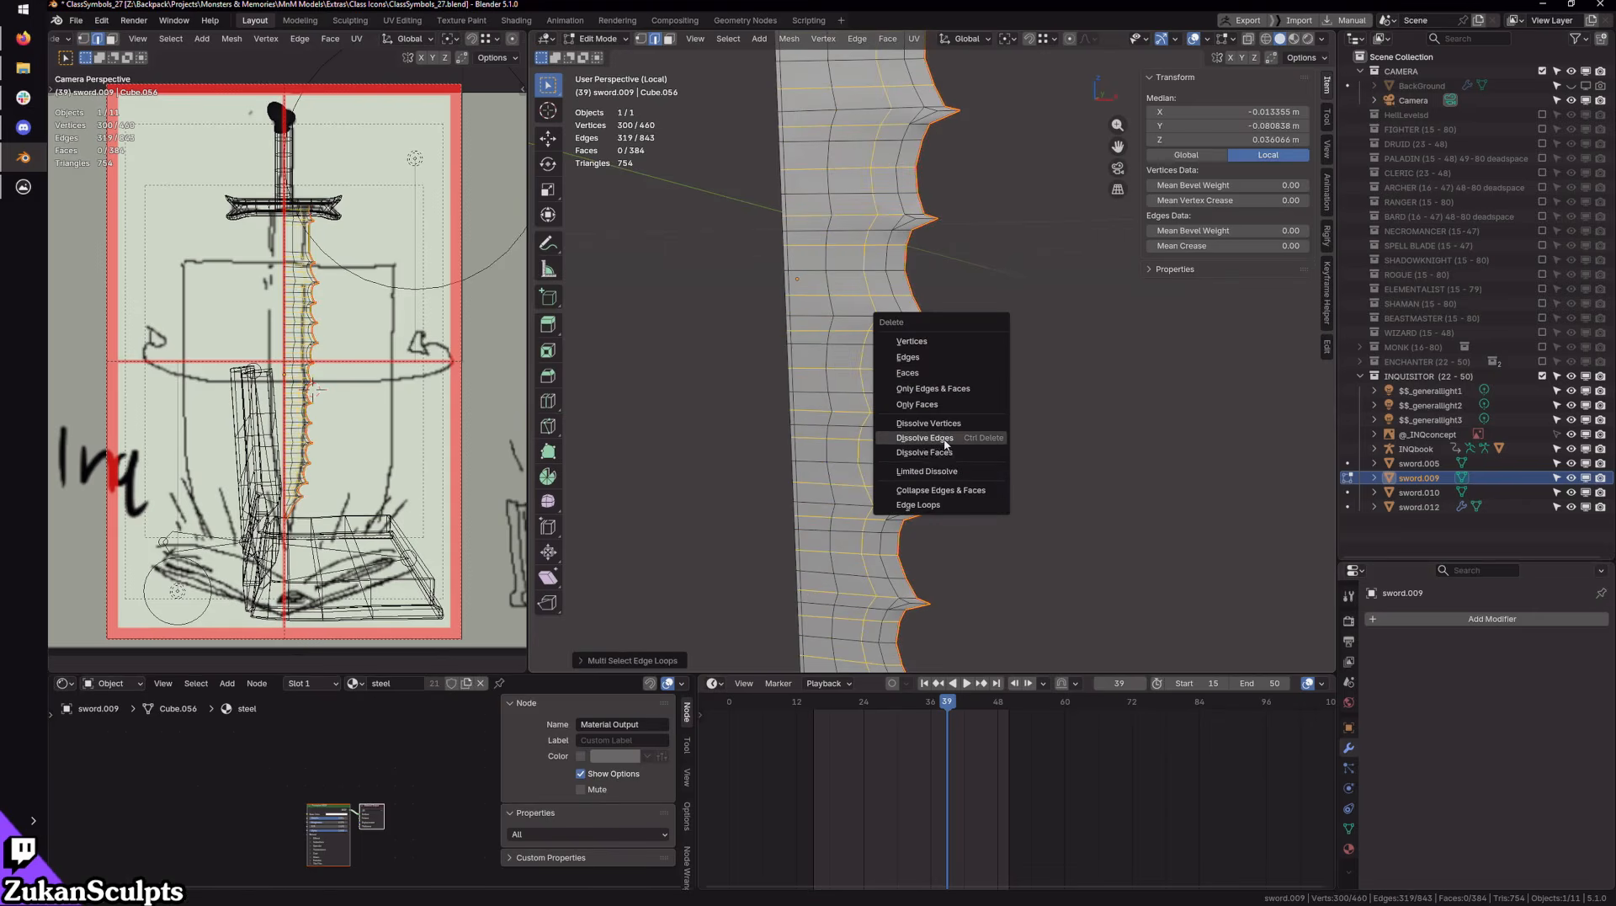
{"action": "left_click", "coordinate": [945, 441]}
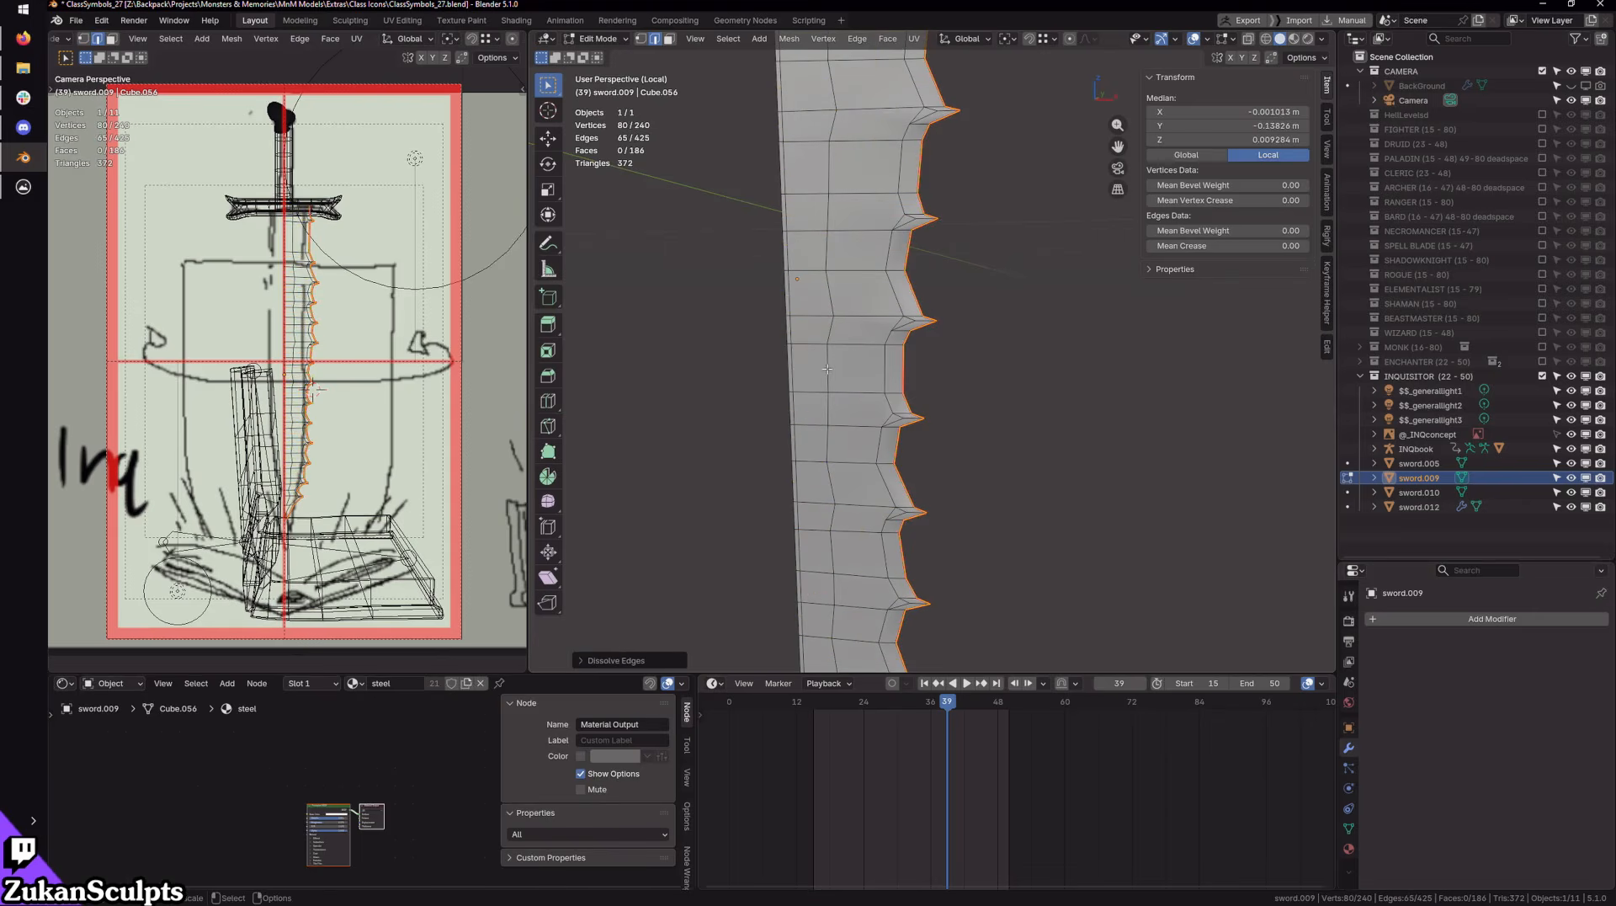
Step: Thin the remaining inner-strip edge ring with Checker Deselect, expand it into edge loops, and dissolve those edges as well
{"action": "left_click", "coordinate": [810, 338], "text": "ctrl+alt"}
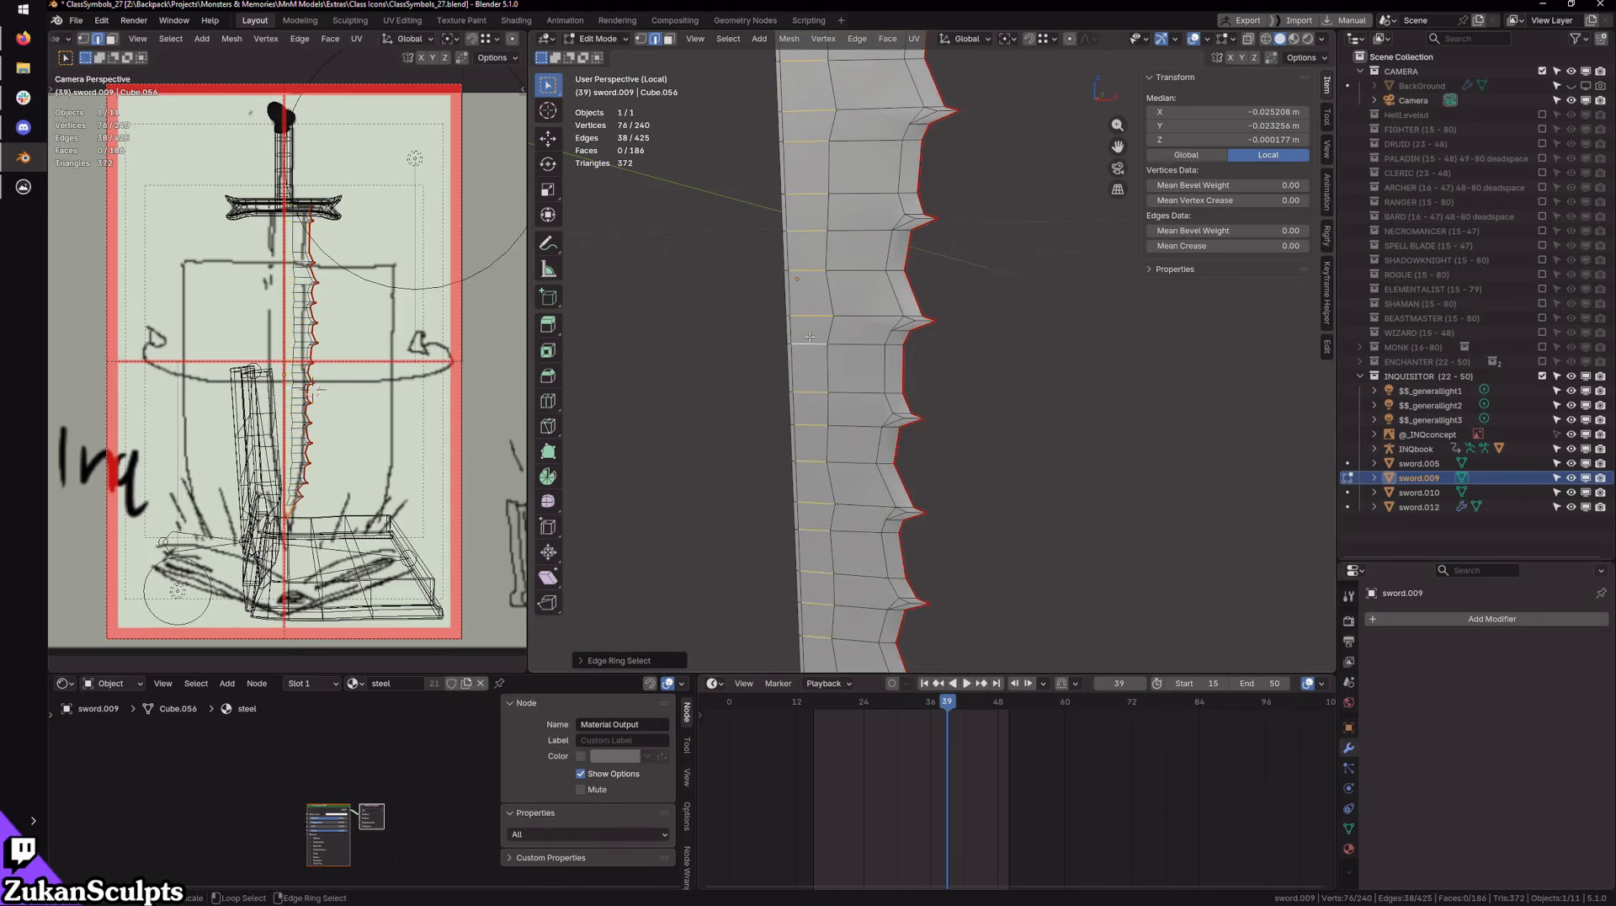
{"action": "key", "text": "ctrl+q"}
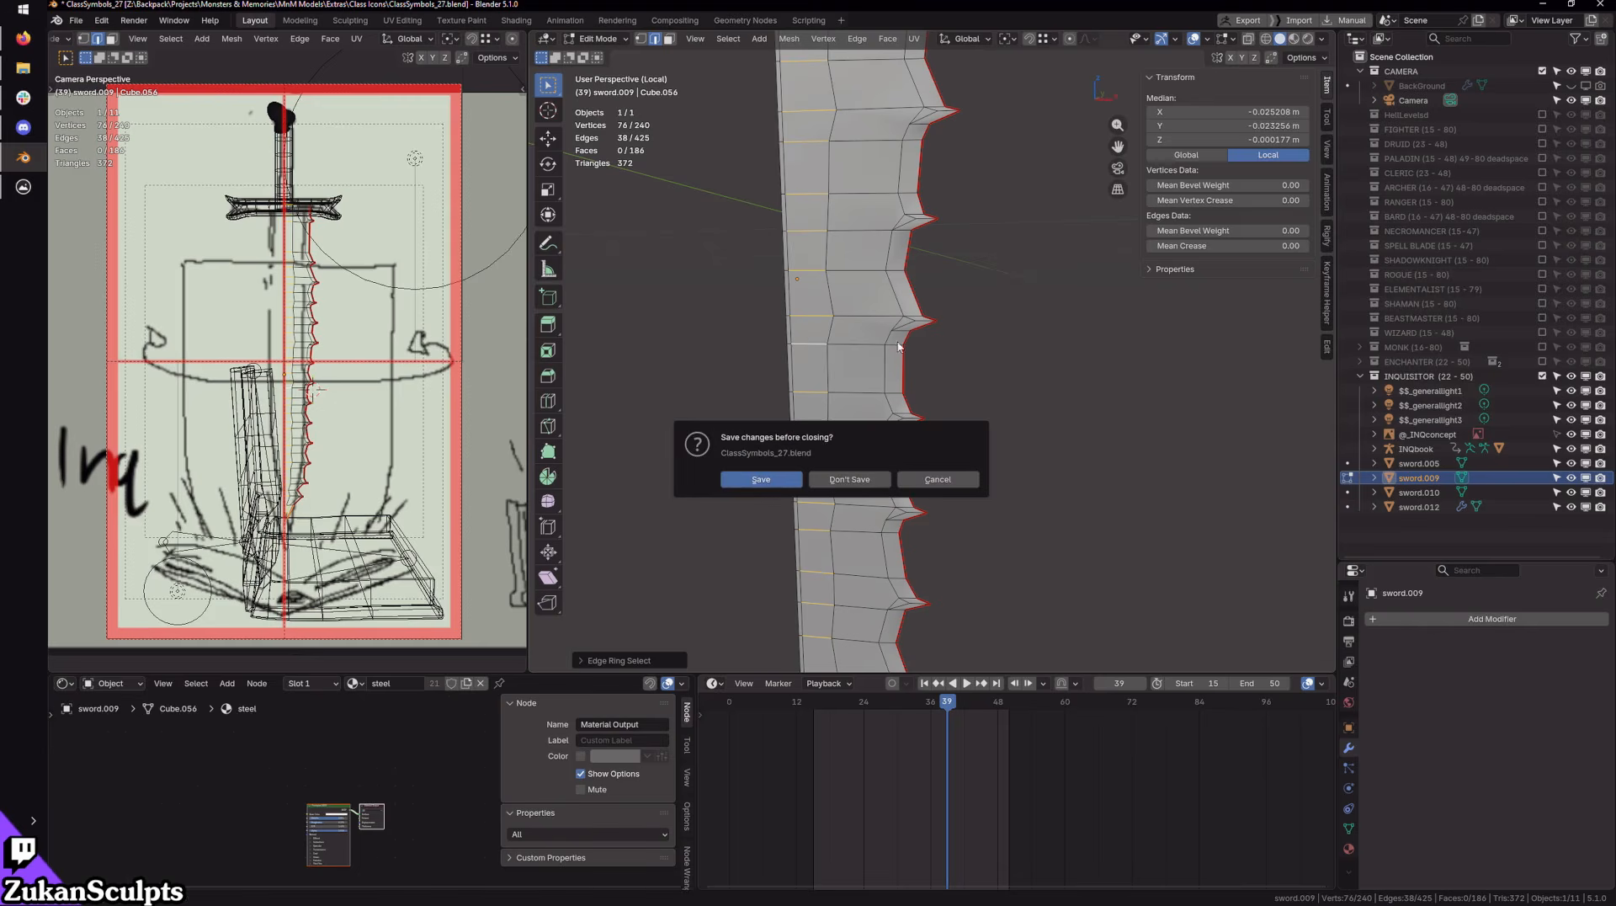
{"action": "left_click", "coordinate": [969, 483]}
{"action": "key", "text": "ctrl+shift+q"}
{"action": "key", "text": "ctrl+shift+e"}
{"action": "key", "text": "x"}
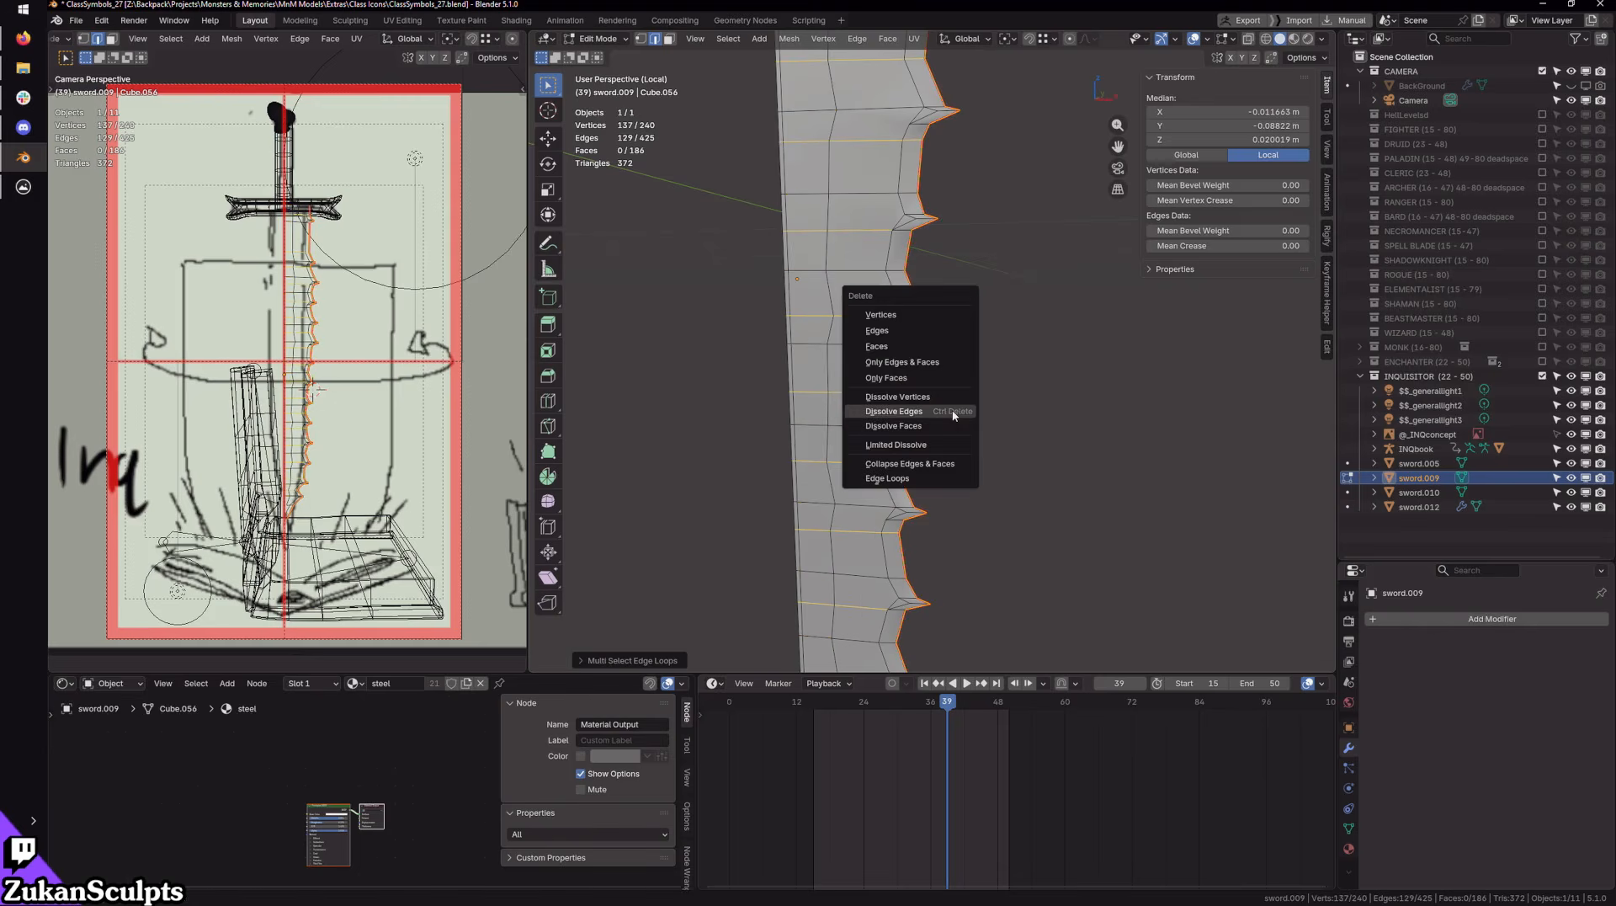
{"action": "left_click", "coordinate": [949, 417]}
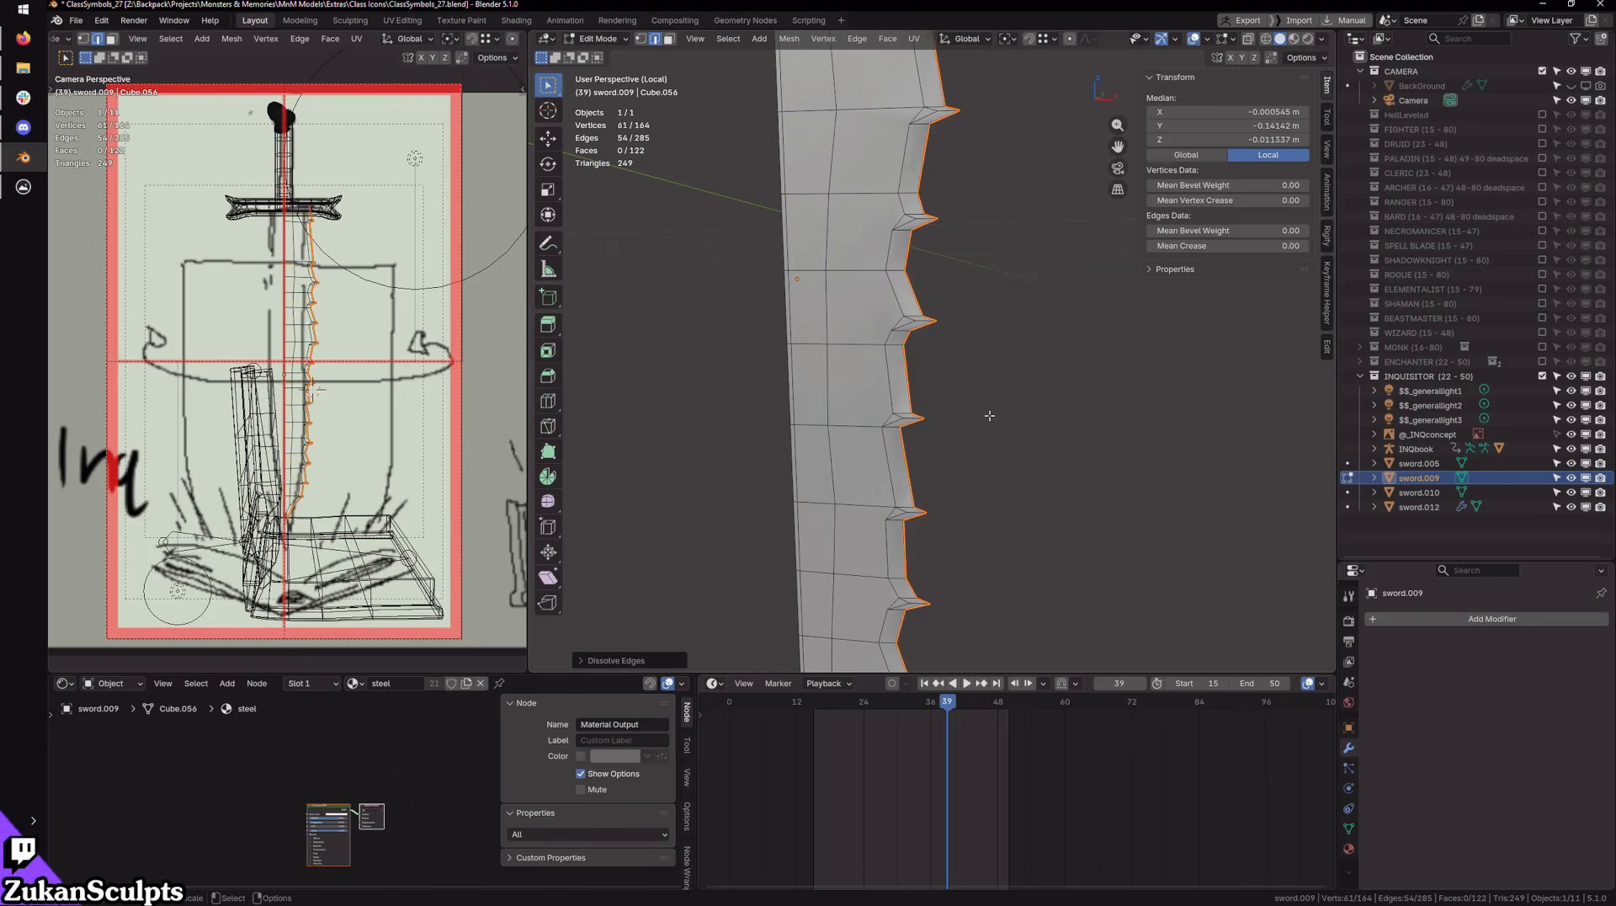
Step: Switch to vertex selection with X-ray and merge the vertices of one tooth on the lower half of the blade at their center
{"action": "scroll", "coordinate": [967, 387], "scroll_direction": "down", "scroll_amount": 4}
{"action": "middle_click_drag", "start_coordinate": [966, 461], "coordinate": [949, 447], "text": "shift"}
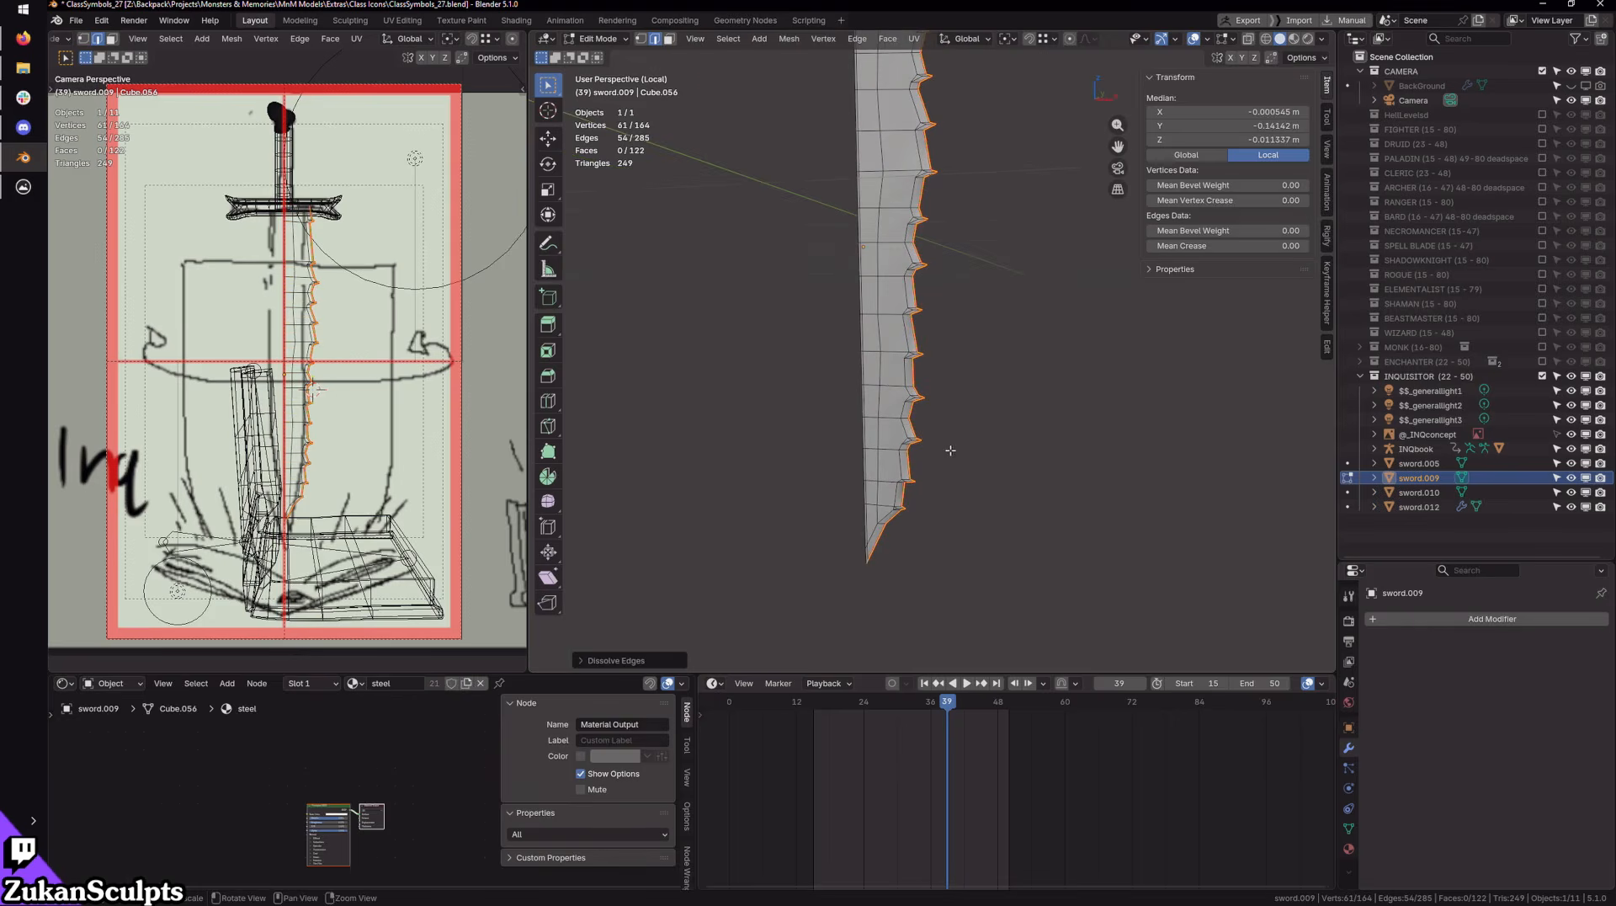
{"action": "scroll", "coordinate": [931, 434], "scroll_direction": "up", "scroll_amount": 1}
{"action": "scroll", "coordinate": [927, 575], "scroll_direction": "up", "scroll_amount": 3}
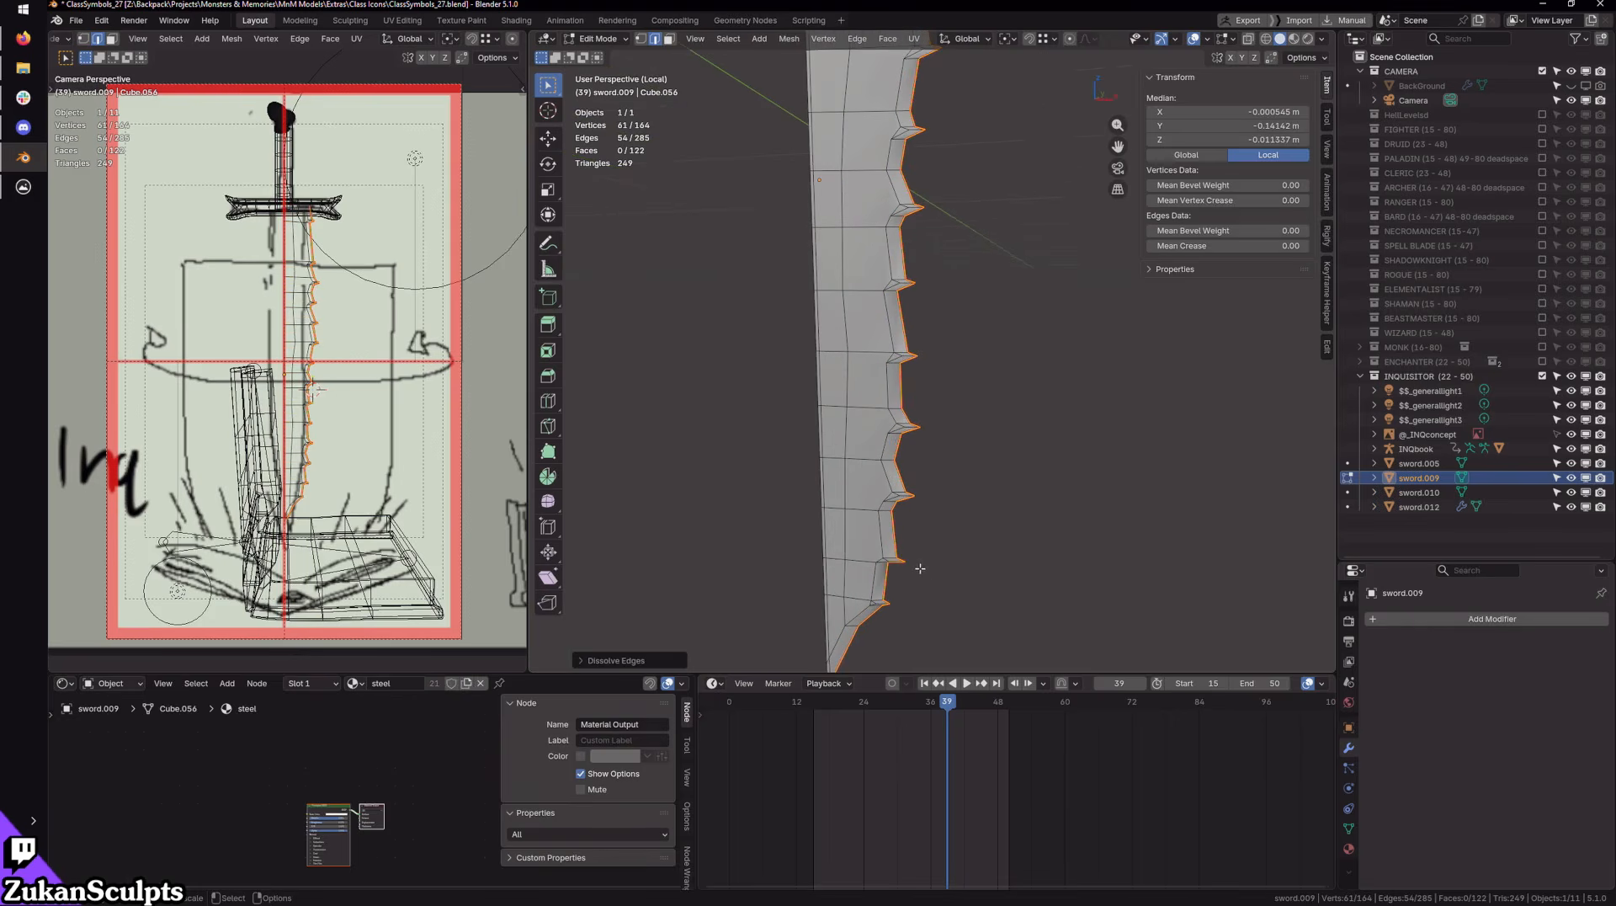
{"action": "left_click", "coordinate": [923, 530], "text": "alt"}
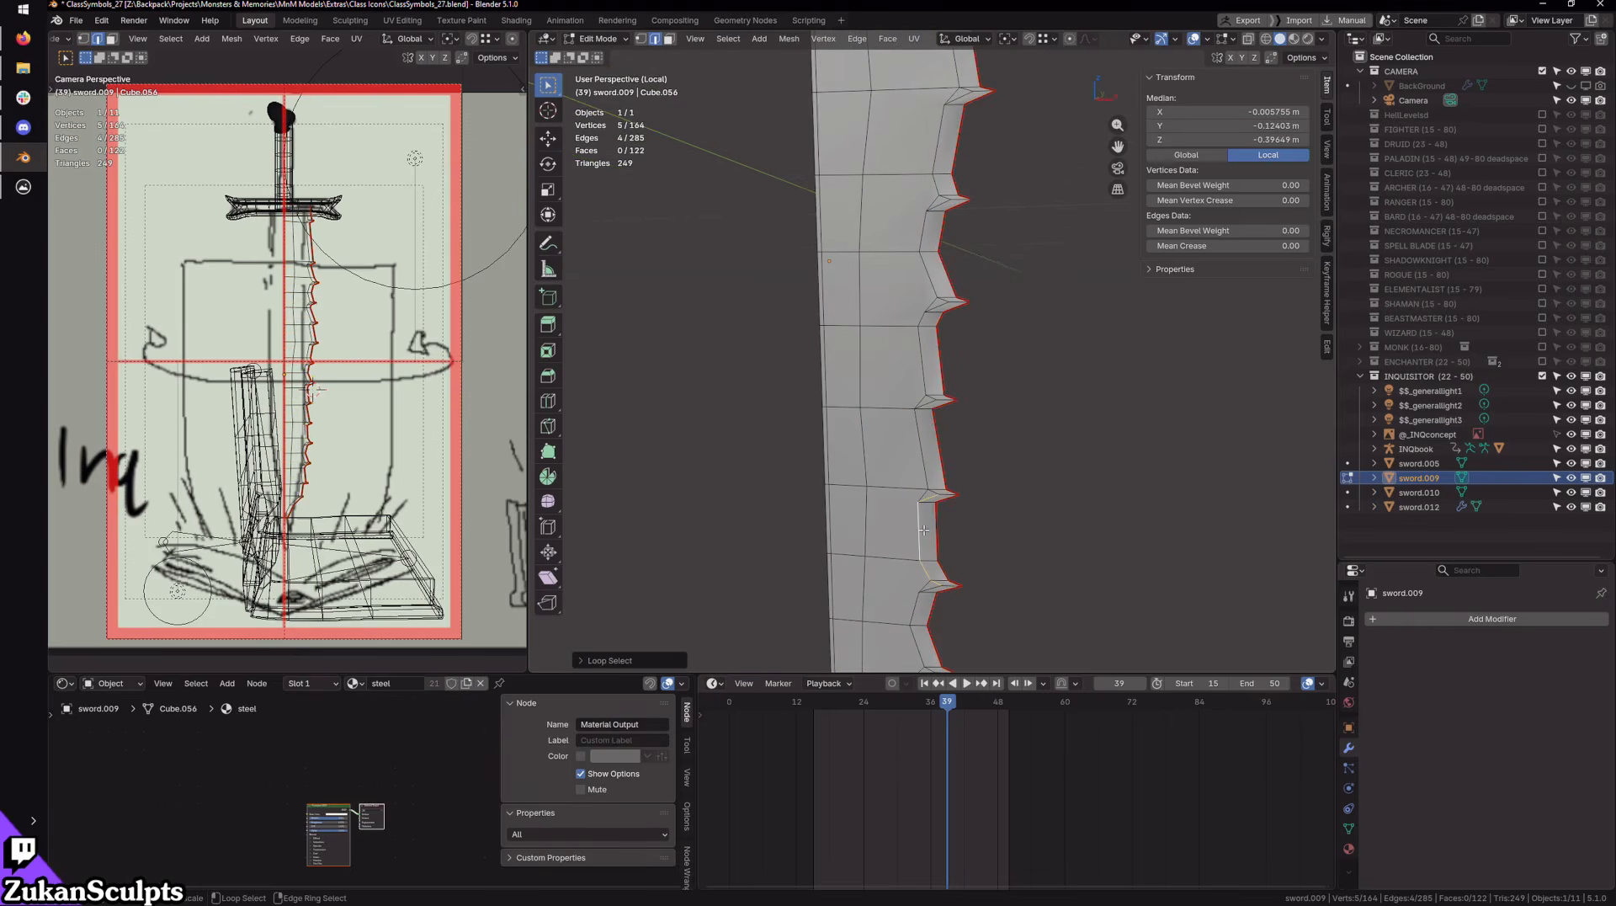
{"action": "middle_click_drag", "start_coordinate": [977, 543], "coordinate": [993, 421], "text": "shift"}
{"action": "key", "text": "ctrl+Tab"}
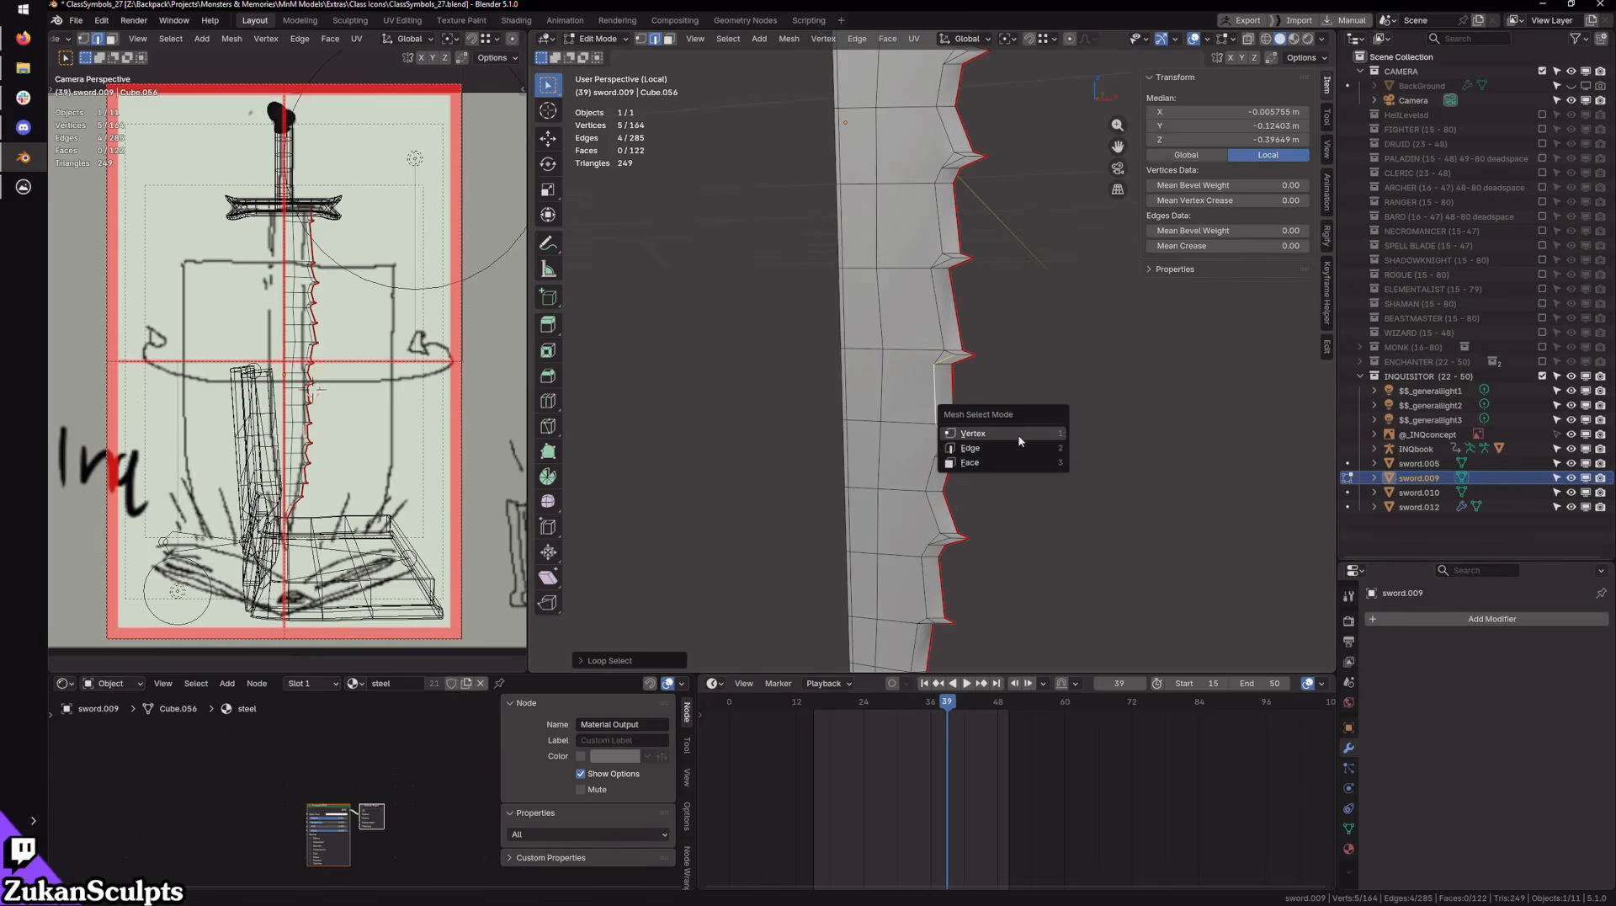
{"action": "left_click", "coordinate": [1018, 440]}
{"action": "key", "text": "shift+z"}
{"action": "left_click_drag", "start_coordinate": [926, 337], "coordinate": [985, 378]}
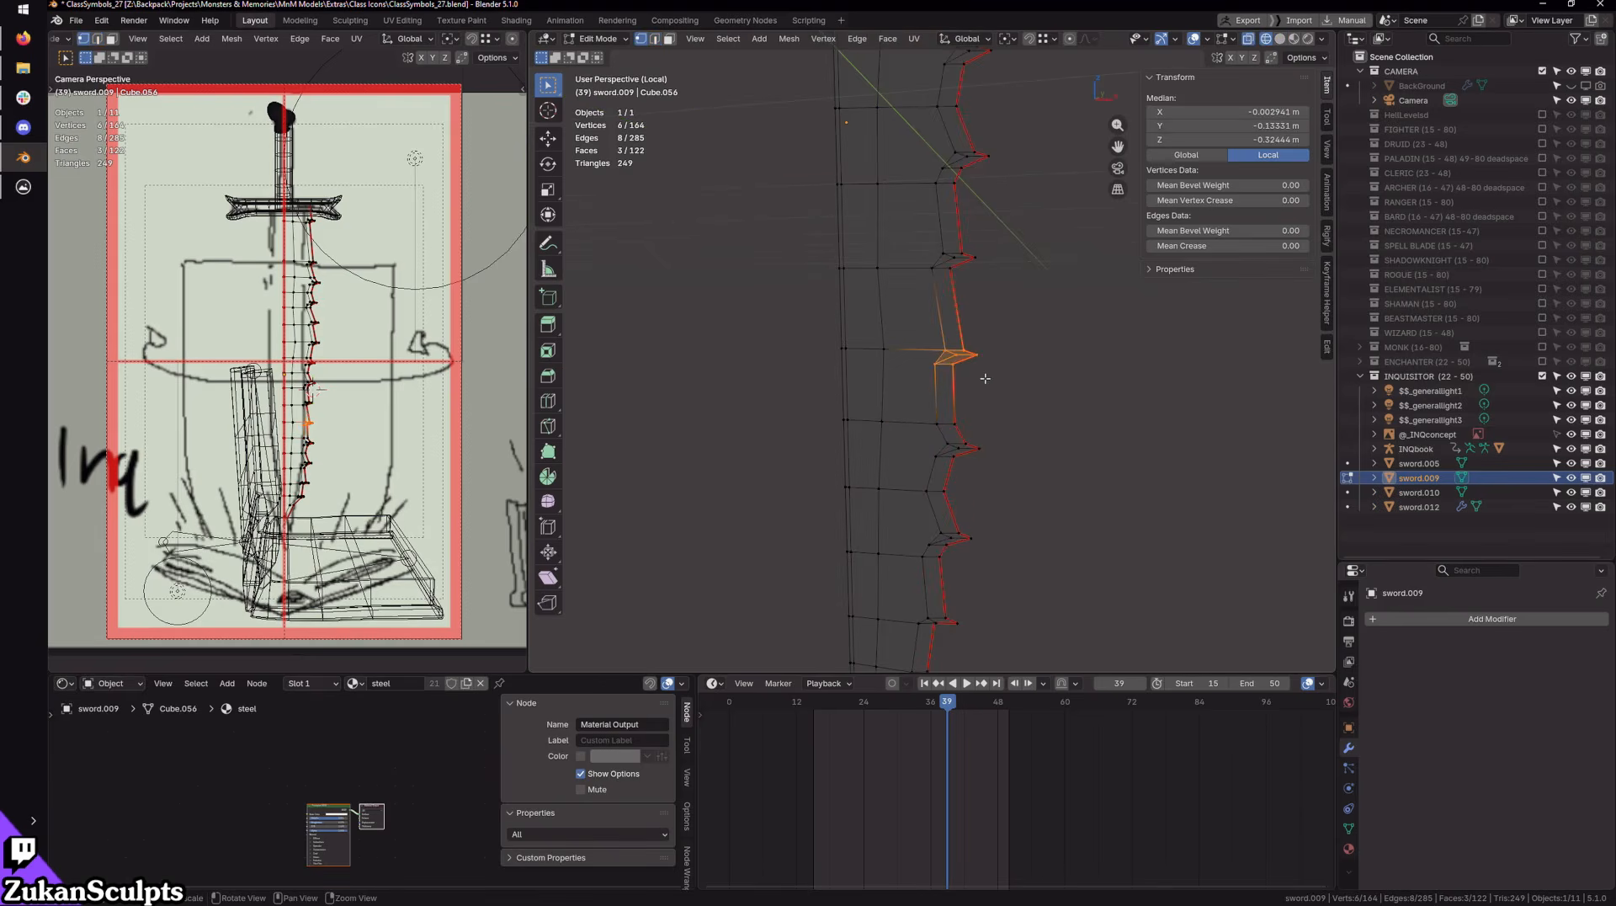
{"action": "key", "text": "m"}
{"action": "left_click", "coordinate": [981, 378]}
Step: Merge the vertices of the next tooth up the blade into one vertex at their center
{"action": "middle_click_drag", "start_coordinate": [968, 248], "coordinate": [964, 421], "text": "shift"}
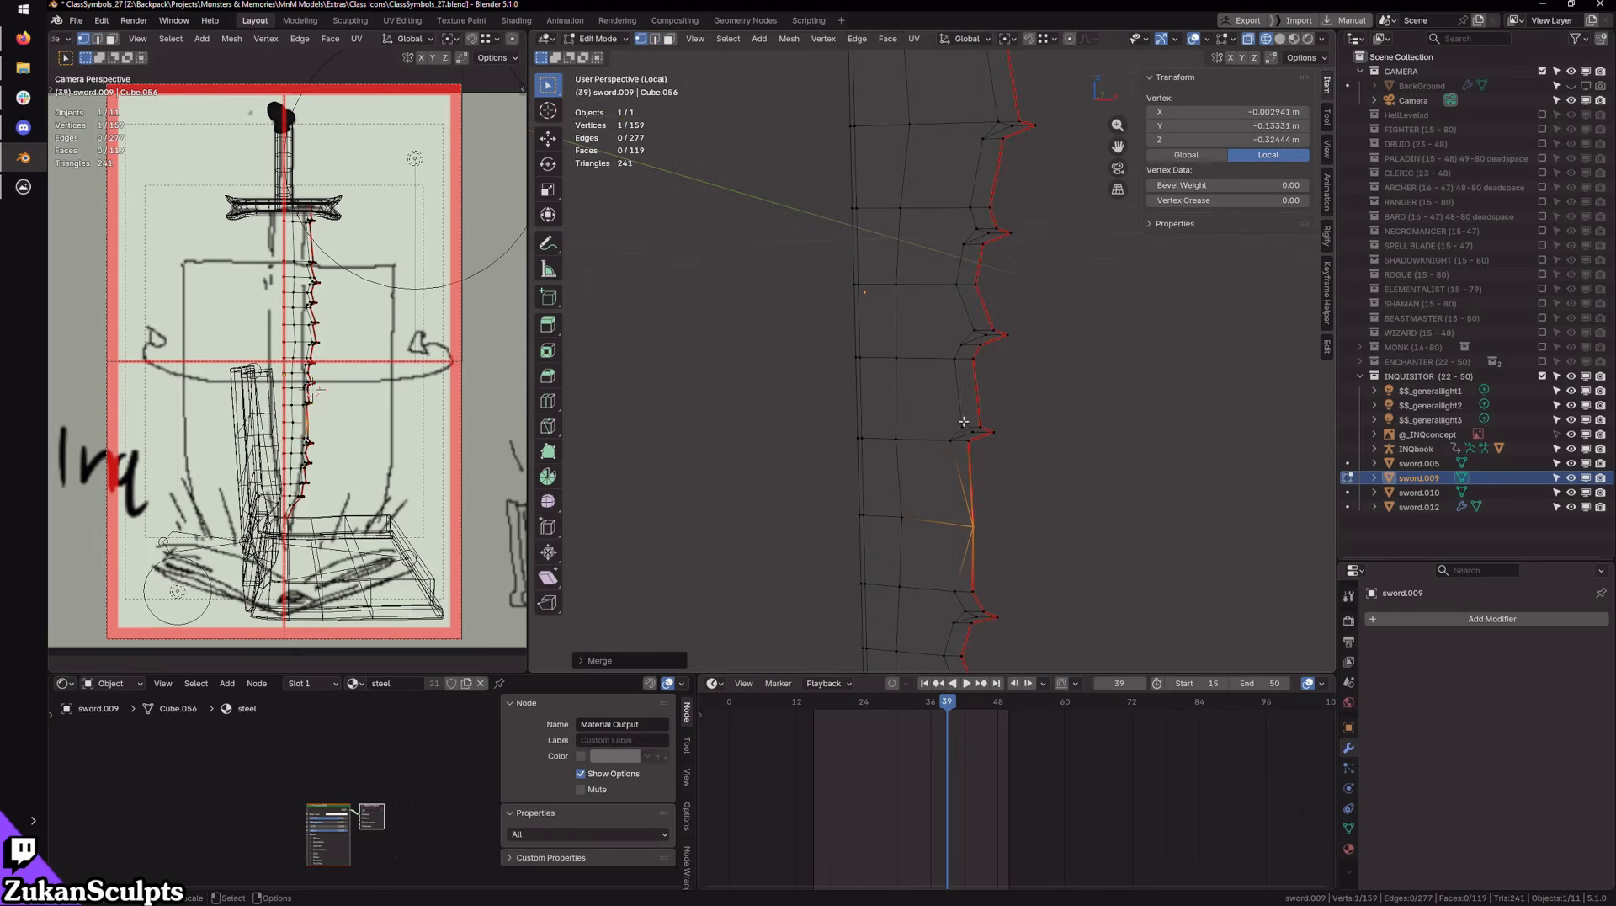
{"action": "left_click_drag", "start_coordinate": [936, 458], "coordinate": [1035, 406]}
{"action": "key", "text": "g"}
{"action": "key", "text": "g"}
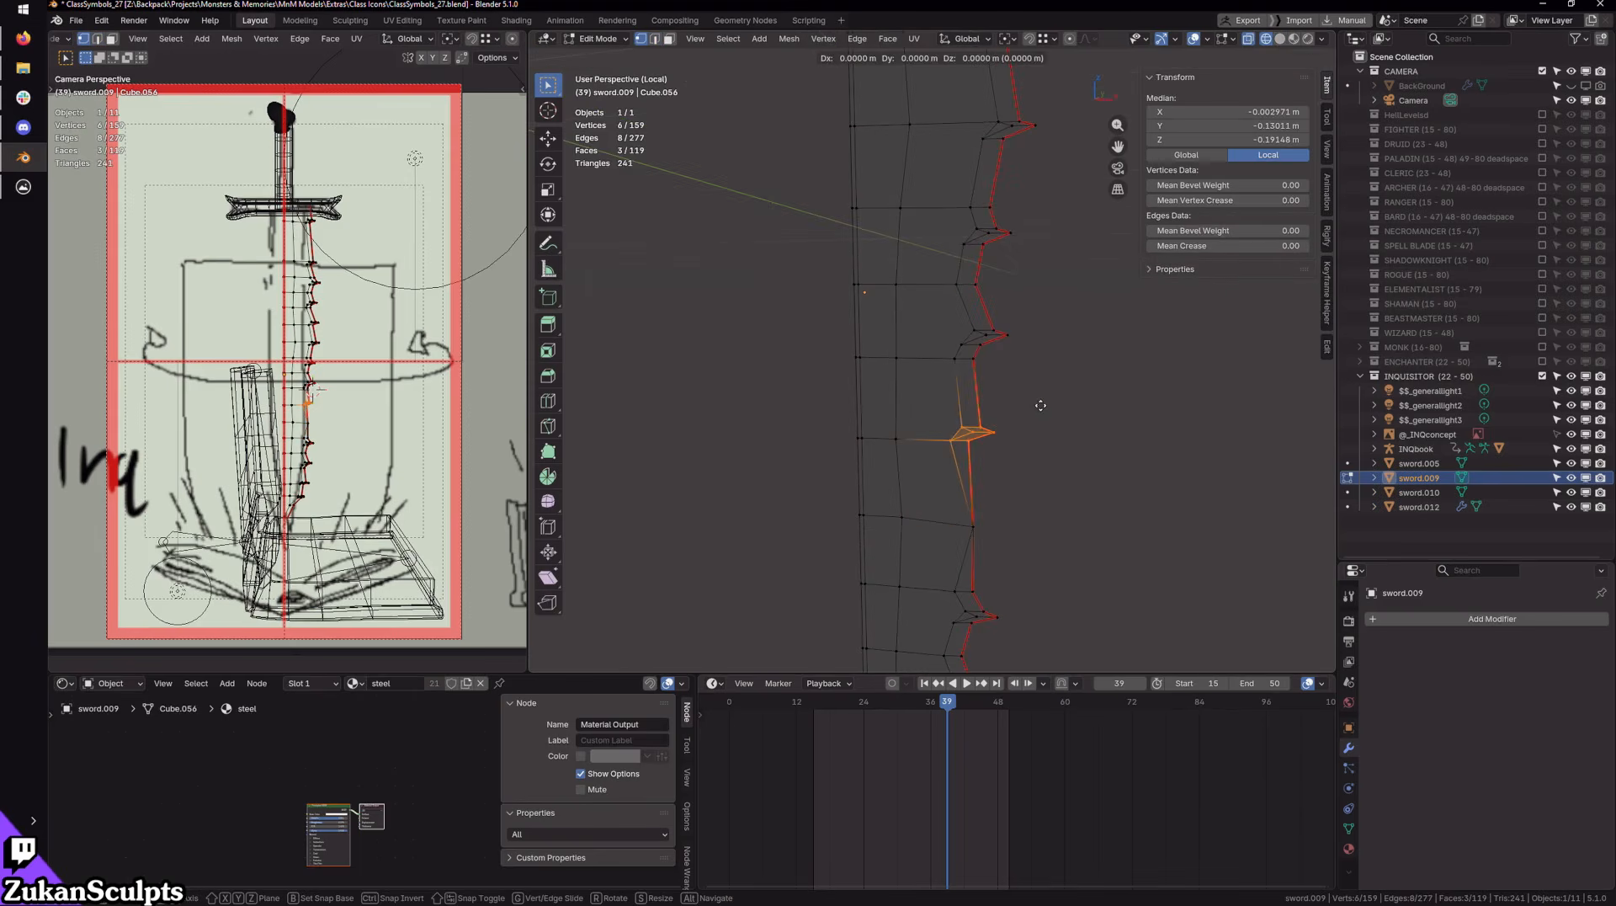
{"action": "left_click", "coordinate": [1022, 416]}
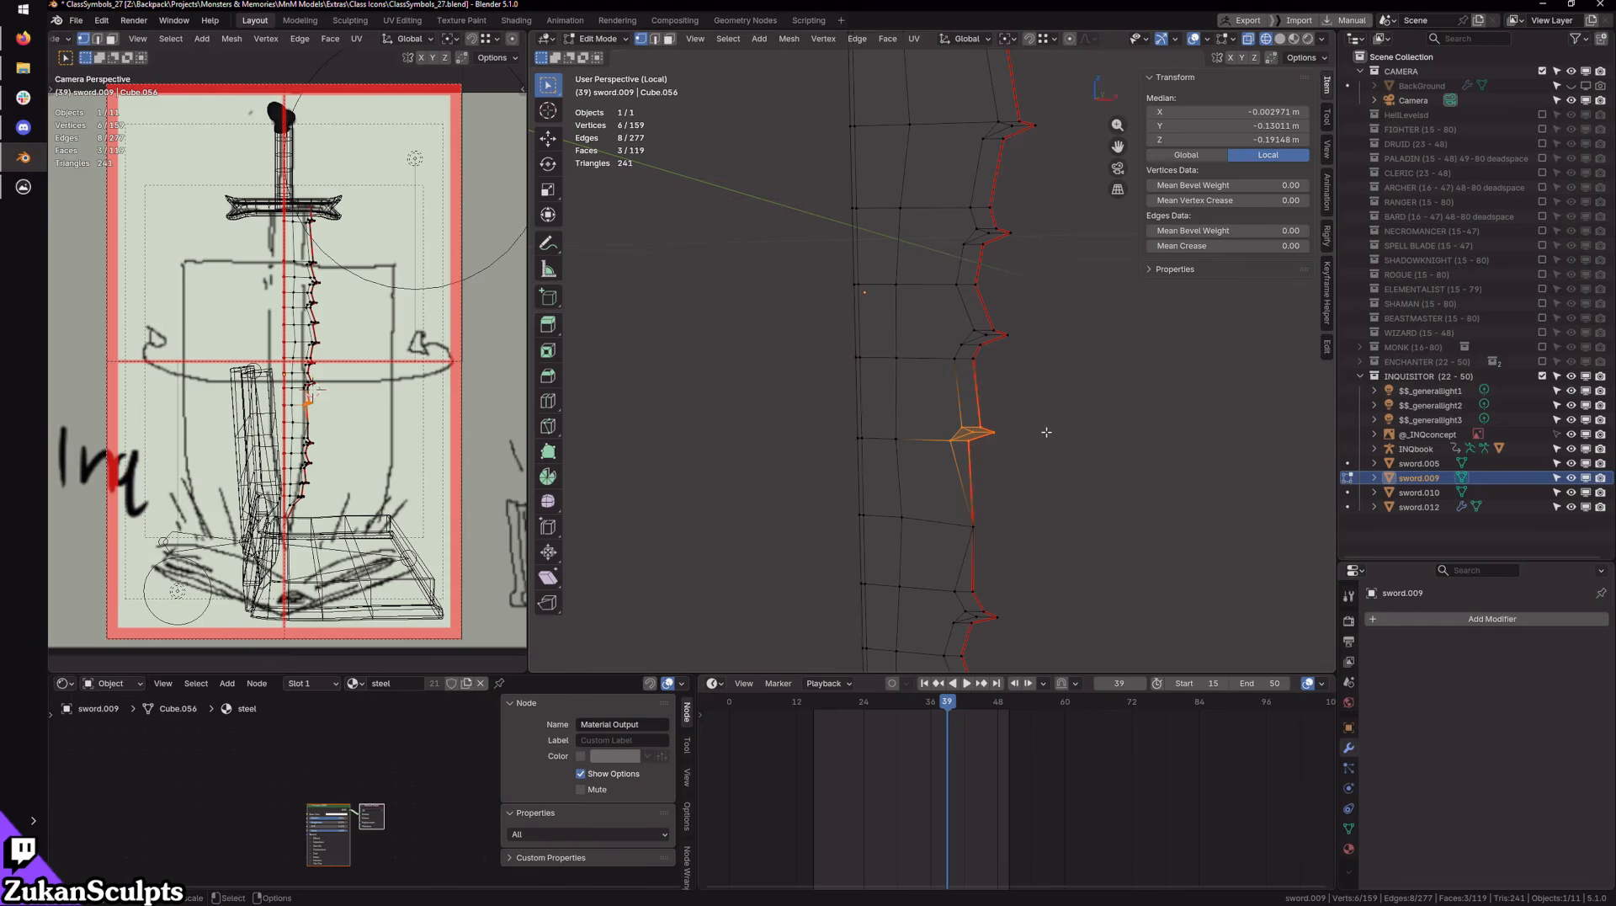
{"action": "key", "text": "g"}
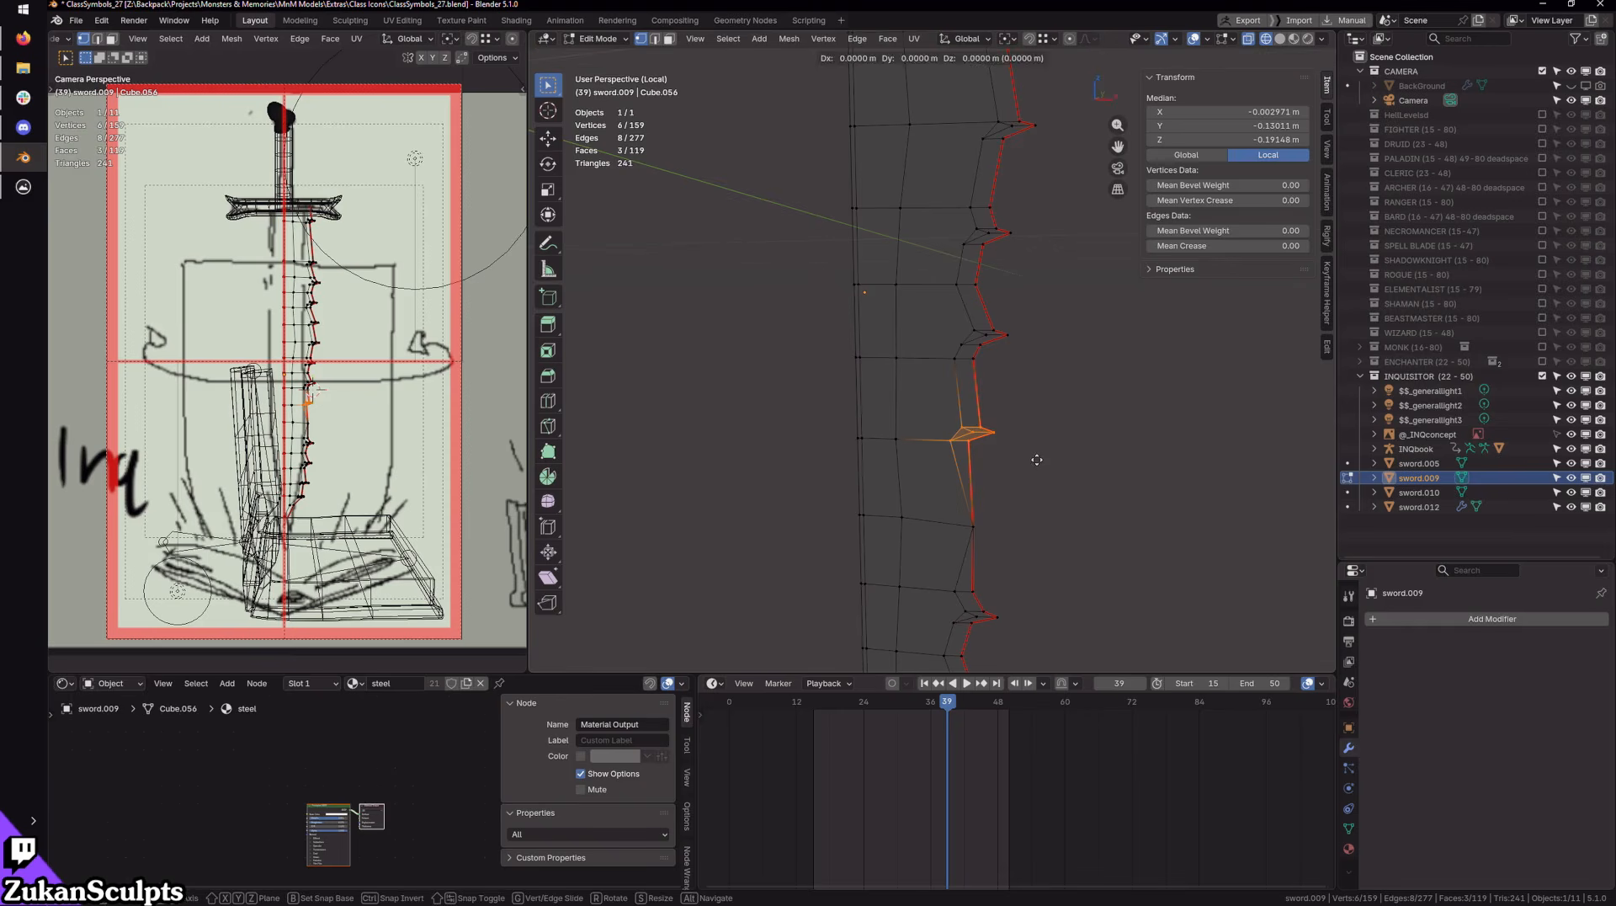
{"action": "left_click", "coordinate": [1038, 459]}
{"action": "left_click_drag", "start_coordinate": [931, 399], "coordinate": [1025, 468]}
{"action": "key", "text": "m"}
{"action": "left_click", "coordinate": [992, 434]}
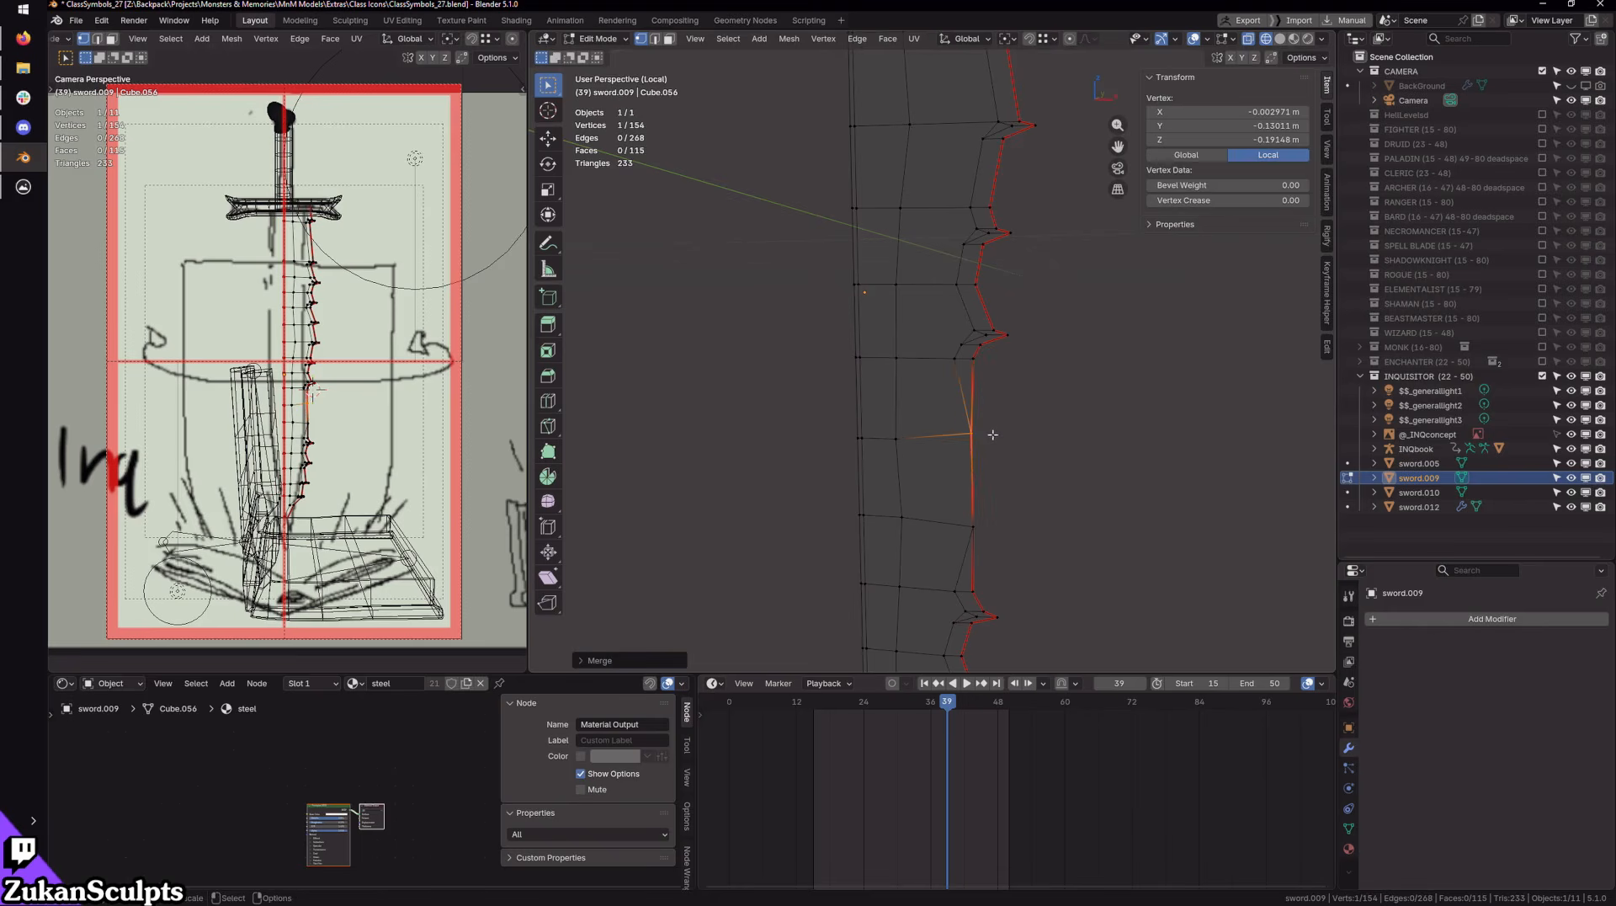
Step: Collapse the following two teeth up the blade, merging each tooth's vertices at their center
{"action": "left_click_drag", "start_coordinate": [968, 362], "coordinate": [1036, 304]}
{"action": "key", "text": "g"}
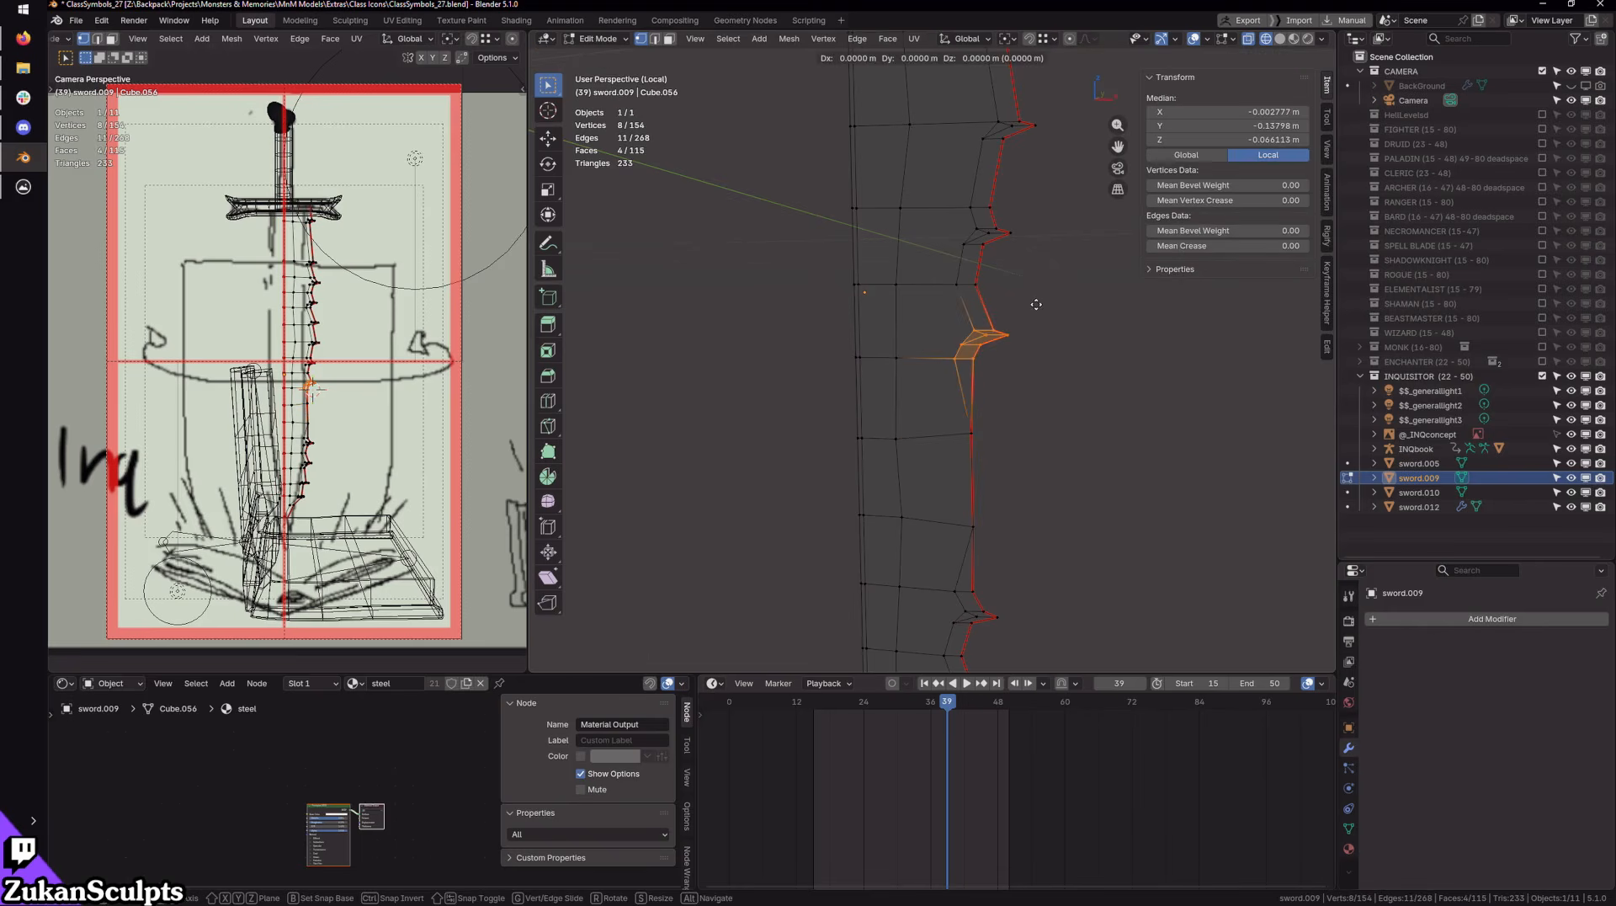
{"action": "left_click", "coordinate": [1052, 365]}
{"action": "key", "text": "ctrl+z"}
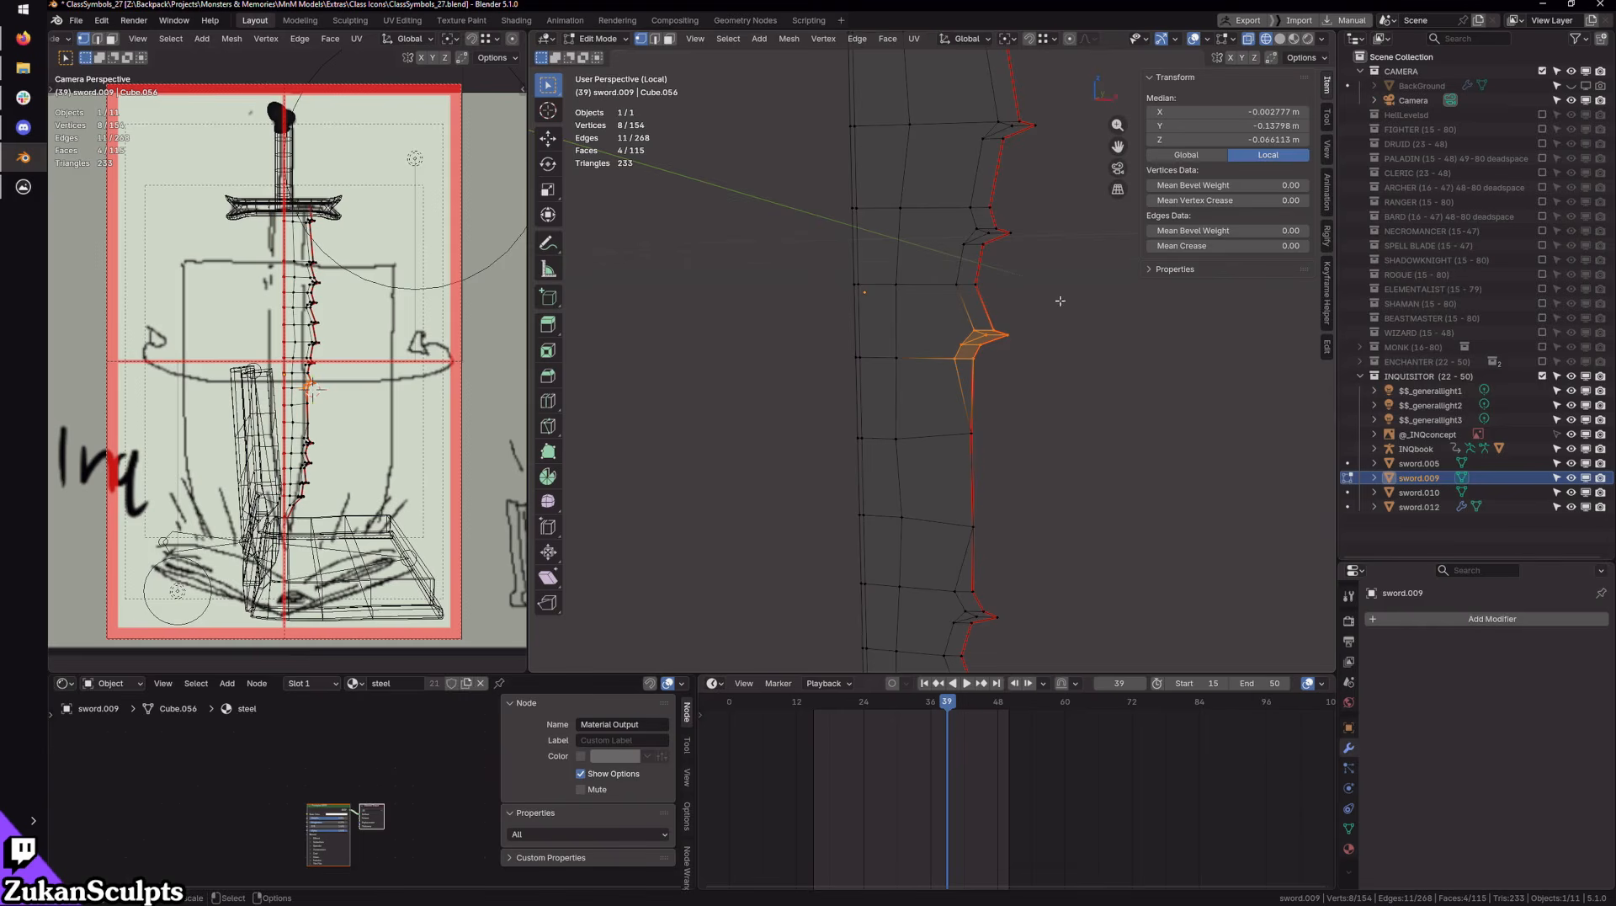
{"action": "key", "text": "m"}
{"action": "left_click", "coordinate": [1042, 323]}
{"action": "left_click_drag", "start_coordinate": [943, 312], "coordinate": [1051, 207]}
{"action": "key", "text": "m"}
{"action": "left_click", "coordinate": [1000, 237]}
Step: Merge three more teeth along the middle and upper blade, each into a single vertex
{"action": "middle_click_drag", "start_coordinate": [1013, 268], "coordinate": [996, 399], "text": "shift"}
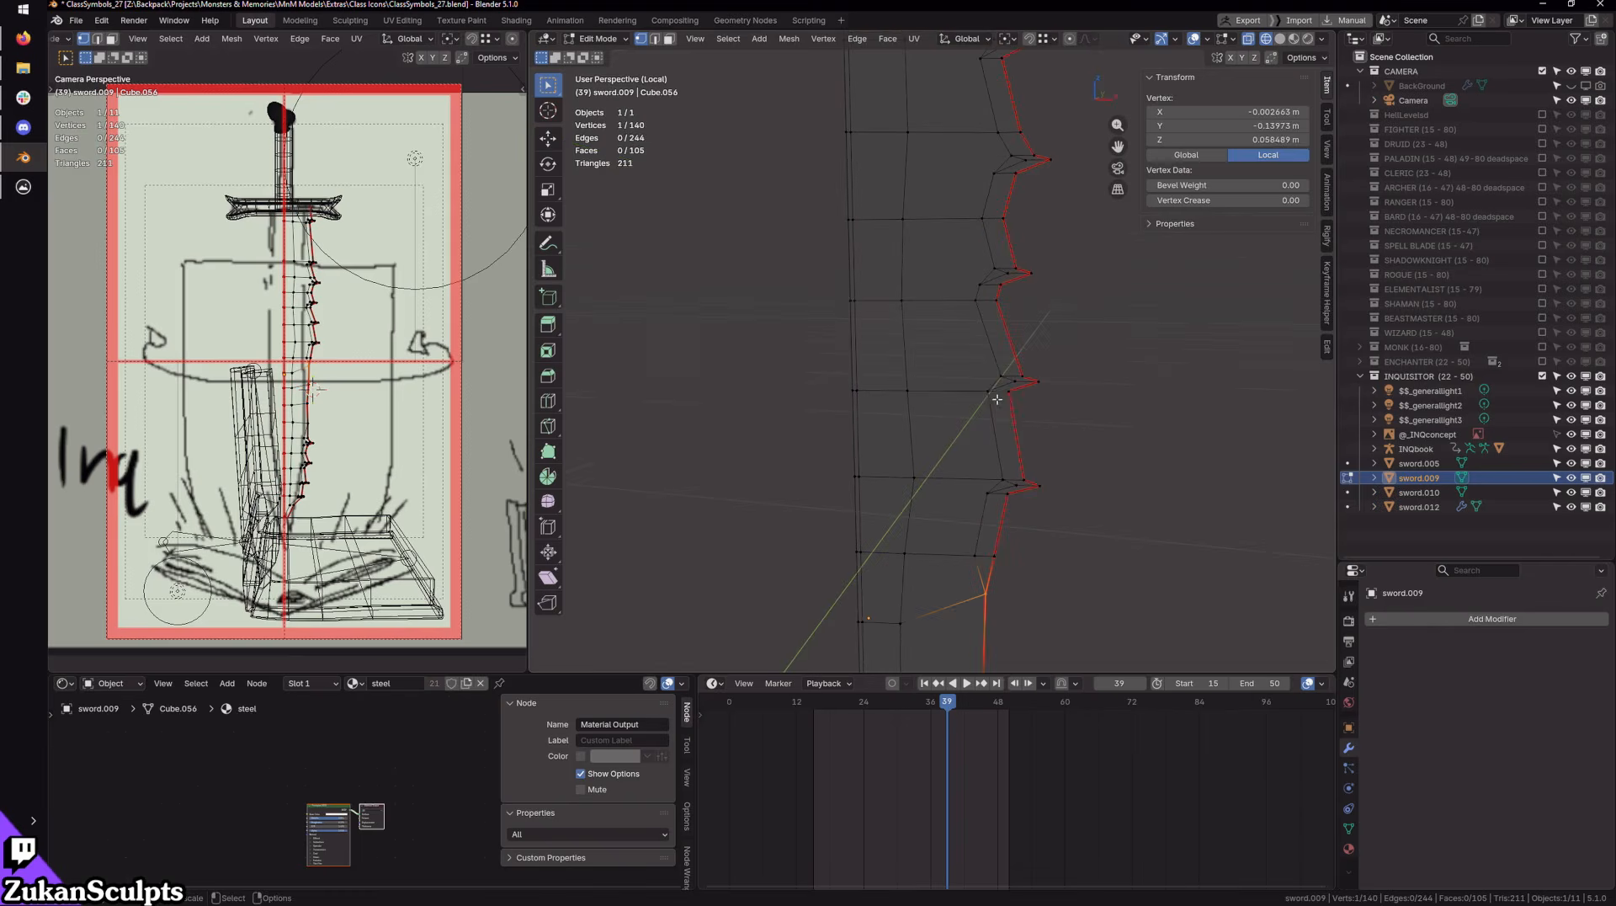
{"action": "left_click_drag", "start_coordinate": [936, 433], "coordinate": [1082, 547]}
{"action": "key", "text": "m"}
{"action": "left_click_drag", "start_coordinate": [965, 346], "coordinate": [1083, 433]}
{"action": "key", "text": "m"}
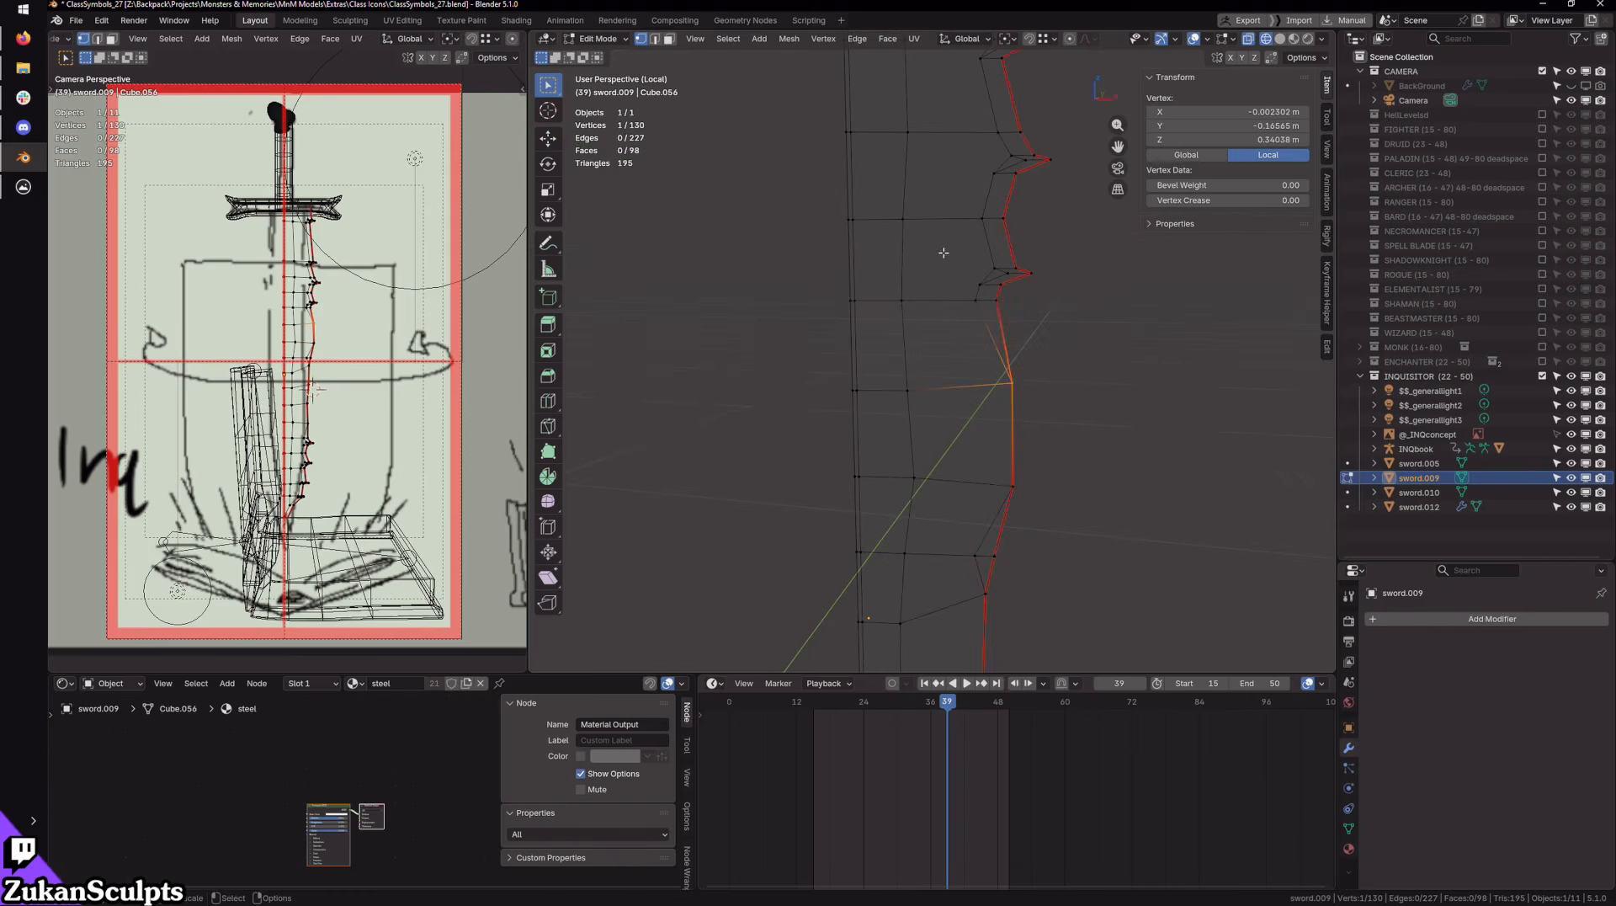
{"action": "left_click_drag", "start_coordinate": [945, 251], "coordinate": [1048, 310]}
{"action": "key", "text": "m"}
Step: Merge the two teeth just below the topmost tooth, each into a single vertex
{"action": "middle_click_drag", "start_coordinate": [1046, 308], "coordinate": [1004, 488], "text": "shift"}
{"action": "left_click_drag", "start_coordinate": [959, 403], "coordinate": [1047, 469]}
{"action": "key", "text": "m"}
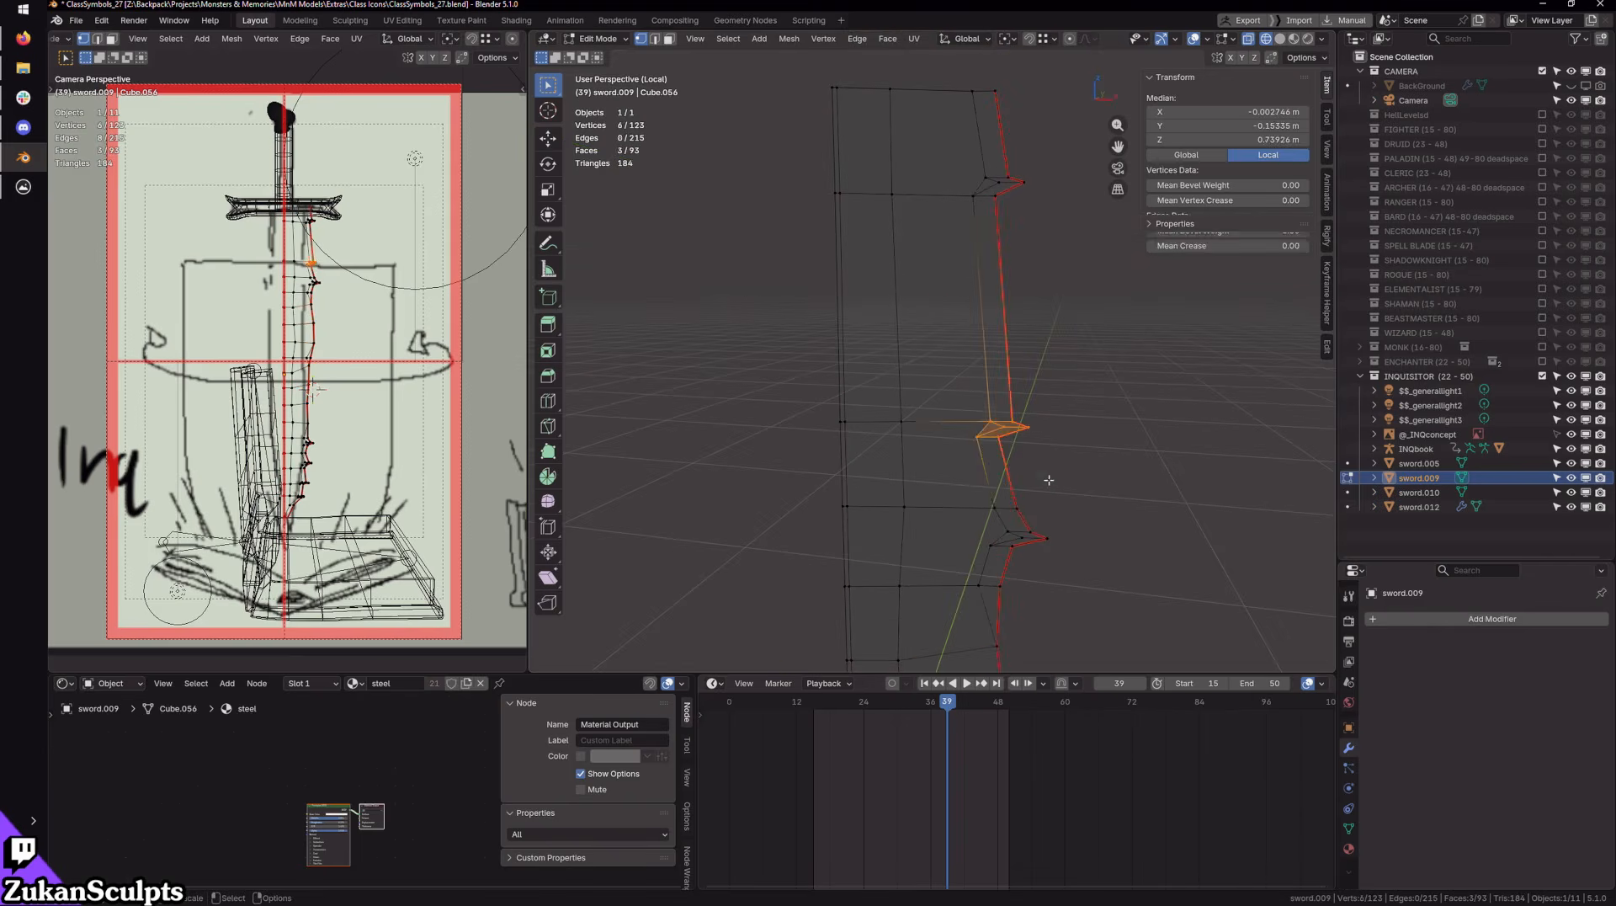
{"action": "left_click_drag", "start_coordinate": [951, 486], "coordinate": [1103, 582]}
{"action": "key", "text": "m"}
Step: Merge the leftover vertex clusters beside the cutting edge below the collapsed upper teeth
{"action": "middle_click_drag", "start_coordinate": [1053, 568], "coordinate": [1074, 319], "text": "shift"}
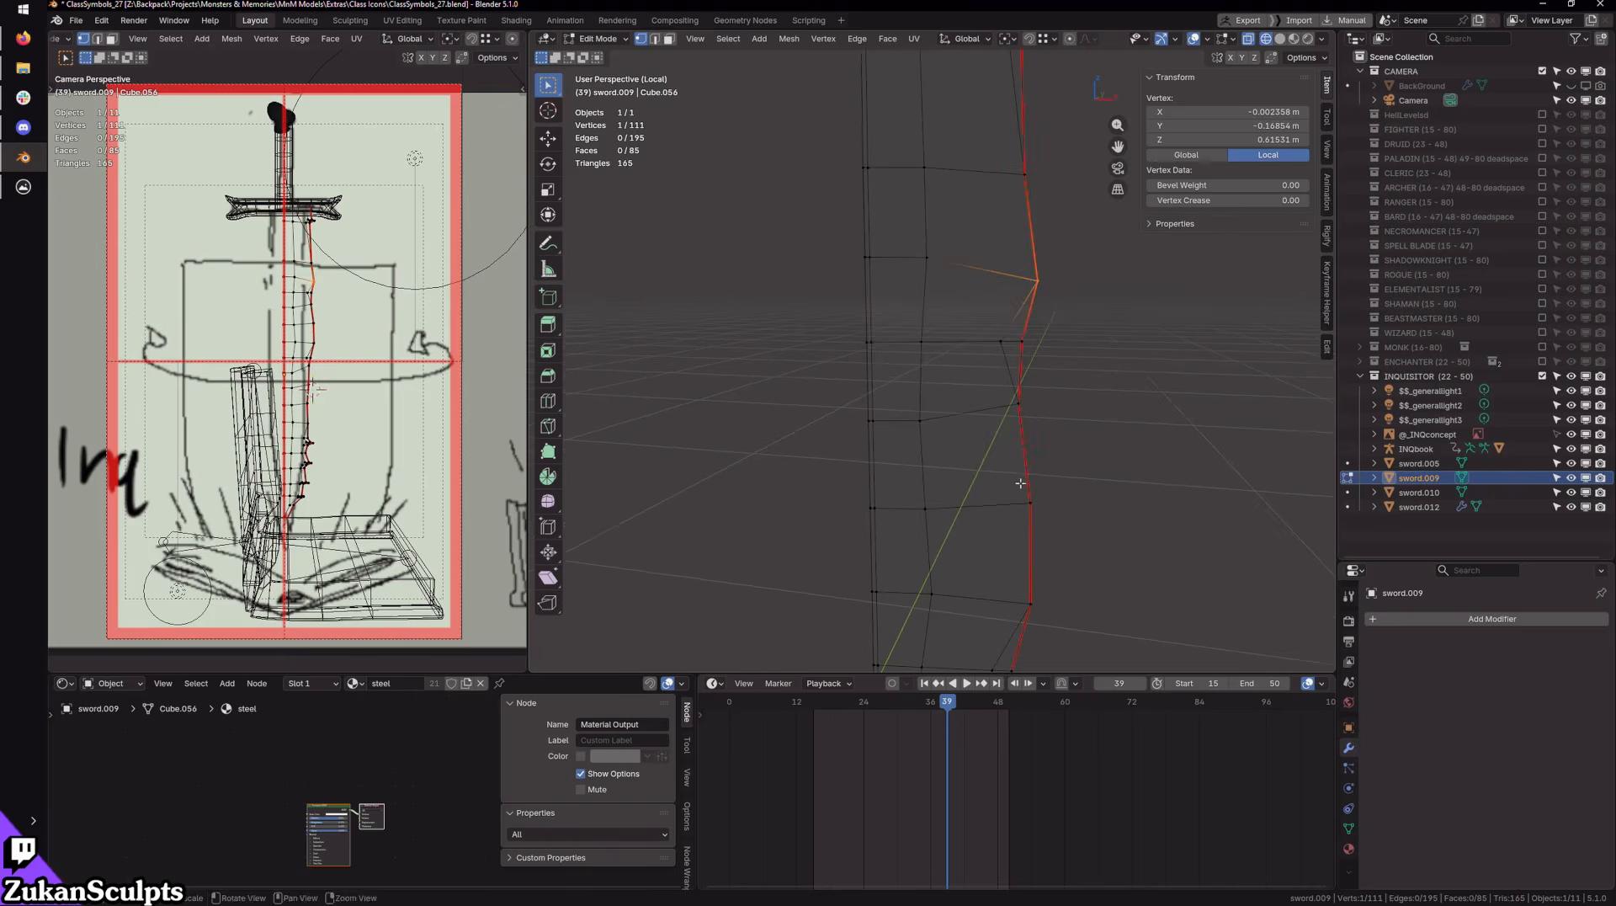
{"action": "left_click_drag", "start_coordinate": [981, 328], "coordinate": [1067, 378]}
{"action": "key", "text": "m"}
{"action": "middle_click_drag", "start_coordinate": [1060, 556], "coordinate": [993, 388]}
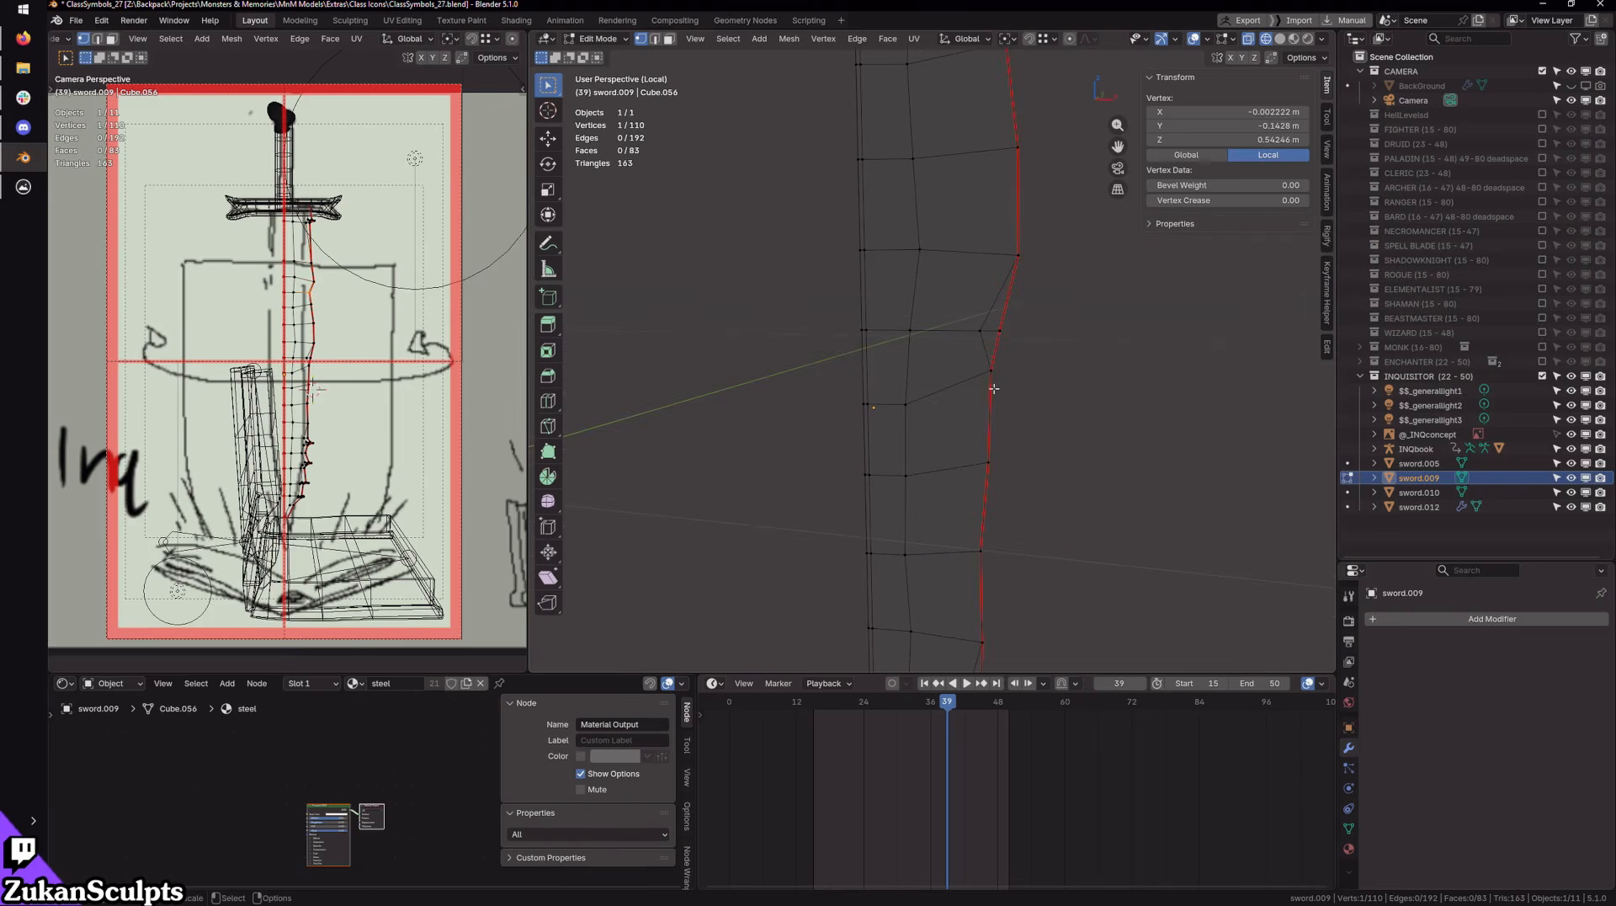
{"action": "left_click_drag", "start_coordinate": [961, 314], "coordinate": [1053, 379]}
{"action": "key", "text": "m"}
Step: Collapse the remaining teeth on the lower blade down to the tip, merging each tooth's vertices into one
{"action": "middle_click_drag", "start_coordinate": [993, 648], "coordinate": [977, 392], "text": "shift"}
{"action": "left_click_drag", "start_coordinate": [956, 390], "coordinate": [1068, 479]}
{"action": "key", "text": "m"}
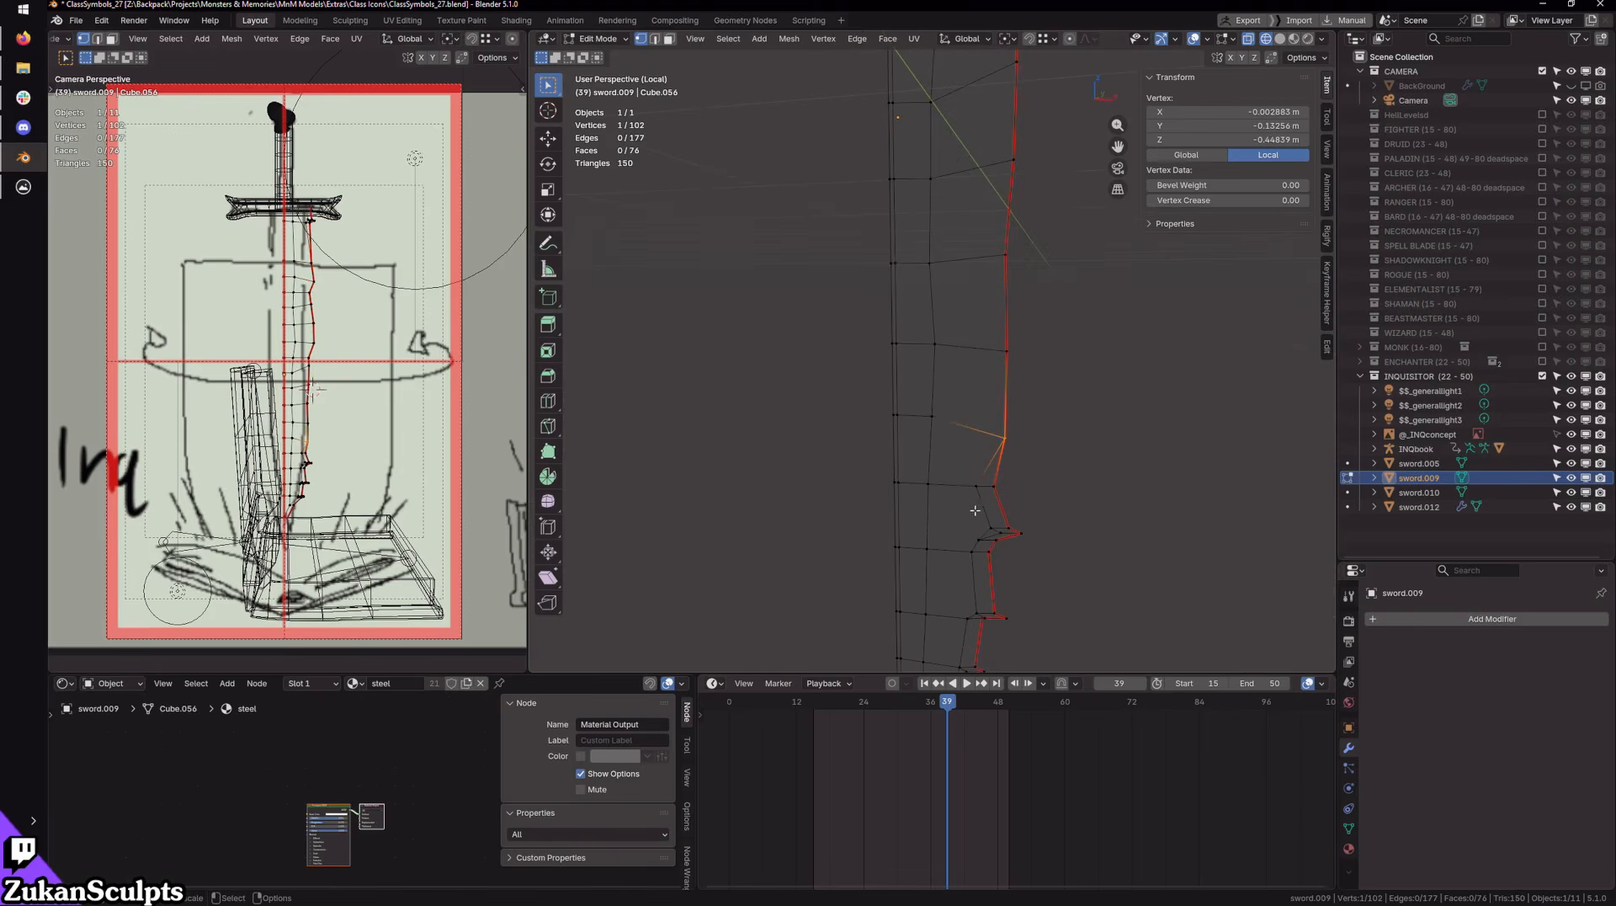
{"action": "left_click_drag", "start_coordinate": [951, 470], "coordinate": [1047, 563]}
{"action": "key", "text": "m"}
{"action": "key", "text": "m"}
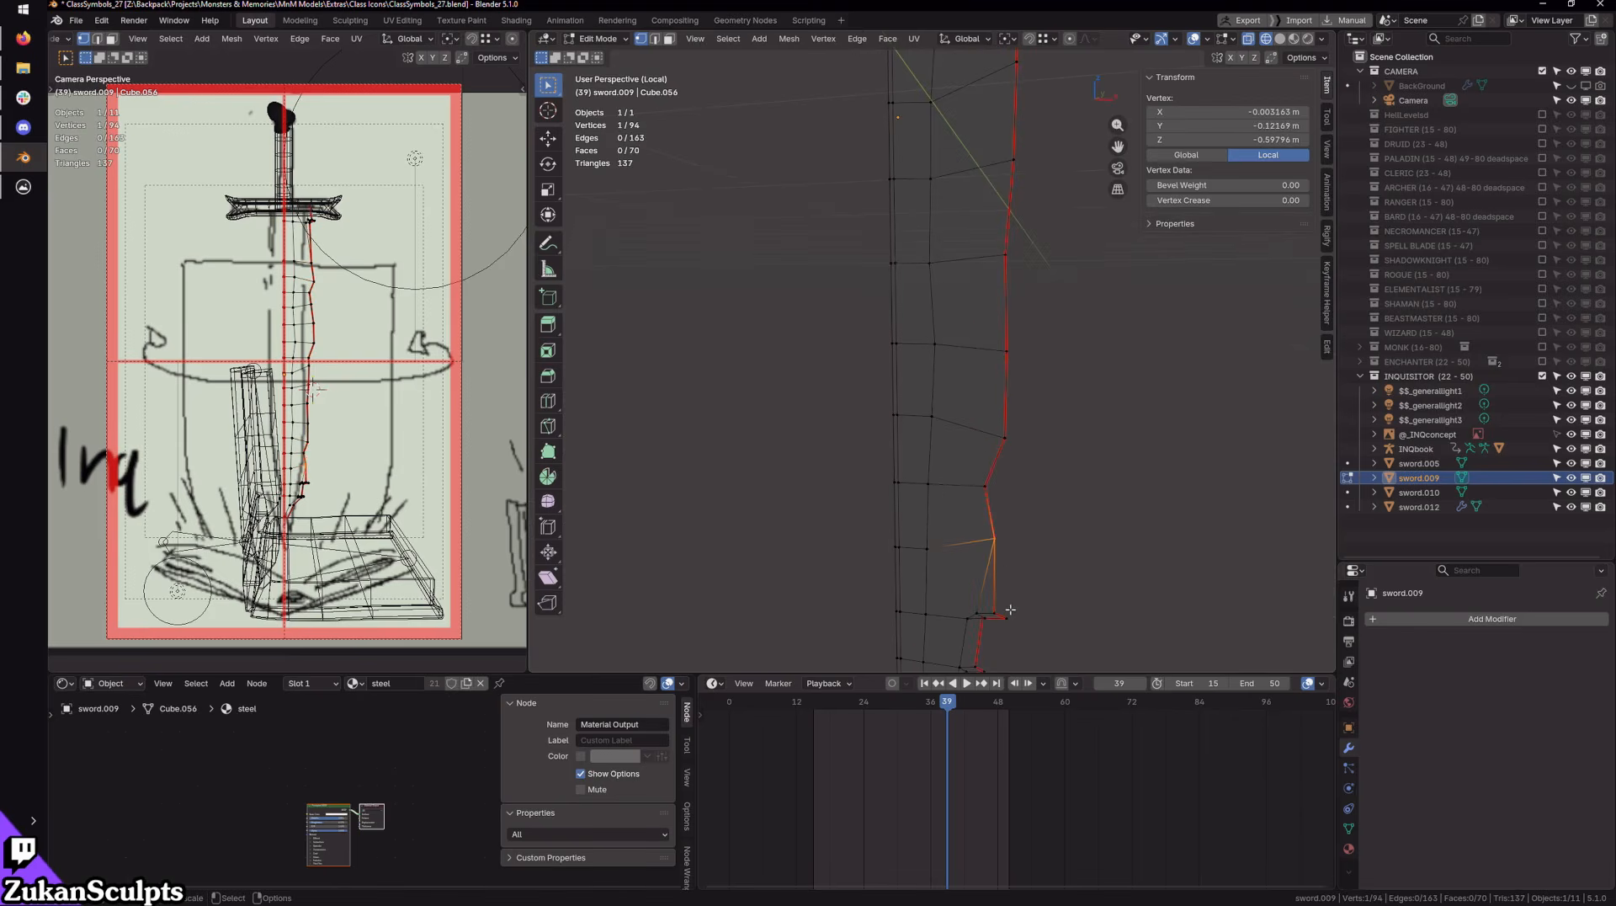
{"action": "middle_click_drag", "start_coordinate": [1010, 609], "coordinate": [1000, 422], "text": "shift"}
{"action": "left_click_drag", "start_coordinate": [944, 404], "coordinate": [1018, 523]}
{"action": "key", "text": "m"}
{"action": "key", "text": "m"}
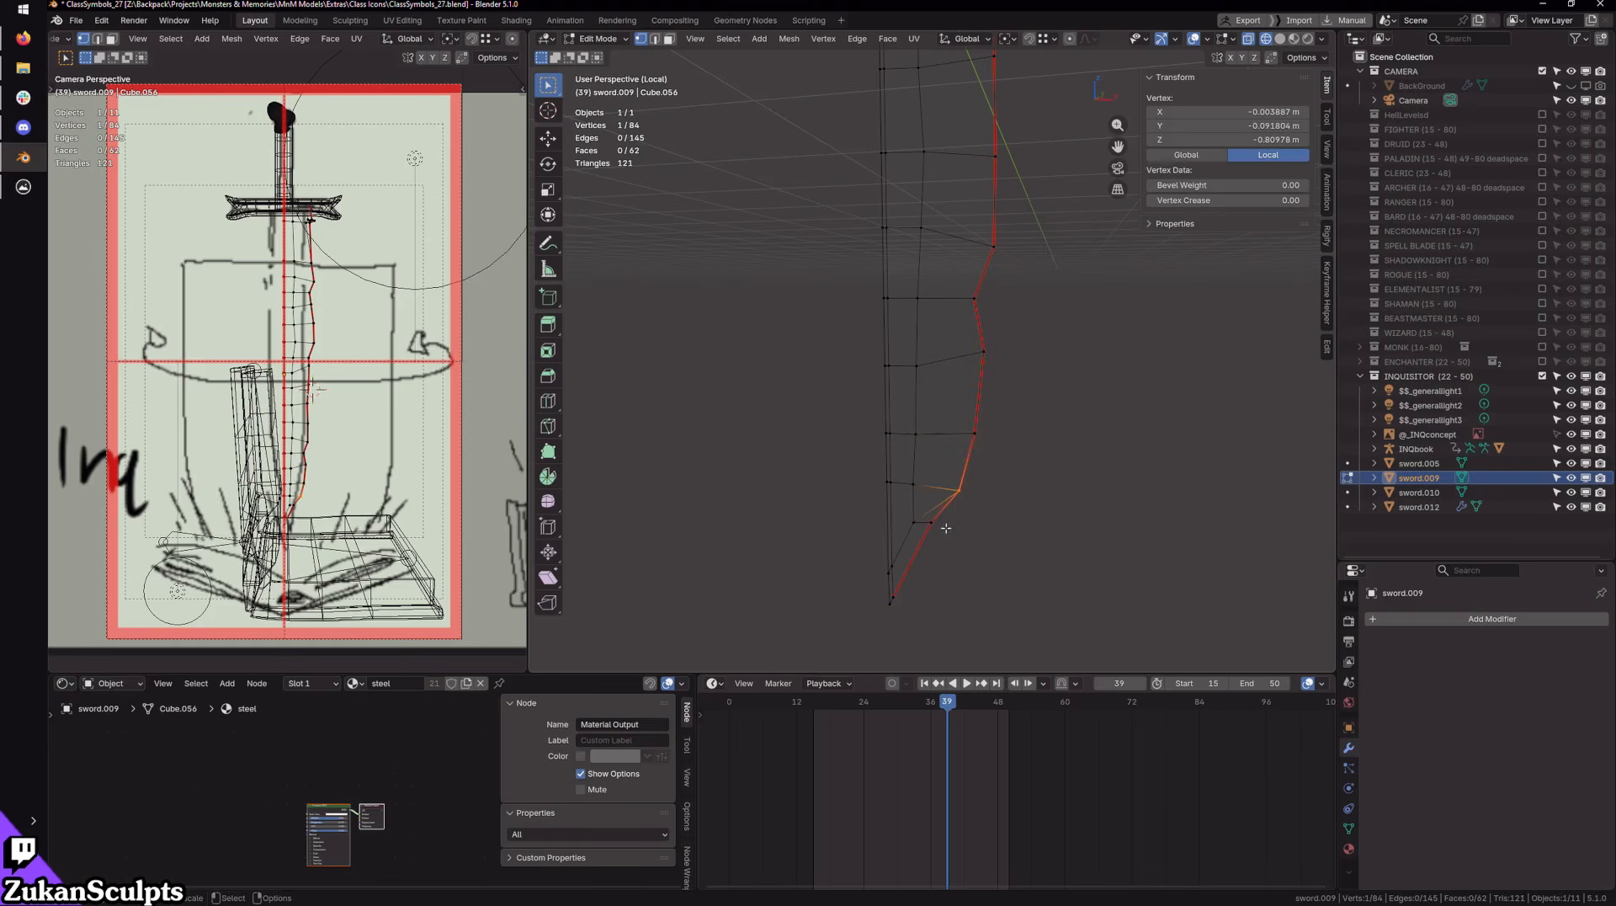
Step: Switch to edge selection, select the lengthwise edge loop near the blade's straight side, and dissolve its edges
{"action": "key", "text": "ctrl+Tab"}
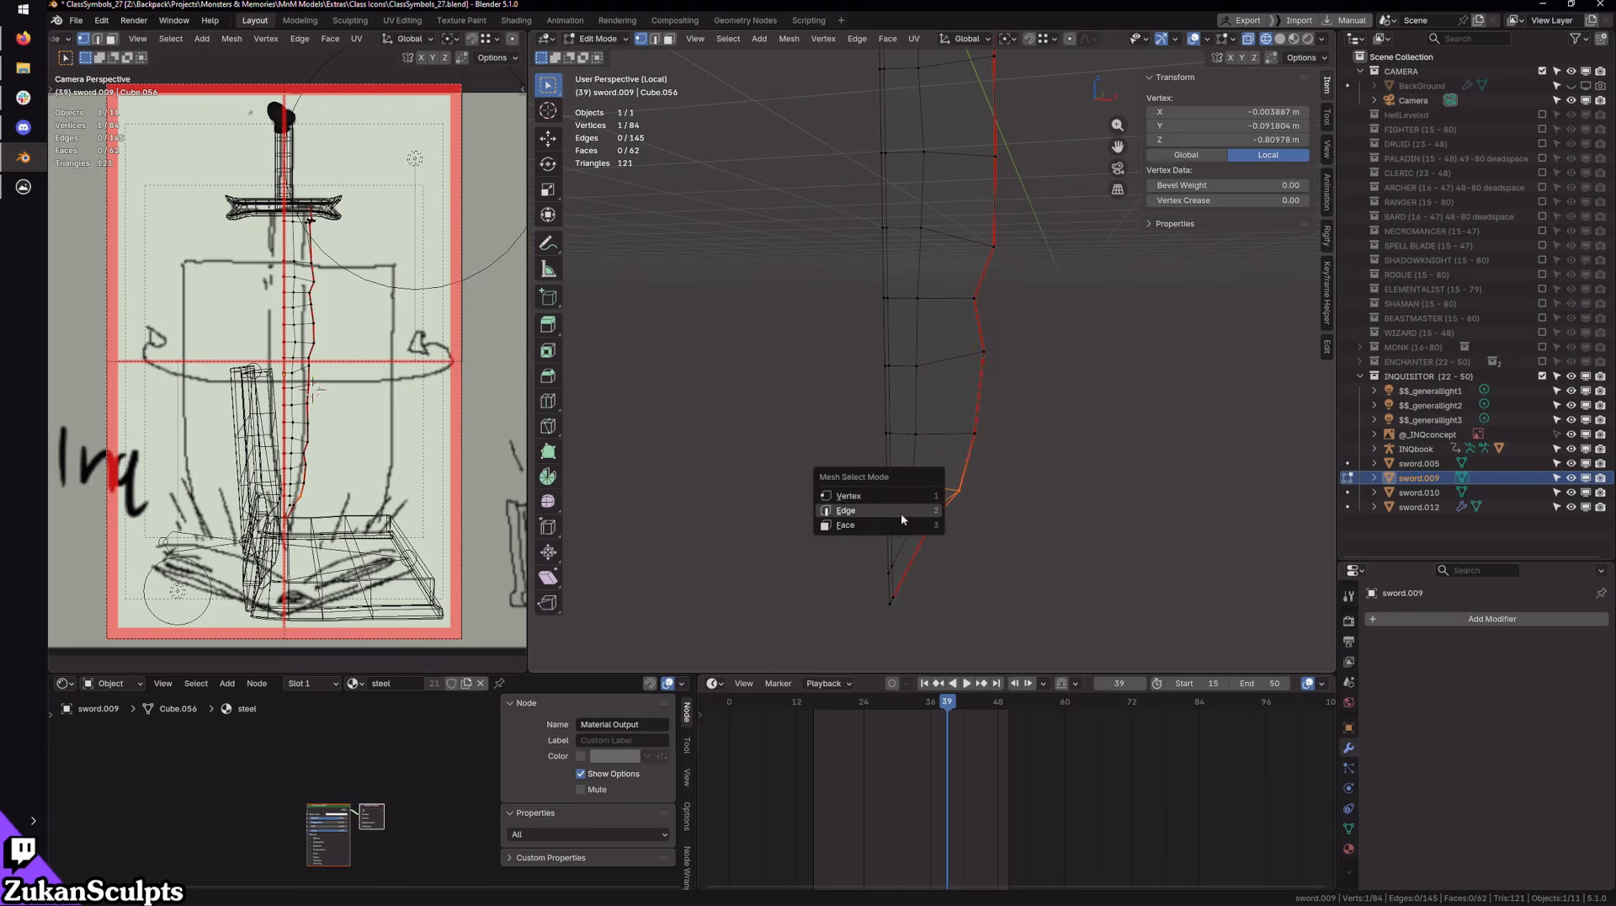
{"action": "left_click", "coordinate": [901, 513]}
{"action": "middle_click_drag", "start_coordinate": [954, 322], "coordinate": [976, 528], "text": "shift"}
{"action": "scroll", "coordinate": [956, 480], "scroll_direction": "down", "scroll_amount": 3}
{"action": "scroll", "coordinate": [934, 467], "scroll_direction": "up", "scroll_amount": 4}
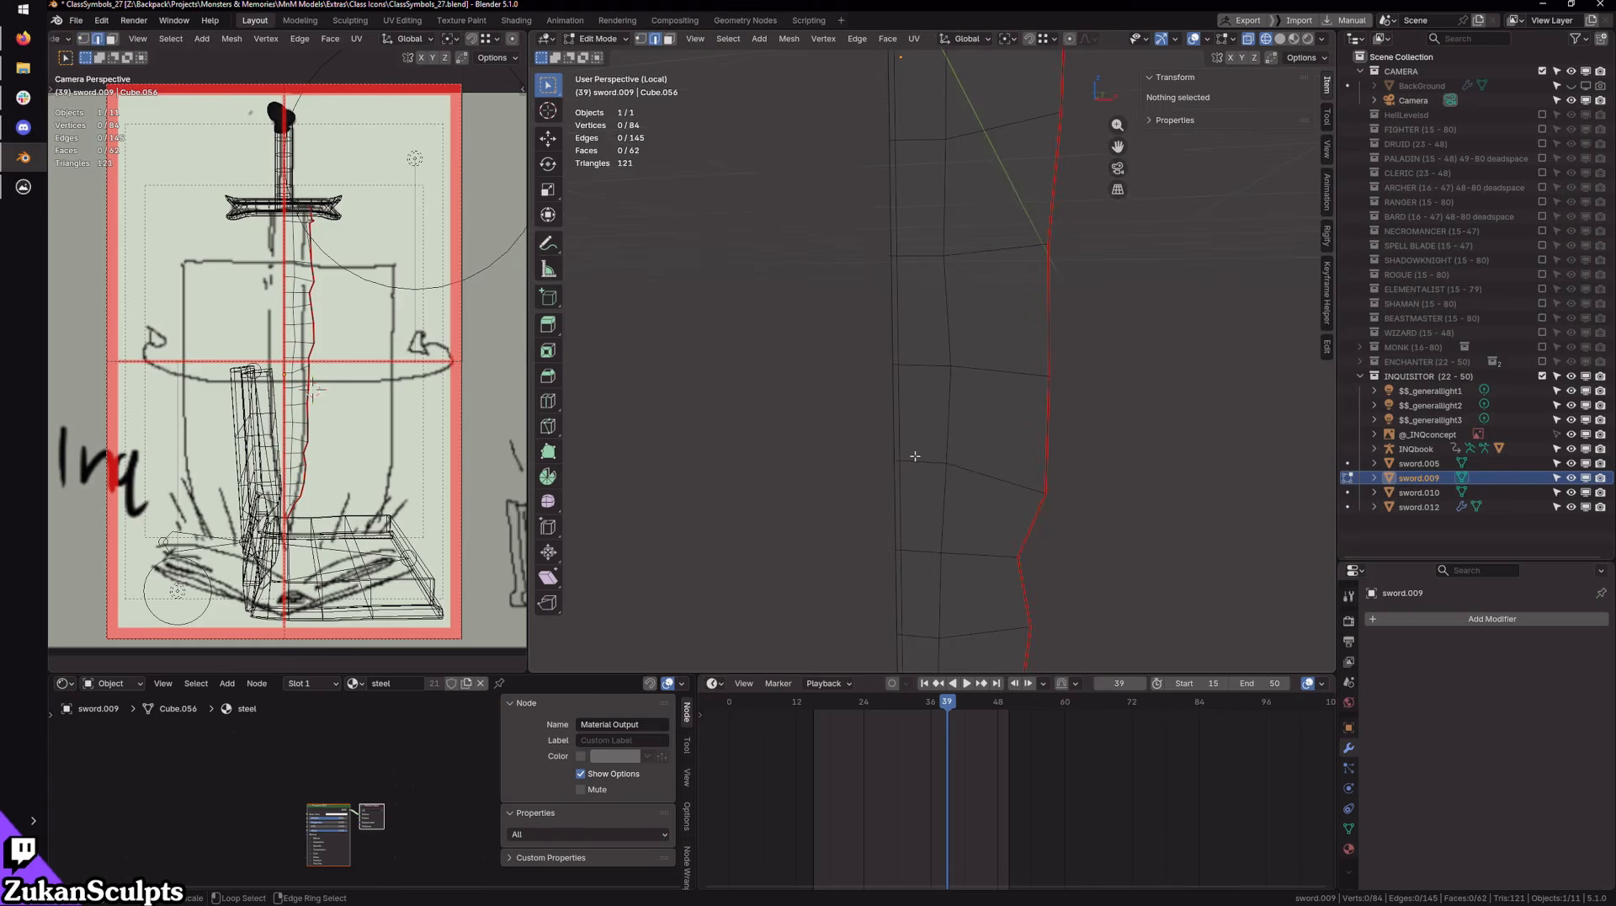
{"action": "left_click", "coordinate": [912, 454], "text": "alt"}
{"action": "scroll", "coordinate": [923, 408], "scroll_direction": "down", "scroll_amount": 4}
{"action": "middle_click_drag", "start_coordinate": [924, 408], "coordinate": [952, 260], "text": "shift"}
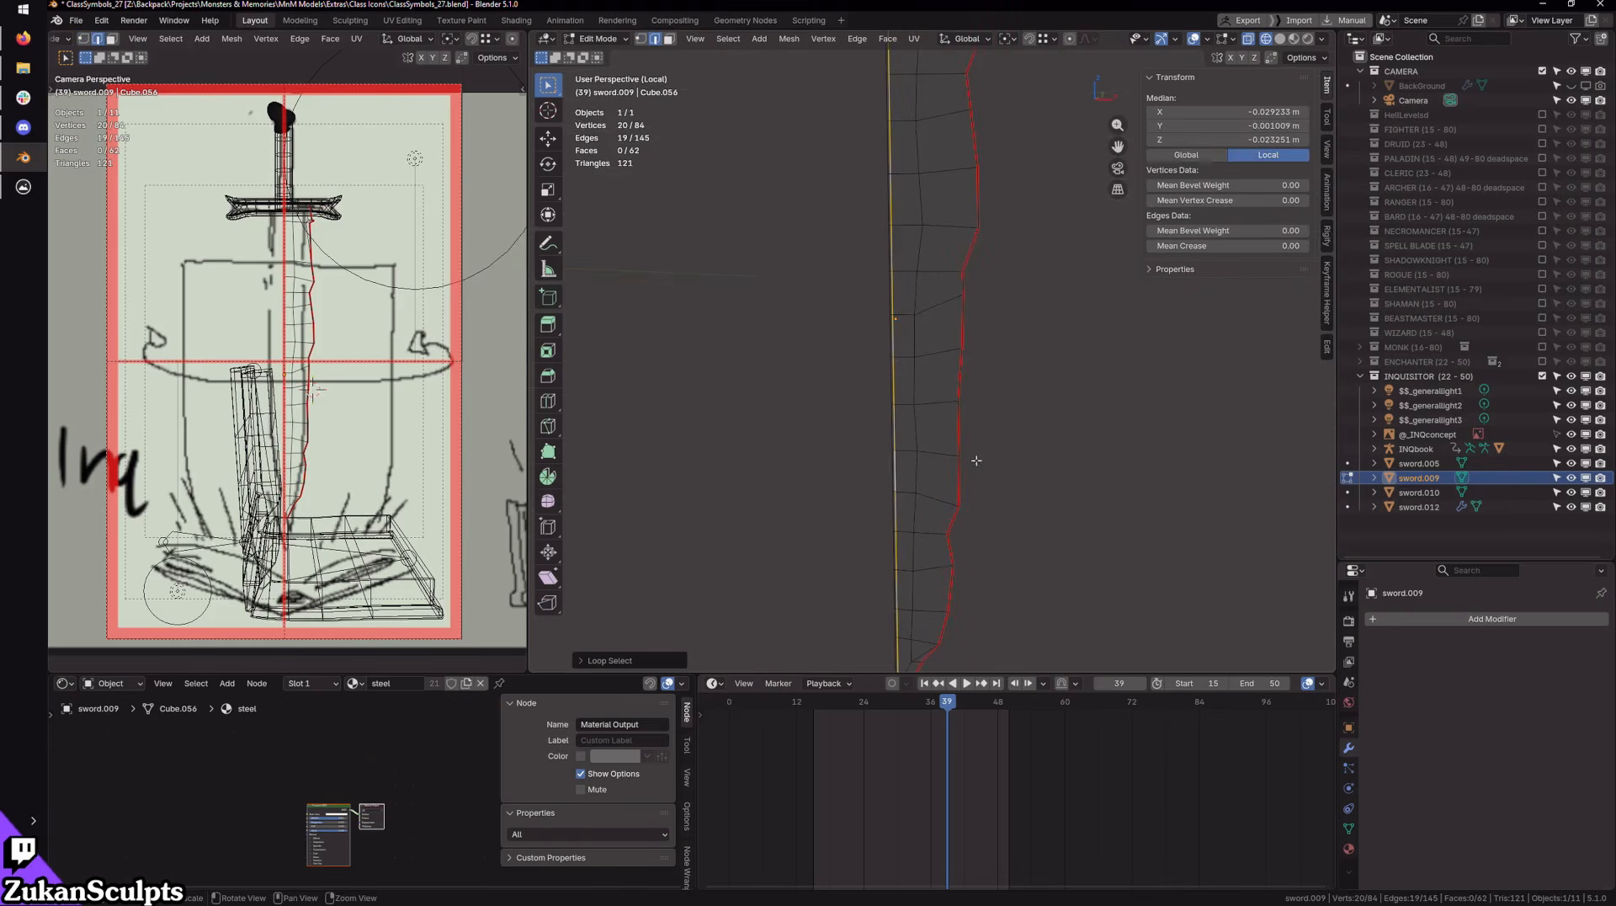
{"action": "scroll", "coordinate": [974, 458], "scroll_direction": "up", "scroll_amount": 2}
{"action": "scroll", "coordinate": [991, 457], "scroll_direction": "down", "scroll_amount": 5}
{"action": "key", "text": "x"}
{"action": "left_click", "coordinate": [991, 457]}
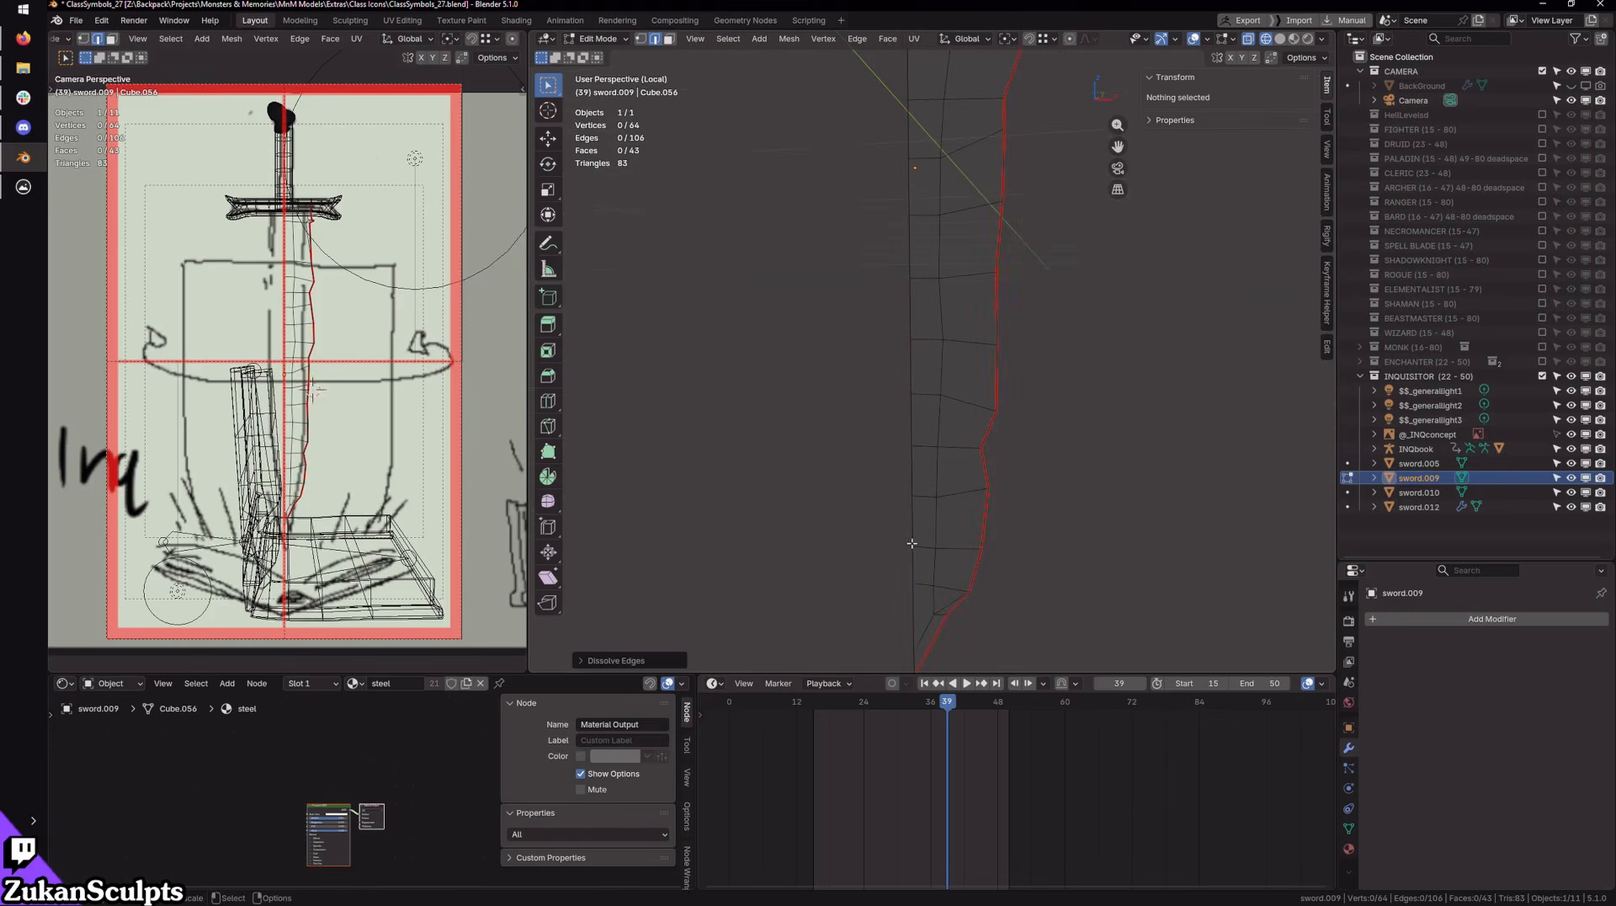
Step: Dissolve the other lengthwise edge loop running through the inside of the blade
{"action": "scroll", "coordinate": [1083, 555], "scroll_direction": "up", "scroll_amount": 3}
{"action": "key", "text": "x"}
{"action": "left_click", "coordinate": [1083, 555]}
{"action": "scroll", "coordinate": [1025, 549], "scroll_direction": "down", "scroll_amount": 2}
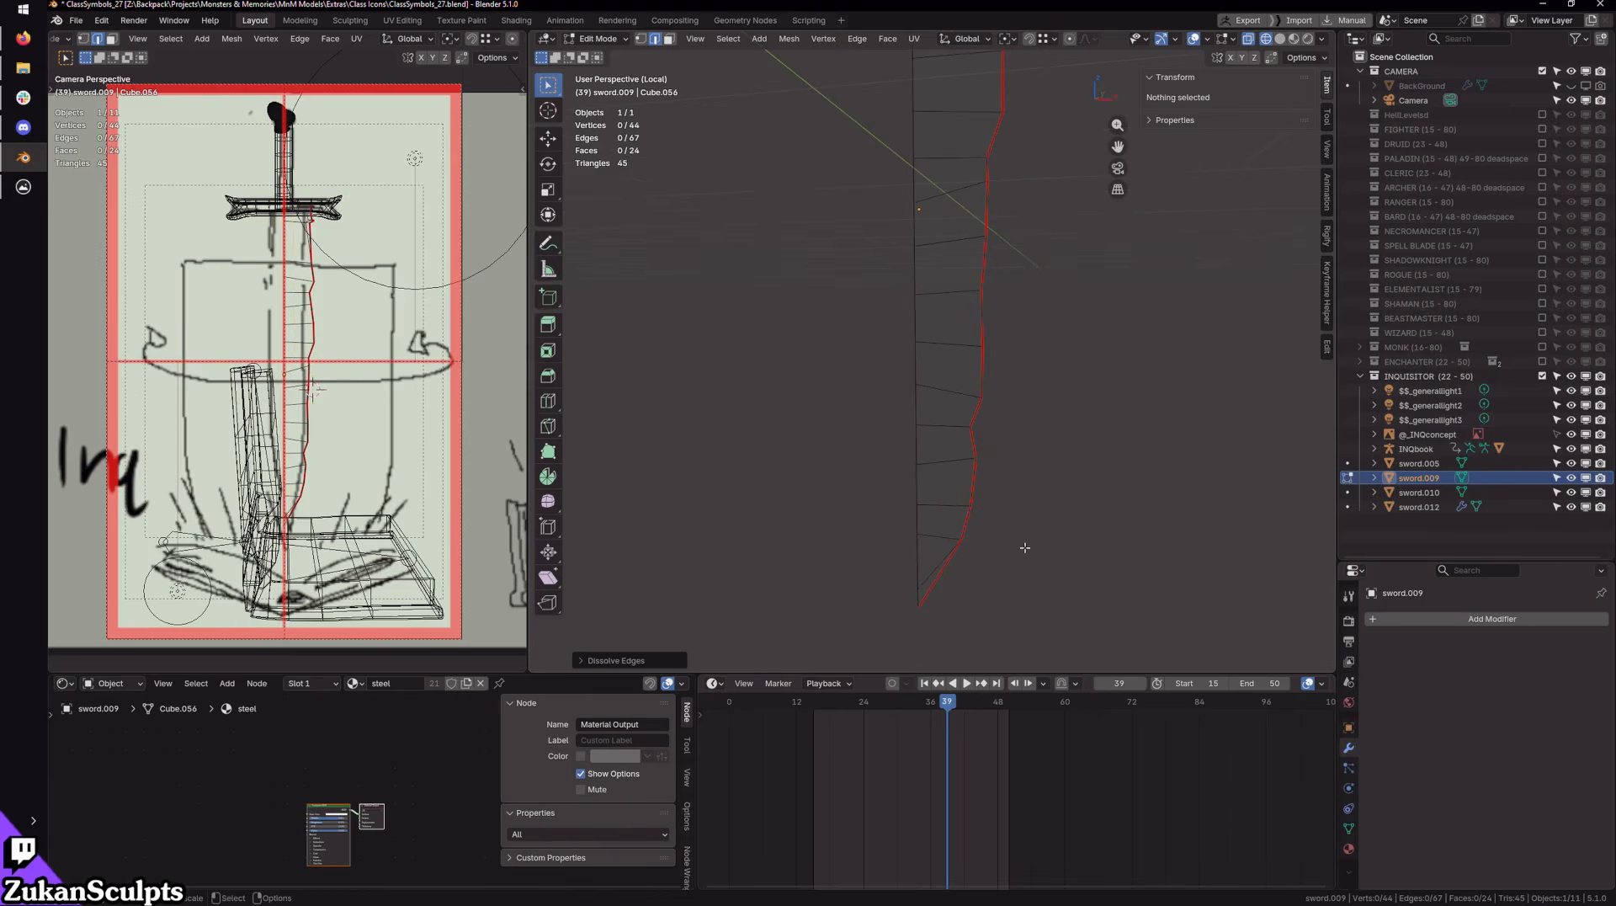
Step: Return to vertex selection and merge the two straight-side vertices at the blade's tip into one
{"action": "middle_click_drag", "start_coordinate": [927, 557], "coordinate": [971, 438], "text": "shift"}
{"action": "scroll", "coordinate": [970, 438], "scroll_direction": "up", "scroll_amount": 4}
{"action": "key", "text": "ctrl+Tab"}
{"action": "left_click", "coordinate": [954, 459]}
{"action": "left_click_drag", "start_coordinate": [957, 398], "coordinate": [995, 467]}
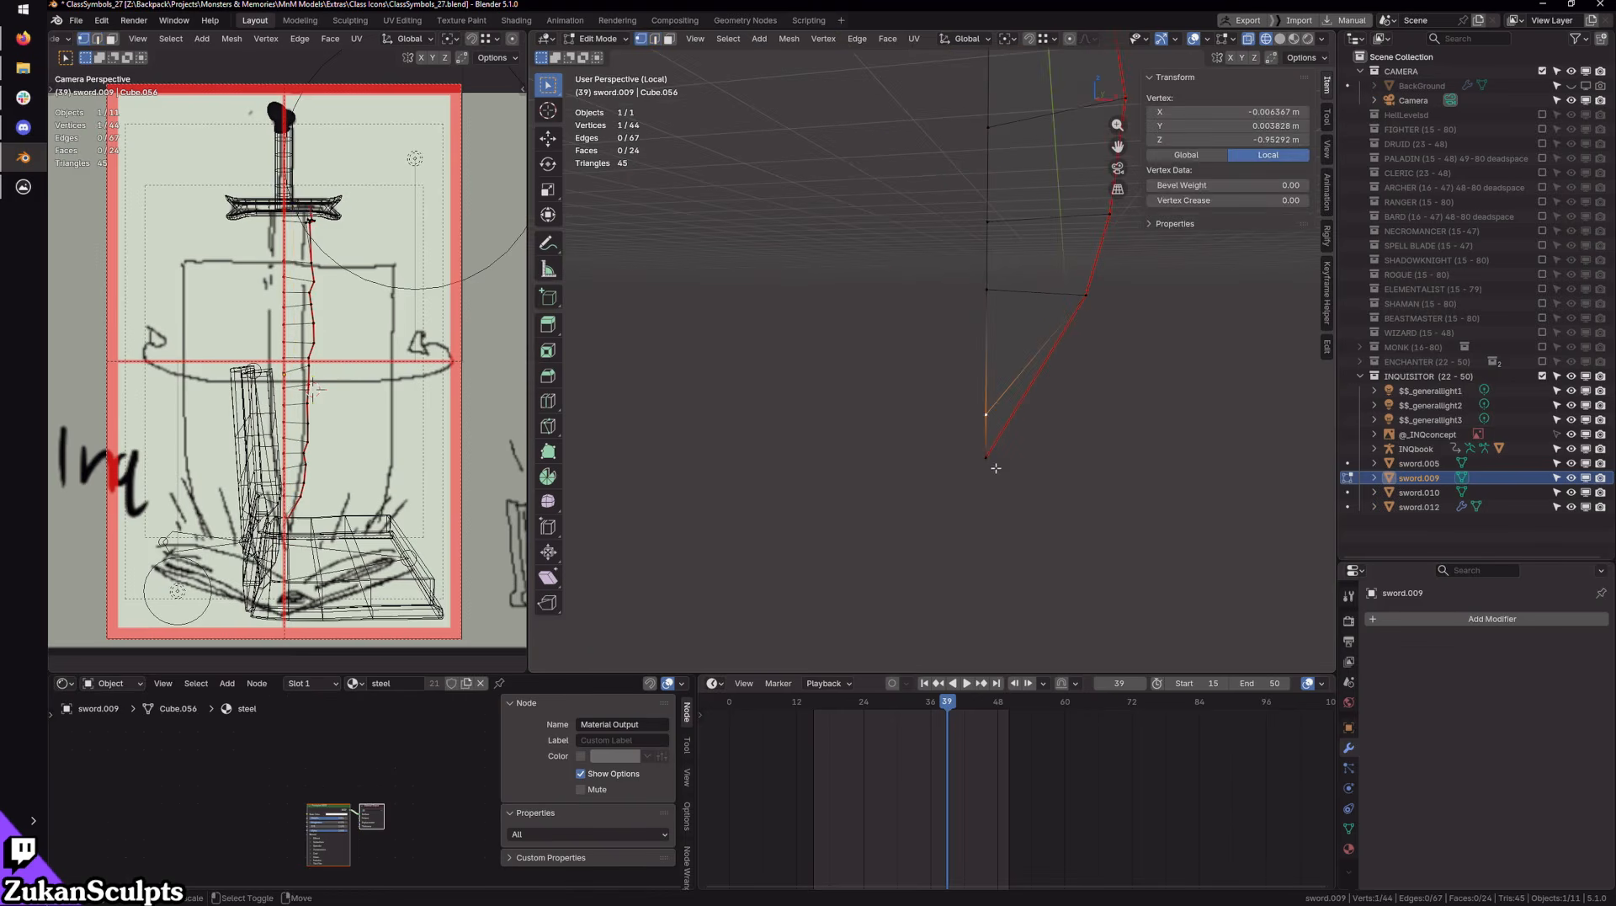
{"action": "key", "text": "alt+m"}
{"action": "left_click", "coordinate": [996, 467]}
Step: Switch to the front view and merge the vertices of the blade's topmost tooth into one
{"action": "scroll", "coordinate": [1003, 332], "scroll_direction": "down", "scroll_amount": 3}
{"action": "middle_click_drag", "start_coordinate": [1004, 328], "coordinate": [993, 462], "text": "alt"}
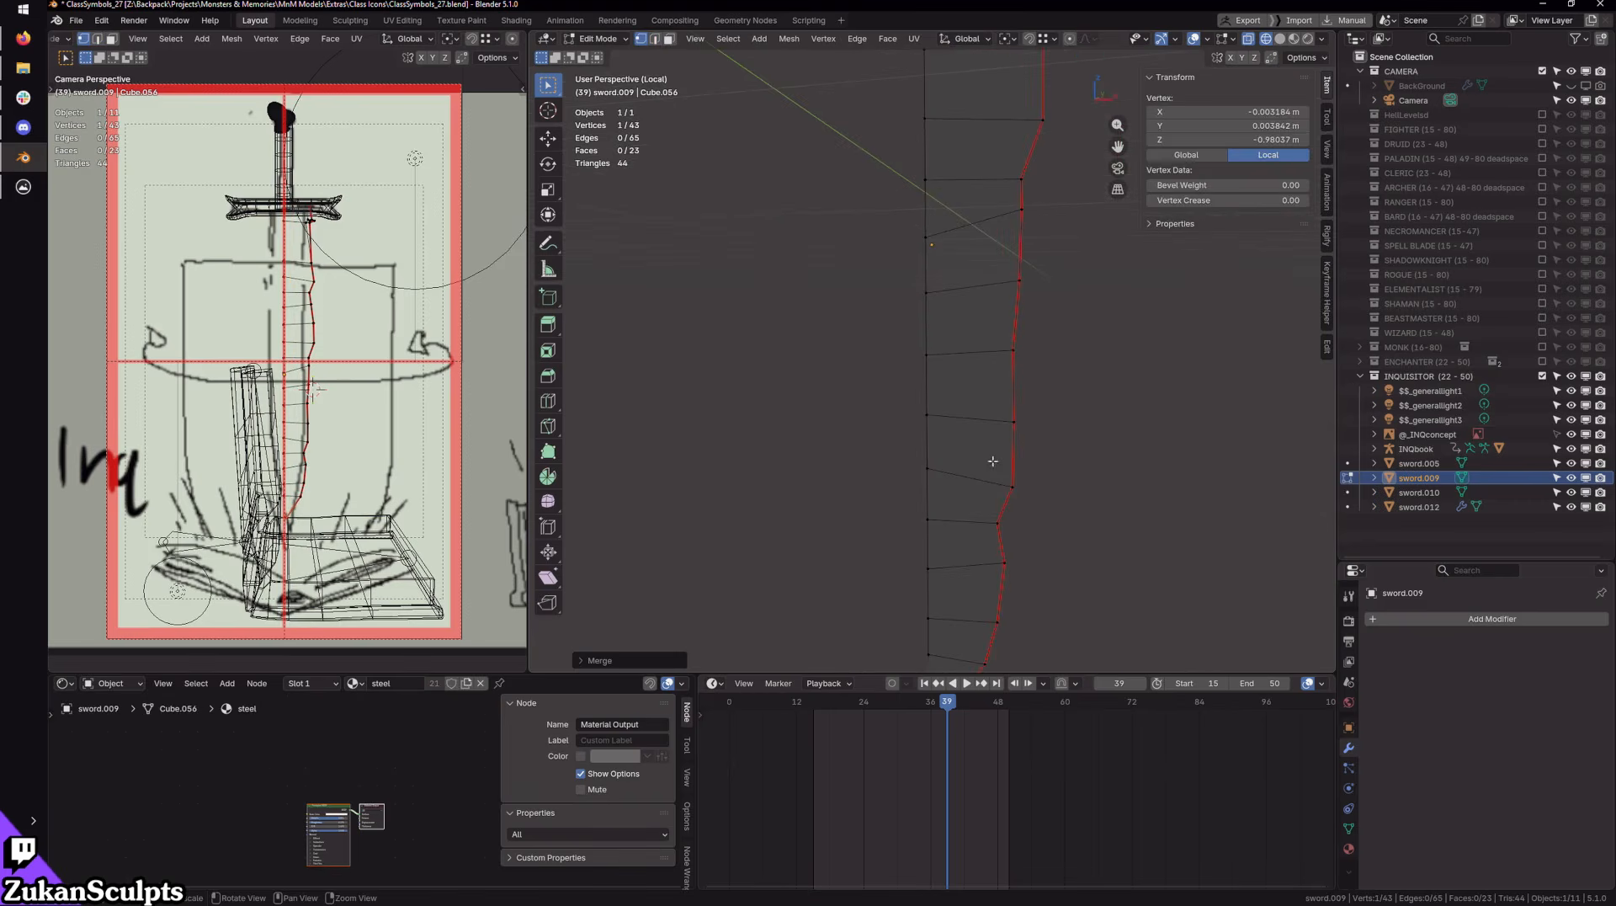
{"action": "mouse_move", "coordinate": [996, 286]}
{"action": "middle_mouse_down", "text": "alt"}
{"action": "mouse_move", "coordinate": [985, 371]}
{"action": "mouse_move", "coordinate": [954, 421]}
{"action": "middle_mouse_up", "text": "alt"}
{"action": "left_click_drag", "start_coordinate": [990, 347], "coordinate": [967, 361], "text": "alt"}
{"action": "key", "text": "KP_1"}
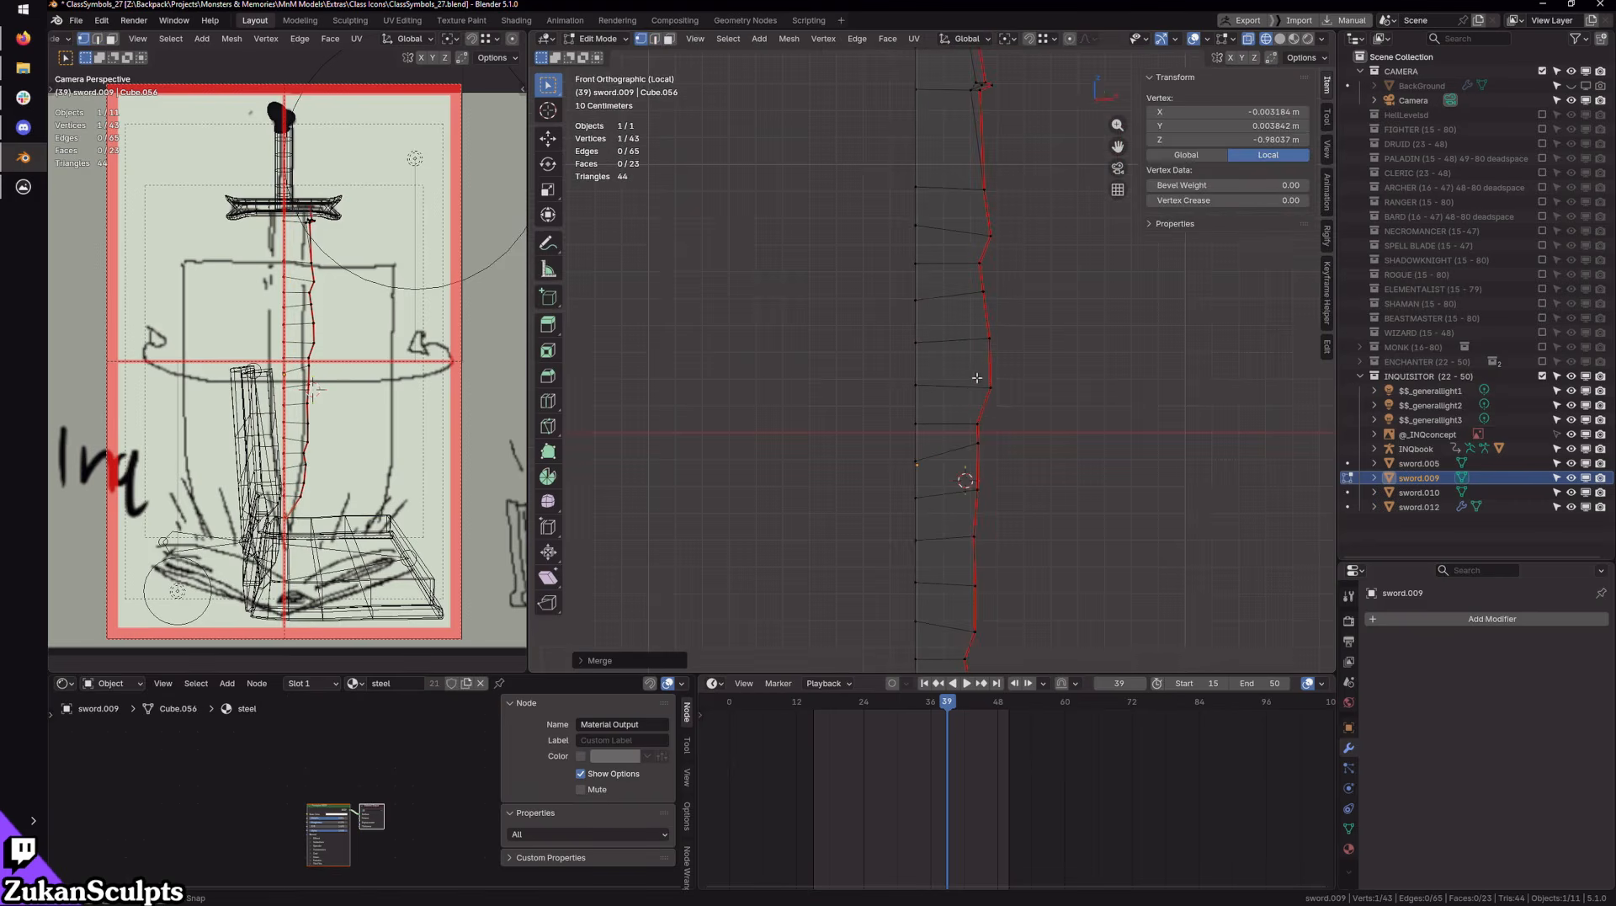
{"action": "middle_click_drag", "start_coordinate": [965, 478], "coordinate": [945, 368], "text": "alt"}
{"action": "scroll", "coordinate": [904, 333], "scroll_direction": "up", "scroll_amount": 4}
{"action": "left_click_drag", "start_coordinate": [903, 333], "coordinate": [1022, 244]}
{"action": "key", "text": "alt+m"}
{"action": "left_click", "coordinate": [1015, 245]}
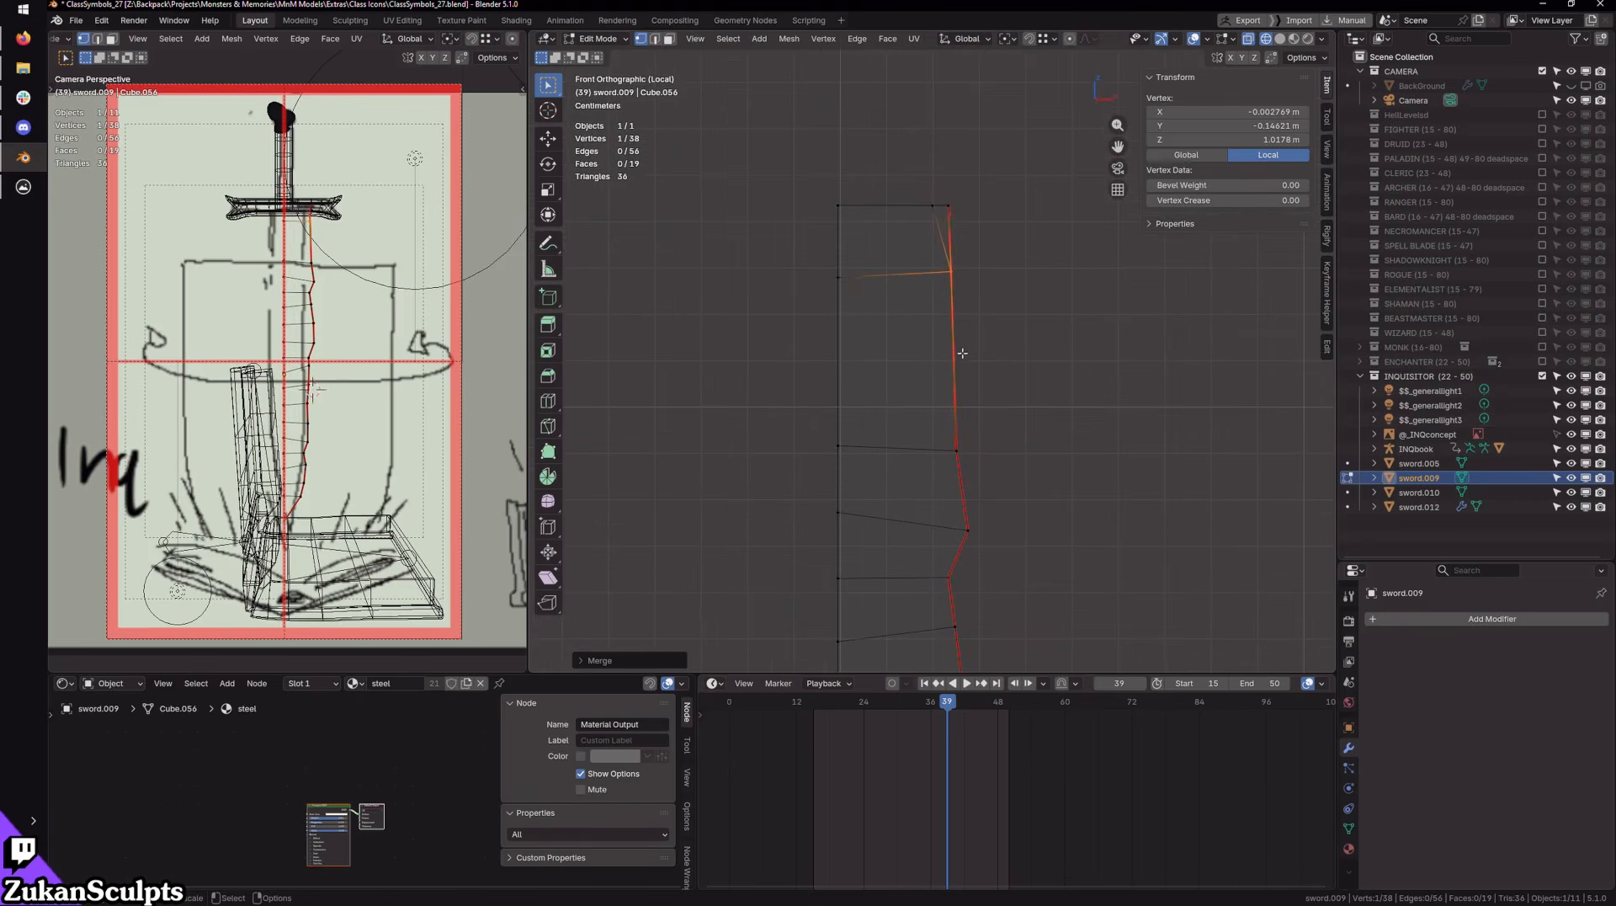
Step: Merge the two vertices at the serrated side's upper corner of the blade
{"action": "scroll", "coordinate": [932, 348], "scroll_direction": "up", "scroll_amount": 1}
{"action": "left_click_drag", "start_coordinate": [912, 149], "coordinate": [1006, 217]}
{"action": "key", "text": "m"}
{"action": "left_click", "coordinate": [1007, 216]}
{"action": "scroll", "coordinate": [977, 421], "scroll_direction": "down", "scroll_amount": 2}
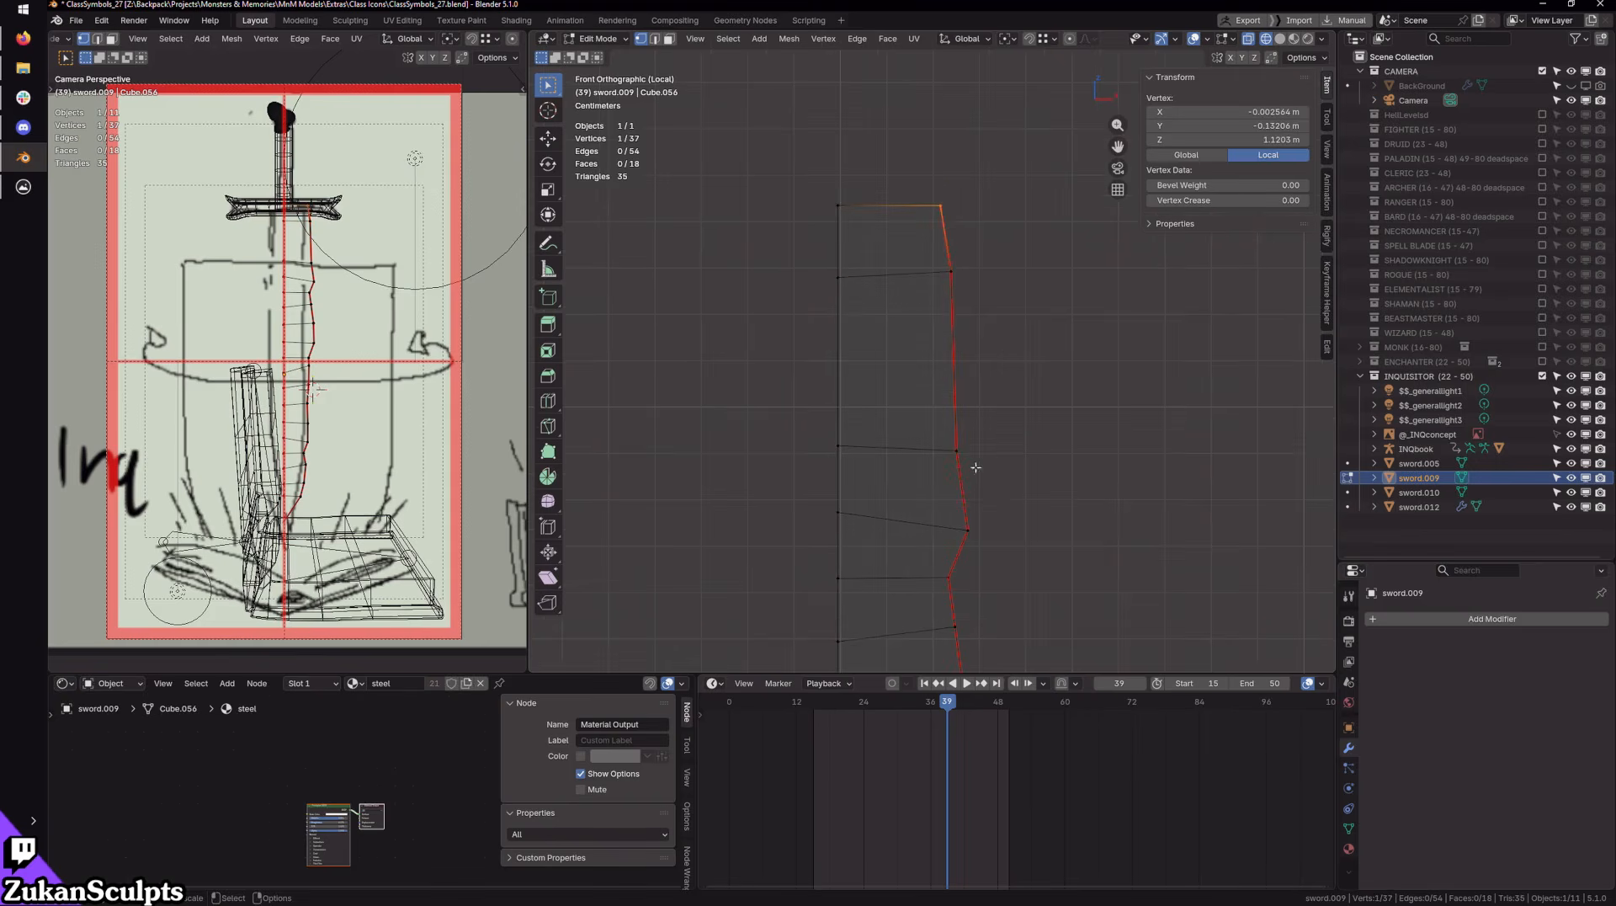
Step: Select the blade's top cross edge and flatten it by scaling along local Z
{"action": "middle_click_drag", "start_coordinate": [974, 465], "coordinate": [993, 363], "text": "alt"}
{"action": "scroll", "coordinate": [907, 308], "scroll_direction": "down", "scroll_amount": 1}
{"action": "left_click", "coordinate": [884, 128], "text": "ctrl"}
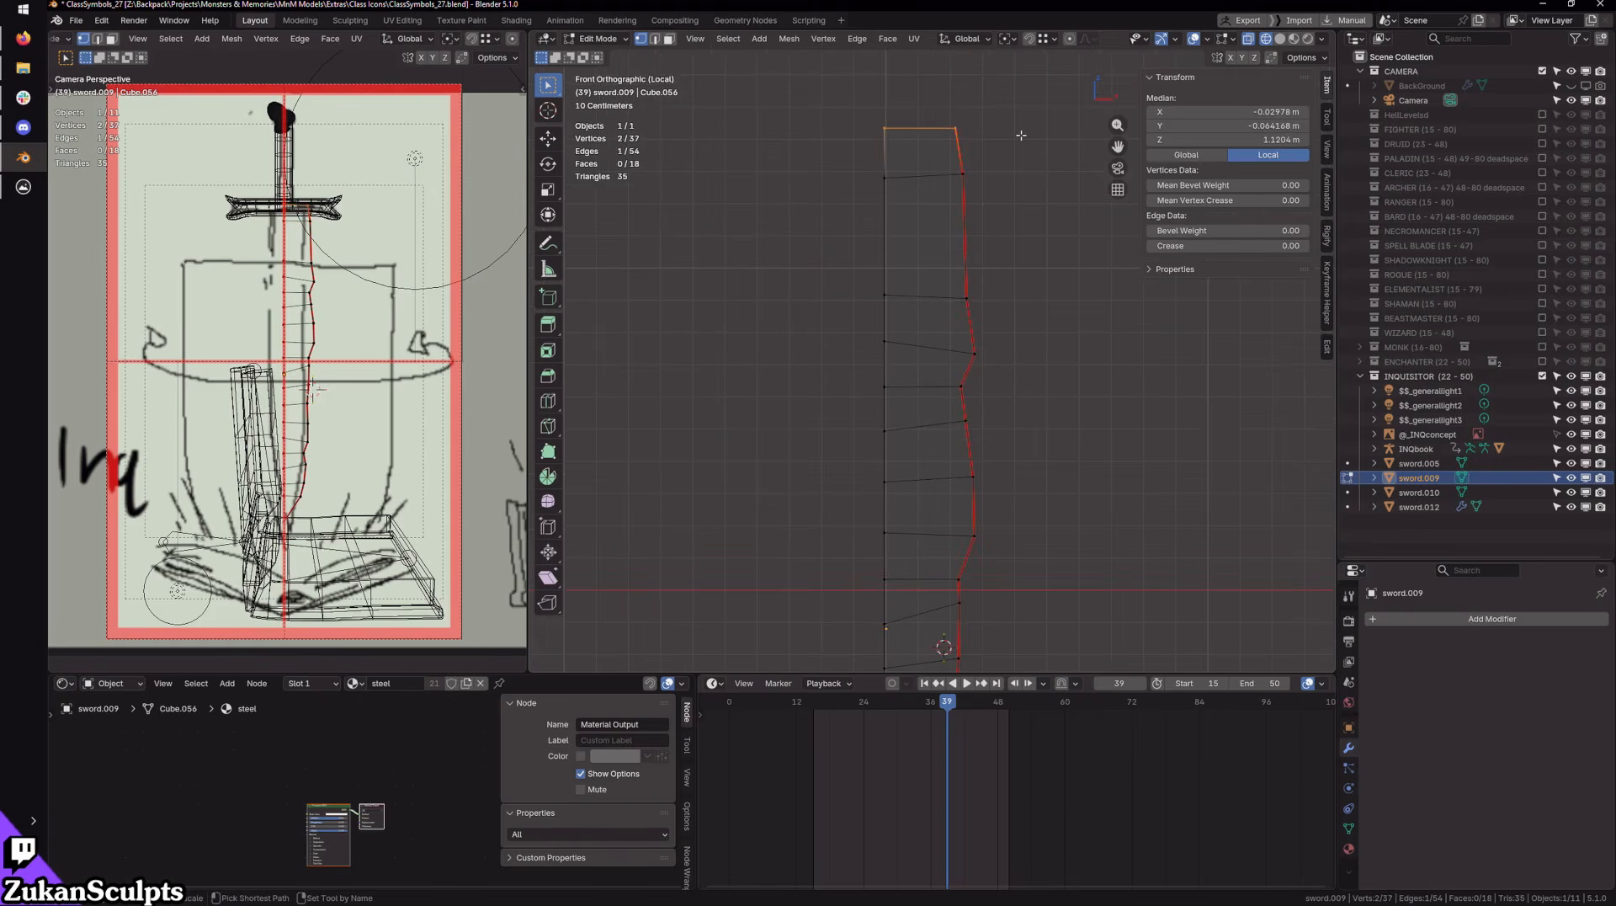
{"action": "key", "text": "r"}
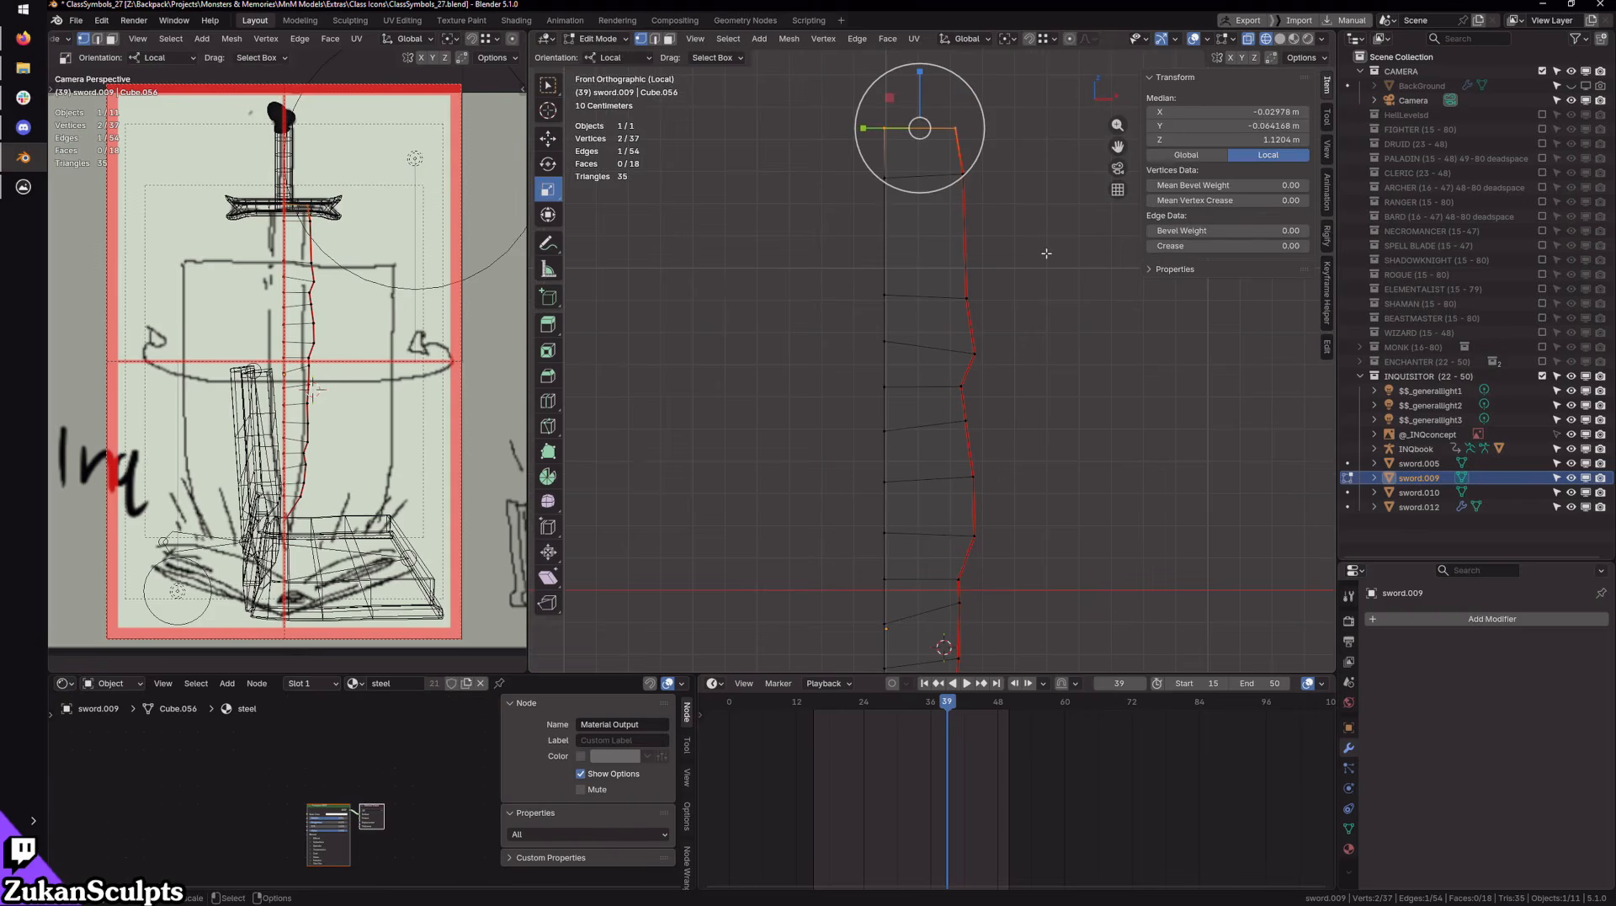
{"action": "left_click_drag", "start_coordinate": [919, 75], "coordinate": [919, 83]}
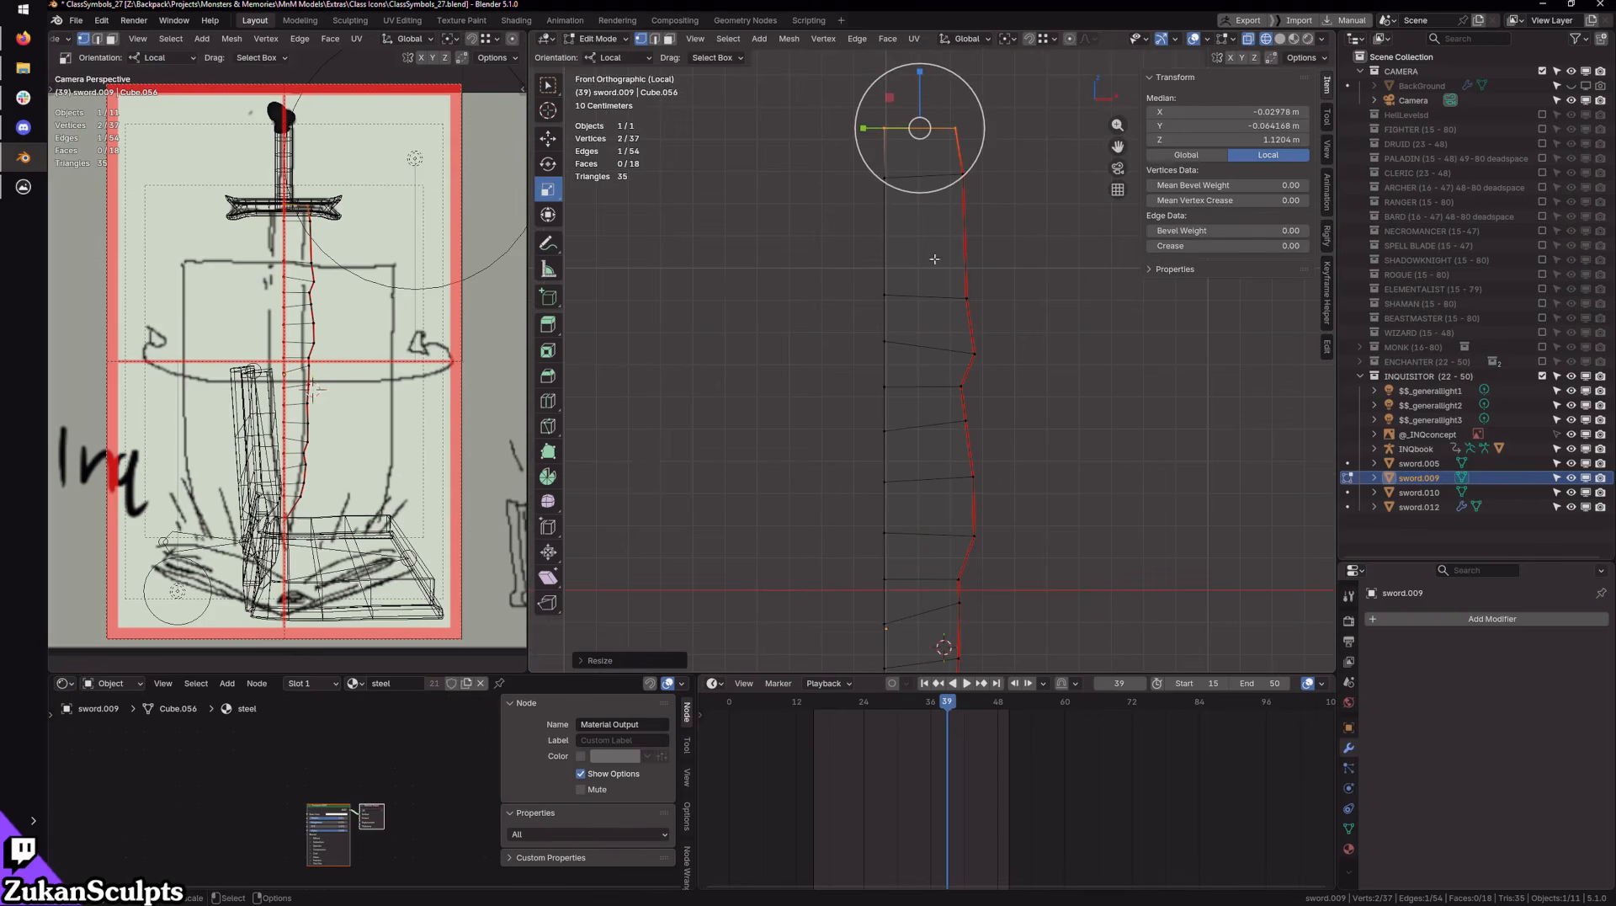
Step: Repeat the flattening scale on successive cross edges along the upper half of the blade
{"action": "left_click_drag", "start_coordinate": [852, 272], "coordinate": [1025, 313]}
{"action": "key", "text": "shift+r"}
{"action": "left_click_drag", "start_coordinate": [810, 166], "coordinate": [1026, 186]}
{"action": "key", "text": "shift+r"}
{"action": "left_click_drag", "start_coordinate": [852, 317], "coordinate": [987, 366]}
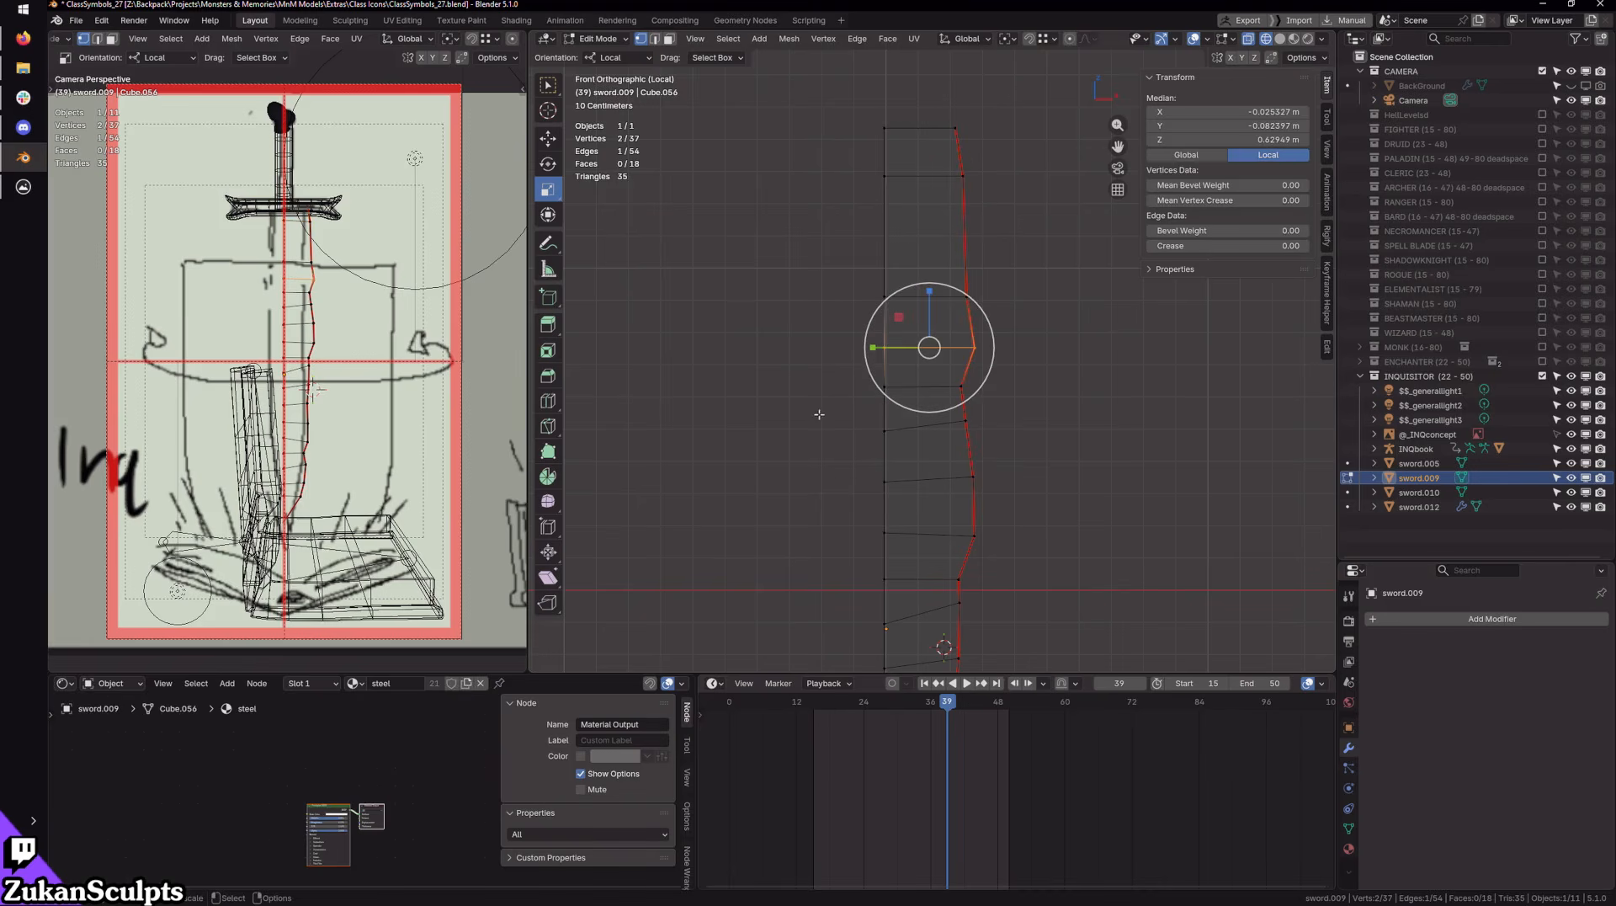
{"action": "left_click_drag", "start_coordinate": [775, 351], "coordinate": [810, 413]}
{"action": "key", "text": "shift+r"}
{"action": "left_click_drag", "start_coordinate": [801, 495], "coordinate": [1054, 459]}
{"action": "key", "text": "shift+r"}
Step: Flatten the tilted cross edges around the middle of the blade by scaling them along local Z
{"action": "left_click_drag", "start_coordinate": [1020, 523], "coordinate": [1013, 561]}
{"action": "scroll", "coordinate": [783, 512], "scroll_direction": "down", "scroll_amount": 1}
{"action": "left_click_drag", "start_coordinate": [785, 616], "coordinate": [995, 571]}
{"action": "left_click_drag", "start_coordinate": [789, 541], "coordinate": [979, 589]}
{"action": "left_click_drag", "start_coordinate": [790, 611], "coordinate": [1046, 613]}
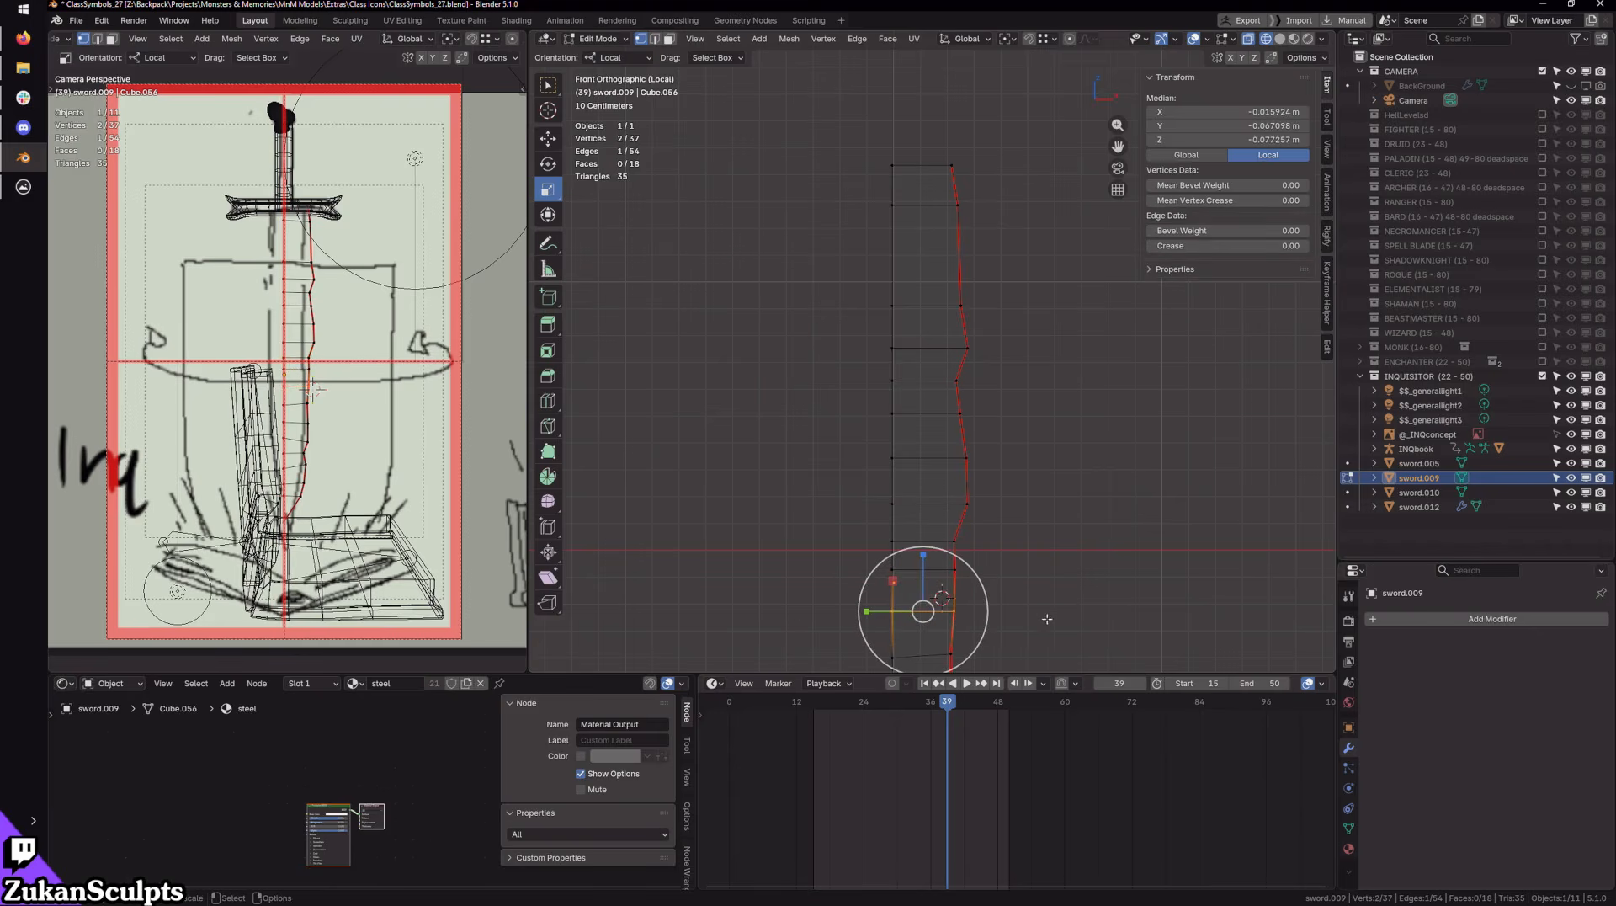
Step: Level the remaining tilted cross edges between the blade's middle and its tip
{"action": "scroll", "coordinate": [989, 380], "scroll_direction": "down", "scroll_amount": 4, "text": "shift"}
{"action": "scroll", "coordinate": [990, 380], "scroll_direction": "down", "scroll_amount": 3, "text": "shift"}
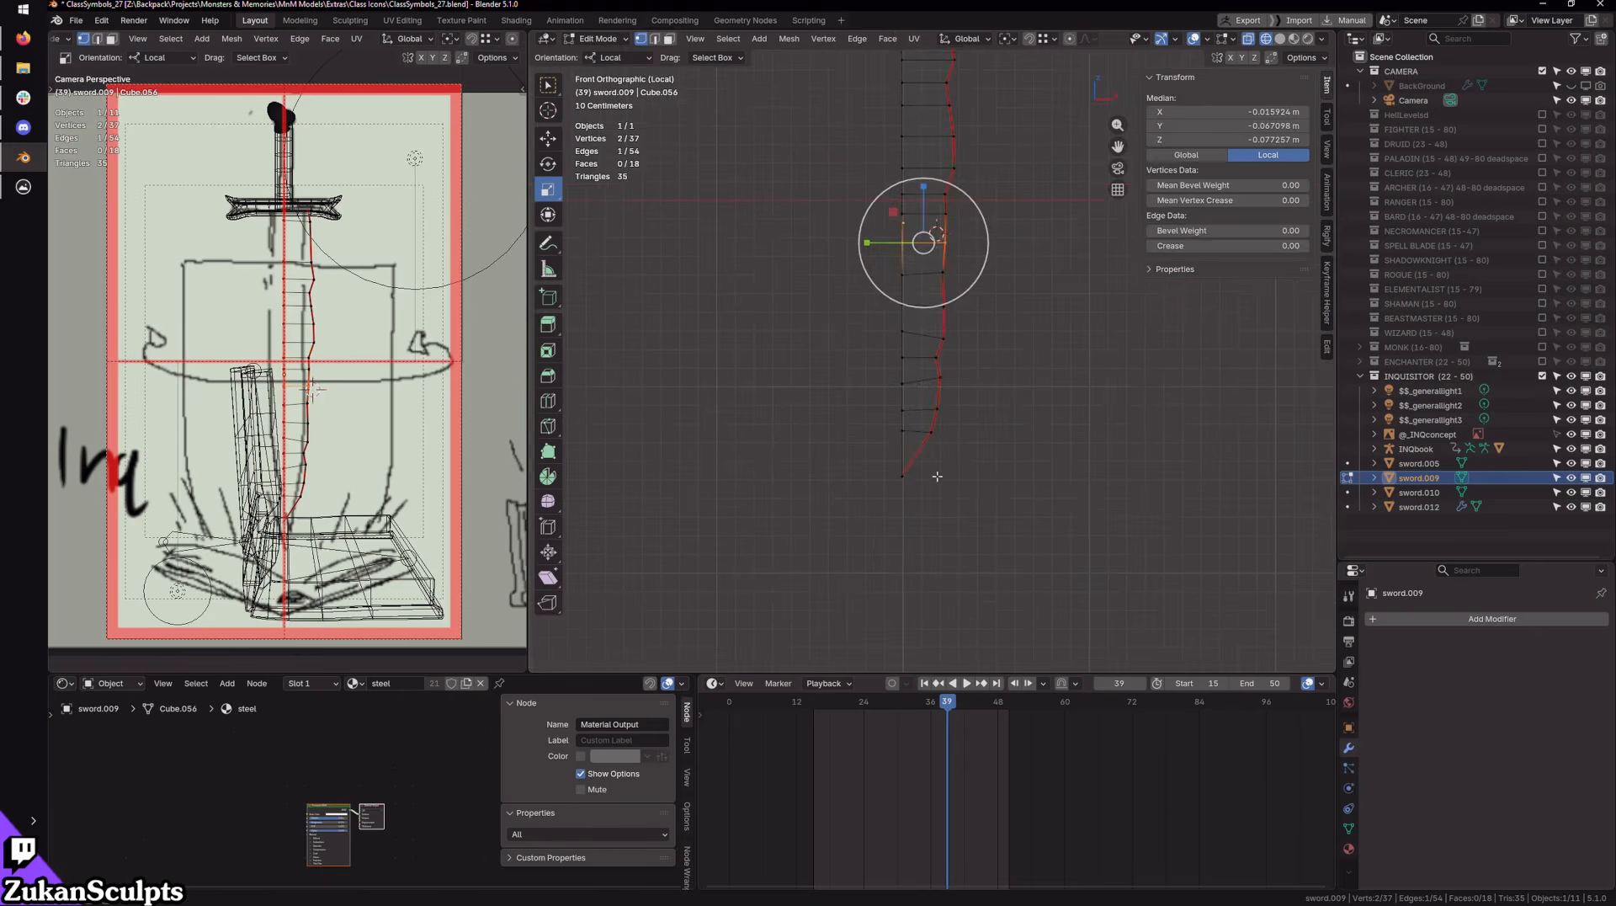
{"action": "left_click_drag", "start_coordinate": [826, 480], "coordinate": [1044, 332]}
{"action": "scroll", "coordinate": [943, 425], "scroll_direction": "up", "scroll_amount": 1}
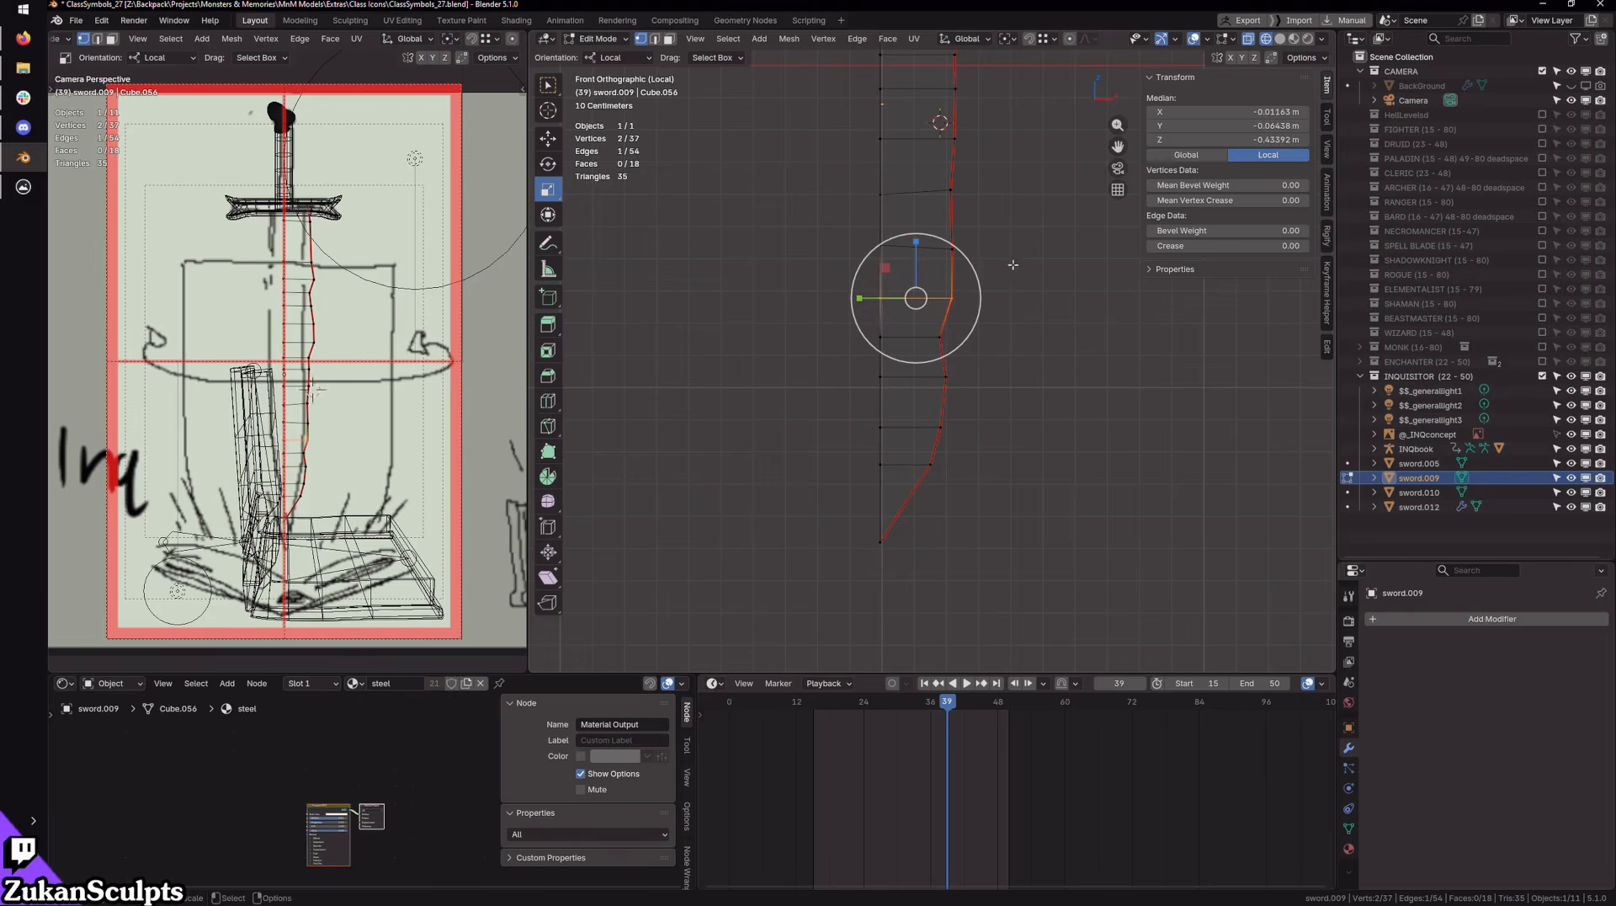
{"action": "left_click_drag", "start_coordinate": [1020, 255], "coordinate": [830, 221]}
{"action": "left_click_drag", "start_coordinate": [809, 174], "coordinate": [1036, 217]}
{"action": "scroll", "coordinate": [1008, 160], "scroll_direction": "down", "scroll_amount": 2}
{"action": "middle_click_drag", "start_coordinate": [1005, 159], "coordinate": [999, 316], "text": "shift"}
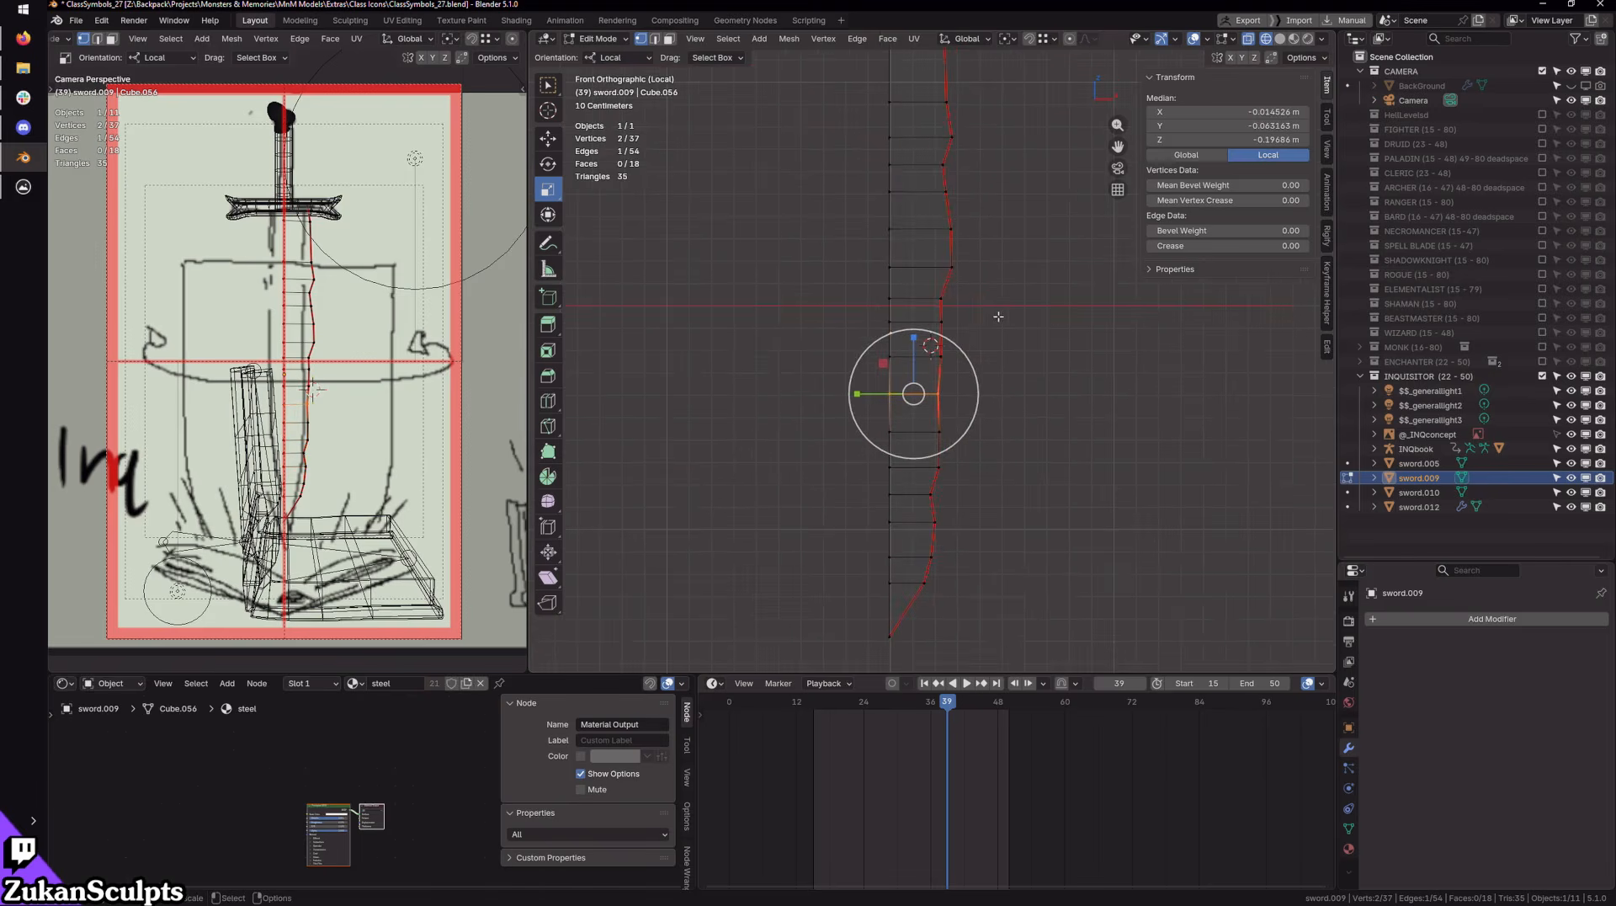
Step: Select the blade's outer side vertices above the tip and scale them along local Y to 0 to straighten the edge
{"action": "scroll", "coordinate": [998, 316], "scroll_direction": "down", "scroll_amount": 3}
{"action": "left_click_drag", "start_coordinate": [1022, 154], "coordinate": [932, 535]}
{"action": "key", "text": "s"}
{"action": "key", "text": "y"}
{"action": "key", "text": "y"}
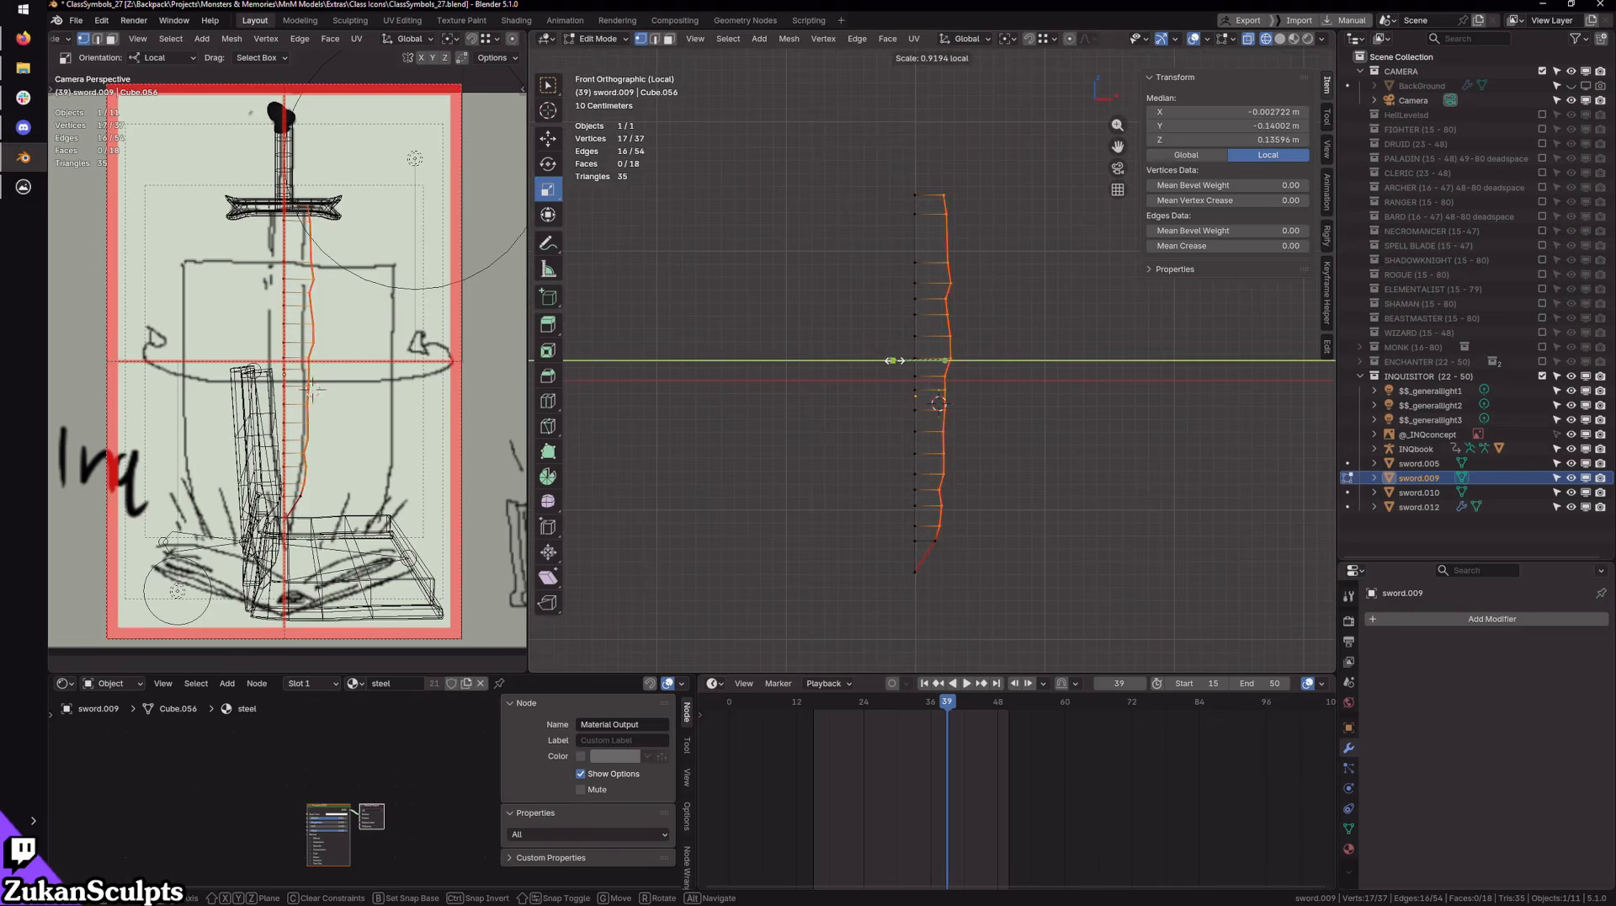
{"action": "left_click_drag", "start_coordinate": [894, 360], "coordinate": [893, 360]}
{"action": "key", "text": "0"}
Step: Move the lowest vertex of the straightened edge inward to round the taper toward the tip, and return to Object Mode
{"action": "middle_click_drag", "start_coordinate": [939, 528], "coordinate": [967, 499], "text": "shift"}
{"action": "scroll", "coordinate": [939, 469], "scroll_direction": "up", "scroll_amount": 6}
{"action": "key", "text": "alt+a"}
{"action": "left_click", "coordinate": [977, 500]}
{"action": "key", "text": "w"}
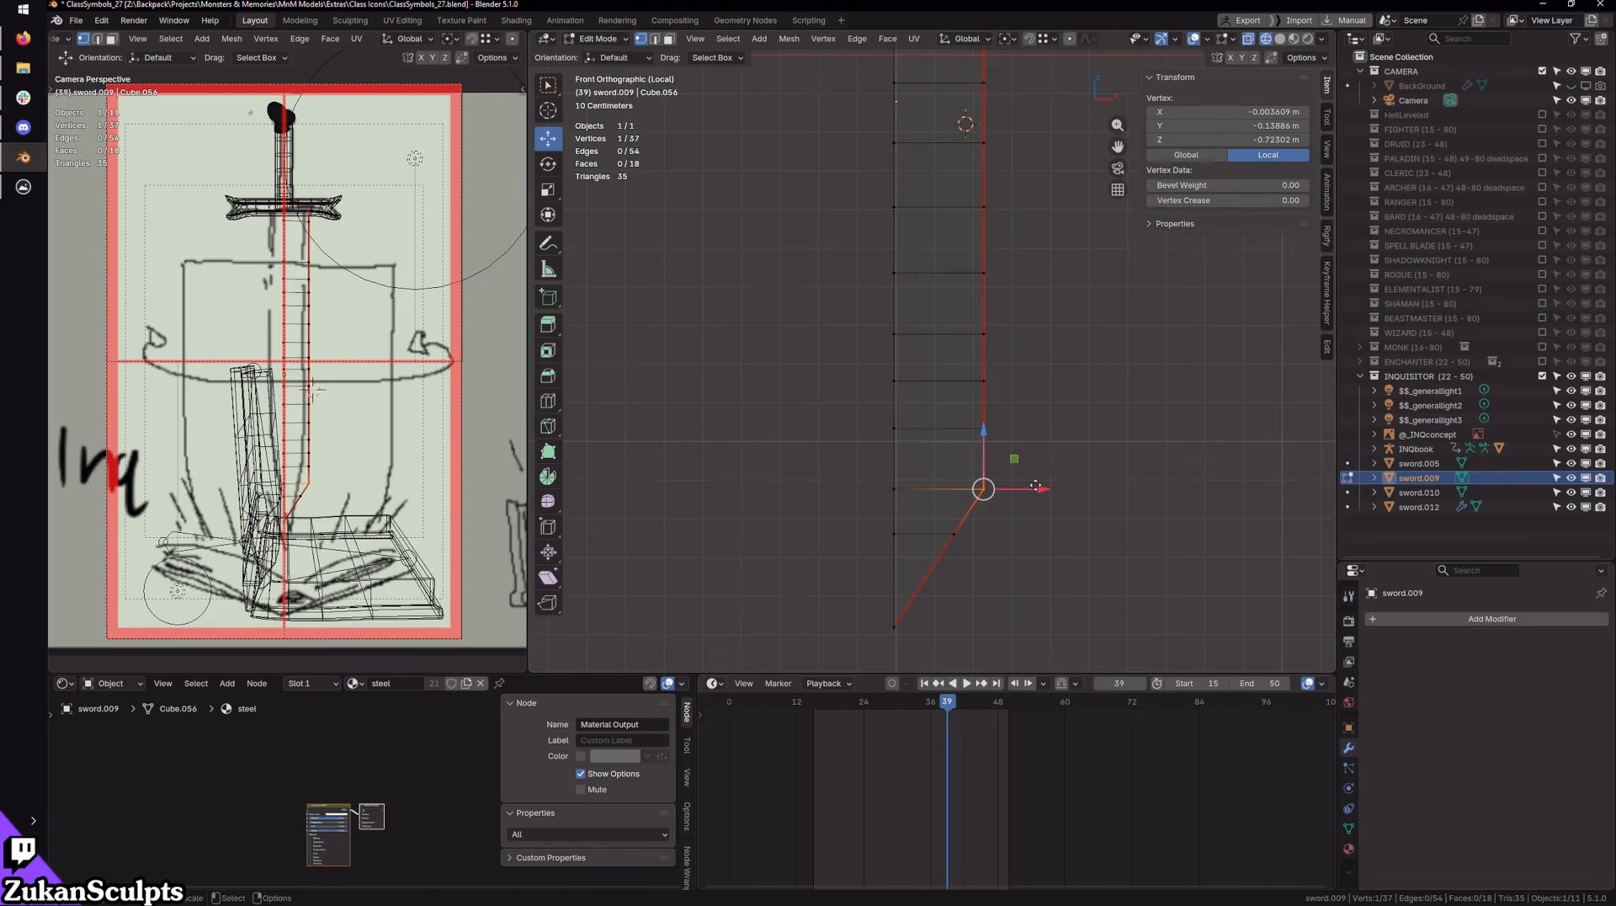
{"action": "left_click_drag", "start_coordinate": [1035, 486], "coordinate": [1020, 488]}
{"action": "key", "text": "Tab"}
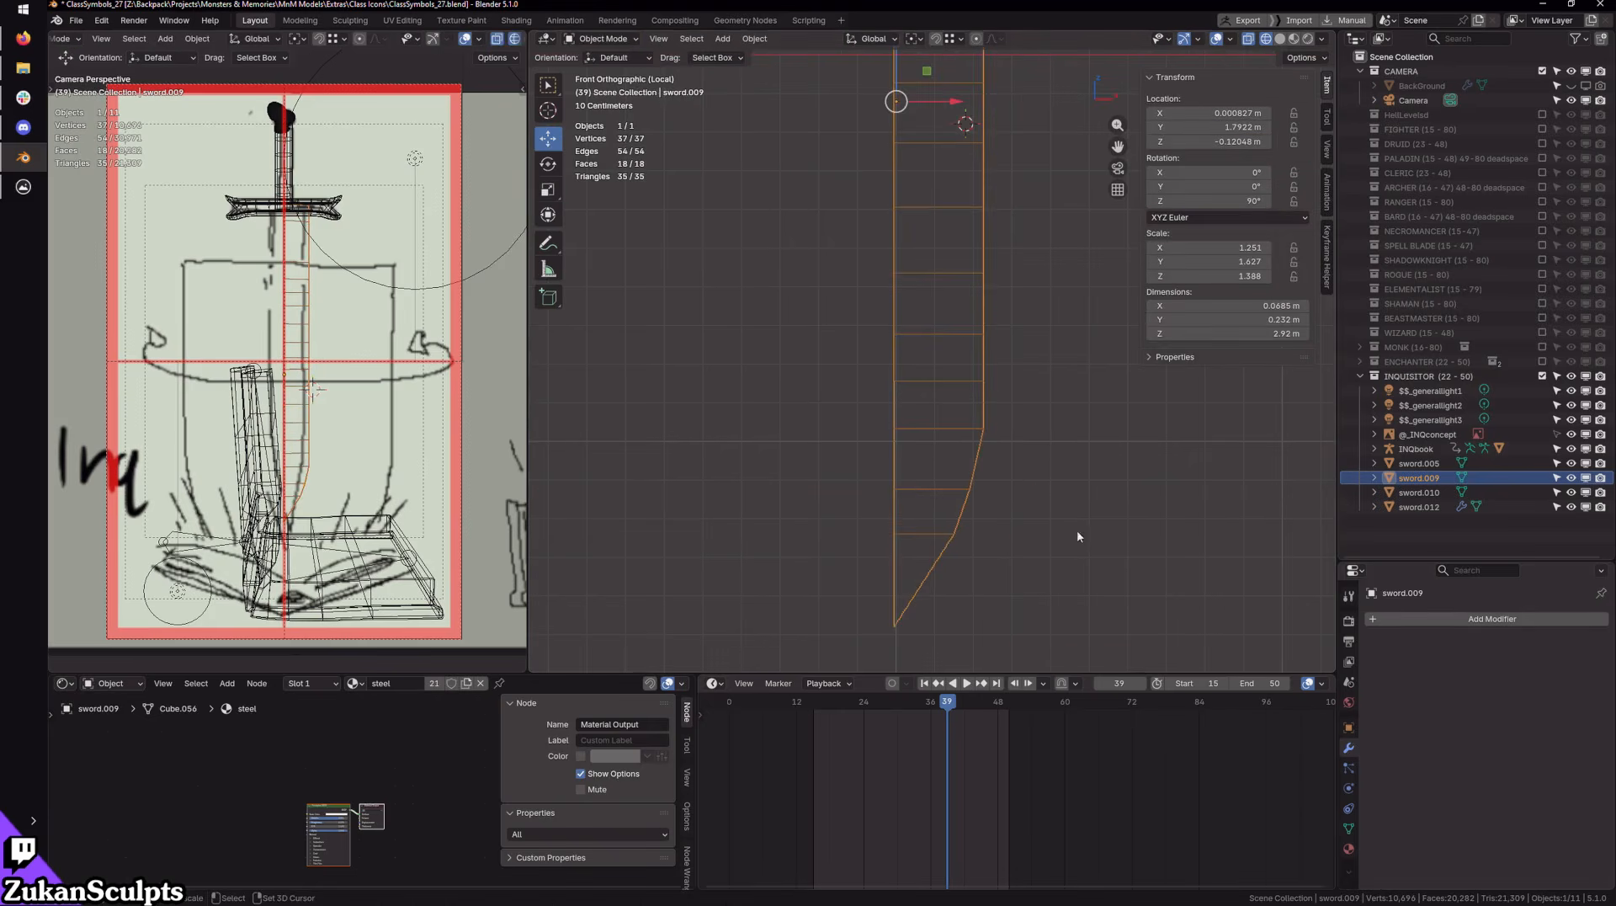
Step: Add a Mirror modifier to the blade with both the X and Y axes enabled, and switch to solid shading
{"action": "left_click", "coordinate": [1445, 620]}
{"action": "left_click", "coordinate": [1386, 624]}
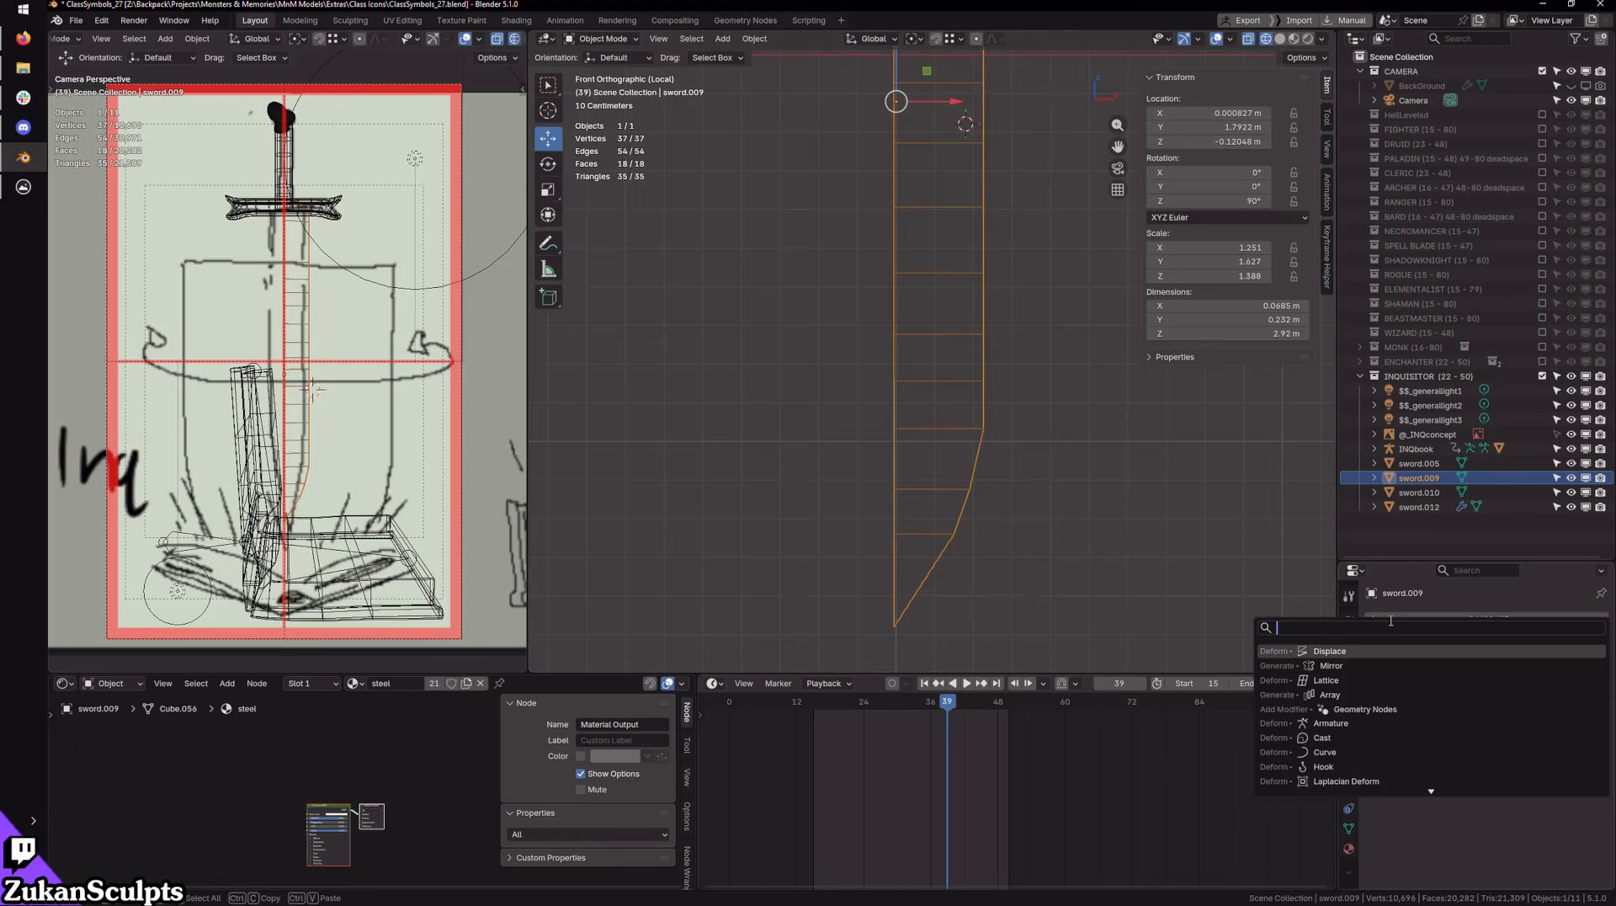
{"action": "left_click", "coordinate": [1340, 664]}
{"action": "left_click", "coordinate": [1514, 663]}
{"action": "key", "text": "shift+z"}
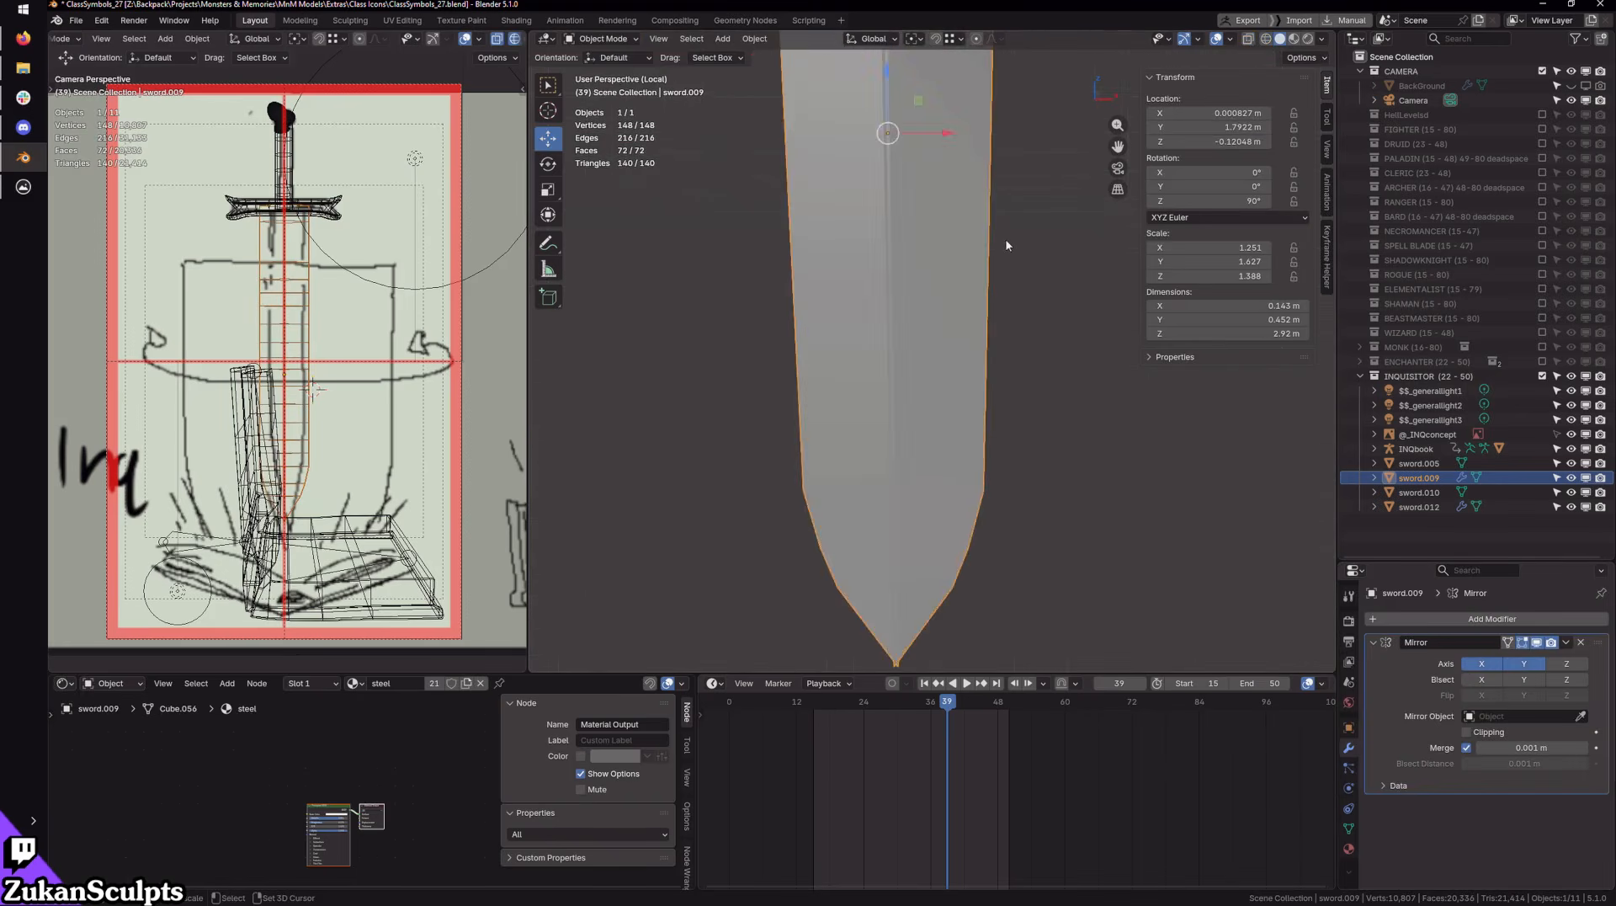
Step: Check the mirrored blade from the top view and set the object's X location to 0 m
{"action": "mouse_move", "coordinate": [1010, 242]}
{"action": "middle_mouse_down"}
{"action": "mouse_move", "coordinate": [1032, 241]}
{"action": "mouse_move", "coordinate": [973, 368]}
{"action": "mouse_move", "coordinate": [1032, 353]}
{"action": "mouse_move", "coordinate": [1021, 404]}
{"action": "mouse_move", "coordinate": [1039, 349]}
{"action": "middle_mouse_up"}
{"action": "key", "text": "Tab"}
{"action": "scroll", "coordinate": [918, 472], "scroll_direction": "up", "scroll_amount": 5}
{"action": "middle_click_drag", "start_coordinate": [885, 589], "coordinate": [919, 476], "text": "shift"}
{"action": "key", "text": "ctrl+Tab"}
{"action": "left_click", "coordinate": [1001, 568]}
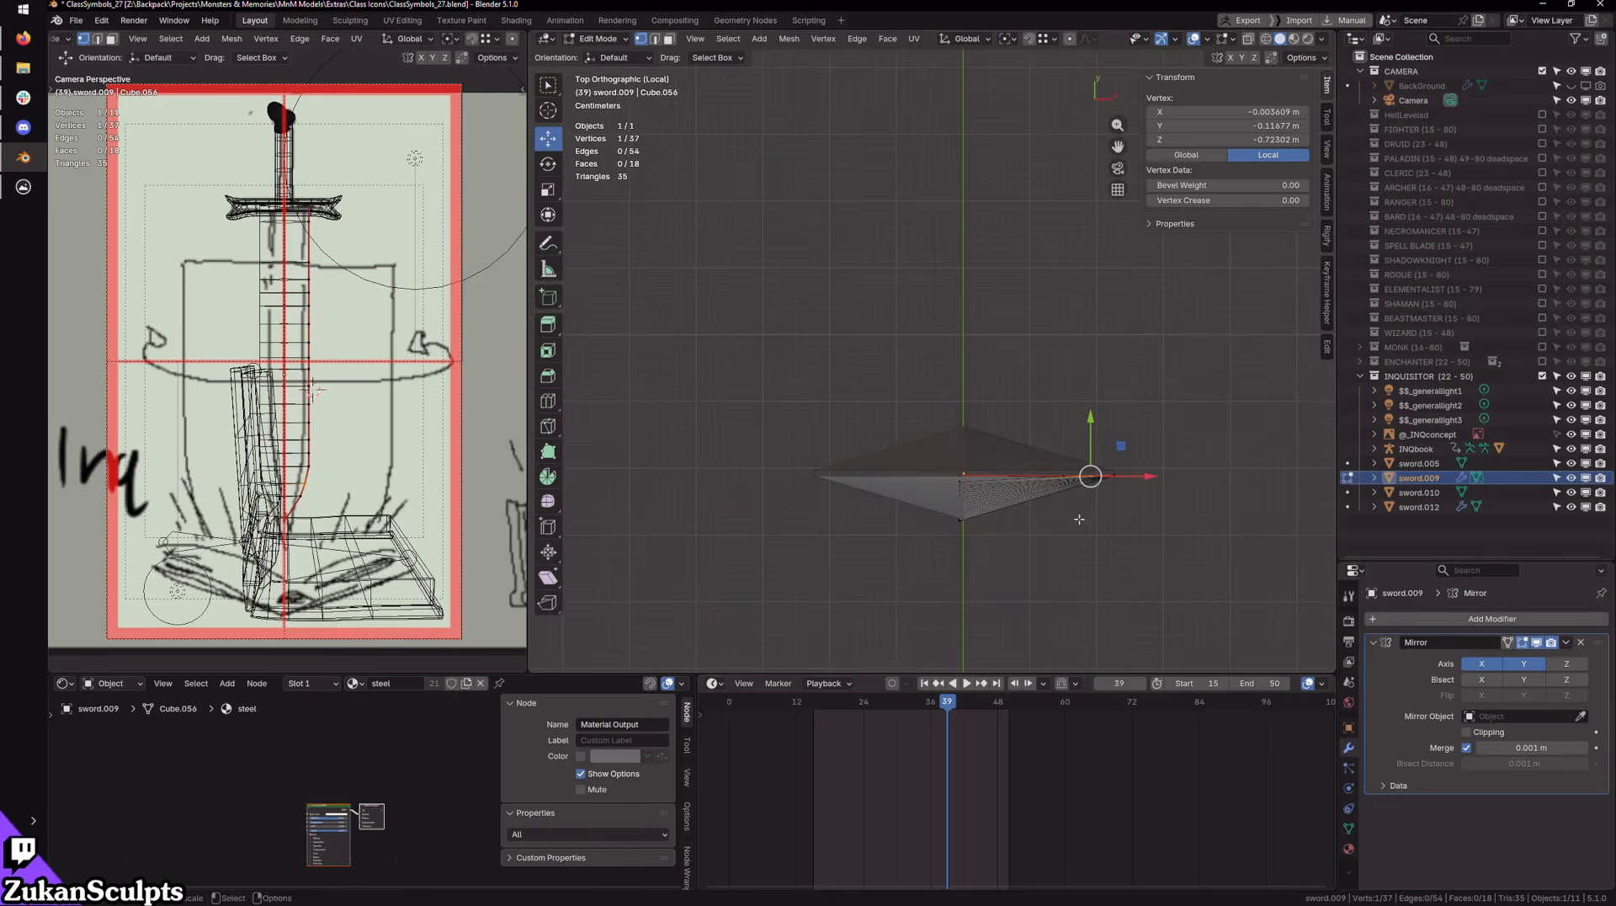
{"action": "middle_click_drag", "start_coordinate": [1078, 519], "coordinate": [1049, 461], "text": "shift"}
{"action": "key", "text": "Tab"}
{"action": "double_click", "coordinate": [1212, 113]}
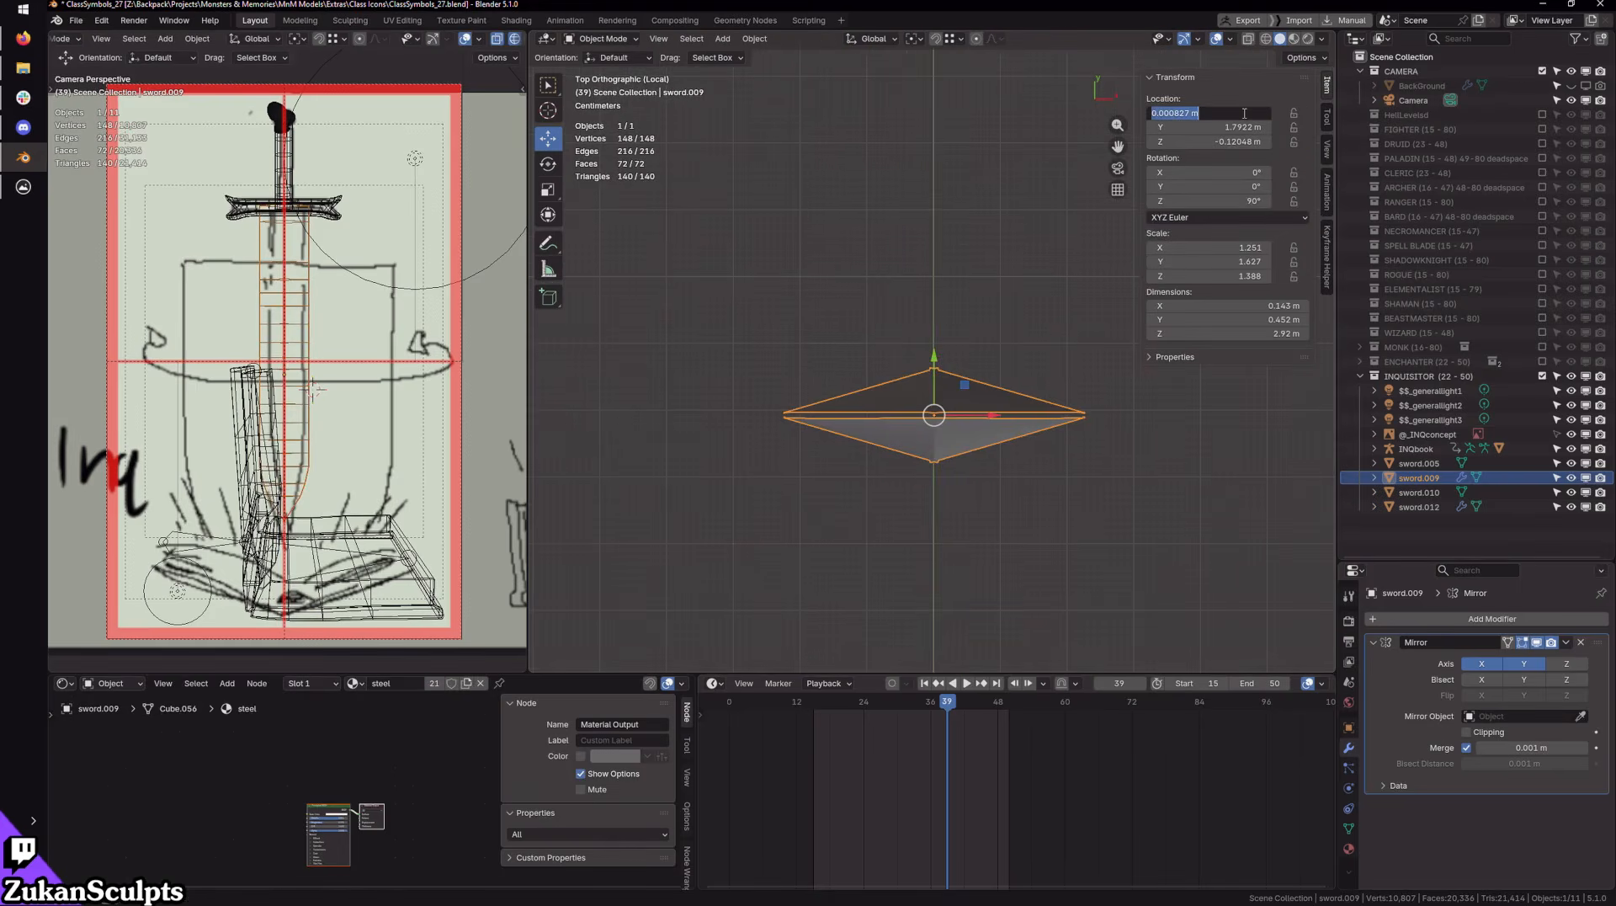
{"action": "type", "text": "0"}
{"action": "key", "text": "Return"}
Step: Select the blade's center-line vertices in wireframe top view and flatten them by scaling along local Y
{"action": "middle_click_drag", "start_coordinate": [980, 462], "coordinate": [941, 433], "text": "shift"}
{"action": "key", "text": "Tab"}
{"action": "scroll", "coordinate": [936, 438], "scroll_direction": "up", "scroll_amount": 1}
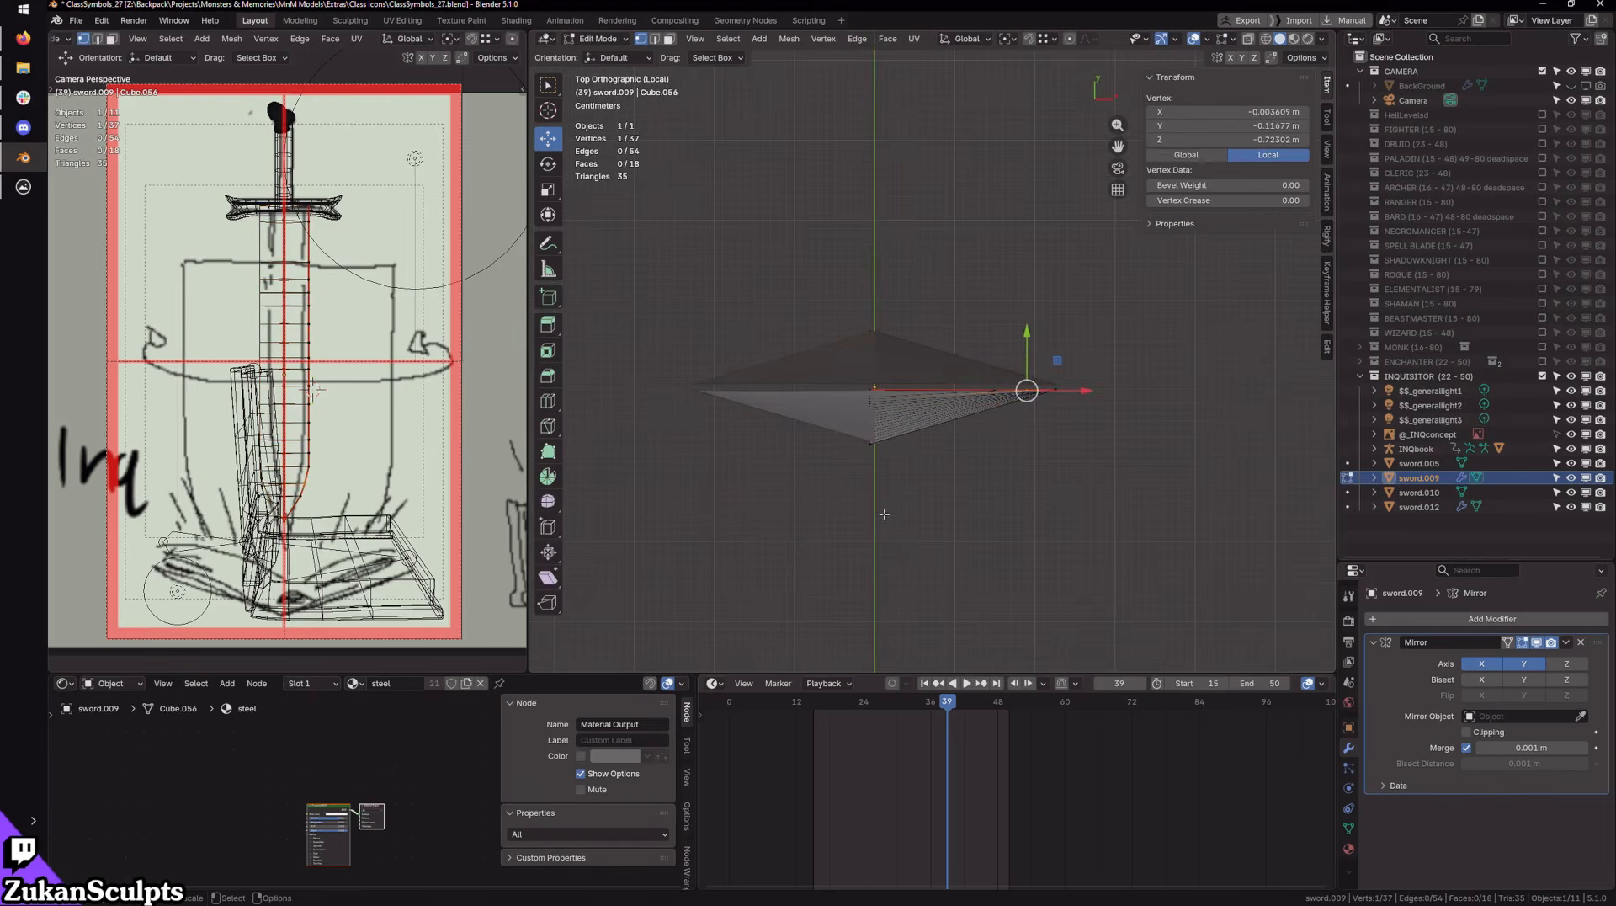
{"action": "key", "text": "shift+z"}
{"action": "left_click_drag", "start_coordinate": [792, 561], "coordinate": [923, 251]}
{"action": "key", "text": "shift+space"}
{"action": "key", "text": "s"}
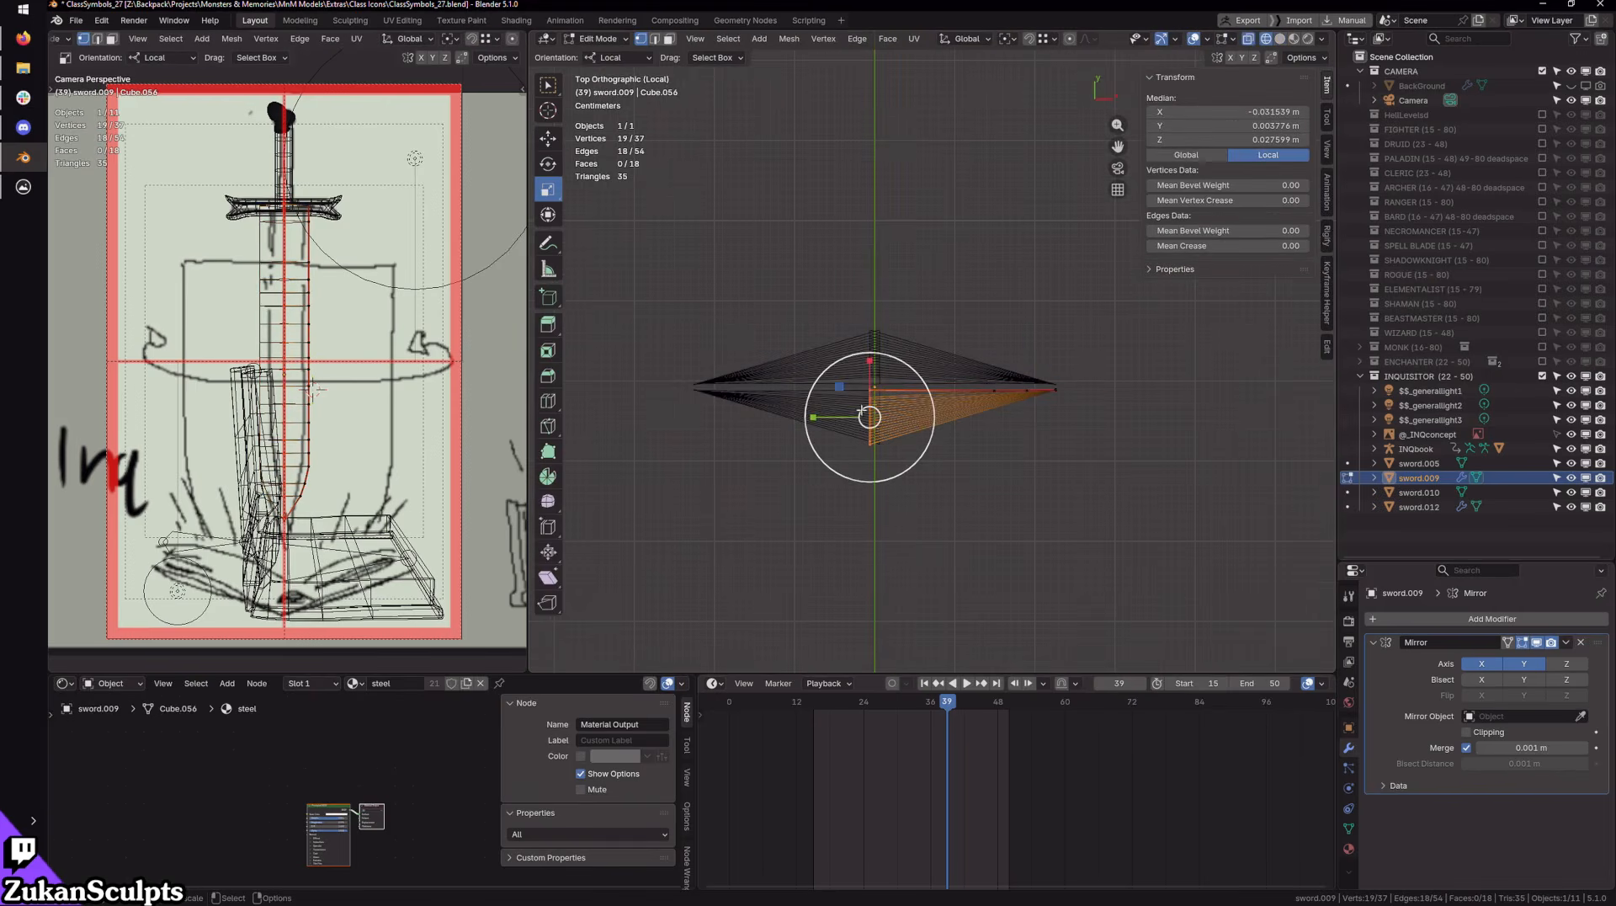
{"action": "left_click_drag", "start_coordinate": [812, 416], "coordinate": [817, 416]}
{"action": "key", "text": "Return"}
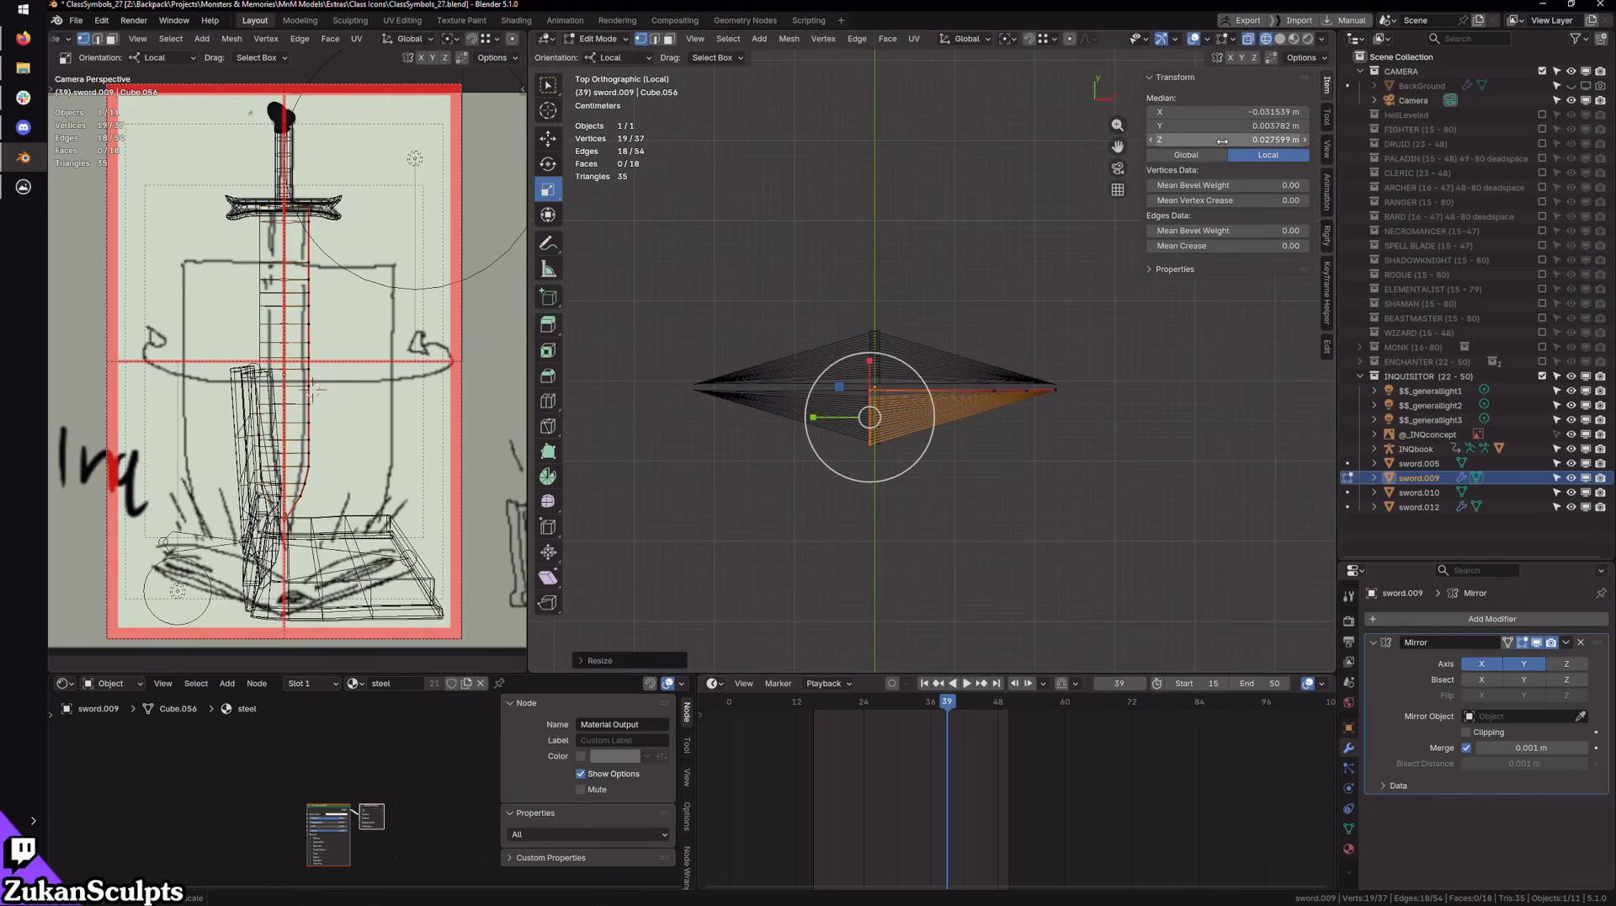
{"action": "left_click", "coordinate": [1229, 111]}
{"action": "type", "text": "0"}
{"action": "key", "text": "Return"}
{"action": "key", "text": "ctrl+z"}
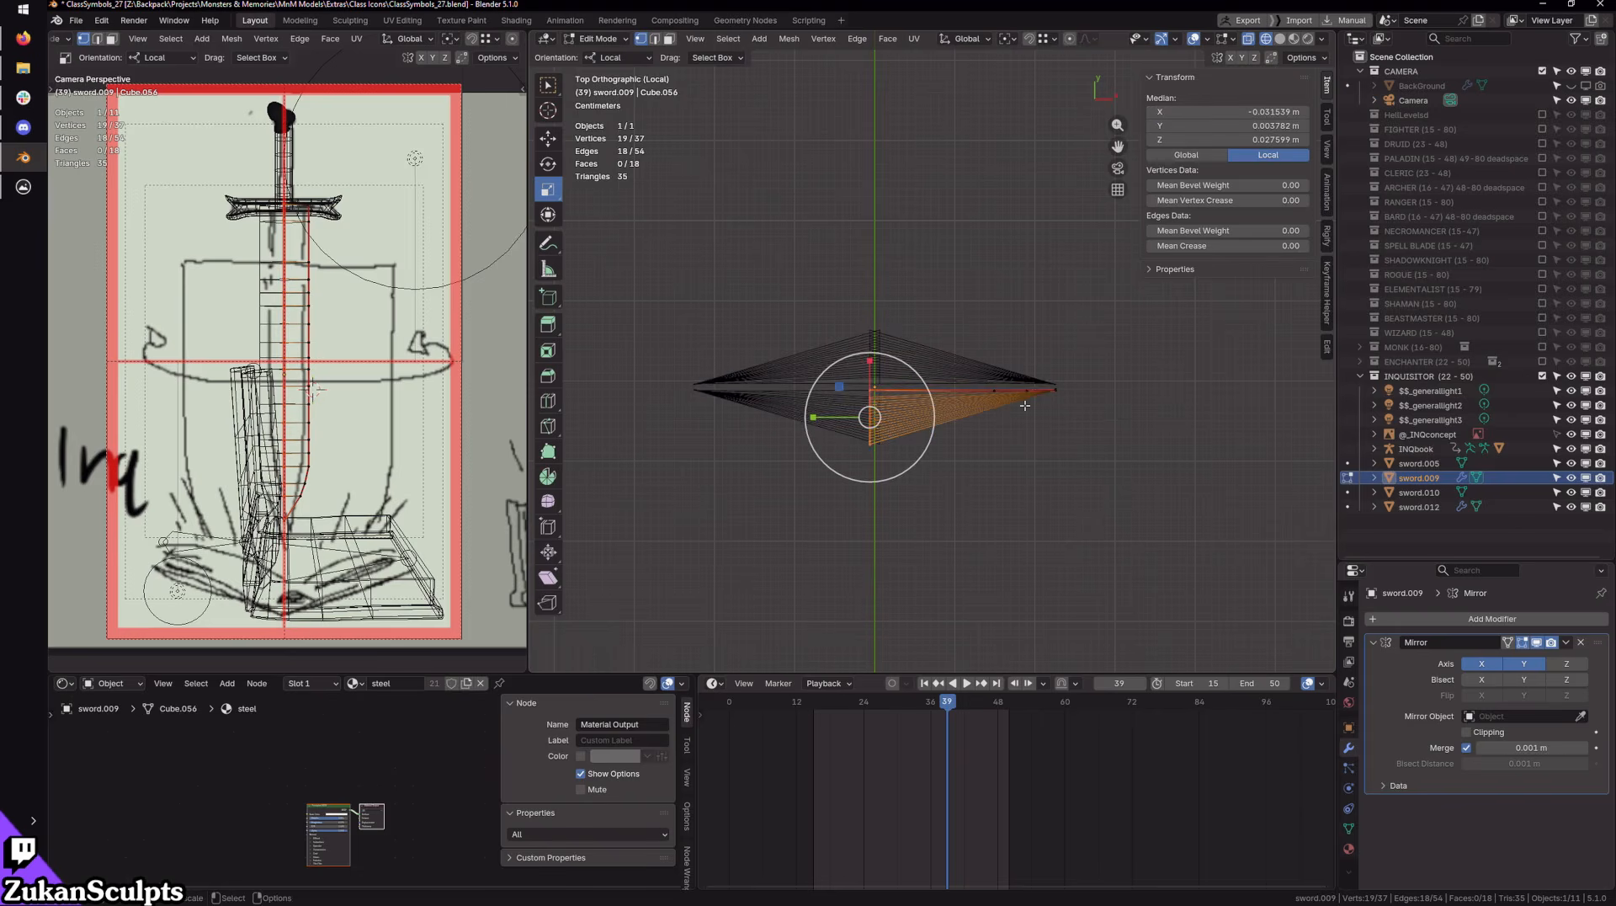
Step: Set the local median Y of the selected center-line vertices to 0 m
{"action": "key", "text": "w"}
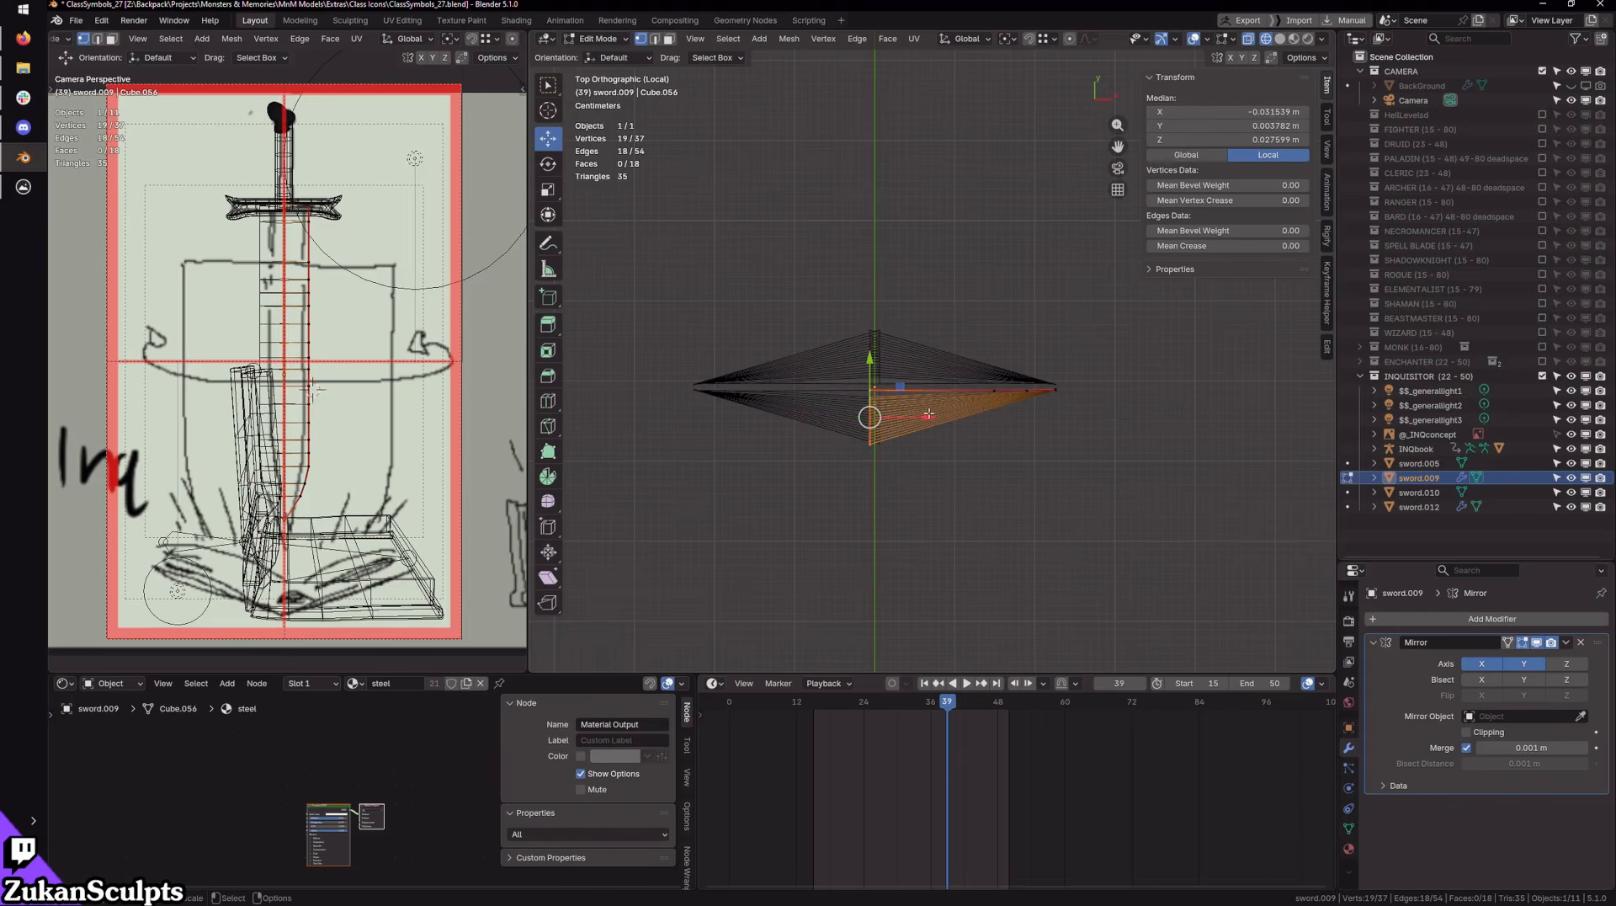
{"action": "left_click_drag", "start_coordinate": [928, 414], "coordinate": [924, 415]}
{"action": "type", "text": "0"}
{"action": "key", "text": "Return"}
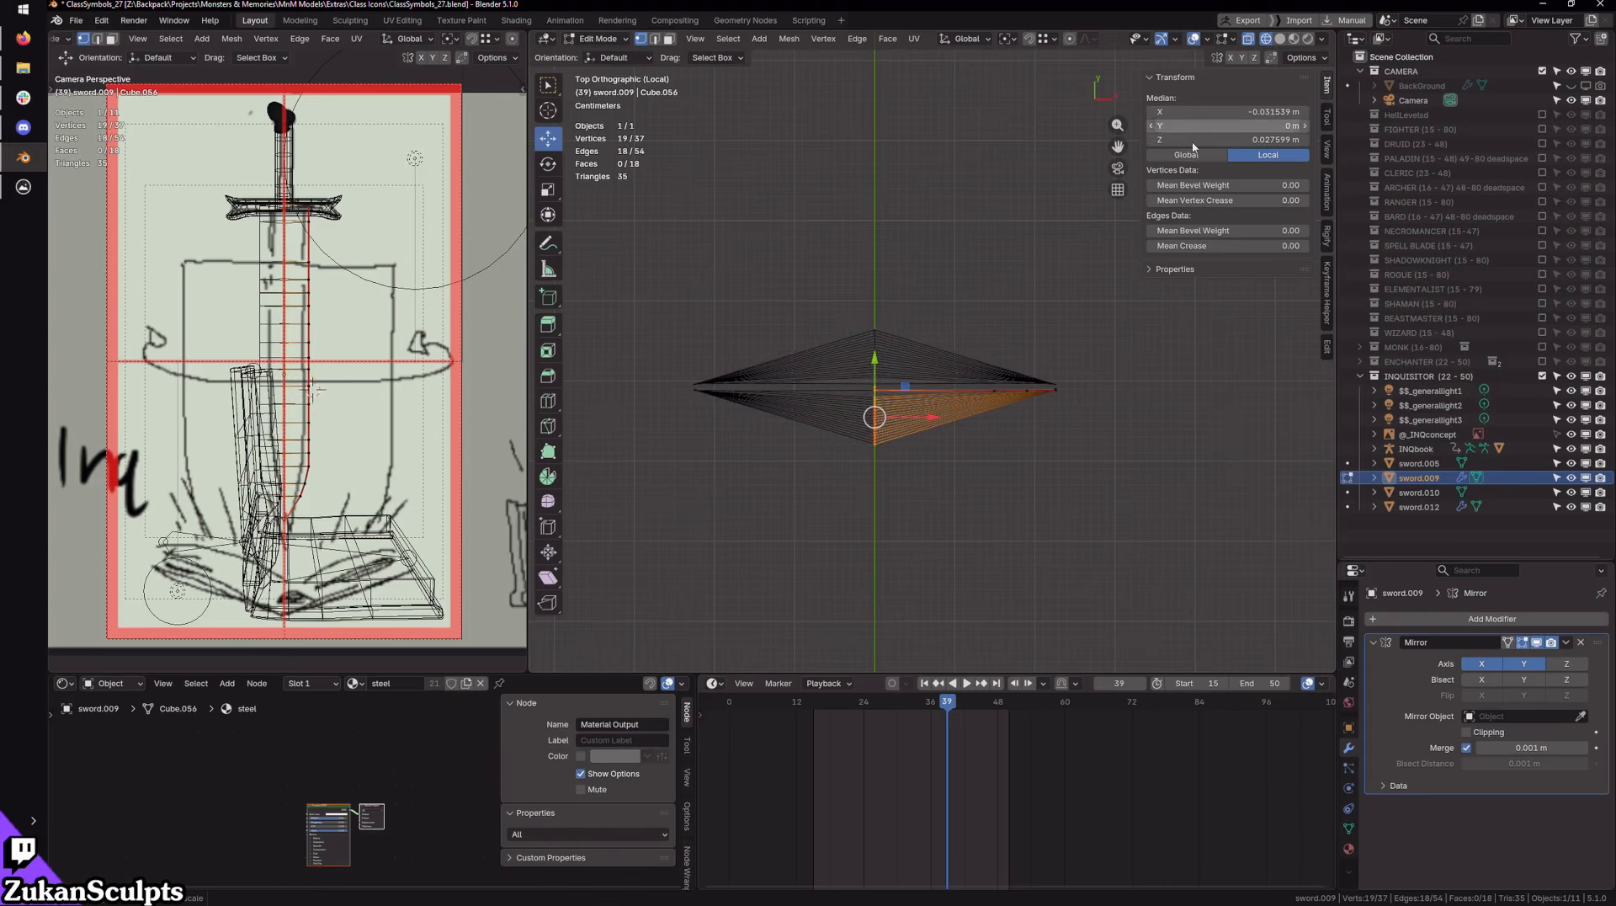
Step: Select the blade's outer edge vertices and set their local median X to 0 m
{"action": "left_click_drag", "start_coordinate": [920, 303], "coordinate": [1138, 453]}
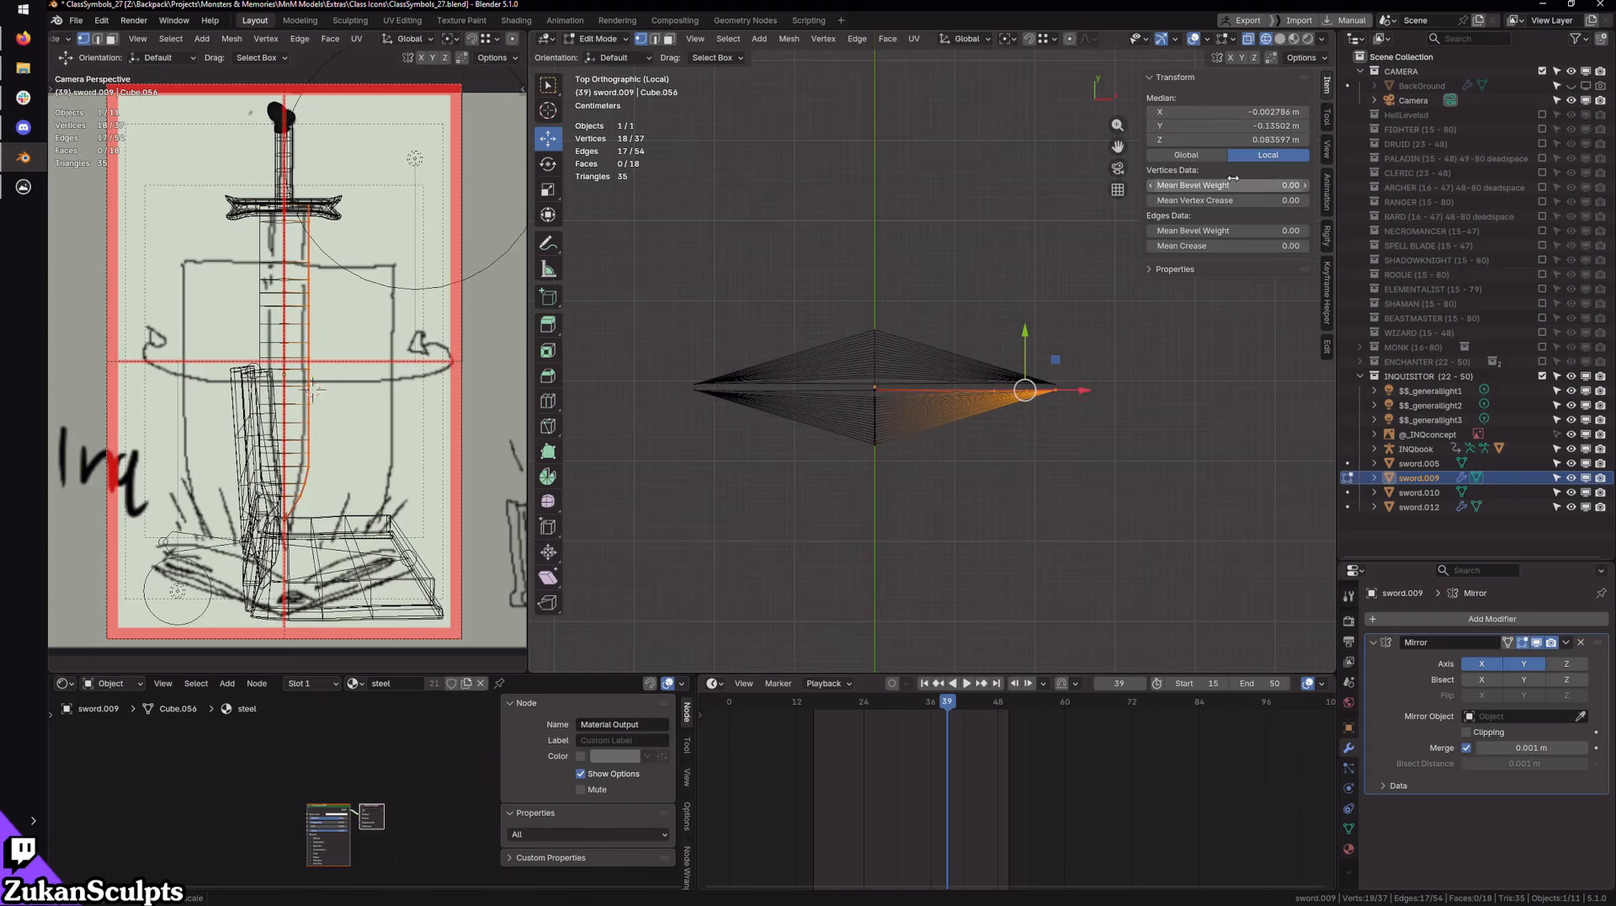
{"action": "double_click", "coordinate": [1246, 112]}
{"action": "type", "text": "0"}
{"action": "key", "text": "Return"}
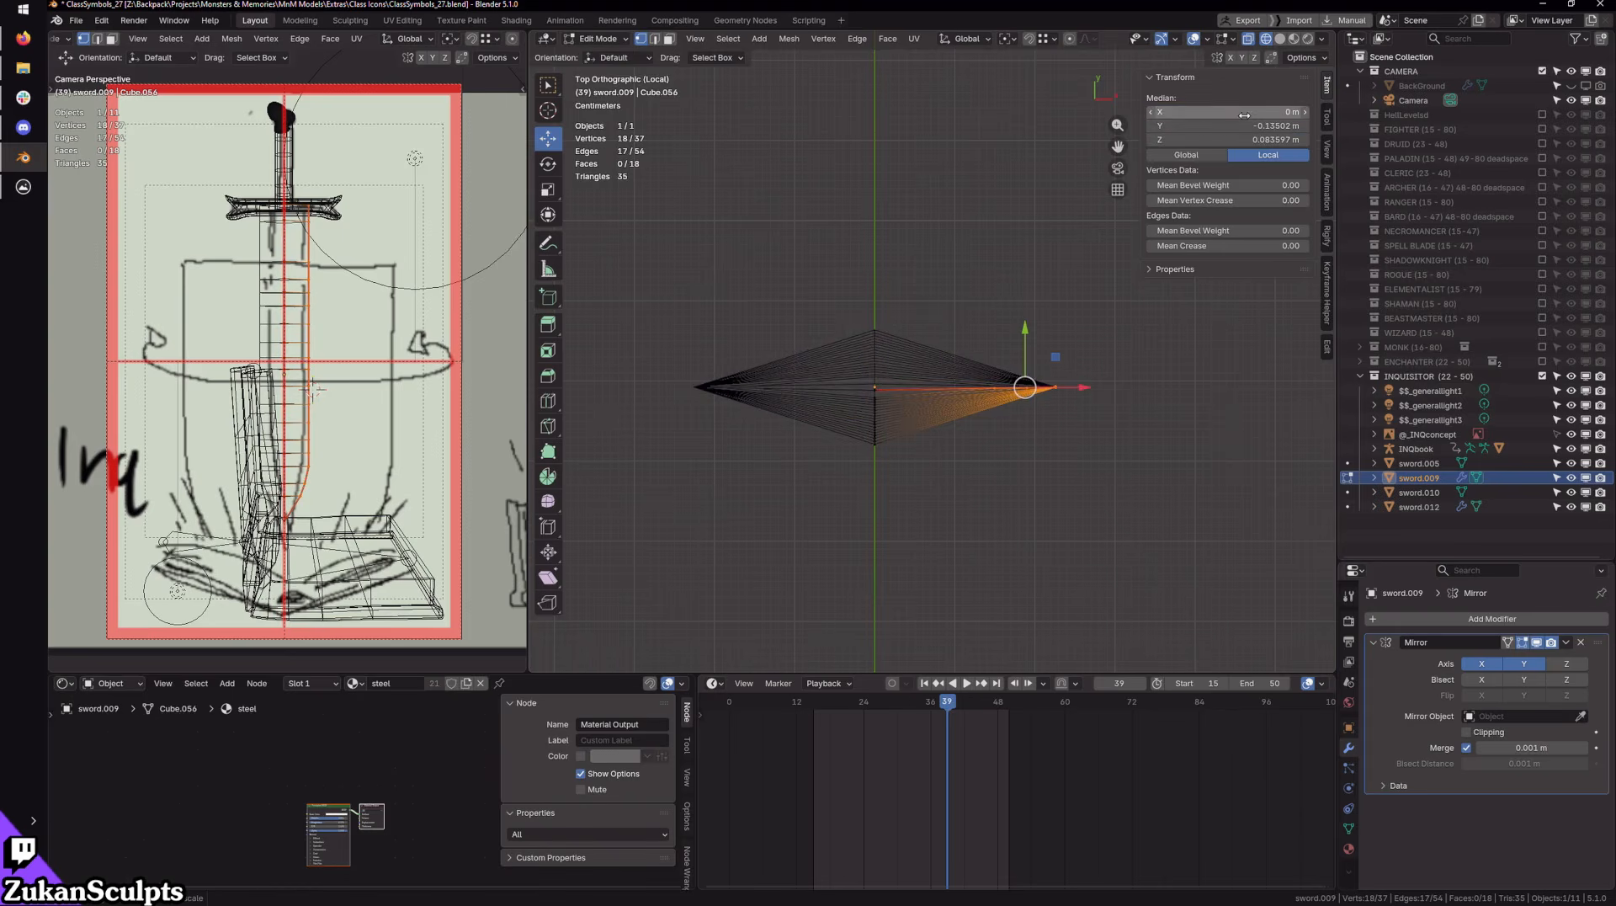
Step: Examine the mirrored blade's shading in solid view from the tip up along its edge
{"action": "key", "text": "Tab"}
{"action": "key", "text": "shift+z"}
{"action": "middle_click_drag", "start_coordinate": [1018, 498], "coordinate": [981, 281]}
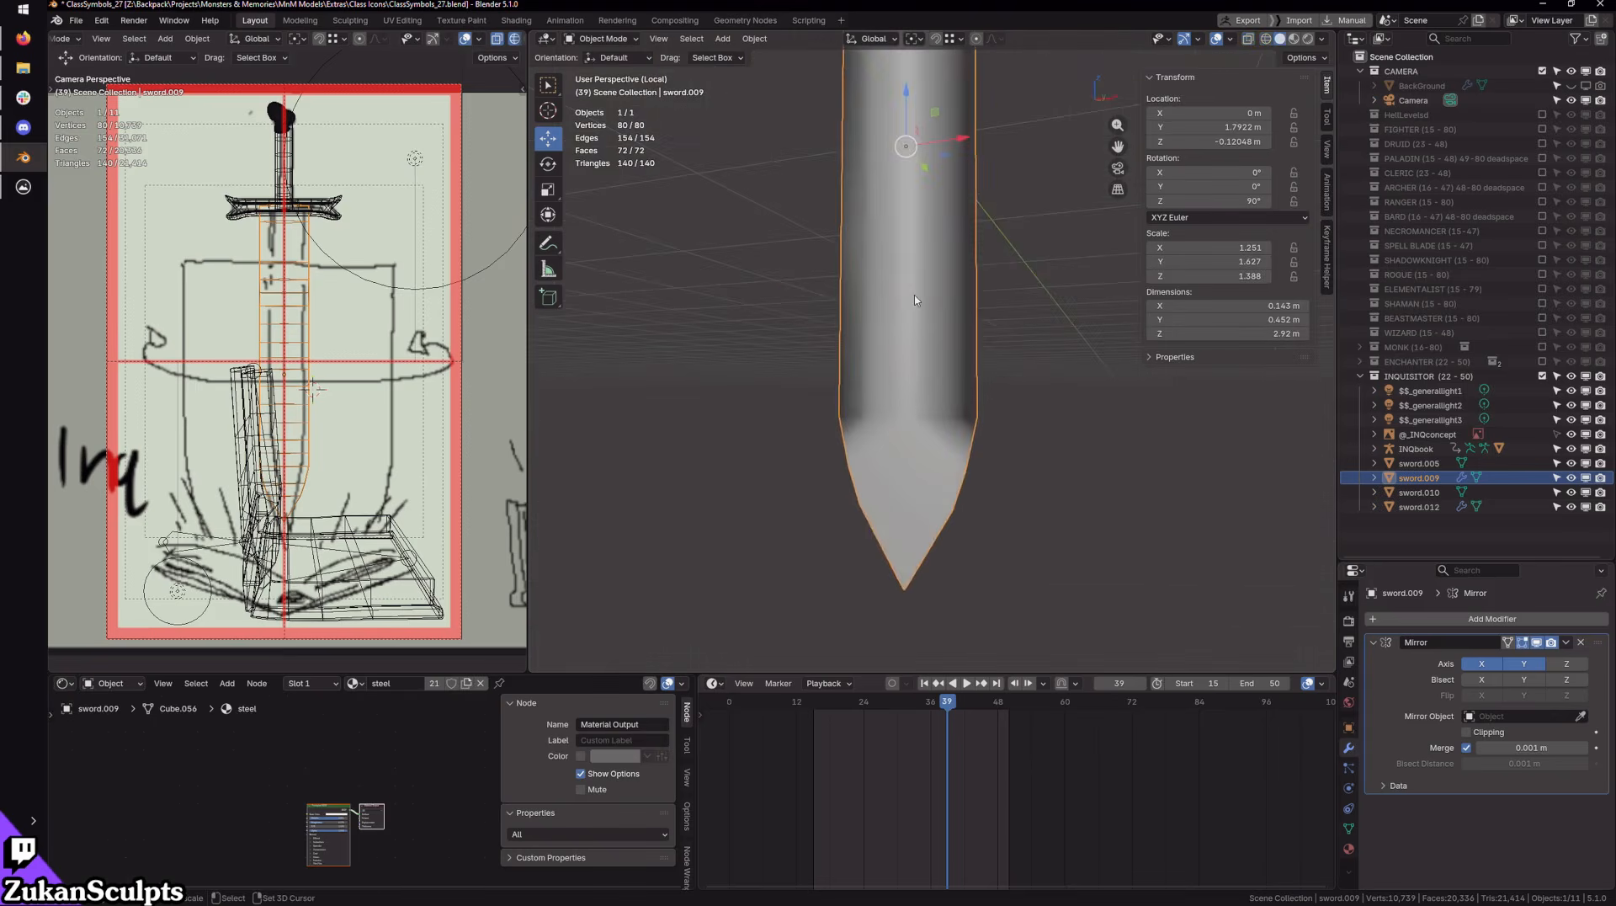
{"action": "scroll", "coordinate": [996, 370], "scroll_direction": "down", "scroll_amount": 8}
{"action": "middle_click_drag", "start_coordinate": [1043, 391], "coordinate": [988, 618]}
{"action": "middle_click_drag", "start_coordinate": [956, 197], "coordinate": [974, 246]}
{"action": "scroll", "coordinate": [1008, 337], "scroll_direction": "up", "scroll_amount": 5}
{"action": "key", "text": "Tab"}
{"action": "middle_click_drag", "start_coordinate": [1016, 449], "coordinate": [980, 386]}
{"action": "scroll", "coordinate": [980, 386], "scroll_direction": "up", "scroll_amount": 3}
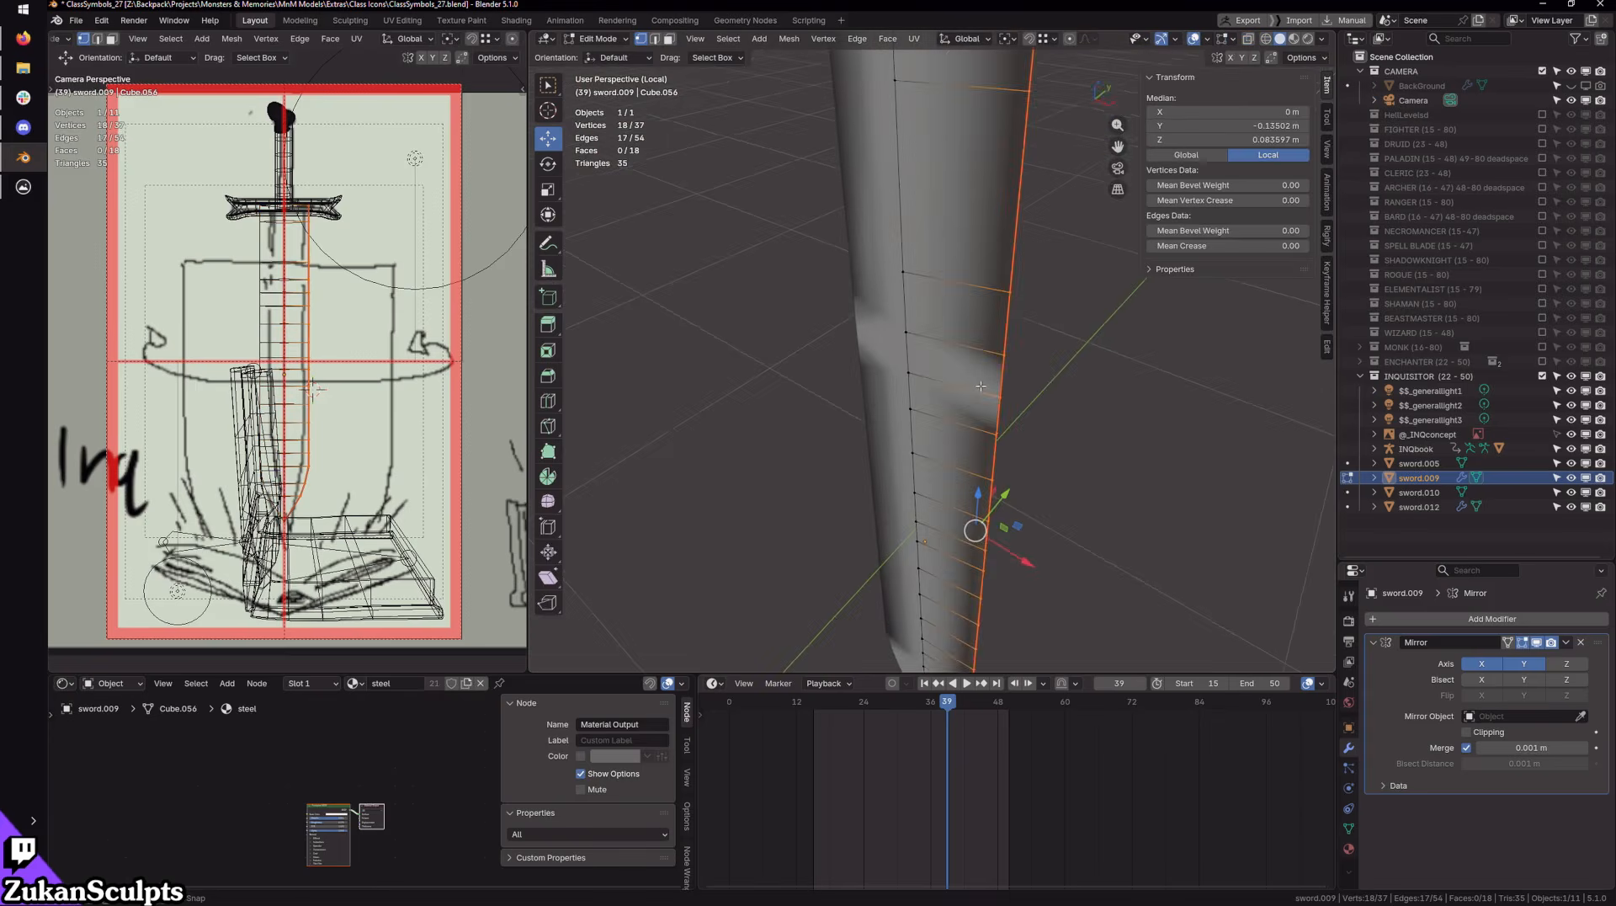
{"action": "scroll", "coordinate": [1013, 381], "scroll_direction": "down", "scroll_amount": 2}
Step: Select the whole blade mesh and reset its normal vectors
{"action": "key", "text": "Tab"}
{"action": "key", "text": "Tab"}
{"action": "key", "text": "a"}
{"action": "key", "text": "a"}
{"action": "key", "text": "ctrl+e"}
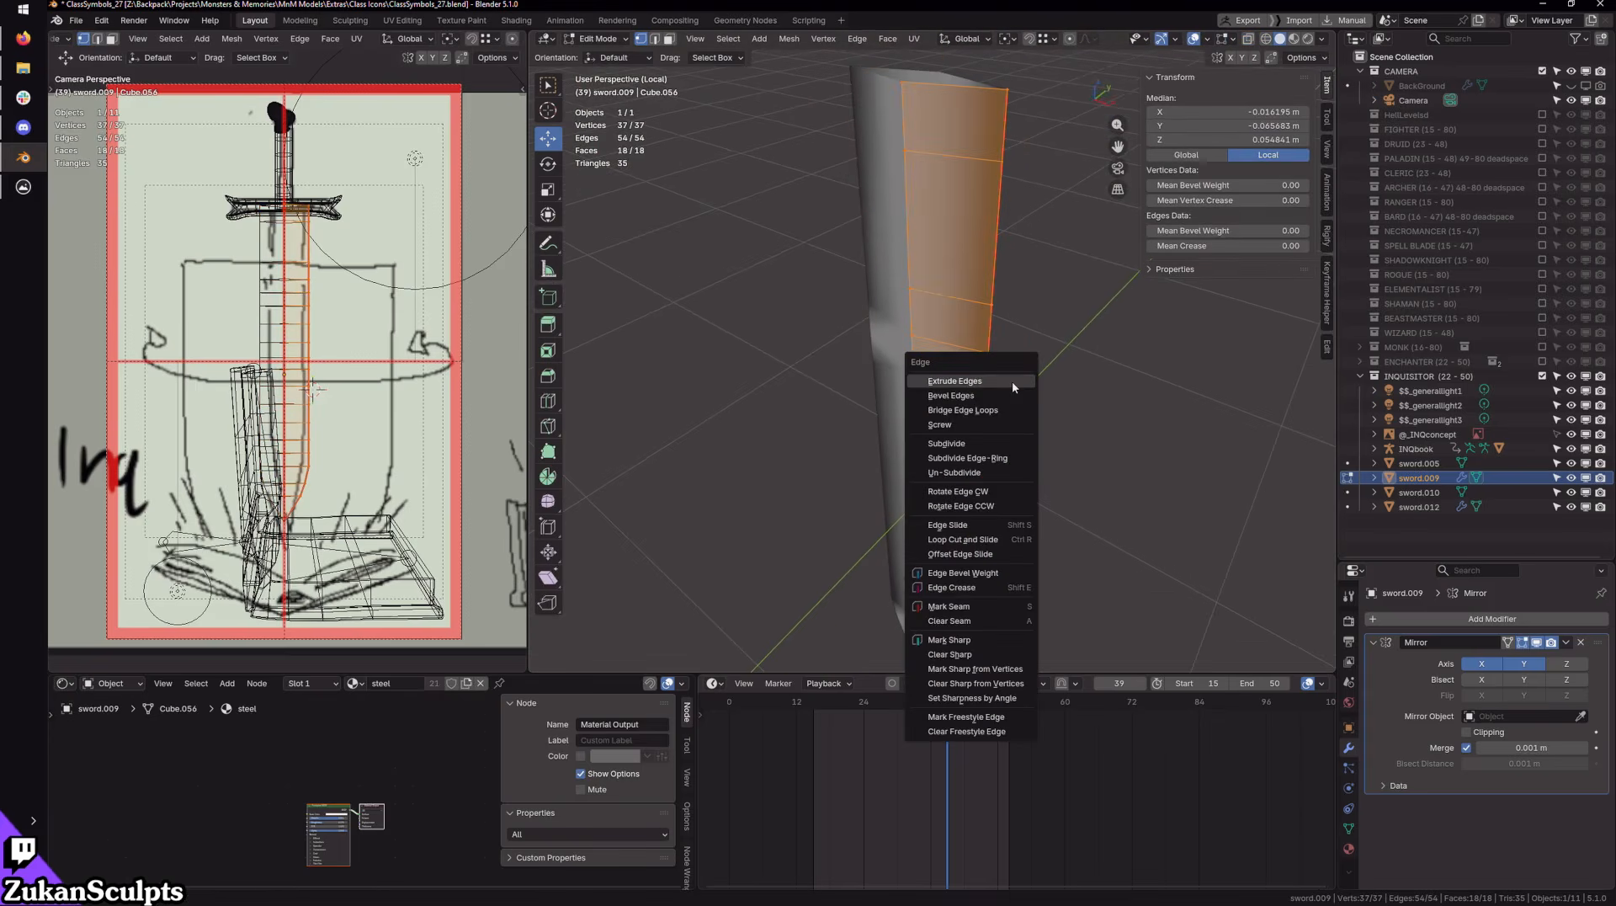
{"action": "left_click", "coordinate": [788, 39]}
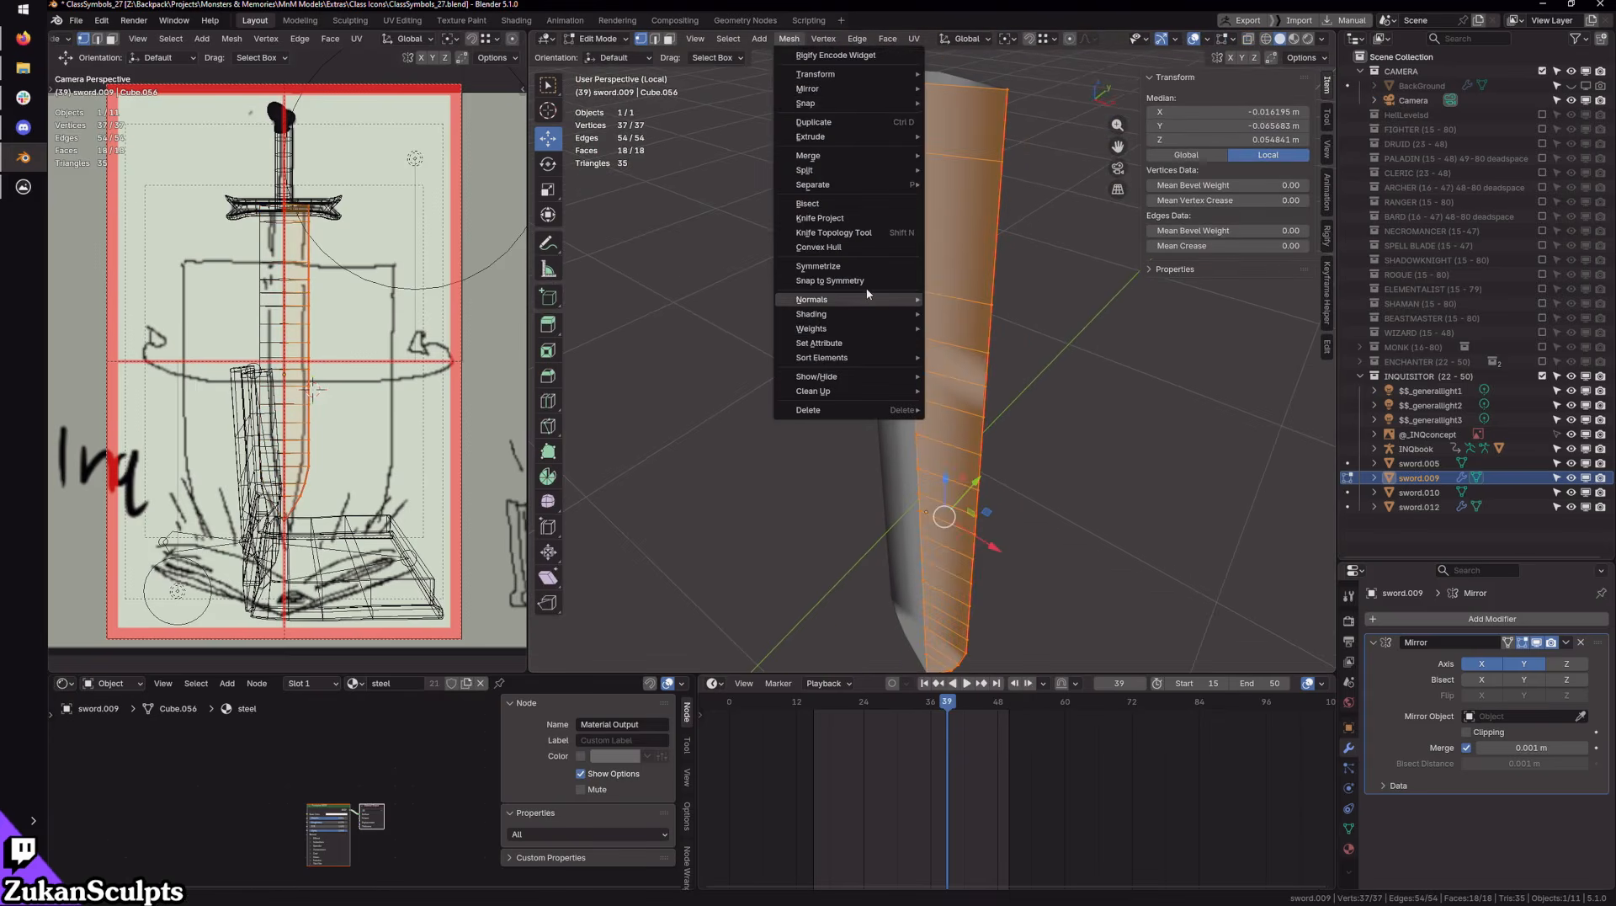
{"action": "mouse_move", "coordinate": [869, 300]}
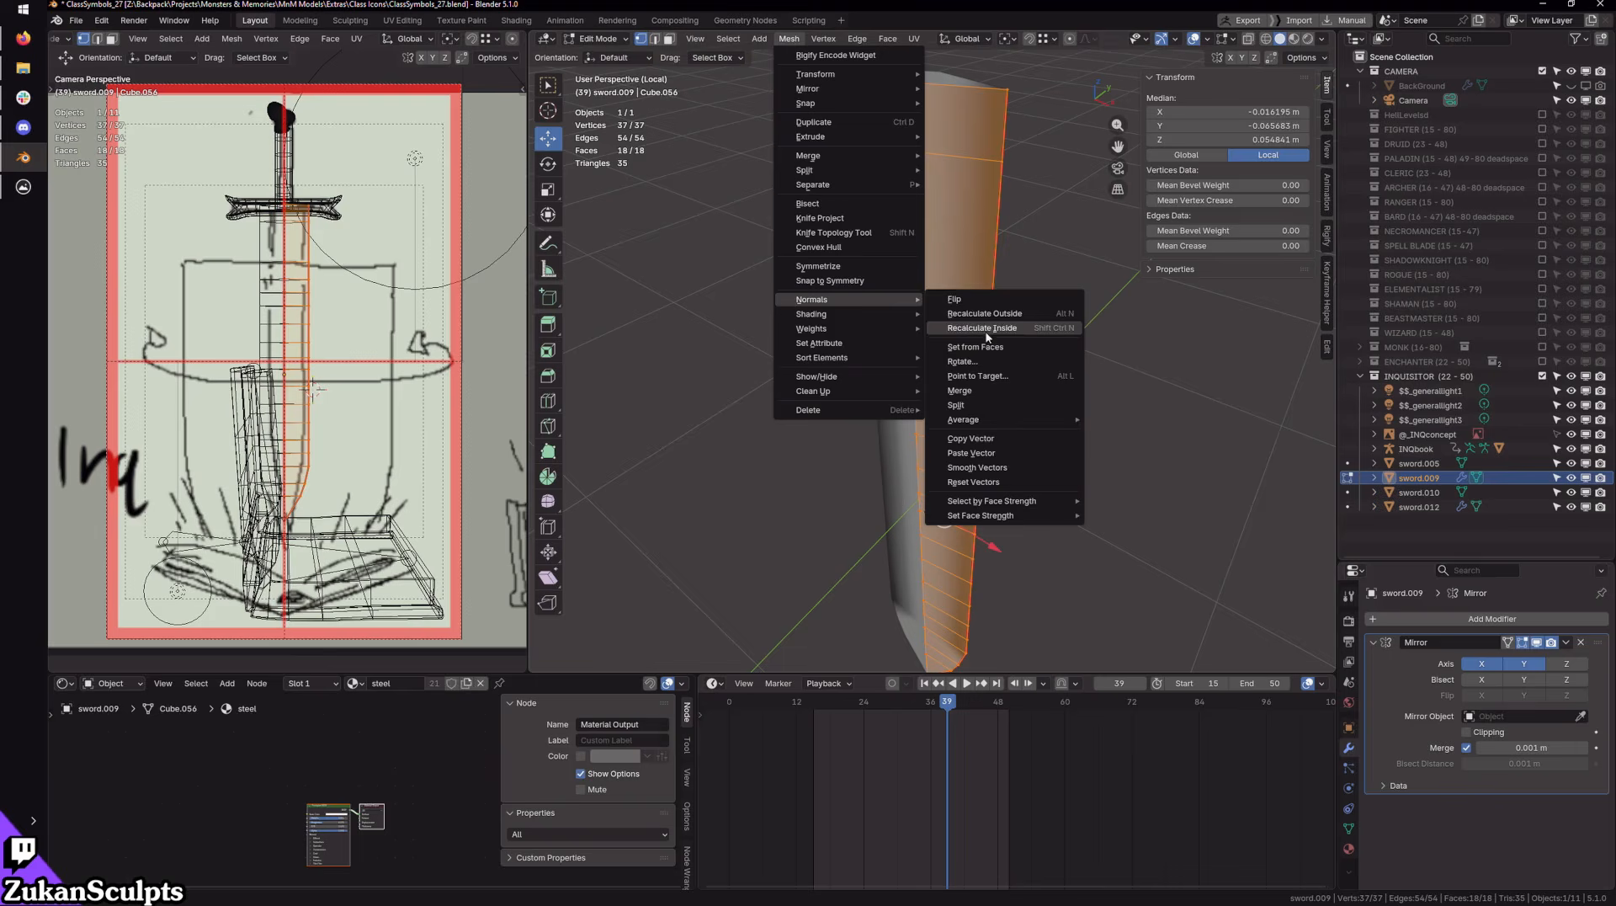
{"action": "left_click", "coordinate": [993, 480]}
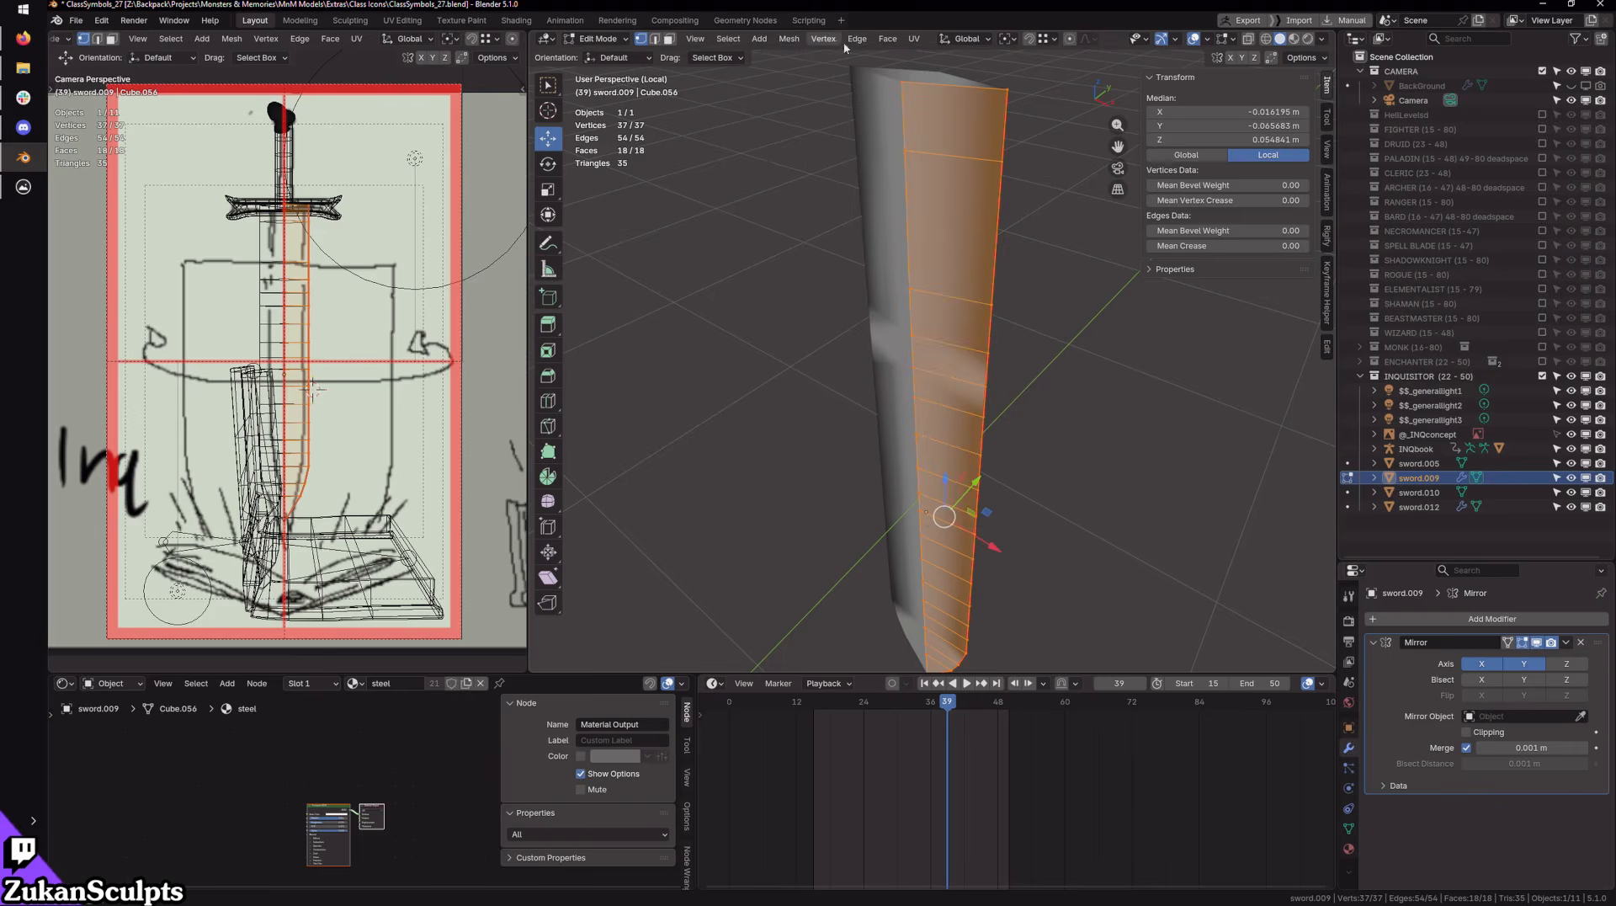
Step: Turn on the Face Orientation overlay and switch to edge selection
{"action": "left_click", "coordinate": [1208, 38]}
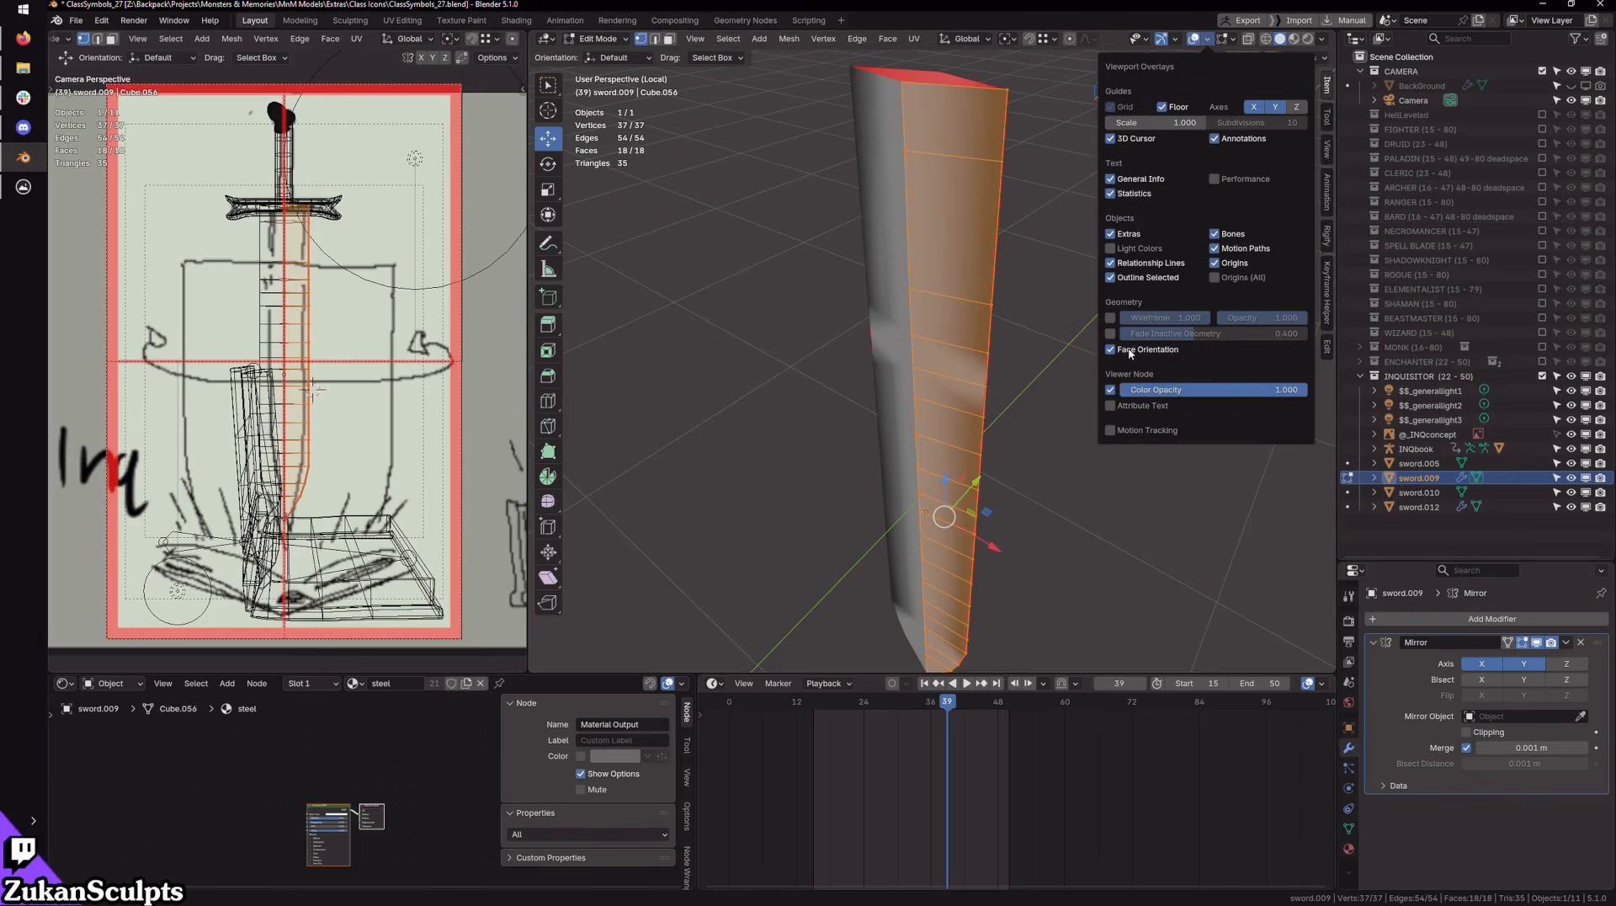
{"action": "left_click", "coordinate": [1016, 335]}
{"action": "key", "text": "ctrl+Tab"}
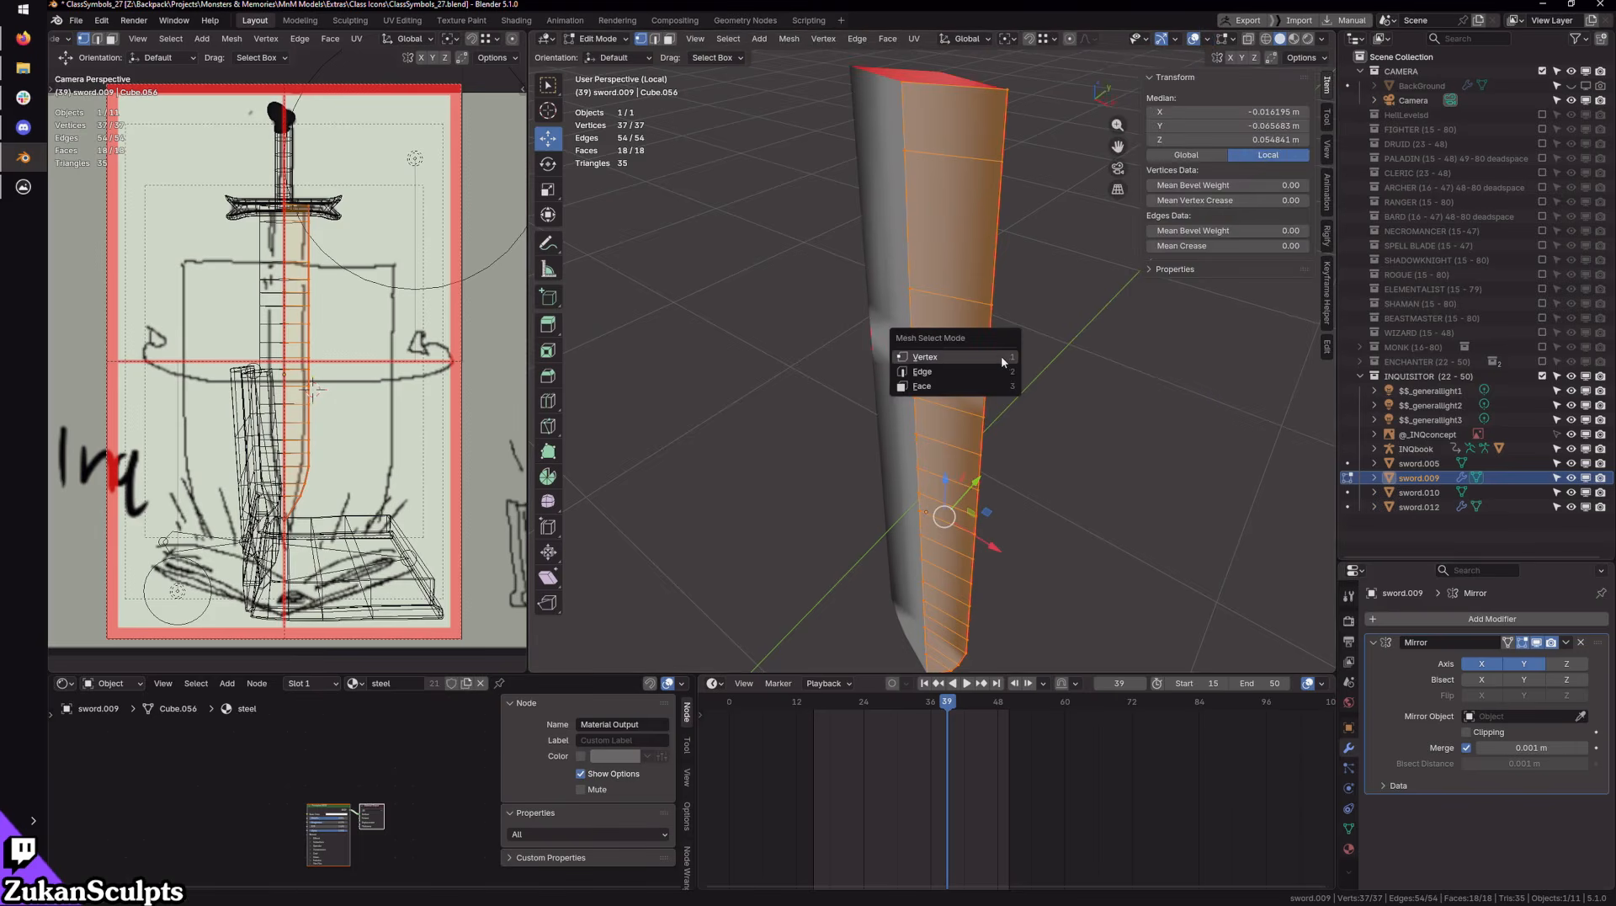
{"action": "left_click", "coordinate": [1000, 371]}
Step: Select all outer edge vertices including the tip in wireframe and flatten them by scaling along local X
{"action": "middle_click_drag", "start_coordinate": [1002, 369], "coordinate": [1064, 431]}
{"action": "middle_click_drag", "start_coordinate": [1064, 431], "coordinate": [1001, 332], "text": "shift"}
{"action": "key", "text": "ctrl+Tab"}
{"action": "left_click", "coordinate": [948, 387]}
{"action": "key", "text": "shift+z"}
{"action": "left_click_drag", "start_coordinate": [991, 318], "coordinate": [842, 434]}
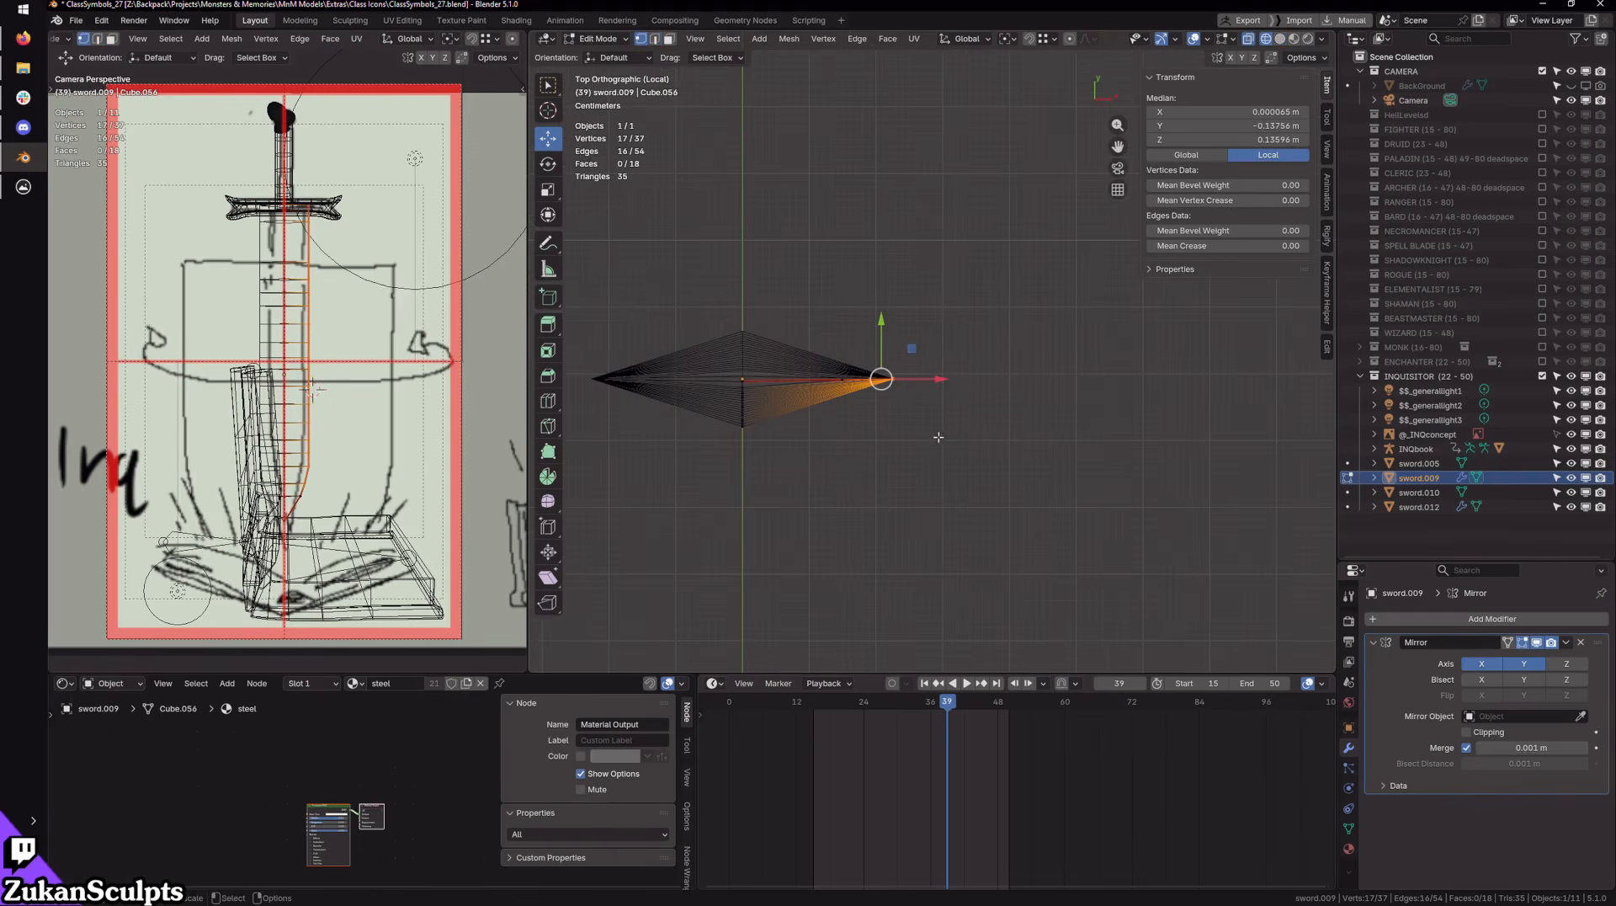
{"action": "left_click_drag", "start_coordinate": [809, 310], "coordinate": [1036, 429], "text": "shift"}
{"action": "middle_click_drag", "start_coordinate": [1082, 496], "coordinate": [950, 275]}
{"action": "left_click_drag", "start_coordinate": [879, 613], "coordinate": [964, 562], "text": "shift"}
{"action": "middle_click_drag", "start_coordinate": [964, 573], "coordinate": [979, 473]}
{"action": "key", "text": "s"}
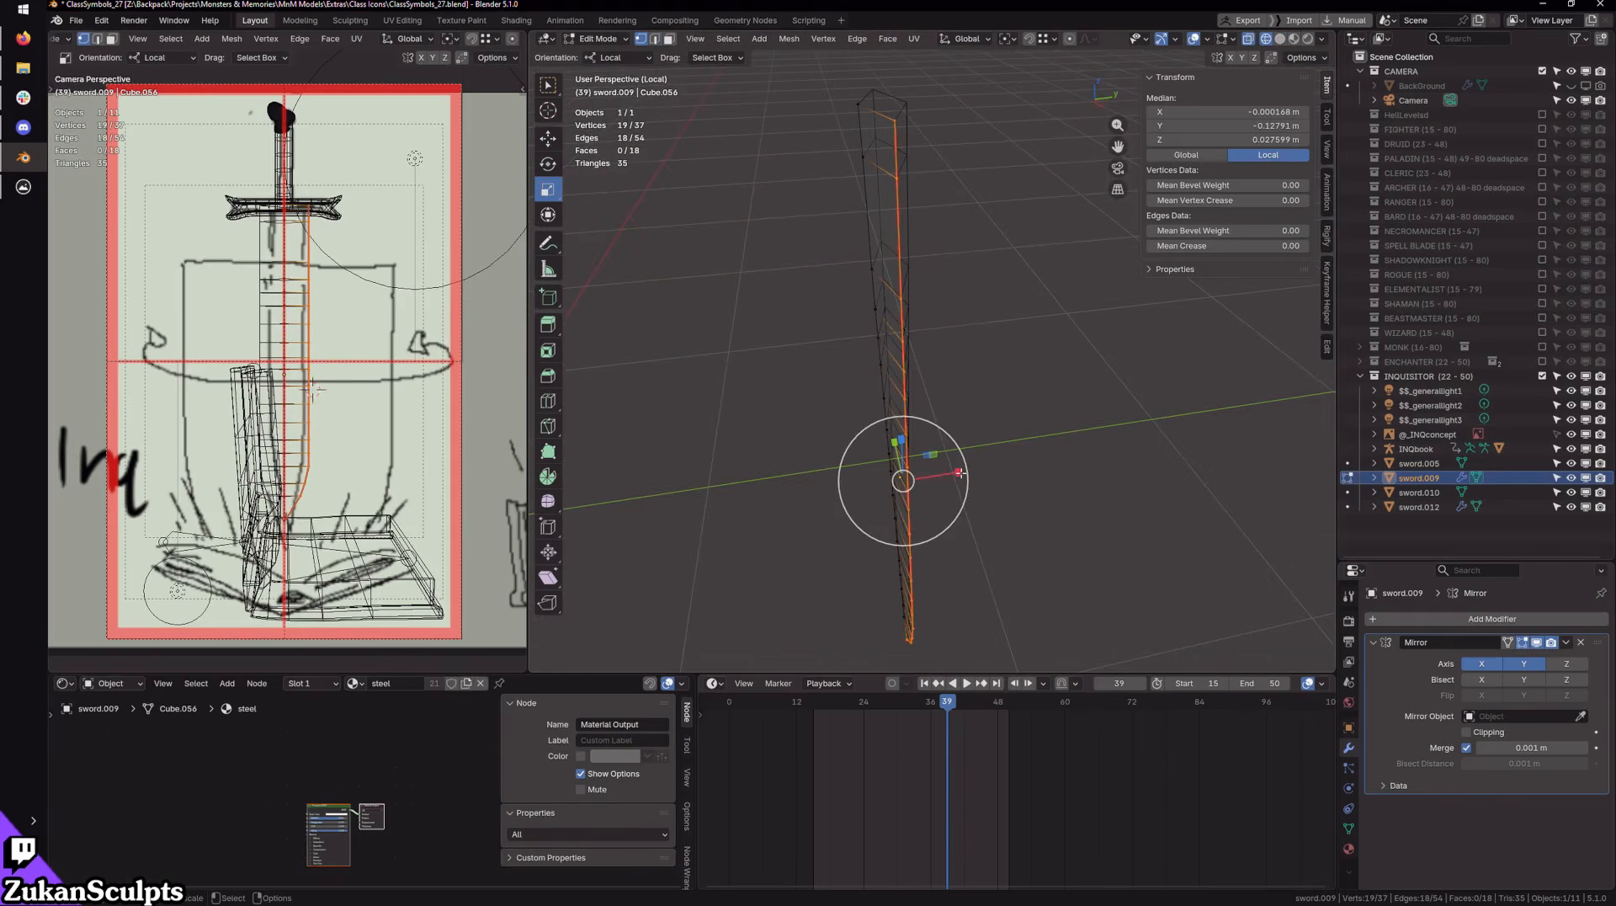
{"action": "left_click_drag", "start_coordinate": [960, 473], "coordinate": [948, 470]}
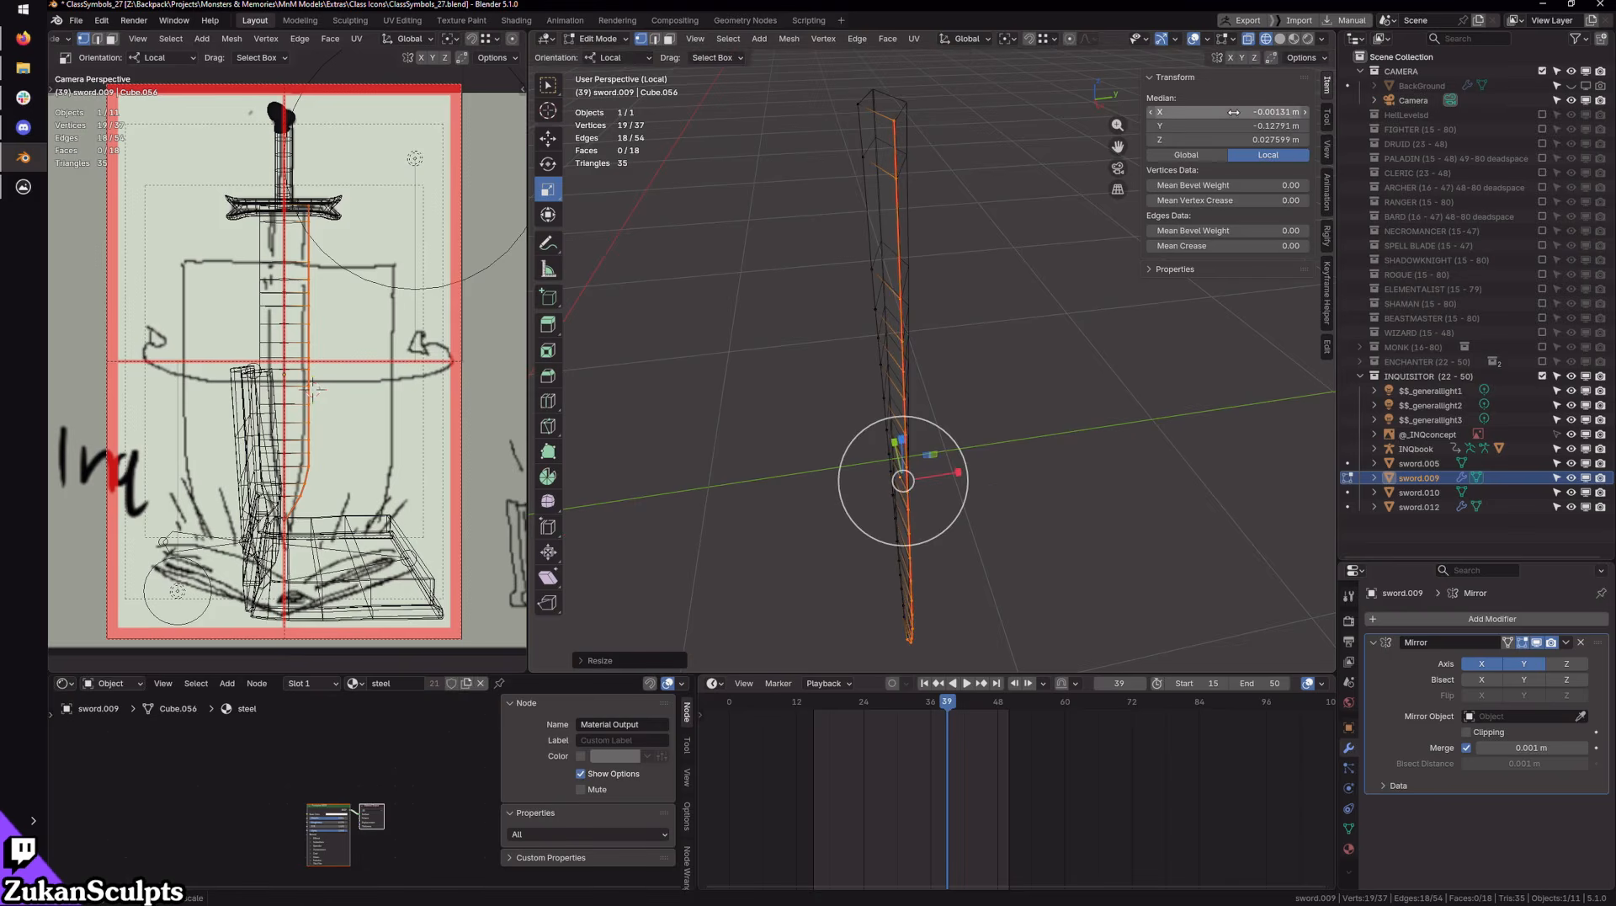
Step: Check the blade in solid shading, select its whole mesh and set the normals from faces
{"action": "key", "text": "Tab"}
{"action": "mouse_move", "coordinate": [1043, 365]}
{"action": "middle_mouse_down"}
{"action": "mouse_move", "coordinate": [1083, 408]}
{"action": "mouse_move", "coordinate": [1062, 360]}
{"action": "middle_mouse_up"}
{"action": "key", "text": "shift+z"}
{"action": "middle_click_drag", "start_coordinate": [1053, 423], "coordinate": [1078, 361]}
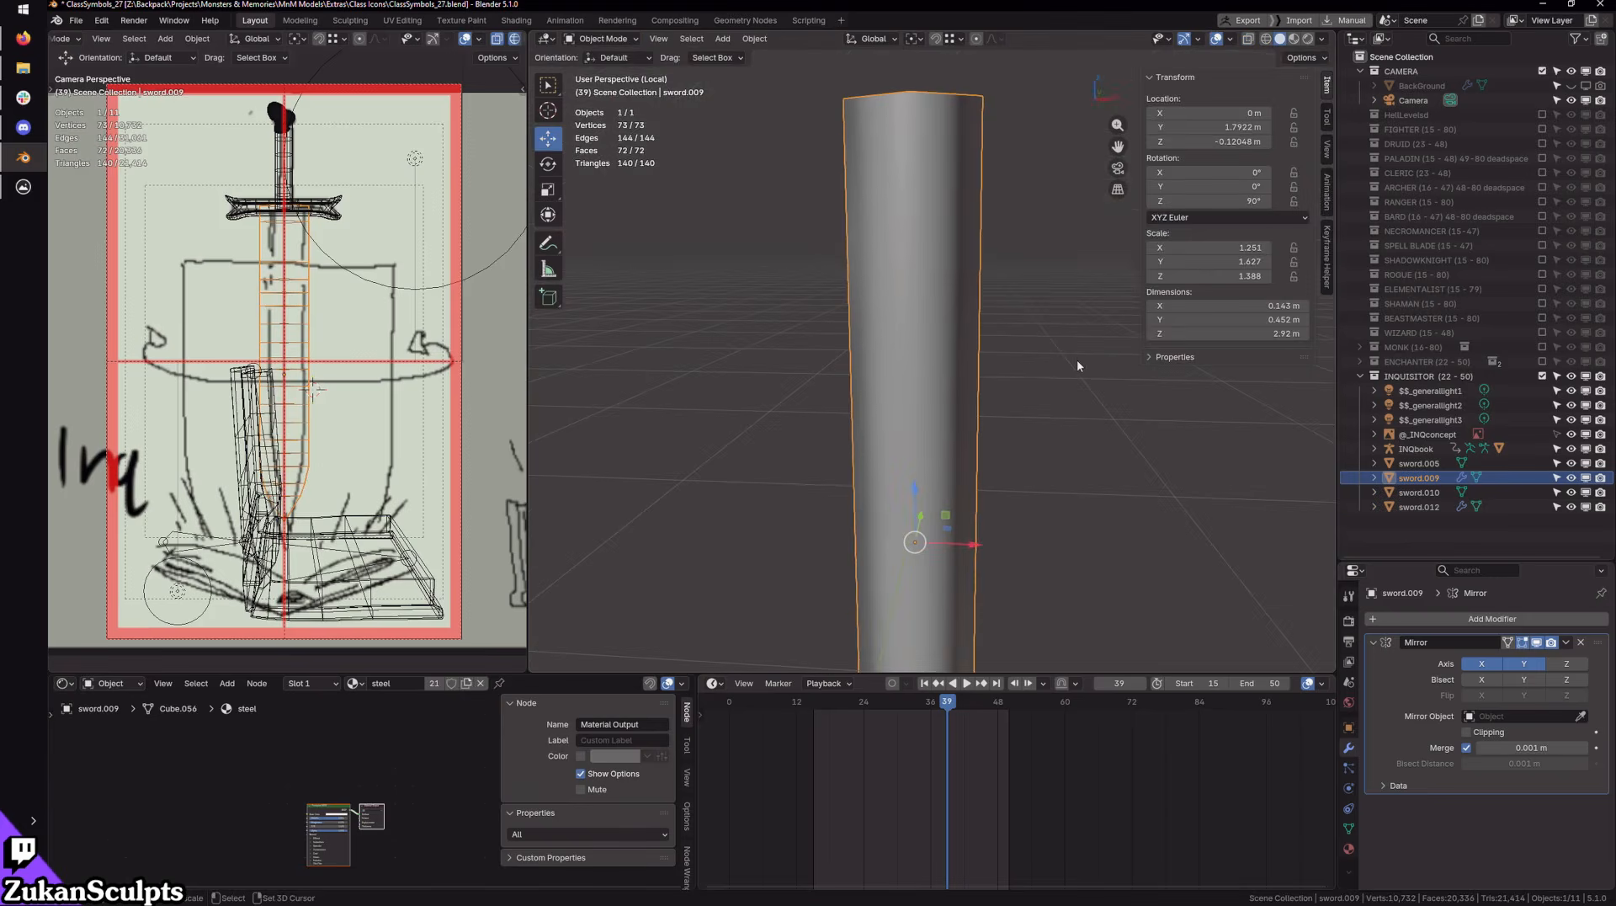
{"action": "scroll", "coordinate": [1079, 364], "scroll_direction": "down", "scroll_amount": 2}
{"action": "key", "text": "Tab"}
{"action": "key", "text": "a"}
{"action": "key", "text": "a"}
{"action": "left_click", "coordinate": [789, 39]}
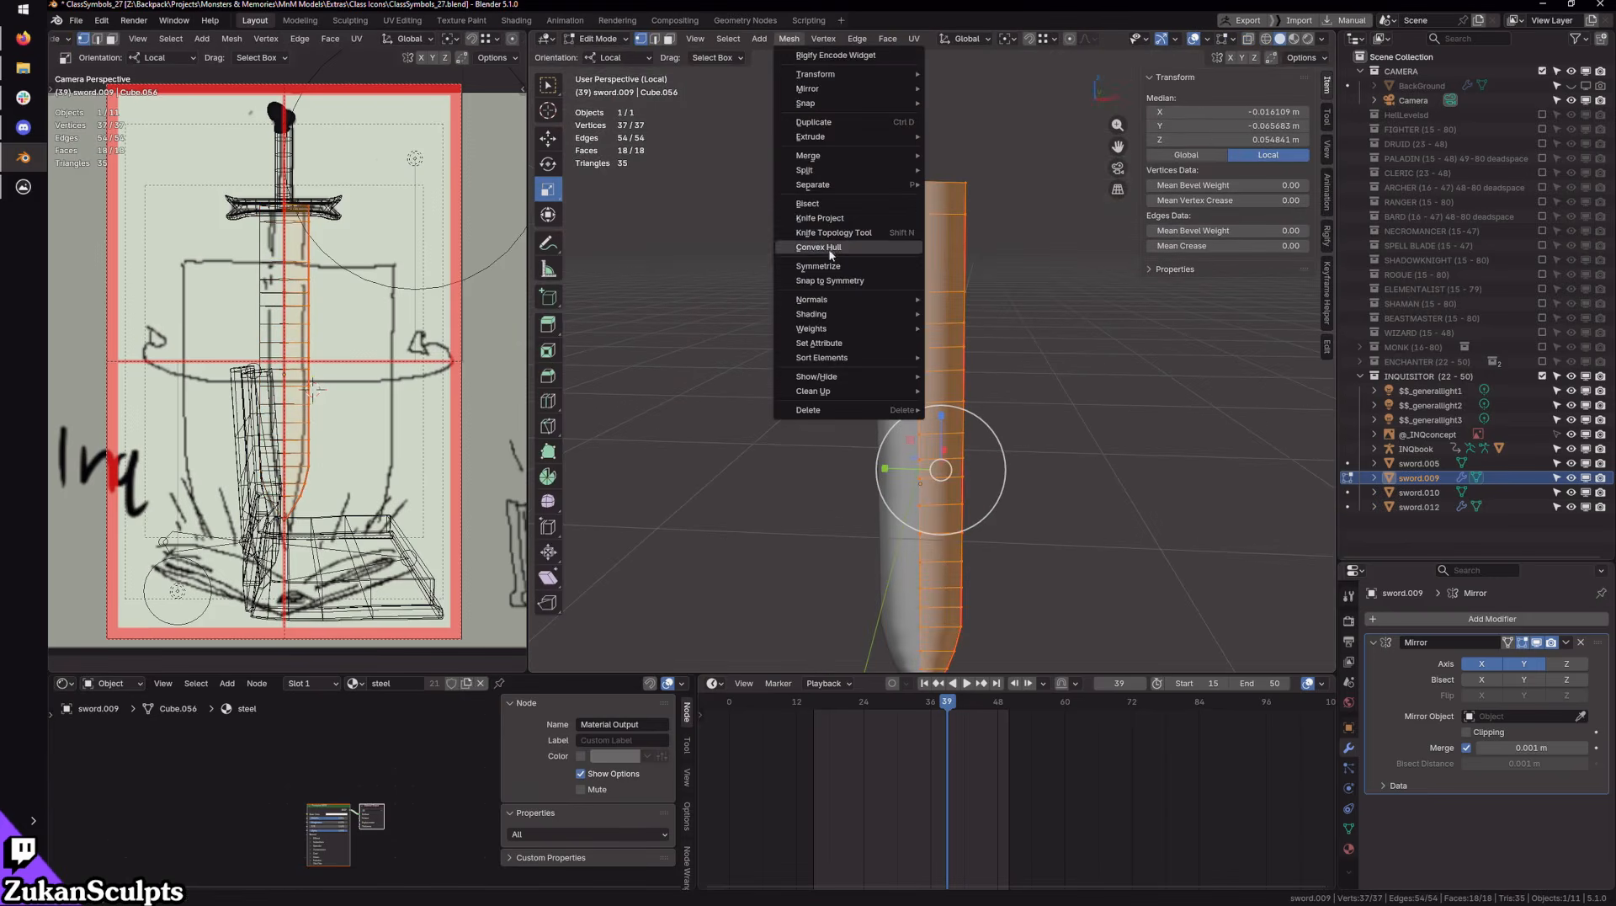
{"action": "mouse_move", "coordinate": [831, 299]}
{"action": "left_click", "coordinate": [1007, 346]}
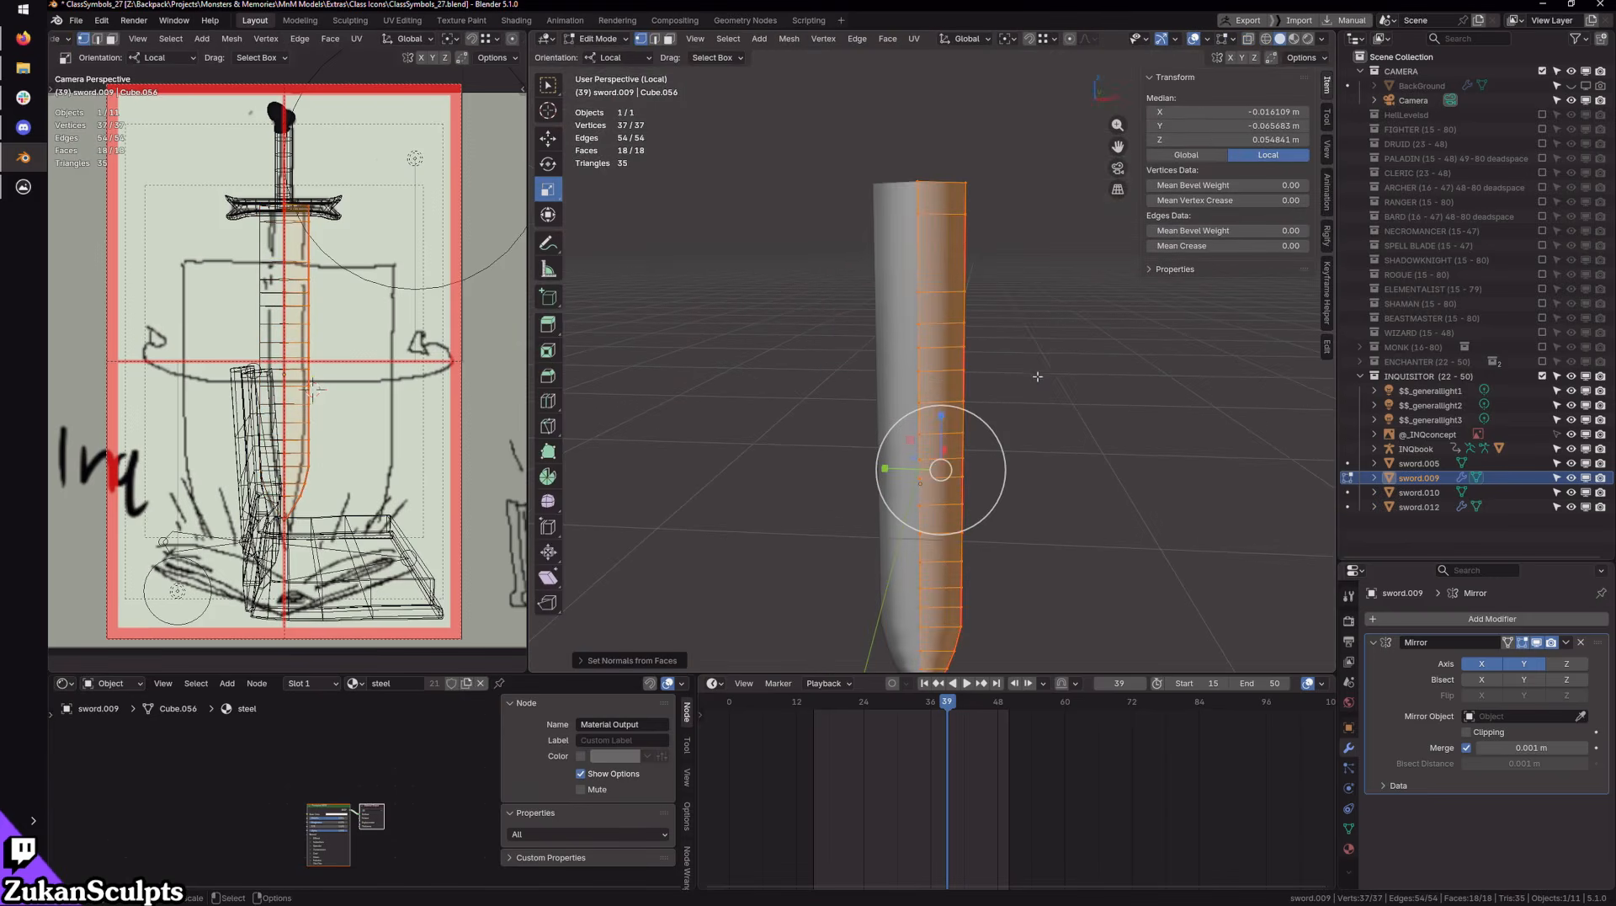
Step: Return to Object Mode, leave local view and show the whole sword from the front
{"action": "key", "text": "Tab"}
{"action": "middle_click_drag", "start_coordinate": [1041, 420], "coordinate": [1029, 513]}
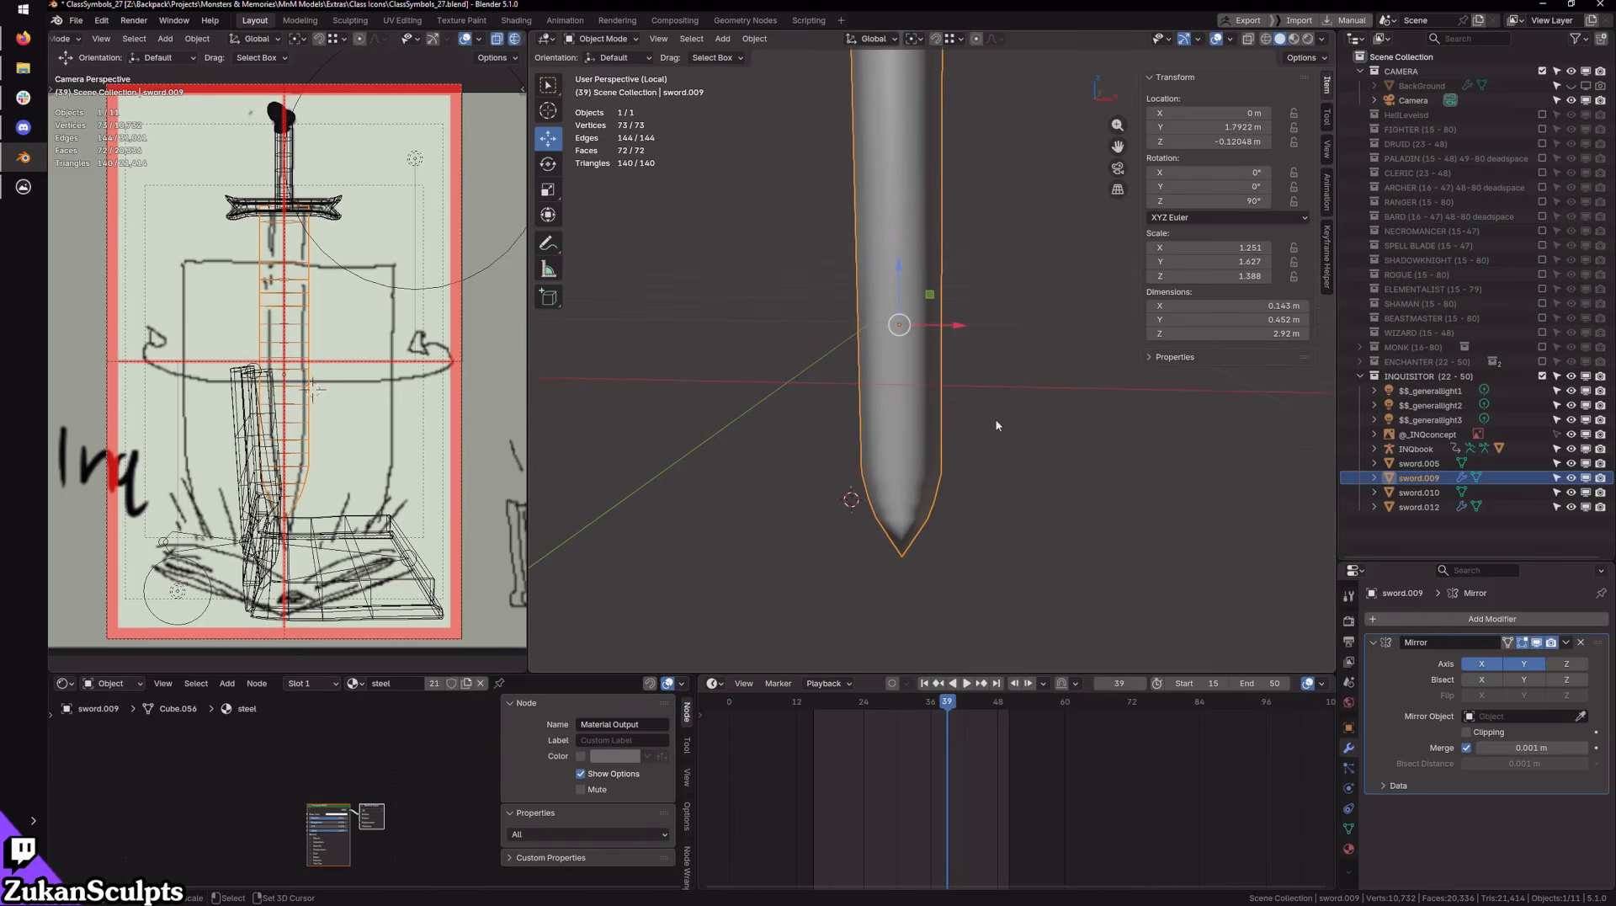
{"action": "key", "text": "KP_Divide"}
{"action": "key", "text": "KP_1"}
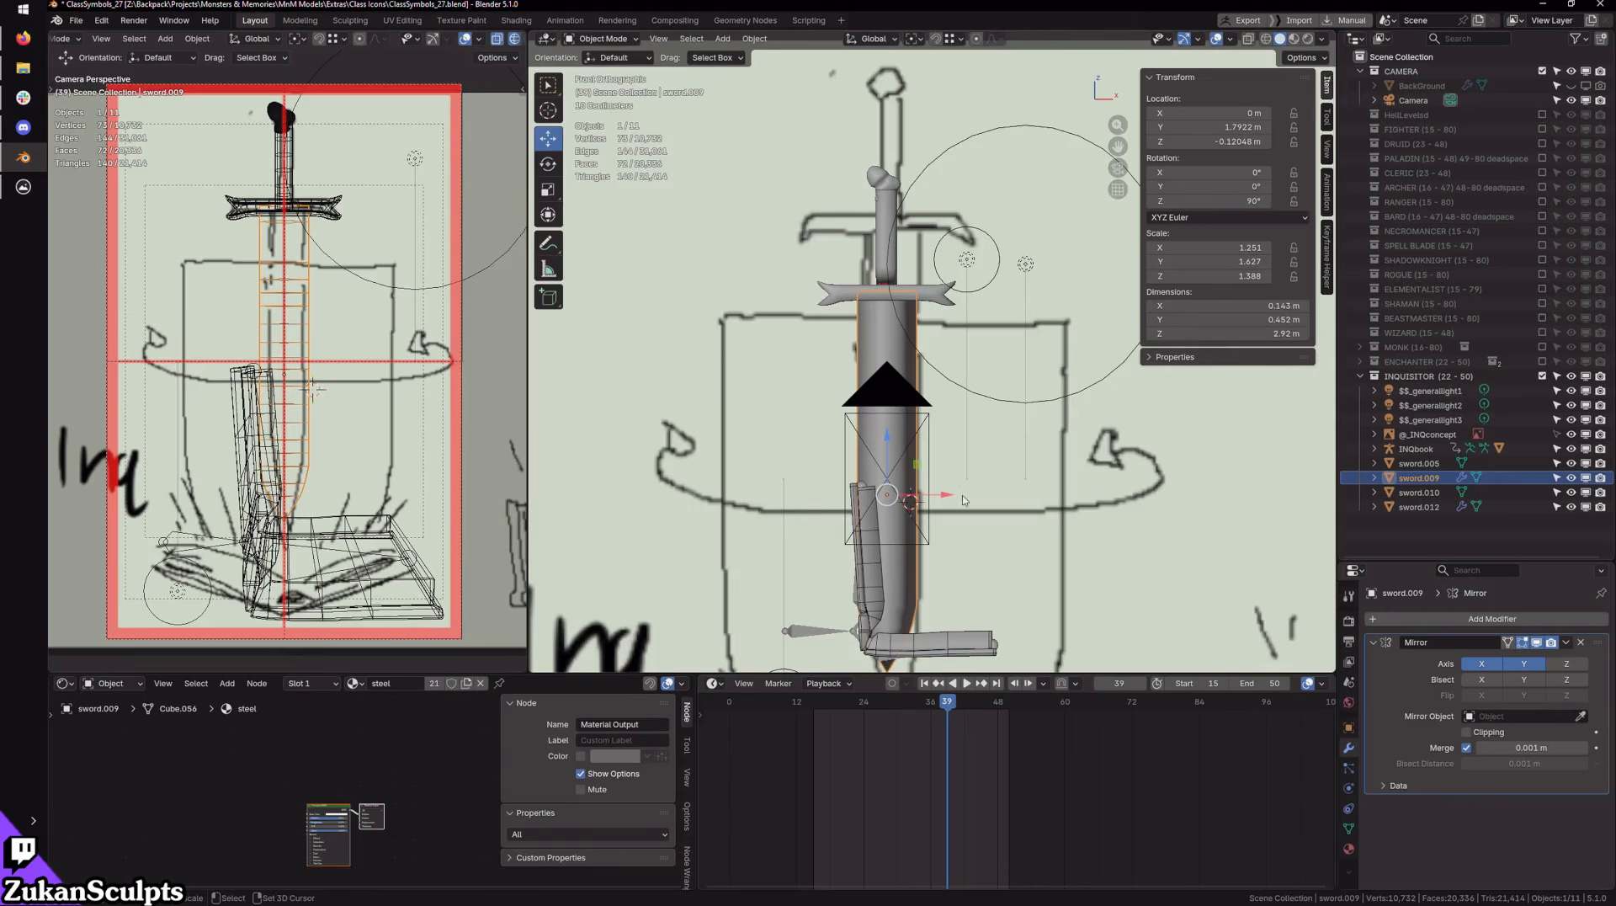
Step: Narrow the blade toward the sketched width by scaling it along its local Y axis to about 1.293
{"action": "key", "text": "Tab"}
{"action": "key", "text": "Tab"}
{"action": "key", "text": "s"}
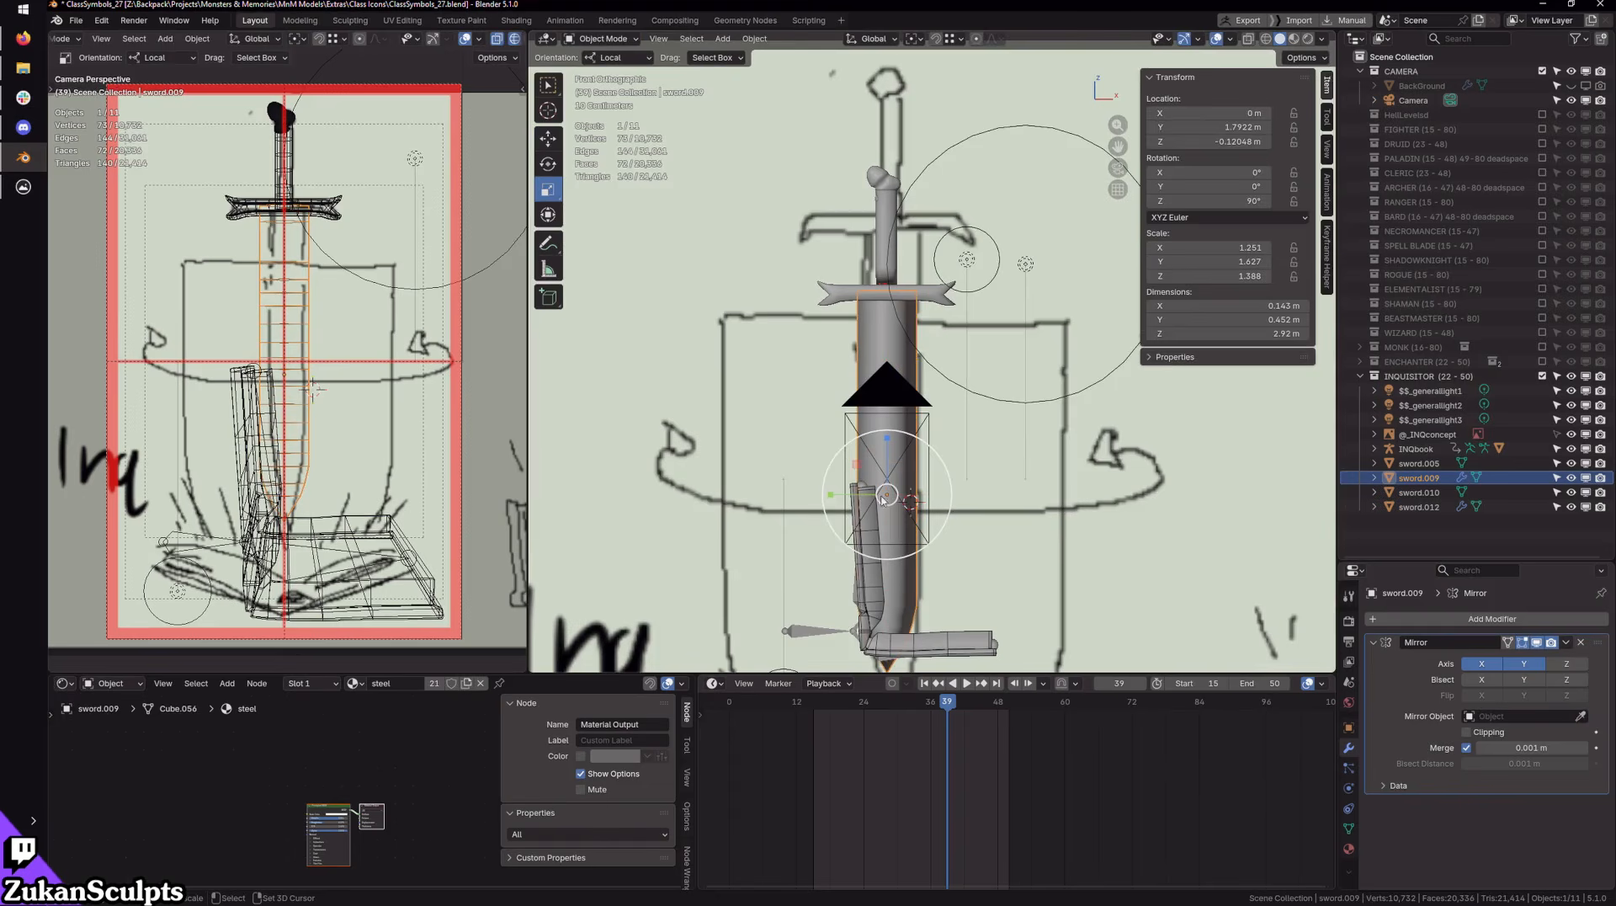
{"action": "left_click_drag", "start_coordinate": [830, 496], "coordinate": [842, 503]}
{"action": "scroll", "coordinate": [341, 286], "scroll_direction": "up", "scroll_amount": 2}
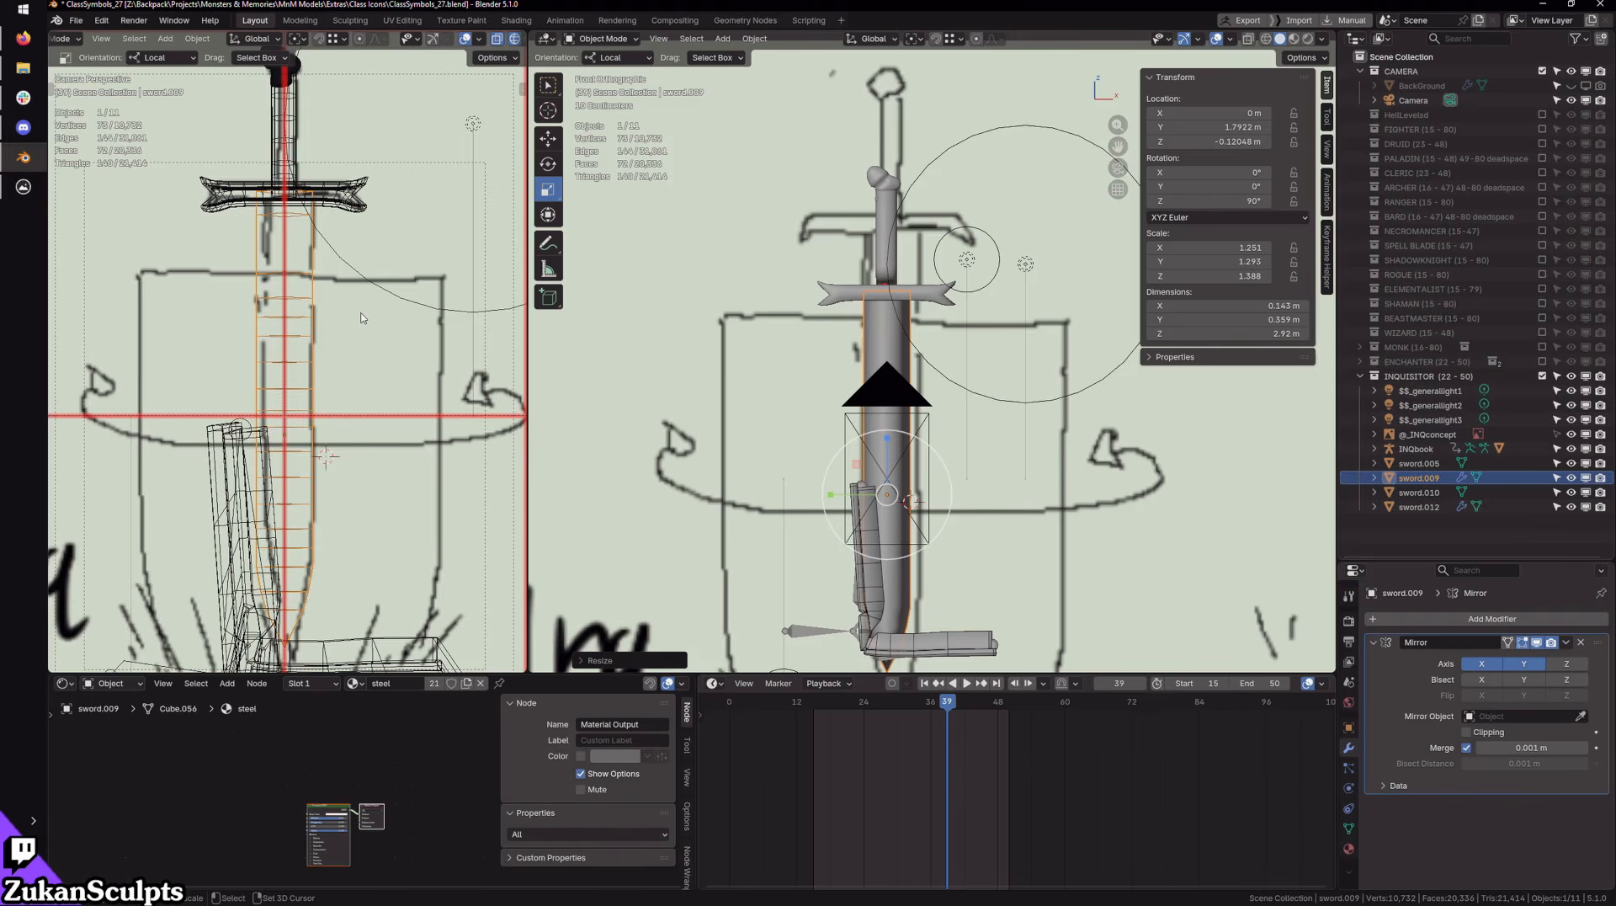
{"action": "scroll", "coordinate": [865, 405], "scroll_direction": "down", "scroll_amount": 2}
{"action": "middle_click_drag", "start_coordinate": [865, 405], "coordinate": [838, 221], "text": "shift"}
{"action": "scroll", "coordinate": [834, 223], "scroll_direction": "up", "scroll_amount": 2}
{"action": "middle_click_drag", "start_coordinate": [729, 233], "coordinate": [827, 338], "text": "shift"}
{"action": "scroll", "coordinate": [389, 493], "scroll_direction": "down", "scroll_amount": 2}
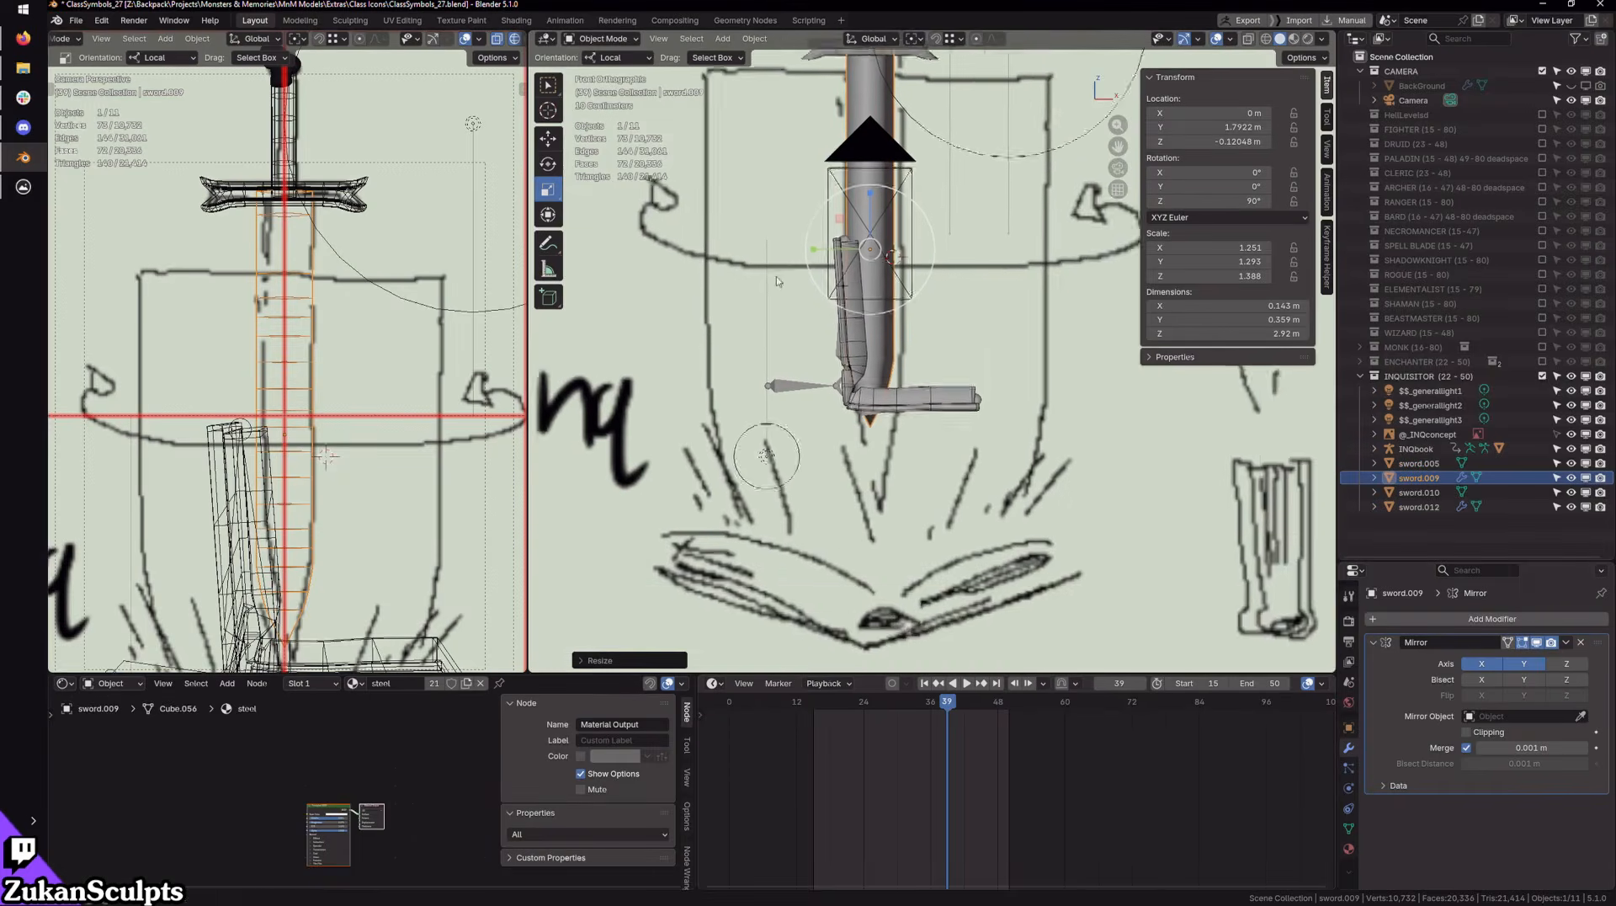
{"action": "scroll", "coordinate": [381, 493], "scroll_direction": "up", "scroll_amount": 3}
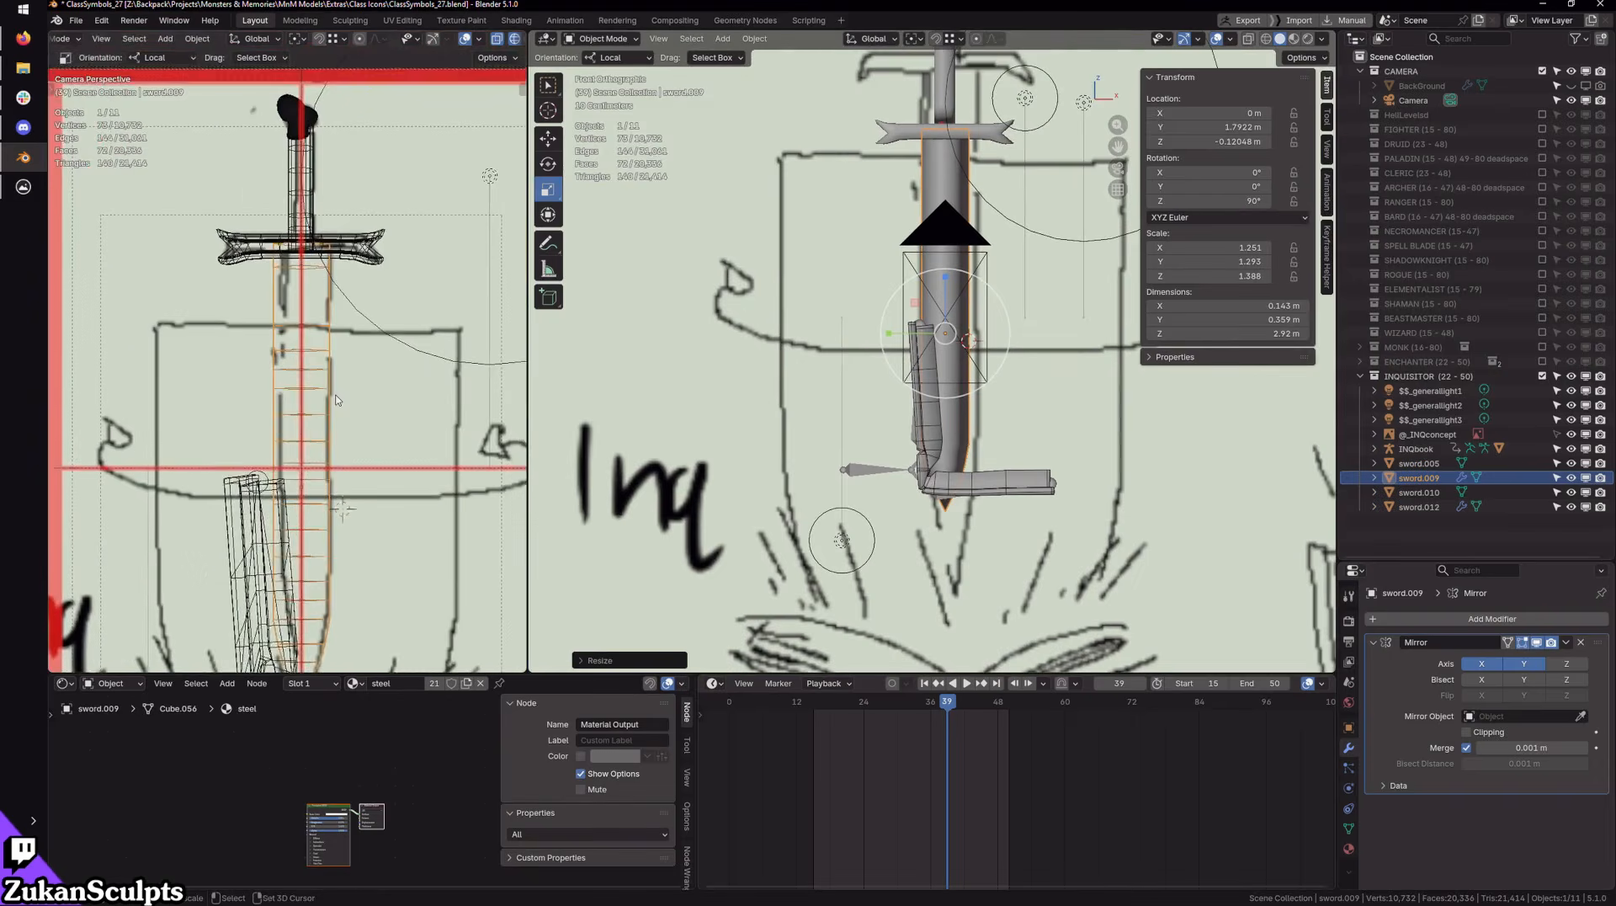
Step: Fine-tune the blade's width with a slight further reduction along its local Y axis
{"action": "key", "text": "Tab"}
{"action": "middle_click_drag", "start_coordinate": [941, 333], "coordinate": [926, 398], "text": "shift"}
{"action": "key", "text": "Tab"}
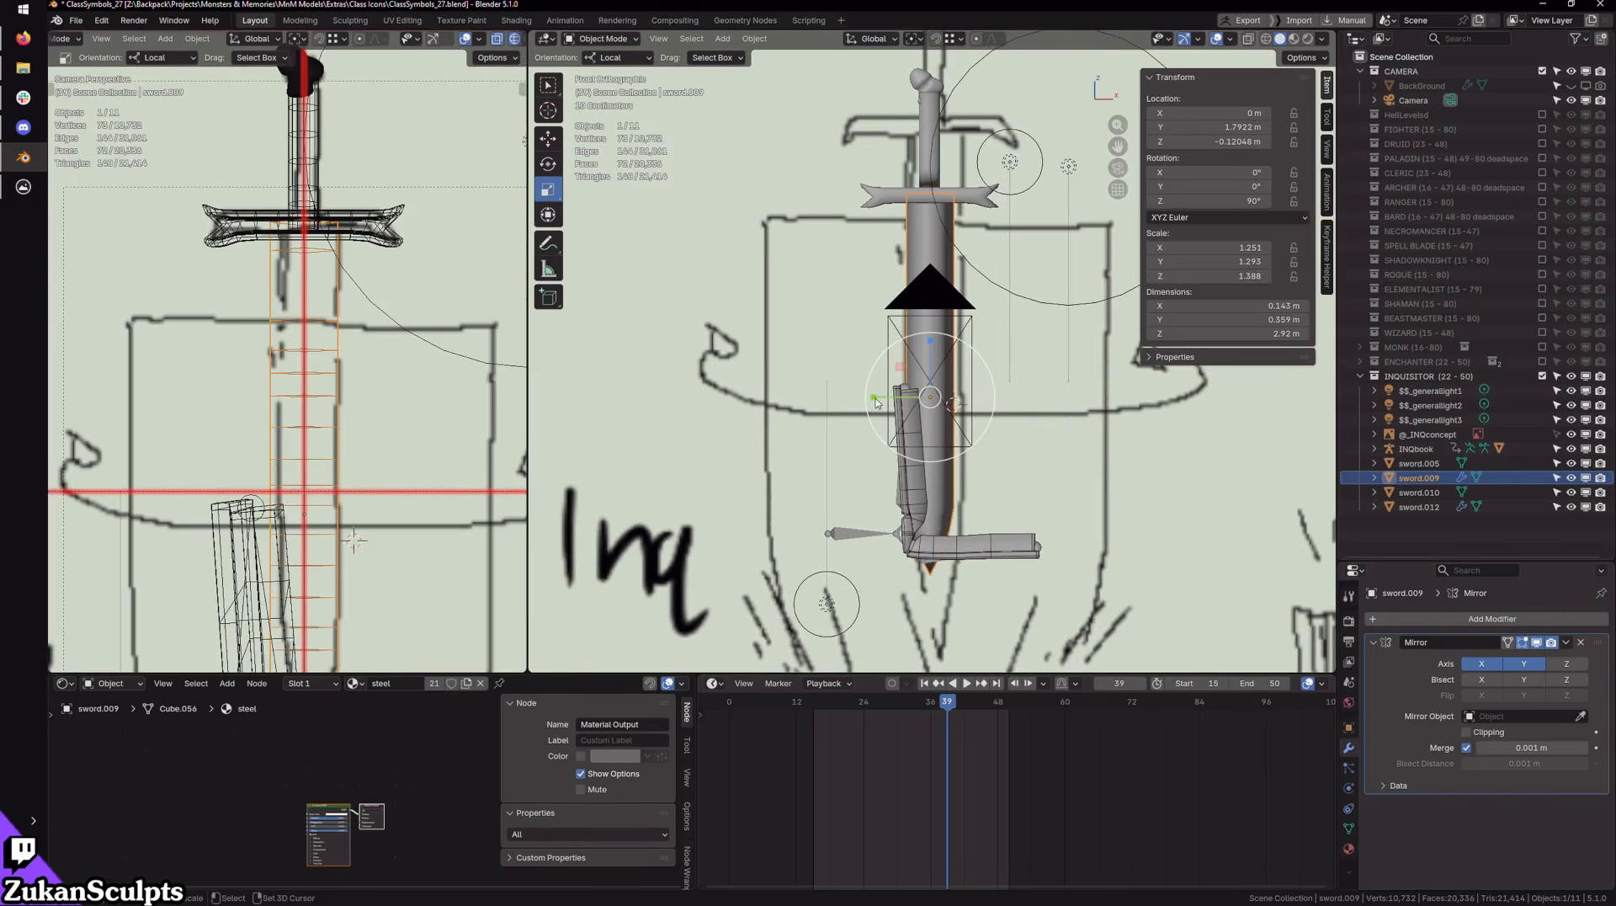
{"action": "left_click_drag", "start_coordinate": [876, 401], "coordinate": [880, 398]}
Step: Open the crossguard sword.012 in Edit Mode, isolate it in local view and switch to edge selection
{"action": "scroll", "coordinate": [926, 371], "scroll_direction": "up", "scroll_amount": 2}
{"action": "middle_click_drag", "start_coordinate": [1008, 161], "coordinate": [966, 346], "text": "shift"}
{"action": "scroll", "coordinate": [919, 432], "scroll_direction": "up", "scroll_amount": 2}
{"action": "left_click", "coordinate": [917, 435]}
{"action": "key", "text": "Tab"}
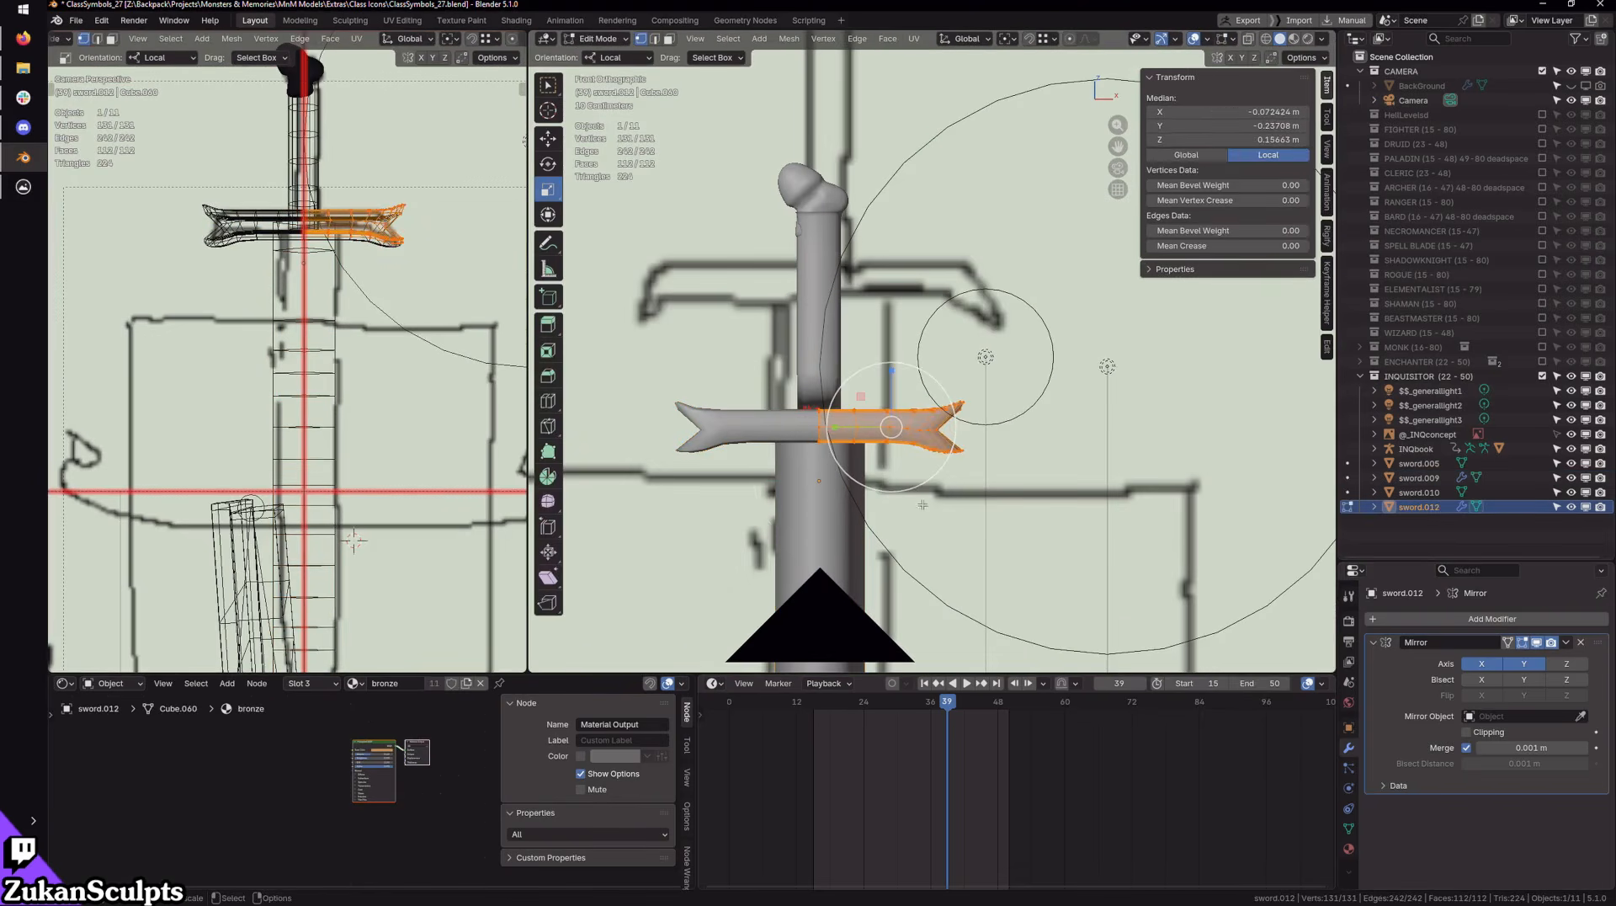
{"action": "middle_click_drag", "start_coordinate": [976, 413], "coordinate": [925, 421]}
{"action": "key", "text": "KP_Decimal"}
{"action": "key", "text": "2"}
{"action": "key", "text": "KP_Divide"}
{"action": "key", "text": "w"}
{"action": "key", "text": "KP_Decimal"}
{"action": "key", "text": "ctrl+Tab"}
{"action": "left_click", "coordinate": [945, 402]}
Step: Select the edge loops bordering the guard's front face, including the forked end, and mark them as seams
{"action": "left_click", "coordinate": [893, 441]}
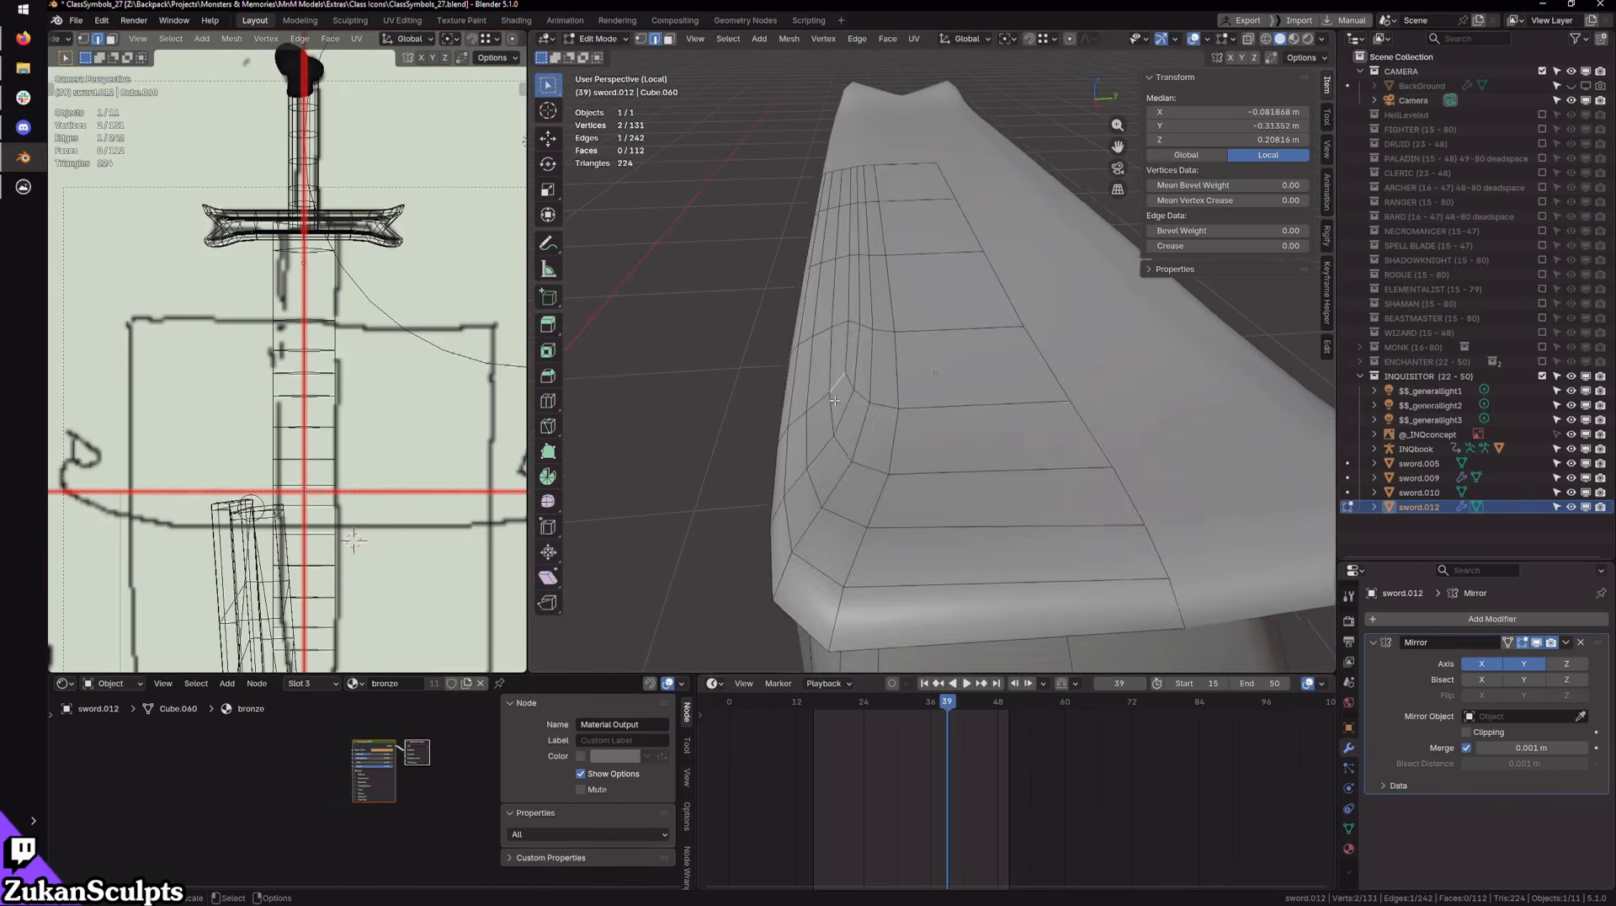
{"action": "key", "text": "KP_Decimal"}
{"action": "middle_click_drag", "start_coordinate": [909, 505], "coordinate": [951, 463]}
{"action": "scroll", "coordinate": [964, 475], "scroll_direction": "down", "scroll_amount": 5}
{"action": "scroll", "coordinate": [964, 475], "scroll_direction": "down", "scroll_amount": 3}
{"action": "left_click", "coordinate": [1060, 430], "text": "alt"}
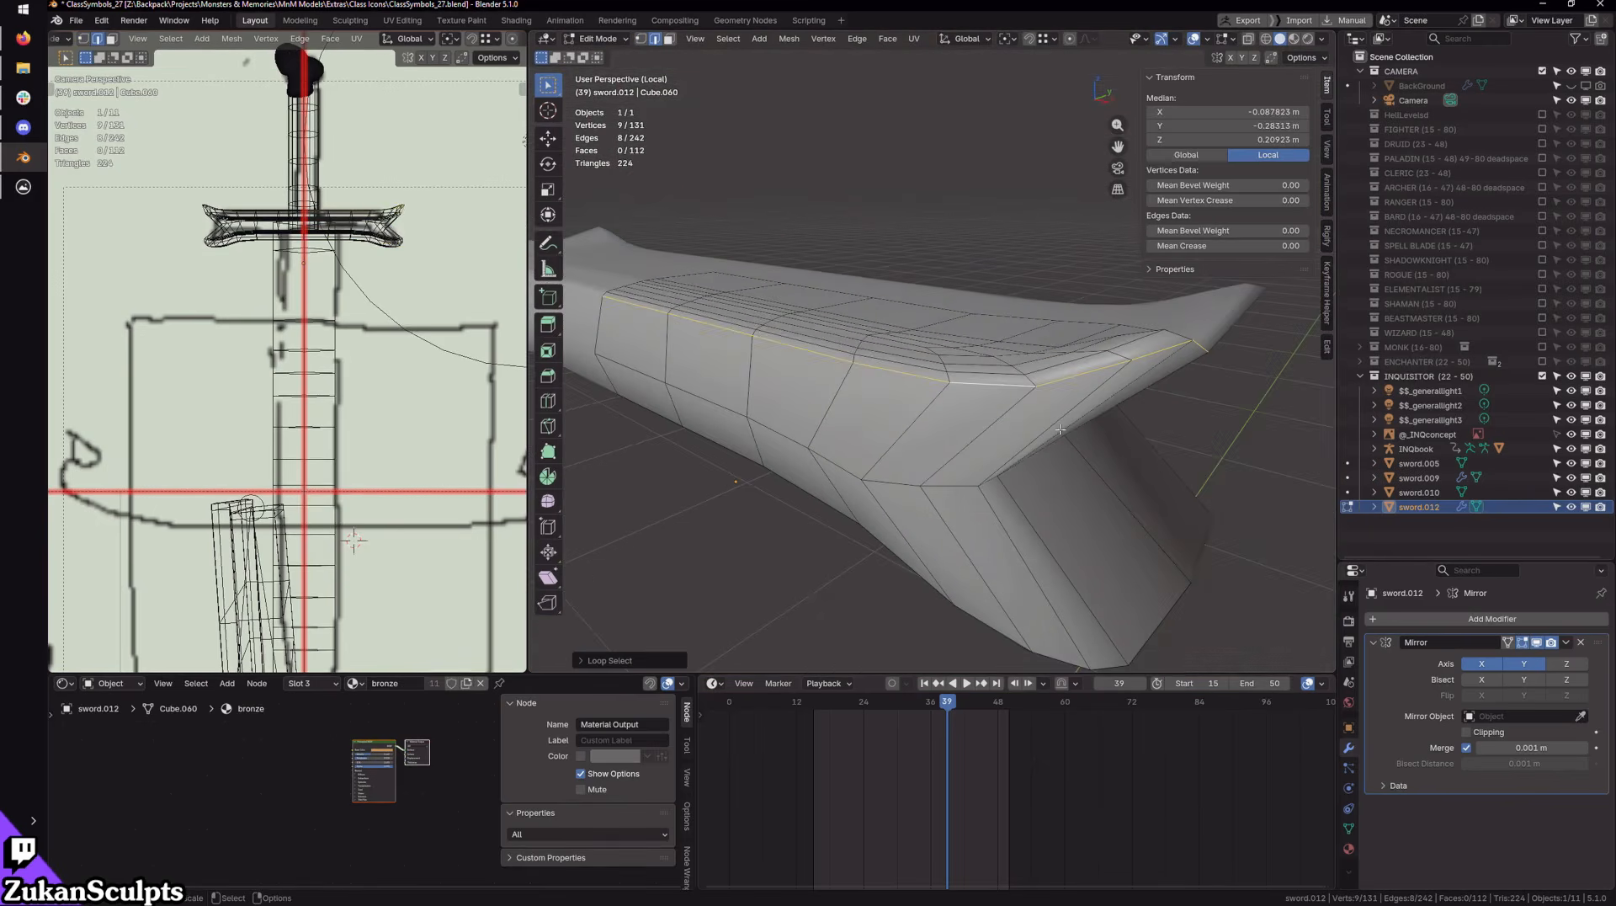
{"action": "key", "text": "ctrl+e"}
{"action": "middle_click_drag", "start_coordinate": [989, 425], "coordinate": [943, 290]}
{"action": "left_click", "coordinate": [882, 418]}
{"action": "left_click", "coordinate": [882, 419], "text": "alt"}
{"action": "middle_click_drag", "start_coordinate": [882, 418], "coordinate": [960, 379]}
{"action": "left_click", "coordinate": [971, 323], "text": "alt"}
{"action": "key", "text": "ctrl+e"}
Step: In face selection, select the seam-bounded front face region, invert the selection and delete all the other guard faces
{"action": "key", "text": "ctrl+Tab"}
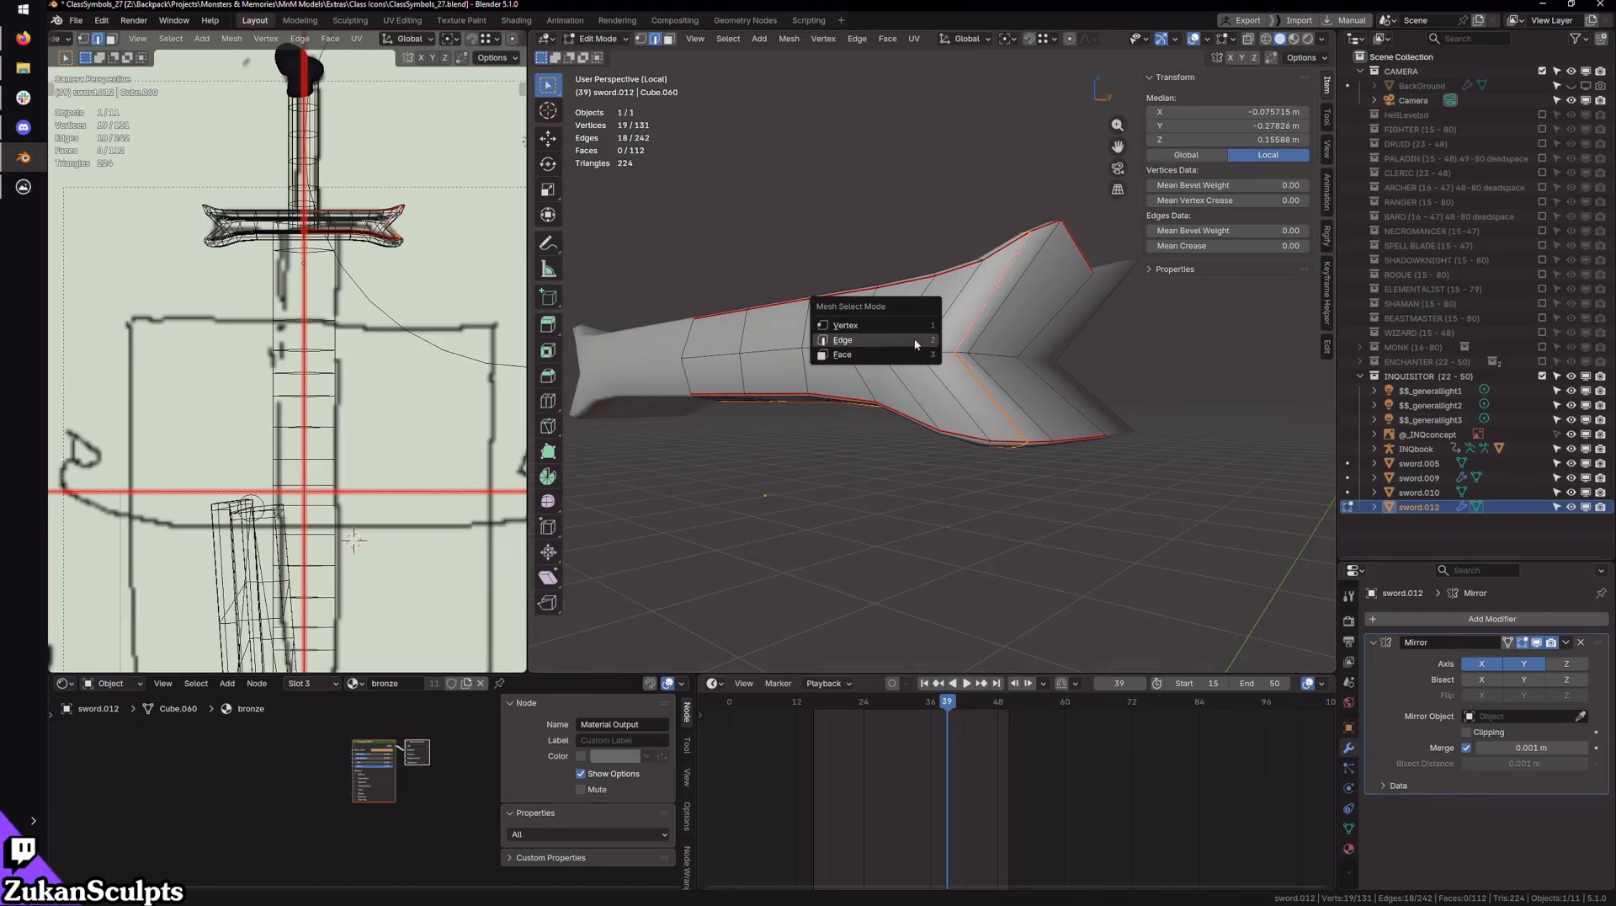
{"action": "left_click", "coordinate": [899, 353]}
{"action": "left_click", "coordinate": [833, 363]}
{"action": "key", "text": "ctrl+l"}
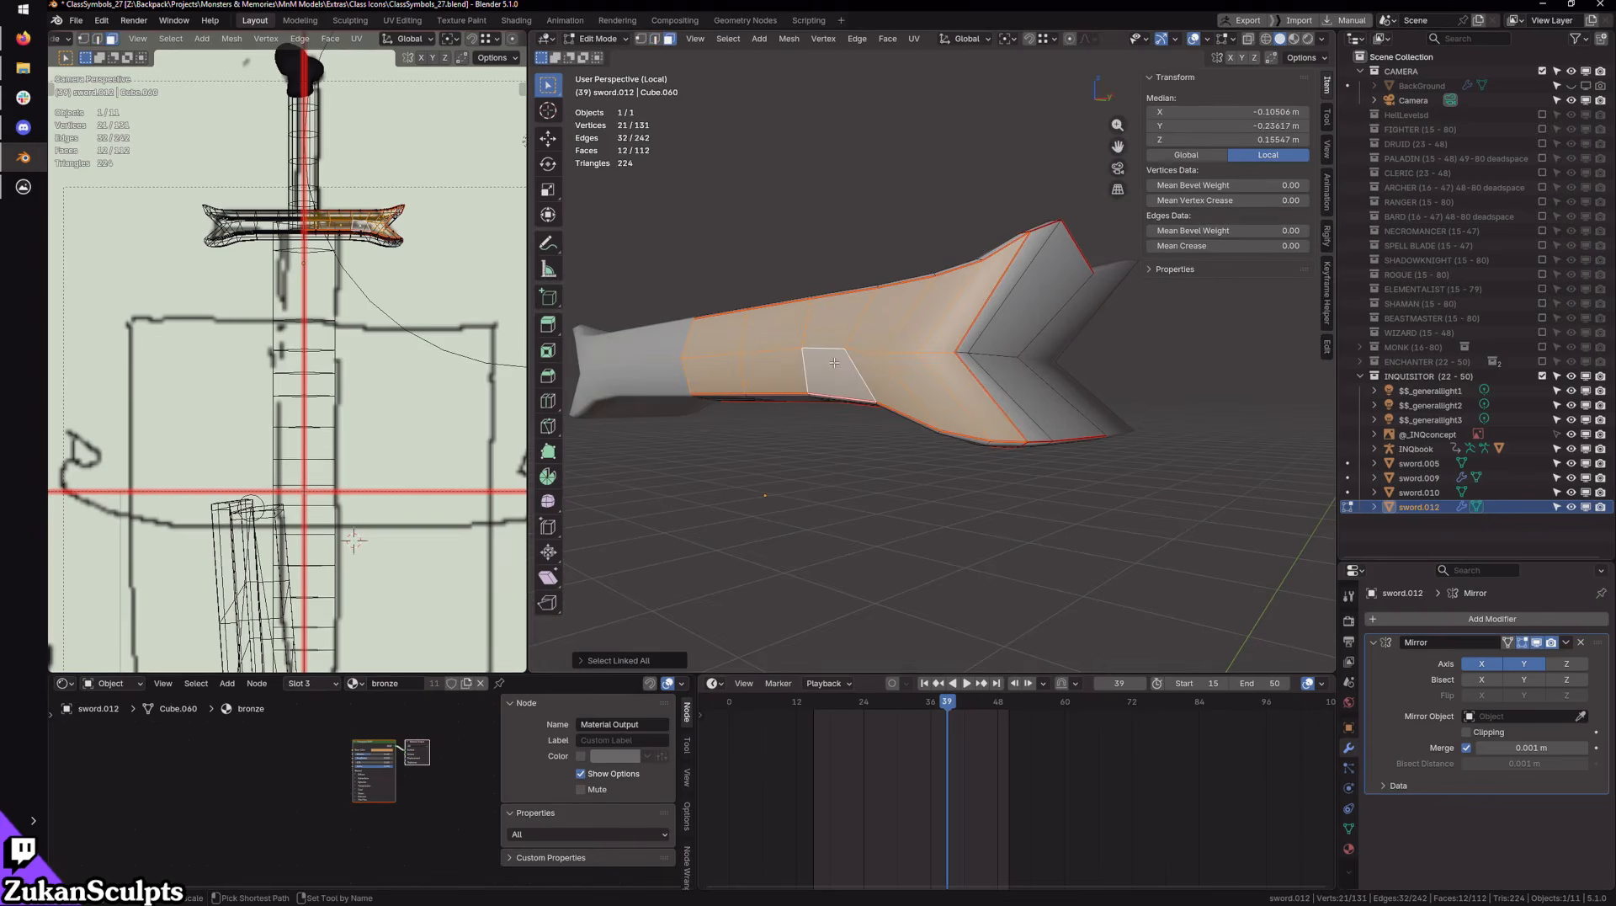
{"action": "key", "text": "ctrl+i"}
{"action": "key", "text": "x"}
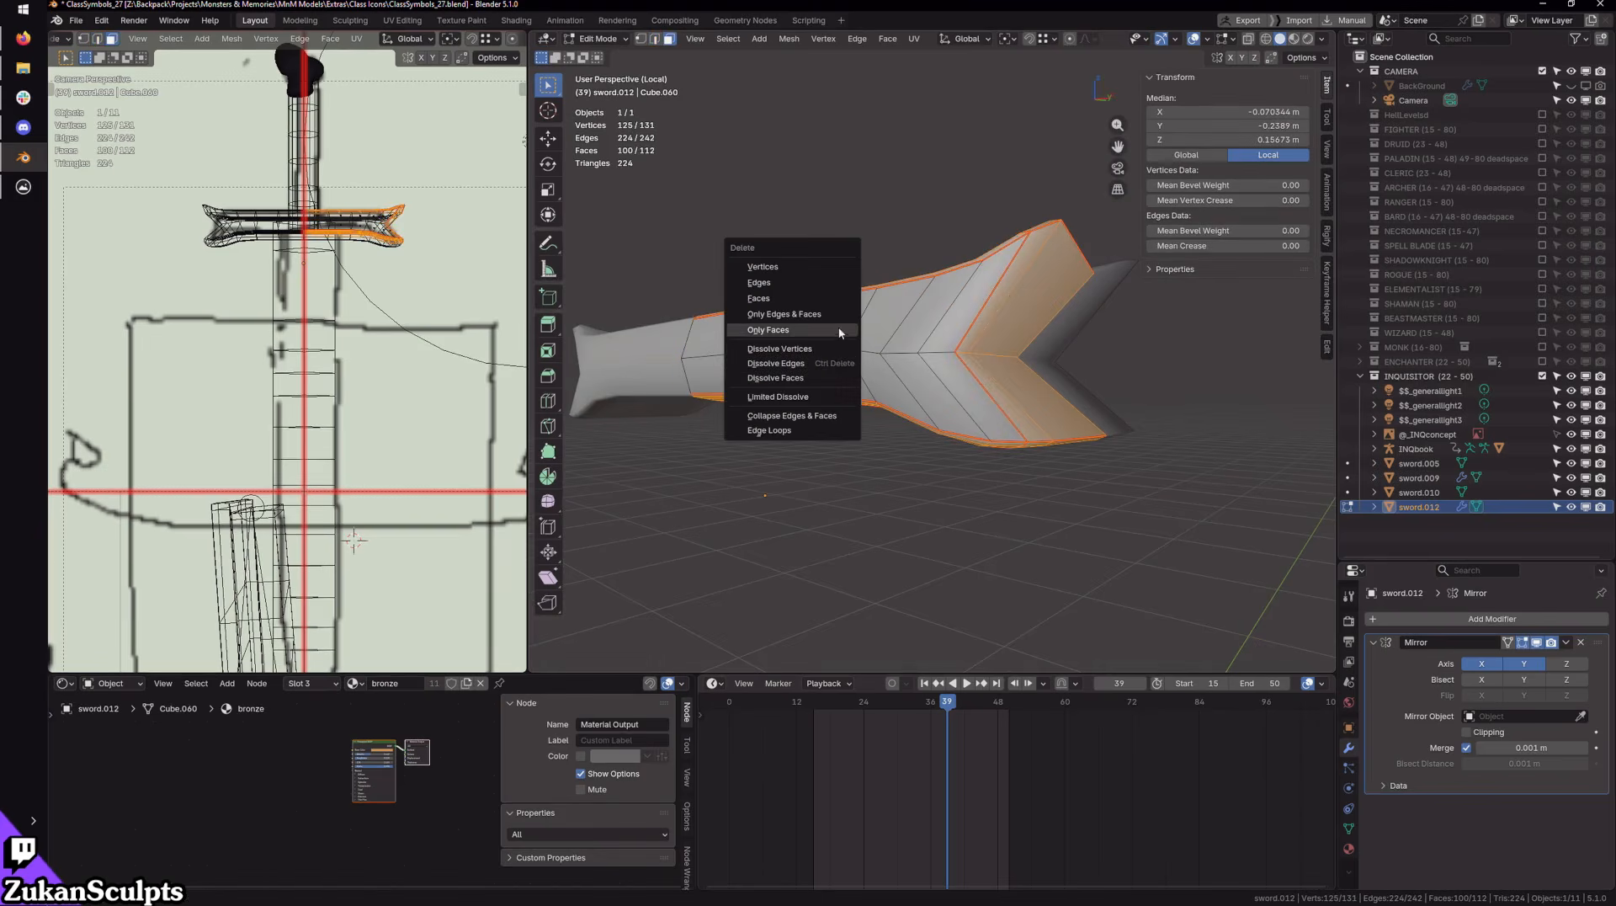
{"action": "left_click", "coordinate": [834, 301]}
Step: Select the whole remaining guard mesh and compare its outline with the reference sketch in the enlarged camera view
{"action": "middle_click_drag", "start_coordinate": [871, 347], "coordinate": [959, 371]}
{"action": "scroll", "coordinate": [398, 280], "scroll_direction": "up", "scroll_amount": 3}
{"action": "middle_click_drag", "start_coordinate": [399, 280], "coordinate": [356, 402], "text": "shift"}
{"action": "scroll", "coordinate": [359, 305], "scroll_direction": "up", "scroll_amount": 6}
{"action": "middle_click_drag", "start_coordinate": [359, 305], "coordinate": [474, 424], "text": "shift"}
{"action": "scroll", "coordinate": [451, 382], "scroll_direction": "up", "scroll_amount": 2}
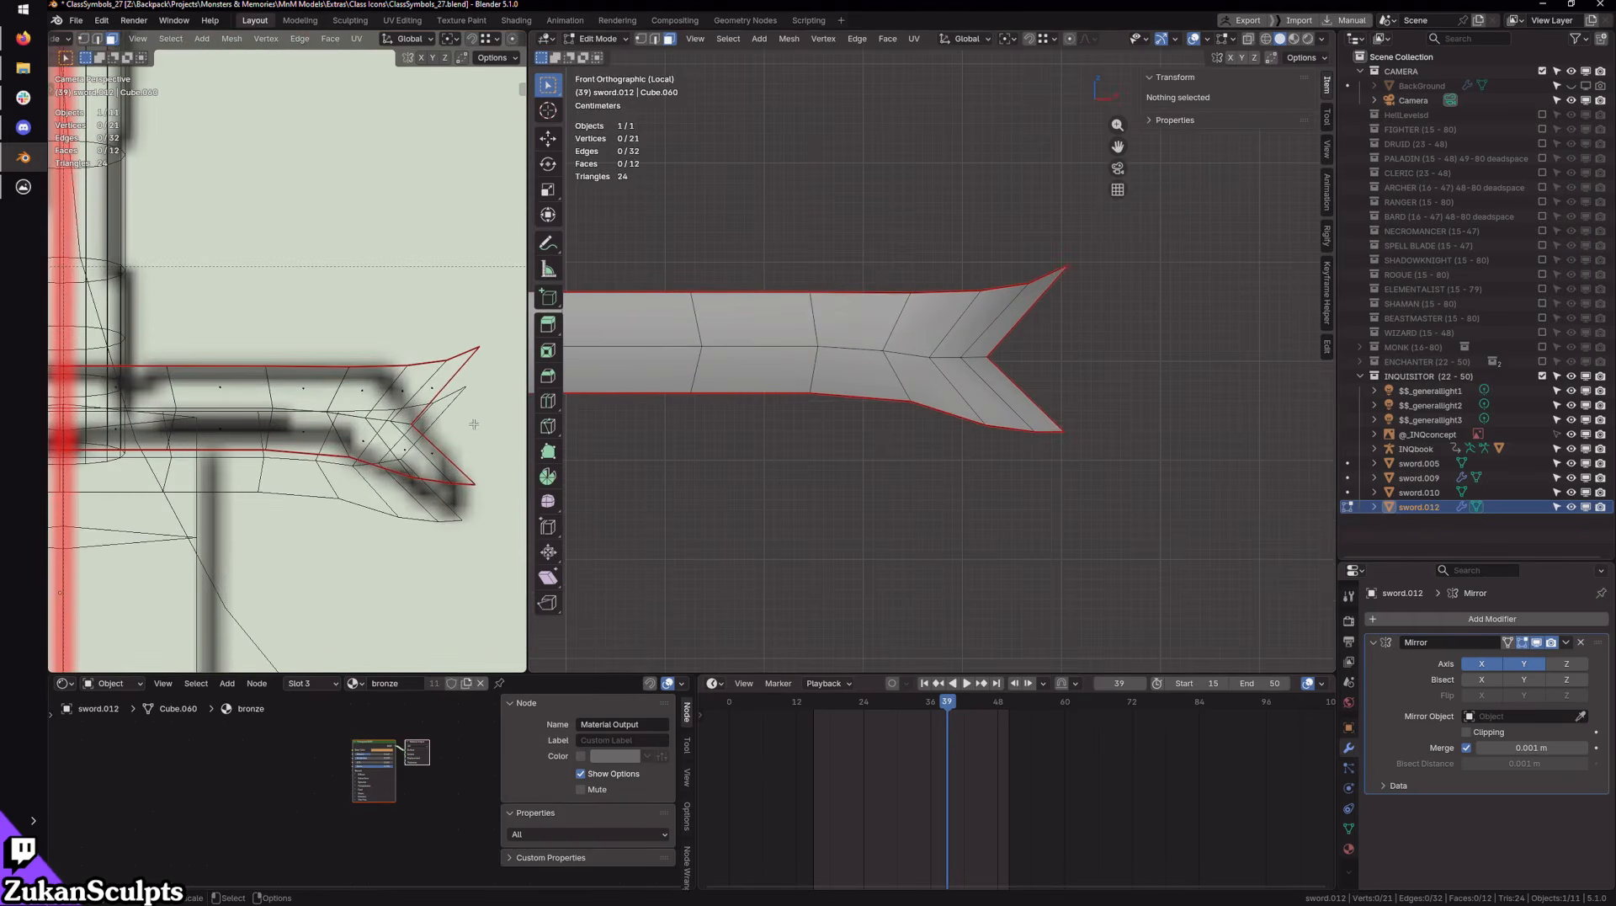
{"action": "key", "text": "ctrl+space"}
{"action": "scroll", "coordinate": [691, 447], "scroll_direction": "down", "scroll_amount": 12}
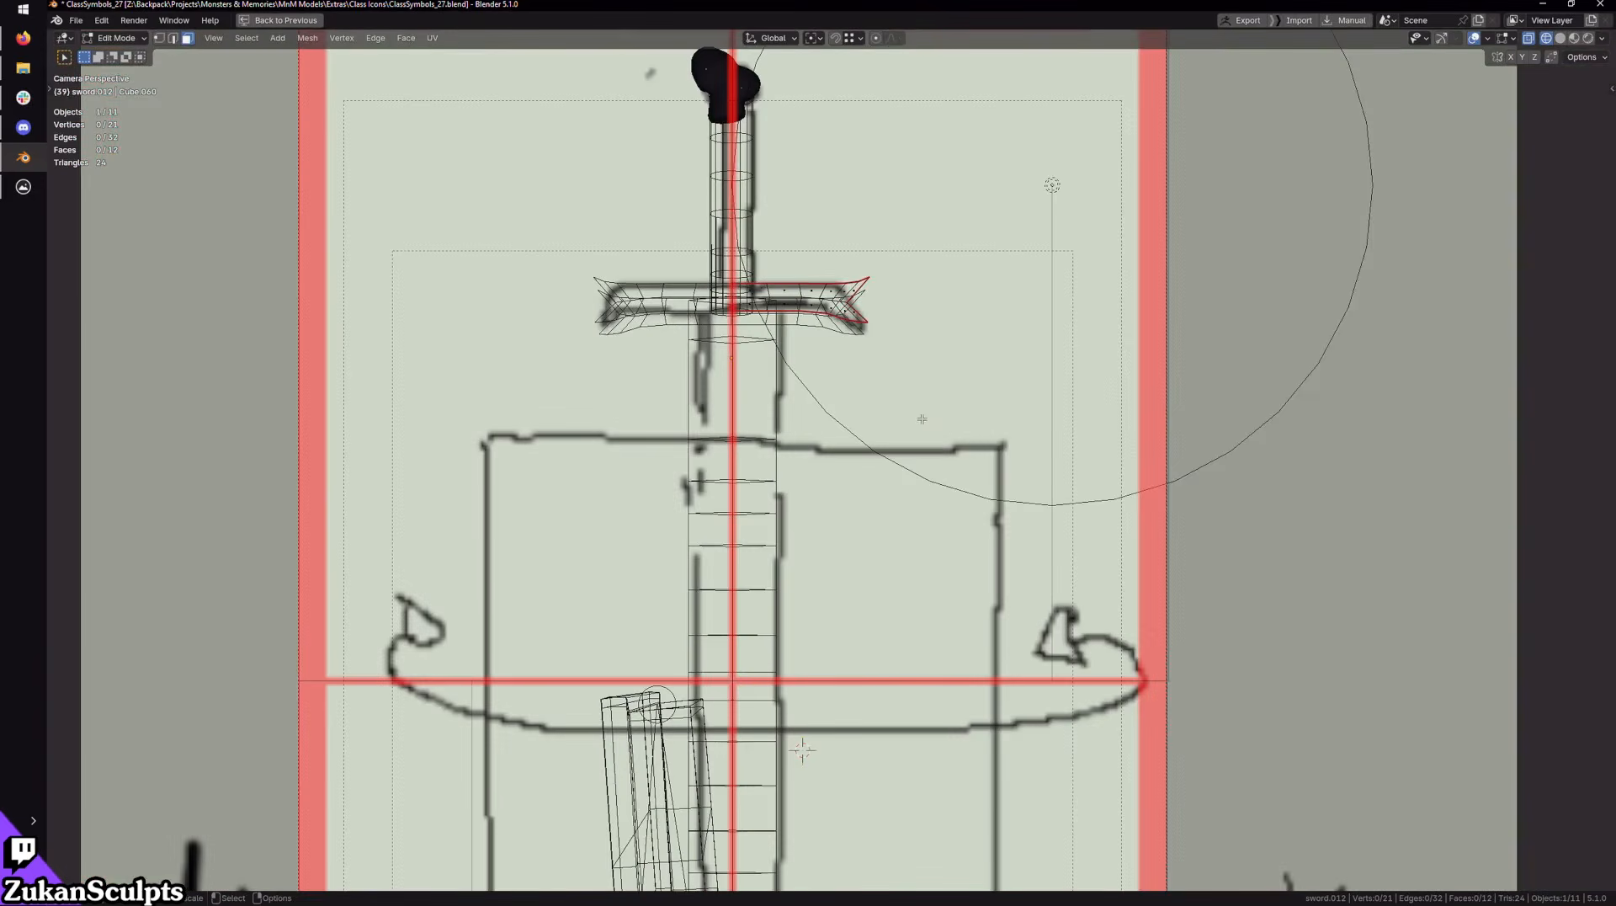
{"action": "middle_click_drag", "start_coordinate": [757, 354], "coordinate": [758, 529], "text": "shift"}
{"action": "scroll", "coordinate": [758, 530], "scroll_direction": "up", "scroll_amount": 3}
{"action": "scroll", "coordinate": [911, 539], "scroll_direction": "up", "scroll_amount": 4}
{"action": "middle_click_drag", "start_coordinate": [911, 538], "coordinate": [967, 504], "text": "shift"}
{"action": "key", "text": "ctrl+Tab"}
{"action": "left_click", "coordinate": [958, 473]}
{"action": "key", "text": "a"}
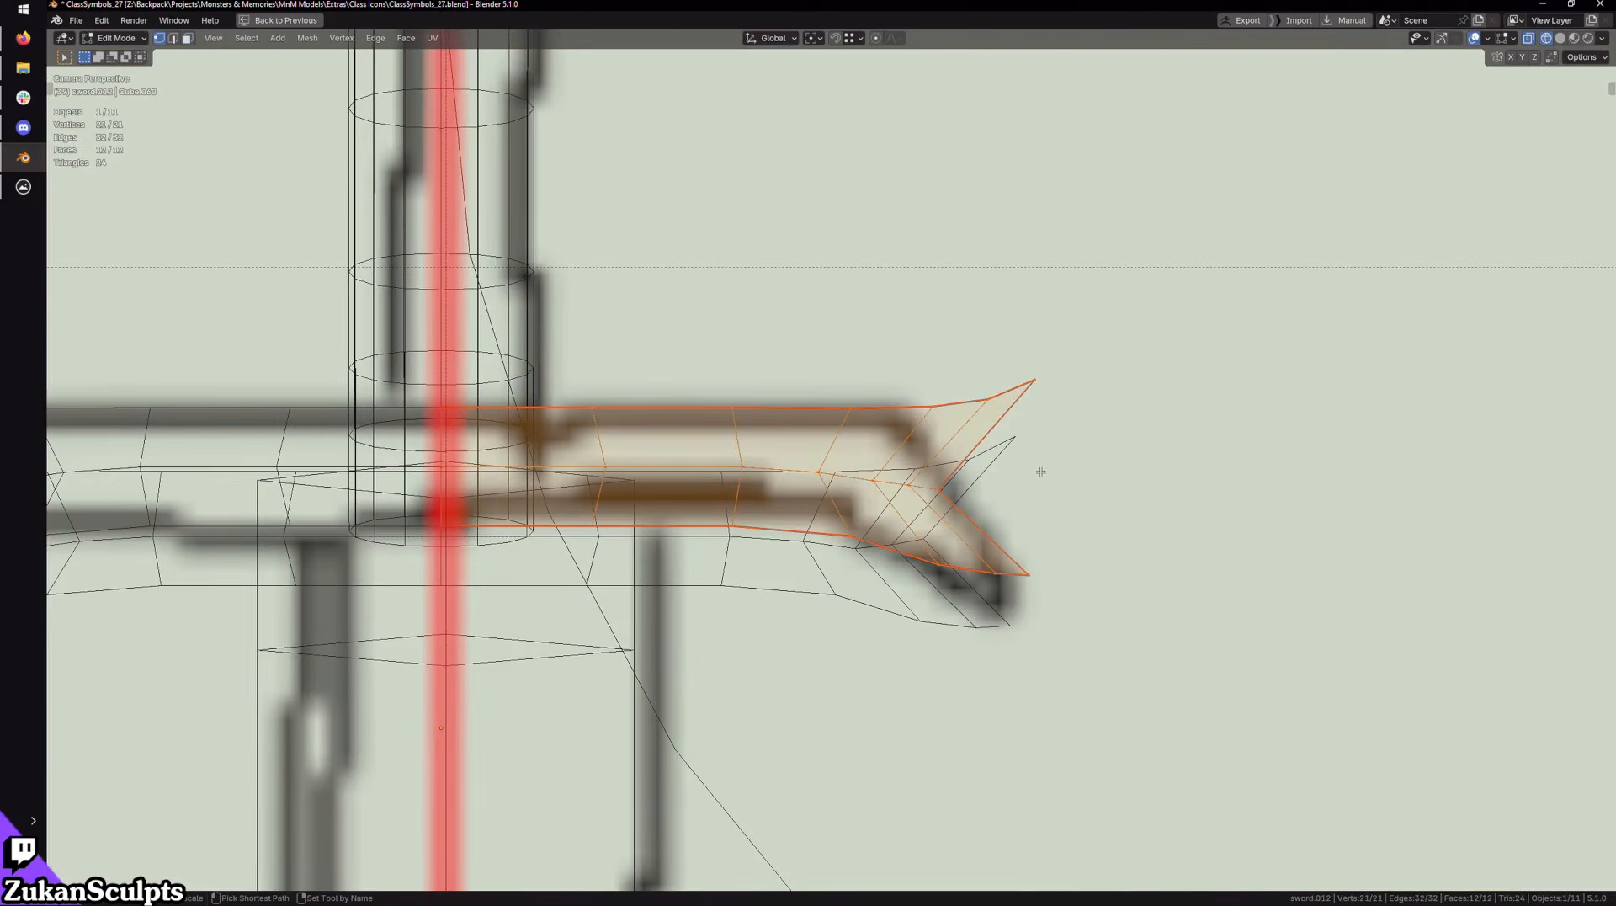
{"action": "scroll", "coordinate": [1031, 473], "scroll_direction": "down", "scroll_amount": 1}
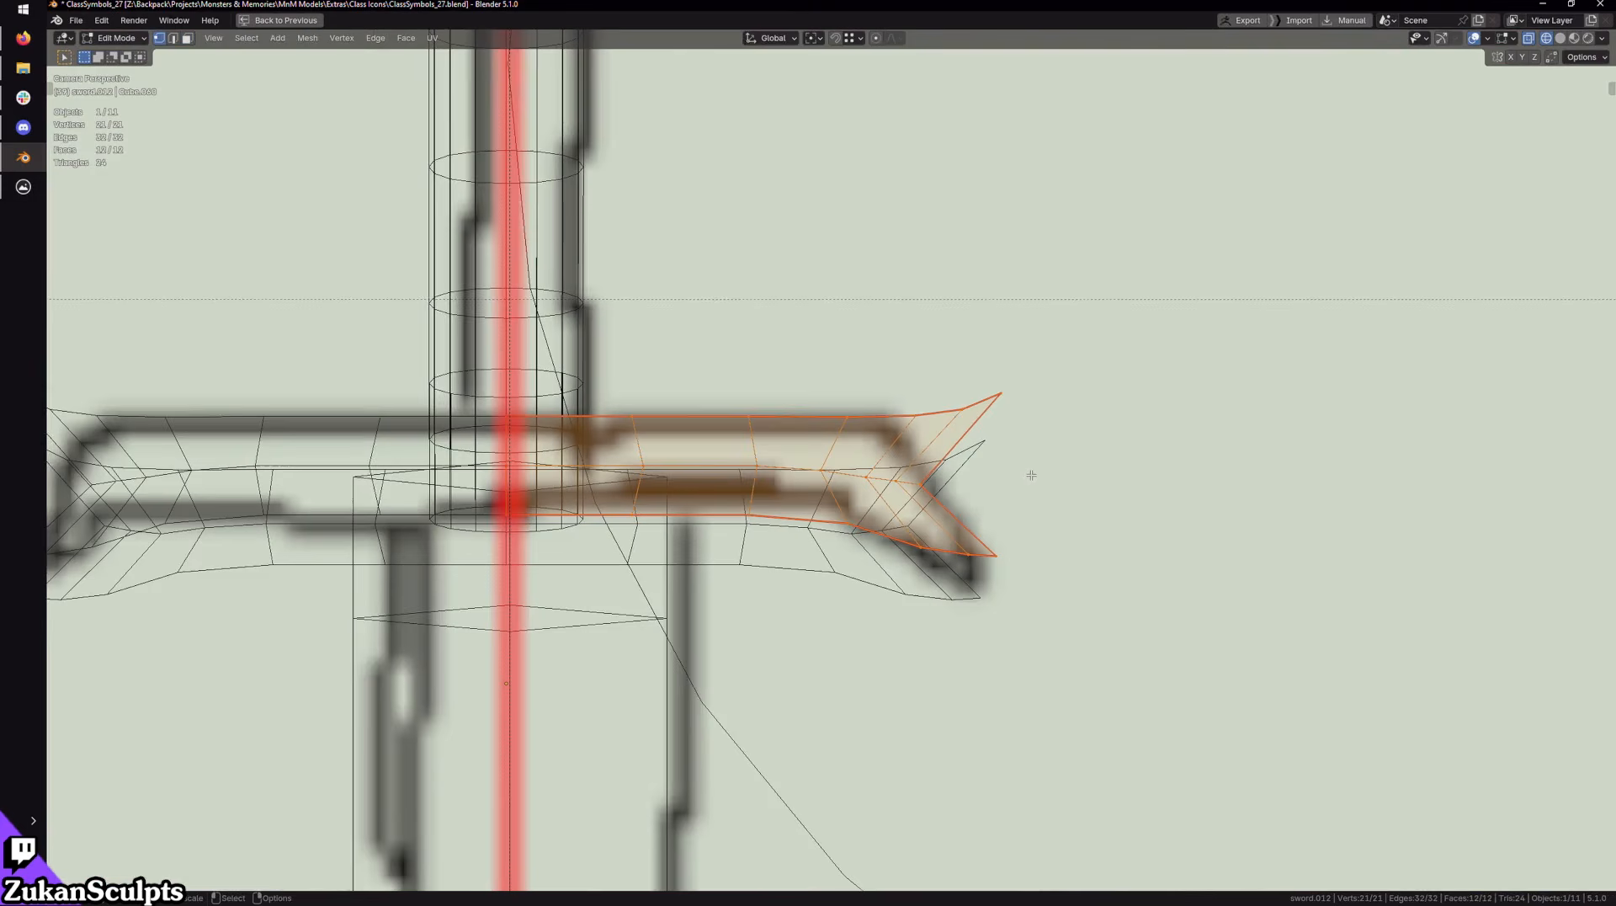
{"action": "key", "text": "ctrl+space"}
{"action": "middle_click_drag", "start_coordinate": [1046, 462], "coordinate": [1019, 424]}
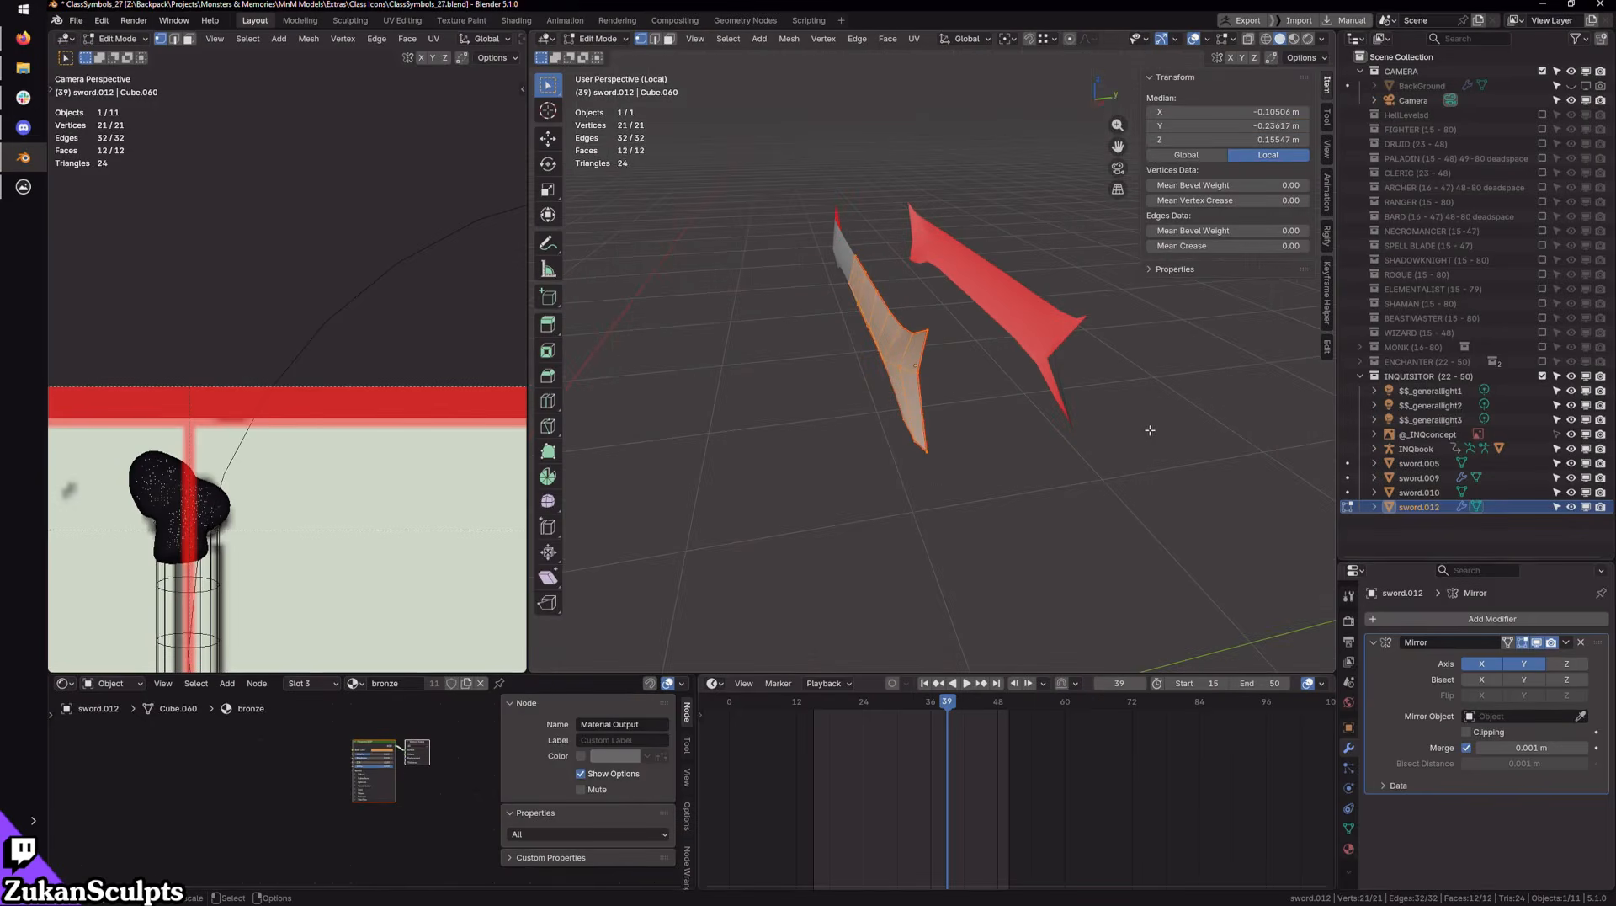
Step: Return to Object Mode and turn off the X axis of the guard's Mirror modifier, keeping only Y
{"action": "key", "text": "Tab"}
{"action": "middle_click_drag", "start_coordinate": [1149, 430], "coordinate": [1057, 440]}
{"action": "key", "text": "Tab"}
{"action": "key", "text": "Tab"}
{"action": "middle_click_drag", "start_coordinate": [829, 481], "coordinate": [998, 454]}
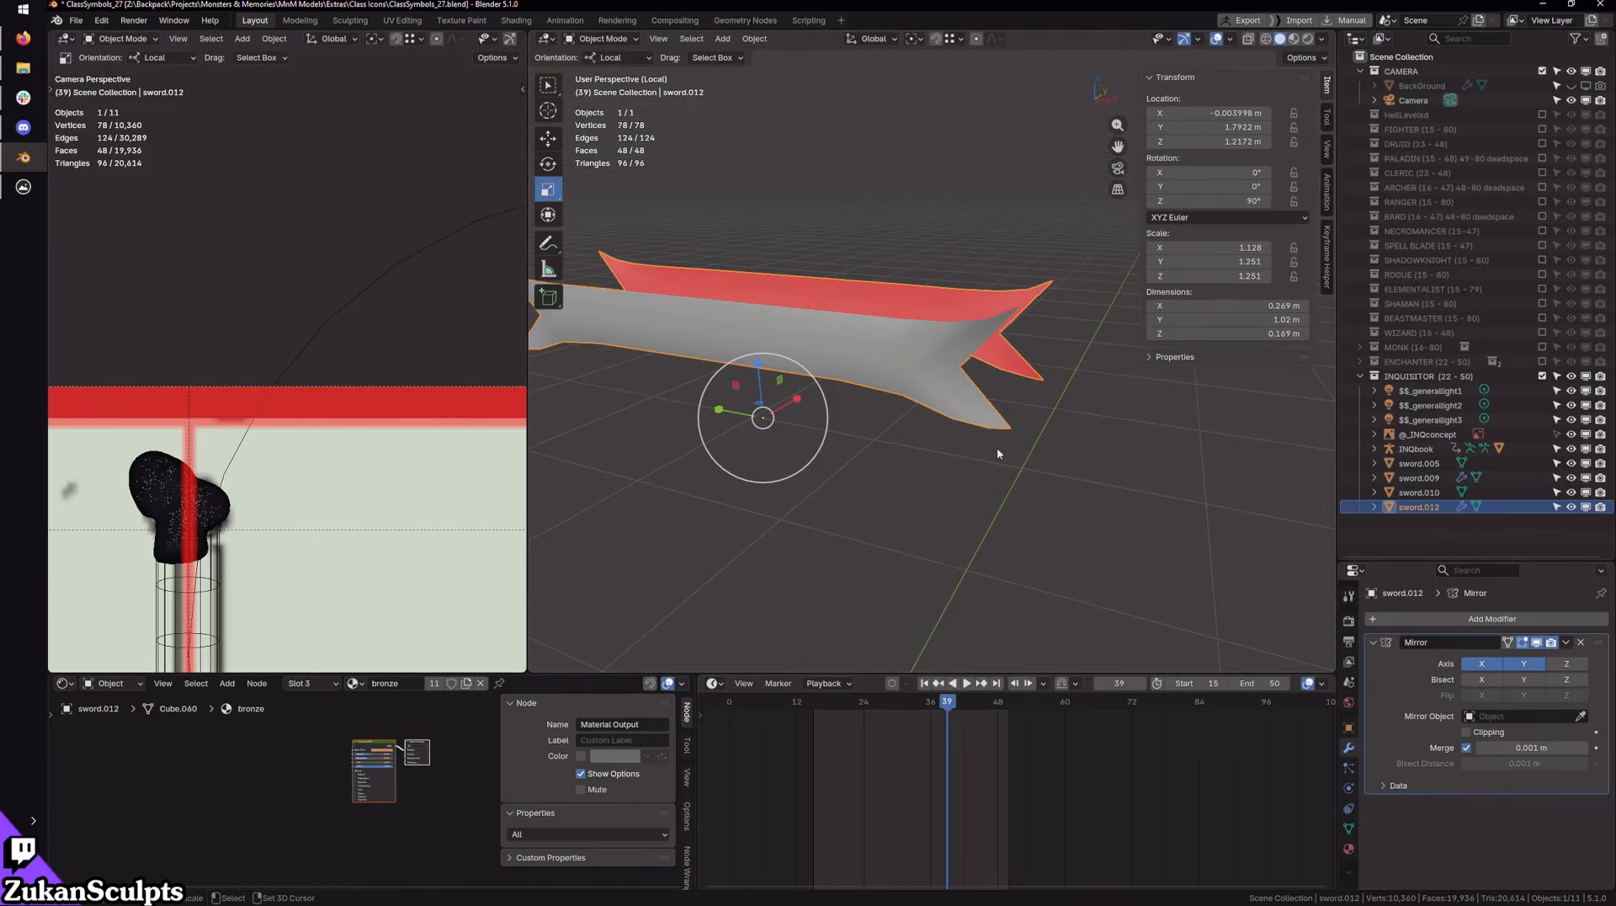
{"action": "scroll", "coordinate": [457, 505], "scroll_direction": "down", "scroll_amount": 2}
{"action": "scroll", "coordinate": [457, 505], "scroll_direction": "up", "scroll_amount": 1}
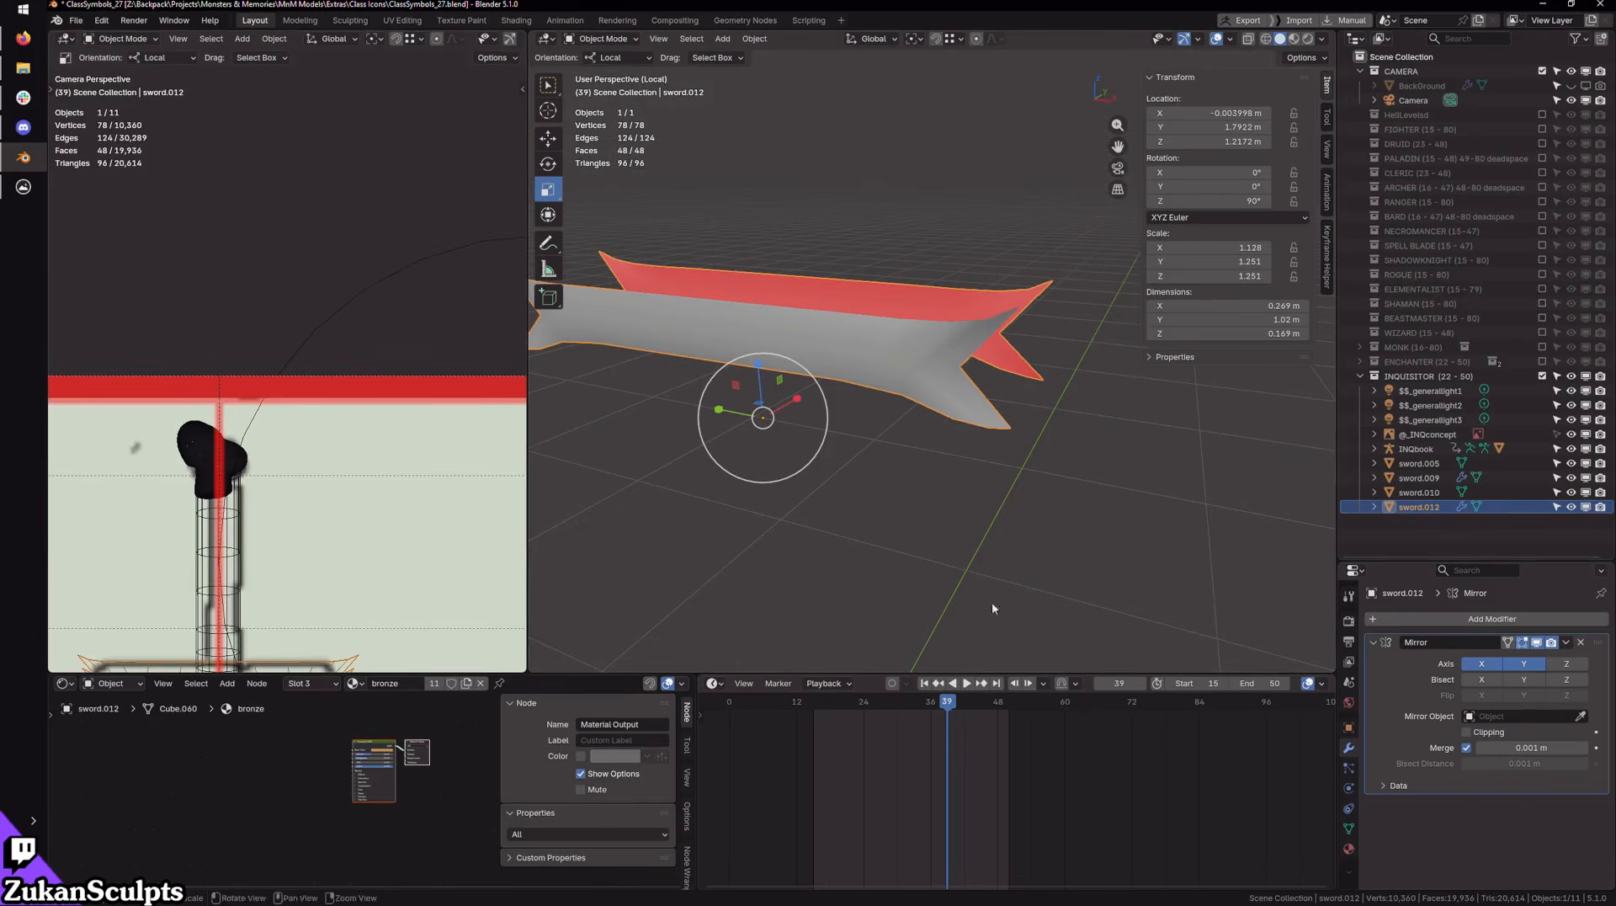
{"action": "left_click", "coordinate": [1517, 667]}
{"action": "left_click", "coordinate": [1518, 667]}
{"action": "left_click", "coordinate": [1485, 667]}
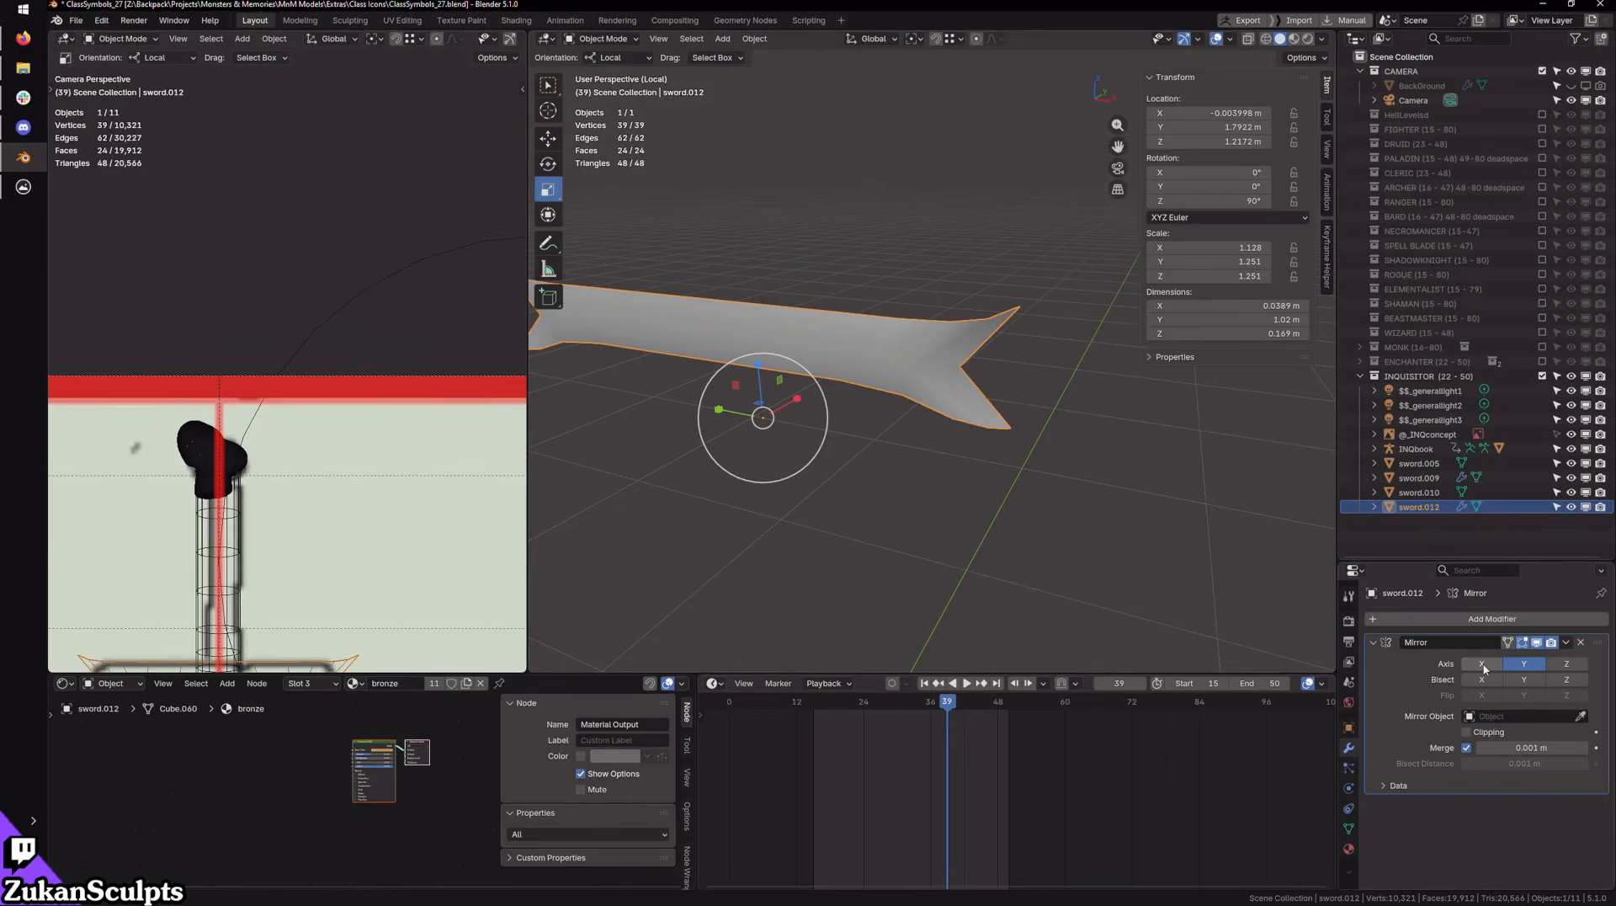
Step: Enlarge the camera view around the guard and edit its mesh in vertex selection
{"action": "left_click_drag", "start_coordinate": [414, 607], "coordinate": [408, 483], "text": "shift"}
{"action": "middle_click_drag", "start_coordinate": [407, 483], "coordinate": [380, 204], "text": "shift"}
{"action": "key", "text": "ctrl+space"}
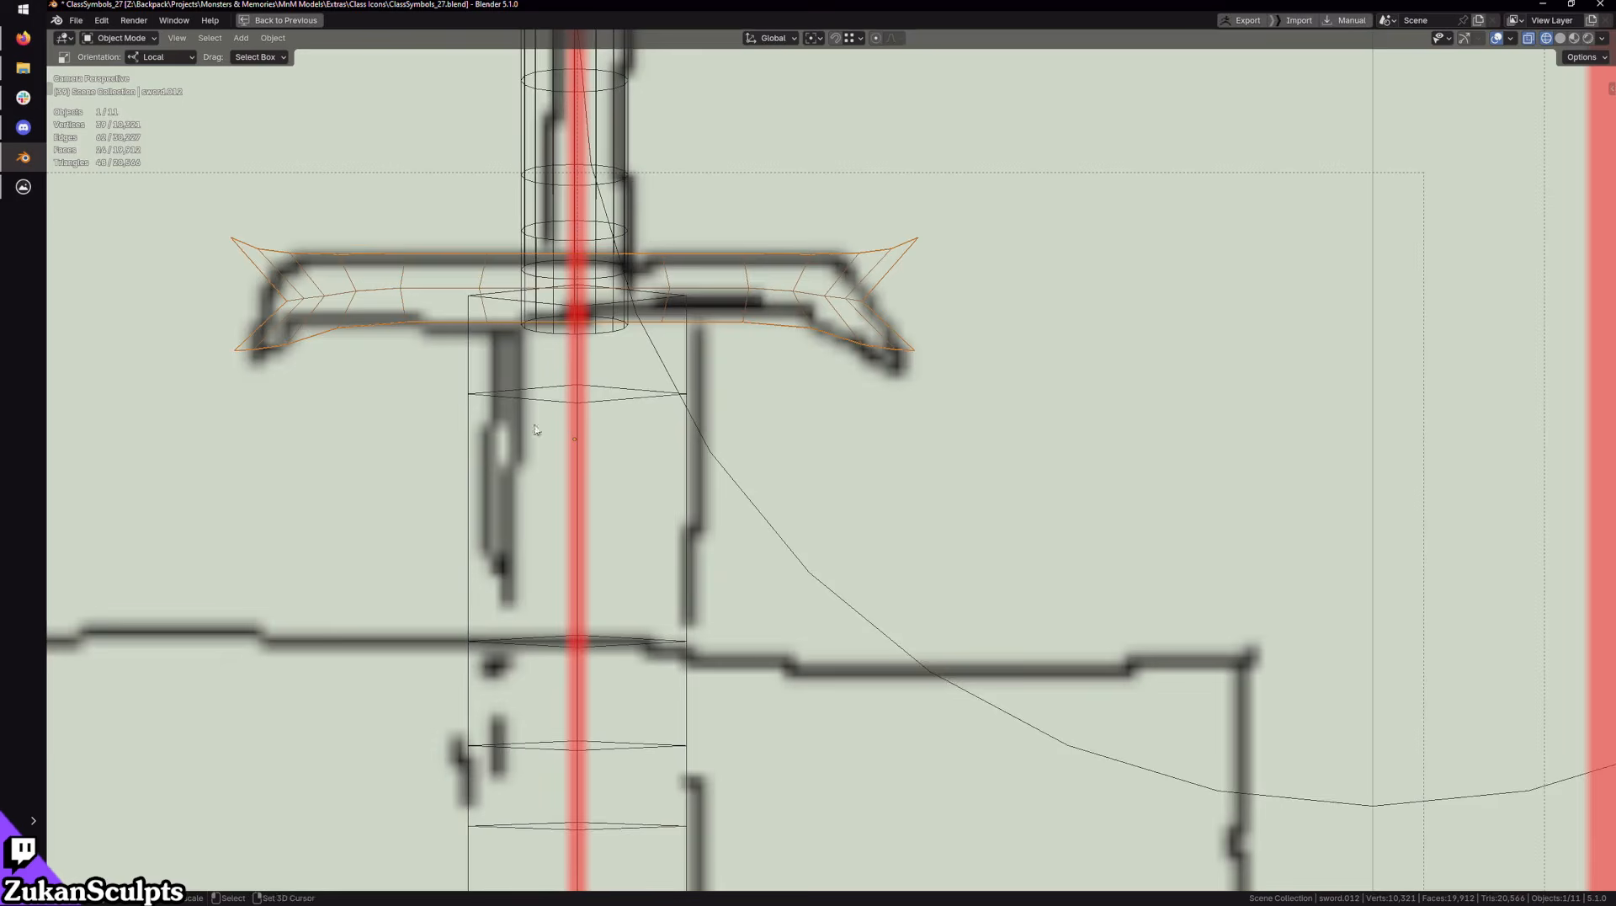
{"action": "key", "text": "Tab"}
{"action": "scroll", "coordinate": [841, 278], "scroll_direction": "up", "scroll_amount": 4}
{"action": "middle_click_drag", "start_coordinate": [968, 143], "coordinate": [1110, 494], "text": "shift"}
{"action": "key", "text": "ctrl+Tab"}
{"action": "left_click", "coordinate": [1062, 493]}
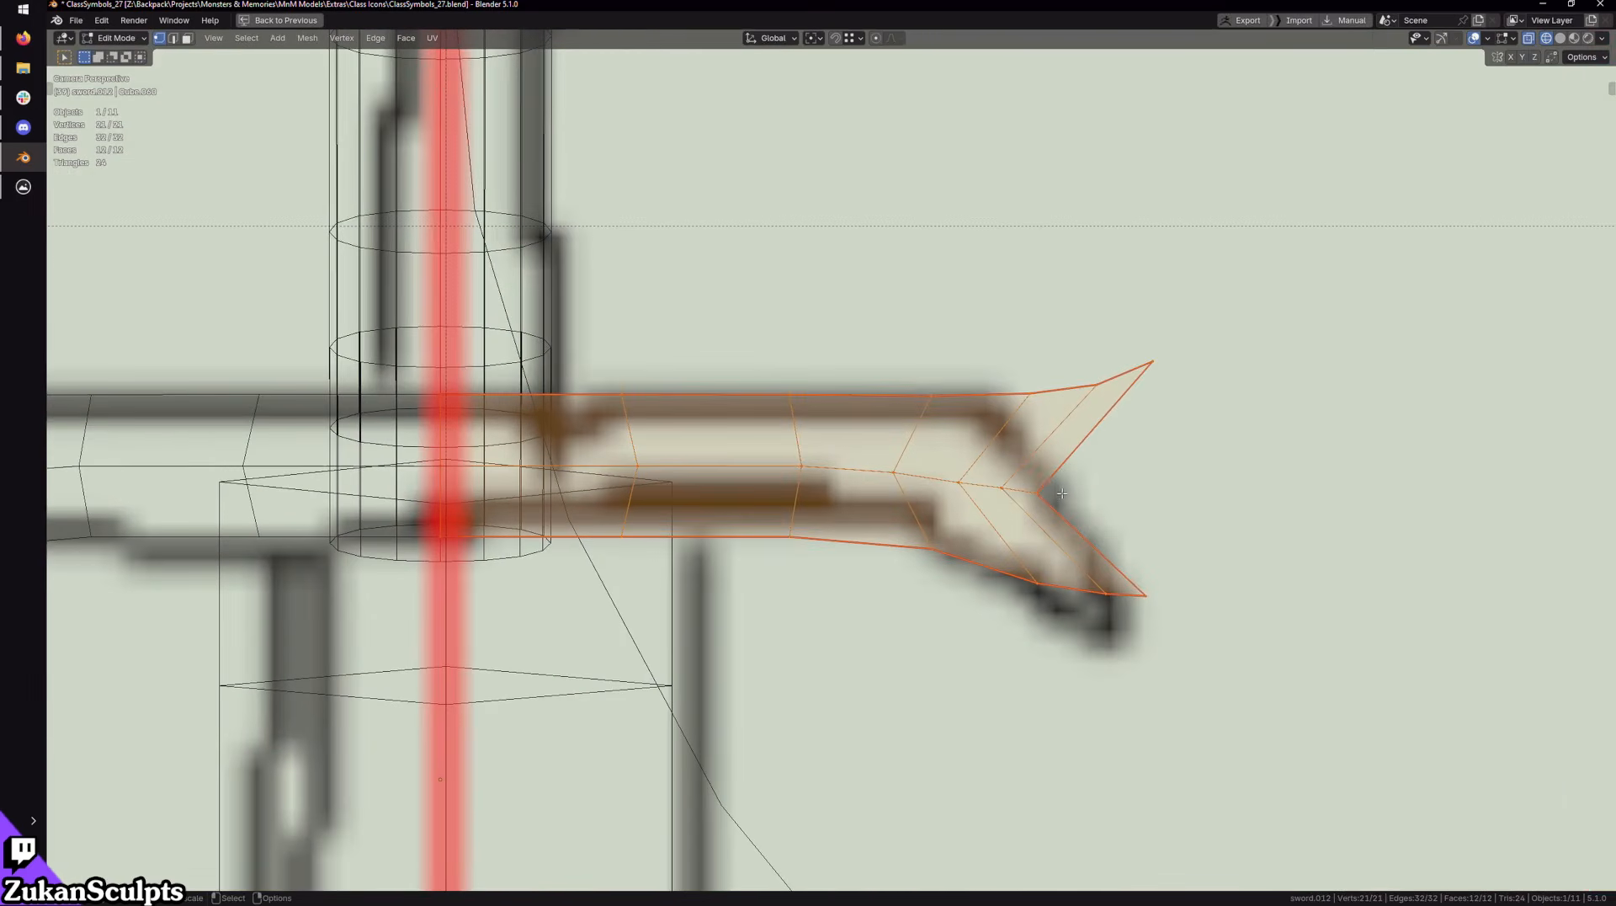
Step: Select the first vertical edge column beside the guard's centre and straighten it by scaling along local Y in front view
{"action": "left_click_drag", "start_coordinate": [692, 587], "coordinate": [691, 586]}
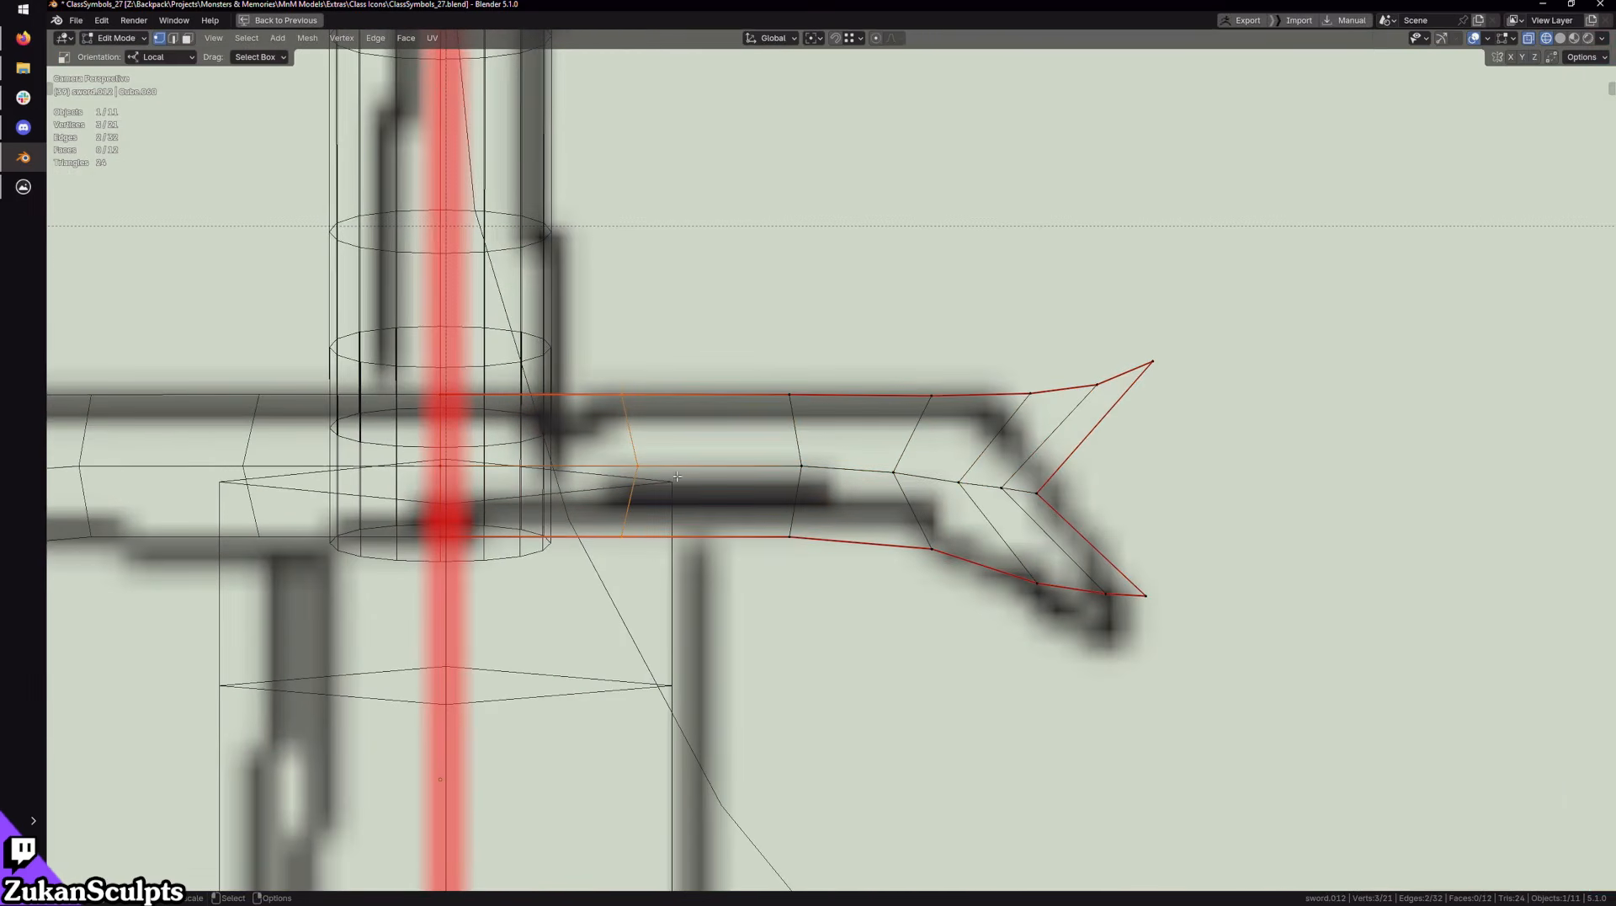
{"action": "scroll", "coordinate": [694, 428], "scroll_direction": "down", "scroll_amount": 8}
{"action": "key", "text": "ctrl+space"}
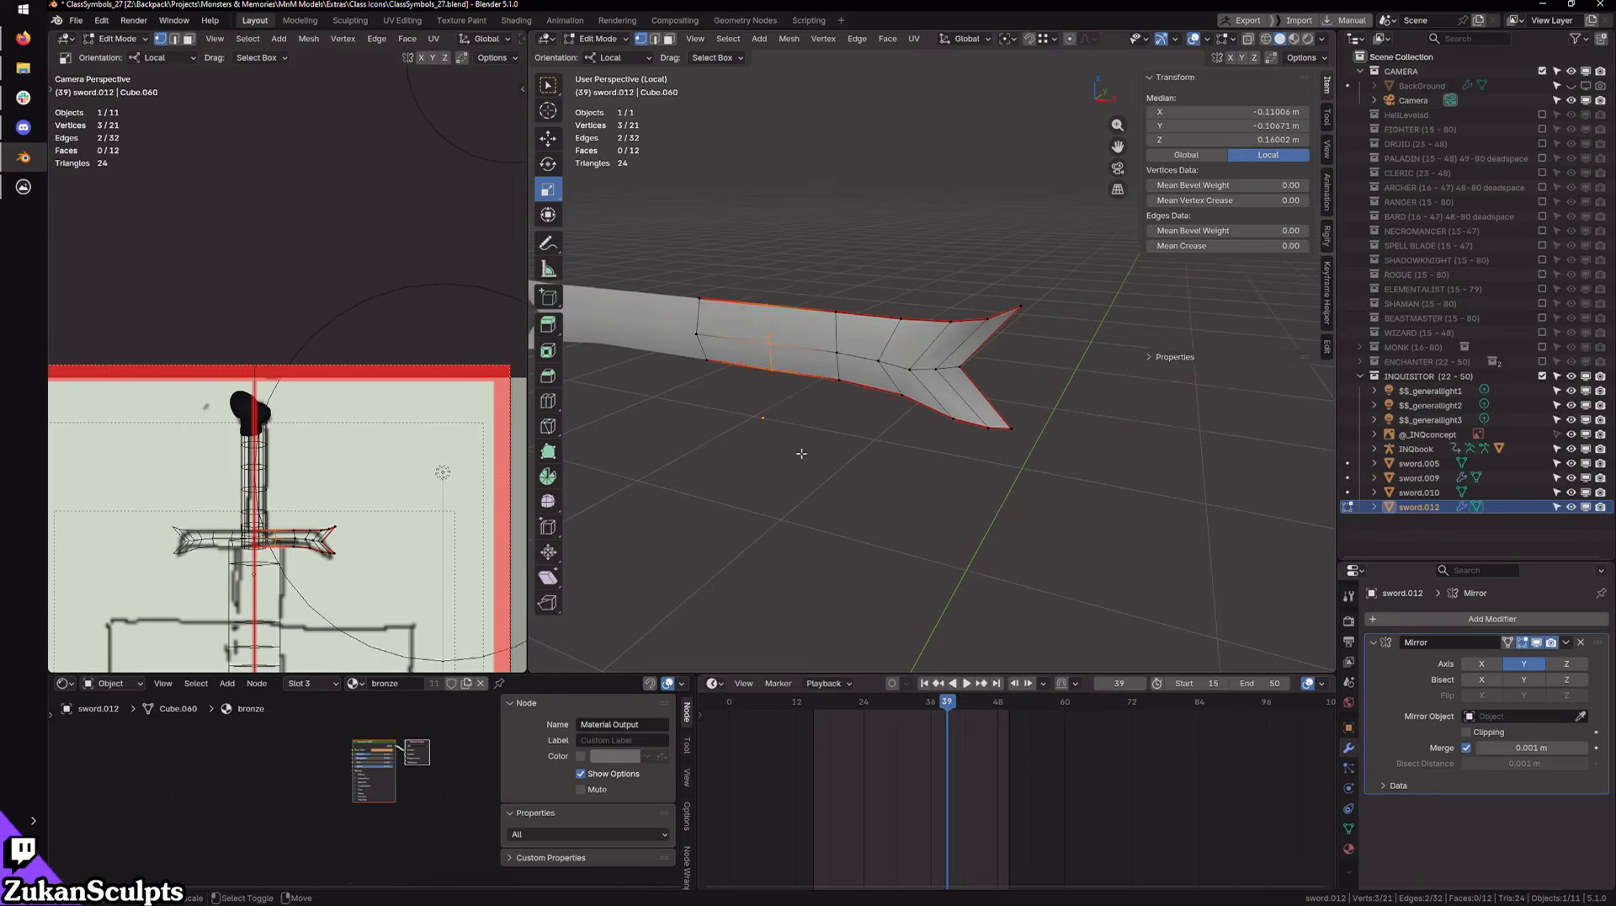
{"action": "key", "text": "KP_1"}
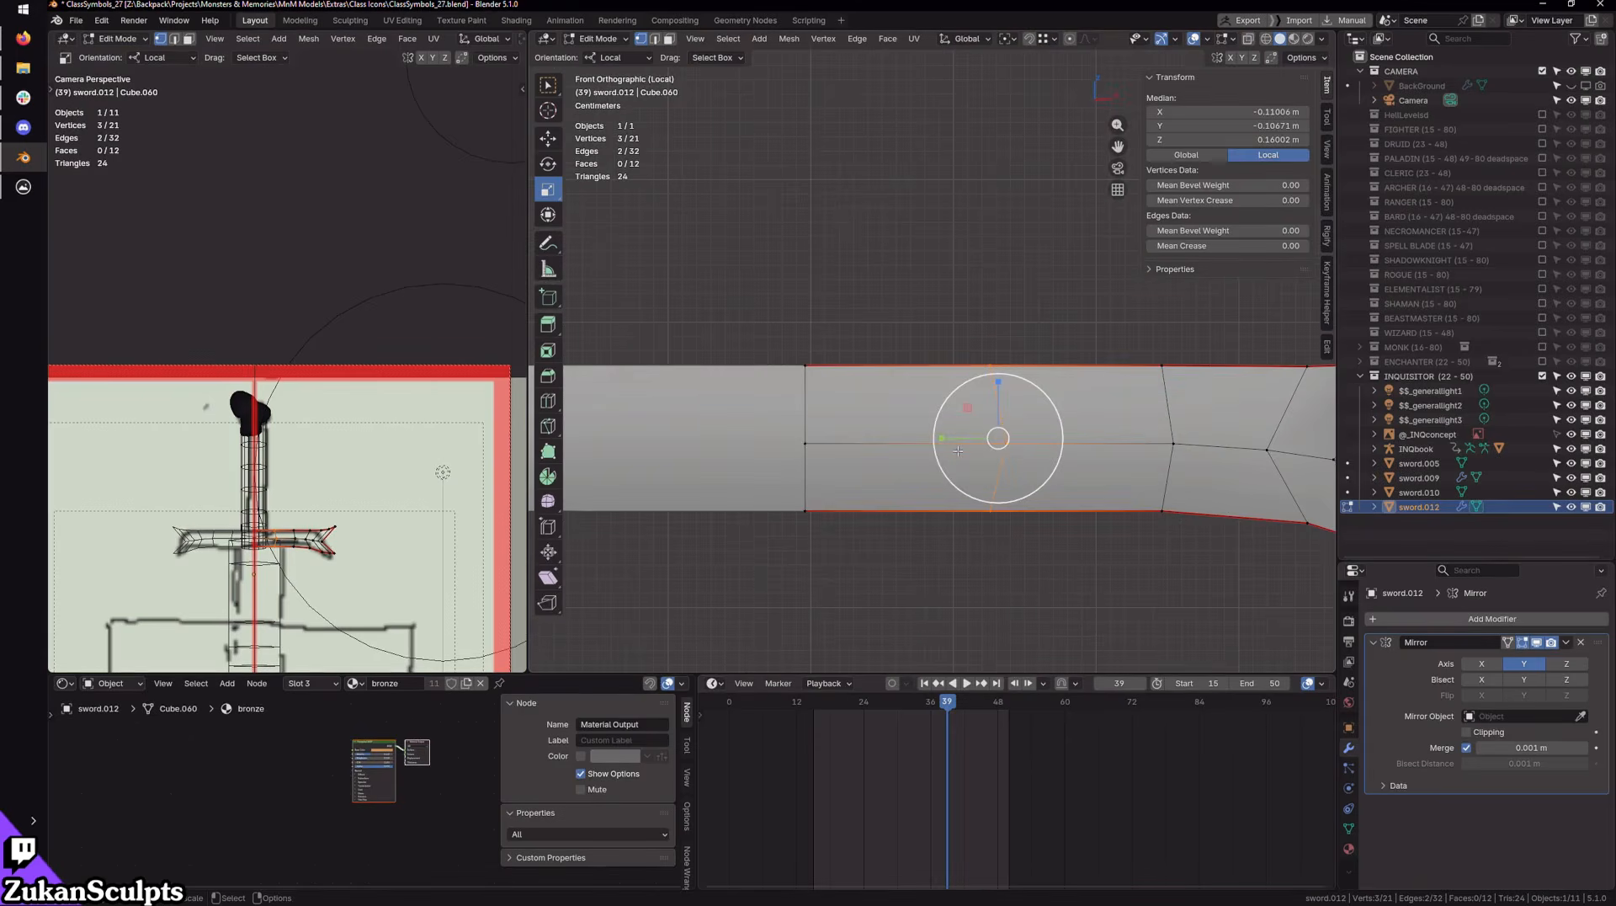
{"action": "left_click_drag", "start_coordinate": [942, 439], "coordinate": [948, 439]}
Step: Straighten the next three vertical edge columns toward the guard's forked end by flattening each along local Y
{"action": "middle_click_drag", "start_coordinate": [1167, 512], "coordinate": [1004, 489], "text": "shift"}
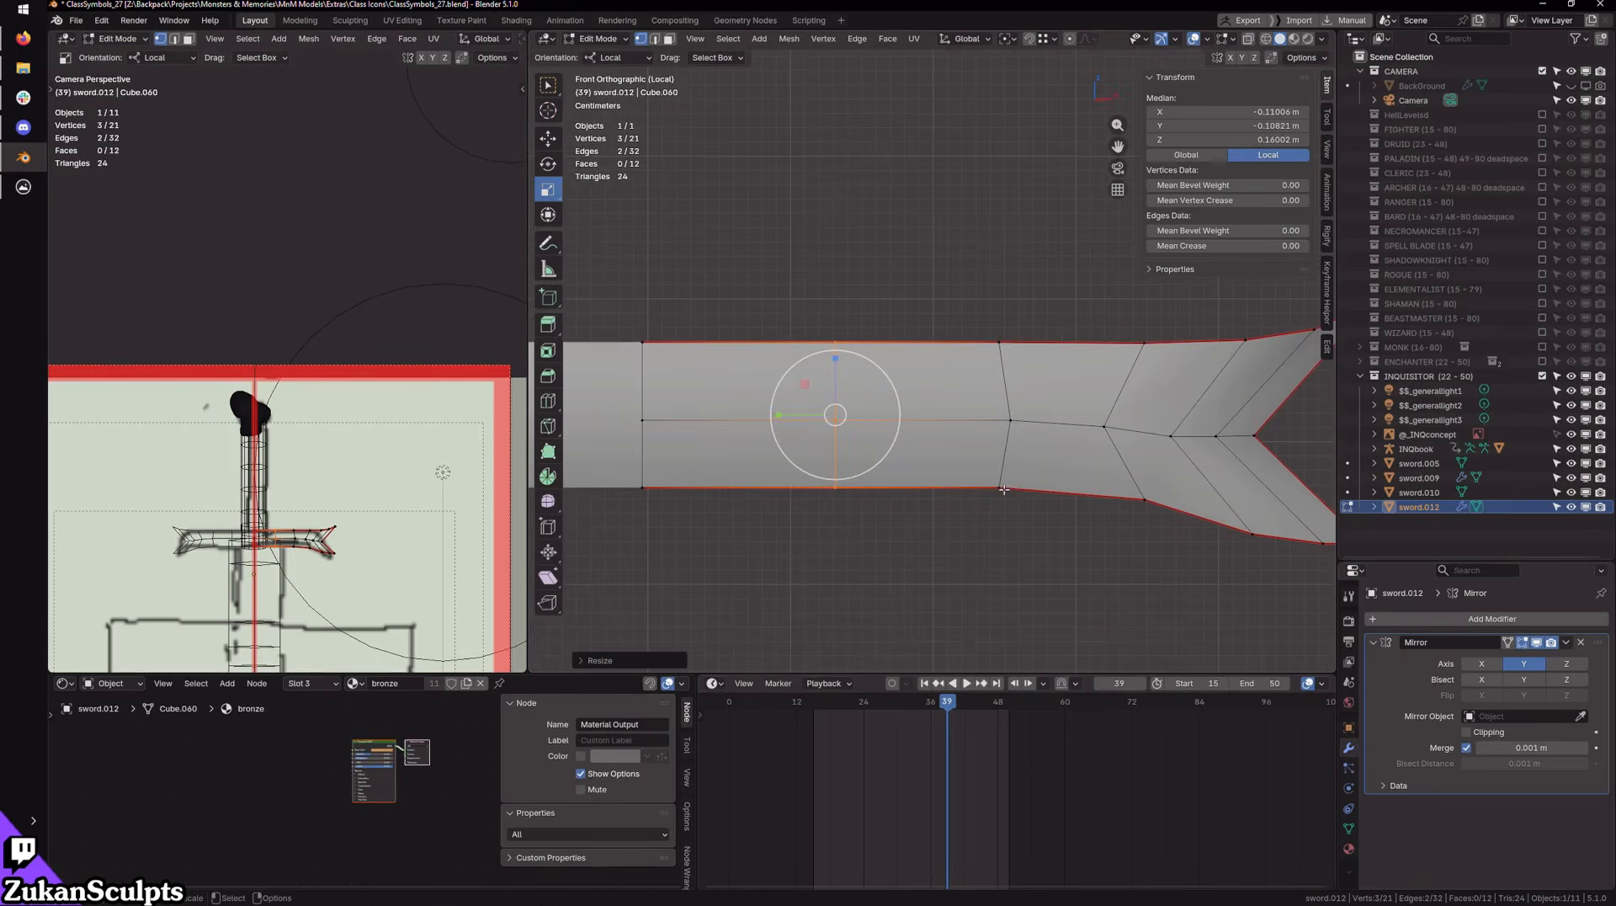
{"action": "left_click_drag", "start_coordinate": [981, 398], "coordinate": [1151, 285]}
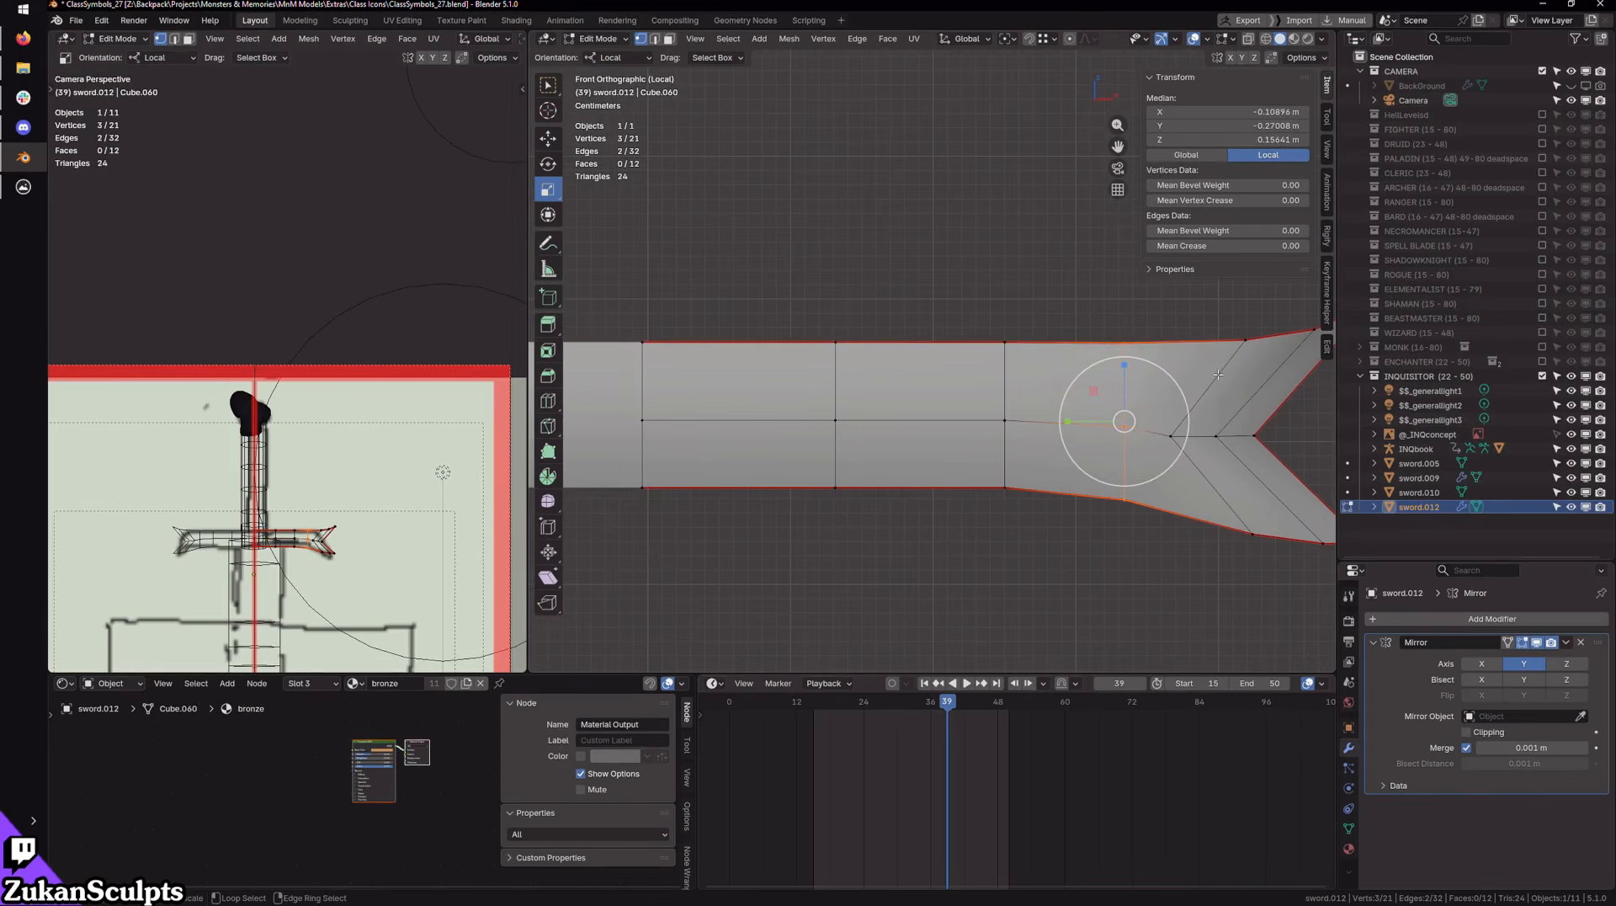
{"action": "left_click", "coordinate": [1230, 432], "text": "alt"}
{"action": "middle_click_drag", "start_coordinate": [1304, 554], "coordinate": [1017, 534], "text": "shift"}
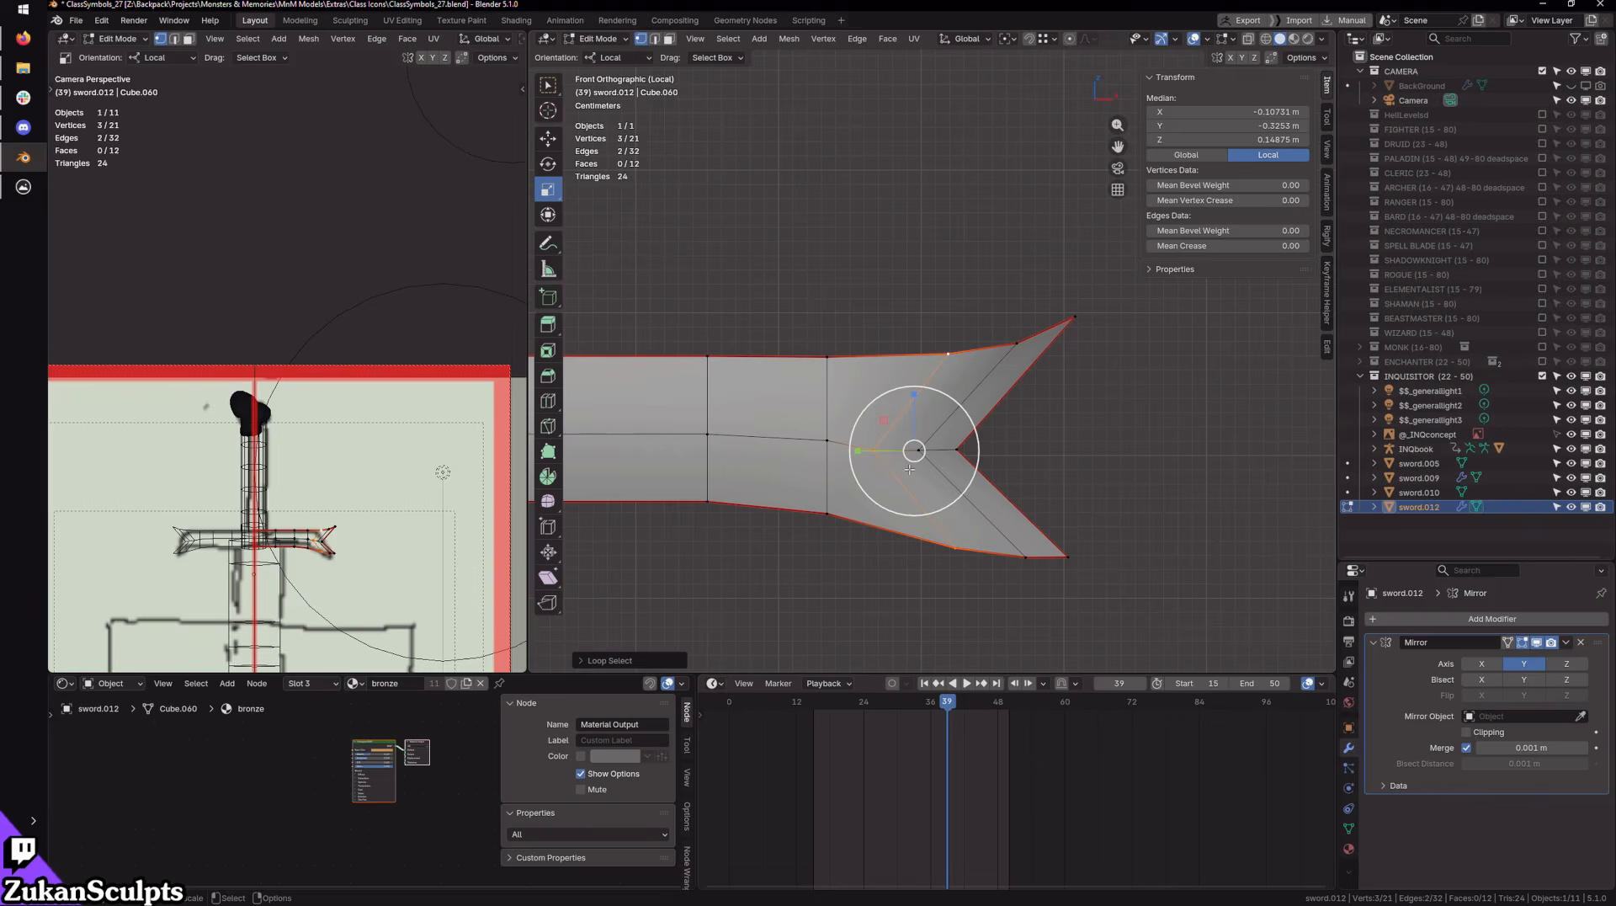
{"action": "left_click_drag", "start_coordinate": [856, 454], "coordinate": [890, 452]}
{"action": "key", "text": "0"}
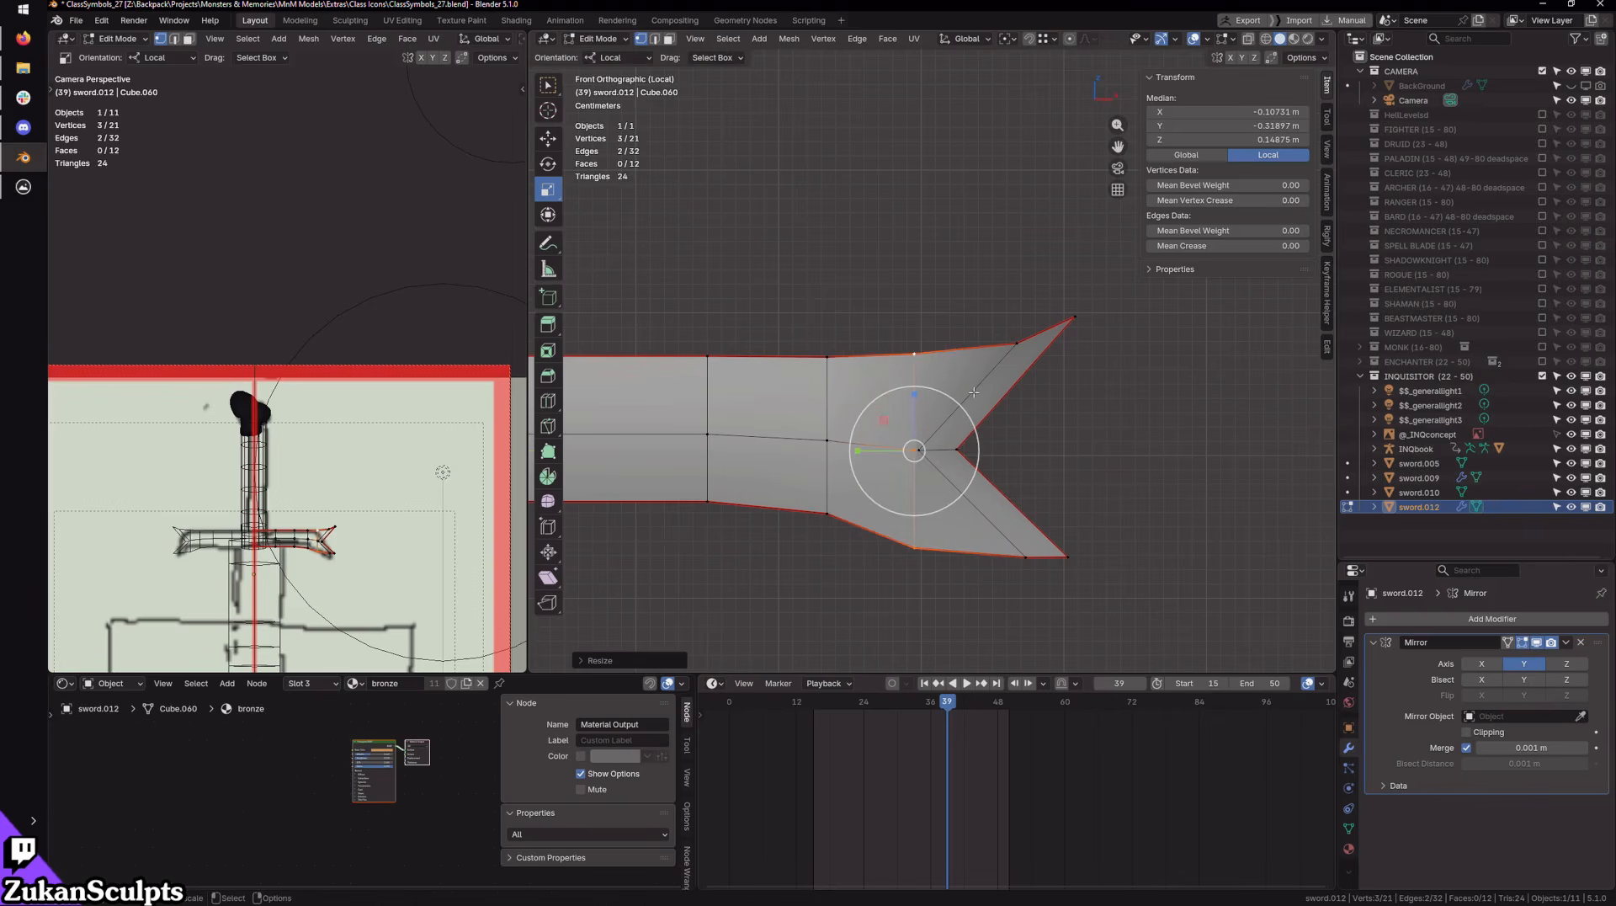
Step: Select the forked end faces beyond the last straightened column and delete them
{"action": "left_click", "coordinate": [978, 383], "text": "alt"}
{"action": "middle_click_drag", "start_coordinate": [1145, 404], "coordinate": [1145, 336]}
{"action": "key", "text": "ctrl+Tab"}
{"action": "left_click", "coordinate": [1092, 499]}
{"action": "left_click_drag", "start_coordinate": [1149, 298], "coordinate": [907, 600]}
{"action": "key", "text": "x"}
{"action": "left_click", "coordinate": [934, 522]}
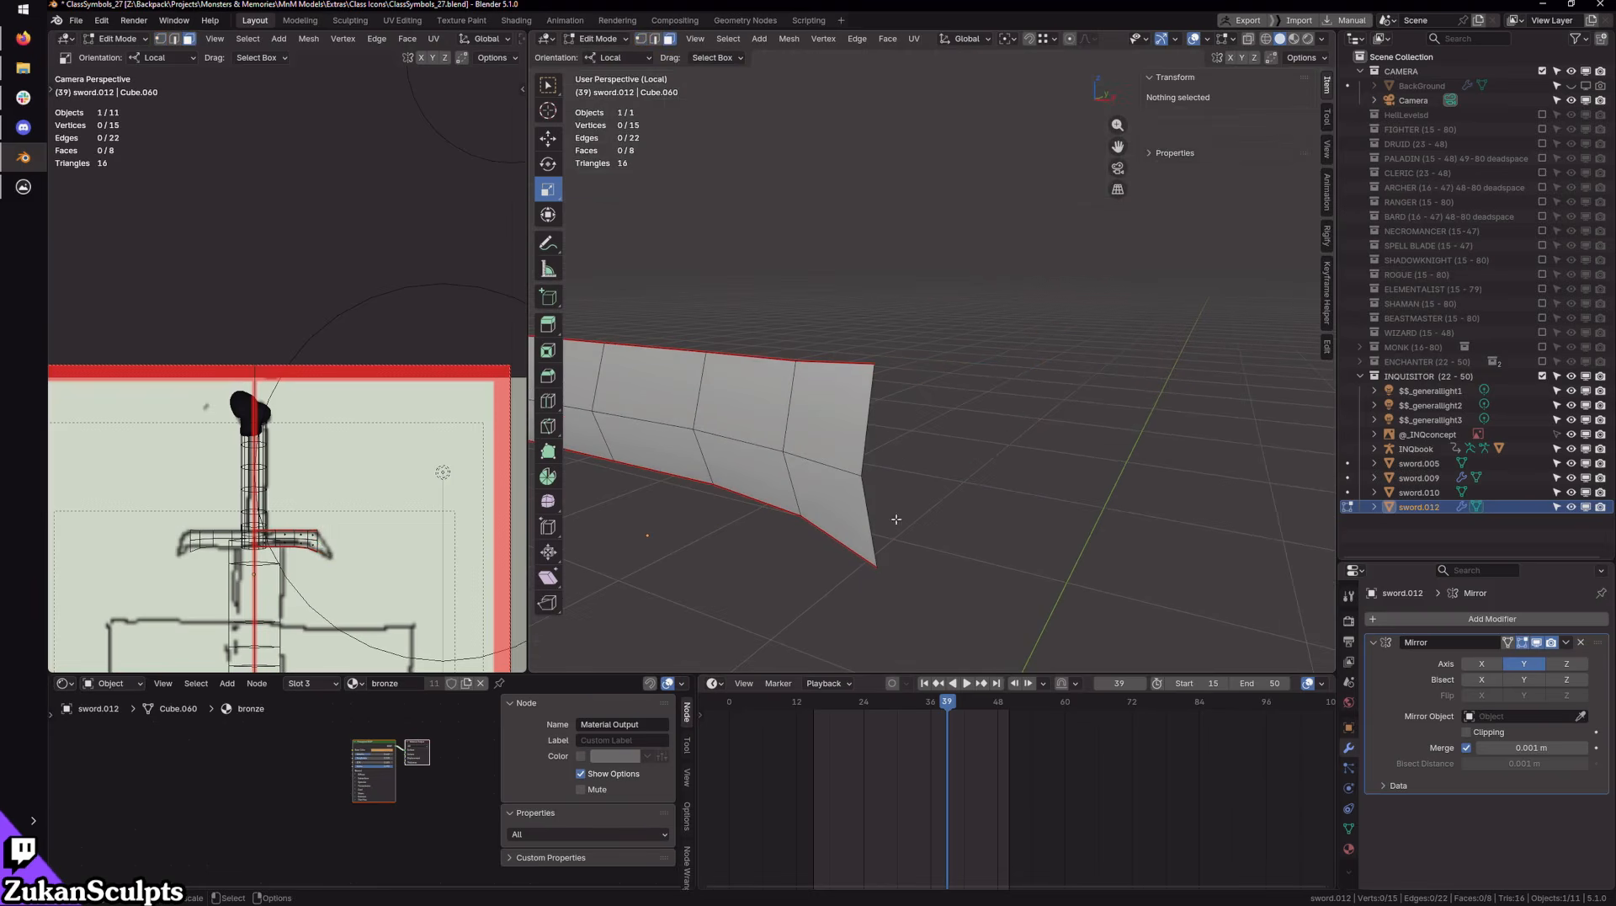
Step: Extrude the guard's open end column about 0.10 m outward and downward toward the sketched tip
{"action": "key", "text": "ctrl+space"}
{"action": "scroll", "coordinate": [915, 454], "scroll_direction": "up", "scroll_amount": 5}
{"action": "key", "text": "ctrl+Tab"}
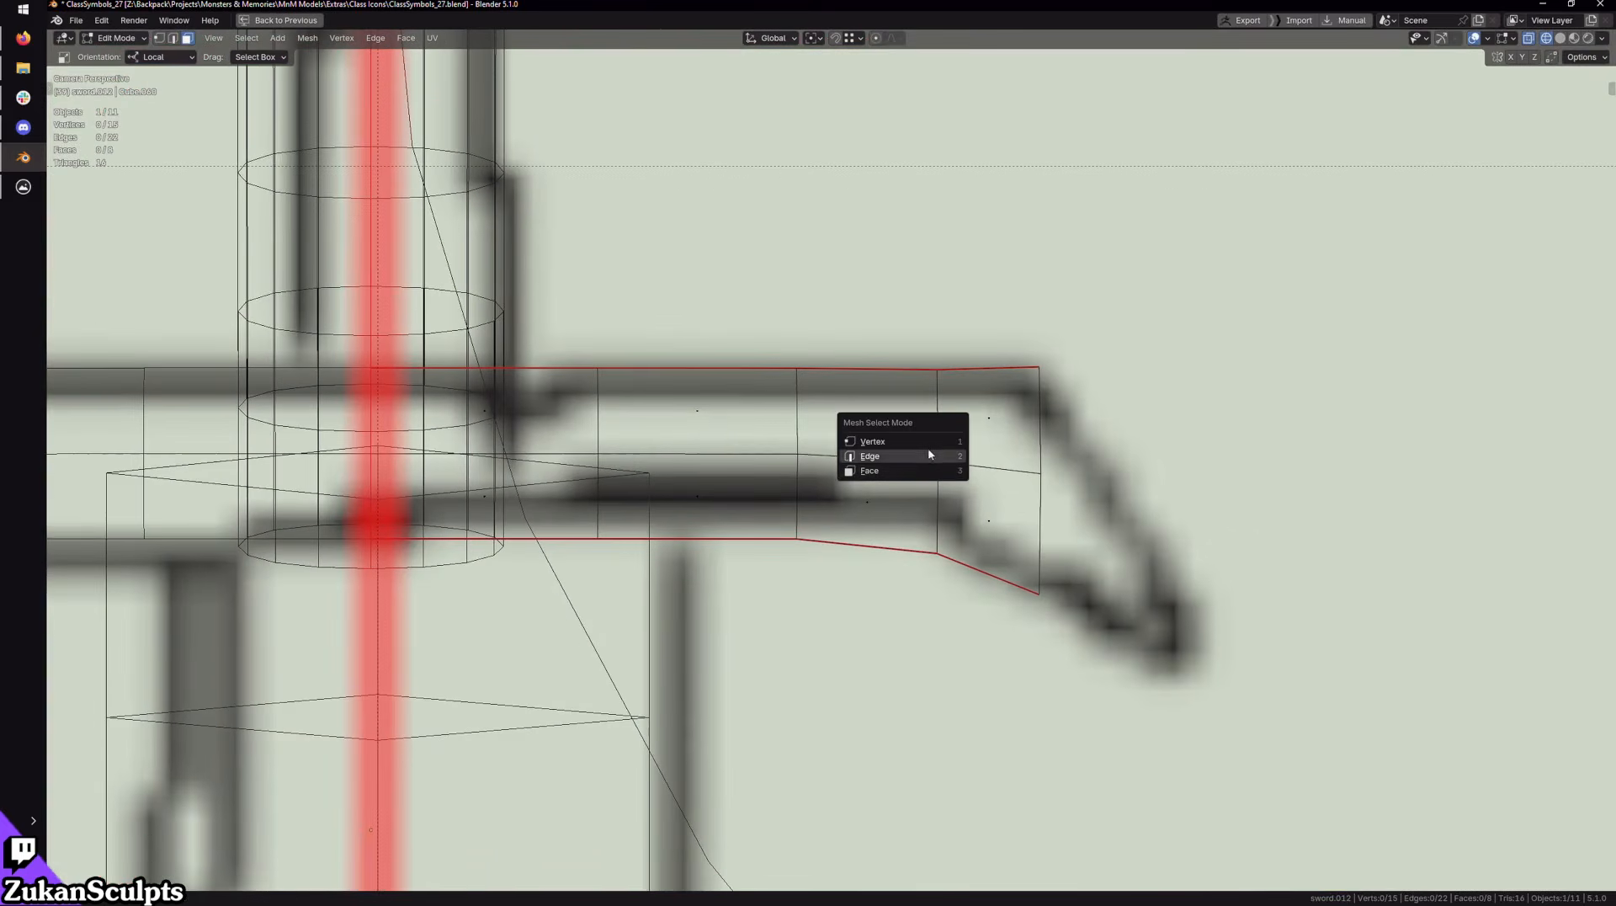
{"action": "left_click", "coordinate": [896, 442]}
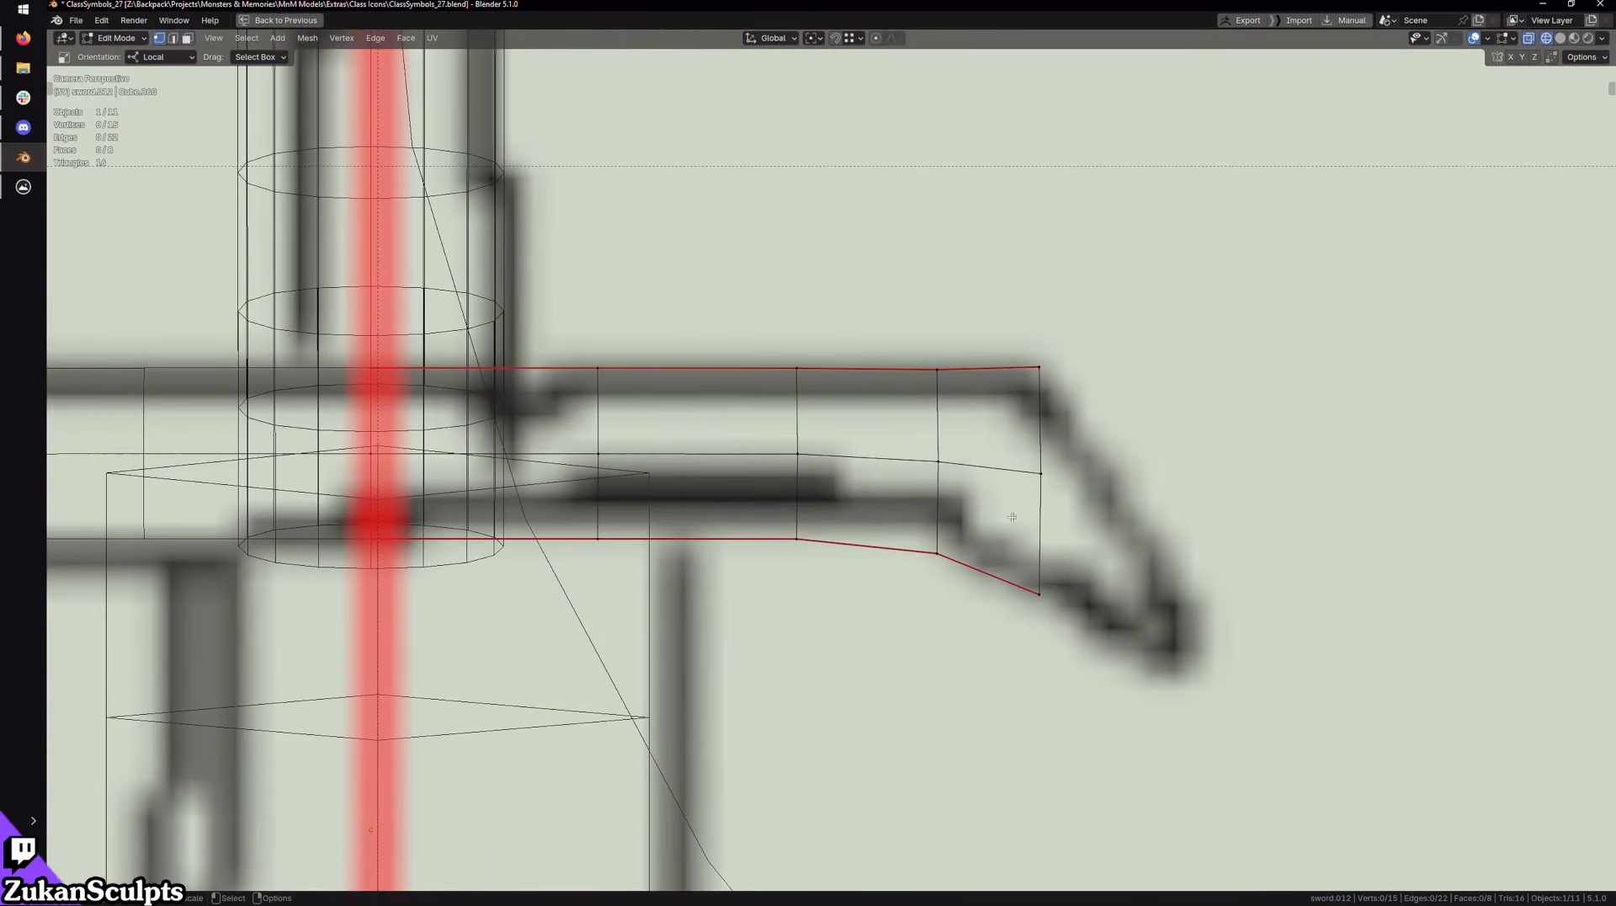
{"action": "left_click", "coordinate": [1044, 539], "text": "alt"}
{"action": "key", "text": "e"}
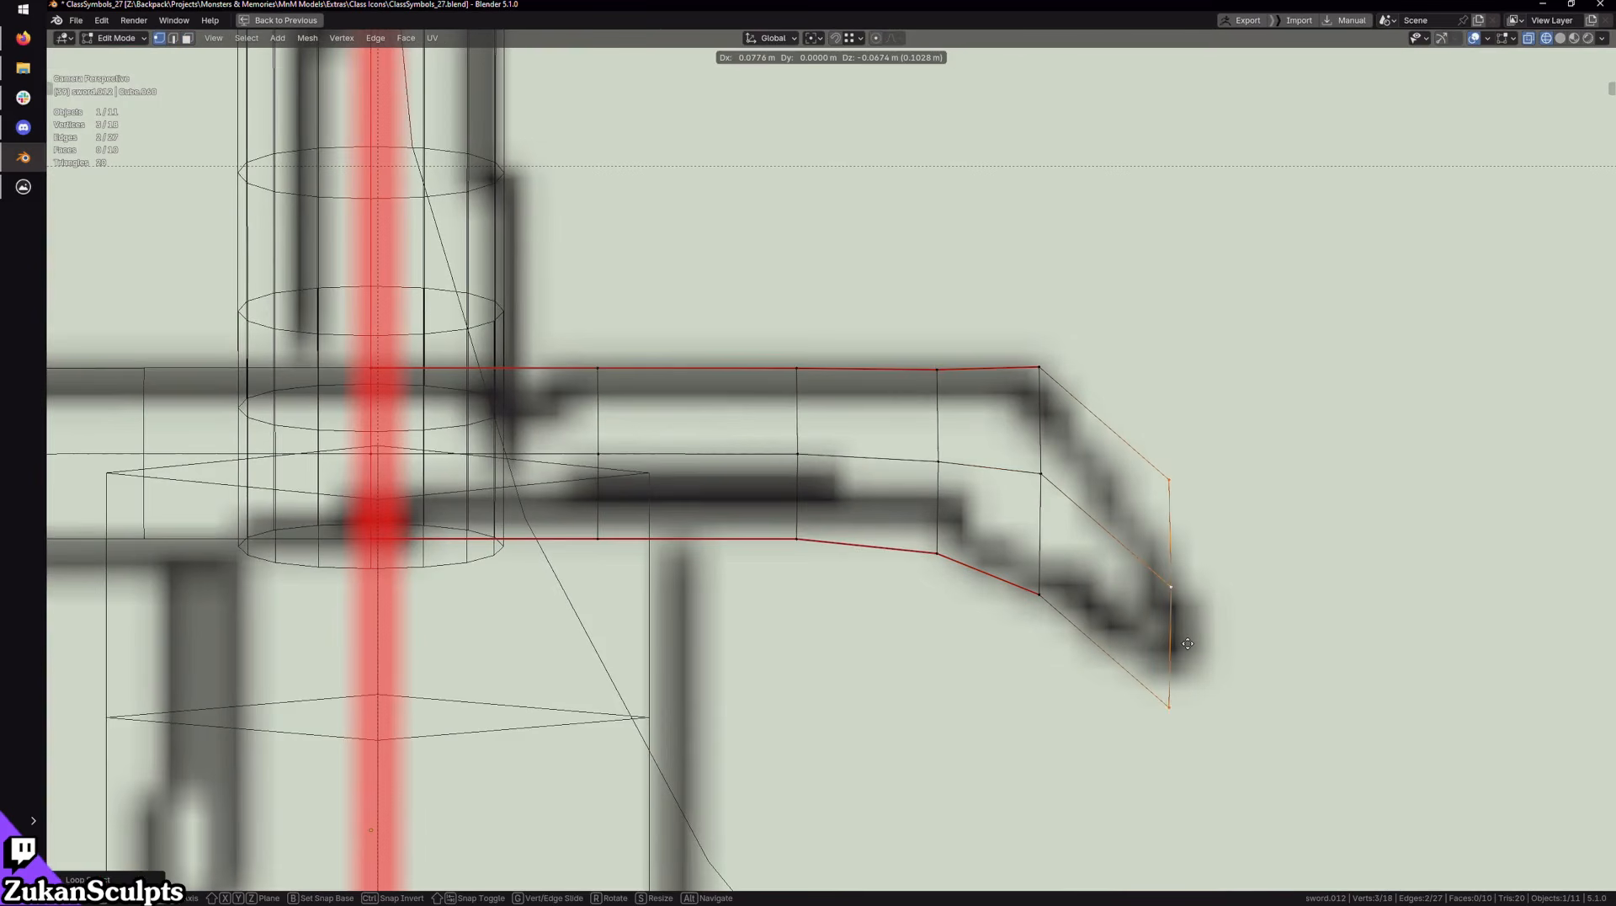
{"action": "left_click", "coordinate": [1188, 643]}
Step: Rotate the guard's extruded end column to follow the drooping tip and scale it down to a narrow end
{"action": "key", "text": "ctrl+Tab"}
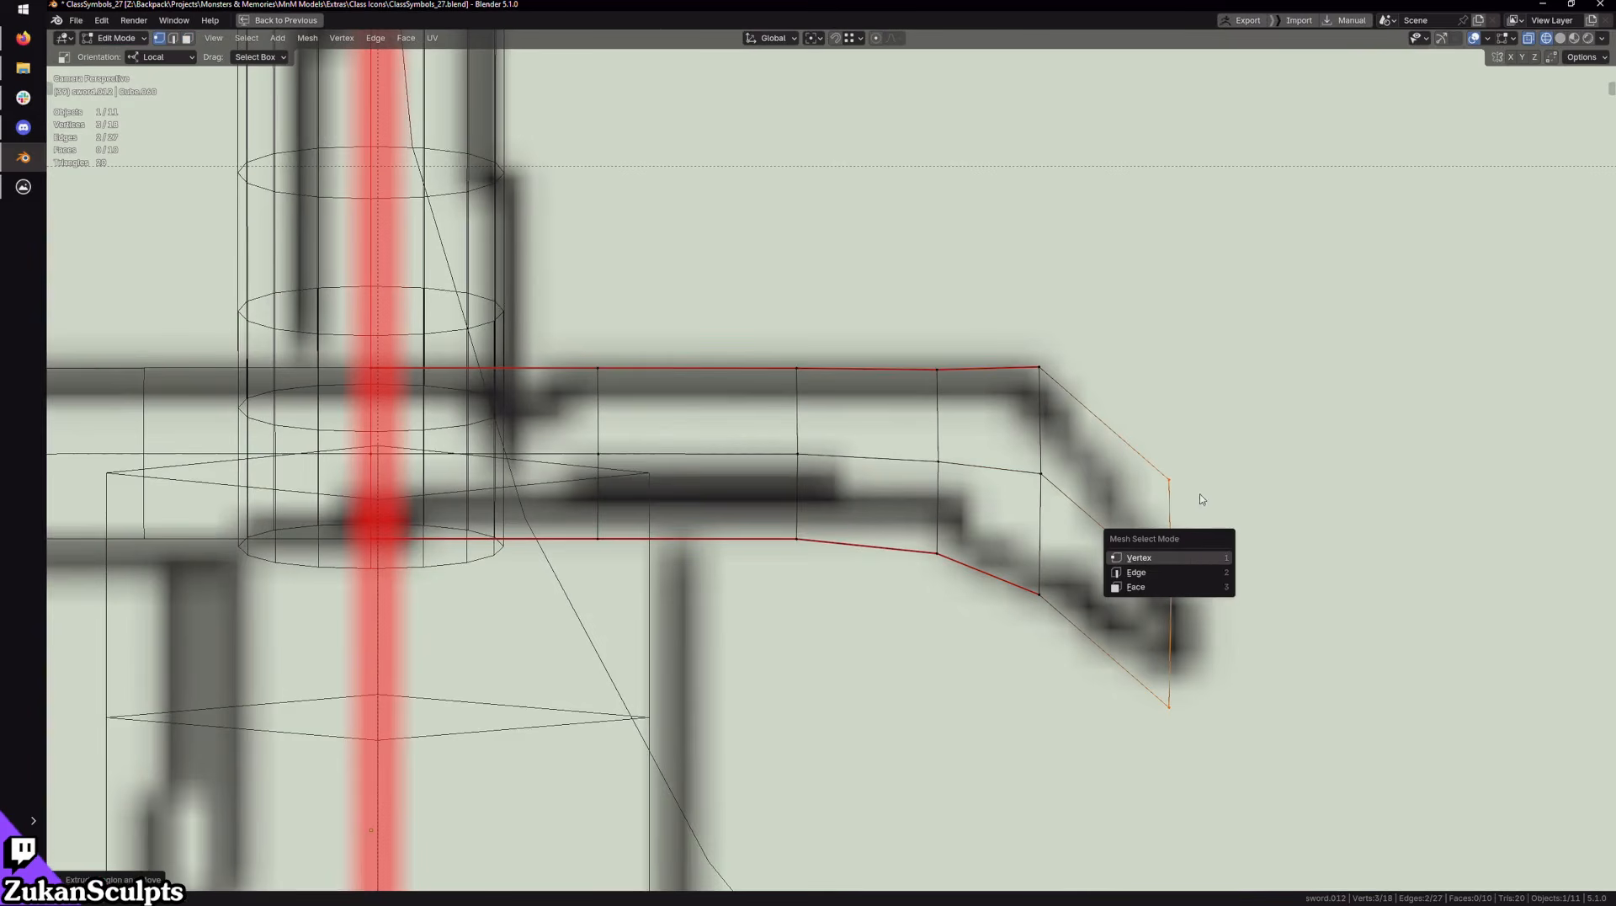
{"action": "left_click", "coordinate": [1153, 566]}
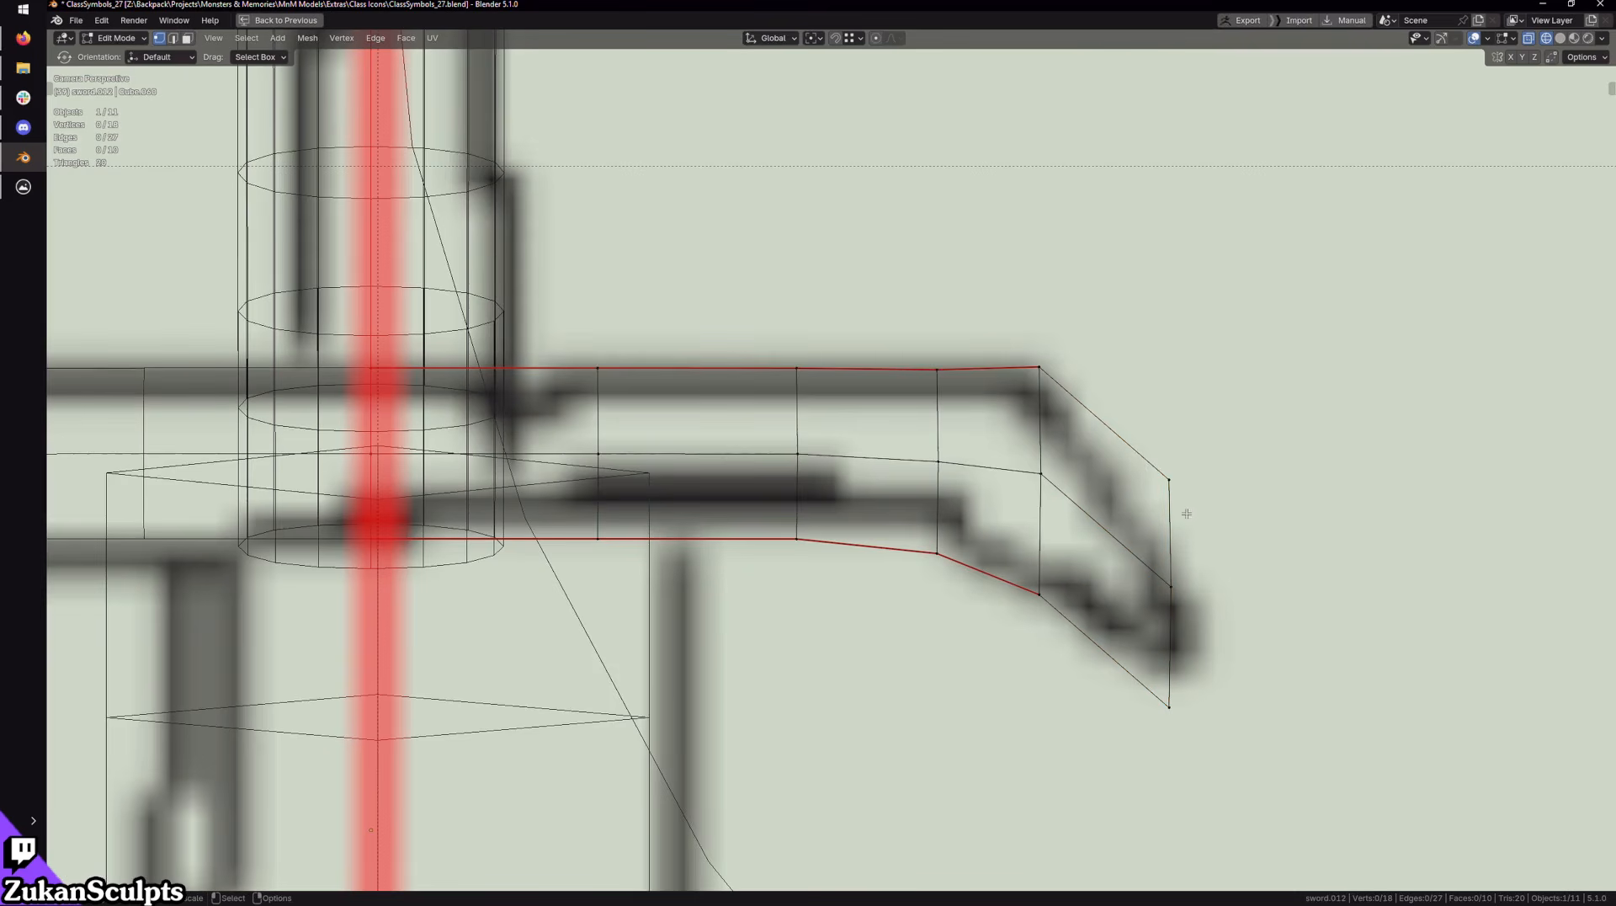
{"action": "key", "text": "ctrl+space"}
{"action": "middle_click_drag", "start_coordinate": [1085, 517], "coordinate": [1100, 497], "text": "alt"}
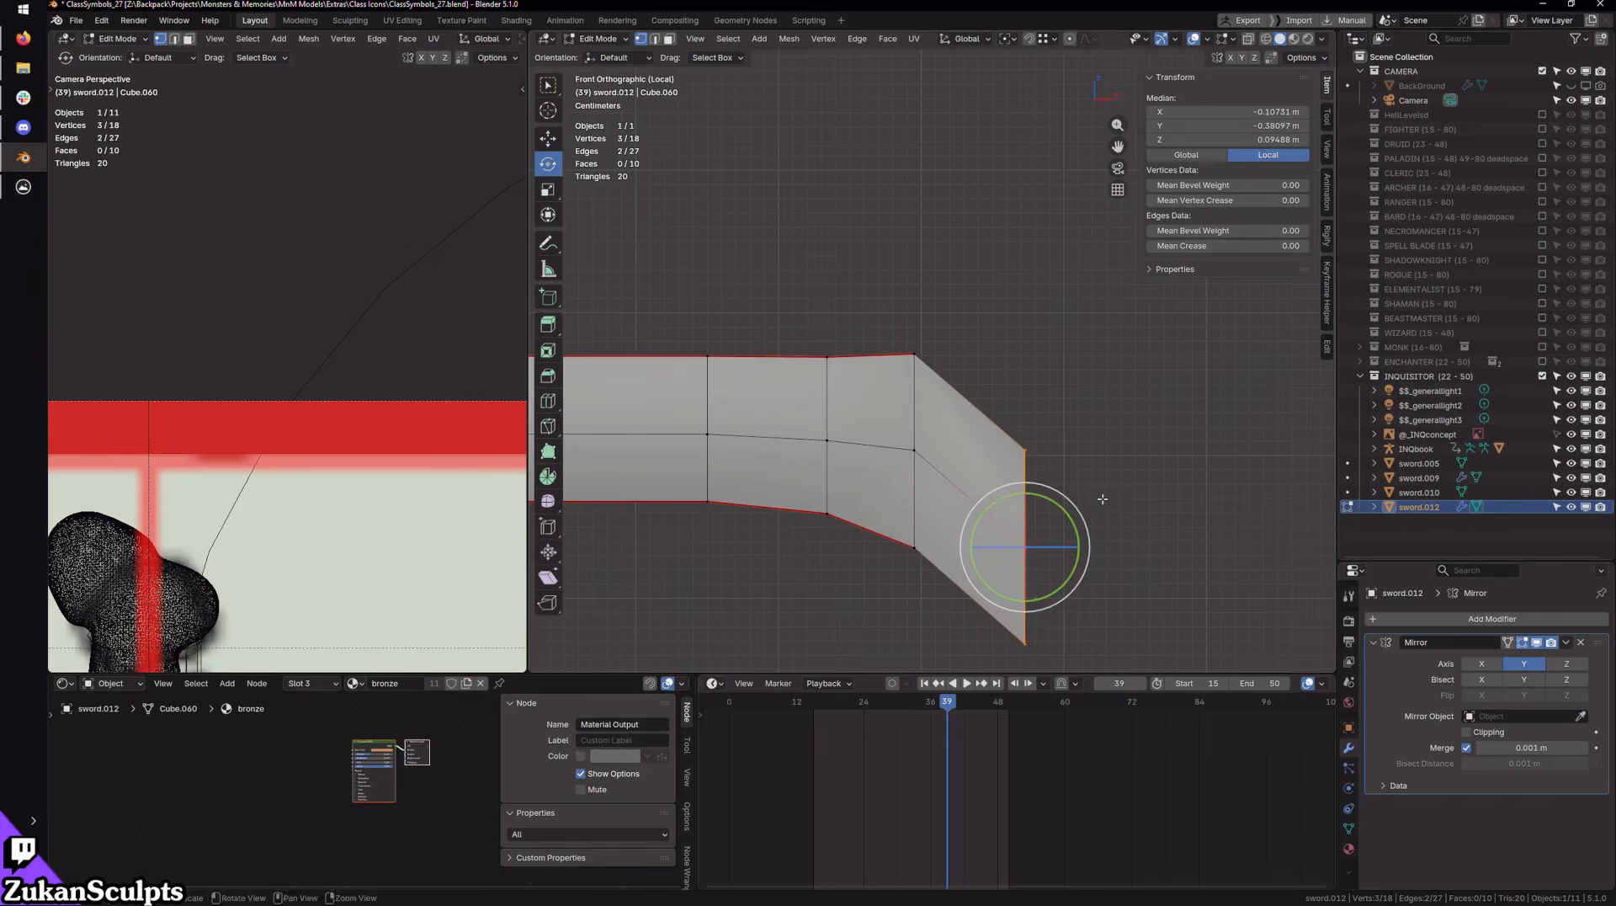
{"action": "middle_click_drag", "start_coordinate": [1104, 562], "coordinate": [1122, 459], "text": "shift"}
{"action": "left_click_drag", "start_coordinate": [1091, 474], "coordinate": [1074, 493]}
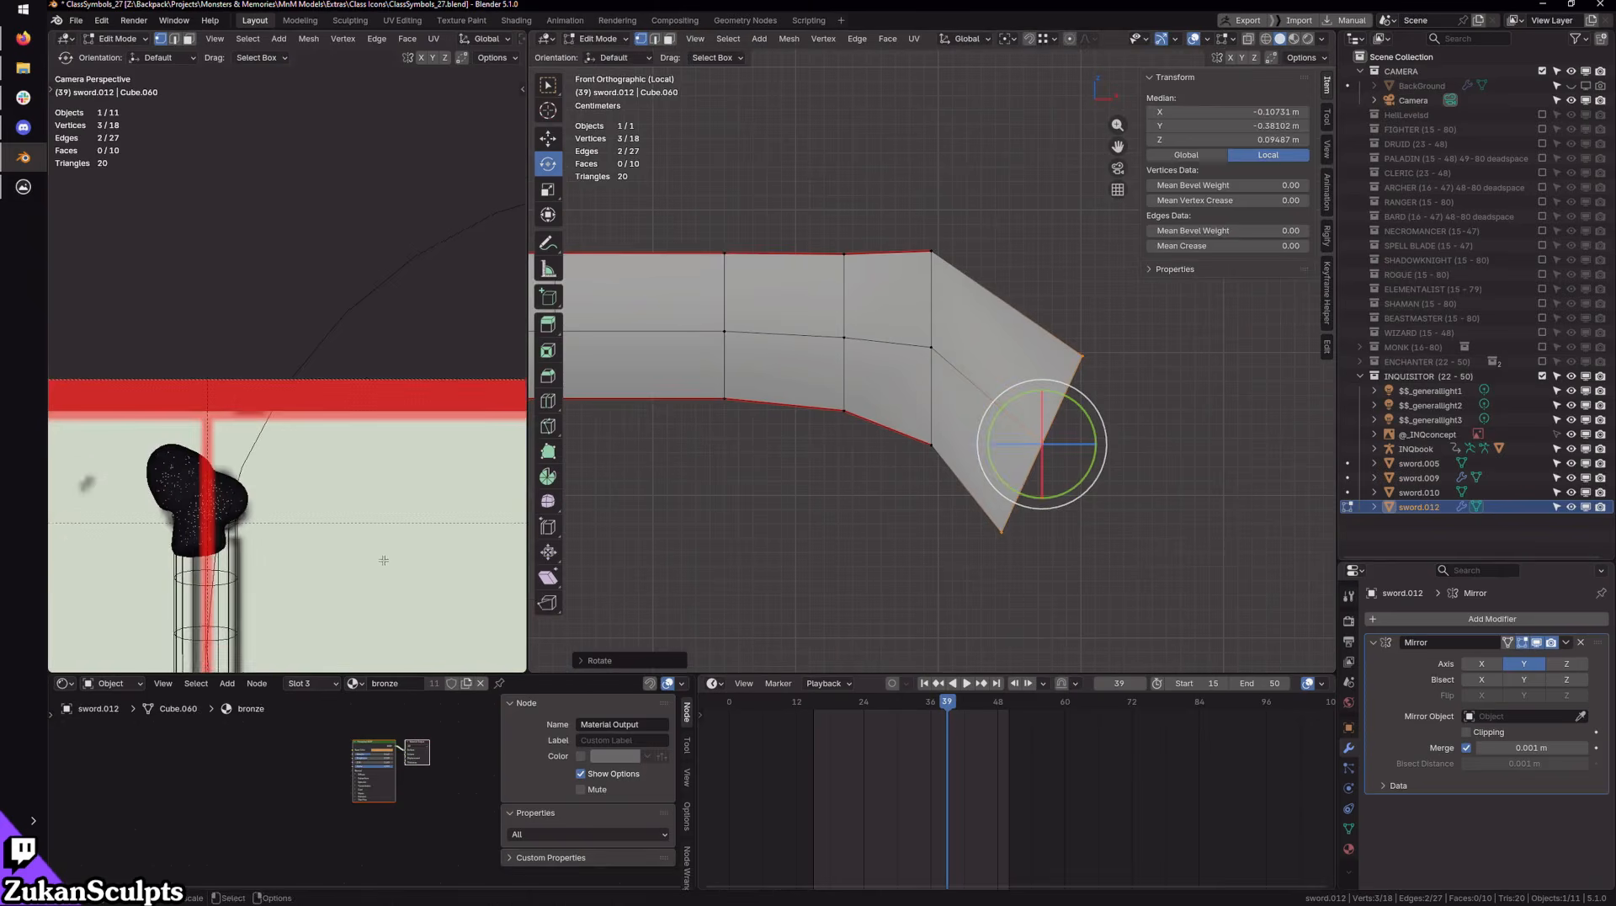
{"action": "key", "text": "r"}
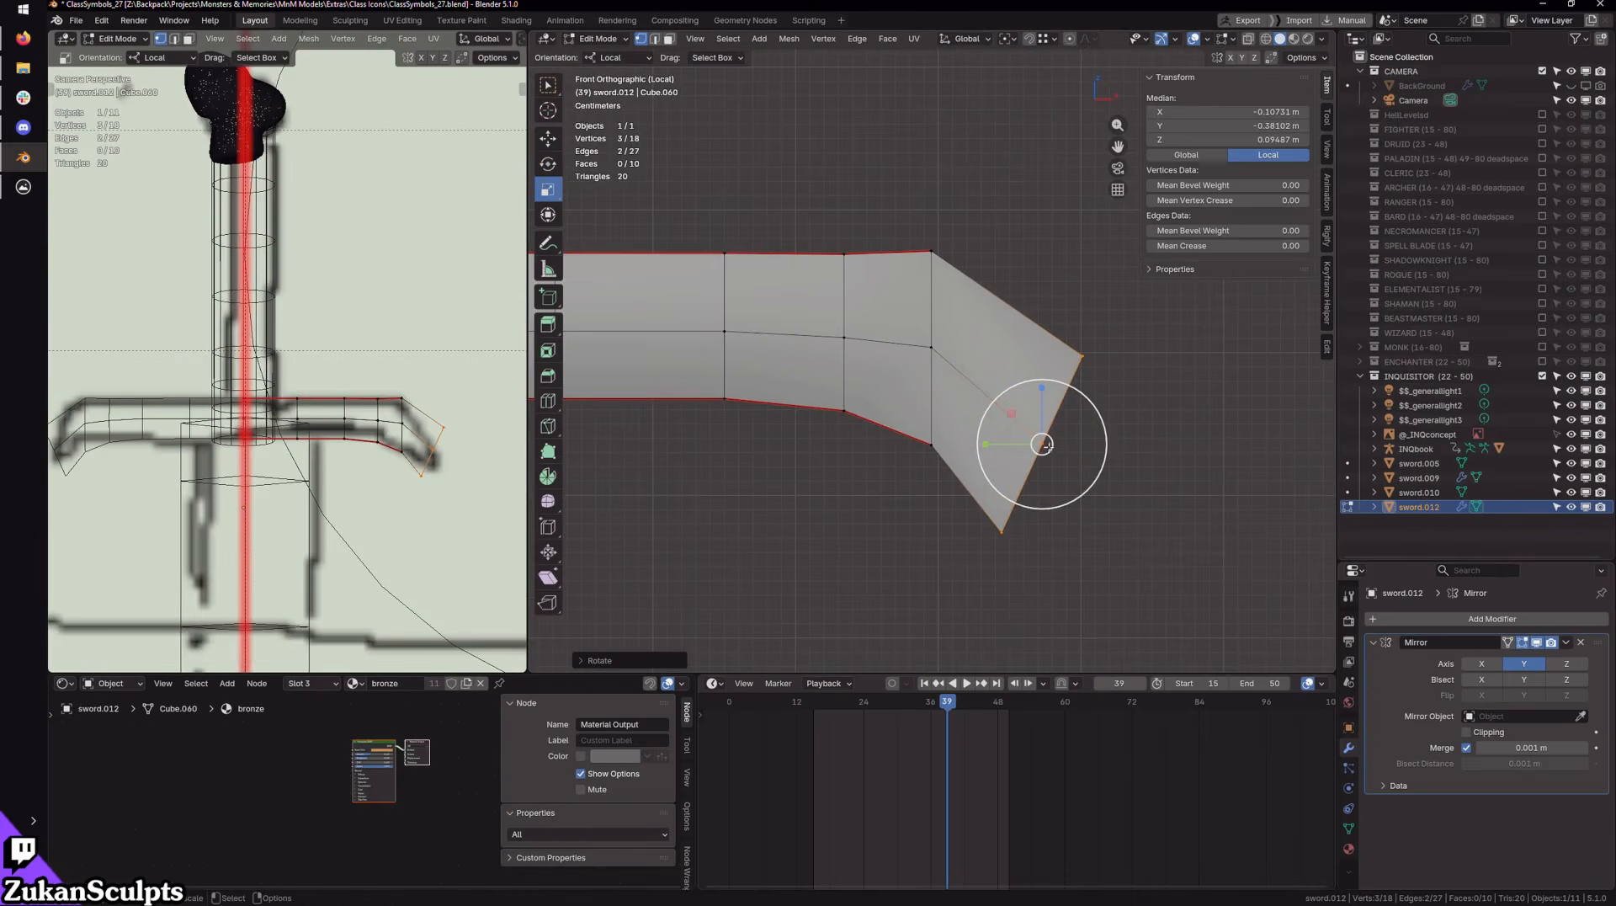
{"action": "left_click_drag", "start_coordinate": [1076, 481], "coordinate": [1049, 498]}
Step: Extrude the narrowed end column a short way further outward and merge its new vertices into a single tip point
{"action": "key", "text": "w"}
{"action": "key", "text": "ctrl+e"}
{"action": "left_click", "coordinate": [1079, 521]}
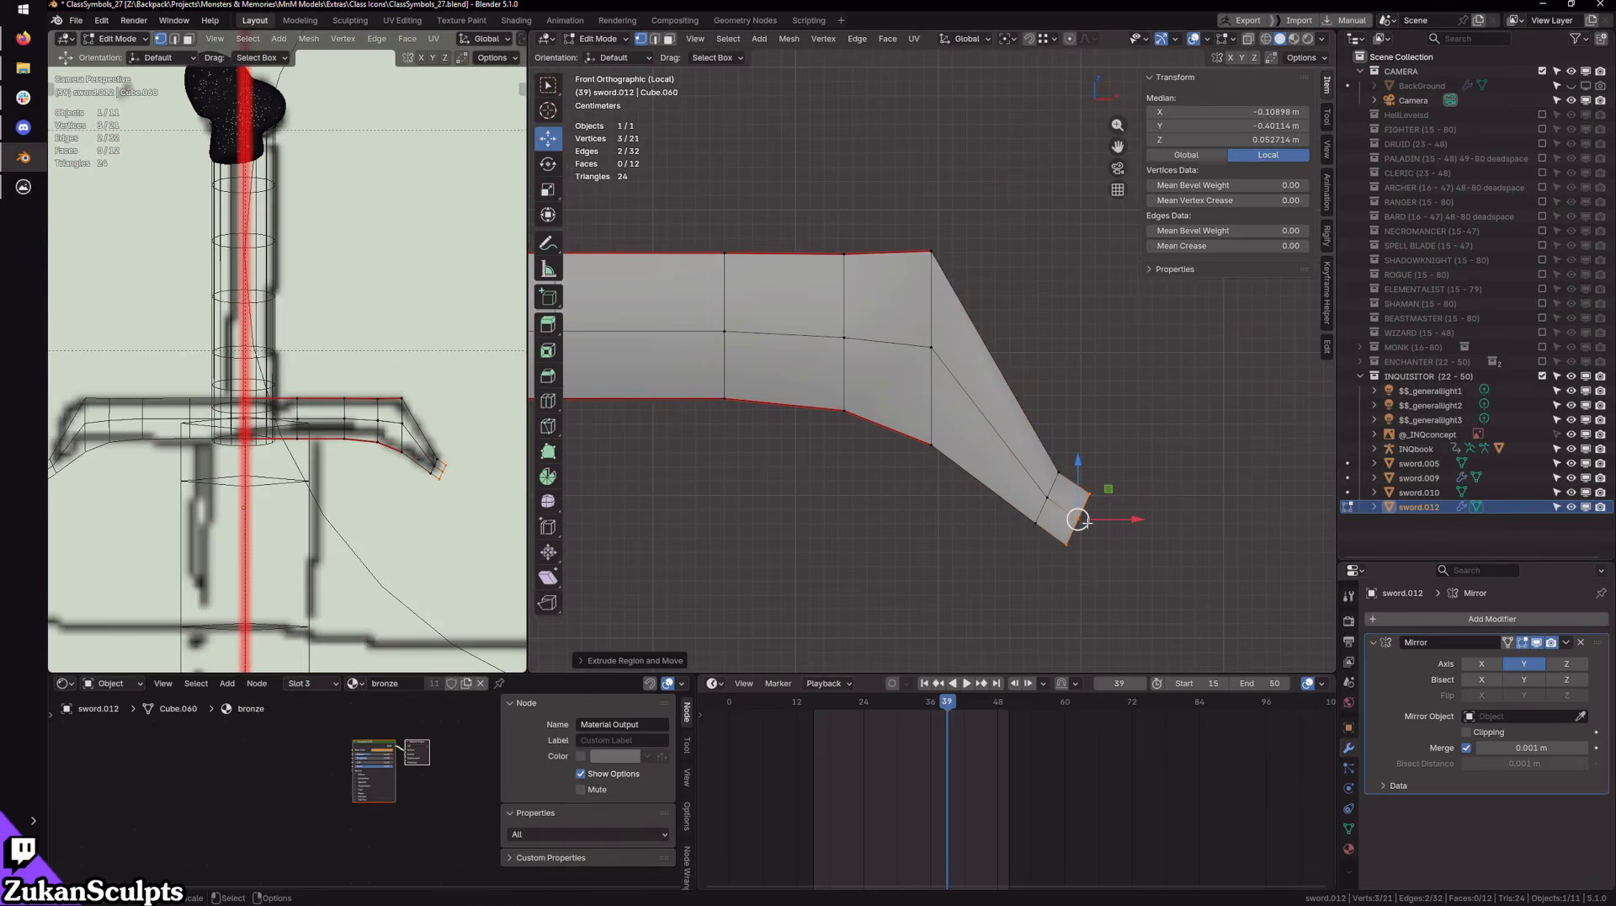
{"action": "key", "text": "alt+m"}
{"action": "left_click", "coordinate": [1090, 525]}
Step: Shift the merged tip point slightly inward and down so the guard ends in a hooked point
{"action": "scroll", "coordinate": [1140, 588], "scroll_direction": "up", "scroll_amount": 2}
{"action": "left_click_drag", "start_coordinate": [1141, 593], "coordinate": [1076, 595]}
{"action": "left_click", "coordinate": [1079, 601]}
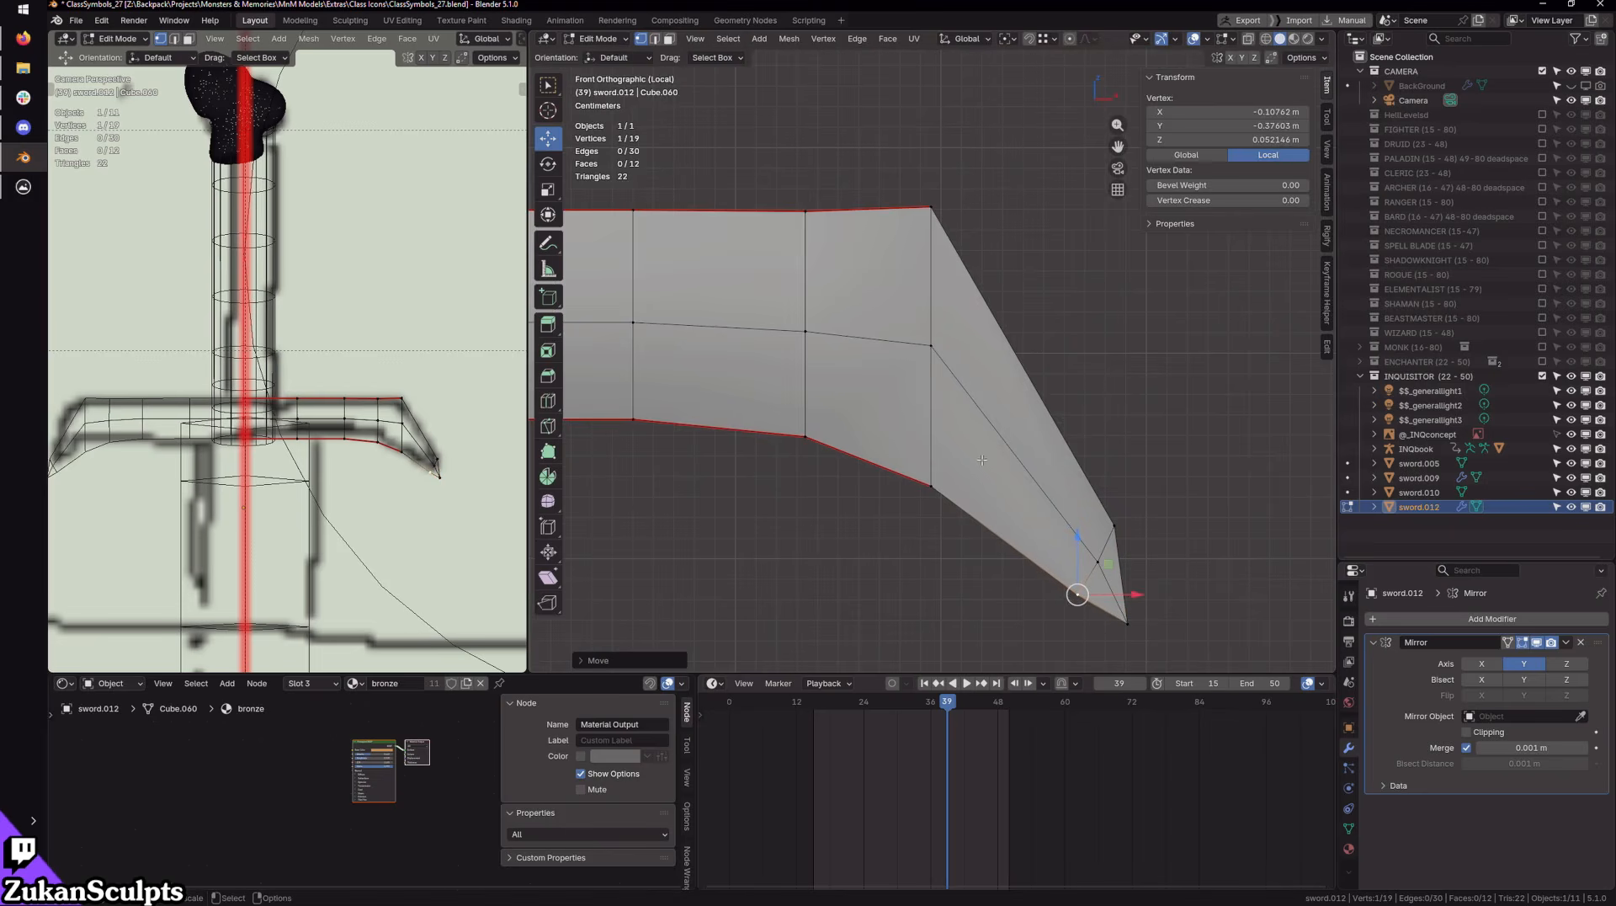
Step: Add two loop cuts hugging the guard's corner column, one on each side of the bend
{"action": "key", "text": "ctrl+r"}
{"action": "left_click", "coordinate": [974, 416]}
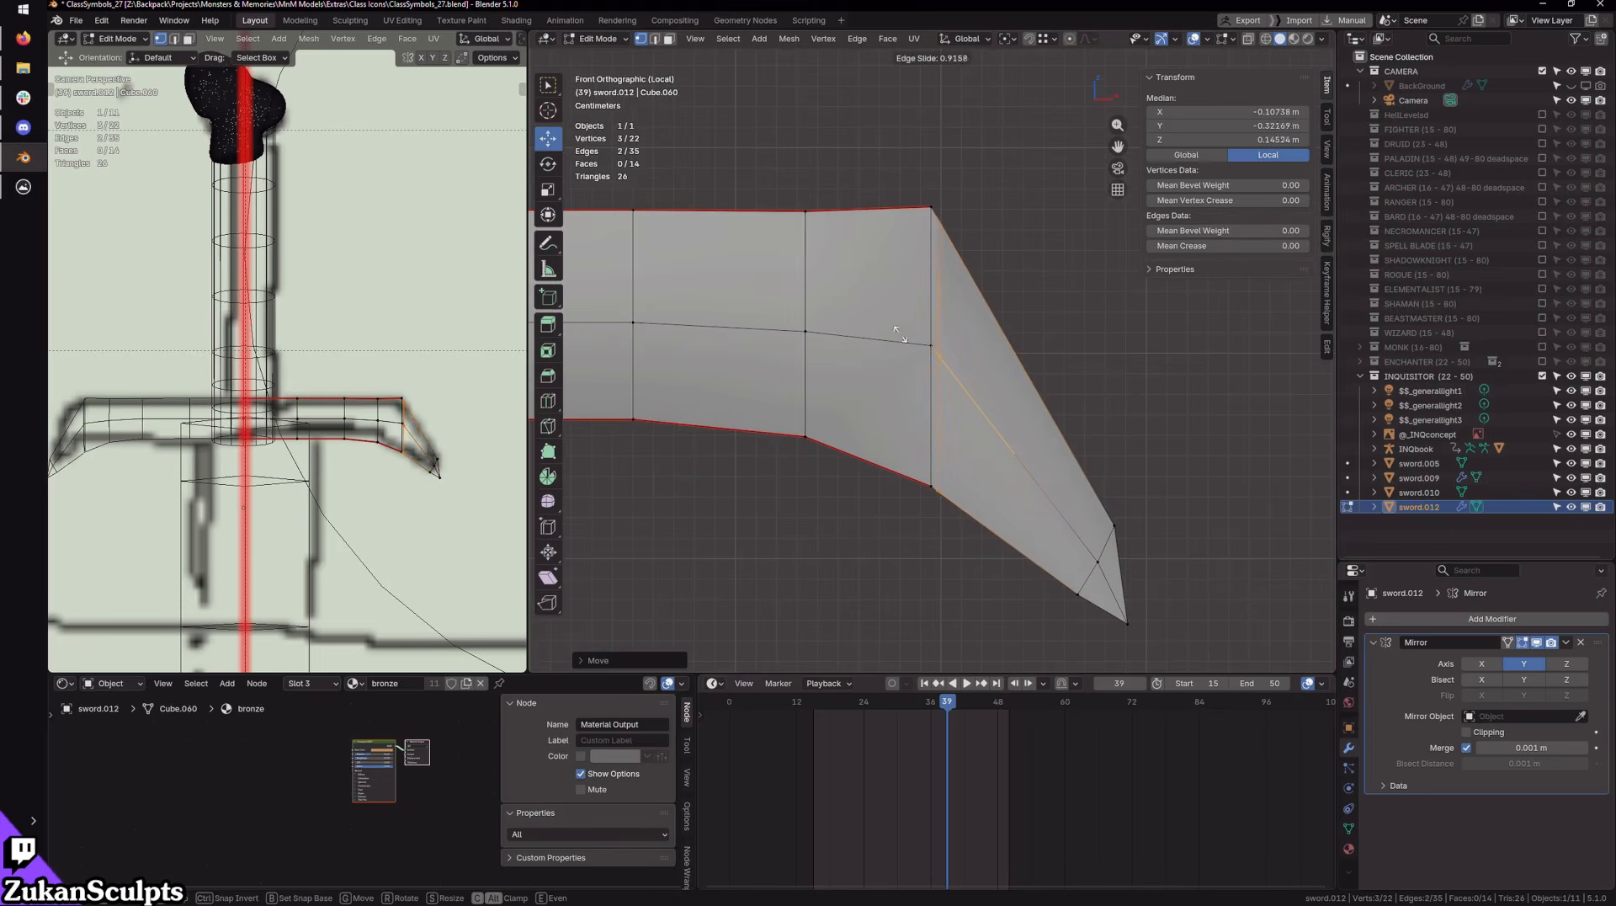
{"action": "left_click", "coordinate": [899, 334]}
{"action": "key", "text": "ctrl+r"}
{"action": "left_click", "coordinate": [937, 362]}
{"action": "left_click", "coordinate": [940, 363]}
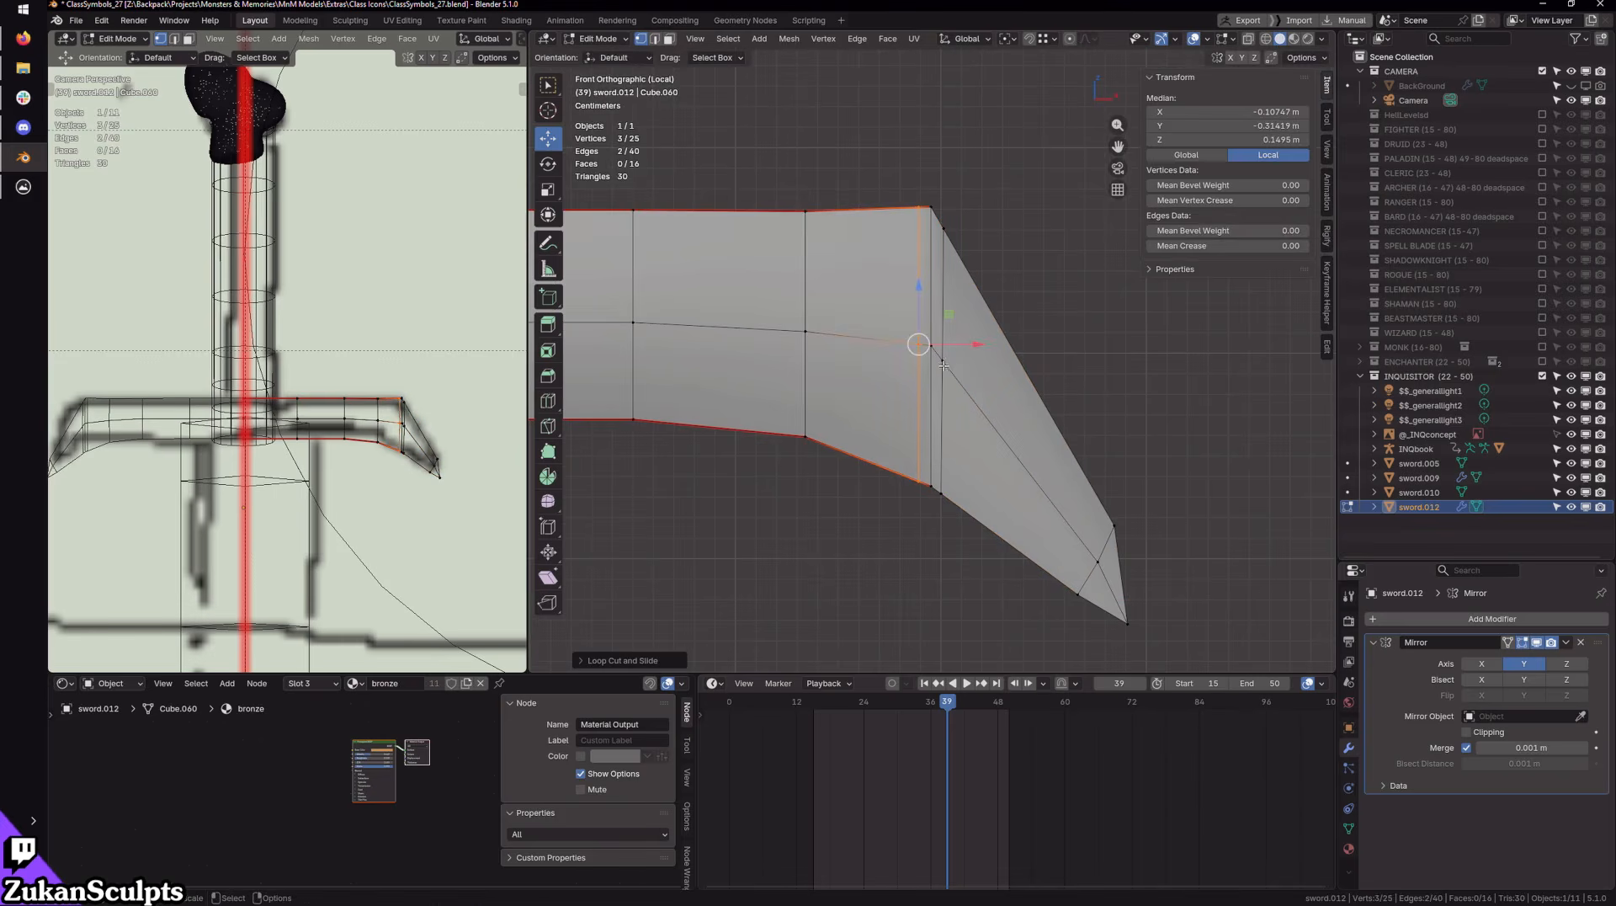
{"action": "middle_click_drag", "start_coordinate": [940, 364], "coordinate": [1004, 416]}
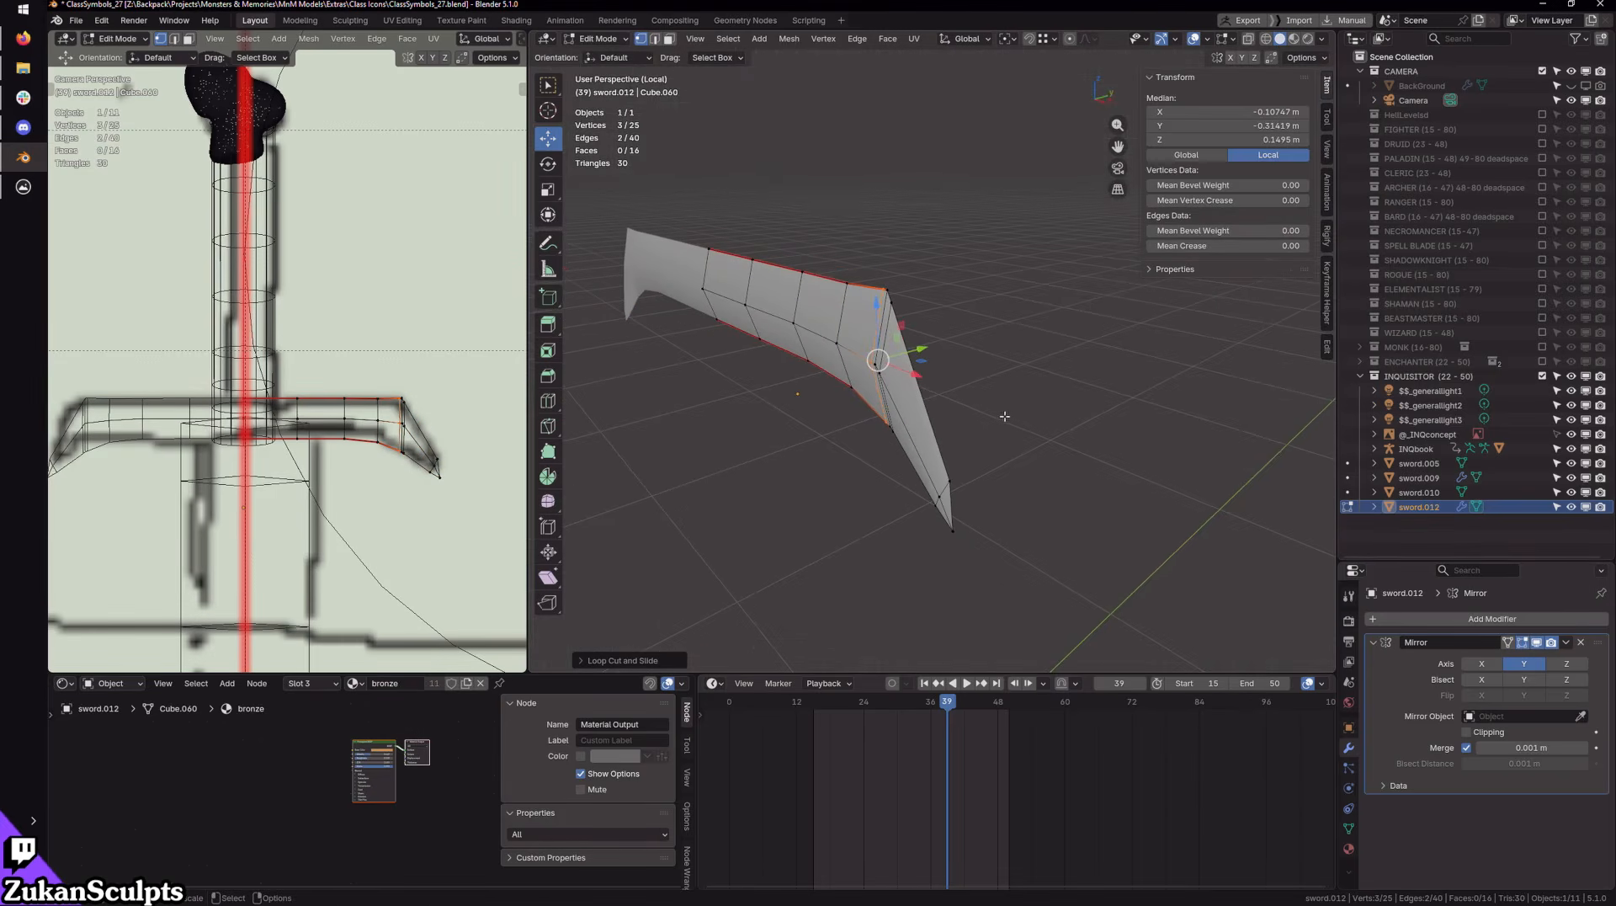
Step: Select the edge loop at the guard's corner bend and nudge it slightly along Y, checking the shading in object mode
{"action": "key", "text": "Tab"}
{"action": "middle_click_drag", "start_coordinate": [951, 361], "coordinate": [872, 397]}
{"action": "key", "text": "Tab"}
{"action": "left_click", "coordinate": [860, 394], "text": "alt"}
{"action": "key", "text": "Tab"}
{"action": "key", "text": "Tab"}
{"action": "scroll", "coordinate": [811, 388], "scroll_direction": "up", "scroll_amount": 2}
{"action": "left_click", "coordinate": [815, 390], "text": "alt"}
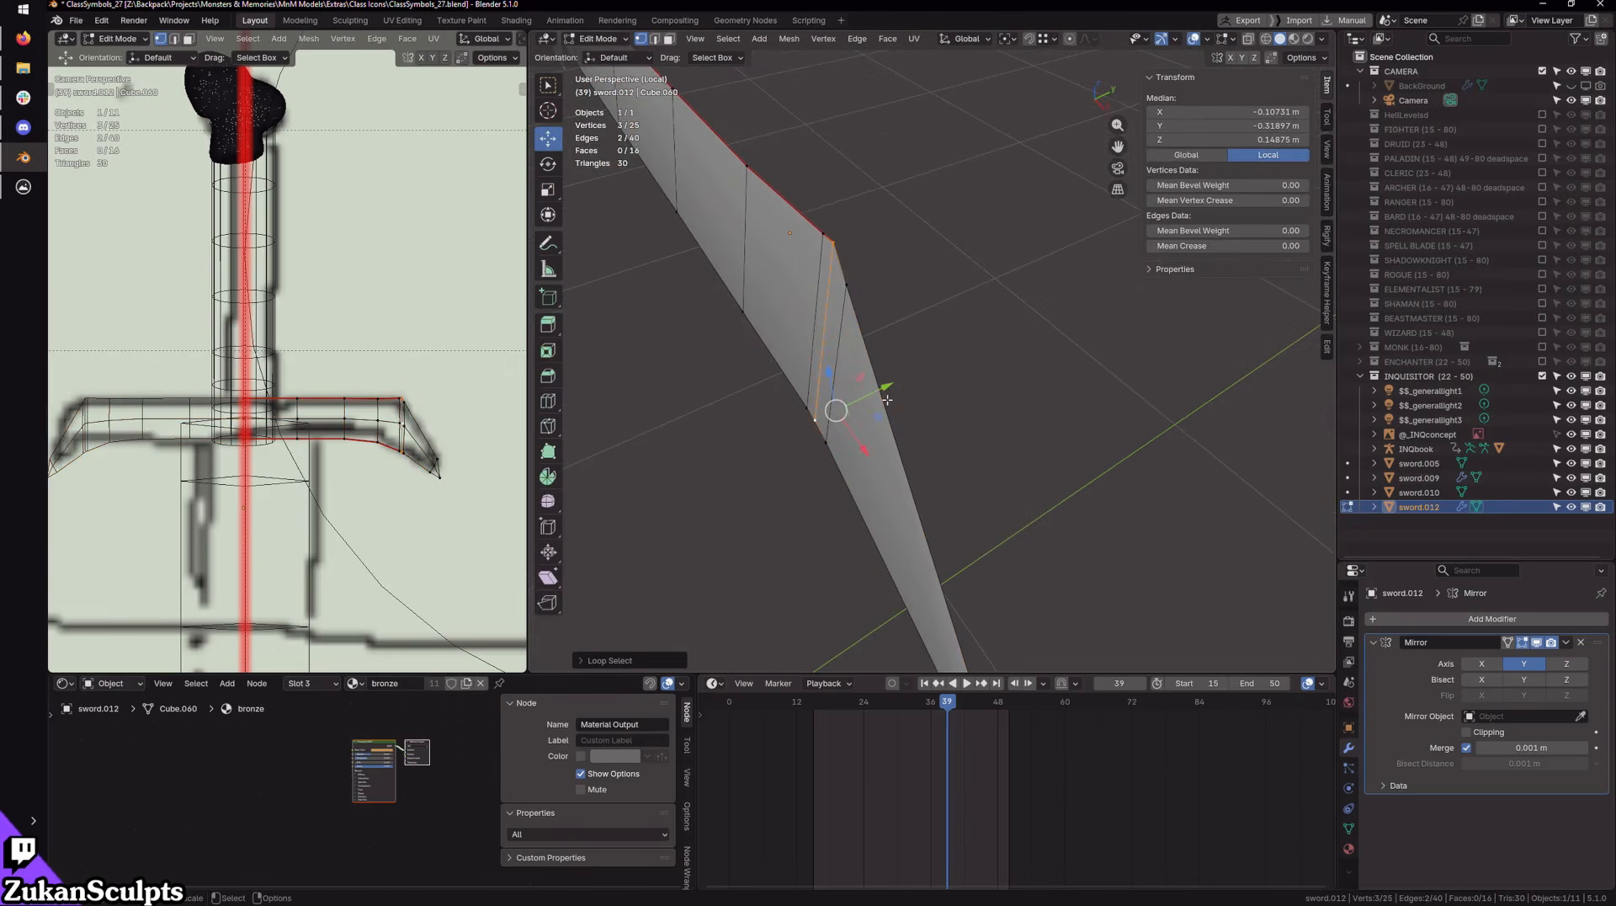
{"action": "left_click_drag", "start_coordinate": [887, 399], "coordinate": [883, 389]}
{"action": "key", "text": "Tab"}
{"action": "middle_click_drag", "start_coordinate": [883, 389], "coordinate": [883, 431]}
{"action": "key", "text": "Tab"}
Step: Select the guard's outer boundary loop and extrude it along Y to give the guard depth
{"action": "left_click", "coordinate": [964, 410], "text": "alt"}
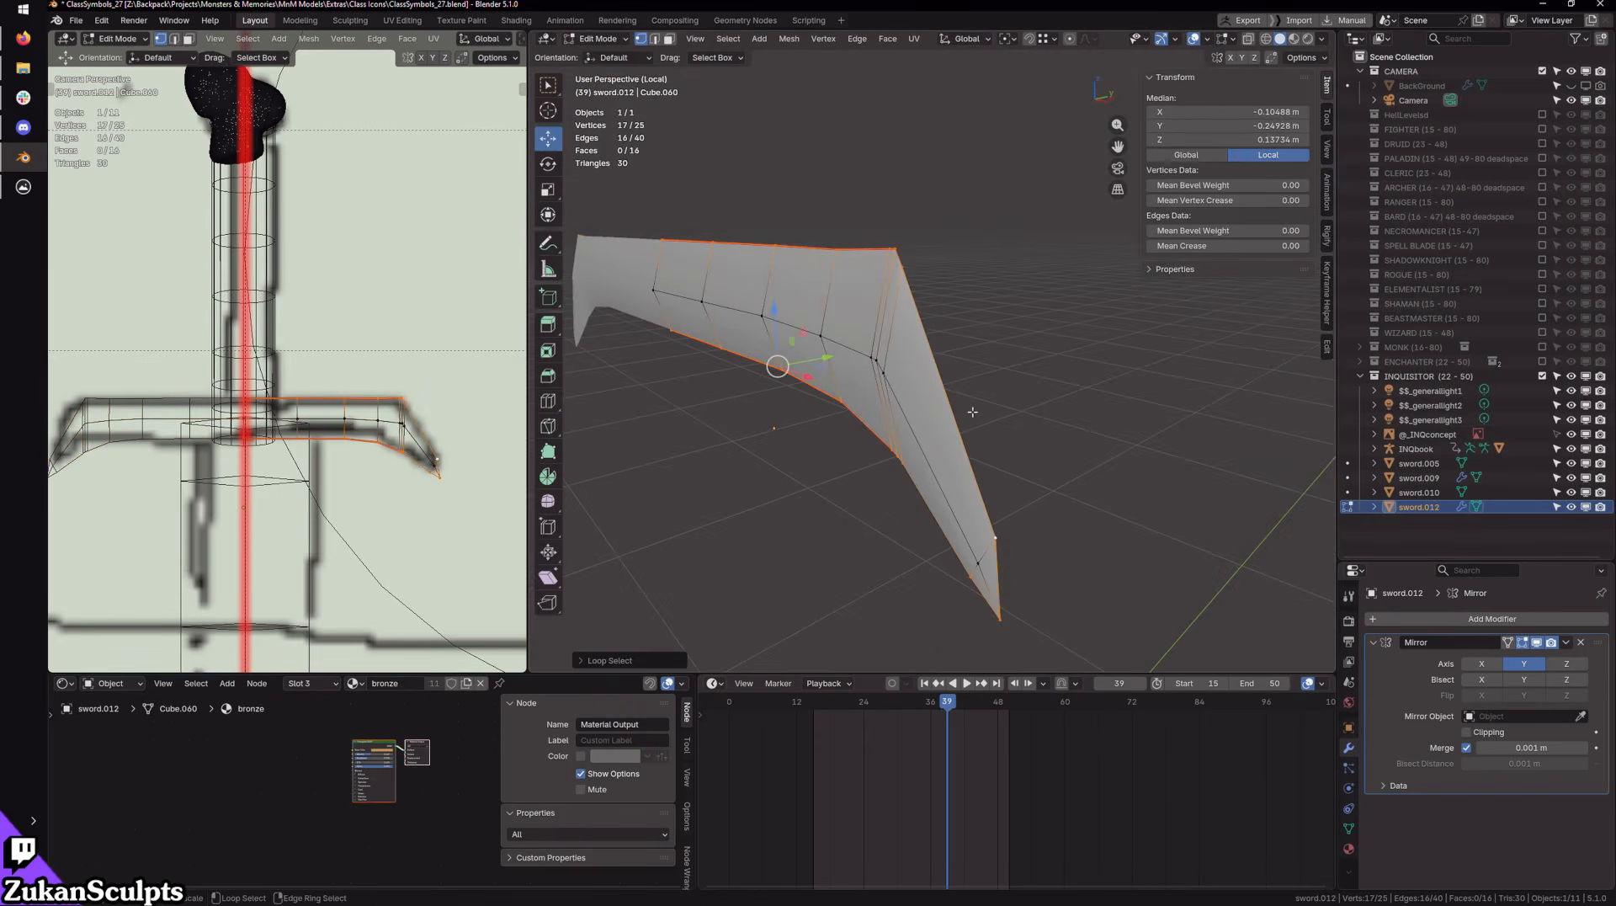
{"action": "middle_click_drag", "start_coordinate": [1028, 434], "coordinate": [942, 381]}
{"action": "key", "text": "g"}
{"action": "key", "text": "Escape"}
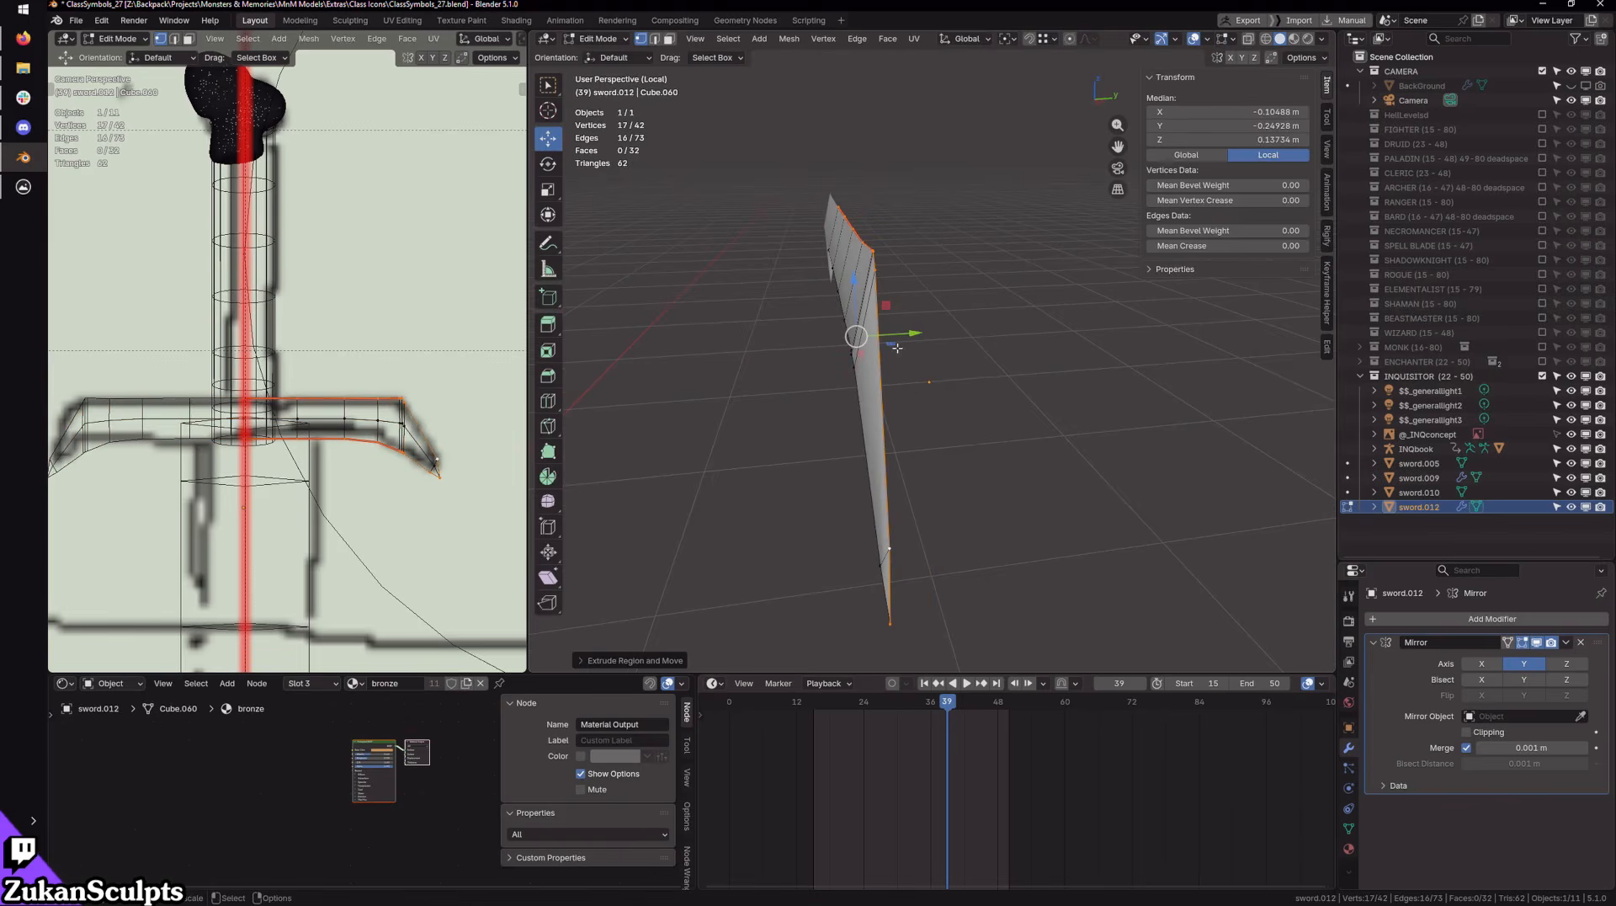
{"action": "key", "text": "e"}
{"action": "key", "text": "y"}
{"action": "left_click", "coordinate": [957, 339]}
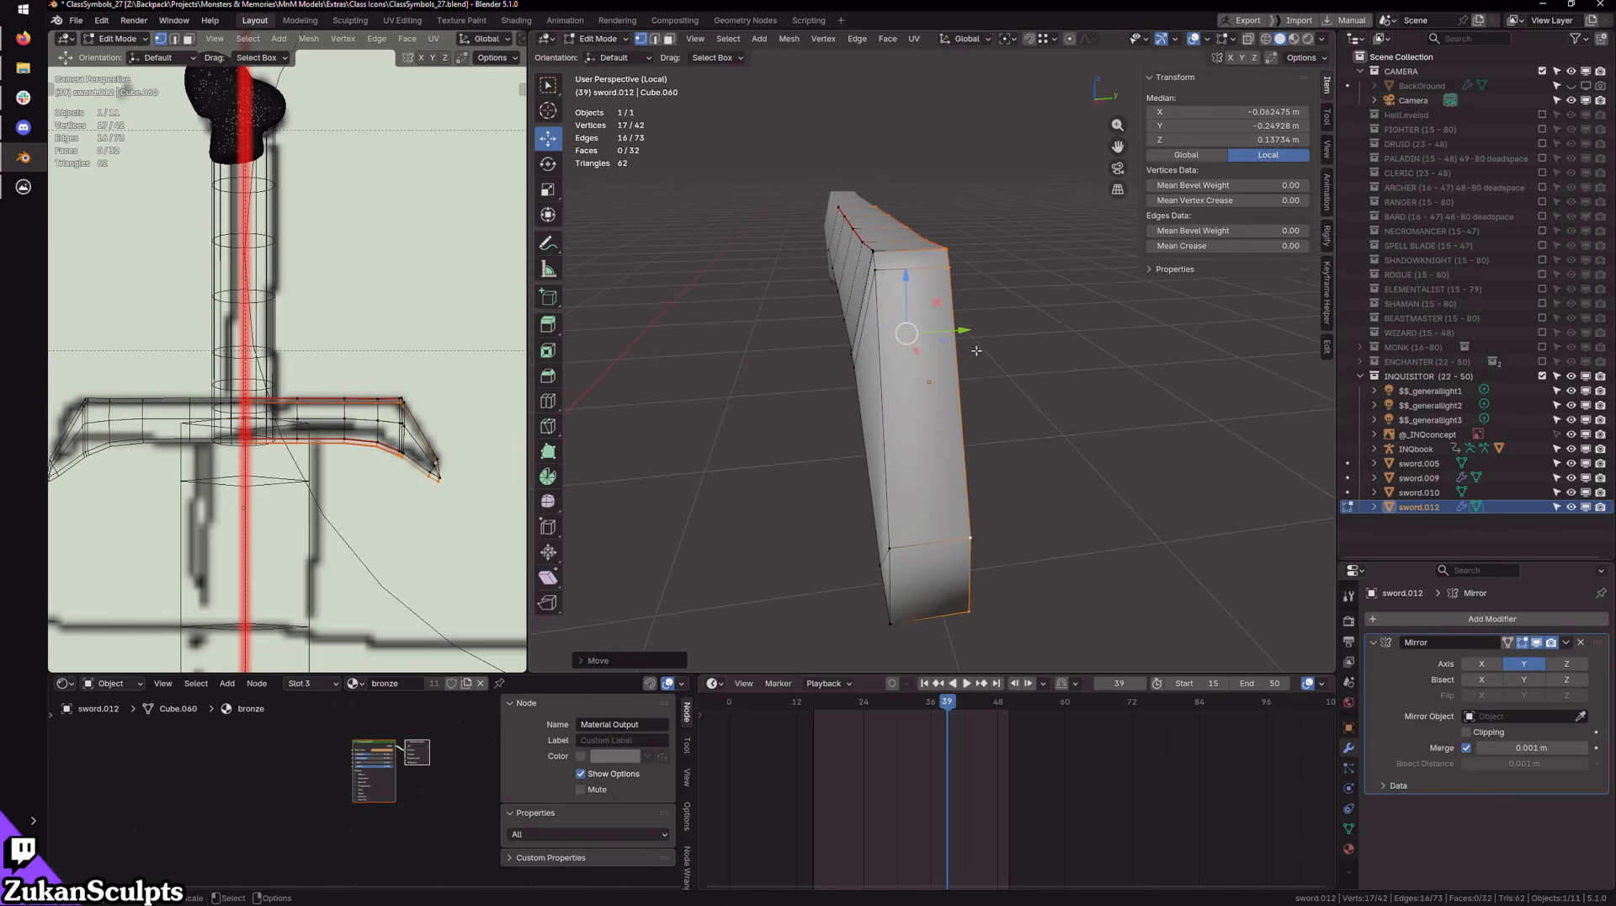
{"action": "middle_click_drag", "start_coordinate": [957, 339], "coordinate": [1080, 412]}
Step: Enable the X axis on the guard's Mirror modifier and leave local view to show the whole sword
{"action": "key", "text": "Tab"}
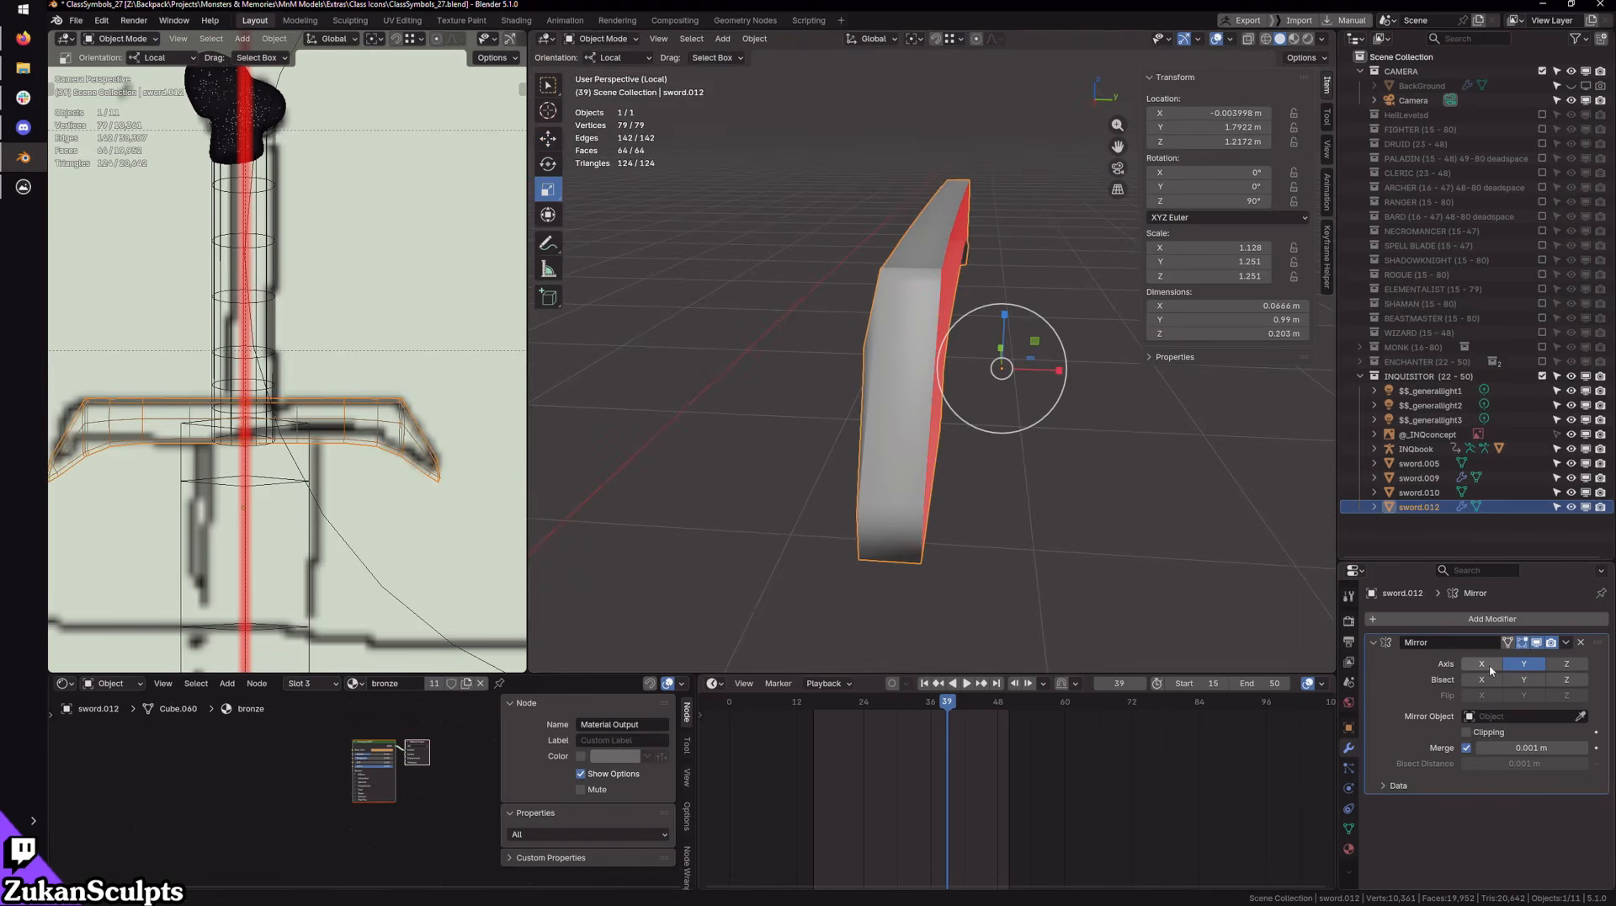
{"action": "left_click", "coordinate": [1481, 663]}
{"action": "middle_click_drag", "start_coordinate": [1023, 488], "coordinate": [1024, 419]}
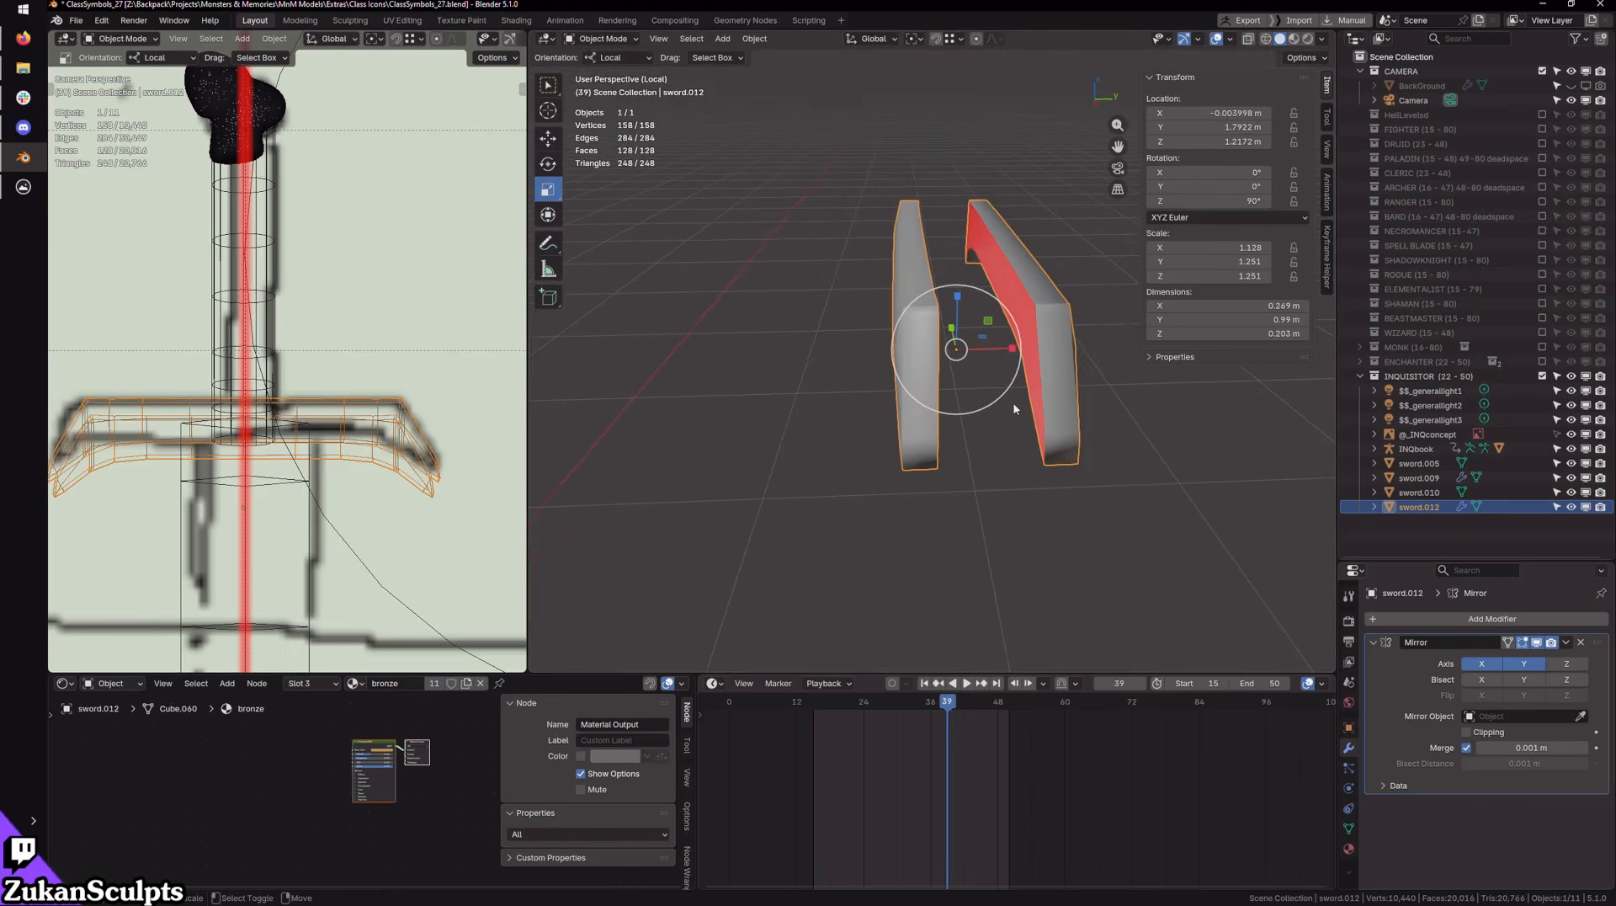
{"action": "key", "text": "KP_Divide"}
{"action": "key", "text": "w"}
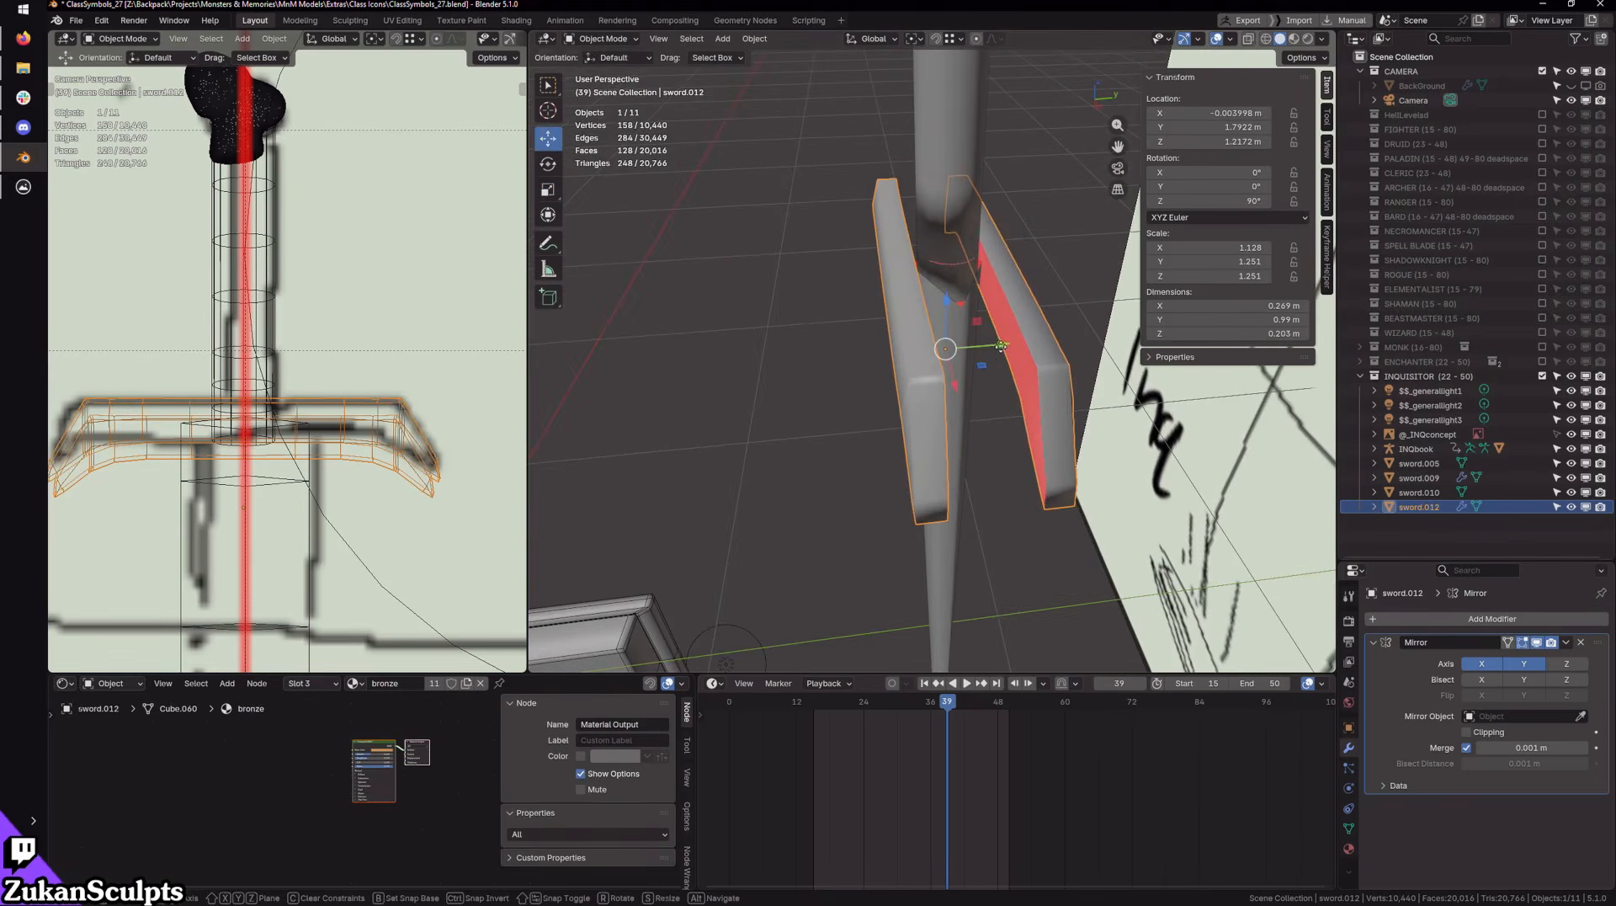
{"action": "left_click_drag", "start_coordinate": [1001, 344], "coordinate": [1022, 344]}
Step: Select all of the guard's geometry and move it along Y toward the mirror plane to narrow the central gap
{"action": "key", "text": "Tab"}
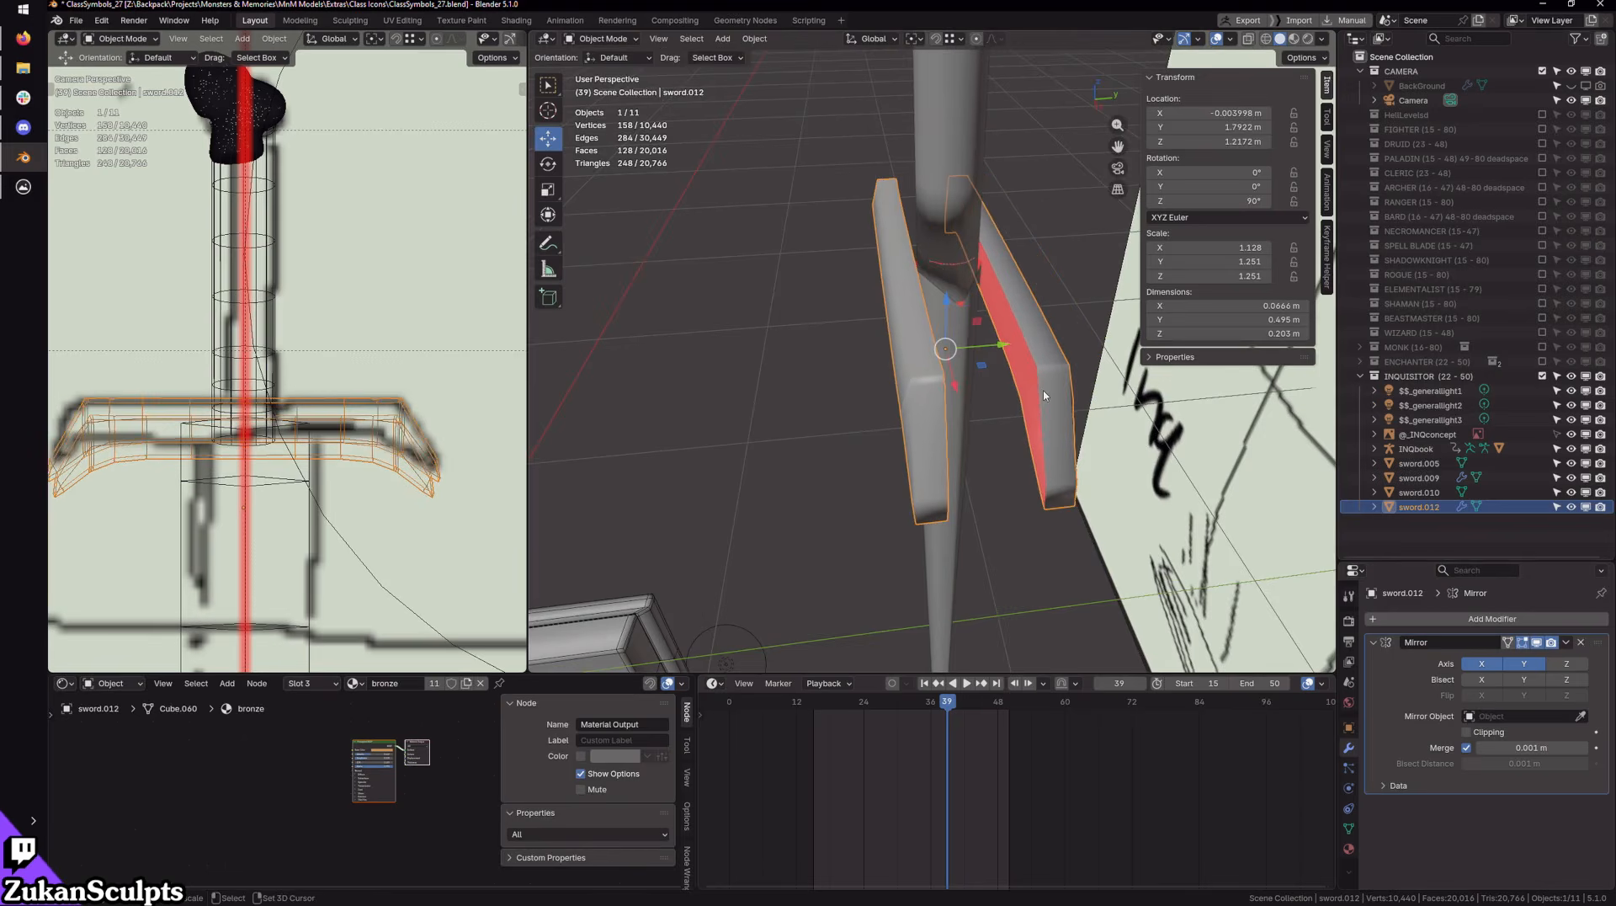
{"action": "key", "text": "a"}
{"action": "left_click_drag", "start_coordinate": [966, 372], "coordinate": [991, 371]}
{"action": "middle_click_drag", "start_coordinate": [990, 413], "coordinate": [1099, 397]}
{"action": "middle_click_drag", "start_coordinate": [1051, 409], "coordinate": [1064, 539]}
{"action": "key", "text": "KP_7"}
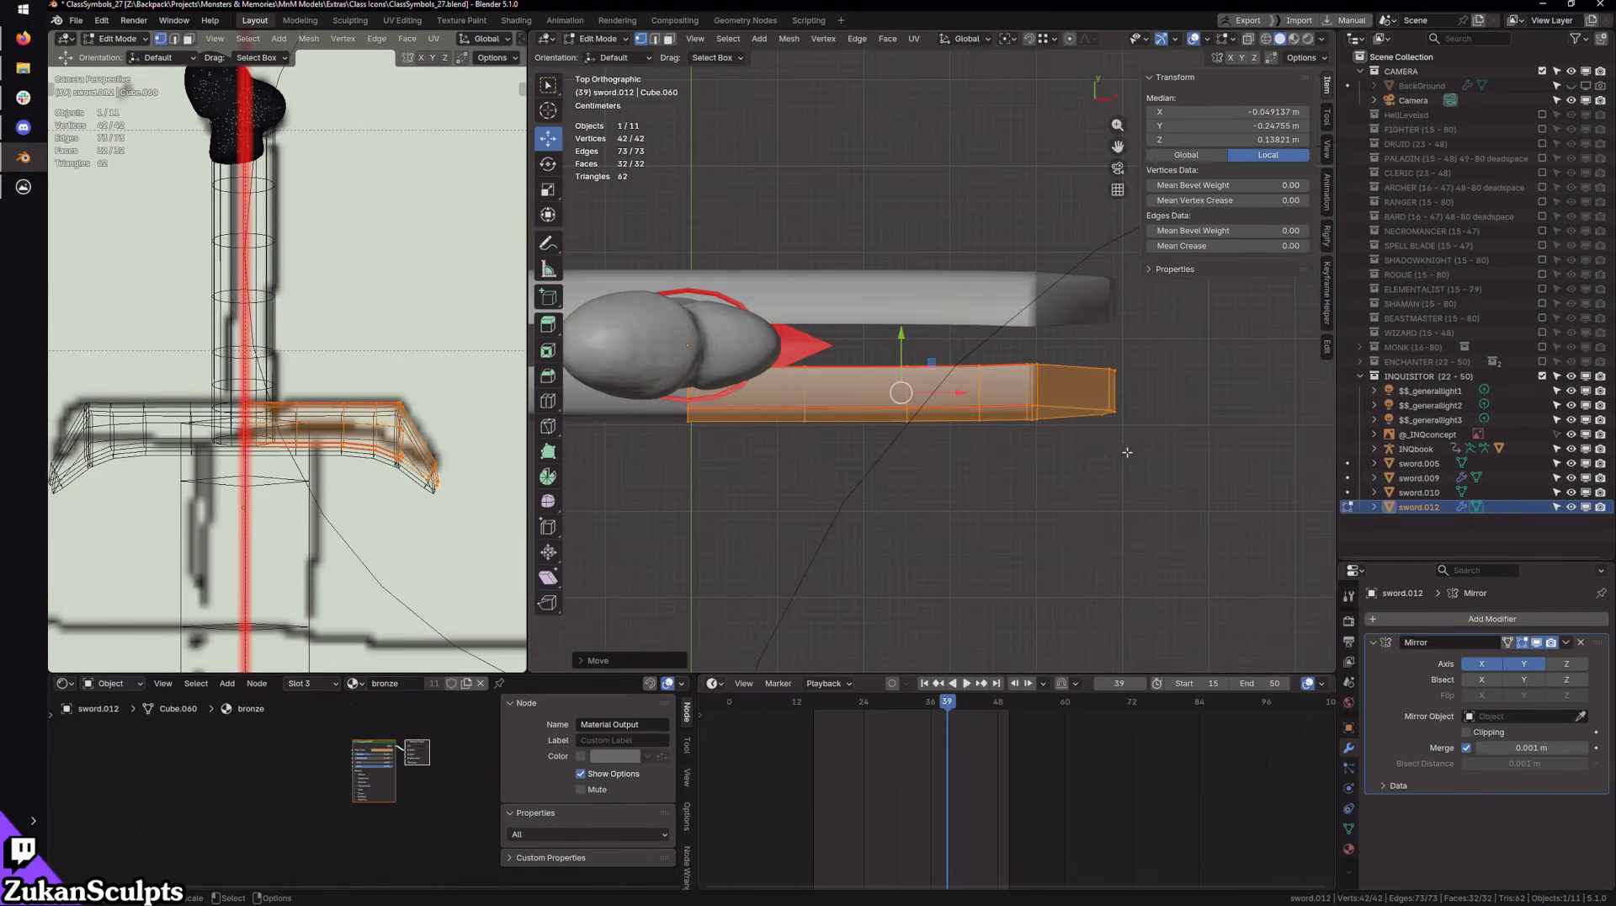
Step: In wireframe top view, shift the guard's outer sections along Y toward the centre line to begin tapering the arm
{"action": "left_click_drag", "start_coordinate": [1131, 379], "coordinate": [850, 599]}
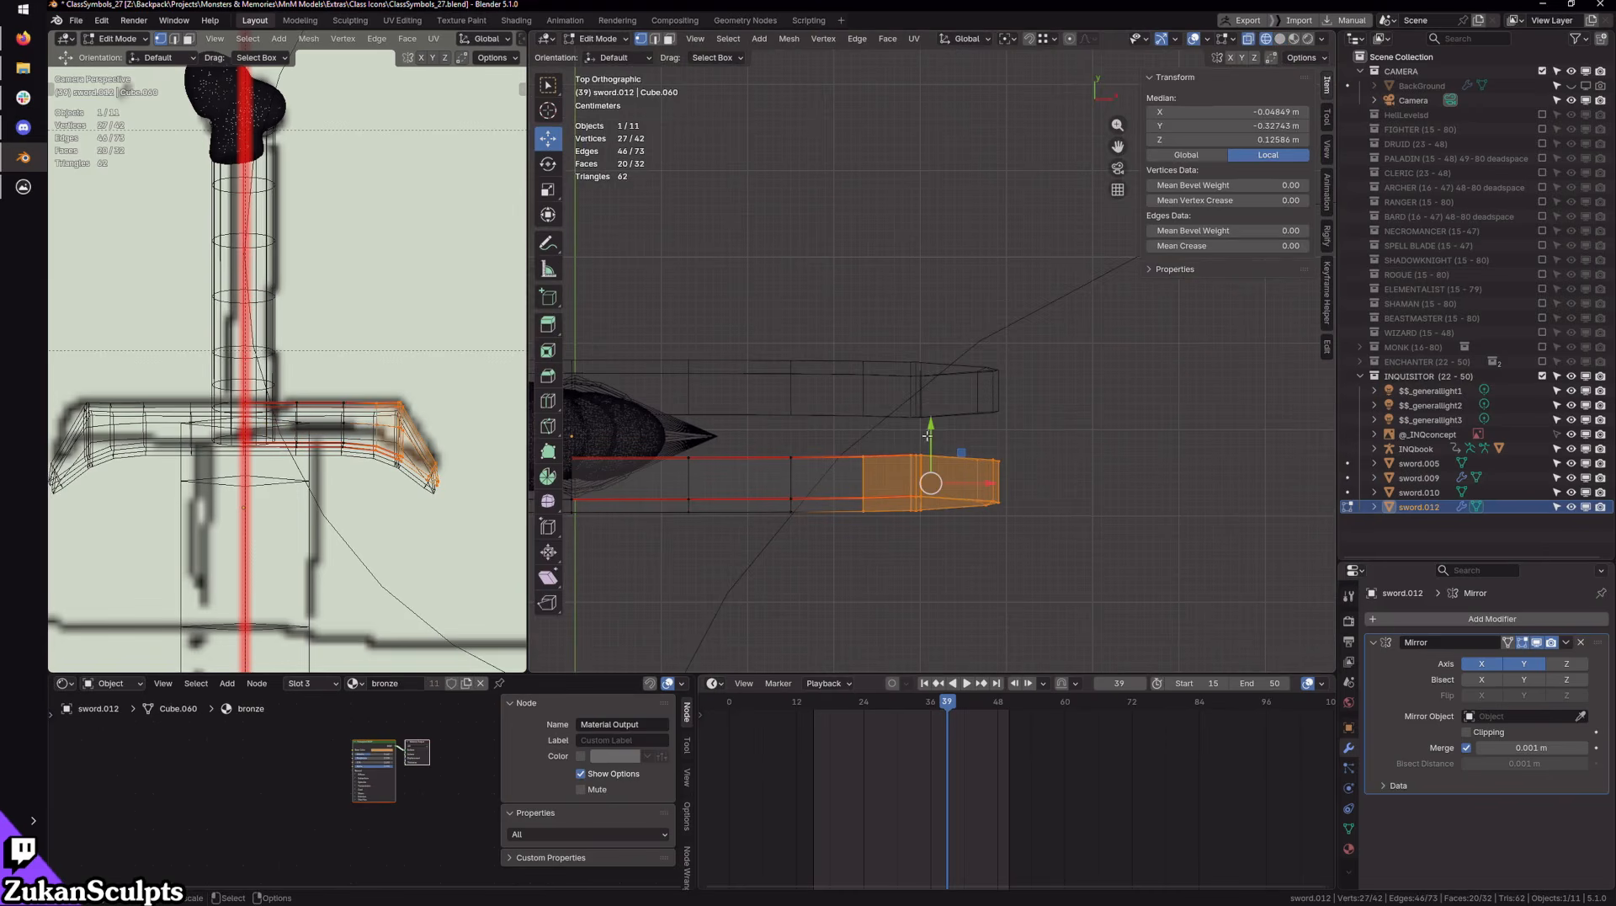
{"action": "left_click_drag", "start_coordinate": [927, 435], "coordinate": [927, 416]}
{"action": "middle_click_drag", "start_coordinate": [755, 580], "coordinate": [856, 571], "text": "shift"}
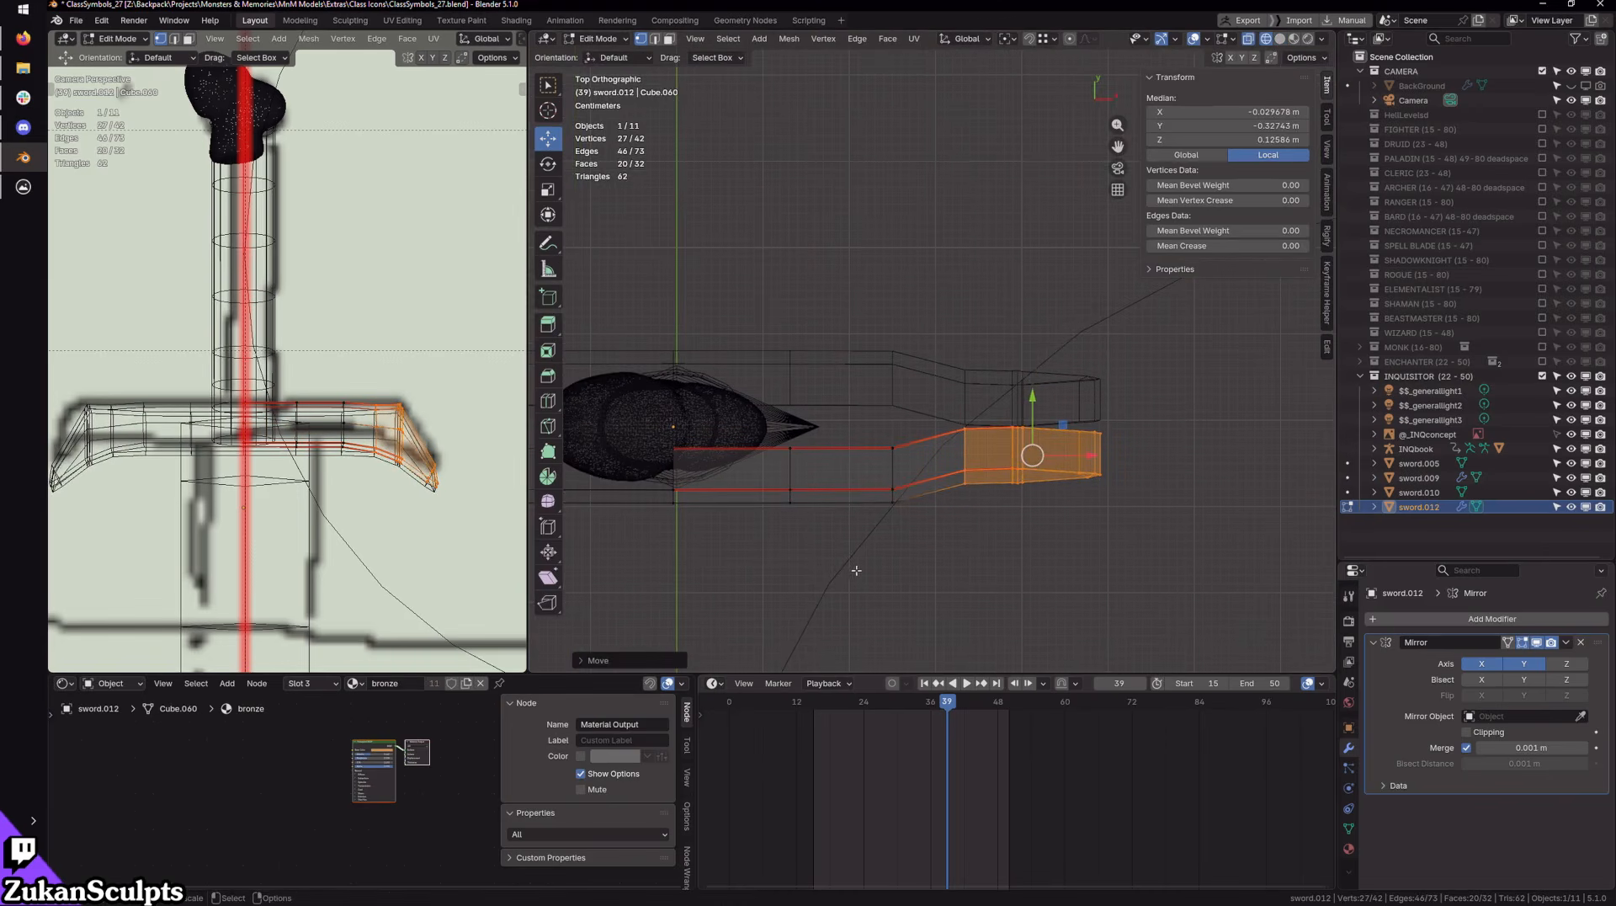
{"action": "left_click_drag", "start_coordinate": [853, 560], "coordinate": [892, 407]}
{"action": "left_click_drag", "start_coordinate": [762, 555], "coordinate": [796, 417]}
{"action": "middle_click_drag", "start_coordinate": [1085, 481], "coordinate": [937, 547], "text": "shift"}
{"action": "scroll", "coordinate": [937, 548], "scroll_direction": "up", "scroll_amount": 2}
Step: Adjust the guard's corner and tip vertices along Y in top view so the arm narrows smoothly toward its tip
{"action": "left_click_drag", "start_coordinate": [879, 619], "coordinate": [931, 438]}
{"action": "left_click_drag", "start_coordinate": [800, 578], "coordinate": [839, 448]}
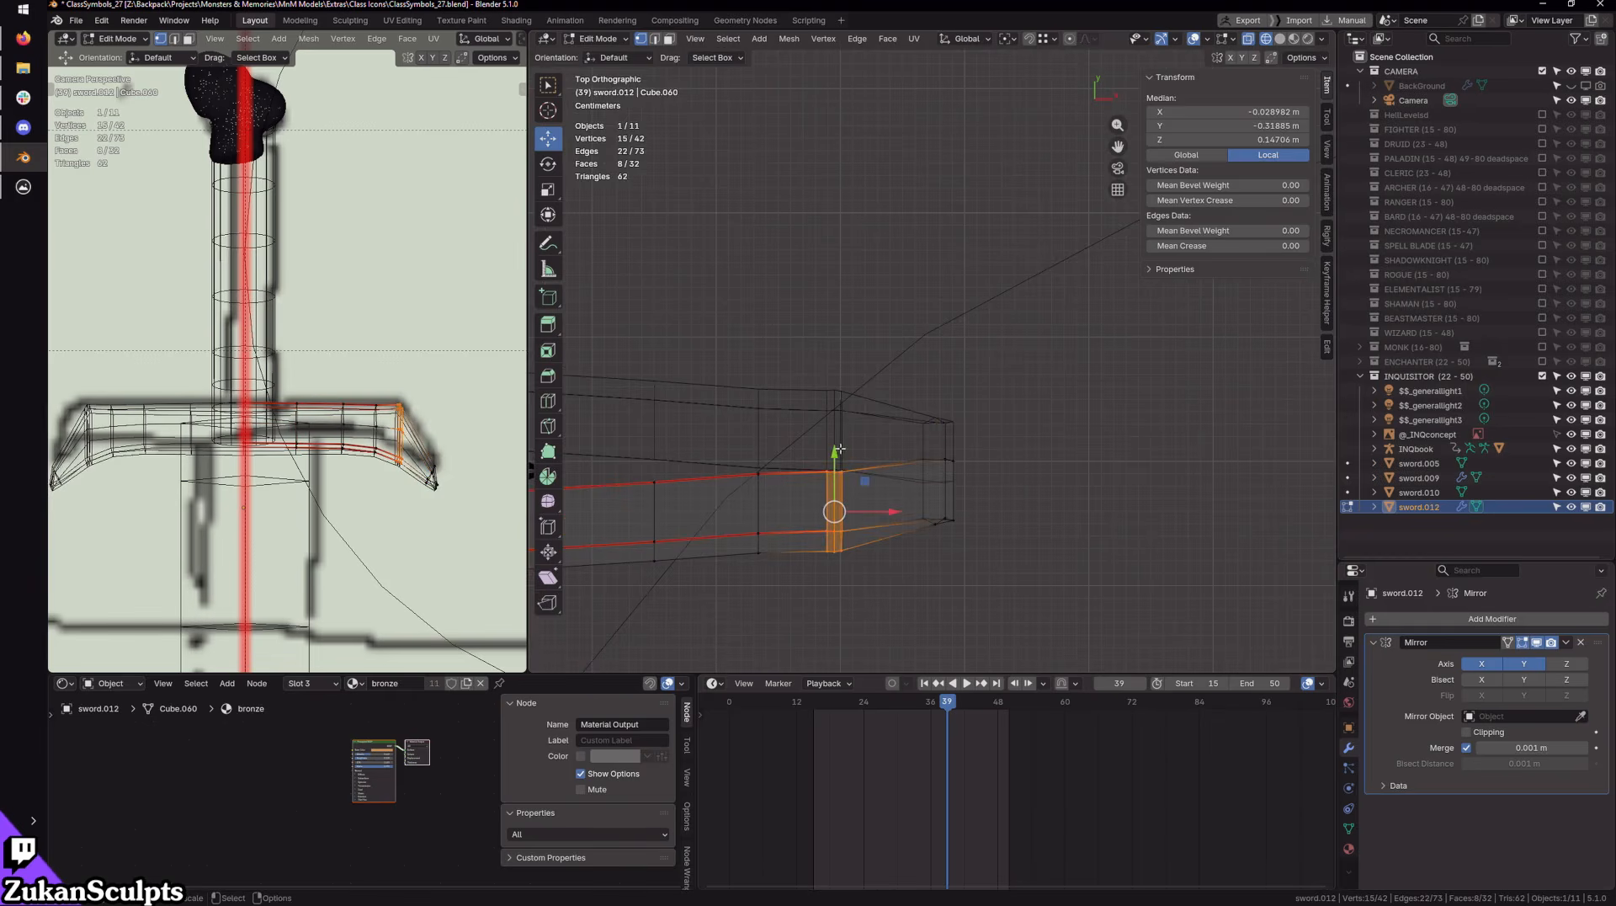
{"action": "left_click_drag", "start_coordinate": [786, 616], "coordinate": [838, 489]}
{"action": "left_click_drag", "start_coordinate": [742, 615], "coordinate": [761, 495]}
{"action": "left_click_drag", "start_coordinate": [883, 576], "coordinate": [936, 453]}
{"action": "middle_click_drag", "start_coordinate": [936, 458], "coordinate": [924, 541]}
{"action": "left_click", "coordinate": [972, 473]}
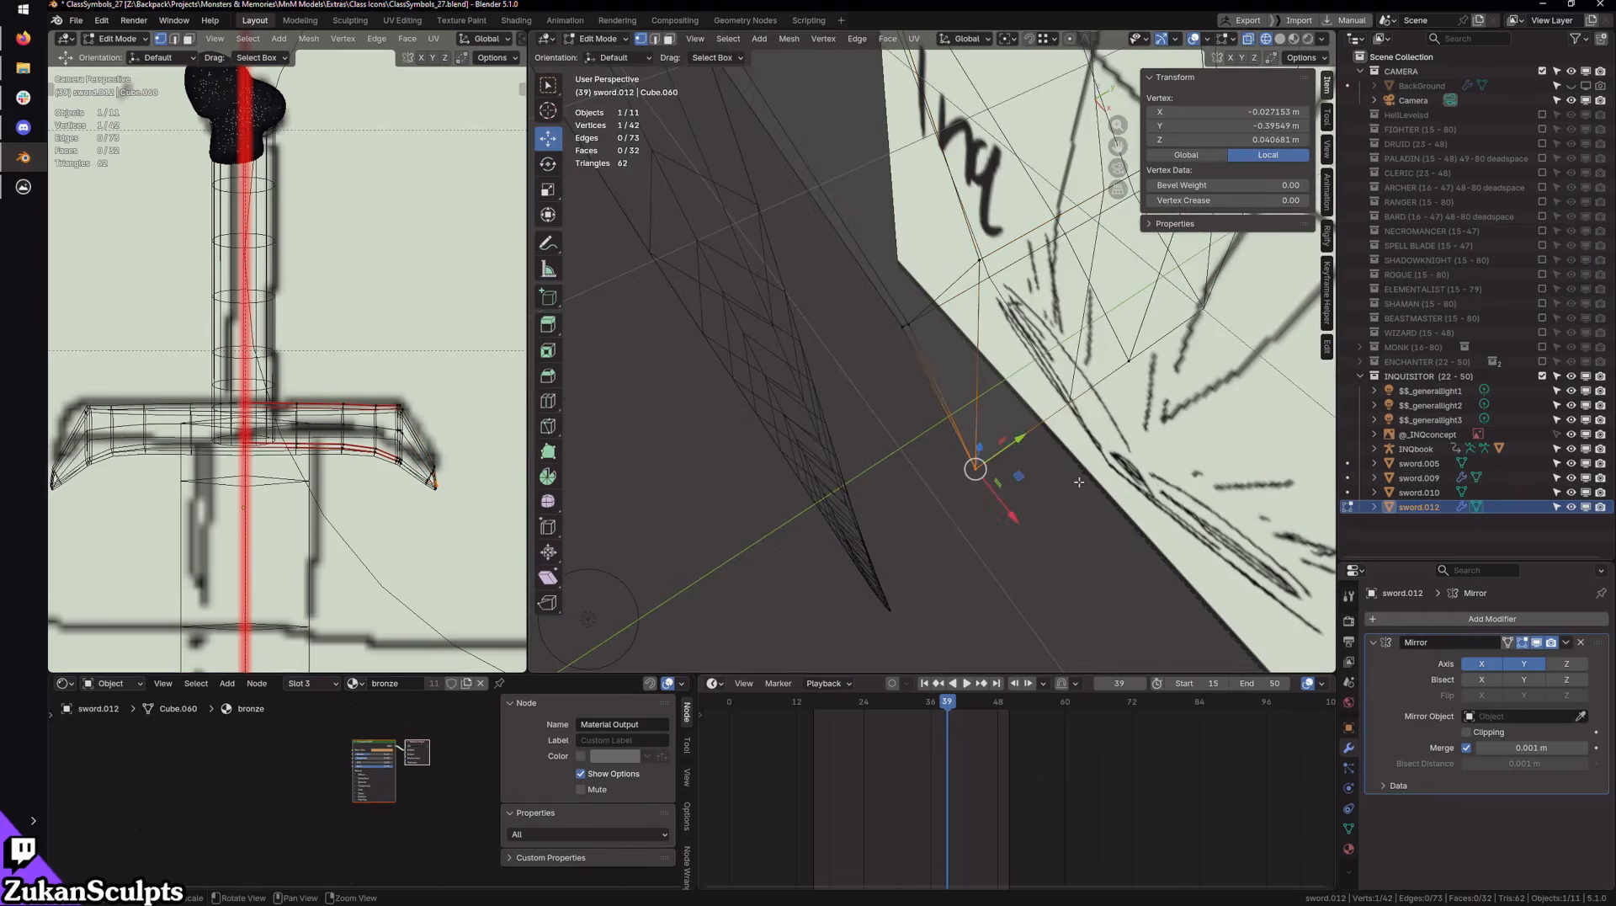
{"action": "key", "text": "KP_7"}
{"action": "middle_click_drag", "start_coordinate": [1012, 403], "coordinate": [973, 550], "text": "shift"}
{"action": "left_click_drag", "start_coordinate": [974, 436], "coordinate": [978, 373]}
{"action": "left_click_drag", "start_coordinate": [771, 625], "coordinate": [942, 413]}
Step: Select the guard's open inner loop, flatten it along Y and set its median local X to 0
{"action": "scroll", "coordinate": [884, 446], "scroll_direction": "down", "scroll_amount": 6}
{"action": "double_click", "coordinate": [898, 380]}
{"action": "key", "text": "r"}
{"action": "left_click_drag", "start_coordinate": [933, 355], "coordinate": [938, 356]}
{"action": "key", "text": "0"}
{"action": "key", "text": "w"}
{"action": "left_click", "coordinate": [1226, 112]}
{"action": "type", "text": "0"}
{"action": "key", "text": "Return"}
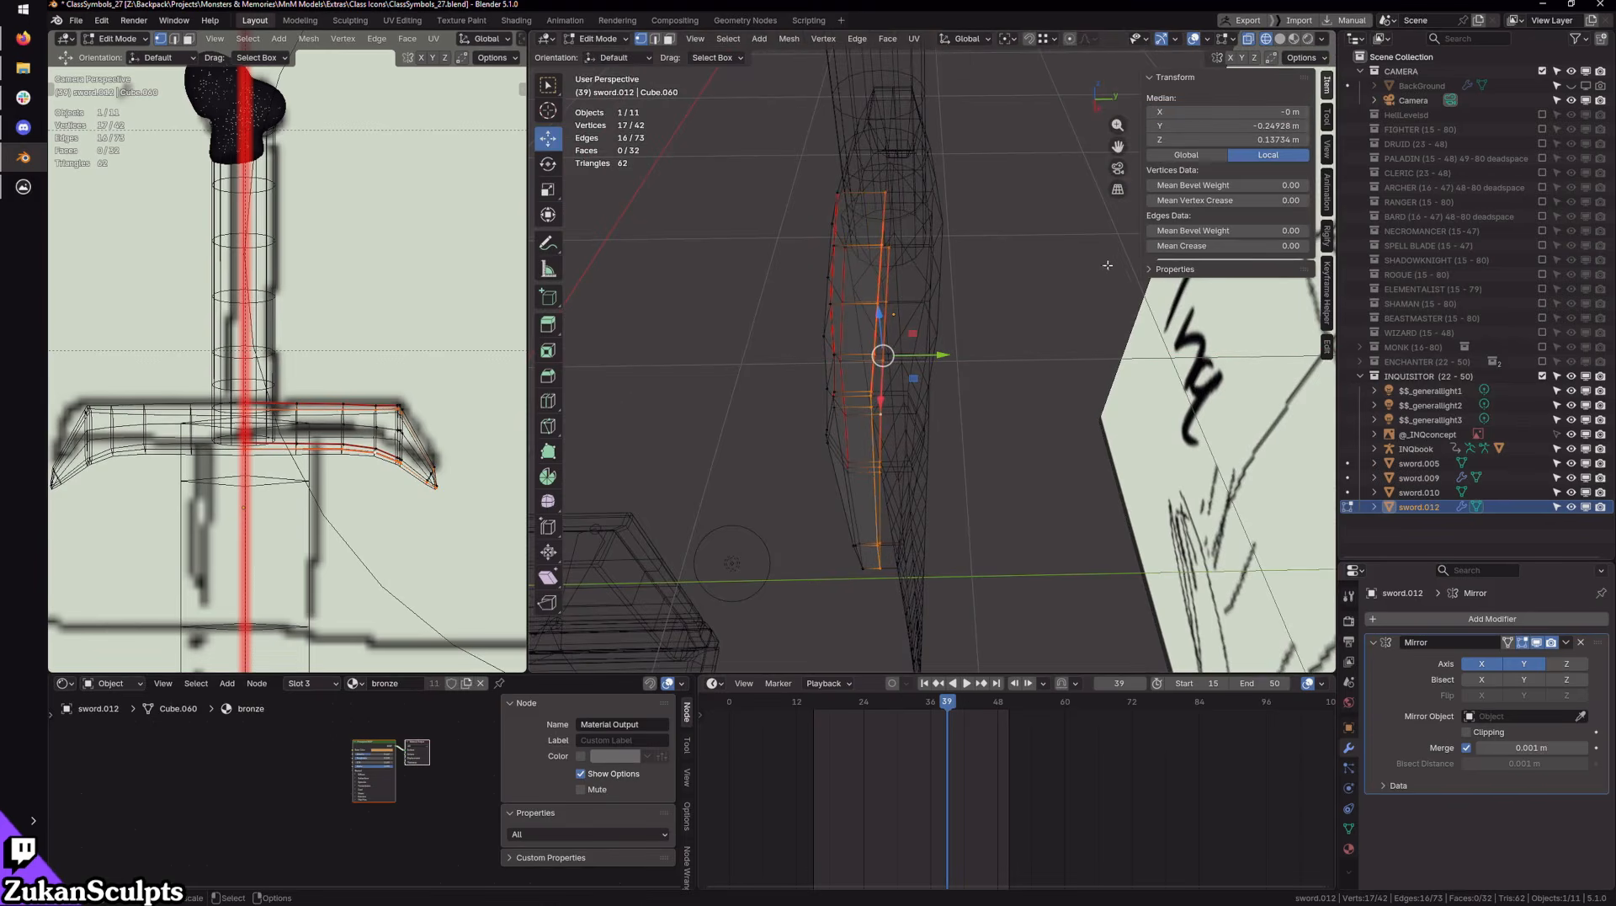
Step: Return to solid shading, reset the normal vectors of the whole guard mesh and set its normals from faces
{"action": "left_click_drag", "start_coordinate": [1018, 416], "coordinate": [987, 433], "text": "alt"}
{"action": "key", "text": "shift+z"}
{"action": "key", "text": "Tab"}
{"action": "key", "text": "Tab"}
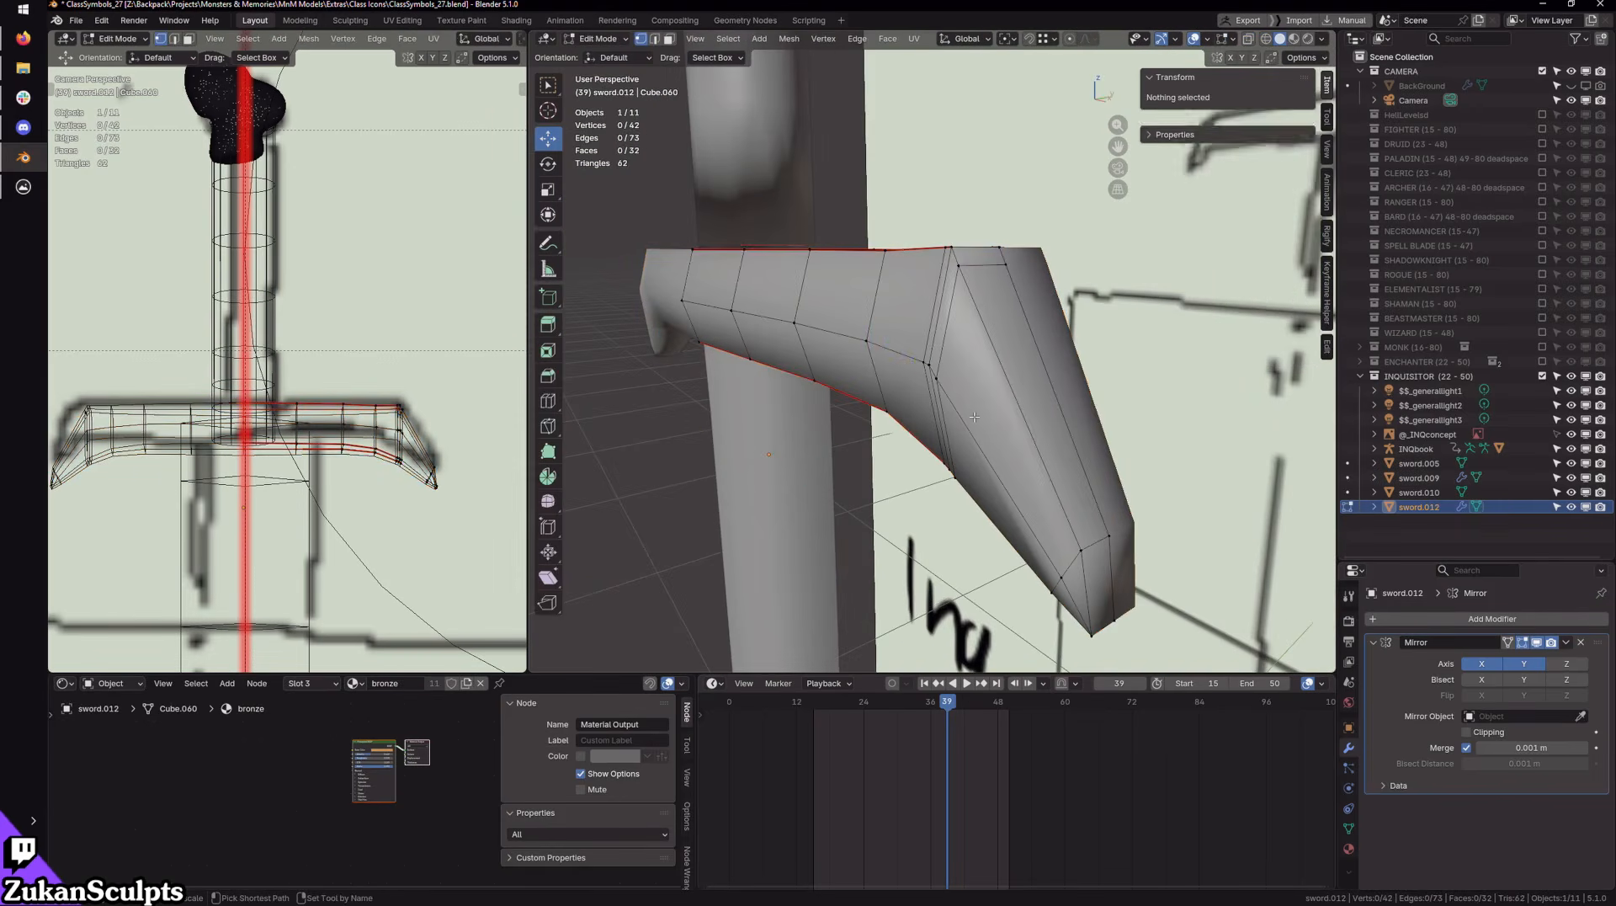
{"action": "key", "text": "a"}
{"action": "left_click", "coordinate": [789, 38]}
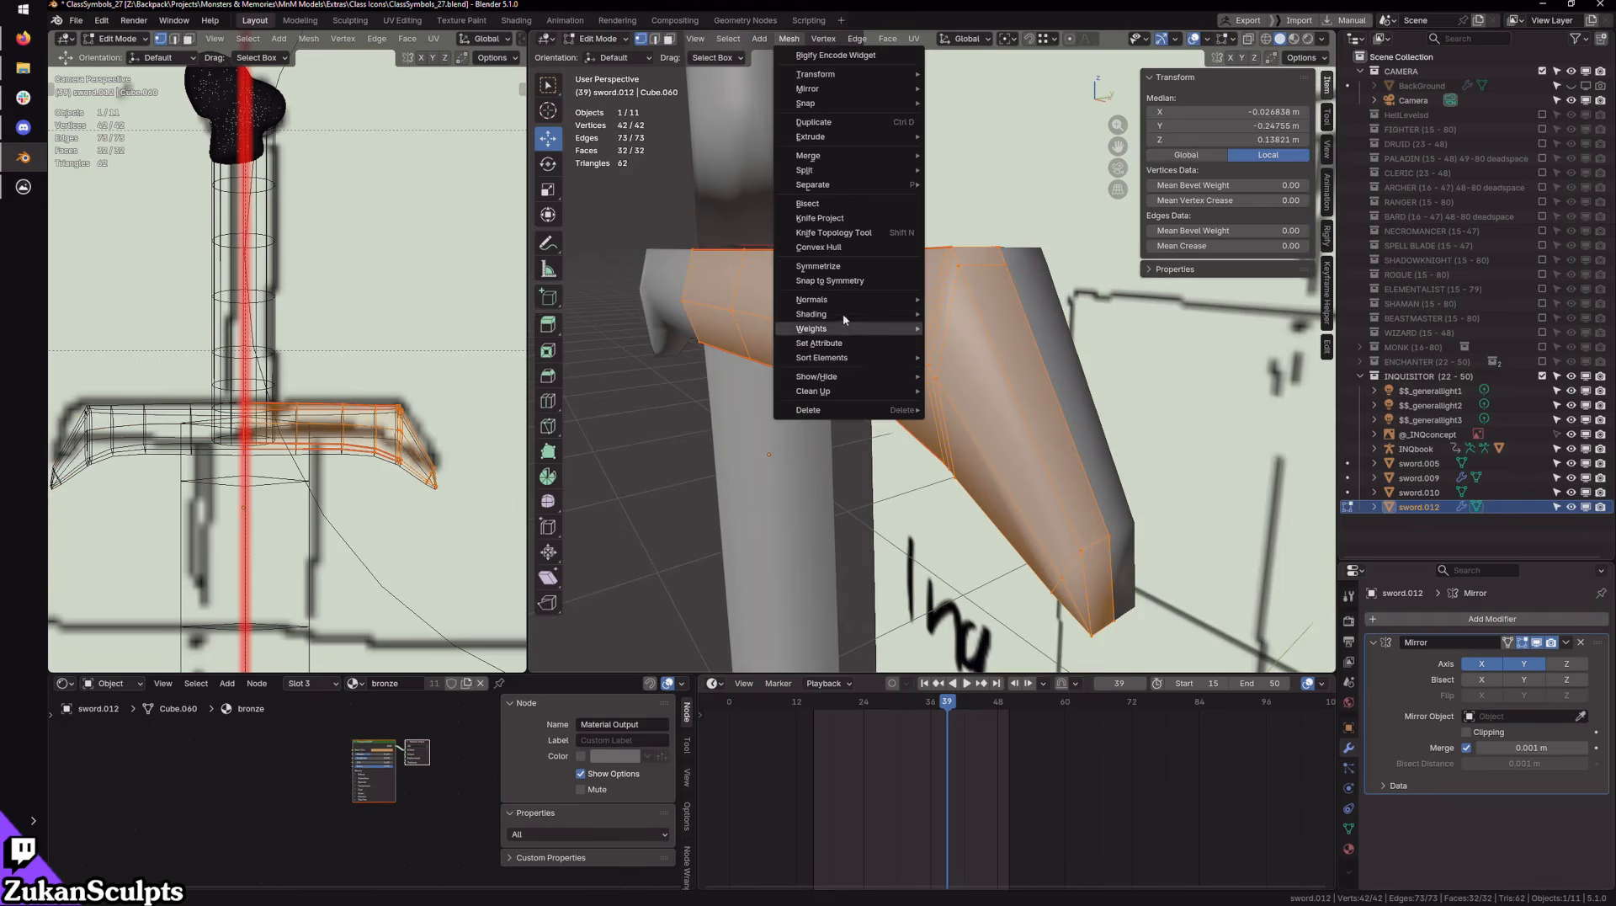
{"action": "mouse_move", "coordinate": [838, 300]}
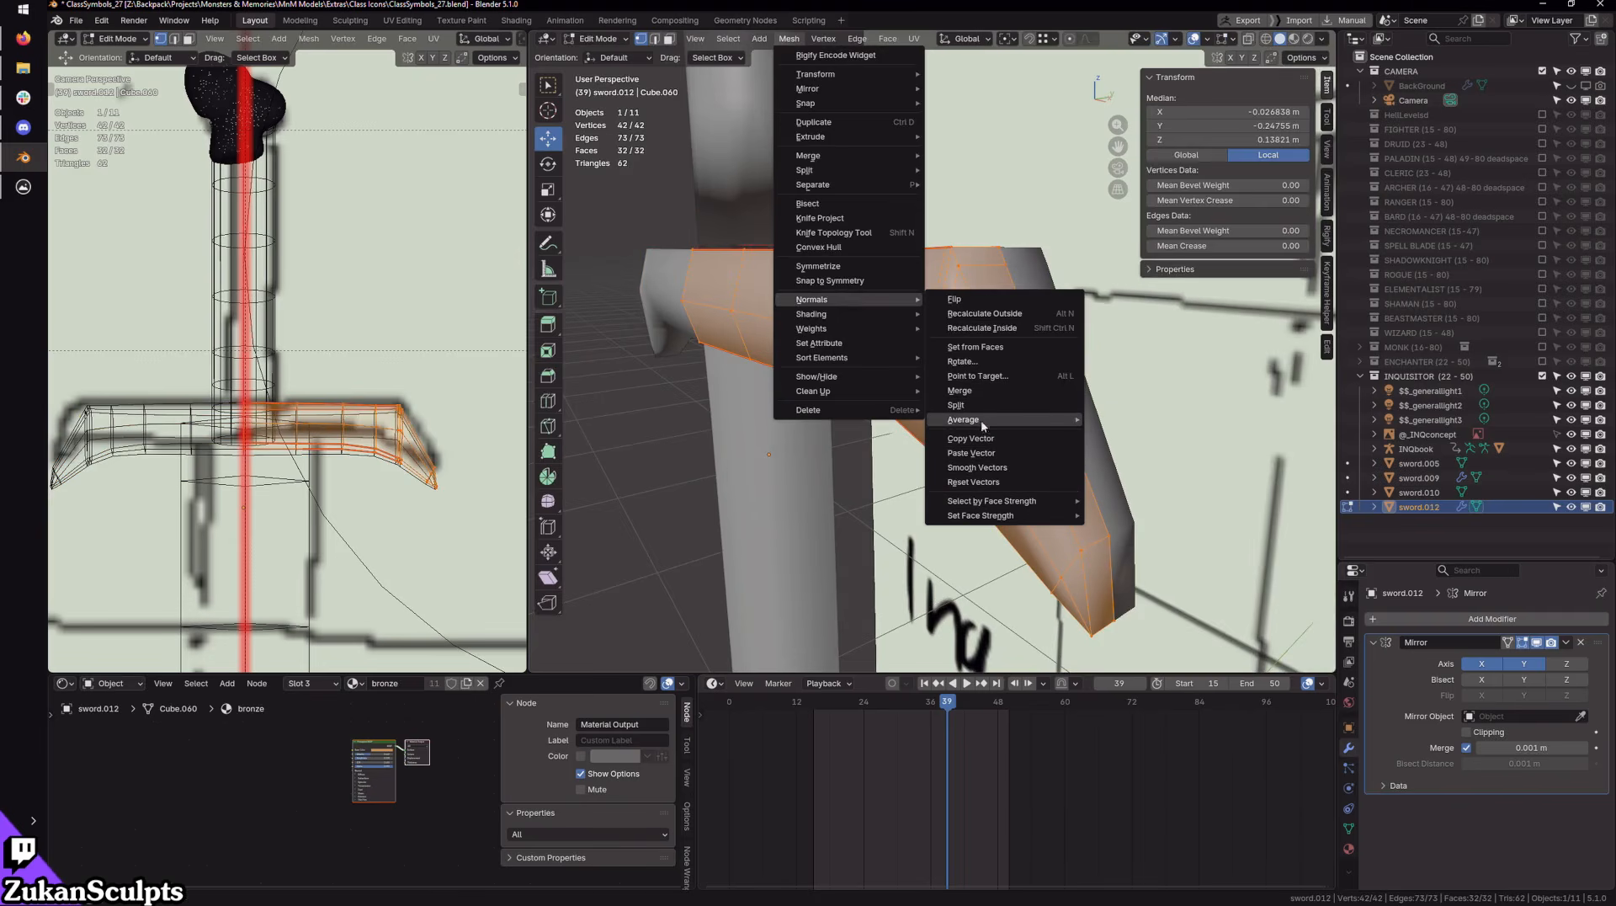
{"action": "left_click", "coordinate": [976, 481]}
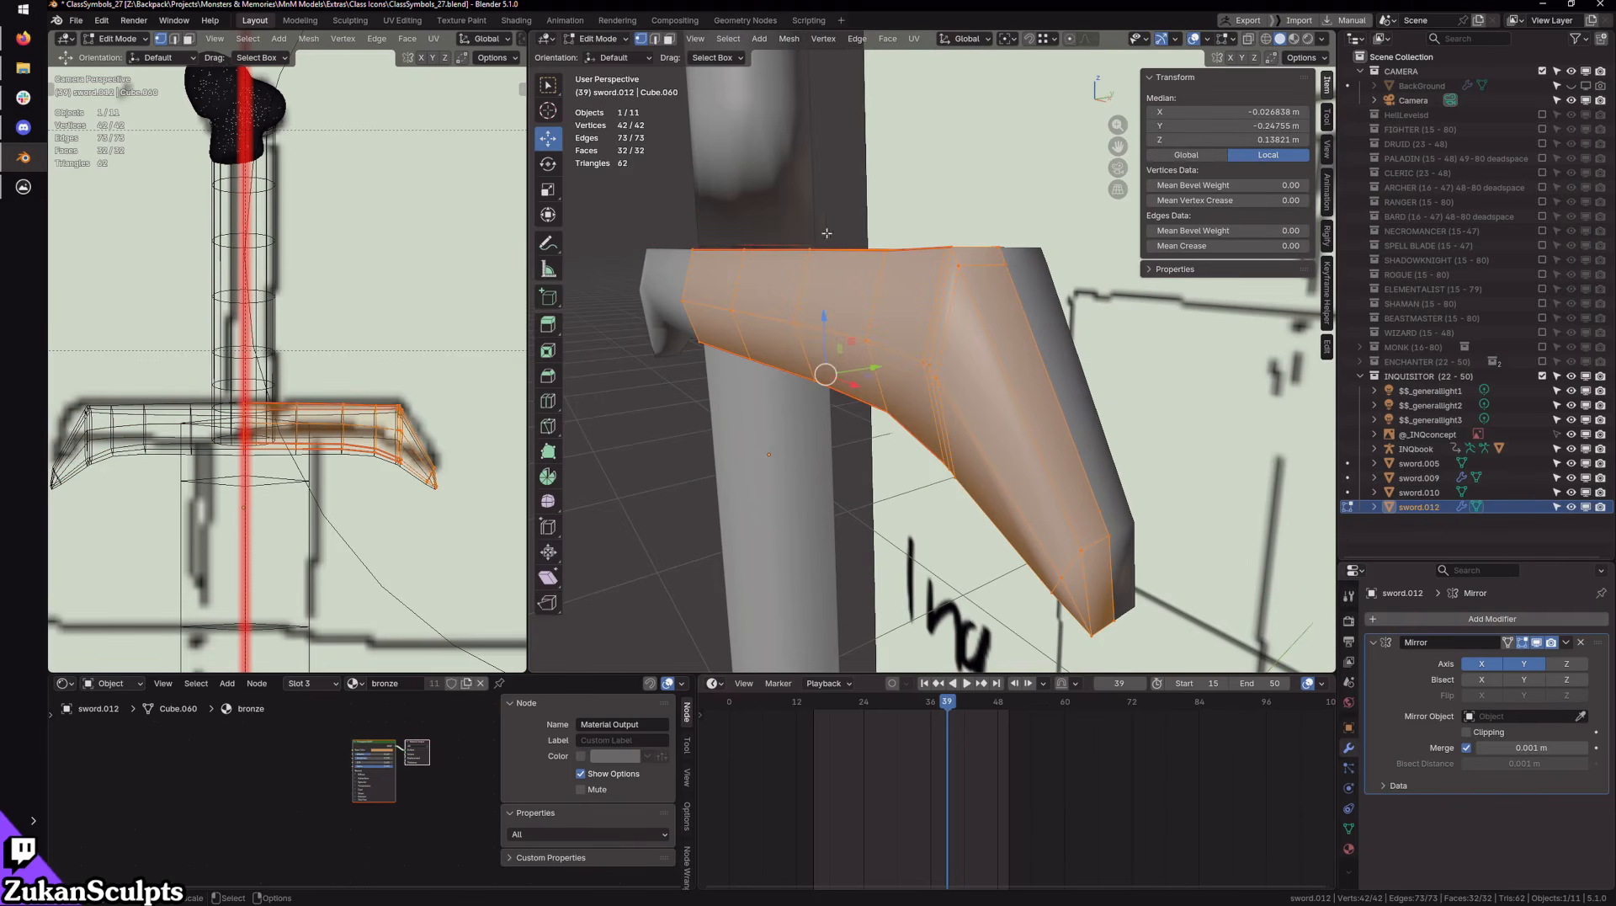
{"action": "left_click", "coordinate": [789, 40]}
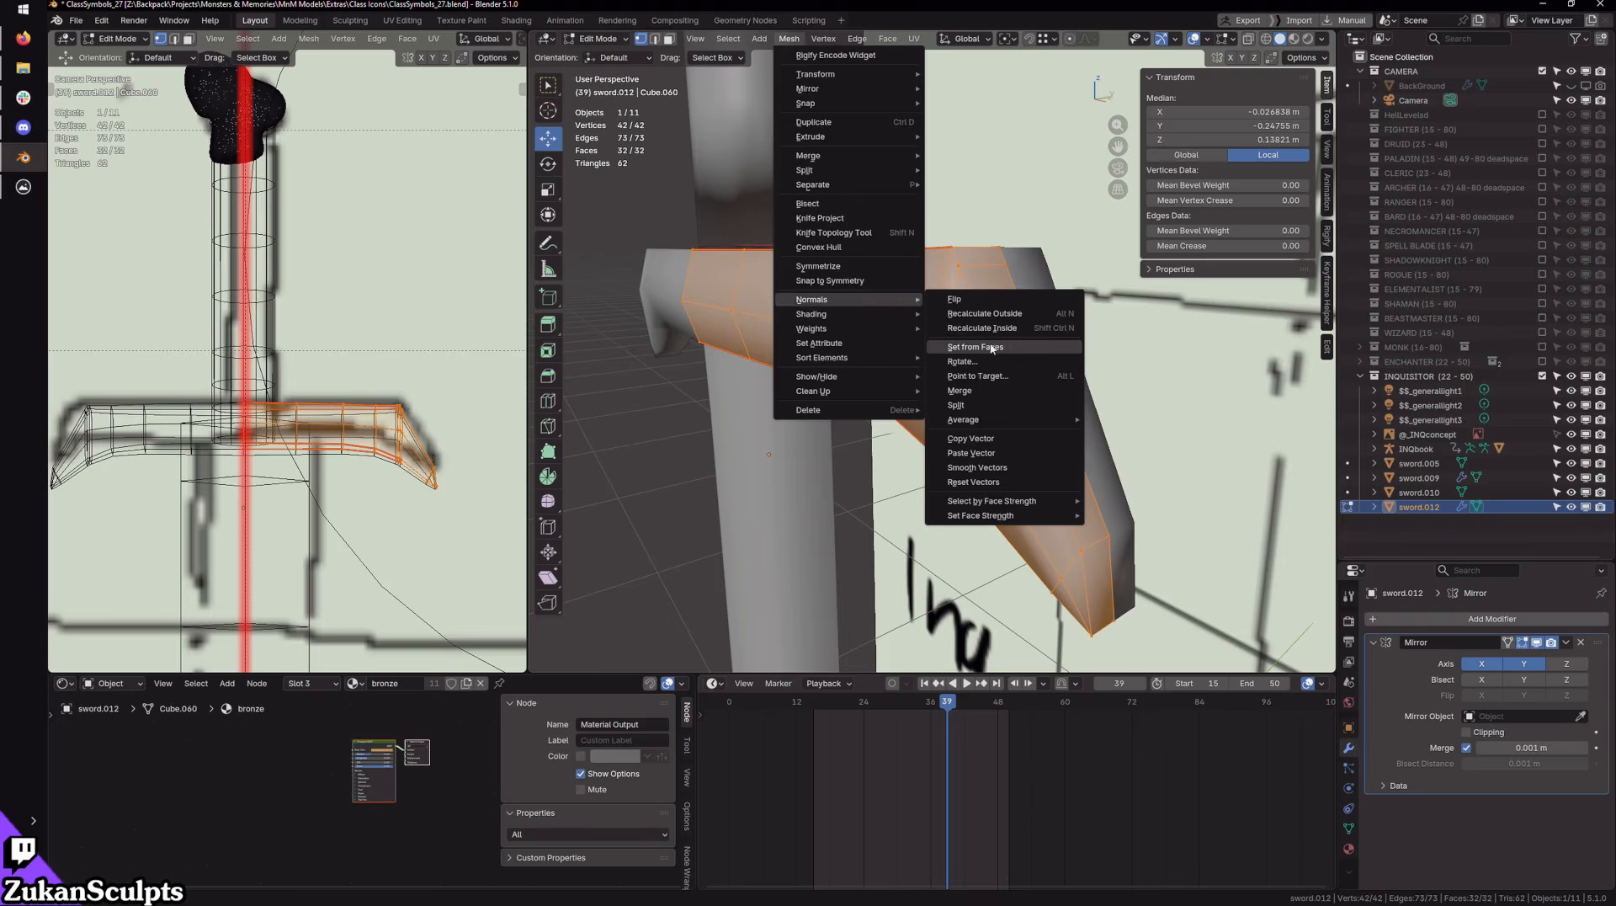
{"action": "left_click", "coordinate": [992, 348]}
Step: Leave mesh editing and delete the lumpy pommel object from the top of the sword's grip
{"action": "key", "text": "Tab"}
{"action": "middle_click_drag", "start_coordinate": [992, 348], "coordinate": [985, 427]}
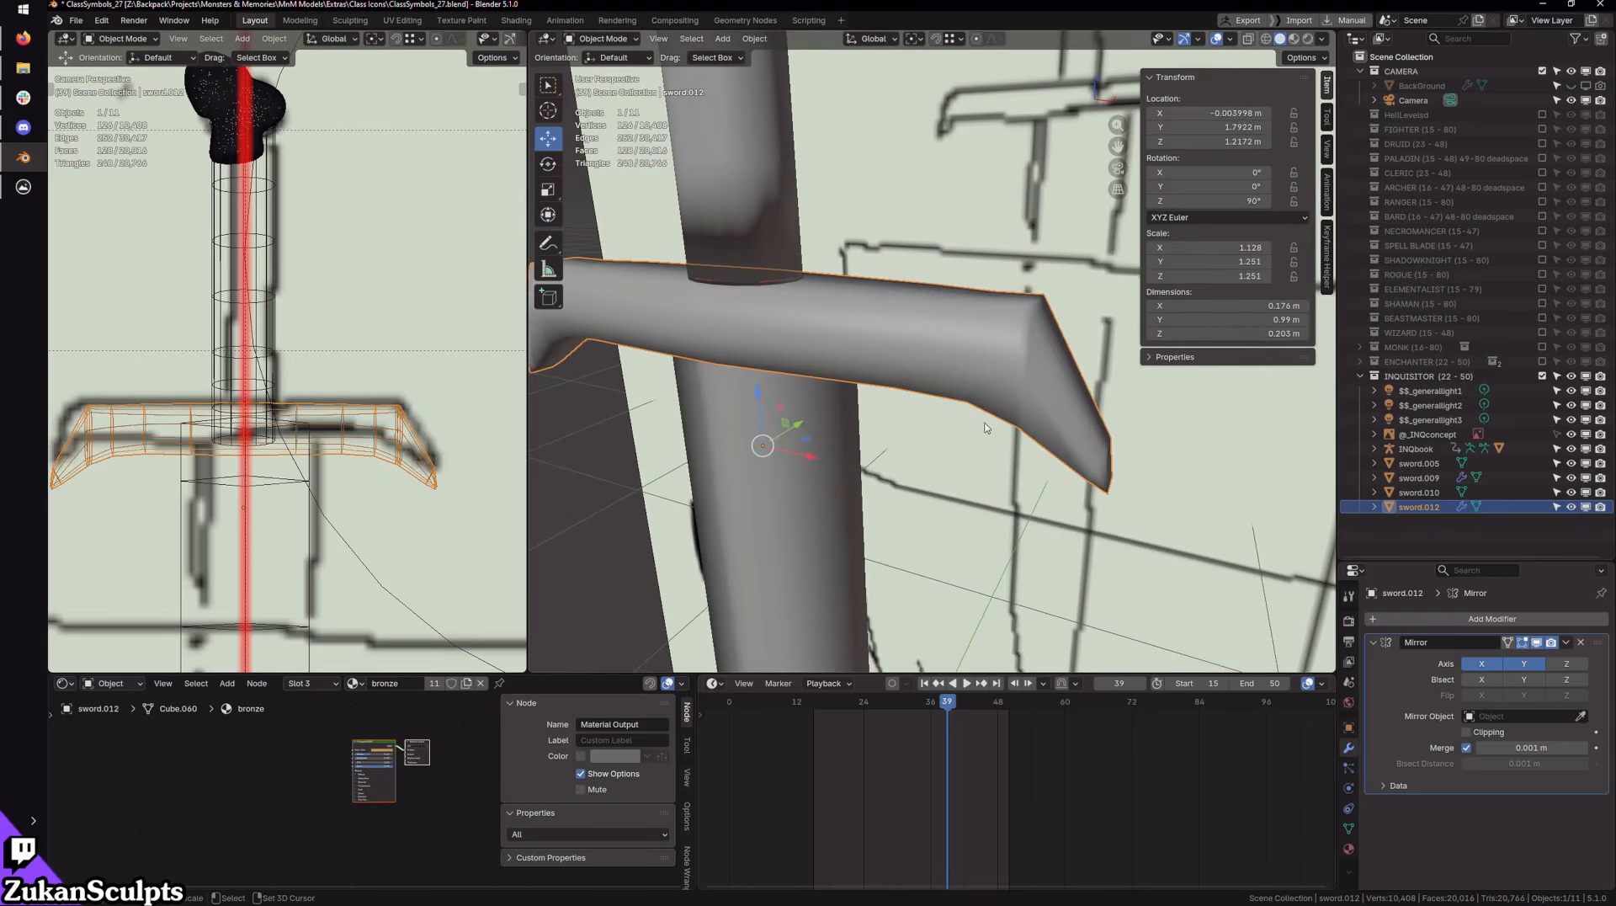
{"action": "scroll", "coordinate": [987, 428], "scroll_direction": "down", "scroll_amount": 5}
{"action": "middle_click_drag", "start_coordinate": [884, 442], "coordinate": [948, 447]}
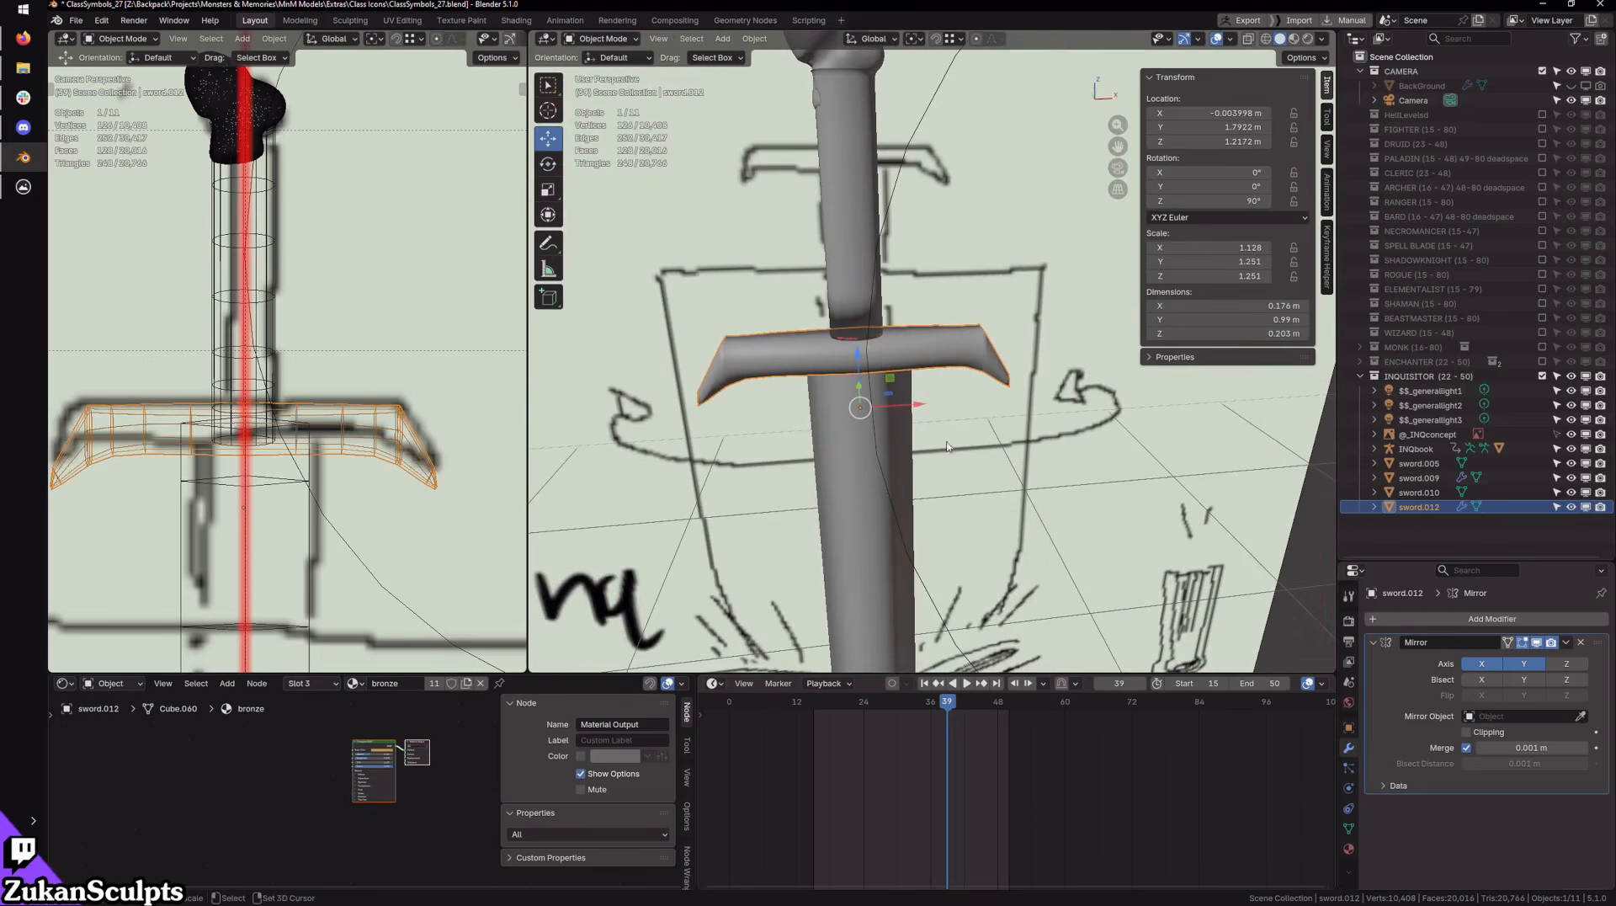
{"action": "scroll", "coordinate": [458, 312], "scroll_direction": "down", "scroll_amount": 4}
{"action": "scroll", "coordinate": [430, 458], "scroll_direction": "up", "scroll_amount": 3}
{"action": "middle_click_drag", "start_coordinate": [850, 324], "coordinate": [917, 523], "text": "alt"}
{"action": "left_click_drag", "start_coordinate": [923, 521], "coordinate": [915, 463], "text": "alt"}
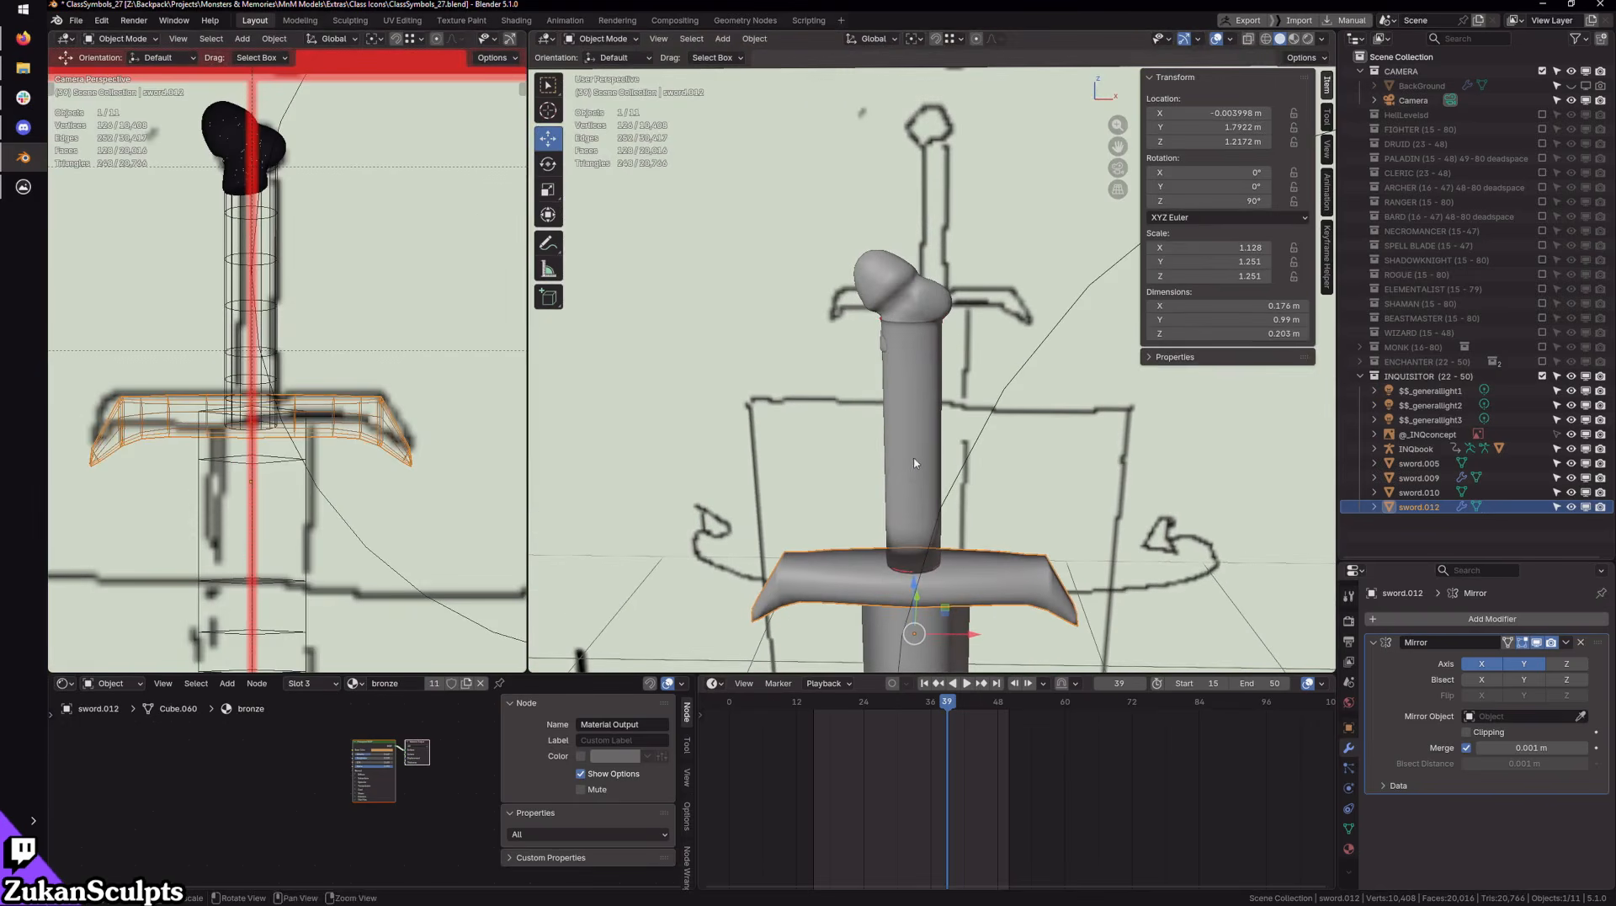
{"action": "left_click", "coordinate": [916, 318]}
{"action": "key", "text": "Delete"}
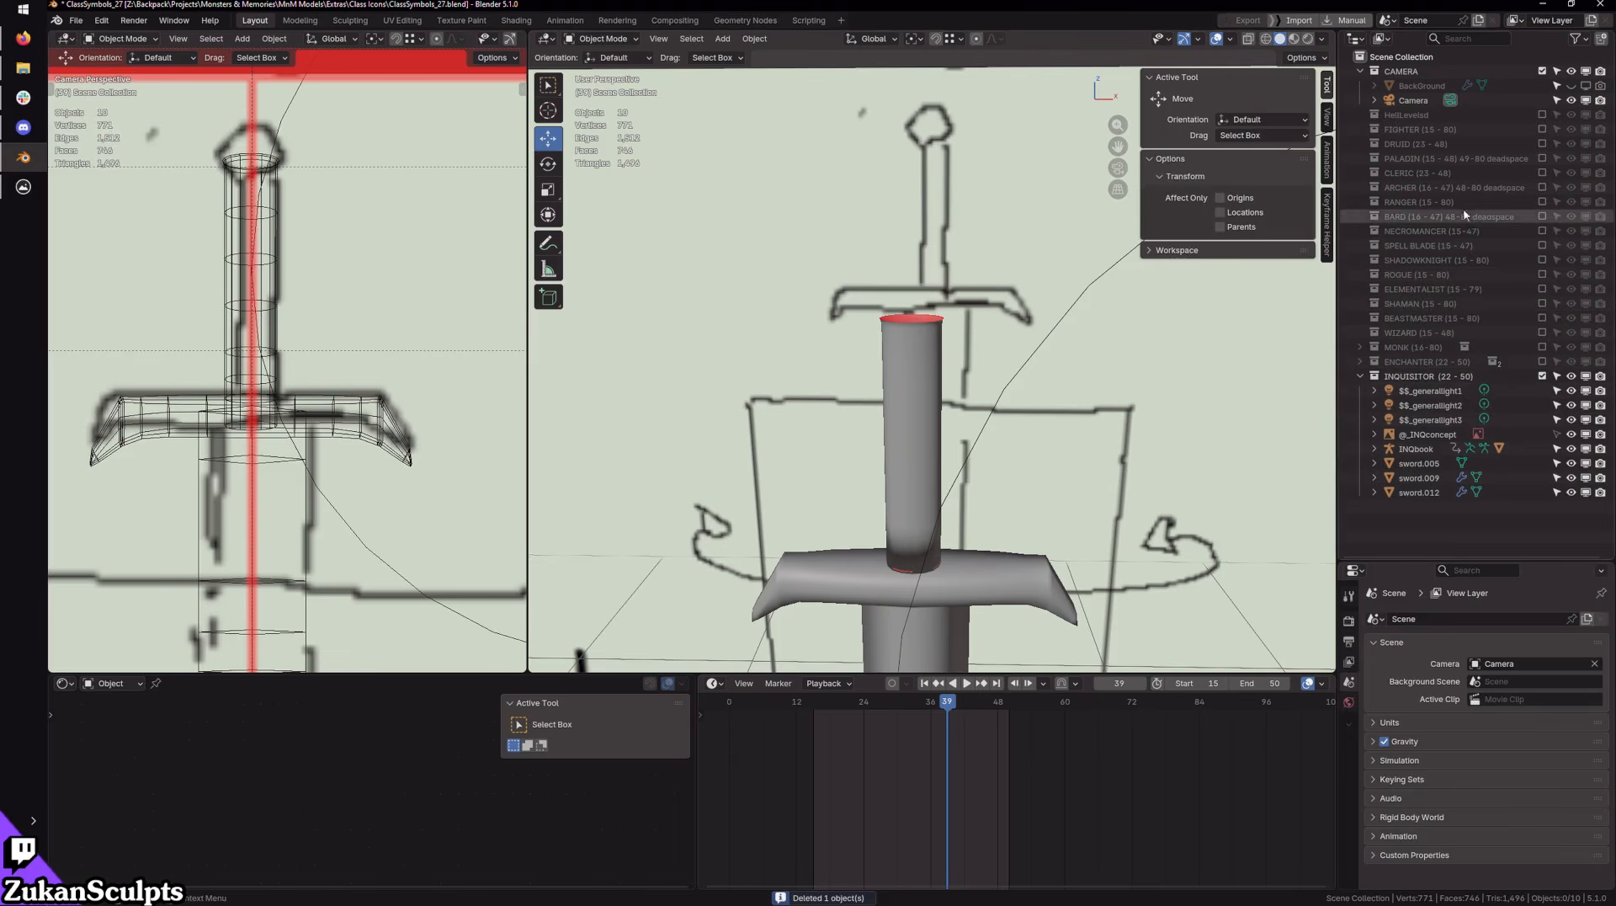
Step: Enable the FIGHTER collection and select its sword object
{"action": "left_click", "coordinate": [1541, 129]}
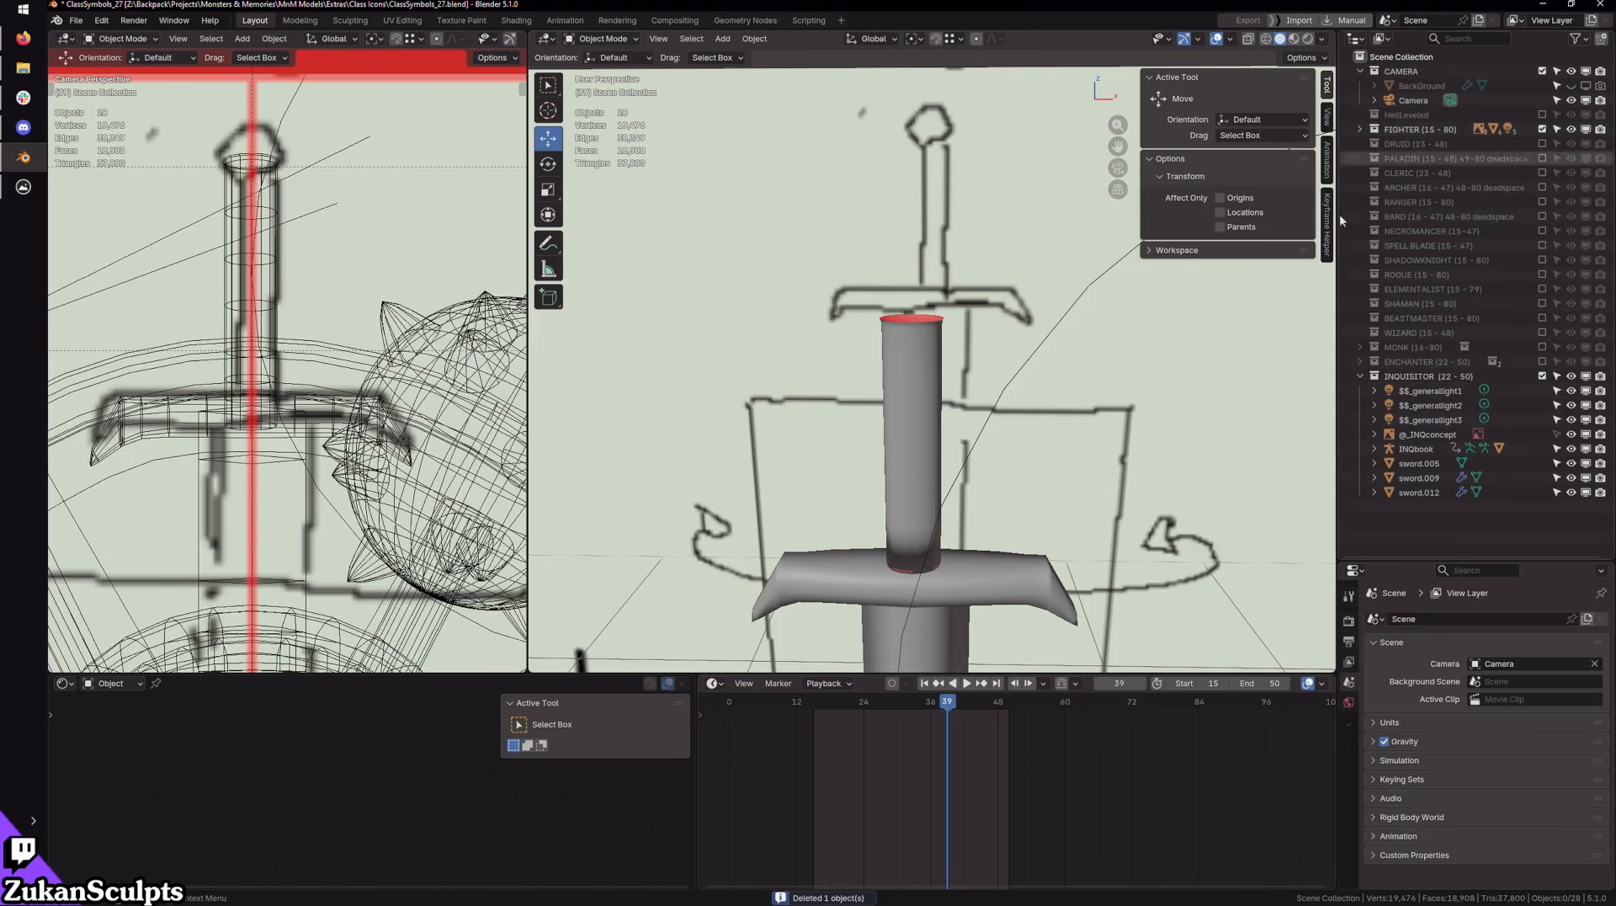
{"action": "scroll", "coordinate": [972, 267], "scroll_direction": "down", "scroll_amount": 5}
{"action": "scroll", "coordinate": [972, 266], "scroll_direction": "down", "scroll_amount": 3}
{"action": "scroll", "coordinate": [972, 267], "scroll_direction": "up", "scroll_amount": 3}
{"action": "middle_click_drag", "start_coordinate": [972, 267], "coordinate": [937, 358]}
{"action": "scroll", "coordinate": [937, 357], "scroll_direction": "up", "scroll_amount": 2}
{"action": "middle_click_drag", "start_coordinate": [827, 317], "coordinate": [895, 293]}
{"action": "scroll", "coordinate": [896, 293], "scroll_direction": "up", "scroll_amount": 3}
{"action": "scroll", "coordinate": [1009, 383], "scroll_direction": "down", "scroll_amount": 4}
{"action": "left_click", "coordinate": [972, 309]}
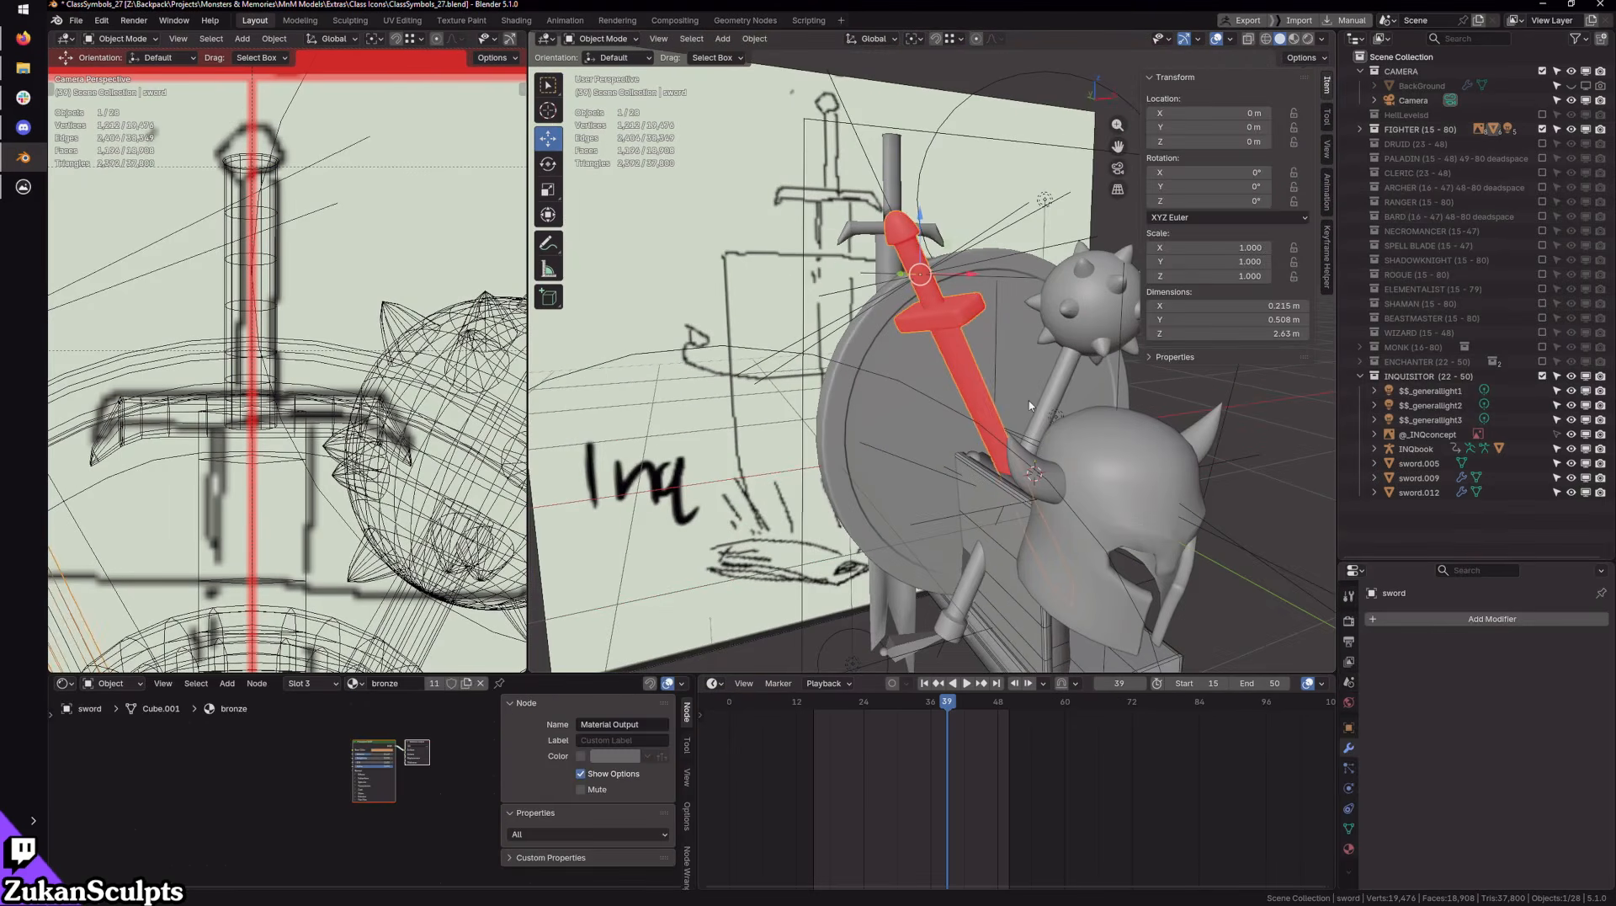
Step: Select the entire mesh of the Fighter's sword, flip its normals, and return to Object Mode
{"action": "scroll", "coordinate": [973, 313], "scroll_direction": "up", "scroll_amount": 2}
{"action": "key", "text": "Tab"}
{"action": "left_click", "coordinate": [1005, 390]}
{"action": "key", "text": "a"}
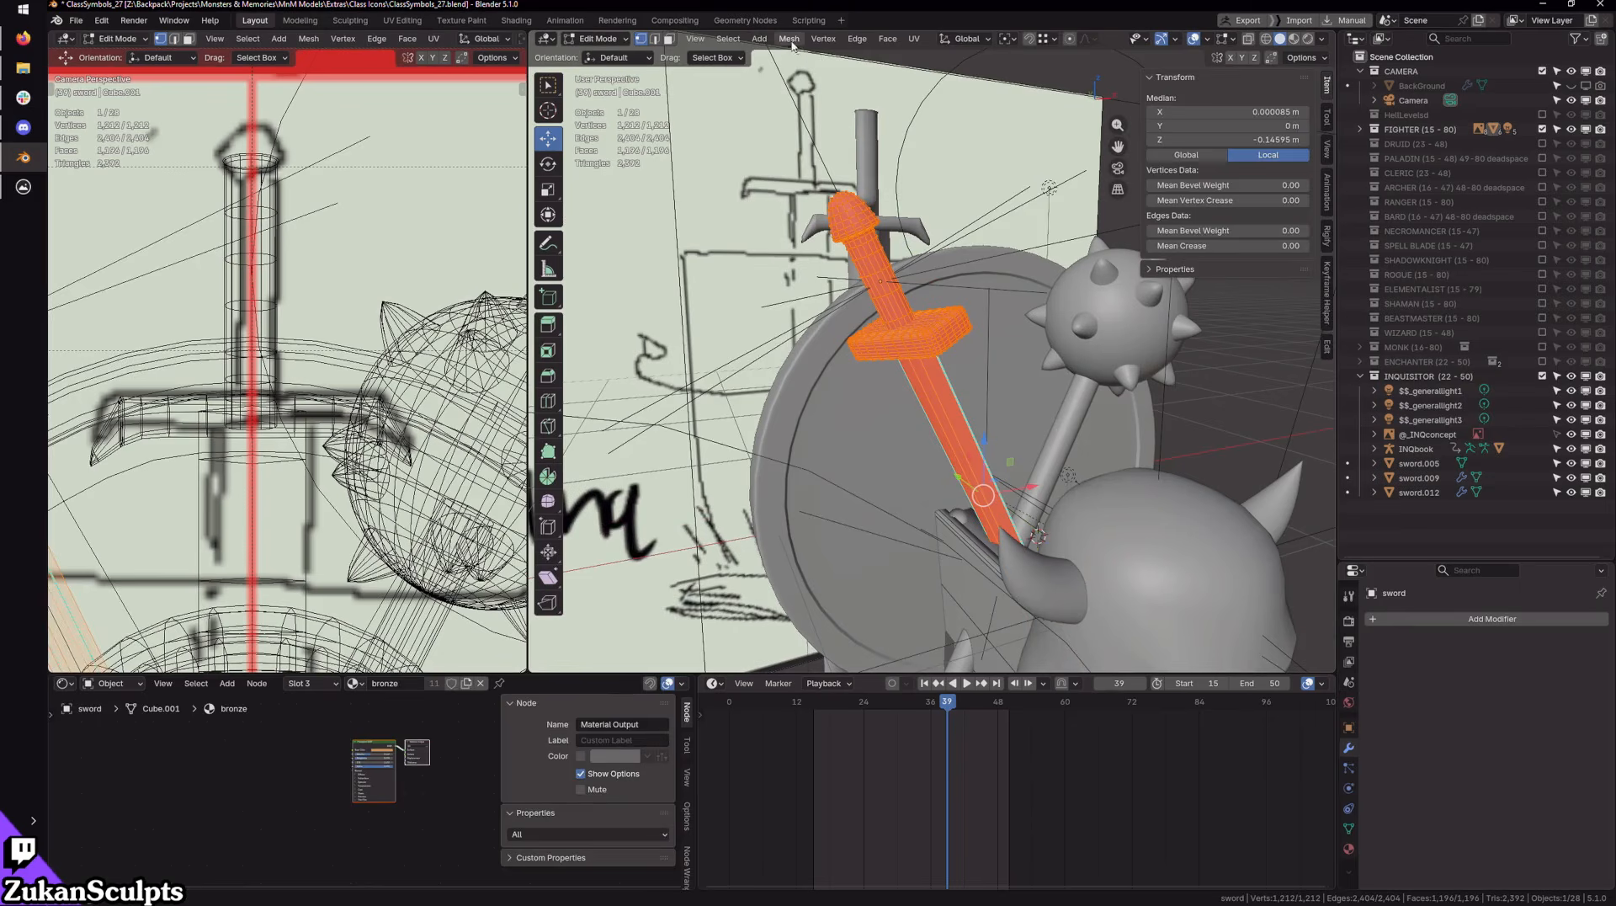
{"action": "left_click", "coordinate": [789, 39]}
{"action": "mouse_move", "coordinate": [856, 300]}
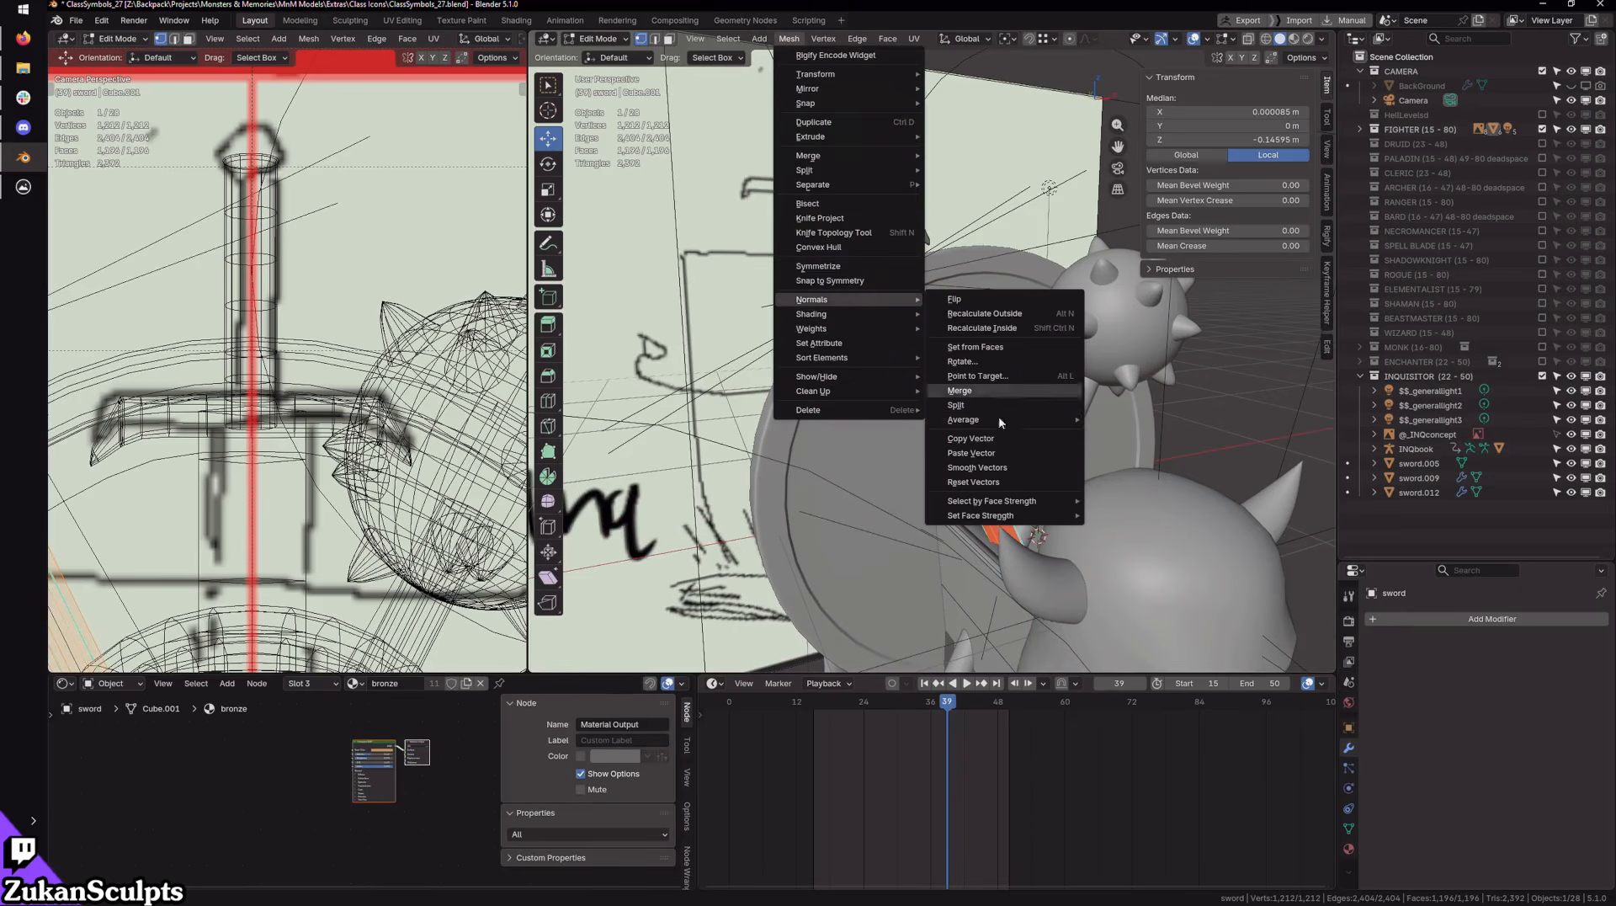
{"action": "left_click", "coordinate": [985, 299]}
{"action": "key", "text": "Tab"}
Step: Select the Inquisitor sword's grip and isolate it in local view with its mesh open for editing
{"action": "mouse_move", "coordinate": [1038, 451]}
{"action": "middle_mouse_down"}
{"action": "mouse_move", "coordinate": [976, 382]}
{"action": "mouse_move", "coordinate": [947, 386]}
{"action": "mouse_move", "coordinate": [1035, 390]}
{"action": "middle_mouse_up"}
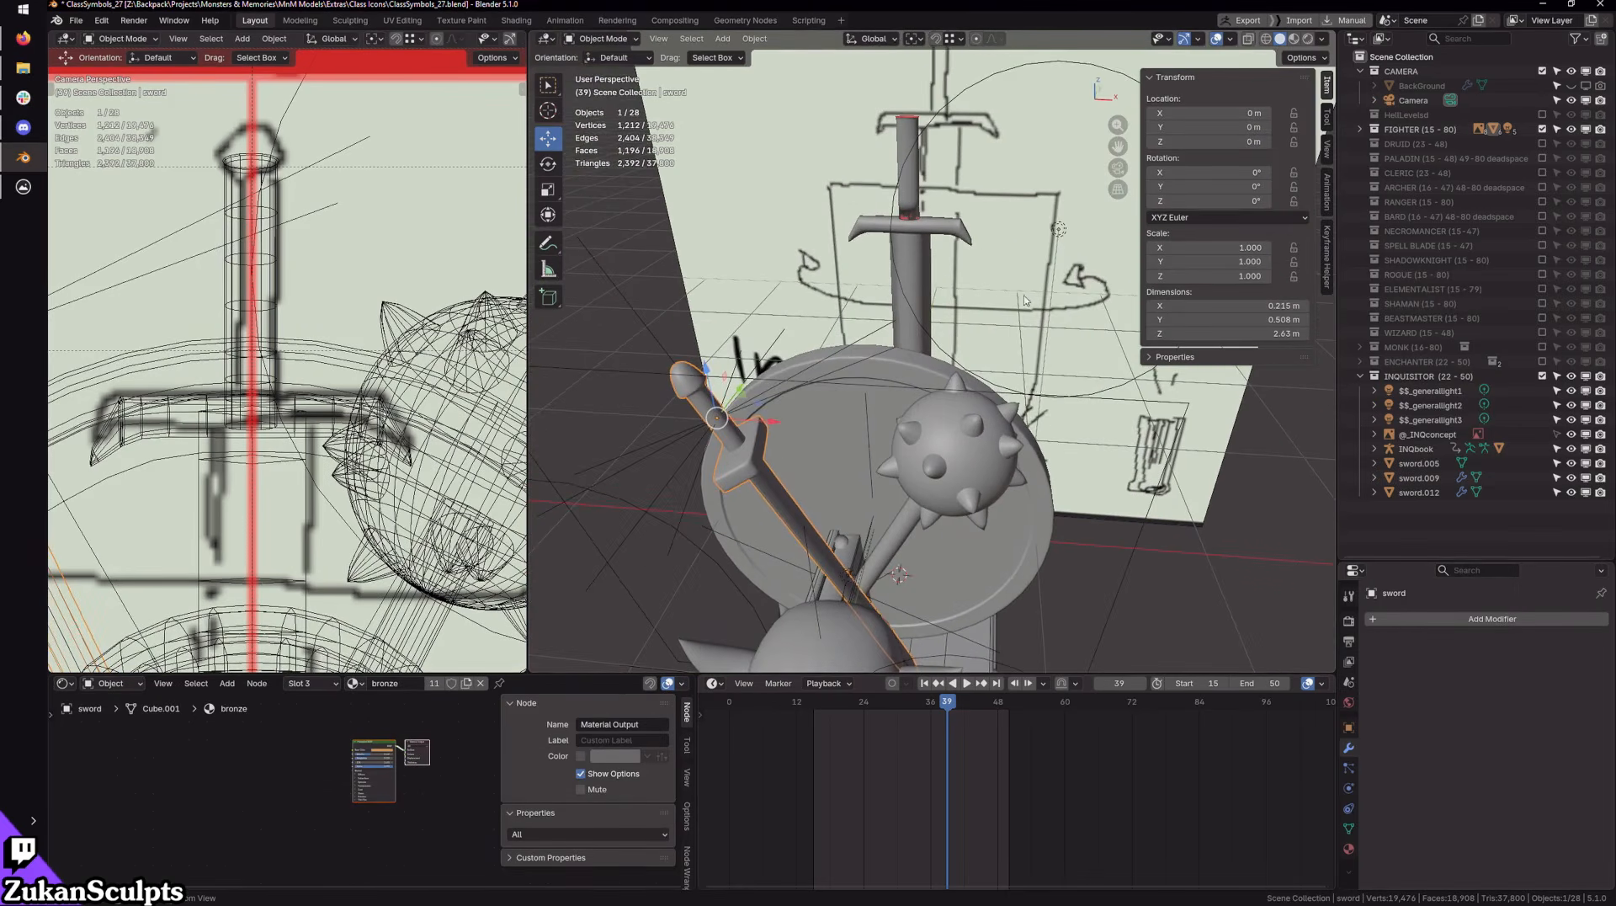
{"action": "middle_click_drag", "start_coordinate": [1024, 301], "coordinate": [1021, 353], "text": "shift"}
{"action": "mouse_move", "coordinate": [1020, 353]}
{"action": "middle_mouse_down"}
{"action": "mouse_move", "coordinate": [990, 419]}
{"action": "mouse_move", "coordinate": [1035, 391]}
{"action": "mouse_move", "coordinate": [1128, 407]}
{"action": "mouse_move", "coordinate": [1027, 426]}
{"action": "middle_mouse_up"}
{"action": "left_click", "coordinate": [937, 374]}
{"action": "key", "text": "Tab"}
{"action": "key", "text": "KP_Divide"}
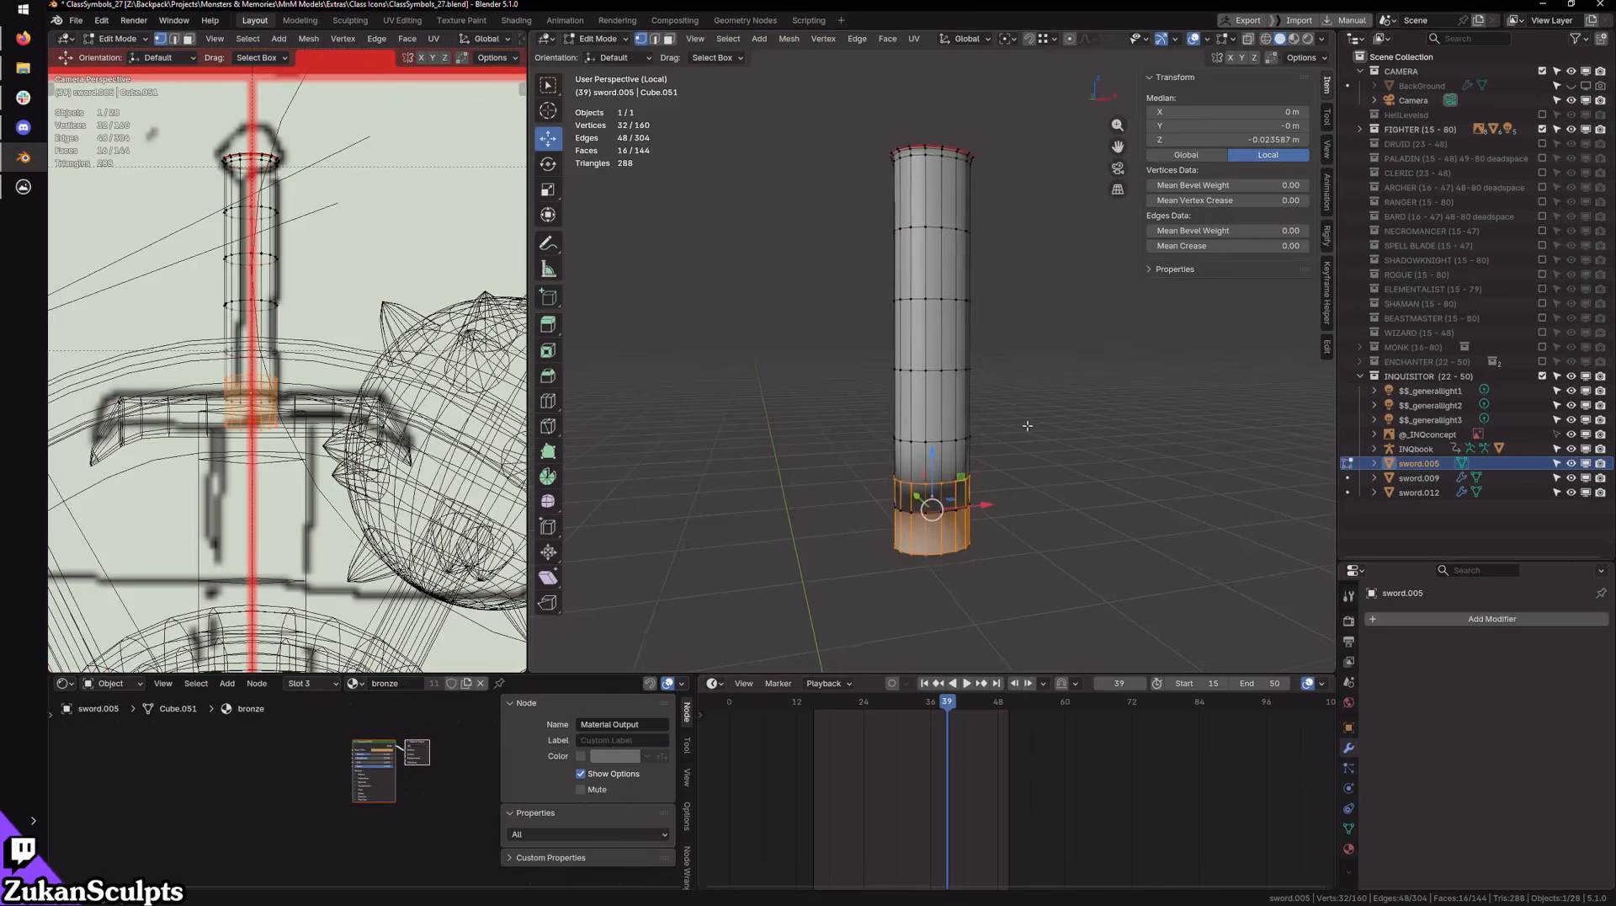
Step: Delete the lowest ring of faces around the grip's base and leave local view
{"action": "key", "text": "Tab"}
{"action": "middle_click_drag", "start_coordinate": [1113, 500], "coordinate": [1046, 502]}
{"action": "scroll", "coordinate": [1100, 449], "scroll_direction": "up", "scroll_amount": 4}
{"action": "key", "text": "Tab"}
{"action": "key", "text": "ctrl+Tab"}
{"action": "left_click", "coordinate": [973, 566]}
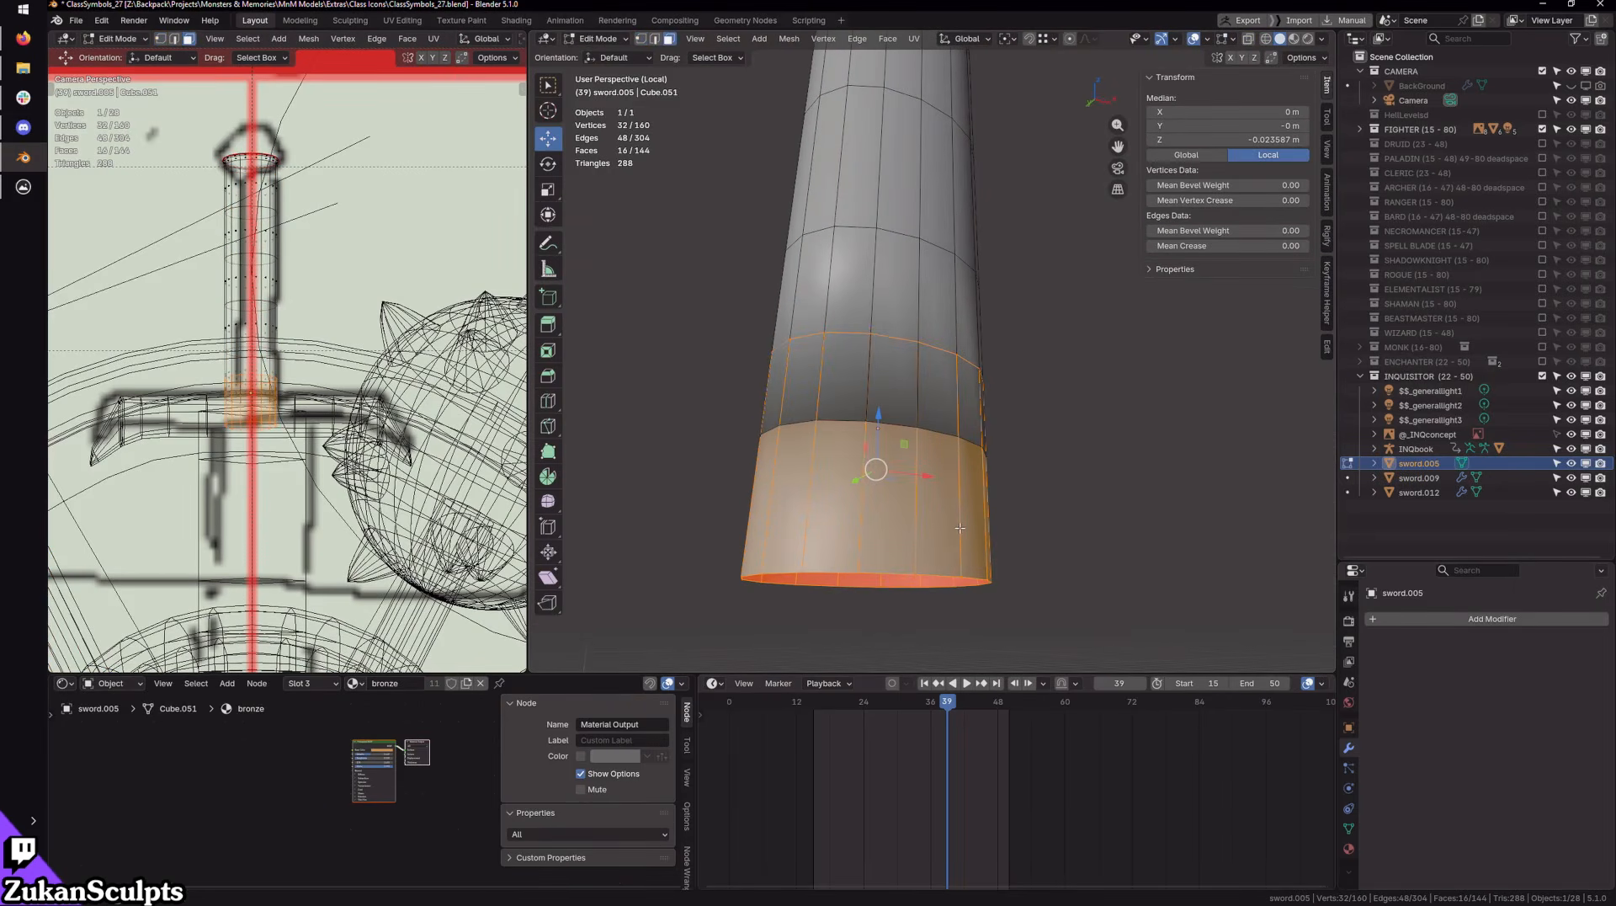
{"action": "key", "text": "alt+a"}
{"action": "left_click", "coordinate": [927, 507], "text": "ctrl+alt"}
{"action": "key", "text": "x"}
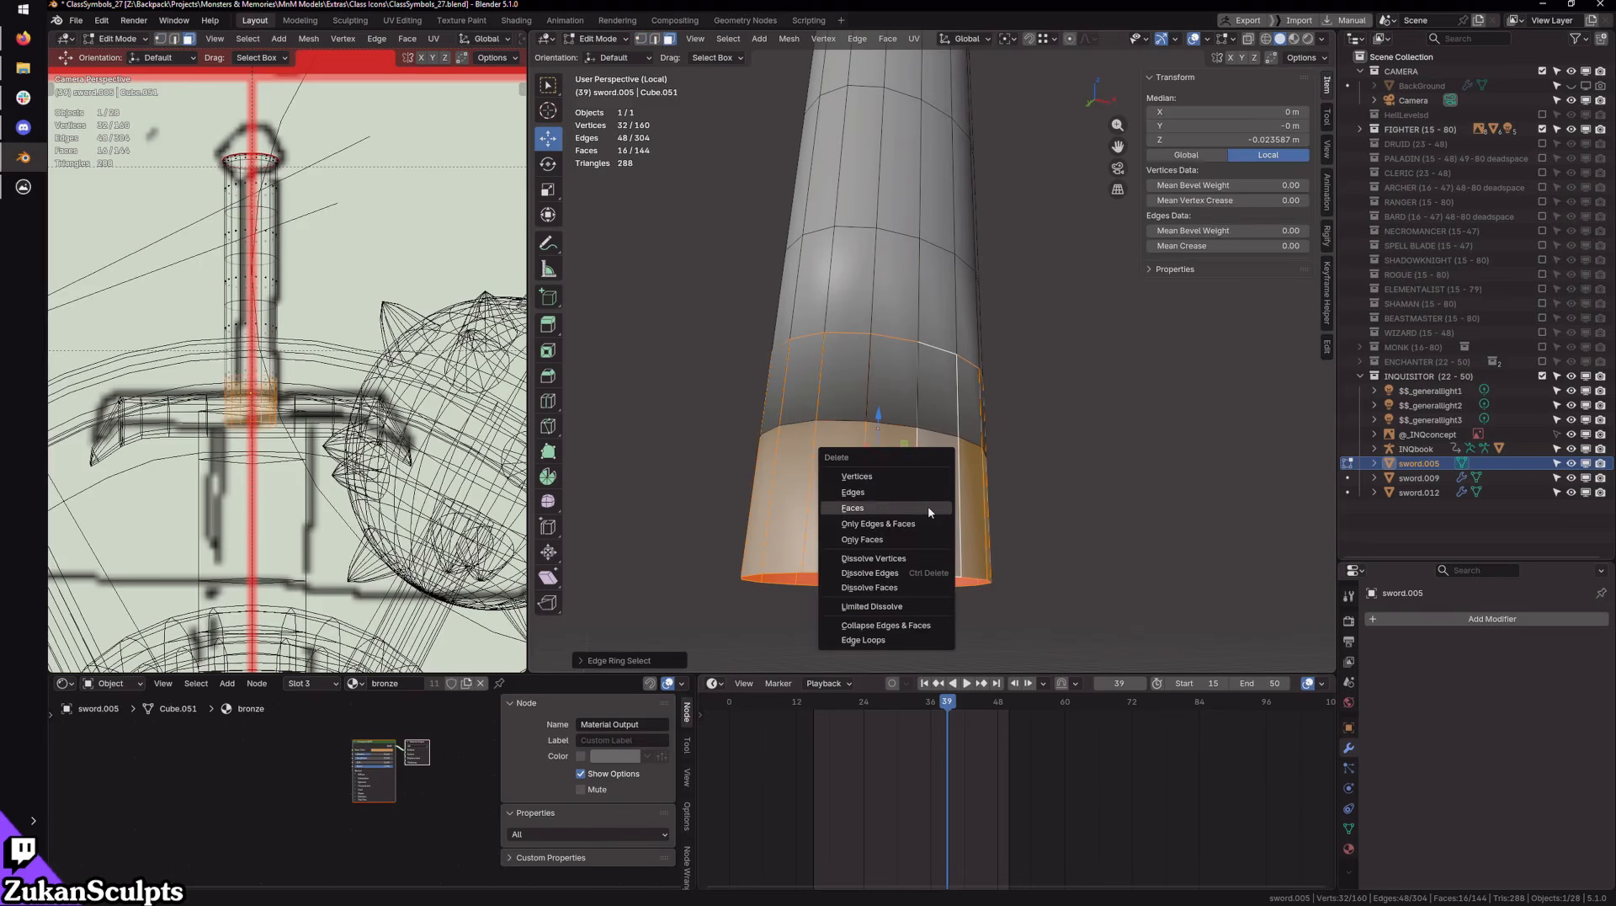
{"action": "left_click", "coordinate": [928, 506]}
{"action": "key", "text": "KP_Divide"}
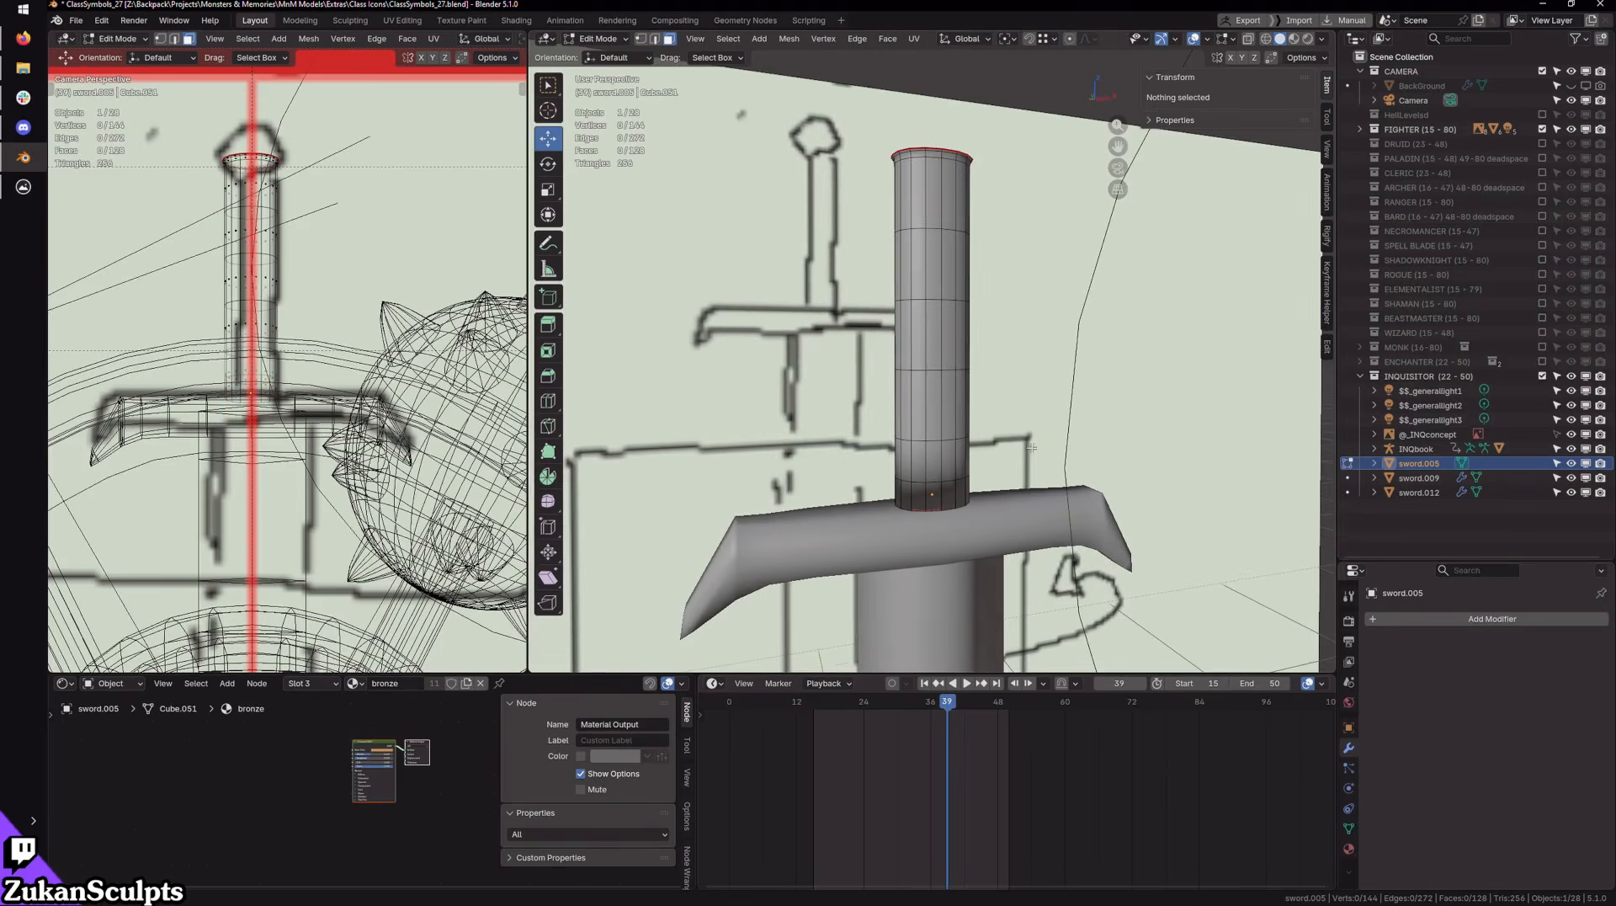
Step: Select the open edge loop at the grip's upper end and disable the FIGHTER collection
{"action": "middle_click_drag", "start_coordinate": [1005, 220], "coordinate": [984, 455]}
{"action": "key", "text": "KP_1"}
{"action": "scroll", "coordinate": [940, 284], "scroll_direction": "up", "scroll_amount": 6}
{"action": "left_click", "coordinate": [988, 460], "text": "alt"}
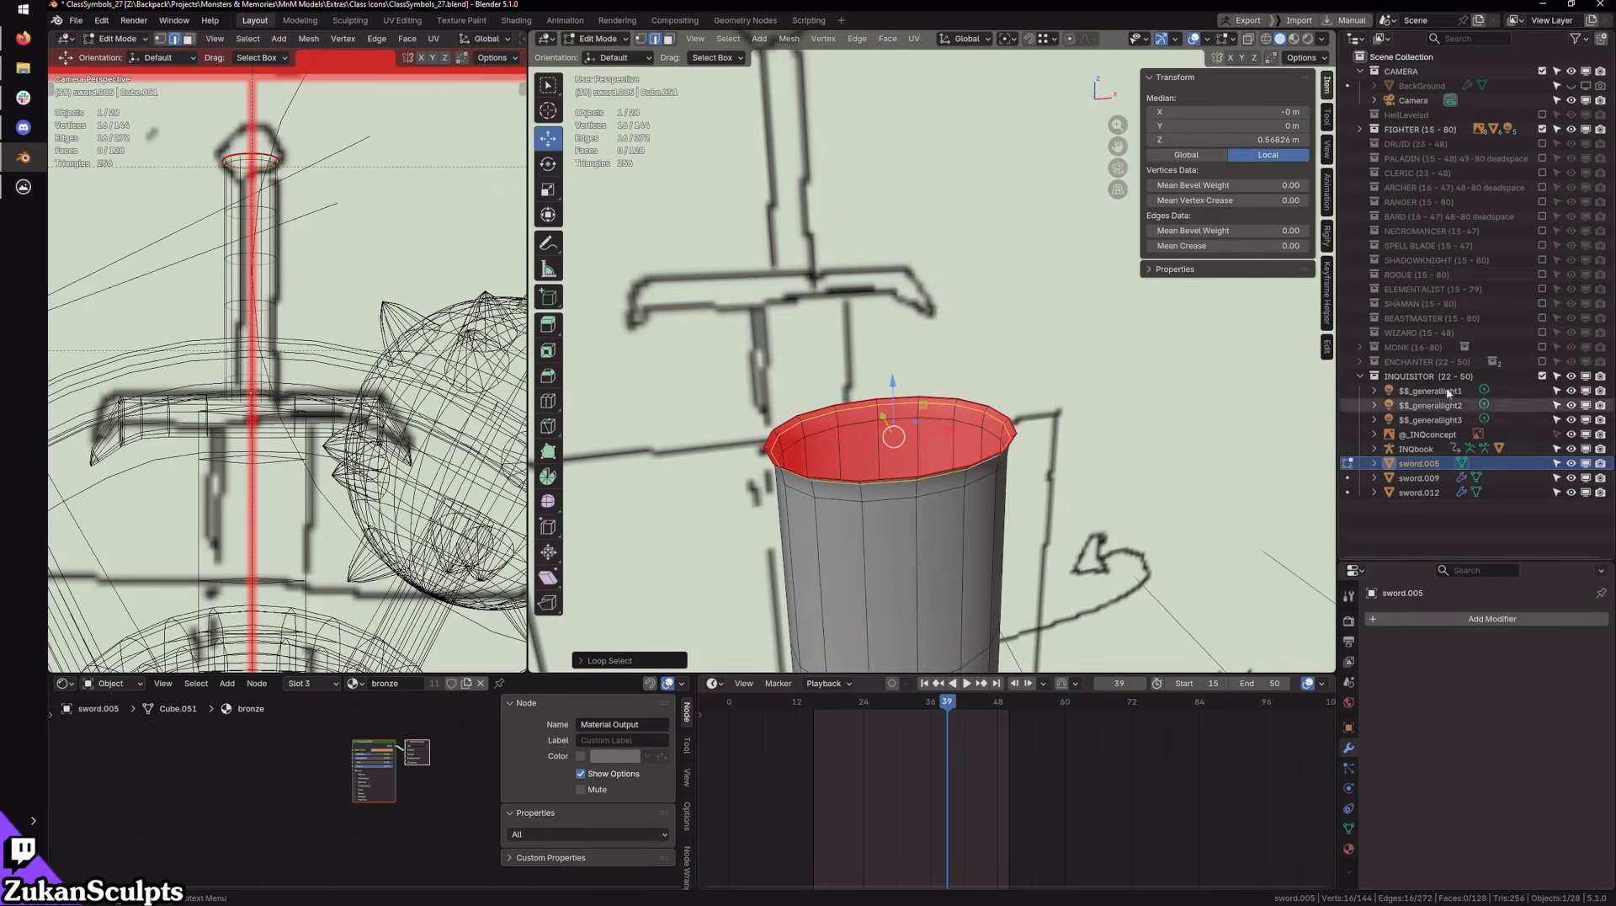
{"action": "left_click", "coordinate": [1542, 129]}
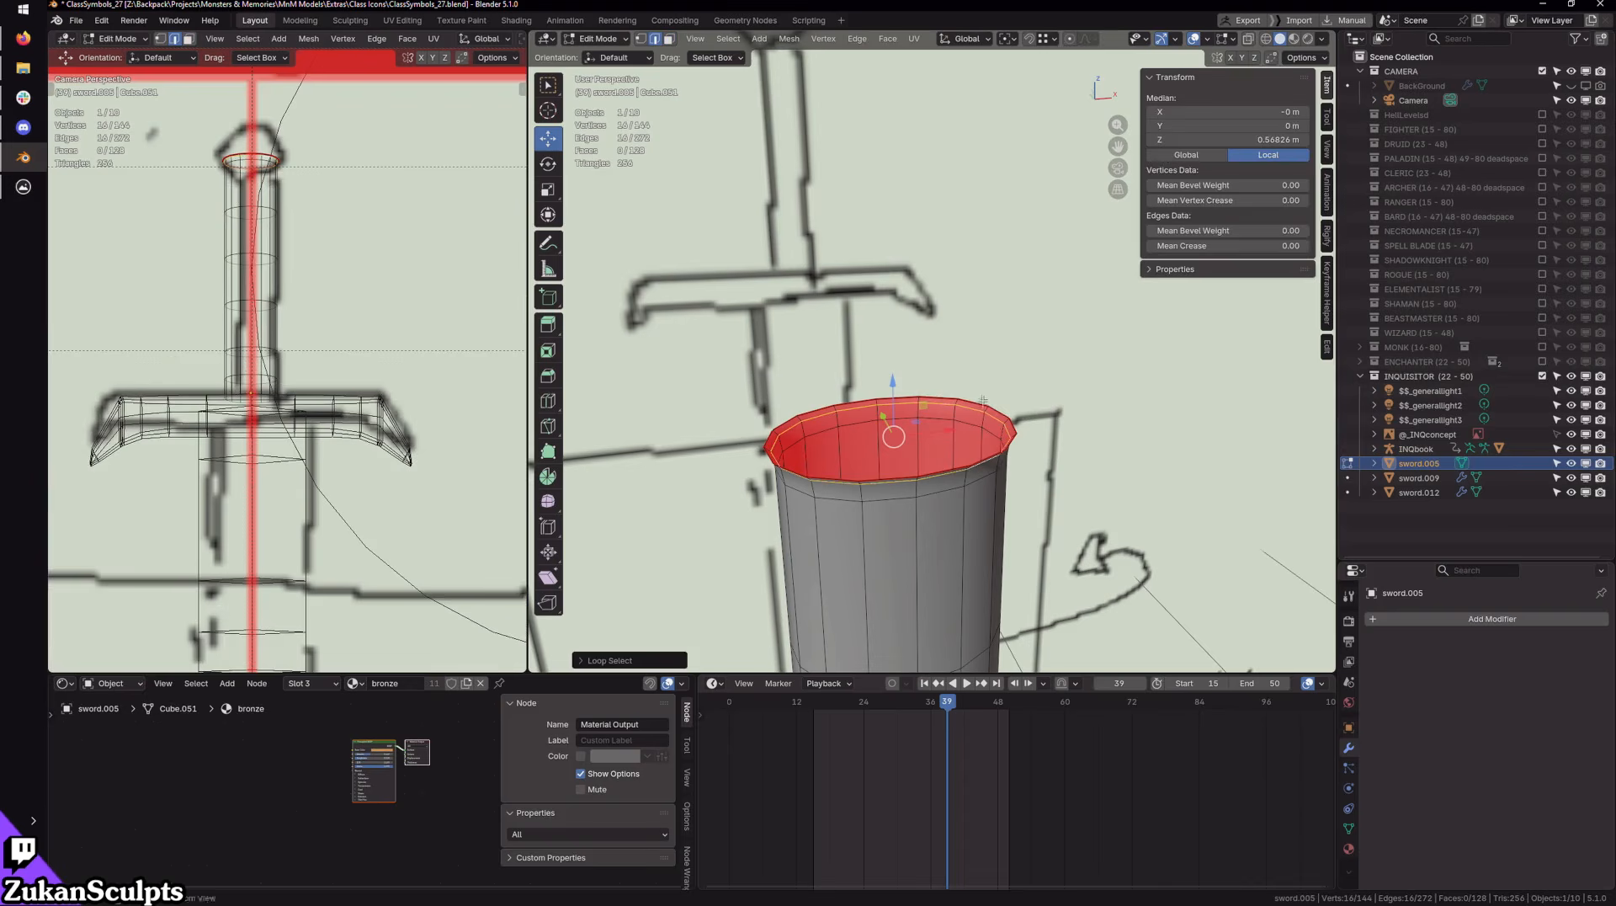
Step: In front wireframe view, select all vertices of the flared rim at the grip's upper end
{"action": "key", "text": "KP_1"}
{"action": "scroll", "coordinate": [1034, 395], "scroll_direction": "down", "scroll_amount": 5}
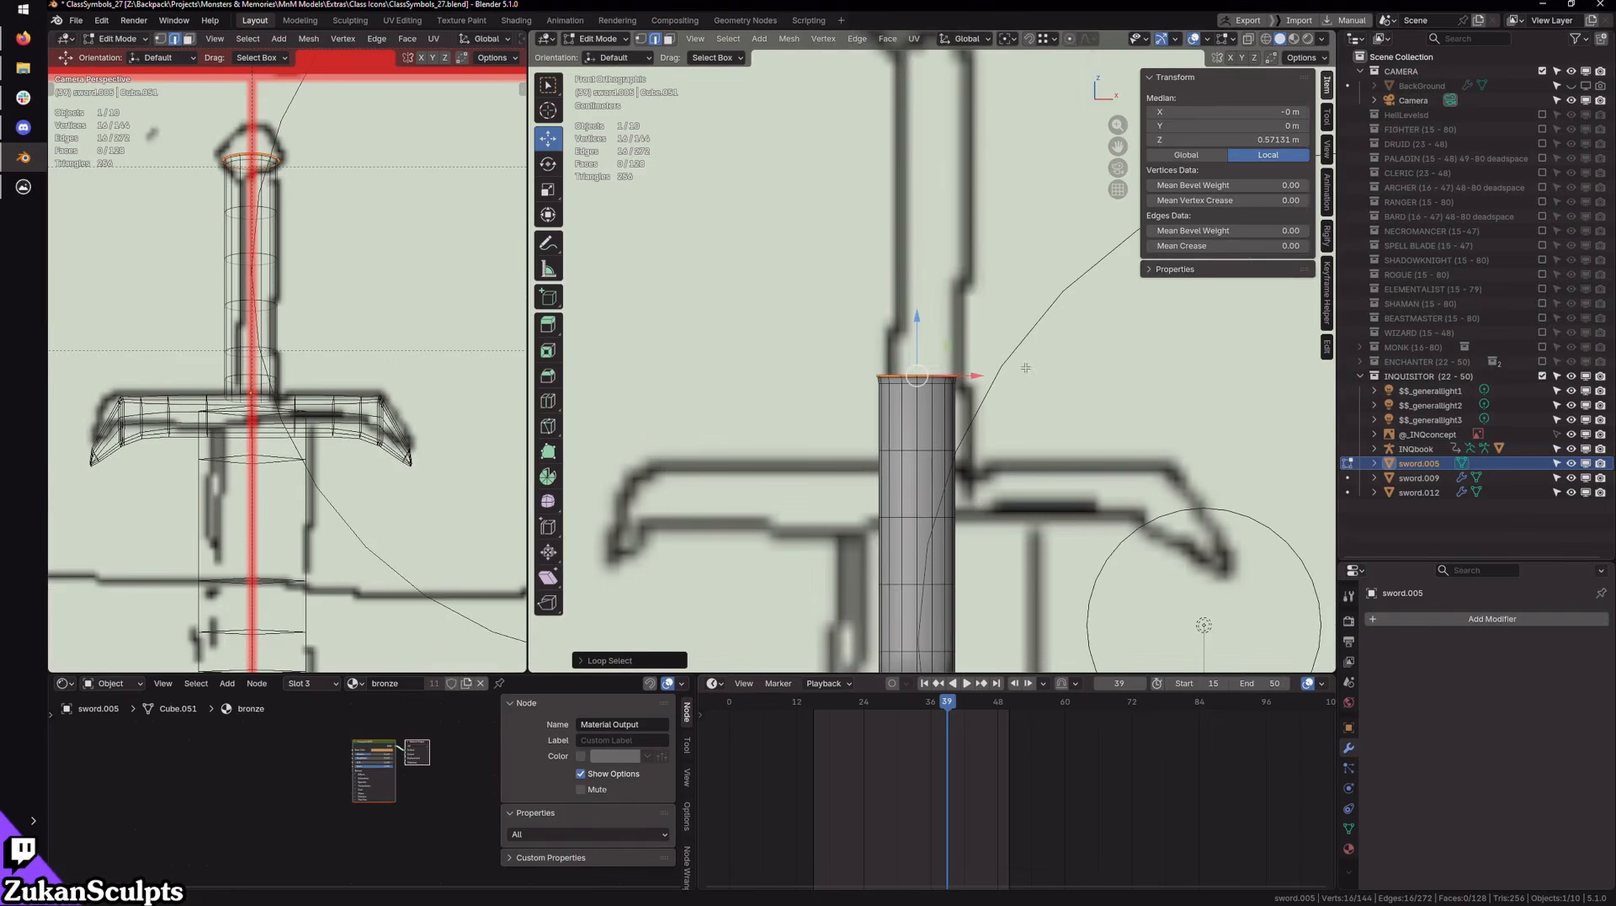
{"action": "scroll", "coordinate": [985, 410], "scroll_direction": "up", "scroll_amount": 3}
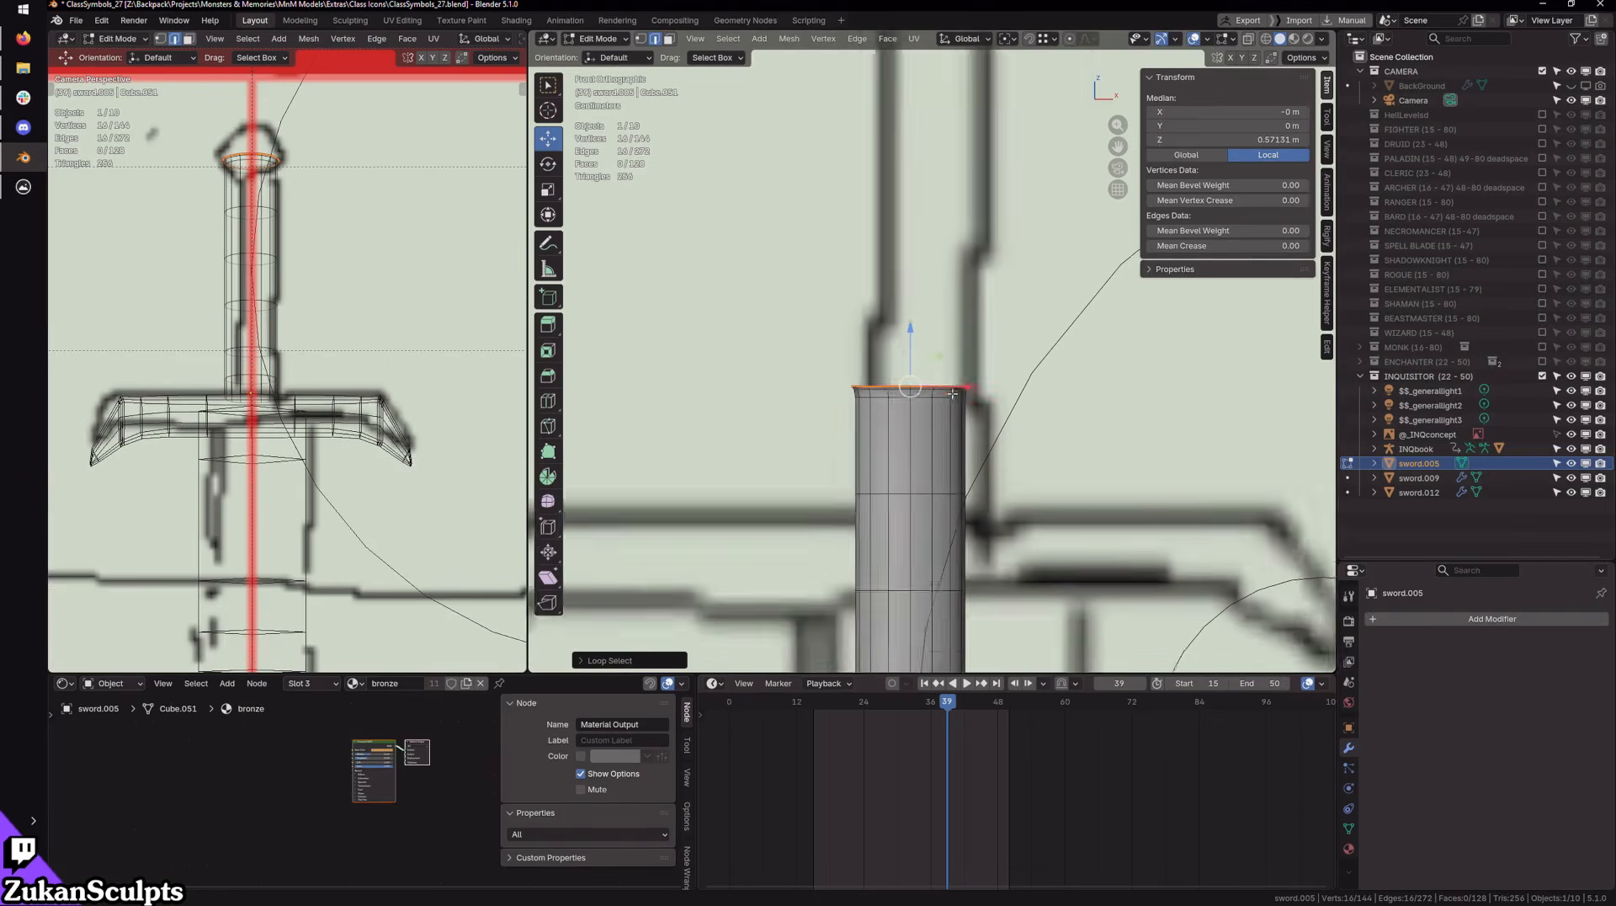
{"action": "key", "text": "ctrl+Tab"}
{"action": "left_click", "coordinate": [953, 383]}
{"action": "key", "text": "z"}
{"action": "left_click_drag", "start_coordinate": [758, 328], "coordinate": [1019, 459]}
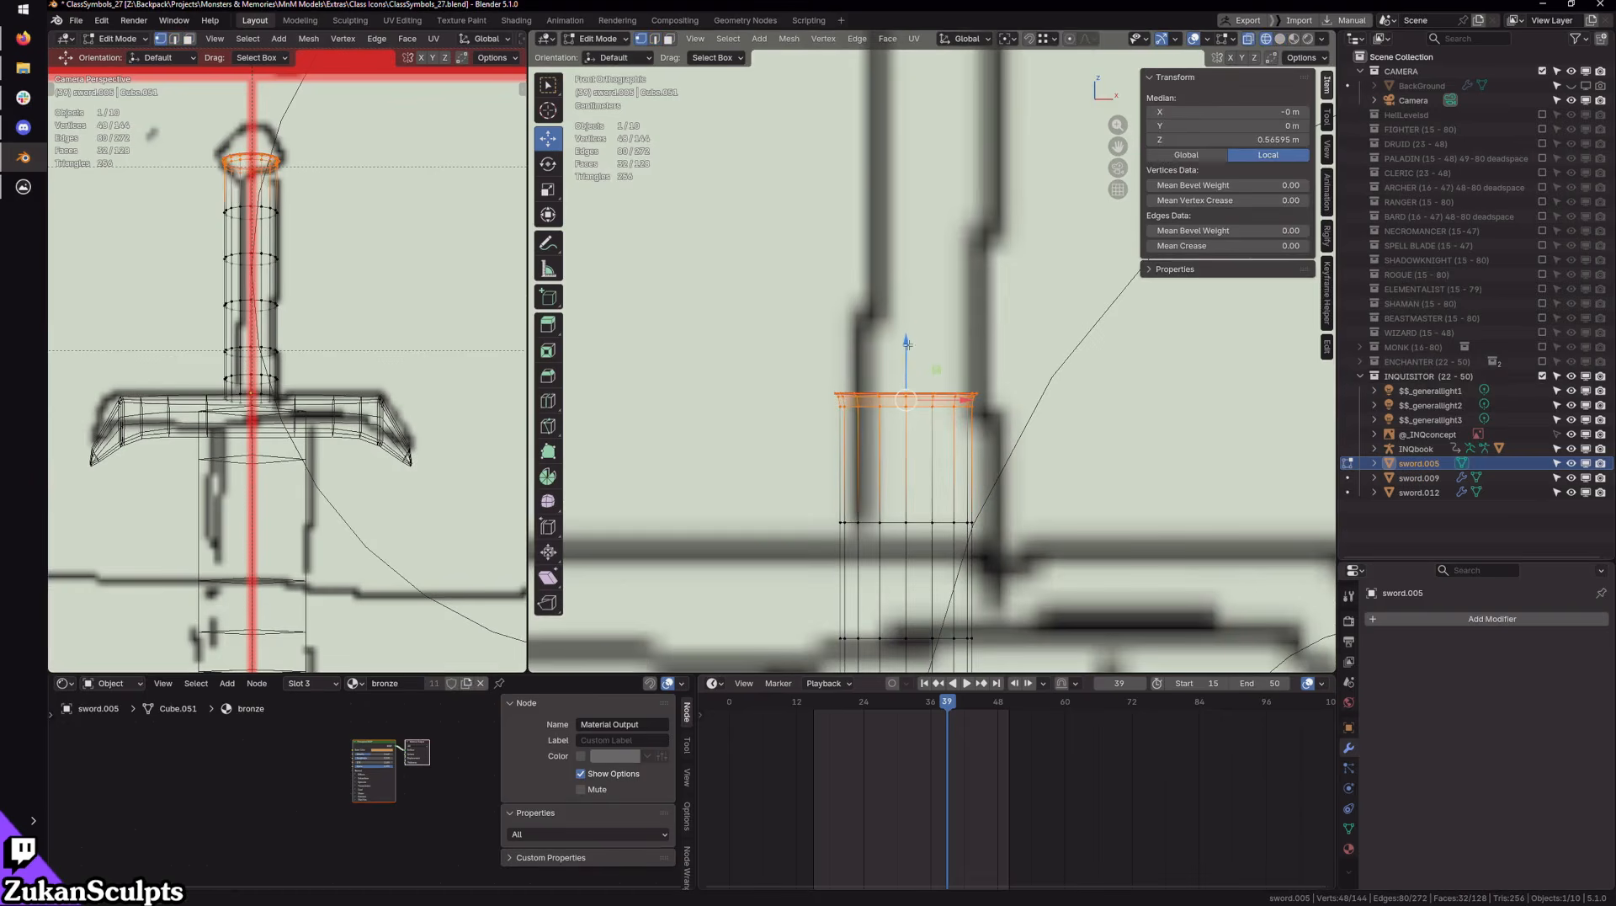
Step: Lower the top rings of the sword handle and extrude its uppermost edge loop upward to start the pommel
{"action": "left_click_drag", "start_coordinate": [906, 343], "coordinate": [907, 370]}
{"action": "scroll", "coordinate": [1038, 420], "scroll_direction": "up", "scroll_amount": 2}
{"action": "key", "text": "ctrl+Tab"}
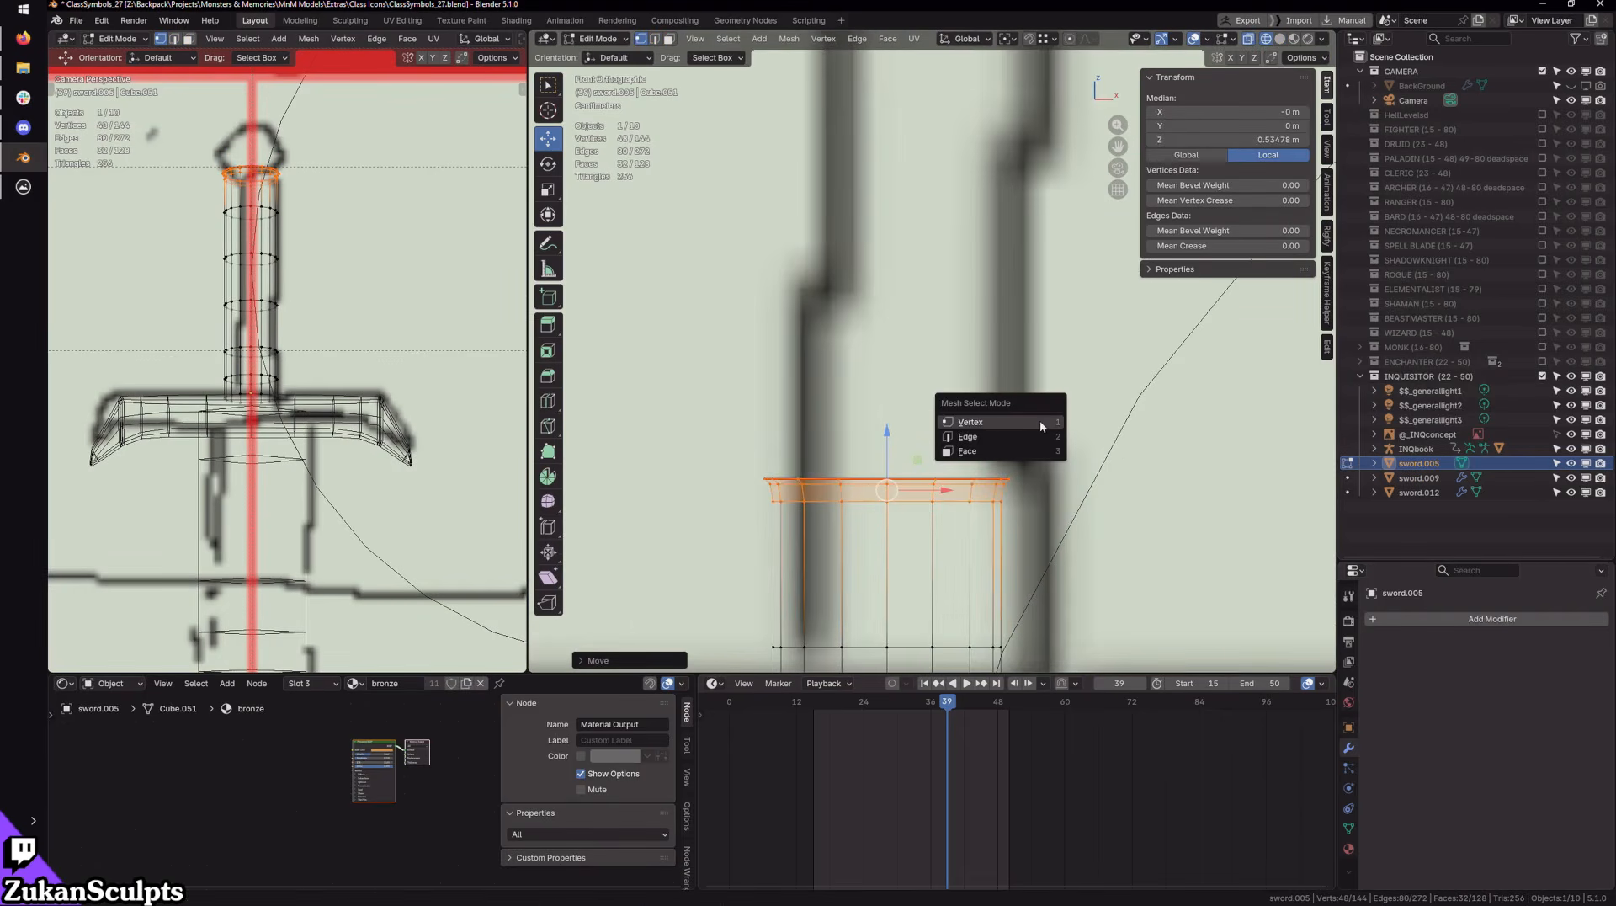
{"action": "left_click", "coordinate": [1008, 437]}
{"action": "middle_click_drag", "start_coordinate": [1010, 437], "coordinate": [1044, 465]}
{"action": "left_click", "coordinate": [1009, 490], "text": "alt"}
{"action": "key", "text": "e"}
{"action": "right_click", "coordinate": [973, 425]}
{"action": "left_click_drag", "start_coordinate": [890, 415], "coordinate": [892, 289]}
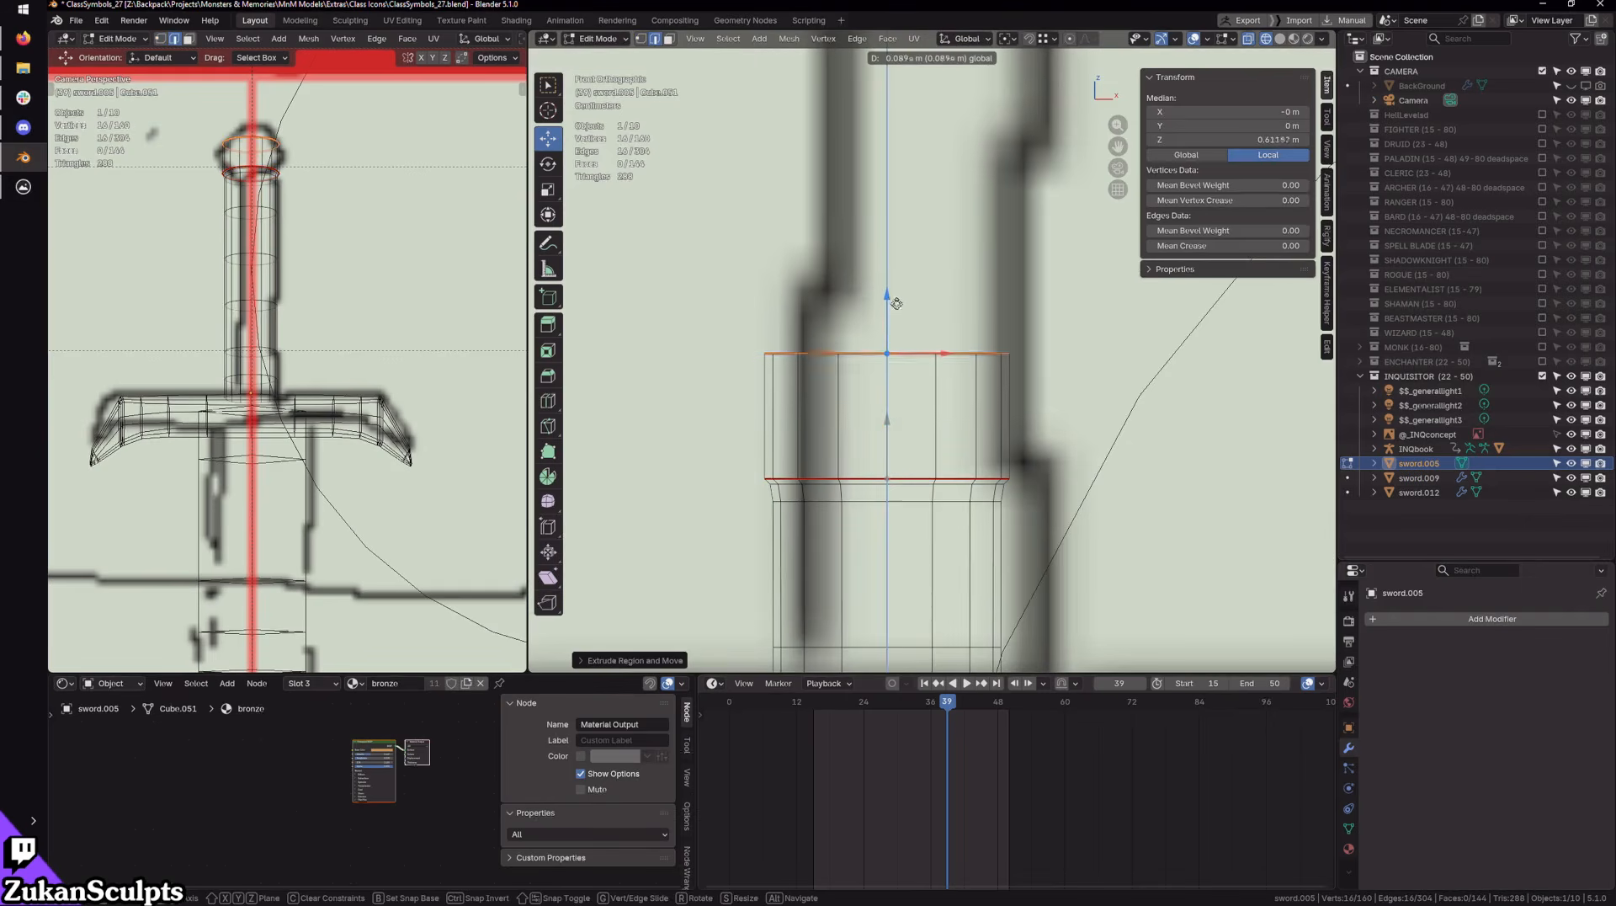
Step: Cap the open end of the pommel by extruding its upper edge loop inward and merging the new vertices at the center
{"action": "key", "text": "e"}
{"action": "right_click", "coordinate": [962, 379]}
{"action": "key", "text": "s"}
{"action": "left_click_drag", "start_coordinate": [929, 404], "coordinate": [918, 394]}
{"action": "key", "text": "alt+m"}
{"action": "left_click", "coordinate": [922, 393]}
Step: Raise the center vertex of the pommel cap to about Z 0.652 m to form a pointed tip
{"action": "middle_click_drag", "start_coordinate": [922, 357], "coordinate": [935, 382]}
{"action": "key", "text": "ctrl+Tab"}
{"action": "left_click", "coordinate": [932, 380]}
{"action": "key", "text": "z"}
{"action": "key", "text": "w"}
{"action": "left_click", "coordinate": [883, 386]}
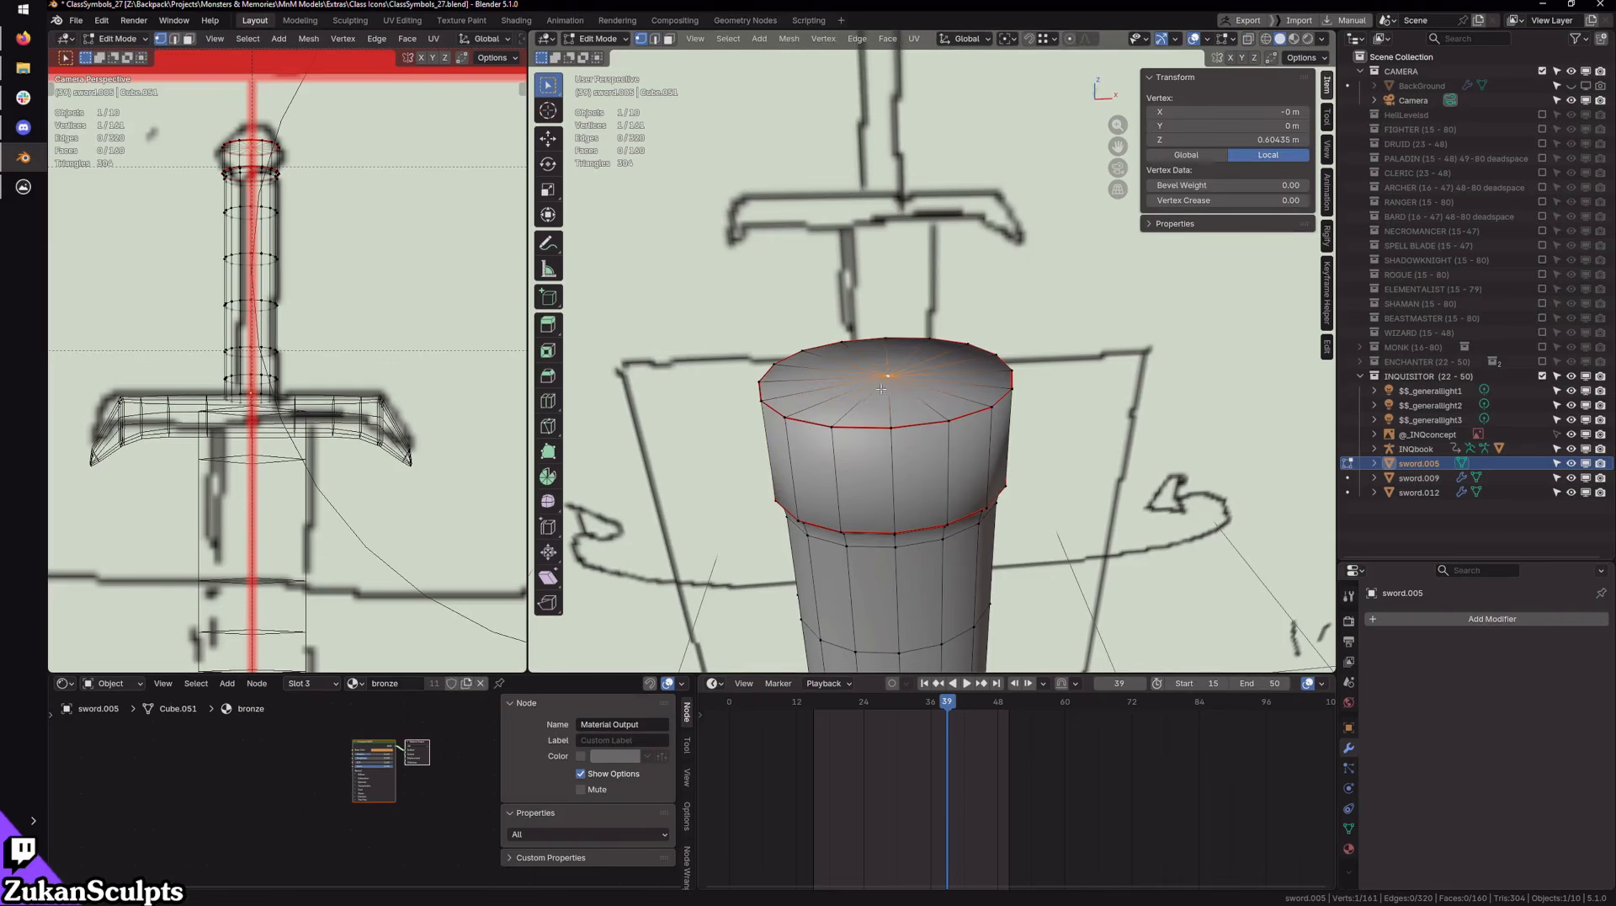
{"action": "key", "text": "g"}
{"action": "left_click_drag", "start_coordinate": [893, 334], "coordinate": [892, 254]}
Step: Add an edge loop around the middle of the pommel's side wall and scale it outward to form a bulge
{"action": "middle_click_drag", "start_coordinate": [945, 440], "coordinate": [956, 438]}
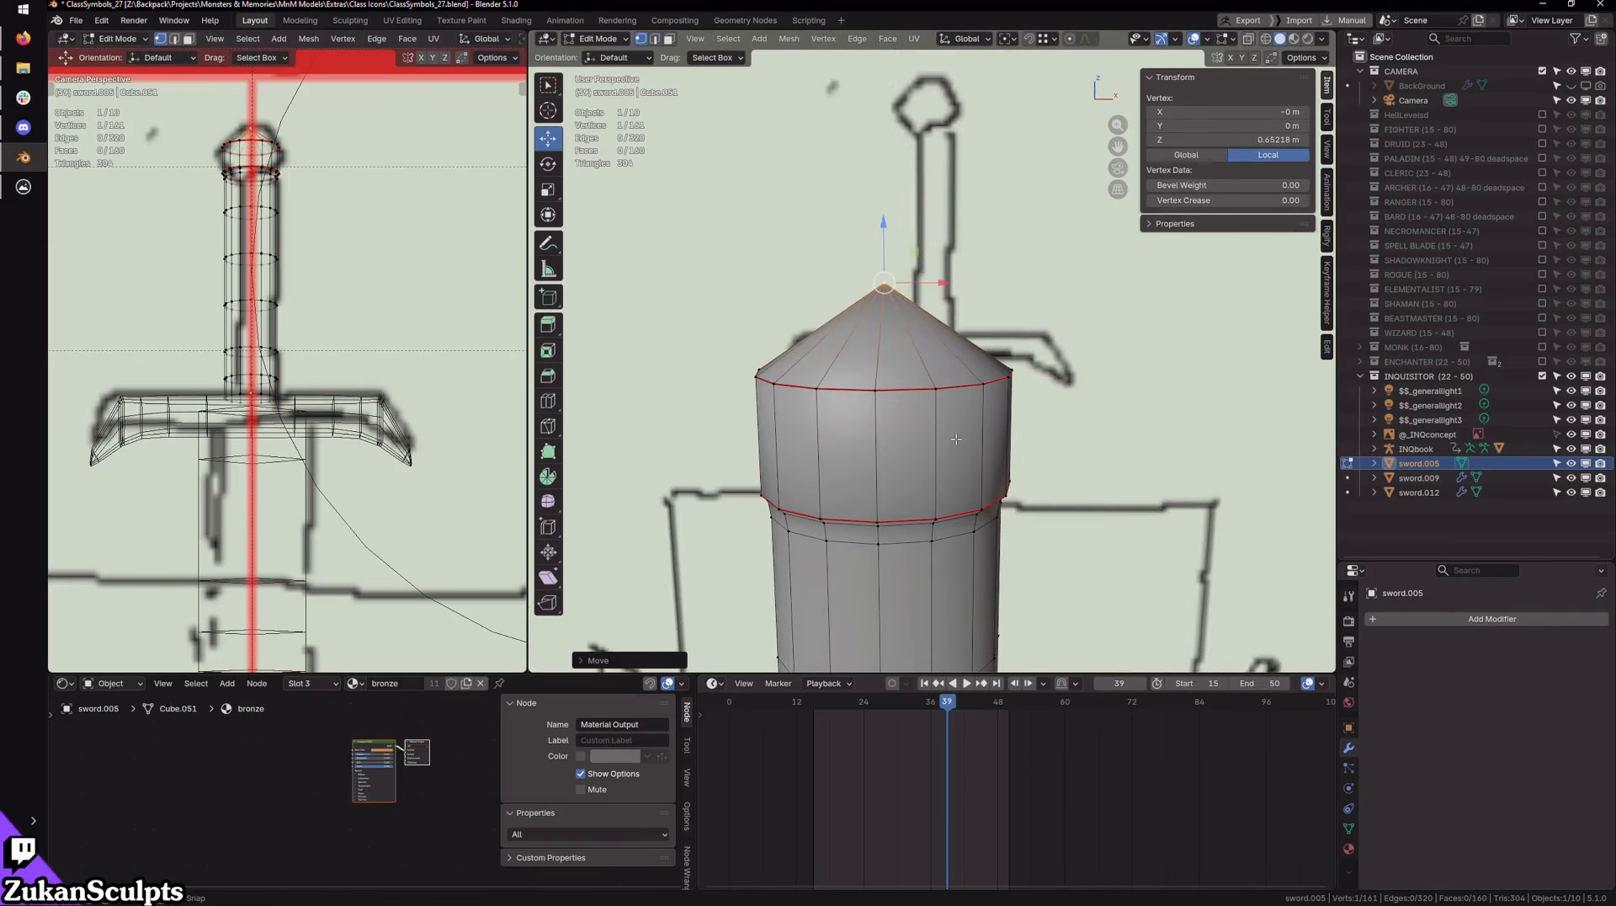
{"action": "key", "text": "ctrl+r"}
{"action": "left_click", "coordinate": [964, 448]}
{"action": "right_click", "coordinate": [964, 448]}
{"action": "key", "text": "s"}
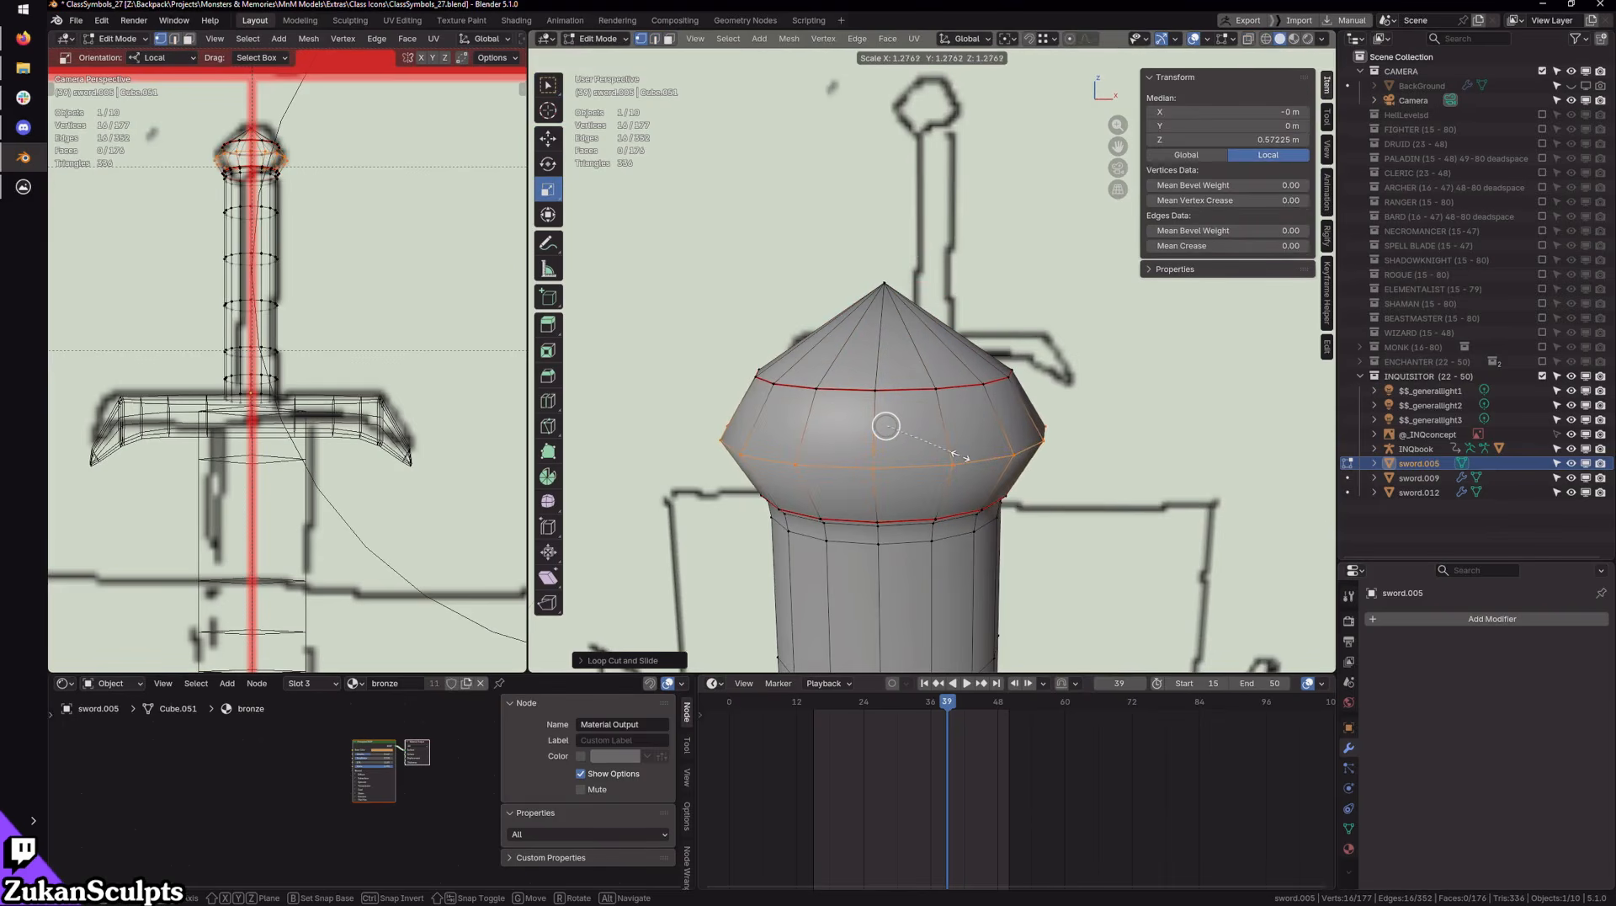
{"action": "left_click", "coordinate": [960, 454]}
Step: Scale the pommel's upper edge loop inward and move it upward
{"action": "left_click", "coordinate": [995, 381], "text": "alt"}
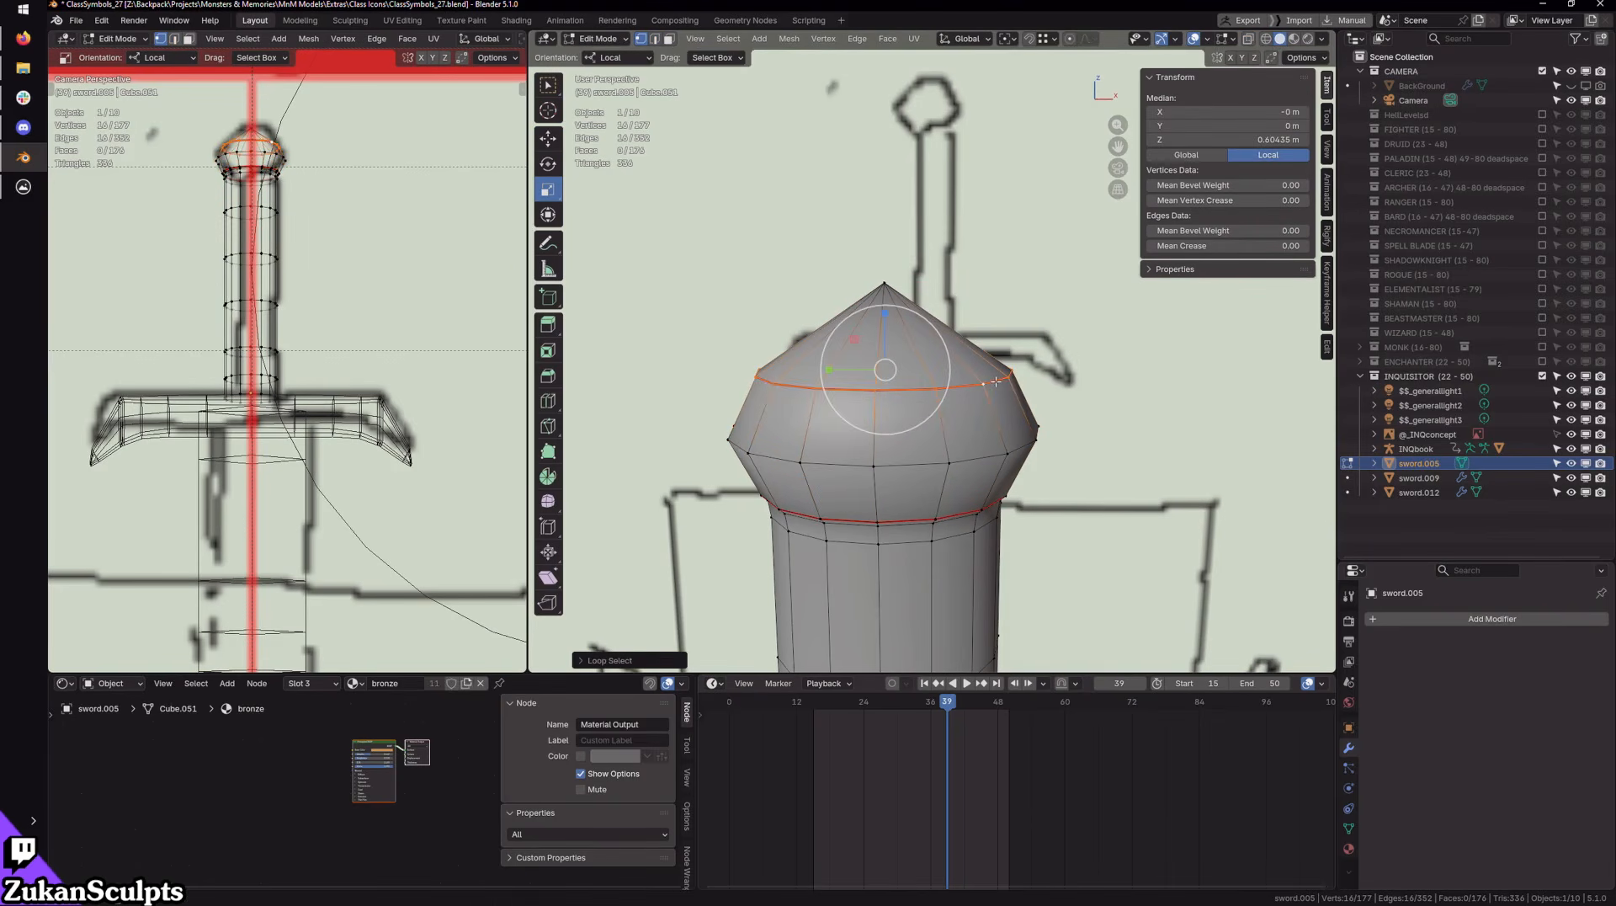
{"action": "left_click_drag", "start_coordinate": [941, 402], "coordinate": [911, 384]}
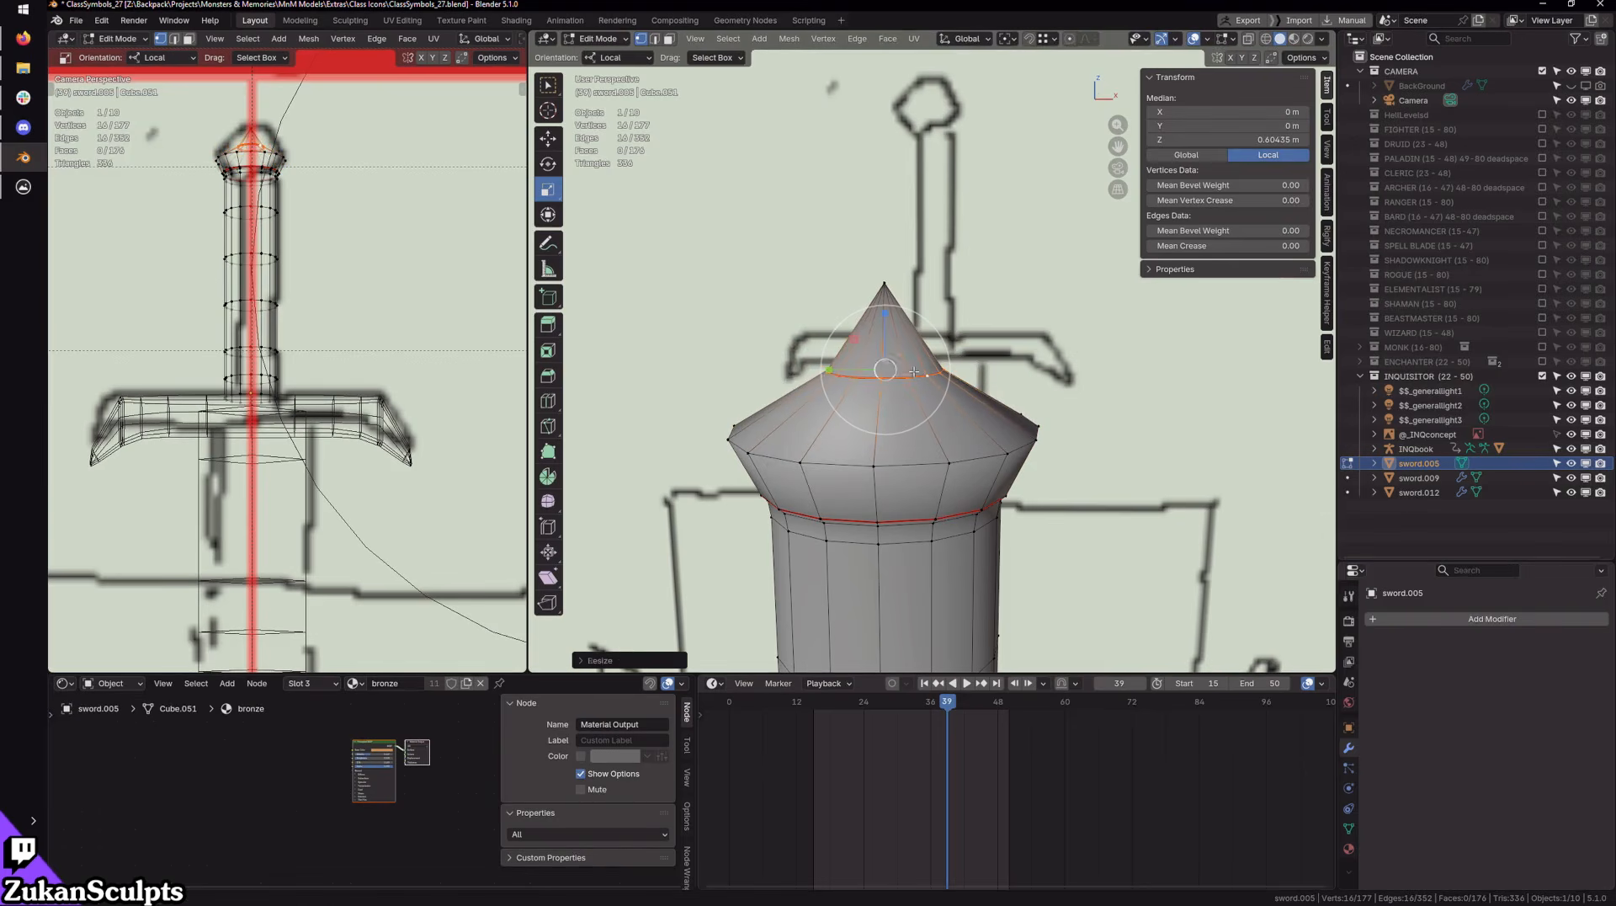
{"action": "key", "text": "g"}
{"action": "left_click_drag", "start_coordinate": [883, 321], "coordinate": [888, 259]}
Step: Add another edge loop between the pommel's bulge and upper loop, scale it outward, and return to Object Mode
{"action": "key", "text": "ctrl+r"}
{"action": "left_click", "coordinate": [950, 373]}
{"action": "right_click", "coordinate": [951, 376]}
{"action": "key", "text": "s"}
{"action": "left_click_drag", "start_coordinate": [941, 376], "coordinate": [967, 389]}
{"action": "scroll", "coordinate": [1010, 403], "scroll_direction": "down", "scroll_amount": 4}
{"action": "key", "text": "z"}
{"action": "scroll", "coordinate": [1065, 411], "scroll_direction": "down", "scroll_amount": 2}
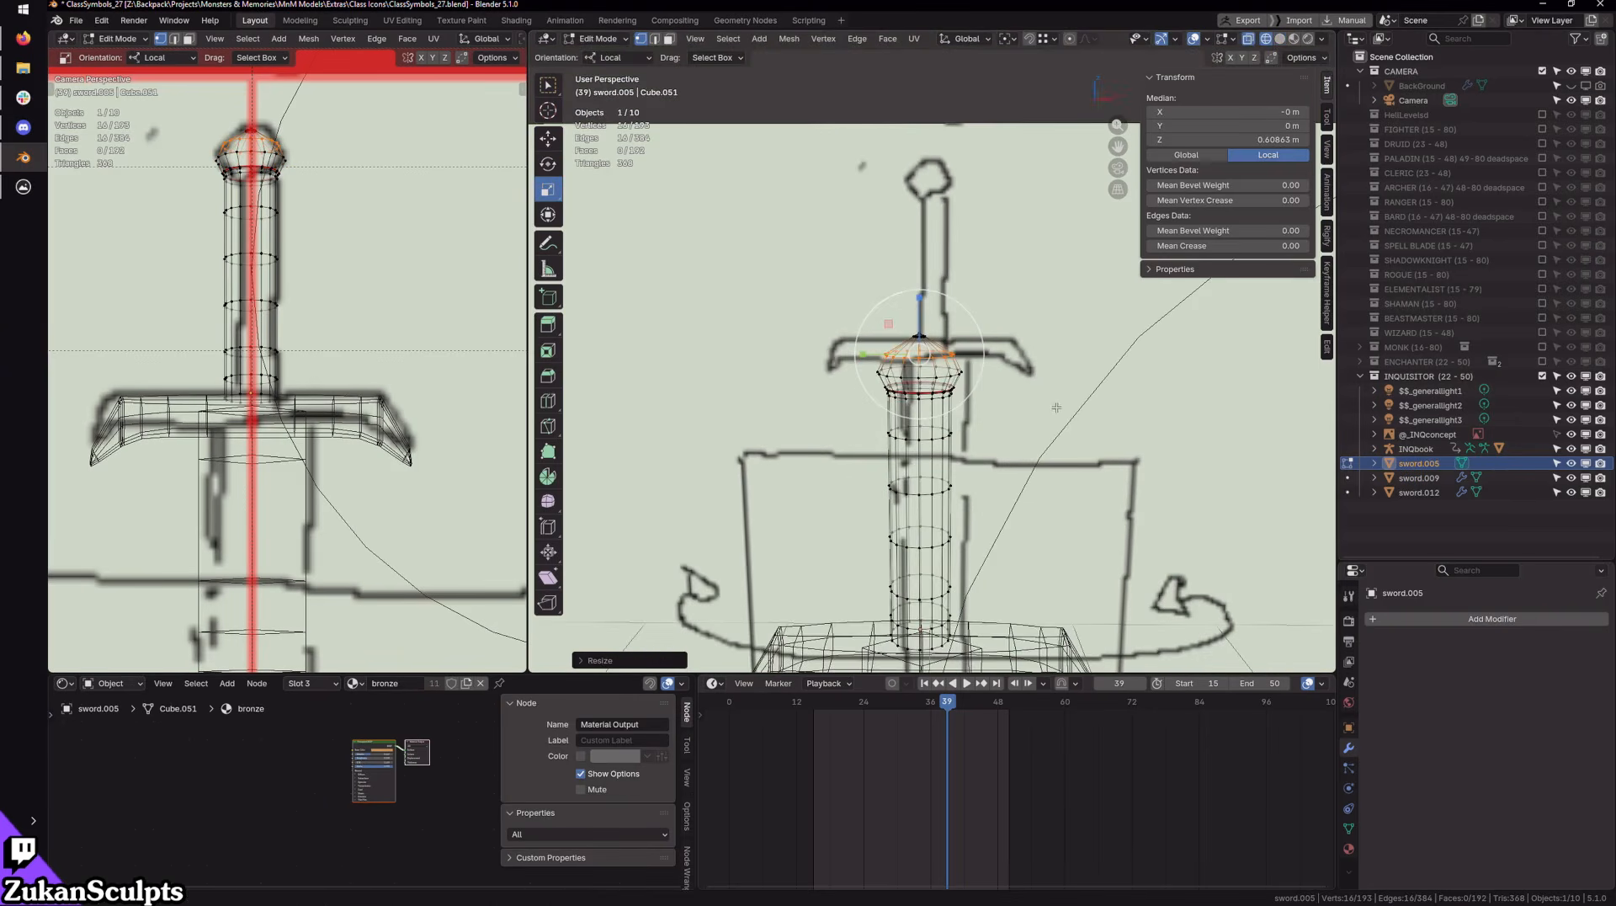
{"action": "scroll", "coordinate": [1061, 394], "scroll_direction": "down", "scroll_amount": 4}
{"action": "key", "text": "Tab"}
Step: Show the camera view in rendered shading with overlays hidden, framing the whole sword and book
{"action": "middle_click_drag", "start_coordinate": [1061, 394], "coordinate": [1080, 439]}
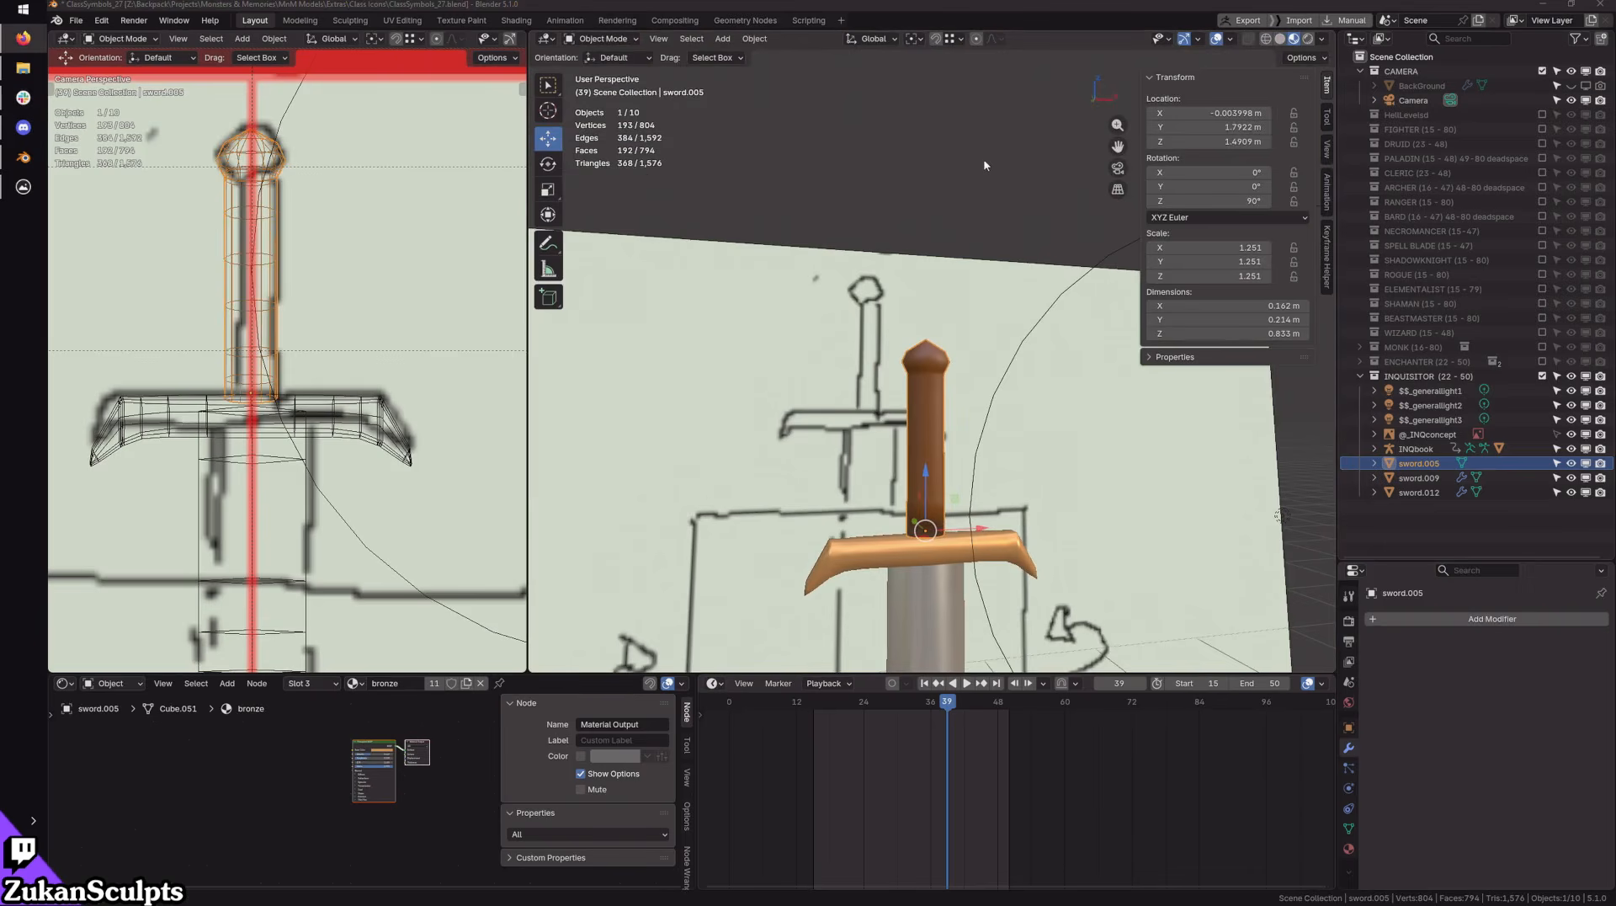
{"action": "left_click", "coordinate": [892, 469]}
{"action": "middle_click_drag", "start_coordinate": [1093, 574], "coordinate": [952, 381], "text": "shift"}
{"action": "middle_click_drag", "start_coordinate": [951, 381], "coordinate": [914, 375]}
{"action": "scroll", "coordinate": [914, 366], "scroll_direction": "down", "scroll_amount": 2}
{"action": "scroll", "coordinate": [292, 349], "scroll_direction": "down", "scroll_amount": 10}
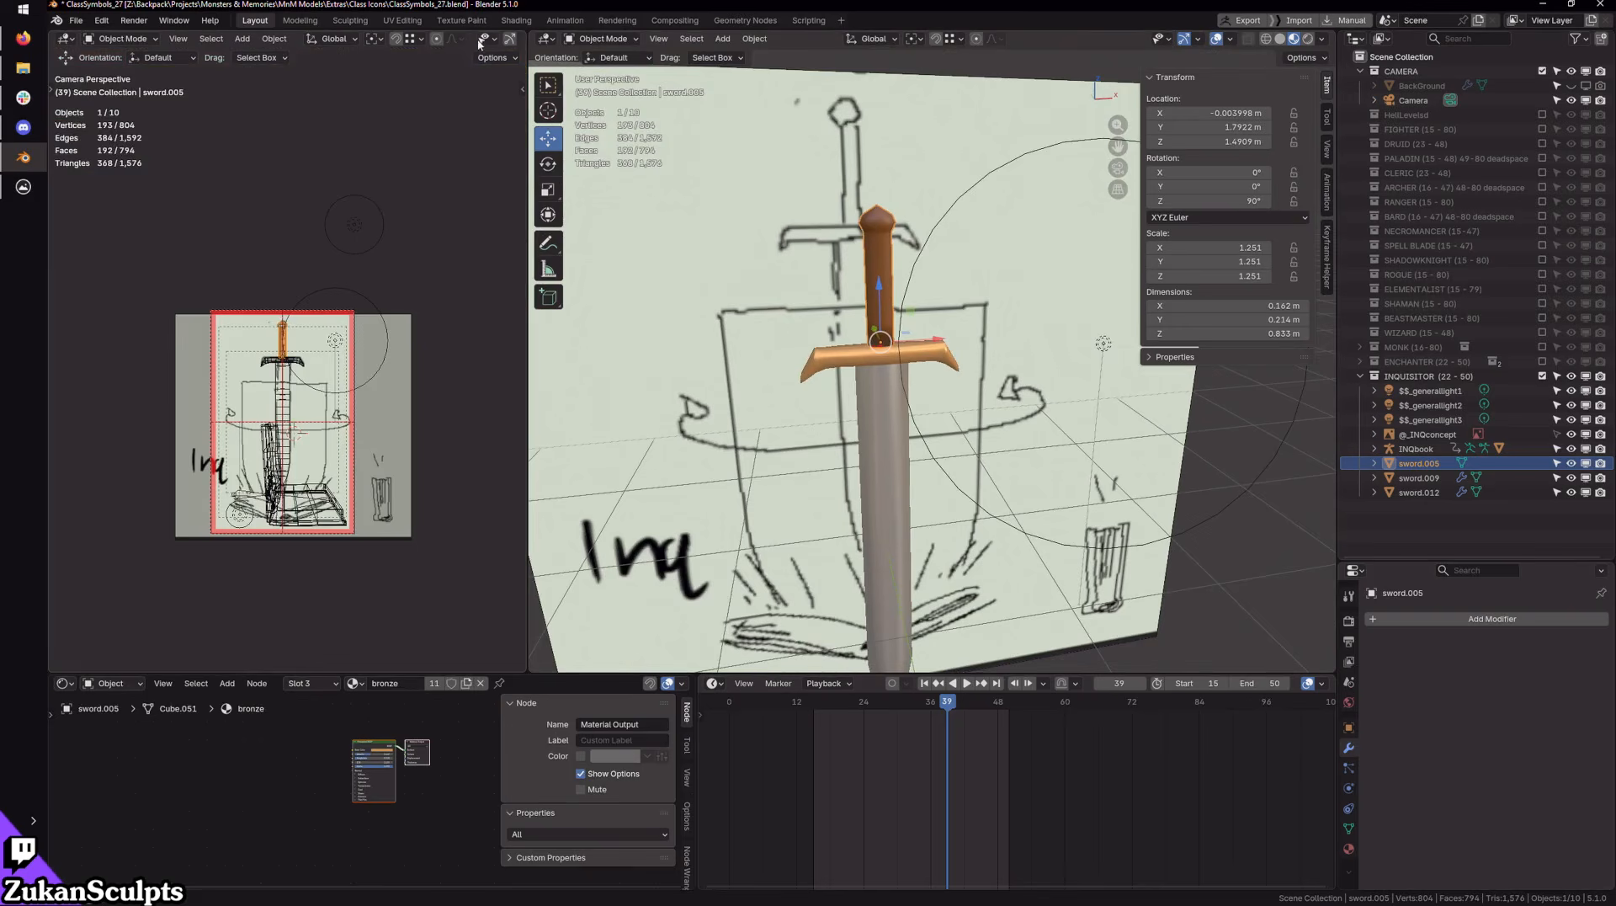
{"action": "scroll", "coordinate": [482, 42], "scroll_direction": "down", "scroll_amount": 4}
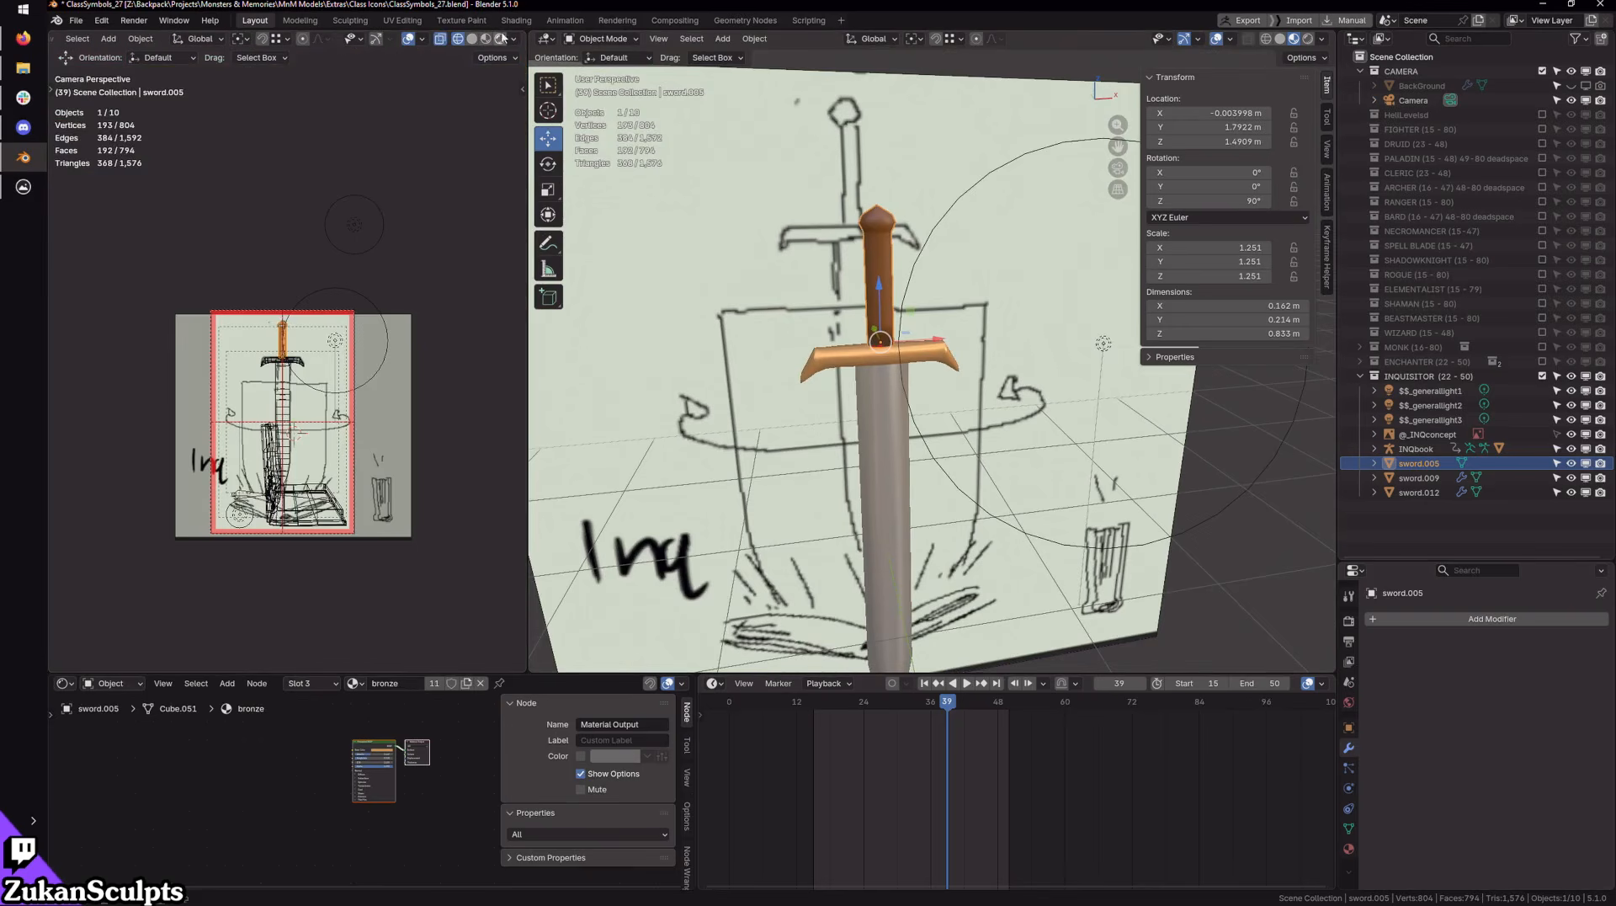
{"action": "scroll", "coordinate": [371, 404], "scroll_direction": "up", "scroll_amount": 2}
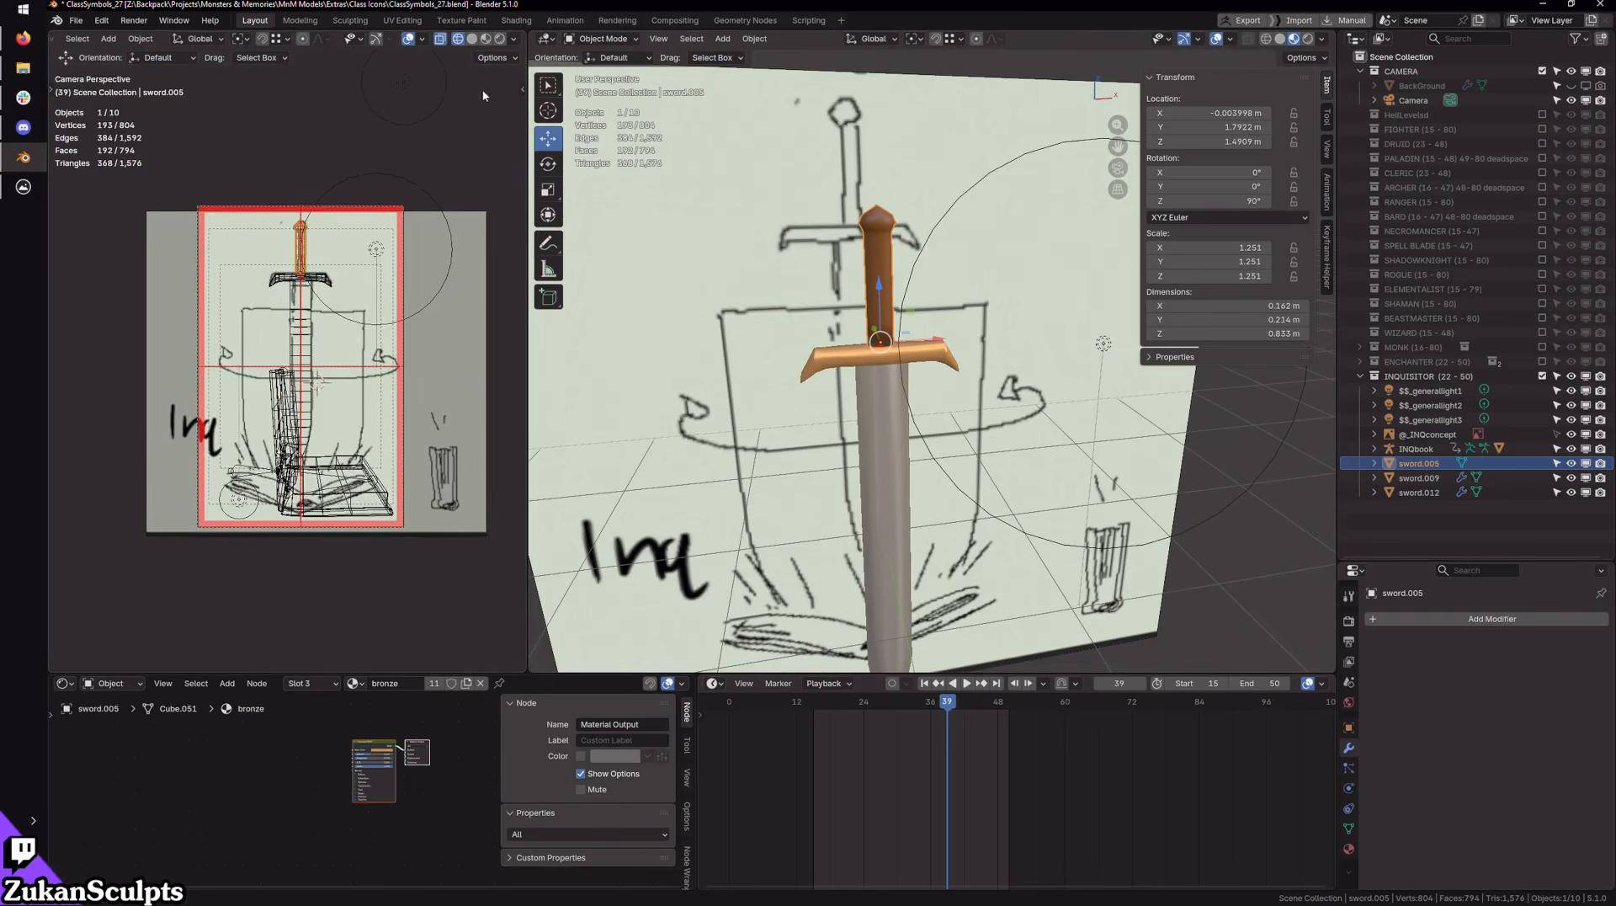
{"action": "left_click", "coordinate": [500, 38]}
{"action": "left_click", "coordinate": [409, 39]}
{"action": "scroll", "coordinate": [456, 402], "scroll_direction": "up", "scroll_amount": 3}
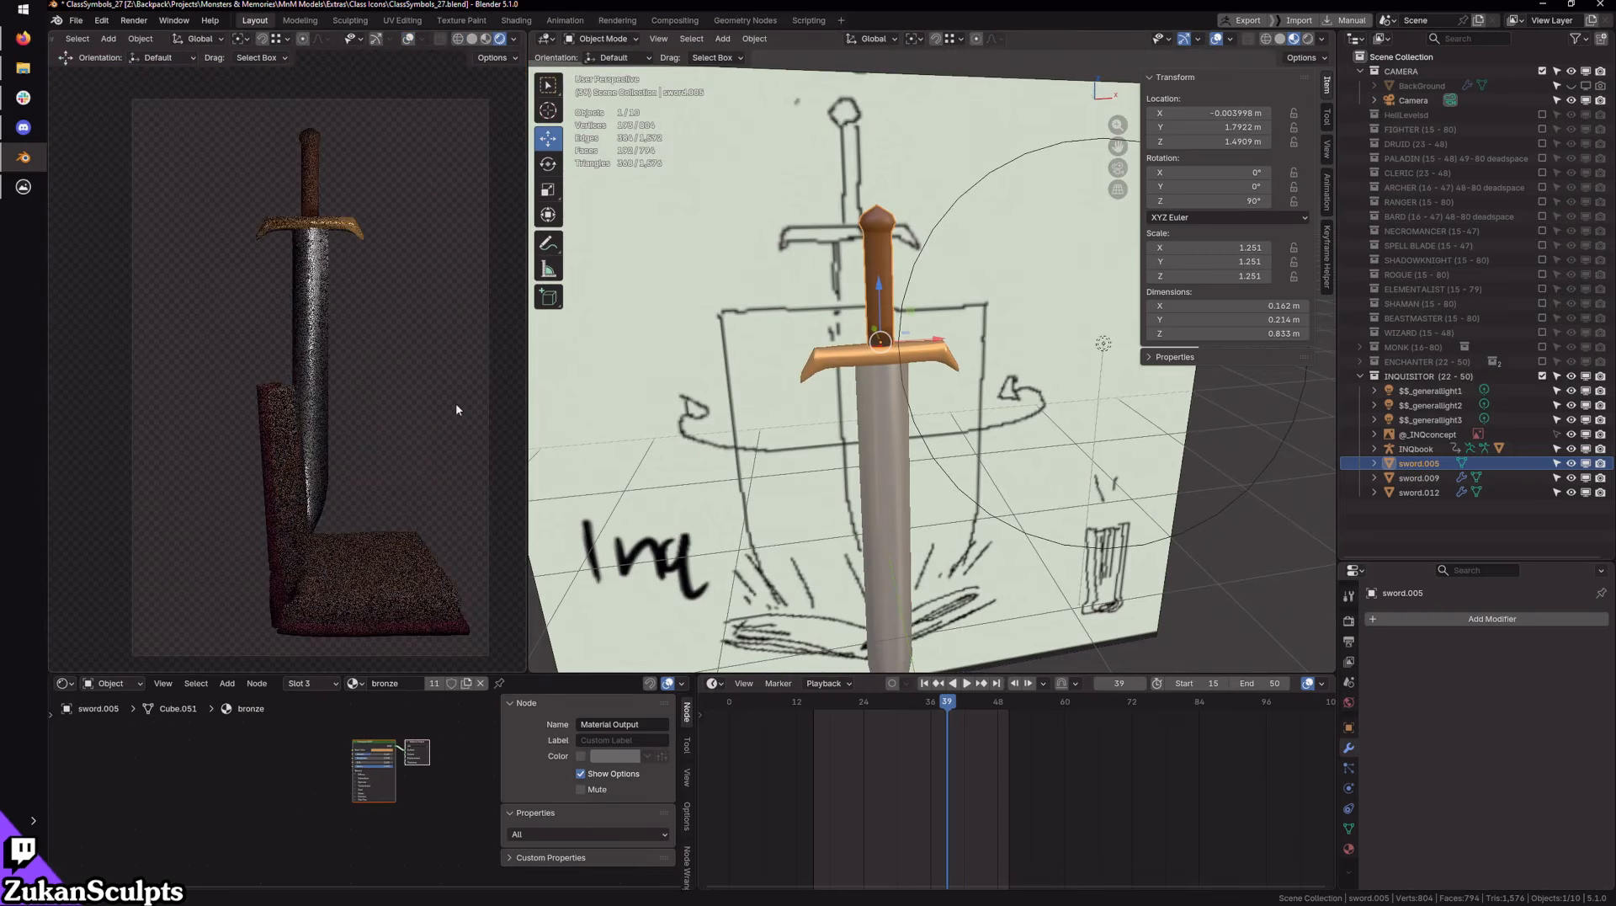
Step: Select the INQbook rig and switch it to Pose Mode at frame 21
{"action": "mouse_move", "coordinate": [720, 429]}
{"action": "middle_mouse_down"}
{"action": "mouse_move", "coordinate": [949, 465]}
{"action": "mouse_move", "coordinate": [929, 469]}
{"action": "mouse_move", "coordinate": [981, 646]}
{"action": "mouse_move", "coordinate": [952, 511]}
{"action": "mouse_move", "coordinate": [960, 437]}
{"action": "mouse_move", "coordinate": [931, 456]}
{"action": "middle_mouse_up"}
{"action": "scroll", "coordinate": [953, 513], "scroll_direction": "down", "scroll_amount": 4}
{"action": "scroll", "coordinate": [931, 456], "scroll_direction": "up", "scroll_amount": 3}
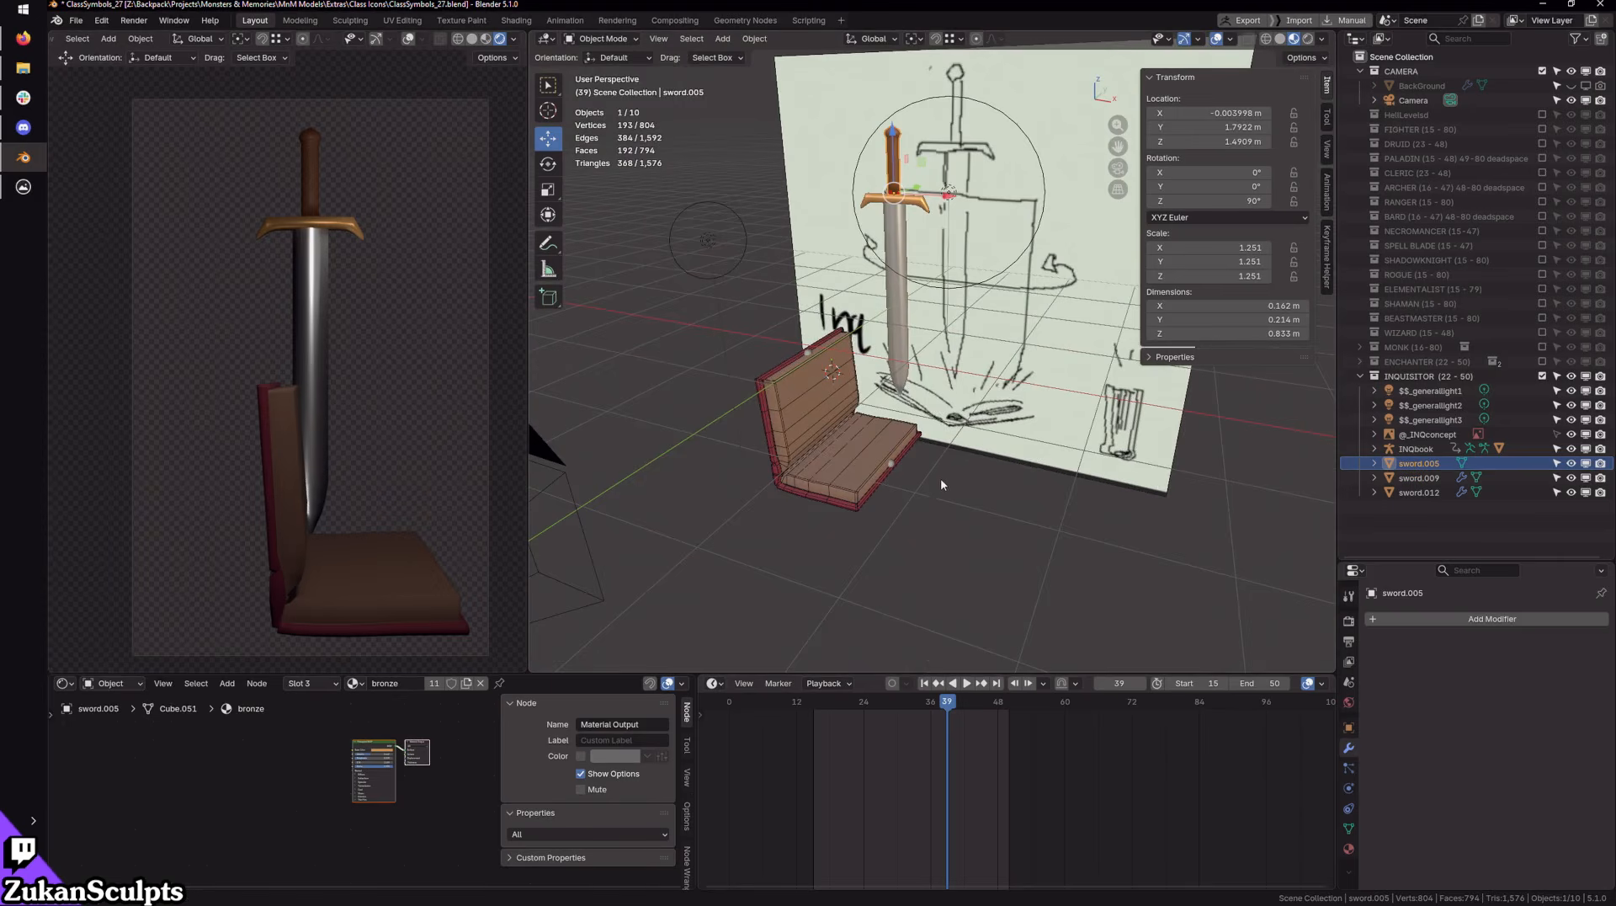
{"action": "left_click", "coordinate": [825, 461]}
{"action": "scroll", "coordinate": [813, 337], "scroll_direction": "up", "scroll_amount": 3}
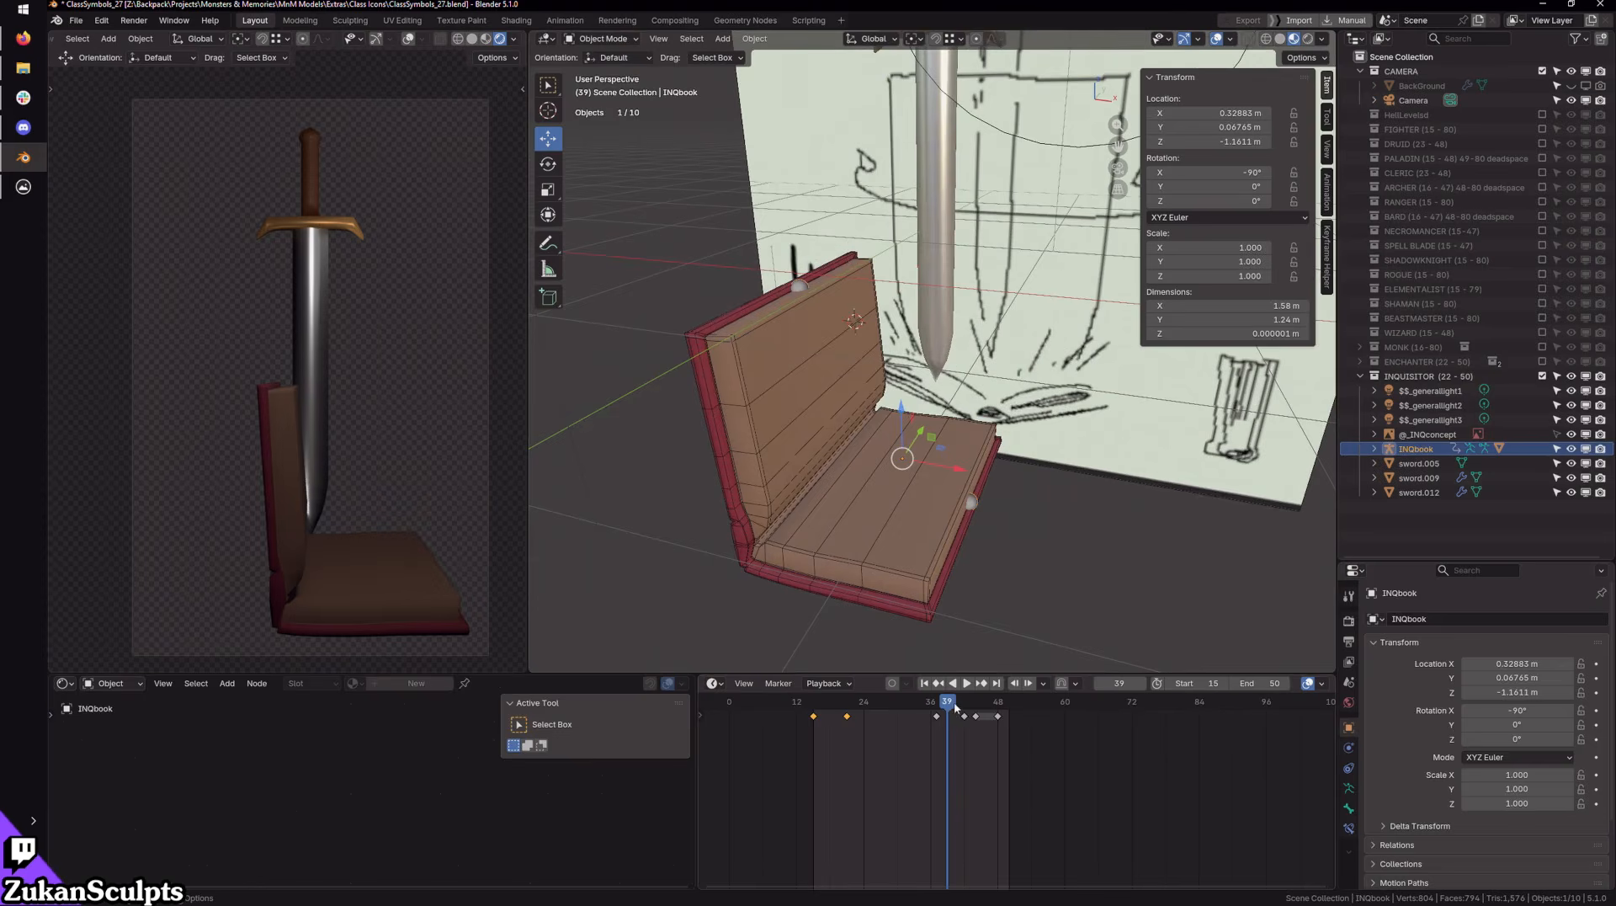
{"action": "left_click_drag", "start_coordinate": [956, 707], "coordinate": [849, 700]}
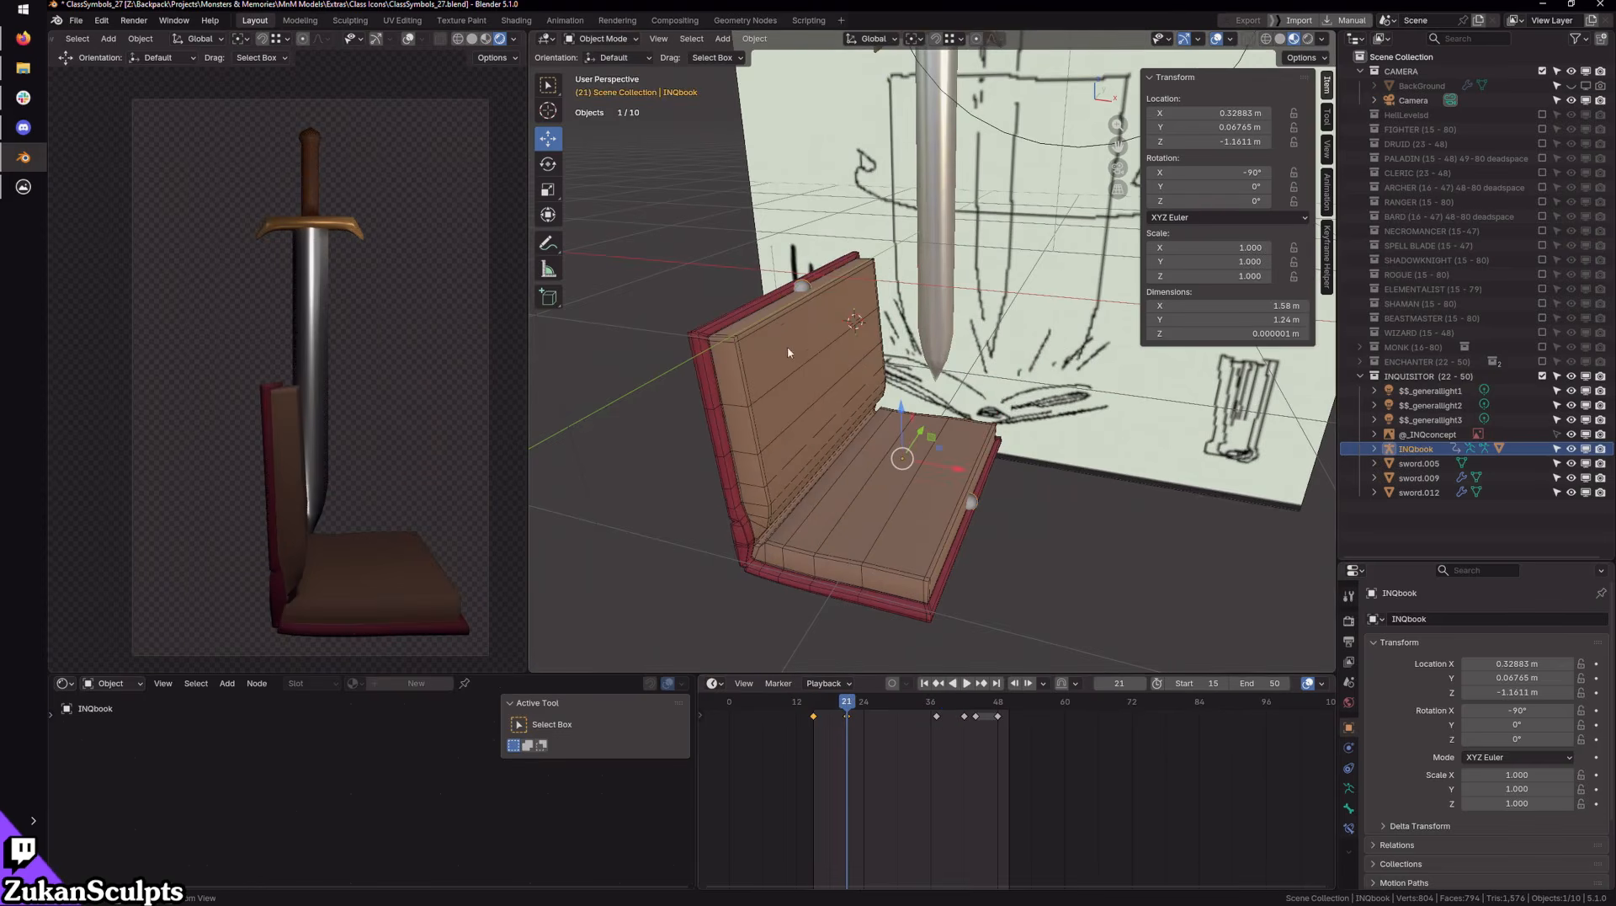
{"action": "left_click", "coordinate": [603, 39]}
{"action": "left_click", "coordinate": [602, 90]}
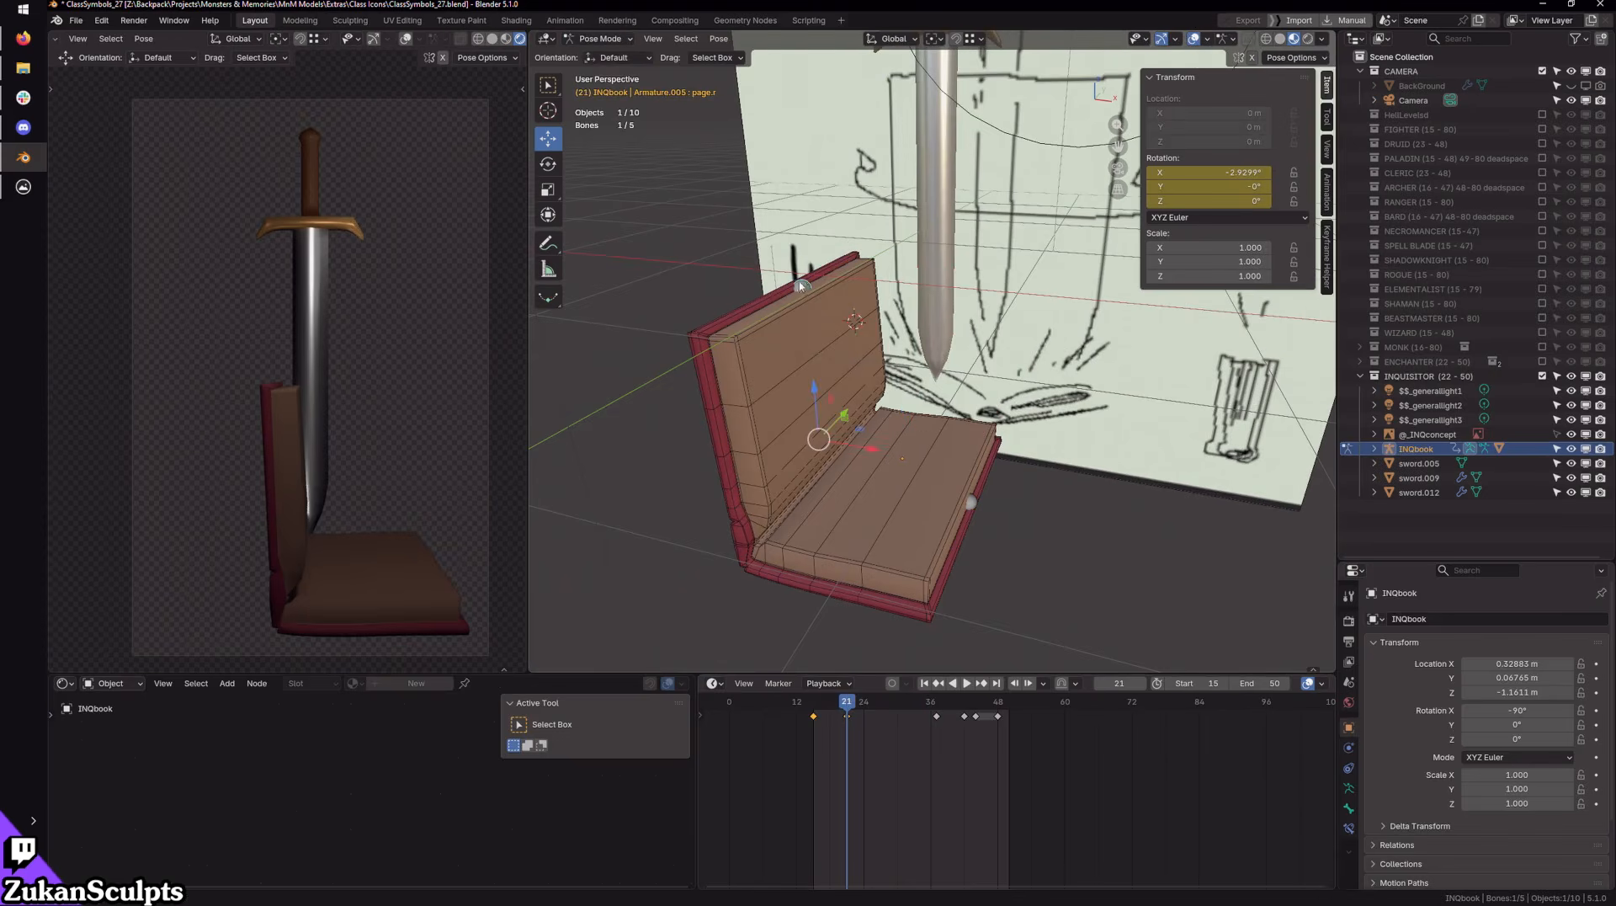
Step: Activate the Rotate tool for the page.r bone and turn the overlays back on in the camera view
{"action": "middle_click_drag", "start_coordinate": [800, 286], "coordinate": [859, 499]}
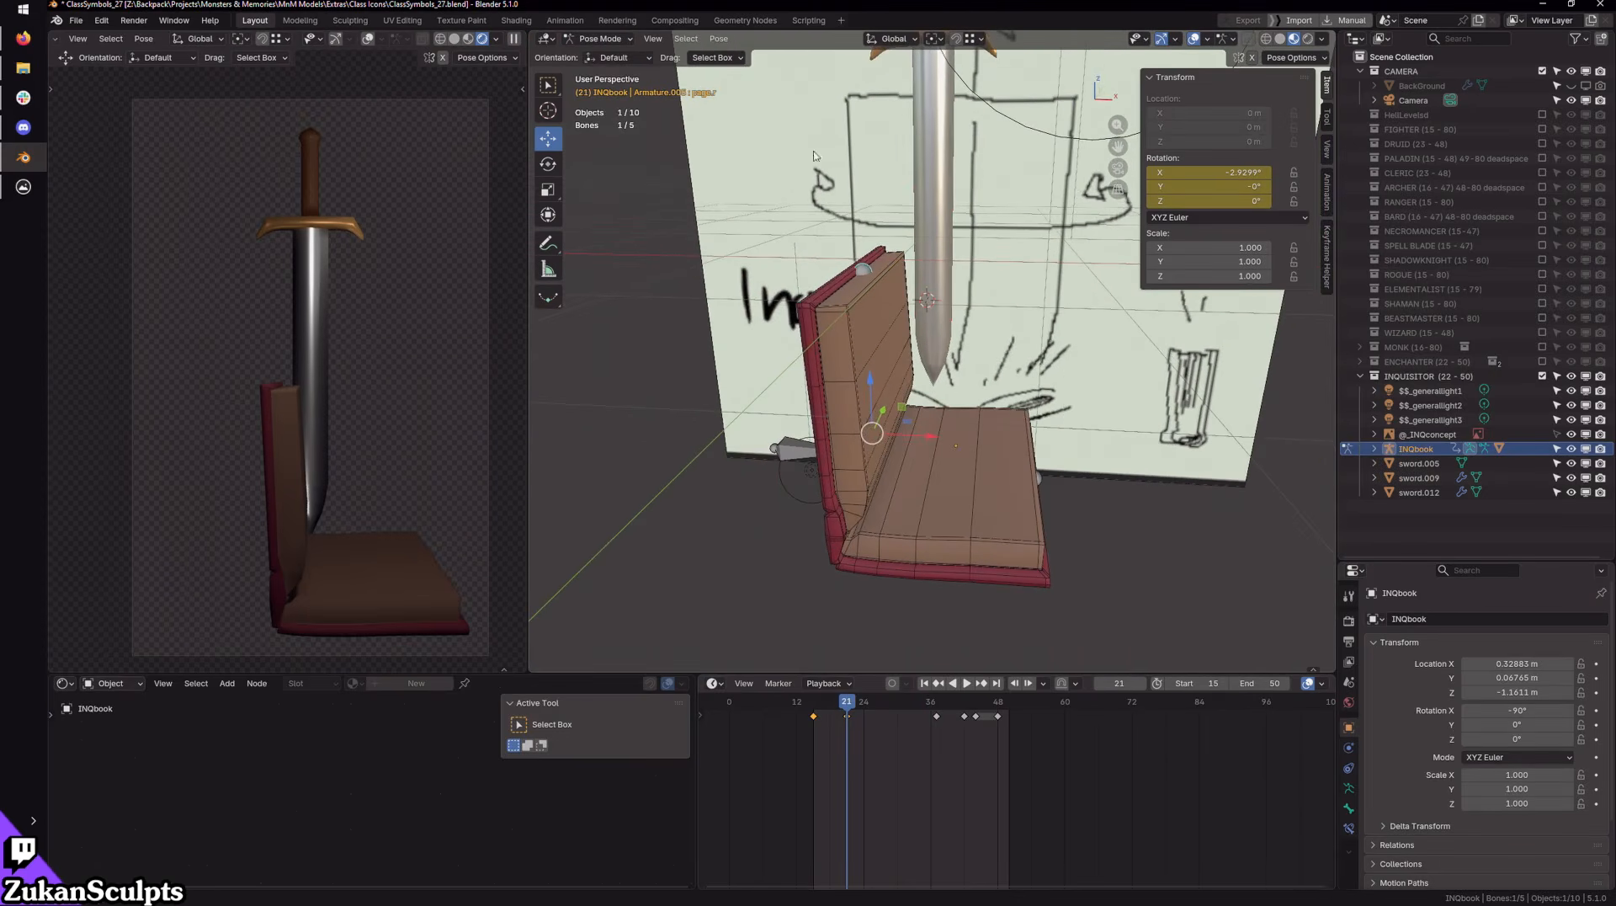
{"action": "key", "text": "r"}
{"action": "middle_click_drag", "start_coordinate": [956, 436], "coordinate": [891, 407]}
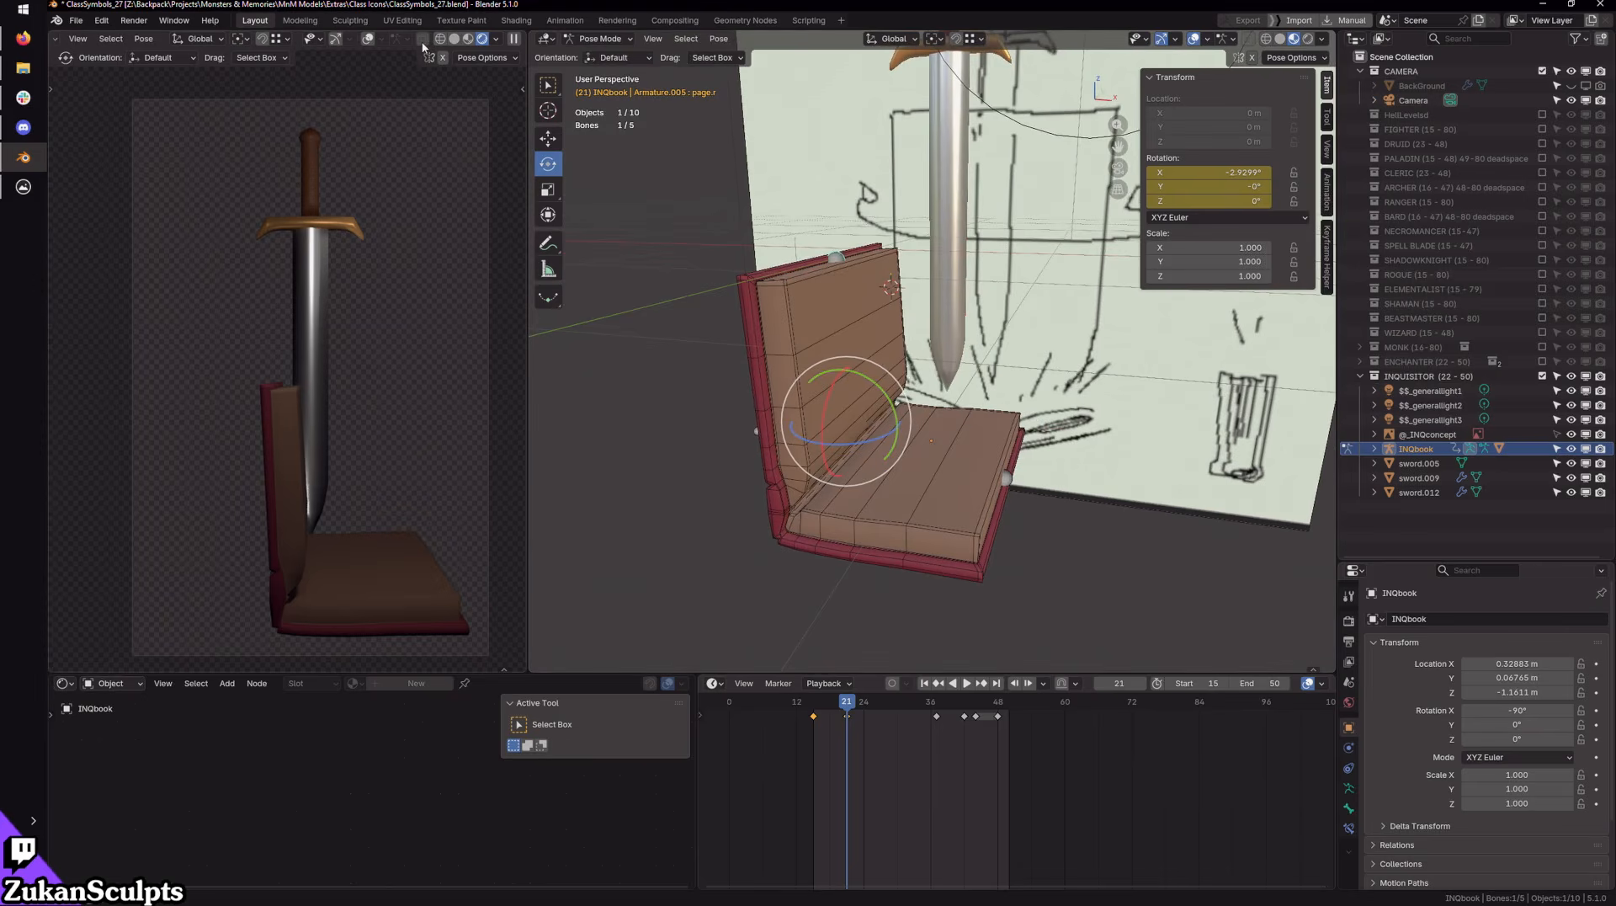
{"action": "left_click", "coordinate": [370, 40]}
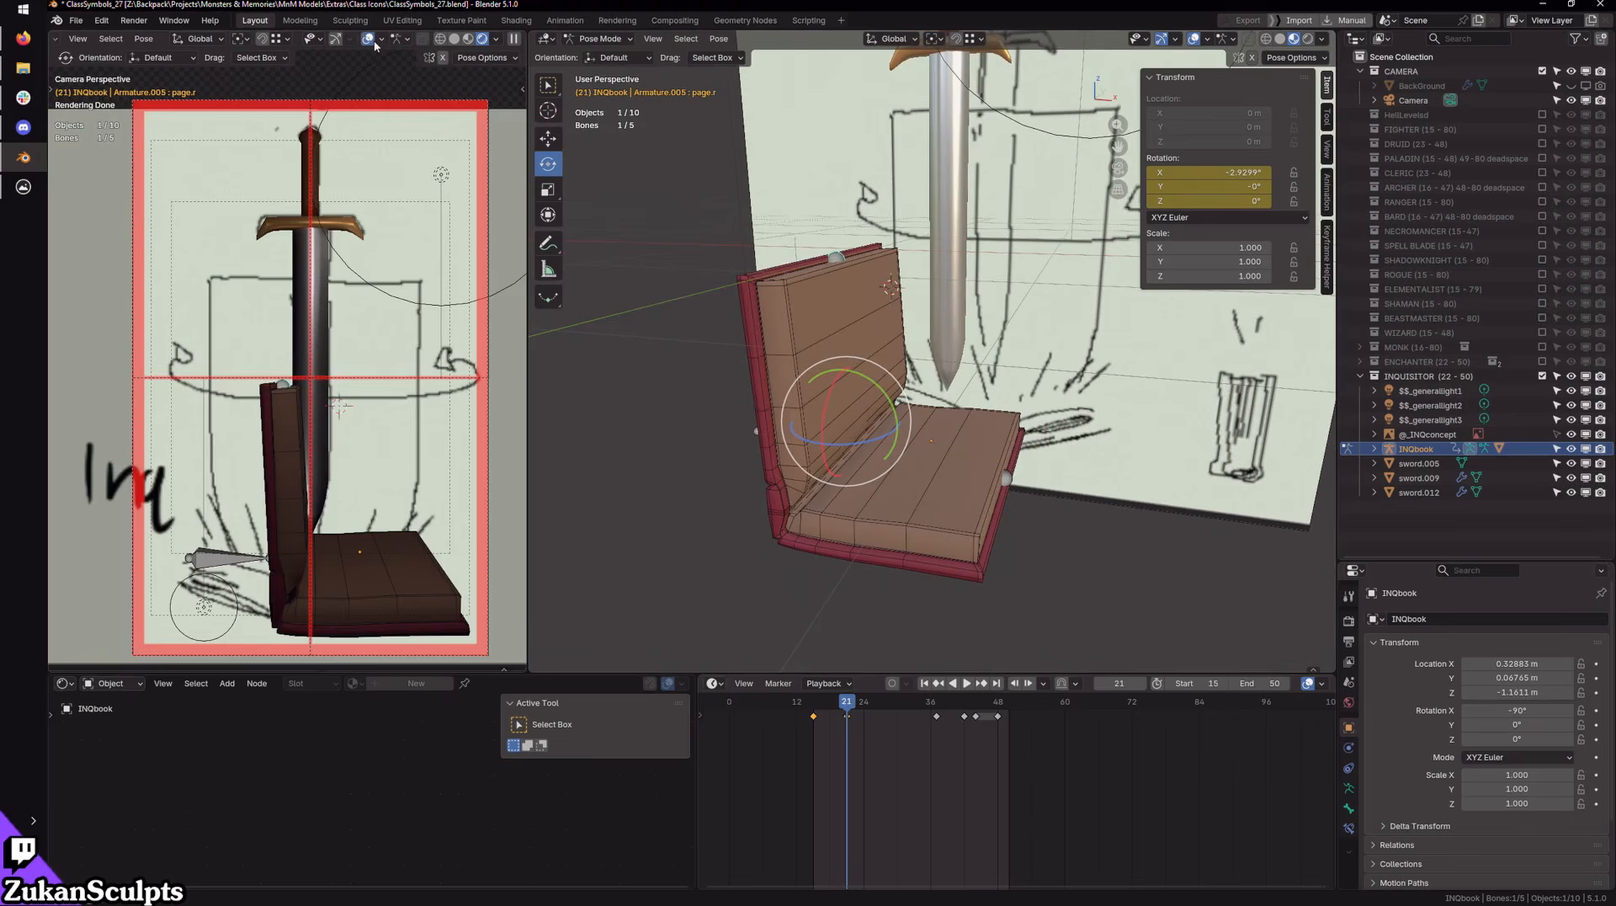
Step: Try to rotate the page.r bone of the book rig
{"action": "left_click_drag", "start_coordinate": [893, 444], "coordinate": [864, 389]}
{"action": "key", "text": "ctrl+z"}
{"action": "mouse_move", "coordinate": [864, 389]}
{"action": "middle_mouse_down"}
{"action": "mouse_move", "coordinate": [994, 525]}
{"action": "mouse_move", "coordinate": [889, 461]}
{"action": "middle_mouse_up"}
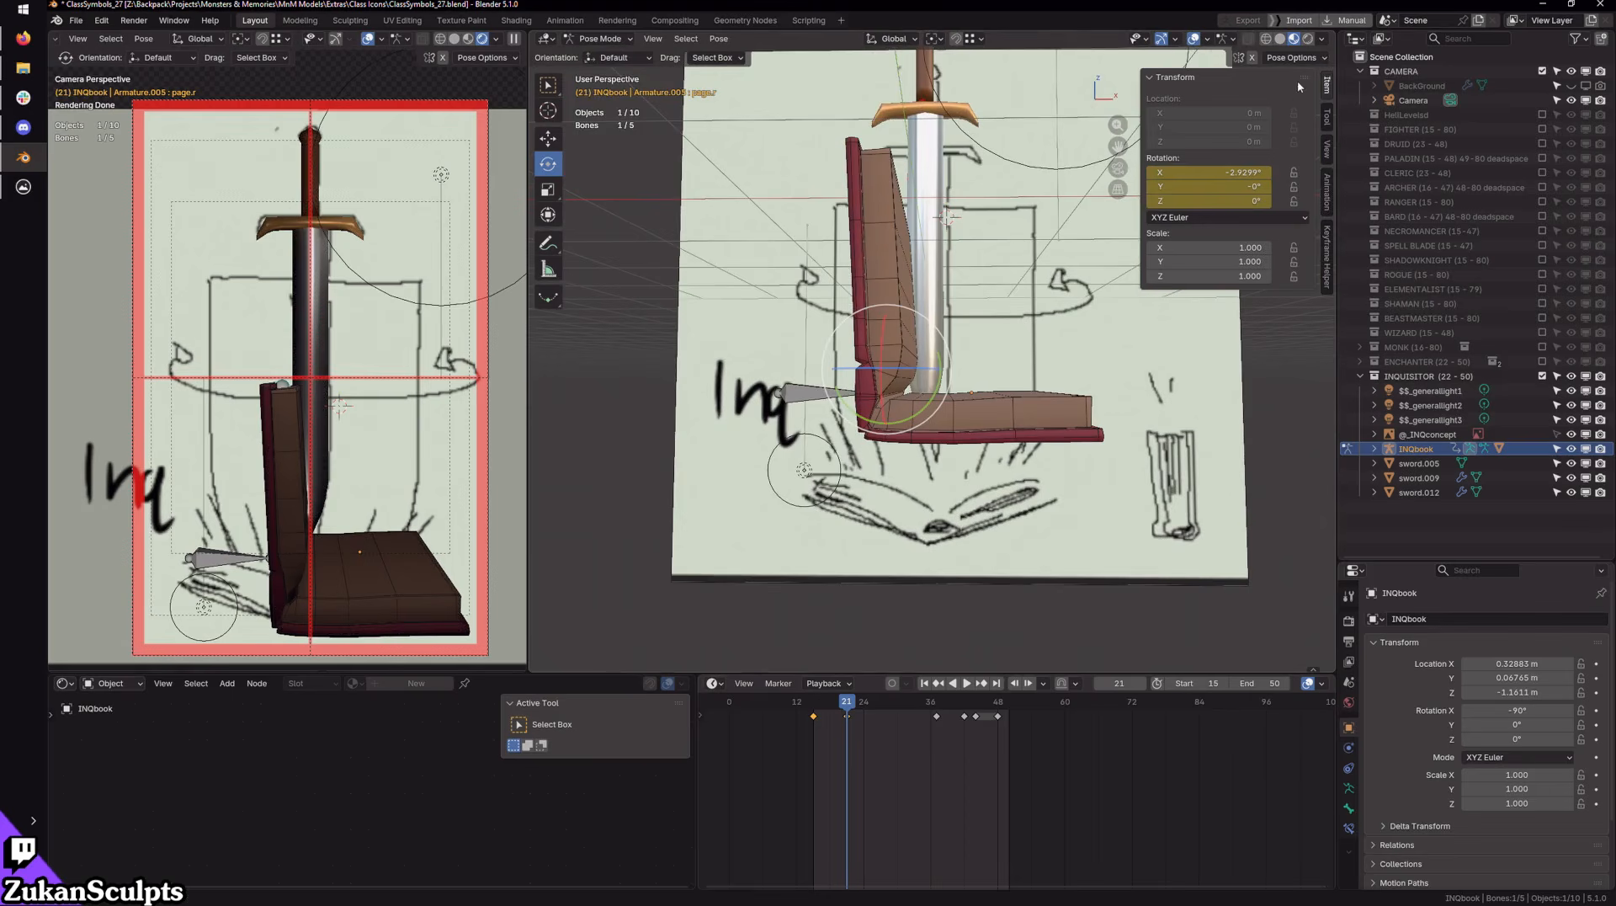
Step: Show the book's bones through the mesh in front view and play the animation to examine how the spine area deforms
{"action": "left_click", "coordinate": [1248, 39]}
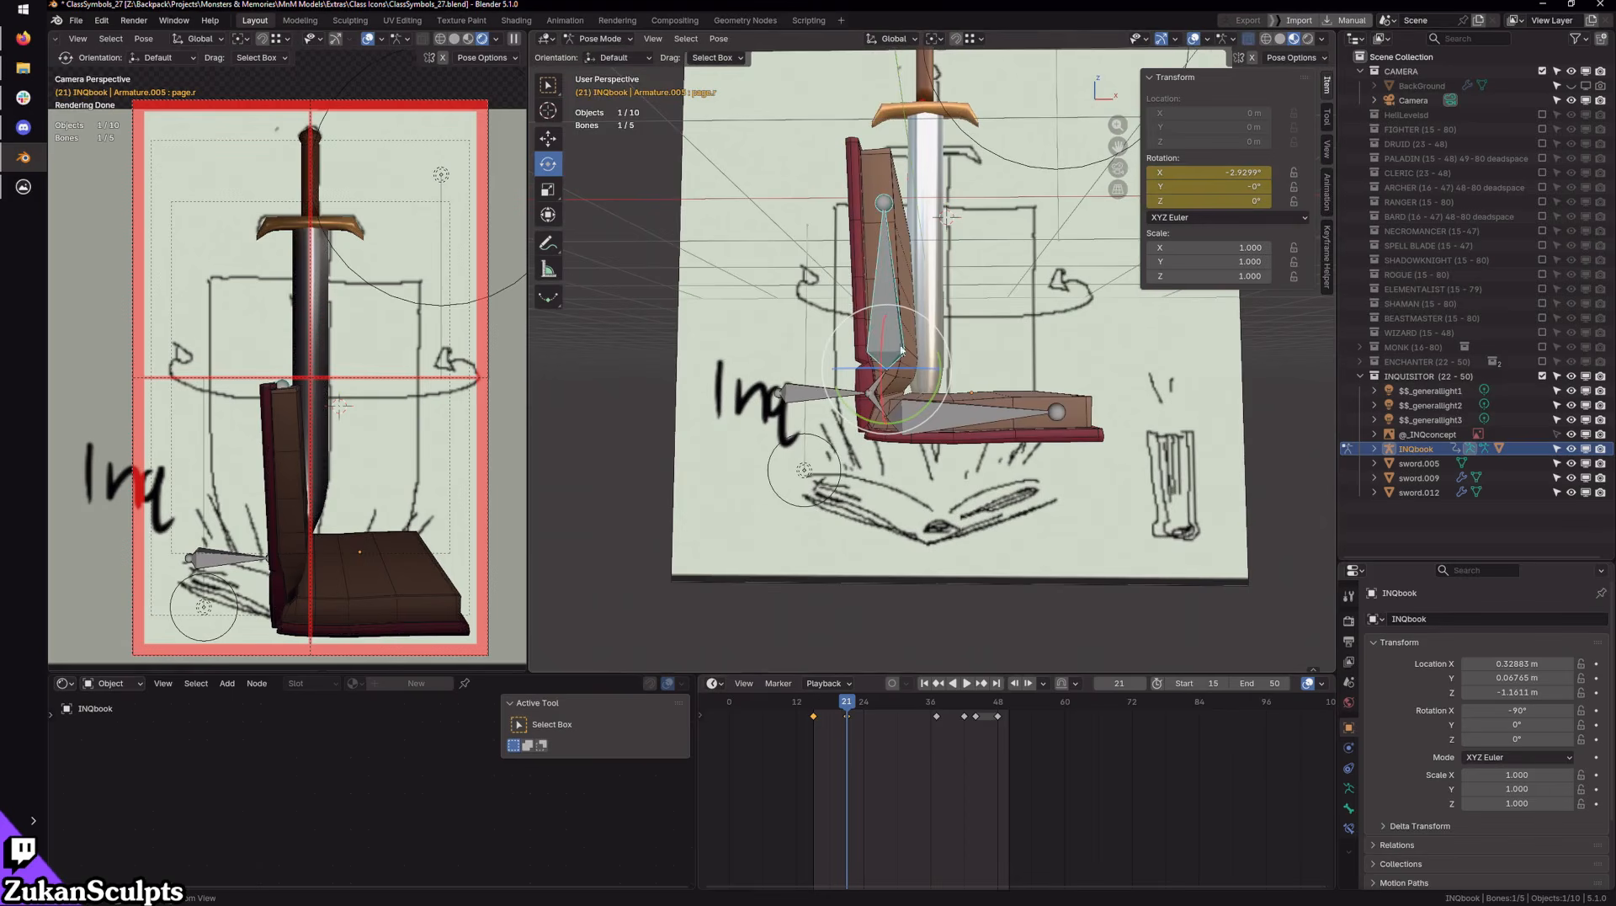
{"action": "key", "text": "KP_1"}
{"action": "scroll", "coordinate": [923, 345], "scroll_direction": "up", "scroll_amount": 7}
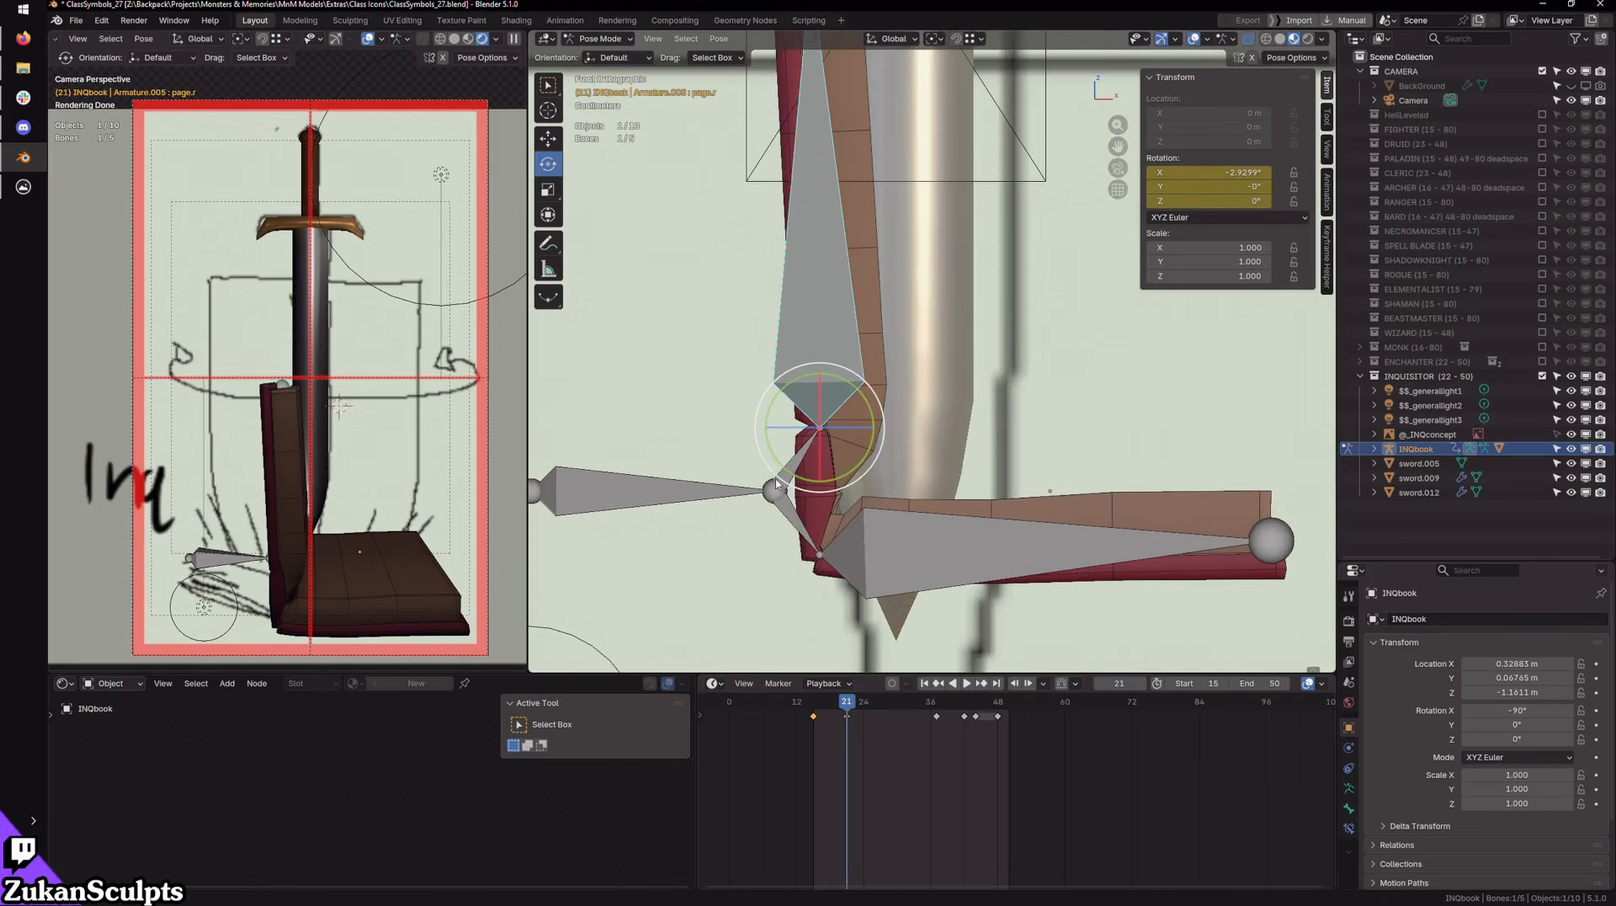
{"action": "scroll", "coordinate": [775, 478], "scroll_direction": "up", "scroll_amount": 3}
{"action": "key", "text": "space"}
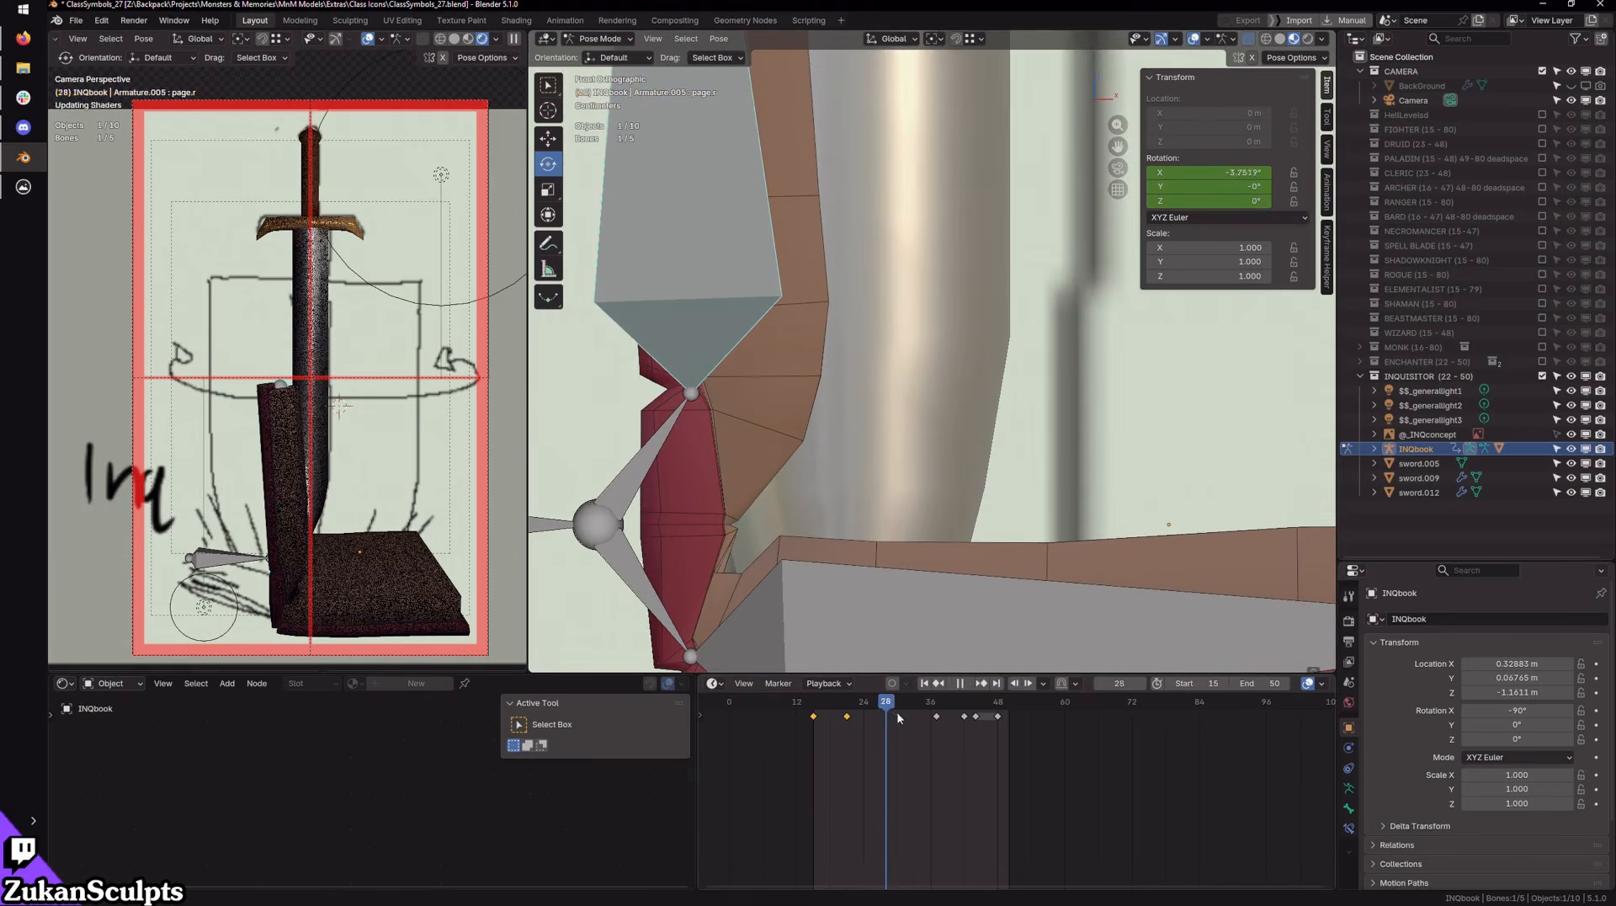
{"action": "left_click_drag", "start_coordinate": [815, 721], "coordinate": [849, 726]}
{"action": "key", "text": "space"}
{"action": "scroll", "coordinate": [833, 421], "scroll_direction": "down", "scroll_amount": 5}
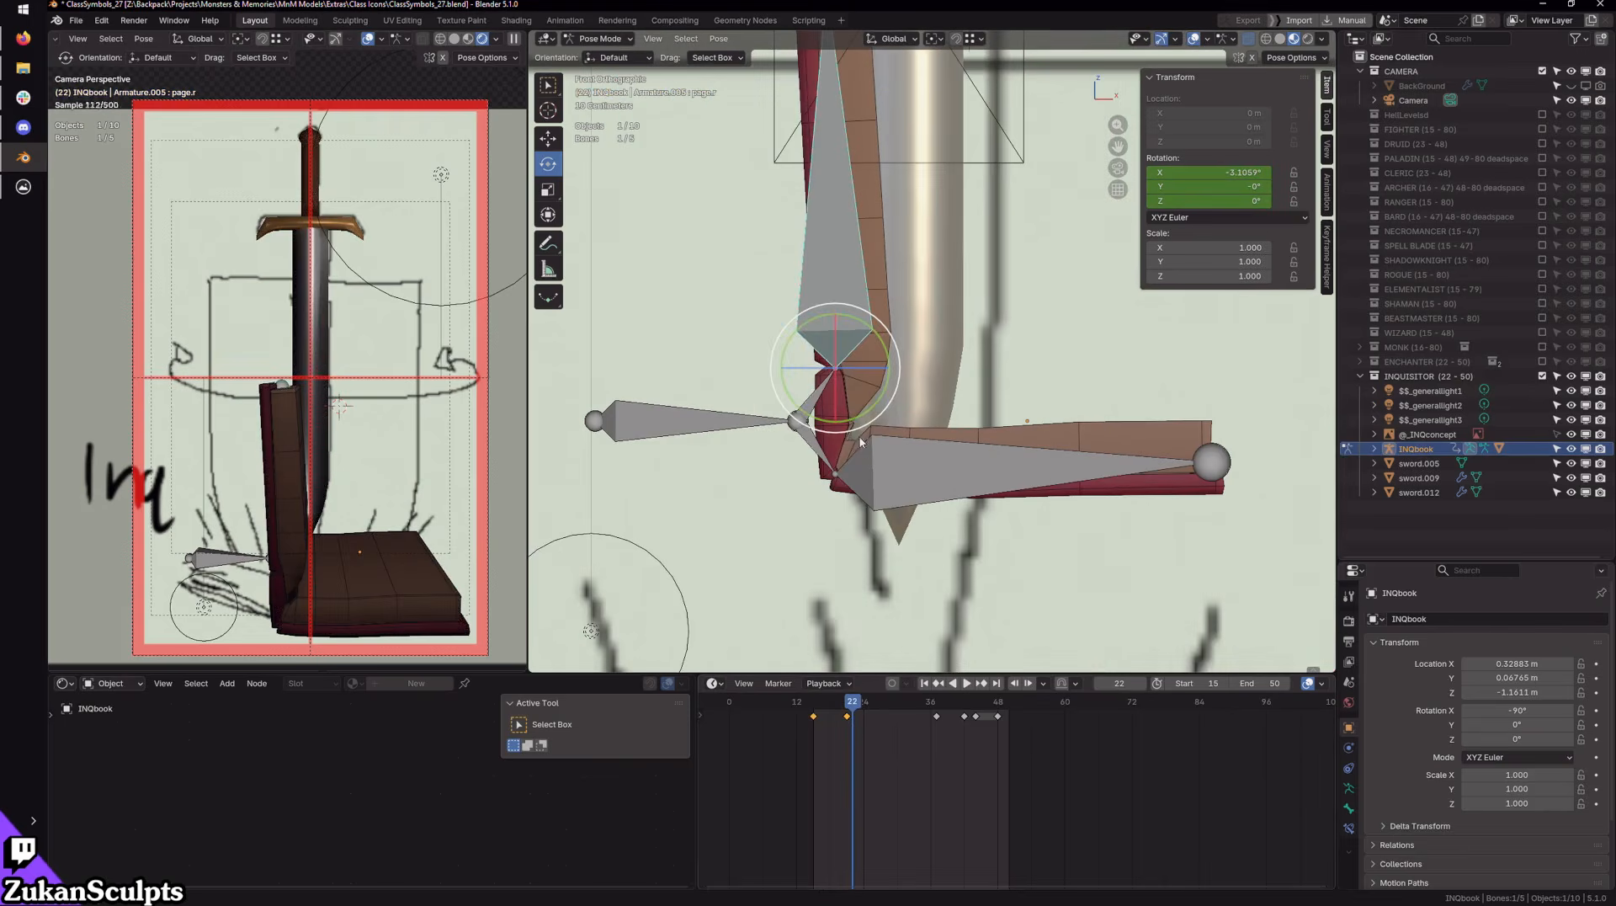
Step: Return the book rig to Object Mode and swap the enabled collection from INQUISITOR to CLERIC
{"action": "left_click", "coordinate": [618, 39]}
{"action": "left_click", "coordinate": [617, 56]}
{"action": "scroll", "coordinate": [1061, 432], "scroll_direction": "down", "scroll_amount": 3}
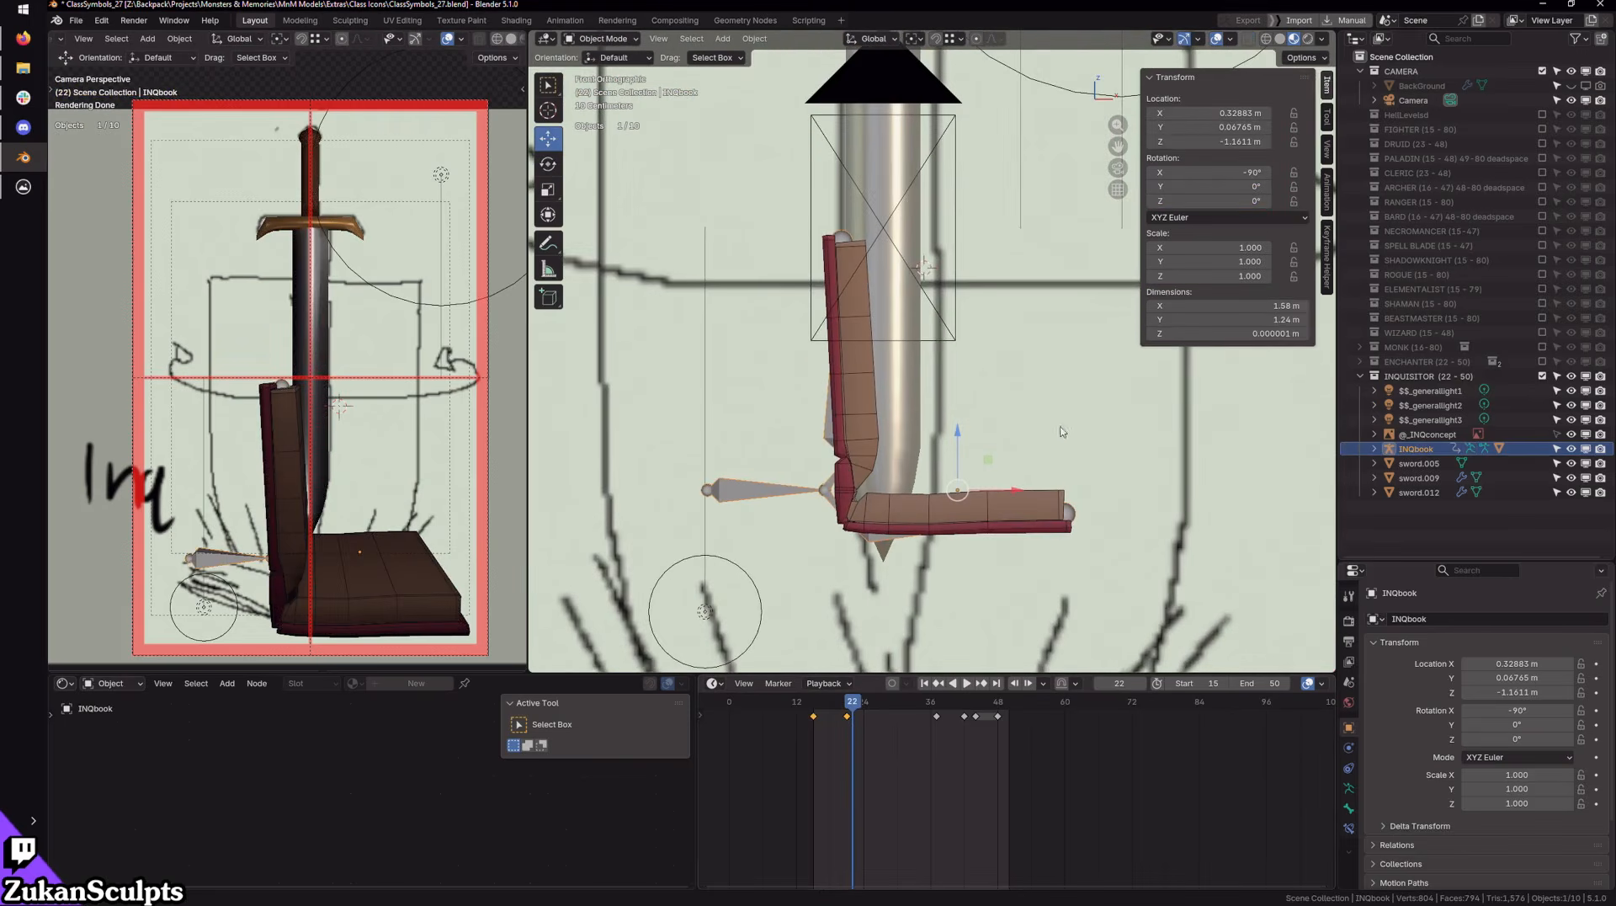
{"action": "scroll", "coordinate": [1101, 352], "scroll_direction": "down", "scroll_amount": 4}
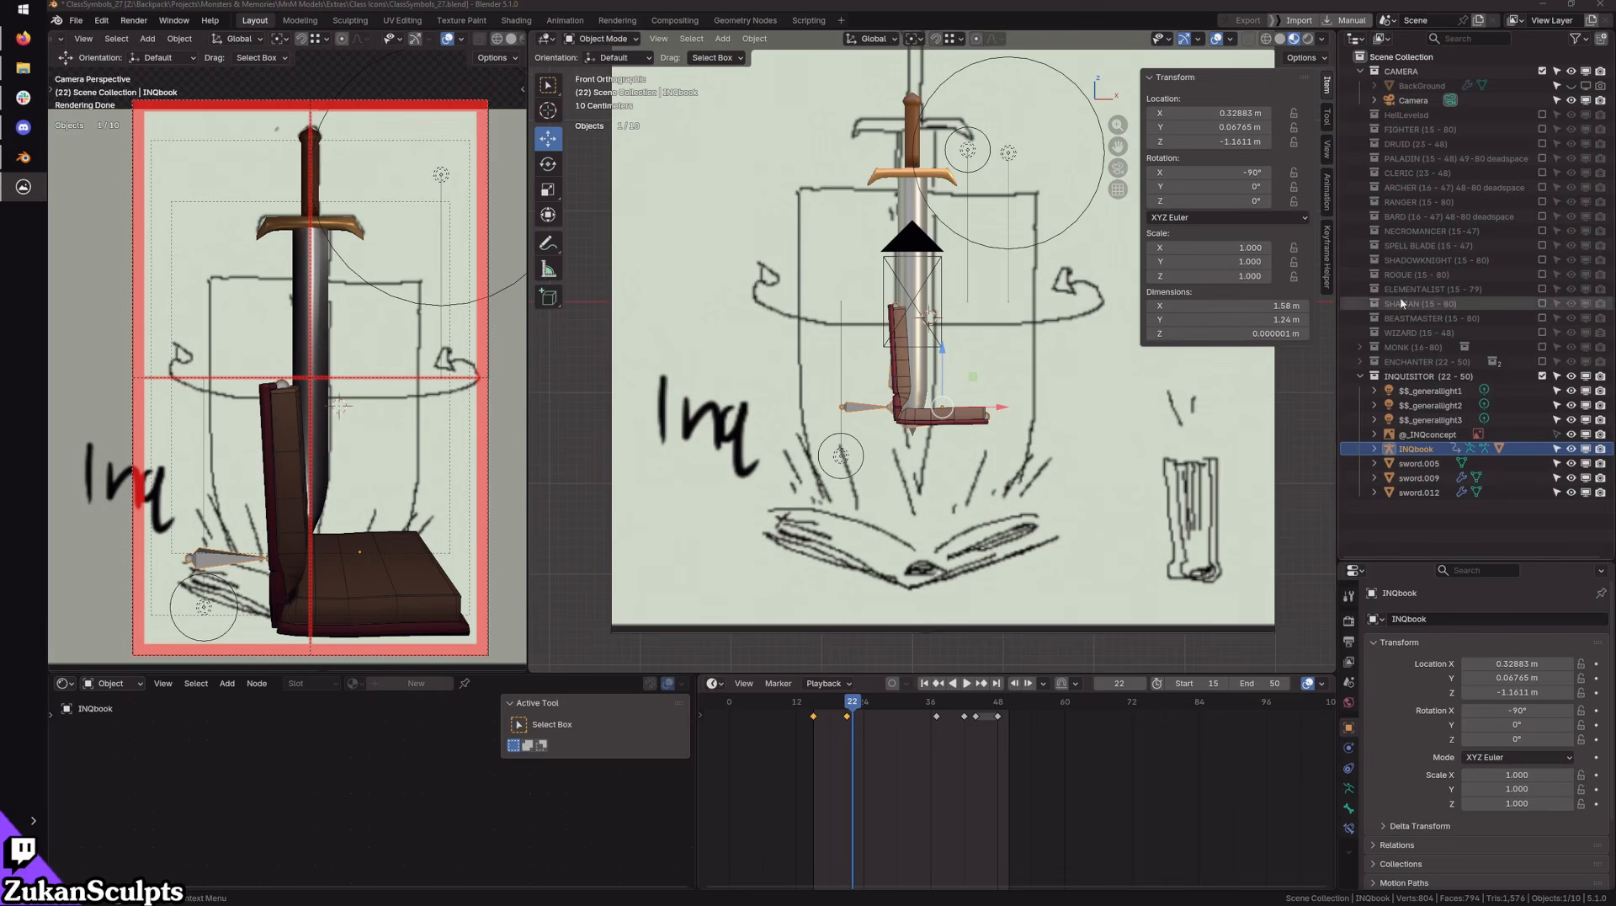
{"action": "left_click", "coordinate": [1542, 375]}
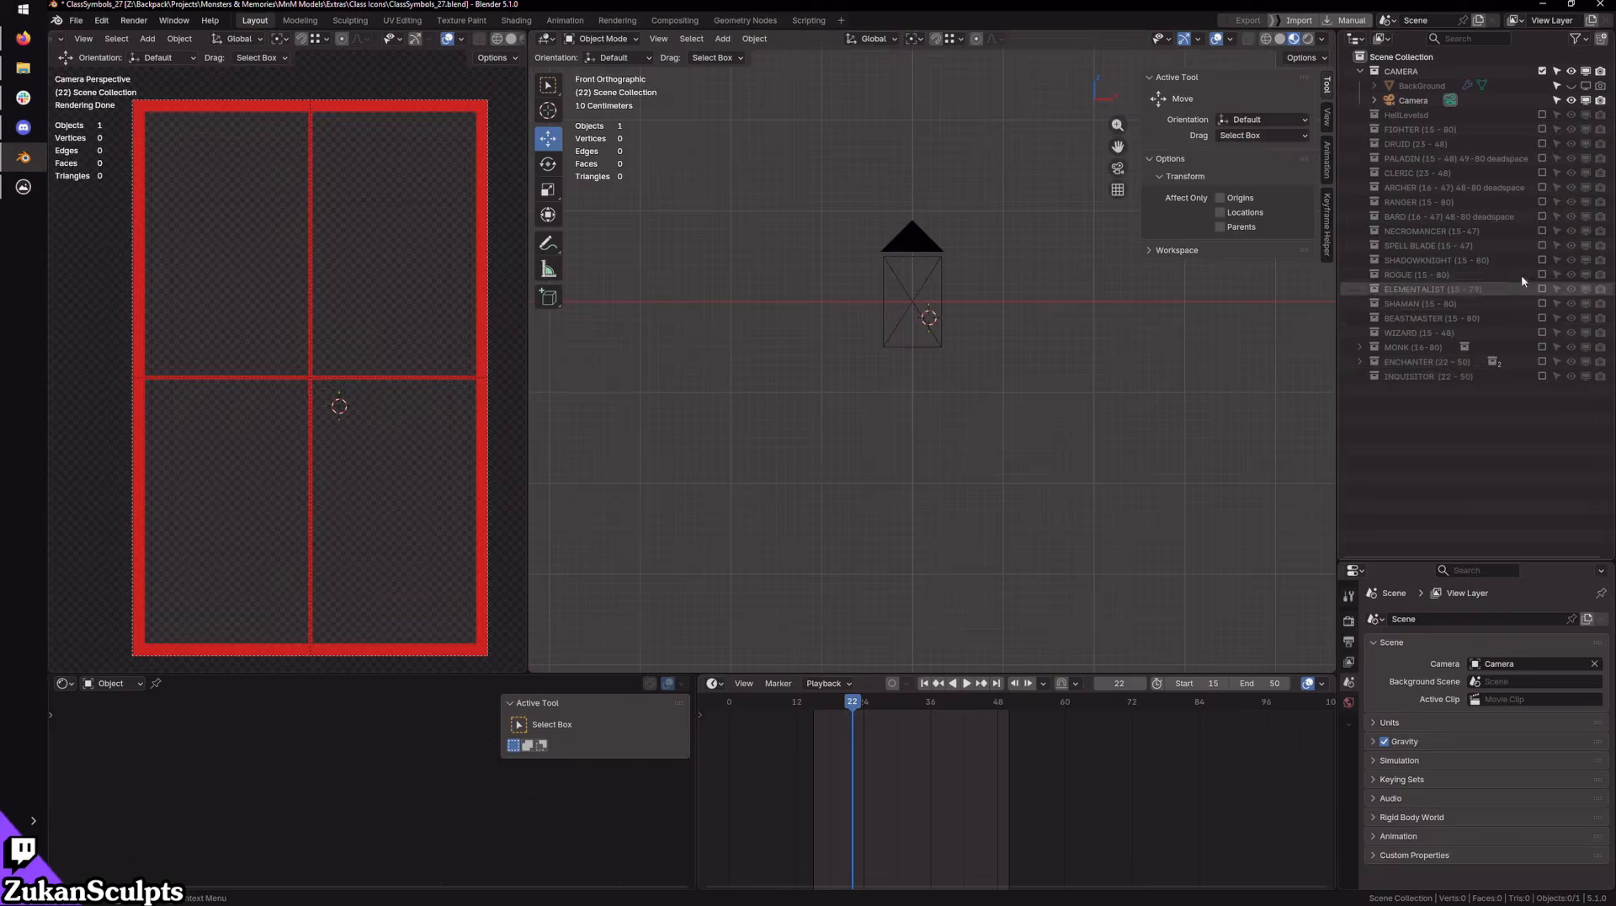
{"action": "left_click", "coordinate": [1542, 174]}
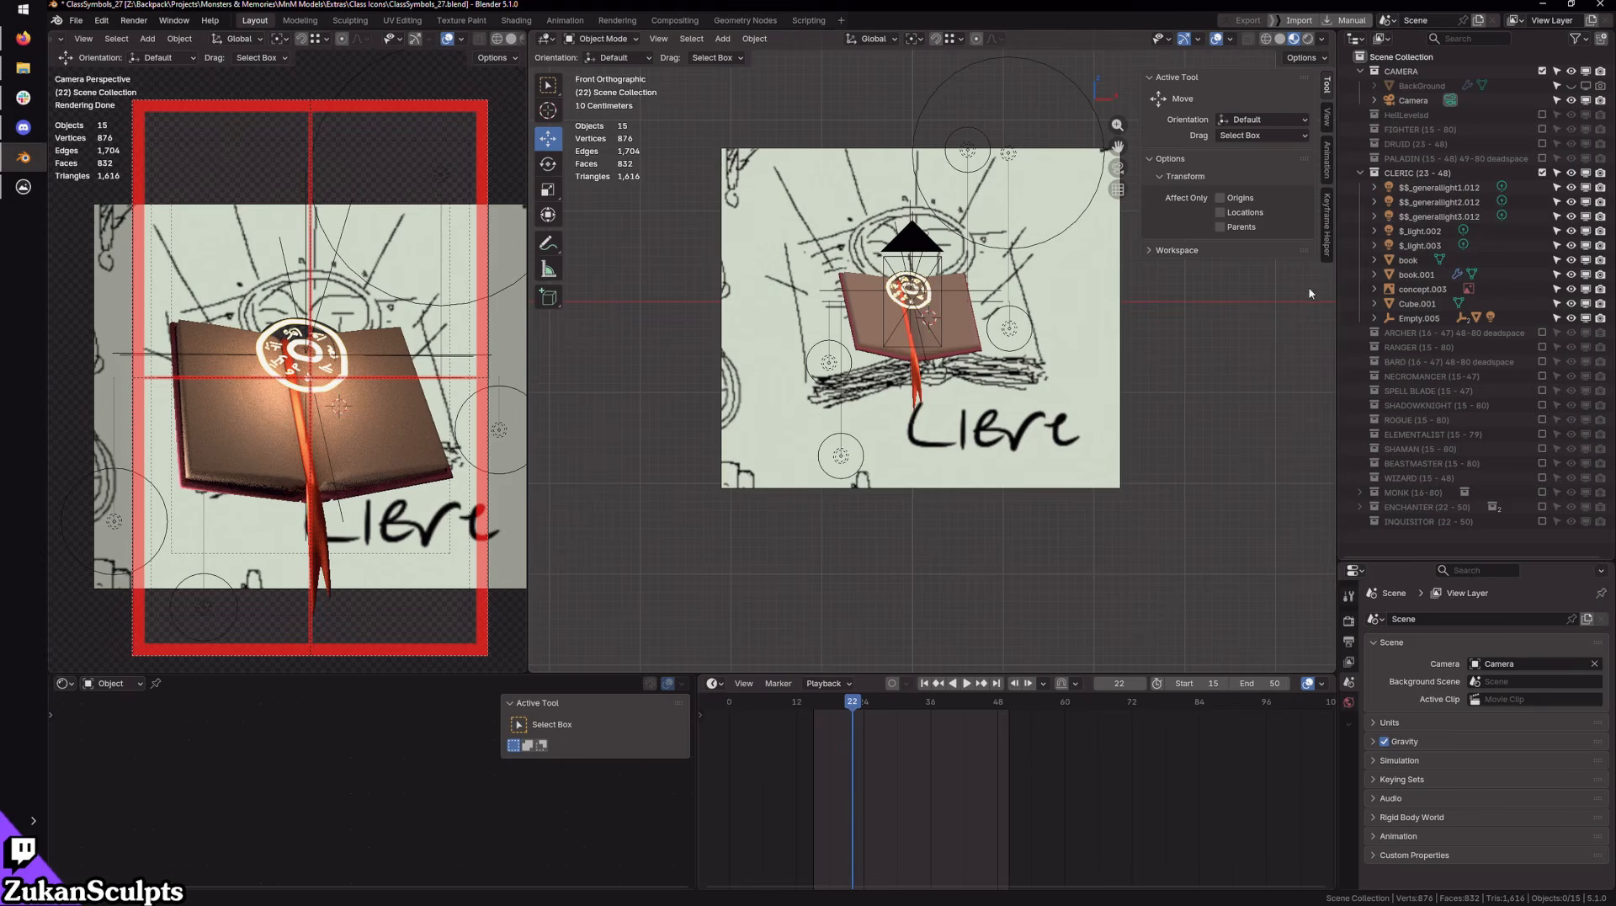
Step: Duplicate the cleric's book in place and move the copy into the INQUISITOR collection
{"action": "scroll", "coordinate": [1092, 340], "scroll_direction": "up", "scroll_amount": 6}
{"action": "mouse_move", "coordinate": [1054, 345]}
{"action": "left_mouse_down", "text": "alt"}
{"action": "mouse_move", "coordinate": [913, 337]}
{"action": "mouse_move", "coordinate": [888, 315]}
{"action": "left_mouse_up", "text": "alt"}
{"action": "scroll", "coordinate": [888, 315], "scroll_direction": "down", "scroll_amount": 5}
{"action": "left_click", "coordinate": [861, 367]}
{"action": "left_click_drag", "start_coordinate": [791, 389], "coordinate": [998, 402], "text": "alt"}
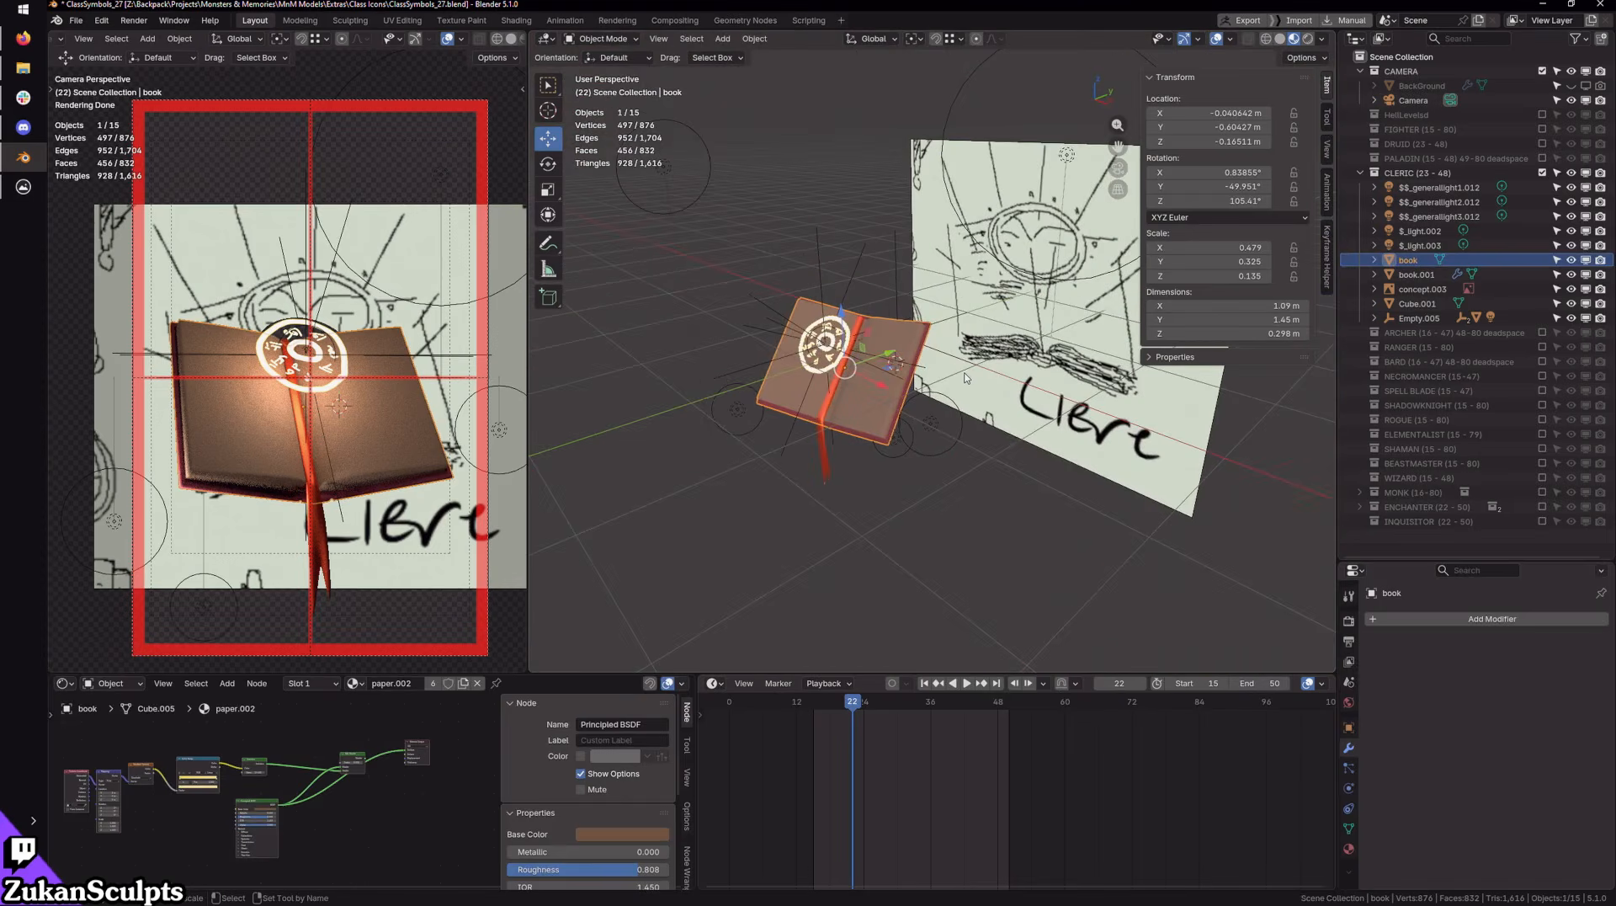
{"action": "key", "text": "shift+d"}
{"action": "right_click", "coordinate": [983, 467]}
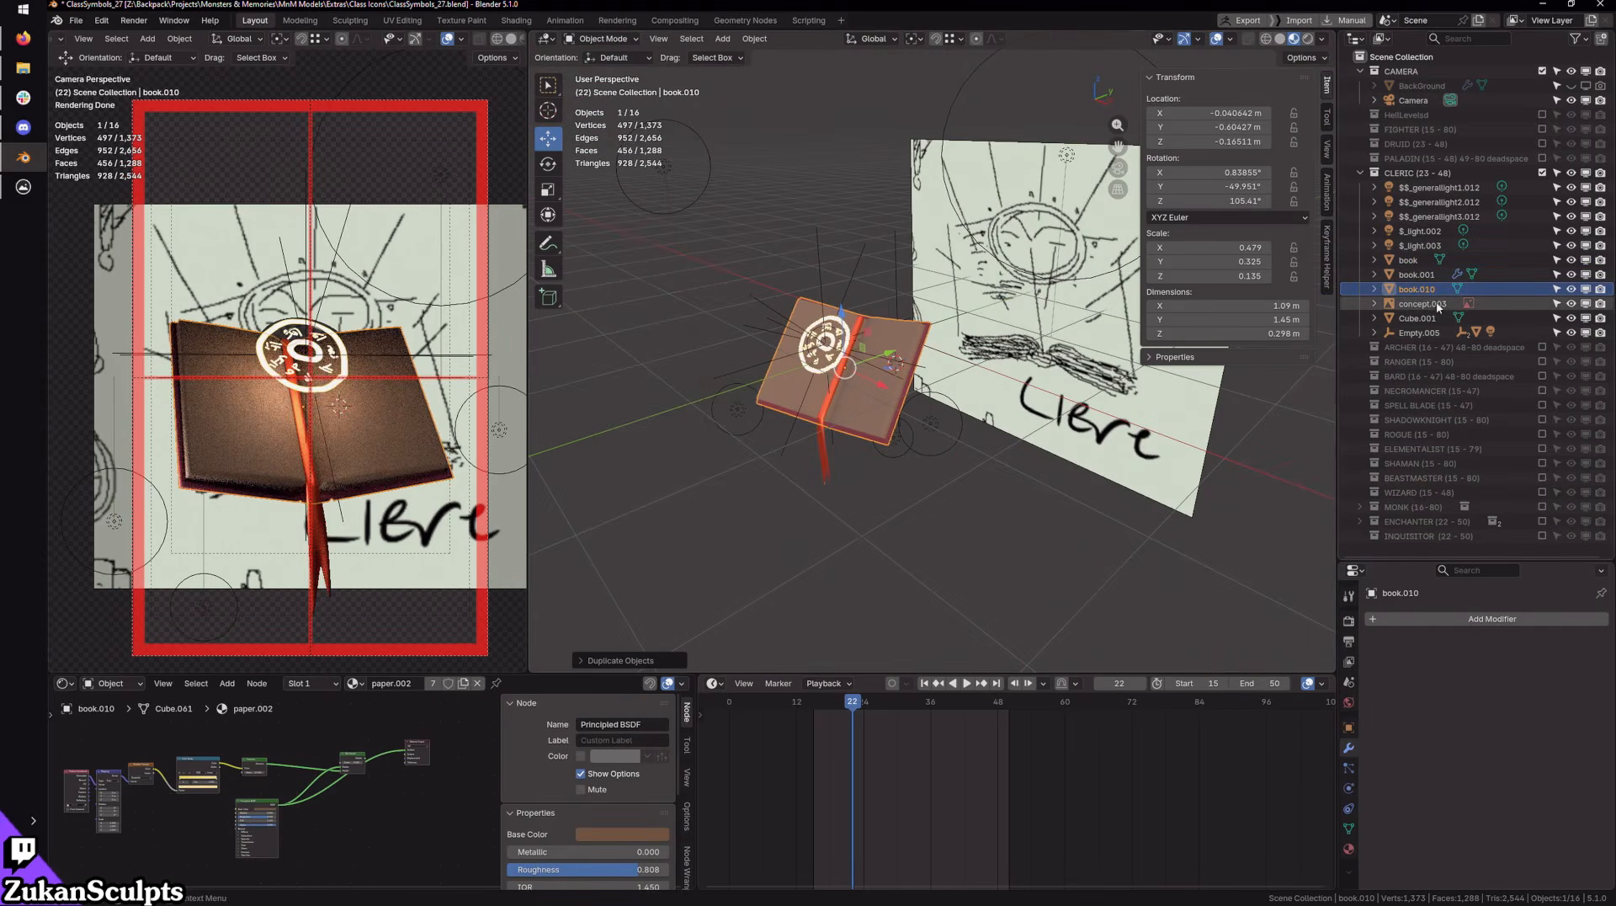
{"action": "left_click_drag", "start_coordinate": [1431, 291], "coordinate": [1427, 521]}
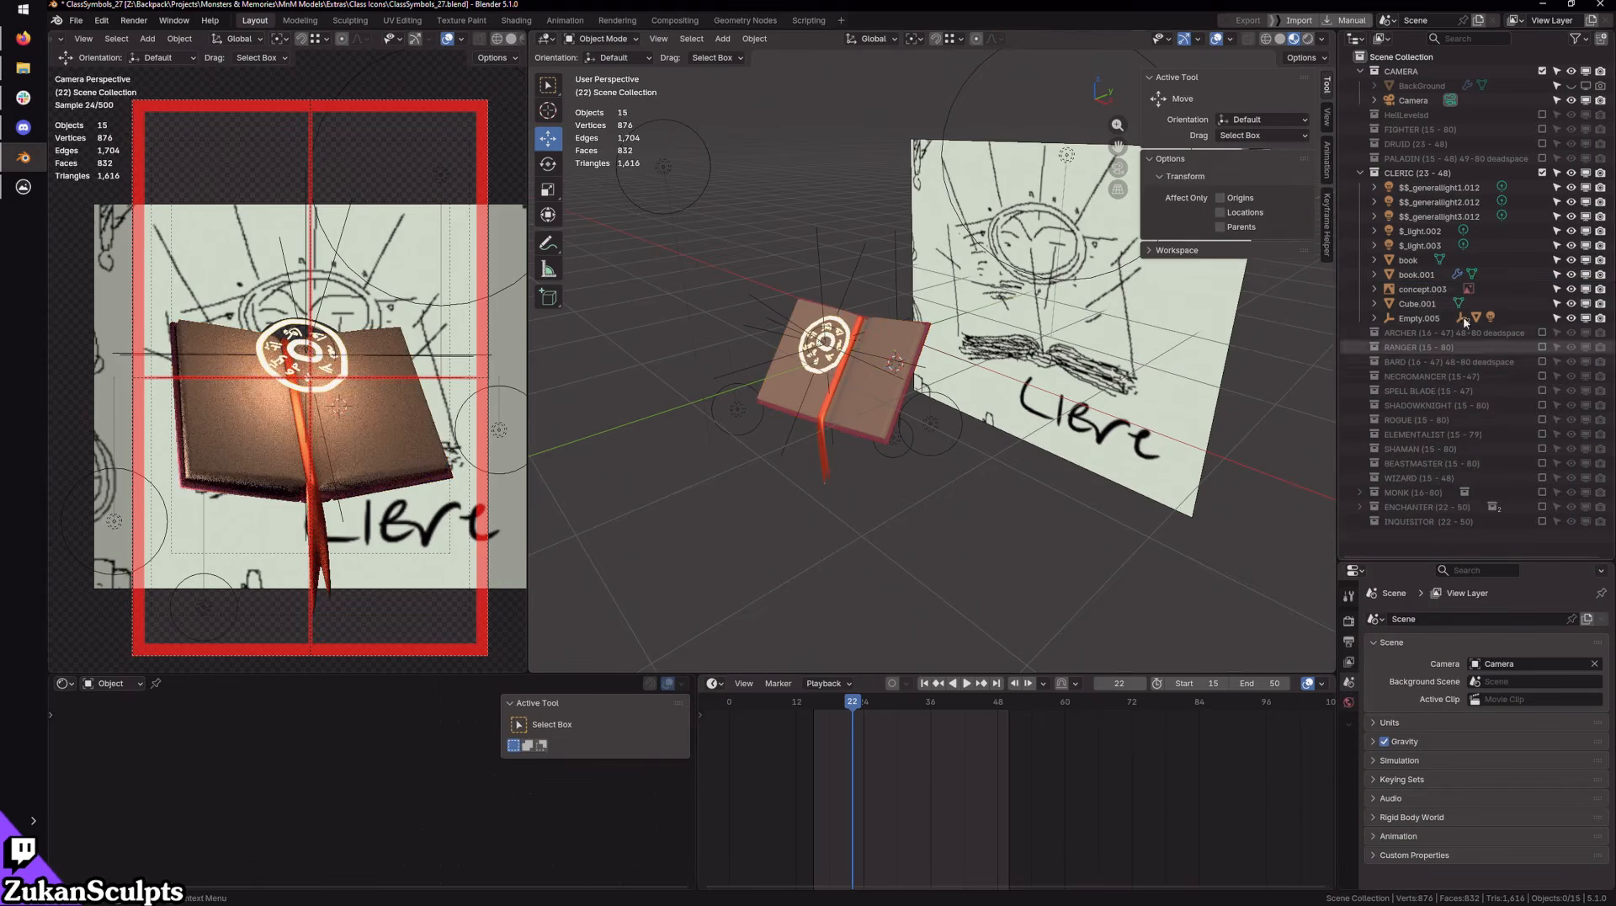
Step: Disable the CLERIC collection, enable INQUISITOR again, and select the copied book
{"action": "left_click", "coordinate": [1543, 173]}
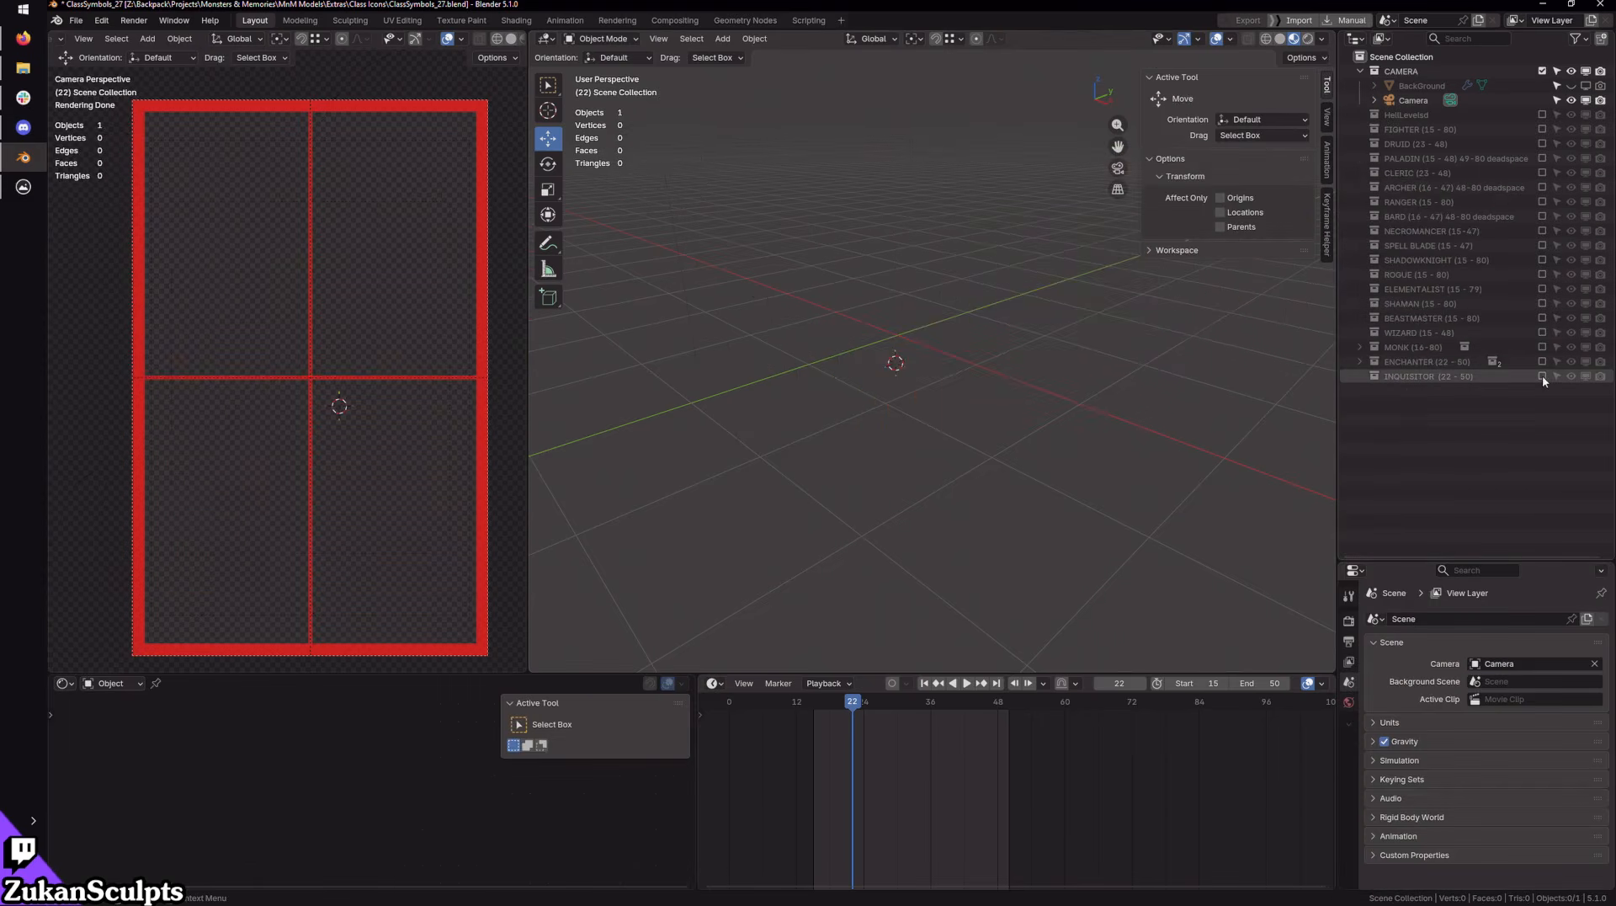
{"action": "left_click", "coordinate": [1542, 375]}
{"action": "left_click", "coordinate": [807, 373]}
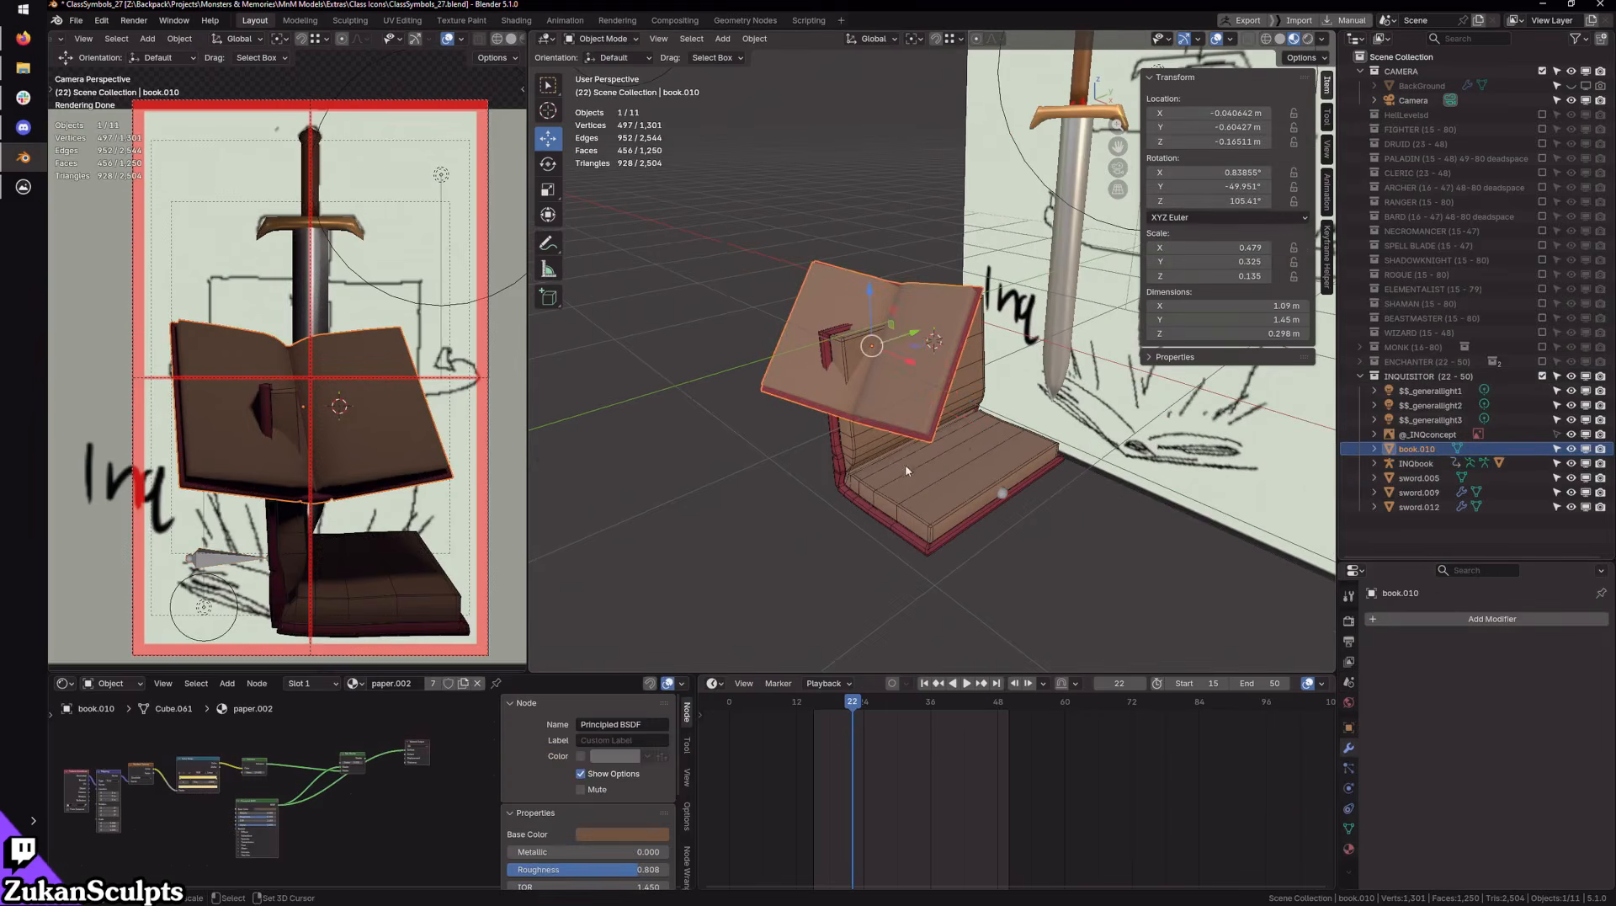
{"action": "middle_click_drag", "start_coordinate": [906, 463], "coordinate": [996, 526]}
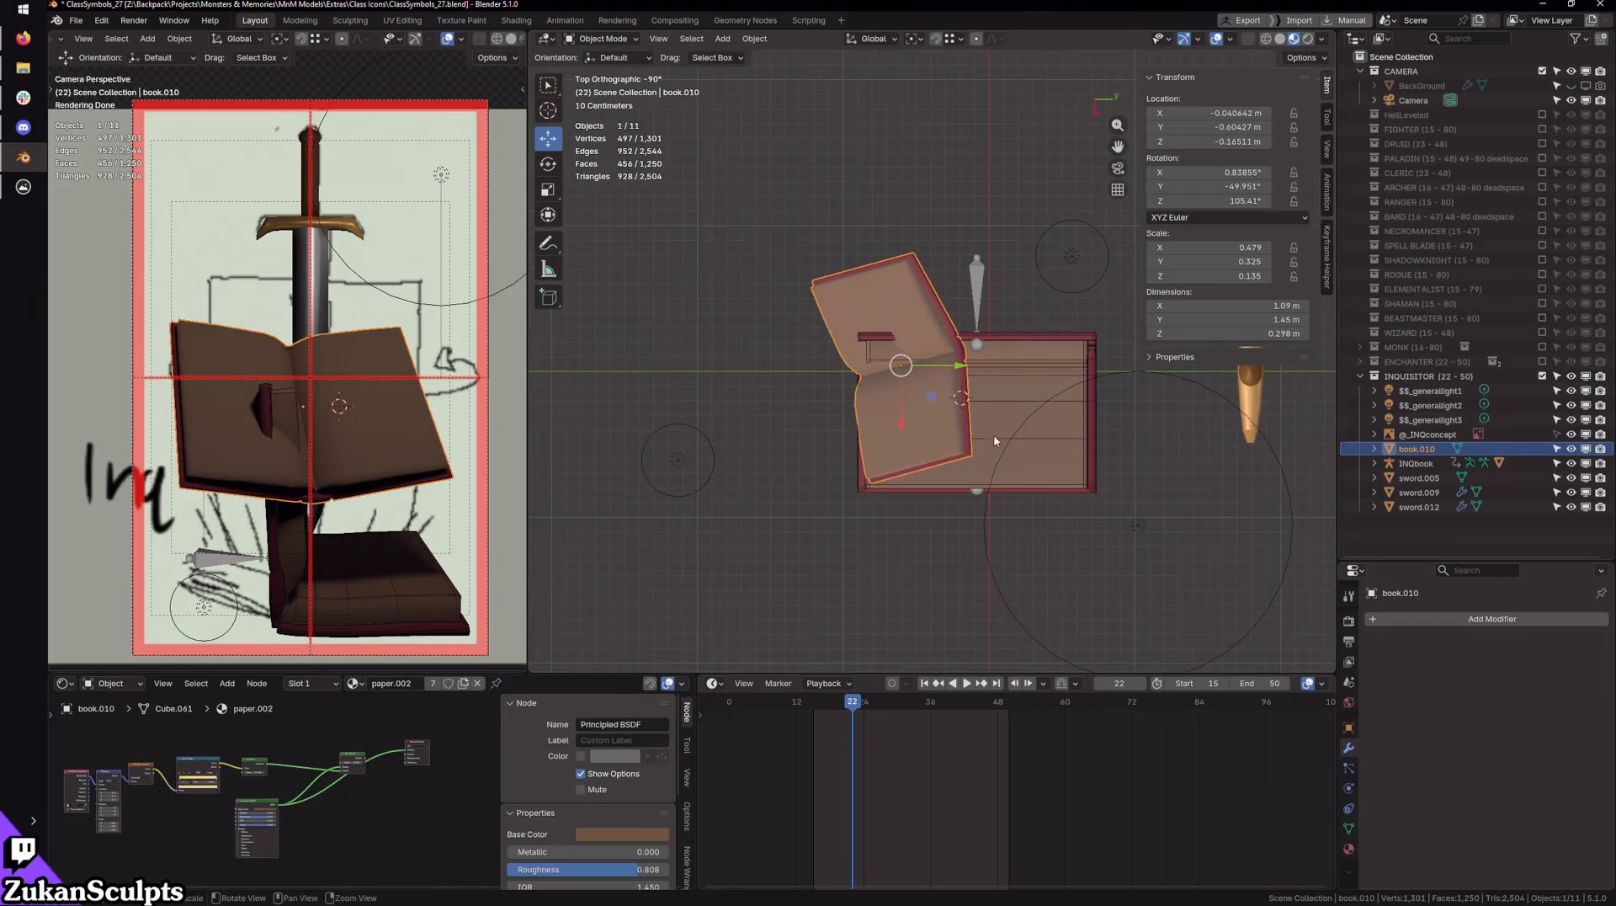
Step: Reset the copied book's rotation to 0° on the X, Y and Z axes
{"action": "left_click", "coordinate": [1233, 171]}
{"action": "type", "text": "0"}
{"action": "key", "text": "Return"}
{"action": "left_click", "coordinate": [1233, 186]}
{"action": "type", "text": "0"}
{"action": "key", "text": "Return"}
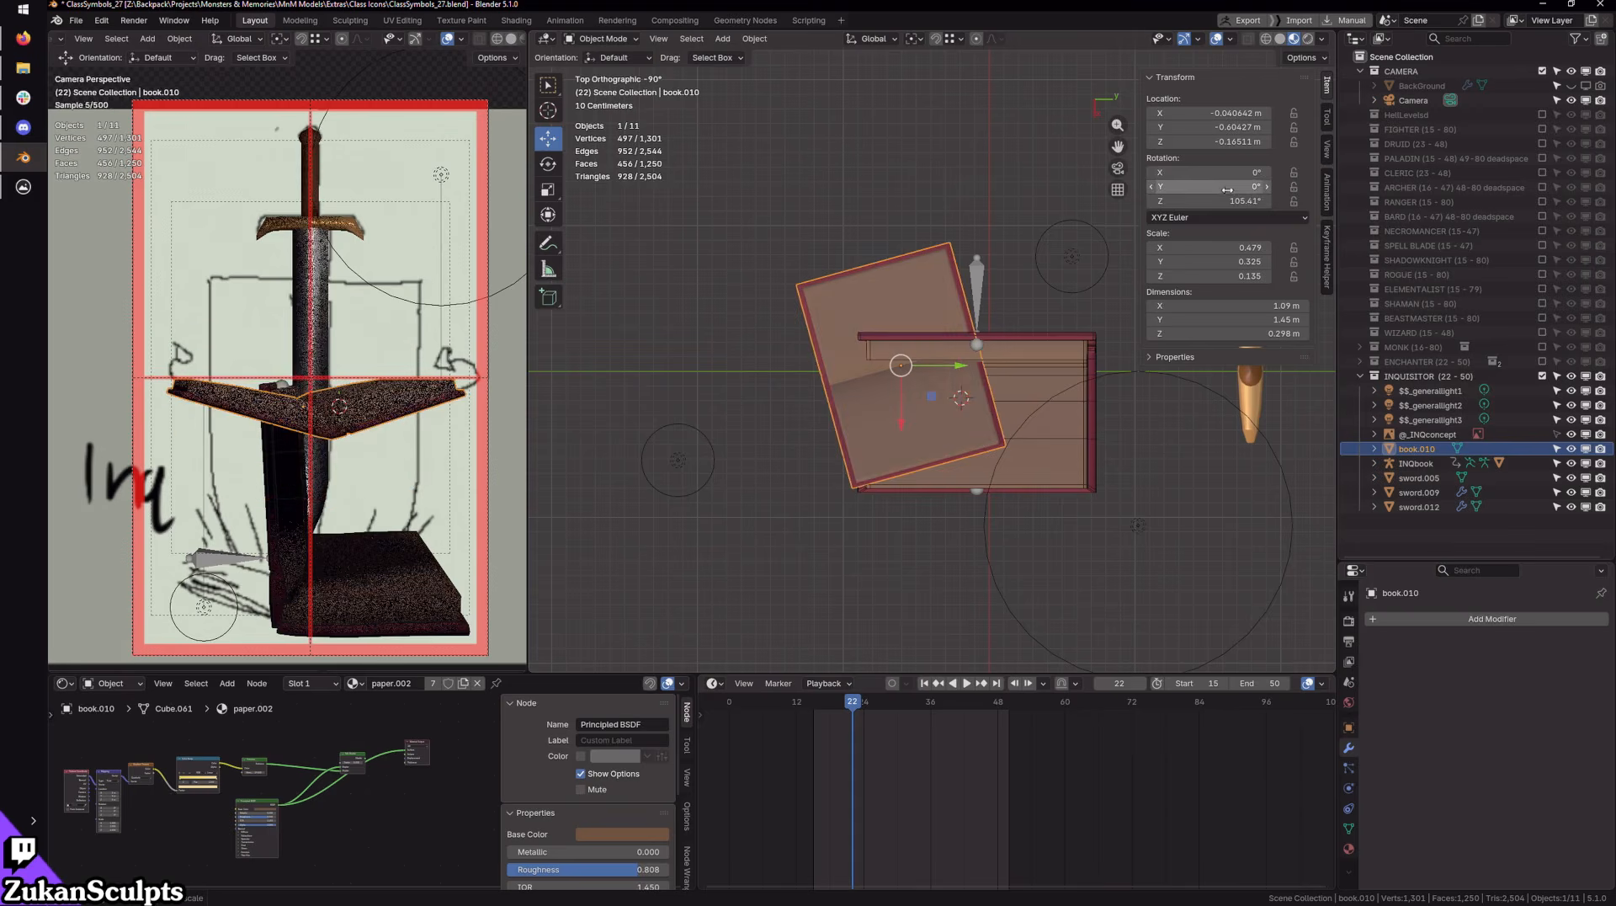
{"action": "left_click", "coordinate": [1223, 201]}
{"action": "type", "text": "0"}
{"action": "key", "text": "Return"}
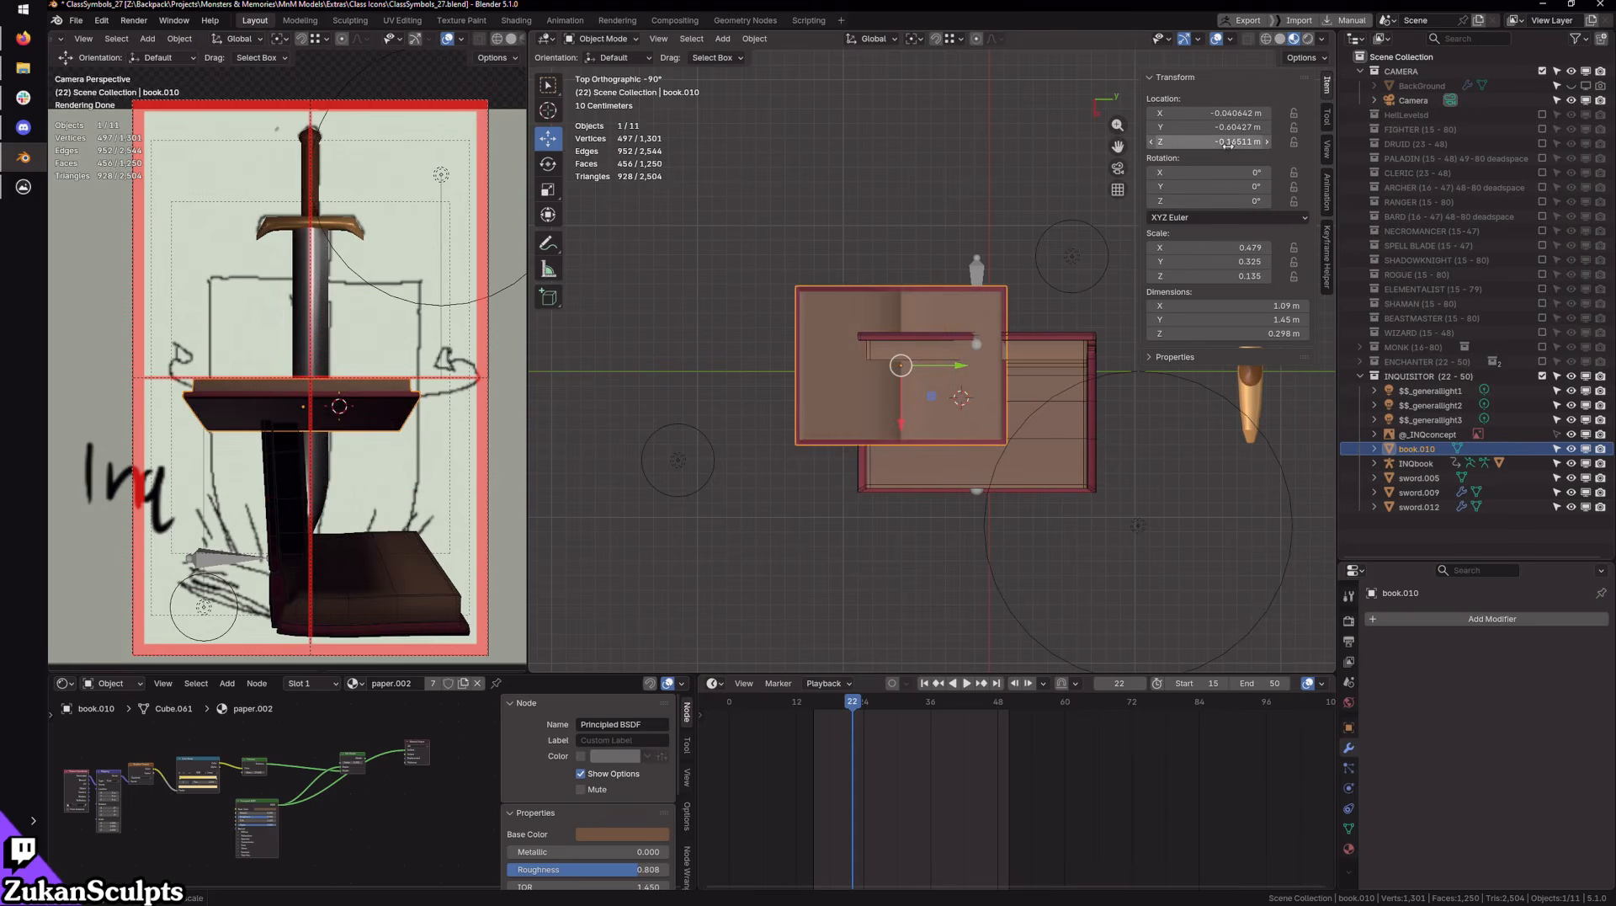
Step: Rotate the copied book by exactly -90° around the global Z axis in top view
{"action": "scroll", "coordinate": [963, 345], "scroll_direction": "down", "scroll_amount": 2}
{"action": "middle_click_drag", "start_coordinate": [957, 468], "coordinate": [970, 407]}
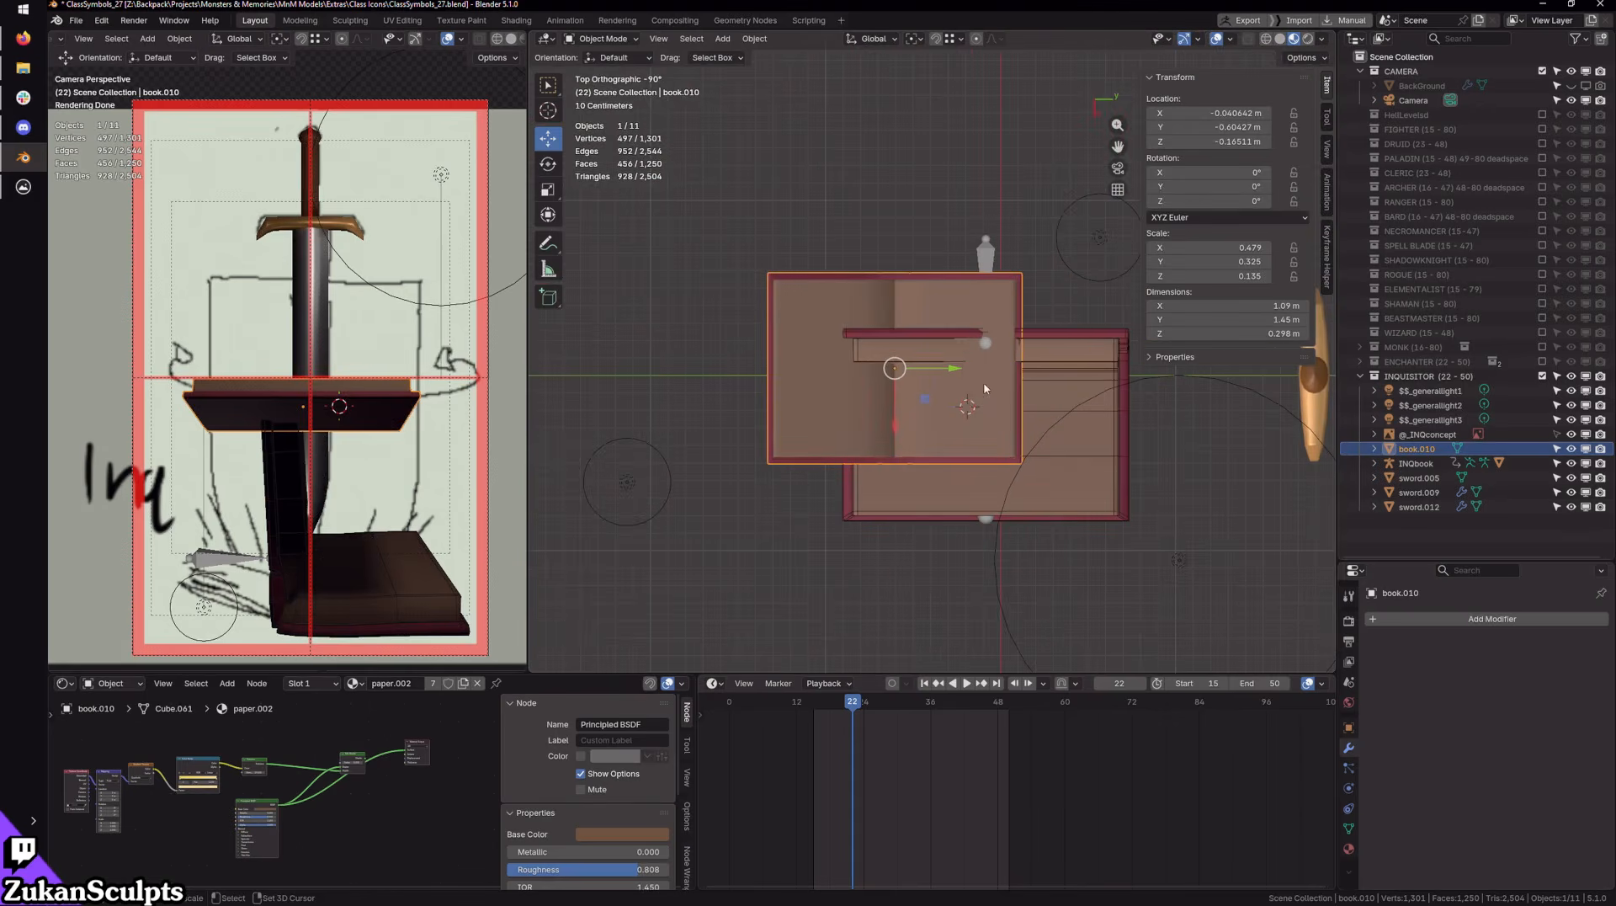
{"action": "key", "text": "r"}
{"action": "left_click_drag", "start_coordinate": [942, 396], "coordinate": [937, 401]}
{"action": "left_click", "coordinate": [641, 662]}
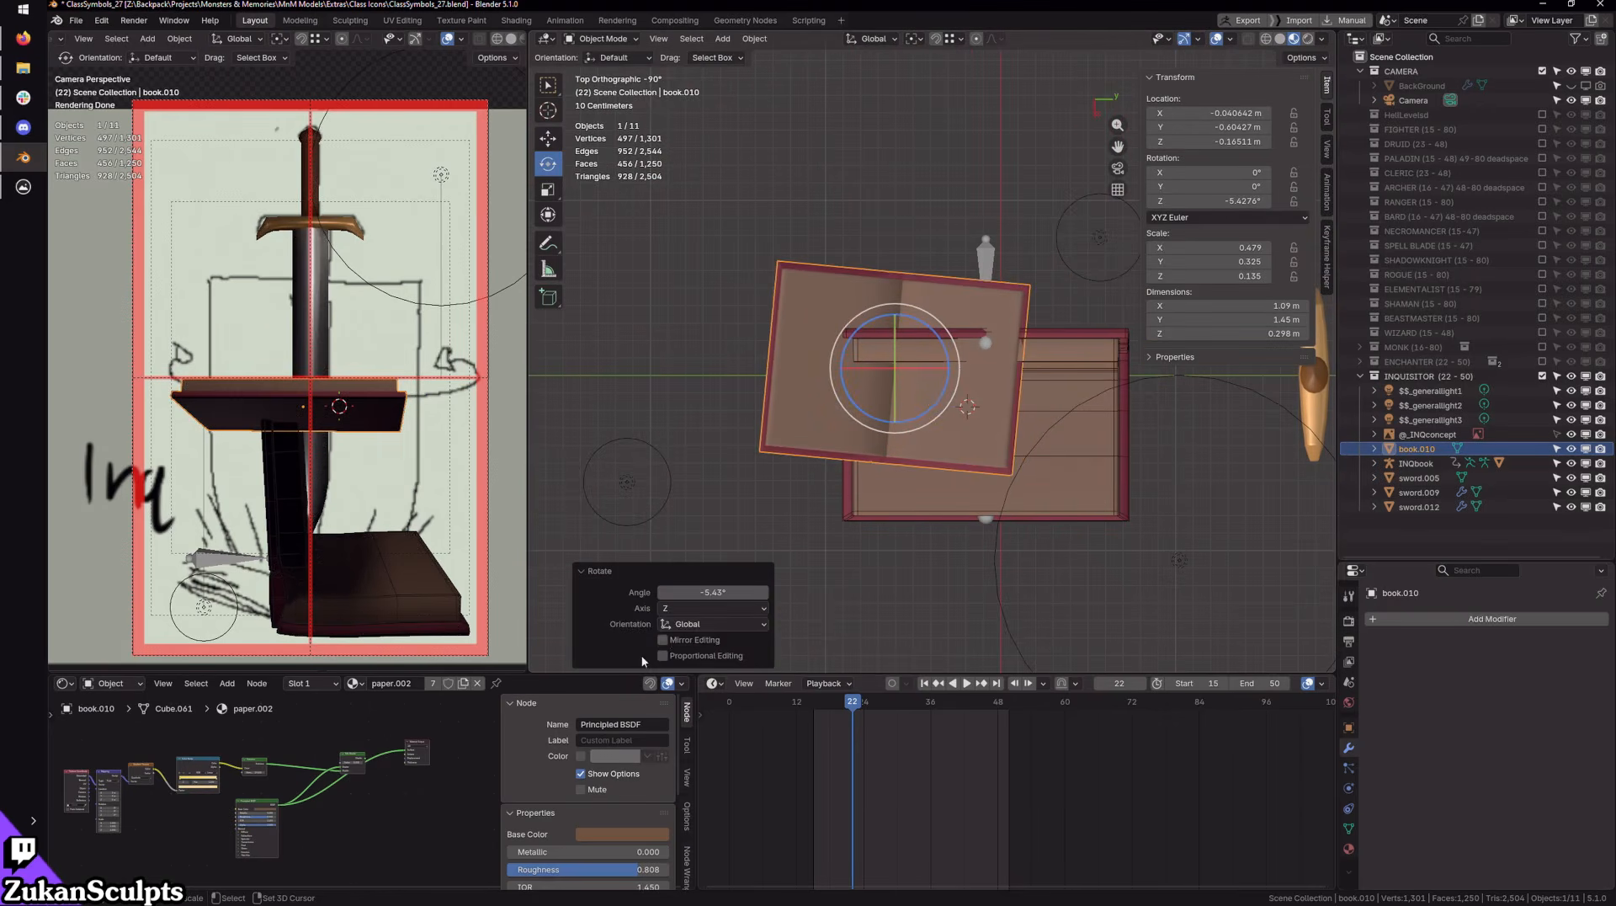
{"action": "left_click", "coordinate": [713, 592]}
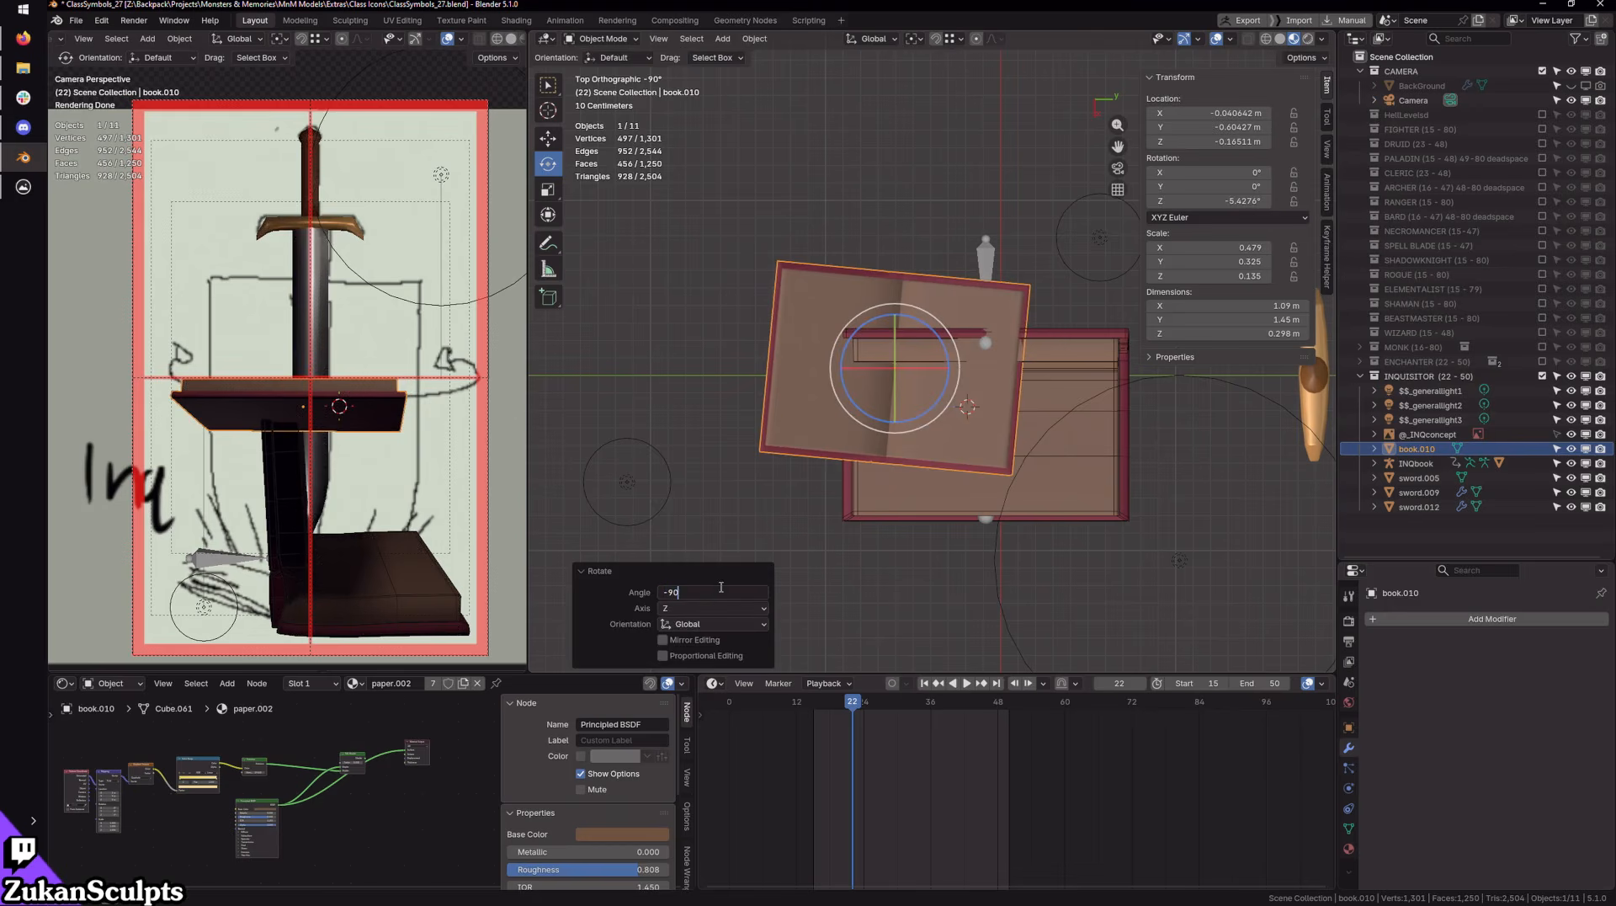
{"action": "key", "text": "Return"}
Step: Set the copied book's location to 0 m on X, Y and Z and apply all of its transforms
{"action": "middle_click_drag", "start_coordinate": [998, 568], "coordinate": [1221, 105]}
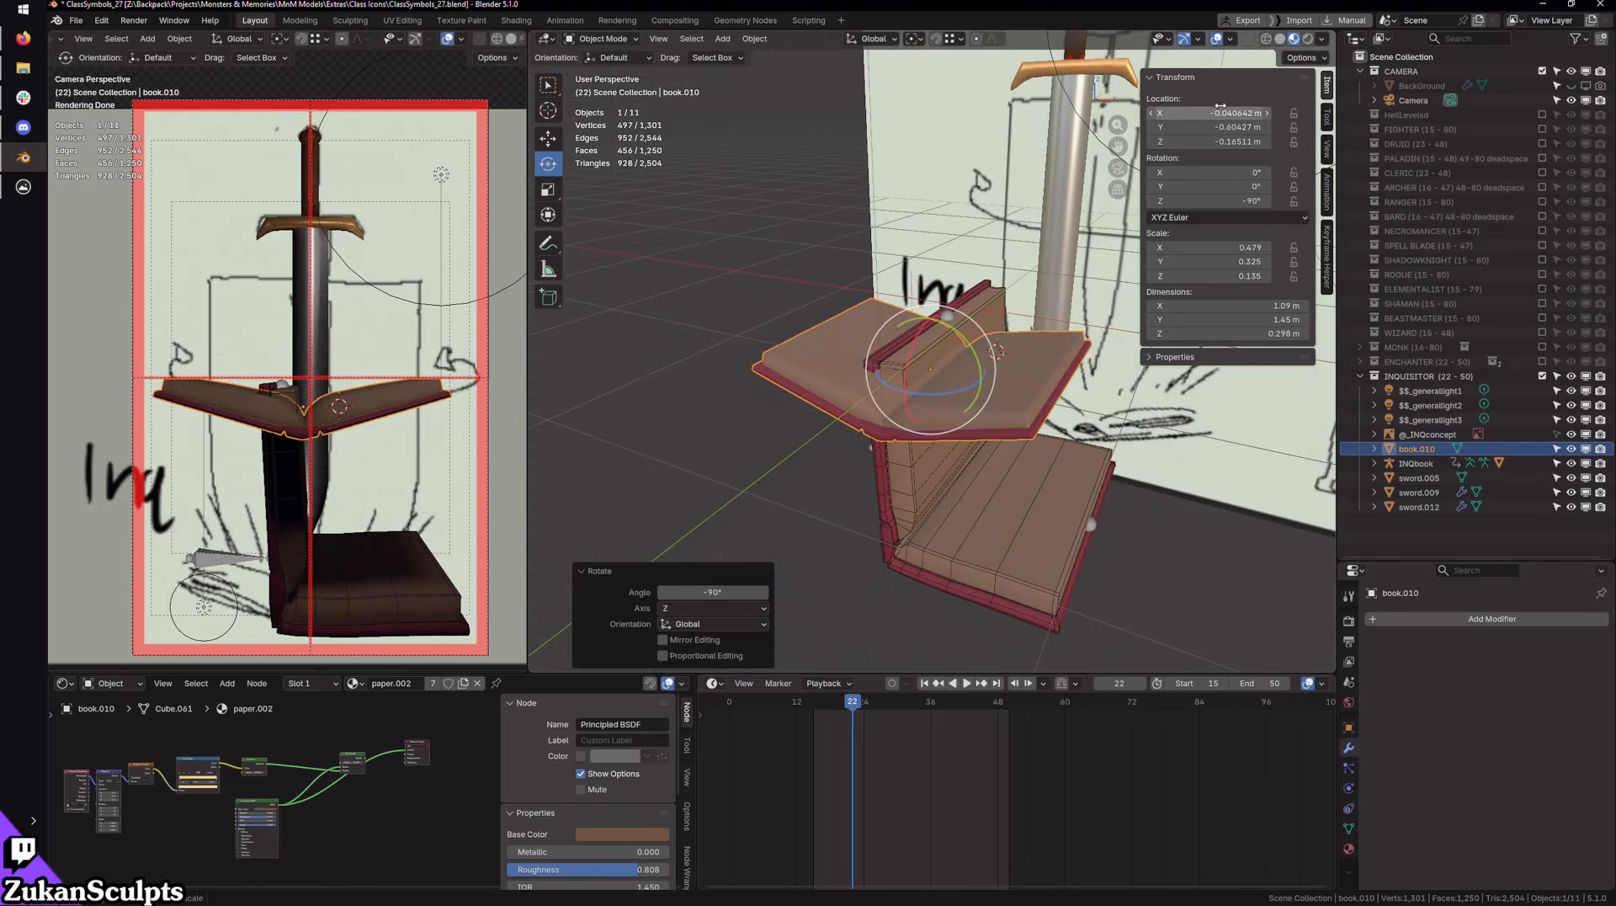
{"action": "left_click_drag", "start_coordinate": [1220, 105], "coordinate": [1220, 141]}
{"action": "type", "text": "0"}
{"action": "key", "text": "Return"}
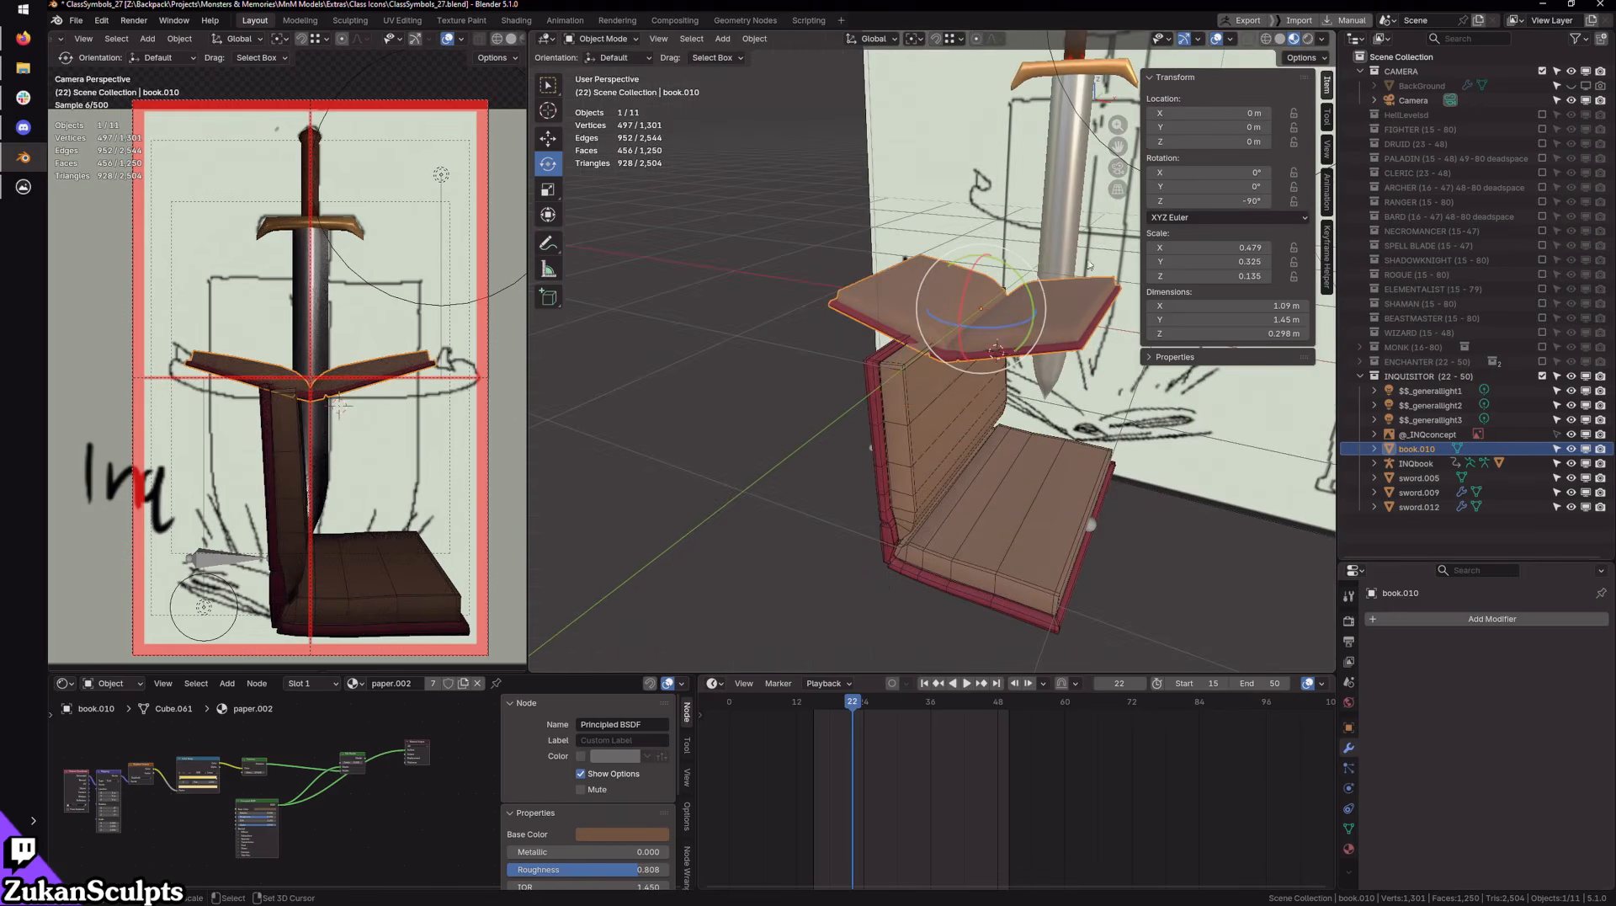
{"action": "middle_click_drag", "start_coordinate": [926, 379], "coordinate": [1094, 385]}
{"action": "scroll", "coordinate": [1086, 387], "scroll_direction": "up", "scroll_amount": 2}
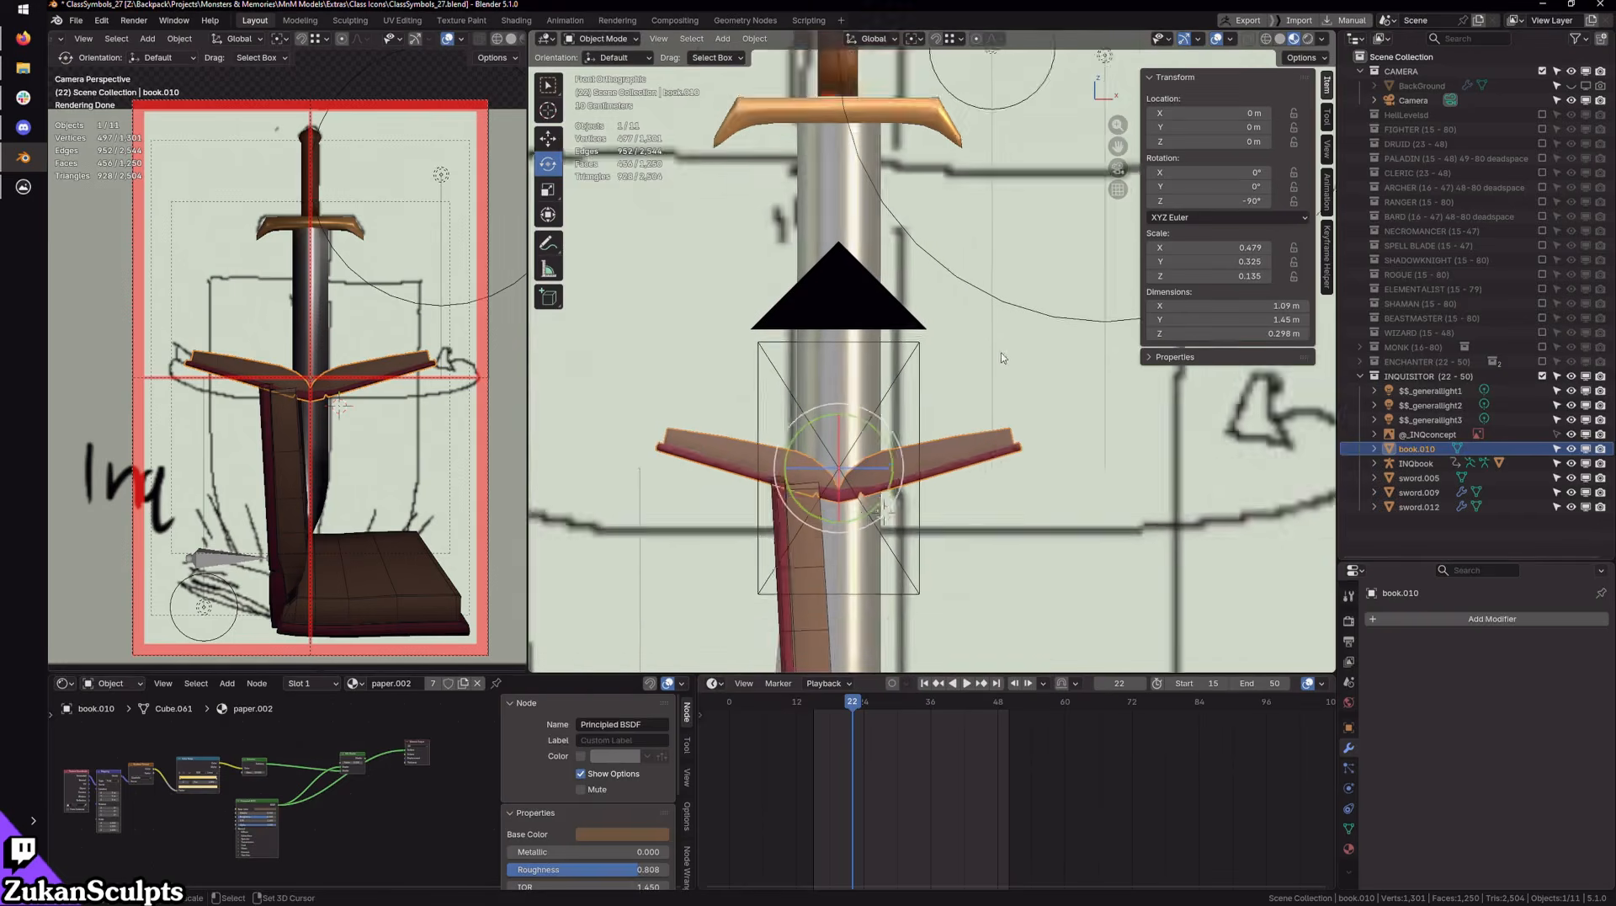
{"action": "key", "text": "ctrl+a"}
{"action": "left_click", "coordinate": [1094, 412]}
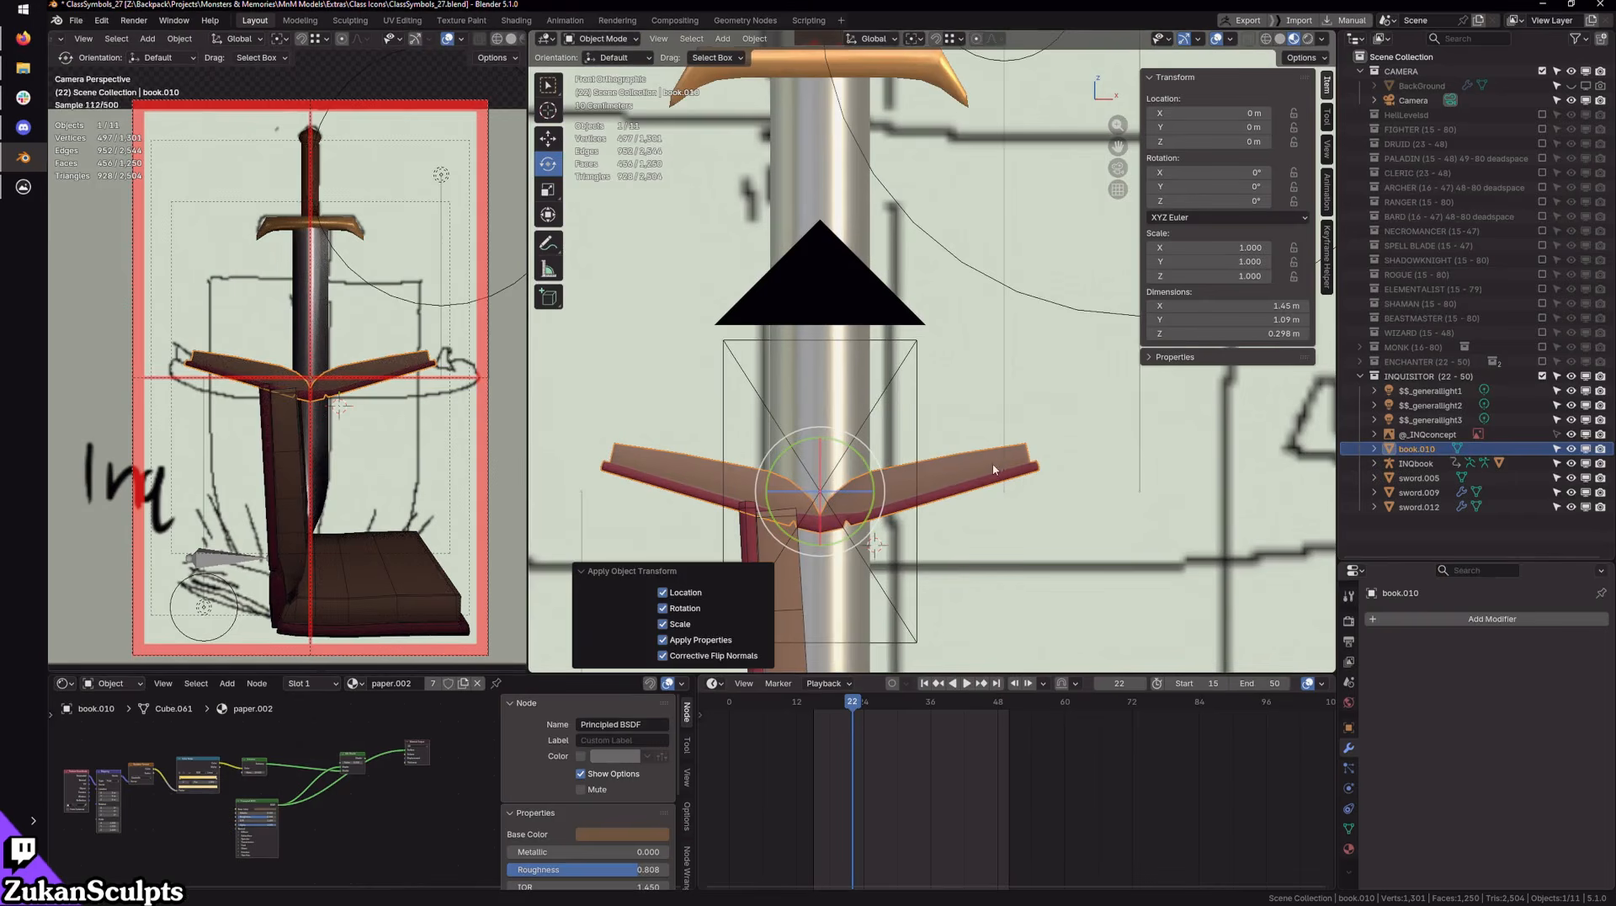
Step: Select the INQbook armature and delete all of its object keyframes from the timeline
{"action": "mouse_move", "coordinate": [991, 440]}
{"action": "middle_mouse_down", "text": "shift"}
{"action": "mouse_move", "coordinate": [1023, 383]}
{"action": "mouse_move", "coordinate": [963, 462]}
{"action": "mouse_move", "coordinate": [981, 469]}
{"action": "middle_mouse_up", "text": "shift"}
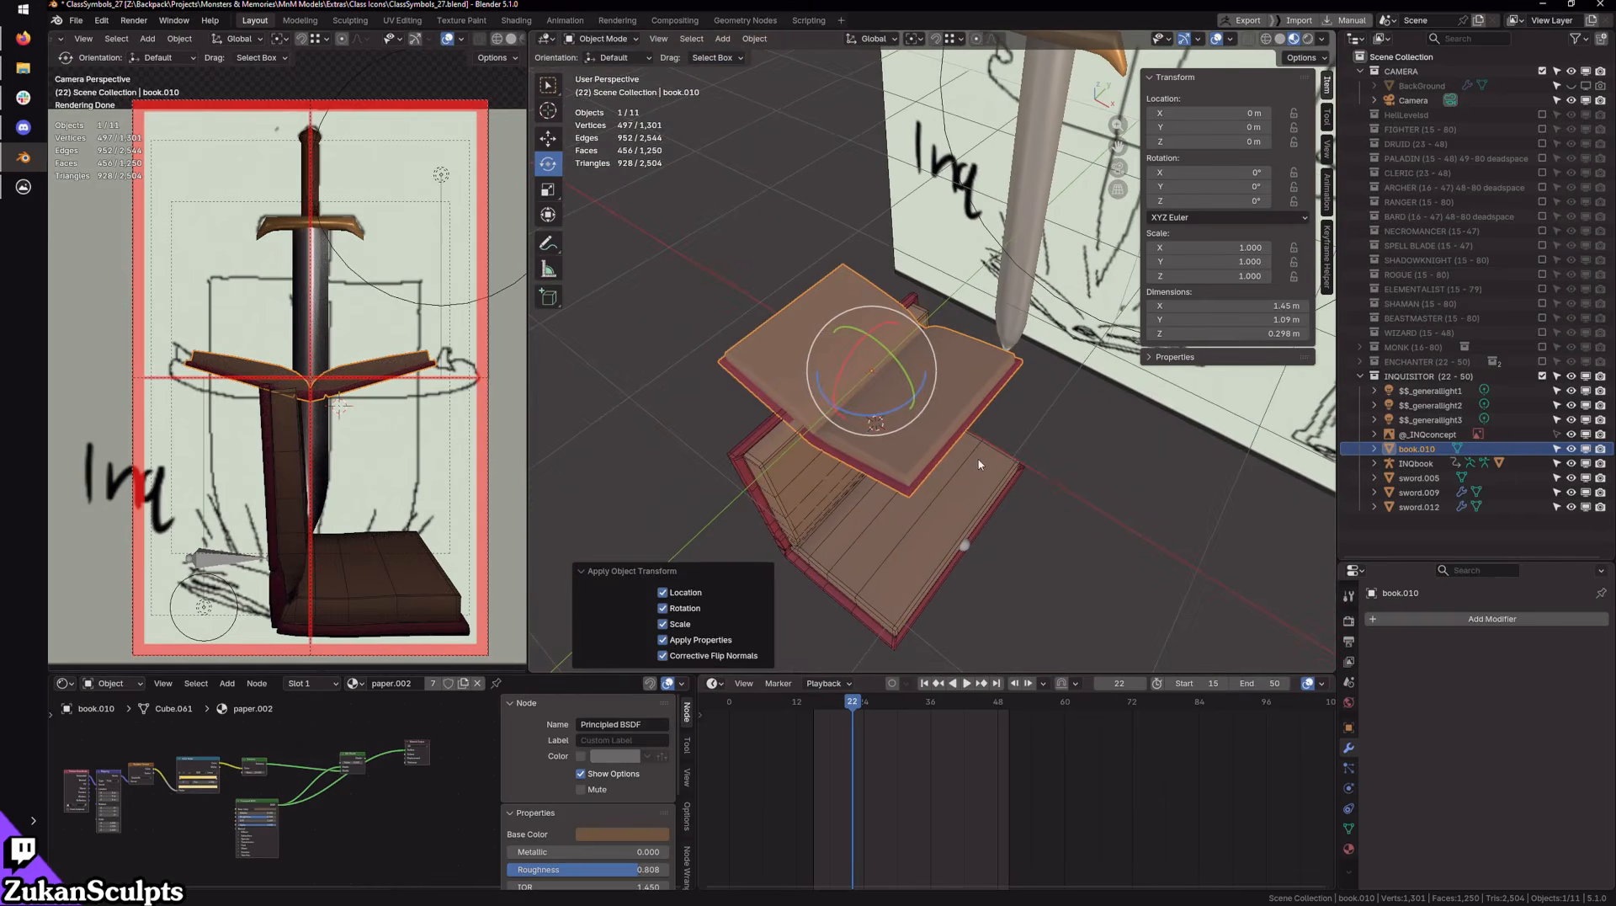
{"action": "mouse_move", "coordinate": [1032, 545]}
{"action": "middle_mouse_down"}
{"action": "mouse_move", "coordinate": [1003, 534]}
{"action": "mouse_move", "coordinate": [1024, 574]}
{"action": "mouse_move", "coordinate": [1035, 539]}
{"action": "middle_mouse_up"}
{"action": "scroll", "coordinate": [1004, 534], "scroll_direction": "up", "scroll_amount": 2}
{"action": "left_click", "coordinate": [1010, 533]}
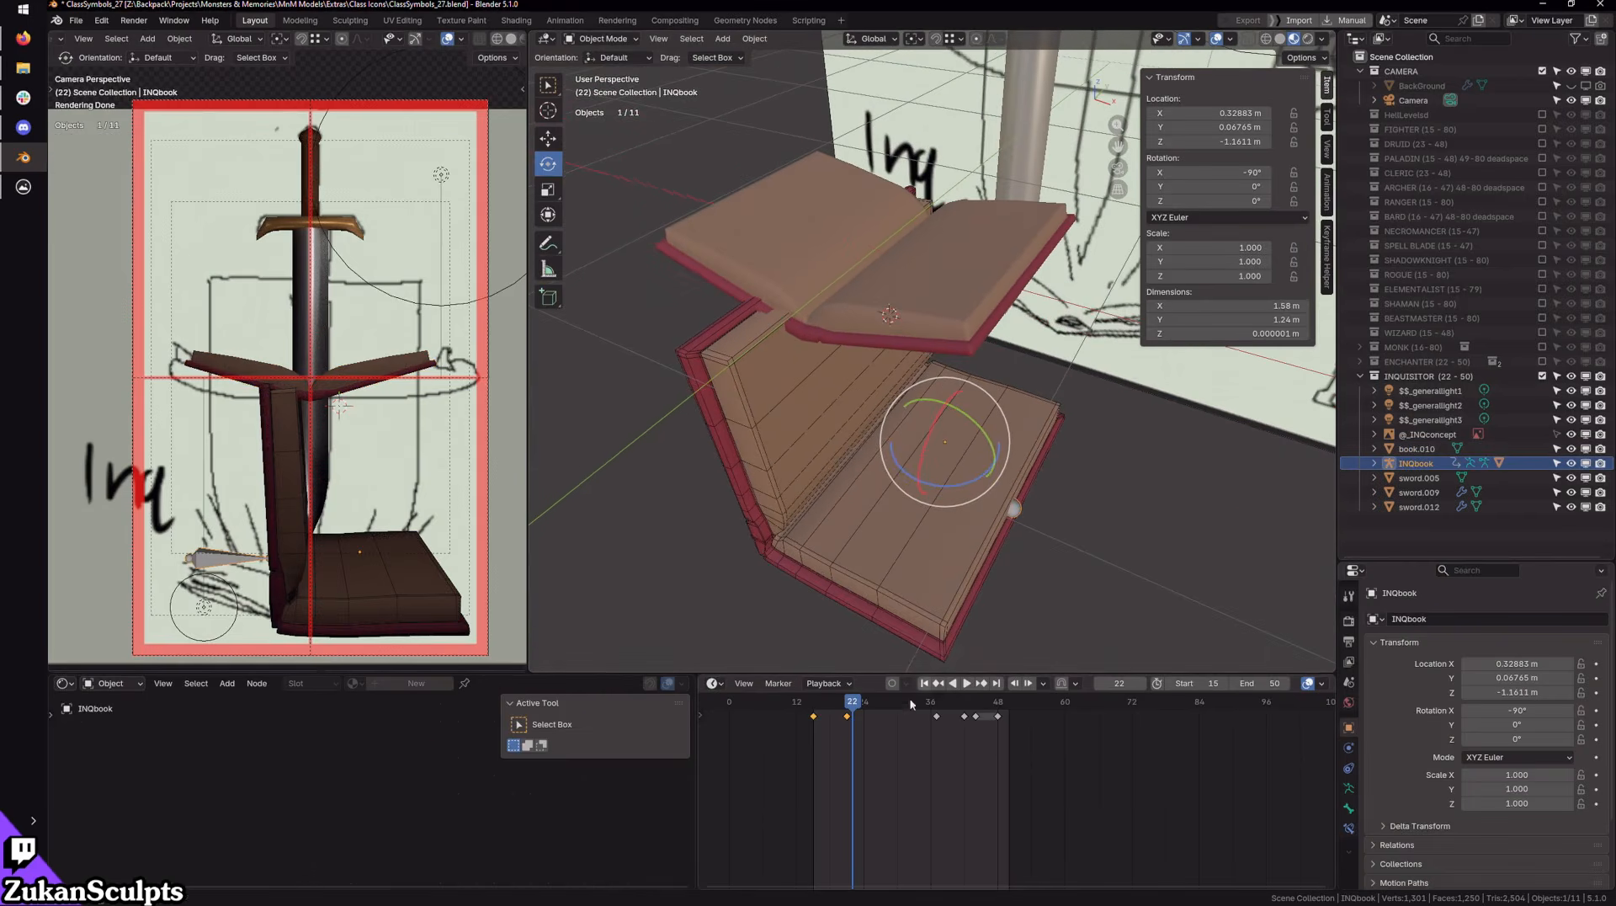
{"action": "left_click_drag", "start_coordinate": [726, 772], "coordinate": [1099, 701]}
{"action": "key", "text": "x"}
{"action": "left_click", "coordinate": [1099, 702]}
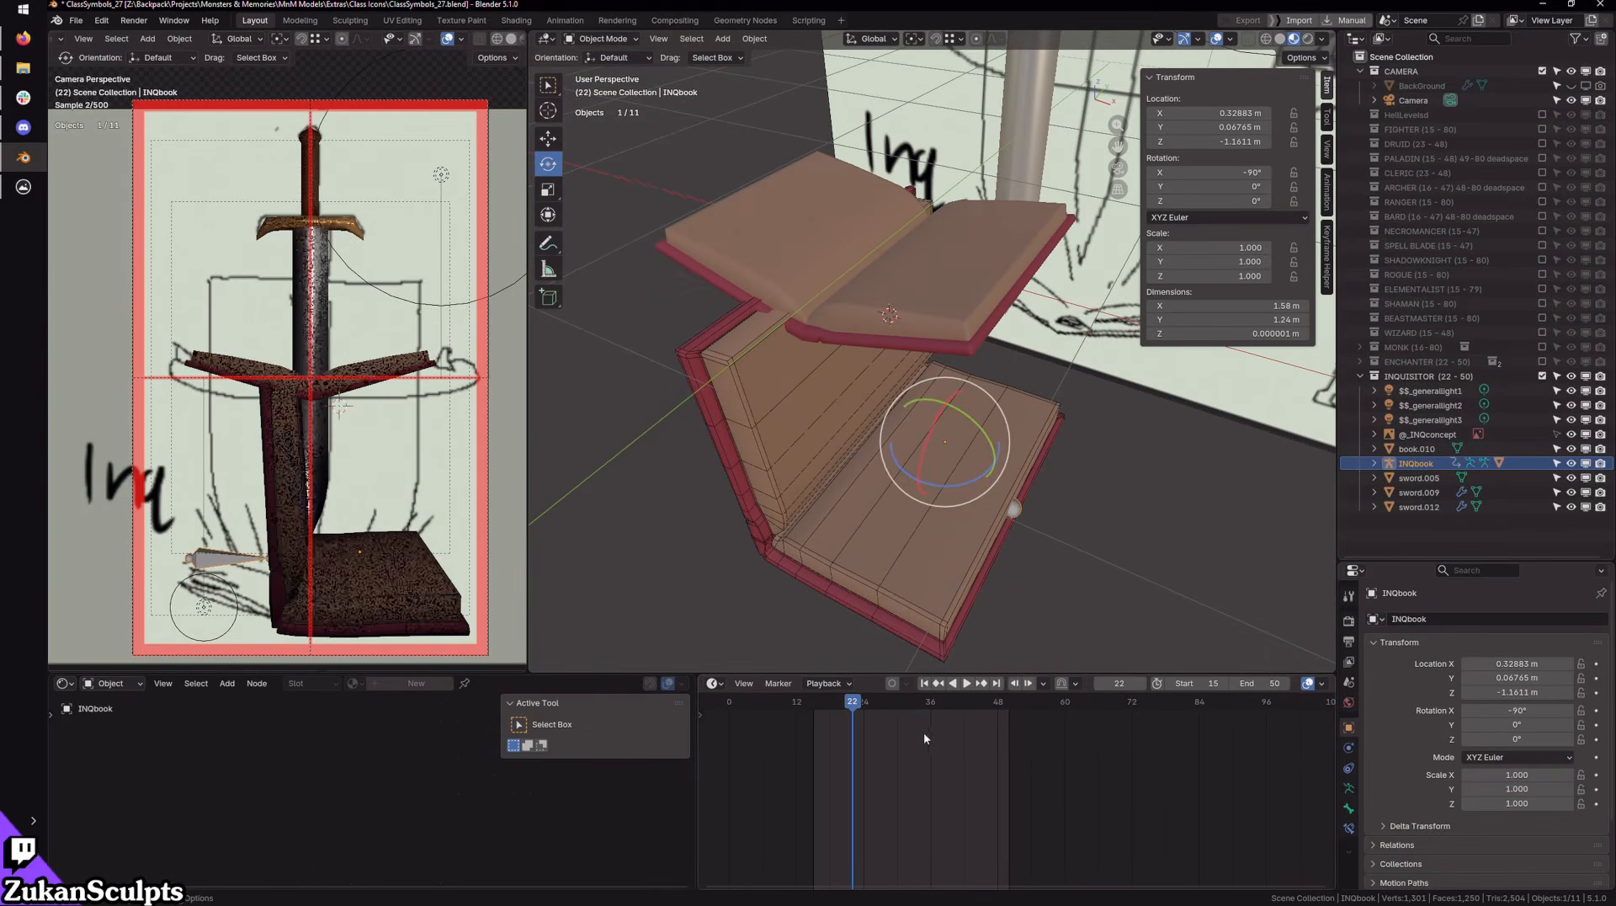
Step: Delete the old L-shaped book mesh and select the INQbook armature again
{"action": "left_click", "coordinate": [899, 545]}
{"action": "key", "text": "Delete"}
{"action": "left_click", "coordinate": [945, 488]}
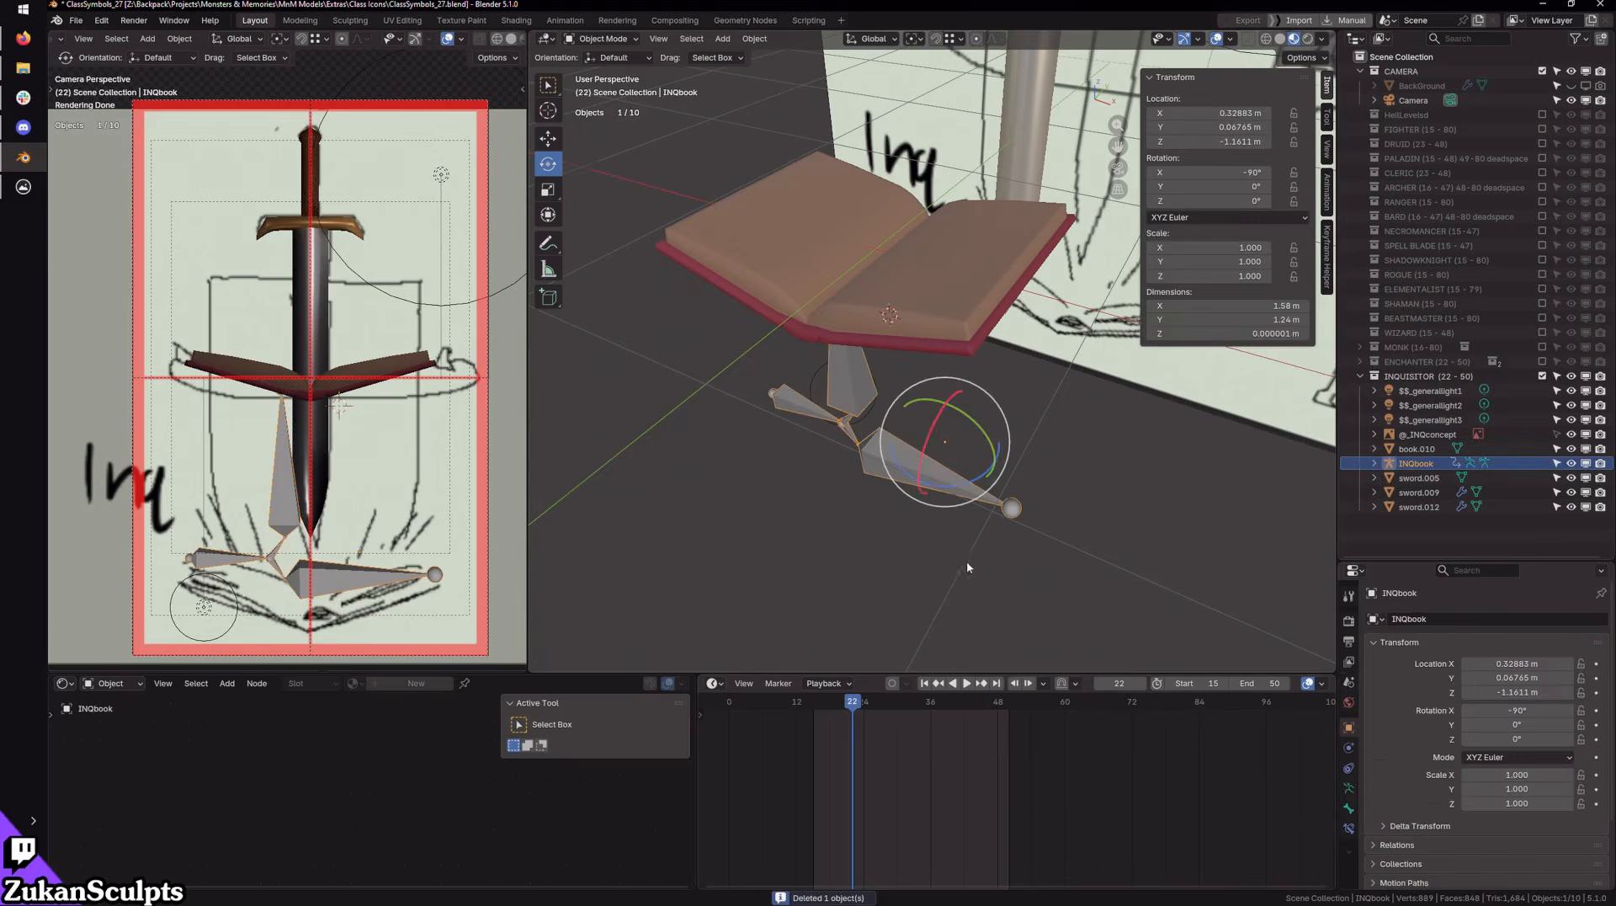
Step: At frame 23, set the armature's X rotation to 0° and its location to 0 m on all three axes
{"action": "middle_click_drag", "start_coordinate": [967, 565], "coordinate": [871, 689]}
{"action": "mouse_move", "coordinate": [855, 703]}
{"action": "left_mouse_down"}
{"action": "mouse_move", "coordinate": [840, 703]}
{"action": "mouse_move", "coordinate": [858, 704]}
{"action": "left_mouse_up"}
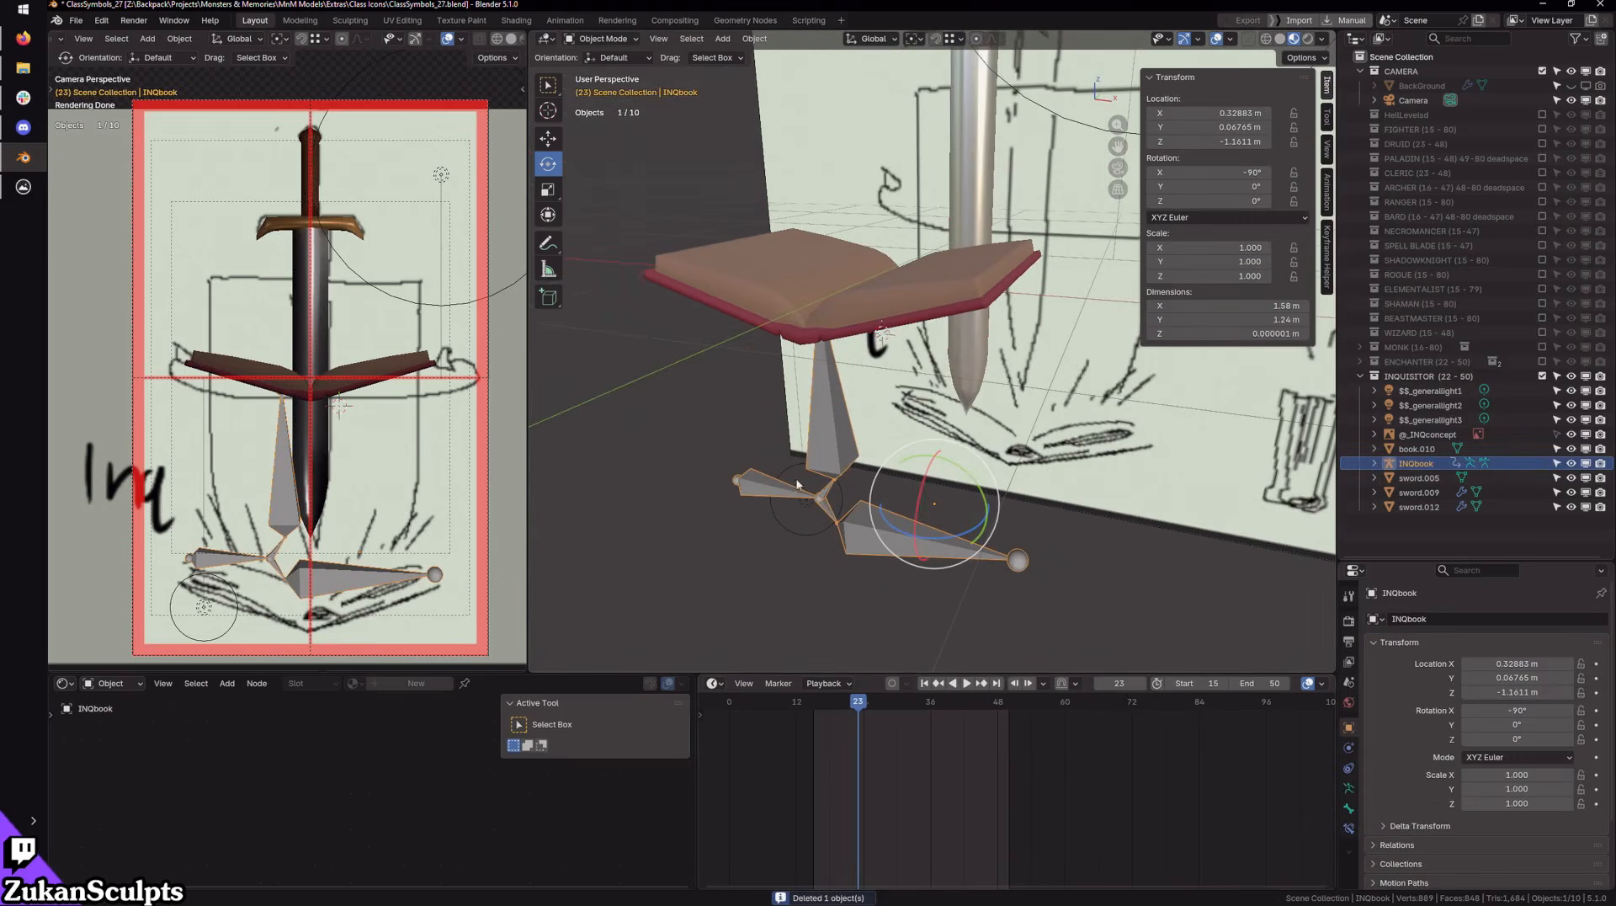
{"action": "left_click", "coordinate": [1246, 172]}
{"action": "type", "text": "0"}
{"action": "key", "text": "Return"}
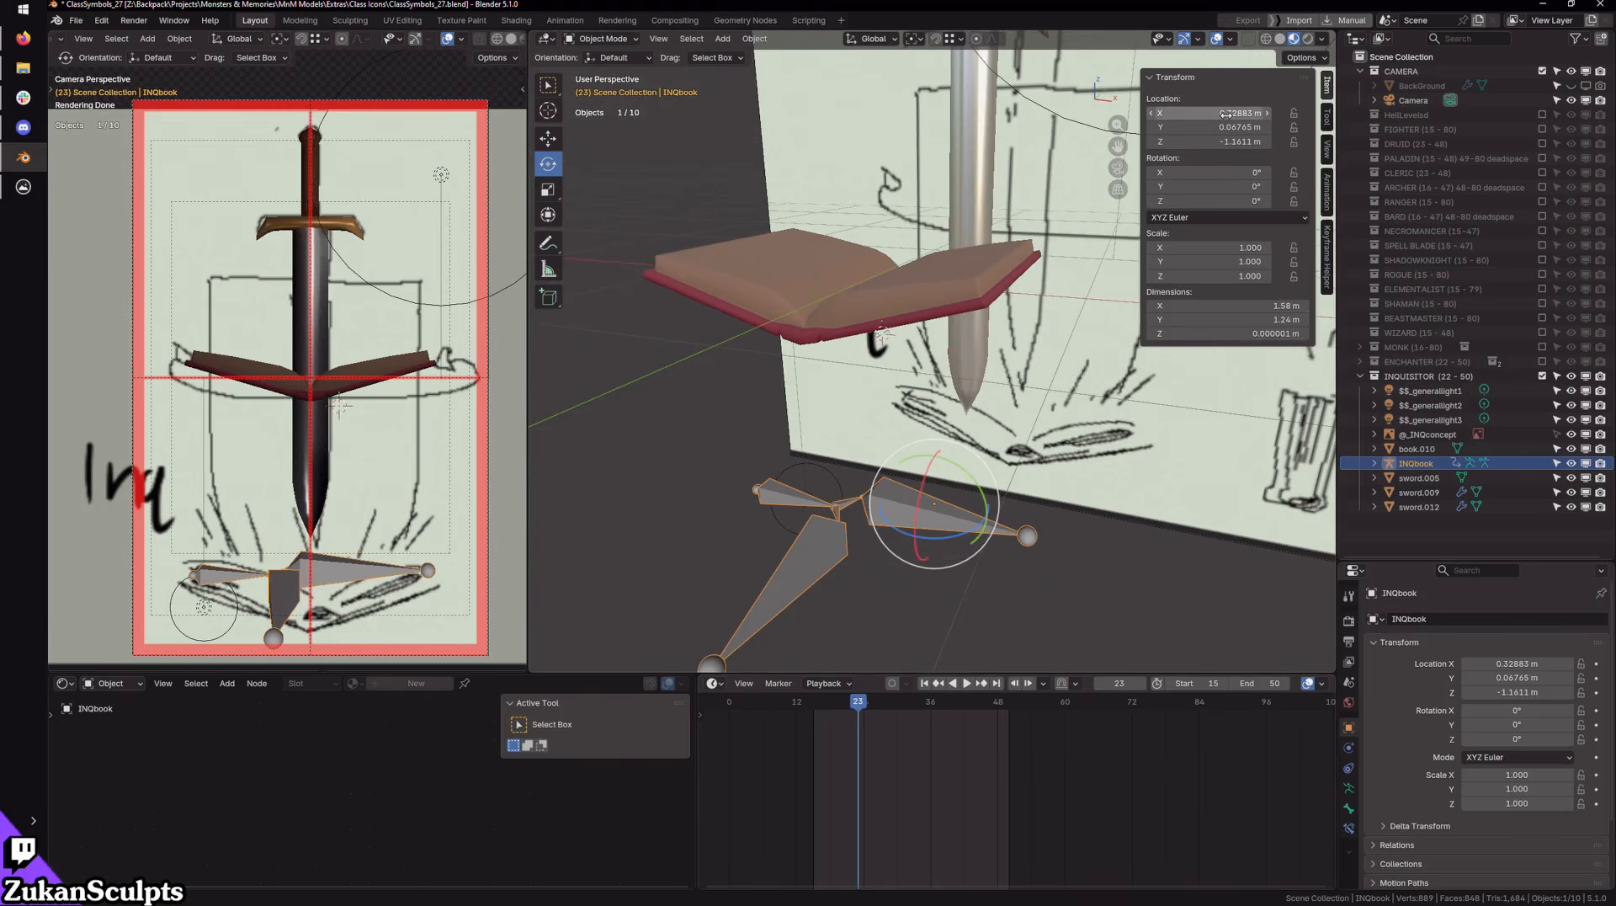
{"action": "left_click_drag", "start_coordinate": [1226, 113], "coordinate": [1226, 141]}
{"action": "type", "text": "0"}
{"action": "key", "text": "Return"}
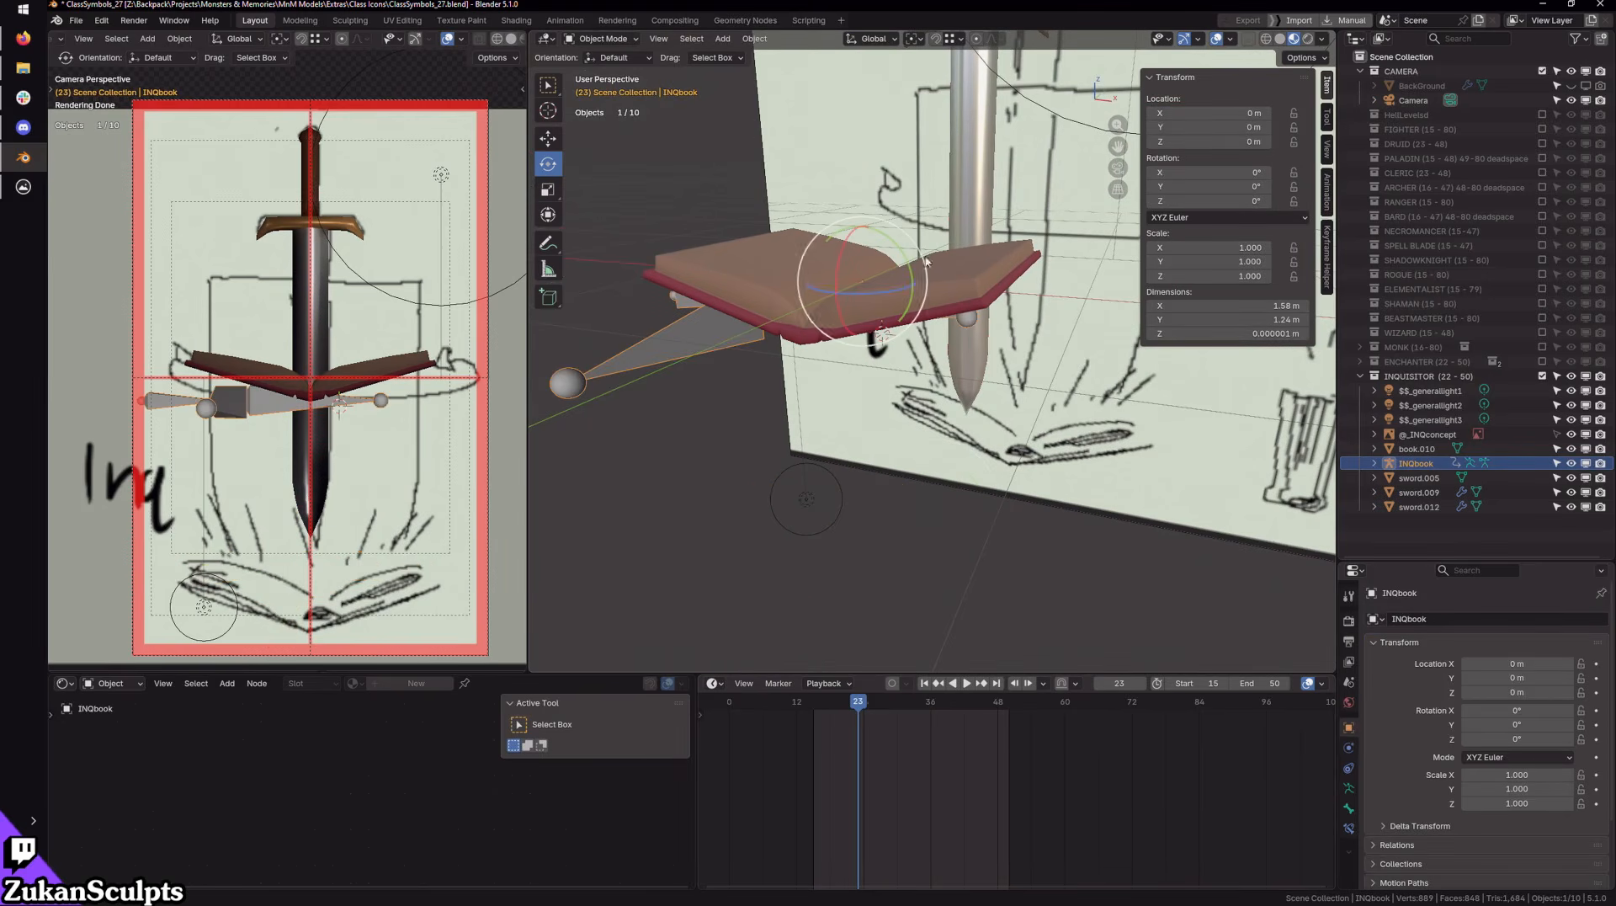
Step: Switch the armature to Pose Mode, select all bones and delete their keyframes
{"action": "mouse_move", "coordinate": [926, 261]}
{"action": "middle_mouse_down"}
{"action": "mouse_move", "coordinate": [1009, 309]}
{"action": "mouse_move", "coordinate": [932, 241]}
{"action": "middle_mouse_up"}
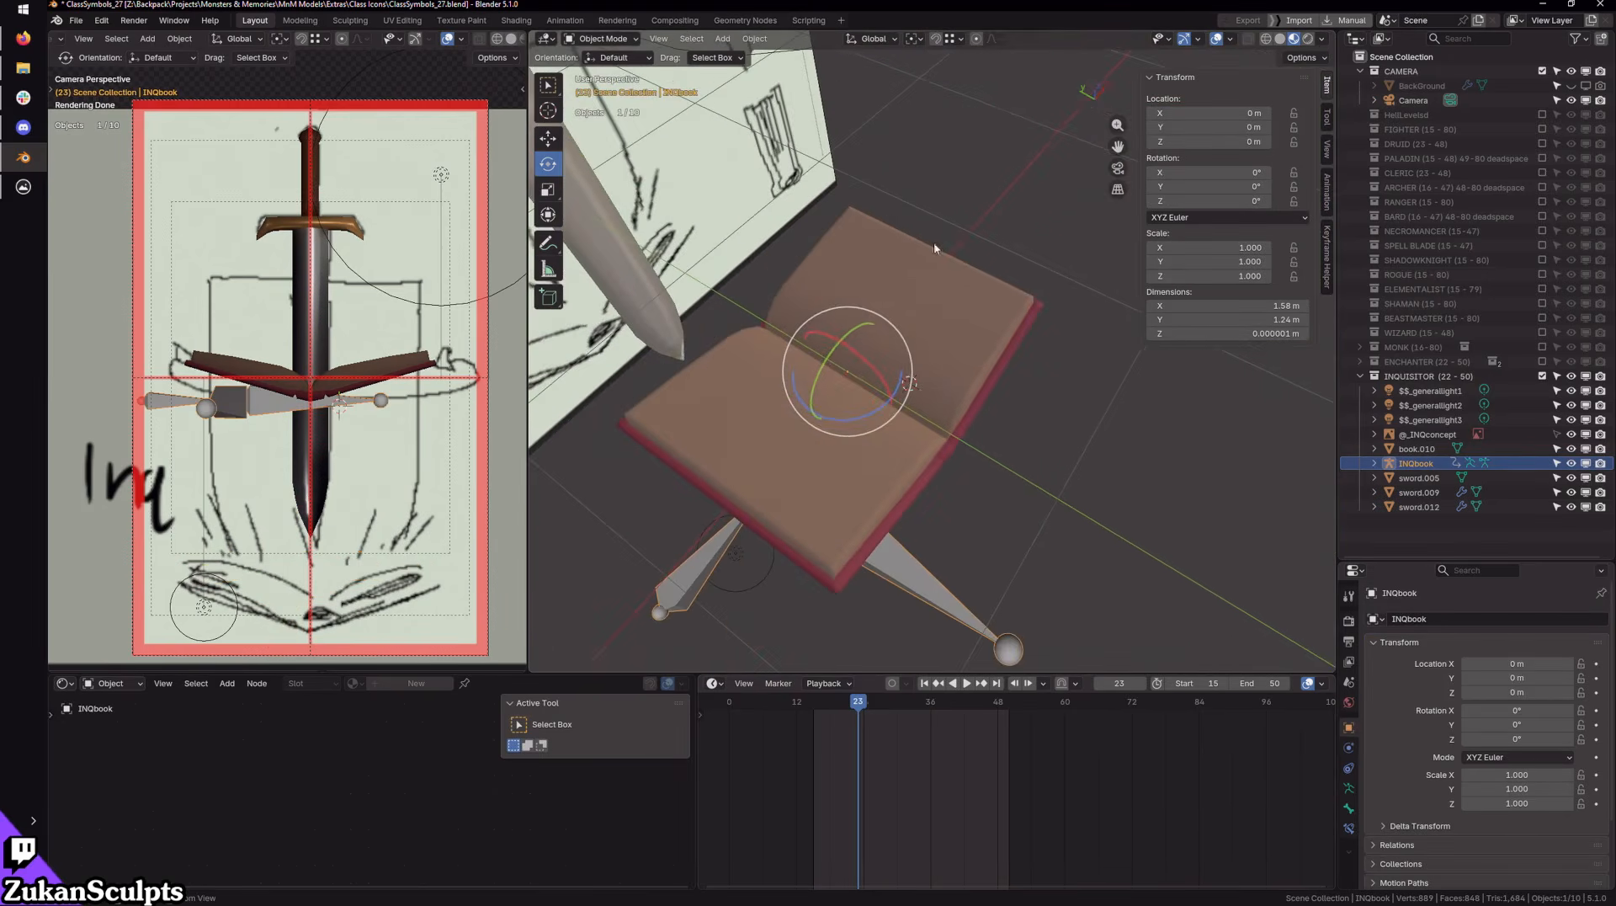
{"action": "left_click", "coordinate": [629, 43]}
{"action": "left_click", "coordinate": [607, 90]}
{"action": "middle_click_drag", "start_coordinate": [800, 362], "coordinate": [890, 468], "text": "ctrl"}
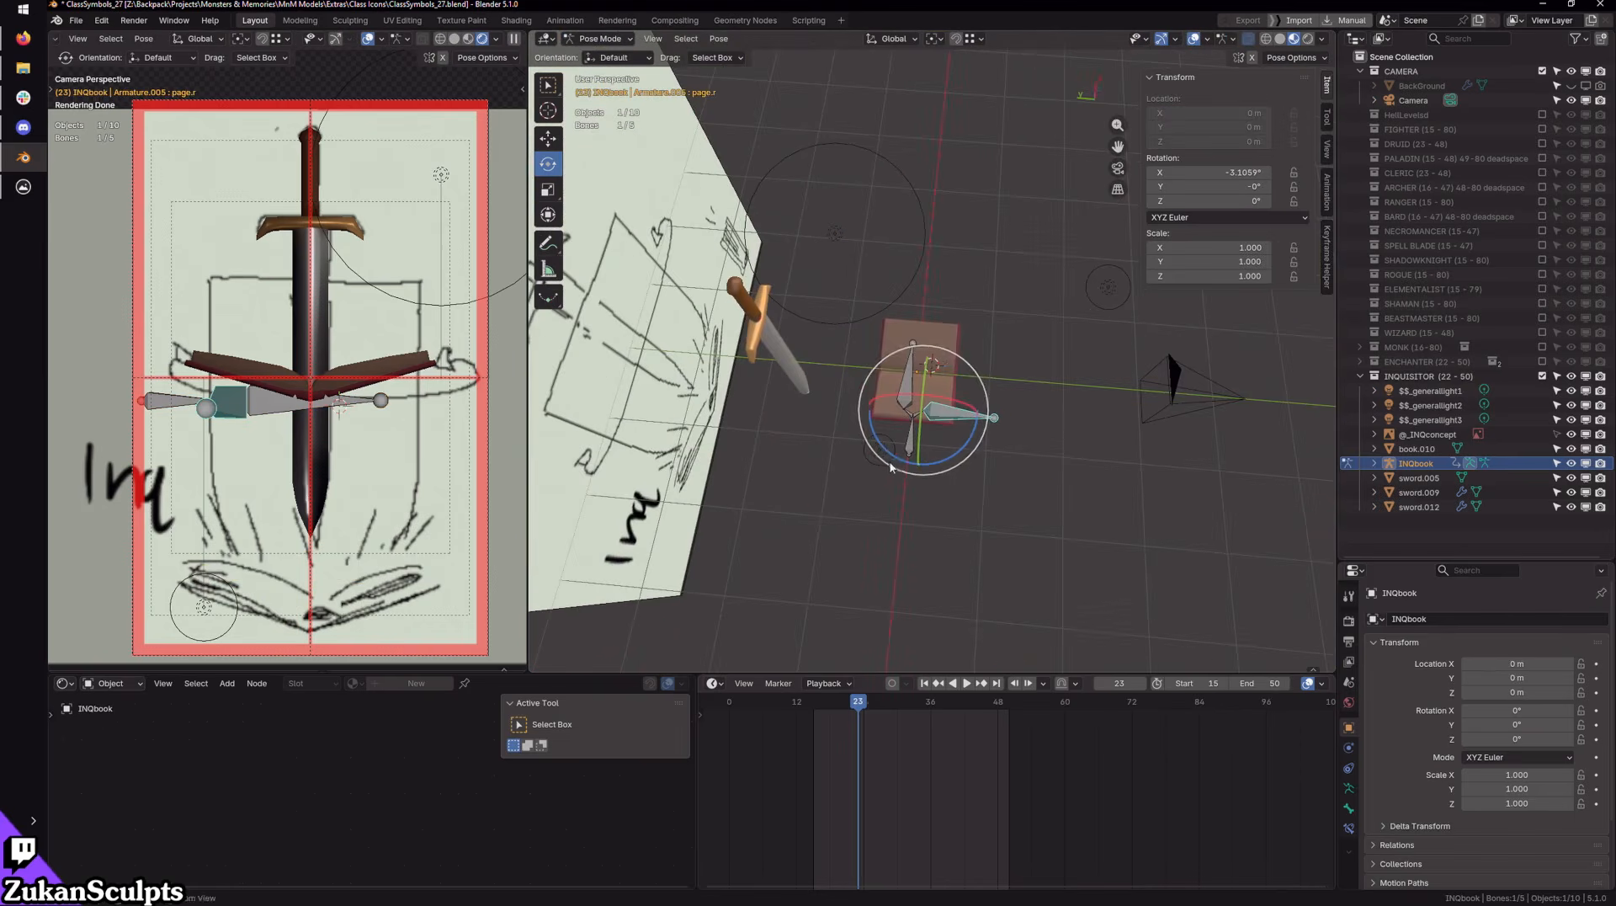
{"action": "key", "text": "a"}
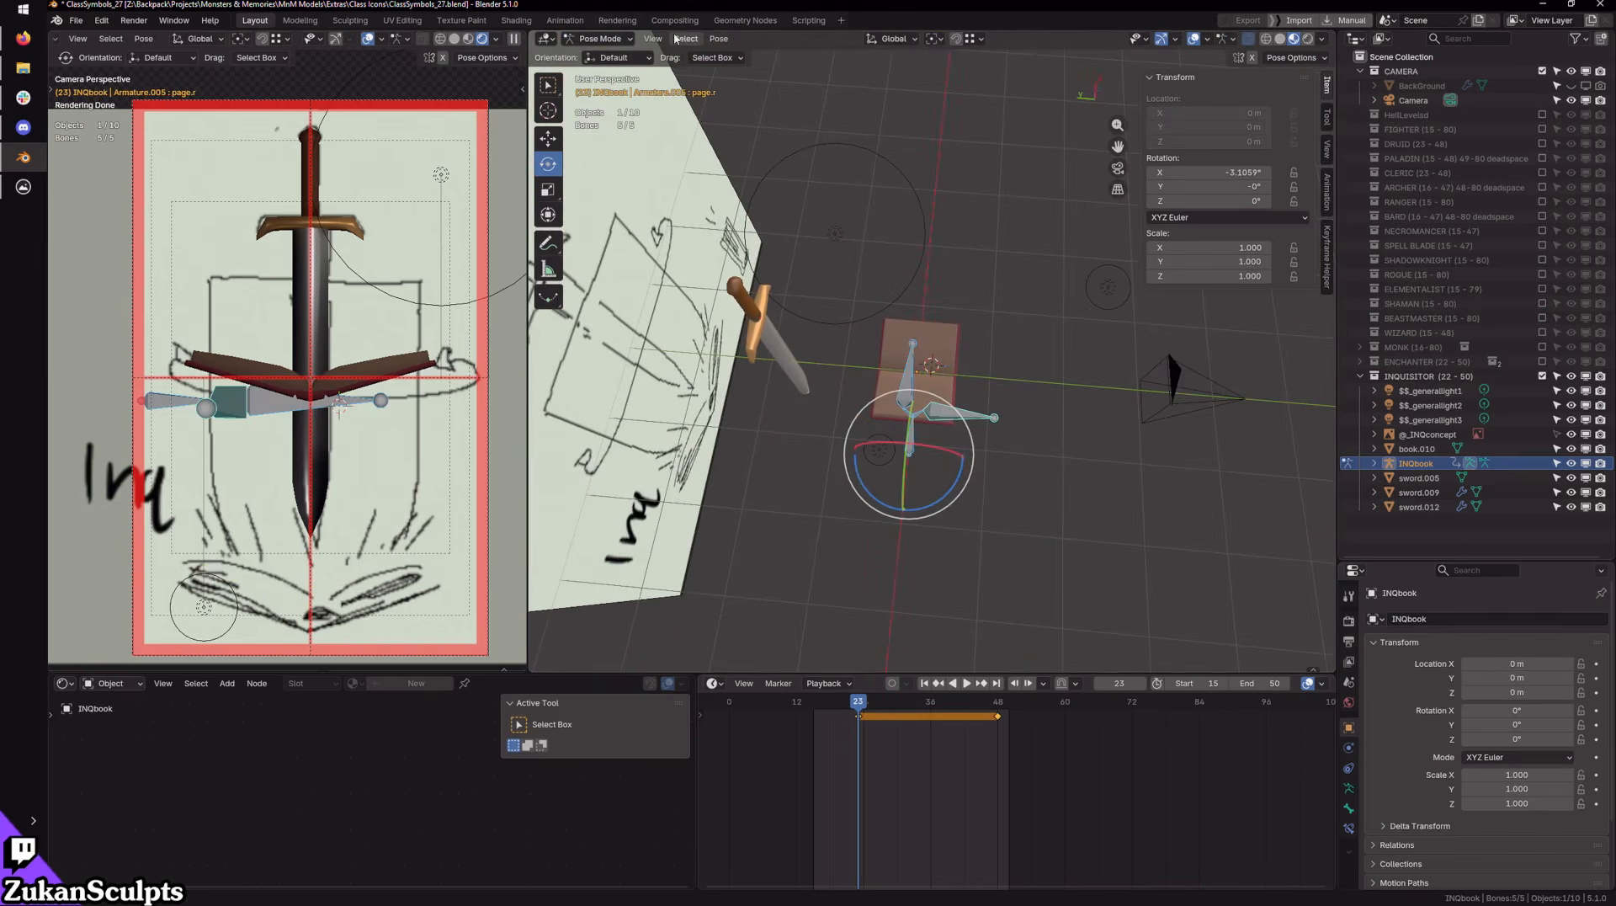
{"action": "key", "text": "x"}
{"action": "left_click", "coordinate": [1027, 731]}
Step: Clear the pose transforms of all selected bones and inspect the rest pose against the book in front view
{"action": "left_click", "coordinate": [715, 39]}
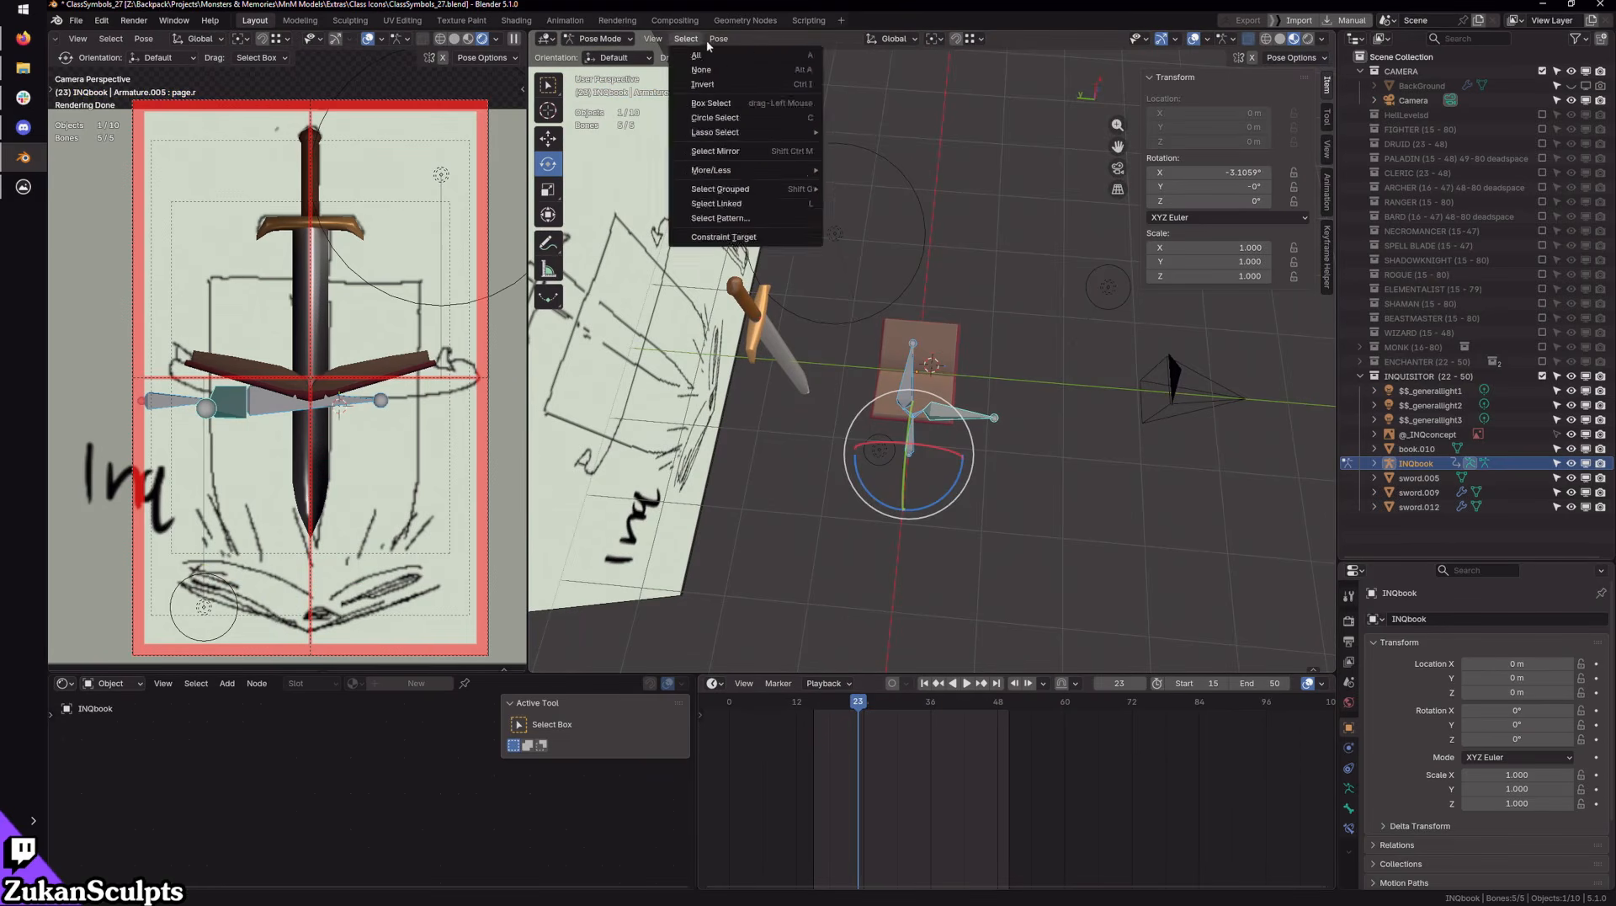
{"action": "mouse_move", "coordinate": [779, 70]}
{"action": "left_click", "coordinate": [917, 71]}
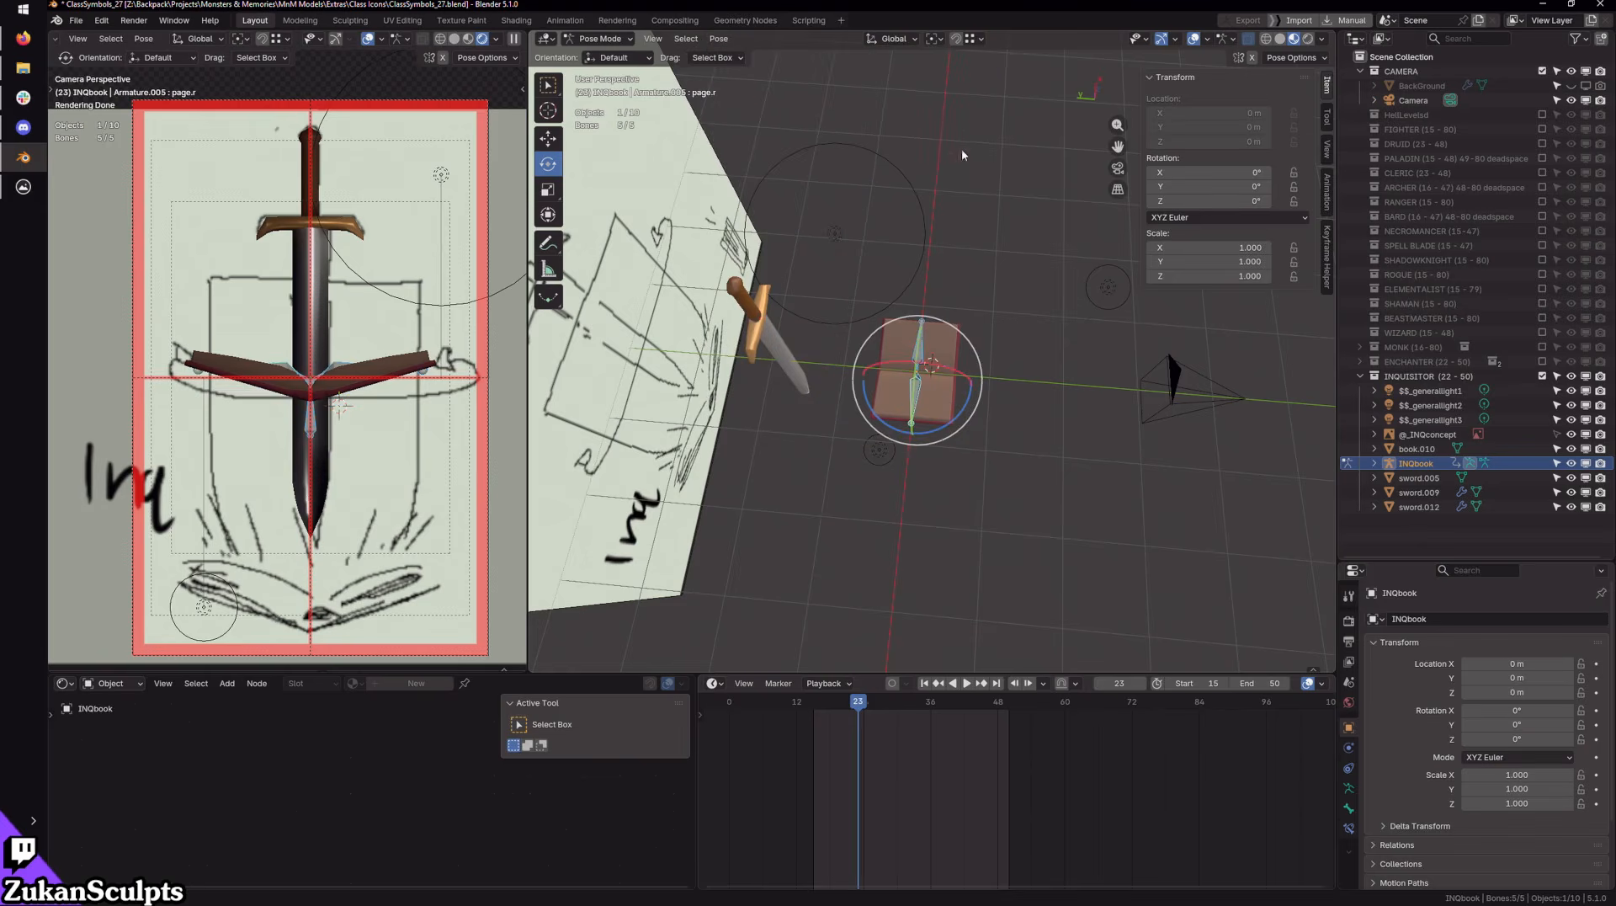
{"action": "scroll", "coordinate": [1101, 435], "scroll_direction": "up", "scroll_amount": 3}
{"action": "middle_click_drag", "start_coordinate": [1101, 434], "coordinate": [1068, 375]}
{"action": "scroll", "coordinate": [1086, 420], "scroll_direction": "up", "scroll_amount": 3}
{"action": "scroll", "coordinate": [1086, 370], "scroll_direction": "up", "scroll_amount": 3}
{"action": "key", "text": "KP_1"}
{"action": "scroll", "coordinate": [1058, 379], "scroll_direction": "up", "scroll_amount": 3}
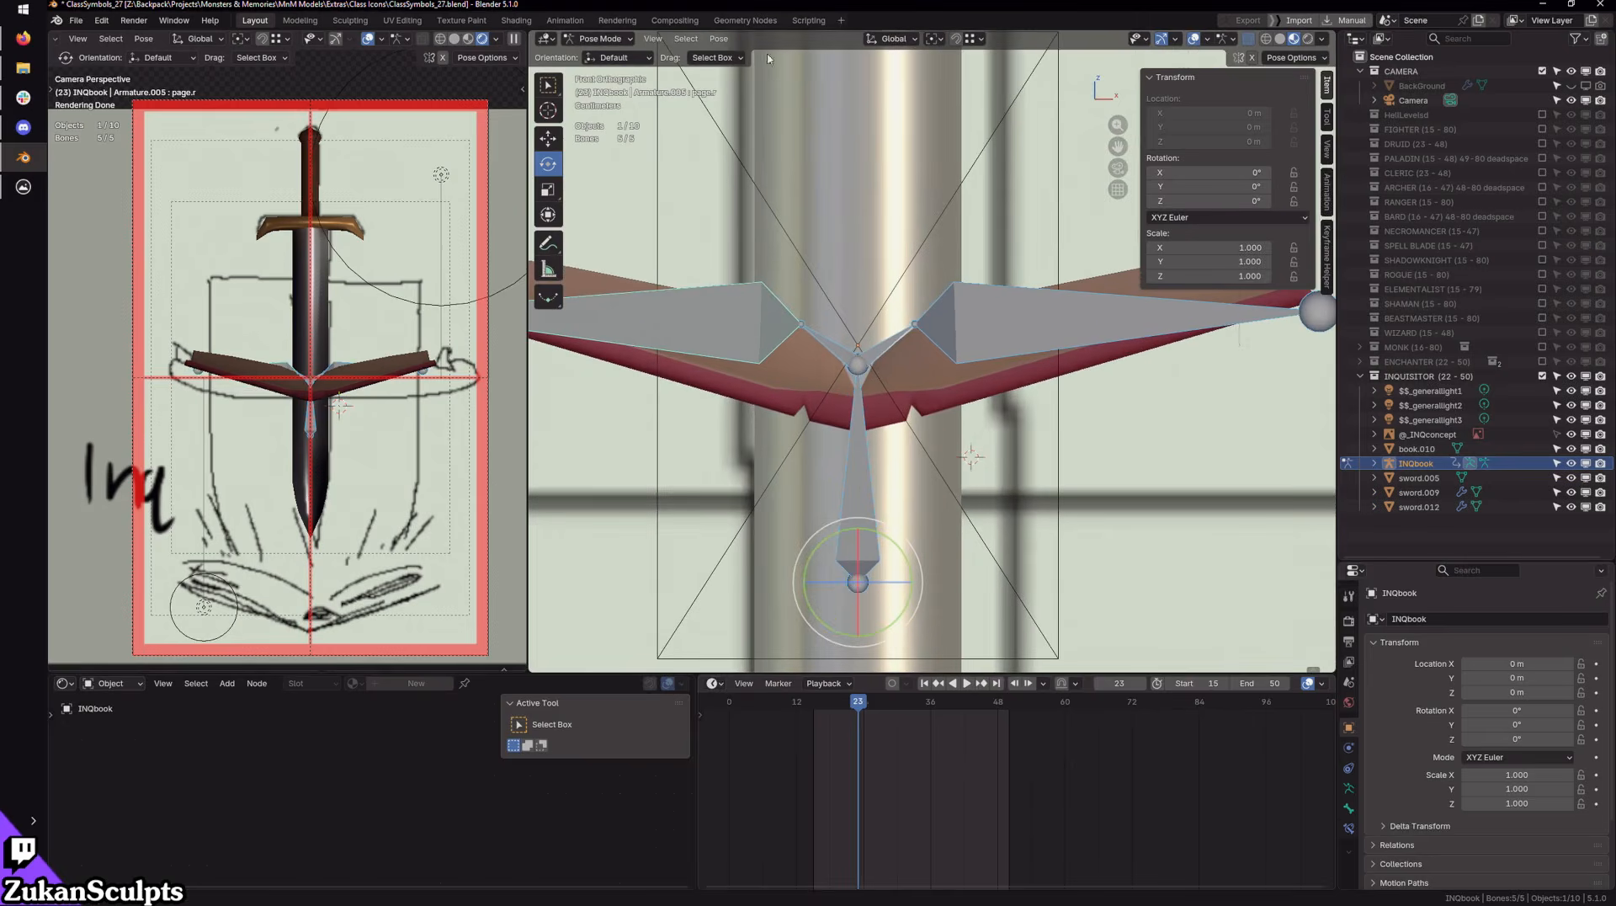
Step: Return the armature to Object Mode, select the book and display the scene in wireframe
{"action": "left_click", "coordinate": [605, 40]}
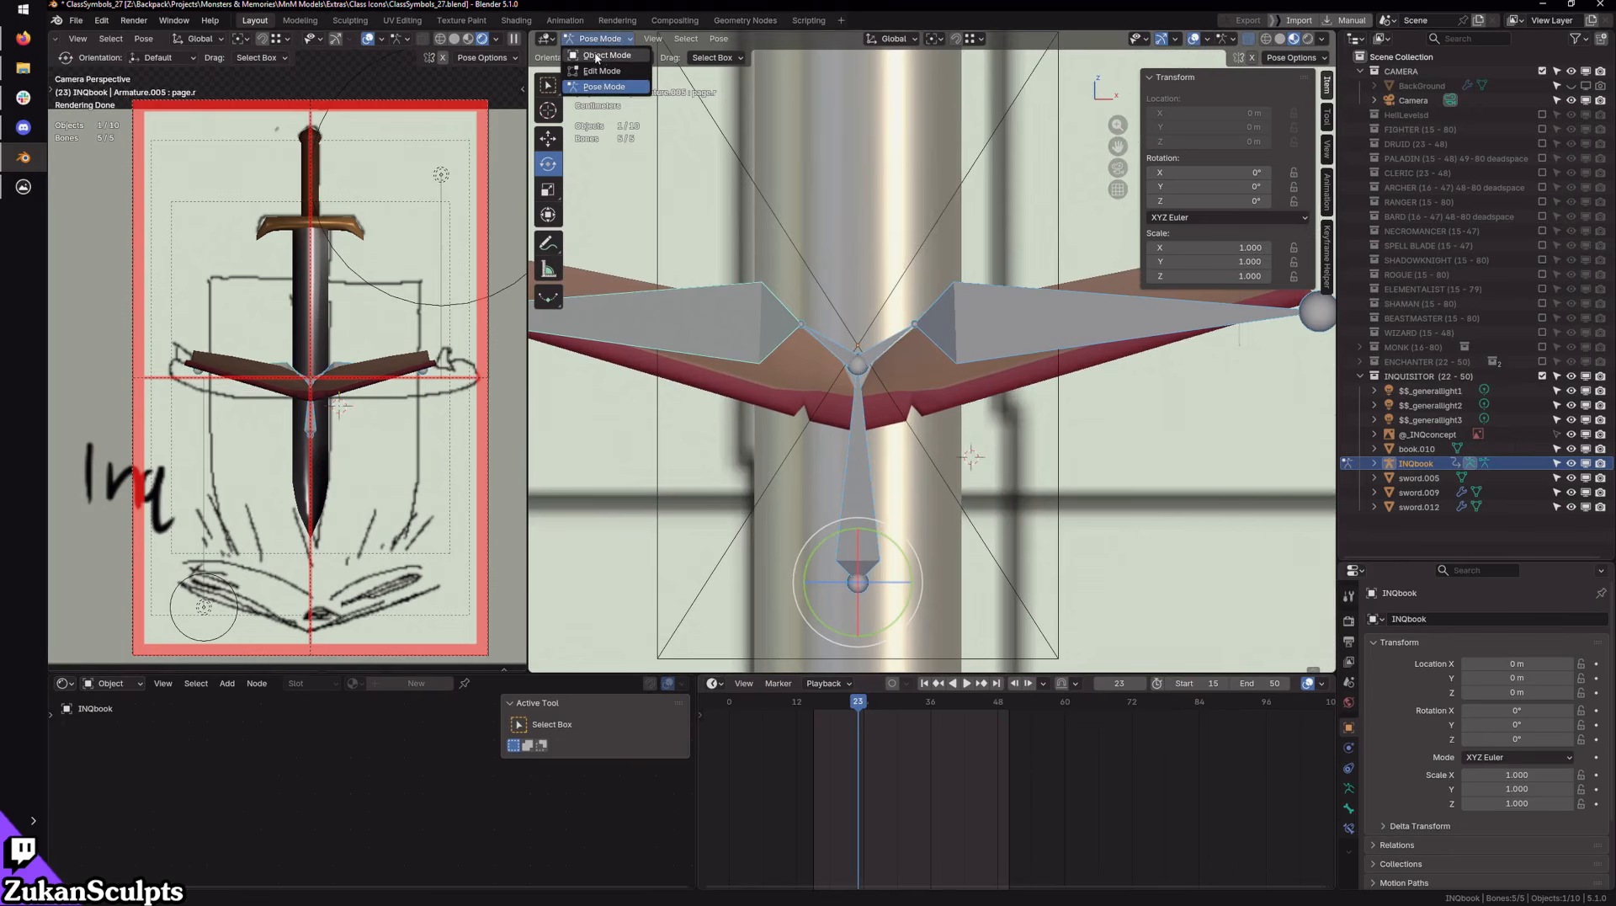
{"action": "left_click", "coordinate": [595, 56]}
{"action": "scroll", "coordinate": [932, 374], "scroll_direction": "down", "scroll_amount": 1}
{"action": "middle_click_drag", "start_coordinate": [939, 386], "coordinate": [937, 434], "text": "shift"}
{"action": "scroll", "coordinate": [973, 451], "scroll_direction": "down", "scroll_amount": 1}
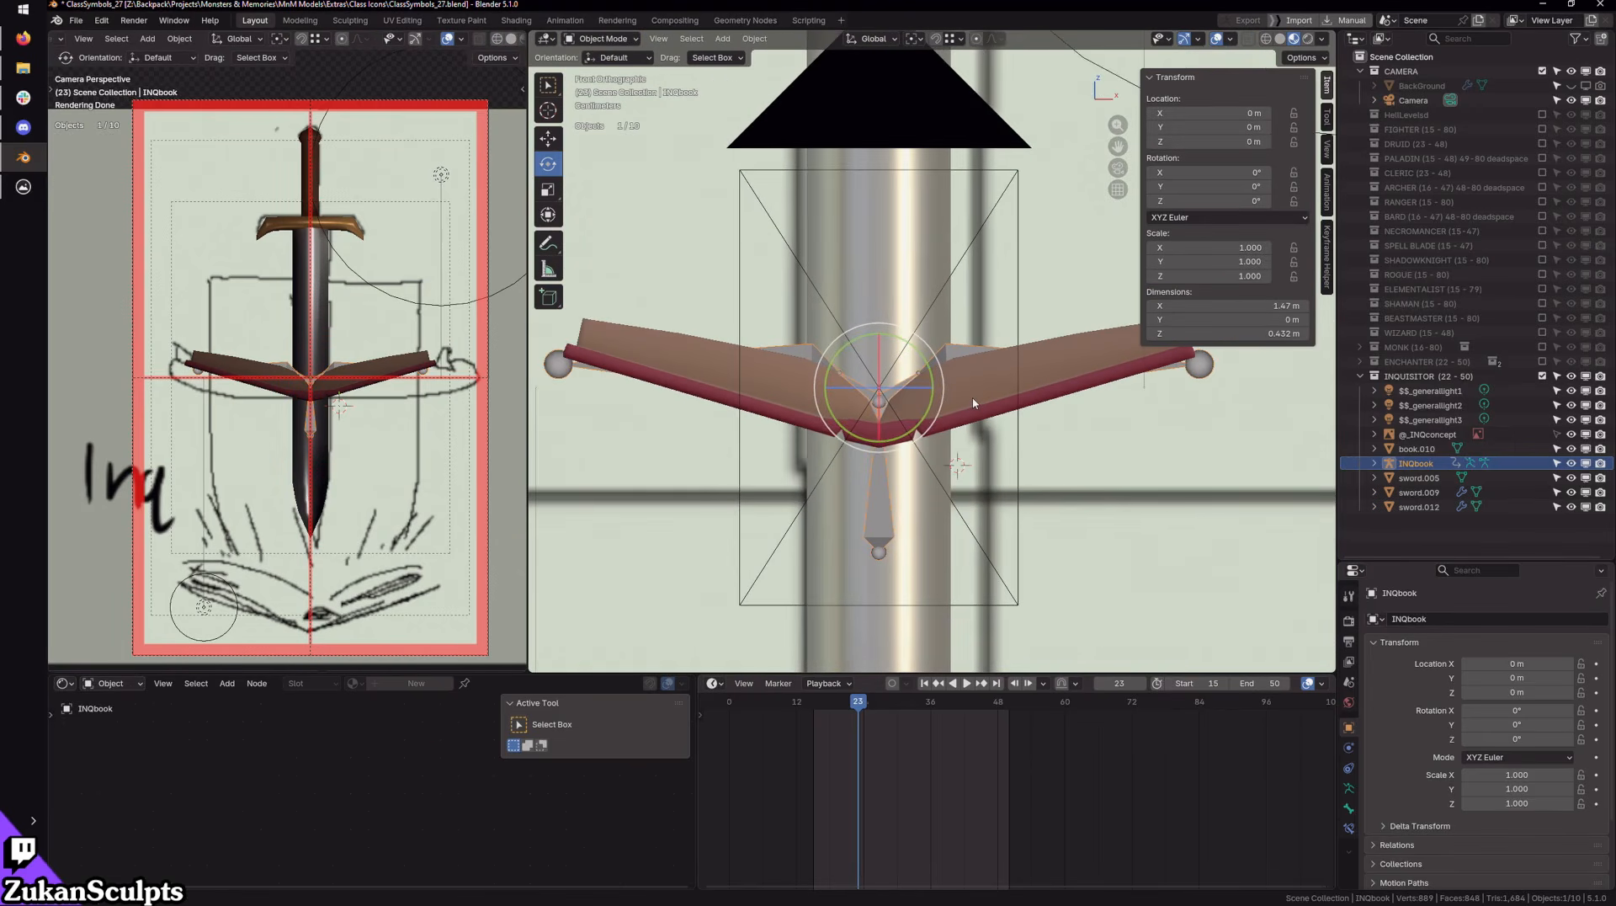
{"action": "left_click", "coordinate": [962, 416]}
{"action": "key", "text": "shift+z"}
{"action": "scroll", "coordinate": [934, 480], "scroll_direction": "up", "scroll_amount": 2}
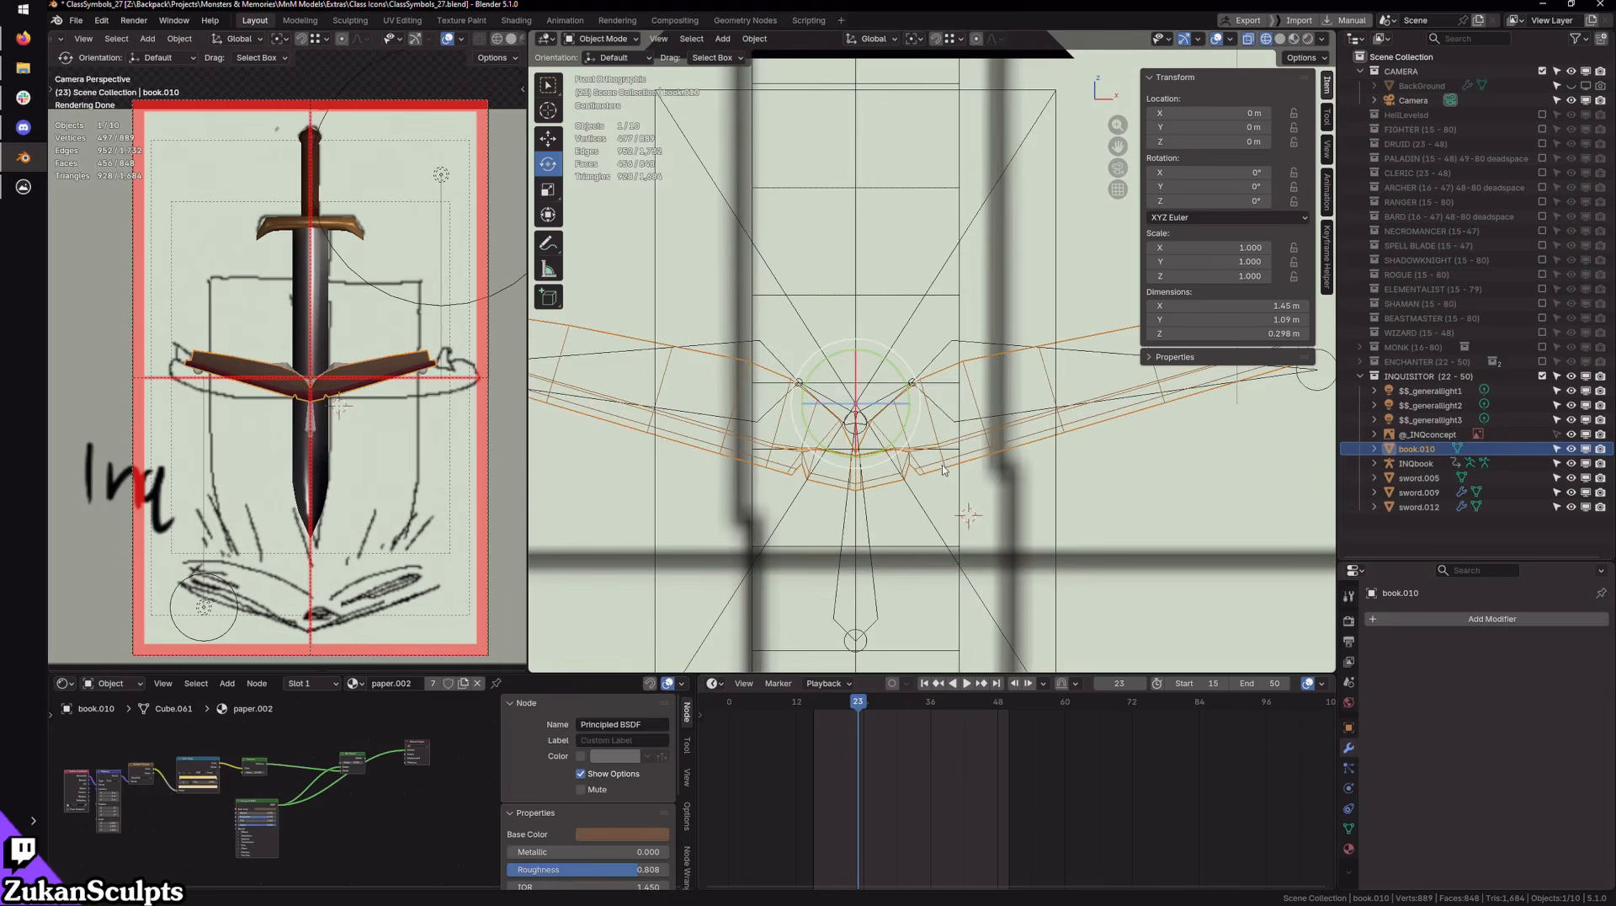
Step: Raise the book about 0.08 m along Z so its spine lines up with the armature's central bones
{"action": "left_click", "coordinate": [870, 563]}
{"action": "scroll", "coordinate": [914, 414], "scroll_direction": "down", "scroll_amount": 2}
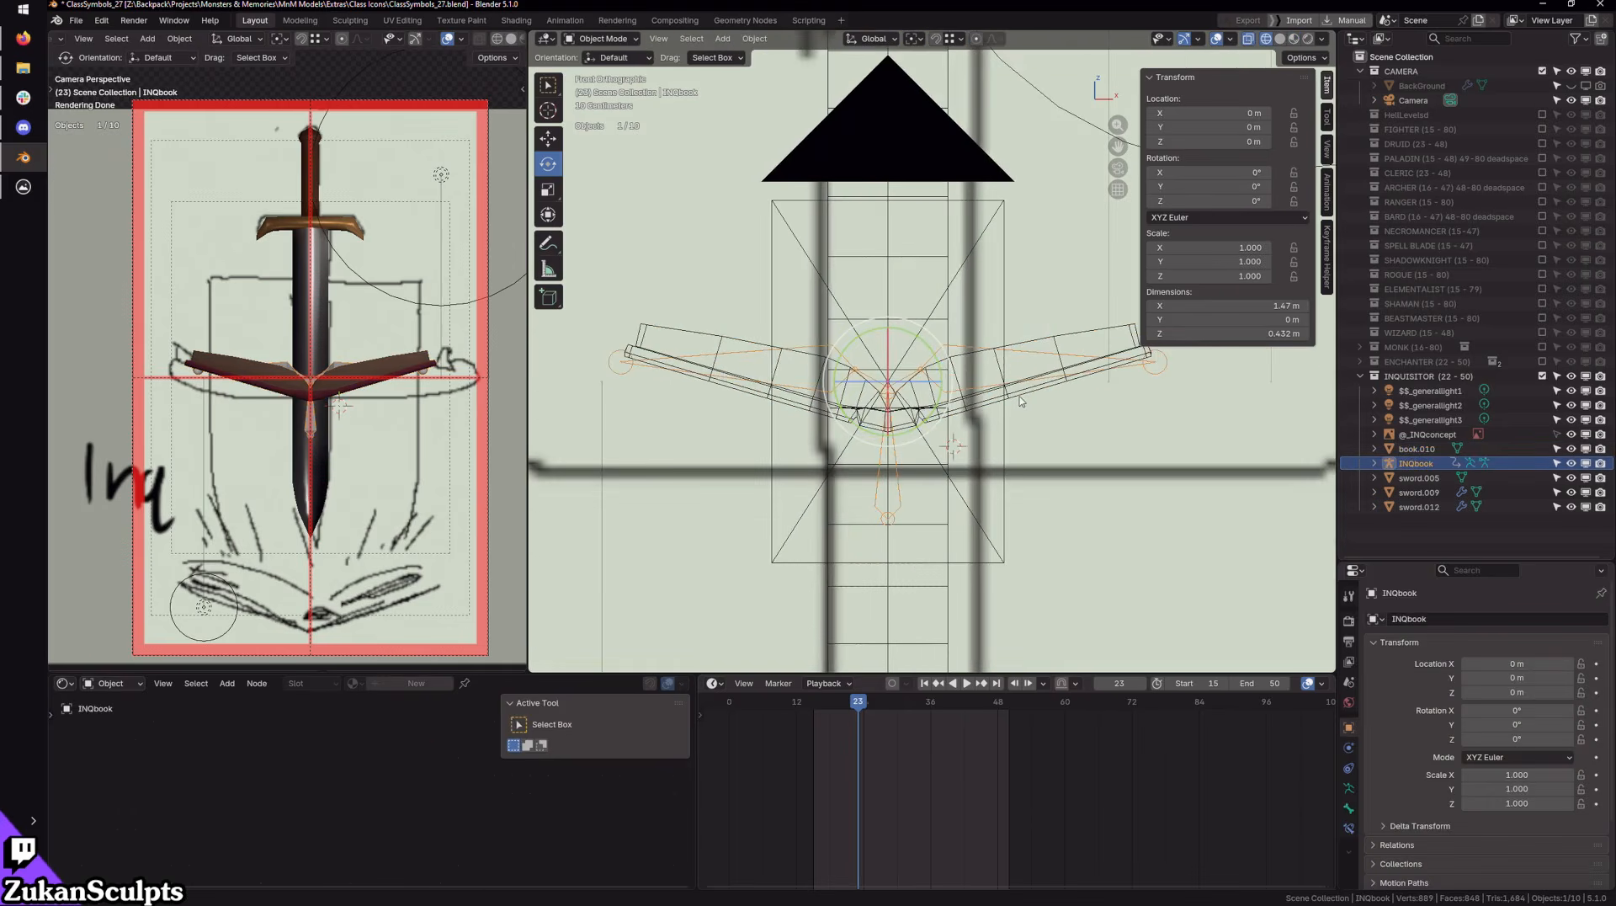
{"action": "left_click", "coordinate": [945, 368]}
{"action": "left_click_drag", "start_coordinate": [891, 337], "coordinate": [889, 291]}
{"action": "middle_click_drag", "start_coordinate": [1008, 401], "coordinate": [976, 441], "text": "shift"}
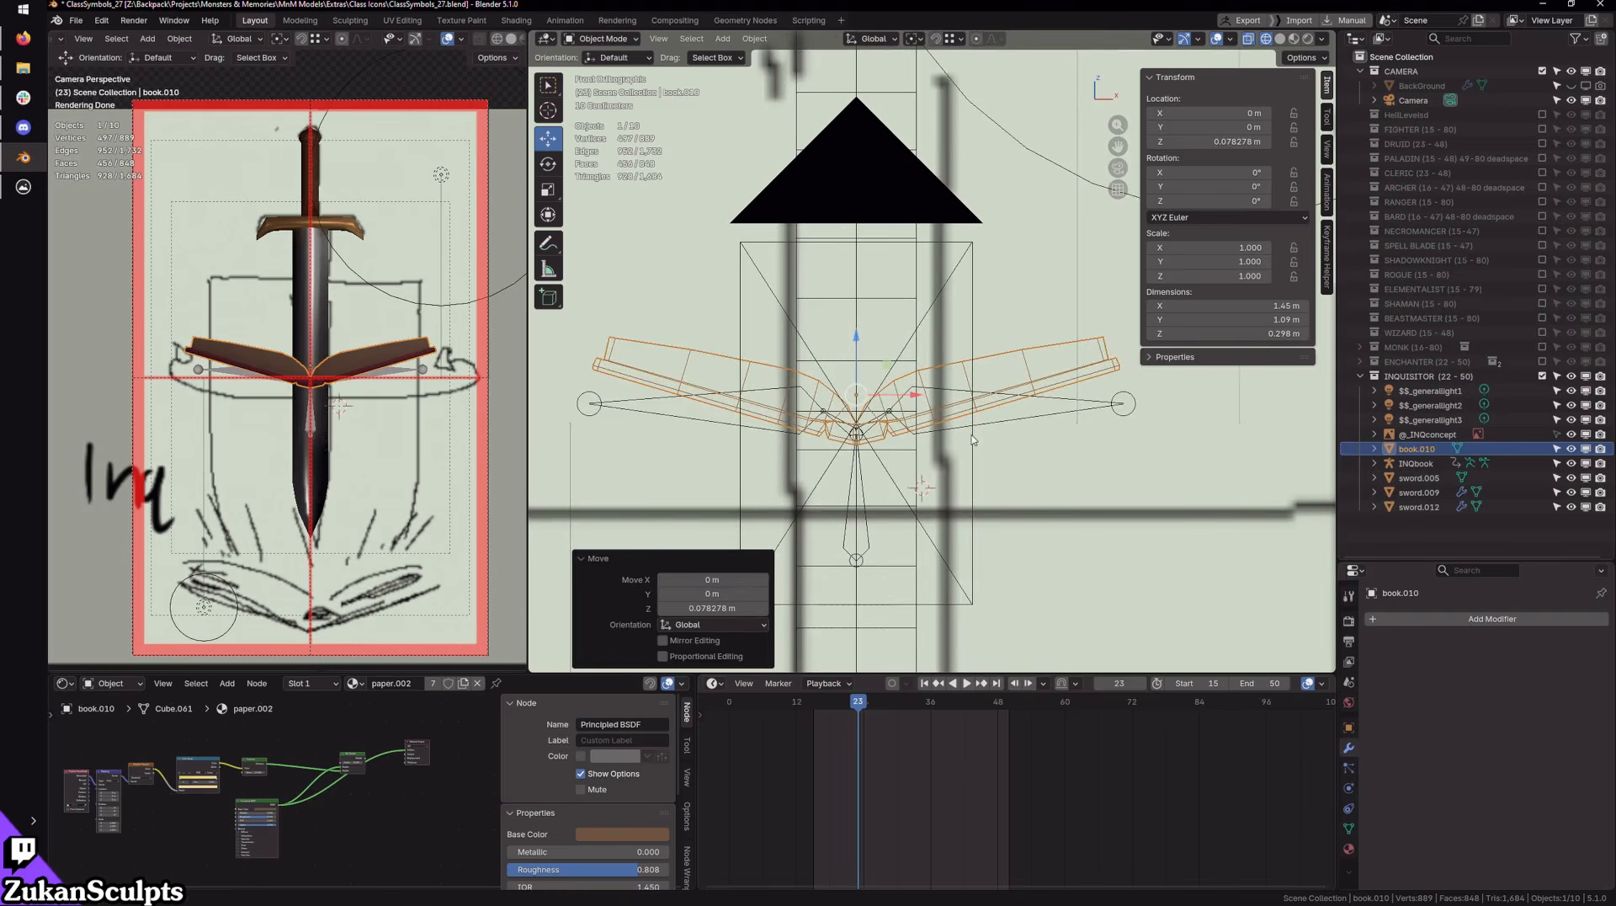
{"action": "scroll", "coordinate": [985, 437], "scroll_direction": "up", "scroll_amount": 1}
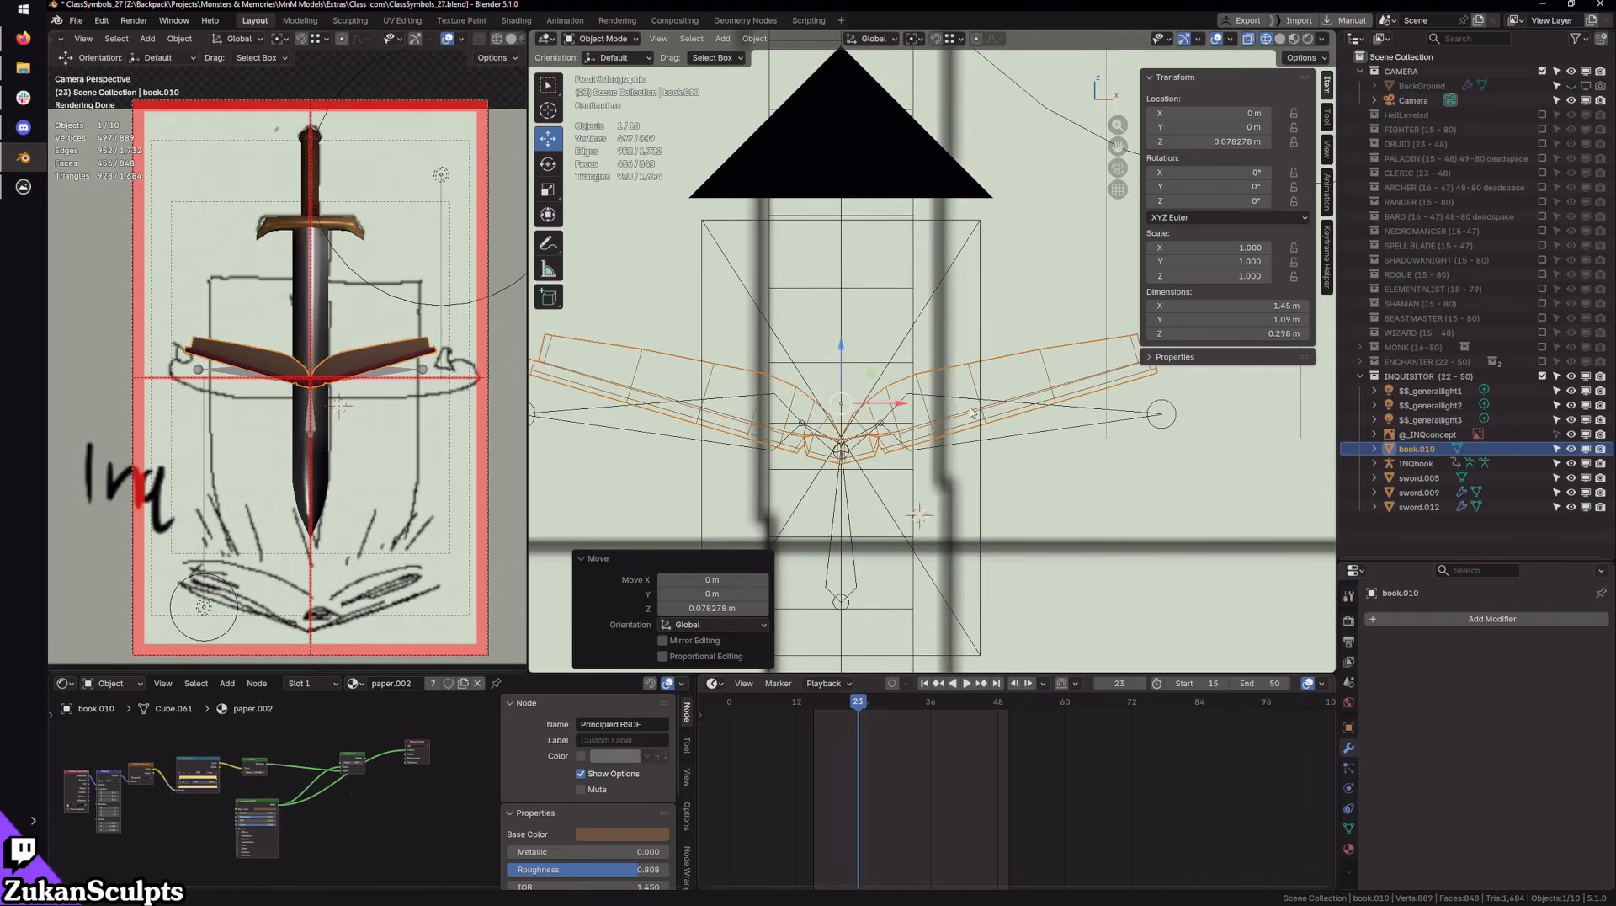
{"action": "left_click_drag", "start_coordinate": [839, 341], "coordinate": [840, 341]}
{"action": "middle_click_drag", "start_coordinate": [953, 436], "coordinate": [978, 442], "text": "shift"}
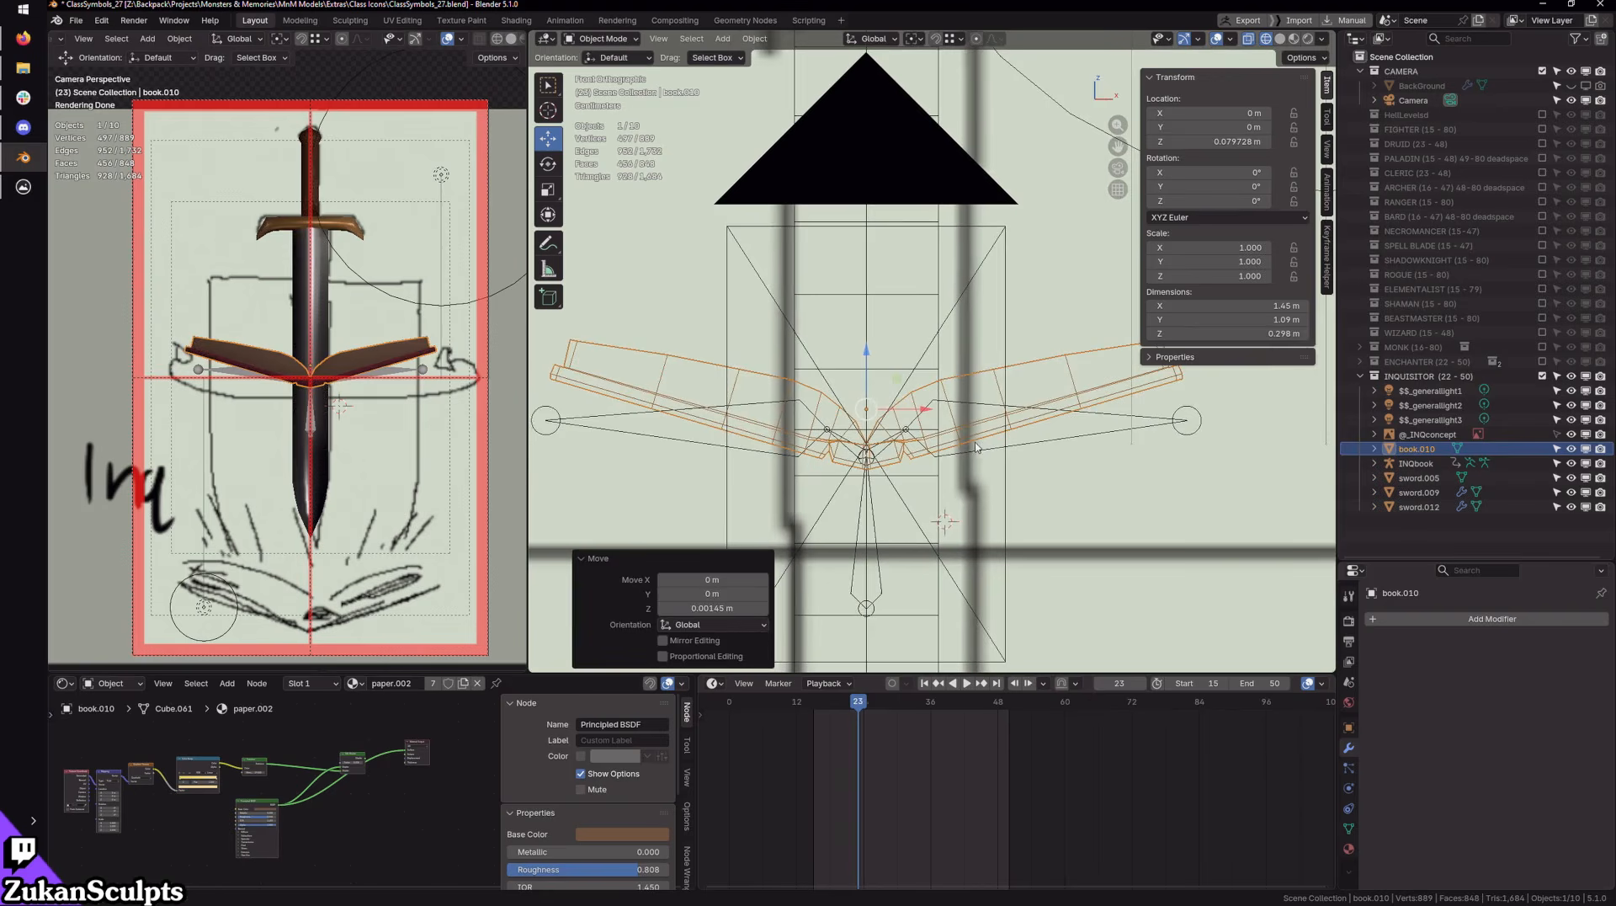
Step: Select the linked right half of the book mesh in Edit Mode and isolate the book in local view
{"action": "middle_click_drag", "start_coordinate": [942, 399], "coordinate": [939, 423], "text": "shift"}
{"action": "key", "text": "Tab"}
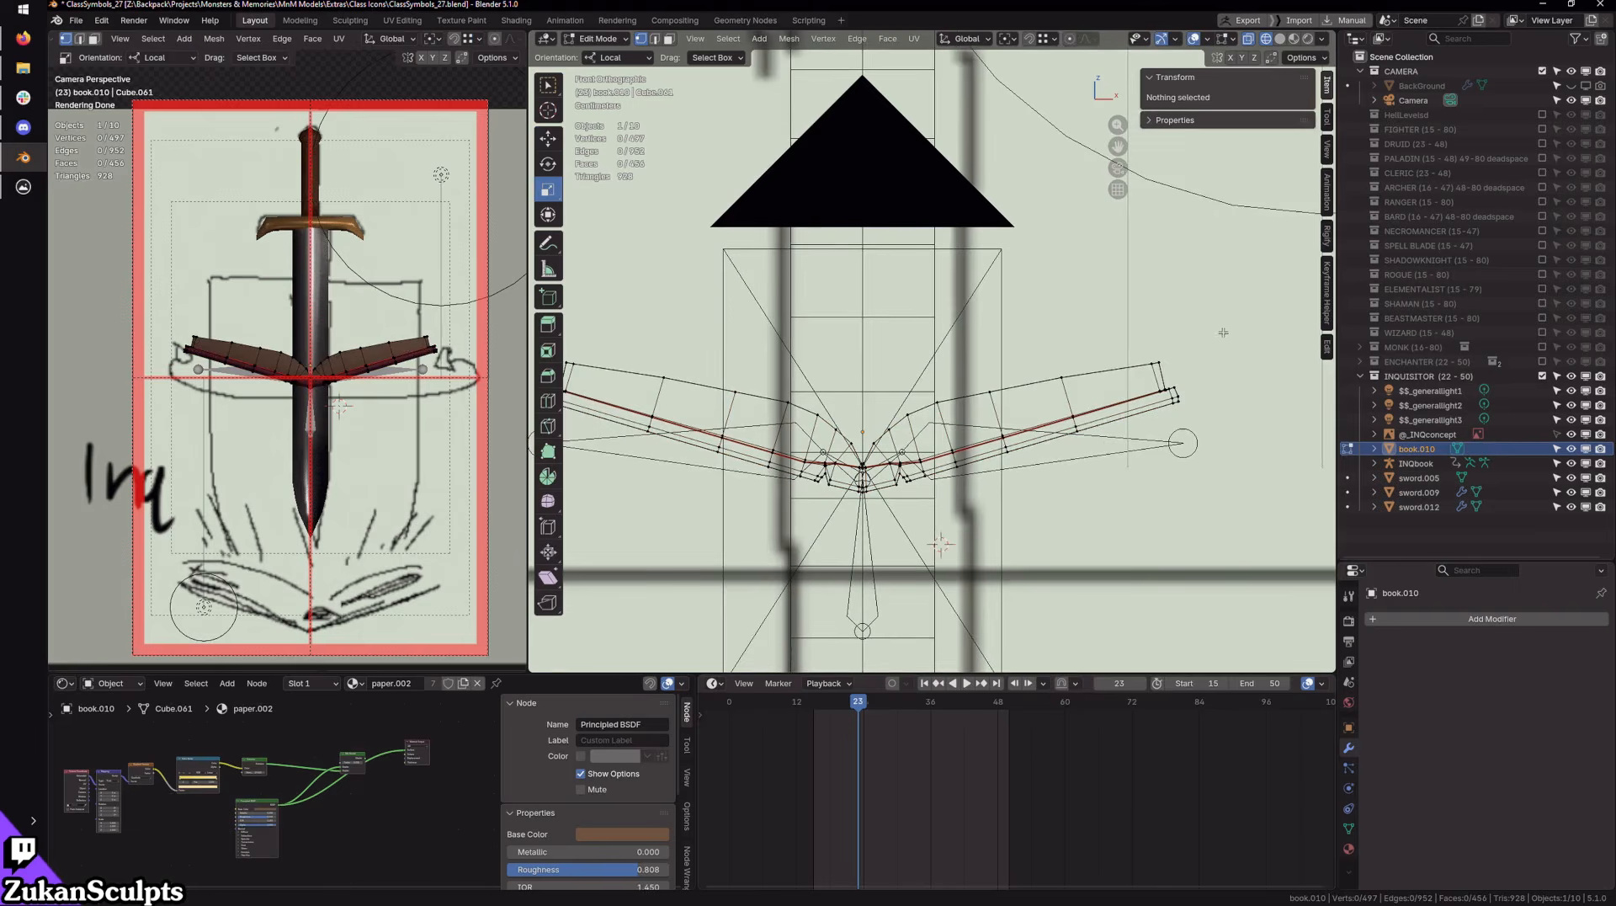
{"action": "key", "text": "l"}
{"action": "scroll", "coordinate": [1027, 463], "scroll_direction": "up", "scroll_amount": 2}
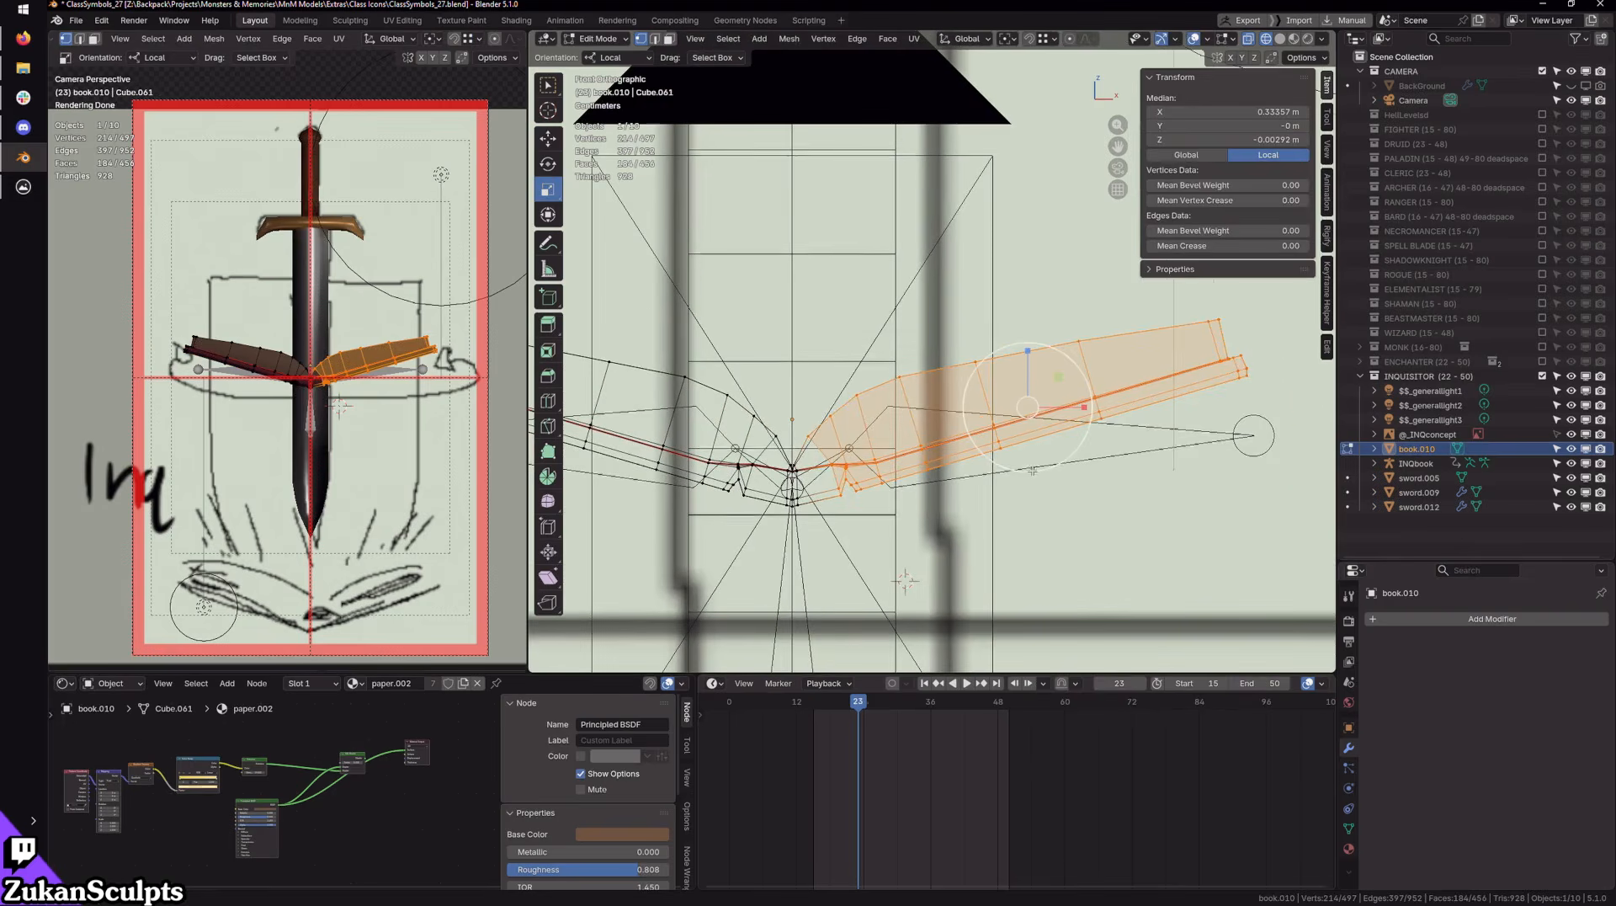
{"action": "key", "text": "KP_Divide"}
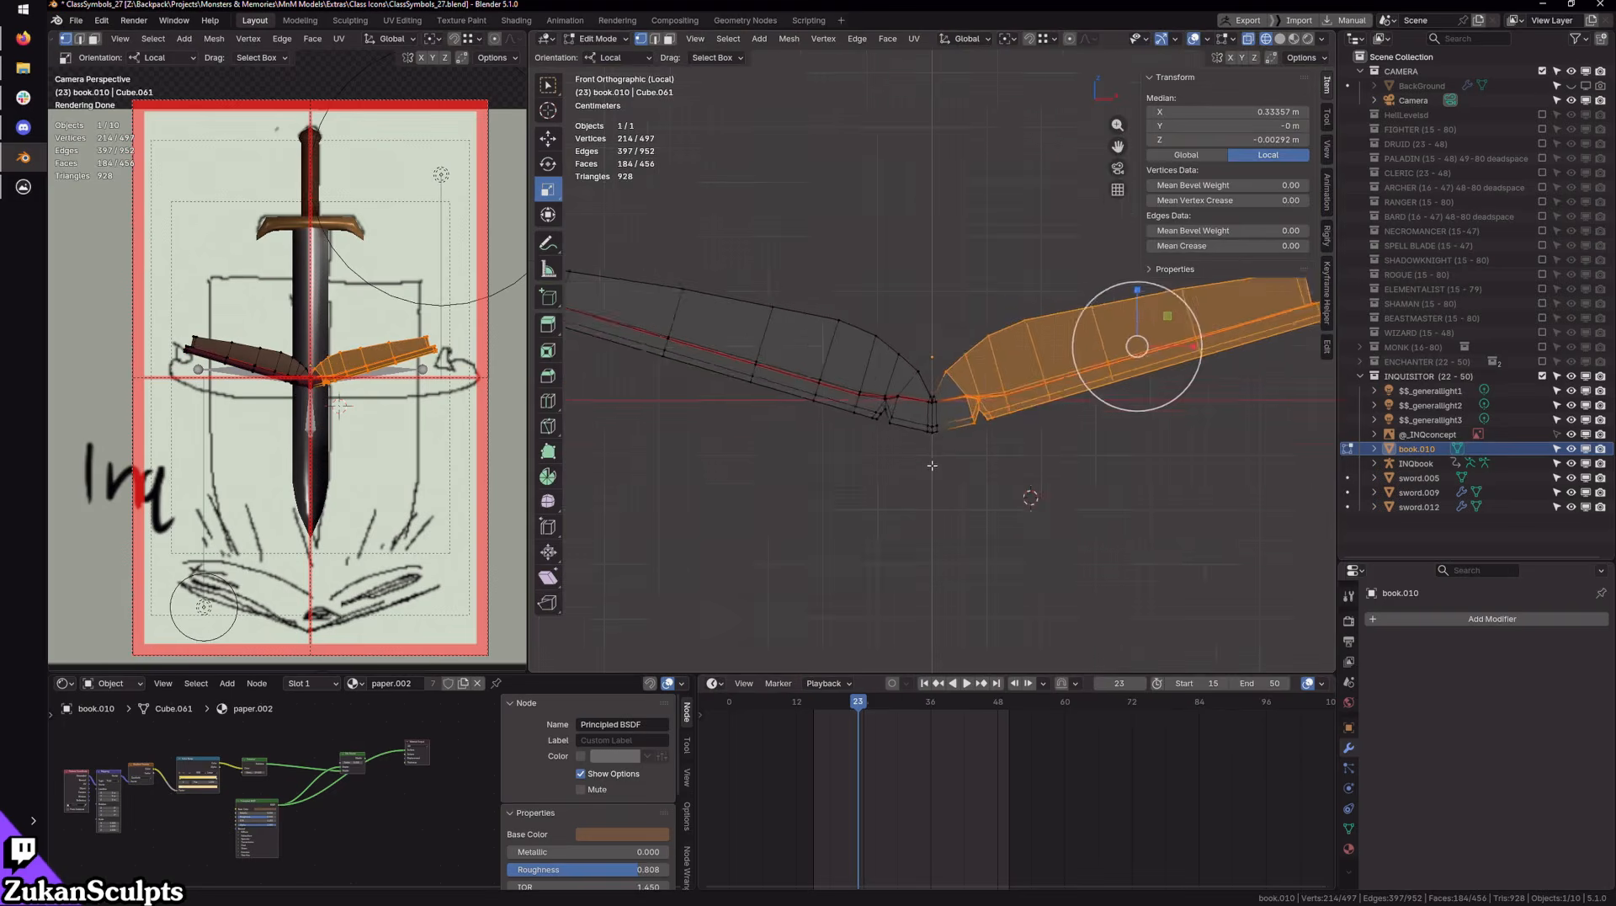
{"action": "scroll", "coordinate": [932, 465], "scroll_direction": "up", "scroll_amount": 10}
Step: Back in Object Mode, nudge the book slightly upward so its spine centre meets the X axis line, and apply all transforms
{"action": "key", "text": "Tab"}
{"action": "key", "text": "ctrl+a"}
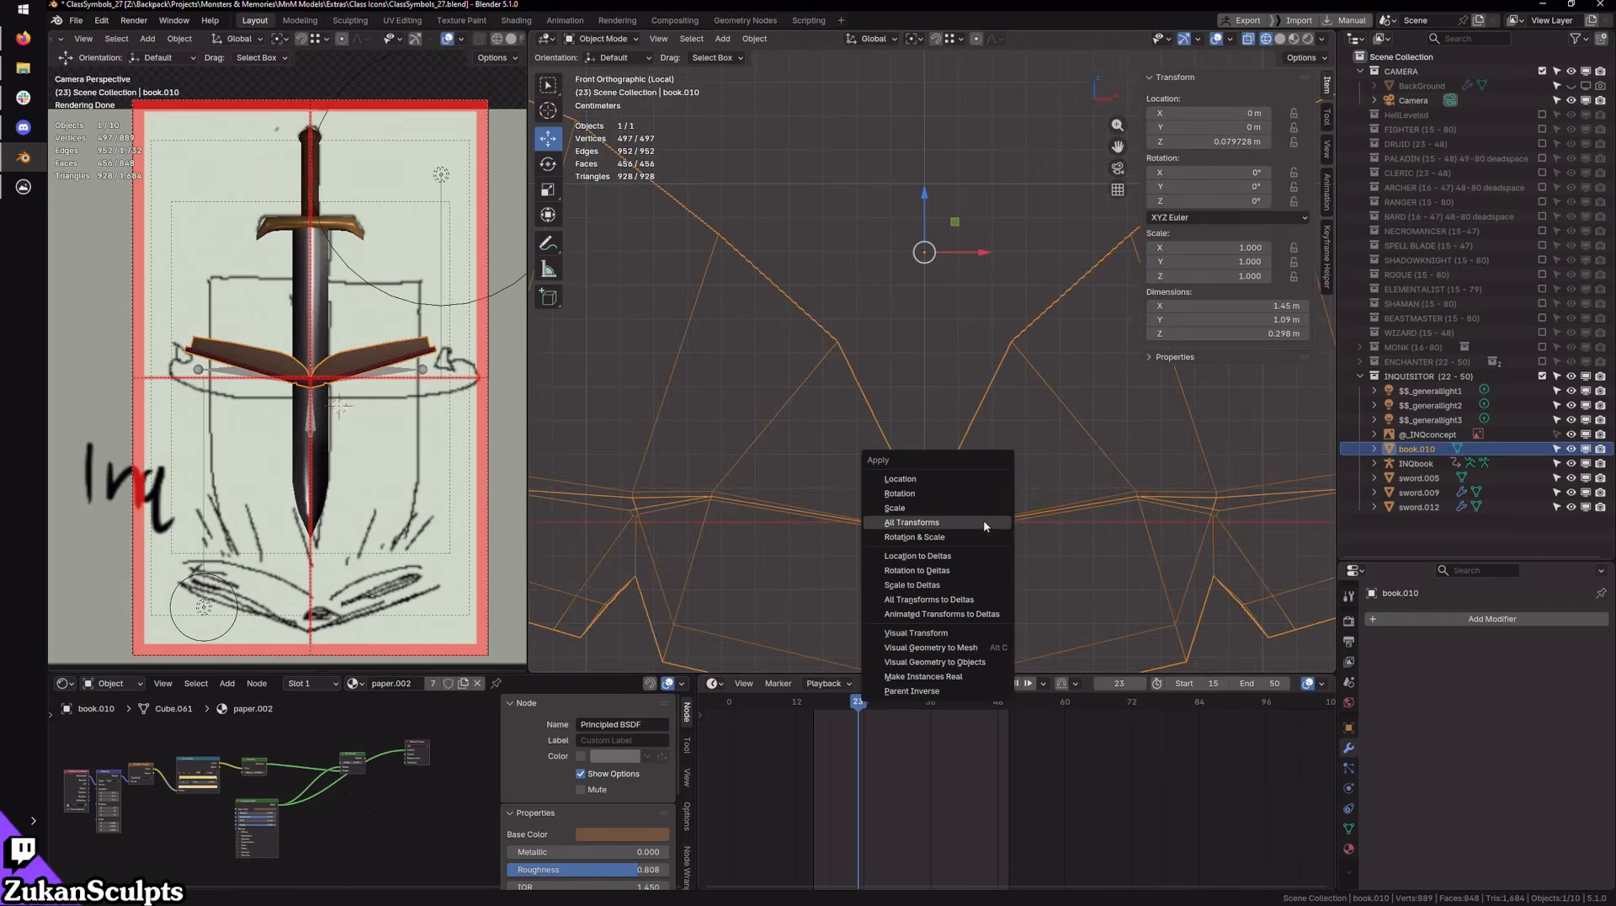
{"action": "left_click_drag", "start_coordinate": [929, 206], "coordinate": [929, 195]}
{"action": "key", "text": "ctrl+a"}
{"action": "left_click", "coordinate": [1037, 304]}
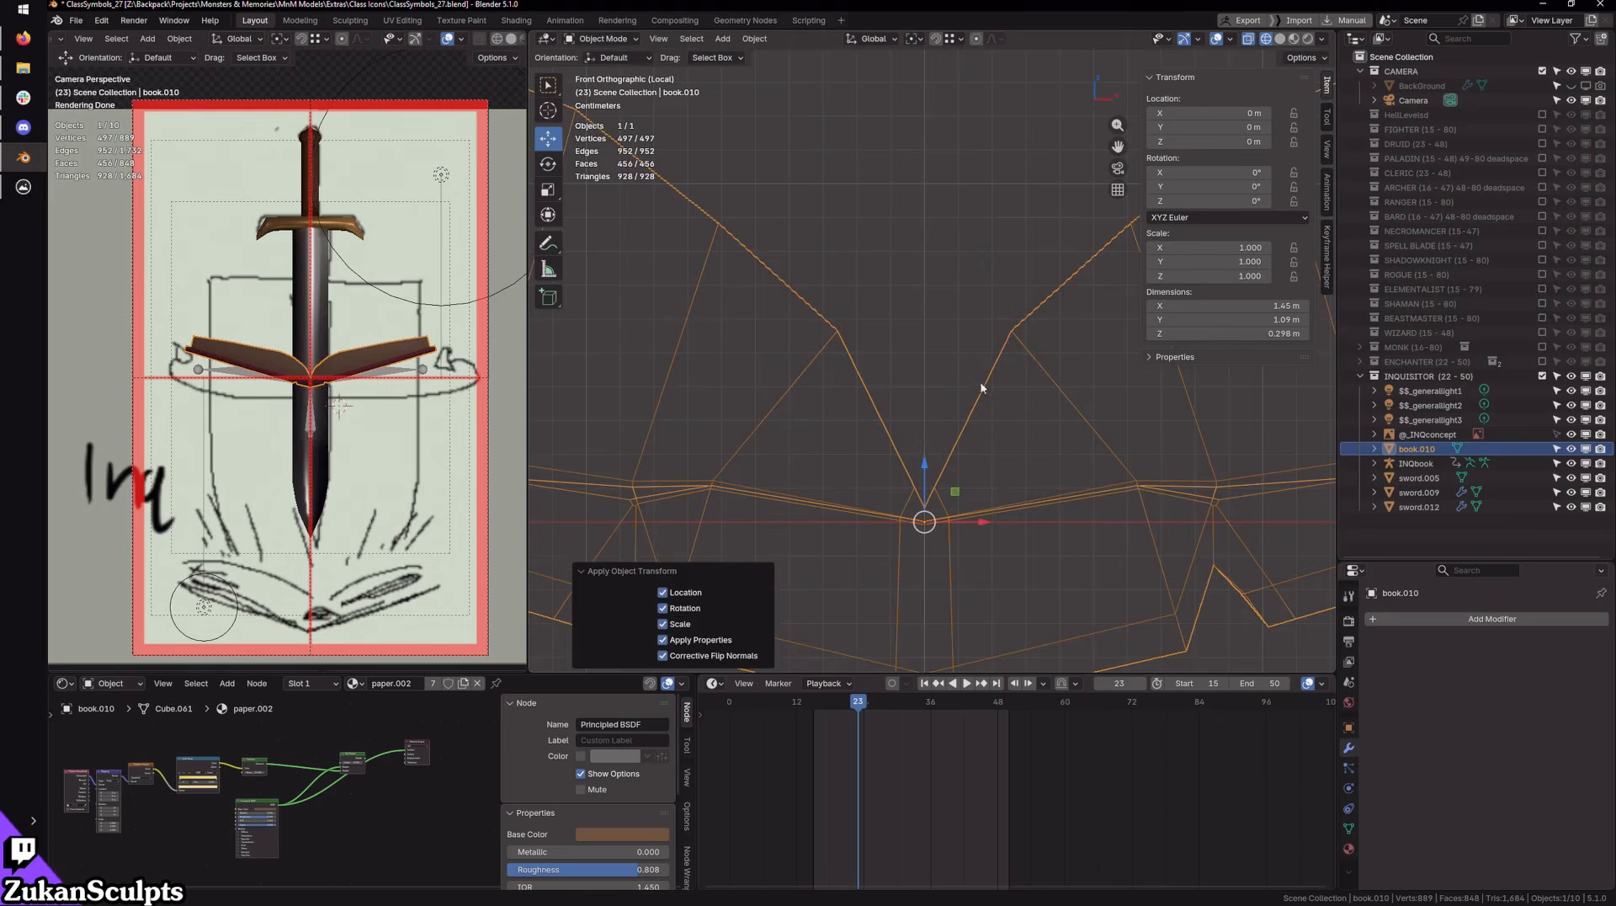
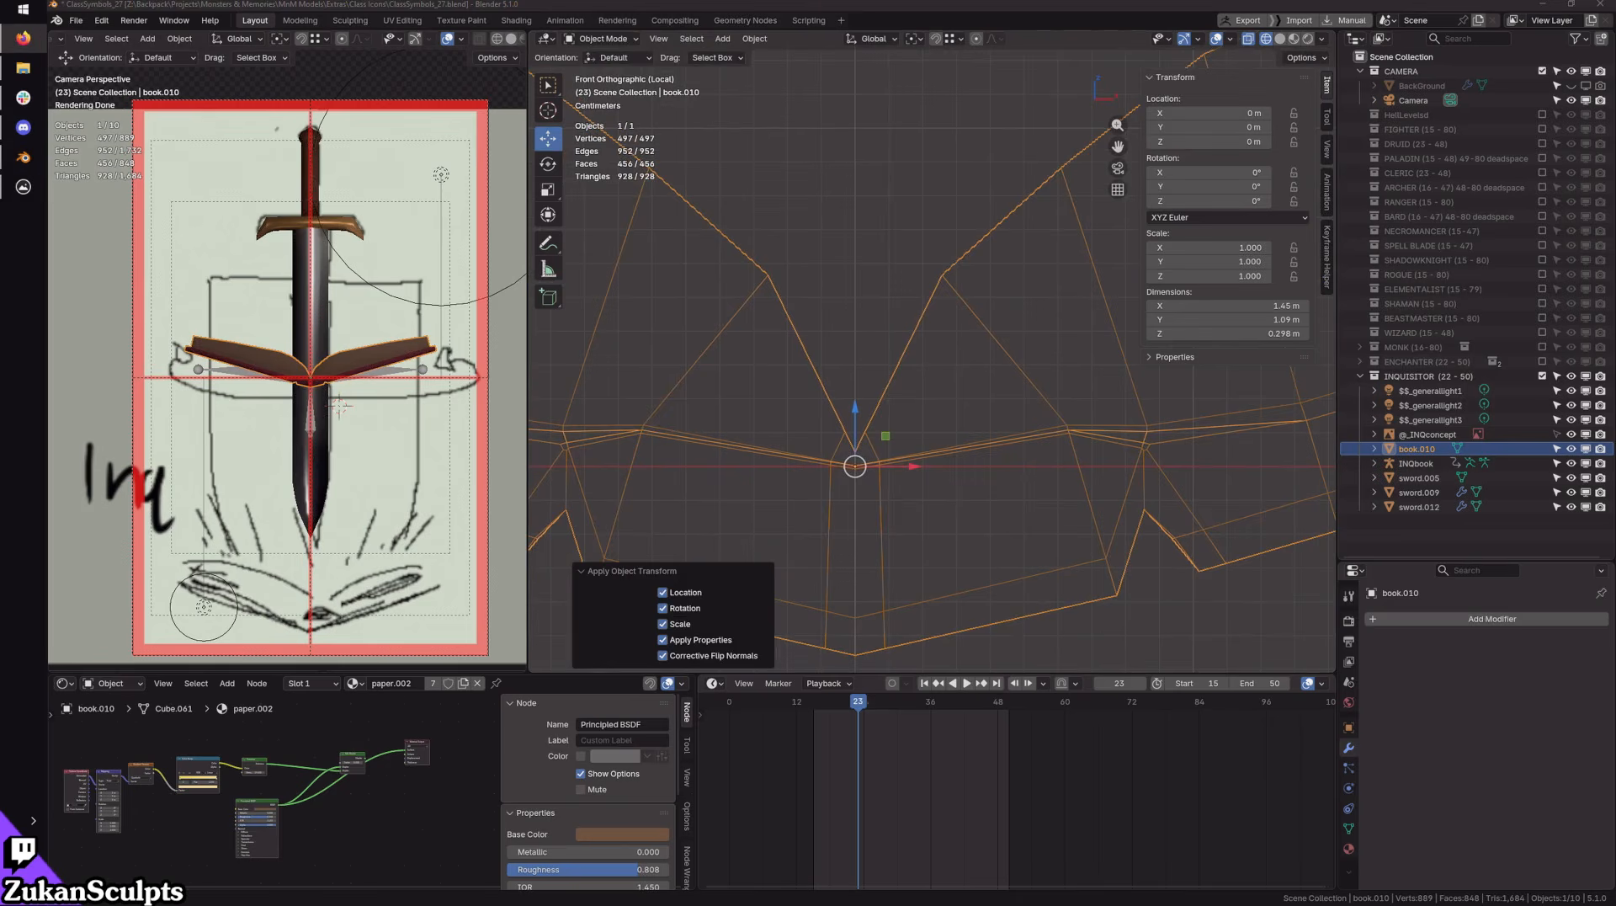
Step: Enter Edit Mode on the isolated book and select the vertices along the spine's central fold
{"action": "left_click", "coordinate": [1003, 40]}
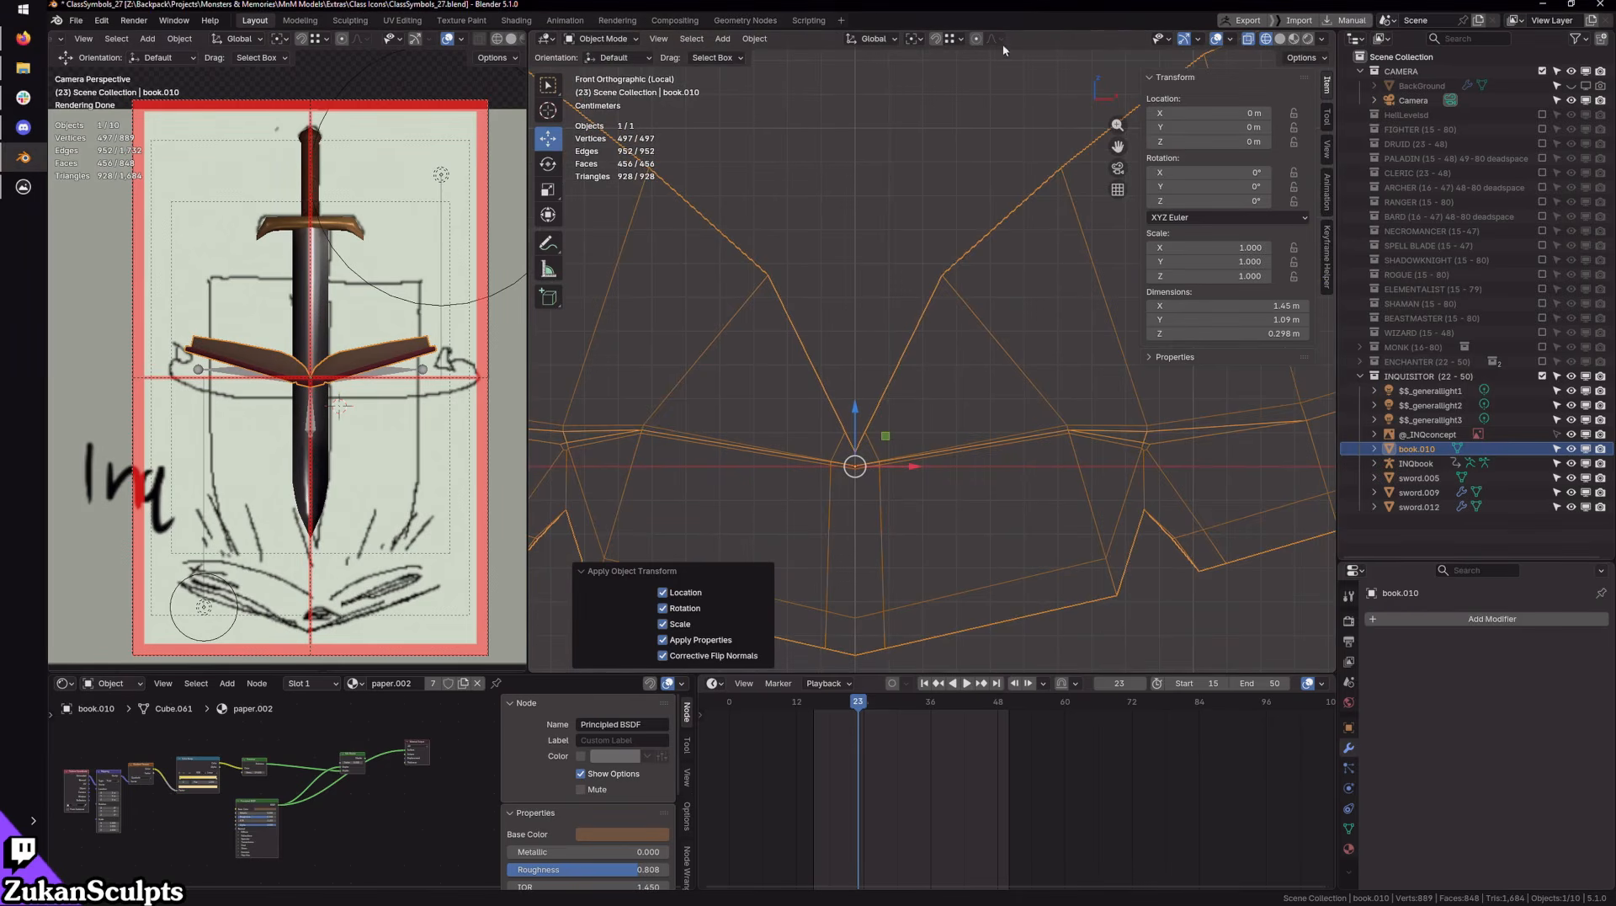
{"action": "scroll", "coordinate": [1006, 101], "scroll_direction": "down", "scroll_amount": 2}
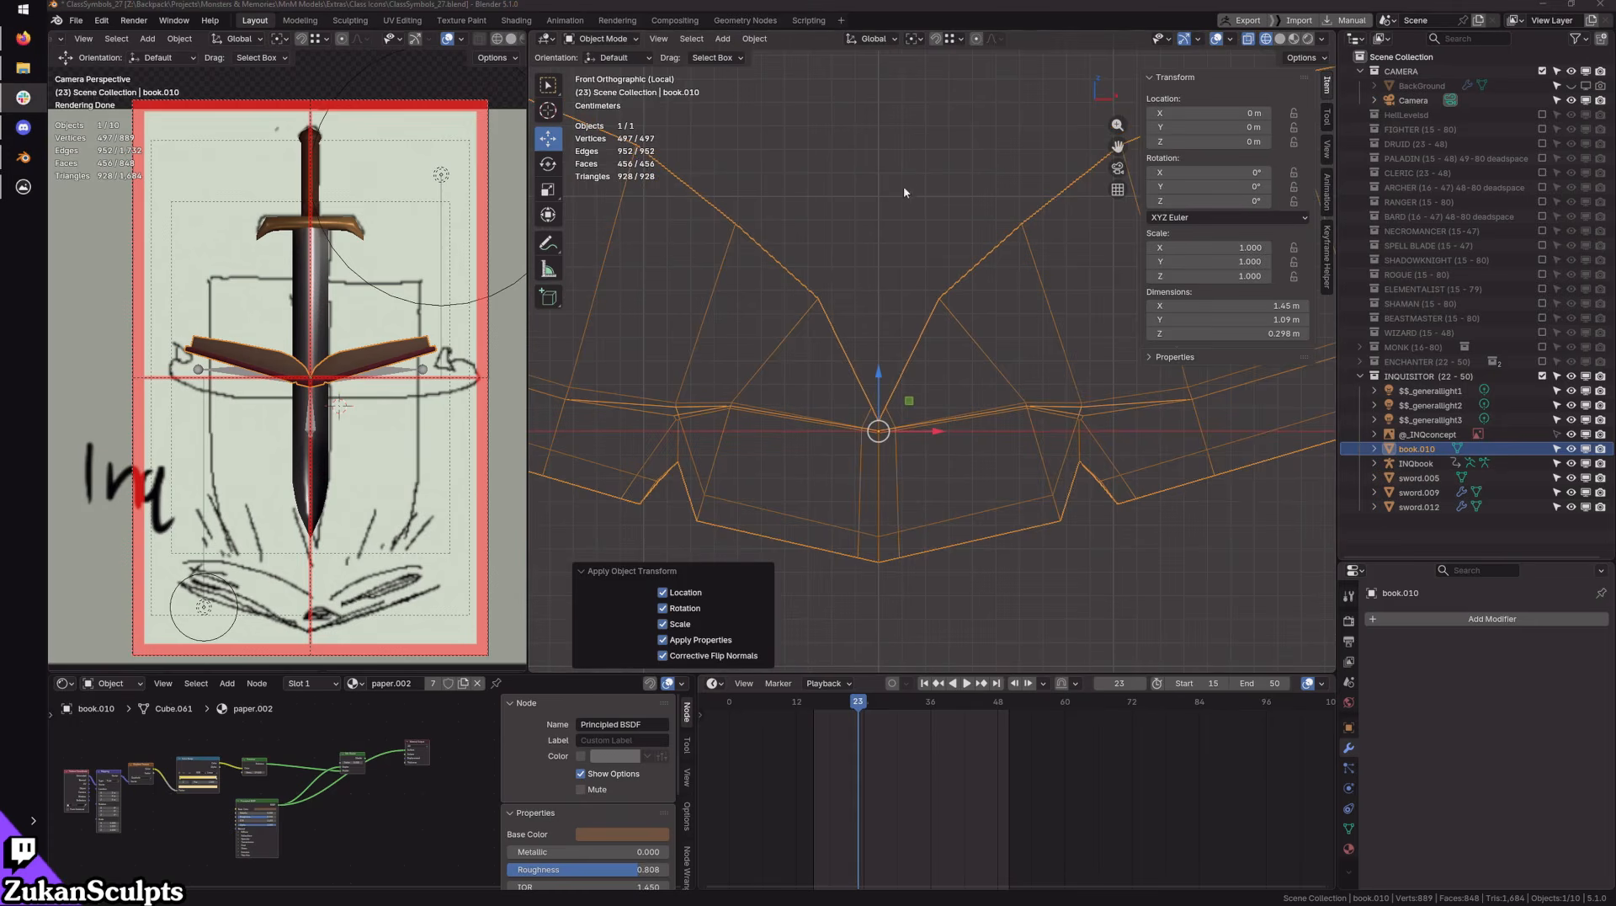
{"action": "scroll", "coordinate": [905, 436], "scroll_direction": "down", "scroll_amount": 3}
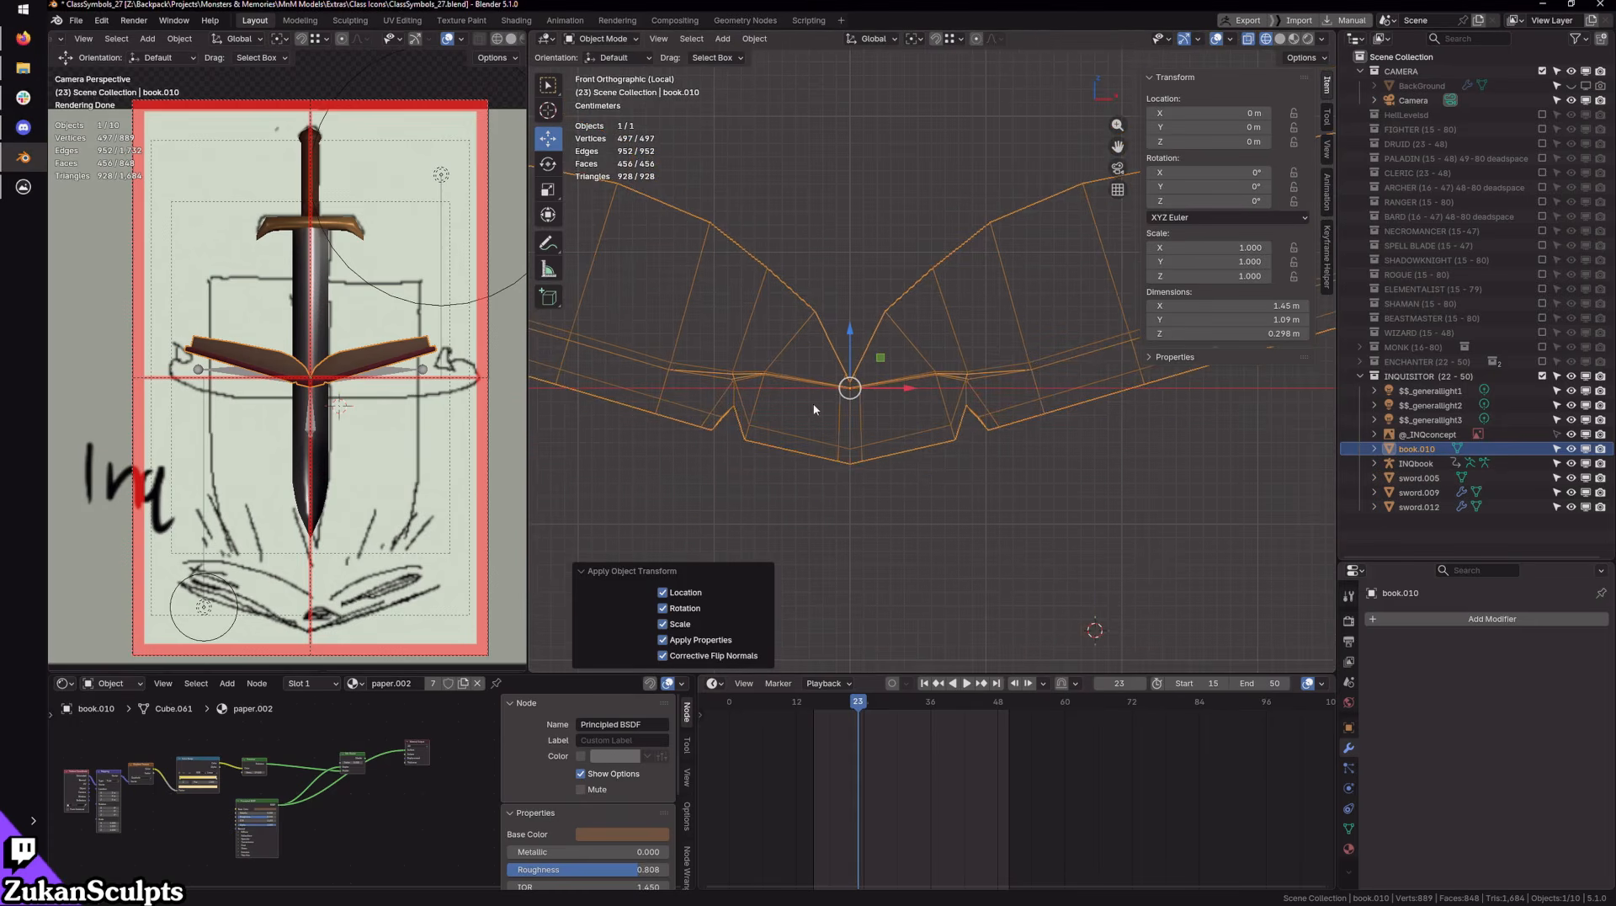
{"action": "key", "text": "KP_5"}
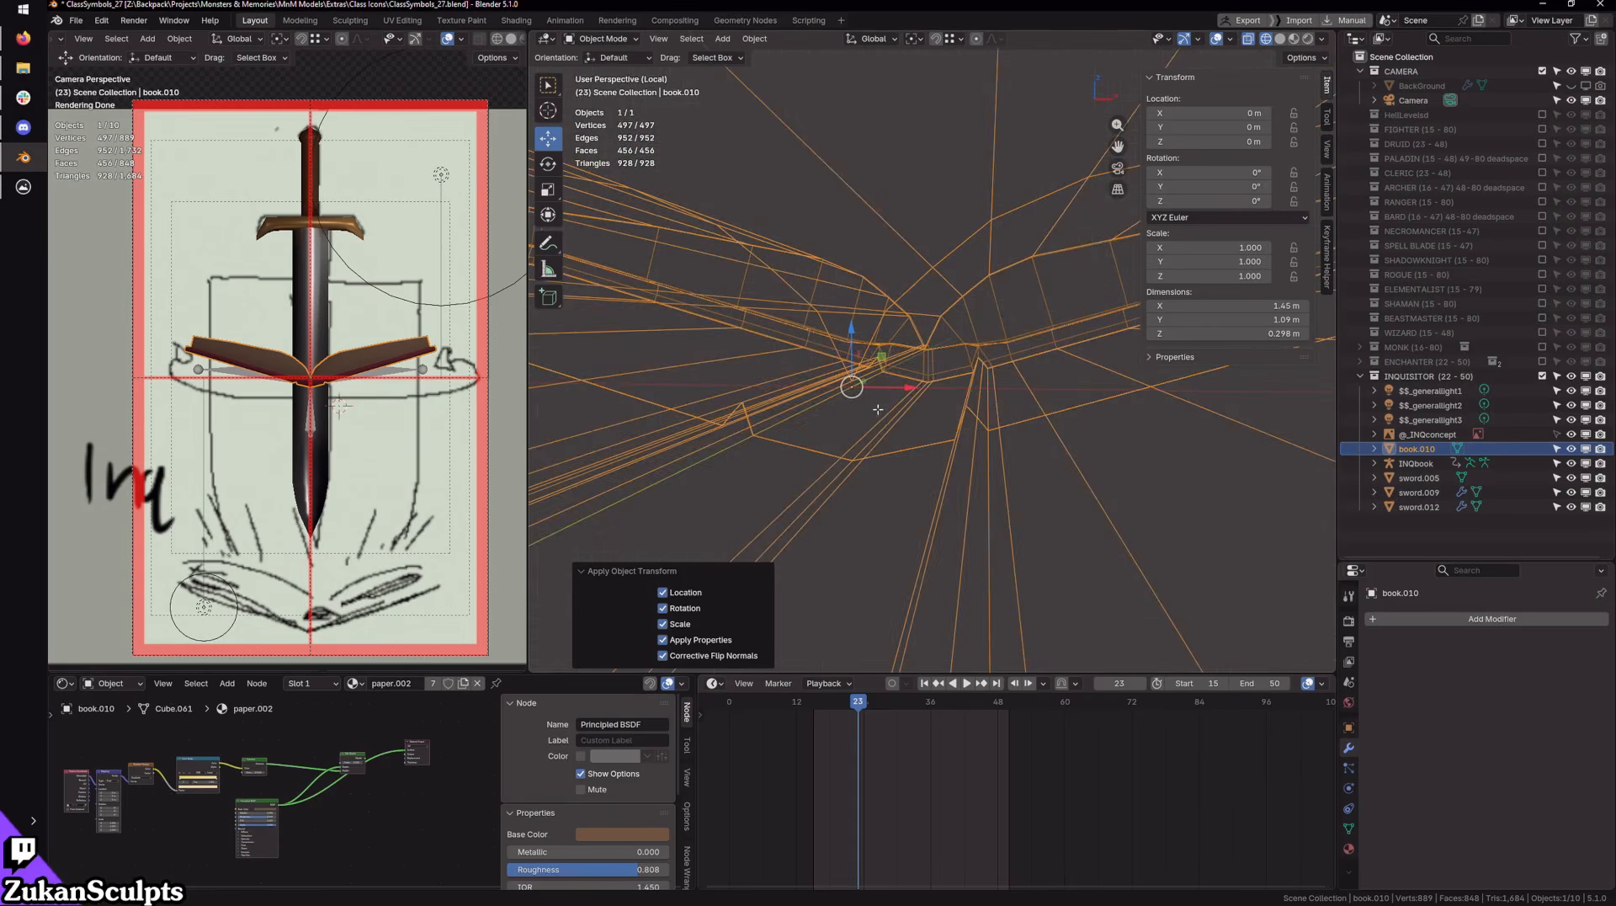
{"action": "key", "text": "Tab"}
{"action": "scroll", "coordinate": [877, 408], "scroll_direction": "down", "scroll_amount": 2}
{"action": "key", "text": "KP_5"}
{"action": "scroll", "coordinate": [890, 392], "scroll_direction": "up", "scroll_amount": 2}
{"action": "key", "text": "ctrl+Tab"}
{"action": "left_click", "coordinate": [881, 397]}
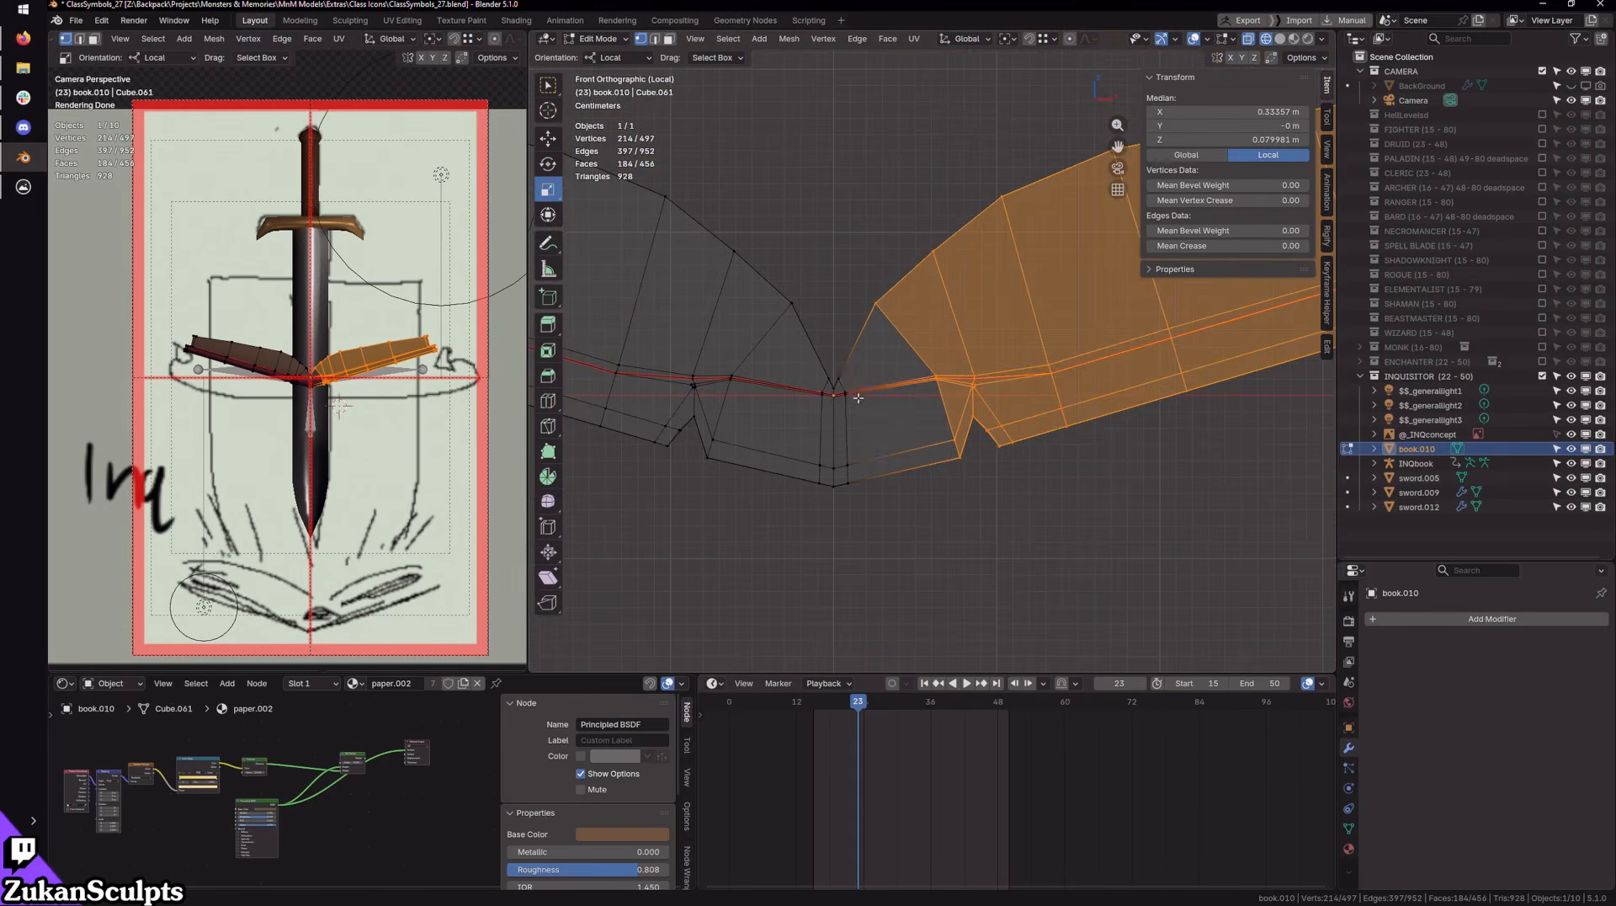
{"action": "middle_click_drag", "start_coordinate": [870, 397], "coordinate": [1002, 456]}
{"action": "left_click_drag", "start_coordinate": [1001, 462], "coordinate": [1054, 404]}
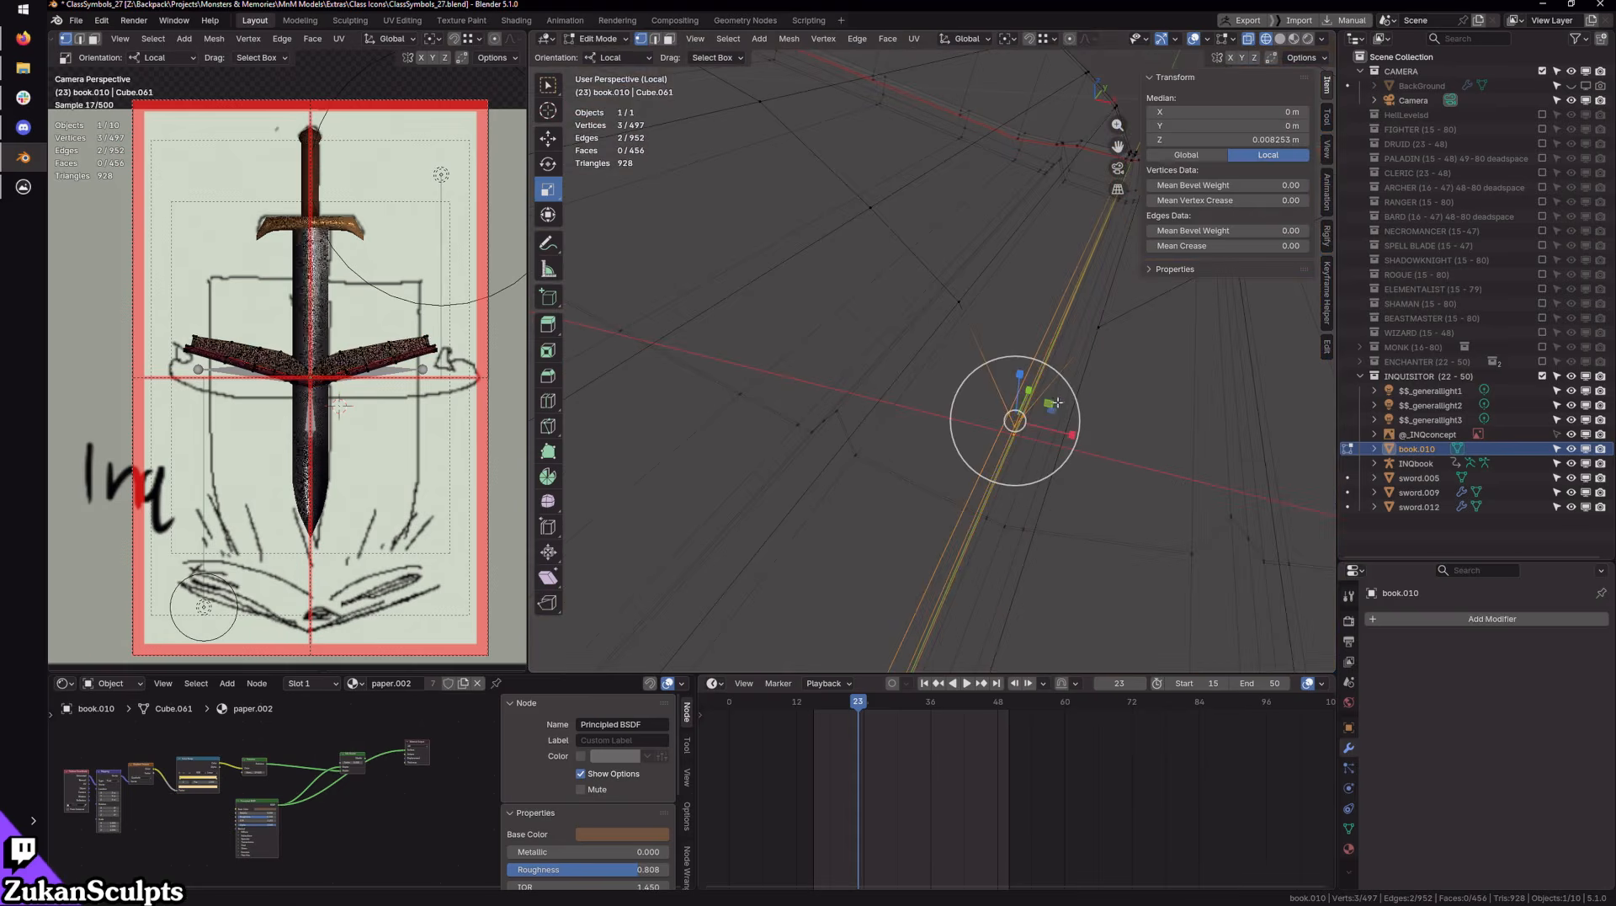
Step: Narrow the selection to the single vertex at the spine's centre and check it against the axis lines up close
{"action": "key", "text": "KP_Decimal"}
{"action": "middle_click_drag", "start_coordinate": [1094, 491], "coordinate": [1037, 465]}
{"action": "left_click_drag", "start_coordinate": [863, 520], "coordinate": [964, 425]}
{"action": "key", "text": "KP_Decimal"}
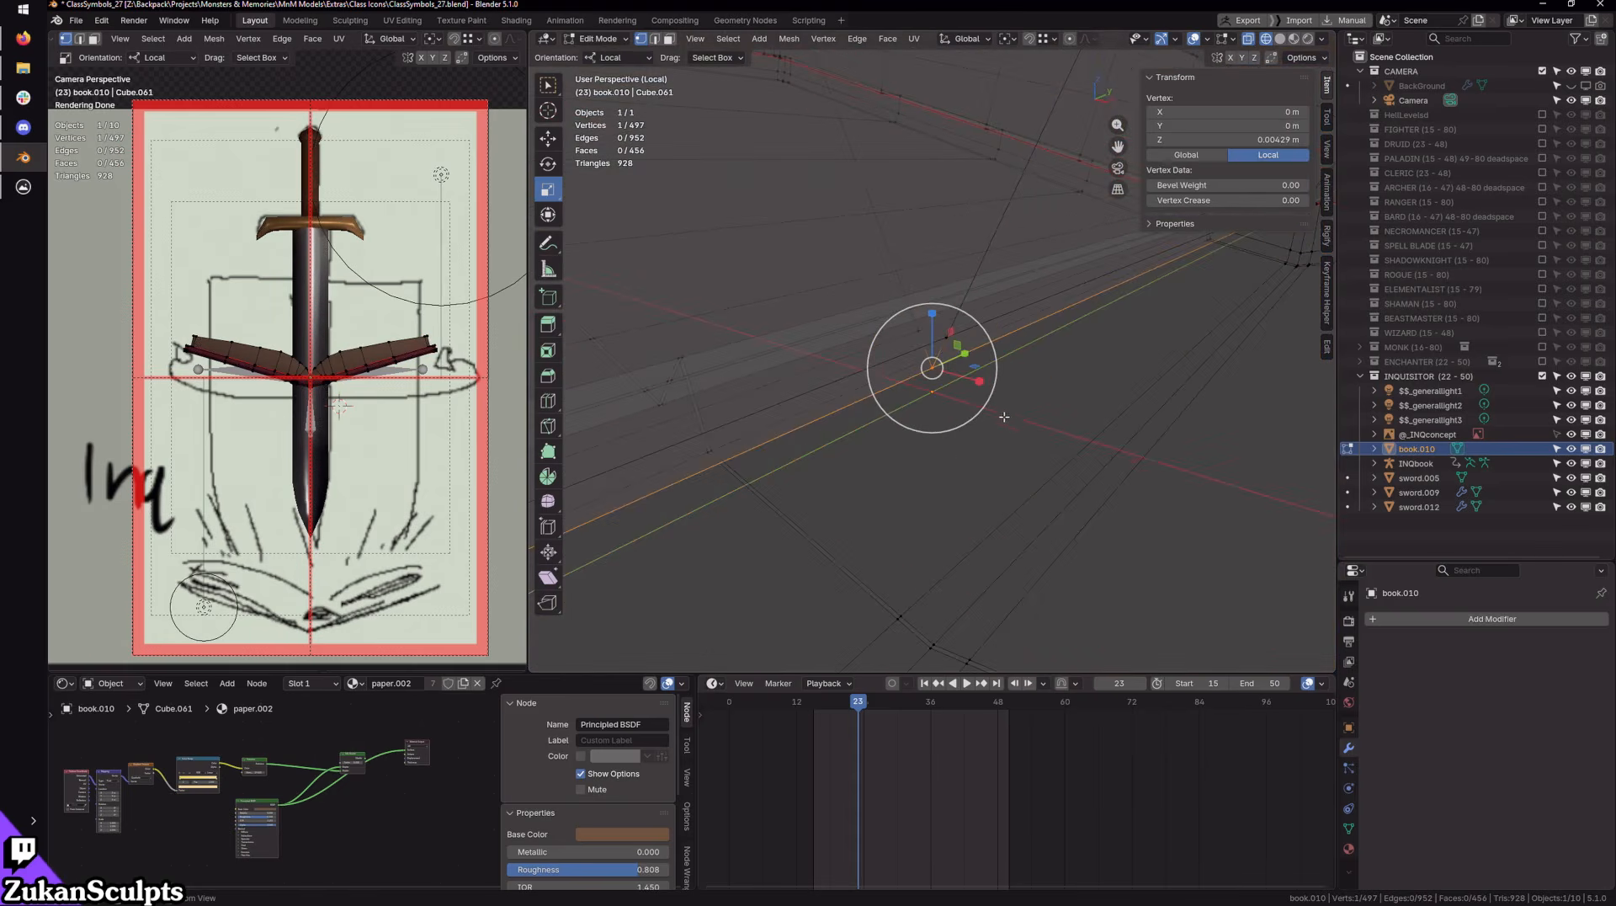
{"action": "middle_click_drag", "start_coordinate": [1003, 415], "coordinate": [1077, 437]}
Step: Leave local view and, in front view, select the linked right half of the book mesh in Edit Mode
{"action": "scroll", "coordinate": [1072, 404], "scroll_direction": "down", "scroll_amount": 8}
{"action": "scroll", "coordinate": [1029, 376], "scroll_direction": "down", "scroll_amount": 3}
{"action": "key", "text": "KP_1"}
{"action": "key", "text": "Tab"}
{"action": "key", "text": "KP_Divide"}
{"action": "key", "text": "Tab"}
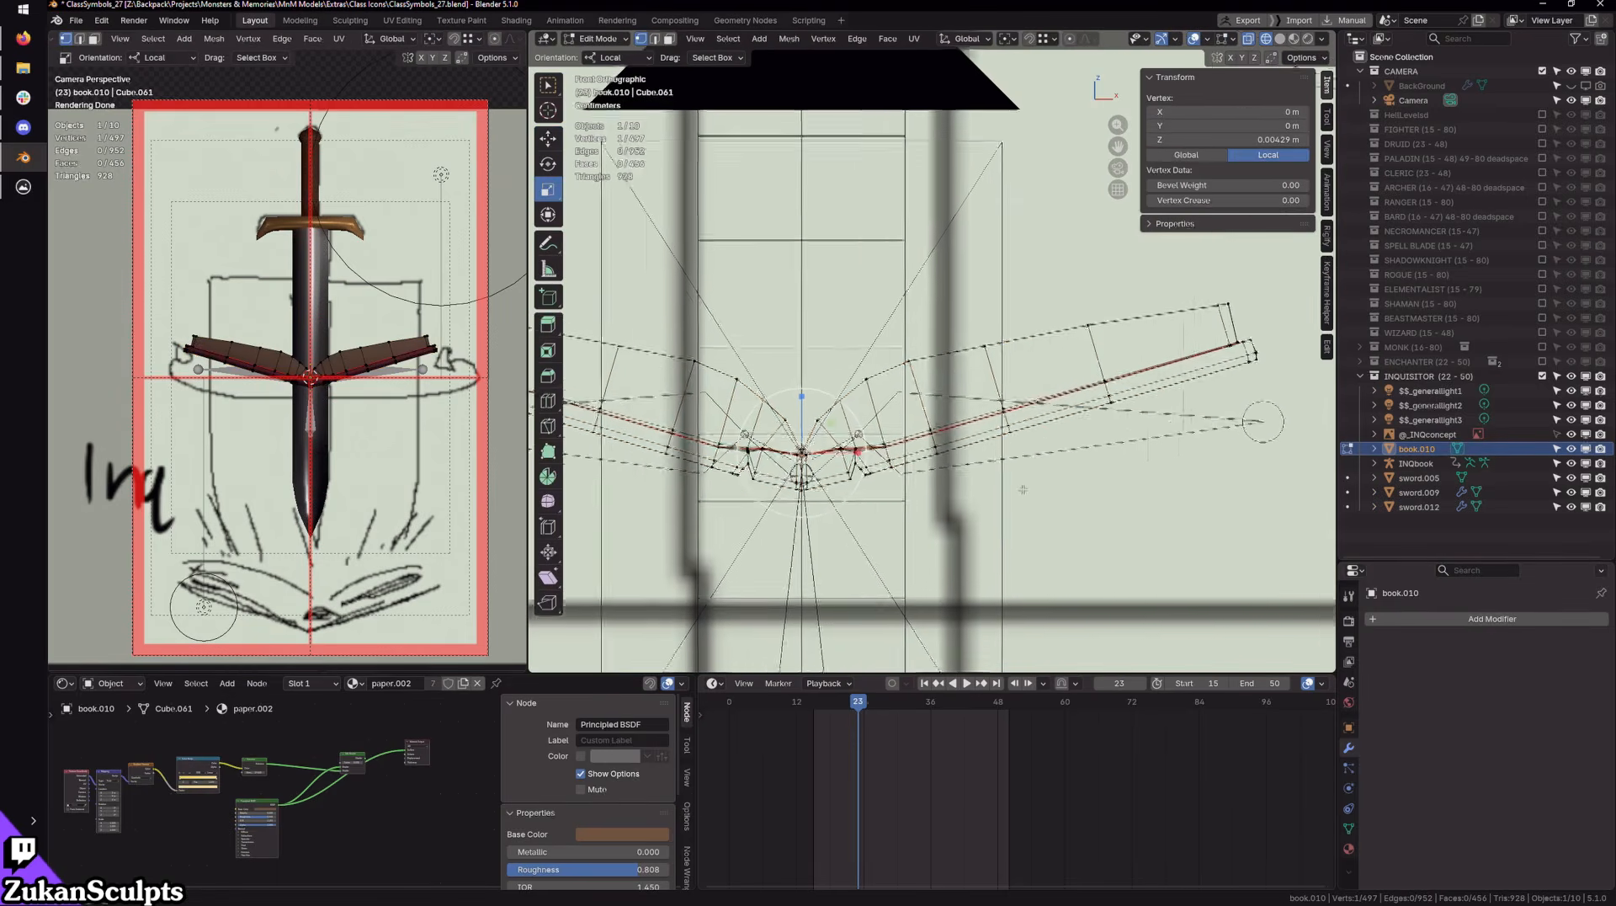
{"action": "key", "text": "l"}
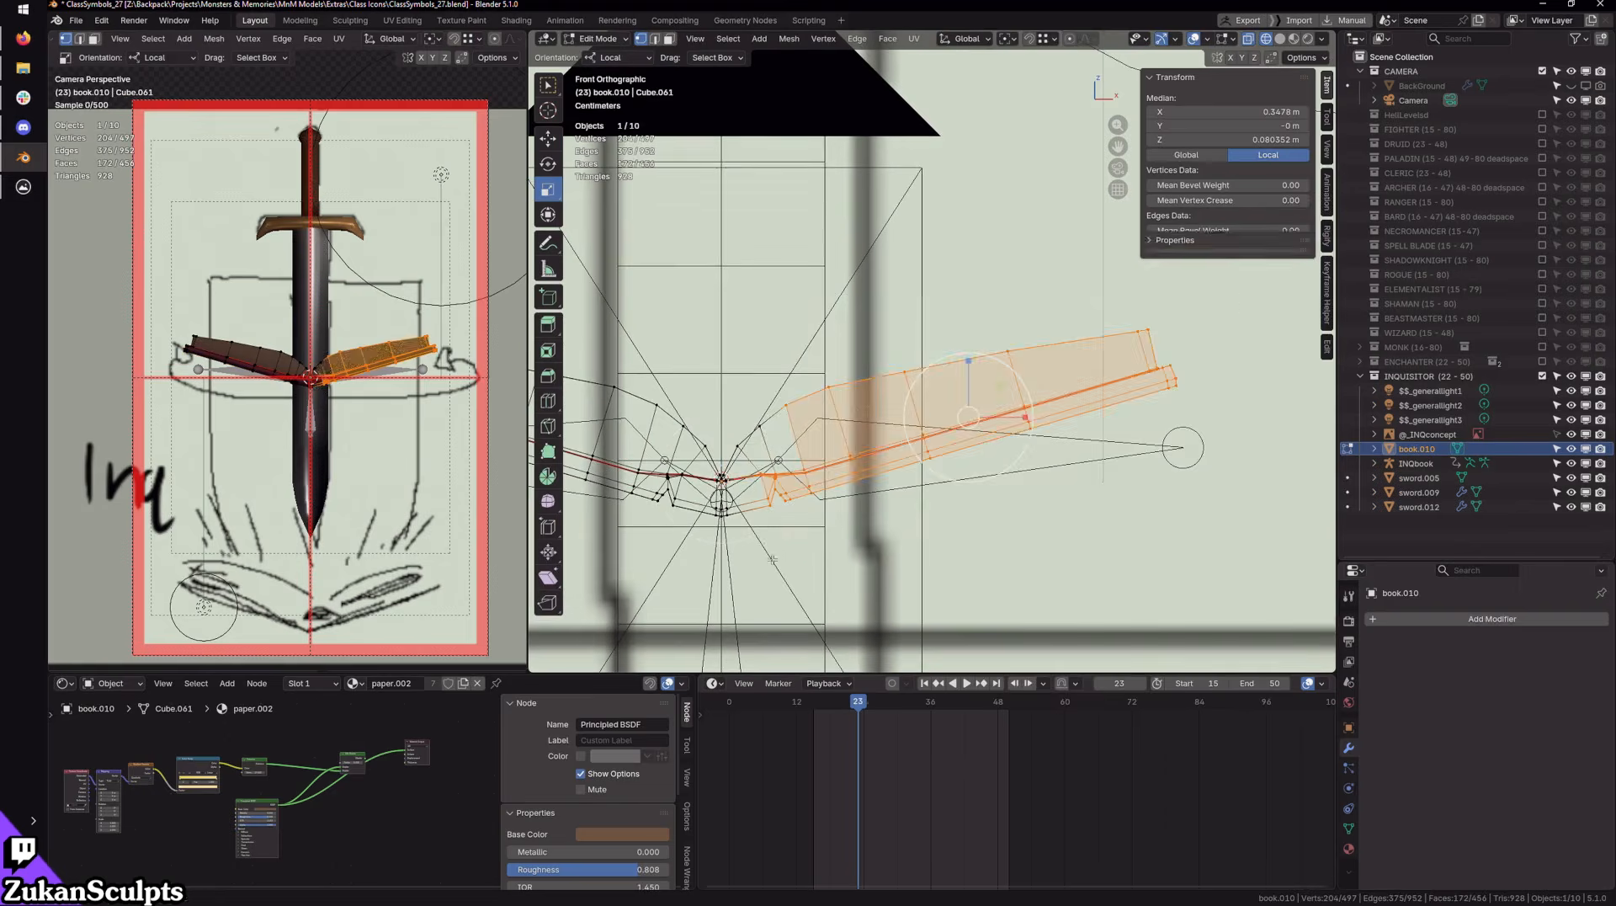
{"action": "scroll", "coordinate": [897, 470], "scroll_direction": "up", "scroll_amount": 2}
{"action": "key", "text": "l"}
{"action": "scroll", "coordinate": [855, 73], "scroll_direction": "down", "scroll_amount": 1}
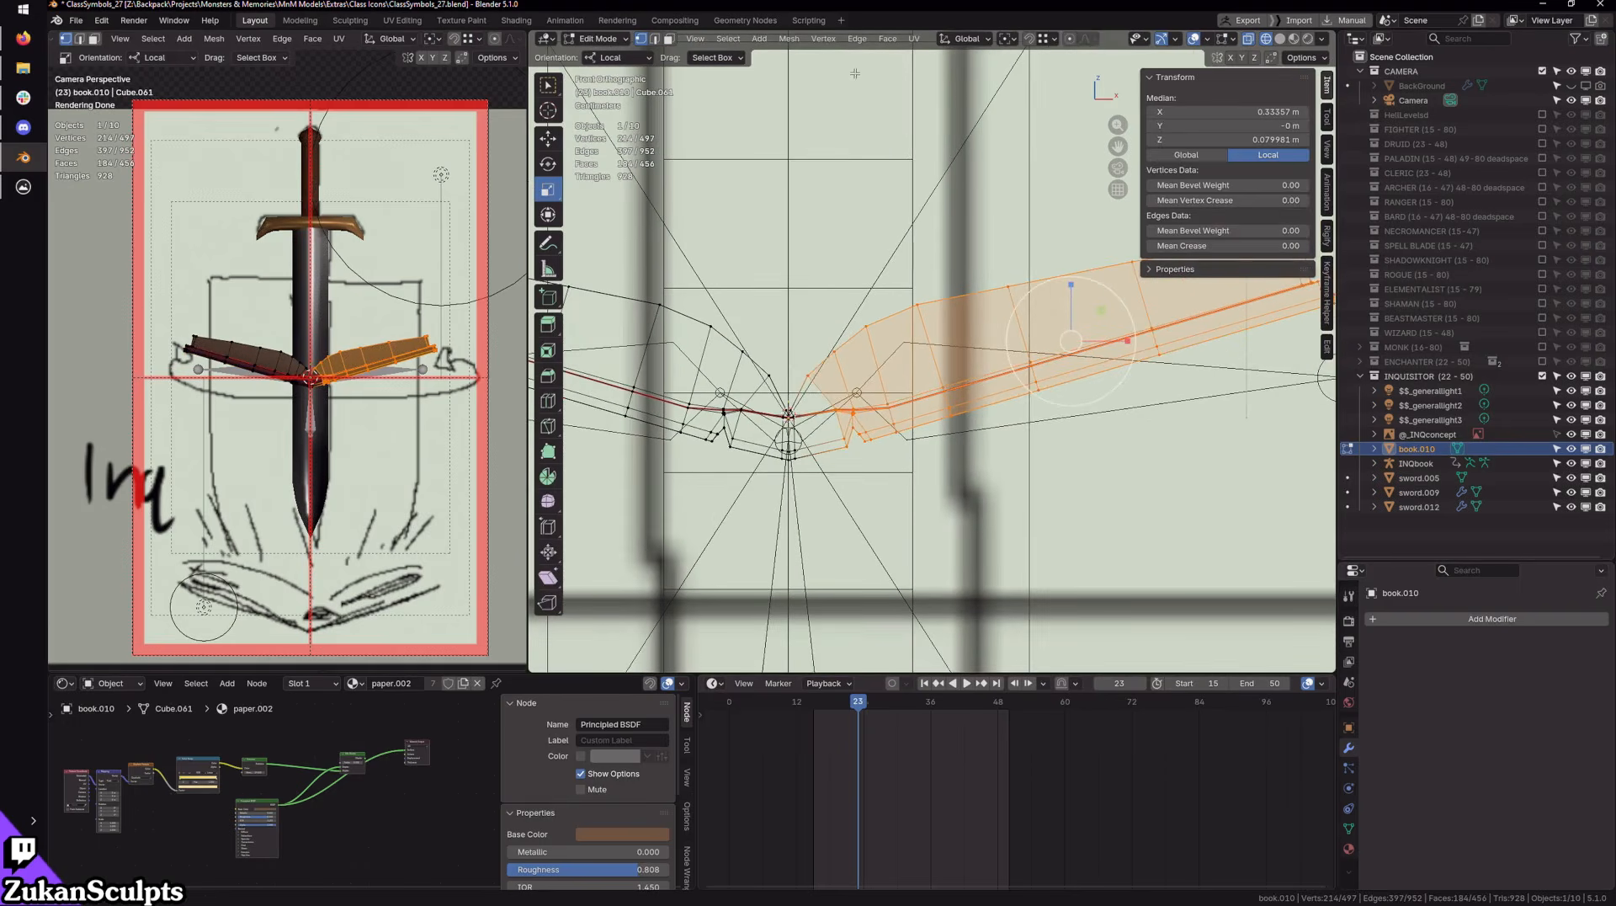
Step: Set the pivot point to the 3D Cursor and flatten the book's right half by rotating it 16° about the global Y axis
{"action": "left_click", "coordinate": [1007, 41]}
{"action": "left_click", "coordinate": [1014, 90]}
{"action": "key", "text": "r"}
{"action": "middle_click_drag", "start_coordinate": [894, 421], "coordinate": [748, 423], "text": "shift"}
{"action": "left_click_drag", "start_coordinate": [744, 425], "coordinate": [739, 454]}
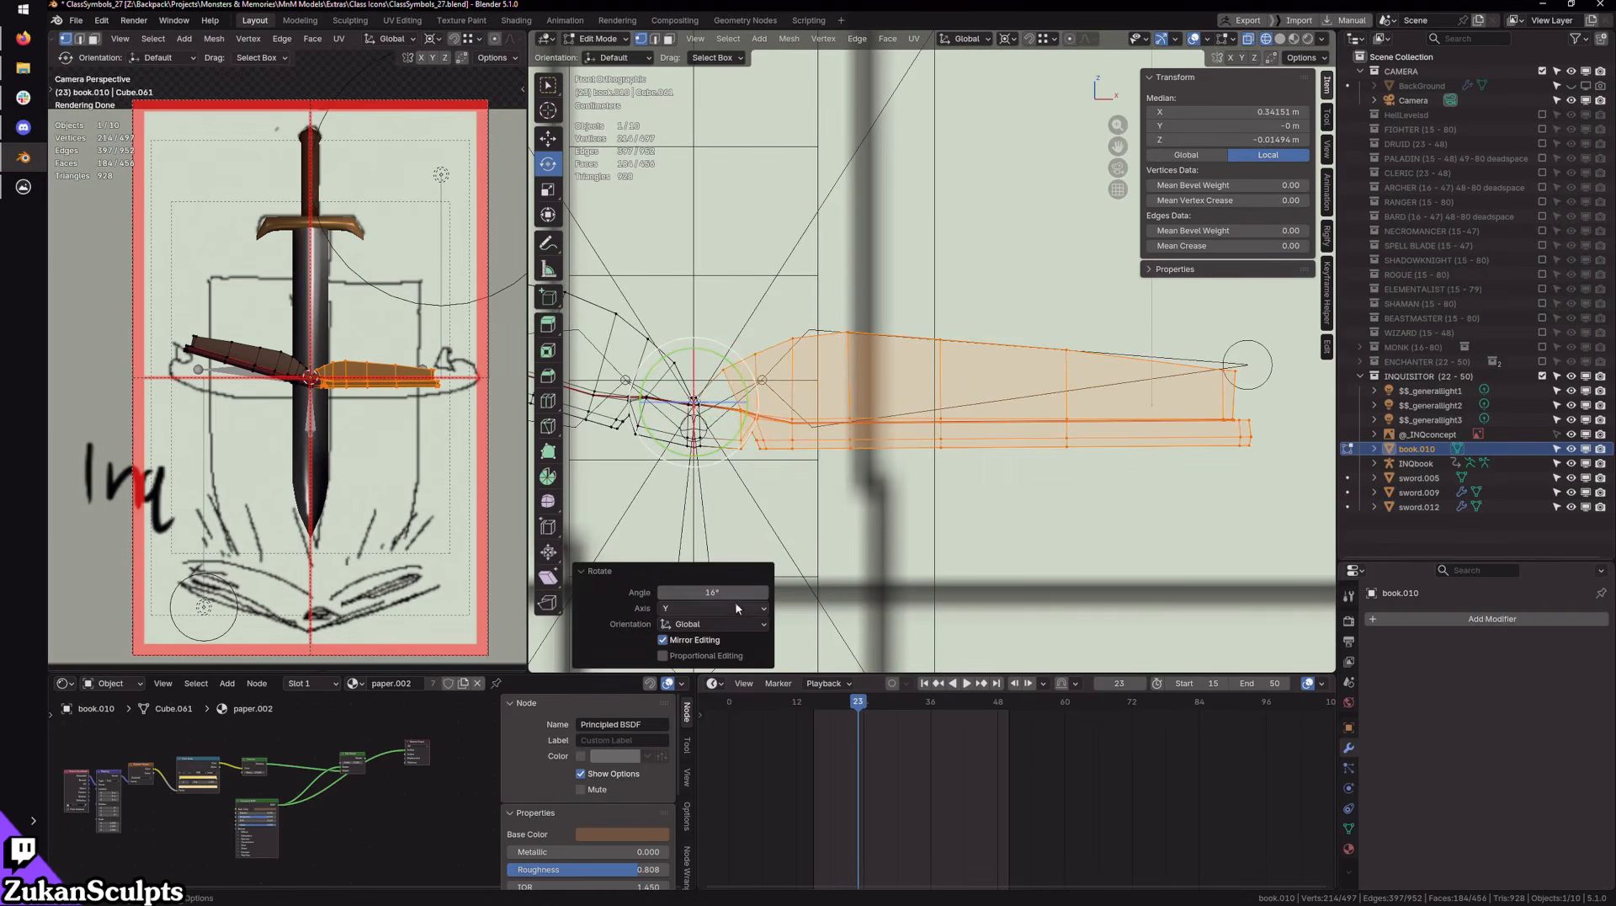
{"action": "left_click", "coordinate": [731, 593]}
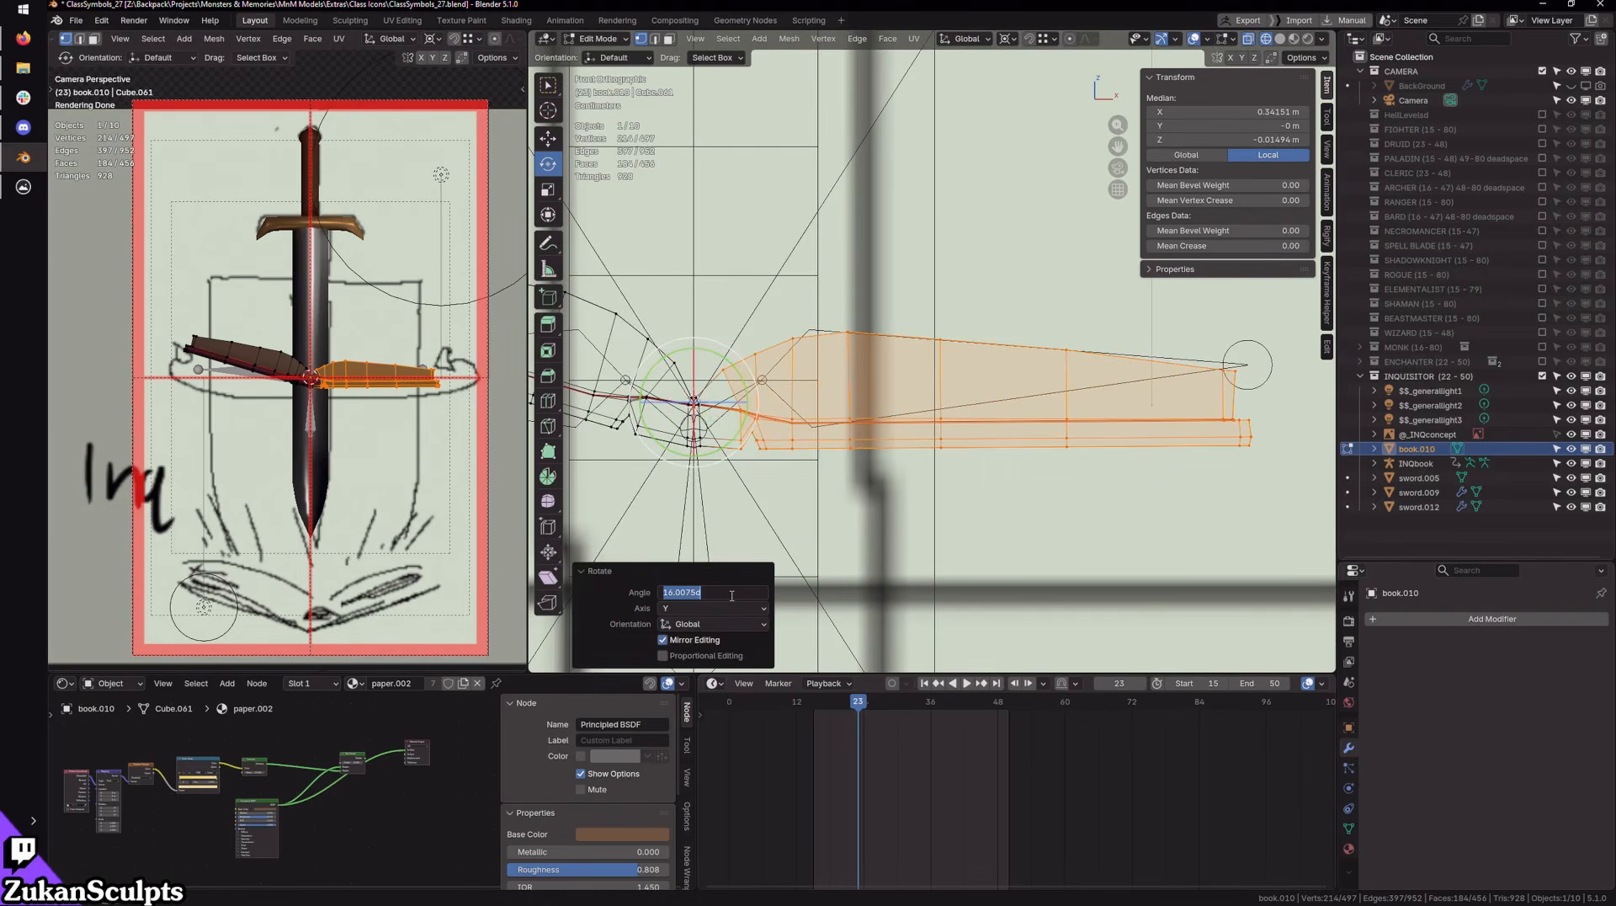
{"action": "left_click", "coordinate": [1025, 509]}
Step: Select the left half of the book mesh and flatten it by rotating it -16° about the global Y axis
{"action": "middle_click_drag", "start_coordinate": [1025, 508], "coordinate": [1286, 538], "text": "shift"}
{"action": "scroll", "coordinate": [931, 353], "scroll_direction": "down", "scroll_amount": 4}
{"action": "left_click_drag", "start_coordinate": [612, 226], "coordinate": [905, 459]}
{"action": "scroll", "coordinate": [905, 459], "scroll_direction": "up", "scroll_amount": 4}
{"action": "left_click_drag", "start_coordinate": [744, 519], "coordinate": [944, 406], "text": "shift"}
{"action": "scroll", "coordinate": [994, 486], "scroll_direction": "up", "scroll_amount": 2}
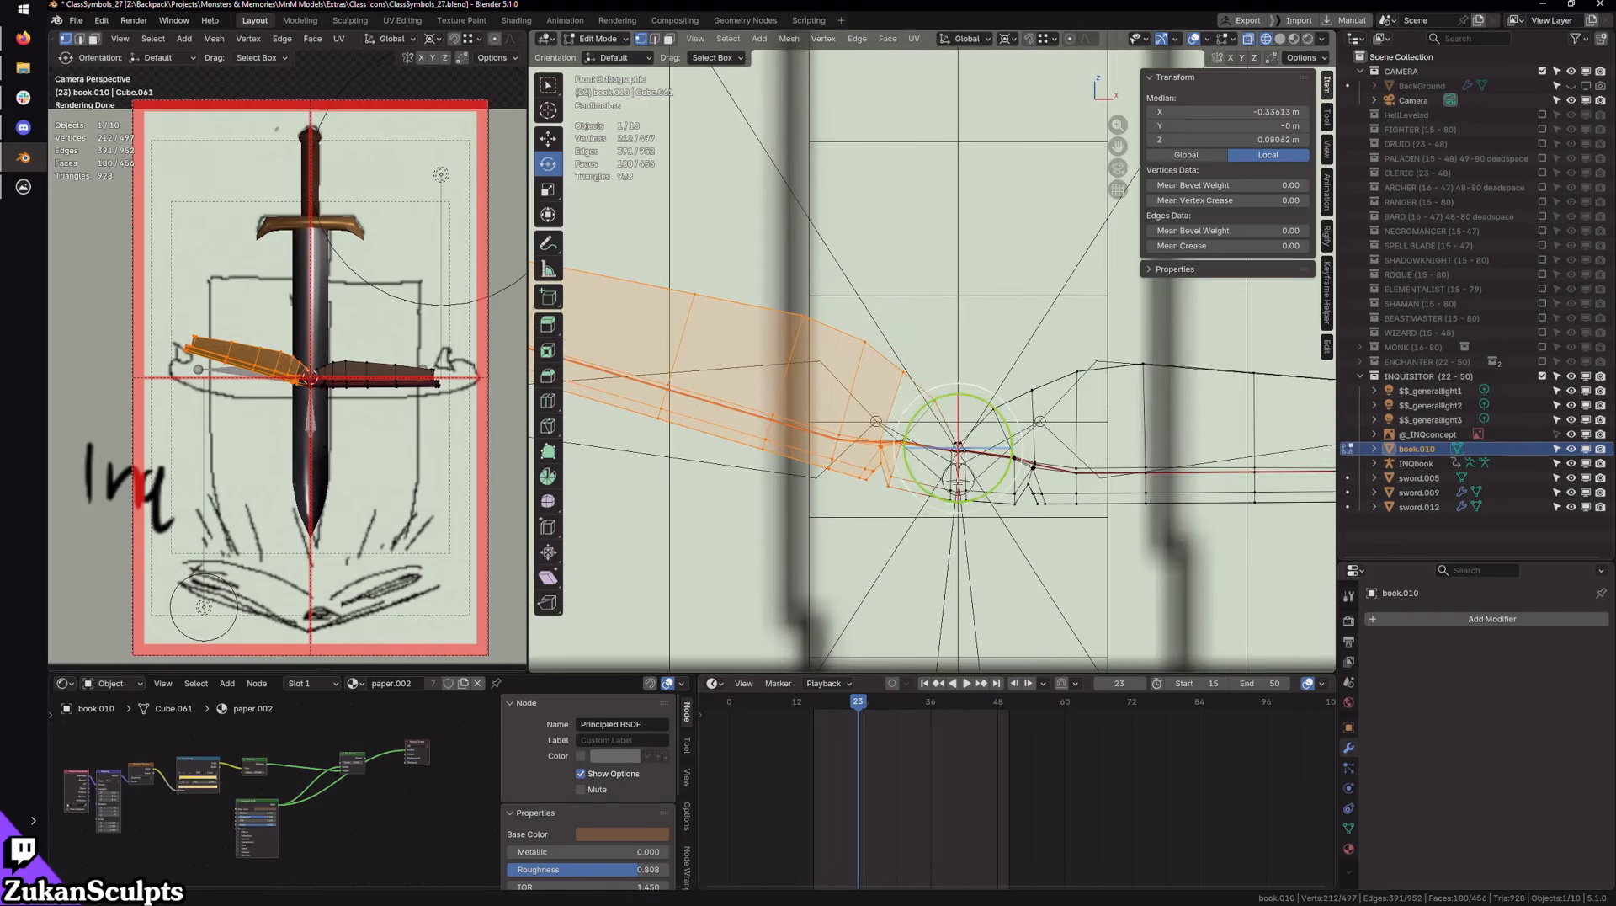
{"action": "left_click_drag", "start_coordinate": [987, 494], "coordinate": [990, 490]}
{"action": "left_click", "coordinate": [764, 594]}
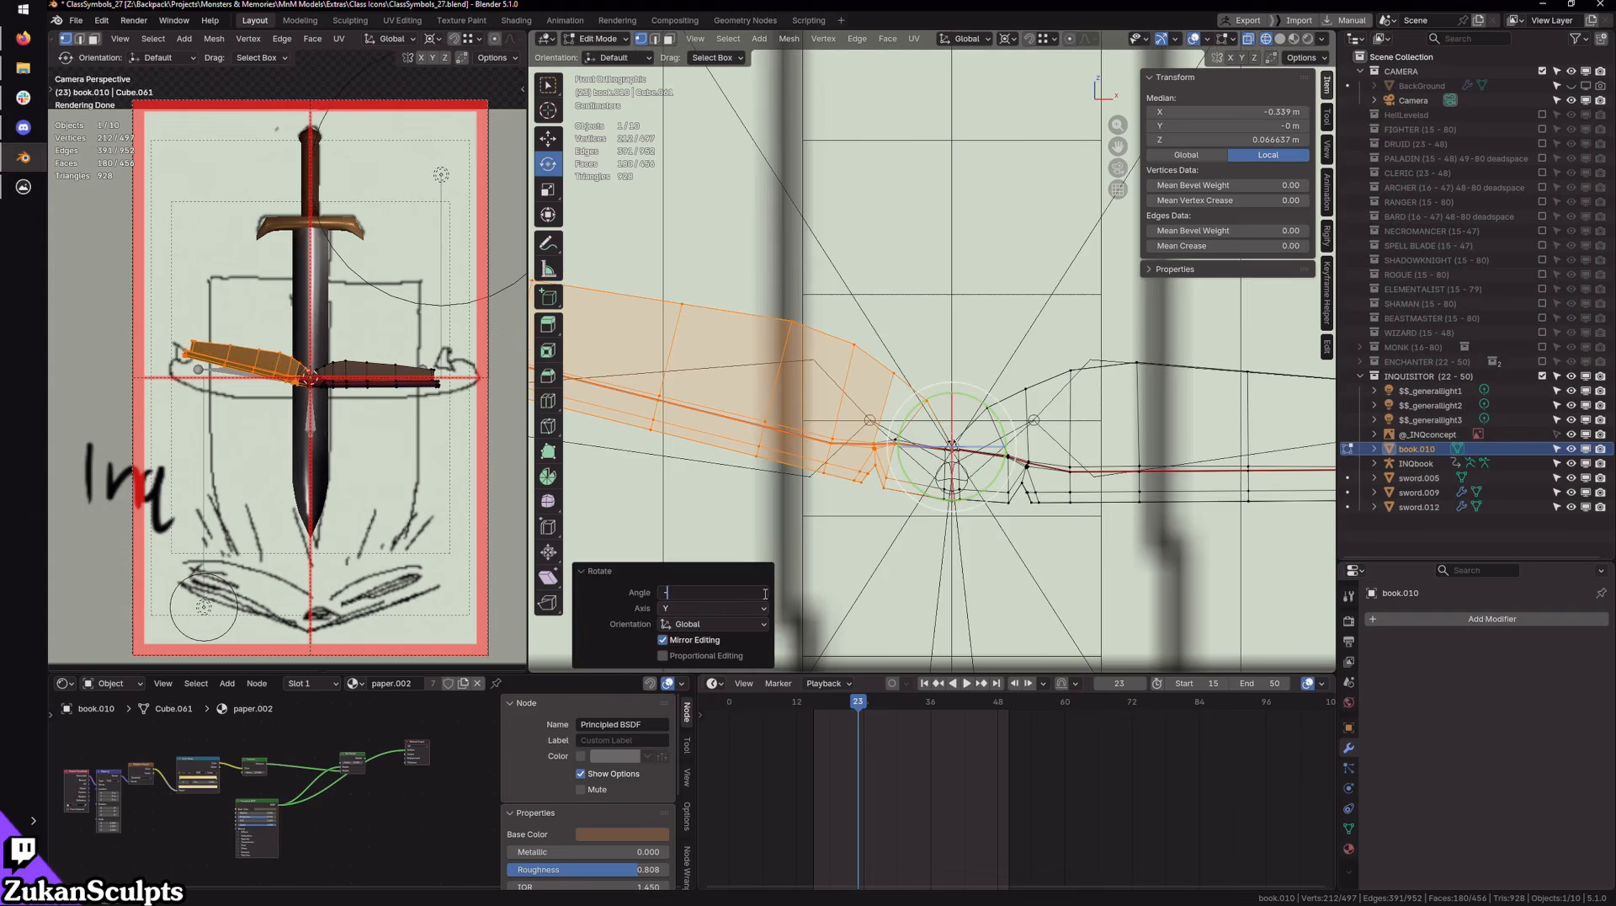
{"action": "key", "text": "Return"}
{"action": "scroll", "coordinate": [1093, 457], "scroll_direction": "up", "scroll_amount": 1}
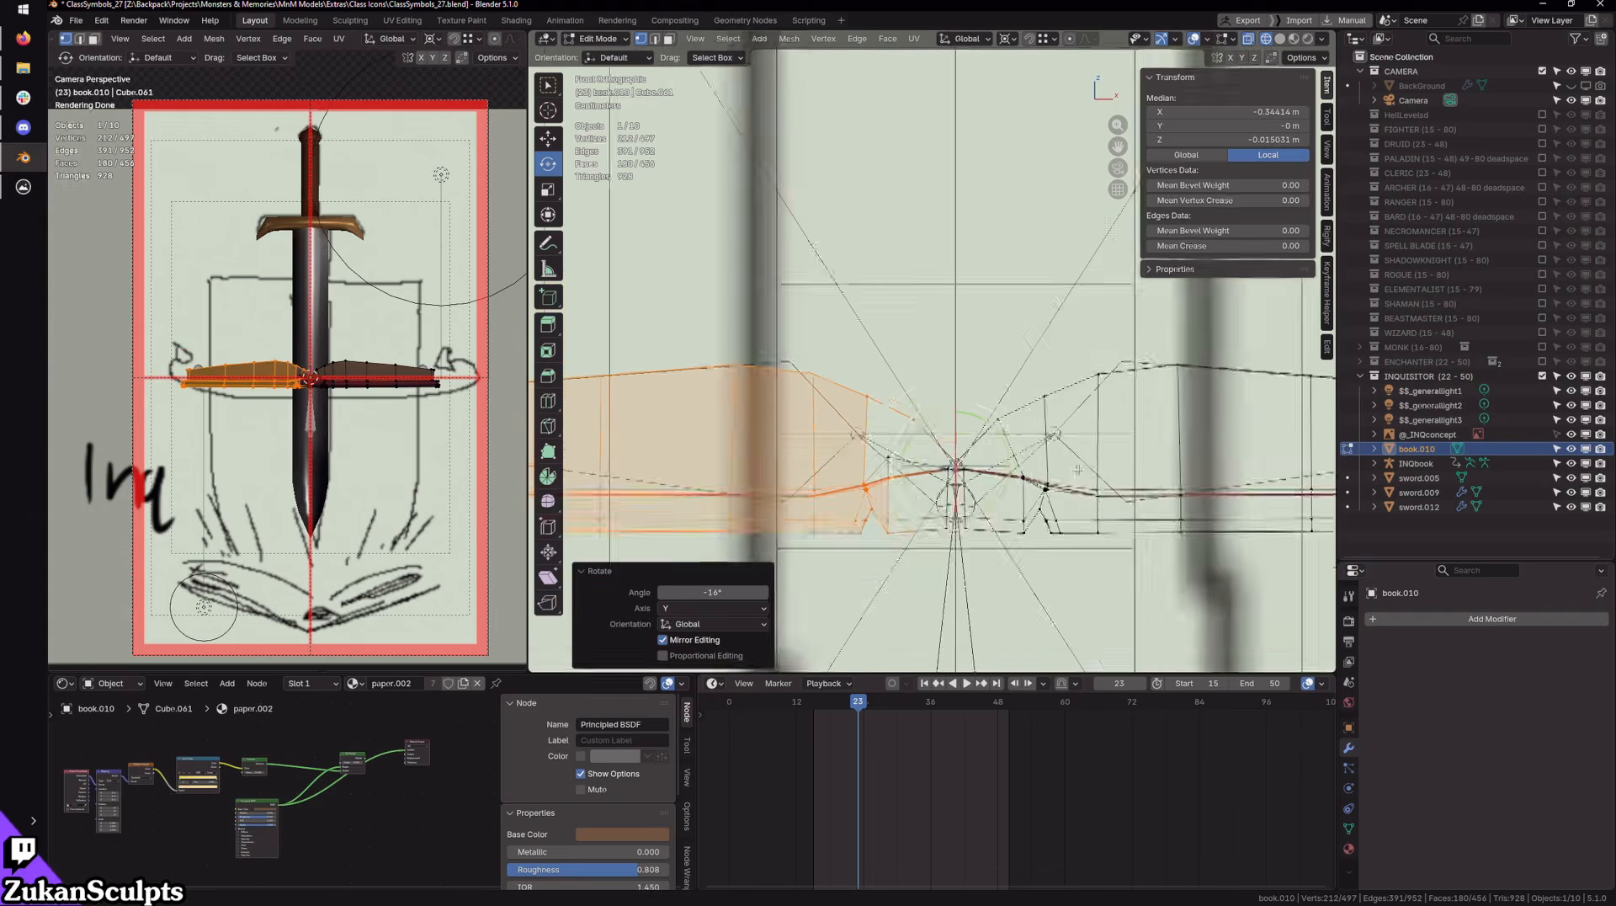
Step: Select the vertices along the bottom of the book's spine and compare the flattened spine with the armature's central bones
{"action": "middle_click_drag", "start_coordinate": [977, 593], "coordinate": [939, 446], "text": "shift"}
{"action": "scroll", "coordinate": [939, 446], "scroll_direction": "up", "scroll_amount": 4}
{"action": "scroll", "coordinate": [850, 452], "scroll_direction": "up", "scroll_amount": 1}
{"action": "scroll", "coordinate": [730, 450], "scroll_direction": "up", "scroll_amount": 1}
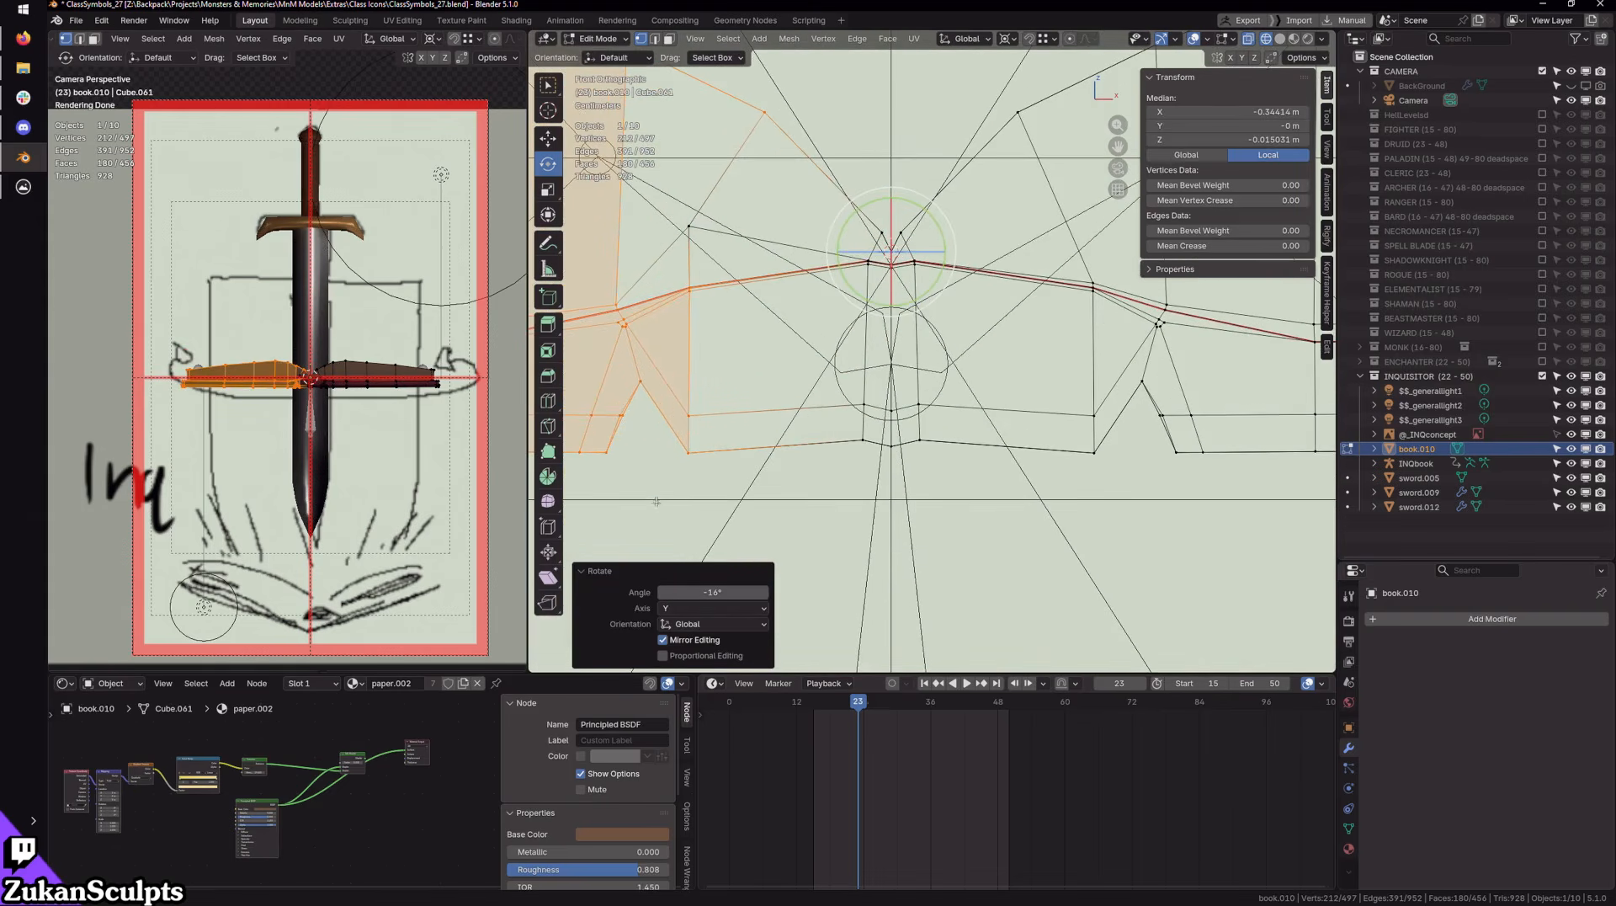
{"action": "left_click_drag", "start_coordinate": [1116, 425], "coordinate": [1122, 427]}
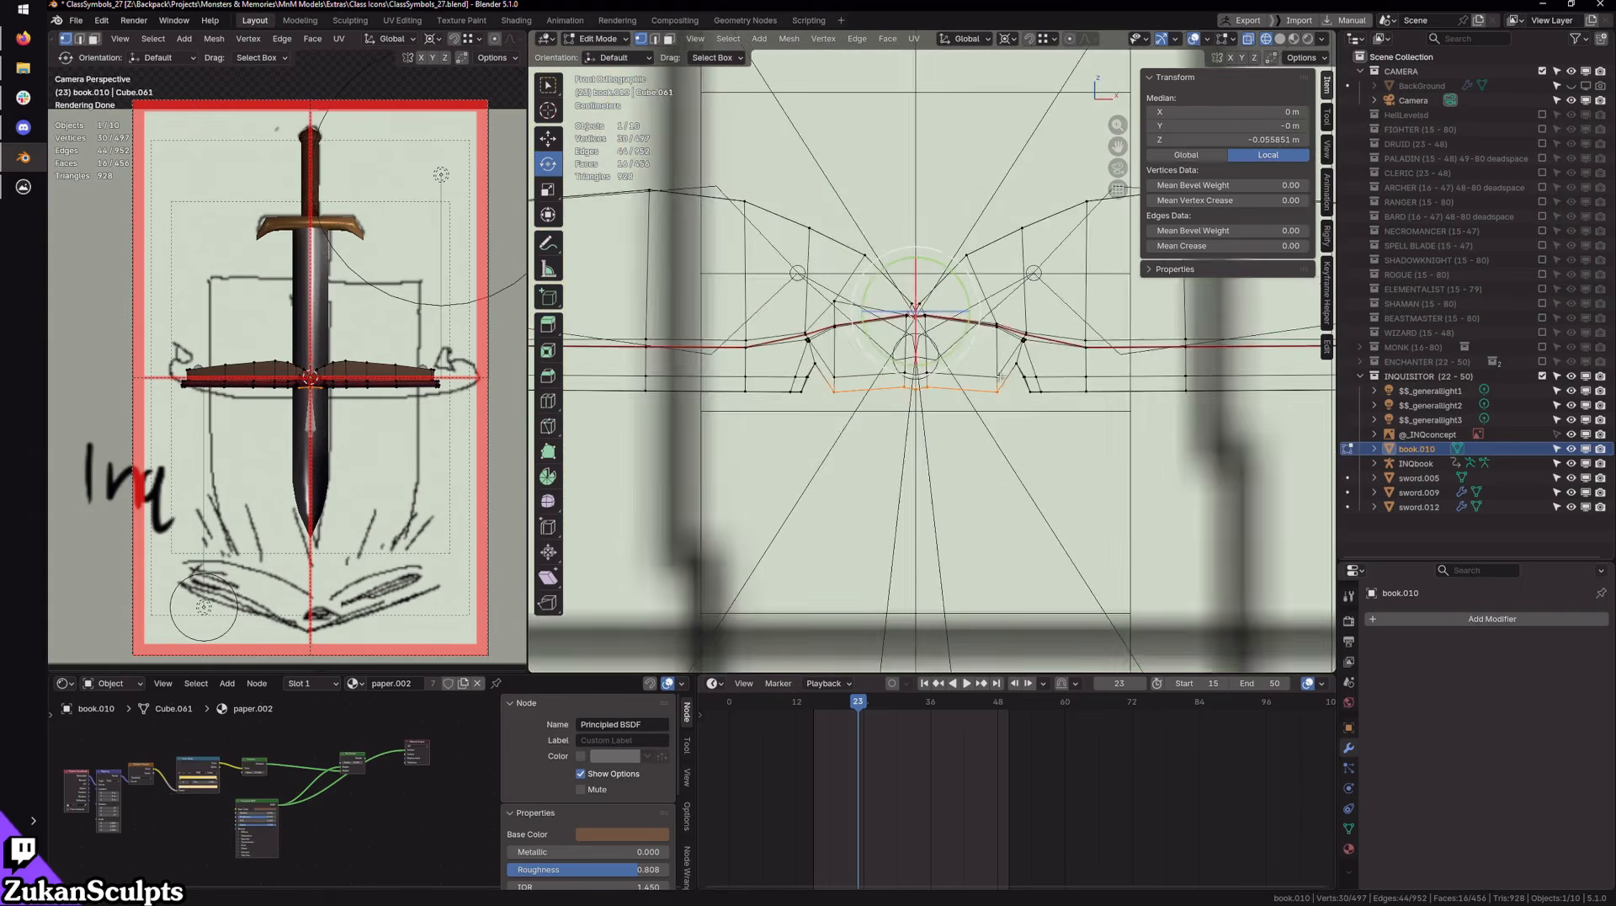
{"action": "scroll", "coordinate": [1074, 437], "scroll_direction": "down", "scroll_amount": 3}
{"action": "scroll", "coordinate": [999, 390], "scroll_direction": "up", "scroll_amount": 3}
{"action": "scroll", "coordinate": [1002, 394], "scroll_direction": "down", "scroll_amount": 3}
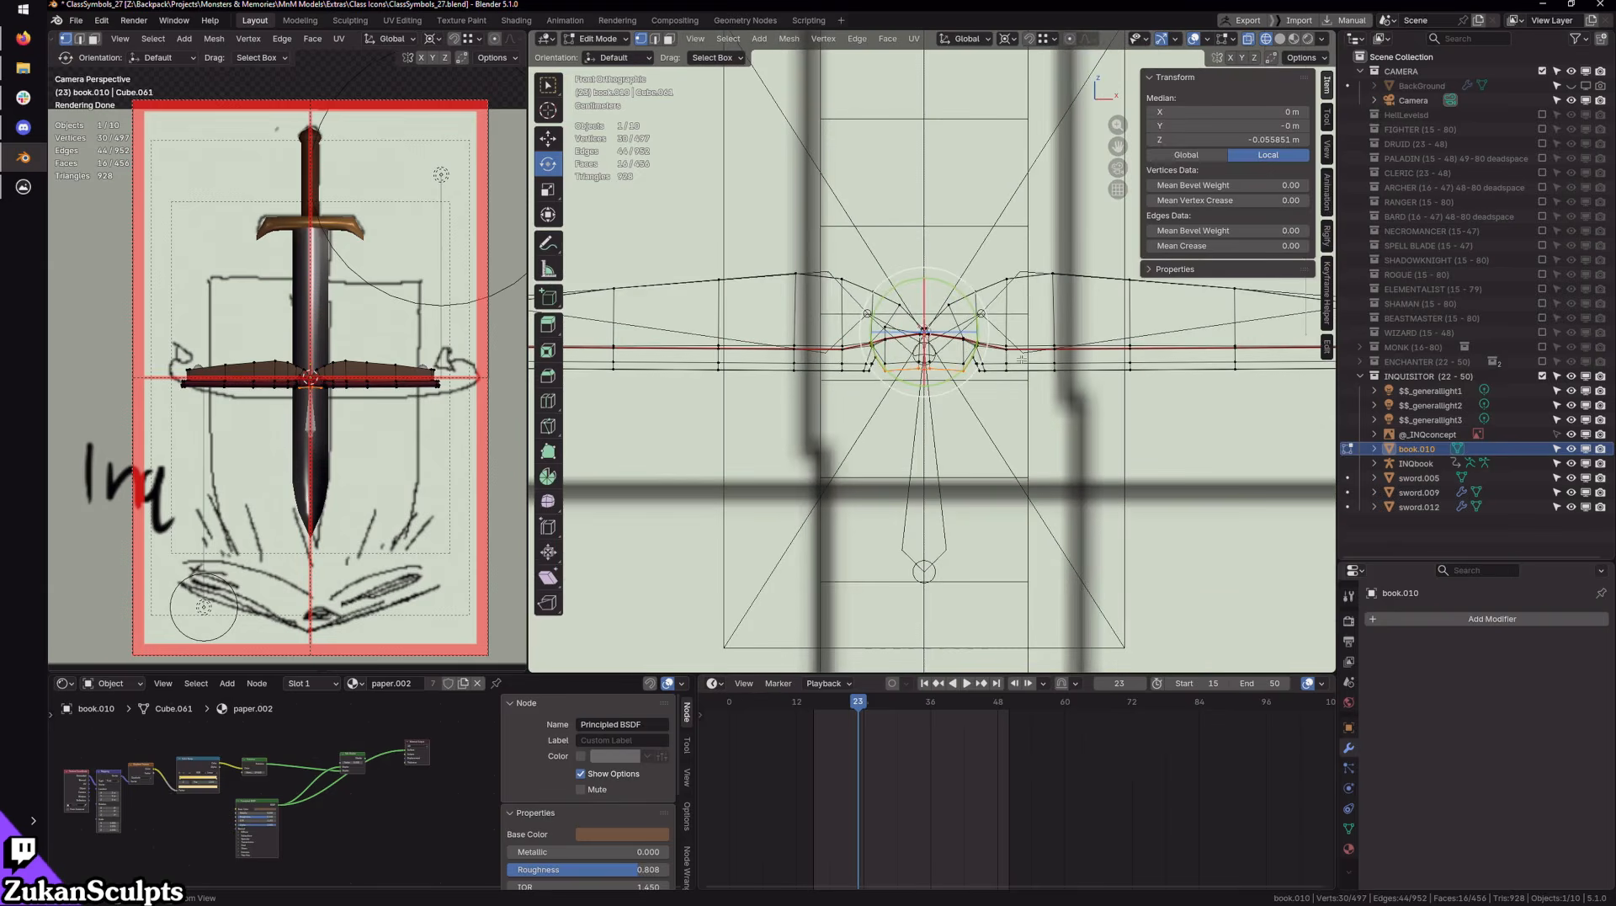
Step: Return the flattened book to Object Mode and apply all its transforms
{"action": "mouse_move", "coordinate": [1005, 397]}
{"action": "middle_mouse_down"}
{"action": "mouse_move", "coordinate": [1007, 445]}
{"action": "mouse_move", "coordinate": [1019, 386]}
{"action": "middle_mouse_up"}
{"action": "key", "text": "Tab"}
{"action": "key", "text": "Tab"}
{"action": "key", "text": "Tab"}
{"action": "key", "text": "Tab"}
{"action": "key", "text": "Tab"}
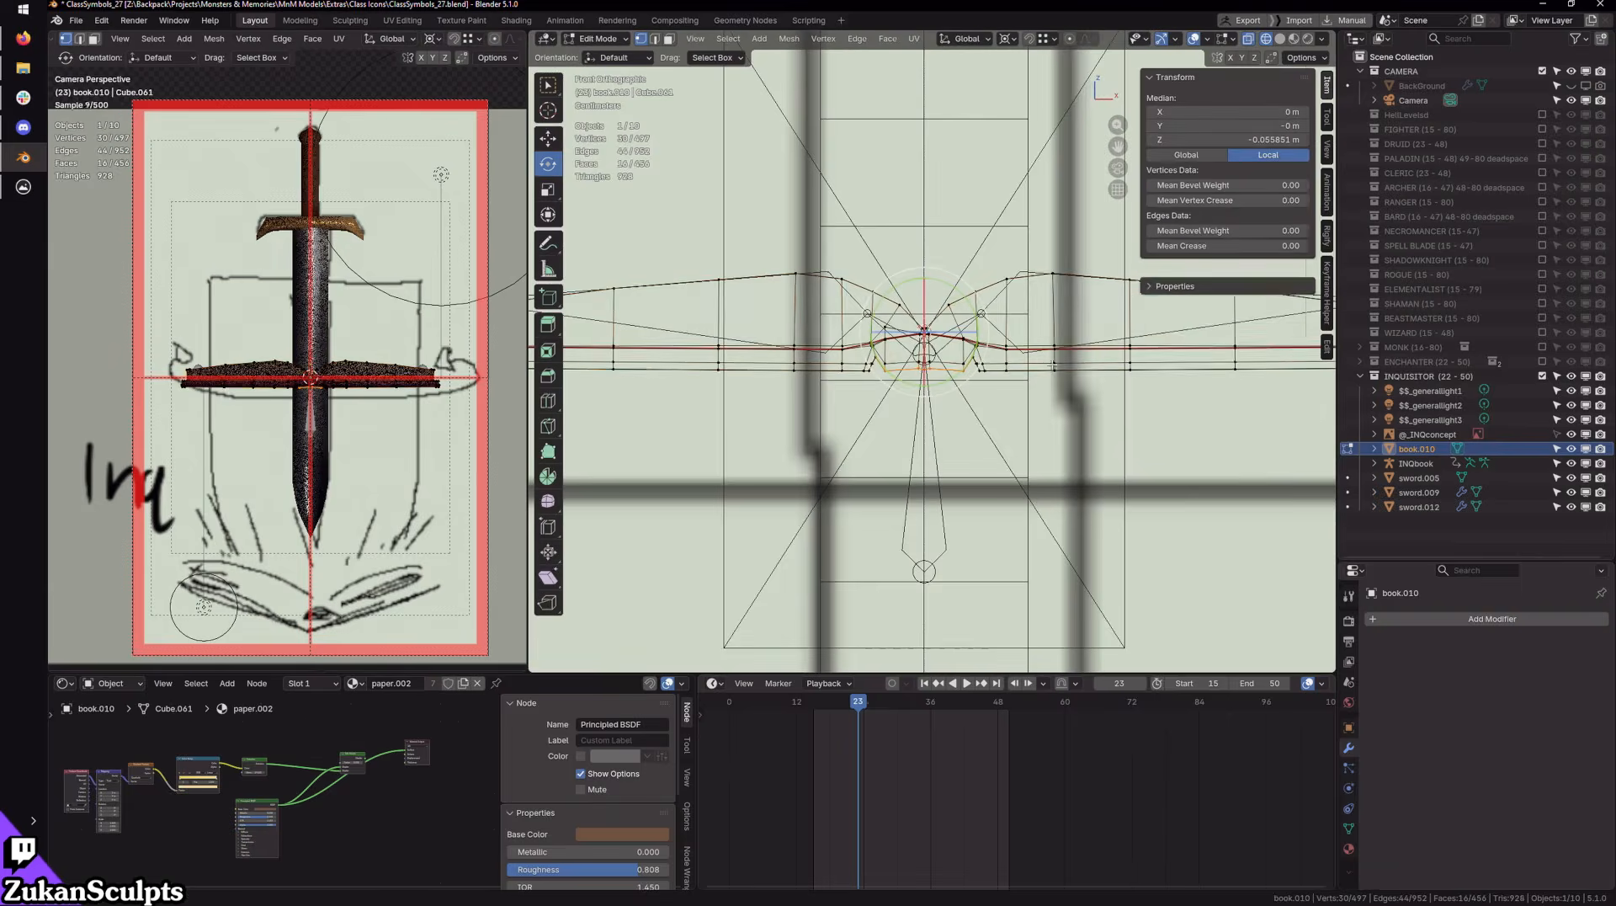
{"action": "key", "text": "ctrl+a"}
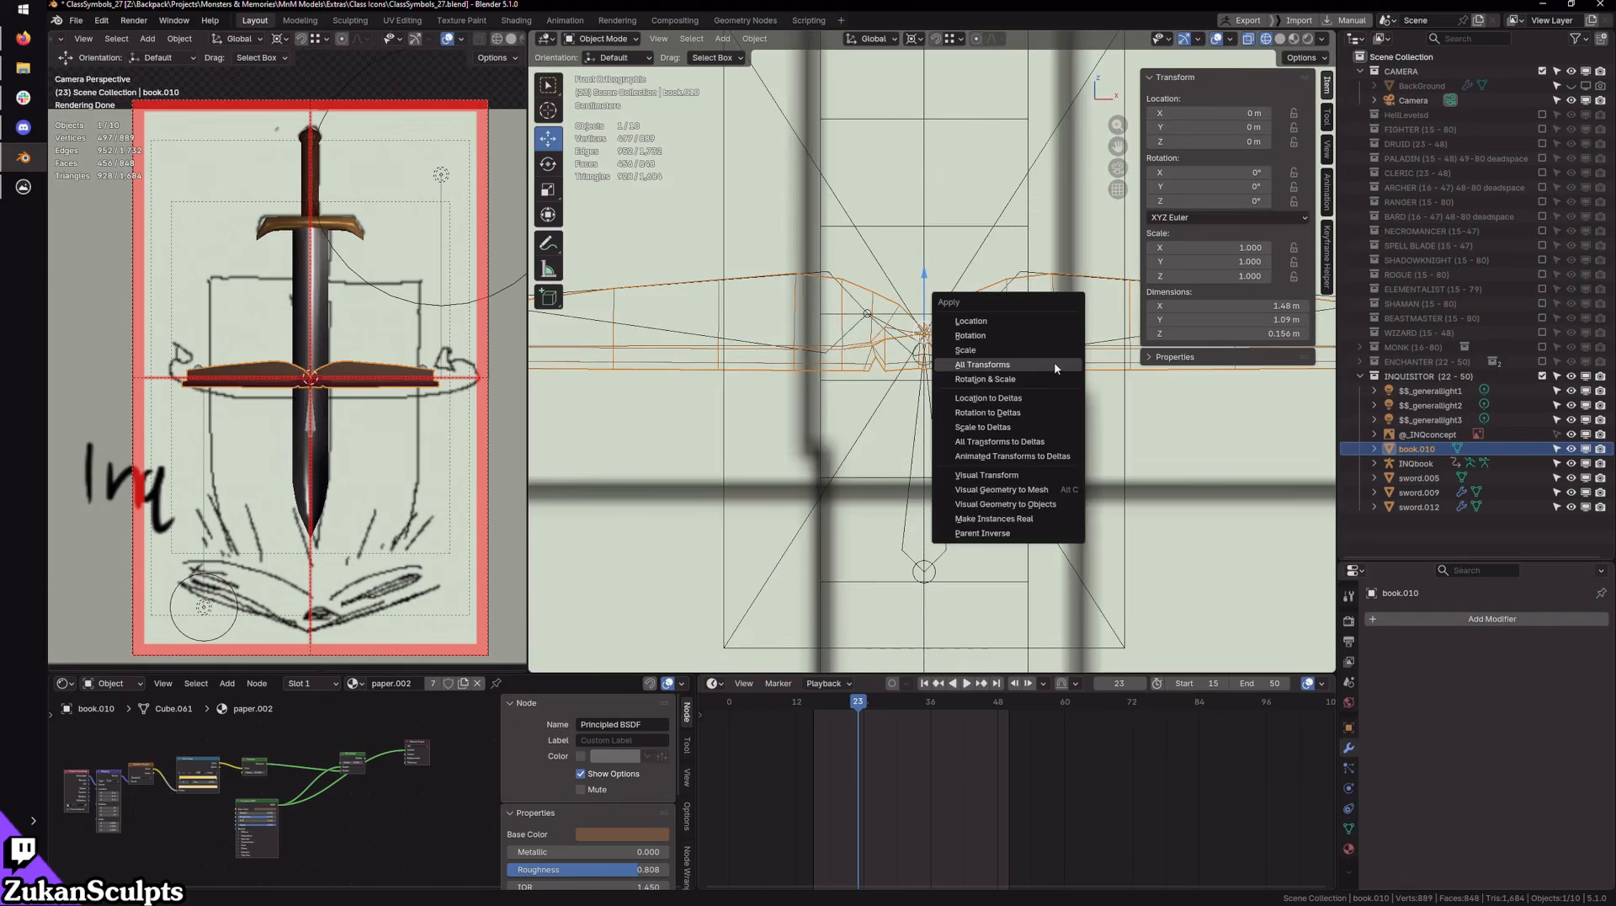
{"action": "left_click", "coordinate": [1056, 366]}
{"action": "middle_click_drag", "start_coordinate": [1051, 330], "coordinate": [1002, 357], "text": "shift"}
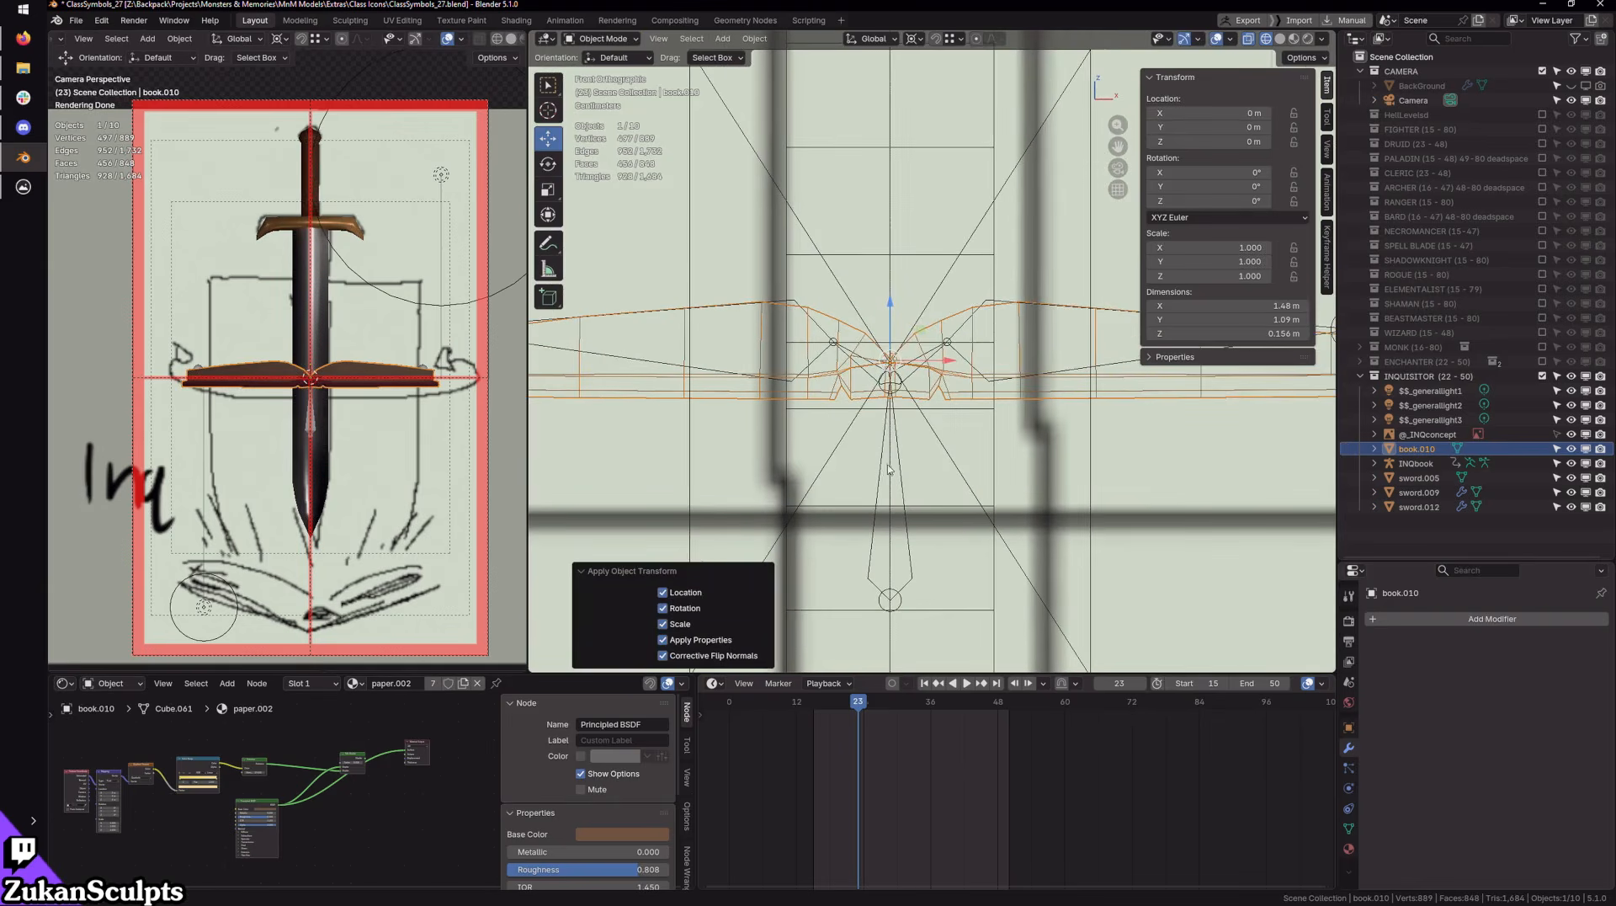
Step: Switch to solid shading and parent the book to the INQbook armature with automatic weights
{"action": "mouse_move", "coordinate": [899, 469]}
{"action": "middle_mouse_down"}
{"action": "mouse_move", "coordinate": [1010, 470]}
{"action": "mouse_move", "coordinate": [1048, 495]}
{"action": "middle_mouse_up"}
{"action": "key", "text": "KP_1"}
{"action": "key", "text": "shift+z"}
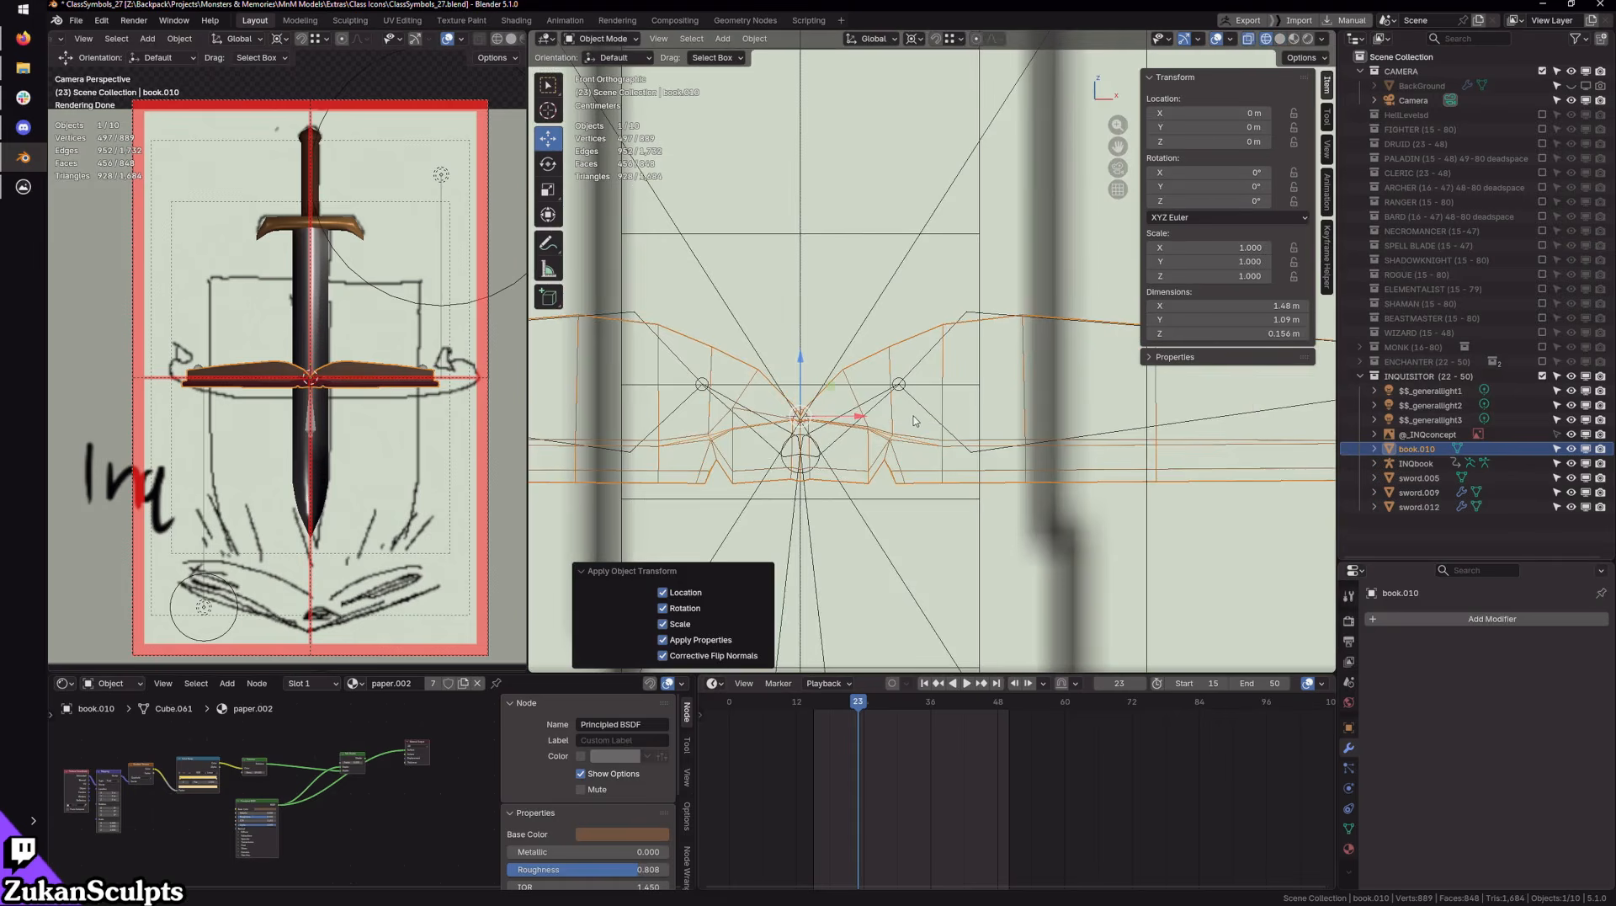
{"action": "mouse_move", "coordinate": [917, 421]}
{"action": "middle_mouse_down"}
{"action": "mouse_move", "coordinate": [1010, 491]}
{"action": "mouse_move", "coordinate": [893, 436]}
{"action": "mouse_move", "coordinate": [894, 478]}
{"action": "middle_mouse_up"}
{"action": "key", "text": "shift+z"}
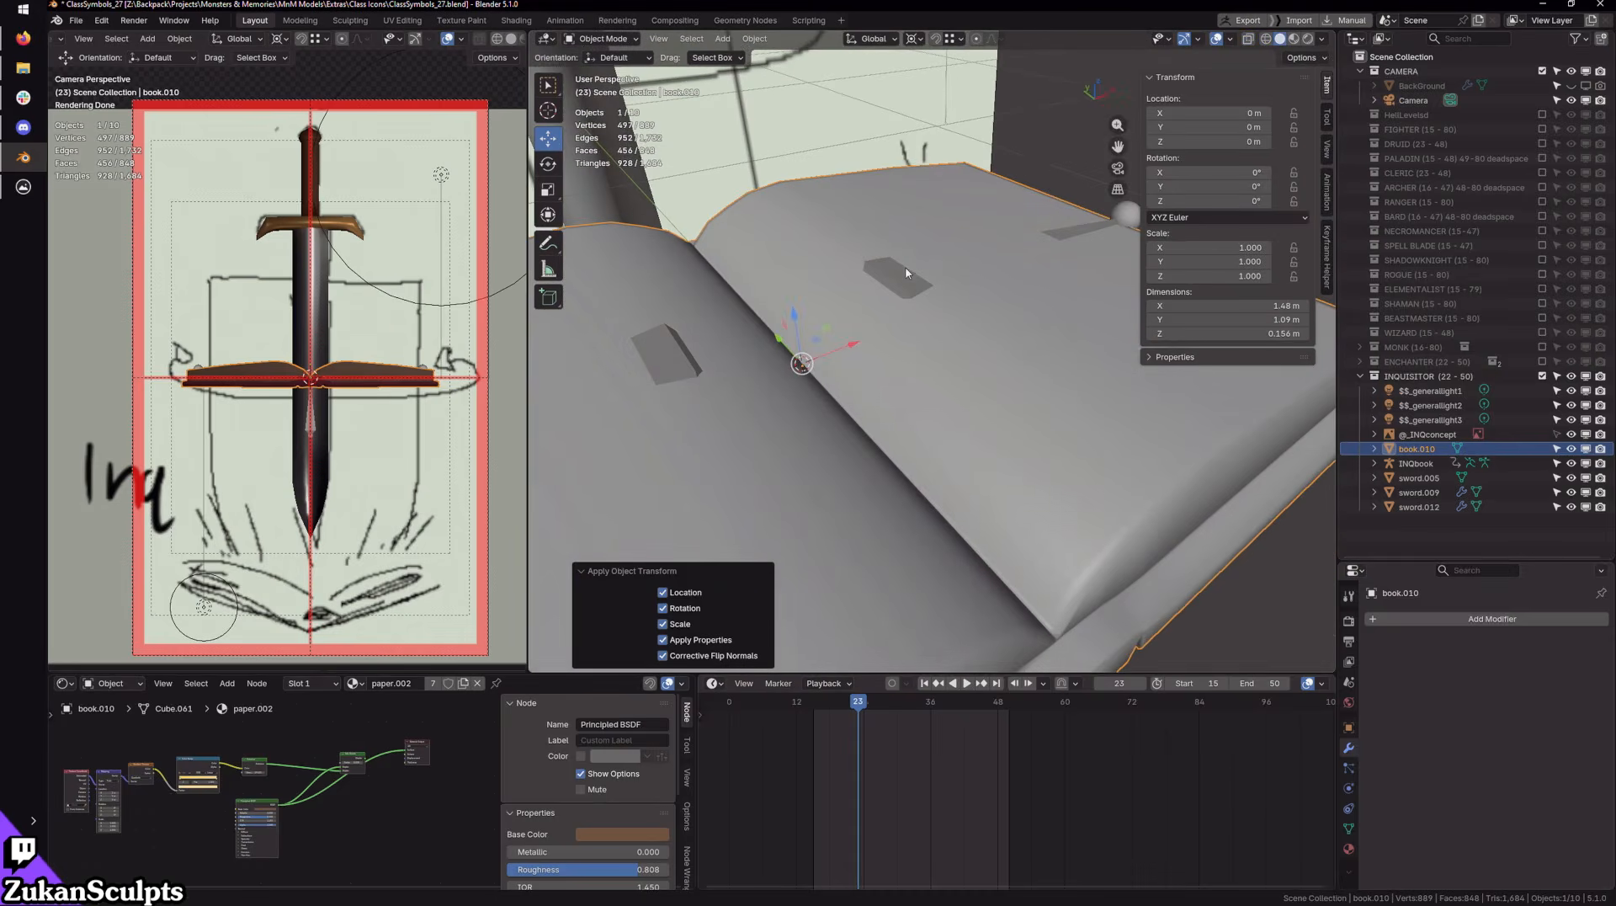
{"action": "left_click", "coordinate": [903, 276]}
{"action": "scroll", "coordinate": [938, 344], "scroll_direction": "down", "scroll_amount": 3}
{"action": "left_click", "coordinate": [985, 419]}
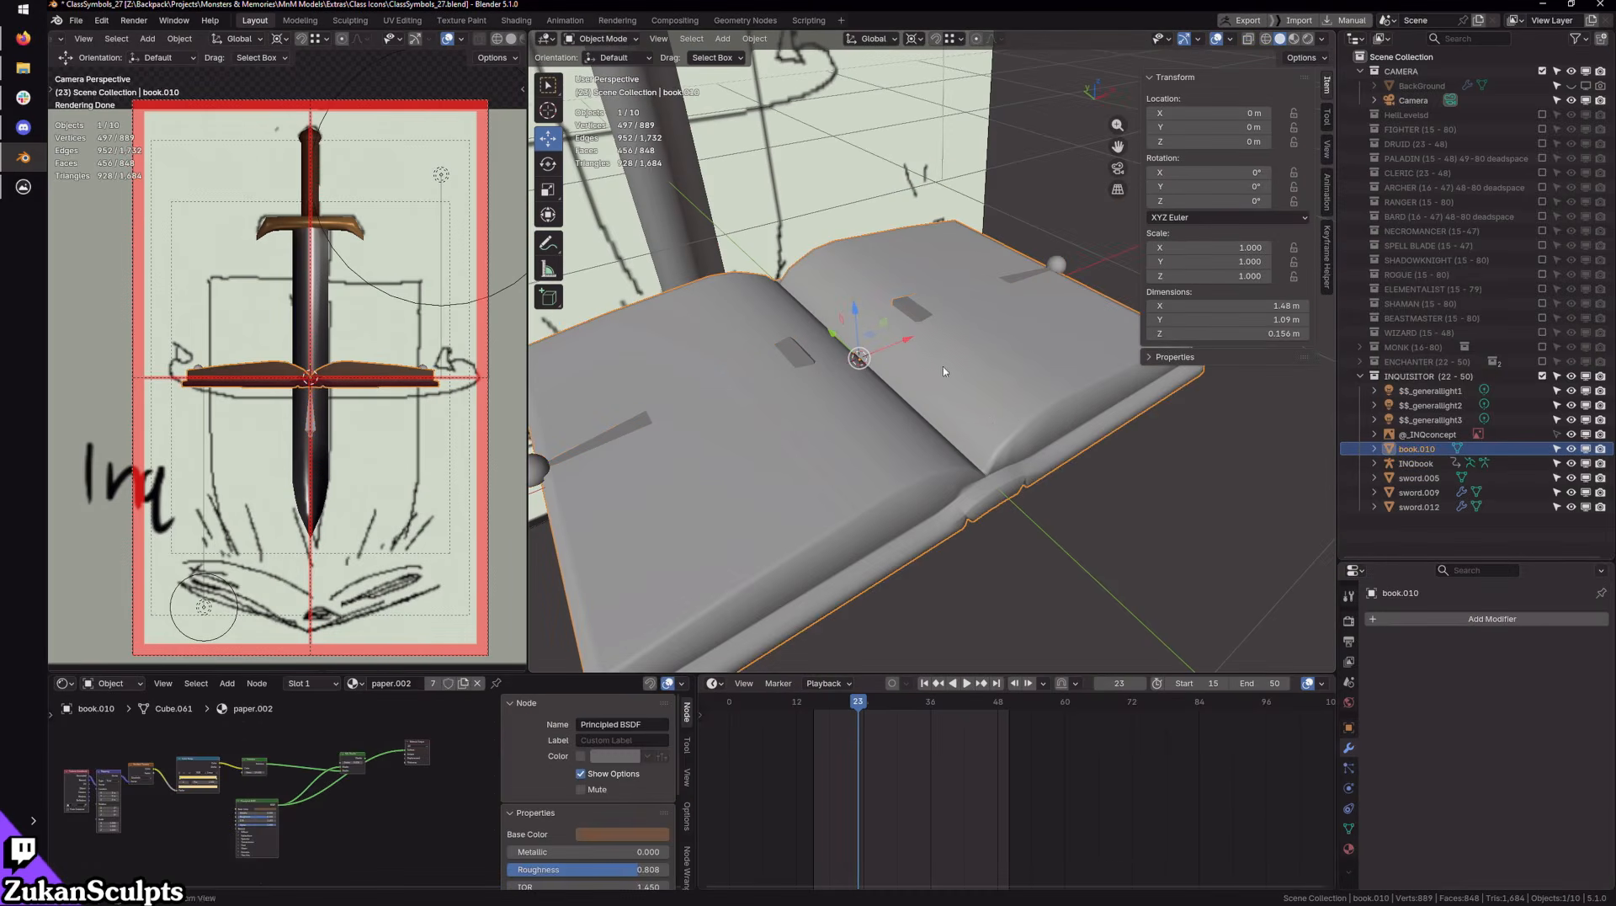
{"action": "middle_click_drag", "start_coordinate": [943, 370], "coordinate": [928, 347]}
{"action": "left_click", "coordinate": [924, 337], "text": "shift"}
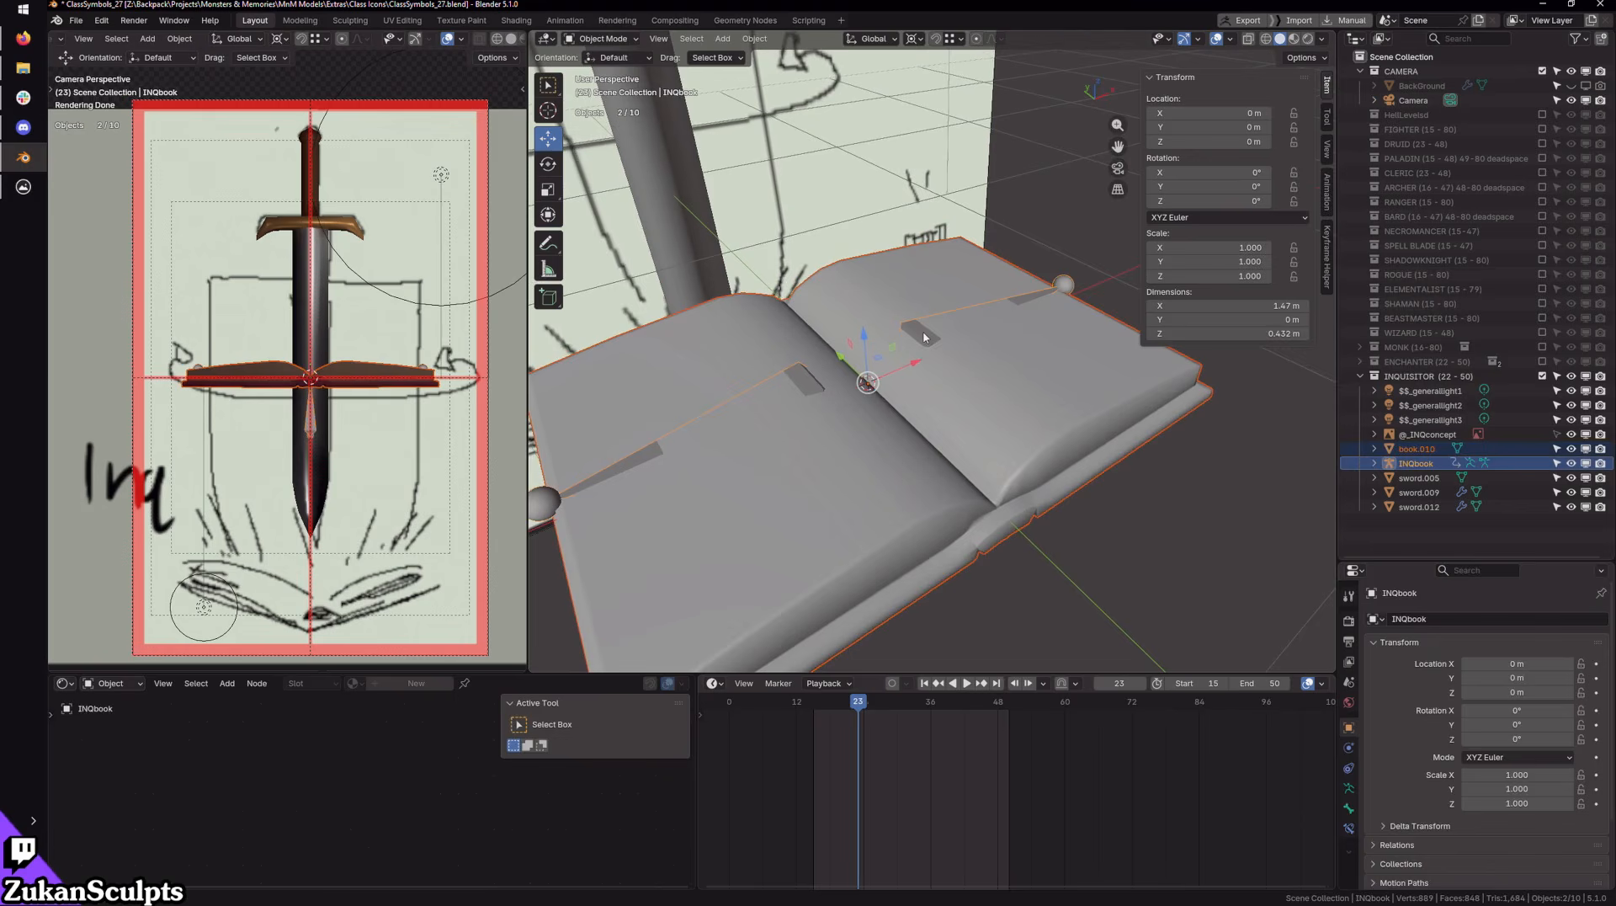
{"action": "key", "text": "ctrl+p"}
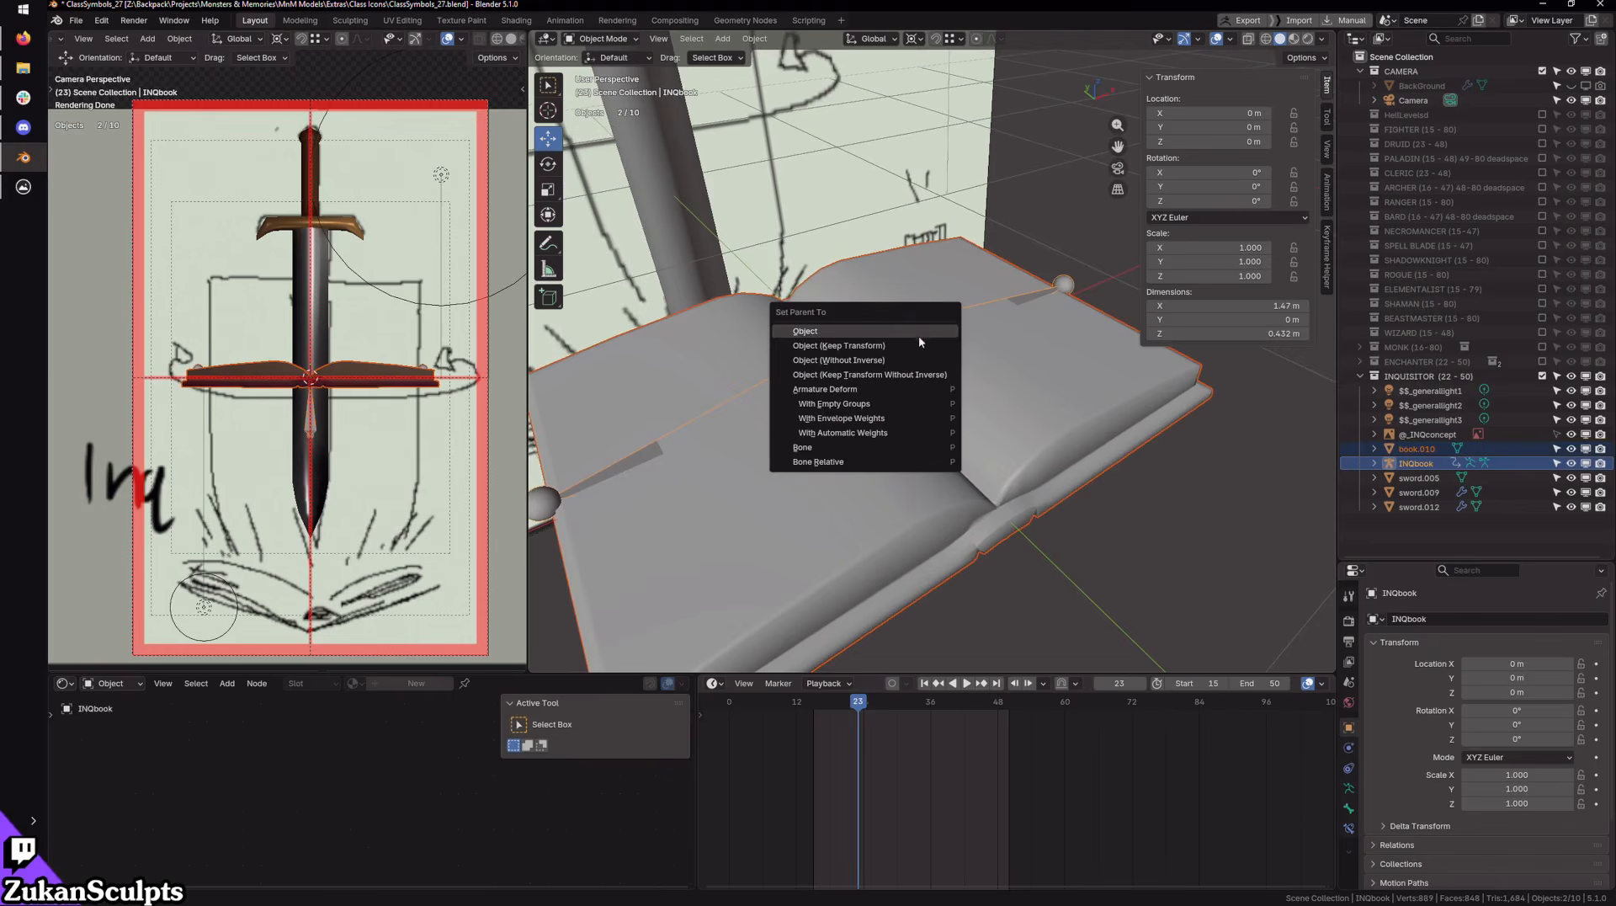
{"action": "left_click", "coordinate": [895, 433]}
Step: Rename the book mesh parented under the INQbook armature as INQbookk and collapse the armature's hierarchy
{"action": "middle_click_drag", "start_coordinate": [1041, 543], "coordinate": [956, 498]}
{"action": "left_click", "coordinate": [871, 478]}
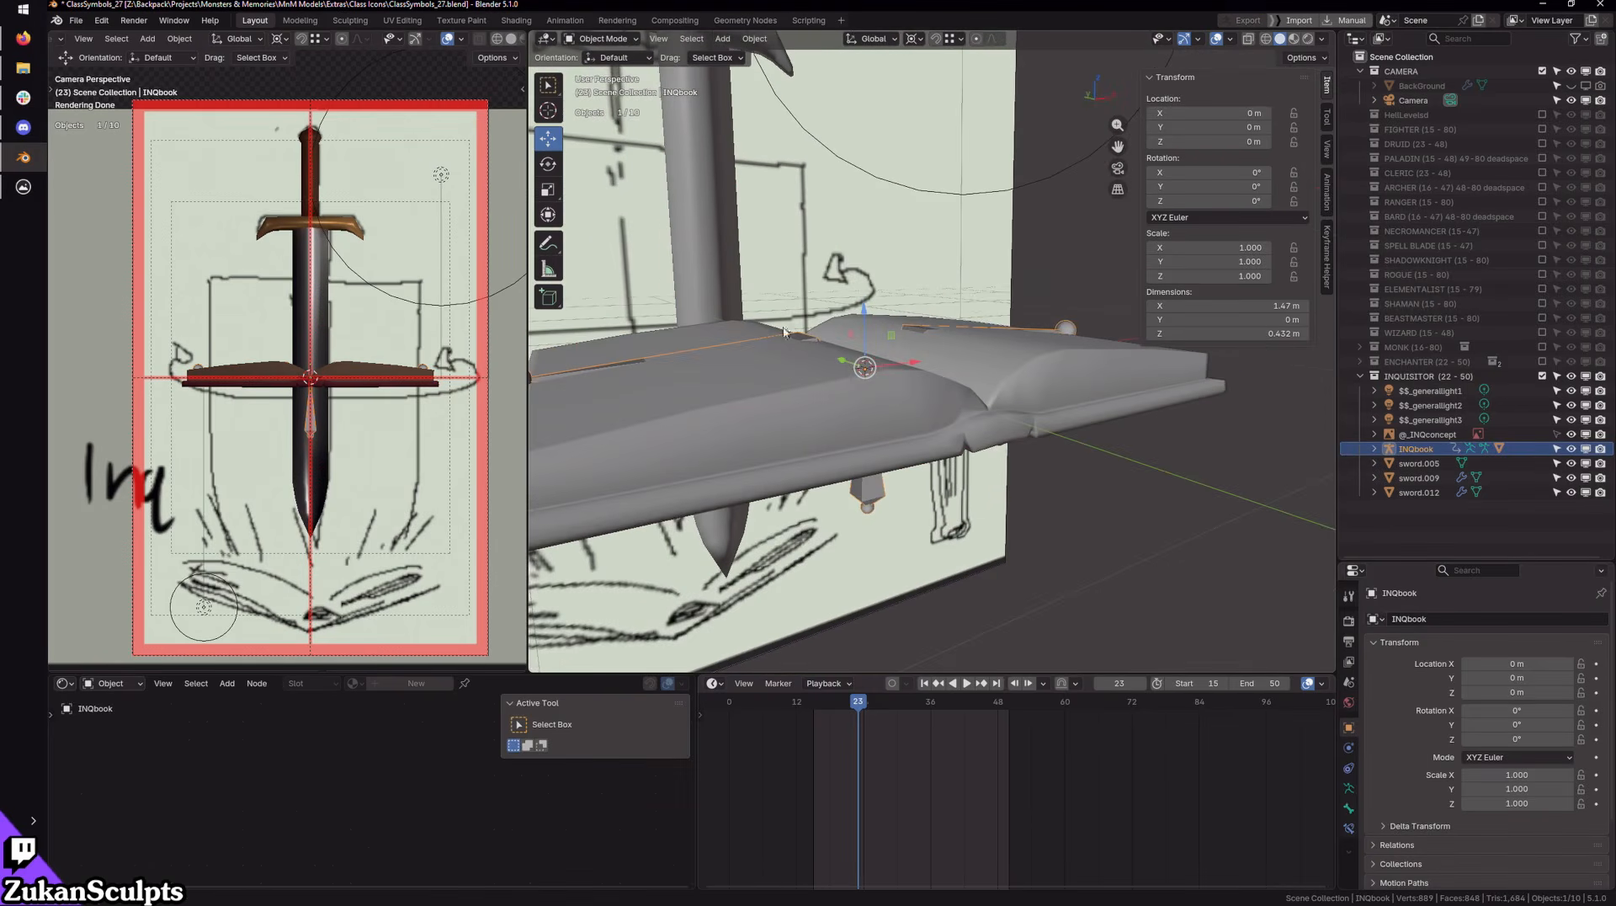
{"action": "left_click", "coordinate": [1374, 449]}
{"action": "left_click", "coordinate": [947, 391]}
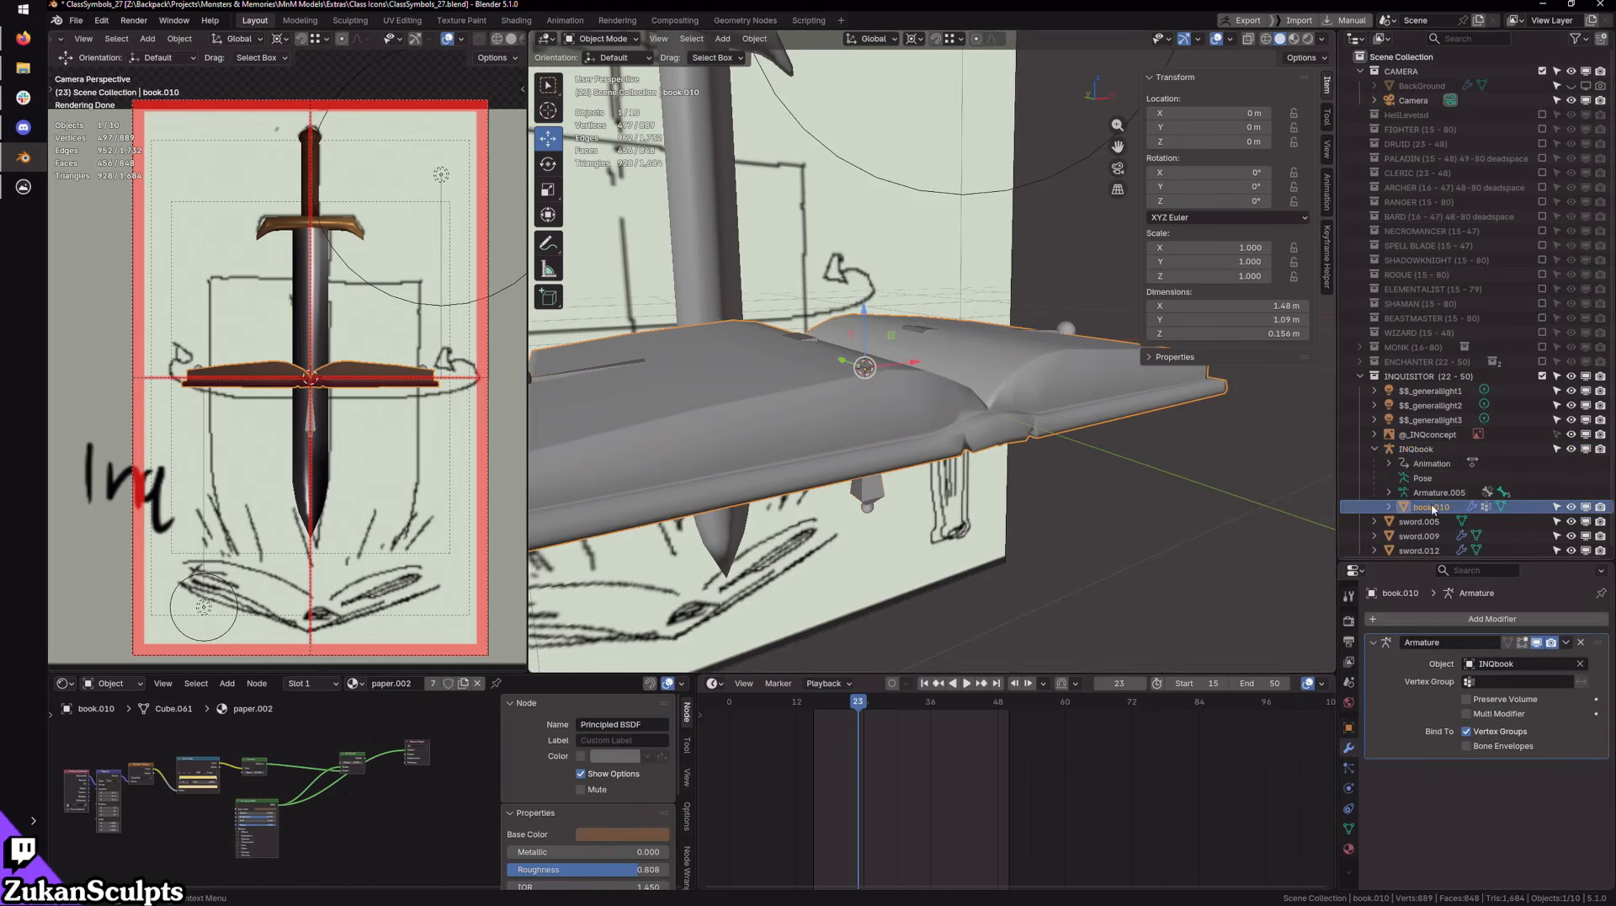
{"action": "double_click", "coordinate": [1424, 448]}
{"action": "double_click", "coordinate": [1429, 507]}
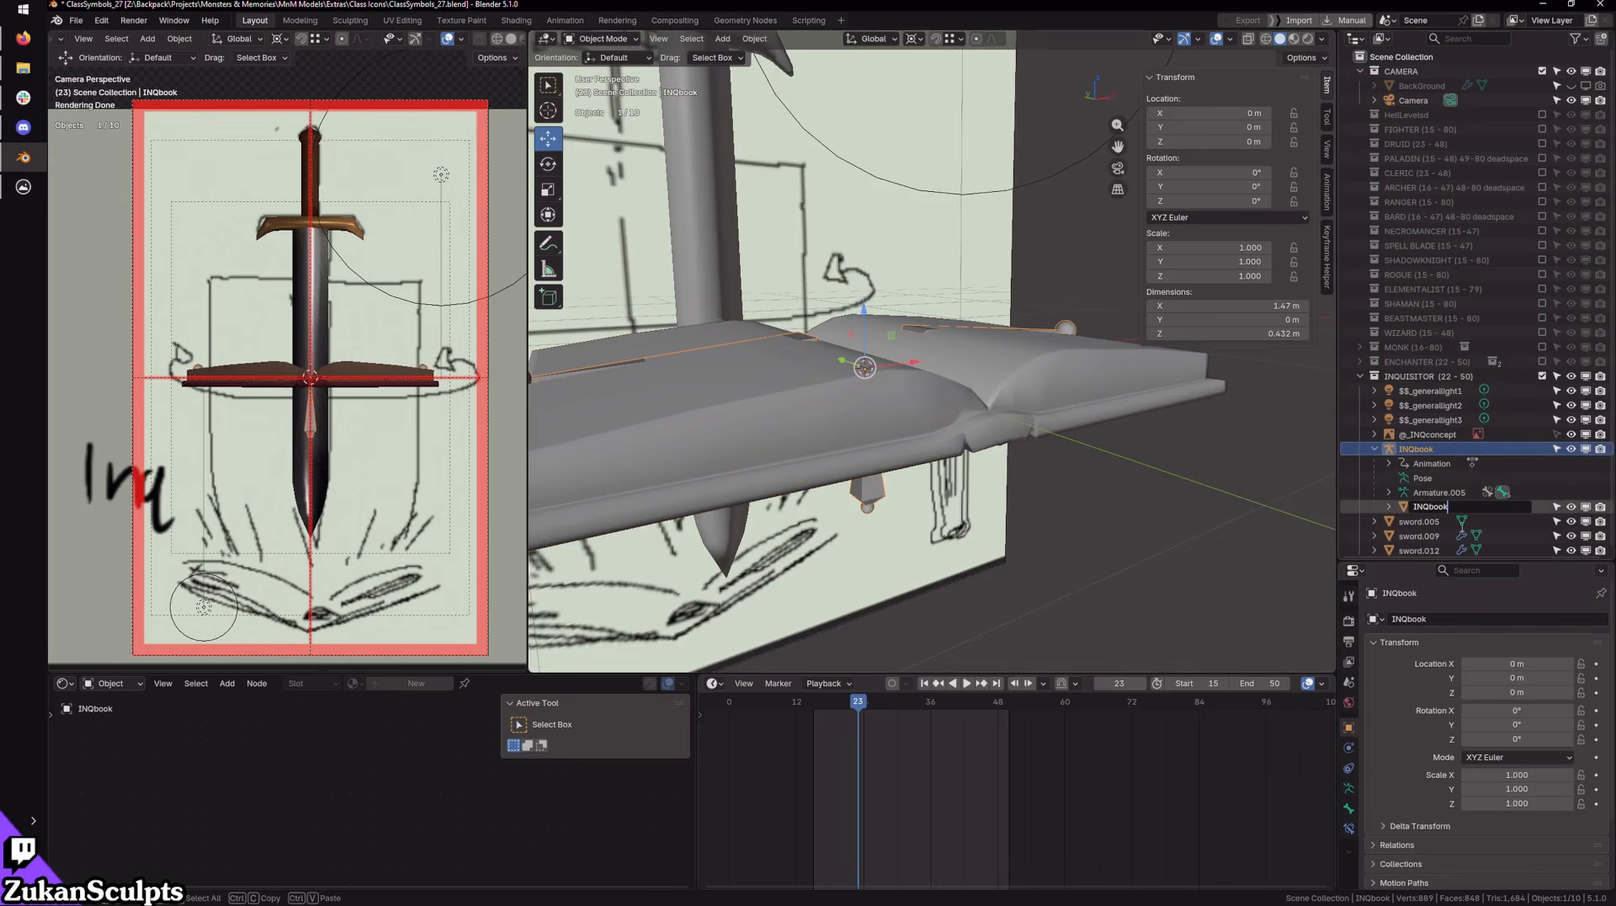
{"action": "key", "text": "Return"}
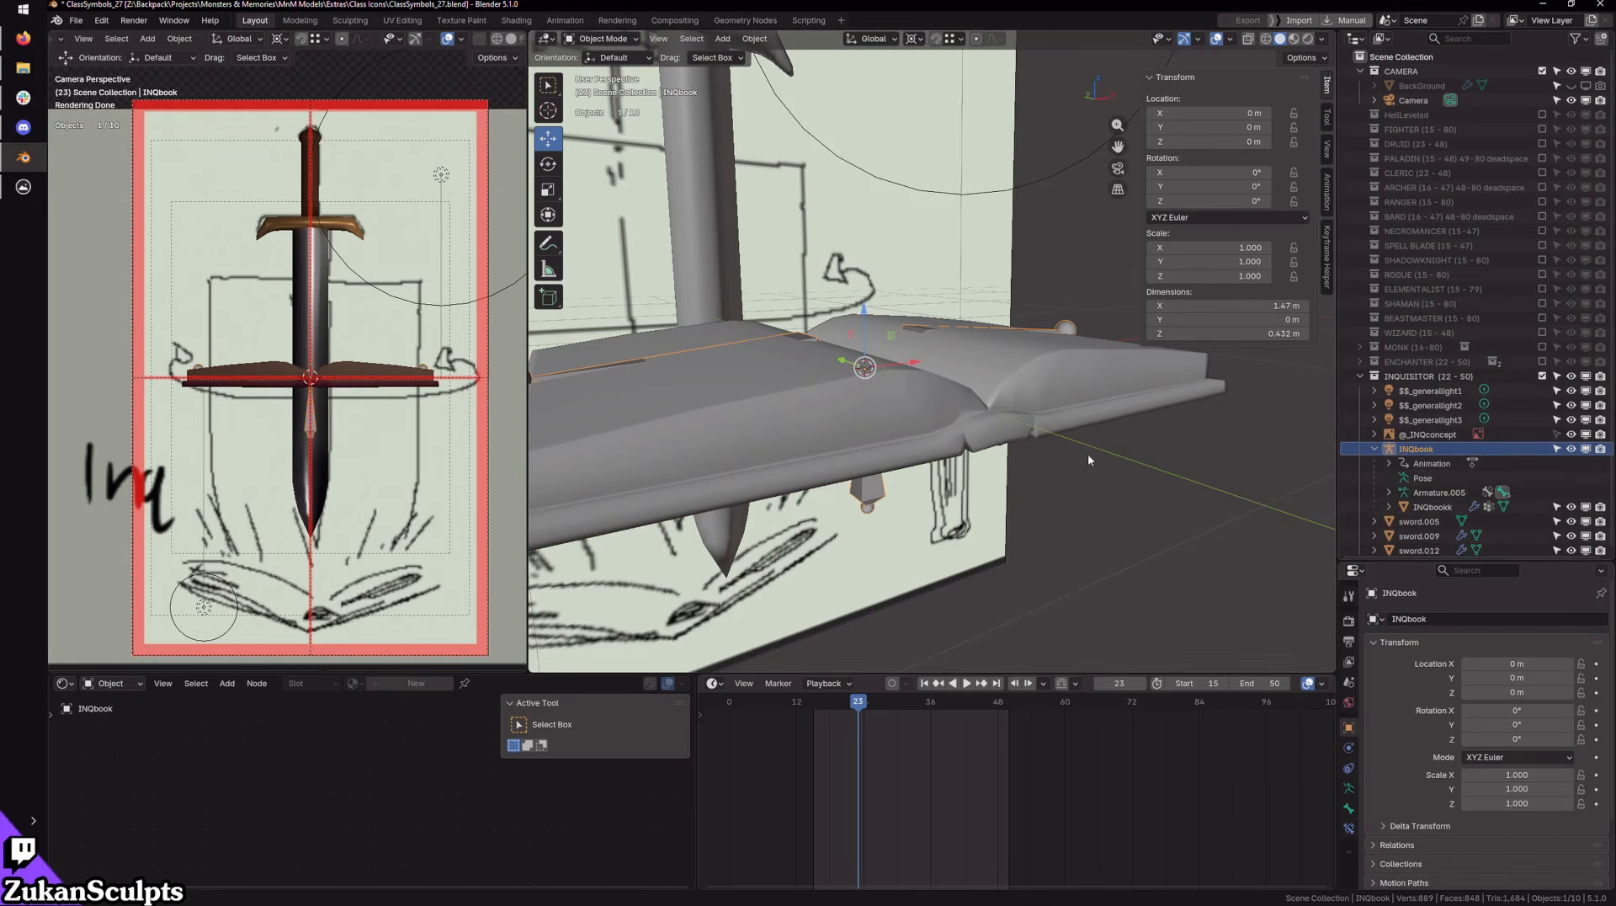
{"action": "middle_click_drag", "start_coordinate": [1088, 452], "coordinate": [1034, 472]}
{"action": "left_click", "coordinate": [1375, 449]}
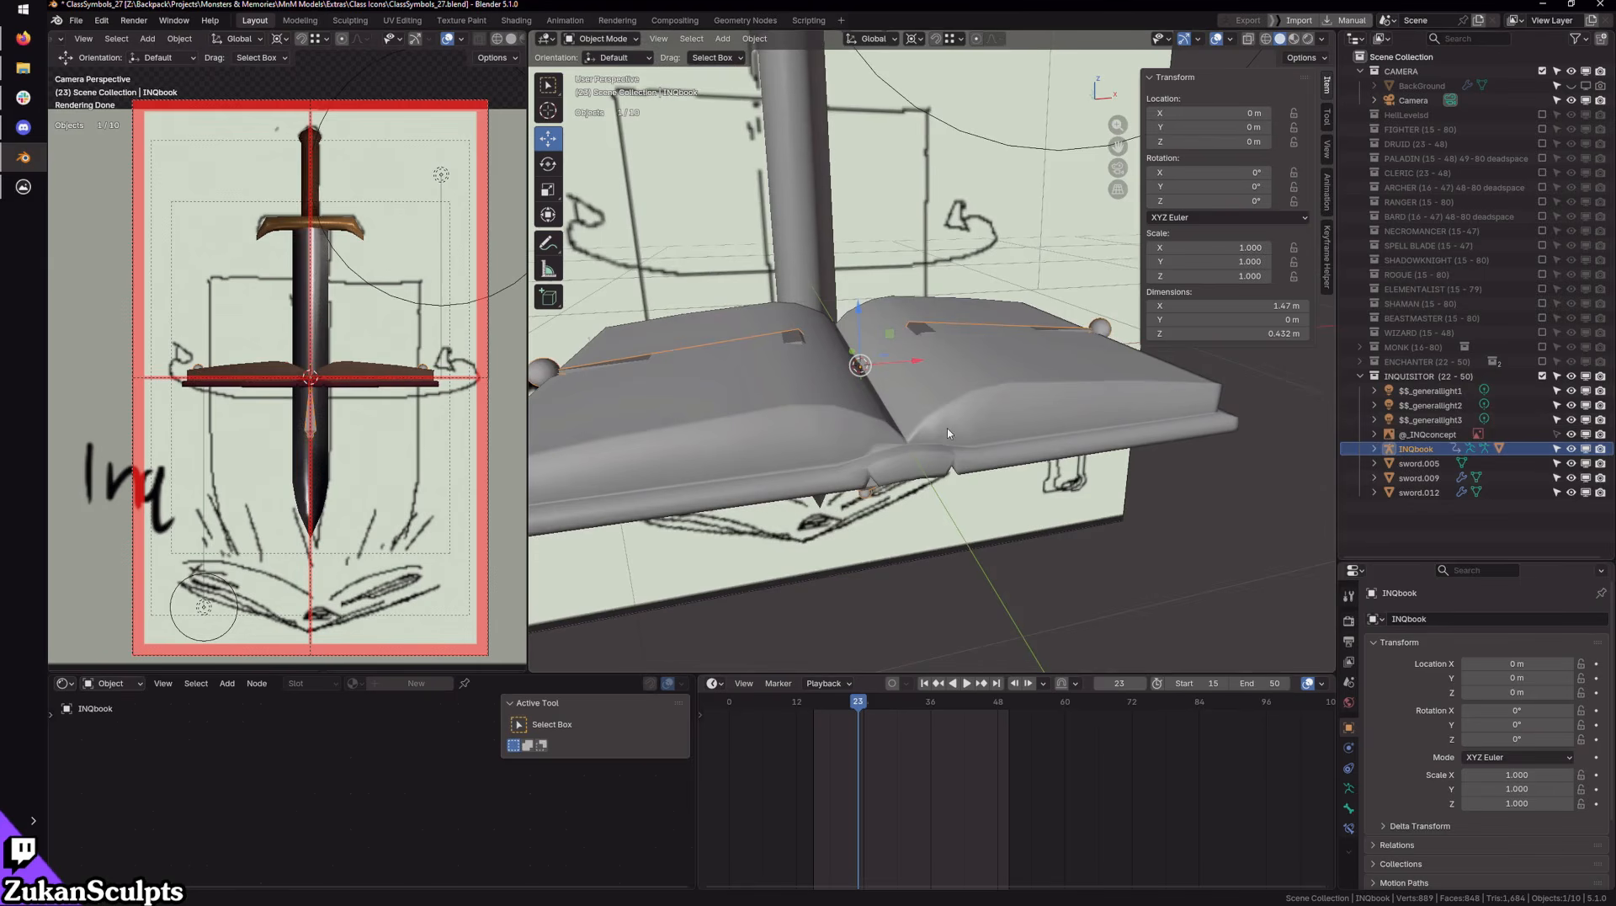
Step: Put the INQbook armature in Pose Mode, select the page.l bone and try rotating it
{"action": "left_click", "coordinate": [603, 39]}
{"action": "left_click", "coordinate": [596, 87]}
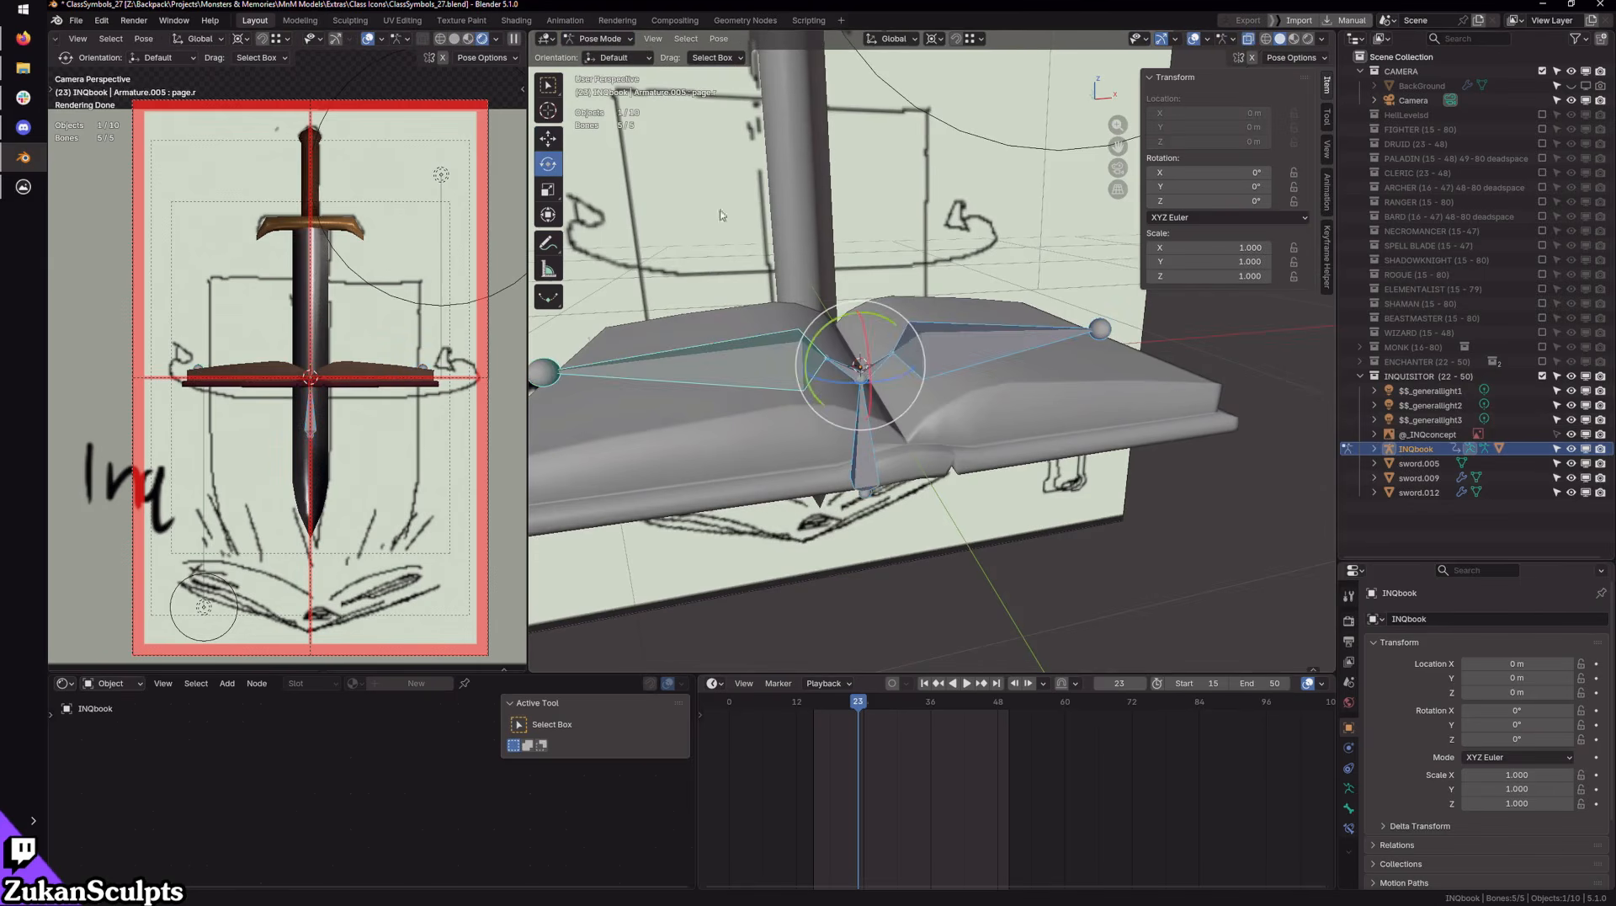
{"action": "left_click", "coordinate": [1013, 344]}
{"action": "middle_click_drag", "start_coordinate": [1014, 344], "coordinate": [951, 365]}
{"action": "left_click_drag", "start_coordinate": [906, 324], "coordinate": [874, 330]}
{"action": "key", "text": "Escape"}
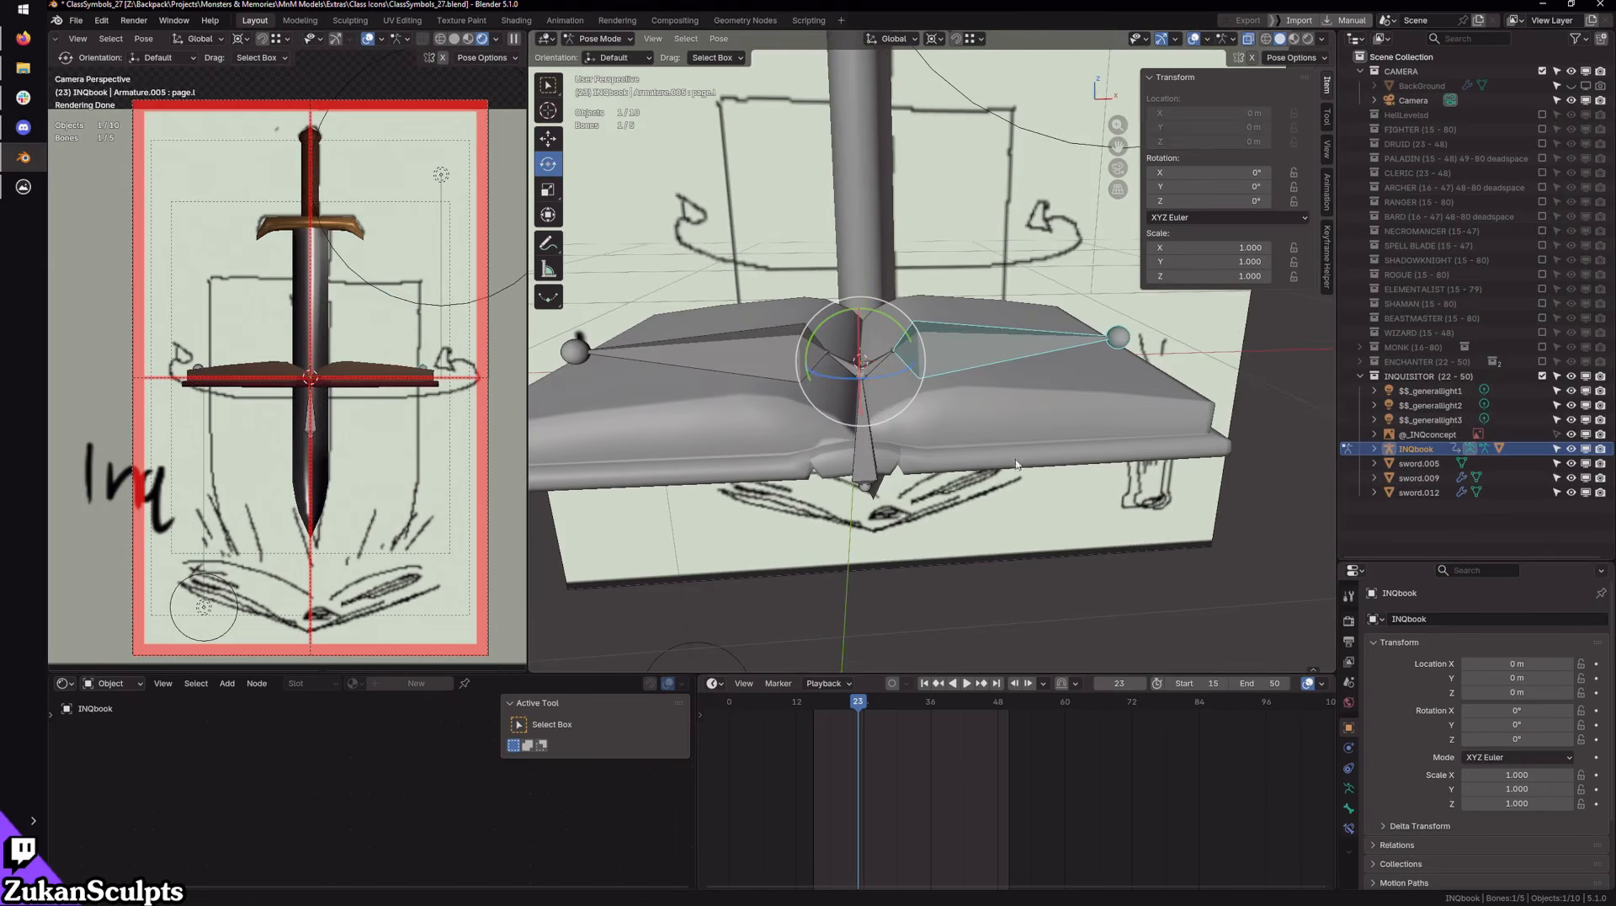
Step: In front view, undo the trial rotation of the page.l bone and set the pivot point to the bone's own base
{"action": "key", "text": "KP_1"}
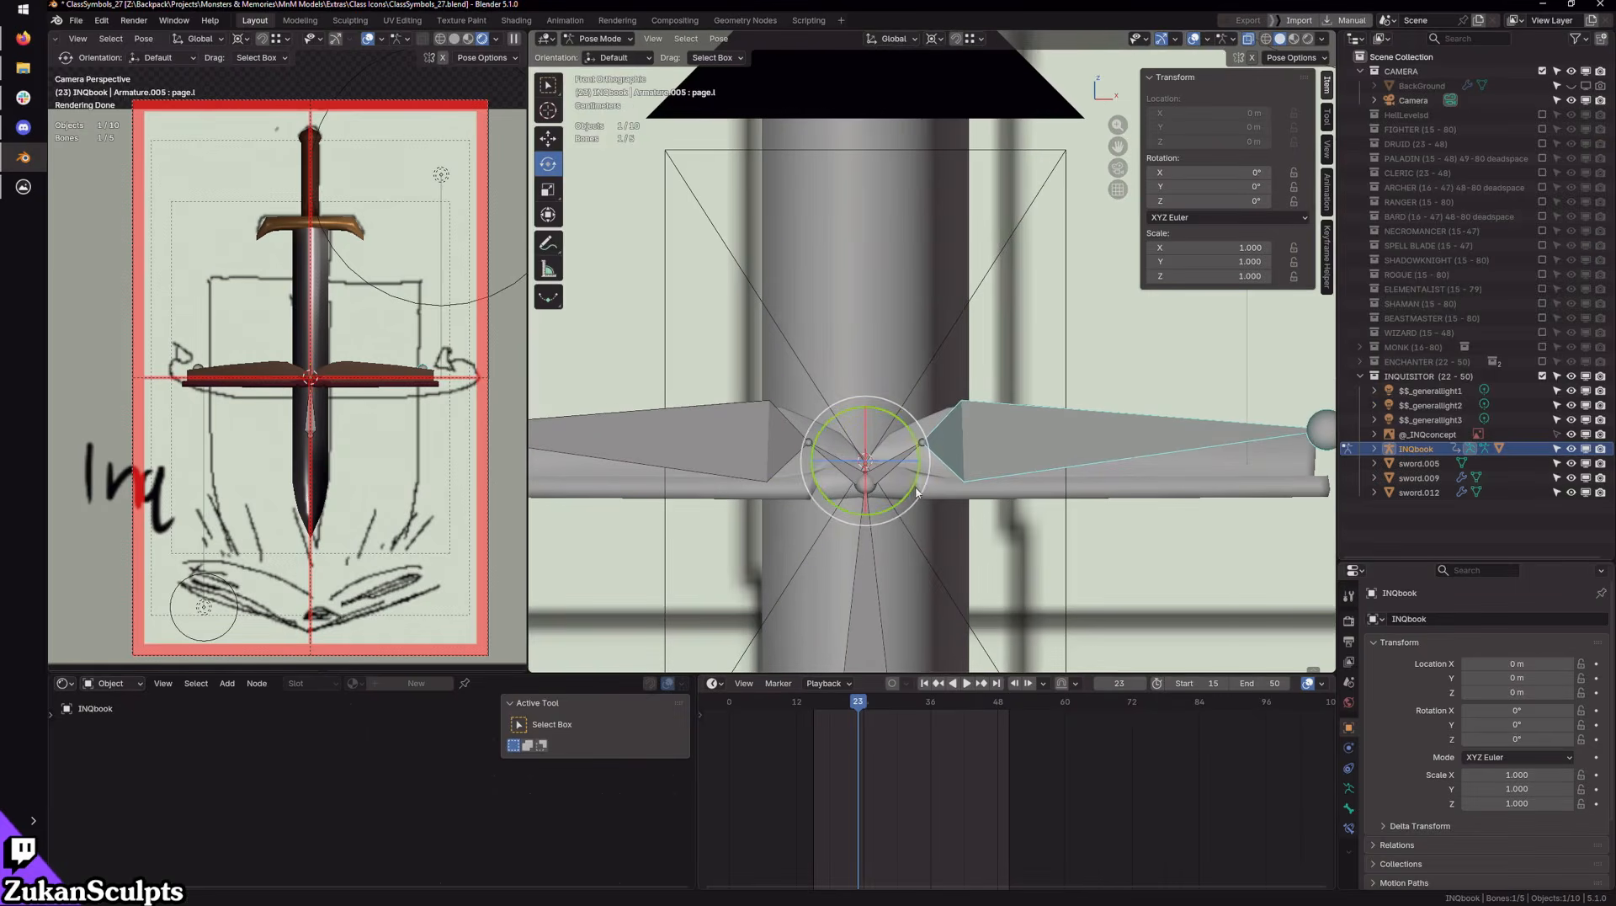
{"action": "mouse_move", "coordinate": [916, 490]}
{"action": "left_mouse_down"}
{"action": "mouse_move", "coordinate": [925, 479]}
{"action": "mouse_move", "coordinate": [913, 488]}
{"action": "left_mouse_up"}
{"action": "key", "text": "ctrl+z"}
{"action": "key", "text": "ctrl+z"}
{"action": "left_click", "coordinate": [932, 39]}
{"action": "left_click", "coordinate": [943, 86]}
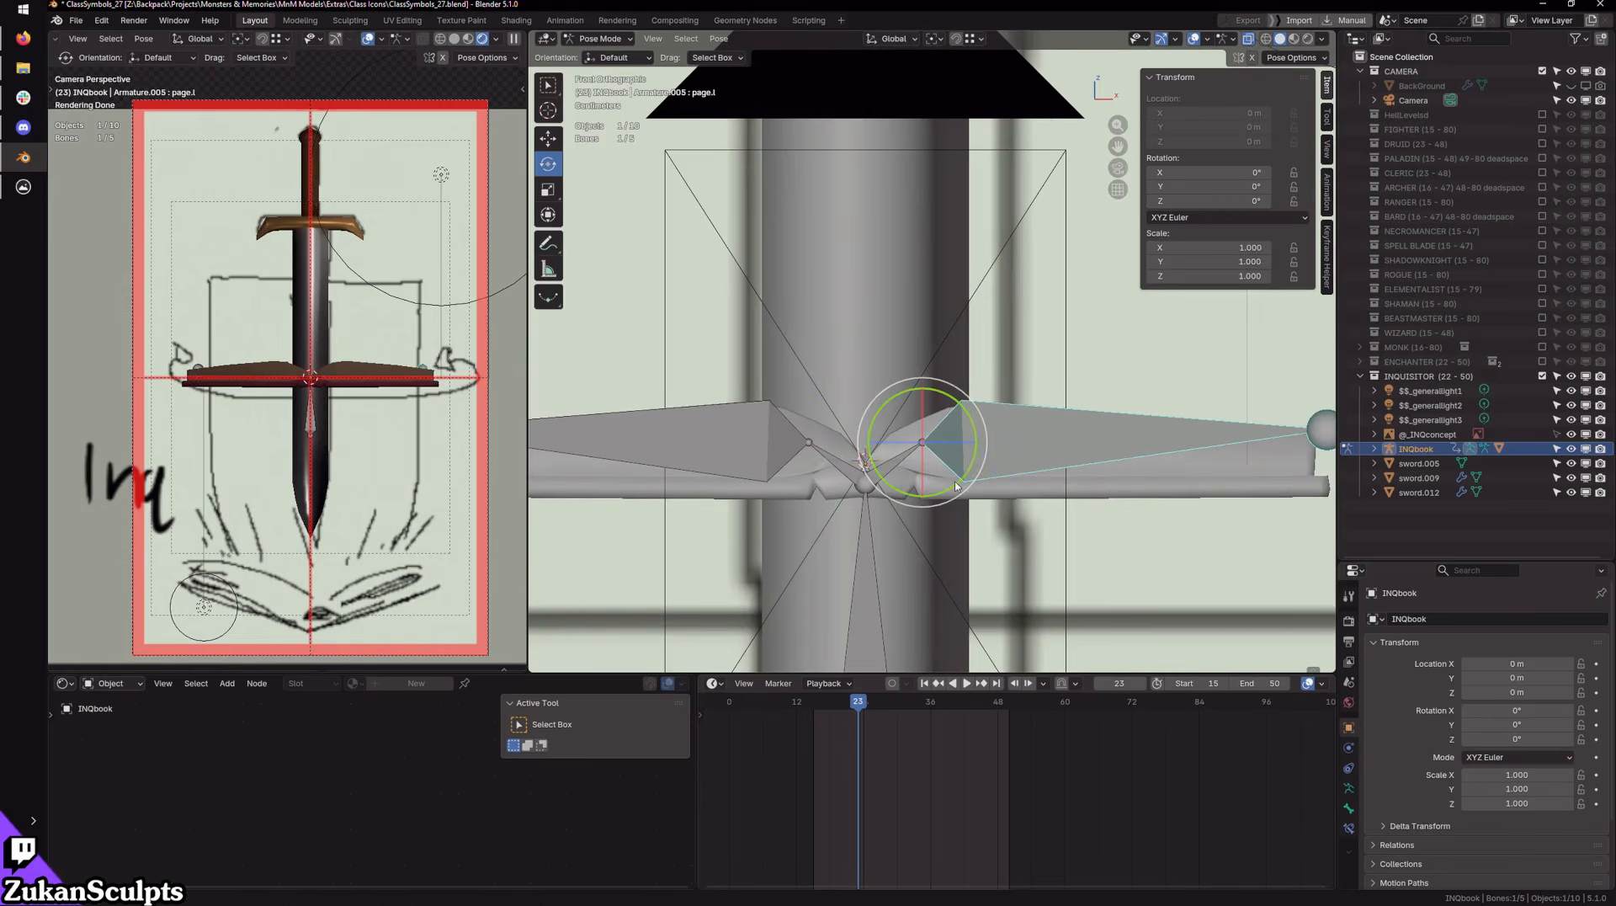
Step: Rotate the page.l bone -90° and the page.r bone 90° about the global Y axis to fold the book's pages upright
{"action": "left_click_drag", "start_coordinate": [956, 487], "coordinate": [969, 474]}
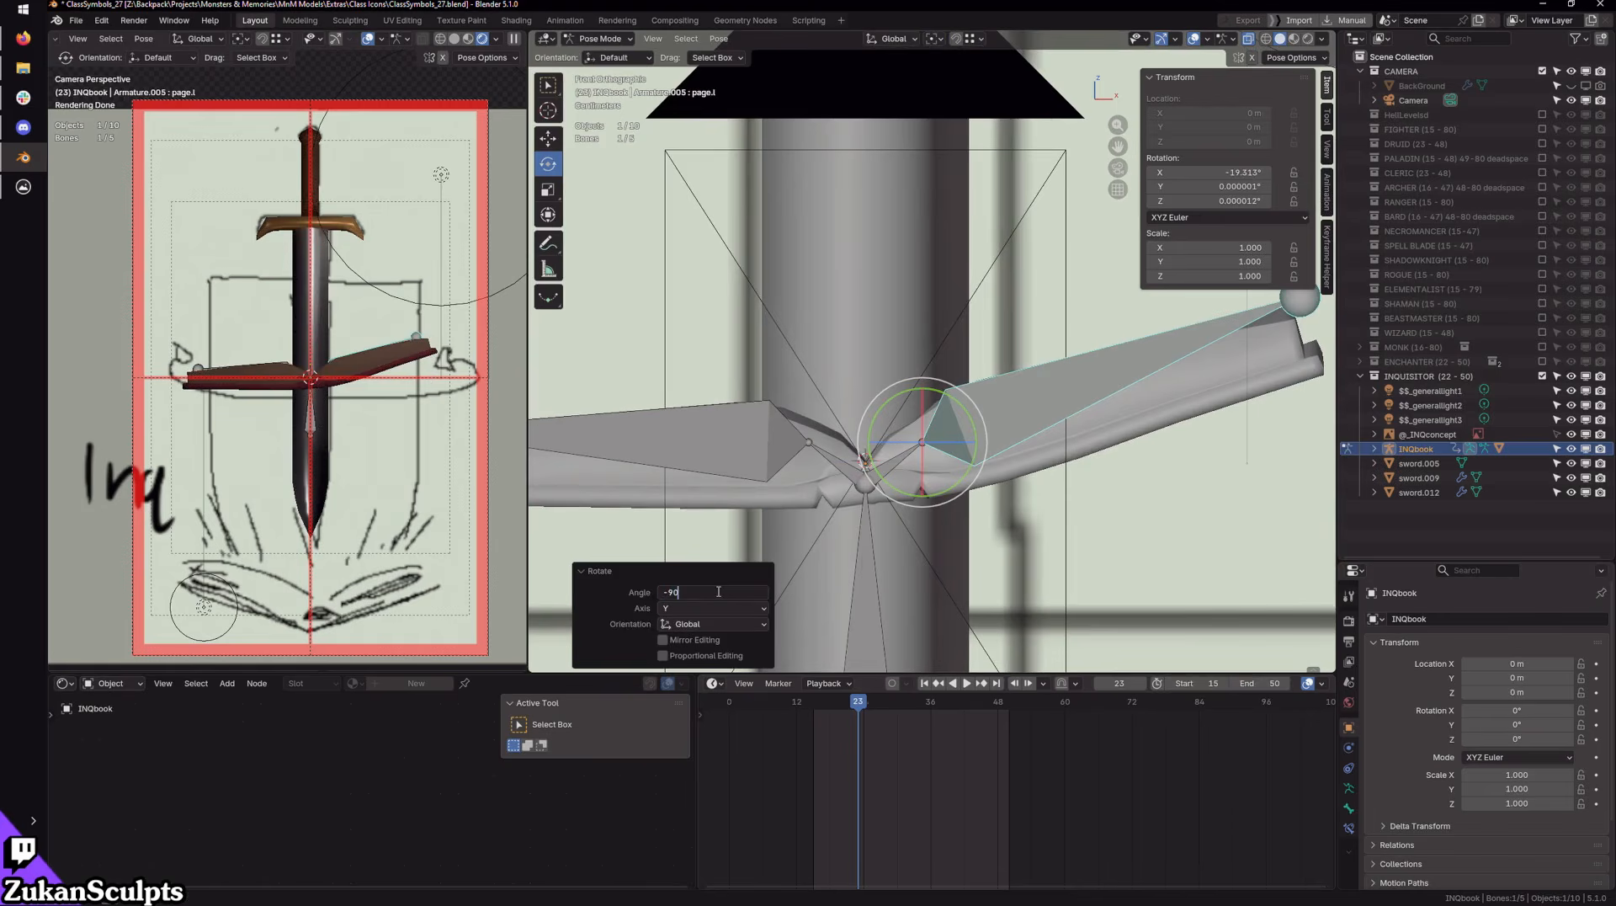
{"action": "key", "text": "Return"}
{"action": "left_click", "coordinate": [789, 454]}
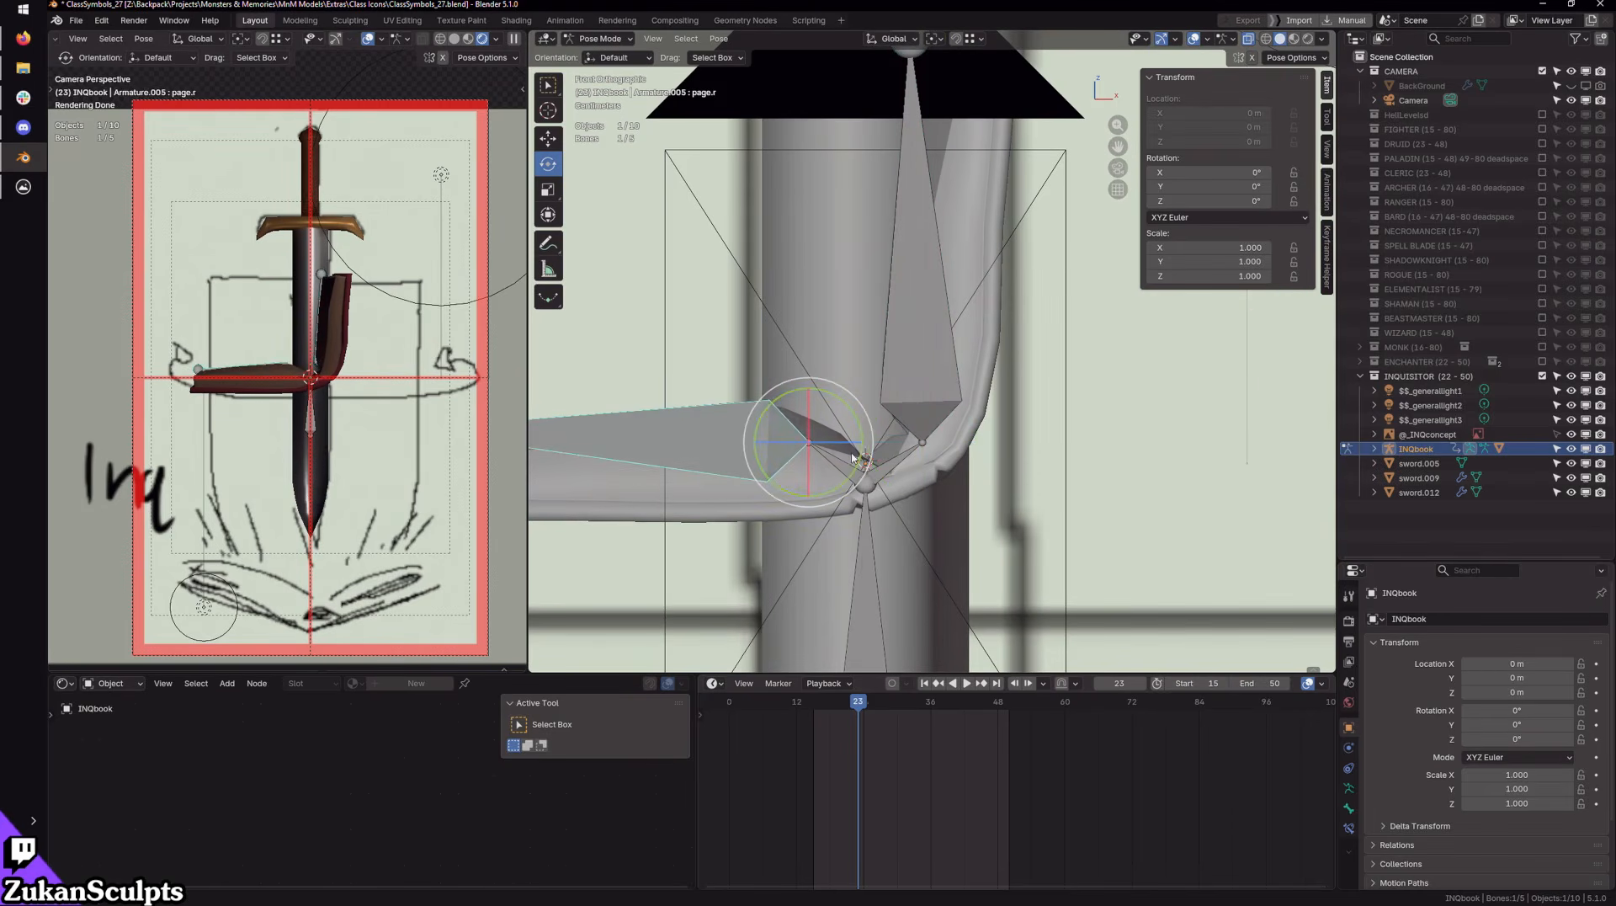
{"action": "left_click_drag", "start_coordinate": [853, 459], "coordinate": [863, 463]}
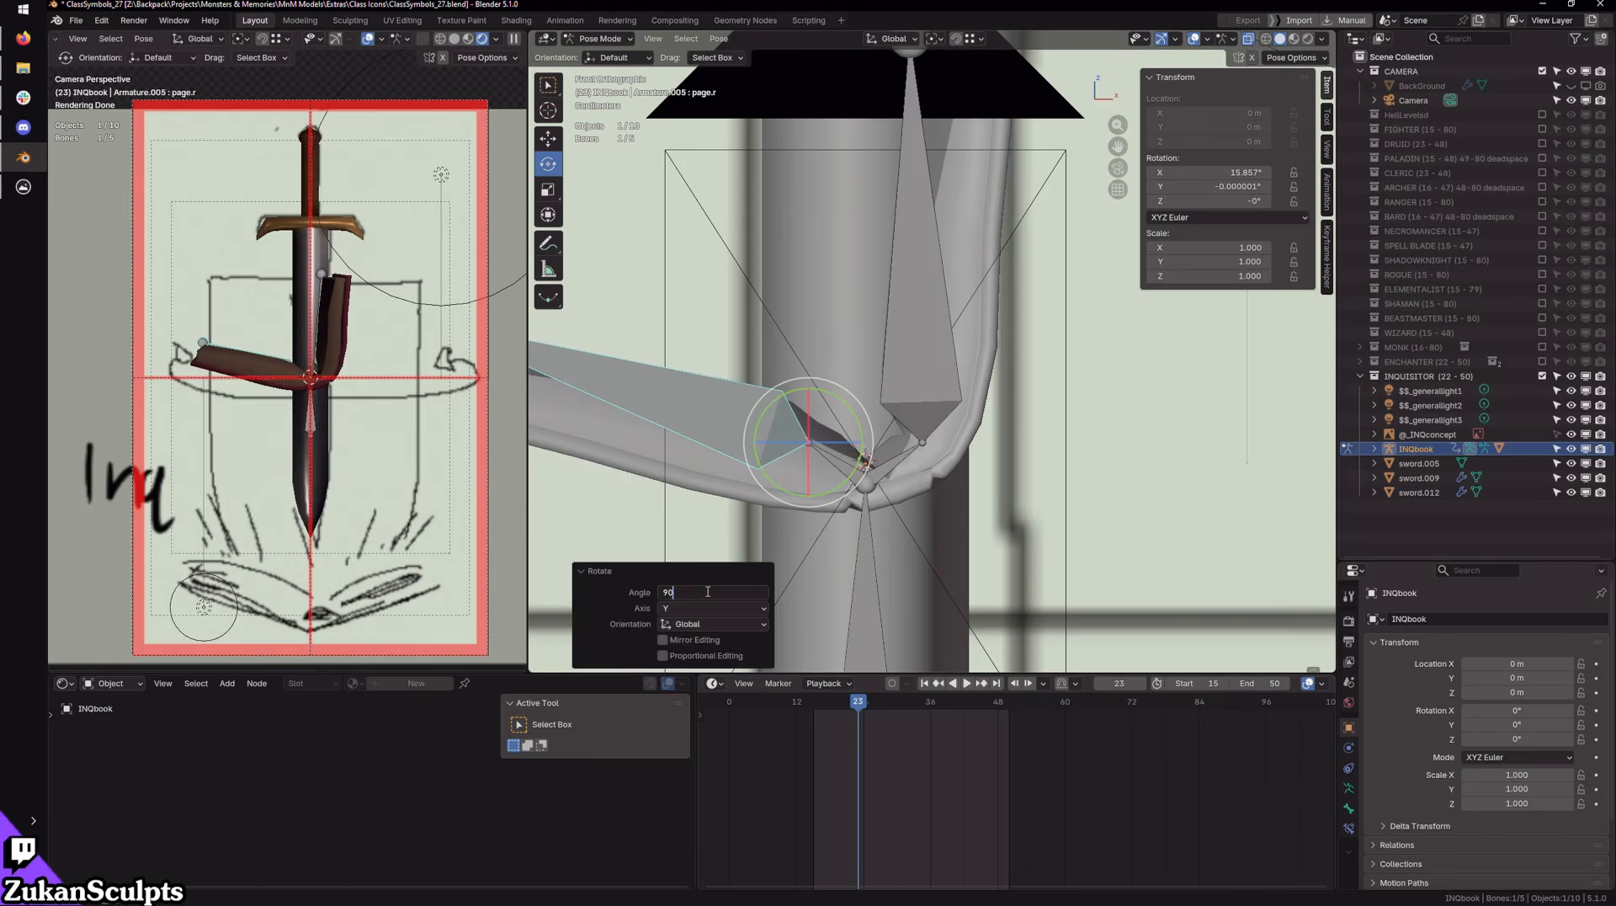
{"action": "key", "text": "Return"}
{"action": "middle_click_drag", "start_coordinate": [927, 535], "coordinate": [927, 452]}
{"action": "scroll", "coordinate": [884, 340], "scroll_direction": "up", "scroll_amount": 4}
{"action": "scroll", "coordinate": [892, 361], "scroll_direction": "down", "scroll_amount": 5}
{"action": "scroll", "coordinate": [928, 453], "scroll_direction": "up", "scroll_amount": 3}
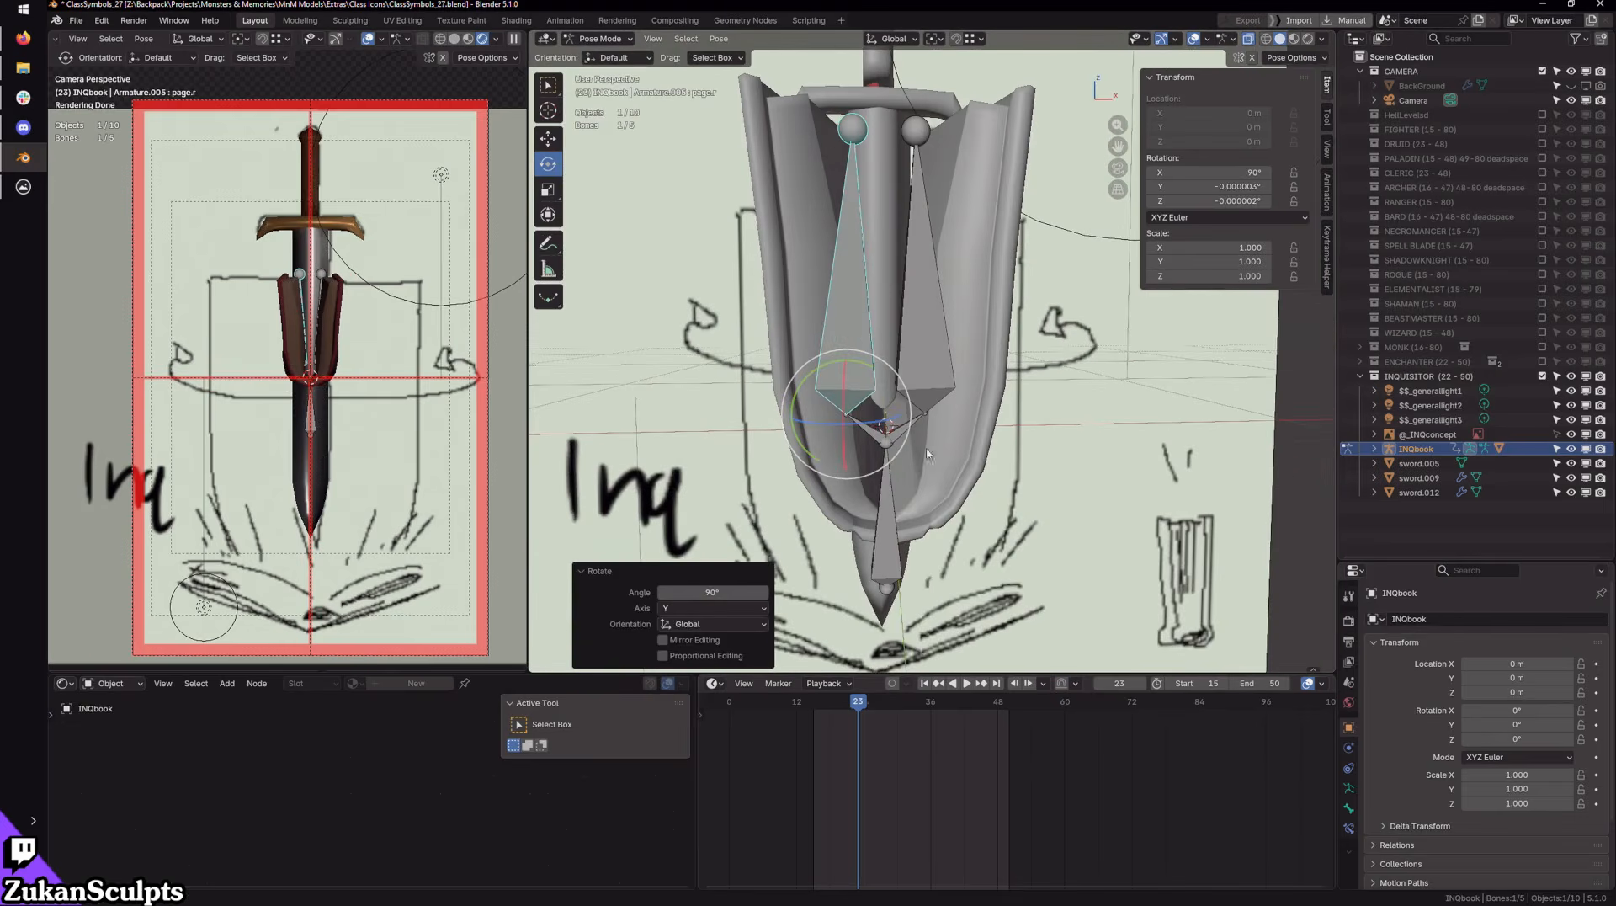
Step: Leave Pose Mode, add the book mesh to the armature selection, and enter Weight Paint with the page.r bone active
{"action": "left_click", "coordinate": [599, 38]}
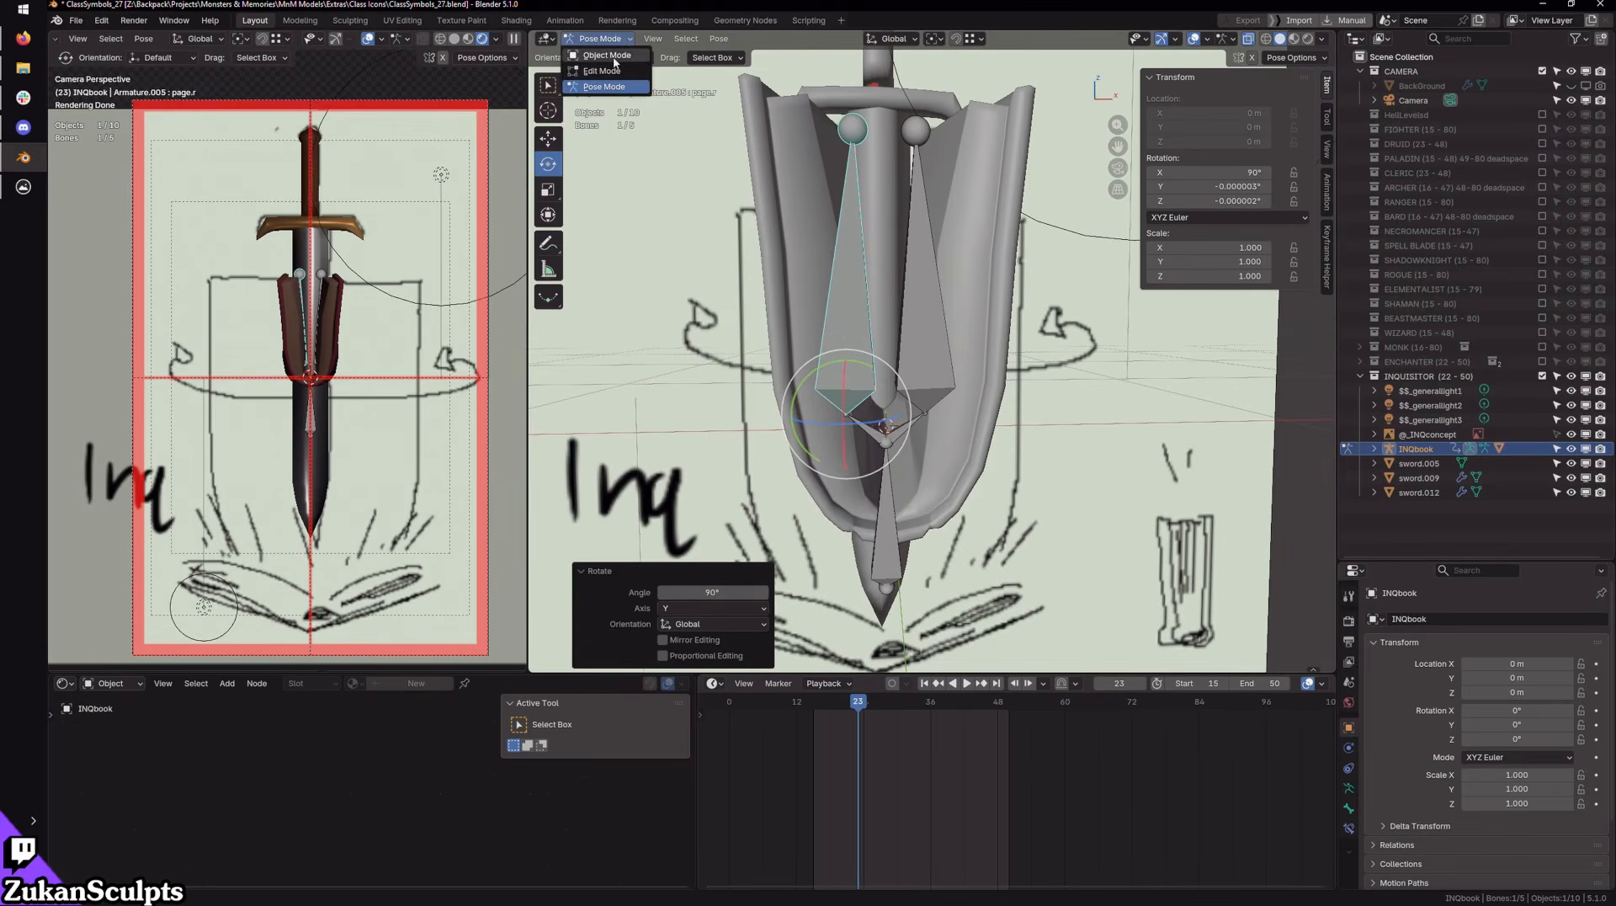
{"action": "left_click", "coordinate": [608, 55]}
{"action": "middle_click_drag", "start_coordinate": [904, 566], "coordinate": [902, 540]}
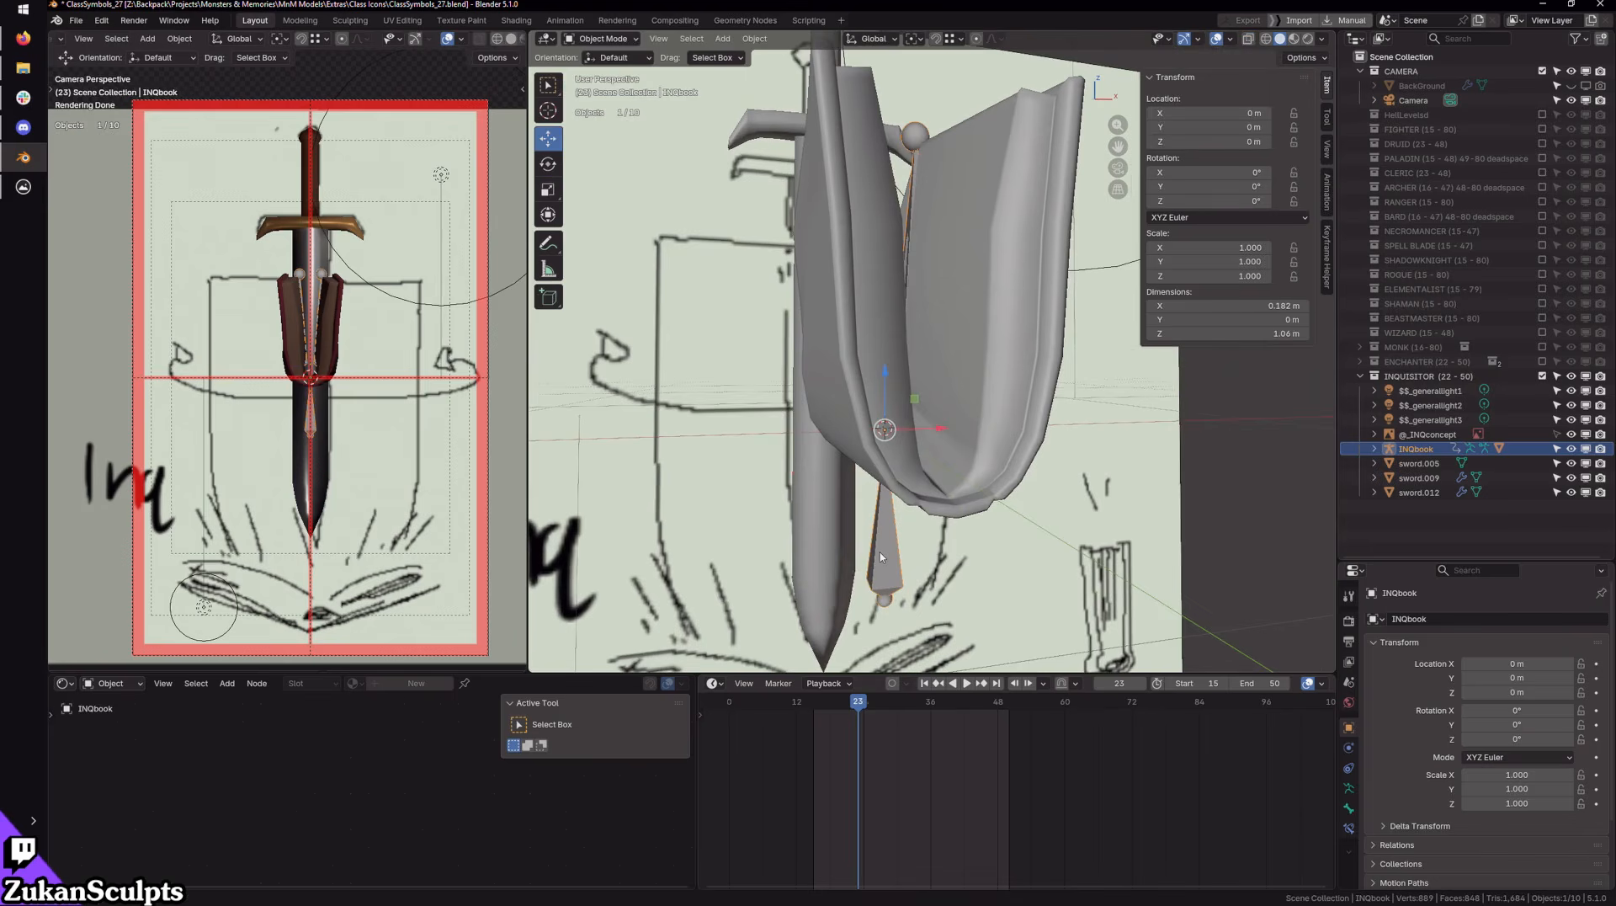
{"action": "left_click", "coordinate": [994, 380], "text": "shift"}
{"action": "left_click", "coordinate": [589, 40]}
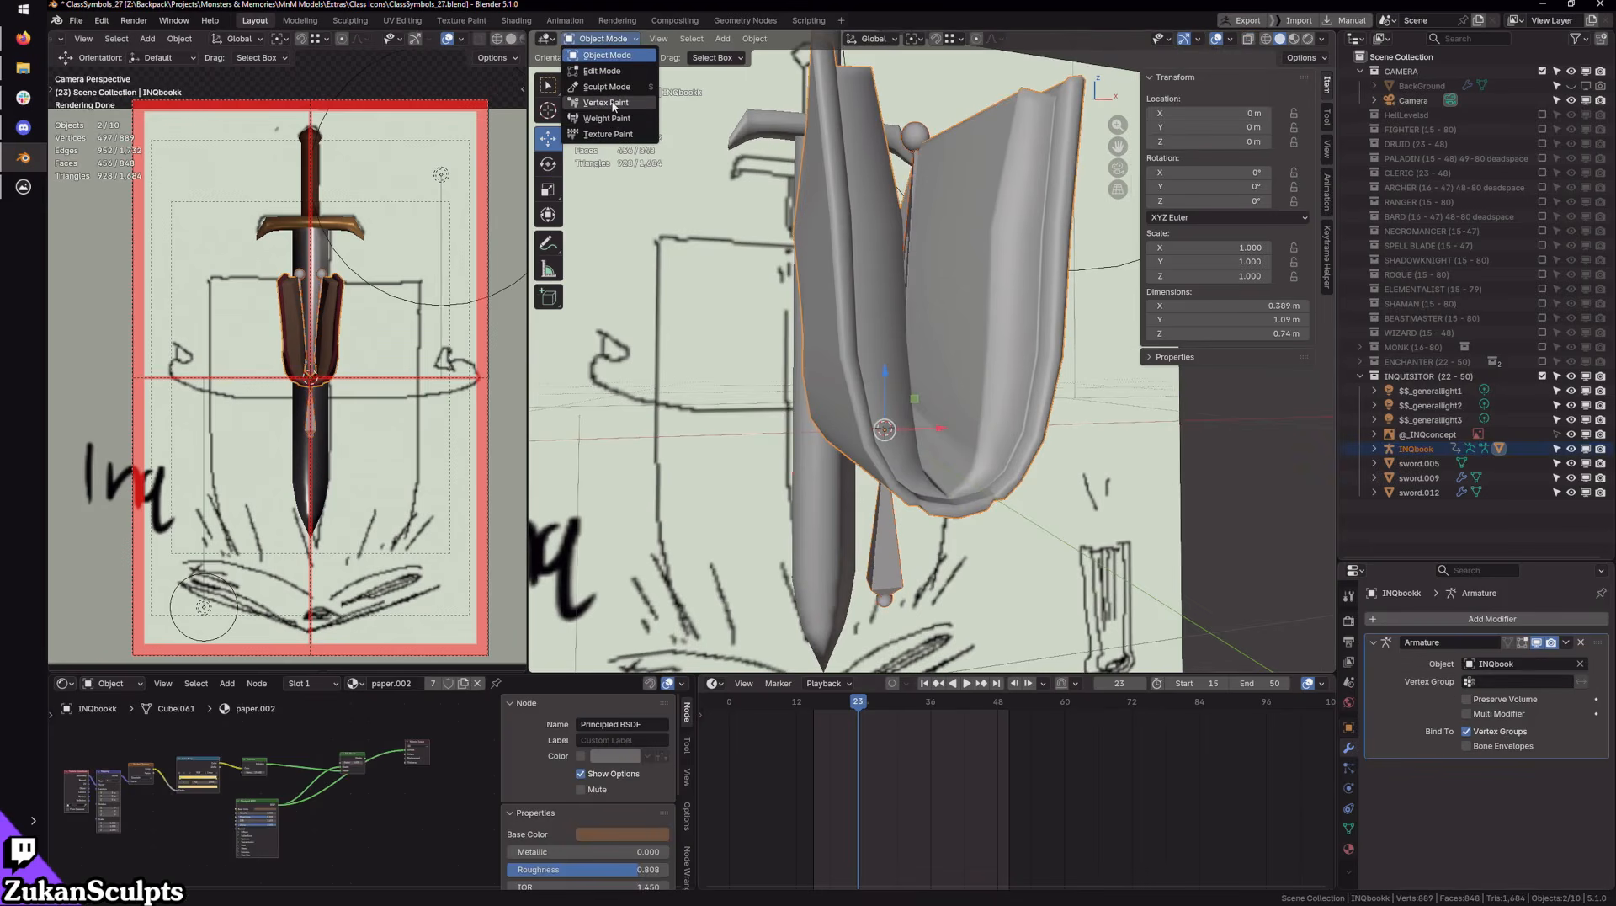
{"action": "left_click", "coordinate": [615, 120]}
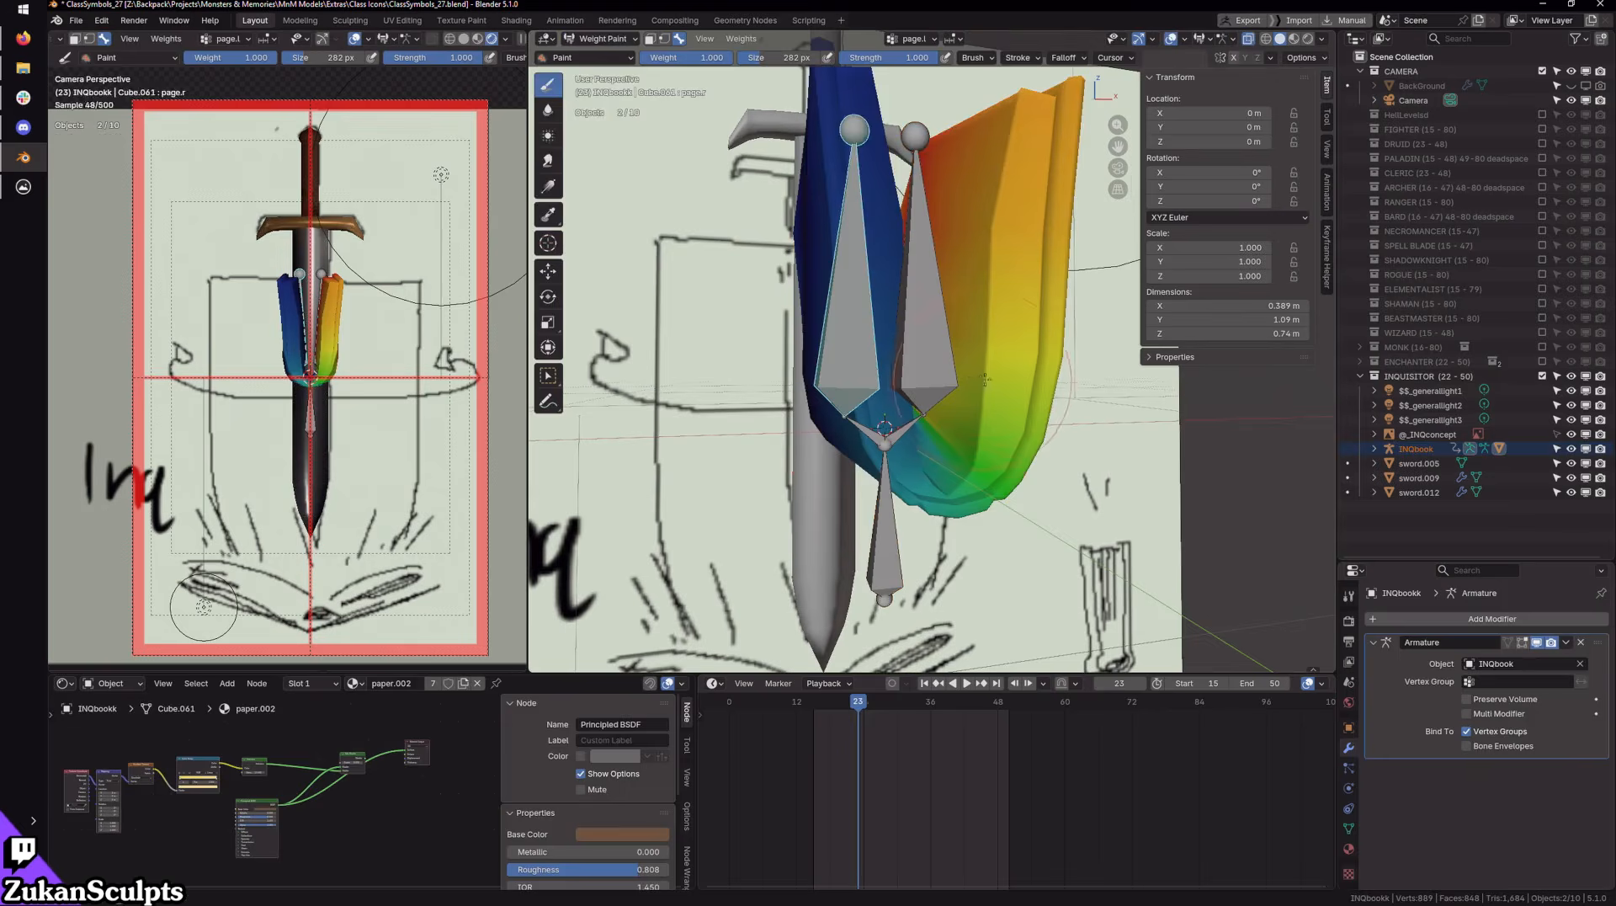
{"action": "mouse_move", "coordinate": [783, 396]}
{"action": "middle_mouse_down"}
{"action": "mouse_move", "coordinate": [840, 437]}
{"action": "mouse_move", "coordinate": [922, 414]}
{"action": "mouse_move", "coordinate": [960, 356]}
{"action": "middle_mouse_up"}
{"action": "left_click", "coordinate": [873, 350], "text": "ctrl"}
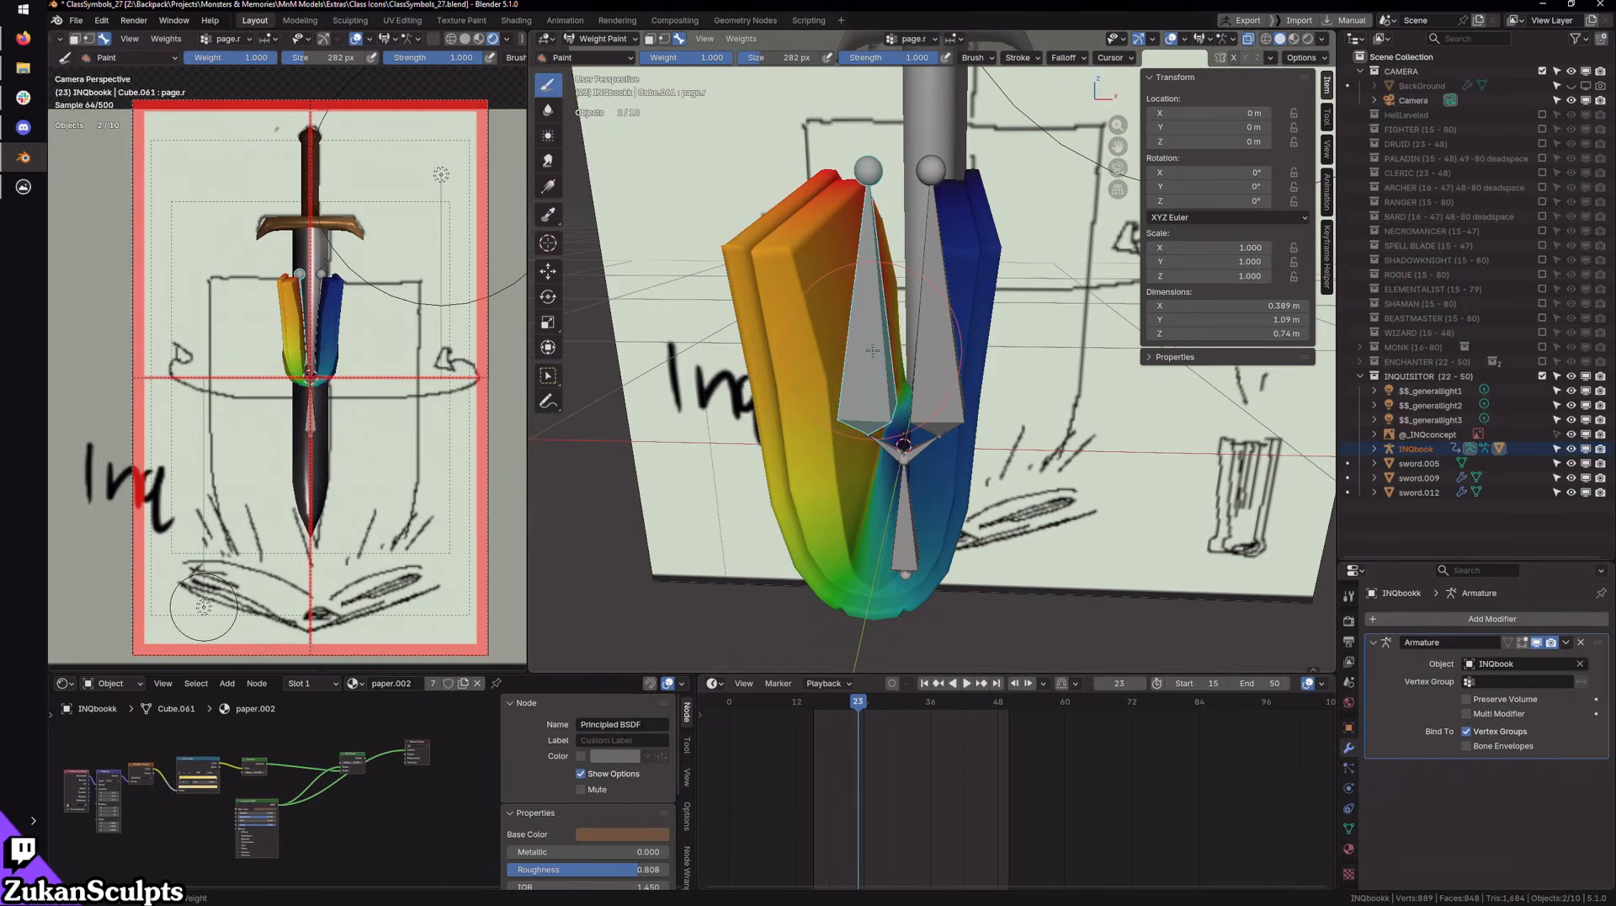
Step: In wireframe Edit Mode, assign the left page block's vertices to the page.r vertex group with weight 1.000
{"action": "key", "text": "Tab"}
{"action": "mouse_move", "coordinate": [909, 273]}
{"action": "middle_mouse_down"}
{"action": "mouse_move", "coordinate": [957, 291]}
{"action": "mouse_move", "coordinate": [928, 364]}
{"action": "mouse_move", "coordinate": [973, 326]}
{"action": "middle_mouse_up"}
{"action": "key", "text": "Tab"}
{"action": "key", "text": "Tab"}
{"action": "key", "text": "shift+z"}
{"action": "left_click_drag", "start_coordinate": [592, 316], "coordinate": [897, 522]}
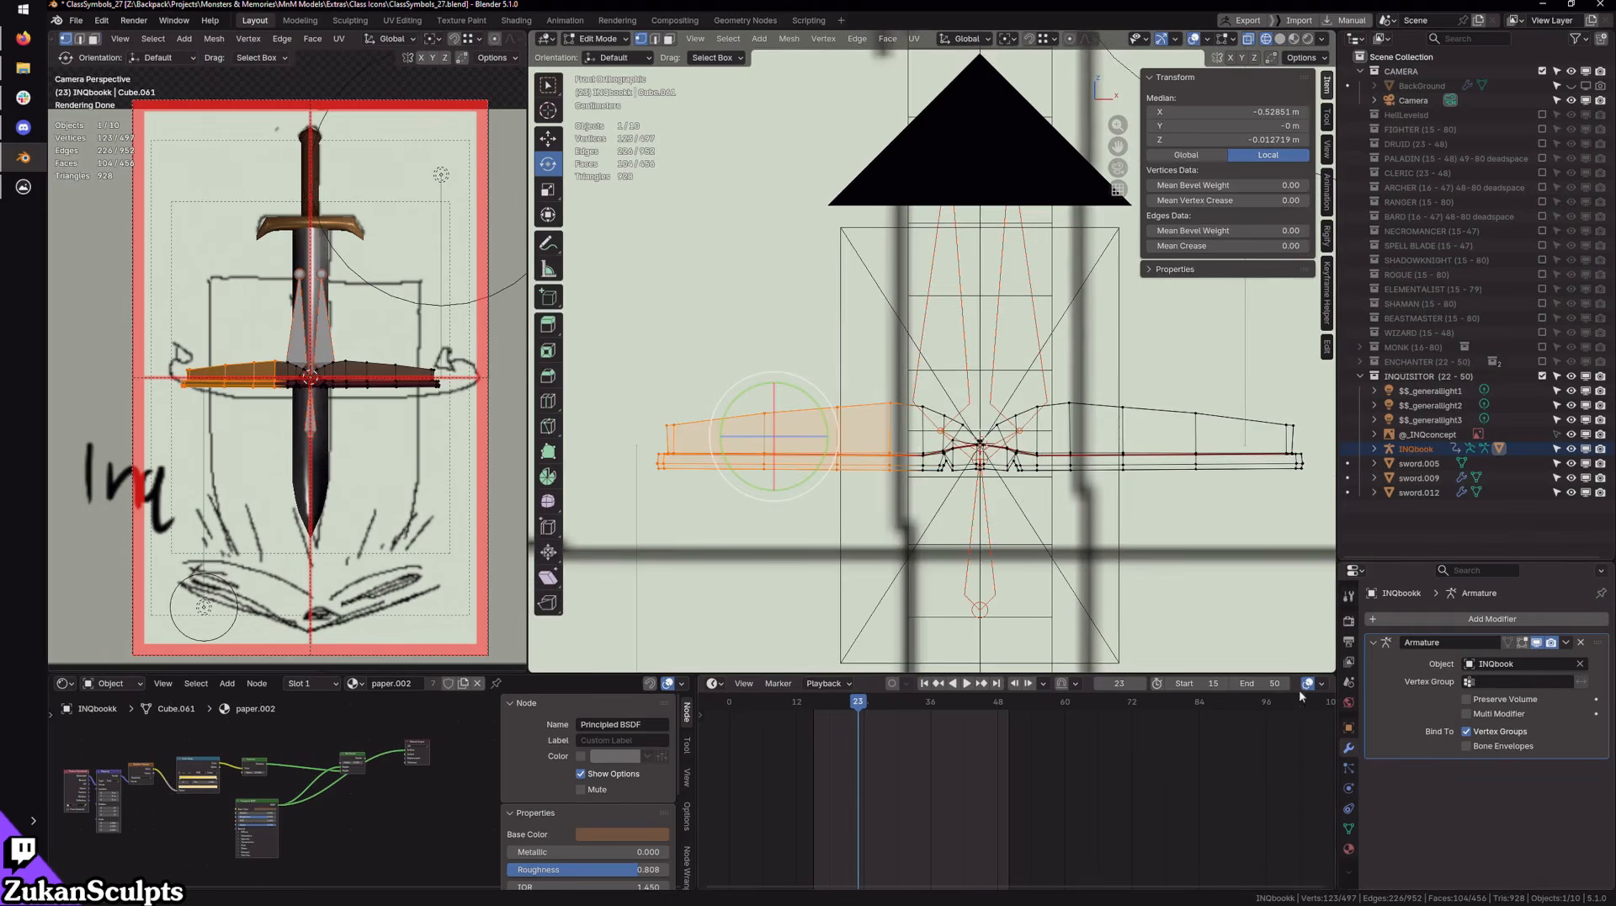
{"action": "left_click", "coordinate": [1350, 829]}
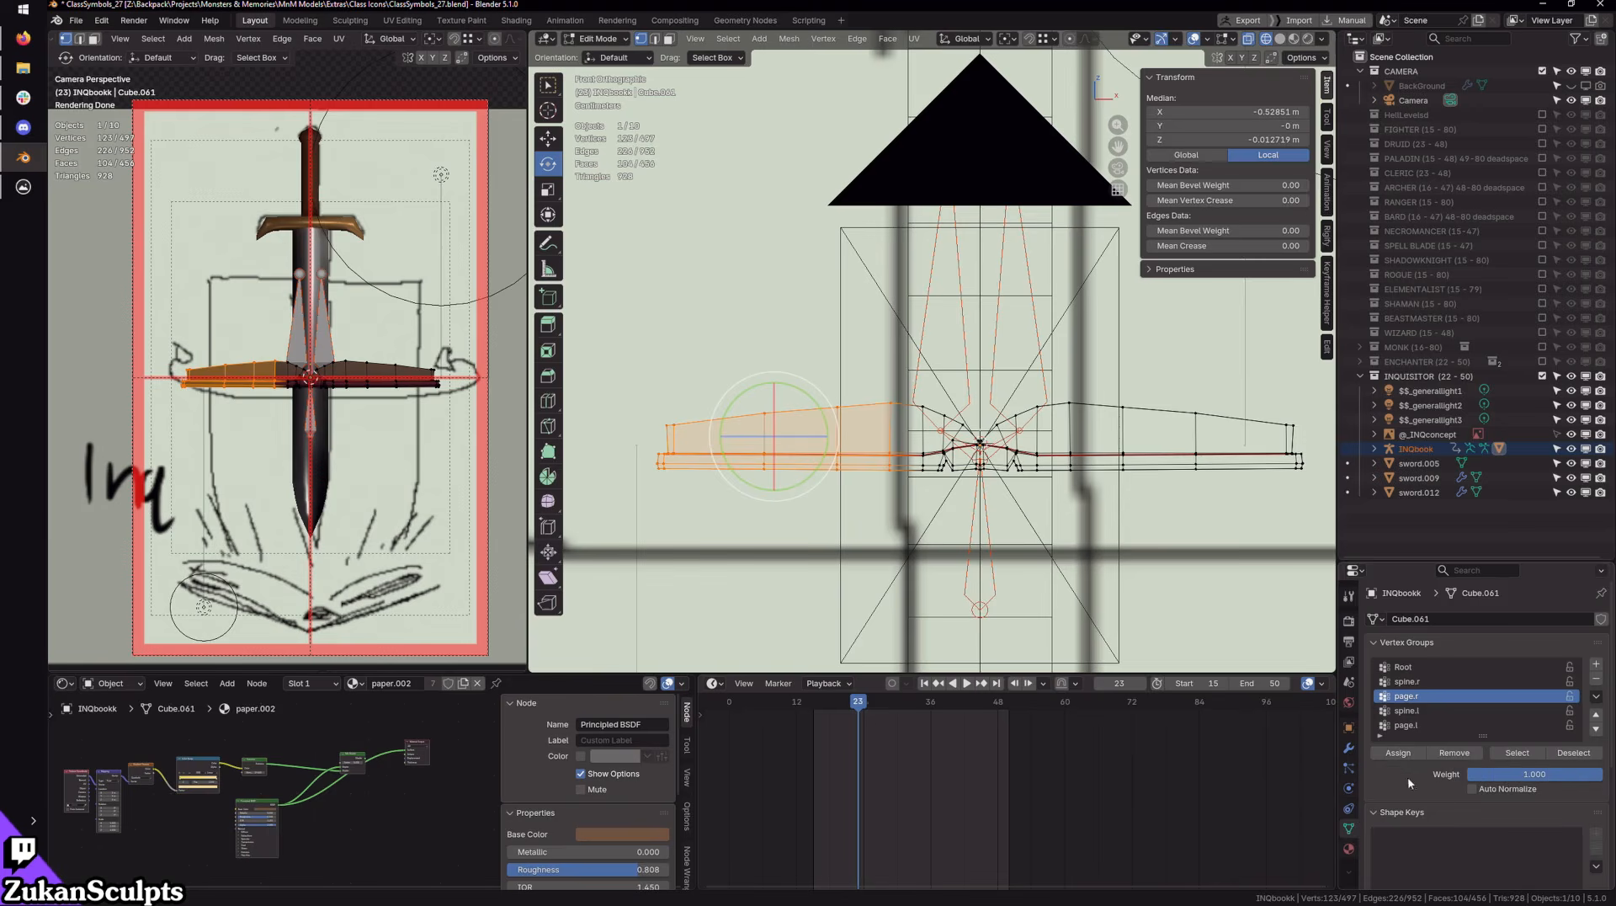
{"action": "key", "text": "Tab"}
Step: Pick the page.l bone and assign the right page block's vertices to its vertex group with weight 1.000
{"action": "mouse_move", "coordinate": [982, 329]}
{"action": "middle_mouse_down", "text": "shift"}
{"action": "mouse_move", "coordinate": [871, 387]}
{"action": "mouse_move", "coordinate": [976, 434]}
{"action": "mouse_move", "coordinate": [879, 423]}
{"action": "middle_mouse_up", "text": "shift"}
{"action": "left_click", "coordinate": [896, 410], "text": "alt"}
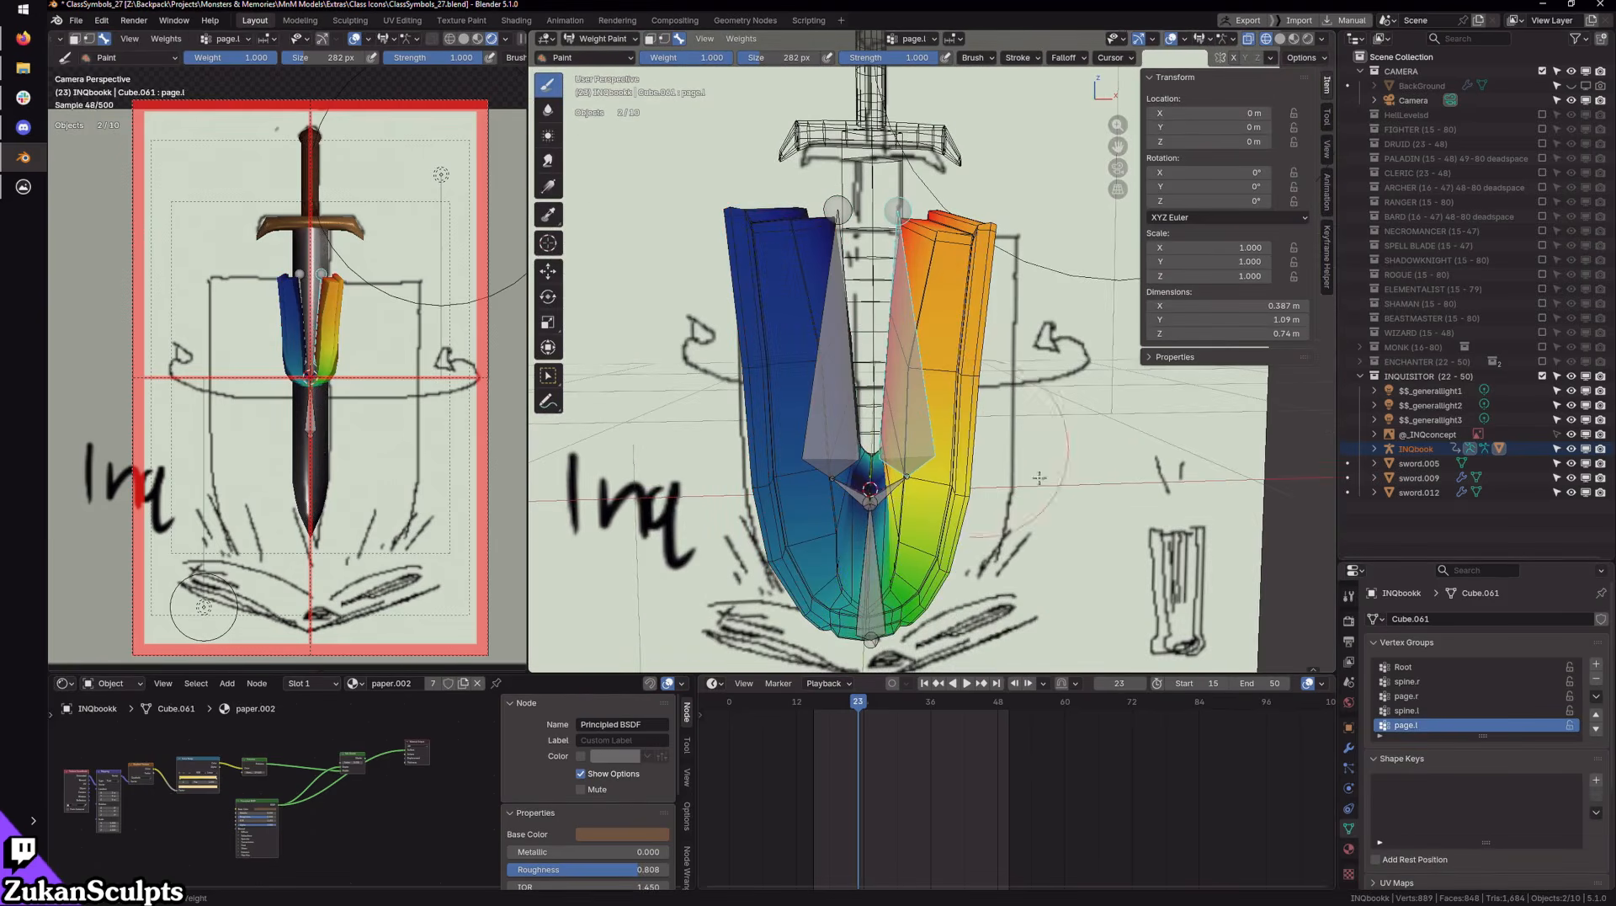
{"action": "key", "text": "Tab"}
{"action": "key", "text": "KP_1"}
{"action": "scroll", "coordinate": [1086, 490], "scroll_direction": "up", "scroll_amount": 4}
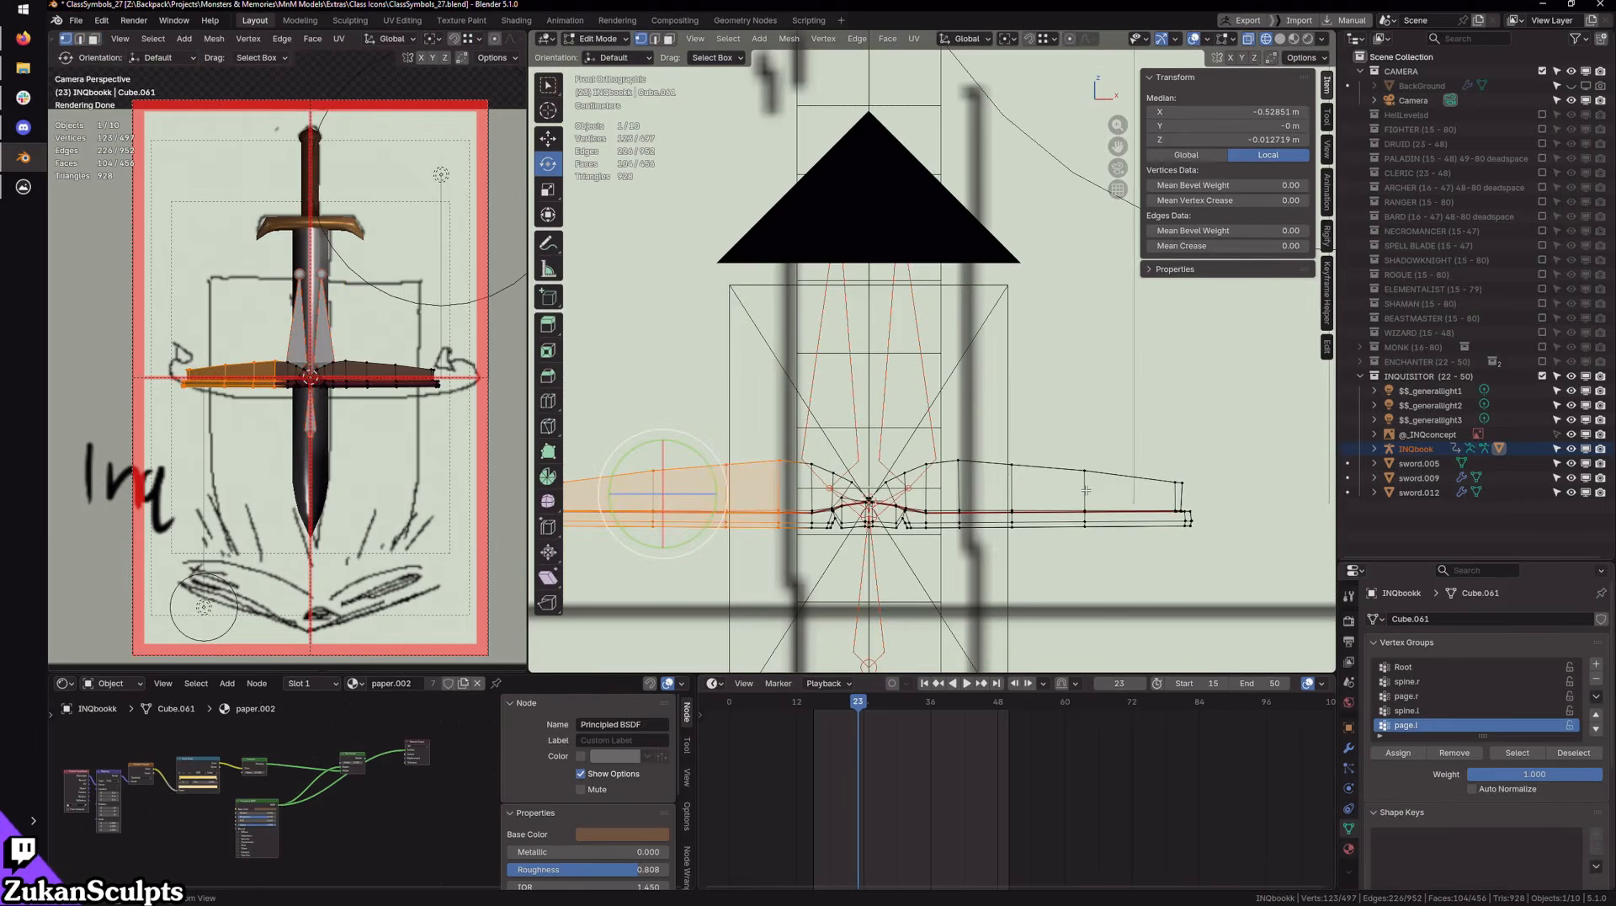
{"action": "left_click_drag", "start_coordinate": [1253, 390], "coordinate": [944, 607]}
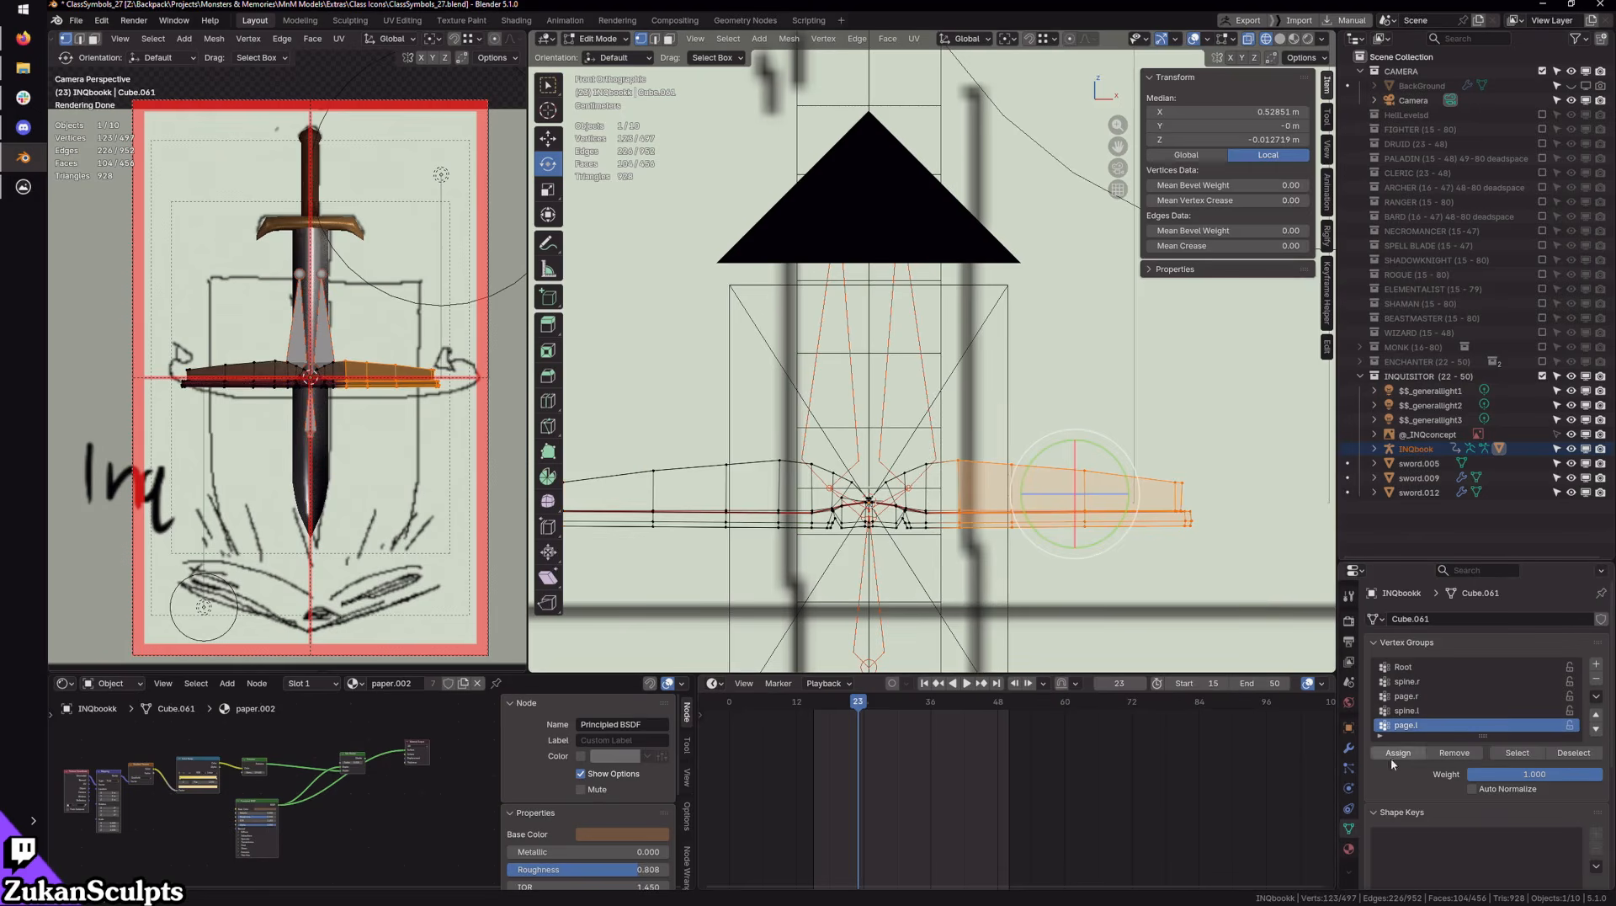
{"action": "key", "text": "Tab"}
{"action": "middle_click_drag", "start_coordinate": [1032, 459], "coordinate": [1034, 453]}
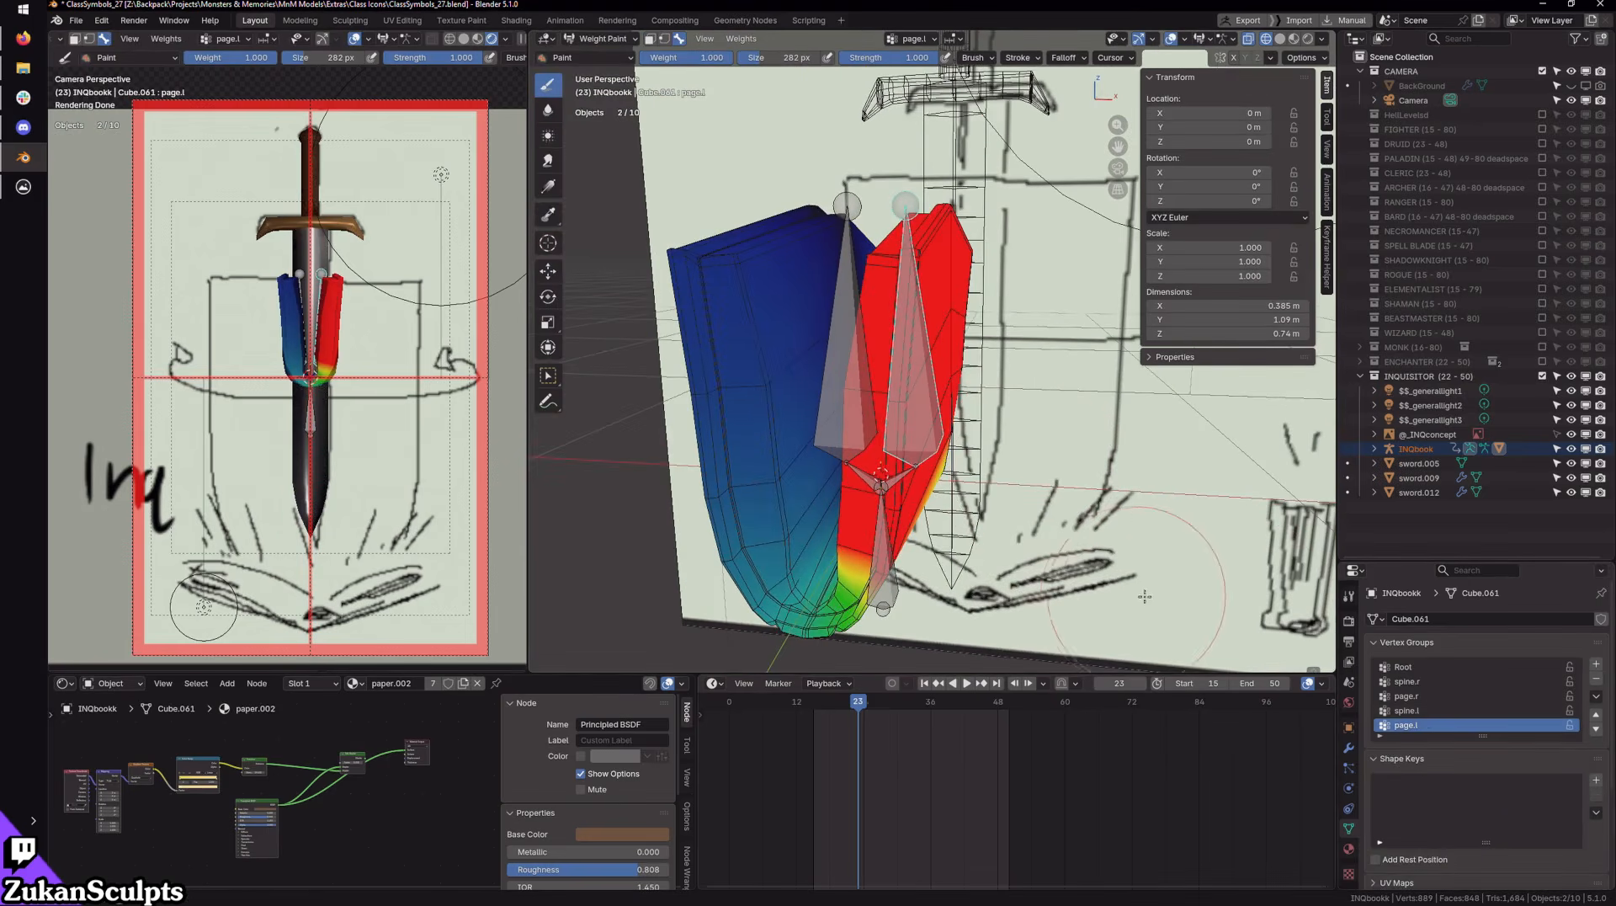
Step: Assign the right page block's vertices a weight of 0.000 in the page.r vertex group
{"action": "key", "text": "Tab"}
{"action": "key", "text": "Tab"}
{"action": "left_click", "coordinate": [1404, 696]}
{"action": "key", "text": "Tab"}
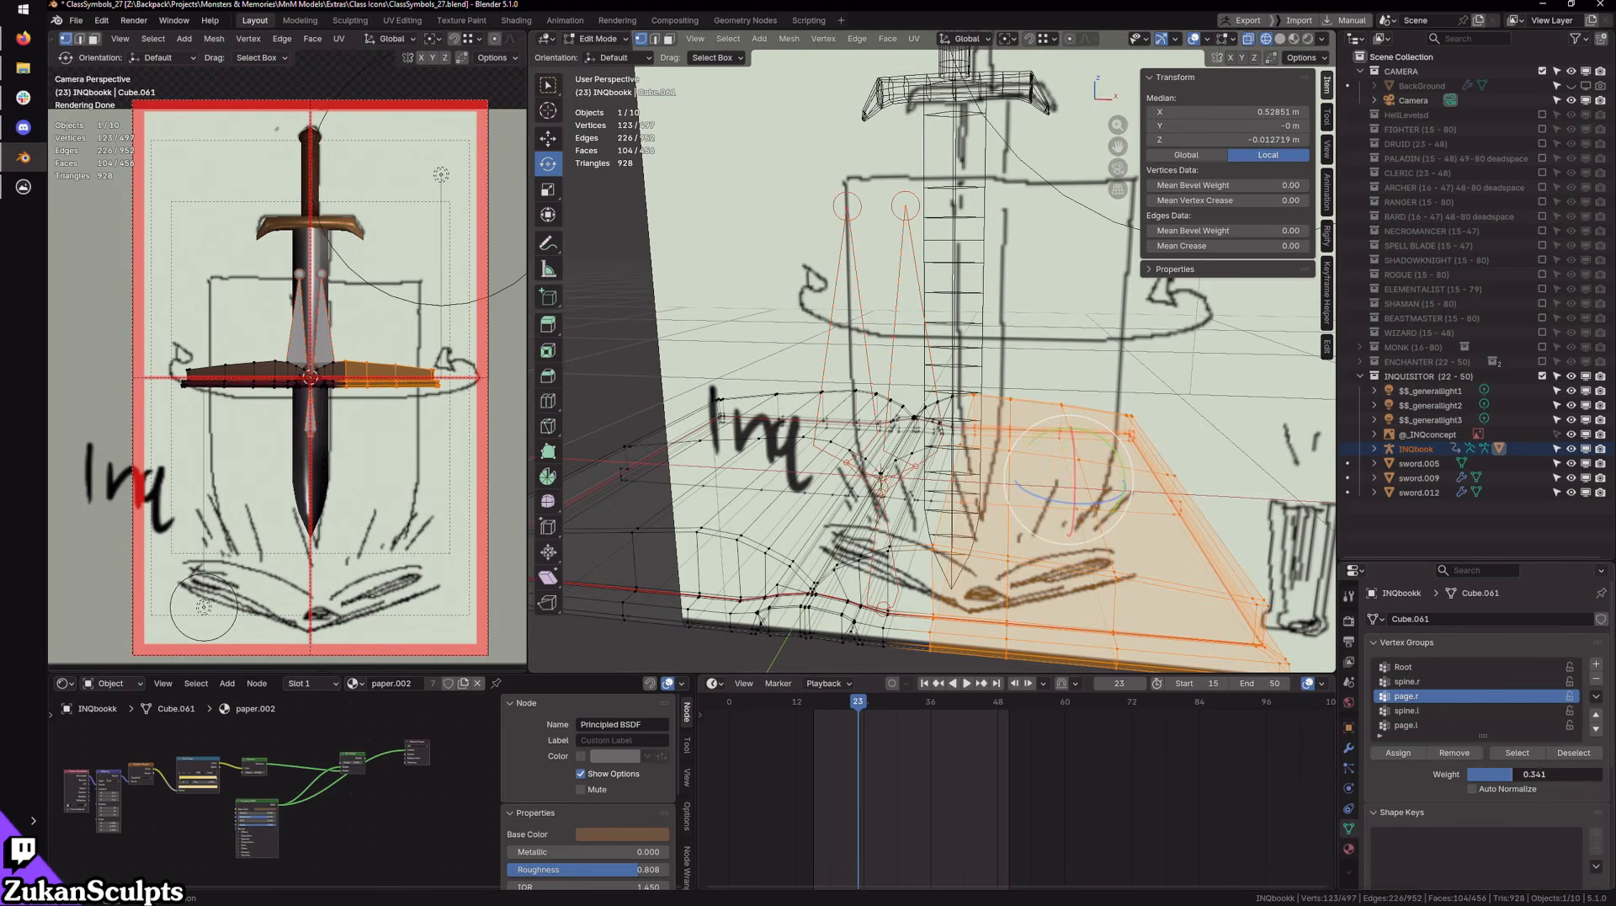
{"action": "left_click_drag", "start_coordinate": [1513, 775], "coordinate": [1467, 774]}
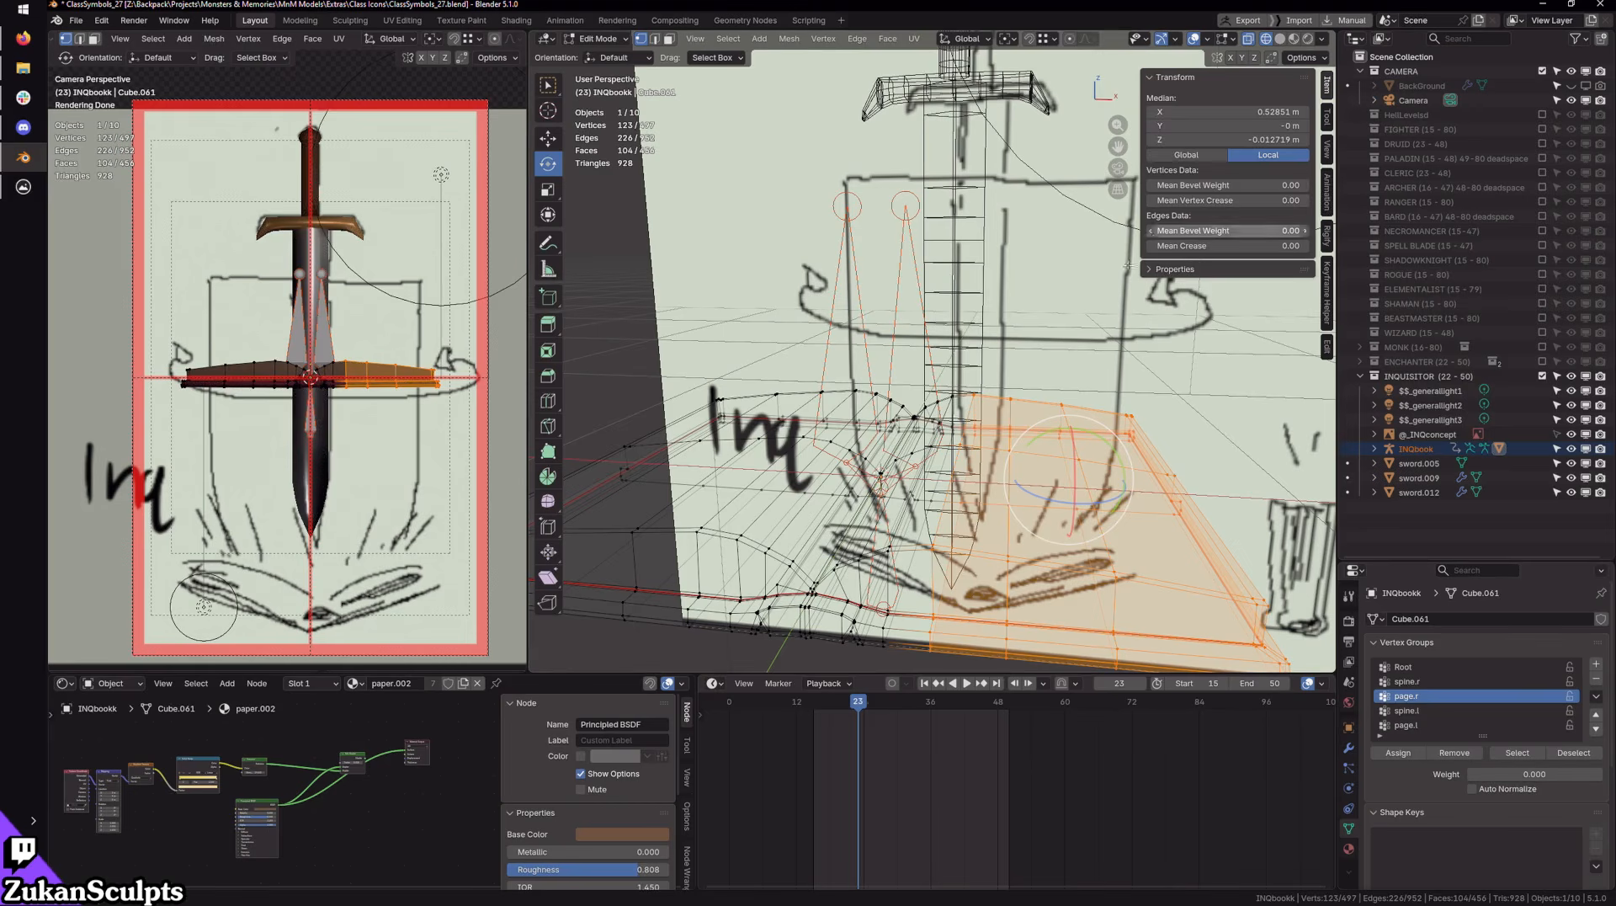
{"action": "key", "text": "Tab"}
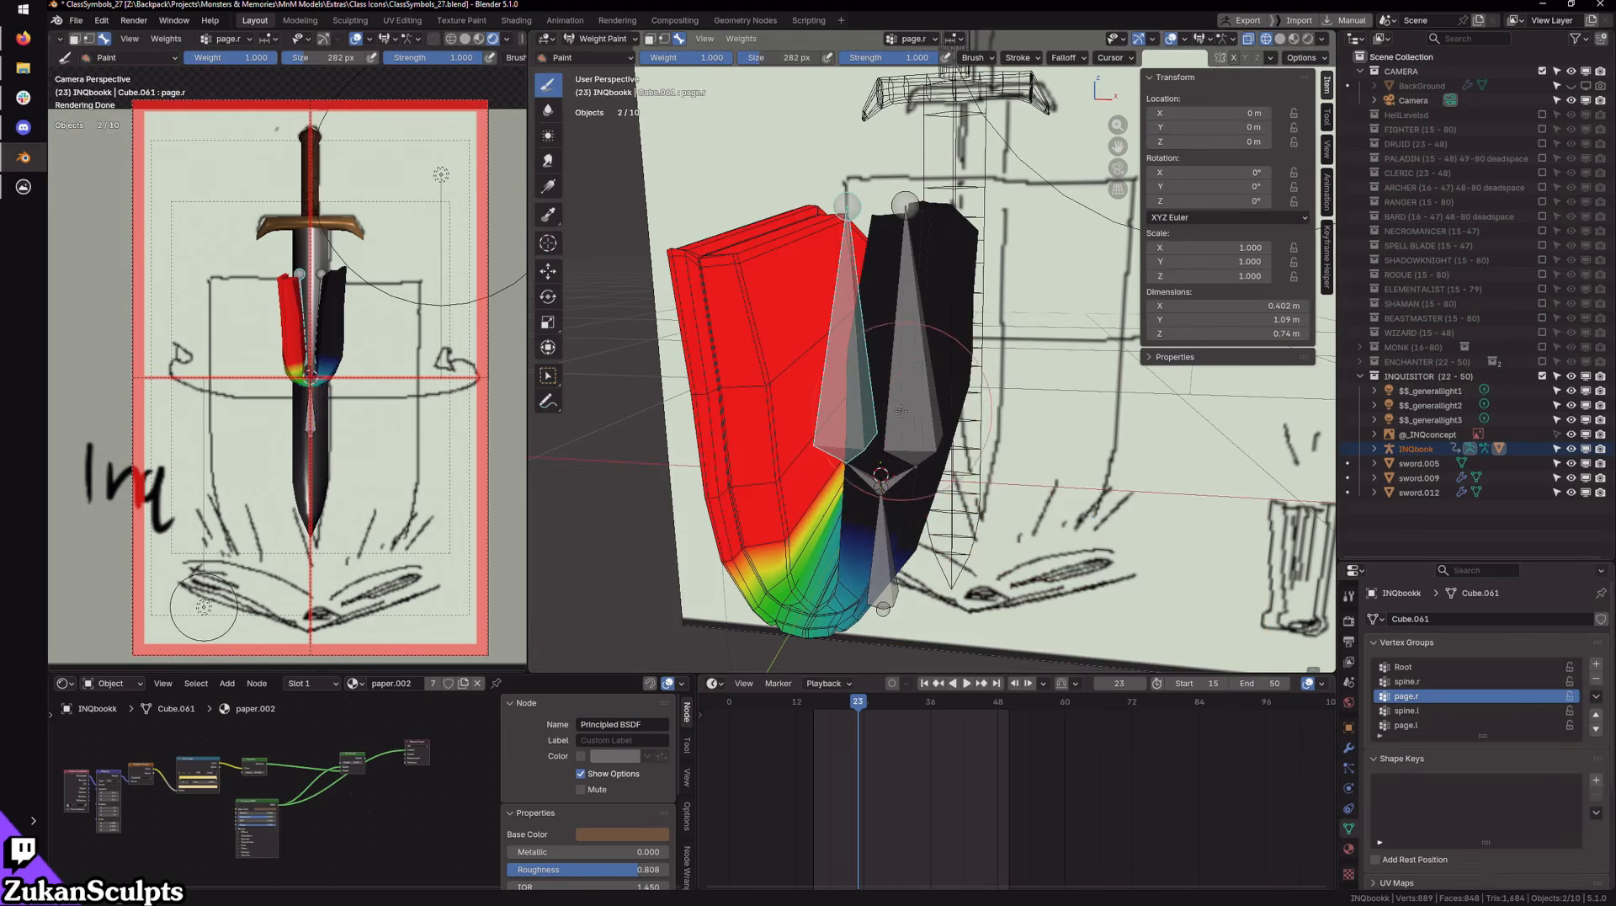
Step: Assign the left page block's vertices a weight of 0.000 in the page.l vertex group
{"action": "left_click", "coordinate": [1405, 725]}
{"action": "key", "text": "Tab"}
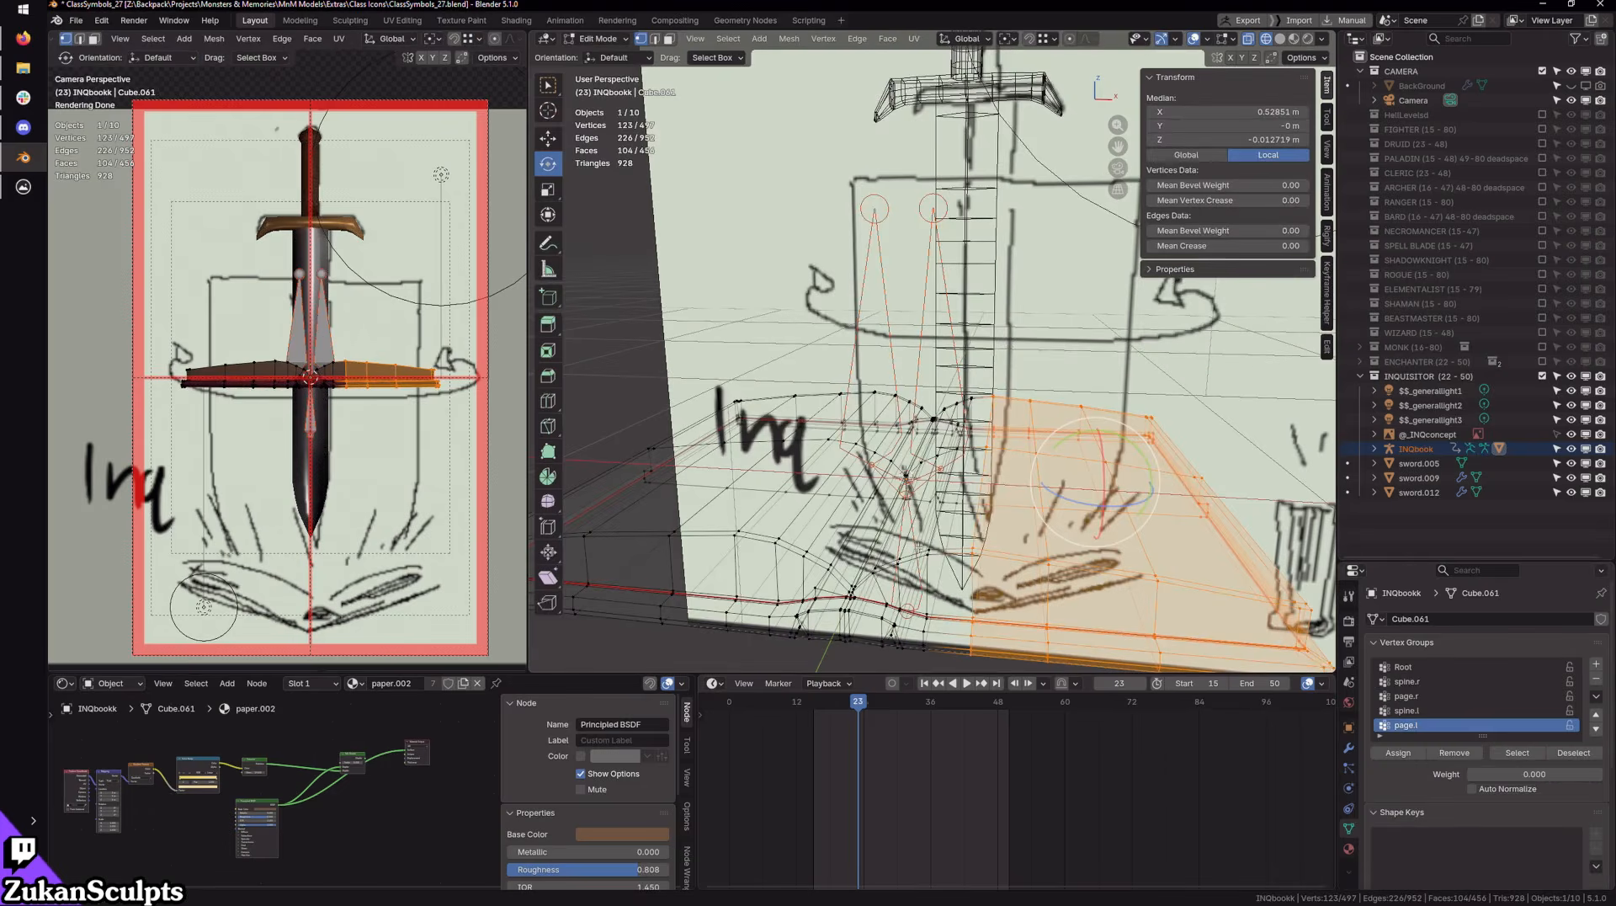
{"action": "key", "text": "KP_1"}
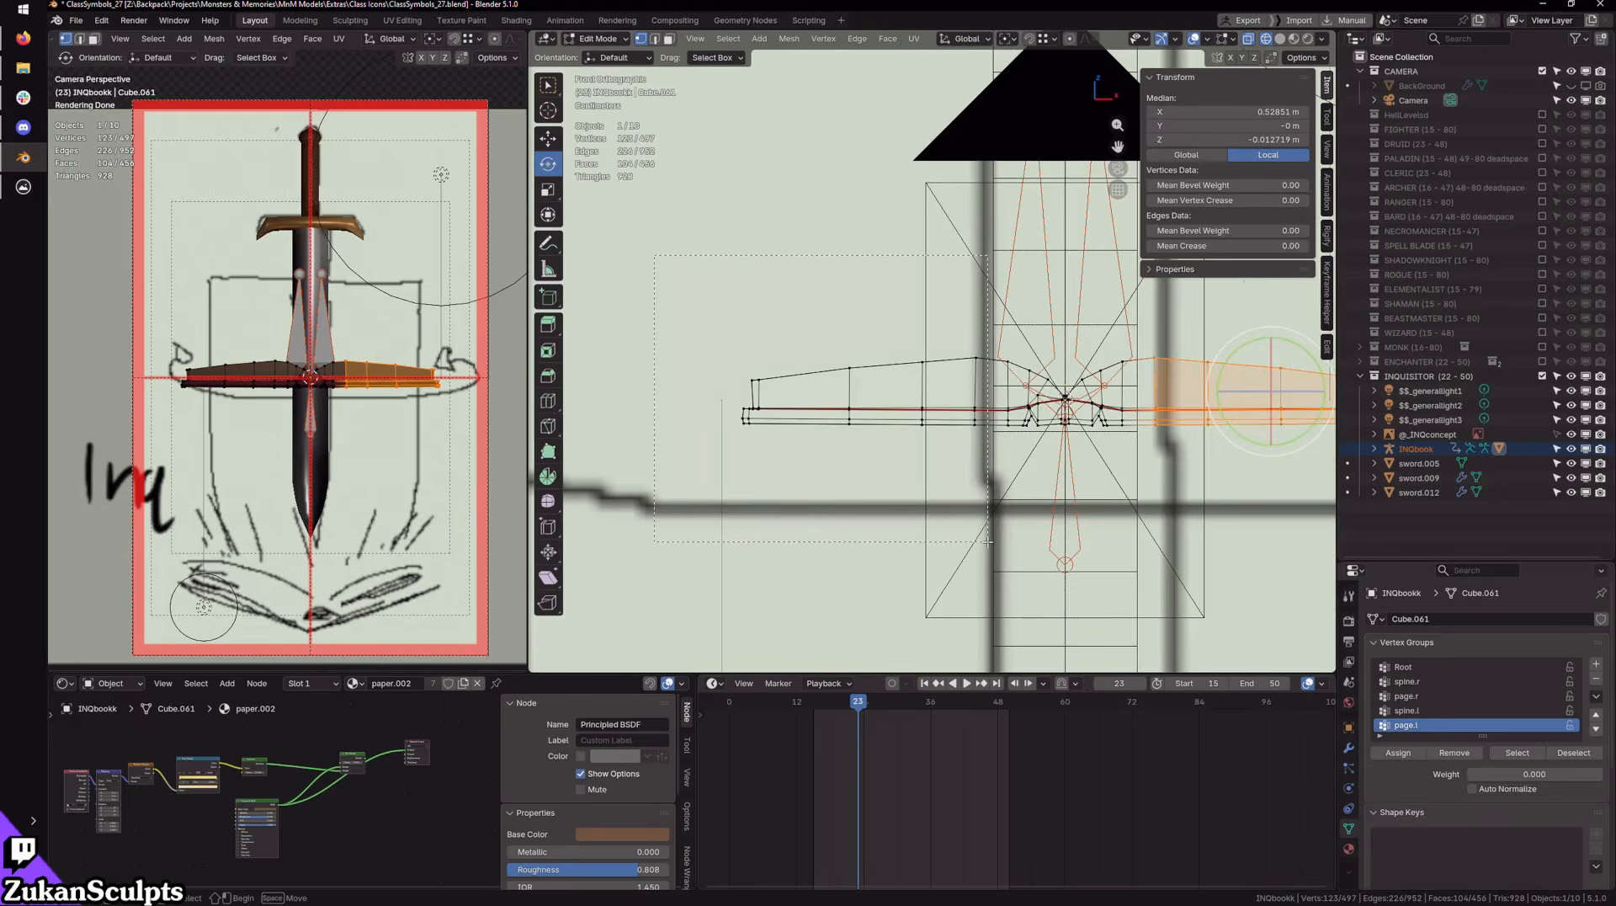
{"action": "left_click_drag", "start_coordinate": [988, 542], "coordinate": [987, 541]}
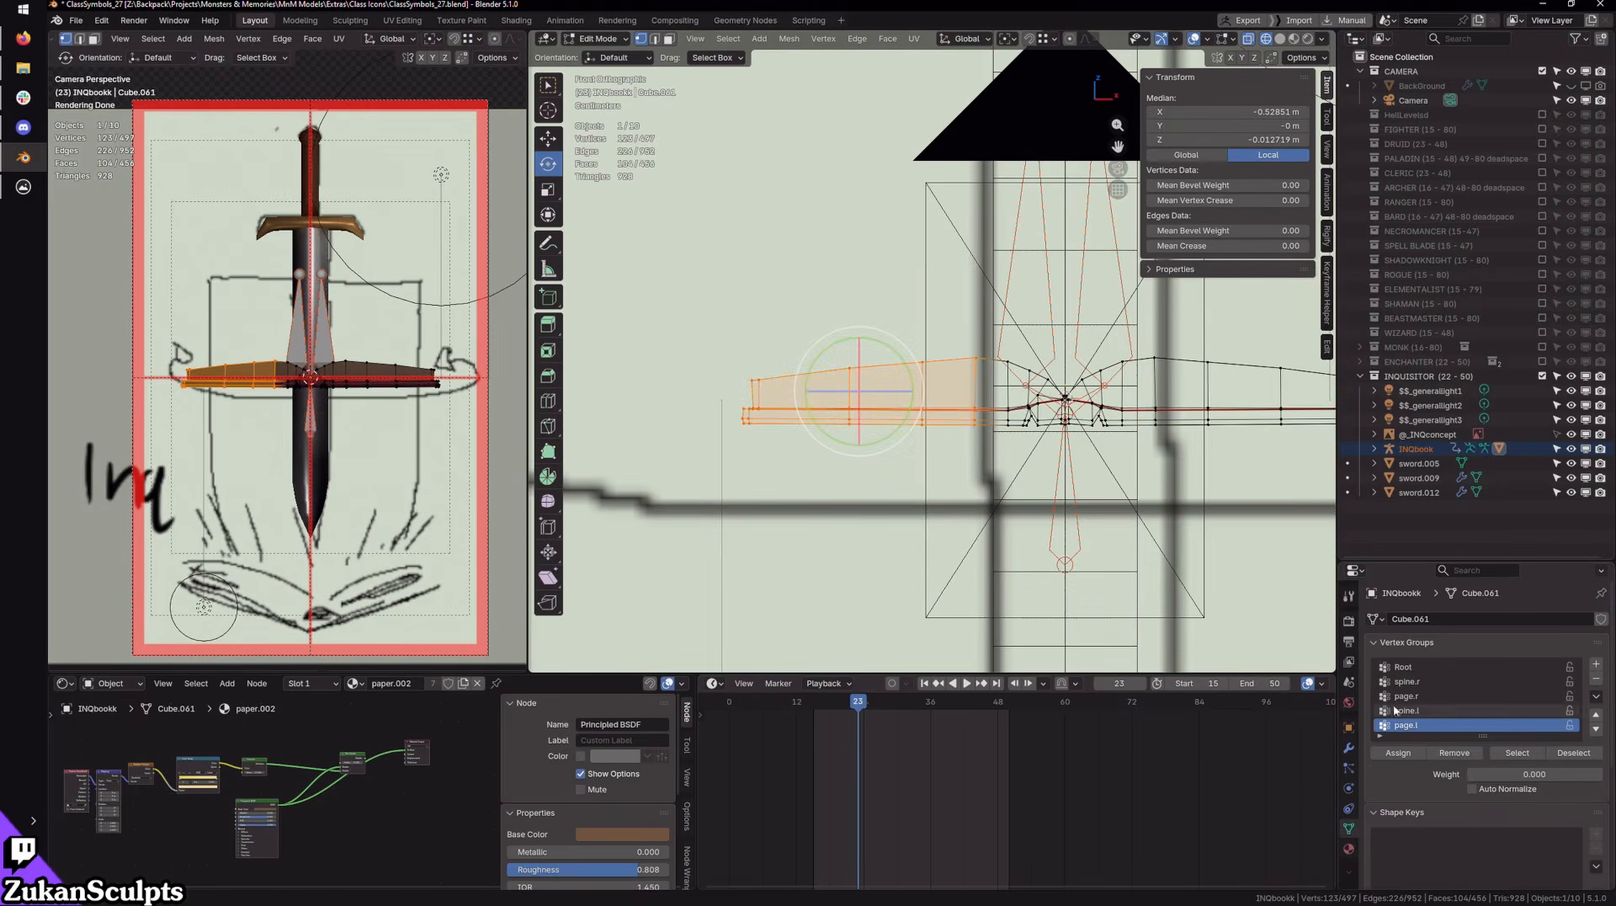
{"action": "key", "text": "Tab"}
{"action": "mouse_move", "coordinate": [1224, 408]}
{"action": "middle_mouse_down", "text": "shift"}
{"action": "mouse_move", "coordinate": [1111, 481]}
{"action": "mouse_move", "coordinate": [1079, 459]}
{"action": "mouse_move", "coordinate": [1035, 474]}
{"action": "mouse_move", "coordinate": [1145, 446]}
{"action": "middle_mouse_up", "text": "shift"}
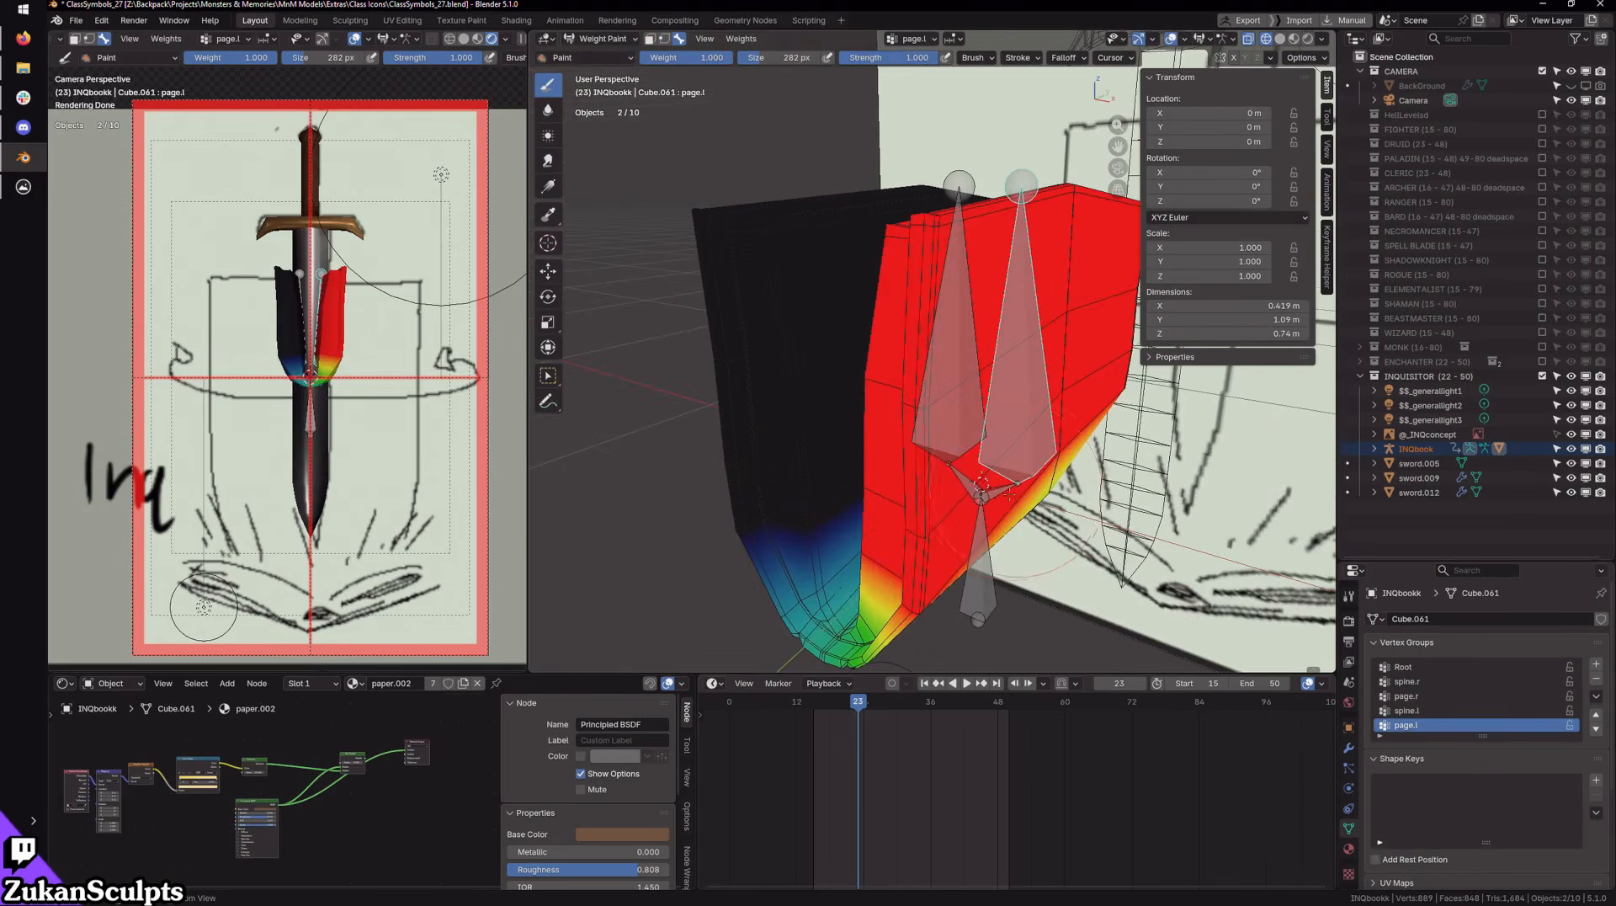
Step: Pick the Root bone and assign all book vertices a weight of 0.000 in its vertex group
{"action": "left_click", "coordinate": [987, 567], "text": "ctrl+shift"}
{"action": "scroll", "coordinate": [1014, 542], "scroll_direction": "down", "scroll_amount": 2}
{"action": "key", "text": "Tab"}
{"action": "key", "text": "a"}
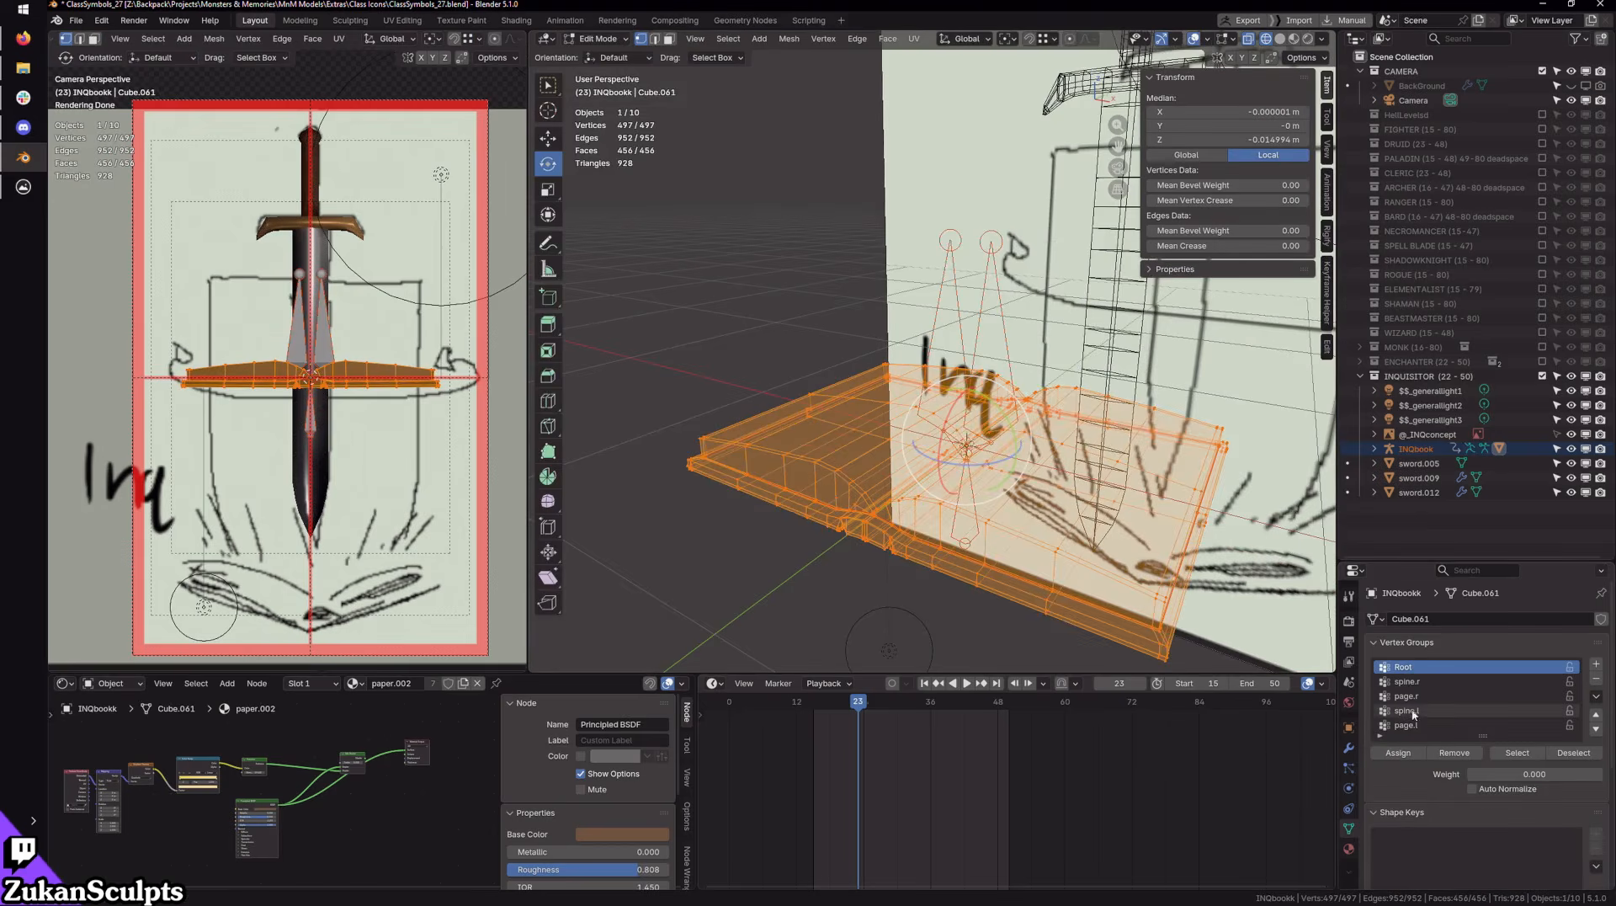
{"action": "left_click", "coordinate": [1404, 754]}
{"action": "key", "text": "Tab"}
Step: Pick the spine.l bone and assign every vertex of the book a weight of 0.000 in its group
{"action": "middle_click_drag", "start_coordinate": [975, 490], "coordinate": [945, 440]}
{"action": "left_click", "coordinate": [983, 451], "text": "ctrl+shift"}
{"action": "scroll", "coordinate": [945, 440], "scroll_direction": "up", "scroll_amount": 2}
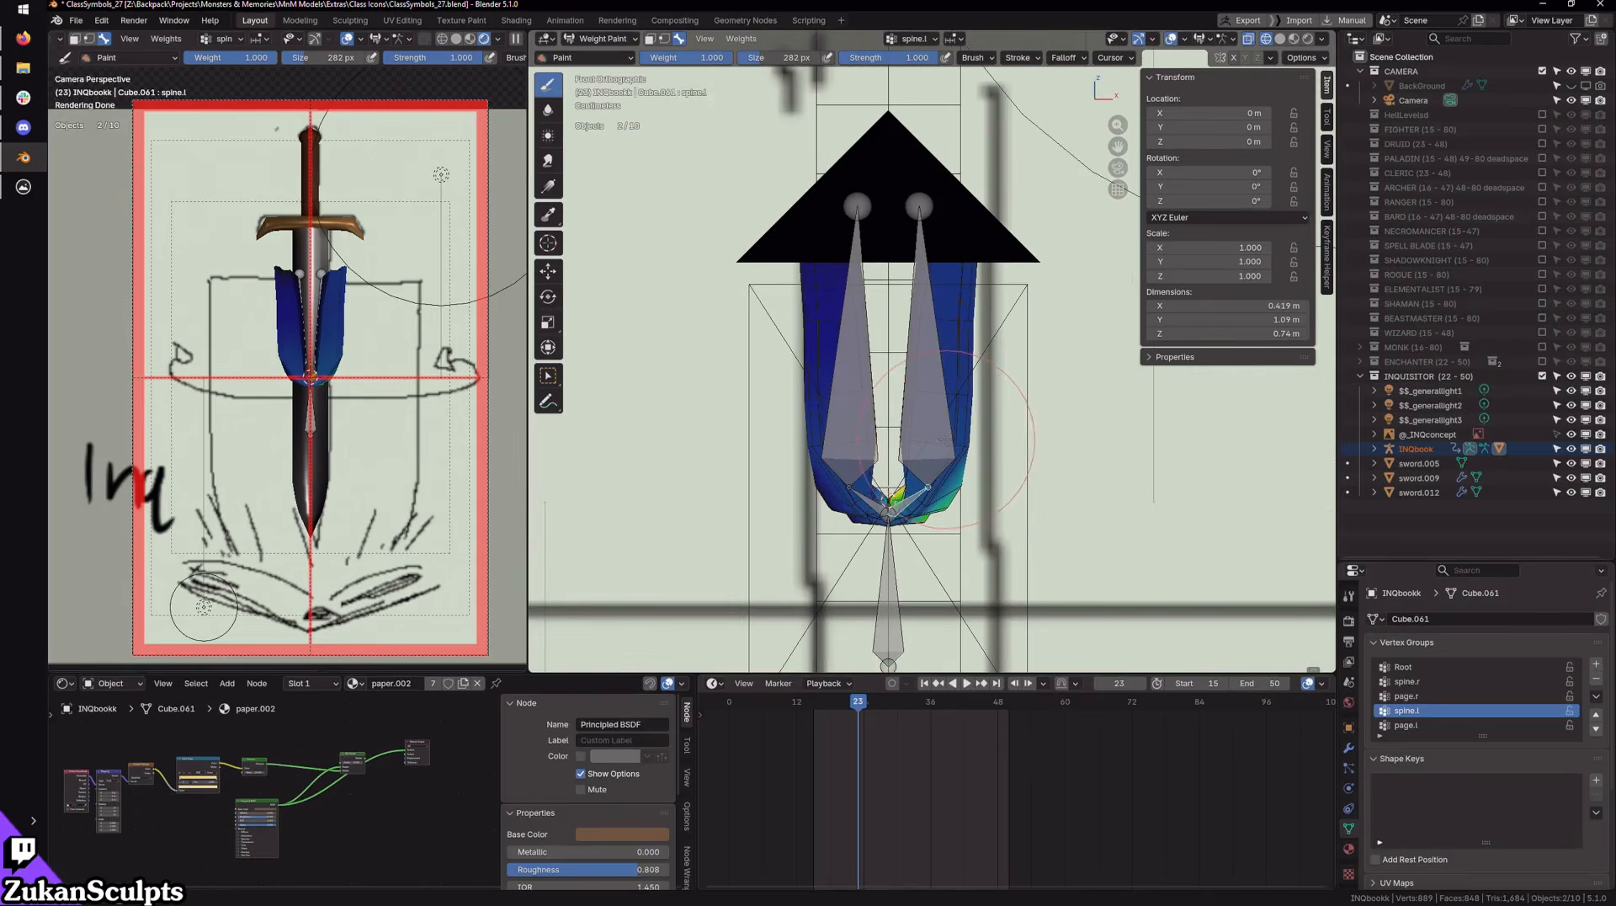
{"action": "key", "text": "Tab"}
{"action": "key", "text": "Tab"}
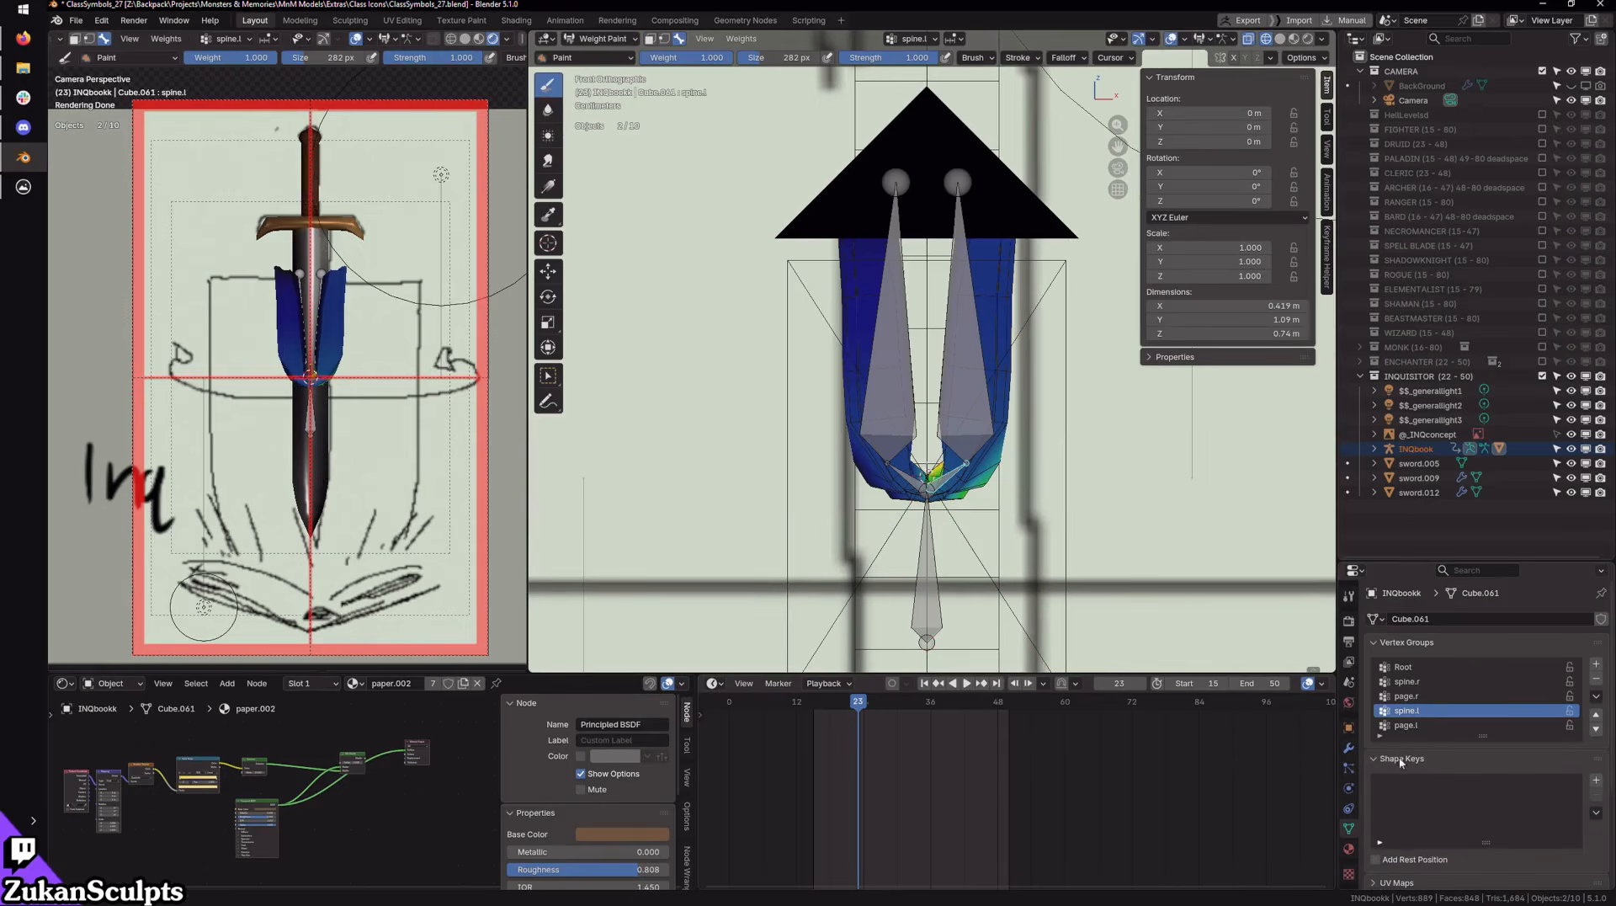
{"action": "key", "text": "Tab"}
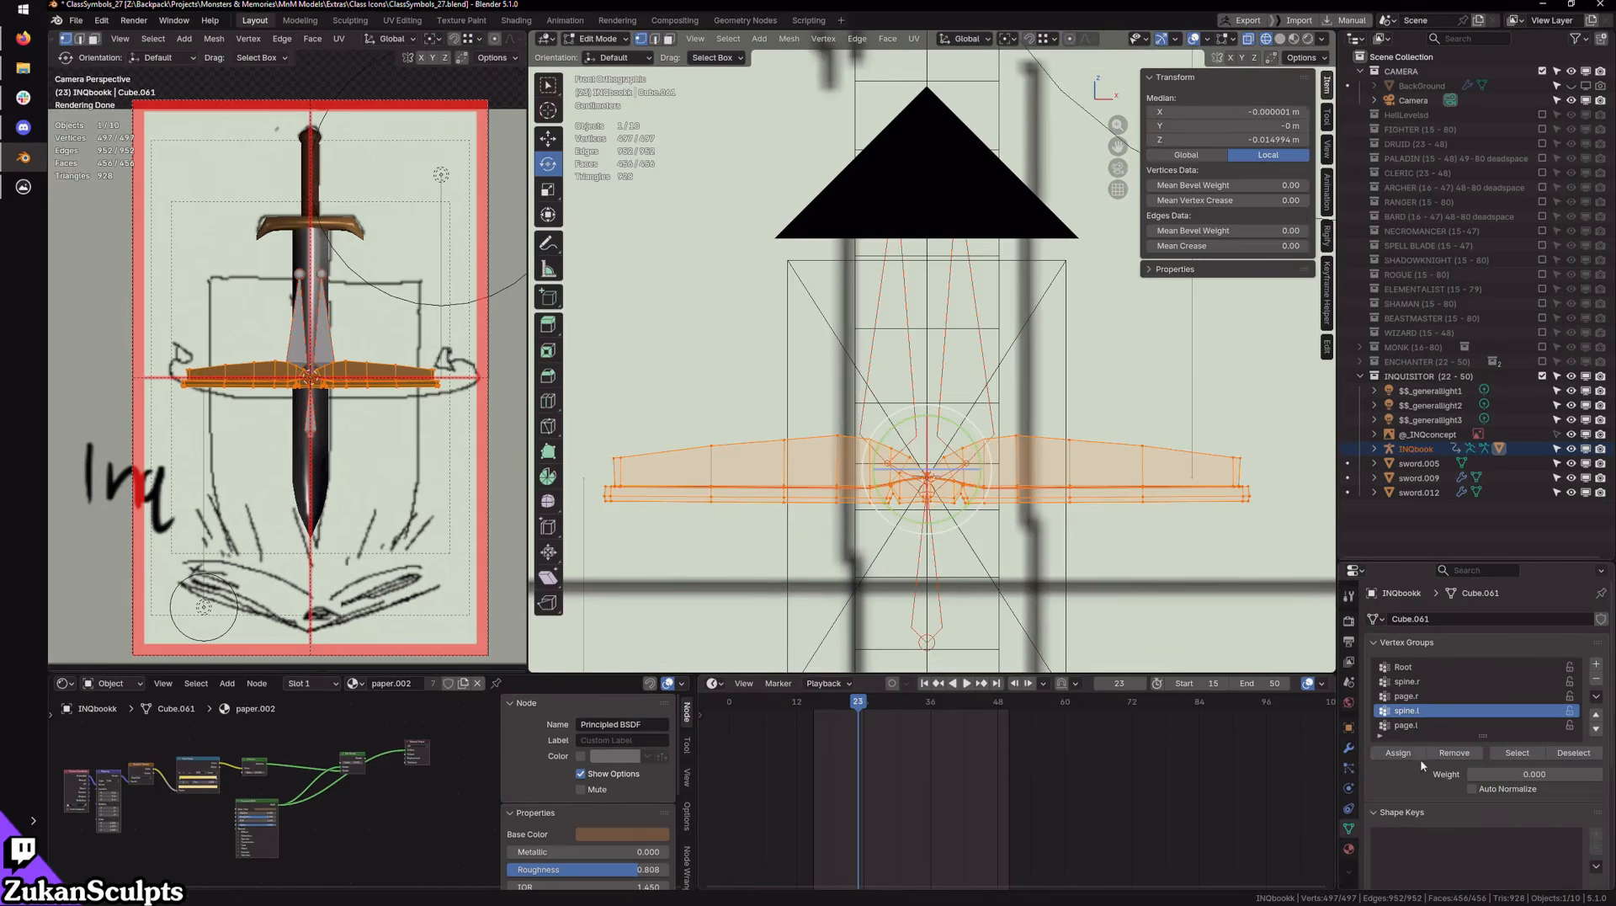
{"action": "left_click", "coordinate": [1420, 759]}
{"action": "key", "text": "Tab"}
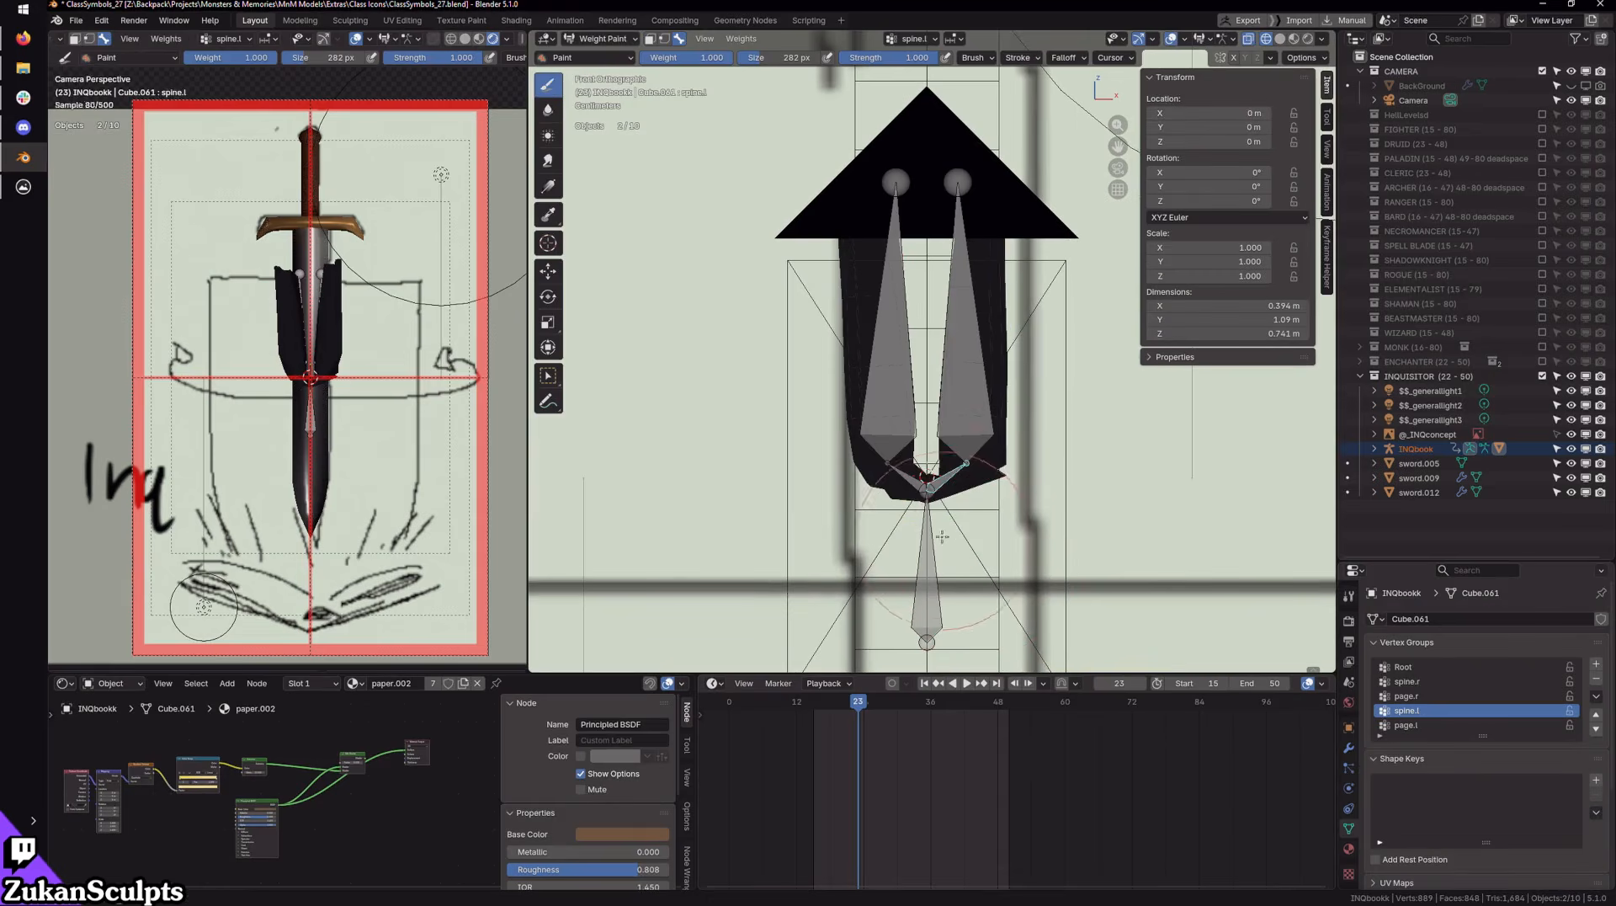
Step: Pick the spine.r bone and assign the whole book a weight of 0.000 in its group
{"action": "left_click", "coordinate": [907, 479], "text": "alt"}
{"action": "key", "text": "Tab"}
{"action": "left_click", "coordinate": [1396, 756]}
{"action": "key", "text": "Tab"}
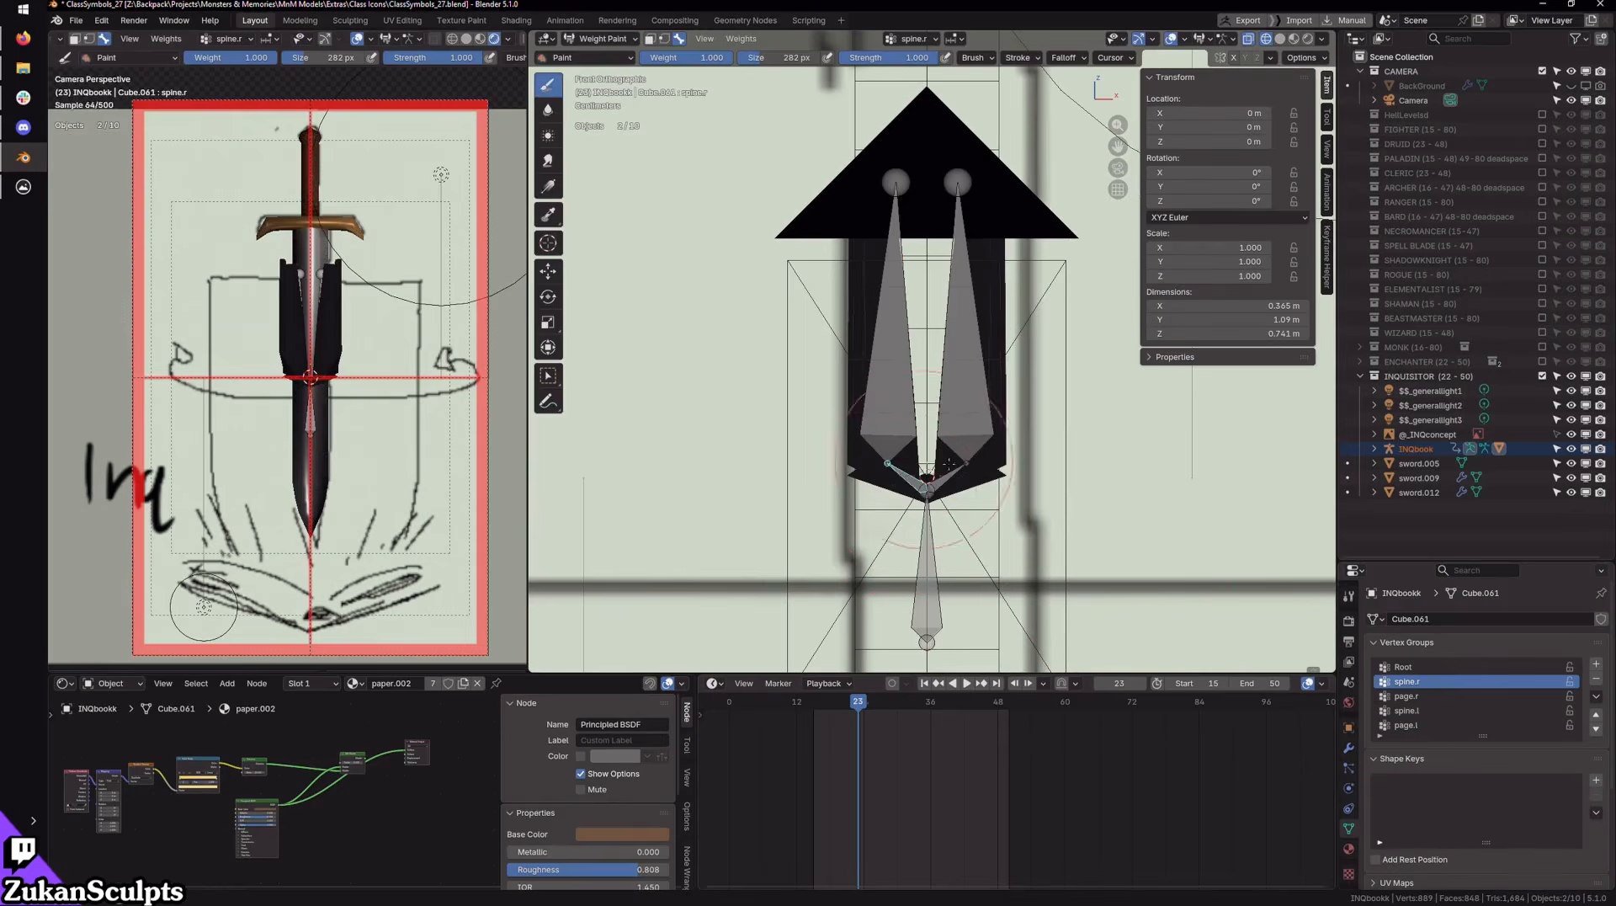
Step: Examine the page.l bone's weights around the book's spine in Weight Paint and against the unposed mesh
{"action": "mouse_move", "coordinate": [949, 463]}
{"action": "middle_mouse_down"}
{"action": "mouse_move", "coordinate": [854, 454]}
{"action": "mouse_move", "coordinate": [977, 424]}
{"action": "mouse_move", "coordinate": [914, 354]}
{"action": "mouse_move", "coordinate": [882, 392]}
{"action": "mouse_move", "coordinate": [947, 466]}
{"action": "mouse_move", "coordinate": [1076, 452]}
{"action": "mouse_move", "coordinate": [975, 475]}
{"action": "middle_mouse_up"}
{"action": "left_click", "coordinate": [976, 423], "text": "alt"}
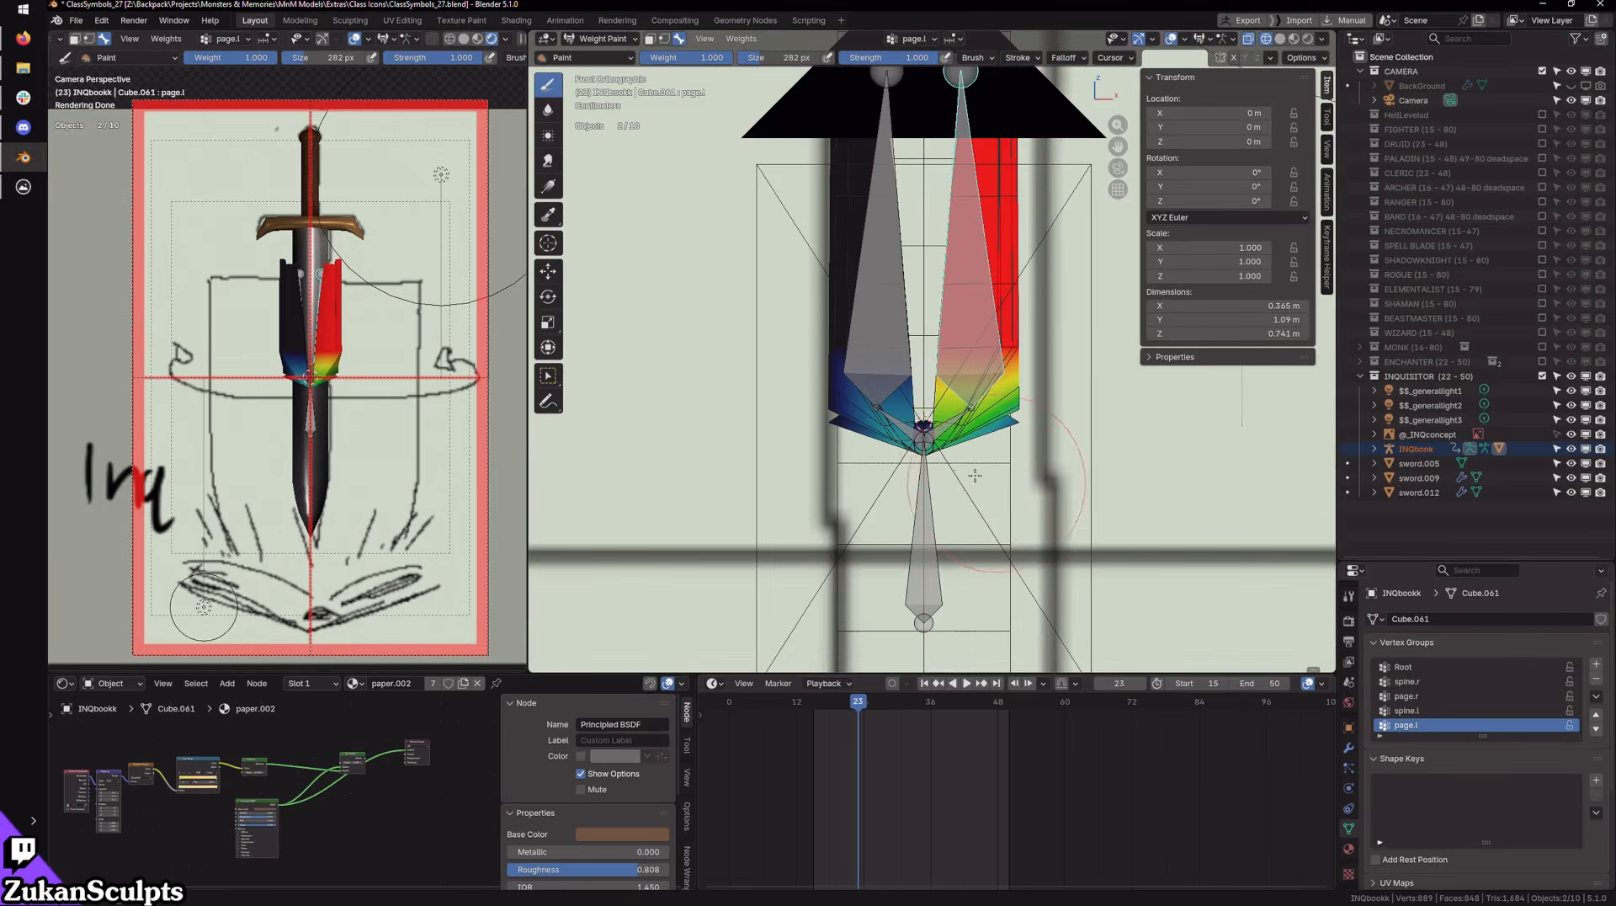
{"action": "key", "text": "Tab"}
{"action": "scroll", "coordinate": [909, 492], "scroll_direction": "up", "scroll_amount": 1}
{"action": "scroll", "coordinate": [897, 496], "scroll_direction": "down", "scroll_amount": 2}
{"action": "key", "text": "Tab"}
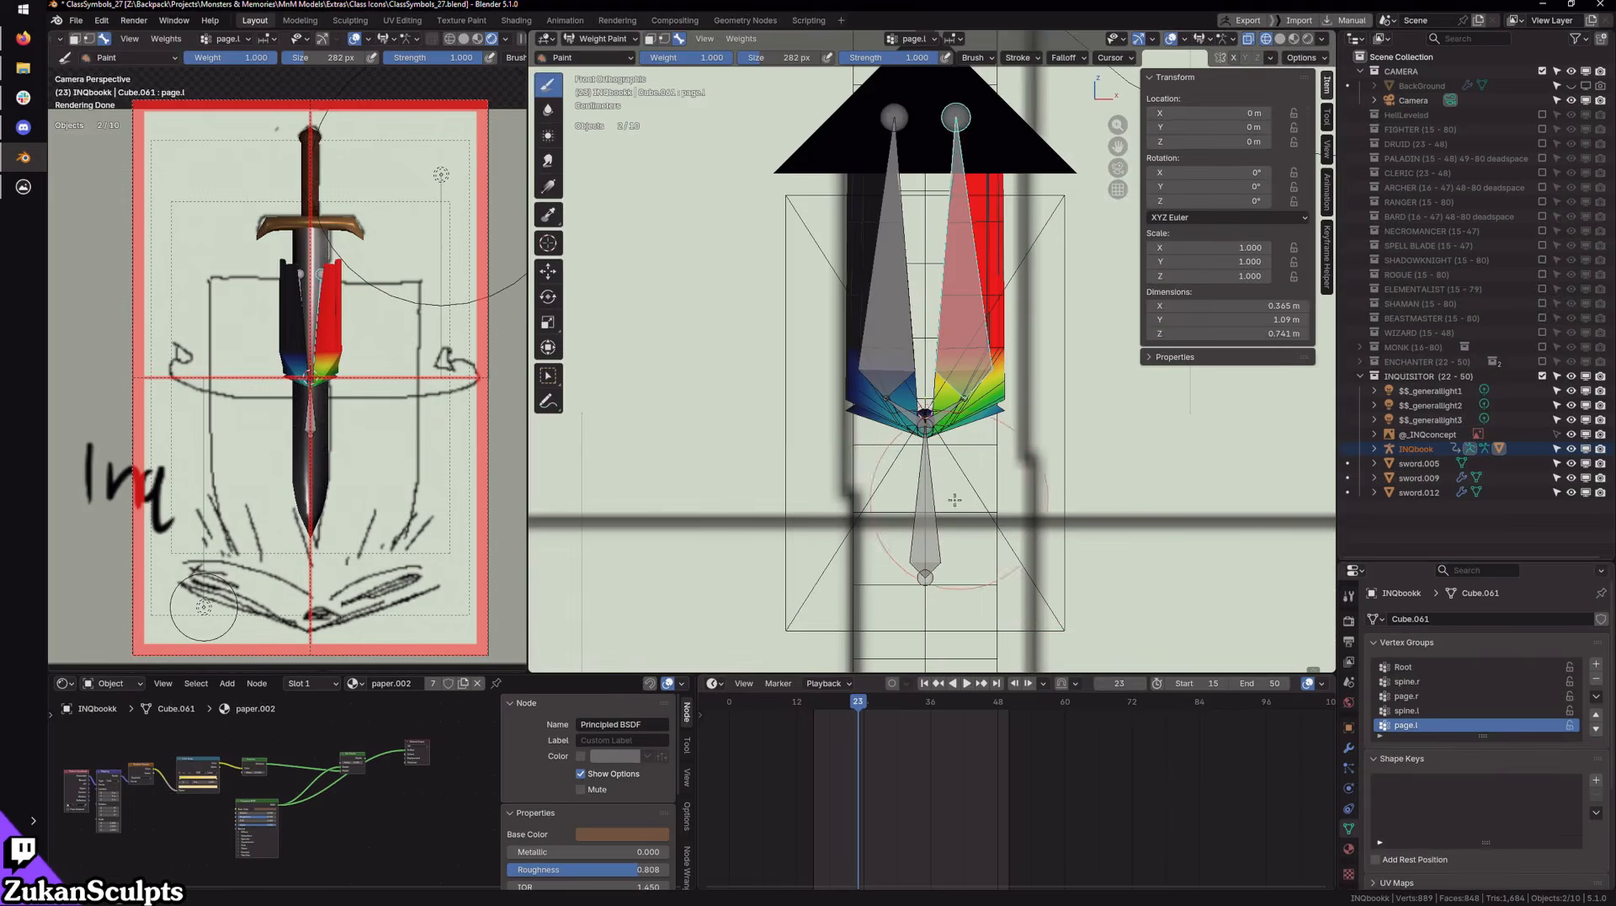
{"action": "scroll", "coordinate": [954, 498], "scroll_direction": "up", "scroll_amount": 2}
{"action": "key", "text": "Tab"}
{"action": "scroll", "coordinate": [947, 471], "scroll_direction": "down", "scroll_amount": 4}
{"action": "key", "text": "Tab"}
Step: Assign the book's entire right half, up to the spine centre, a weight of 0.000 in the page.r vertex group
{"action": "left_click", "coordinate": [900, 306], "text": "alt"}
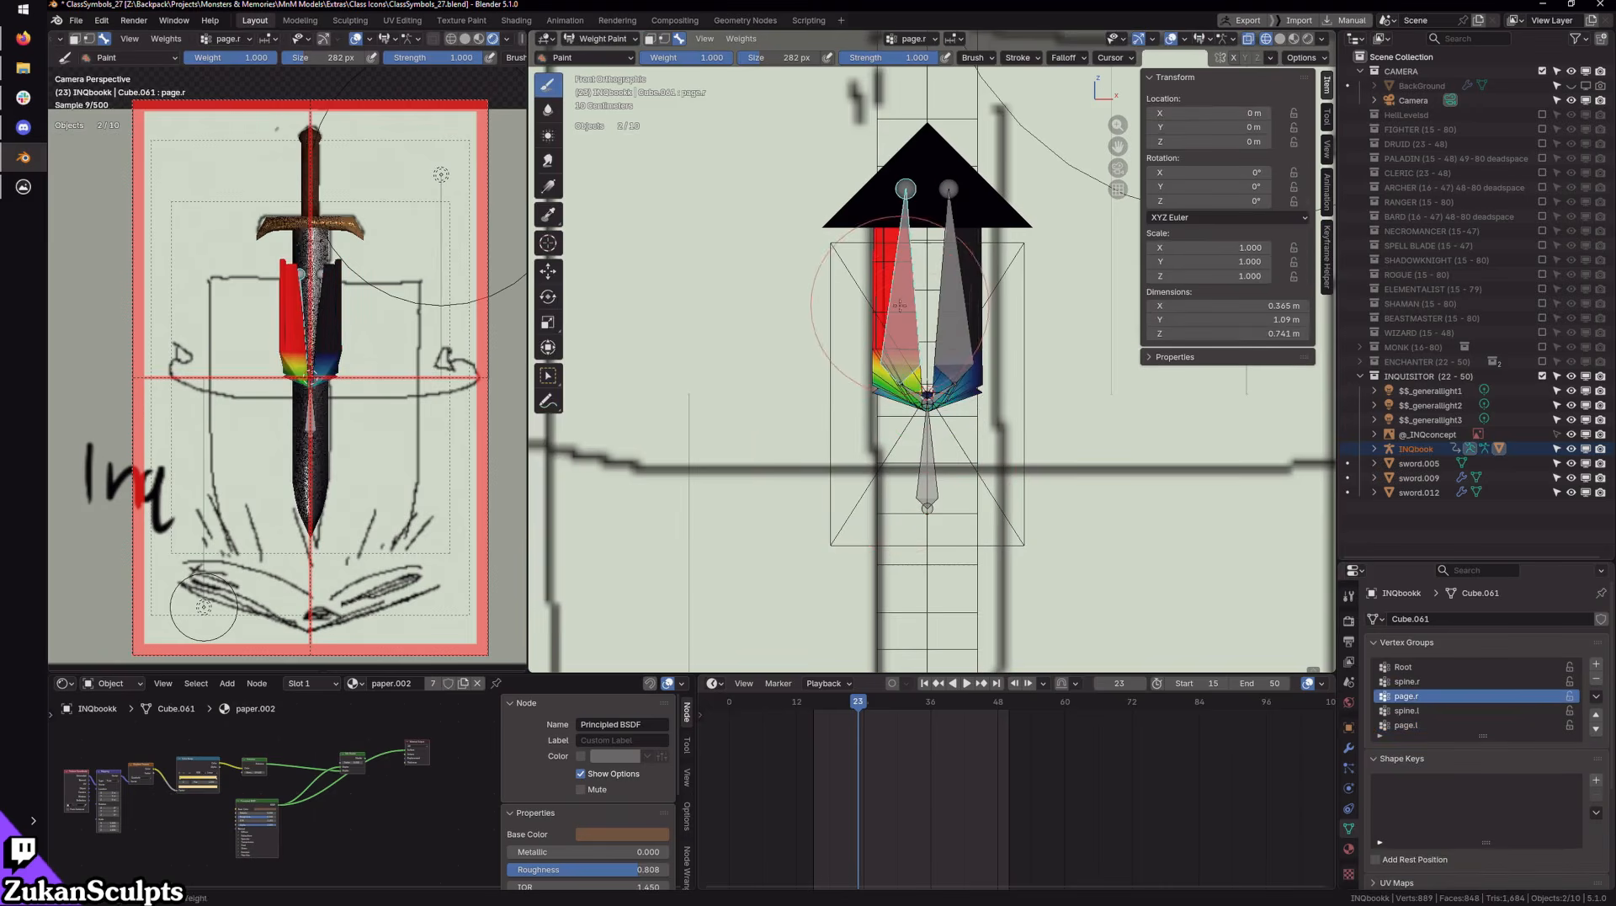
{"action": "key", "text": "Tab"}
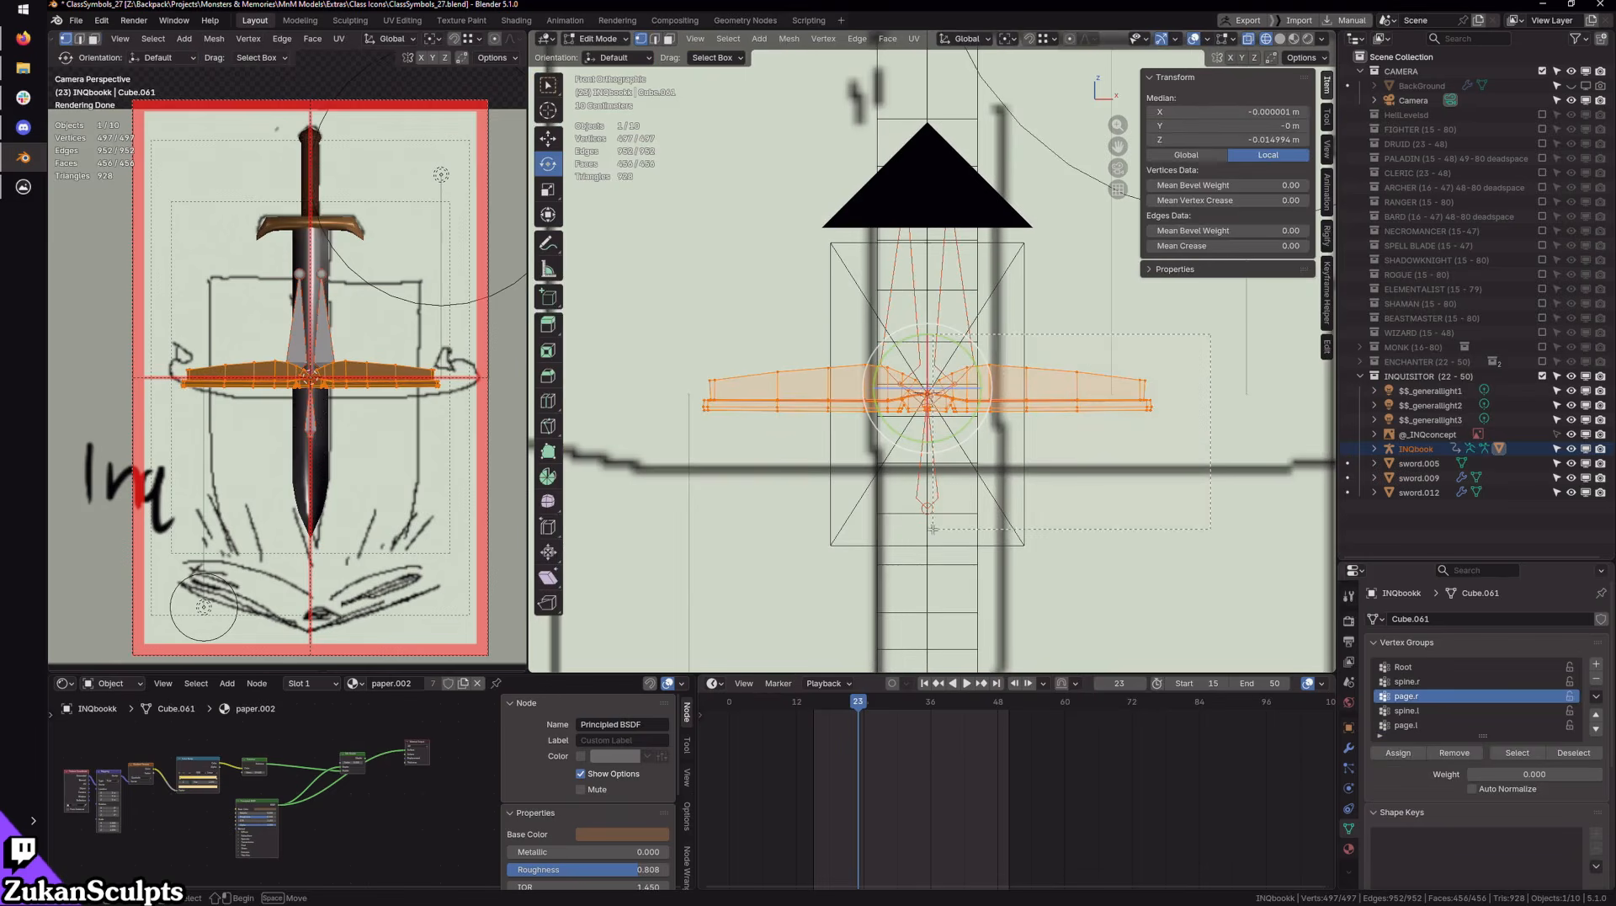
{"action": "left_click_drag", "start_coordinate": [932, 529], "coordinate": [934, 529]}
{"action": "scroll", "coordinate": [968, 527], "scroll_direction": "up", "scroll_amount": 5}
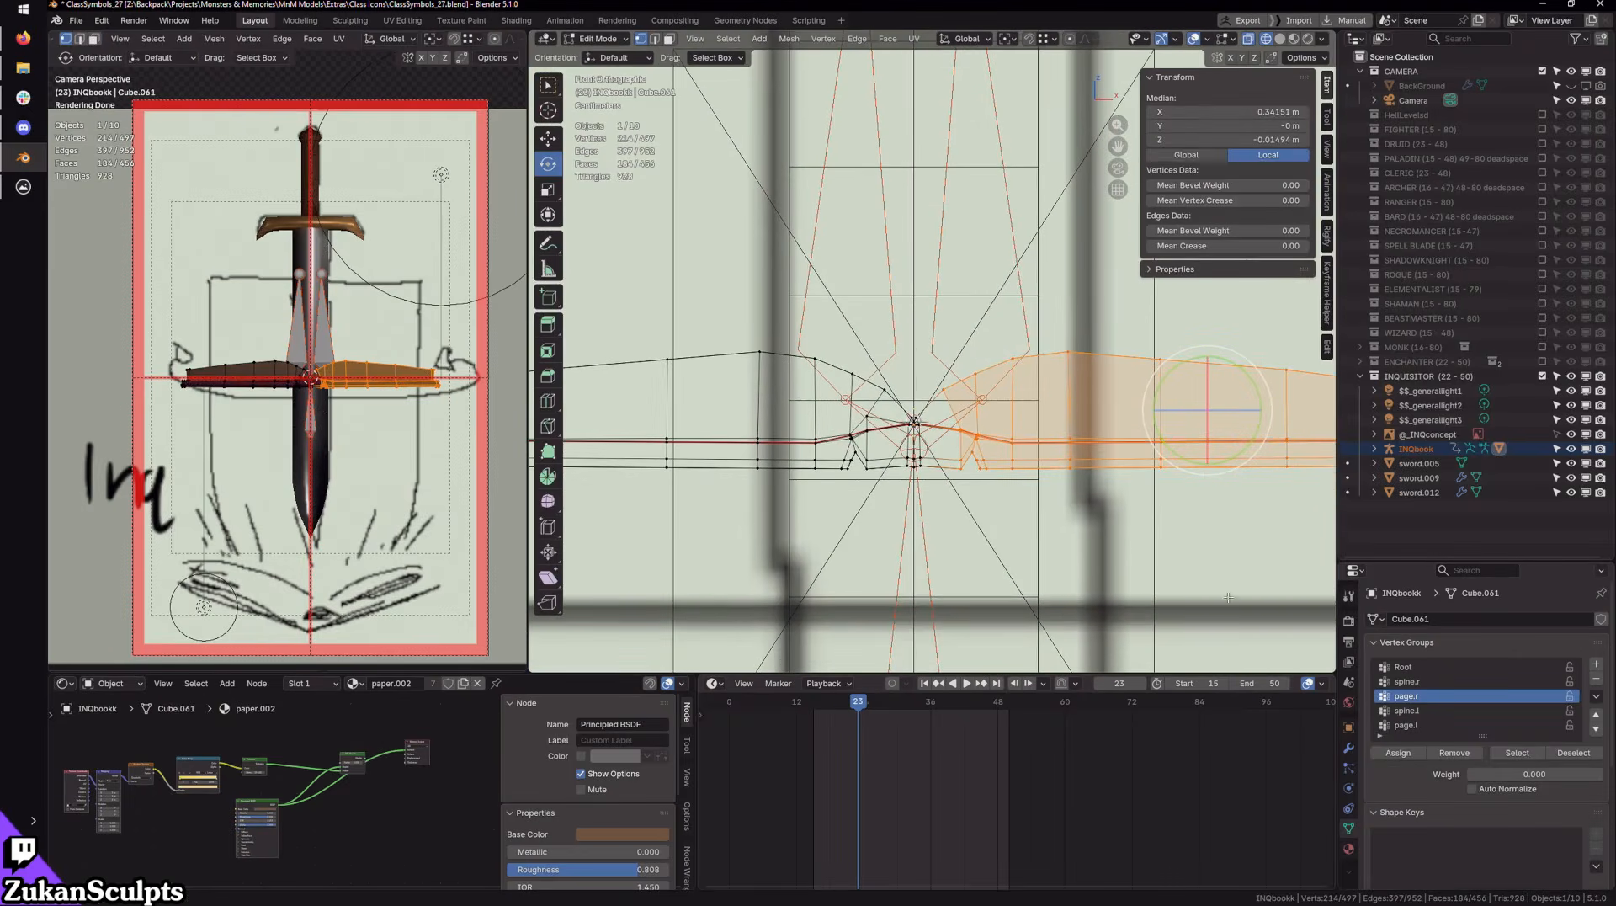
{"action": "key", "text": "Tab"}
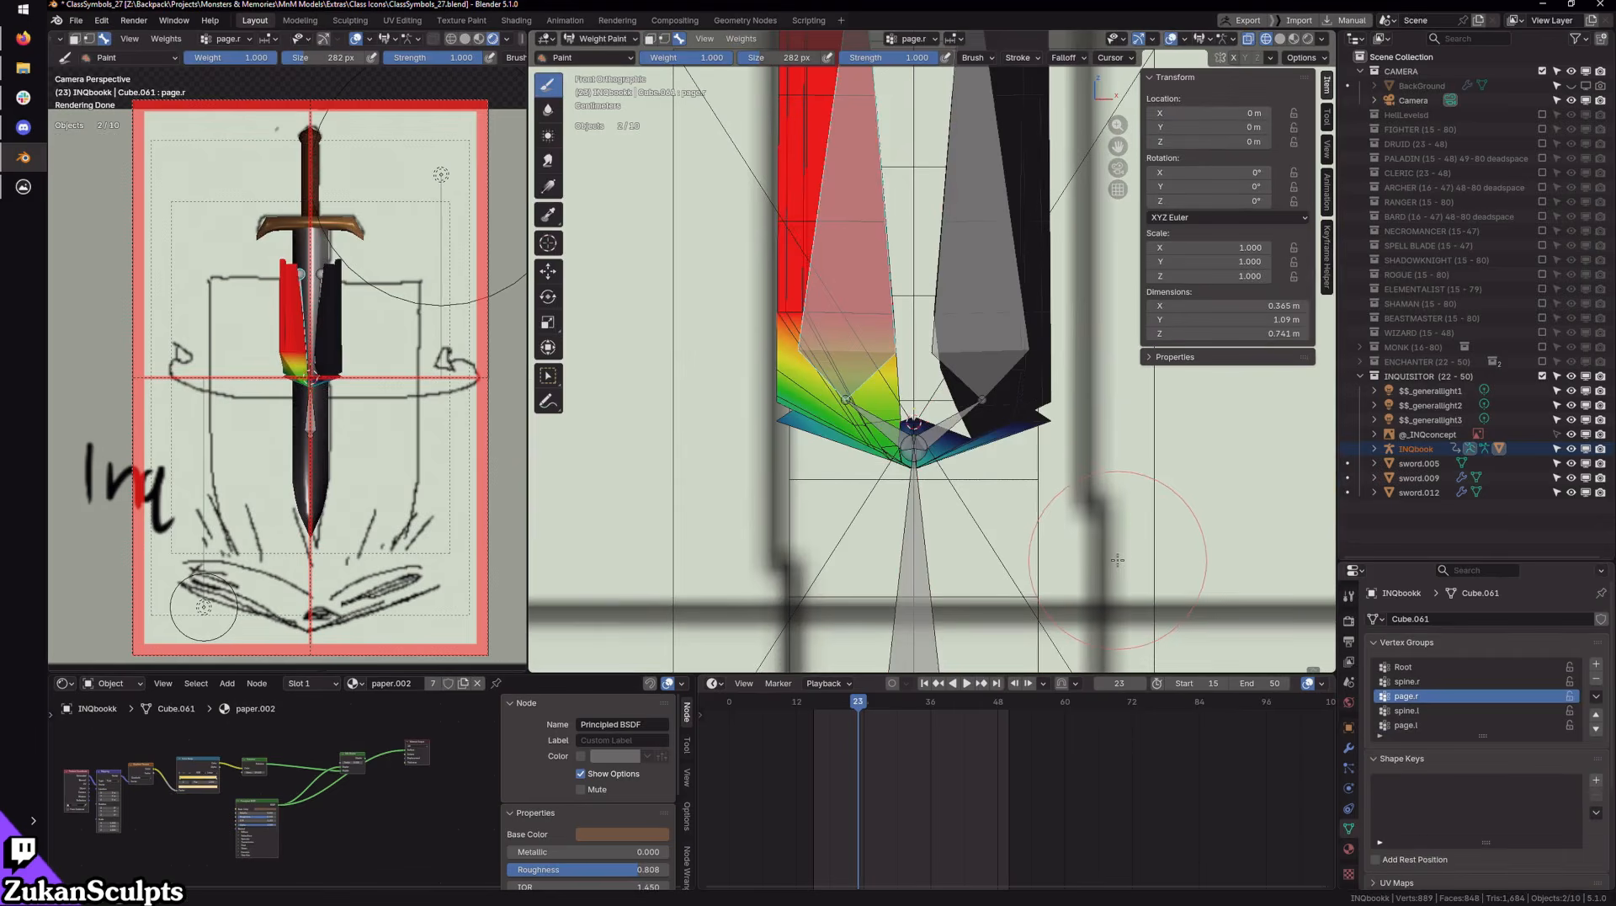
Step: Pick the page.l bone and assign the book's entire left half, up to the spine centre, a weight of 0.000 in its group
{"action": "left_click", "coordinate": [994, 330], "text": "alt"}
{"action": "key", "text": "Tab"}
{"action": "scroll", "coordinate": [936, 339], "scroll_direction": "down", "scroll_amount": 3}
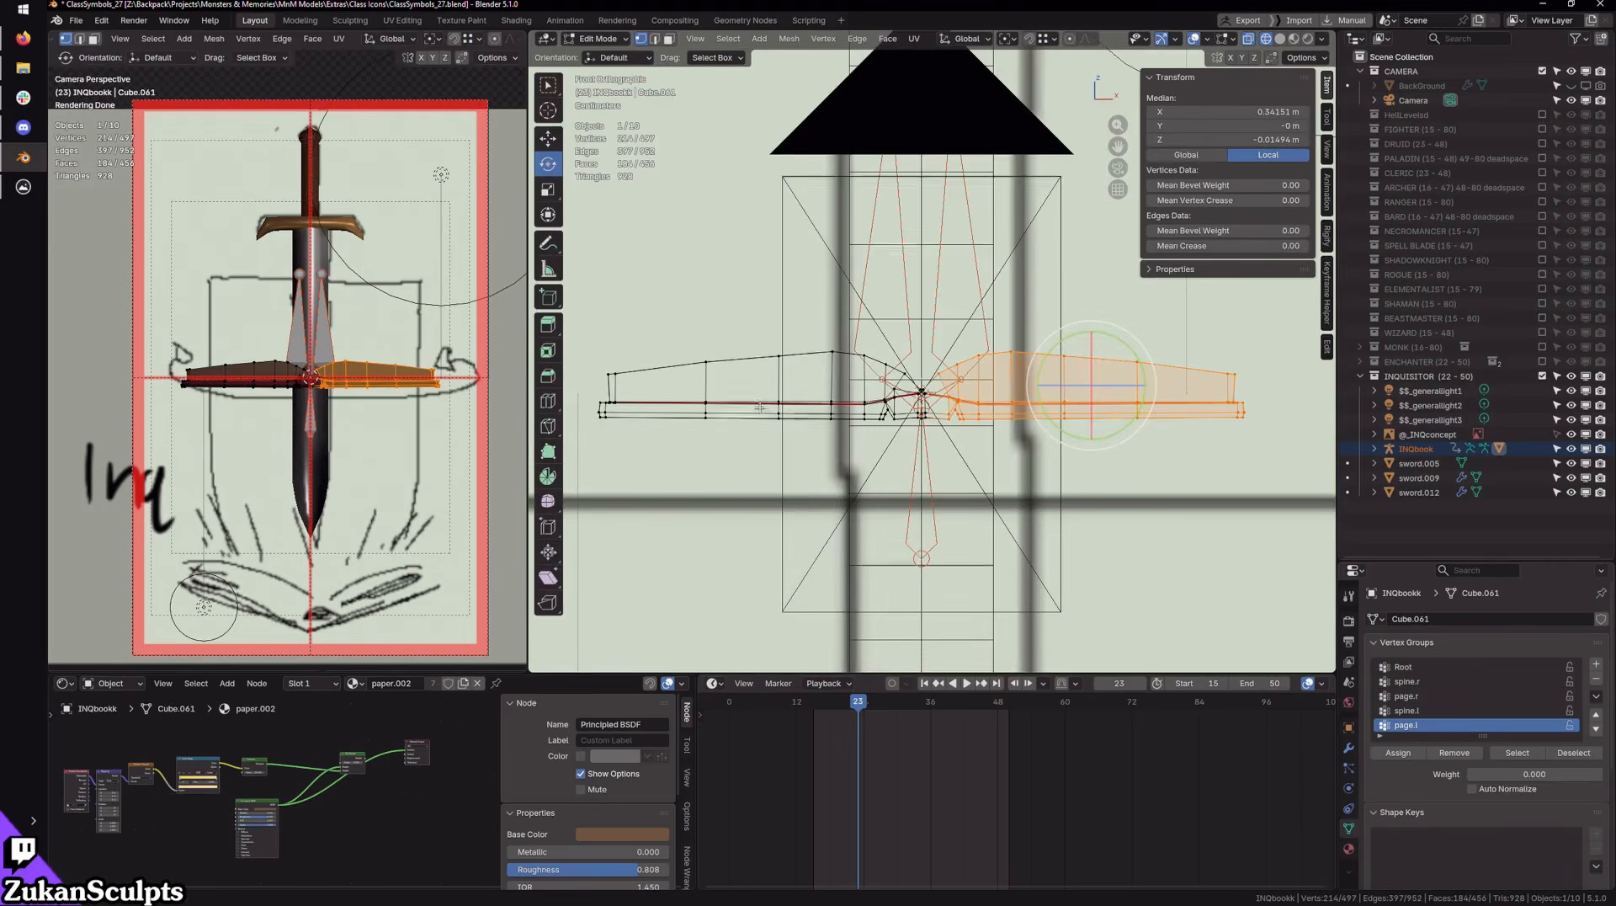
{"action": "middle_click_drag", "start_coordinate": [842, 328], "coordinate": [965, 351], "text": "shift"}
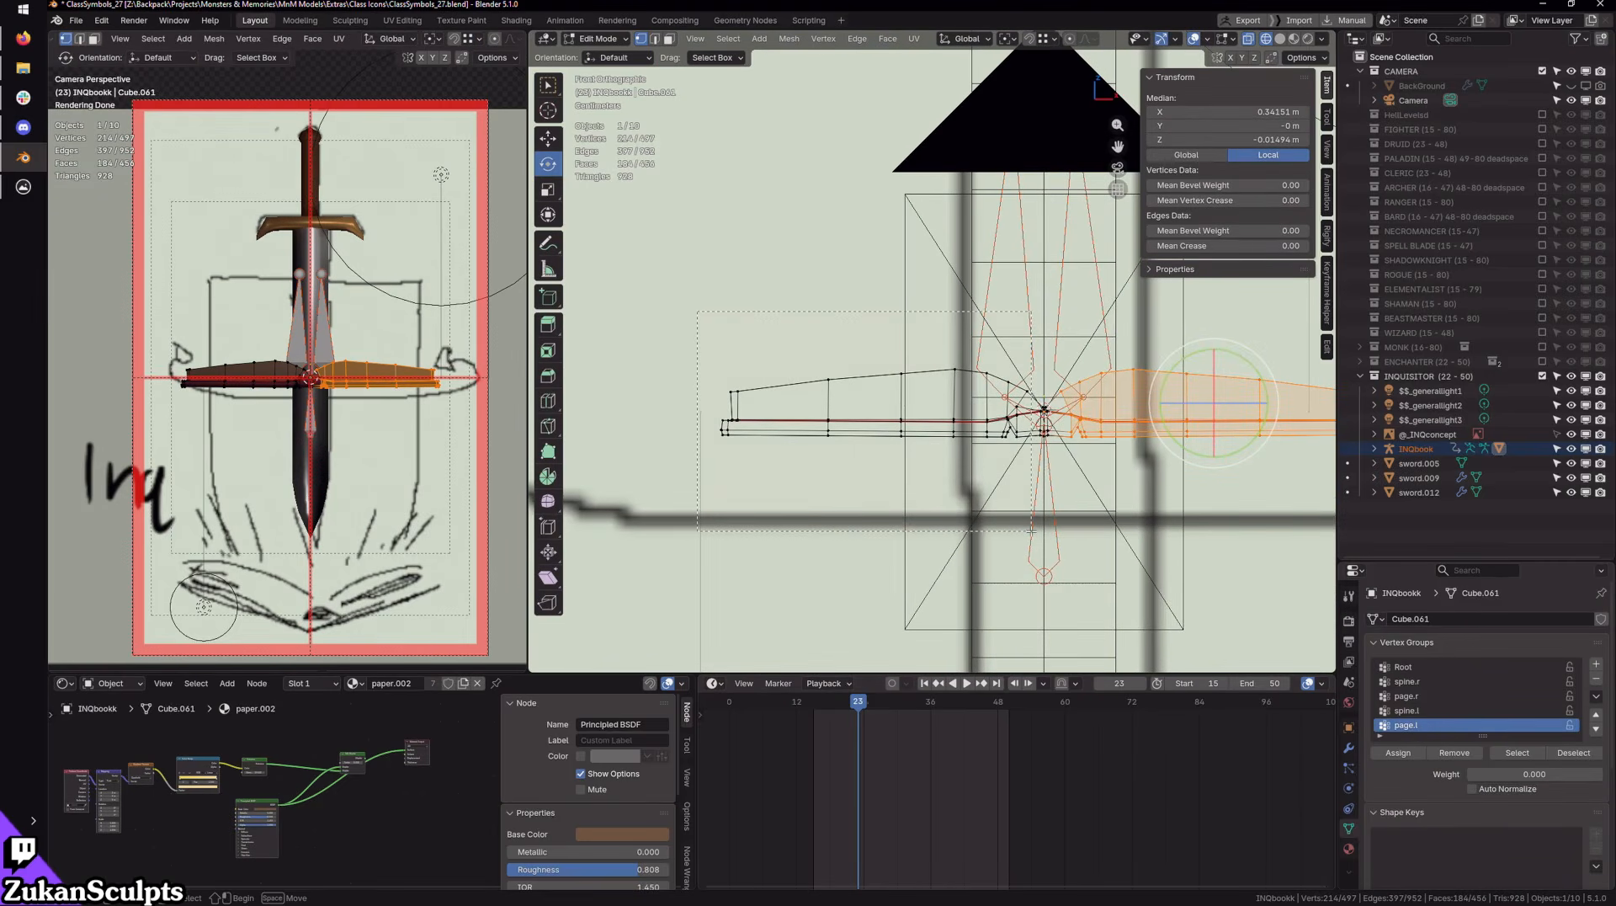
{"action": "left_click_drag", "start_coordinate": [1028, 528], "coordinate": [1029, 529]}
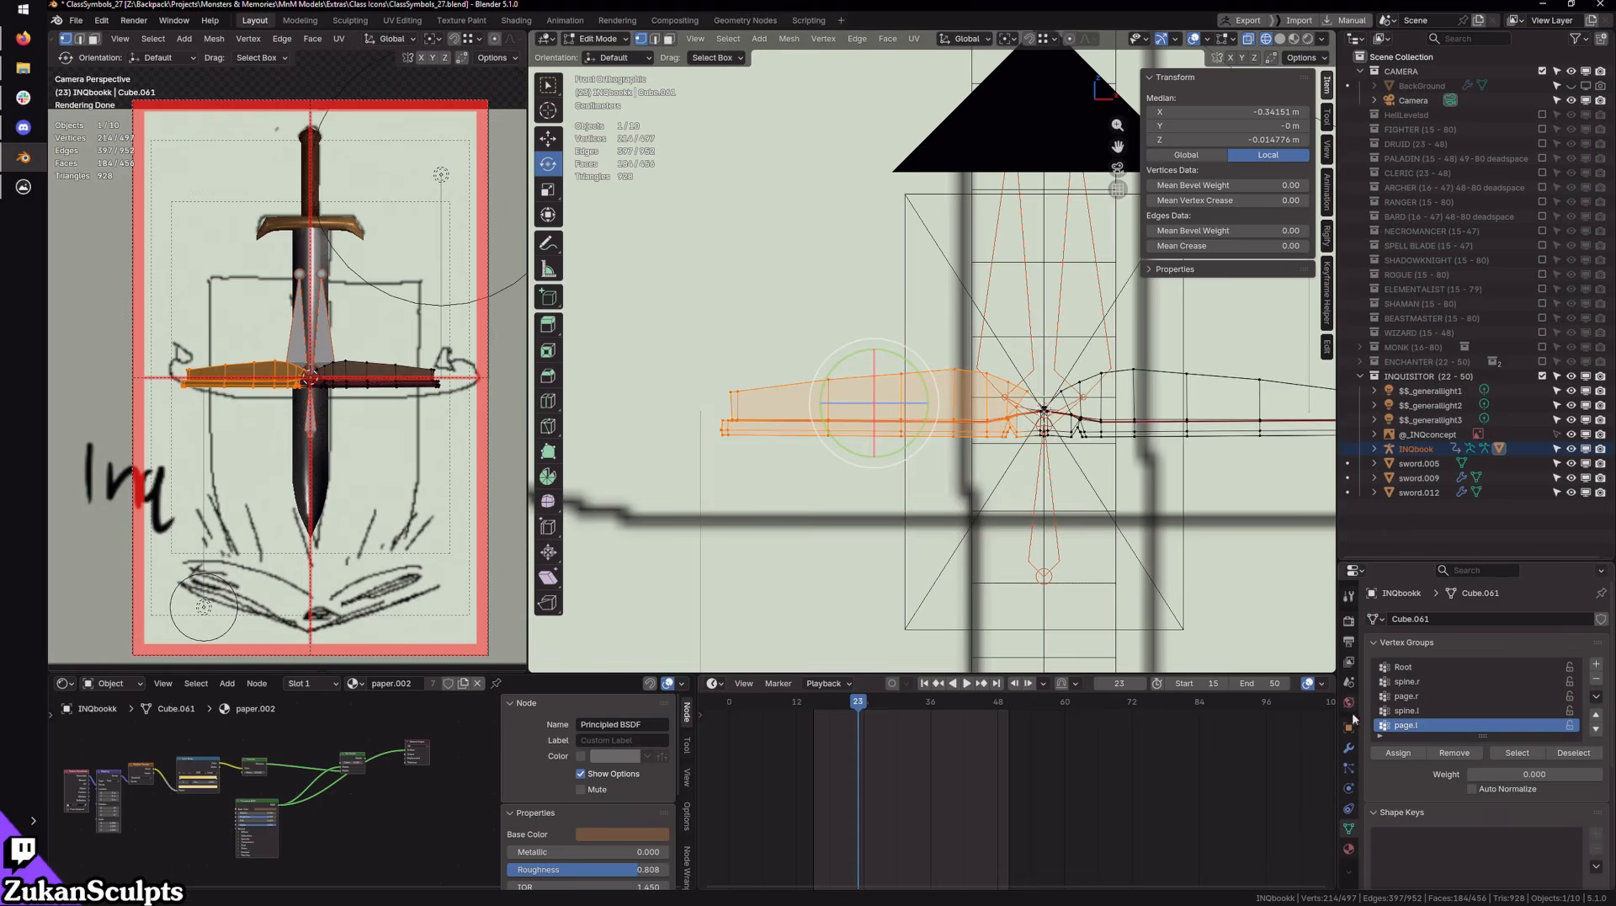
{"action": "left_click", "coordinate": [1397, 753]}
{"action": "key", "text": "Tab"}
{"action": "scroll", "coordinate": [958, 480], "scroll_direction": "up", "scroll_amount": 4}
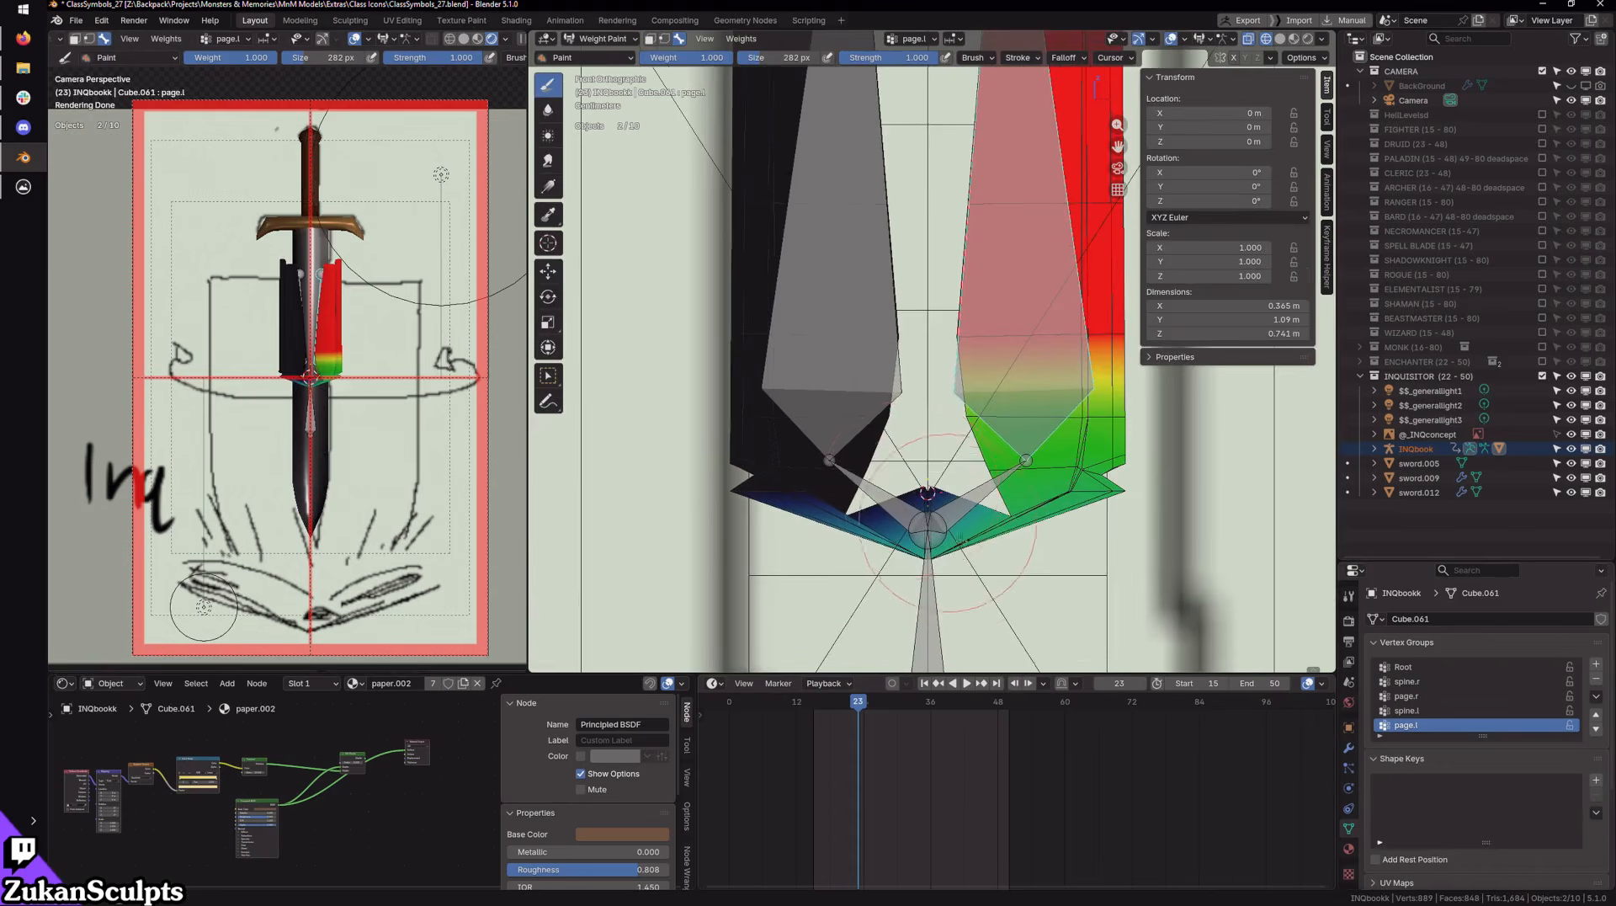
Step: Pick the spine.l bone and box-select the vertices along the book's spine centre in the unposed mesh
{"action": "left_click", "coordinate": [968, 462], "text": "alt"}
{"action": "middle_click_drag", "start_coordinate": [975, 496], "coordinate": [1009, 514]}
{"action": "scroll", "coordinate": [1010, 515], "scroll_direction": "down", "scroll_amount": 4}
{"action": "key", "text": "Tab"}
{"action": "key", "text": "KP_1"}
{"action": "scroll", "coordinate": [960, 396], "scroll_direction": "up", "scroll_amount": 8}
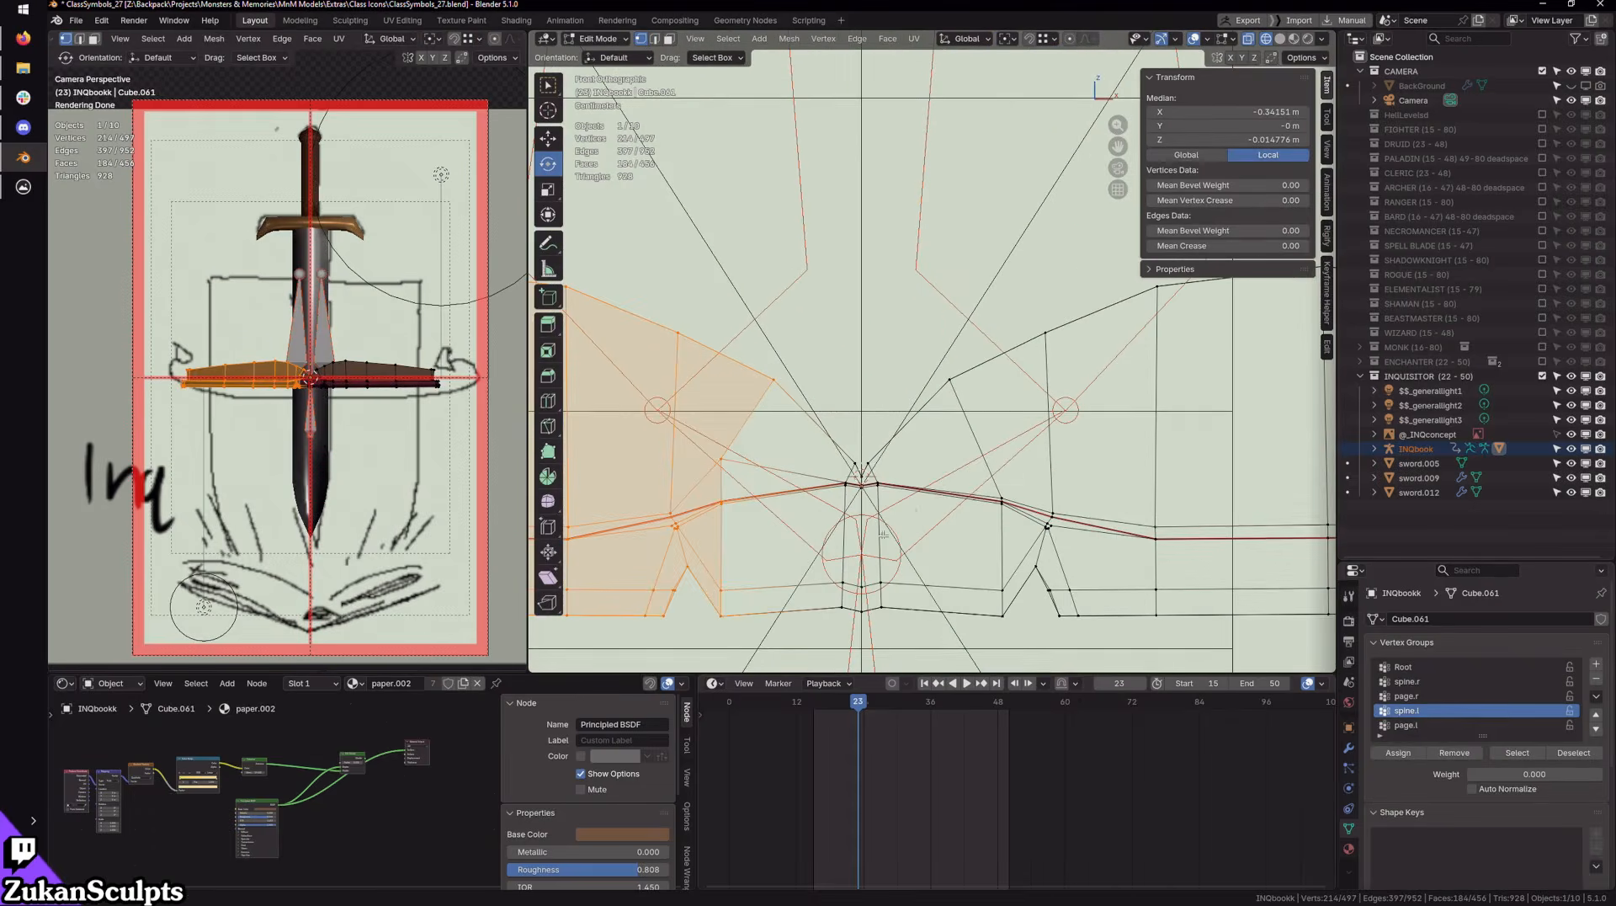
{"action": "middle_click_drag", "start_coordinate": [822, 642], "coordinate": [820, 545], "text": "shift"}
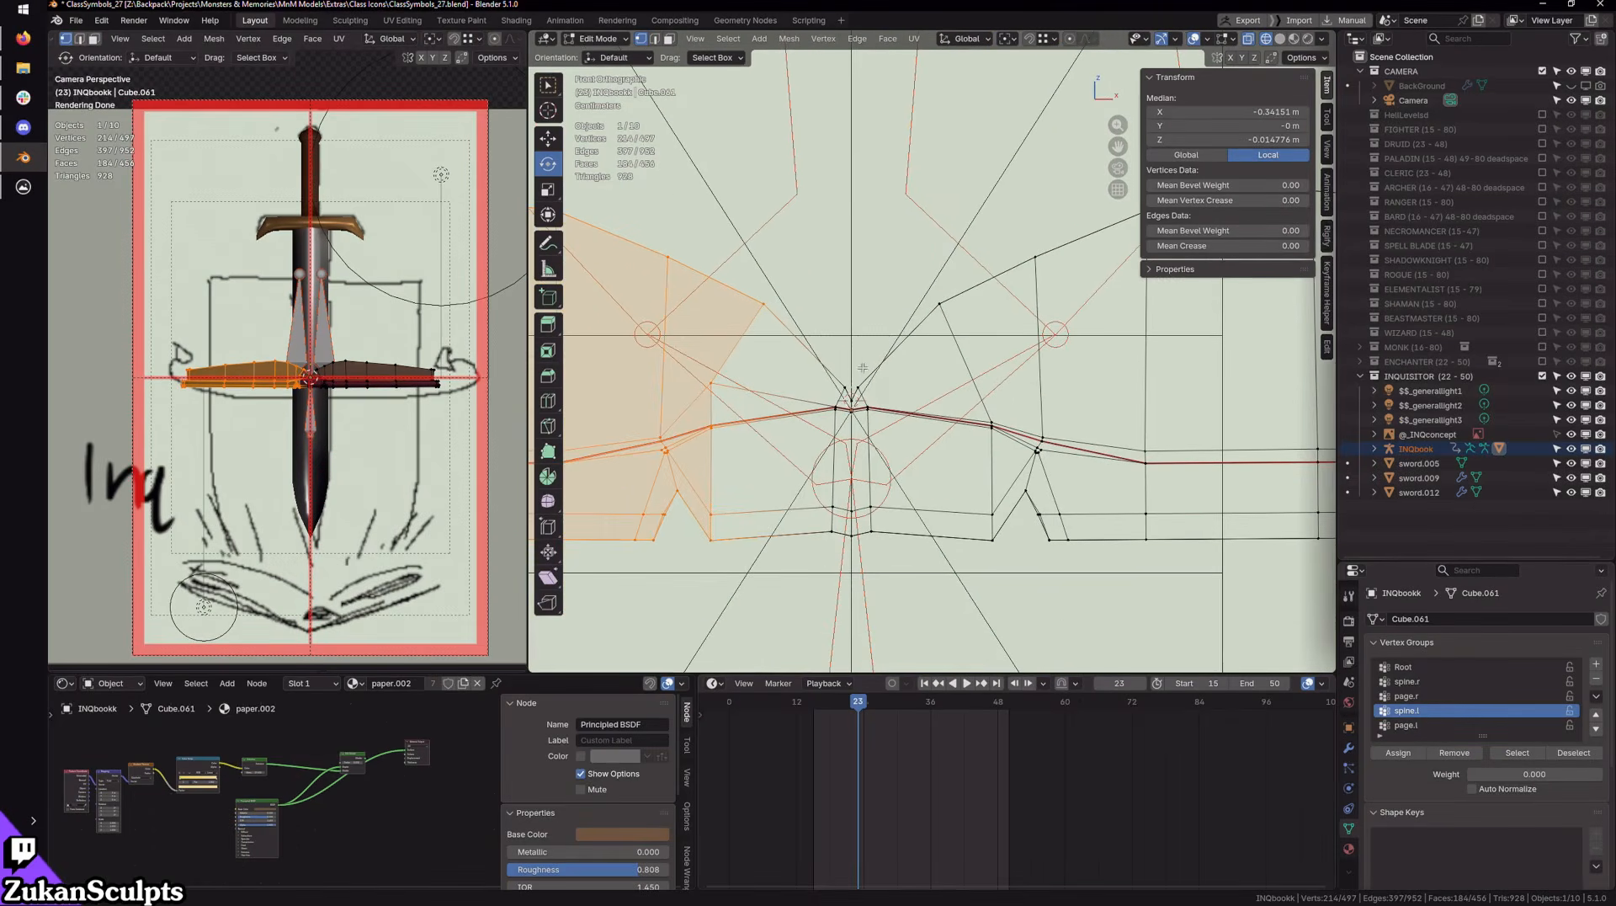
{"action": "left_click_drag", "start_coordinate": [854, 366], "coordinate": [907, 496]}
{"action": "left_click_drag", "start_coordinate": [933, 576], "coordinate": [933, 577]}
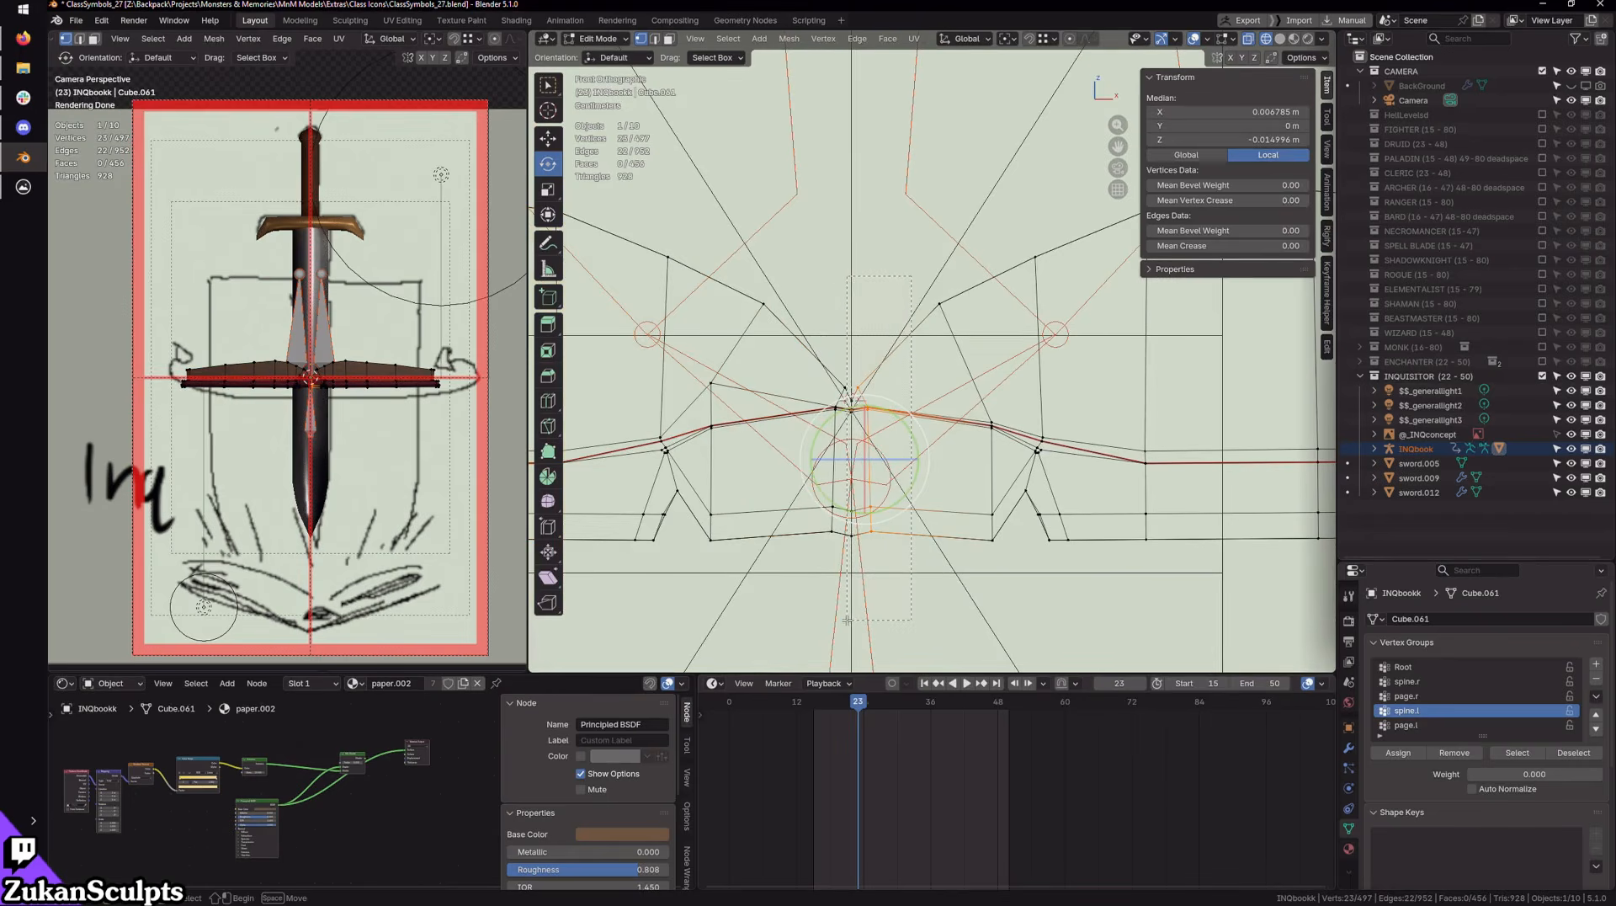
{"action": "left_click_drag", "start_coordinate": [847, 621], "coordinate": [820, 625]}
{"action": "scroll", "coordinate": [916, 353], "scroll_direction": "down", "scroll_amount": 7}
{"action": "key", "text": "Tab"}
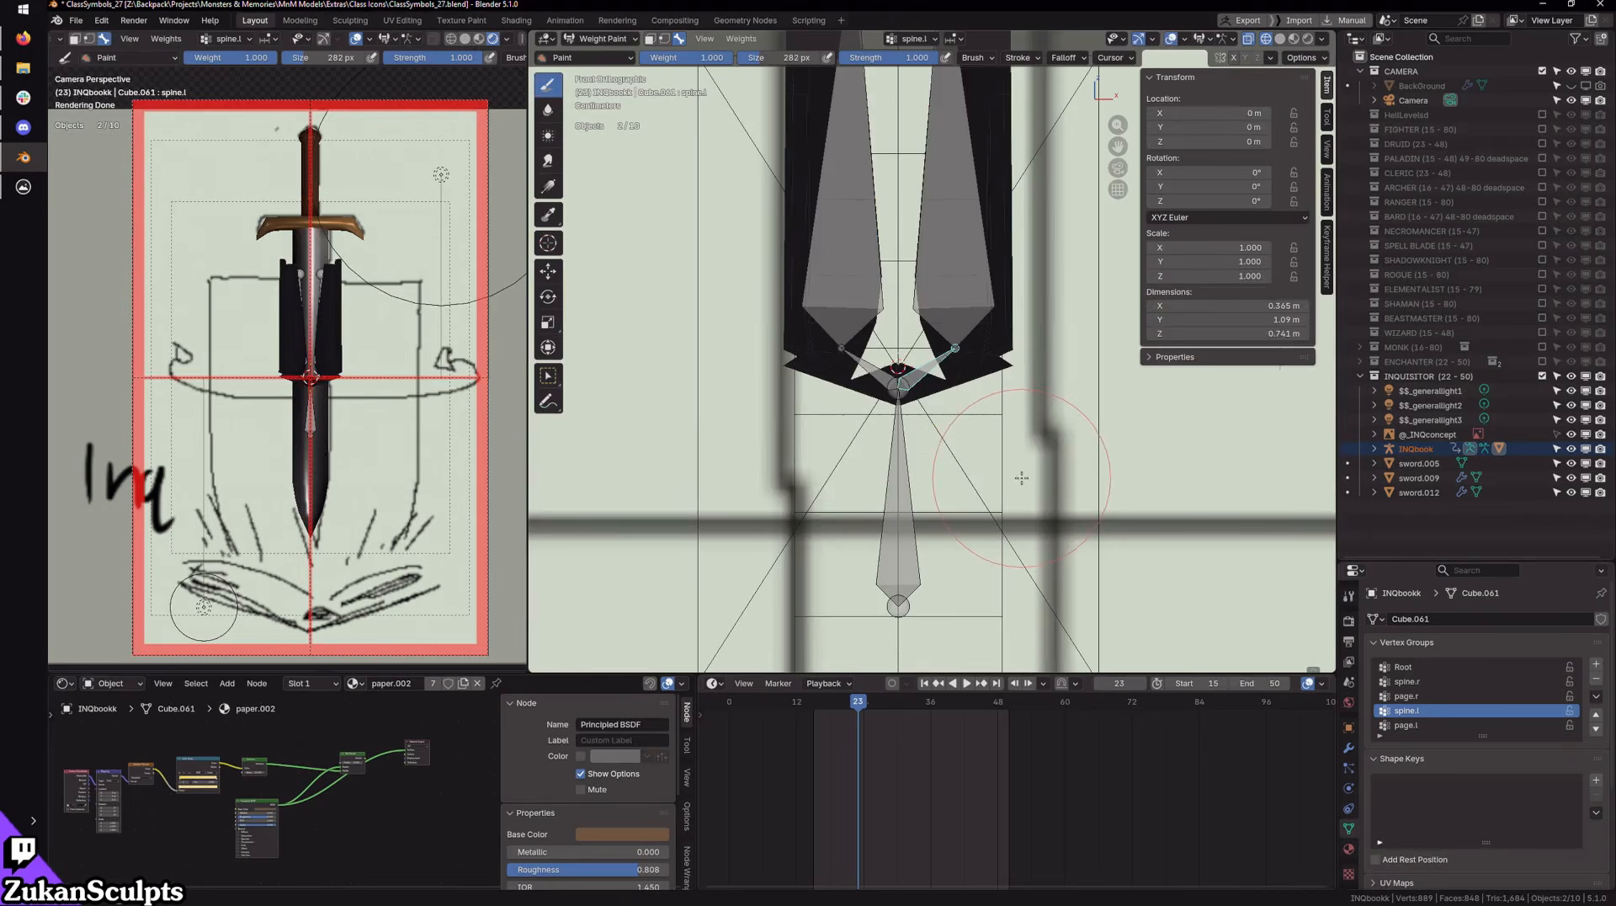
{"action": "scroll", "coordinate": [1021, 477], "scroll_direction": "down", "scroll_amount": 5}
{"action": "scroll", "coordinate": [999, 469], "scroll_direction": "up", "scroll_amount": 6}
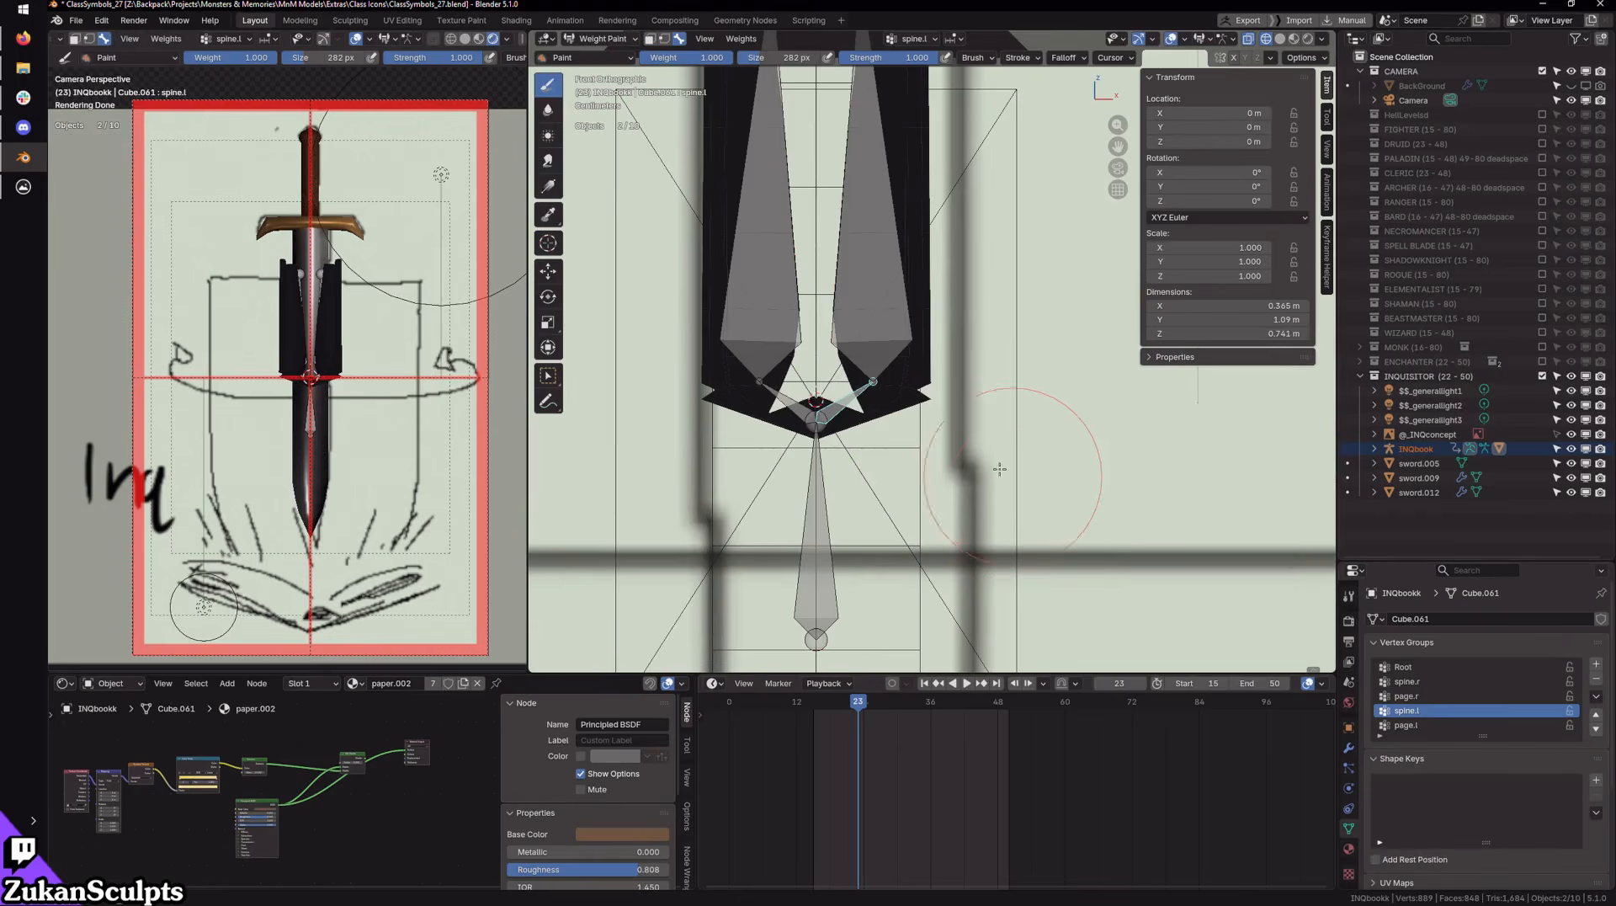
Step: Put the INQbook armature in Pose Mode and clear all transforms on all of its bones
{"action": "left_click", "coordinate": [599, 39]}
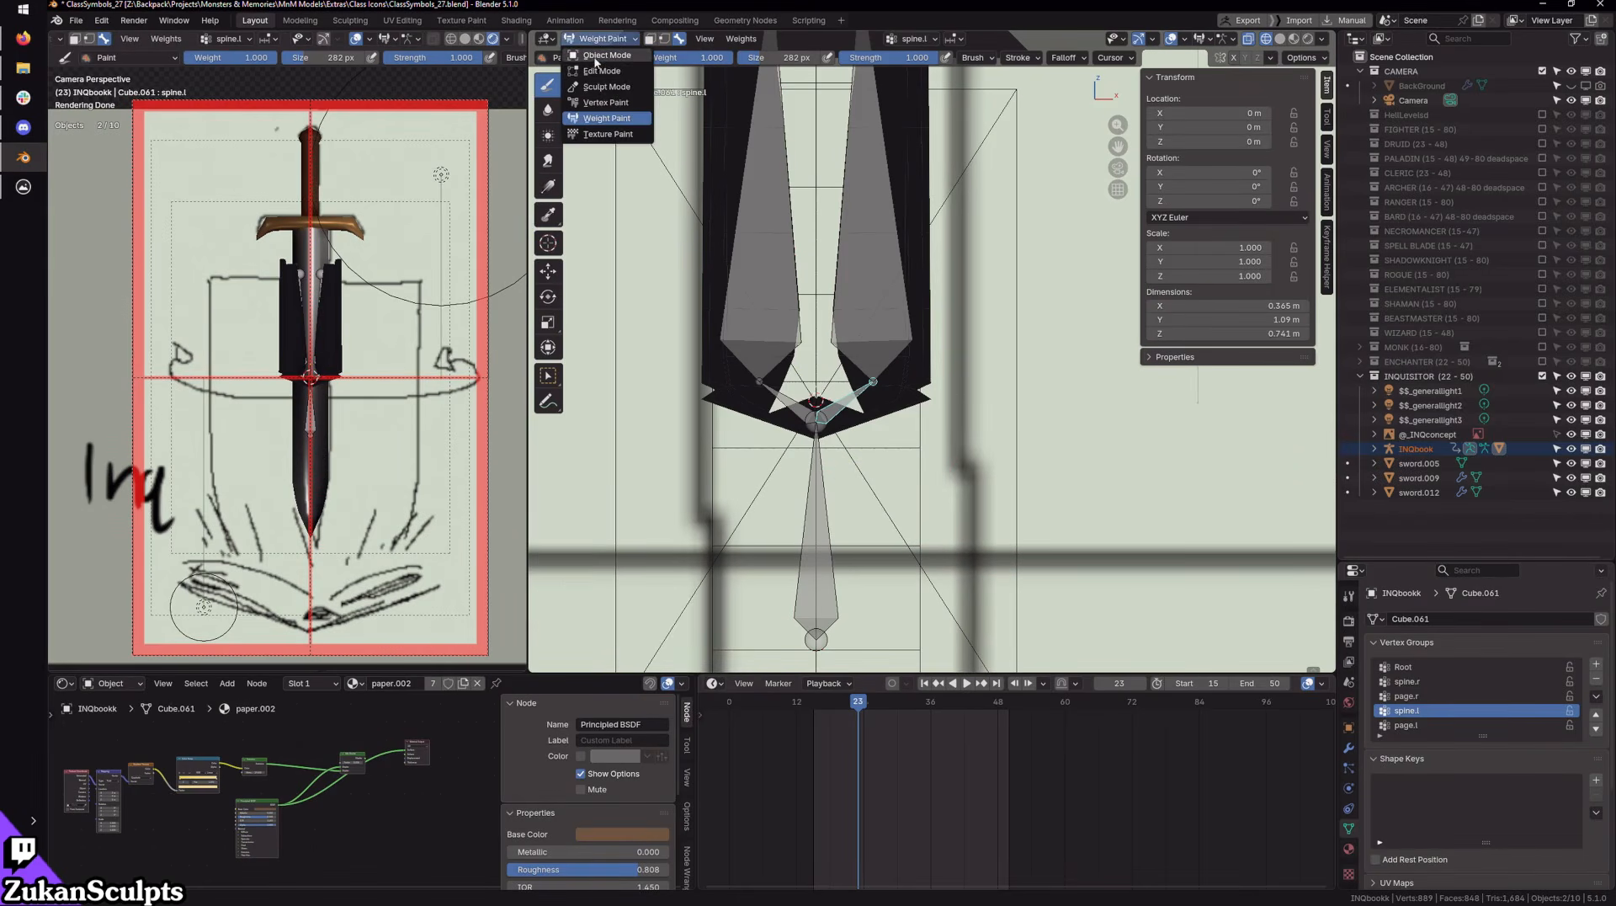
{"action": "left_click", "coordinate": [594, 55]}
{"action": "key", "text": "shift+z"}
{"action": "mouse_move", "coordinate": [833, 527]}
{"action": "middle_mouse_down"}
{"action": "mouse_move", "coordinate": [907, 534]}
{"action": "mouse_move", "coordinate": [885, 498]}
{"action": "middle_mouse_up"}
{"action": "left_click", "coordinate": [885, 498]}
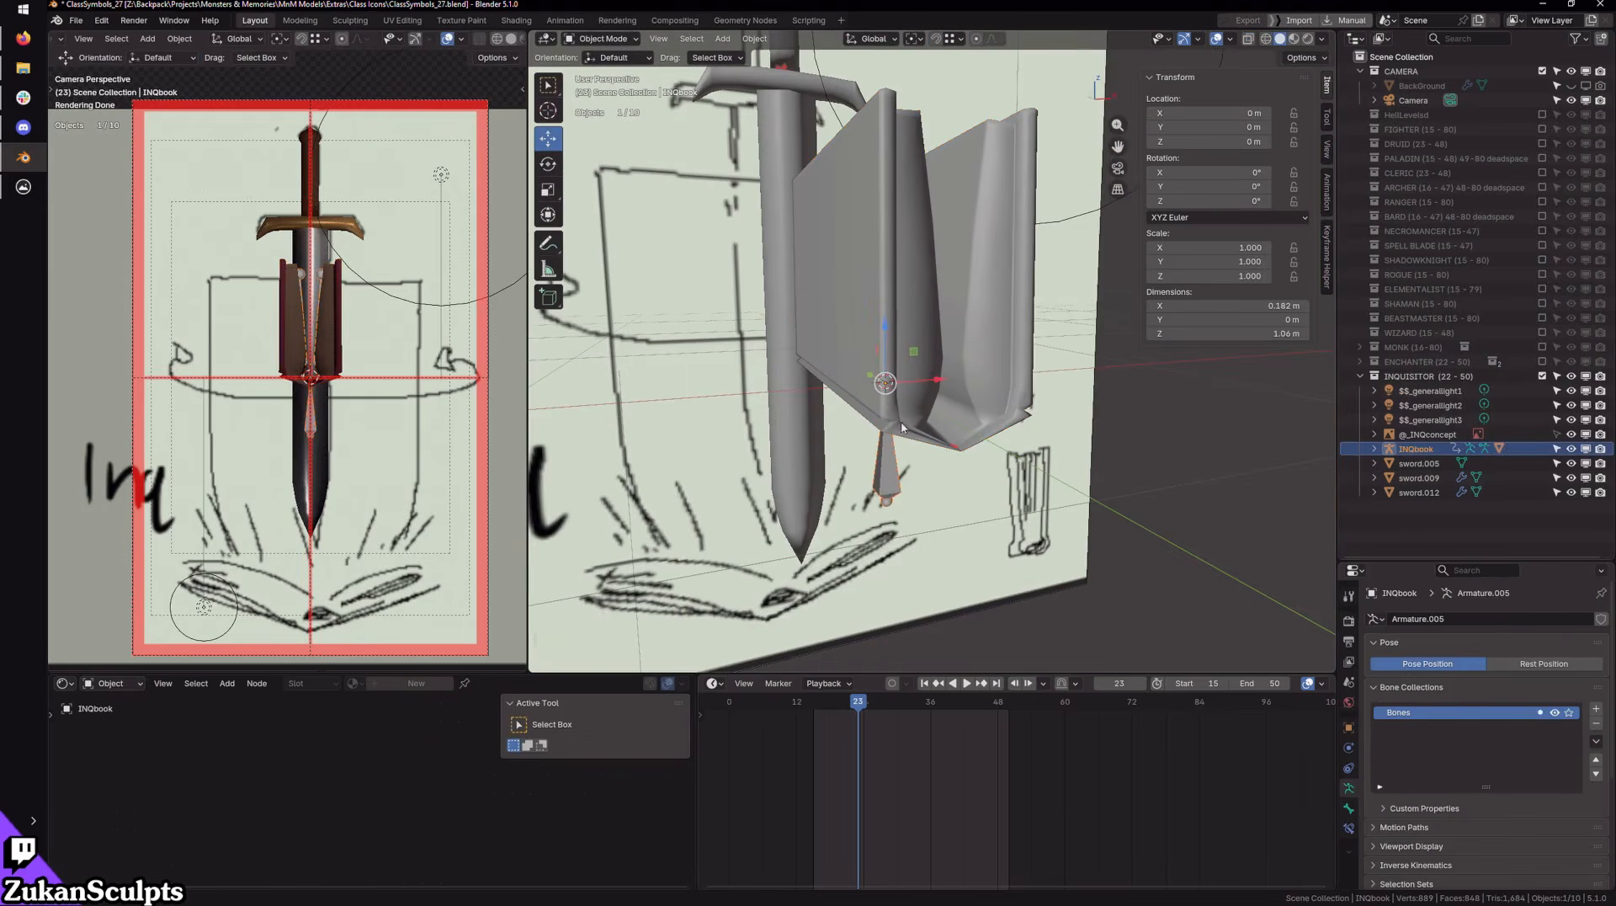
{"action": "left_click", "coordinate": [599, 38]}
{"action": "left_click", "coordinate": [594, 84]}
{"action": "middle_click_drag", "start_coordinate": [648, 143], "coordinate": [718, 199]}
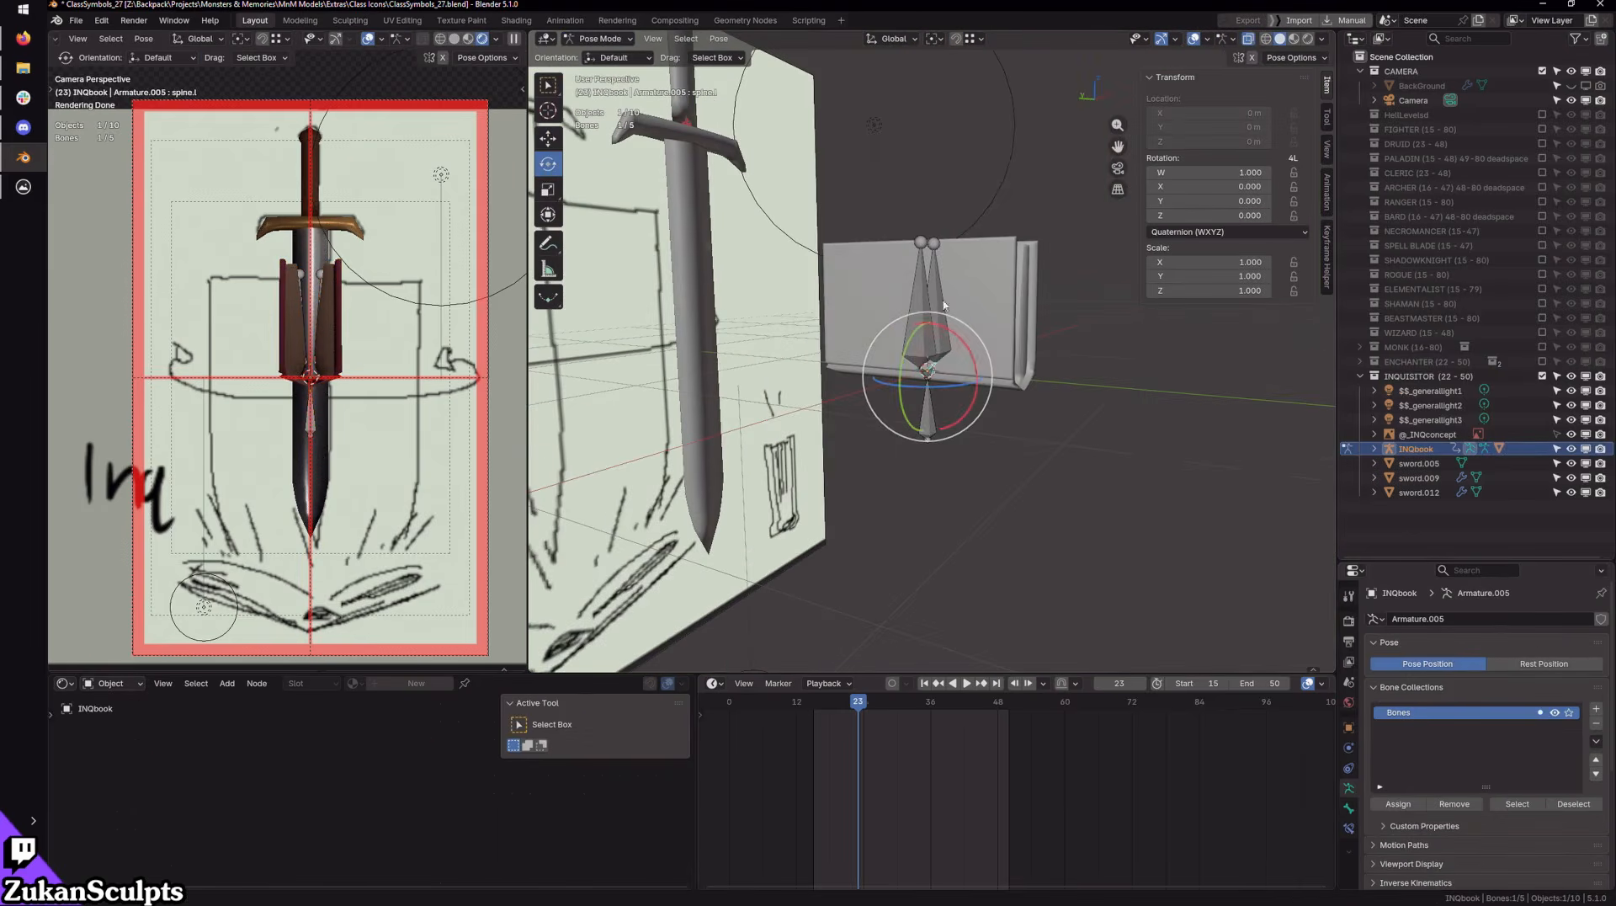
{"action": "mouse_move", "coordinate": [781, 74]}
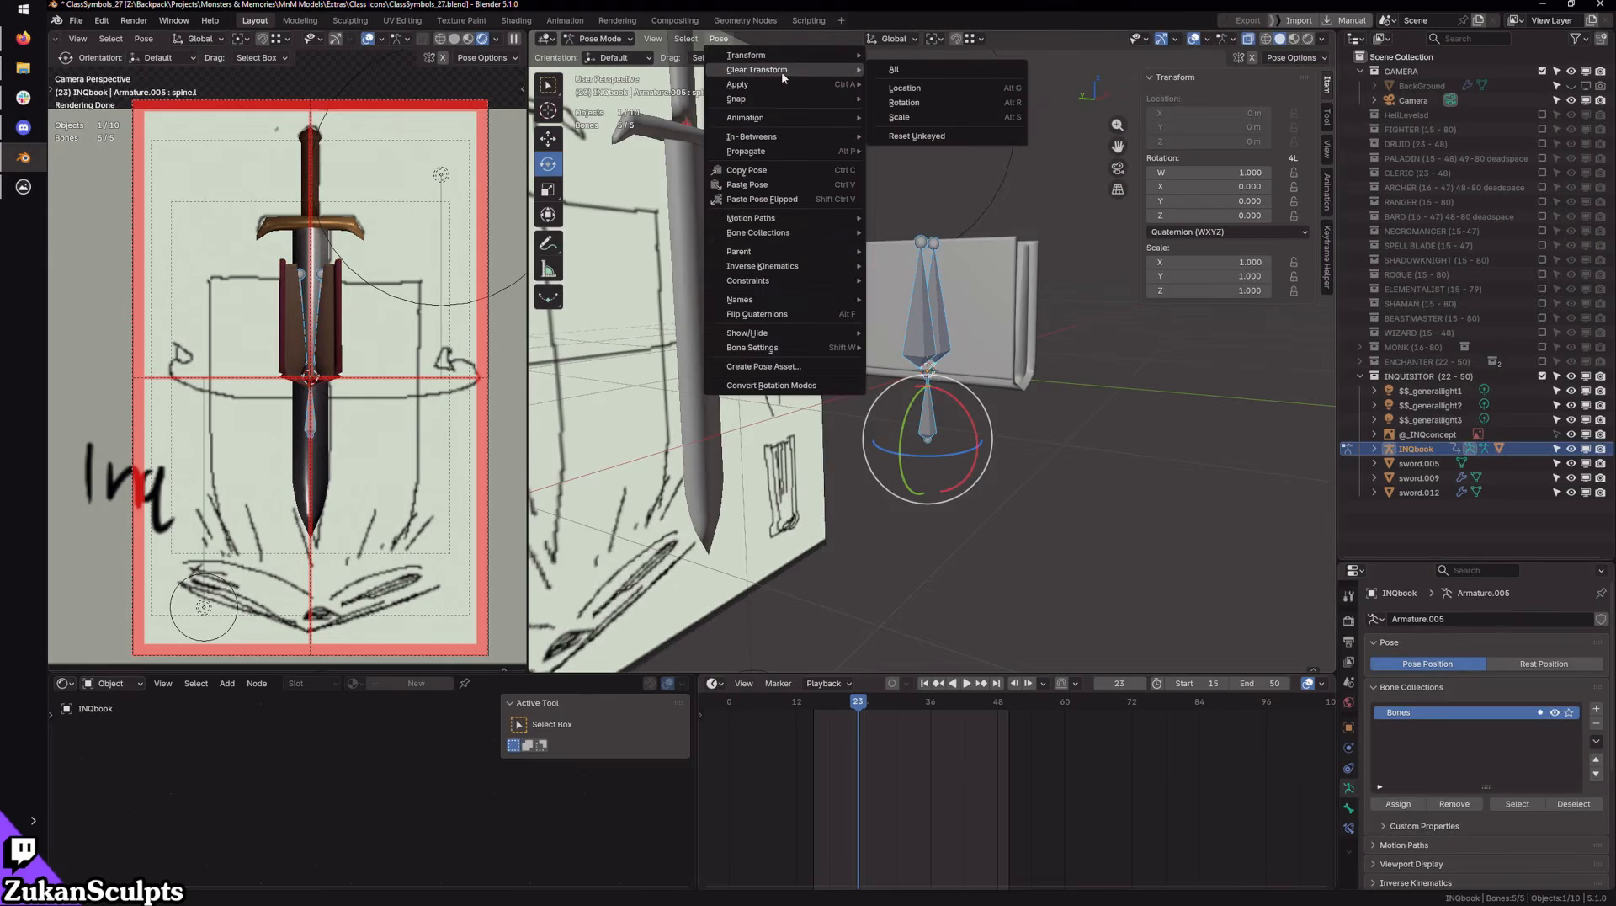
{"action": "left_click", "coordinate": [899, 71]}
{"action": "key", "text": "KP_1"}
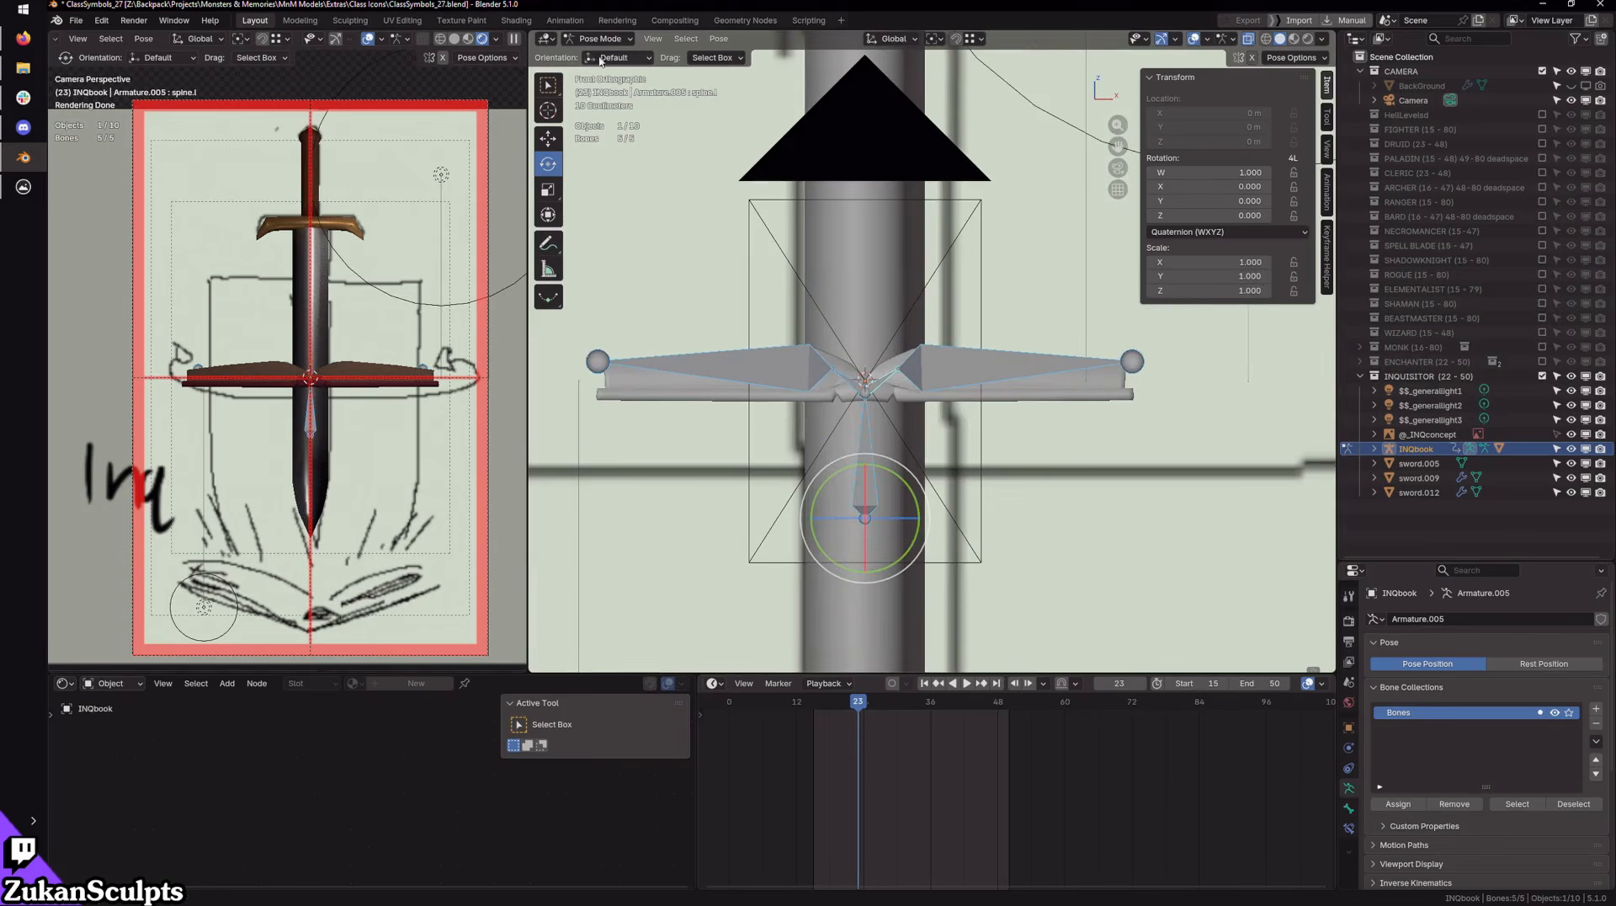
Step: Select the book mesh together with the INQbook armature and enter Weight Paint in the front view
{"action": "left_click", "coordinate": [601, 38]}
{"action": "left_click", "coordinate": [596, 56]}
{"action": "middle_click_drag", "start_coordinate": [852, 428], "coordinate": [919, 573]}
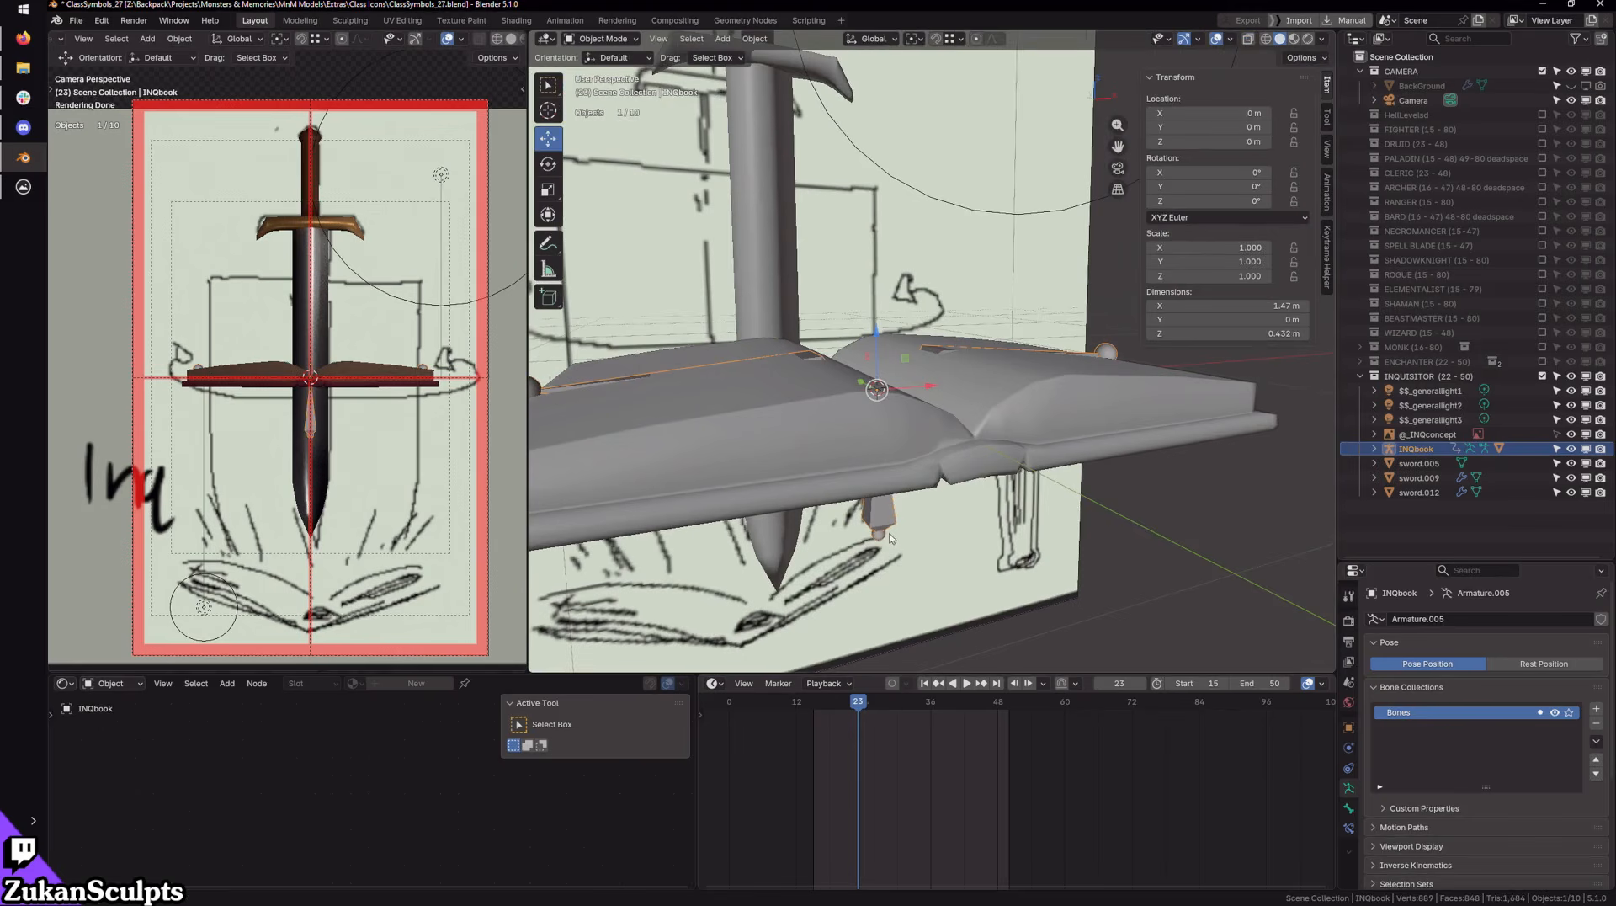
{"action": "left_click", "coordinate": [1046, 407], "text": "shift"}
{"action": "left_click", "coordinate": [600, 39]}
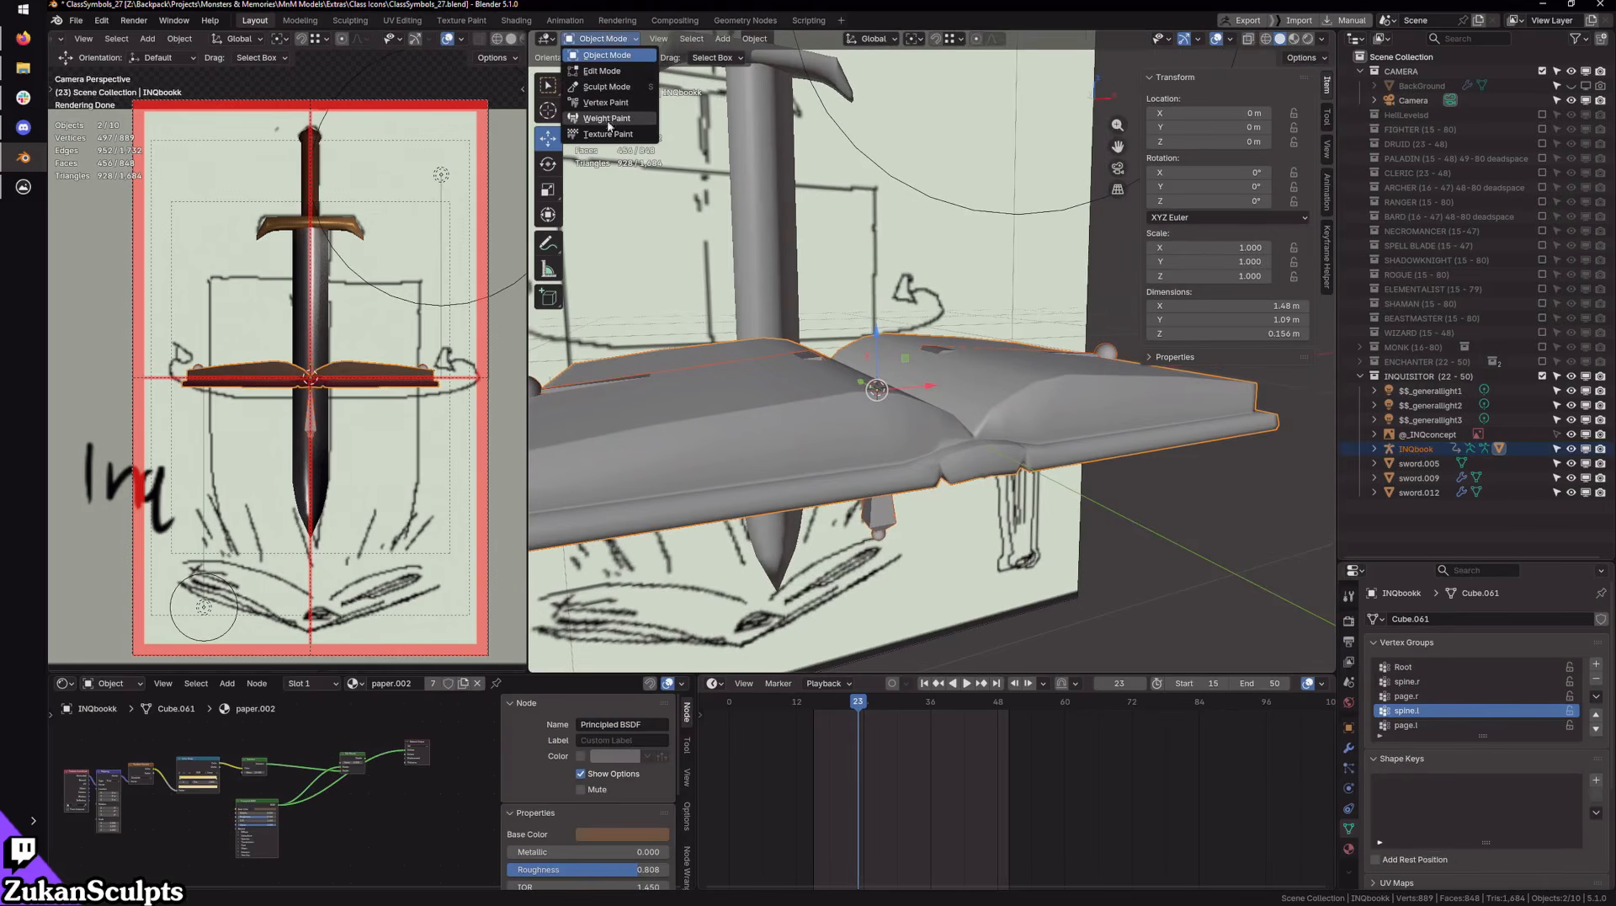
{"action": "left_click", "coordinate": [607, 118]}
{"action": "key", "text": "KP_1"}
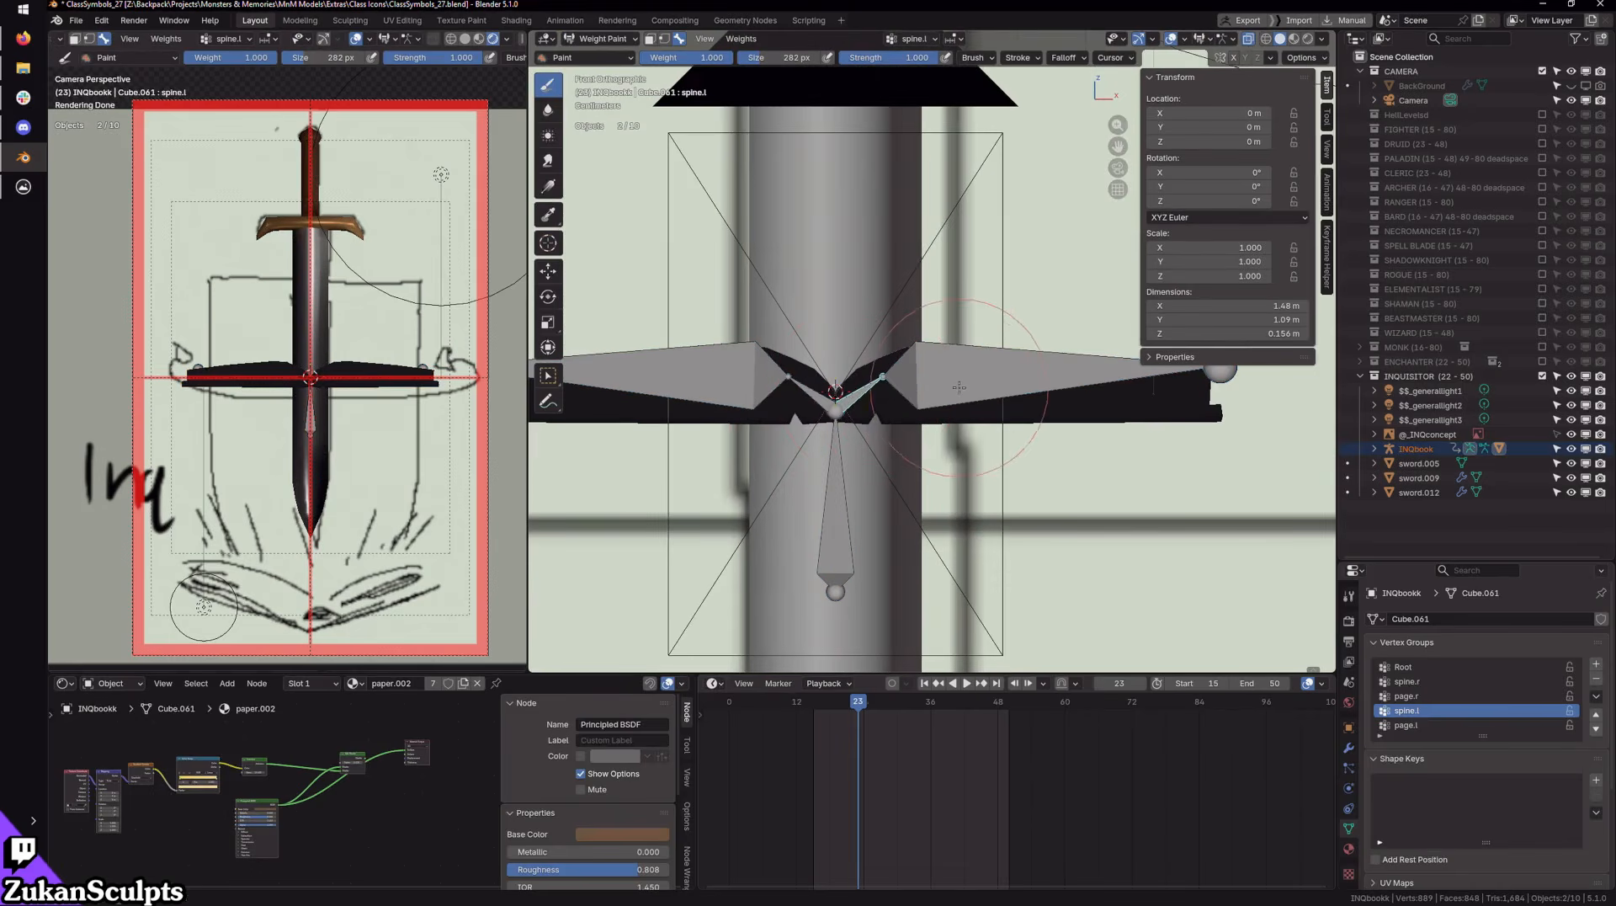
Step: Try a spine.l weight stroke over the book's inner right side, and reset the whole book to 0.000 in that group
{"action": "left_click_drag", "start_coordinate": [959, 387], "coordinate": [857, 390]}
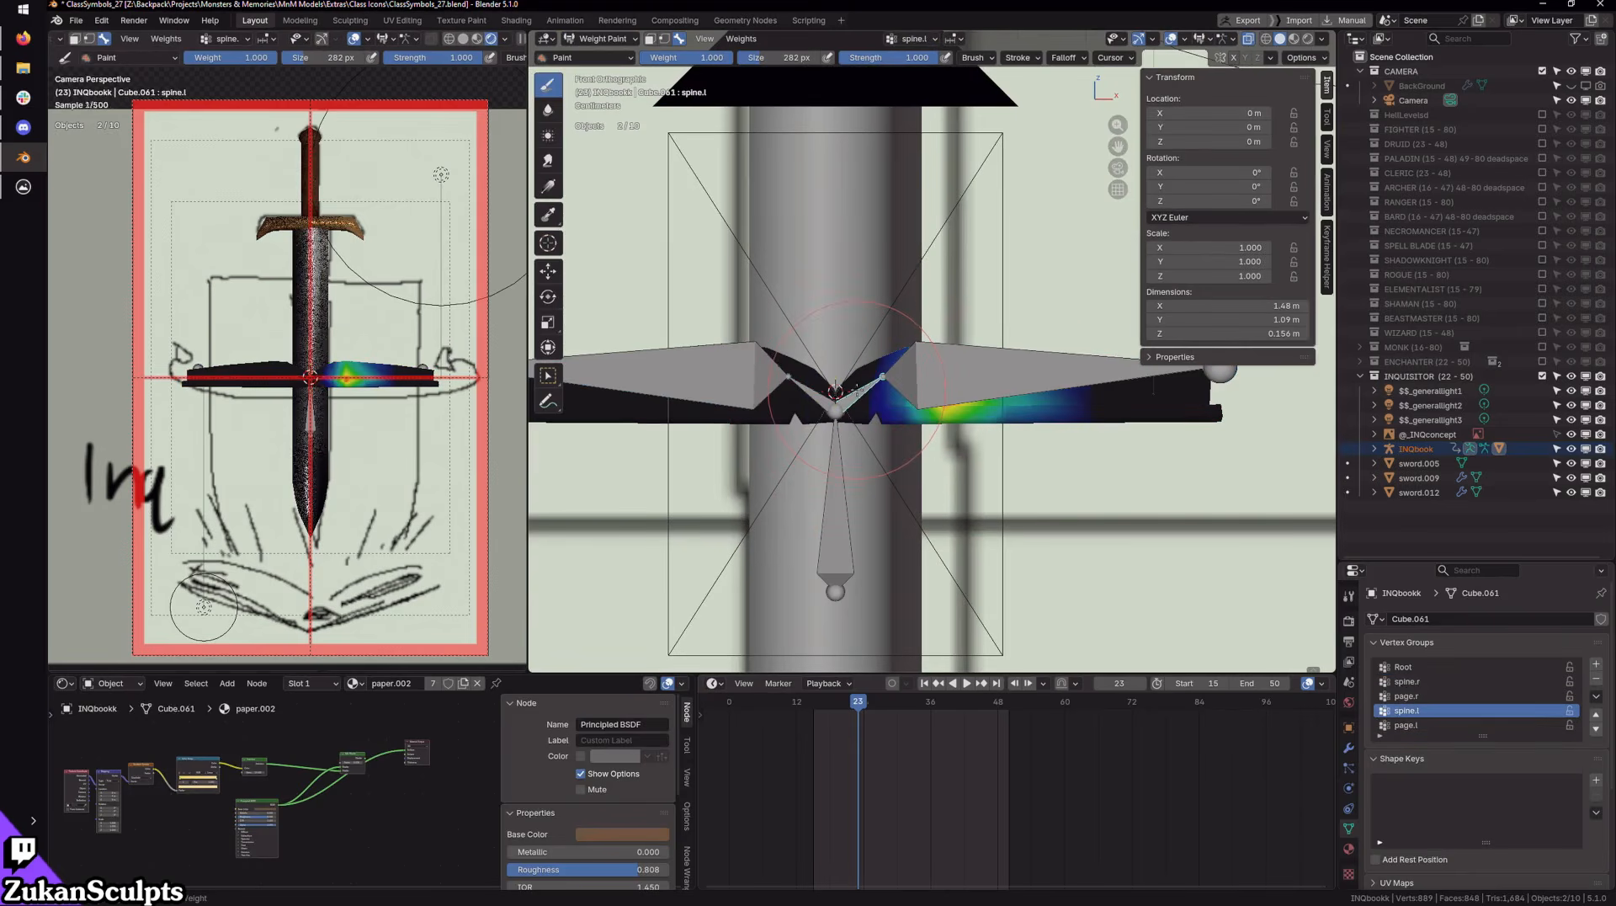
{"action": "middle_click_drag", "start_coordinate": [967, 434], "coordinate": [938, 377]}
{"action": "key", "text": "KP_1"}
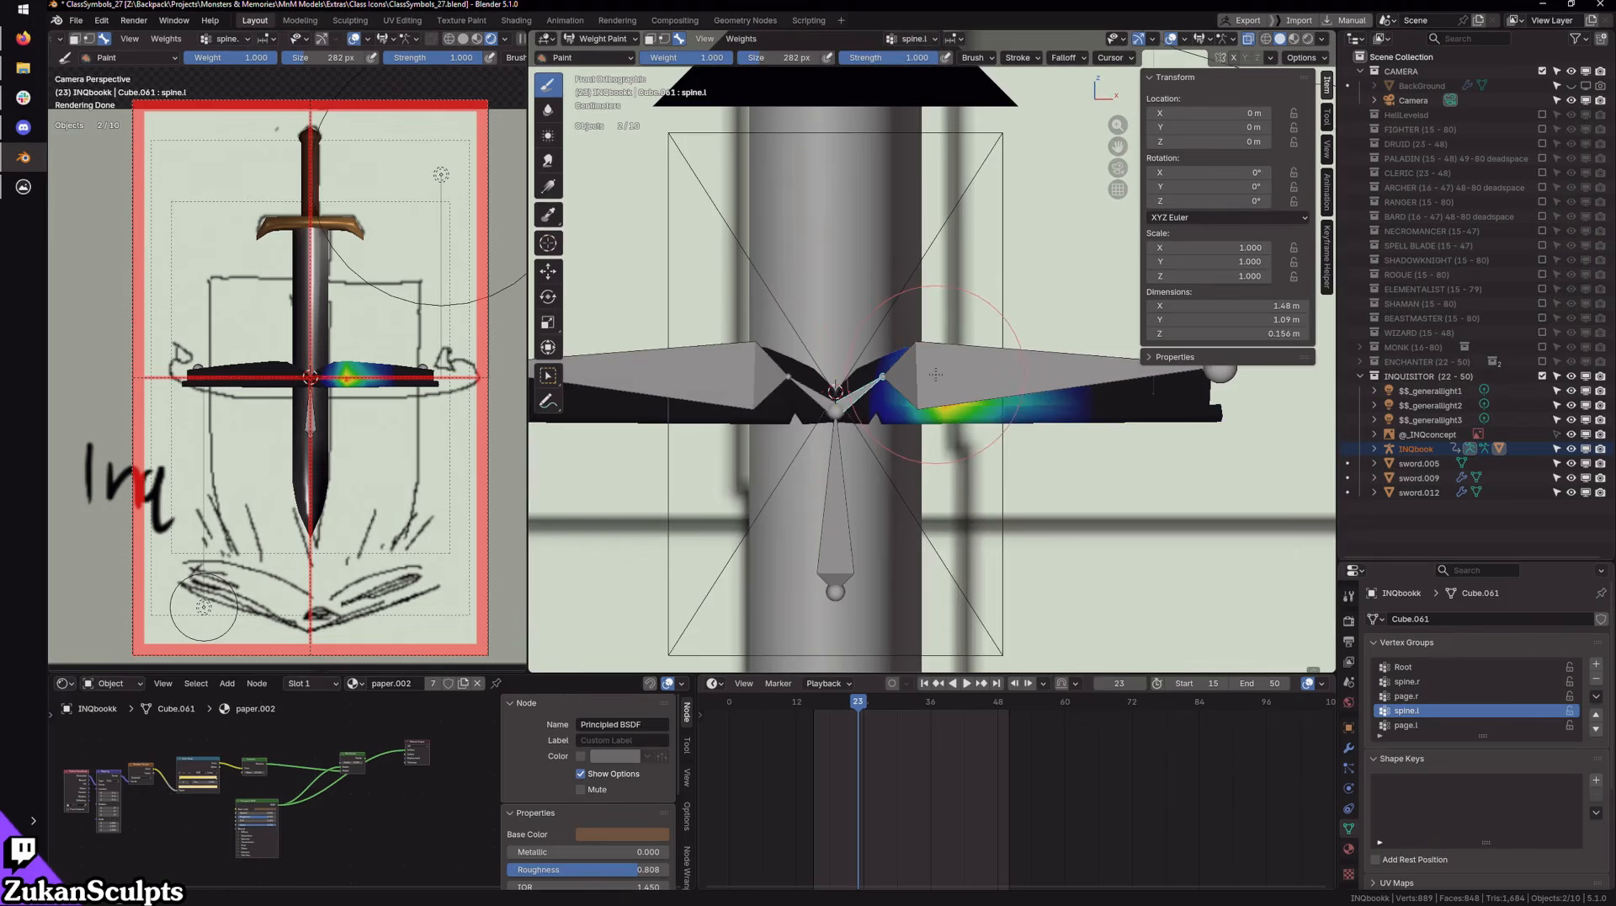
{"action": "key", "text": "Tab"}
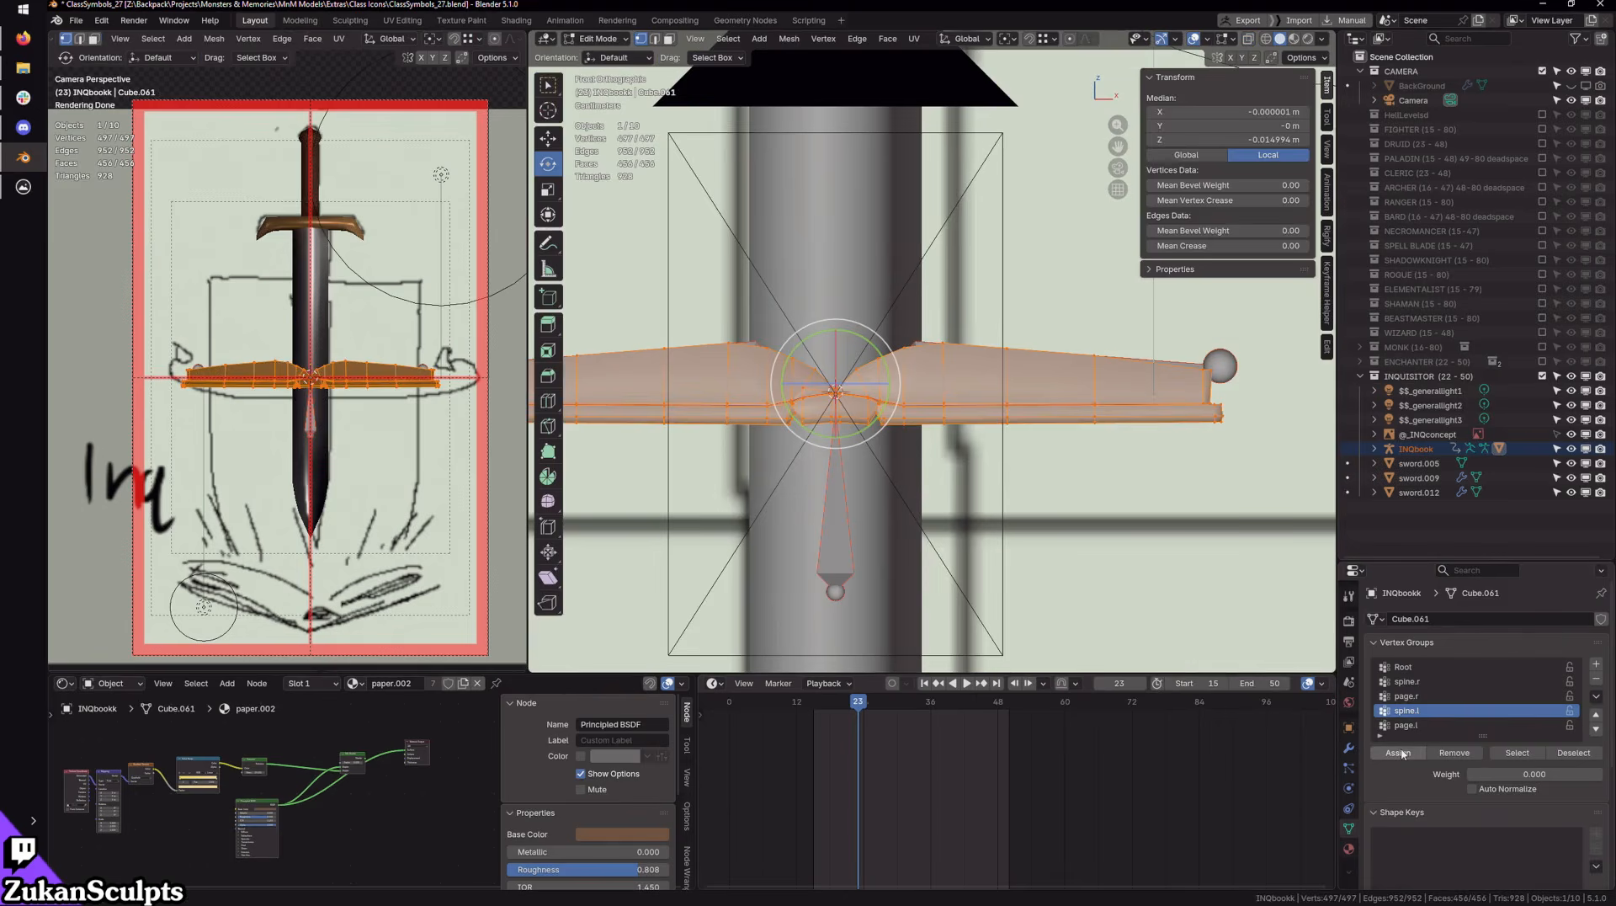
{"action": "key", "text": "Tab"}
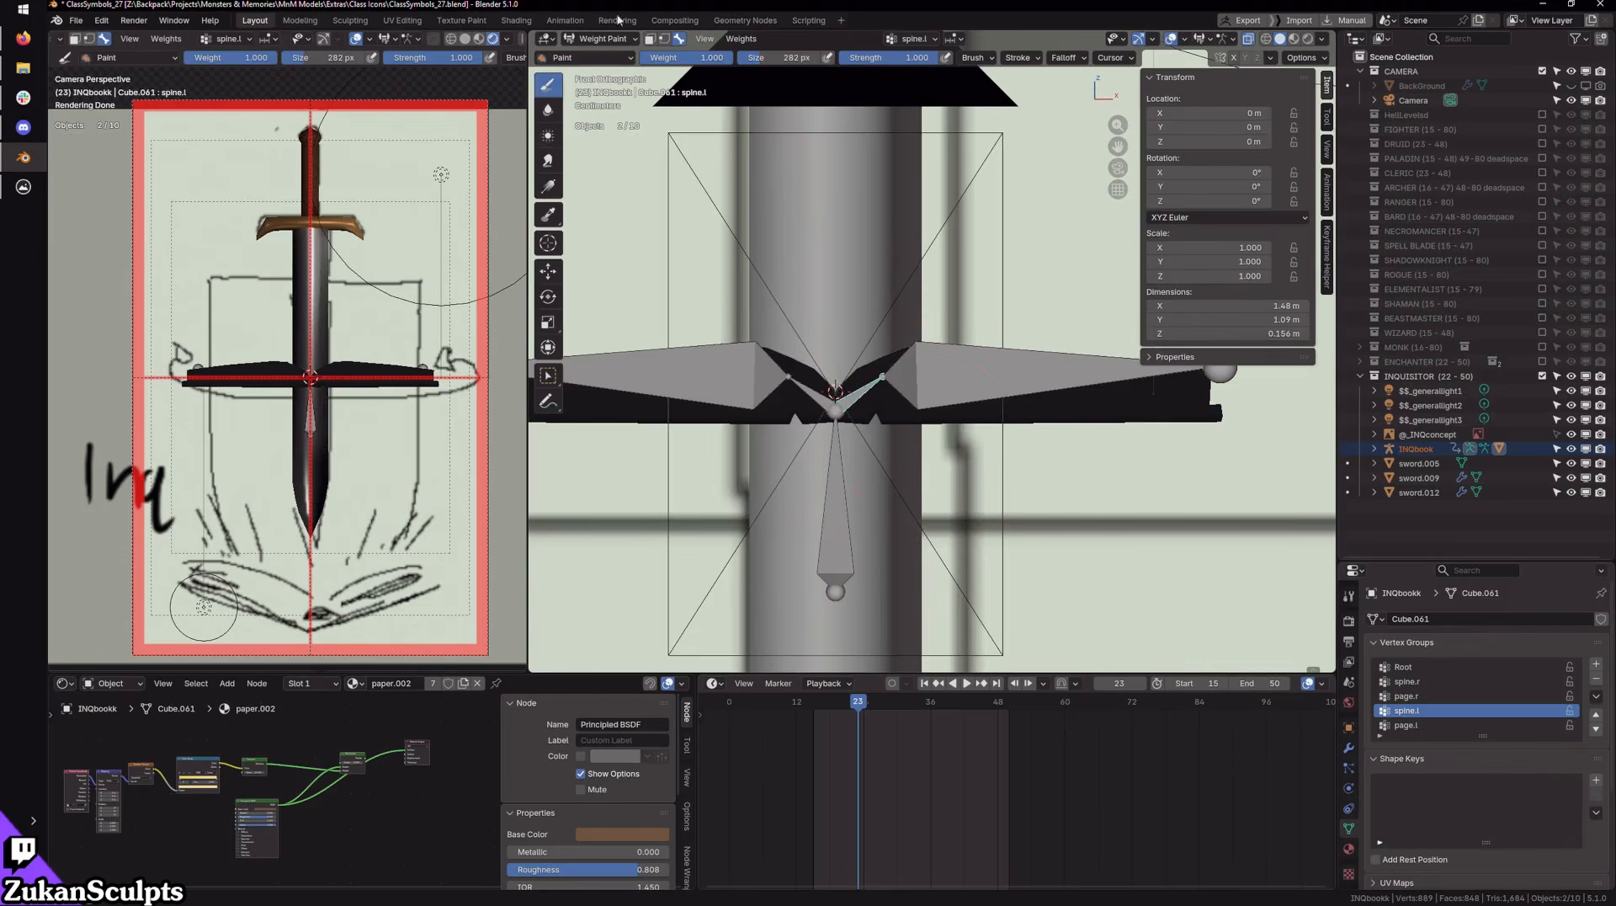
Step: Apply a linear weight gradient of 1.000 for spine.l, fading from the book's right end to its left side
{"action": "left_click", "coordinate": [548, 192]}
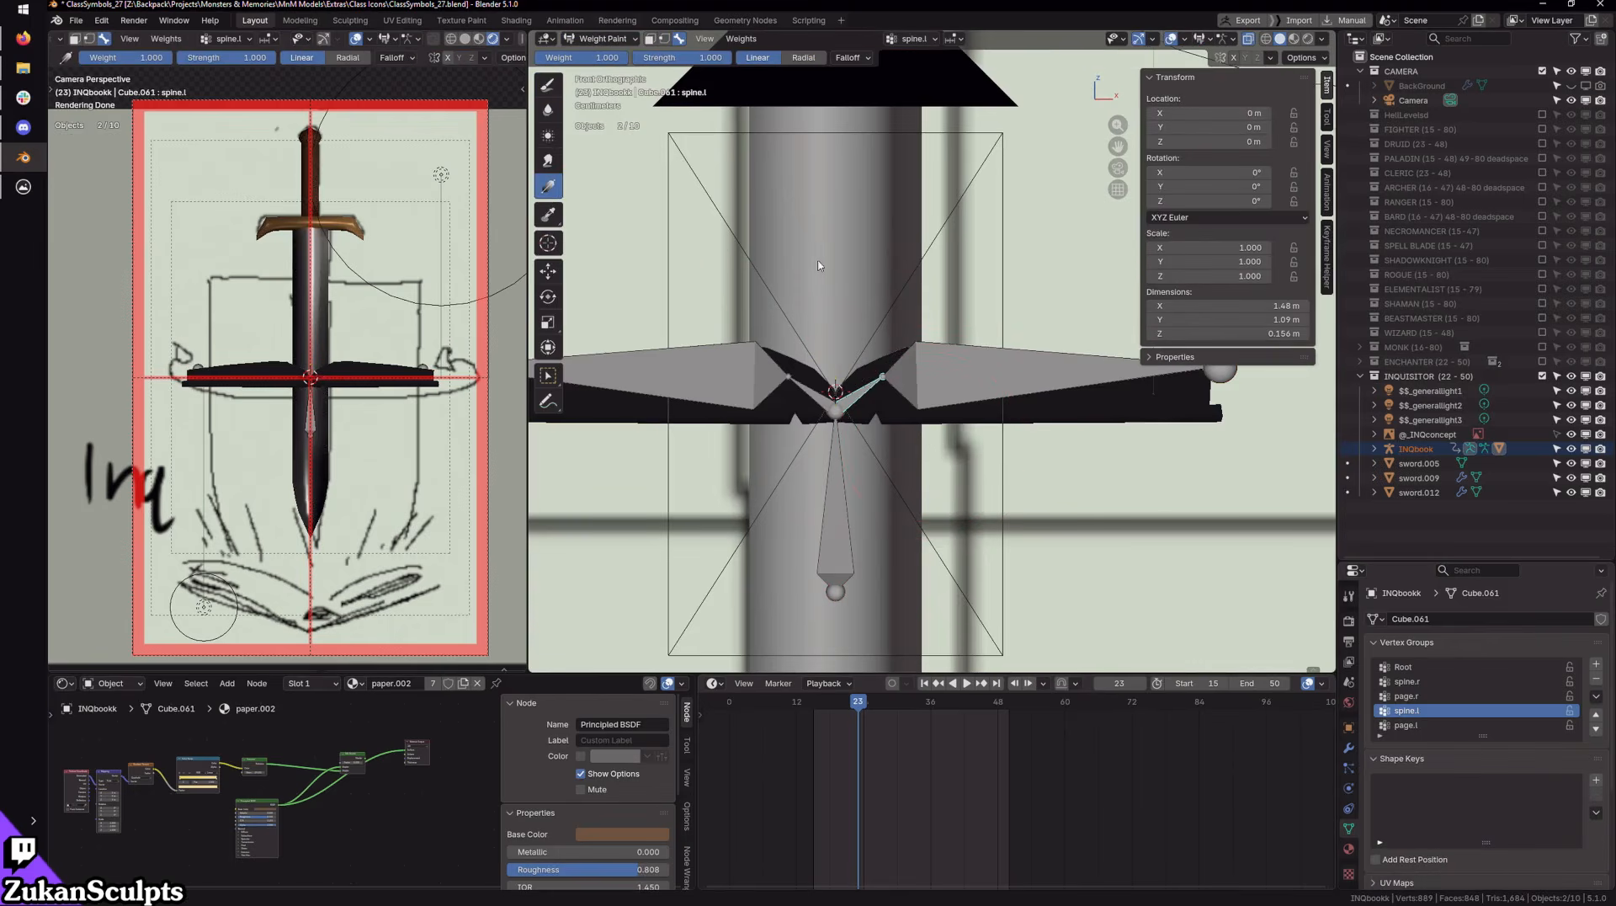
{"action": "scroll", "coordinate": [624, 577], "scroll_direction": "down", "scroll_amount": 1}
{"action": "left_click_drag", "start_coordinate": [1094, 423], "coordinate": [654, 409]}
{"action": "middle_click_drag", "start_coordinate": [778, 430], "coordinate": [821, 431], "text": "shift"}
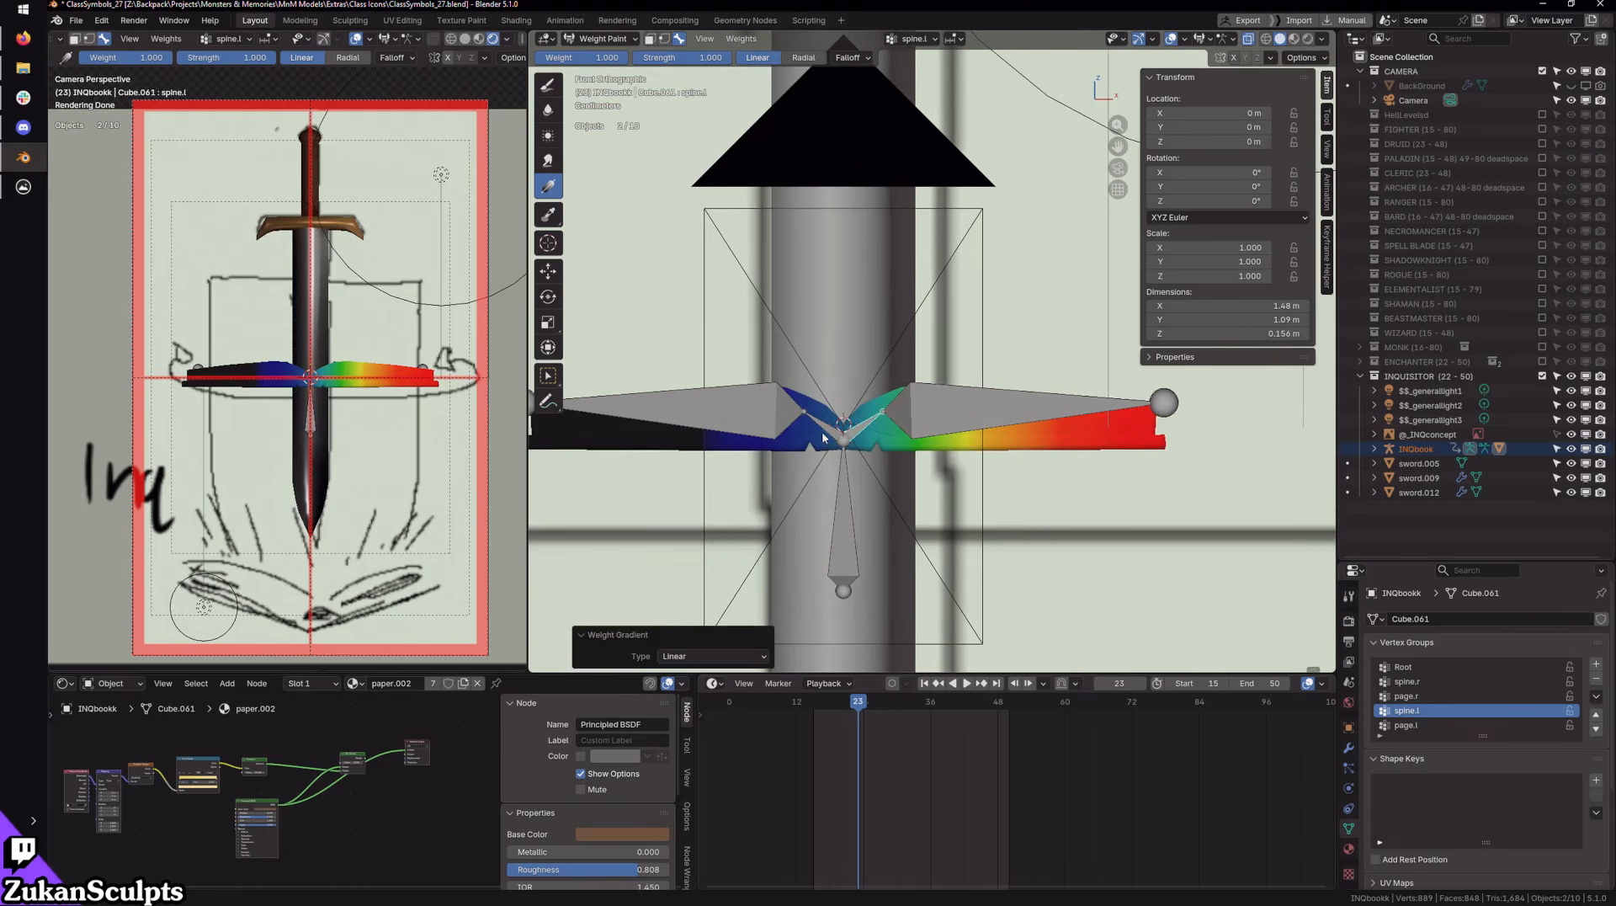
Step: Pick the spine.r bone and apply a linear weight gradient from the book's left end toward its right side
{"action": "left_click", "coordinate": [828, 435], "text": "alt"}
{"action": "scroll", "coordinate": [680, 439], "scroll_direction": "down", "scroll_amount": 3}
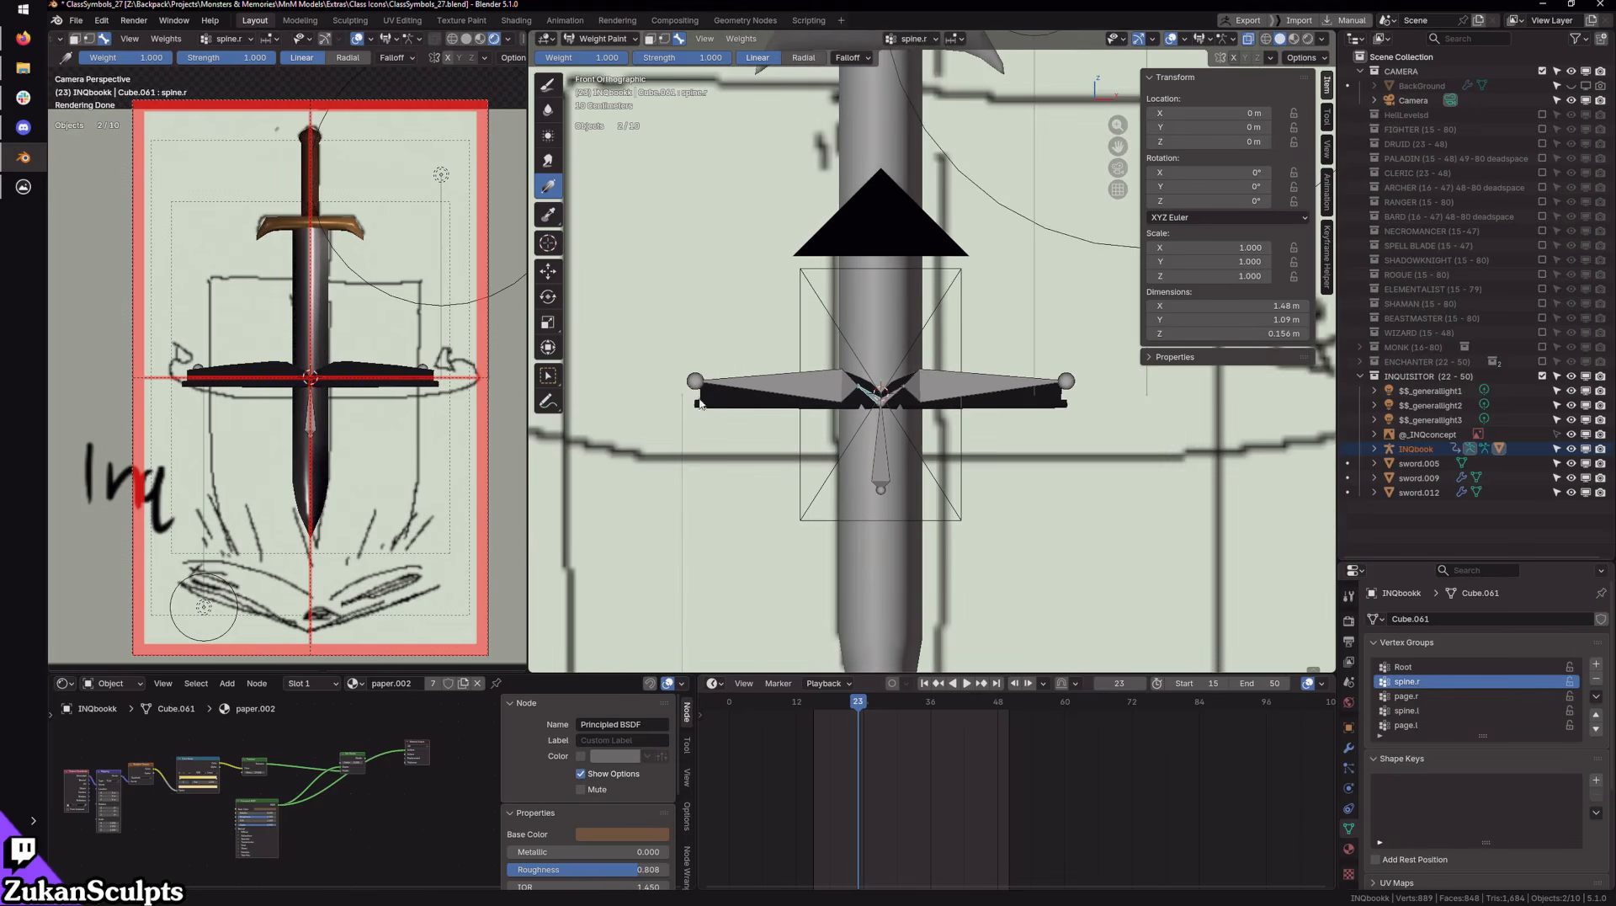
{"action": "left_click_drag", "start_coordinate": [702, 391], "coordinate": [977, 396]}
{"action": "scroll", "coordinate": [905, 436], "scroll_direction": "up", "scroll_amount": 2}
Step: Pick the page.r bone and switch the INQbook armature to Pose Mode for a deformation test
{"action": "left_click", "coordinate": [754, 407], "text": "ctrl"}
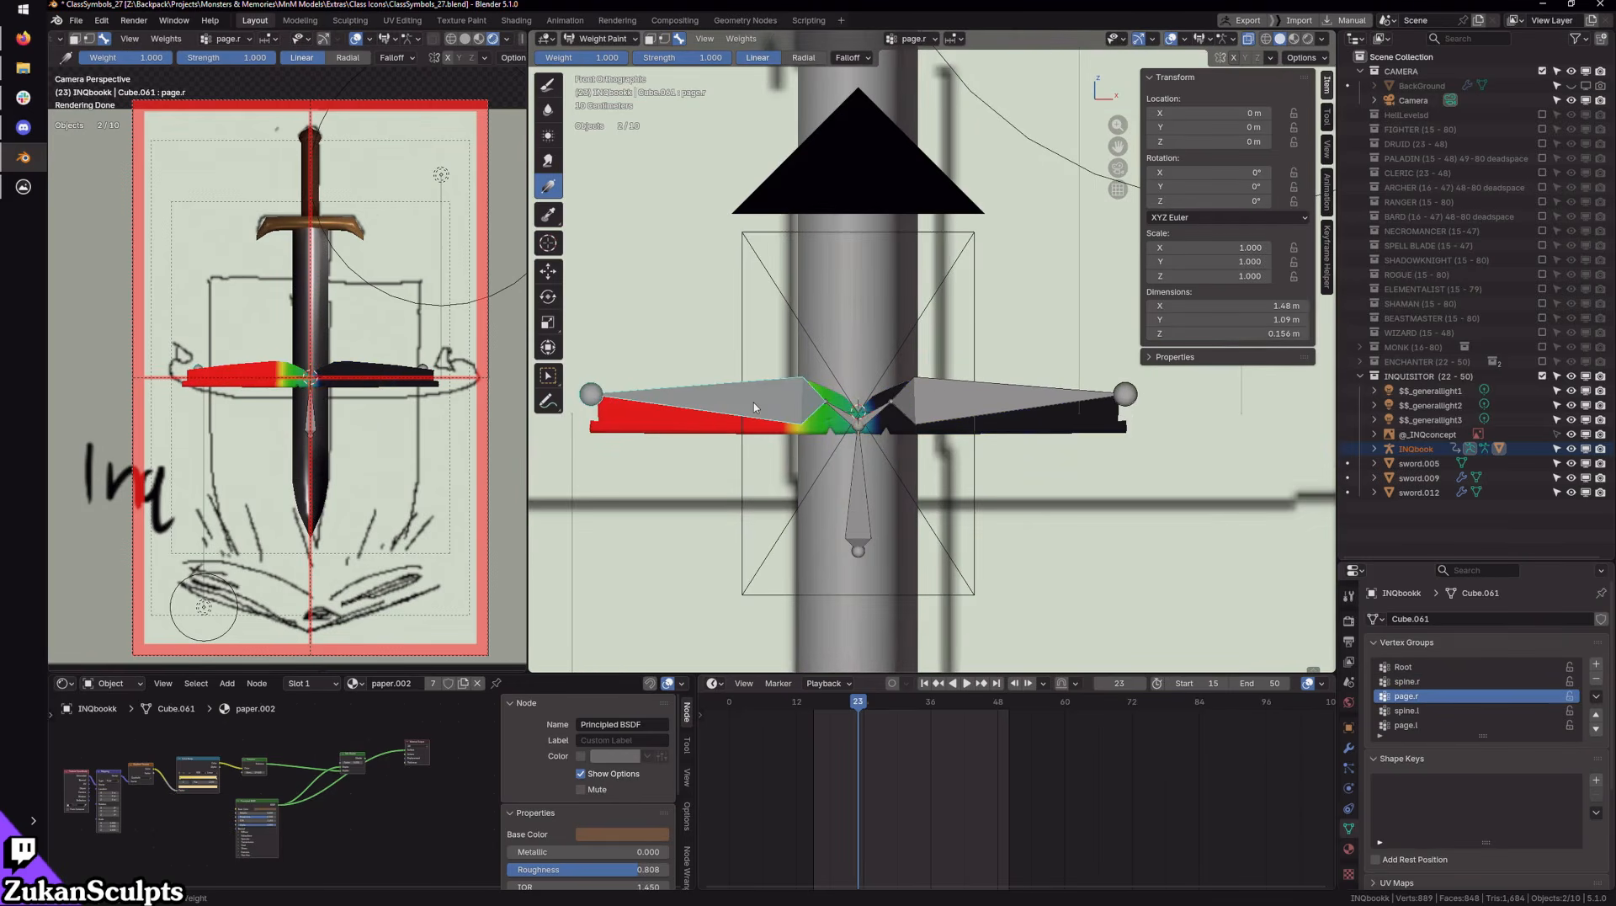
{"action": "left_click", "coordinate": [601, 39]}
{"action": "left_click", "coordinate": [584, 57]}
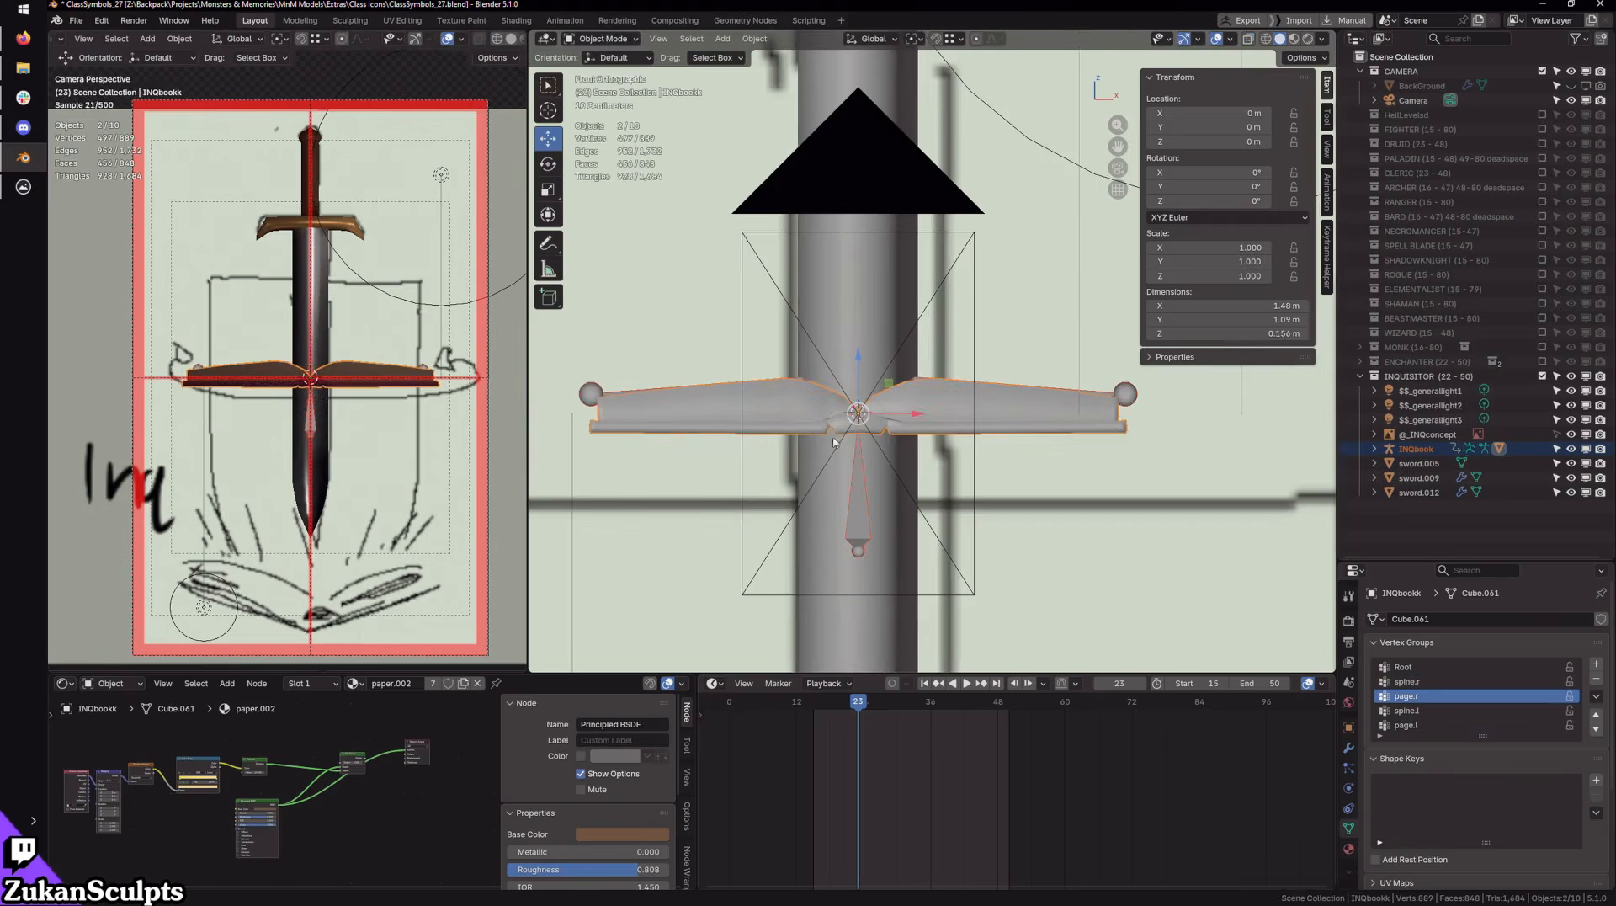
{"action": "mouse_move", "coordinate": [832, 437]}
{"action": "middle_mouse_down"}
{"action": "mouse_move", "coordinate": [912, 582]}
{"action": "mouse_move", "coordinate": [912, 553]}
{"action": "middle_mouse_up"}
{"action": "left_click", "coordinate": [770, 363]}
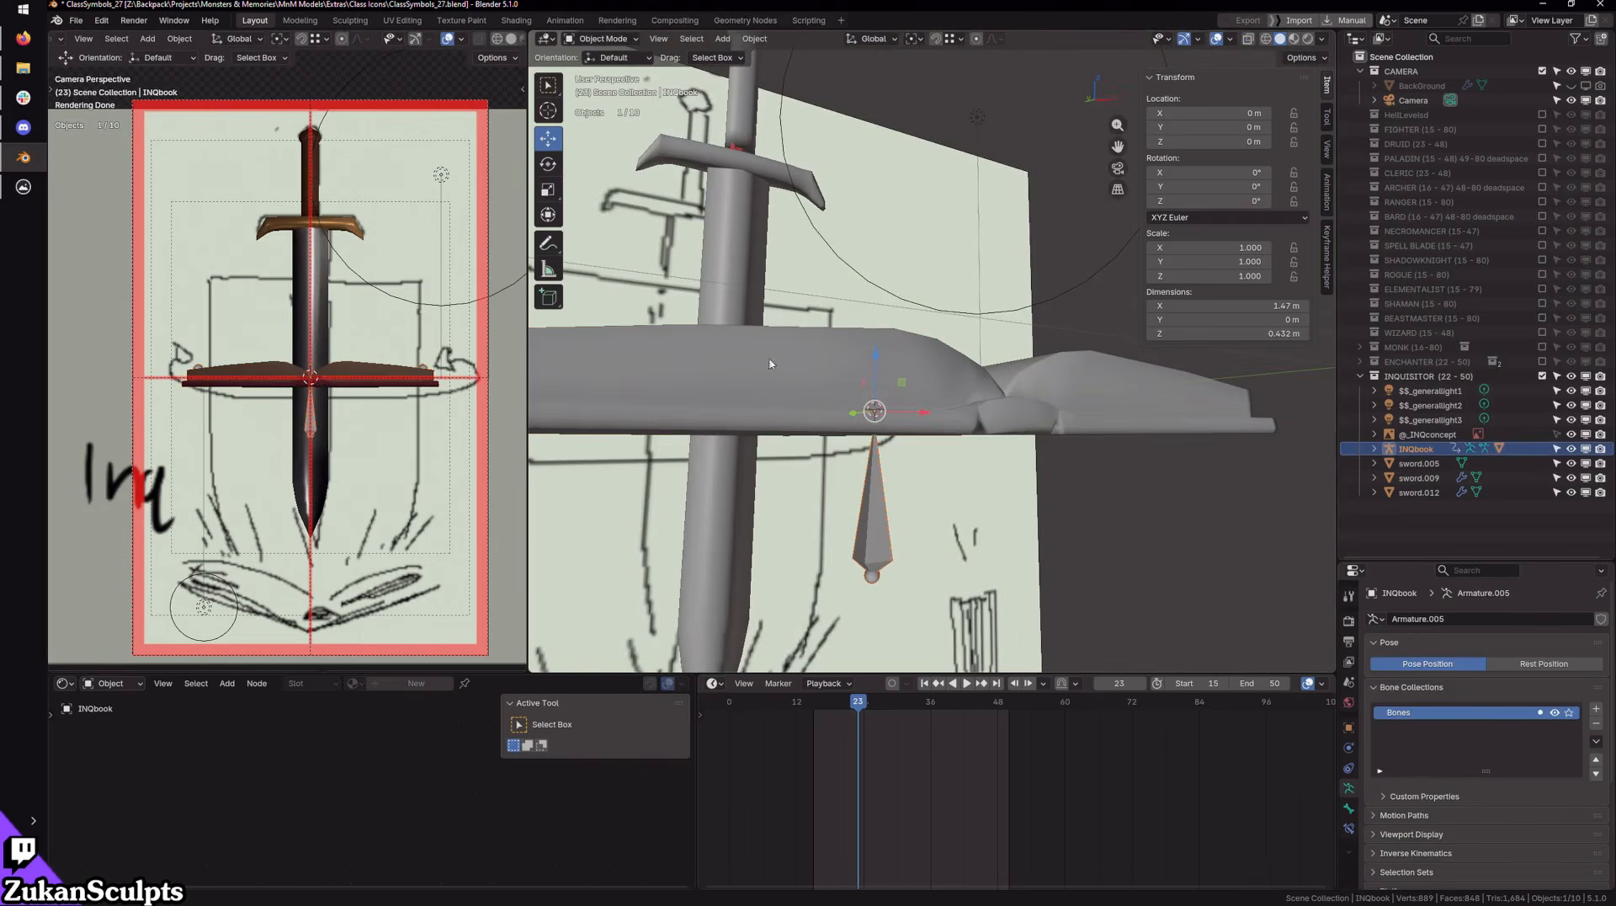
{"action": "left_click", "coordinate": [601, 40]}
{"action": "left_click", "coordinate": [603, 86]}
{"action": "middle_click_drag", "start_coordinate": [958, 400], "coordinate": [861, 431]}
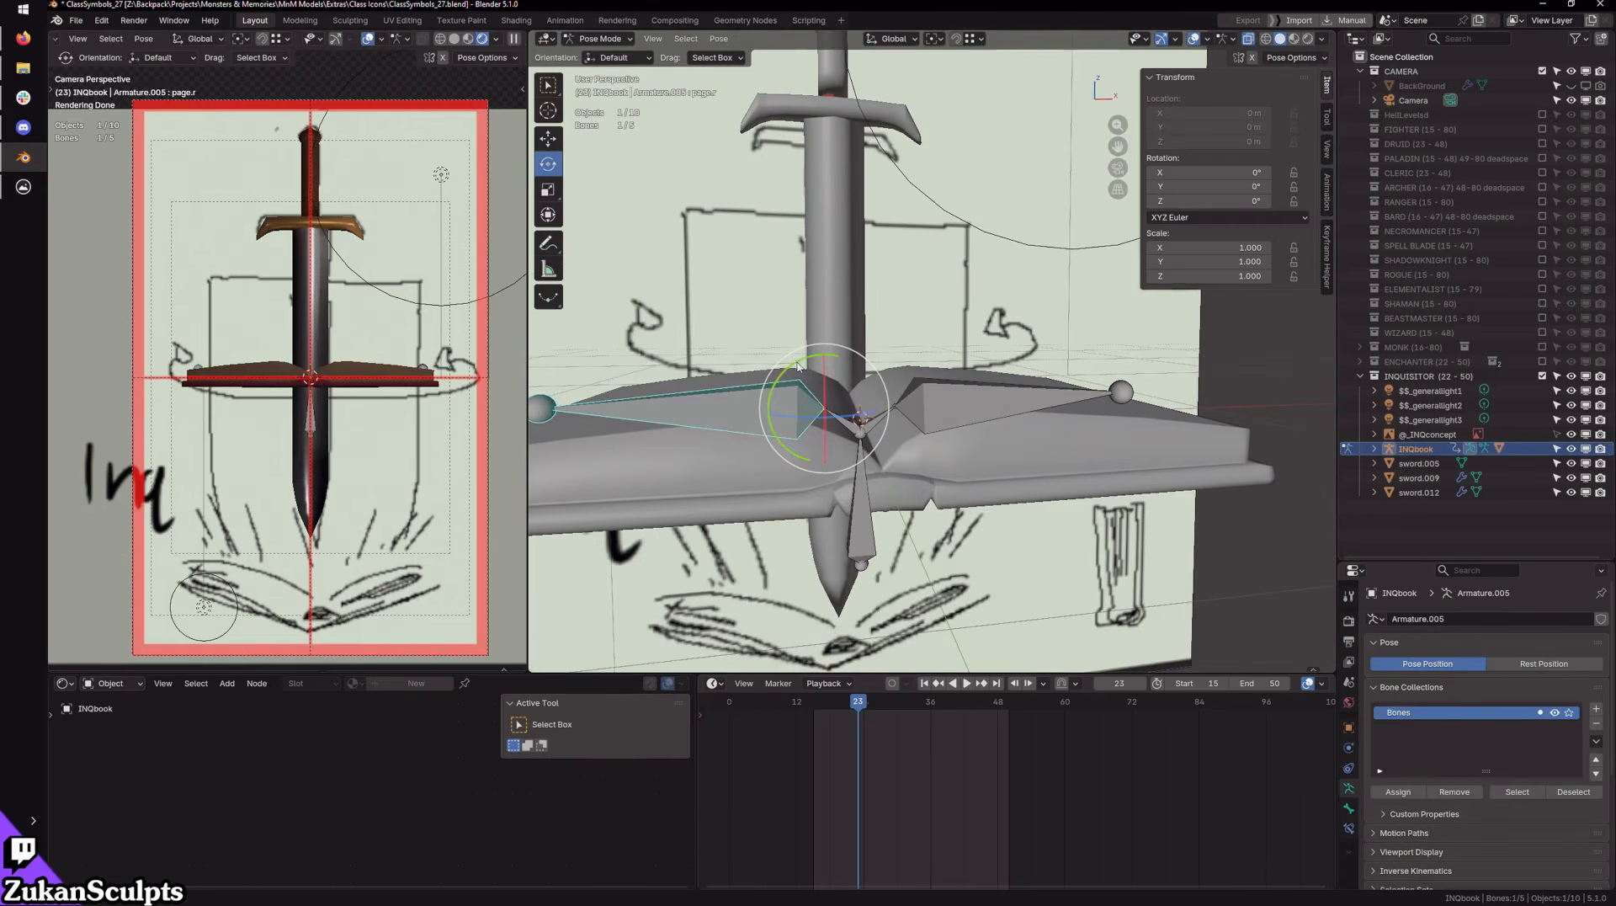
Step: Try rotating the page.r bone by about 100° to test how the left page folds, and revert it to the rest pose
{"action": "left_click_drag", "start_coordinate": [798, 367], "coordinate": [779, 414]}
{"action": "key", "text": "ctrl+z"}
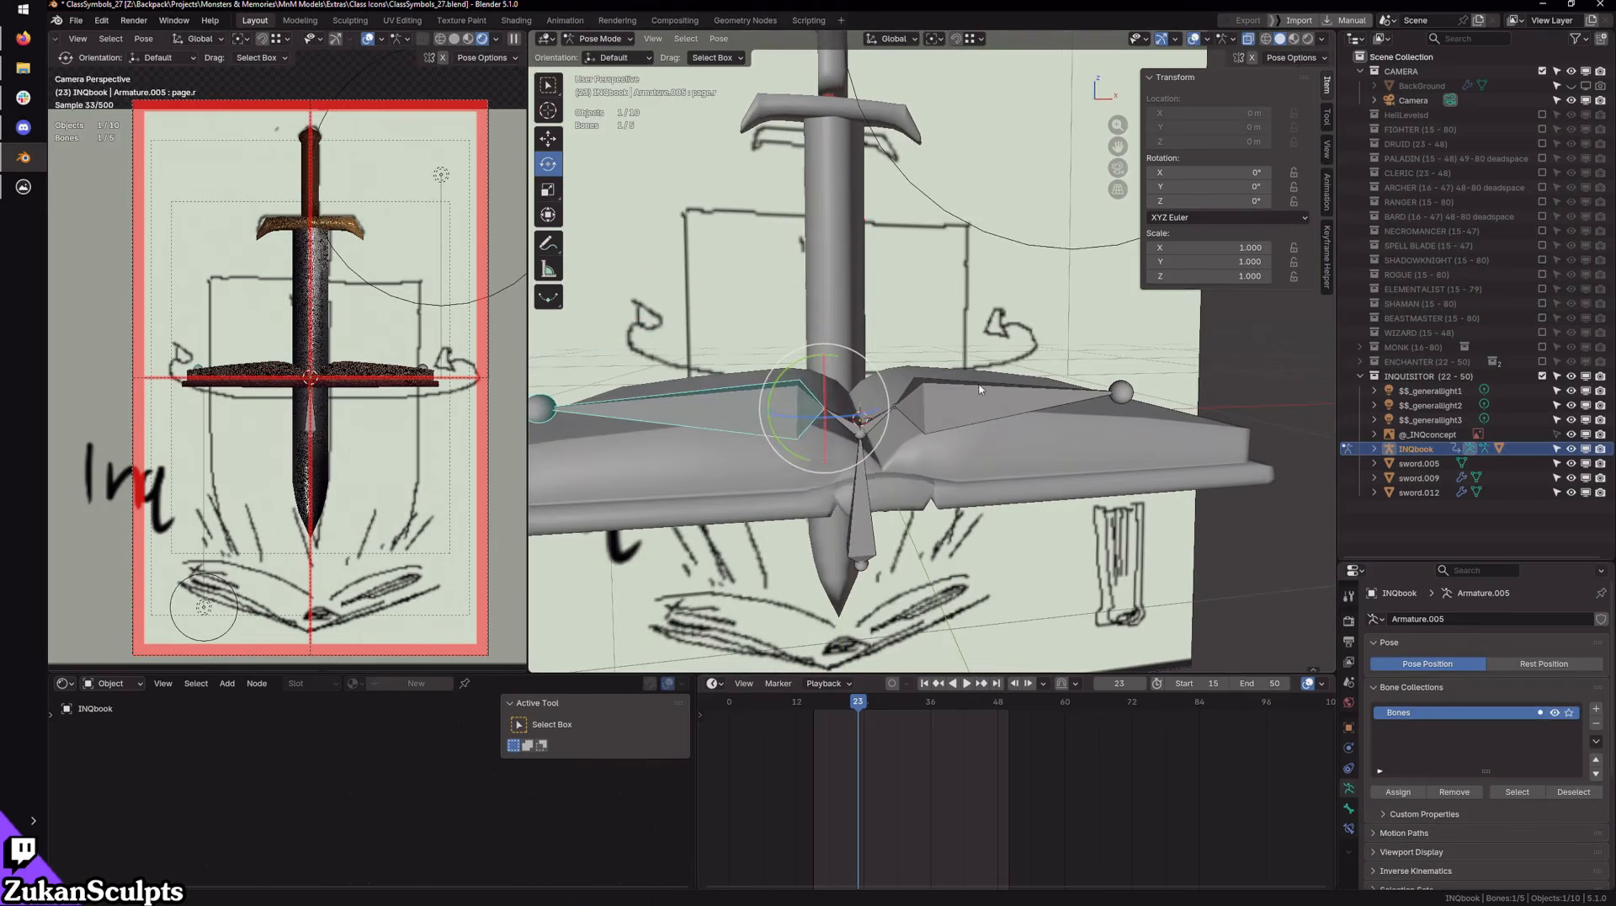
{"action": "middle_click_drag", "start_coordinate": [979, 389], "coordinate": [976, 425]}
{"action": "key", "text": "r"}
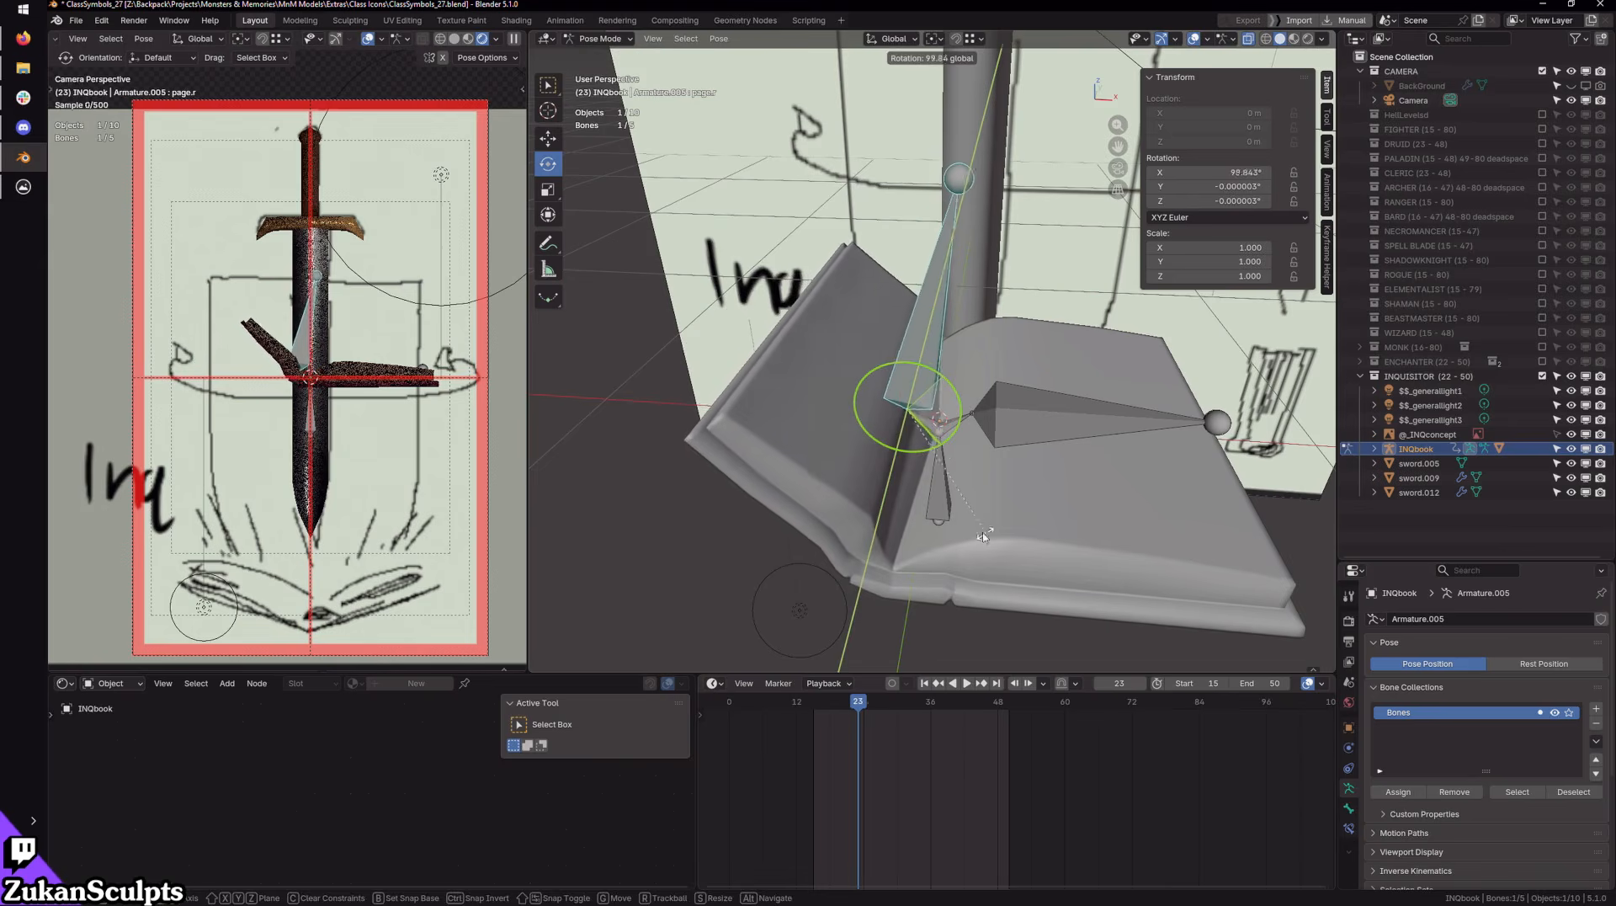
{"action": "key", "text": "Escape"}
{"action": "key", "text": "KP_1"}
{"action": "scroll", "coordinate": [979, 483], "scroll_direction": "up", "scroll_amount": 1}
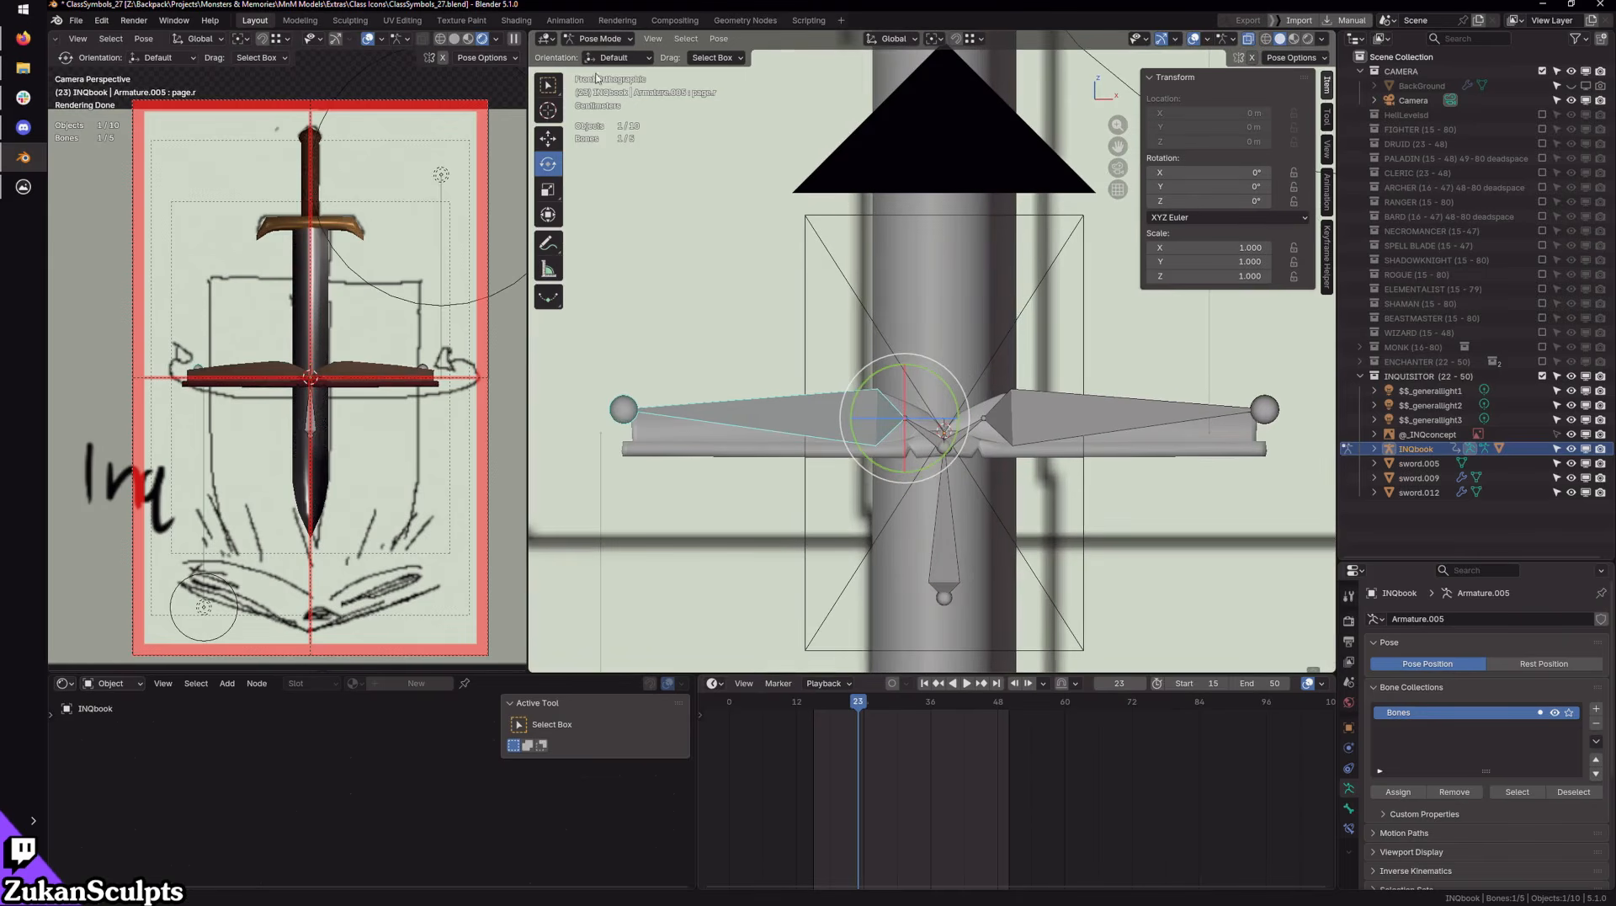
Step: Return to Weight Paint on the book with the INQbook armature selected, showing page.r weights around the spine from the front
{"action": "left_click", "coordinate": [600, 38]}
{"action": "left_click", "coordinate": [602, 50]}
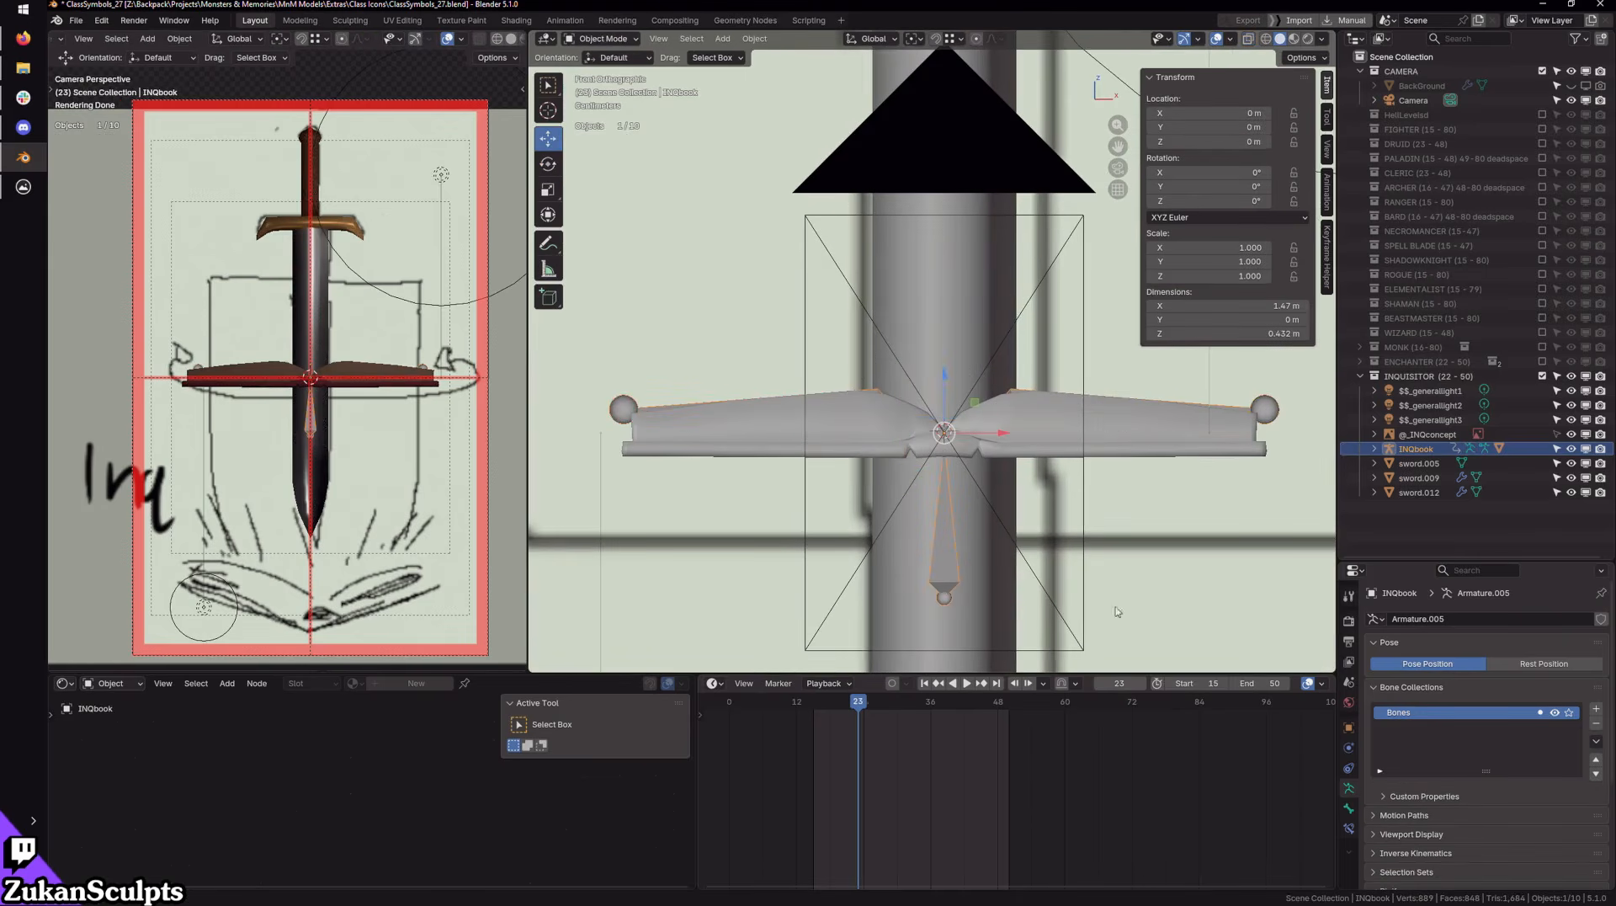
{"action": "middle_click_drag", "start_coordinate": [1117, 612], "coordinate": [1071, 463]}
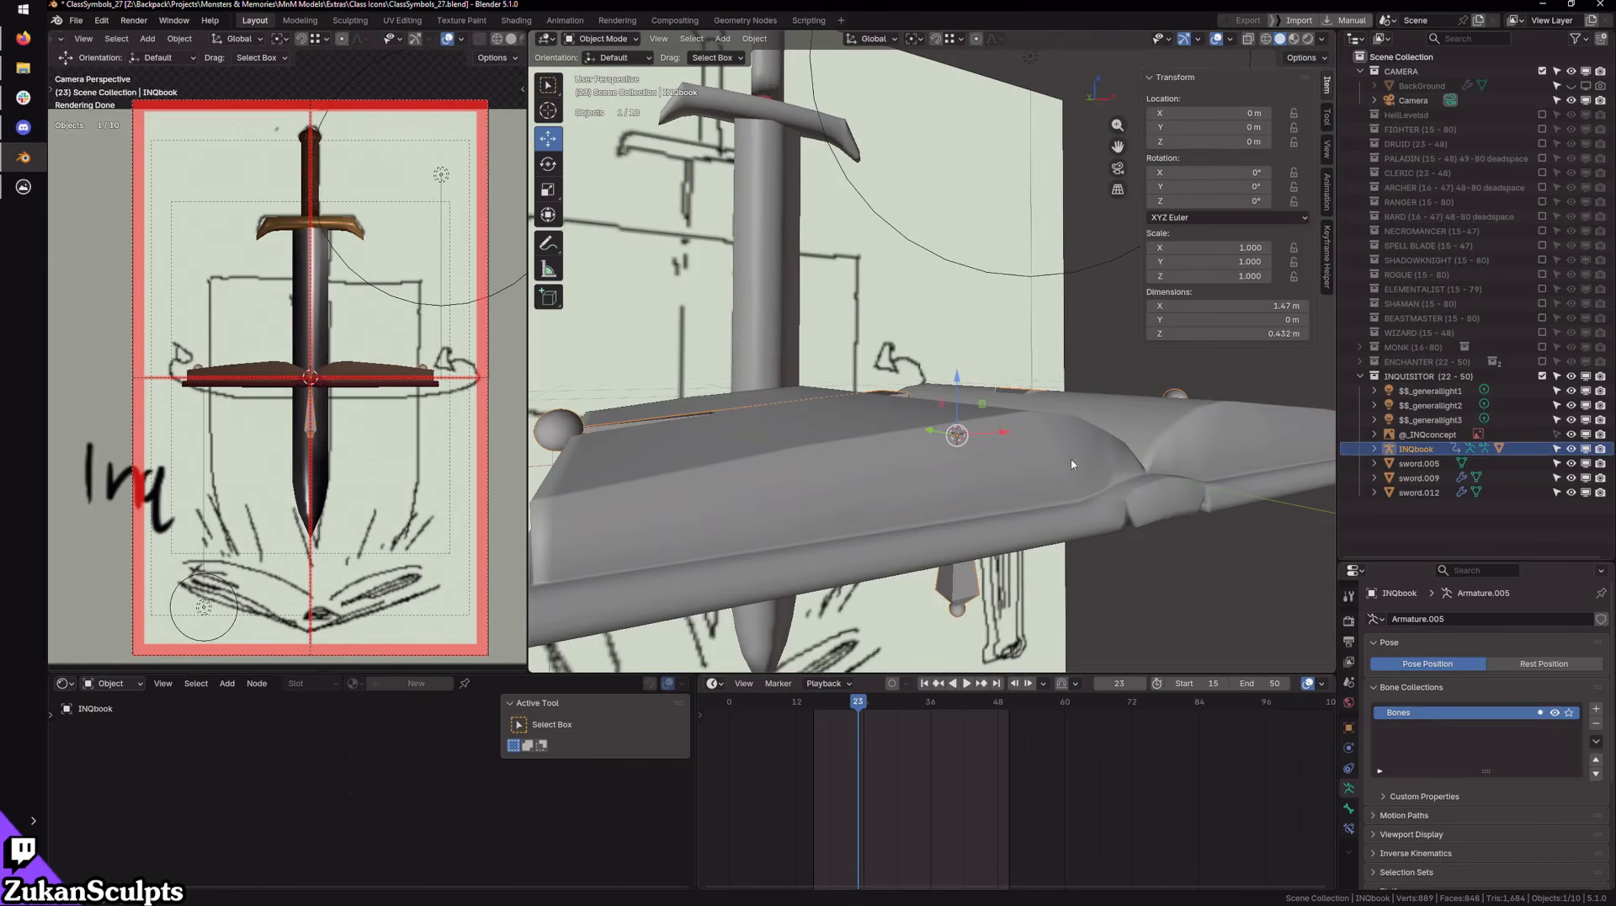
{"action": "left_click", "coordinate": [1072, 464], "text": "shift"}
{"action": "left_click", "coordinate": [600, 39]}
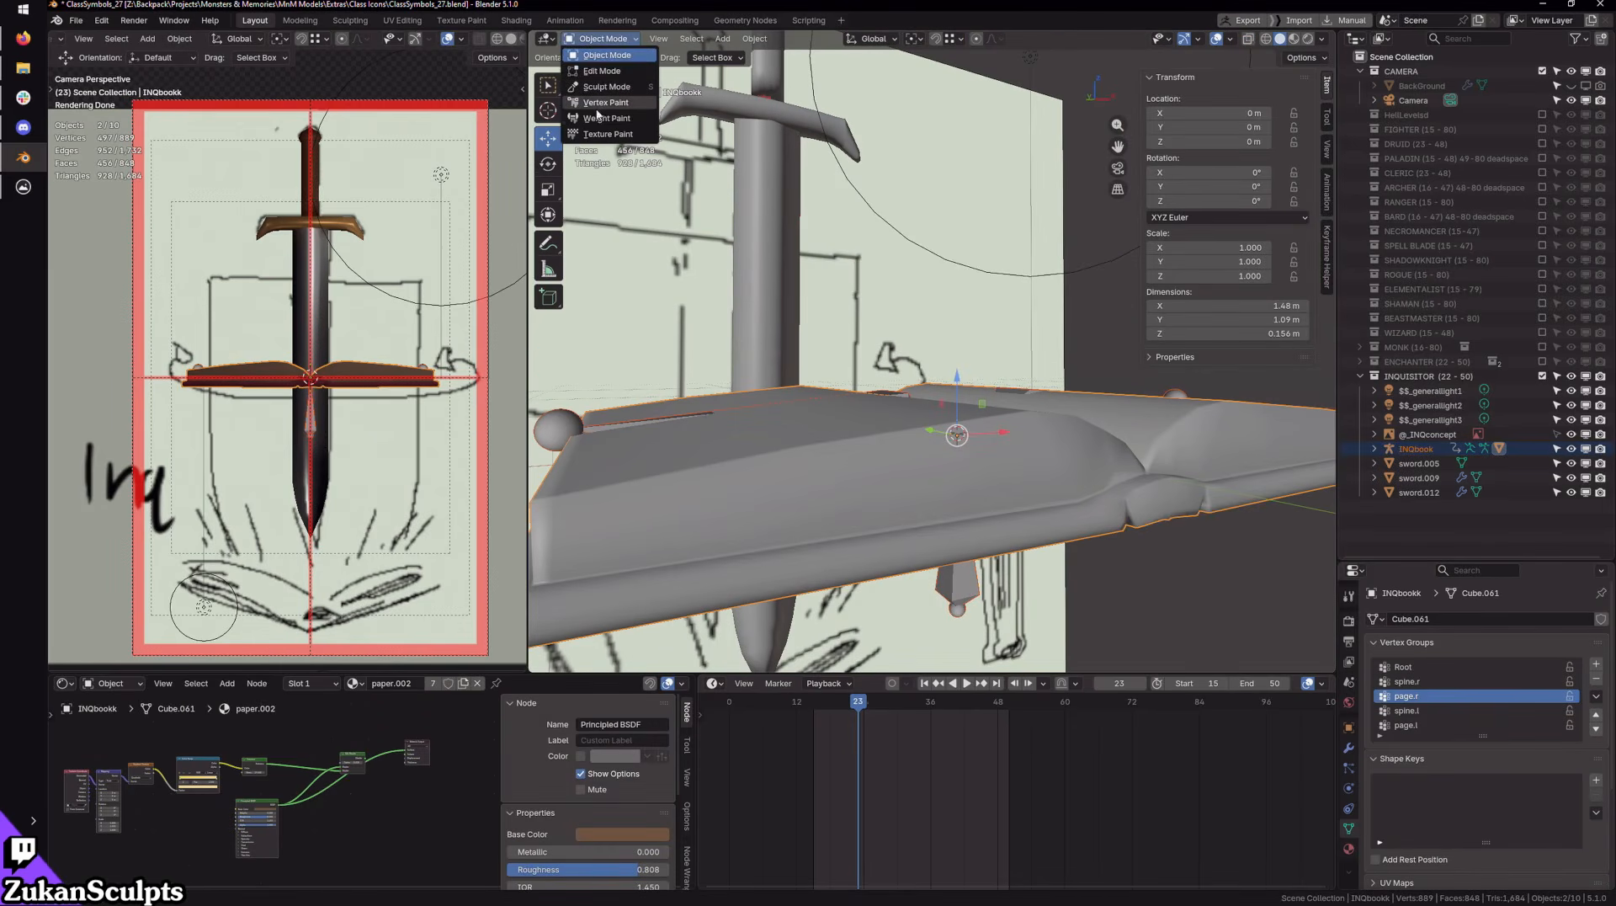
{"action": "left_click", "coordinate": [599, 117]}
{"action": "key", "text": "KP_1"}
{"action": "scroll", "coordinate": [1042, 481], "scroll_direction": "up", "scroll_amount": 3}
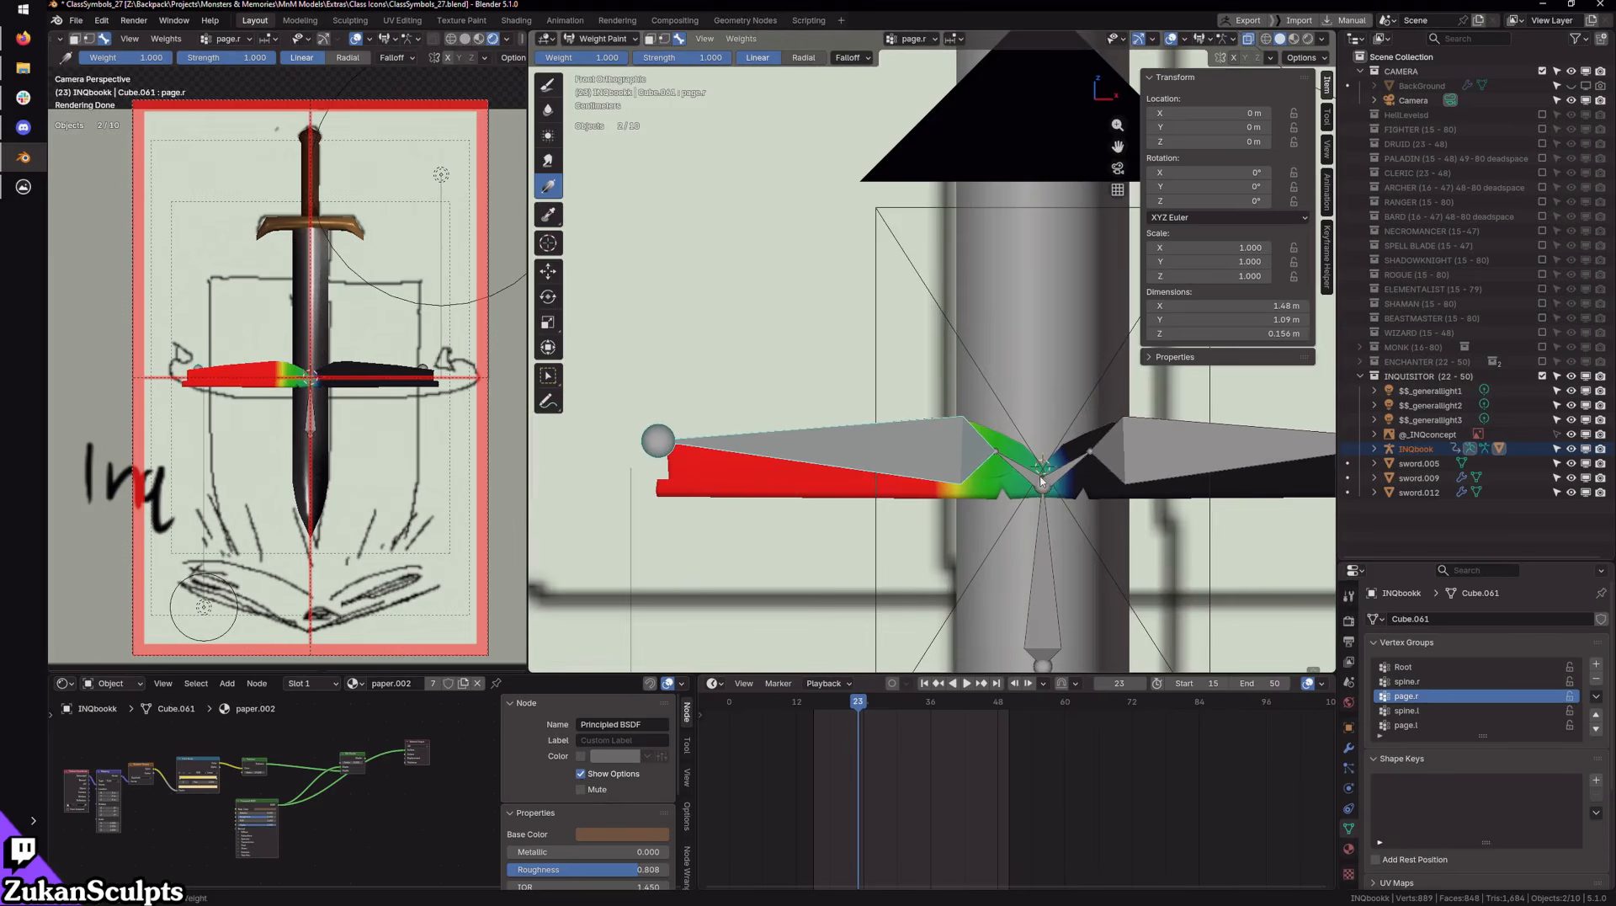
Step: Pick the spine.r bone and remove its weights from the book's left page with a zero-weight linear gradient ending past the spine
{"action": "left_click", "coordinate": [1042, 526], "text": "alt"}
{"action": "left_click", "coordinate": [1017, 467], "text": "alt"}
{"action": "middle_click_drag", "start_coordinate": [1017, 467], "coordinate": [984, 454], "text": "shift"}
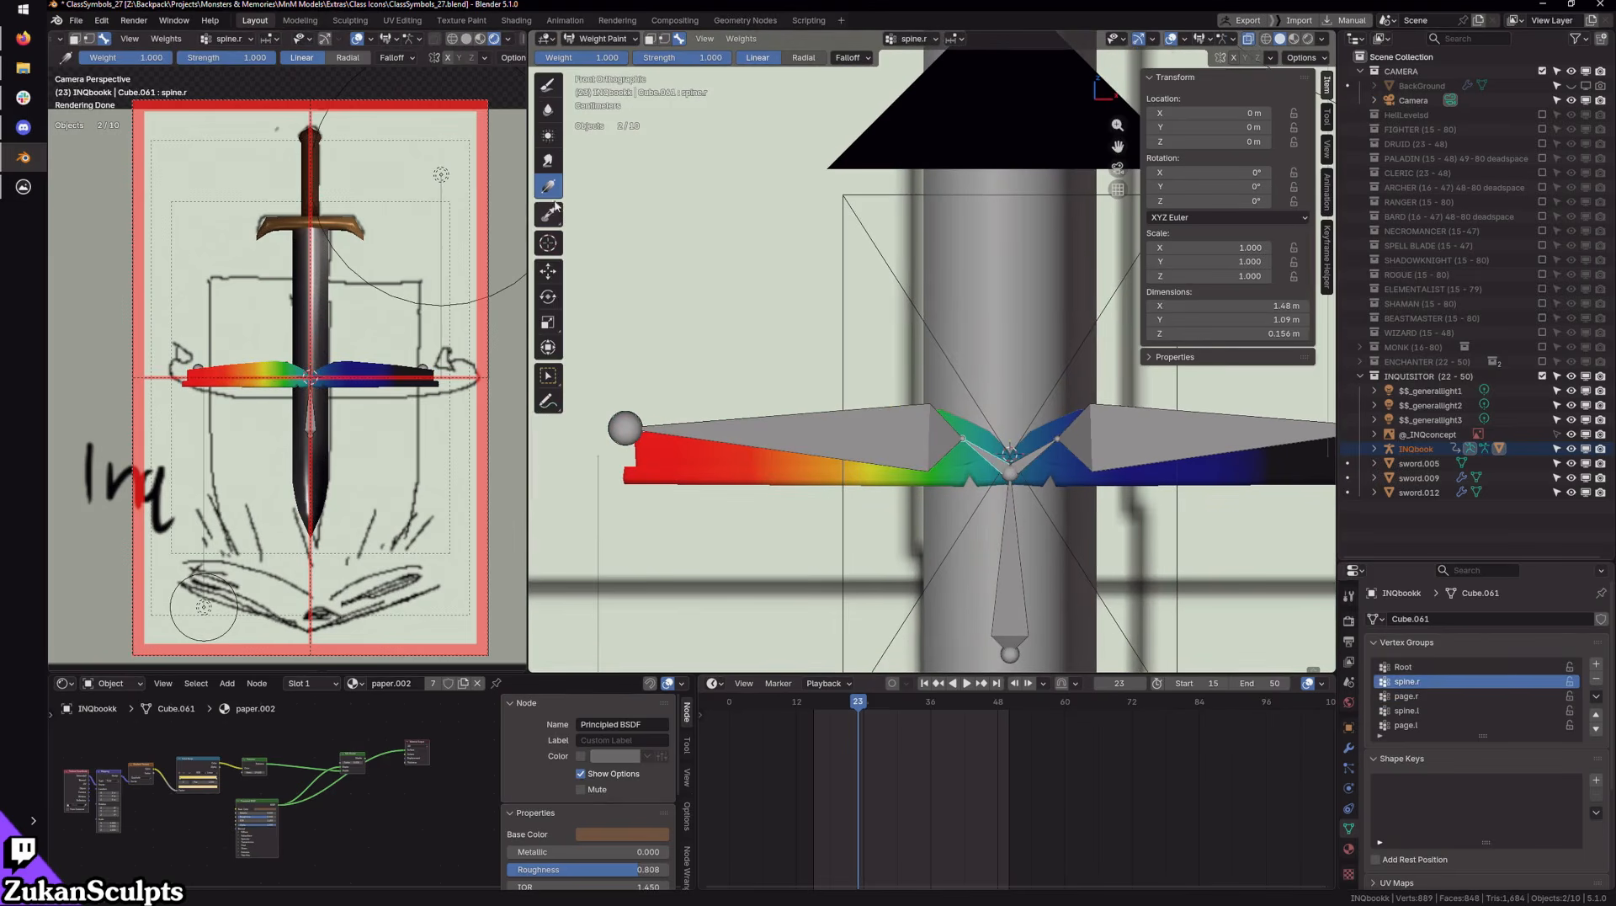
{"action": "left_click_drag", "start_coordinate": [606, 465], "coordinate": [1058, 462]}
{"action": "key", "text": "ctrl+z"}
{"action": "key", "text": "ctrl+z"}
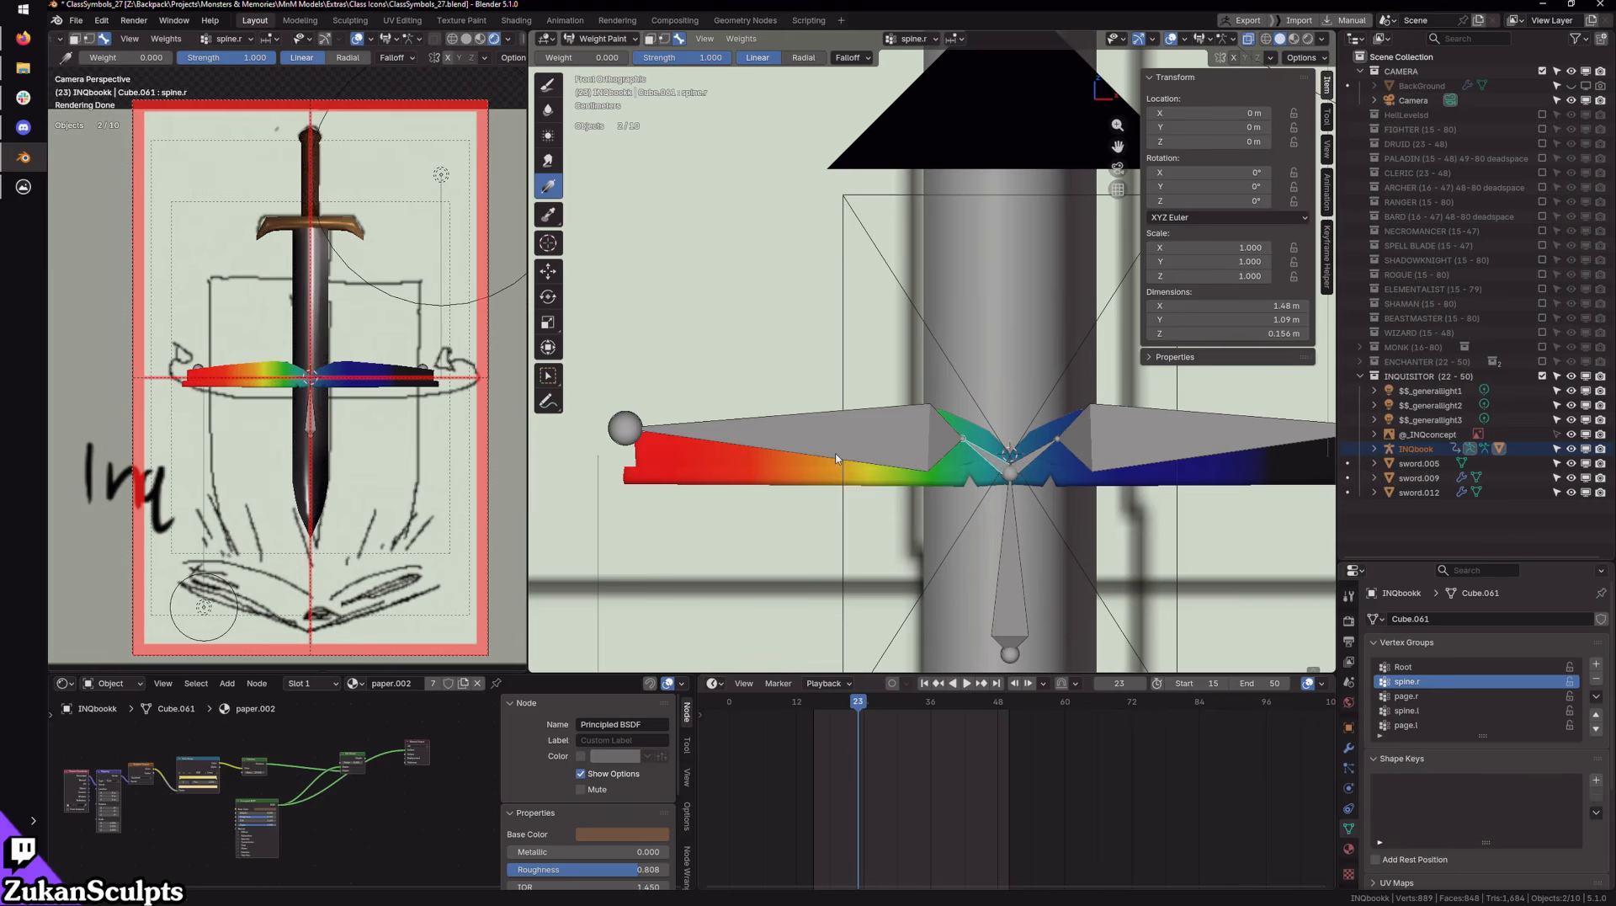
{"action": "left_click_drag", "start_coordinate": [861, 460], "coordinate": [919, 460]}
{"action": "key", "text": "ctrl+z"}
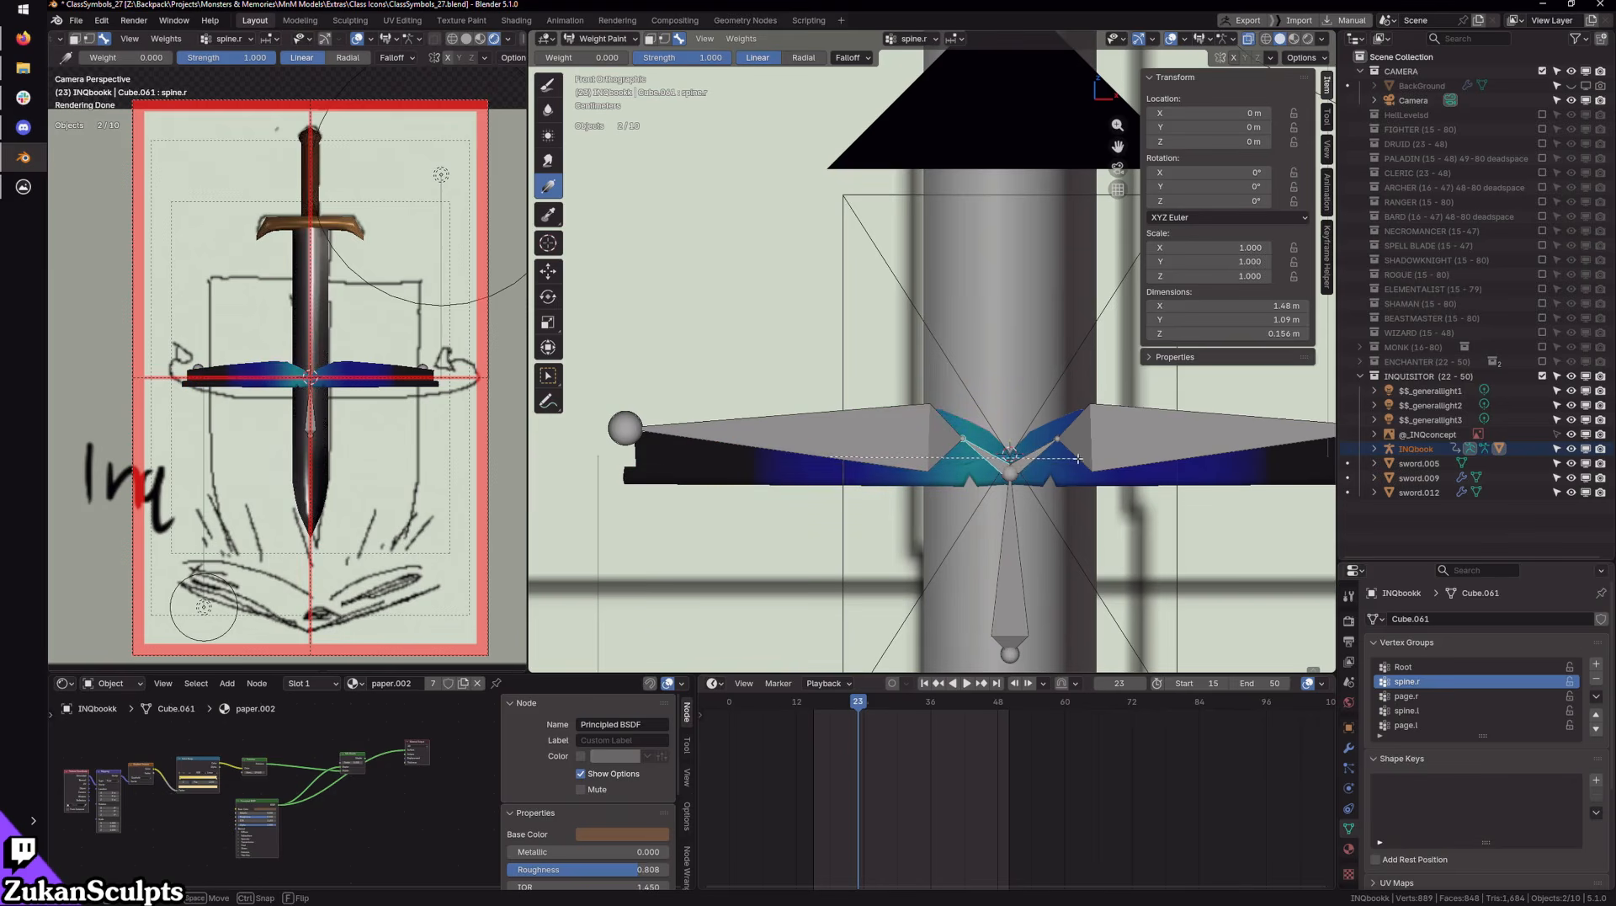
{"action": "left_click_drag", "start_coordinate": [1079, 458], "coordinate": [1077, 459]}
{"action": "key", "text": "ctrl+z"}
{"action": "left_click_drag", "start_coordinate": [878, 456], "coordinate": [1043, 456]}
Step: Pick the spine.l bone and remove its weights from the book's right page with a zero-weight linear gradient ending past the spine
{"action": "middle_click_drag", "start_coordinate": [1044, 458], "coordinate": [964, 459], "text": "shift"}
{"action": "left_click", "coordinate": [964, 455], "text": "ctrl+shift"}
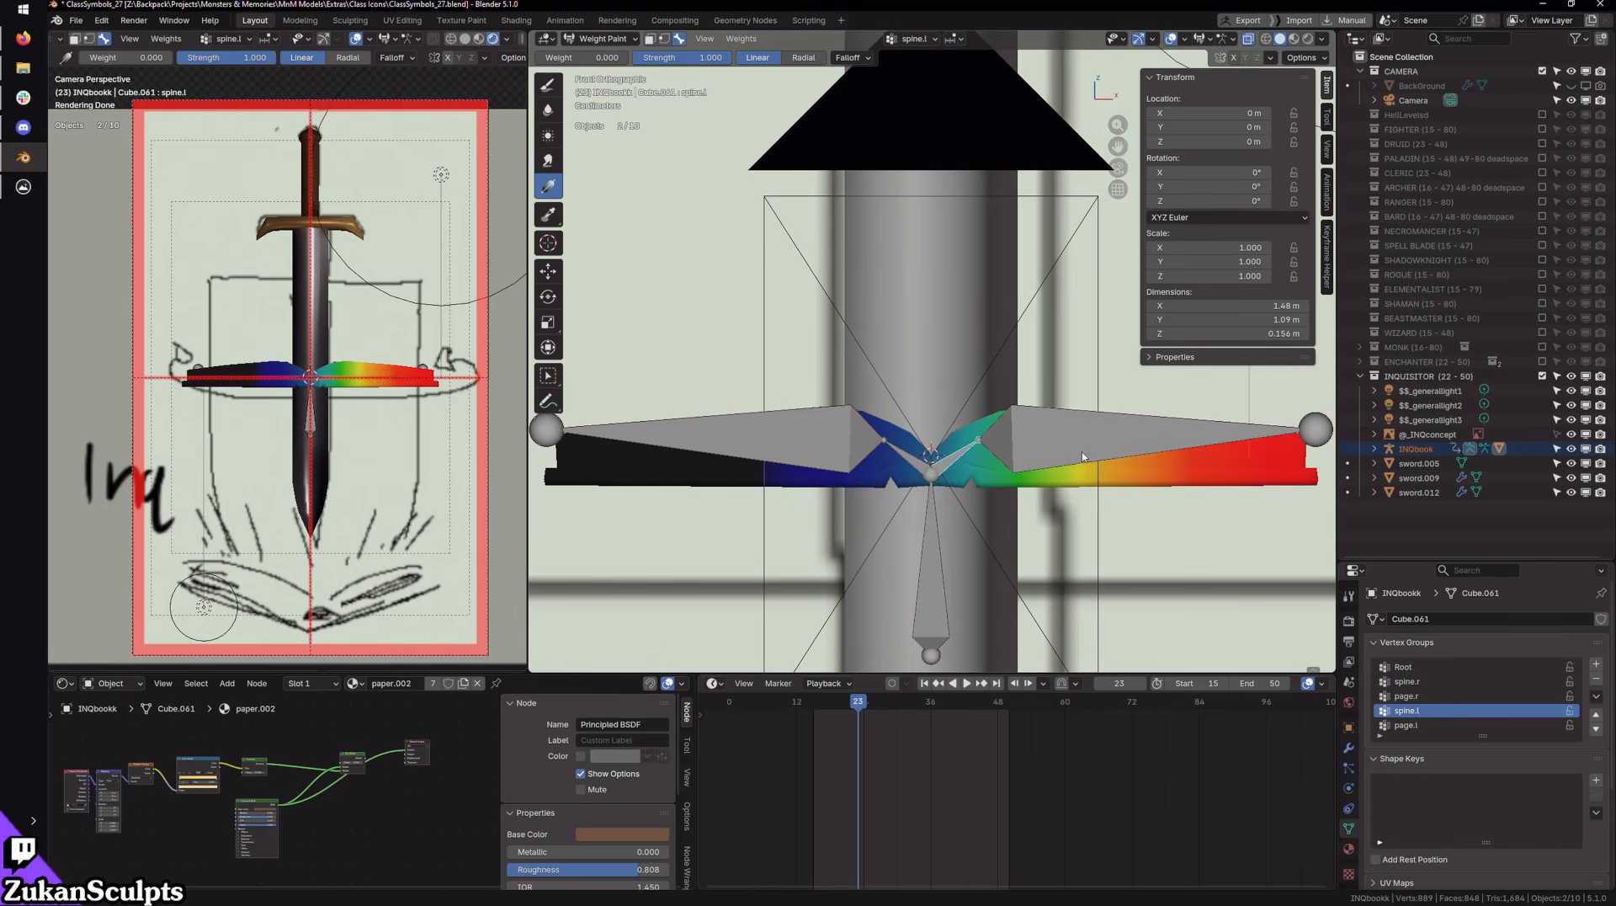
{"action": "left_click_drag", "start_coordinate": [1106, 450], "coordinate": [1023, 452]}
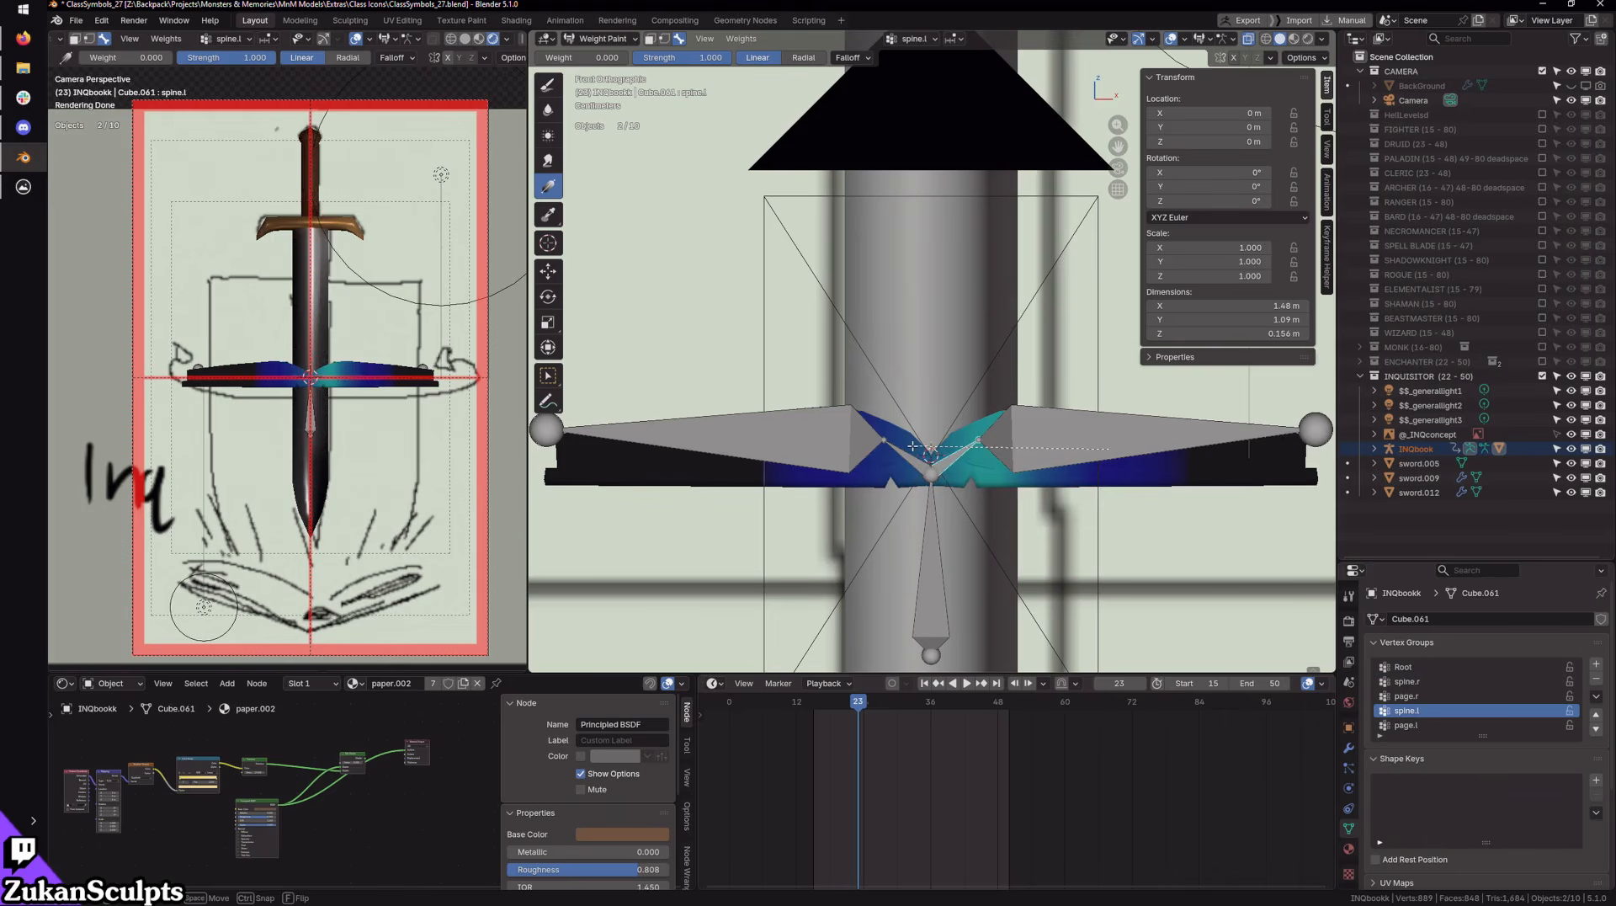
{"action": "left_click_drag", "start_coordinate": [913, 446], "coordinate": [914, 447]}
{"action": "scroll", "coordinate": [865, 439], "scroll_direction": "up", "scroll_amount": 3}
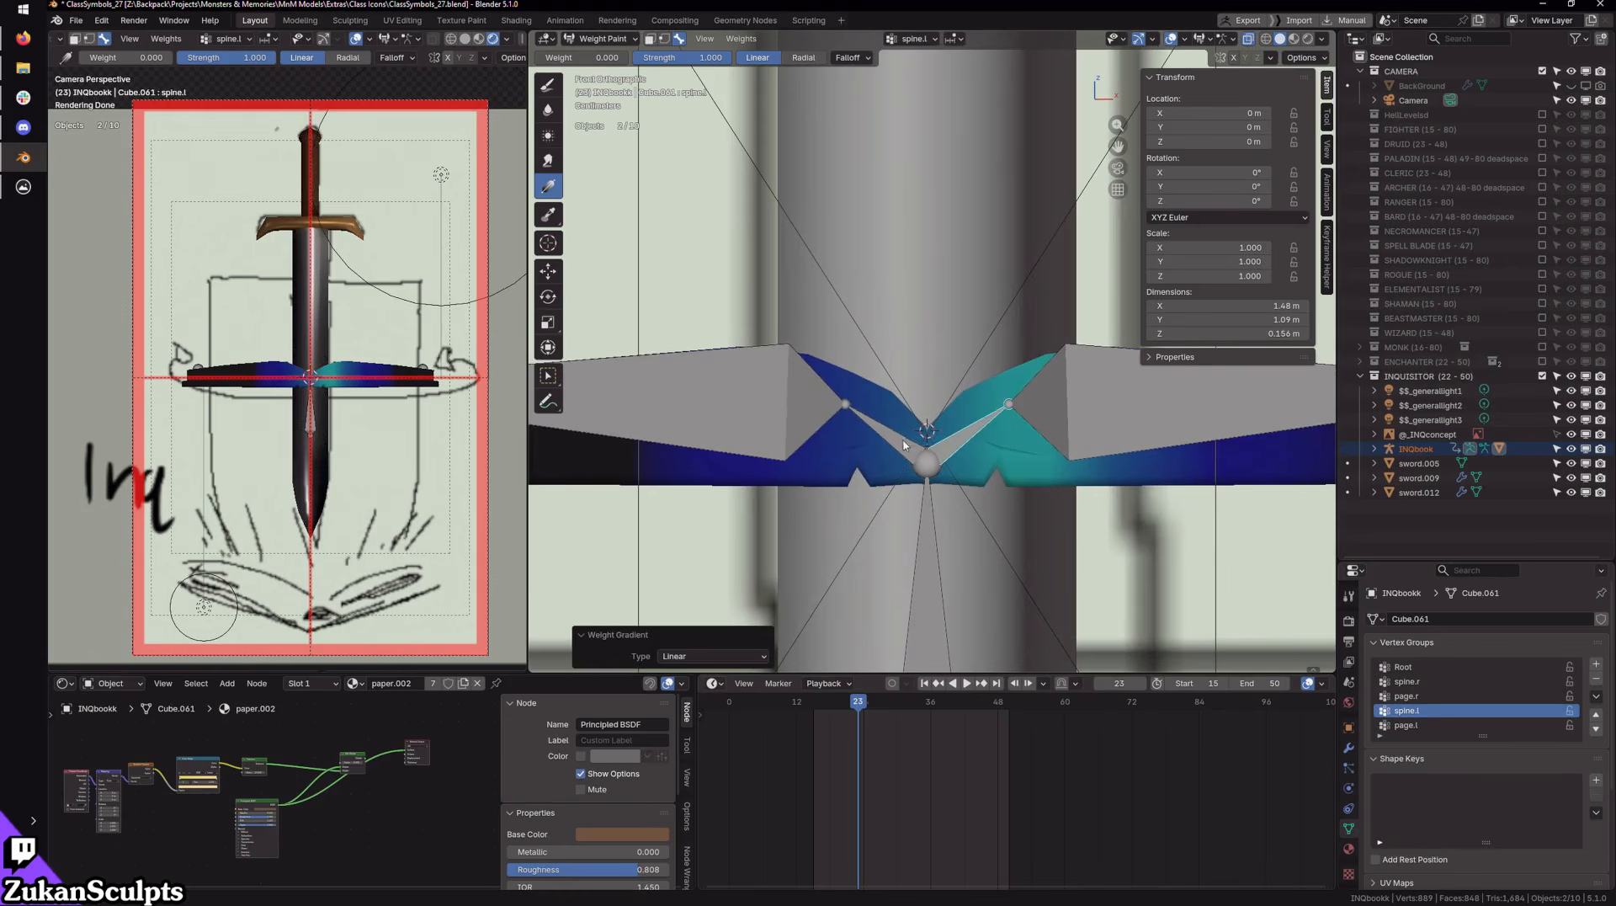
{"action": "key", "text": "ctrl+z"}
{"action": "key", "text": "ctrl+shift+z"}
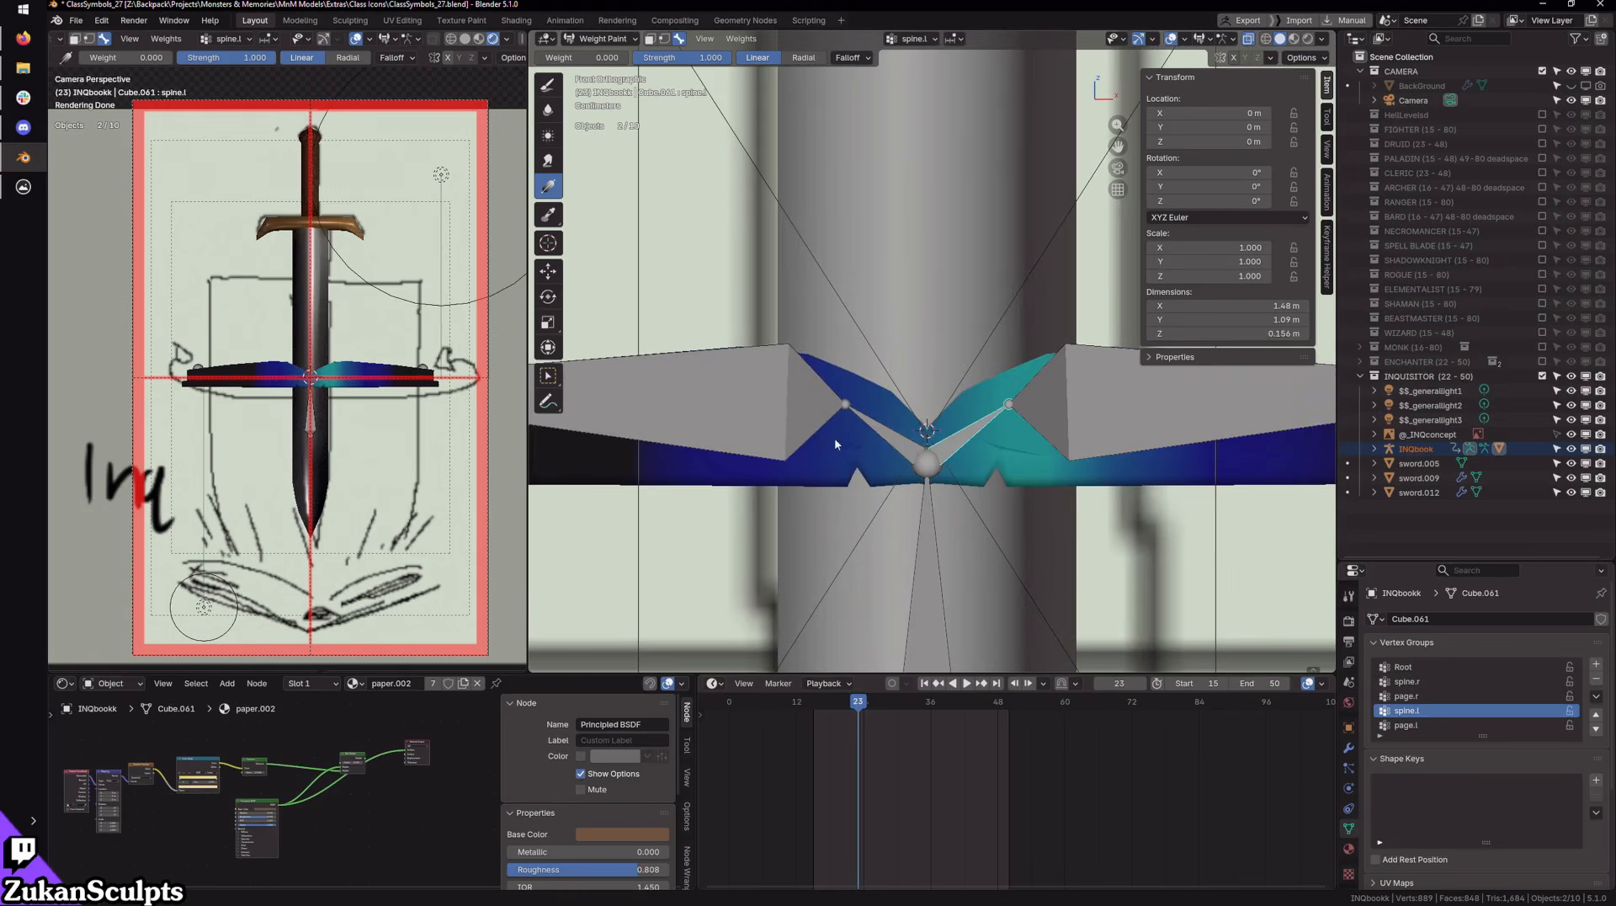
Step: Return to spine.r and clear its weights right of the book's center with a short zero-weight linear gradient
{"action": "left_click_drag", "start_coordinate": [892, 448], "coordinate": [938, 443]}
{"action": "left_click", "coordinate": [894, 448], "text": "alt"}
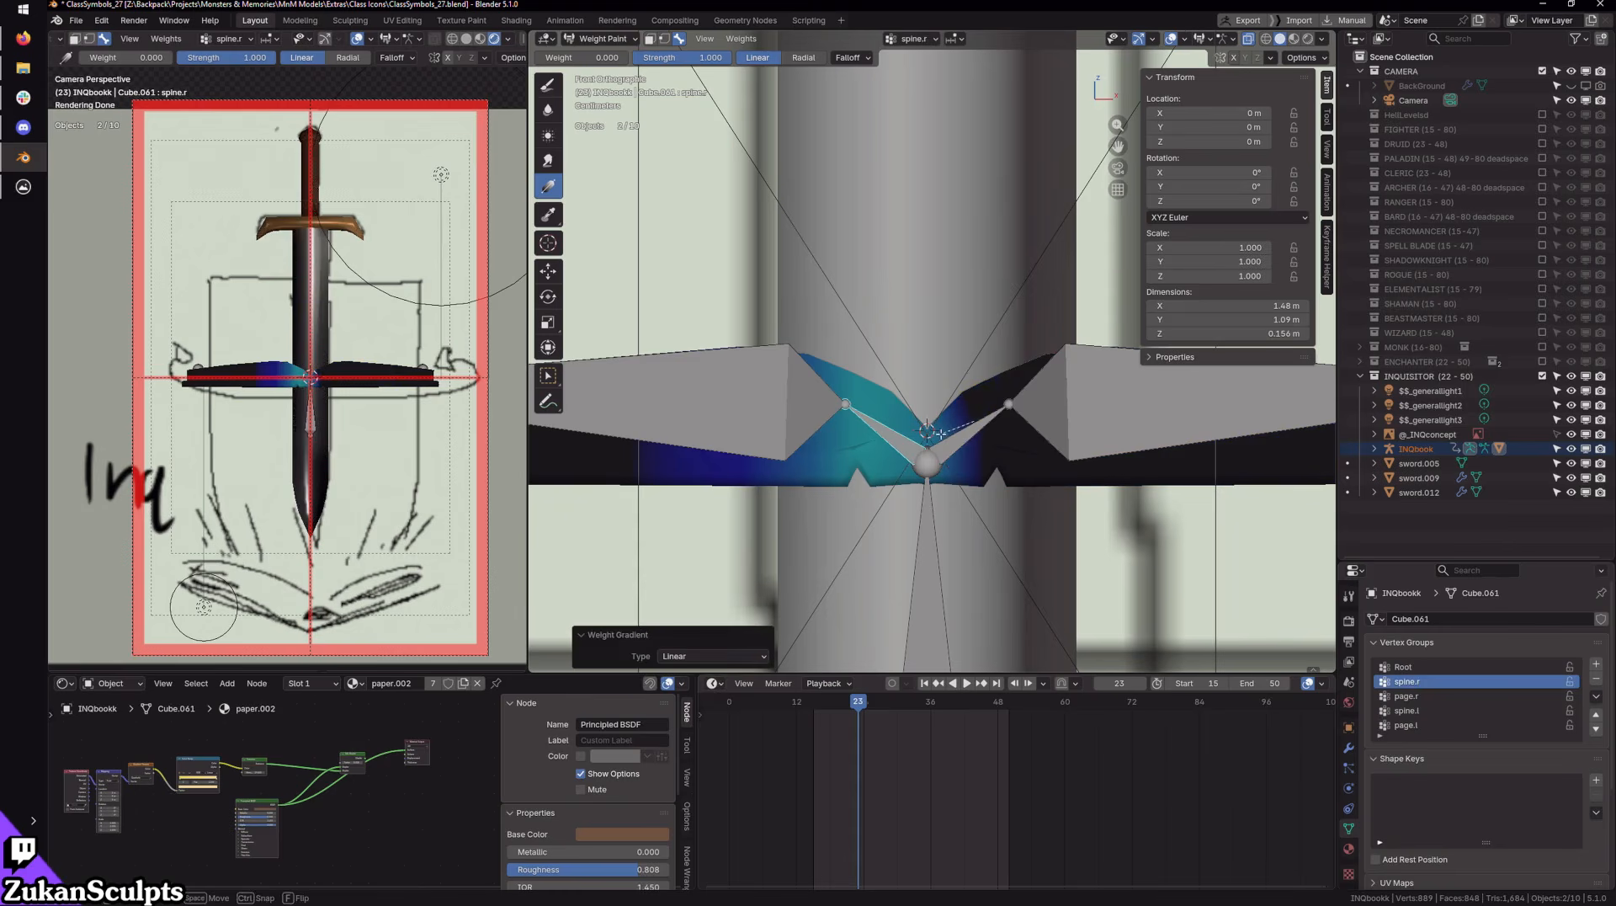
{"action": "scroll", "coordinate": [948, 427], "scroll_direction": "down", "scroll_amount": 4}
Step: Leave Weight Paint, select the INQbook armature and put it into Pose Mode
{"action": "left_click", "coordinate": [614, 42]}
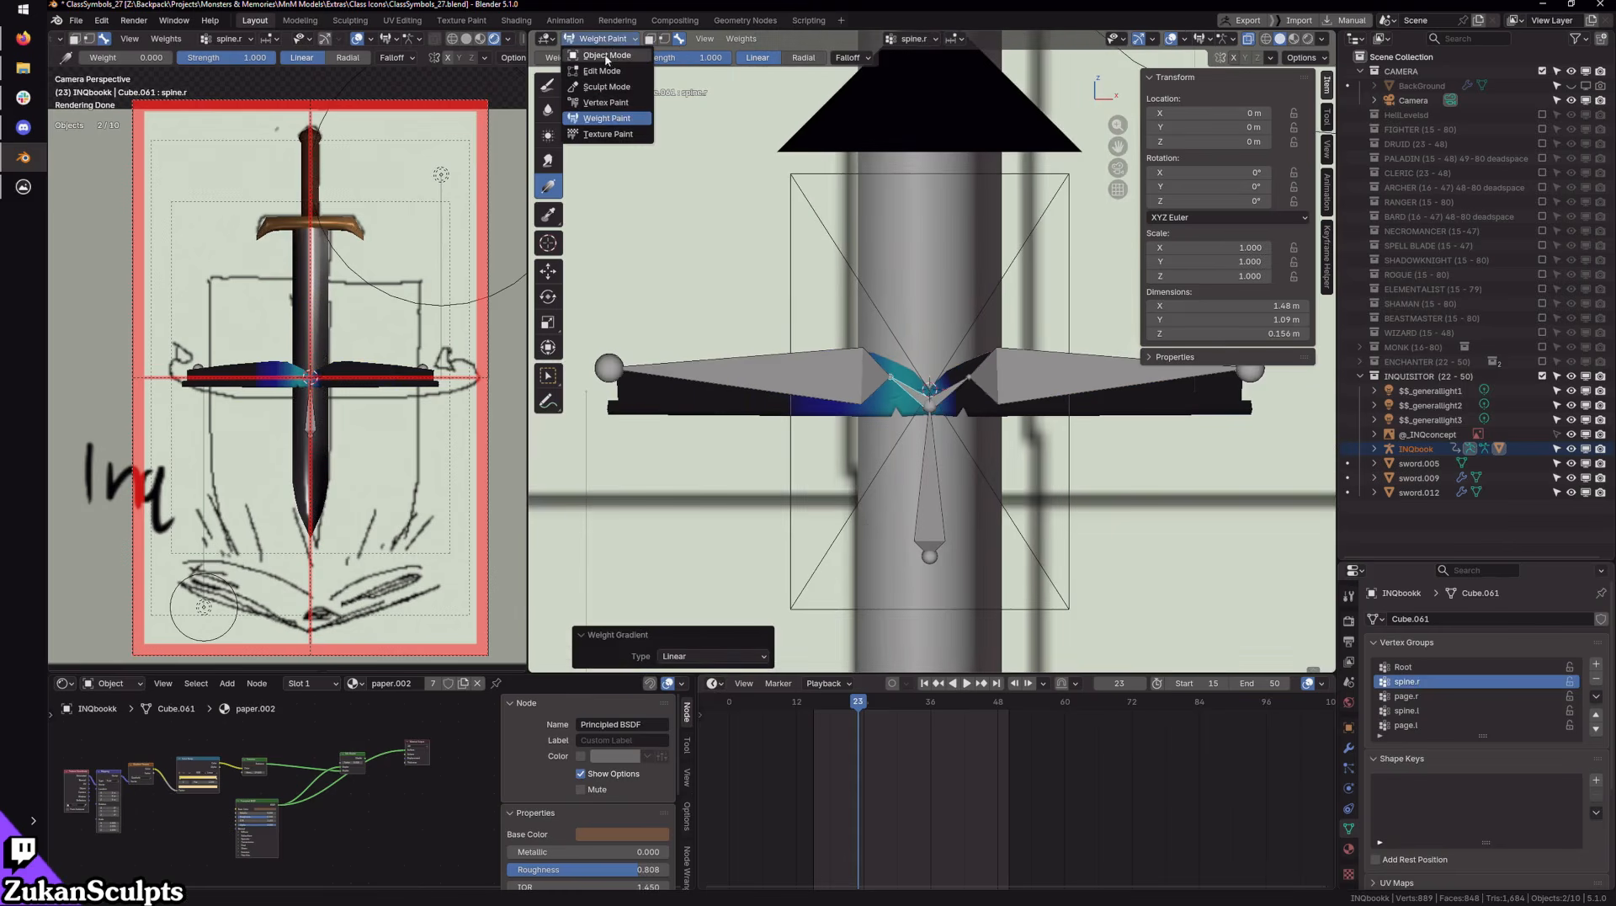
{"action": "left_click", "coordinate": [607, 58]}
{"action": "middle_click_drag", "start_coordinate": [877, 530], "coordinate": [975, 513]}
{"action": "left_click", "coordinate": [968, 506]}
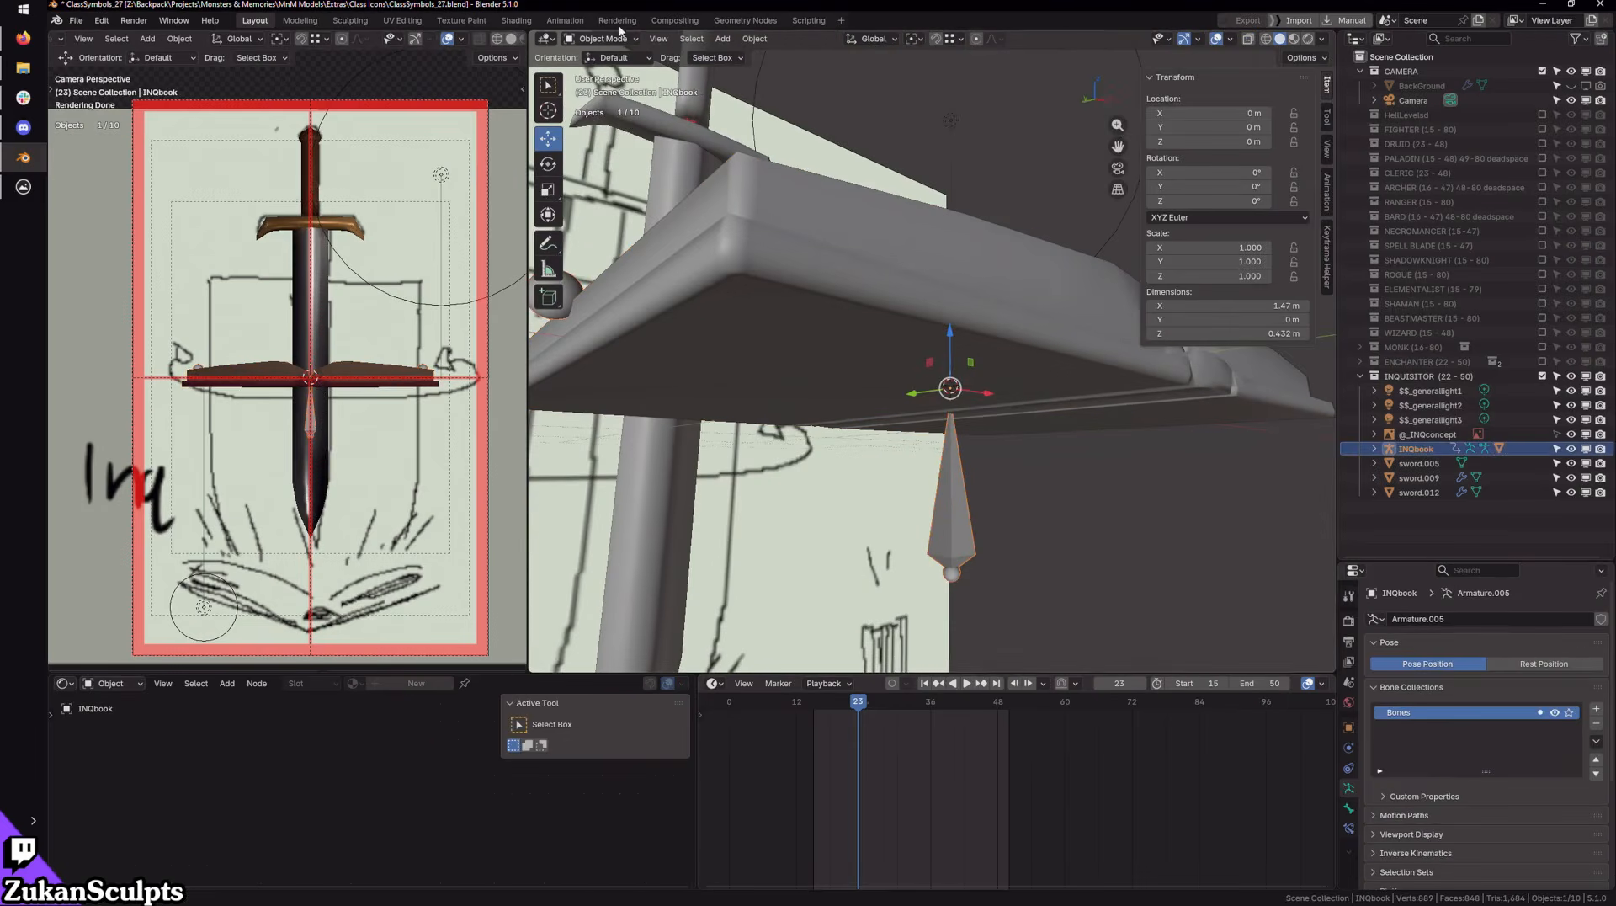
{"action": "left_click", "coordinate": [603, 39]}
{"action": "left_click", "coordinate": [600, 87]}
Step: Try rotating the page.r bone by about 100° to test the left page's fold, and cancel the rotation
{"action": "middle_click_drag", "start_coordinate": [880, 315], "coordinate": [784, 374]}
{"action": "left_click", "coordinate": [786, 376]}
{"action": "middle_click_drag", "start_coordinate": [875, 396], "coordinate": [879, 358]}
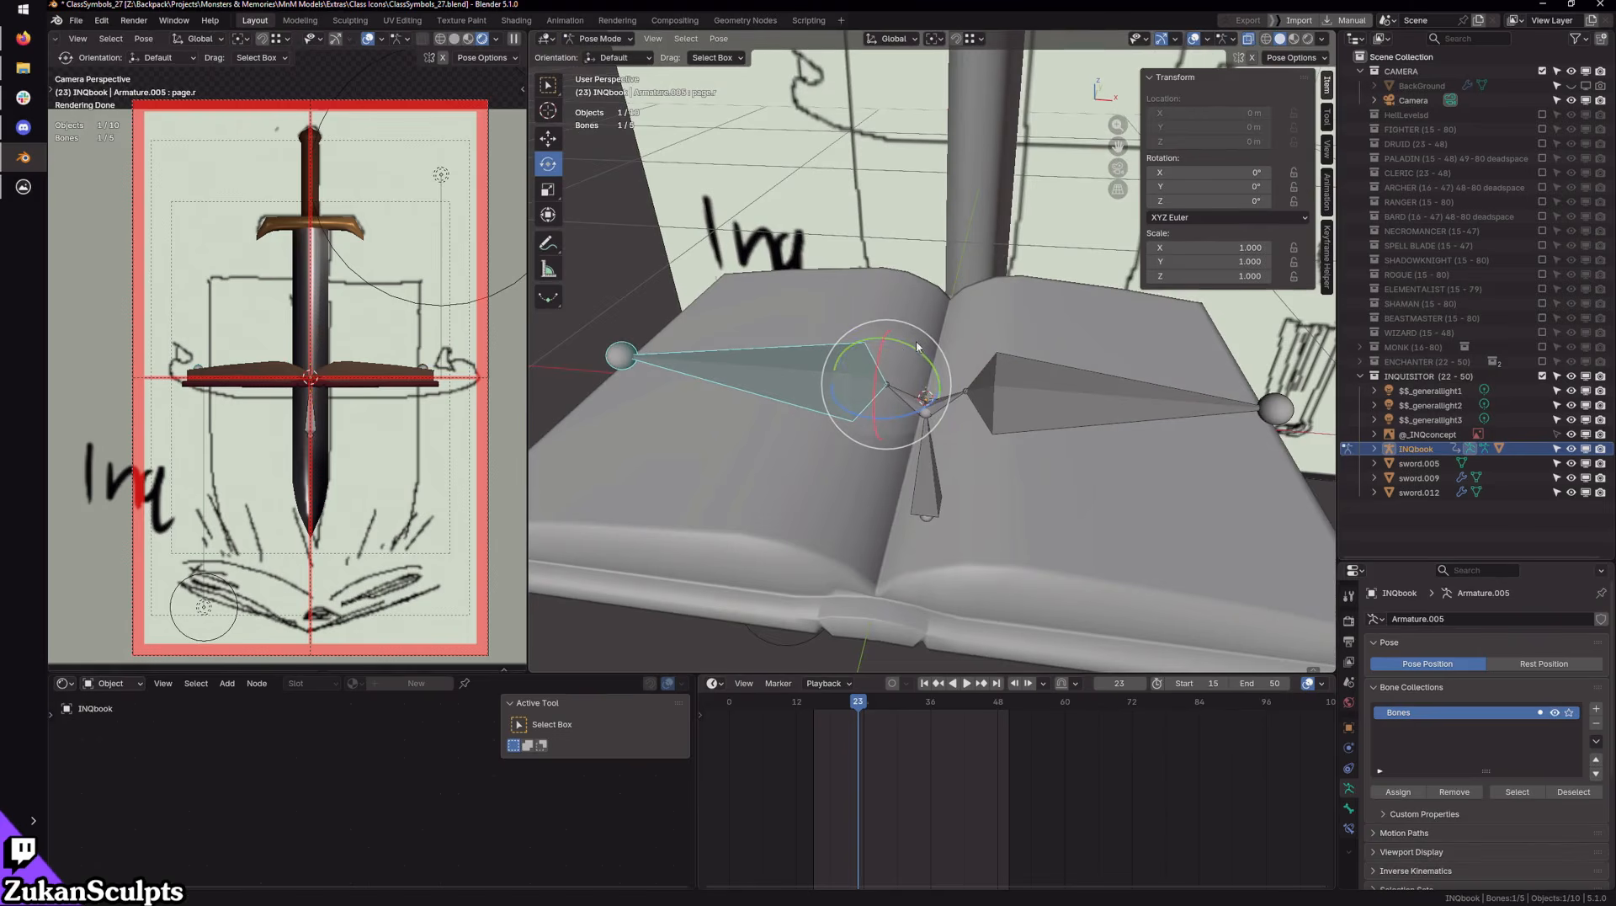
{"action": "left_click_drag", "start_coordinate": [917, 345], "coordinate": [983, 471]}
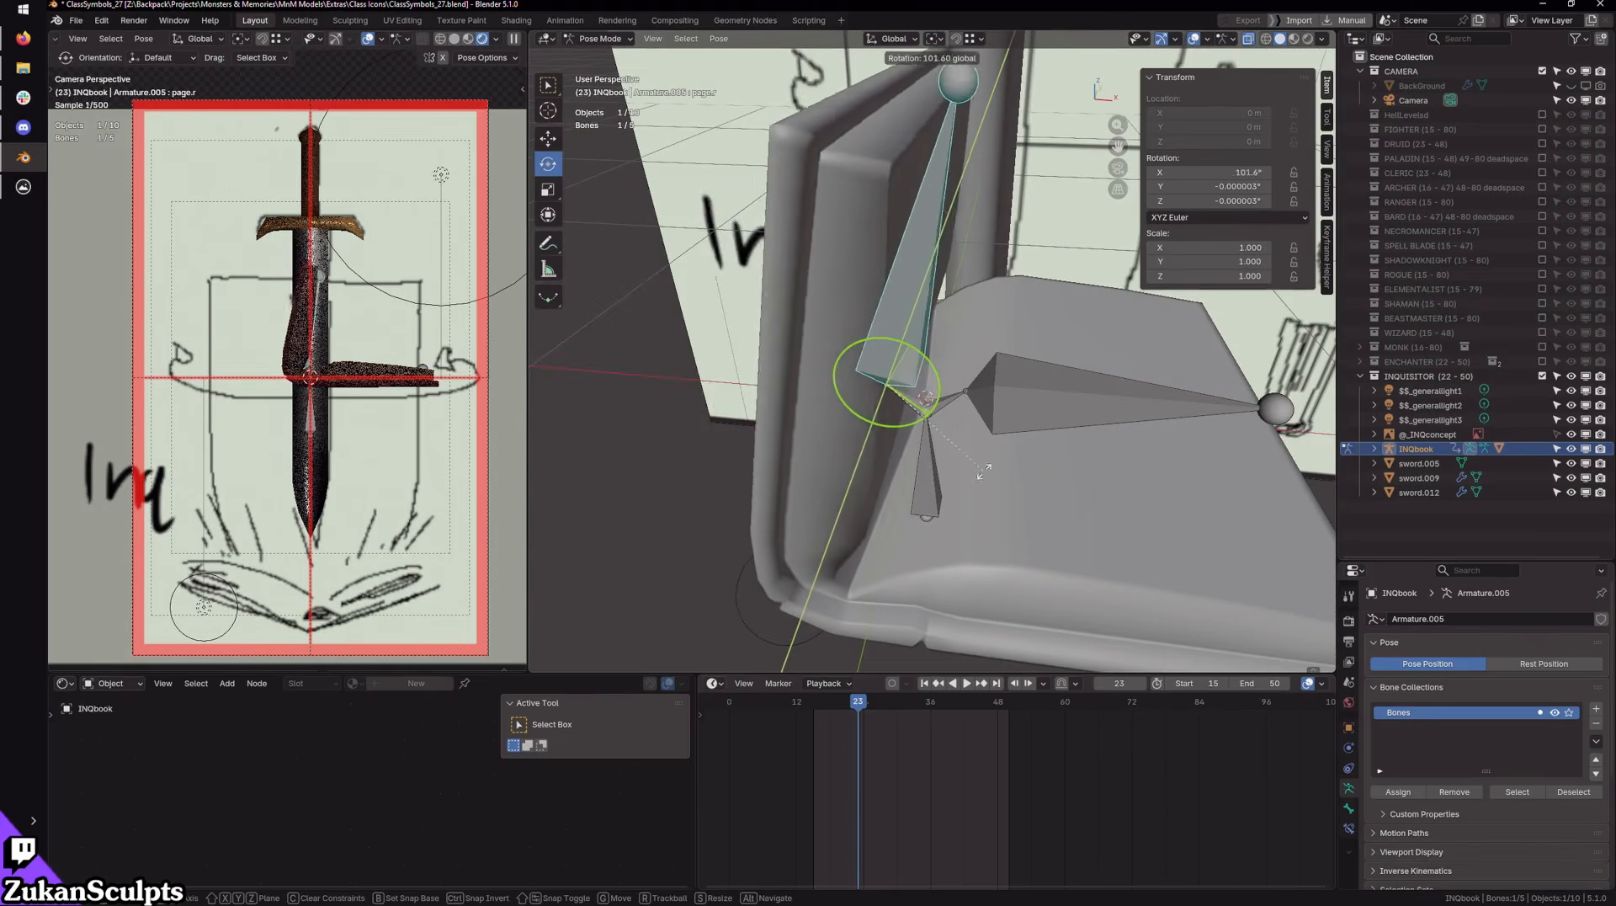
{"action": "right_click", "coordinate": [983, 471]}
Step: Try rotating the page.l bone to test the right page's deformation, and undo the rotation
{"action": "left_click", "coordinate": [1050, 408]}
{"action": "mouse_move", "coordinate": [1015, 377]}
{"action": "left_mouse_down"}
{"action": "mouse_move", "coordinate": [987, 344]}
{"action": "mouse_move", "coordinate": [999, 358]}
{"action": "left_mouse_up"}
{"action": "key", "text": "ctrl+z"}
{"action": "middle_click_drag", "start_coordinate": [901, 410], "coordinate": [915, 361], "text": "shift"}
{"action": "scroll", "coordinate": [897, 412], "scroll_direction": "up", "scroll_amount": 3}
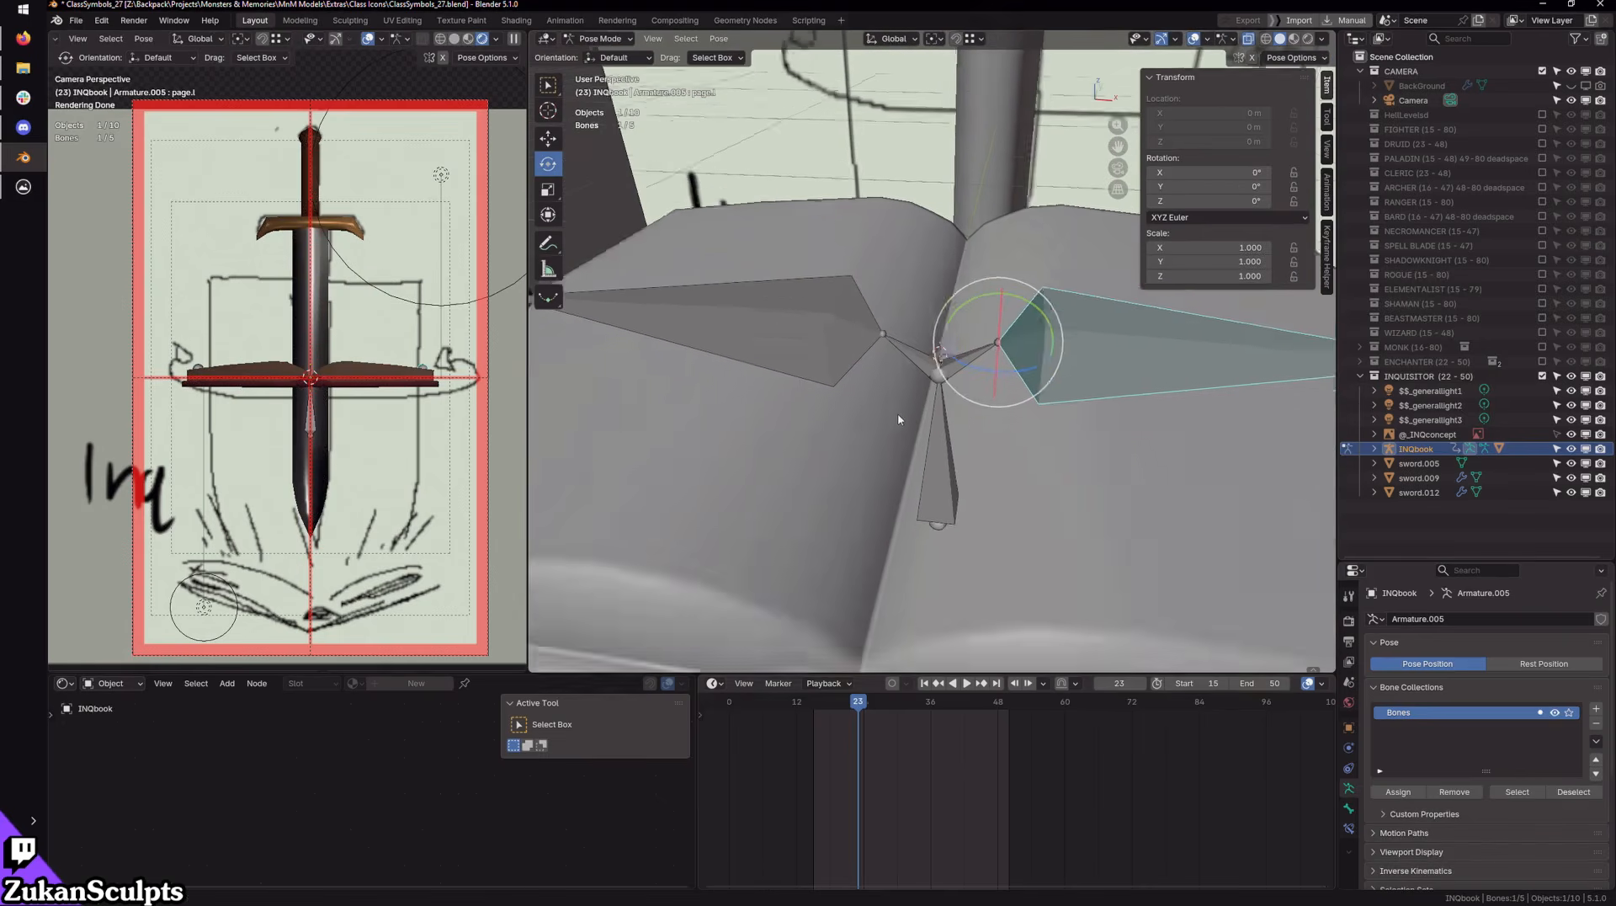
Step: Try rotating the spine.r bone to test how the spine bends, and undo the rotation
{"action": "left_click", "coordinate": [903, 351]}
{"action": "scroll", "coordinate": [968, 346], "scroll_direction": "down", "scroll_amount": 3}
{"action": "mouse_move", "coordinate": [973, 337]}
{"action": "left_mouse_down"}
{"action": "mouse_move", "coordinate": [951, 357]}
{"action": "mouse_move", "coordinate": [962, 366]}
{"action": "mouse_move", "coordinate": [953, 337]}
{"action": "left_mouse_up"}
{"action": "key", "text": "ctrl+z"}
{"action": "scroll", "coordinate": [1008, 435], "scroll_direction": "up", "scroll_amount": 1}
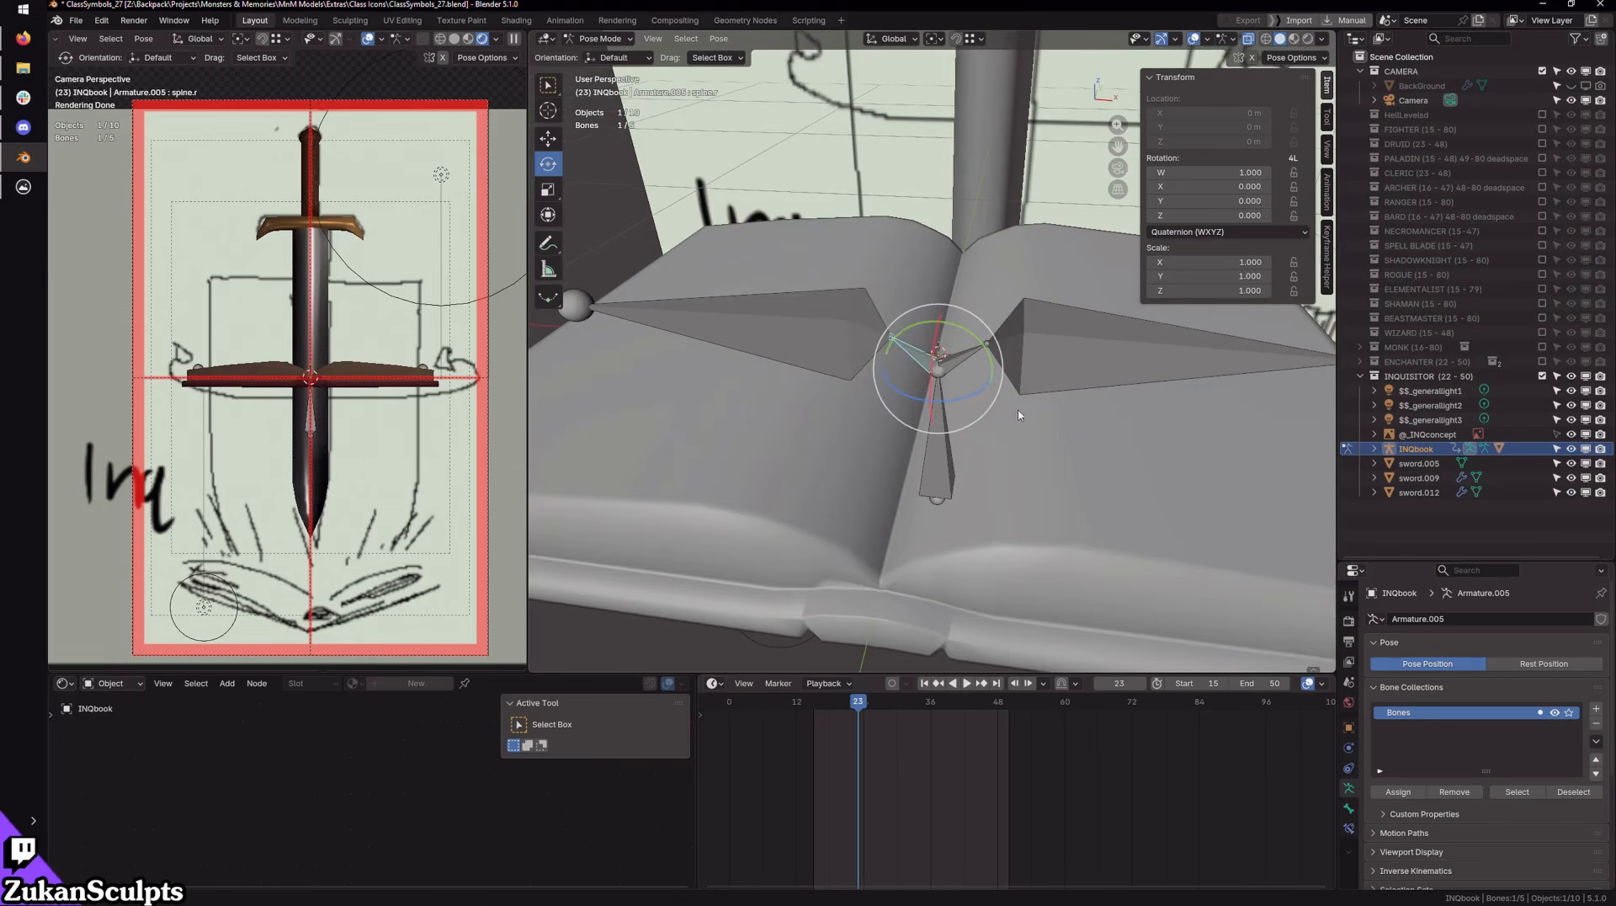
{"action": "scroll", "coordinate": [997, 410], "scroll_direction": "down", "scroll_amount": 3}
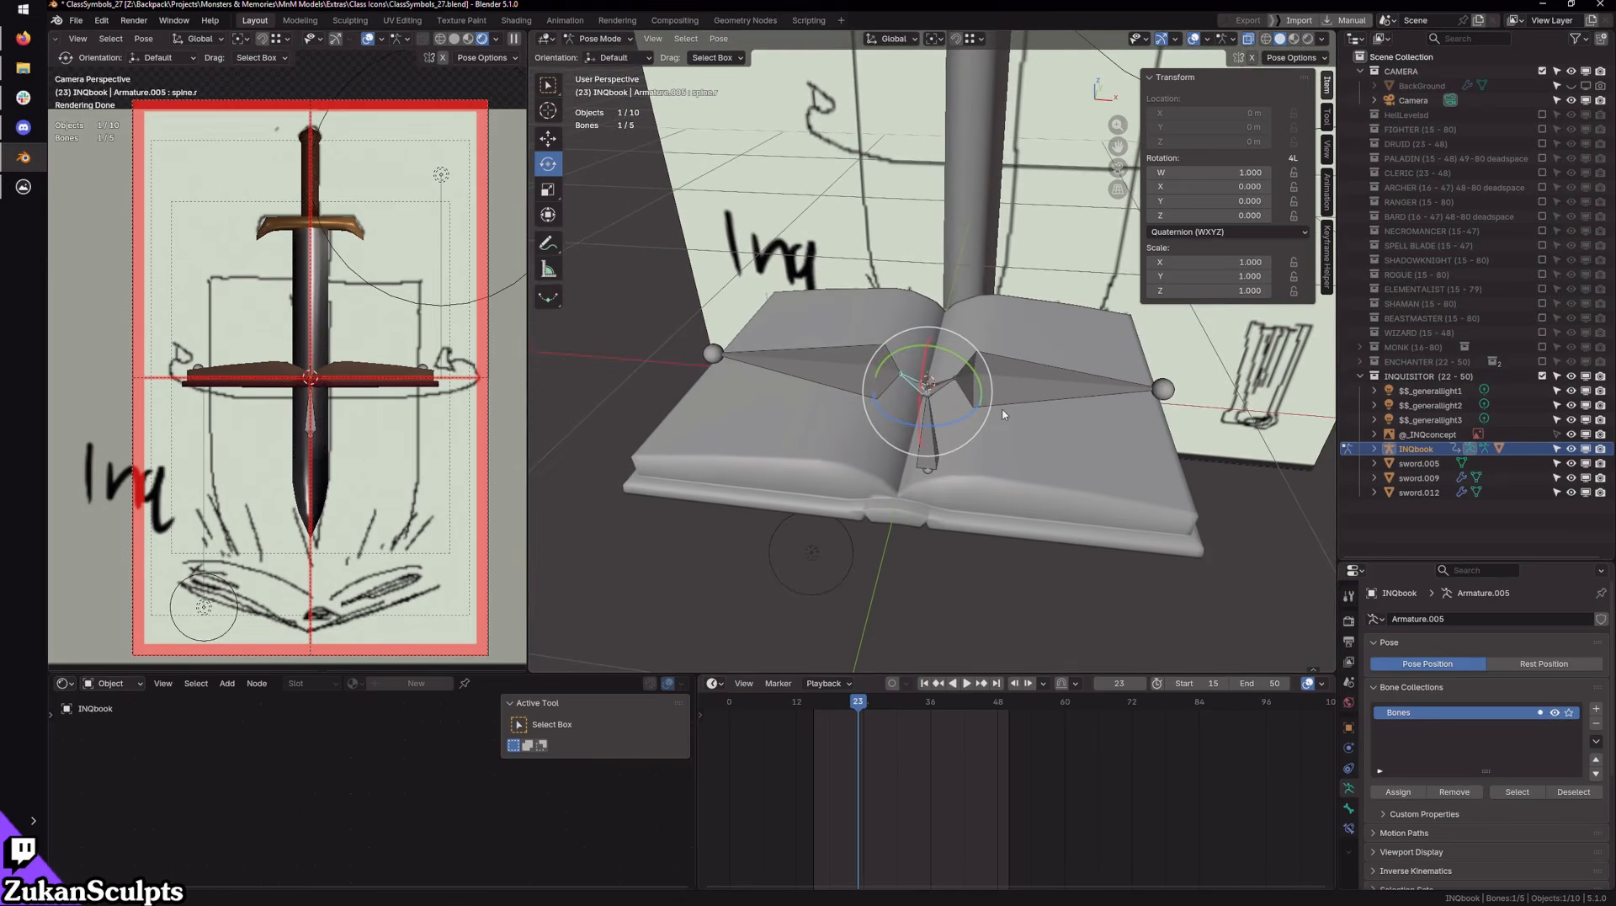
Step: Return the INQbook armature to Object Mode and move it down about 1.38 m along Z, below the sword
{"action": "left_click", "coordinate": [606, 43]}
{"action": "left_click", "coordinate": [599, 55]}
{"action": "middle_click_drag", "start_coordinate": [987, 496], "coordinate": [910, 248]}
{"action": "scroll", "coordinate": [920, 404], "scroll_direction": "down", "scroll_amount": 4}
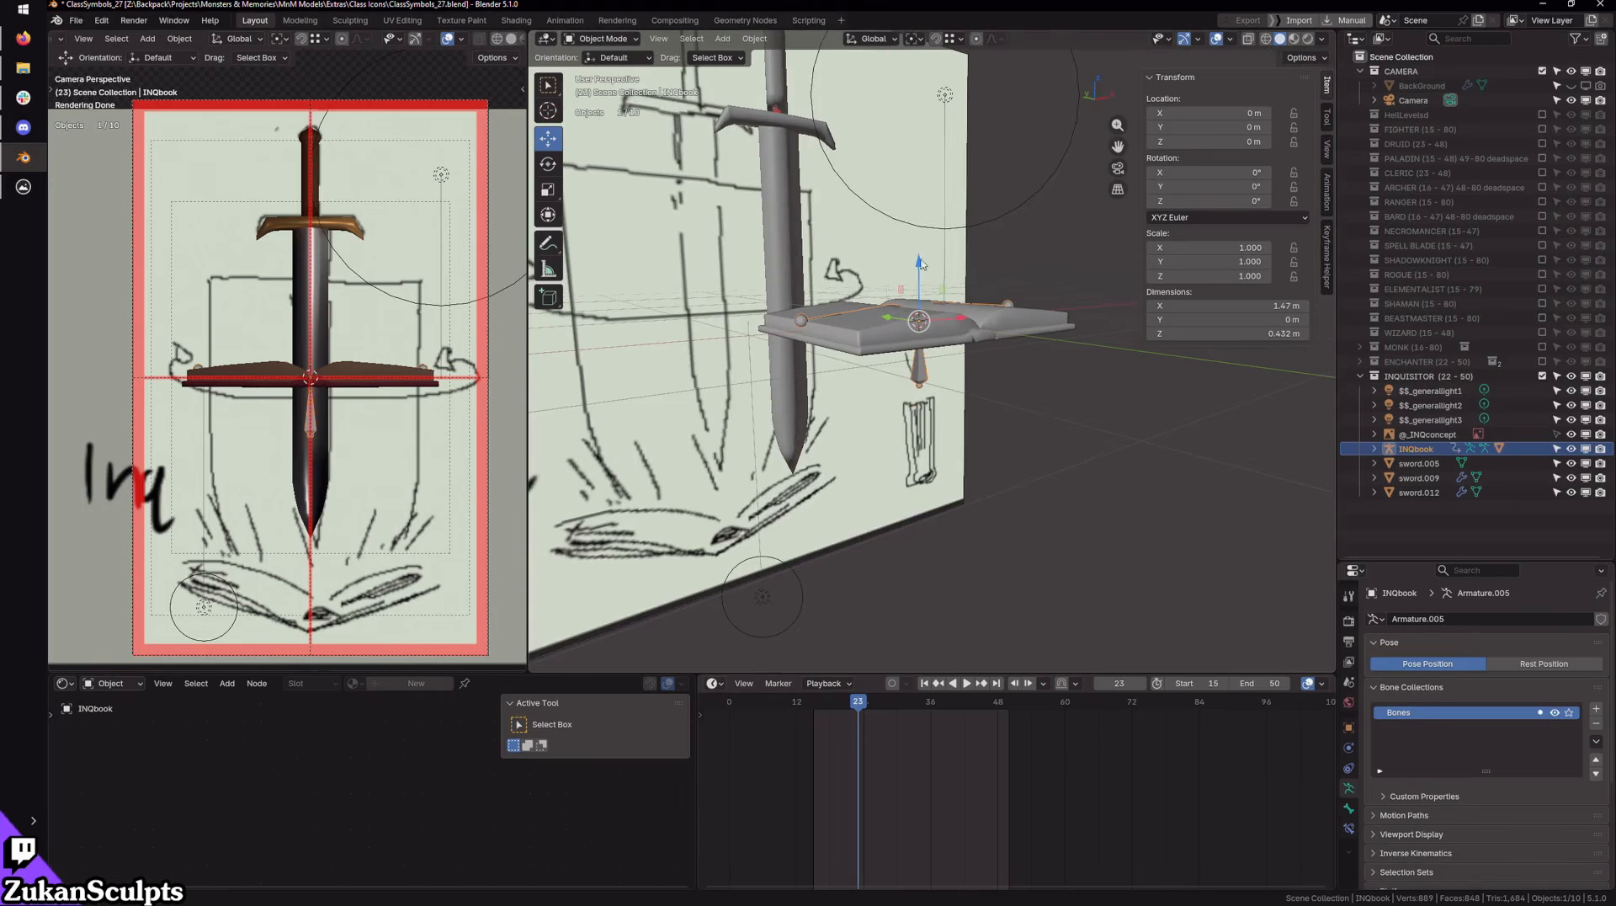
{"action": "left_click_drag", "start_coordinate": [920, 262], "coordinate": [1050, 447]}
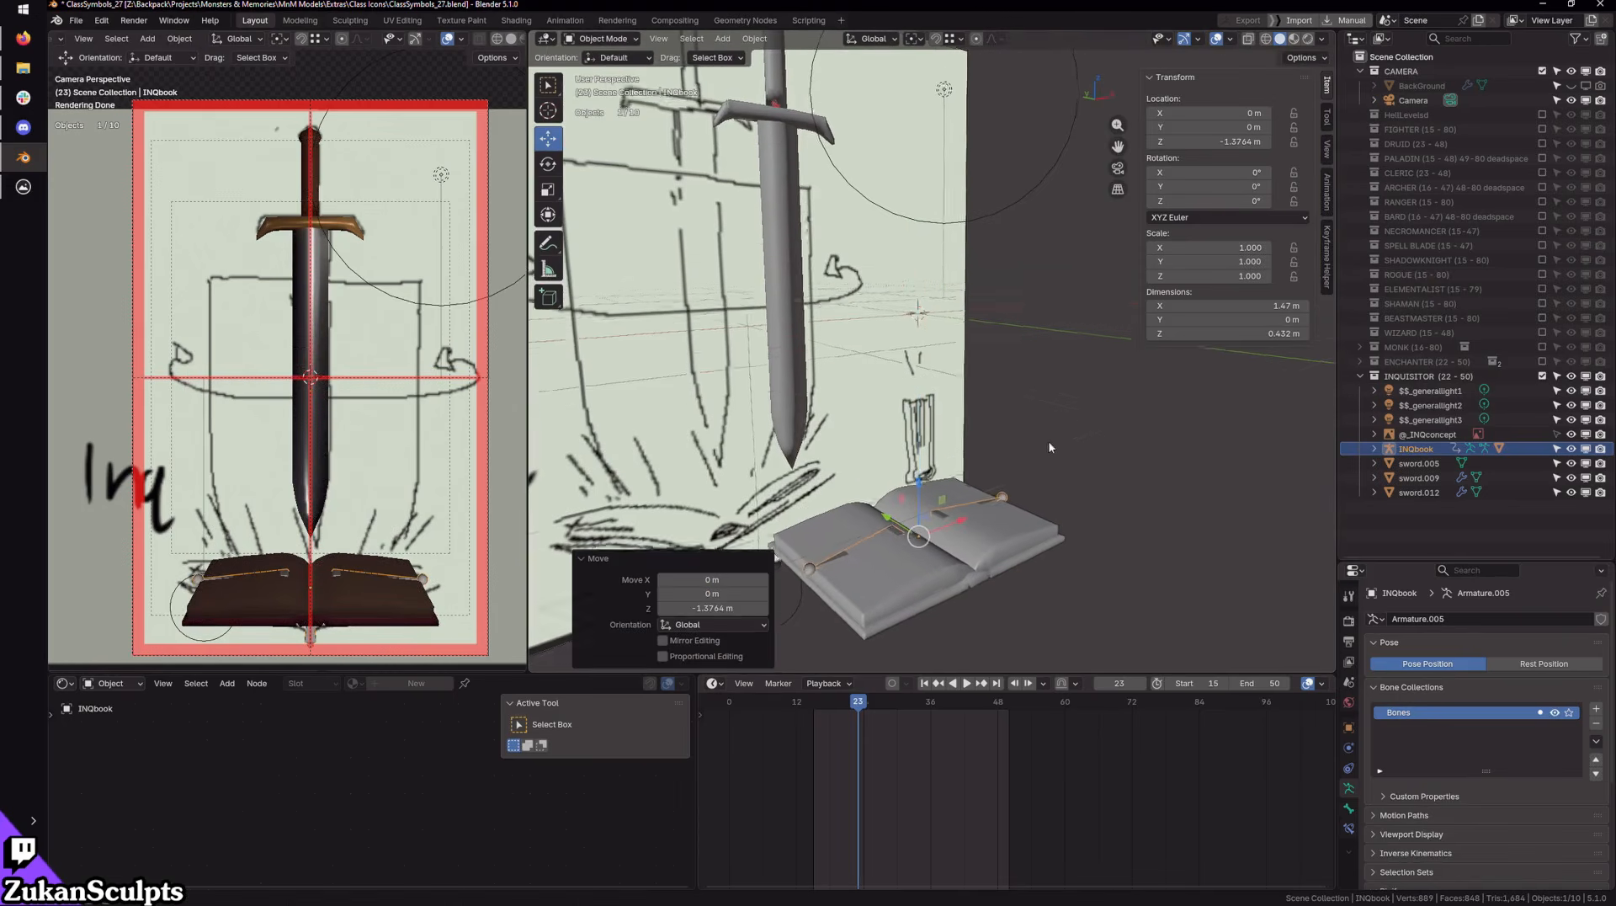
Step: Show the scene from the front and hide the overlays in the camera viewport
{"action": "middle_click_drag", "start_coordinate": [1050, 447], "coordinate": [1023, 287]}
{"action": "key", "text": "KP_1"}
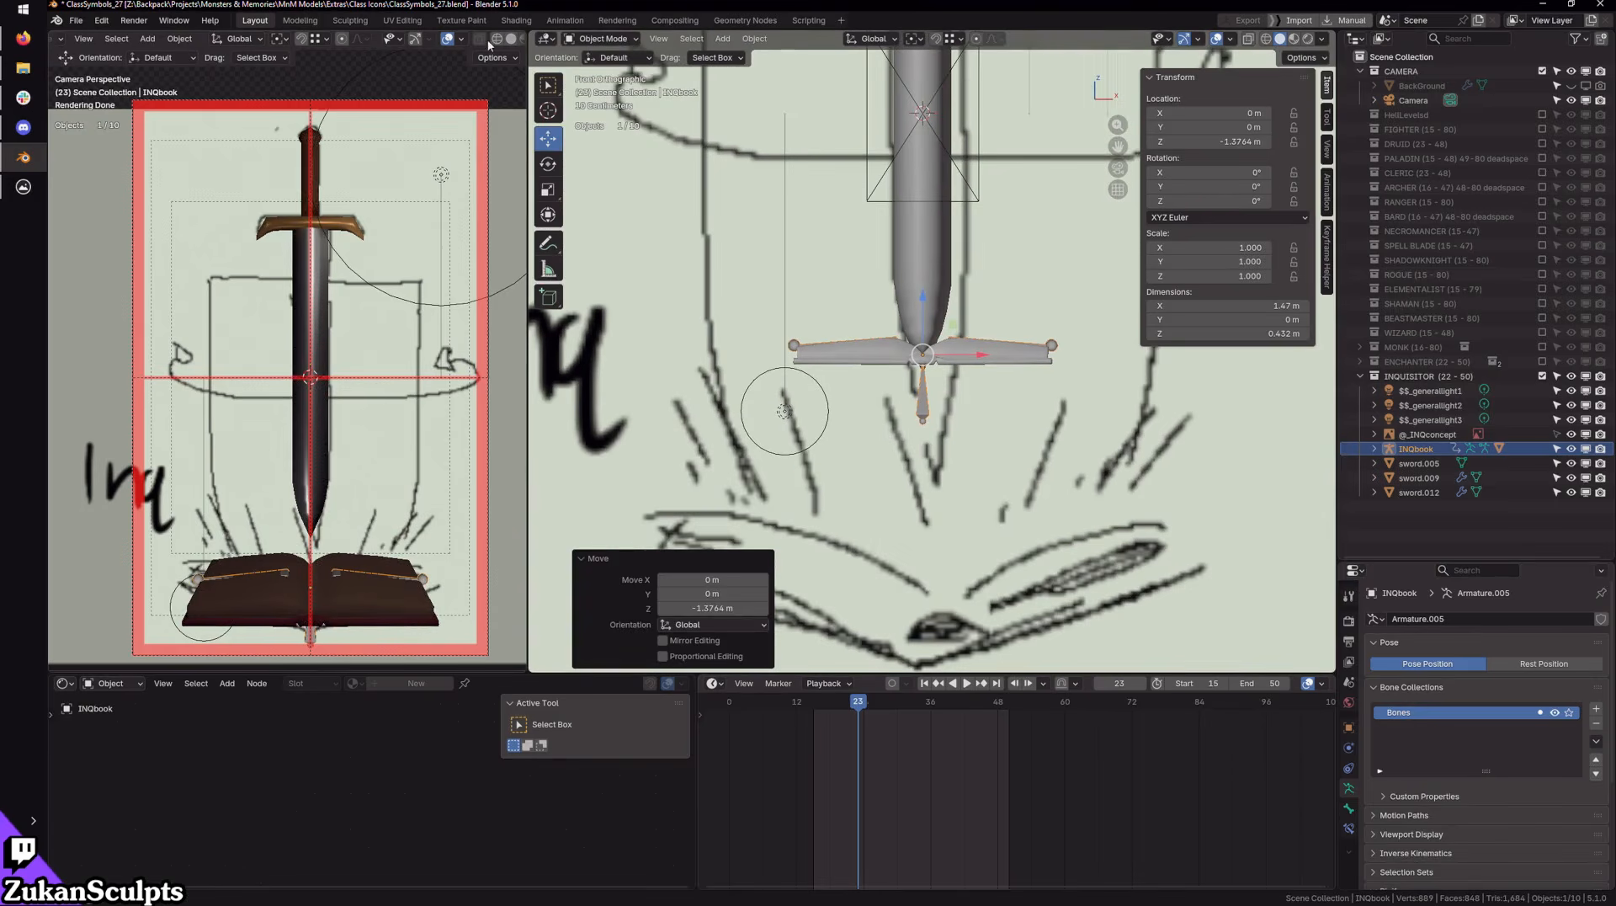
{"action": "scroll", "coordinate": [493, 42], "scroll_direction": "down", "scroll_amount": 2}
{"action": "left_click", "coordinate": [393, 40]}
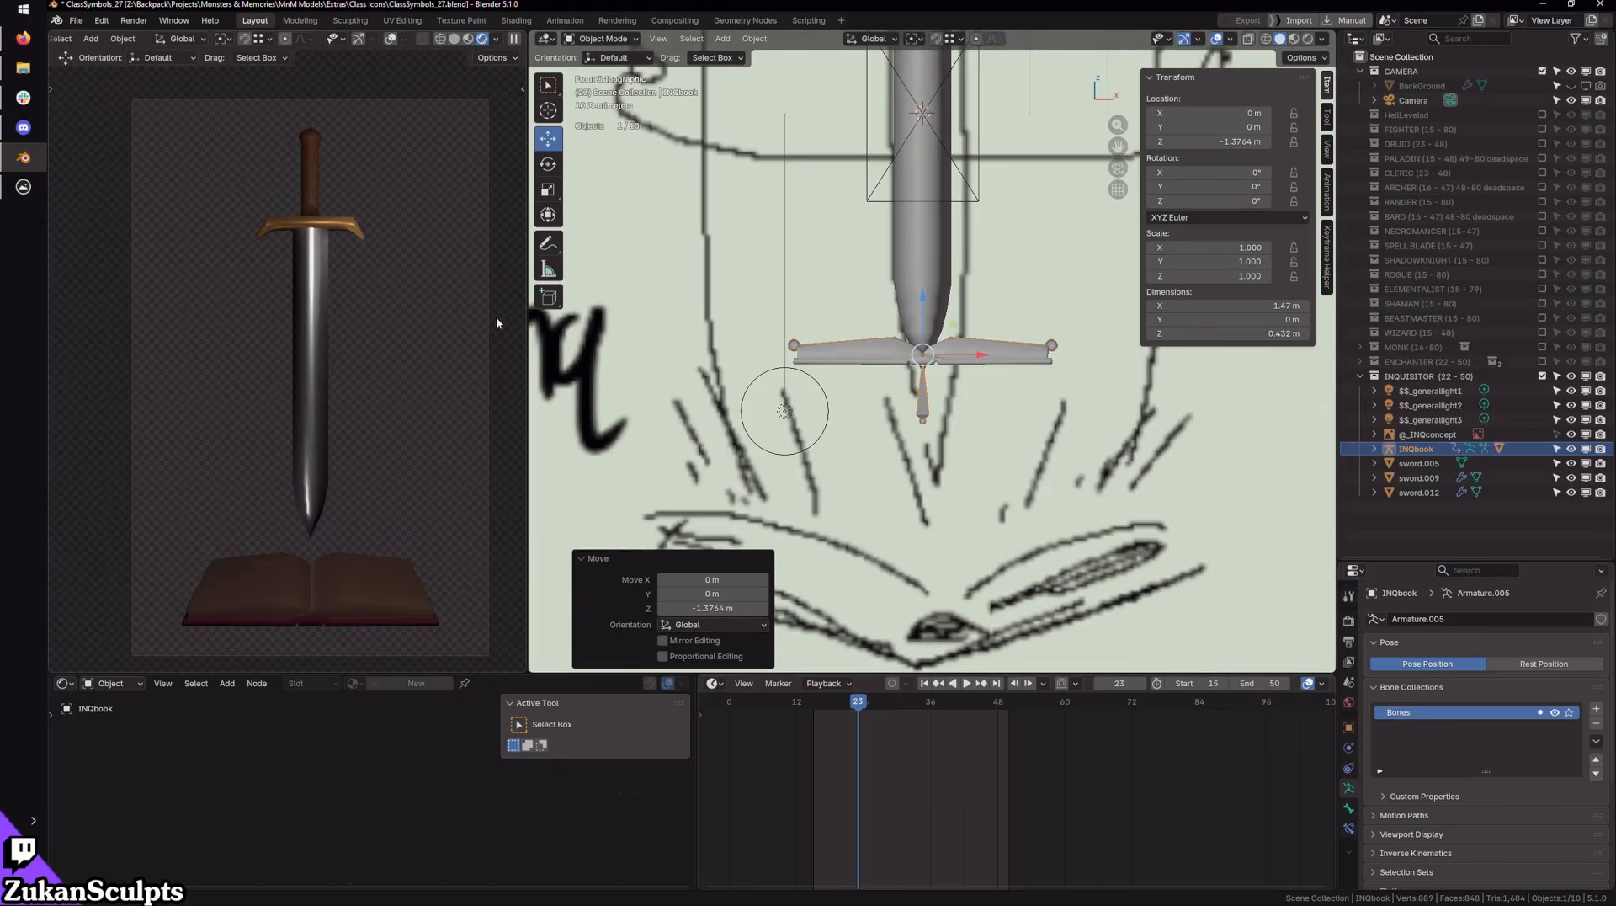
Step: Scale the INQbook armature up uniformly to about 1.16 with the Scale tool
{"action": "middle_click_drag", "start_coordinate": [944, 487], "coordinate": [913, 360], "text": "shift"}
{"action": "mouse_move", "coordinate": [1000, 391]}
{"action": "middle_mouse_down"}
{"action": "mouse_move", "coordinate": [992, 416]}
{"action": "mouse_move", "coordinate": [973, 406]}
{"action": "middle_mouse_up"}
{"action": "scroll", "coordinate": [952, 402], "scroll_direction": "up", "scroll_amount": 3}
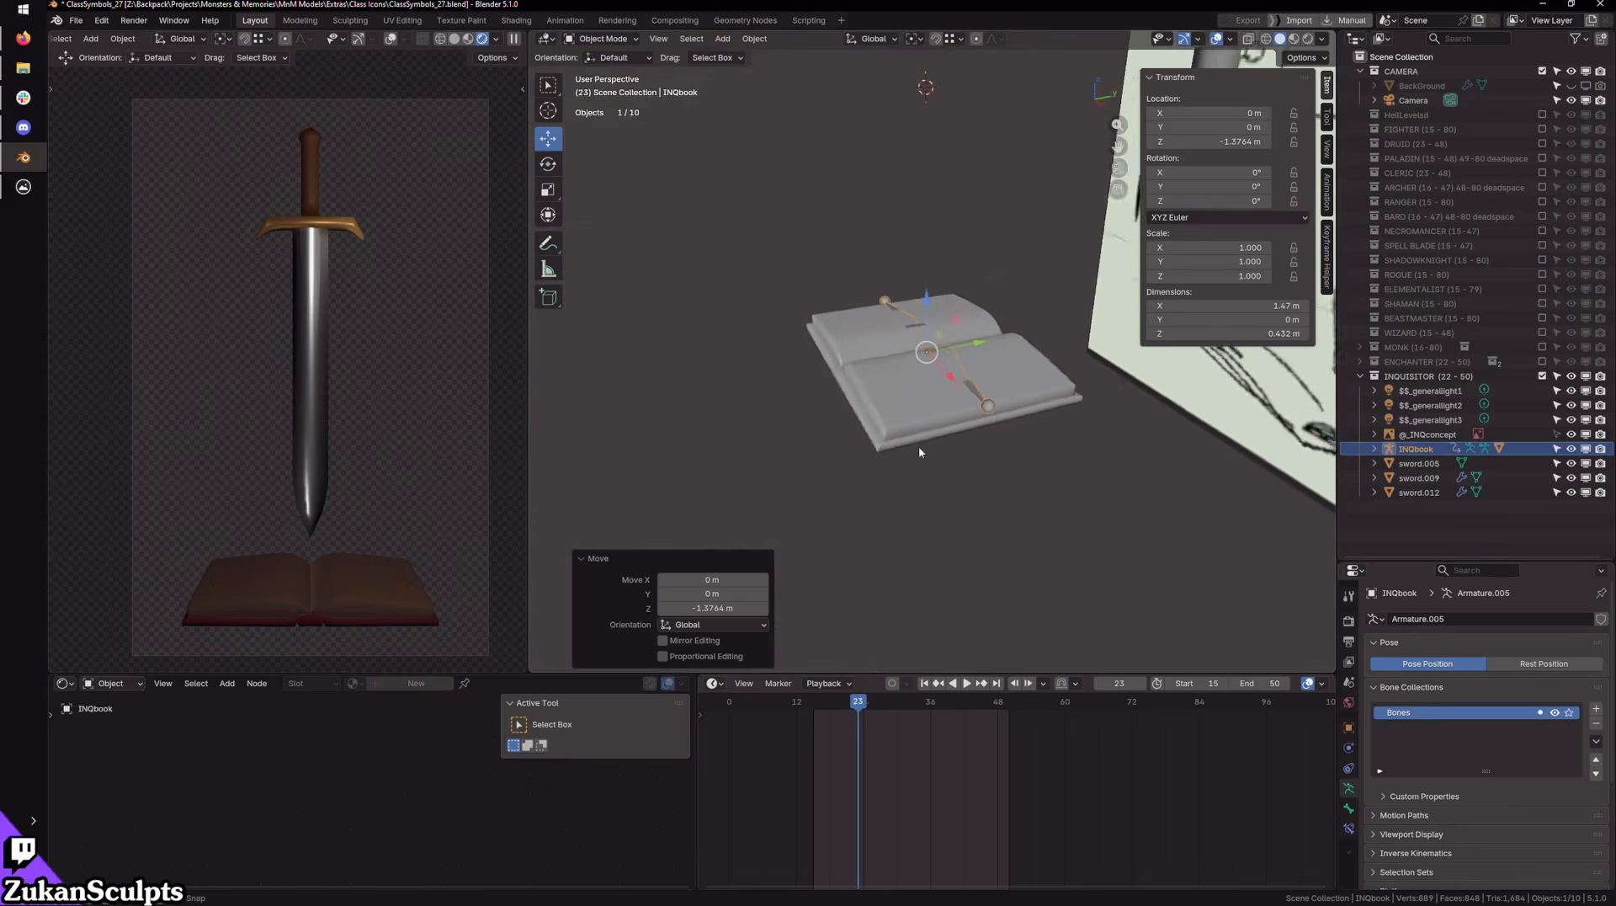
{"action": "middle_click_drag", "start_coordinate": [924, 443], "coordinate": [985, 335]}
{"action": "mouse_move", "coordinate": [855, 435]}
{"action": "middle_mouse_down"}
{"action": "mouse_move", "coordinate": [1010, 361]}
{"action": "mouse_move", "coordinate": [945, 385]}
{"action": "middle_mouse_up"}
{"action": "key", "text": "shift+space"}
{"action": "key", "text": "s"}
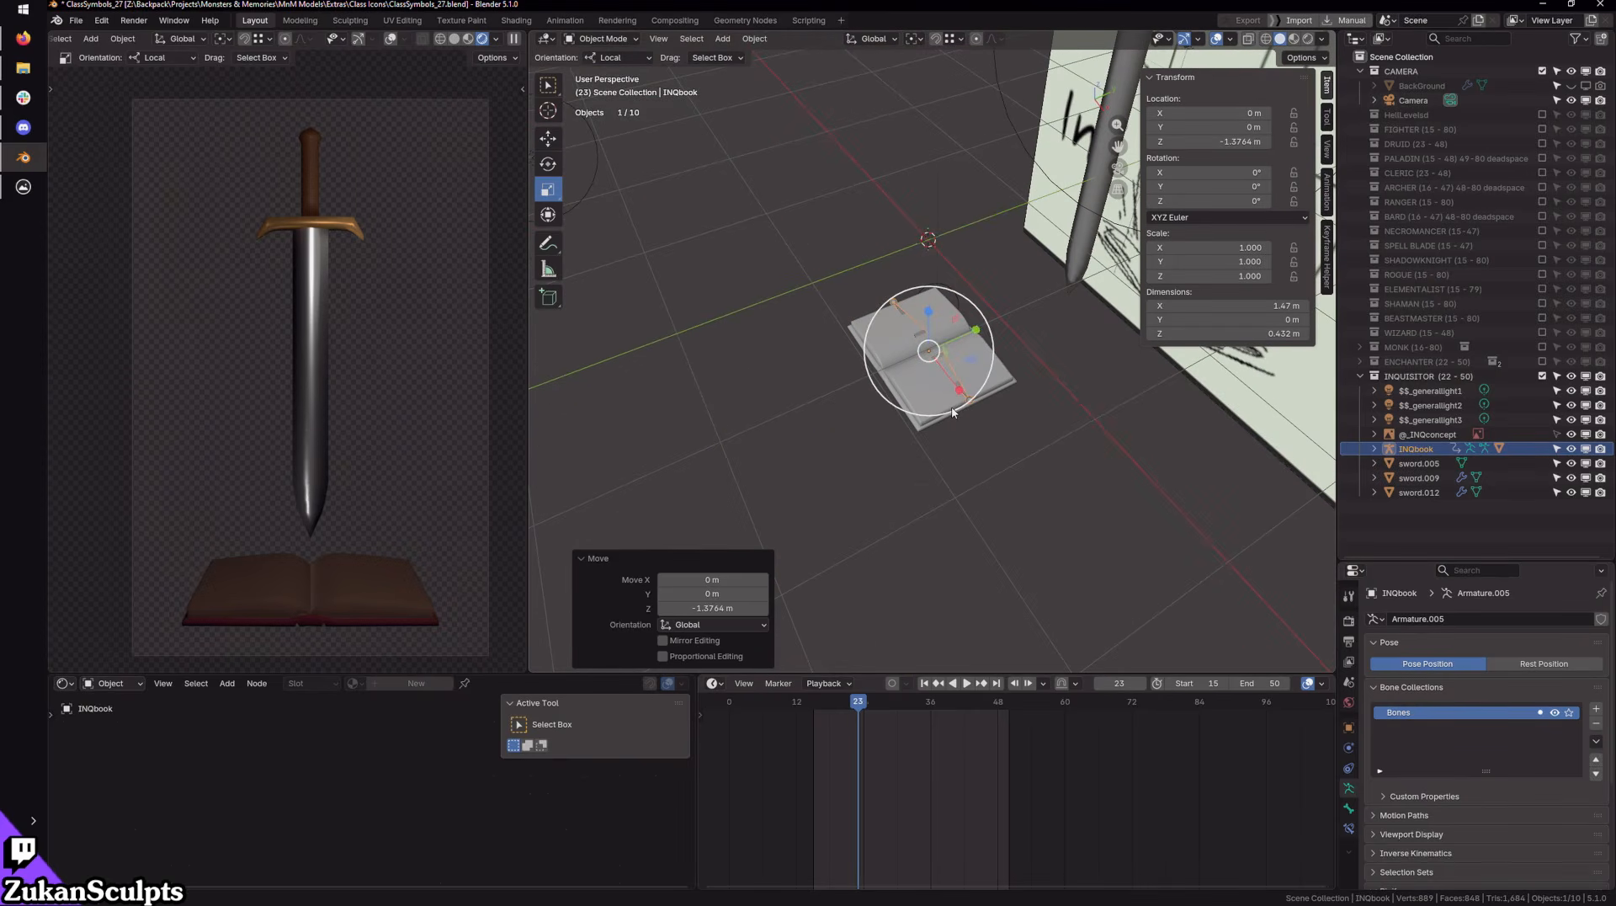
{"action": "left_click_drag", "start_coordinate": [968, 405], "coordinate": [966, 409]}
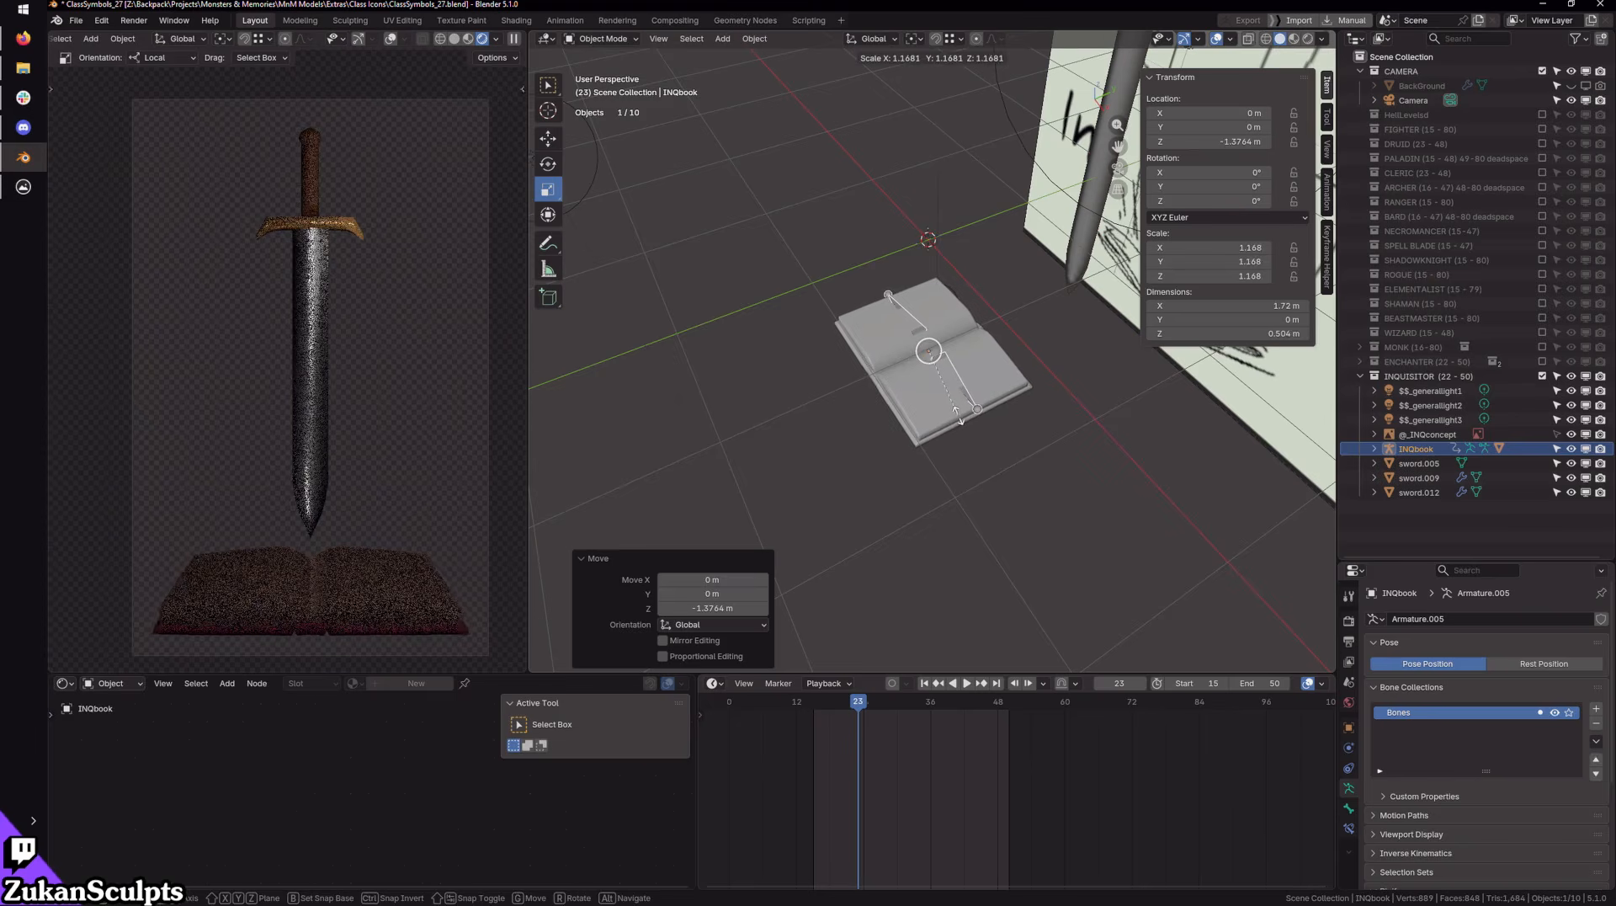
Step: Switch to the Move tool, undo a trial move, and shift the INQbook armature slightly along the Y axis
{"action": "key", "text": "shift+space"}
{"action": "key", "text": "g"}
{"action": "mouse_move", "coordinate": [956, 320]}
{"action": "left_mouse_down"}
{"action": "mouse_move", "coordinate": [944, 332]}
{"action": "mouse_move", "coordinate": [963, 331]}
{"action": "left_mouse_up"}
{"action": "key", "text": "ctrl+z"}
{"action": "middle_click_drag", "start_coordinate": [985, 400], "coordinate": [954, 367]}
{"action": "scroll", "coordinate": [956, 366], "scroll_direction": "up", "scroll_amount": 2}
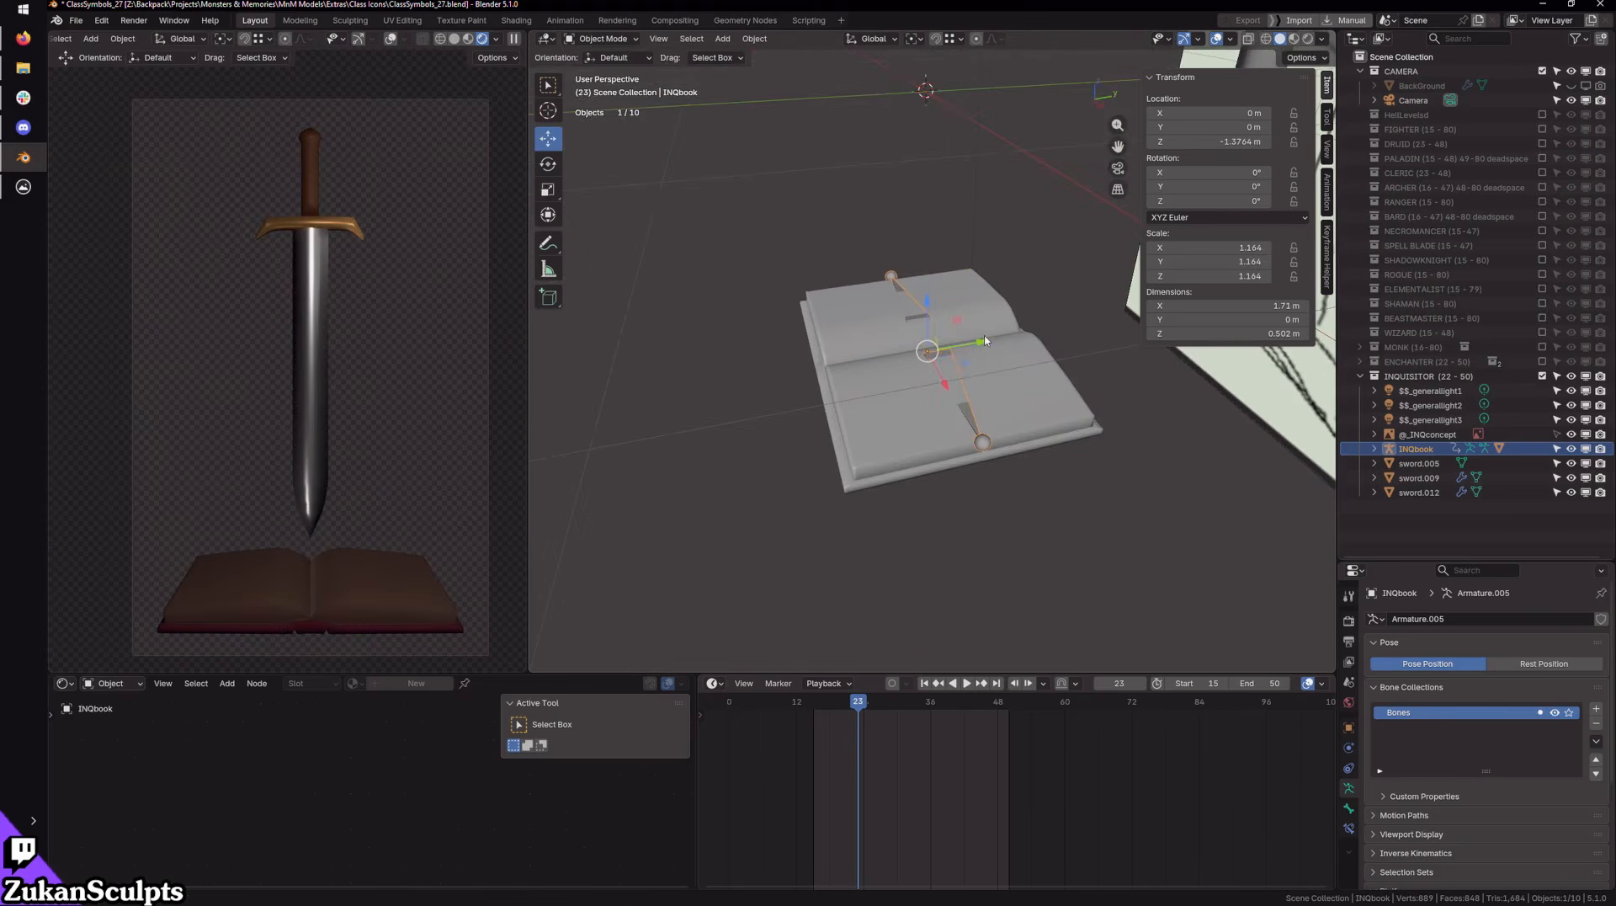
{"action": "left_click_drag", "start_coordinate": [984, 342], "coordinate": [921, 305]}
{"action": "scroll", "coordinate": [1006, 300], "scroll_direction": "down", "scroll_amount": 4}
Step: Select the sword.009 blade and open it in Edit Mode with wireframe shading from the front
{"action": "middle_click_drag", "start_coordinate": [1008, 300], "coordinate": [945, 379], "text": "shift"}
{"action": "middle_click_drag", "start_coordinate": [936, 383], "coordinate": [1014, 360]}
{"action": "left_click", "coordinate": [934, 398]}
{"action": "key", "text": "Tab"}
{"action": "scroll", "coordinate": [1014, 438], "scroll_direction": "up", "scroll_amount": 7}
{"action": "scroll", "coordinate": [1020, 454], "scroll_direction": "up", "scroll_amount": 1}
{"action": "key", "text": "ctrl+Tab"}
{"action": "left_click", "coordinate": [1008, 463]}
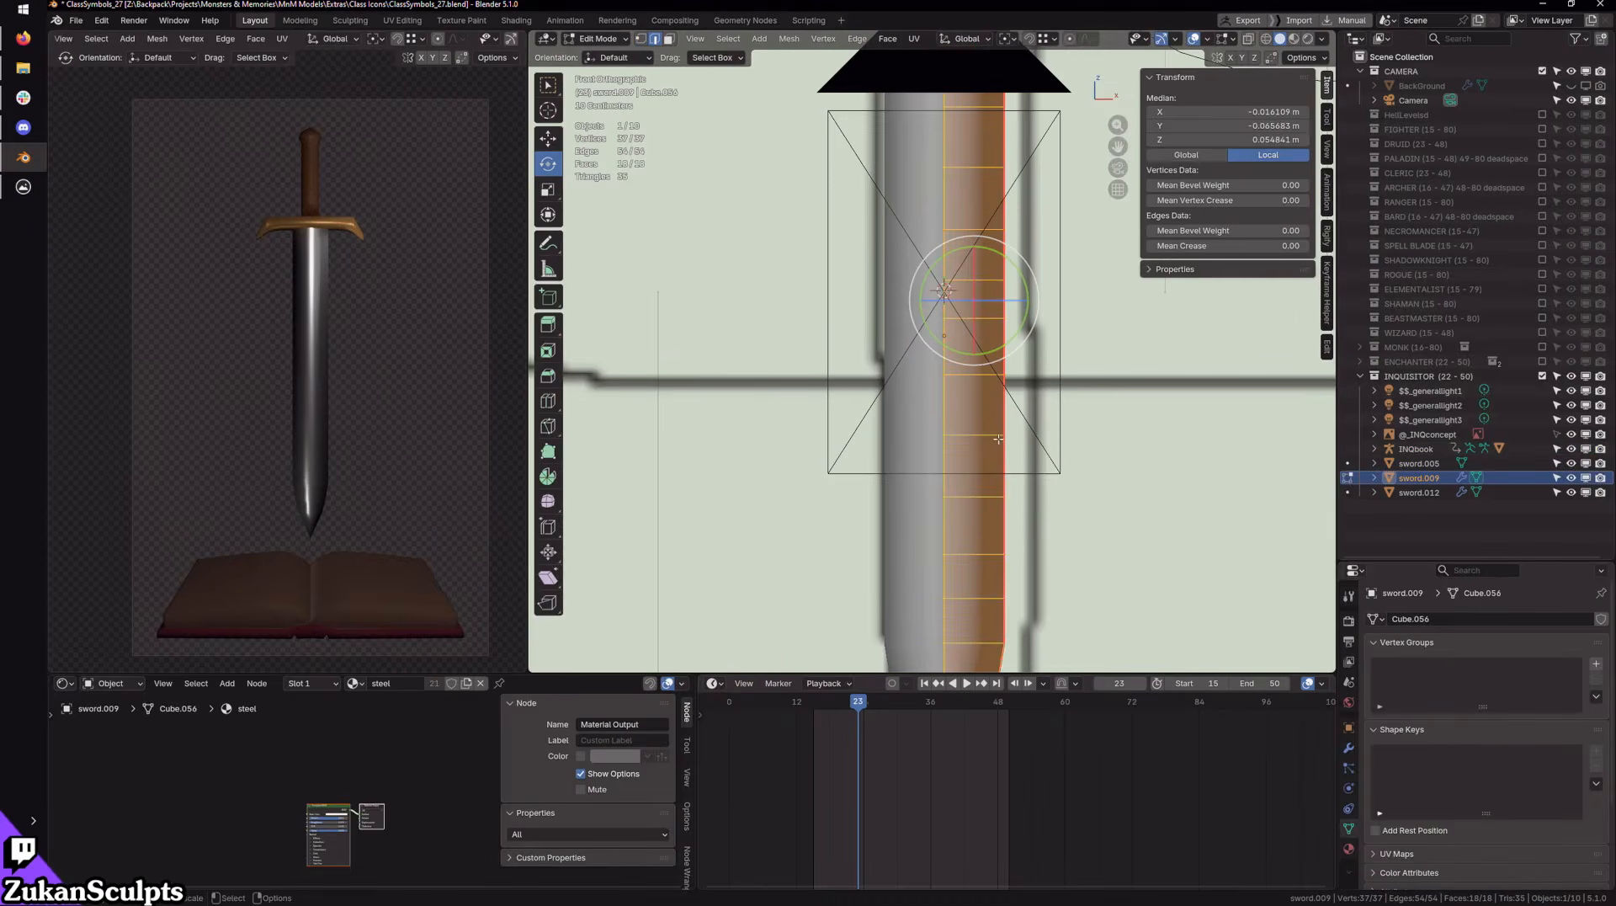
{"action": "key", "text": "z"}
Step: Set the mesh selection to edges and select one horizontal cross edge in the middle of the blade
{"action": "key", "text": "ctrl+Tab"}
{"action": "left_click", "coordinate": [926, 335]}
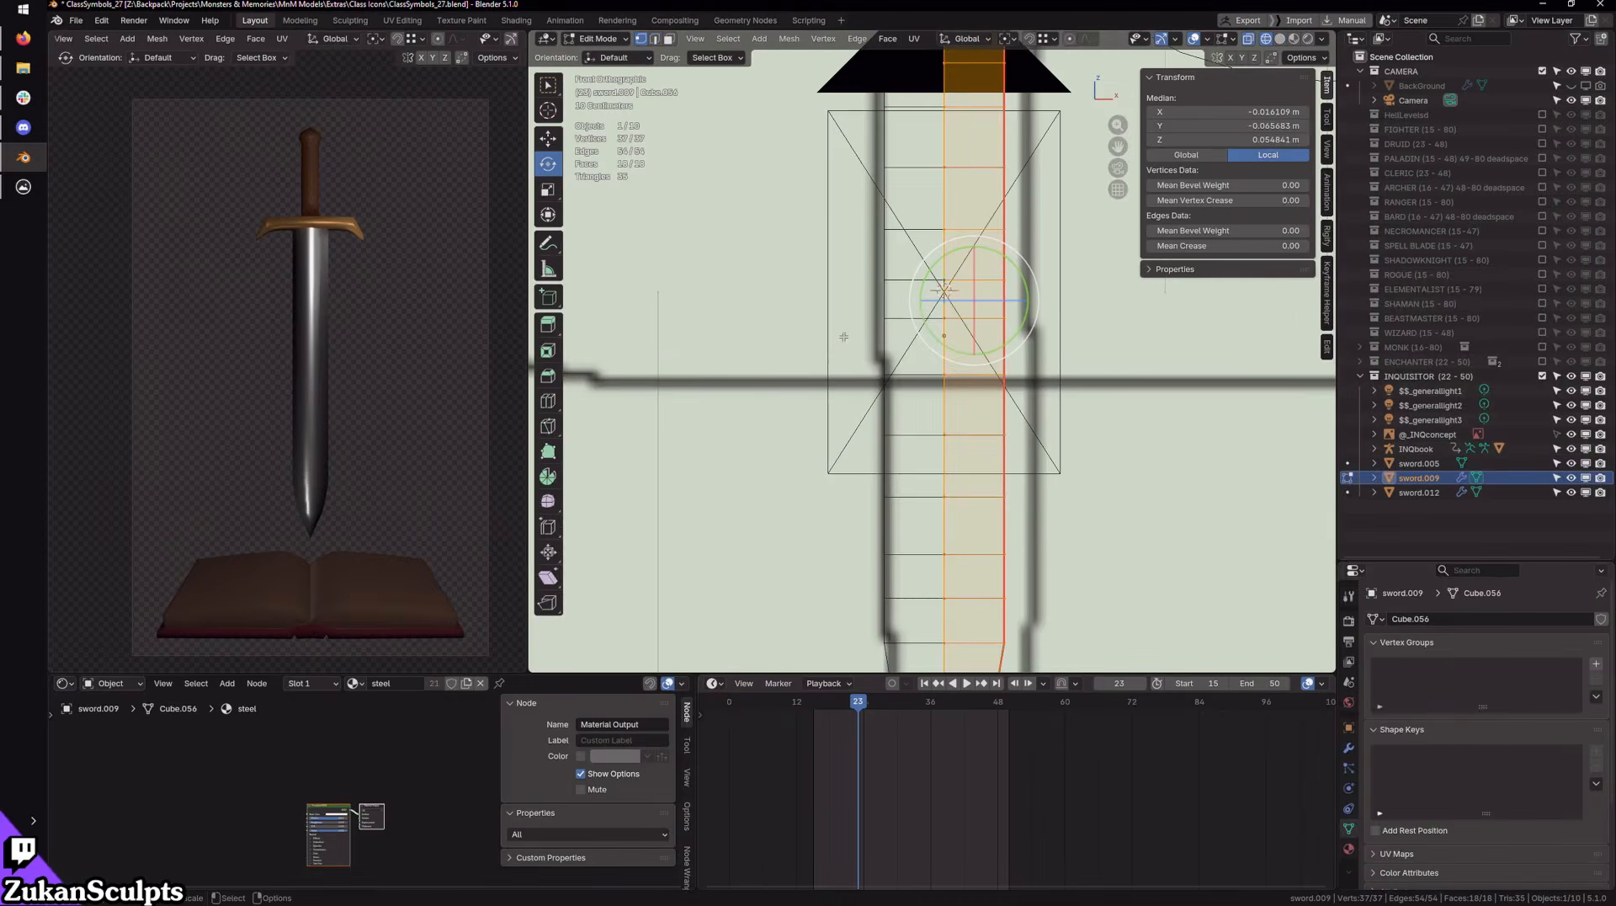
{"action": "scroll", "coordinate": [951, 379], "scroll_direction": "down", "scroll_amount": 3}
{"action": "scroll", "coordinate": [960, 404], "scroll_direction": "up", "scroll_amount": 3}
{"action": "key", "text": "ctrl+Tab"}
{"action": "left_click", "coordinate": [934, 443]}
{"action": "scroll", "coordinate": [948, 358], "scroll_direction": "up", "scroll_amount": 2}
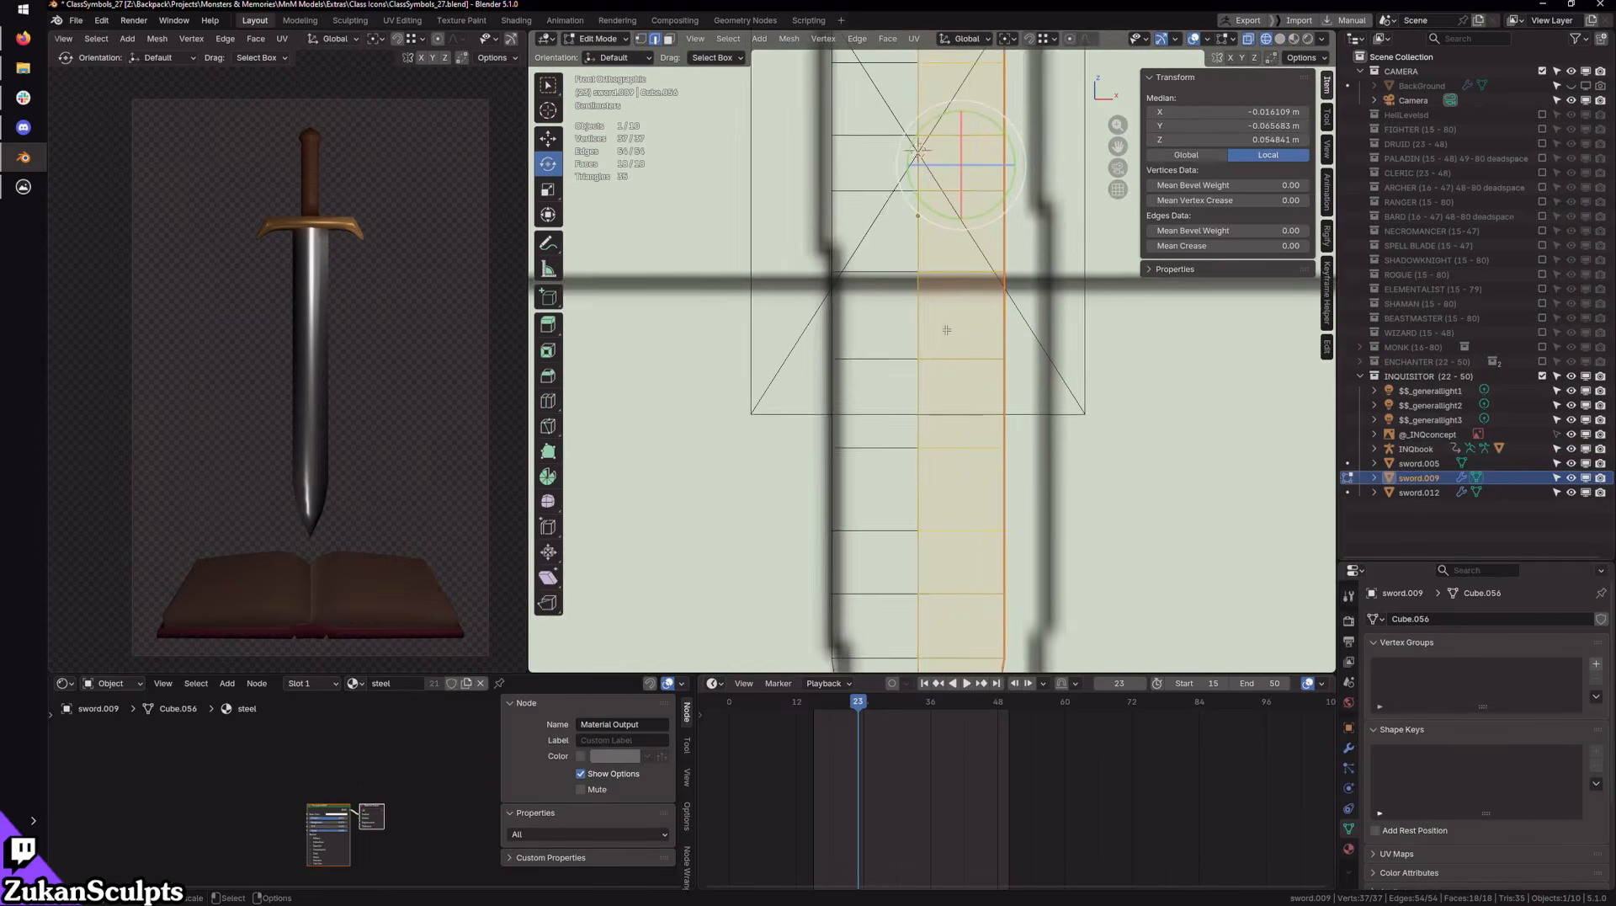
{"action": "left_click", "coordinate": [943, 340], "text": "alt"}
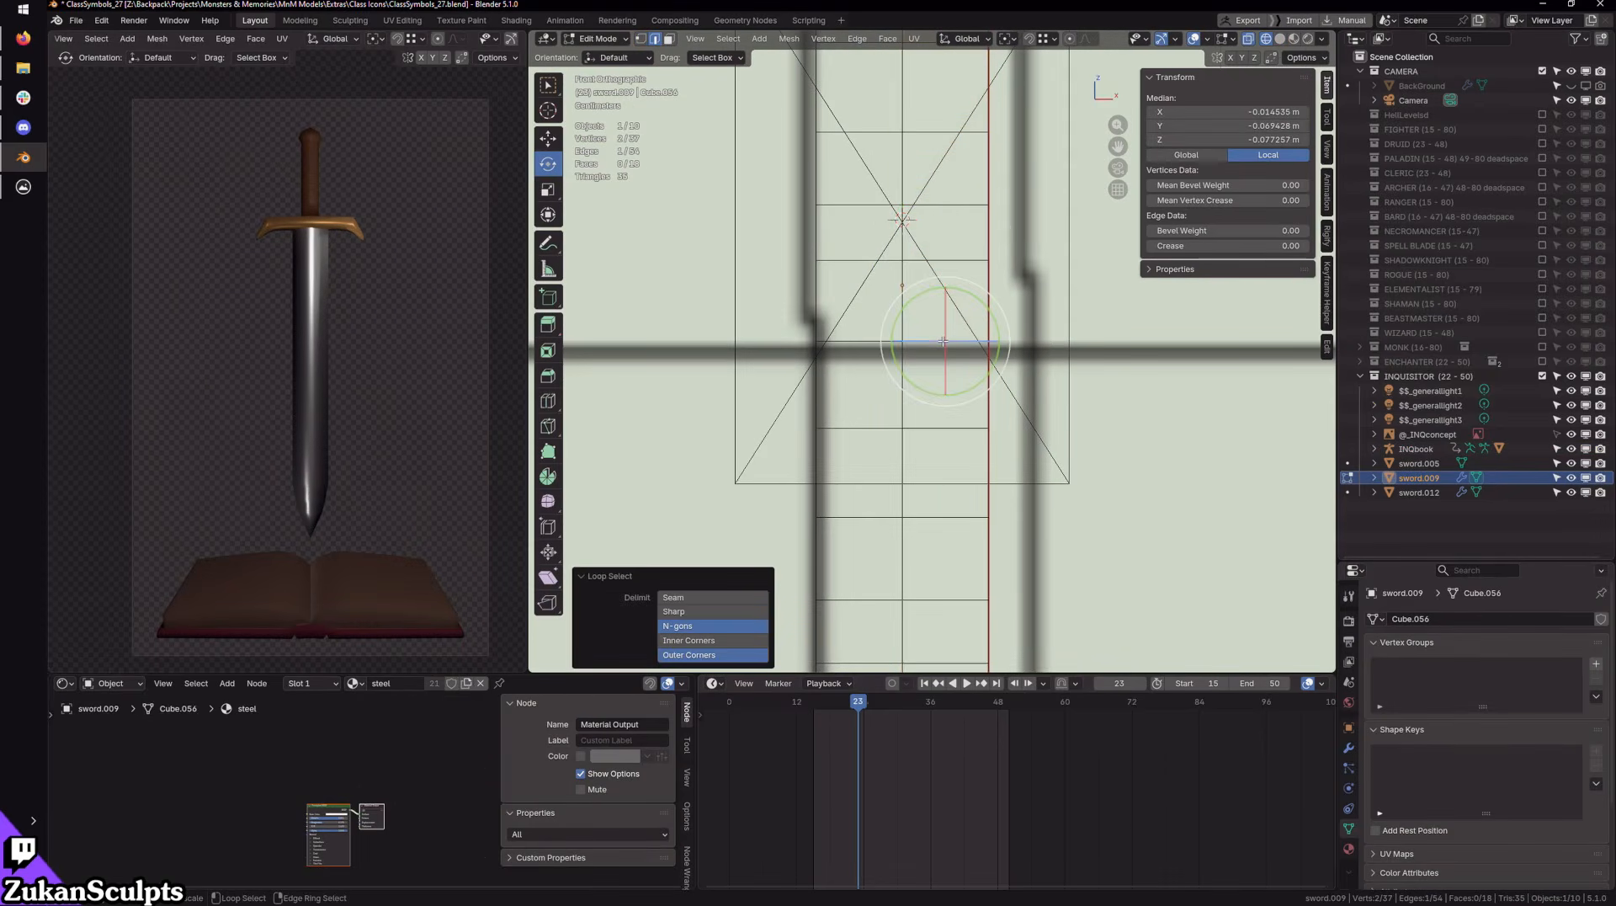
Step: Isolate the blade in Local View and display it shaded
{"action": "middle_click_drag", "start_coordinate": [1107, 379], "coordinate": [1014, 387]}
{"action": "key", "text": "KP_Divide"}
{"action": "key", "text": "shift+z"}
{"action": "scroll", "coordinate": [957, 310], "scroll_direction": "up", "scroll_amount": 6}
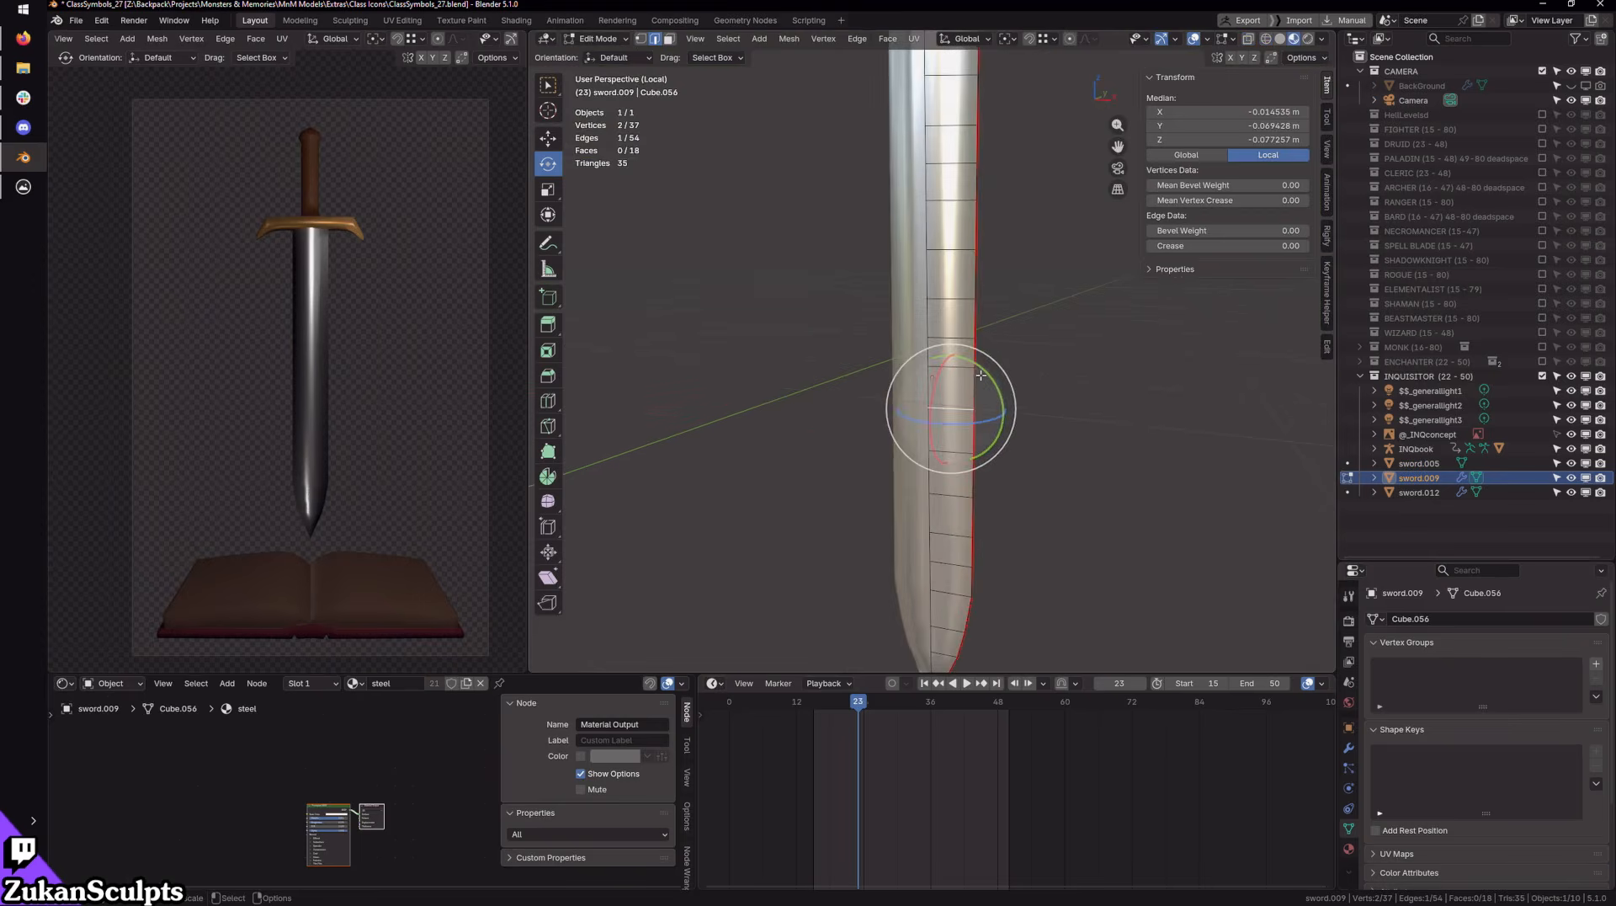
Step: Select the ring of cross edges along the blade, thin it with Checker Deselect to every second edge, and extend it to edge loops
{"action": "left_click", "coordinate": [957, 313], "text": "ctrl+alt"}
{"action": "scroll", "coordinate": [959, 324], "scroll_direction": "down", "scroll_amount": 3}
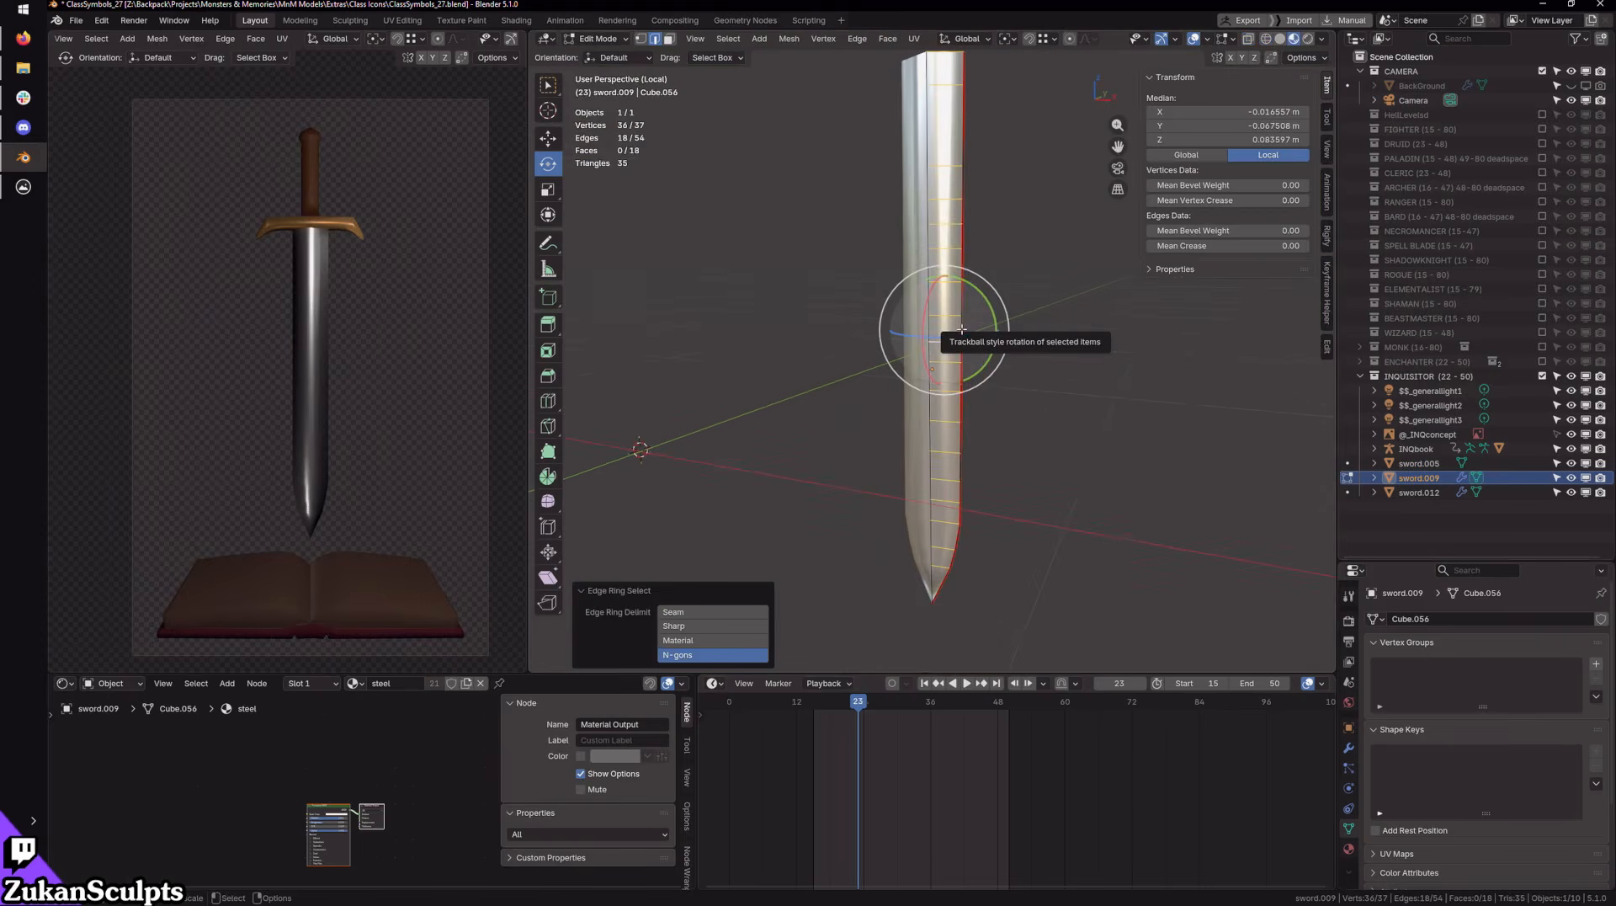
{"action": "key", "text": "shift+c"}
{"action": "key", "text": "KP_1"}
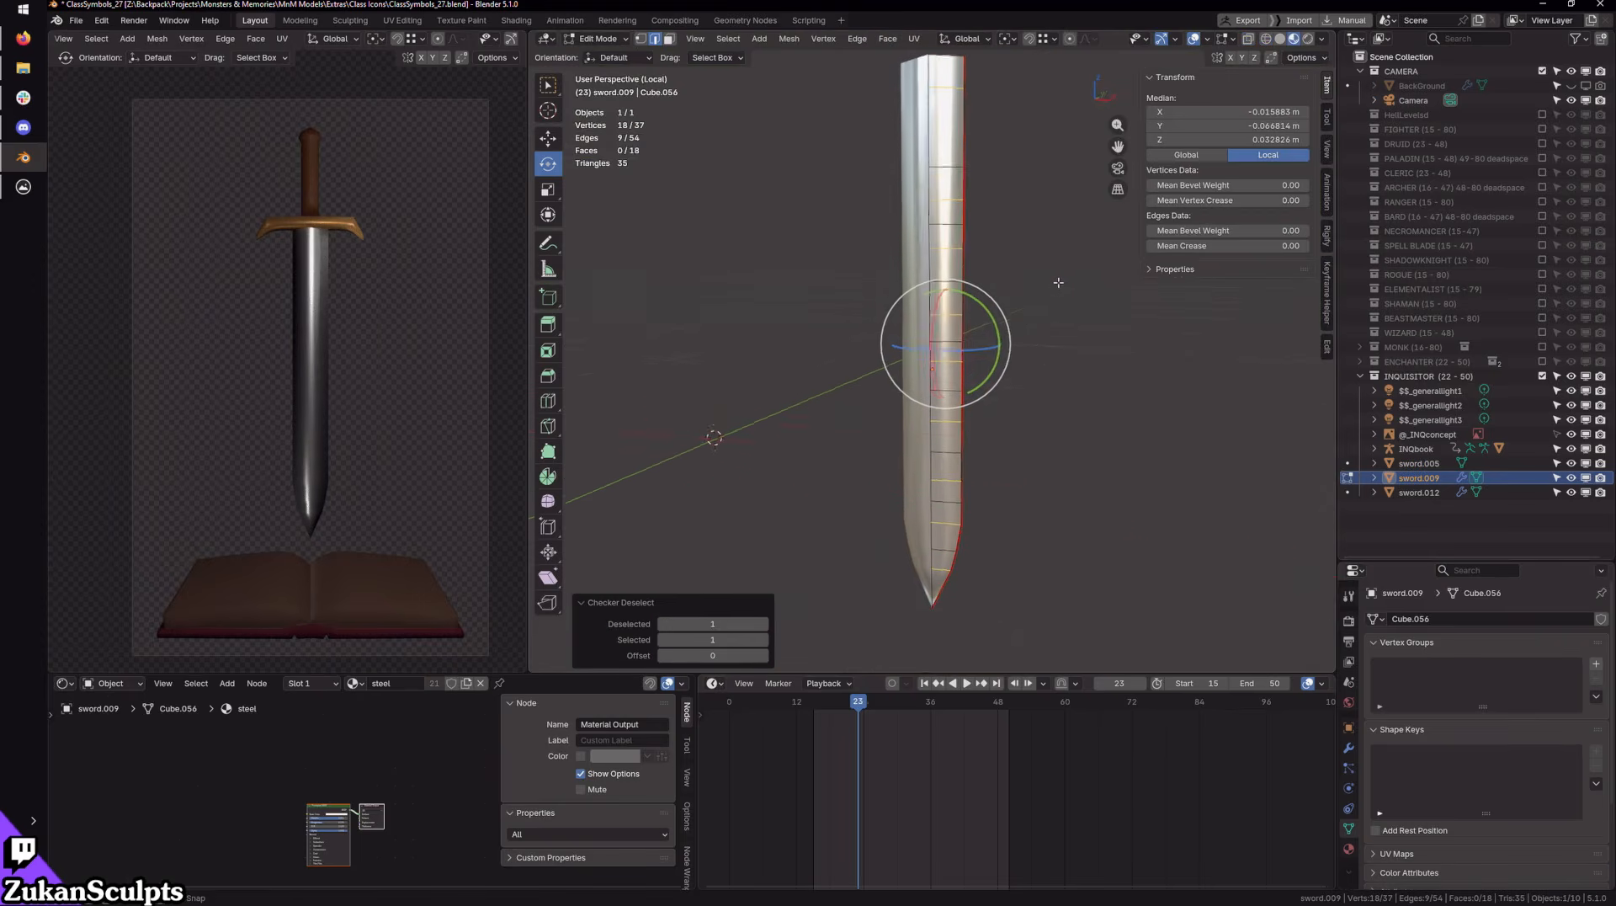
{"action": "key", "text": "l"}
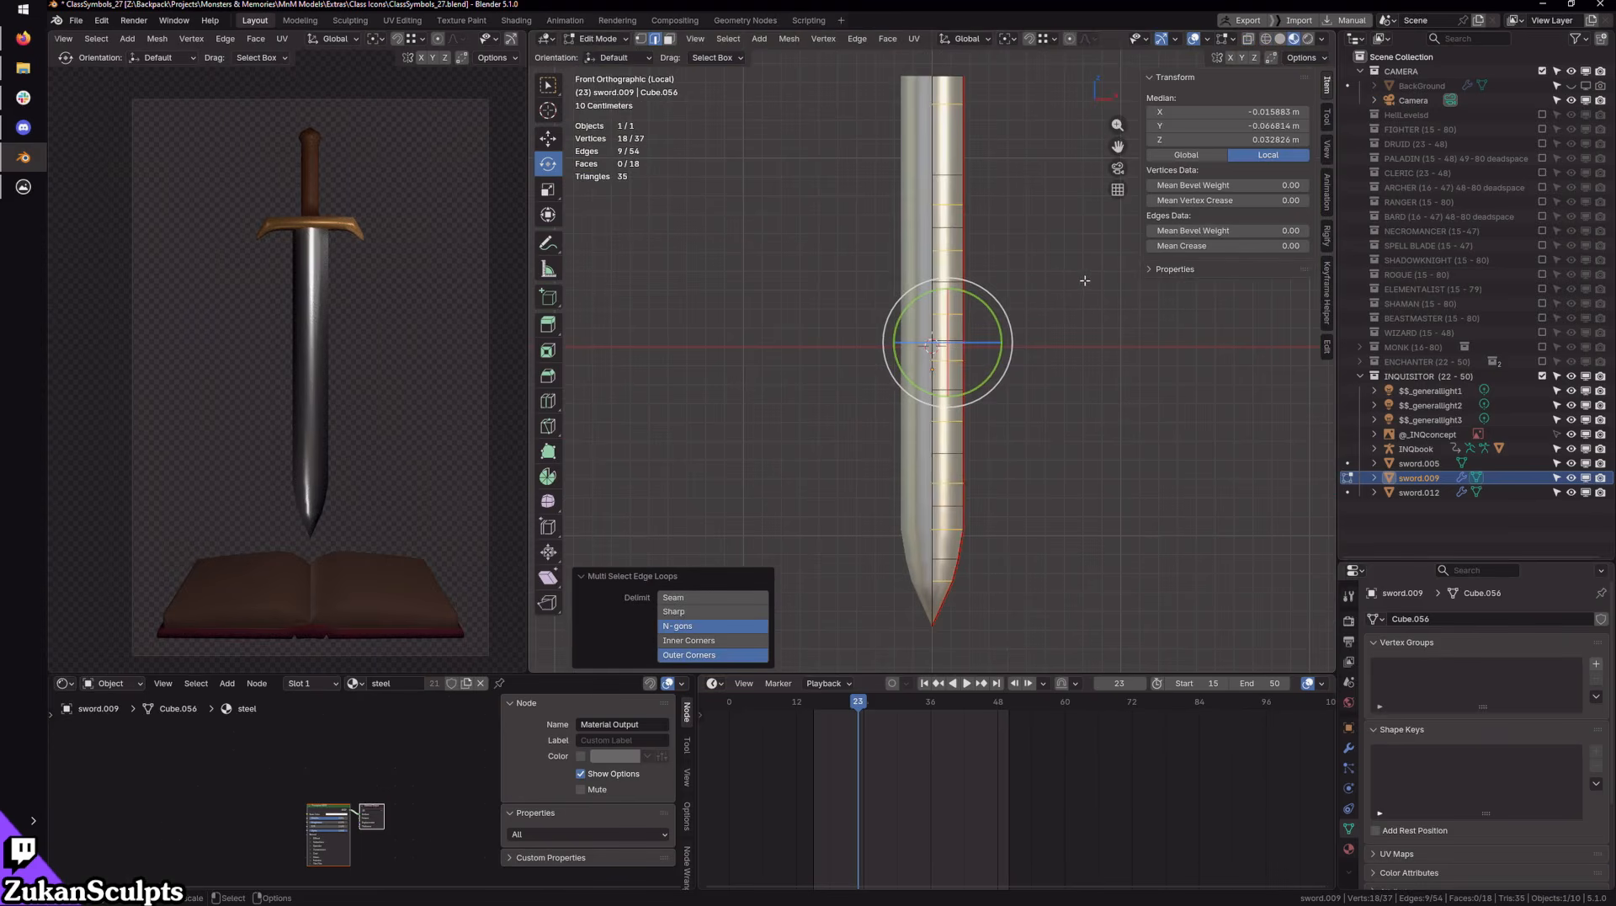
Step: In wireframe front view, box-deselect the blade's upper and lower cross edges, and dissolve the two remaining middle edges
{"action": "key", "text": "shift+z"}
{"action": "key", "text": "ctrl+Tab"}
{"action": "scroll", "coordinate": [883, 497], "scroll_direction": "down", "scroll_amount": 2}
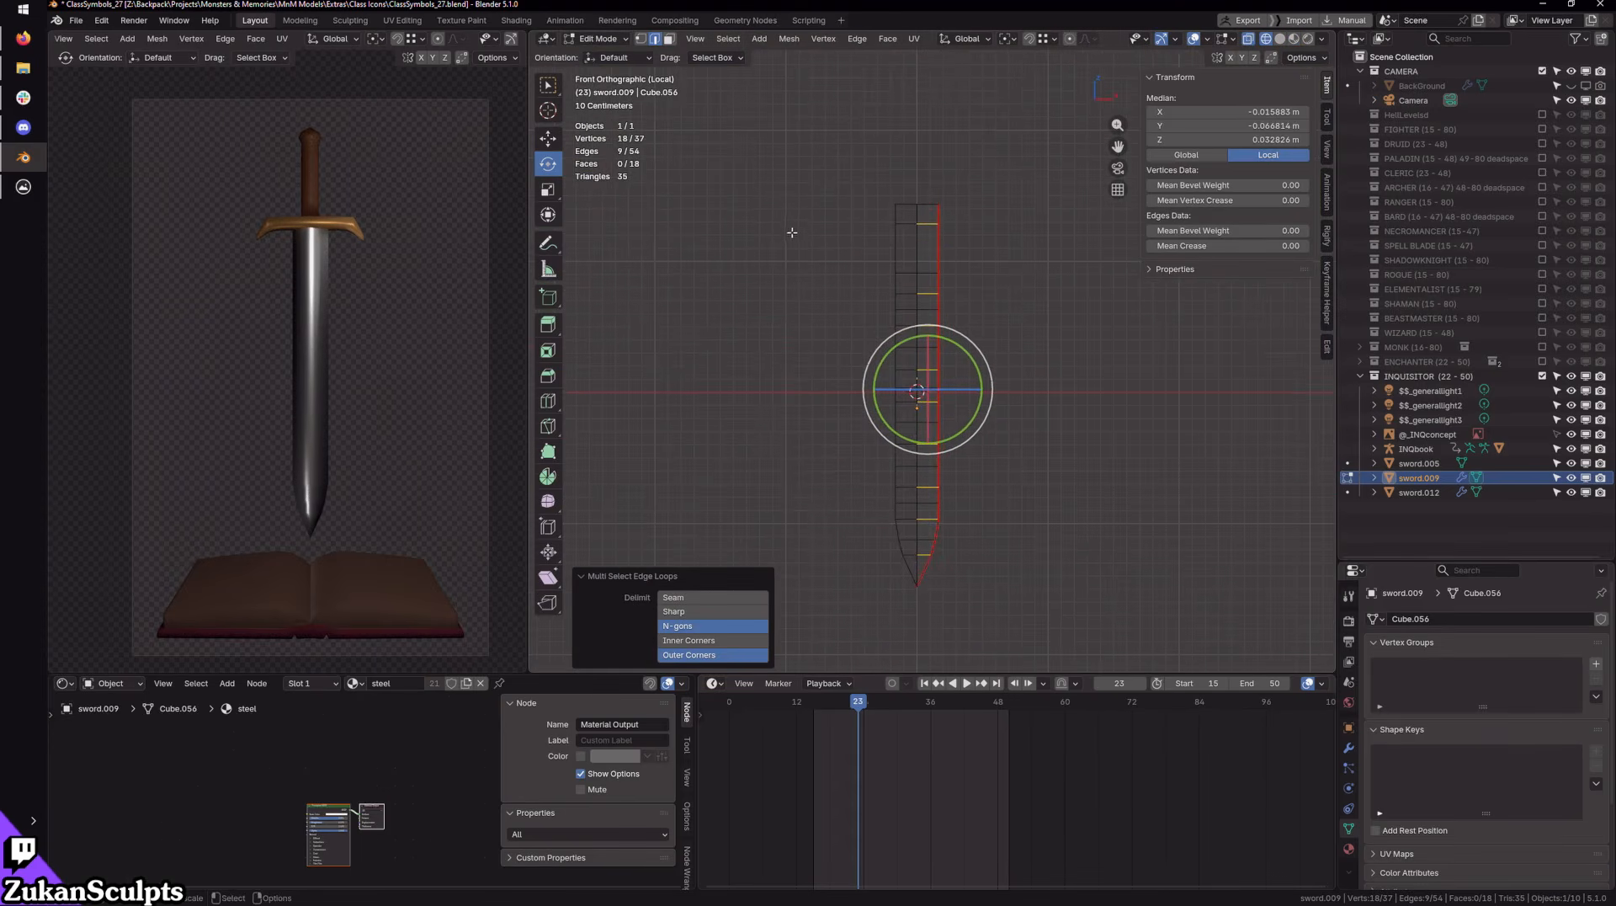
{"action": "left_click_drag", "start_coordinate": [677, 147], "coordinate": [1059, 330]}
{"action": "left_click_drag", "start_coordinate": [755, 634], "coordinate": [1072, 479]}
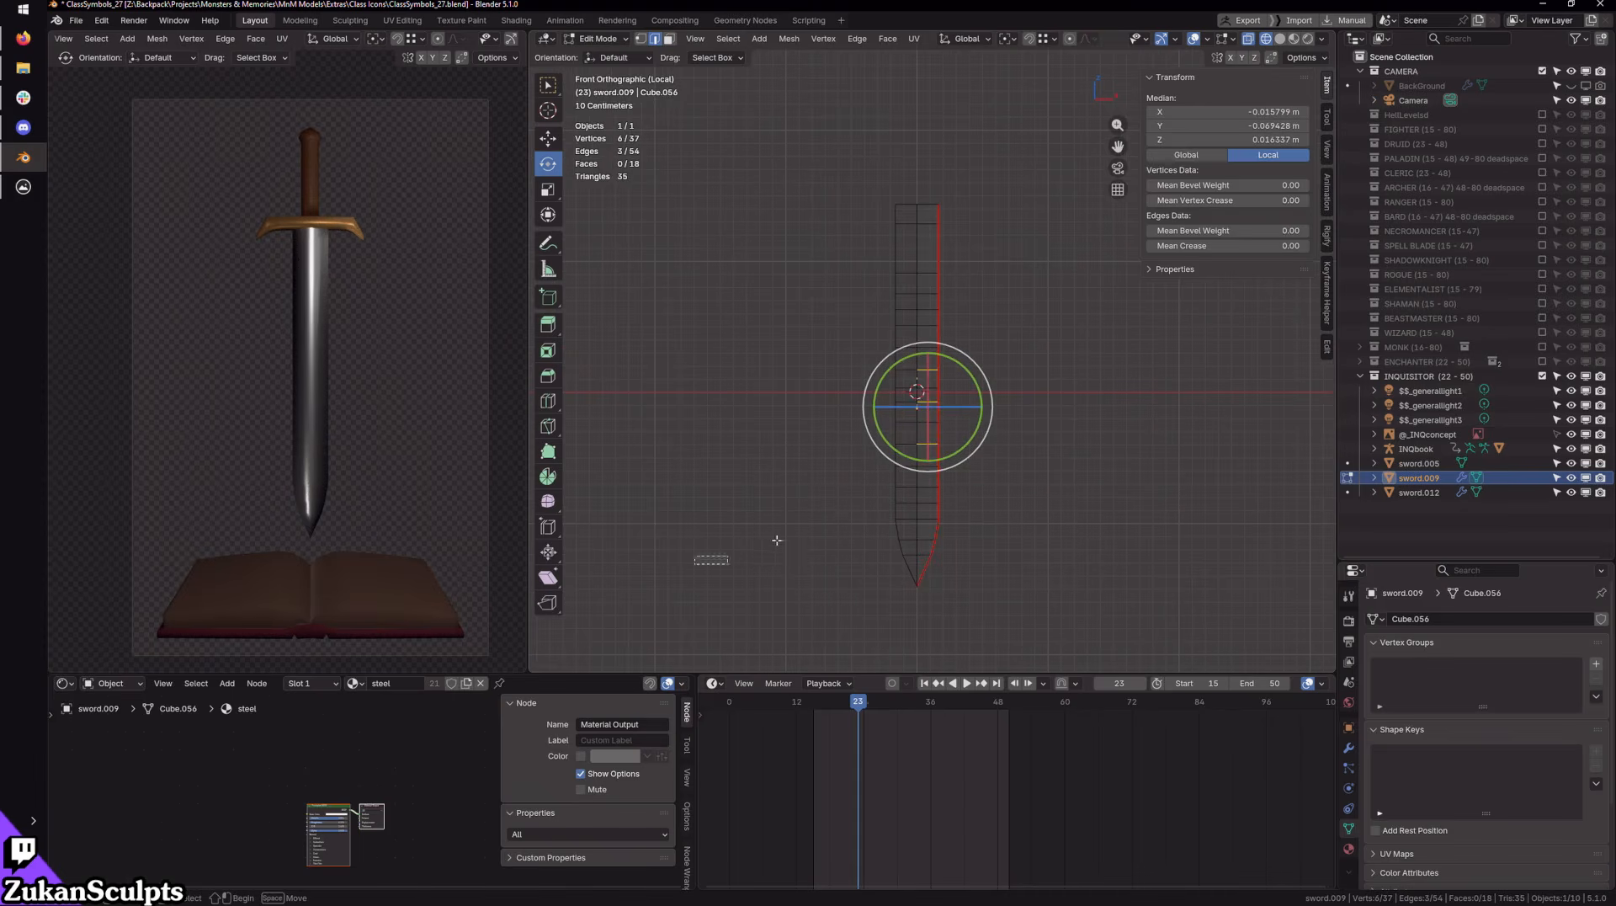
{"action": "left_click_drag", "start_coordinate": [777, 539], "coordinate": [1031, 425]}
{"action": "scroll", "coordinate": [1036, 455], "scroll_direction": "up", "scroll_amount": 3}
{"action": "key", "text": "x"}
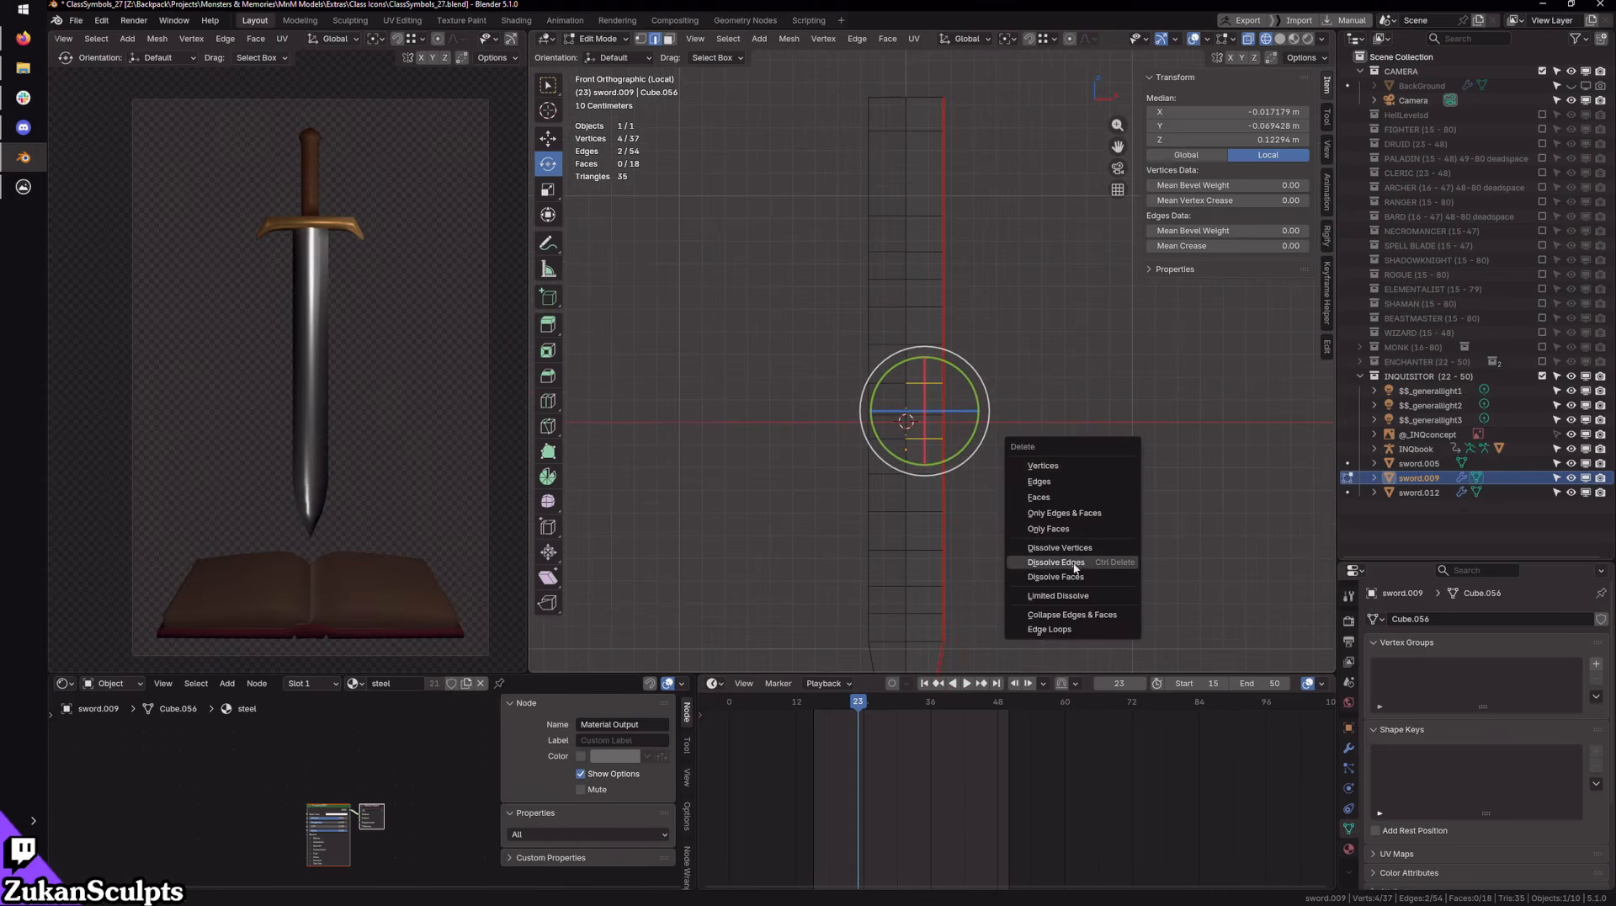
{"action": "left_click", "coordinate": [1074, 567]}
Step: Select one more horizontal cross edge at the middle of the blade and dissolve it
{"action": "scroll", "coordinate": [1035, 538], "scroll_direction": "up", "scroll_amount": 3}
{"action": "left_click", "coordinate": [923, 498], "text": "alt"}
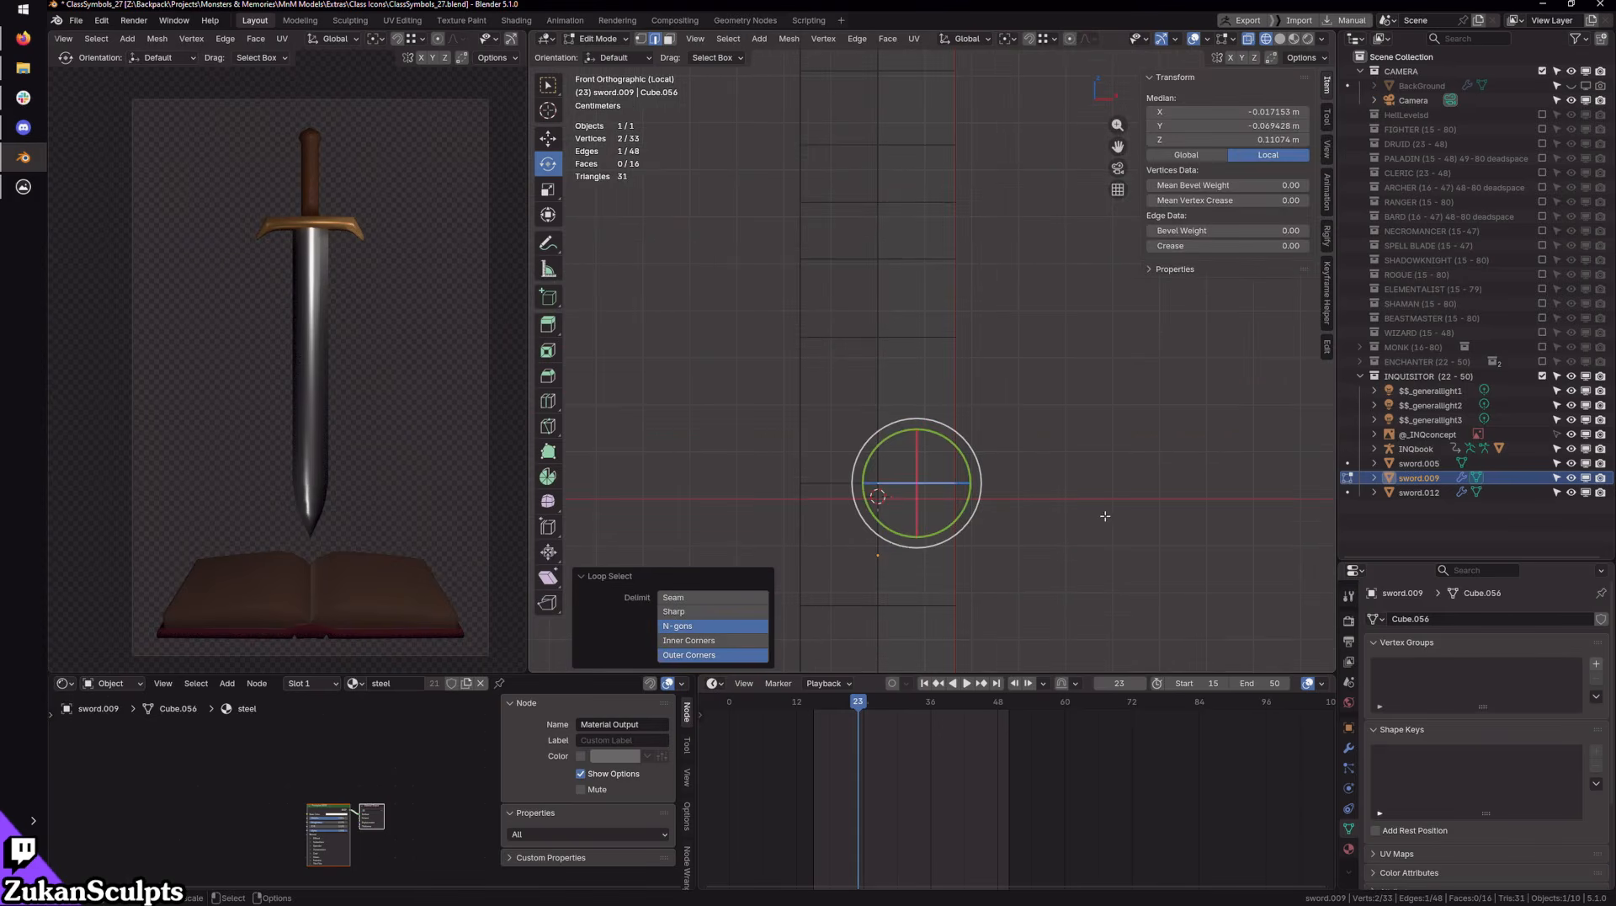
{"action": "key", "text": "x"}
{"action": "left_click", "coordinate": [1107, 515]}
Step: Switch to vertex selection, box-select the lower half of the blade, and raise it along Z to a median of about -0.35 m
{"action": "scroll", "coordinate": [1048, 519], "scroll_direction": "down", "scroll_amount": 5}
{"action": "key", "text": "ctrl+Tab"}
{"action": "left_click", "coordinate": [956, 462]}
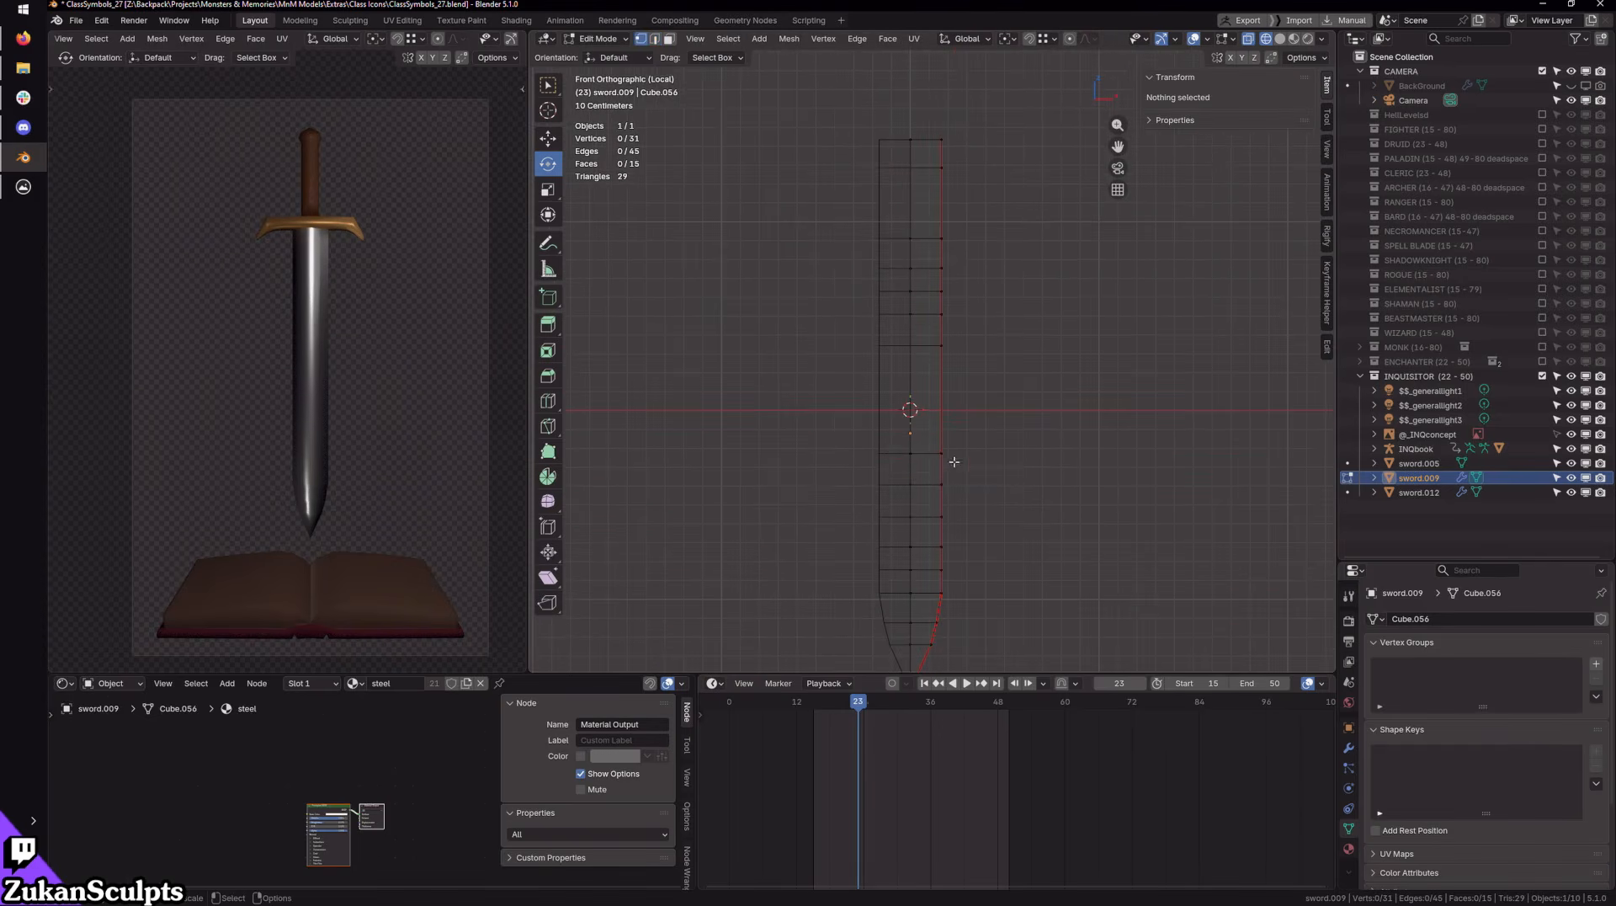
{"action": "scroll", "coordinate": [954, 462], "scroll_direction": "down", "scroll_amount": 4}
{"action": "left_click_drag", "start_coordinate": [772, 564], "coordinate": [1031, 386]}
{"action": "scroll", "coordinate": [994, 408], "scroll_direction": "up", "scroll_amount": 4}
{"action": "key", "text": "w"}
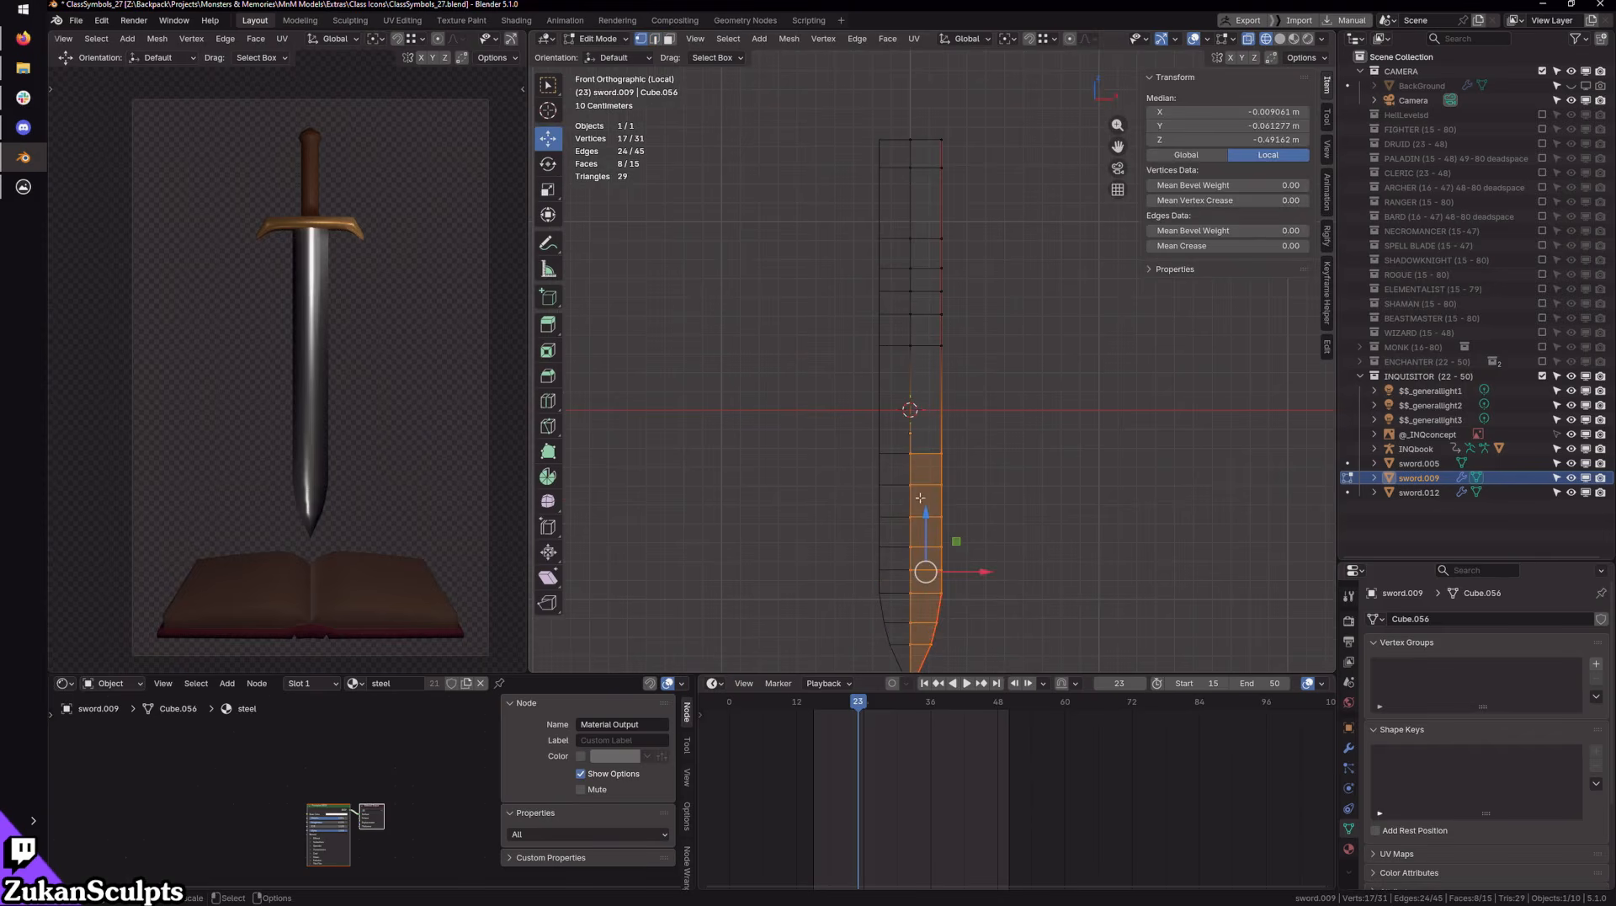
{"action": "left_click_drag", "start_coordinate": [920, 498], "coordinate": [934, 473]}
Step: Outside Local View and with camera-view overlays shown, lower the selected half of the blade about 0.24 m along Z towards the book
{"action": "middle_click_drag", "start_coordinate": [987, 459], "coordinate": [968, 477]}
{"action": "scroll", "coordinate": [436, 43], "scroll_direction": "right", "scroll_amount": 5}
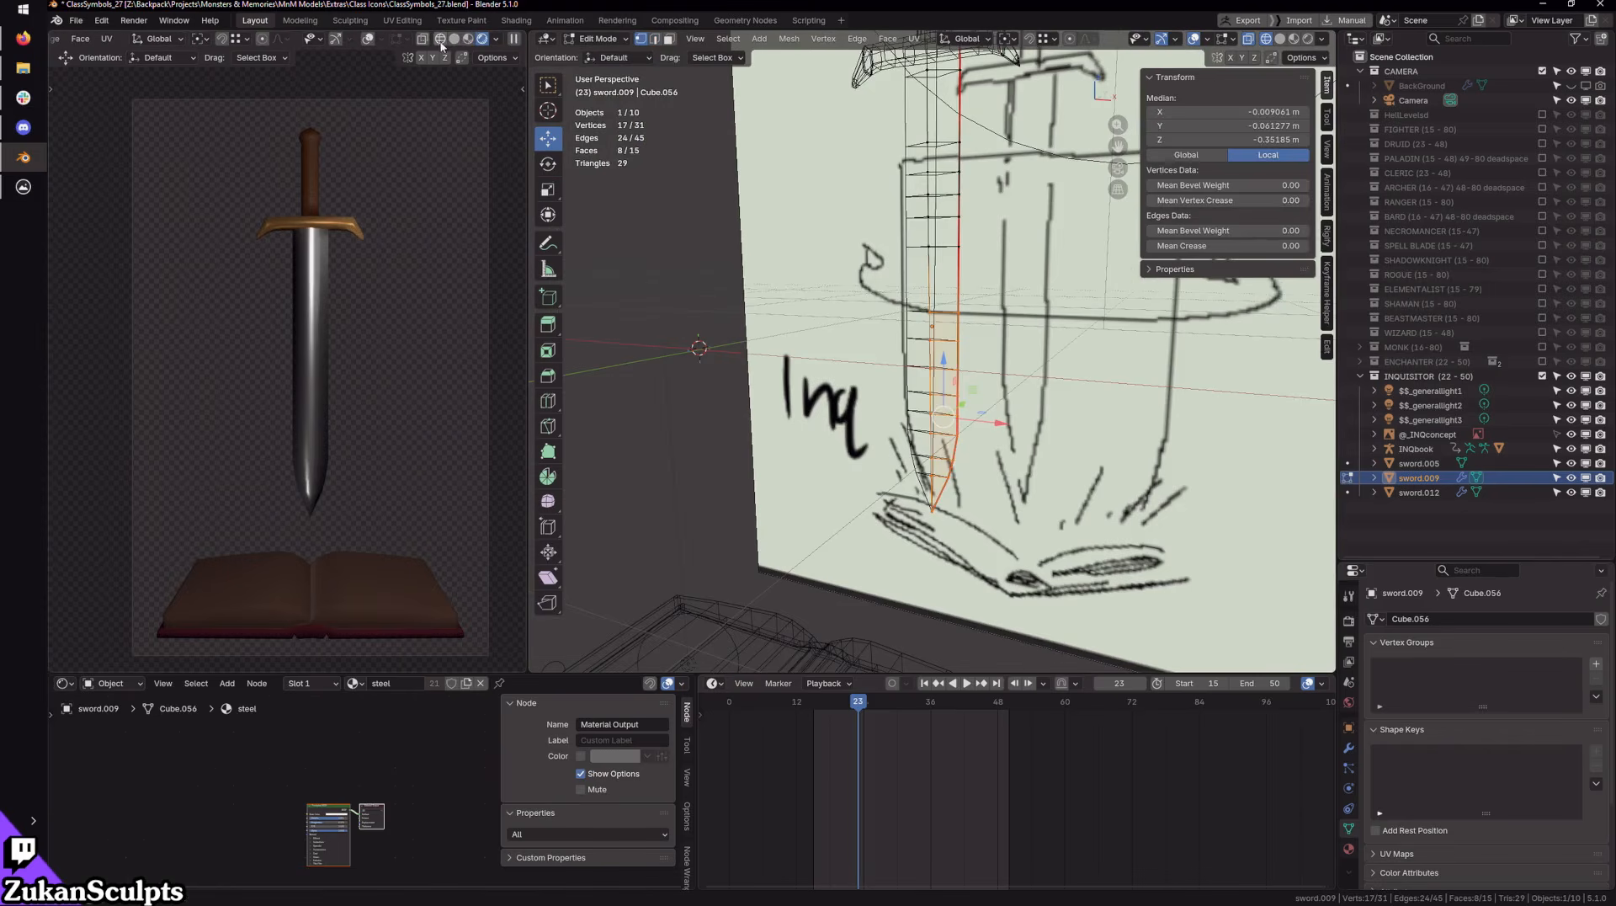
{"action": "left_click", "coordinate": [367, 42]}
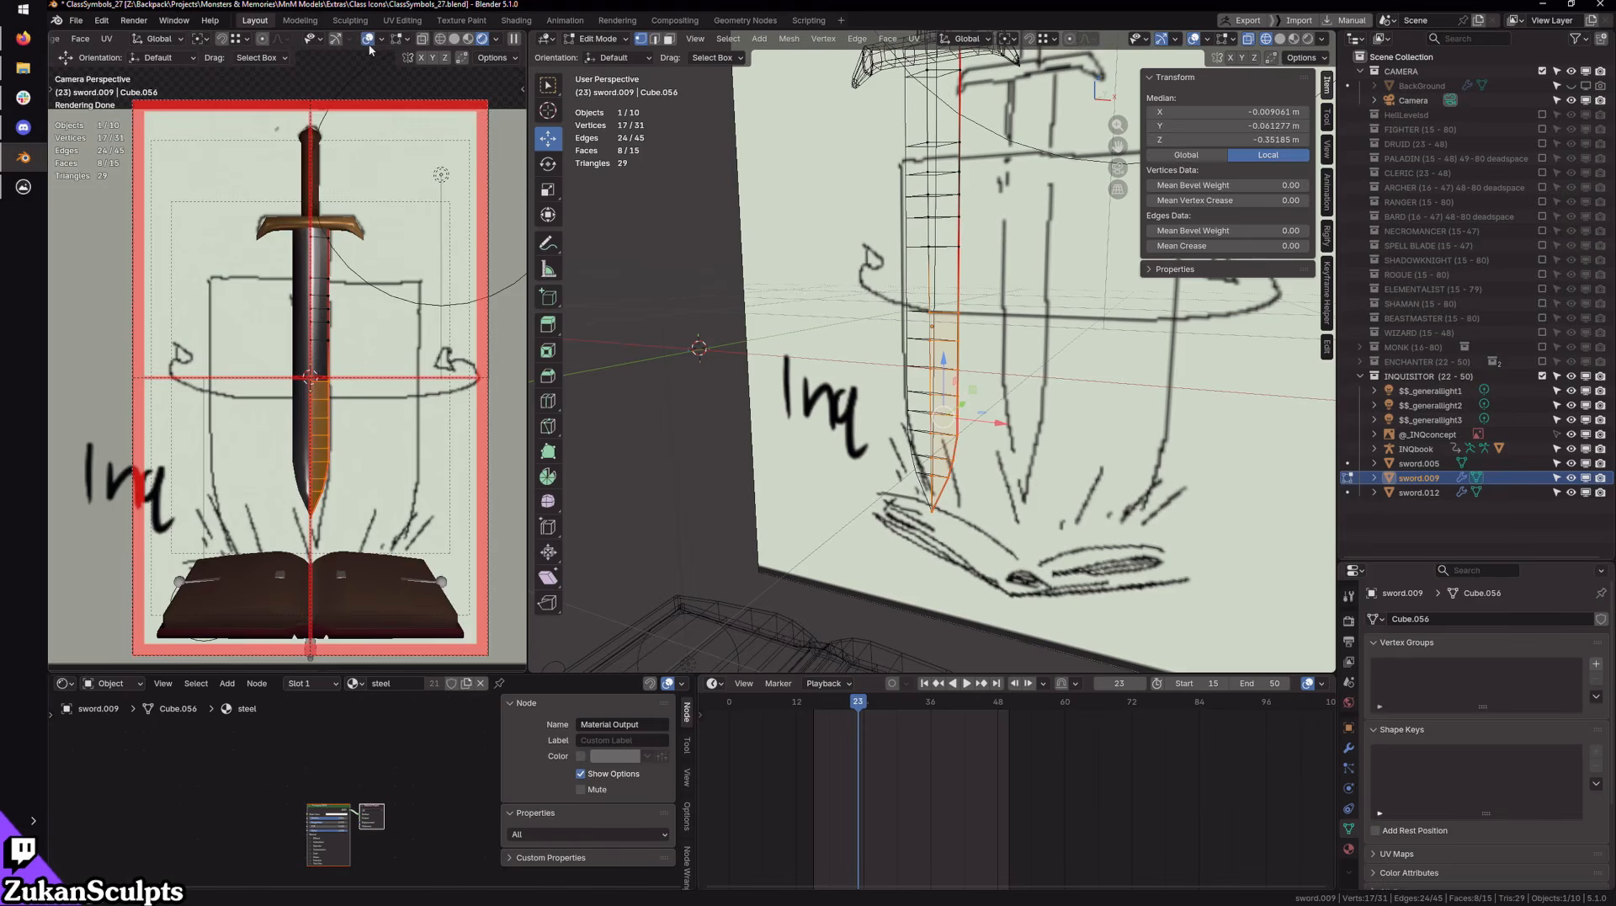
{"action": "key", "text": "g"}
{"action": "key", "text": "z"}
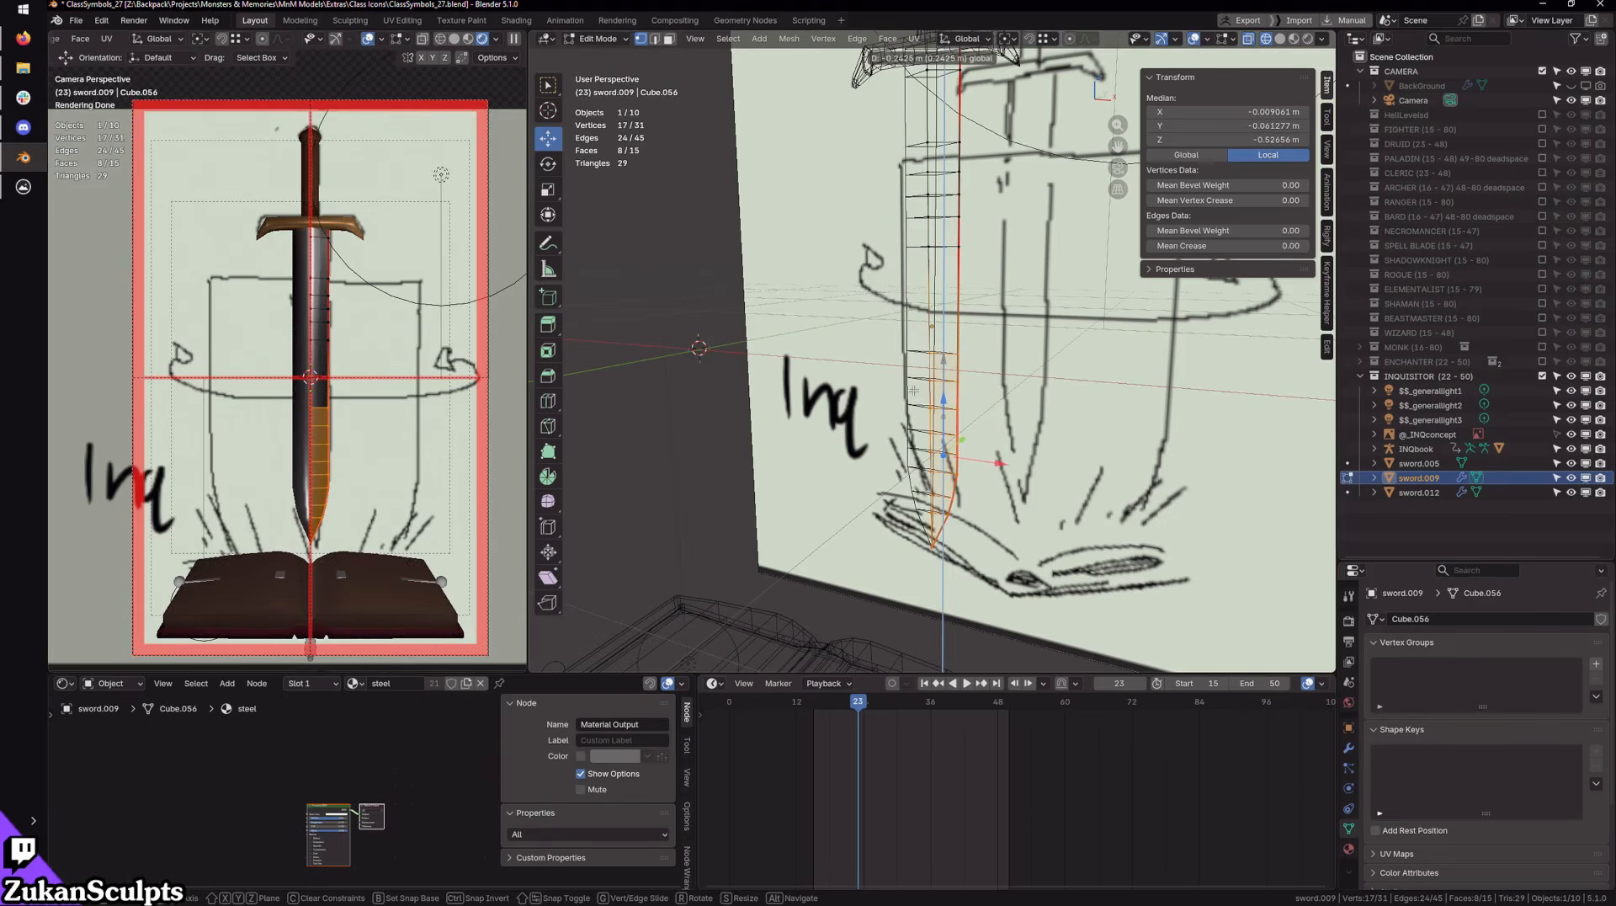
{"action": "left_click", "coordinate": [913, 390]}
Step: Add one centred loop cut across the stretched middle section of the blade
{"action": "middle_click_drag", "start_coordinate": [914, 390], "coordinate": [980, 375]}
{"action": "key", "text": "ctrl+r"}
{"action": "left_click", "coordinate": [951, 313]}
{"action": "right_click", "coordinate": [951, 314]}
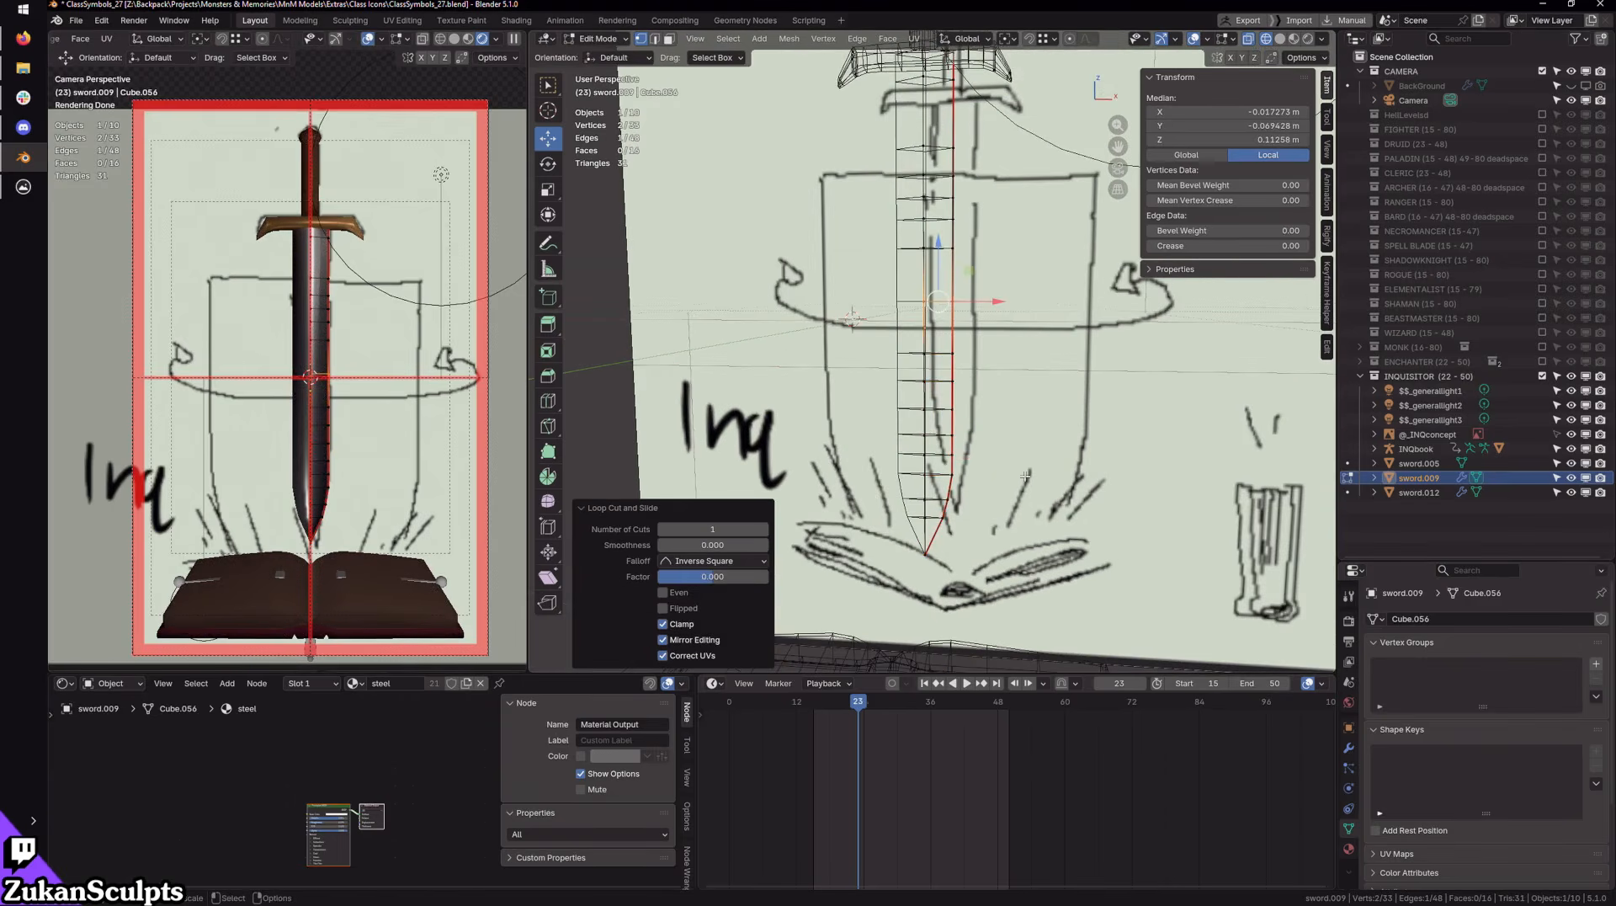
Step: Switch to edge selection and dissolve one horizontal cross edge in the lower part of the blade
{"action": "scroll", "coordinate": [1024, 476], "scroll_direction": "up", "scroll_amount": 3}
{"action": "key", "text": "ctrl+Tab"}
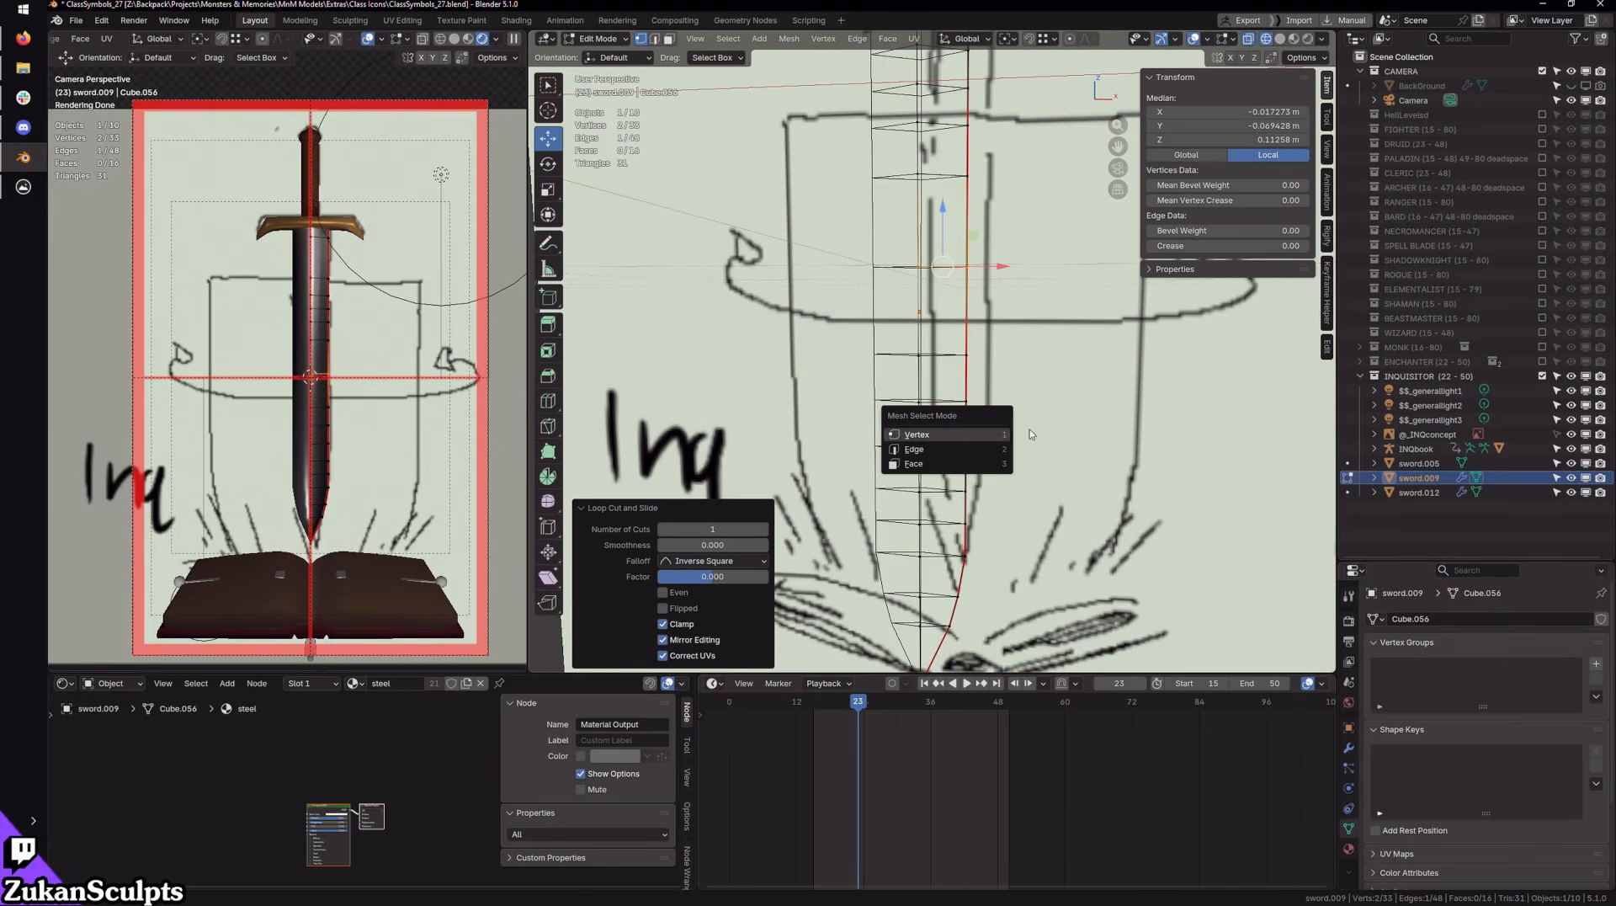
{"action": "left_click", "coordinate": [952, 448]}
{"action": "middle_click_drag", "start_coordinate": [968, 524], "coordinate": [969, 470], "text": "shift"}
{"action": "left_click", "coordinate": [941, 546], "text": "alt"}
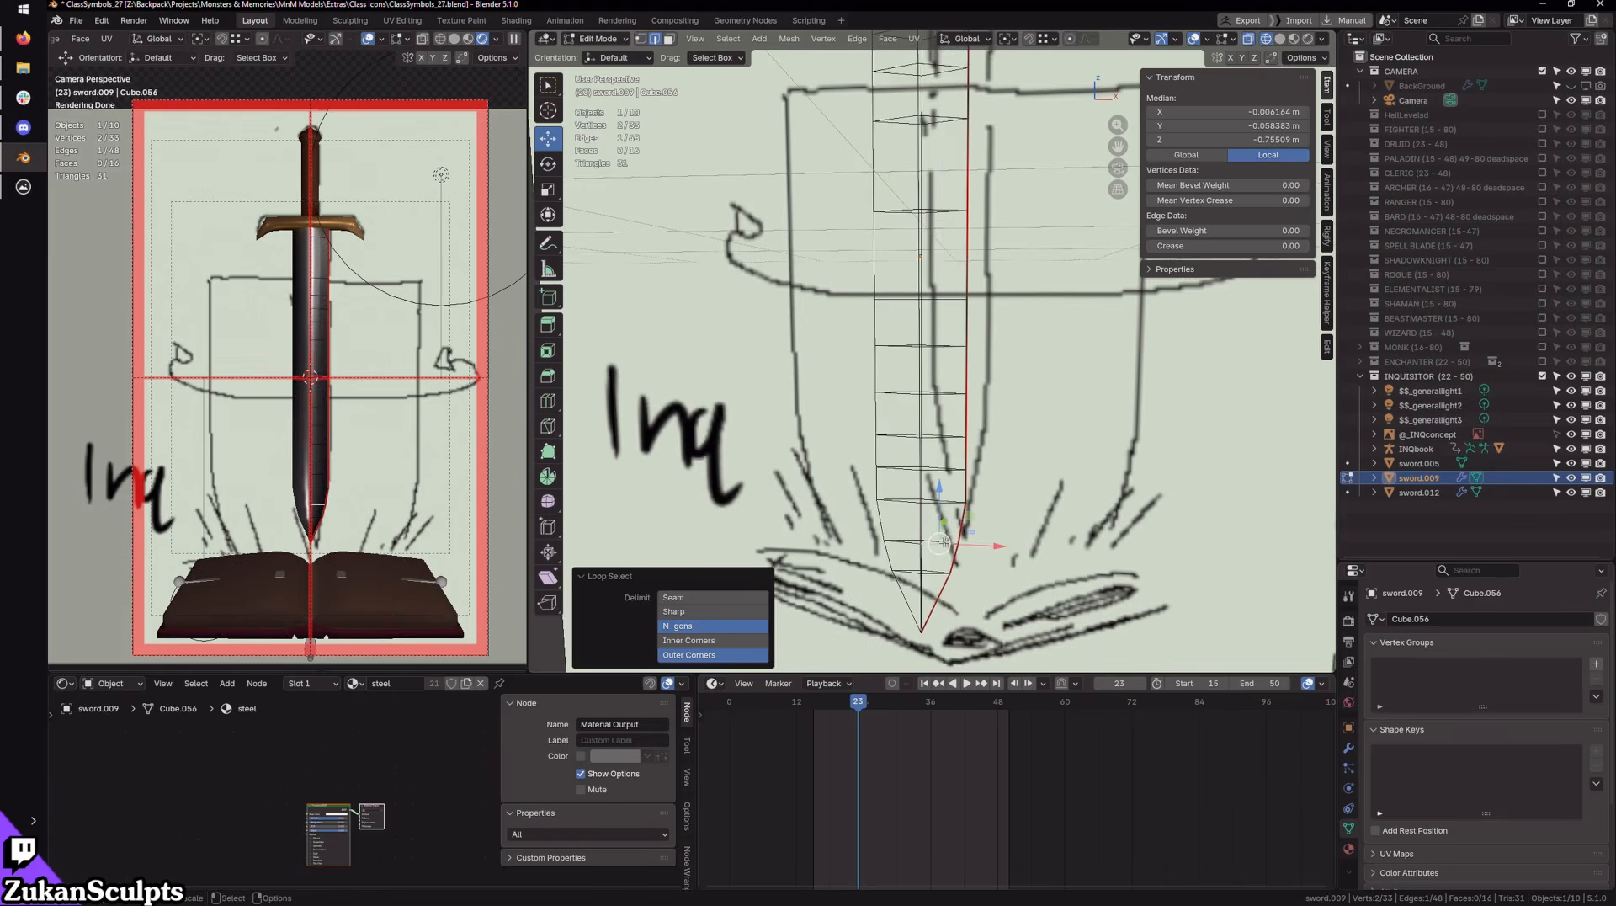
{"action": "key", "text": "x"}
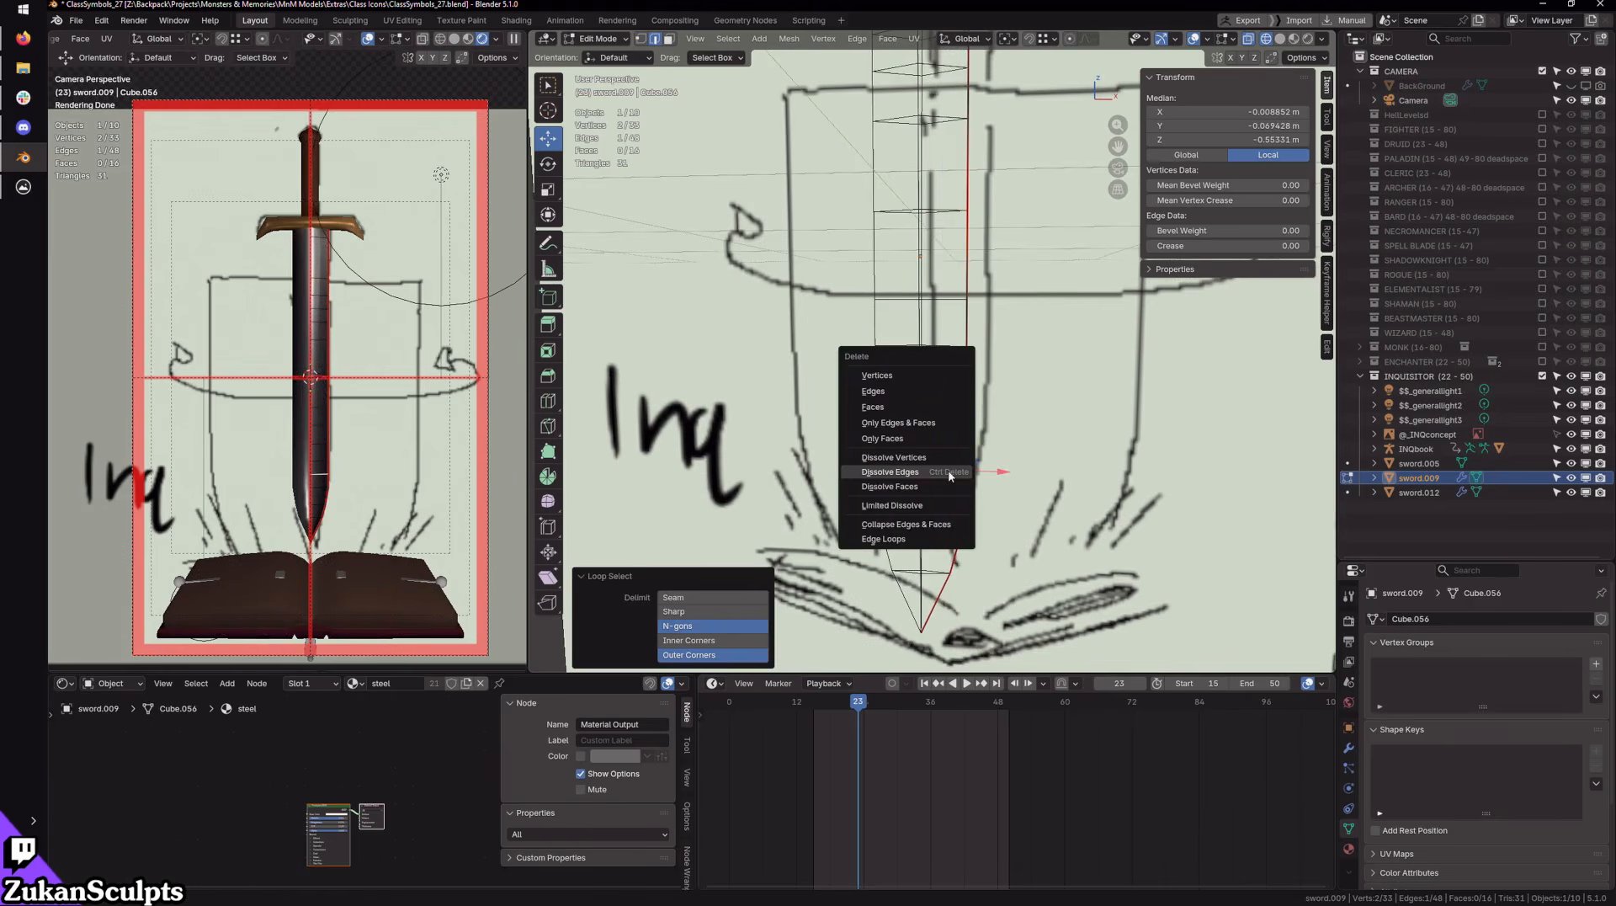
{"action": "left_click", "coordinate": [948, 472]}
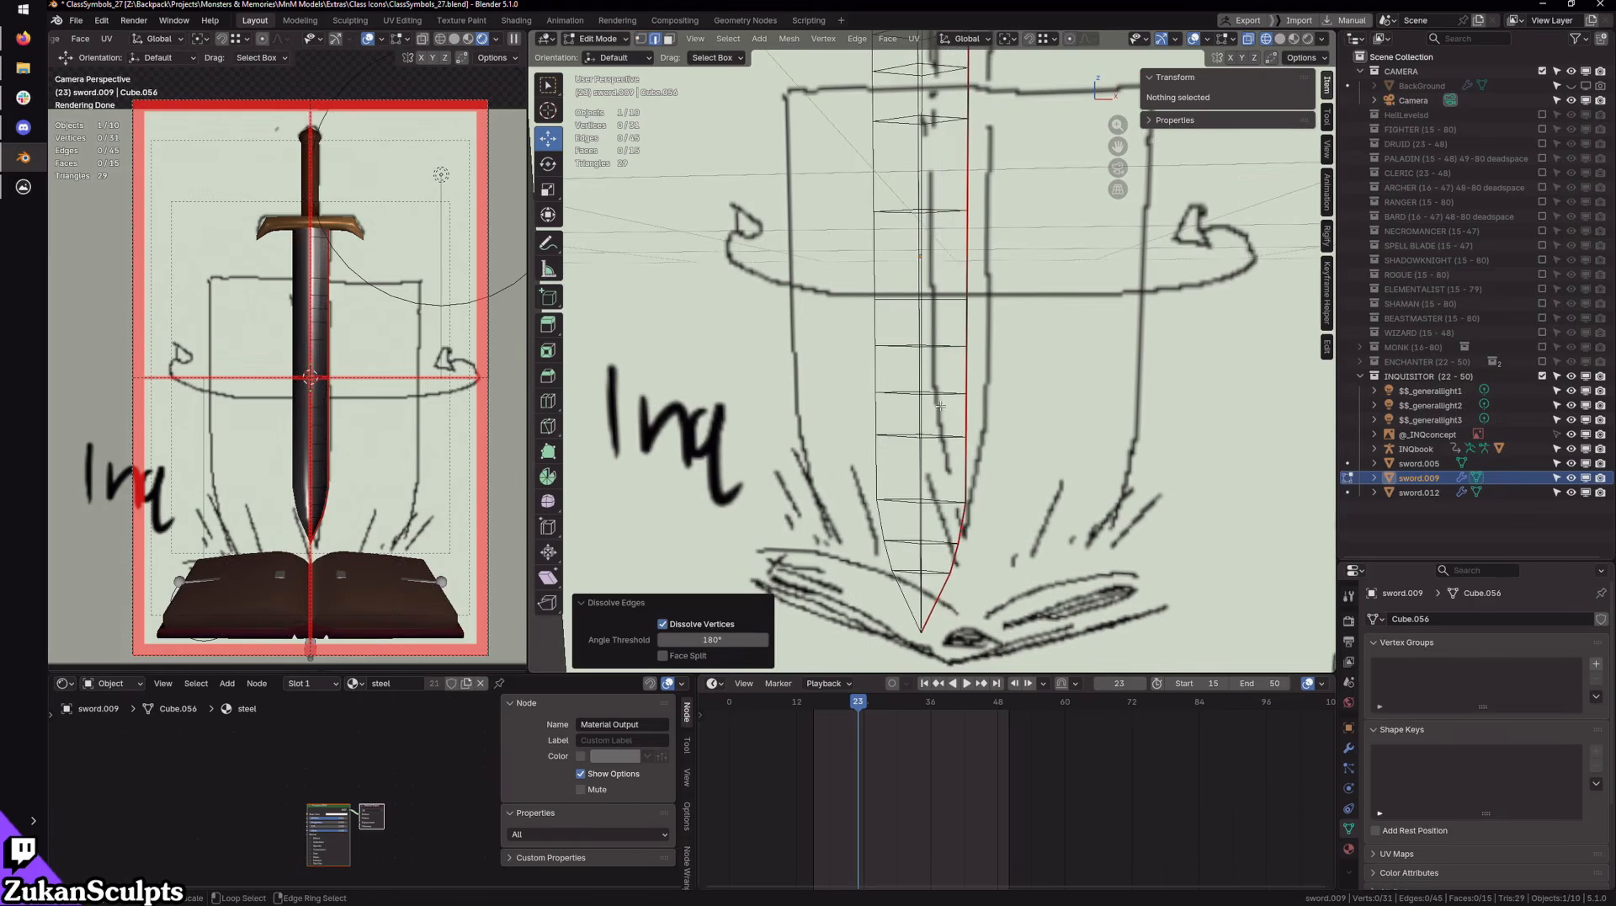
Step: Dissolve three more horizontal cross edges, working up the blade towards the crossguard
{"action": "left_click", "coordinate": [940, 401], "text": "alt"}
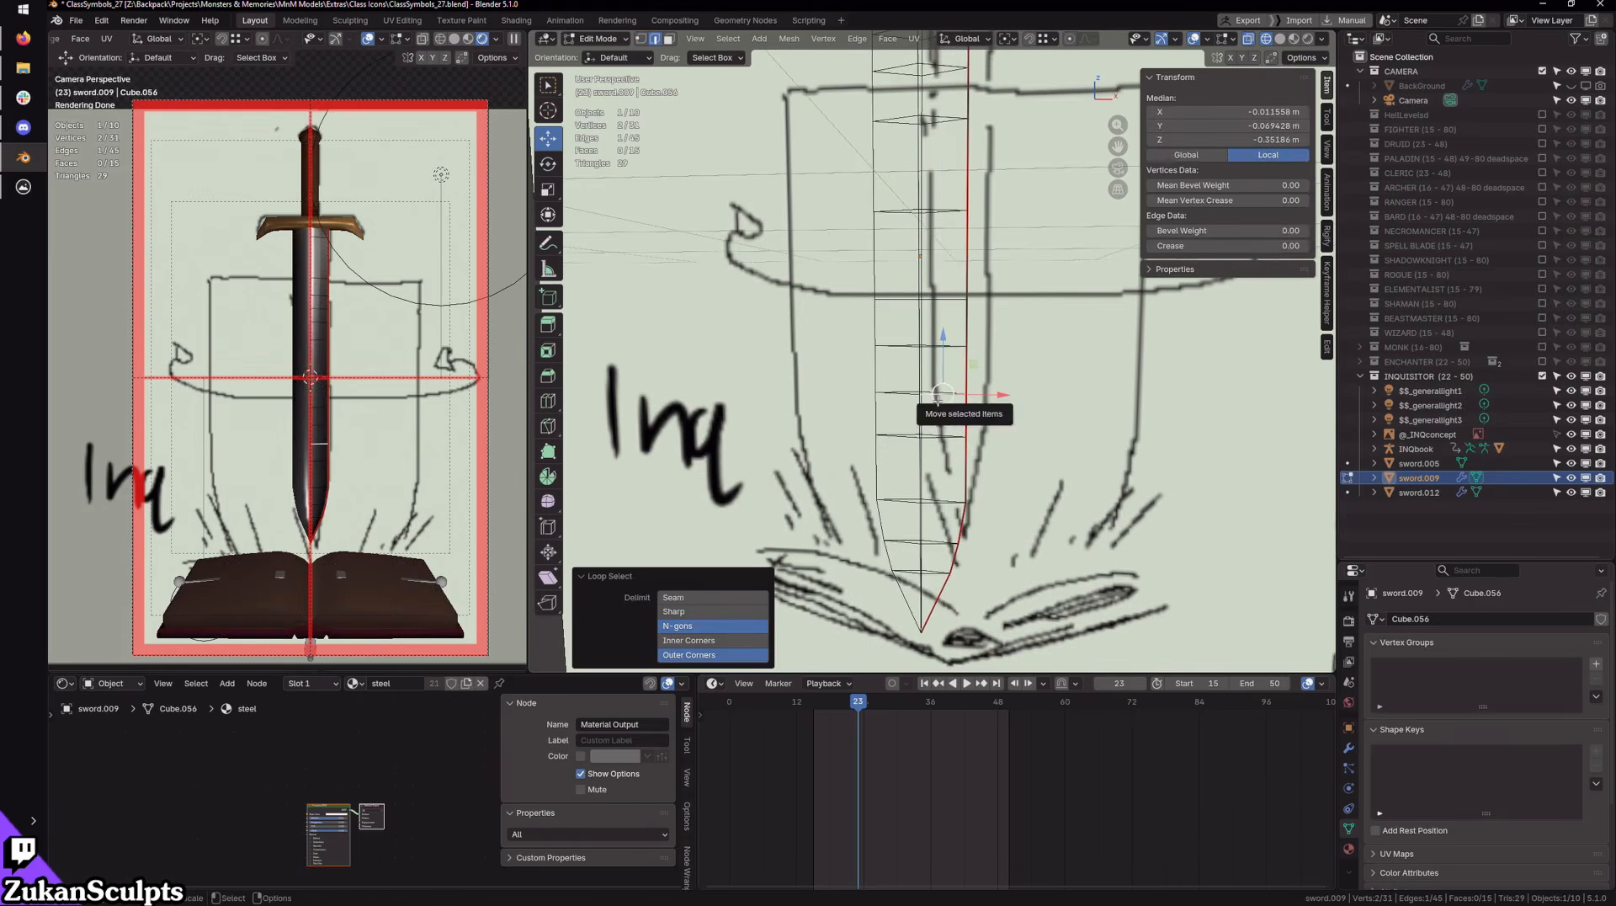
{"action": "middle_click_drag", "start_coordinate": [1100, 404], "coordinate": [1087, 547], "text": "shift"}
{"action": "left_click", "coordinate": [930, 214], "text": "alt"}
{"action": "key", "text": "x"}
{"action": "left_click", "coordinate": [930, 217]}
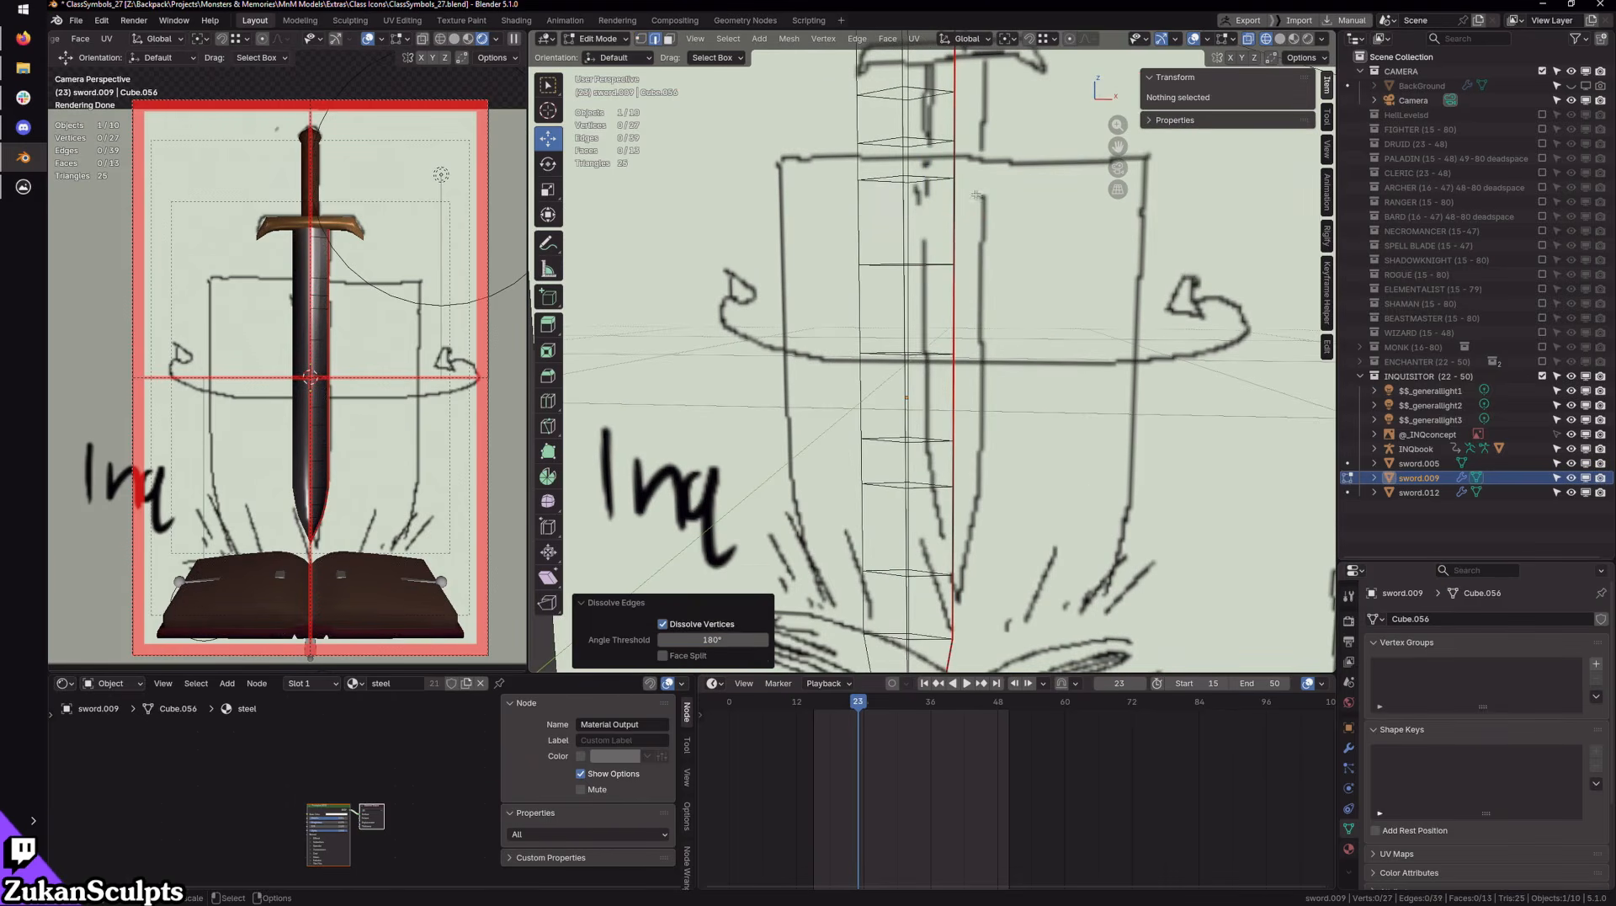
{"action": "middle_click_drag", "start_coordinate": [932, 217], "coordinate": [924, 371], "text": "shift"}
{"action": "left_click", "coordinate": [928, 300], "text": "alt"}
{"action": "key", "text": "x"}
{"action": "left_click", "coordinate": [936, 304]}
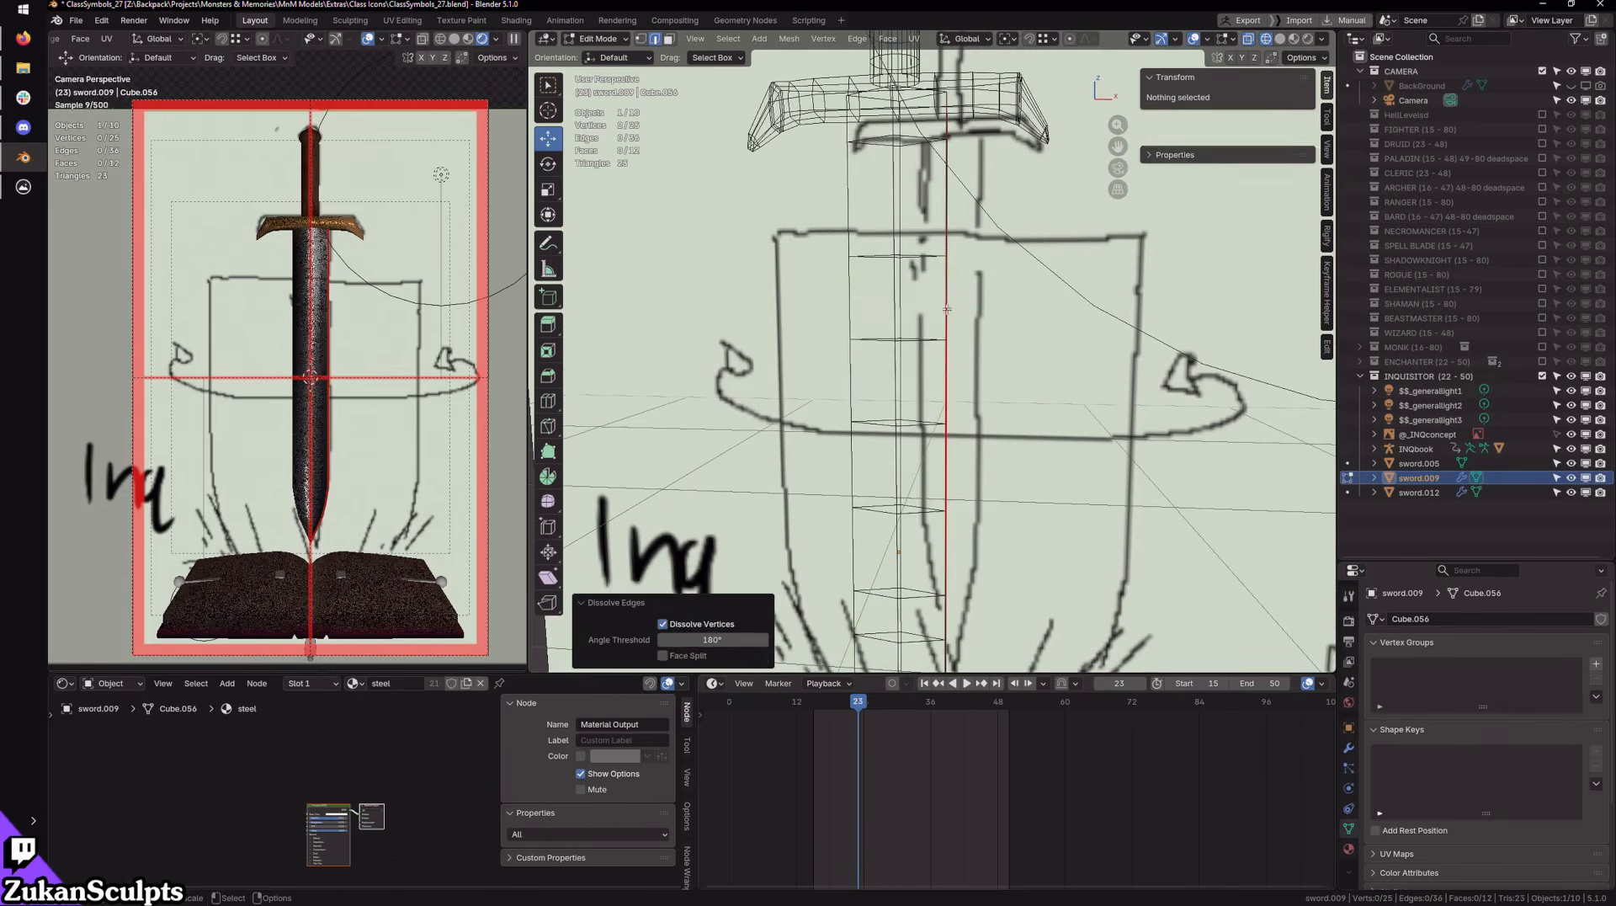
Step: Return the blade to Object Mode and hide the overlays in the camera view
{"action": "key", "text": "KP_1"}
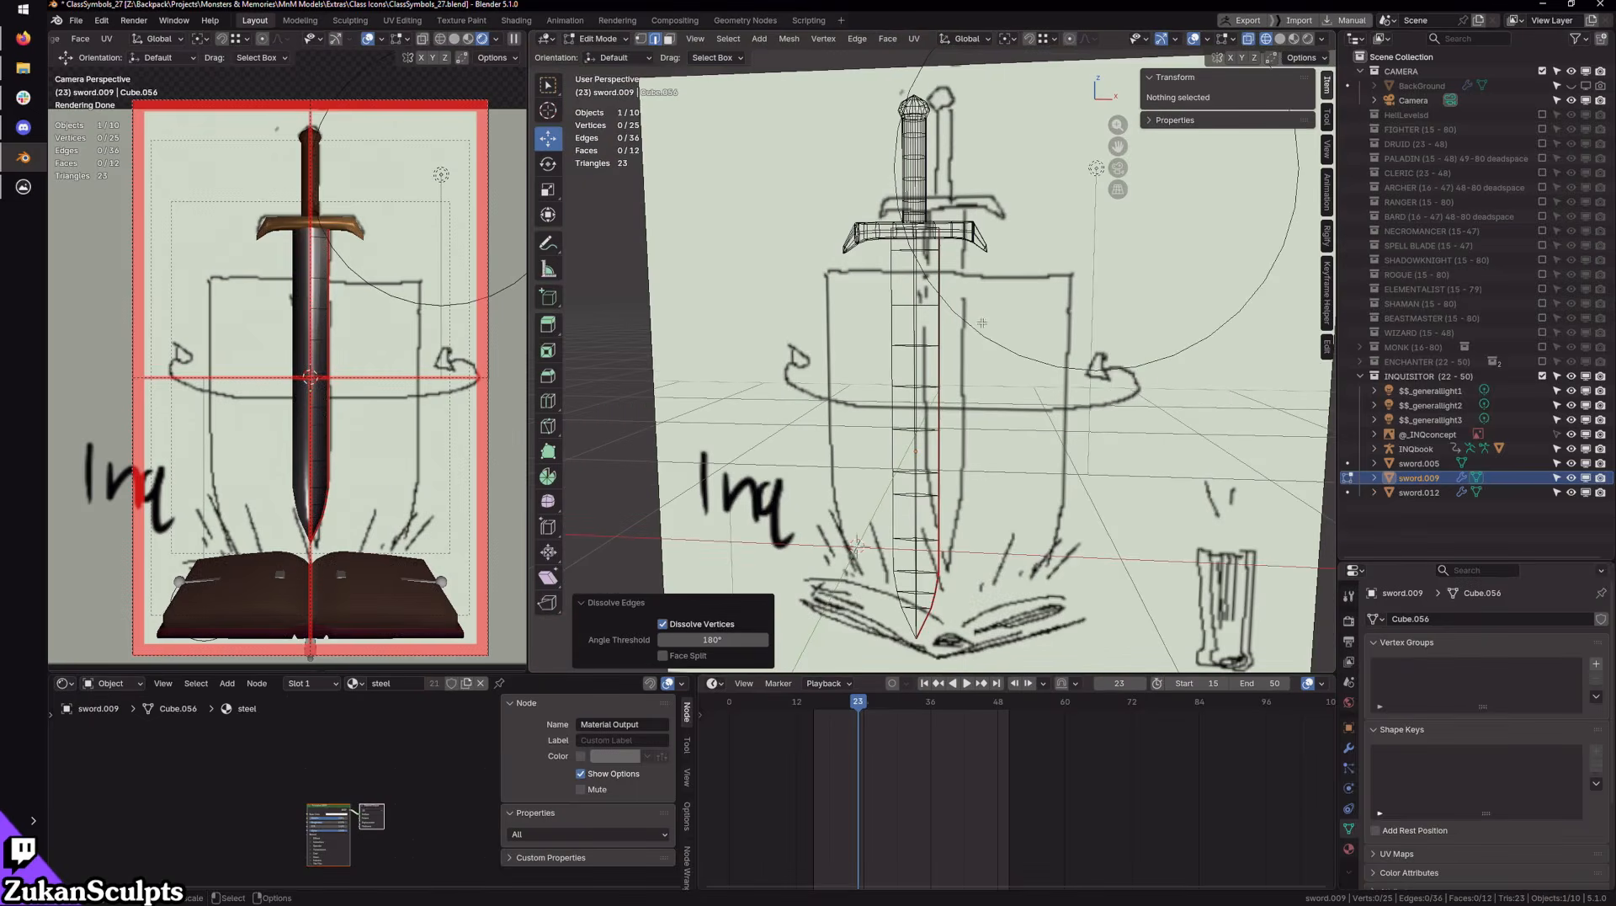
{"action": "scroll", "coordinate": [982, 308], "scroll_direction": "up", "scroll_amount": 4}
{"action": "key", "text": "Tab"}
{"action": "mouse_move", "coordinate": [1061, 508]}
{"action": "middle_mouse_down"}
{"action": "mouse_move", "coordinate": [970, 368]}
{"action": "mouse_move", "coordinate": [943, 277]}
{"action": "middle_mouse_up"}
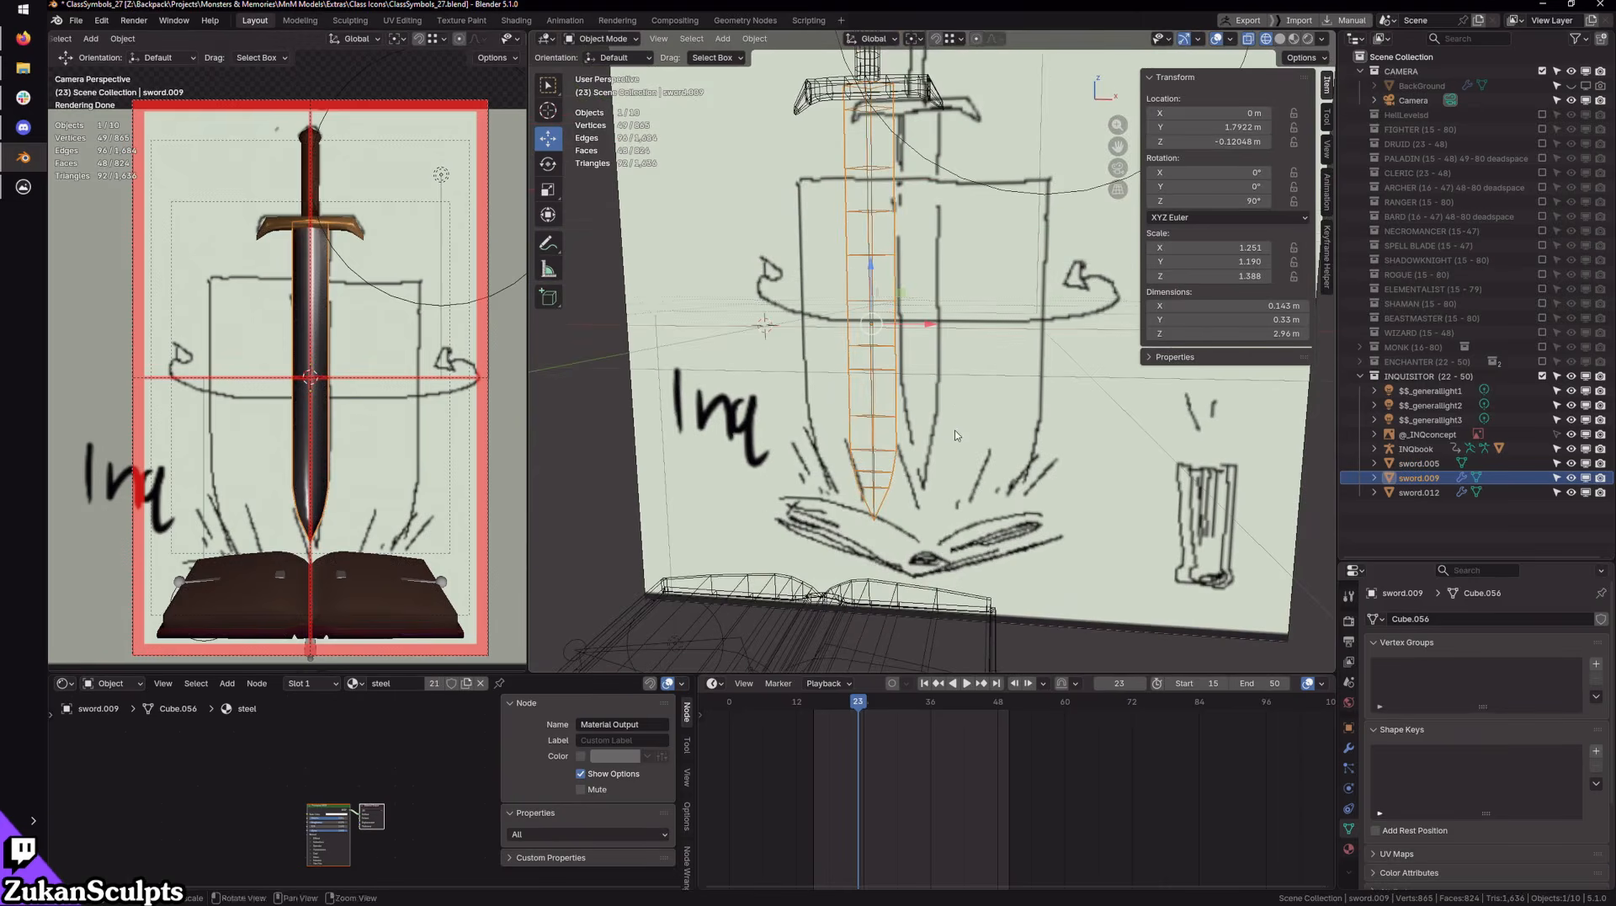
{"action": "scroll", "coordinate": [345, 46], "scroll_direction": "down", "scroll_amount": 3}
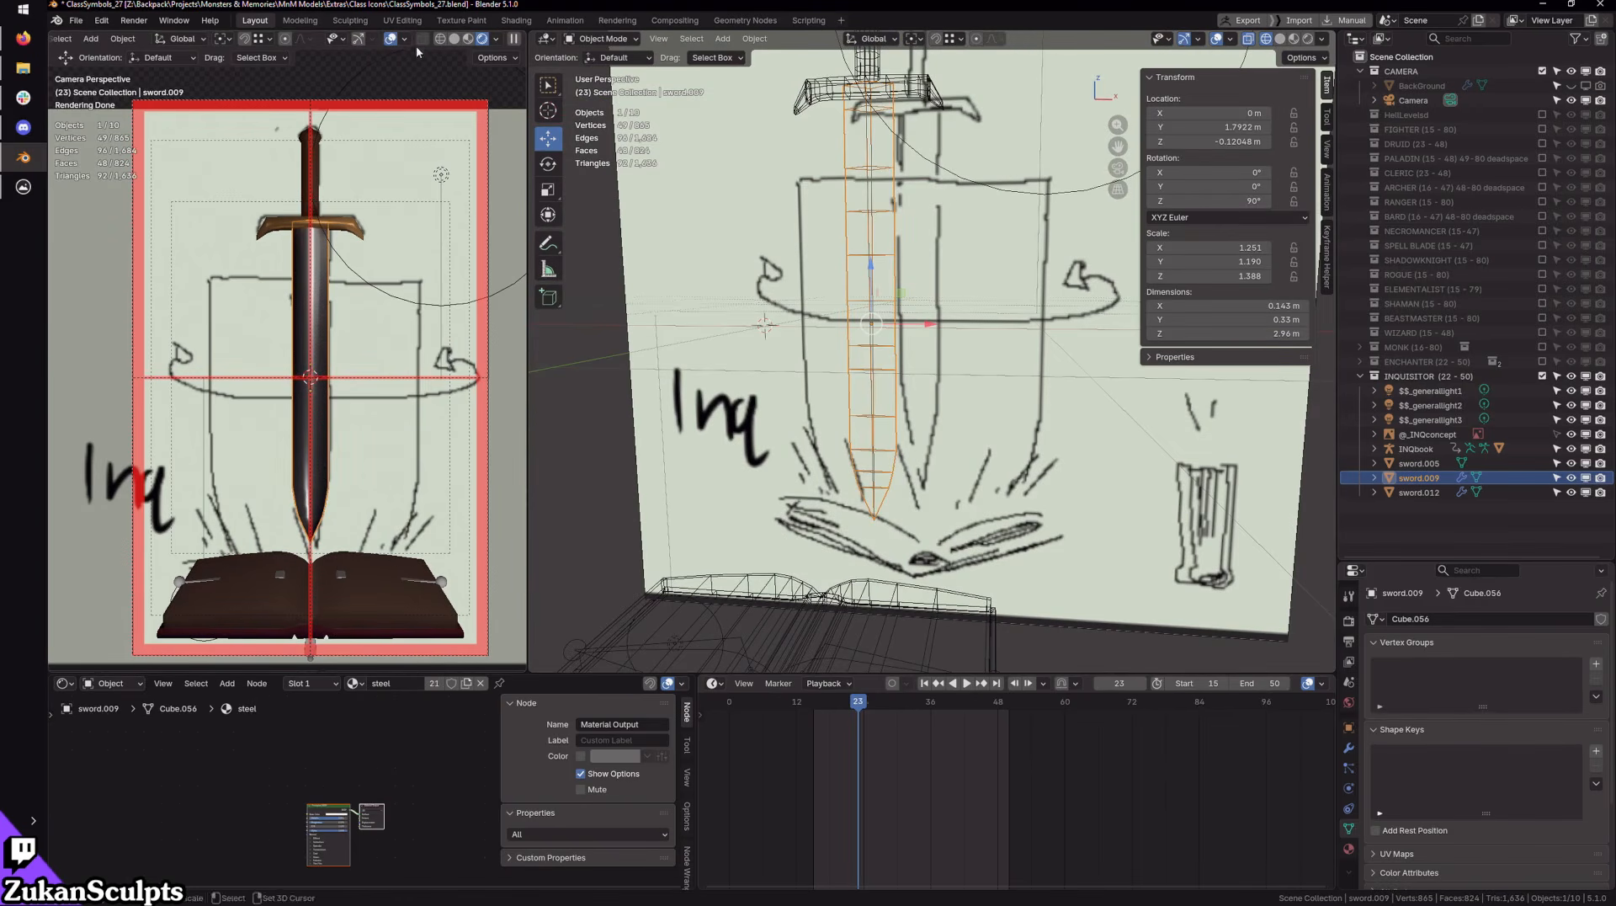
{"action": "left_click", "coordinate": [390, 39]}
Step: Apply the rotation of the sword blade so its Z rotation becomes 0°
{"action": "scroll", "coordinate": [816, 253], "scroll_direction": "down", "scroll_amount": 3}
{"action": "left_click_drag", "start_coordinate": [820, 253], "coordinate": [849, 305], "text": "alt"}
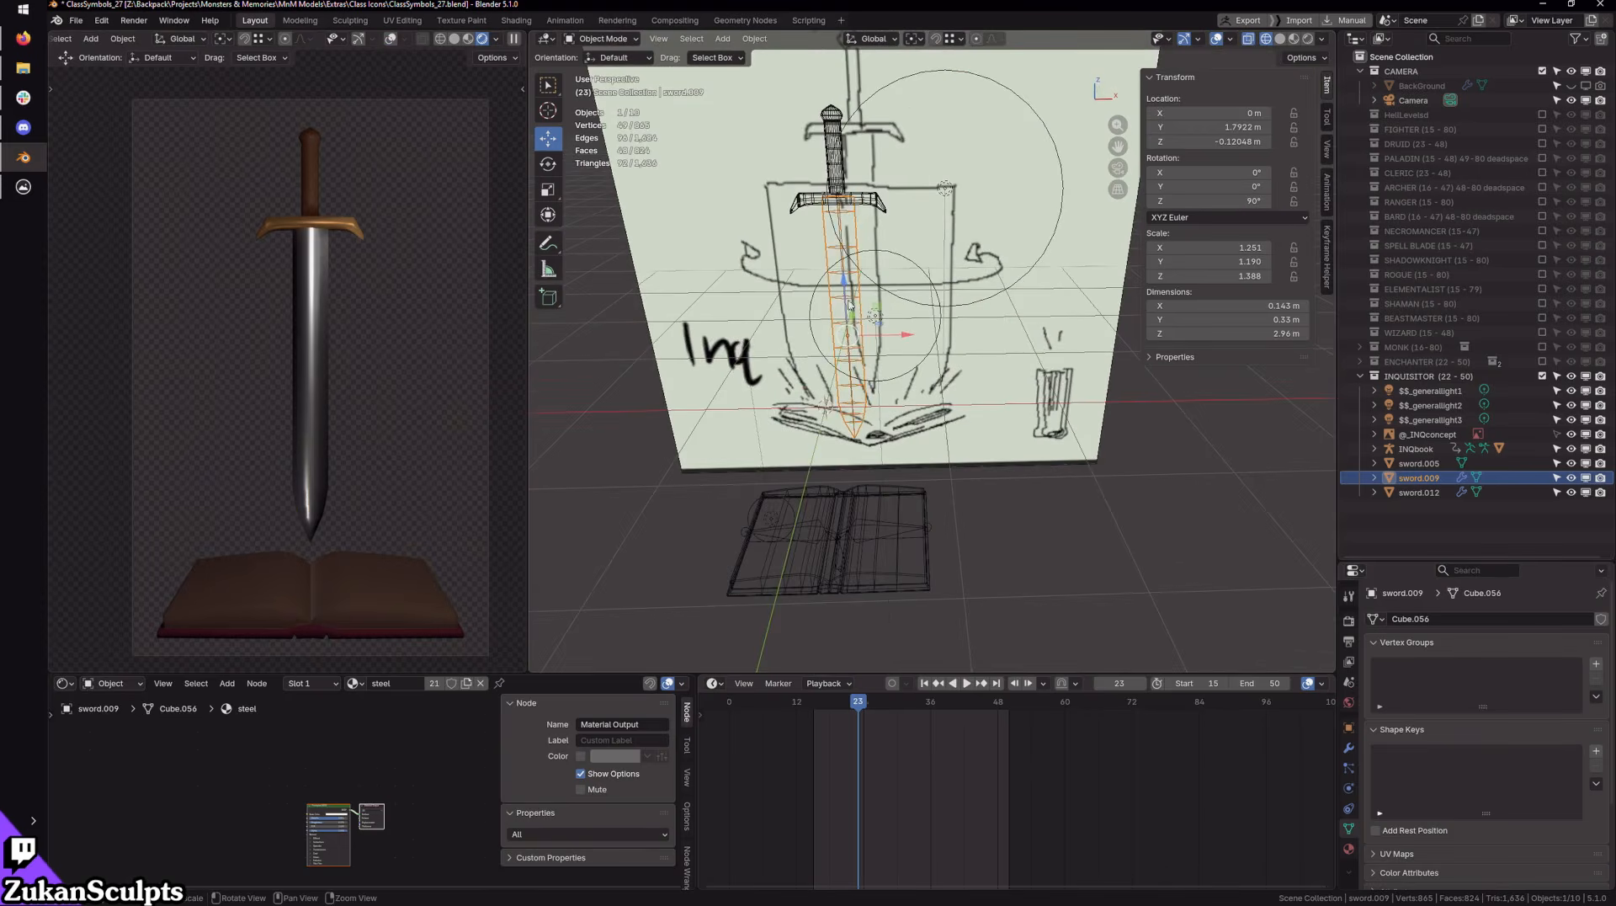
{"action": "mouse_move", "coordinate": [846, 482]}
{"action": "middle_mouse_down"}
{"action": "mouse_move", "coordinate": [1000, 458]}
{"action": "mouse_move", "coordinate": [1052, 481]}
{"action": "middle_mouse_up"}
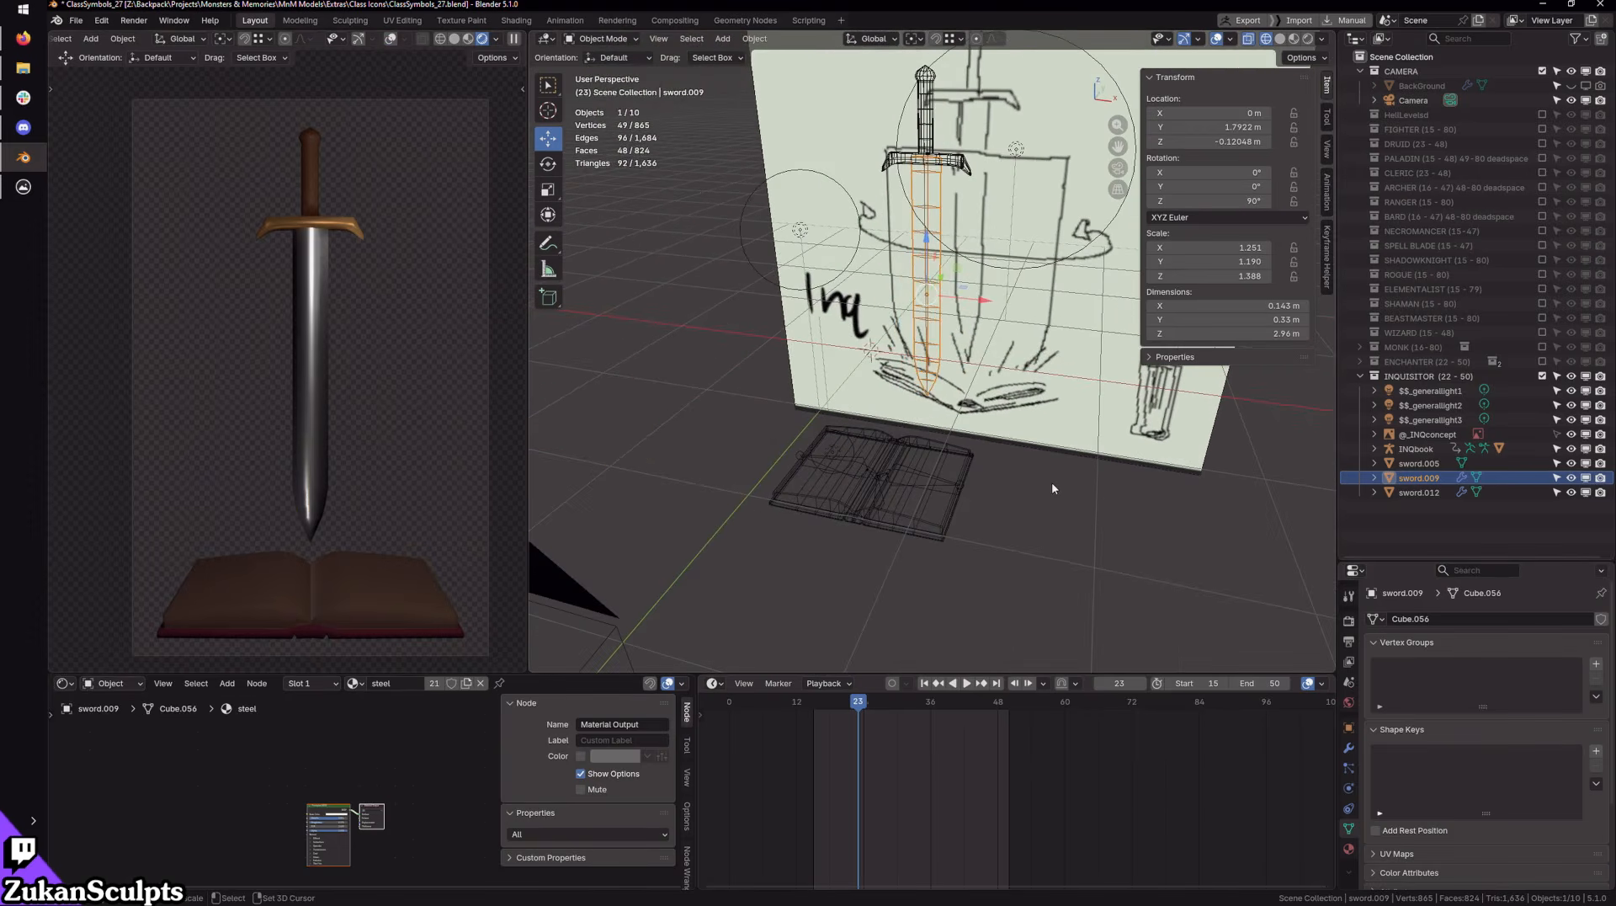
{"action": "mouse_move", "coordinate": [1072, 539]}
{"action": "middle_mouse_down"}
{"action": "mouse_move", "coordinate": [952, 442]}
{"action": "mouse_move", "coordinate": [972, 467]}
{"action": "middle_mouse_up"}
{"action": "scroll", "coordinate": [982, 465], "scroll_direction": "up", "scroll_amount": 4}
{"action": "mouse_move", "coordinate": [952, 521]}
{"action": "middle_mouse_down"}
{"action": "mouse_move", "coordinate": [943, 415]}
{"action": "mouse_move", "coordinate": [839, 545]}
{"action": "middle_mouse_up"}
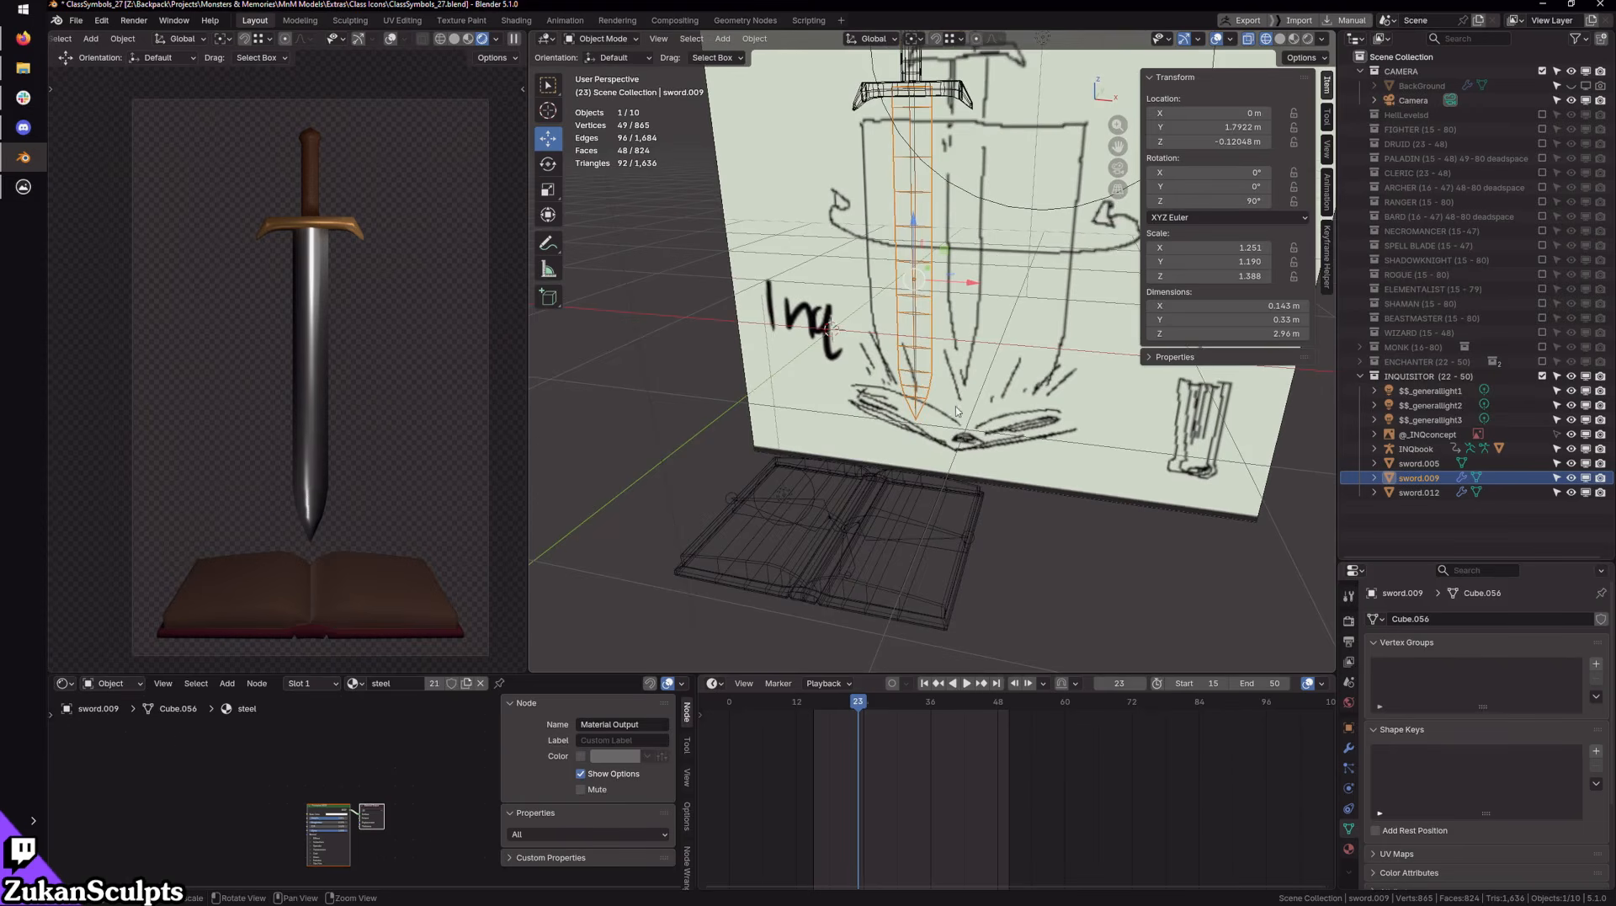
{"action": "middle_click_drag", "start_coordinate": [956, 411], "coordinate": [942, 336]}
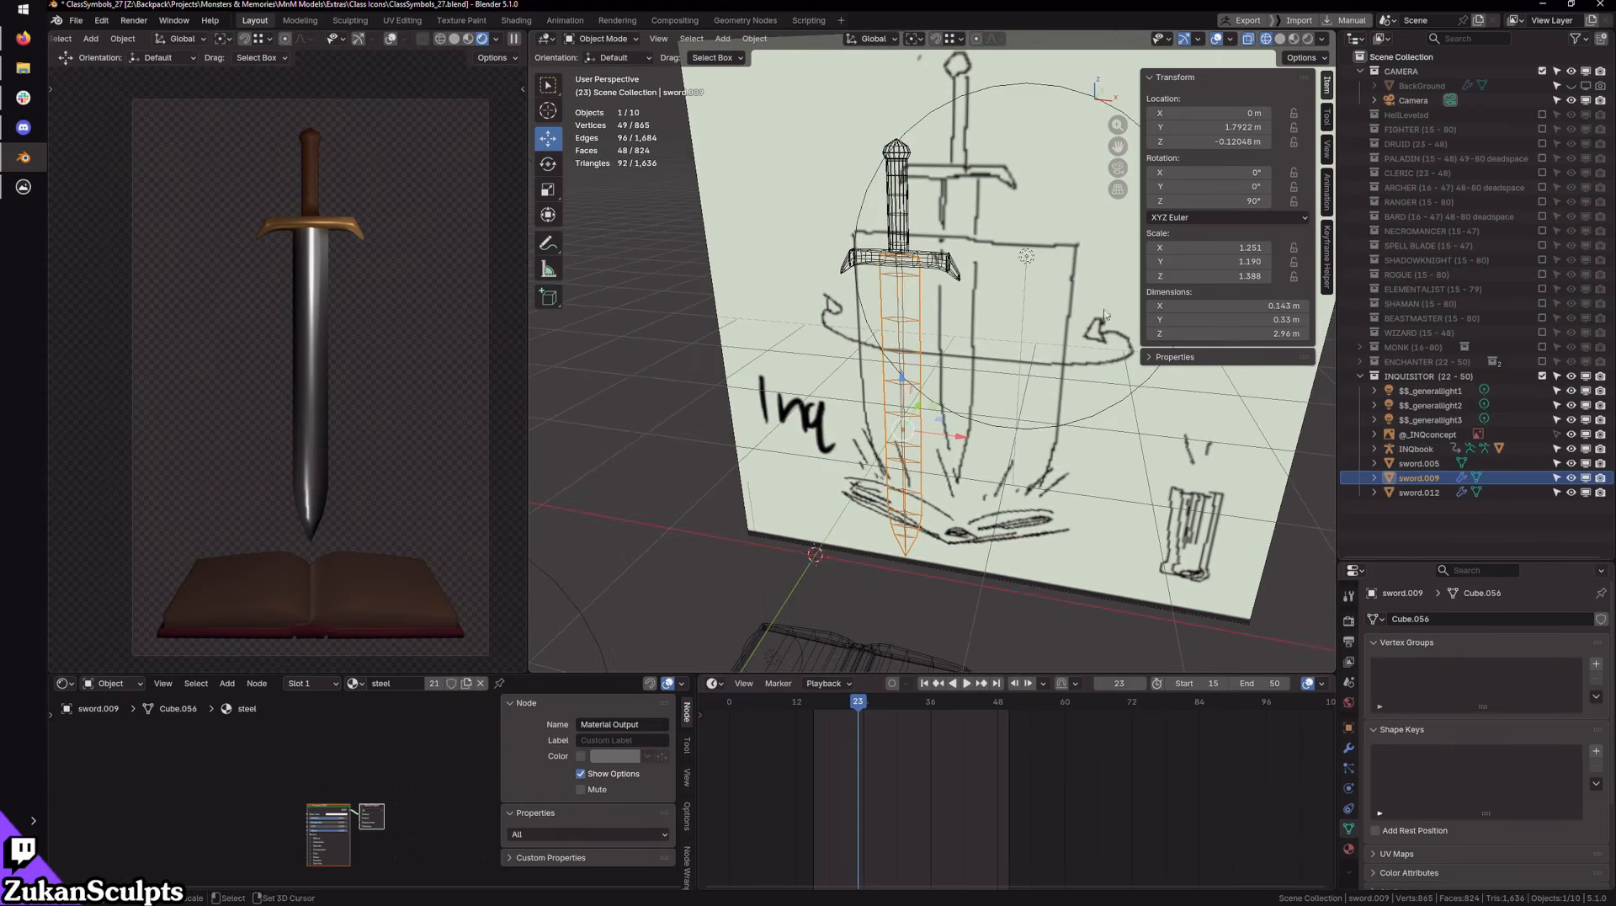
{"action": "key", "text": "ctrl+a"}
{"action": "left_click", "coordinate": [1047, 266]}
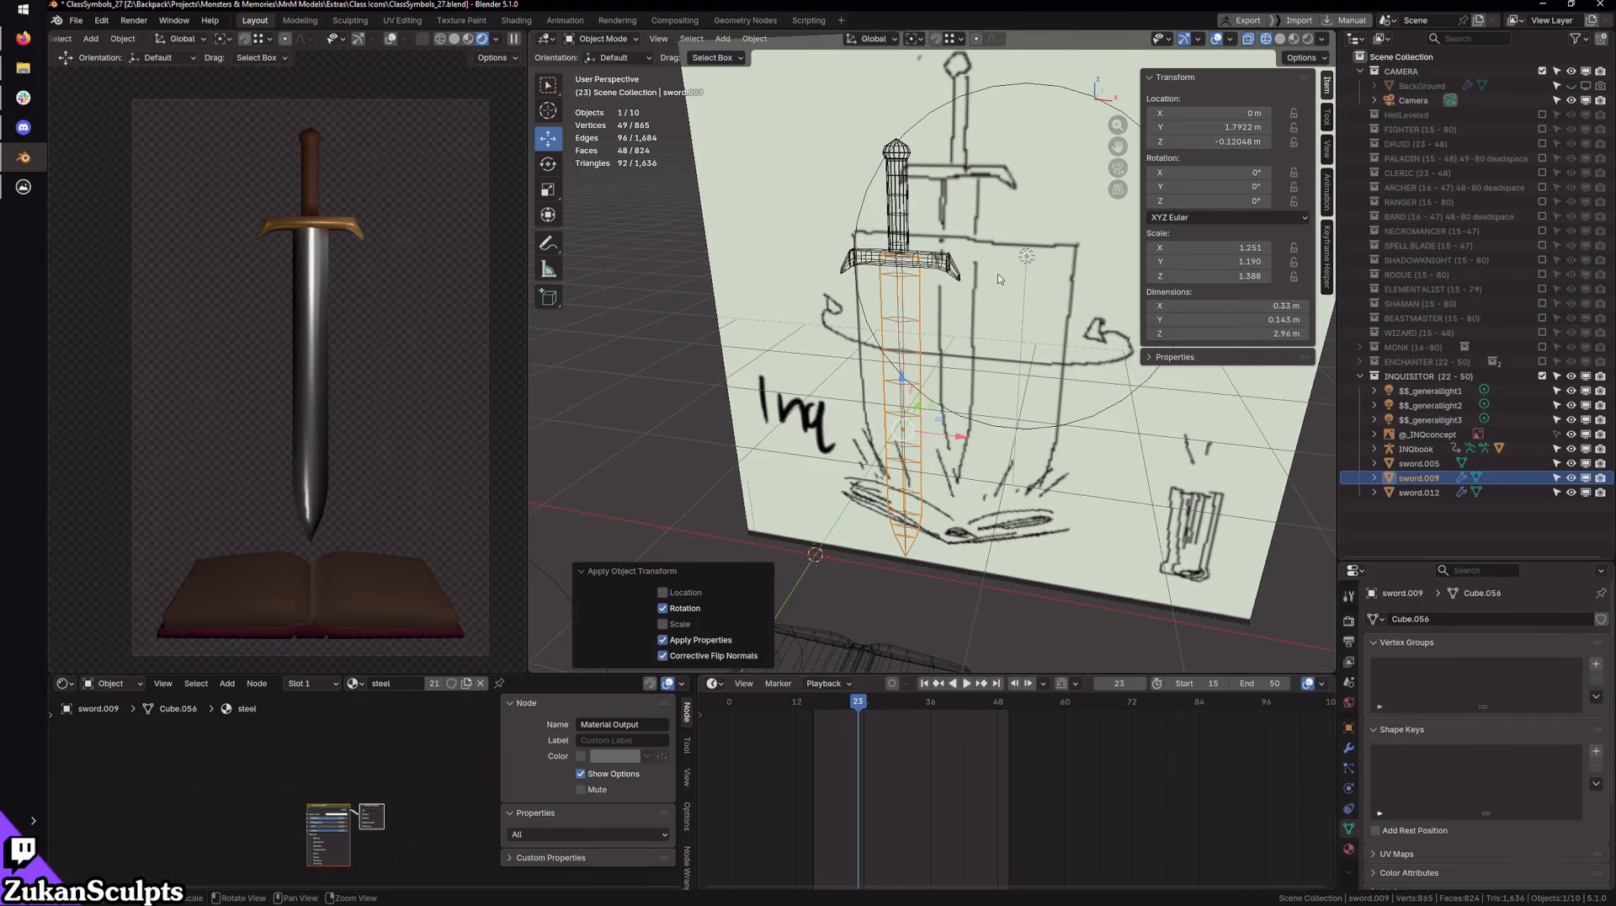
Step: Apply the rotation of the sword's crossguard and of its handle
{"action": "middle_click_drag", "start_coordinate": [999, 276], "coordinate": [944, 326]}
{"action": "scroll", "coordinate": [943, 326], "scroll_direction": "up", "scroll_amount": 3}
{"action": "left_click", "coordinate": [947, 247]}
{"action": "key", "text": "ctrl+a"}
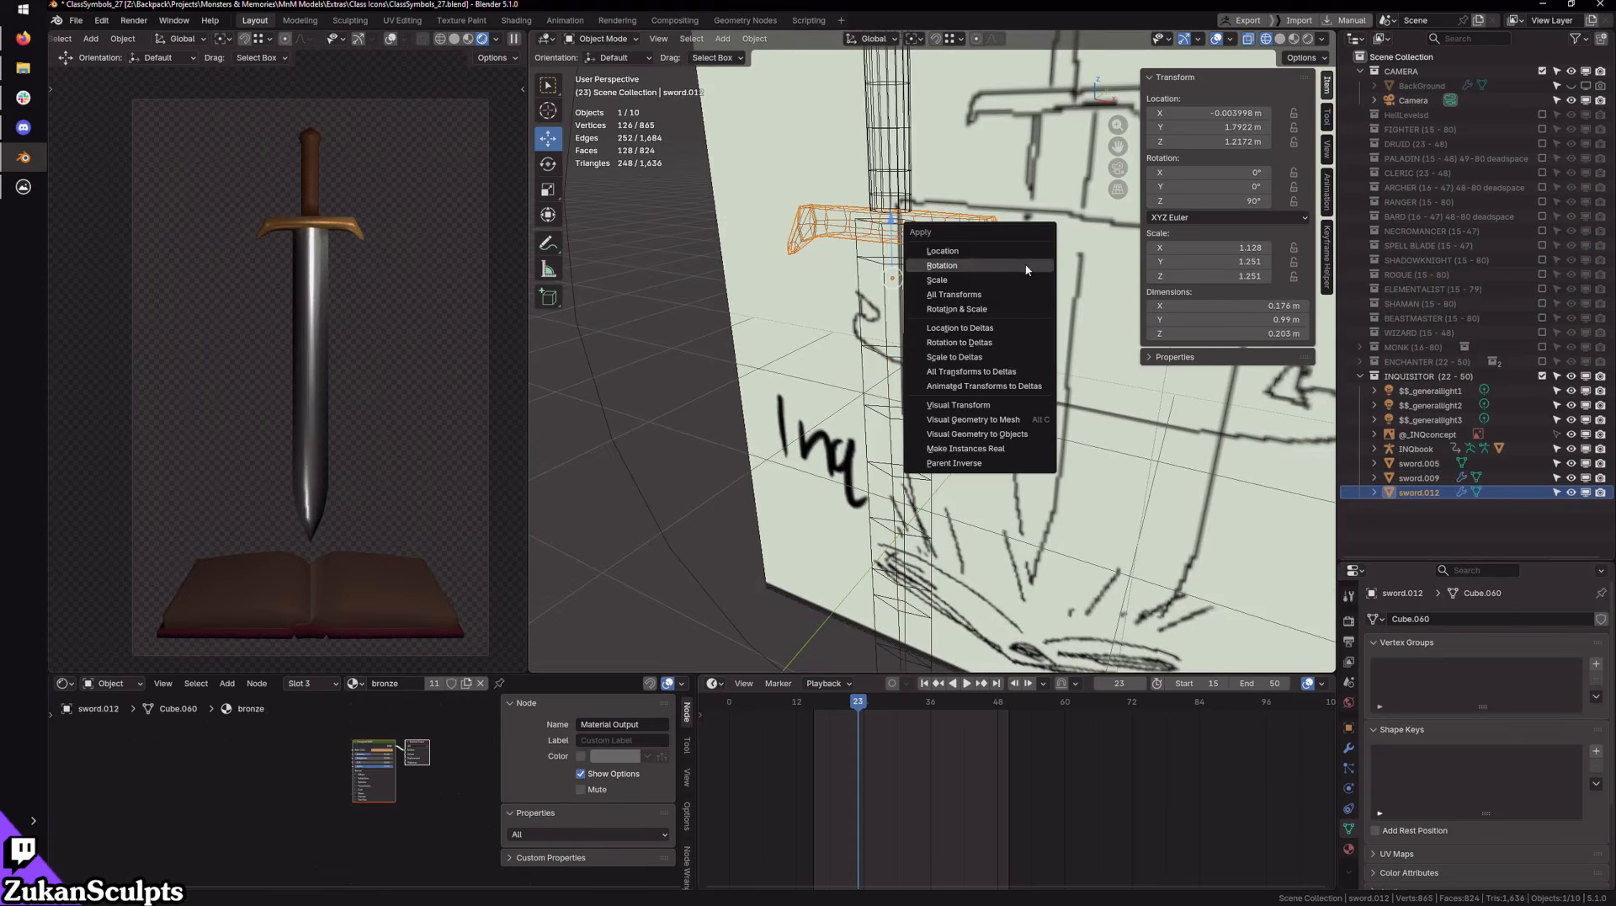
{"action": "left_click", "coordinate": [1017, 265]}
{"action": "left_click", "coordinate": [893, 143]}
{"action": "key", "text": "ctrl+a"}
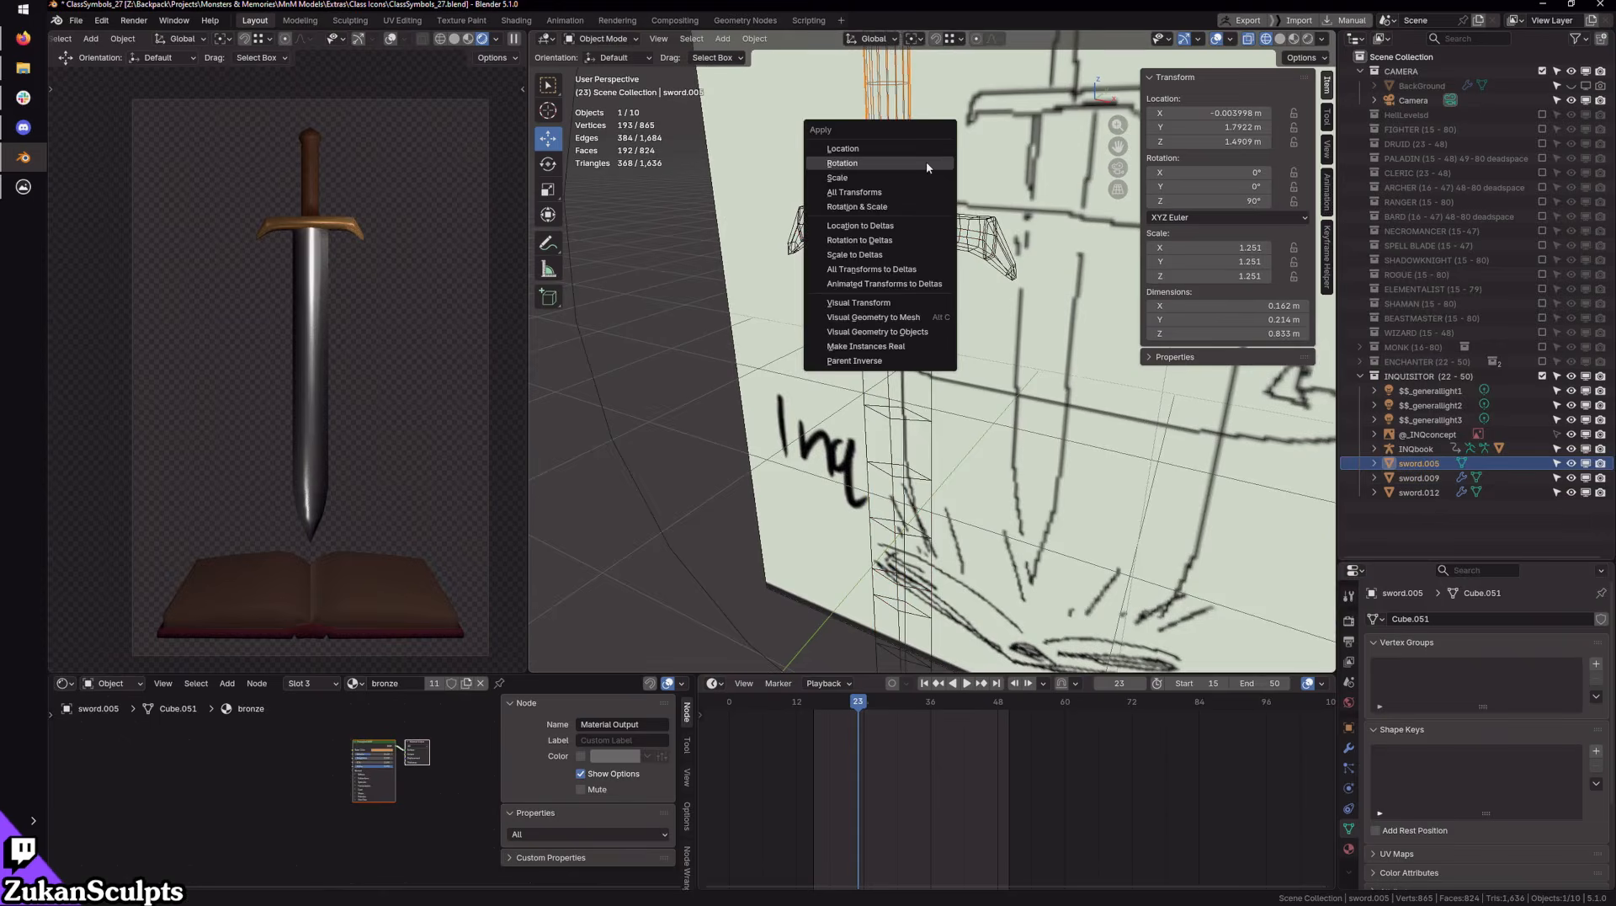
{"action": "left_click", "coordinate": [926, 160]}
Step: Examine the sword, the book rig and the lights around them from several angles
{"action": "scroll", "coordinate": [947, 406], "scroll_direction": "down", "scroll_amount": 3}
{"action": "middle_click_drag", "start_coordinate": [965, 515], "coordinate": [974, 357], "text": "shift"}
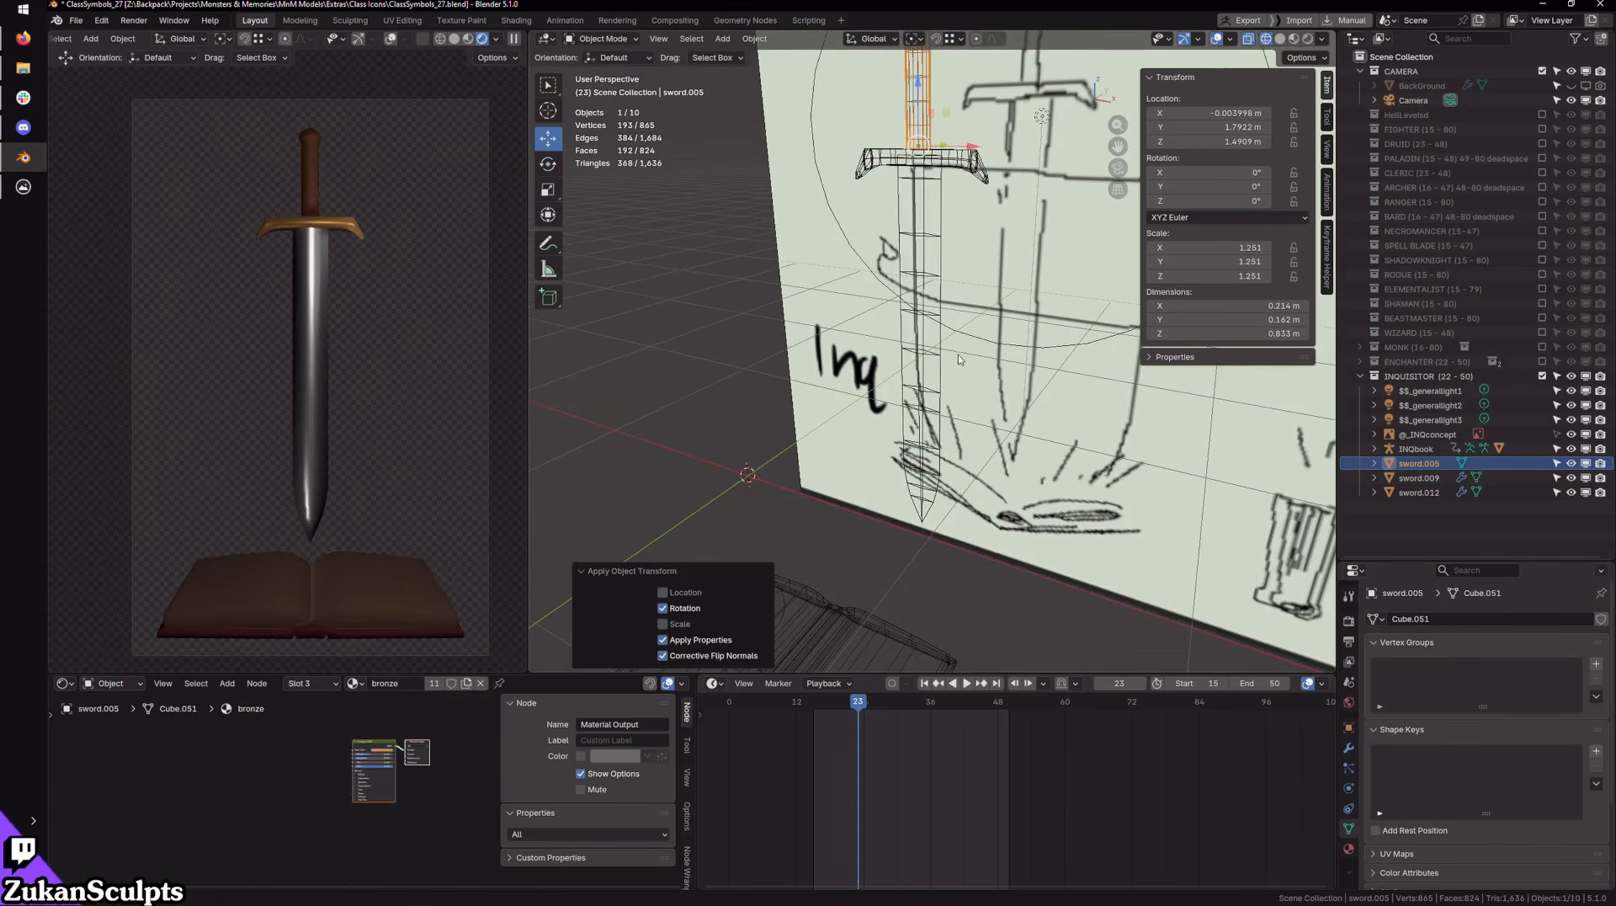
{"action": "scroll", "coordinate": [1023, 410], "scroll_direction": "down", "scroll_amount": 3}
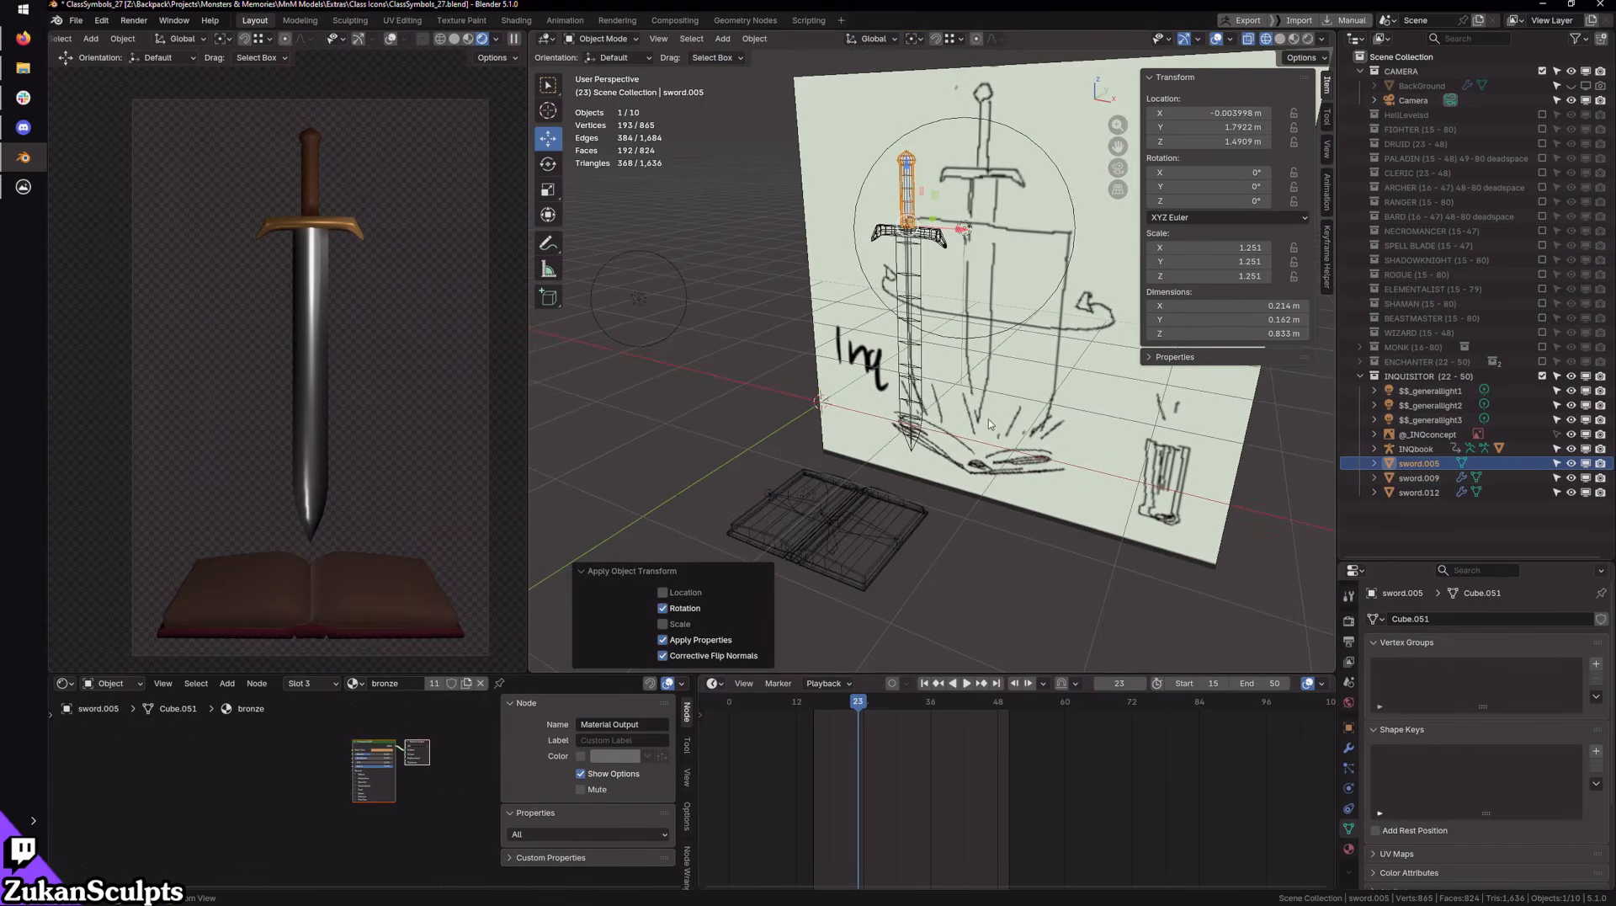
{"action": "middle_click_drag", "start_coordinate": [916, 607], "coordinate": [875, 505]}
{"action": "mouse_move", "coordinate": [877, 645]}
{"action": "middle_mouse_down"}
{"action": "mouse_move", "coordinate": [829, 426]}
{"action": "mouse_move", "coordinate": [886, 429]}
{"action": "mouse_move", "coordinate": [968, 492]}
{"action": "mouse_move", "coordinate": [1025, 419]}
{"action": "mouse_move", "coordinate": [1001, 457]}
{"action": "middle_mouse_up"}
{"action": "left_click", "coordinate": [847, 394]}
{"action": "scroll", "coordinate": [1073, 434], "scroll_direction": "down", "scroll_amount": 3}
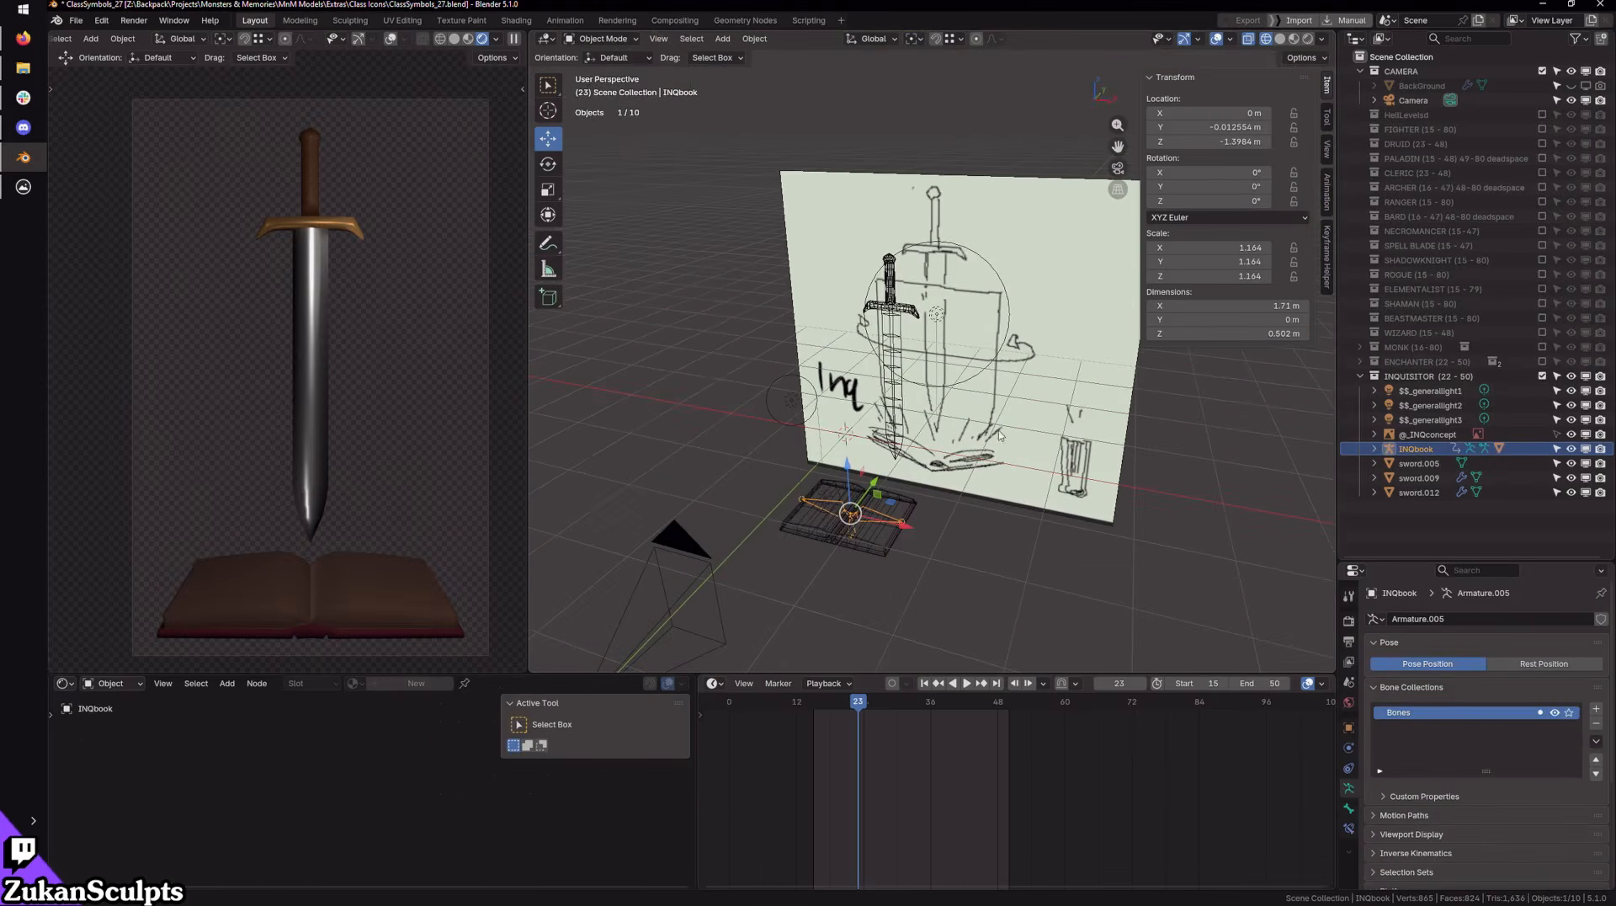
{"action": "middle_click_drag", "start_coordinate": [943, 321], "coordinate": [904, 338]}
{"action": "scroll", "coordinate": [872, 365], "scroll_direction": "up", "scroll_amount": 3}
{"action": "left_click", "coordinate": [794, 364]}
{"action": "scroll", "coordinate": [904, 338], "scroll_direction": "down", "scroll_amount": 5}
Step: In top view, move the $$_generallight1 point light in front of the book to about X 0.08 m, Y -1.83 m
{"action": "middle_click_drag", "start_coordinate": [741, 484], "coordinate": [931, 387]}
{"action": "left_click", "coordinate": [763, 513]}
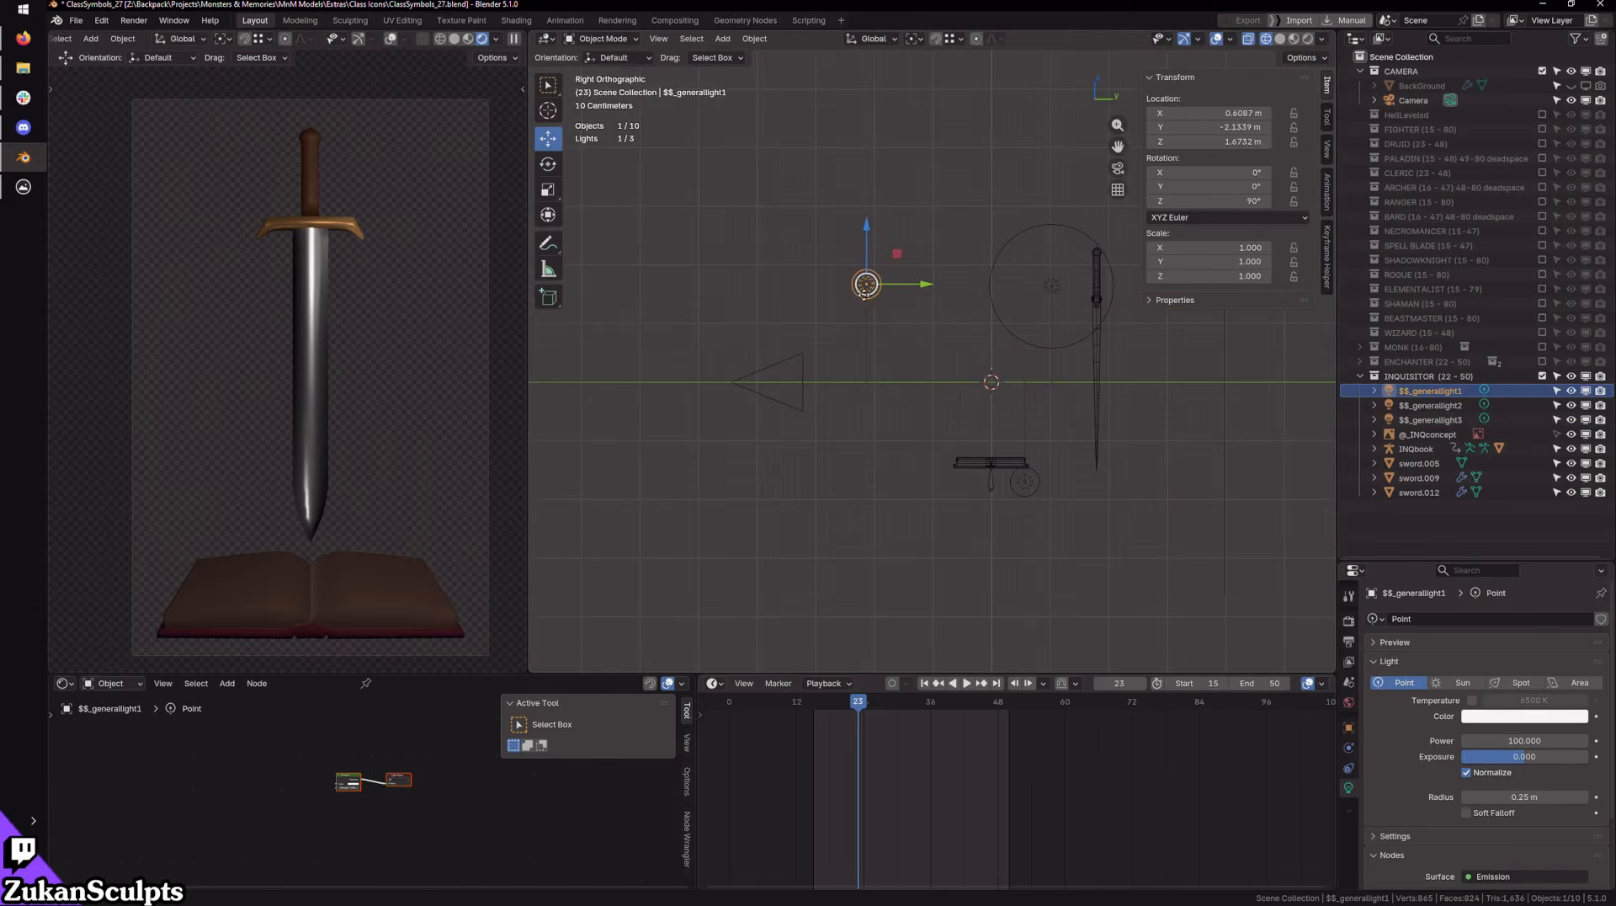
{"action": "middle_click_drag", "start_coordinate": [865, 286], "coordinate": [1000, 506], "text": "alt"}
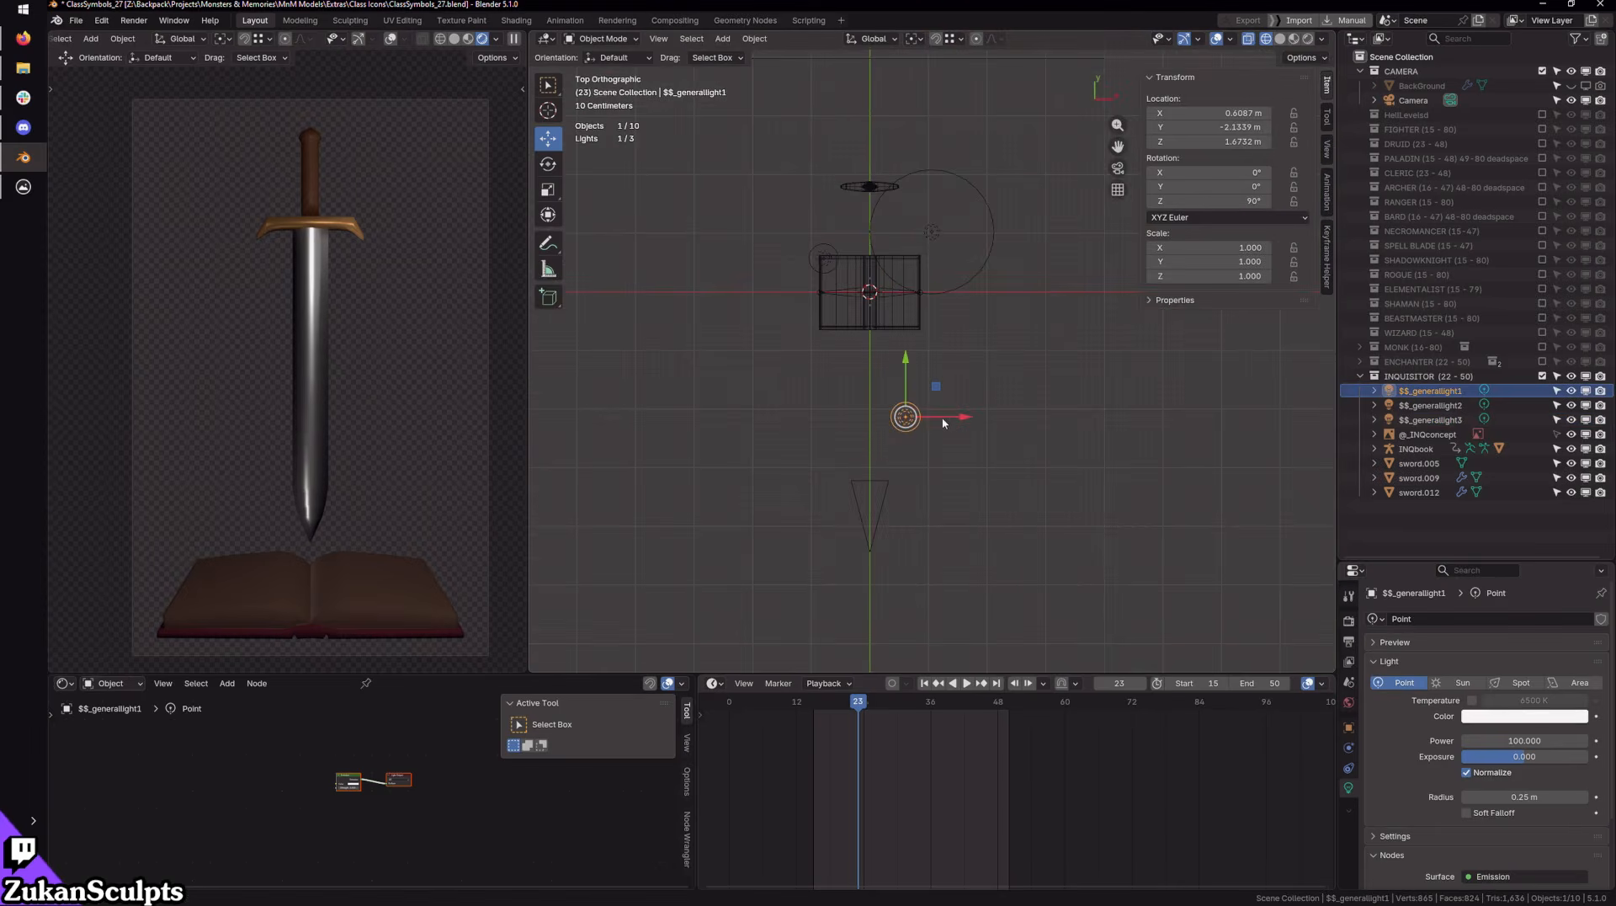
{"action": "key", "text": "g"}
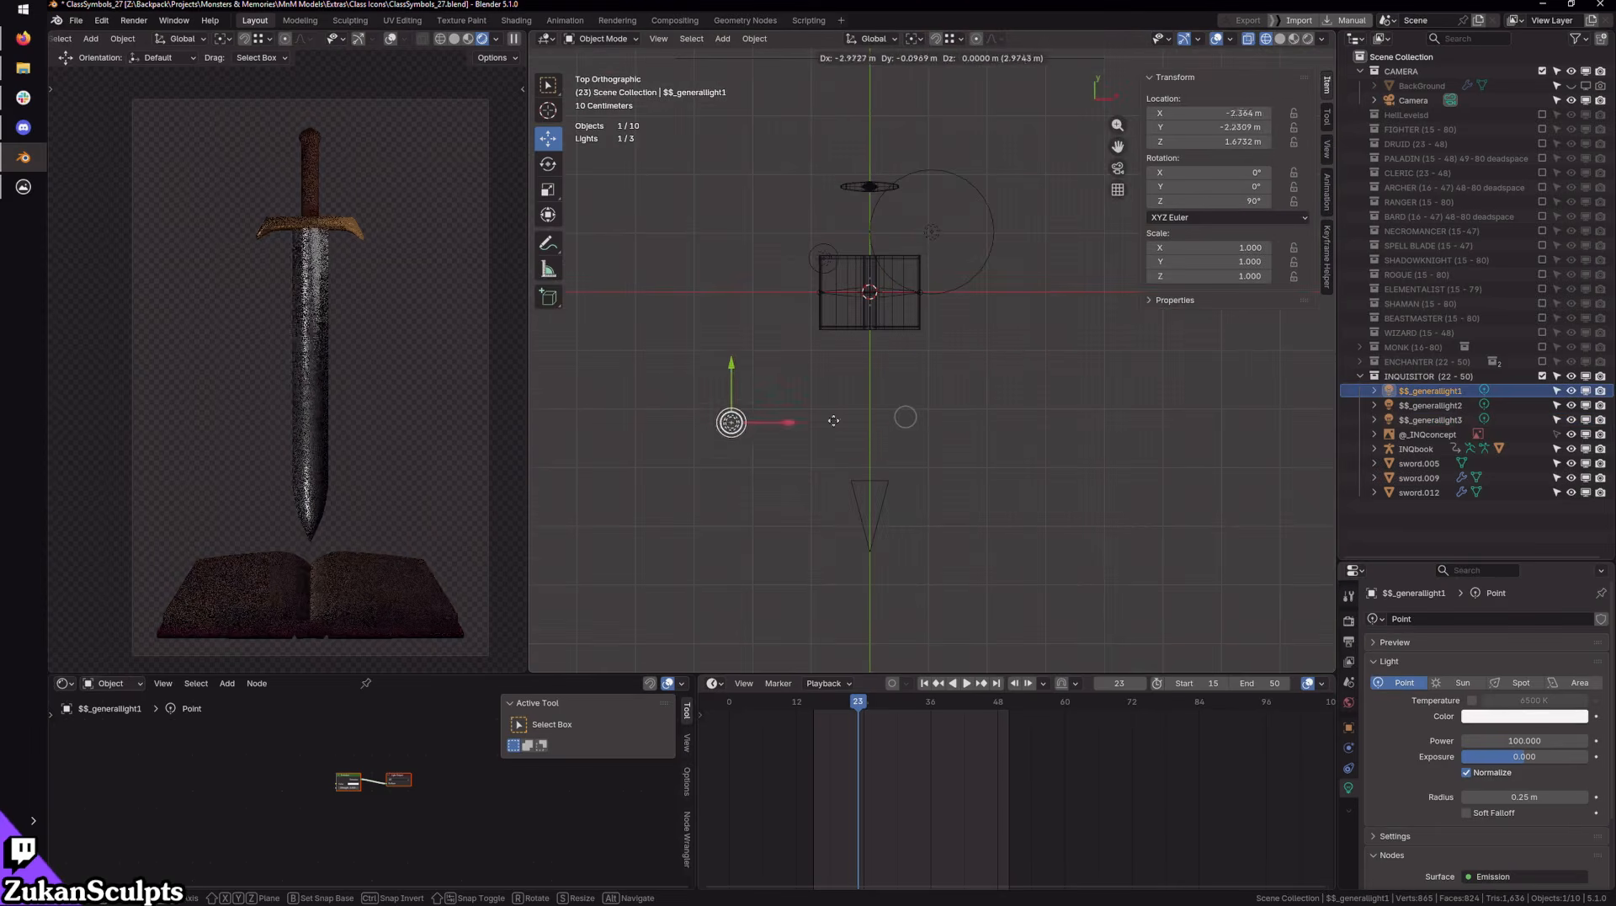
{"action": "left_click_drag", "start_coordinate": [833, 420], "coordinate": [867, 392]}
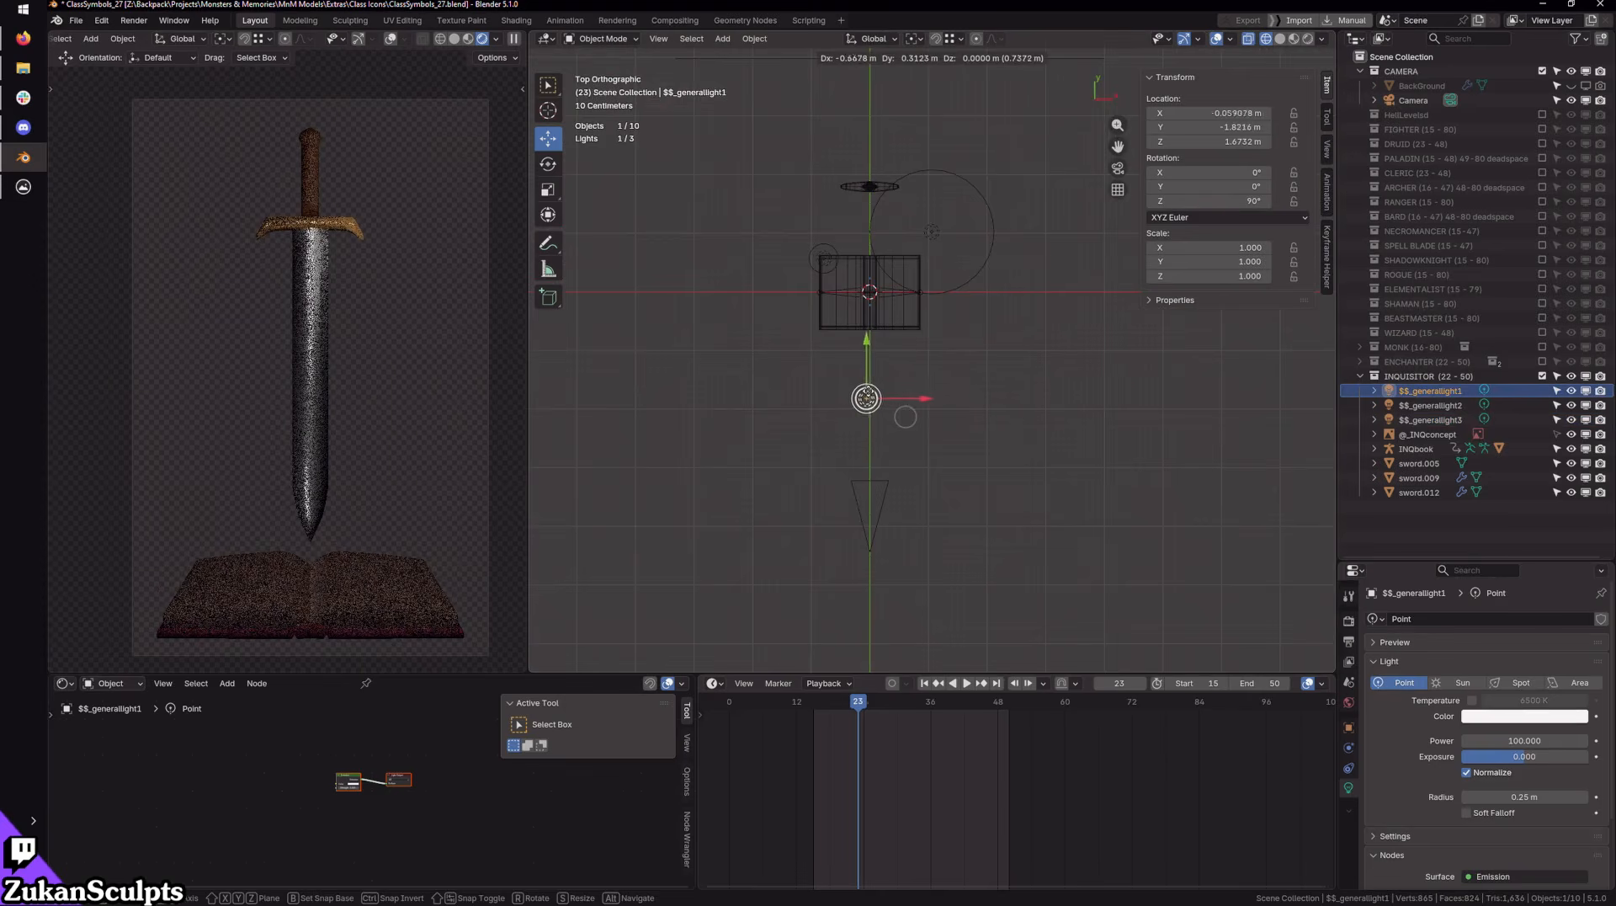
{"action": "left_click", "coordinate": [868, 394]}
Step: In front view, lower $$_generallight1 to the middle of the blade, at about Z 0.18 m
{"action": "middle_click_drag", "start_coordinate": [910, 537], "coordinate": [885, 288], "text": "alt"}
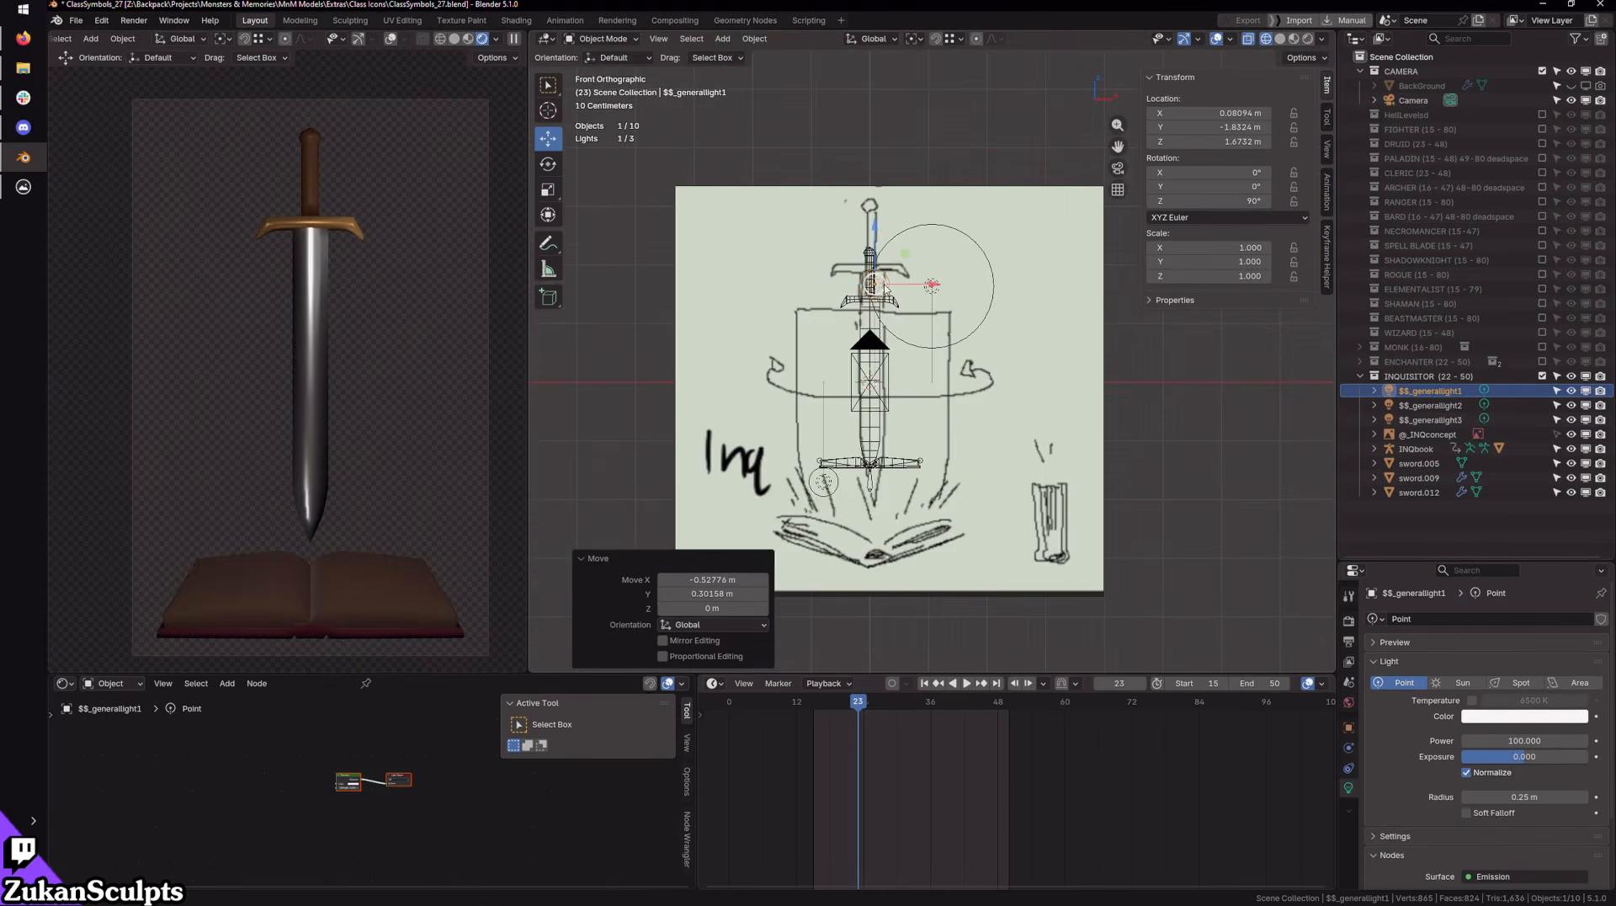
{"action": "key", "text": "g"}
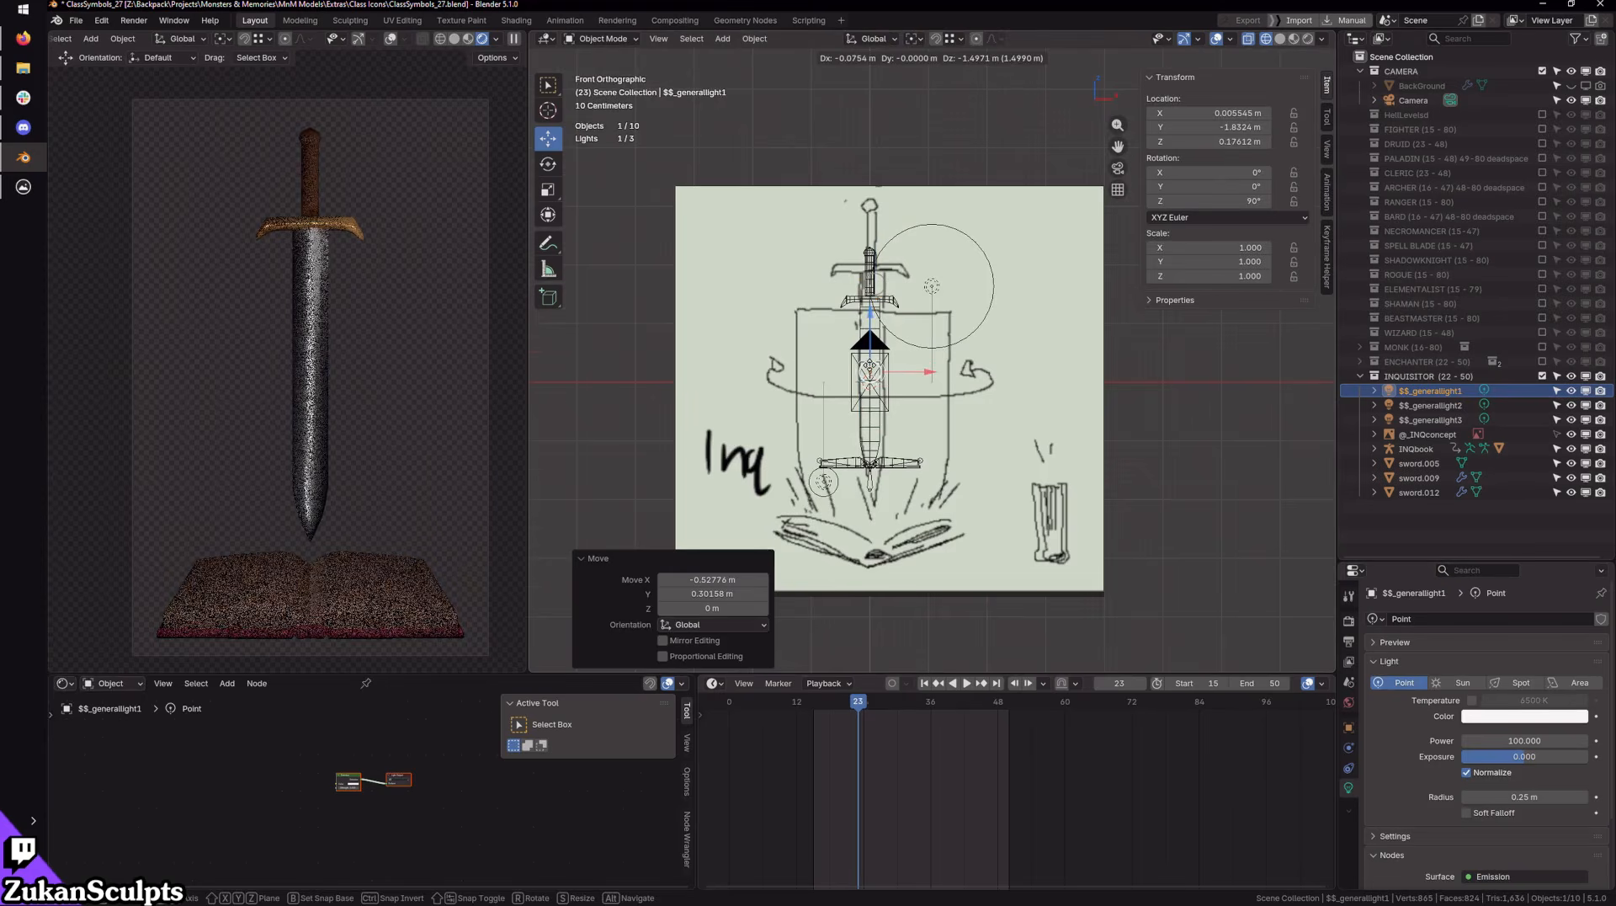
{"action": "left_click", "coordinate": [871, 366]}
Step: In top view, move $$_generallight1 sideways past the book's front corner to about X -1.74 m, Y -1.30 m
{"action": "middle_click_drag", "start_coordinate": [885, 383], "coordinate": [912, 423], "text": "alt"}
{"action": "middle_click_drag", "start_coordinate": [912, 423], "coordinate": [912, 487], "text": "shift"}
{"action": "scroll", "coordinate": [937, 461], "scroll_direction": "up", "scroll_amount": 2}
{"action": "key", "text": "g"}
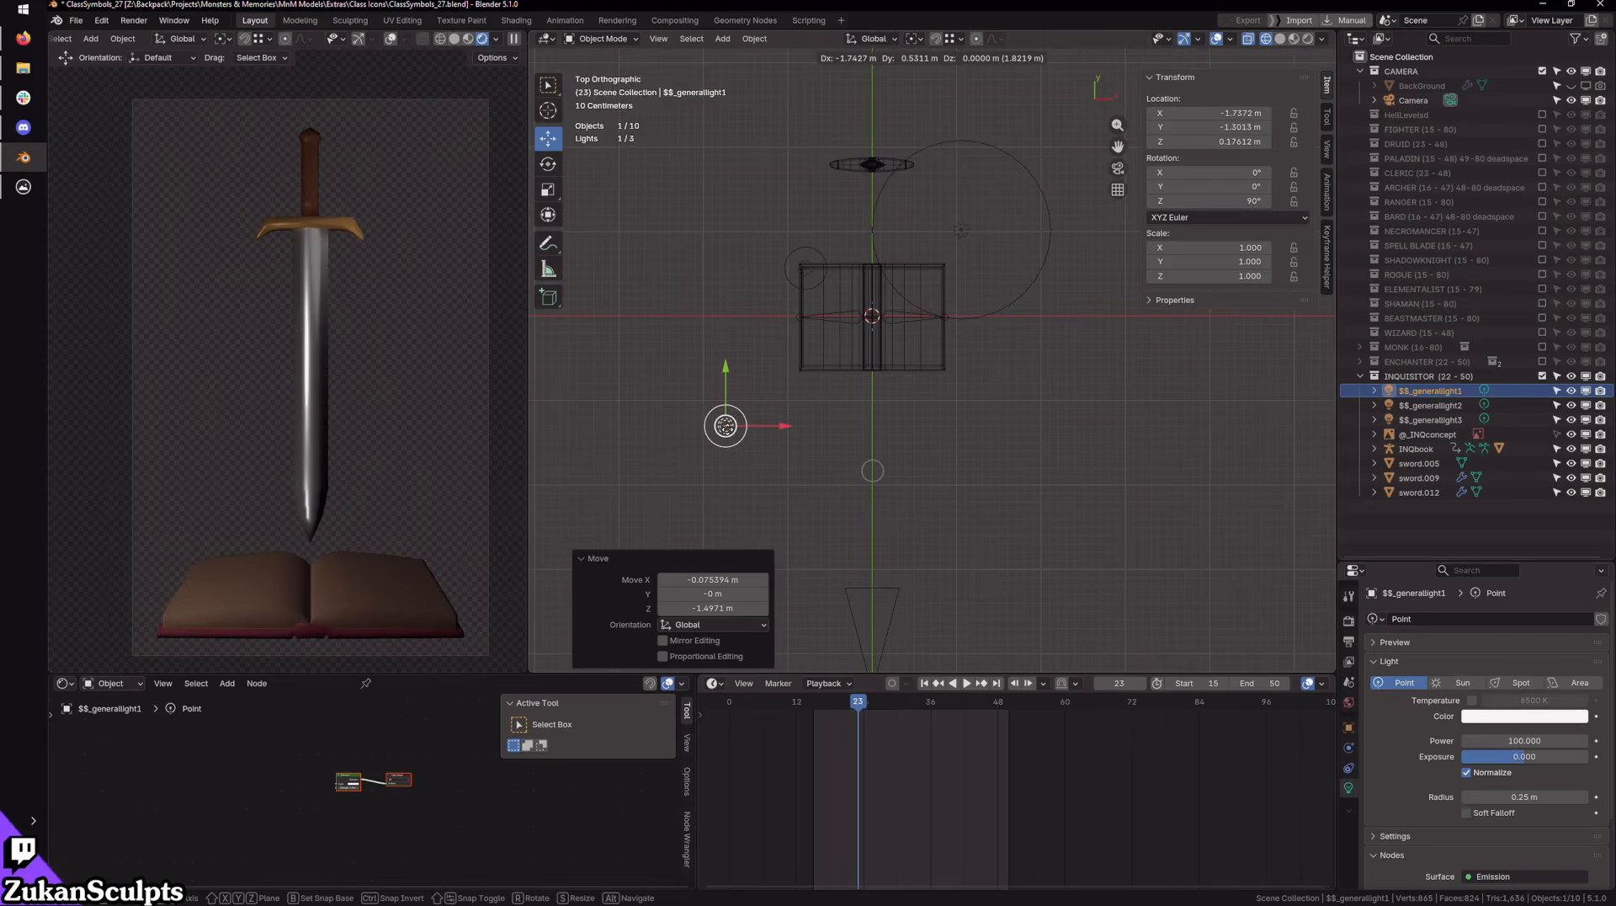
{"action": "left_click_drag", "start_coordinate": [726, 427], "coordinate": [726, 427]}
Step: Move the $$_generallight3 point light farther out behind the sword to about X 1.94 m, Y 1.58 m, and deselect it
{"action": "left_click", "coordinate": [969, 239]}
{"action": "middle_click_drag", "start_coordinate": [968, 249], "coordinate": [947, 408], "text": "shift"}
{"action": "left_click", "coordinate": [941, 392]}
{"action": "left_click_drag", "start_coordinate": [941, 392], "coordinate": [1029, 299]}
{"action": "mouse_move", "coordinate": [768, 429]}
{"action": "middle_mouse_down"}
{"action": "mouse_move", "coordinate": [971, 559]}
{"action": "mouse_move", "coordinate": [892, 589]}
{"action": "mouse_move", "coordinate": [998, 608]}
{"action": "mouse_move", "coordinate": [1064, 435]}
{"action": "middle_mouse_up"}
{"action": "left_click", "coordinate": [927, 611]}
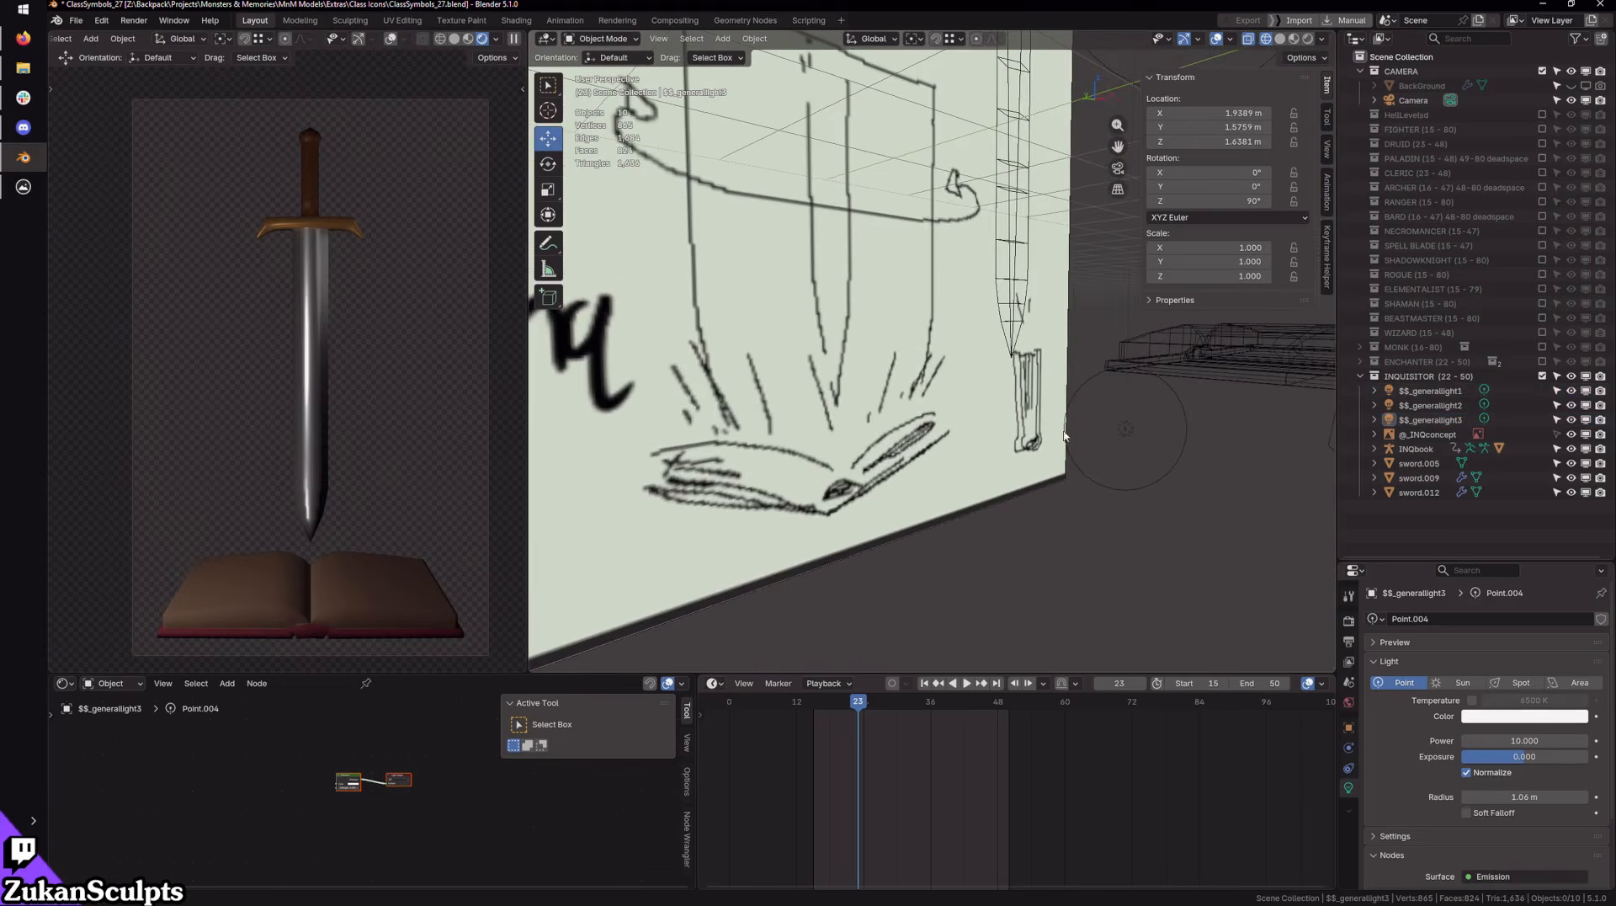
Step: Move the $$_generallight2 point light out beside the sword to about X -1.53 m, Y 1.71 m, and raise it to about Z -0.38 m
{"action": "left_click", "coordinate": [1115, 430]}
{"action": "key", "text": "KP_7"}
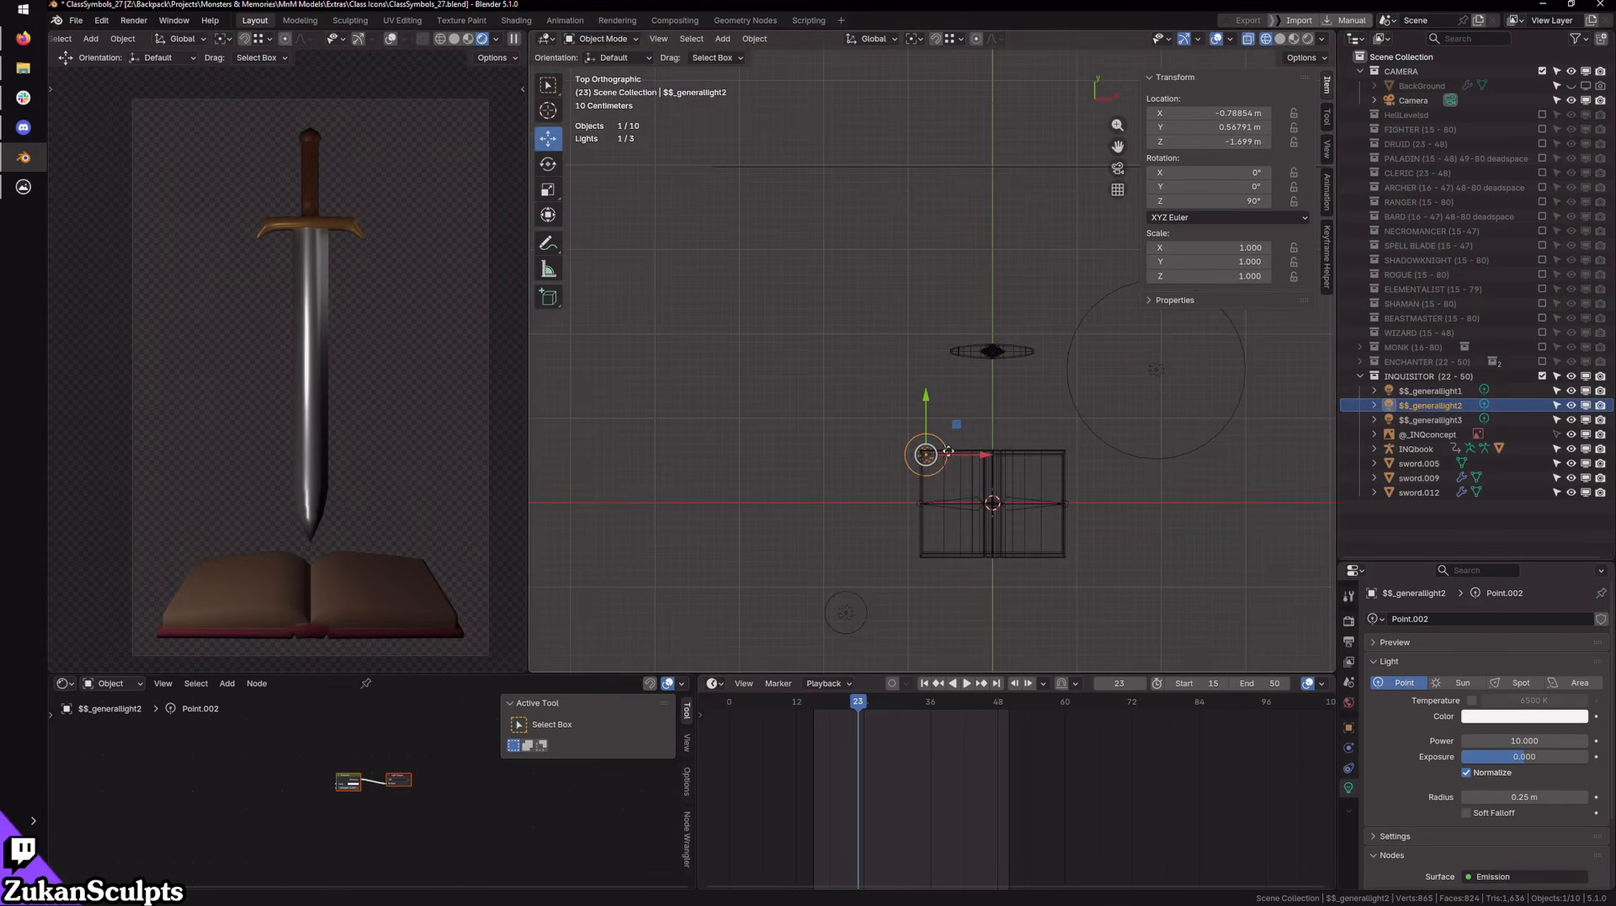
{"action": "key", "text": "g"}
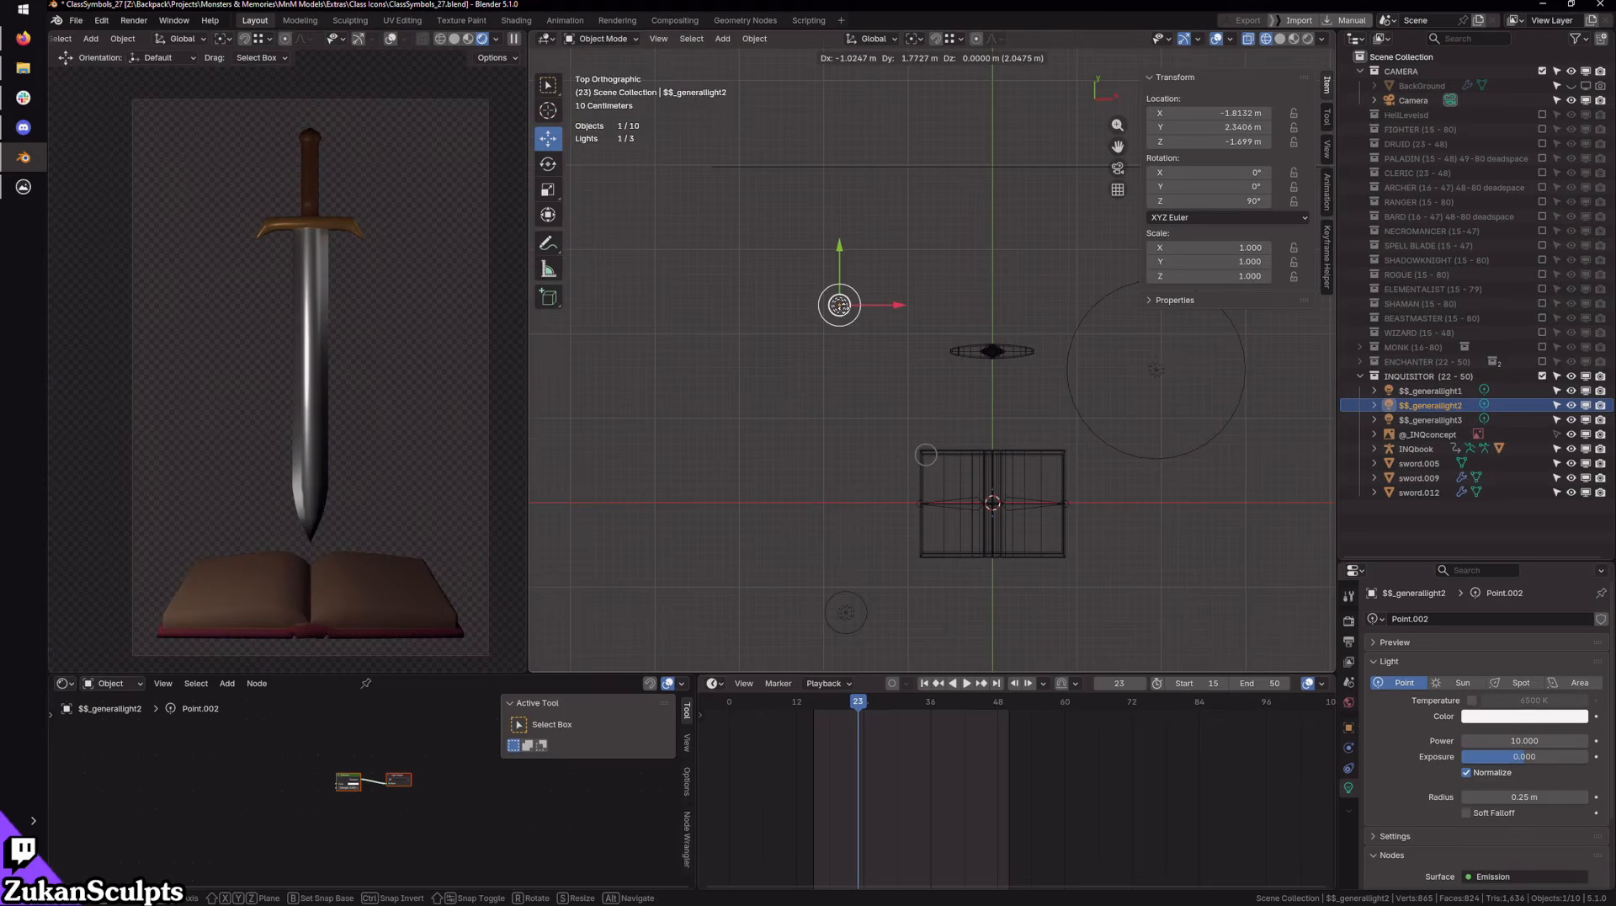
{"action": "left_click", "coordinate": [926, 455]}
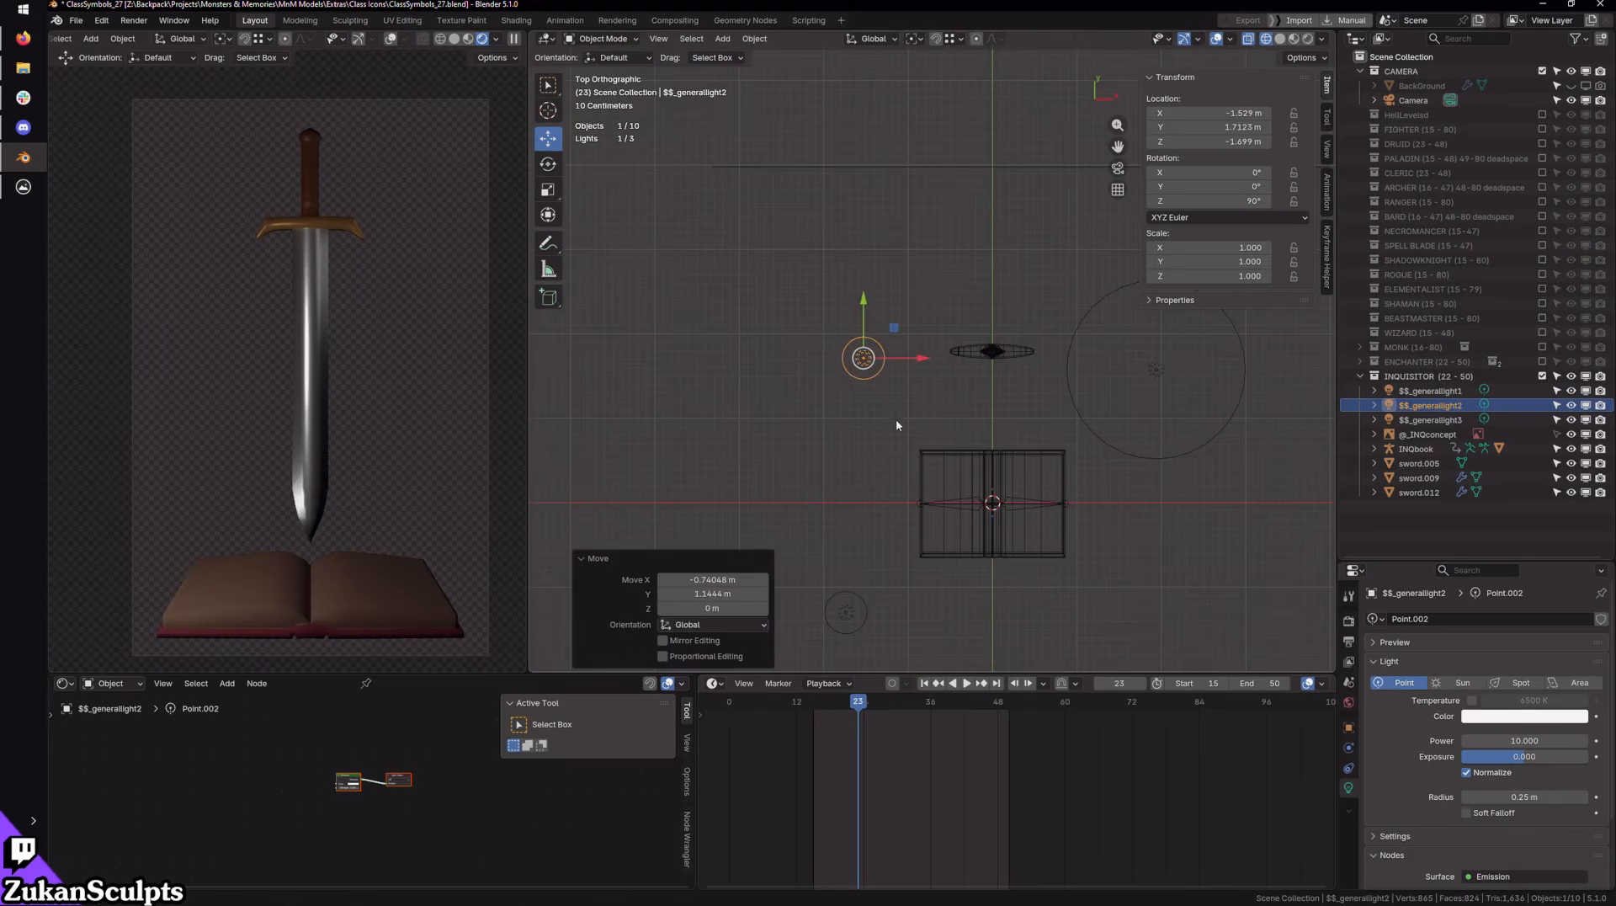
{"action": "middle_click_drag", "start_coordinate": [859, 458], "coordinate": [923, 399]}
{"action": "left_click_drag", "start_coordinate": [941, 345], "coordinate": [935, 216]}
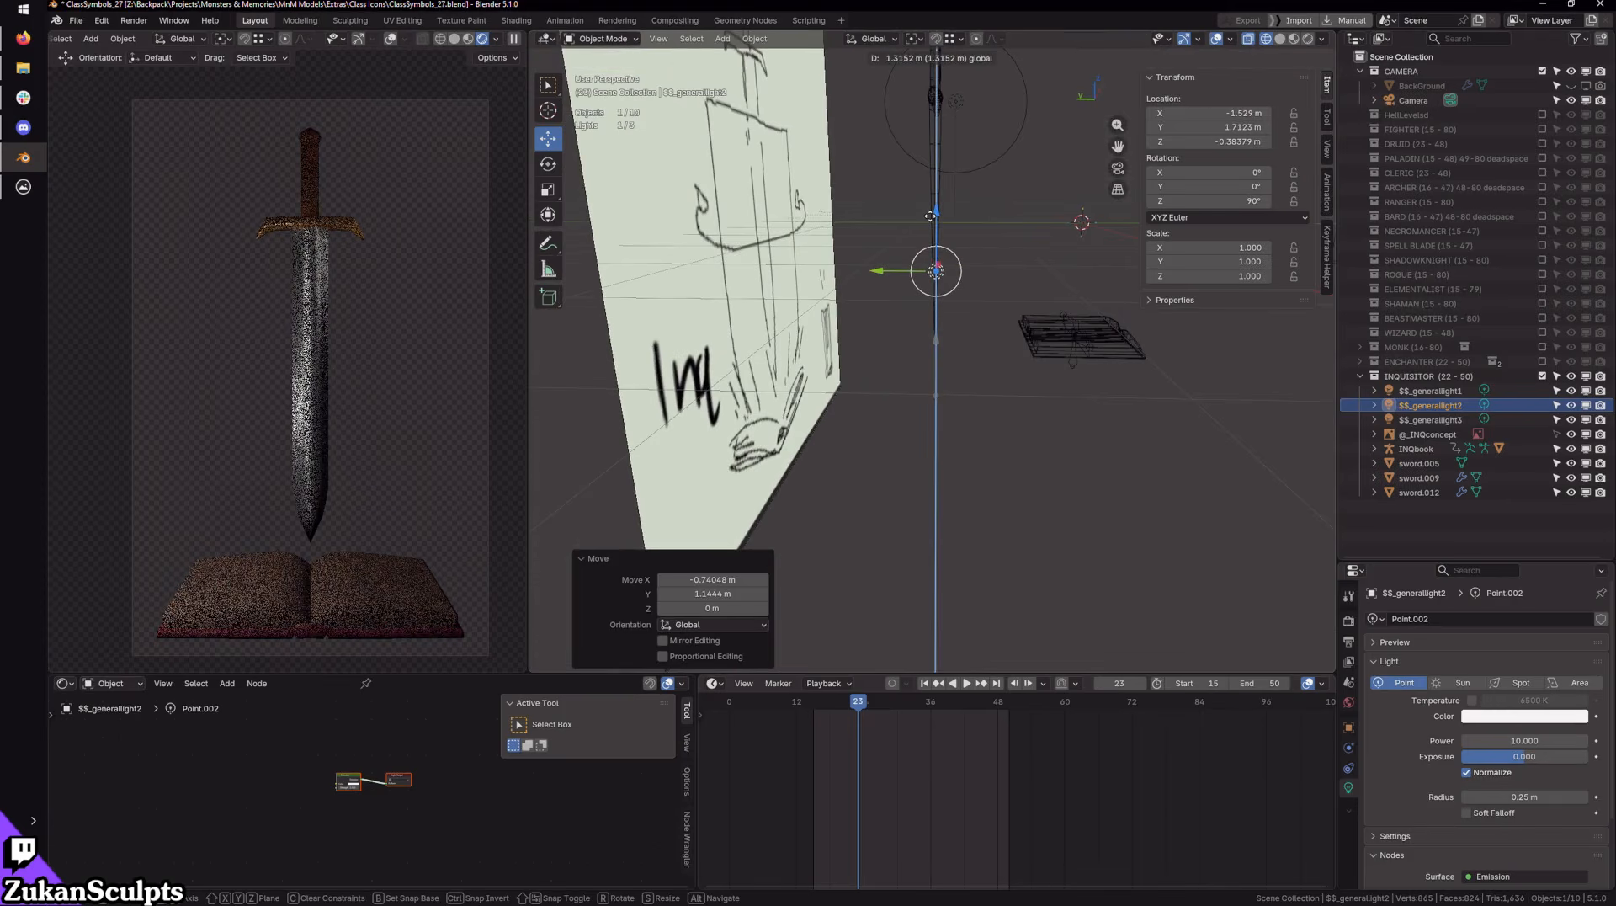
Step: Convert $$_generallight2 to an area light and scale it up uniformly to about 5.8
{"action": "middle_click_drag", "start_coordinate": [934, 216], "coordinate": [986, 453]}
{"action": "left_click", "coordinate": [1580, 682]}
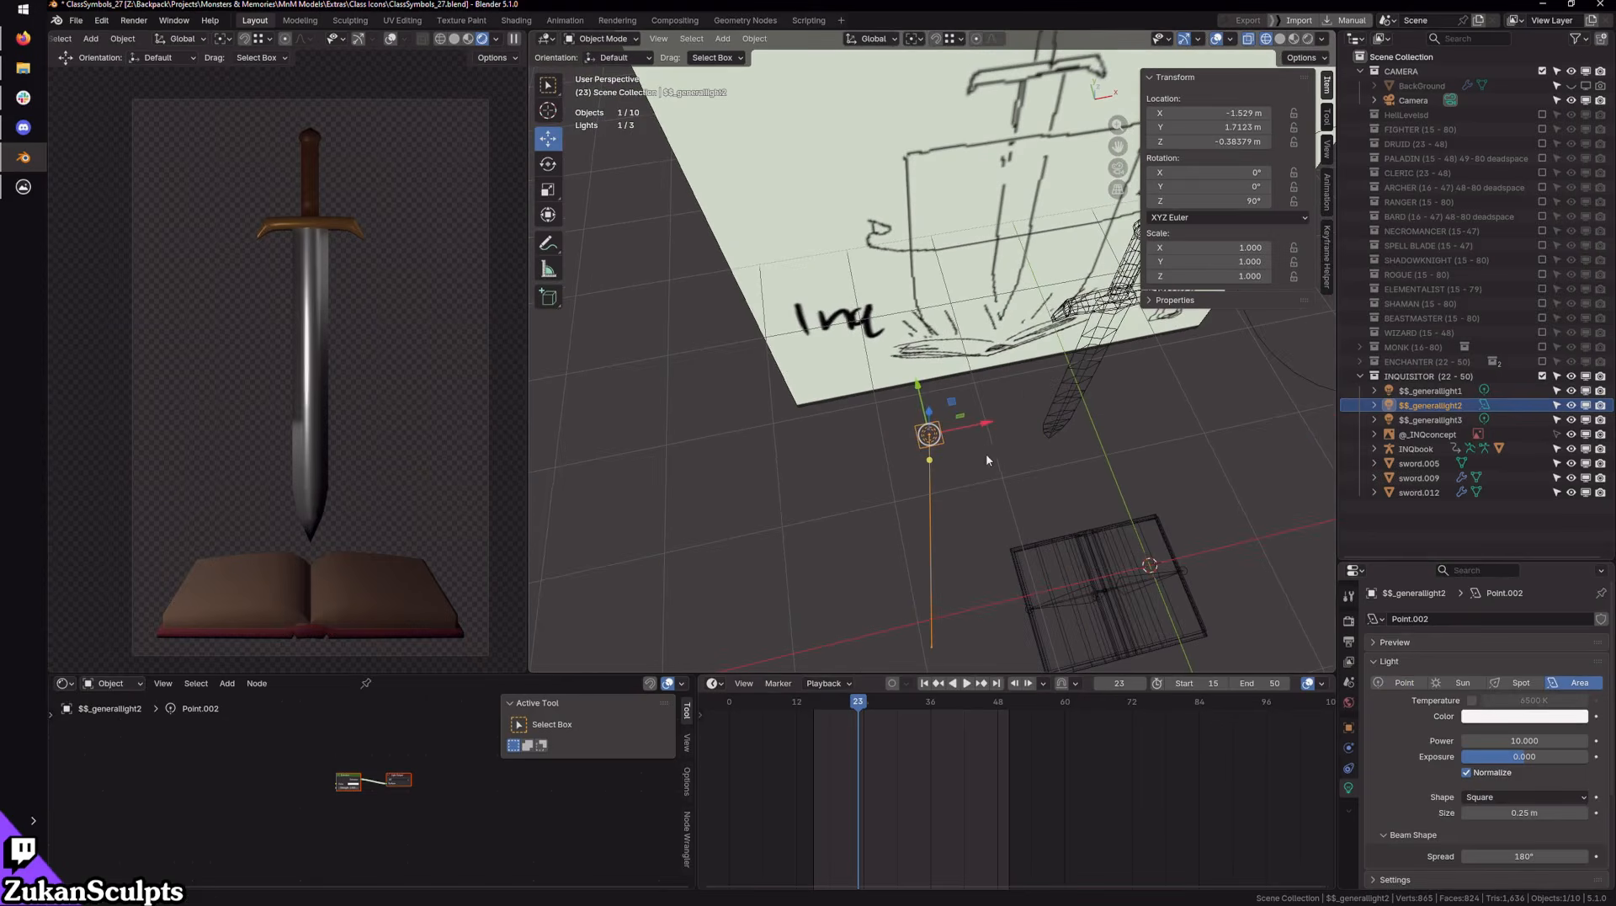
{"action": "key", "text": "shift+space"}
{"action": "key", "text": "s"}
{"action": "left_click_drag", "start_coordinate": [976, 472], "coordinate": [1196, 480]}
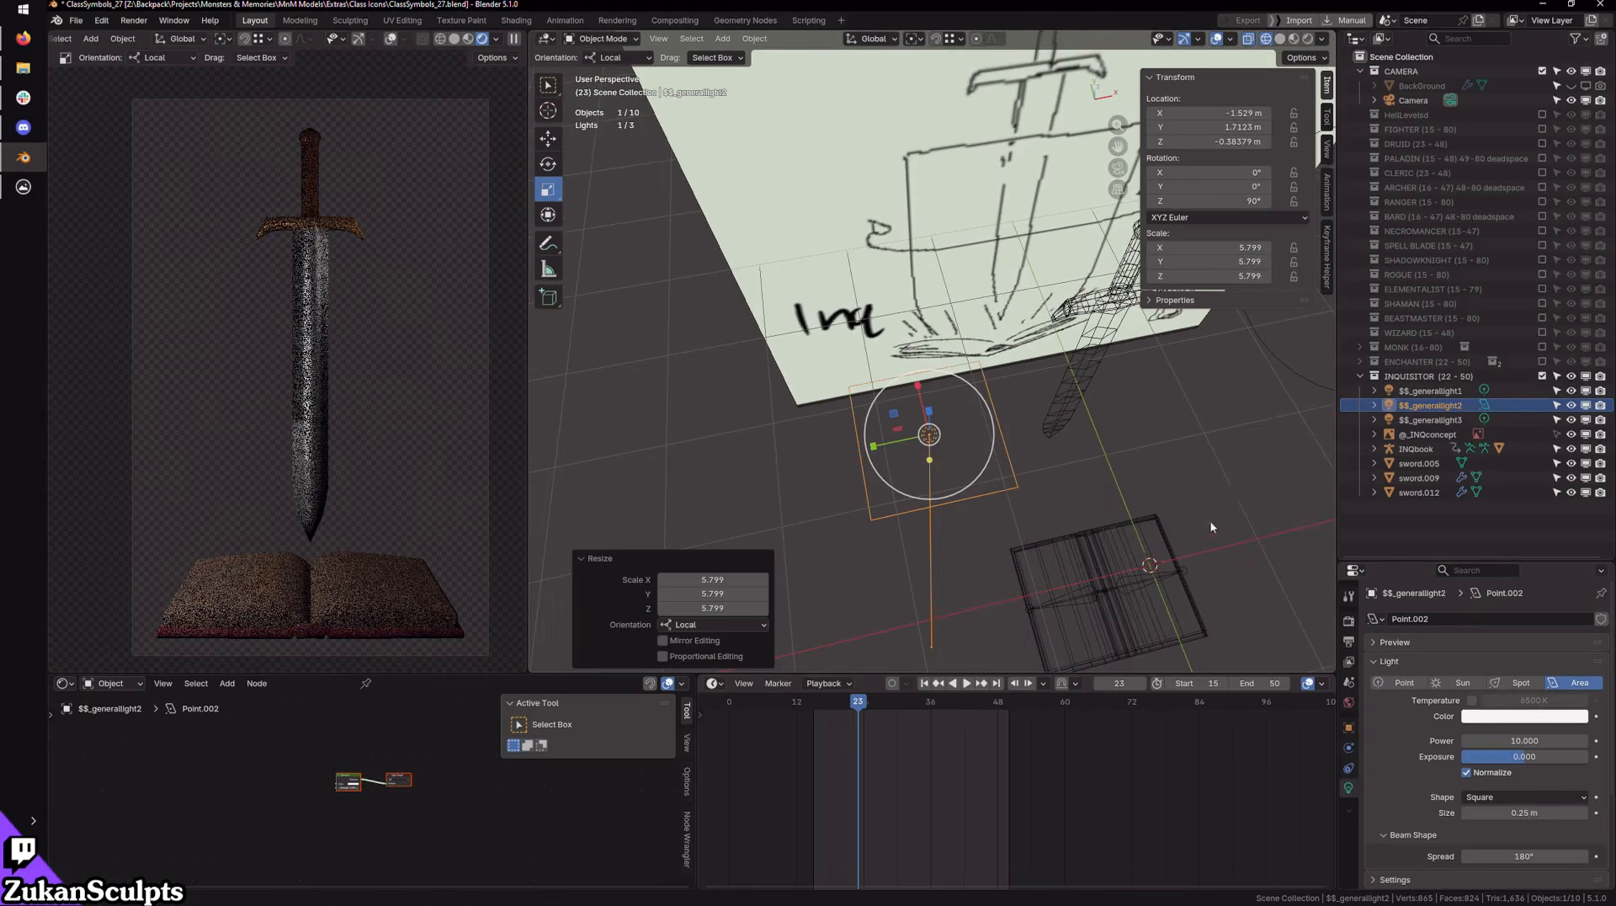
Step: Rotate the $$_generallight2 area light upright so it faces the sword, to about -91° on X
{"action": "key", "text": "shift+space"}
{"action": "key", "text": "r"}
{"action": "left_click_drag", "start_coordinate": [958, 414], "coordinate": [1019, 513]}
{"action": "key", "text": "KP_1"}
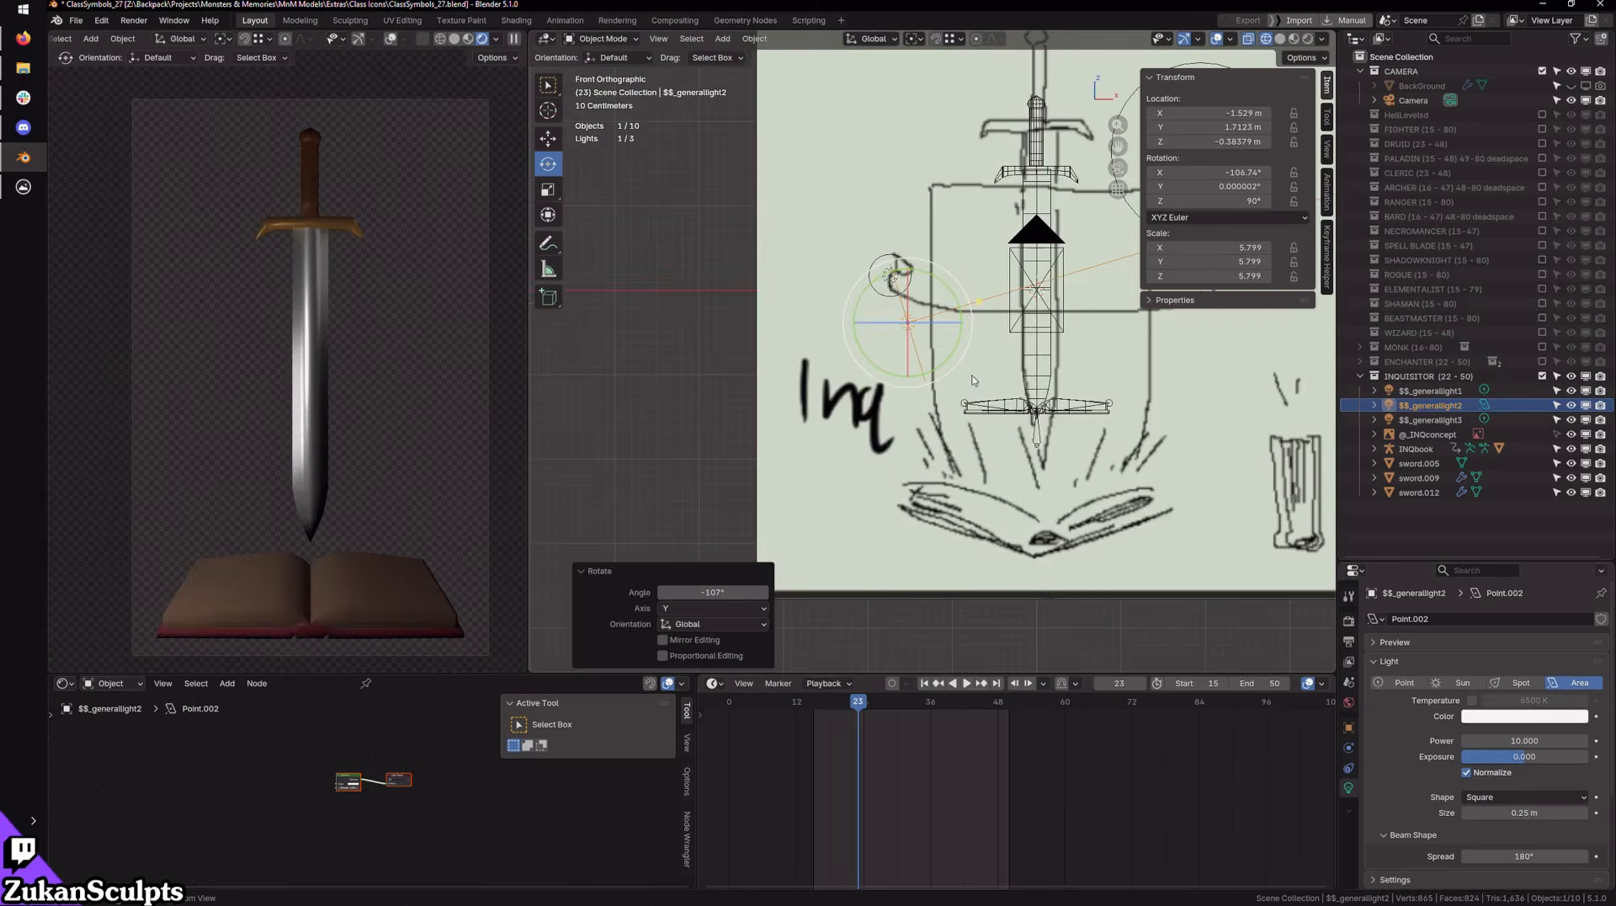
{"action": "scroll", "coordinate": [896, 467], "scroll_direction": "up", "scroll_amount": 2}
{"action": "key", "text": "r"}
{"action": "left_click_drag", "start_coordinate": [897, 471], "coordinate": [1029, 597]}
Step: Stretch the $$_generallight2 area light along its local Y axis to a scale of about 21.1
{"action": "key", "text": "r"}
{"action": "scroll", "coordinate": [917, 480], "scroll_direction": "down", "scroll_amount": 3}
{"action": "middle_click_drag", "start_coordinate": [1132, 417], "coordinate": [1165, 597]}
{"action": "scroll", "coordinate": [1165, 597], "scroll_direction": "up", "scroll_amount": 2}
{"action": "middle_click_drag", "start_coordinate": [1117, 375], "coordinate": [974, 566], "text": "shift"}
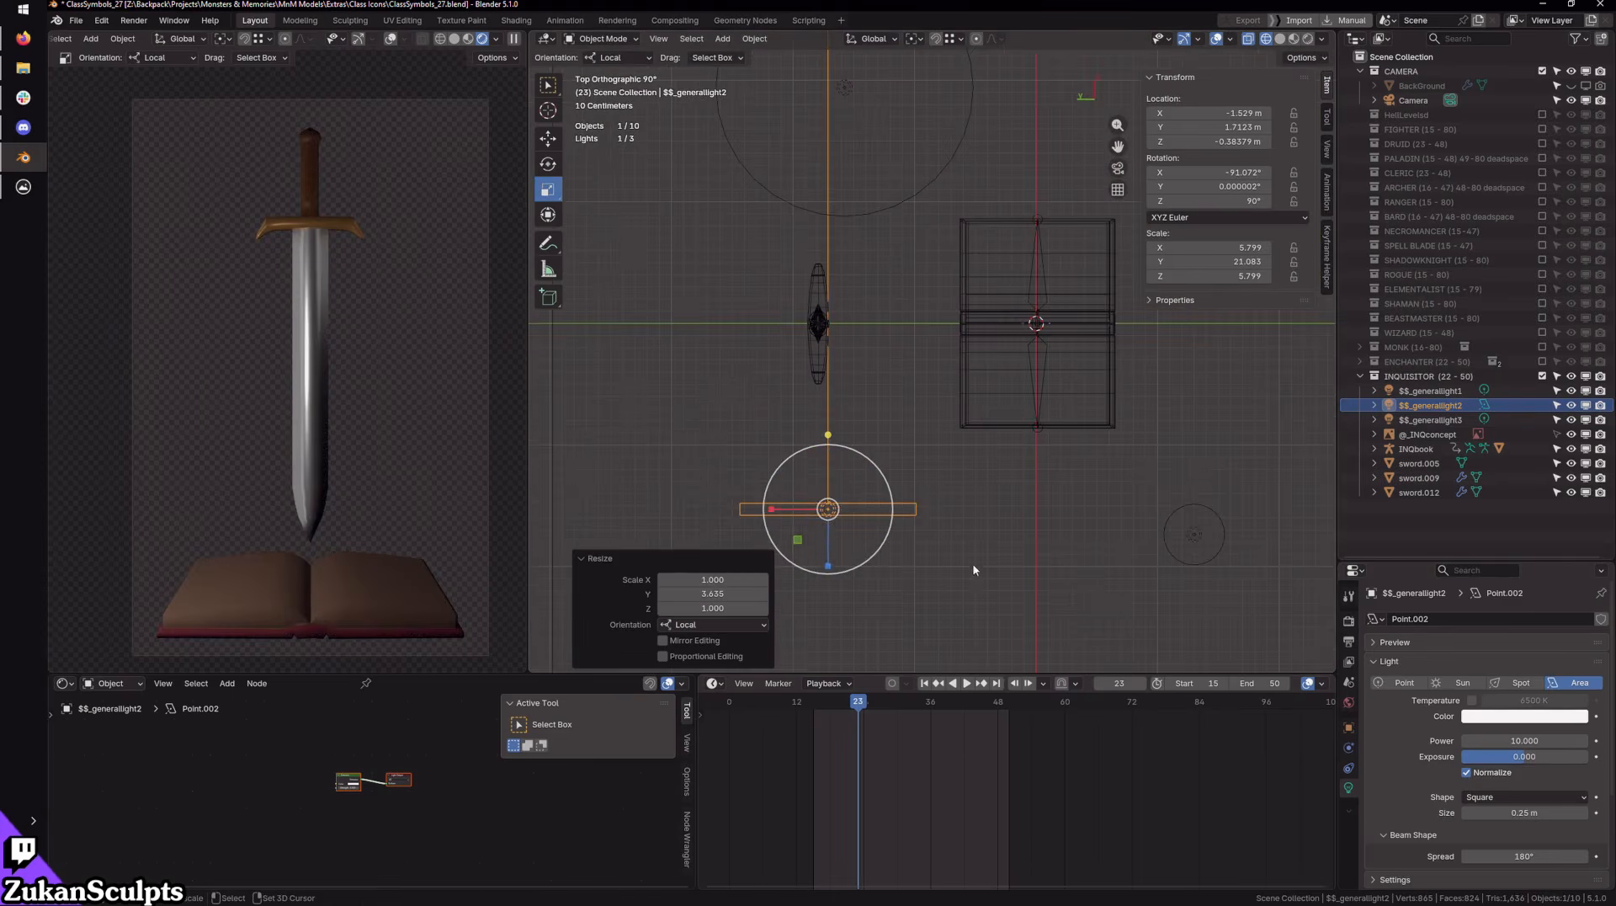
Step: In top view, turn $$_generallight2 to about 45° on Z and move it to about X -1.64 m, Y 2.17 m
{"action": "key", "text": "e"}
{"action": "left_click_drag", "start_coordinate": [876, 552], "coordinate": [1145, 143]}
{"action": "key", "text": "w"}
{"action": "left_click_drag", "start_coordinate": [828, 510], "coordinate": [772, 521]}
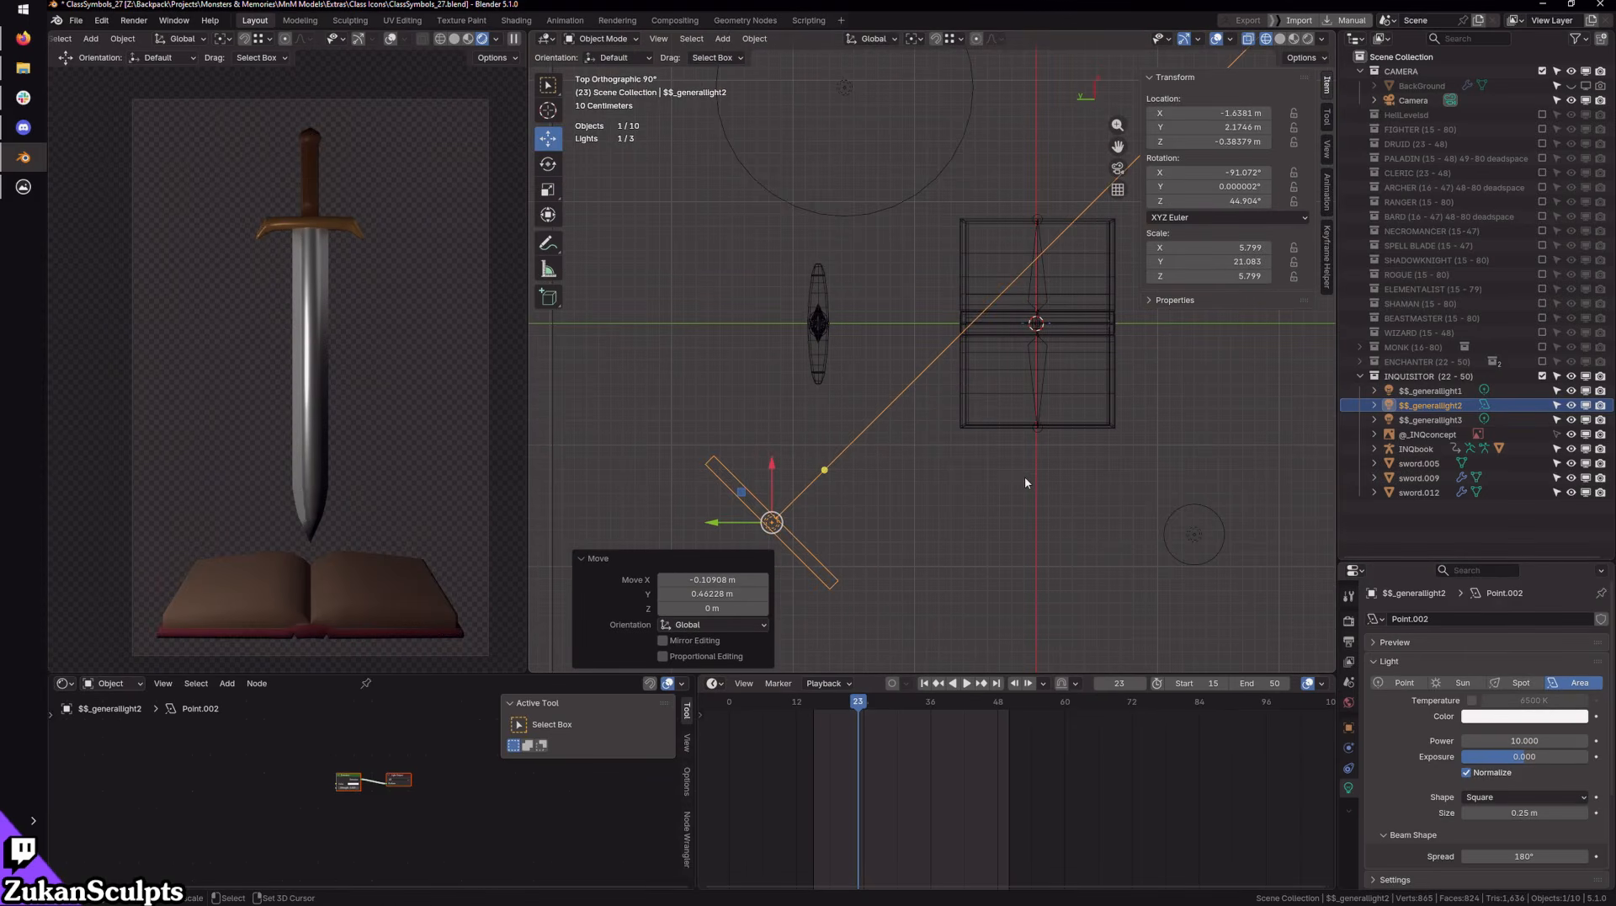
Step: Move the $$_generallight3 point light farther sideways to about X 2.70 m, Y 1.57 m, and lower it to about Z 0.25 m
{"action": "middle_click_drag", "start_coordinate": [974, 522], "coordinate": [964, 474], "text": "shift"}
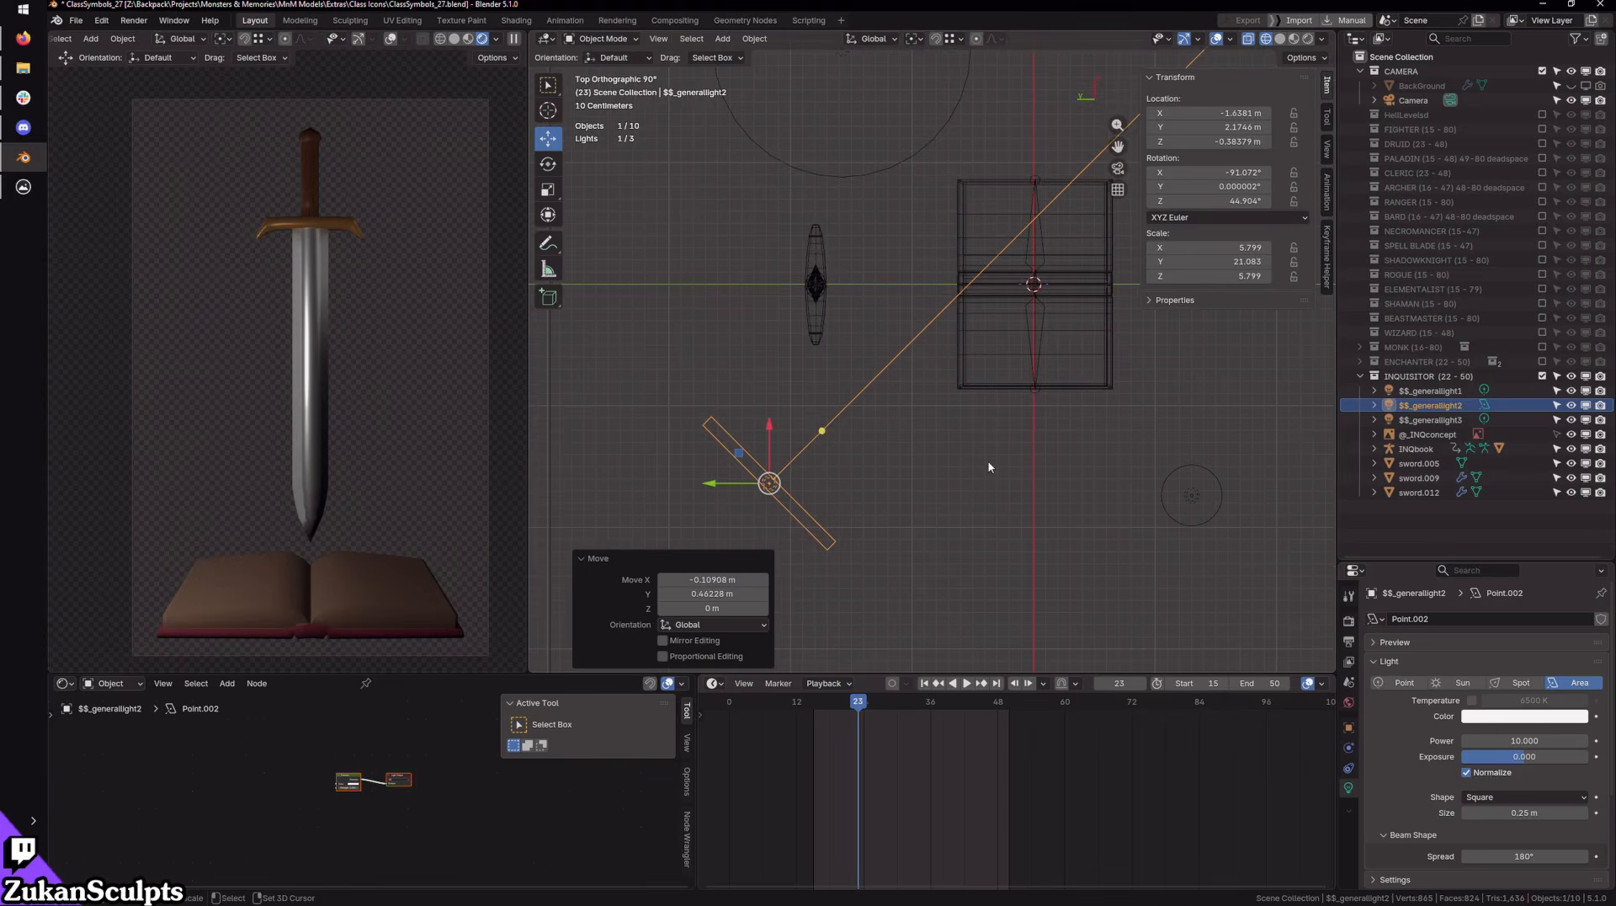
{"action": "middle_click_drag", "start_coordinate": [1097, 455], "coordinate": [987, 501], "text": "shift"}
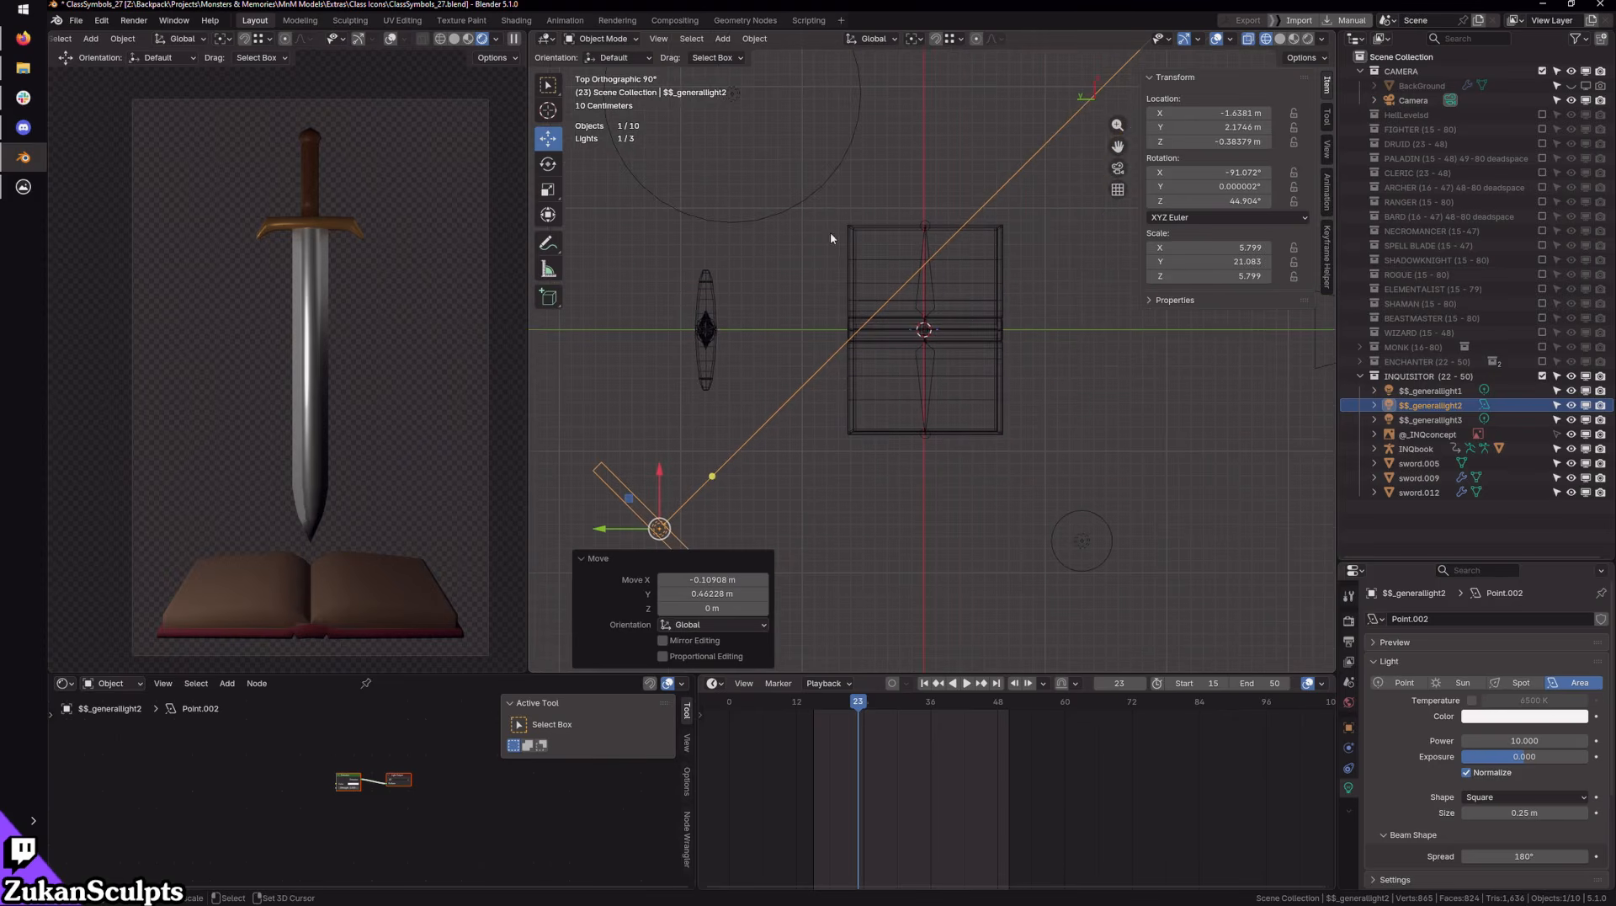
{"action": "scroll", "coordinate": [830, 234], "scroll_direction": "down", "scroll_amount": 3}
{"action": "middle_click_drag", "start_coordinate": [882, 240], "coordinate": [923, 399], "text": "shift"}
{"action": "middle_click_drag", "start_coordinate": [922, 399], "coordinate": [992, 432], "text": "shift"}
{"action": "left_click", "coordinate": [1012, 401]}
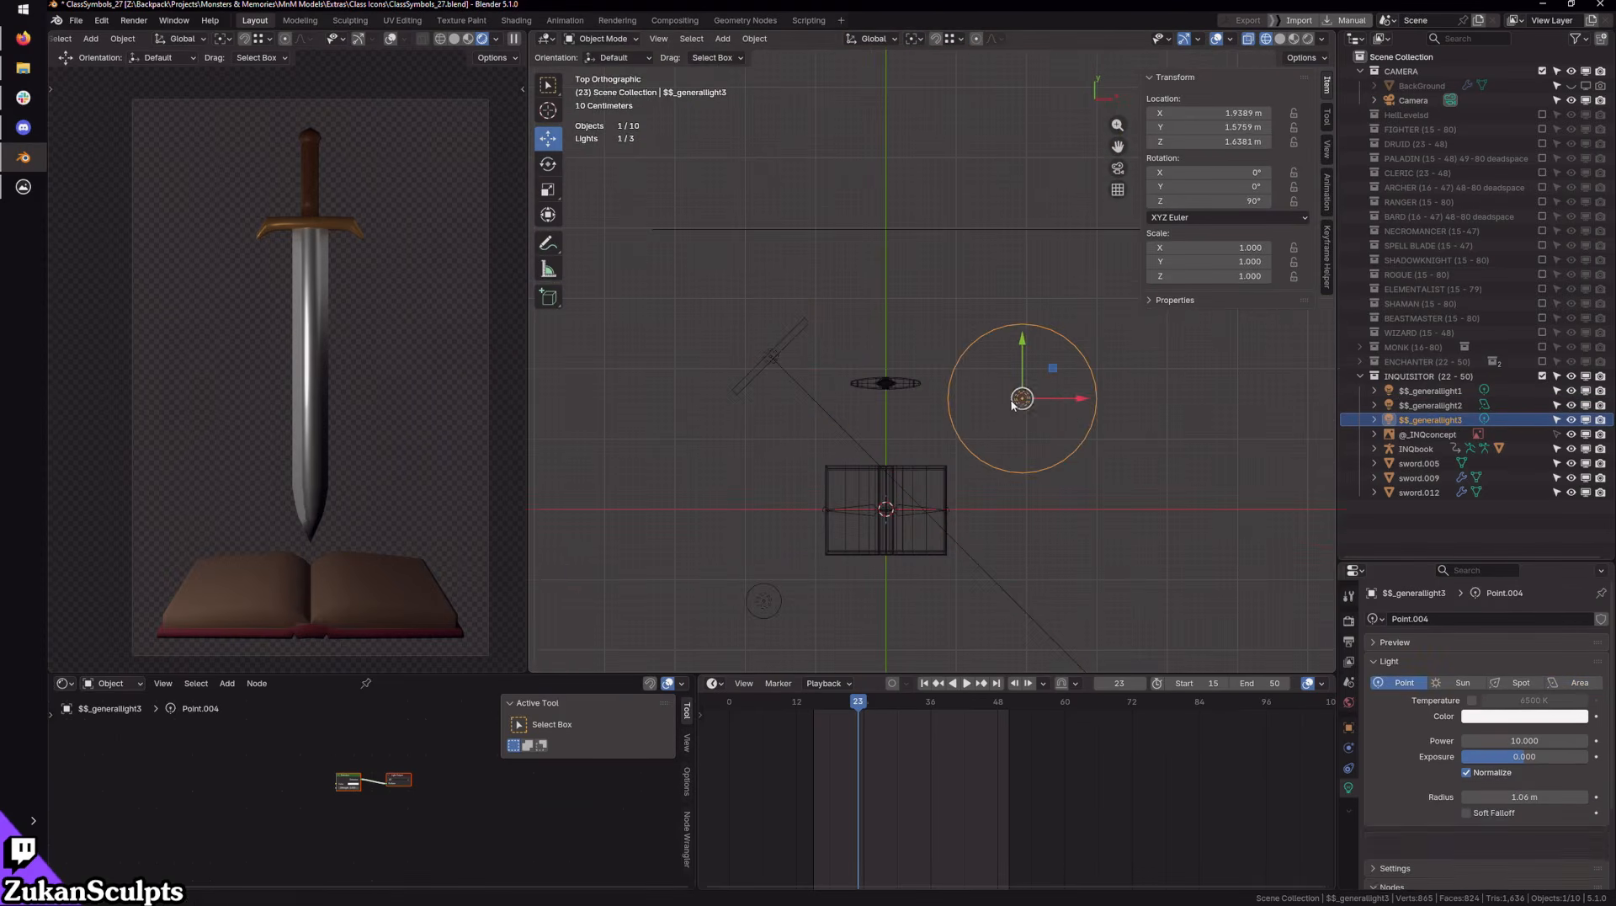
{"action": "left_click_drag", "start_coordinate": [1019, 395], "coordinate": [1075, 402]}
{"action": "middle_click_drag", "start_coordinate": [1090, 547], "coordinate": [1036, 251]}
{"action": "left_click_drag", "start_coordinate": [1042, 186], "coordinate": [1040, 277]}
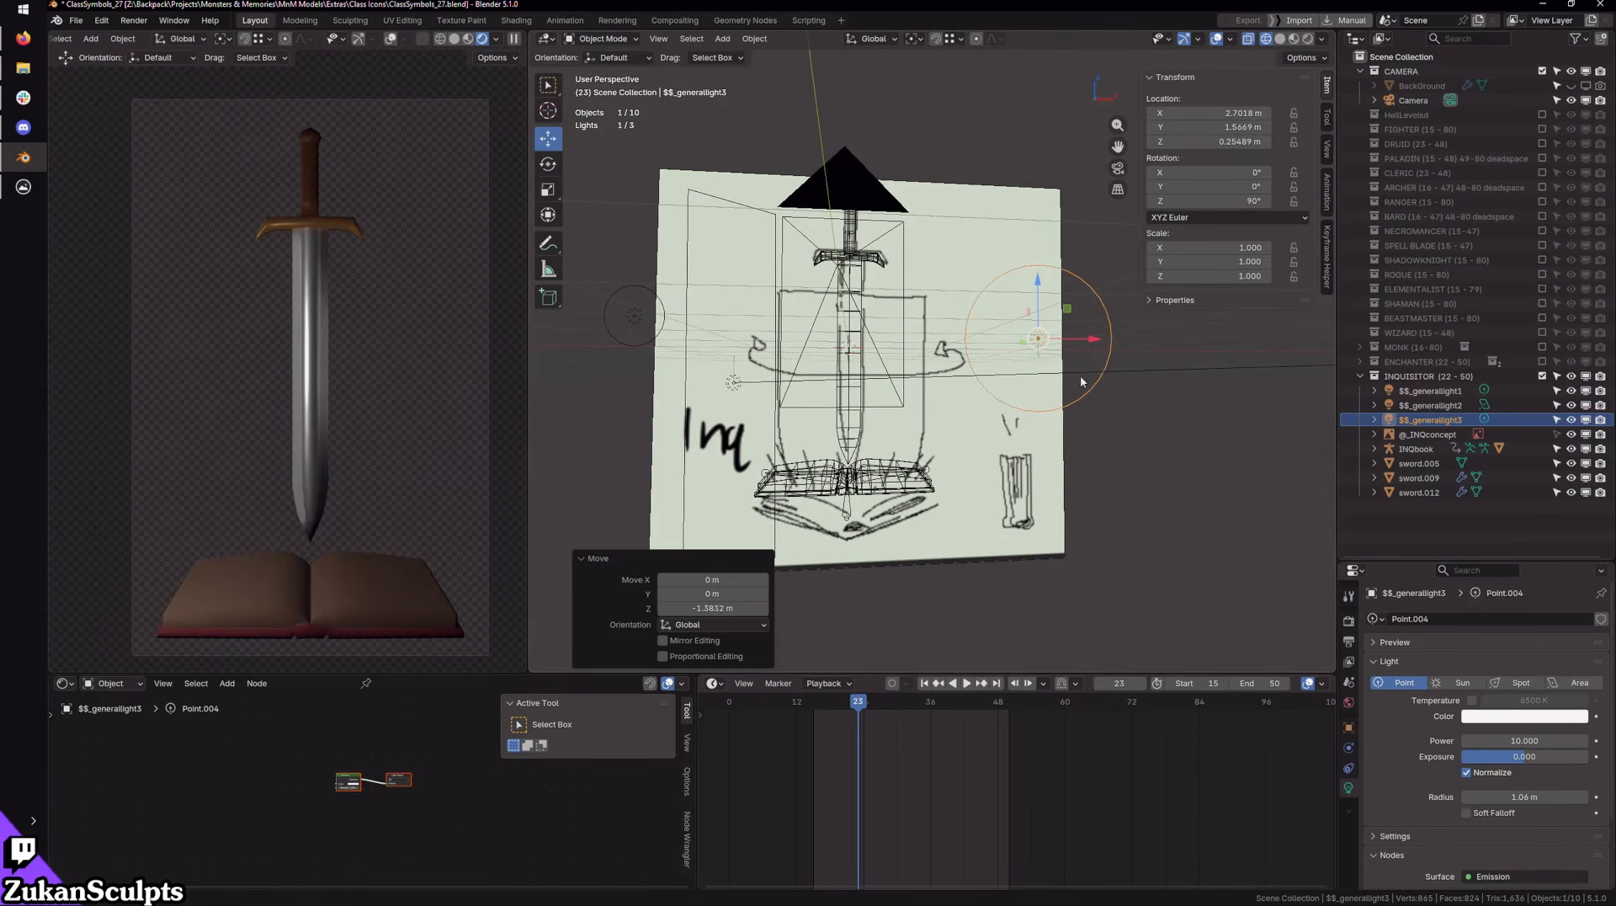
Step: Convert $$_generallight3 to an area light, standing upright at about 92° on X and stretched to about 5.93 in Y scale
{"action": "left_click", "coordinate": [1579, 683]}
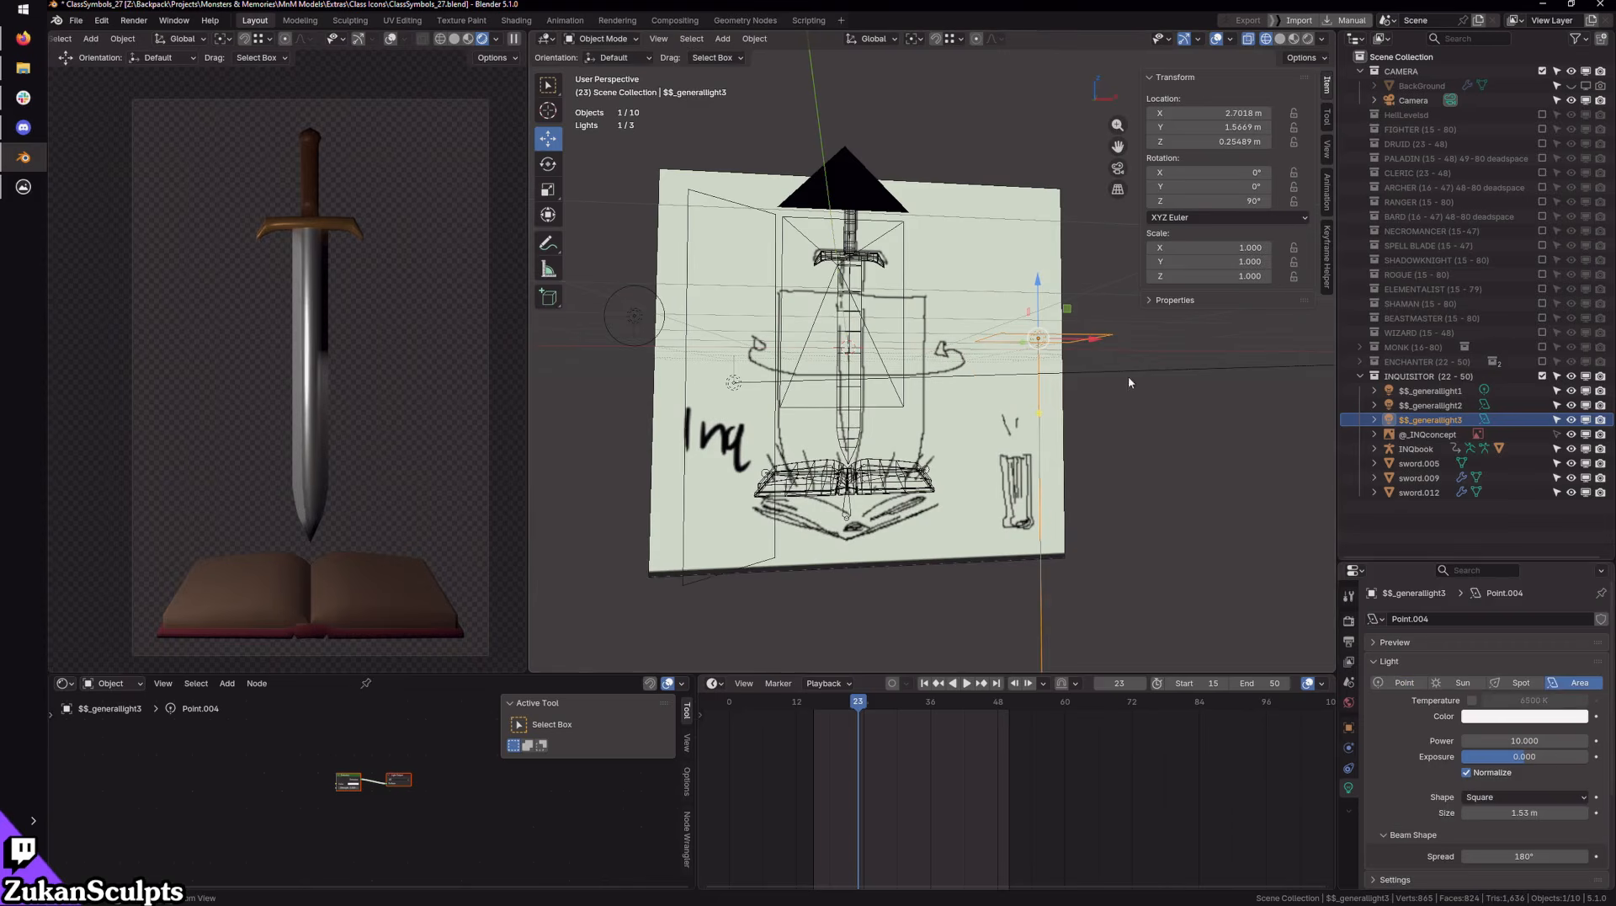
{"action": "left_click_drag", "start_coordinate": [1129, 382], "coordinate": [942, 434], "text": "alt"}
{"action": "key", "text": "e"}
{"action": "key", "text": "r"}
{"action": "left_click_drag", "start_coordinate": [1043, 291], "coordinate": [1045, 60]}
Step: In top view, angle $$_generallight3 to about 39.3° on Z and move it beside the book to about X 3.20 m, Y 0.18 m
{"action": "left_click_drag", "start_coordinate": [1048, 329], "coordinate": [1041, 454], "text": "alt"}
{"action": "key", "text": "e"}
{"action": "key", "text": "w"}
{"action": "mouse_move", "coordinate": [1040, 453]}
{"action": "middle_mouse_down"}
{"action": "mouse_move", "coordinate": [1035, 482]}
{"action": "mouse_move", "coordinate": [1038, 402]}
{"action": "middle_mouse_up"}
{"action": "left_click_drag", "start_coordinate": [1025, 401], "coordinate": [1060, 503]}
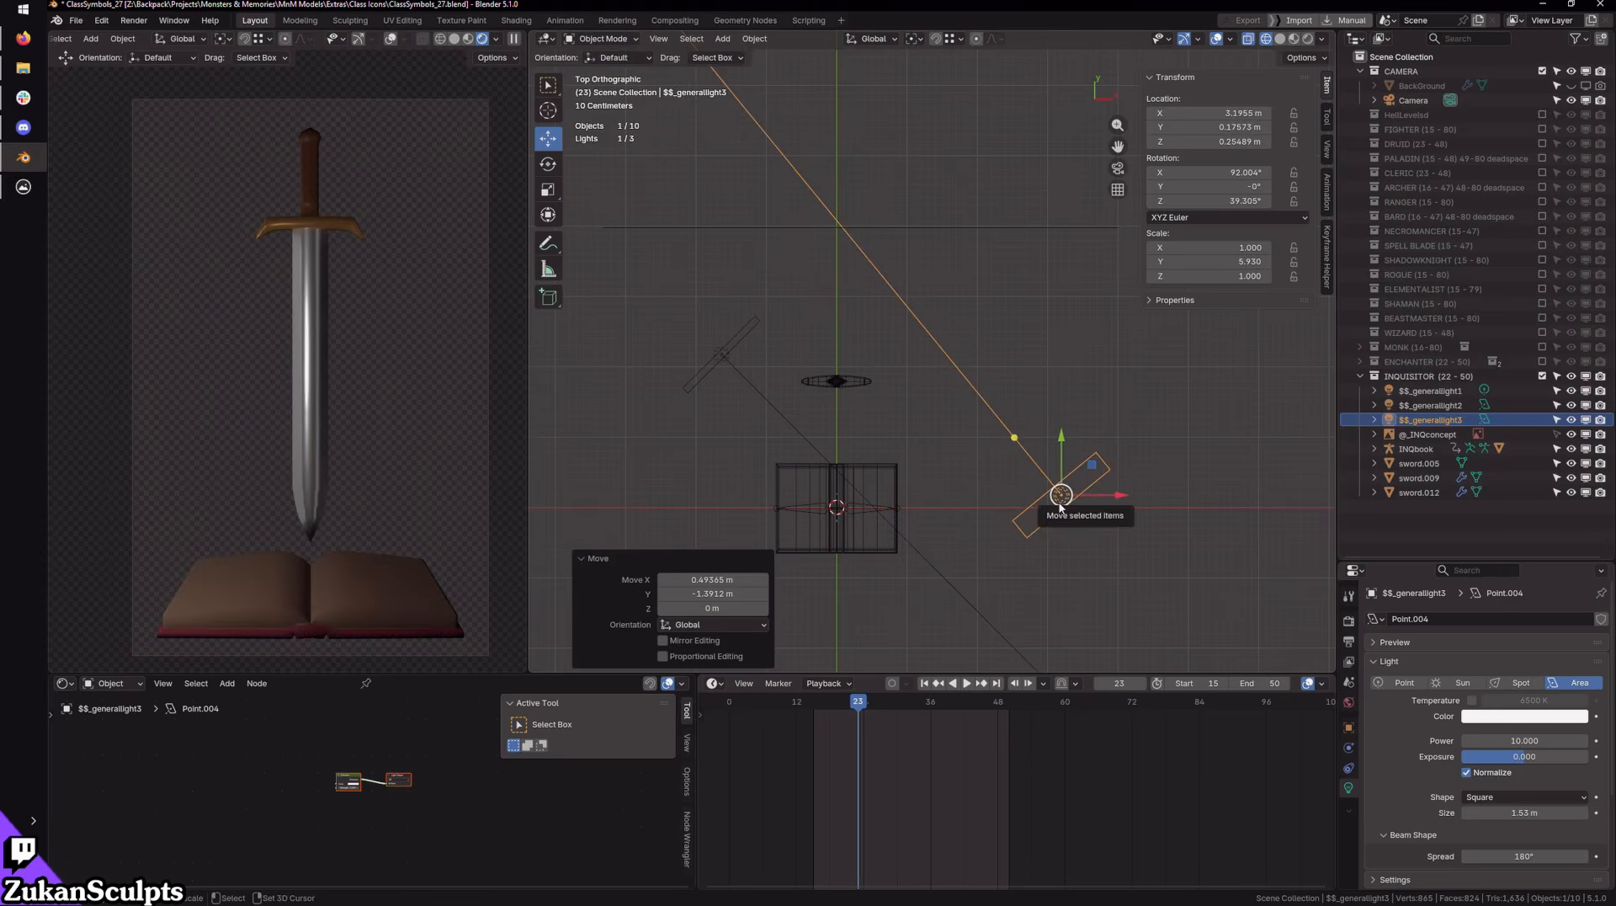
Step: Fine-tune the $$_generallight3 area light's rotation to about X 90.2°, Z 38.9°
{"action": "key", "text": "r"}
{"action": "middle_click_drag", "start_coordinate": [1078, 534], "coordinate": [1023, 434]}
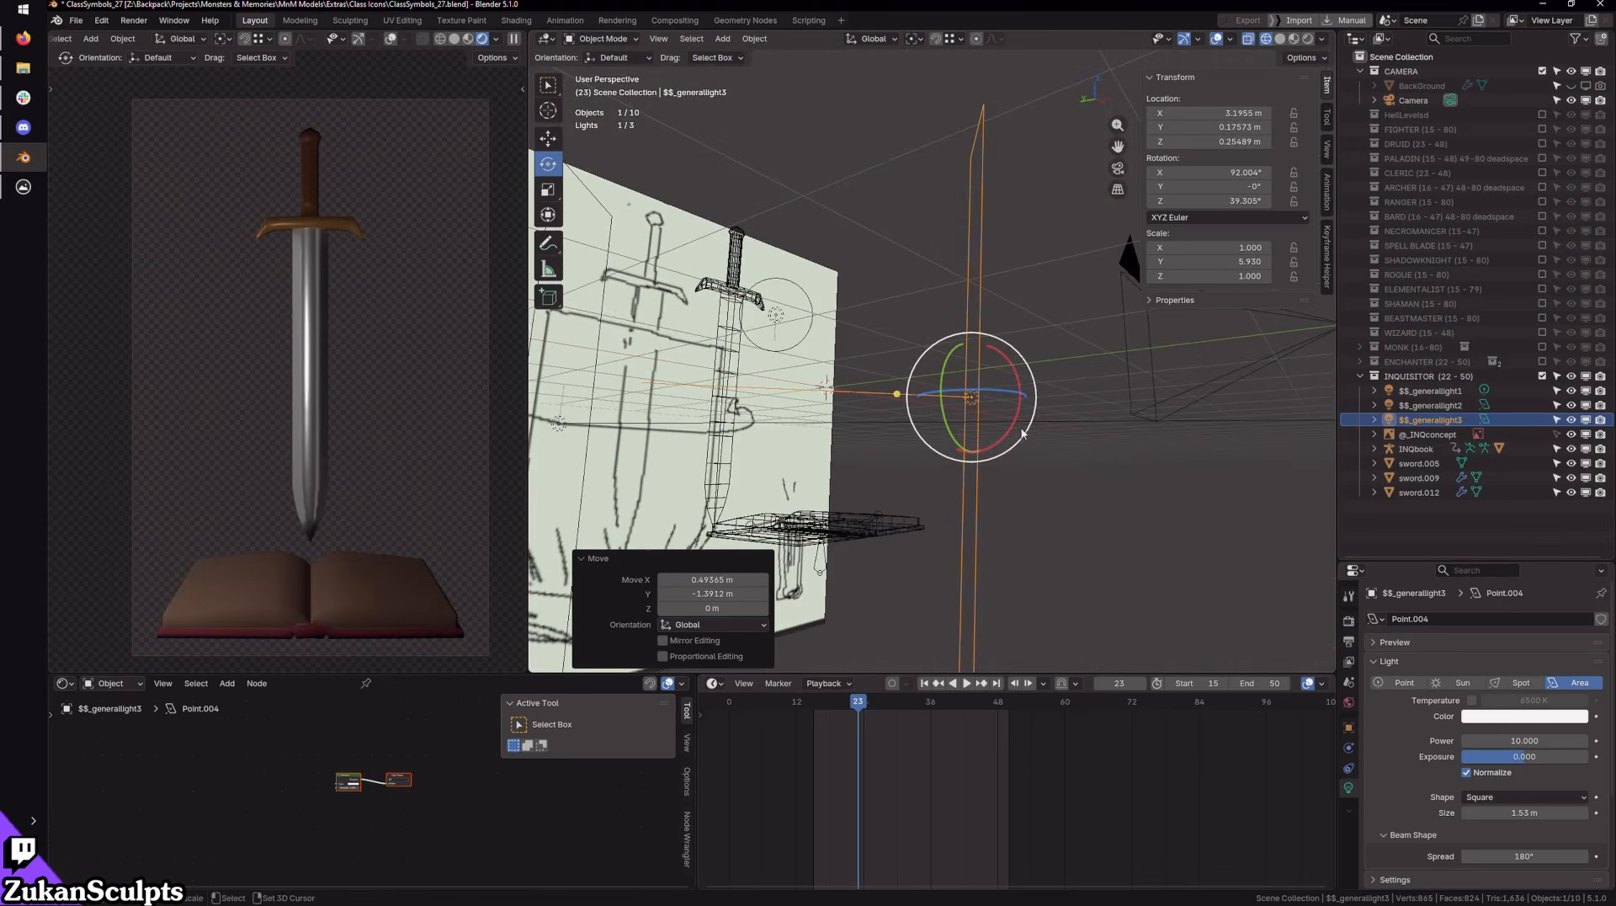
{"action": "left_click_drag", "start_coordinate": [1022, 433], "coordinate": [1031, 429]}
{"action": "mouse_move", "coordinate": [1030, 429]}
{"action": "middle_mouse_down"}
{"action": "mouse_move", "coordinate": [1042, 458]}
{"action": "mouse_move", "coordinate": [1016, 488]}
{"action": "mouse_move", "coordinate": [1247, 653]}
{"action": "middle_mouse_up"}
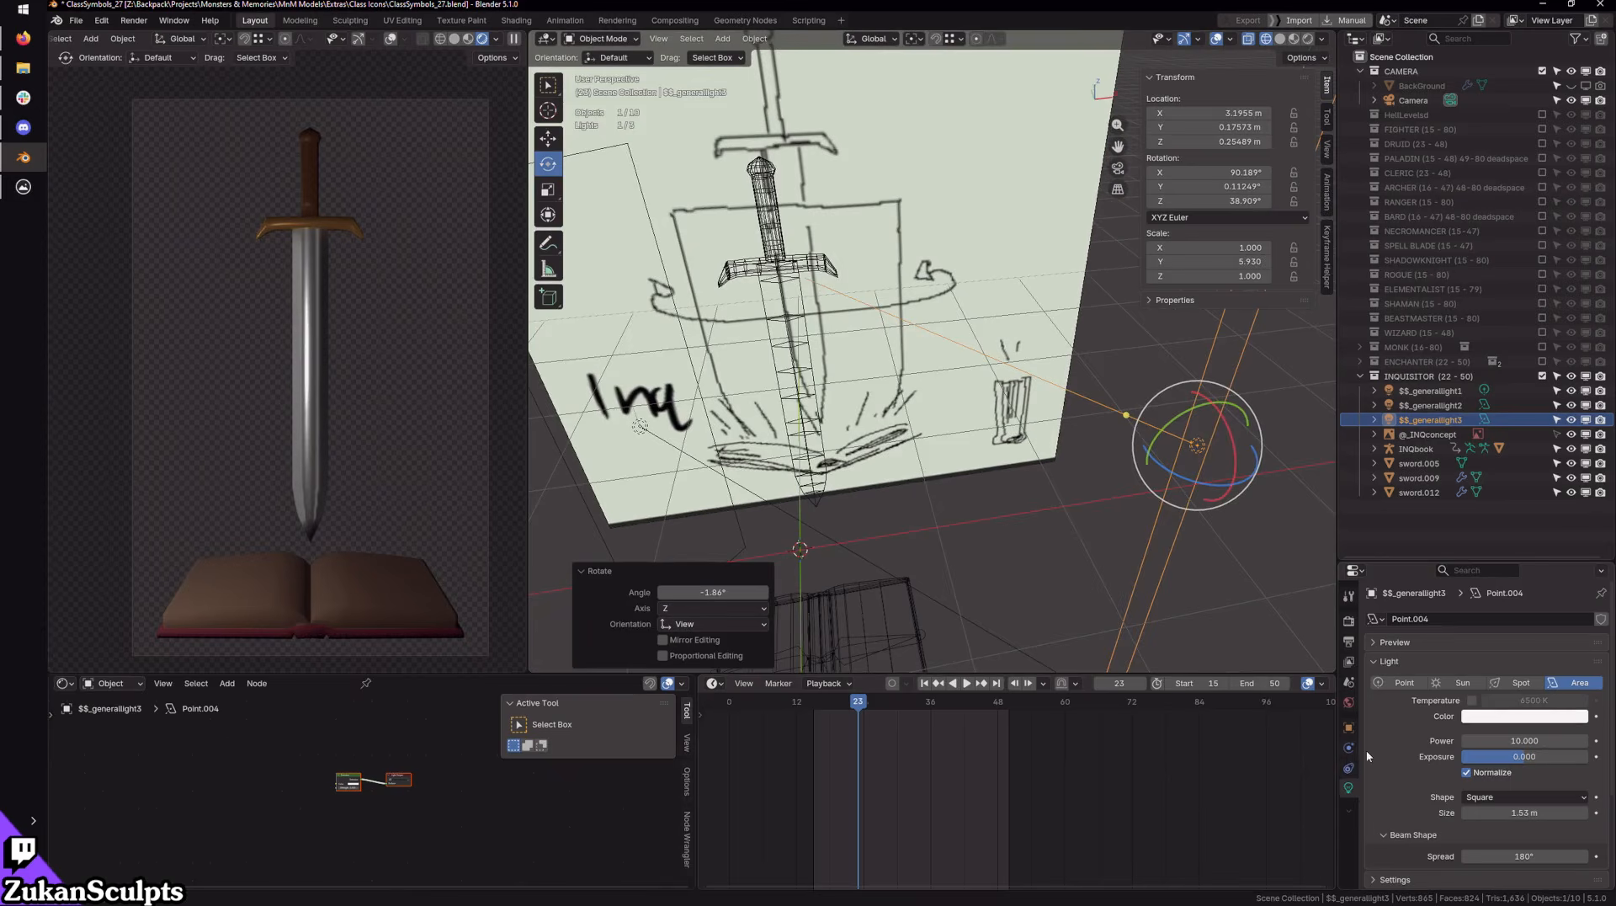
Step: Examine the Light Linking settings of $$_generallight3 and of the sword handle
{"action": "left_click", "coordinate": [1349, 727]}
{"action": "scroll", "coordinate": [1437, 793], "scroll_direction": "down", "scroll_amount": 2}
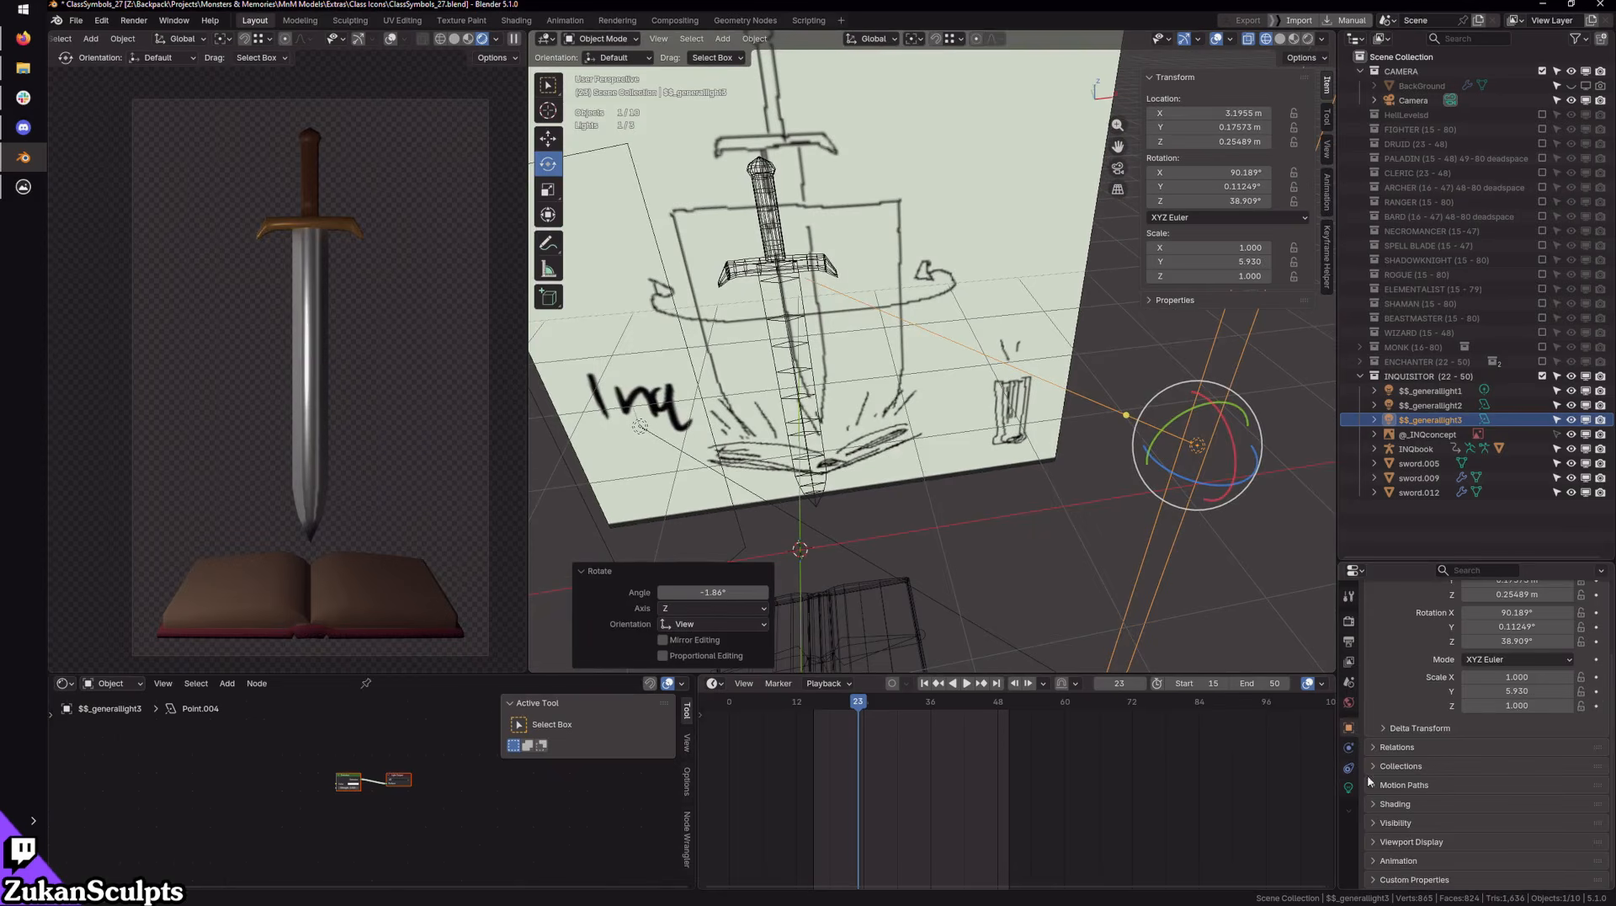
{"action": "scroll", "coordinate": [1411, 834], "scroll_direction": "down", "scroll_amount": 2}
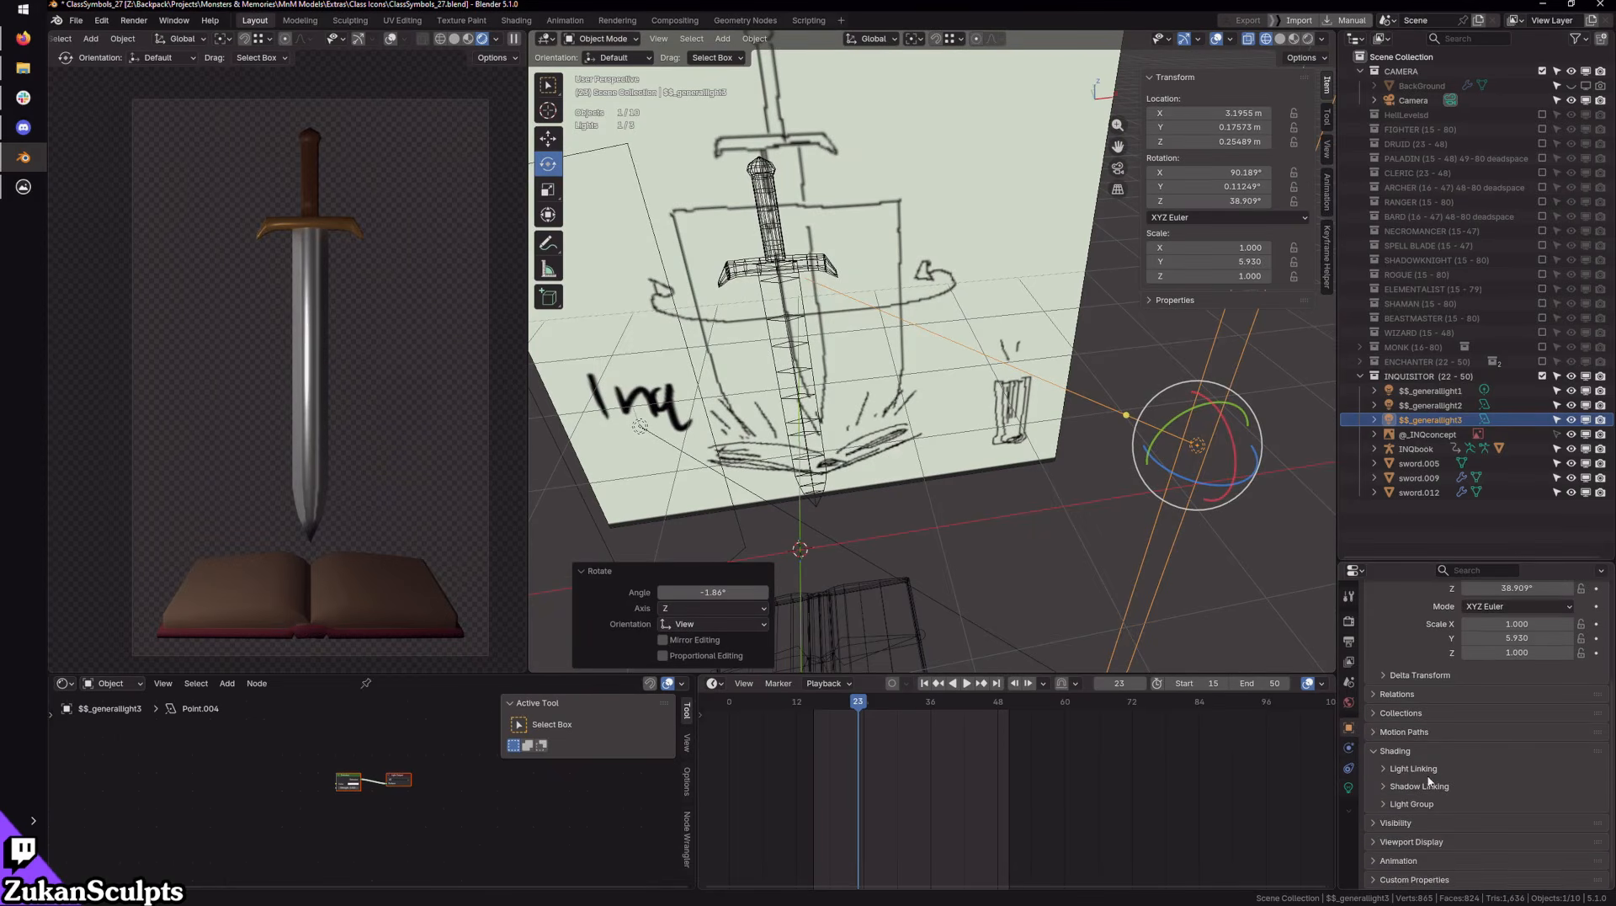
{"action": "left_click", "coordinate": [1431, 770]}
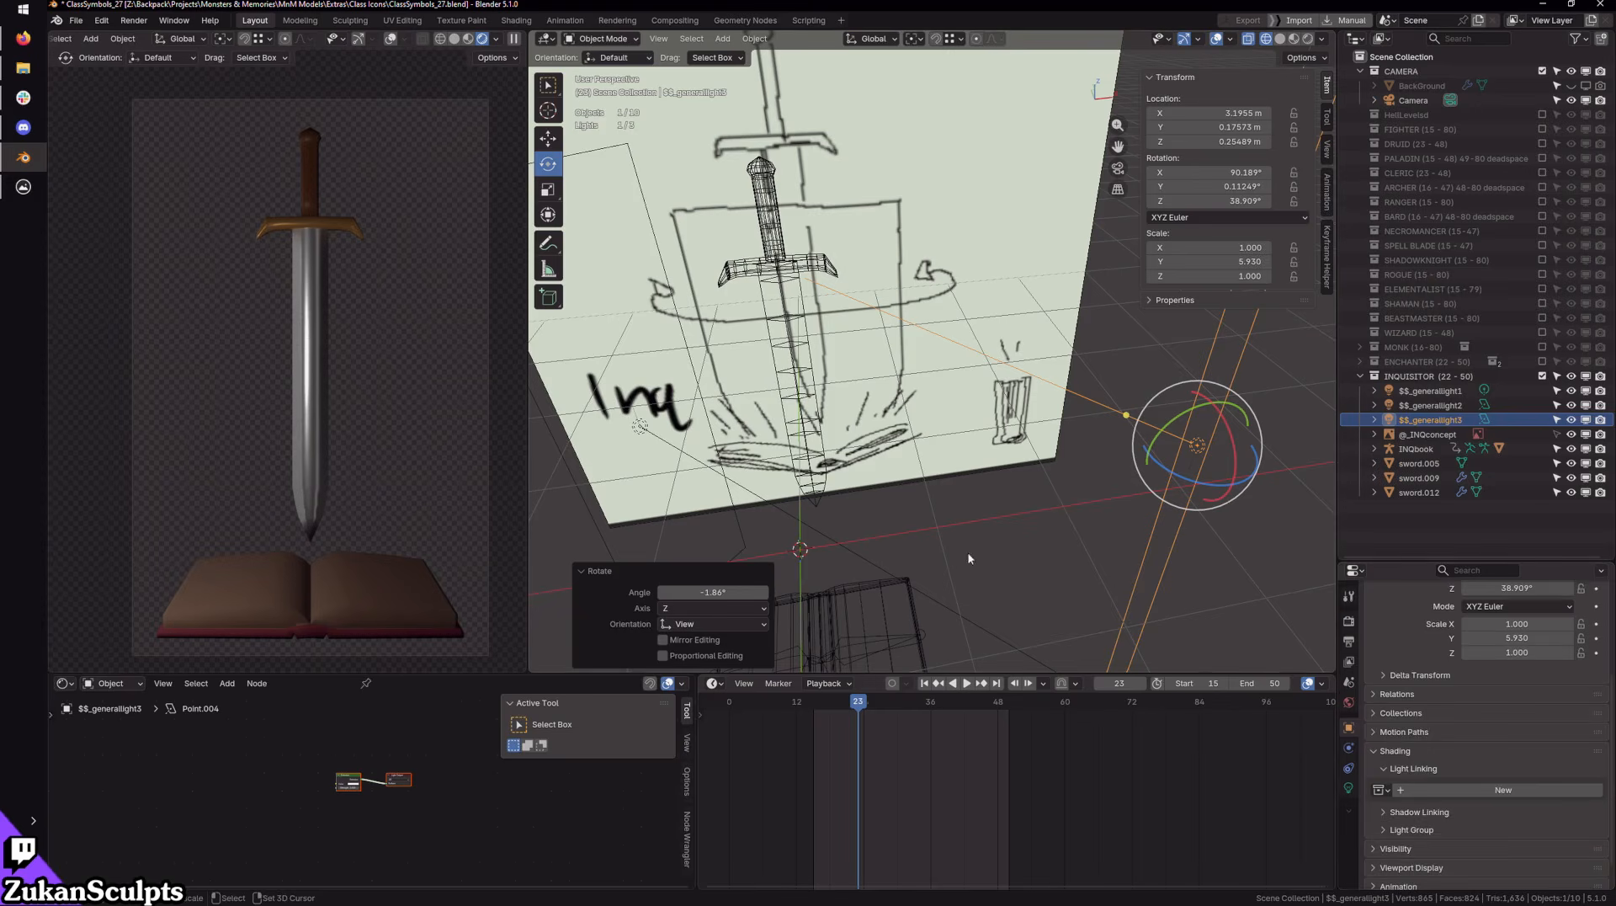
{"action": "left_click", "coordinate": [780, 238]}
{"action": "scroll", "coordinate": [1486, 783], "scroll_direction": "down", "scroll_amount": 4}
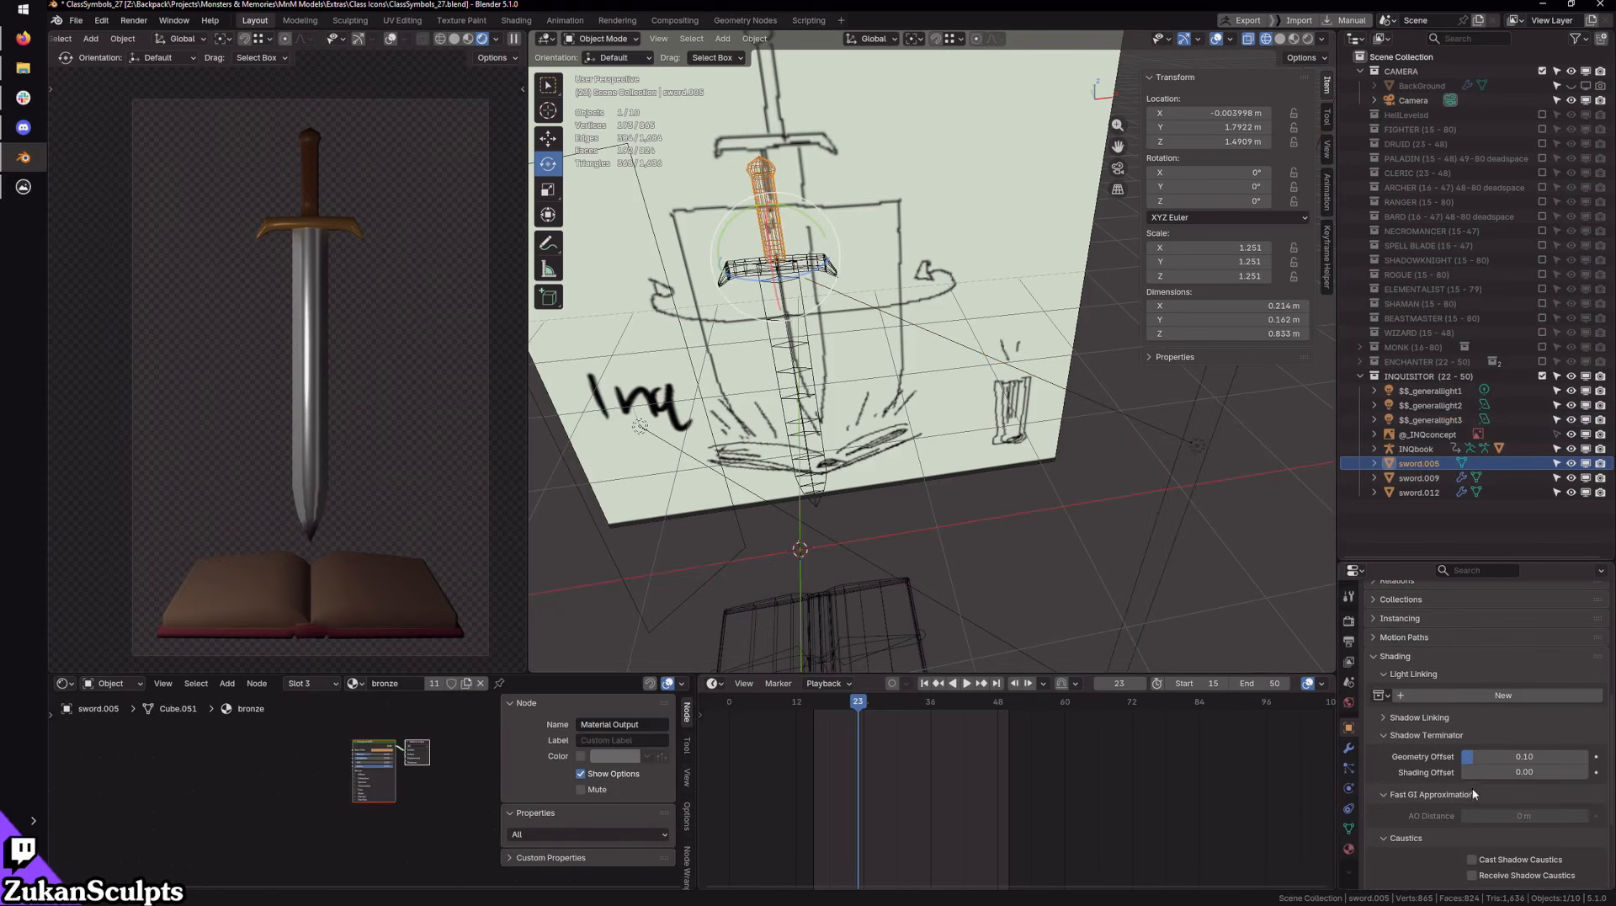
Step: Delete all three lights, $$_generallight1, $$_generallight2 and $$_generallight3, from the Inquisitor scene
{"action": "mouse_move", "coordinate": [844, 452]}
{"action": "middle_mouse_down"}
{"action": "mouse_move", "coordinate": [997, 456]}
{"action": "mouse_move", "coordinate": [1114, 539]}
{"action": "mouse_move", "coordinate": [1081, 452]}
{"action": "middle_mouse_up"}
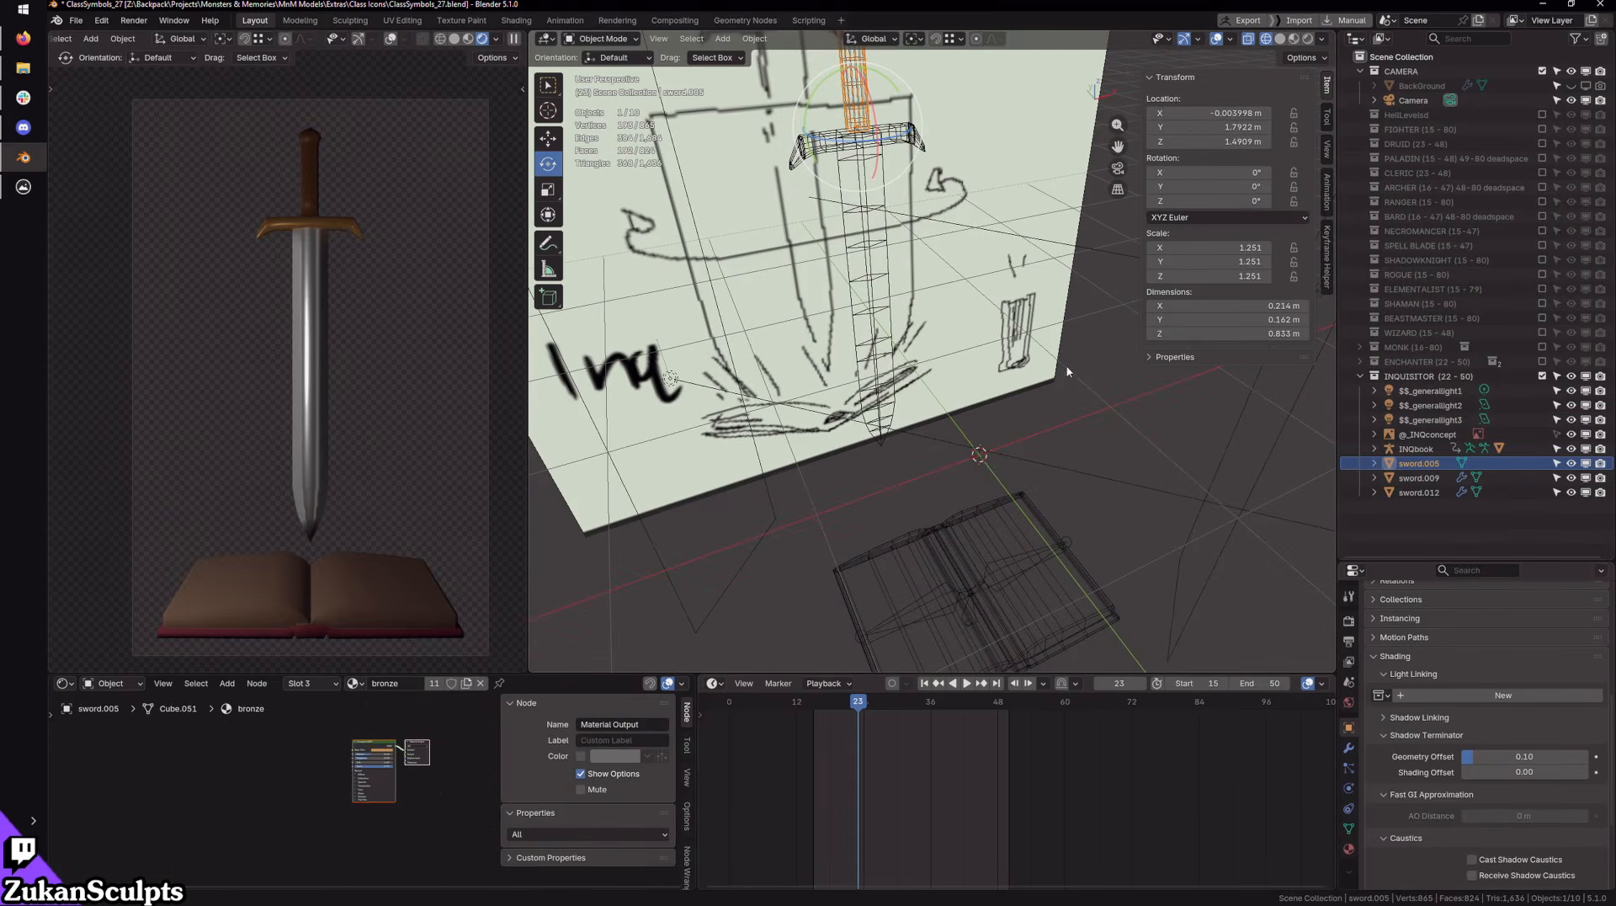
{"action": "mouse_move", "coordinate": [1067, 372]}
{"action": "middle_mouse_down"}
{"action": "mouse_move", "coordinate": [1027, 407]}
{"action": "mouse_move", "coordinate": [993, 410]}
{"action": "mouse_move", "coordinate": [1034, 462]}
{"action": "mouse_move", "coordinate": [945, 223]}
{"action": "middle_mouse_up"}
{"action": "left_click", "coordinate": [1044, 337]}
{"action": "middle_click_drag", "start_coordinate": [1044, 339], "coordinate": [1052, 471]}
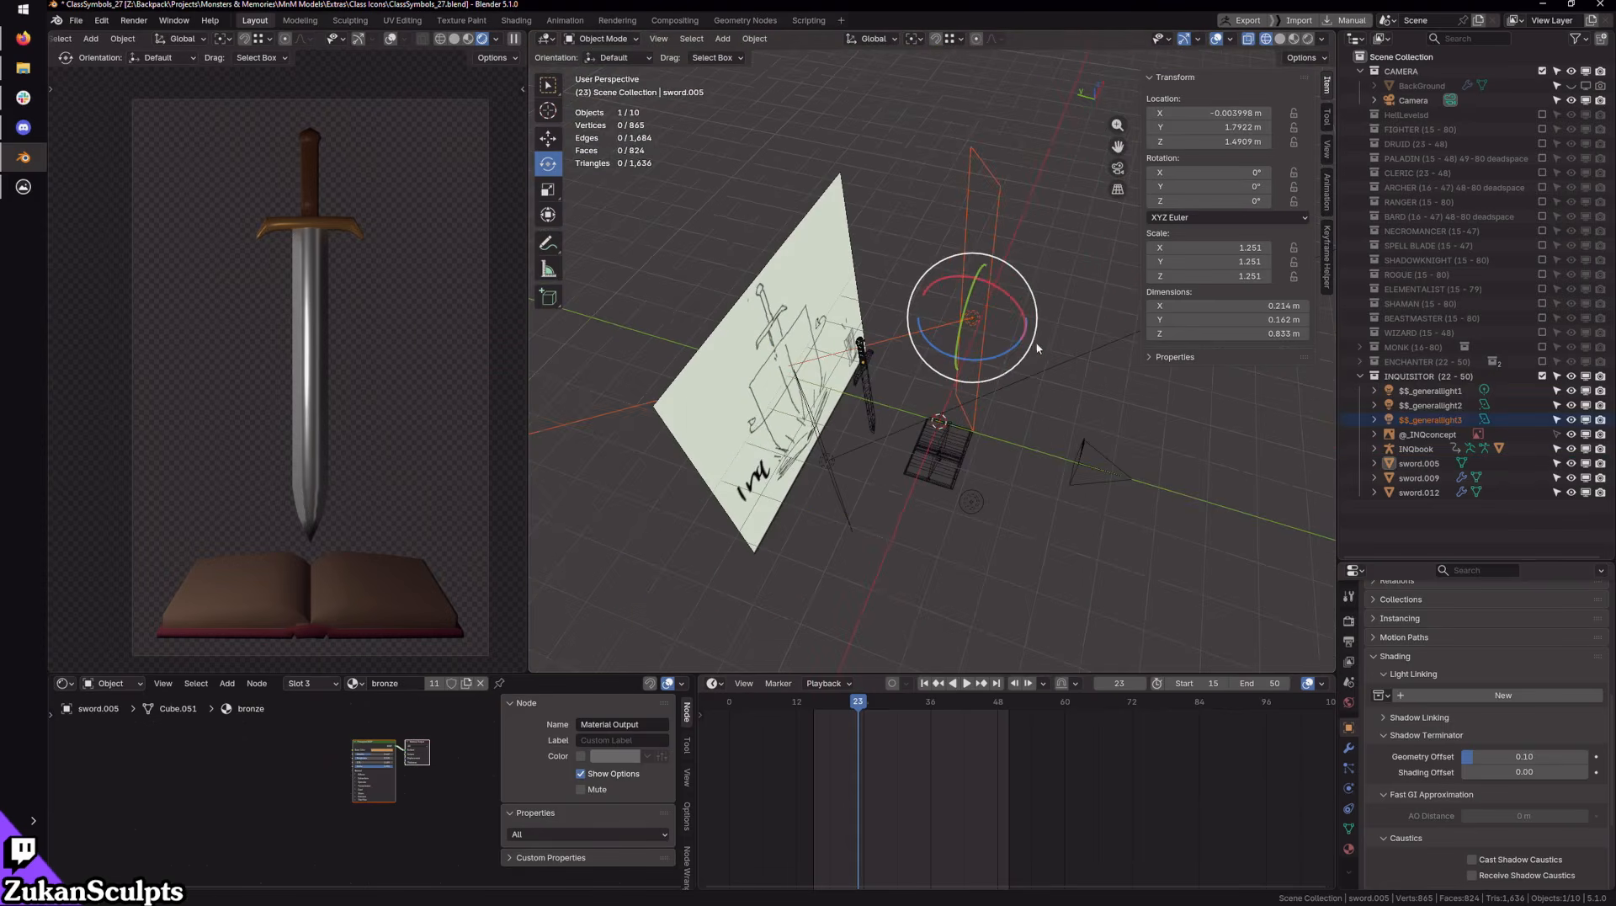
{"action": "key", "text": "Delete"}
{"action": "scroll", "coordinate": [978, 551], "scroll_direction": "up", "scroll_amount": 3}
{"action": "middle_click_drag", "start_coordinate": [1074, 632], "coordinate": [1064, 477]}
{"action": "left_click_drag", "start_coordinate": [957, 588], "coordinate": [1059, 482]}
{"action": "key", "text": "Delete"}
{"action": "mouse_move", "coordinate": [833, 468]}
{"action": "middle_mouse_down"}
{"action": "mouse_move", "coordinate": [871, 495]}
{"action": "mouse_move", "coordinate": [837, 488]}
{"action": "middle_mouse_up"}
{"action": "left_click", "coordinate": [886, 436]}
{"action": "key", "text": "Delete"}
Step: Add a new point light at the 3D cursor, at the scene's centre
{"action": "key", "text": "KP_7"}
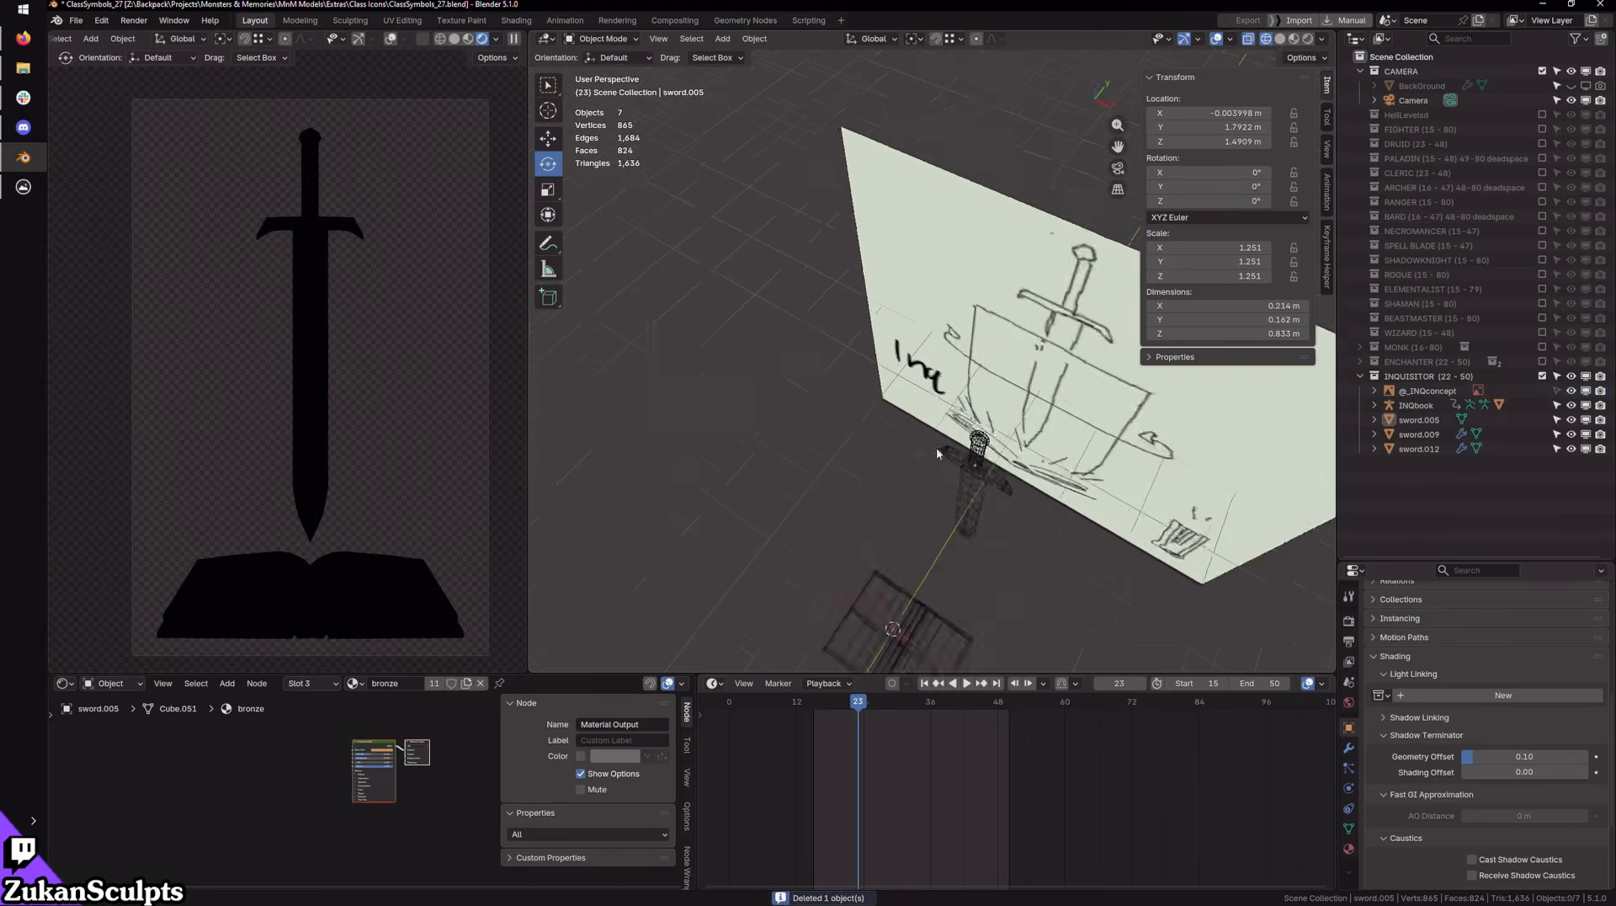
{"action": "middle_click_drag", "start_coordinate": [964, 528], "coordinate": [1032, 409], "text": "shift"}
{"action": "scroll", "coordinate": [1017, 465], "scroll_direction": "up", "scroll_amount": 1}
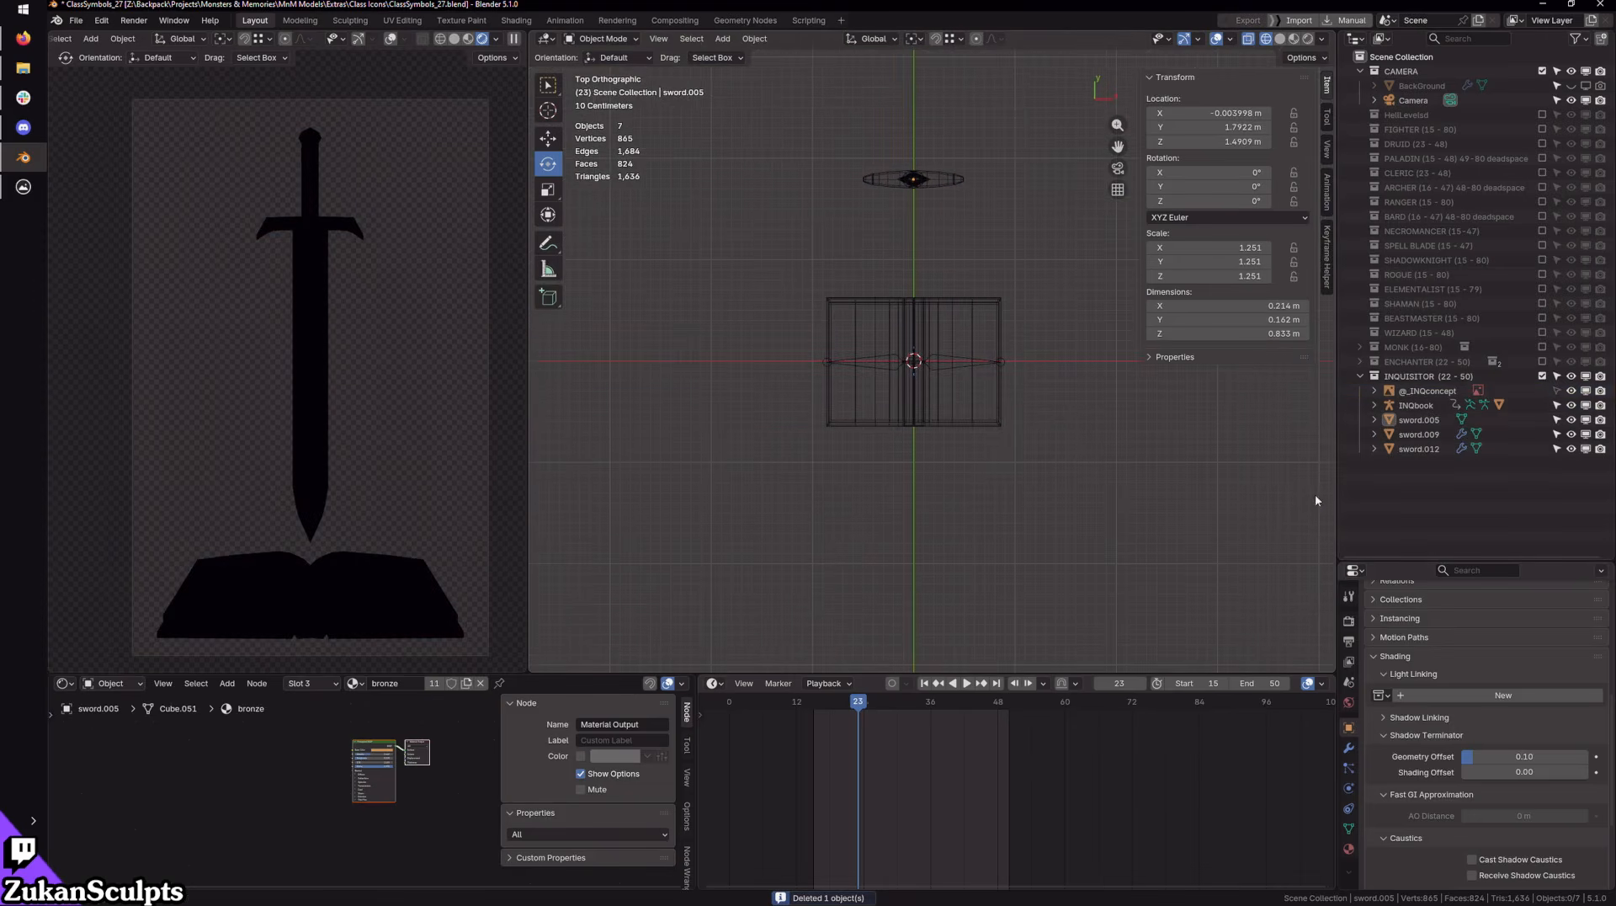
{"action": "key", "text": "shift+a"}
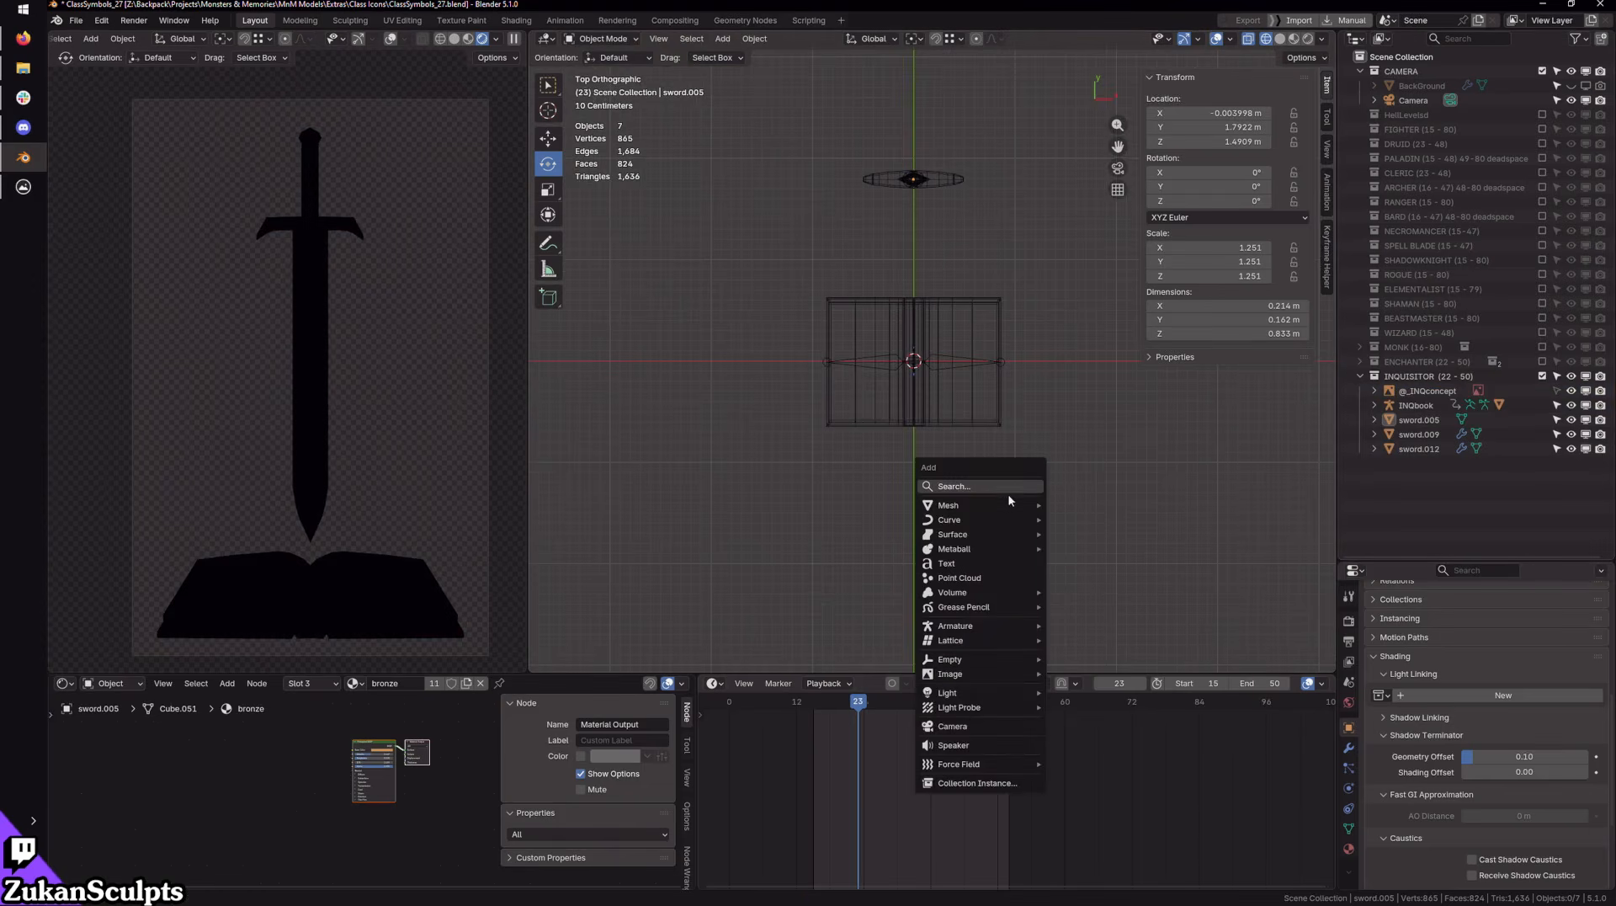
{"action": "mouse_move", "coordinate": [985, 644]}
{"action": "mouse_move", "coordinate": [968, 695]}
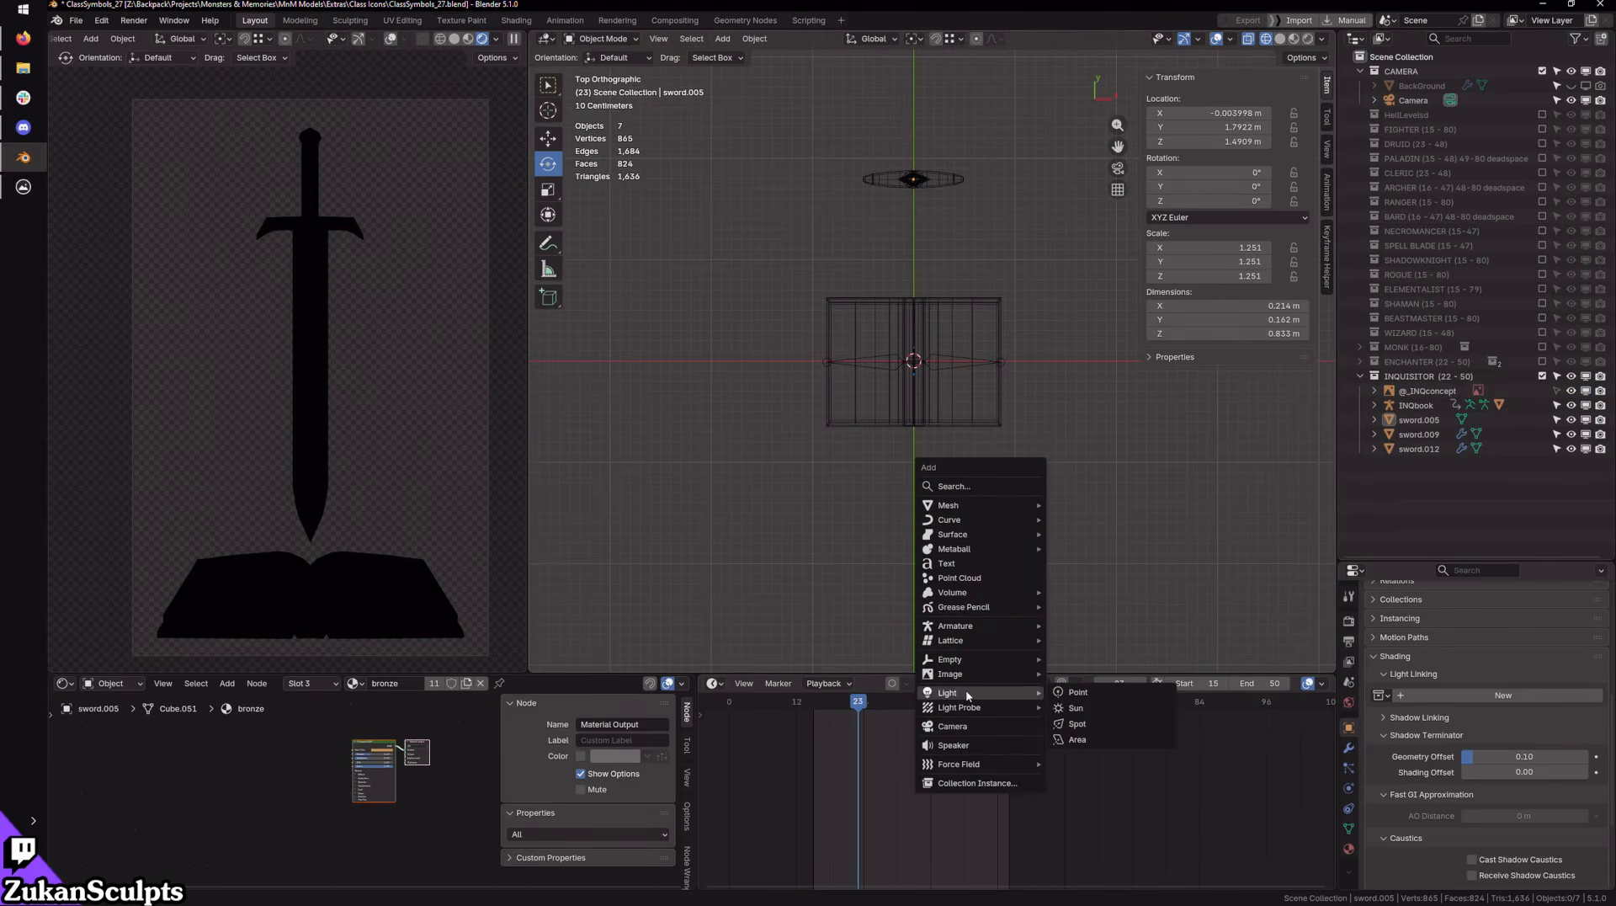
{"action": "left_click", "coordinate": [1136, 696]}
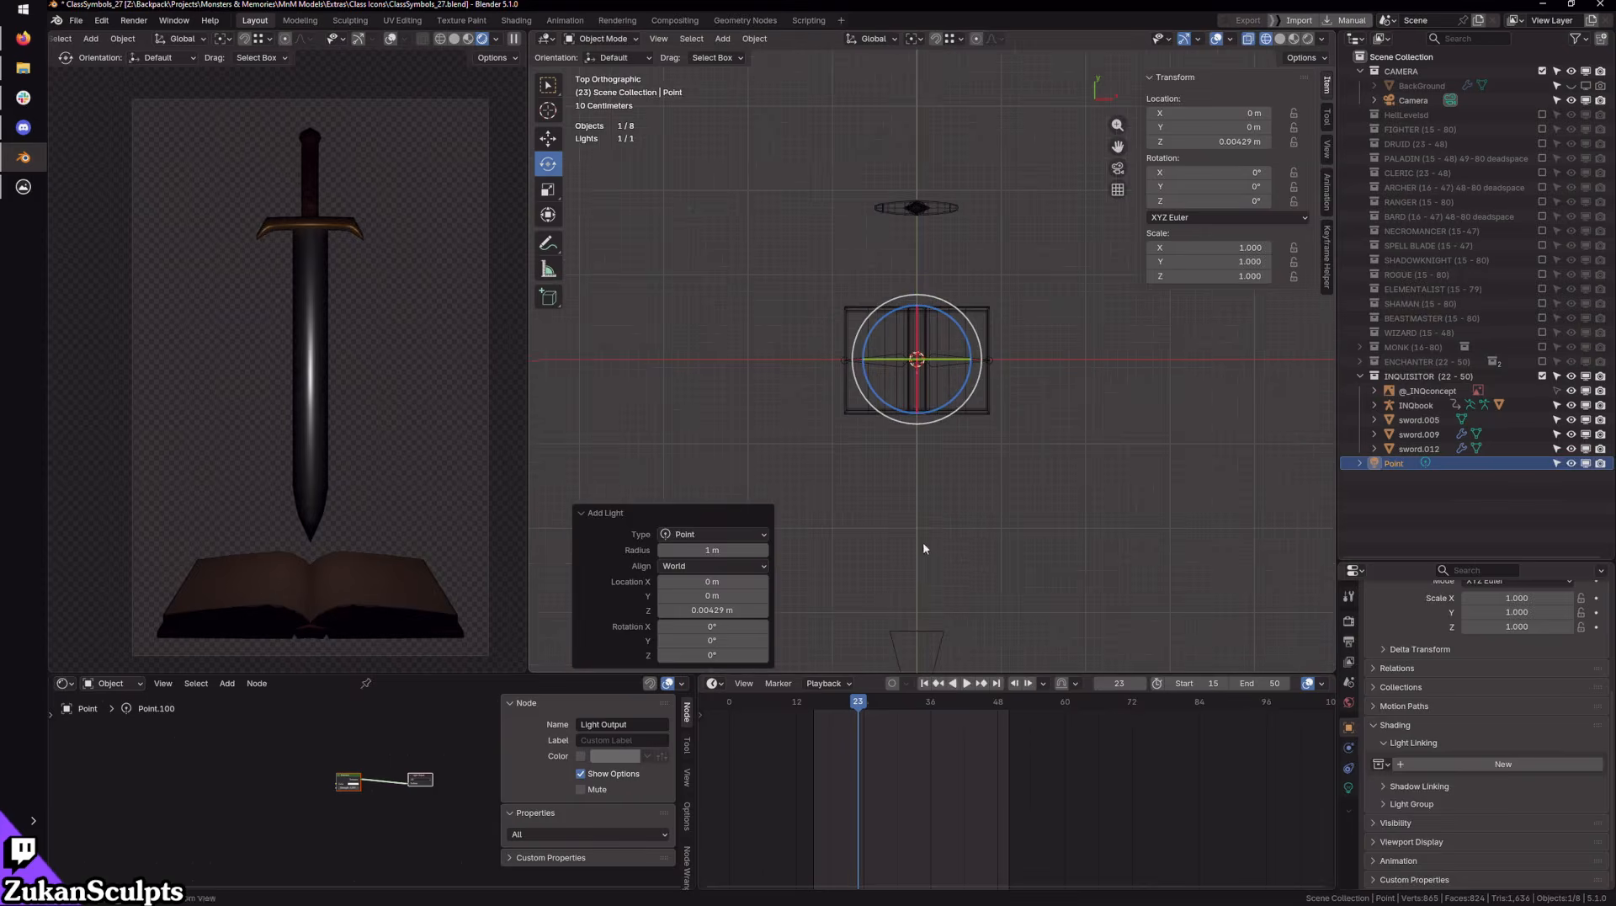
Step: Set the new point light's power to 1000
{"action": "mouse_move", "coordinate": [922, 542]}
{"action": "middle_mouse_down"}
{"action": "mouse_move", "coordinate": [1251, 447]}
{"action": "mouse_move", "coordinate": [962, 446]}
{"action": "mouse_move", "coordinate": [1042, 458]}
{"action": "mouse_move", "coordinate": [1071, 401]}
{"action": "middle_mouse_up"}
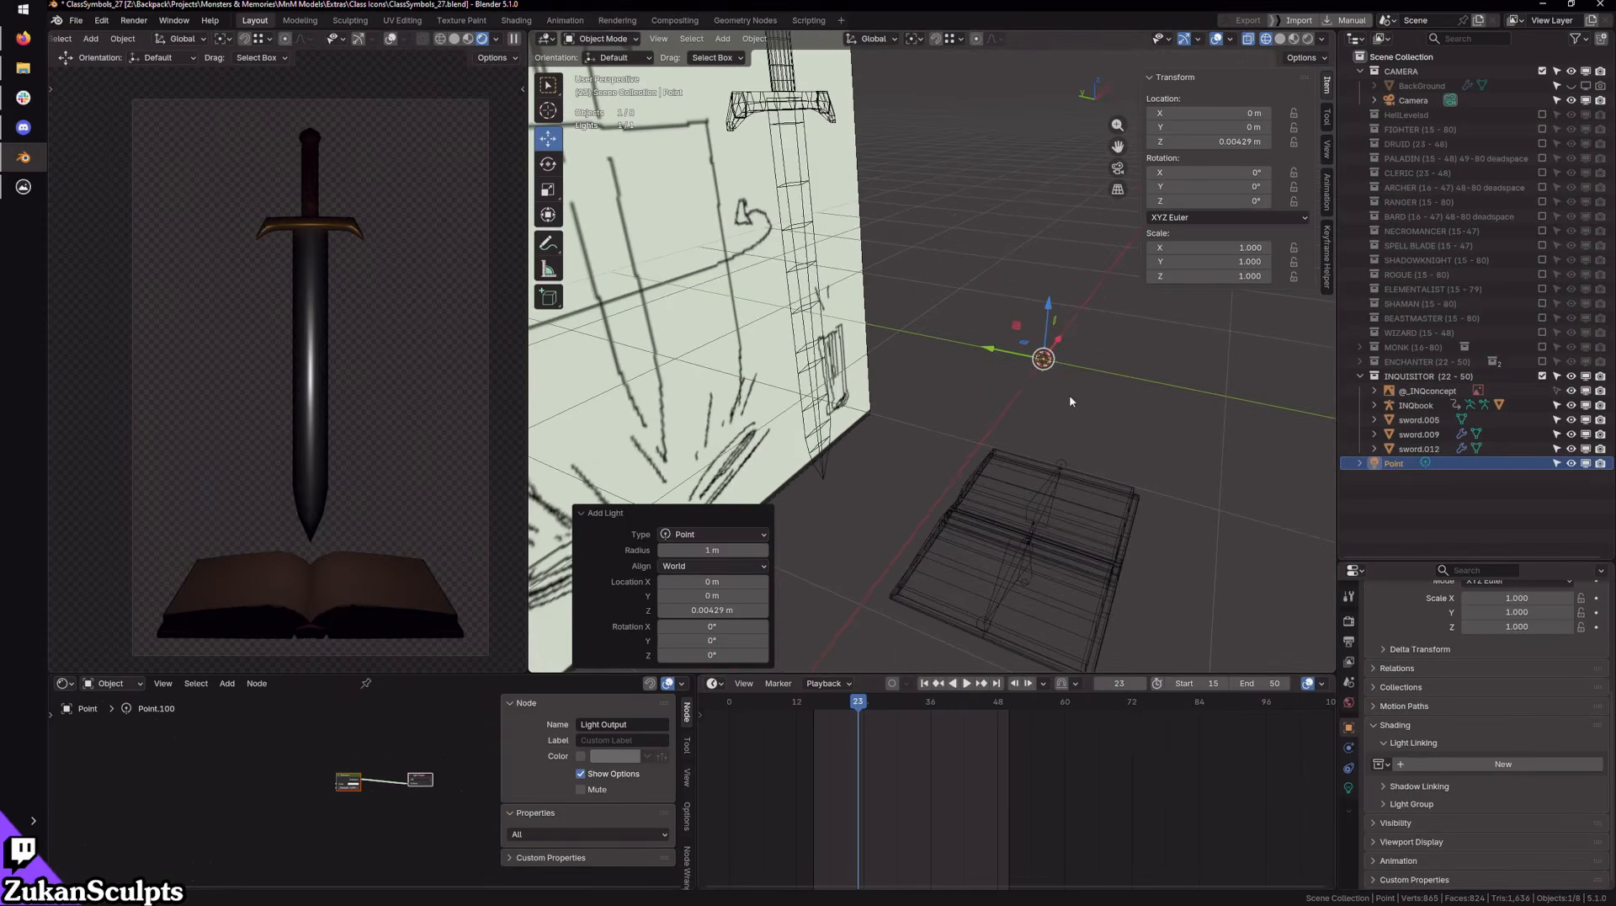
{"action": "left_click", "coordinate": [1349, 787]}
{"action": "left_click", "coordinate": [1517, 659]}
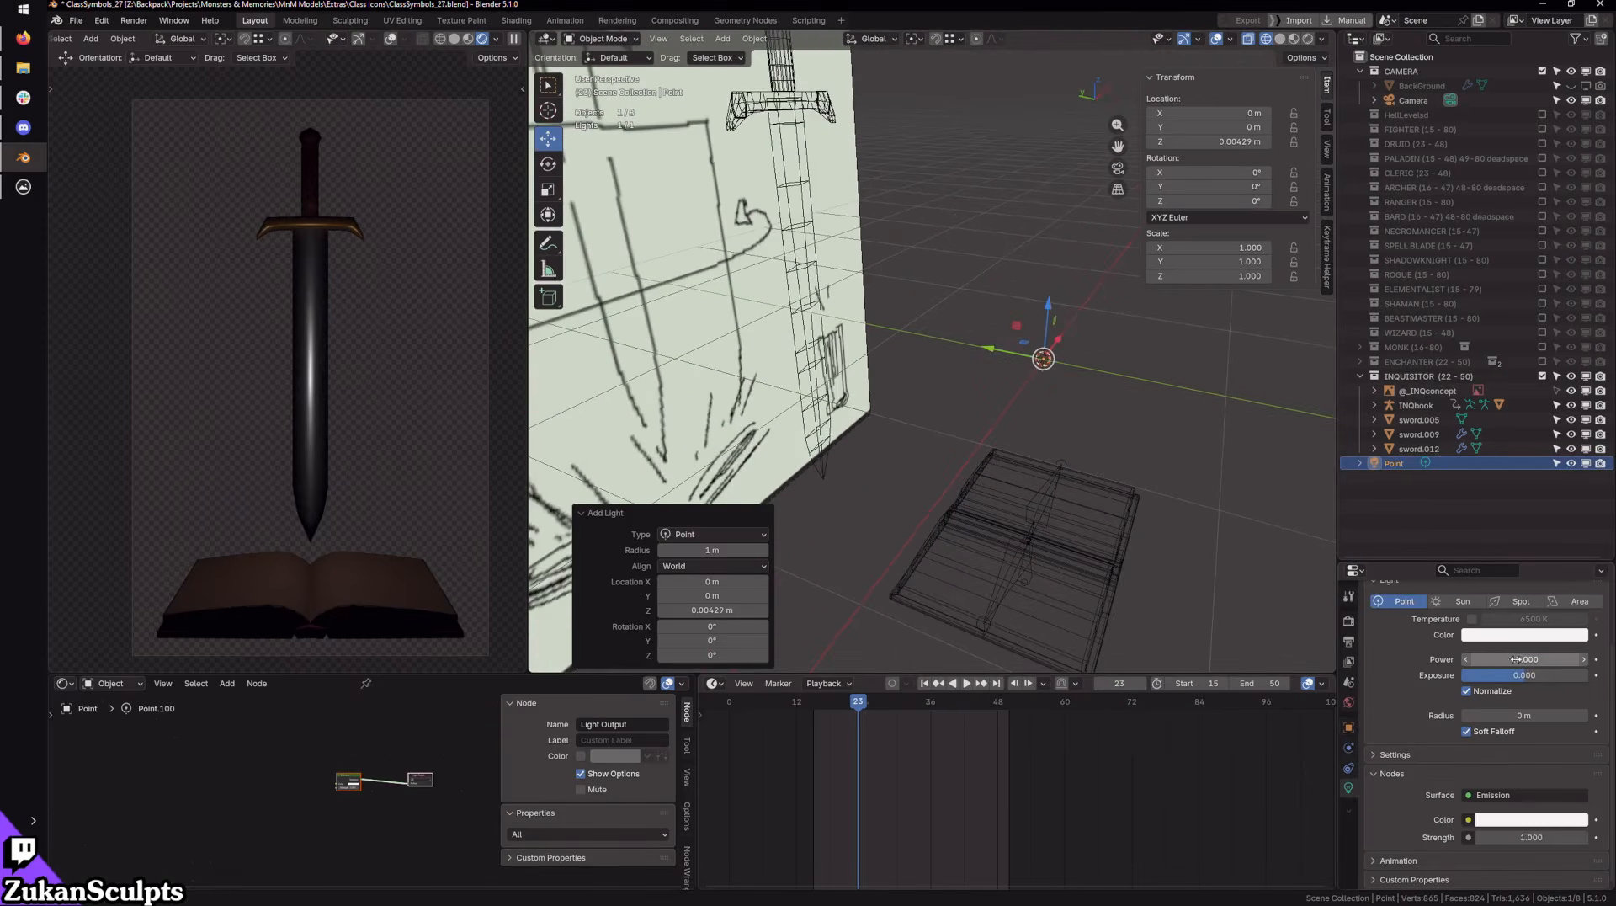
{"action": "type", "text": "1"}
{"action": "key", "text": "Return"}
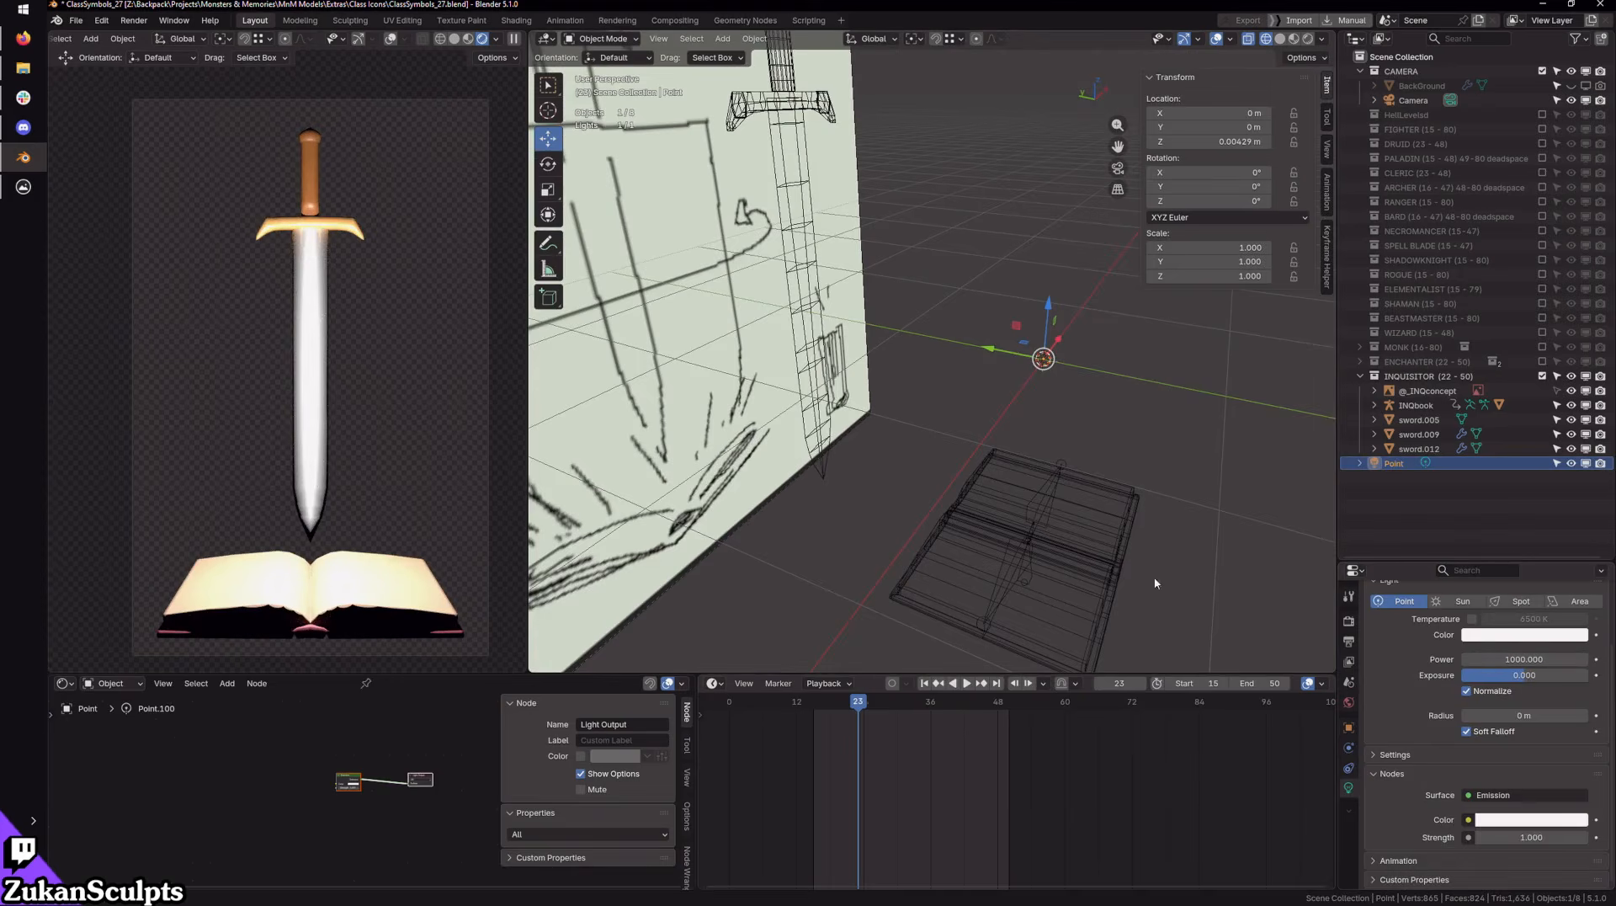
Step: Raise the new point light straight up to about Z 1.03 m
{"action": "middle_click_drag", "start_coordinate": [1155, 583], "coordinate": [1054, 306]}
{"action": "left_click_drag", "start_coordinate": [981, 327], "coordinate": [983, 225]}
{"action": "mouse_move", "coordinate": [982, 226]}
{"action": "middle_mouse_down"}
{"action": "mouse_move", "coordinate": [955, 367]}
{"action": "mouse_move", "coordinate": [936, 334]}
{"action": "mouse_move", "coordinate": [983, 259]}
{"action": "middle_mouse_up"}
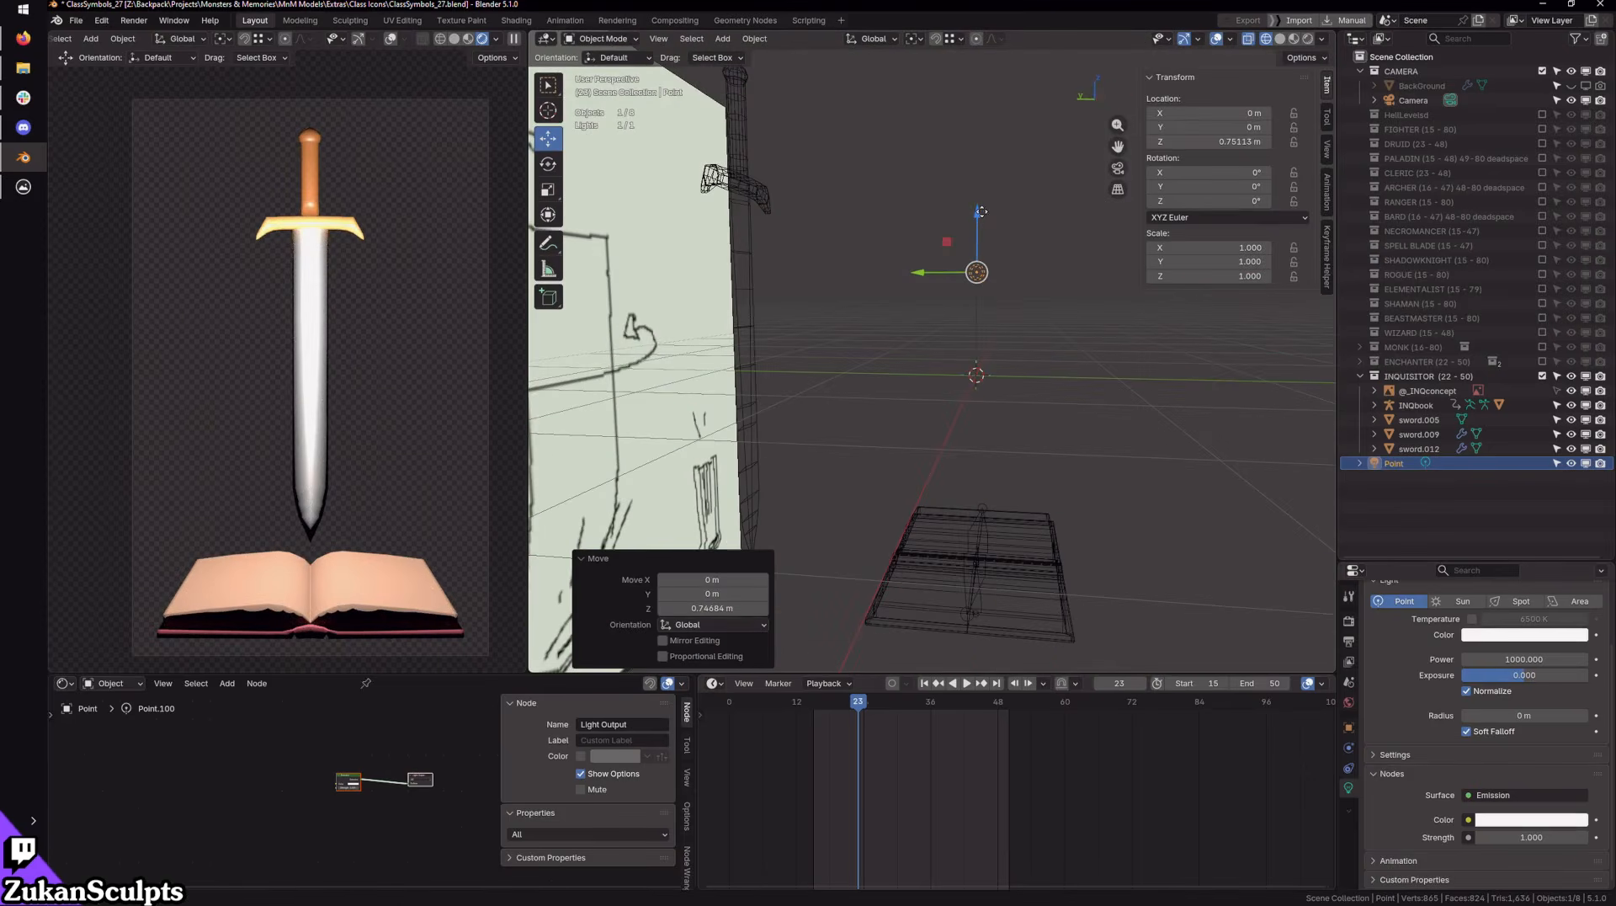
{"action": "left_click_drag", "start_coordinate": [981, 211], "coordinate": [982, 173]}
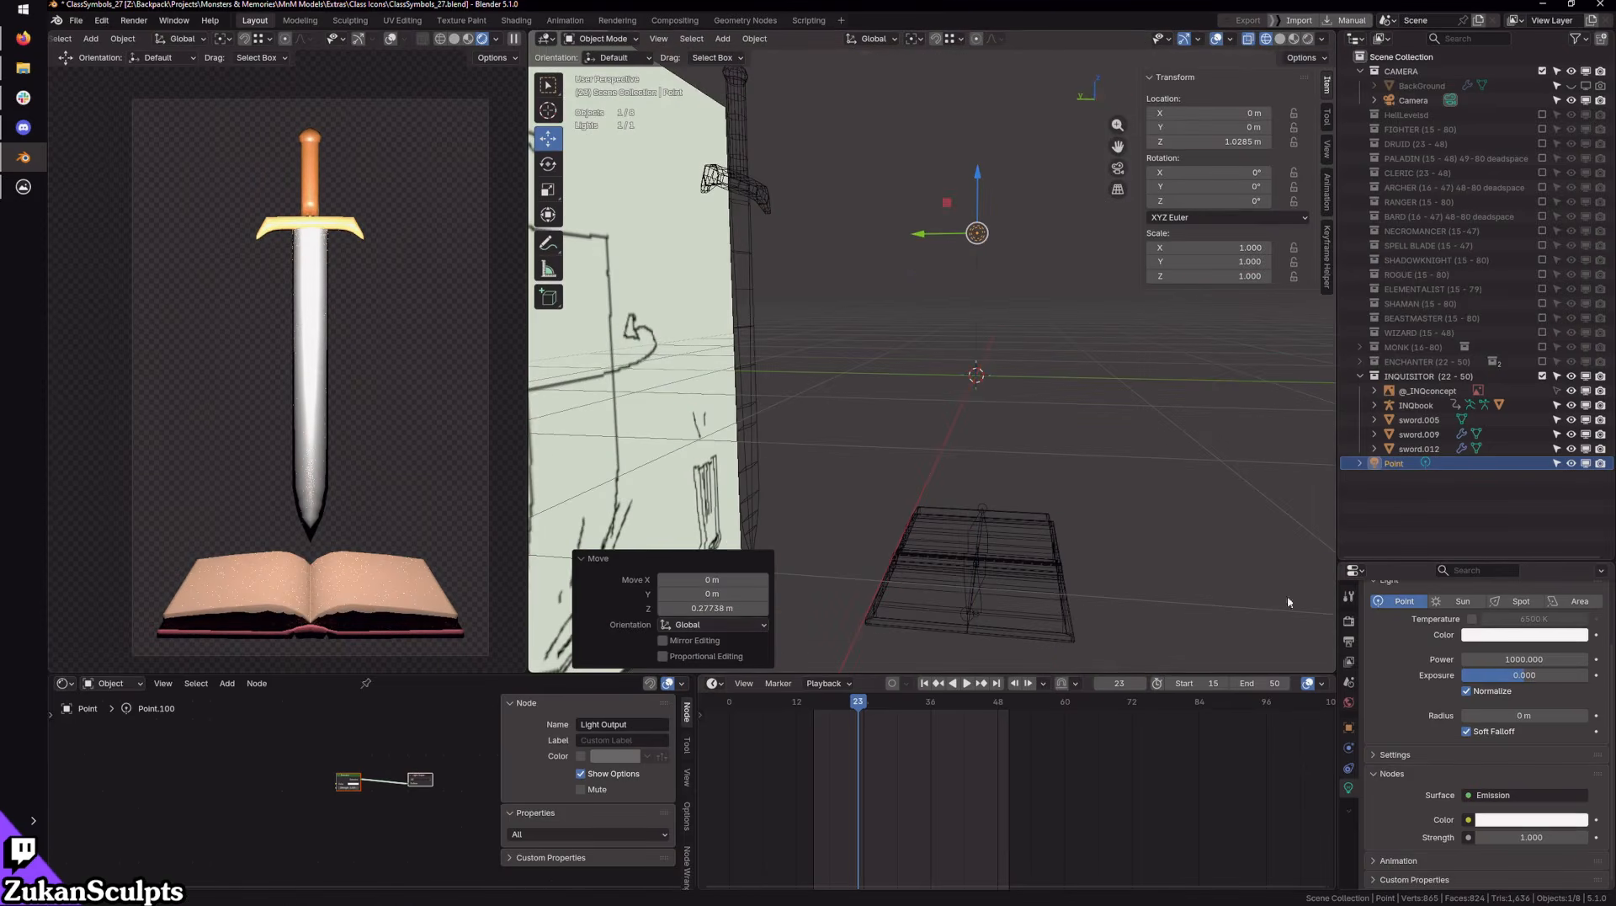
Step: Lower the point light's power, trying 500 and settling on 100
{"action": "left_click", "coordinate": [1517, 660]}
{"action": "key", "text": "Return"}
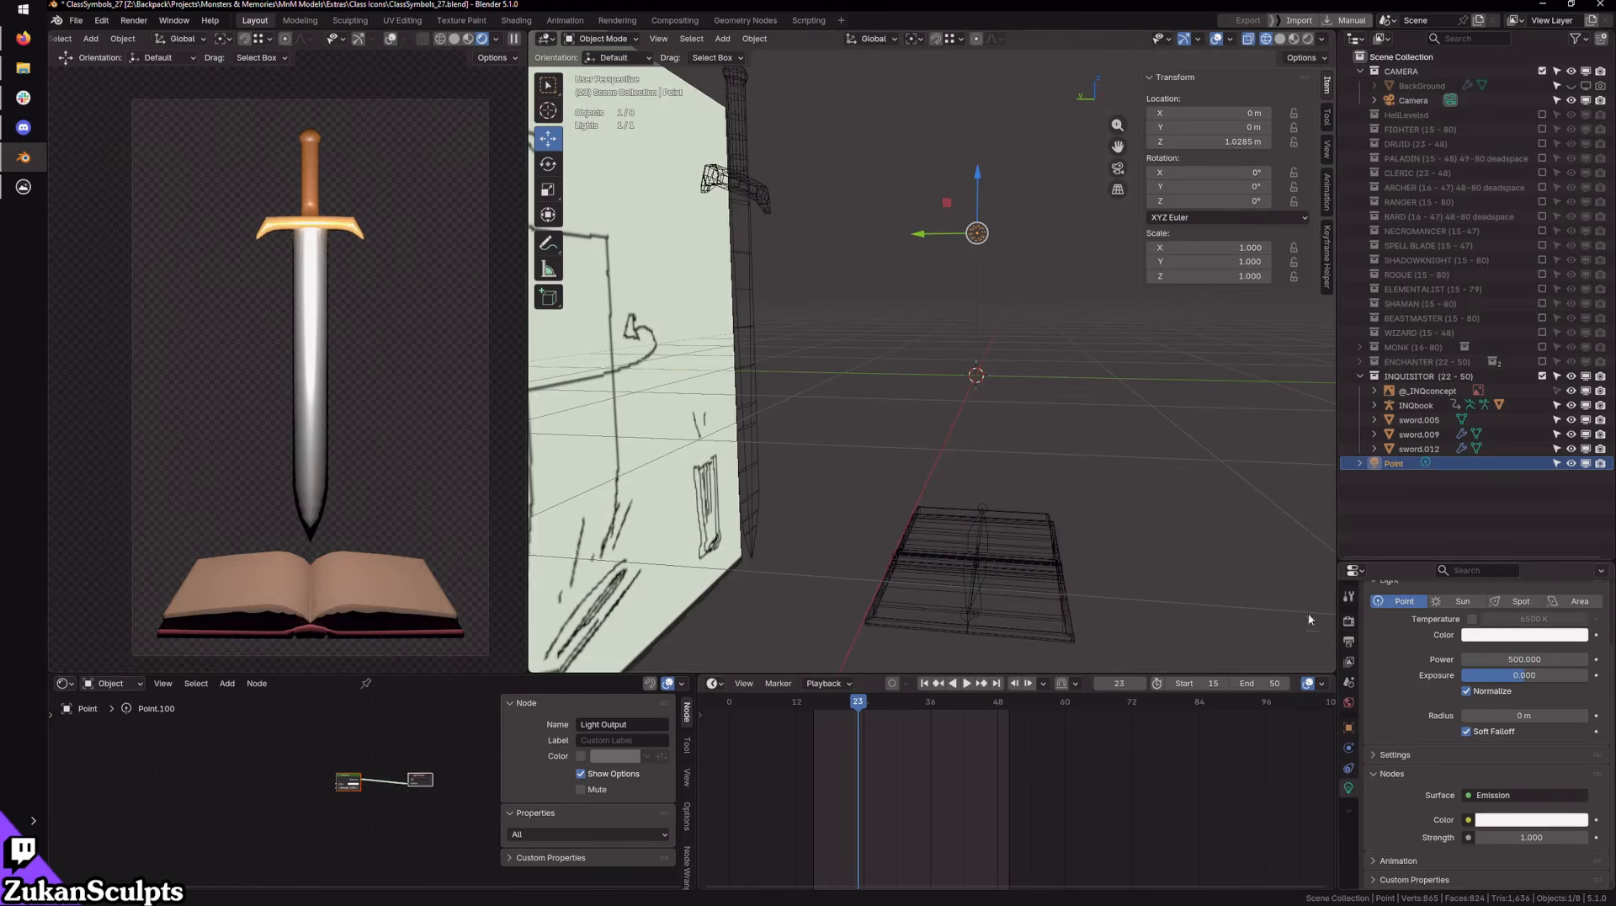
{"action": "left_click", "coordinate": [1523, 660]}
{"action": "type", "text": "100"}
{"action": "key", "text": "Return"}
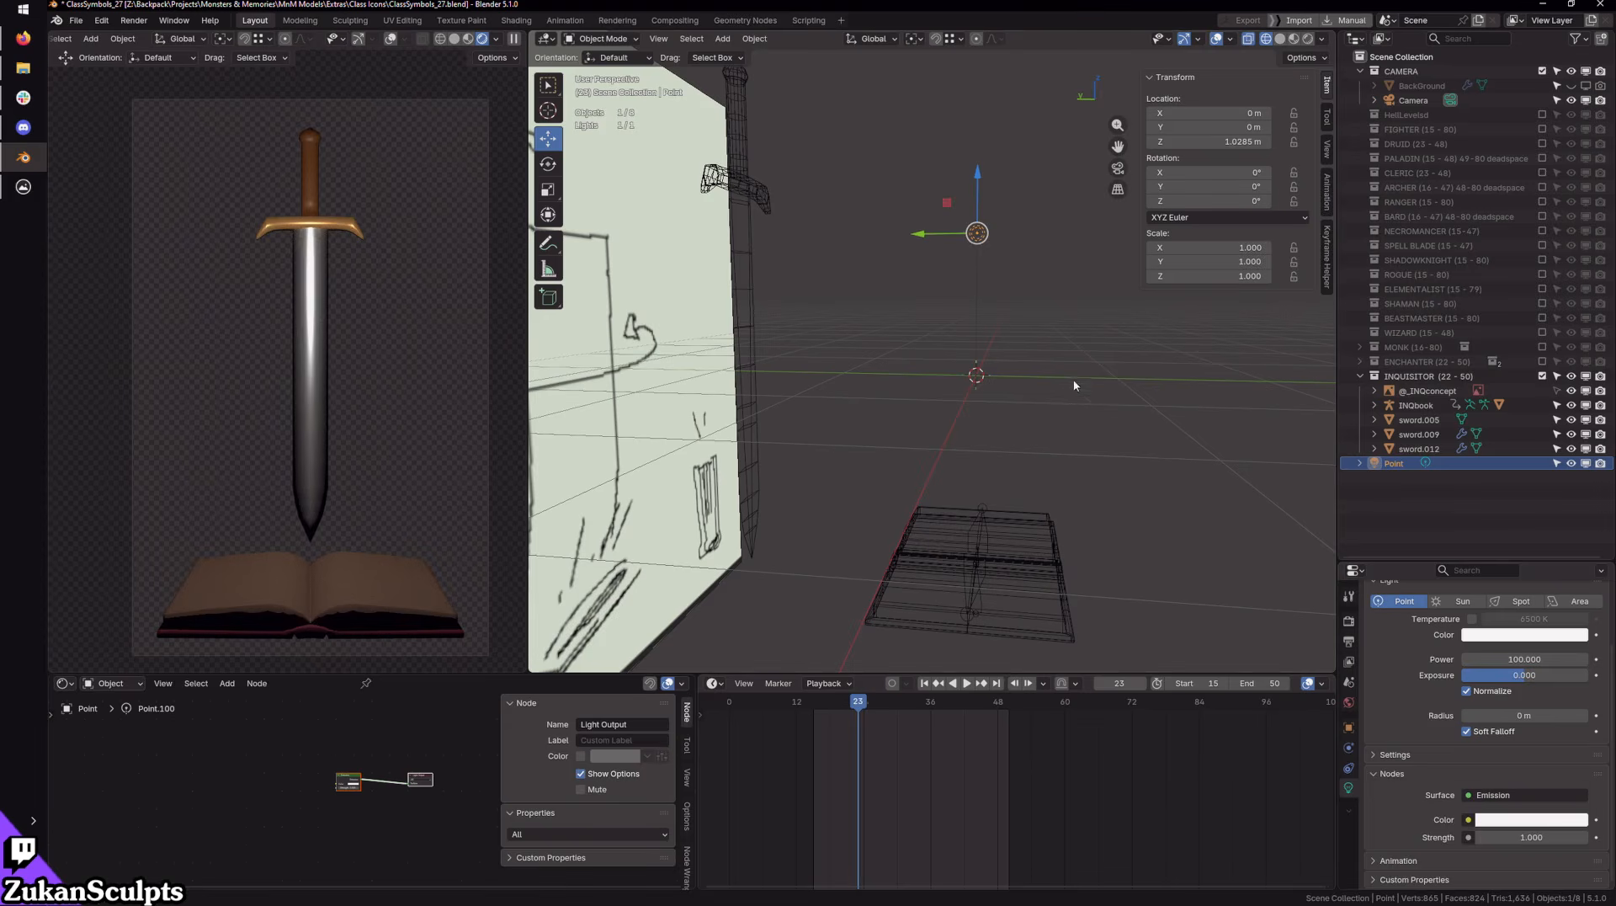
Step: Move the point light horizontally to about X -0.74 m, Y 0.18 m
{"action": "key", "text": "KP_7"}
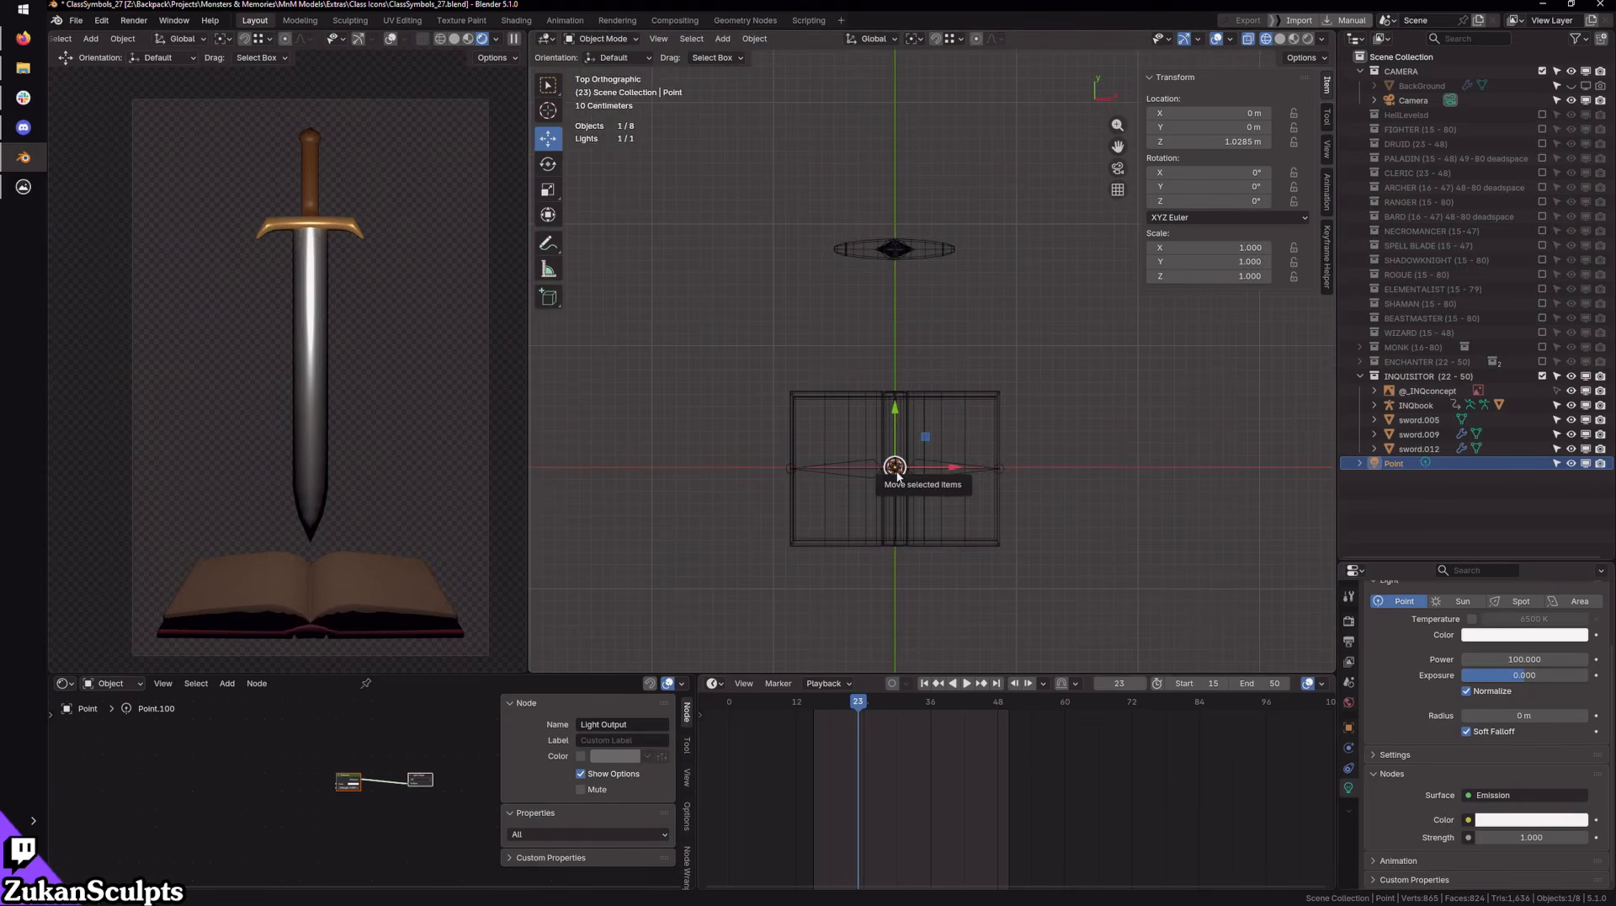
{"action": "left_click_drag", "start_coordinate": [896, 474], "coordinate": [806, 447]}
{"action": "mouse_move", "coordinate": [988, 634]}
{"action": "middle_mouse_down"}
{"action": "mouse_move", "coordinate": [1034, 488]}
{"action": "mouse_move", "coordinate": [966, 476]}
{"action": "middle_mouse_up"}
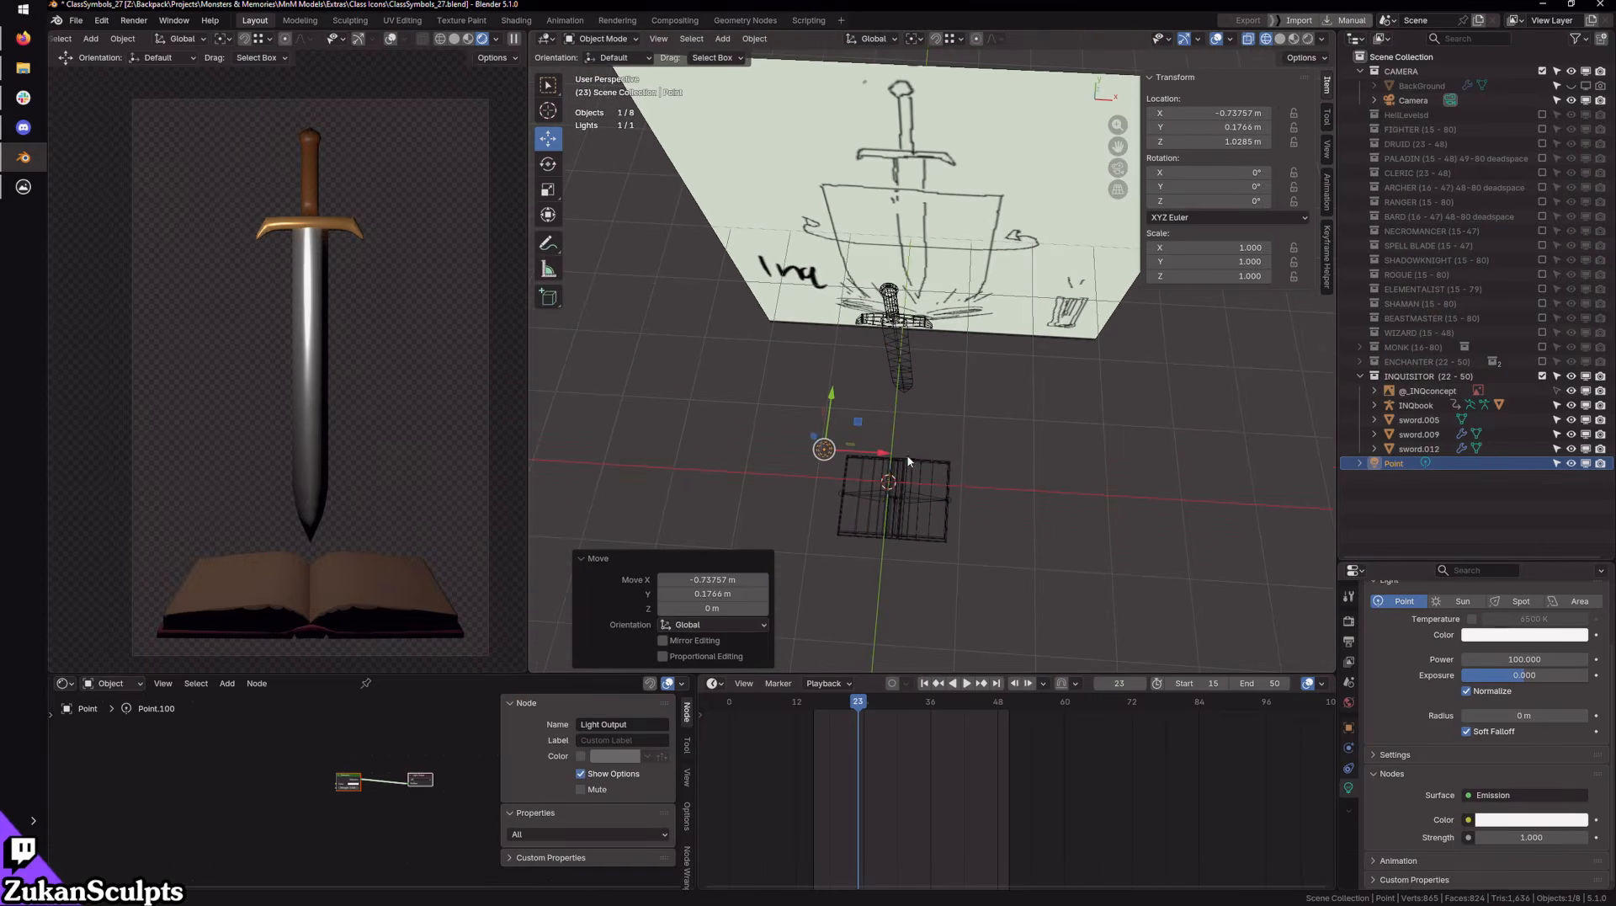
Step: Duplicate the point light to about X 0.96 m, Y 2.71 m behind the sword and change the copy to an area light
{"action": "key", "text": "KP_7"}
{"action": "key", "text": "shift+d"}
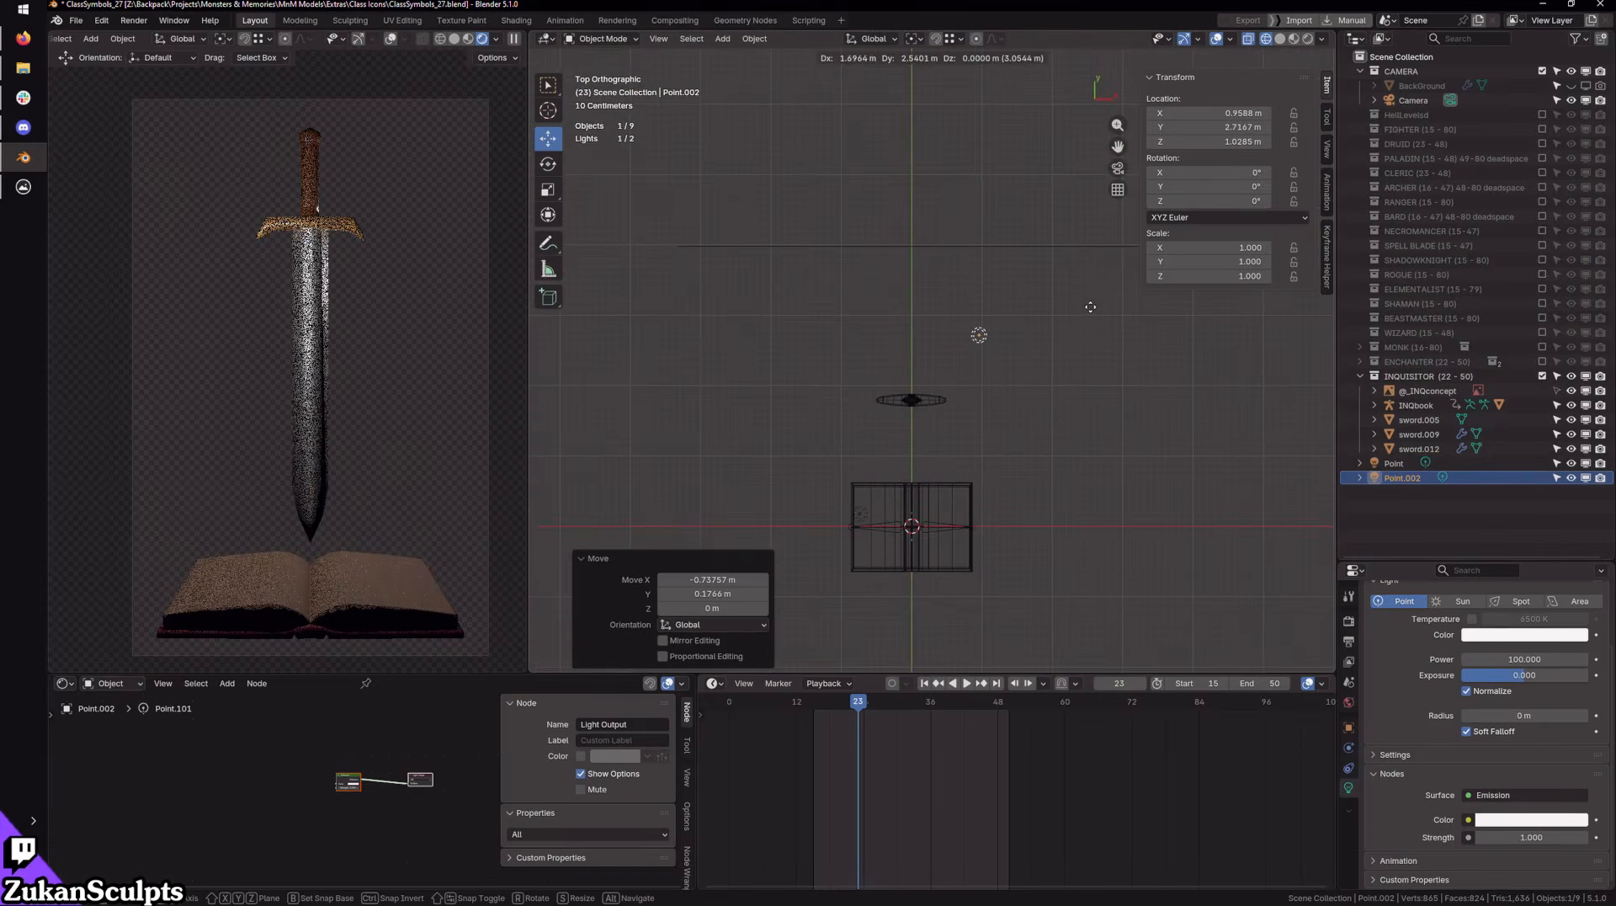
{"action": "left_click", "coordinate": [1090, 307]}
{"action": "middle_click_drag", "start_coordinate": [1090, 307], "coordinate": [999, 364]}
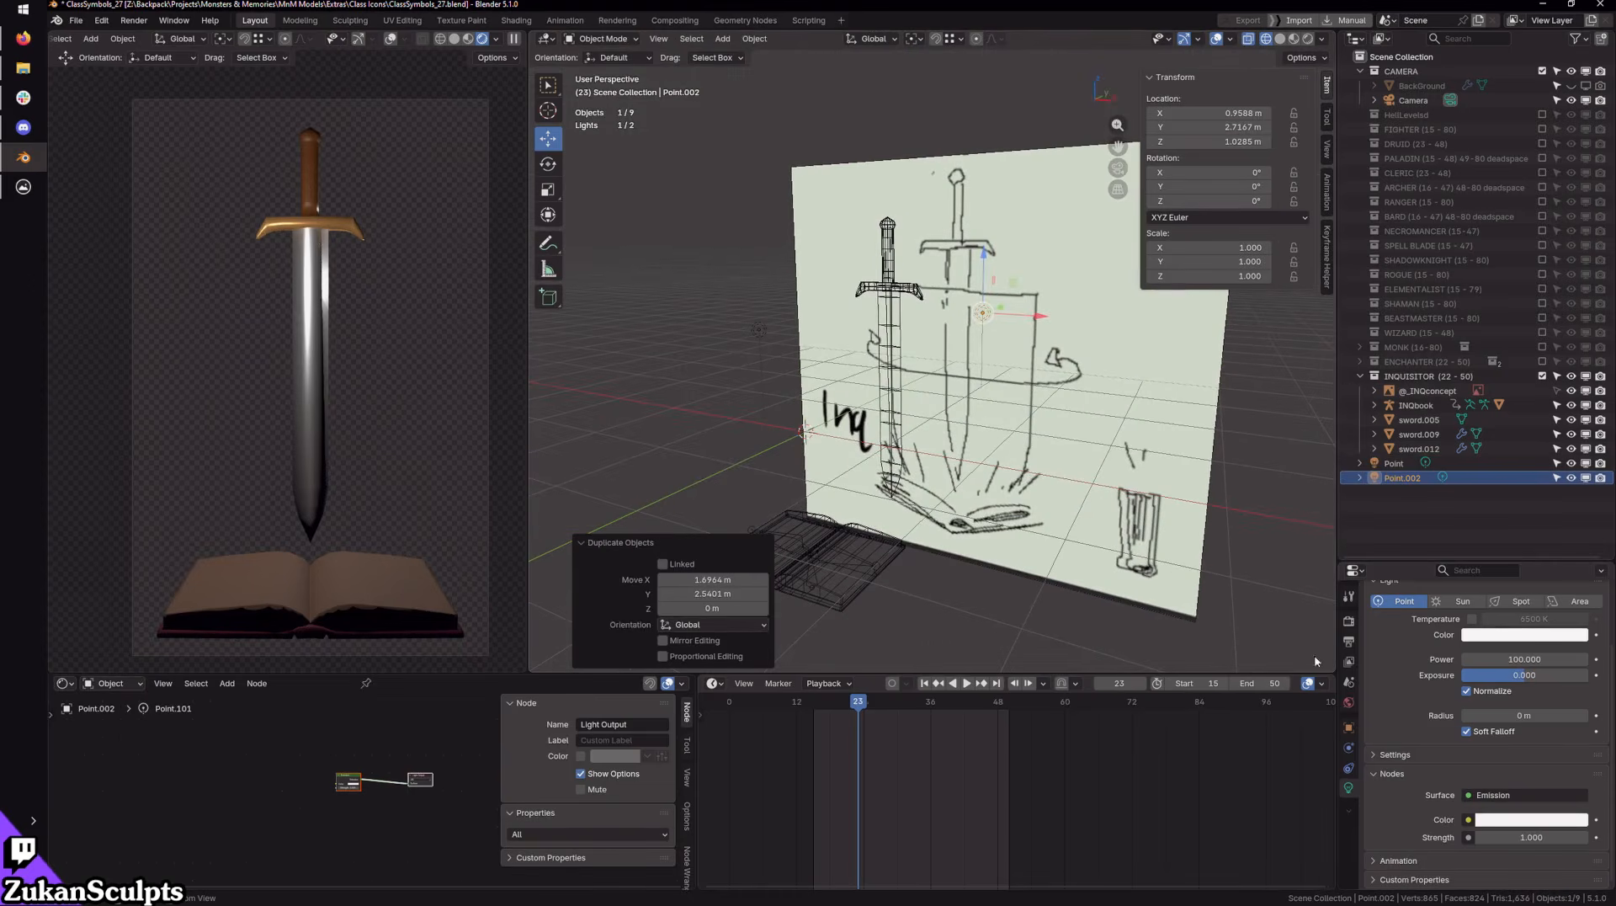
{"action": "left_click", "coordinate": [1579, 601]}
{"action": "middle_click_drag", "start_coordinate": [1044, 454], "coordinate": [982, 446]}
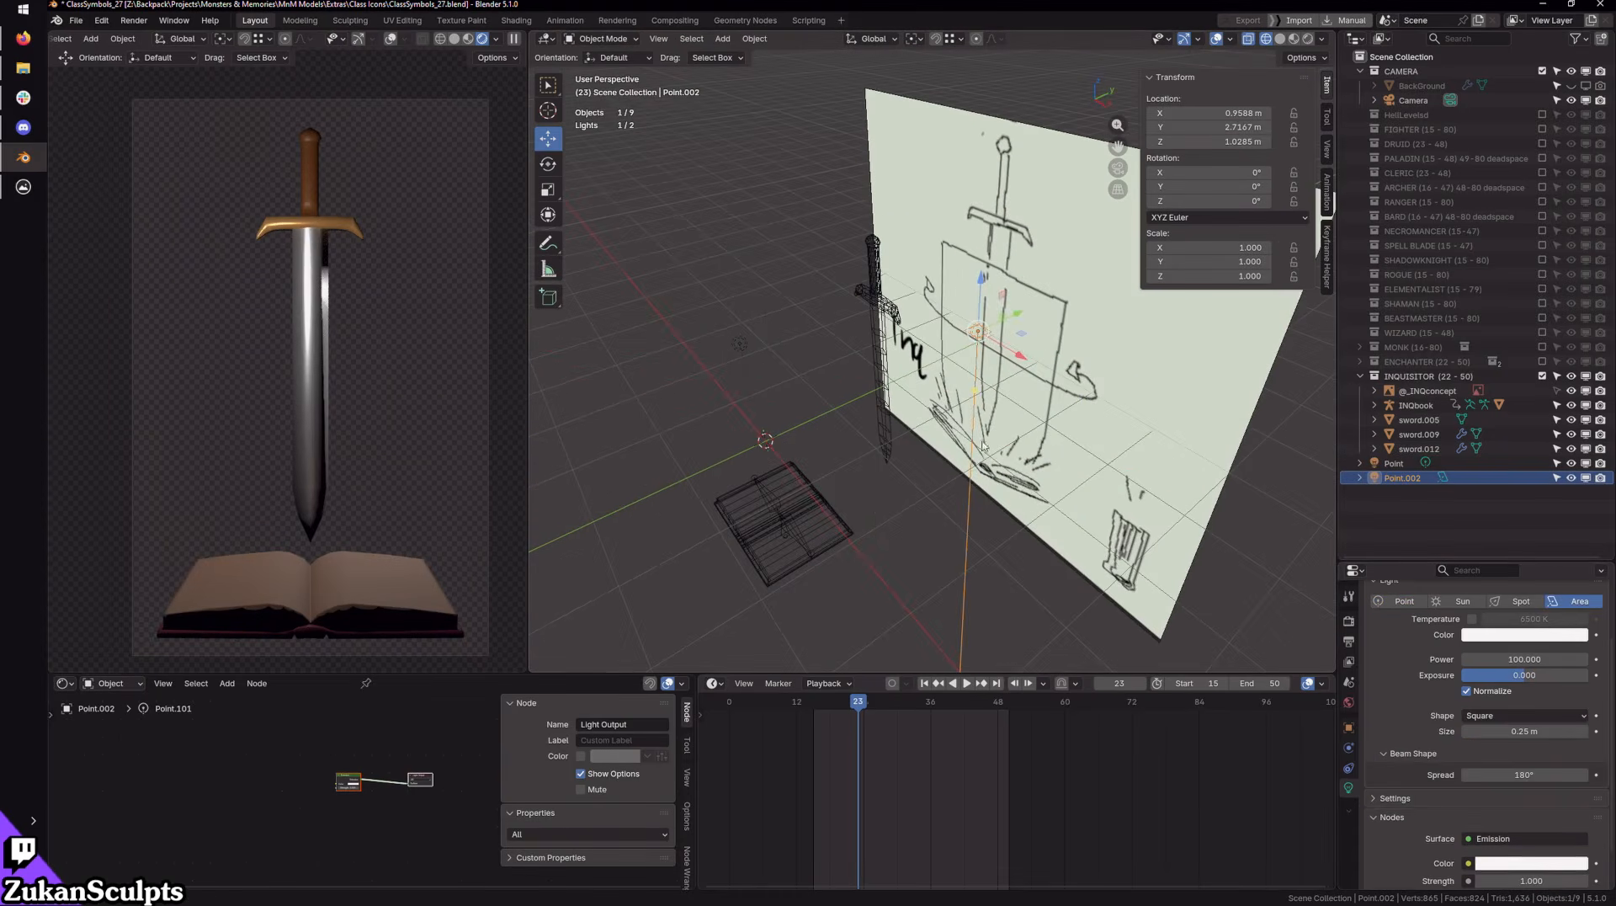
Step: Add a Track To constraint to the area light with the sword's blade as its target
{"action": "left_click", "coordinate": [1352, 747]}
{"action": "left_click", "coordinate": [1350, 767]}
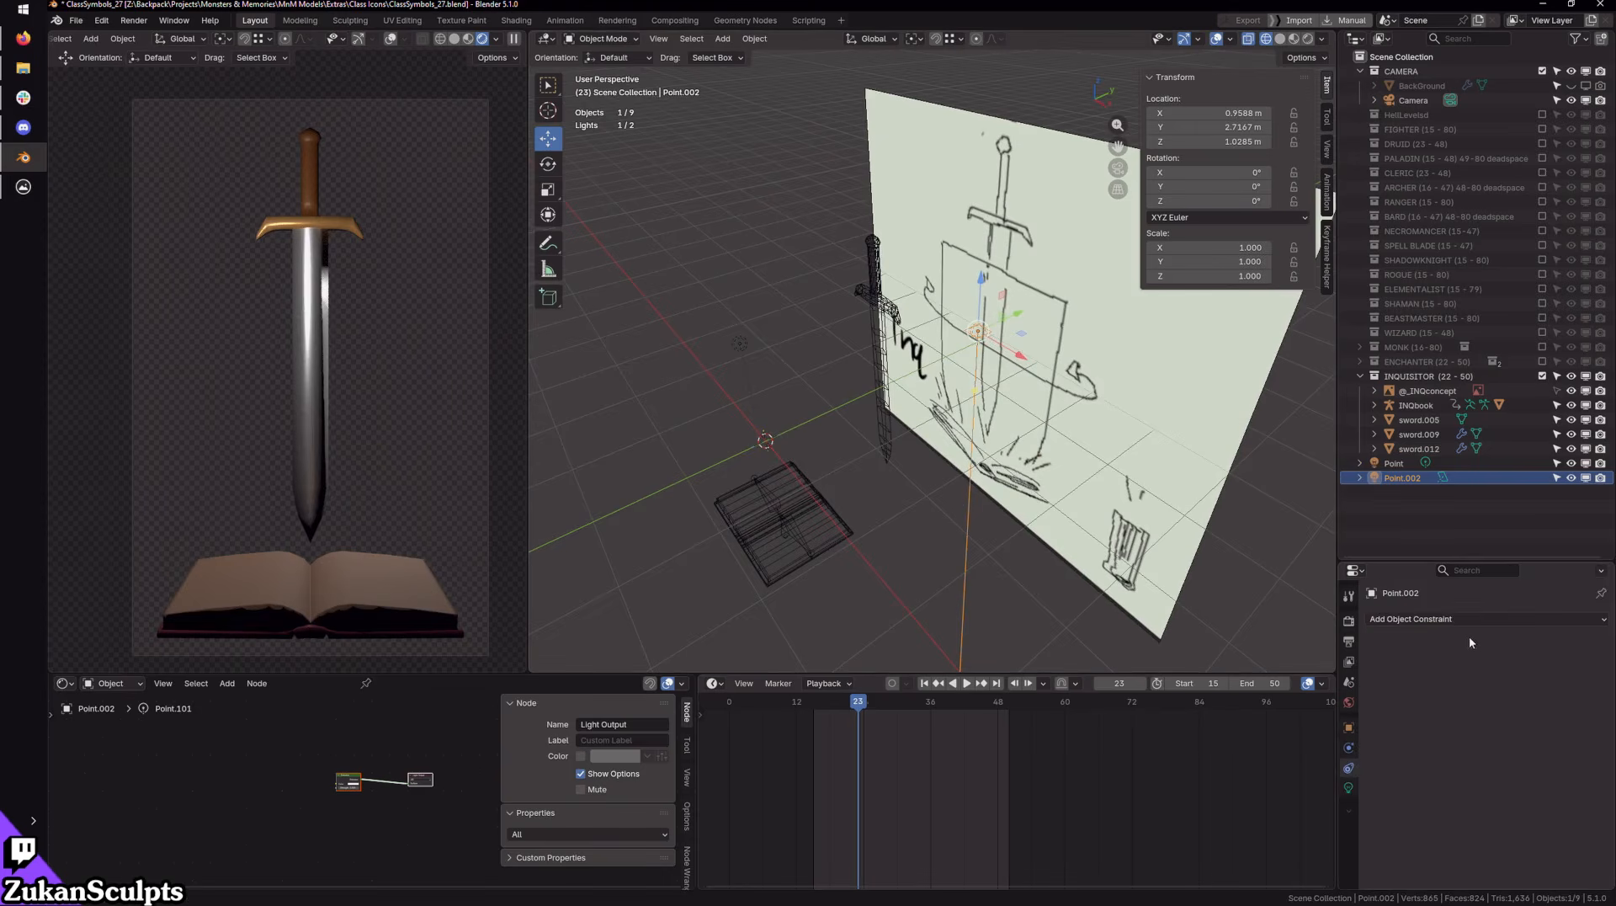
{"action": "left_click", "coordinate": [1506, 618]}
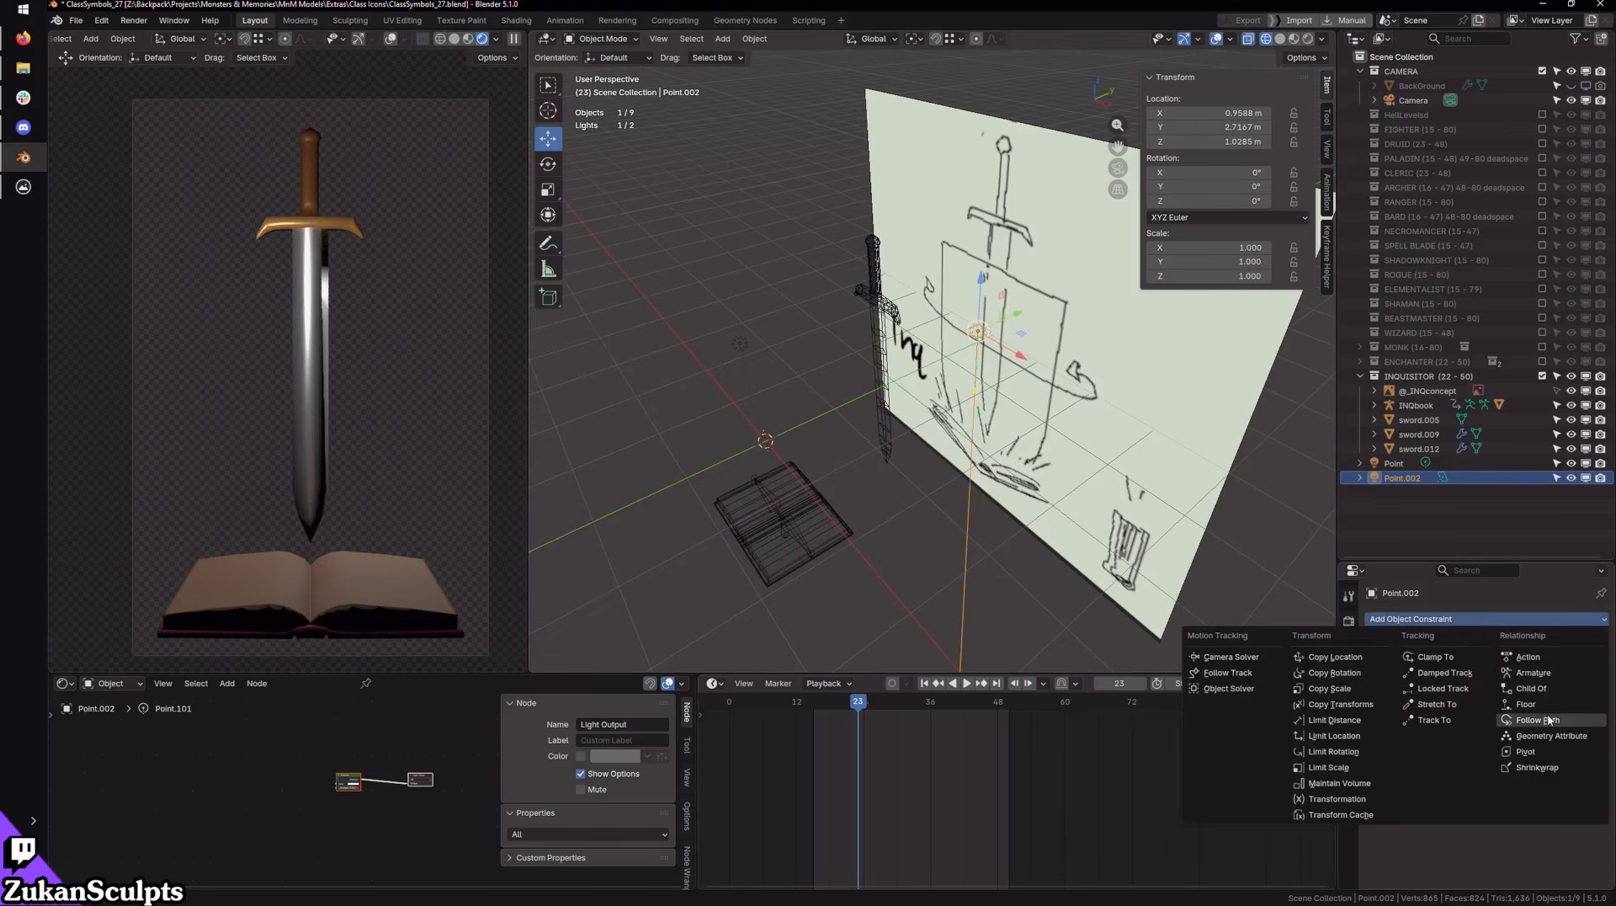
{"action": "left_click", "coordinate": [1435, 721]}
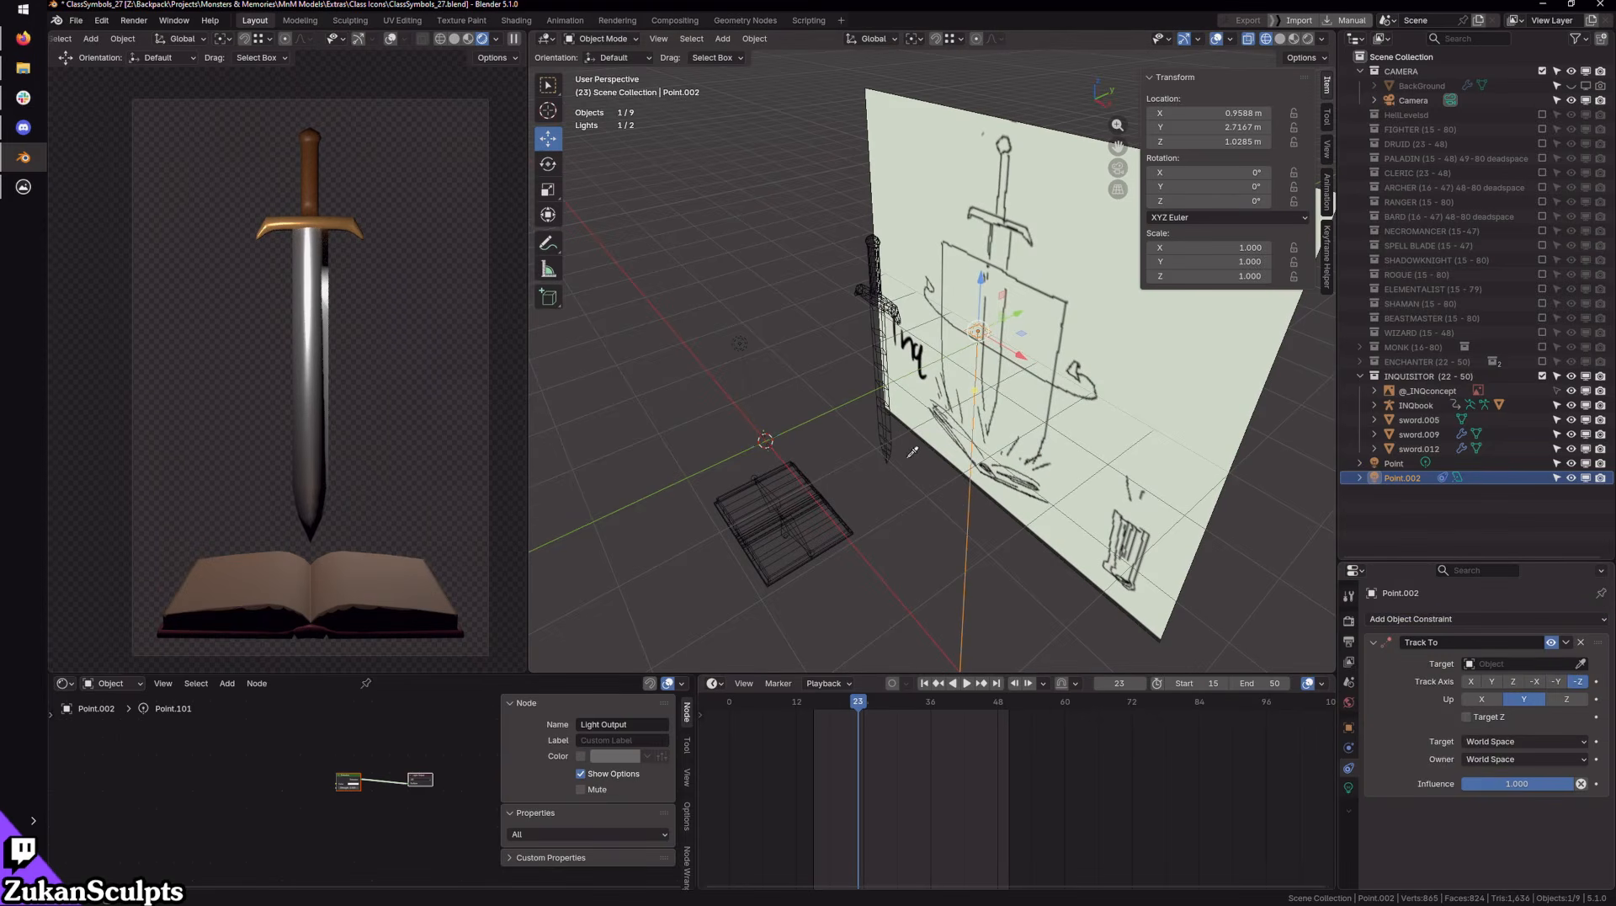
{"action": "left_click", "coordinate": [888, 385]}
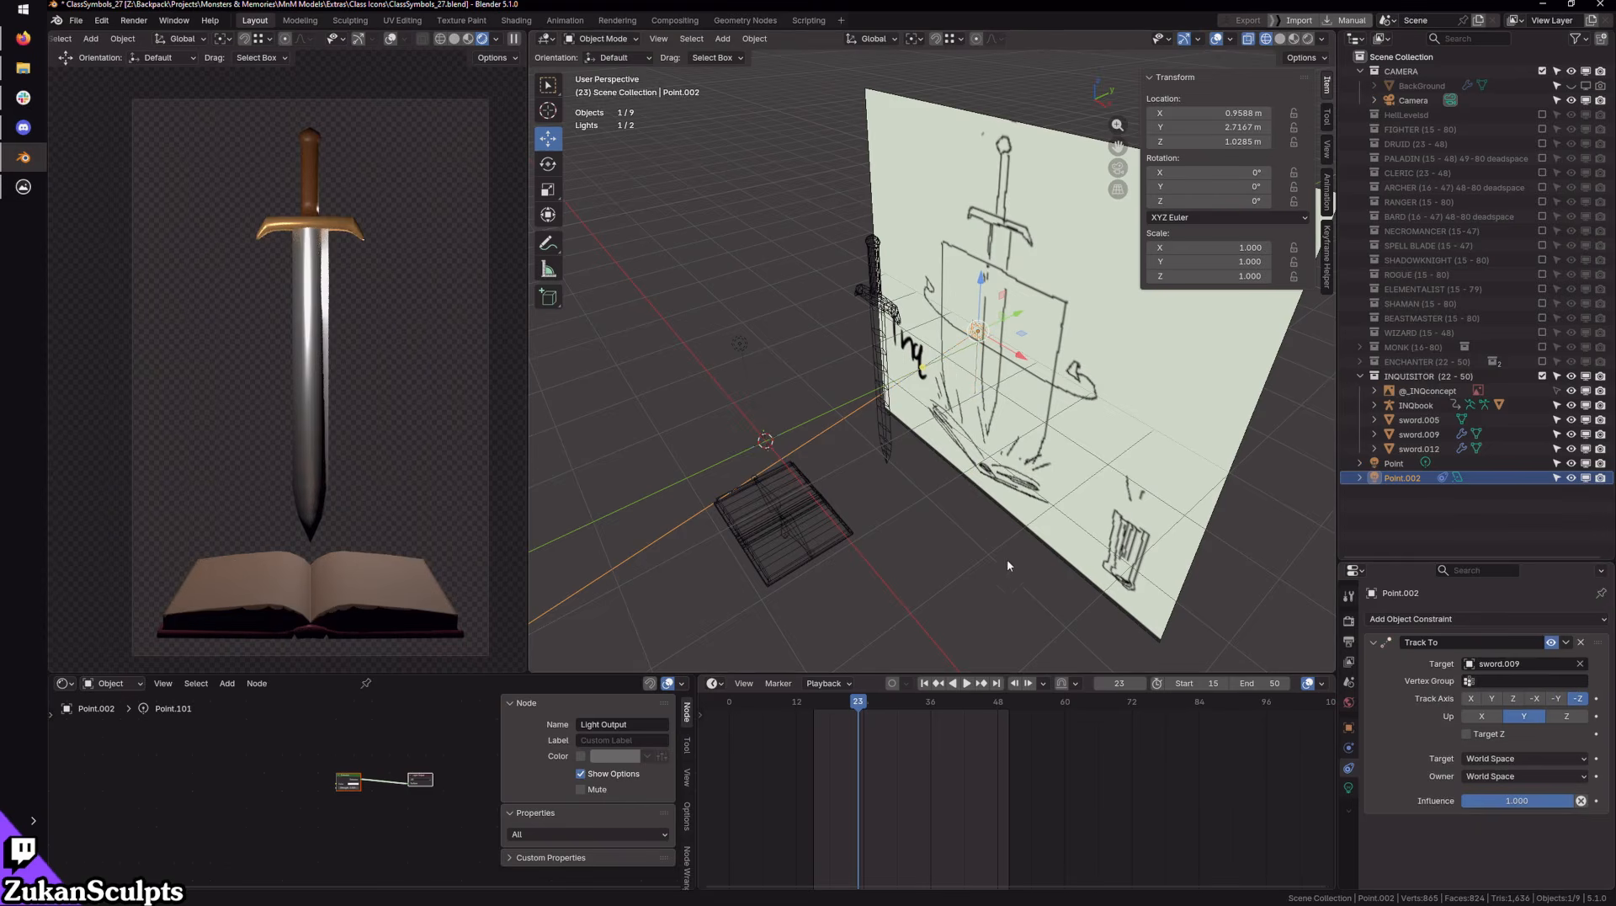
{"action": "middle_click_drag", "start_coordinate": [1007, 559], "coordinate": [1098, 573], "text": "alt"}
{"action": "middle_click_drag", "start_coordinate": [1313, 640], "coordinate": [1254, 492]}
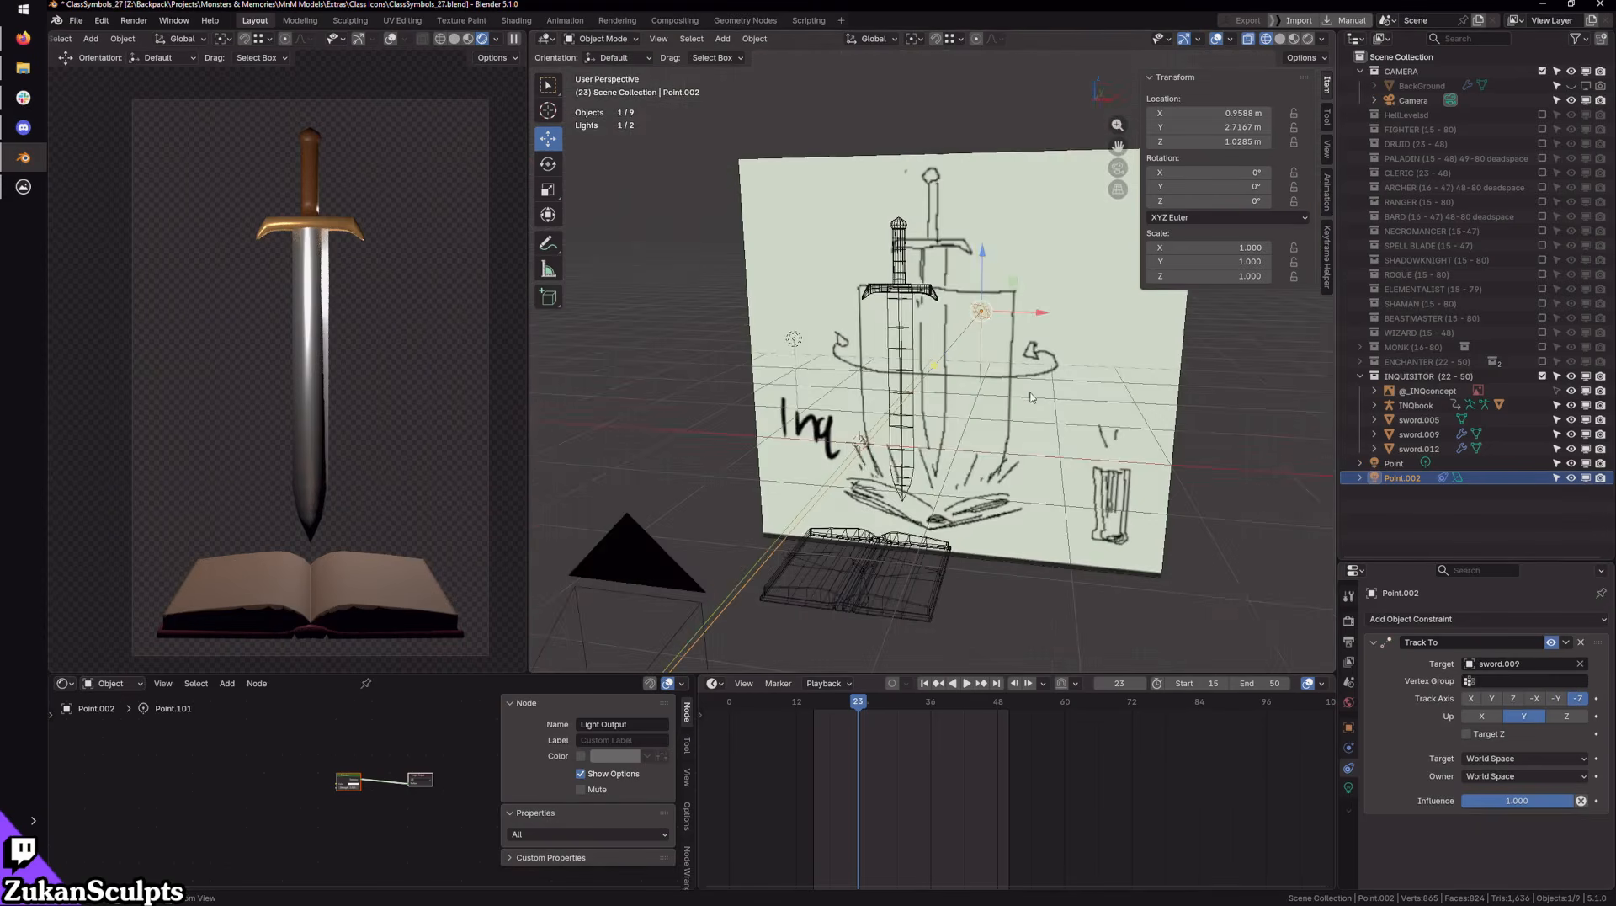
Step: Stretch the area light along its local Y axis by about 8, and scale it uniformly by about 9.6
{"action": "scroll", "coordinate": [1094, 379], "scroll_direction": "up", "scroll_amount": 1}
{"action": "key", "text": "s"}
{"action": "left_click_drag", "start_coordinate": [973, 260], "coordinate": [1070, 448]}
{"action": "middle_click_drag", "start_coordinate": [1070, 448], "coordinate": [1052, 451]}
{"action": "key", "text": "s"}
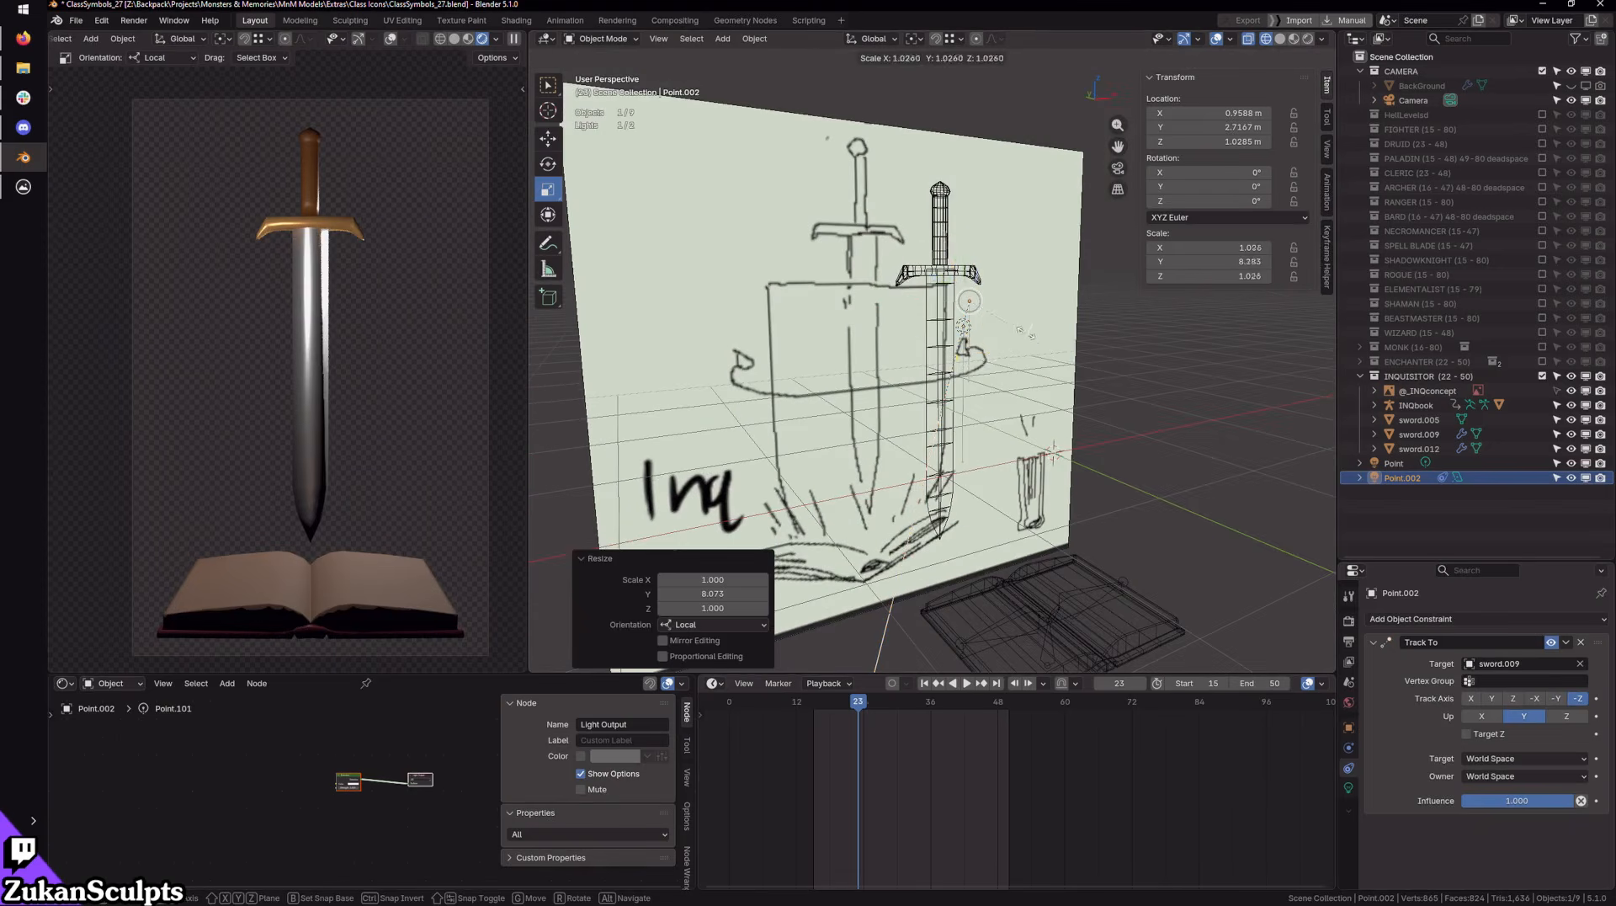
{"action": "left_click_drag", "start_coordinate": [624, 648], "coordinate": [716, 620]}
{"action": "middle_click_drag", "start_coordinate": [968, 446], "coordinate": [842, 434]}
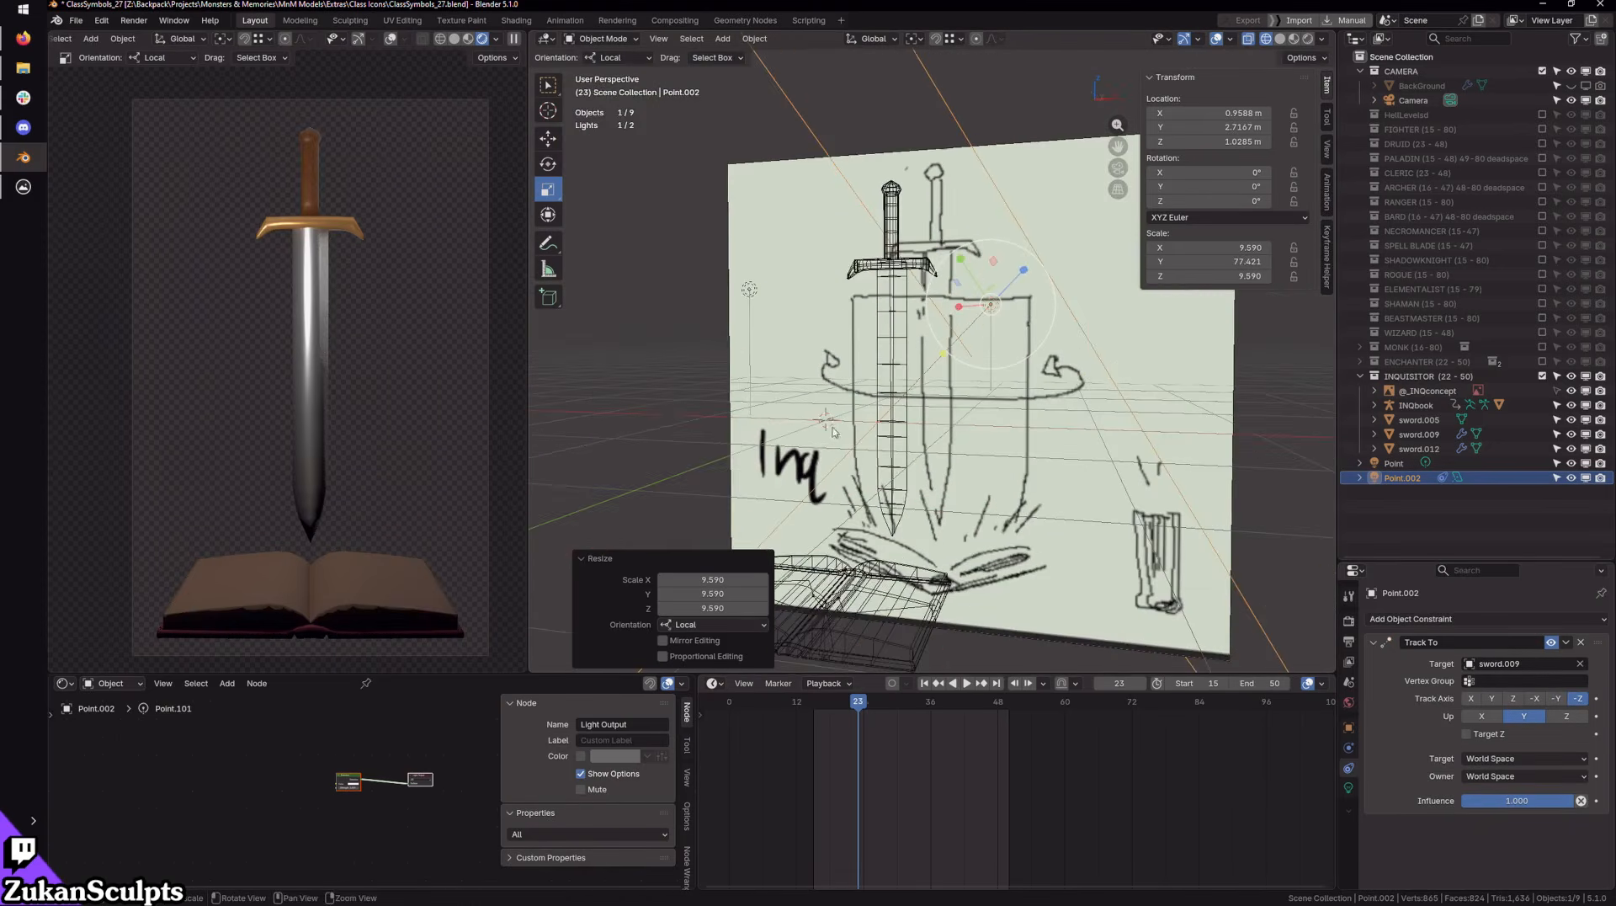
Step: Move the area light out beside the concept image to about X 4.09 m, Y 3.59 m, Z -0.04 m
{"action": "key", "text": "KP_1"}
{"action": "scroll", "coordinate": [1018, 348], "scroll_direction": "down", "scroll_amount": 3}
{"action": "key", "text": "g"}
{"action": "middle_click_drag", "start_coordinate": [1018, 348], "coordinate": [829, 442], "text": "shift"}
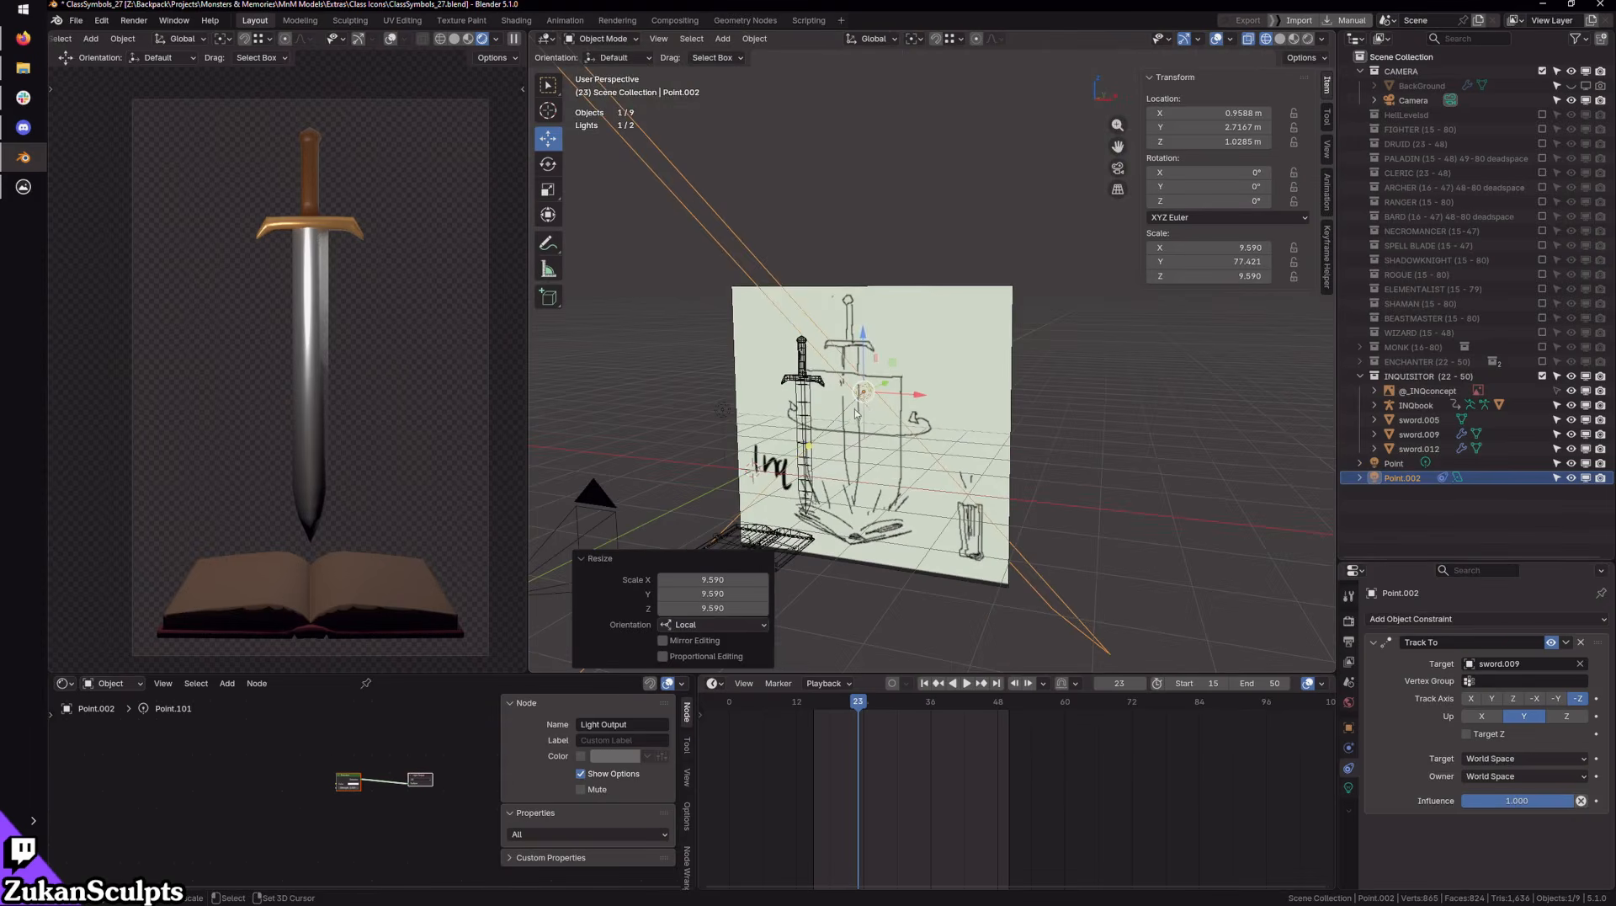
{"action": "left_click_drag", "start_coordinate": [863, 391], "coordinate": [1013, 440]}
{"action": "middle_click_drag", "start_coordinate": [1290, 604], "coordinate": [1313, 621]}
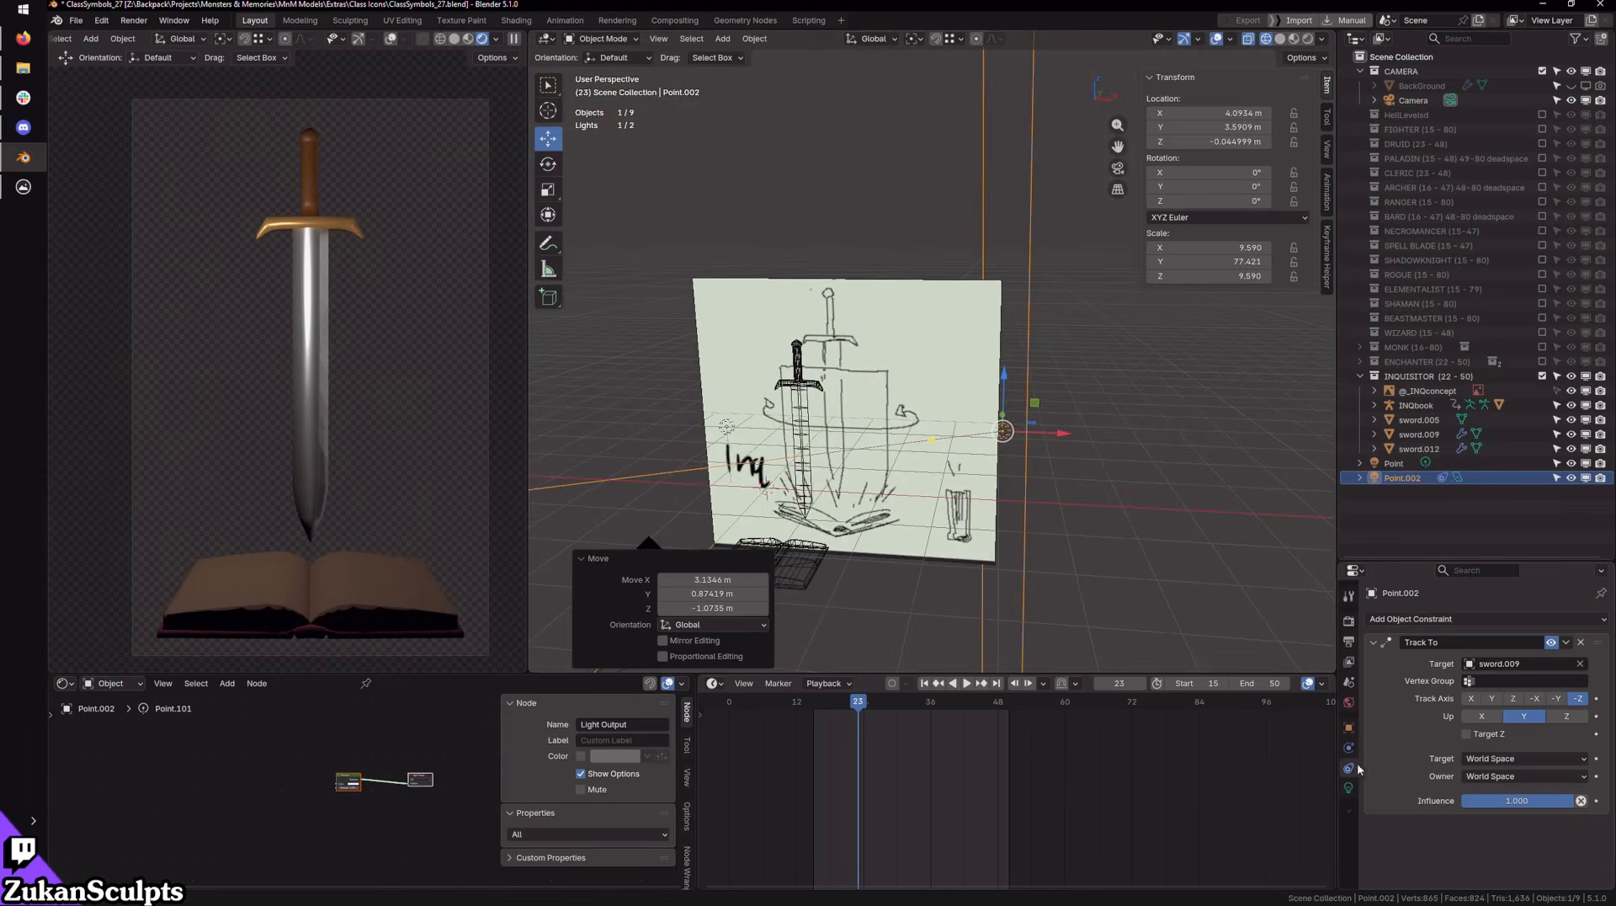
Step: Adjust the area light's power, trying 4000 and settling on 1000
{"action": "left_click", "coordinate": [1348, 788]}
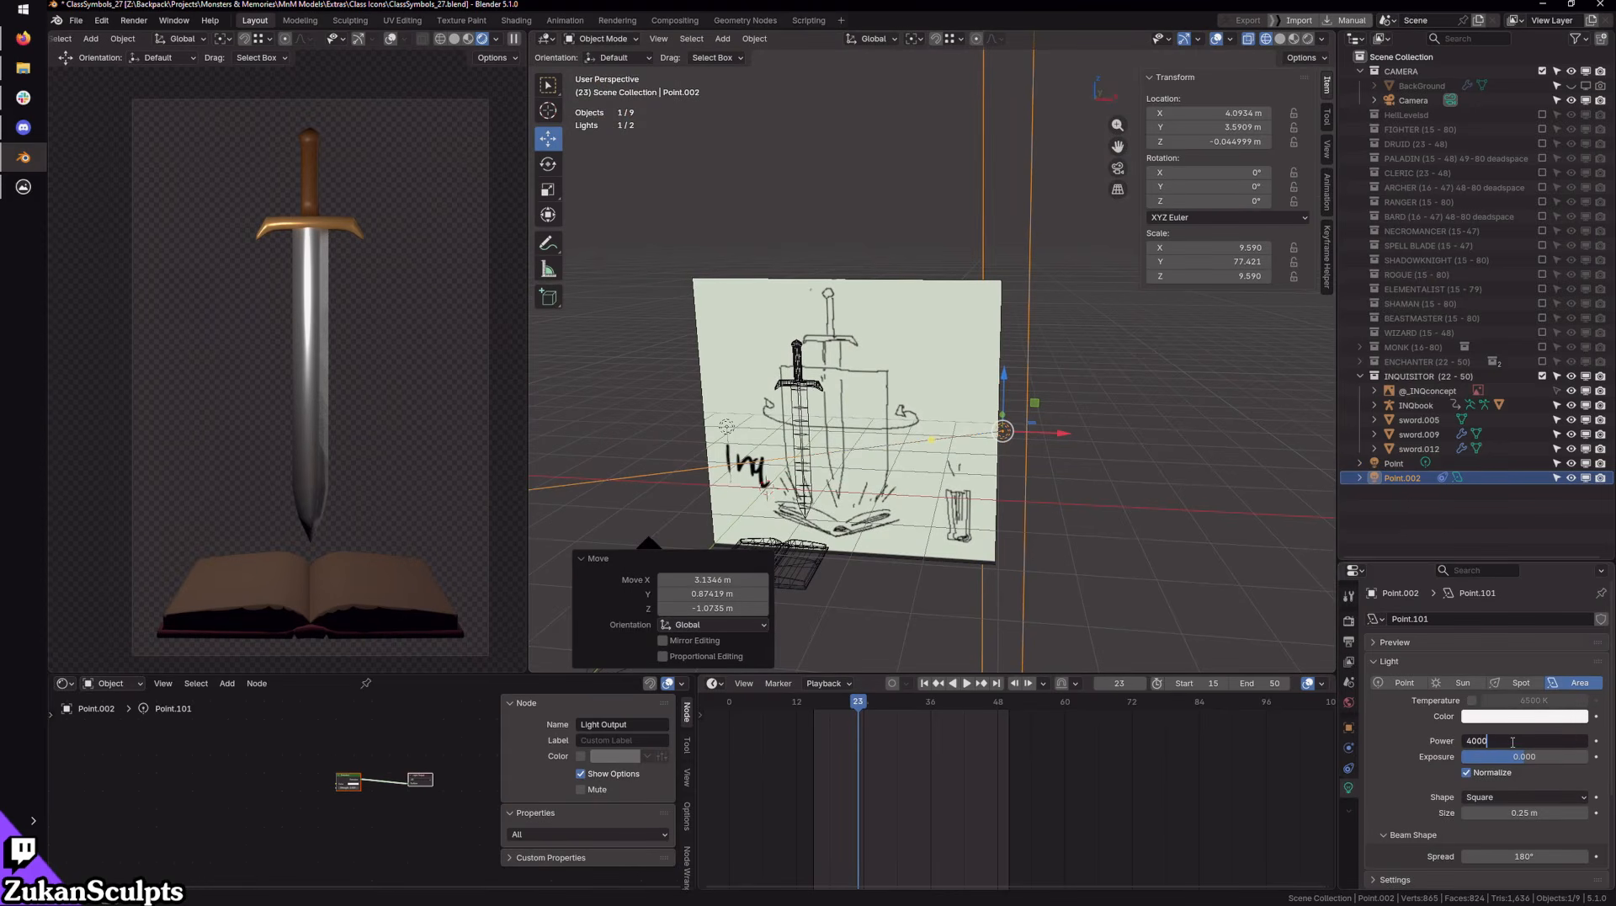
{"action": "left_click", "coordinate": [1512, 742]}
{"action": "type", "text": "4000"}
{"action": "key", "text": "Return"}
{"action": "middle_click_drag", "start_coordinate": [1052, 547], "coordinate": [1020, 562]}
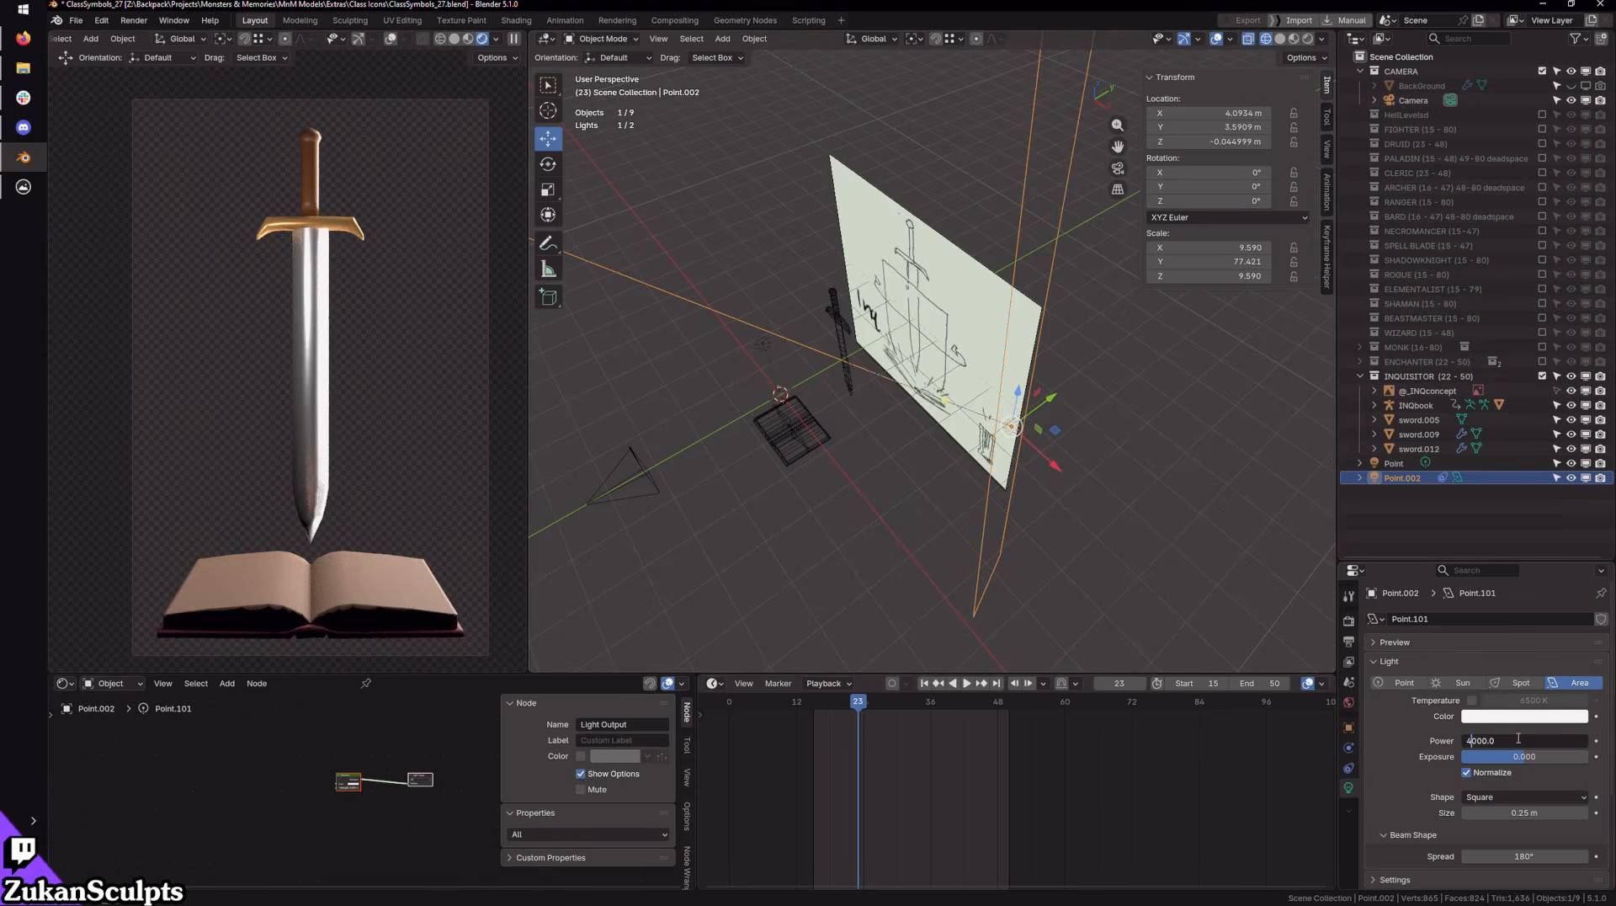
{"action": "key", "text": "BackSpace"}
{"action": "type", "text": "1"}
{"action": "key", "text": "Return"}
{"action": "middle_click_drag", "start_coordinate": [1077, 406], "coordinate": [1138, 439]}
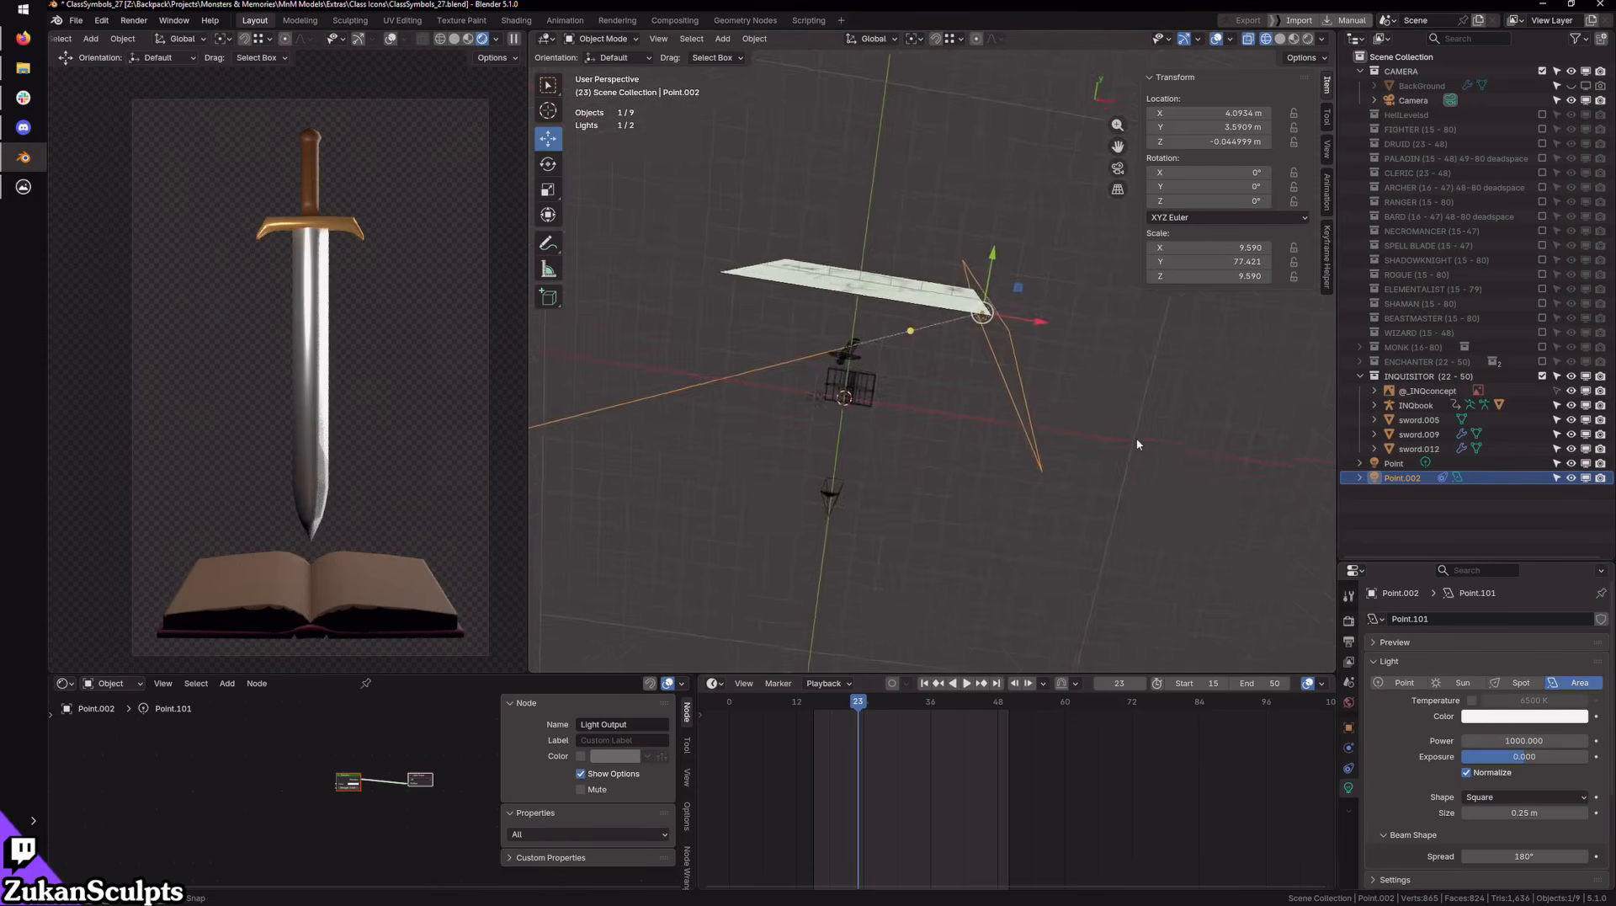
Step: Reposition the area light behind the sword at about X 2.42 m, Y 4.94 m and raise it to about Z 2.43 m
{"action": "key", "text": "KP_7"}
{"action": "key", "text": "g"}
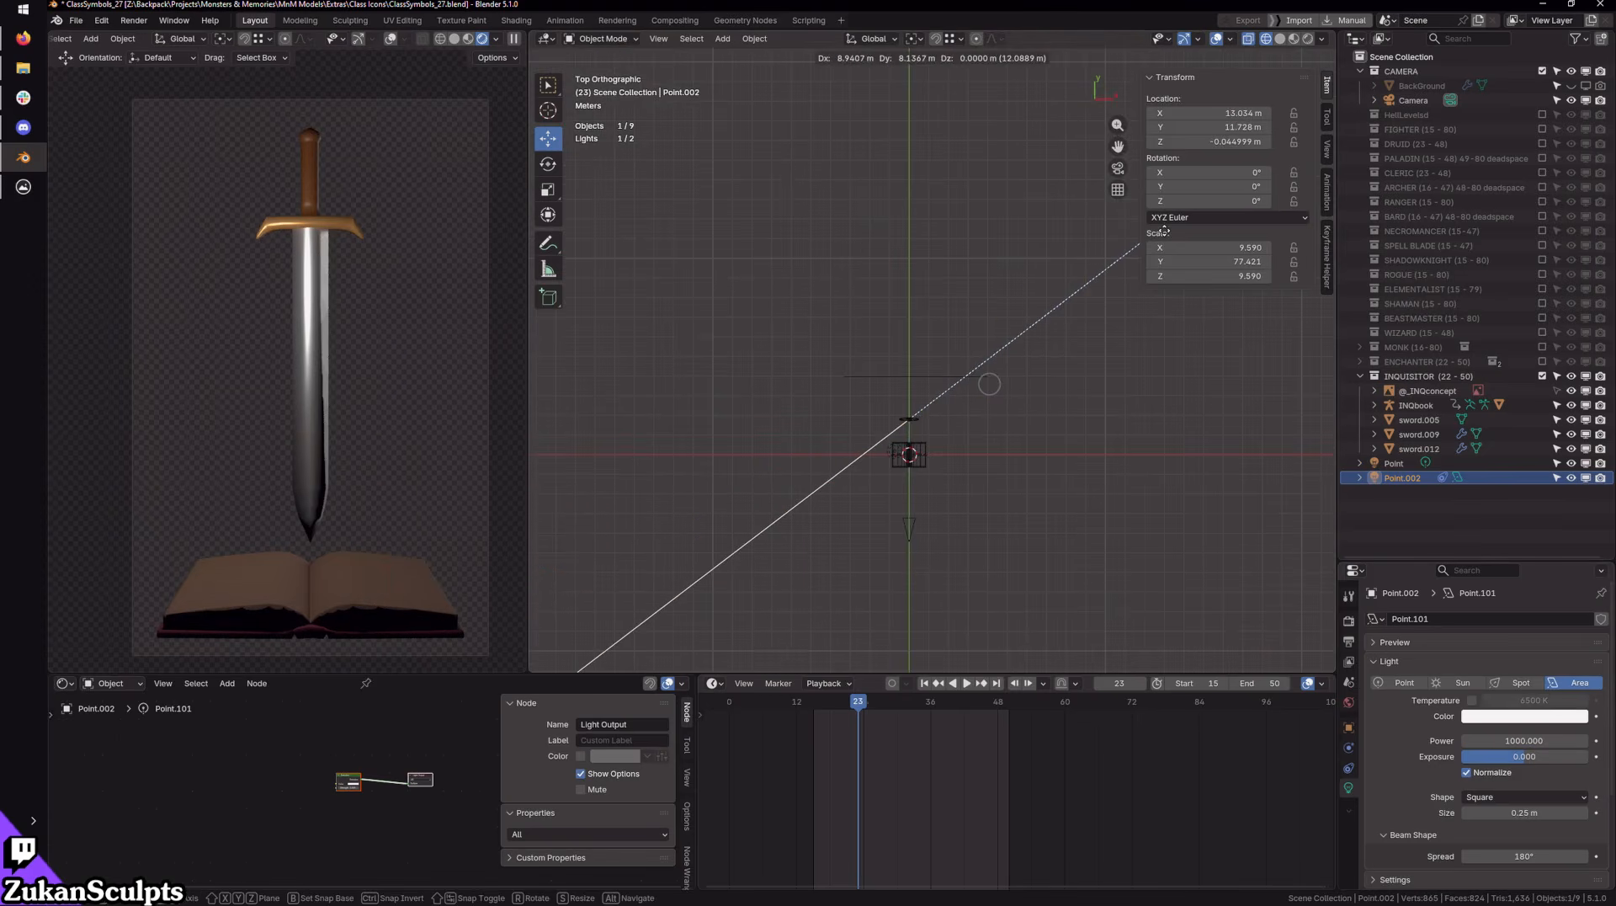
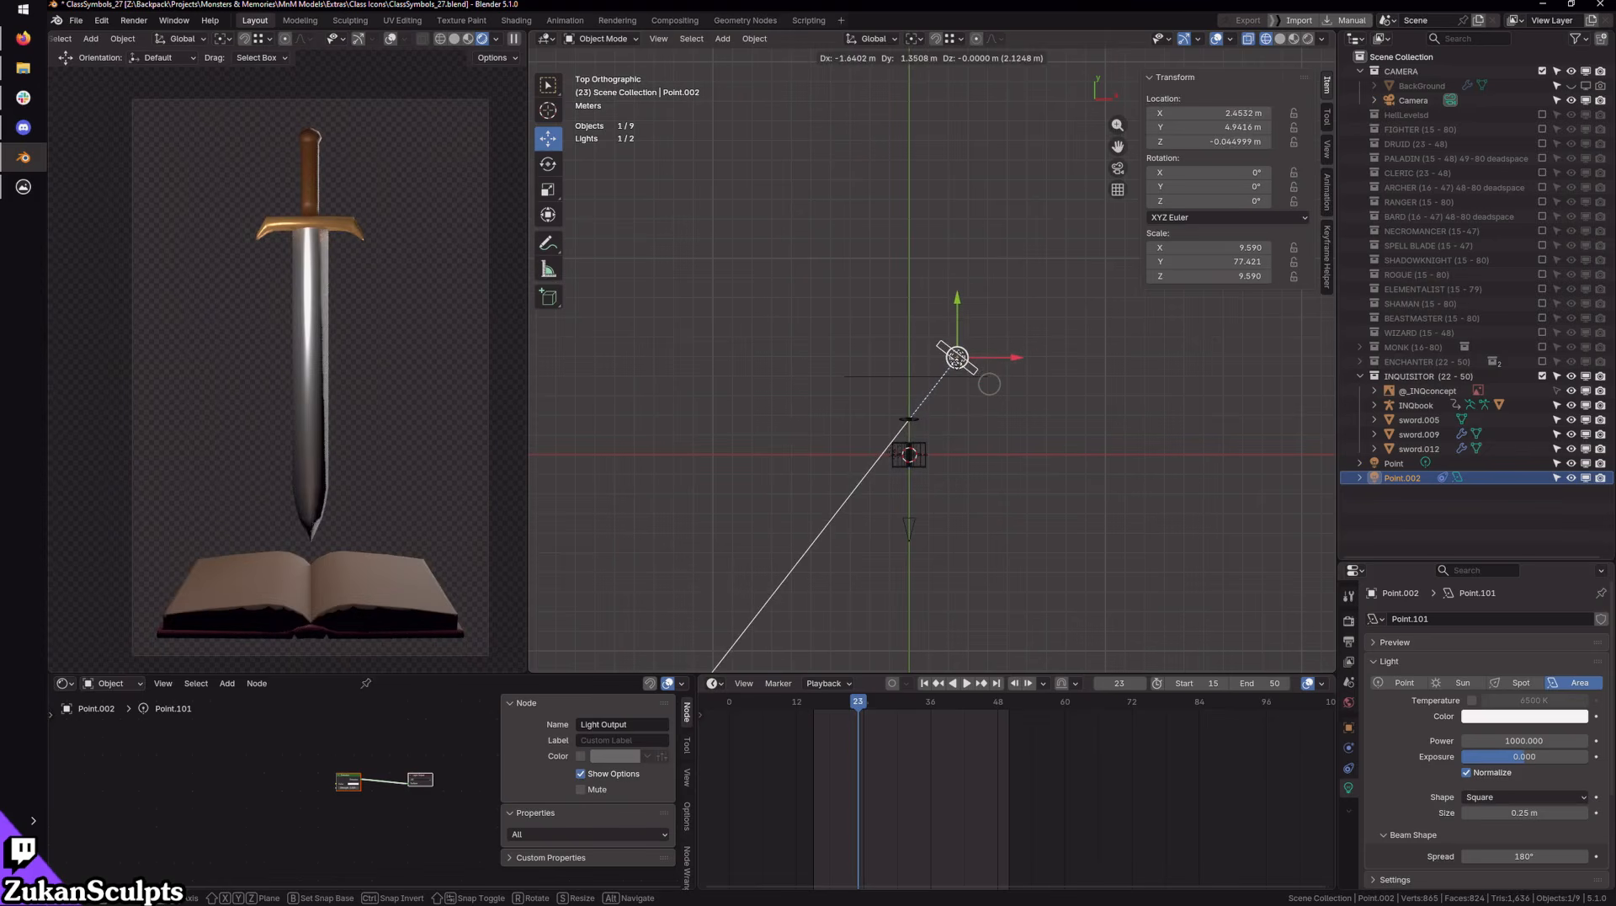
{"action": "left_click", "coordinate": [1059, 482]}
{"action": "key", "text": "KP_1"}
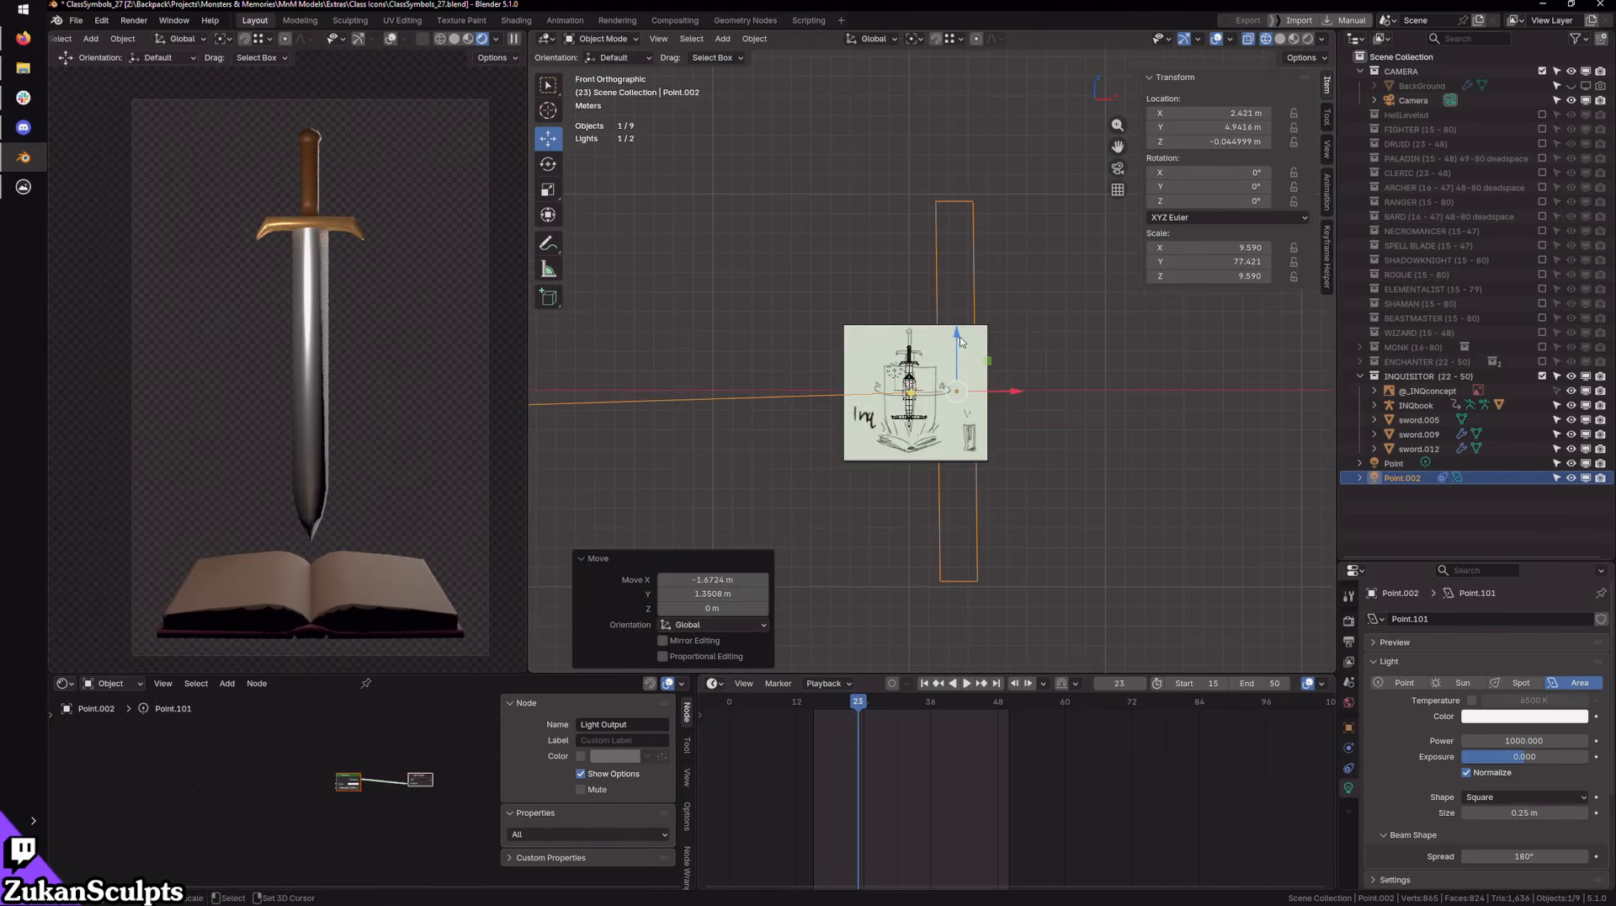
{"action": "left_click_drag", "start_coordinate": [959, 340], "coordinate": [957, 283]}
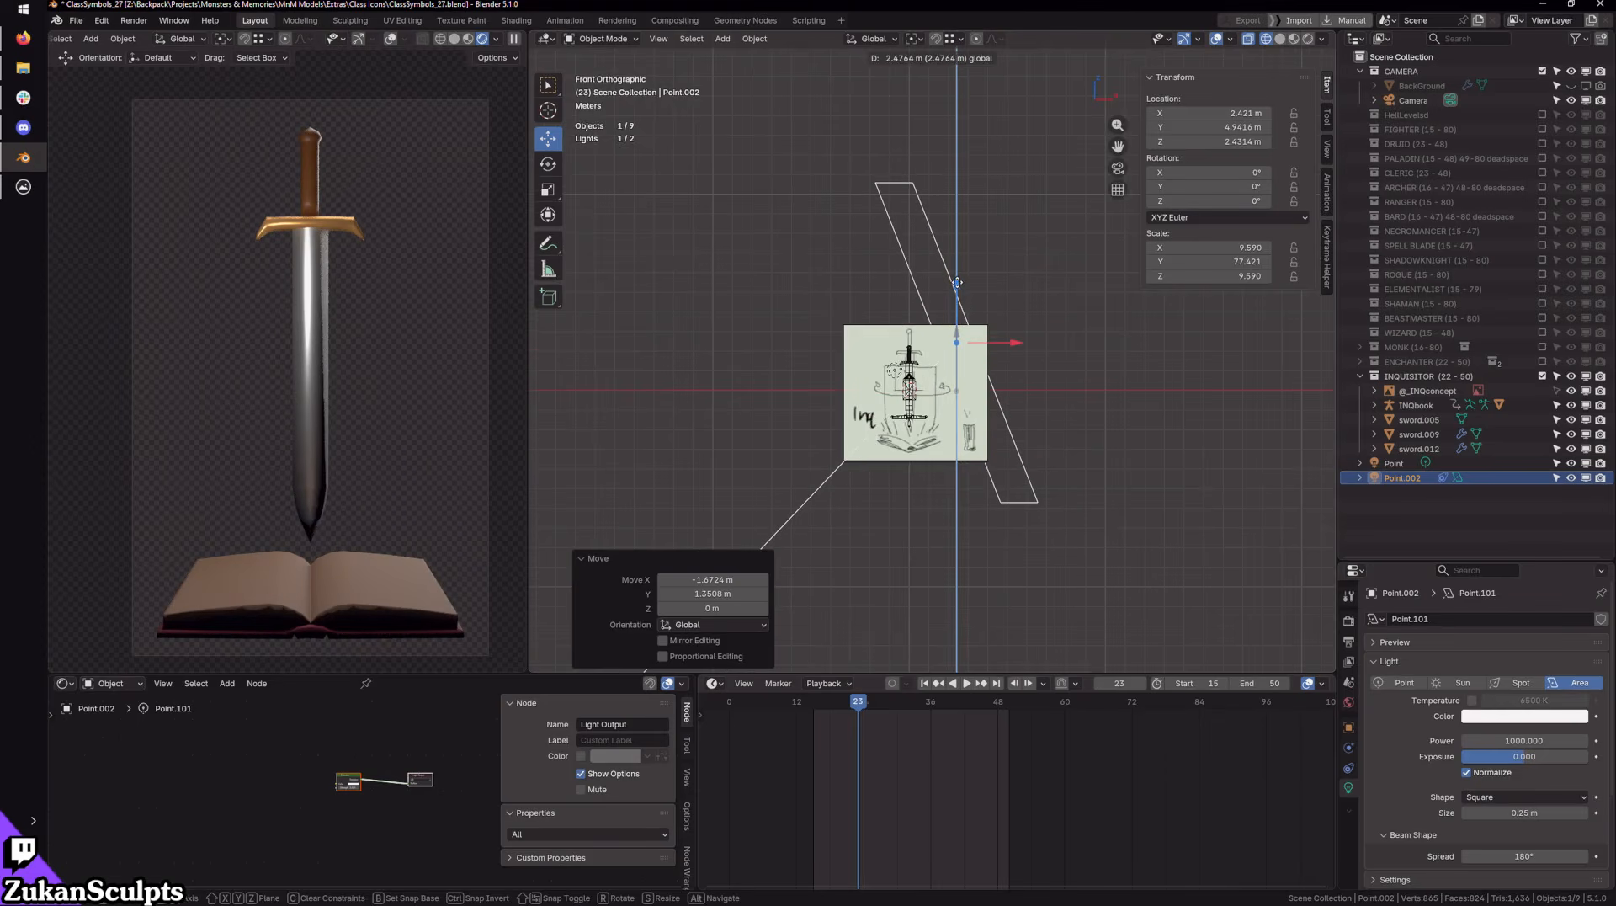
{"action": "left_click", "coordinate": [957, 282]}
{"action": "mouse_move", "coordinate": [957, 286]}
{"action": "middle_mouse_down"}
{"action": "mouse_move", "coordinate": [938, 518]}
{"action": "mouse_move", "coordinate": [1013, 431]}
{"action": "mouse_move", "coordinate": [977, 394]}
{"action": "mouse_move", "coordinate": [828, 393]}
{"action": "mouse_move", "coordinate": [914, 410]}
{"action": "middle_mouse_up"}
Step: Try to join the sword's blade, guard and handle directly into one object
{"action": "left_click", "coordinate": [828, 389]}
{"action": "middle_click_drag", "start_coordinate": [899, 481], "coordinate": [848, 454]}
{"action": "scroll", "coordinate": [875, 442], "scroll_direction": "up", "scroll_amount": 4}
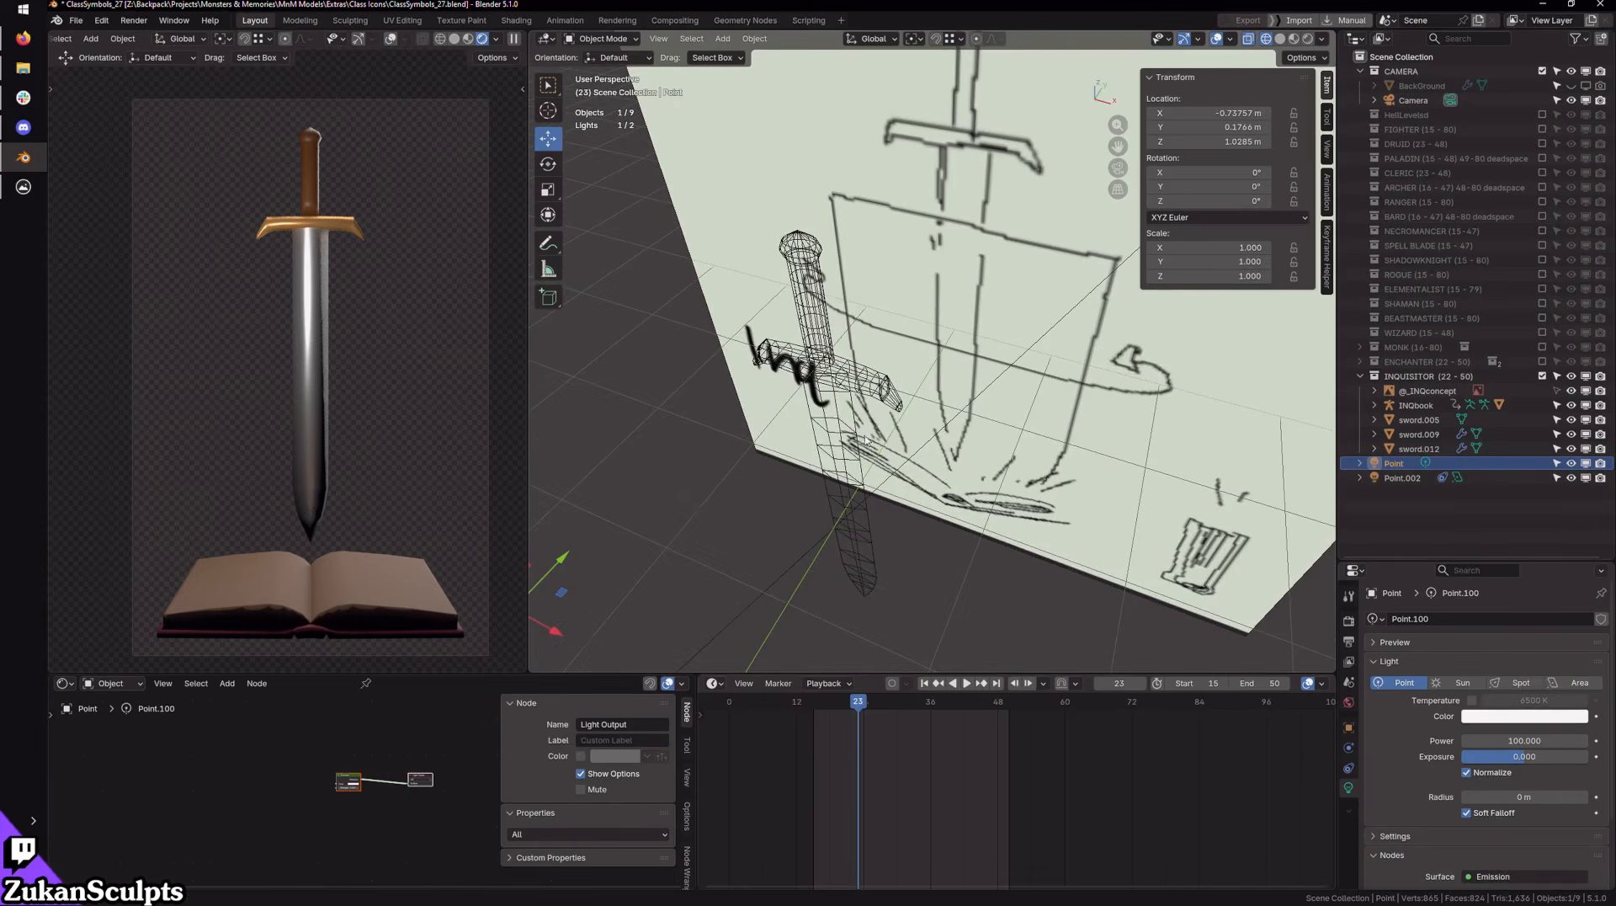
{"action": "key", "text": "shift+z"}
{"action": "scroll", "coordinate": [863, 446], "scroll_direction": "up", "scroll_amount": 3}
{"action": "left_click", "coordinate": [754, 435]}
{"action": "left_click", "coordinate": [790, 396], "text": "shift"}
{"action": "left_click", "coordinate": [702, 276], "text": "shift"}
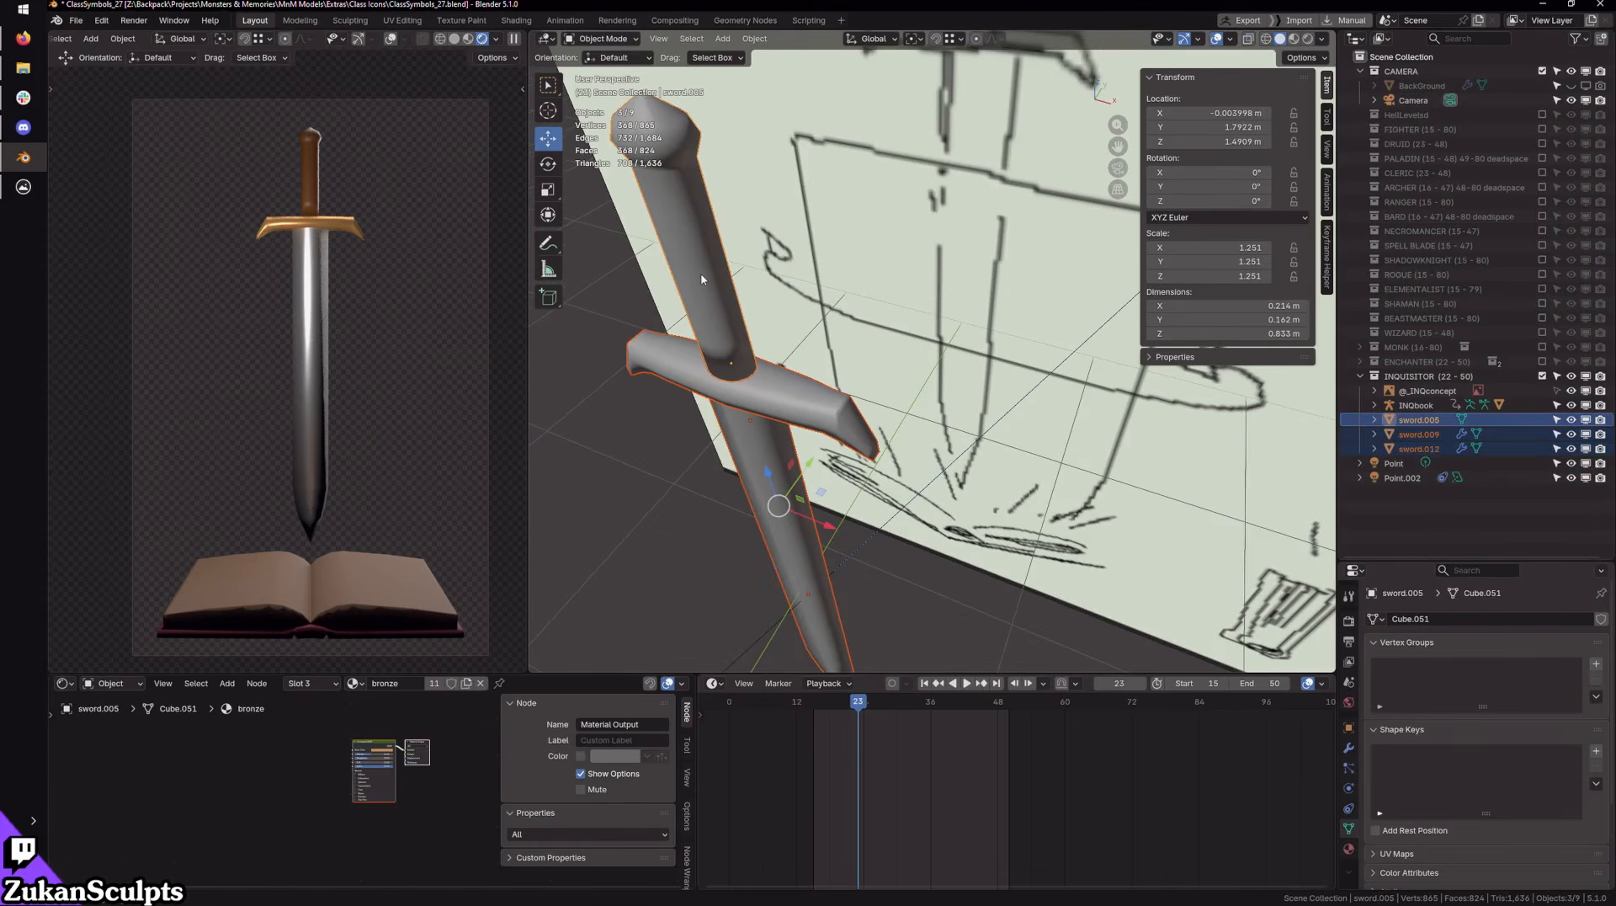
{"action": "key", "text": "ctrl+j"}
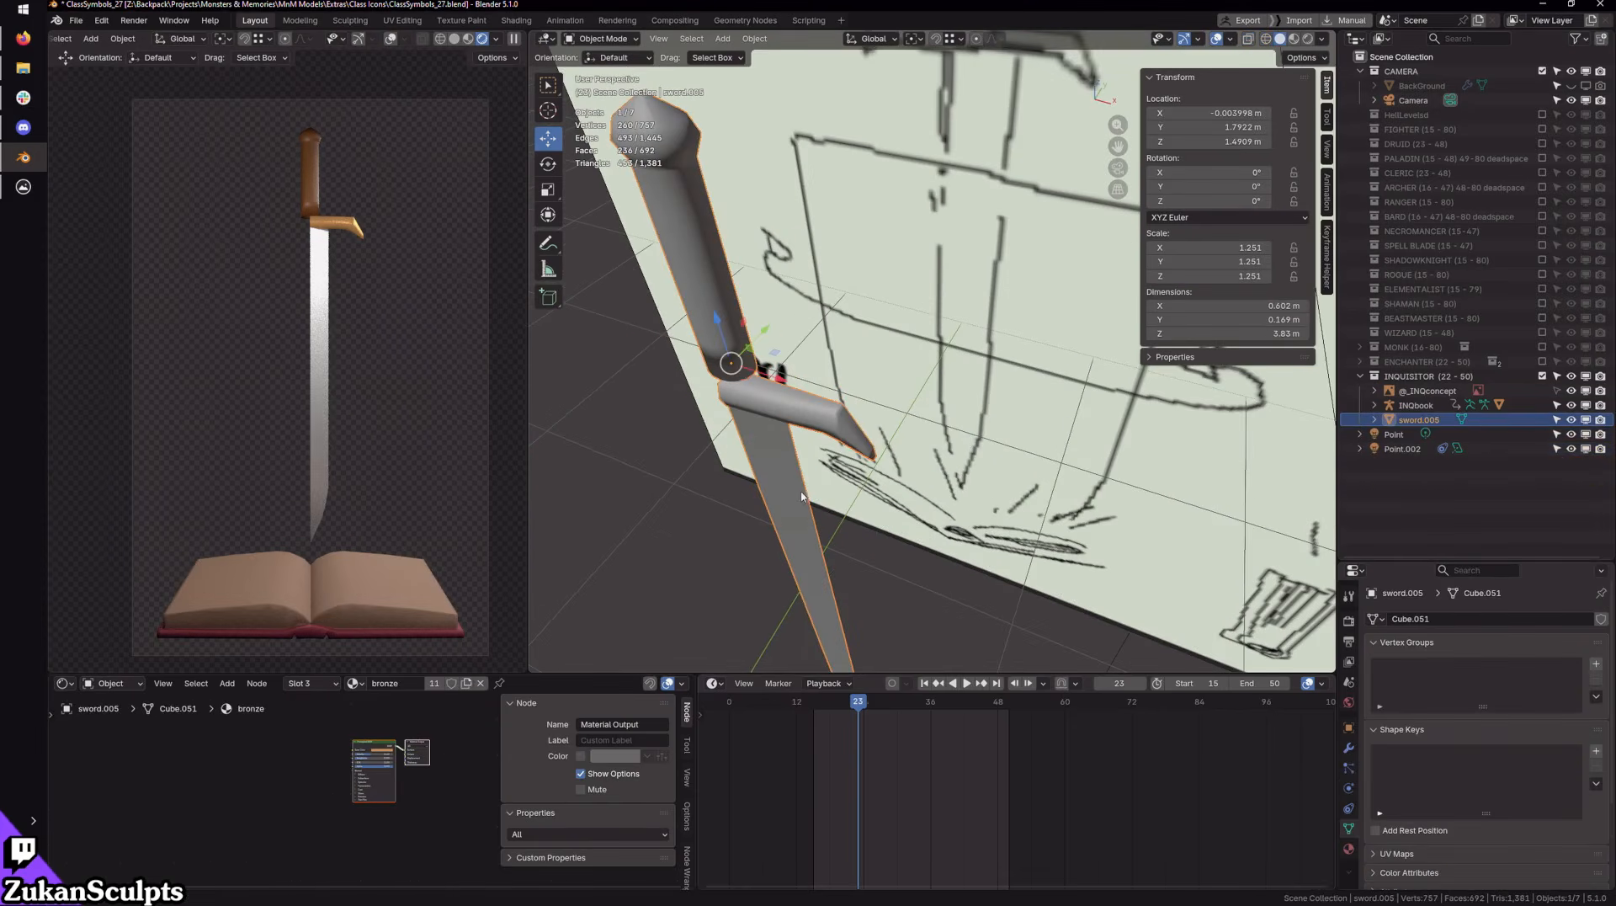
{"action": "key", "text": "ctrl+z"}
Step: Convert the sword's guard and blade to plain meshes so their modifiers are applied
{"action": "middle_click_drag", "start_coordinate": [802, 496], "coordinate": [871, 446], "text": "shift"}
{"action": "left_click", "coordinate": [718, 457]}
{"action": "left_click", "coordinate": [883, 338]}
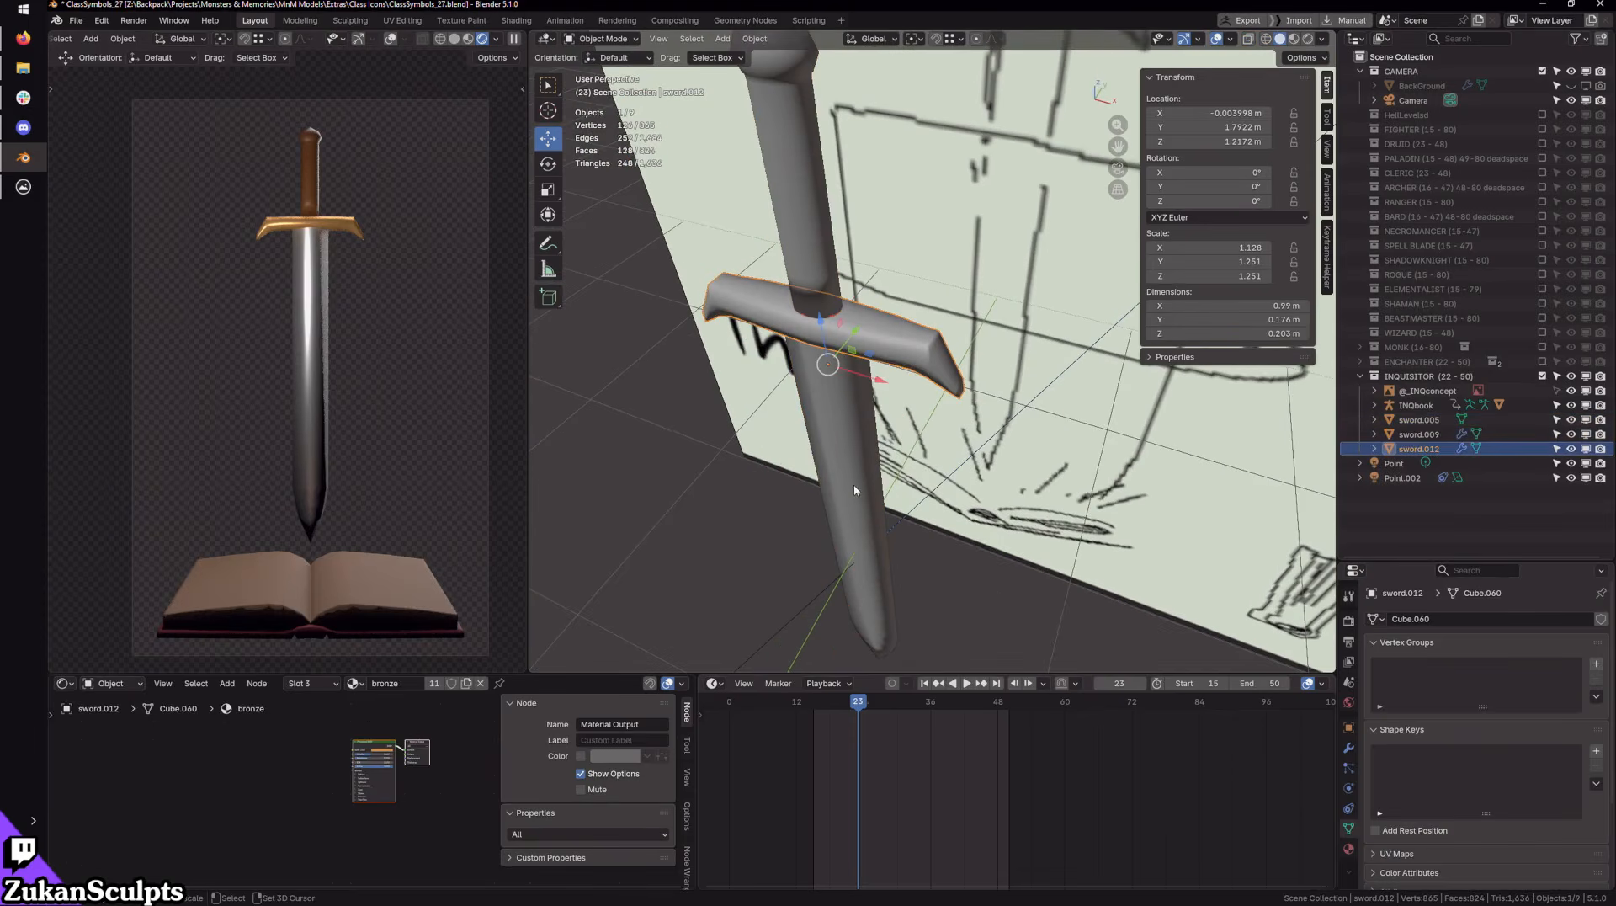
{"action": "key", "text": "alt+c"}
{"action": "left_click", "coordinate": [962, 393]}
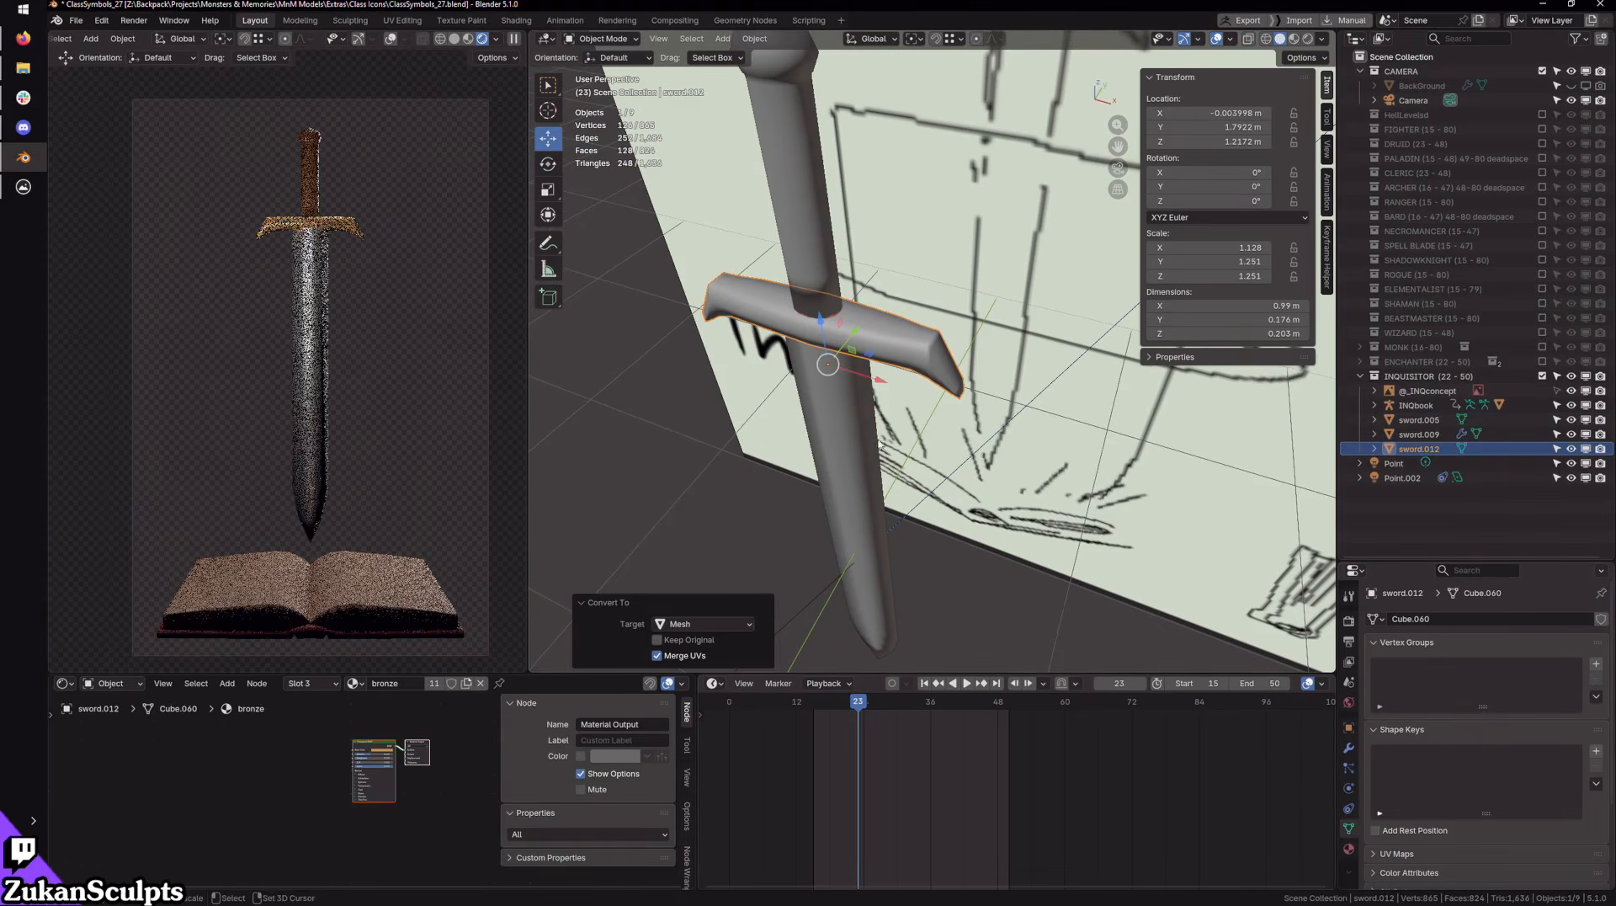
{"action": "left_click", "coordinate": [848, 438]}
{"action": "key", "text": "alt+c"}
{"action": "left_click", "coordinate": [848, 438]}
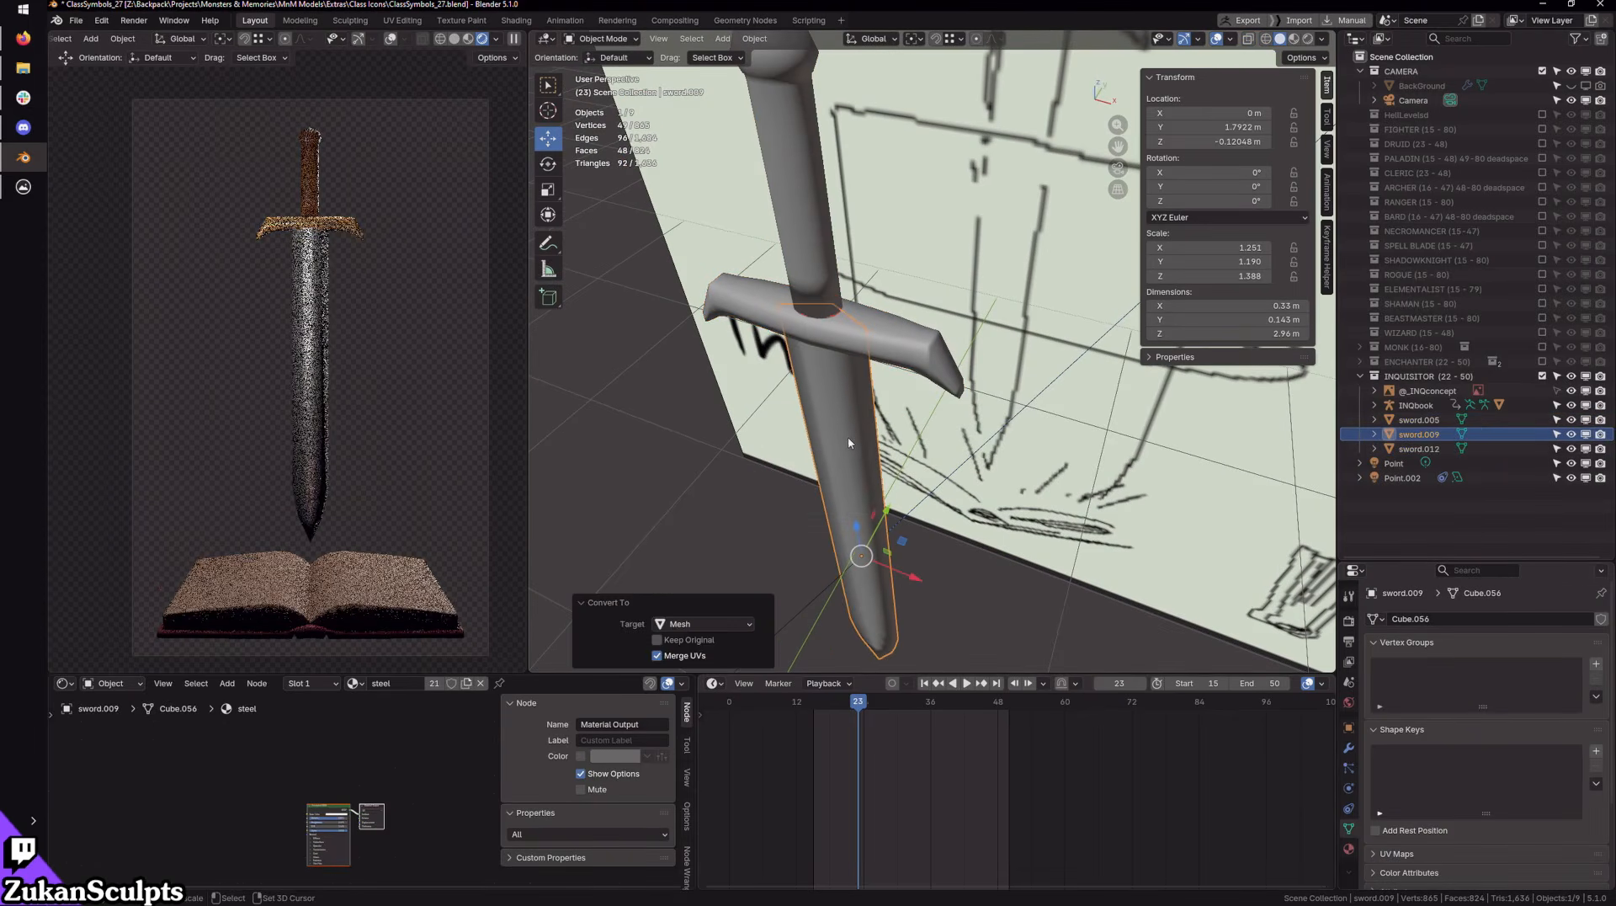
Step: Join the handle, guard and blade into one sword object, and add the point light to the selection
{"action": "left_click", "coordinate": [797, 266]}
{"action": "left_click", "coordinate": [815, 336], "text": "shift"}
{"action": "left_click", "coordinate": [828, 385], "text": "shift"}
{"action": "key", "text": "ctrl+j"}
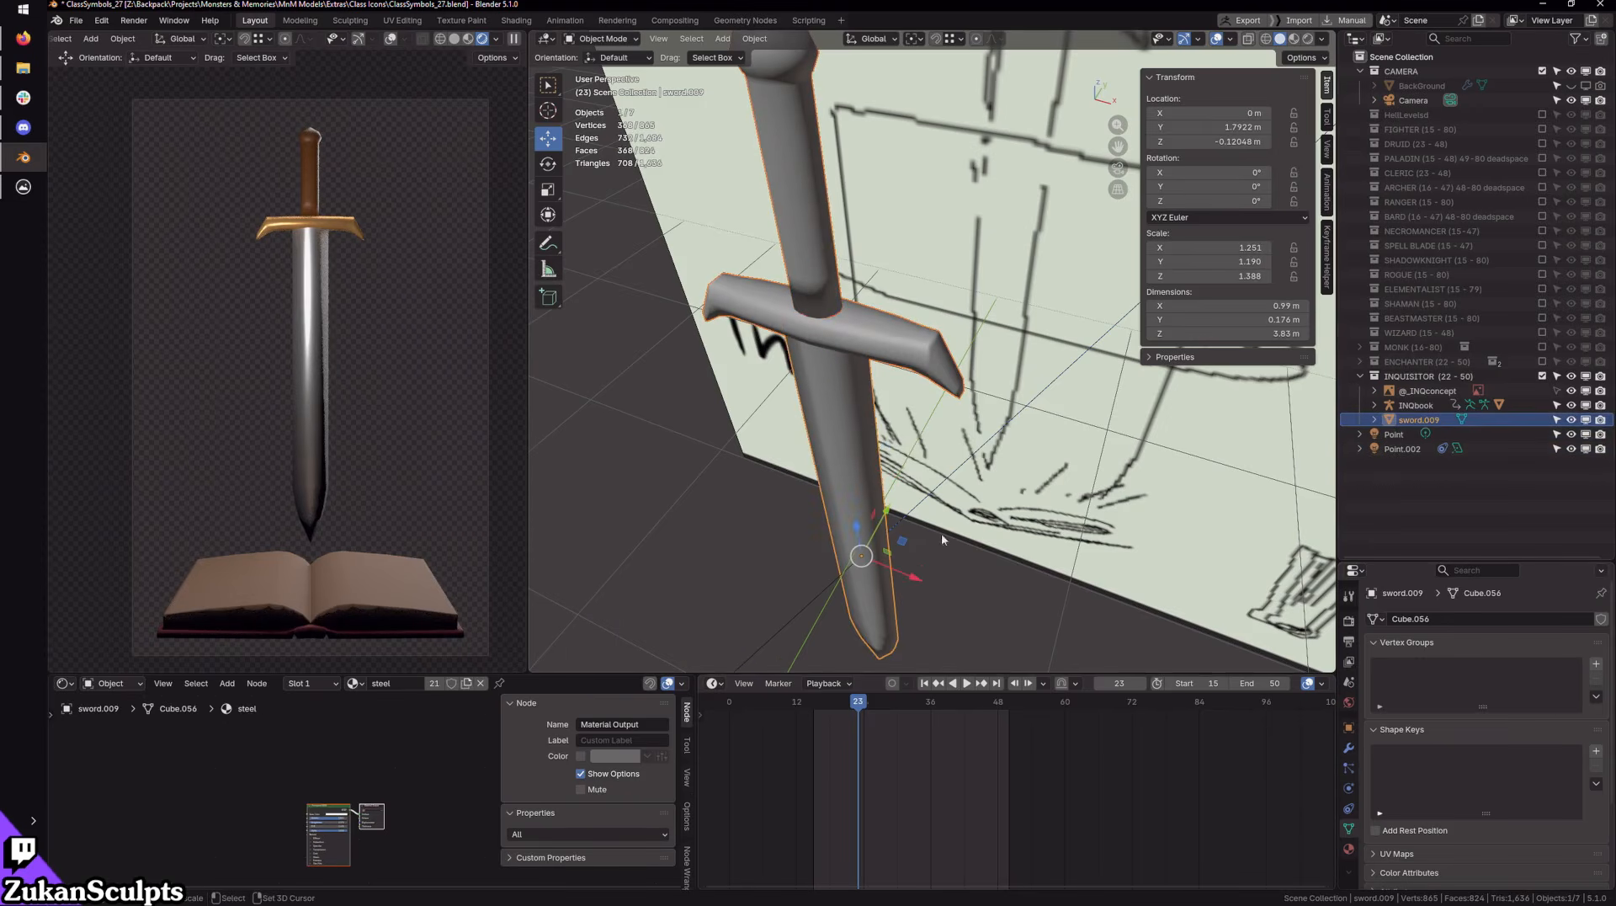
{"action": "scroll", "coordinate": [943, 538], "scroll_direction": "down", "scroll_amount": 10}
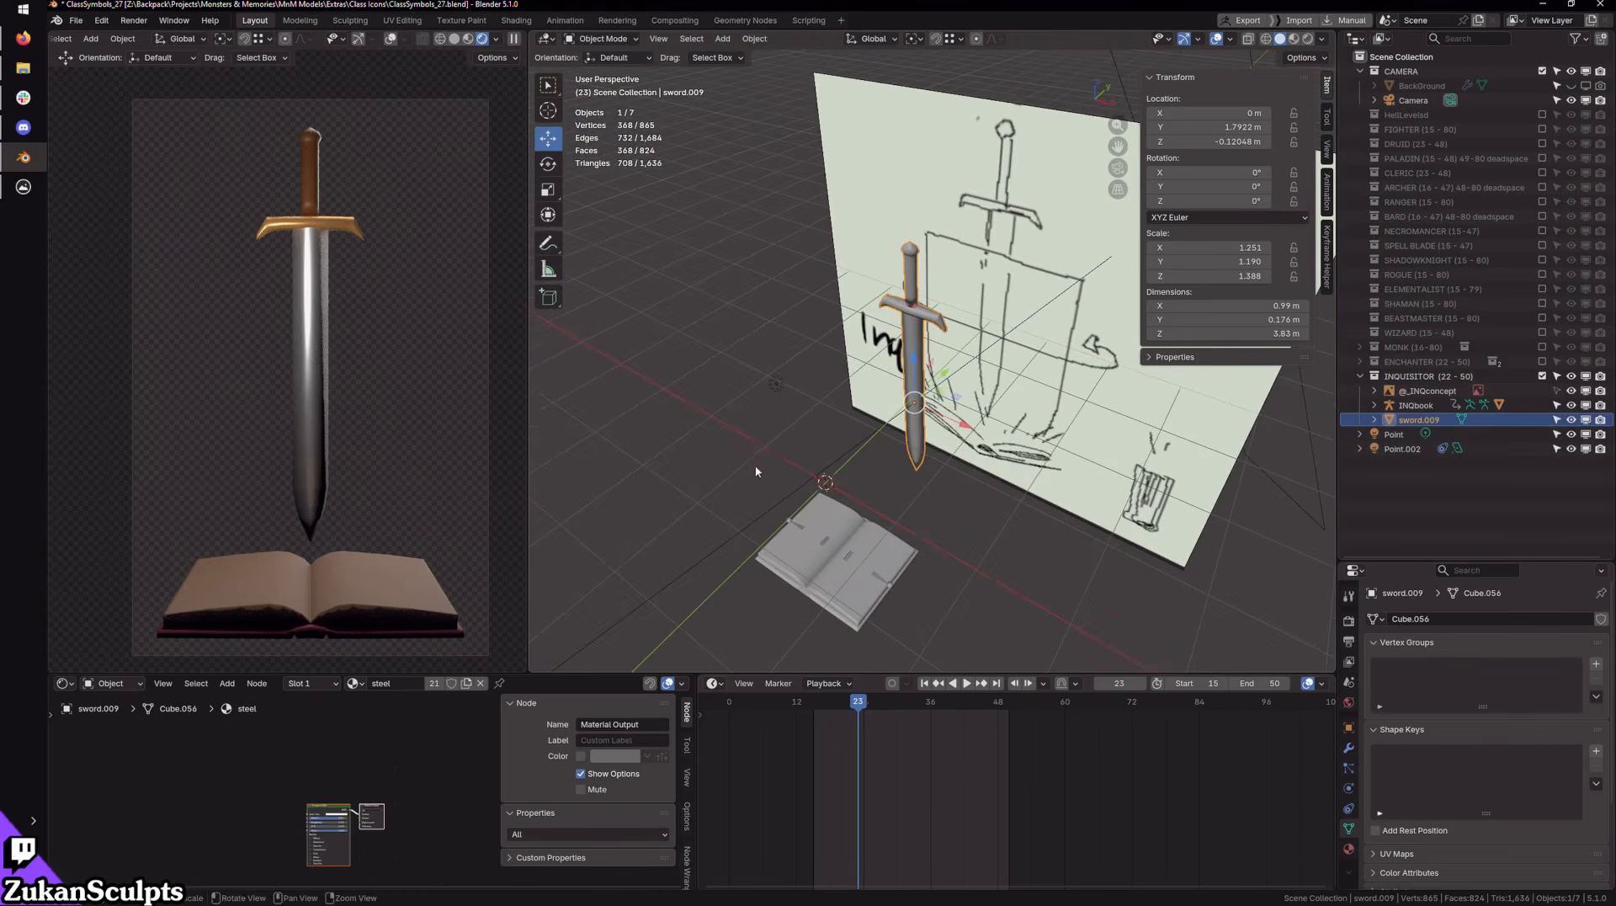
{"action": "left_click", "coordinate": [775, 385], "text": "shift"}
Step: Open the joined sword for mesh editing, focused on the handle's base in wireframe with face selection
{"action": "scroll", "coordinate": [842, 451], "scroll_direction": "up", "scroll_amount": 5}
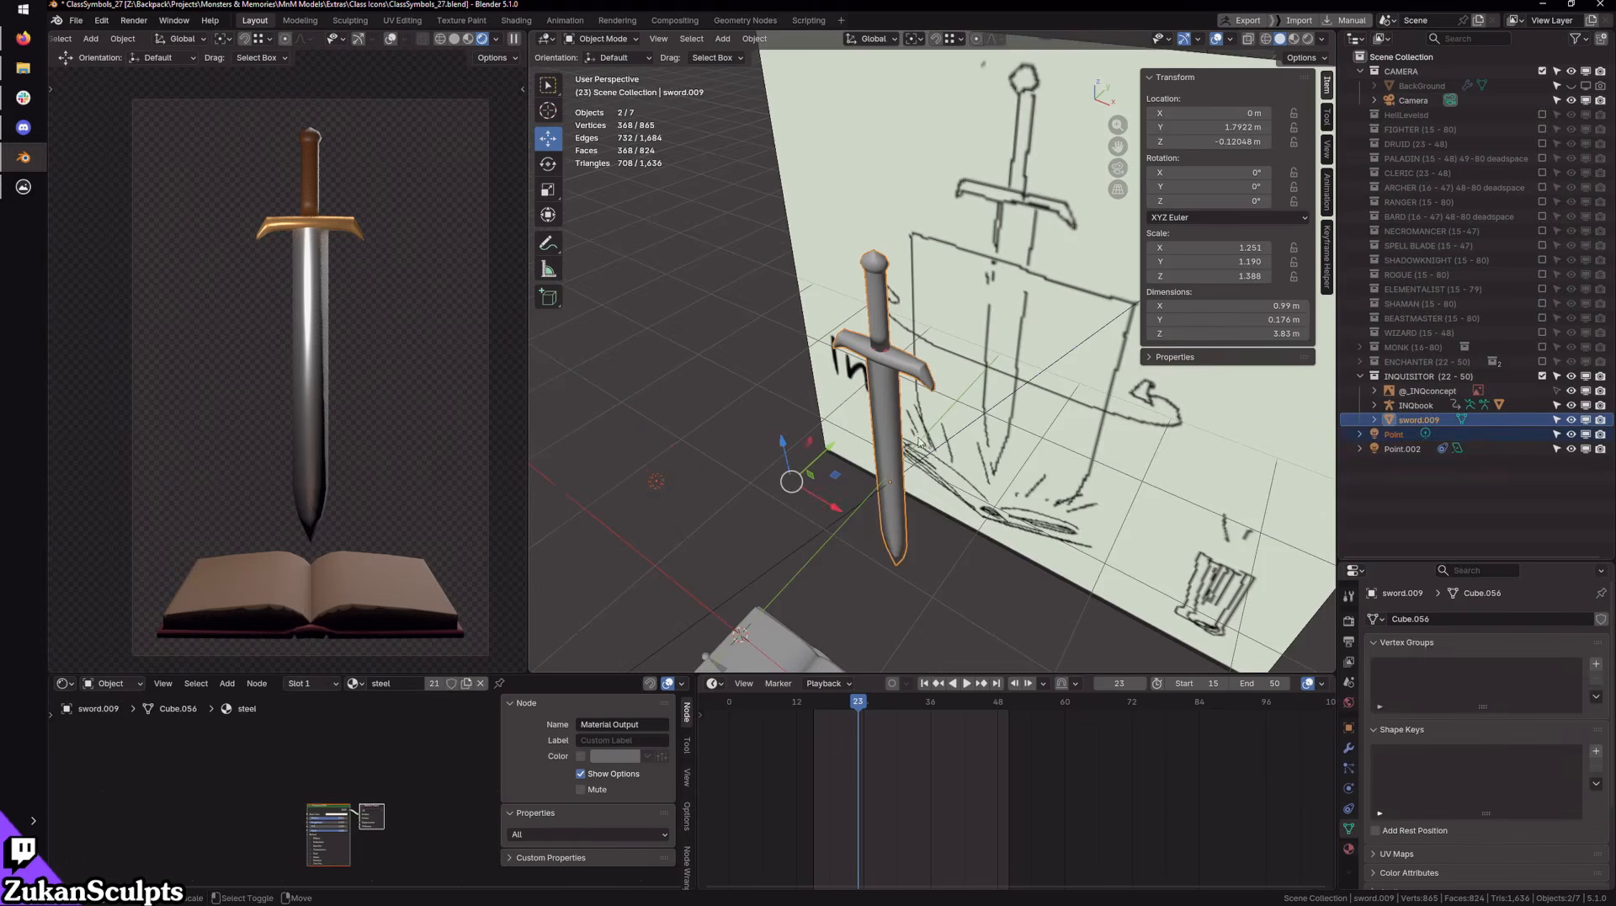
{"action": "scroll", "coordinate": [854, 509], "scroll_direction": "up", "scroll_amount": 5}
{"action": "key", "text": "Tab"}
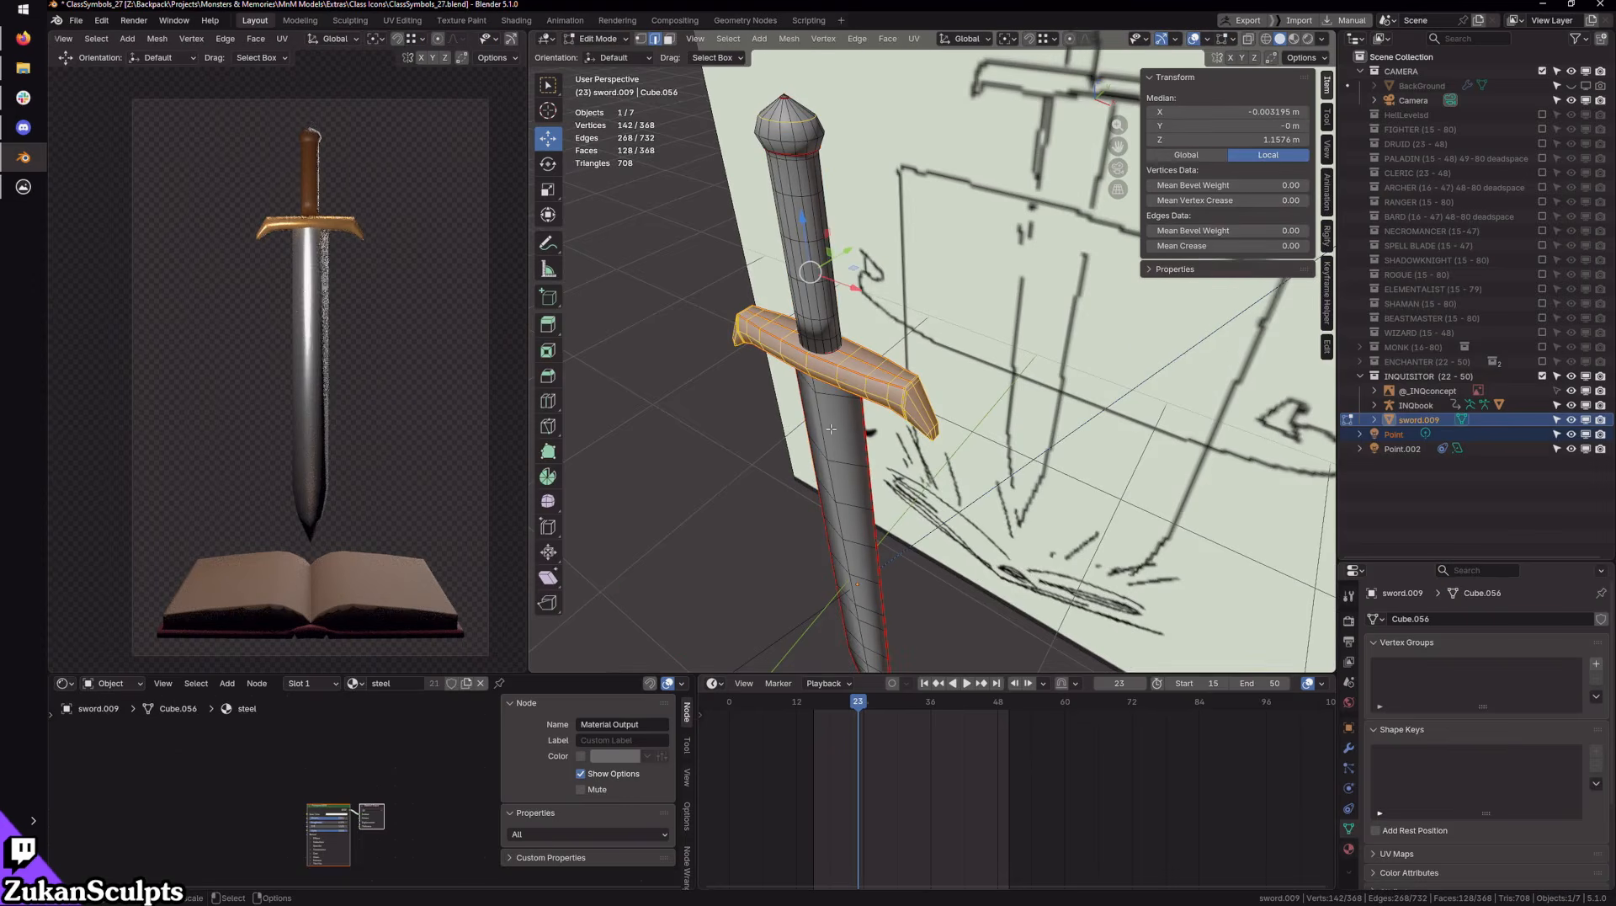
{"action": "left_click", "coordinate": [805, 340]}
{"action": "key", "text": "KP_Decimal"}
{"action": "middle_click_drag", "start_coordinate": [1179, 555], "coordinate": [915, 438]}
{"action": "key", "text": "shift+z"}
{"action": "key", "text": "ctrl+Tab"}
Step: Delete the lowest ring of faces at the handle's base inside the guard and leave mesh editing
{"action": "left_click", "coordinate": [916, 447]}
{"action": "scroll", "coordinate": [915, 438], "scroll_direction": "up", "scroll_amount": 2}
{"action": "left_click", "coordinate": [918, 388], "text": "alt"}
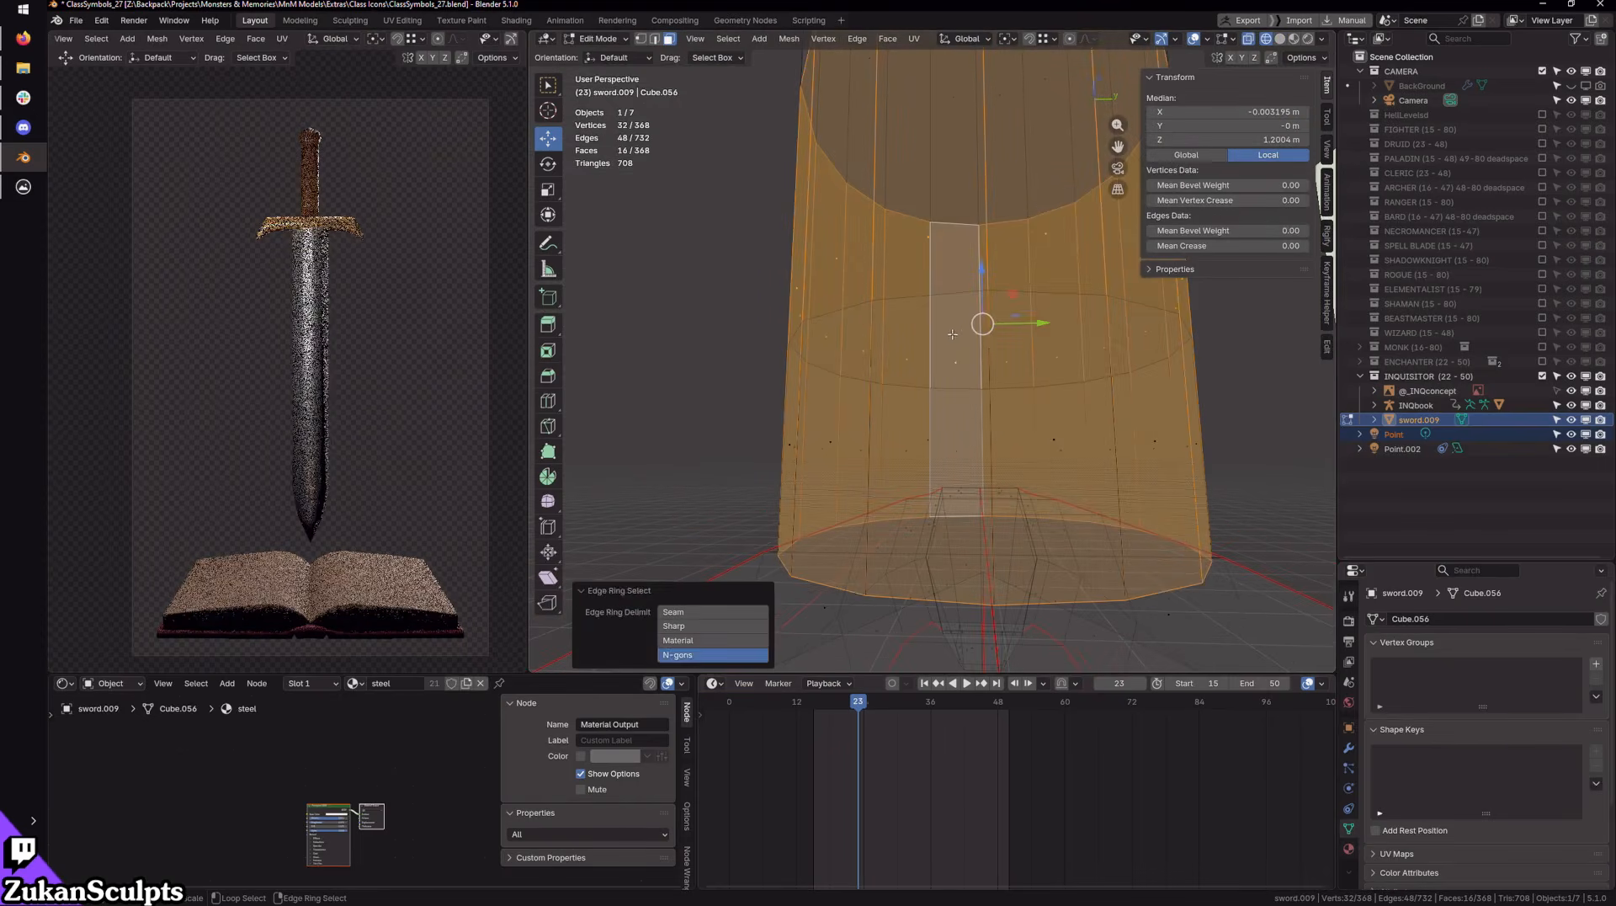
{"action": "left_click", "coordinate": [918, 394], "text": "alt"}
{"action": "left_click", "coordinate": [936, 441], "text": "alt"}
{"action": "left_click", "coordinate": [949, 449], "text": "alt"}
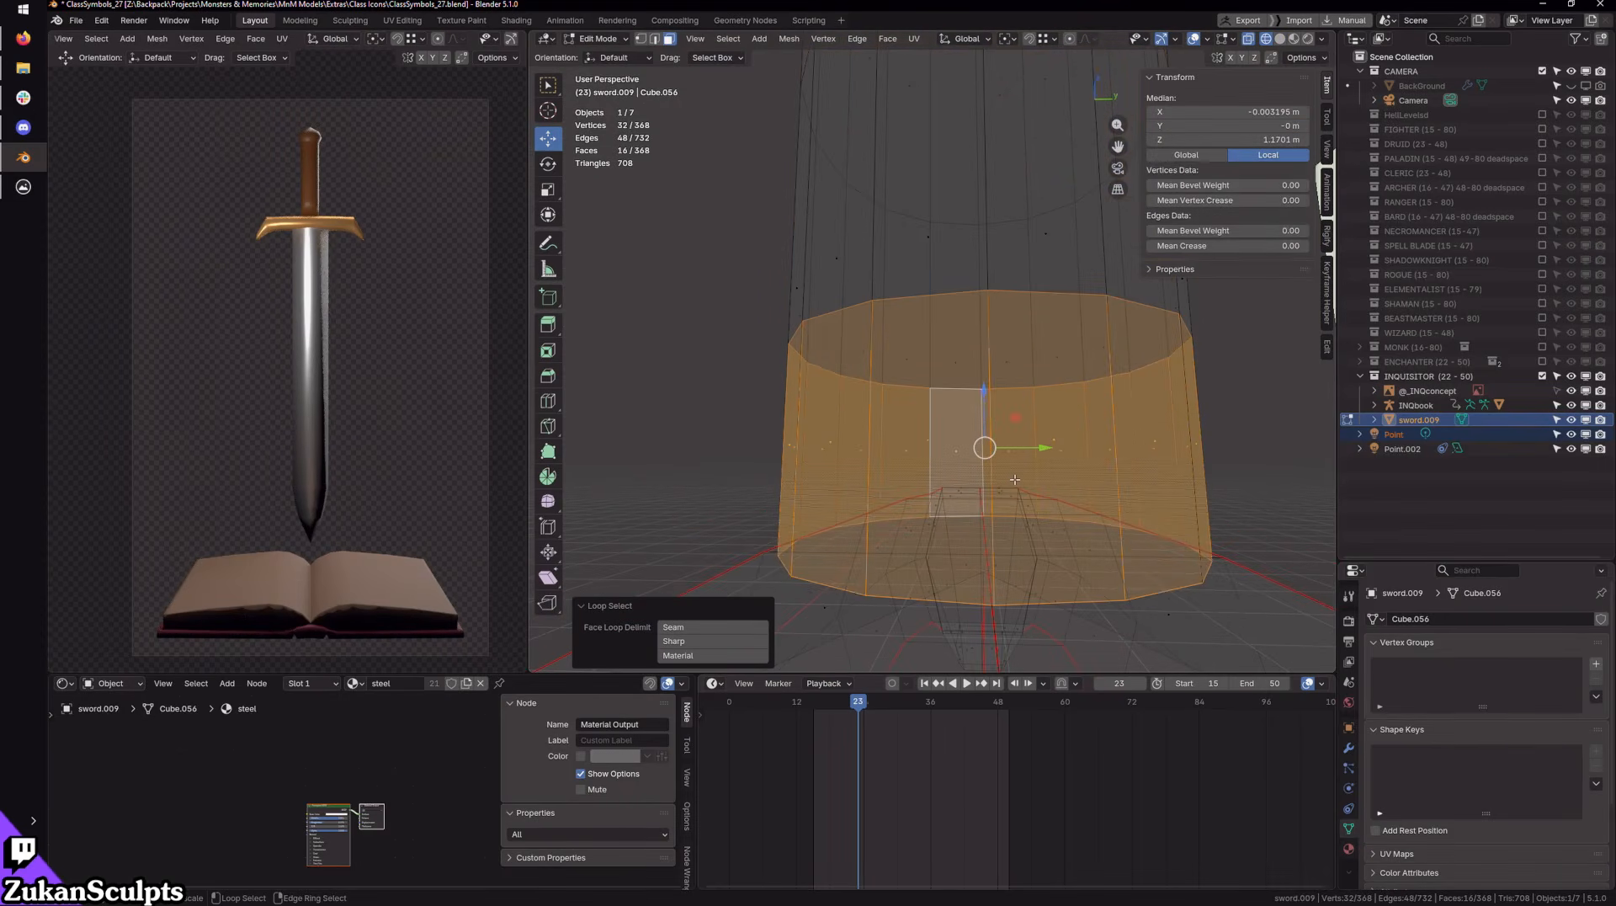
{"action": "key", "text": "x"}
{"action": "left_click", "coordinate": [1005, 417]}
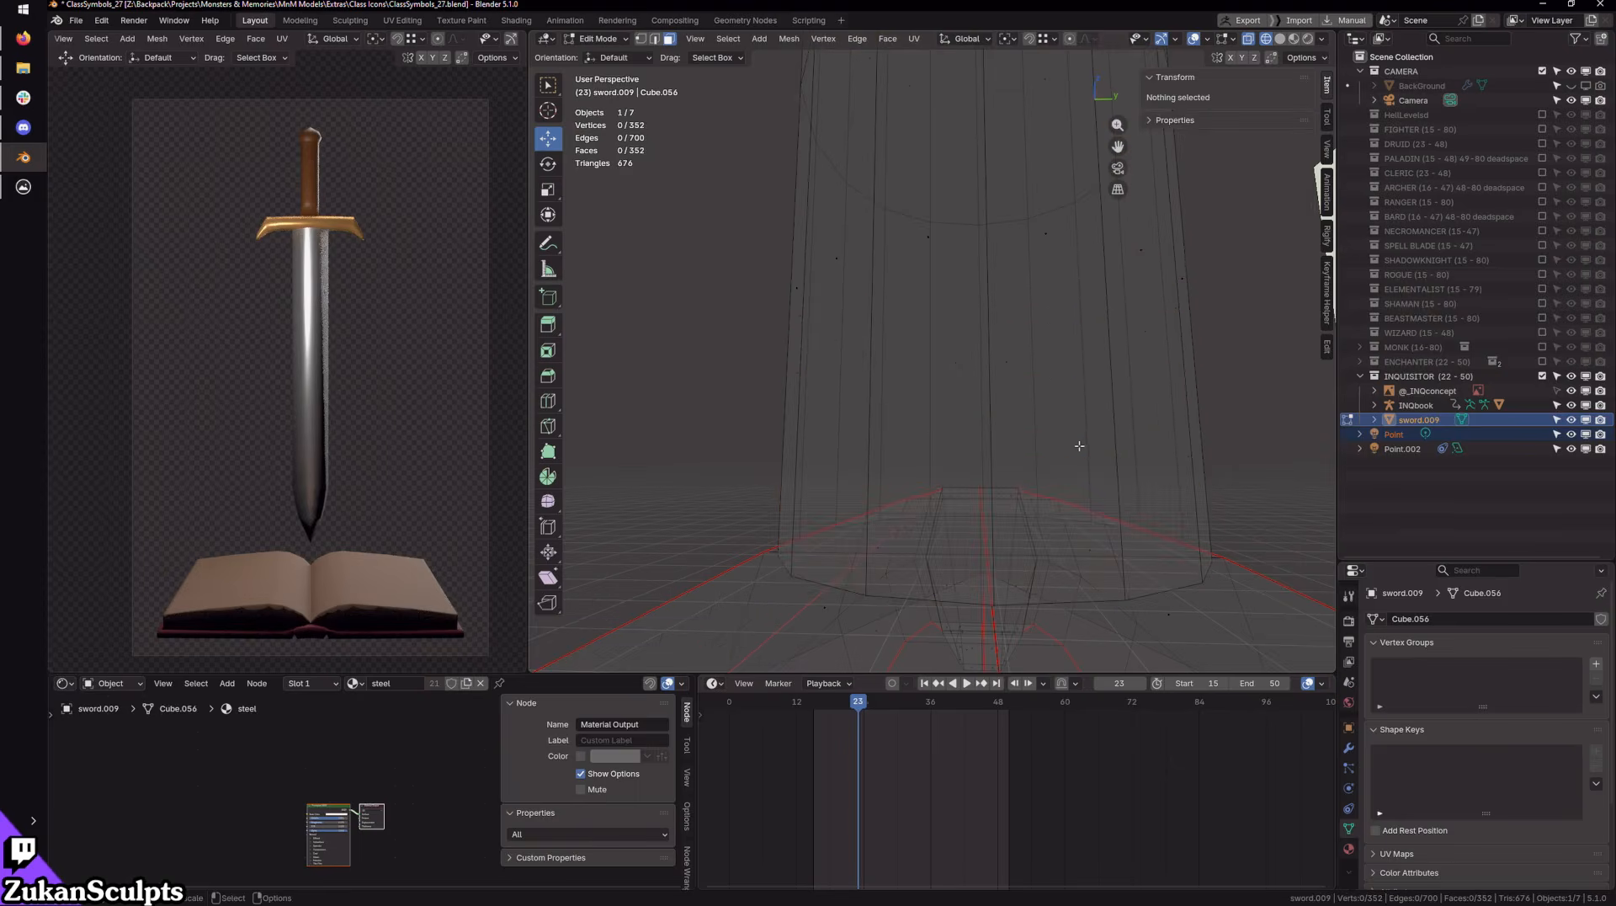
{"action": "key", "text": "shift+z"}
{"action": "middle_click_drag", "start_coordinate": [943, 431], "coordinate": [910, 411]}
{"action": "scroll", "coordinate": [1025, 454], "scroll_direction": "down", "scroll_amount": 9}
{"action": "scroll", "coordinate": [946, 468], "scroll_direction": "down", "scroll_amount": 5}
{"action": "key", "text": "Tab"}
{"action": "scroll", "coordinate": [910, 410], "scroll_direction": "up", "scroll_amount": 2}
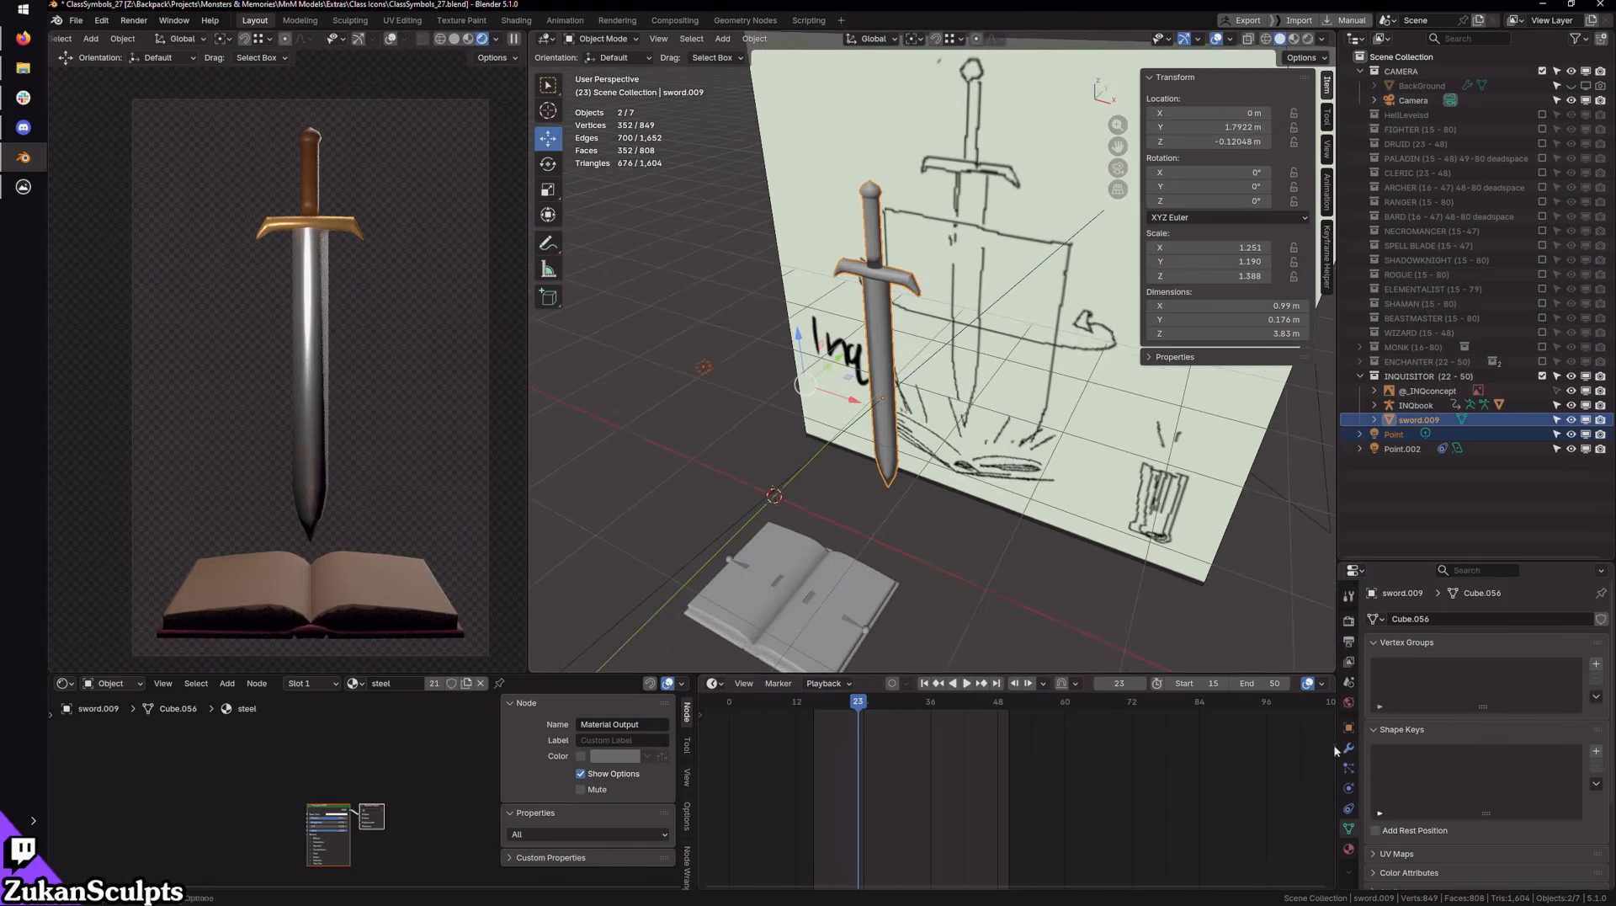
Step: Create a light linking collection for the point light beside the sword and add the sword object to it
{"action": "middle_click_drag", "start_coordinate": [810, 427], "coordinate": [790, 445]}
{"action": "left_click", "coordinate": [706, 355]}
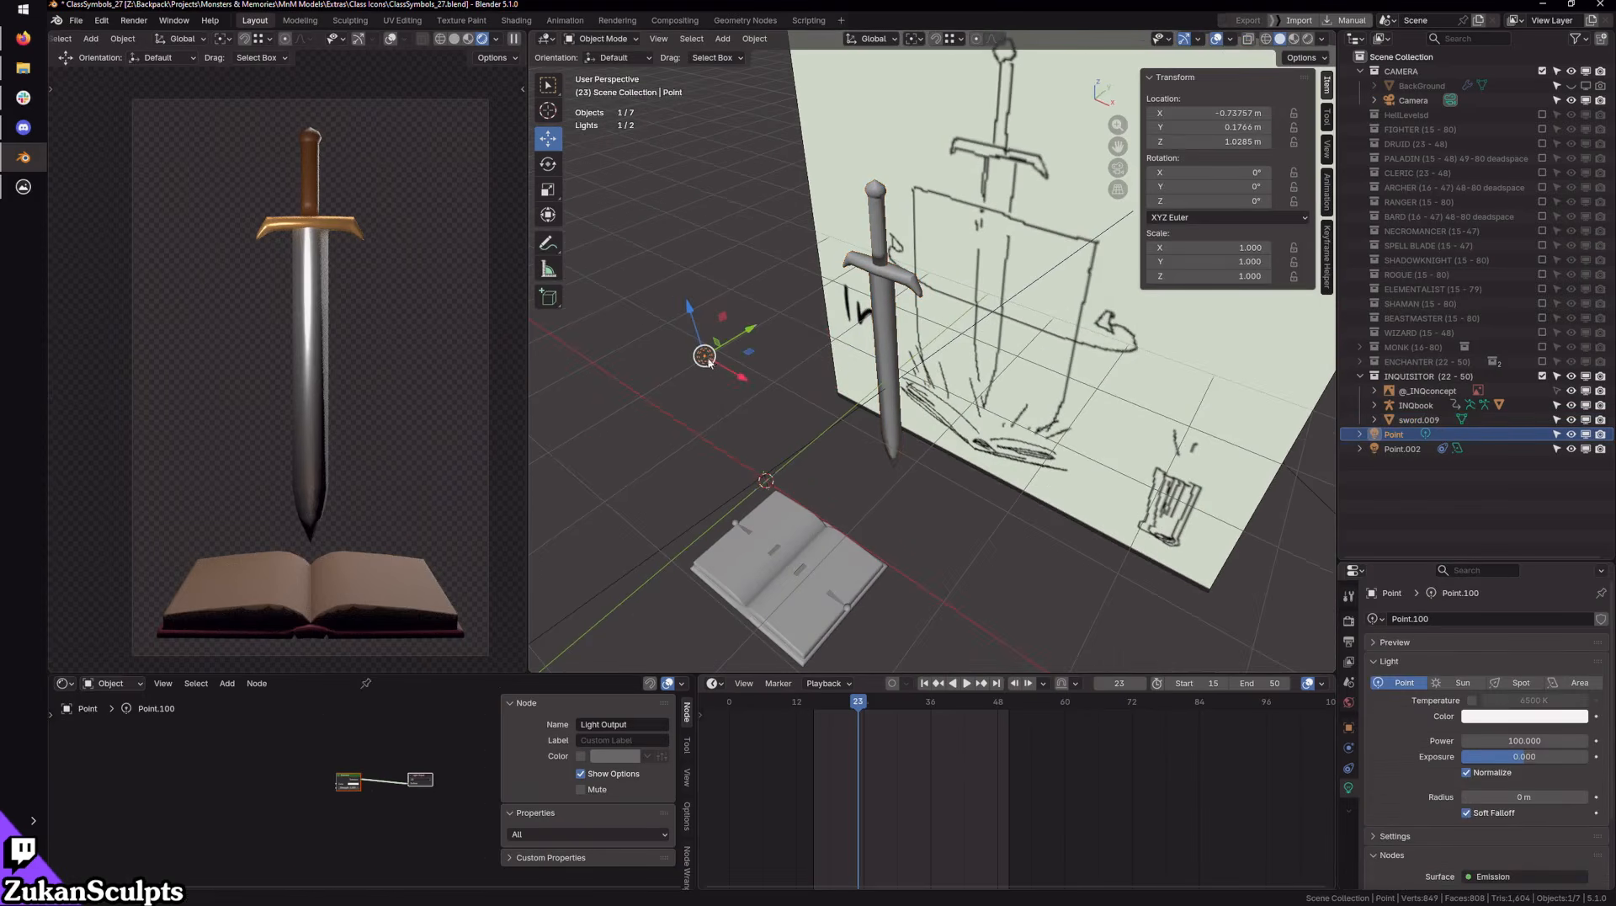
{"action": "left_click", "coordinate": [883, 268]}
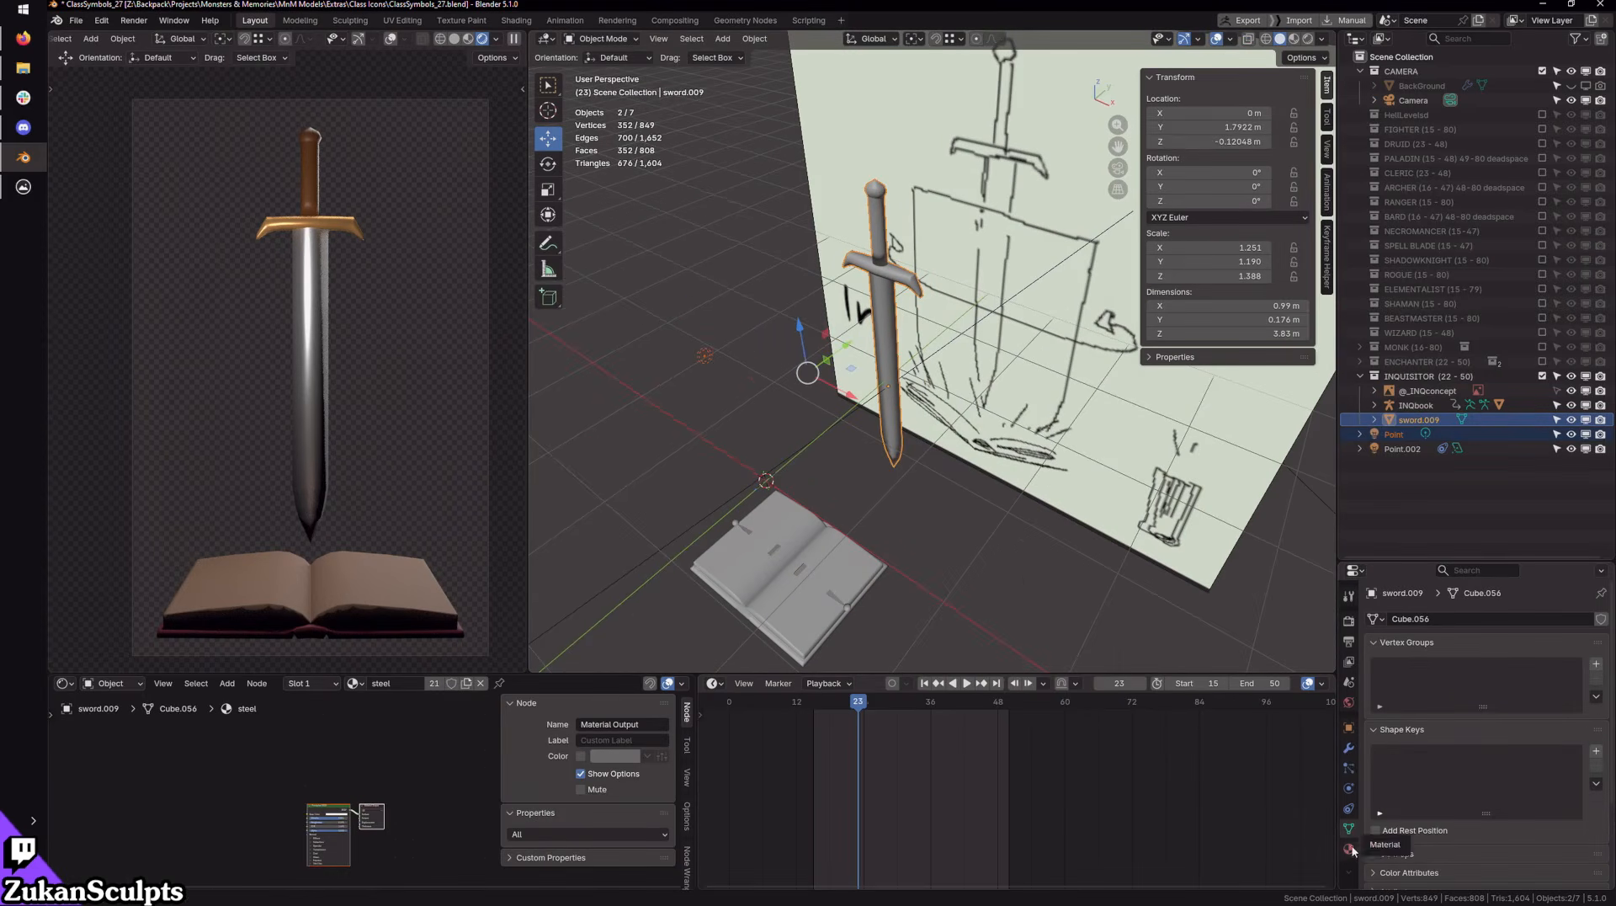
{"action": "left_click", "coordinate": [875, 331]}
{"action": "left_click", "coordinate": [706, 355], "text": "shift"}
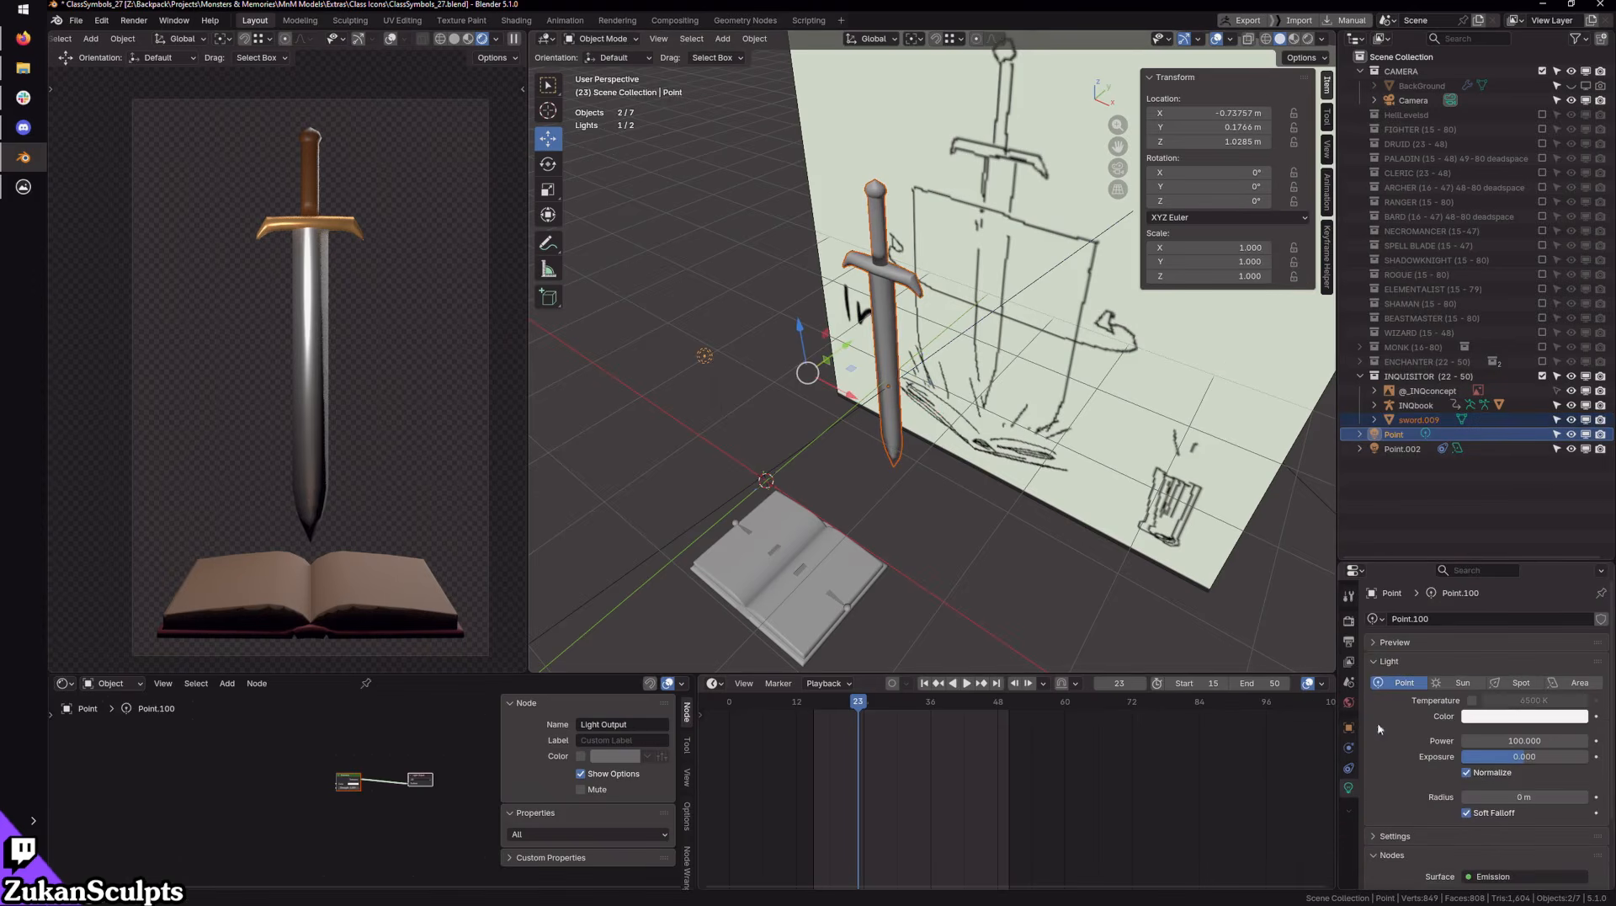
{"action": "scroll", "coordinate": [1451, 834], "scroll_direction": "down", "scroll_amount": 3}
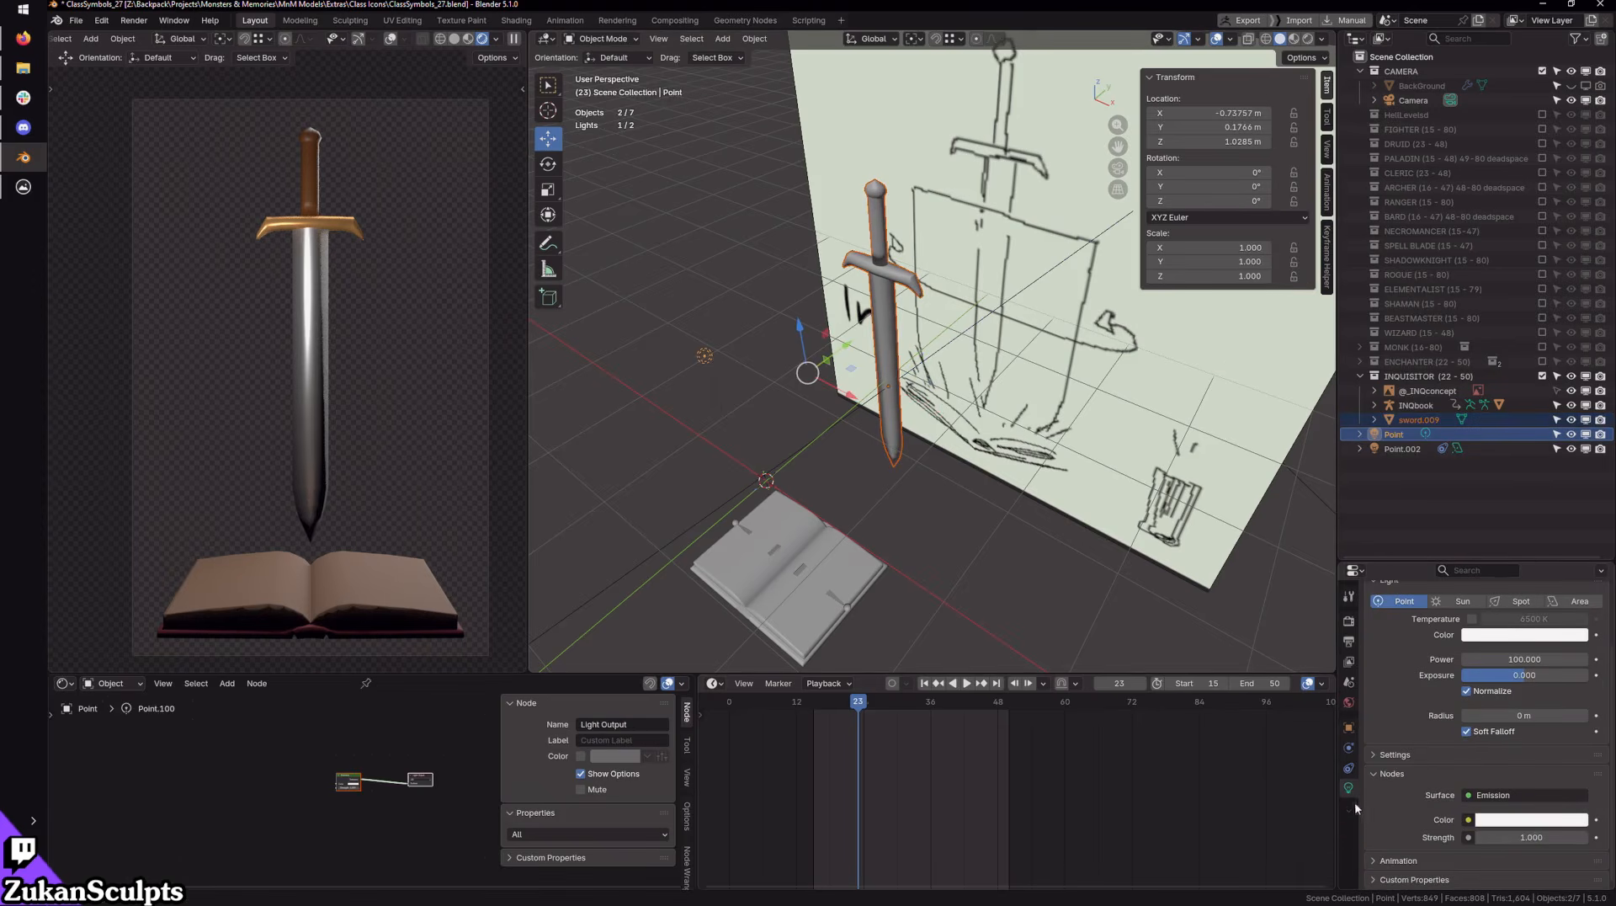
{"action": "left_click", "coordinate": [1348, 727]}
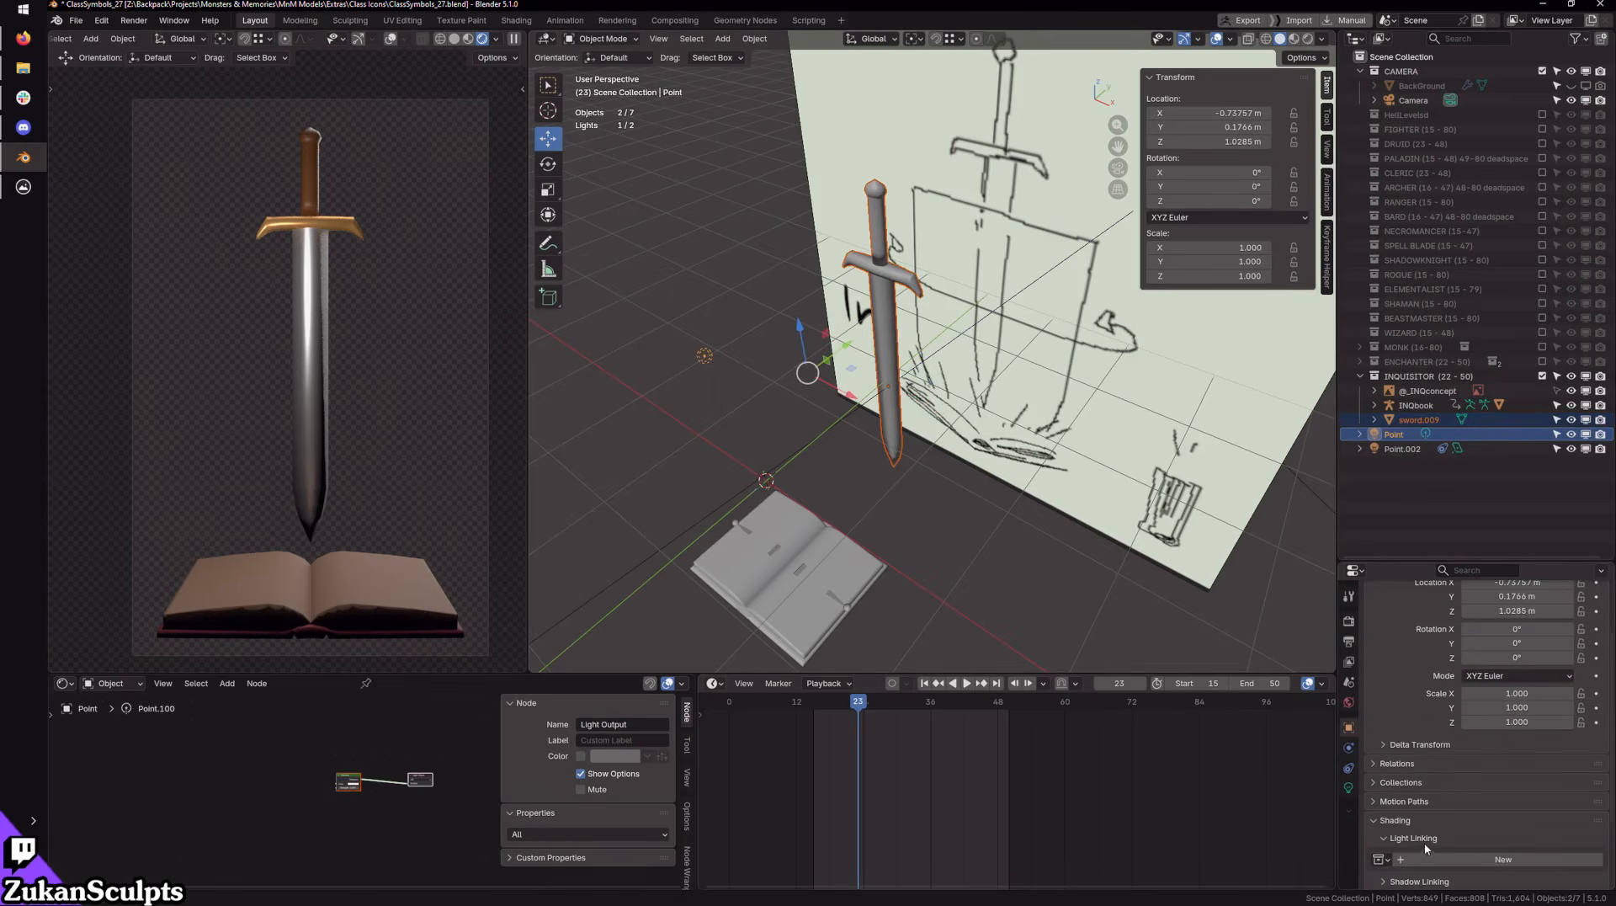
{"action": "left_click", "coordinate": [1503, 858]}
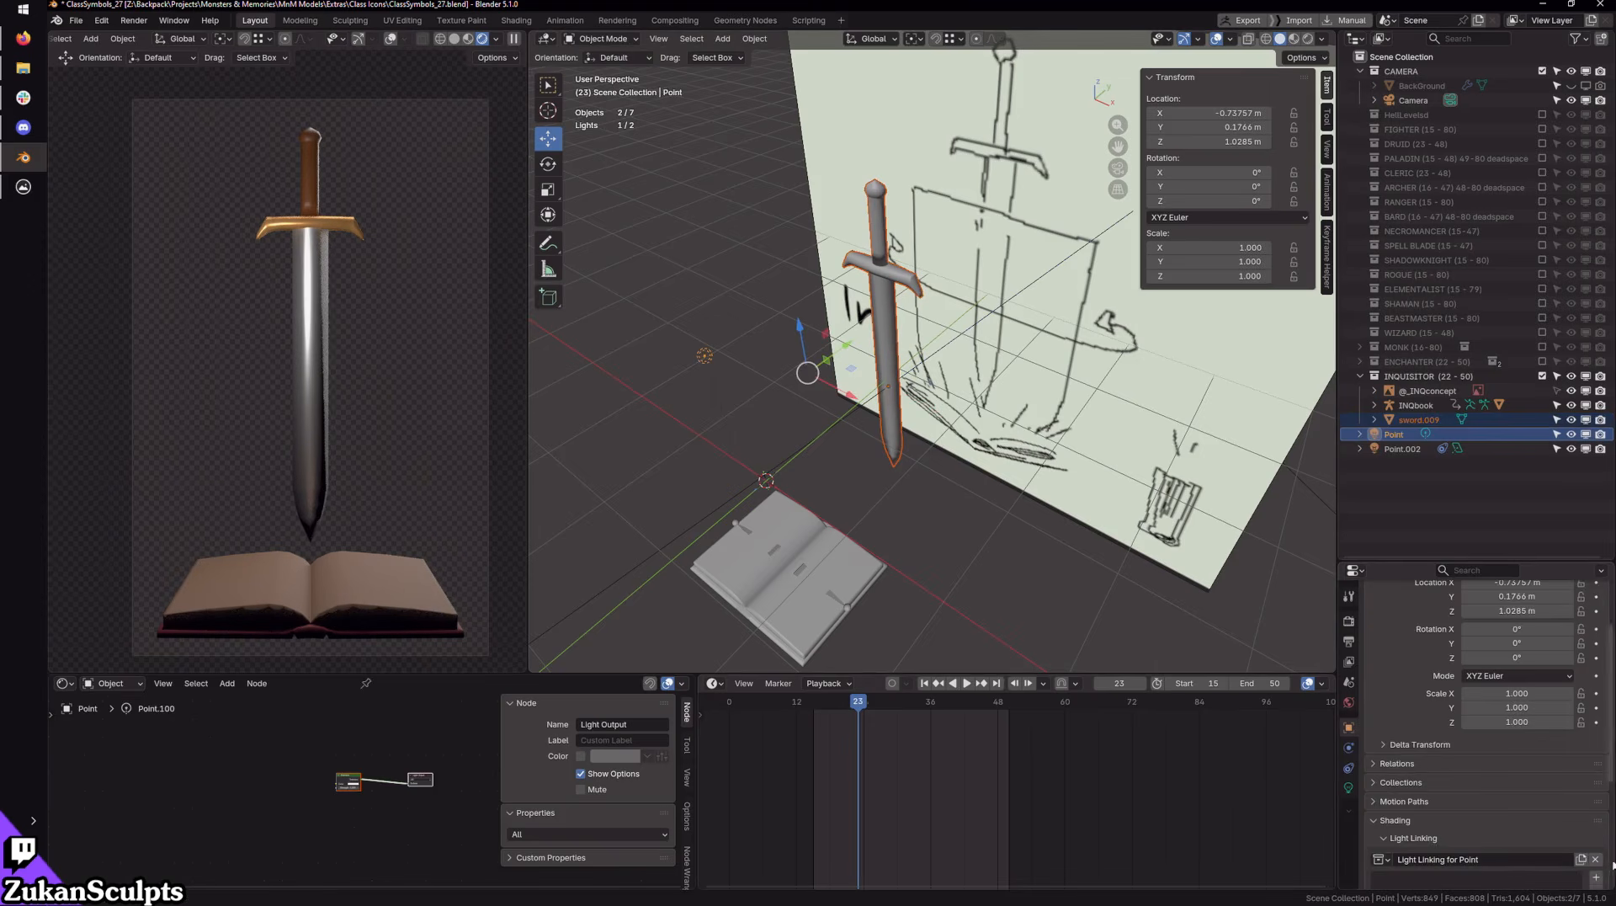
{"action": "left_click", "coordinate": [1597, 878]}
Step: Create a light linking collection for the area light behind the concept drawing, with the sword as its linked object
{"action": "scroll", "coordinate": [931, 559], "scroll_direction": "down", "scroll_amount": 1}
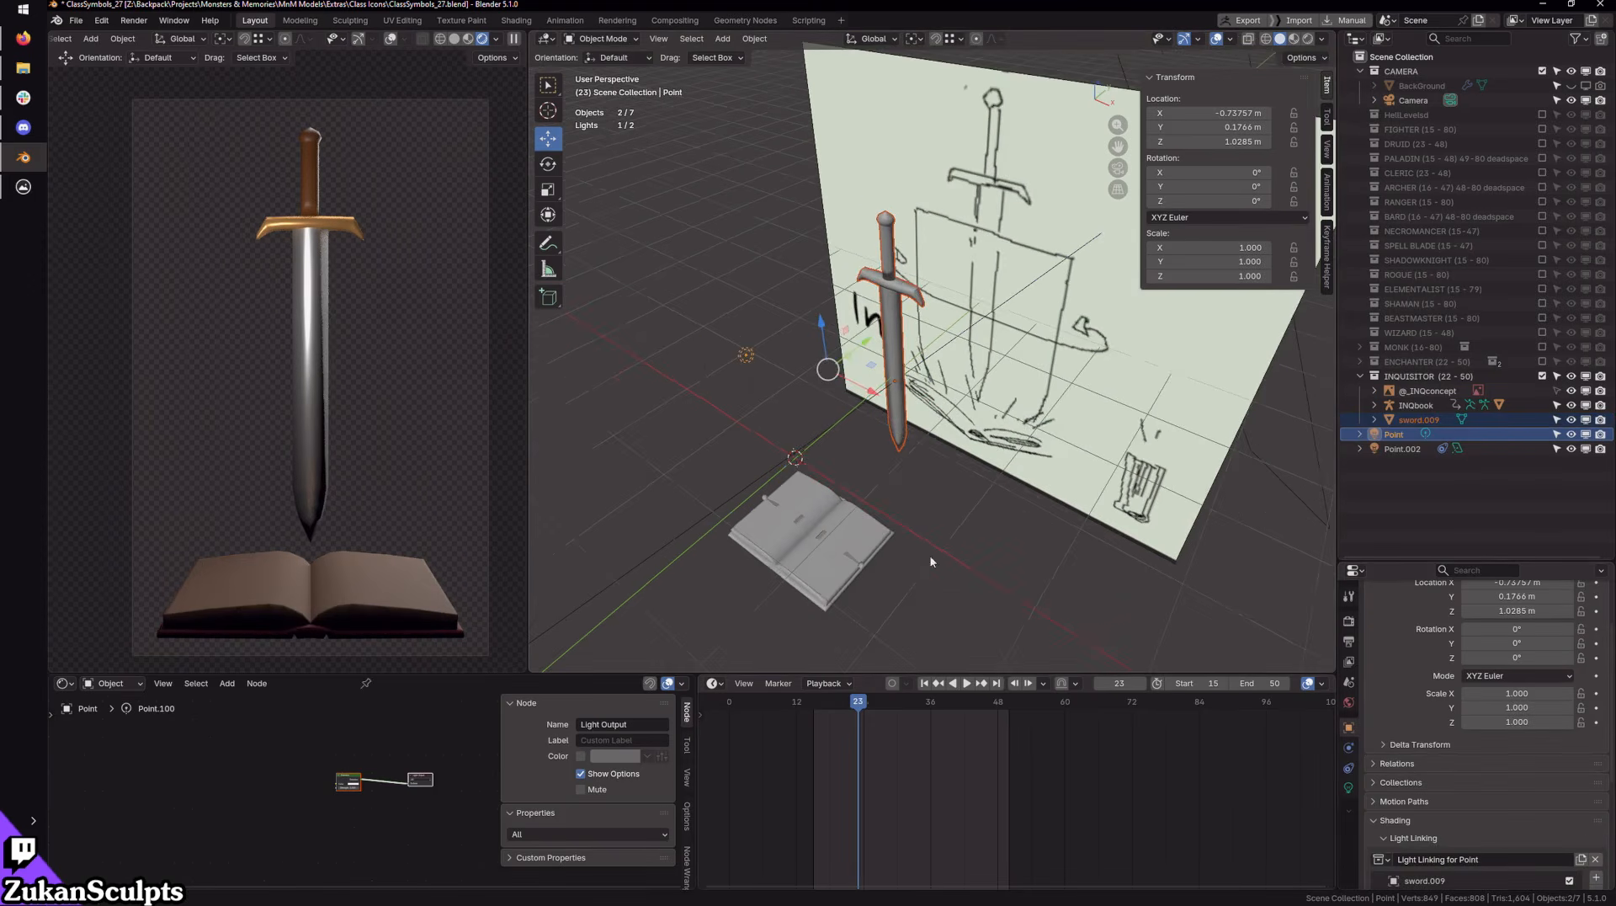
{"action": "mouse_move", "coordinate": [888, 435]}
{"action": "middle_mouse_down", "text": "shift"}
{"action": "mouse_move", "coordinate": [873, 483]}
{"action": "mouse_move", "coordinate": [886, 501]}
{"action": "middle_mouse_up", "text": "shift"}
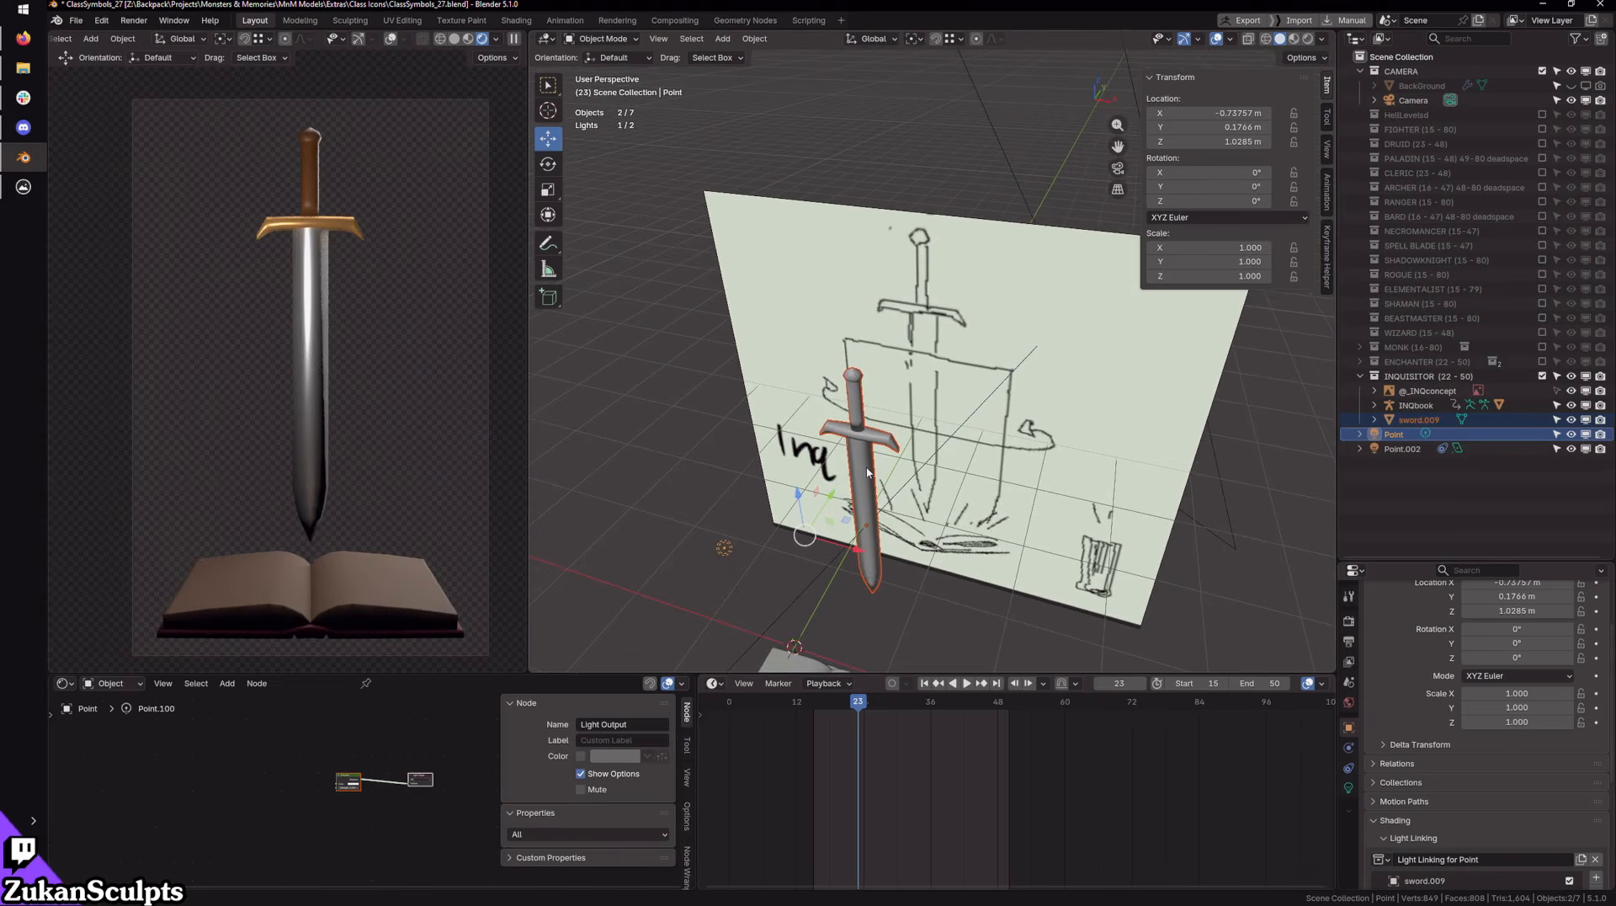
{"action": "mouse_move", "coordinate": [867, 473]}
{"action": "middle_mouse_down", "text": "shift"}
{"action": "mouse_move", "coordinate": [863, 528]}
{"action": "mouse_move", "coordinate": [973, 429]}
{"action": "mouse_move", "coordinate": [1074, 521]}
{"action": "mouse_move", "coordinate": [976, 478]}
{"action": "middle_mouse_up", "text": "shift"}
{"action": "left_click", "coordinate": [862, 535]}
{"action": "scroll", "coordinate": [864, 537], "scroll_direction": "down", "scroll_amount": 3}
{"action": "left_click", "coordinate": [969, 472]}
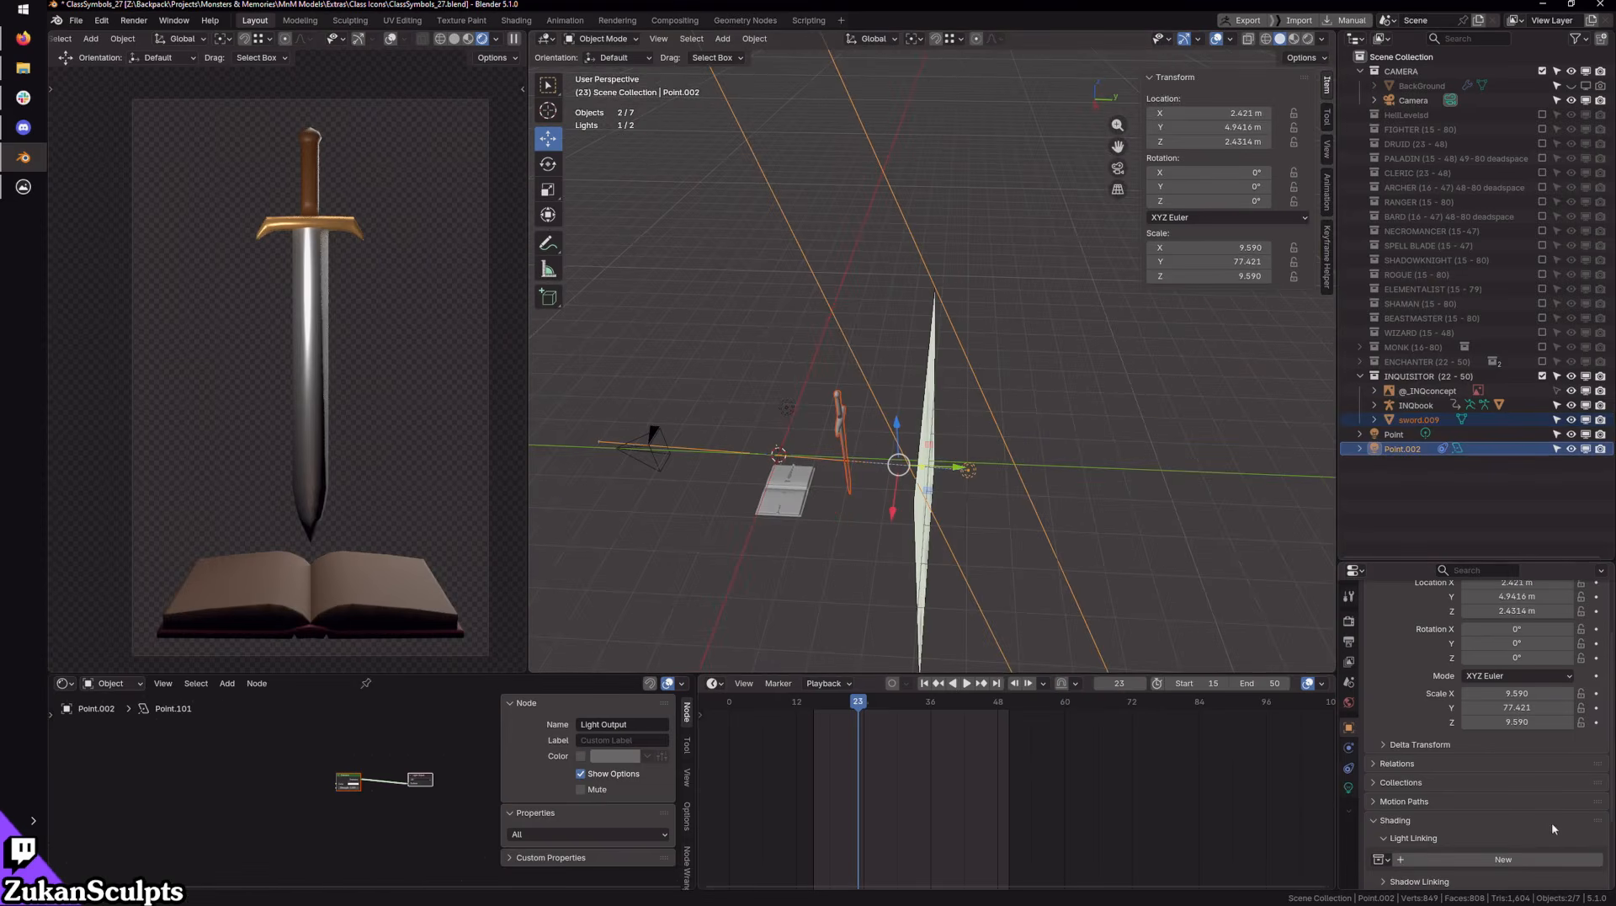
{"action": "left_click", "coordinate": [1549, 859]}
{"action": "left_click", "coordinate": [1596, 879]}
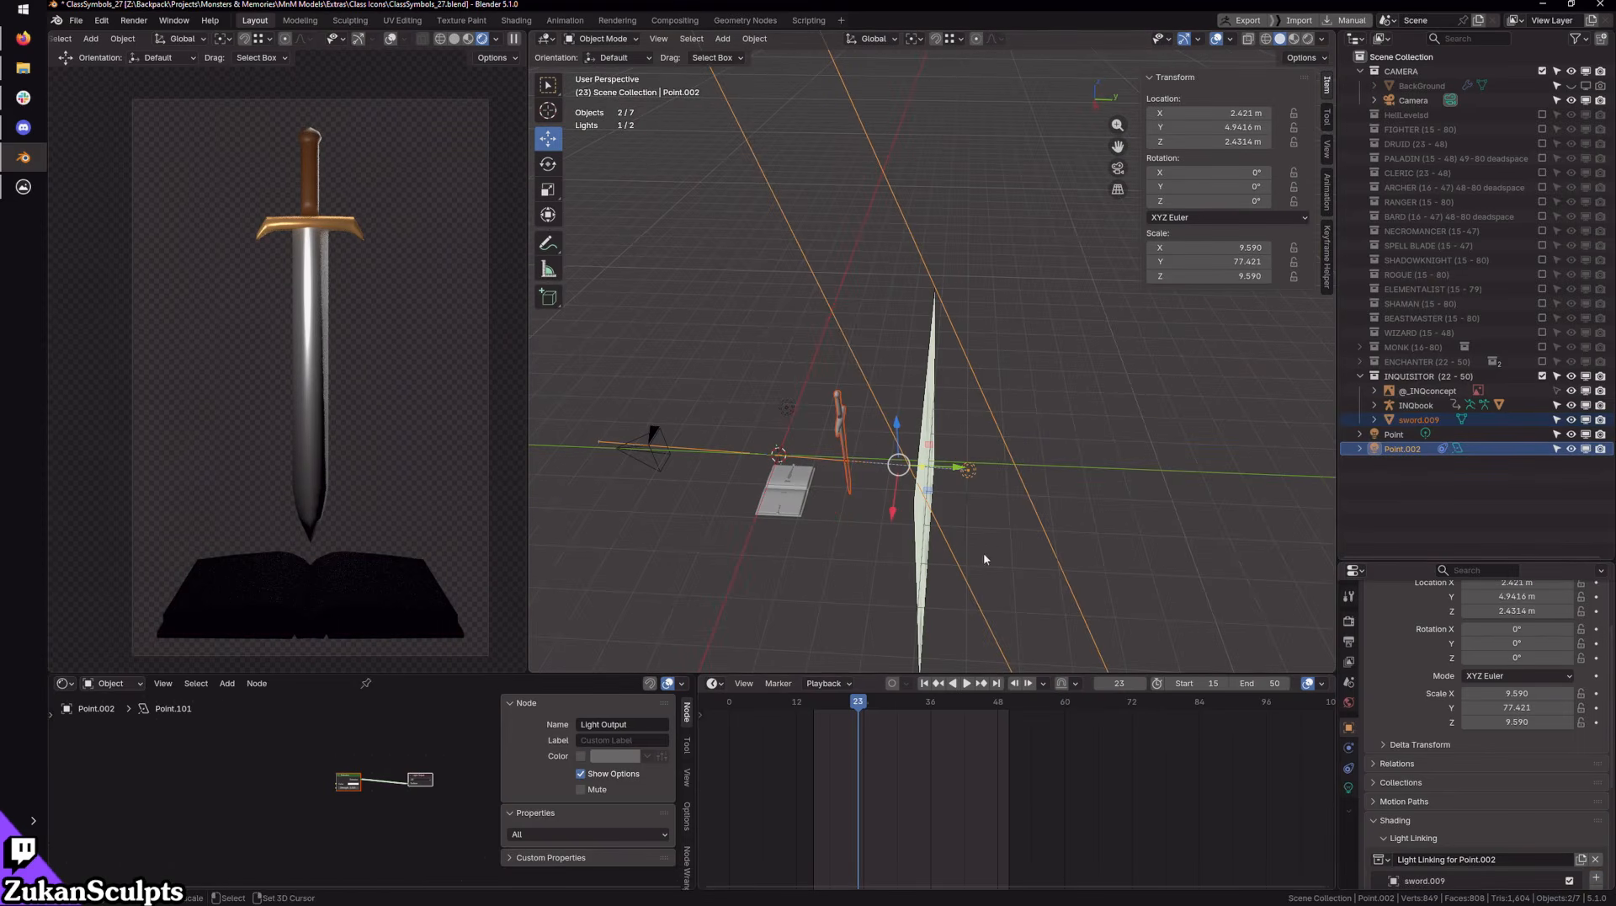
Step: Move the sword's point light about 0.15 m in the negative X direction, away from the sword
{"action": "middle_click_drag", "start_coordinate": [867, 455], "coordinate": [897, 423]}
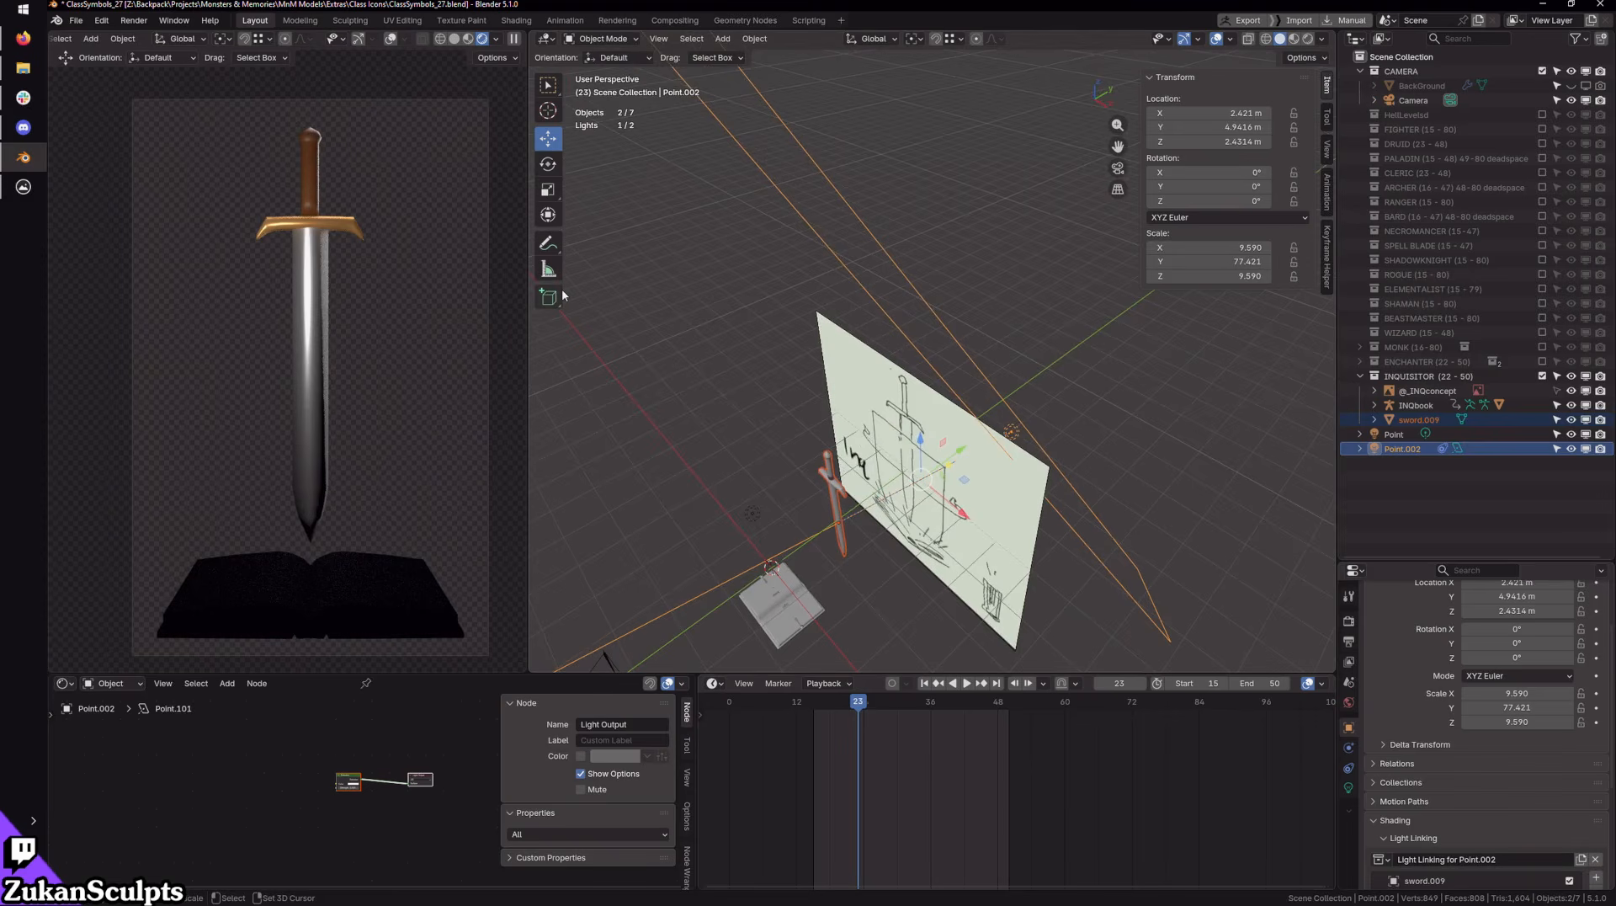
{"action": "middle_click_drag", "start_coordinate": [617, 302], "coordinate": [723, 252]}
{"action": "scroll", "coordinate": [792, 378], "scroll_direction": "up", "scroll_amount": 4}
{"action": "mouse_move", "coordinate": [799, 471]}
{"action": "middle_mouse_down", "text": "shift"}
{"action": "mouse_move", "coordinate": [985, 496]}
{"action": "mouse_move", "coordinate": [1017, 447]}
{"action": "middle_mouse_up", "text": "shift"}
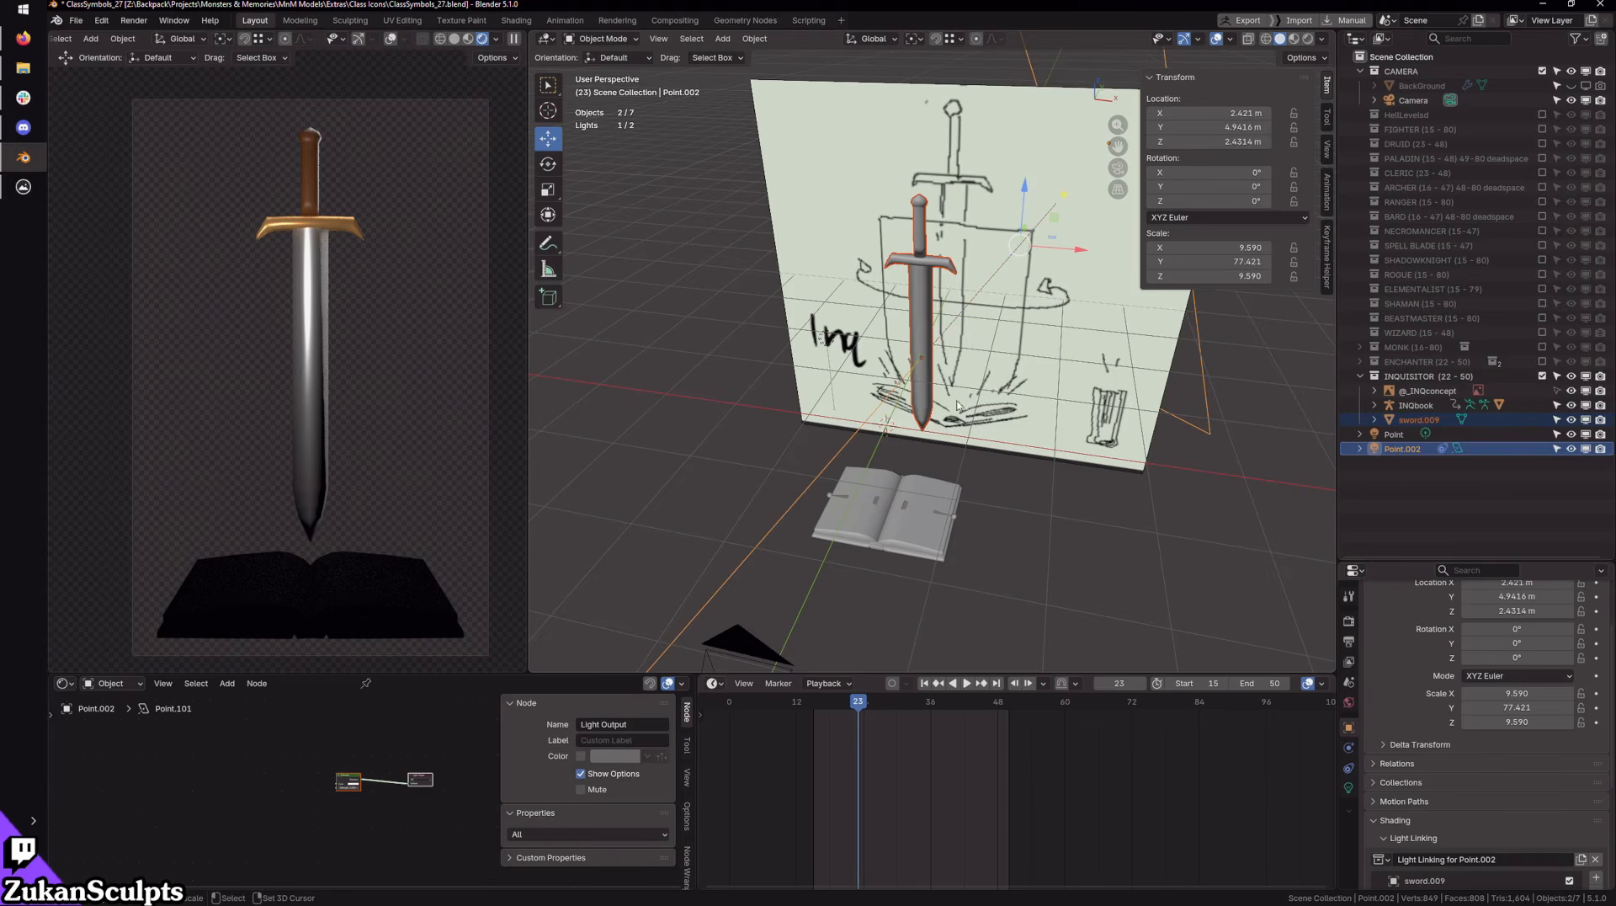
{"action": "mouse_move", "coordinate": [988, 455]}
{"action": "middle_mouse_down"}
{"action": "mouse_move", "coordinate": [979, 433]}
{"action": "mouse_move", "coordinate": [992, 474]}
{"action": "mouse_move", "coordinate": [1044, 464]}
{"action": "mouse_move", "coordinate": [943, 469]}
{"action": "mouse_move", "coordinate": [940, 453]}
{"action": "middle_mouse_up"}
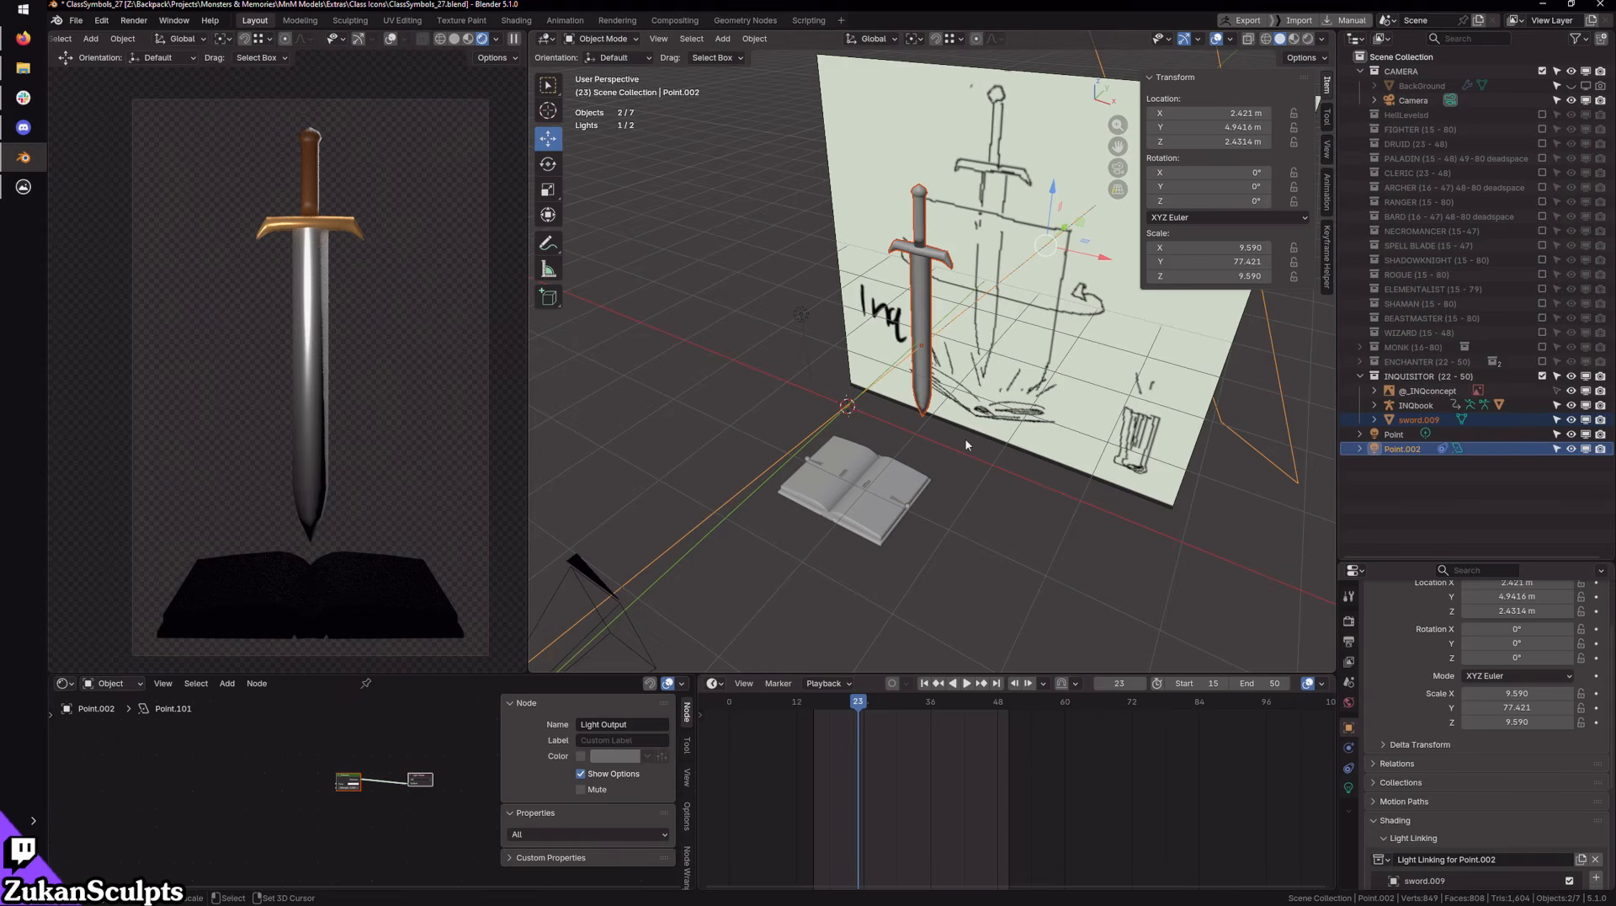
{"action": "mouse_move", "coordinate": [895, 431]}
{"action": "middle_mouse_down"}
{"action": "mouse_move", "coordinate": [931, 425]}
{"action": "mouse_move", "coordinate": [980, 382]}
{"action": "mouse_move", "coordinate": [968, 368]}
{"action": "mouse_move", "coordinate": [770, 407]}
{"action": "middle_mouse_up"}
{"action": "left_click", "coordinate": [764, 404]}
{"action": "key", "text": "g"}
{"action": "key", "text": "x"}
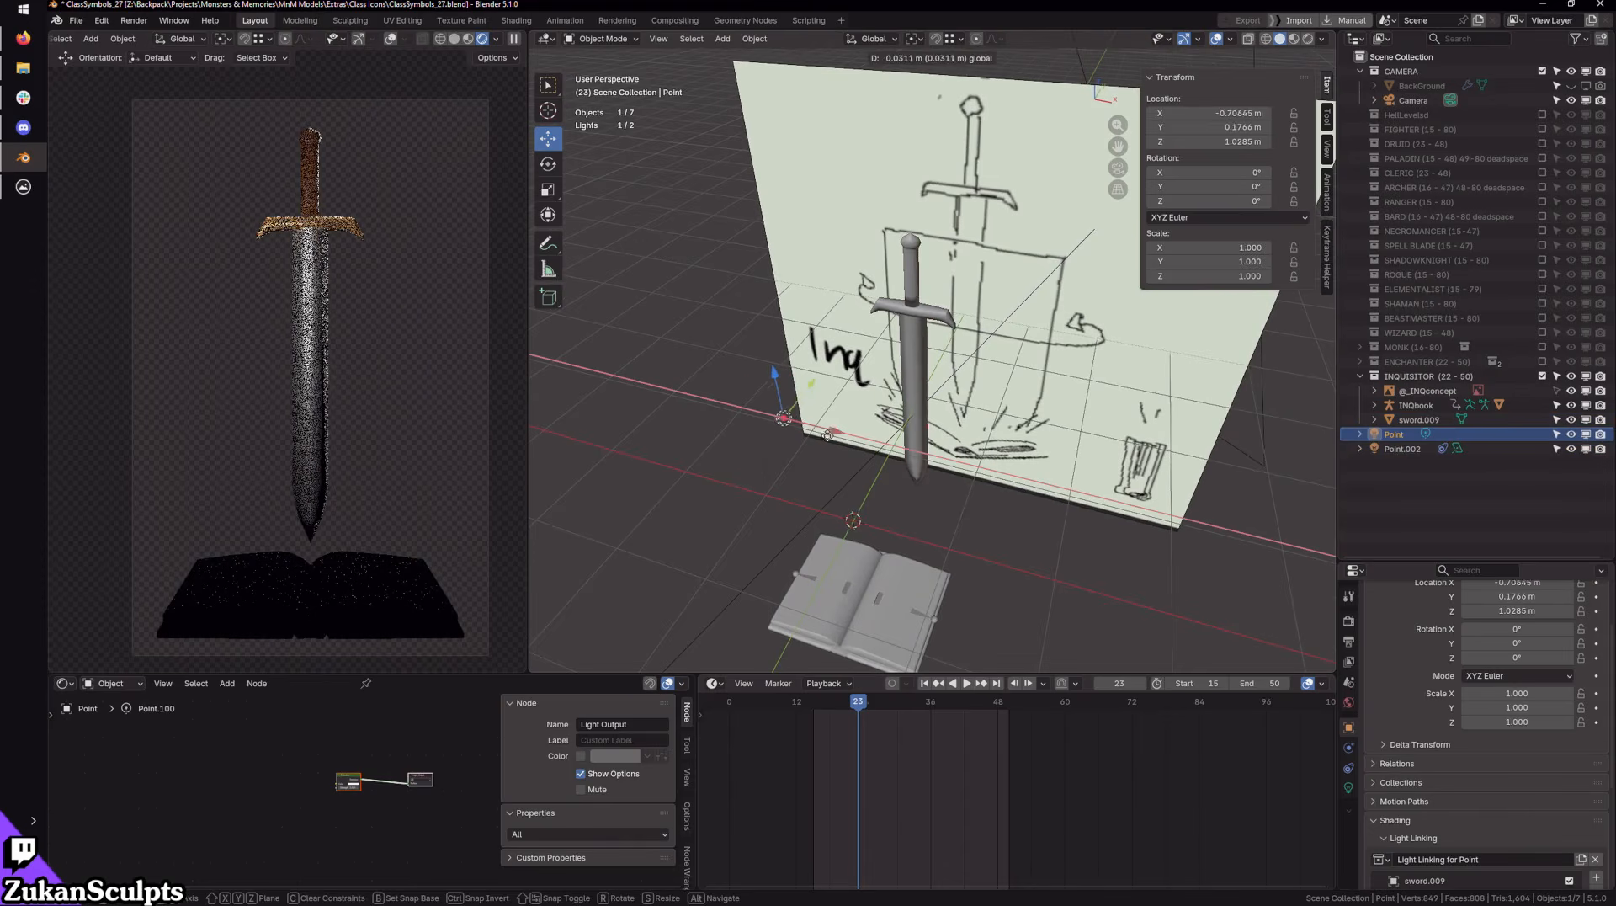
{"action": "left_click", "coordinate": [809, 438]}
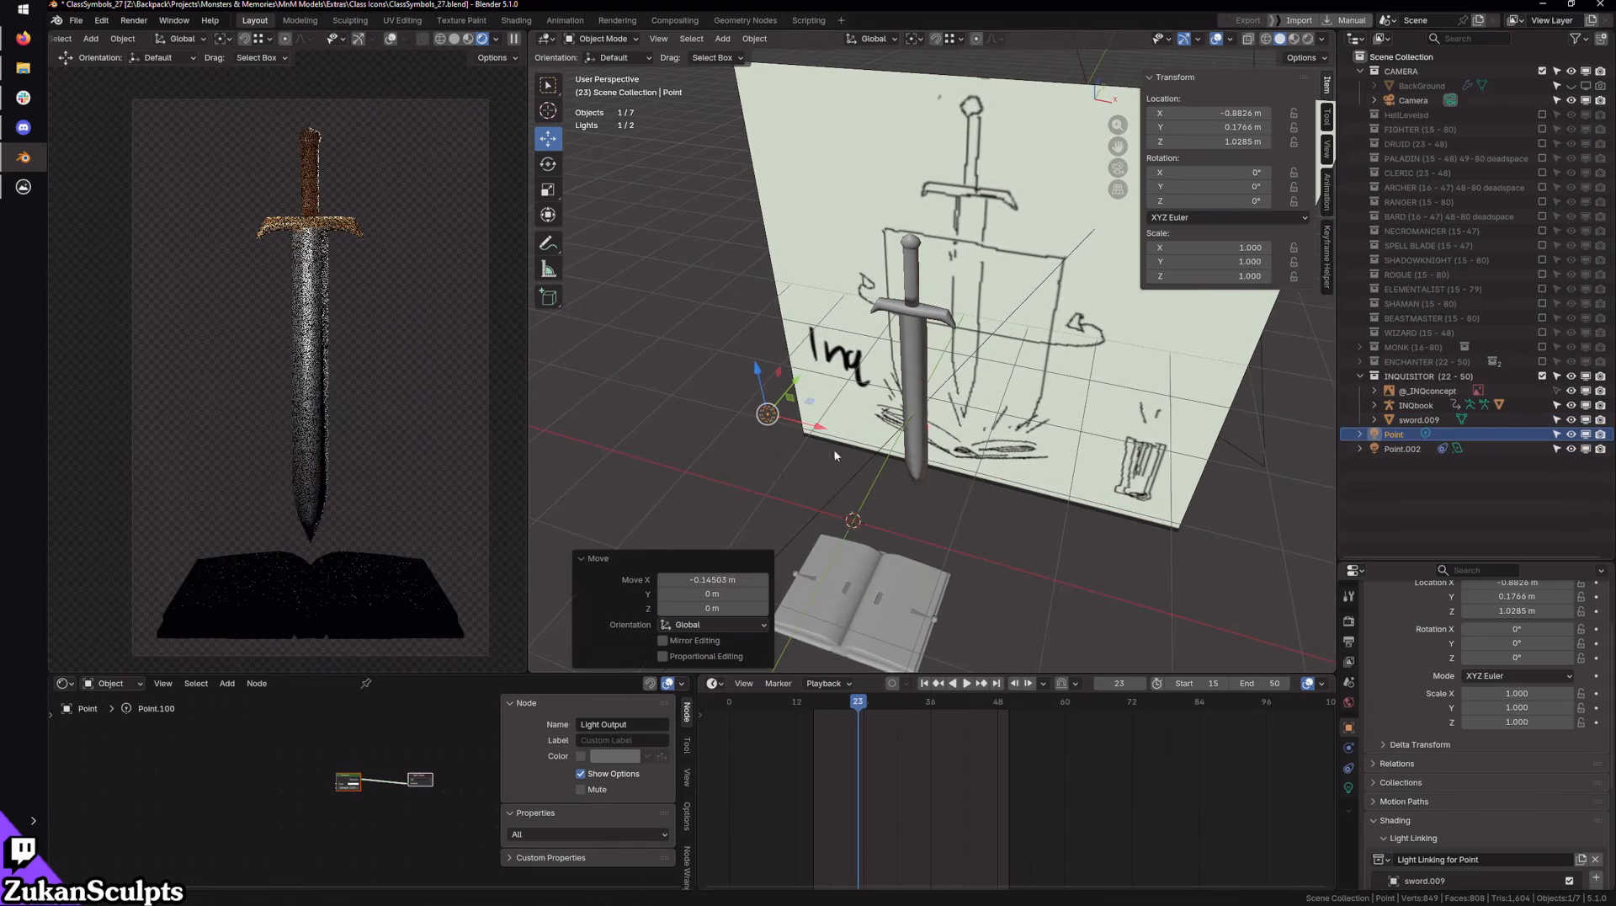
Step: Add a new point light at the scene origin and lower it about 0.73 m along Z towards the book
{"action": "middle_click_drag", "start_coordinate": [809, 437], "coordinate": [1050, 469]}
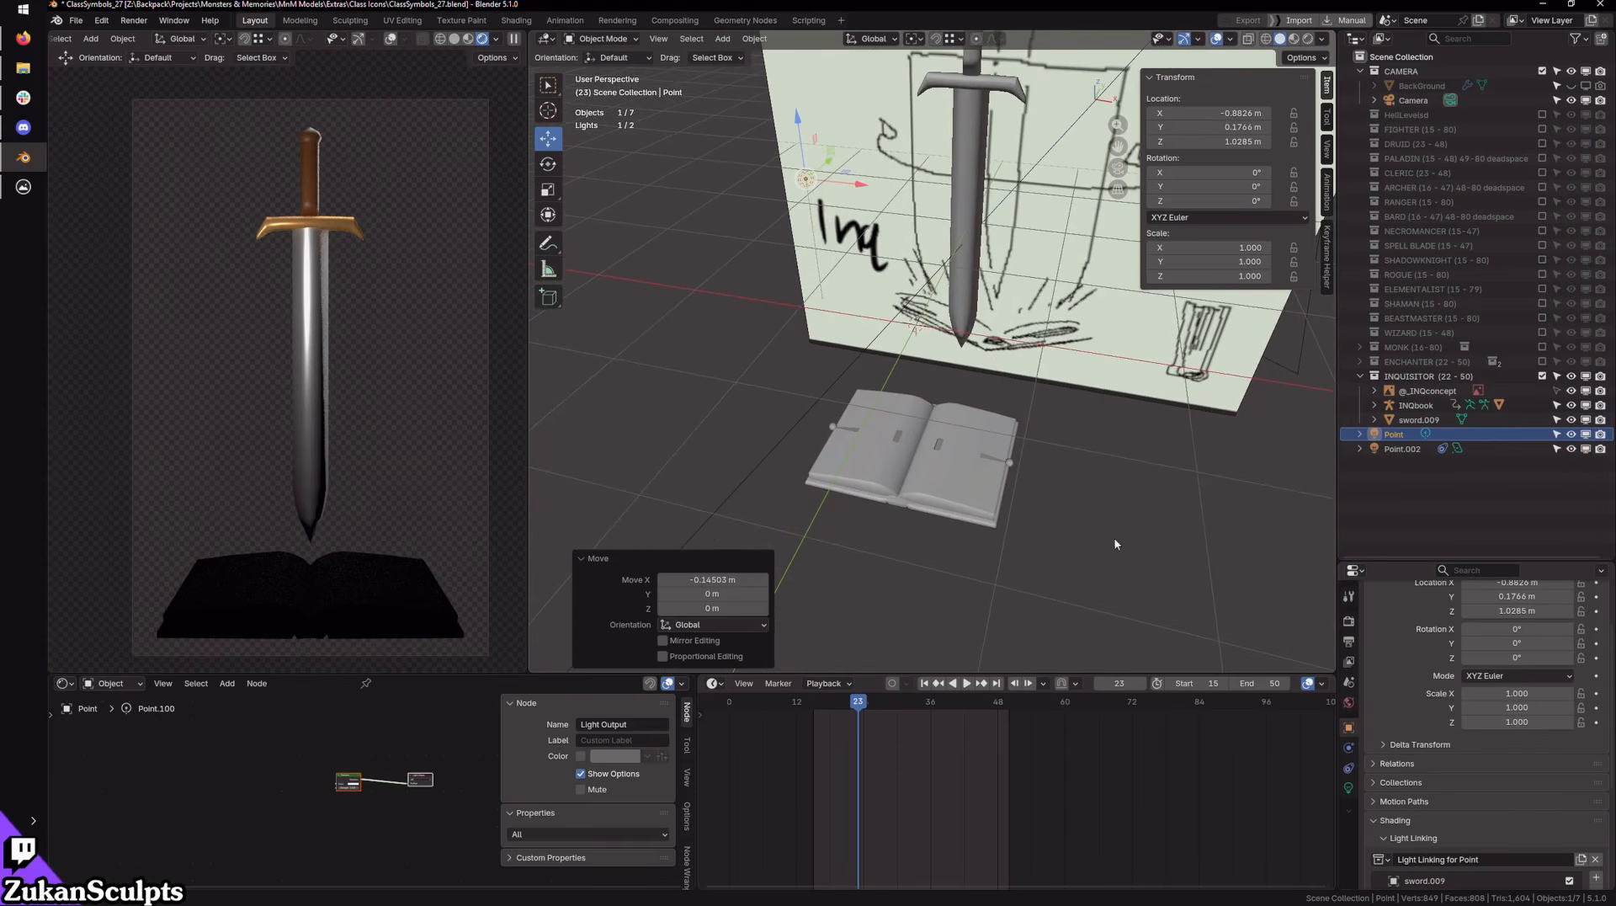
{"action": "middle_click_drag", "start_coordinate": [1115, 544], "coordinate": [1087, 548]}
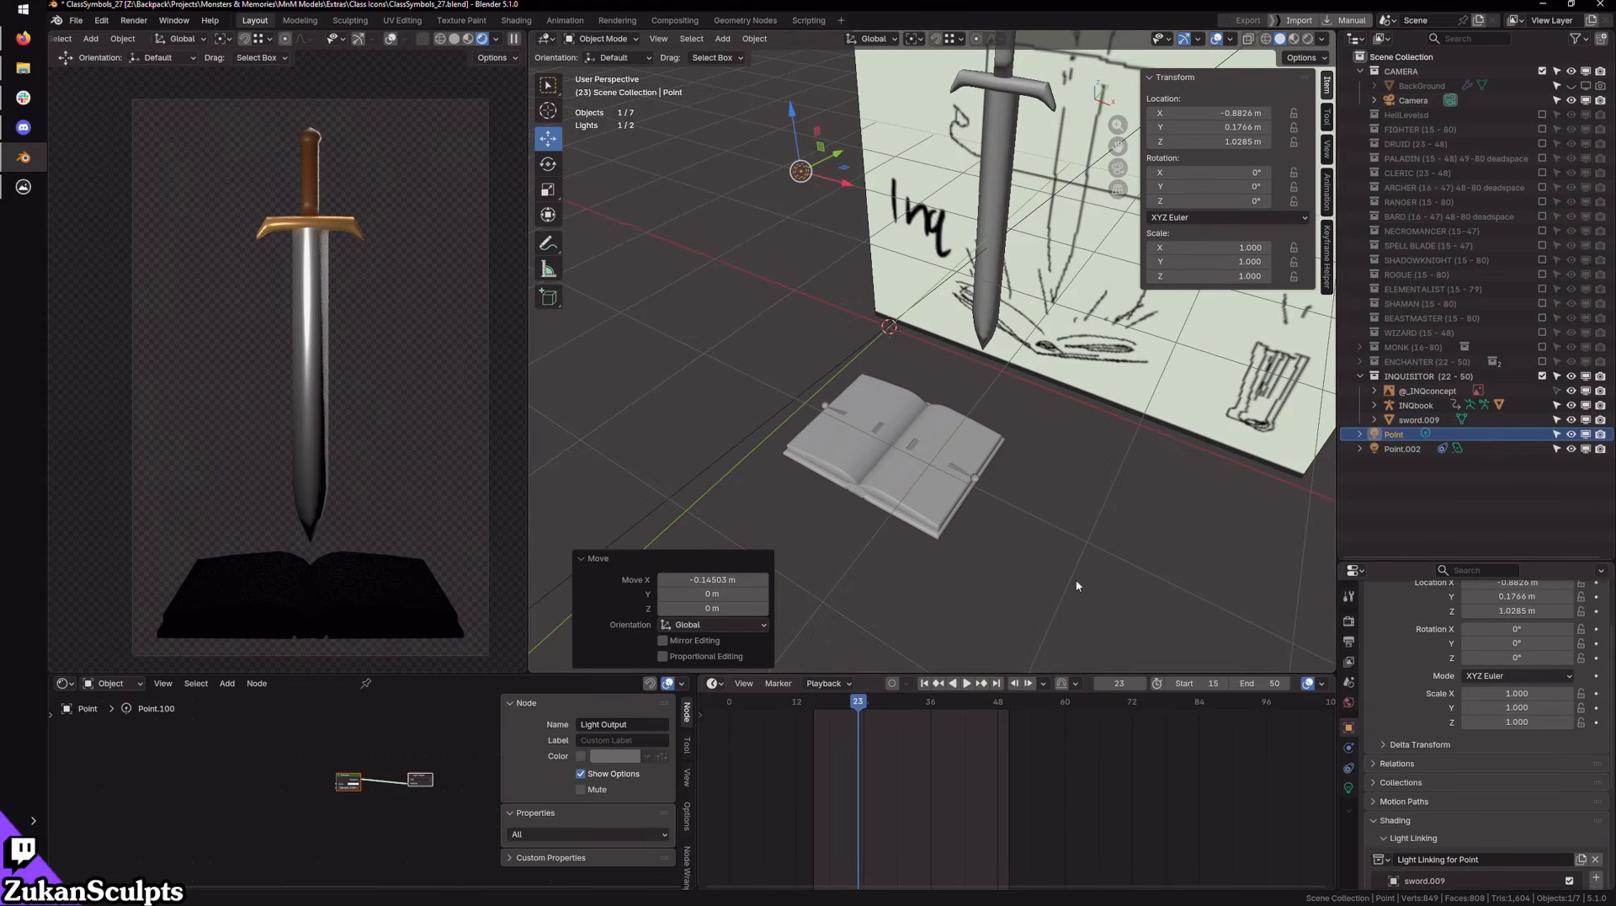
{"action": "left_click", "coordinate": [1076, 582]}
{"action": "key", "text": "shift+a"}
{"action": "key", "text": "Escape"}
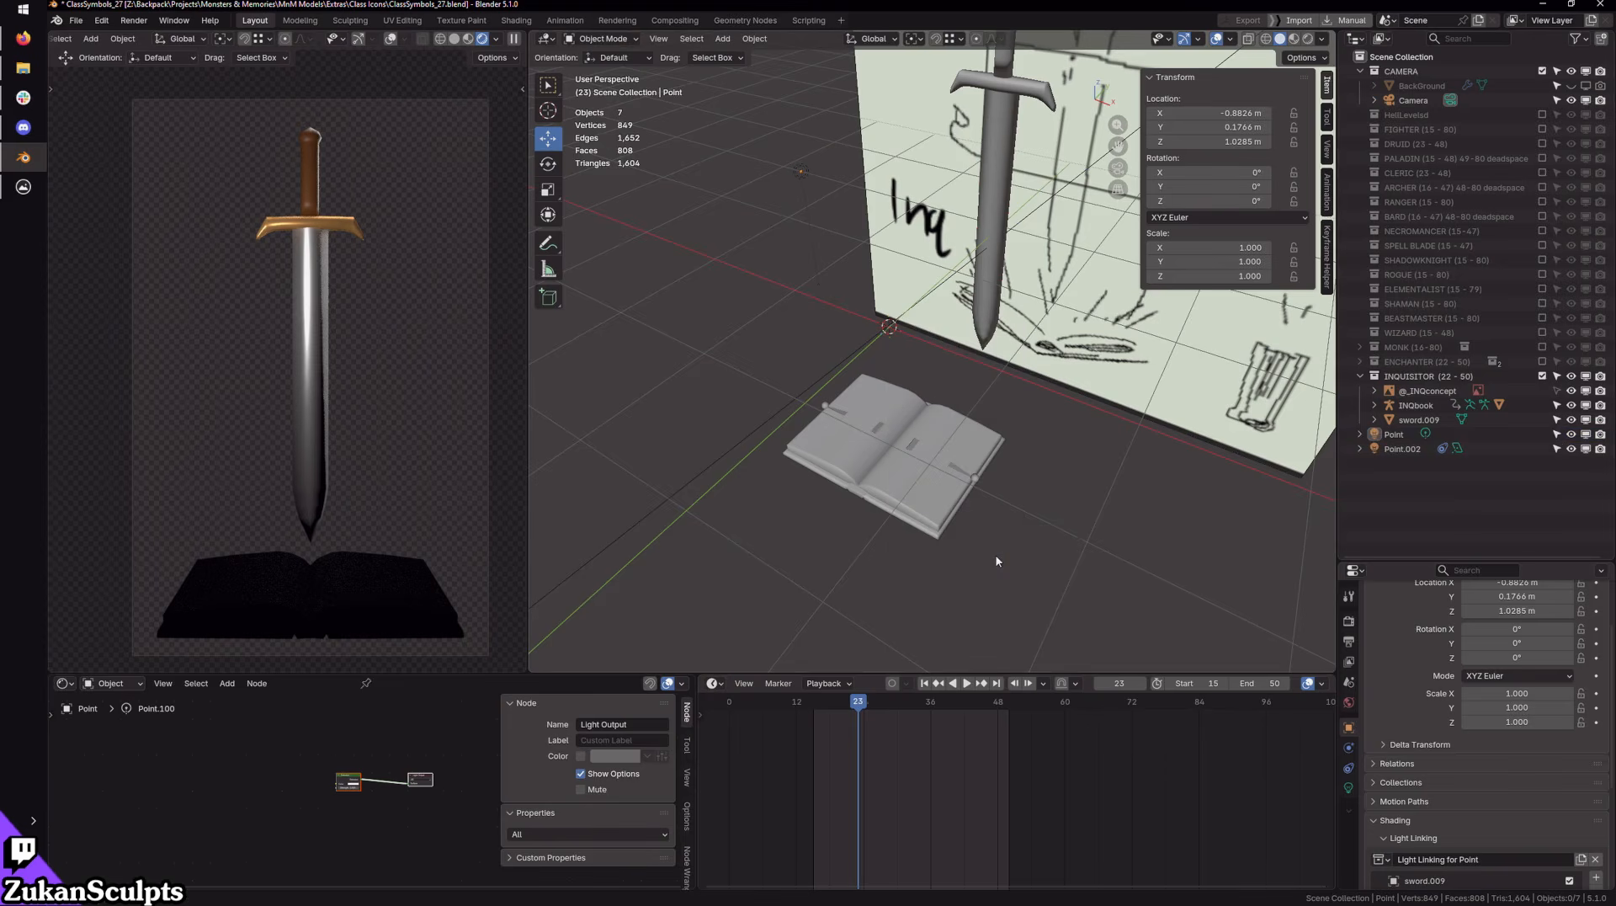
{"action": "key", "text": "shift+a"}
{"action": "mouse_move", "coordinate": [997, 552]}
{"action": "left_click", "coordinate": [1052, 548]}
{"action": "middle_click_drag", "start_coordinate": [1053, 549], "coordinate": [870, 305]}
{"action": "key", "text": "g"}
{"action": "key", "text": "z"}
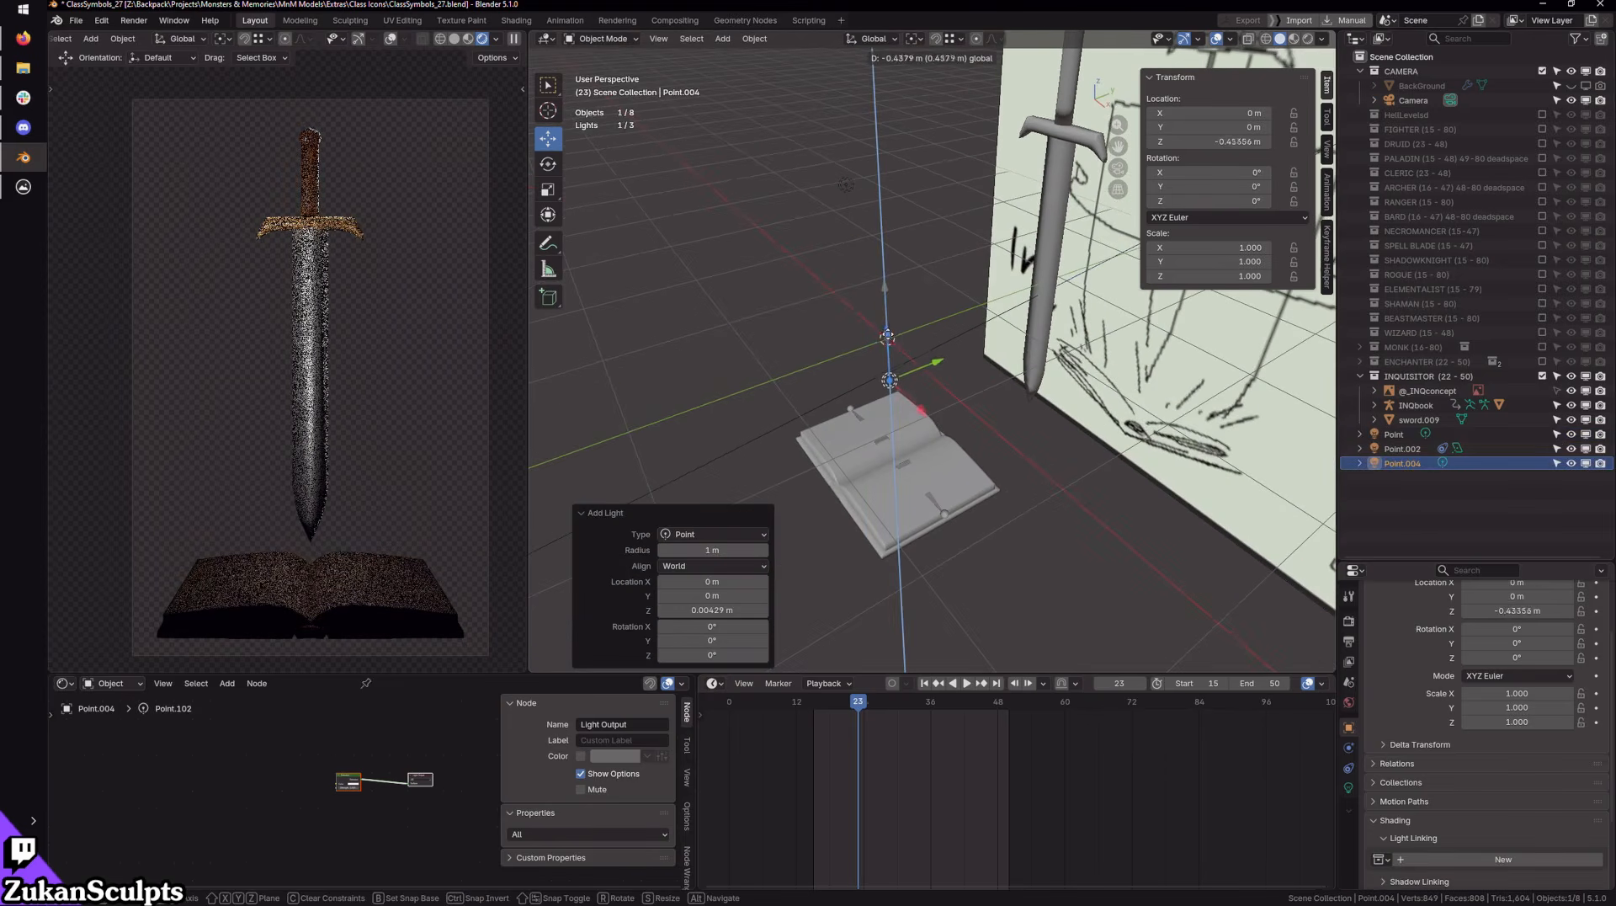
{"action": "mouse_move", "coordinate": [888, 335]}
{"action": "left_mouse_down"}
{"action": "mouse_move", "coordinate": [891, 383]}
{"action": "mouse_move", "coordinate": [889, 366]}
{"action": "left_mouse_up"}
Step: In right side view, move the new point light about 0.99 m forward and 0.39 m down, in front of the book
{"action": "middle_click_drag", "start_coordinate": [889, 366], "coordinate": [972, 411]}
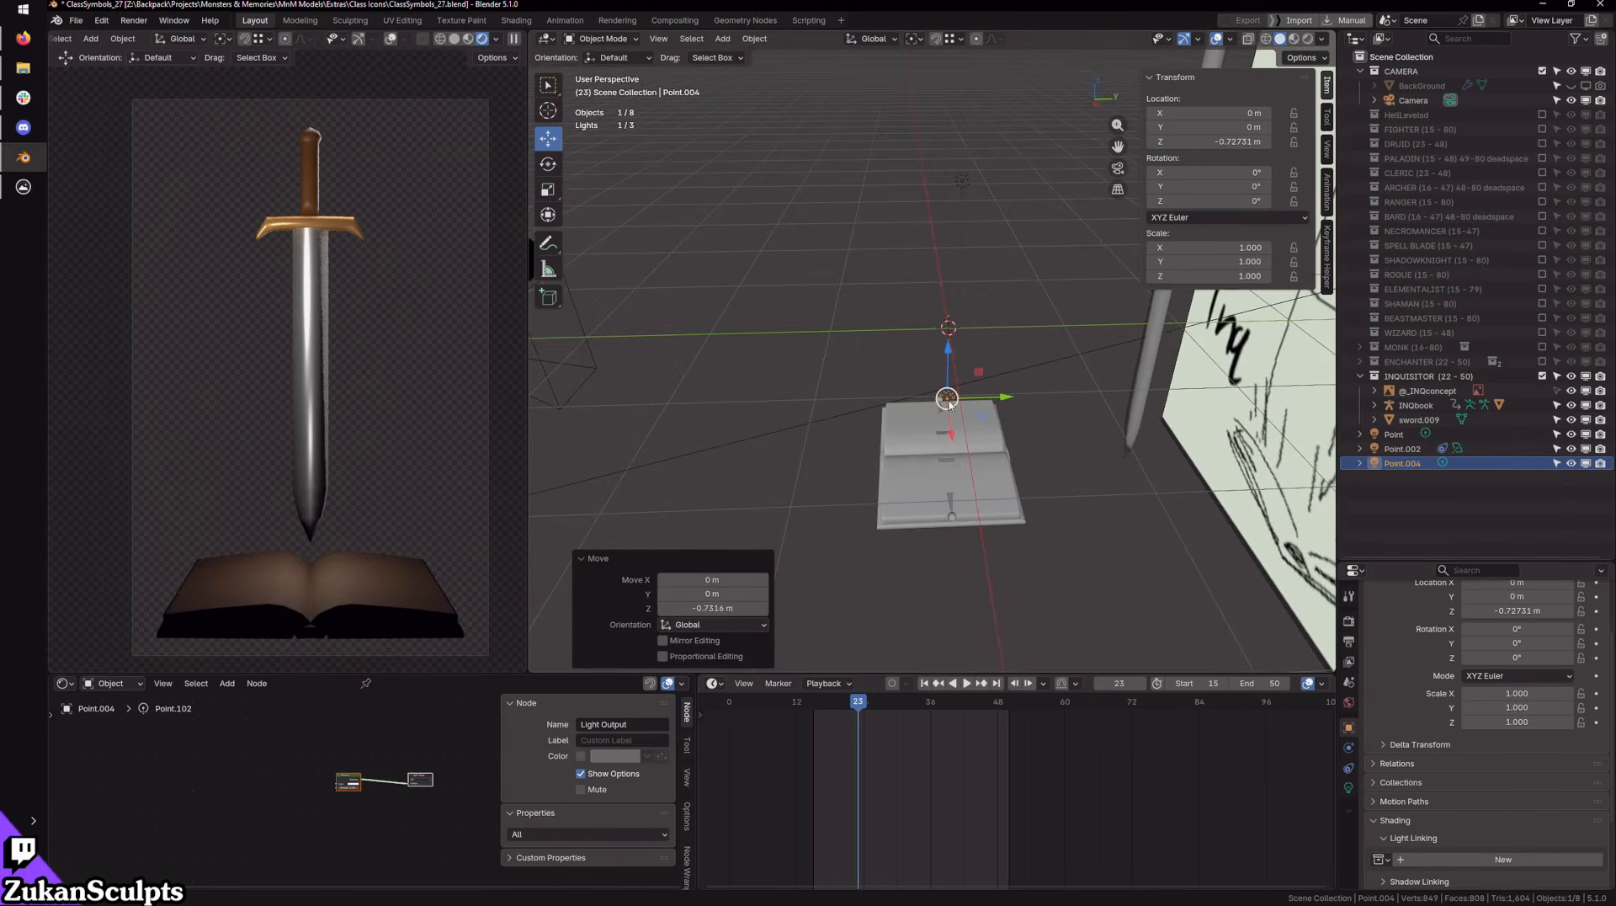
{"action": "key", "text": "KP_3"}
{"action": "key", "text": "g"}
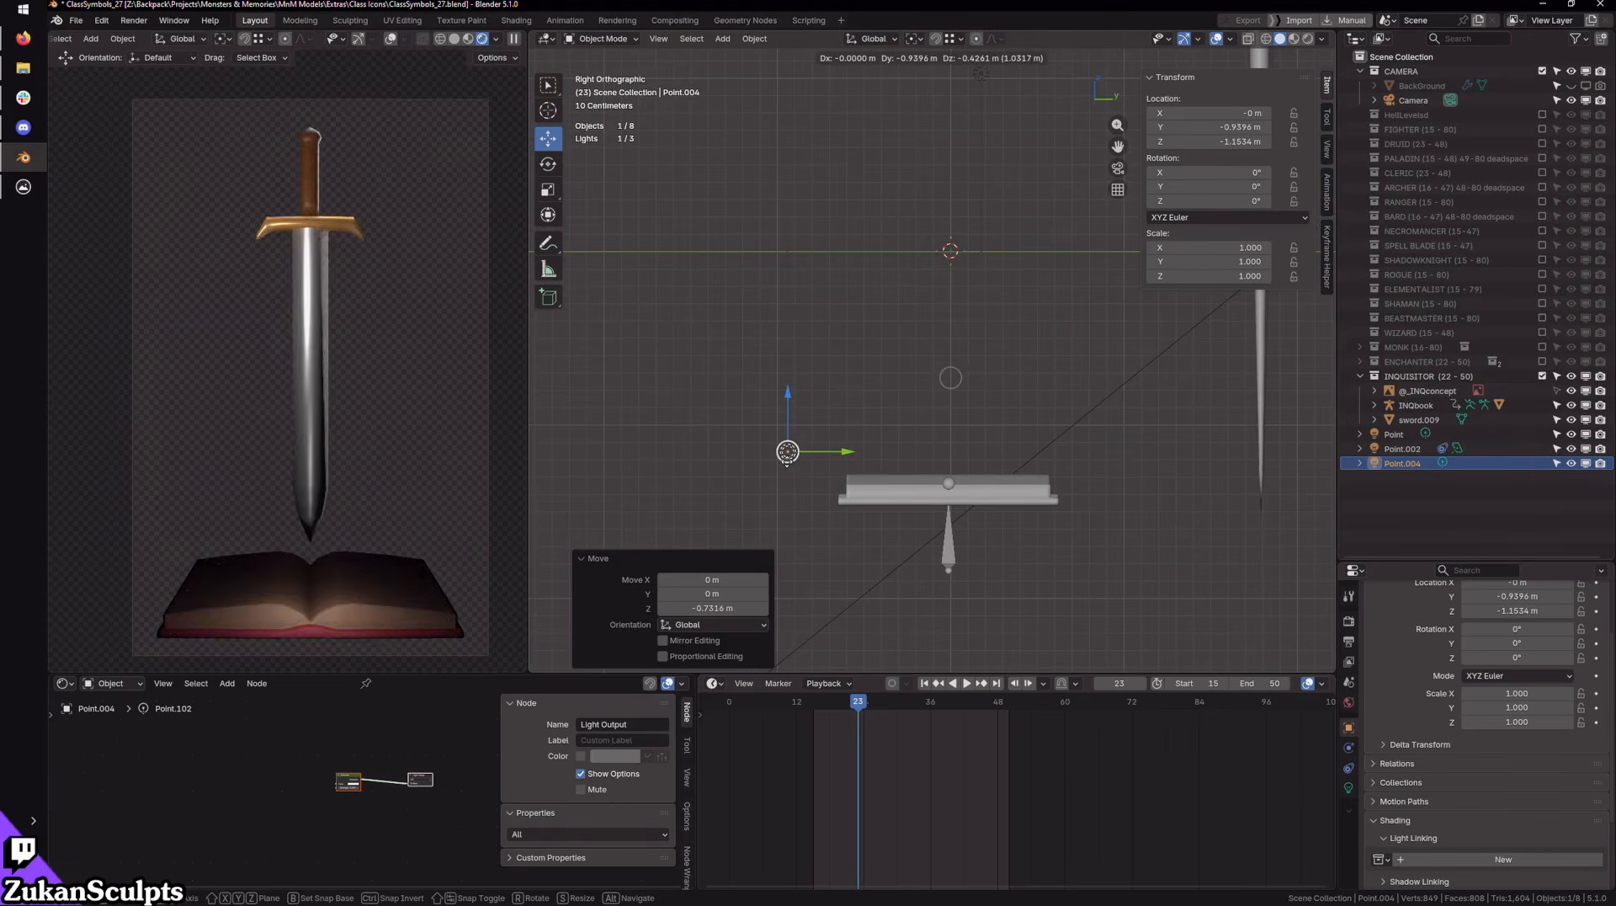
{"action": "left_click", "coordinate": [779, 446]}
Step: Duplicate the front point light and place the copy above the book at about Y 0.23 m, Z -0.96 m
{"action": "key", "text": "shift+d"}
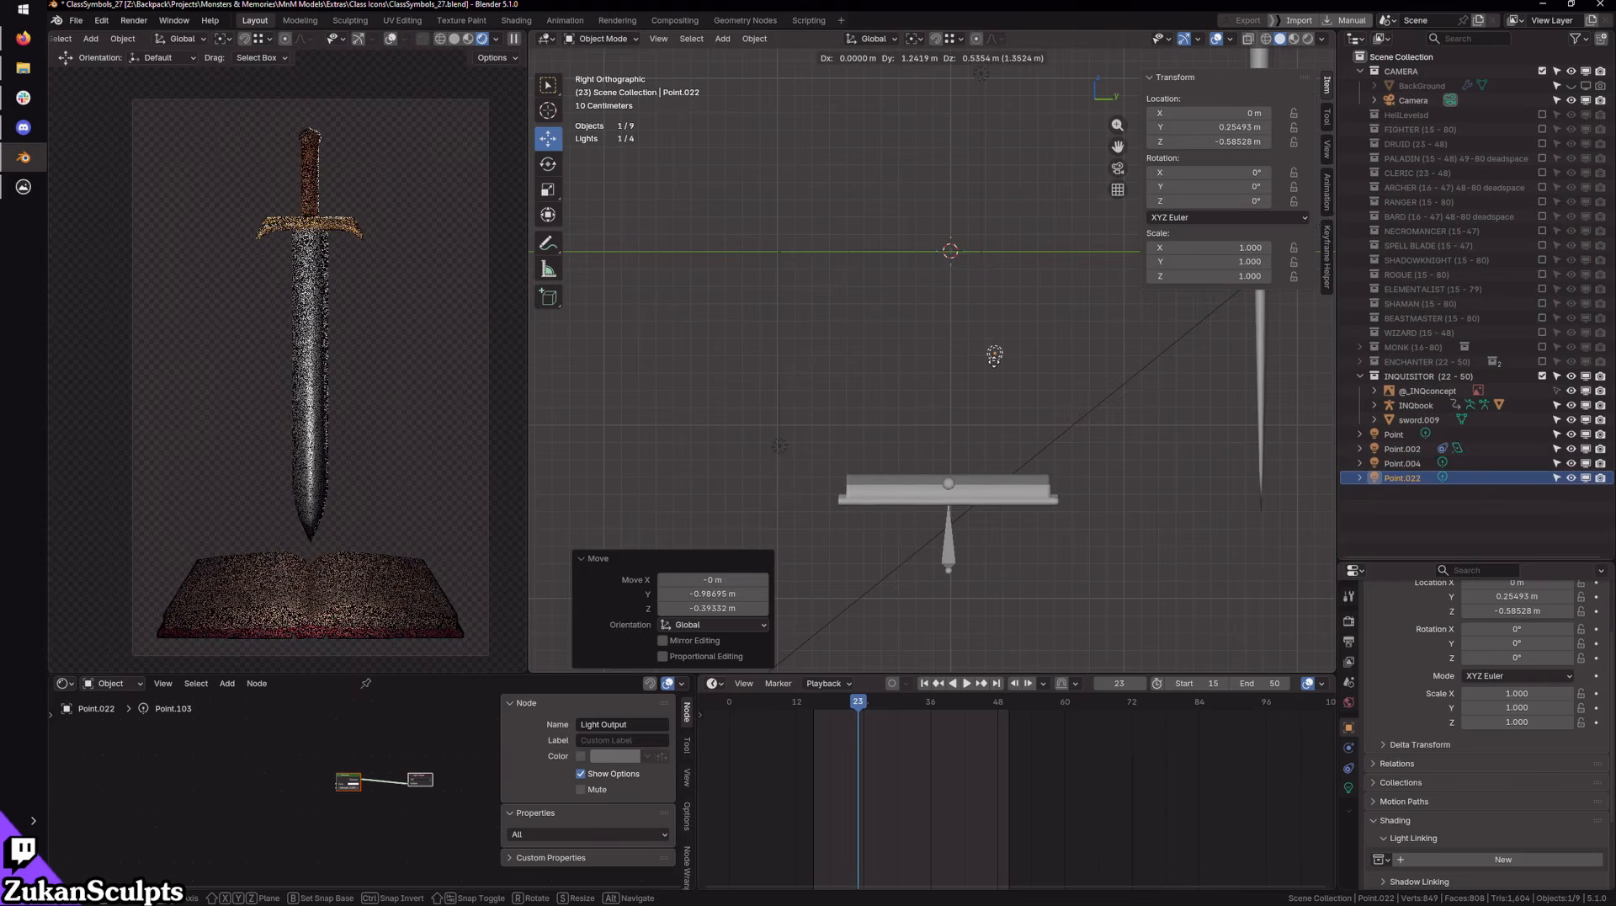
{"action": "left_click", "coordinate": [994, 356]}
{"action": "left_click_drag", "start_coordinate": [994, 354], "coordinate": [990, 418]}
Step: Give the light above the book a 0.69 m radius, a power of 35.2 and a light purple color (#E8A4FF)
{"action": "left_click", "coordinate": [1347, 789]}
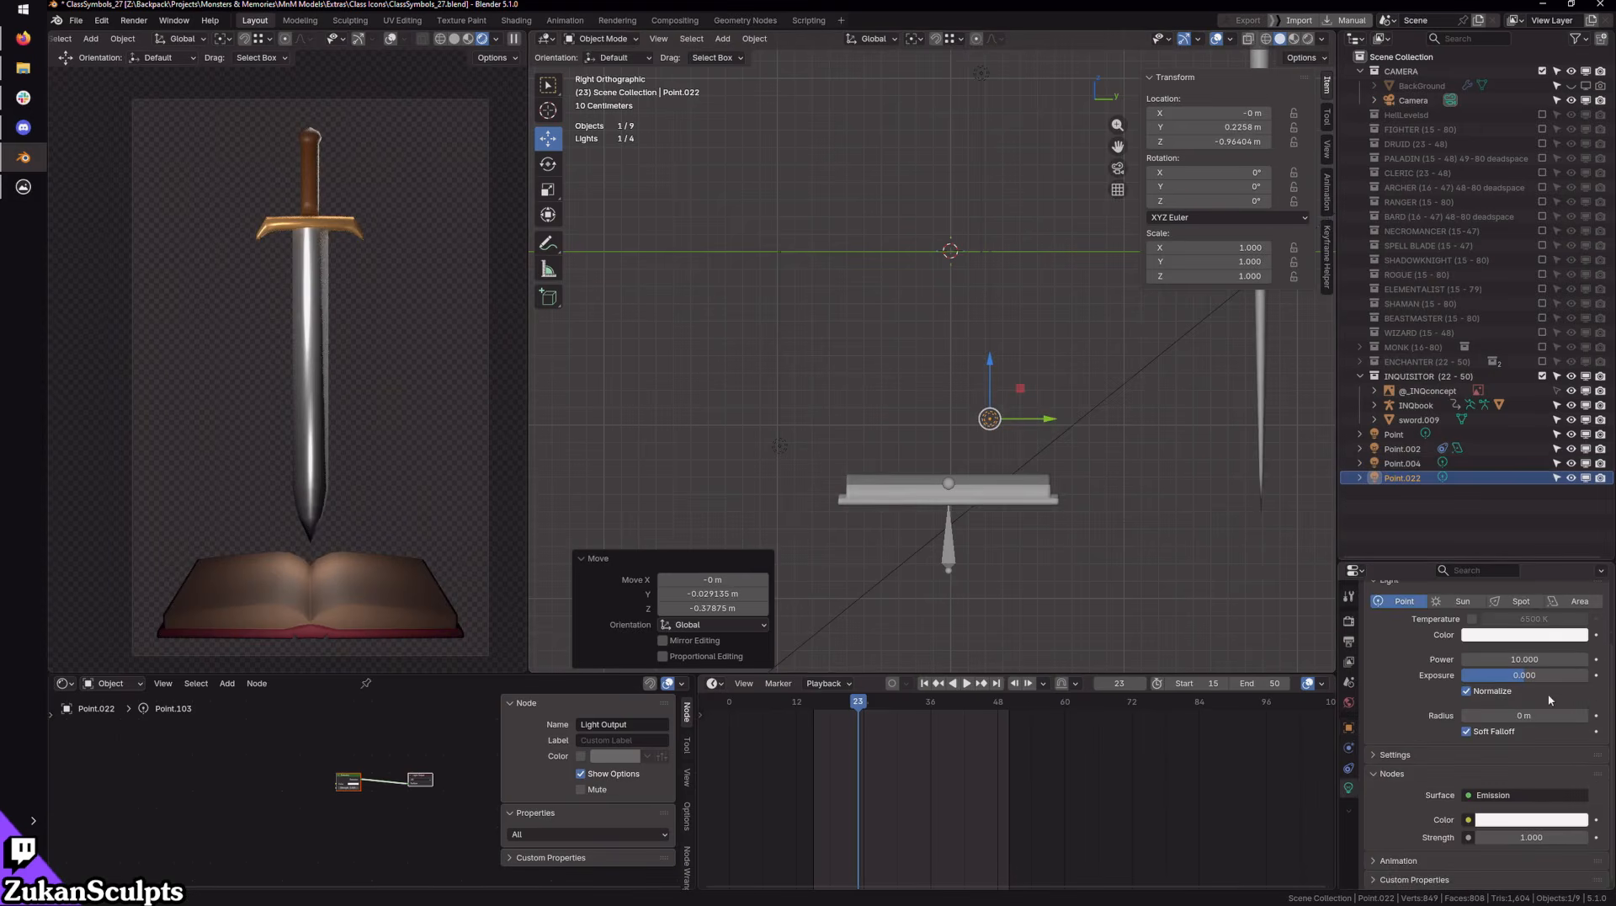
{"action": "mouse_move", "coordinate": [1524, 716]}
{"action": "left_mouse_down"}
{"action": "mouse_move", "coordinate": [1557, 715]}
{"action": "mouse_move", "coordinate": [1523, 716]}
{"action": "left_mouse_up"}
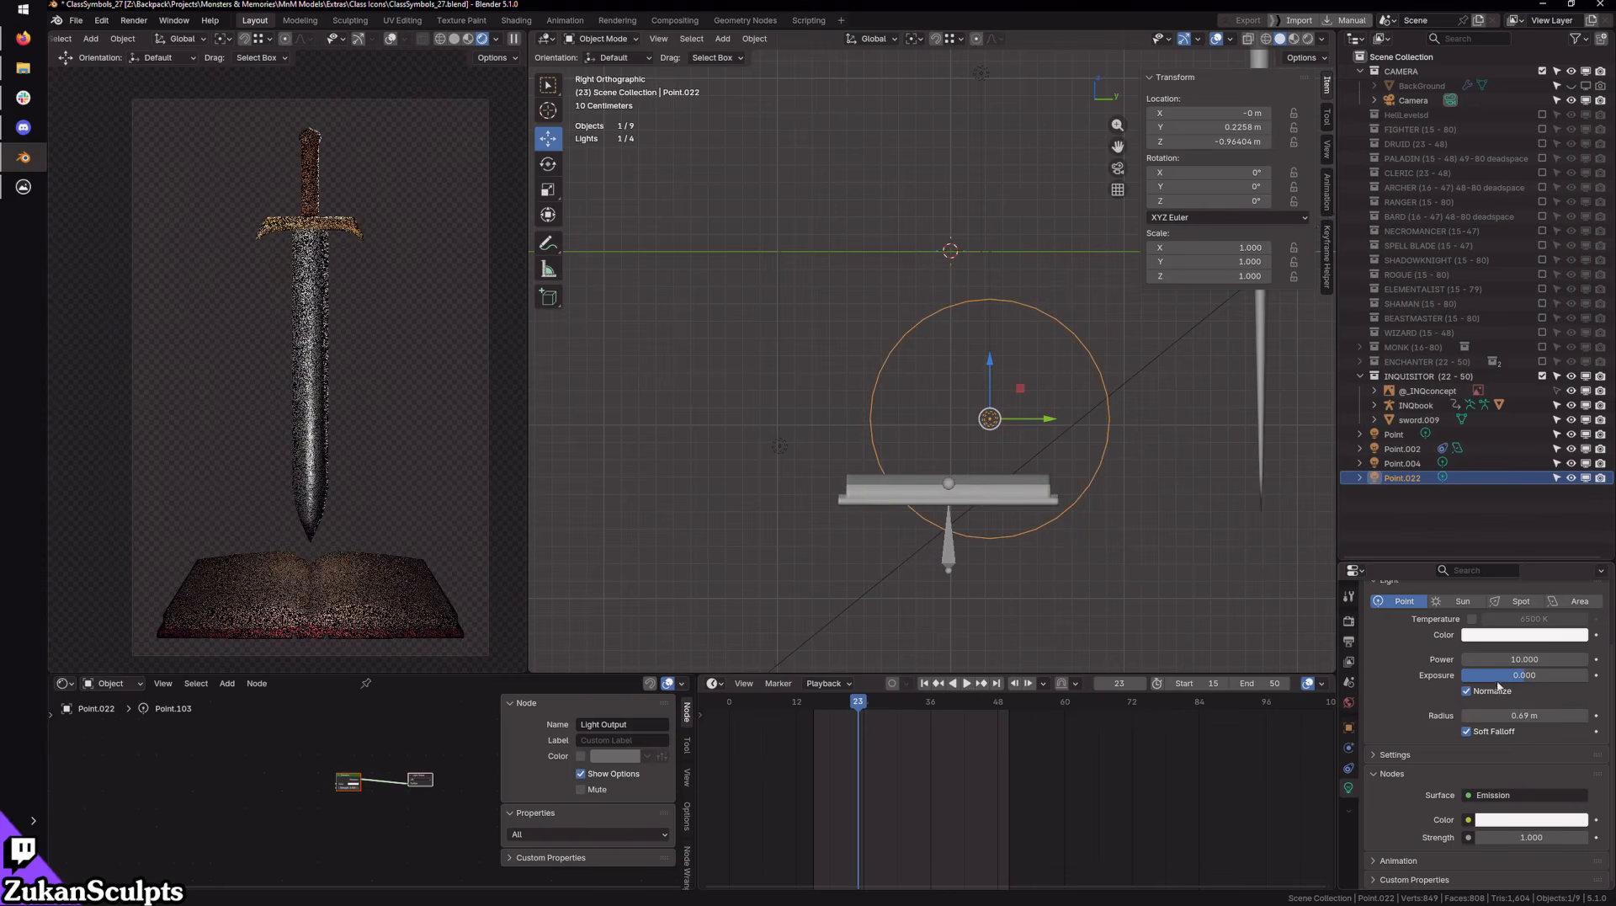
{"action": "left_click_drag", "start_coordinate": [1507, 658], "coordinate": [1553, 658]}
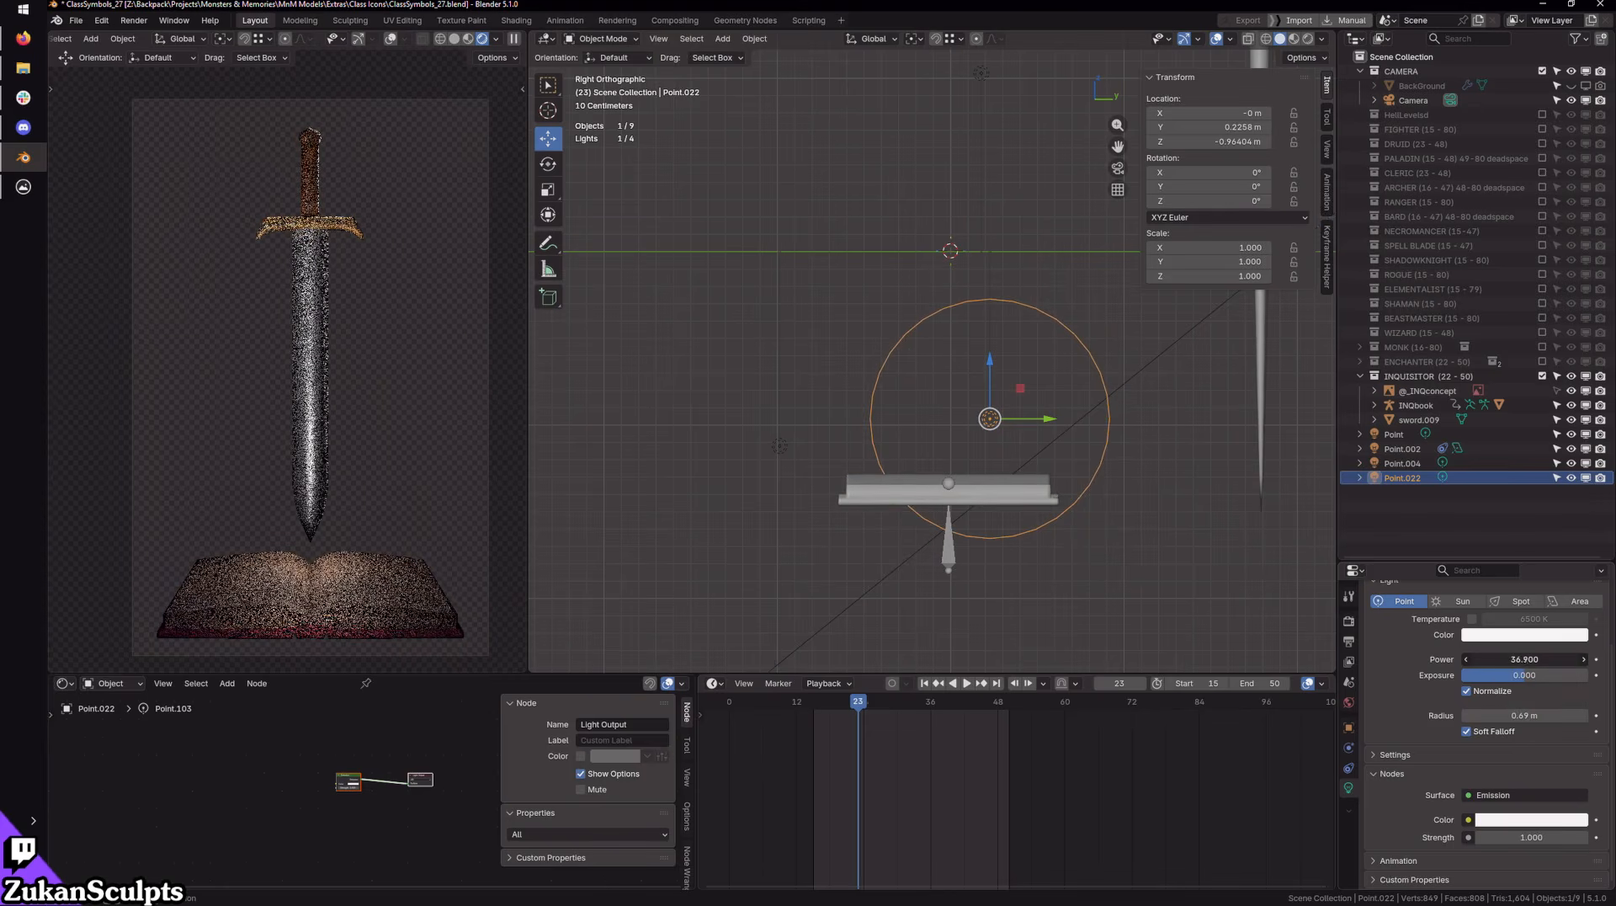
{"action": "left_click", "coordinate": [1496, 636]}
{"action": "left_click_drag", "start_coordinate": [1510, 455], "coordinate": [1530, 459]}
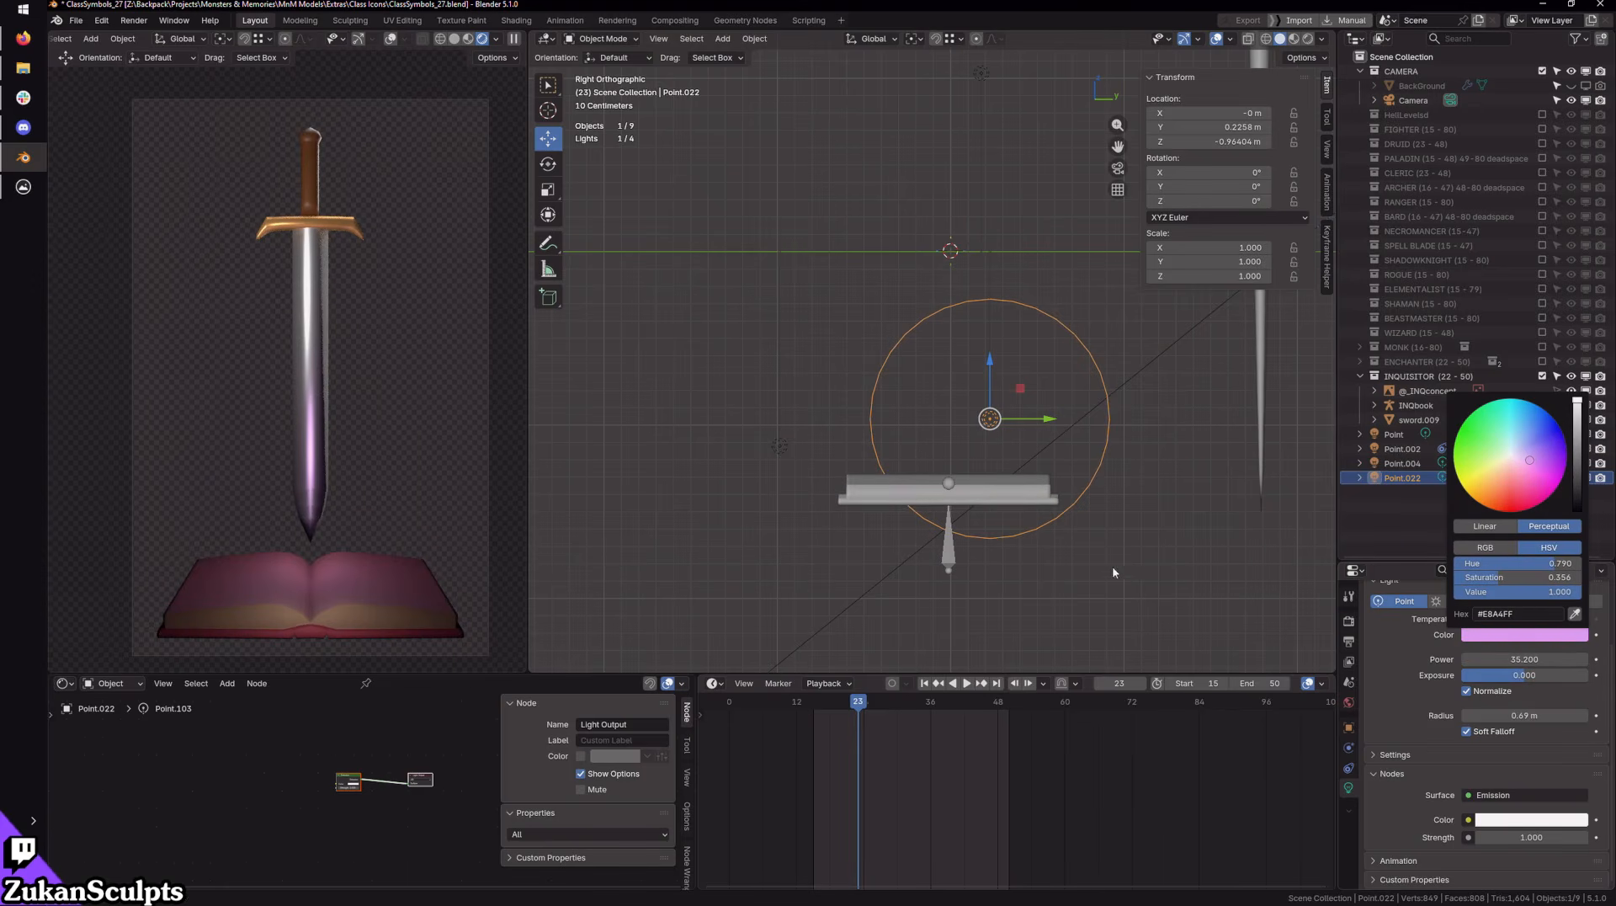
Step: Raise the light above the book about 0.37 m along Z and reset its color to white
{"action": "middle_click_drag", "start_coordinate": [1109, 533], "coordinate": [1032, 416]}
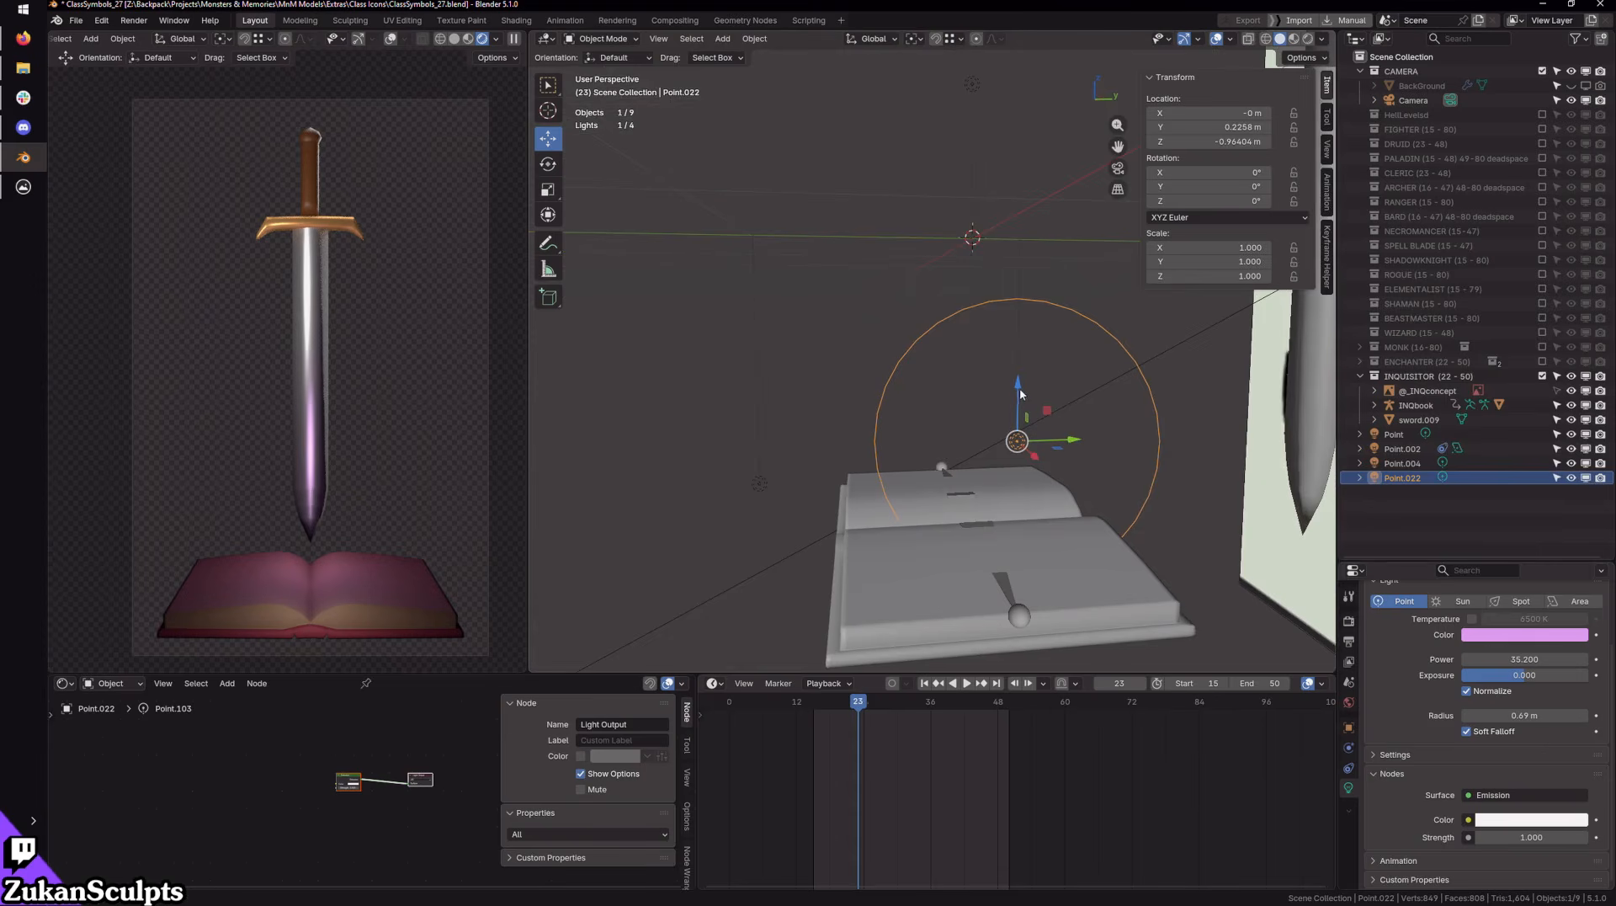
{"action": "left_click_drag", "start_coordinate": [1020, 394], "coordinate": [1042, 313]}
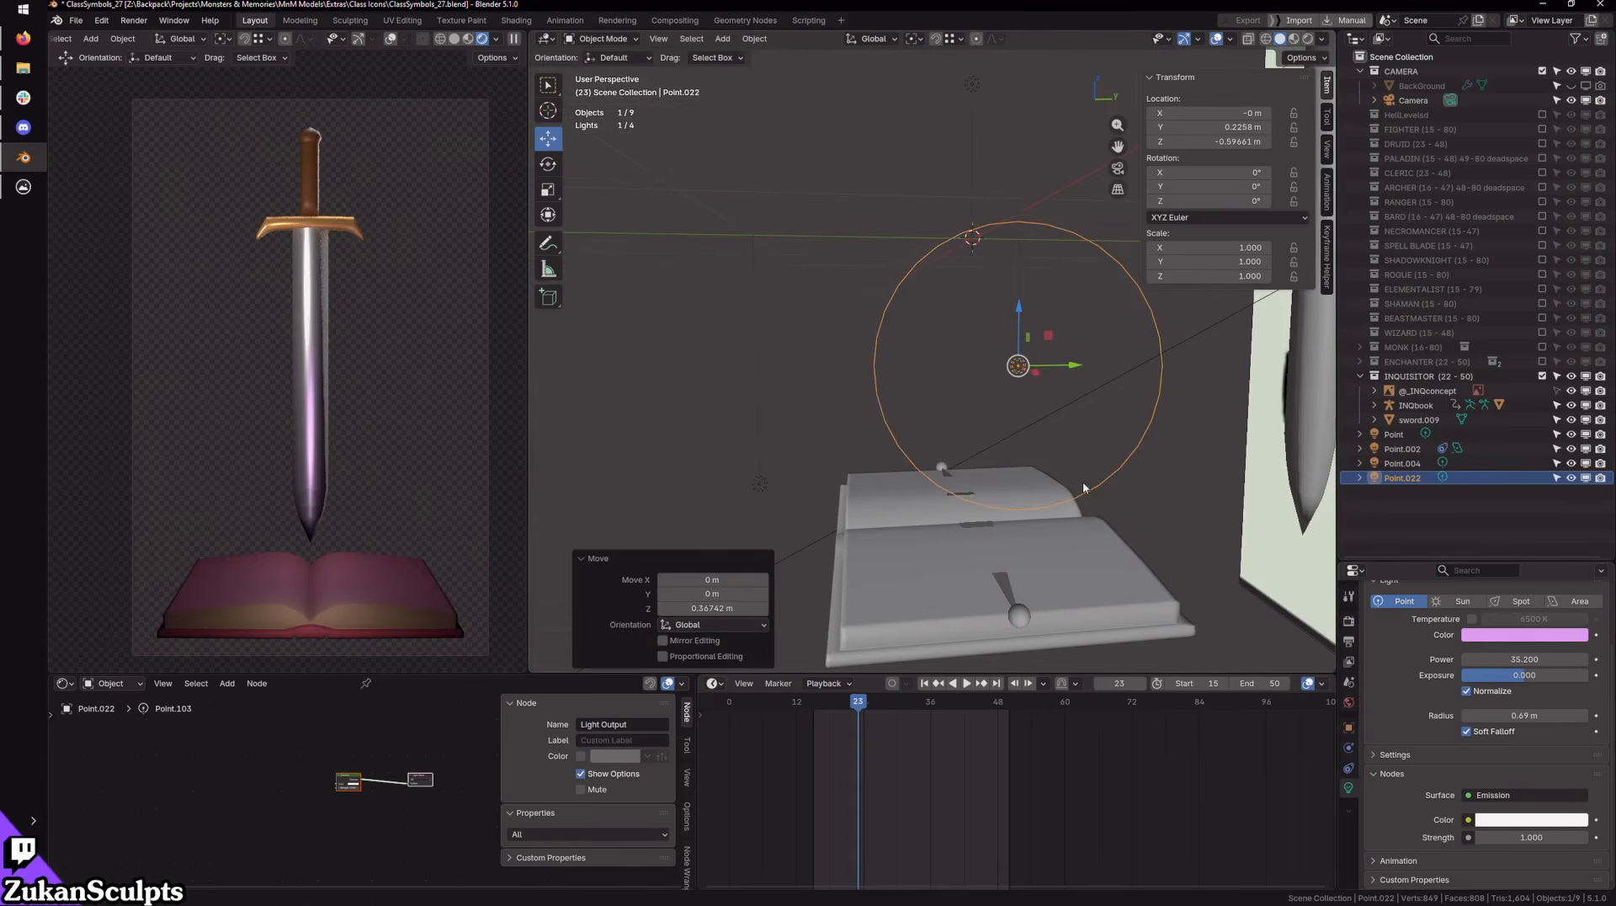
{"action": "mouse_move", "coordinate": [1083, 486]}
{"action": "middle_mouse_down"}
{"action": "mouse_move", "coordinate": [998, 406]}
{"action": "mouse_move", "coordinate": [981, 472]}
{"action": "mouse_move", "coordinate": [953, 459]}
{"action": "middle_mouse_up"}
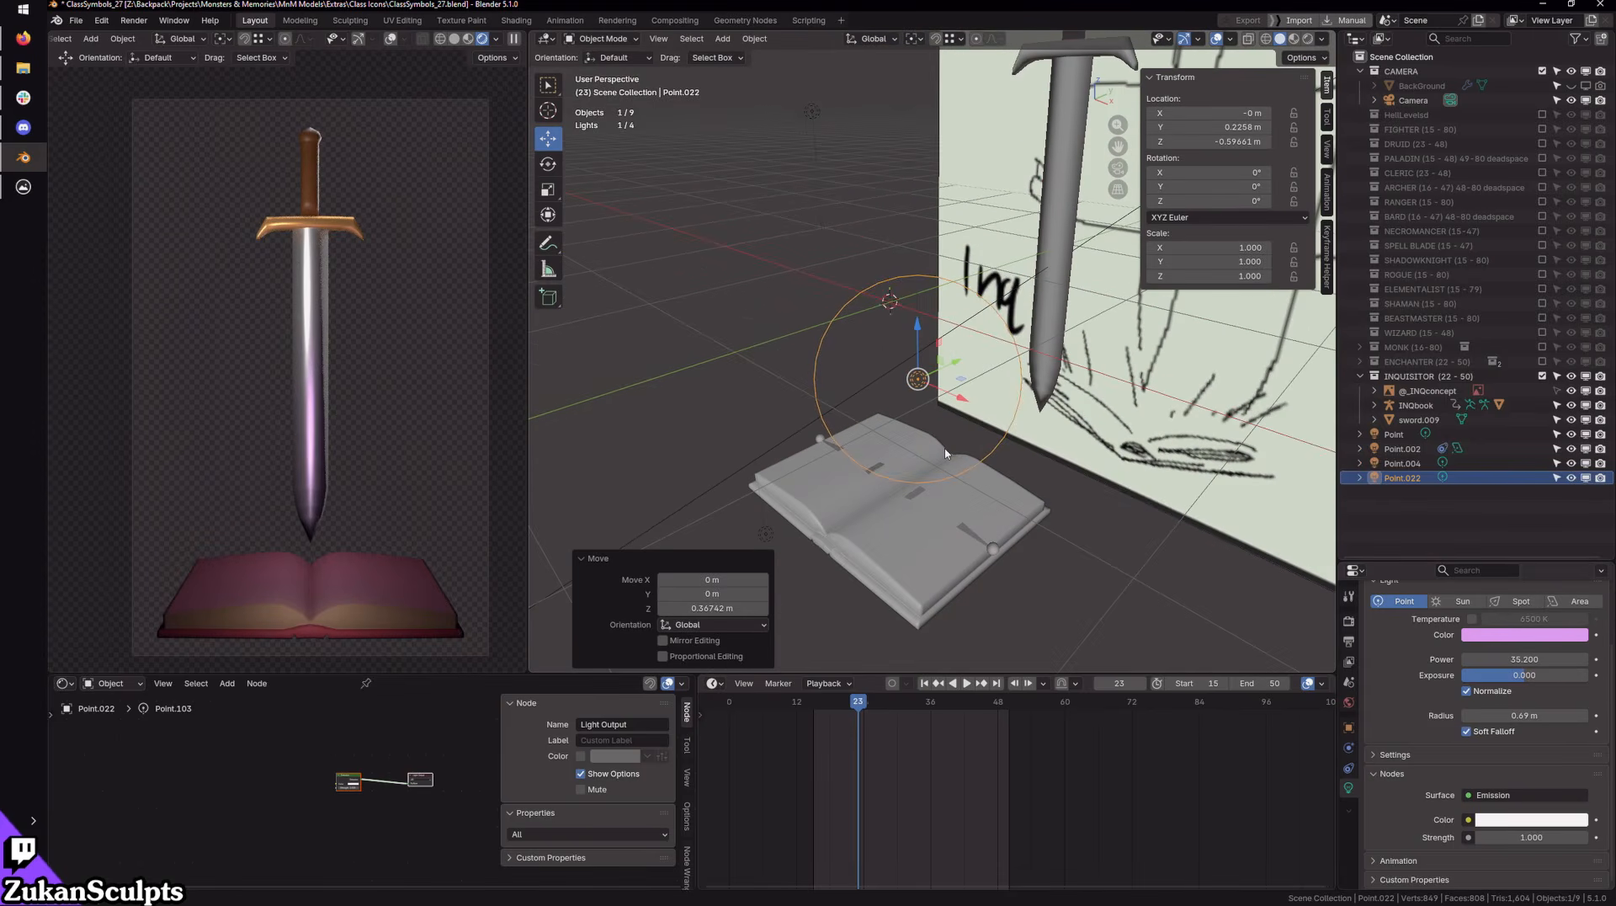
{"action": "left_click", "coordinate": [1530, 636]}
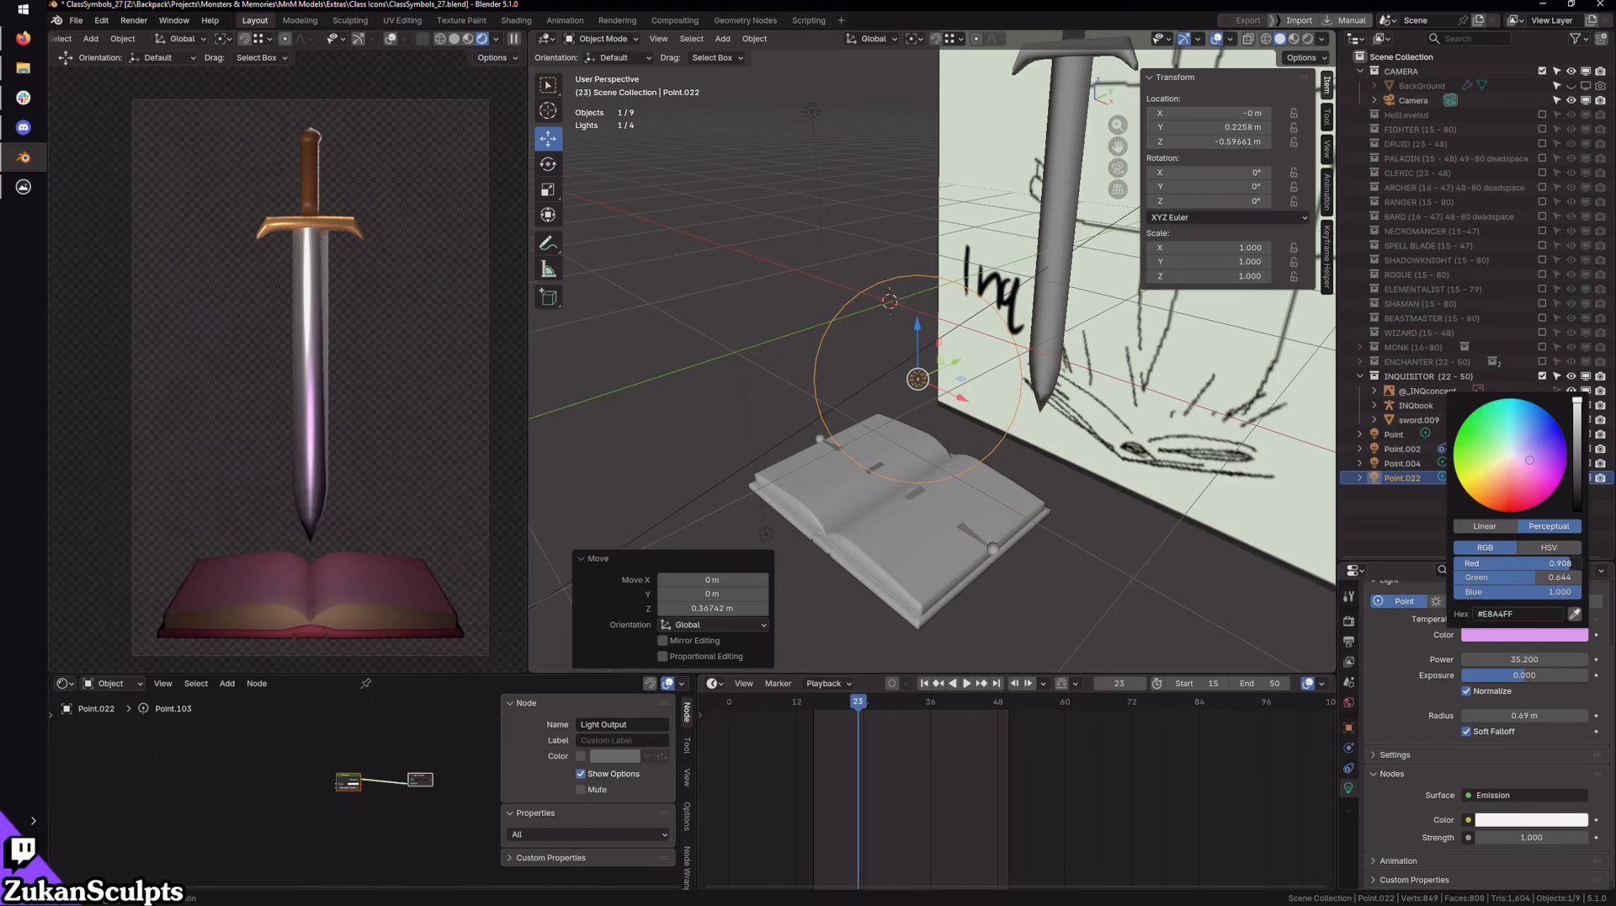
{"action": "left_click_drag", "start_coordinate": [1559, 563], "coordinate": [1582, 577]}
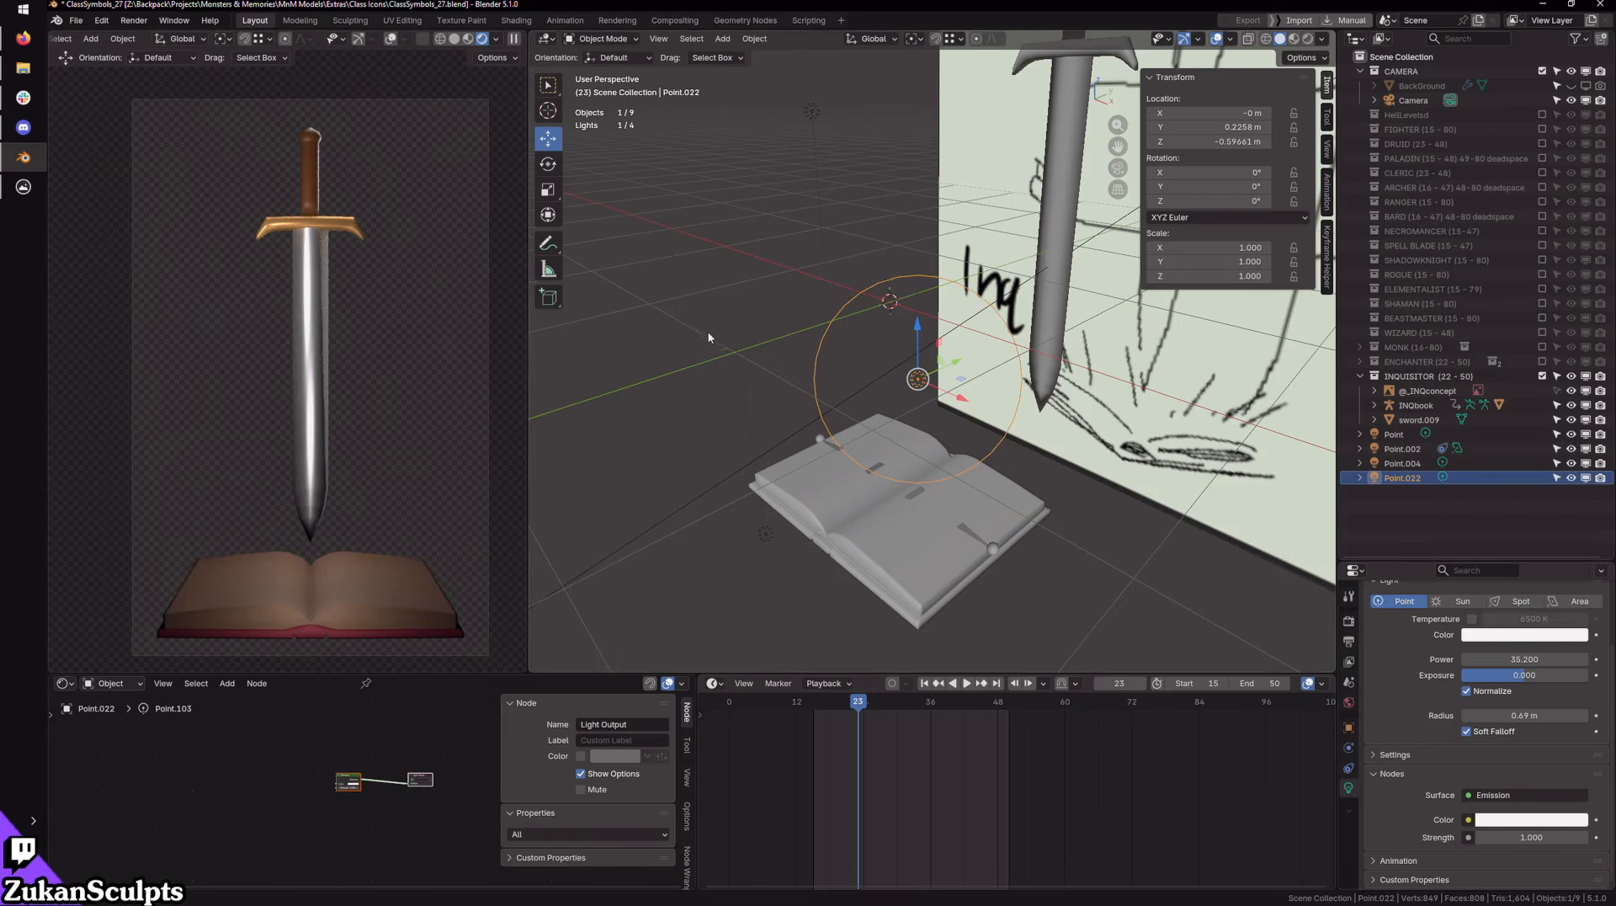
Step: Change the point light in front of the book to an area light and scale it up to about 10.28
{"action": "middle_click_drag", "start_coordinate": [917, 517], "coordinate": [845, 488]}
{"action": "left_click", "coordinate": [829, 445]}
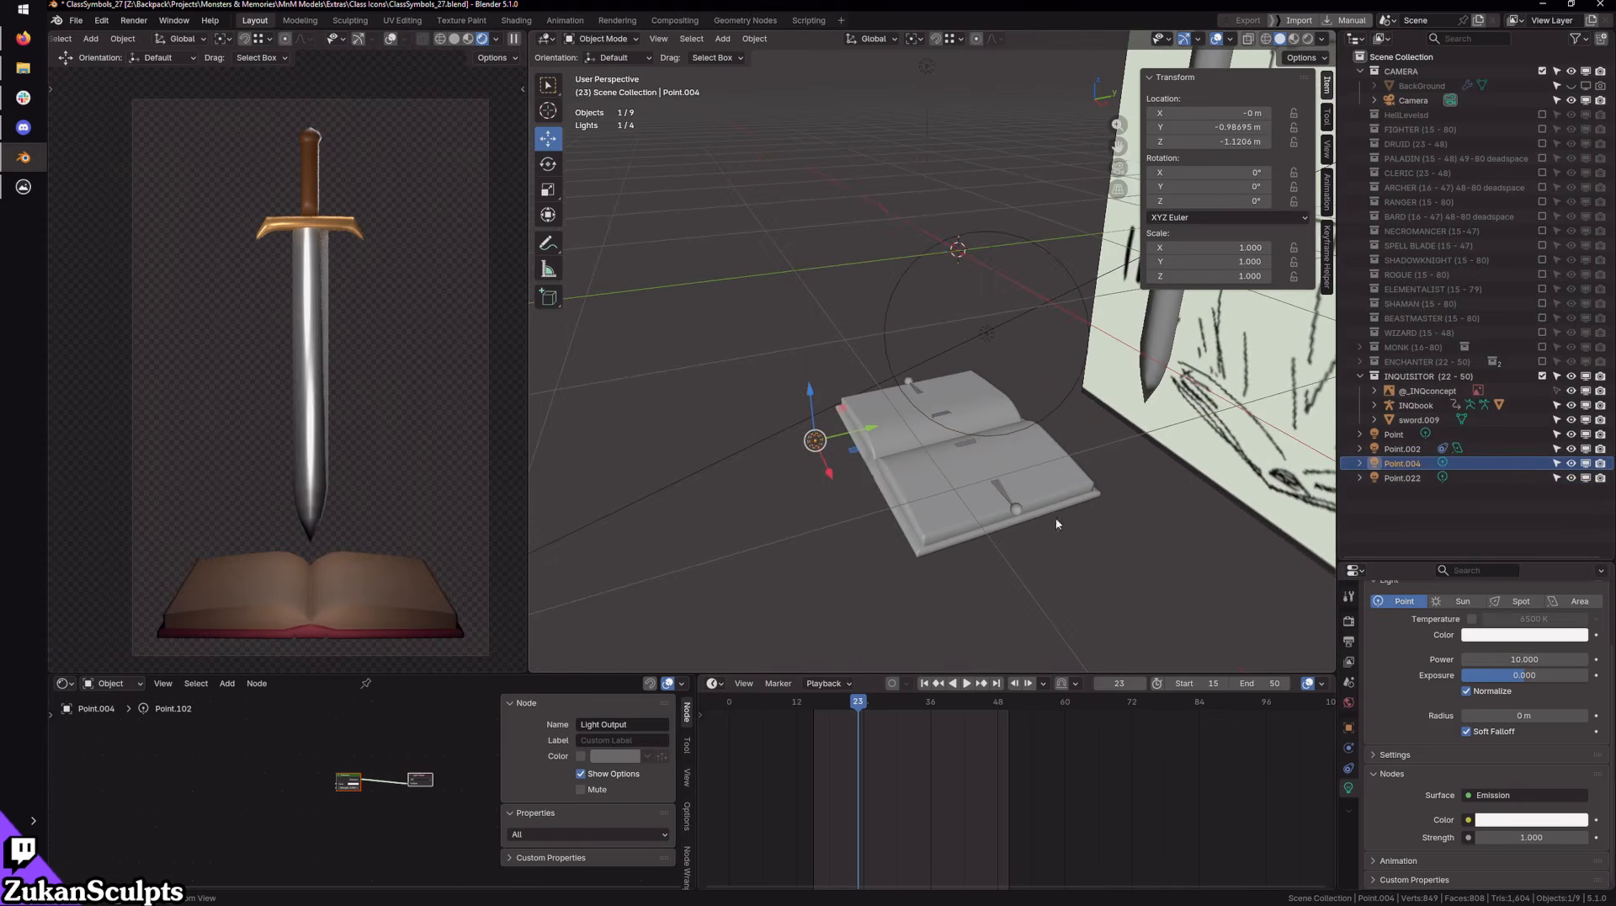
{"action": "left_click", "coordinate": [1568, 604]}
{"action": "middle_click_drag", "start_coordinate": [1023, 513], "coordinate": [1173, 562]}
{"action": "key", "text": "s"}
{"action": "left_click_drag", "start_coordinate": [1042, 453], "coordinate": [740, 532]}
Step: Rotate the area light to about 116.5° on X and move it to about Y -1.45 m, Z -1.85 m, below the book's front
{"action": "middle_click_drag", "start_coordinate": [1086, 446], "coordinate": [936, 398]}
{"action": "key", "text": "r"}
{"action": "left_click_drag", "start_coordinate": [937, 456], "coordinate": [913, 253]}
{"action": "key", "text": "g"}
{"action": "left_click_drag", "start_coordinate": [889, 409], "coordinate": [812, 527]}
{"action": "key", "text": "r"}
{"action": "key", "text": "g"}
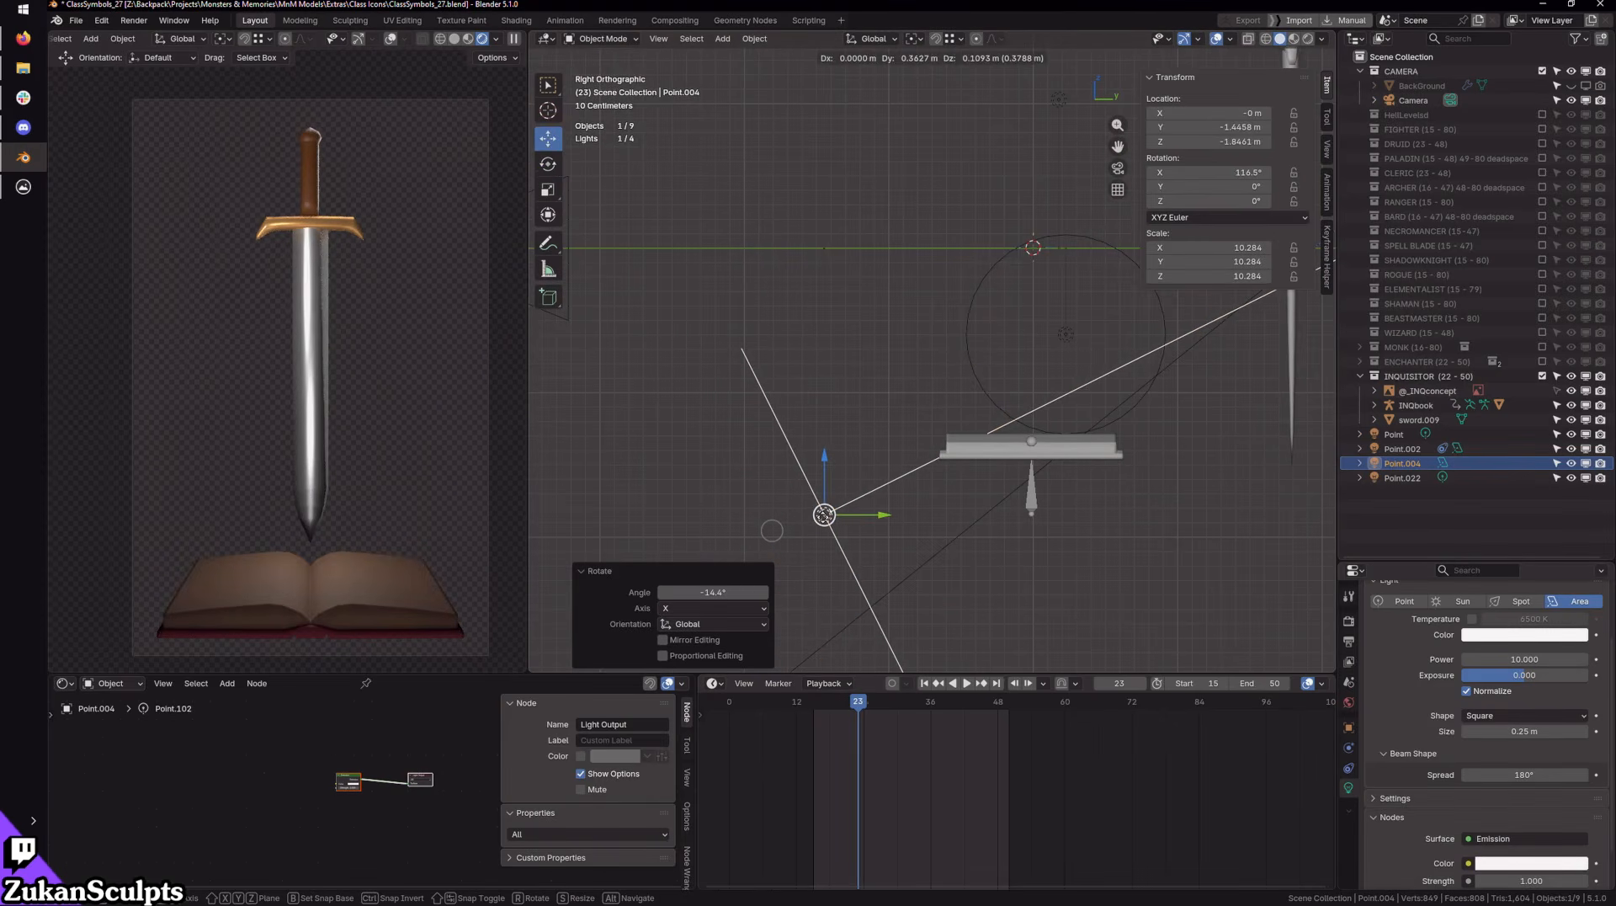
Step: Preview the animation under the new lighting and return to the first frame, 15
{"action": "mouse_move", "coordinate": [964, 531]}
{"action": "middle_mouse_down"}
{"action": "mouse_move", "coordinate": [937, 431]}
{"action": "mouse_move", "coordinate": [804, 421]}
{"action": "mouse_move", "coordinate": [939, 402]}
{"action": "middle_mouse_up"}
{"action": "left_click_drag", "start_coordinate": [851, 704], "coordinate": [953, 715]}
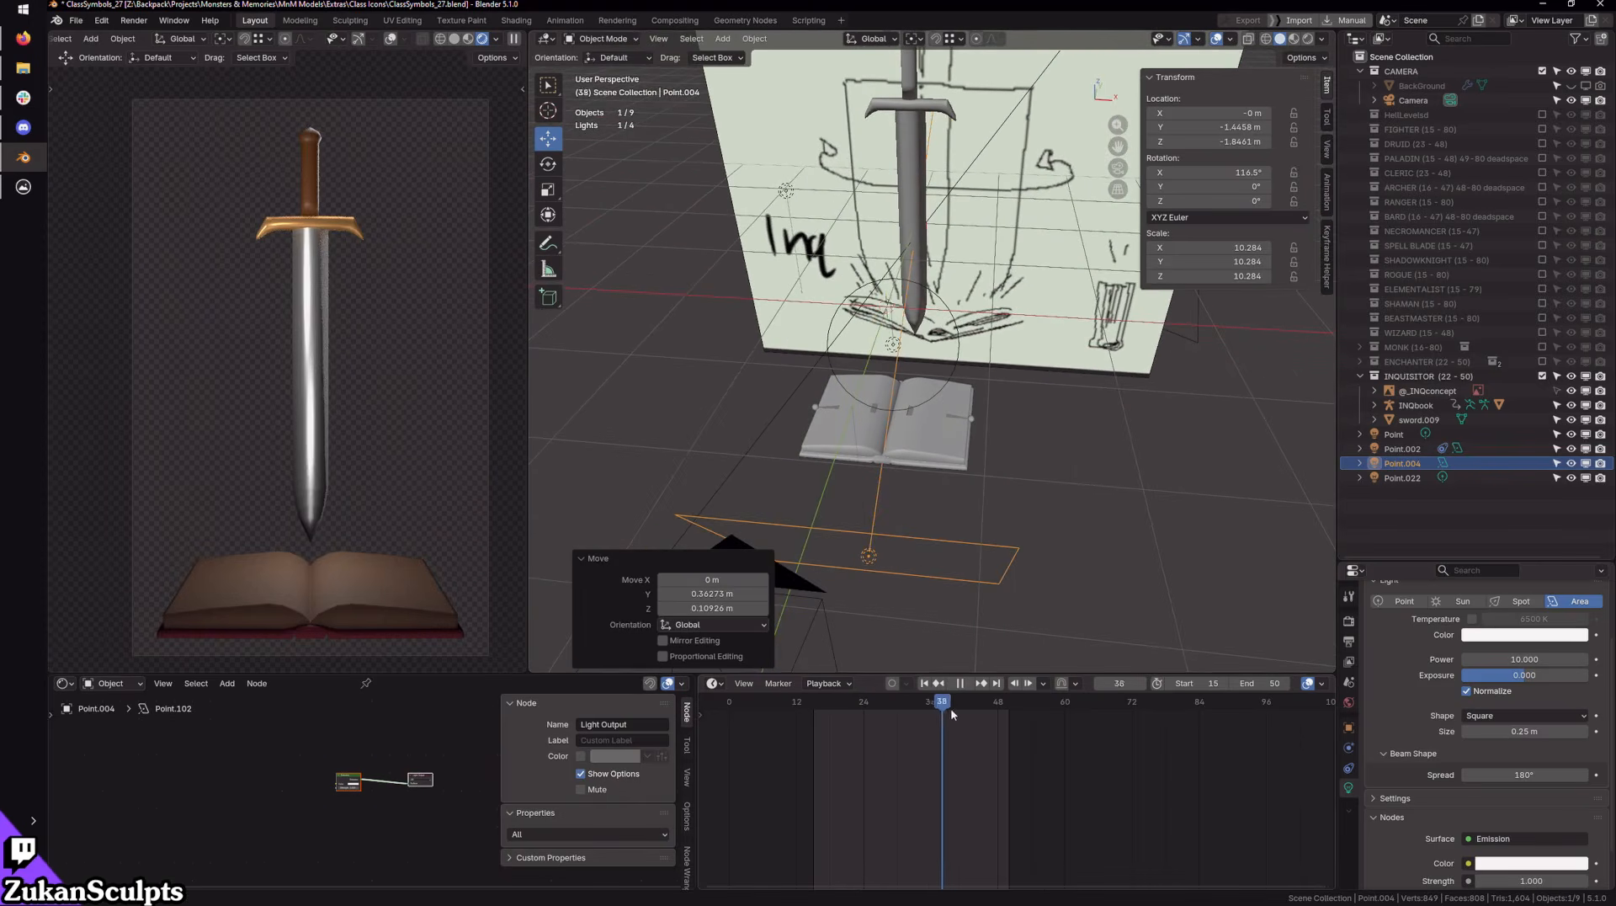
{"action": "left_click", "coordinate": [951, 683]}
{"action": "left_click", "coordinate": [924, 683]}
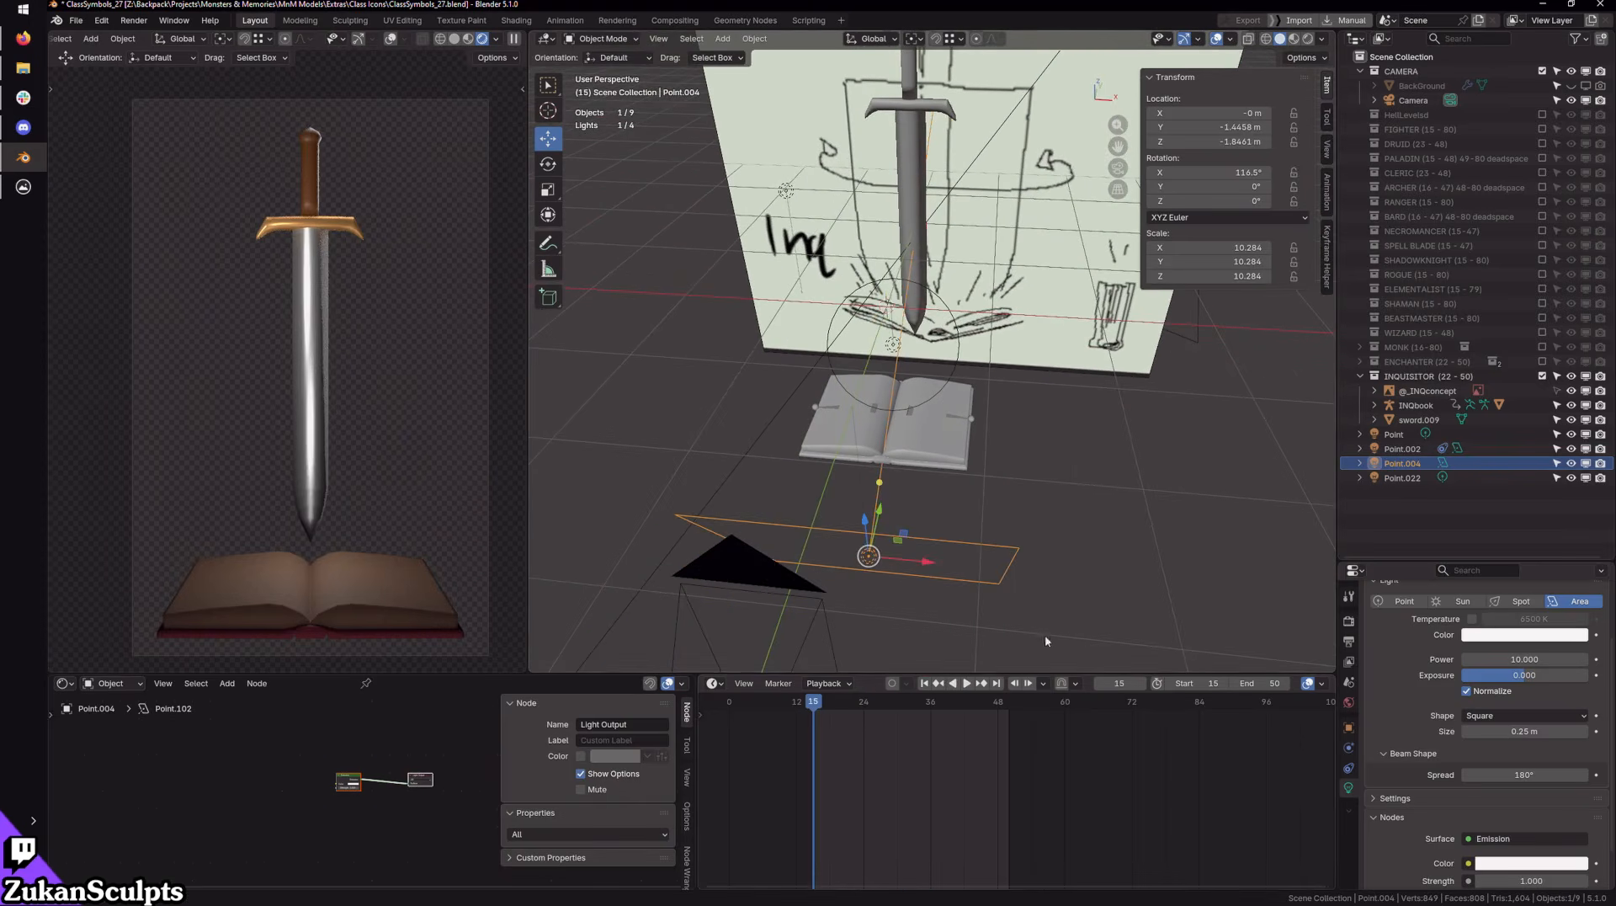
Step: Compare the render with the area light and the point light above the book each temporarily hidden and shown again
{"action": "mouse_move", "coordinate": [1042, 539]}
{"action": "middle_mouse_down"}
{"action": "mouse_move", "coordinate": [982, 516]}
{"action": "mouse_move", "coordinate": [1028, 548]}
{"action": "mouse_move", "coordinate": [1060, 544]}
{"action": "mouse_move", "coordinate": [978, 496]}
{"action": "mouse_move", "coordinate": [905, 295]}
{"action": "middle_mouse_up"}
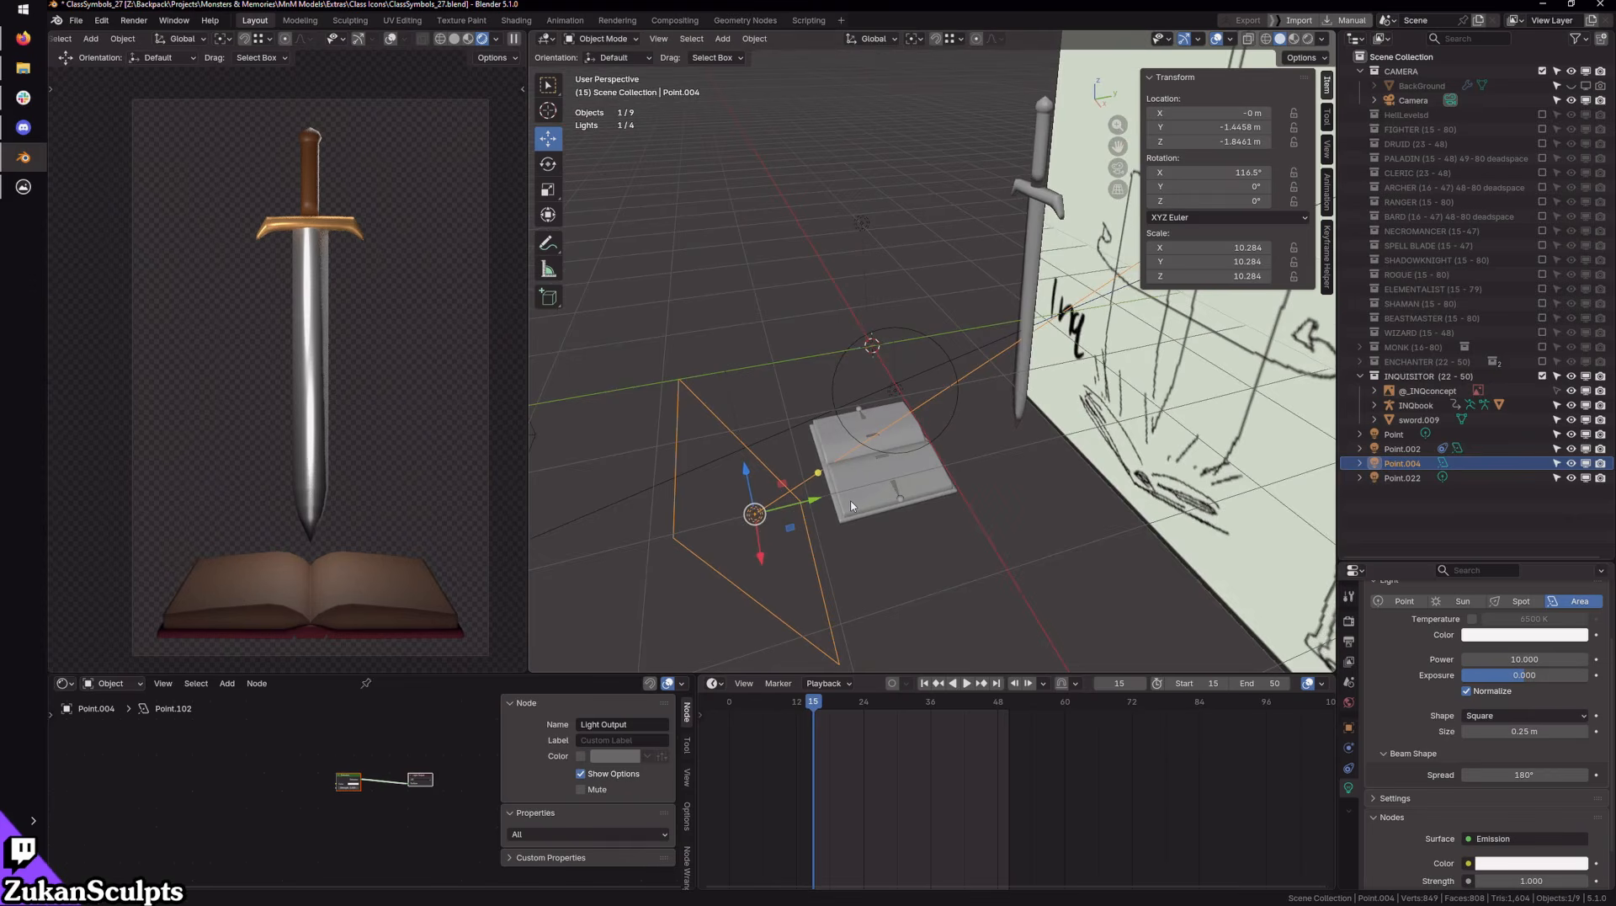
{"action": "middle_click_drag", "start_coordinate": [850, 495], "coordinate": [913, 434]}
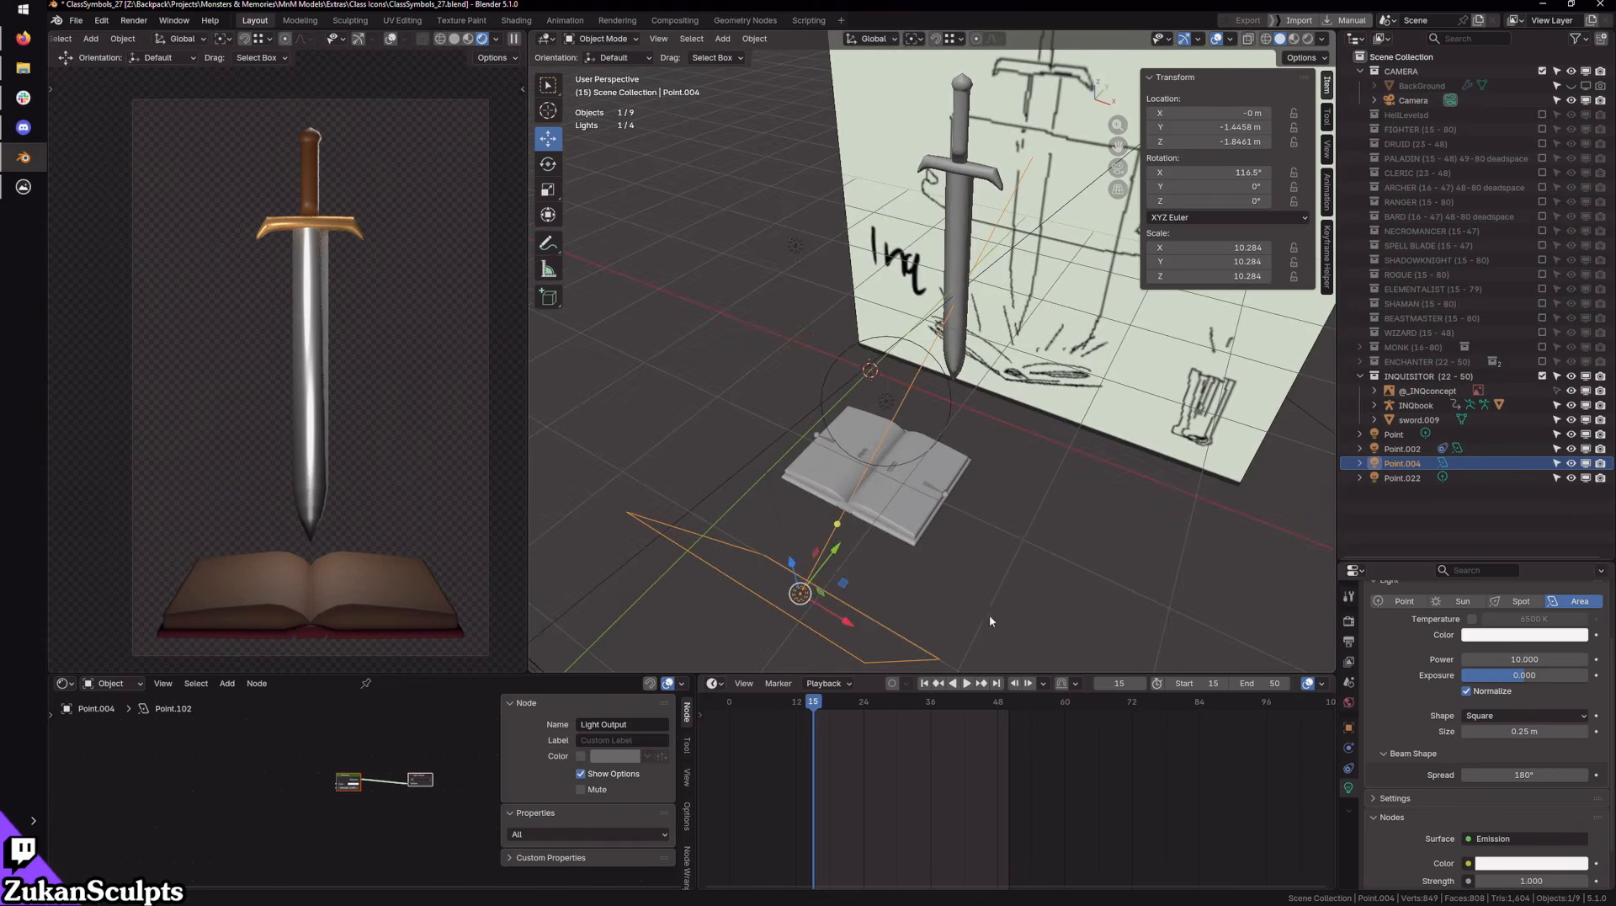
{"action": "left_click", "coordinate": [1571, 463]}
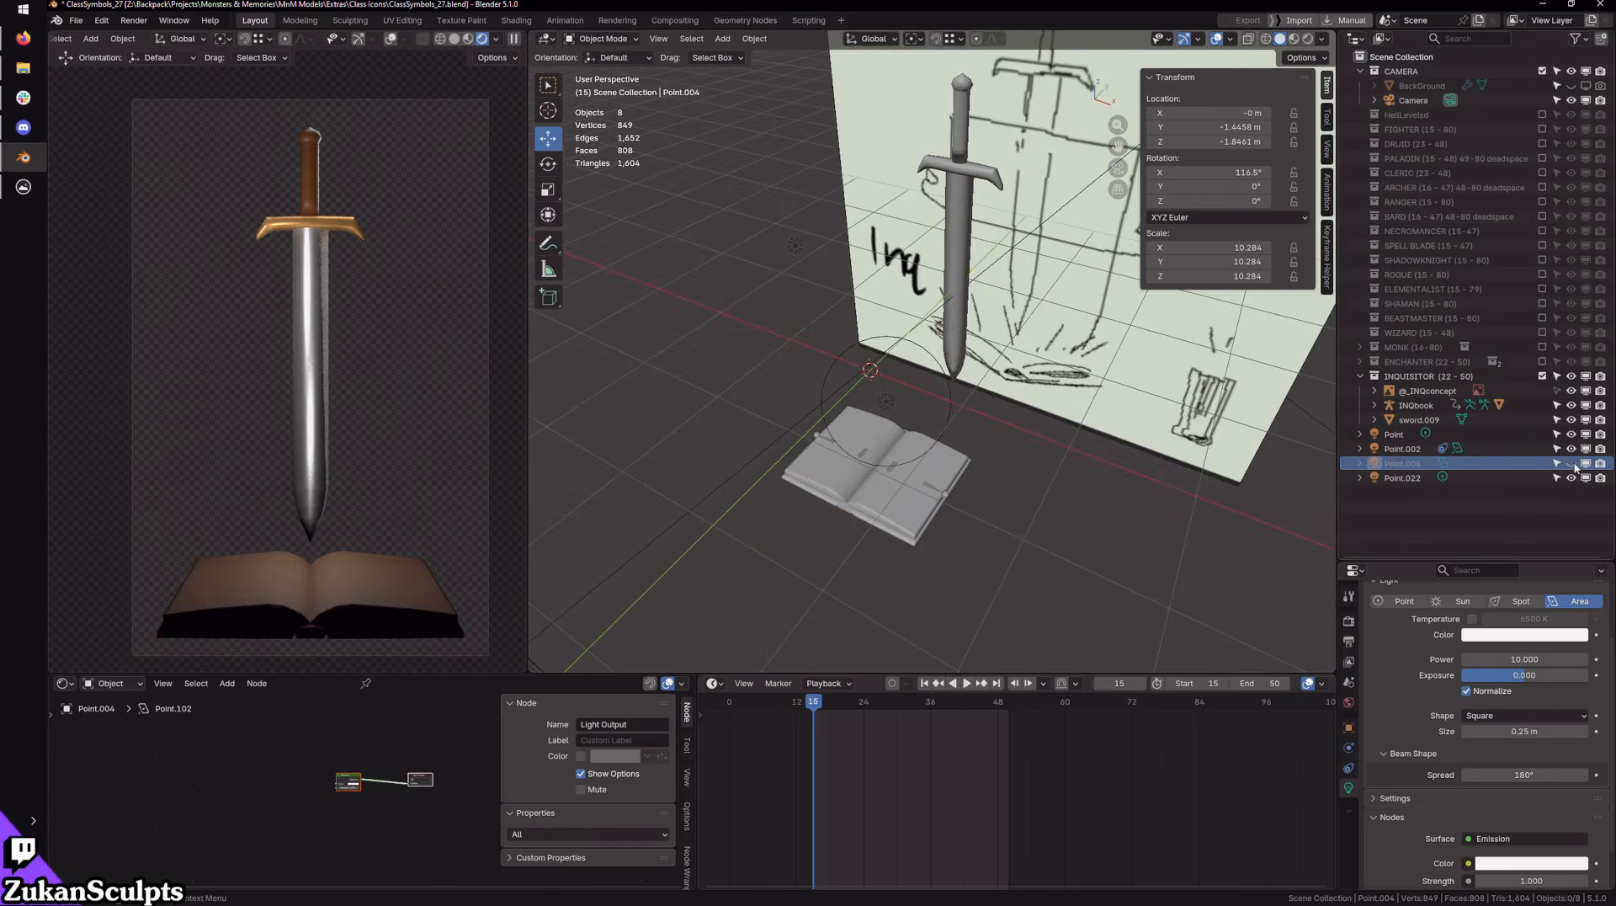
{"action": "left_click", "coordinate": [1570, 463]}
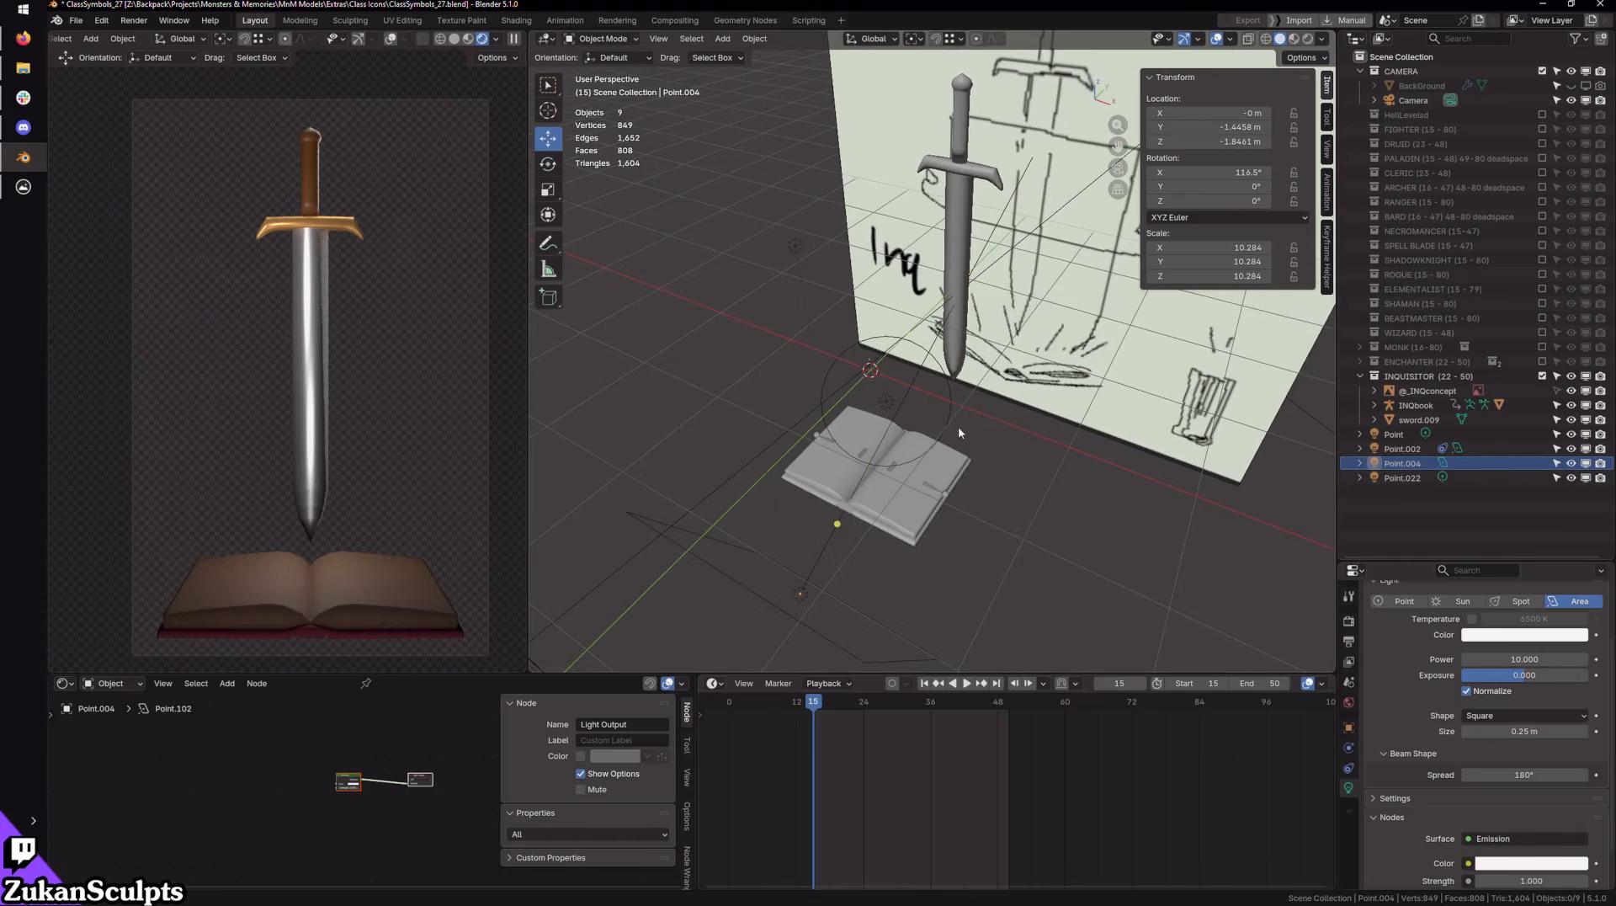
{"action": "left_click", "coordinate": [882, 402]}
{"action": "left_click", "coordinate": [1571, 478]}
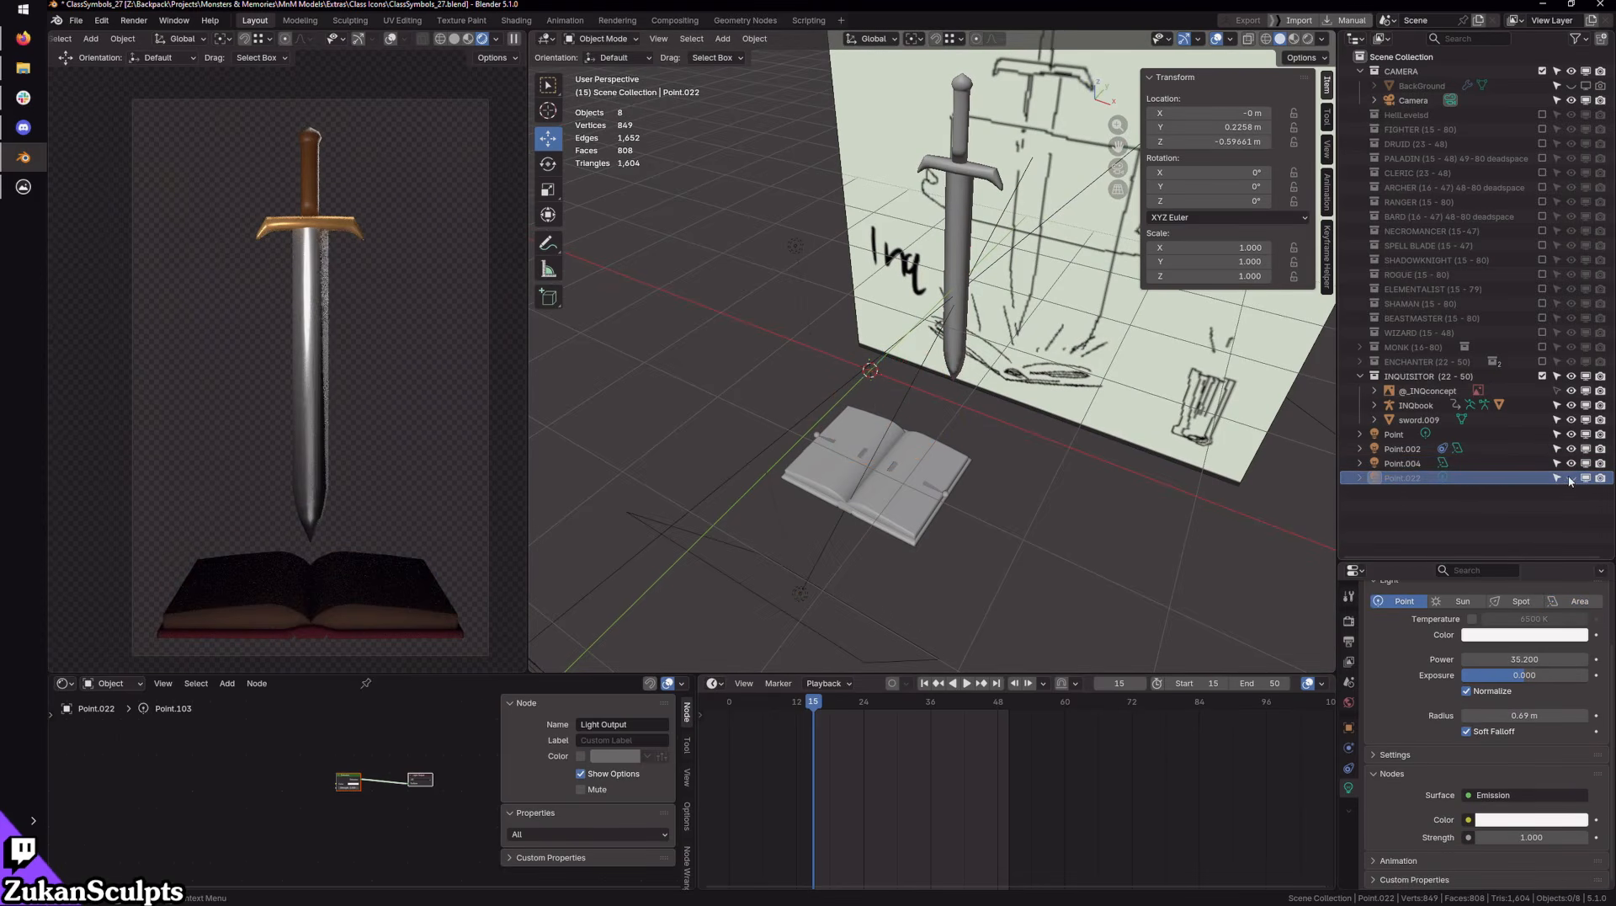
{"action": "left_click", "coordinate": [1570, 479]}
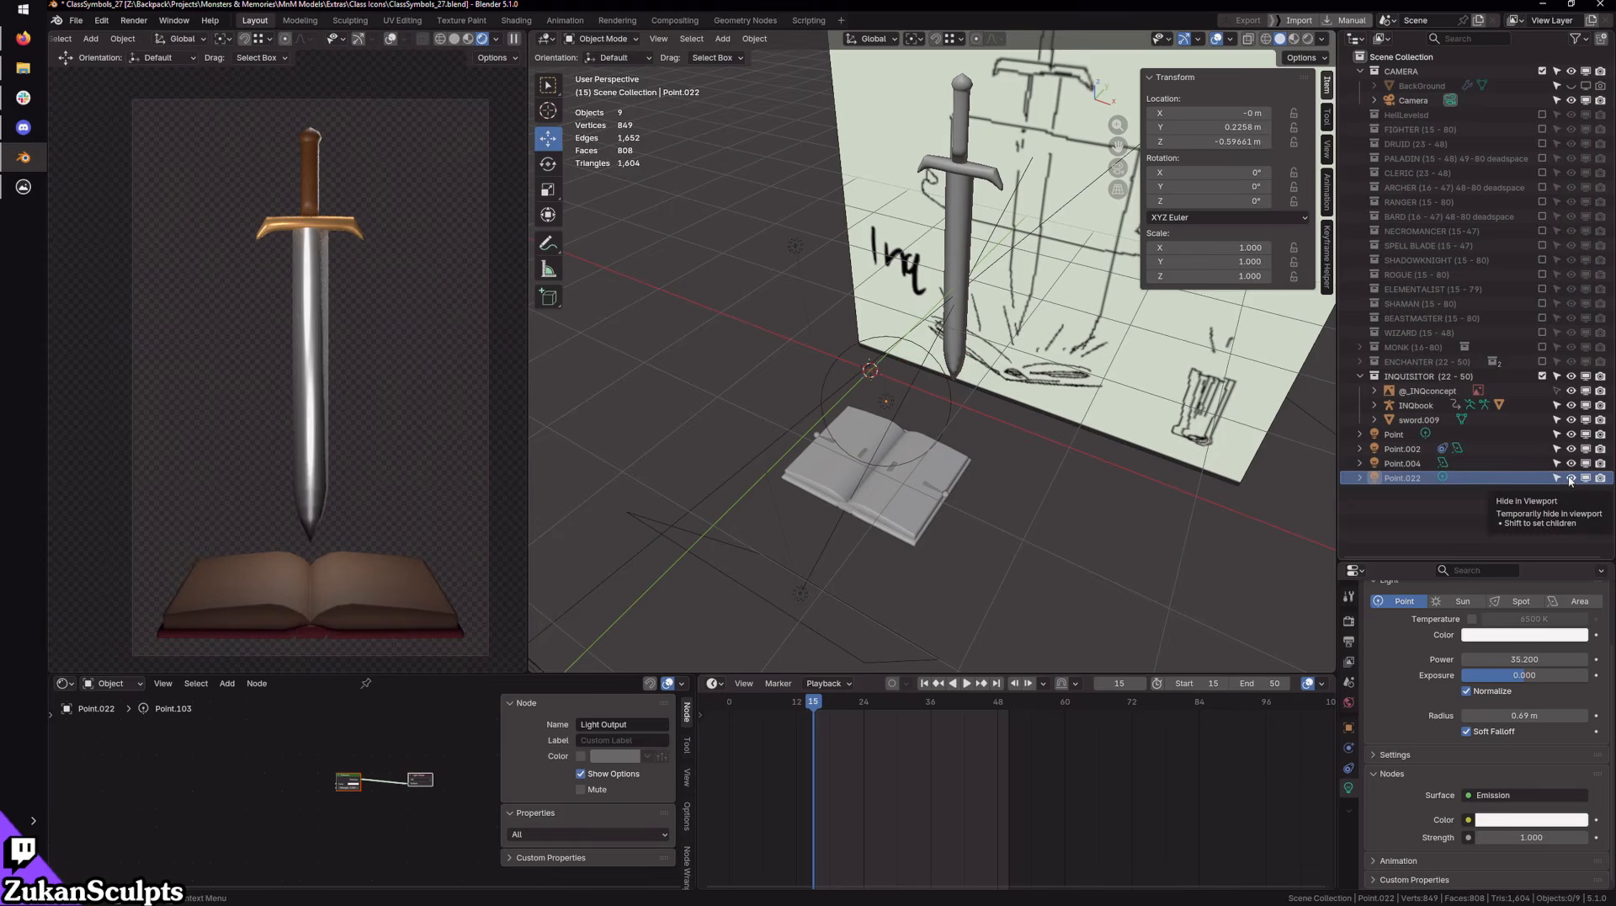
Step: Check which object the point light above the book is limited to in its light linking settings
{"action": "middle_click_drag", "start_coordinate": [1057, 515], "coordinate": [881, 578]}
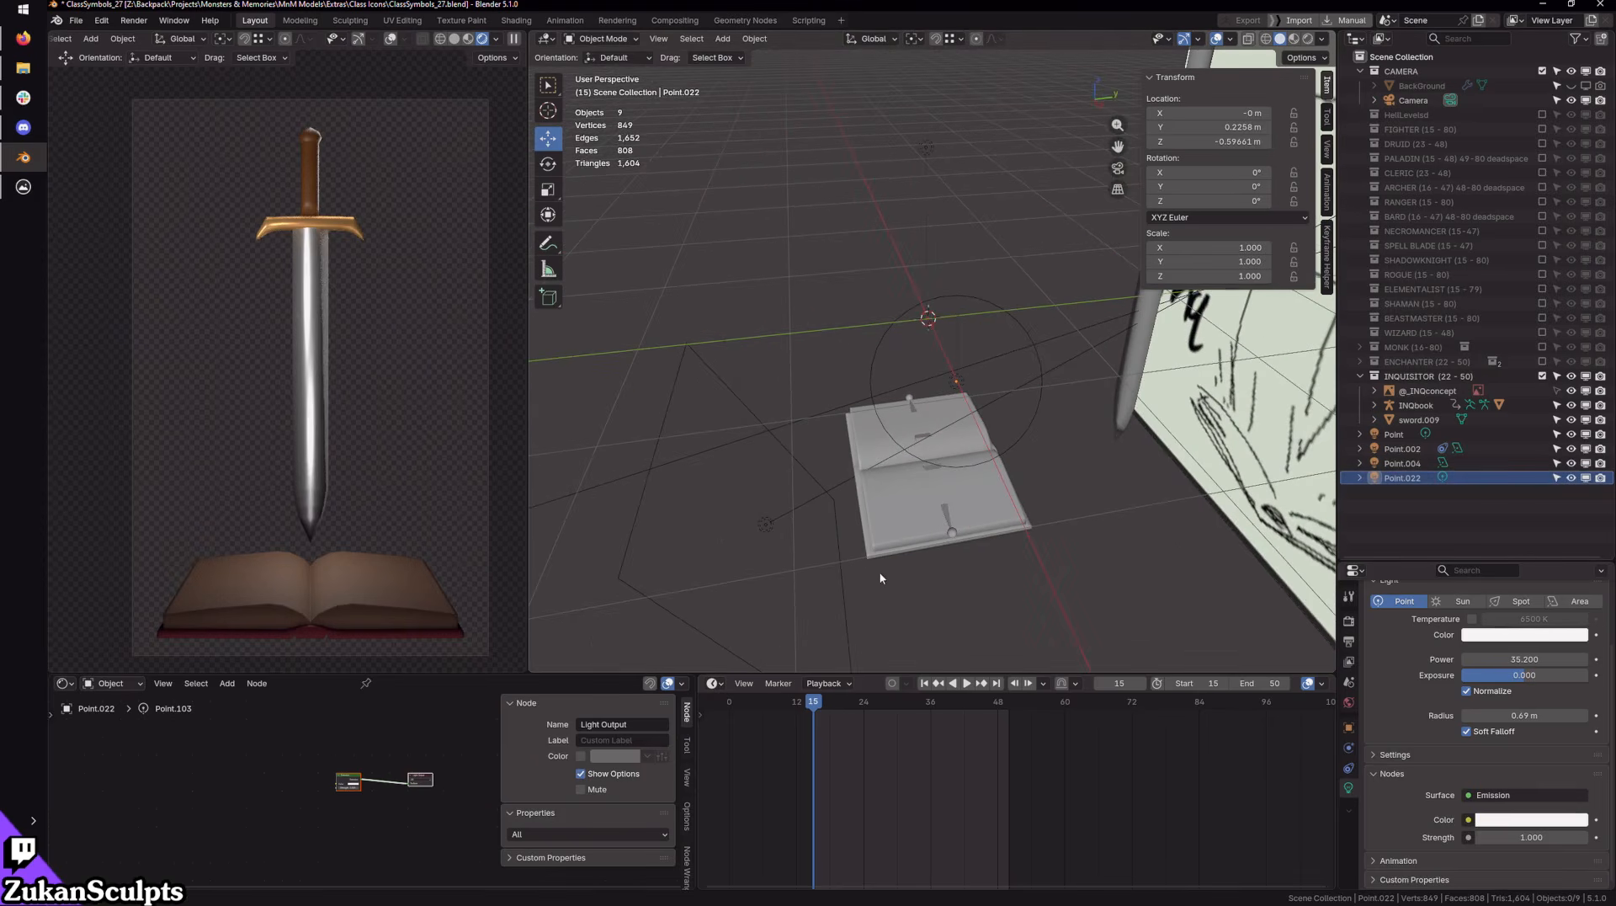
{"action": "left_click", "coordinate": [765, 525]}
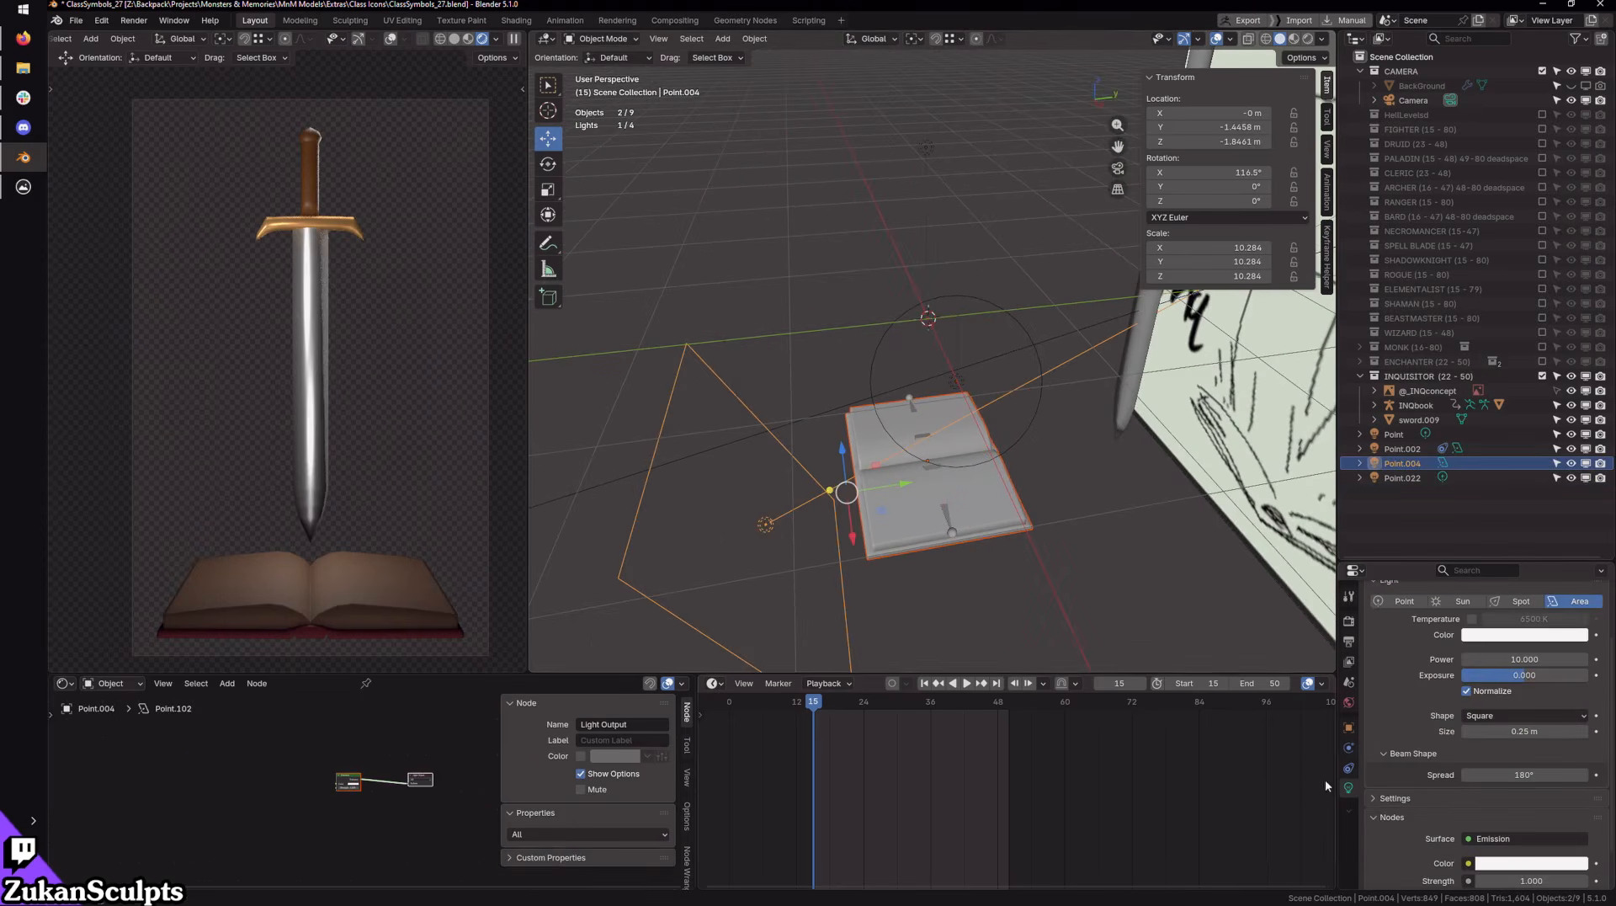
{"action": "left_click", "coordinate": [952, 414]}
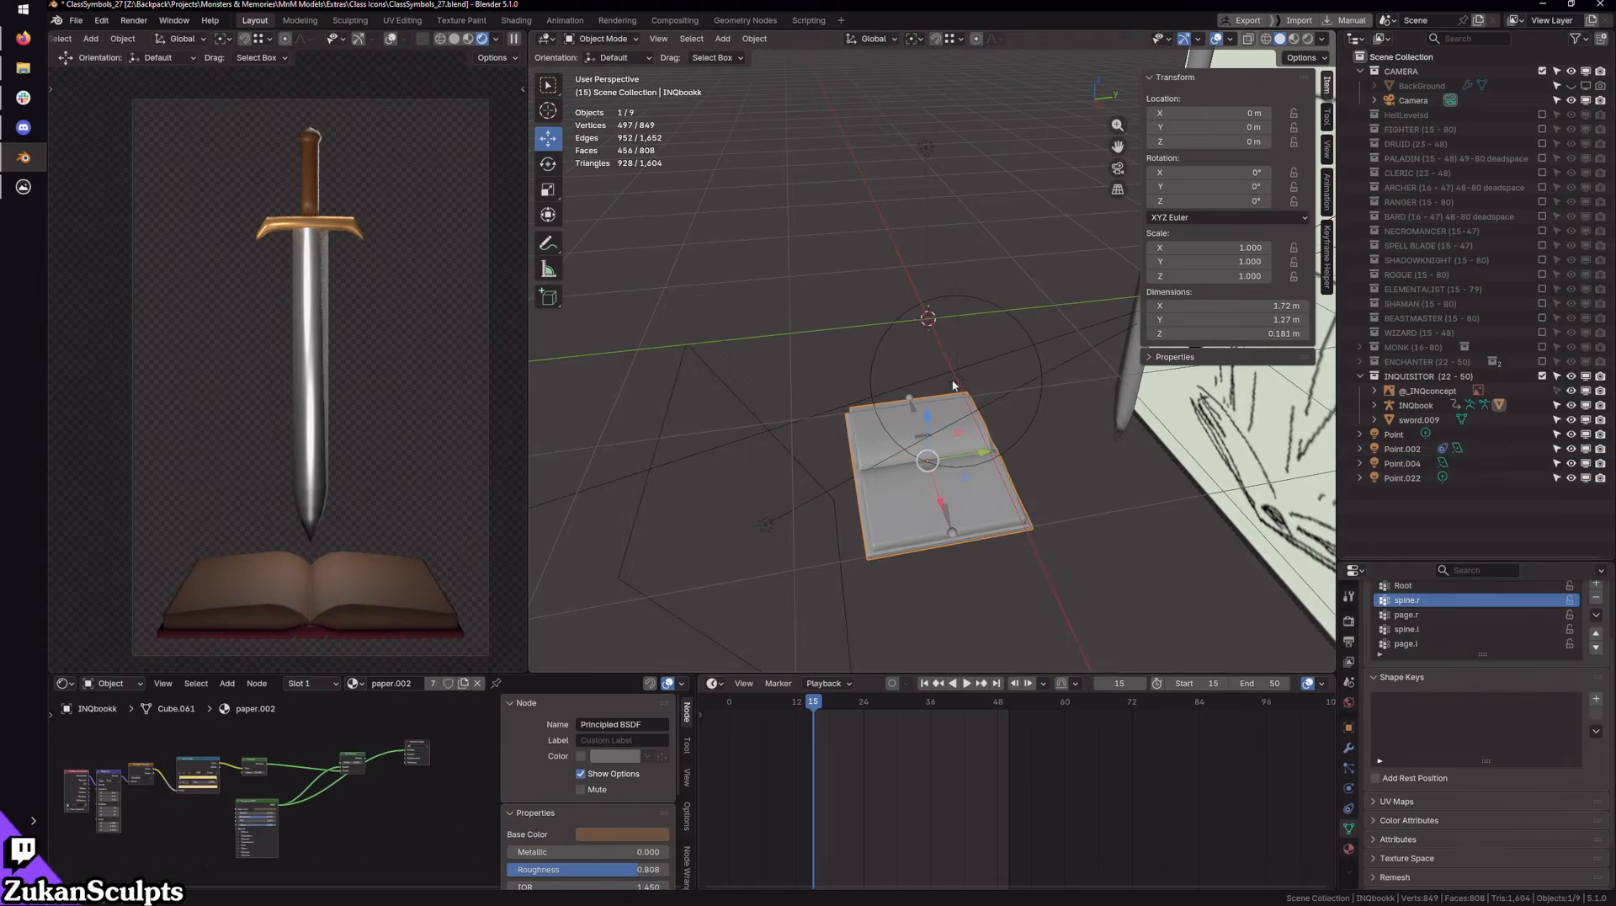
{"action": "left_click", "coordinate": [954, 385]}
{"action": "left_click", "coordinate": [1348, 727]}
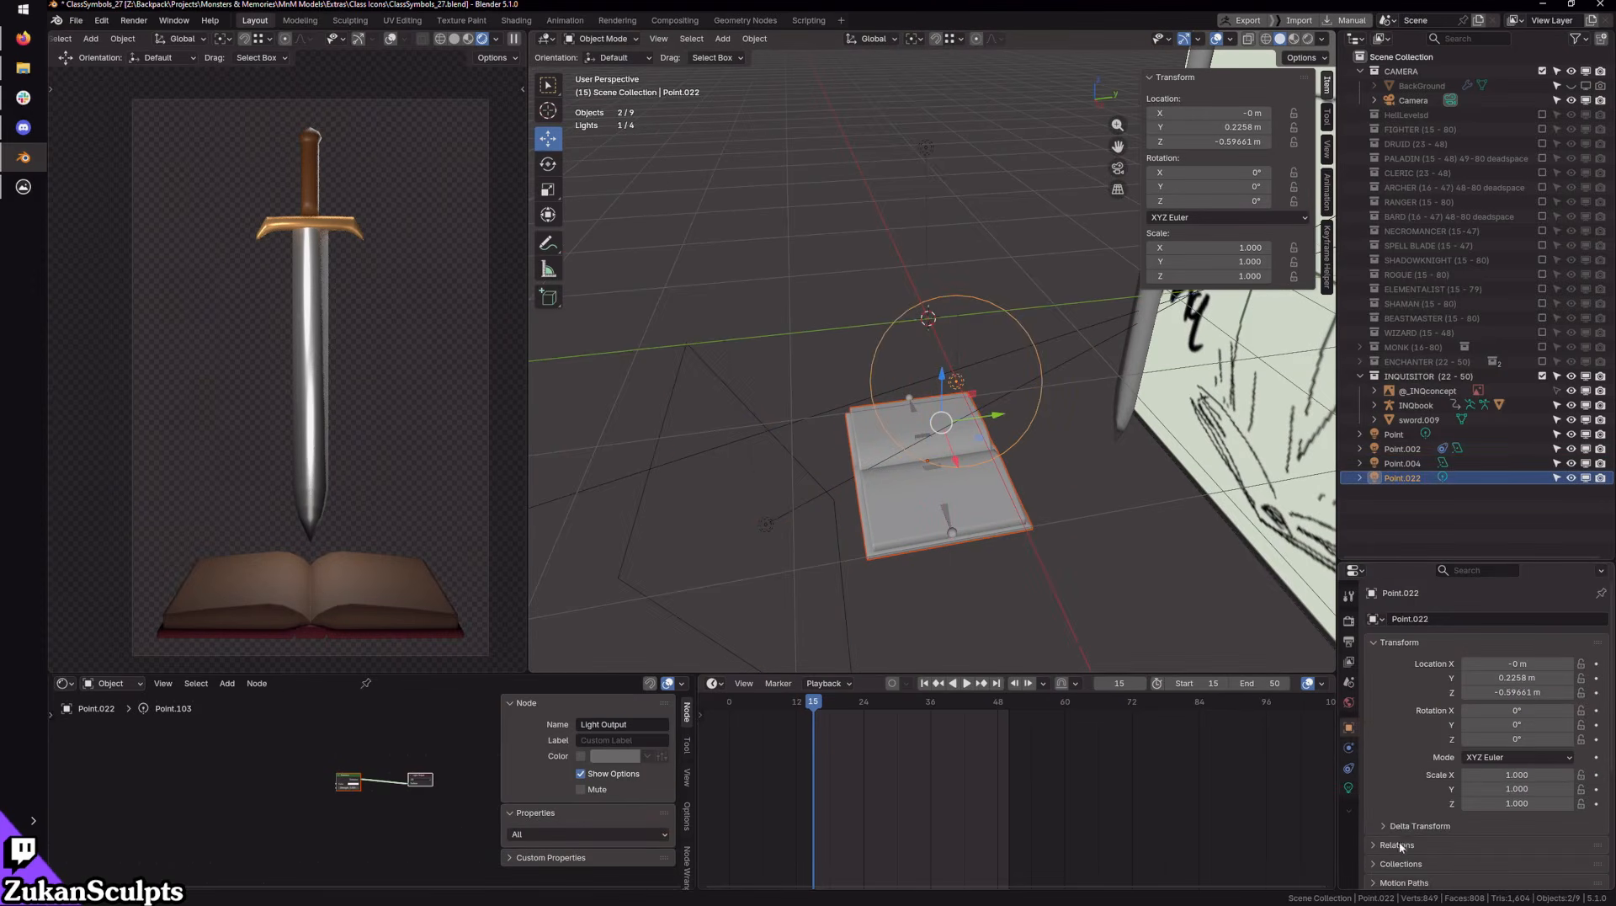
{"action": "scroll", "coordinate": [1400, 845], "scroll_direction": "down", "scroll_amount": 3}
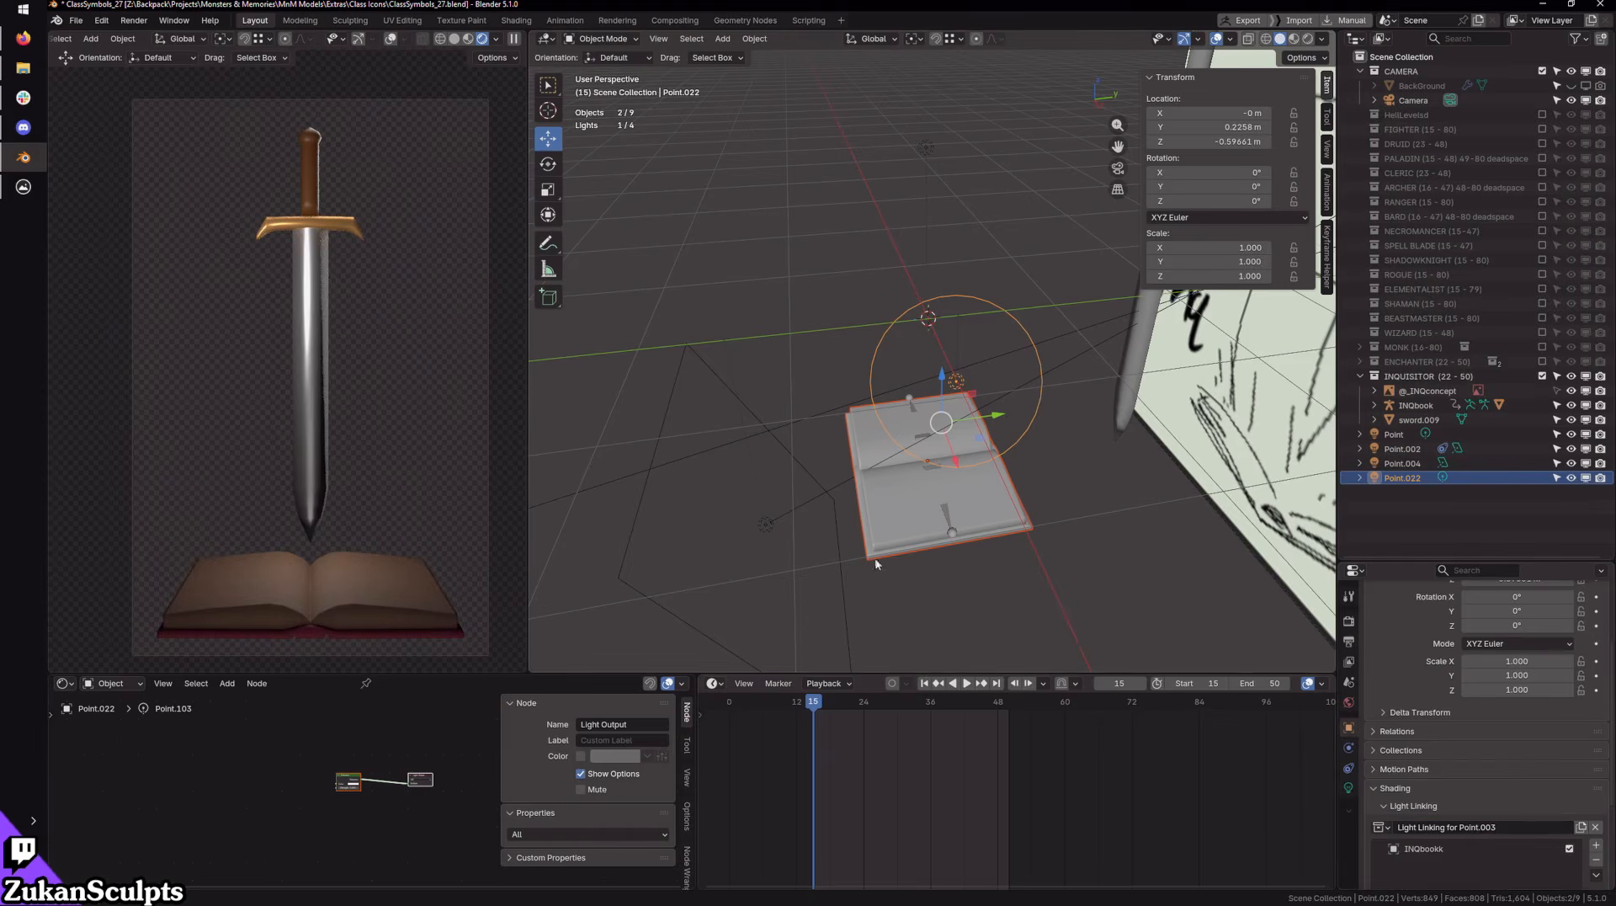
Step: Try restricting the area light in front of the book to the book through light linking, and undo it
{"action": "middle_click_drag", "start_coordinate": [955, 561], "coordinate": [936, 529], "text": "shift"}
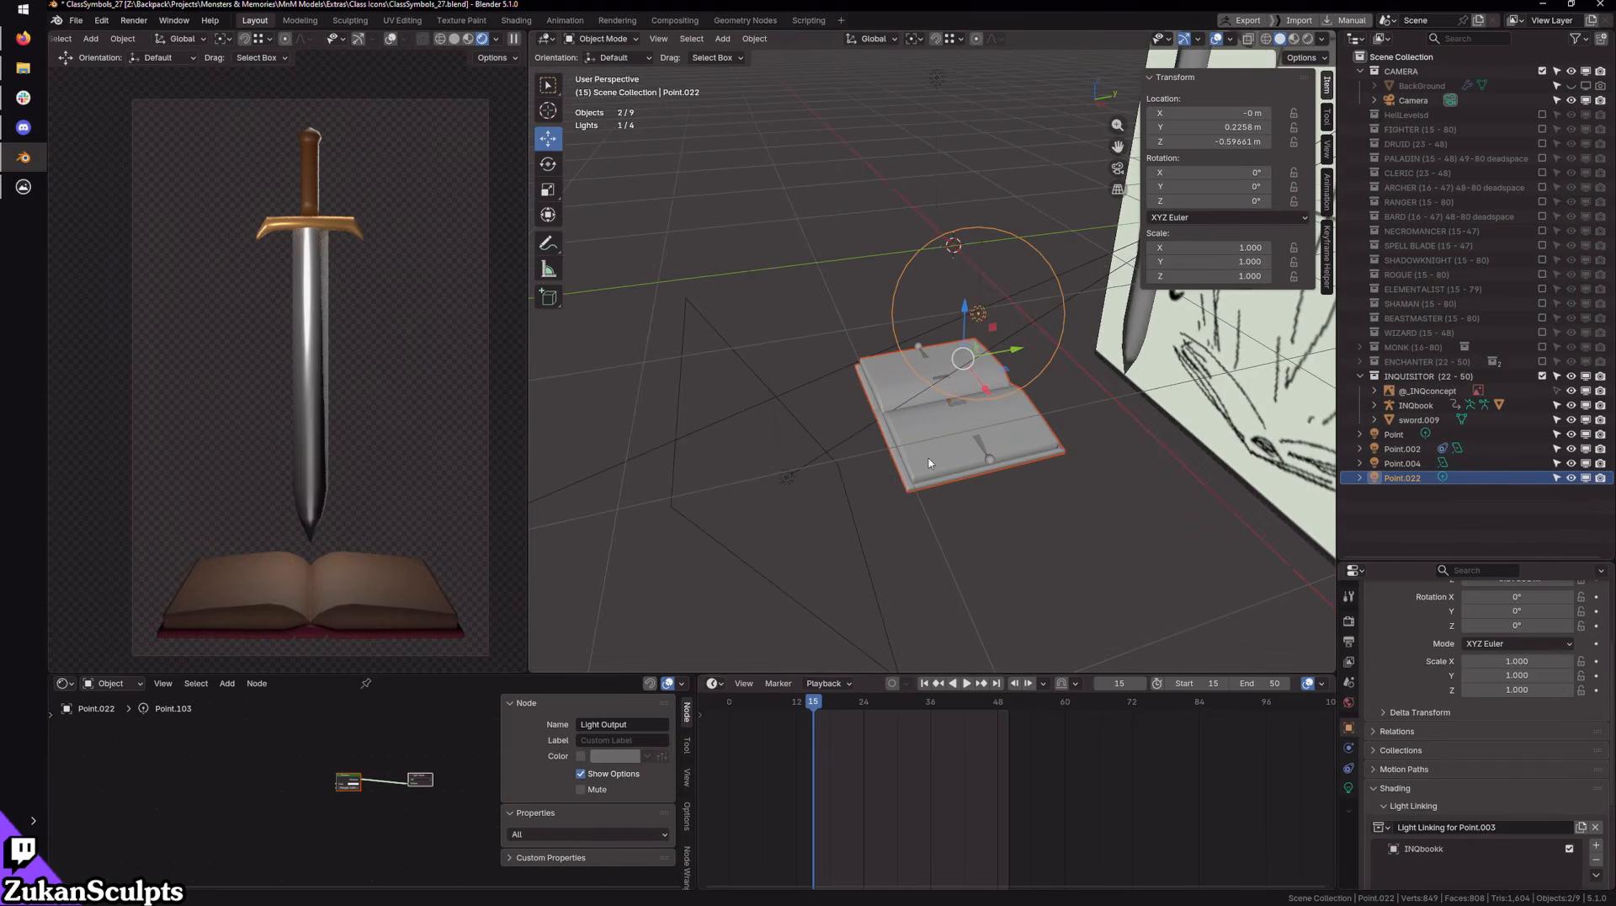
{"action": "left_click", "coordinate": [786, 478]}
{"action": "left_click", "coordinate": [1463, 829]}
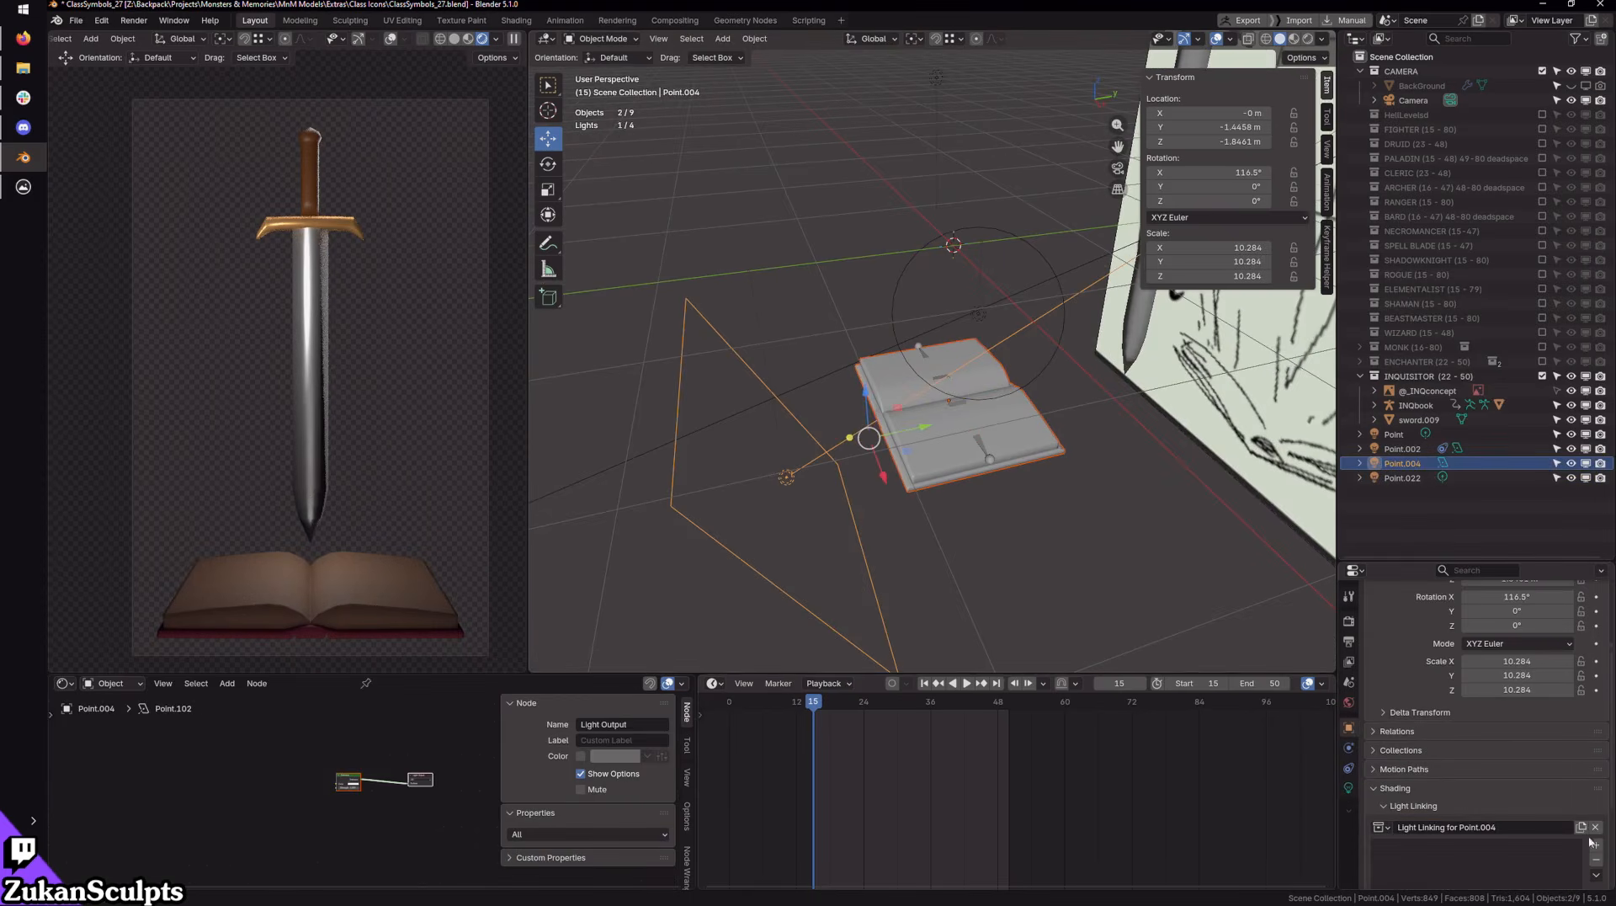
{"action": "left_click", "coordinate": [1597, 846]}
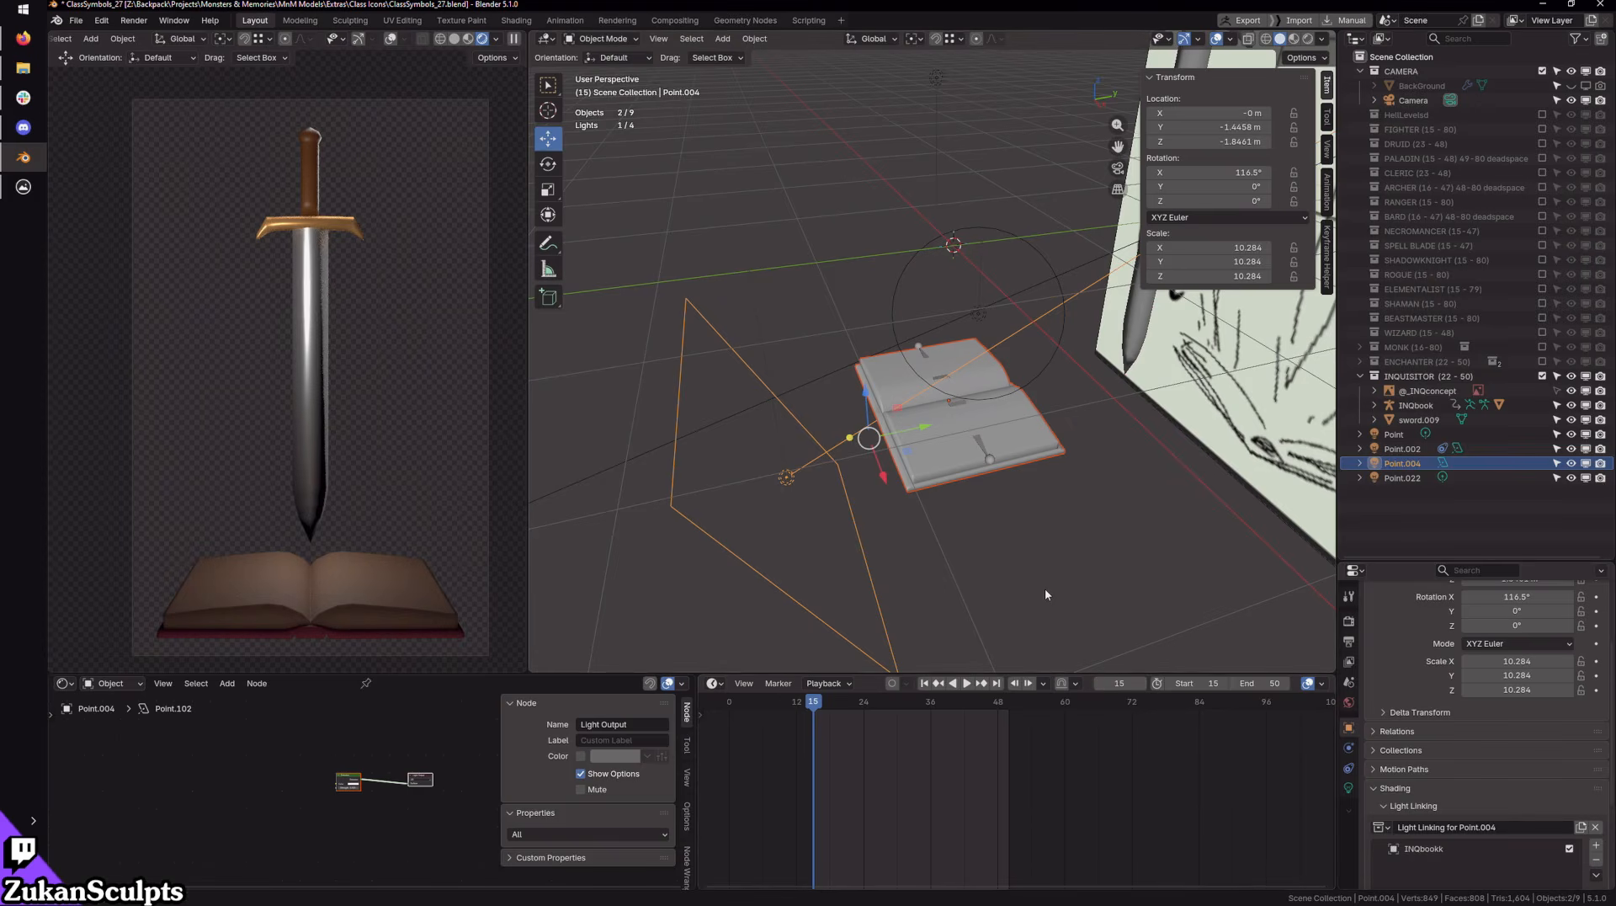
{"action": "key", "text": "ctrl+z"}
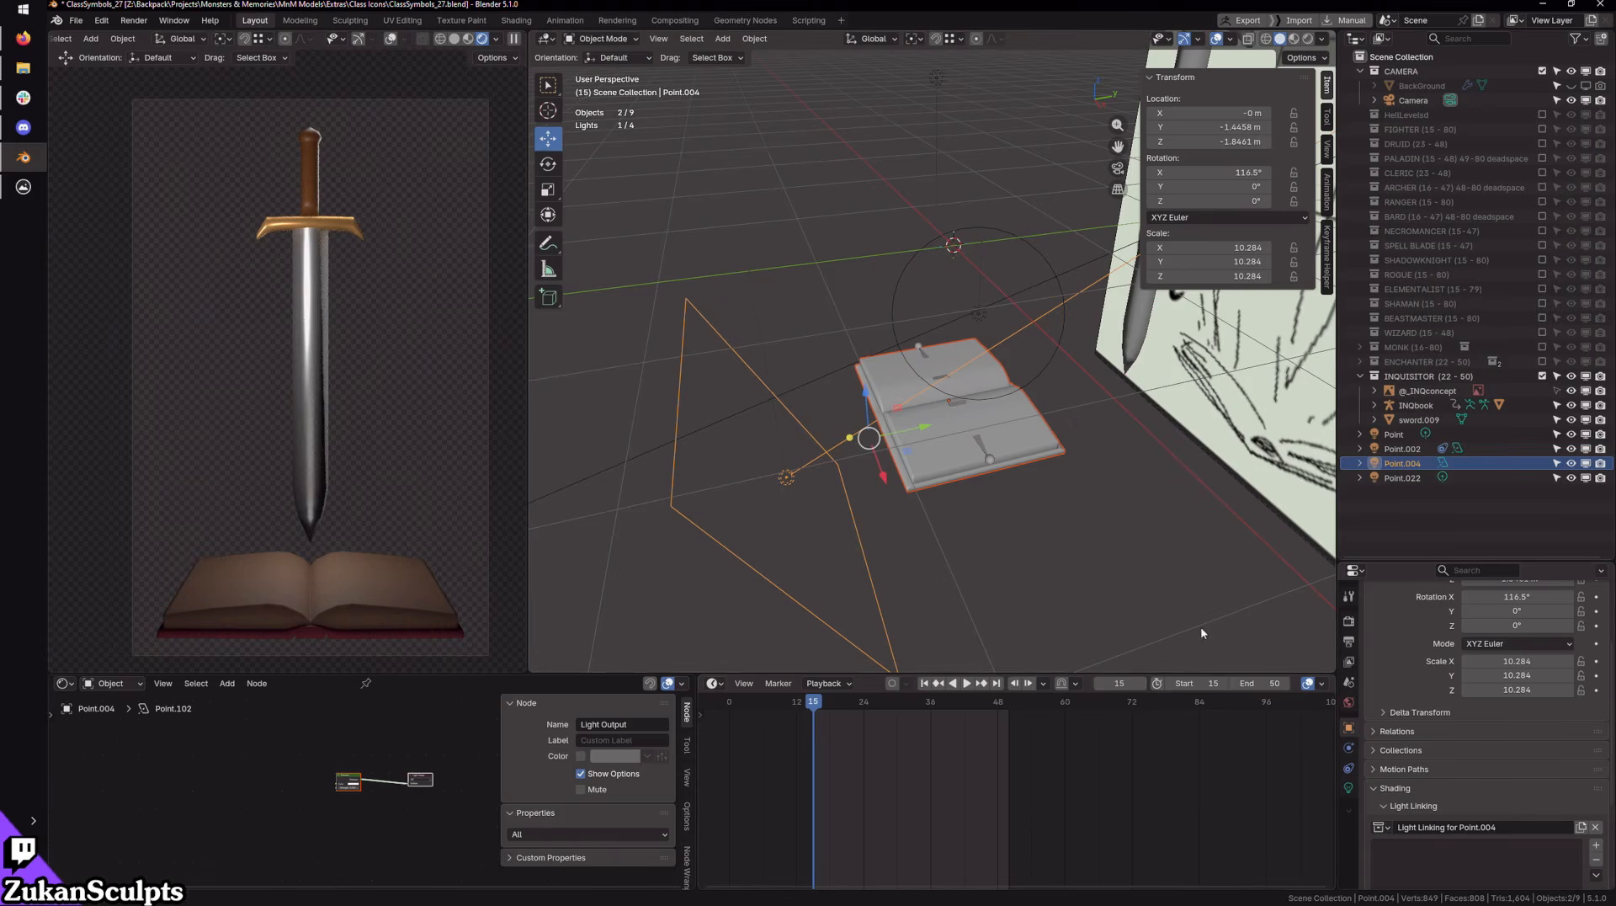
{"action": "key", "text": "ctrl+z"}
Step: Duplicate the area light in front of the book and place the copy below the sword at about Y 1.64 m, Z -1.98 m
{"action": "middle_click_drag", "start_coordinate": [1000, 503], "coordinate": [973, 492], "text": "shift"}
{"action": "left_click", "coordinate": [971, 492]}
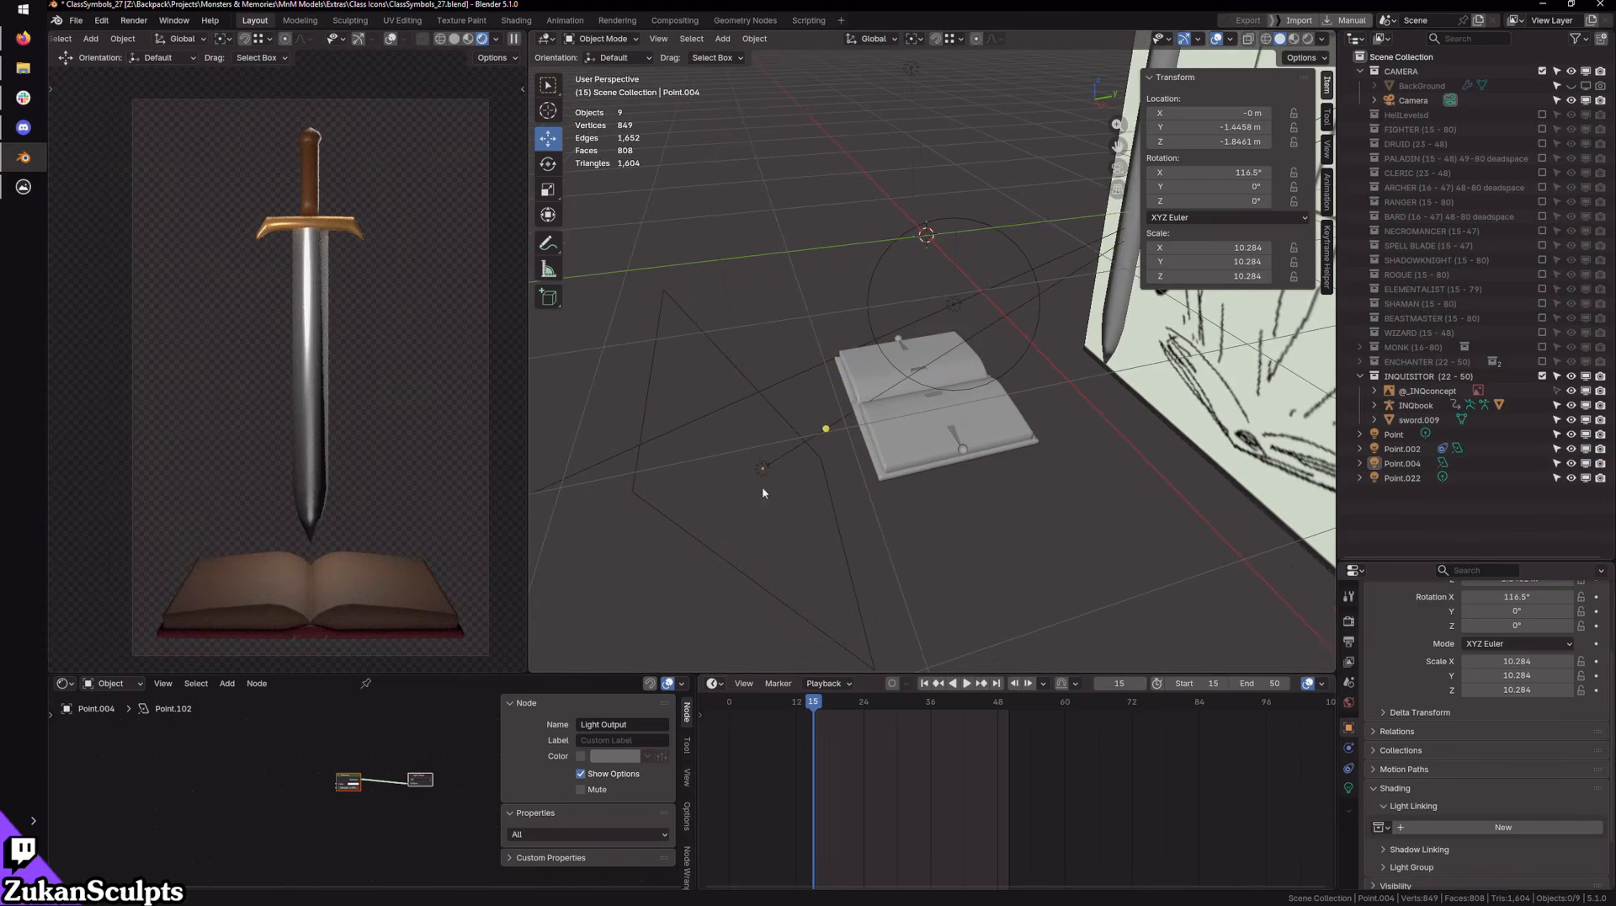
{"action": "left_click", "coordinate": [763, 488]}
{"action": "mouse_move", "coordinate": [862, 542]}
{"action": "middle_mouse_down"}
{"action": "mouse_move", "coordinate": [887, 508]}
{"action": "mouse_move", "coordinate": [972, 473]}
{"action": "middle_mouse_up"}
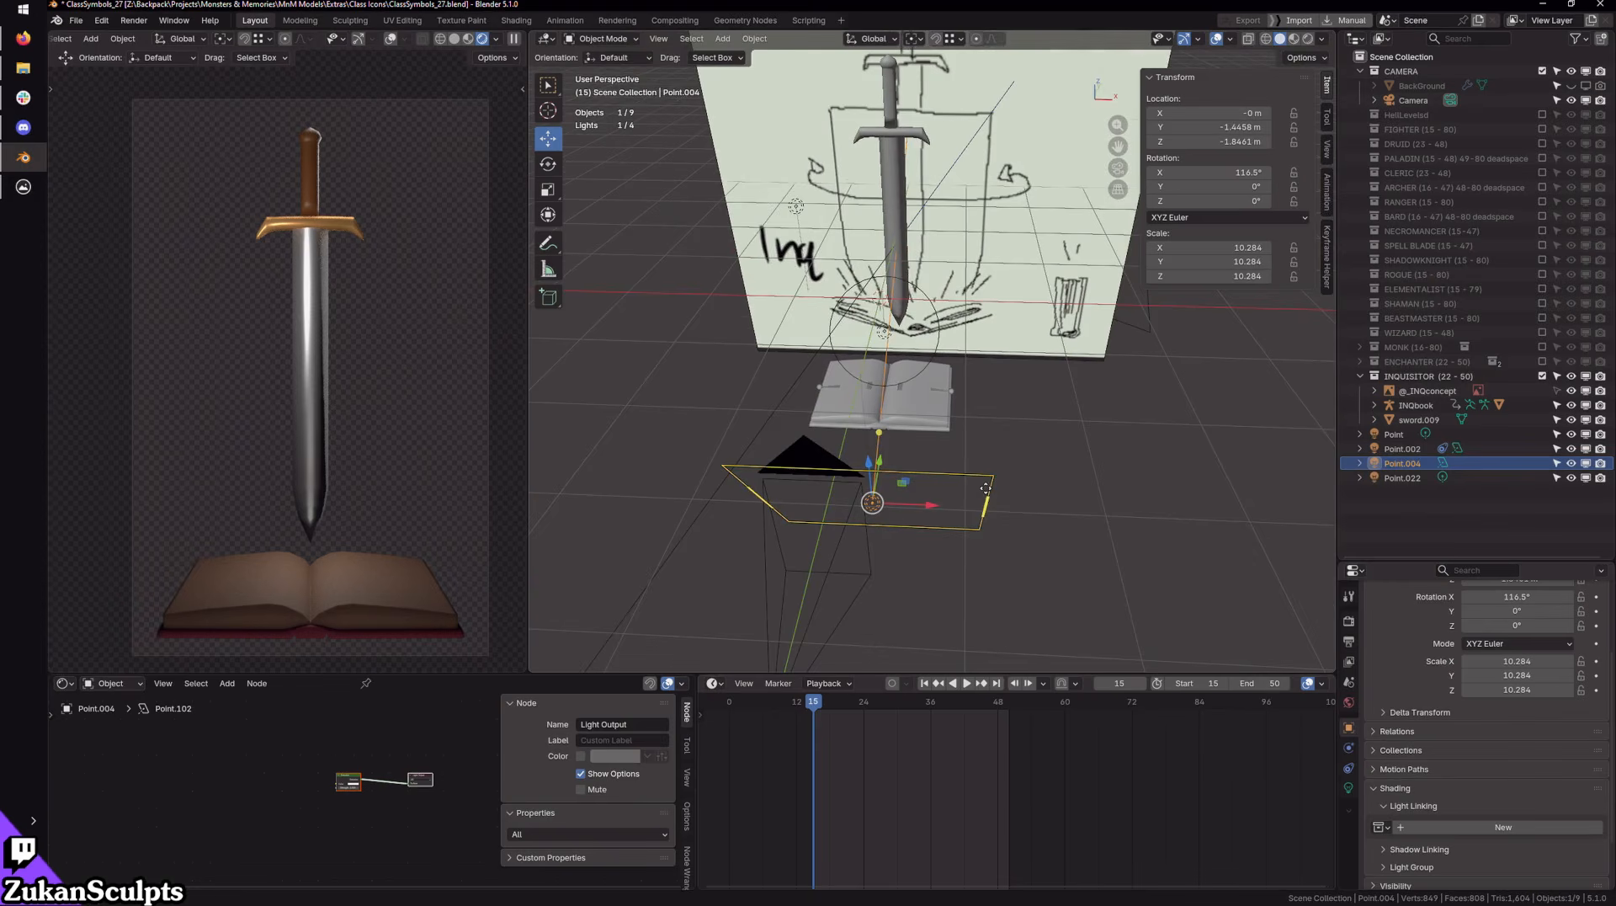
{"action": "middle_click_drag", "start_coordinate": [1104, 471], "coordinate": [972, 456]}
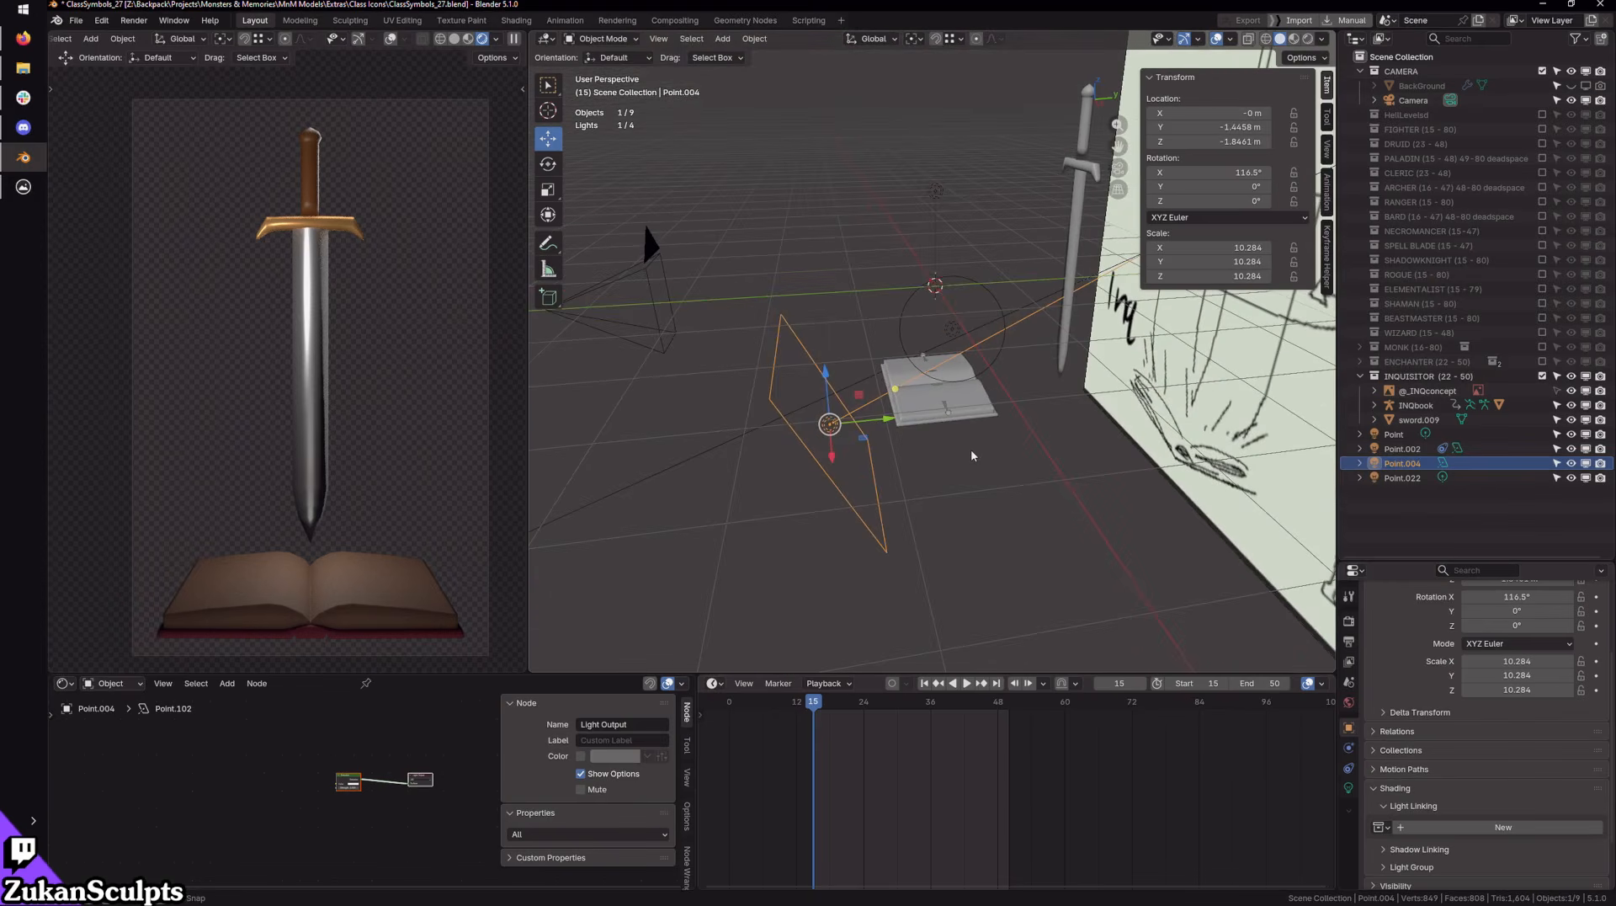
{"action": "key", "text": "KP_3"}
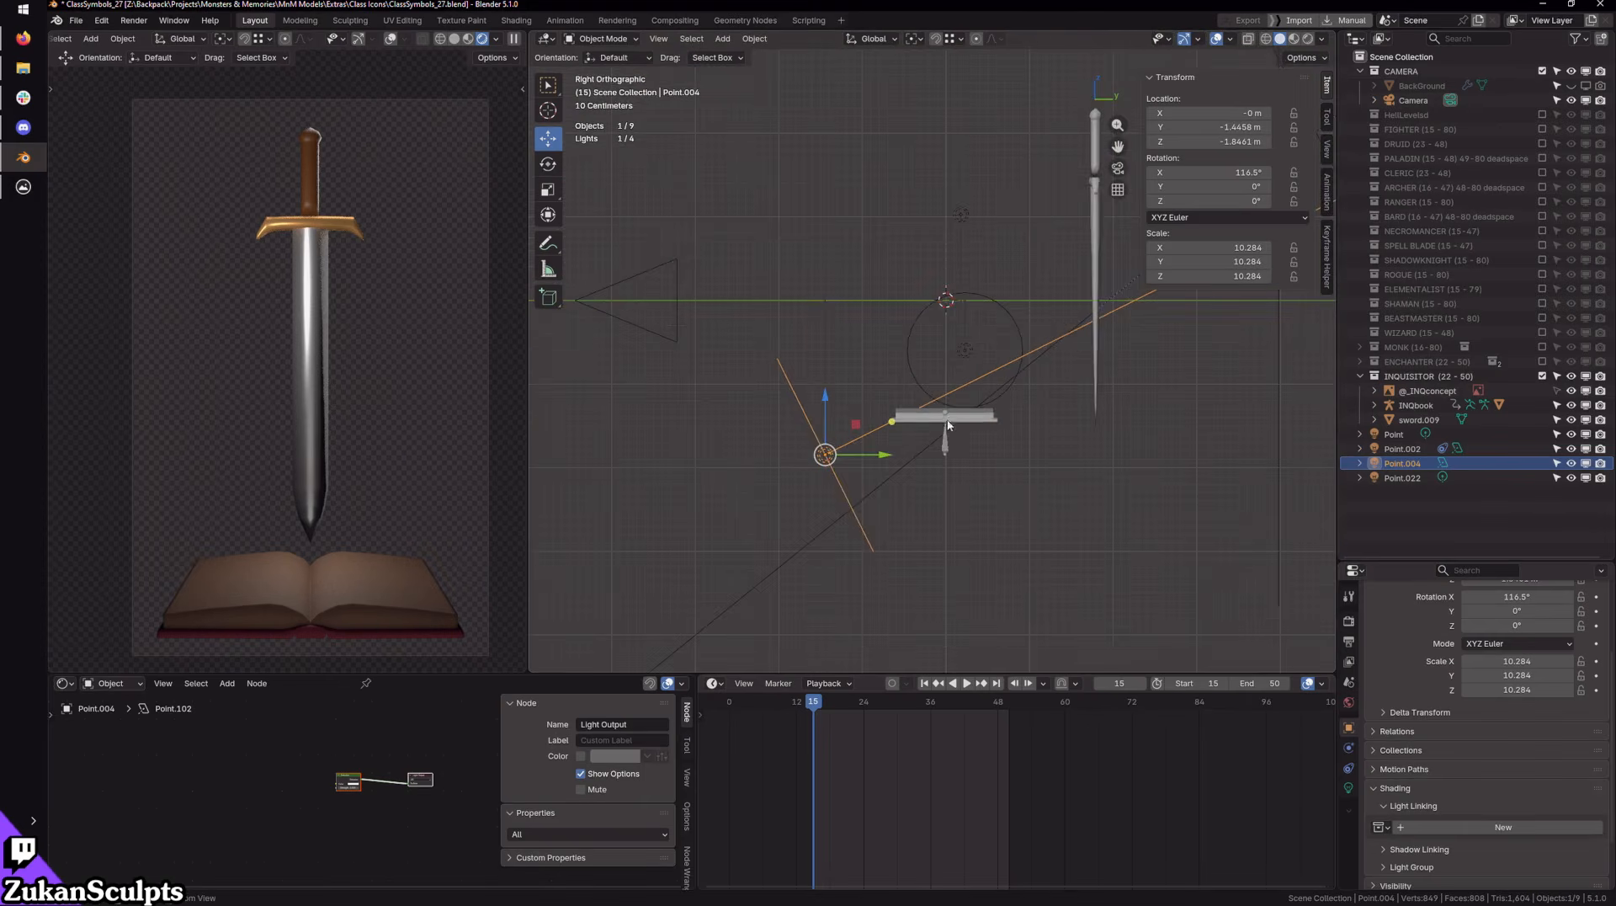
{"action": "middle_click_drag", "start_coordinate": [943, 420], "coordinate": [911, 436], "text": "shift"}
{"action": "key", "text": "shift+d"}
{"action": "left_click", "coordinate": [1080, 512]}
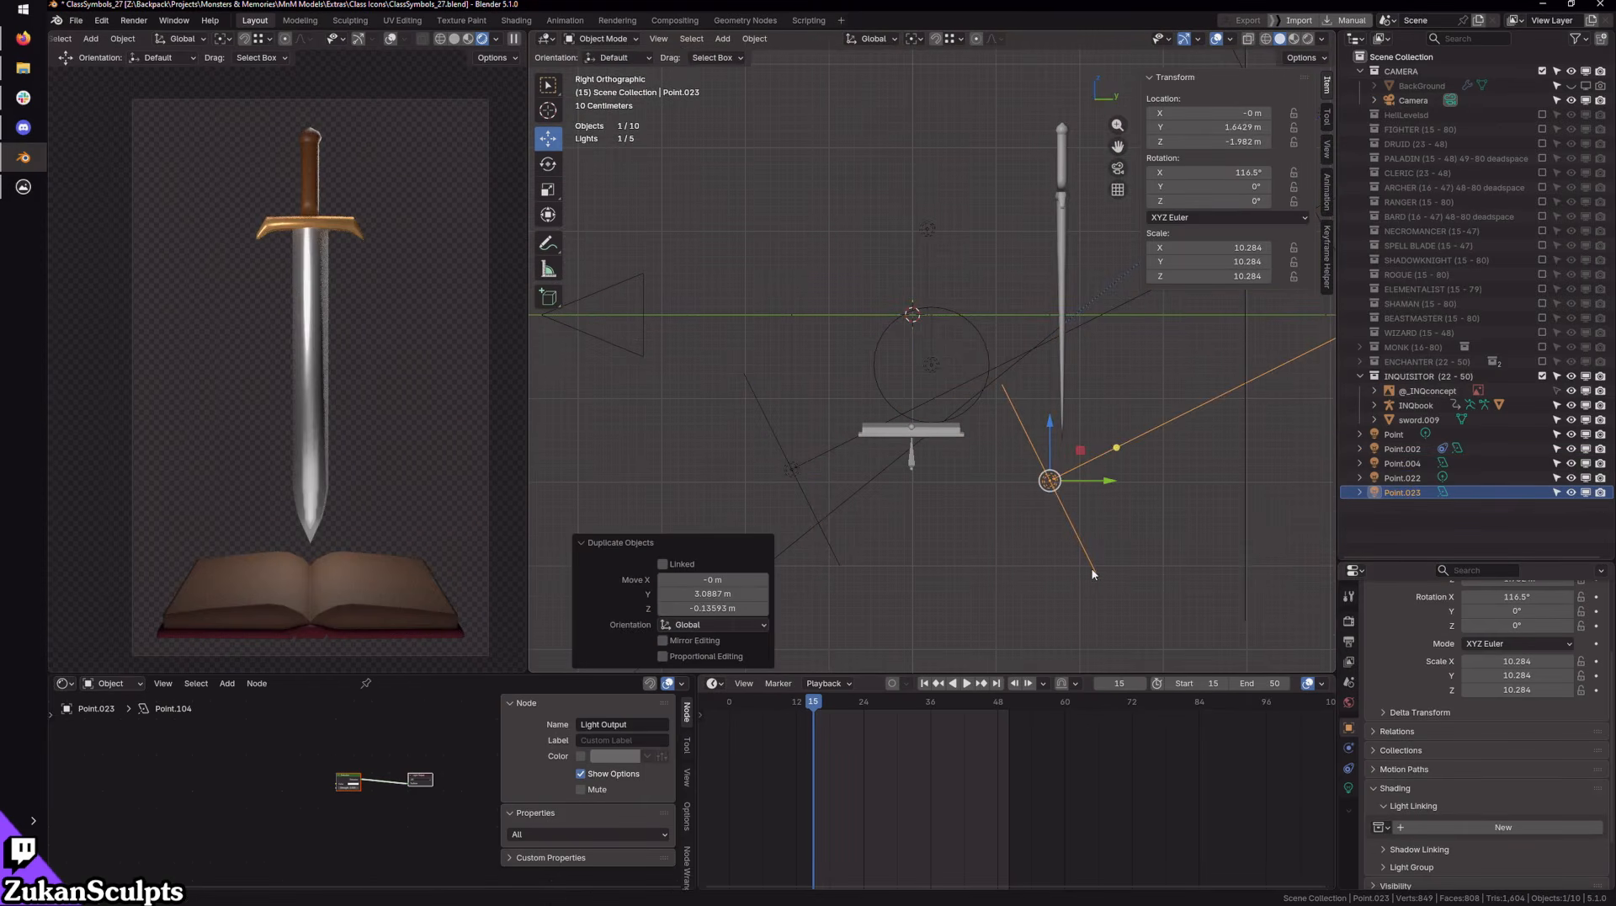
Step: Set the duplicated area light's X rotation to -180° so it shines straight up at the sword
{"action": "scroll", "coordinate": [1103, 560], "scroll_direction": "up", "scroll_amount": 2}
{"action": "key", "text": "r"}
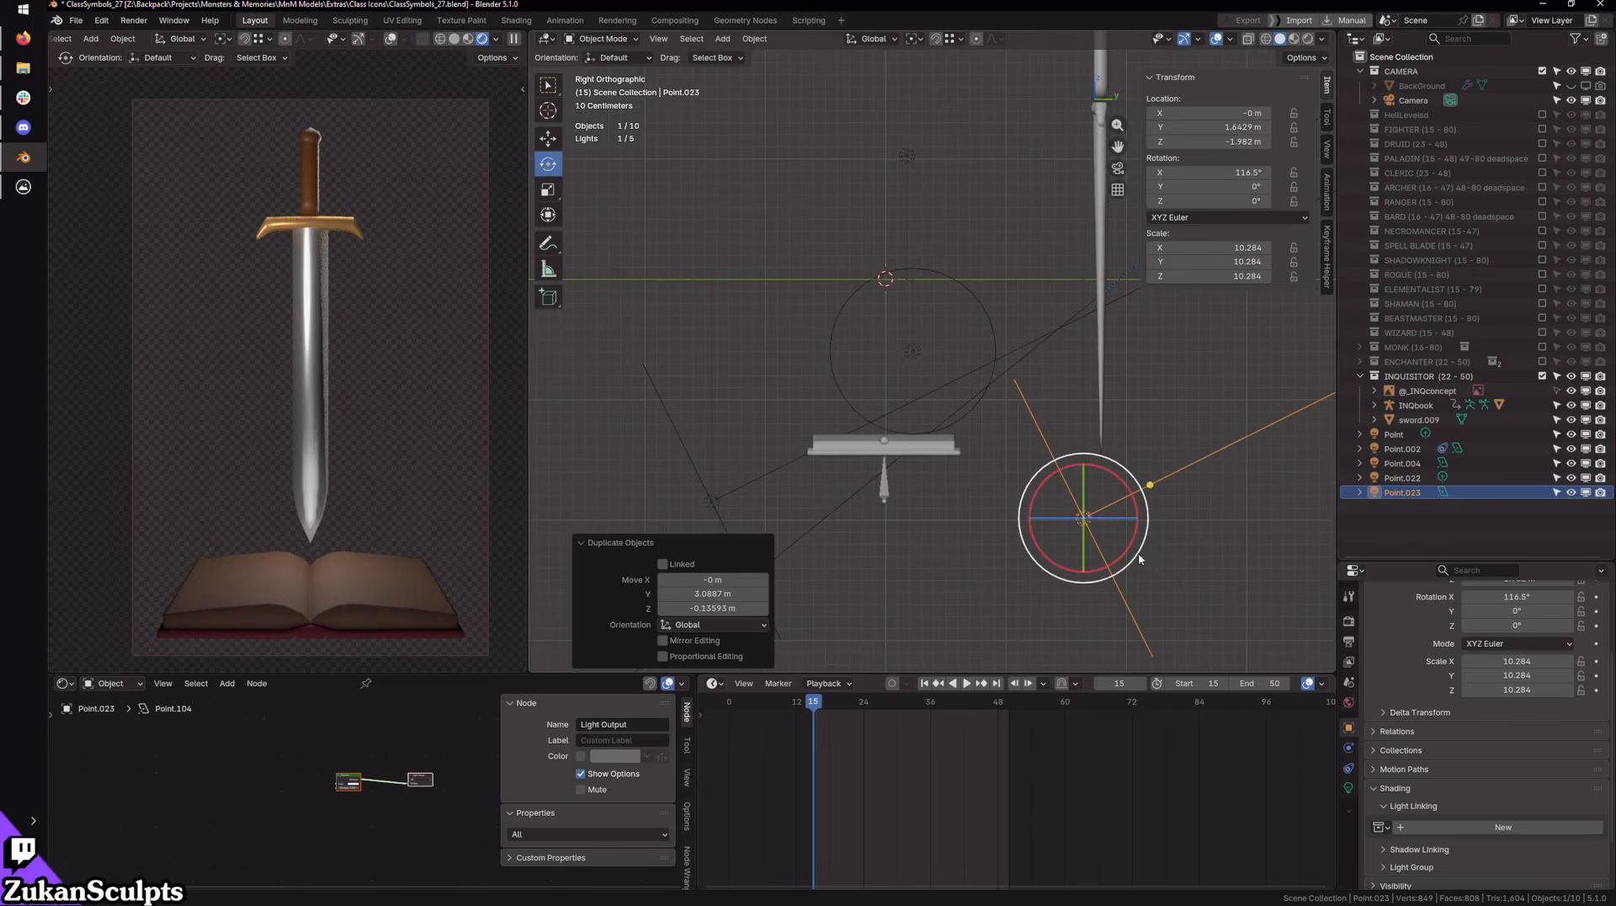
{"action": "left_click", "coordinate": [1168, 492]}
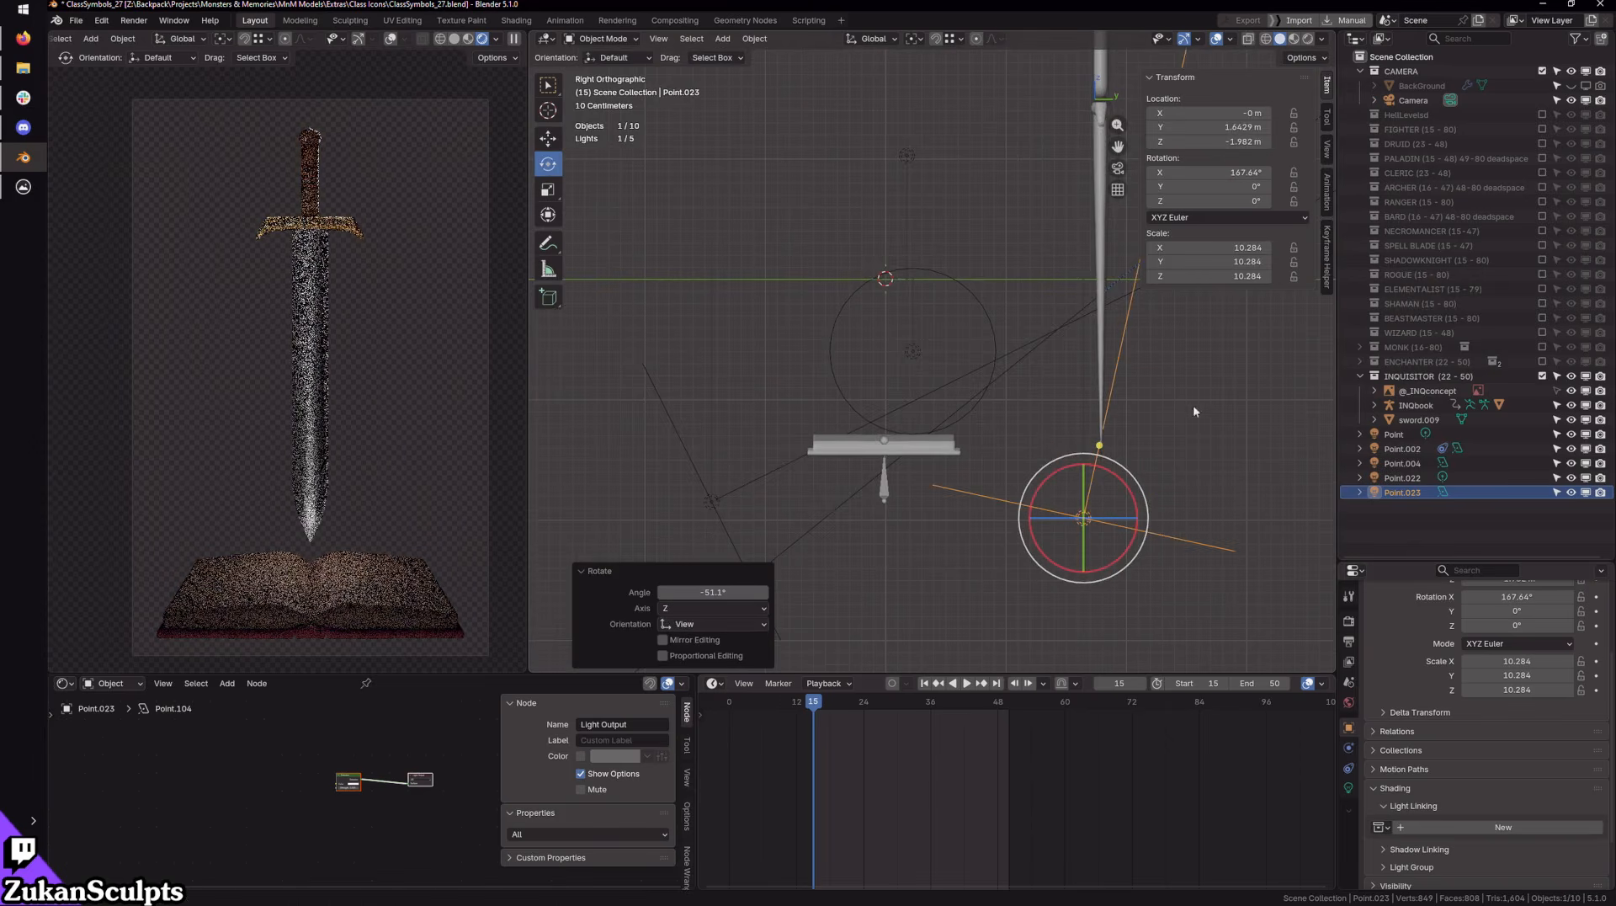
{"action": "type", "text": "0"}
{"action": "key", "text": "Return"}
{"action": "double_click", "coordinate": [1213, 170]}
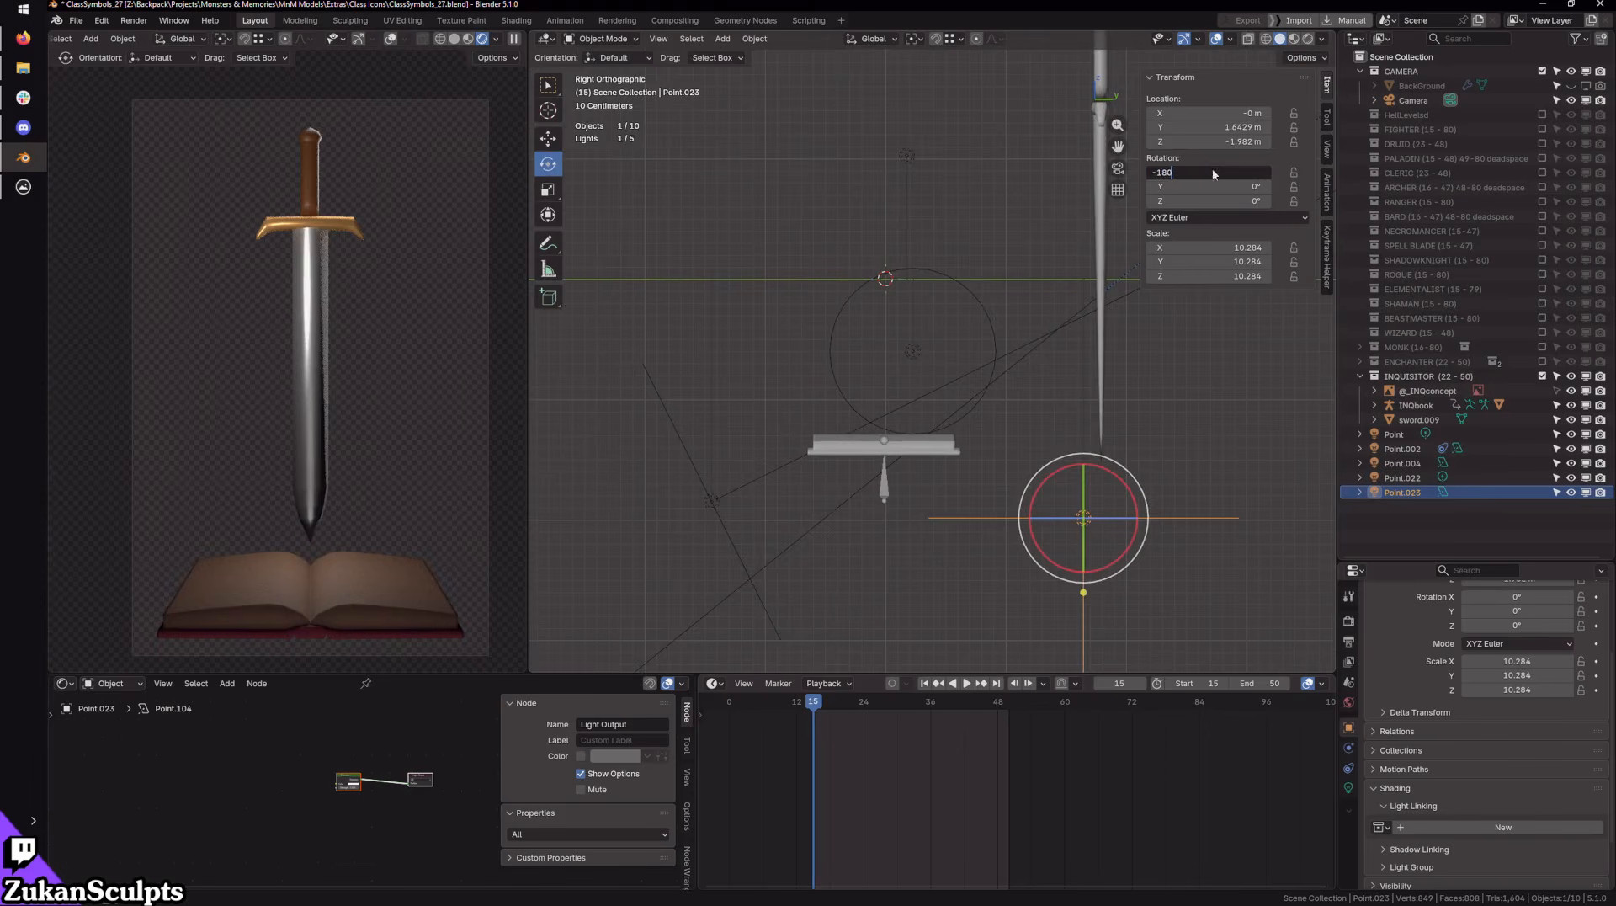
{"action": "key", "text": "Return"}
Step: Scale the copied light down to about 2.61 and move it just under the sword tip, about Y 1.75 m, Z -1.73 m
{"action": "middle_click_drag", "start_coordinate": [1130, 533], "coordinate": [1014, 452], "text": "shift"}
{"action": "scroll", "coordinate": [1013, 451], "scroll_direction": "up", "scroll_amount": 2}
{"action": "key", "text": "g"}
{"action": "key", "text": "s"}
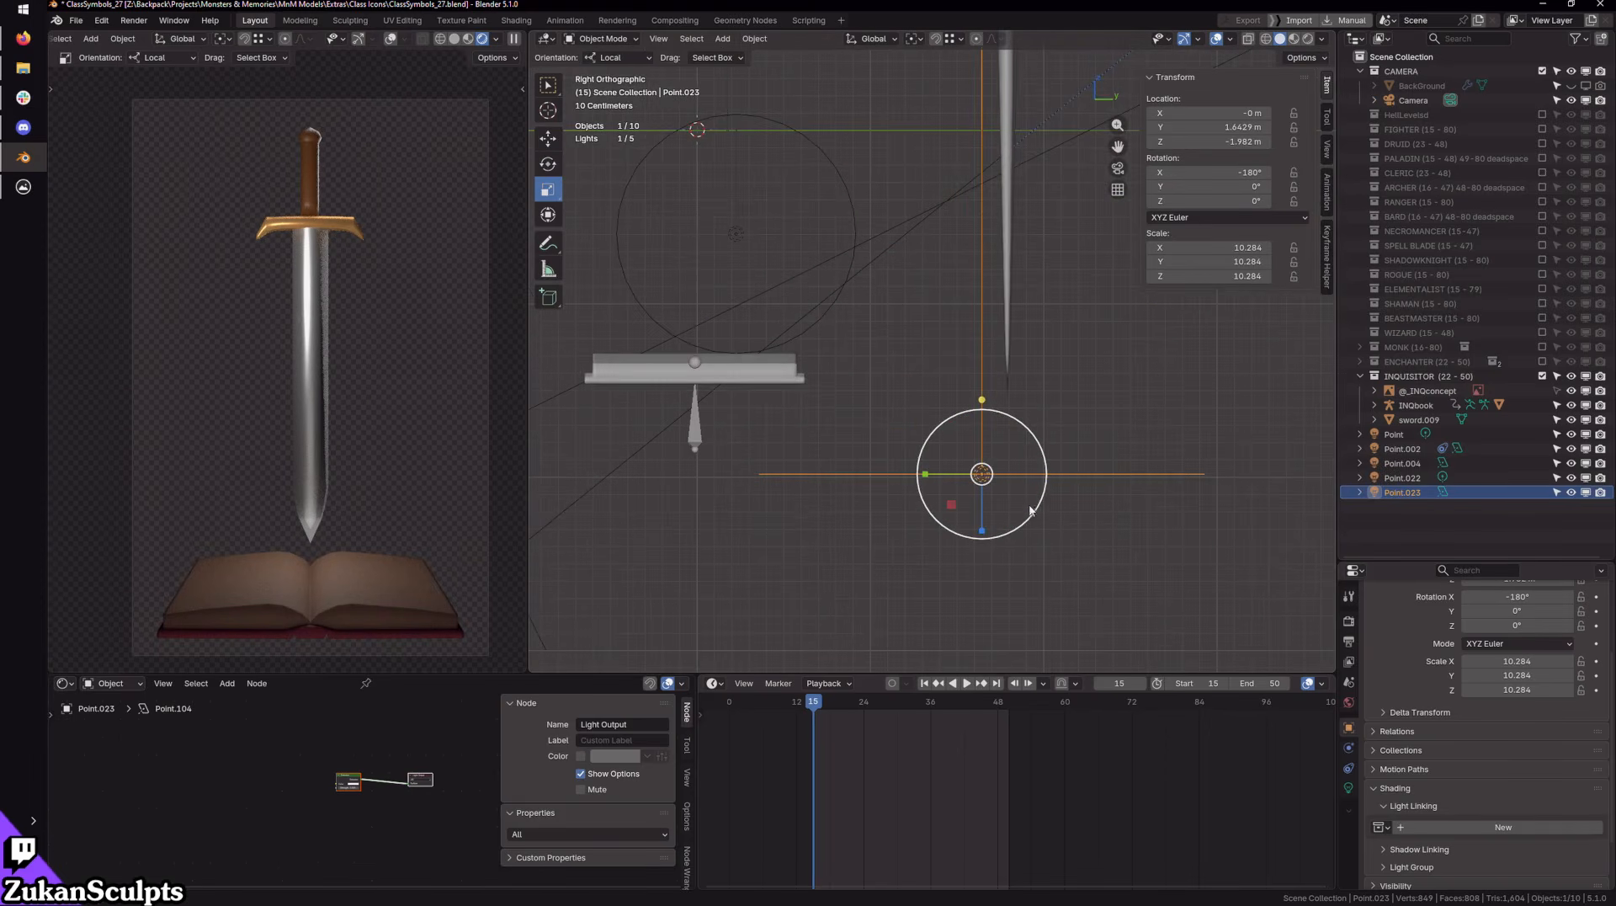
{"action": "left_click_drag", "start_coordinate": [1030, 510], "coordinate": [1016, 438]}
{"action": "key", "text": "g"}
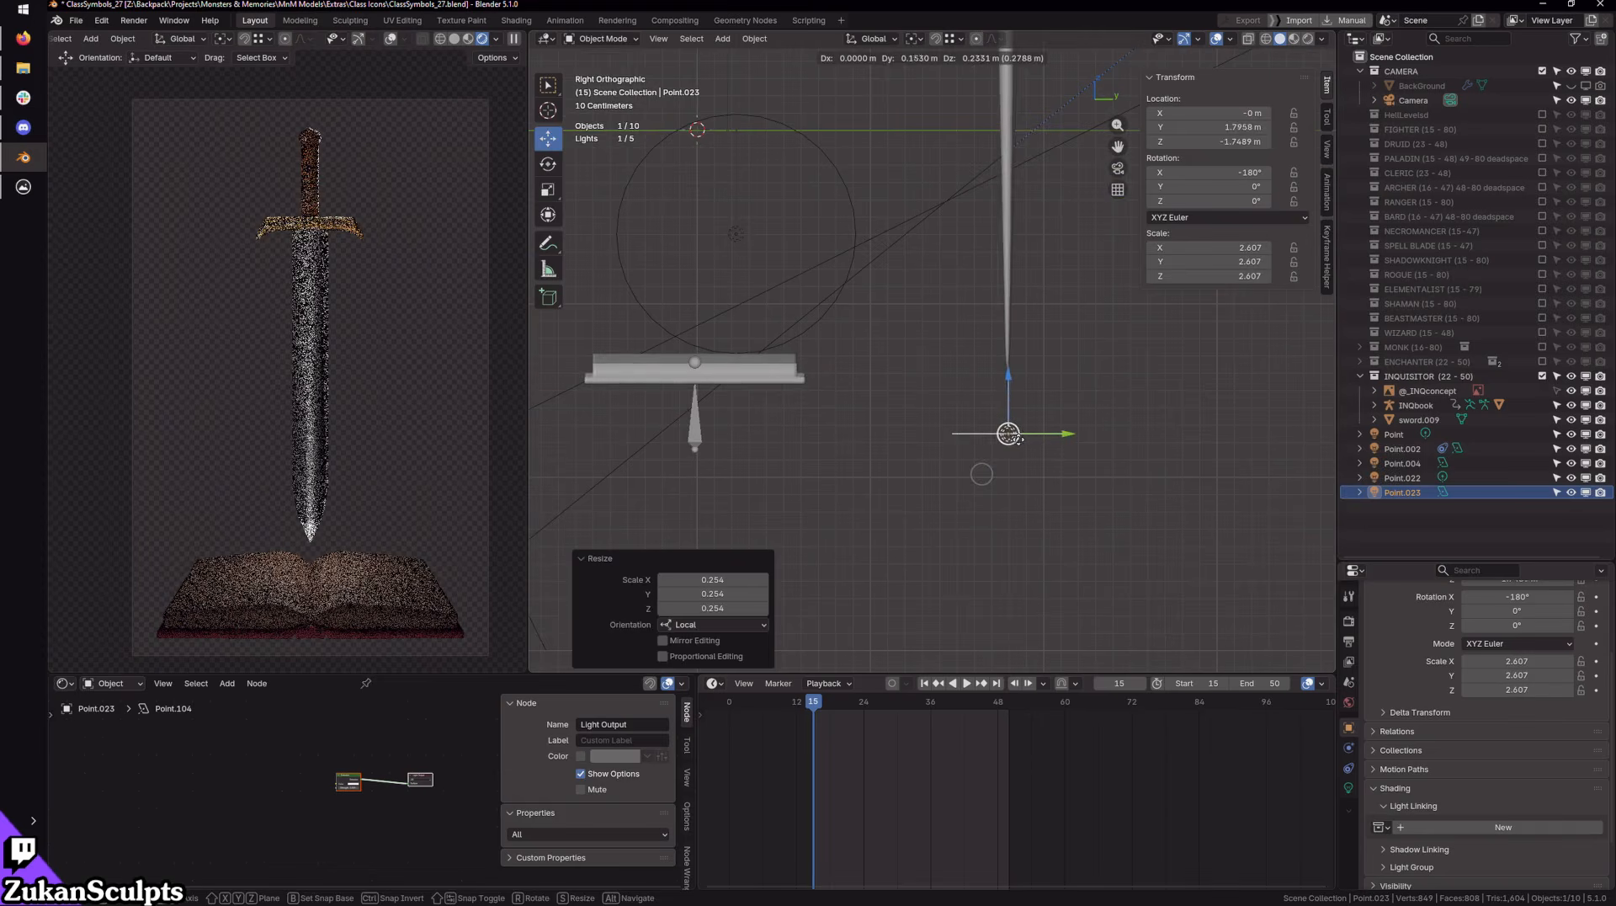
{"action": "left_click", "coordinate": [1010, 436]}
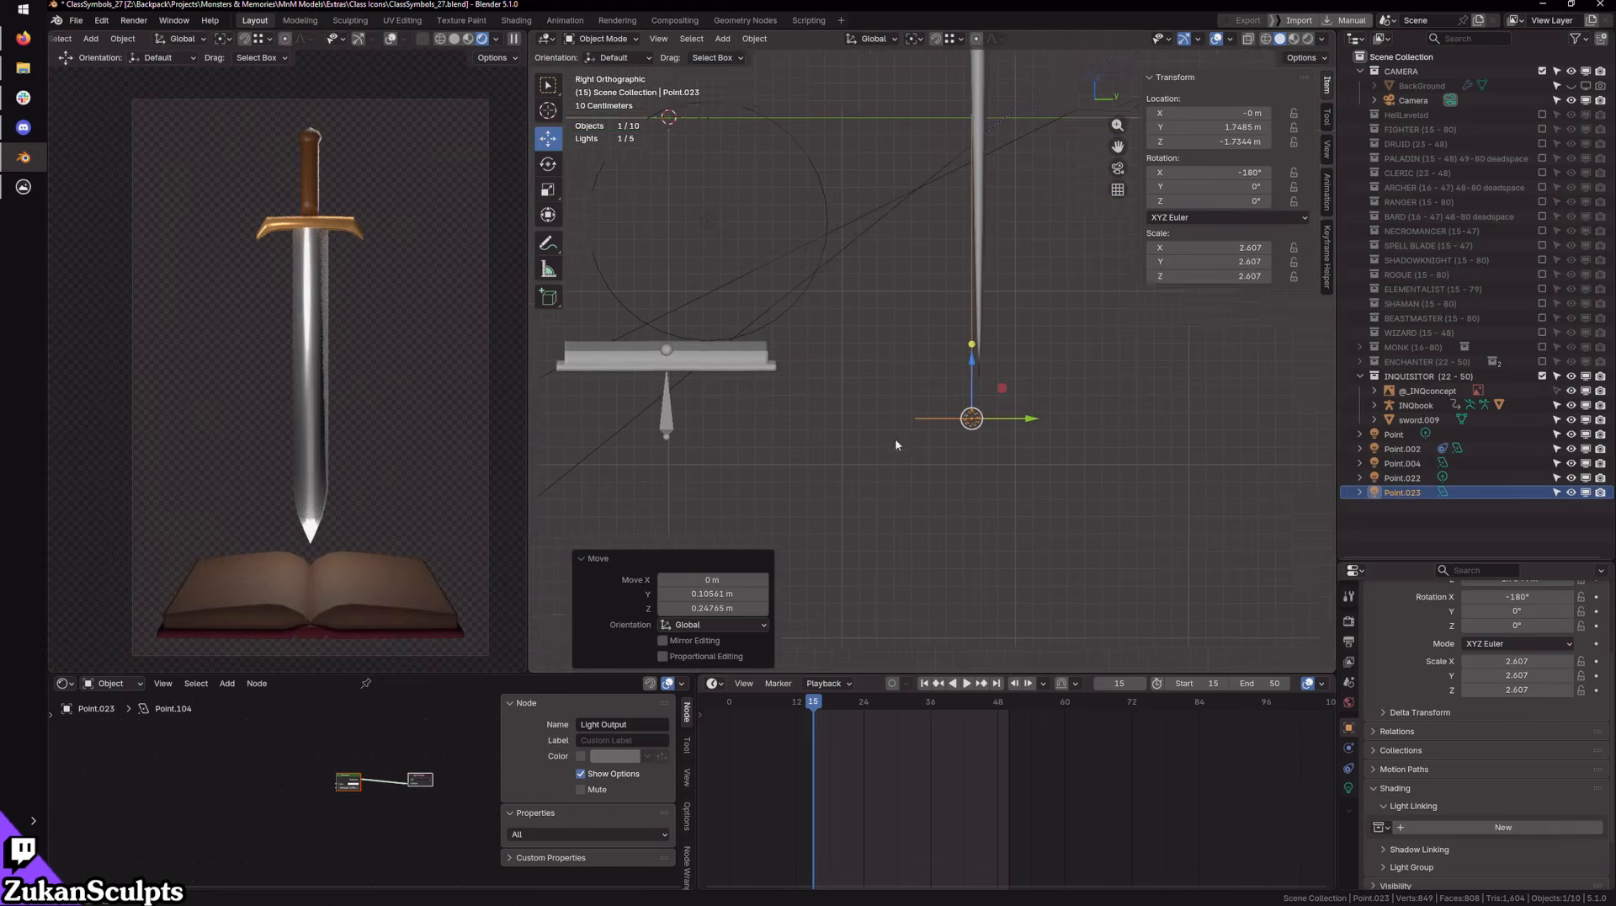
Step: Tilt the light under the sword tip to about -209.5° on X and move it along Y to about 1.53 m
{"action": "mouse_move", "coordinate": [896, 438]}
{"action": "middle_mouse_down"}
{"action": "mouse_move", "coordinate": [992, 490]}
{"action": "mouse_move", "coordinate": [896, 425]}
{"action": "mouse_move", "coordinate": [991, 473]}
{"action": "middle_mouse_up"}
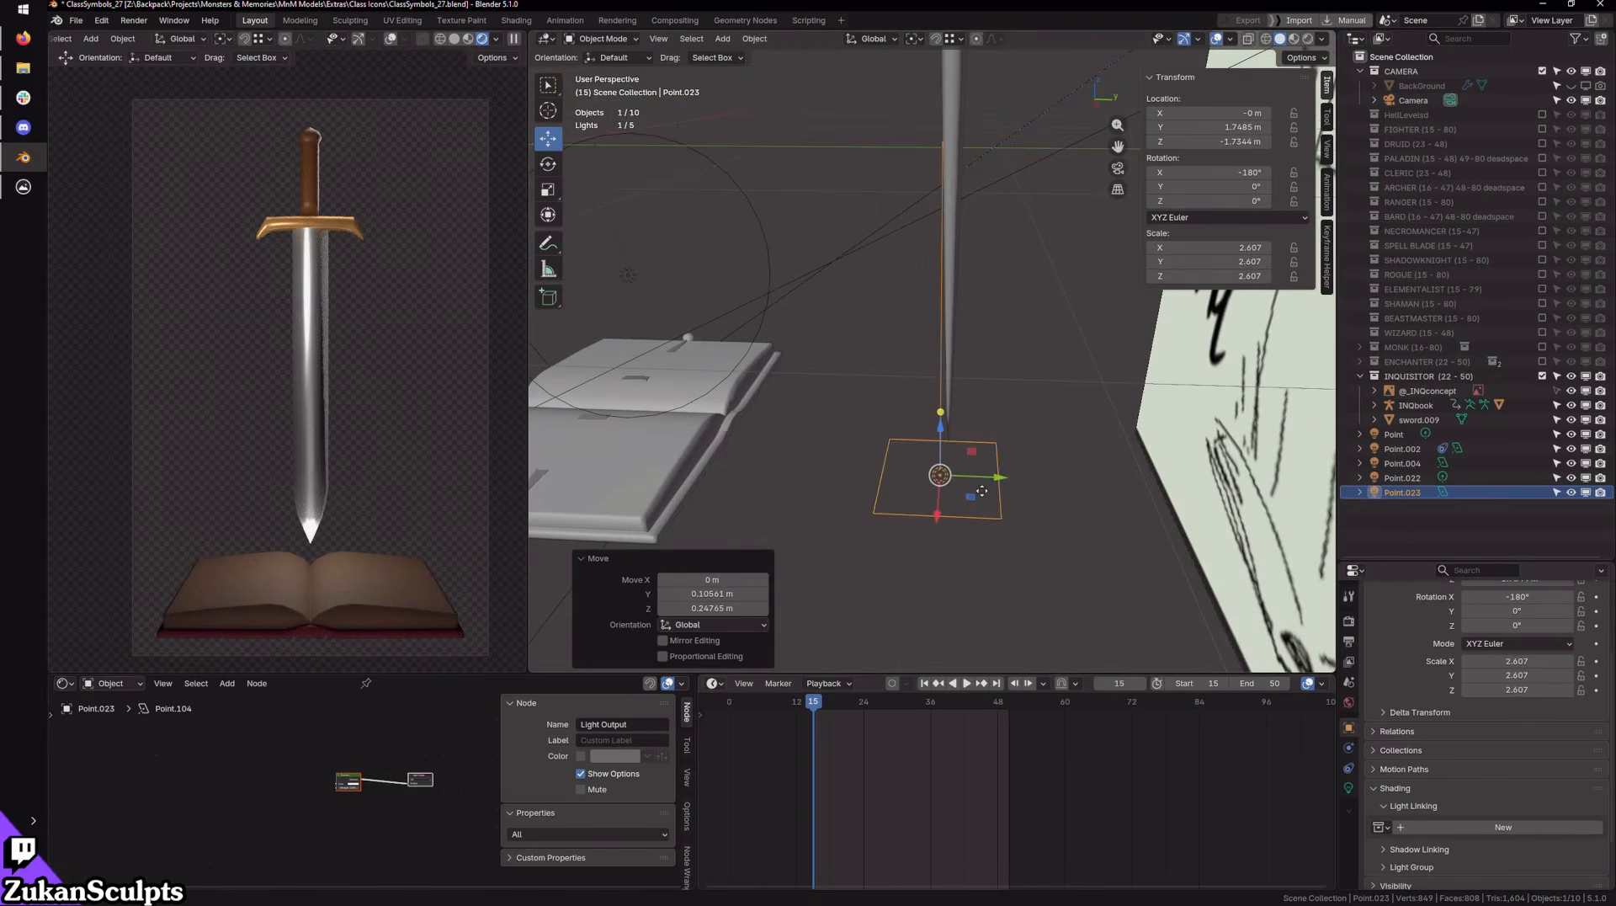
{"action": "key", "text": "r"}
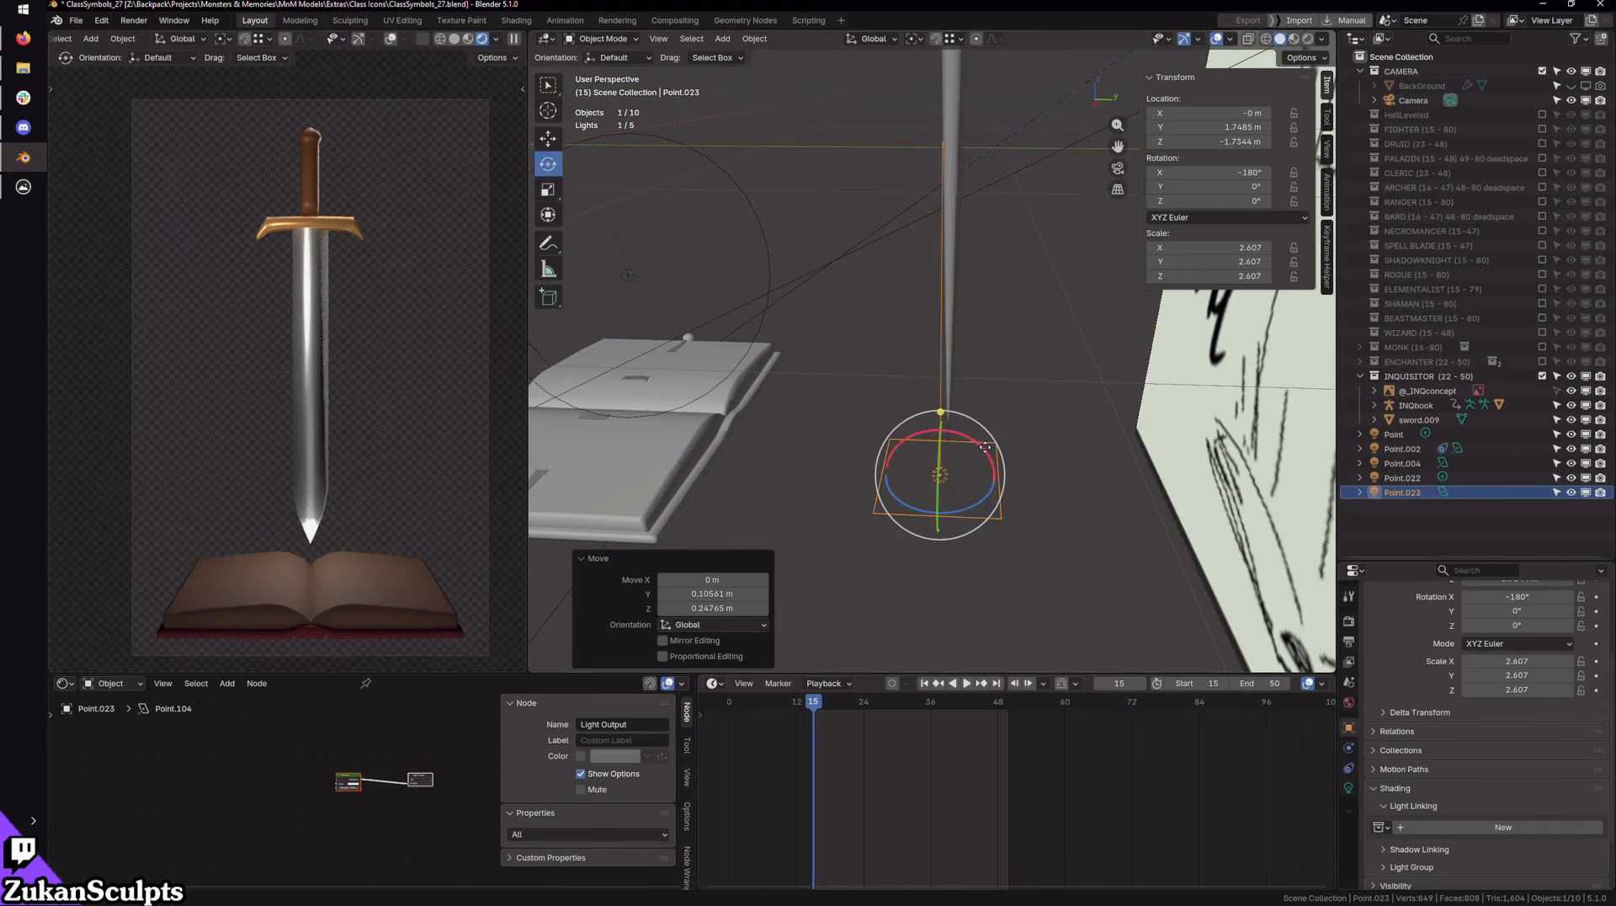
{"action": "left_click_drag", "start_coordinate": [987, 452], "coordinate": [960, 476]}
{"action": "key", "text": "g"}
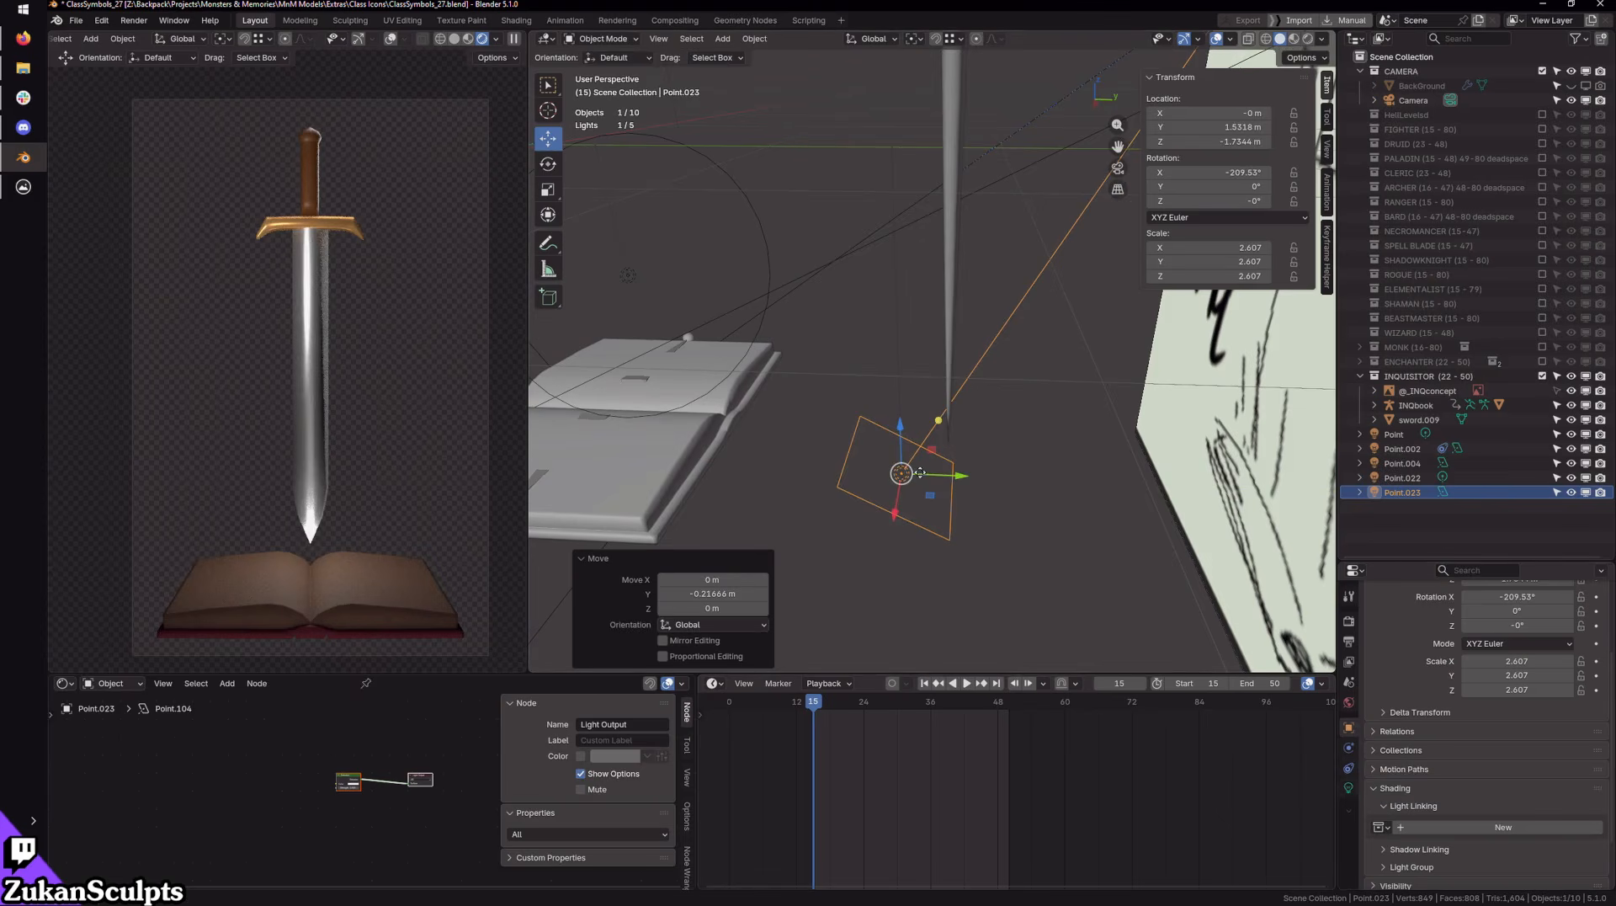
Step: Create a light linking collection for the light under the sword tip and add the sword to it
{"action": "middle_click_drag", "start_coordinate": [932, 213], "coordinate": [980, 289]}
{"action": "left_click", "coordinate": [975, 291]}
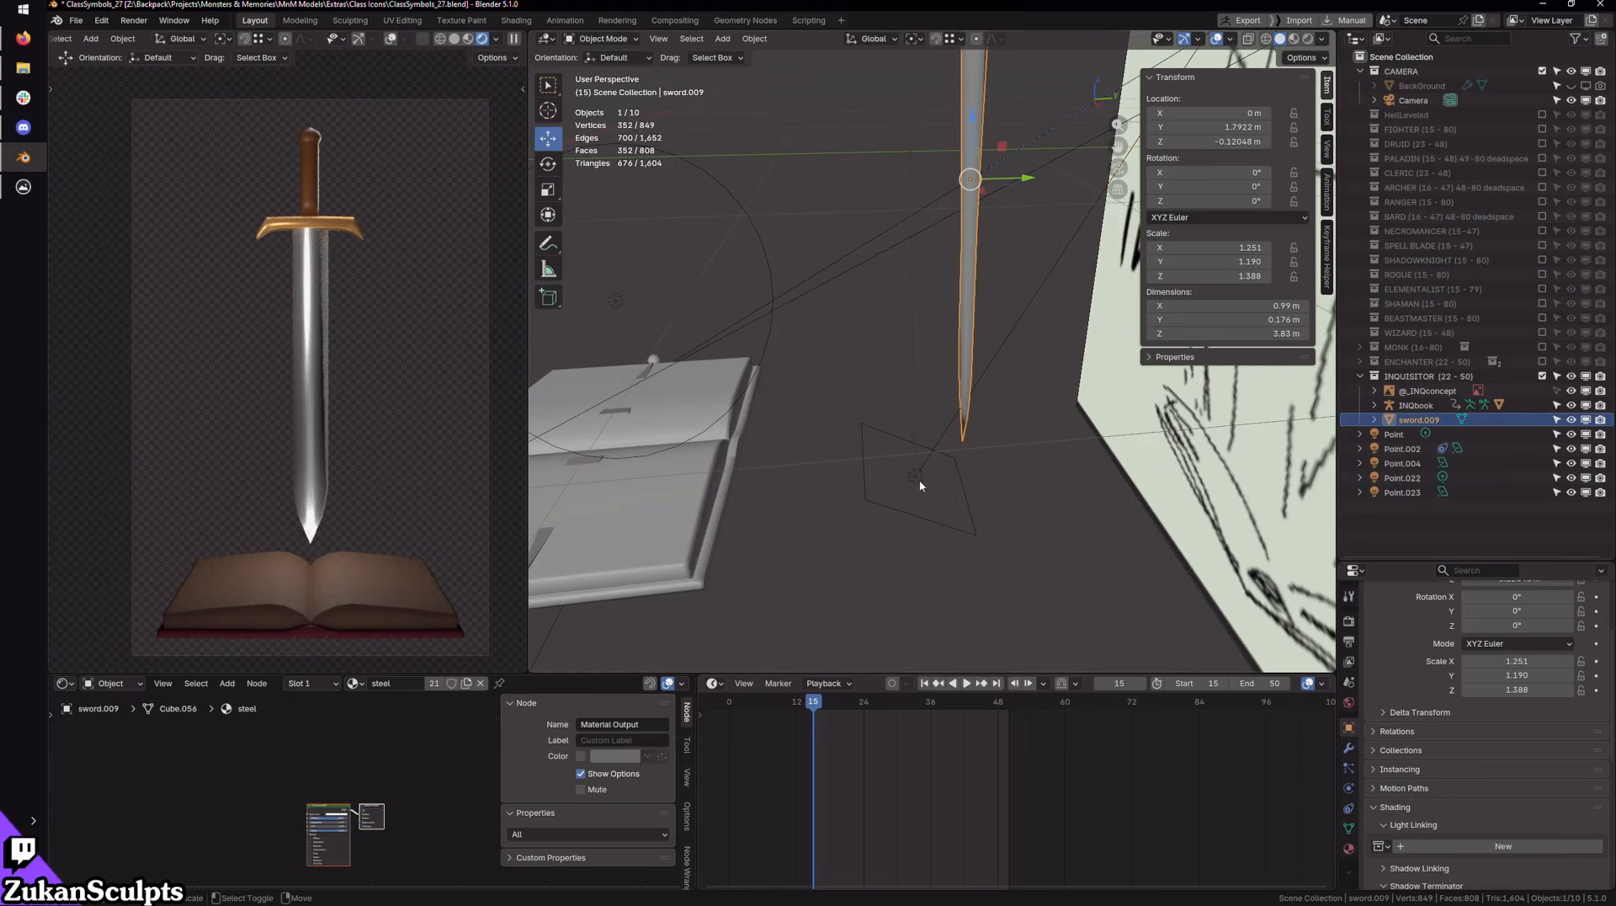
{"action": "left_click", "coordinate": [919, 480], "text": "shift"}
{"action": "left_click", "coordinate": [1433, 827]}
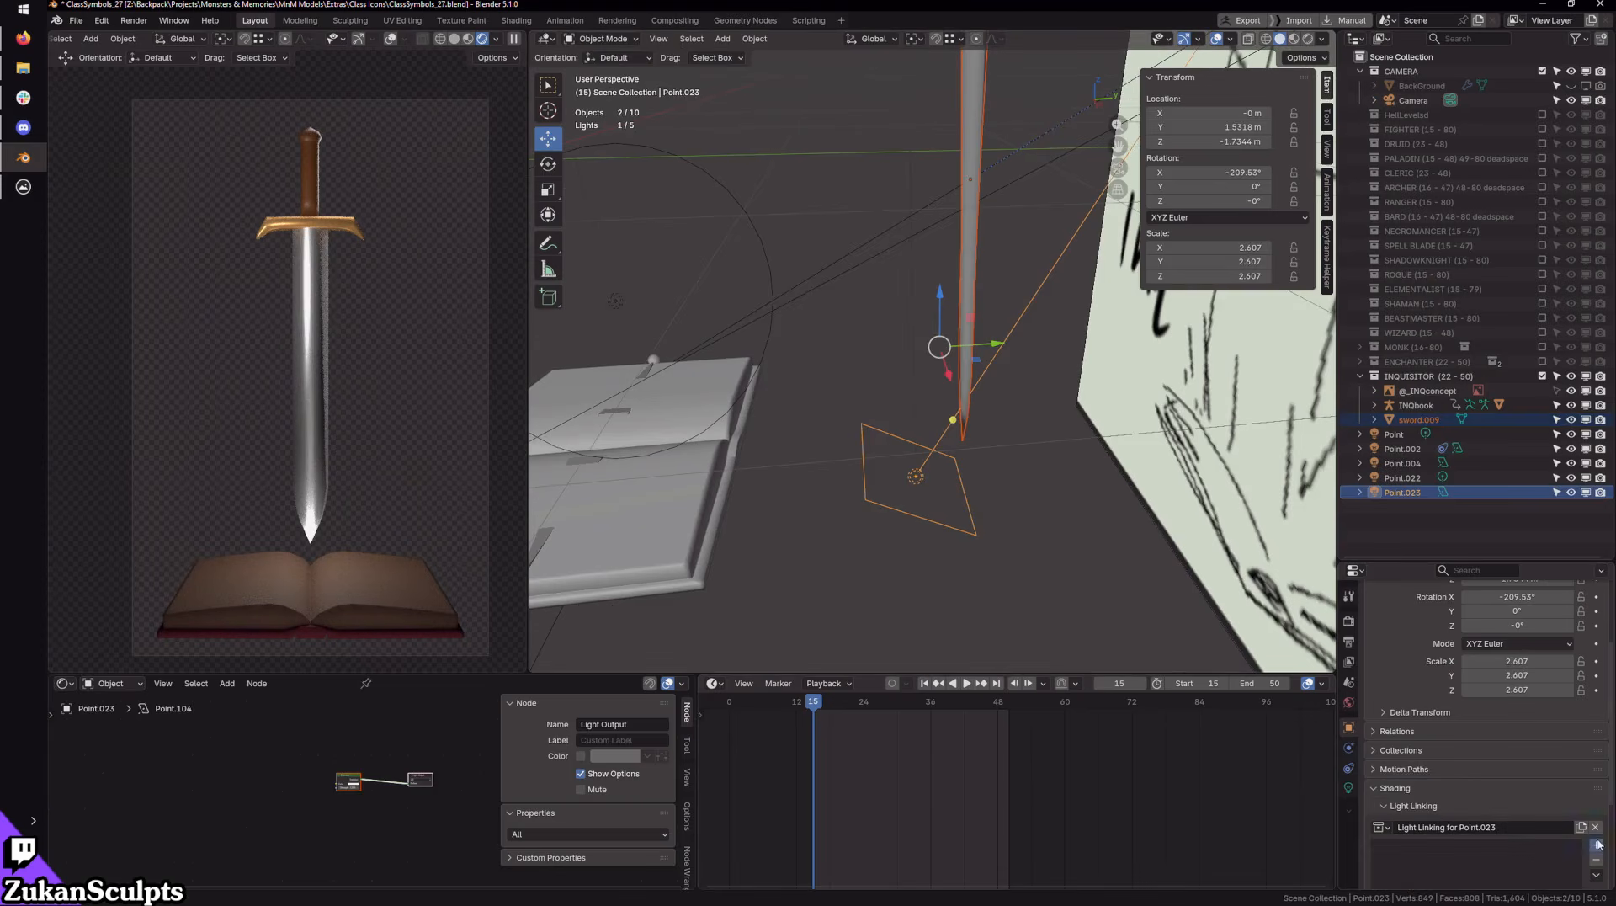
{"action": "middle_click_drag", "start_coordinate": [1058, 548], "coordinate": [1057, 537]}
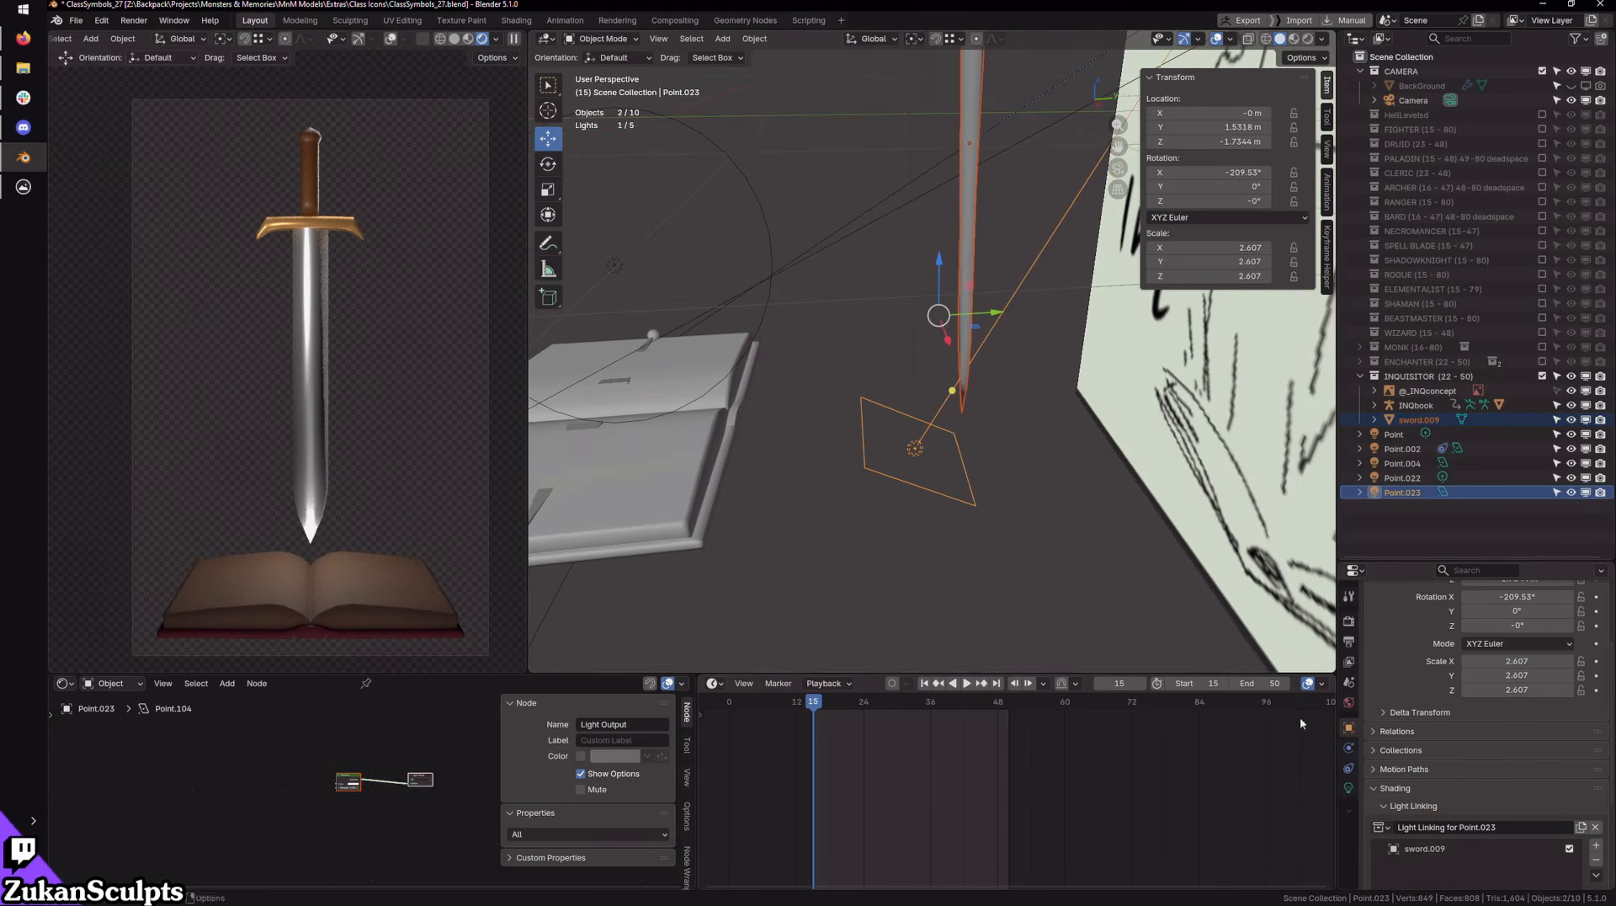
Step: Select only the area light below the sword tip and set its power to 0.6
{"action": "left_click", "coordinate": [917, 452]}
{"action": "left_click", "coordinate": [1348, 788]}
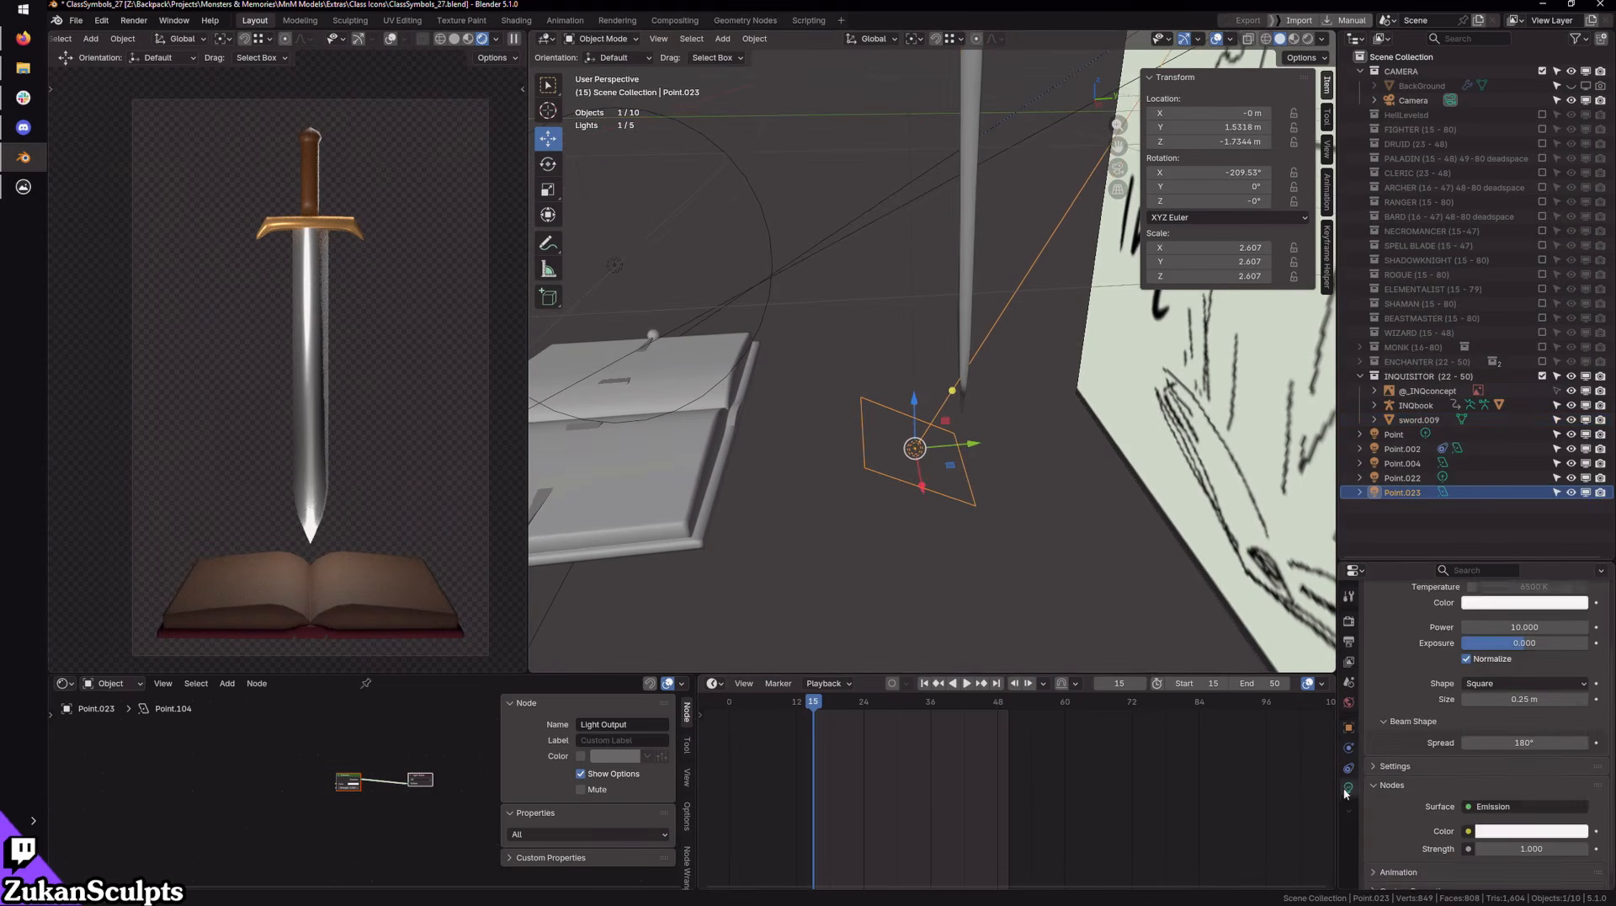
{"action": "left_click", "coordinate": [1511, 626]}
{"action": "type", "text": "1"}
{"action": "key", "text": "Return"}
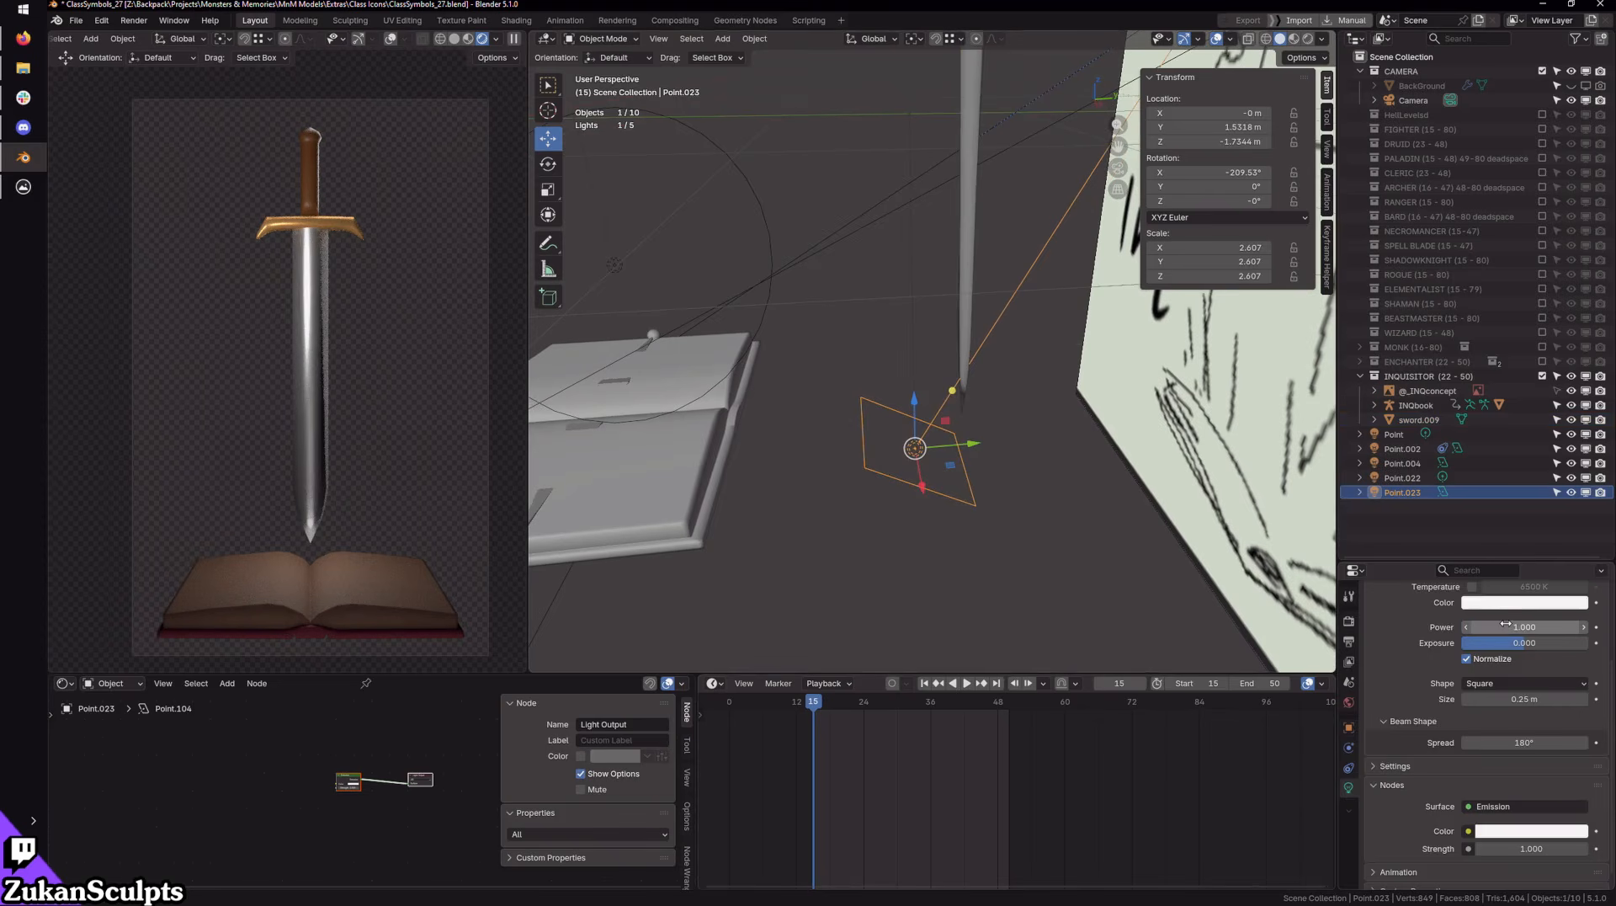
{"action": "left_click", "coordinate": [1498, 626]}
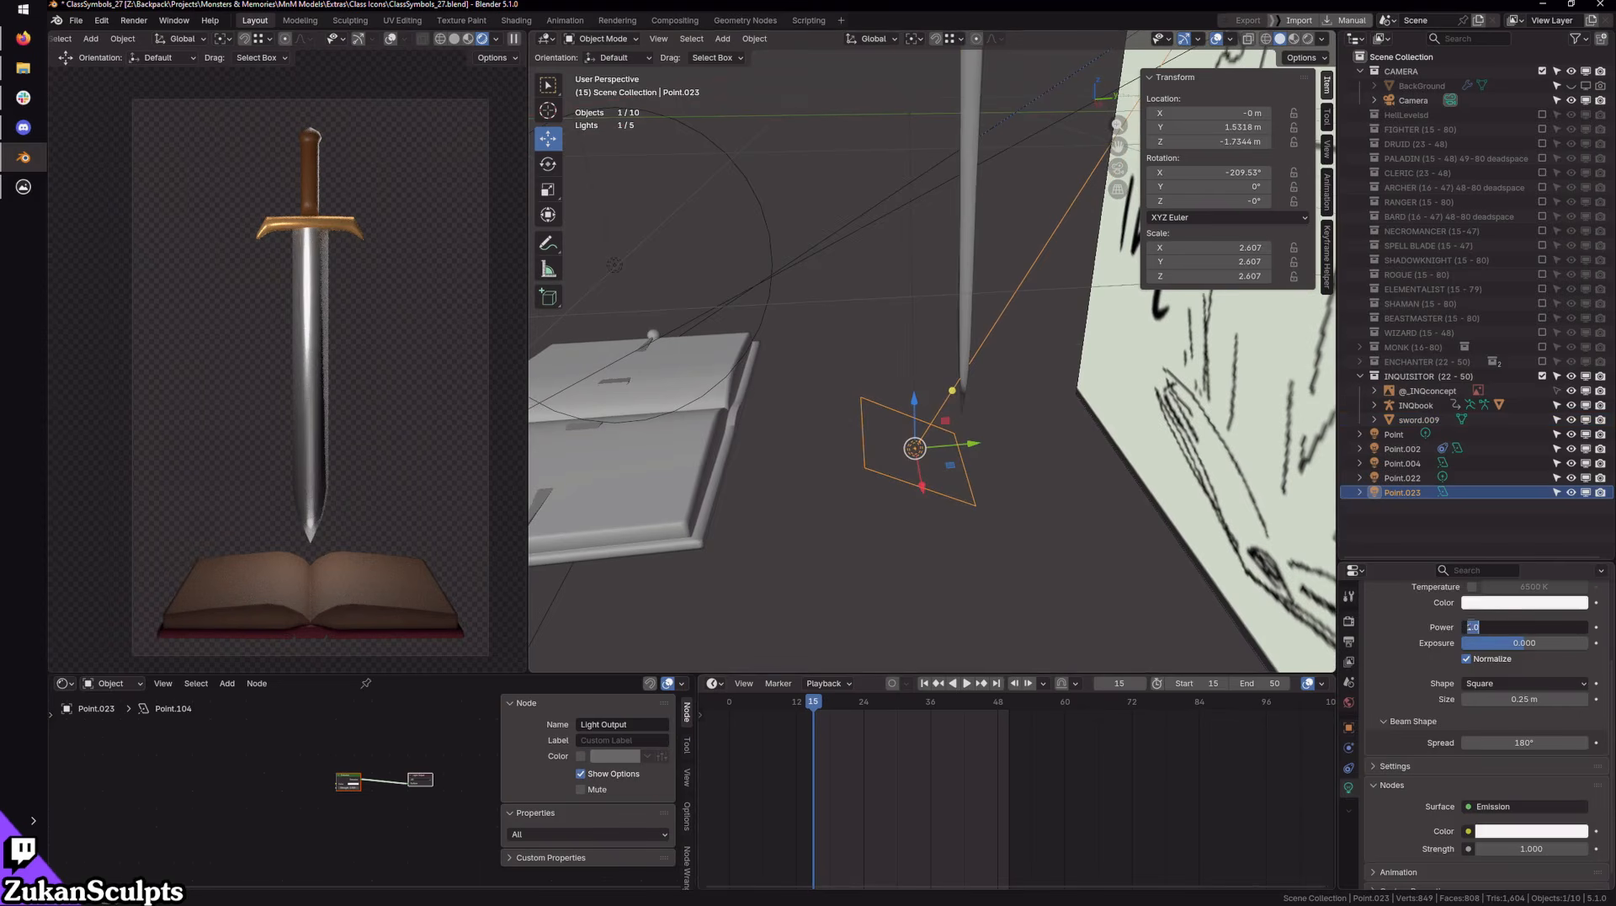
{"action": "type", "text": "0.6"}
{"action": "key", "text": "Return"}
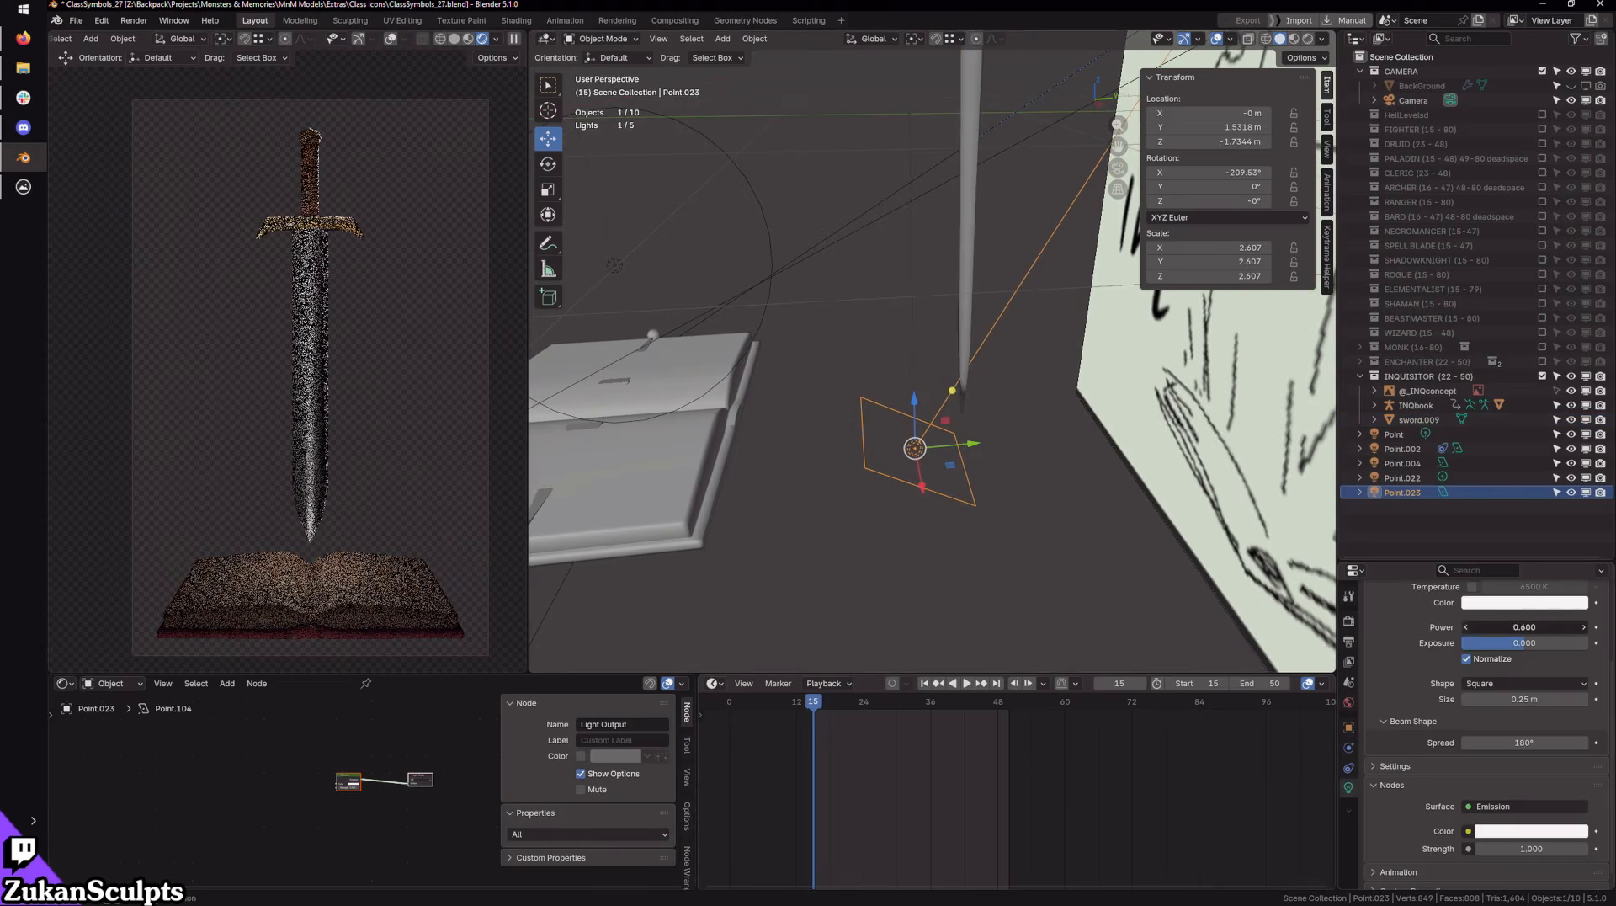
Step: Reduce the area light's power to 0.1
{"action": "left_click", "coordinate": [1466, 630]}
{"action": "left_click", "coordinate": [1465, 631]}
{"action": "left_click", "coordinate": [1466, 630]}
{"action": "left_click", "coordinate": [1465, 631]}
{"action": "left_click", "coordinate": [1466, 631]}
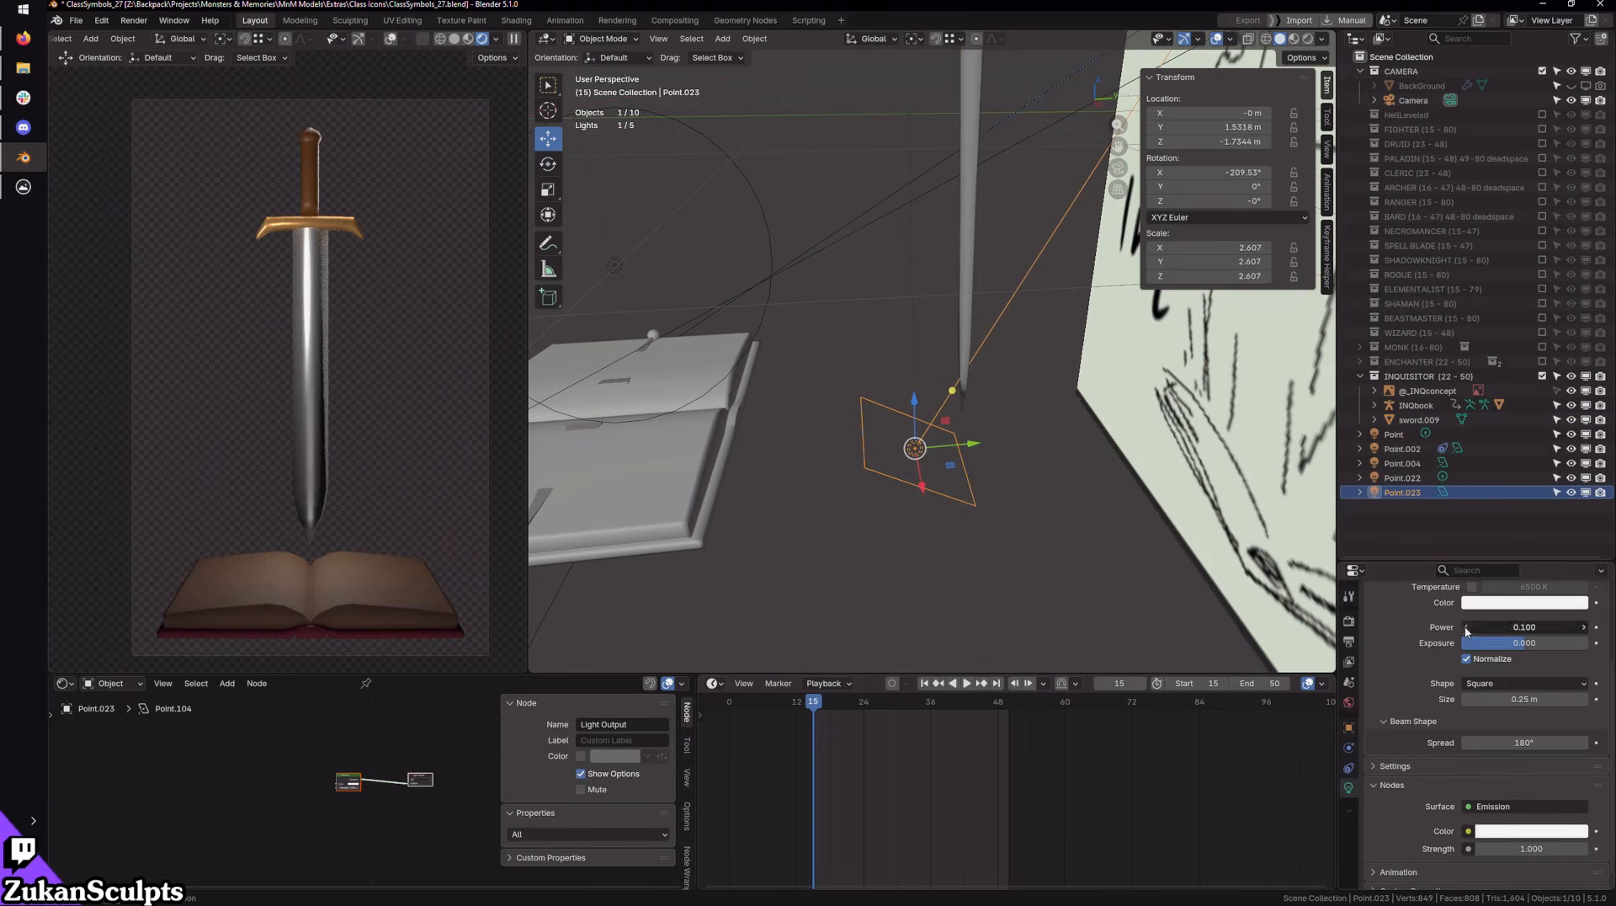
{"action": "left_click", "coordinate": [1466, 630]}
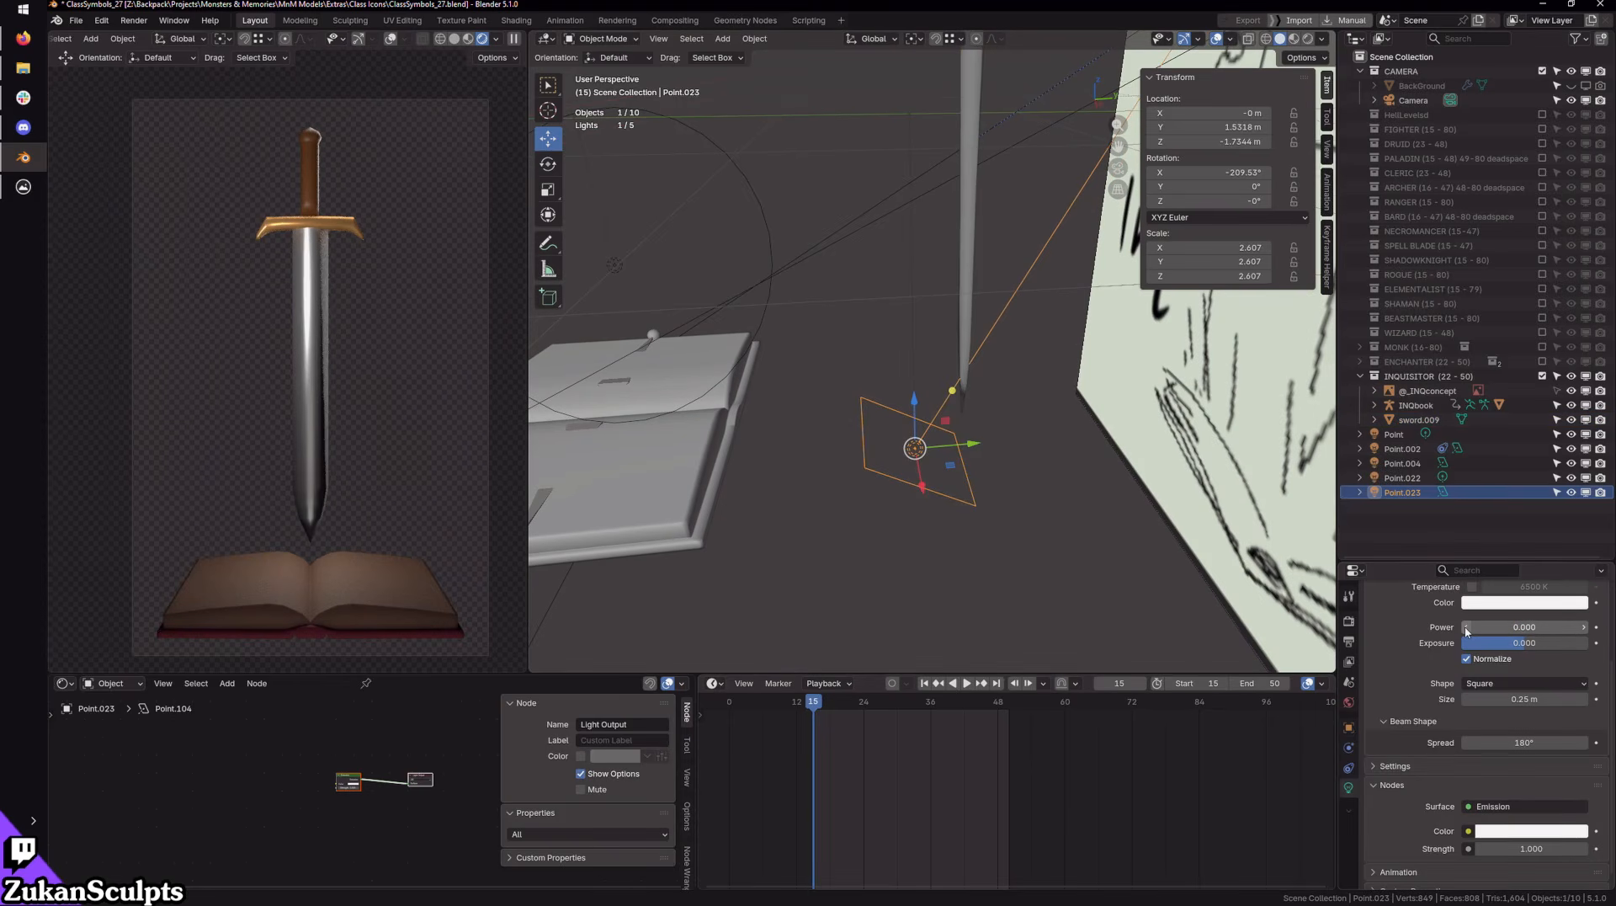
{"action": "left_click", "coordinate": [1584, 632]}
Step: Stretch the area light along X to a scale of about 7.8
{"action": "middle_click_drag", "start_coordinate": [909, 515], "coordinate": [1063, 564]}
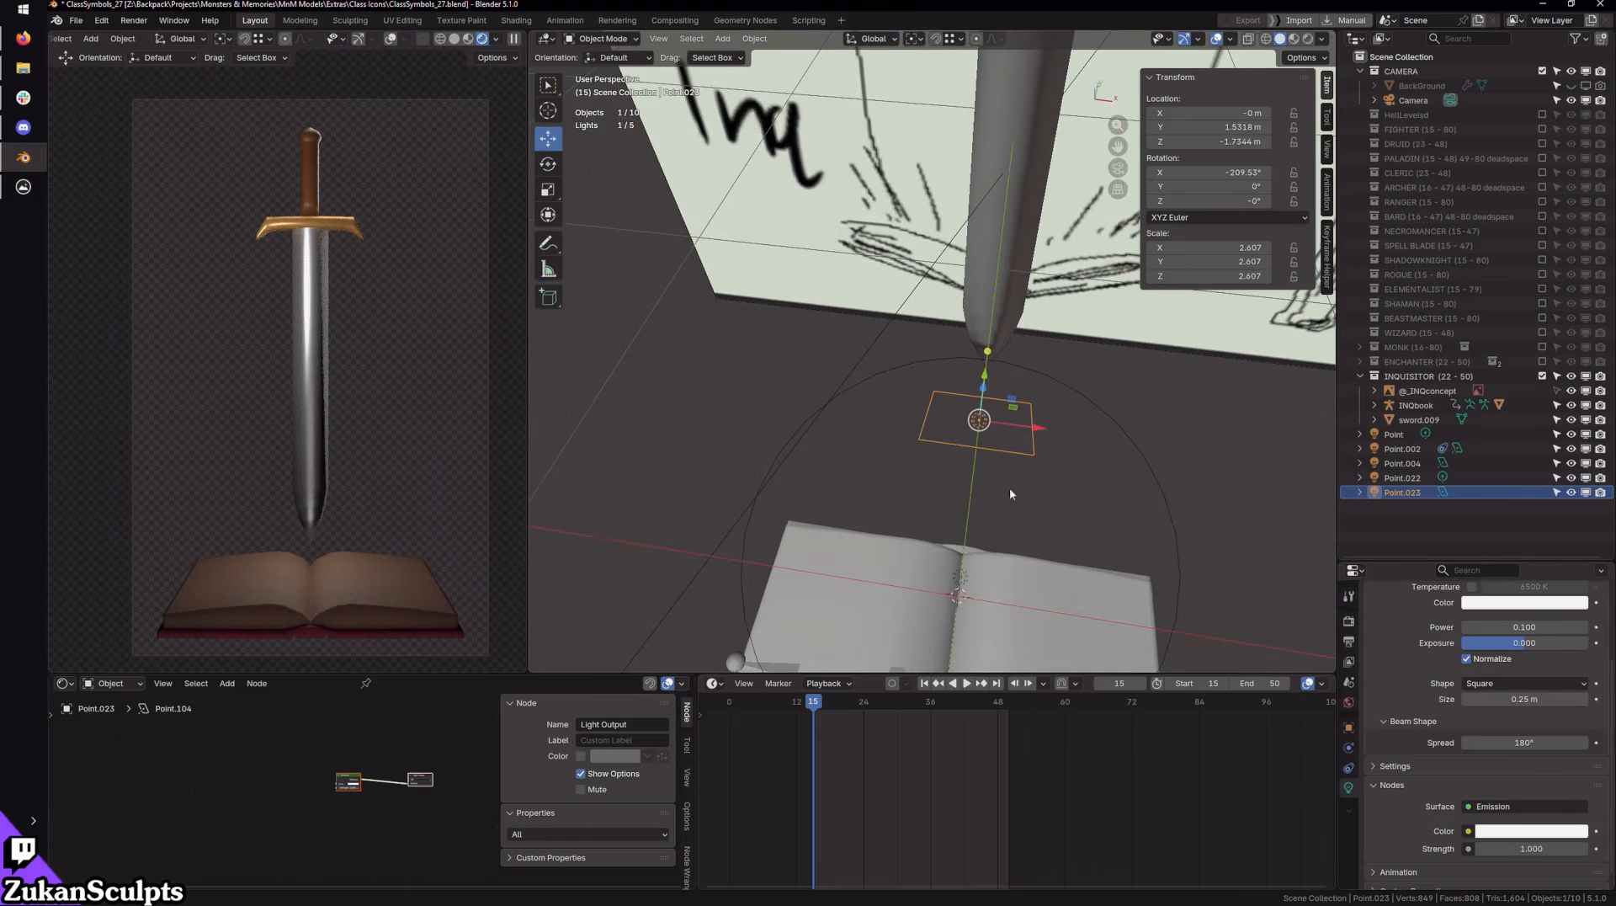
{"action": "key", "text": "s"}
{"action": "left_click_drag", "start_coordinate": [1036, 429], "coordinate": [1149, 467]}
Step: Rotate the area light about -10.4° around the global X axis and raise it about 0.18 m along Z
{"action": "middle_click_drag", "start_coordinate": [1234, 627], "coordinate": [998, 473]}
{"action": "key", "text": "r"}
{"action": "left_click_drag", "start_coordinate": [955, 421], "coordinate": [953, 432]}
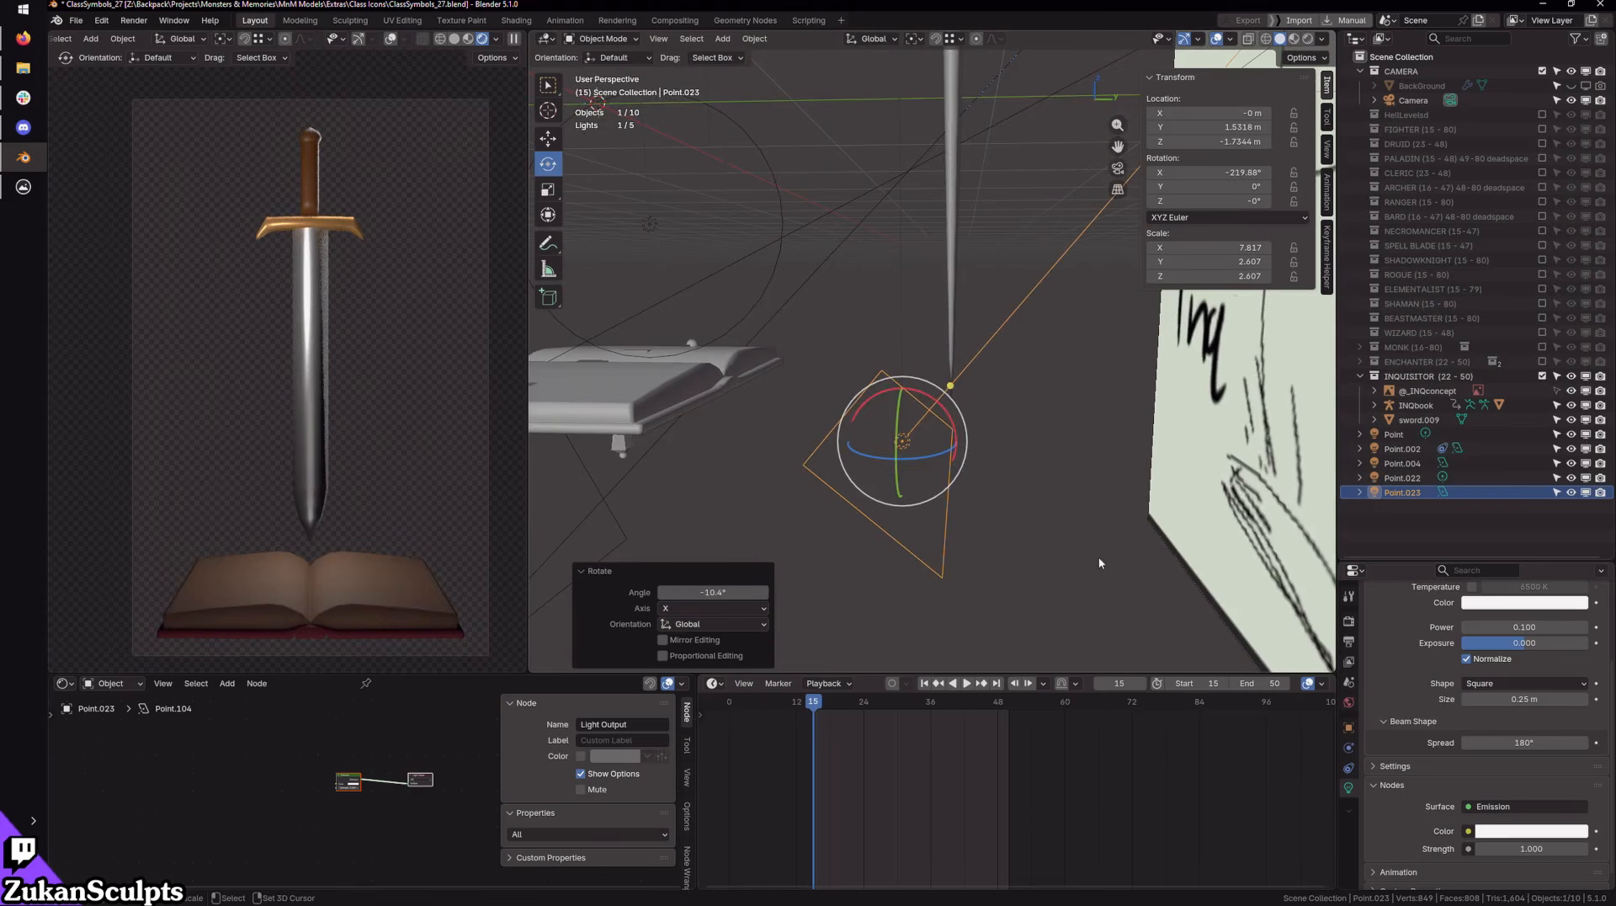
{"action": "key", "text": "g"}
{"action": "left_click_drag", "start_coordinate": [902, 380], "coordinate": [902, 345]}
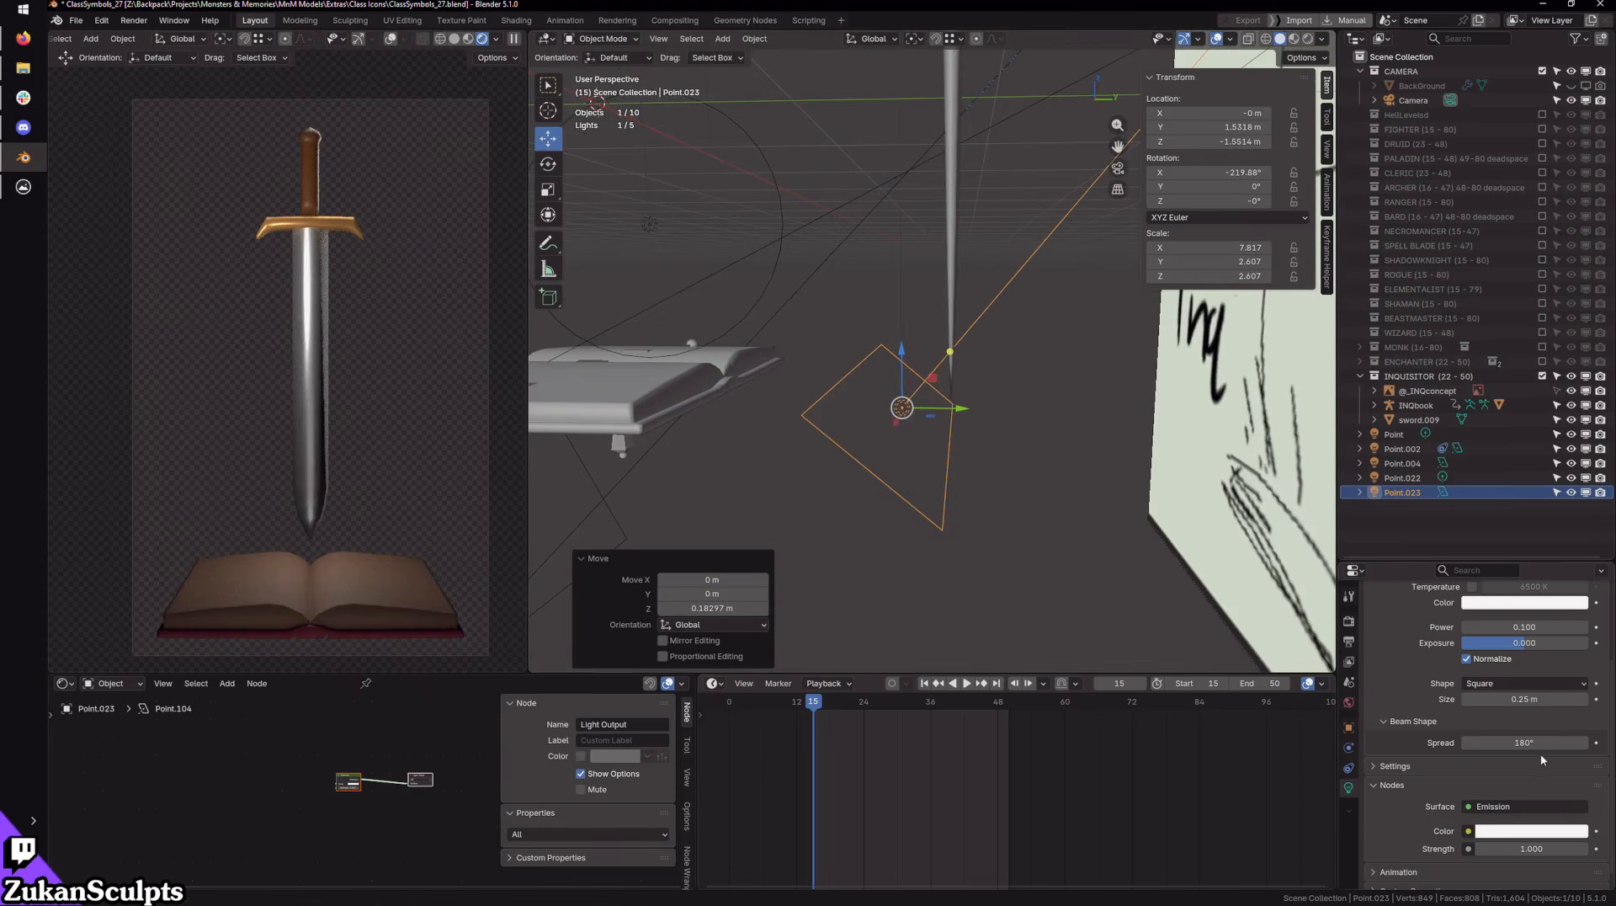
Step: Increase the area light's power to 0.4
{"action": "left_click", "coordinate": [1584, 627]}
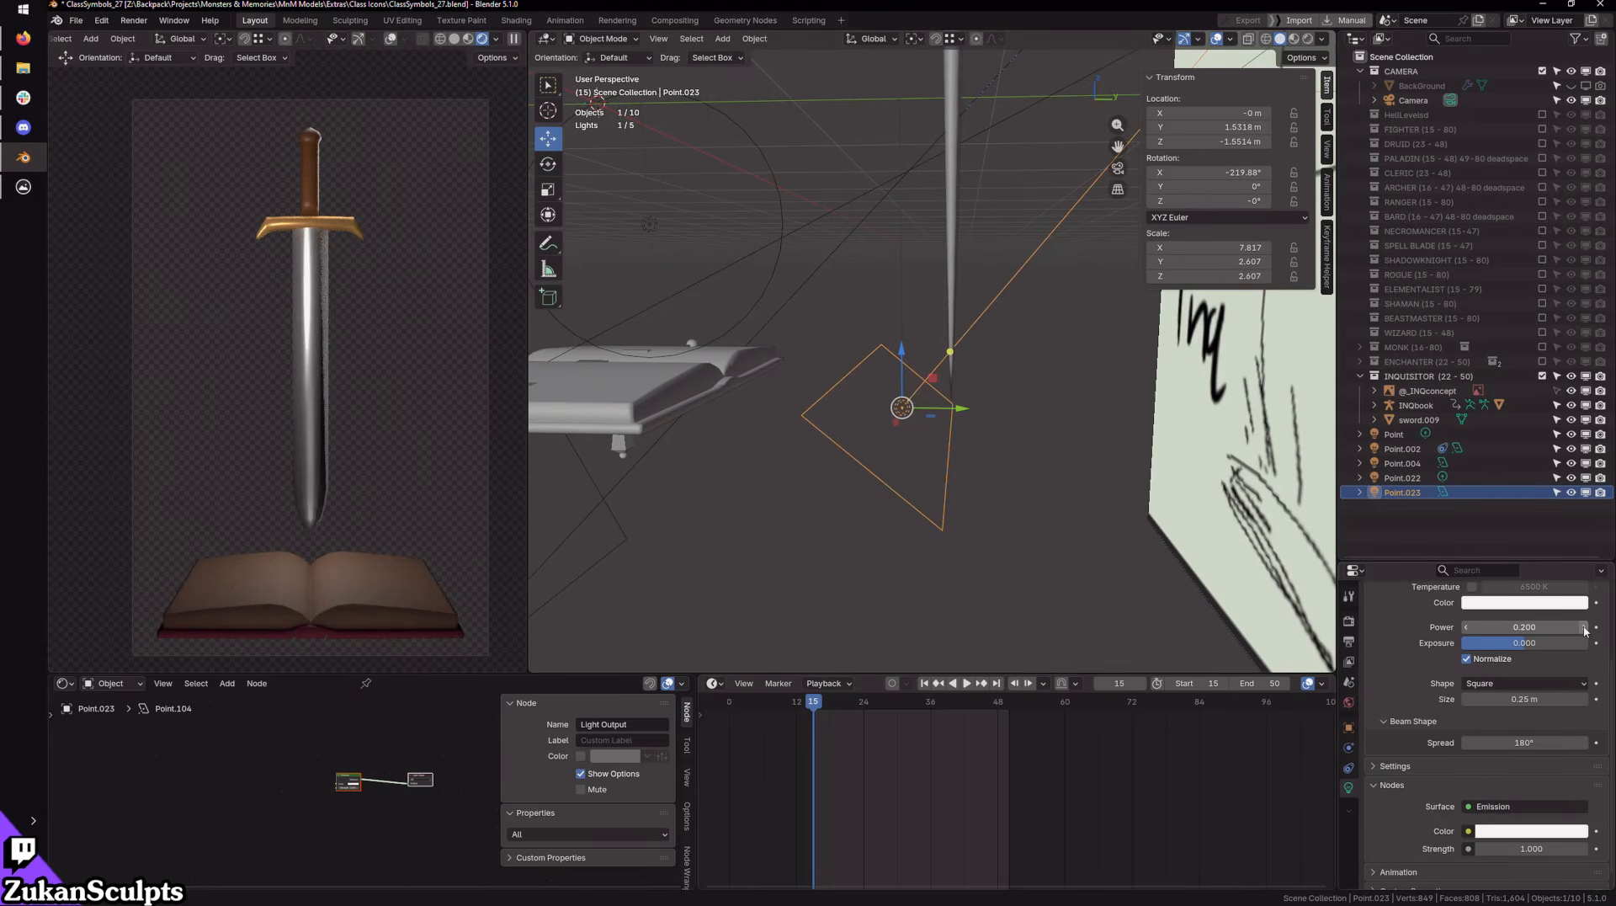
{"action": "left_click", "coordinate": [1585, 627]}
{"action": "left_click", "coordinate": [1584, 627]}
Step: Move the point light above the book about 0.63 m along Y toward the sword and raise it about 0.02 m
{"action": "scroll", "coordinate": [876, 371], "scroll_direction": "down", "scroll_amount": 5}
{"action": "middle_click_drag", "start_coordinate": [842, 362], "coordinate": [1049, 529]}
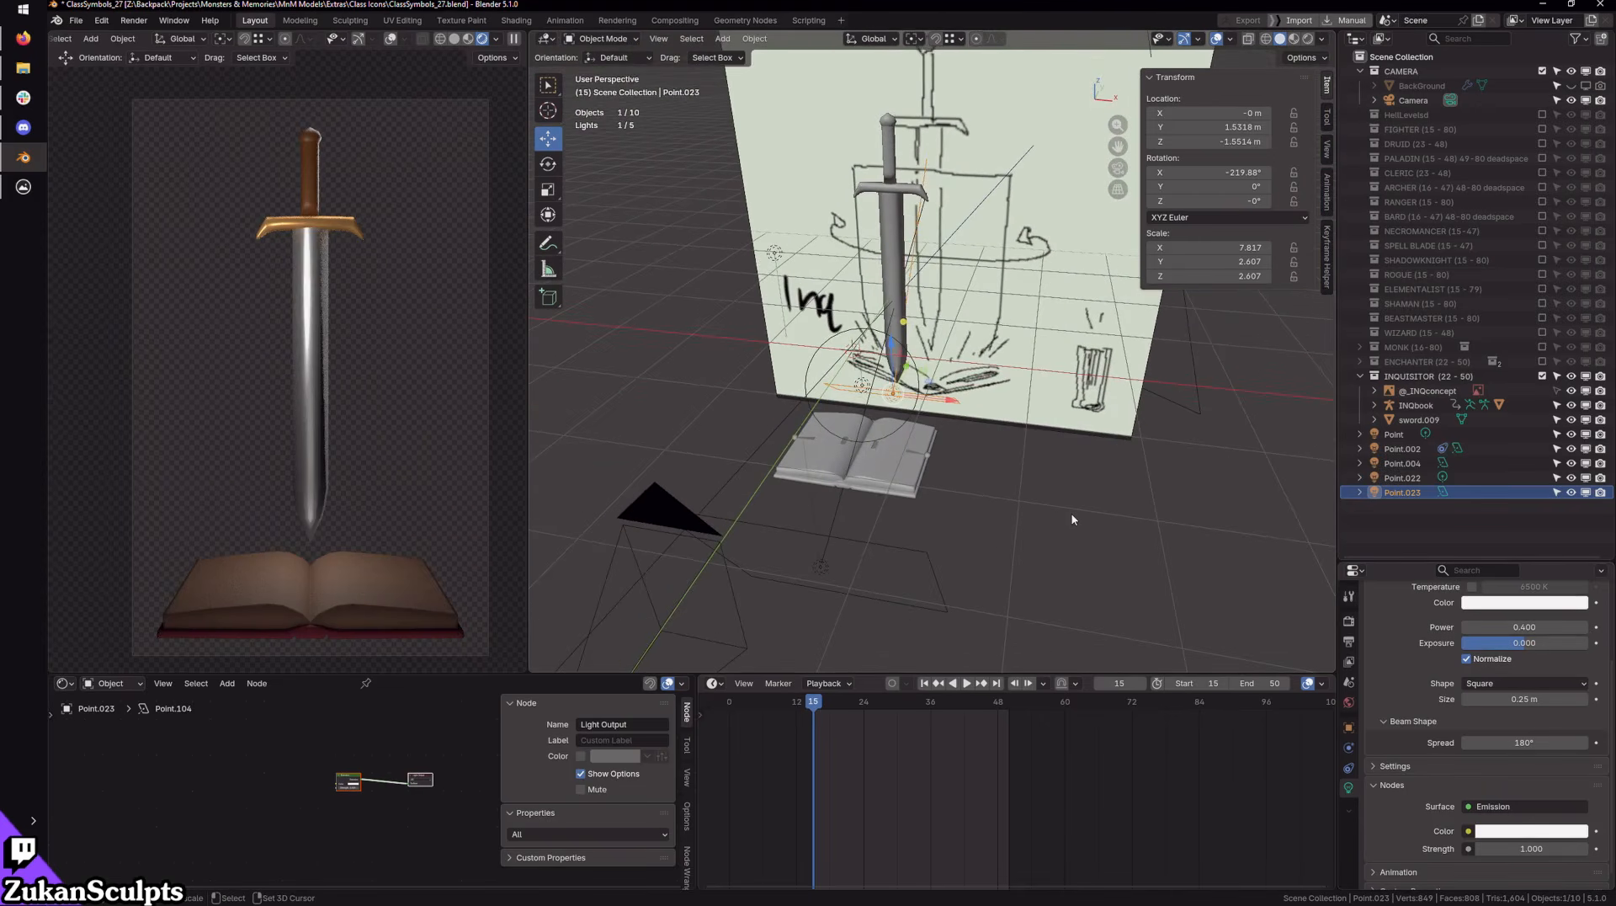
{"action": "middle_click_drag", "start_coordinate": [893, 510], "coordinate": [954, 486]}
{"action": "middle_click_drag", "start_coordinate": [931, 525], "coordinate": [829, 446]}
{"action": "left_click", "coordinate": [873, 360]}
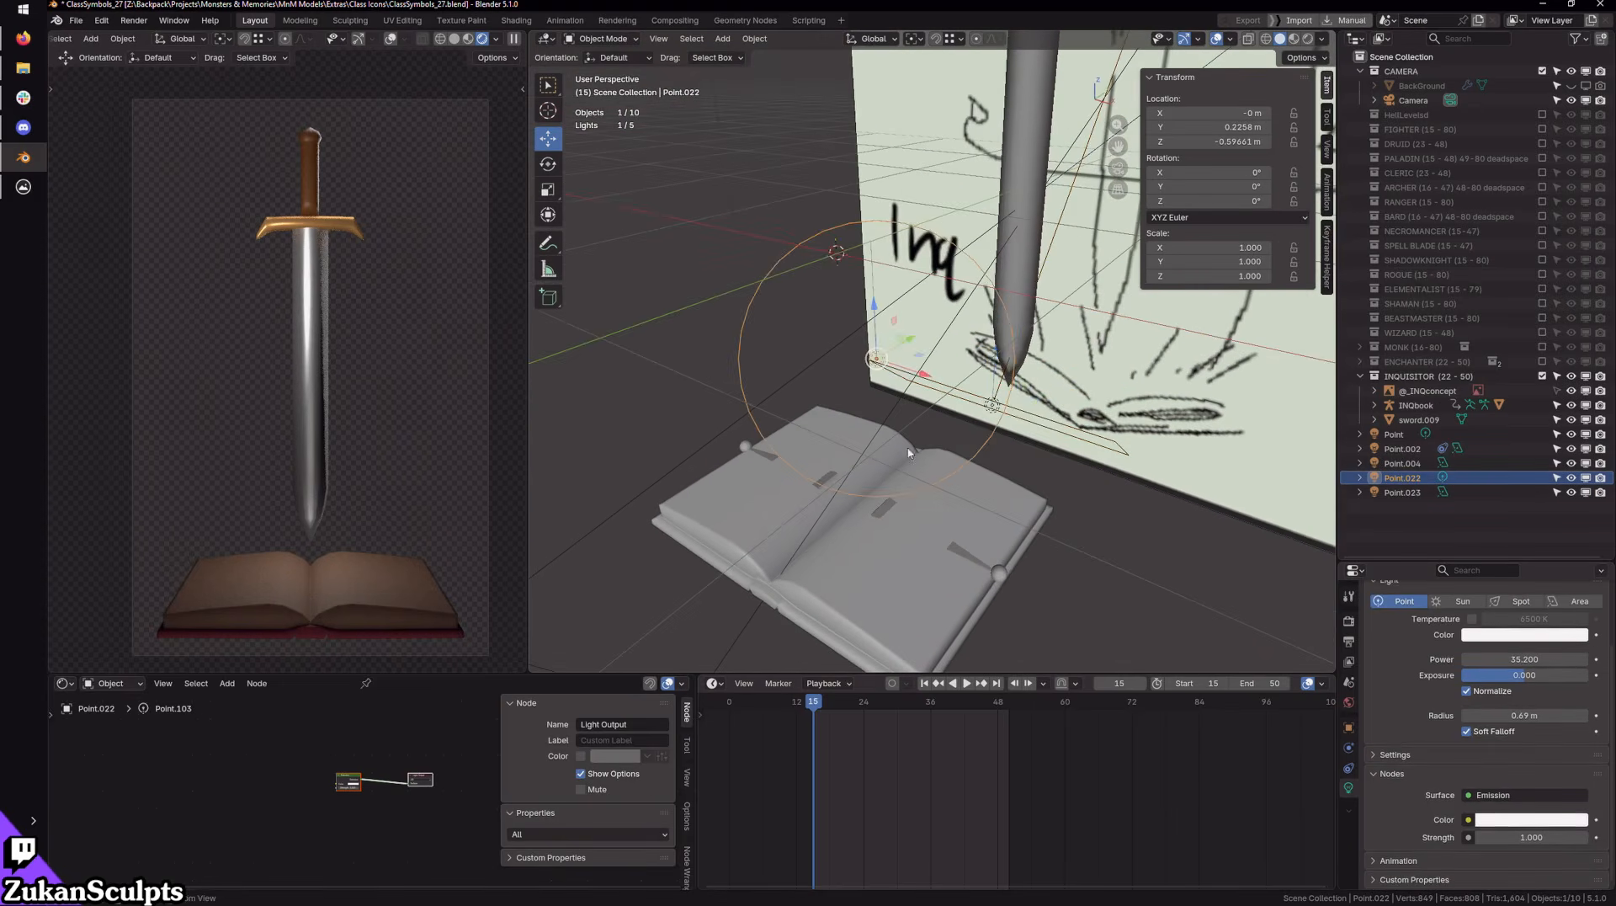
{"action": "key", "text": "KP_Decimal"}
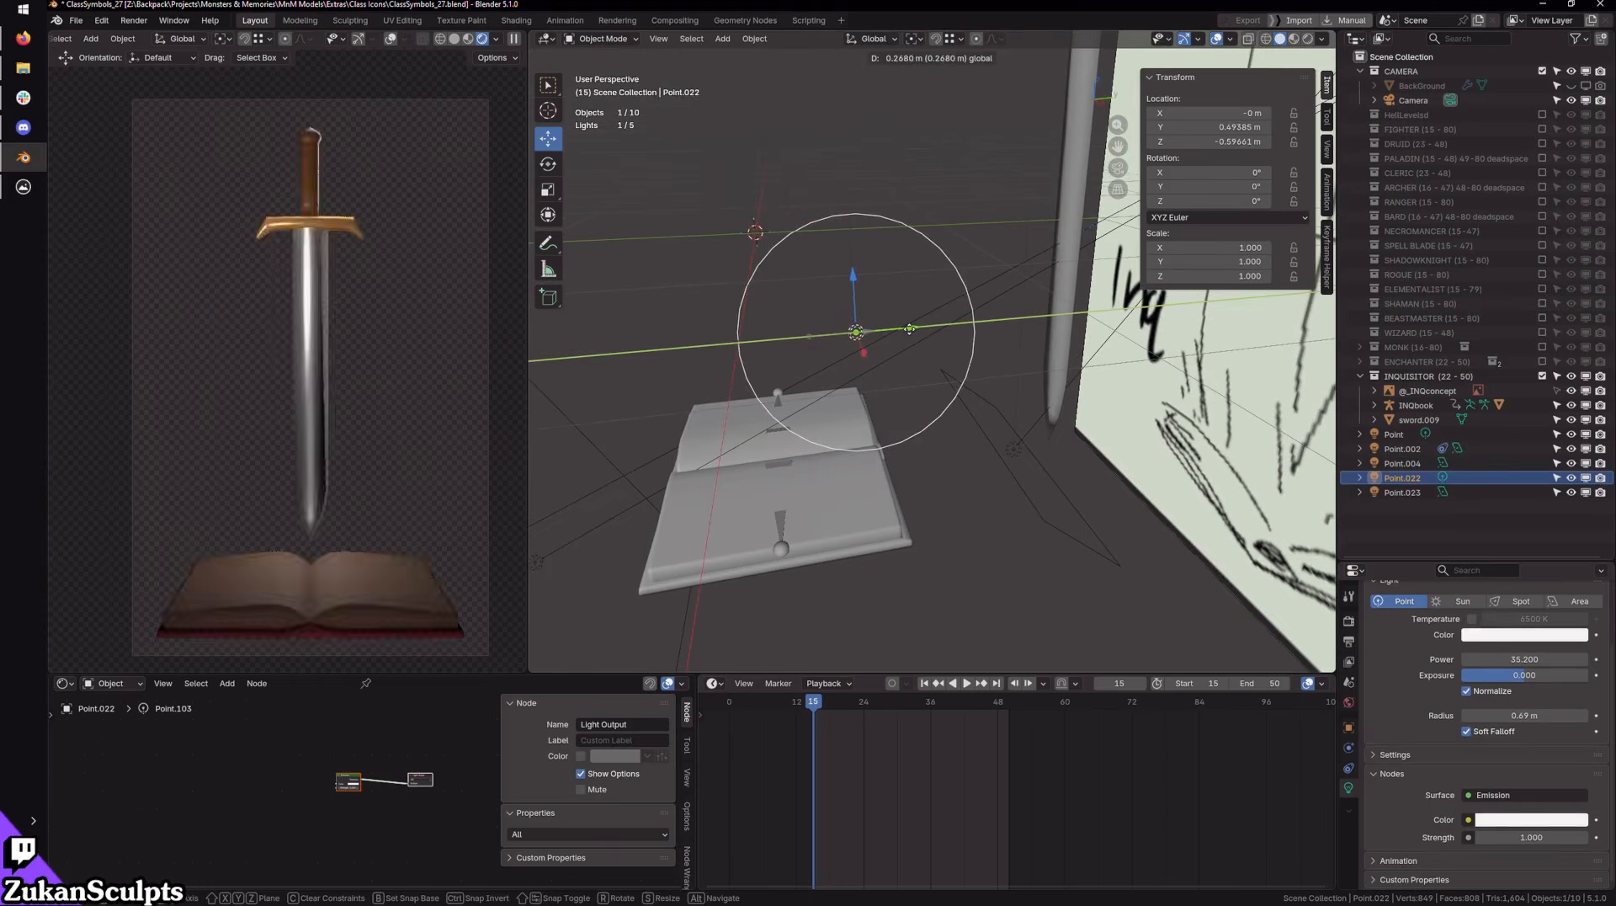
{"action": "left_click_drag", "start_coordinate": [863, 329], "coordinate": [975, 348]}
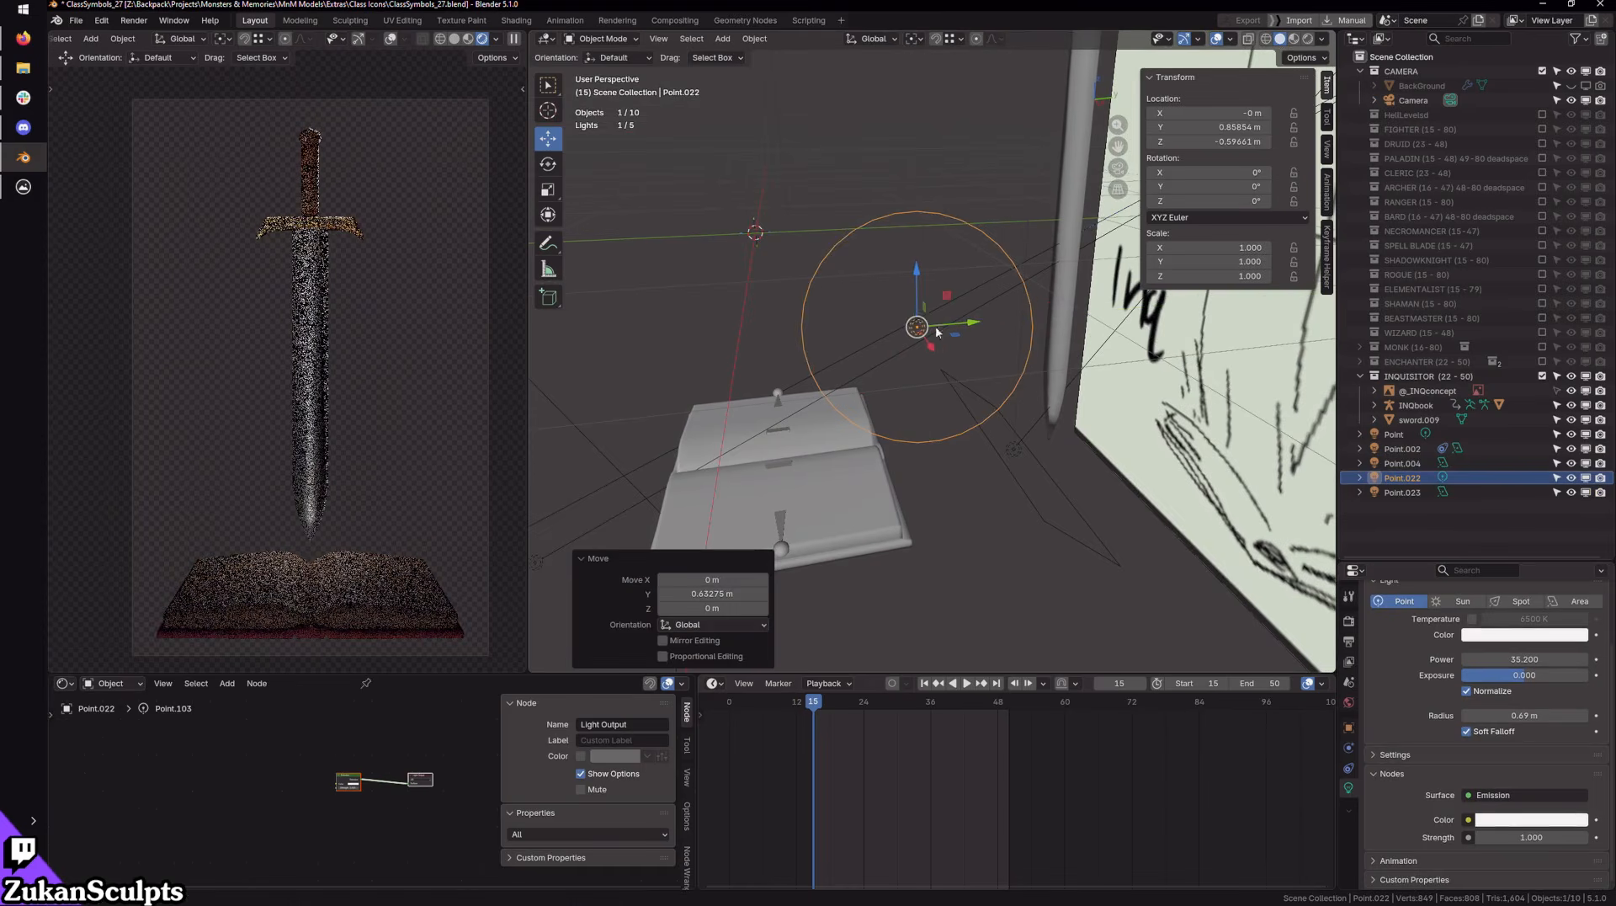
{"action": "left_click_drag", "start_coordinate": [921, 269], "coordinate": [918, 268]}
Step: Examine the open book and its lighting at frame 50 from several angles
{"action": "mouse_move", "coordinate": [918, 268]}
{"action": "middle_mouse_down"}
{"action": "mouse_move", "coordinate": [940, 452]}
{"action": "mouse_move", "coordinate": [994, 455]}
{"action": "middle_mouse_up"}
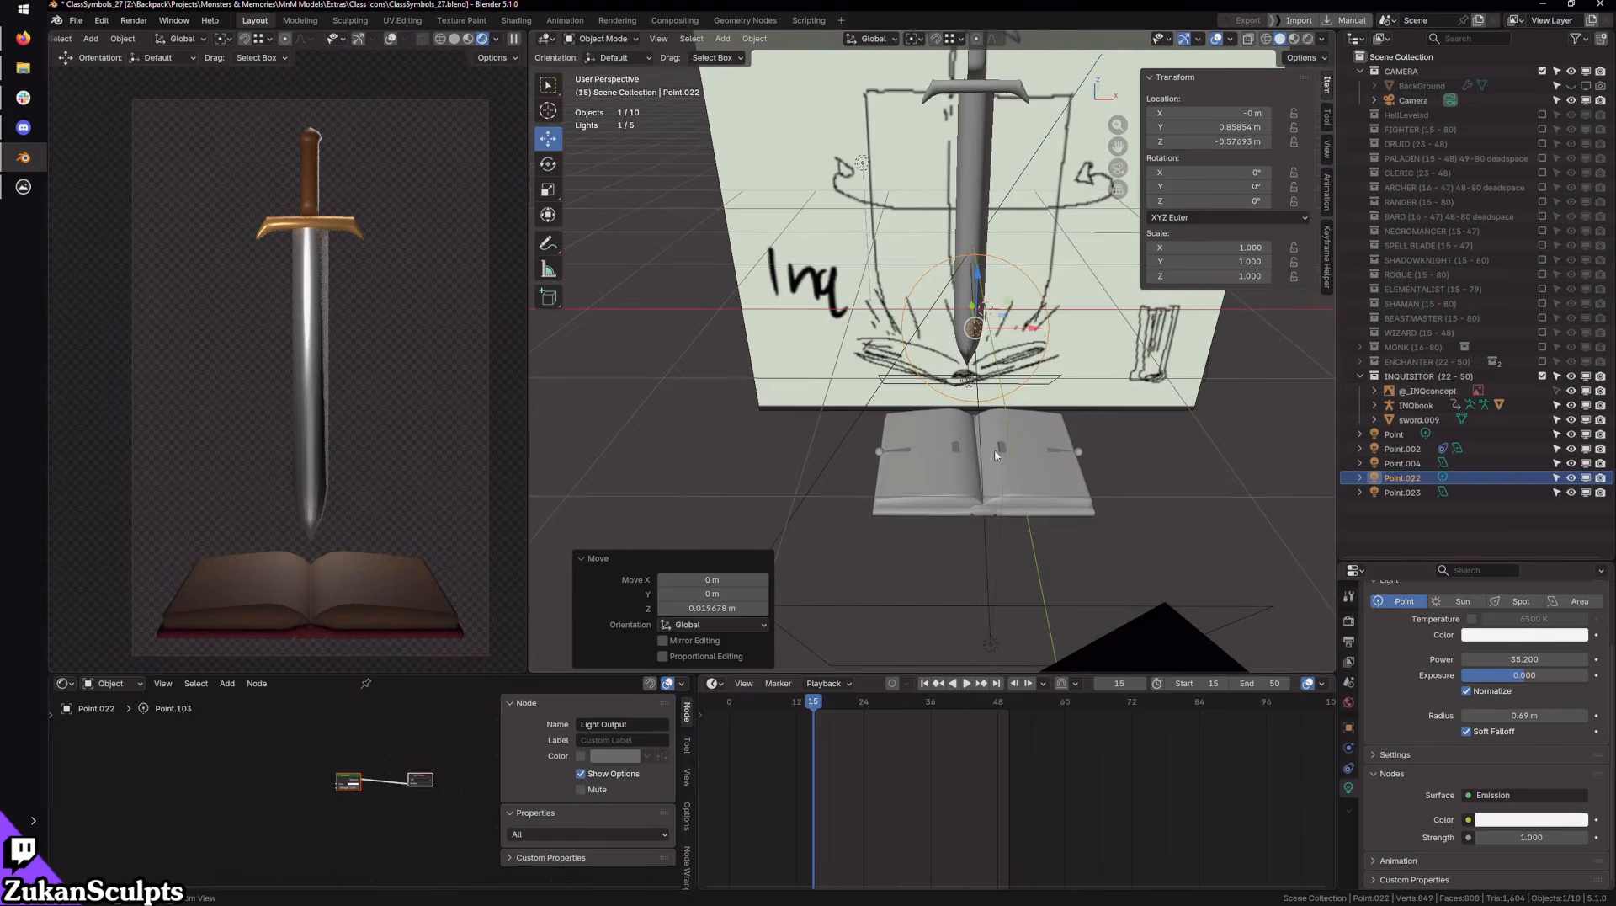
{"action": "mouse_move", "coordinate": [820, 706]}
{"action": "left_mouse_down"}
{"action": "mouse_move", "coordinate": [860, 704]}
{"action": "mouse_move", "coordinate": [801, 704]}
{"action": "left_mouse_up"}
{"action": "middle_click_drag", "start_coordinate": [951, 526], "coordinate": [905, 513], "text": "shift"}
{"action": "middle_click_drag", "start_coordinate": [904, 514], "coordinate": [901, 551], "text": "ctrl"}
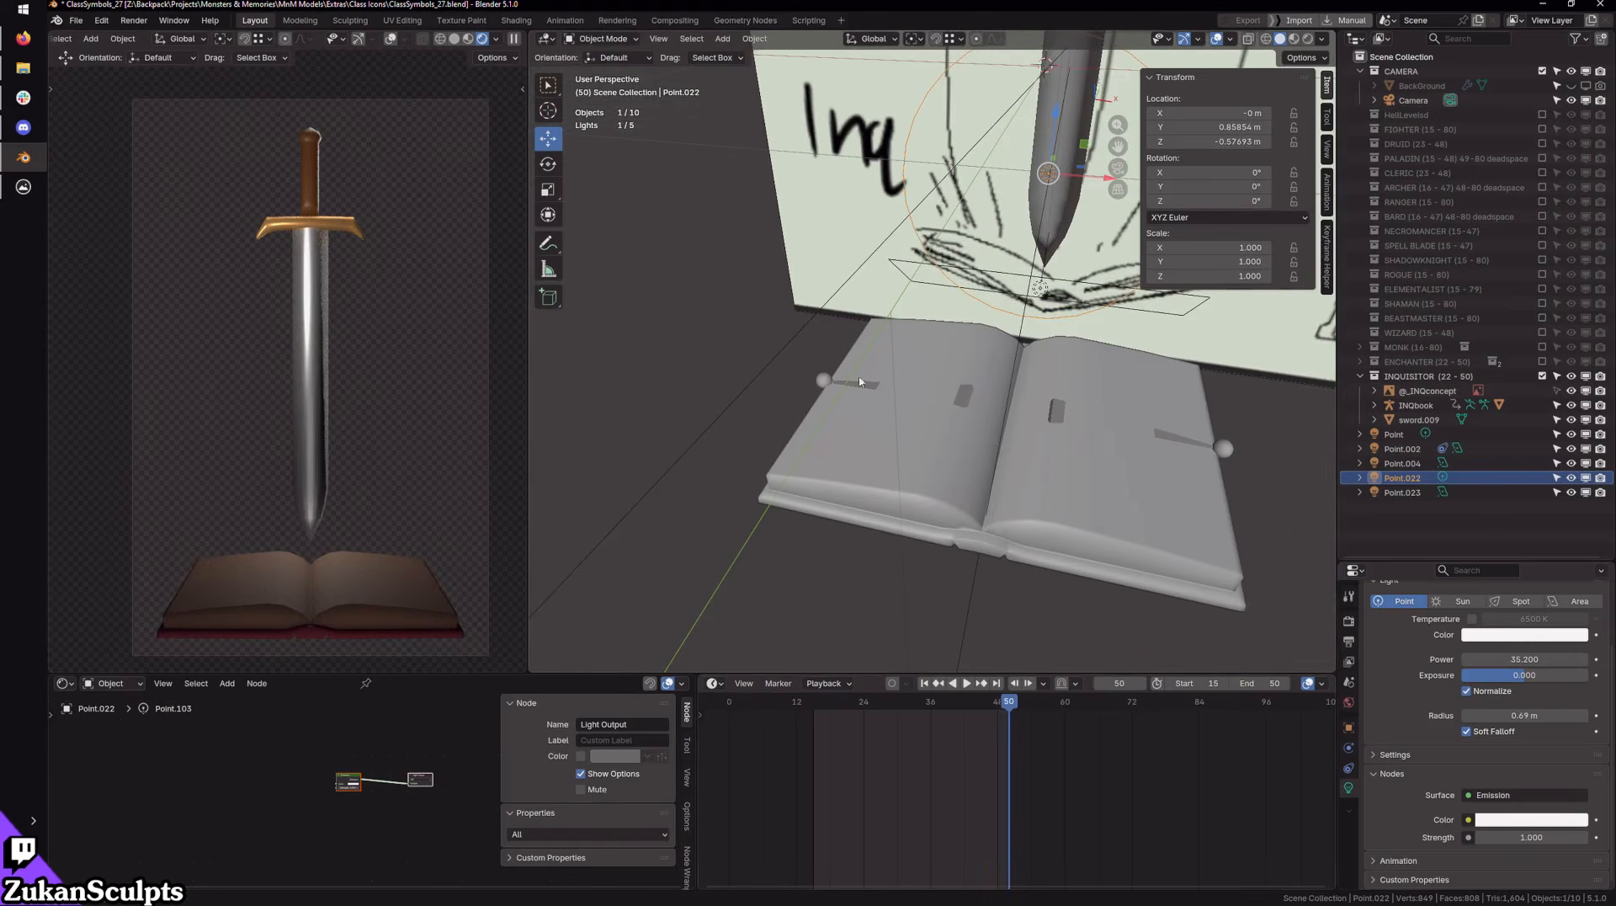
{"action": "mouse_move", "coordinate": [860, 381]}
{"action": "middle_mouse_down"}
{"action": "mouse_move", "coordinate": [798, 412]}
{"action": "mouse_move", "coordinate": [959, 424]}
{"action": "middle_mouse_up"}
{"action": "scroll", "coordinate": [1011, 424], "scroll_direction": "down", "scroll_amount": 5}
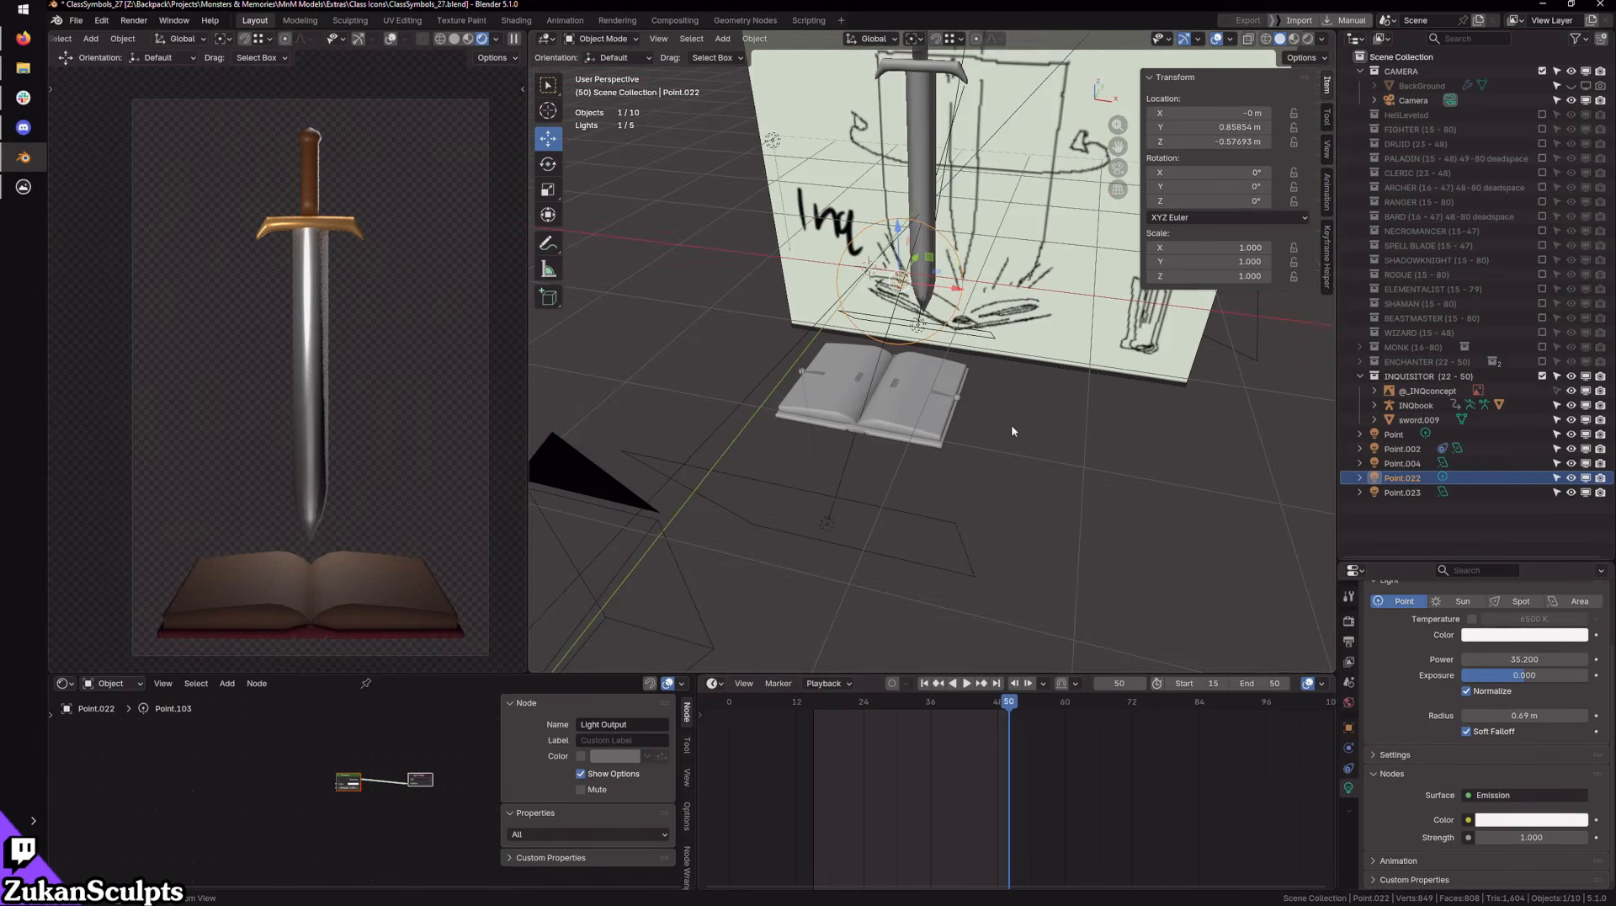
{"action": "scroll", "coordinate": [900, 448], "scroll_direction": "up", "scroll_amount": 5}
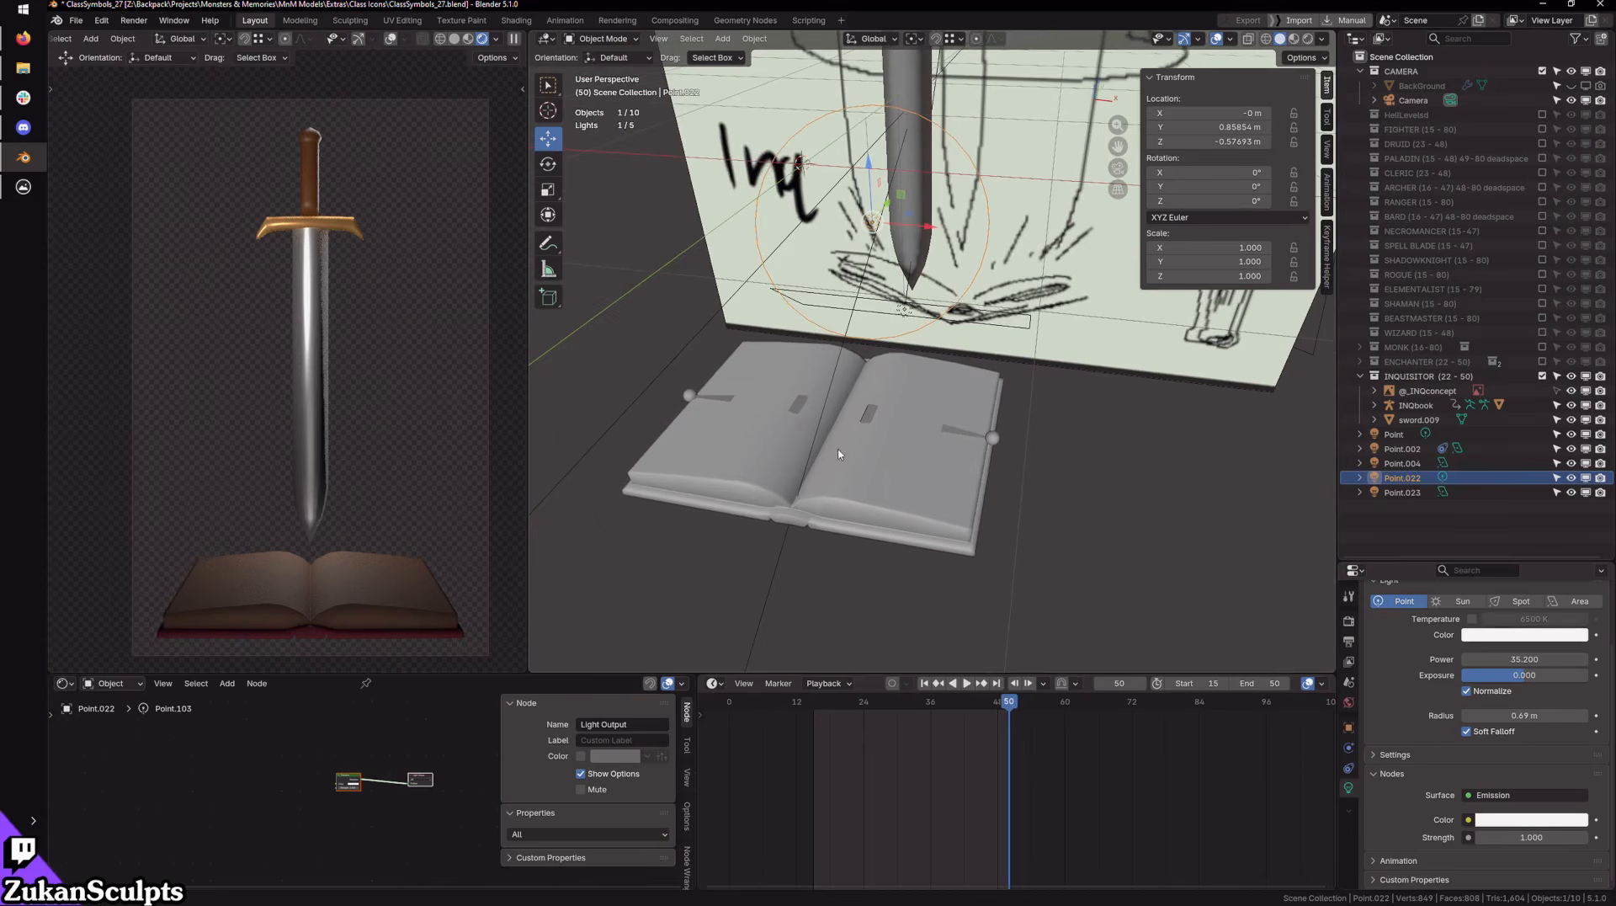
{"action": "middle_click_drag", "start_coordinate": [837, 454], "coordinate": [875, 379]}
Step: Select the book's armature and switch it to Pose Mode
{"action": "left_click", "coordinate": [872, 407]}
{"action": "middle_click_drag", "start_coordinate": [934, 431], "coordinate": [1088, 430]}
{"action": "left_click", "coordinate": [601, 39]}
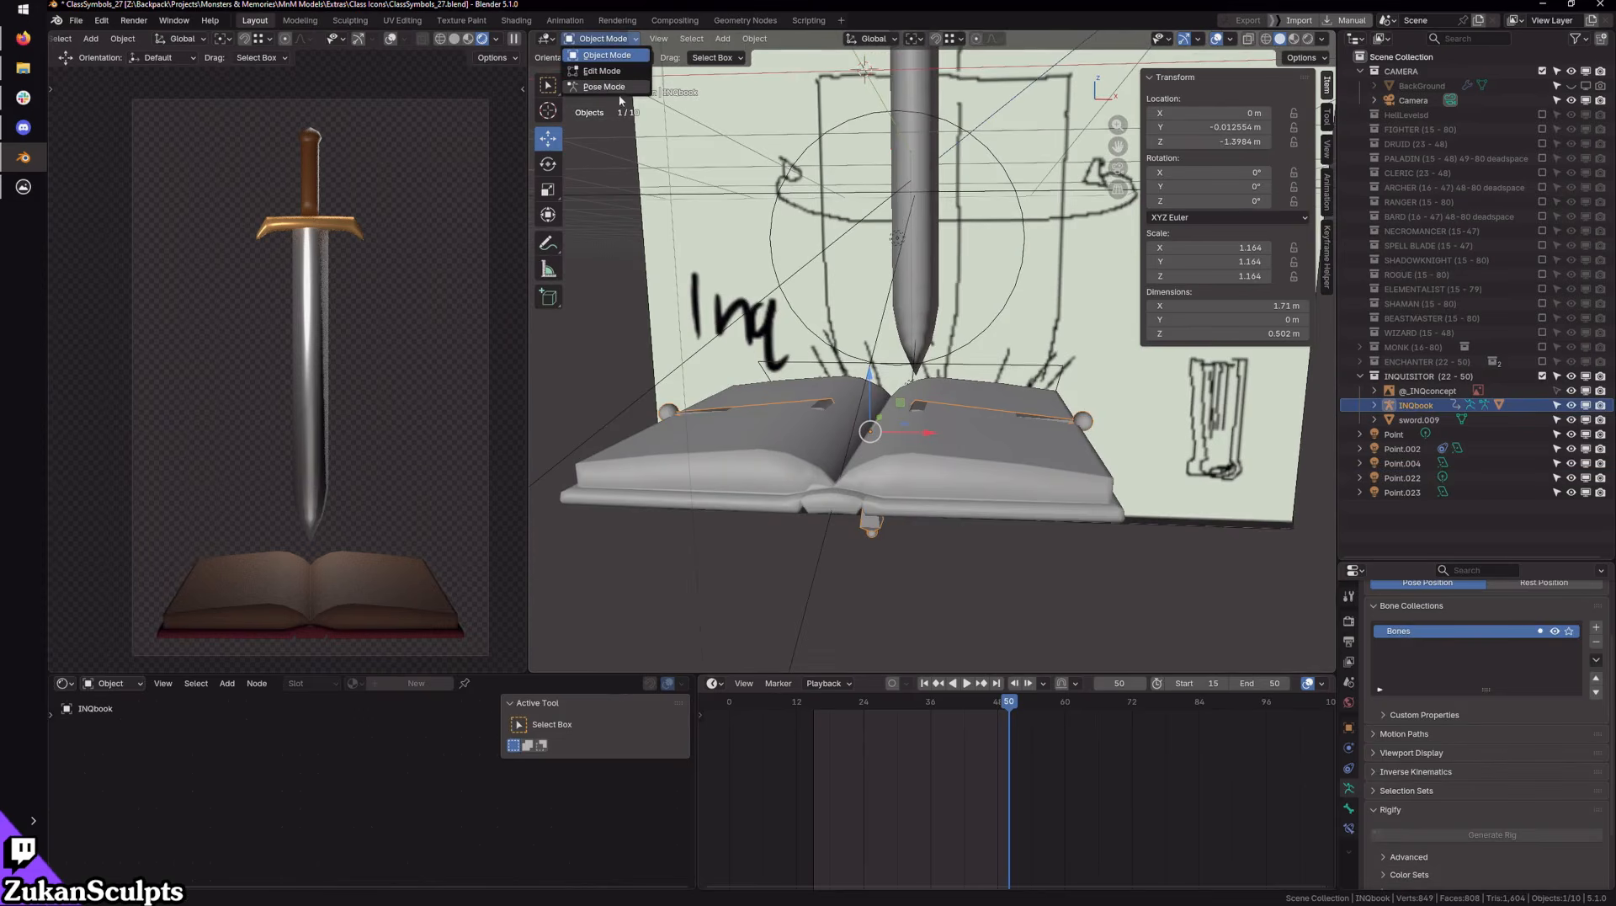
{"action": "left_click", "coordinate": [621, 85]}
{"action": "middle_click_drag", "start_coordinate": [762, 411], "coordinate": [699, 419]}
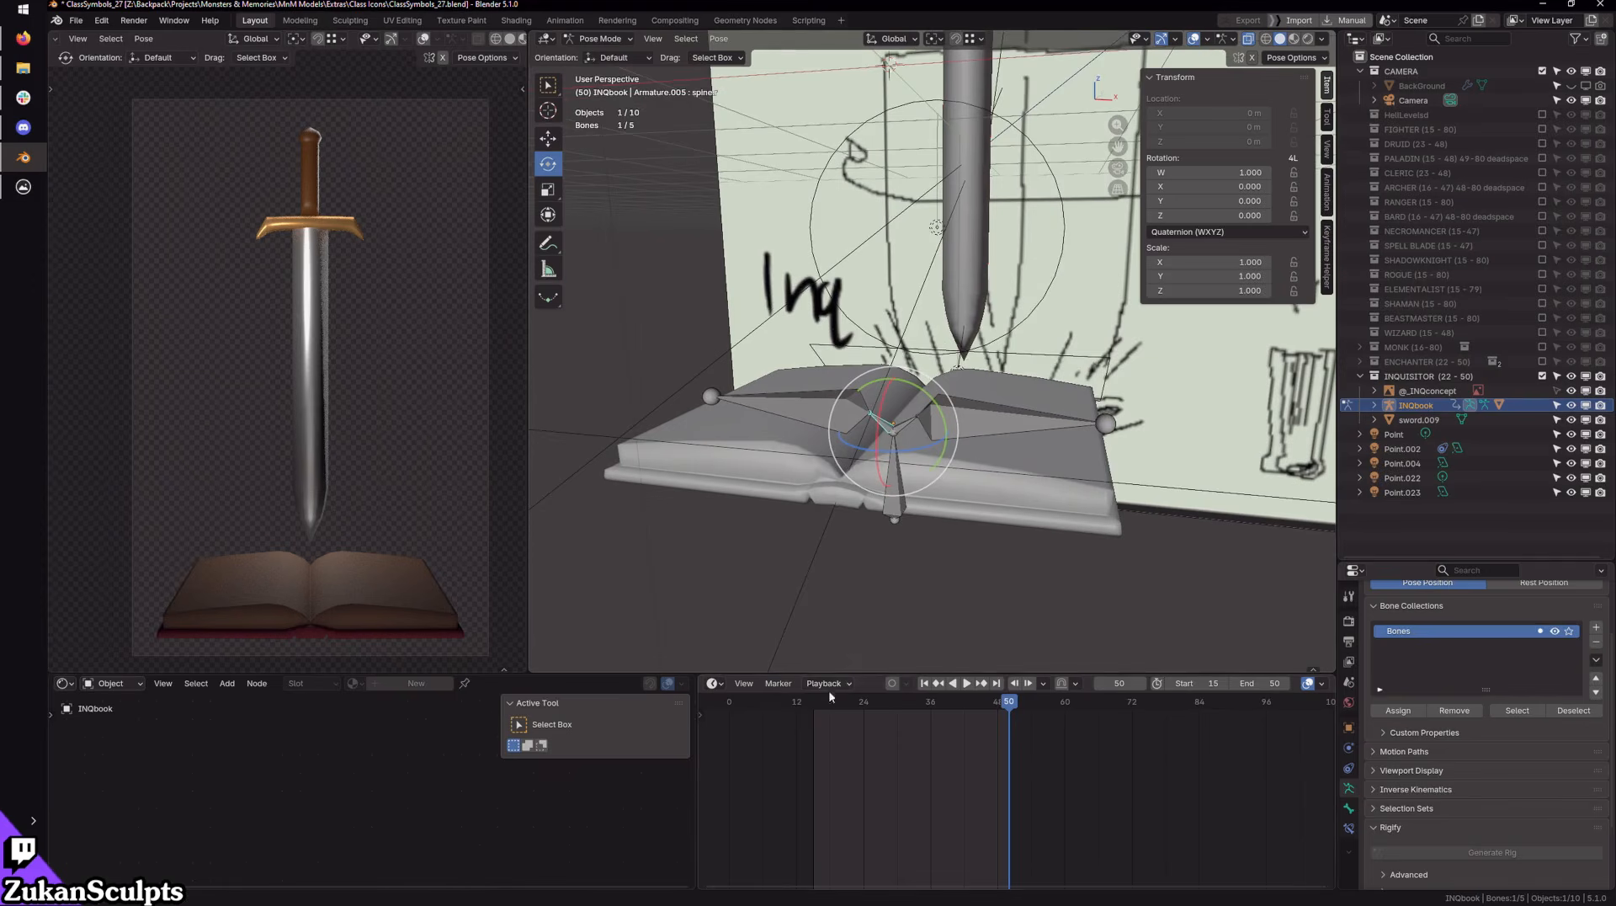
Step: With auto keying on, rotate the book's left page bone 90° around the global Y axis at frame 15
{"action": "left_click", "coordinate": [924, 683]}
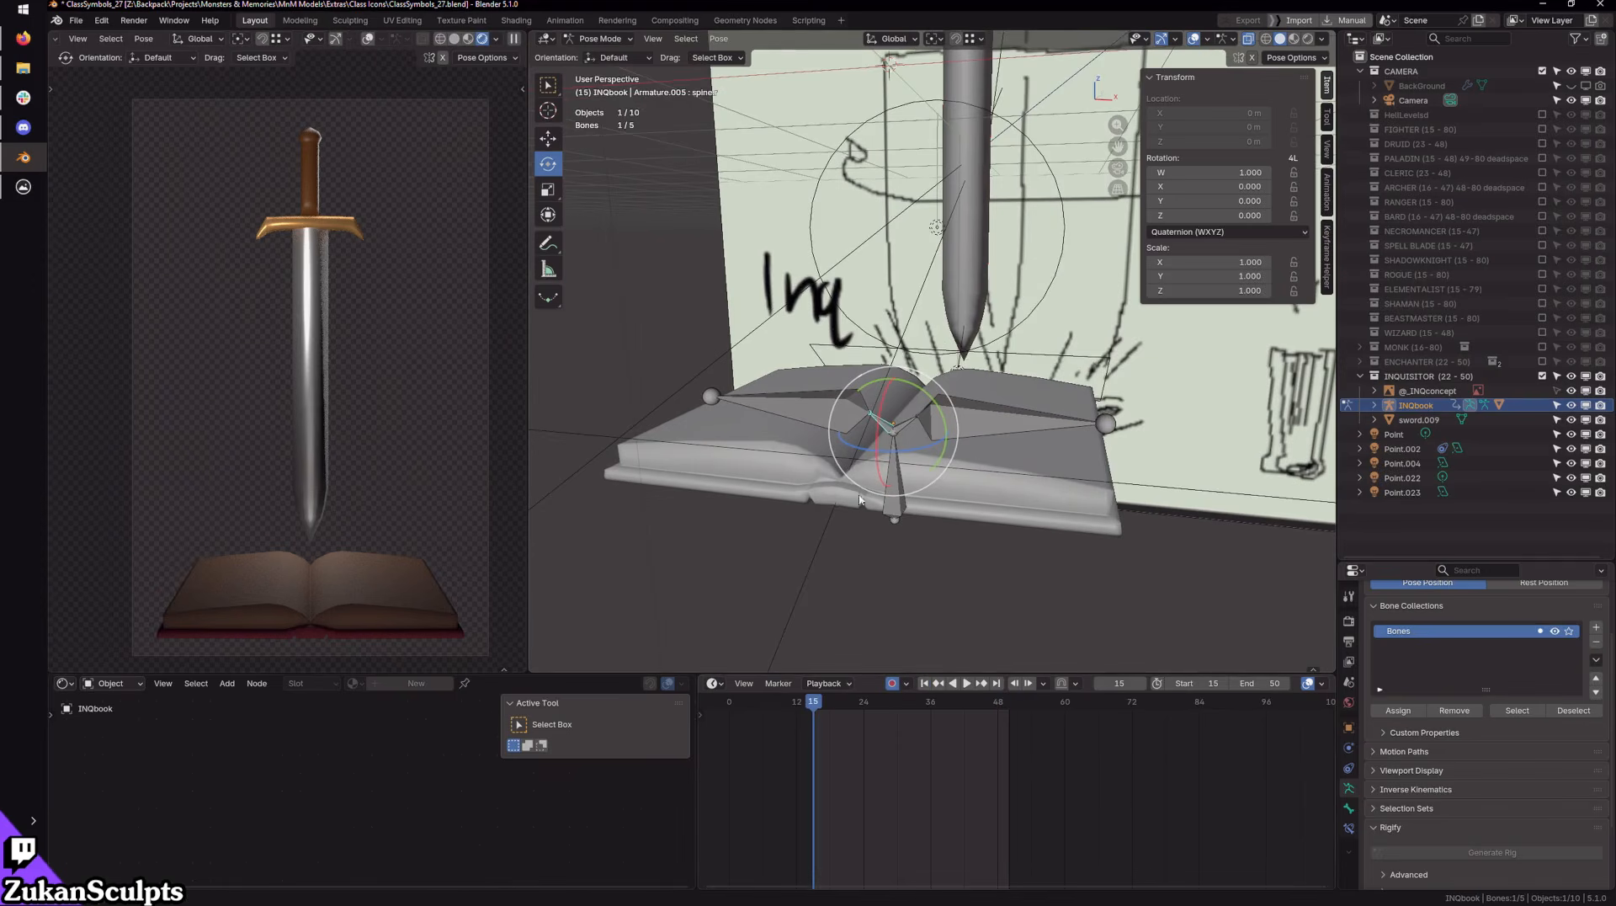
{"action": "scroll", "coordinate": [708, 308], "scroll_direction": "up", "scroll_amount": 3}
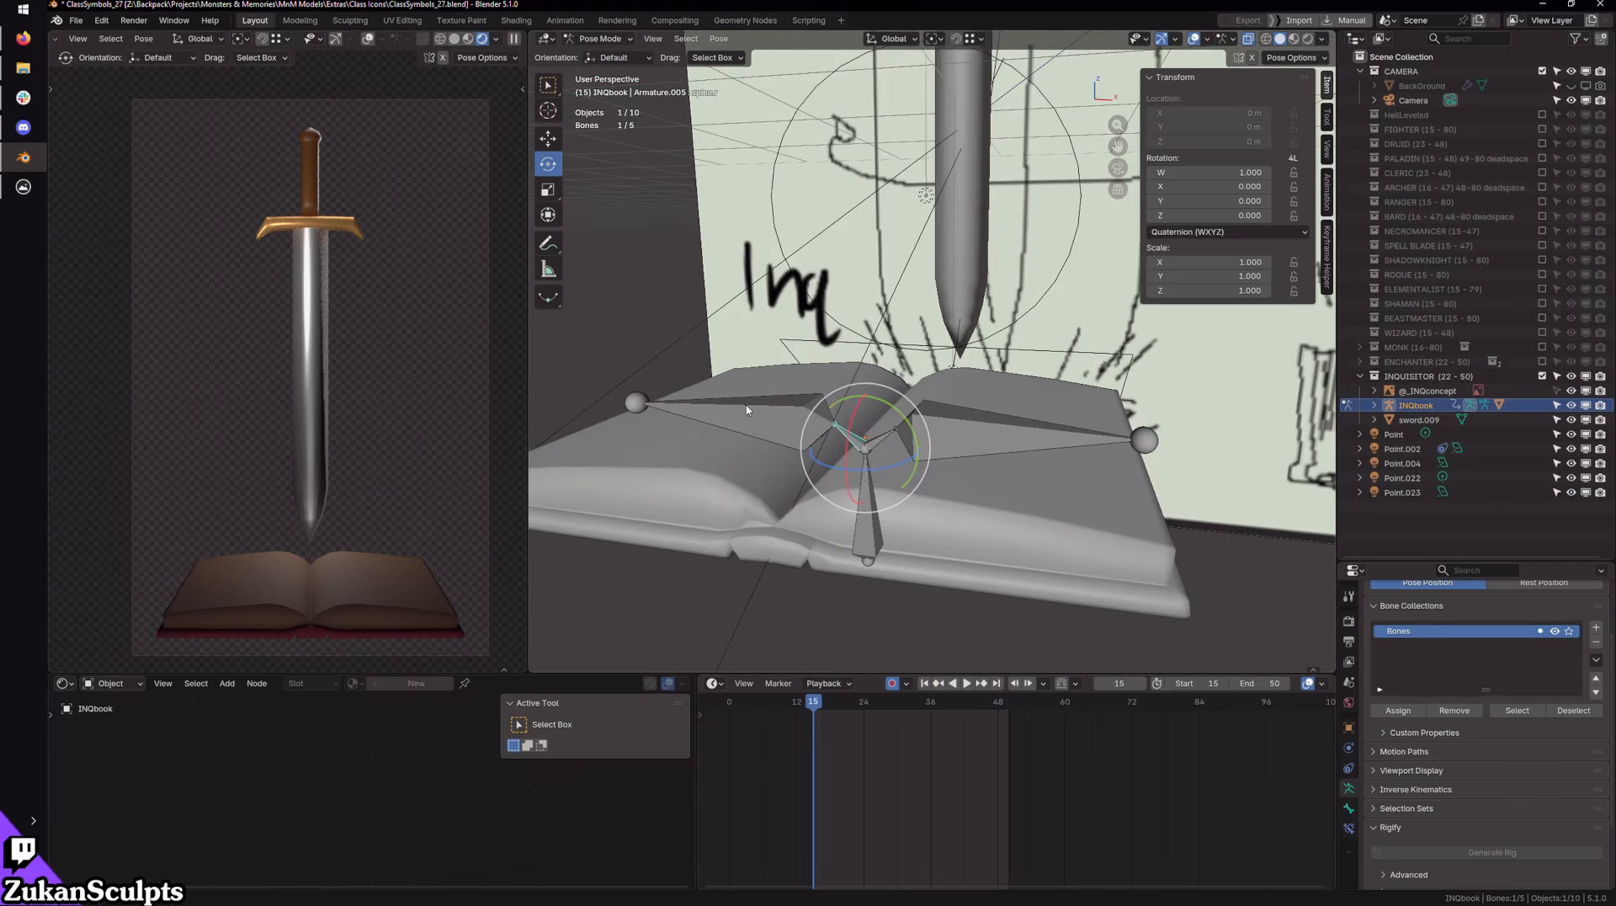
{"action": "left_click", "coordinate": [740, 413]}
{"action": "left_click_drag", "start_coordinate": [875, 401], "coordinate": [879, 383]}
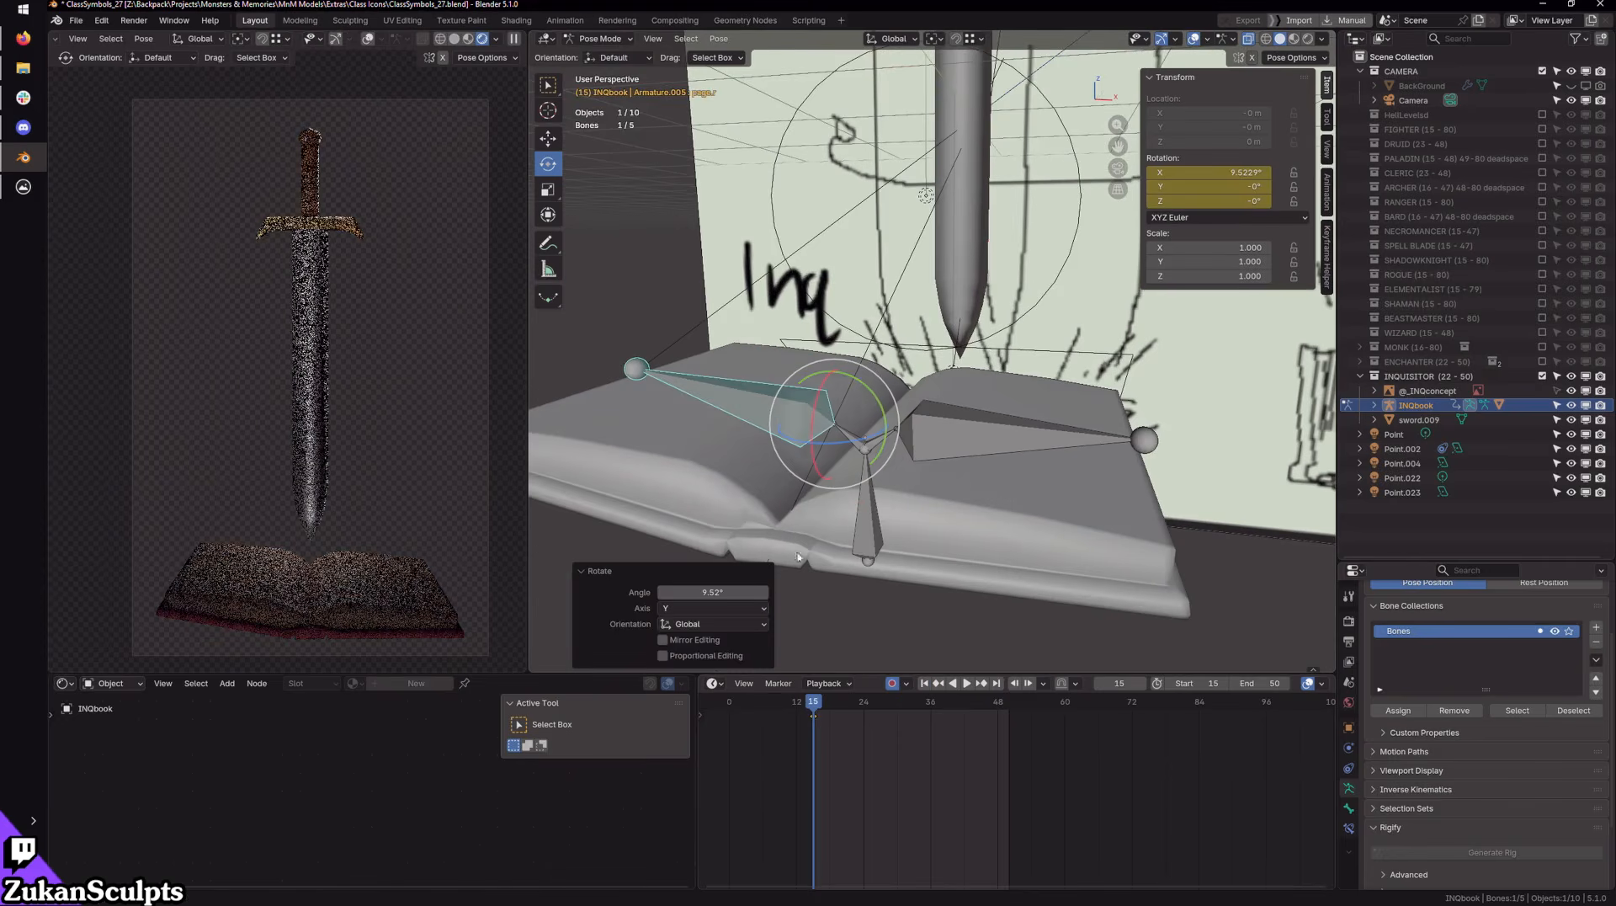
{"action": "left_click", "coordinate": [737, 588]}
{"action": "type", "text": "90"}
{"action": "key", "text": "Return"}
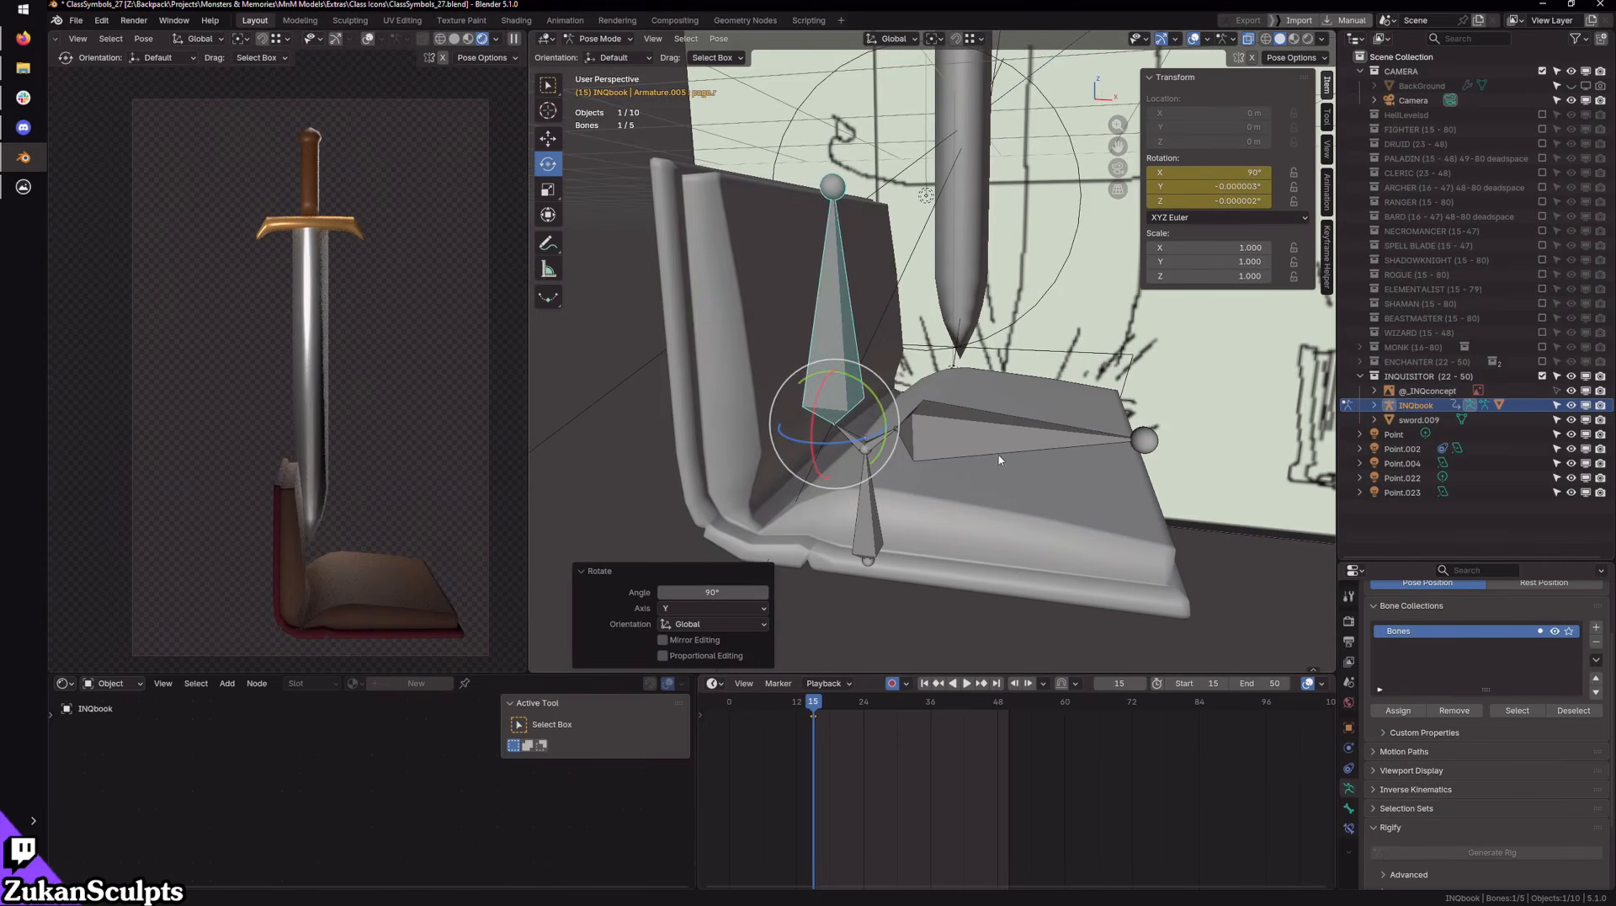
Step: Rotate the book's right page bone -90° around the global Y axis at frame 15 to close the book
{"action": "left_click", "coordinate": [993, 446]}
{"action": "left_click_drag", "start_coordinate": [937, 414], "coordinate": [932, 399]}
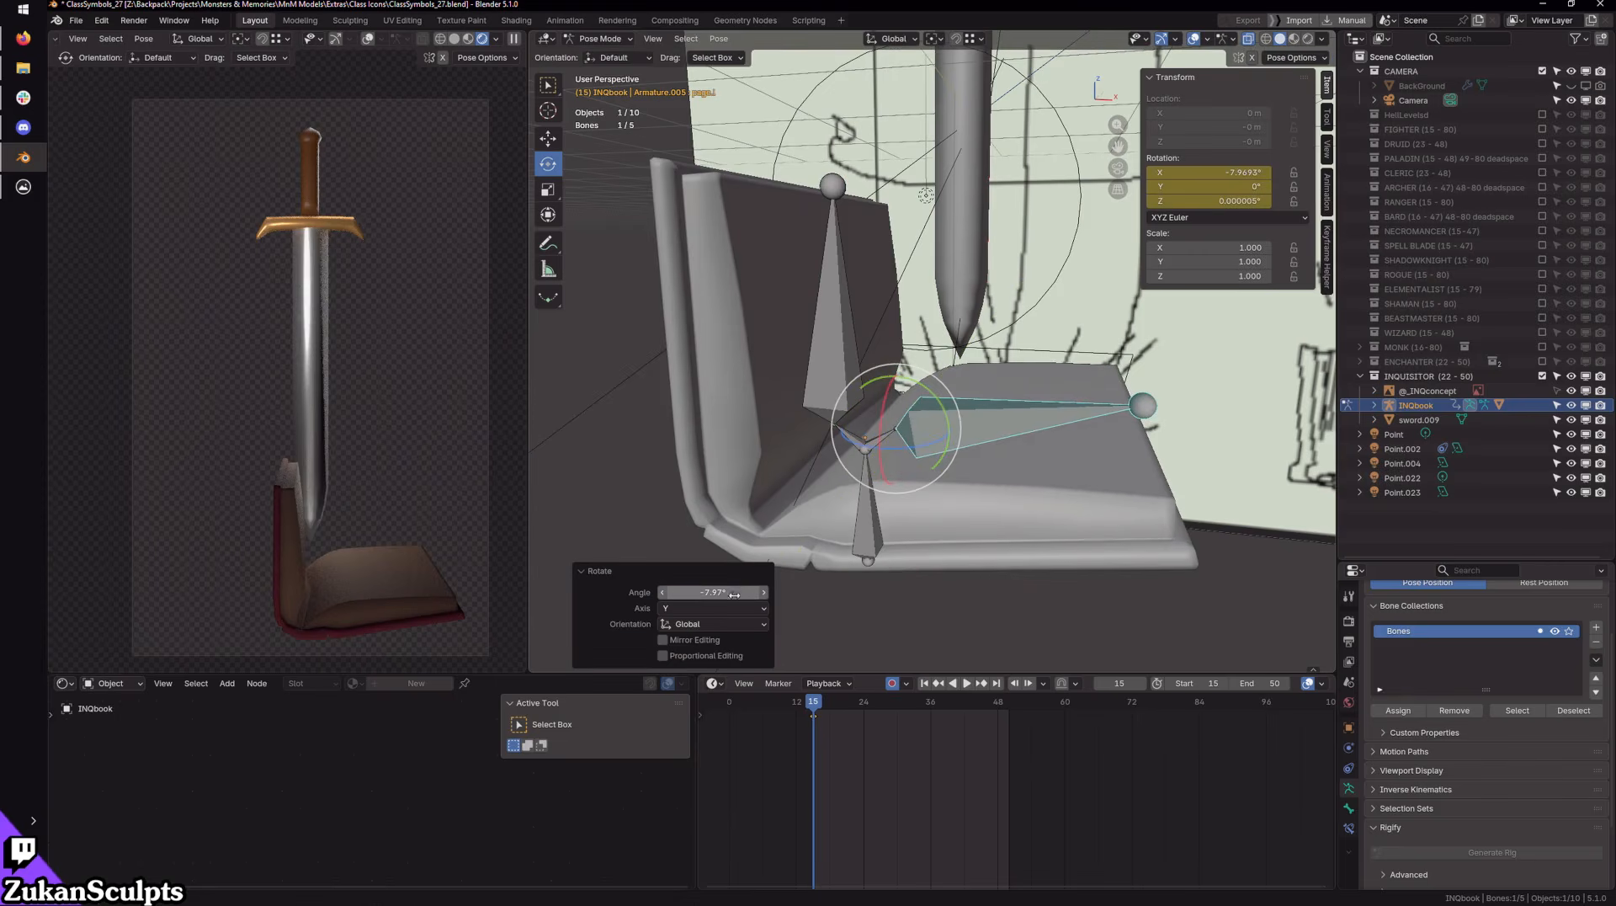
{"action": "left_click", "coordinate": [737, 589]}
{"action": "type", "text": "-90"}
{"action": "key", "text": "Return"}
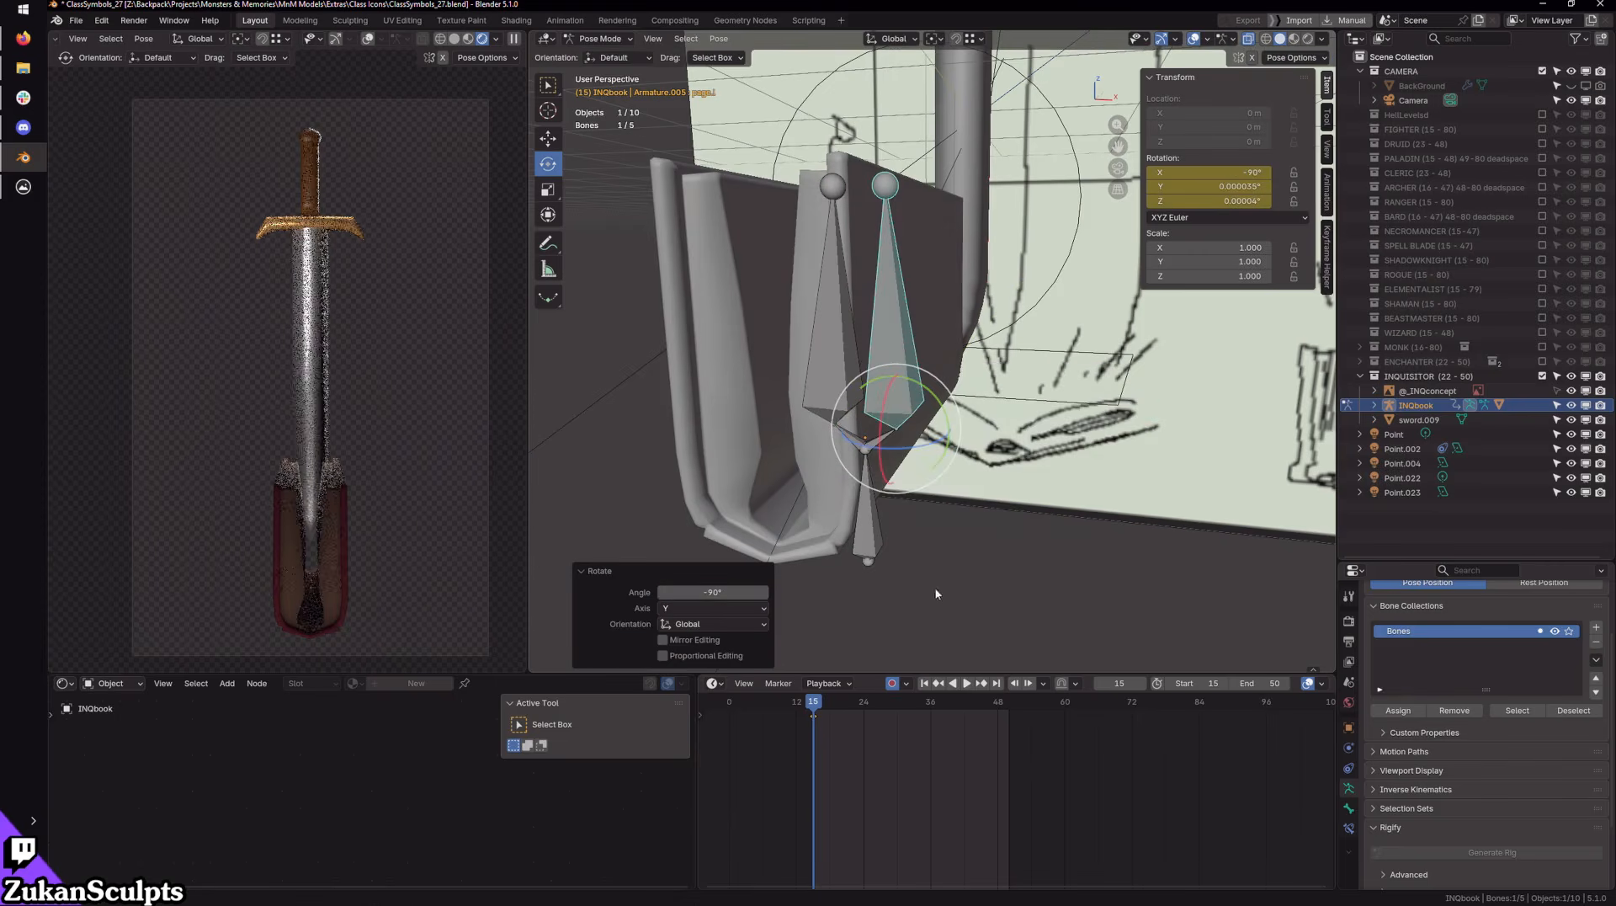
Step: At frame 24, set the right page bone's X rotation to 0°
{"action": "middle_click_drag", "start_coordinate": [933, 533], "coordinate": [898, 455]}
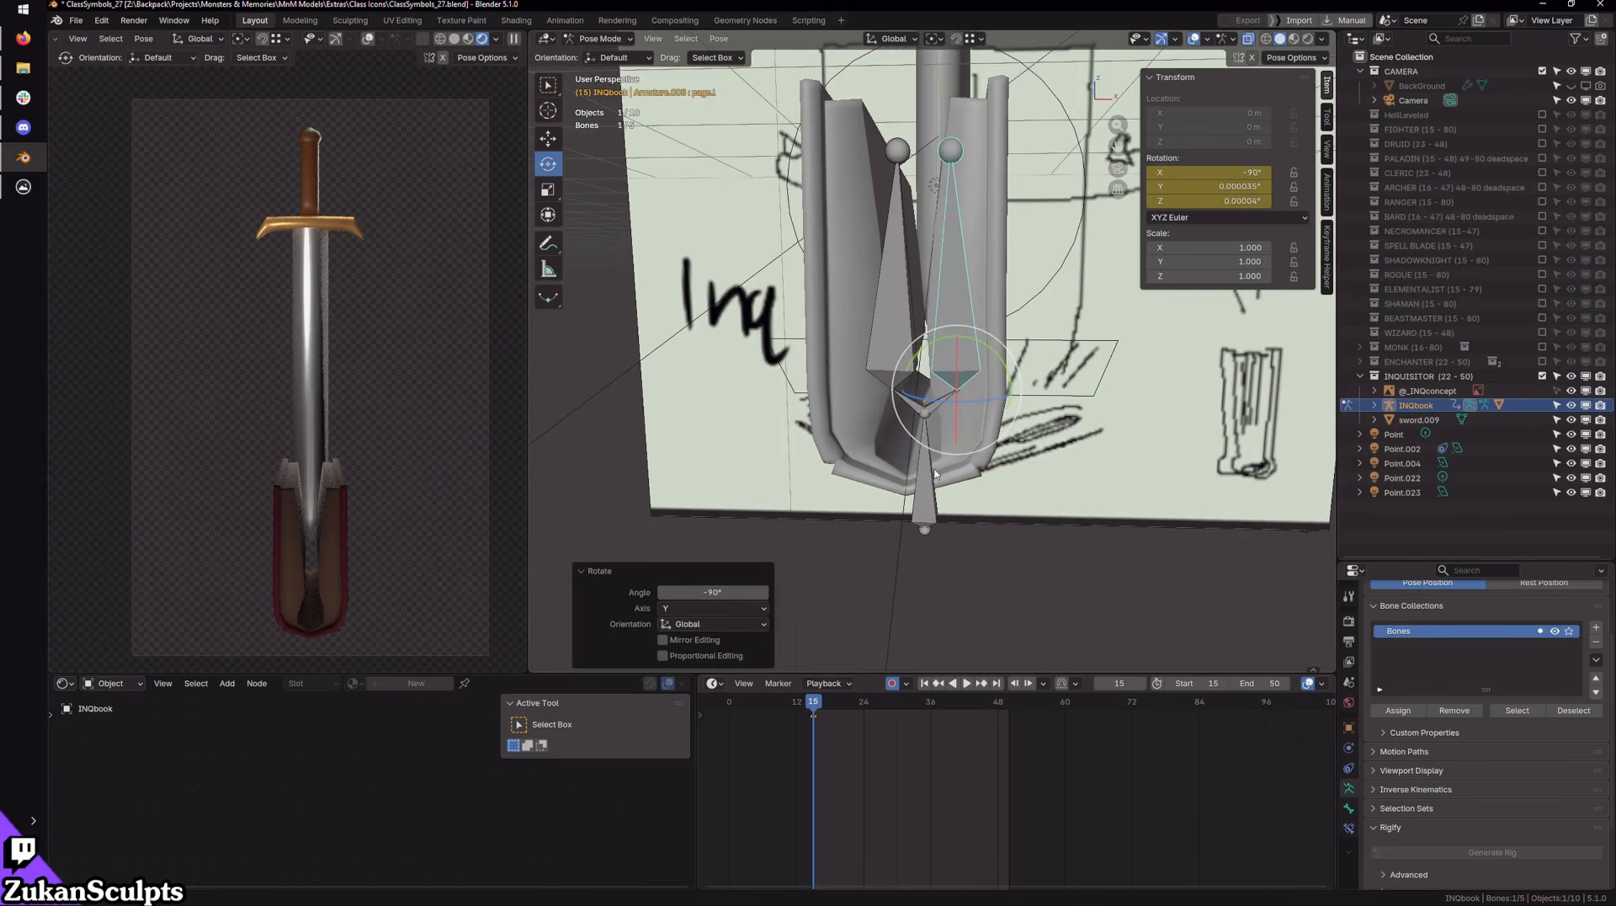
{"action": "scroll", "coordinate": [934, 467], "scroll_direction": "up", "scroll_amount": 2}
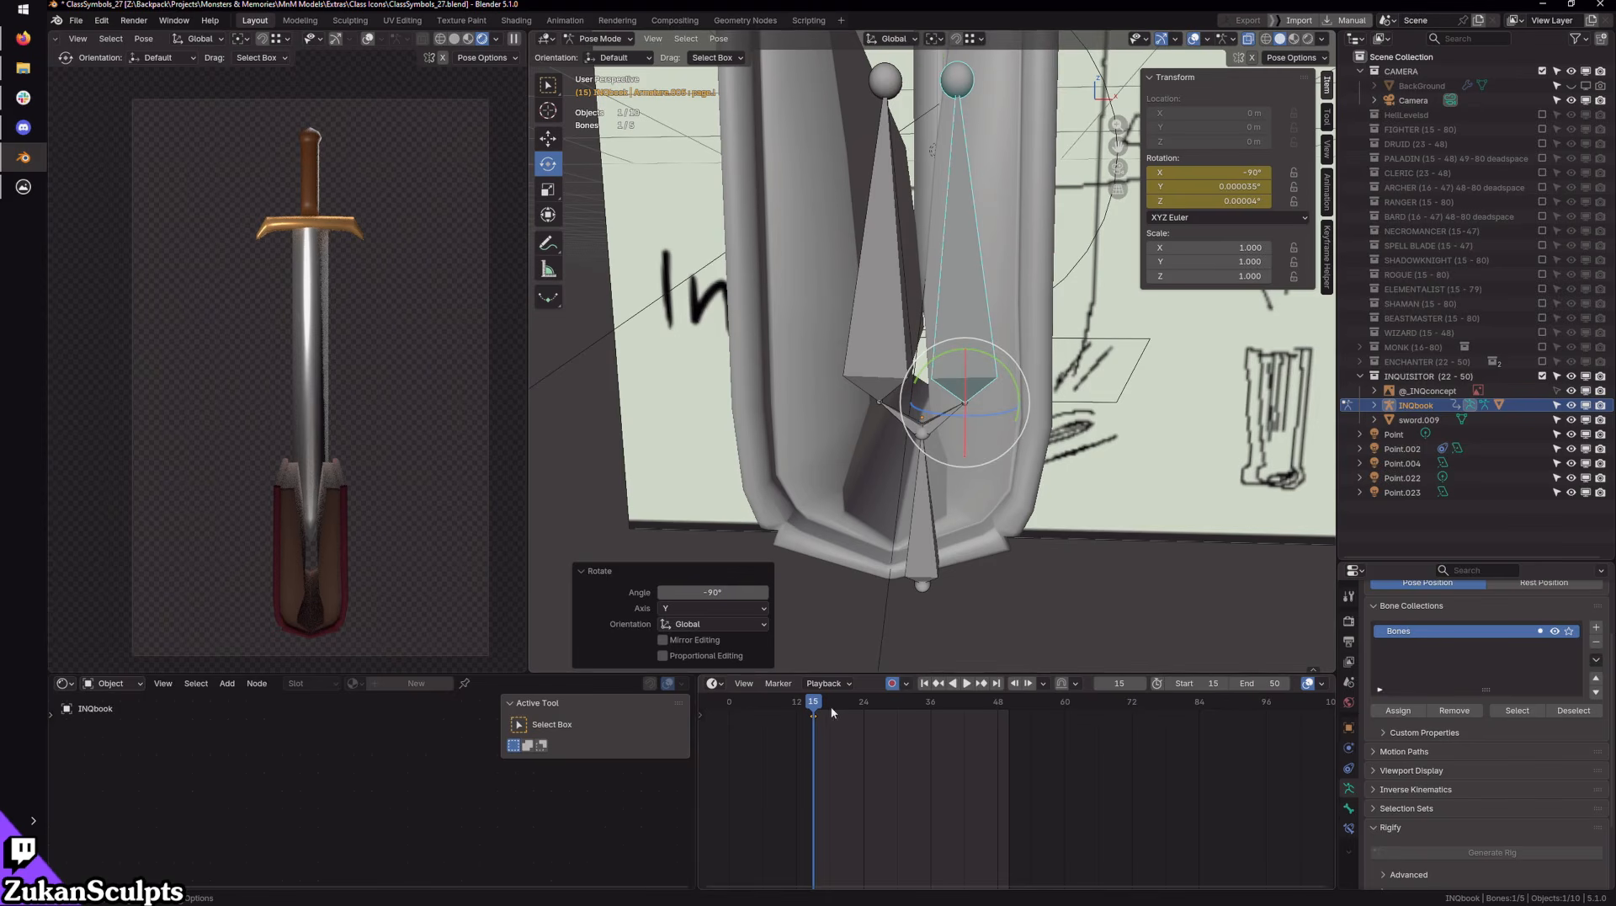
{"action": "left_click_drag", "start_coordinate": [813, 706], "coordinate": [865, 709]}
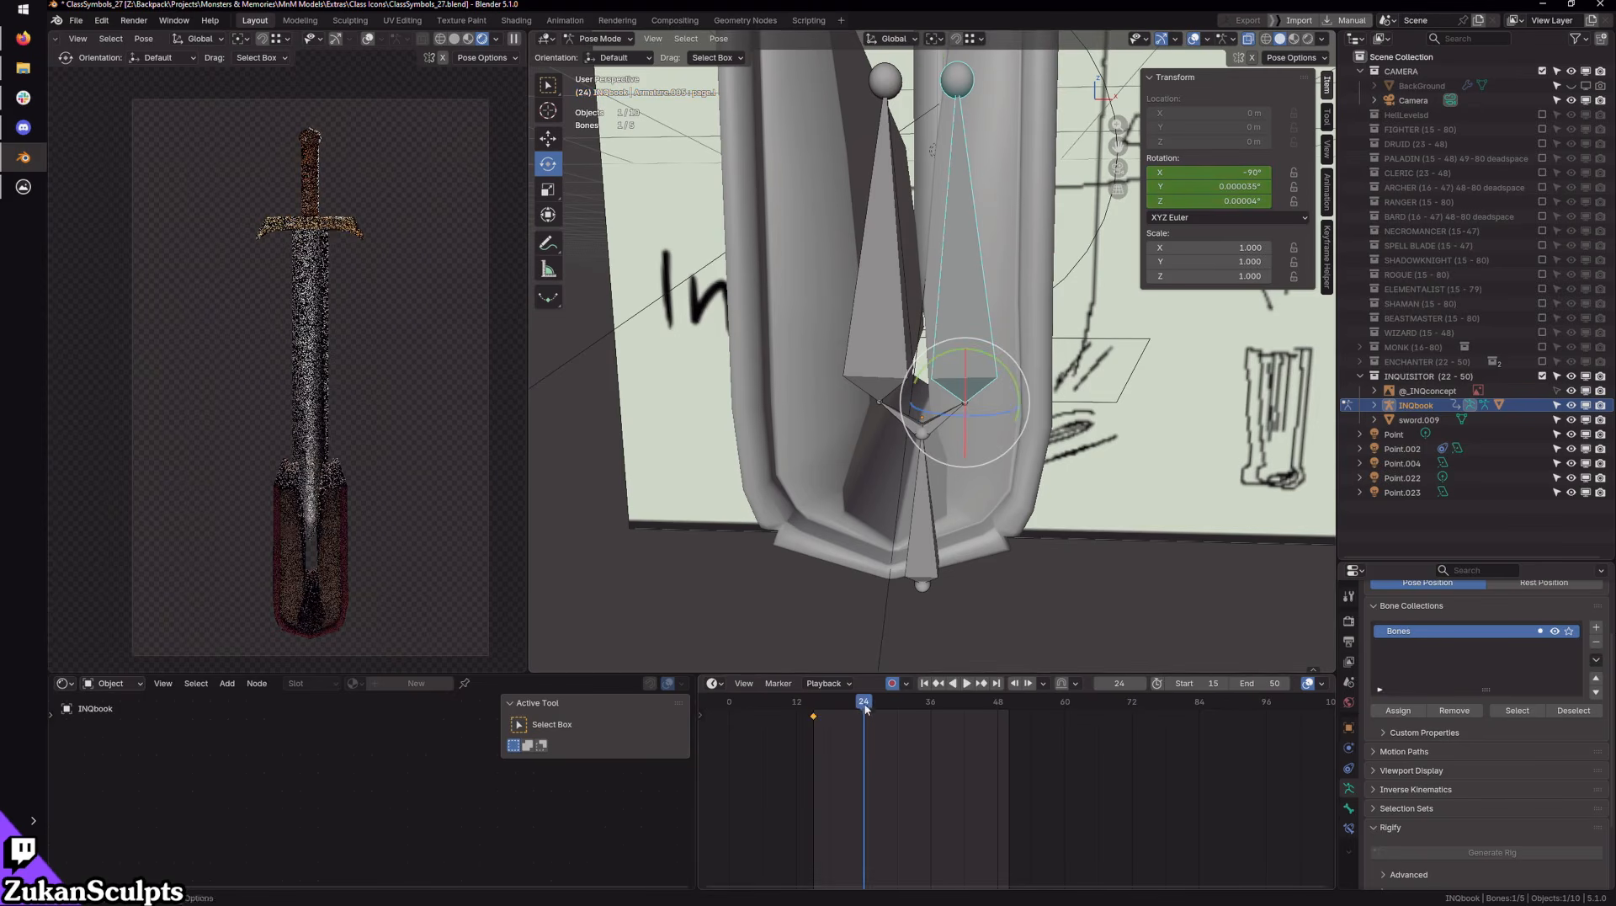
{"action": "left_click", "coordinate": [1236, 173]}
{"action": "type", "text": "0"}
{"action": "key", "text": "Return"}
Step: At frame 24, set the left page bone's X, Y and Z rotations to 0°
{"action": "left_click", "coordinate": [877, 275]}
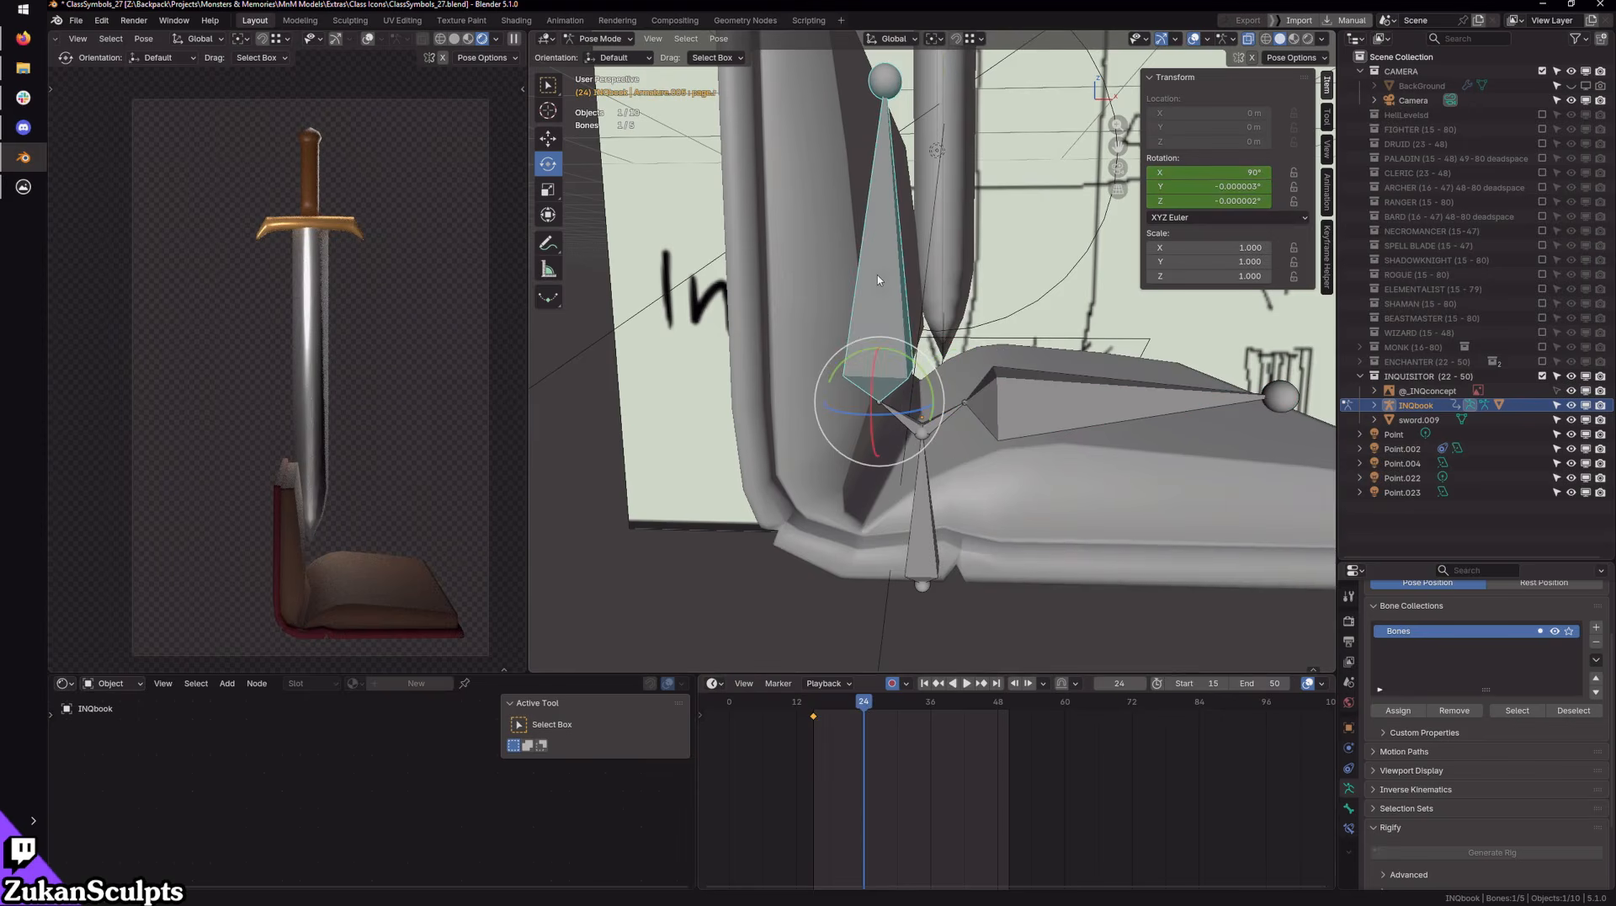
{"action": "left_click", "coordinate": [1210, 172]}
{"action": "type", "text": "0"}
{"action": "key", "text": "Return"}
{"action": "left_click", "coordinate": [1207, 184]}
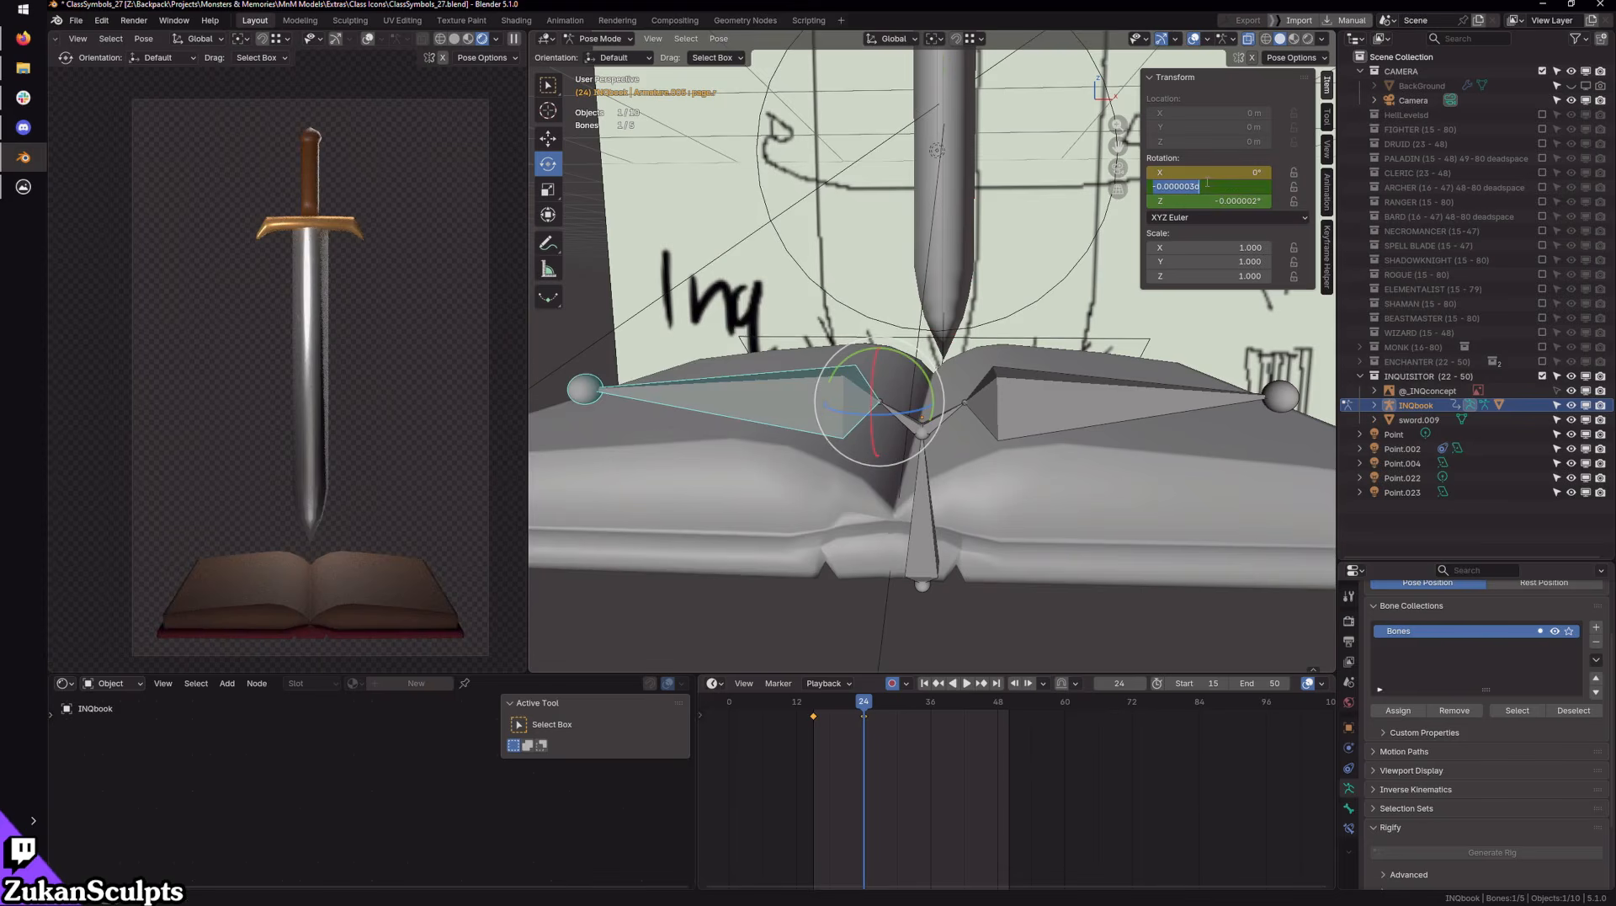
{"action": "key", "text": "Return"}
{"action": "left_click", "coordinate": [1204, 200]}
{"action": "type", "text": "0"}
{"action": "key", "text": "Return"}
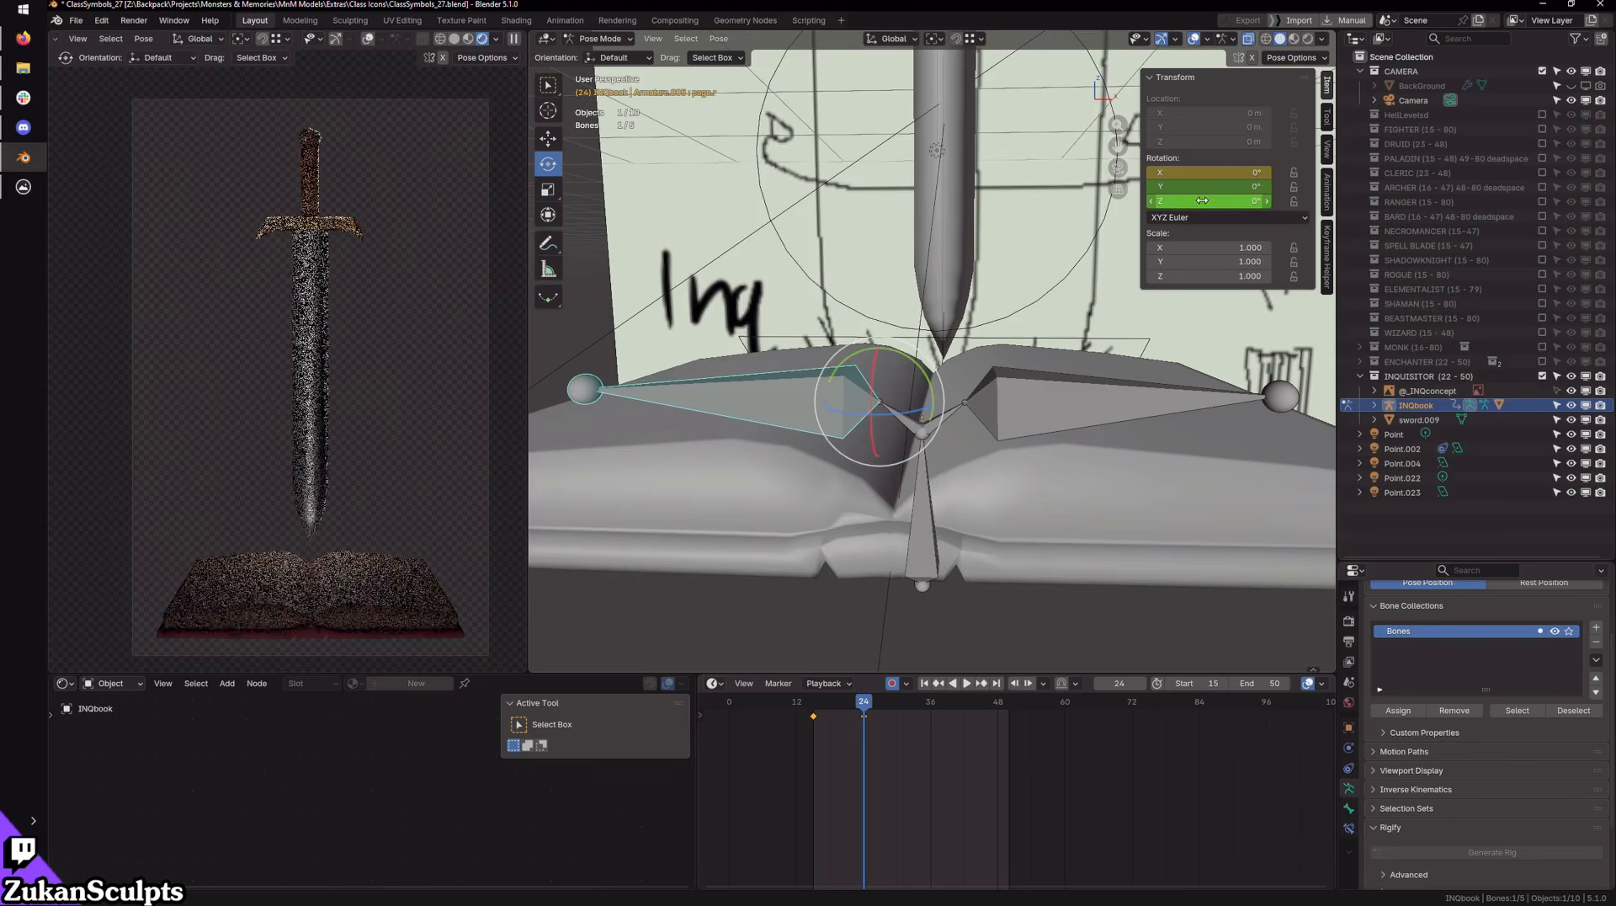
Step: Set the right page bone's Y and Z rotations to 0° at frame 24
{"action": "left_click", "coordinate": [1089, 426]}
{"action": "left_click", "coordinate": [1212, 201]}
{"action": "type", "text": "000035"}
{"action": "key", "text": "Return"}
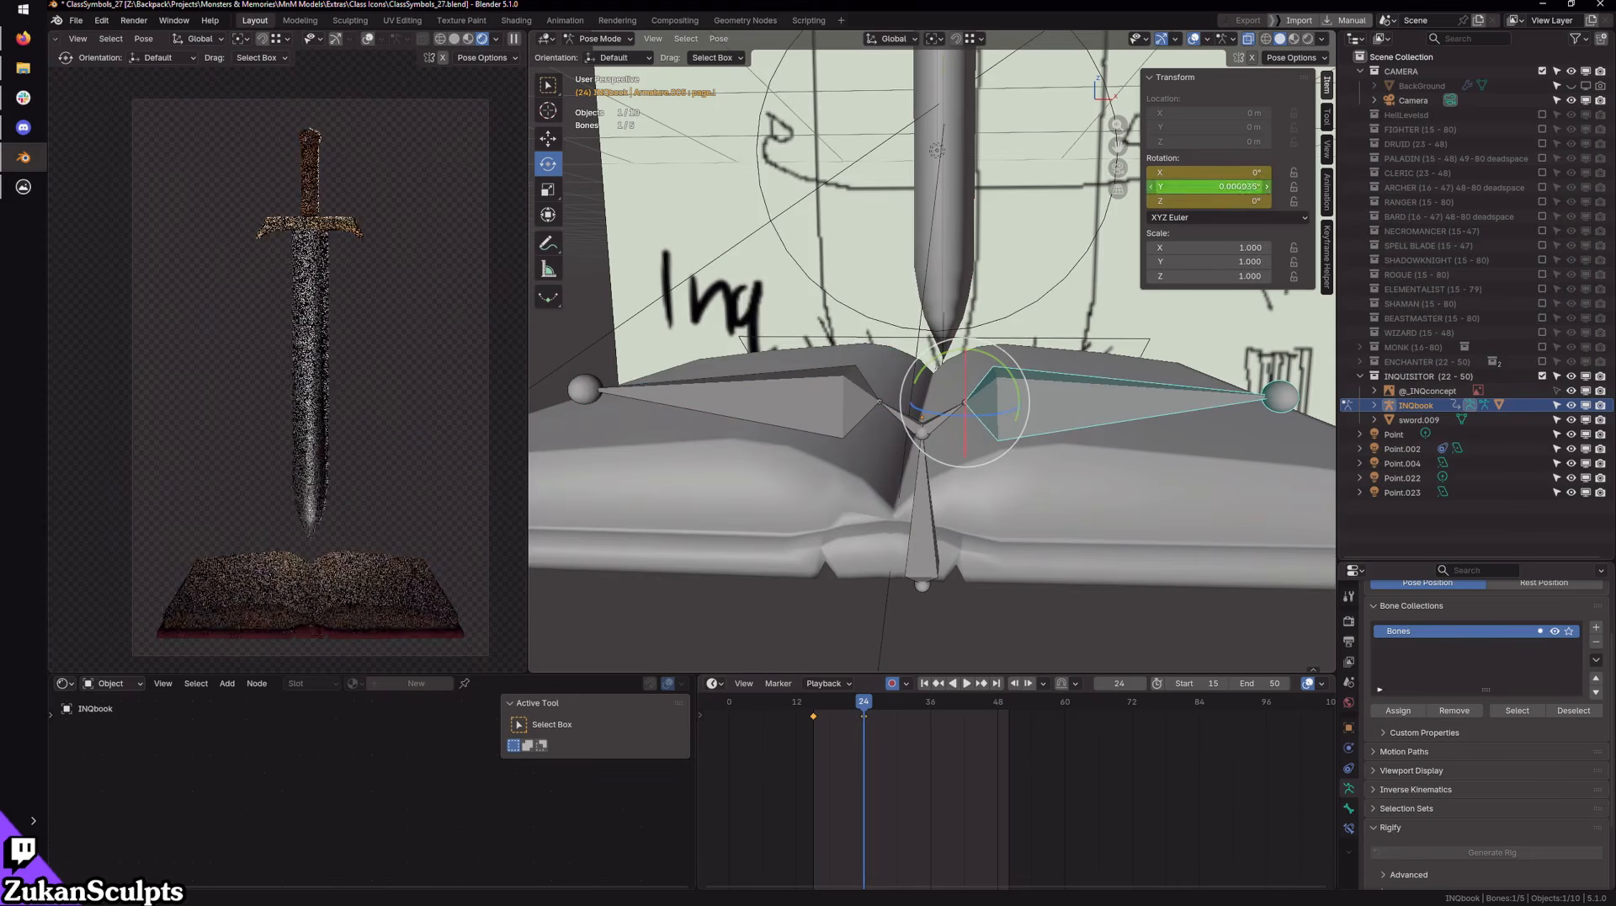
{"action": "left_click", "coordinate": [1211, 187]}
{"action": "type", "text": "0"}
{"action": "key", "text": "Return"}
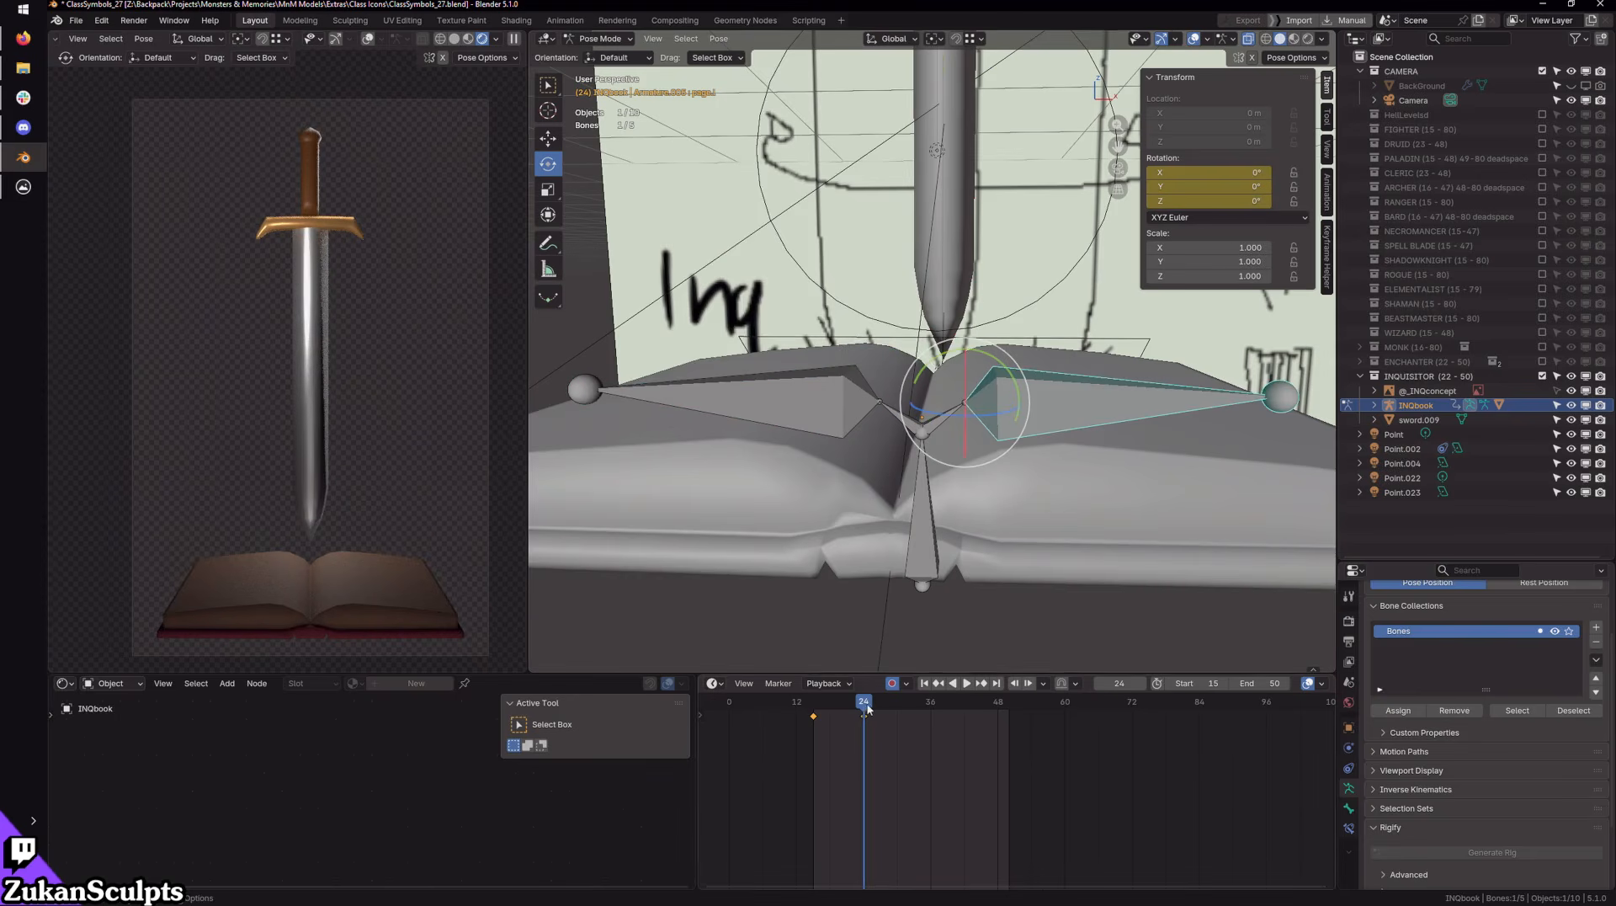
Step: Play and scrub through the book-opening animation to check the page motion
{"action": "left_click_drag", "start_coordinate": [868, 710], "coordinate": [794, 726]}
{"action": "key", "text": "space"}
{"action": "scroll", "coordinate": [892, 741], "scroll_direction": "down", "scroll_amount": 2}
{"action": "scroll", "coordinate": [934, 539], "scroll_direction": "down", "scroll_amount": 3}
{"action": "middle_click_drag", "start_coordinate": [960, 454], "coordinate": [867, 496]}
{"action": "left_click_drag", "start_coordinate": [824, 711], "coordinate": [857, 717]}
Step: Select all the book's bones, shift their keyframes to about frames 33 and 42, and go to frame 24
{"action": "scroll", "coordinate": [805, 574], "scroll_direction": "down", "scroll_amount": 4}
{"action": "middle_click_drag", "start_coordinate": [917, 454], "coordinate": [829, 539]}
{"action": "left_click_drag", "start_coordinate": [709, 318], "coordinate": [954, 609]}
{"action": "left_click_drag", "start_coordinate": [765, 755], "coordinate": [973, 719]}
{"action": "key", "text": "g"}
{"action": "left_click", "coordinate": [1010, 725]}
{"action": "mouse_move", "coordinate": [857, 707]}
{"action": "left_mouse_down"}
{"action": "mouse_move", "coordinate": [840, 707]}
{"action": "mouse_move", "coordinate": [886, 712]}
{"action": "left_mouse_up"}
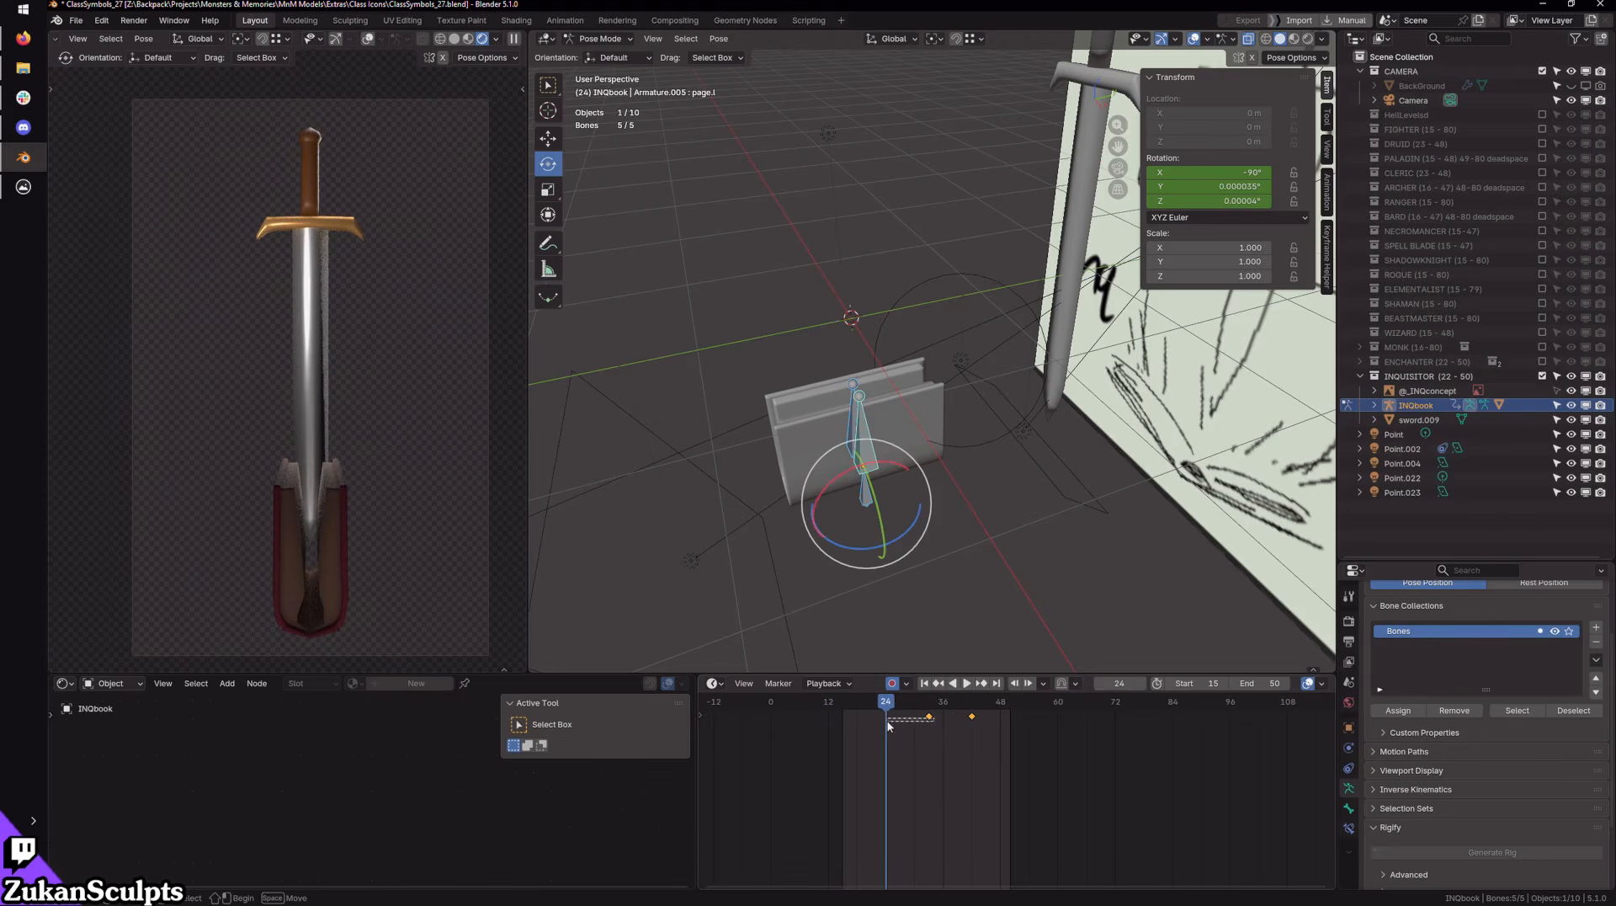
Step: Try retiming the book bones' keyframes to frames 24 and 33, preview the motion, and undo the retiming
{"action": "left_click_drag", "start_coordinate": [931, 722], "coordinate": [997, 724]}
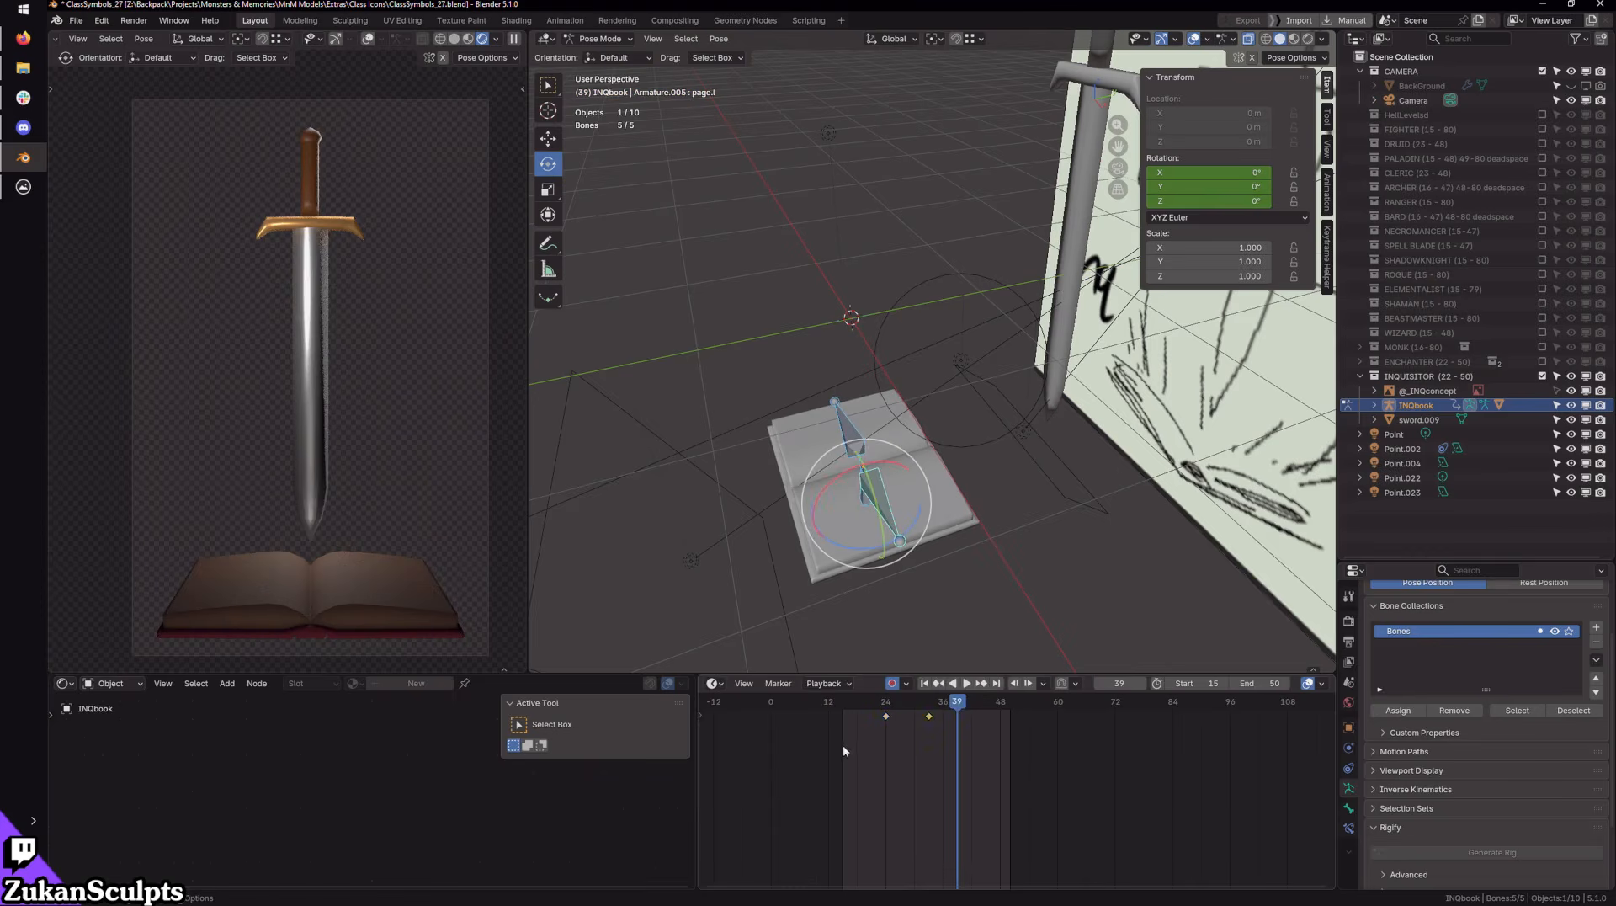
{"action": "mouse_move", "coordinate": [884, 717]}
{"action": "left_mouse_down"}
{"action": "mouse_move", "coordinate": [971, 716]}
{"action": "mouse_move", "coordinate": [887, 715]}
{"action": "left_mouse_up"}
{"action": "left_click_drag", "start_coordinate": [955, 701], "coordinate": [866, 720]}
{"action": "key", "text": "space"}
{"action": "key", "text": "ctrl+z"}
{"action": "key", "text": "ctrl+z"}
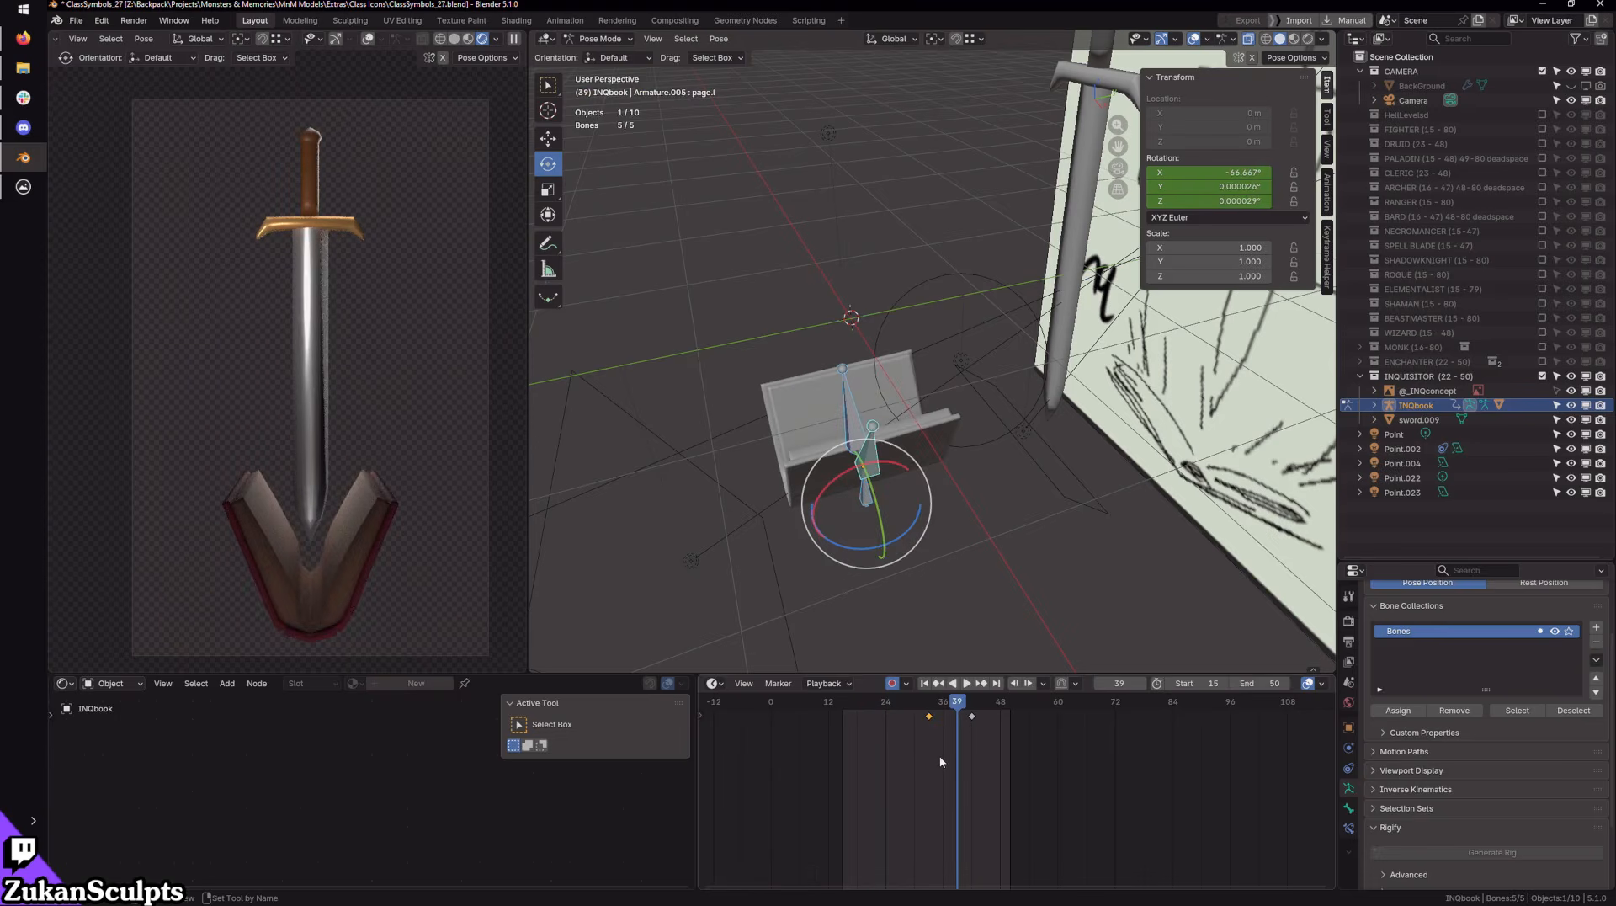
{"action": "key", "text": "ctrl+z"}
{"action": "key", "text": "ctrl+z"}
Step: Place the book-opening keyframes at frames 24 and 27 and play the animation to check the faster opening
{"action": "left_click_drag", "start_coordinate": [880, 706], "coordinate": [906, 734]}
{"action": "scroll", "coordinate": [911, 734], "scroll_direction": "up", "scroll_amount": 6}
{"action": "scroll", "coordinate": [1005, 791], "scroll_direction": "up", "scroll_amount": 8}
{"action": "middle_click_drag", "start_coordinate": [833, 757], "coordinate": [1062, 854]}
{"action": "left_click_drag", "start_coordinate": [1078, 804], "coordinate": [1042, 715]}
{"action": "key", "text": "space"}
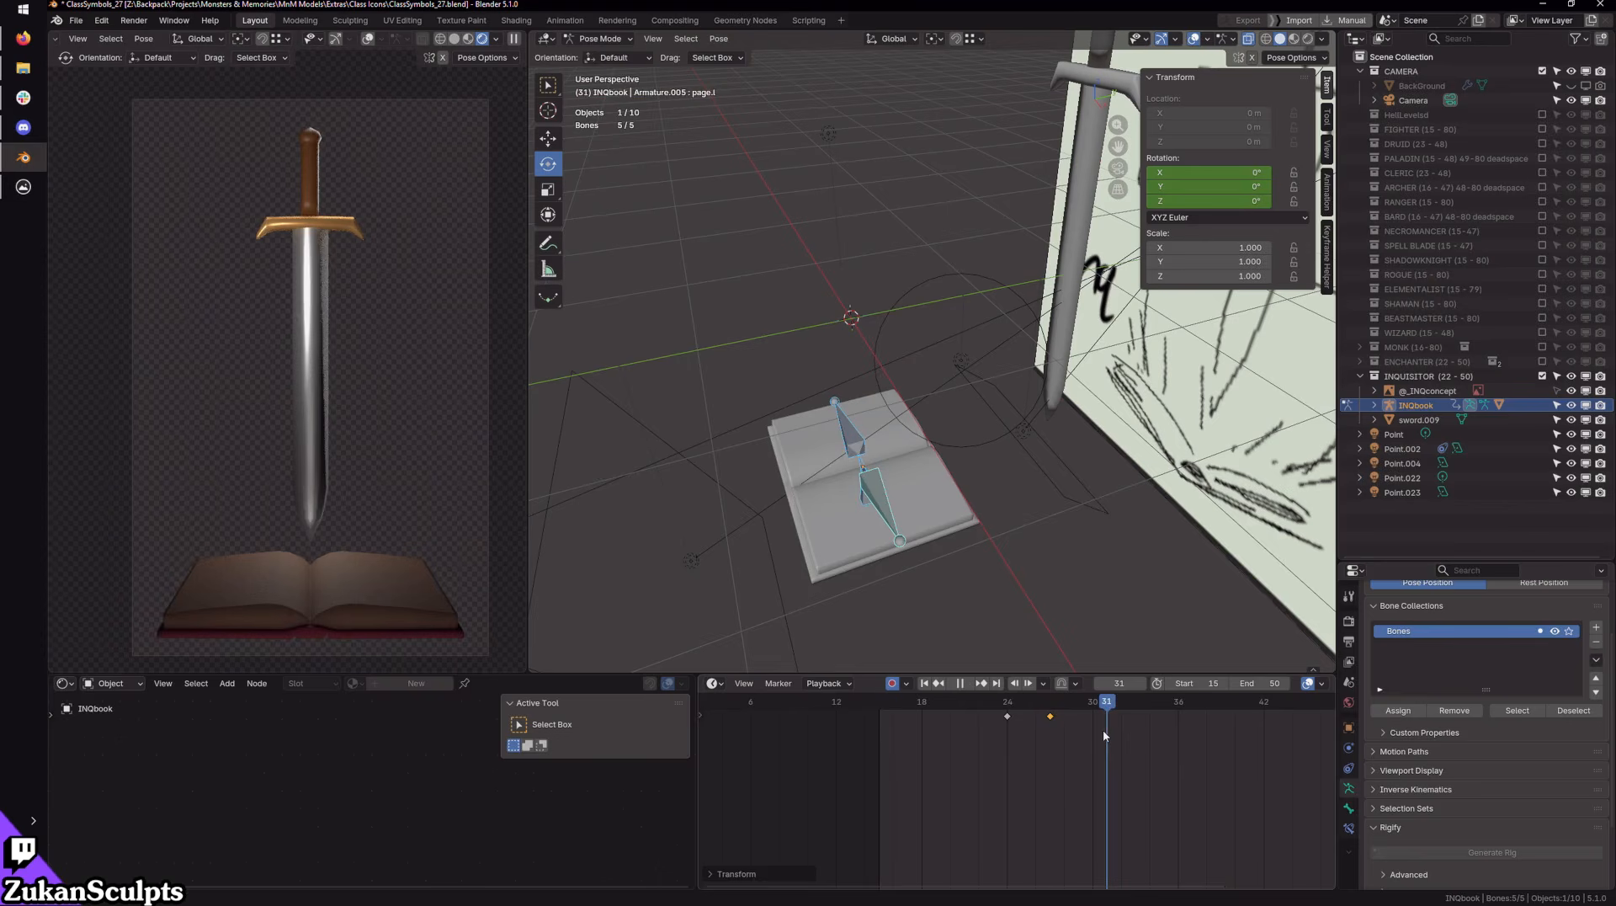
{"action": "left_click_drag", "start_coordinate": [1103, 731], "coordinate": [1102, 731]}
Step: Copy the closed-pose keyframes of both page bones from frame 24 to frame 15
{"action": "middle_click_drag", "start_coordinate": [844, 577], "coordinate": [953, 539]}
{"action": "left_click_drag", "start_coordinate": [967, 702], "coordinate": [899, 712]}
{"action": "left_click", "coordinate": [924, 684]}
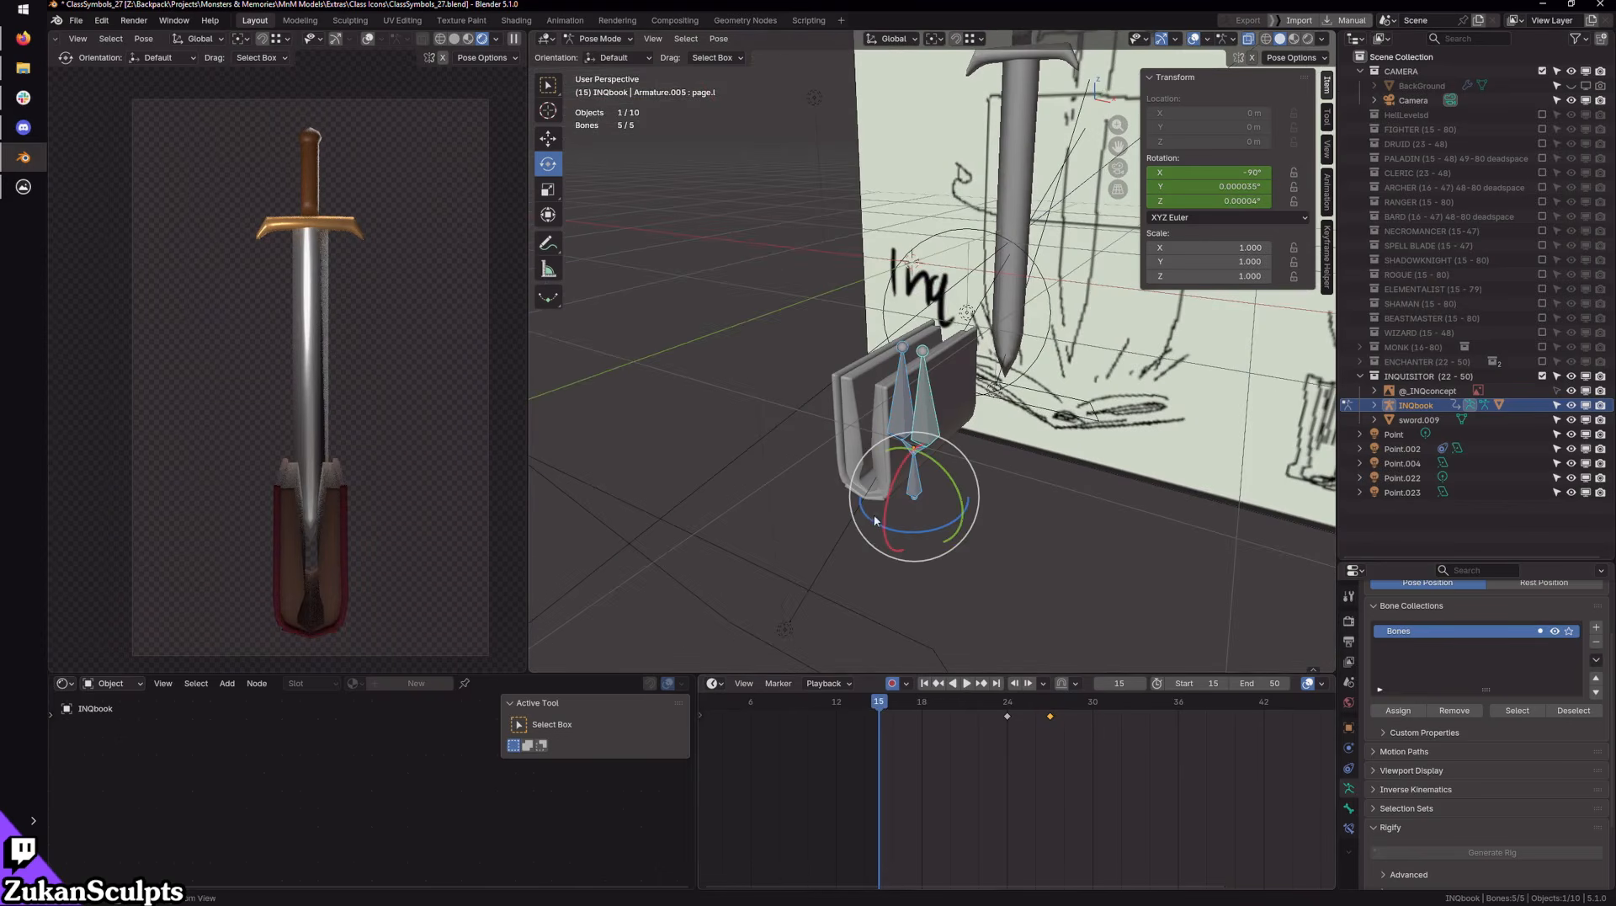
{"action": "scroll", "coordinate": [1031, 543], "scroll_direction": "up", "scroll_amount": 2}
{"action": "middle_click_drag", "start_coordinate": [967, 581], "coordinate": [1054, 533]}
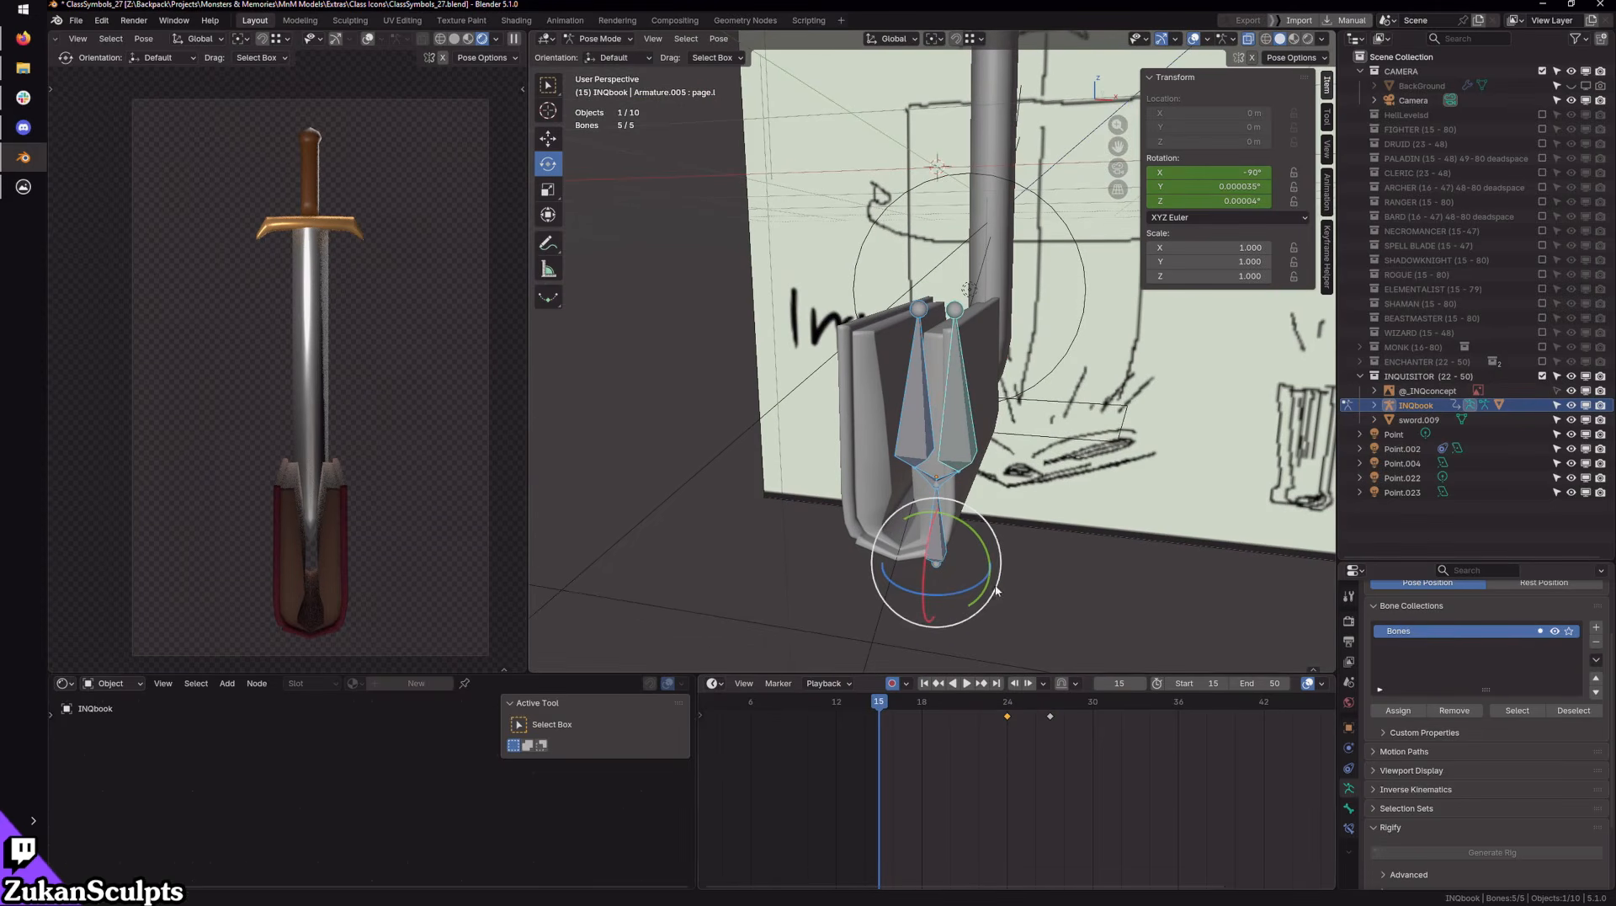
{"action": "left_click", "coordinate": [968, 456]}
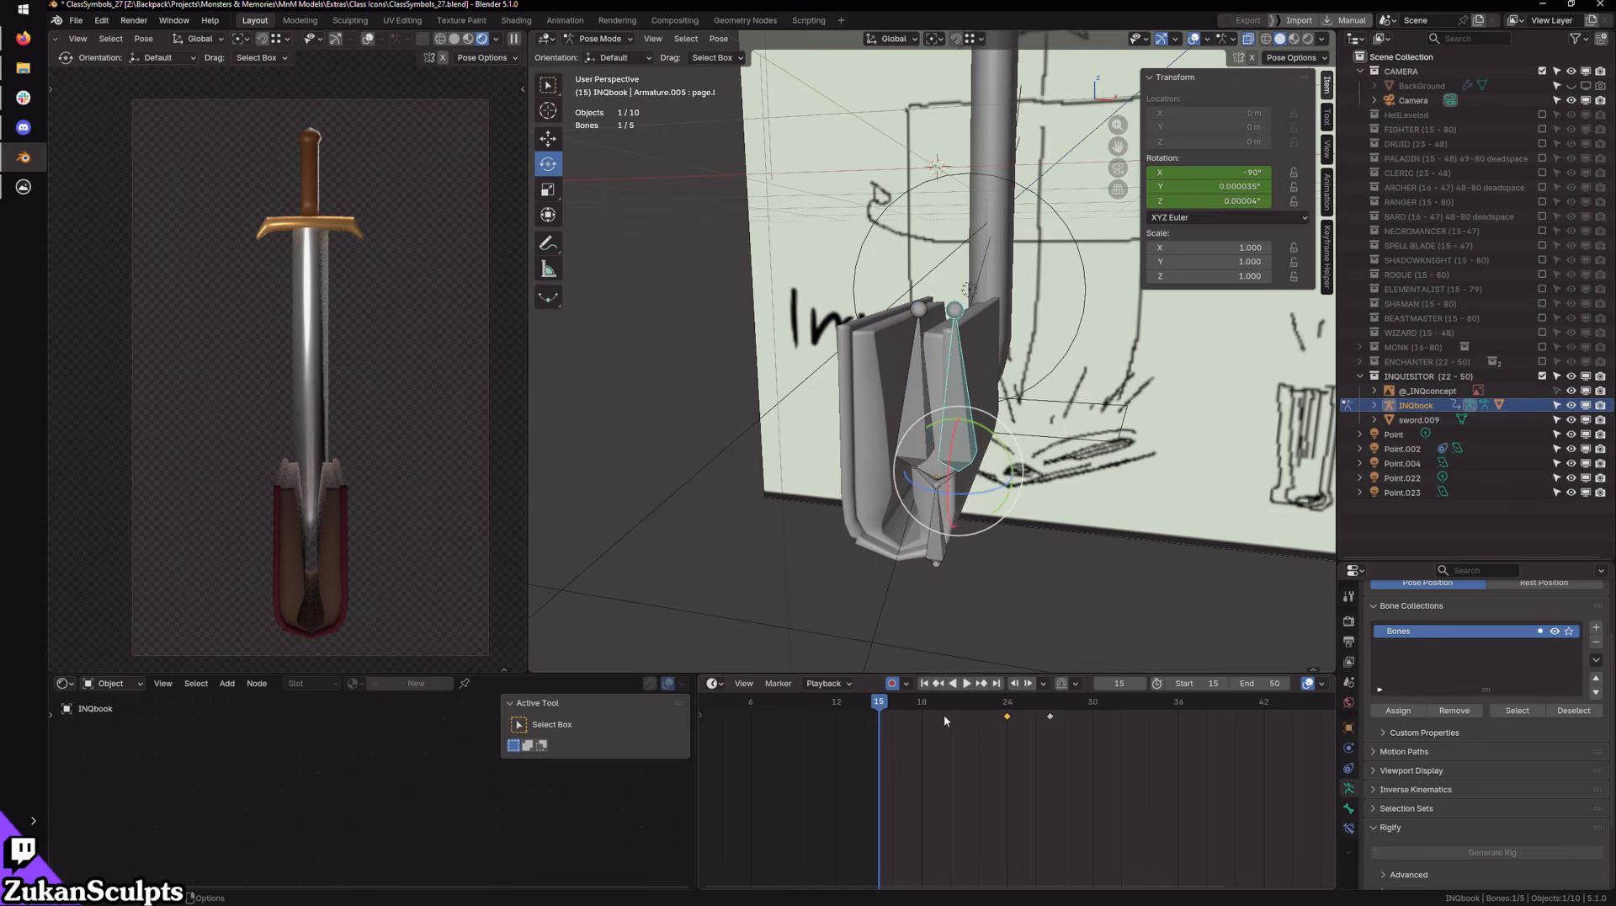
{"action": "left_click", "coordinate": [916, 373]}
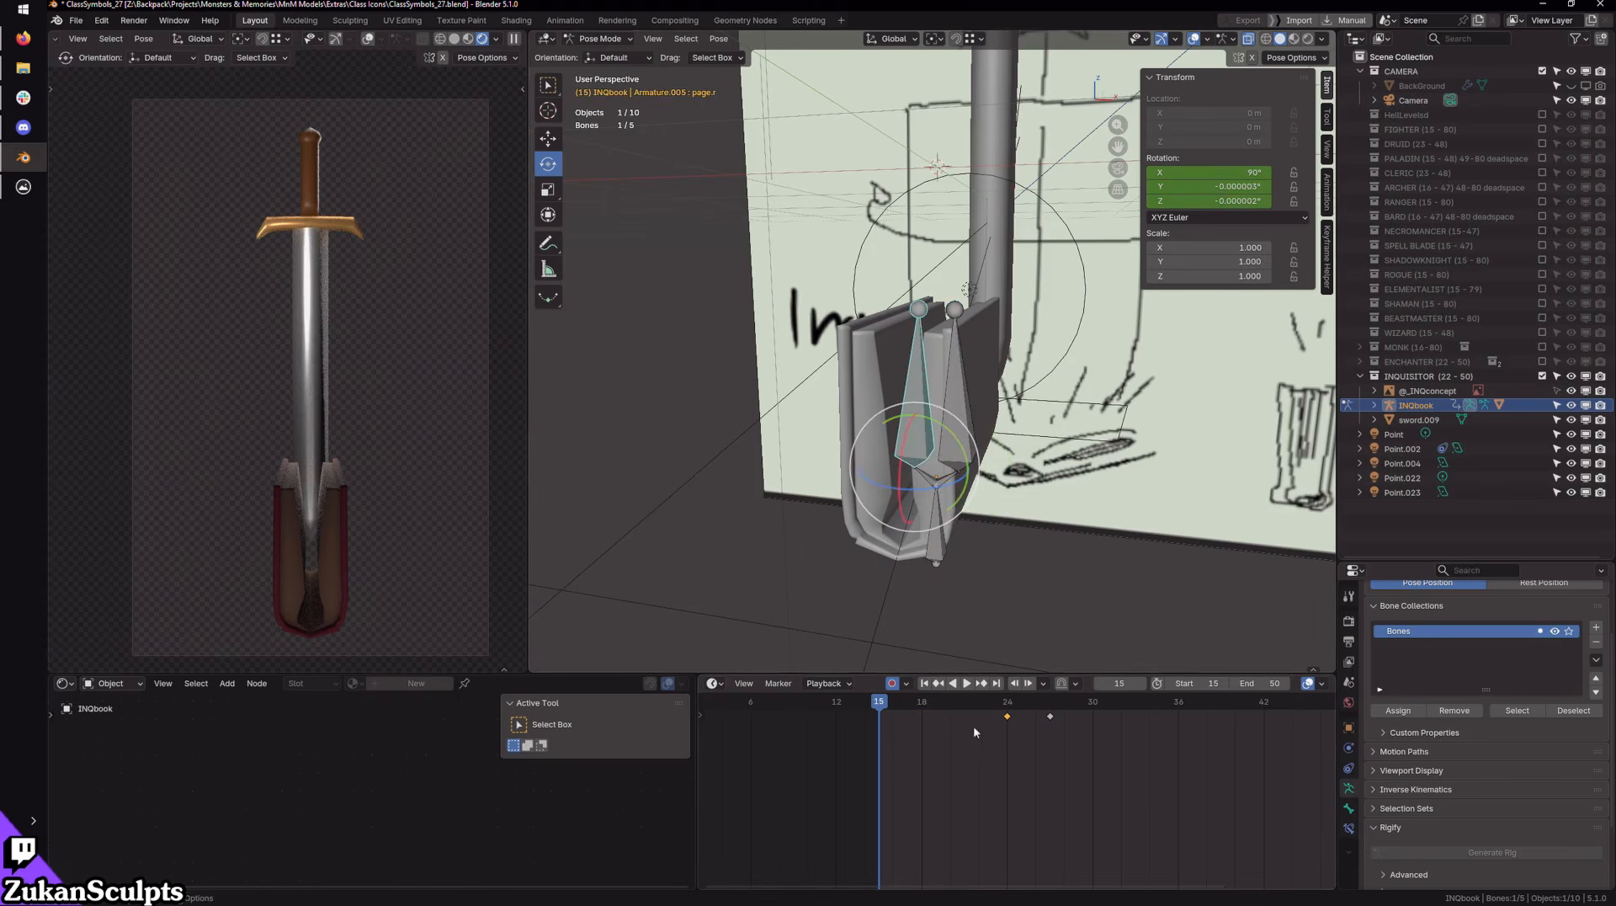
{"action": "key", "text": "ctrl+v"}
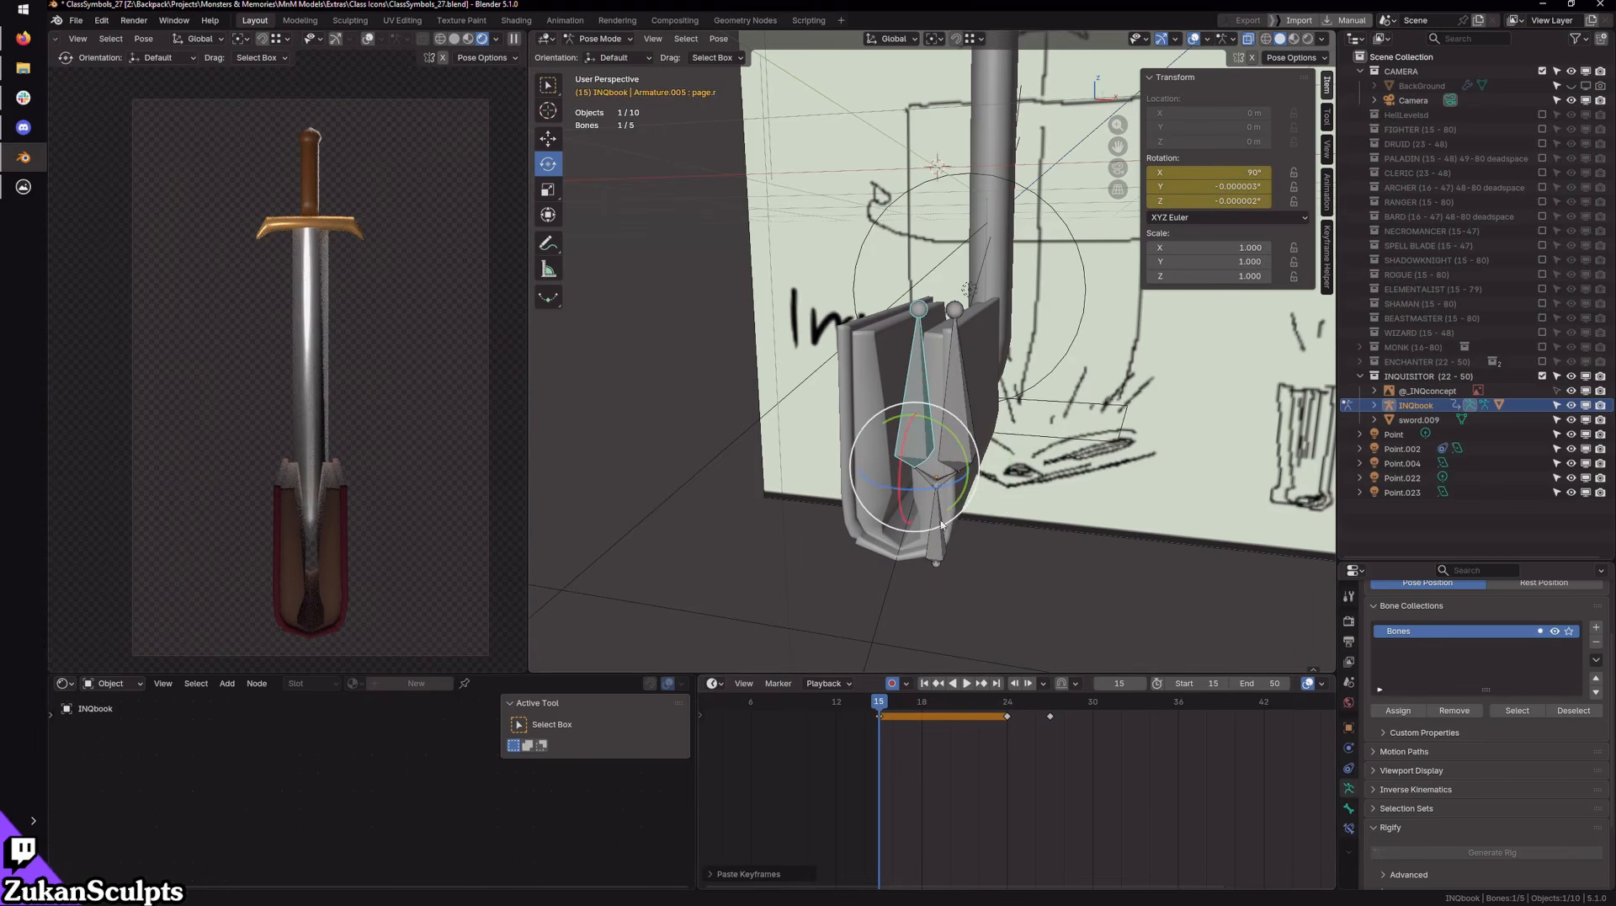
Step: Select the book's Root bone at frame 15 and rotate it 90° about the global Y axis
{"action": "middle_click_drag", "start_coordinate": [1013, 584], "coordinate": [943, 608], "text": "ctrl"}
{"action": "left_click", "coordinate": [974, 607]}
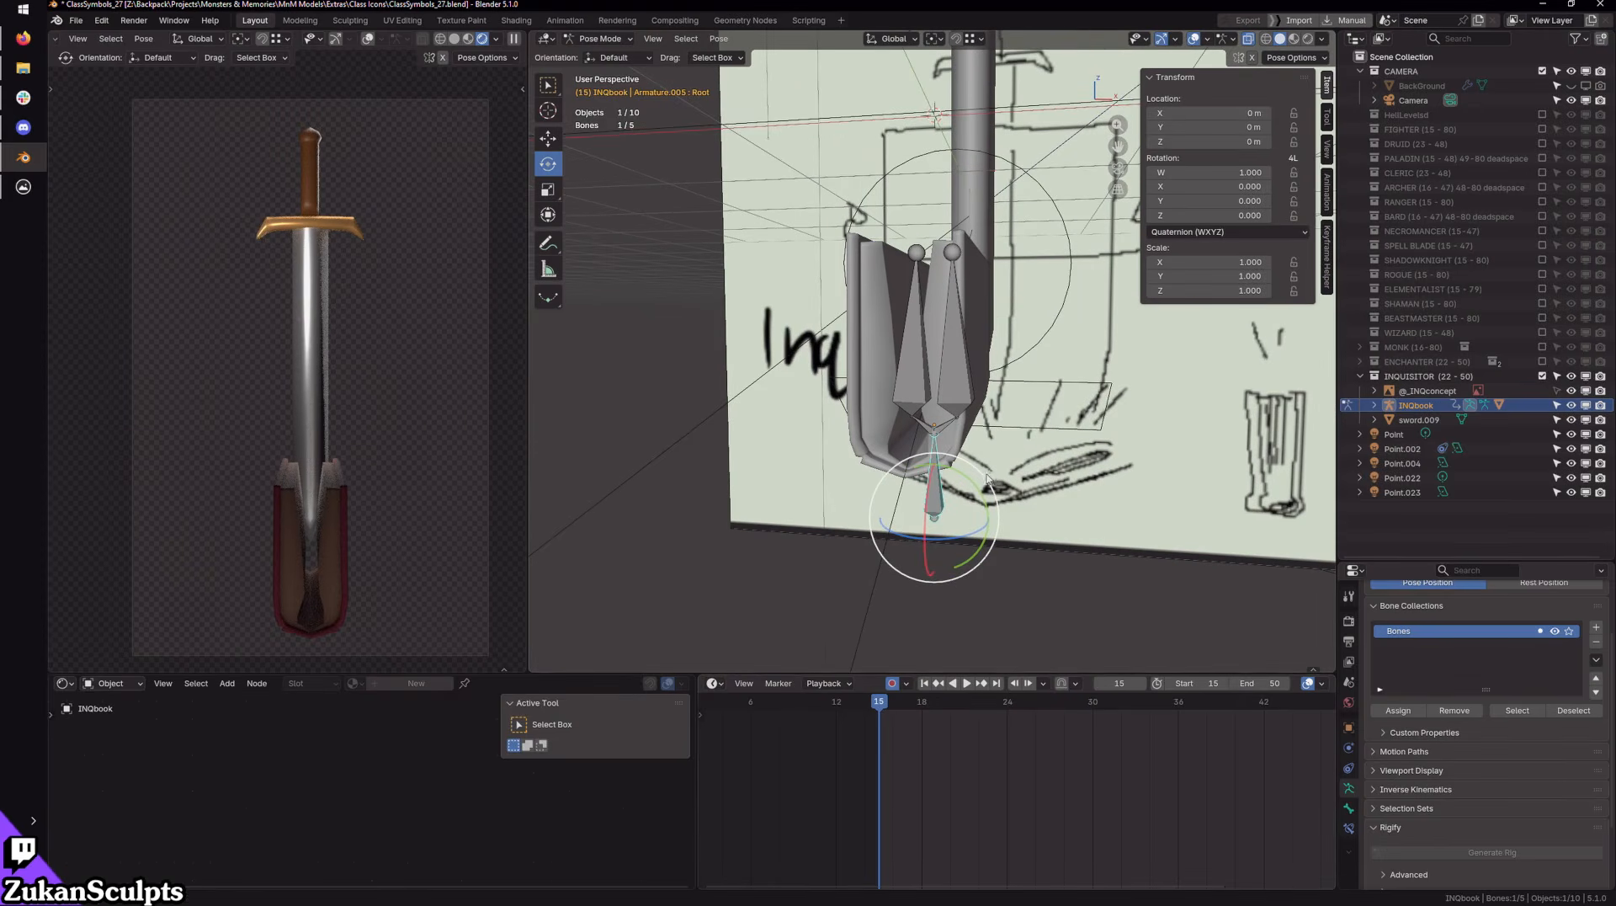
{"action": "left_click_drag", "start_coordinate": [972, 486], "coordinate": [974, 505]}
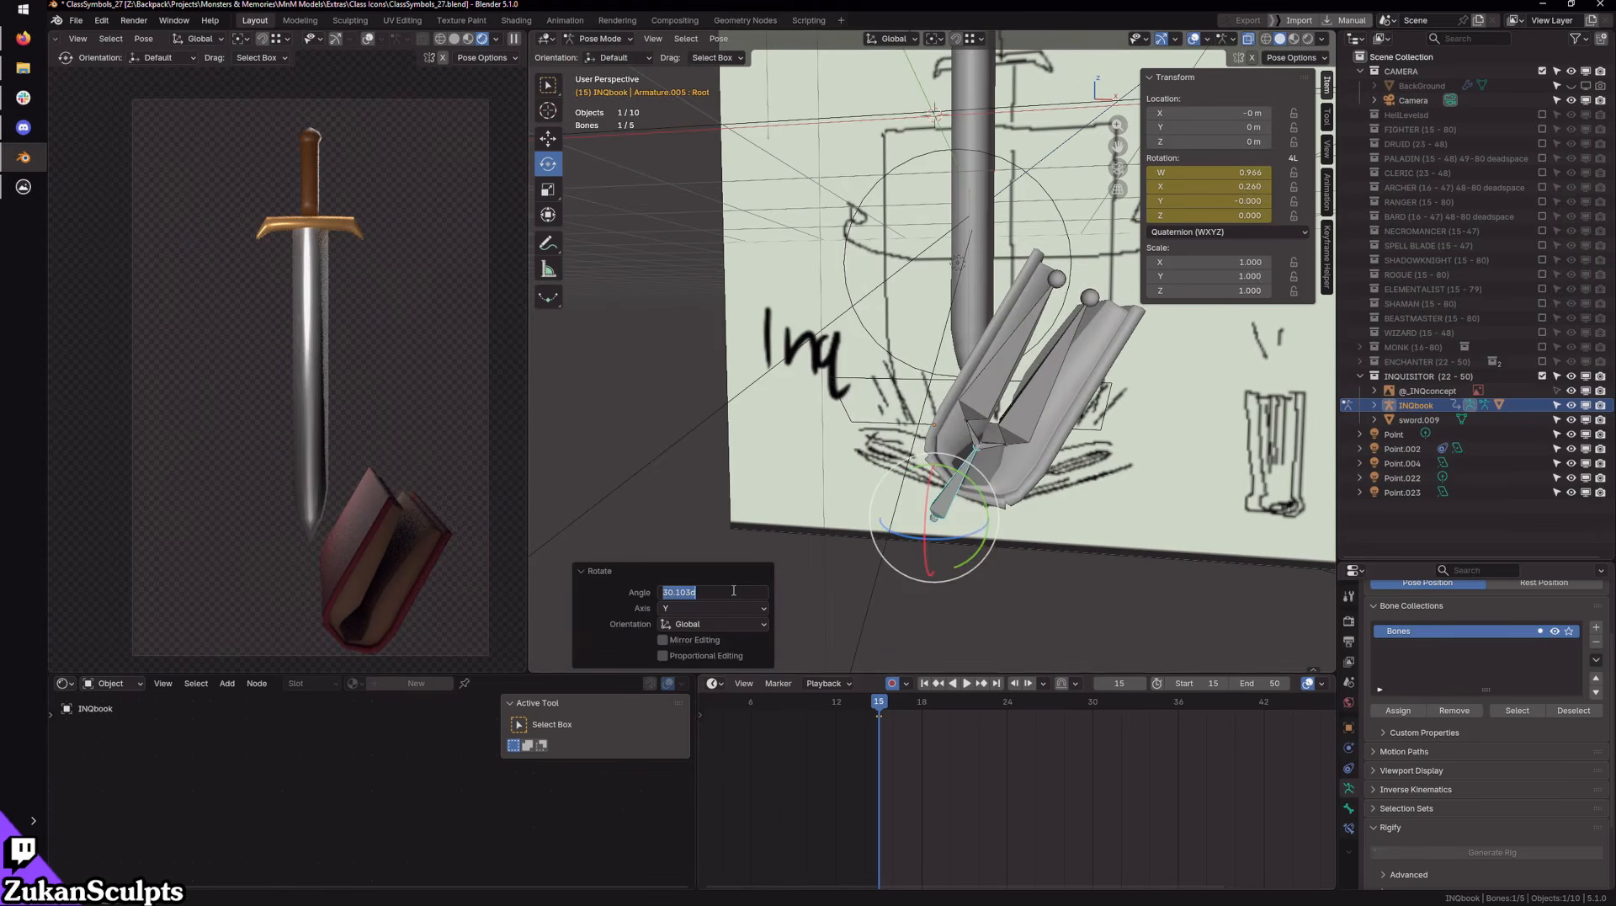
{"action": "key", "text": "Return"}
Step: Move the Root bone sideways and about 0.51 m up in Z to place the closed book directly beneath the sword
{"action": "key", "text": "g"}
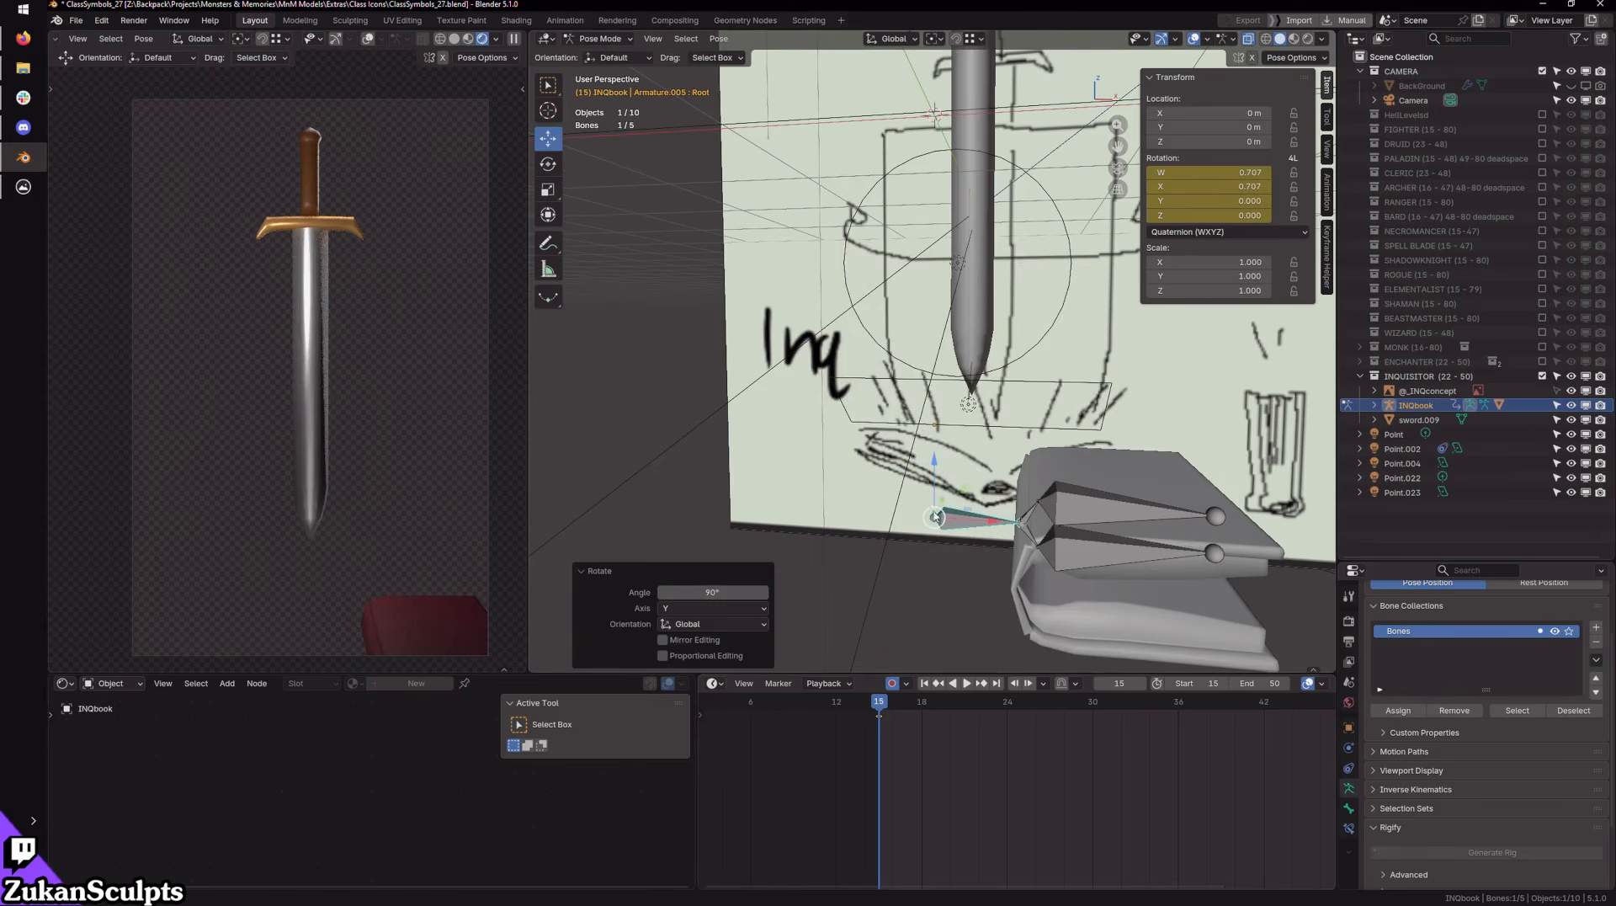
{"action": "left_click_drag", "start_coordinate": [971, 521], "coordinate": [830, 505]}
{"action": "left_click_drag", "start_coordinate": [781, 454], "coordinate": [788, 350]}
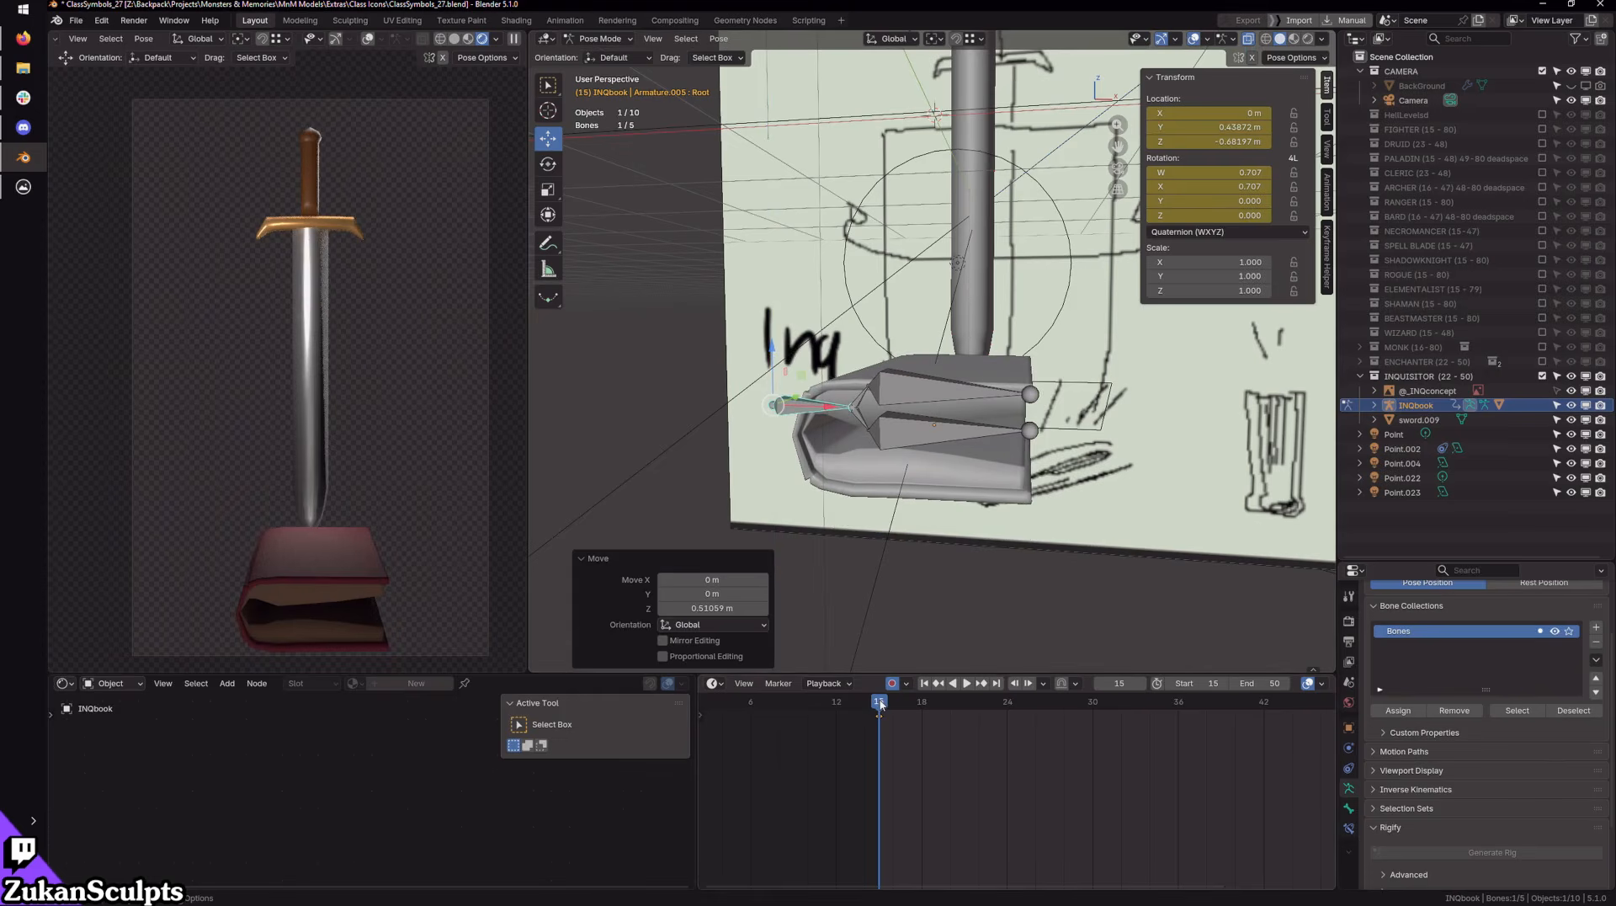
Step: Switch the Root bone's rotation mode to XYZ Euler and delete its existing keyframe at frame 15
{"action": "left_click_drag", "start_coordinate": [880, 704], "coordinate": [921, 704]}
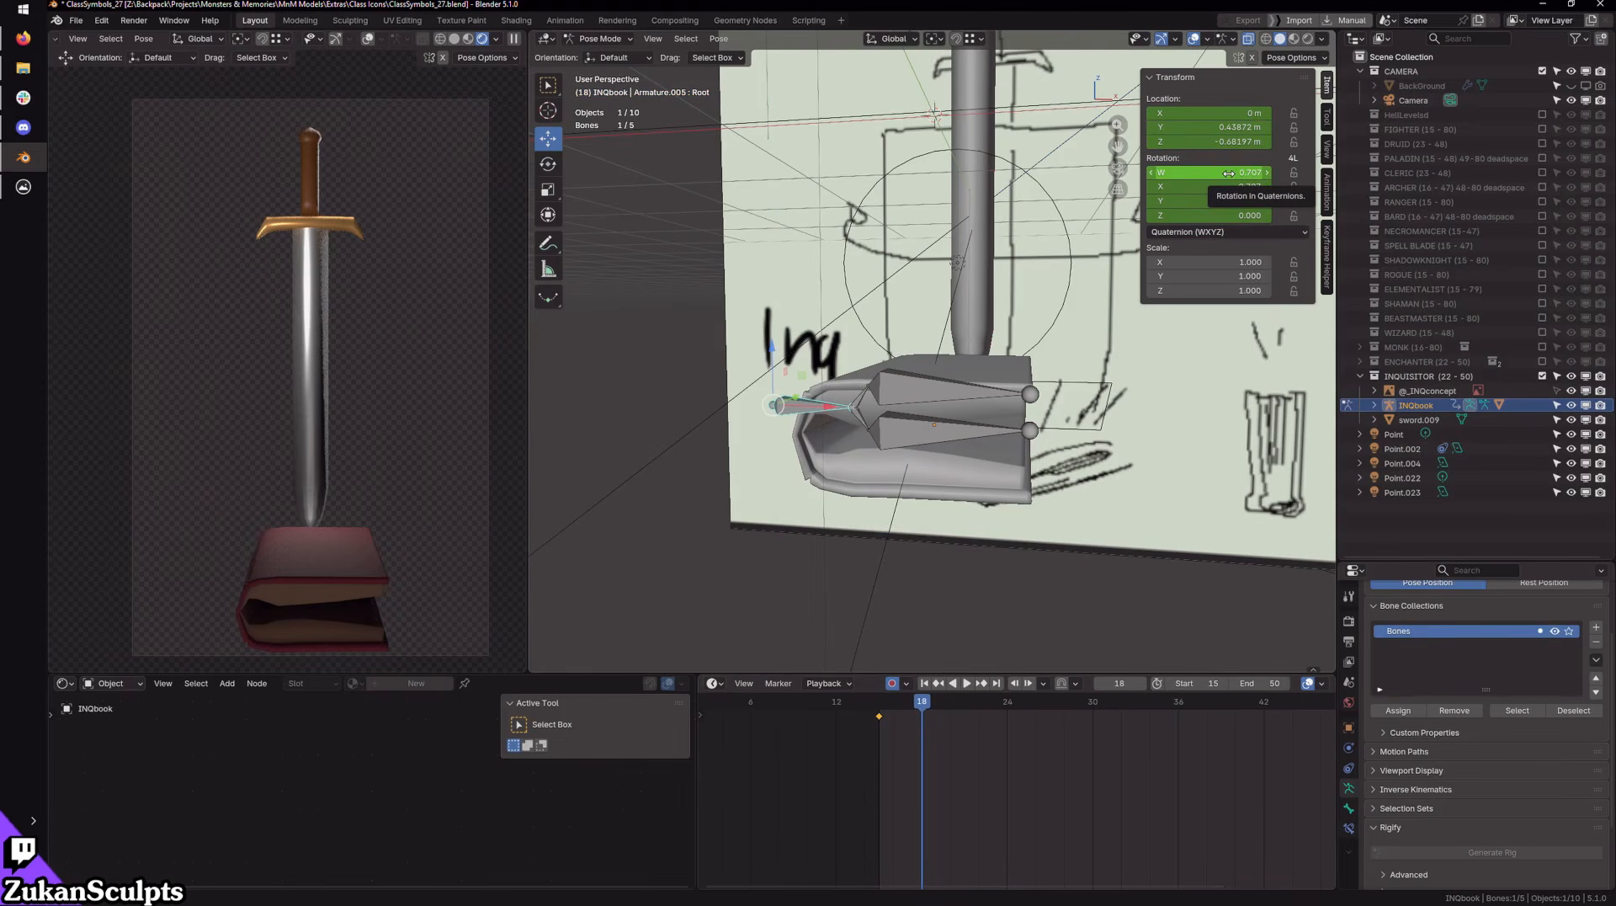
{"action": "left_click", "coordinate": [1212, 232]}
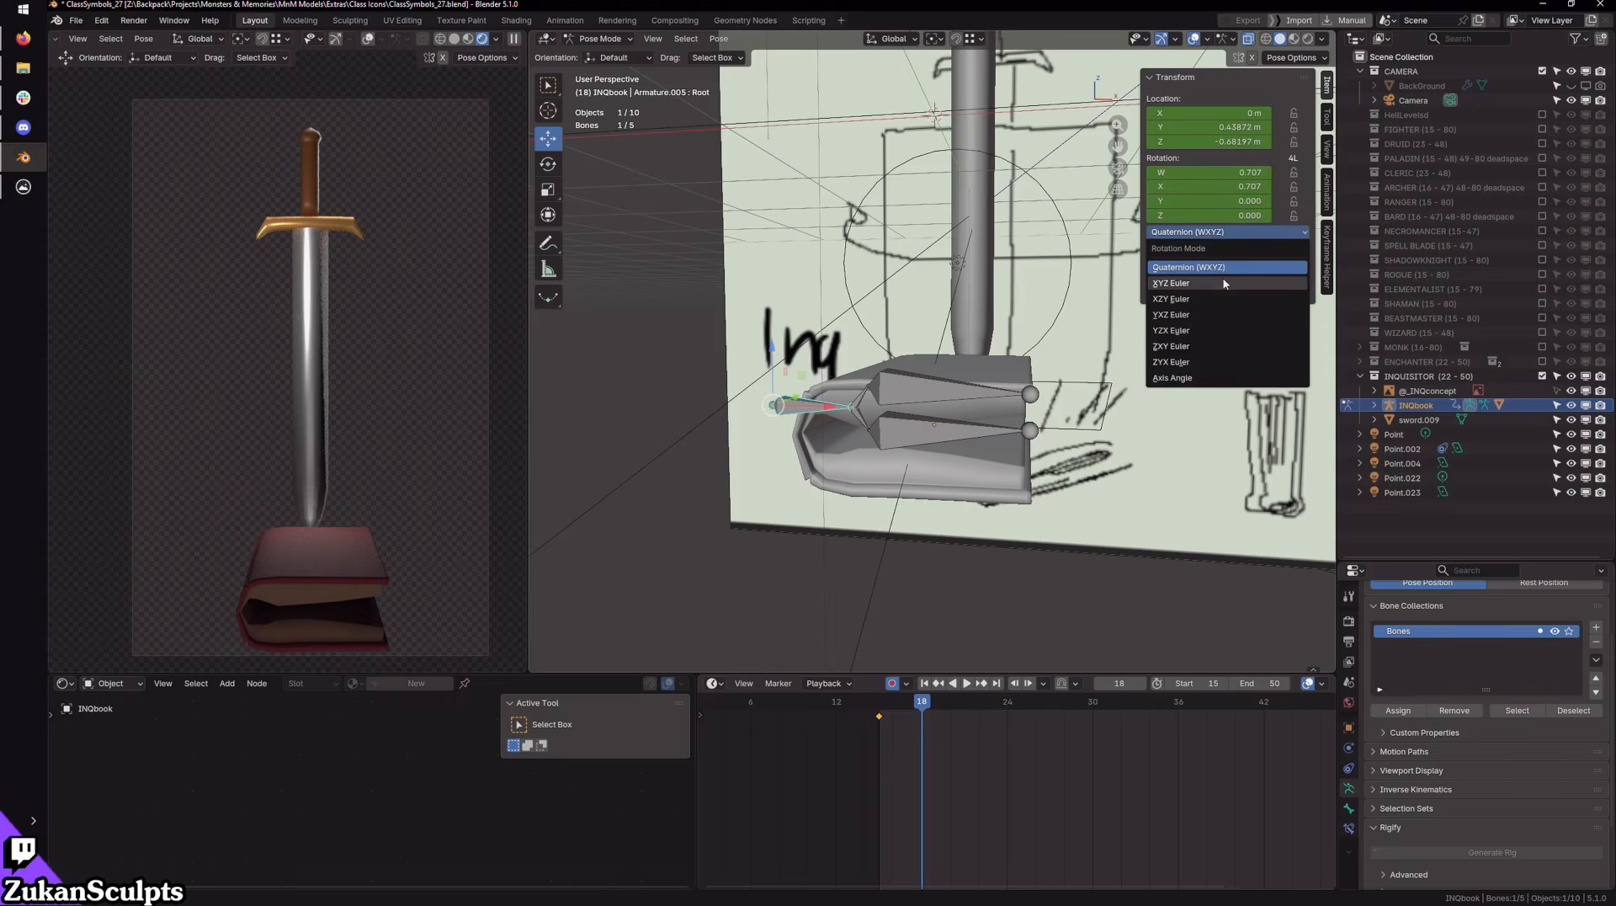
{"action": "left_click", "coordinate": [1223, 284]}
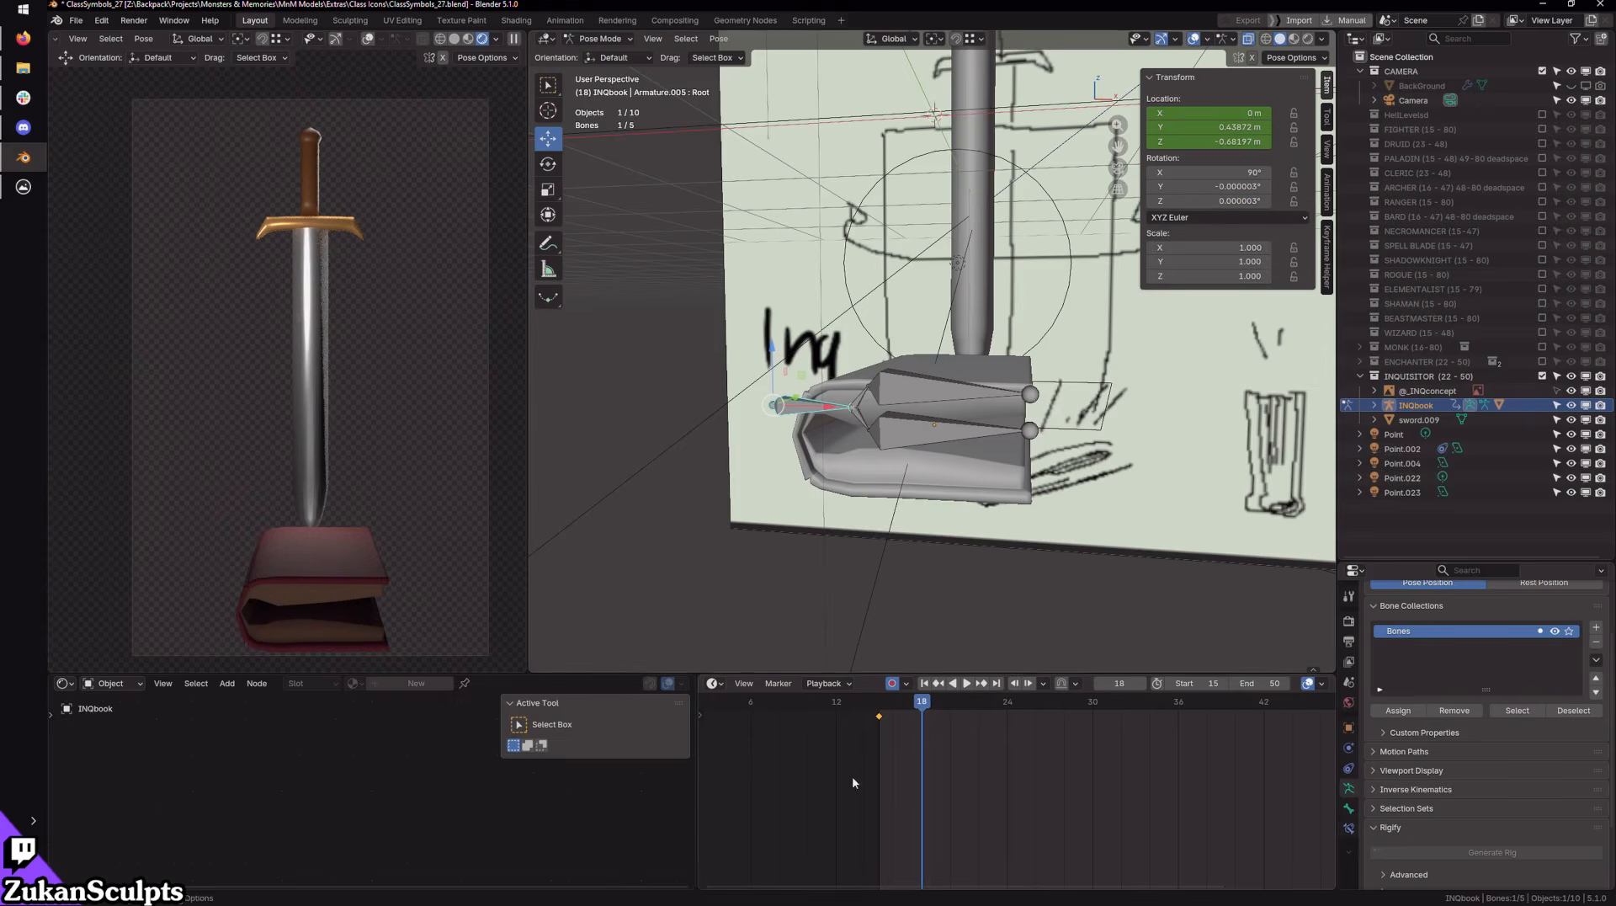
{"action": "right_click", "coordinate": [910, 717]}
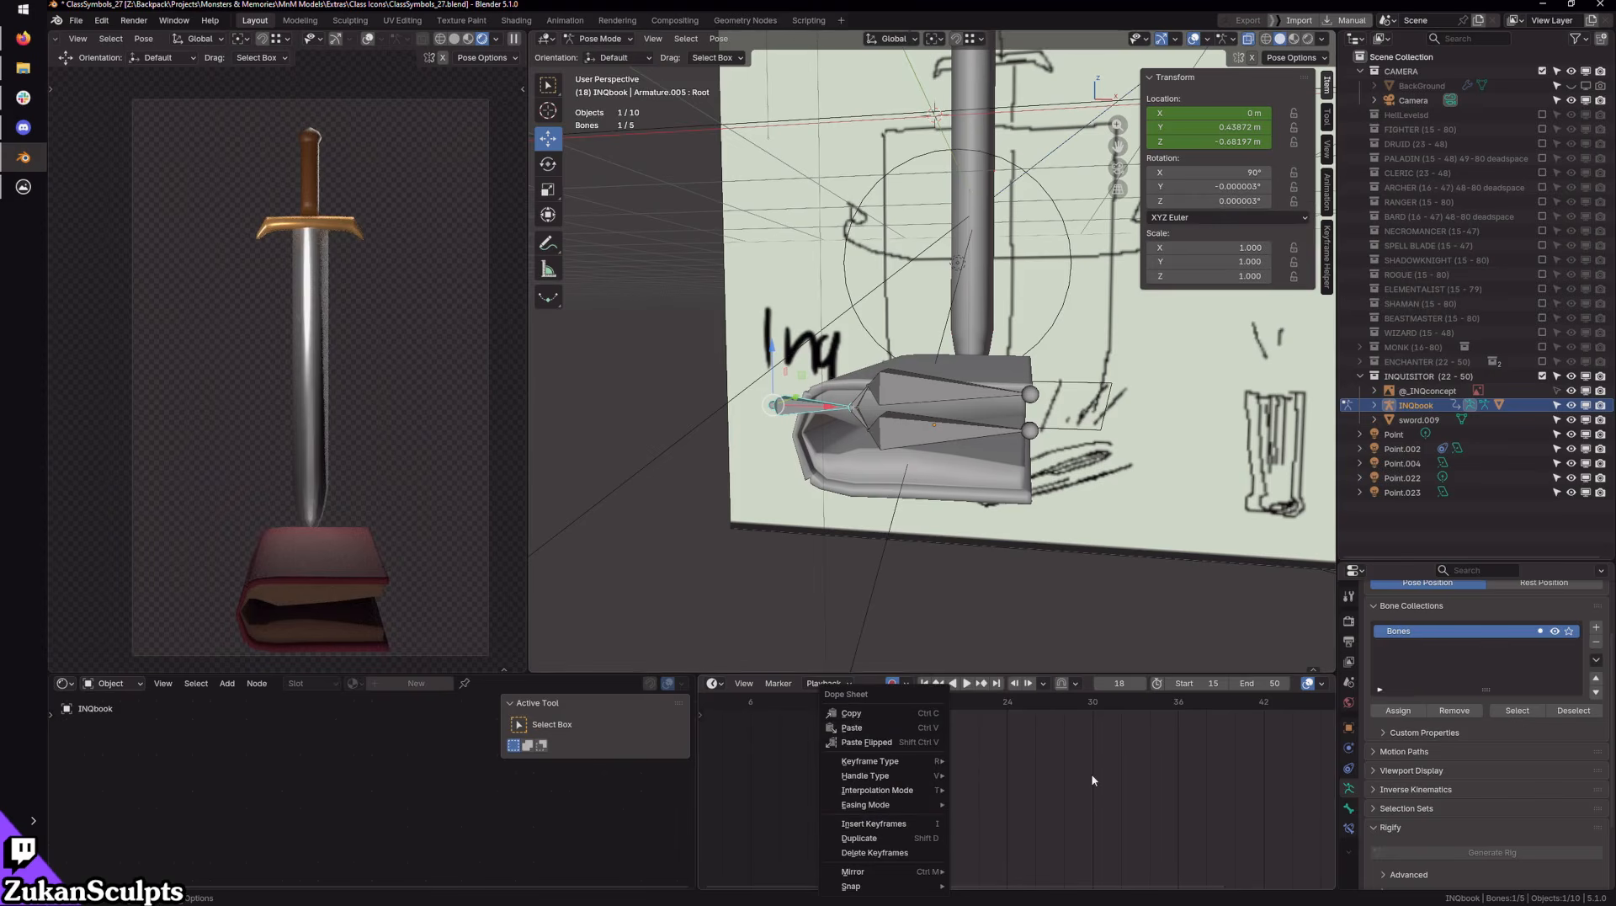
{"action": "left_click", "coordinate": [938, 853]}
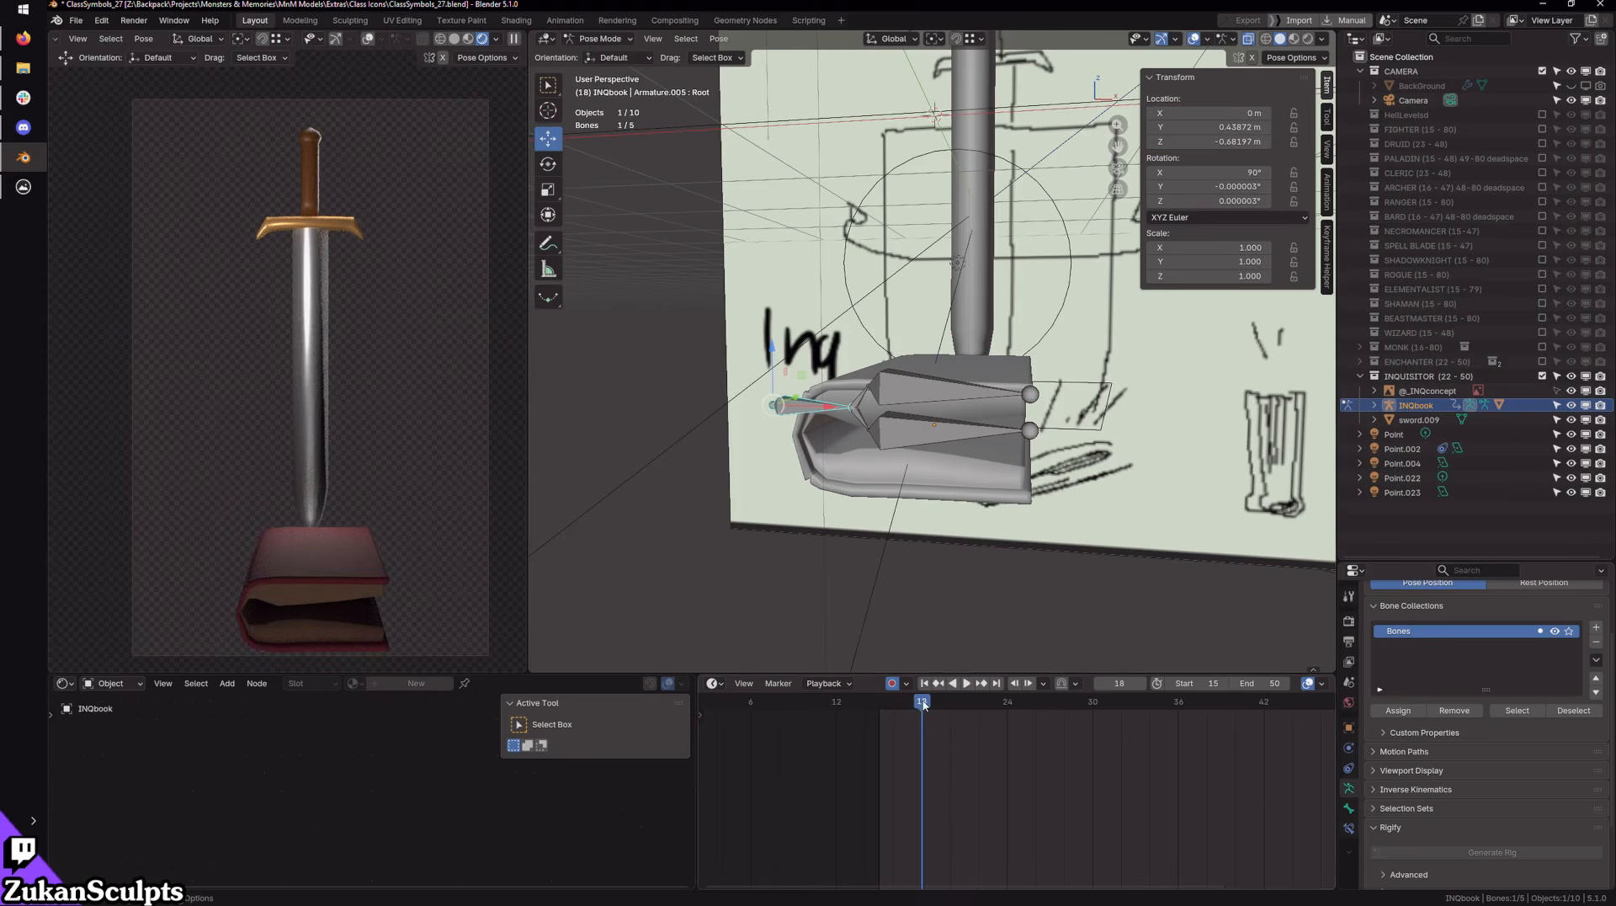
Step: At frame 15, set the Root bone's Y and Z rotations to 0° and keyframe its rotation and location
{"action": "left_click_drag", "start_coordinate": [923, 703], "coordinate": [879, 703]}
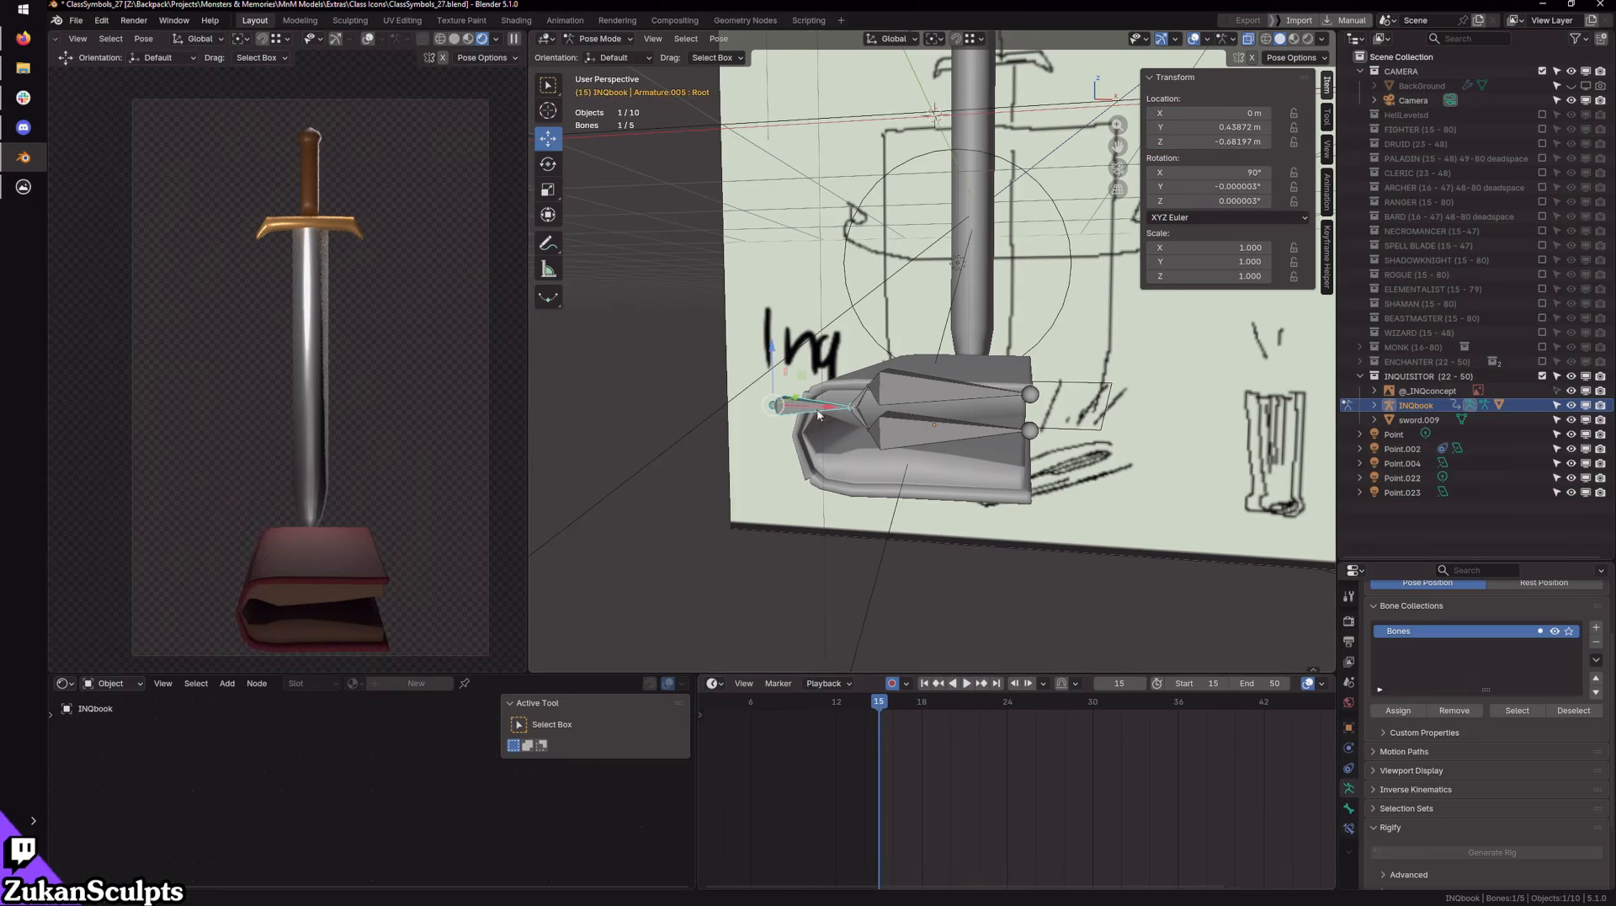
{"action": "double_click", "coordinate": [1222, 171]}
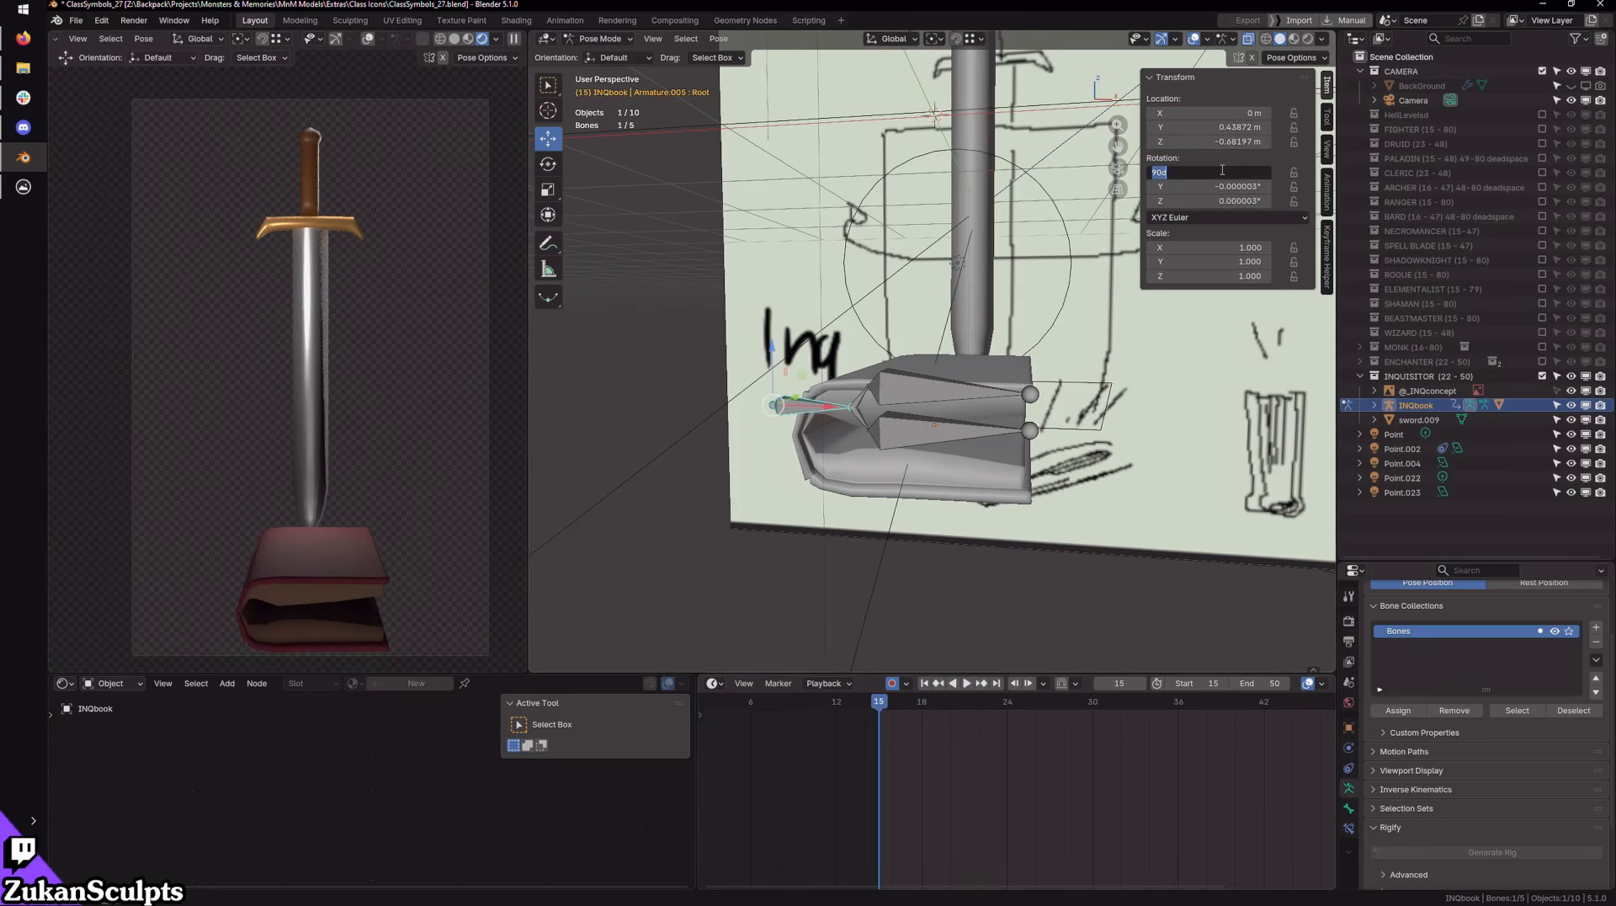
{"action": "double_click", "coordinate": [1216, 185]}
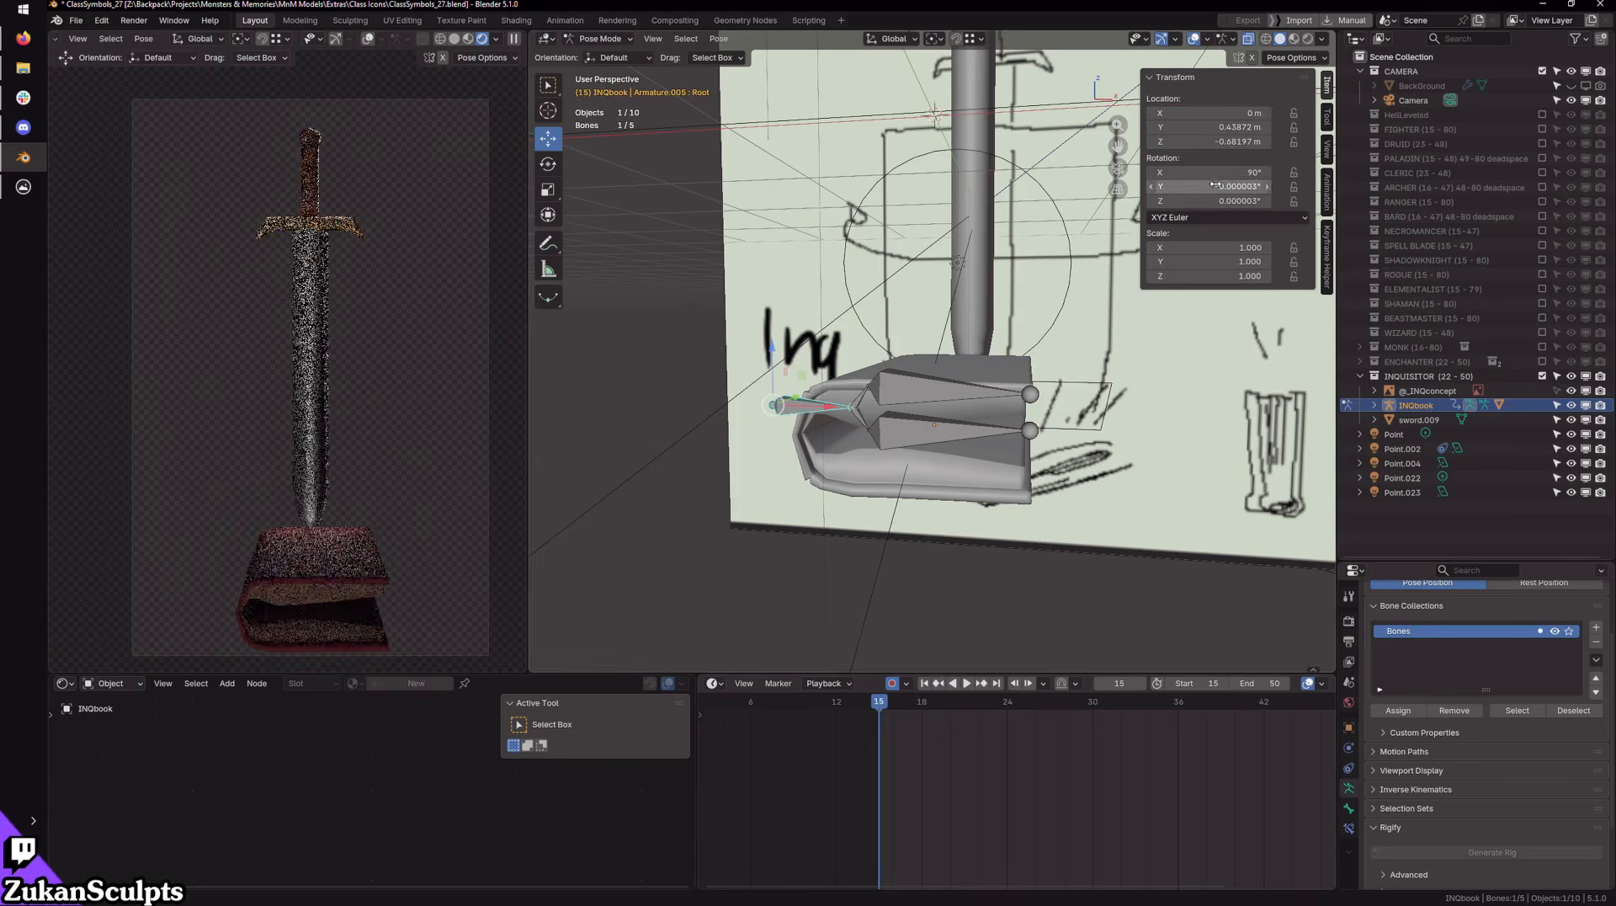
{"action": "type", "text": "0"}
{"action": "key", "text": "Return"}
{"action": "double_click", "coordinate": [1216, 200]}
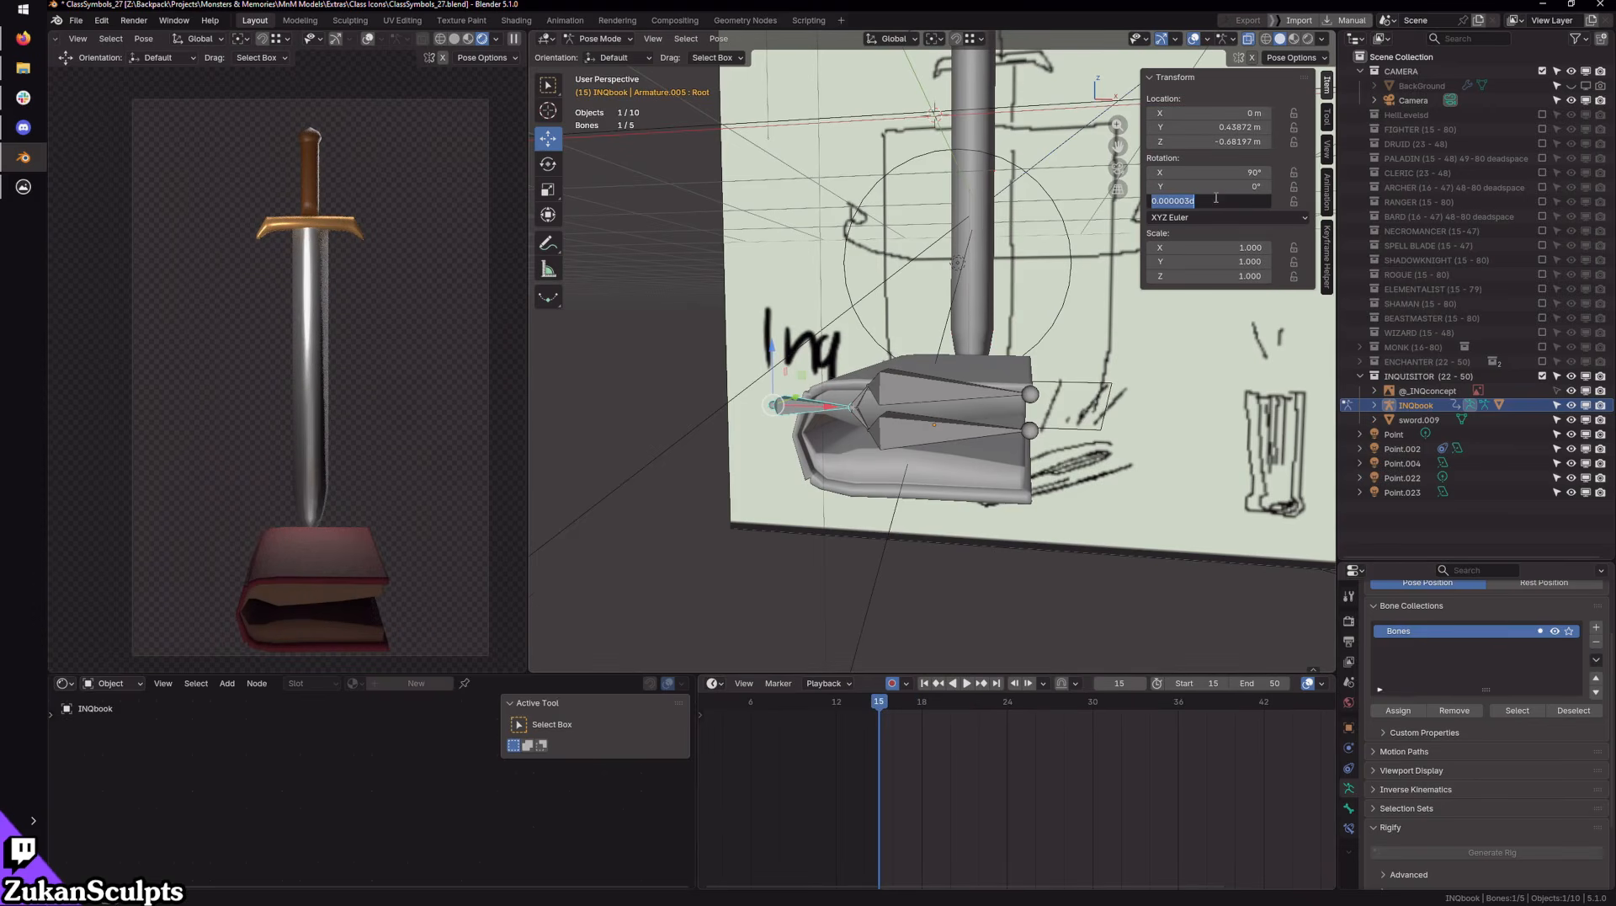
{"action": "type", "text": "0"}
{"action": "key", "text": "Return"}
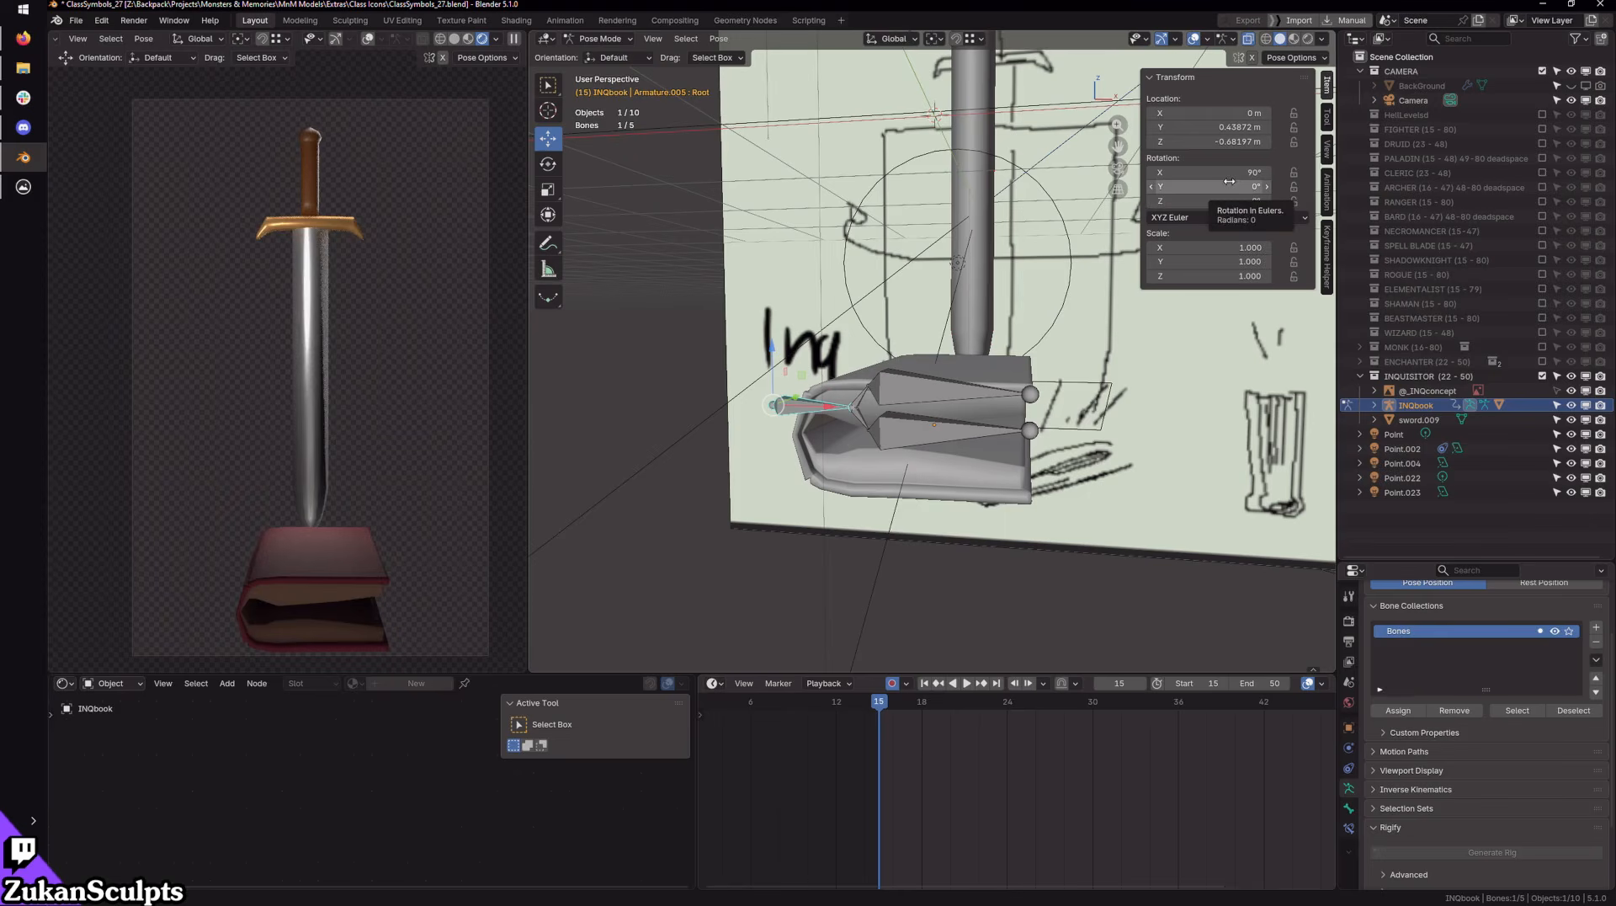
{"action": "key", "text": "i"}
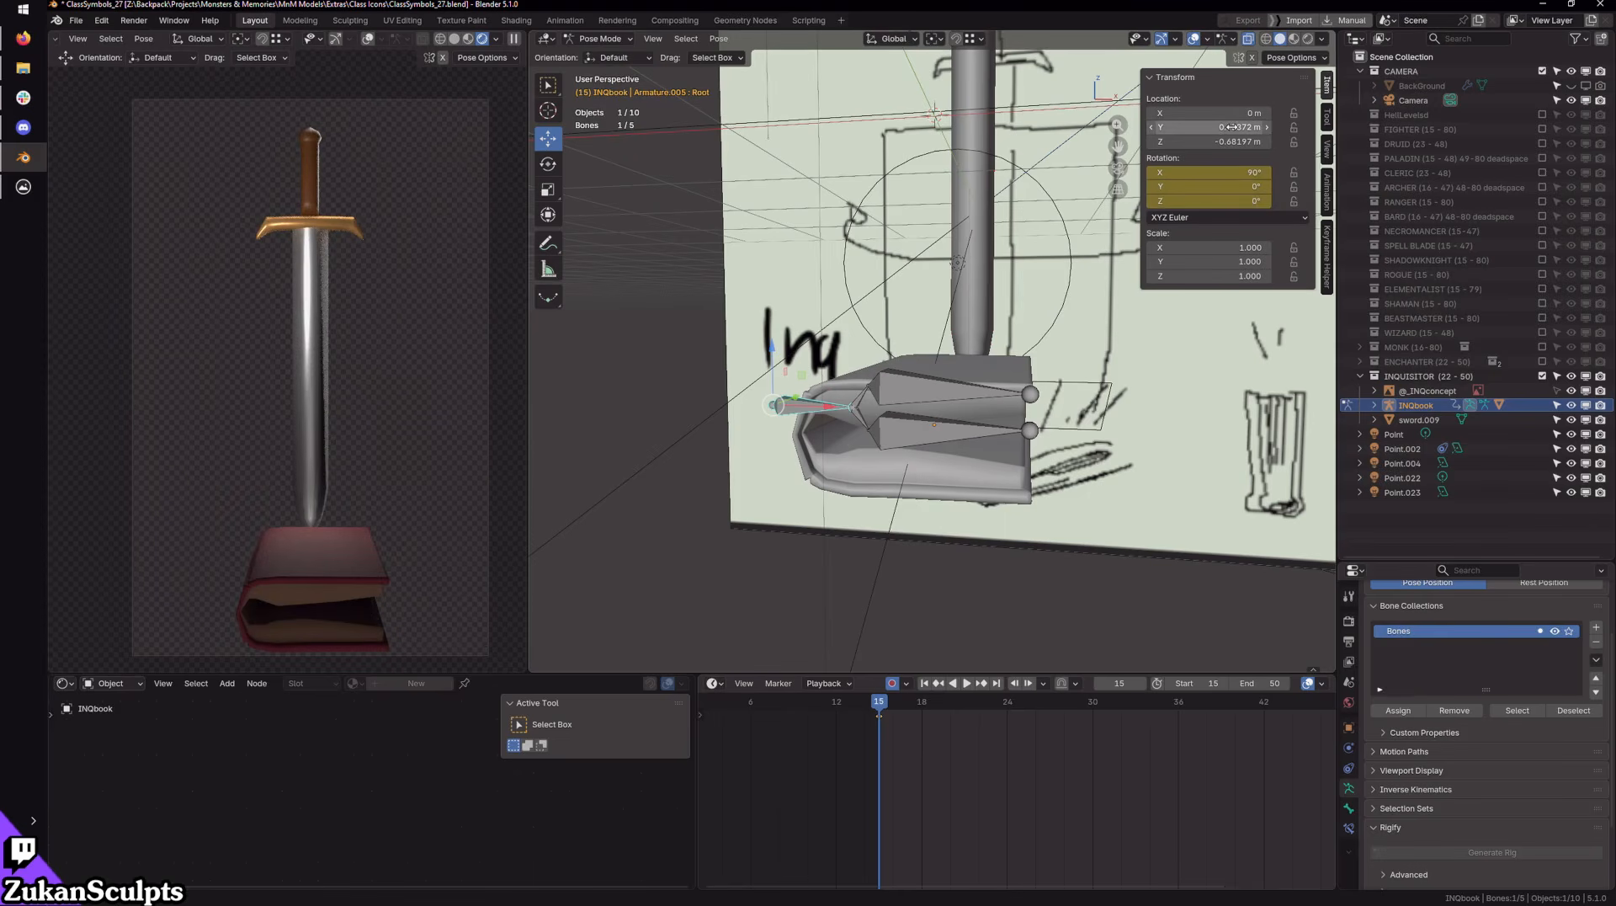
{"action": "key", "text": "i"}
Step: At frame 18, set the Root bone's X, Y and Z locations to 0 m and X rotation to 0°, and keyframe the rotation
{"action": "left_click_drag", "start_coordinate": [898, 718], "coordinate": [922, 717]}
{"action": "left_click_drag", "start_coordinate": [1242, 117], "coordinate": [1231, 142]}
{"action": "key", "text": "BackSpace"}
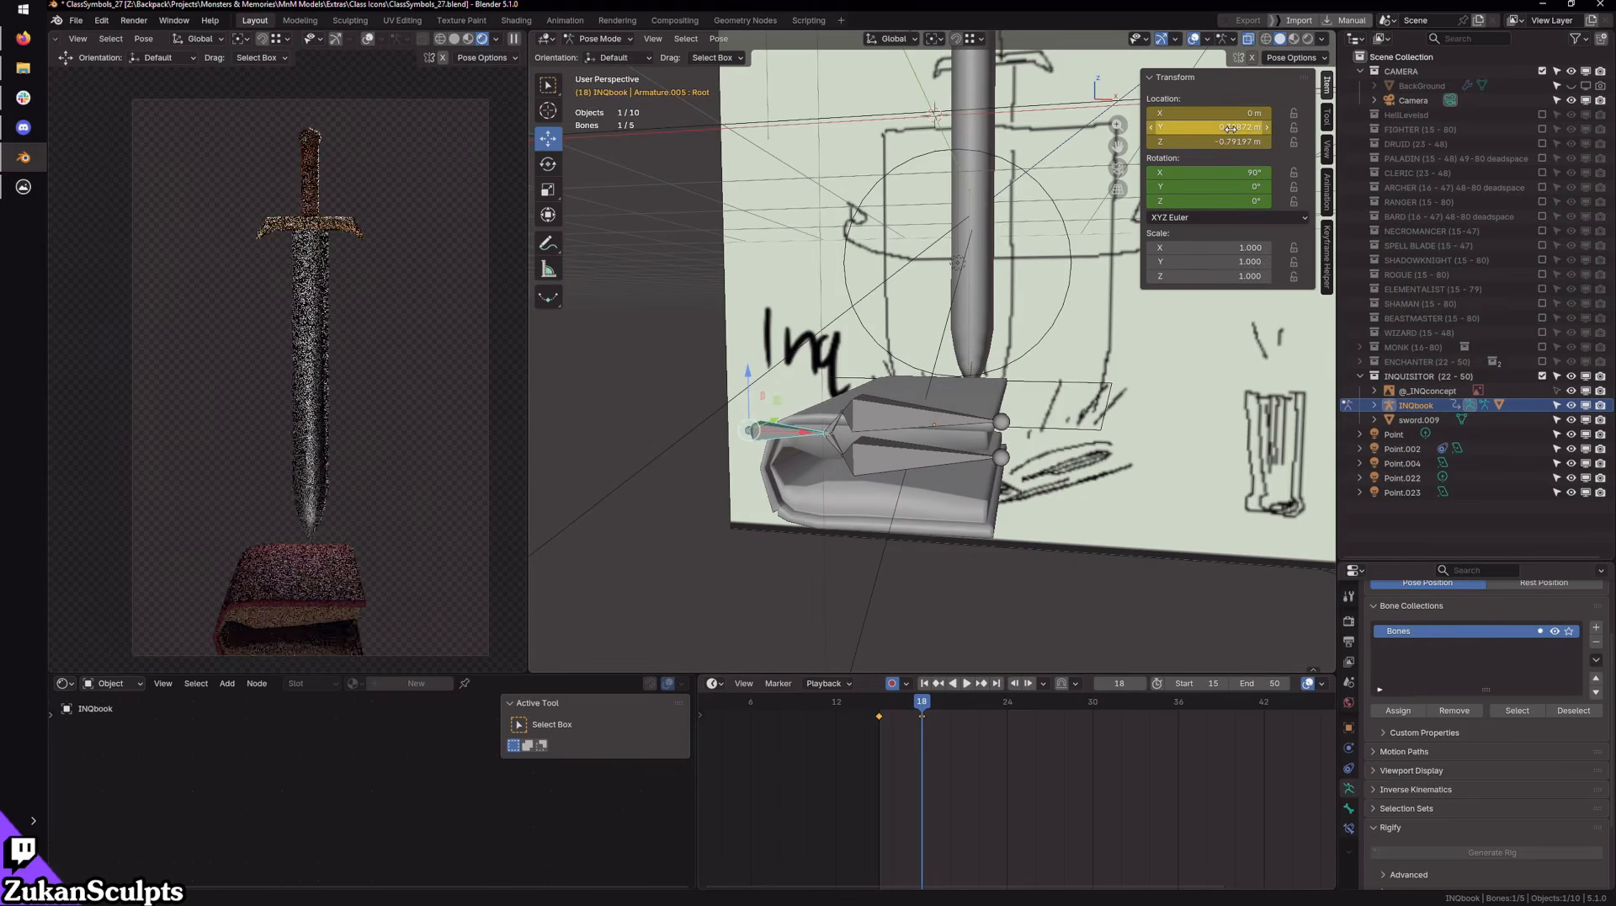
{"action": "key", "text": "BackSpace"}
{"action": "key", "text": "BackSpace"}
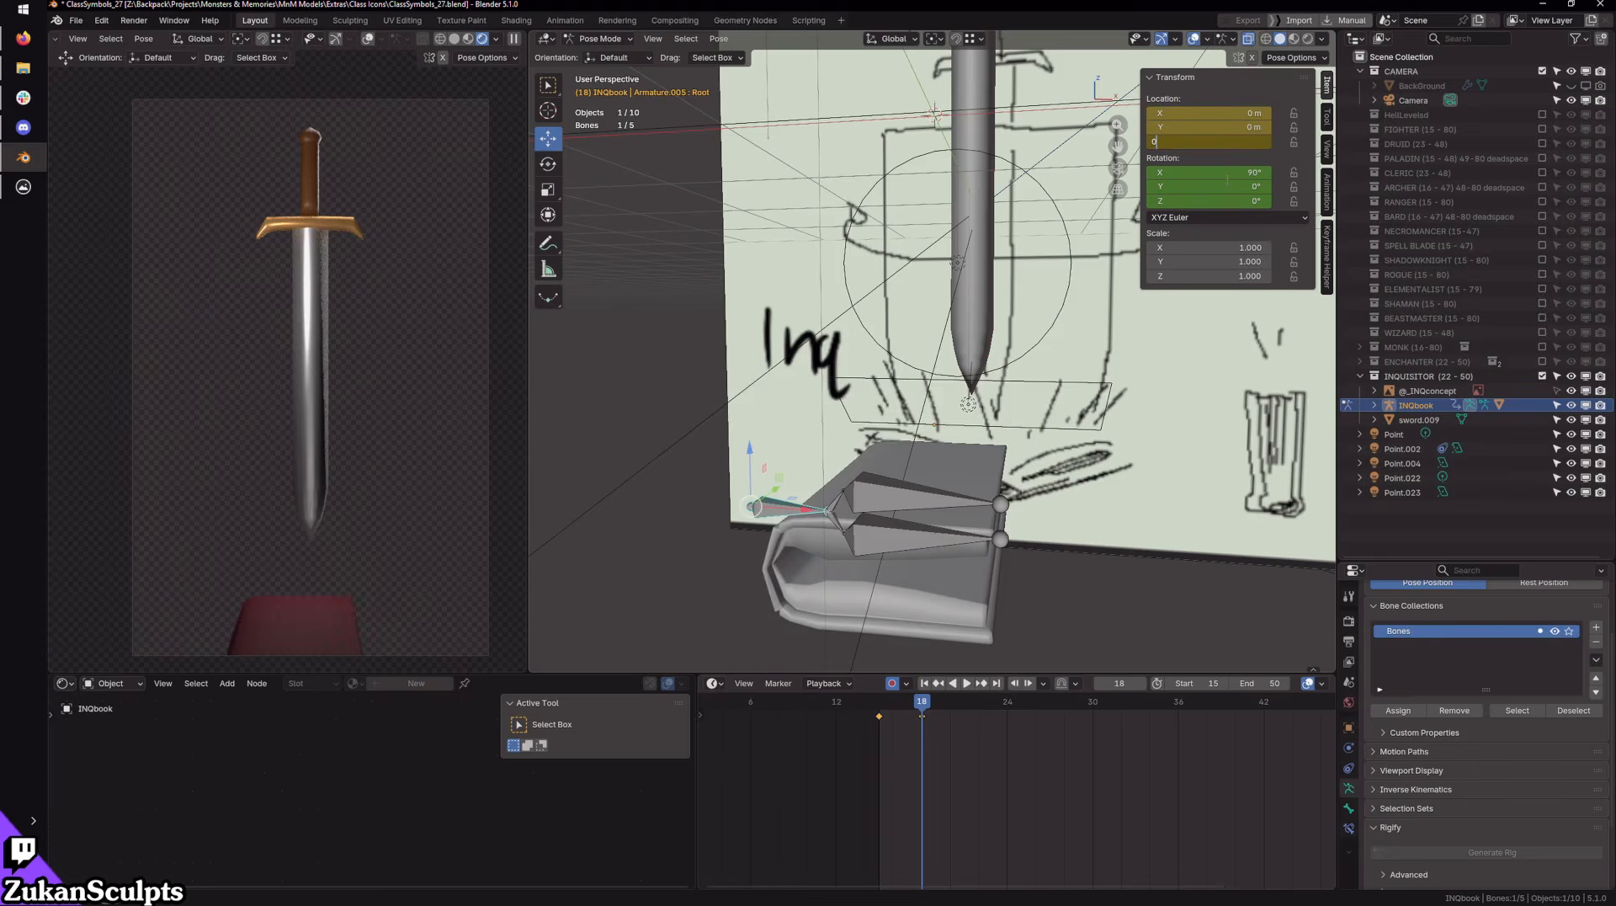
{"action": "key", "text": "BackSpace"}
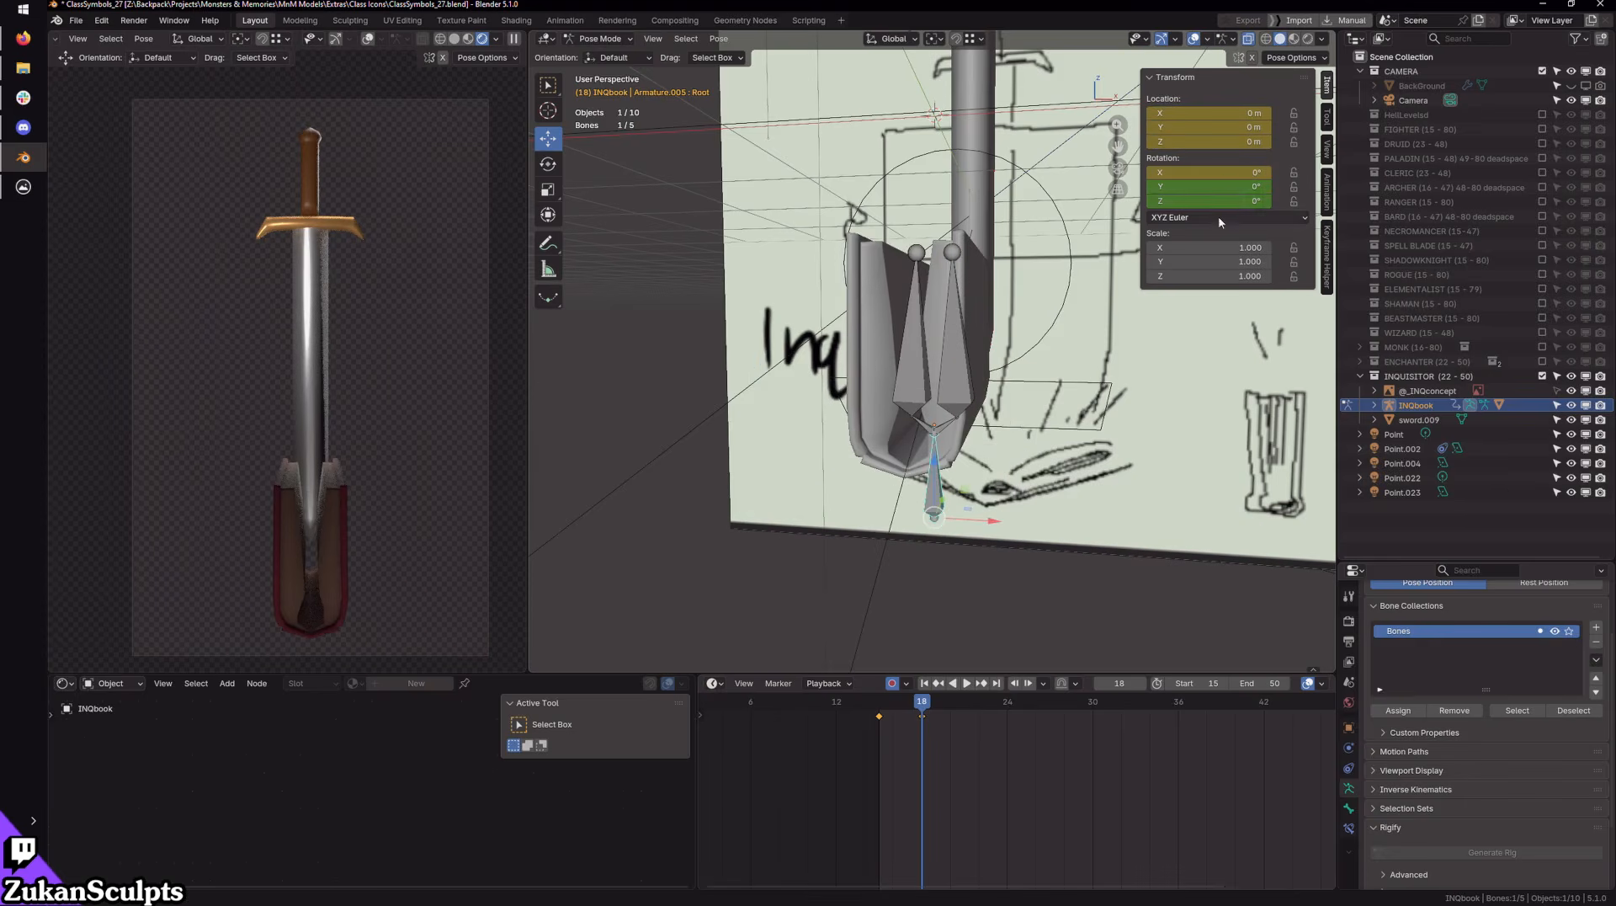
{"action": "key", "text": "i"}
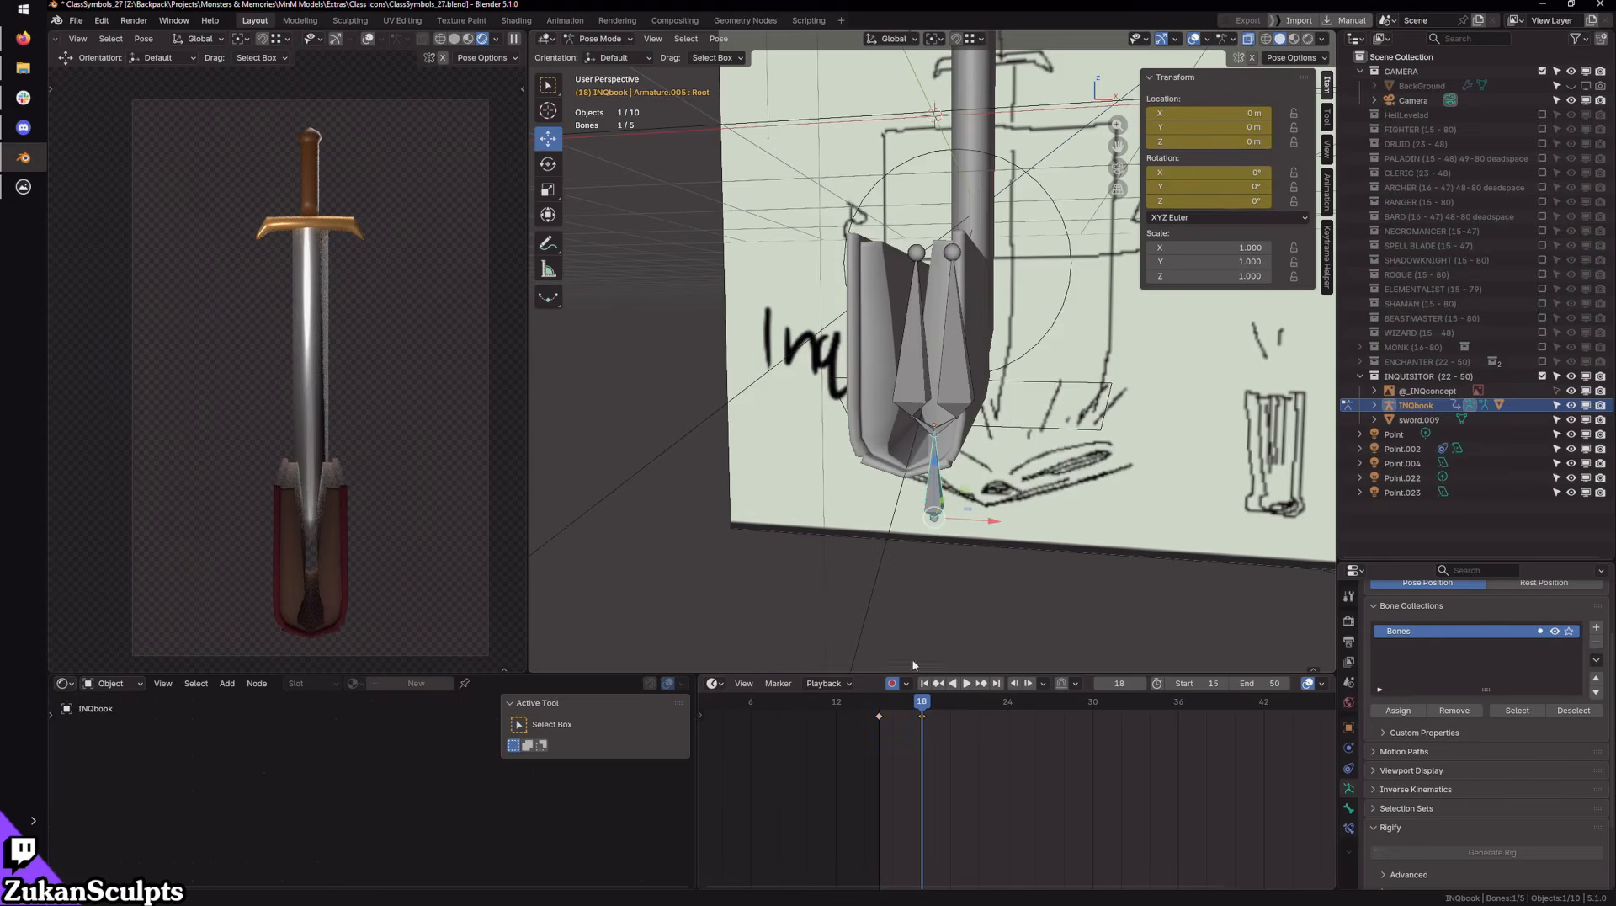
Step: Select all the book's bones and scrub and play the animation to check how the book stands up and opens
{"action": "left_click_drag", "start_coordinate": [917, 704], "coordinate": [881, 710]}
{"action": "left_click_drag", "start_coordinate": [881, 710], "coordinate": [1050, 734]}
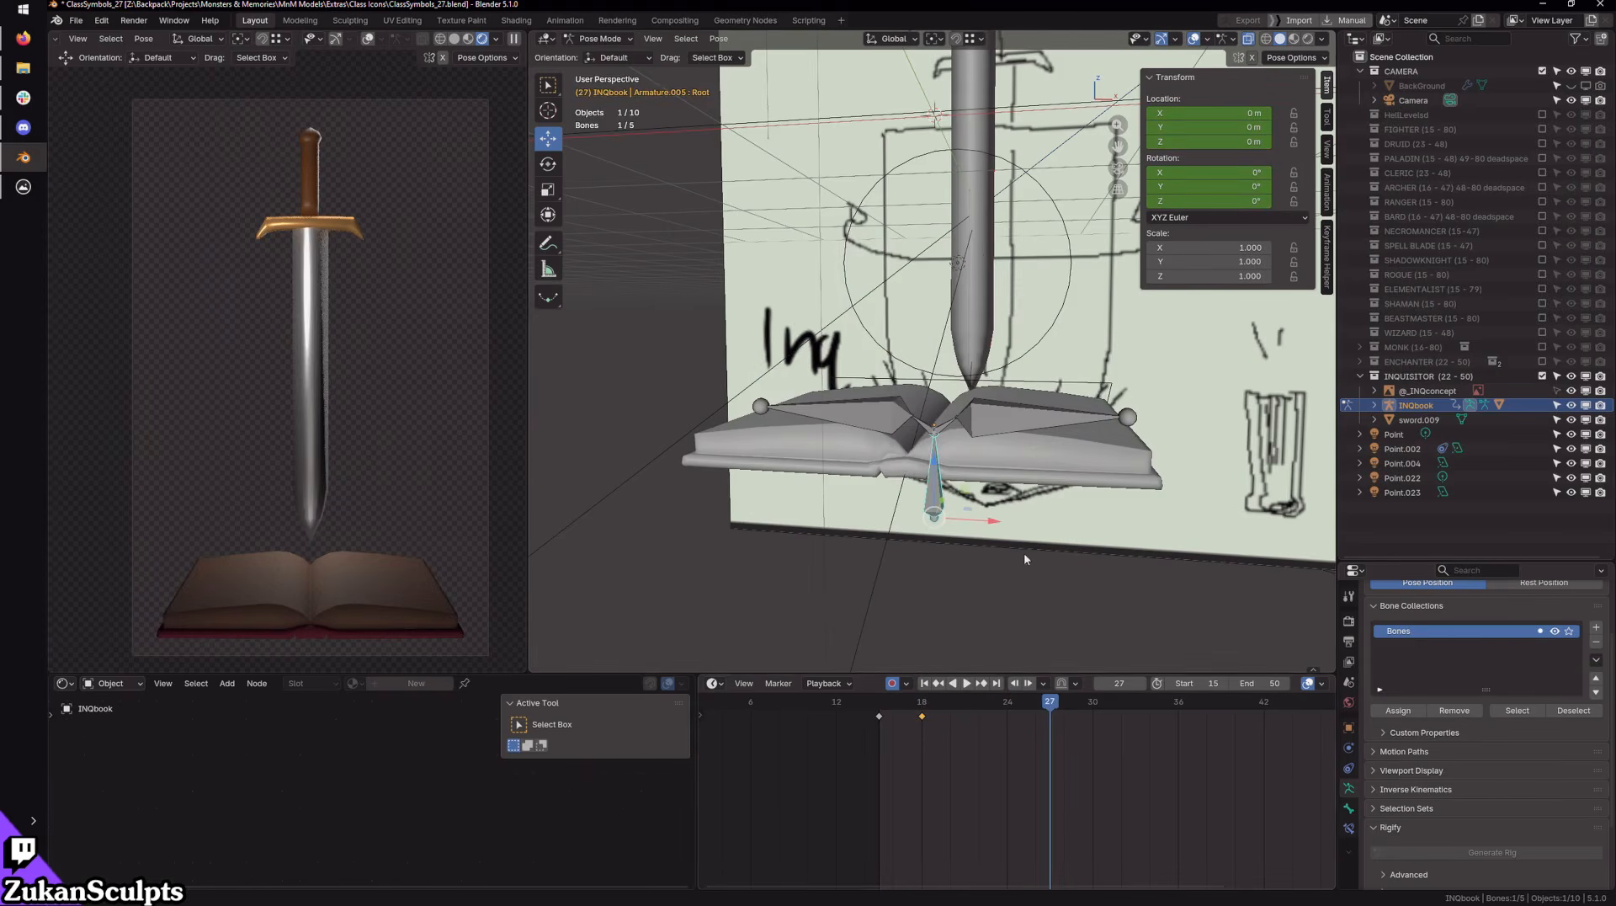
{"action": "left_click", "coordinate": [901, 411]}
{"action": "left_click", "coordinate": [1015, 417]}
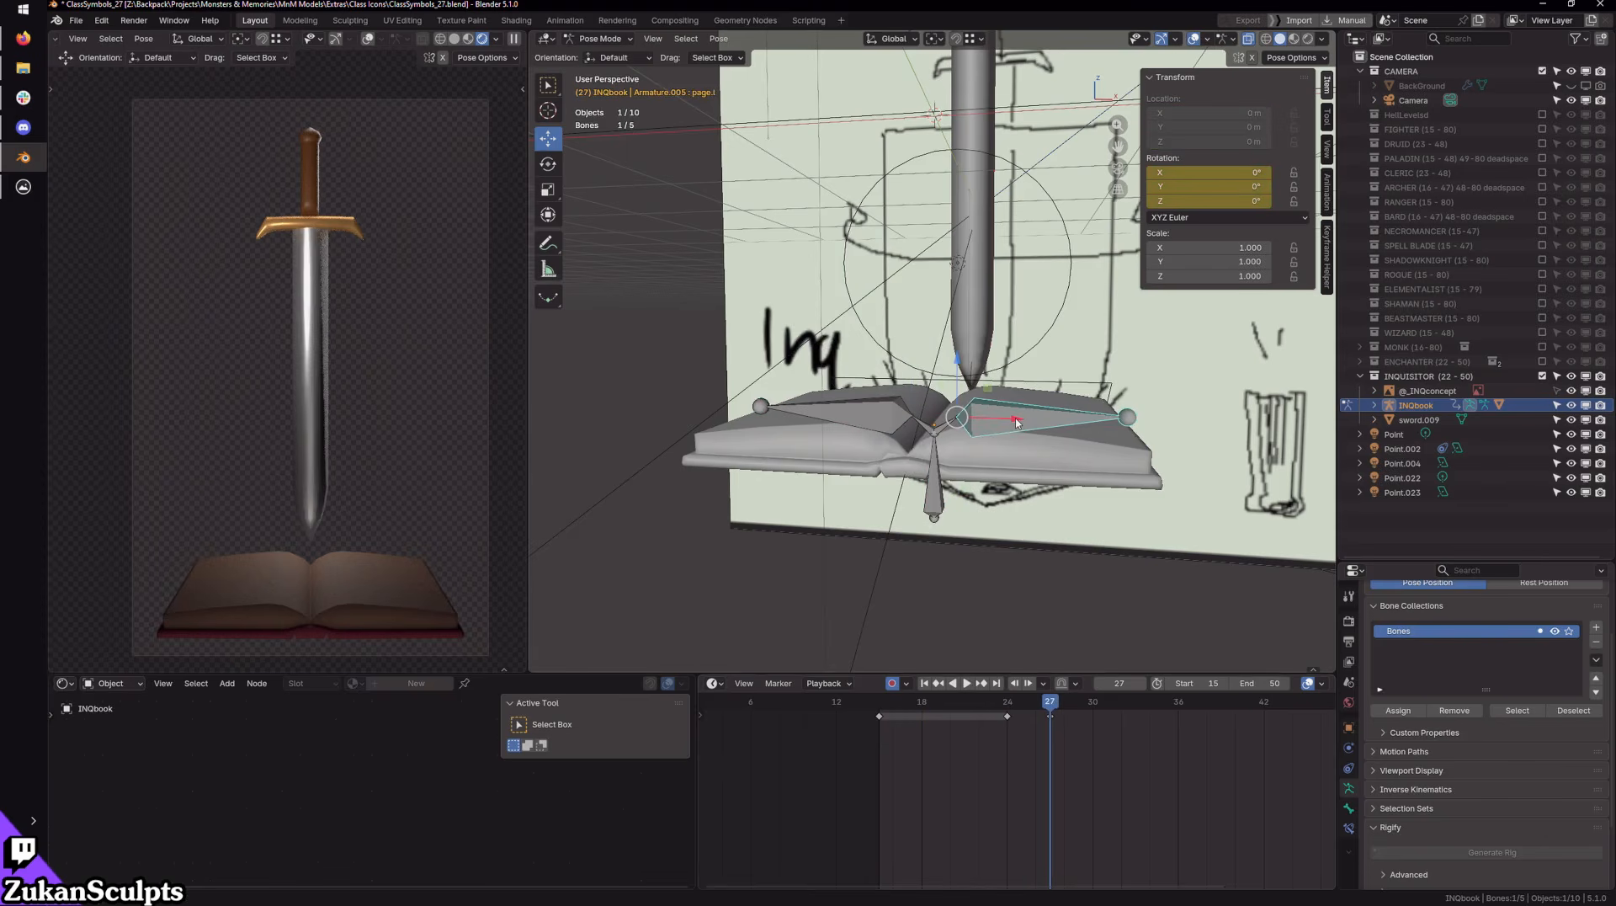
{"action": "key", "text": "a"}
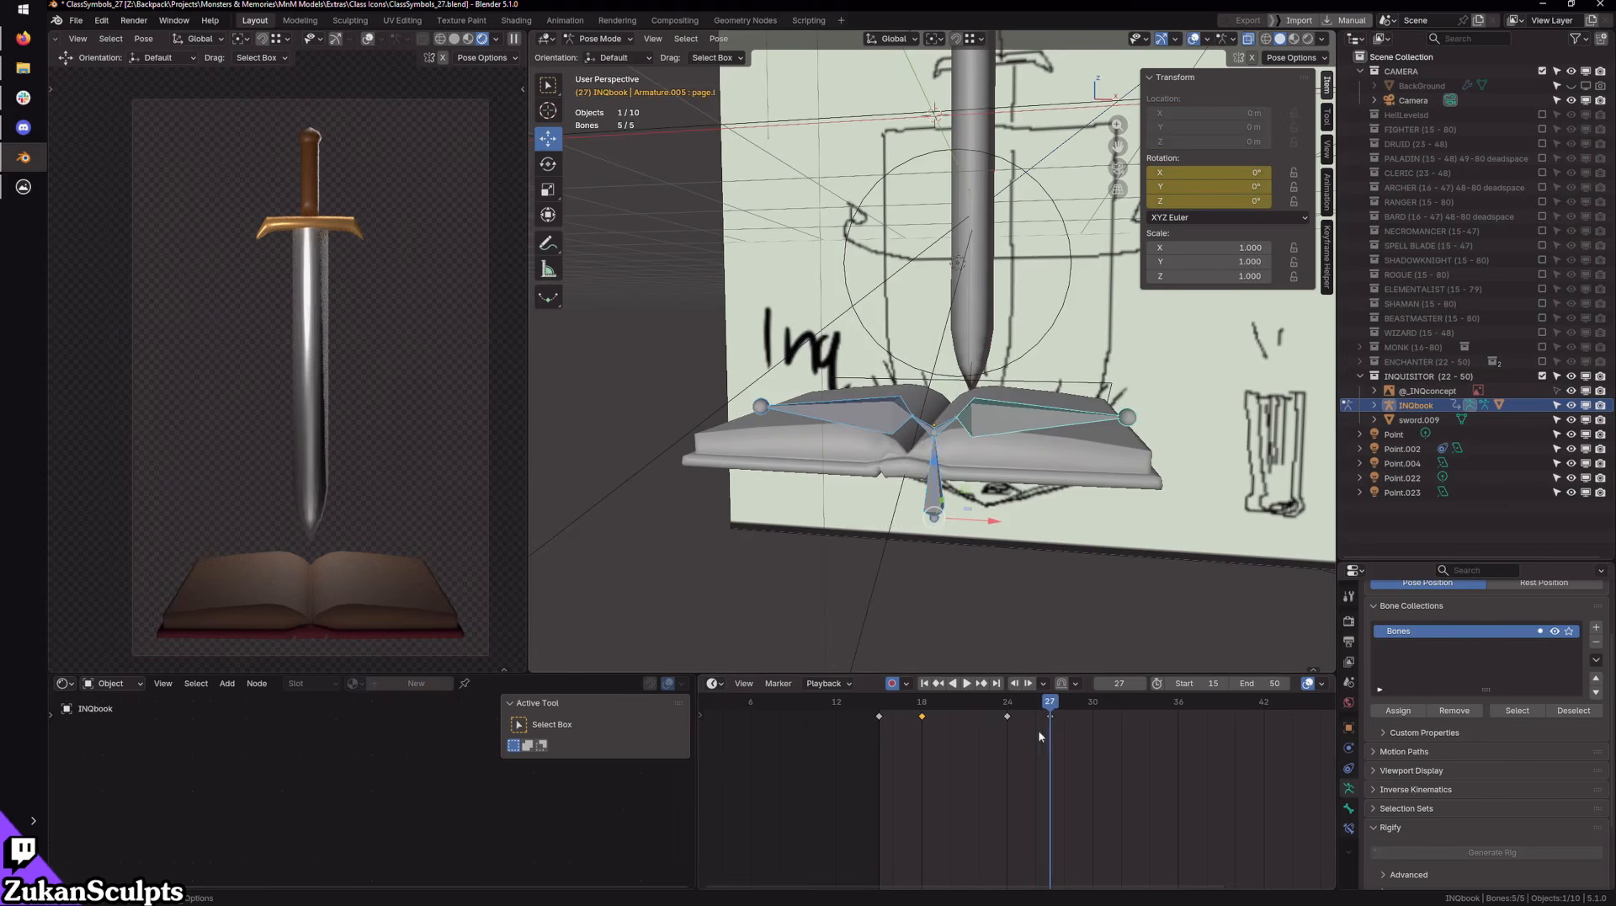
{"action": "key", "text": "space"}
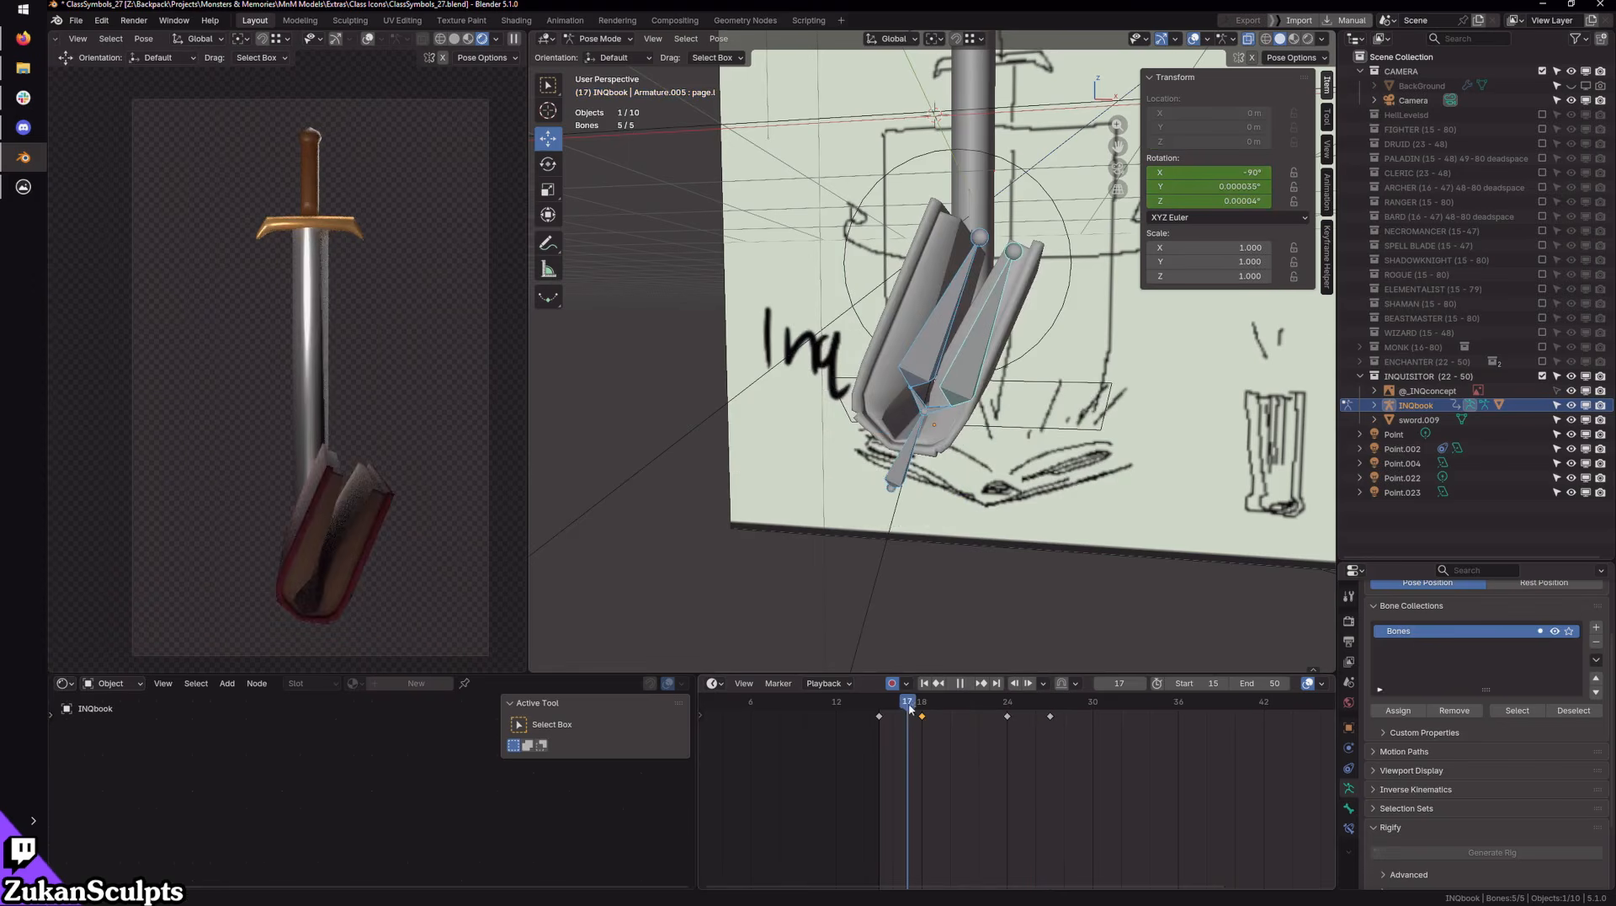
{"action": "key", "text": "space"}
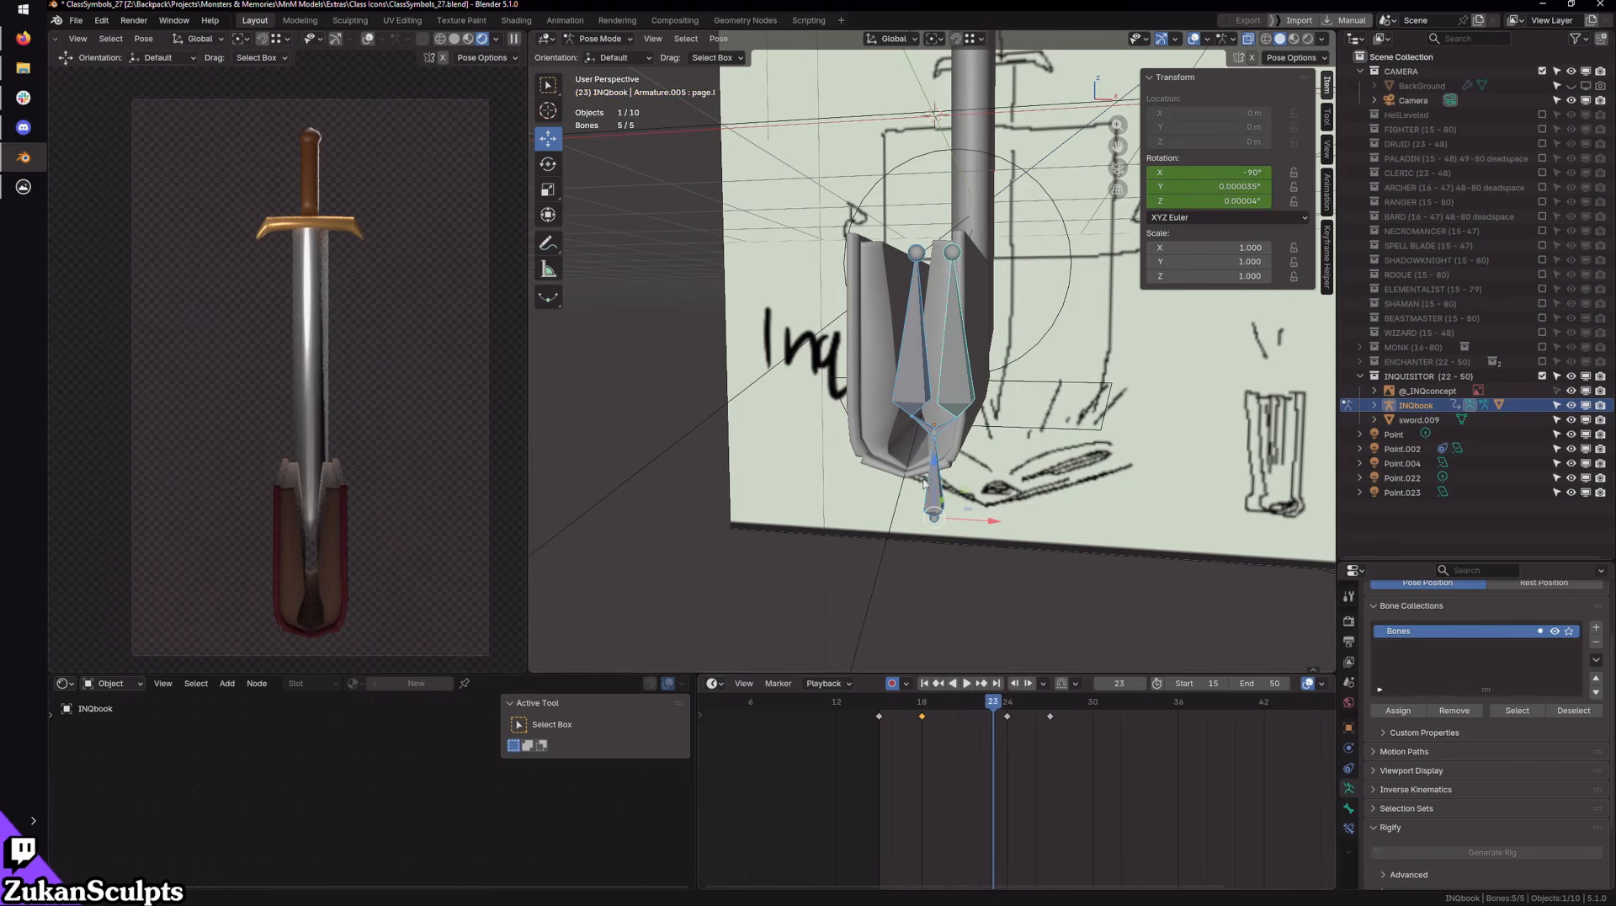
Step: Move the Root bone's keyframe from frame 18 to frame 23 and play the animation to check the slower tilt
{"action": "left_click", "coordinate": [921, 713]}
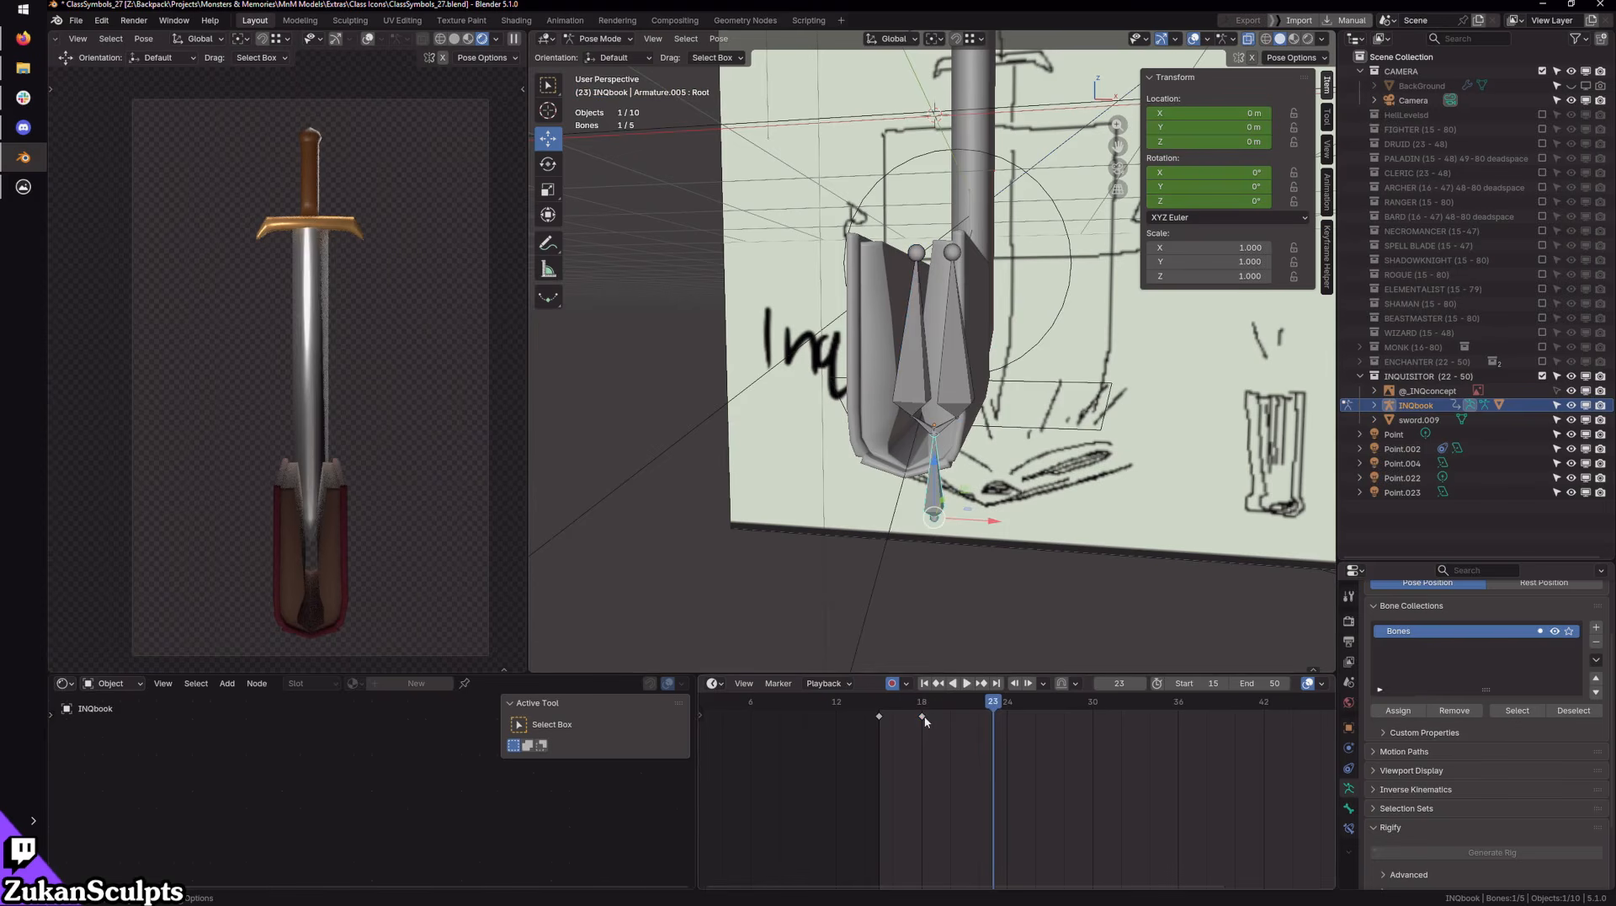
{"action": "left_click_drag", "start_coordinate": [922, 716], "coordinate": [993, 717]}
{"action": "key", "text": "space"}
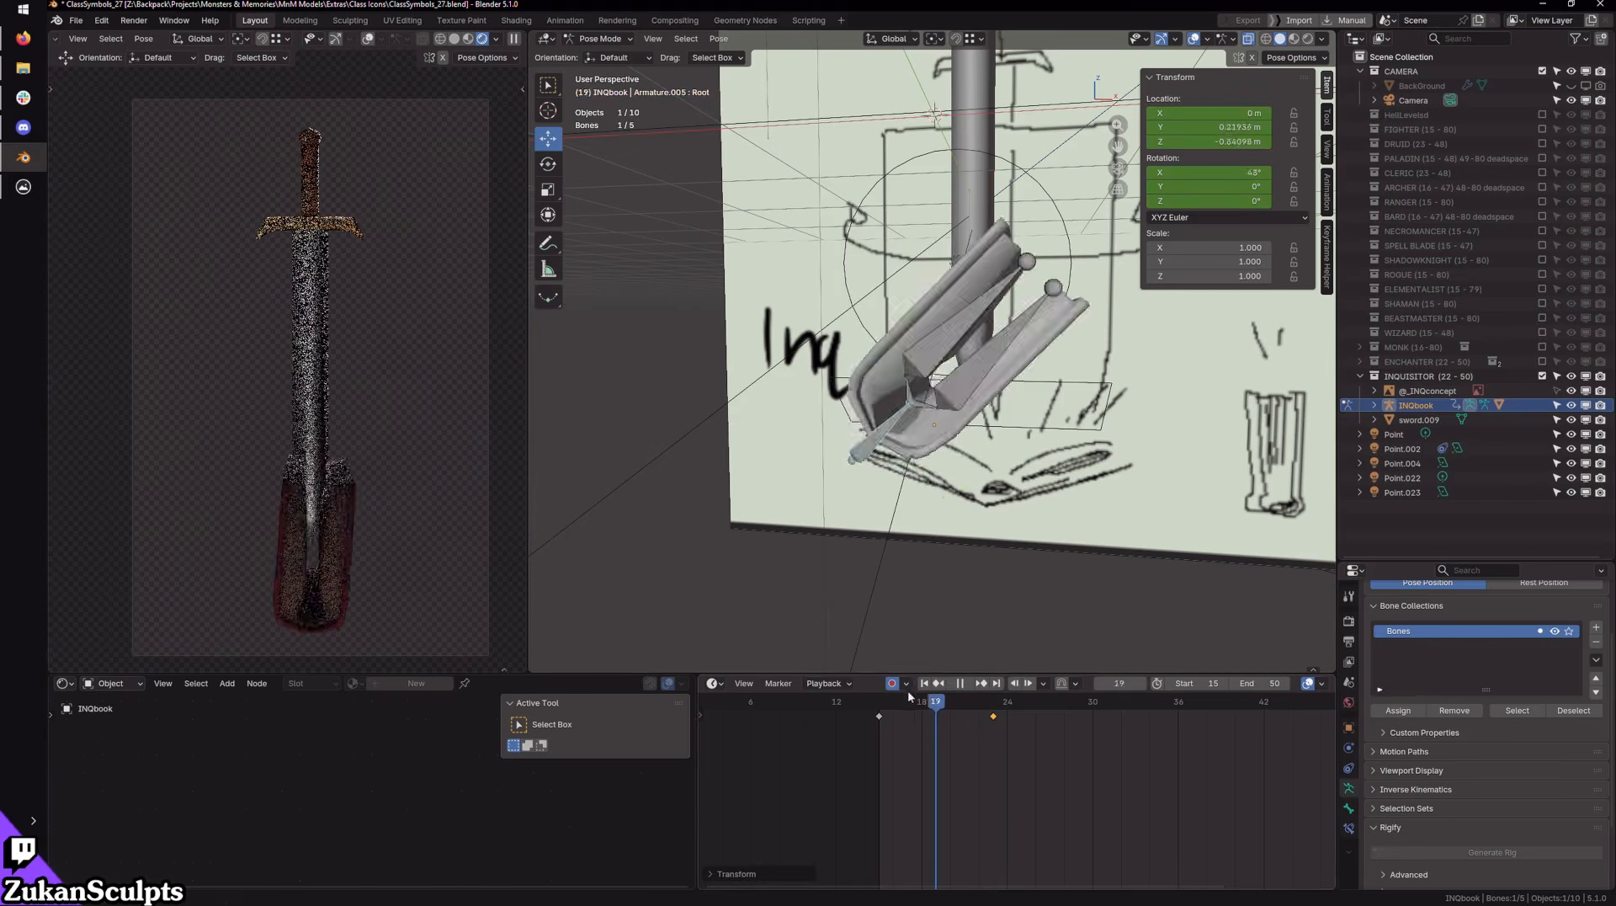
{"action": "key", "text": "space"}
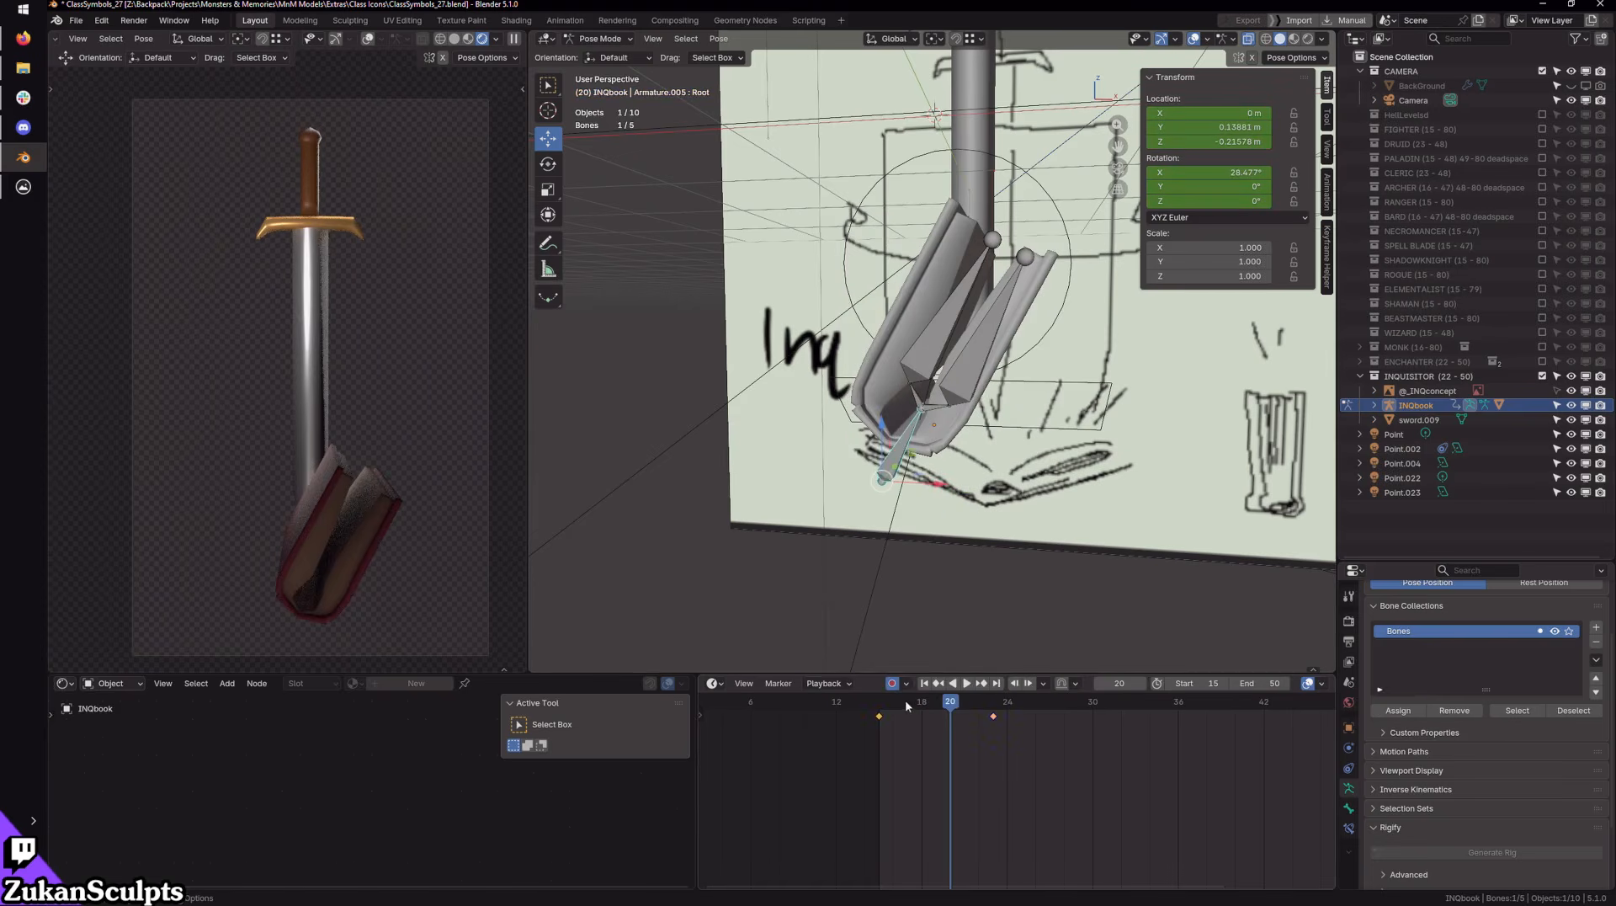
Step: Duplicate the Root bone's lying-flat keyframe from frame 15 to frame 22 and move its upright keyframe to frame 24
{"action": "key", "text": "ctrl+c"}
{"action": "key", "text": "ctrl+v"}
{"action": "left_click_drag", "start_coordinate": [951, 700], "coordinate": [1007, 716]}
Step: Play and scrub the animation to check how fast the book stands up before it opens
{"action": "key", "text": "space"}
{"action": "key", "text": "space"}
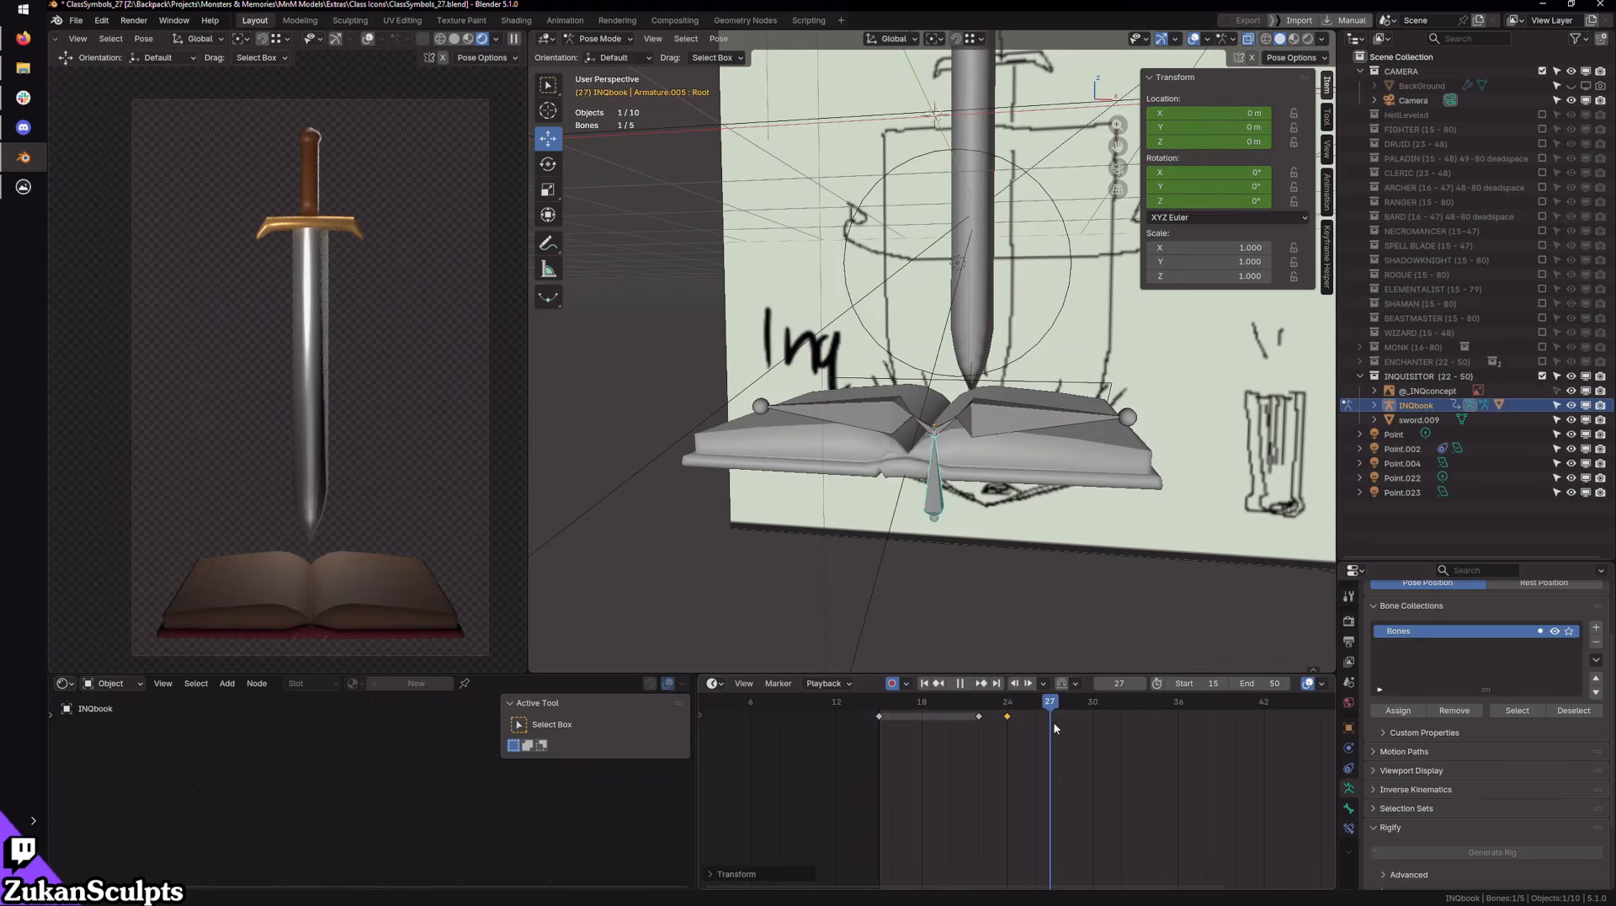
{"action": "left_click_drag", "start_coordinate": [989, 716], "coordinate": [1042, 735]}
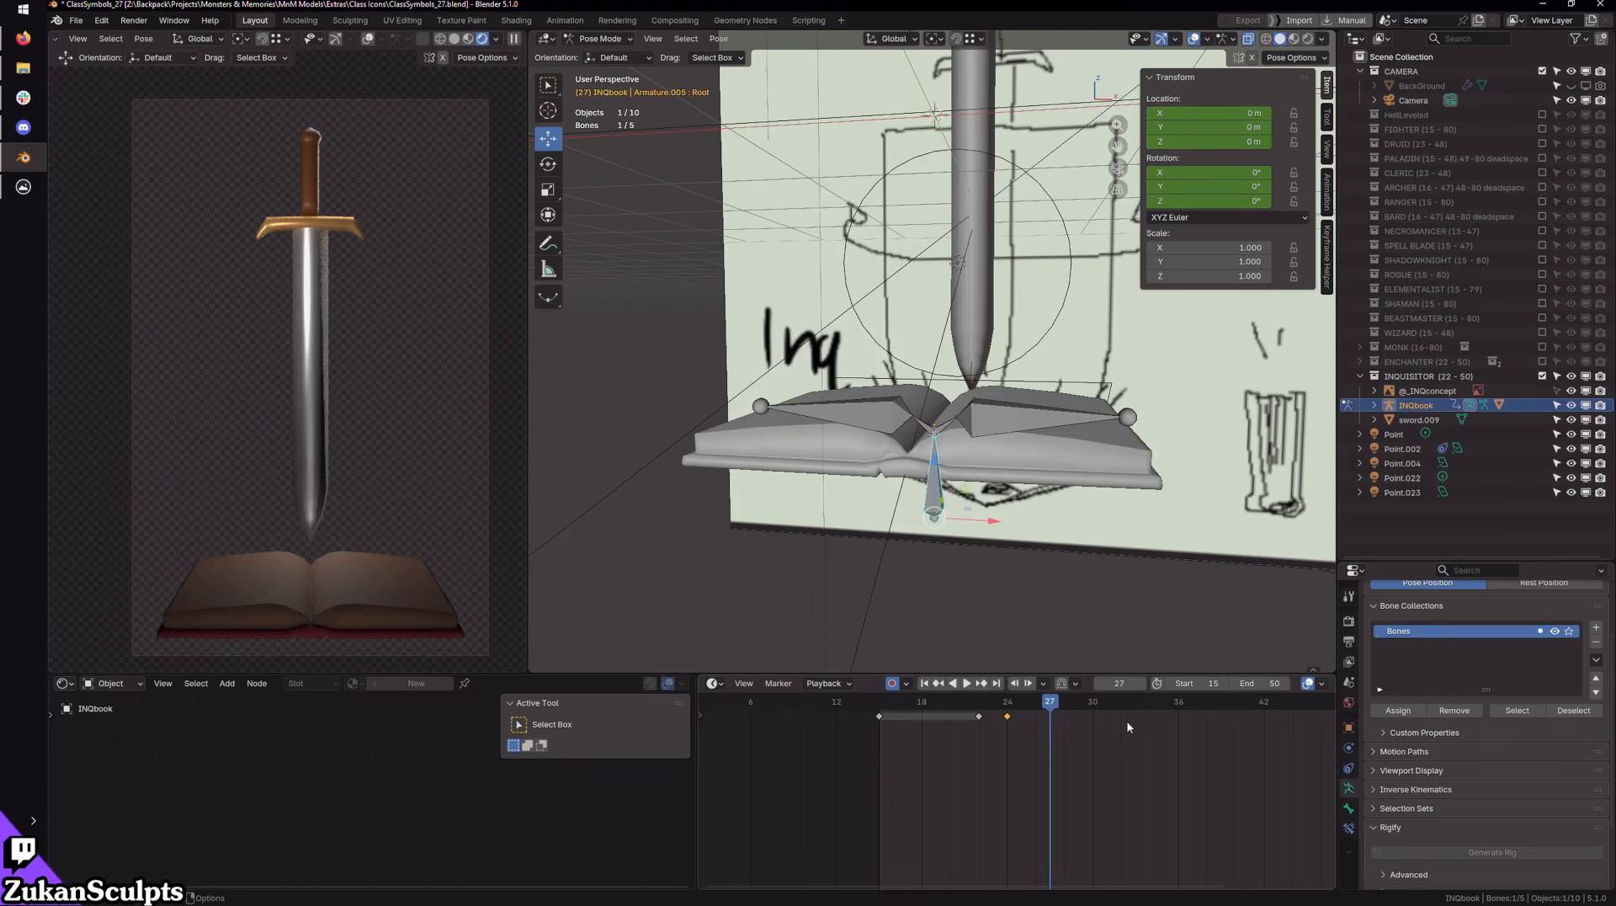
{"action": "middle_click_drag", "start_coordinate": [1015, 720], "coordinate": [902, 739]}
{"action": "scroll", "coordinate": [879, 738], "scroll_direction": "up", "scroll_amount": 3}
{"action": "left_click_drag", "start_coordinate": [921, 707], "coordinate": [1019, 719]}
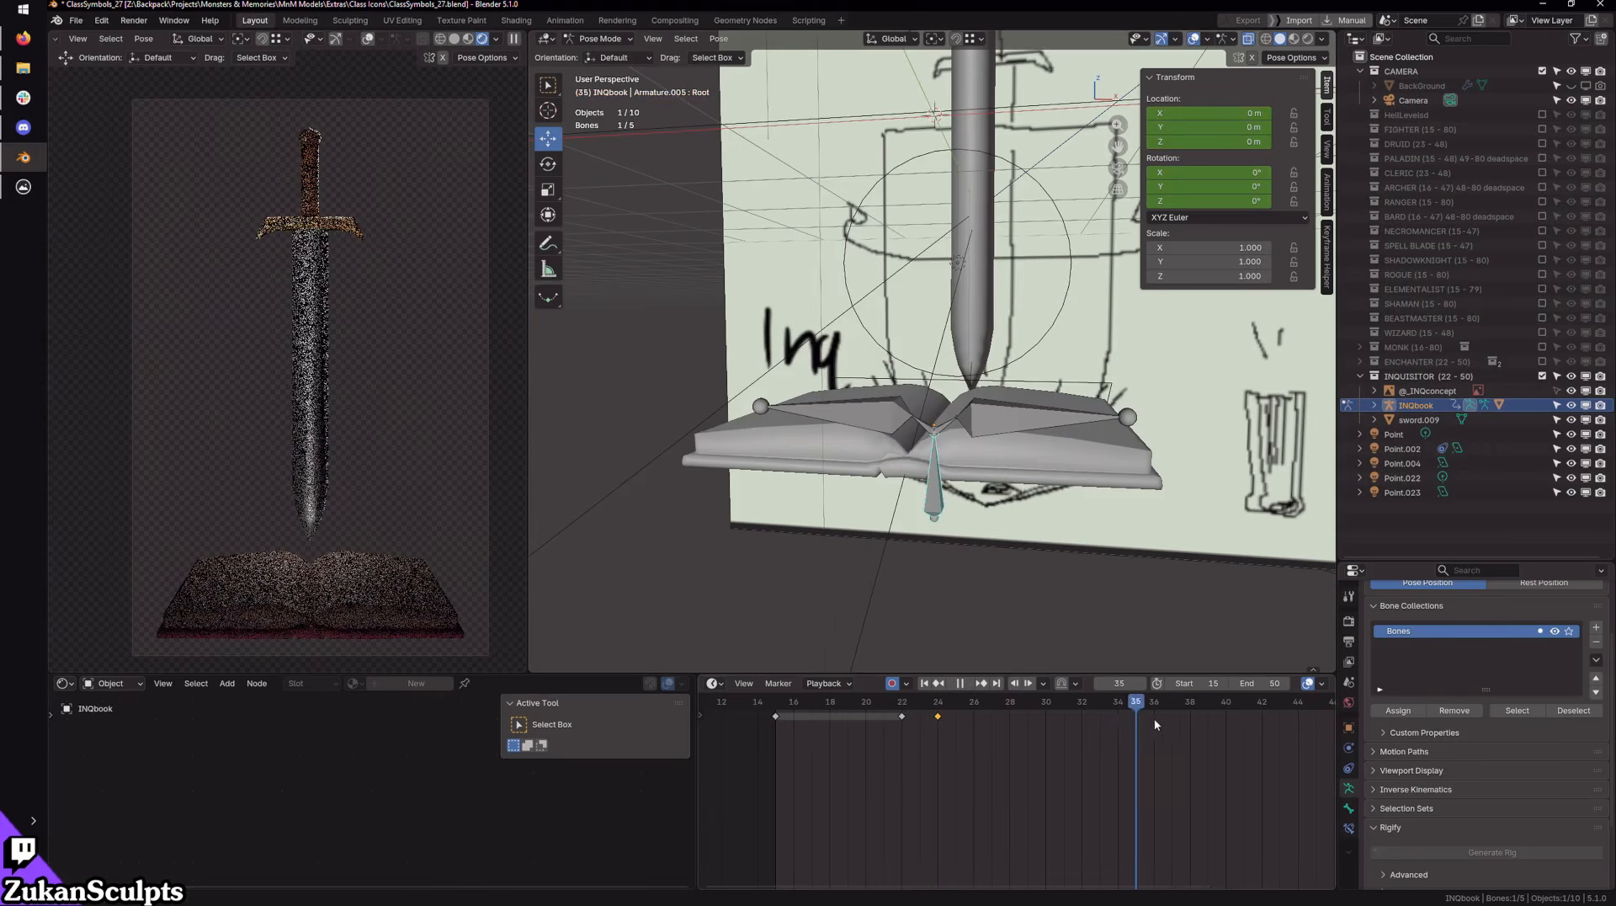
{"action": "left_click", "coordinate": [963, 684]}
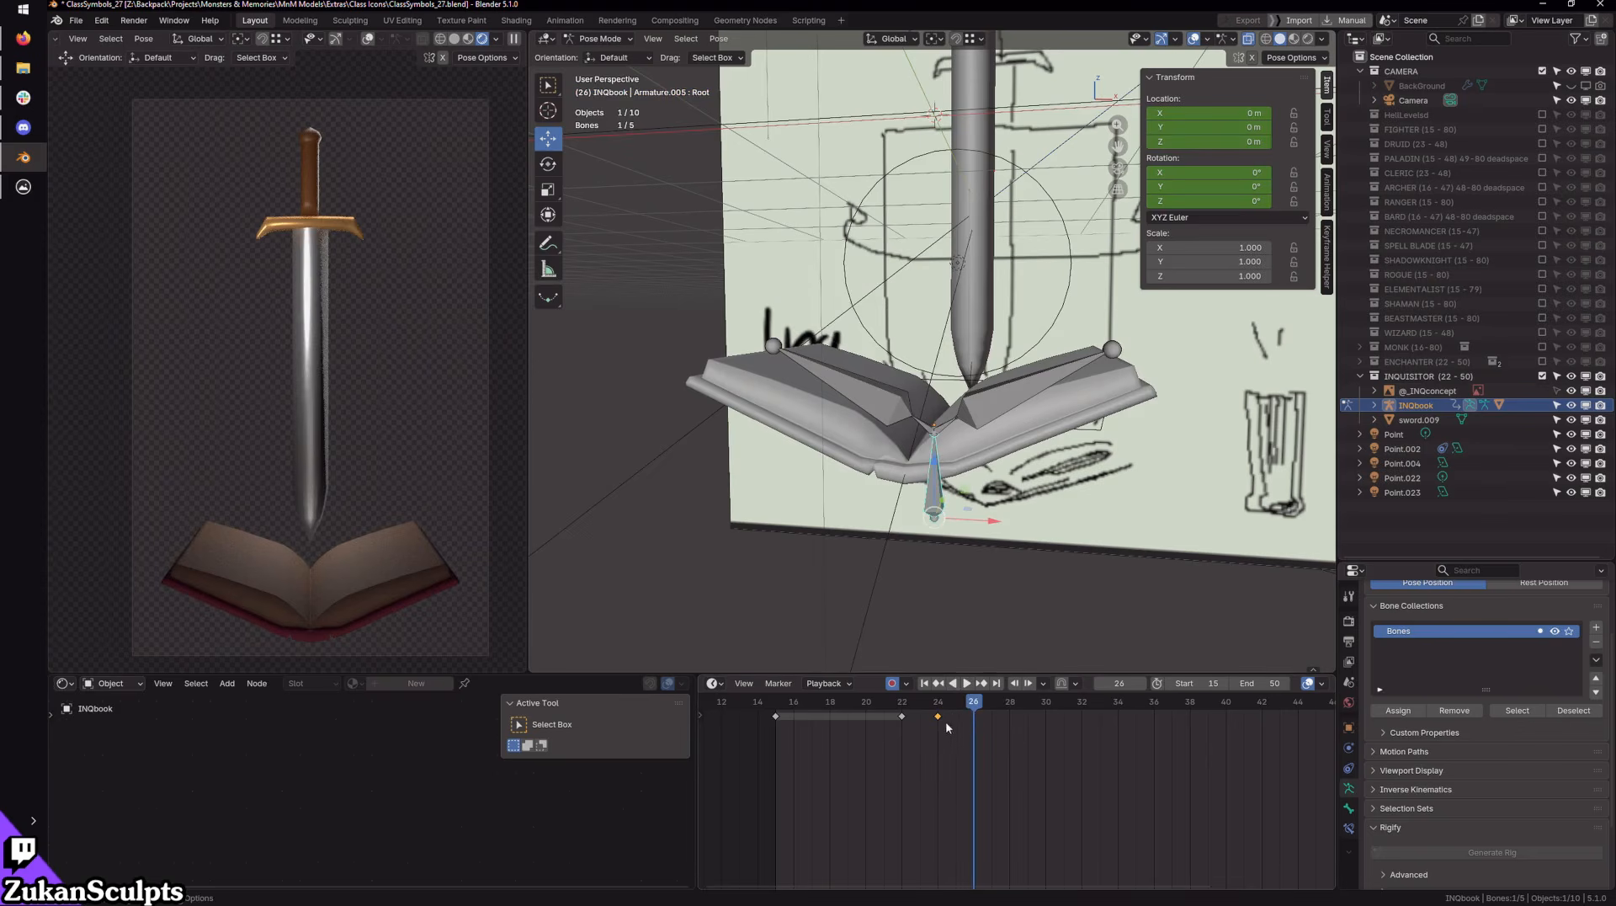
{"action": "left_click", "coordinate": [966, 683]}
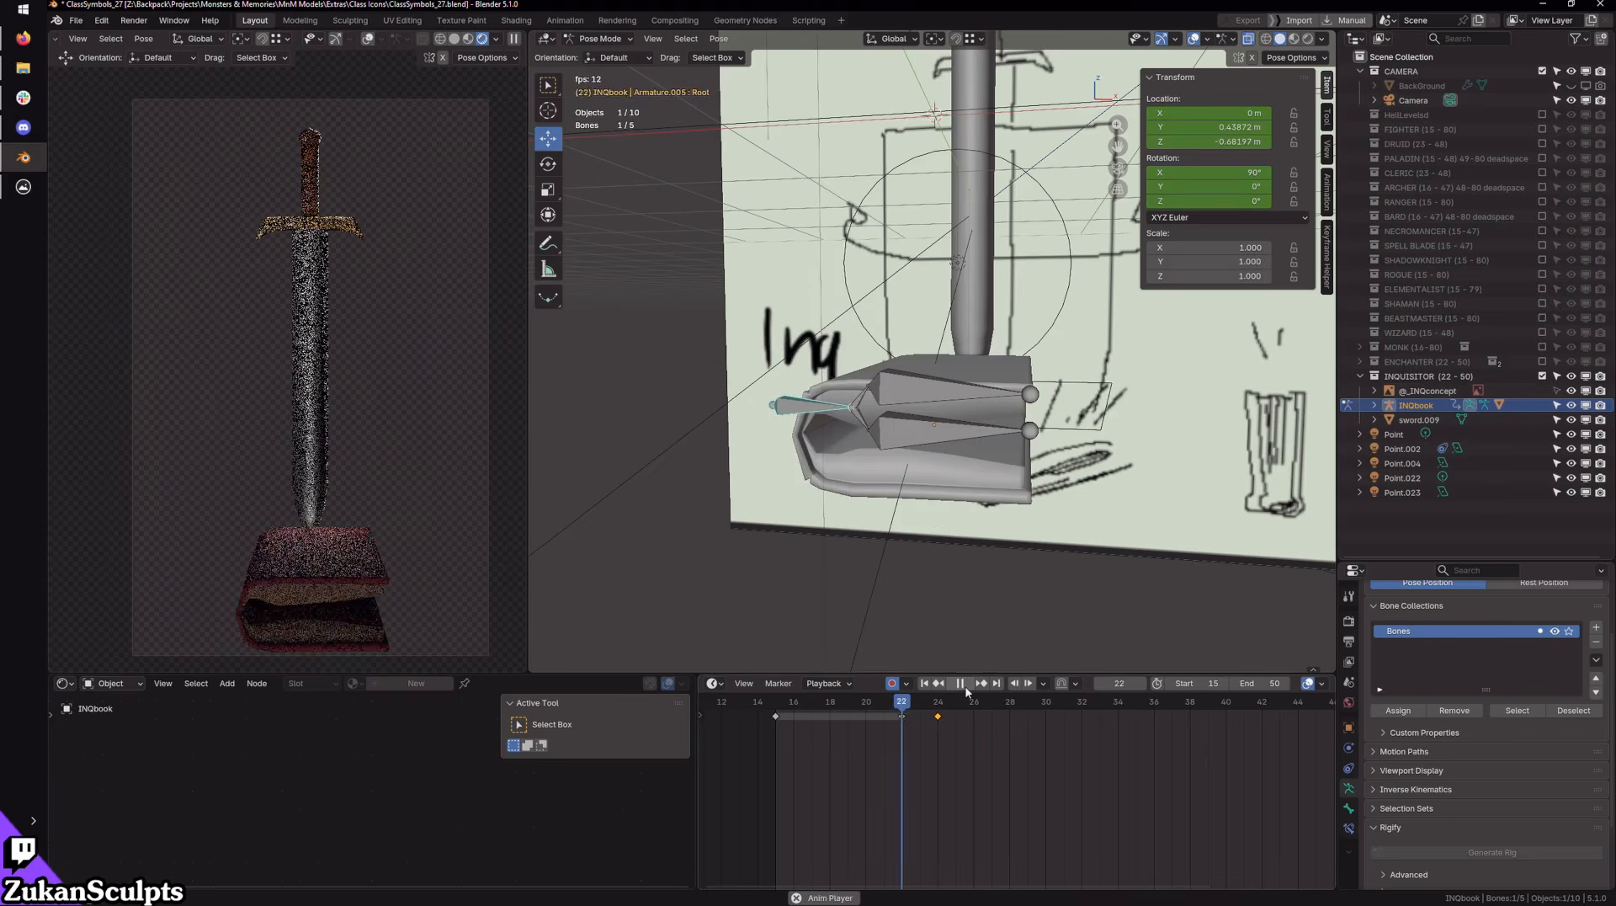
{"action": "key", "text": "space"}
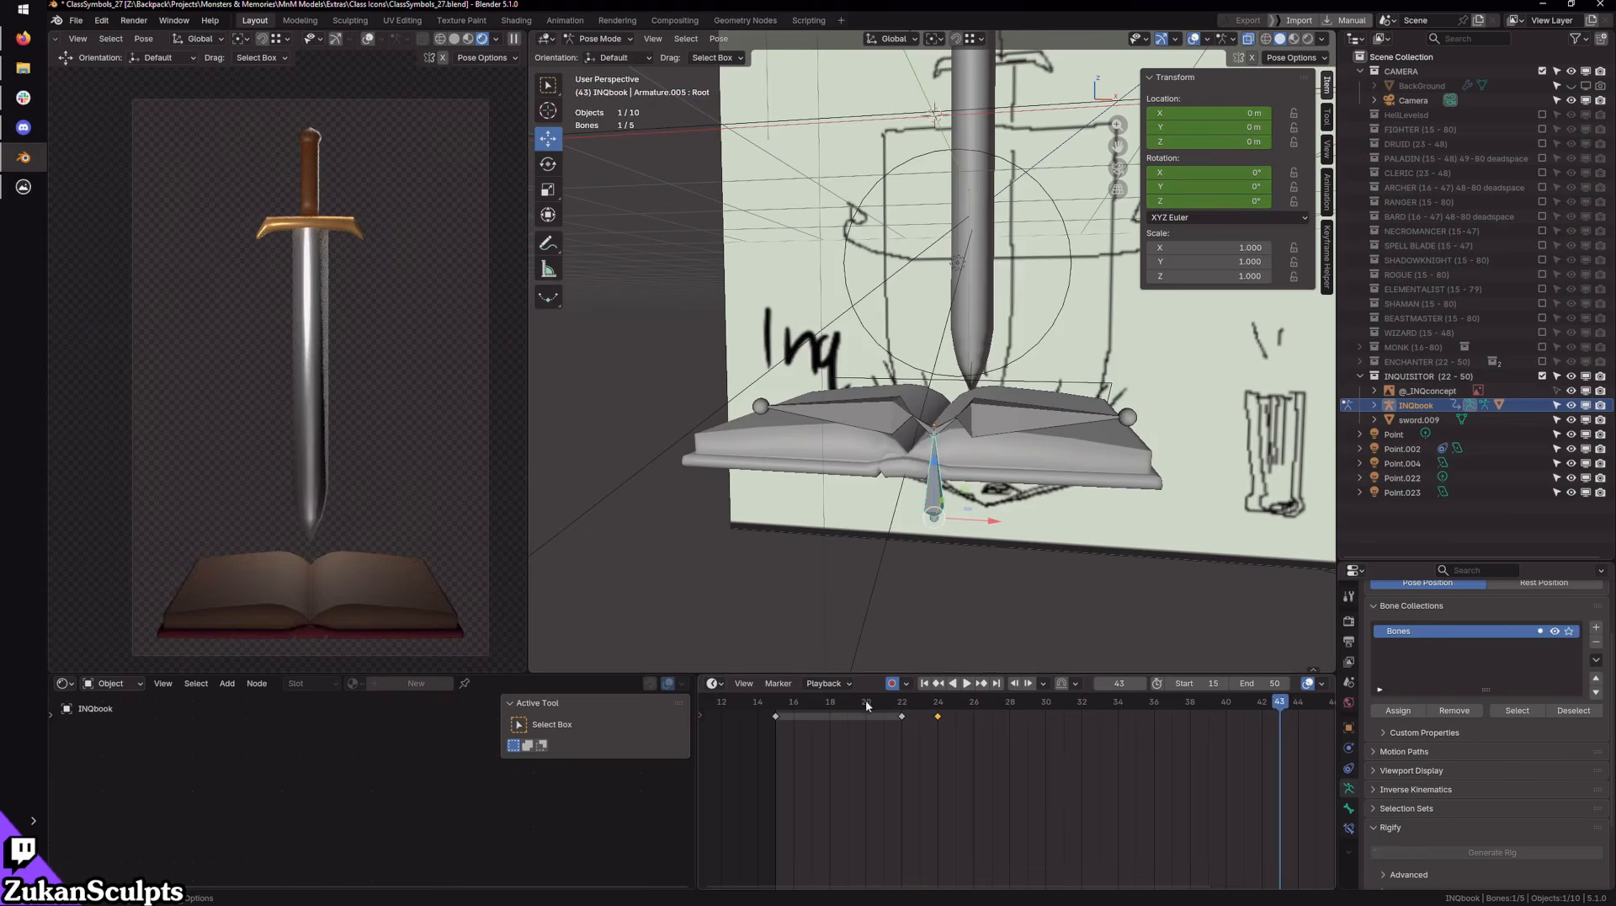
{"action": "key", "text": "space"}
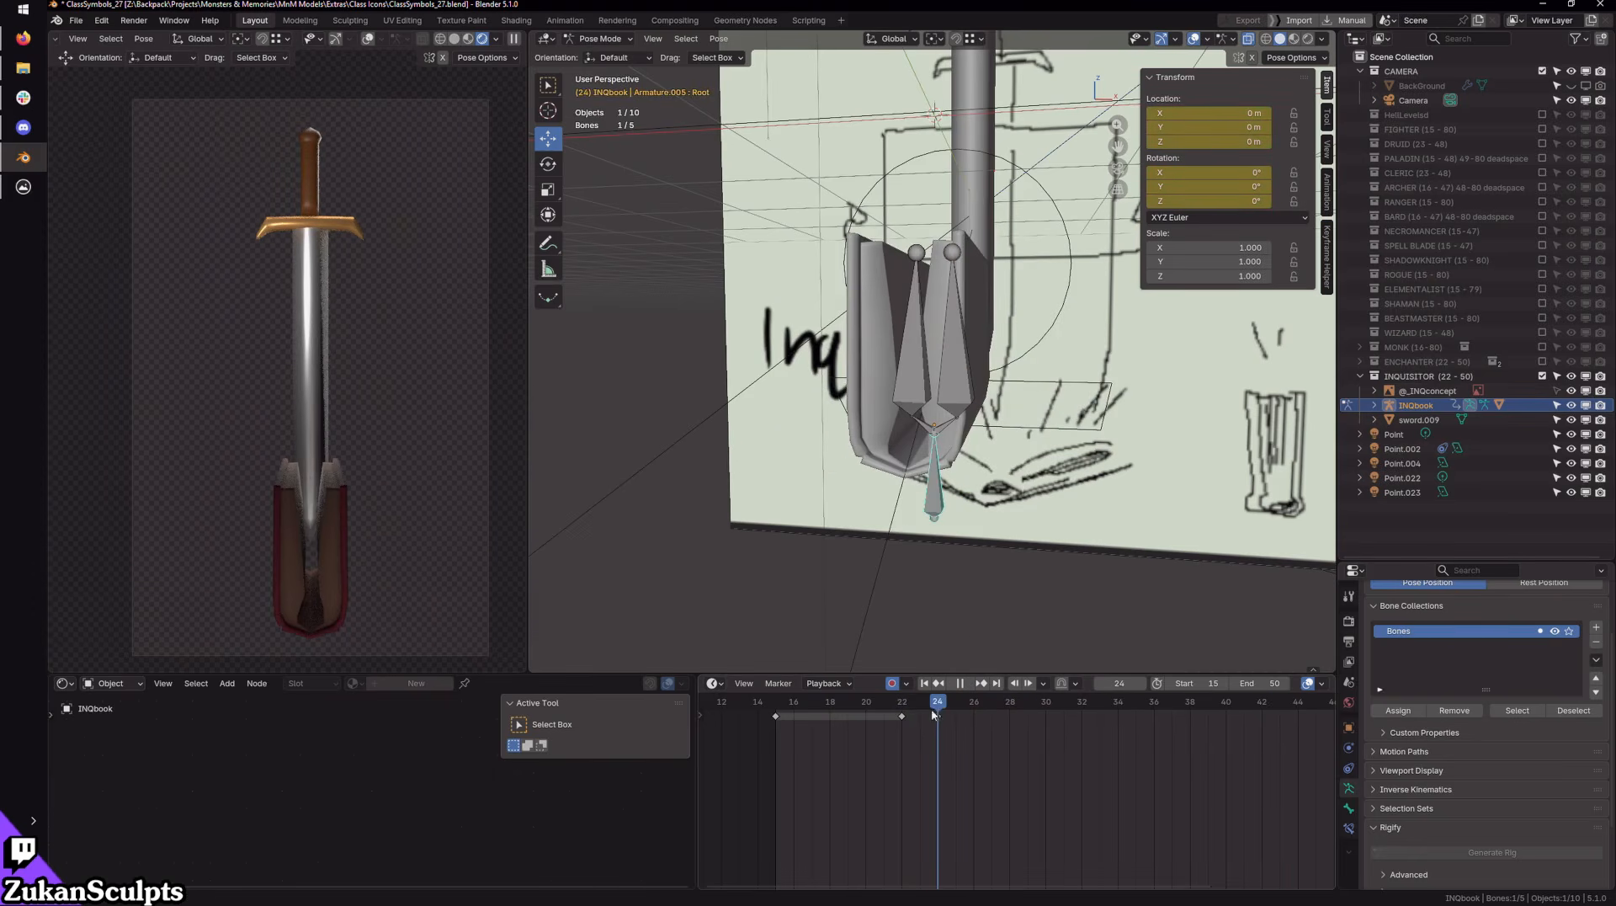
{"action": "key", "text": "space"}
{"action": "left_click_drag", "start_coordinate": [944, 708], "coordinate": [1089, 709]}
{"action": "key", "text": "space"}
{"action": "scroll", "coordinate": [1010, 722], "scroll_direction": "down", "scroll_amount": 3}
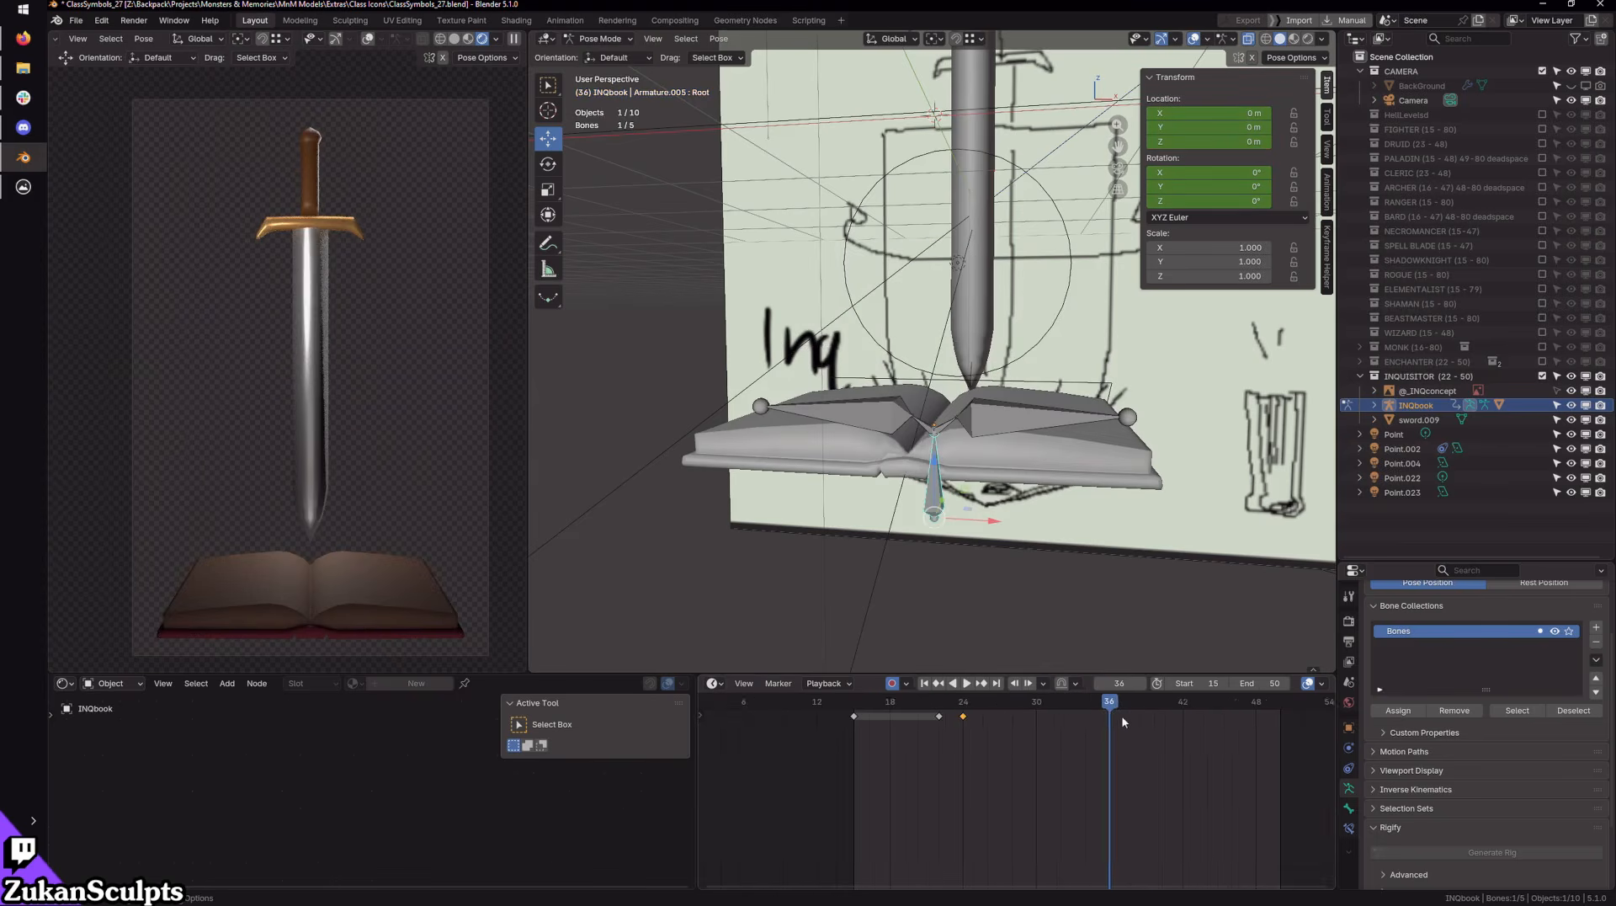
{"action": "left_click_drag", "start_coordinate": [983, 705], "coordinate": [938, 703]}
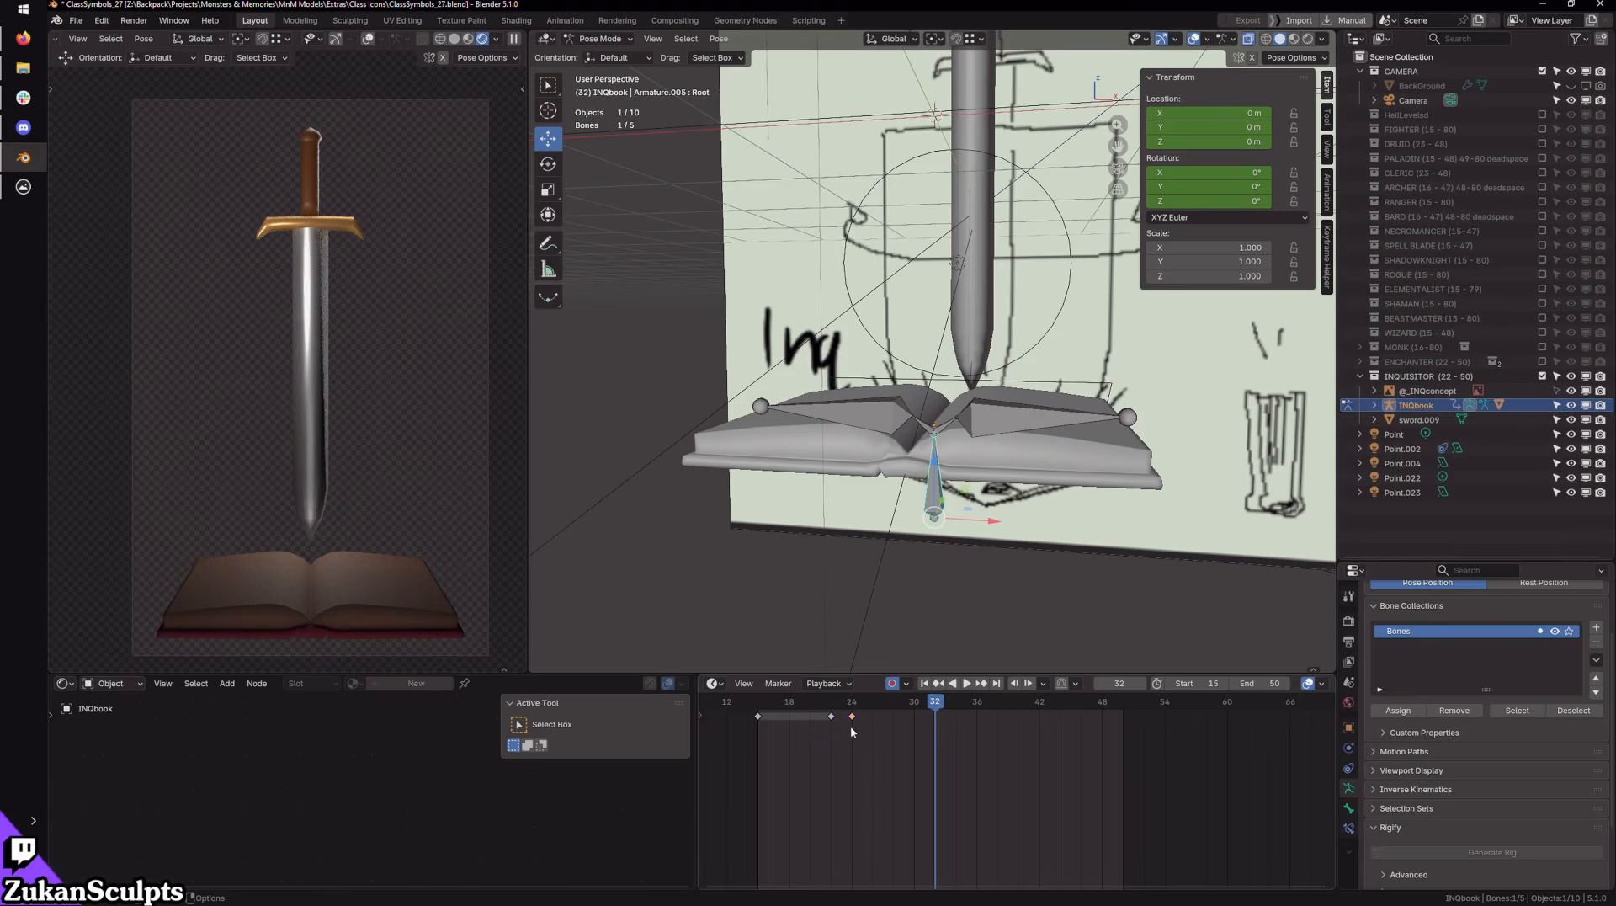
Step: Copy the Root bone's upright keyframe from frame 24 to frame 38 and its lying-flat keyframe to frame 40
{"action": "left_click_drag", "start_coordinate": [931, 710], "coordinate": [848, 729]}
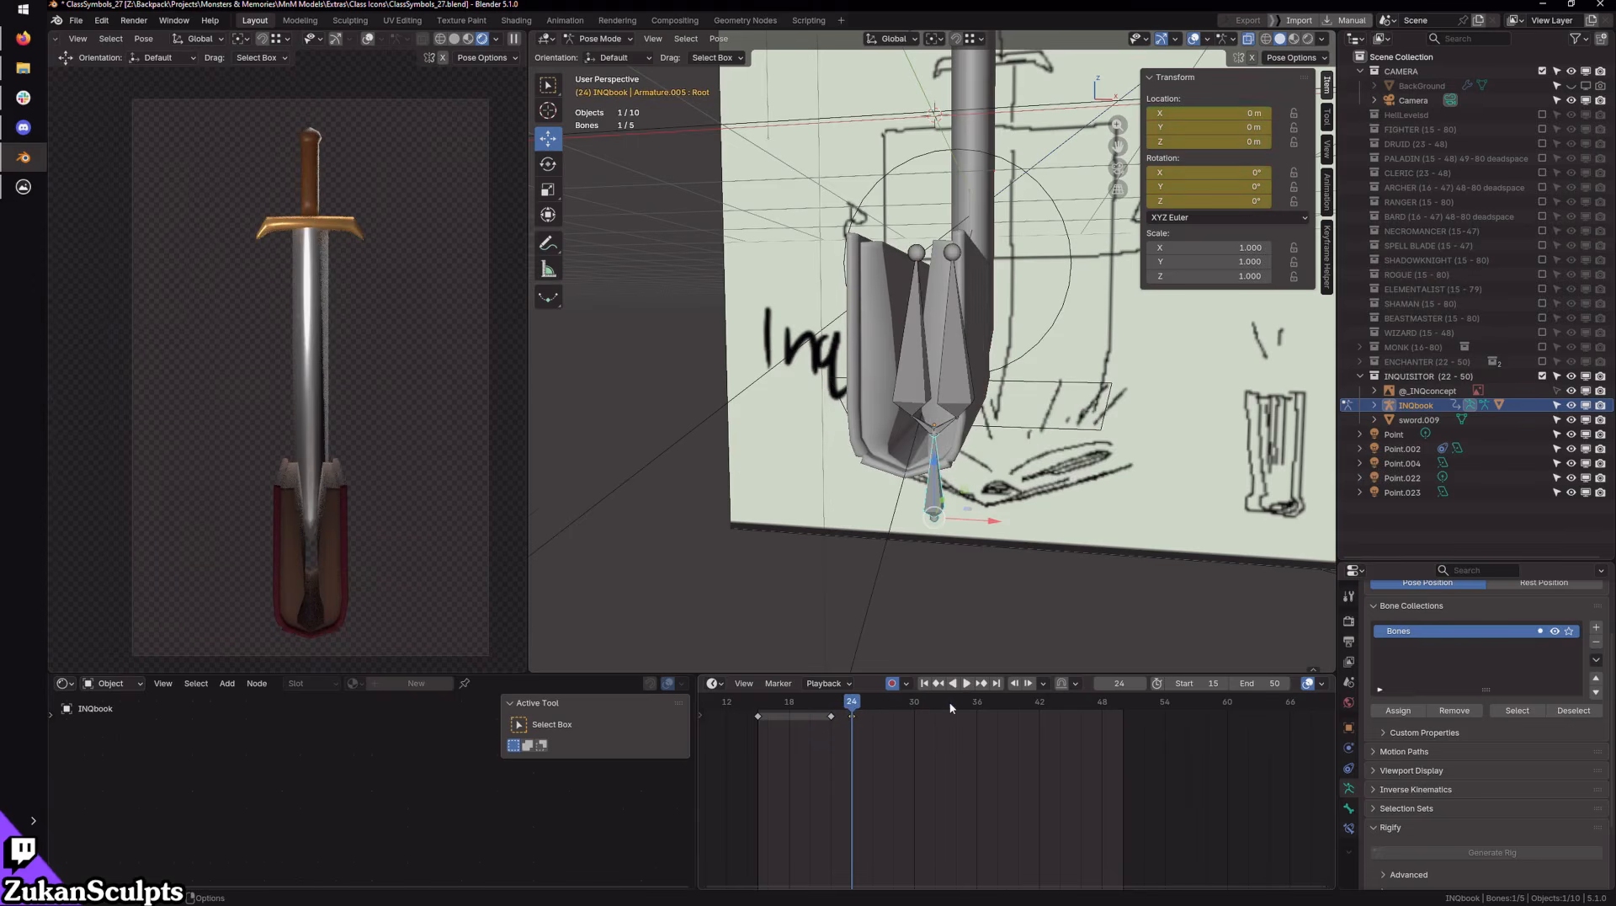
{"action": "left_click", "coordinate": [997, 702]}
{"action": "key", "text": "ctrl+v"}
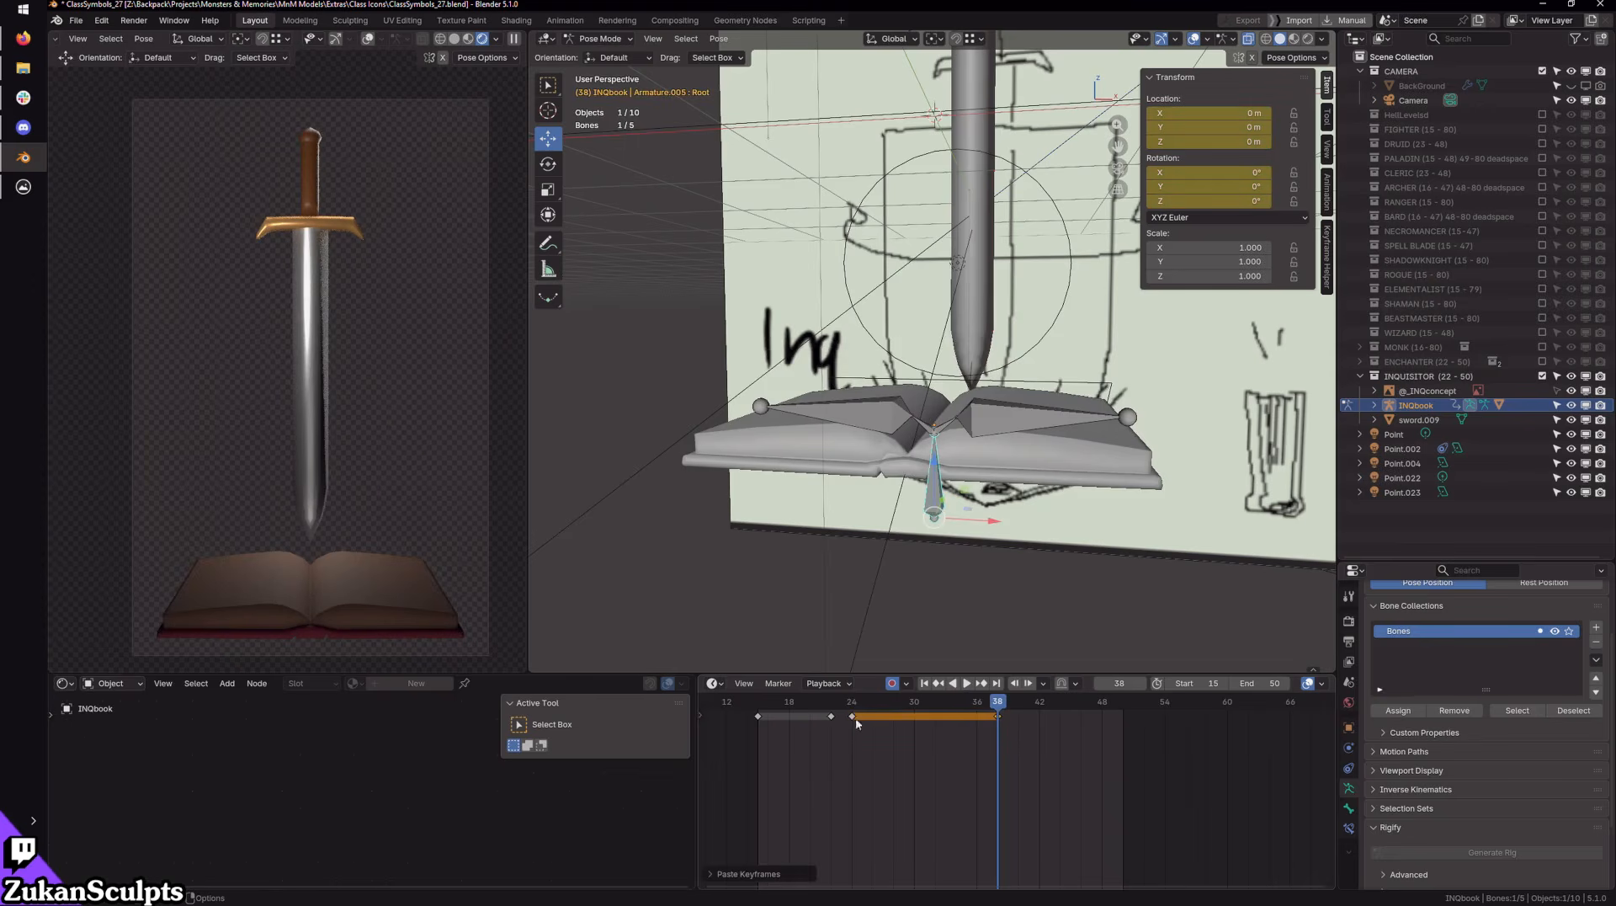
{"action": "left_click_drag", "start_coordinate": [832, 703], "coordinate": [834, 713]}
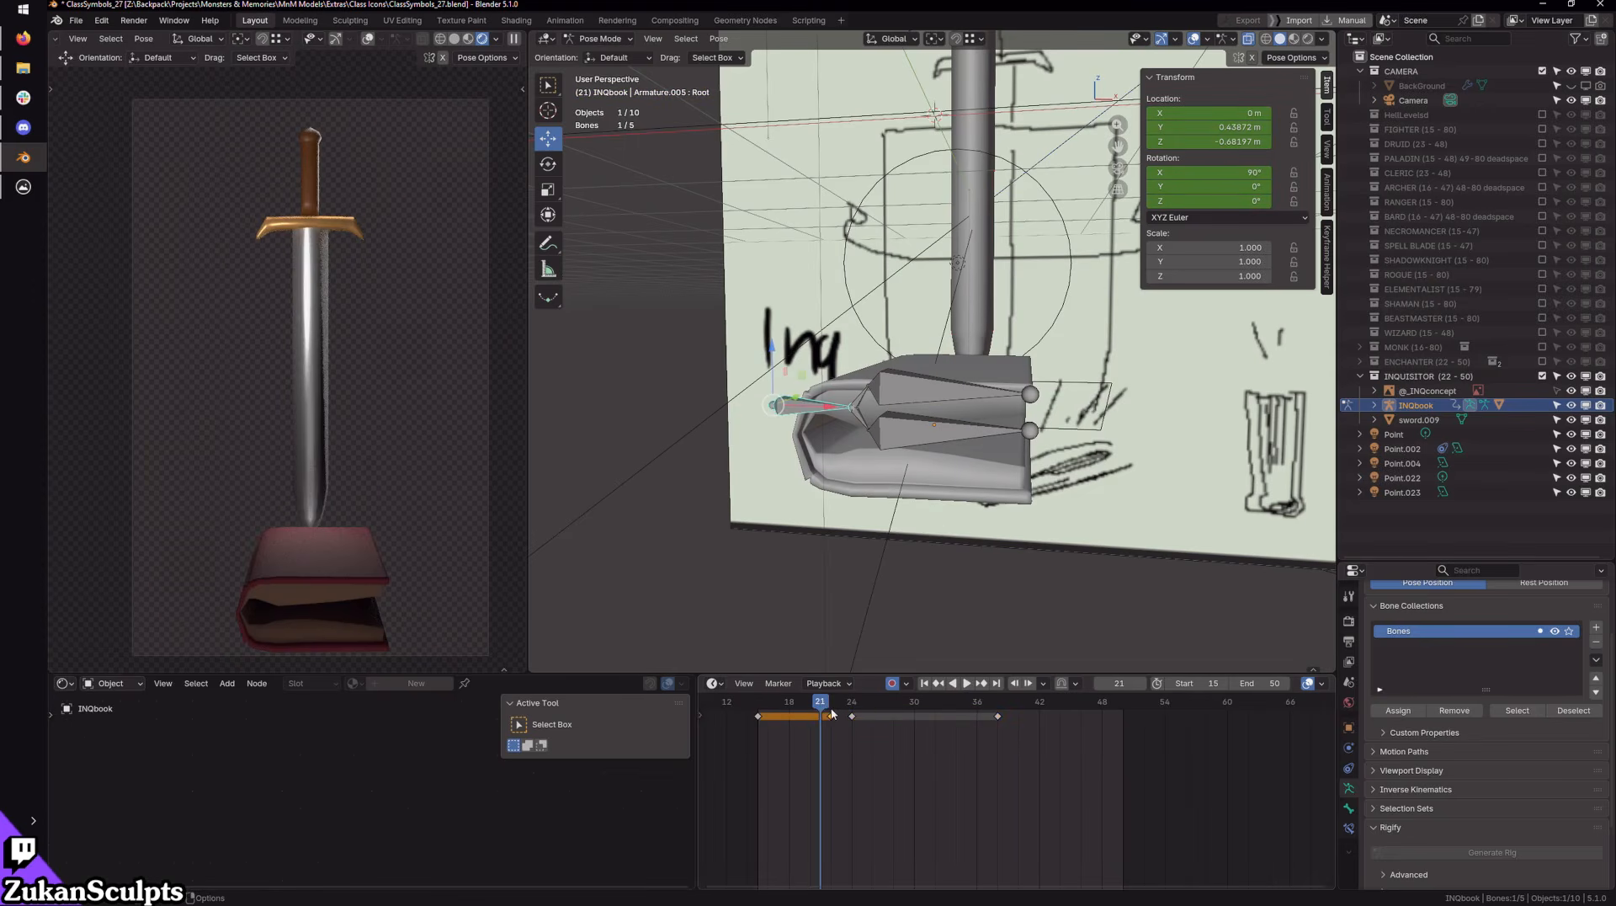
{"action": "left_click", "coordinate": [1002, 704]}
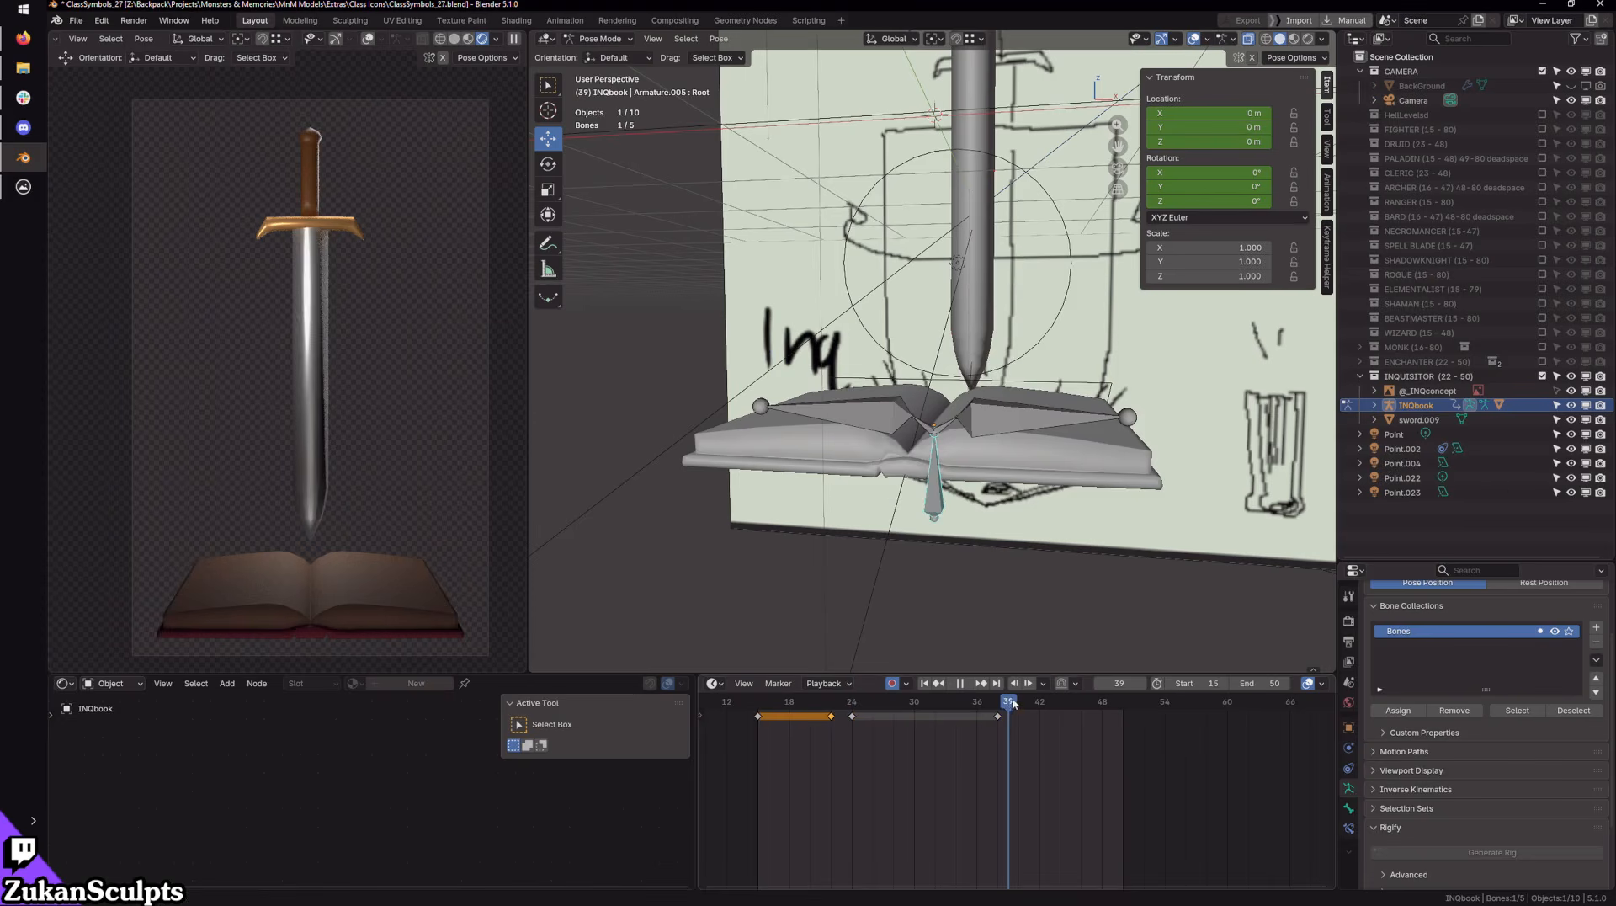
{"action": "left_click", "coordinate": [1018, 704]}
{"action": "key", "text": "ctrl+v"}
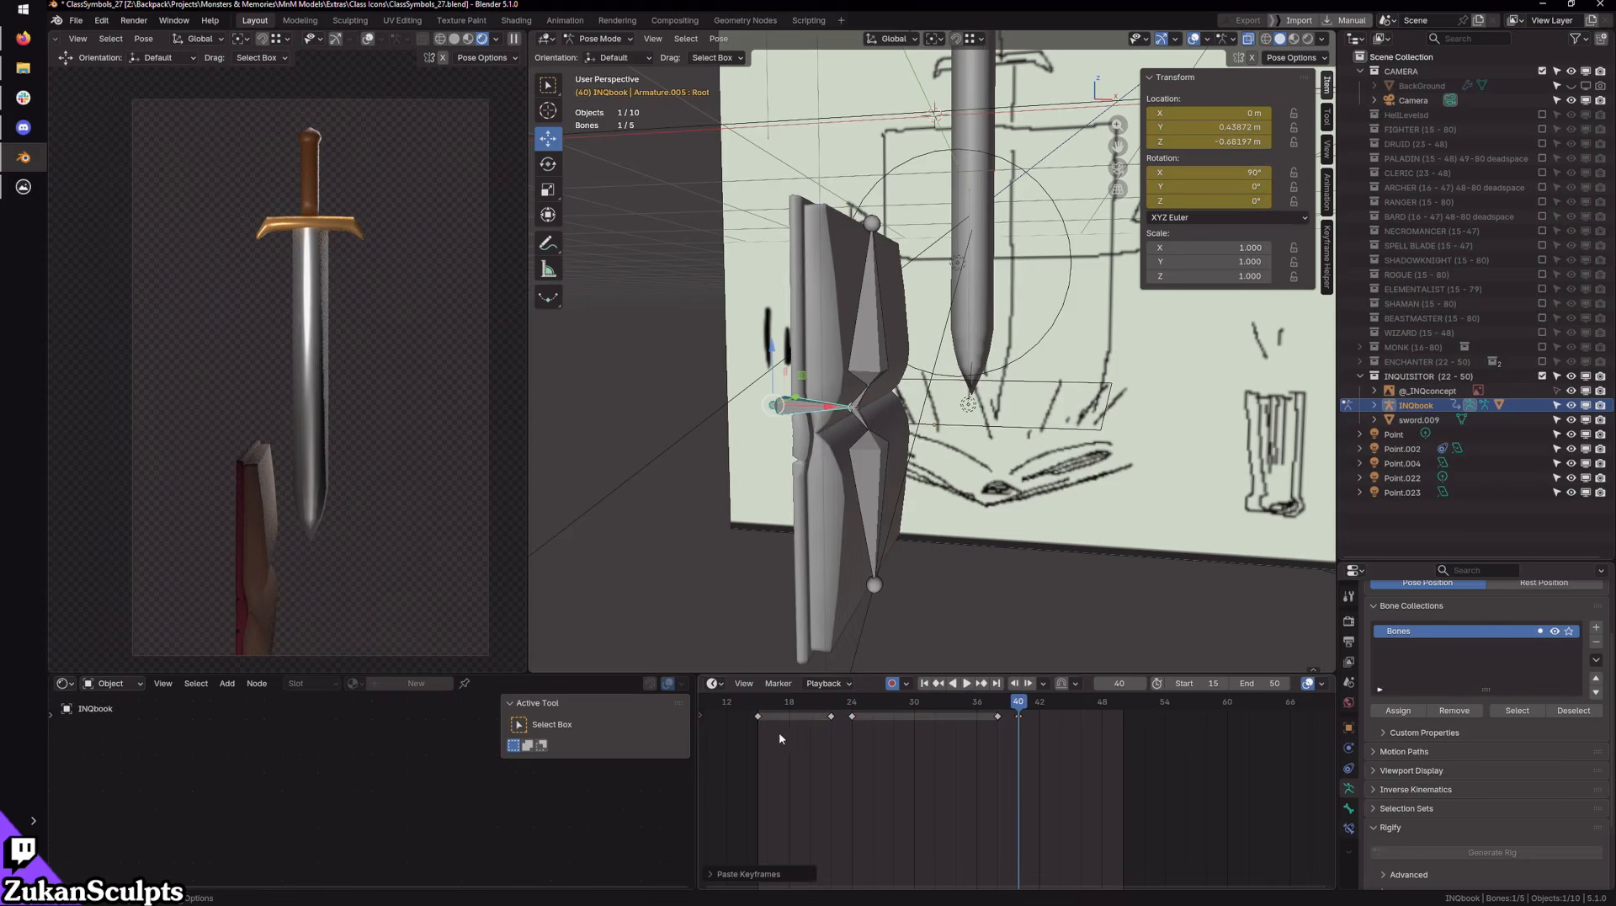
{"action": "left_click_drag", "start_coordinate": [972, 709], "coordinate": [1039, 729]}
Step: Copy the page.l bone's open keyframe from frame 27 to frame 36 and its closed keyframe to frame 39
{"action": "left_click", "coordinate": [873, 505]}
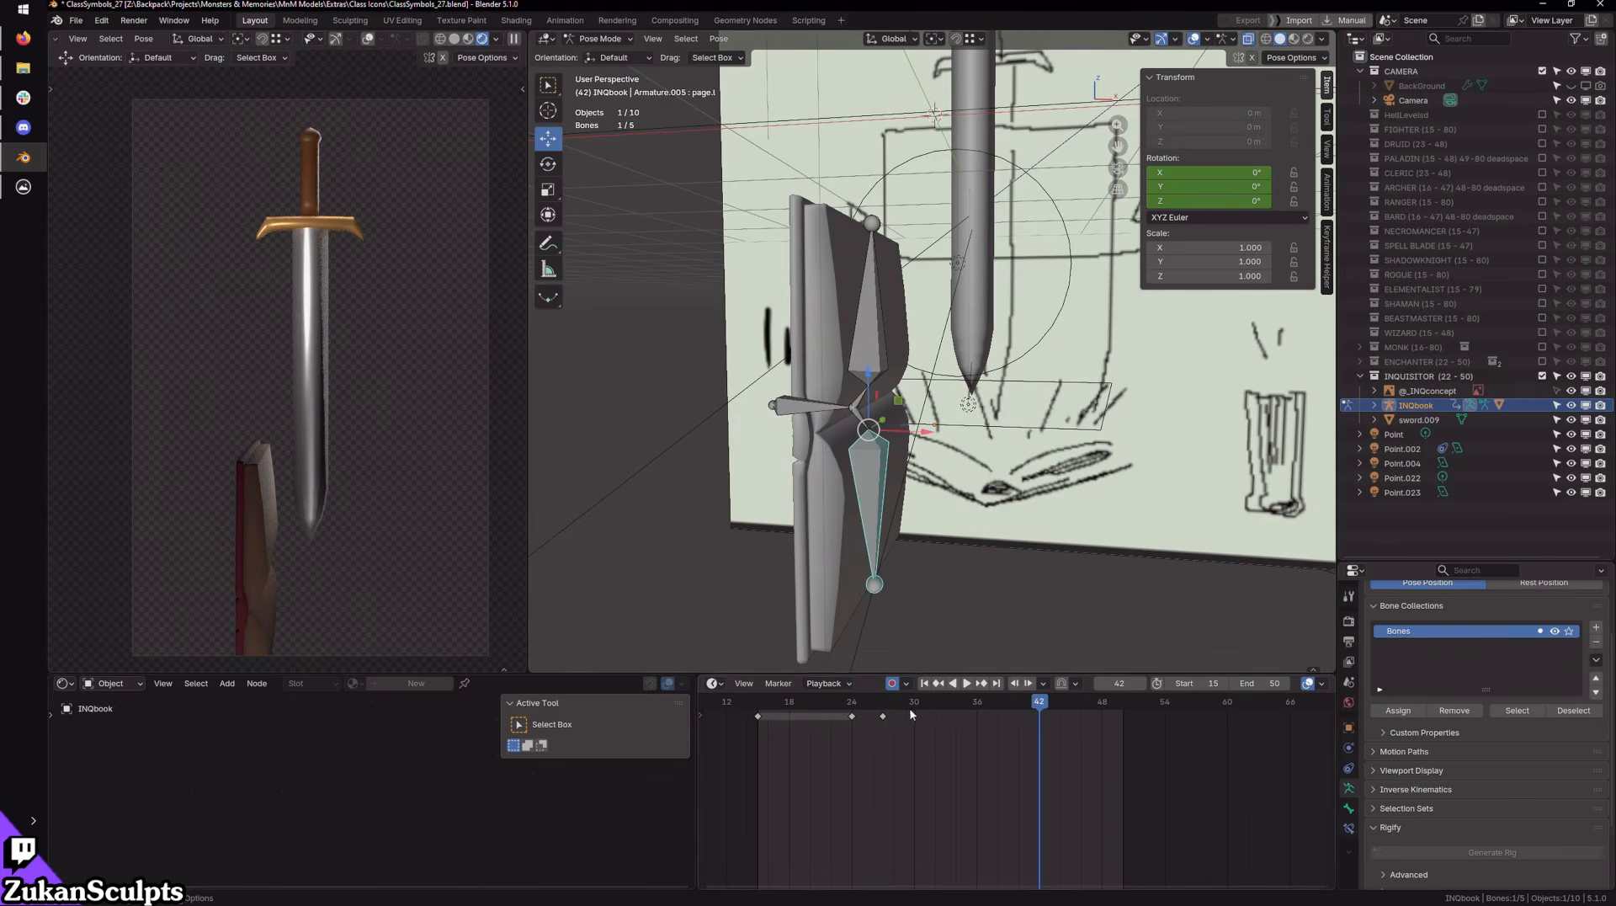
{"action": "left_click", "coordinate": [883, 715]}
{"action": "left_click", "coordinate": [977, 702]}
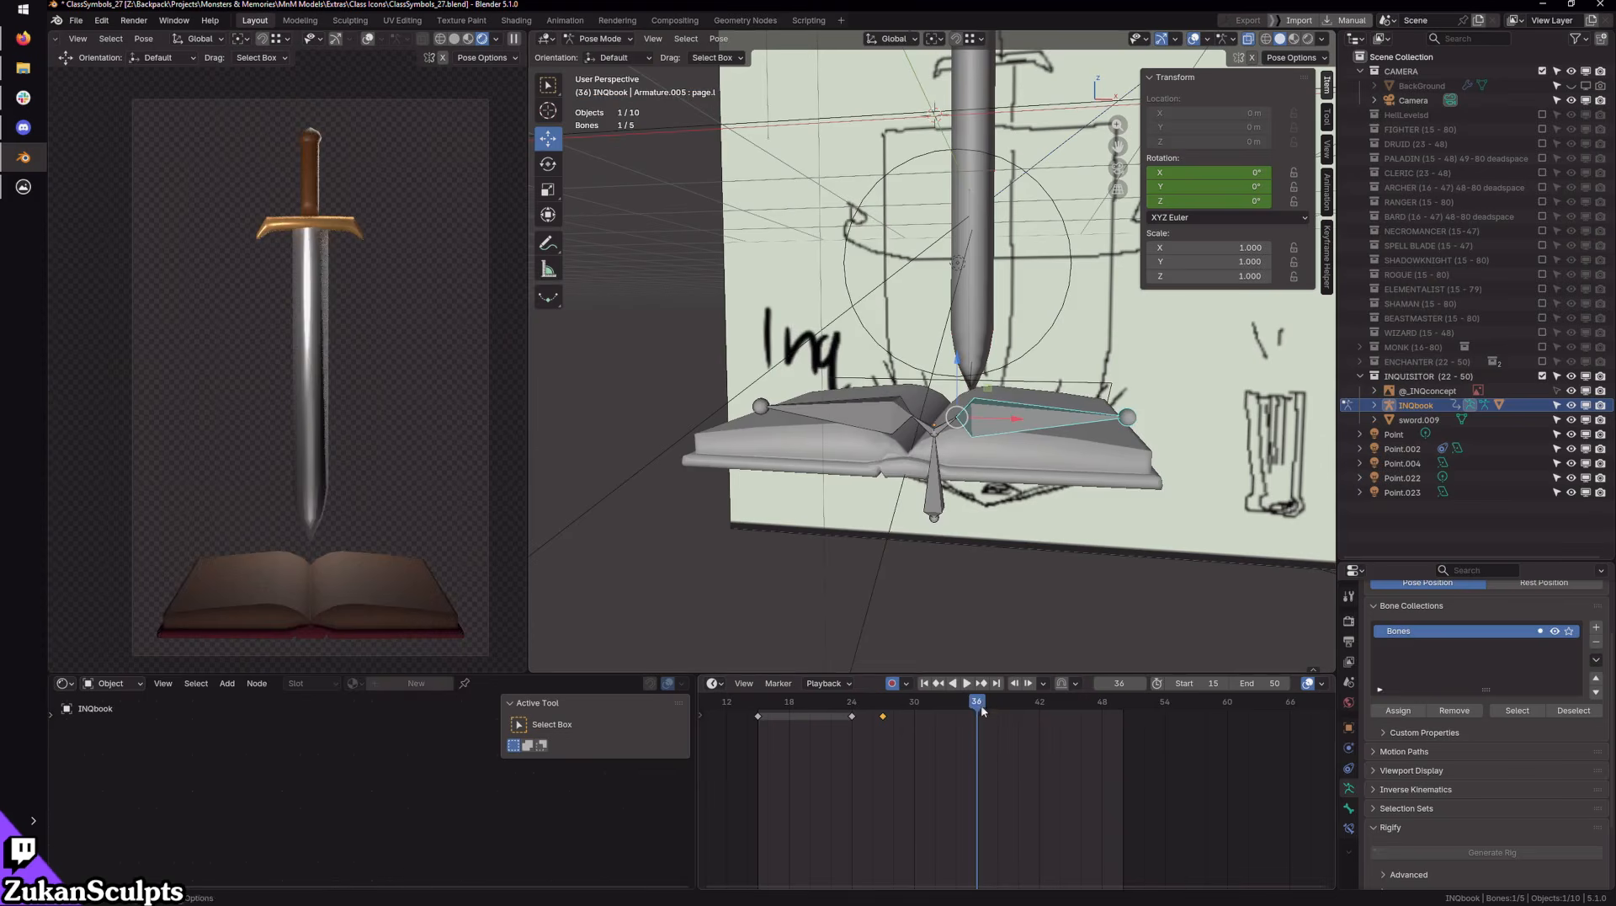
{"action": "key", "text": "ctrl+v"}
{"action": "left_click_drag", "start_coordinate": [829, 735], "coordinate": [862, 700]}
{"action": "left_click_drag", "start_coordinate": [975, 701], "coordinate": [1008, 704]}
{"action": "key", "text": "ctrl+v"}
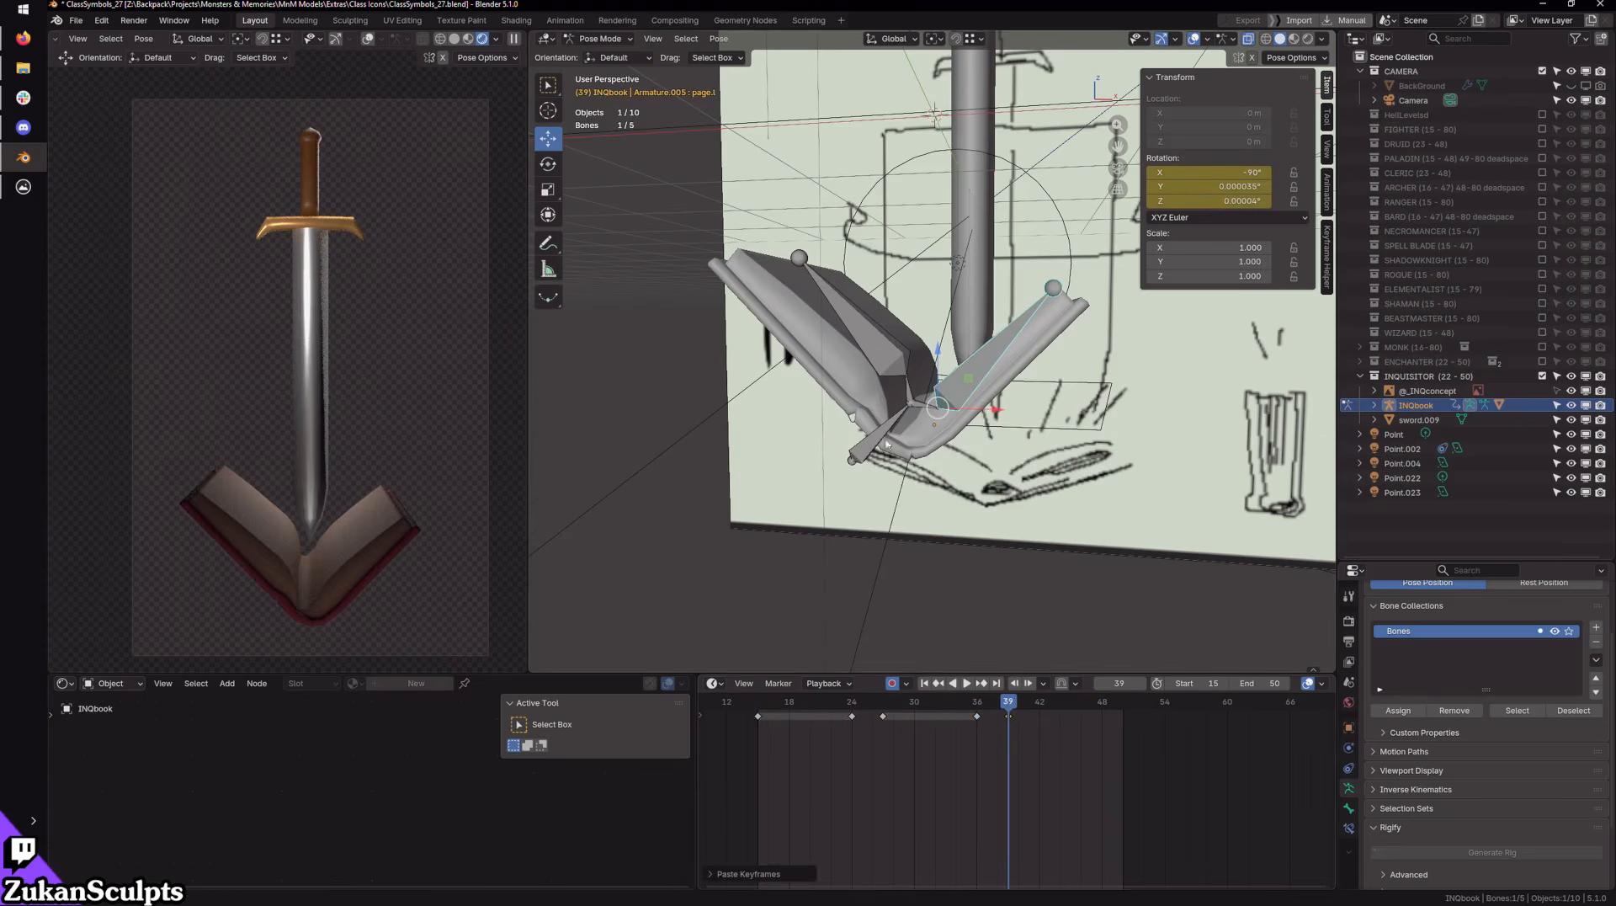
Step: Copy the page.r bone's open keyframe from frame 27 to frame 37 and its closed keyframe to frame 41
{"action": "left_click", "coordinate": [877, 358]}
{"action": "left_click_drag", "start_coordinate": [913, 744], "coordinate": [859, 699]}
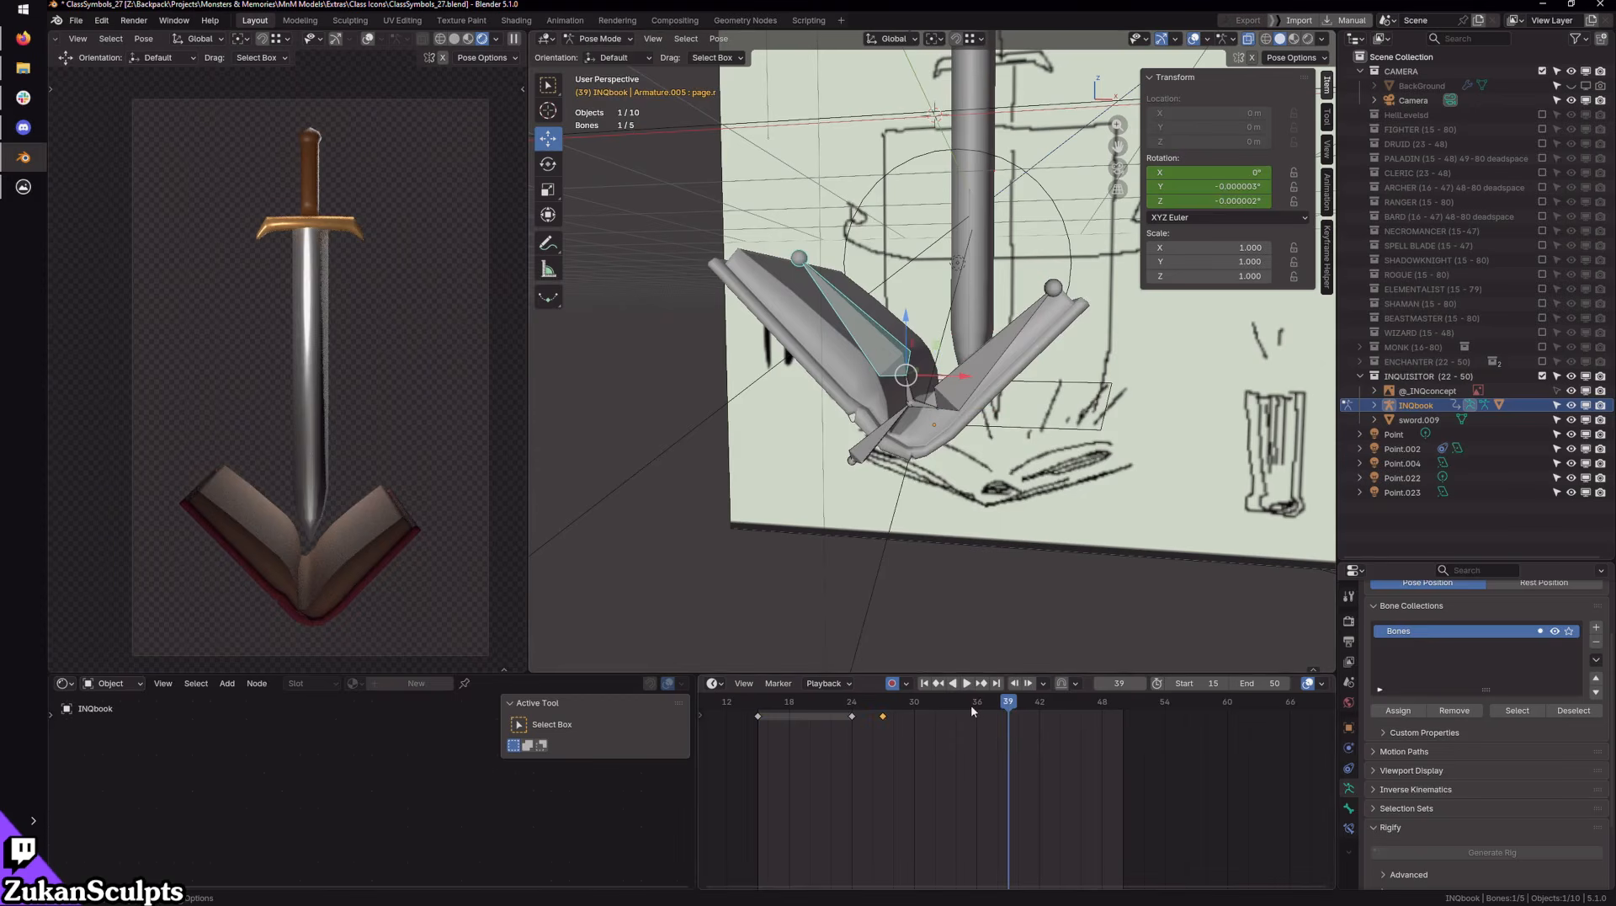
{"action": "left_click_drag", "start_coordinate": [996, 707], "coordinate": [988, 705]}
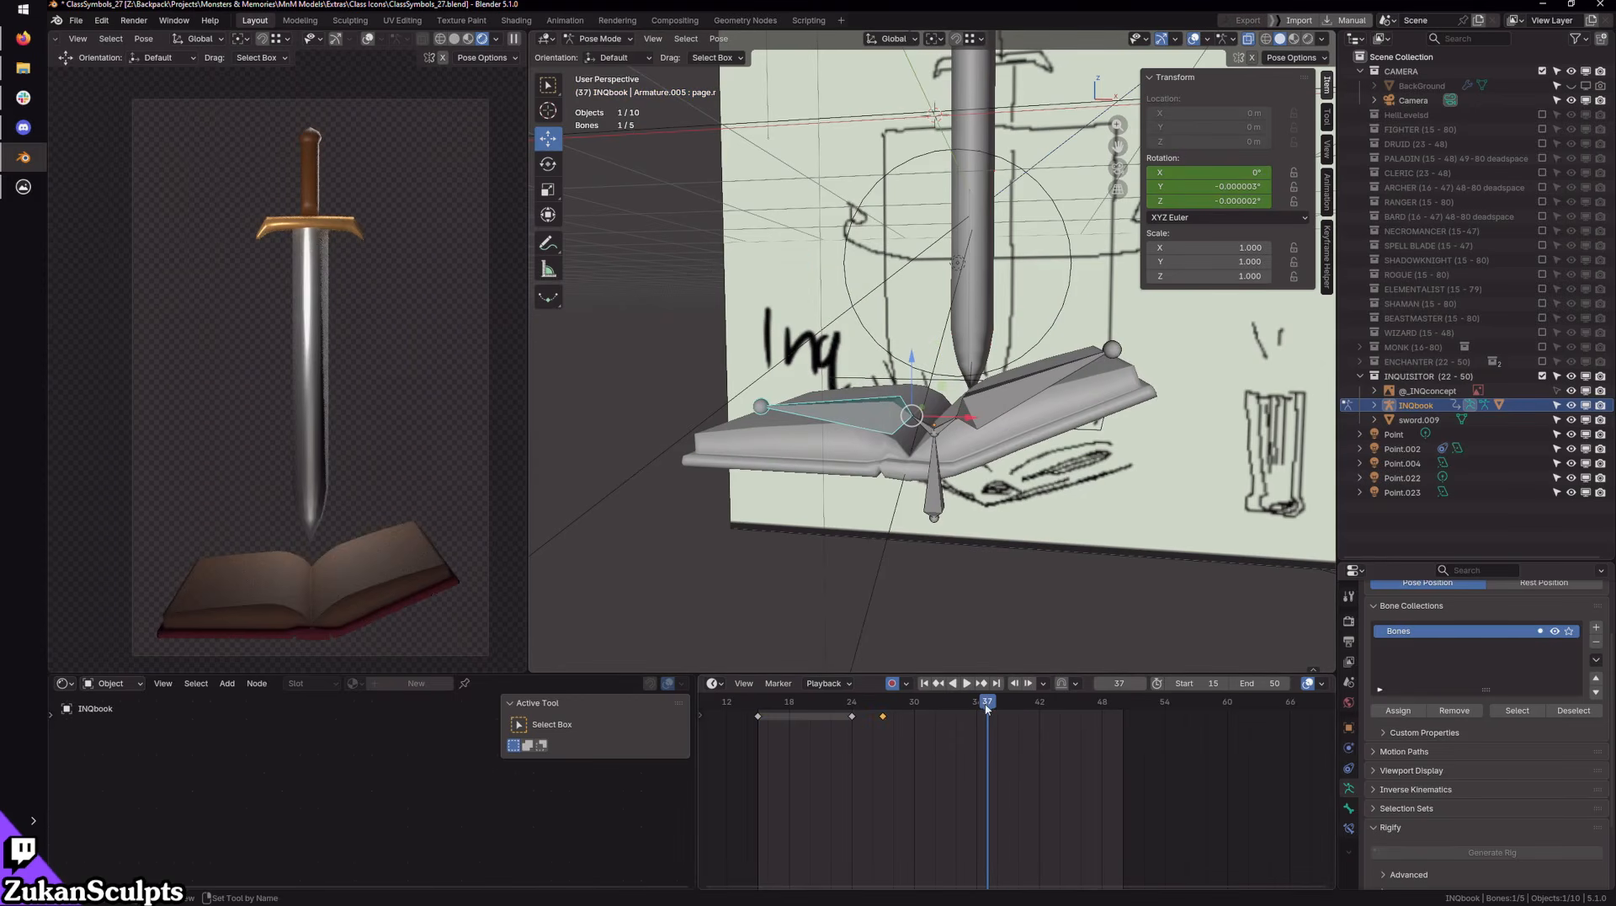
{"action": "key", "text": "i"}
{"action": "key", "text": "a"}
{"action": "key", "text": "space"}
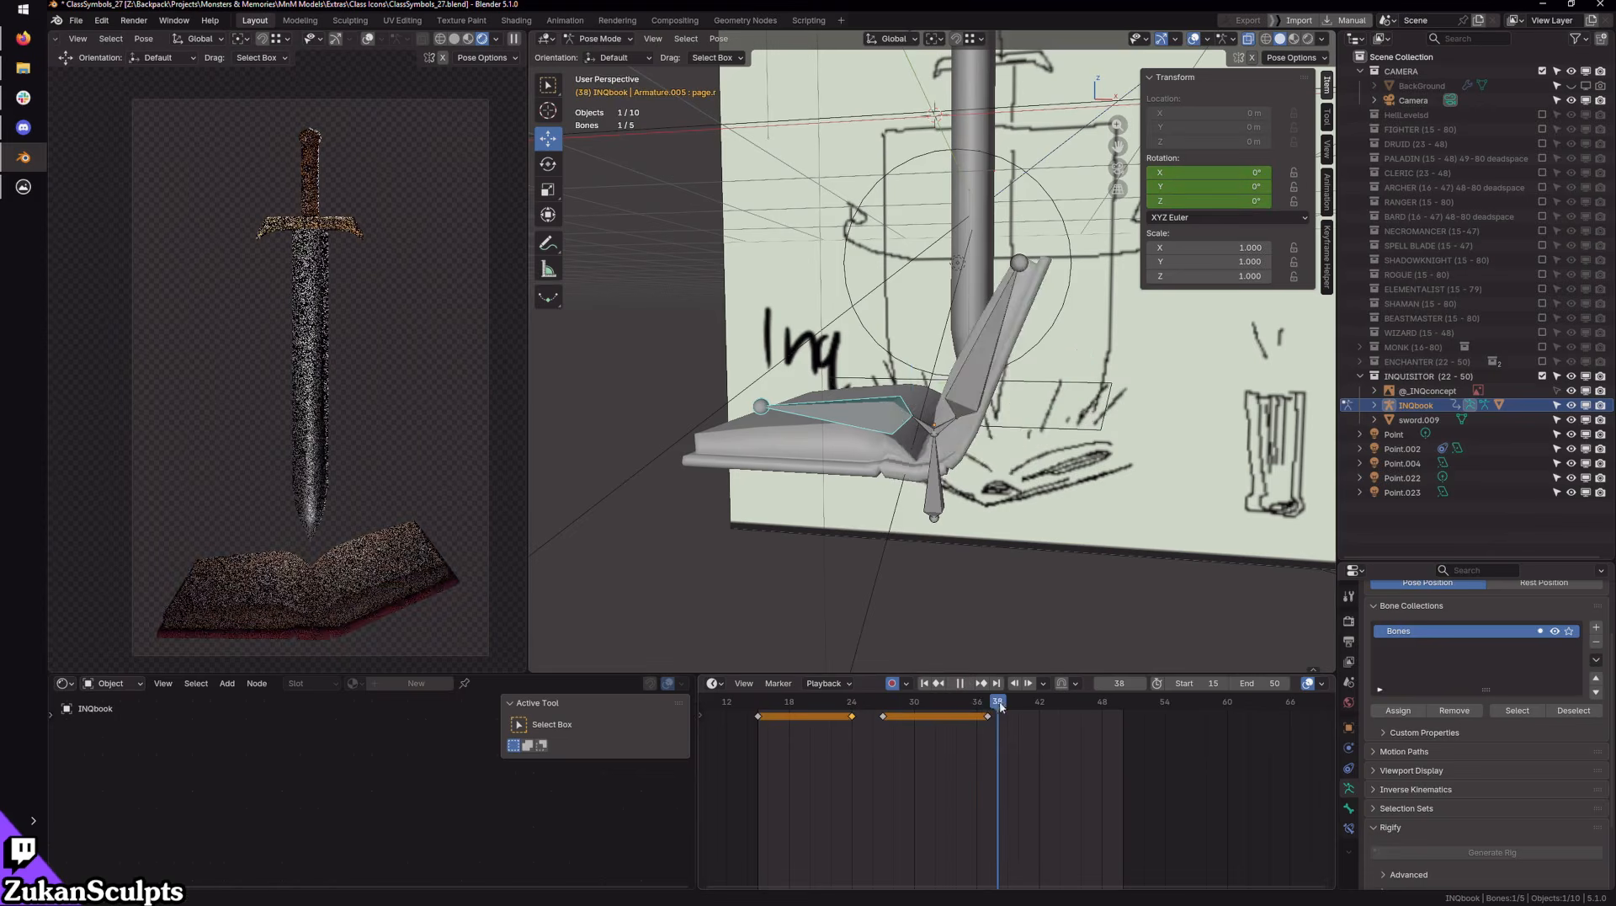
{"action": "key", "text": "space"}
{"action": "key", "text": "ctrl+v"}
{"action": "key", "text": "ctrl+z"}
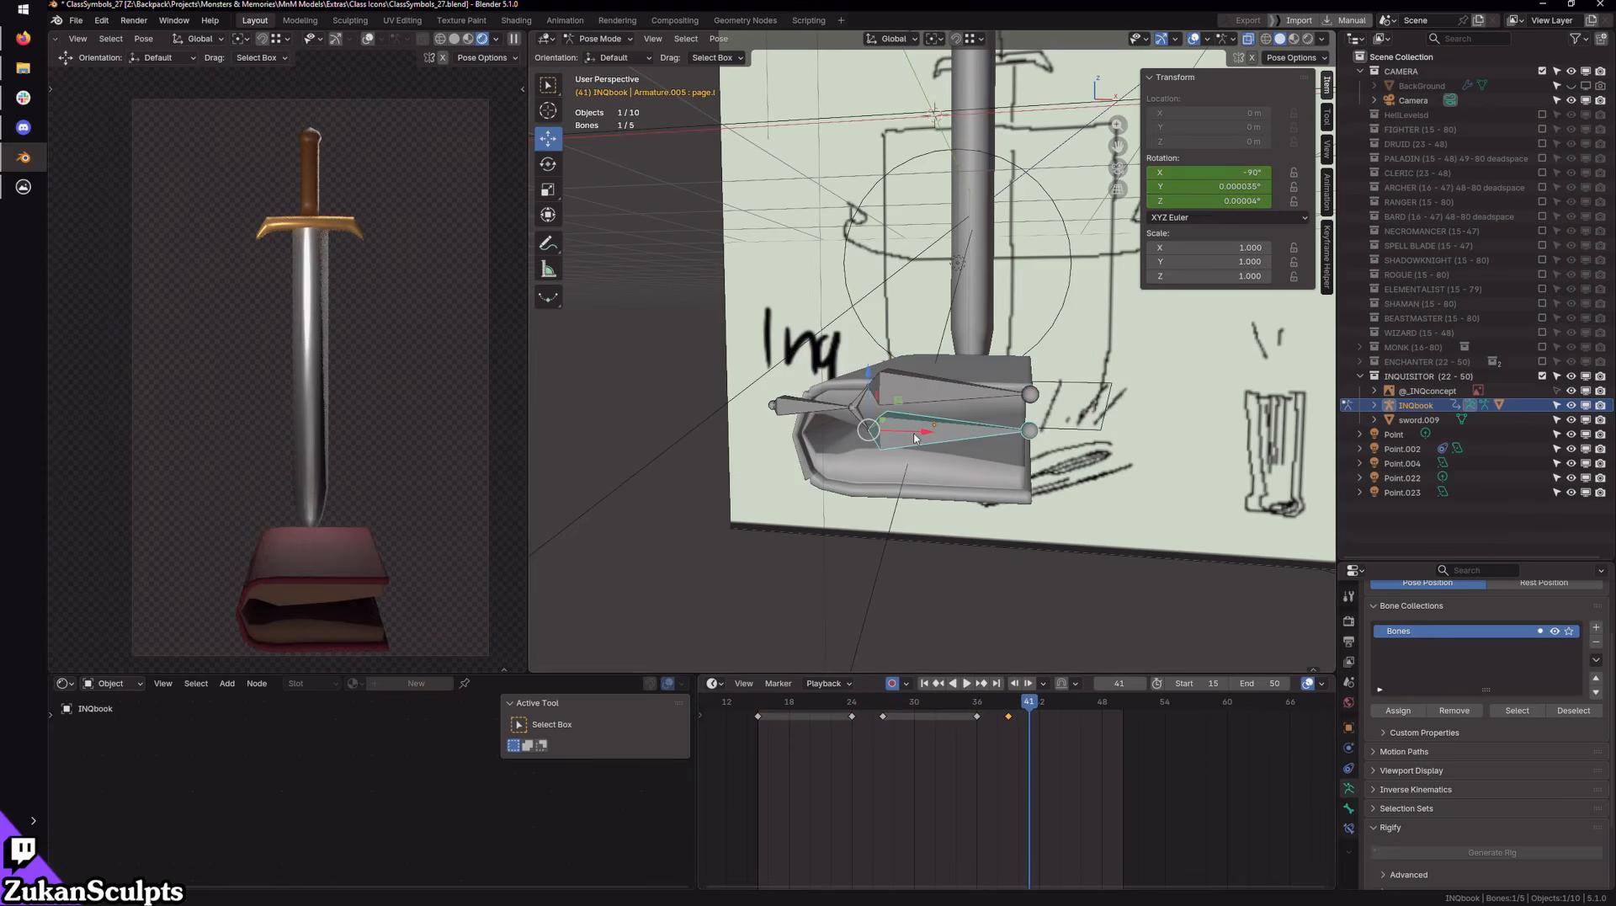
Step: Match page.r to page.l's timing by moving its closed keyframe to frame 39 and its open keyframe to frame 36
{"action": "left_click", "coordinate": [939, 684]}
{"action": "left_click", "coordinate": [914, 315]}
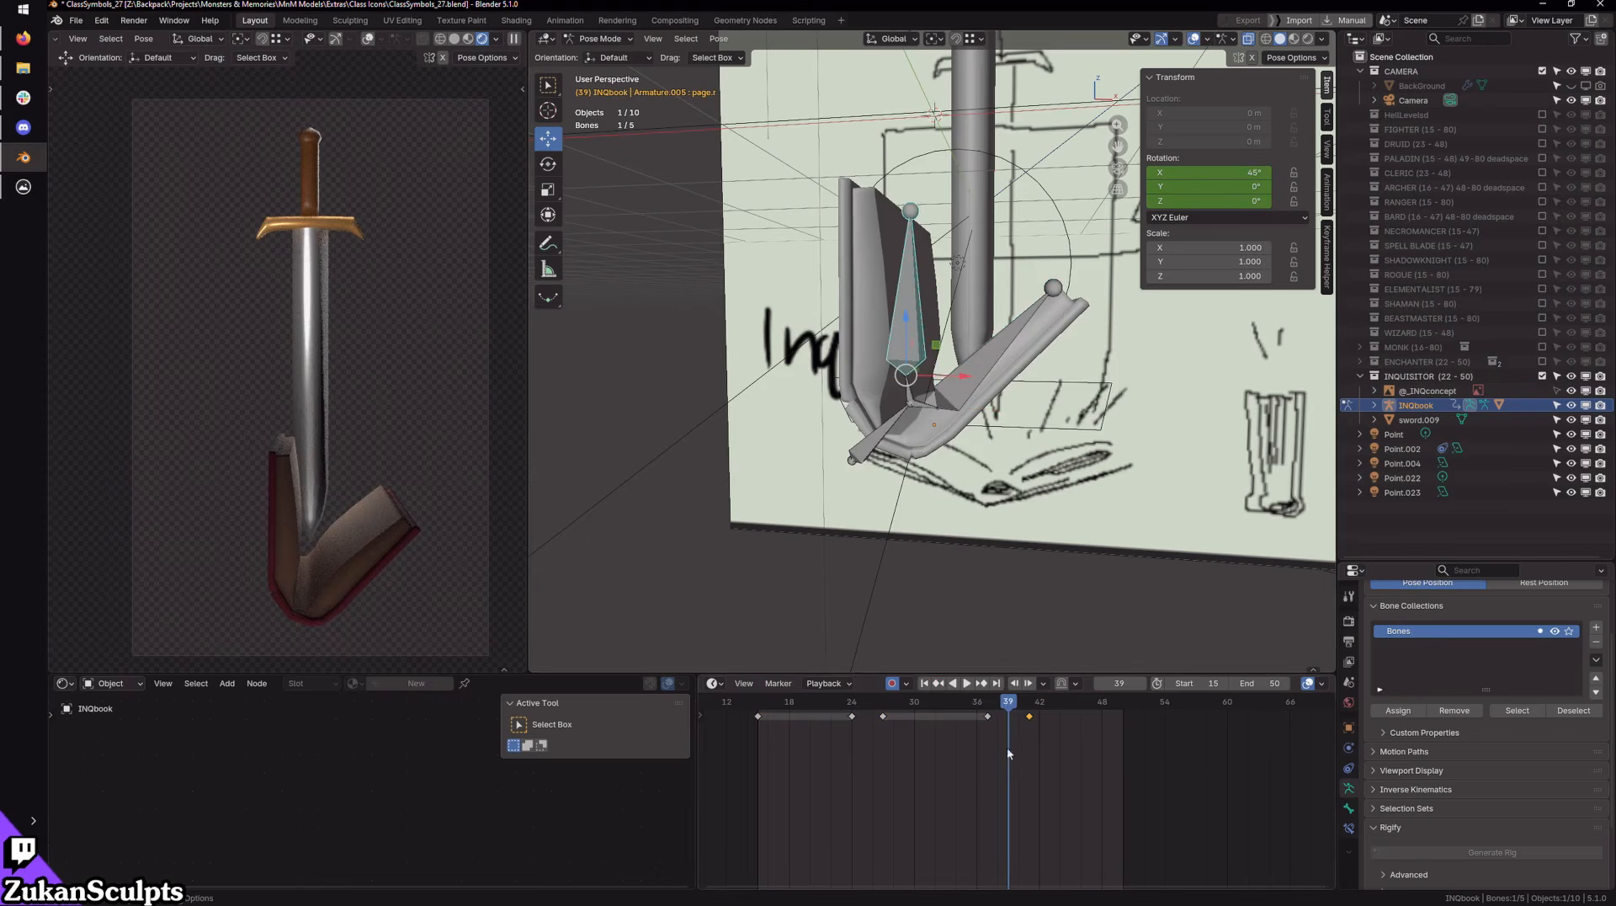
{"action": "left_click_drag", "start_coordinate": [1028, 717], "coordinate": [1008, 716]}
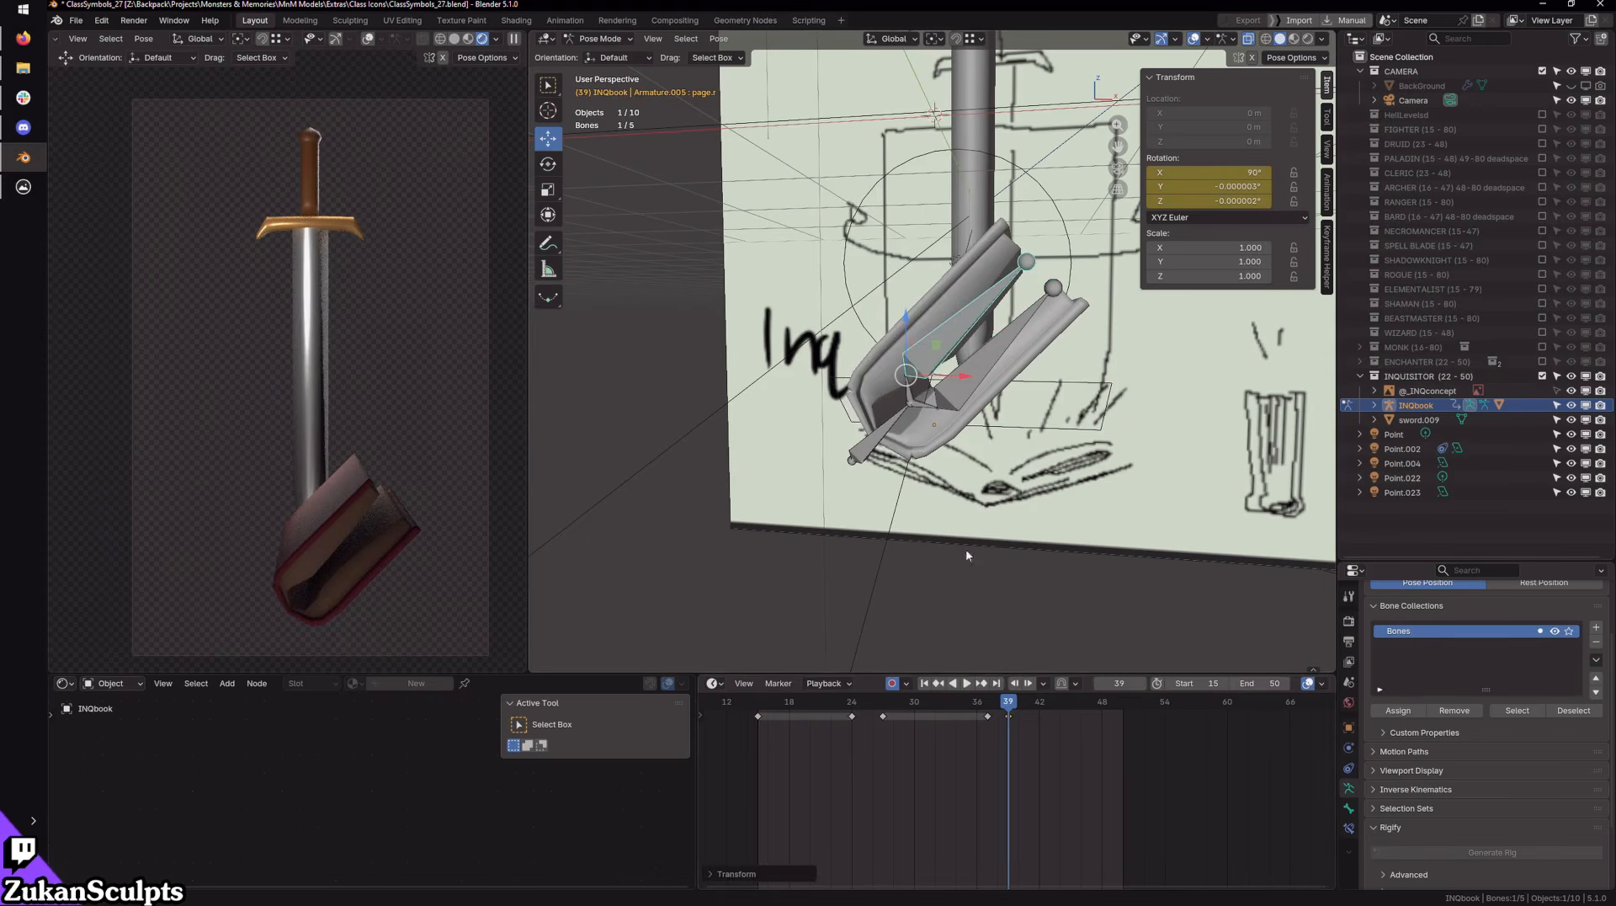
{"action": "left_click", "coordinate": [972, 397]}
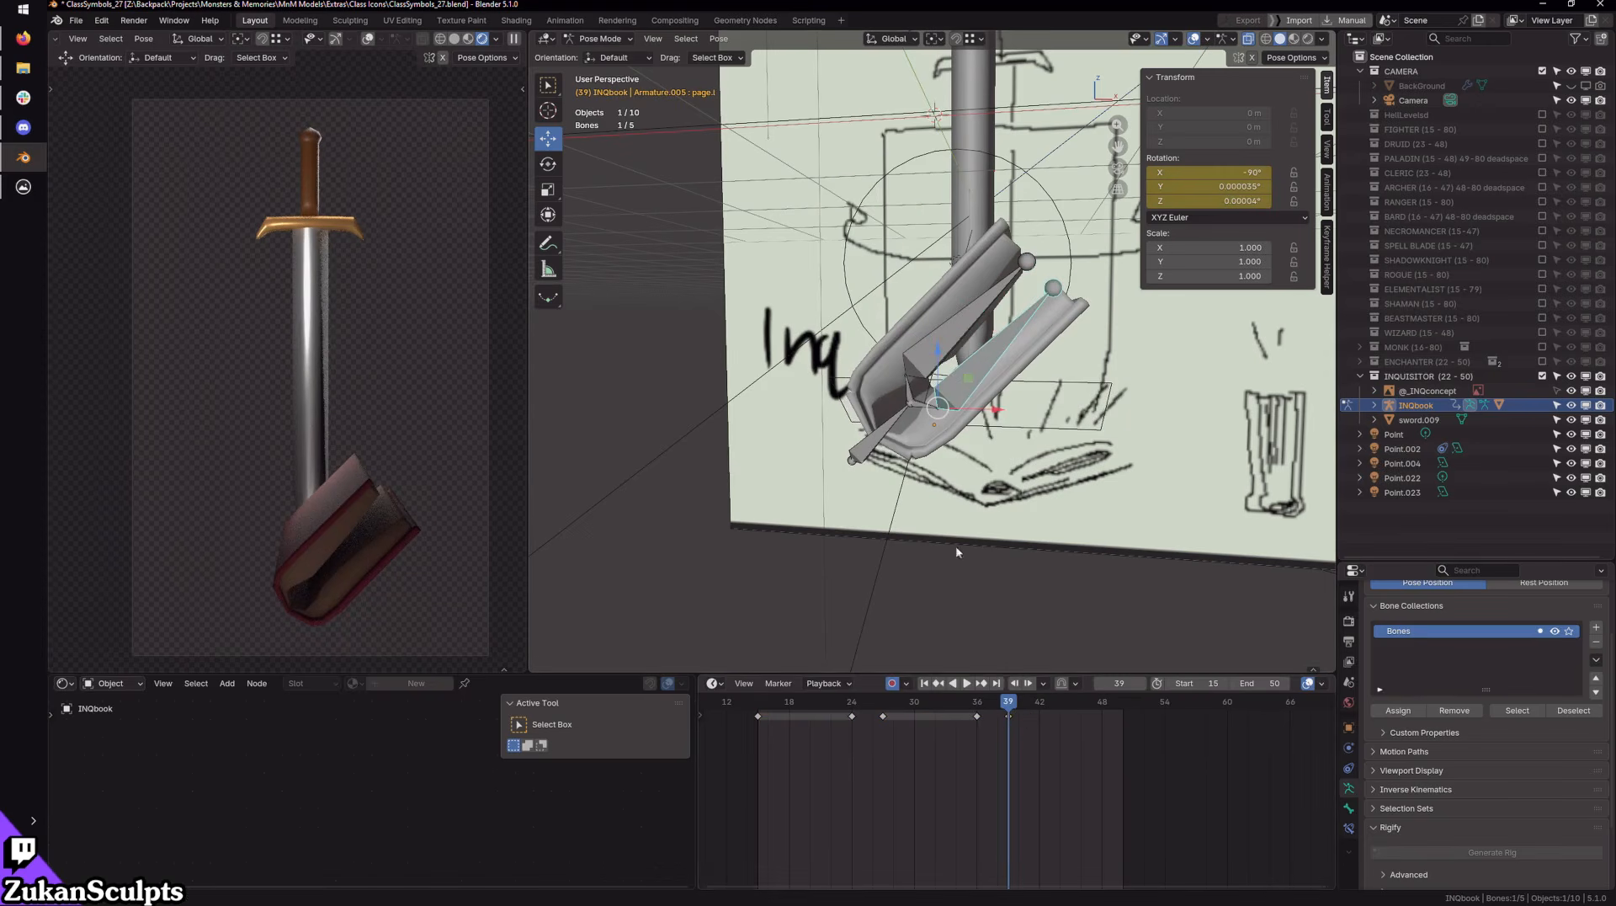
{"action": "left_click", "coordinate": [940, 685]}
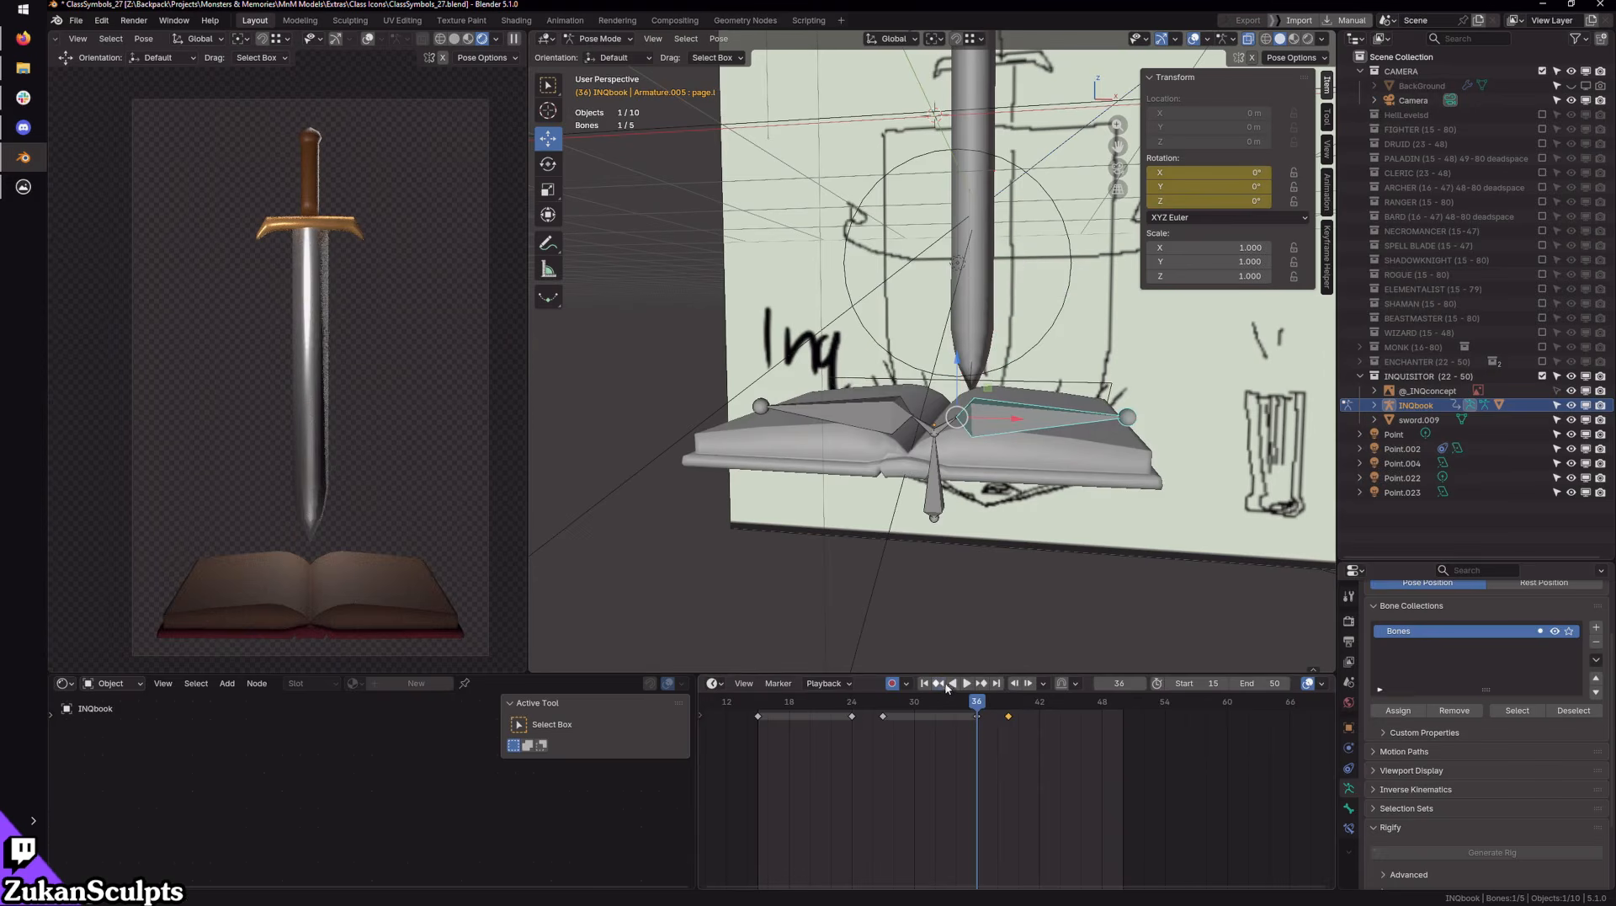
{"action": "left_click", "coordinate": [873, 416]}
{"action": "left_click_drag", "start_coordinate": [977, 716], "coordinate": [979, 737]}
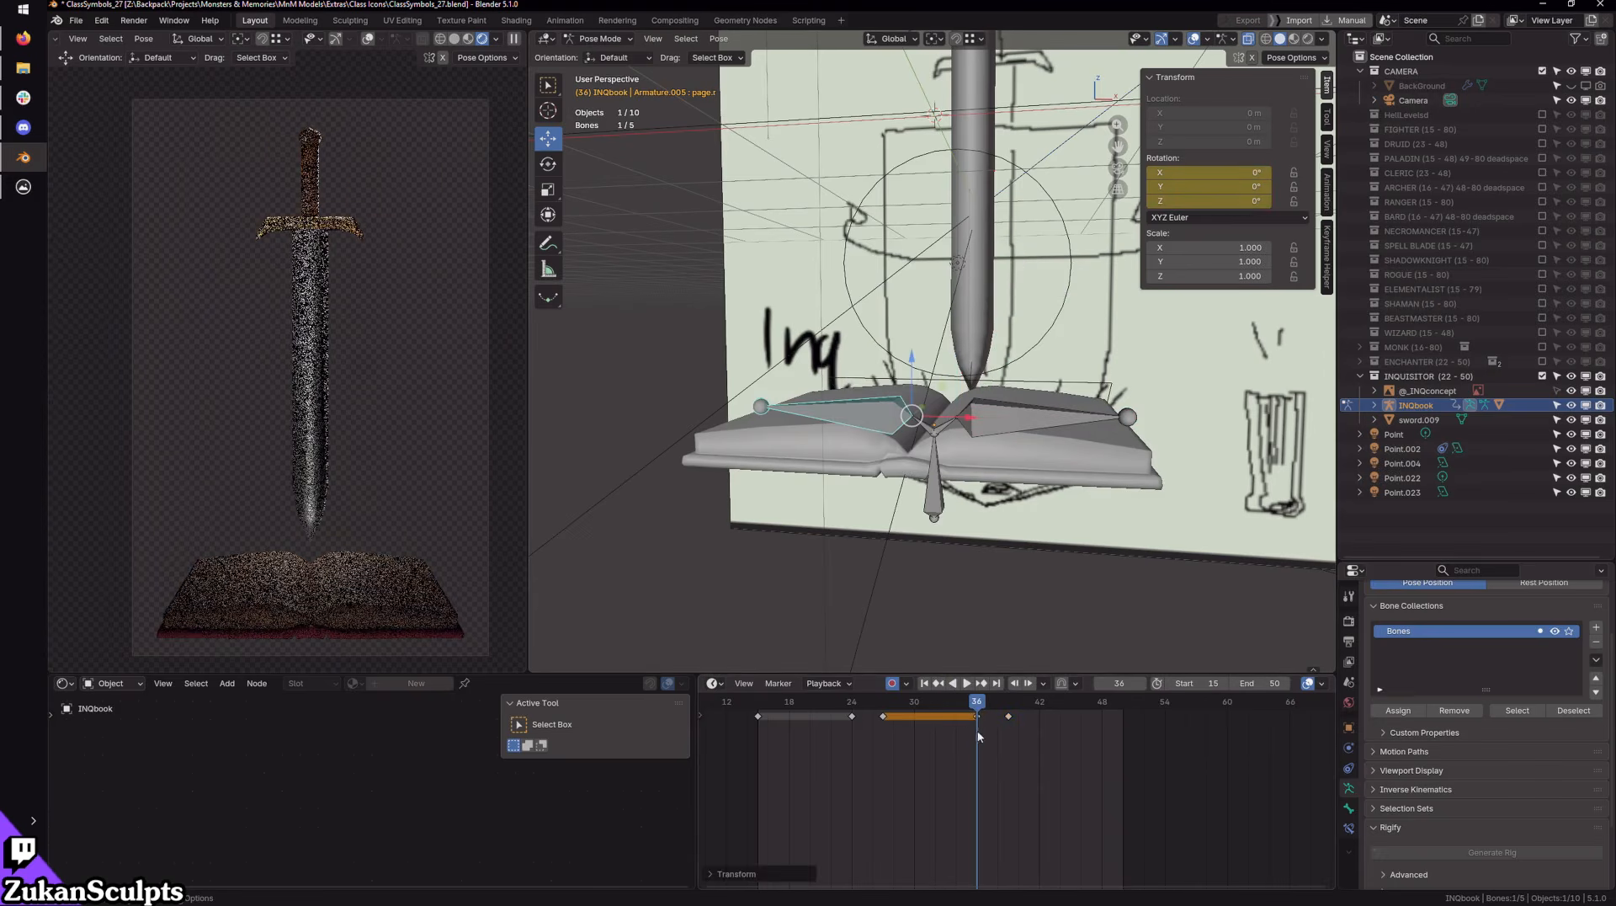
Step: Duplicate the page.r bone's closed keyframe from frame 39 to frame 50 to hold the book closed
{"action": "key", "text": "space"}
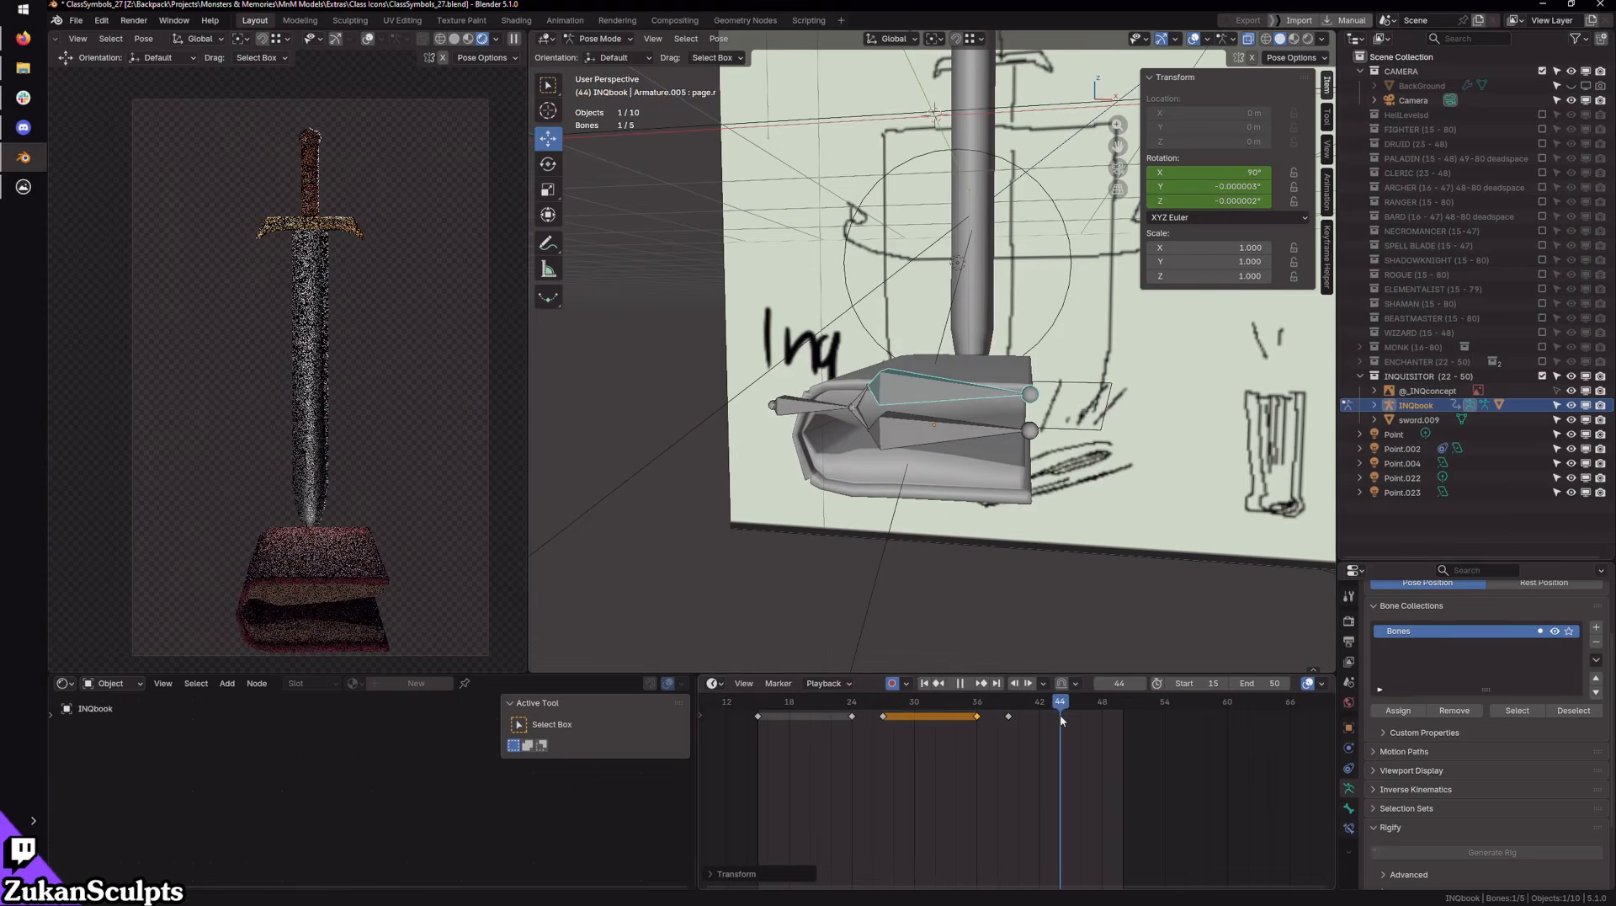
{"action": "left_click_drag", "start_coordinate": [1060, 717], "coordinate": [1124, 716]}
{"action": "left_click", "coordinate": [999, 720]}
{"action": "key", "text": "i"}
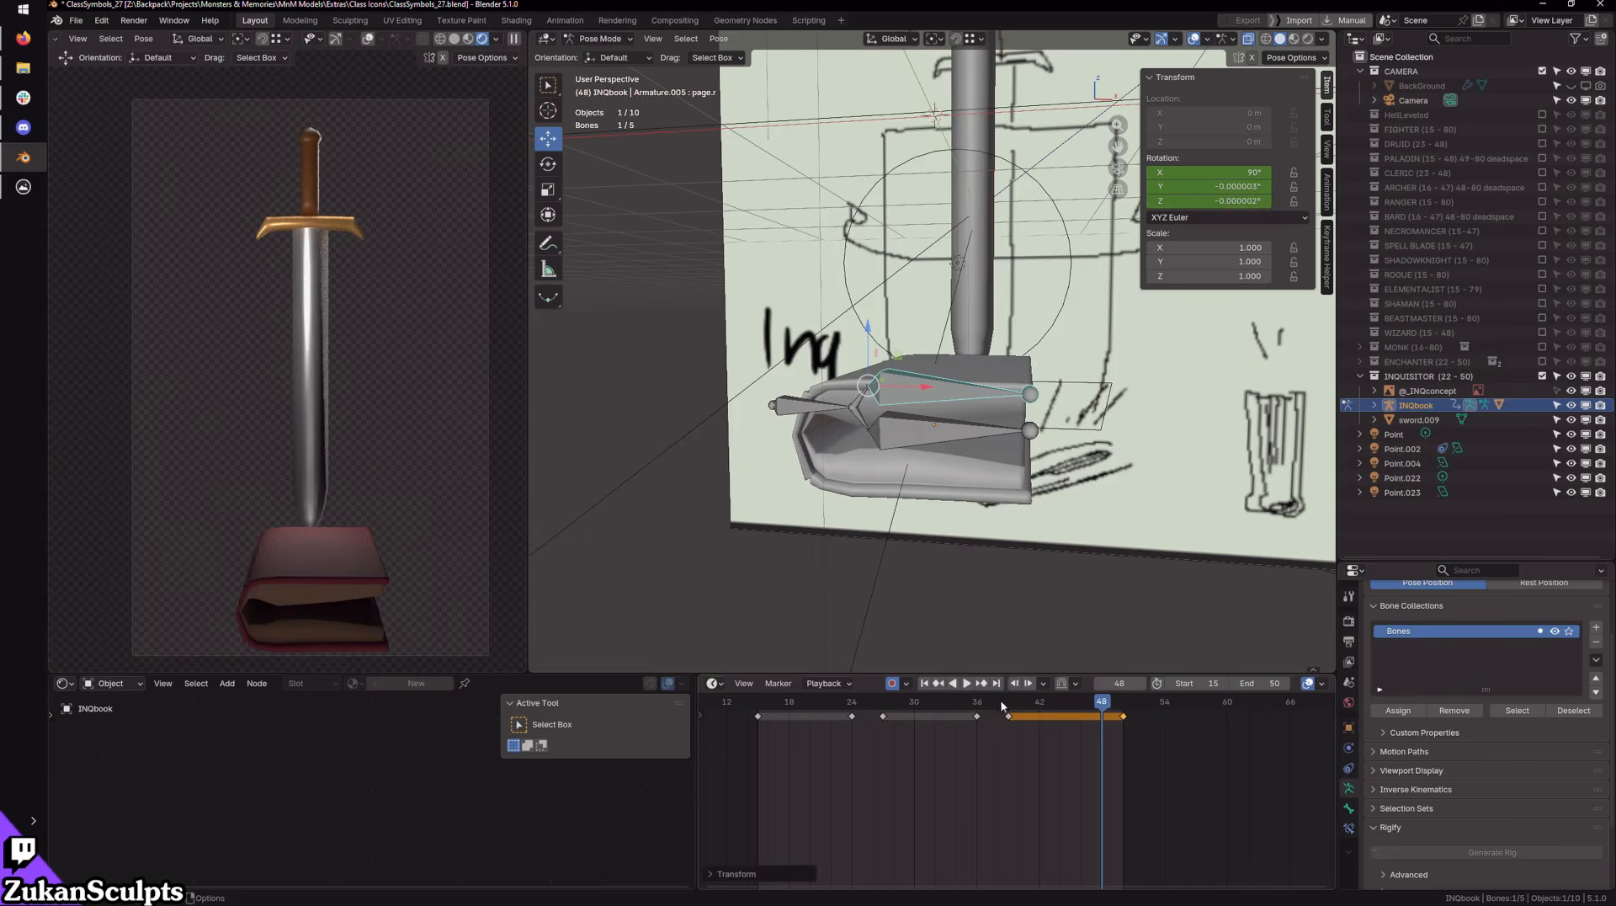
Step: Play the full animation, switch the book's armature to Object Mode, and check the opening and closing from another angle
{"action": "left_click", "coordinate": [969, 685]}
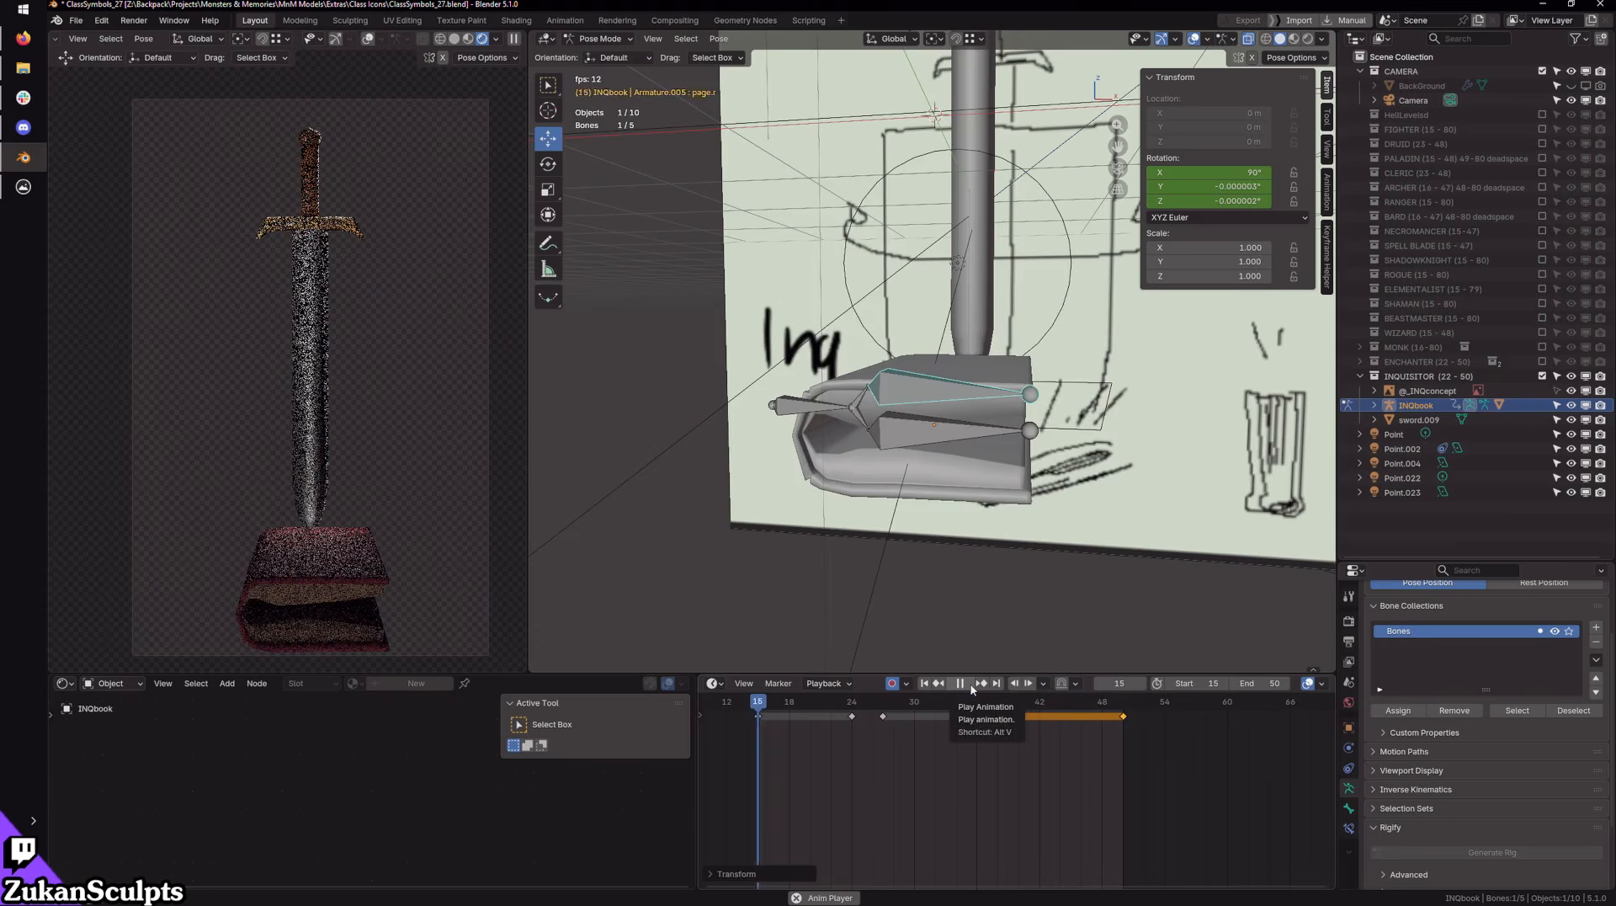
{"action": "left_click", "coordinate": [971, 687]}
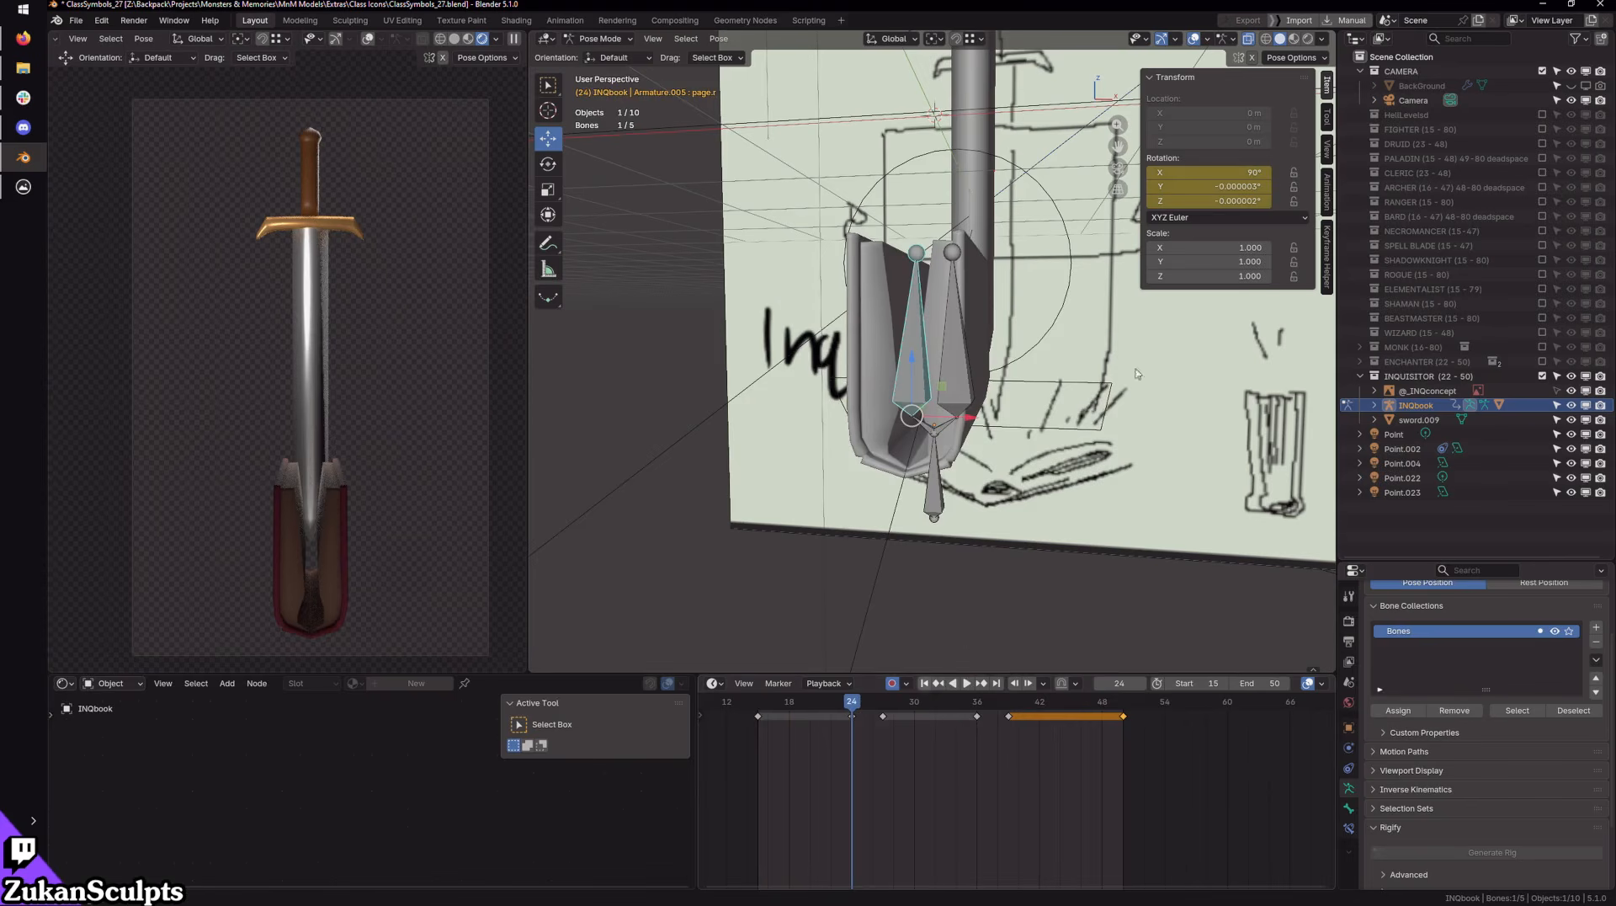
{"action": "mouse_move", "coordinate": [1136, 374]}
{"action": "middle_mouse_down"}
{"action": "mouse_move", "coordinate": [1008, 628]}
{"action": "mouse_move", "coordinate": [916, 637]}
{"action": "middle_mouse_up"}
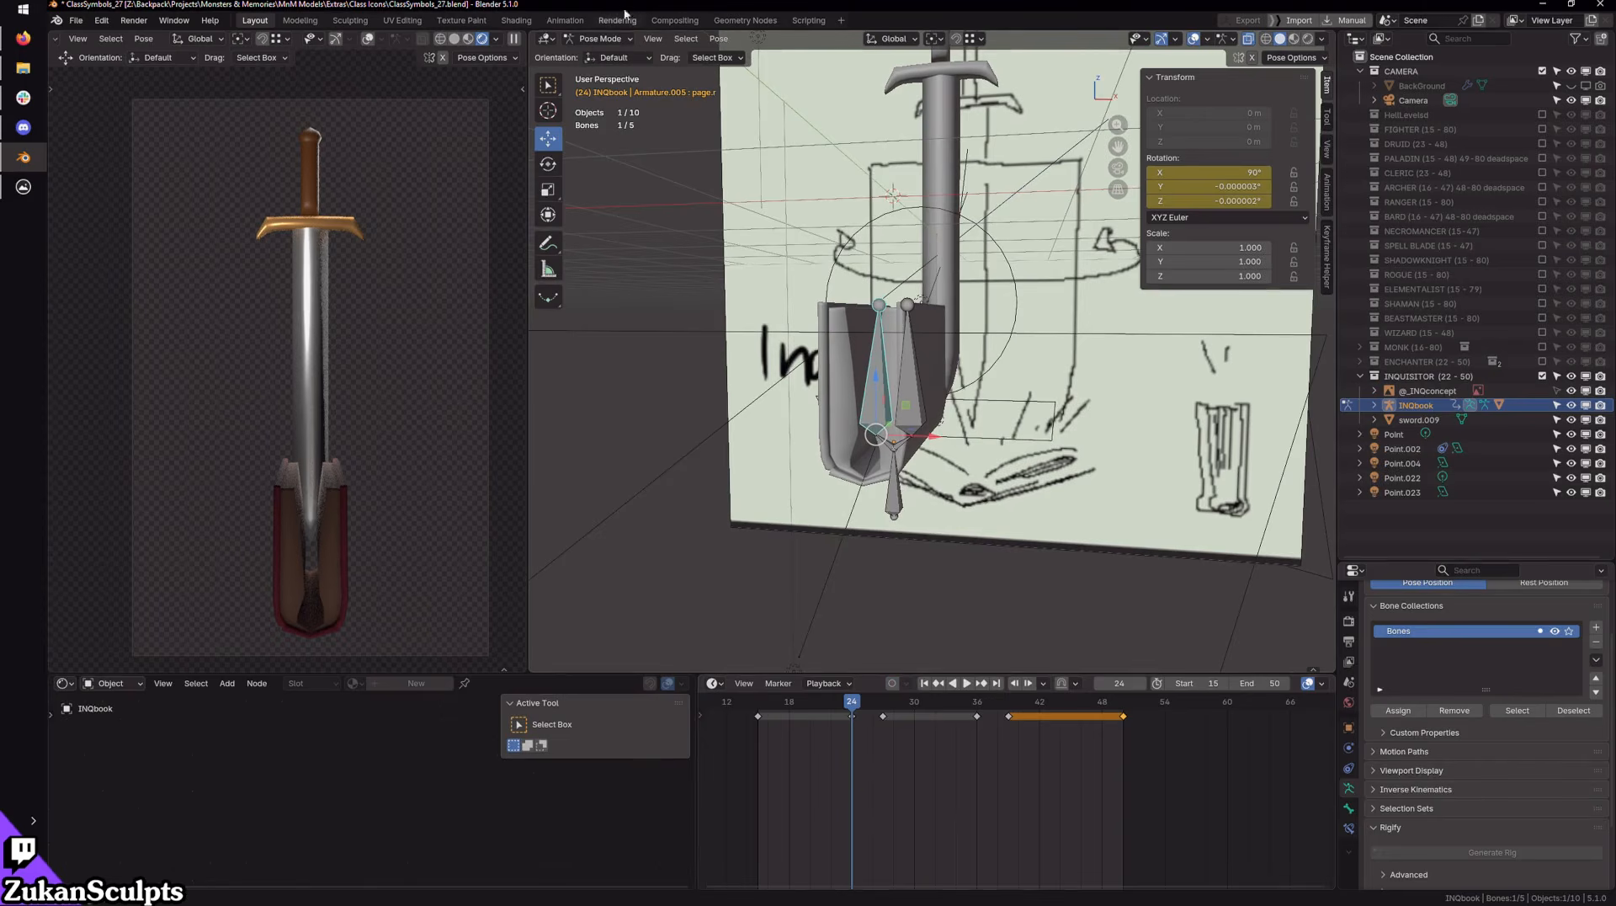
{"action": "left_click", "coordinate": [607, 54]}
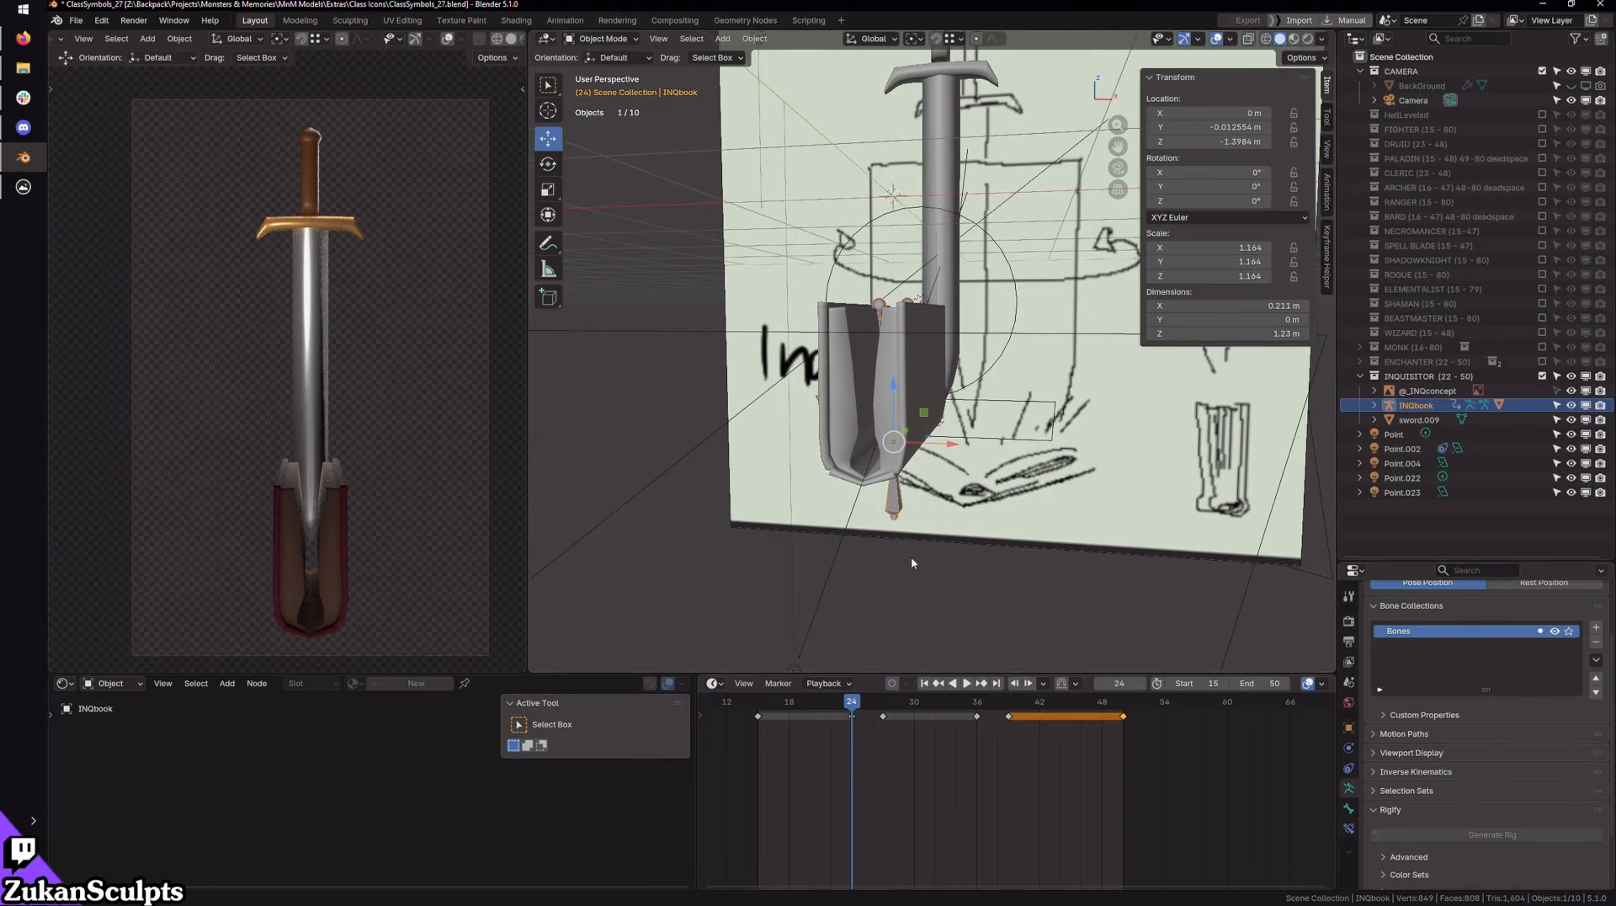
{"action": "key", "text": "space"}
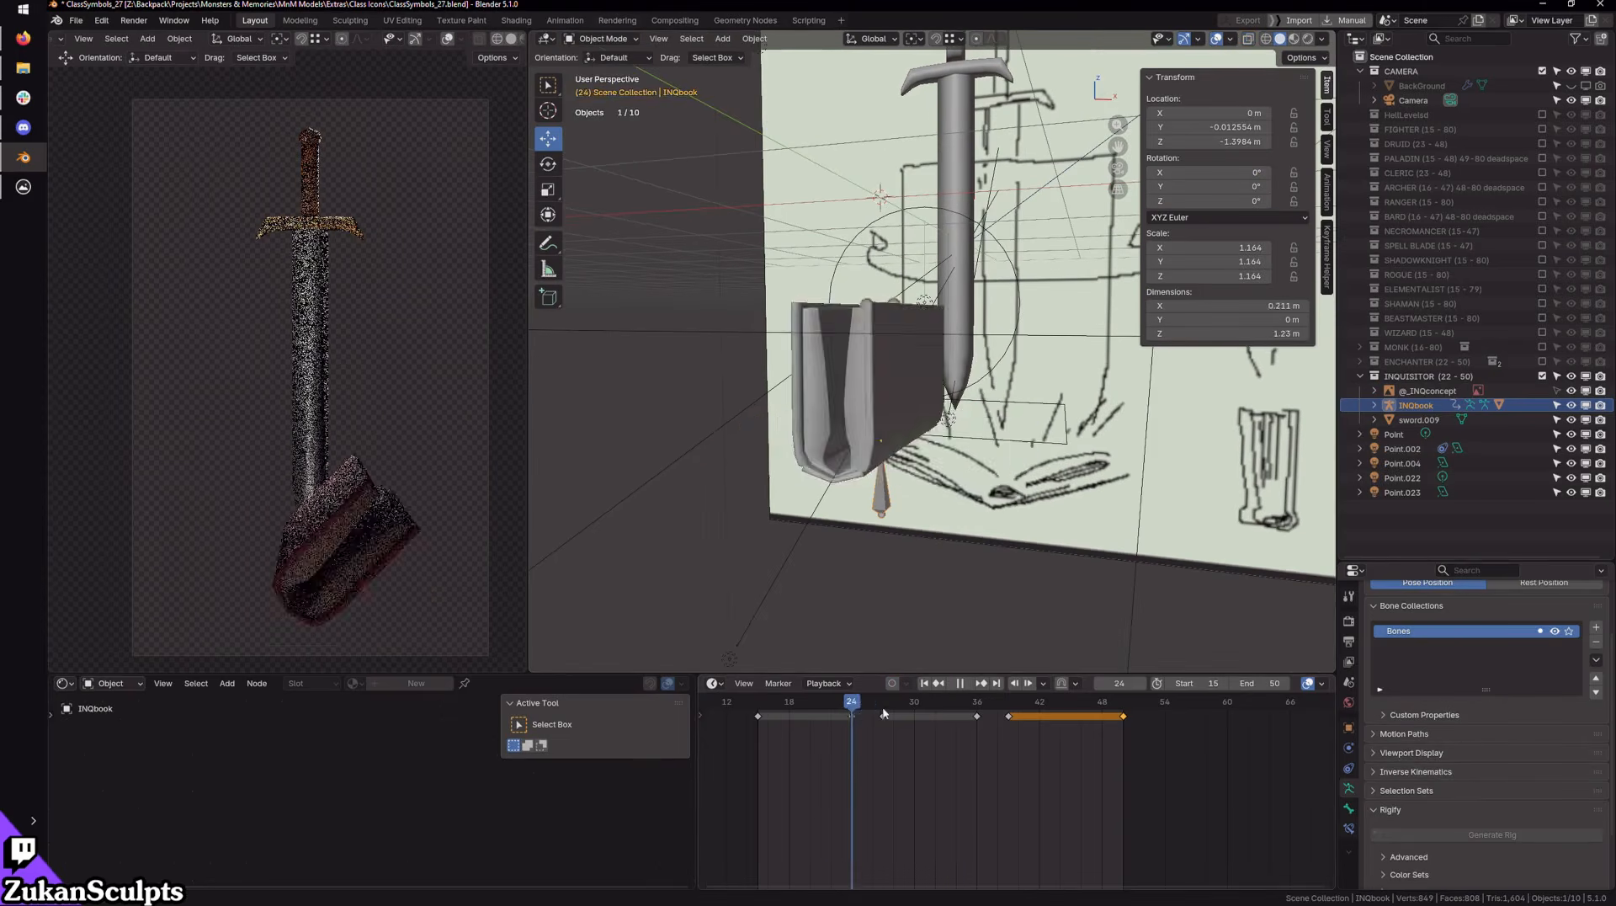
{"action": "key", "text": "space"}
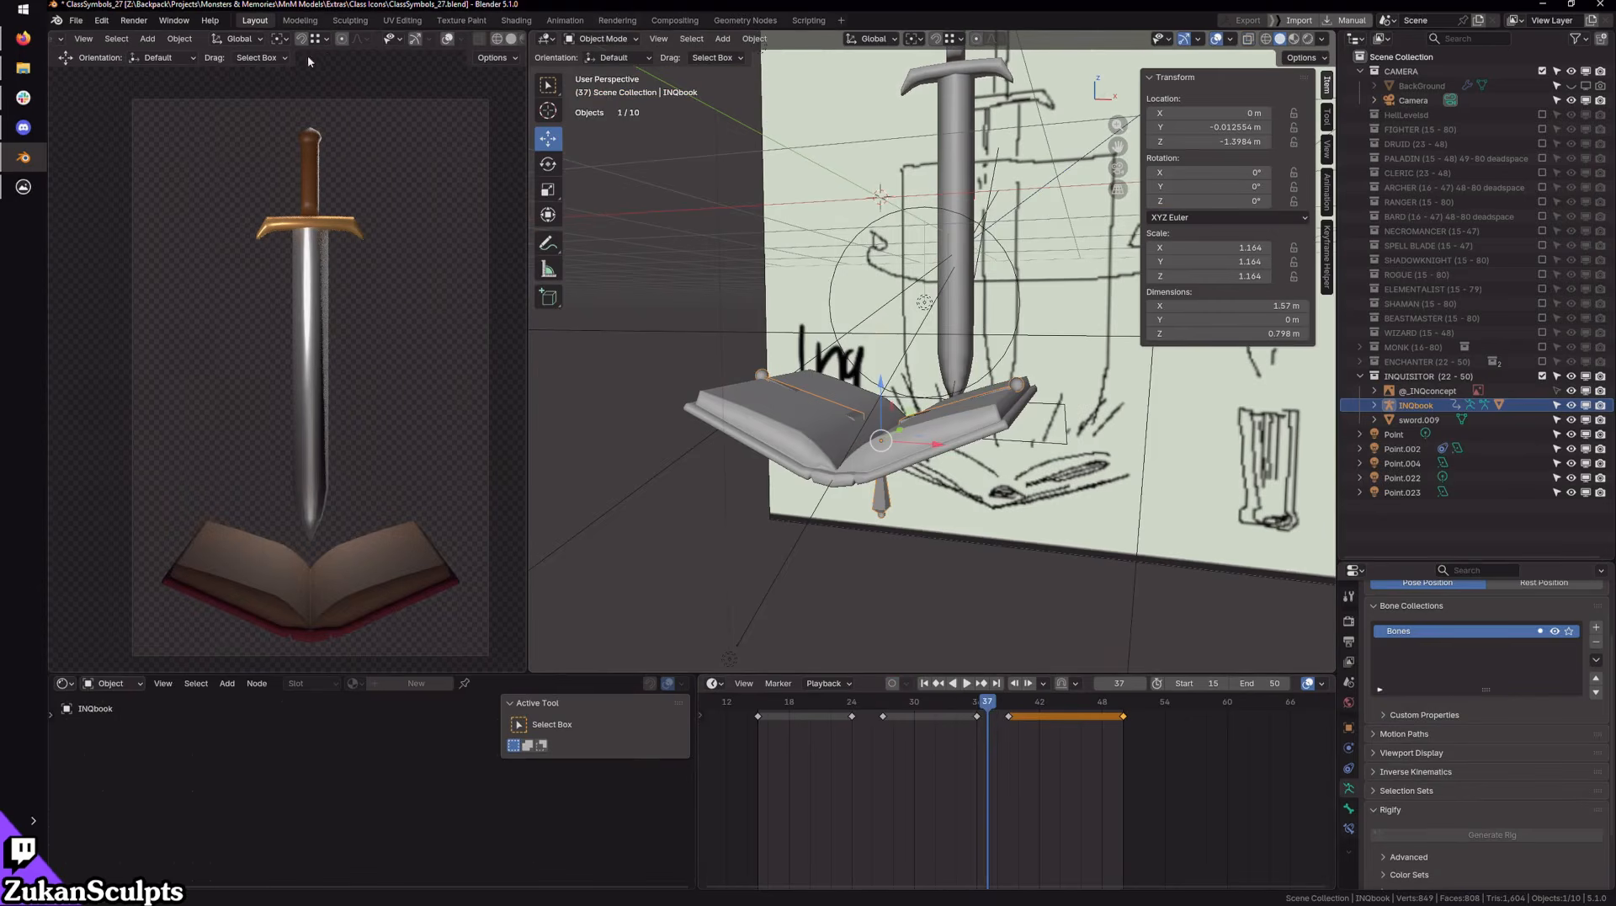
Step: Save the ClassSymbols_27 file and switch the camera viewport to wireframe shading
{"action": "left_click", "coordinate": [78, 21]}
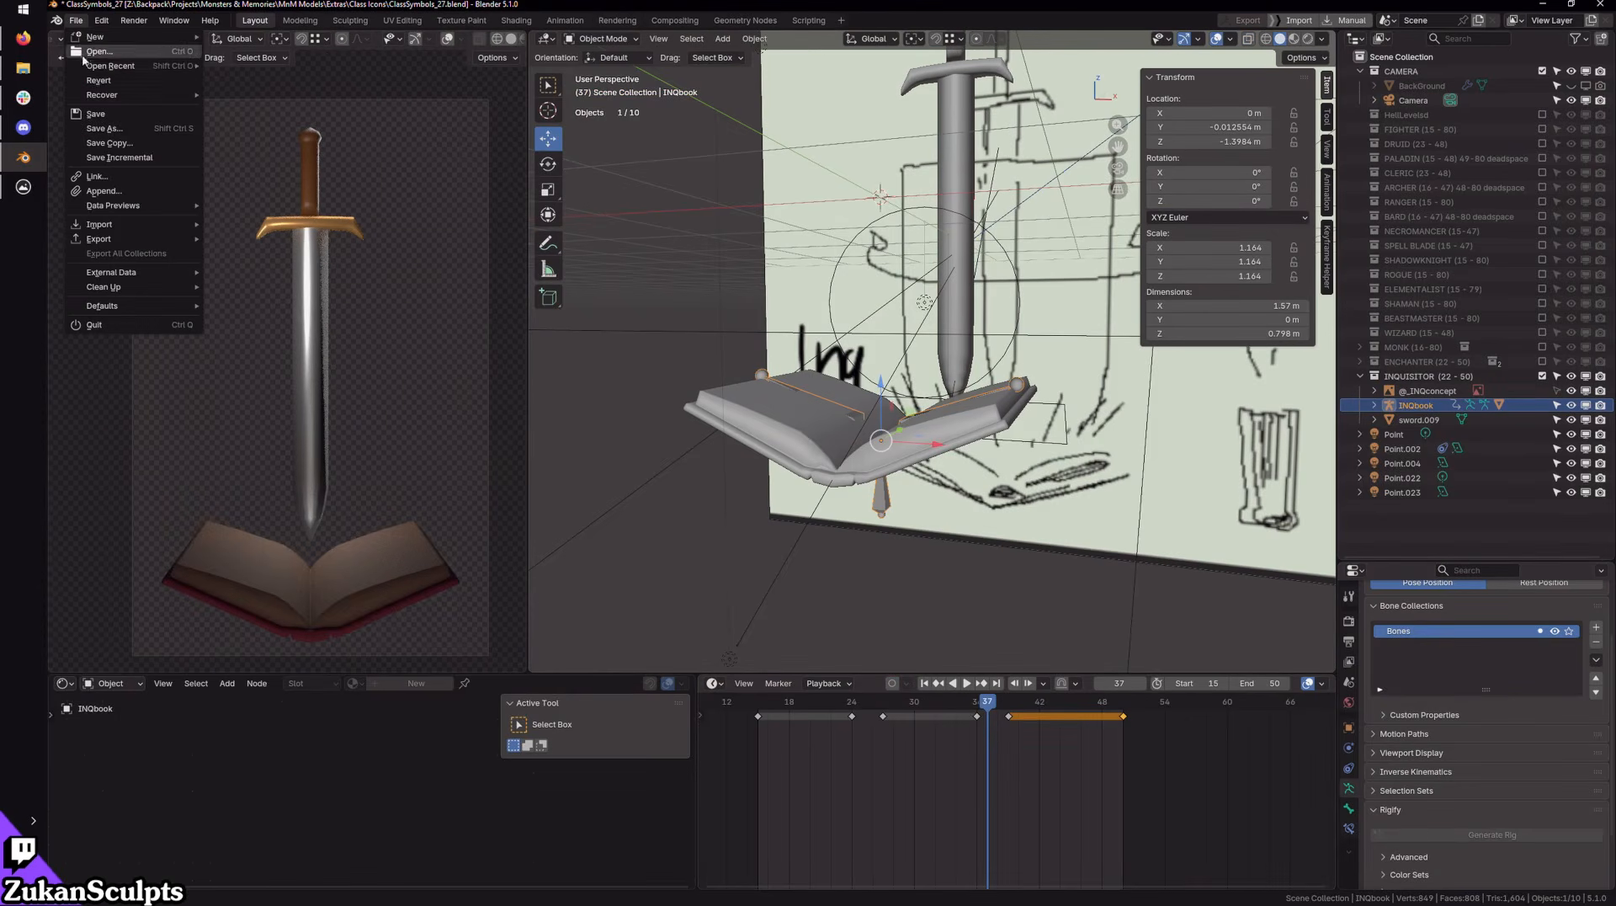
{"action": "left_click", "coordinate": [92, 122]}
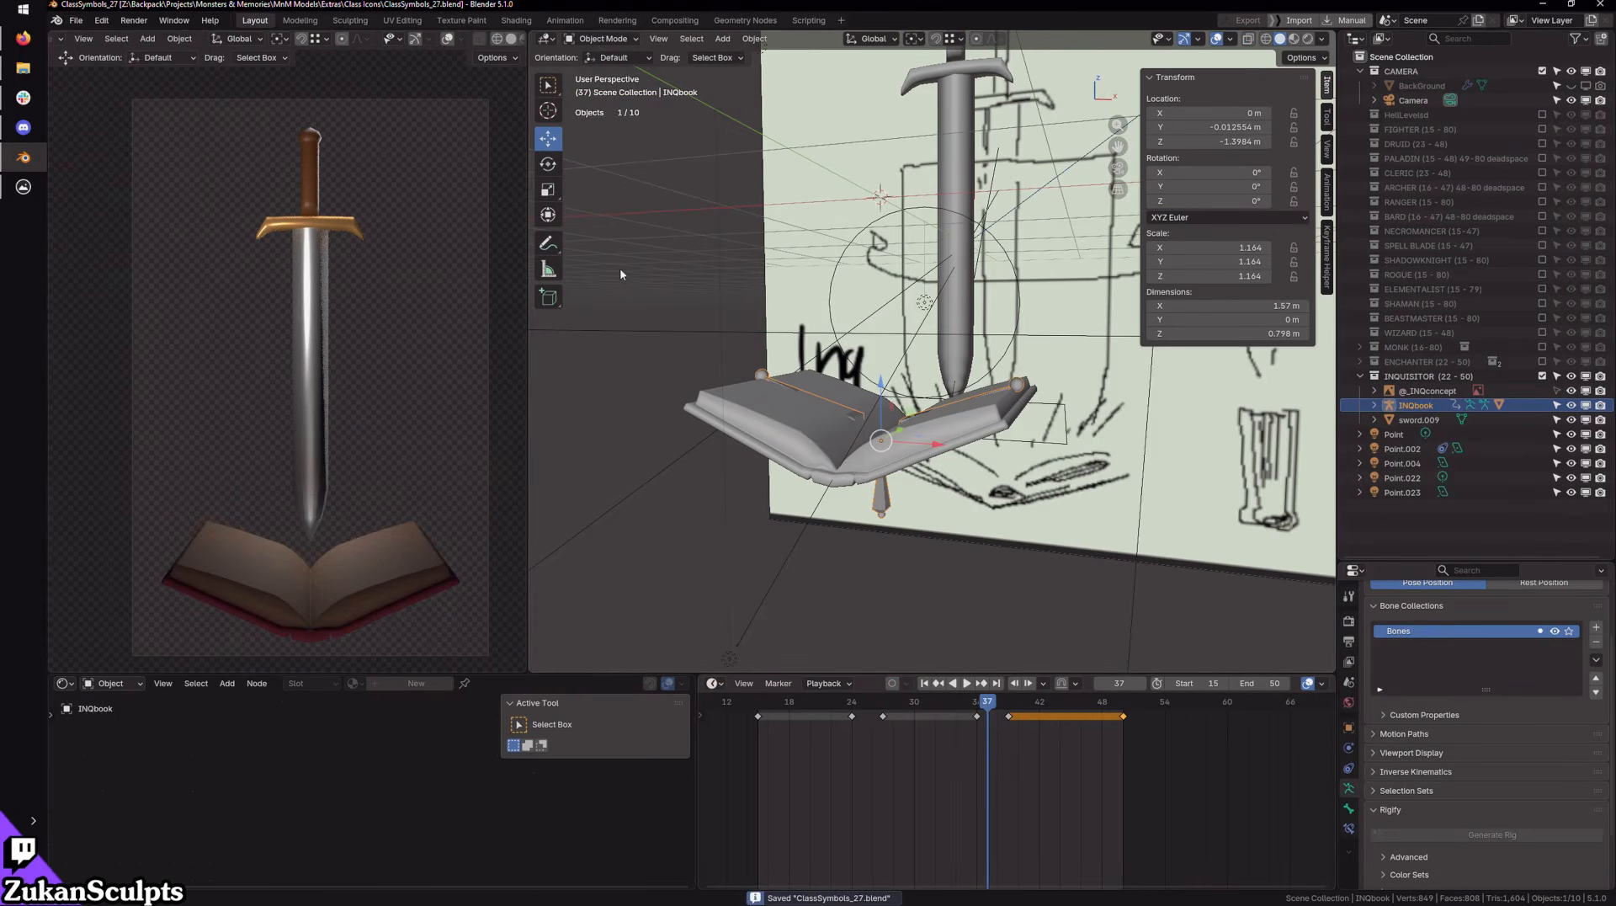
{"action": "left_click", "coordinate": [496, 39]}
{"action": "left_click", "coordinate": [76, 20]}
{"action": "left_click", "coordinate": [112, 116]}
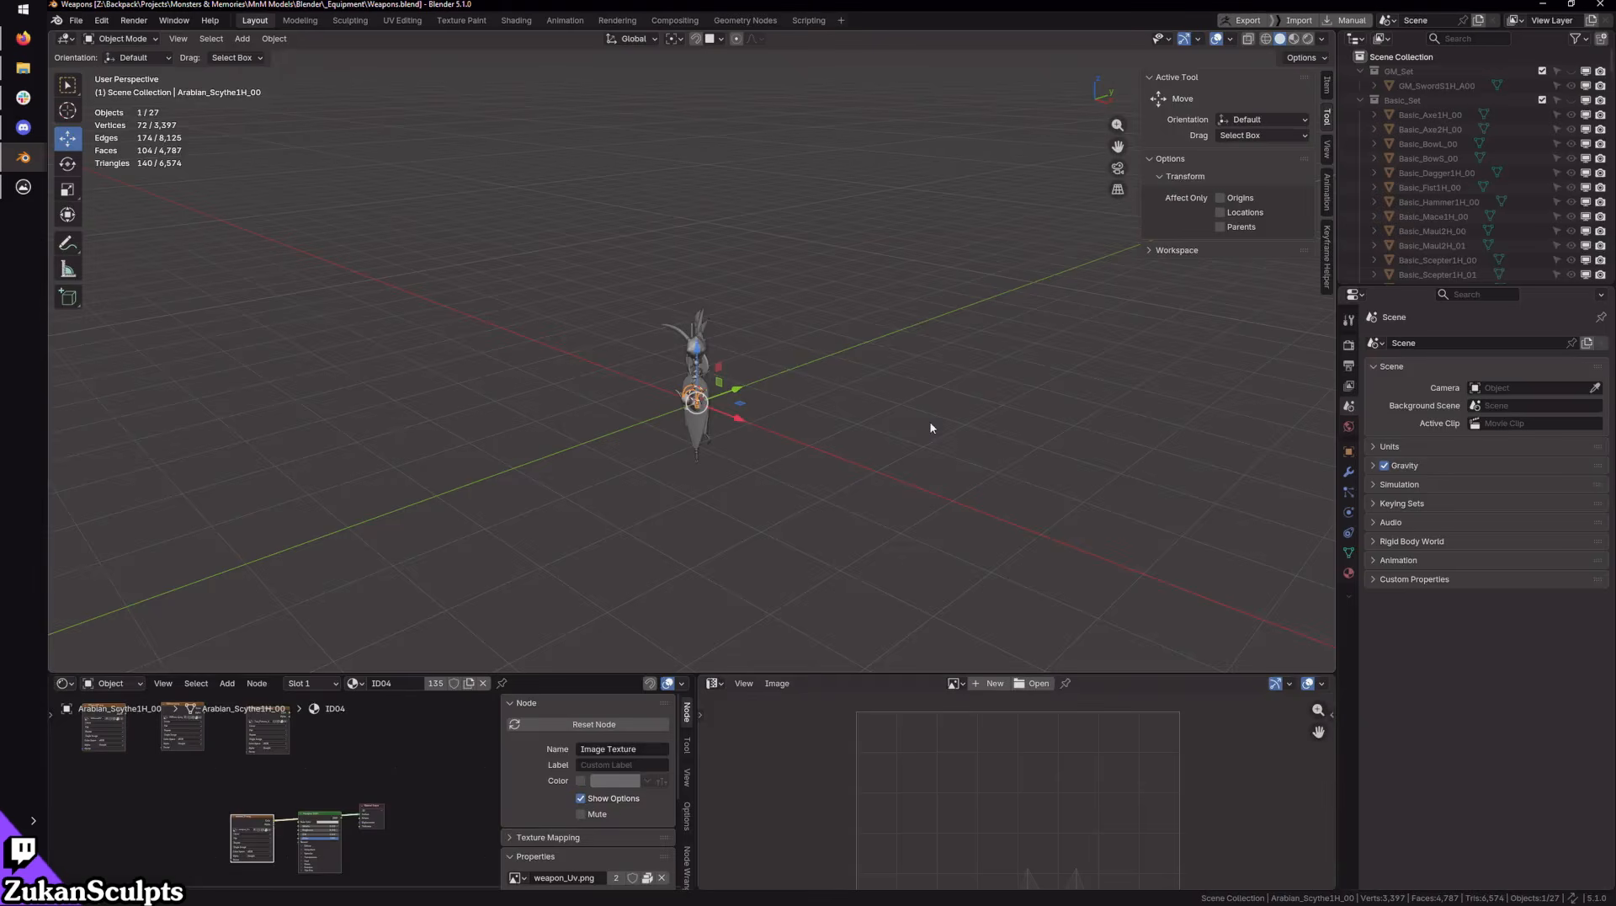
Step: In the Weapons file, collapse the collection list, hide Arabian_Set, and show and expand Gothic_Set
{"action": "scroll", "coordinate": [791, 353], "scroll_direction": "up", "scroll_amount": 6}
{"action": "middle_click_drag", "start_coordinate": [861, 386], "coordinate": [973, 327], "text": "shift"}
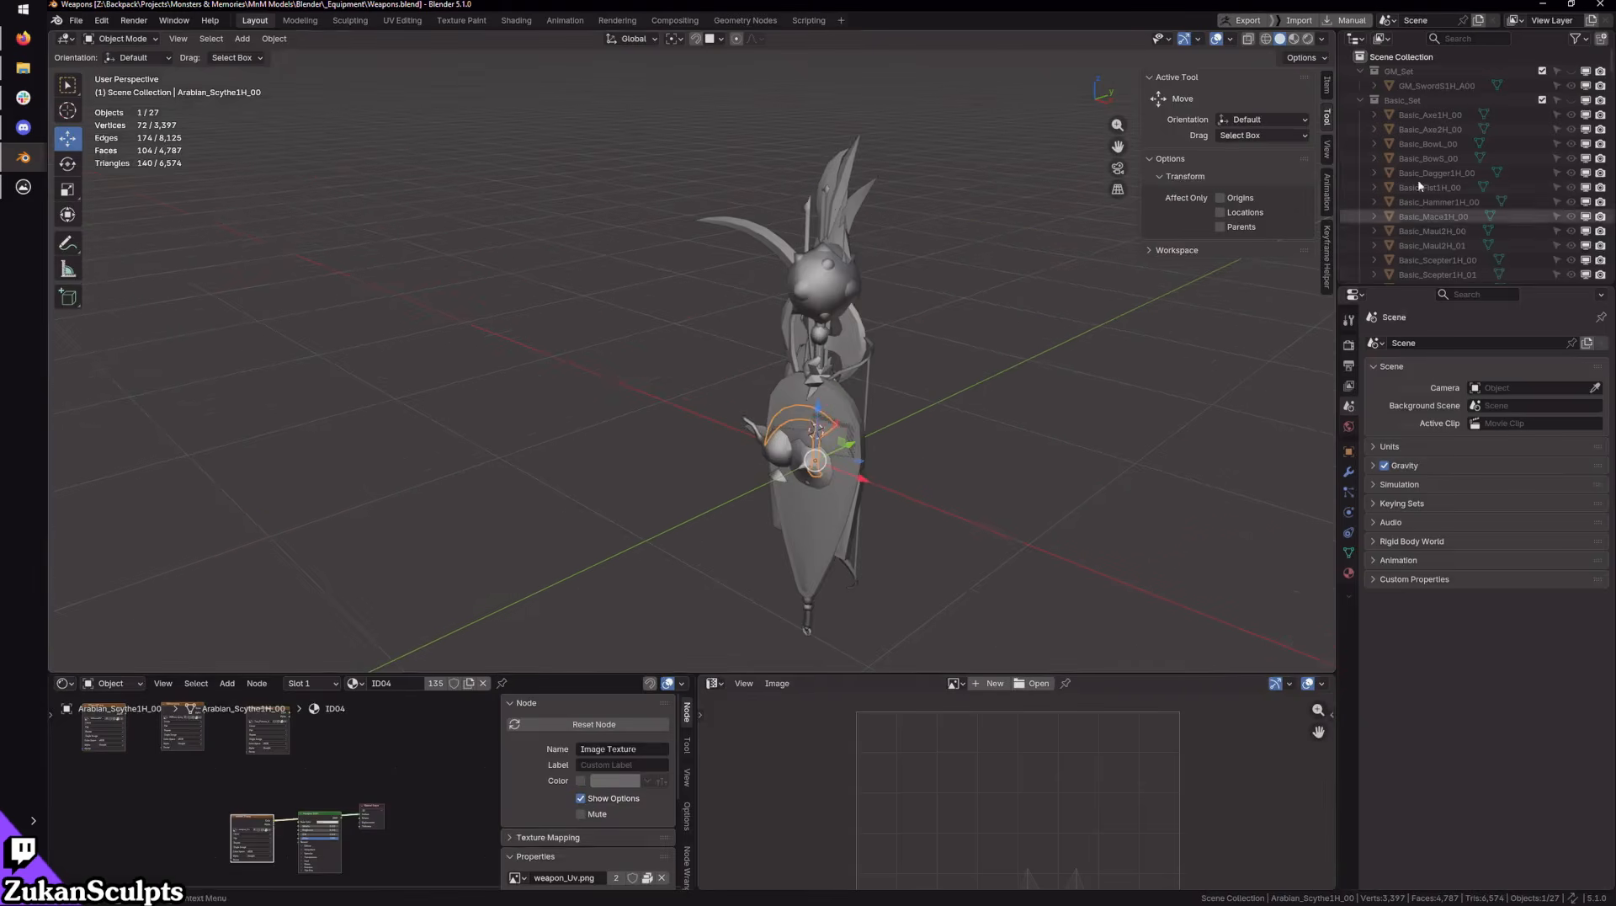
{"action": "left_click", "coordinate": [1412, 111]}
{"action": "left_click", "coordinate": [1417, 106]}
{"action": "key", "text": "KP_Subtract"}
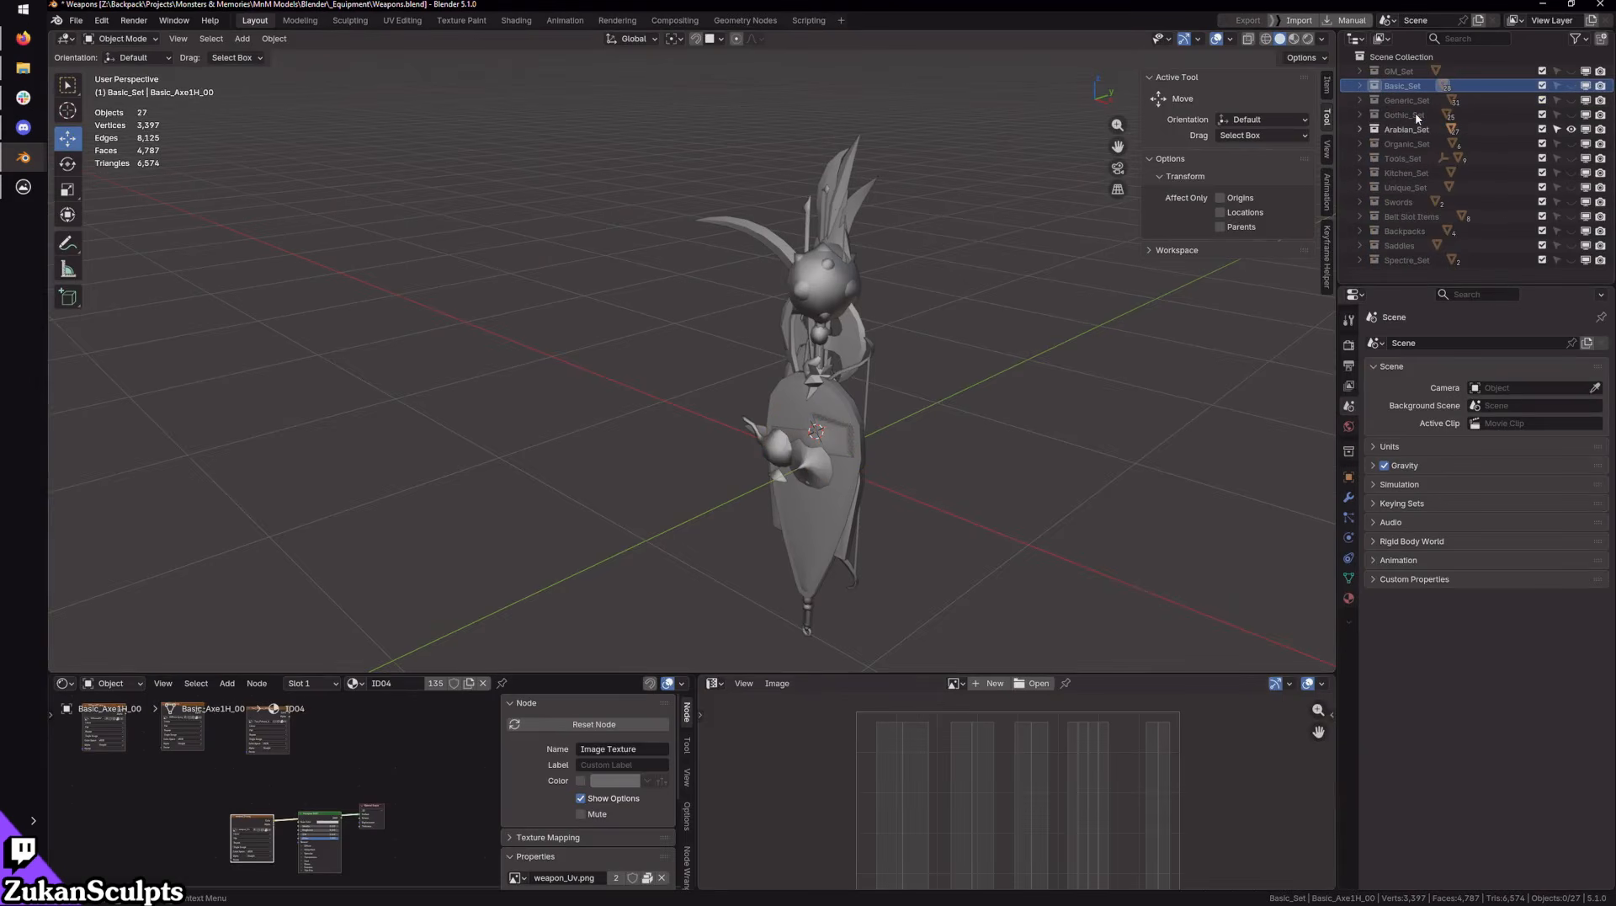
{"action": "left_click", "coordinate": [1570, 128], "text": "ctrl"}
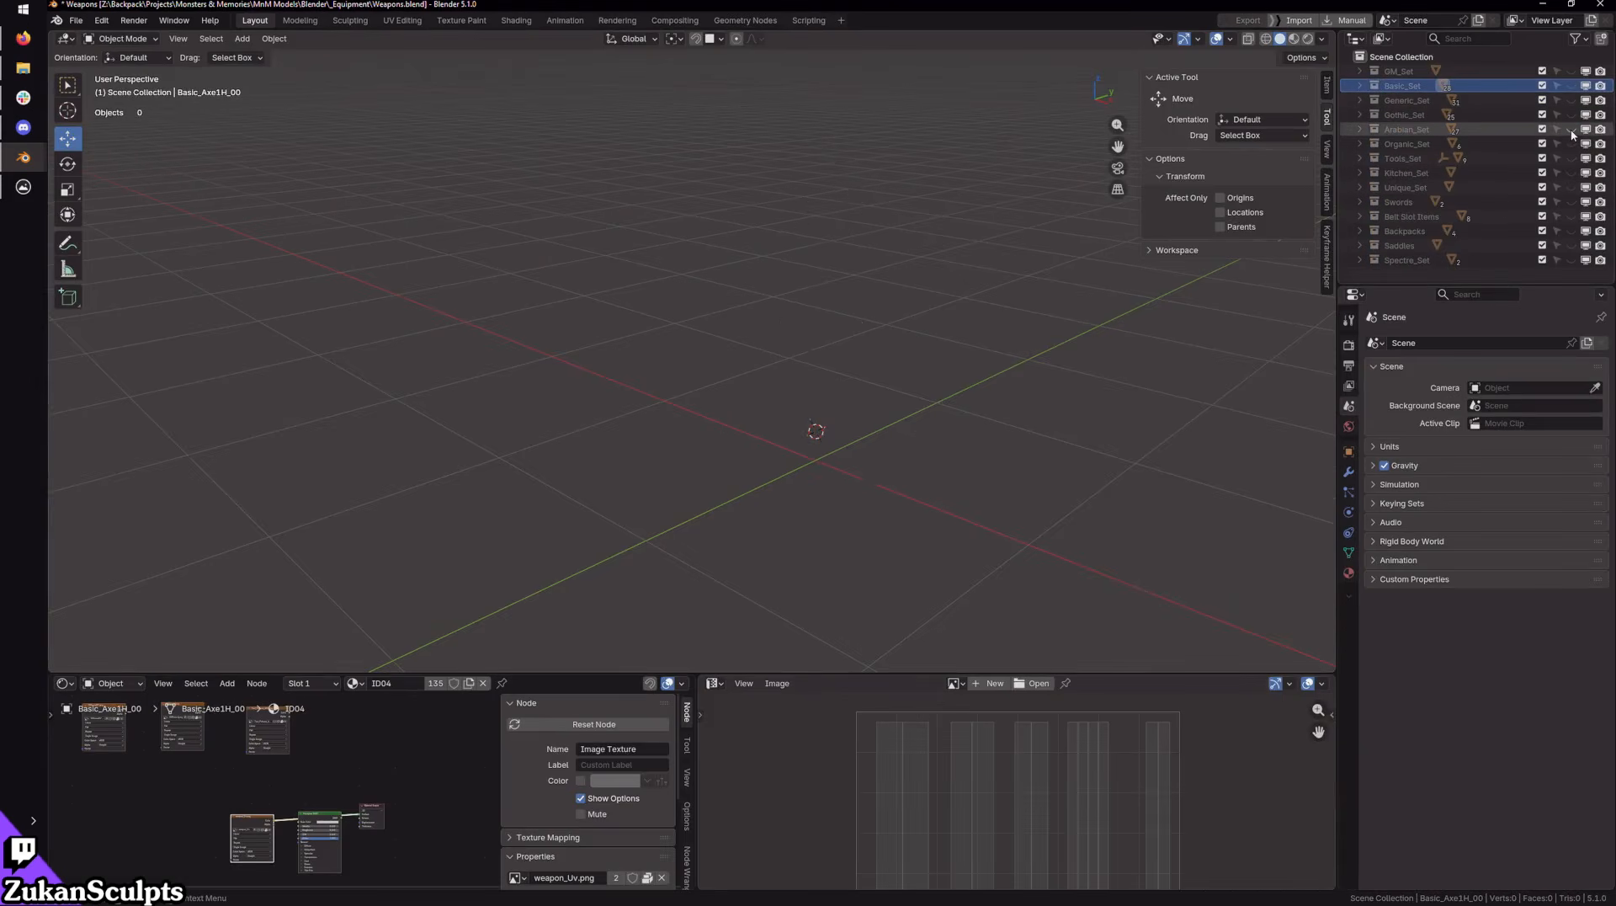
{"action": "left_click", "coordinate": [1570, 114], "text": "ctrl"}
{"action": "left_click", "coordinate": [1361, 114]}
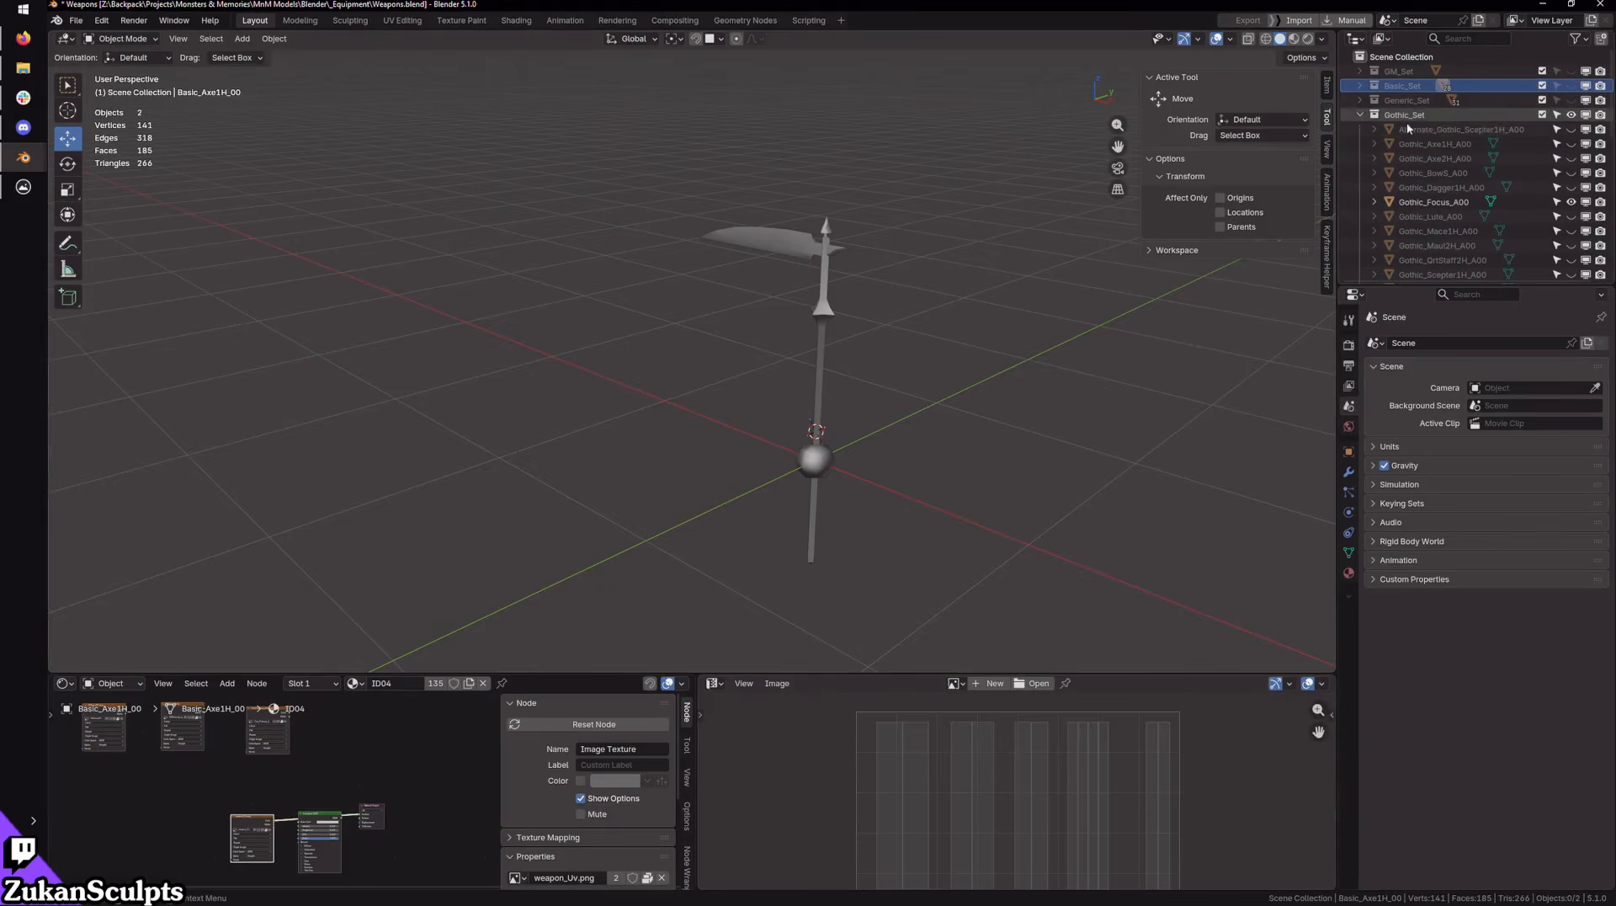
Step: Enlarge the object list, unhide the Gothic_ShieldT_A00 shield and copy it
{"action": "left_click_drag", "start_coordinate": [1412, 282], "coordinate": [1412, 515]}
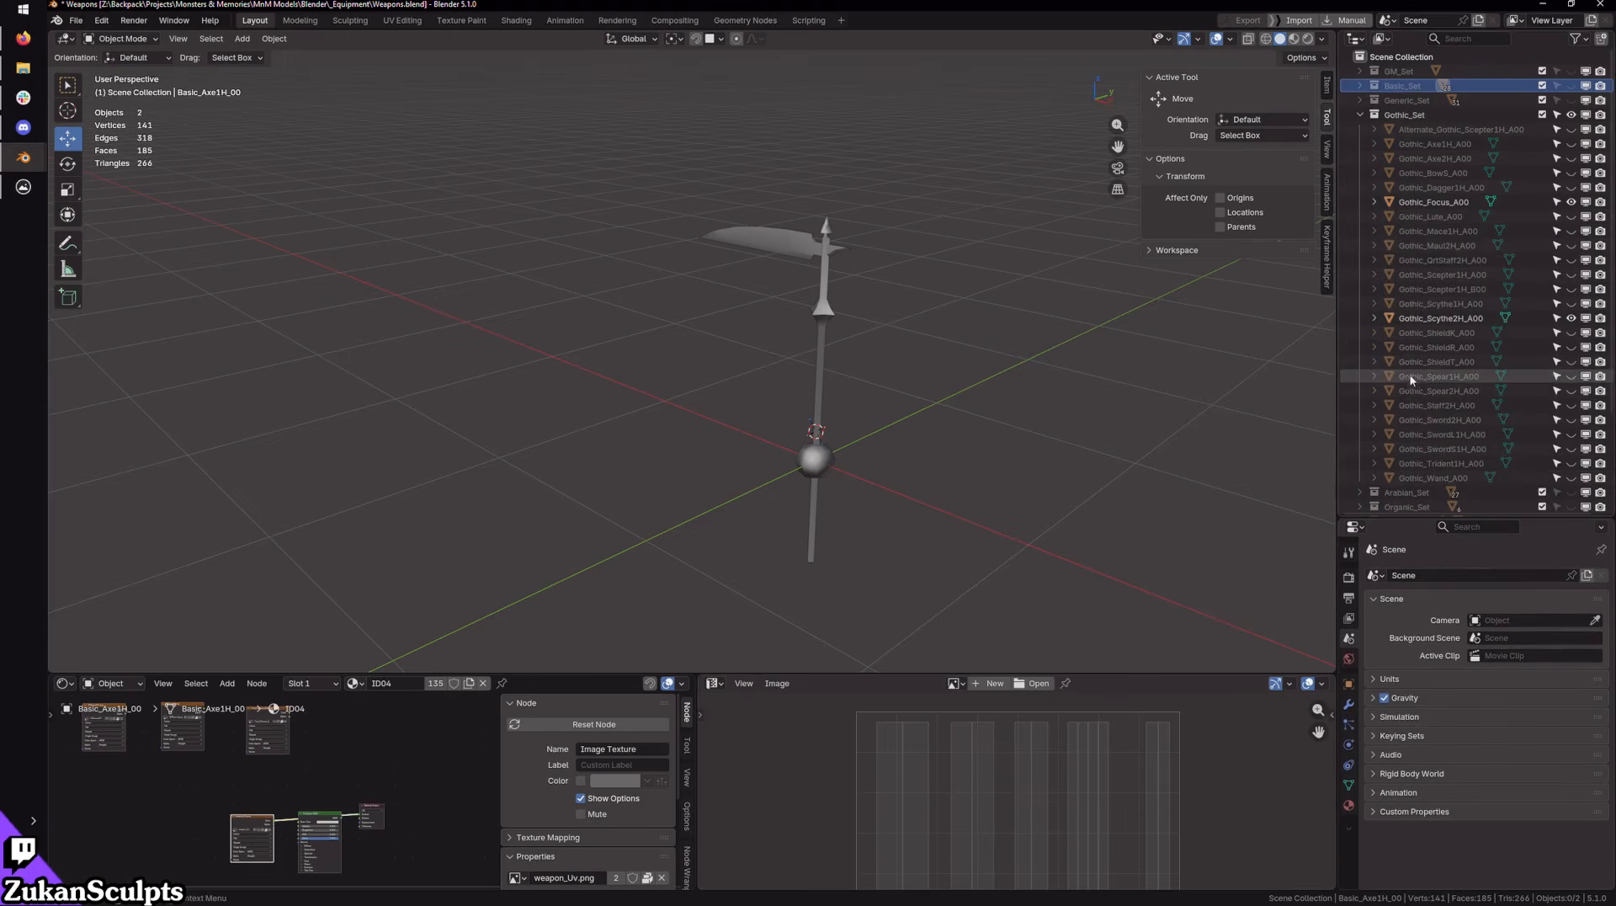
{"action": "left_click", "coordinate": [1520, 361]}
{"action": "left_click", "coordinate": [1571, 362]}
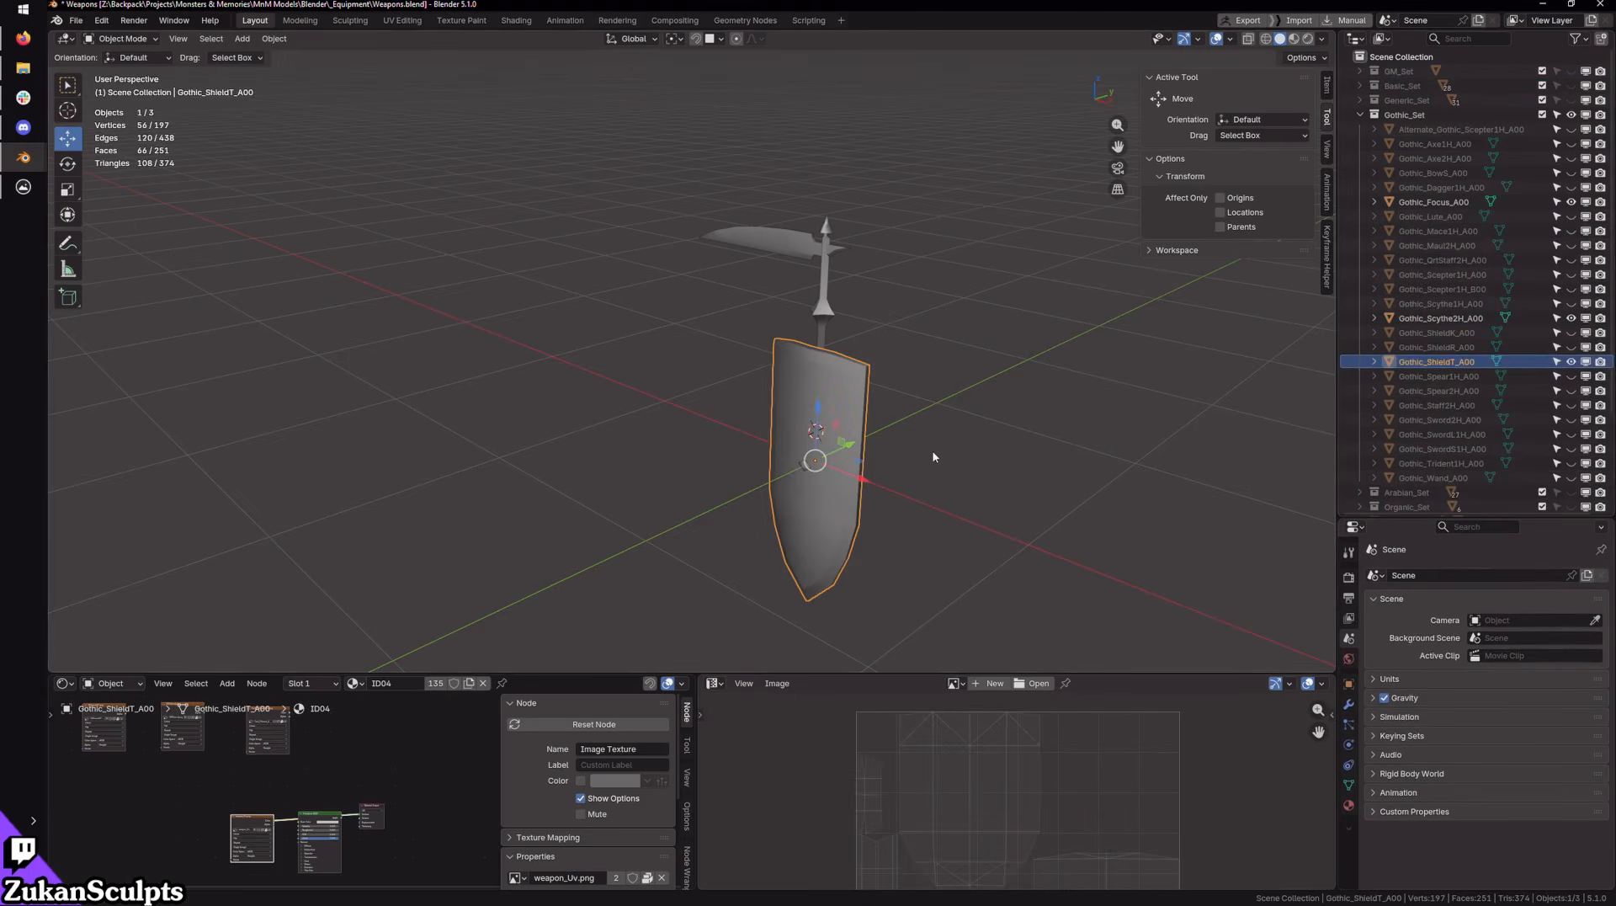
{"action": "key", "text": "ctrl+c"}
Step: Switch to the ClassSymbols_27 file and paste the copied shield into the INQUISITOR collection
{"action": "left_click", "coordinate": [24, 158]}
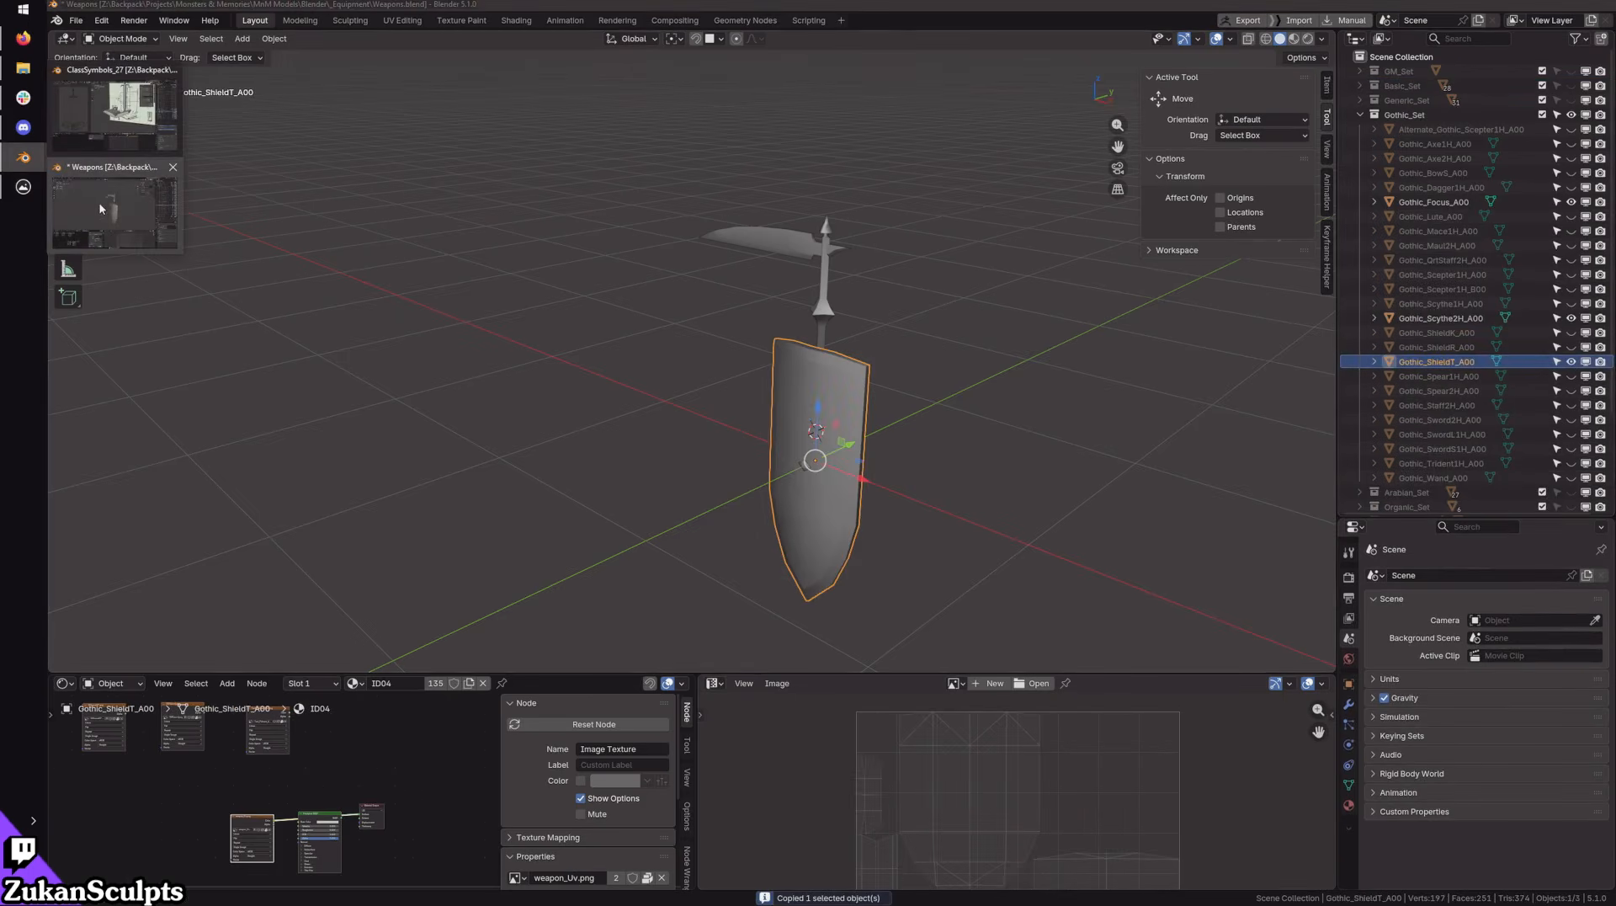
{"action": "left_click", "coordinate": [84, 109]}
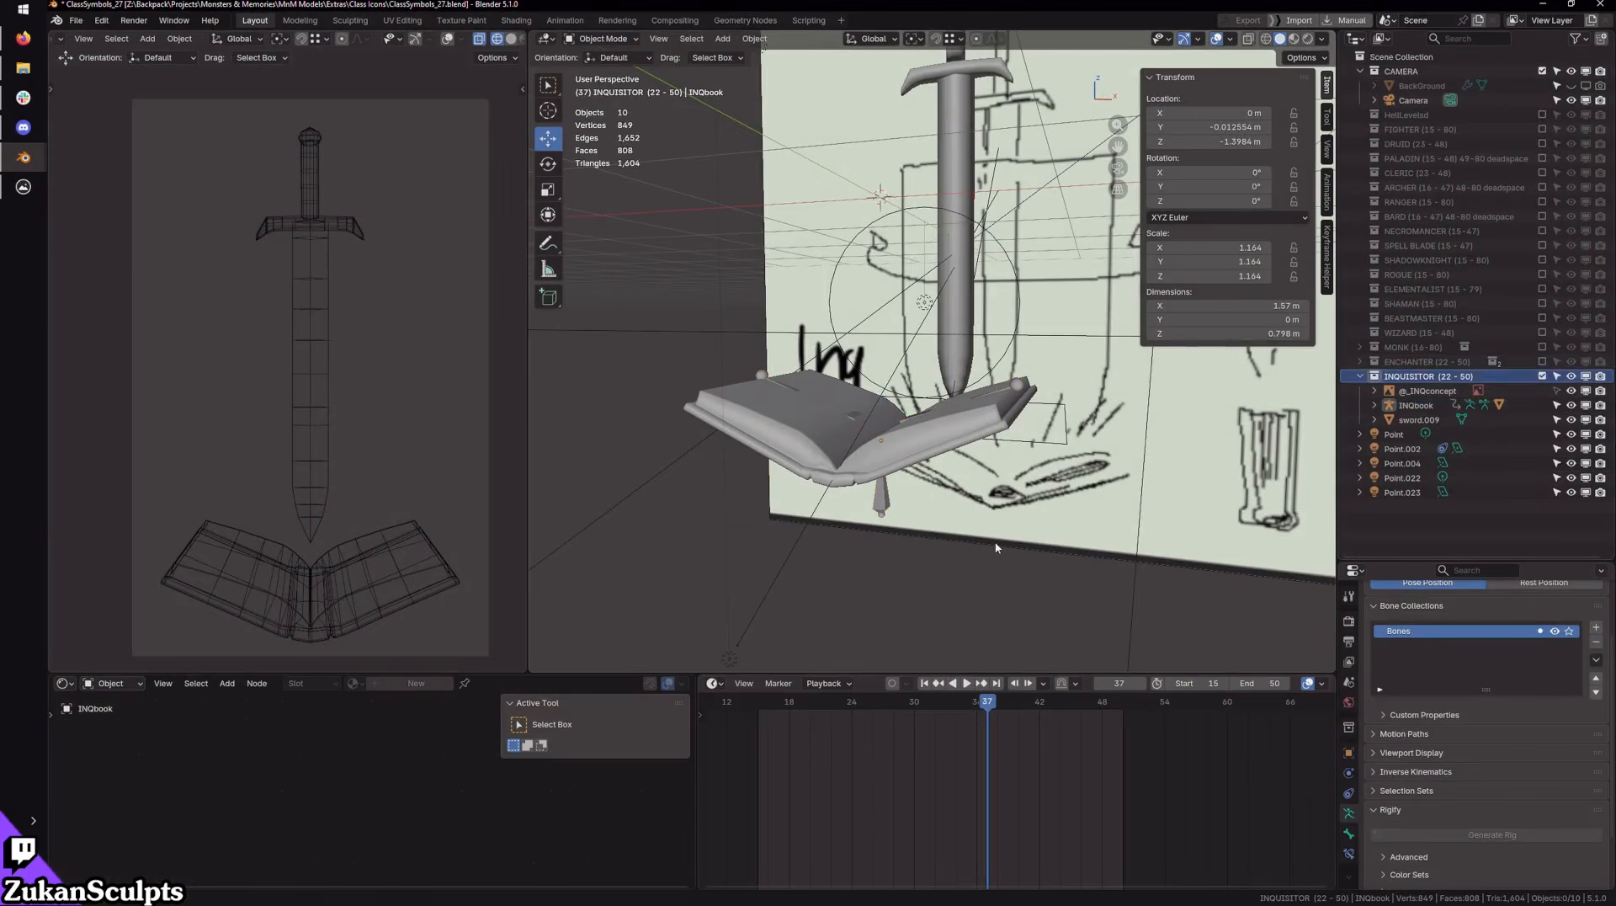
{"action": "key", "text": "ctrl+v"}
{"action": "mouse_move", "coordinate": [932, 279]}
{"action": "middle_mouse_down"}
{"action": "mouse_move", "coordinate": [846, 337]}
{"action": "mouse_move", "coordinate": [817, 314]}
{"action": "mouse_move", "coordinate": [954, 360]}
{"action": "middle_mouse_up"}
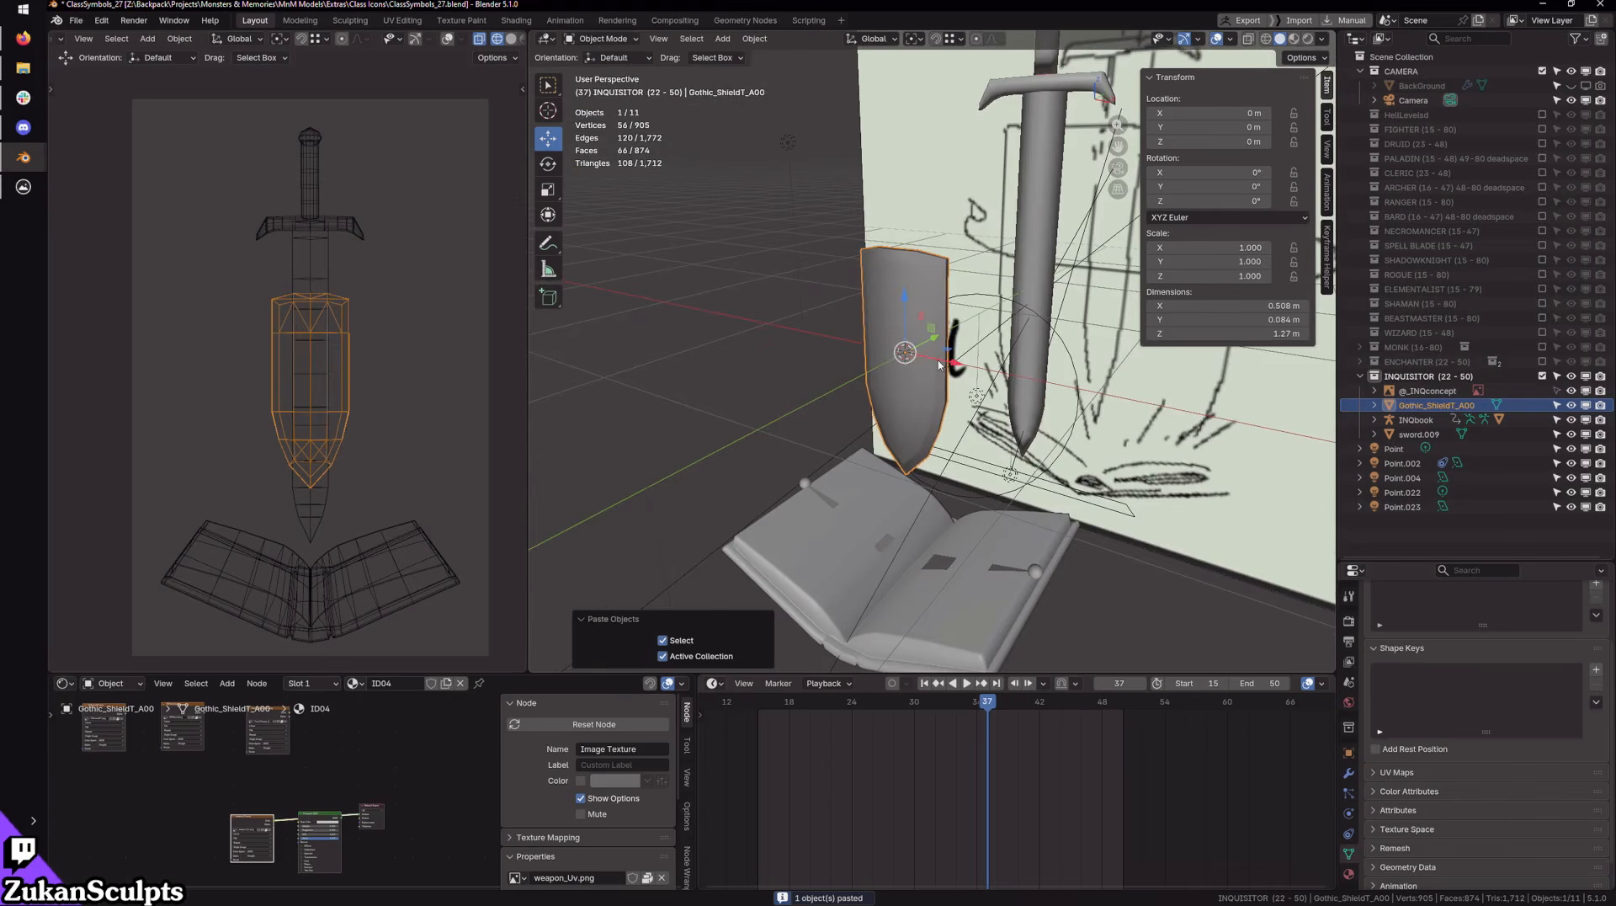
Step: Check the pasted shield's texture in the 3D view and move it about -0.14 m along Y
{"action": "key", "text": "z"}
{"action": "scroll", "coordinate": [941, 362], "scroll_direction": "up", "scroll_amount": 2}
{"action": "key", "text": "z"}
{"action": "middle_click_drag", "start_coordinate": [921, 438], "coordinate": [901, 366]}
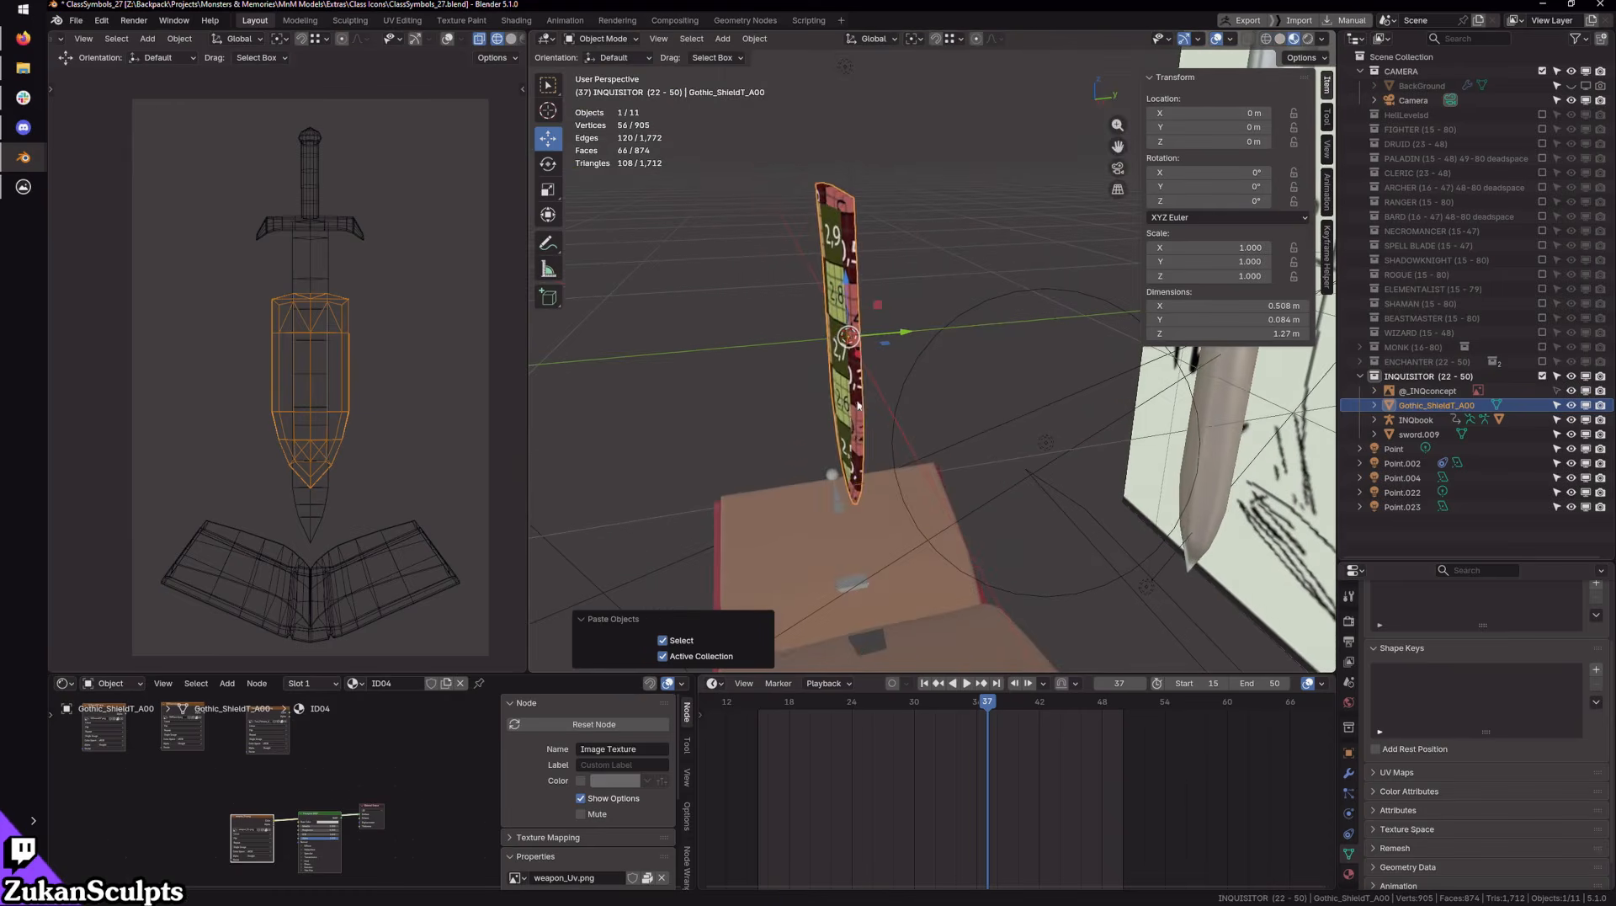
{"action": "key", "text": "shift+z"}
{"action": "left_click_drag", "start_coordinate": [897, 334], "coordinate": [859, 339]}
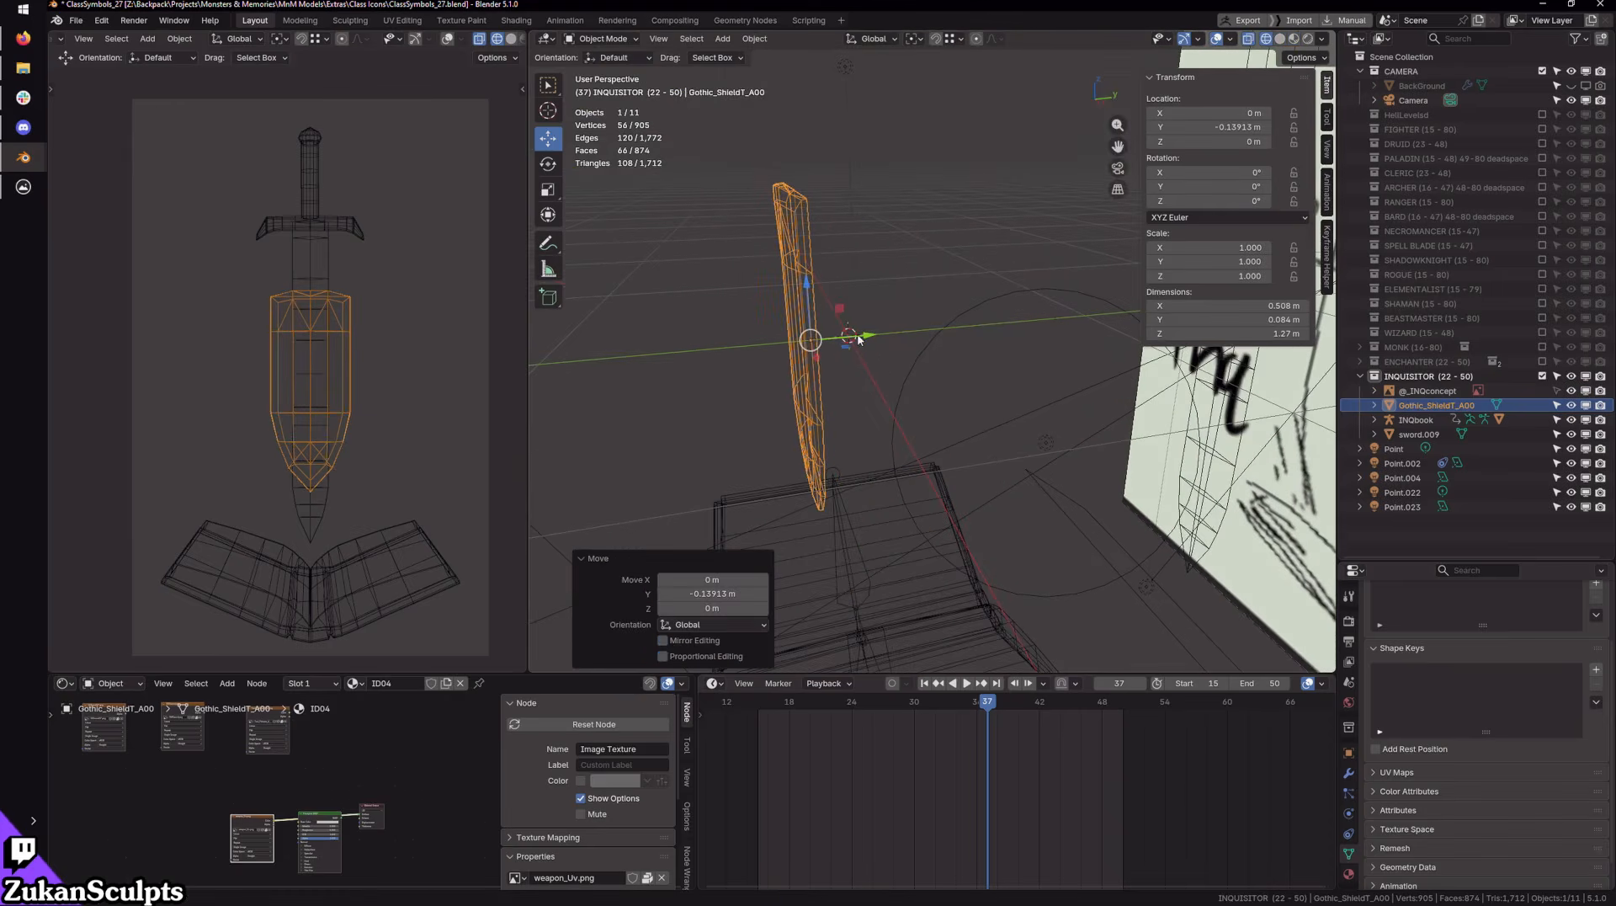
Step: Show the concept overlay in the camera view, scale the shield to about 1.35 m wide and 2.17 m tall, and lower it about 0.22 m
{"action": "left_click", "coordinate": [448, 40]}
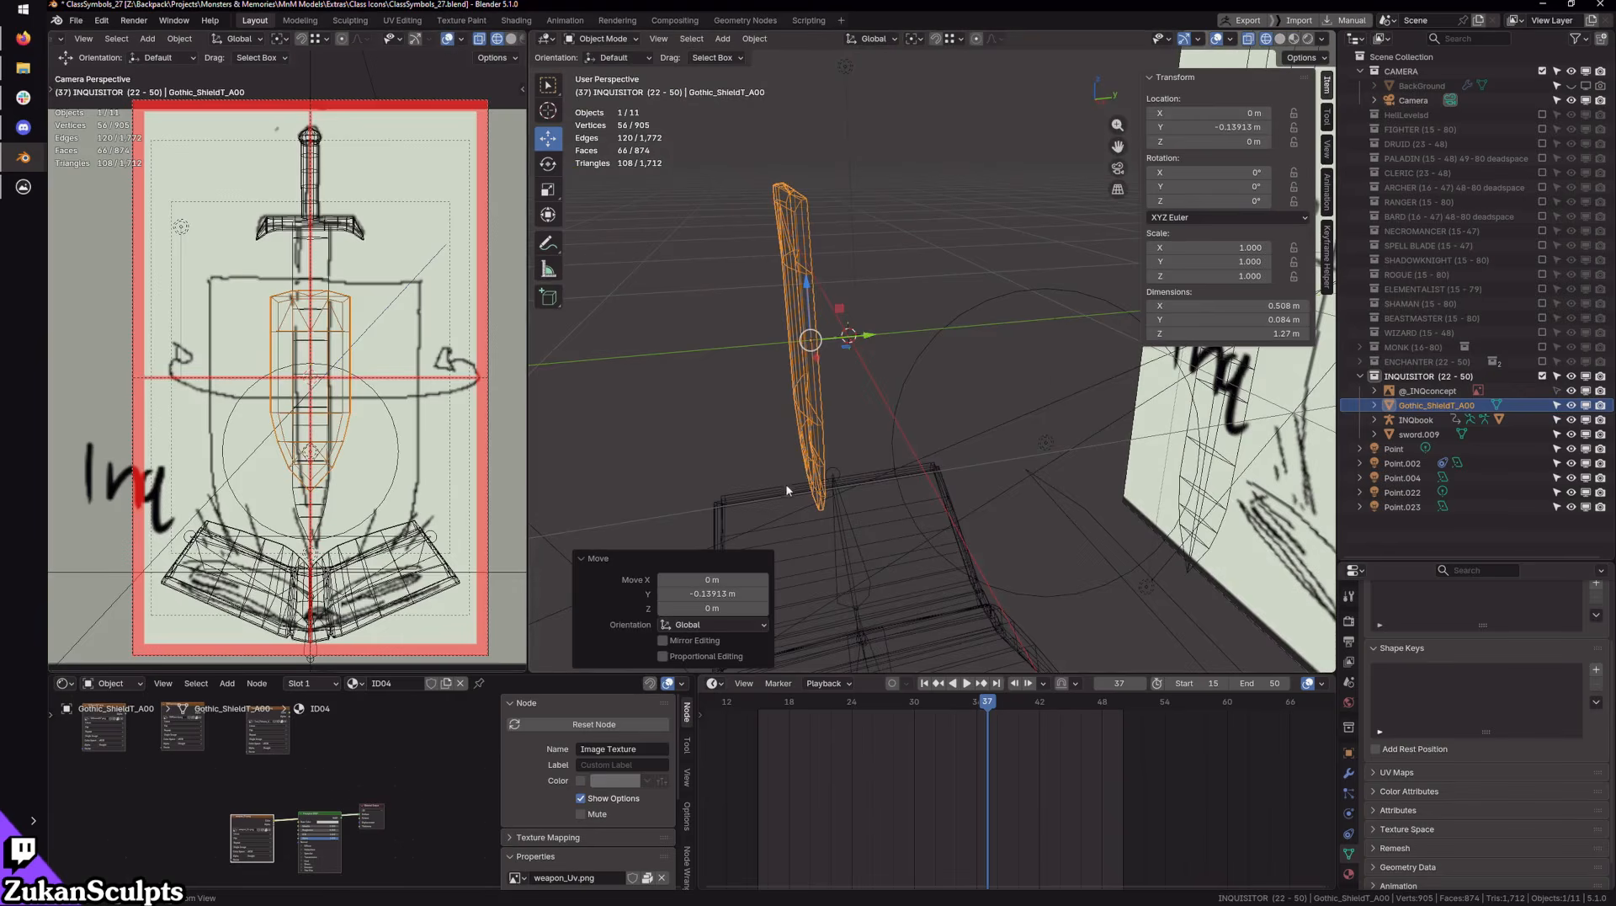
{"action": "middle_click_drag", "start_coordinate": [788, 491], "coordinate": [926, 437]}
{"action": "key", "text": "s"}
{"action": "left_click_drag", "start_coordinate": [935, 369], "coordinate": [990, 337]}
{"action": "key", "text": "g"}
{"action": "left_click_drag", "start_coordinate": [913, 296], "coordinate": [914, 328]}
{"action": "key", "text": "shift+z"}
{"action": "middle_click_drag", "start_coordinate": [1131, 529], "coordinate": [959, 644], "text": "alt"}
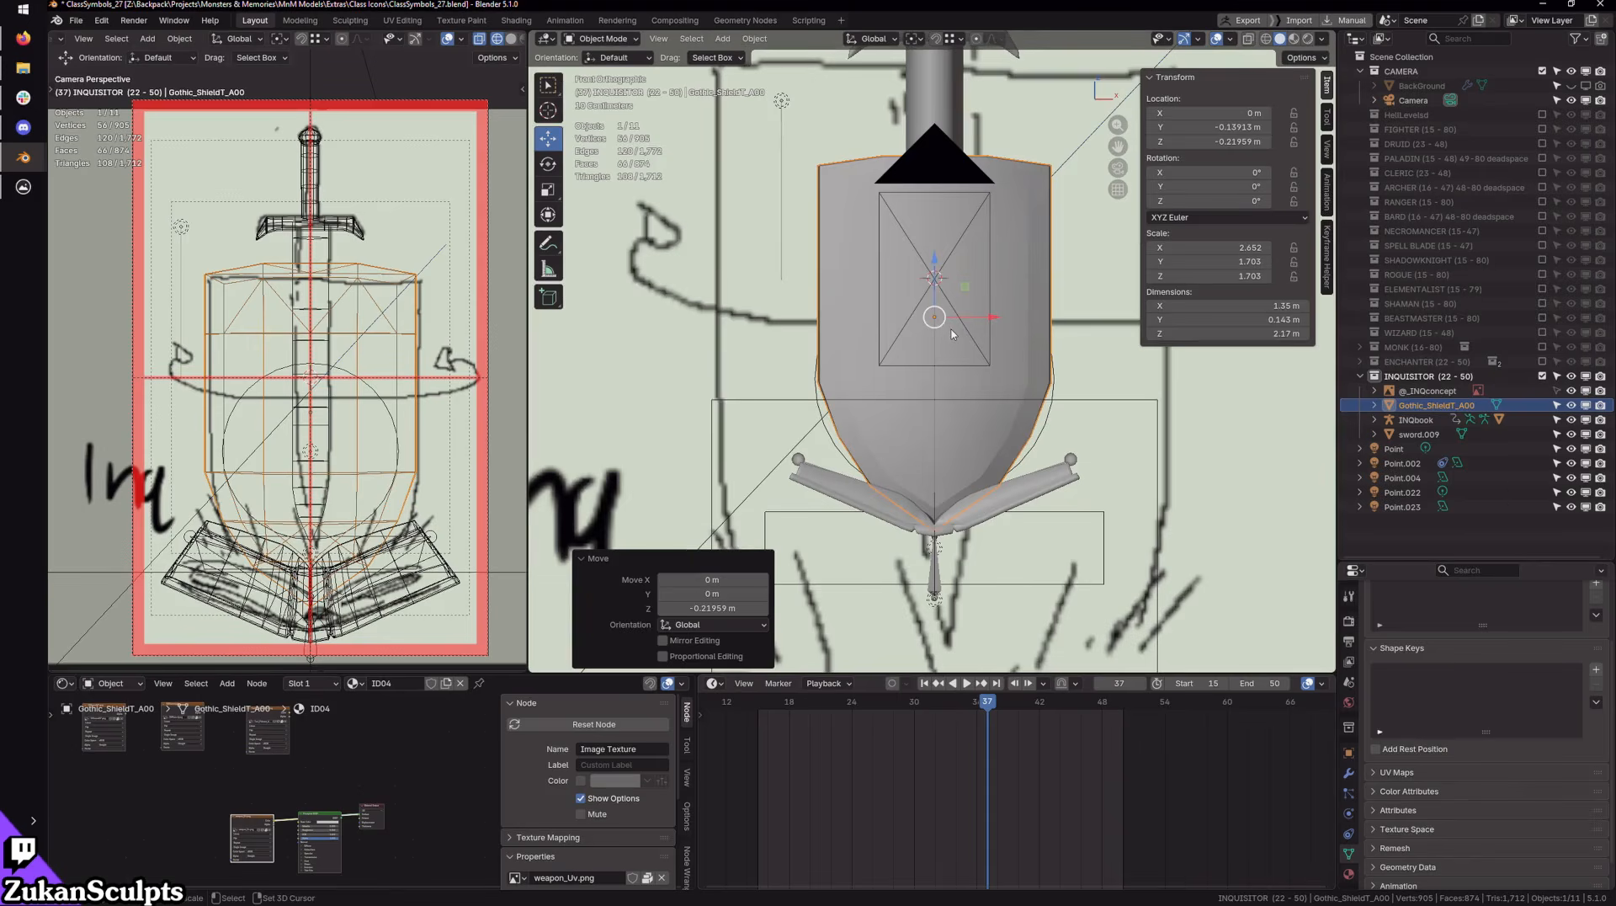
{"action": "middle_click_drag", "start_coordinate": [1026, 339], "coordinate": [1037, 448]}
{"action": "key", "text": "Tab"}
{"action": "key", "text": "Tab"}
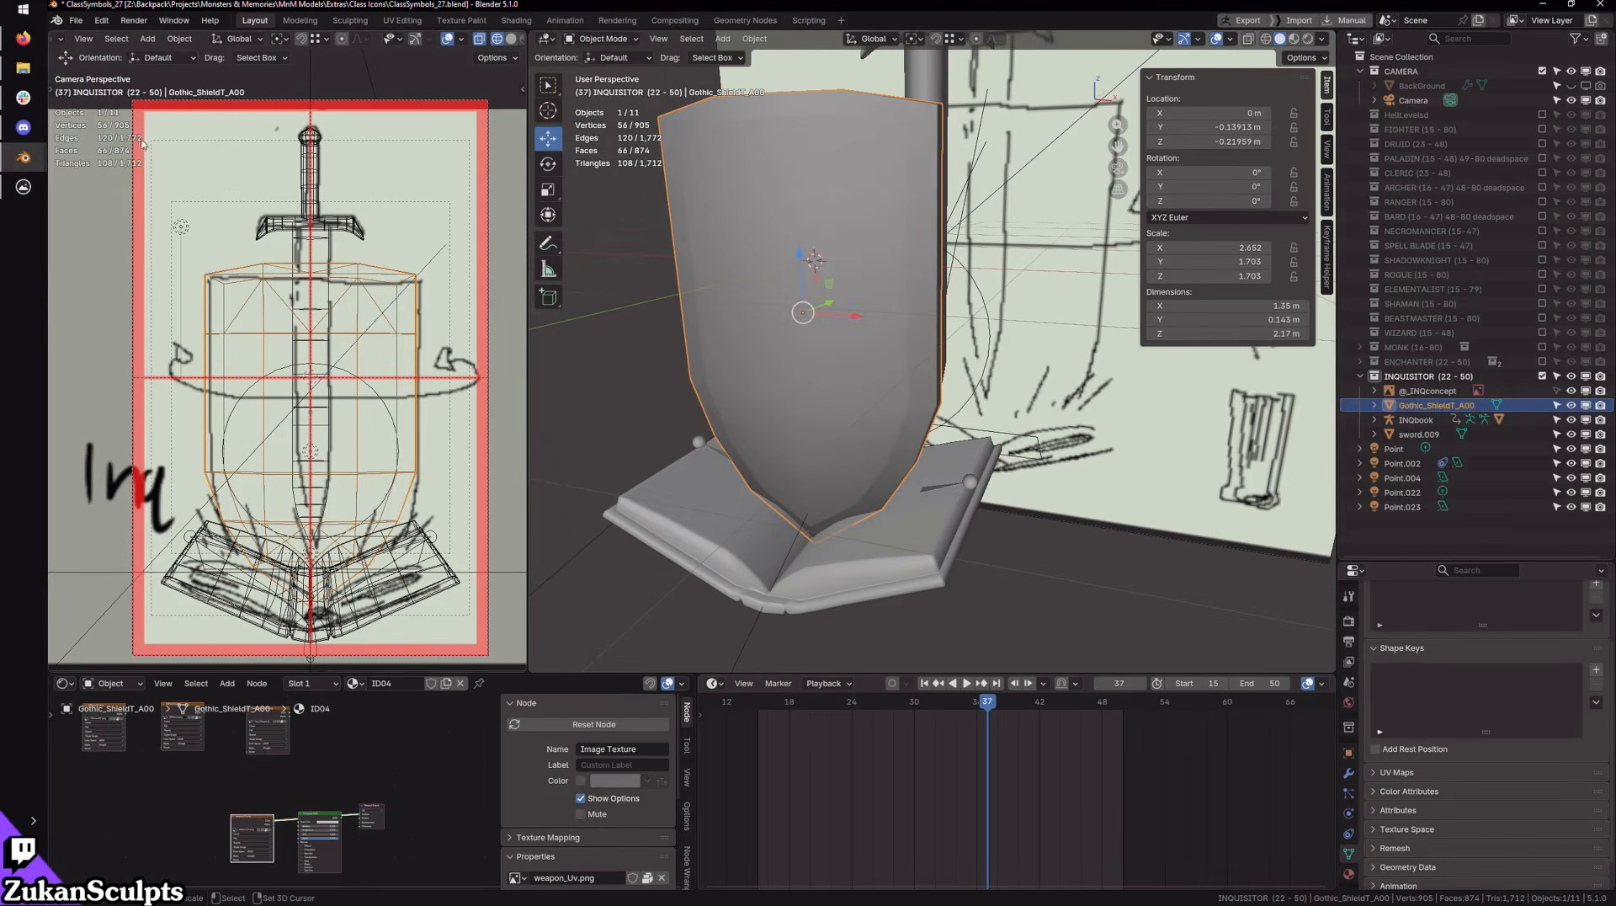
Step: Close the Weapons file's window and return to the ClassSymbols_27 scene
{"action": "left_click", "coordinate": [114, 243]}
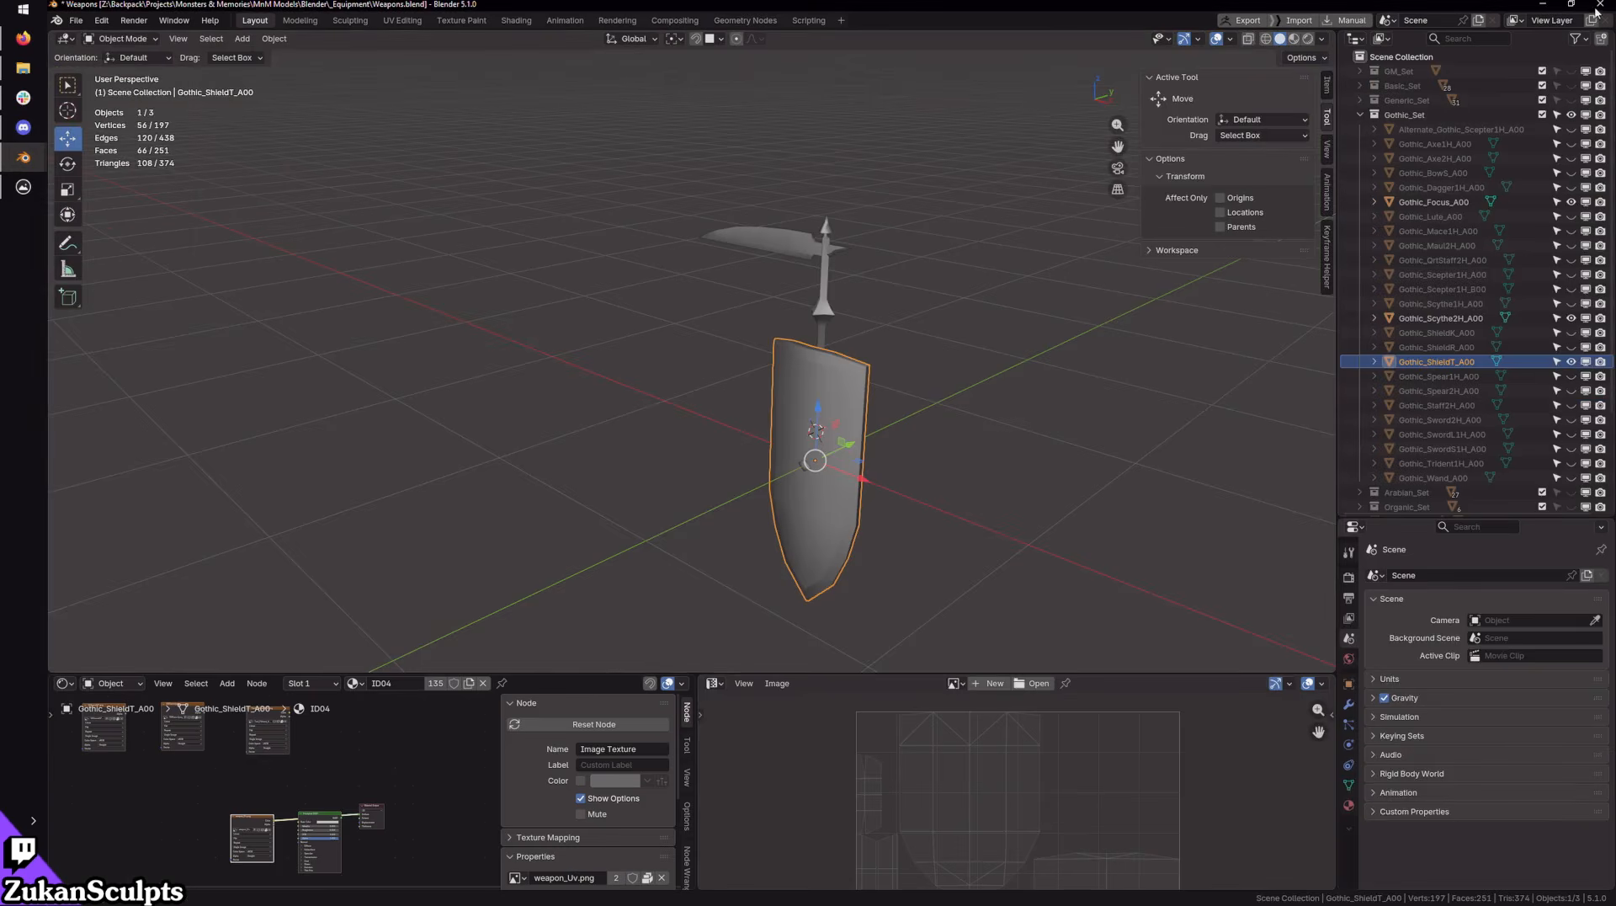
{"action": "left_click", "coordinate": [1599, 9]}
{"action": "left_click", "coordinate": [849, 479]}
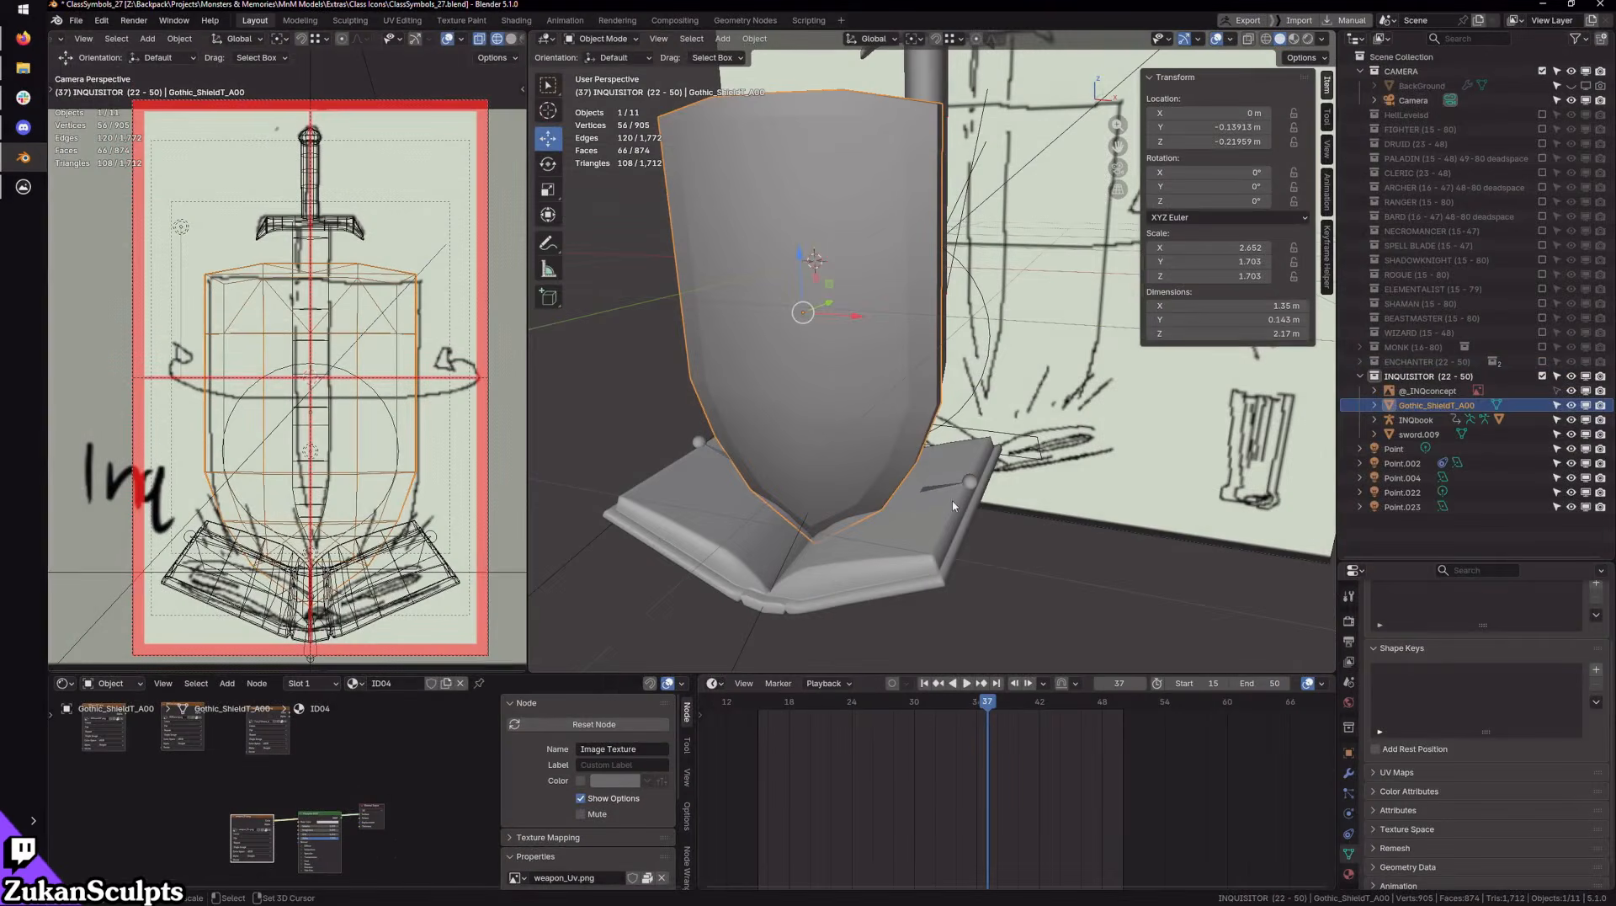
Step: Move the five lights Point, Point.002, Point.004, Point.022 and Point.023 into the INQUISITOR collection
{"action": "key", "text": "KP_Decimal"}
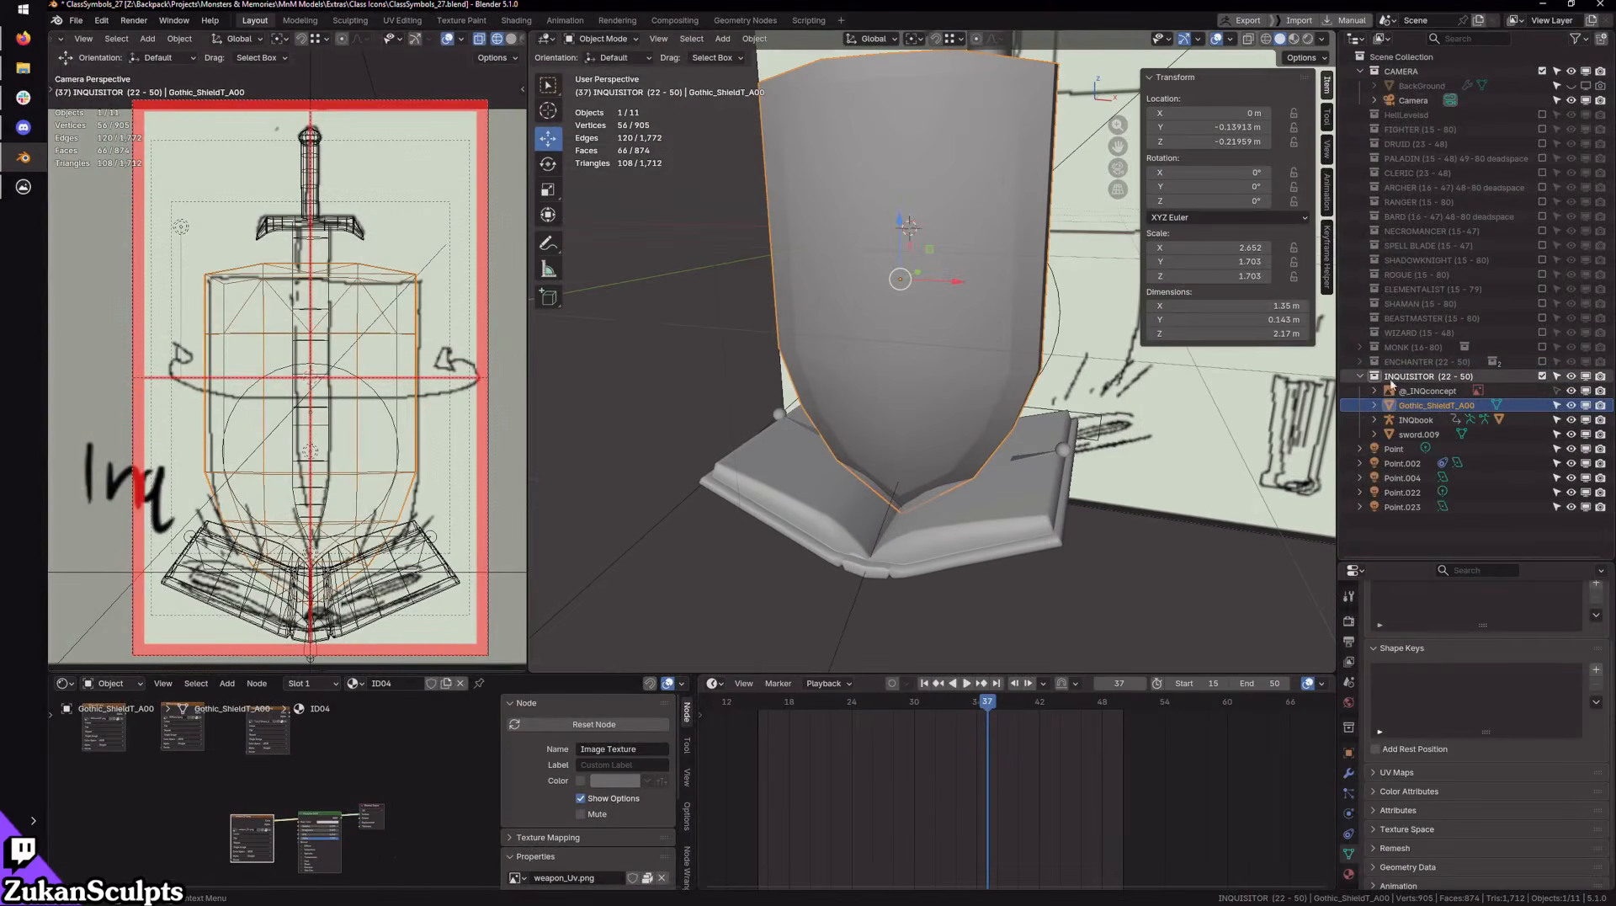
{"action": "left_click", "coordinate": [1403, 508]}
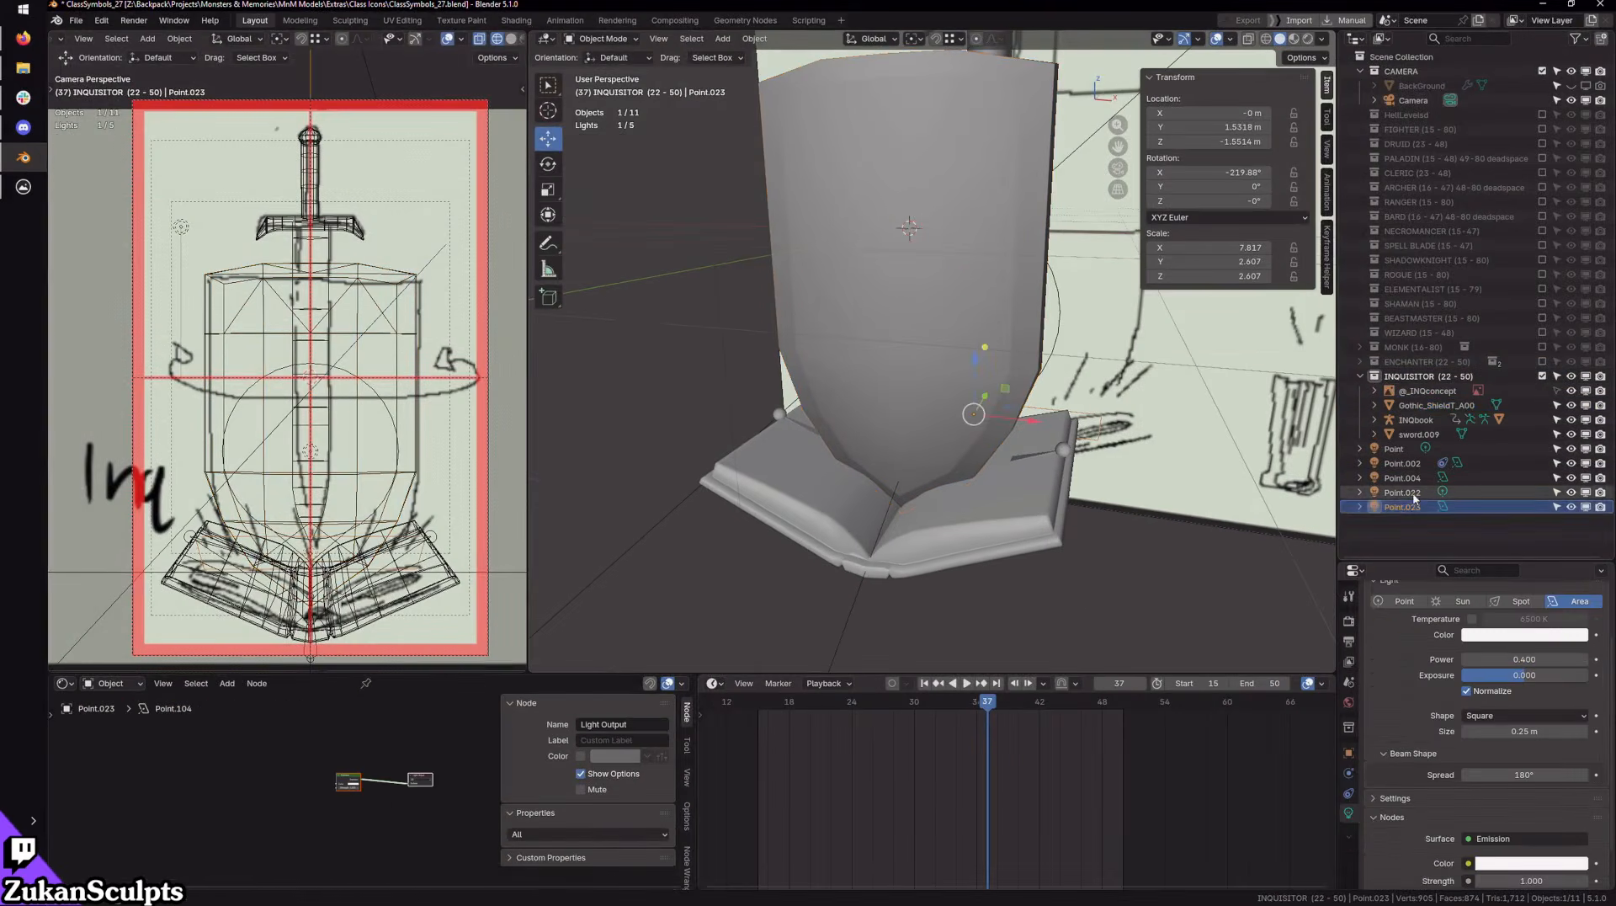
{"action": "left_click", "coordinate": [1412, 493], "text": "ctrl"}
{"action": "left_click", "coordinate": [1406, 478], "text": "ctrl"}
{"action": "left_click", "coordinate": [1401, 464], "text": "ctrl"}
{"action": "left_click", "coordinate": [1396, 450], "text": "ctrl"}
{"action": "left_click_drag", "start_coordinate": [1396, 450], "coordinate": [1435, 396]}
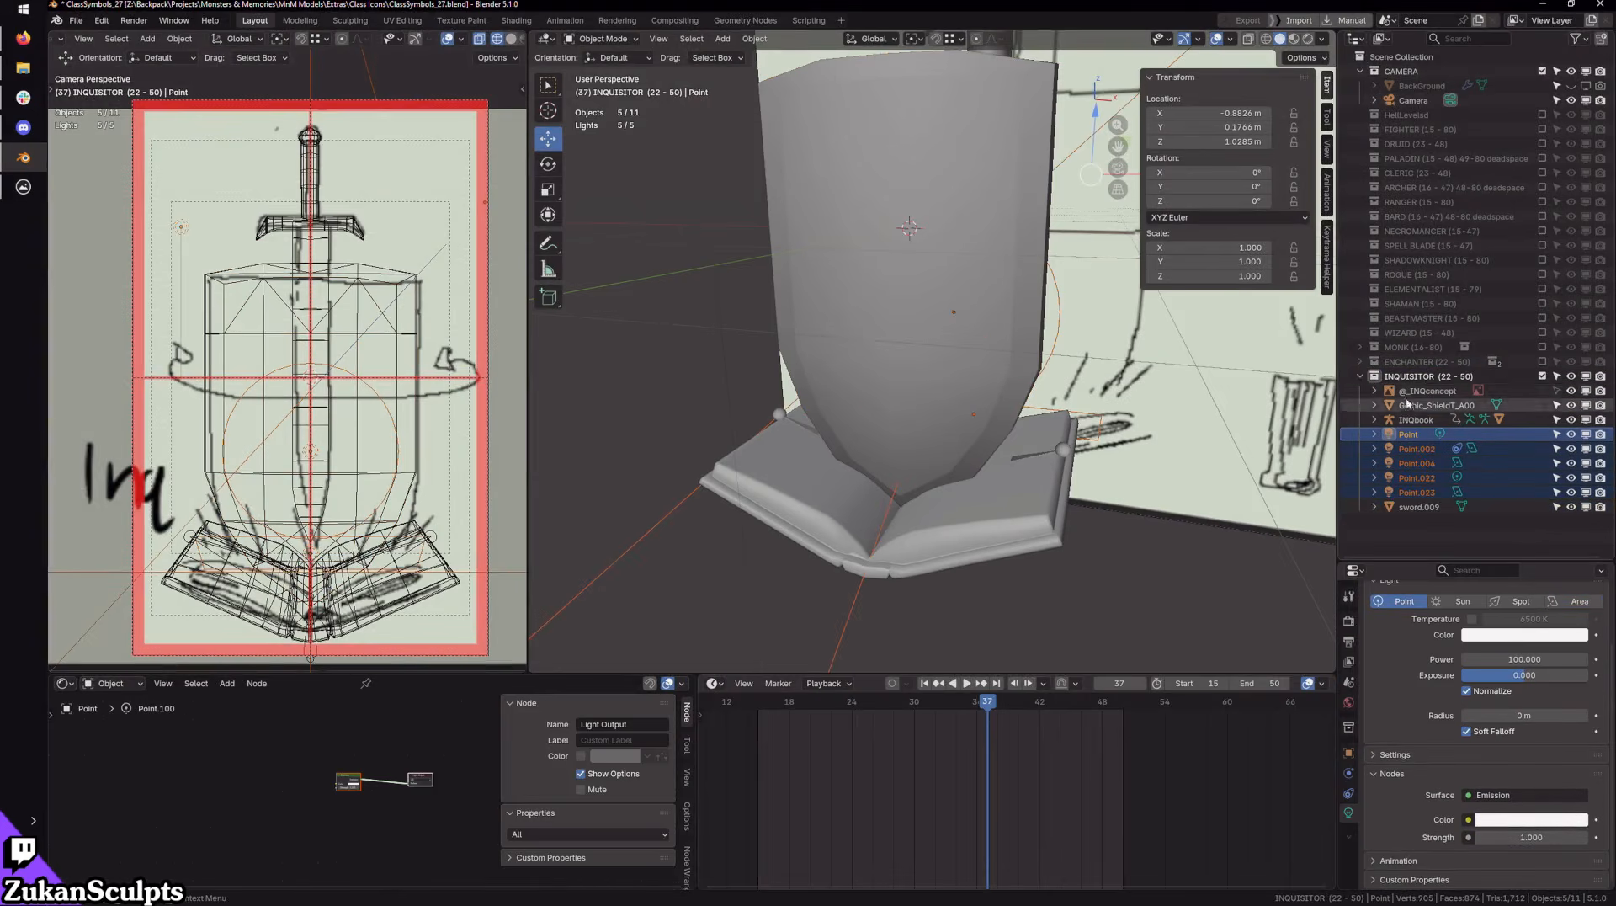
{"action": "scroll", "coordinate": [1207, 537], "scroll_direction": "down", "scroll_amount": 3}
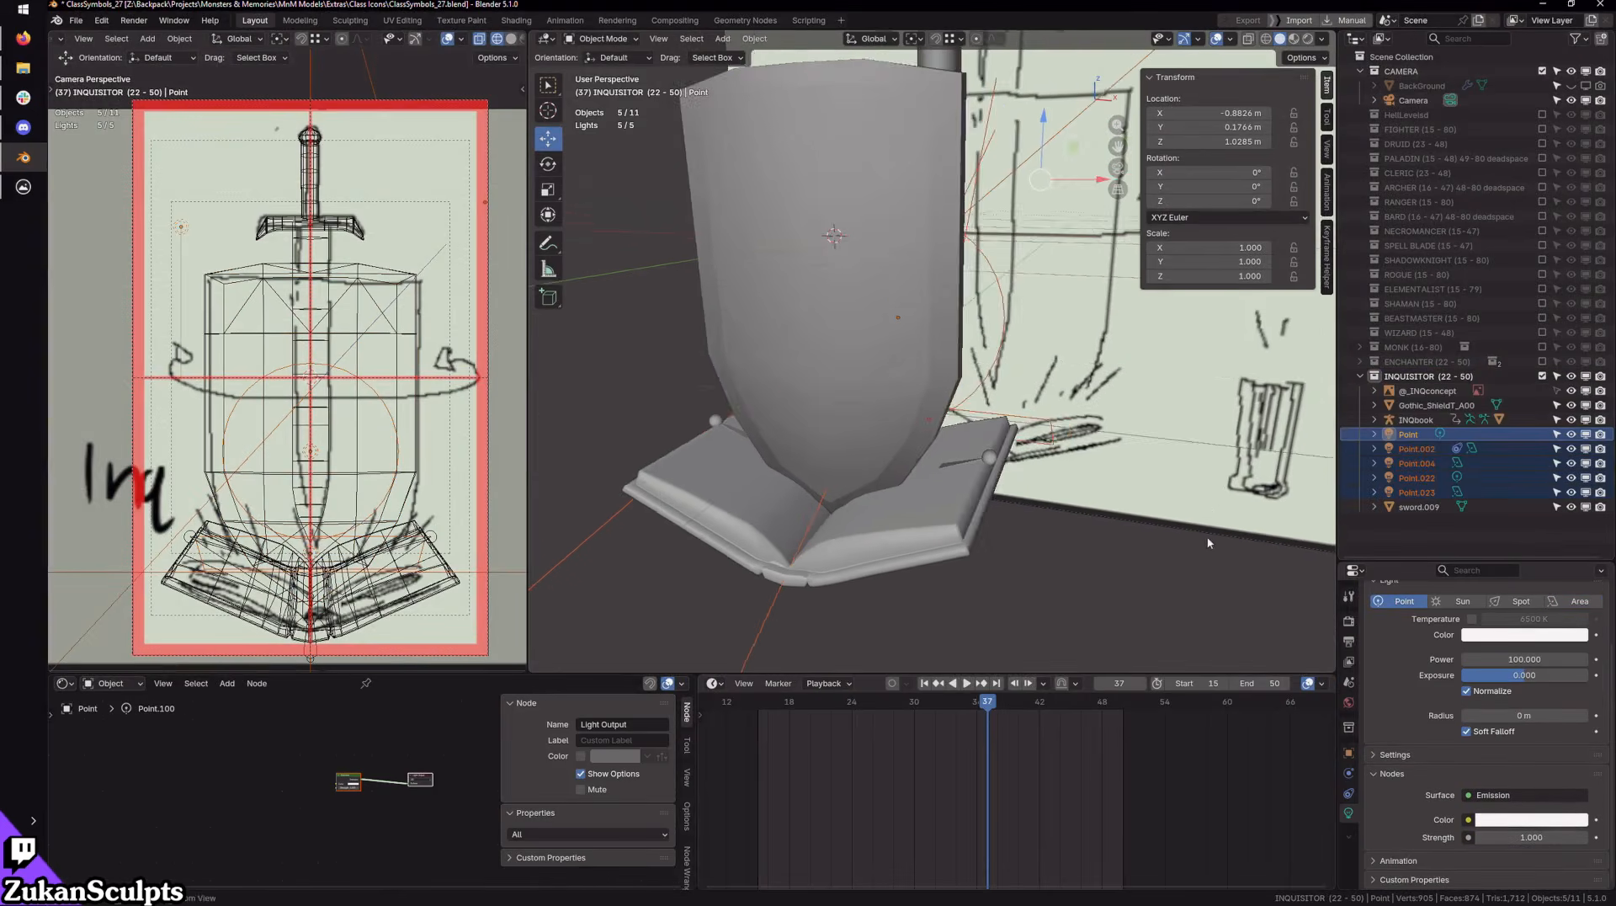
{"action": "scroll", "coordinate": [1038, 473], "scroll_direction": "down", "scroll_amount": 3}
{"action": "middle_click_drag", "start_coordinate": [1039, 473], "coordinate": [726, 517]}
{"action": "left_click", "coordinate": [758, 517]}
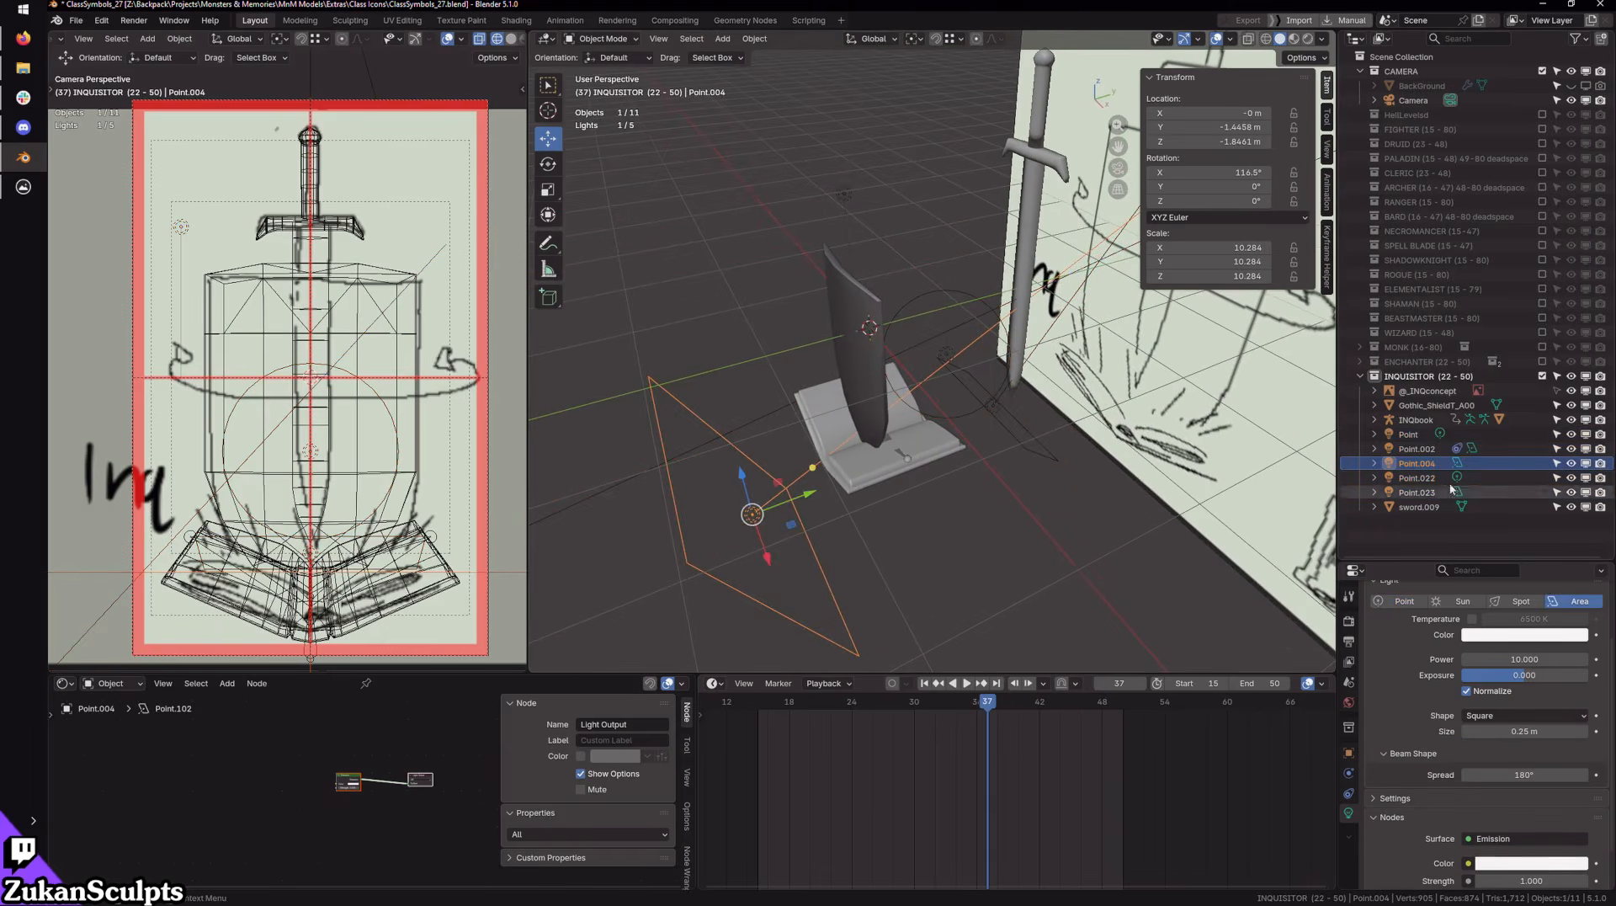
{"action": "key", "text": "F2"}
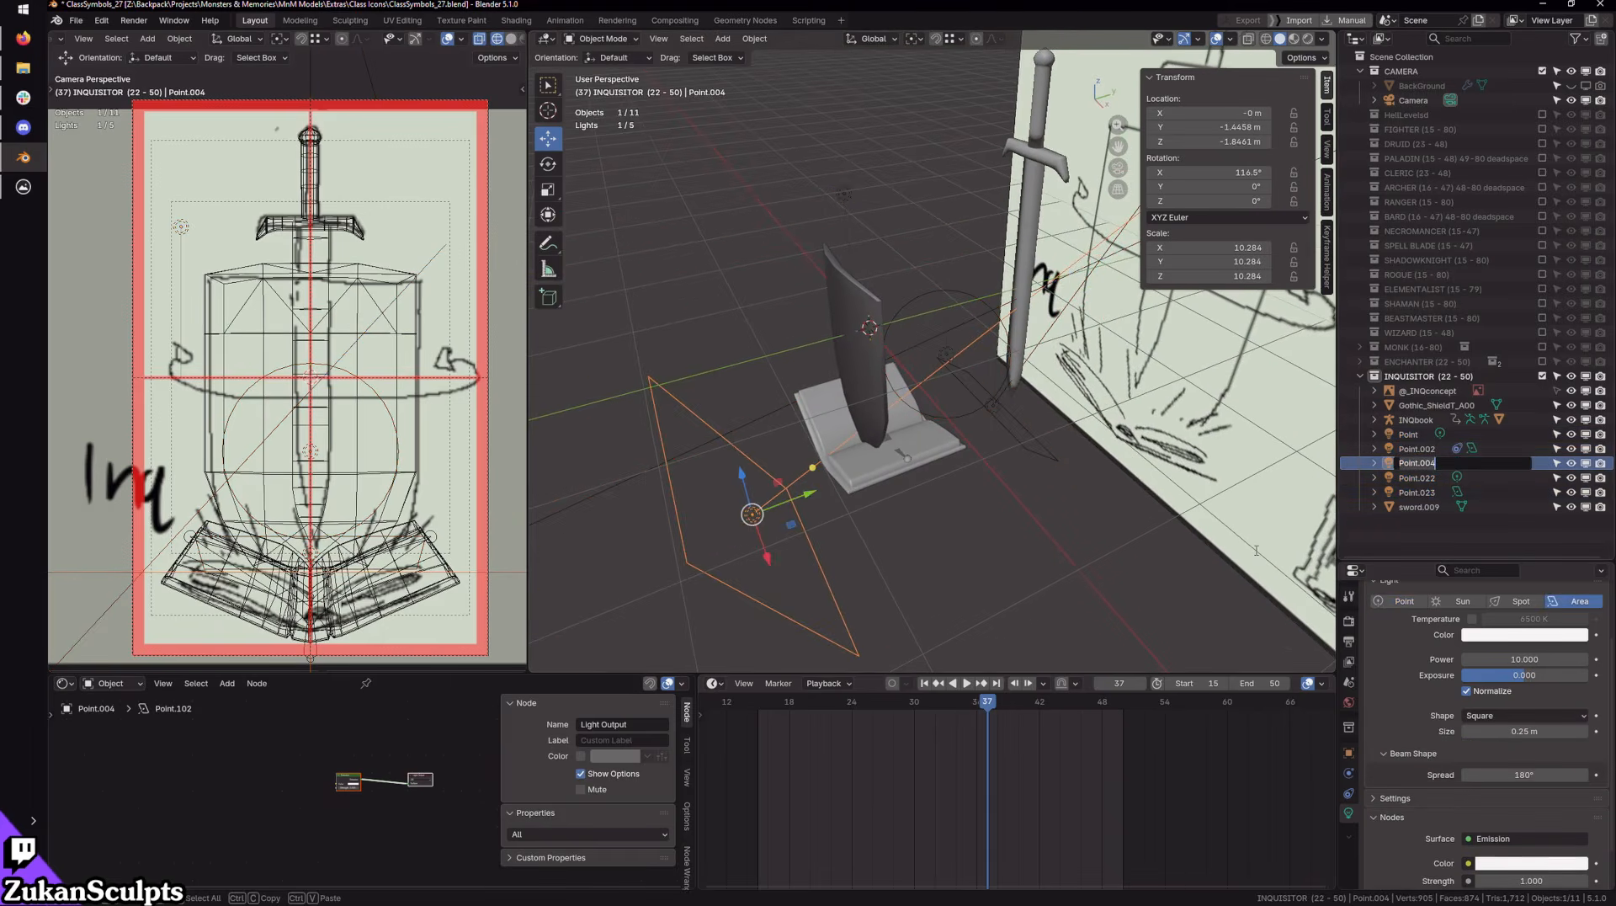
Step: Temporarily enable the ENCHANTER collection and examine how the lights in its Glow and Book+Eye groups are named
{"action": "left_click", "coordinate": [1360, 362]}
{"action": "left_click", "coordinate": [1360, 362]}
{"action": "left_click", "coordinate": [1362, 360]}
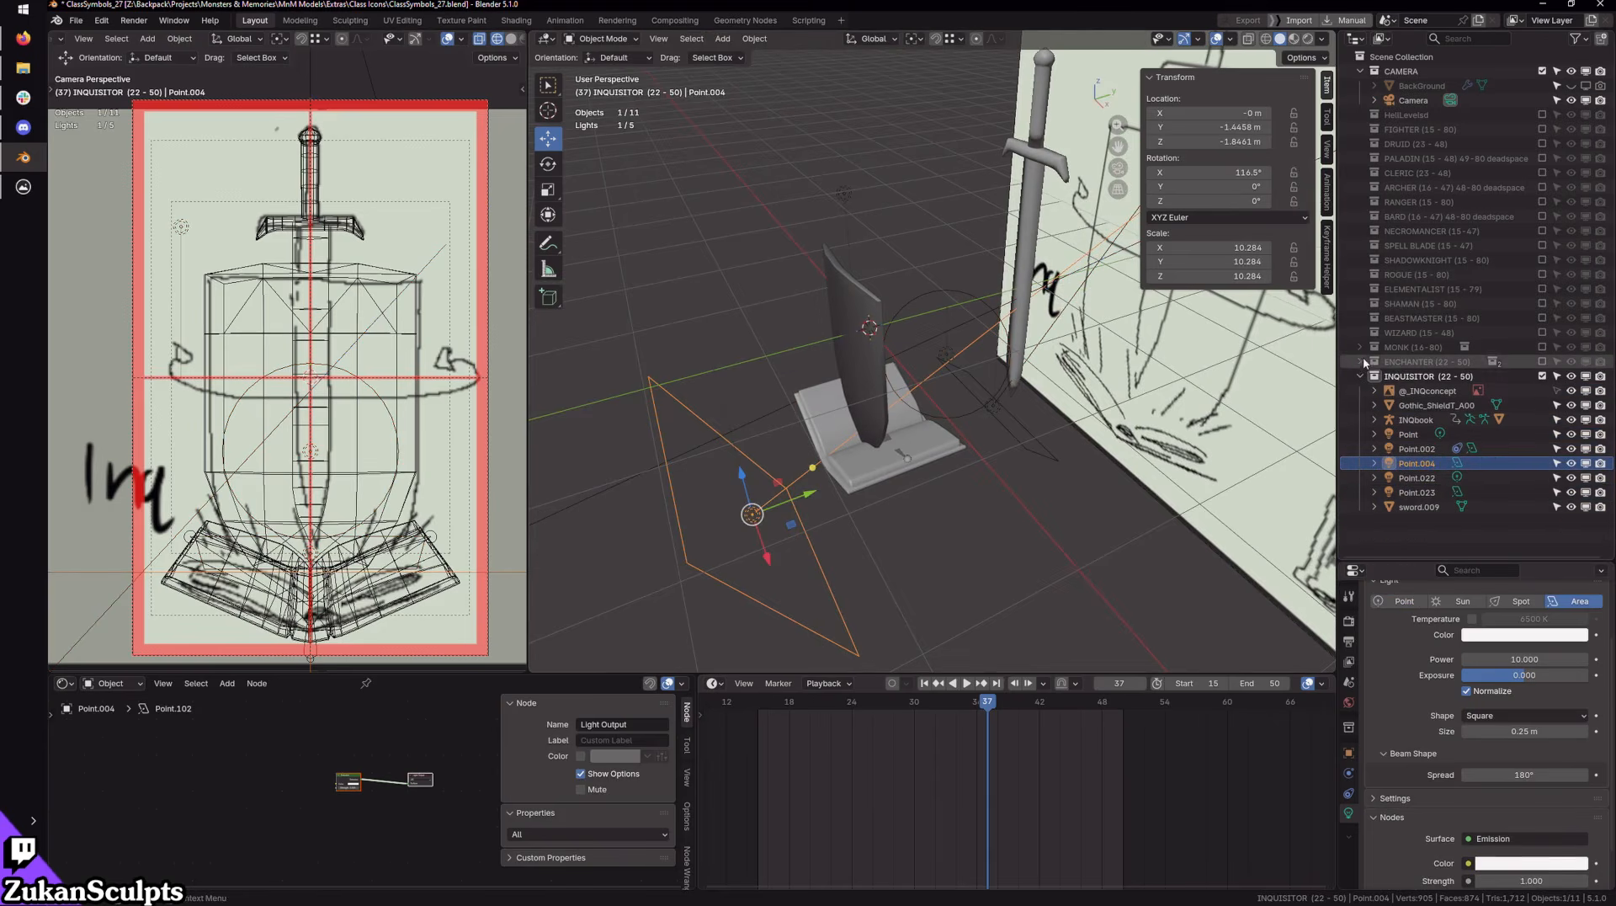
{"action": "left_click", "coordinate": [1362, 362]}
{"action": "left_click", "coordinate": [1542, 363]}
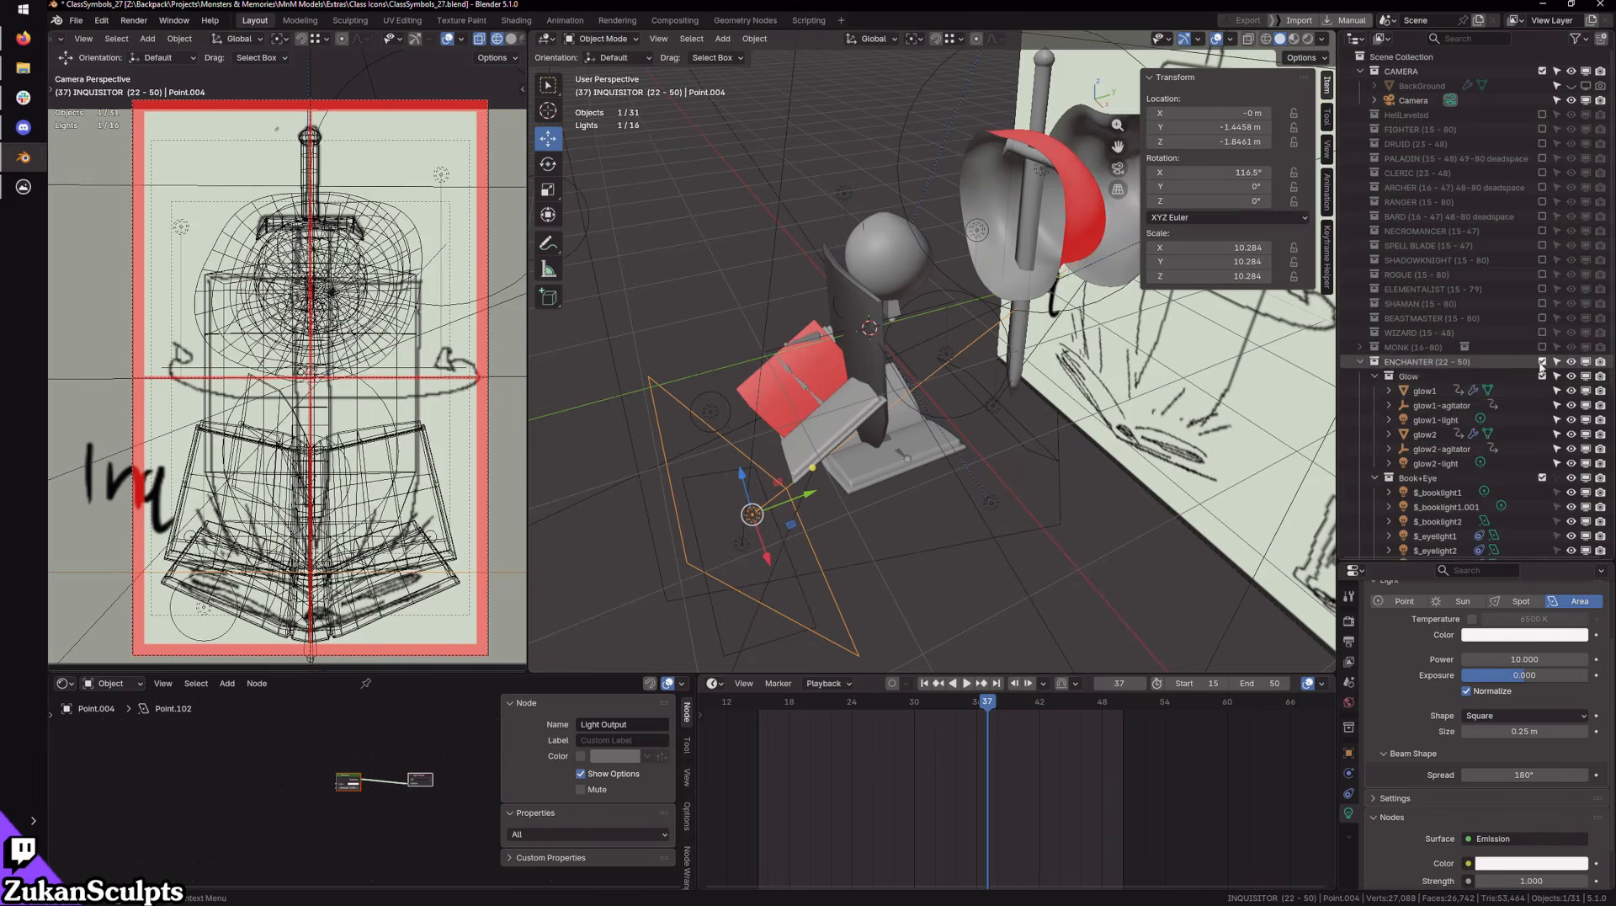
{"action": "double_click", "coordinate": [1430, 421]}
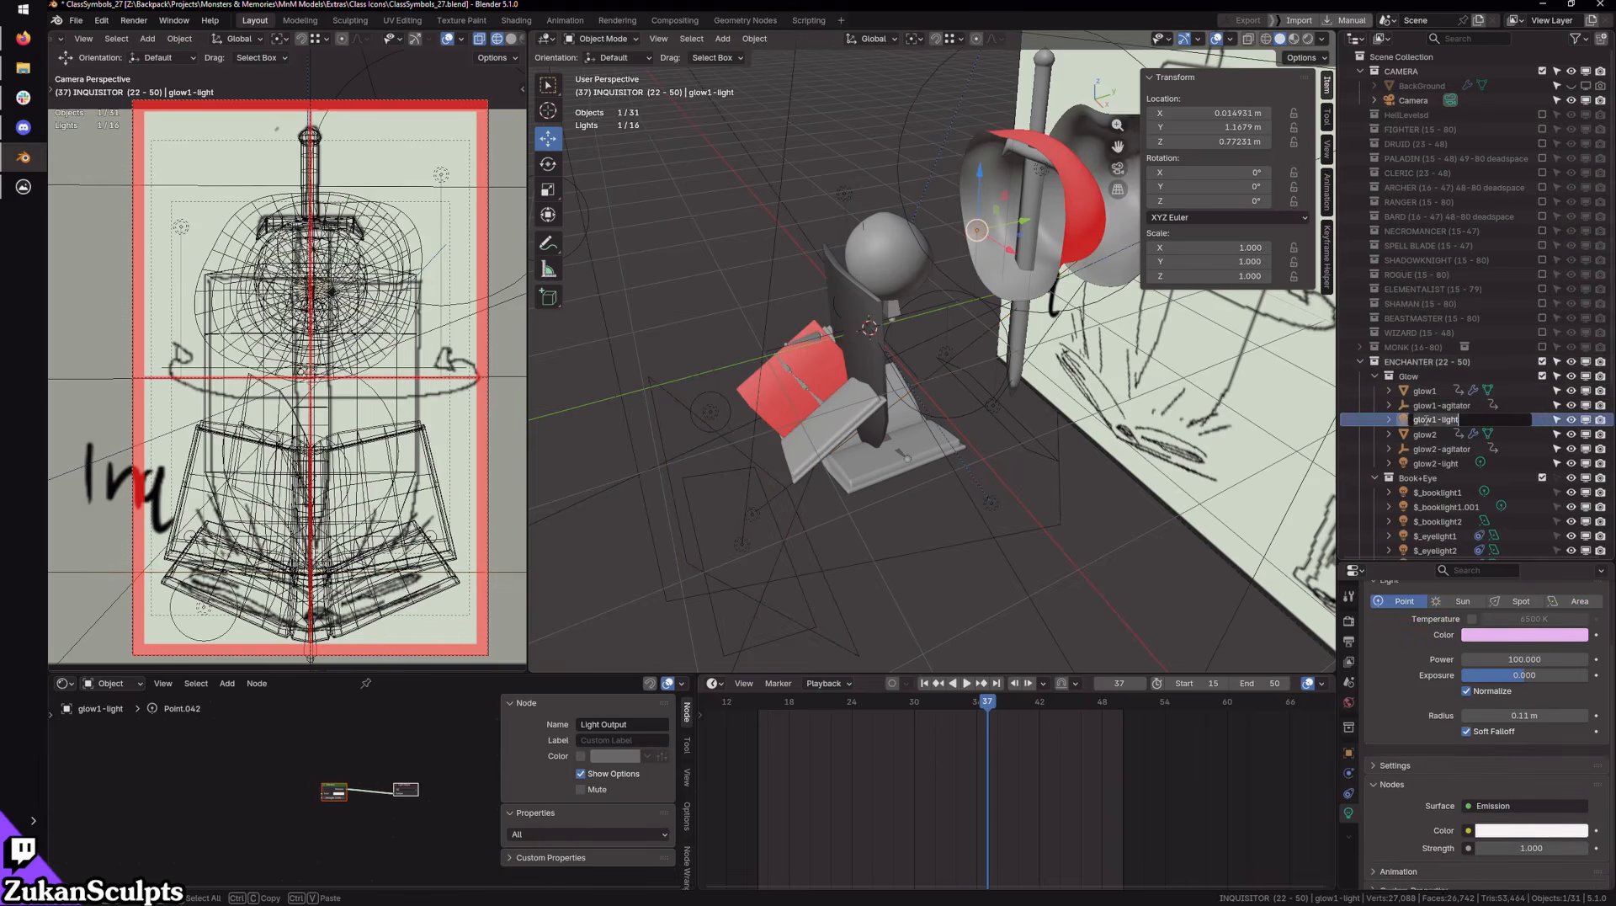
{"action": "left_click", "coordinate": [1375, 376]}
{"action": "left_click", "coordinate": [1431, 421]}
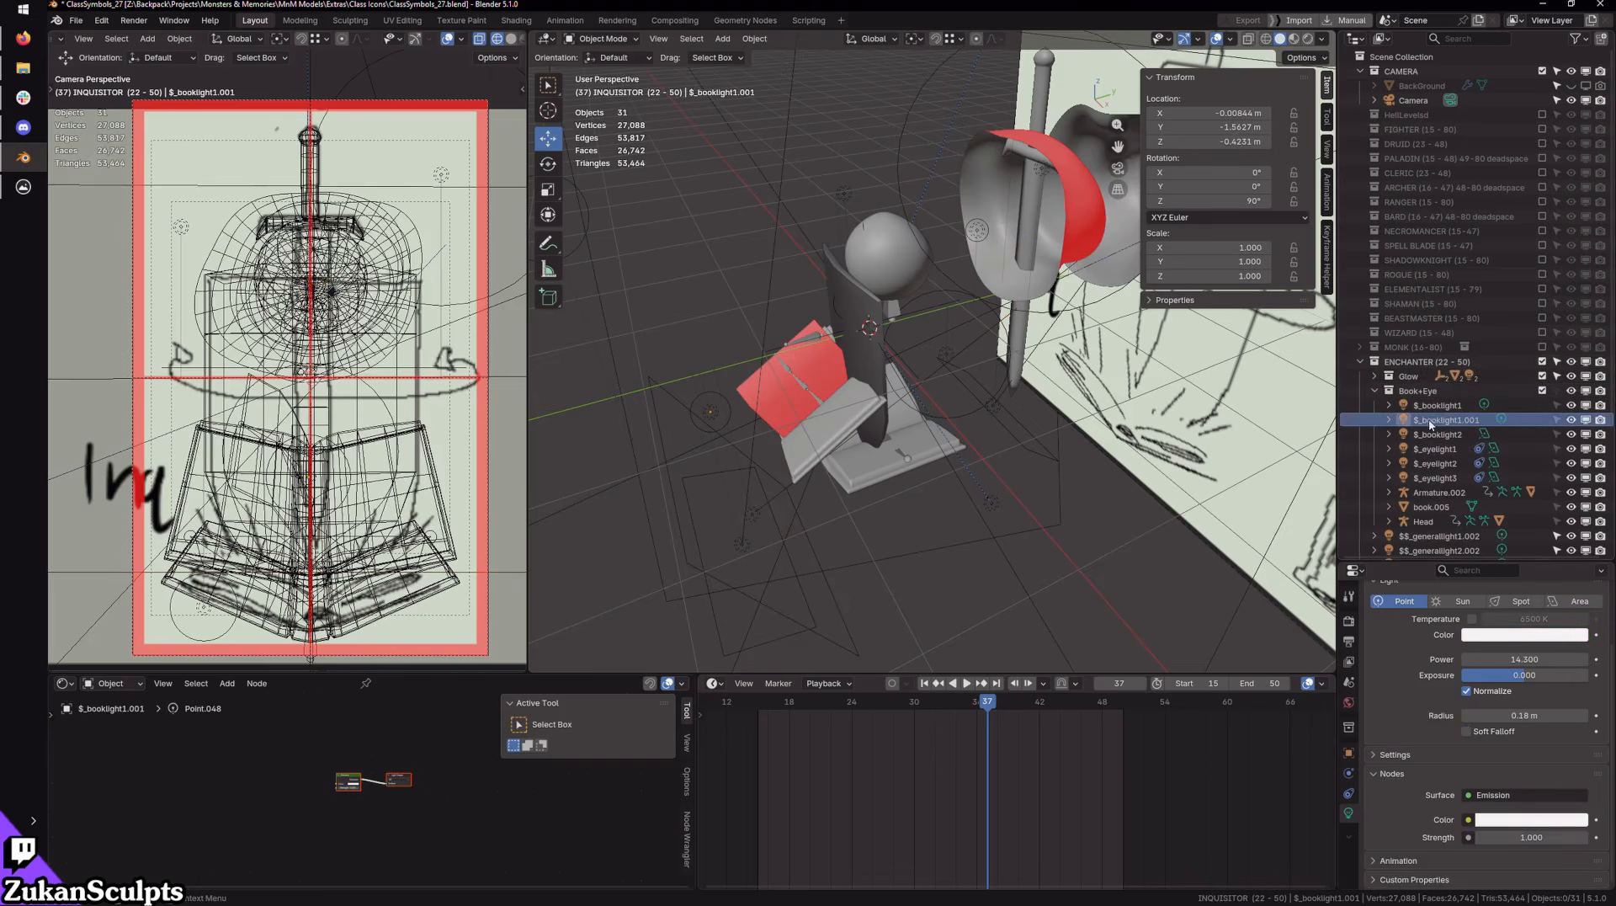
{"action": "double_click", "coordinate": [1436, 404]}
{"action": "left_click", "coordinate": [1376, 390]}
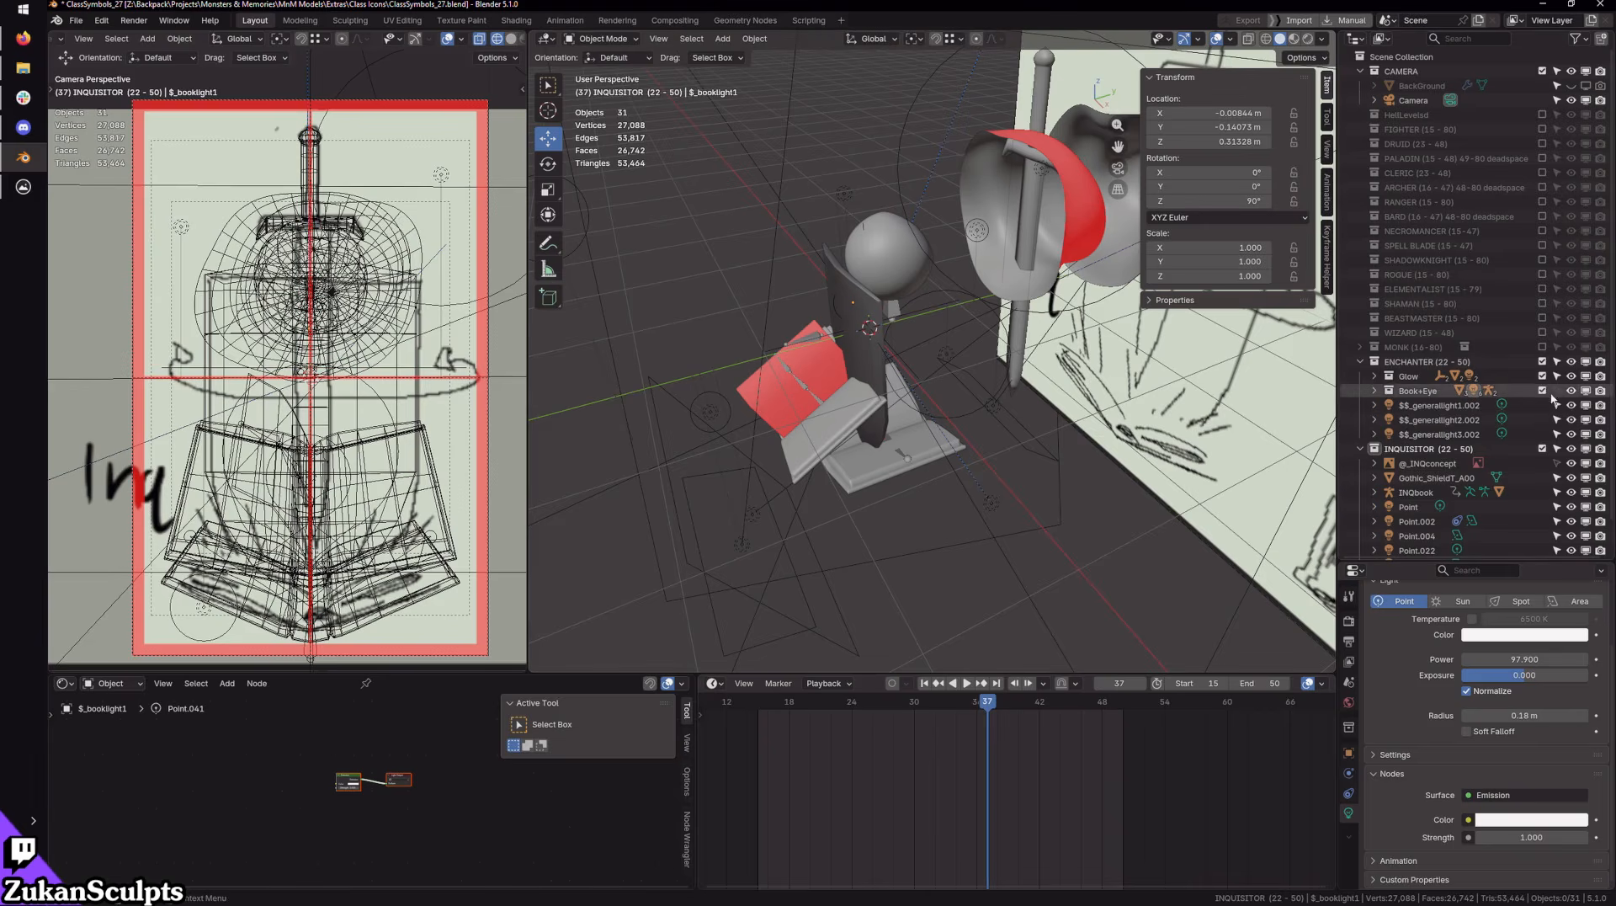
{"action": "left_click", "coordinate": [1542, 362]}
Step: Rename the area light in front of the book, Point.004, as $_booklight1
{"action": "middle_click_drag", "start_coordinate": [1103, 410], "coordinate": [753, 453]}
{"action": "left_click", "coordinate": [755, 446]}
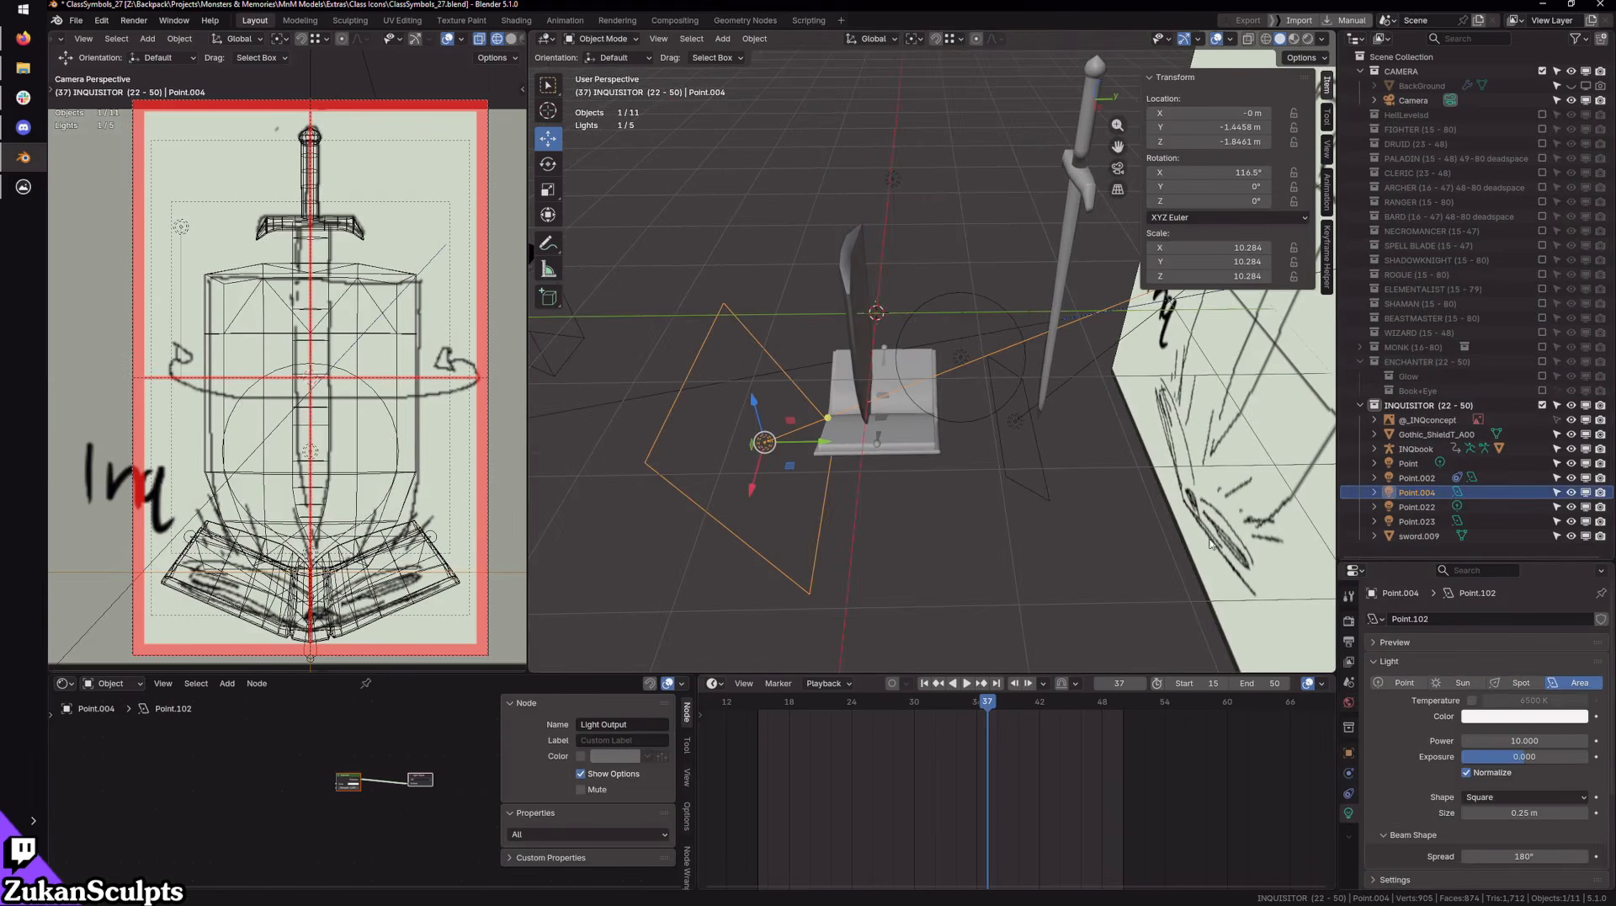
{"action": "double_click", "coordinate": [1413, 493]}
{"action": "type", "text": "$_booklight1"}
{"action": "key", "text": "Return"}
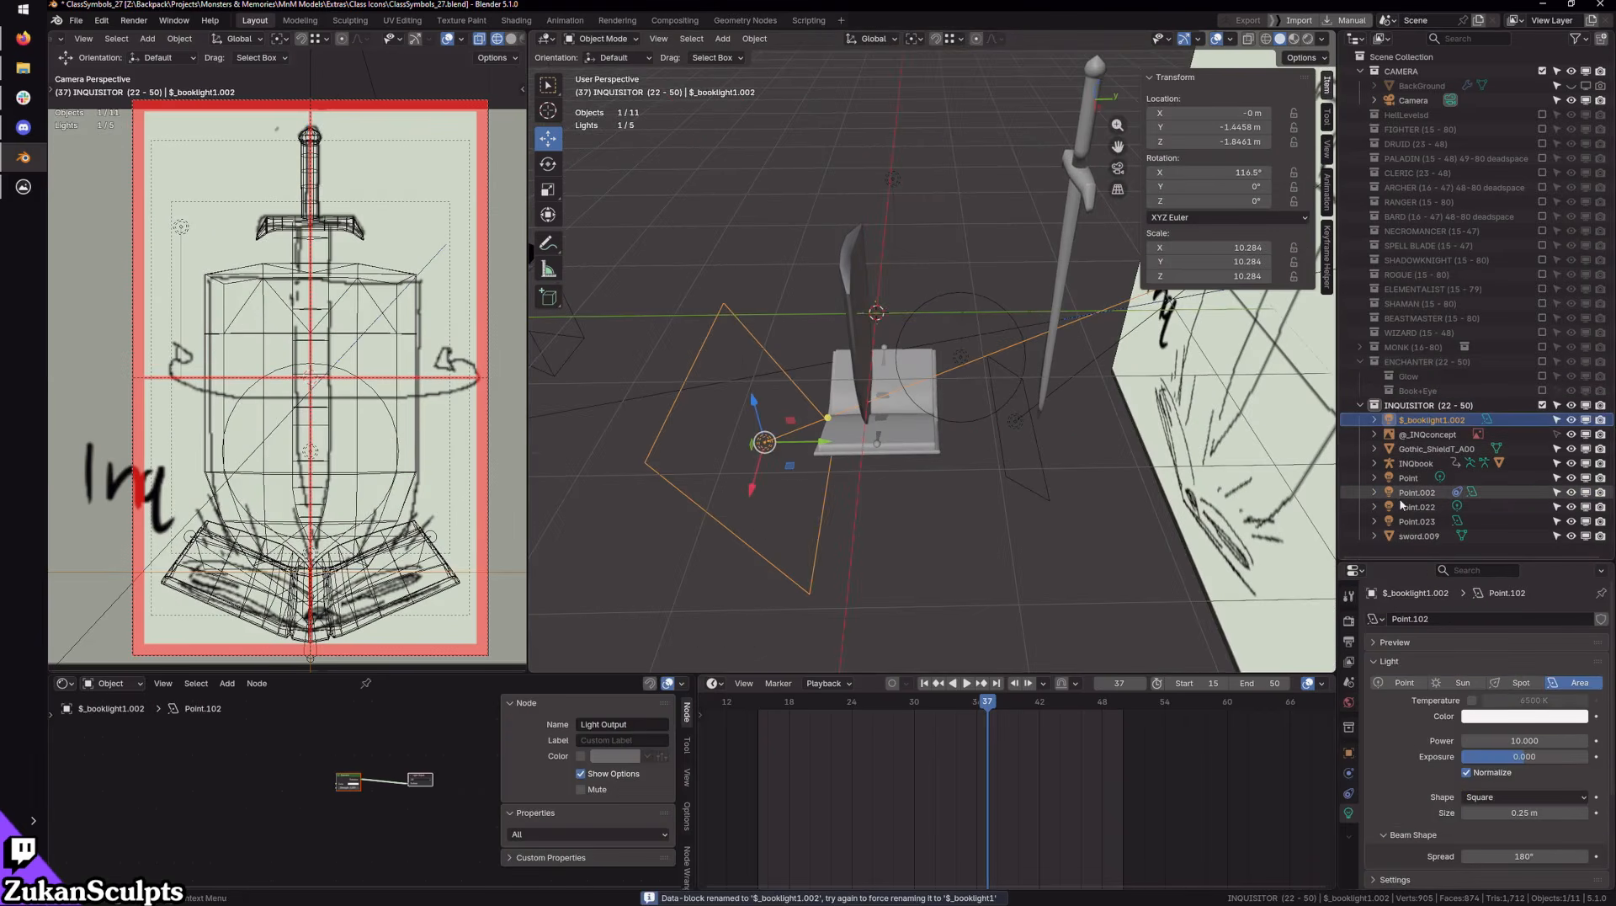
Step: Rename the round point light behind the book, Point.022, as $_booklight2
{"action": "middle_click_drag", "start_coordinate": [987, 384], "coordinate": [975, 373]}
{"action": "left_click", "coordinate": [959, 359]}
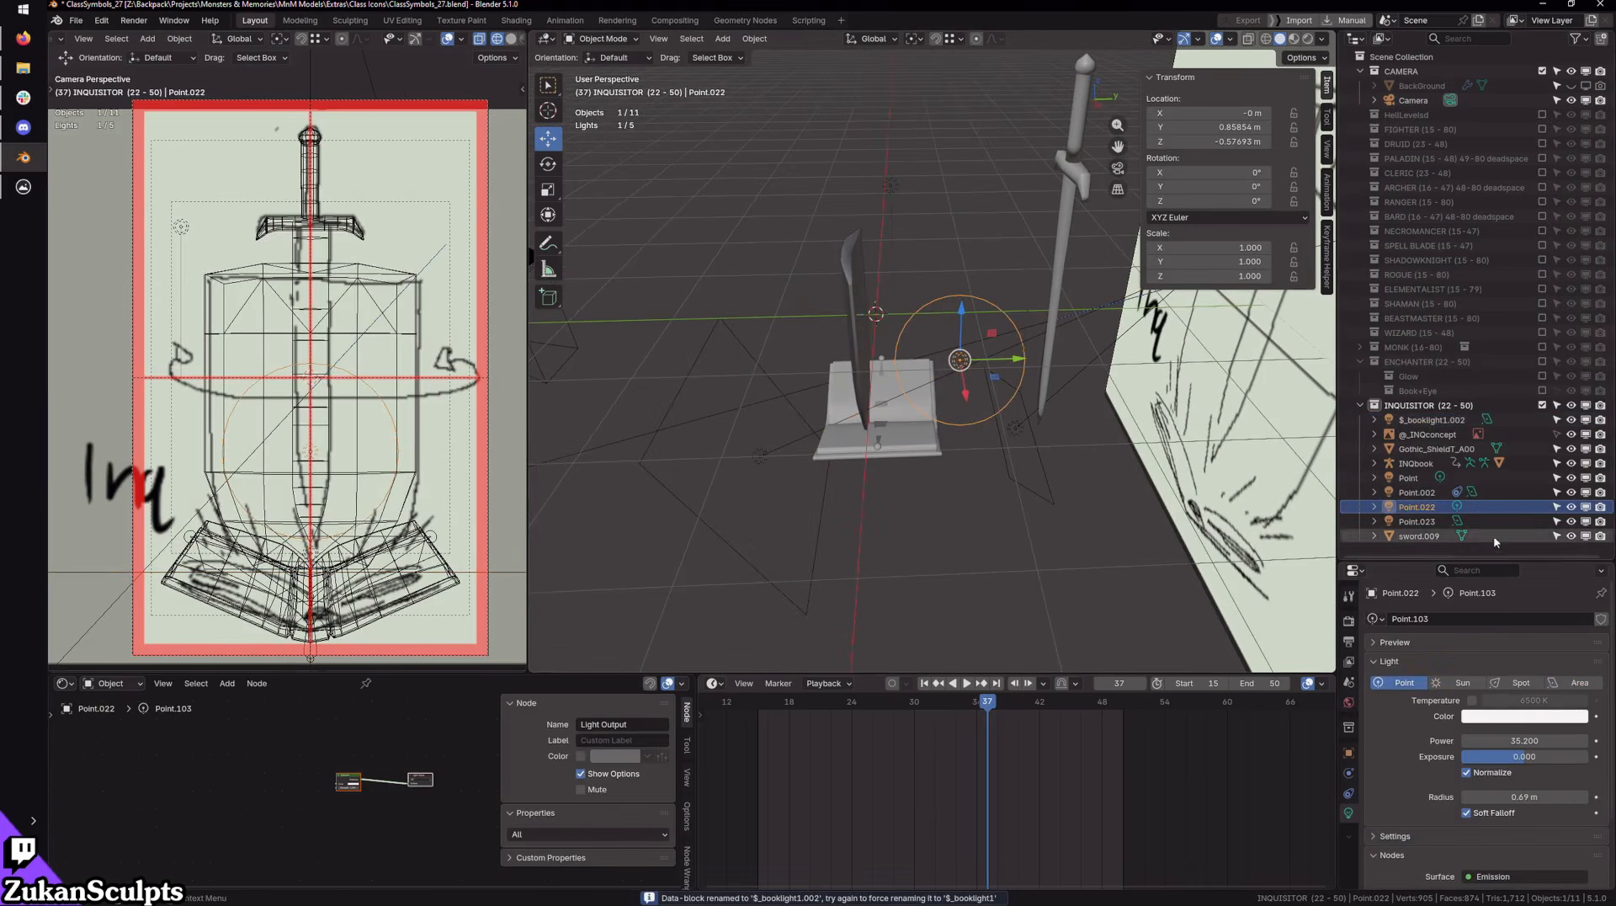
{"action": "double_click", "coordinate": [1402, 505]}
{"action": "type", "text": "$_booklight1"}
{"action": "key", "text": "BackSpace"}
{"action": "type", "text": "2"}
{"action": "key", "text": "Return"}
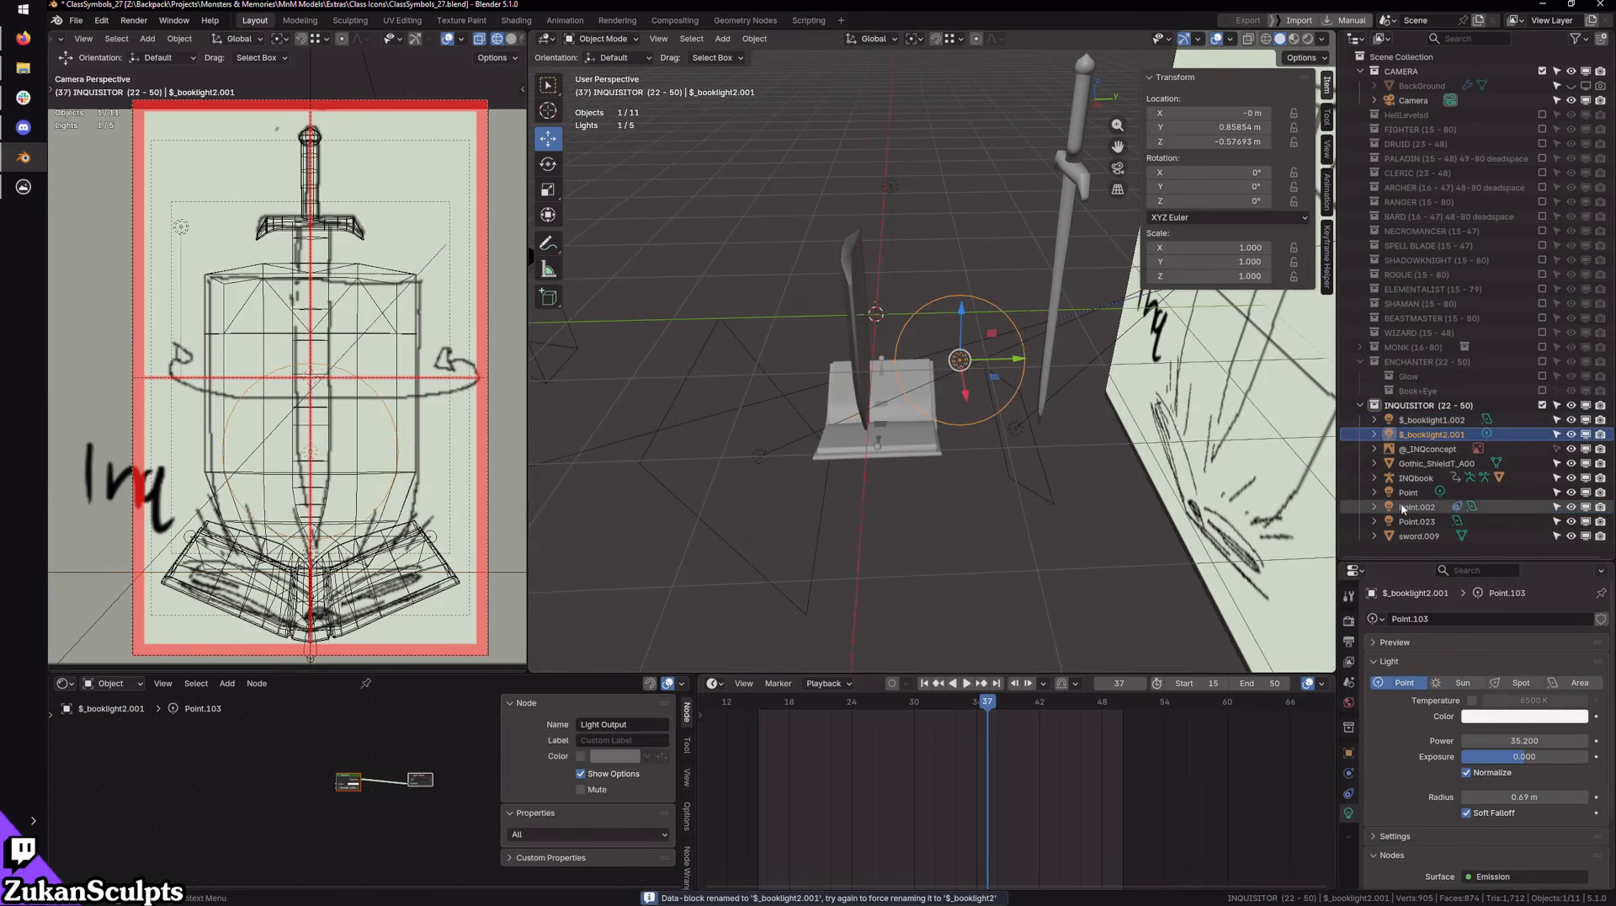
{"action": "middle_click_drag", "start_coordinate": [1095, 438], "coordinate": [1330, 472]}
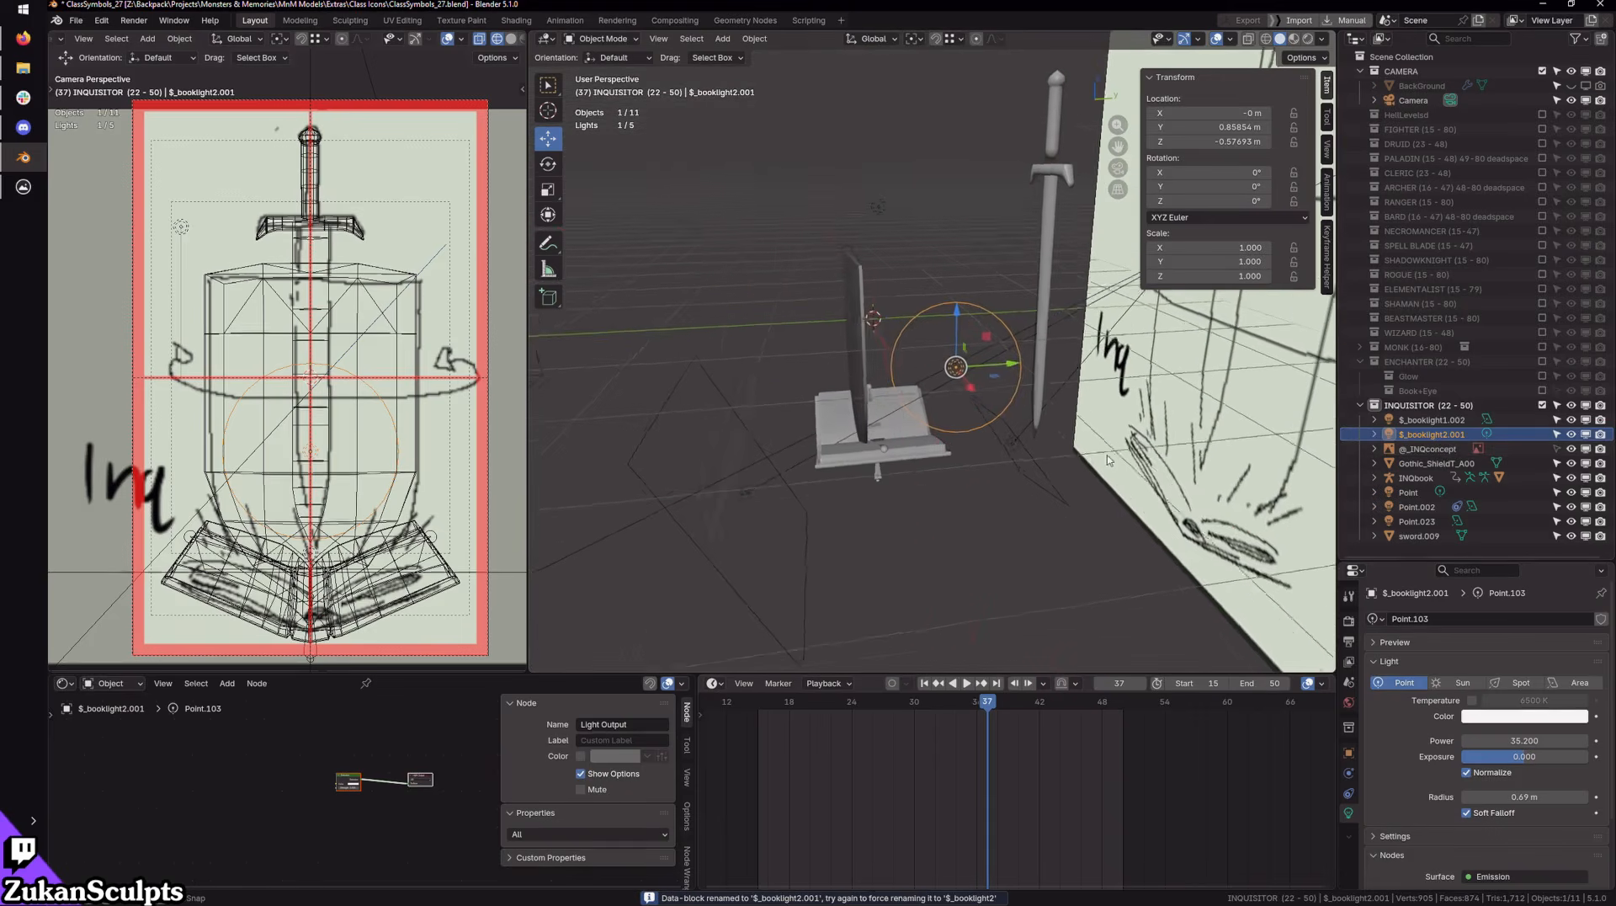
Step: Hide both book lights and rename the area light behind the sword, Point.023, as $_swordlight1
{"action": "left_click", "coordinate": [1571, 434]}
{"action": "left_click", "coordinate": [1570, 420]}
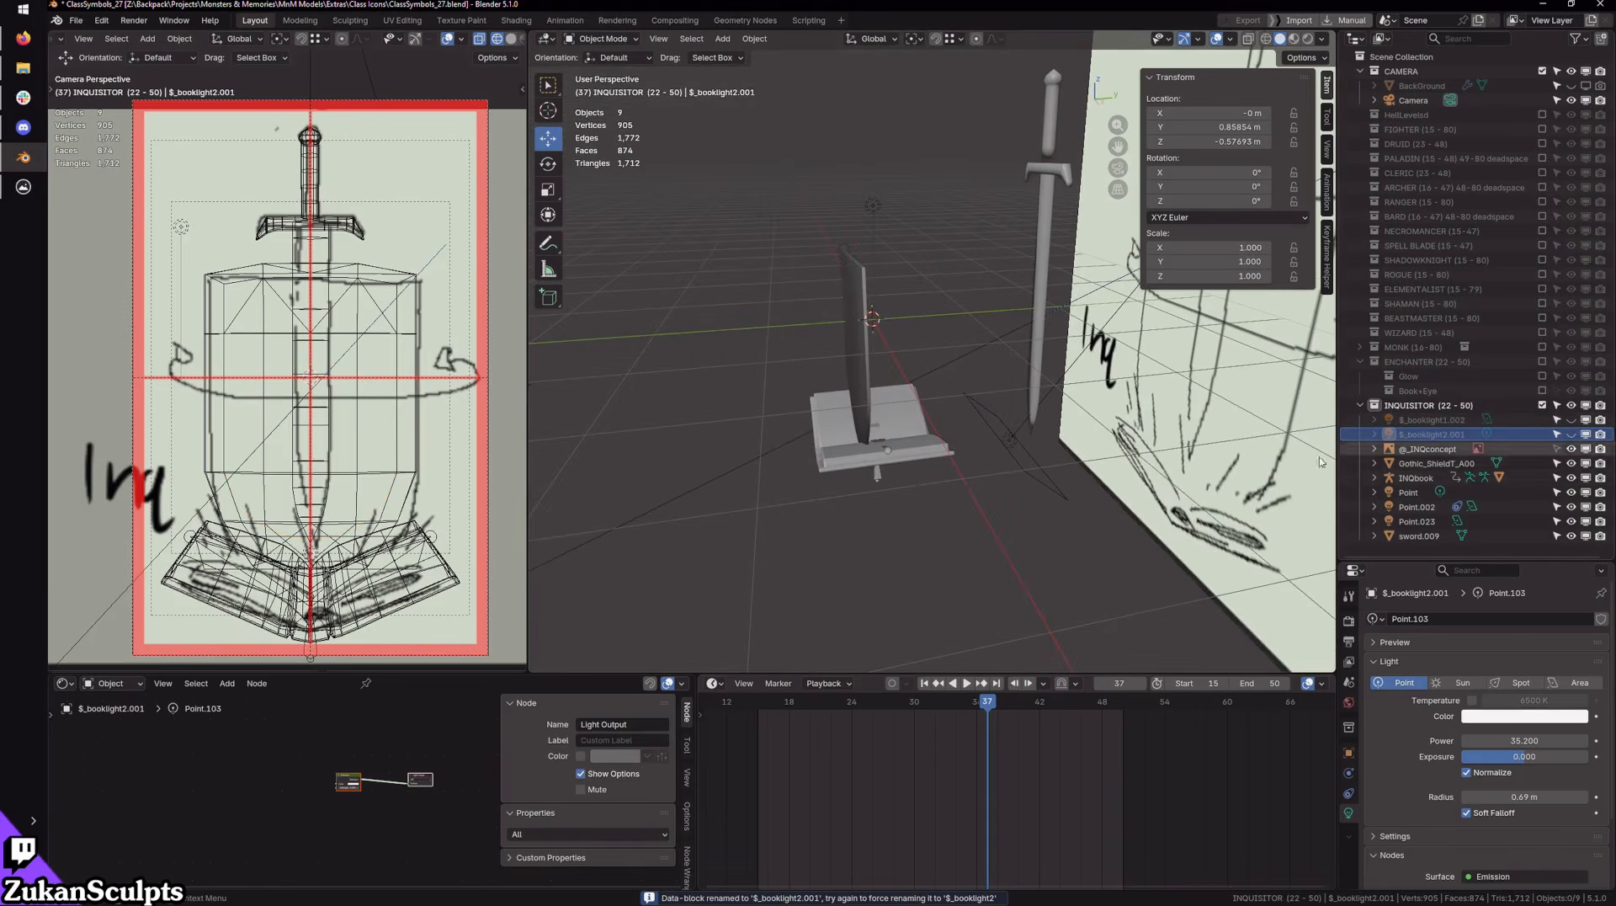
{"action": "middle_click_drag", "start_coordinate": [841, 438], "coordinate": [969, 452]}
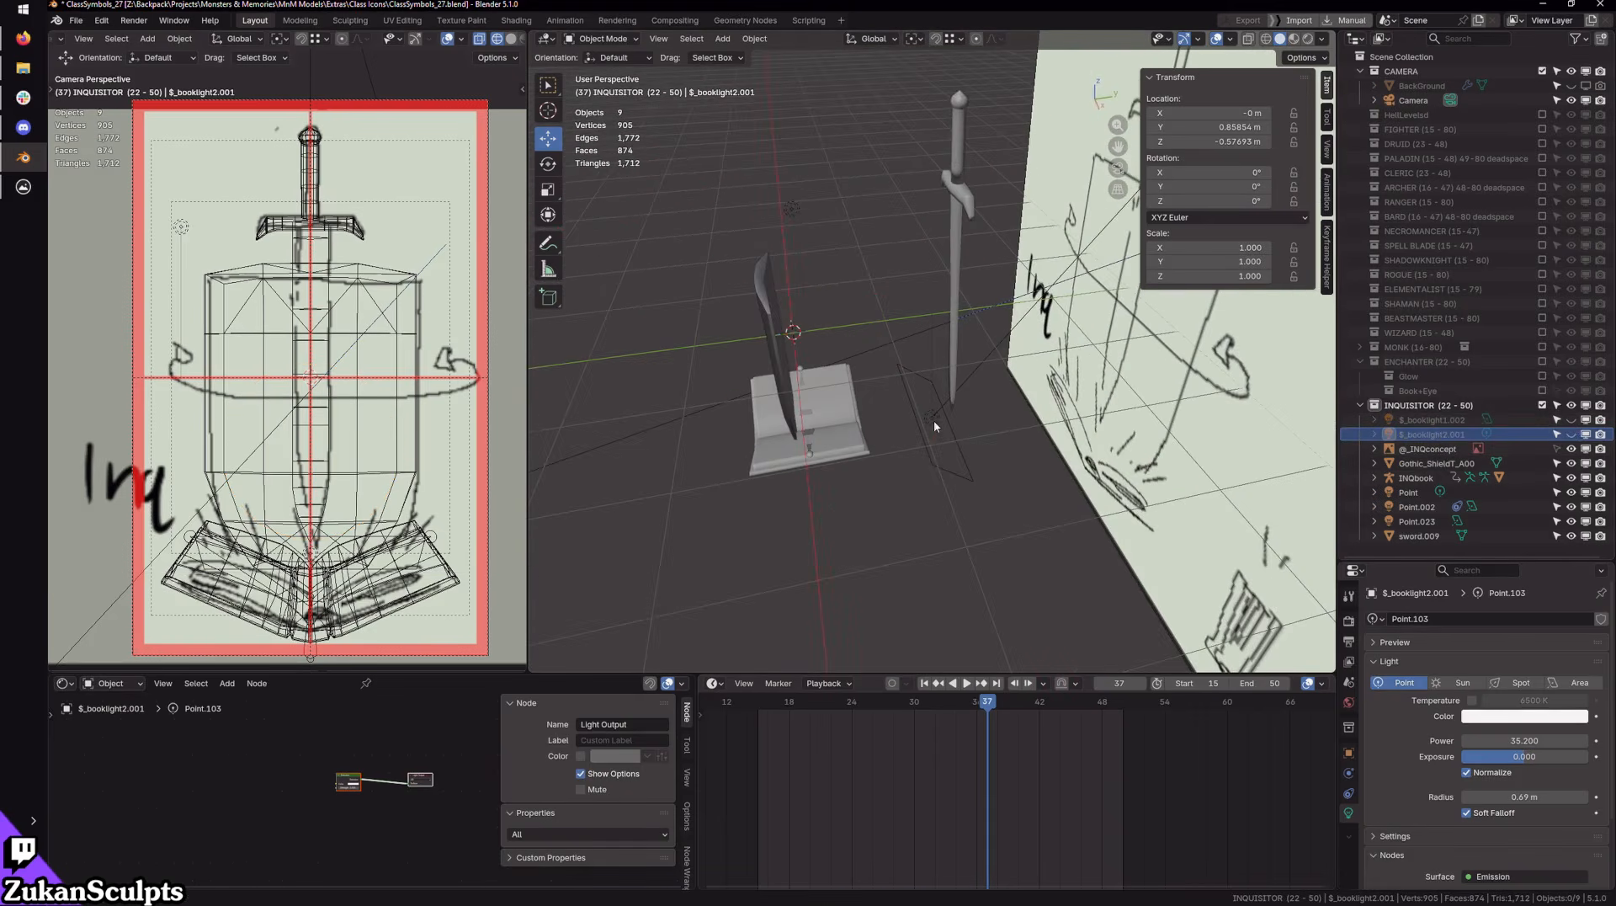
{"action": "left_click", "coordinate": [934, 424]}
{"action": "double_click", "coordinate": [1417, 521]}
{"action": "type", "text": "$_booklight1"}
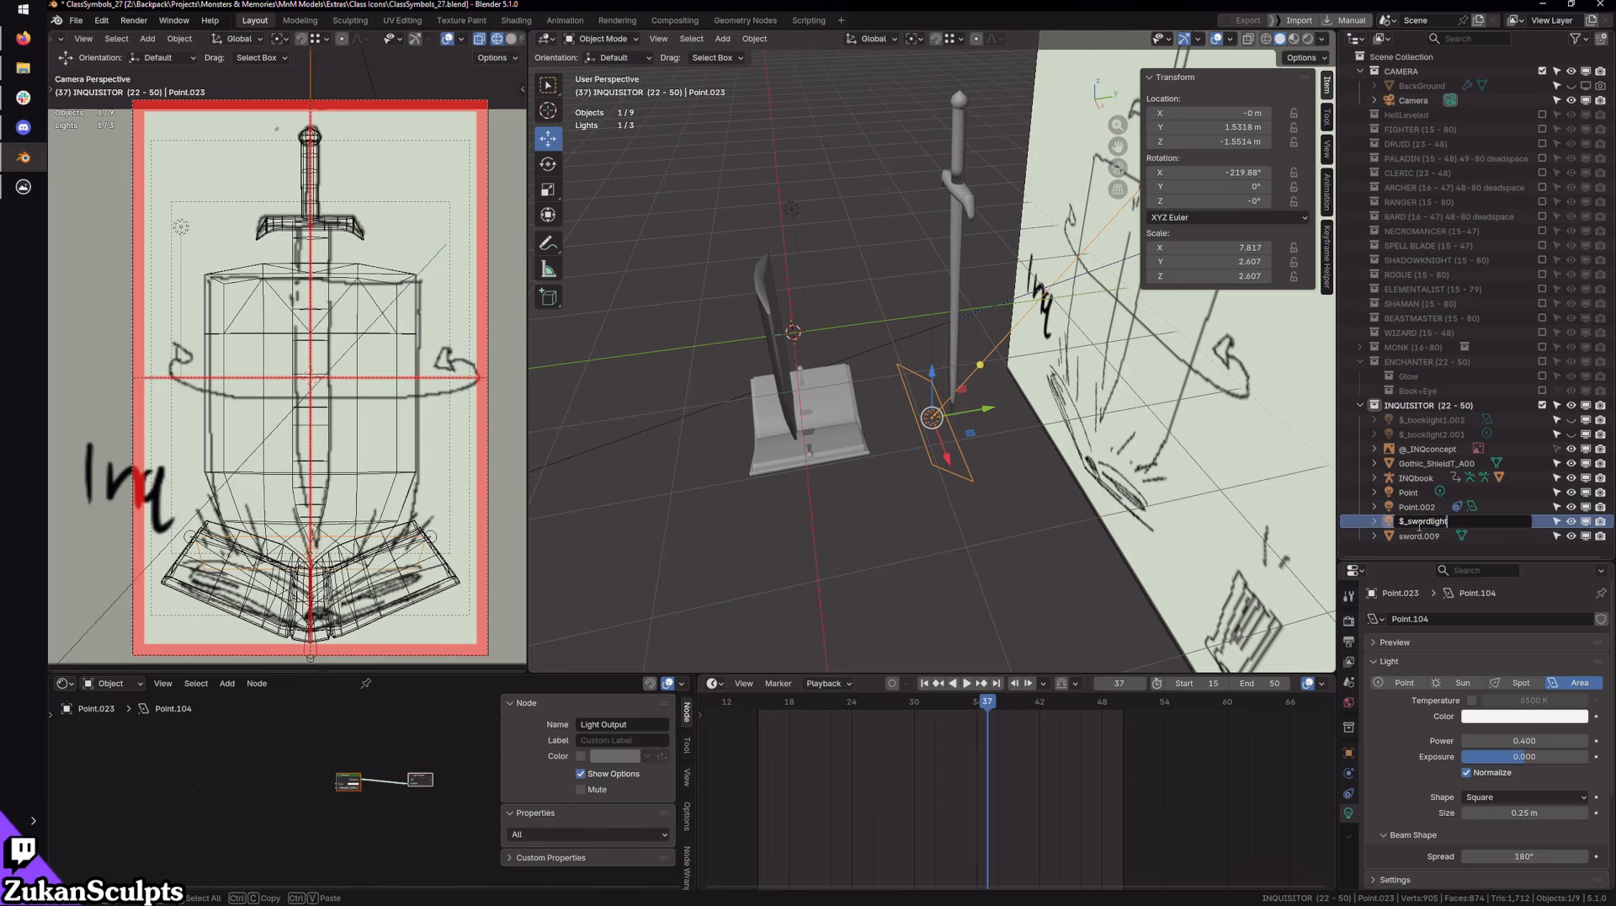
{"action": "key", "text": "Return"}
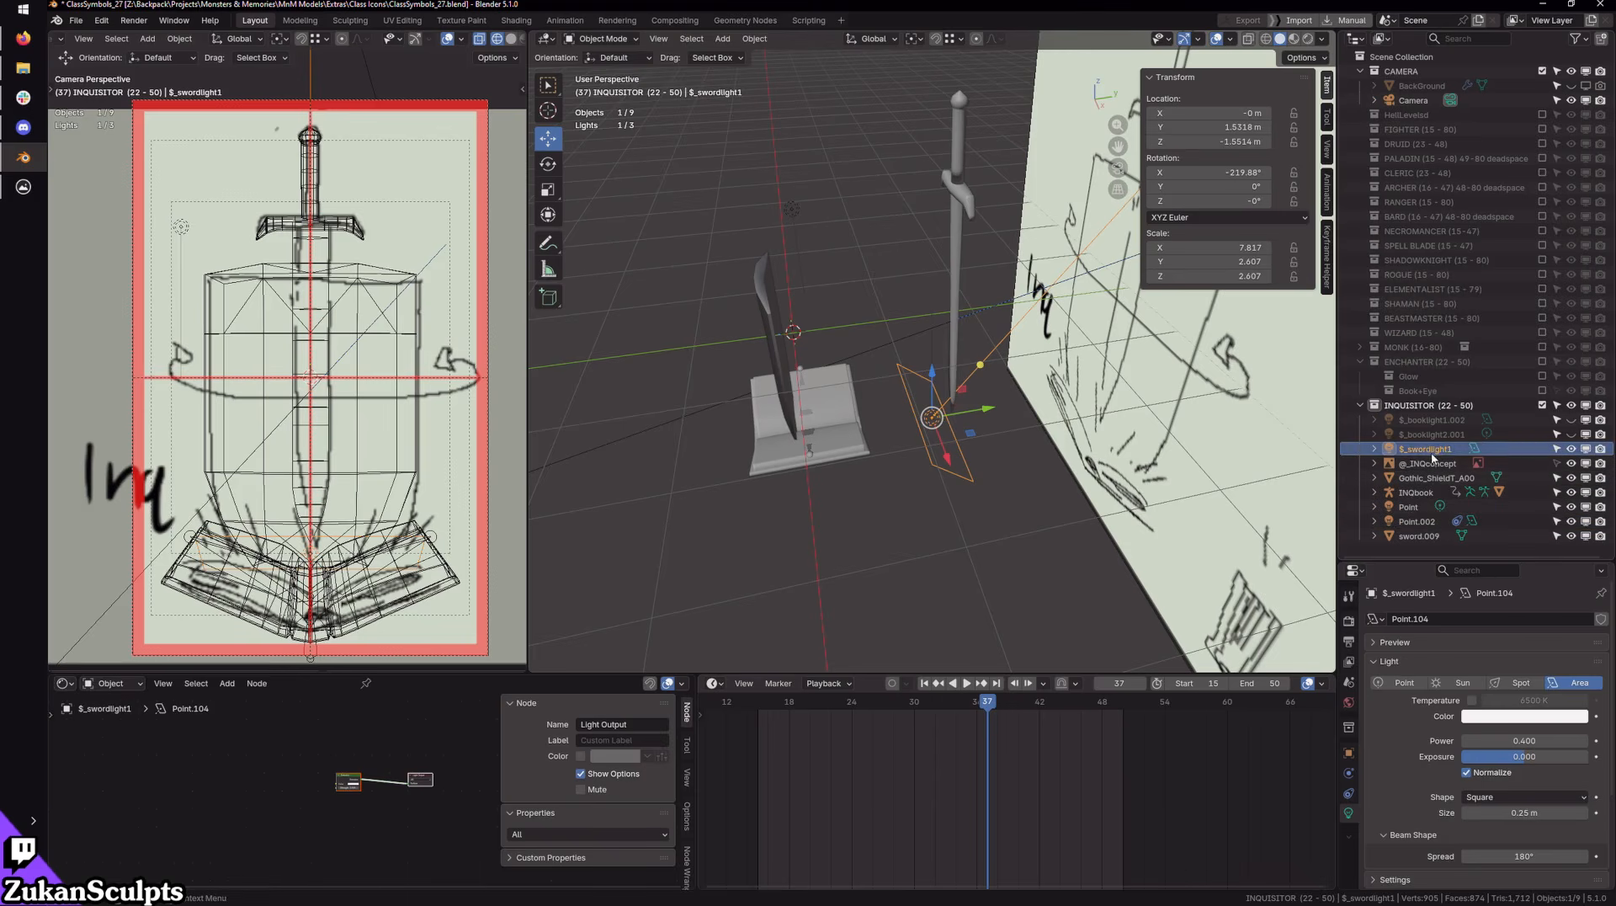
Step: Hide $_swordlight1 and rename the light named Point as $_swordlight2, reusing the copied name
{"action": "double_click", "coordinate": [1424, 448]}
{"action": "key", "text": "ctrl+c"}
{"action": "key", "text": "Return"}
{"action": "left_click", "coordinate": [1570, 448]}
{"action": "mouse_move", "coordinate": [968, 446]}
{"action": "middle_mouse_down"}
{"action": "mouse_move", "coordinate": [825, 448]}
{"action": "mouse_move", "coordinate": [872, 461]}
{"action": "mouse_move", "coordinate": [759, 374]}
{"action": "middle_mouse_up"}
{"action": "left_click", "coordinate": [789, 363]}
{"action": "double_click", "coordinate": [1414, 506]}
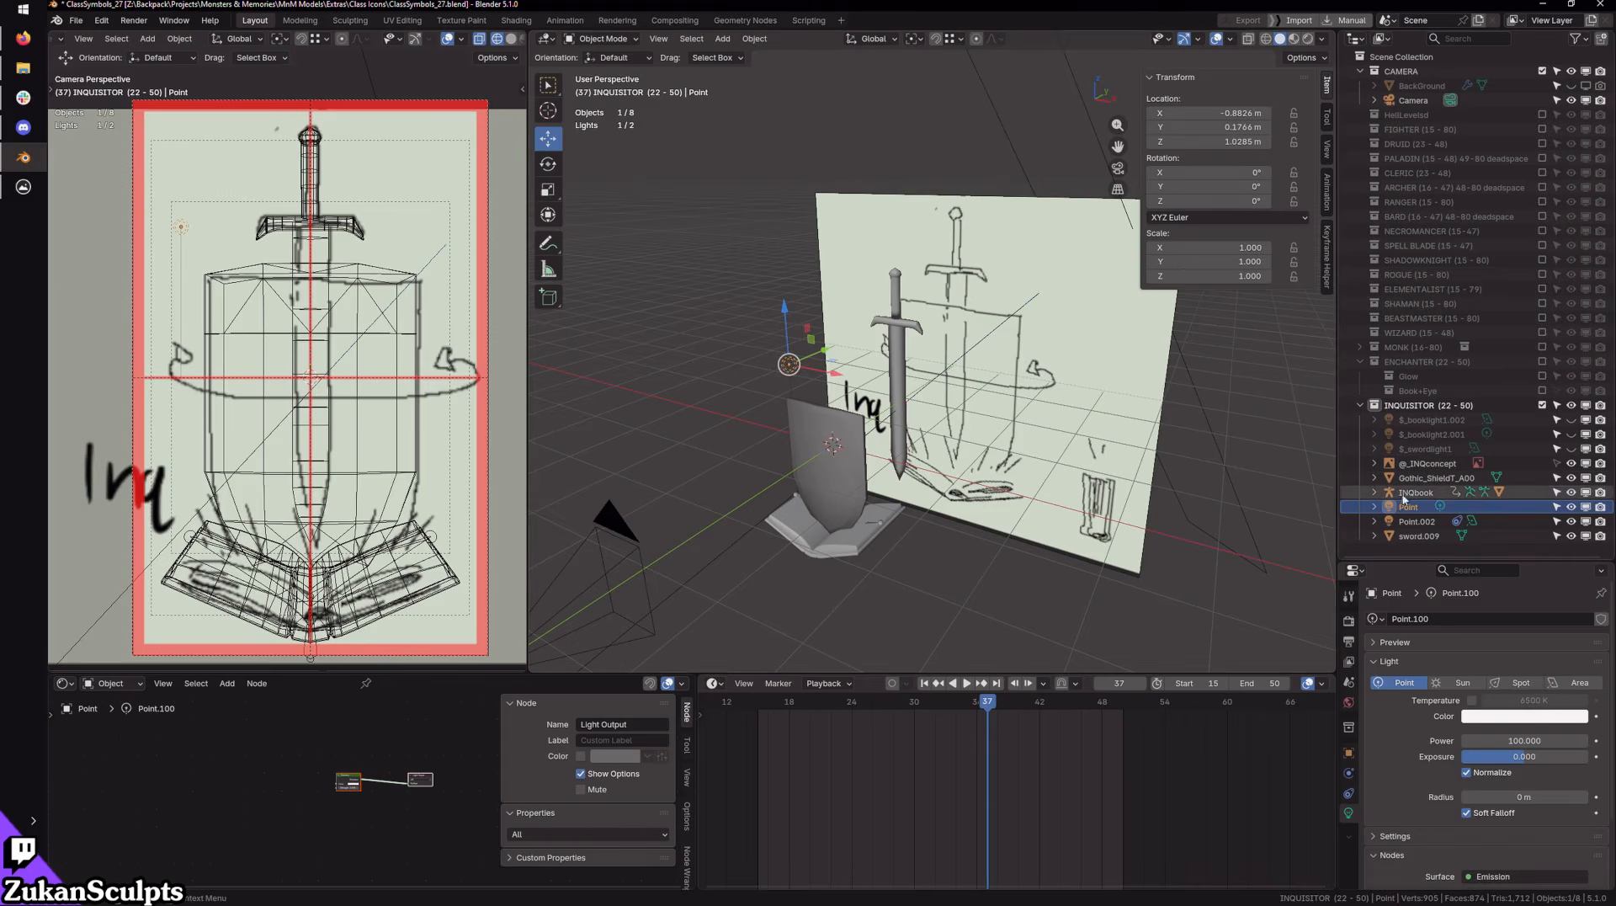
{"action": "key", "text": "ctrl+v"}
{"action": "key", "text": "BackSpace"}
{"action": "type", "text": "2"}
{"action": "key", "text": "Return"}
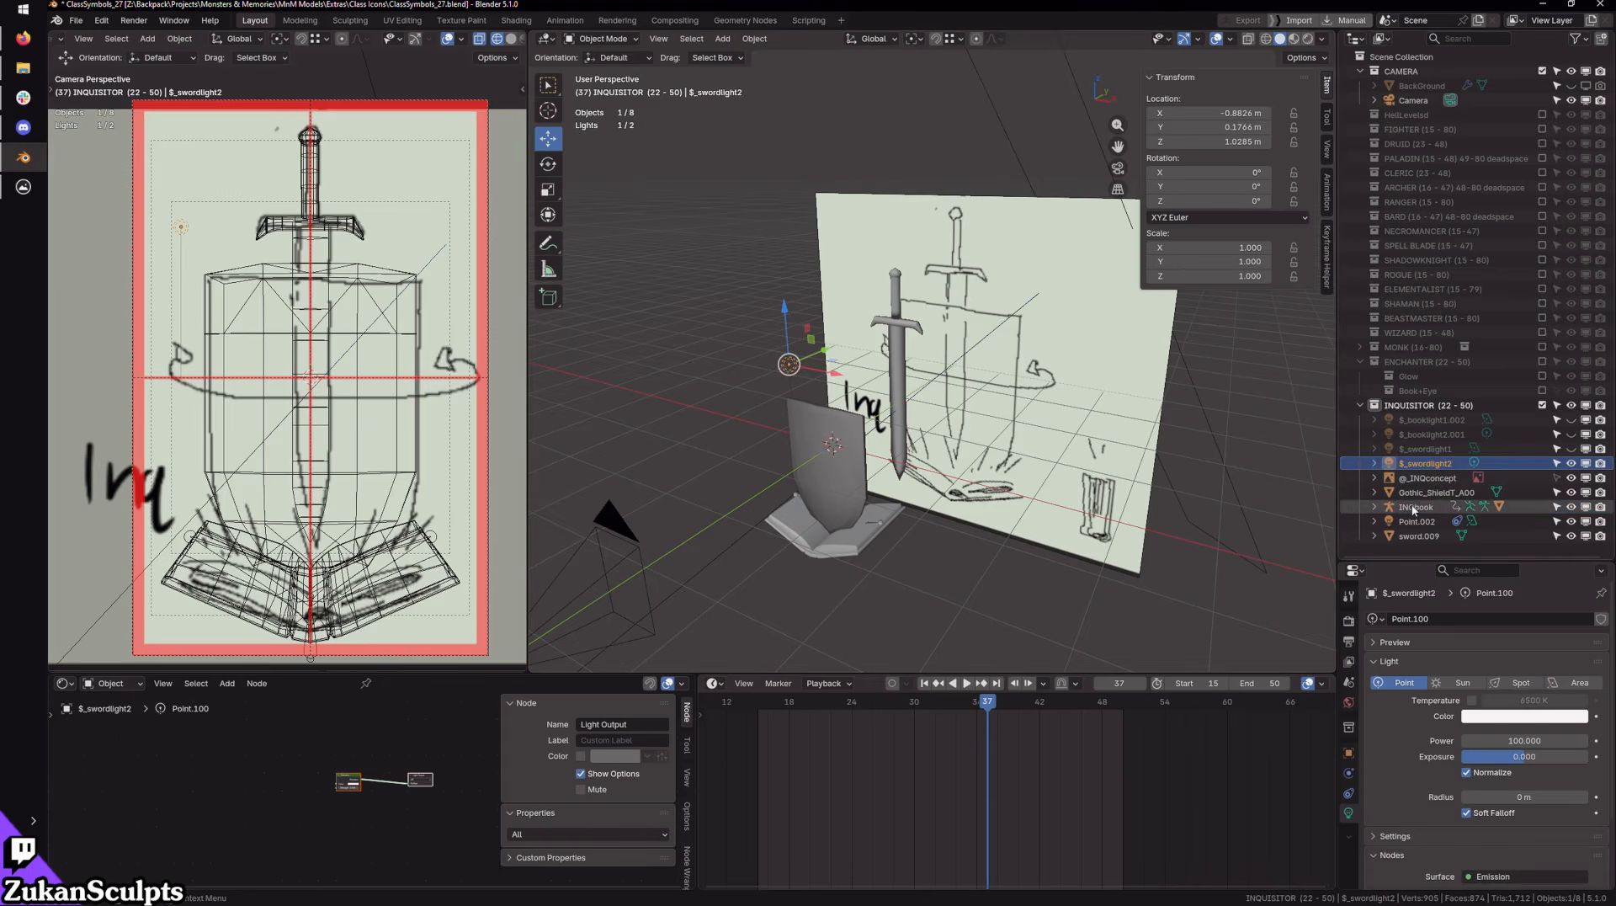
Step: Rename the large area light behind the concept image, Point.002, as $_swordlight3
{"action": "middle_click_drag", "start_coordinate": [1099, 390], "coordinate": [1074, 376]}
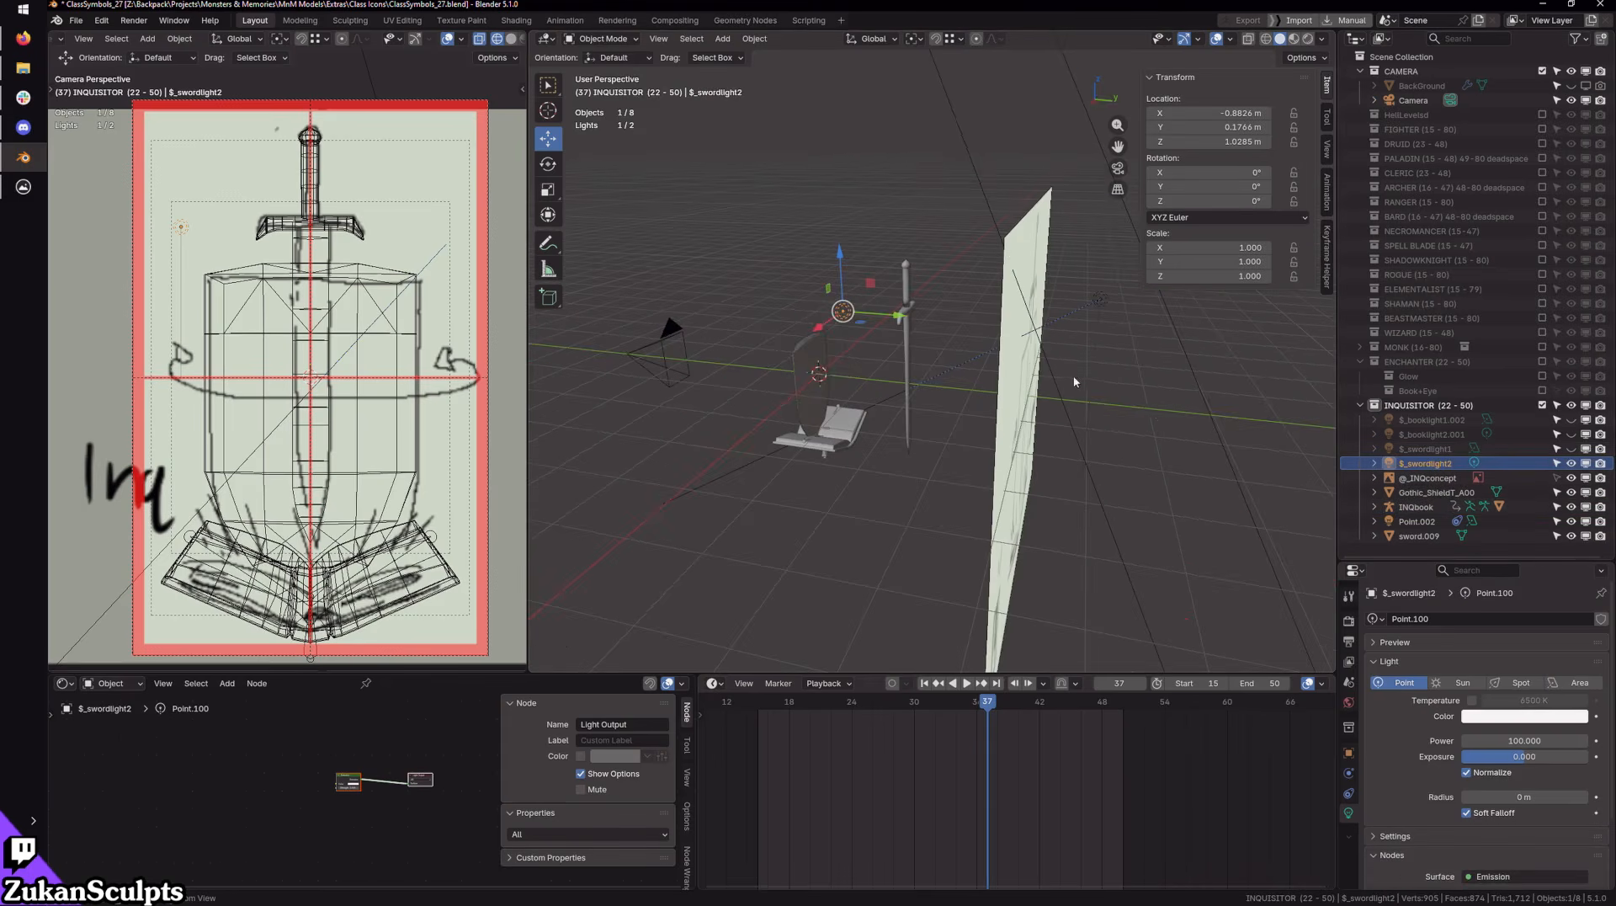
{"action": "left_click", "coordinate": [1101, 303]}
{"action": "double_click", "coordinate": [1404, 520]}
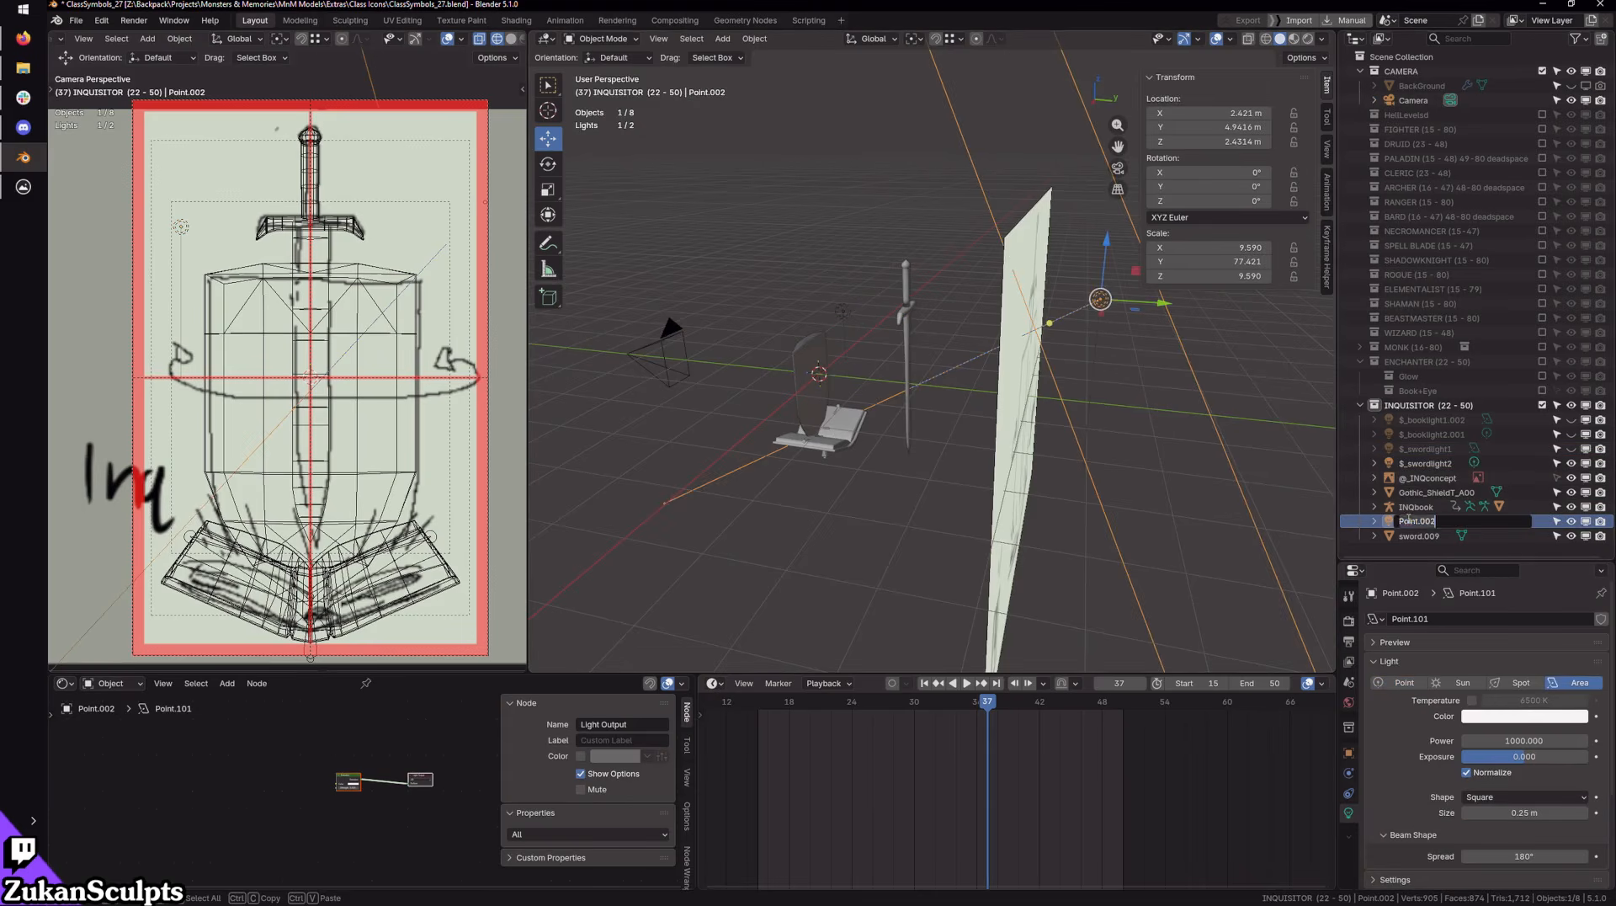
{"action": "type", "text": "3"}
{"action": "key", "text": "Return"}
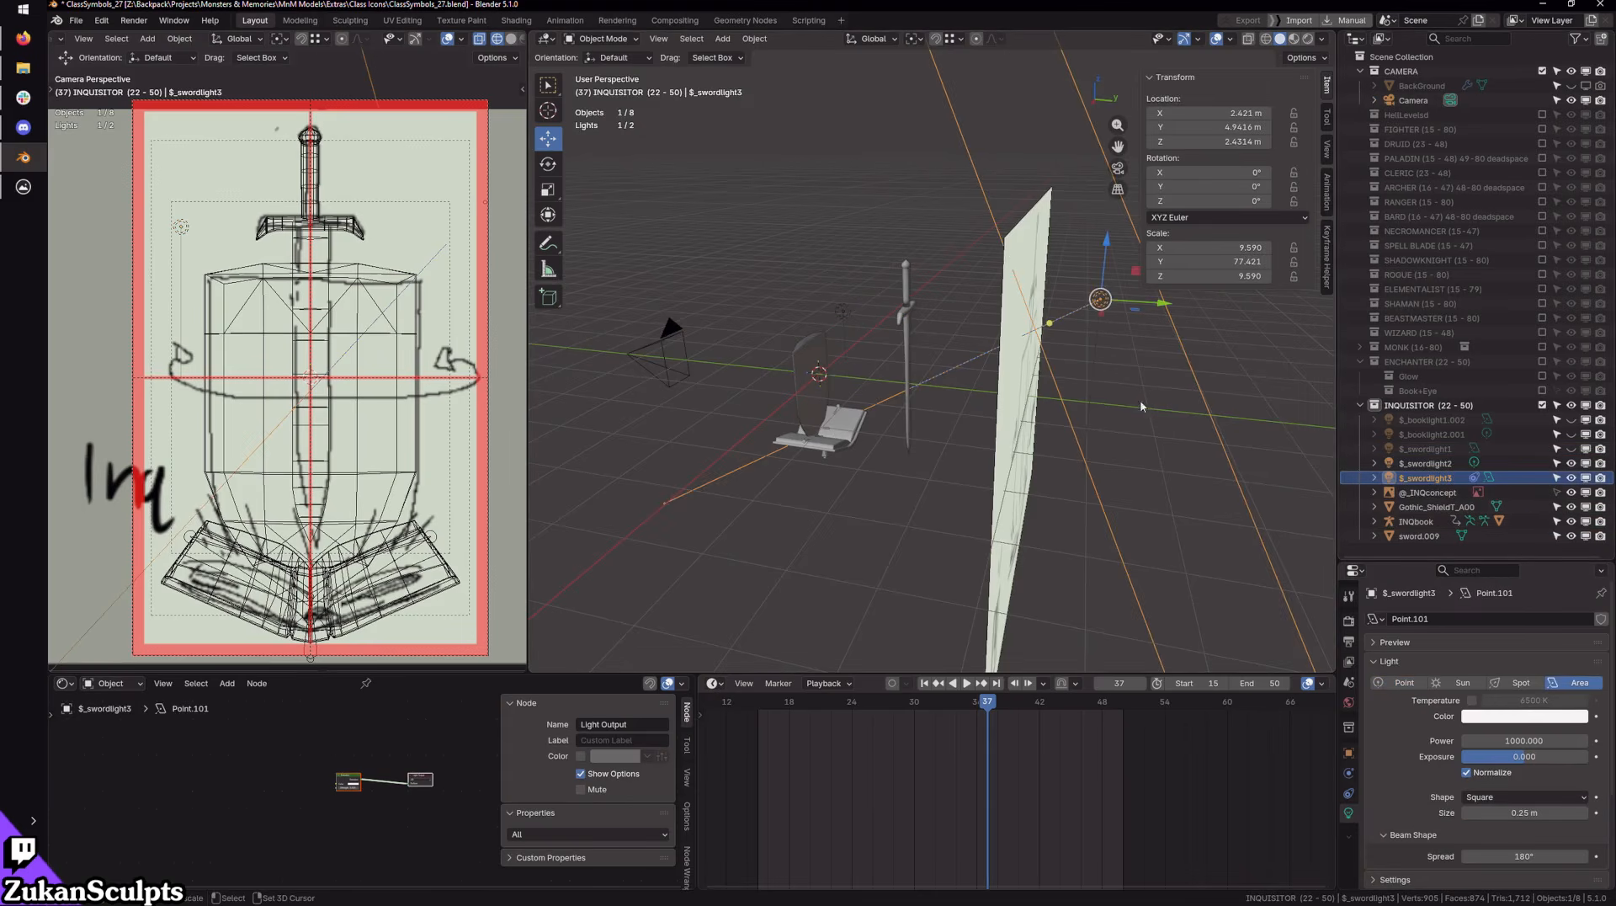
Step: Unhide the two book lights and $_swordlight1
{"action": "left_click", "coordinate": [1571, 419]}
{"action": "left_click_drag", "start_coordinate": [1569, 431], "coordinate": [1571, 449]}
{"action": "middle_click_drag", "start_coordinate": [825, 472], "coordinate": [955, 489]}
{"action": "middle_click_drag", "start_coordinate": [1086, 563], "coordinate": [850, 503]}
{"action": "scroll", "coordinate": [850, 503], "scroll_direction": "up", "scroll_amount": 1}
Step: Turn off overlays in the camera viewport and switch its shading to rendered
{"action": "left_click", "coordinate": [448, 39]}
{"action": "scroll", "coordinate": [488, 41], "scroll_direction": "down", "scroll_amount": 2}
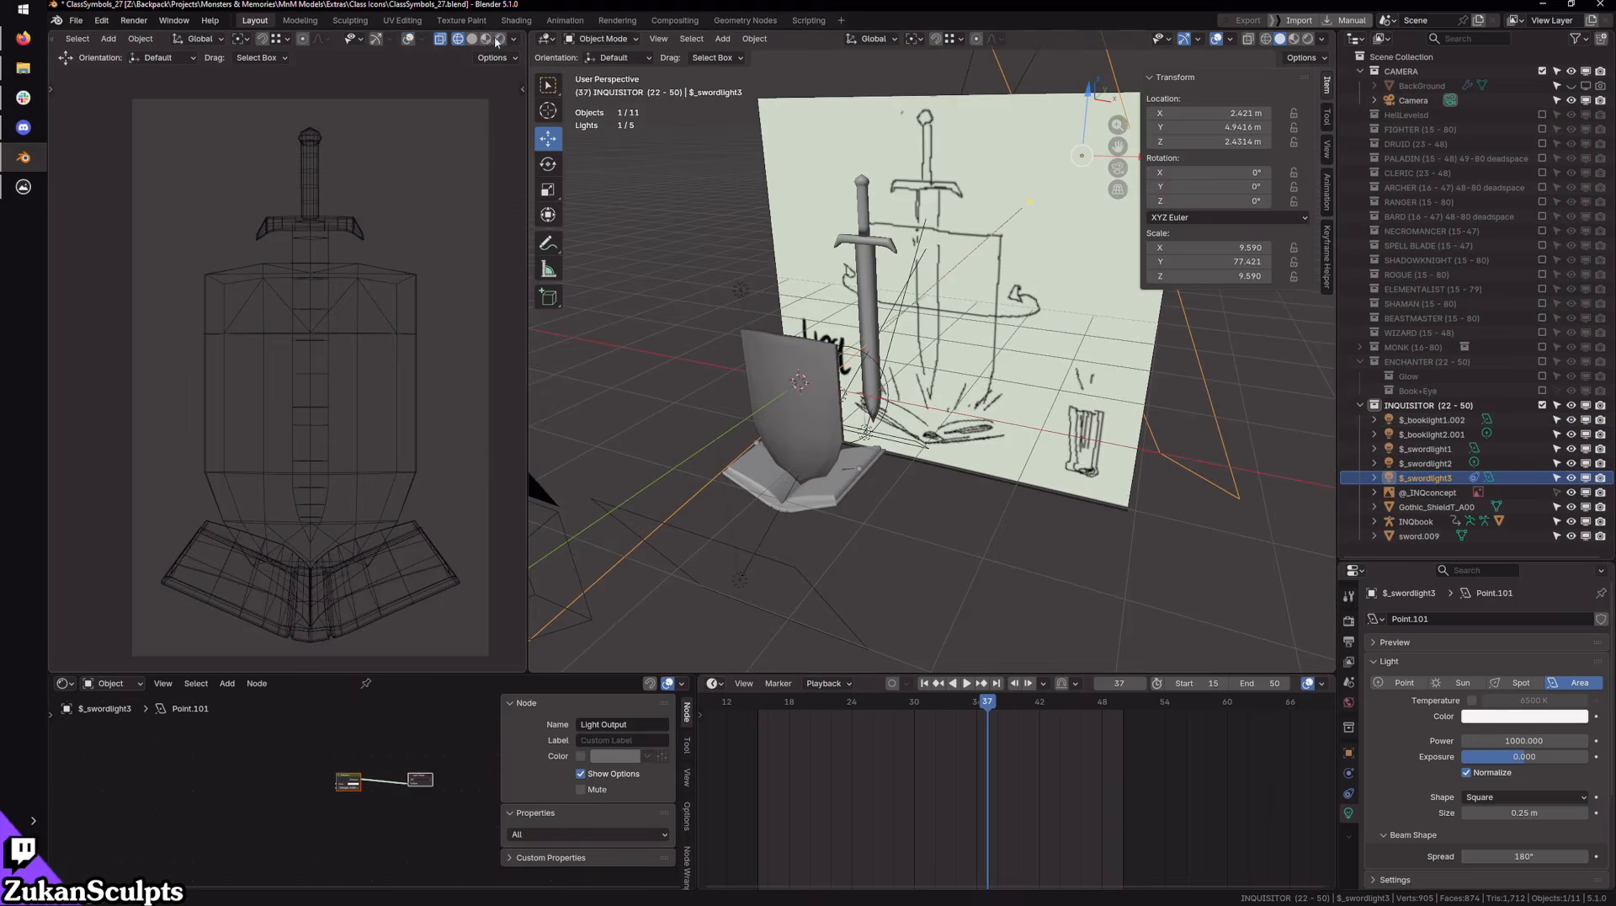
{"action": "left_click", "coordinate": [497, 39]}
{"action": "middle_click_drag", "start_coordinate": [876, 488], "coordinate": [946, 481]}
{"action": "scroll", "coordinate": [968, 467], "scroll_direction": "up", "scroll_amount": 2}
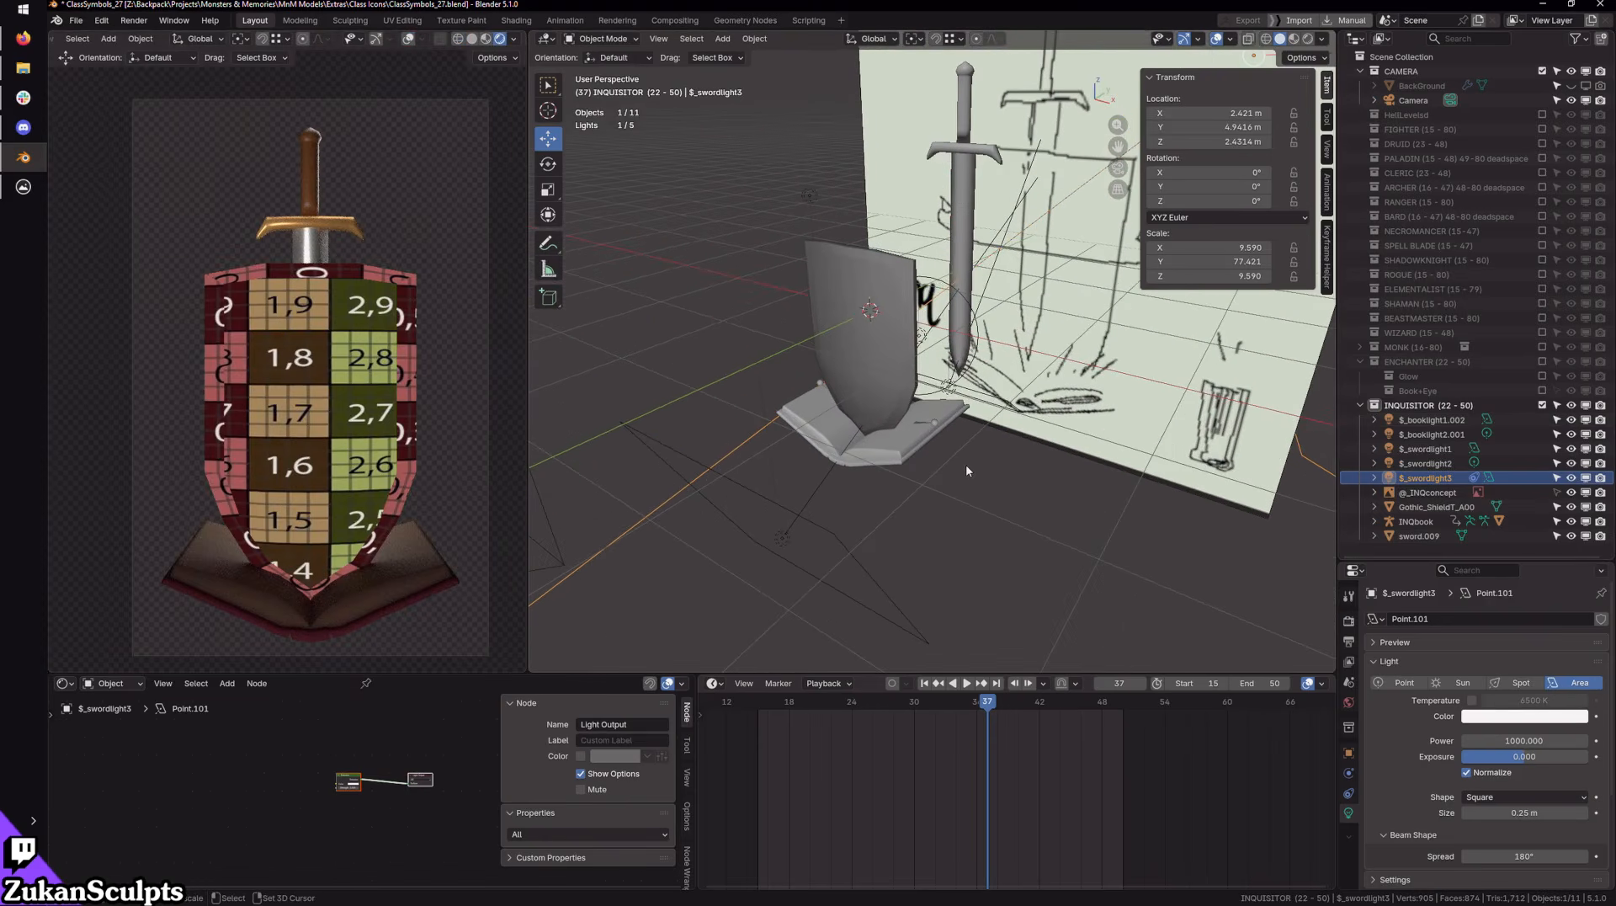
{"action": "scroll", "coordinate": [968, 471], "scroll_direction": "up", "scroll_amount": 2}
Step: Select the Gothic shield and browse the existing materials for a replacement for ID04
{"action": "left_click", "coordinate": [912, 389]}
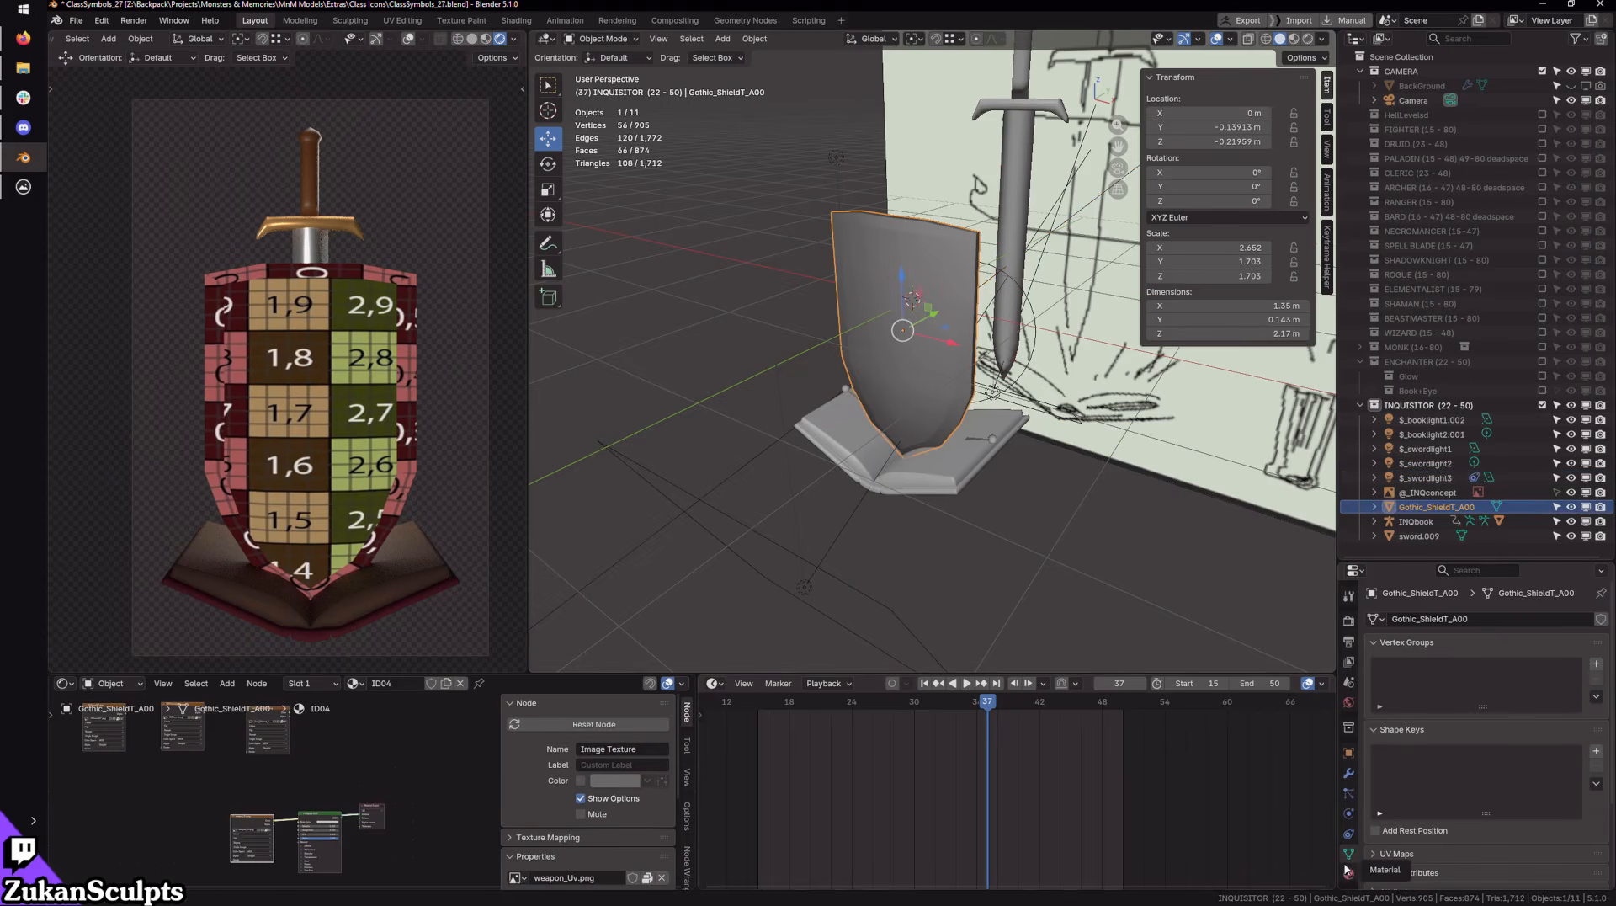
{"action": "left_click", "coordinate": [1349, 874]}
{"action": "left_click", "coordinate": [1375, 679]}
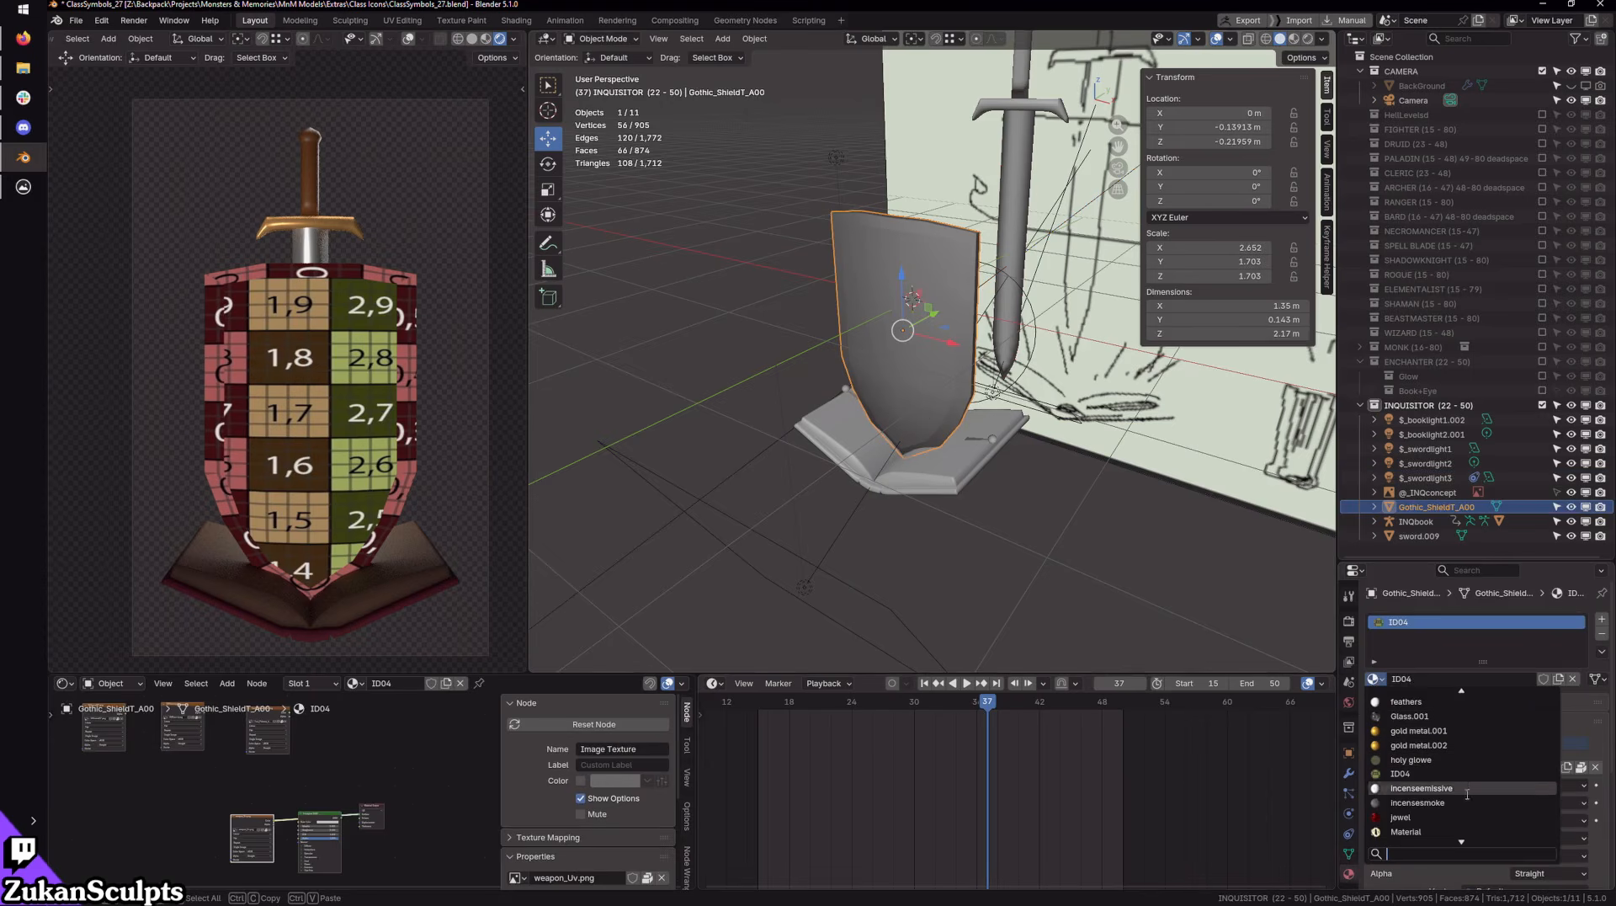
{"action": "scroll", "coordinate": [1438, 782], "scroll_direction": "down", "scroll_amount": 5}
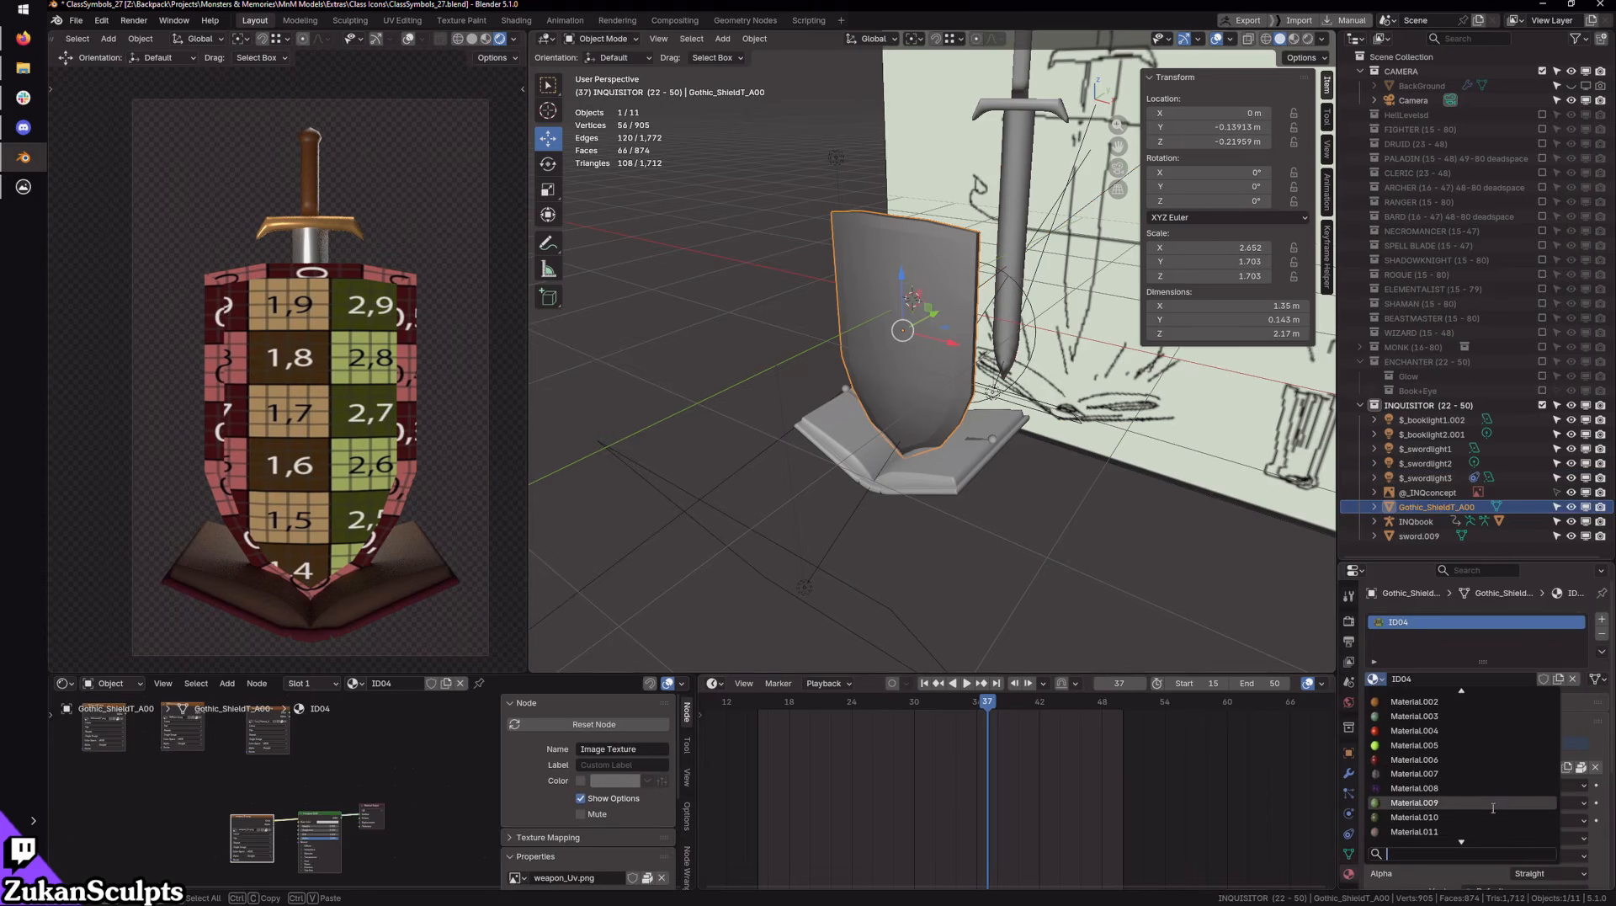
{"action": "scroll", "coordinate": [1480, 796], "scroll_direction": "down", "scroll_amount": 5}
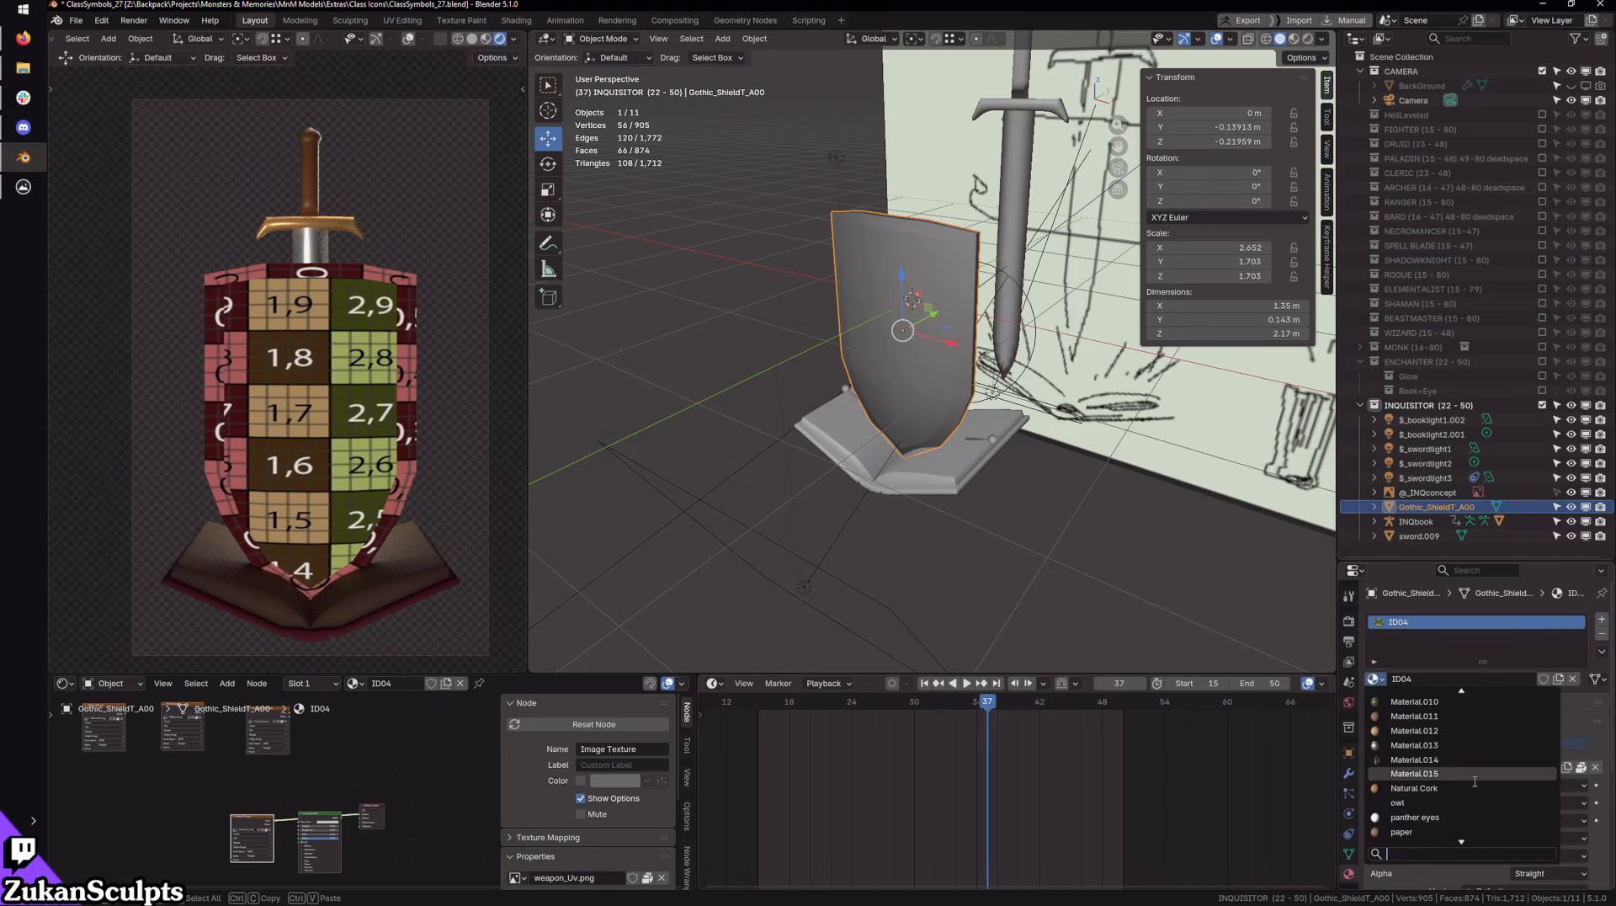
{"action": "scroll", "coordinate": [1467, 773], "scroll_direction": "down", "scroll_amount": 5}
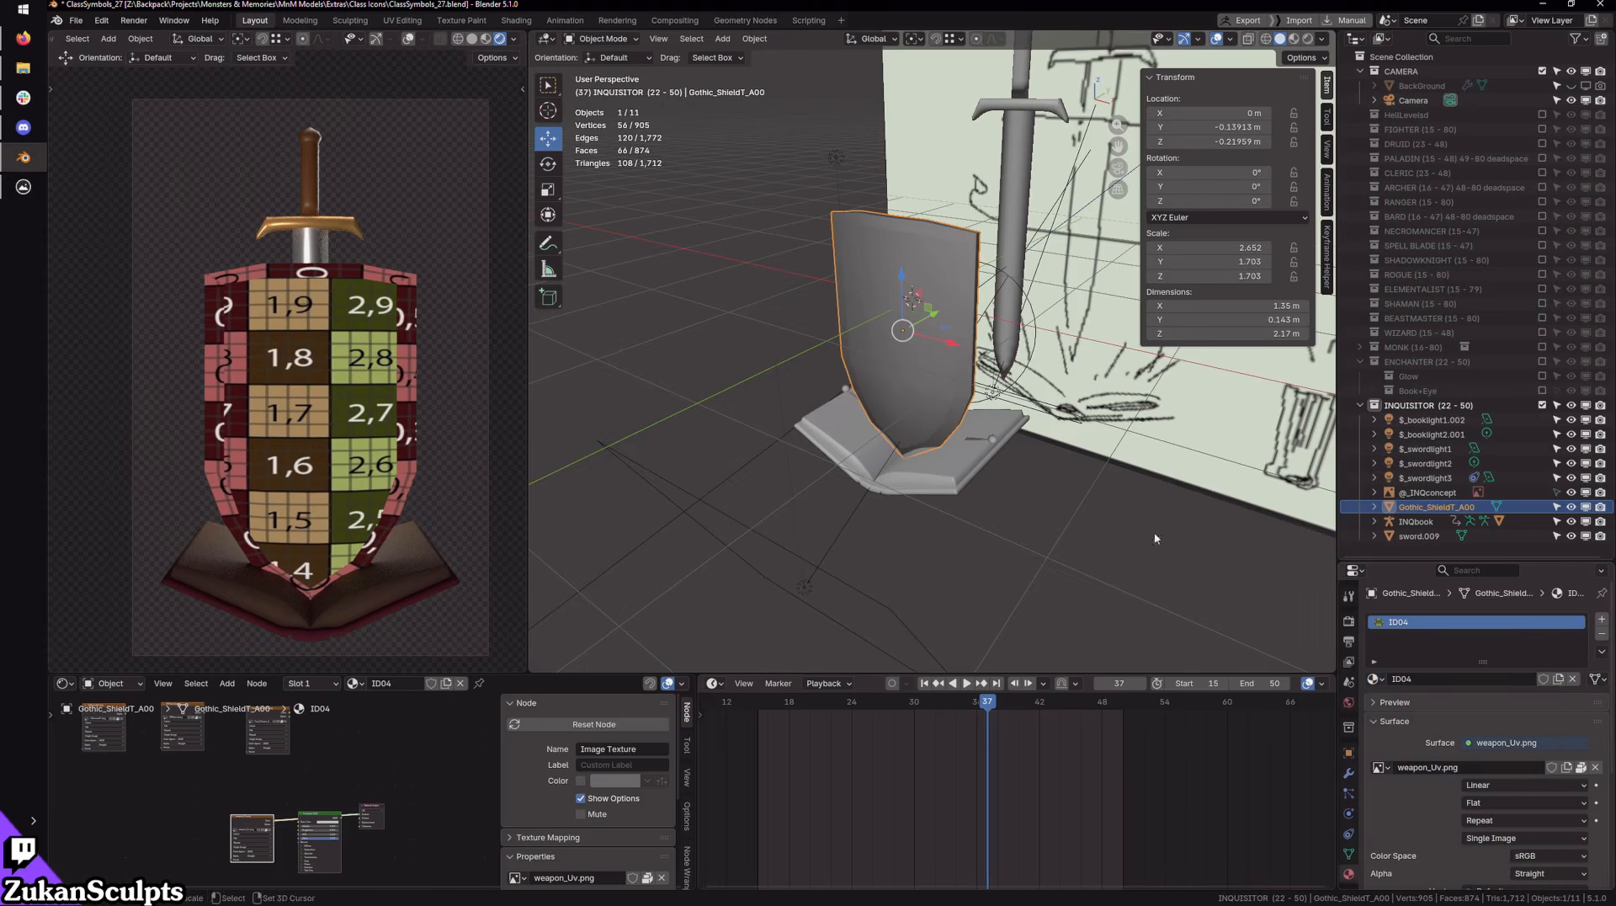
Step: Enable the PALADIN collection and link the materials of its shield, shield.001, to the Gothic shield
{"action": "left_click", "coordinate": [1542, 159]}
{"action": "middle_click_drag", "start_coordinate": [1001, 430], "coordinate": [1054, 449]}
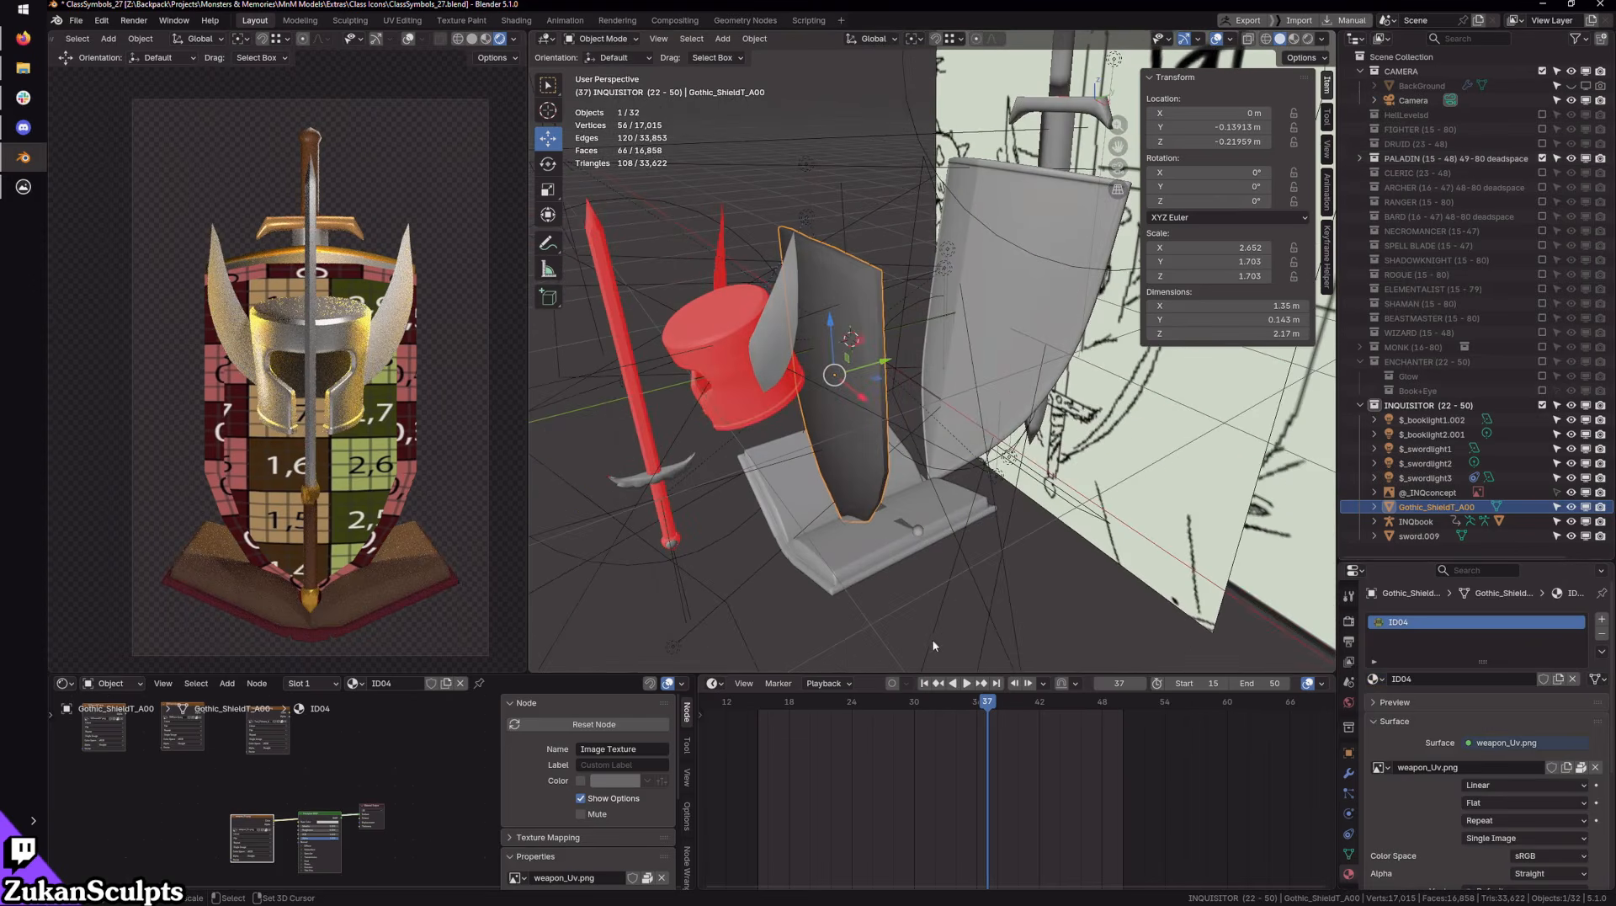
{"action": "left_click", "coordinate": [1051, 315], "text": "shift"}
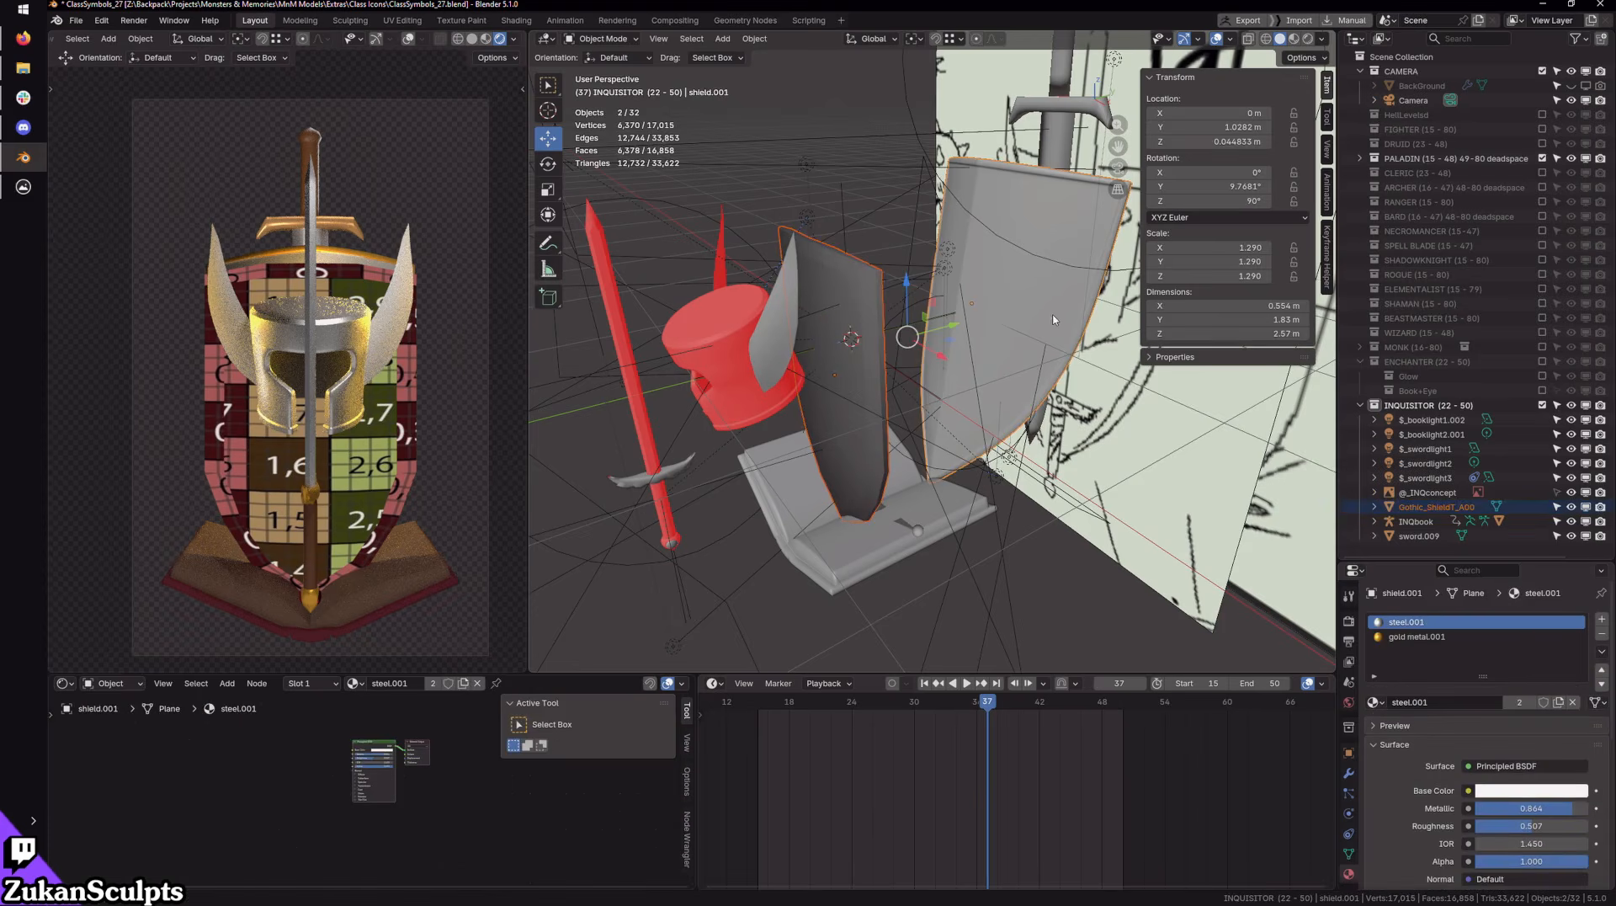
{"action": "key", "text": "ctrl+l"}
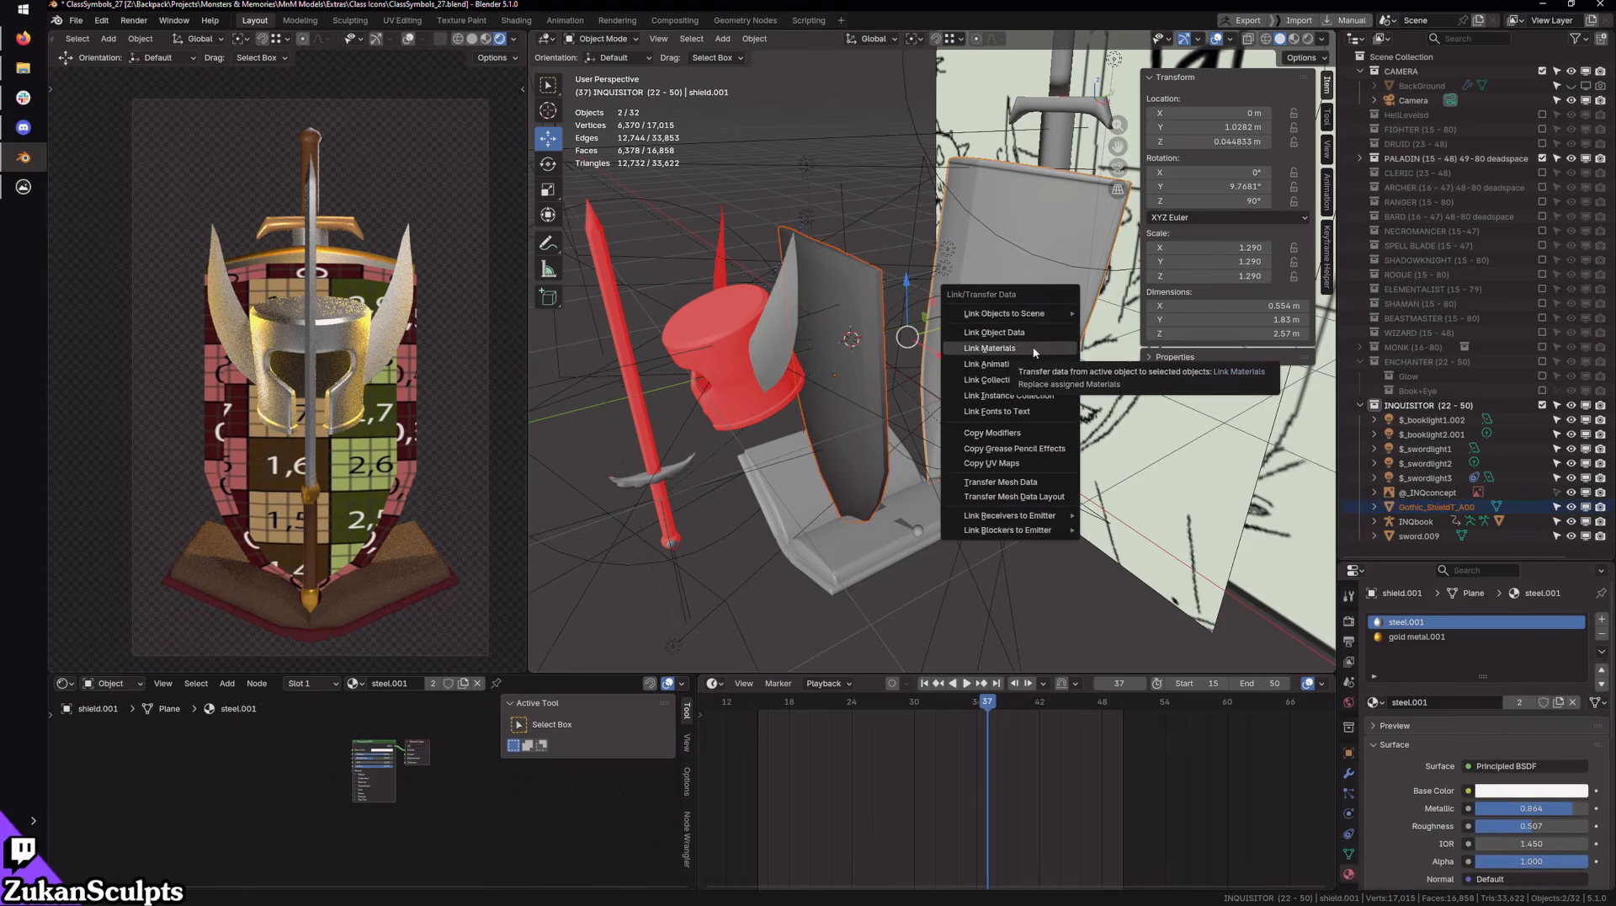
{"action": "left_click", "coordinate": [1034, 352]}
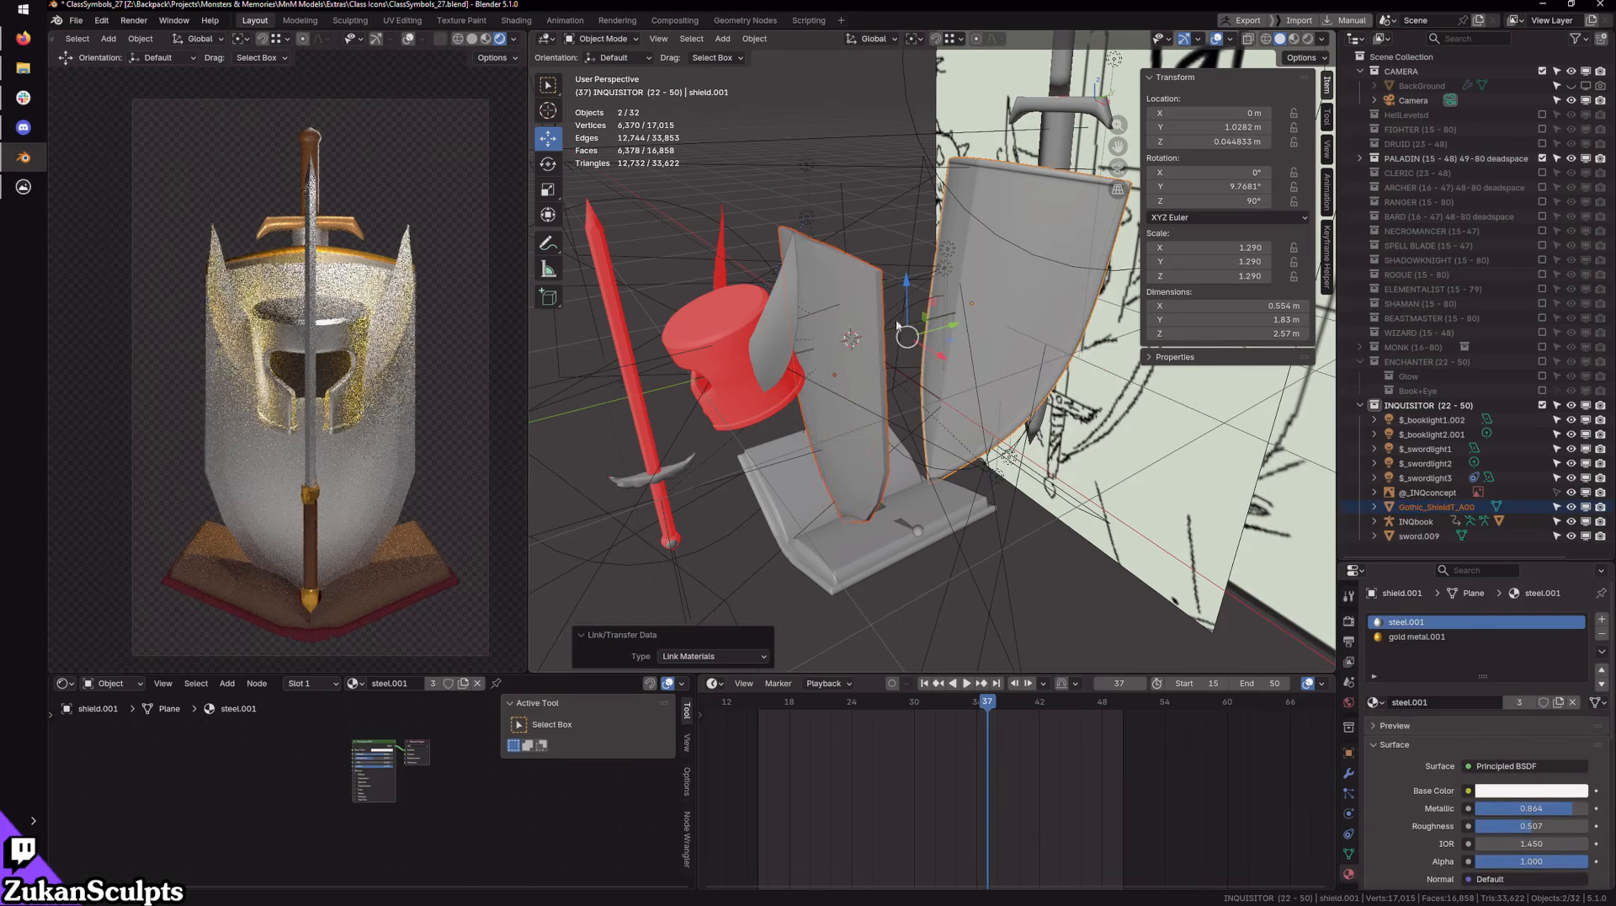
Step: Flip the normals of the paladin helm's main body, selecting its linked faces in face select mode
{"action": "scroll", "coordinate": [918, 335], "scroll_direction": "up", "scroll_amount": 2}
{"action": "middle_click_drag", "start_coordinate": [959, 366], "coordinate": [953, 336]}
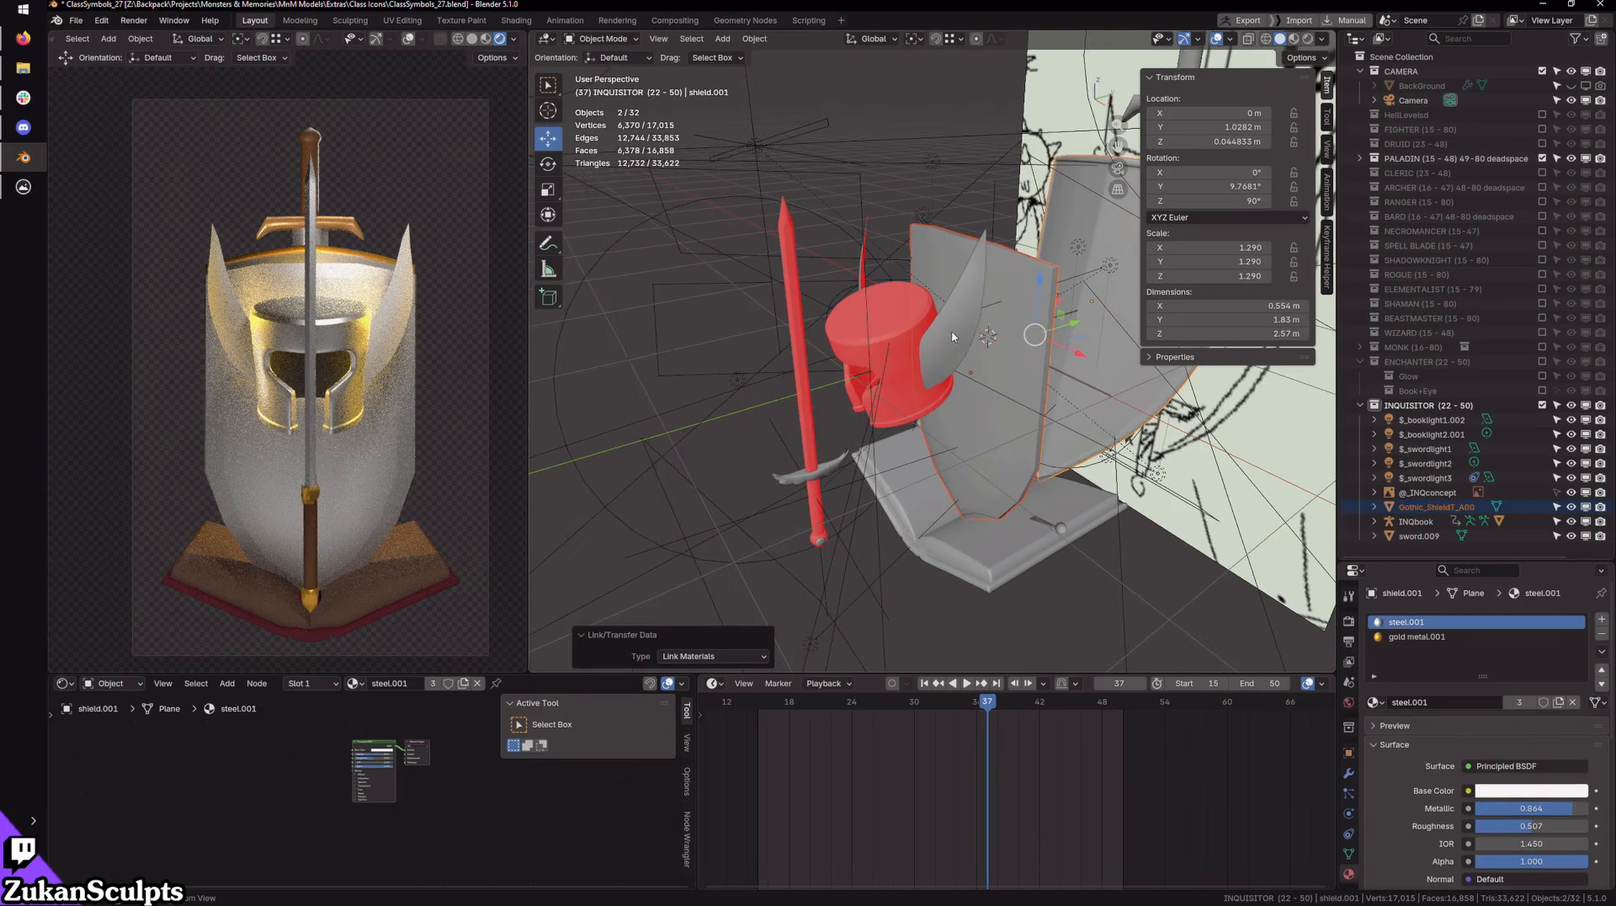
{"action": "left_click", "coordinate": [869, 339]}
{"action": "scroll", "coordinate": [869, 339], "scroll_direction": "up", "scroll_amount": 4}
{"action": "key", "text": "Tab"}
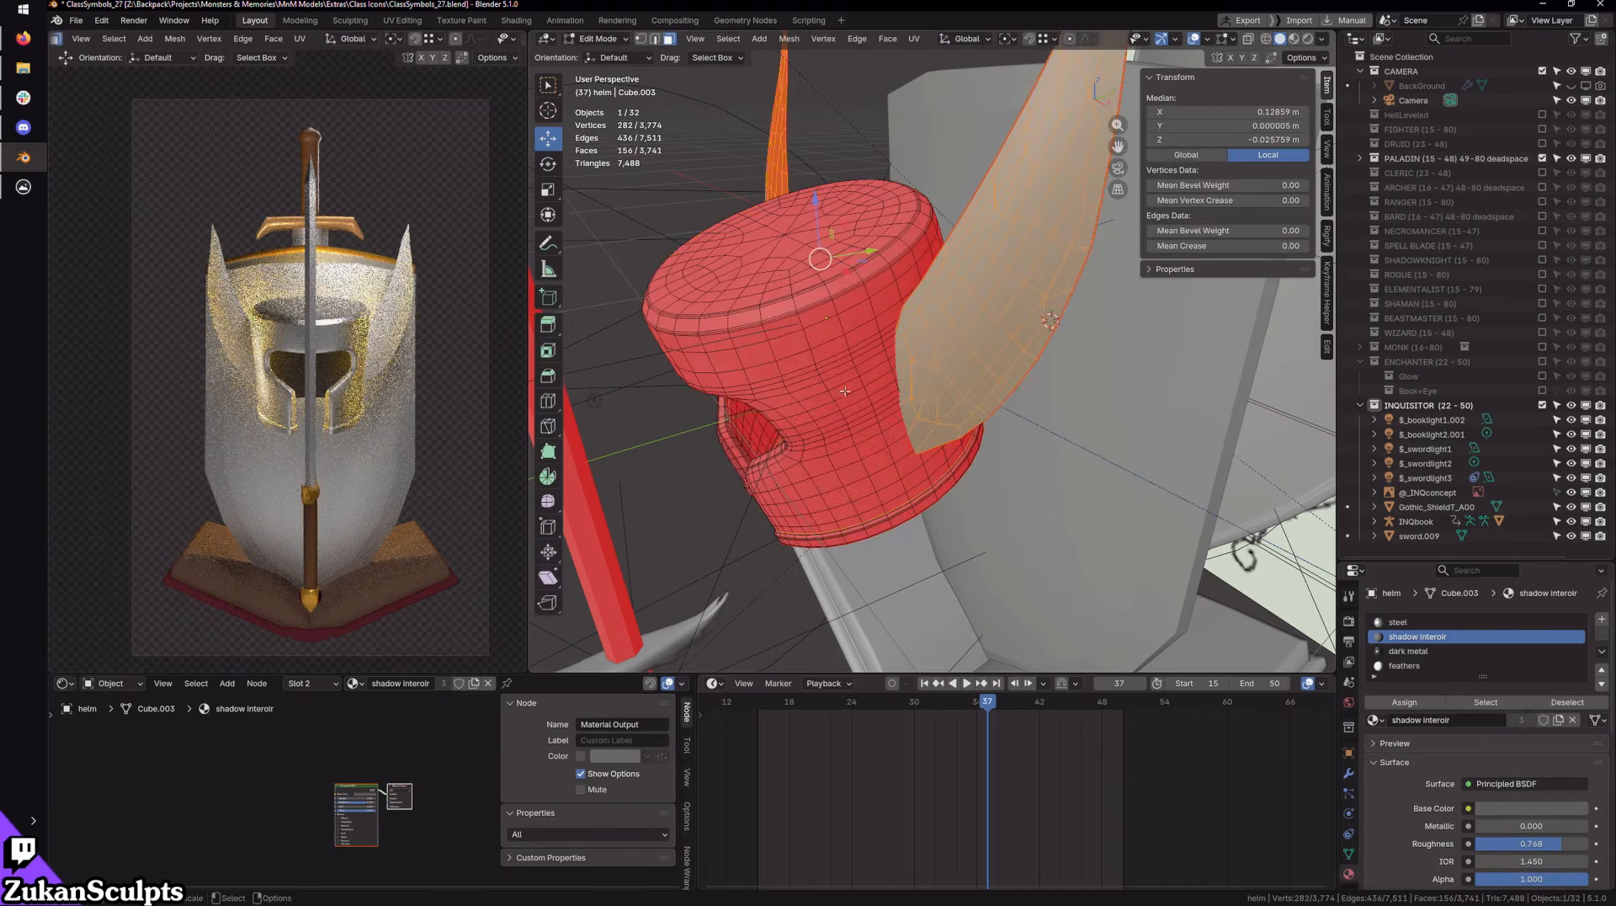
{"action": "key", "text": "ctrl+Tab"}
{"action": "left_click", "coordinate": [847, 406]}
{"action": "left_click", "coordinate": [849, 394]}
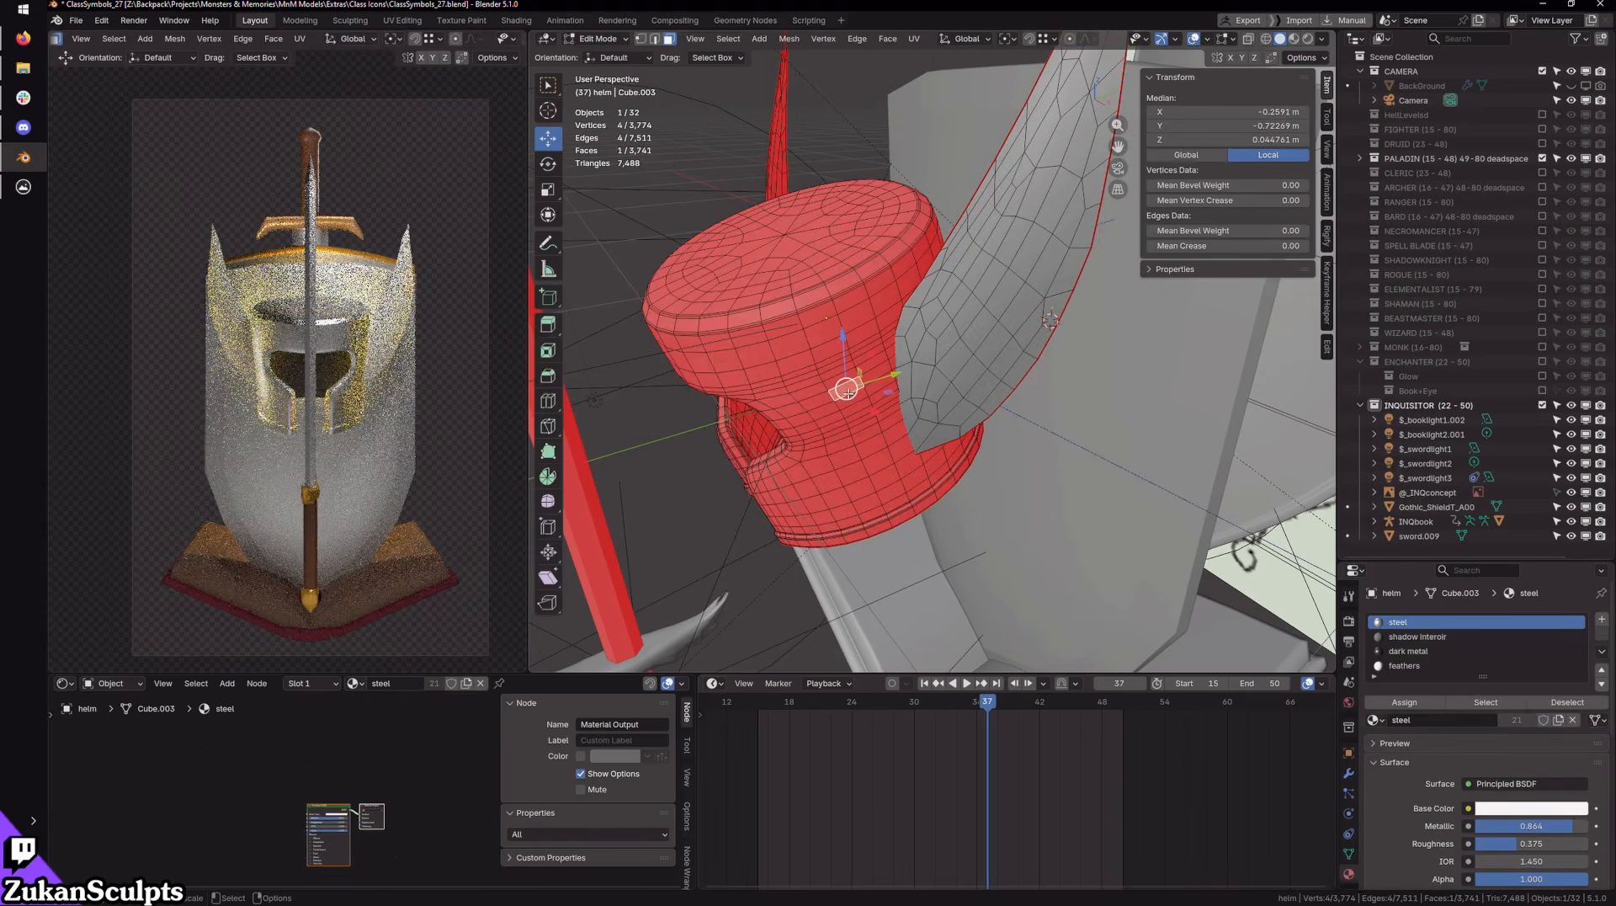
{"action": "key", "text": "ctrl+l"}
{"action": "left_click", "coordinate": [788, 39]}
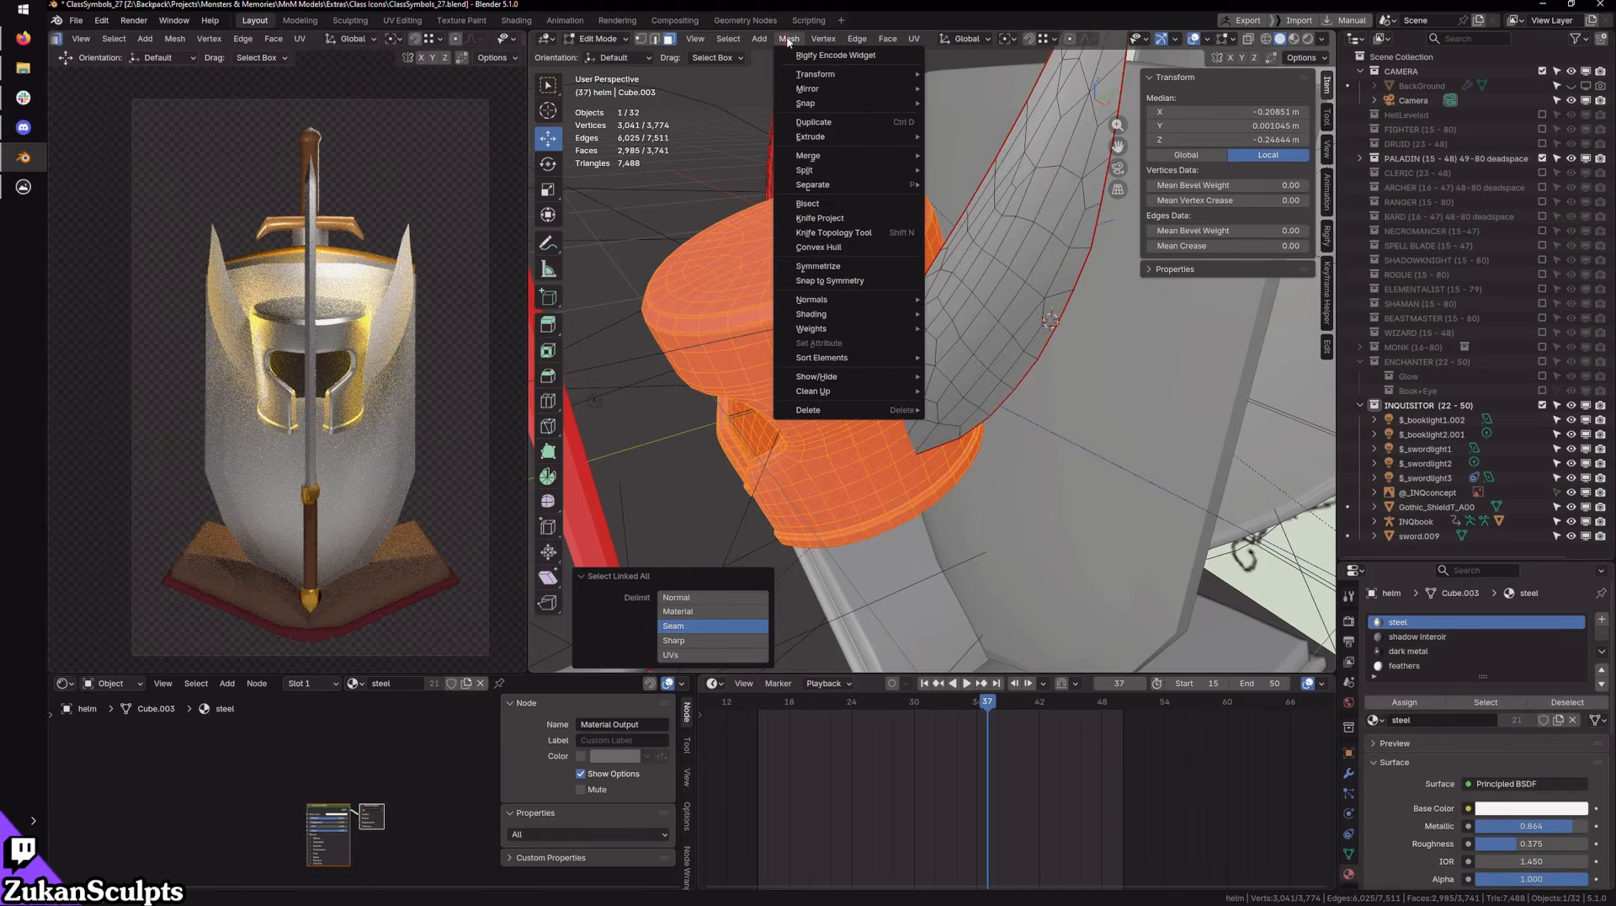
{"action": "mouse_move", "coordinate": [842, 300]}
{"action": "left_click", "coordinate": [952, 316]}
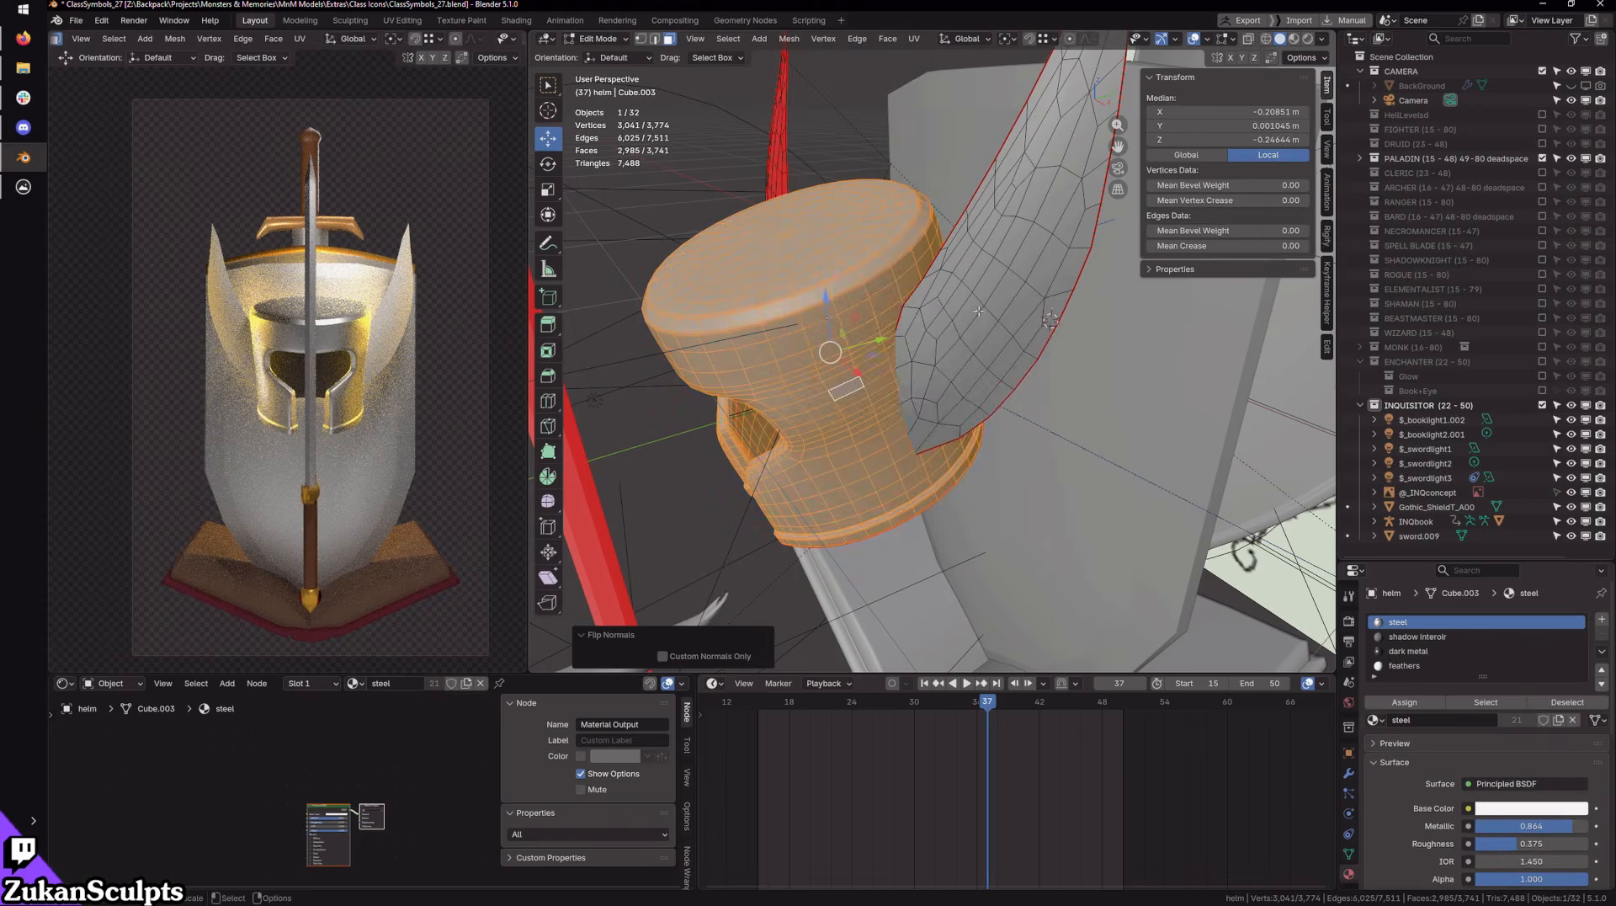
{"action": "scroll", "coordinate": [713, 422], "scroll_direction": "down", "scroll_amount": 8}
{"action": "key", "text": "Tab"}
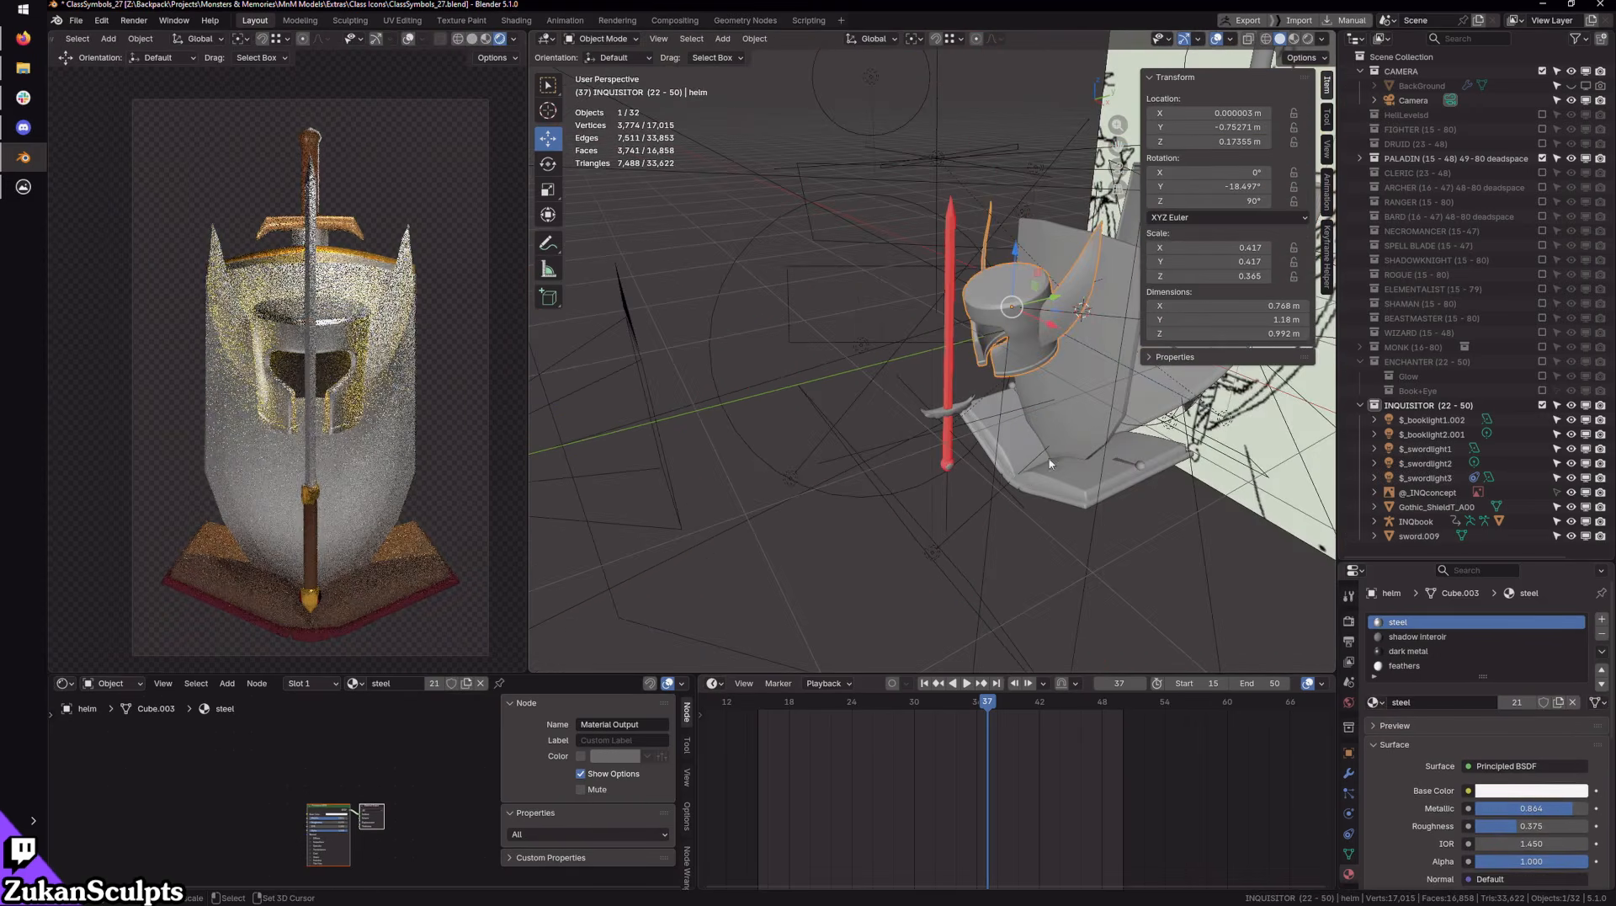
Step: Flip the normals of the linked faces forming the paladin helm's bottom rim
{"action": "key", "text": "KP_Decimal"}
{"action": "scroll", "coordinate": [812, 423], "scroll_direction": "down", "scroll_amount": 3}
{"action": "middle_click_drag", "start_coordinate": [812, 422], "coordinate": [1024, 367]}
{"action": "scroll", "coordinate": [1024, 371], "scroll_direction": "up", "scroll_amount": 5}
{"action": "key", "text": "Tab"}
{"action": "key", "text": "ctrl+Tab"}
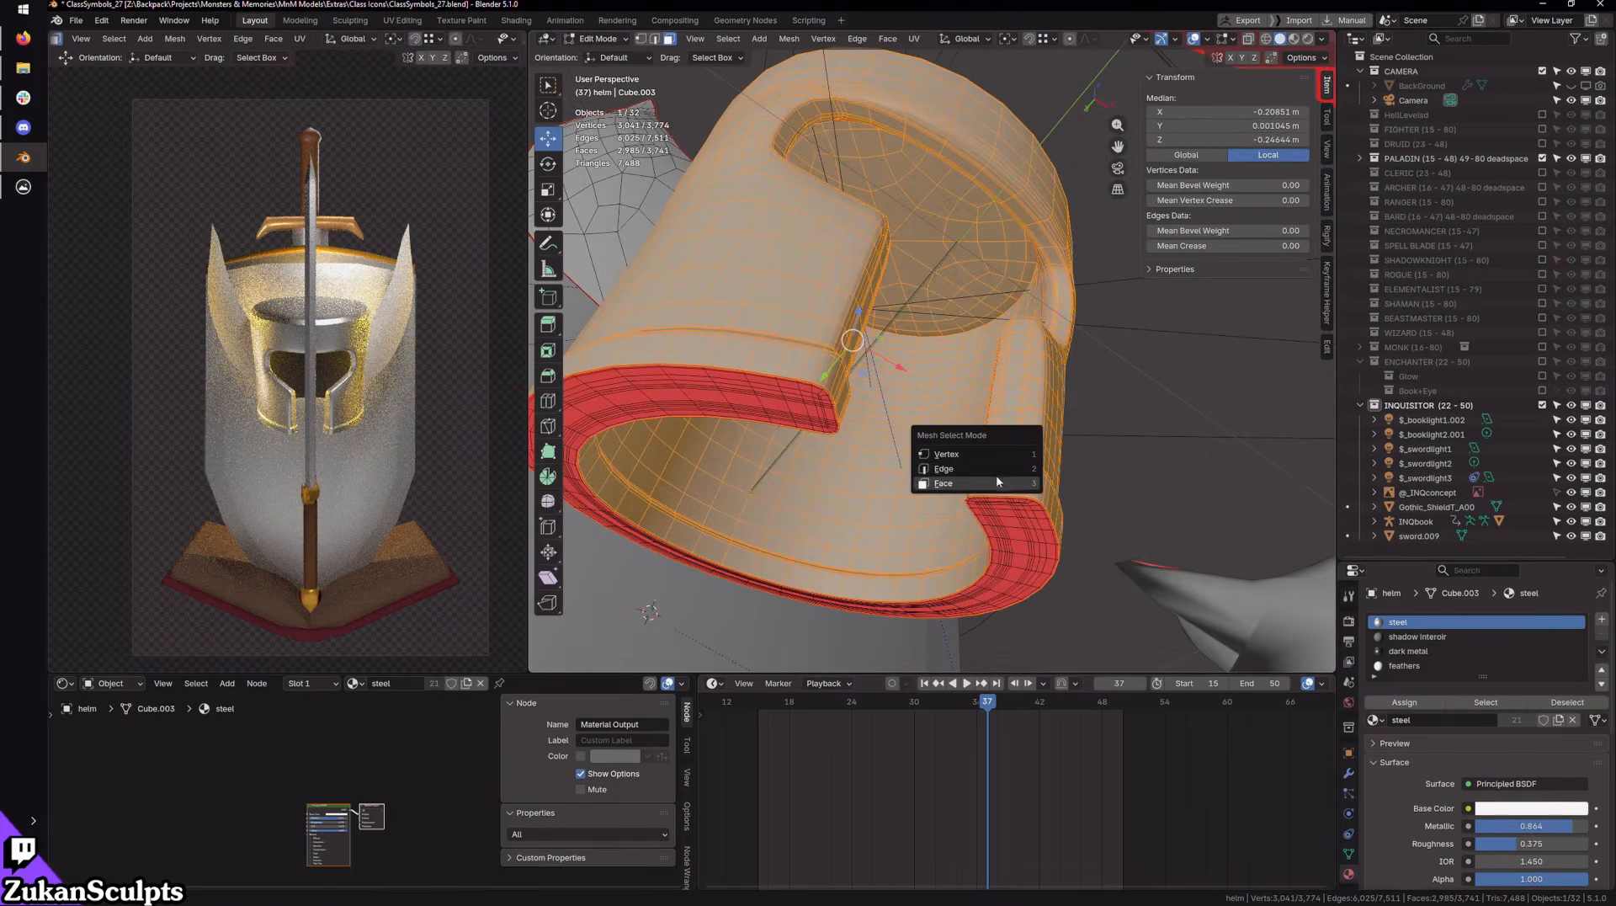
{"action": "left_click", "coordinate": [995, 472]}
{"action": "left_click", "coordinate": [1014, 535]}
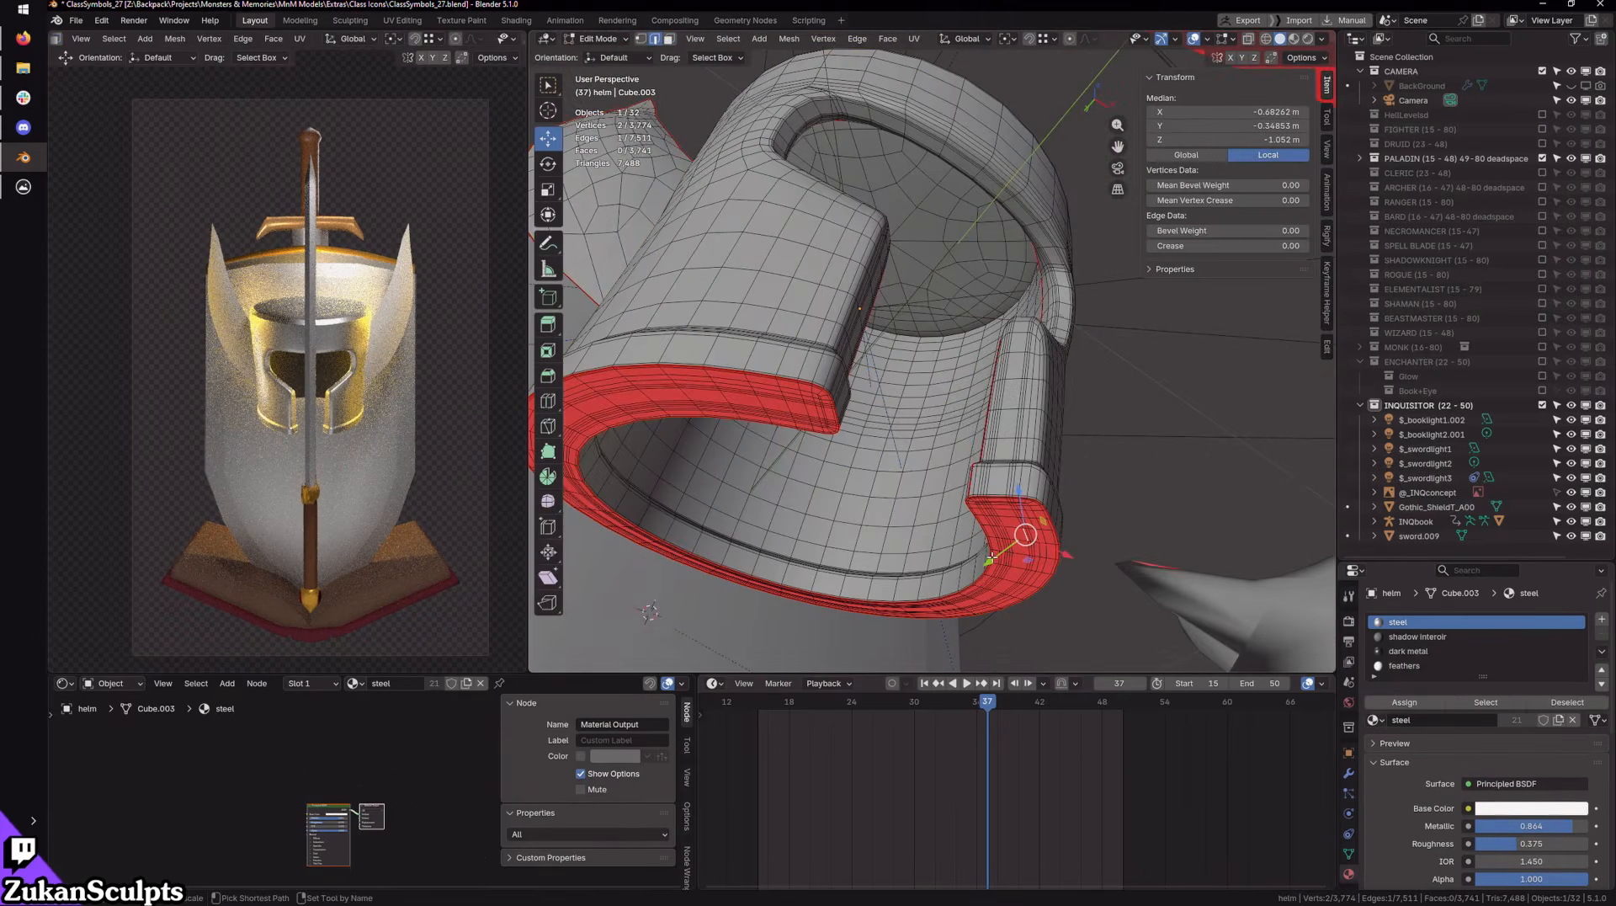
{"action": "key", "text": "ctrl+Tab"}
{"action": "left_click", "coordinate": [1002, 571]}
{"action": "key", "text": "ctrl+l"}
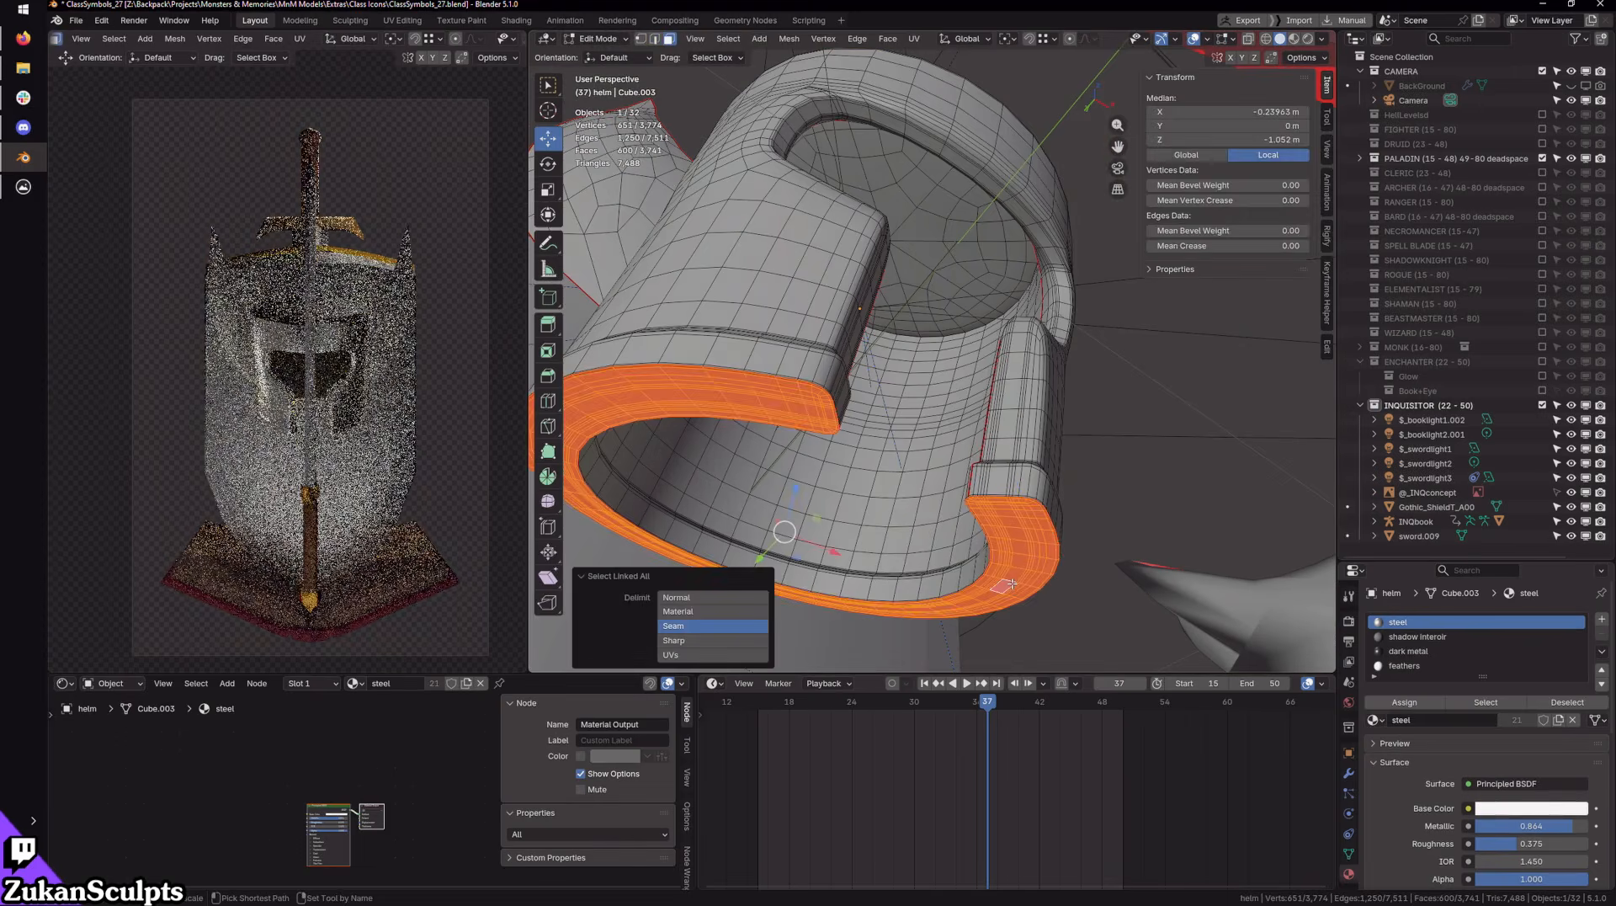
{"action": "left_click", "coordinate": [788, 39]}
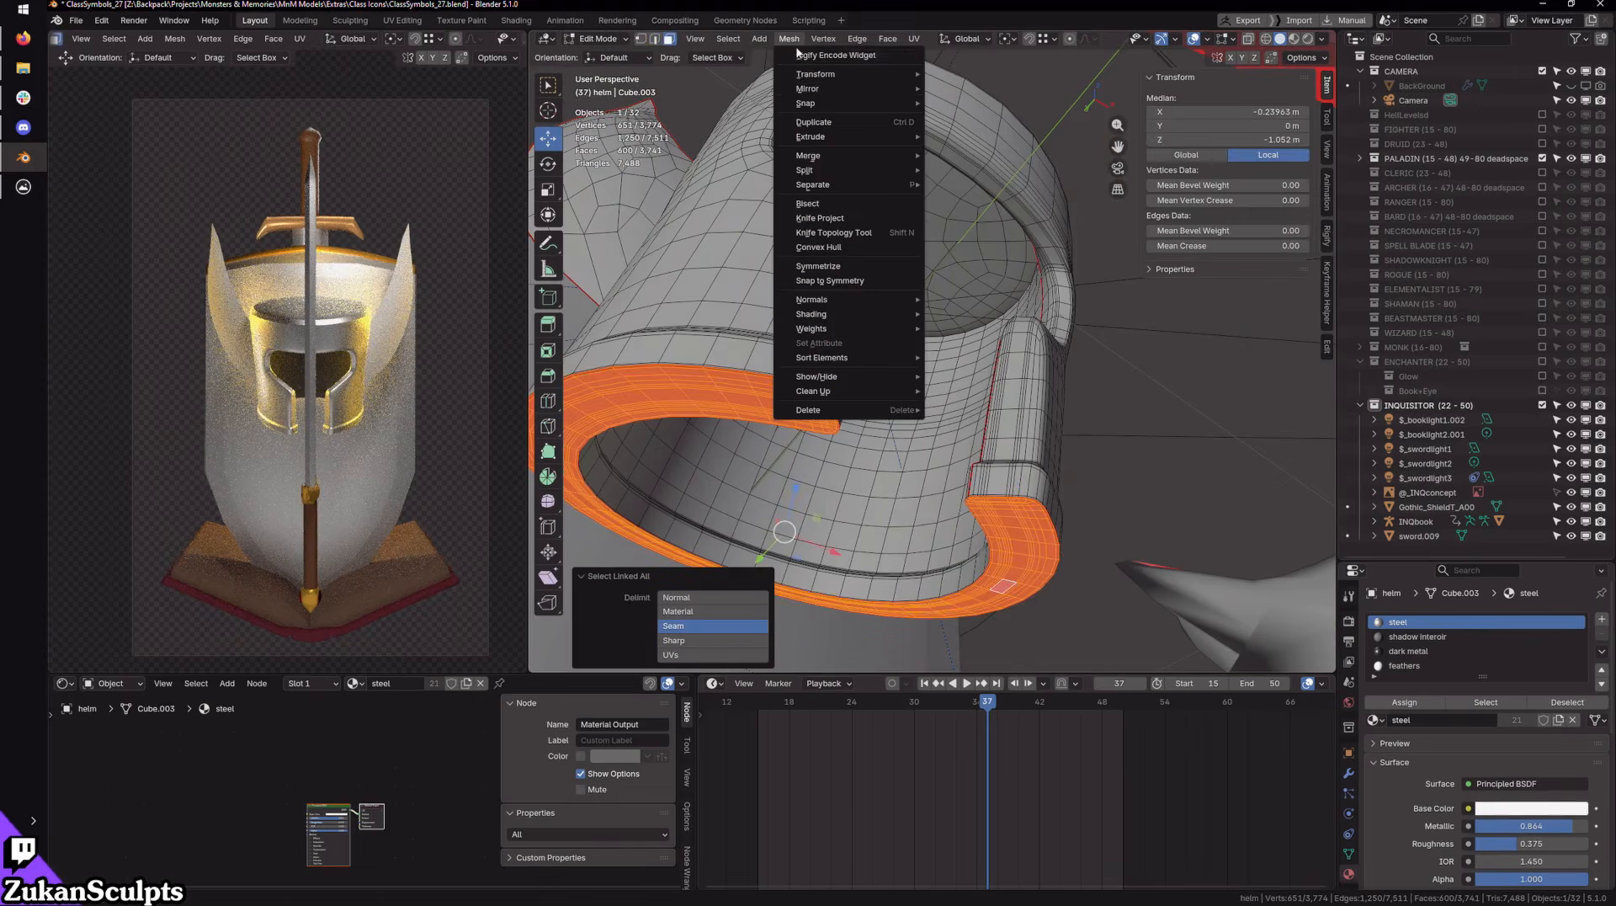
{"action": "mouse_move", "coordinate": [850, 300]}
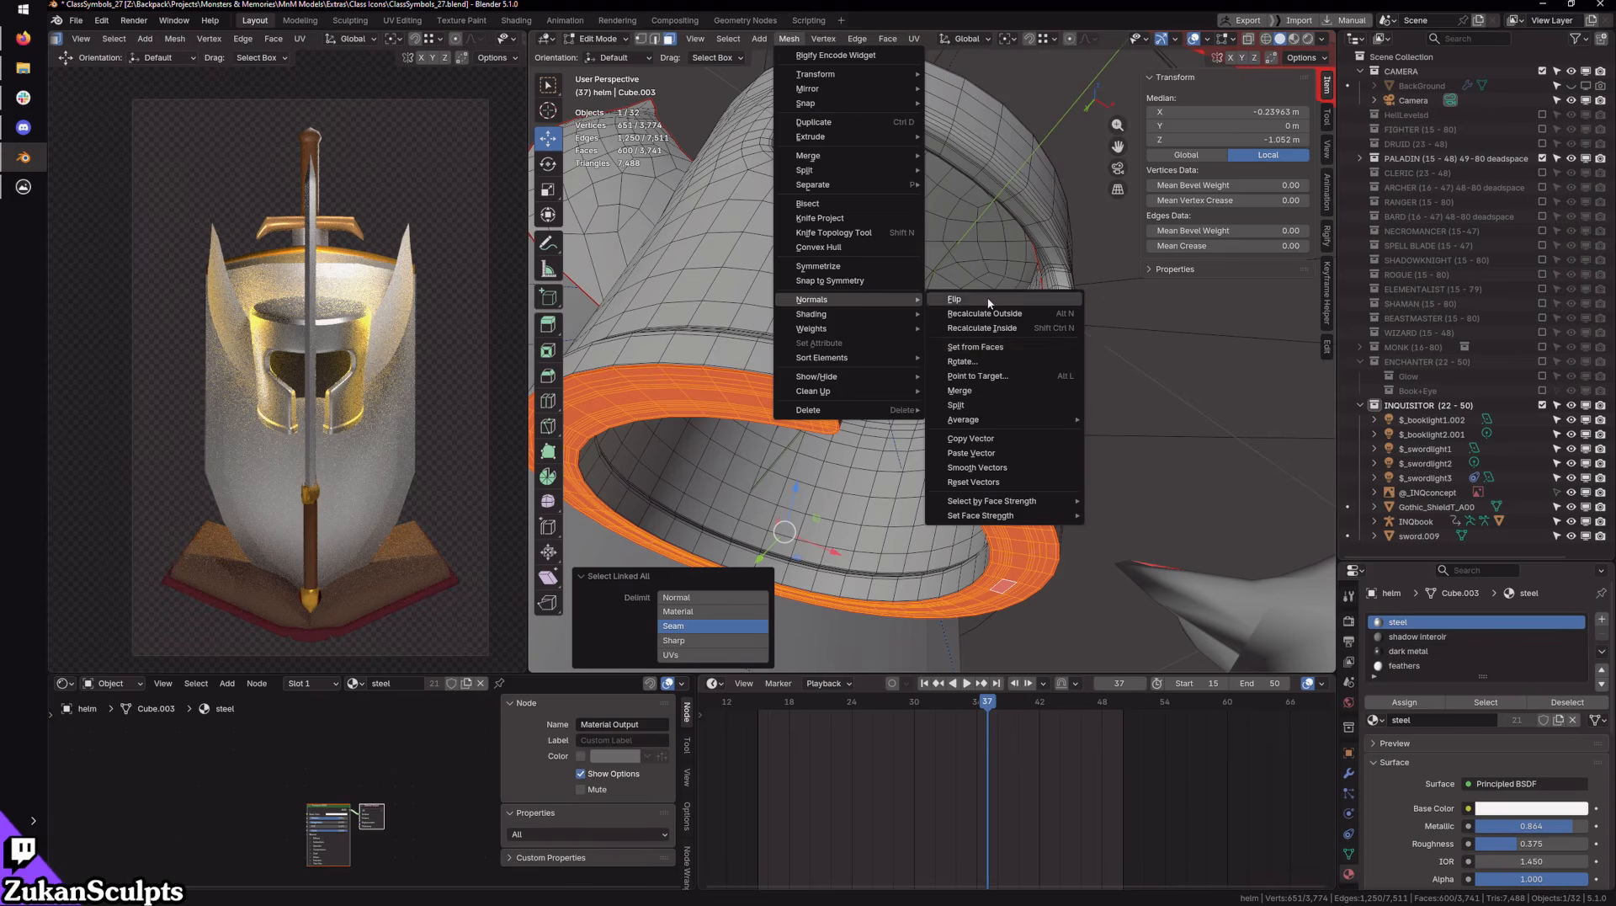
{"action": "left_click", "coordinate": [1071, 300]}
{"action": "key", "text": "Tab"}
Step: Flip the normals of the linked faces forming the grip and pommel of the paladin sword's hilt
{"action": "scroll", "coordinate": [1052, 452], "scroll_direction": "down", "scroll_amount": 5}
{"action": "middle_click_drag", "start_coordinate": [1052, 451], "coordinate": [1037, 337]}
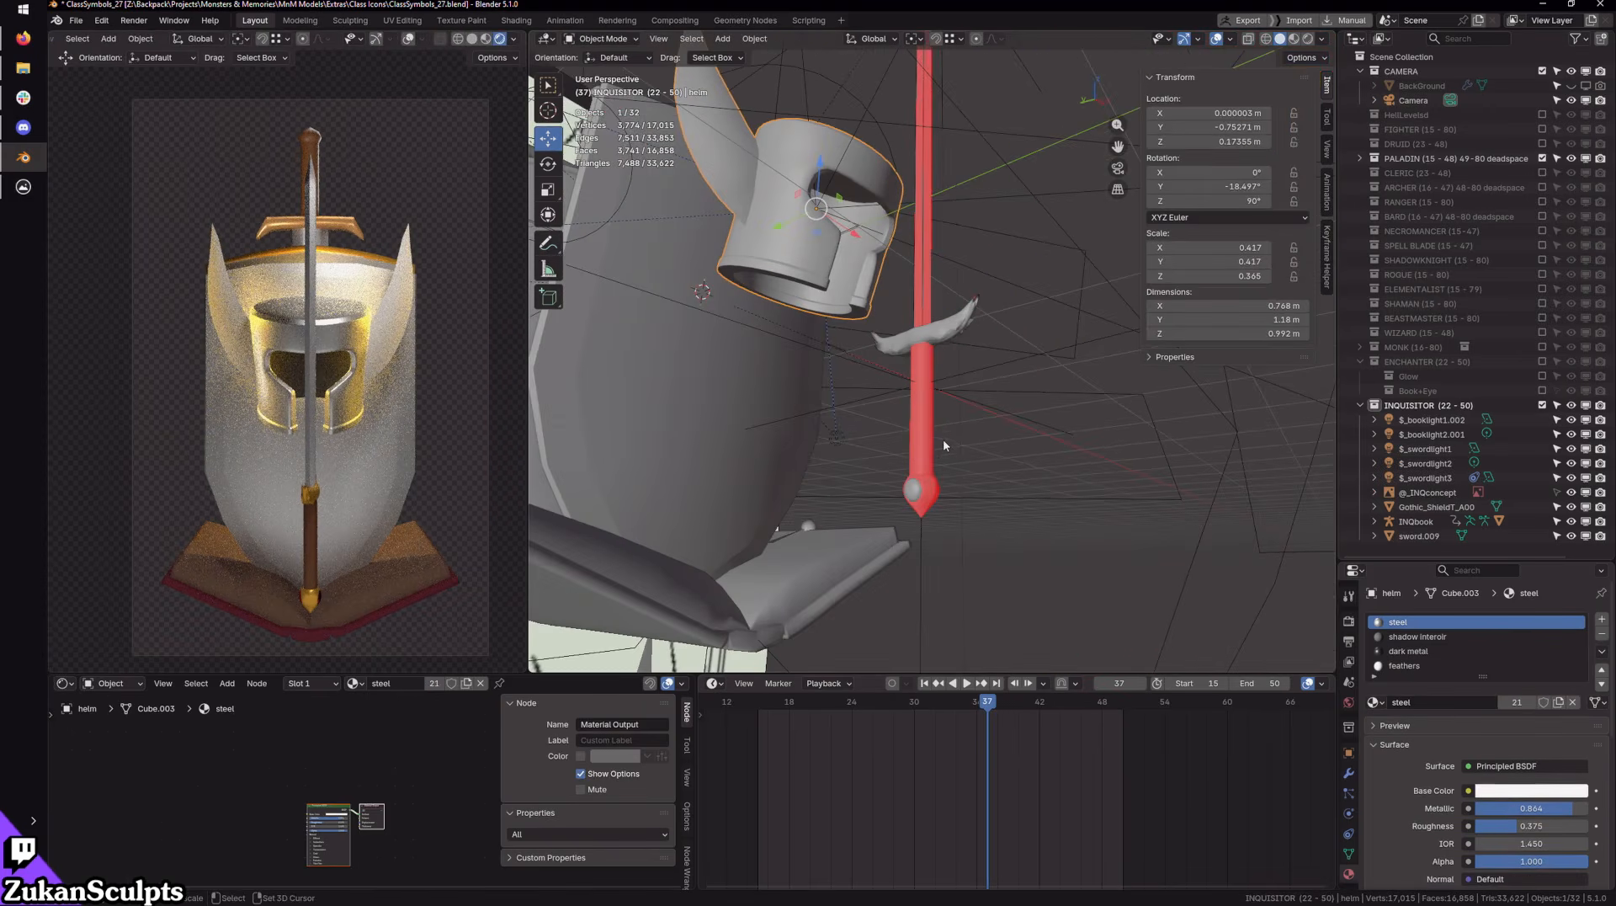
{"action": "left_click", "coordinate": [938, 440]}
{"action": "middle_click_drag", "start_coordinate": [941, 526], "coordinate": [1000, 462], "text": "shift"}
{"action": "scroll", "coordinate": [1000, 463], "scroll_direction": "up", "scroll_amount": 3}
{"action": "key", "text": "Tab"}
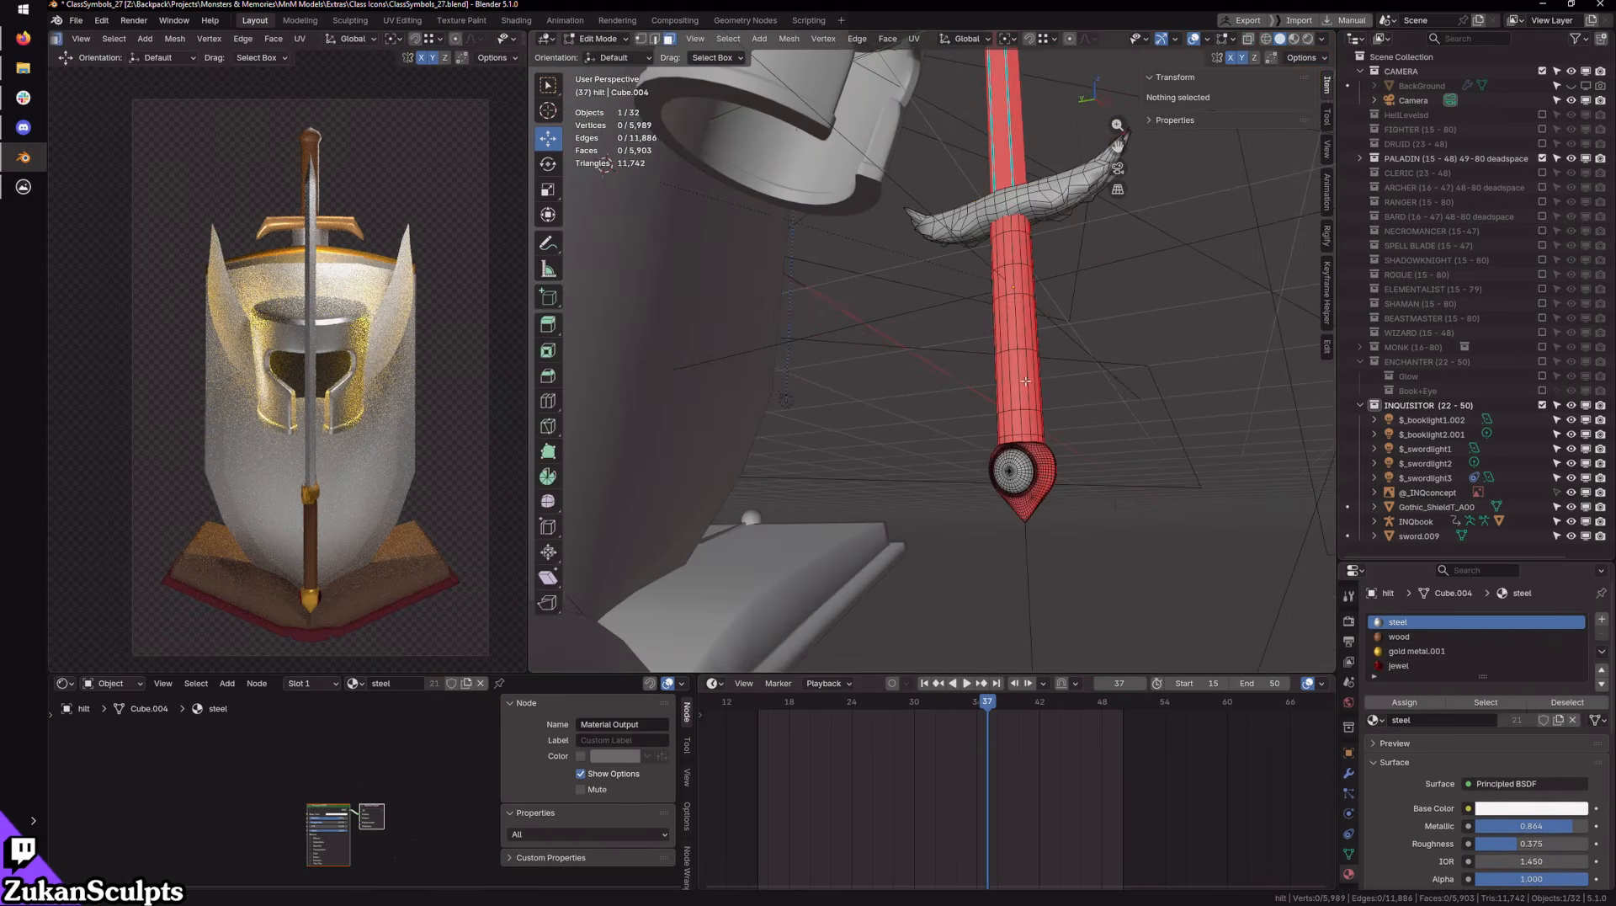
{"action": "left_click", "coordinate": [1021, 123]}
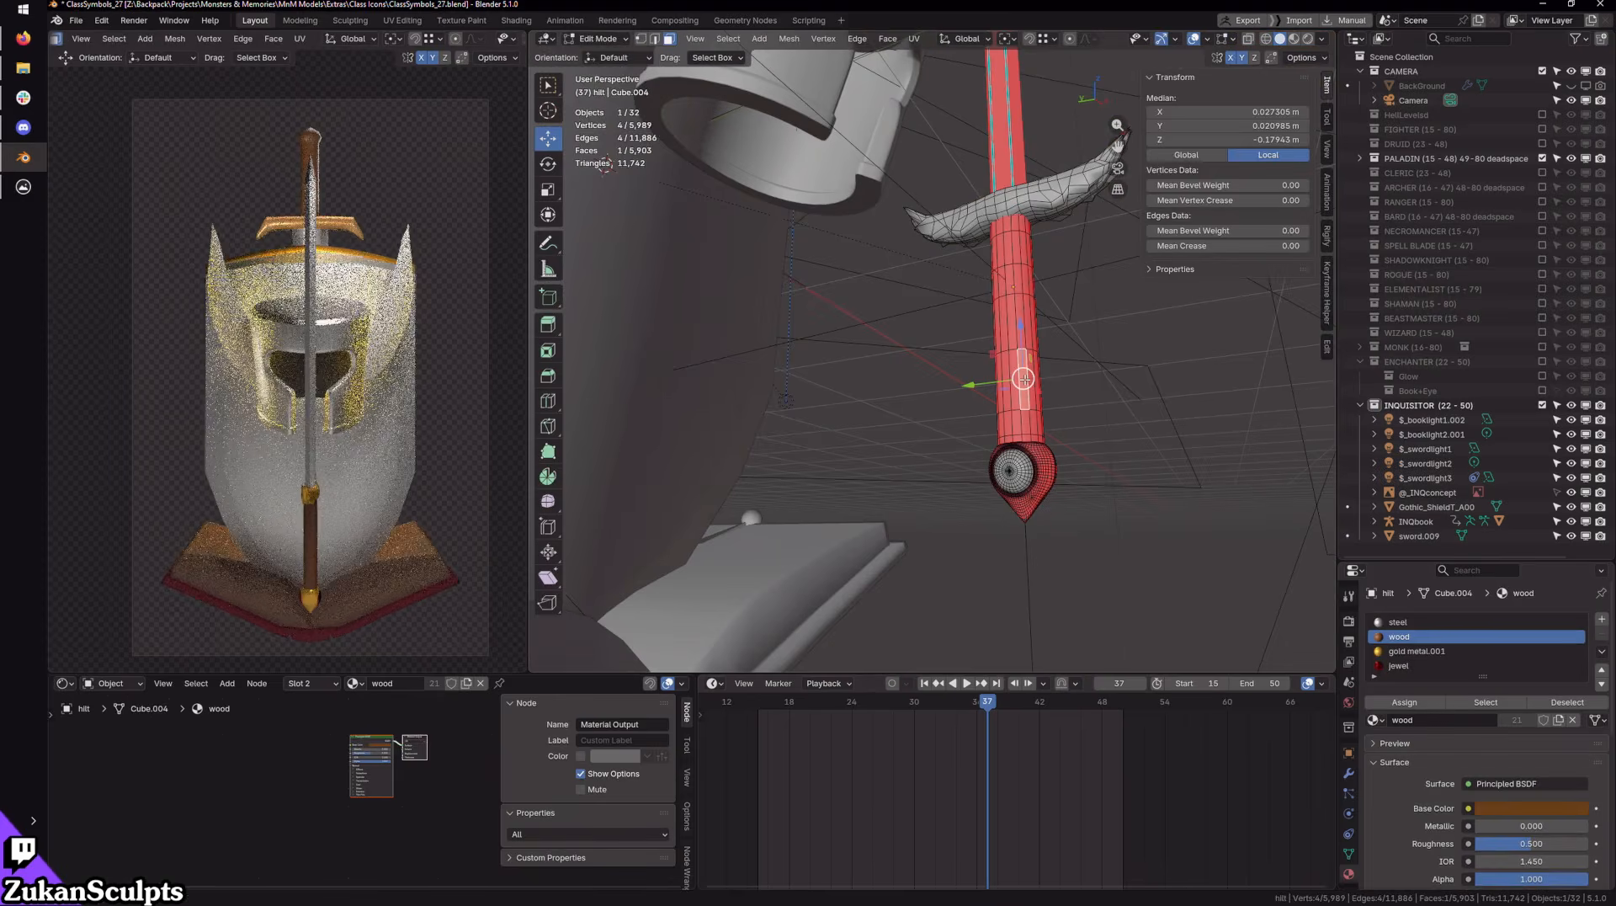
{"action": "left_click", "coordinate": [1033, 476], "text": "shift"}
{"action": "middle_click_drag", "start_coordinate": [1033, 475], "coordinate": [1037, 346]}
{"action": "key", "text": "ctrl+l"}
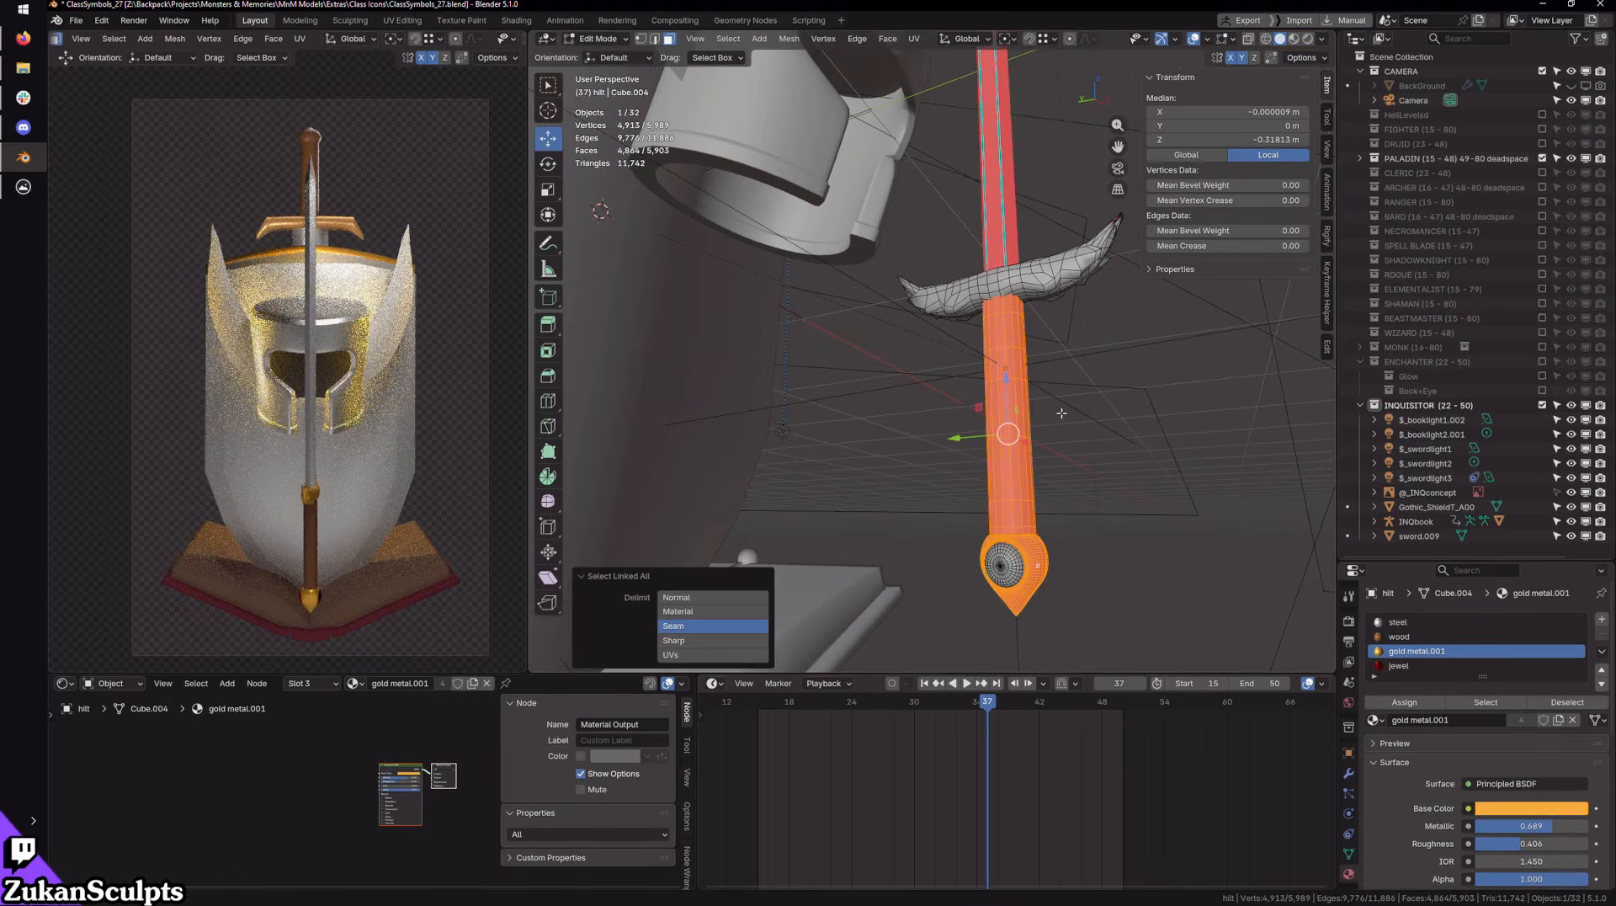
{"action": "left_click", "coordinate": [784, 38]}
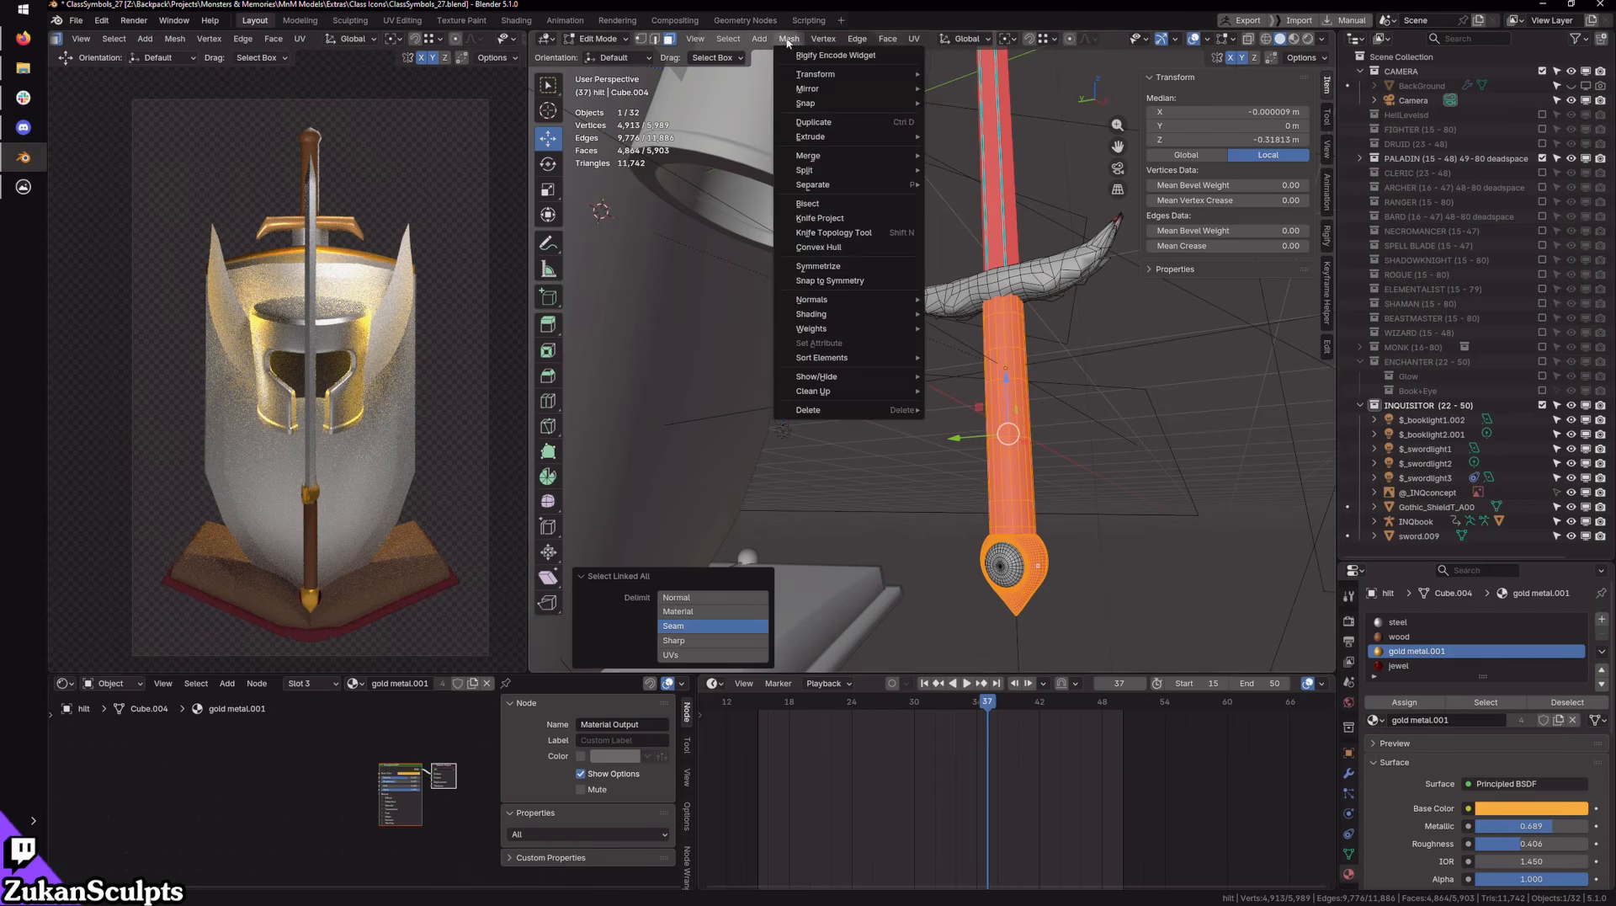
{"action": "mouse_move", "coordinate": [872, 300]}
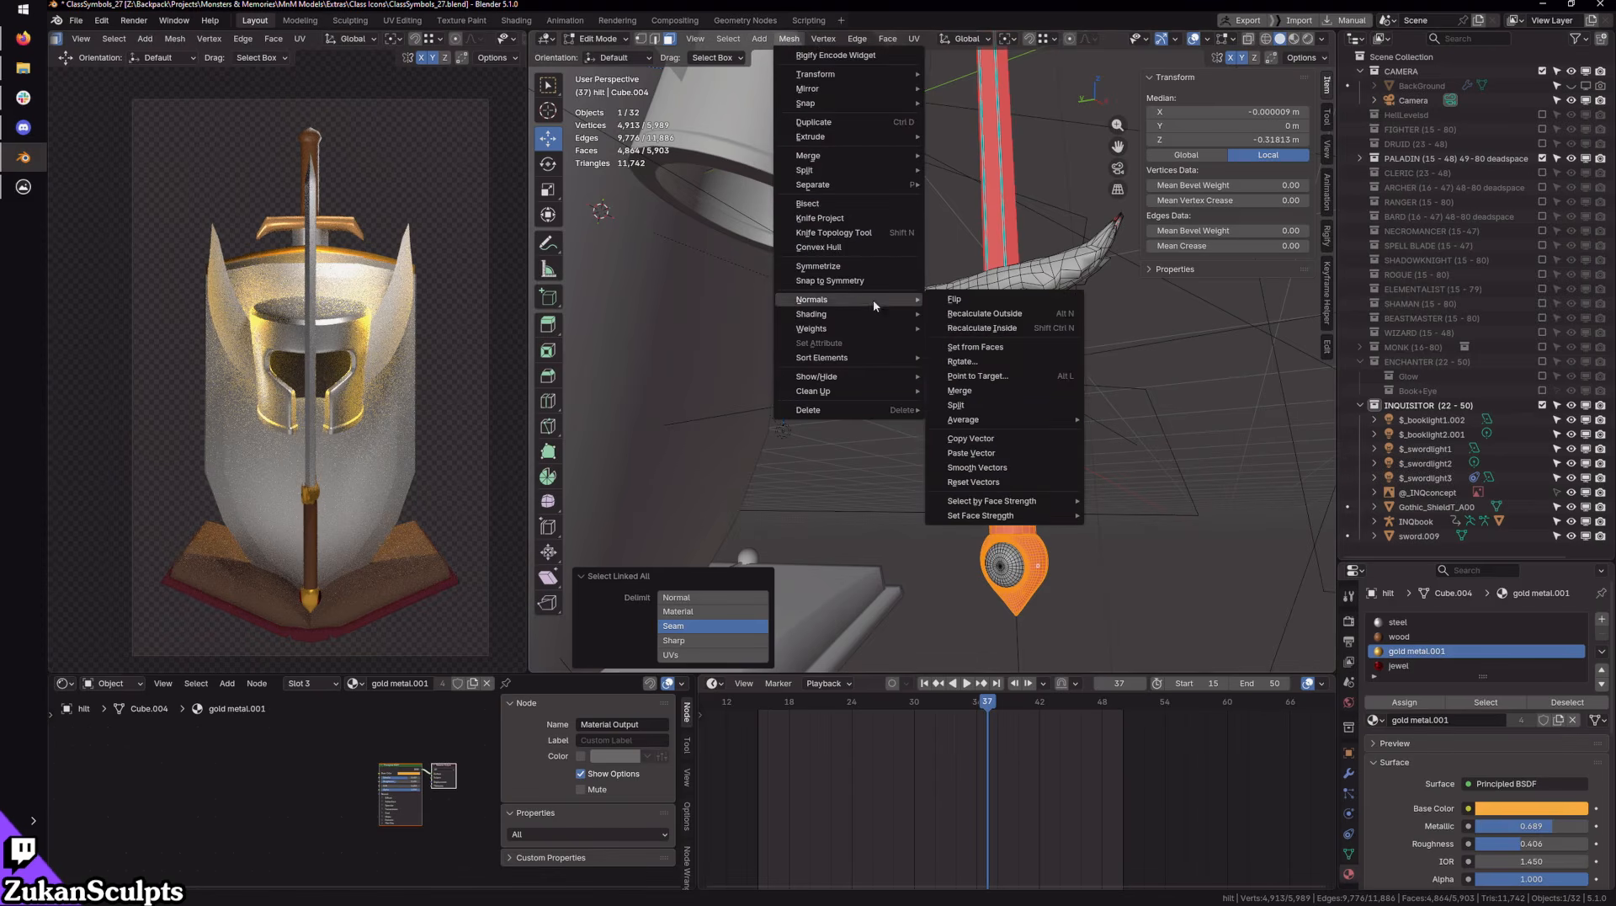
{"action": "left_click", "coordinate": [1009, 295]}
{"action": "scroll", "coordinate": [912, 419], "scroll_direction": "up", "scroll_amount": 4}
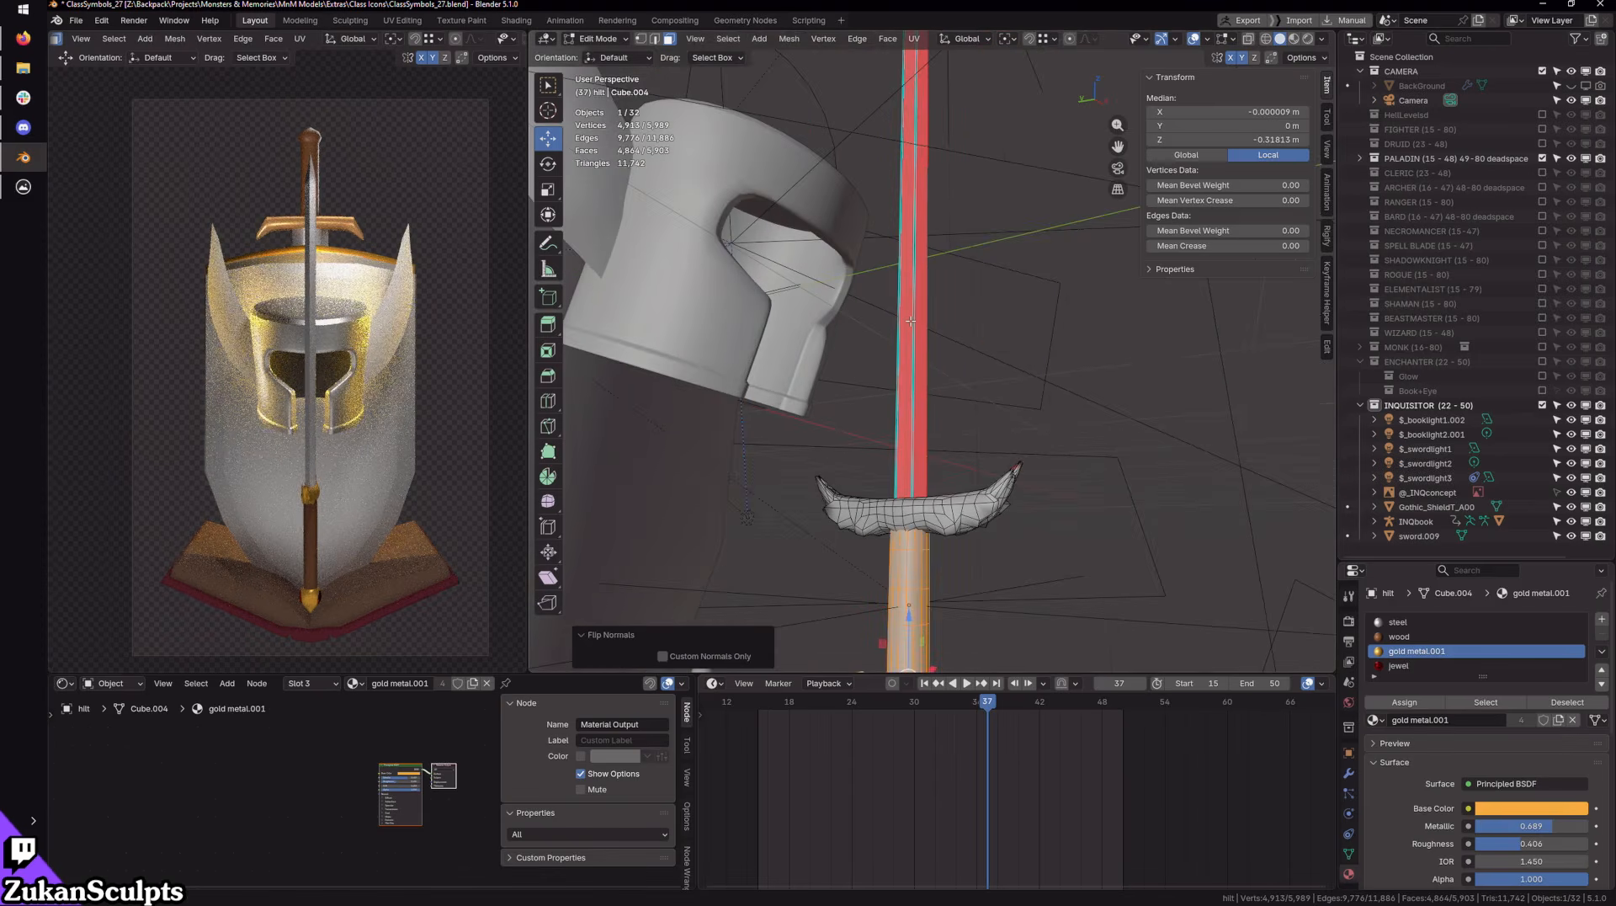
{"action": "key", "text": "alt+a"}
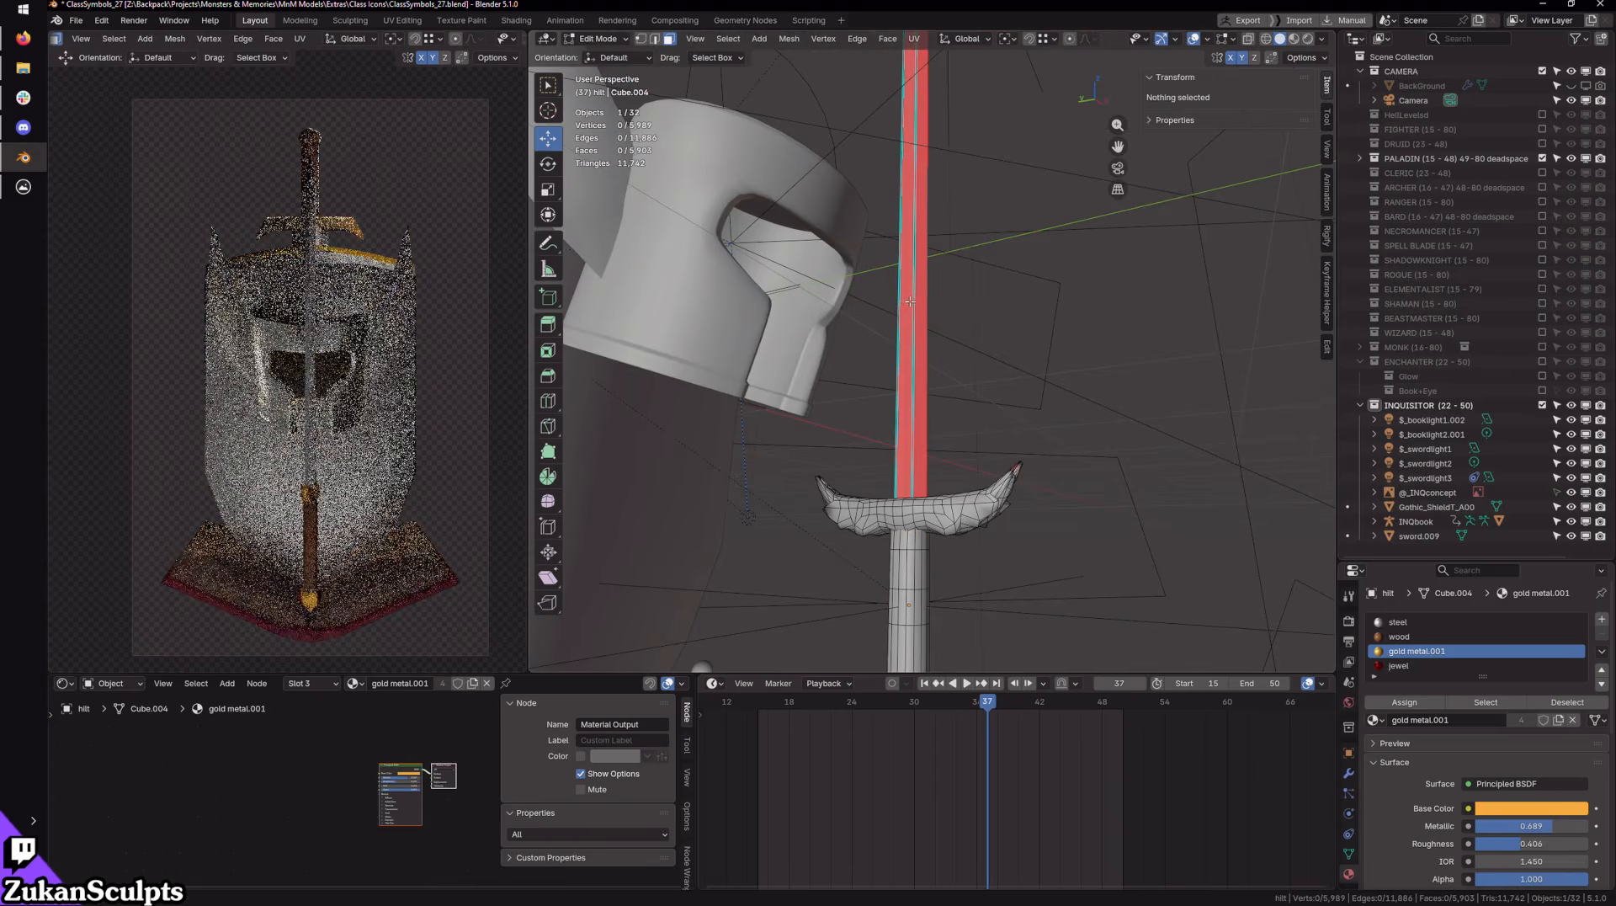
Step: Correct the reversed normals on all faces of the paladin sword's blade in edit mode
{"action": "middle_click_drag", "start_coordinate": [908, 301], "coordinate": [972, 241]}
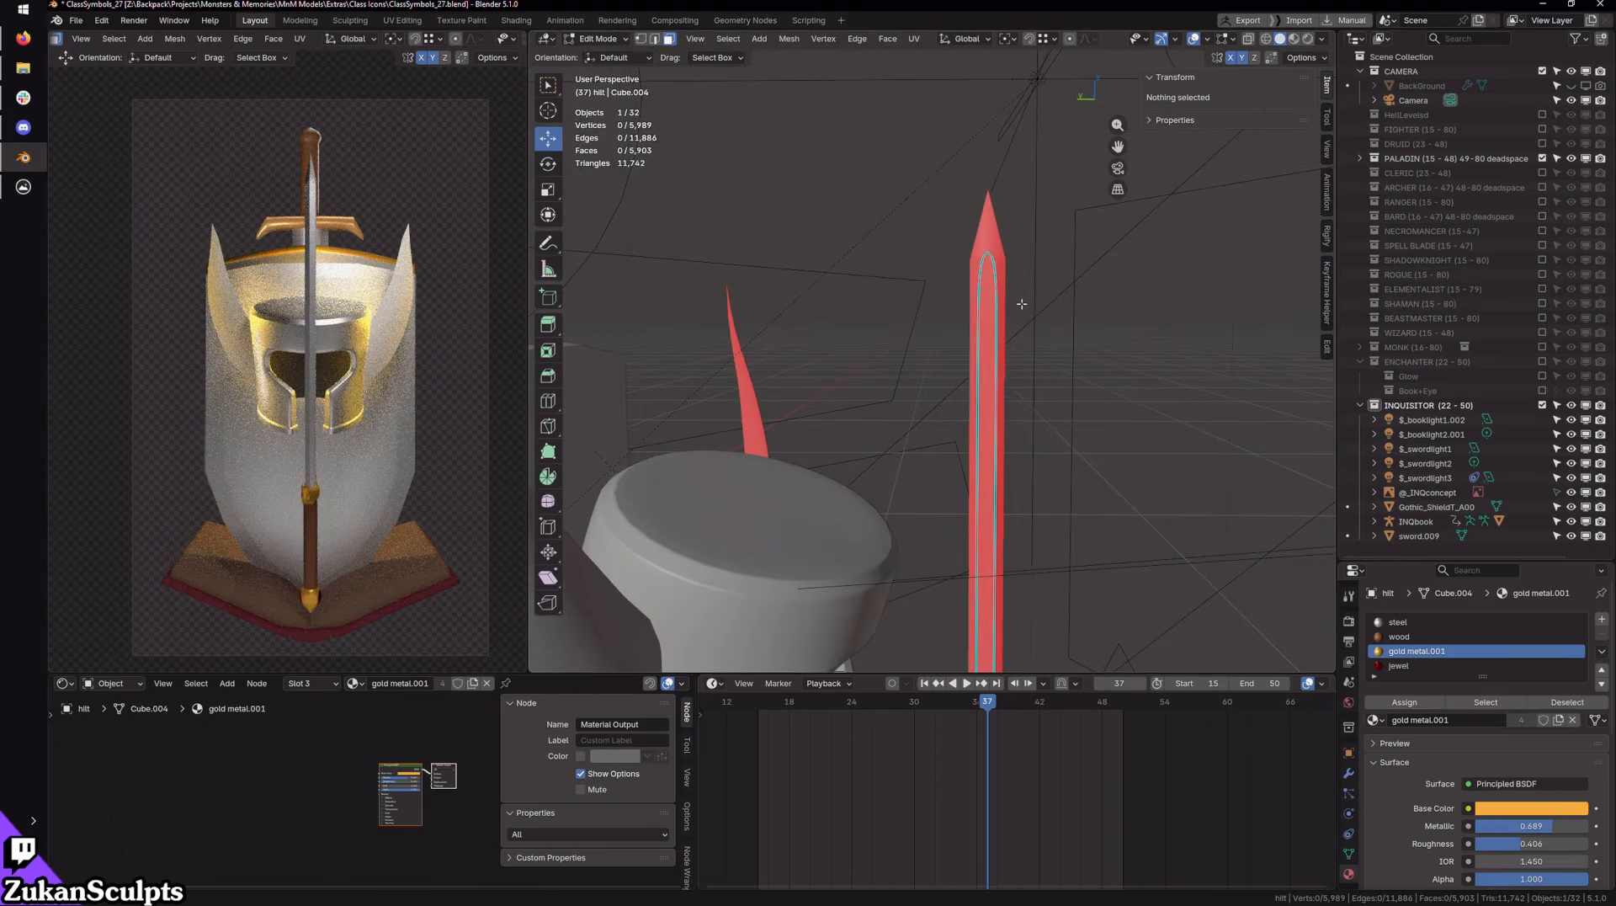
{"action": "key", "text": "Tab"}
{"action": "left_click", "coordinate": [992, 334]}
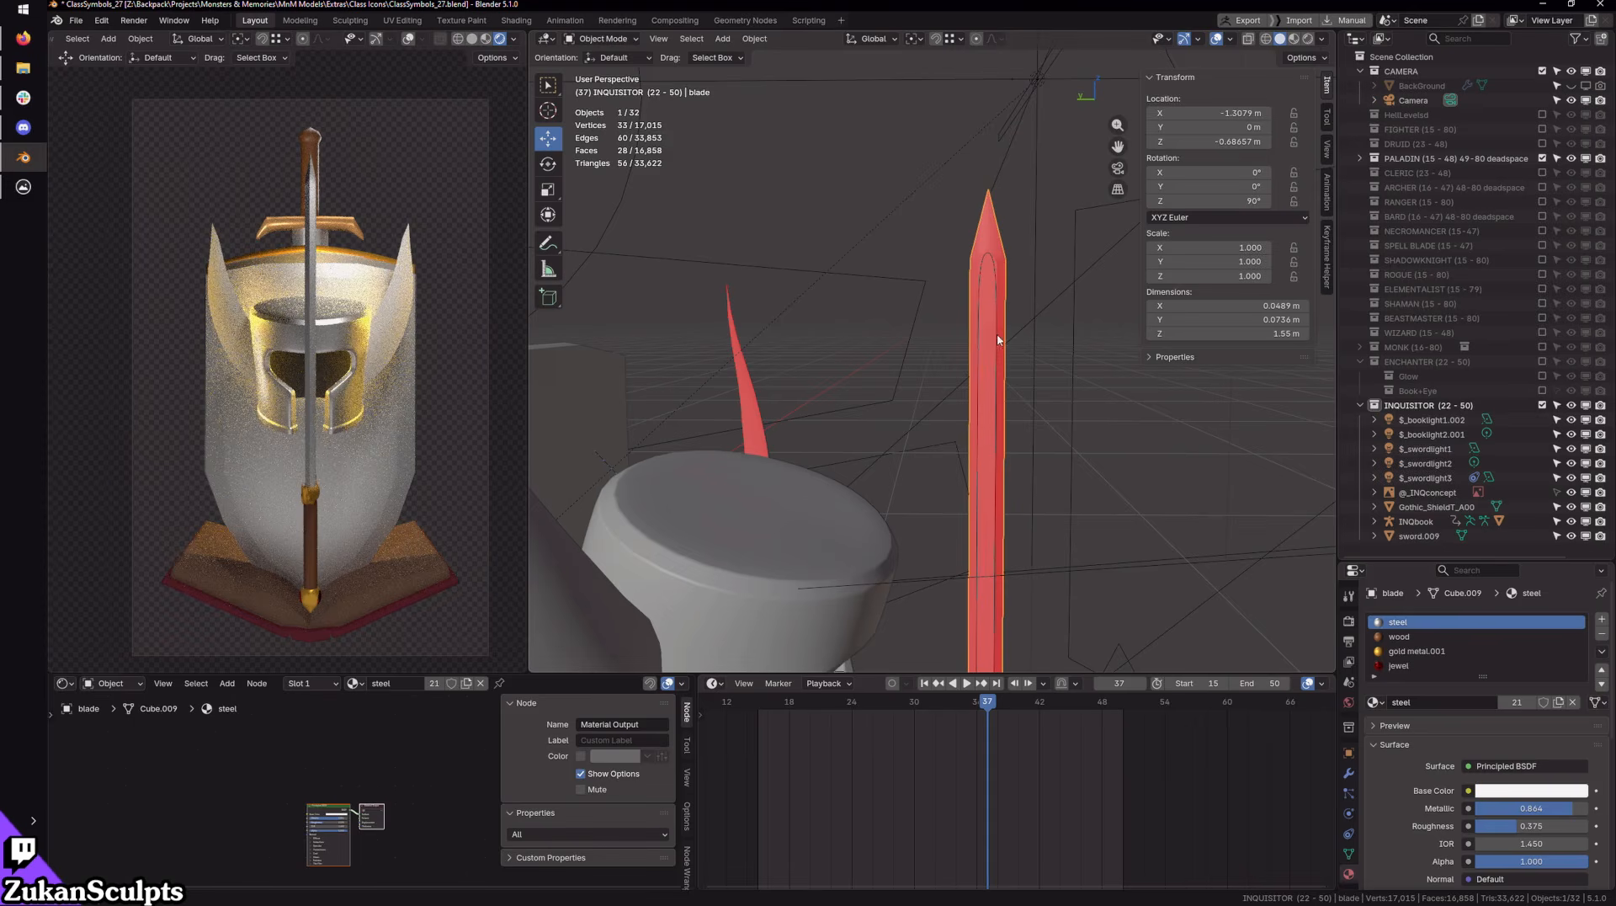
{"action": "key", "text": "Tab"}
{"action": "scroll", "coordinate": [1032, 532], "scroll_direction": "down", "scroll_amount": 4}
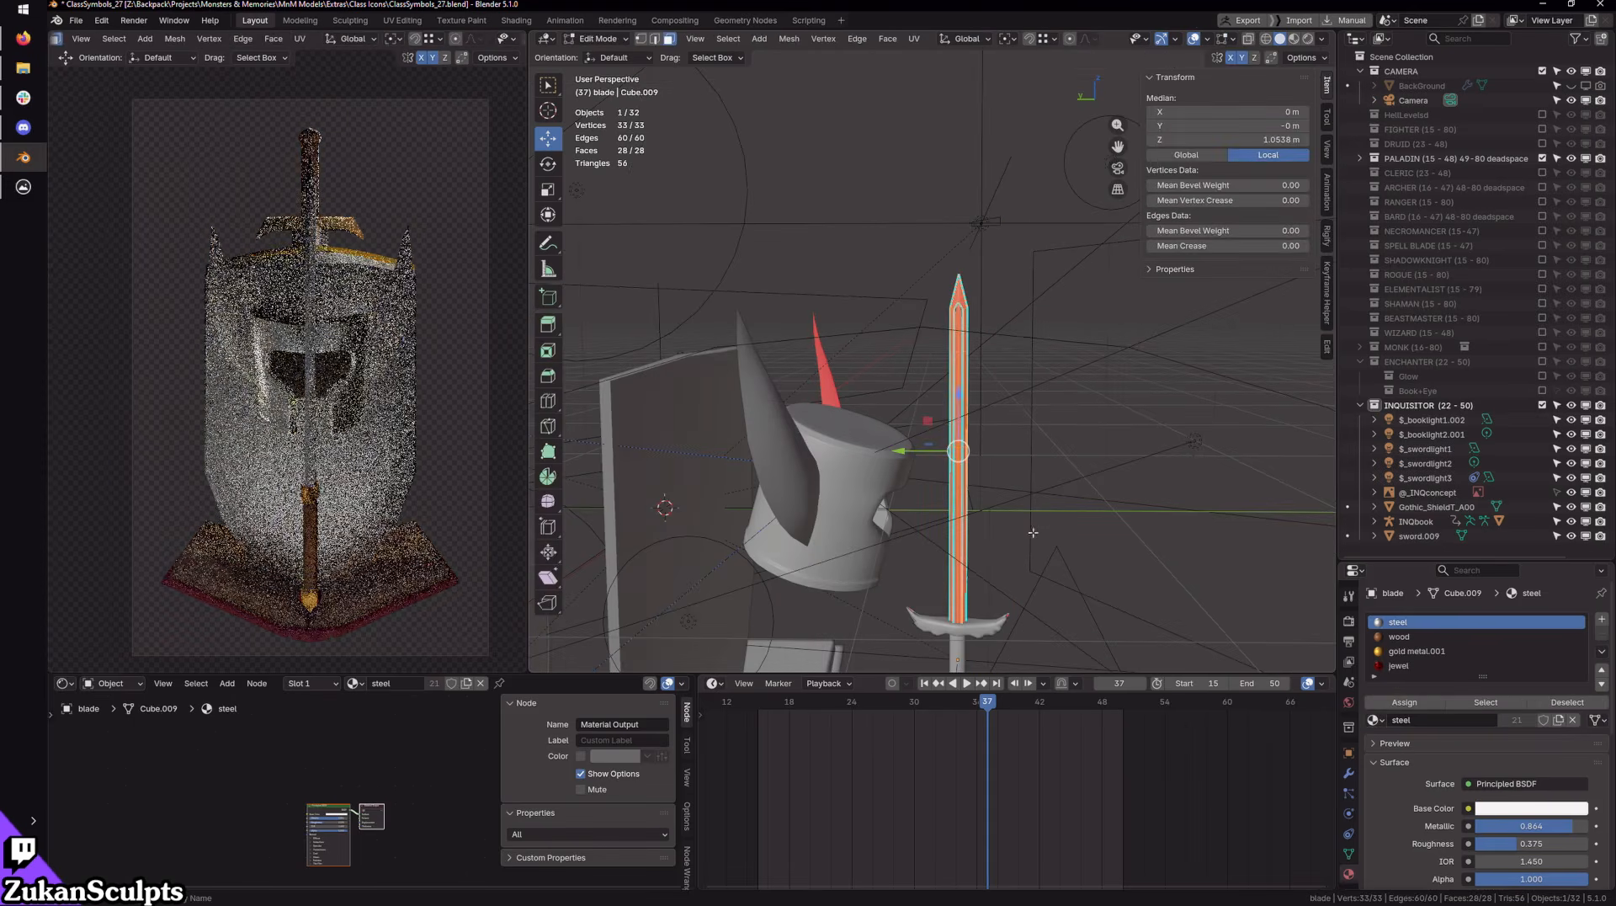
{"action": "left_click", "coordinate": [789, 39]}
{"action": "mouse_move", "coordinate": [860, 300]}
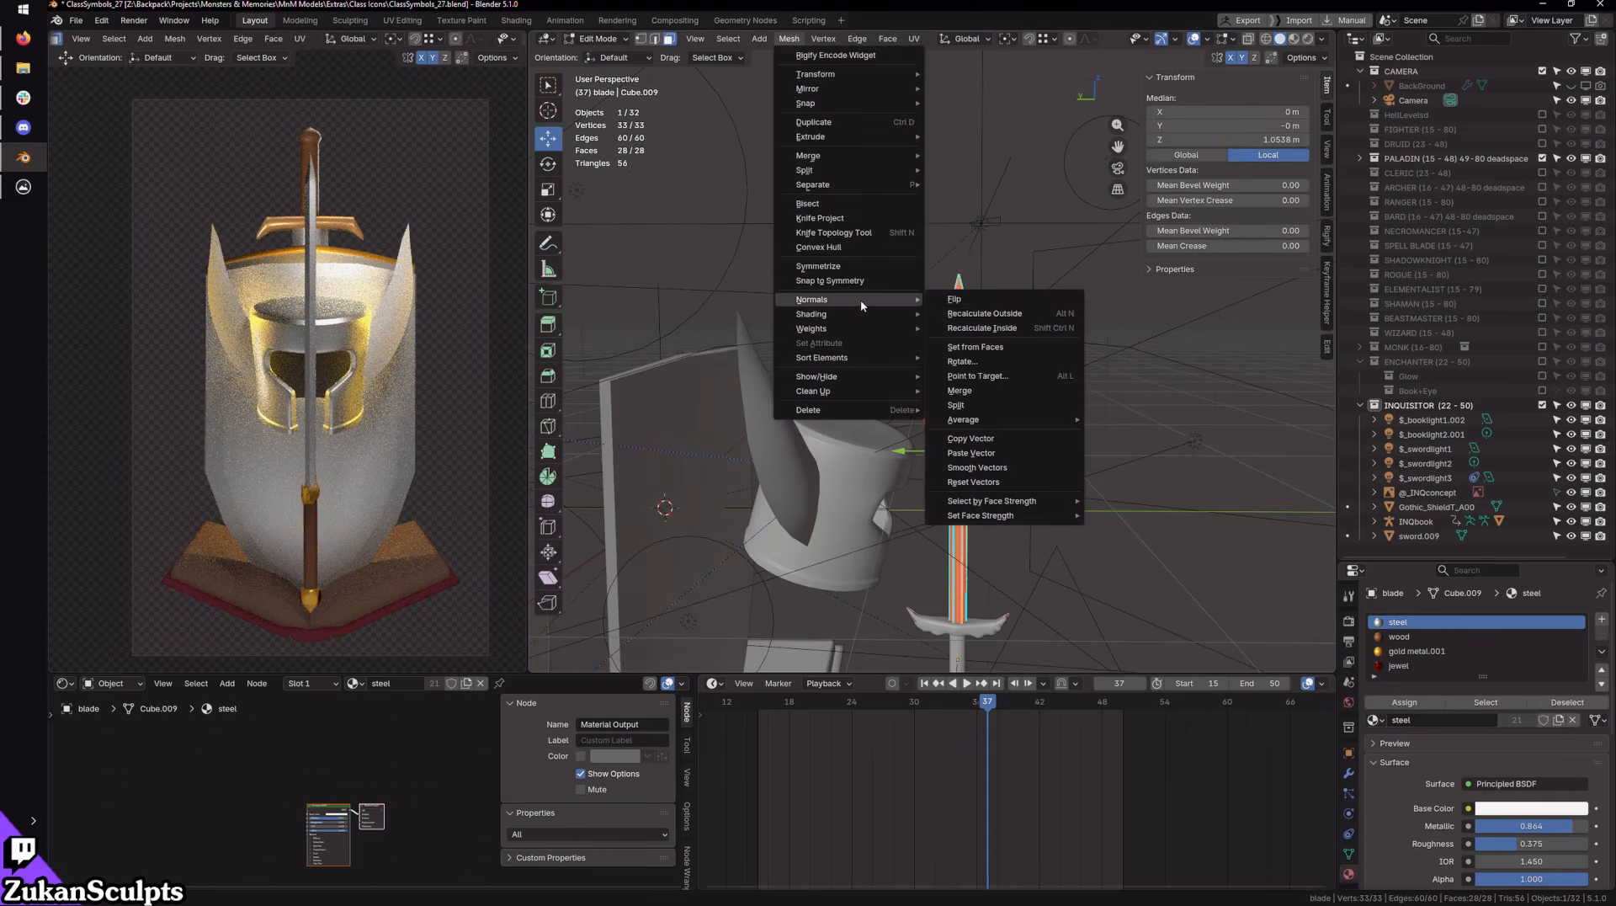
{"action": "left_click", "coordinate": [1019, 311]}
Step: Leave mesh editing on the blade and exclude the PALADIN collection from the view layer
{"action": "middle_click_drag", "start_coordinate": [1058, 411], "coordinate": [910, 498]}
{"action": "middle_click_drag", "start_coordinate": [909, 498], "coordinate": [844, 480], "text": "shift"}
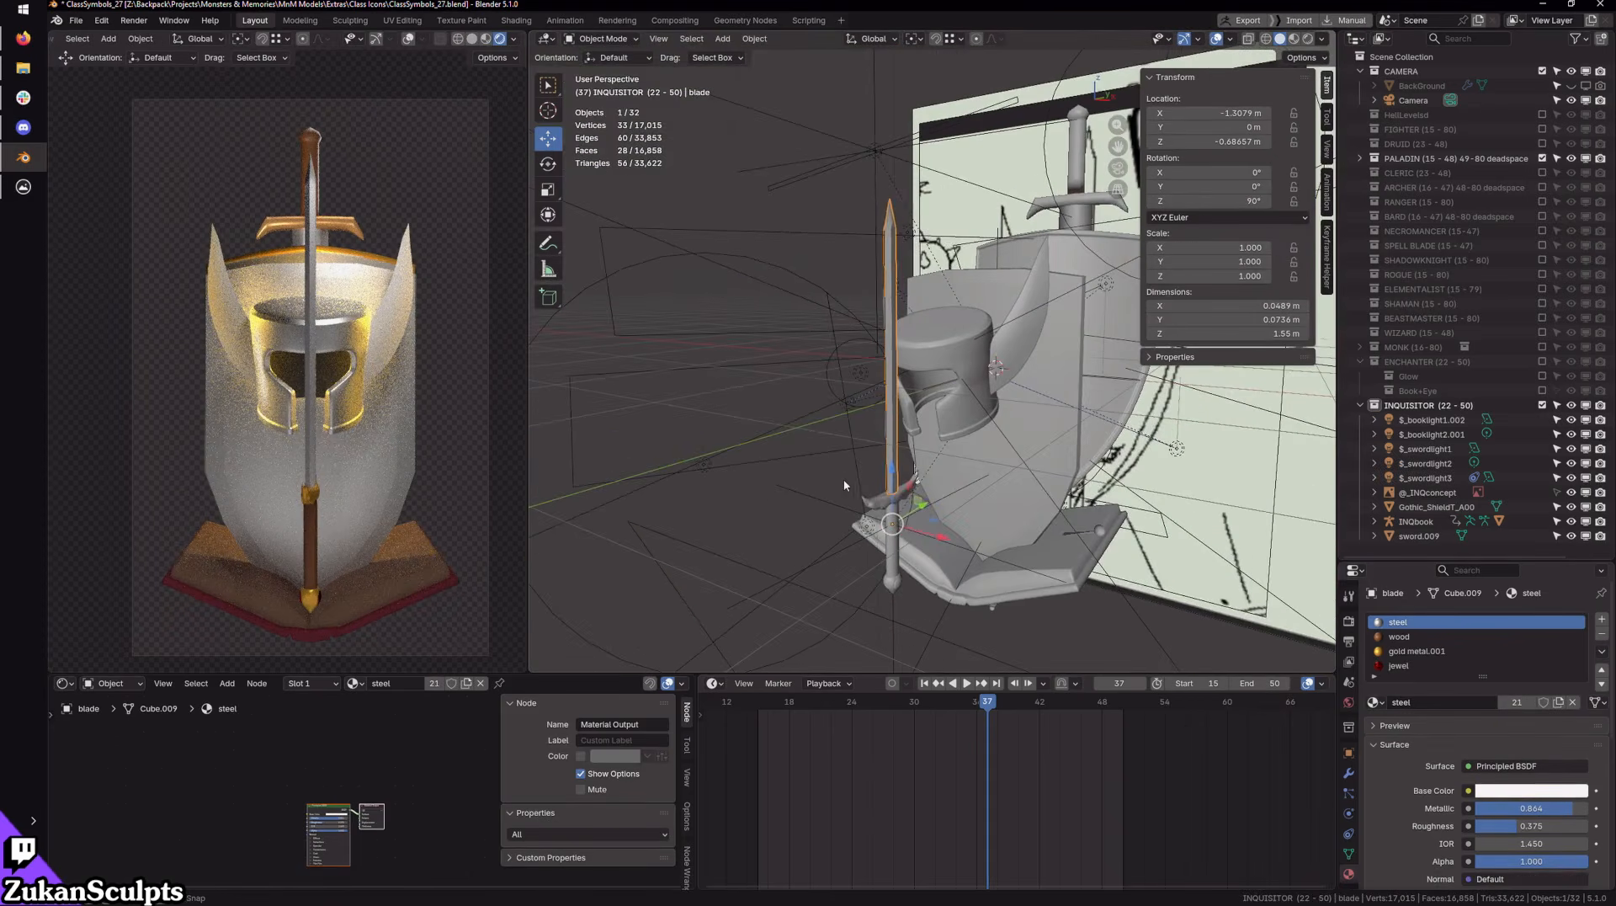
{"action": "scroll", "coordinate": [1043, 570], "scroll_direction": "up", "scroll_amount": 2}
{"action": "middle_click_drag", "start_coordinate": [1043, 570], "coordinate": [994, 472], "text": "shift"}
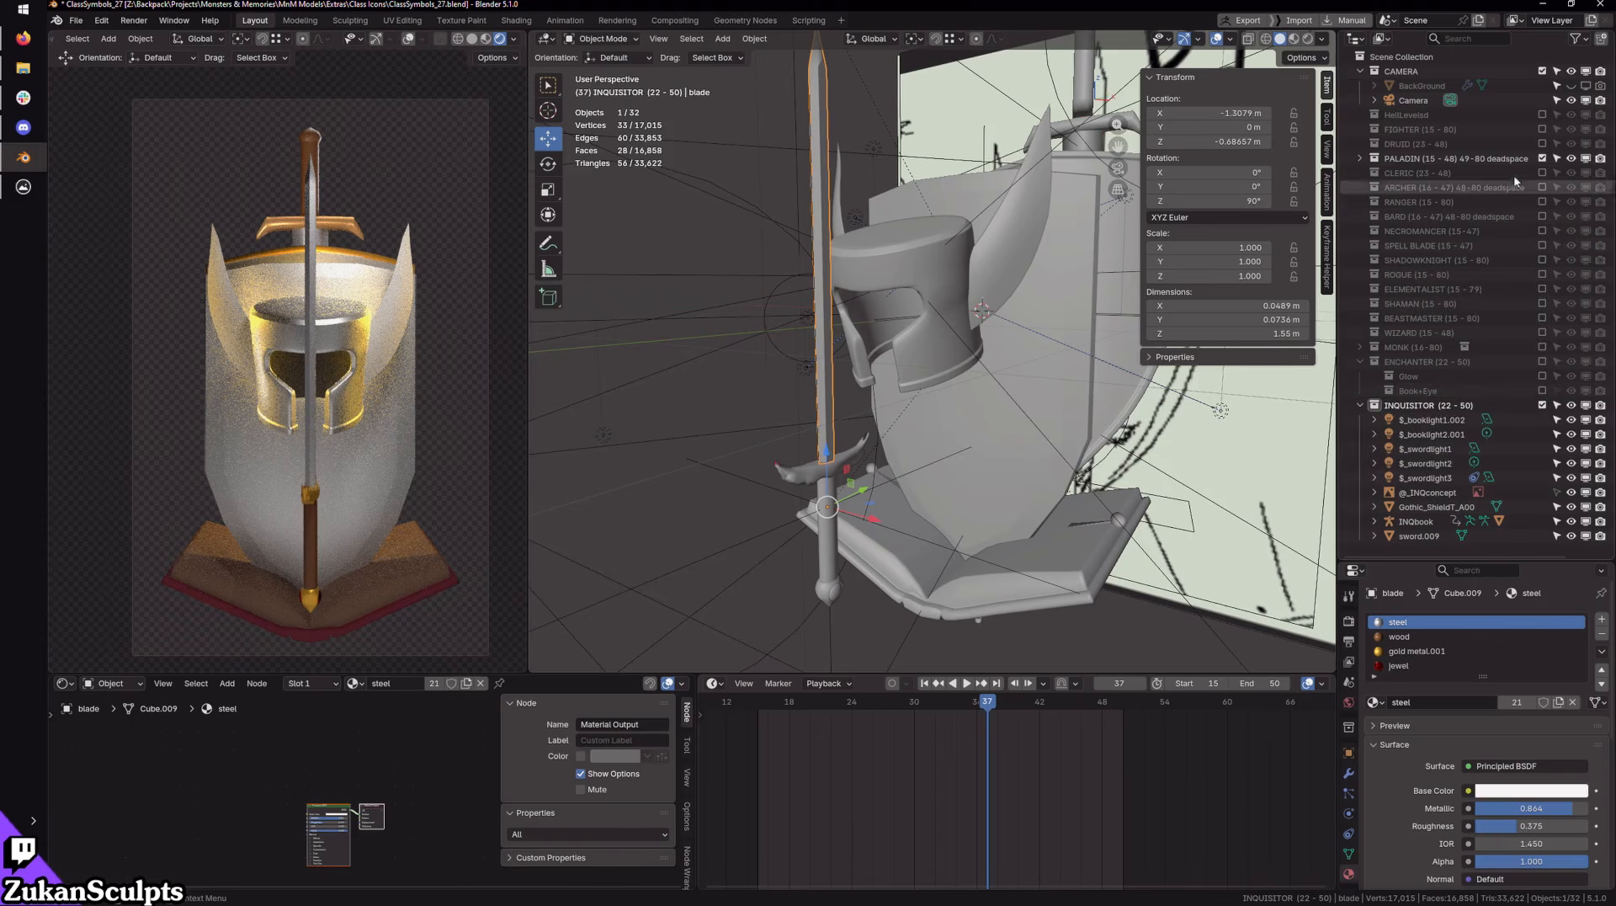
{"action": "left_click", "coordinate": [1542, 158]}
{"action": "middle_click_drag", "start_coordinate": [1062, 428], "coordinate": [967, 412]}
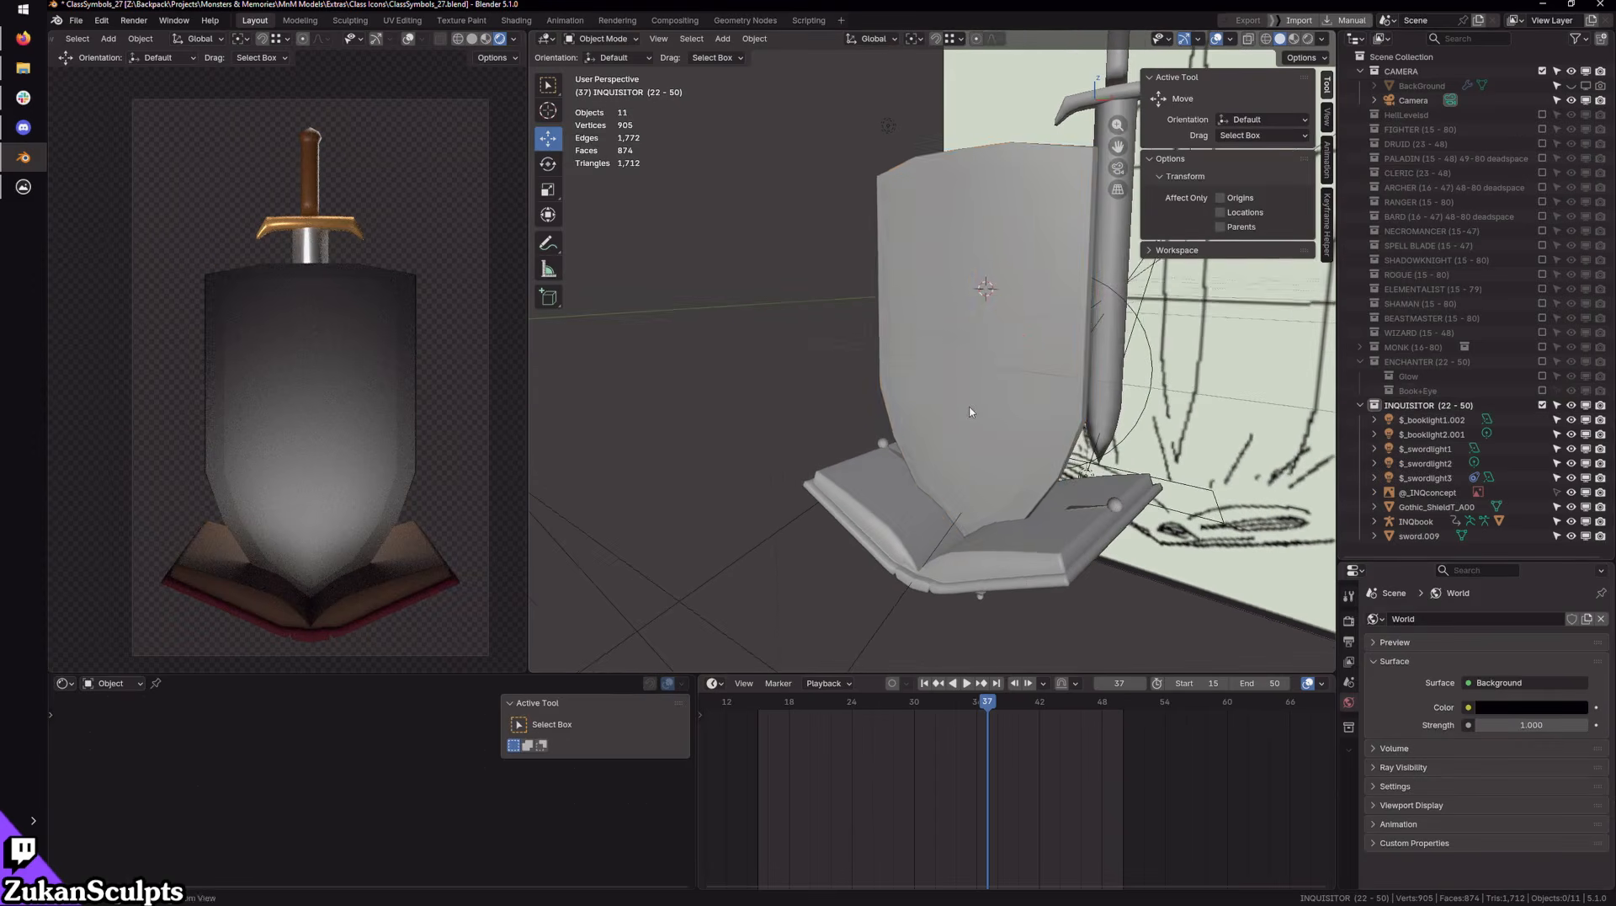
Step: Remove the gold metal.001 material slot from the Gothic shield, keeping only steel.001
{"action": "left_click", "coordinate": [973, 425]}
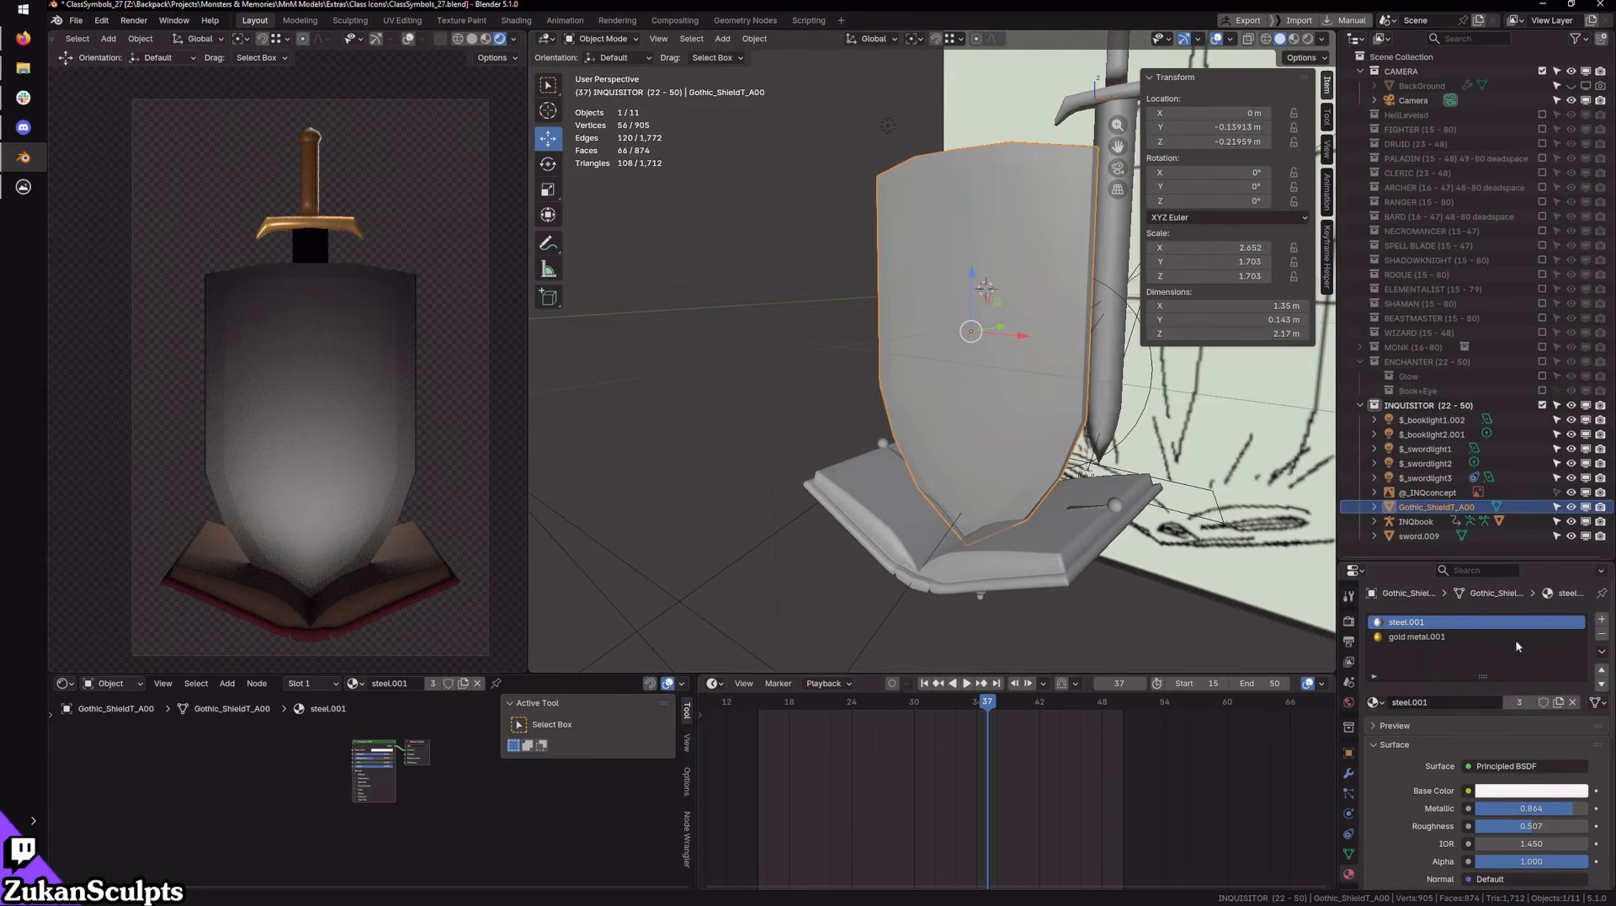
{"action": "left_click", "coordinate": [1547, 633]}
{"action": "left_click", "coordinate": [1602, 633]}
{"action": "middle_click_drag", "start_coordinate": [1195, 608], "coordinate": [876, 446]}
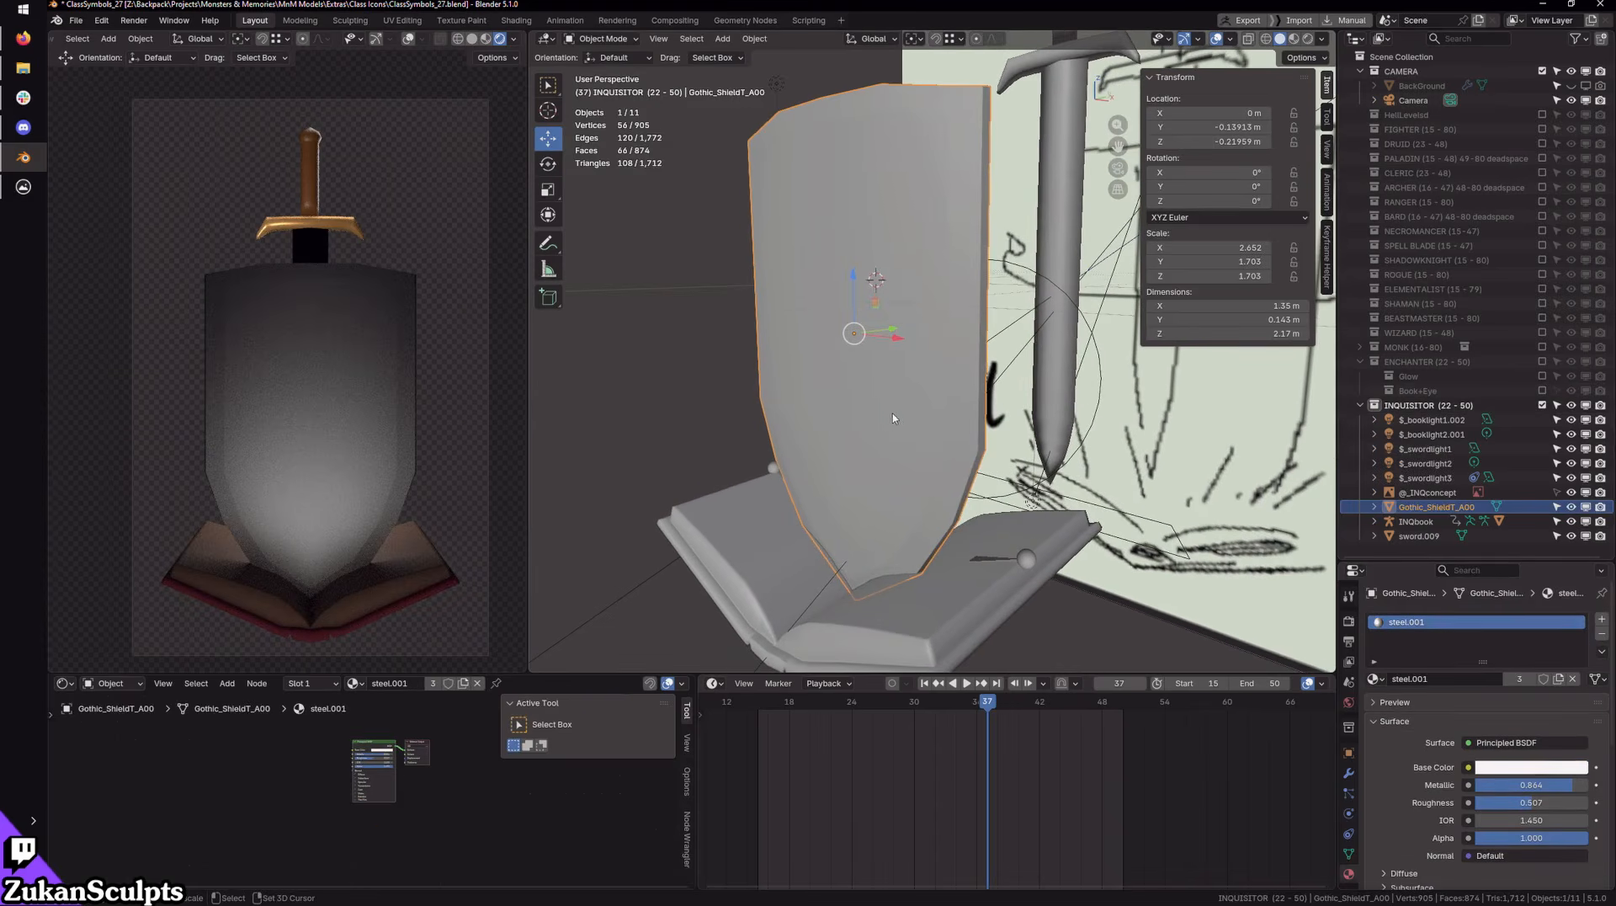
{"action": "middle_click_drag", "start_coordinate": [1055, 421], "coordinate": [949, 452]}
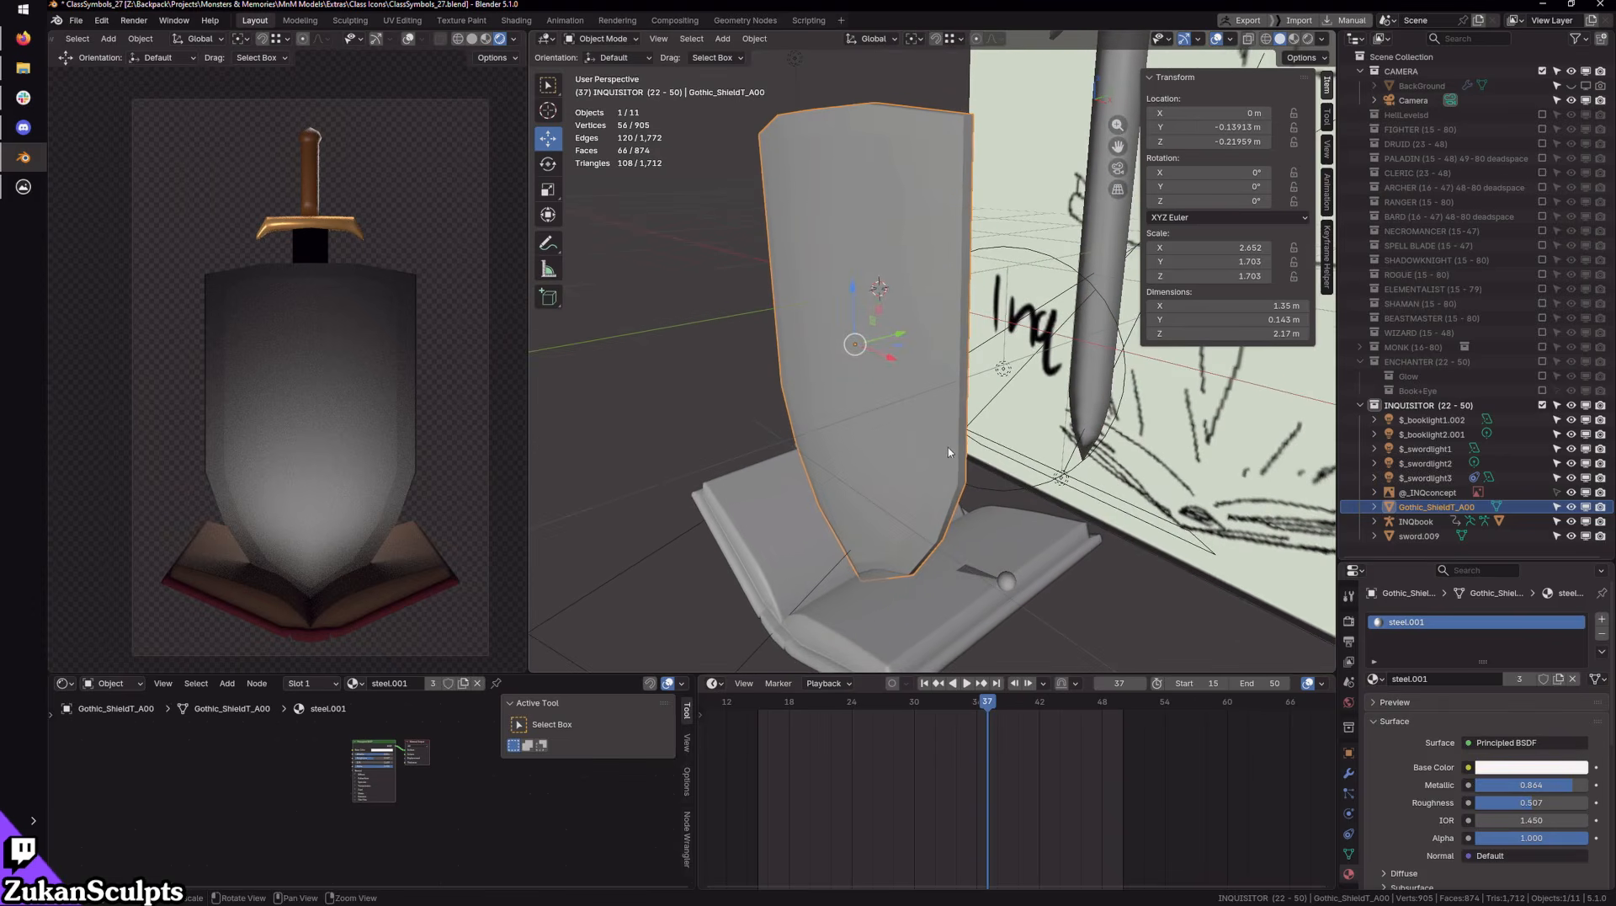
Step: Make the Gothic shield's steel.001 material single-user and rename the copy INQ-shield
{"action": "left_click", "coordinate": [1502, 766]}
{"action": "left_click", "coordinate": [1519, 678]}
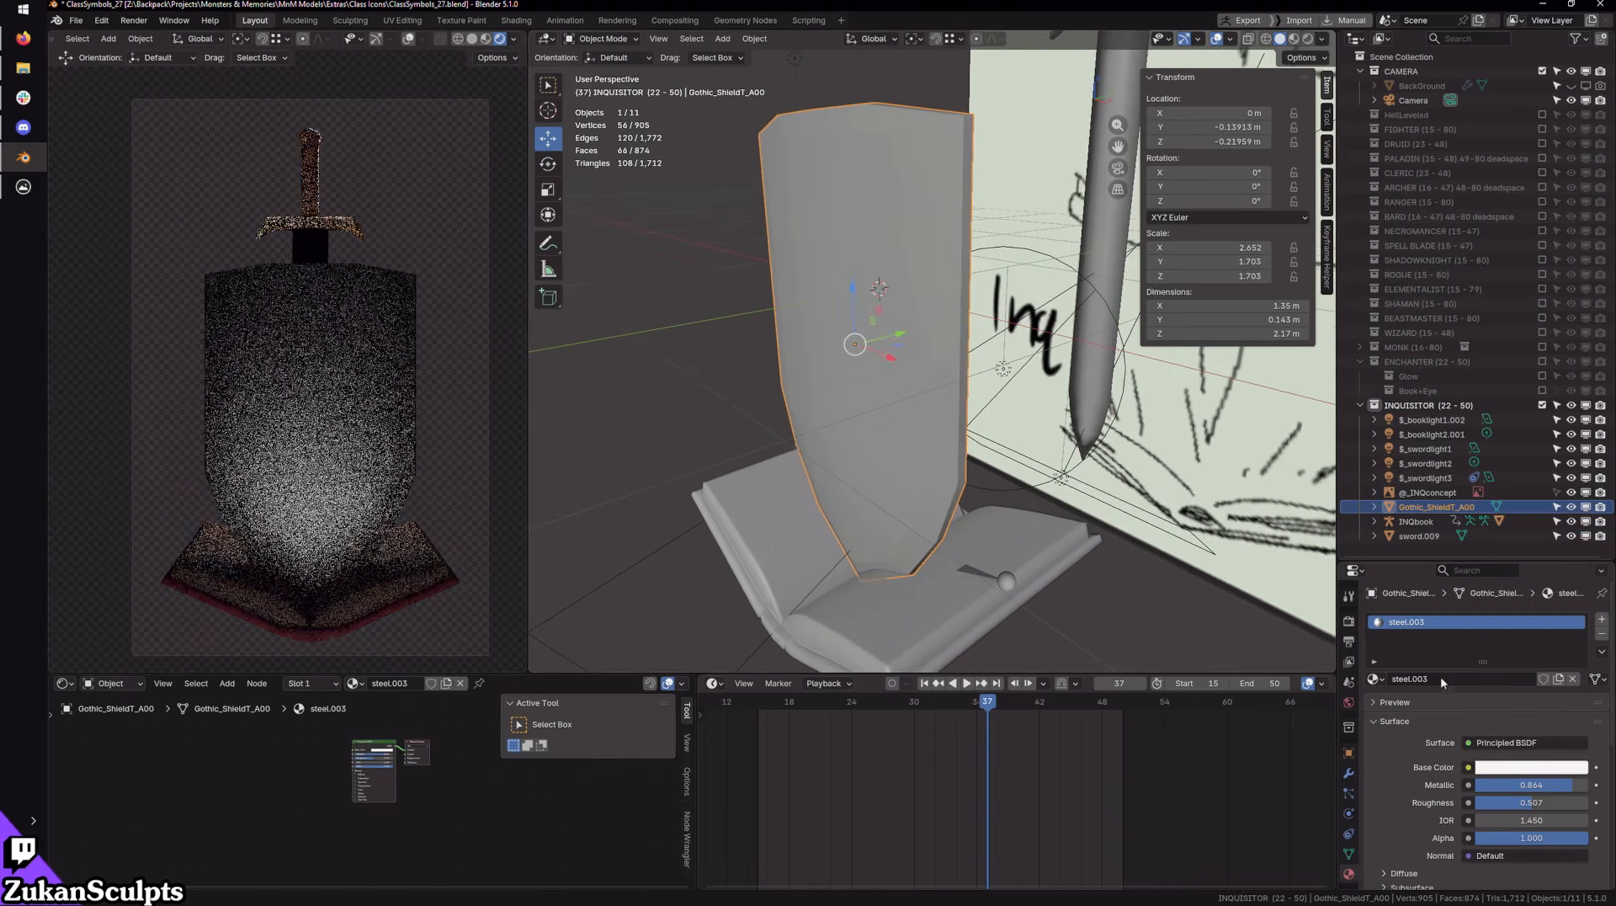
{"action": "double_click", "coordinate": [1425, 680]}
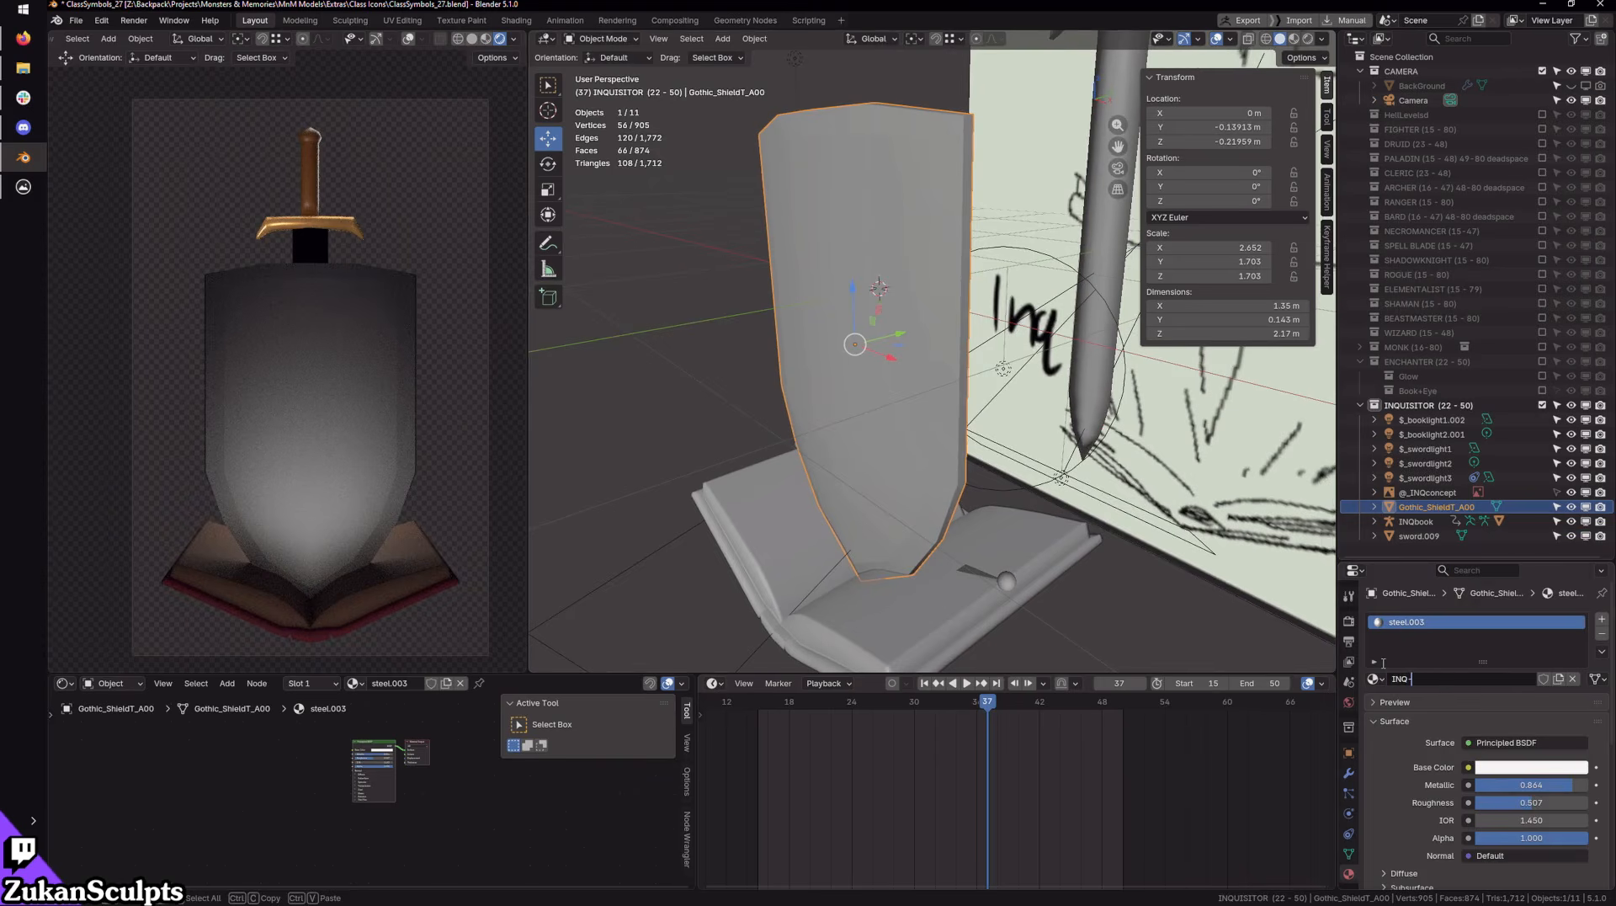
{"action": "type", "text": "INQ-shield"}
{"action": "key", "text": "Return"}
Step: Give the INQ-shield material a magenta base color, alpha 0.406, metallic 1.000 and roughness 0.384
{"action": "left_click", "coordinate": [1507, 767]}
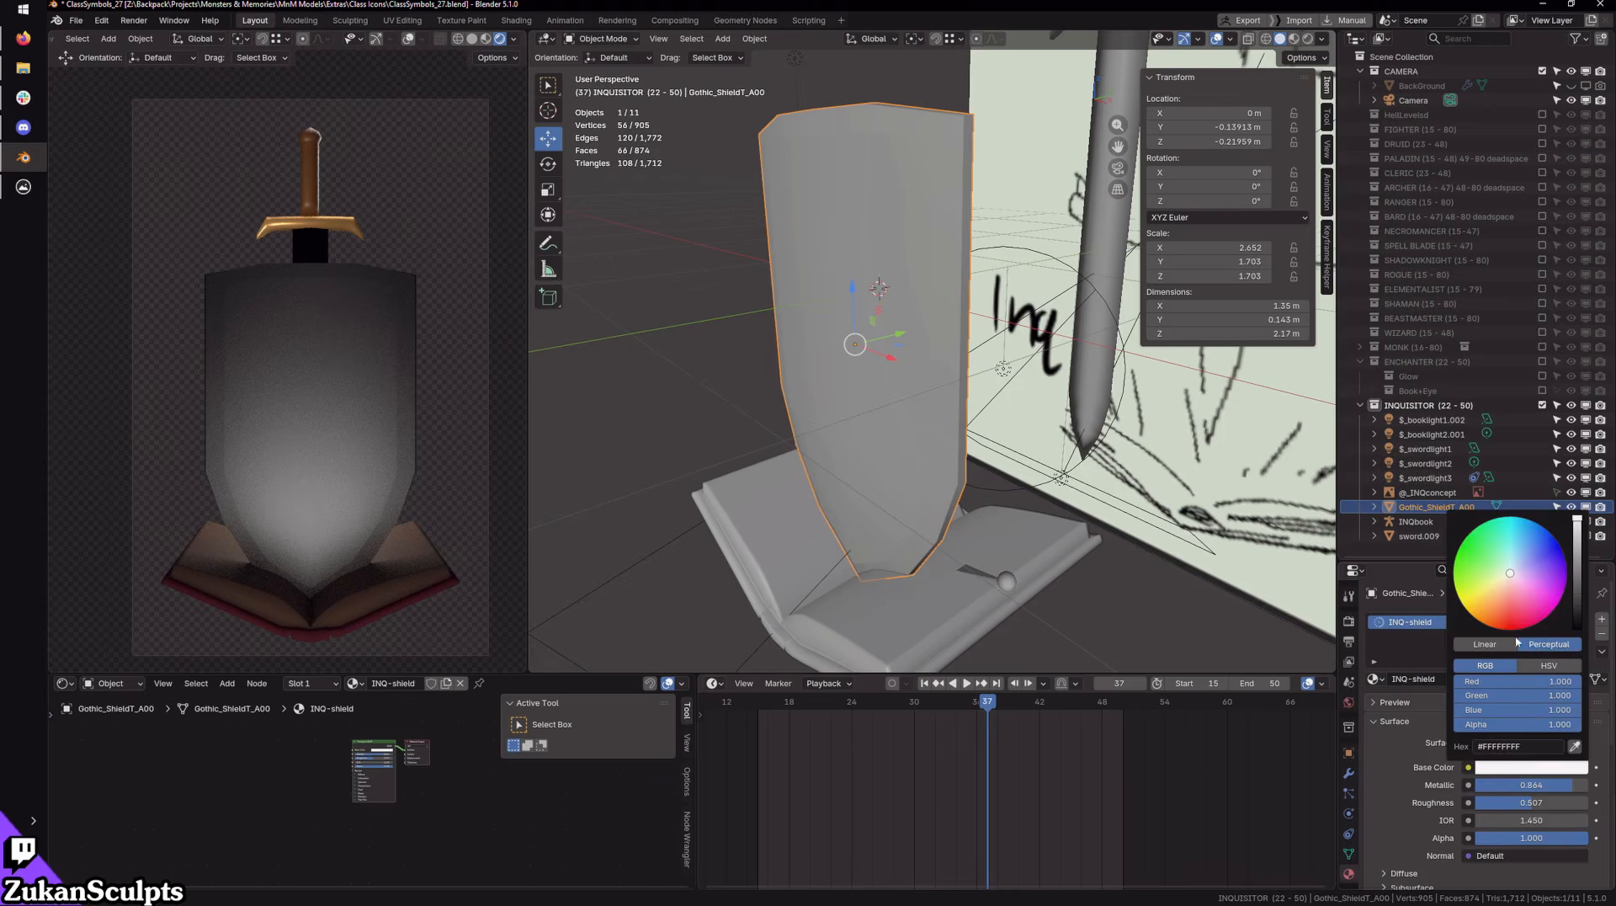
{"action": "left_click", "coordinate": [1557, 584]}
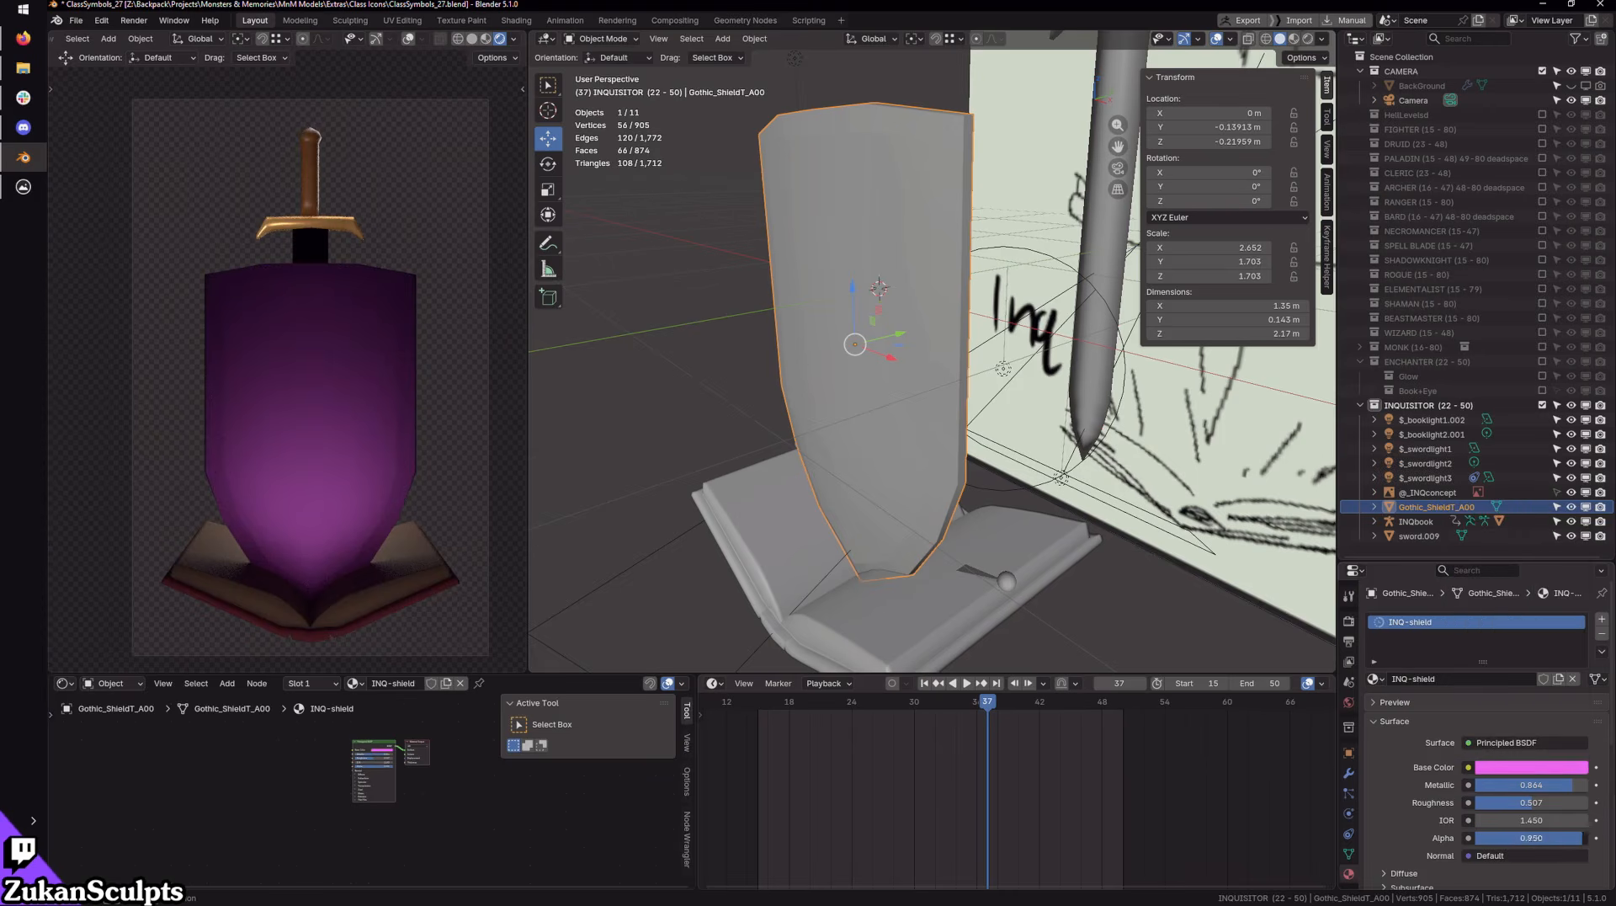
{"action": "left_click_drag", "start_coordinate": [1474, 838], "coordinate": [1431, 837]}
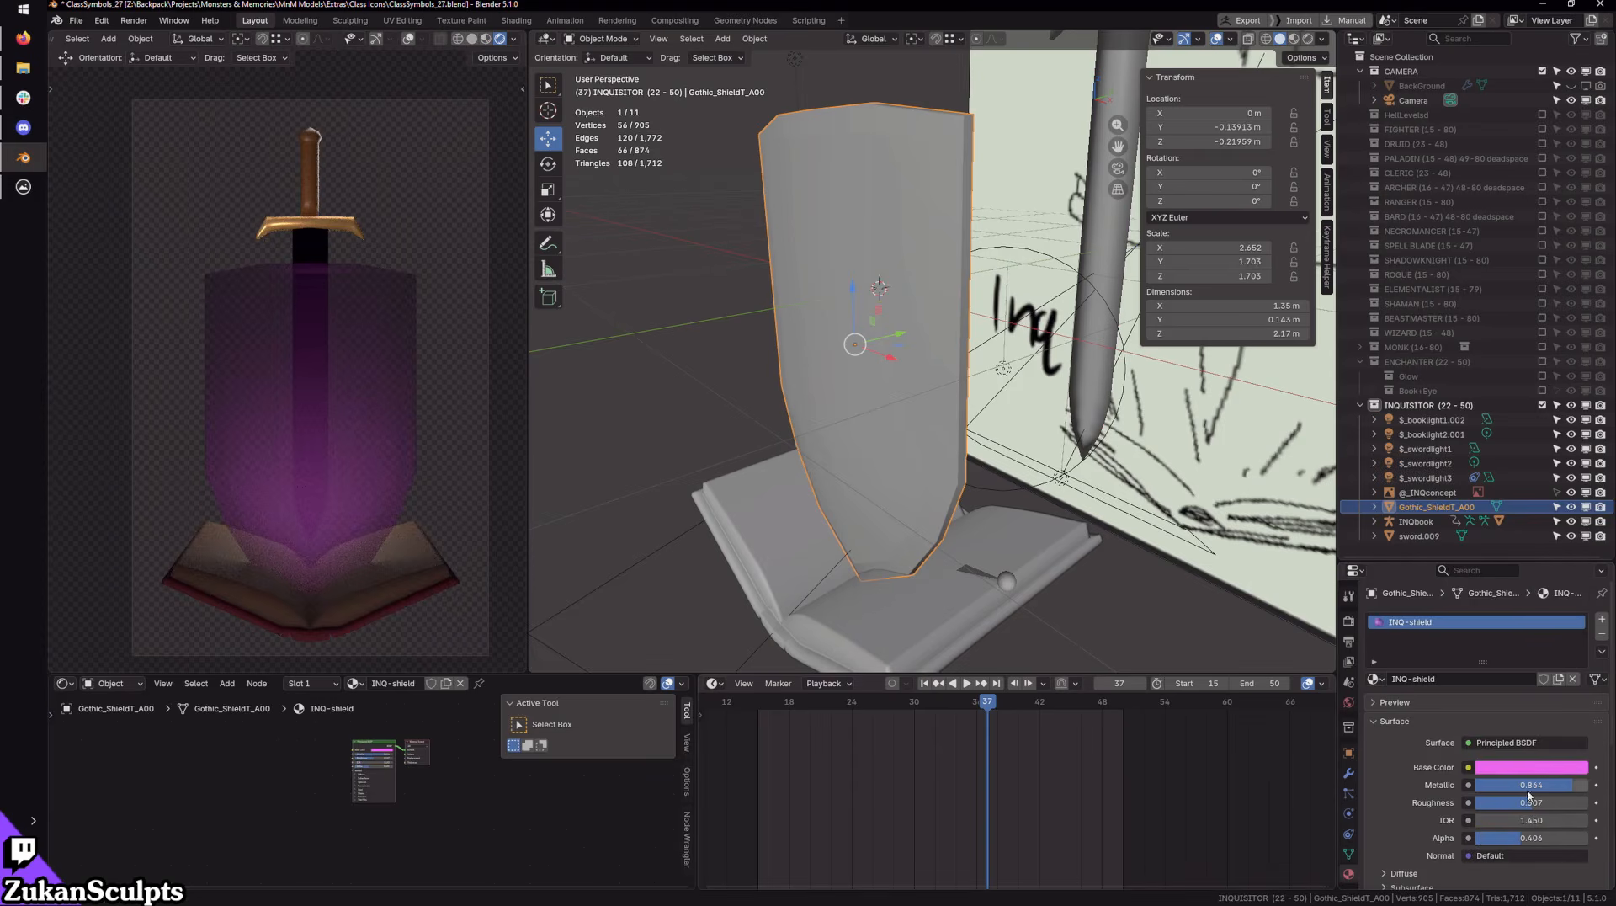
{"action": "mouse_move", "coordinate": [1519, 789]}
{"action": "left_mouse_down"}
{"action": "mouse_move", "coordinate": [1422, 789]}
{"action": "mouse_move", "coordinate": [1589, 789]}
{"action": "mouse_move", "coordinate": [1435, 805]}
{"action": "mouse_move", "coordinate": [1512, 806]}
{"action": "left_mouse_up"}
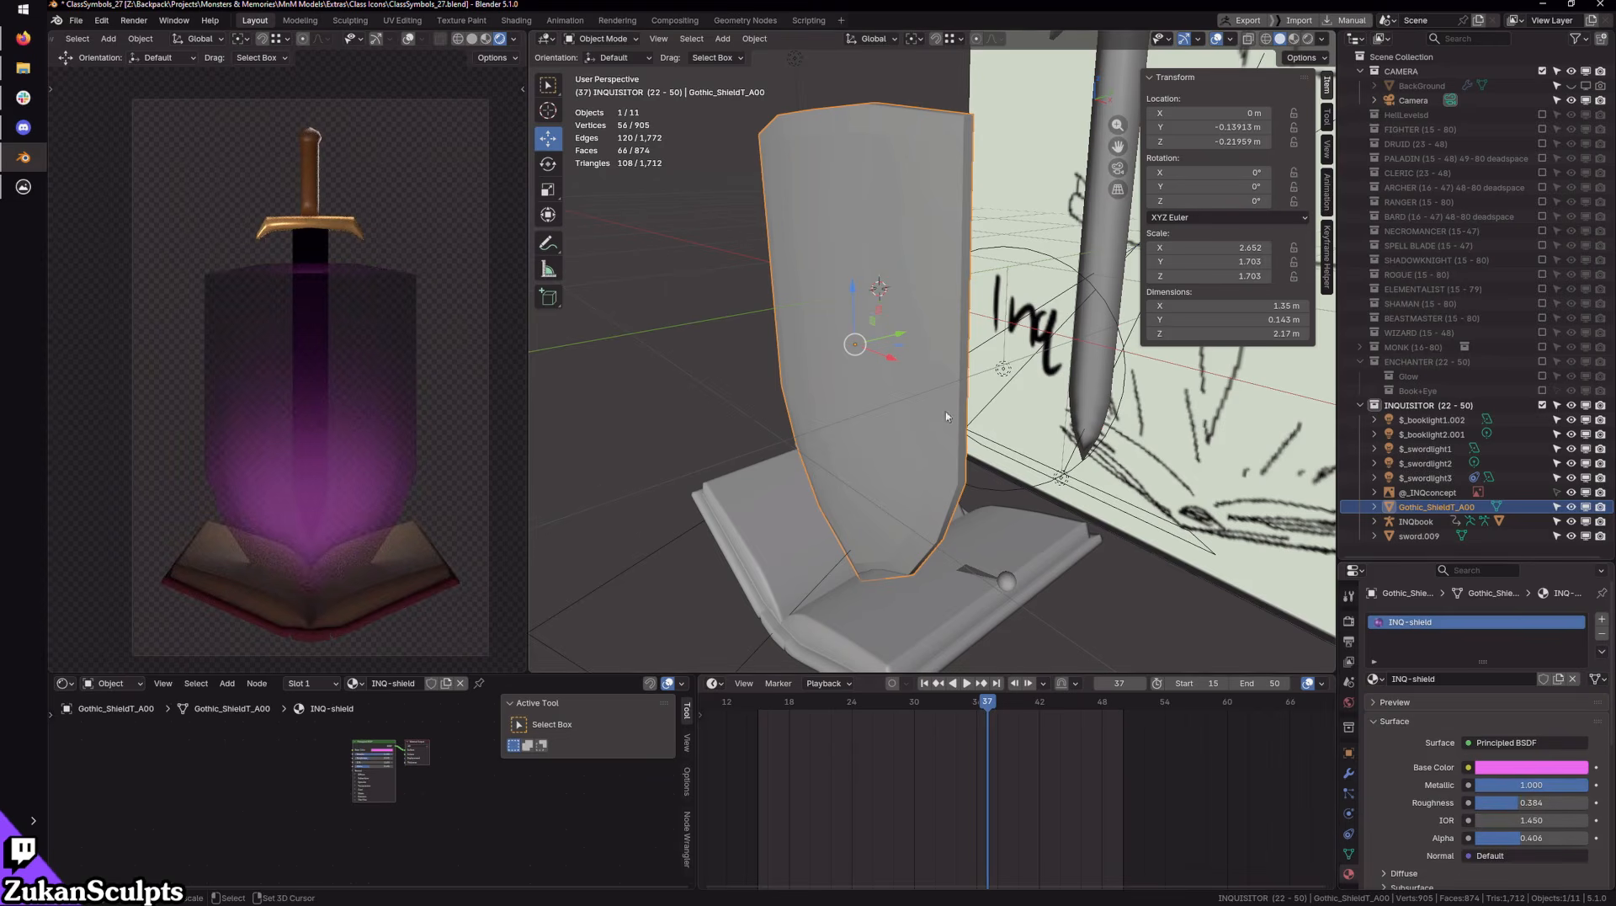
Step: Select the large area light $_booklight1.002 in front of the book and show its light linking settings
{"action": "middle_click_drag", "start_coordinate": [1010, 446], "coordinate": [813, 549]}
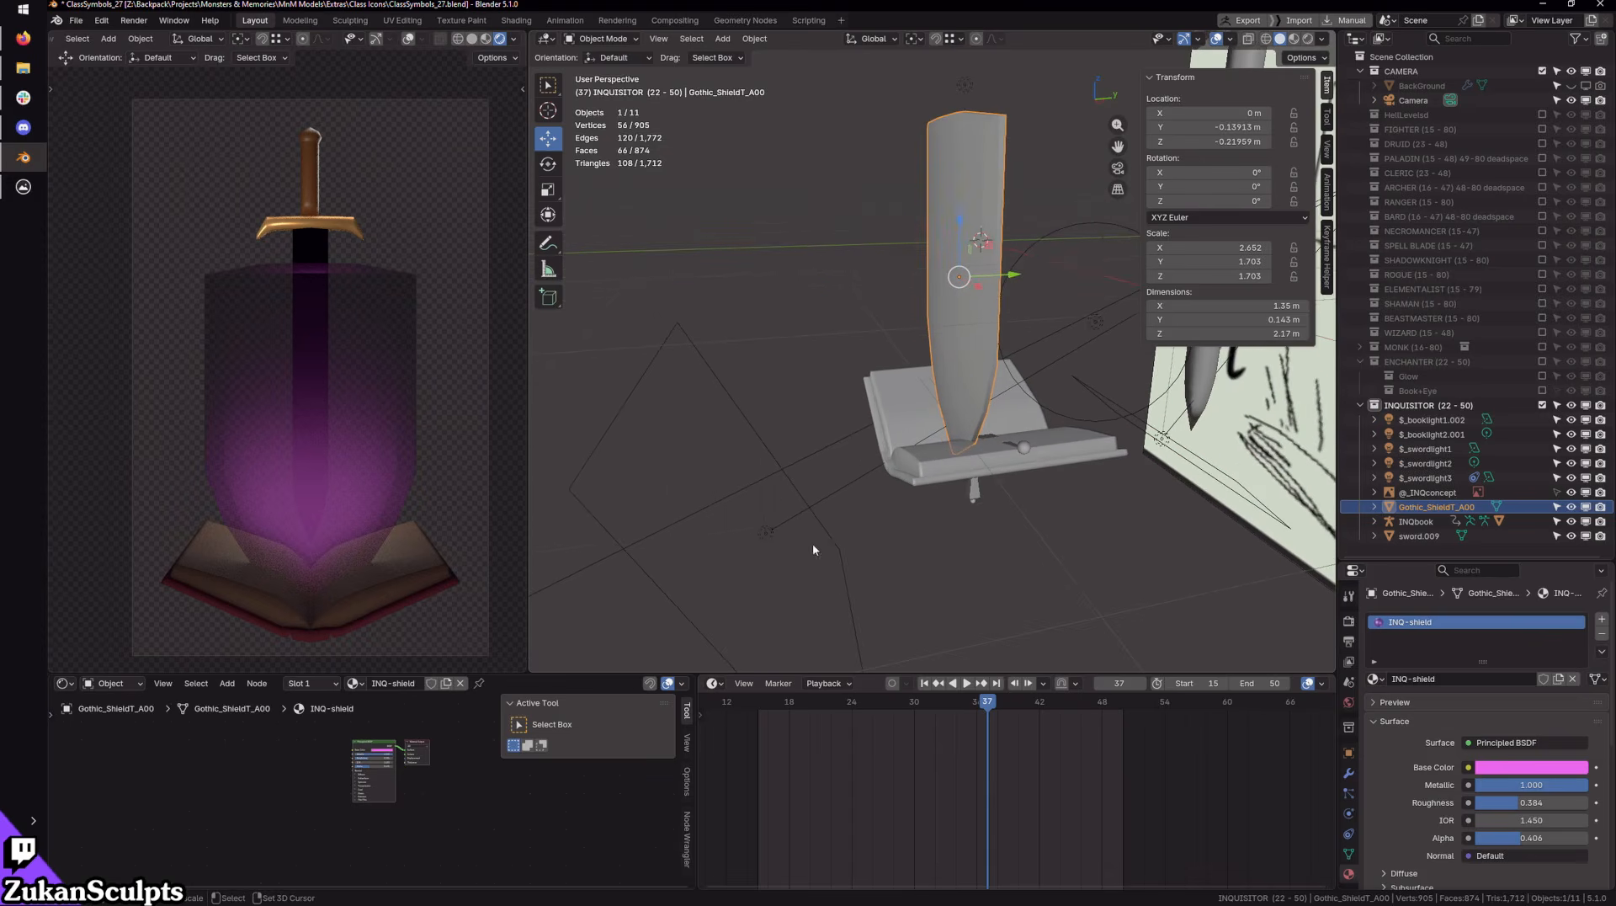
{"action": "left_click", "coordinate": [769, 528]}
{"action": "middle_click_drag", "start_coordinate": [1033, 560], "coordinate": [1132, 581]}
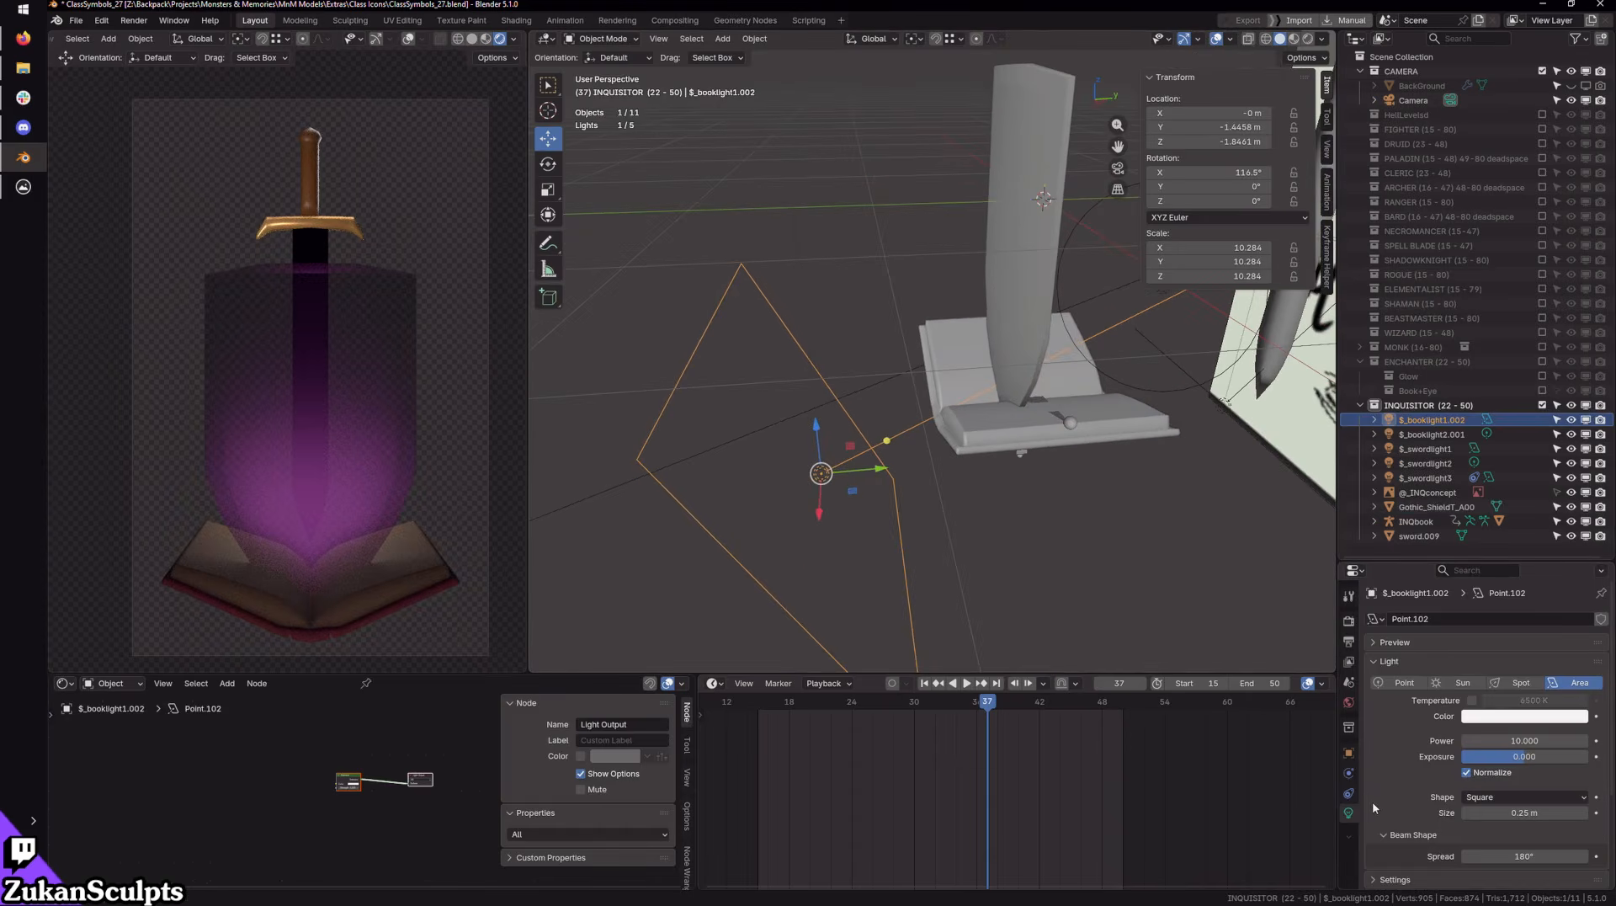
{"action": "left_click", "coordinate": [1348, 751]}
{"action": "scroll", "coordinate": [1439, 770], "scroll_direction": "down", "scroll_amount": 5}
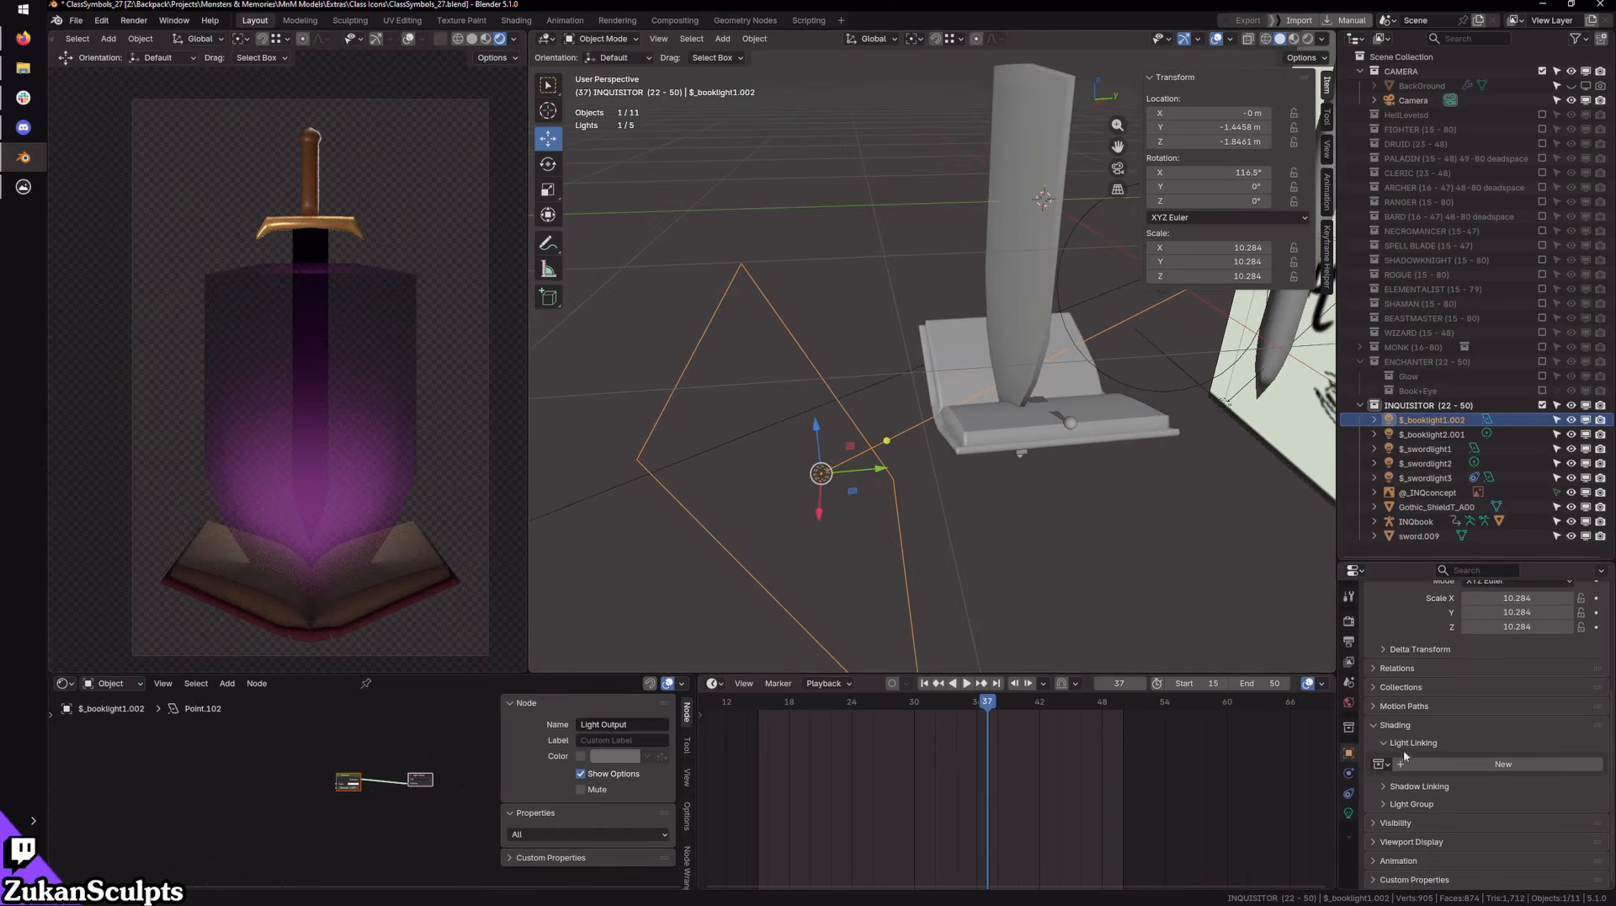
{"action": "middle_click_drag", "start_coordinate": [1057, 556], "coordinate": [1016, 520]}
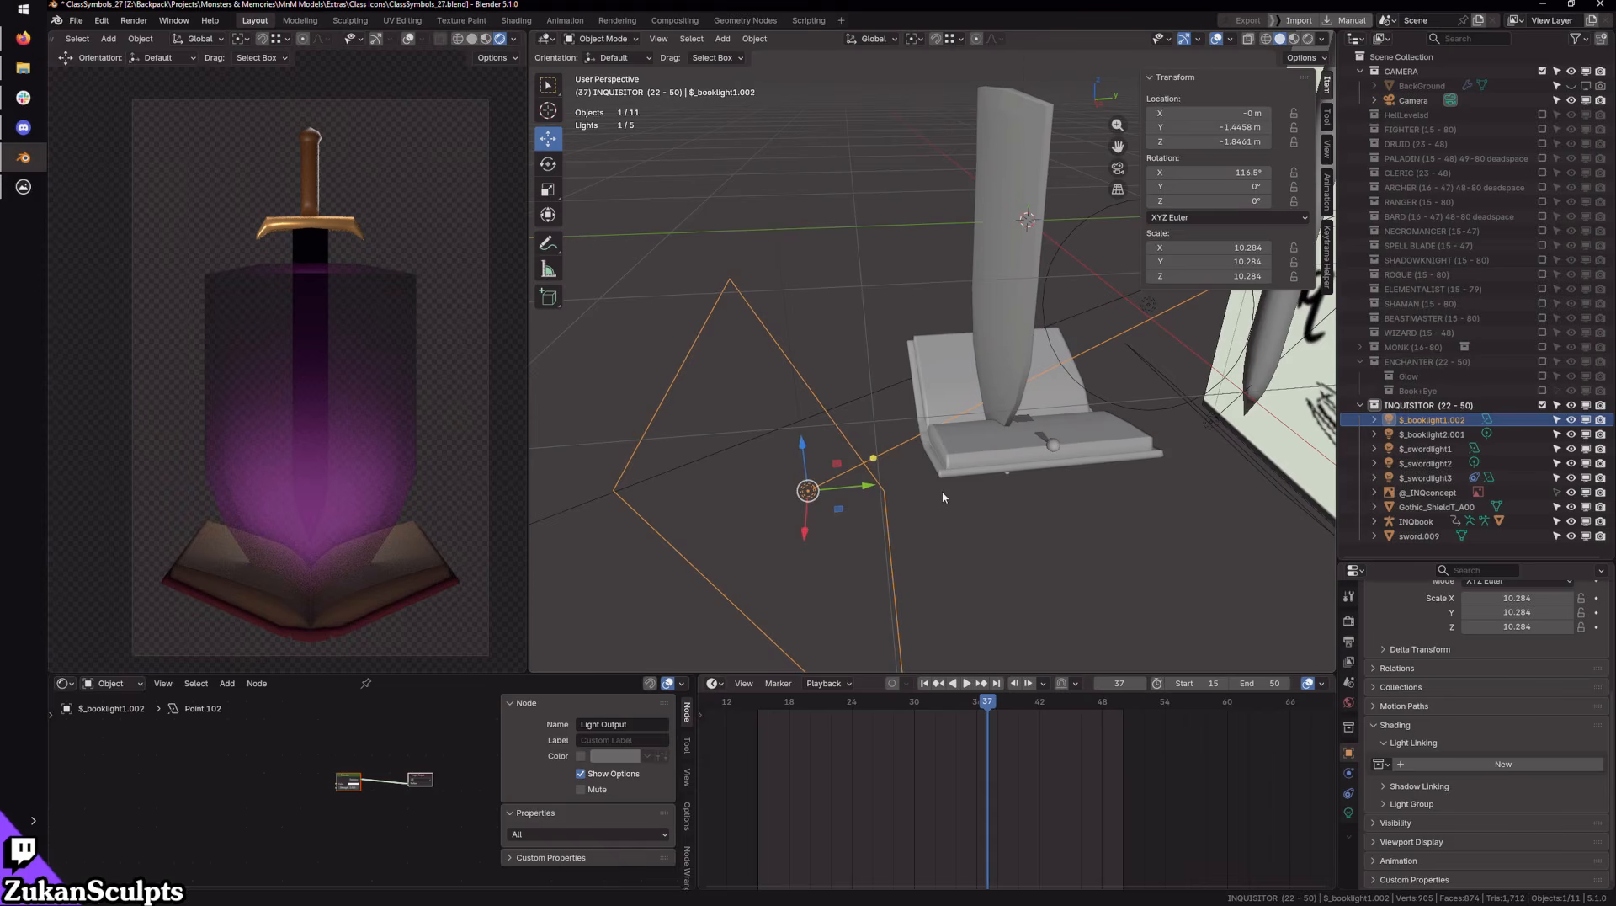
{"action": "left_click", "coordinate": [824, 224]}
{"action": "key", "text": "shift+a"}
{"action": "mouse_move", "coordinate": [824, 222]}
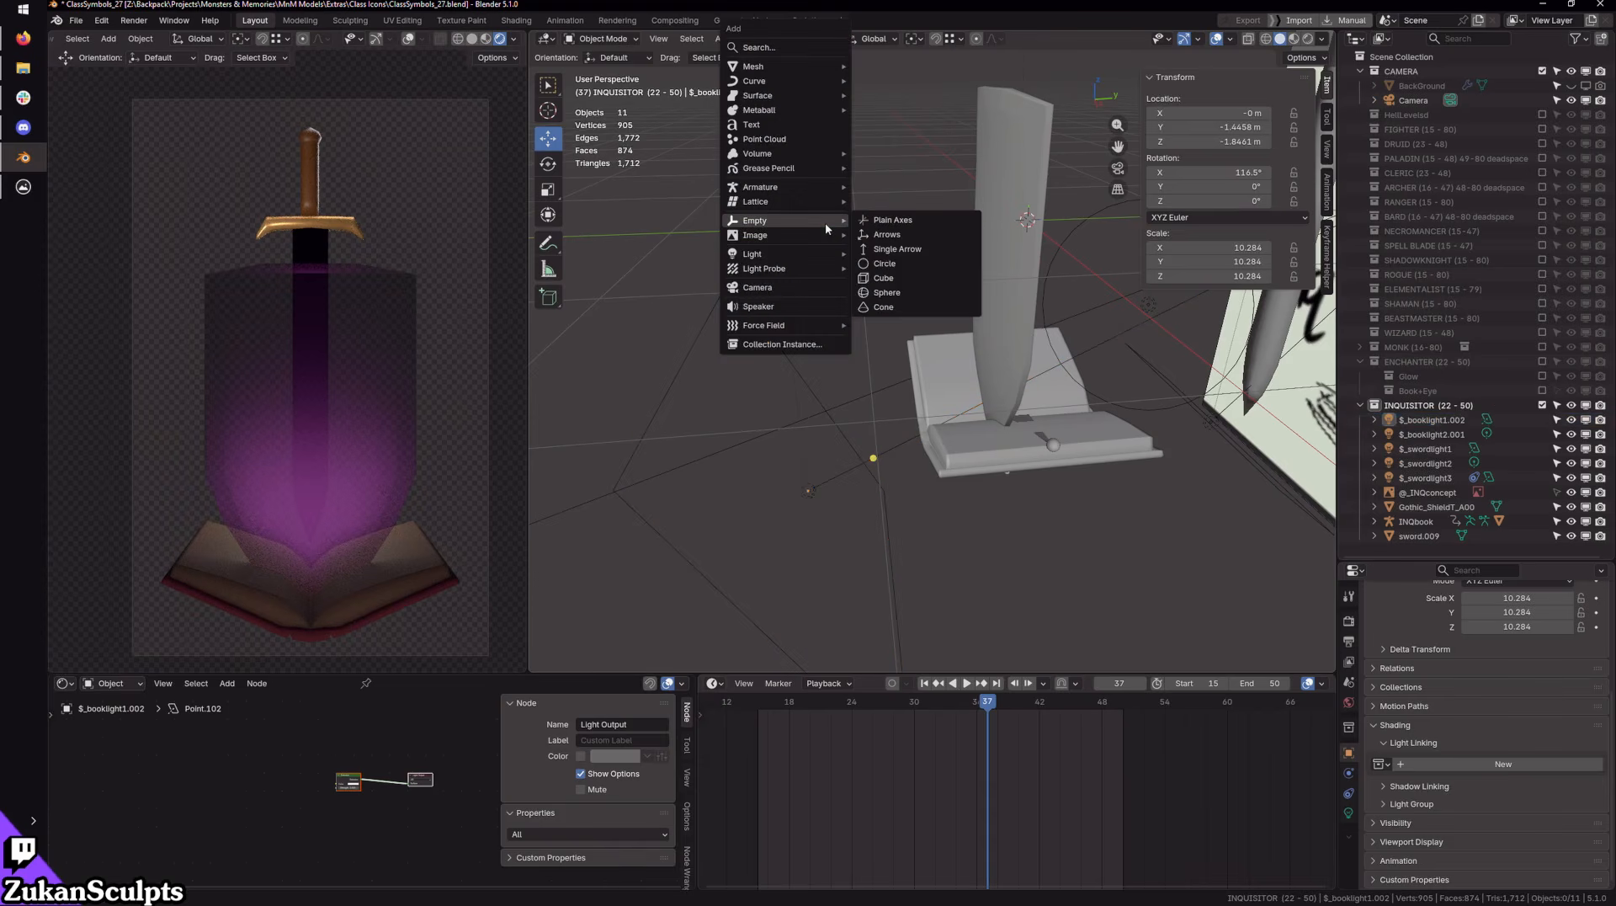
Step: Restrict the $_booklight1.002 light to the book mesh INQbookk with a new light linking collection
{"action": "left_click", "coordinate": [956, 422]}
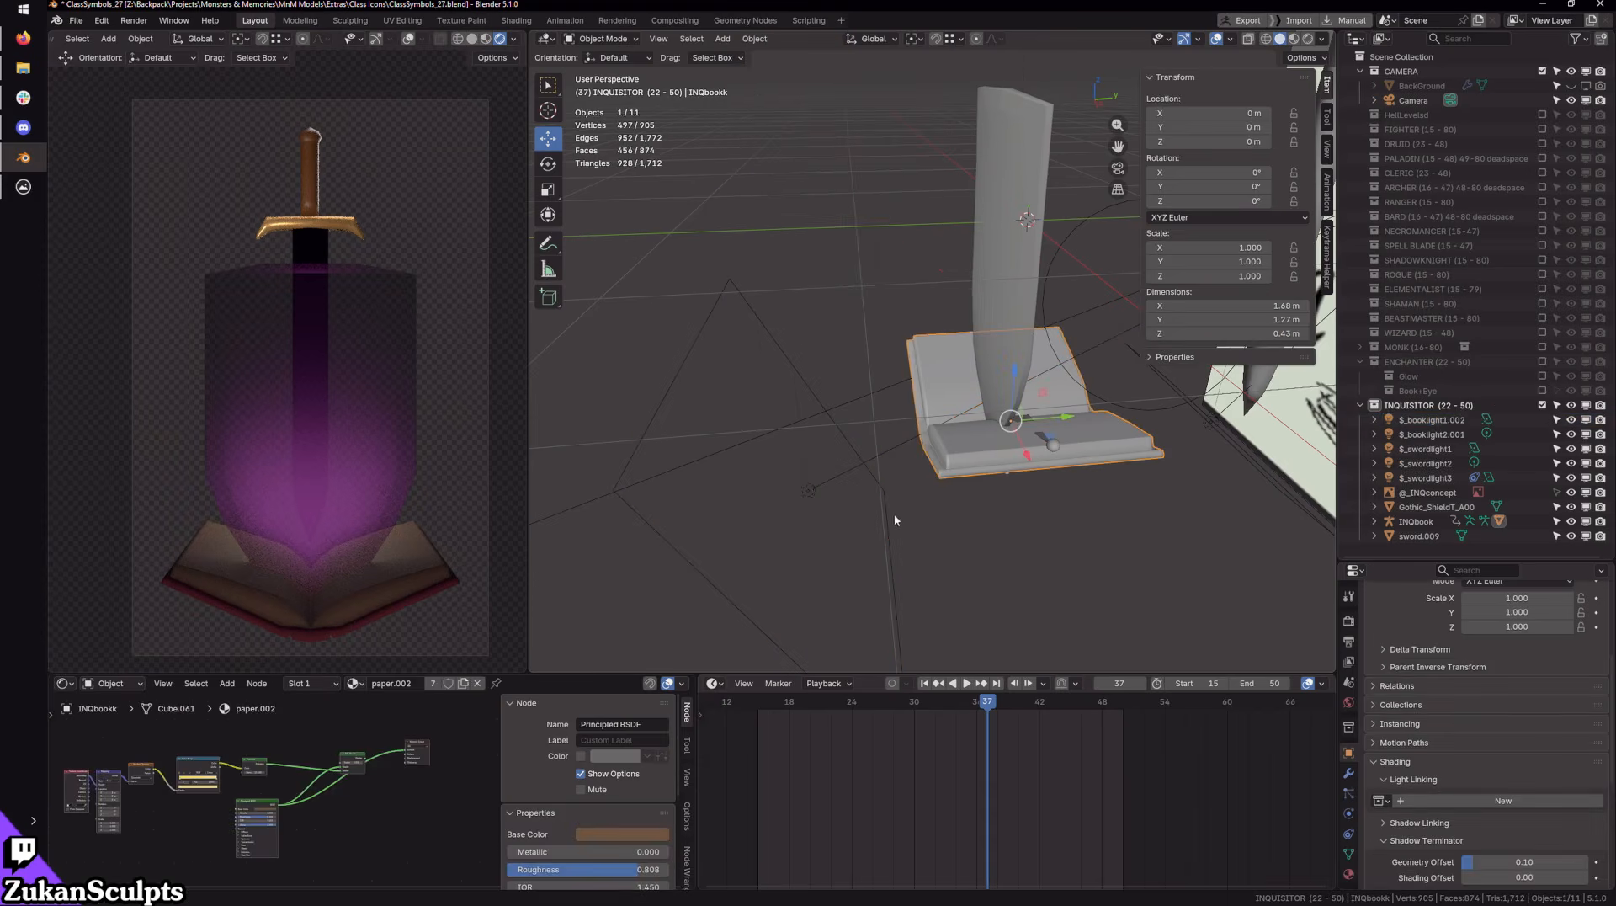
{"action": "left_click", "coordinate": [808, 492]}
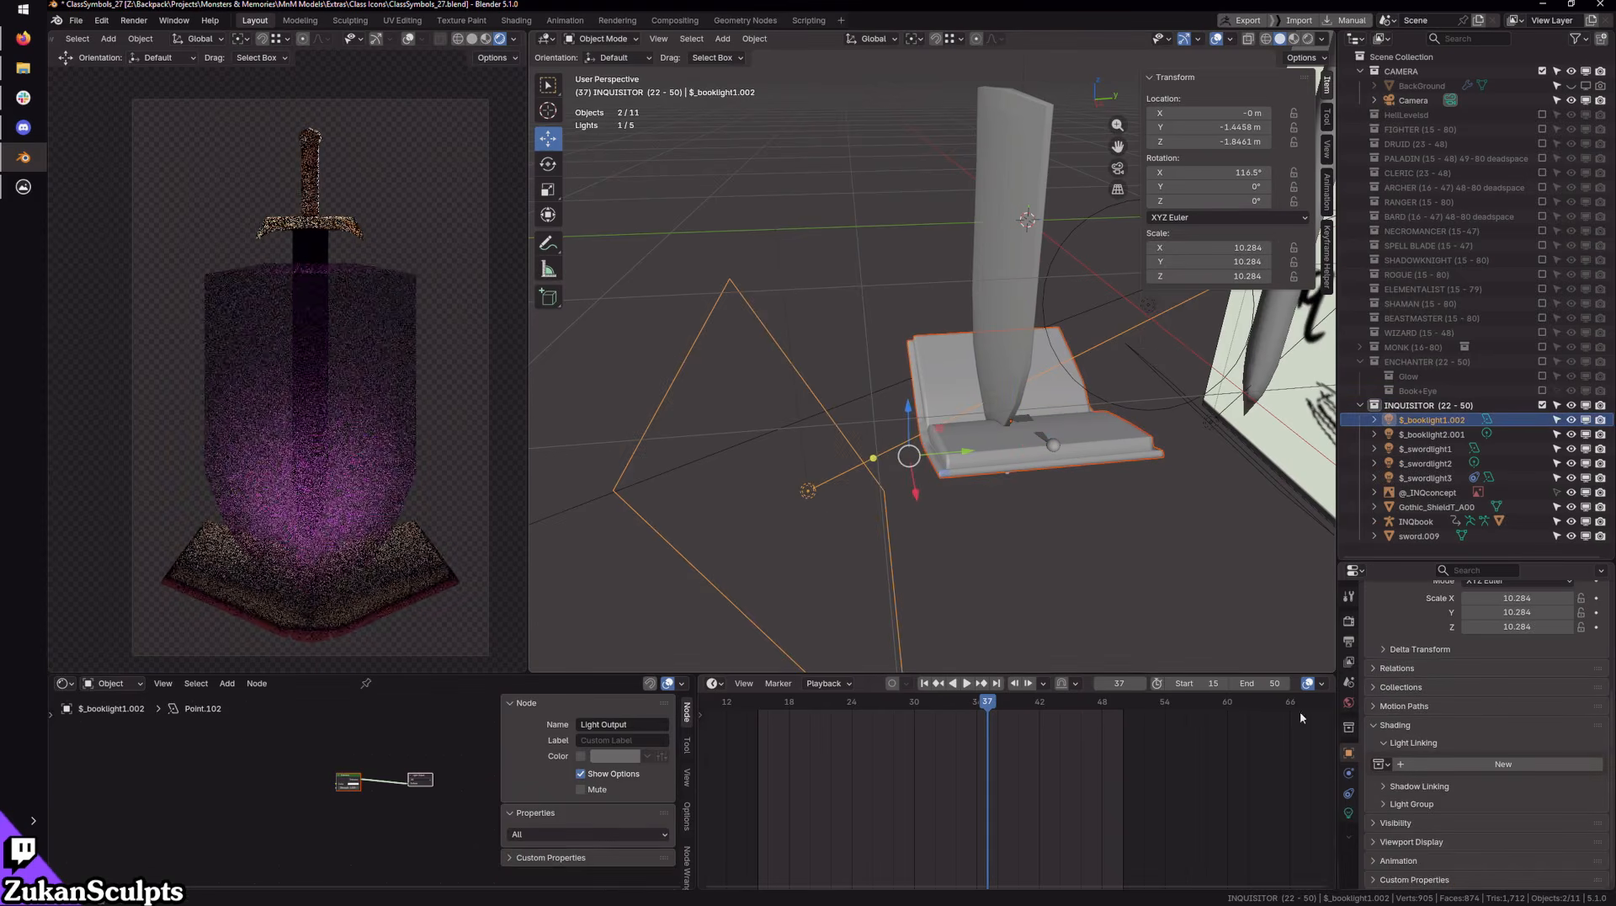
{"action": "left_click", "coordinate": [1426, 765]}
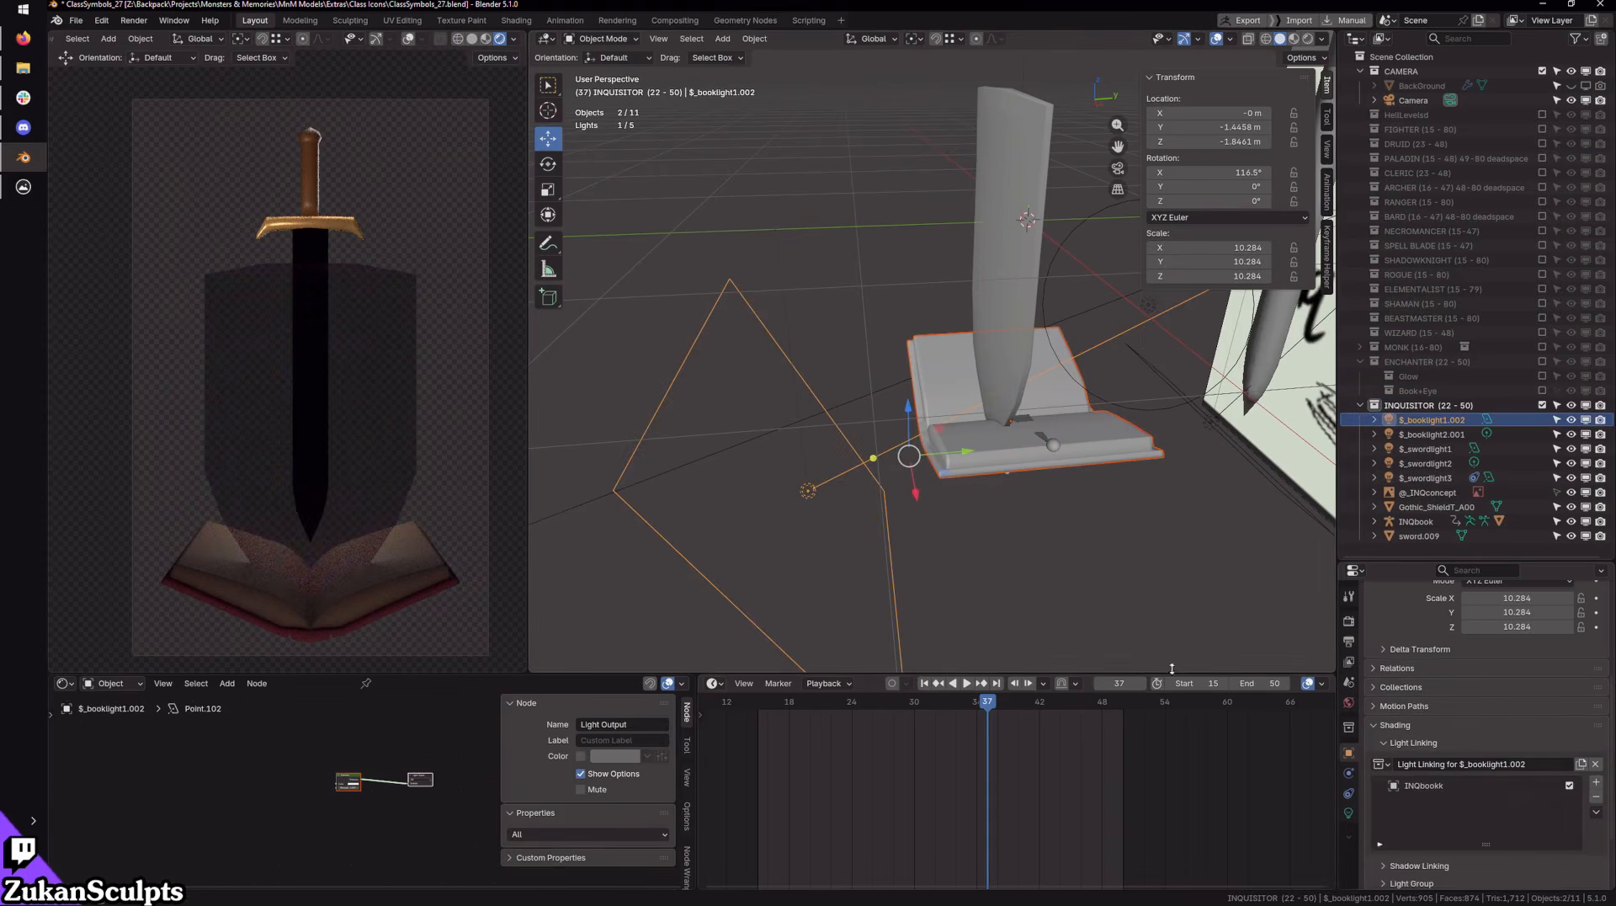
{"action": "left_click", "coordinate": [892, 497]}
Step: Add an area light at the shield and raise it above the shield to a Z location of about 0.91 m
{"action": "middle_click_drag", "start_coordinate": [893, 502], "coordinate": [1007, 543]}
{"action": "left_click", "coordinate": [920, 457]}
{"action": "middle_click_drag", "start_coordinate": [920, 457], "coordinate": [910, 391]}
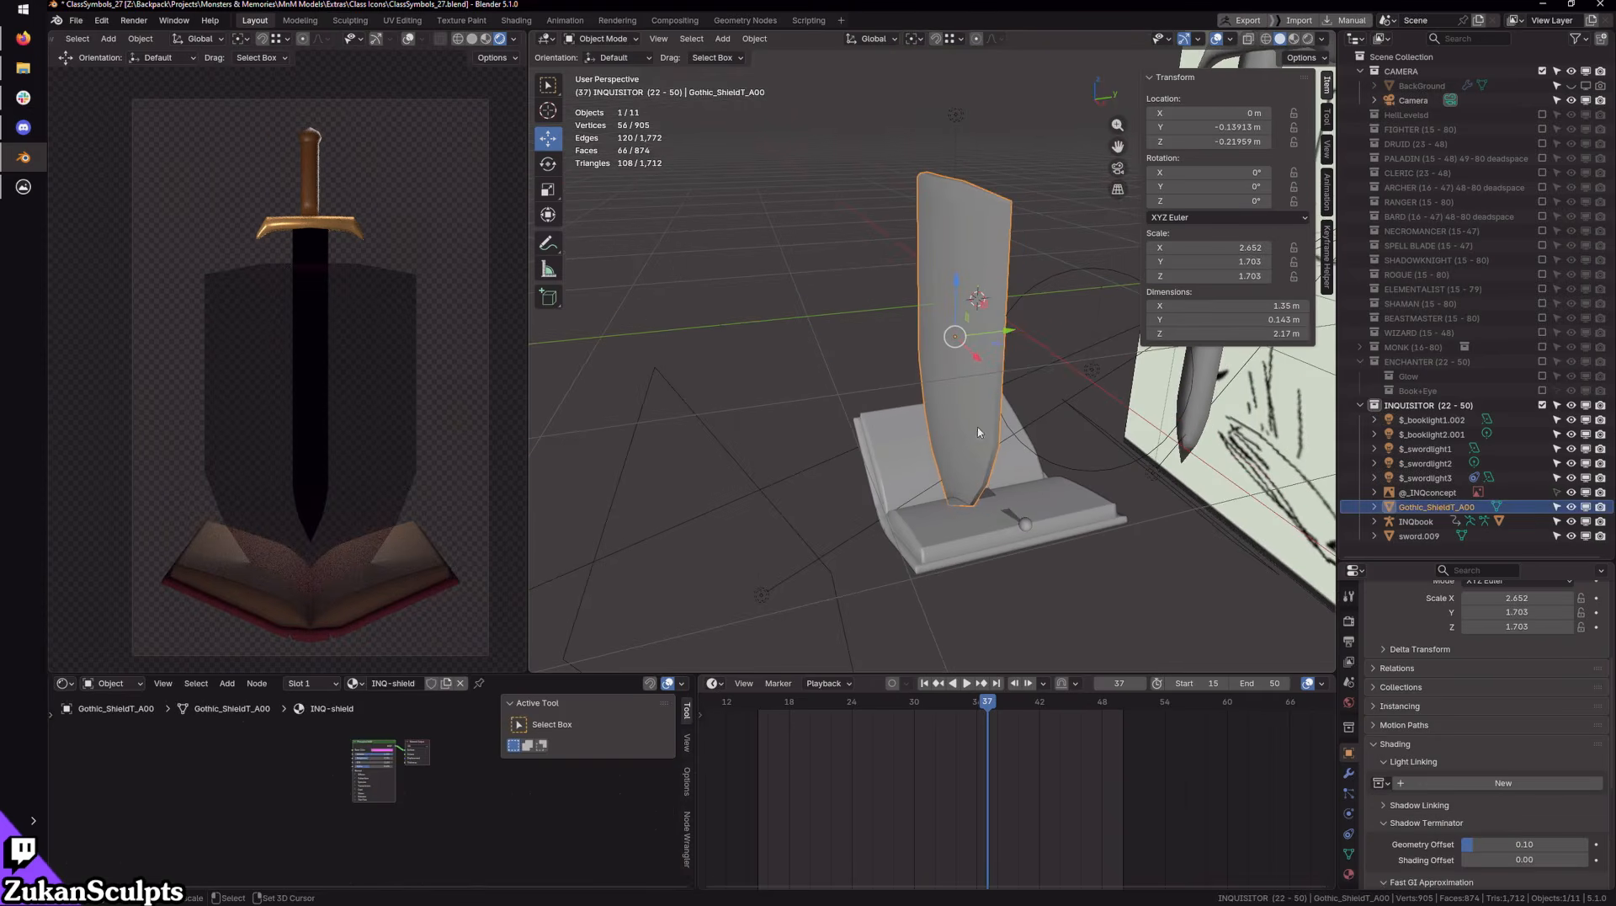
{"action": "middle_click_drag", "start_coordinate": [979, 432], "coordinate": [946, 489]}
{"action": "key", "text": "shift+a"}
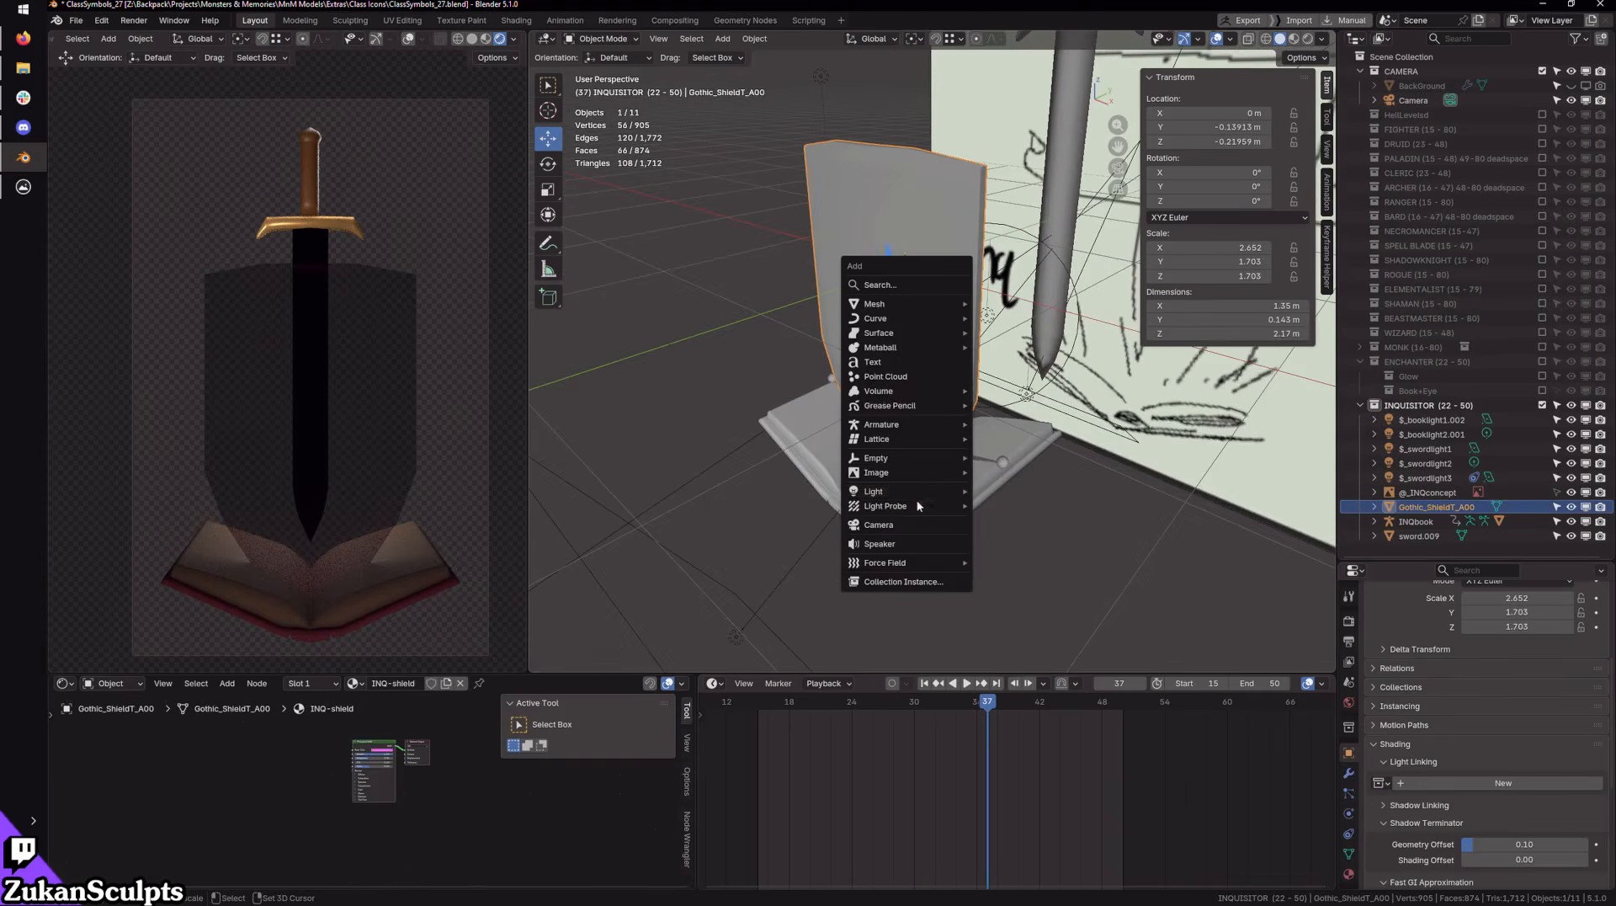
{"action": "mouse_move", "coordinate": [918, 488]}
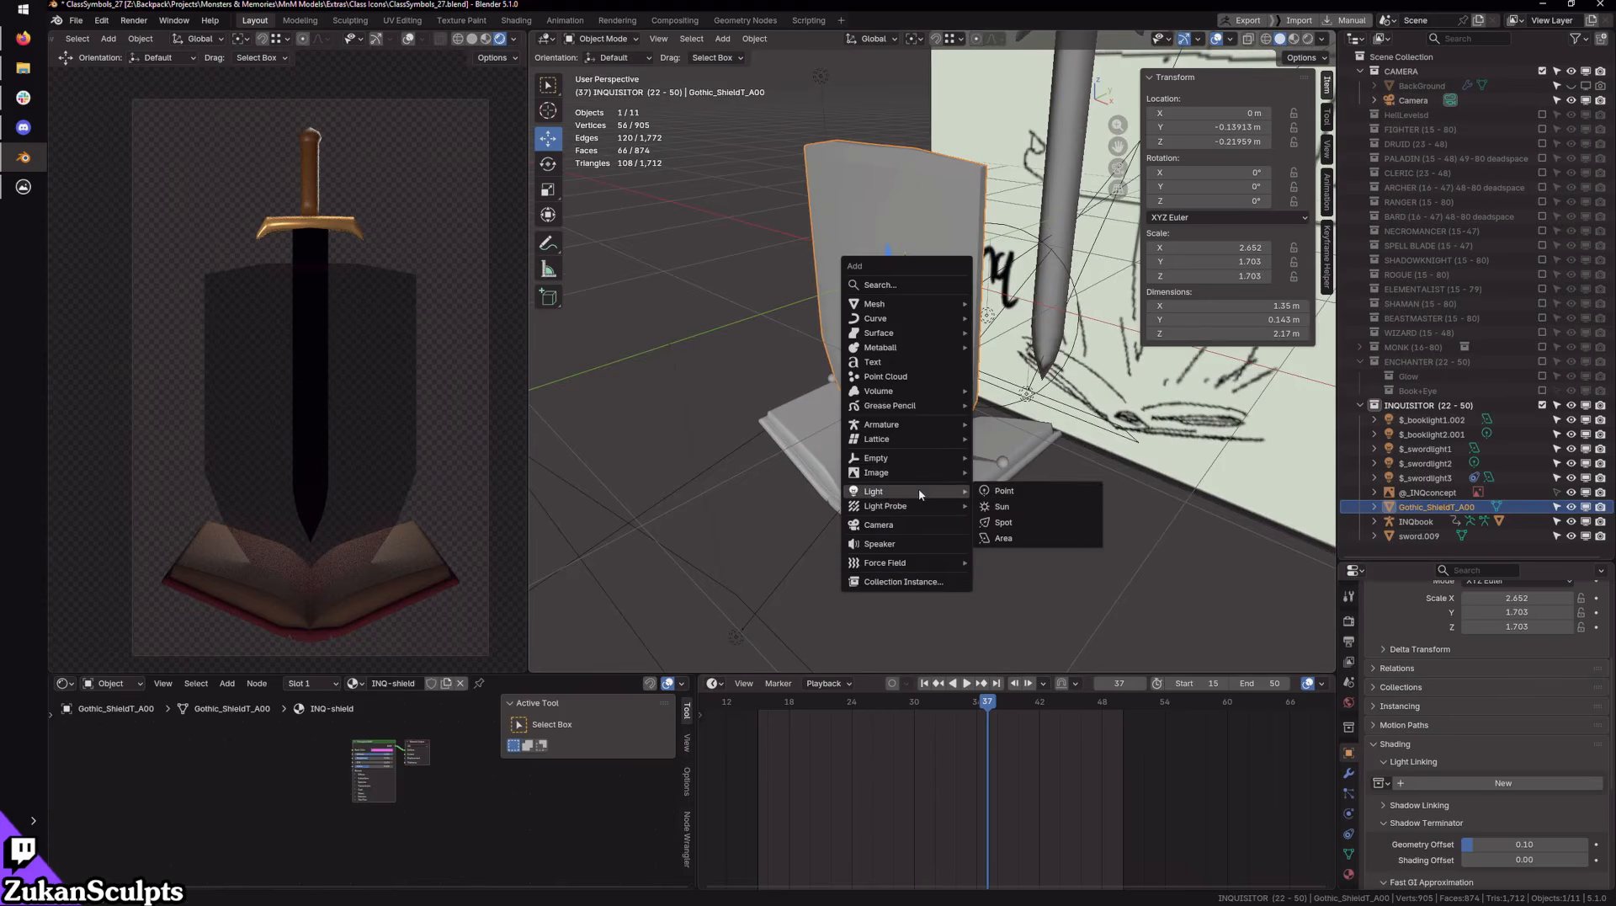
{"action": "left_click", "coordinate": [1022, 535]}
{"action": "middle_click_drag", "start_coordinate": [1122, 589], "coordinate": [911, 451]}
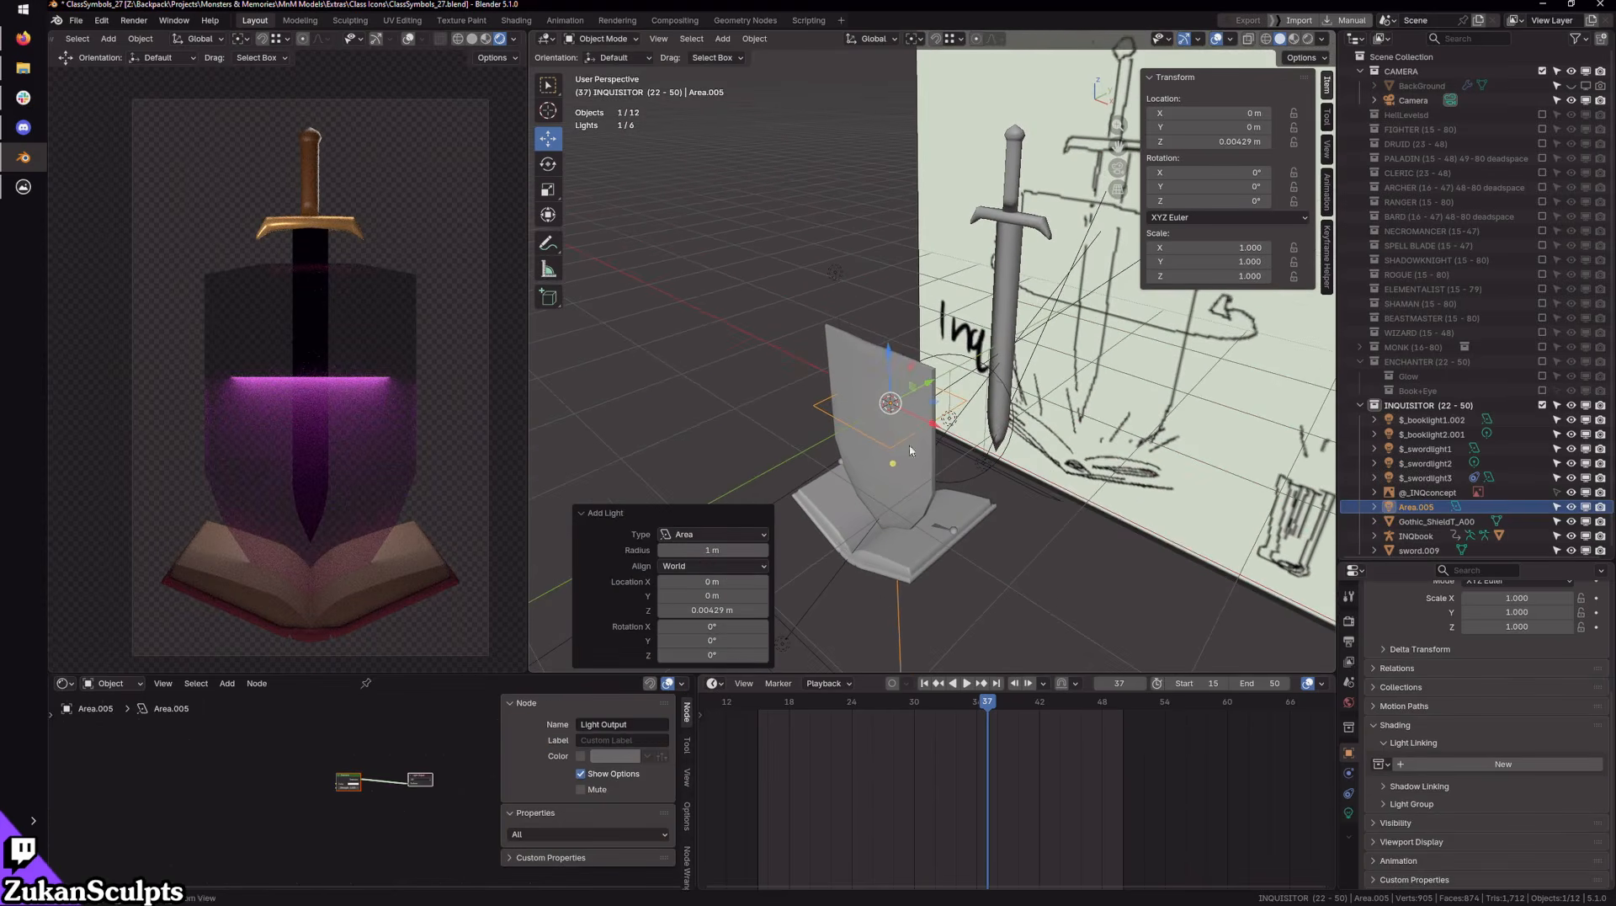
{"action": "left_click_drag", "start_coordinate": [889, 348], "coordinate": [884, 254]}
Step: Scale the new area light up to about 2.827, narrowing its Y scale to about 0.799
{"action": "key", "text": "s"}
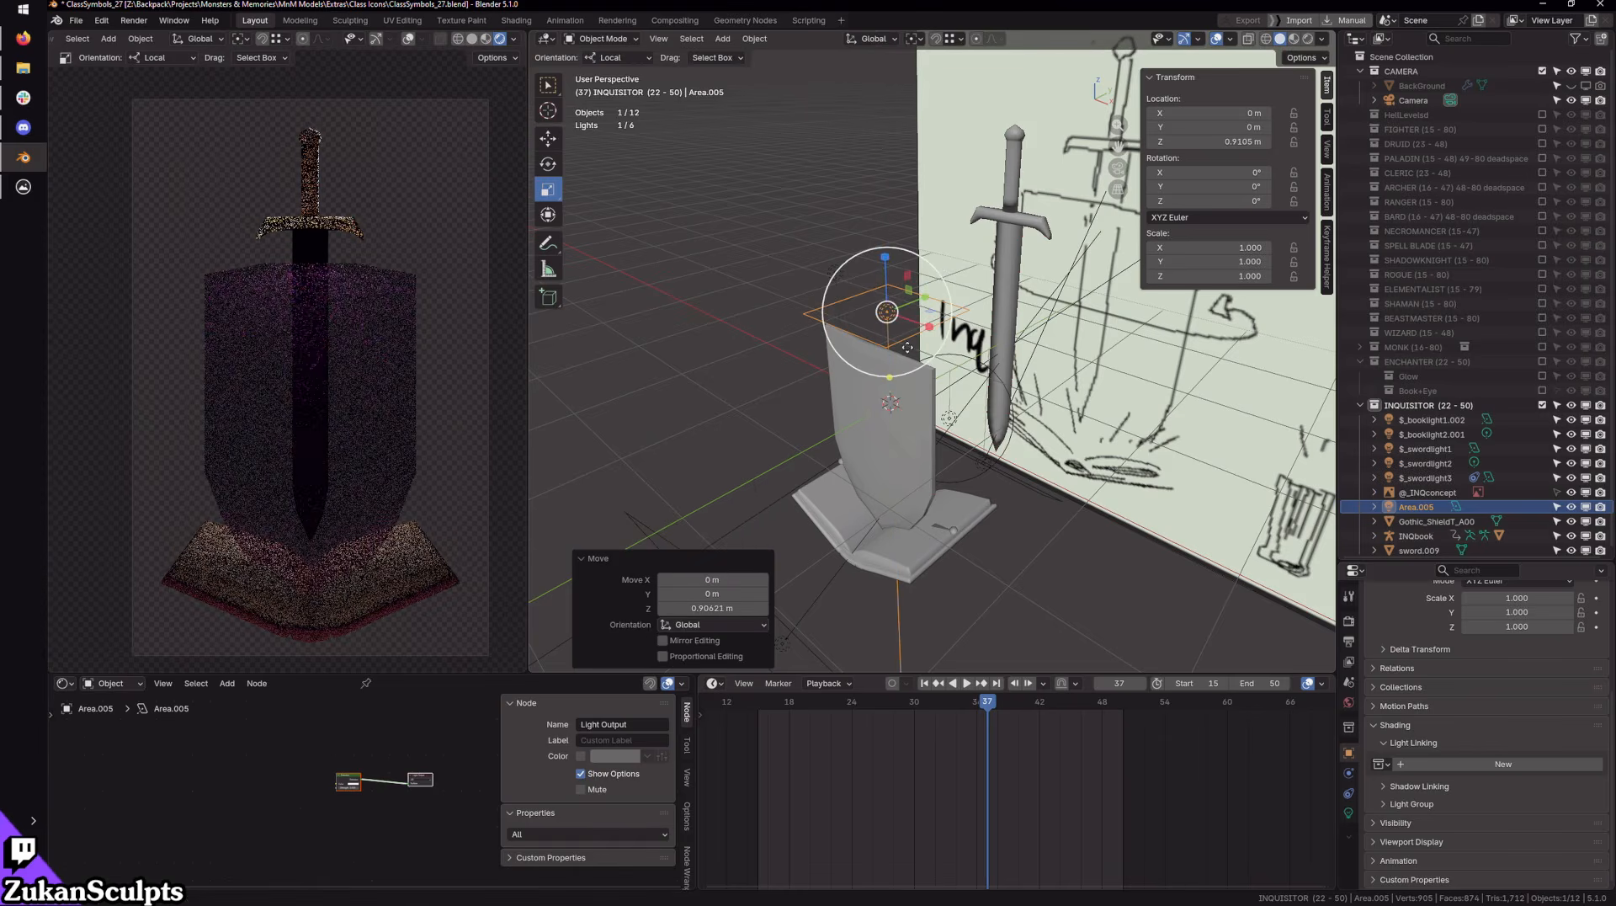
{"action": "left_click_drag", "start_coordinate": [926, 343], "coordinate": [1029, 326]}
{"action": "middle_click_drag", "start_coordinate": [1028, 327], "coordinate": [996, 408]}
{"action": "left_click_drag", "start_coordinate": [1012, 301], "coordinate": [980, 302]}
Step: Move the area light directly over the shield's upper edge, at about Y -0.236 m and Z 0.758 m
{"action": "key", "text": "g"}
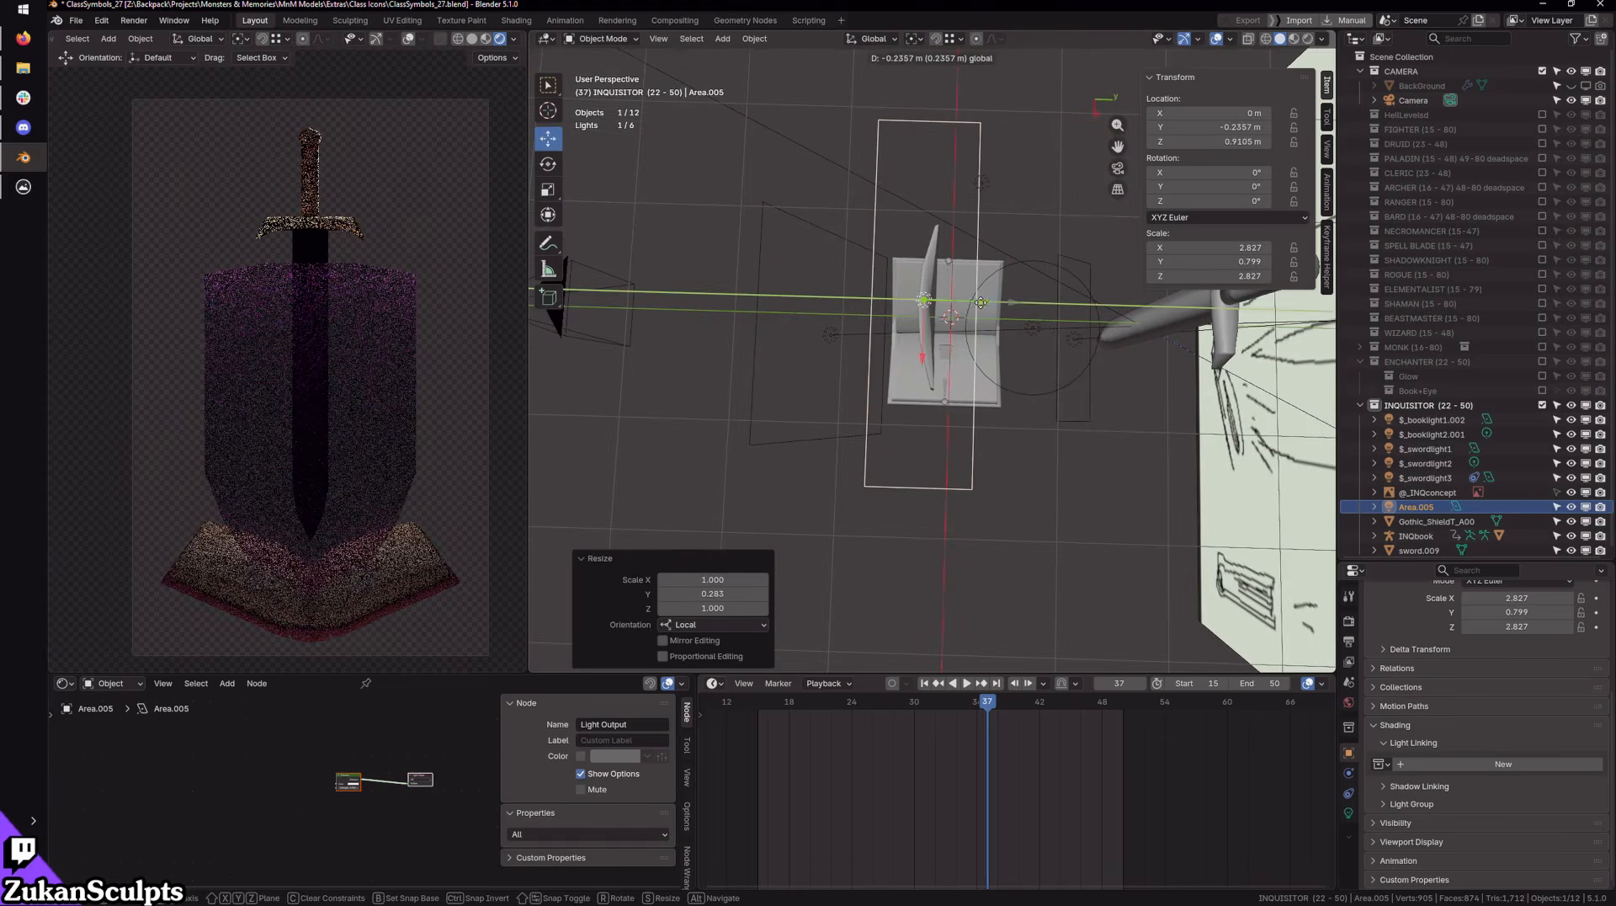
{"action": "middle_click_drag", "start_coordinate": [981, 302], "coordinate": [1086, 236]}
{"action": "scroll", "coordinate": [1010, 252], "scroll_direction": "up", "scroll_amount": 2}
{"action": "mouse_move", "coordinate": [840, 276]}
{"action": "left_mouse_down"}
{"action": "mouse_move", "coordinate": [847, 352]}
{"action": "mouse_move", "coordinate": [841, 307]}
{"action": "left_mouse_up"}
{"action": "mouse_move", "coordinate": [841, 306]}
{"action": "middle_mouse_down"}
{"action": "mouse_move", "coordinate": [1035, 505]}
{"action": "mouse_move", "coordinate": [936, 422]}
{"action": "mouse_move", "coordinate": [1001, 483]}
{"action": "mouse_move", "coordinate": [1051, 410]}
{"action": "mouse_move", "coordinate": [951, 459]}
{"action": "middle_mouse_up"}
{"action": "scroll", "coordinate": [1059, 411], "scroll_direction": "down", "scroll_amount": 2}
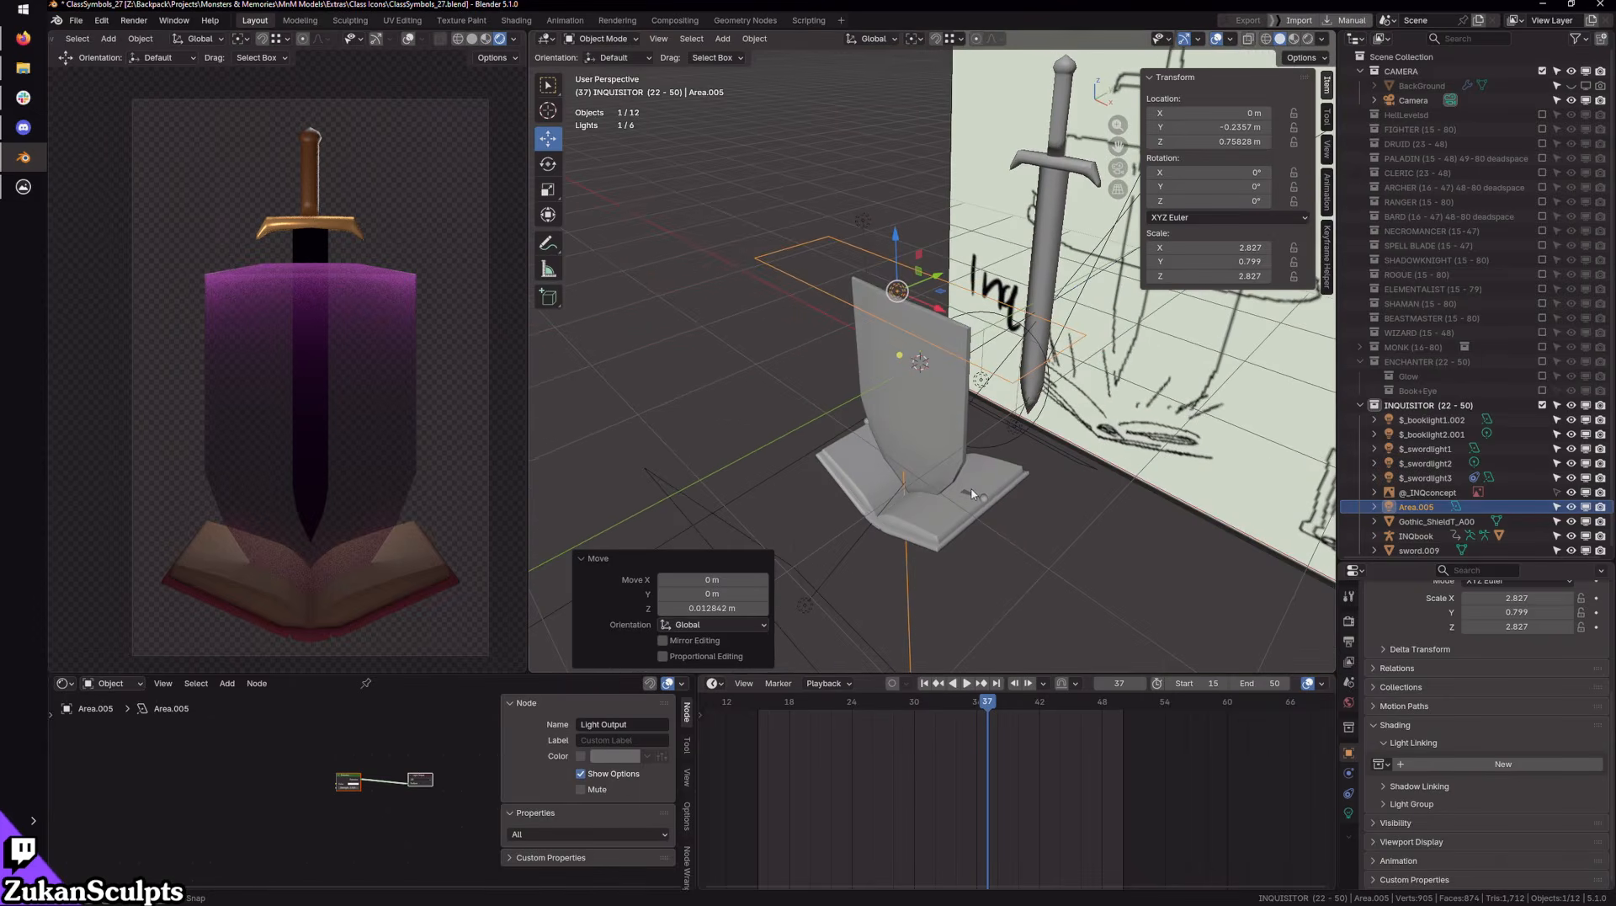
{"action": "scroll", "coordinate": [1027, 552], "scroll_direction": "up", "scroll_amount": 2}
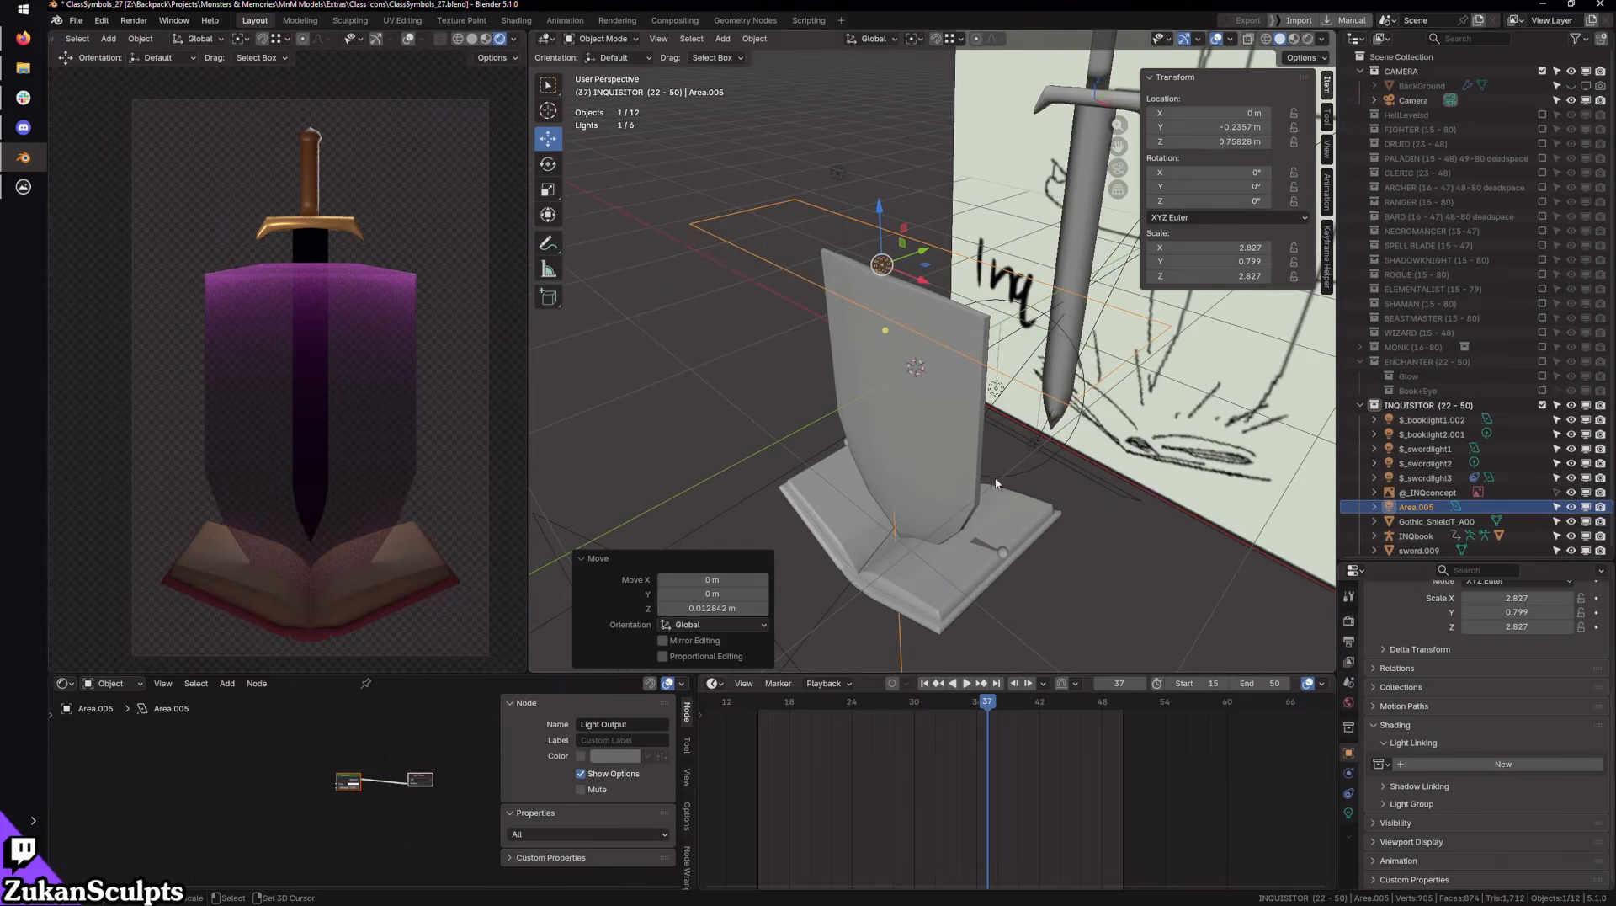
Step: Restrict the new area light to the Gothic shield with a new light linking collection
{"action": "left_click", "coordinate": [897, 290], "text": "shift"}
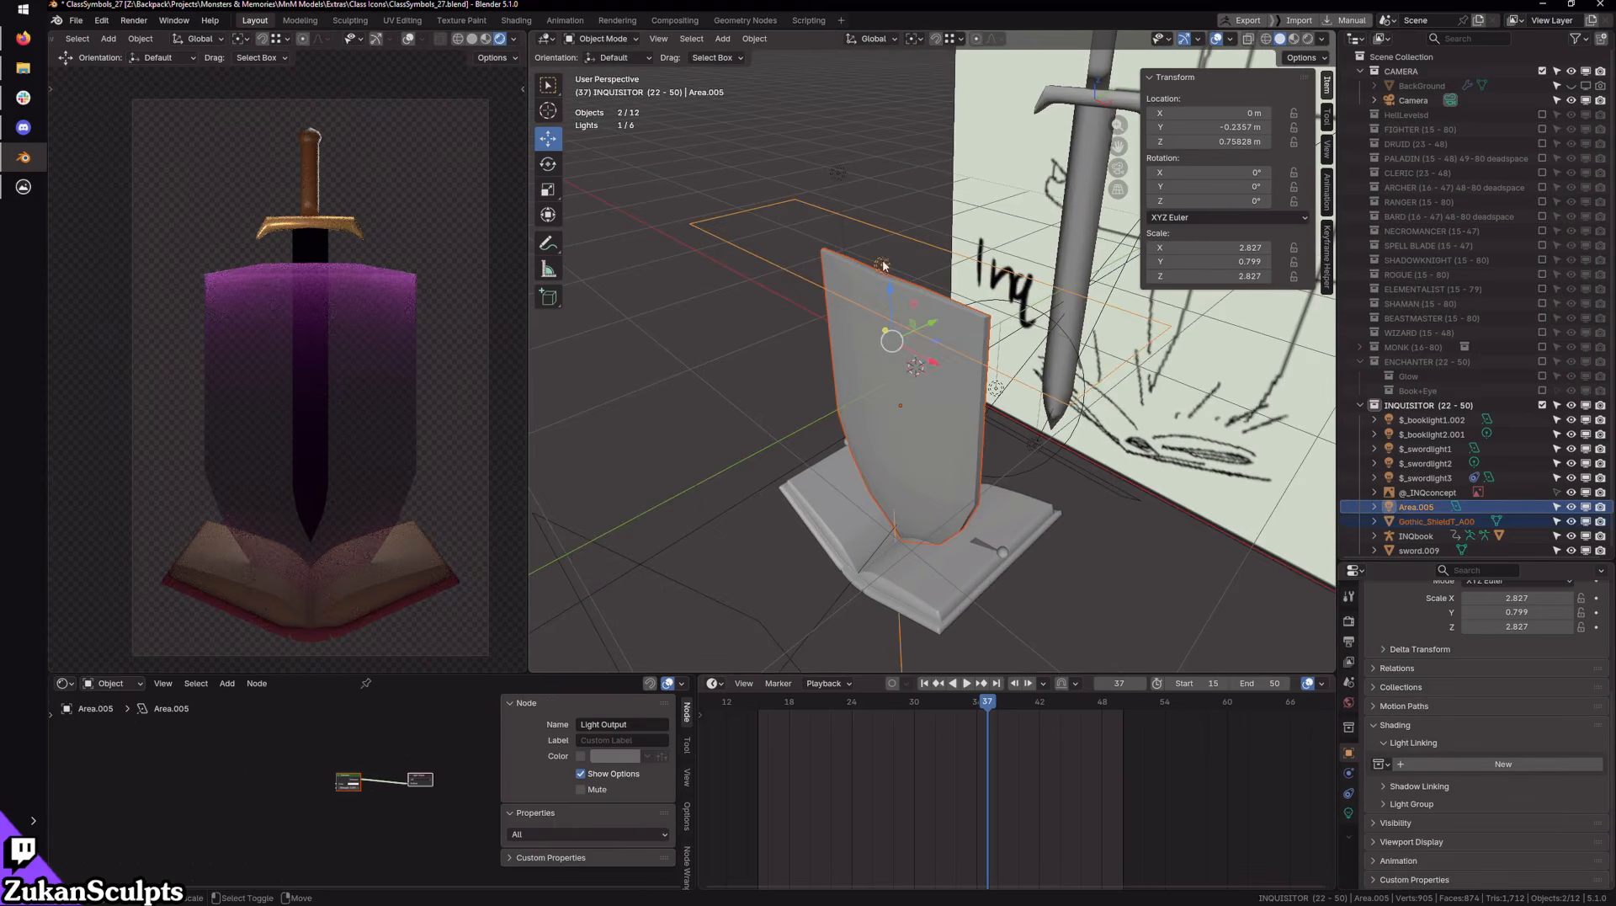
{"action": "left_click", "coordinate": [1541, 764]}
{"action": "left_click", "coordinate": [1596, 782]}
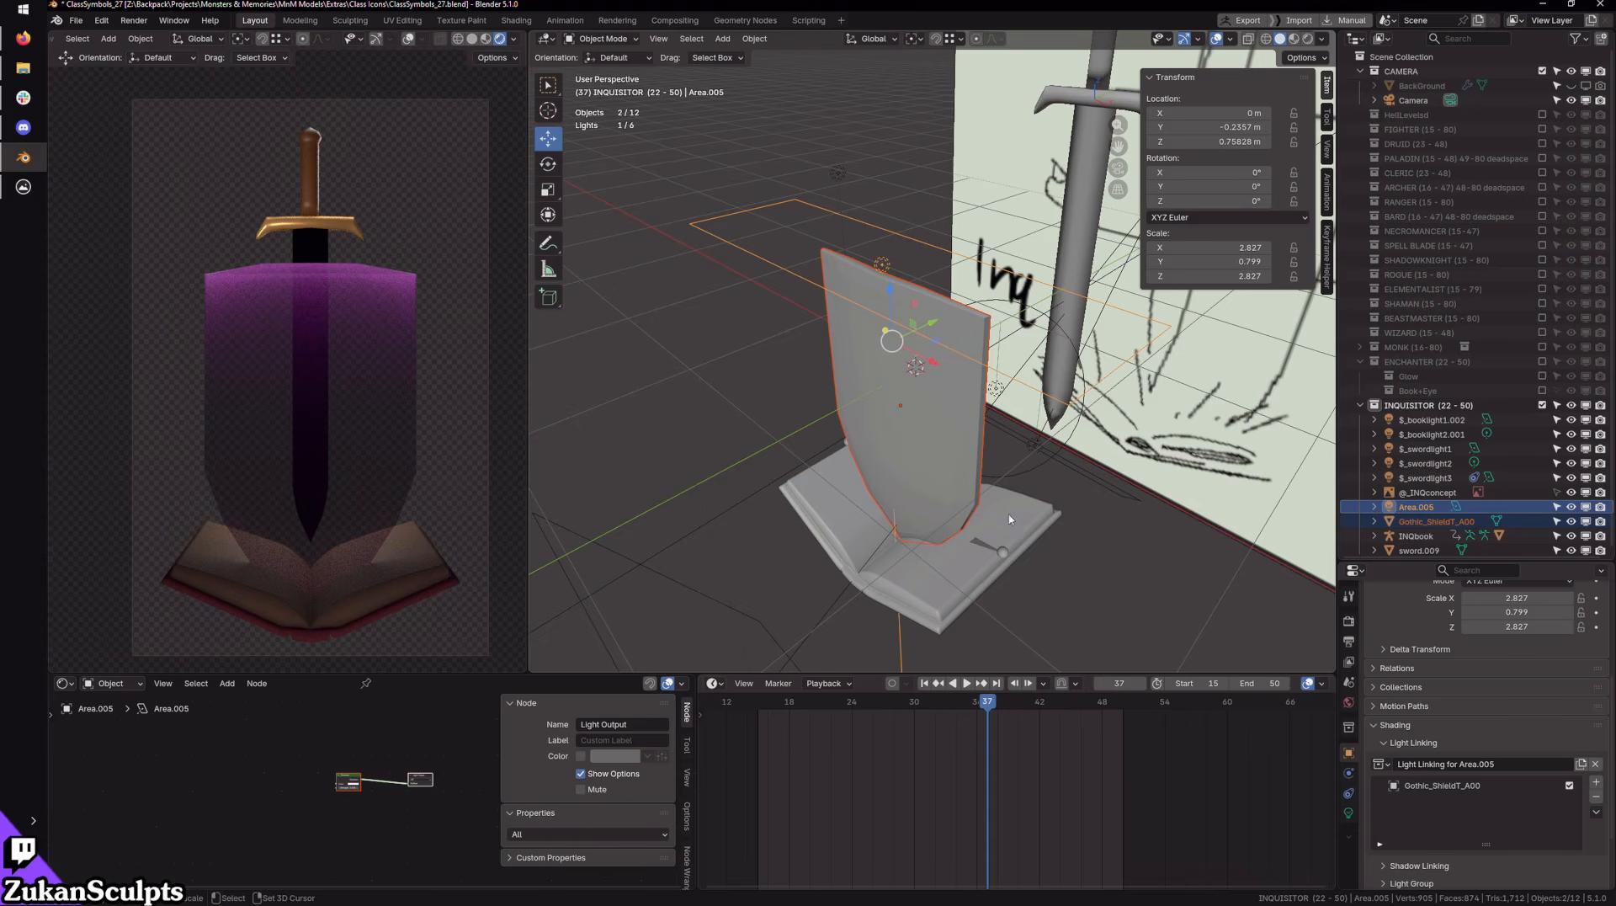
Step: Examine the light linking settings of $_booklight2.001, $_swordlight1, the Gothic shield and the book
{"action": "middle_click_drag", "start_coordinate": [1010, 519], "coordinate": [1008, 407]}
{"action": "left_click", "coordinate": [1007, 407]}
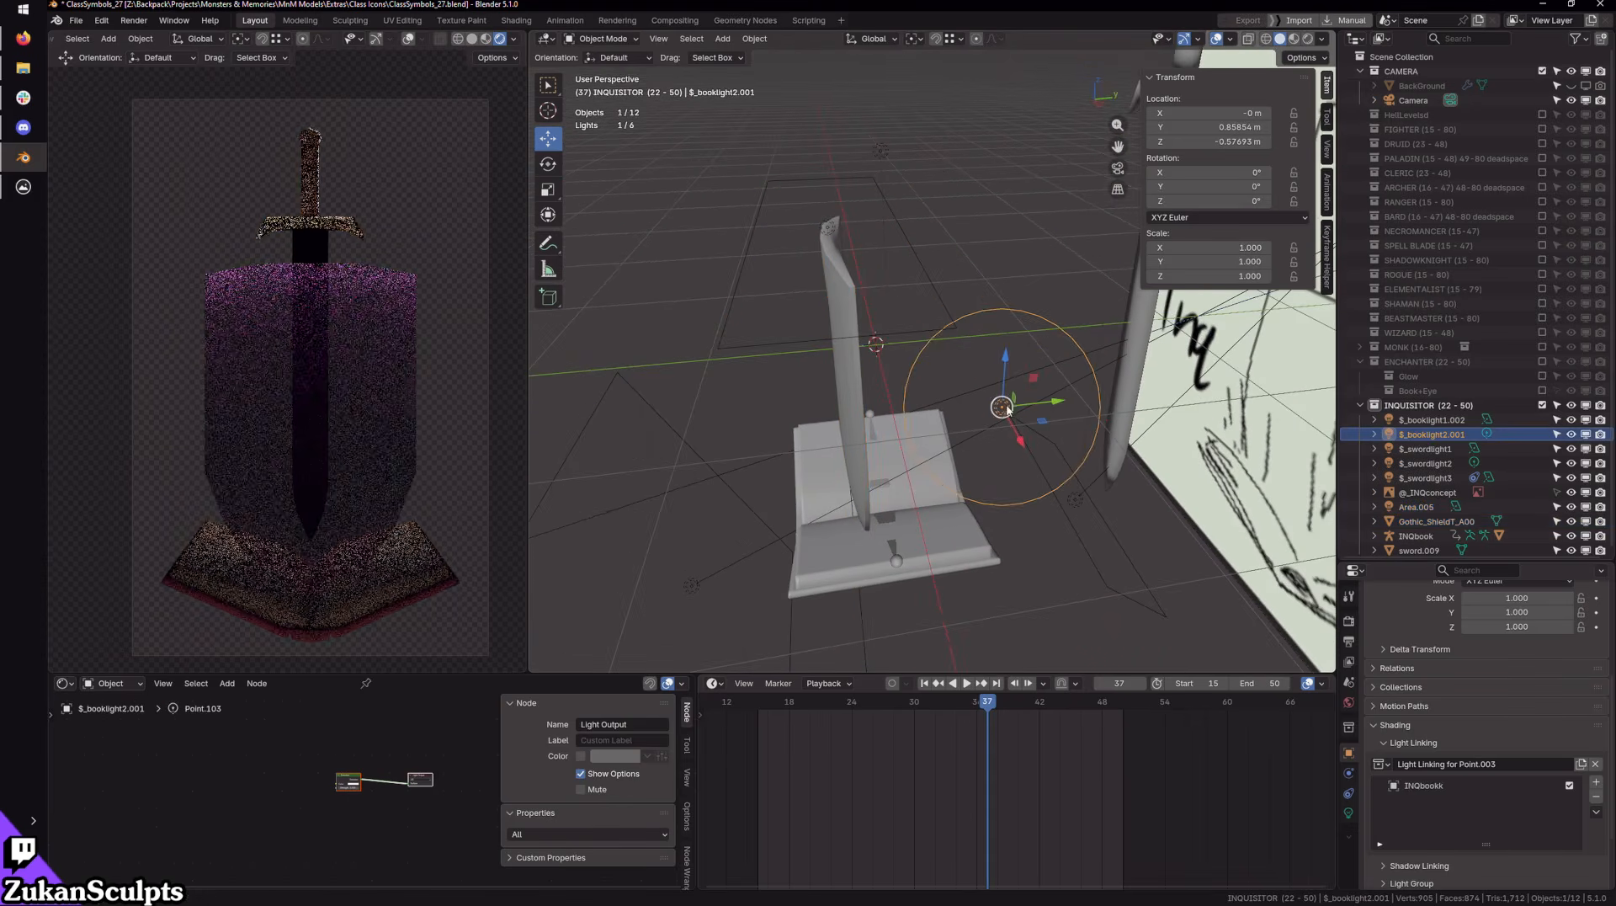
{"action": "left_click", "coordinate": [1075, 500]}
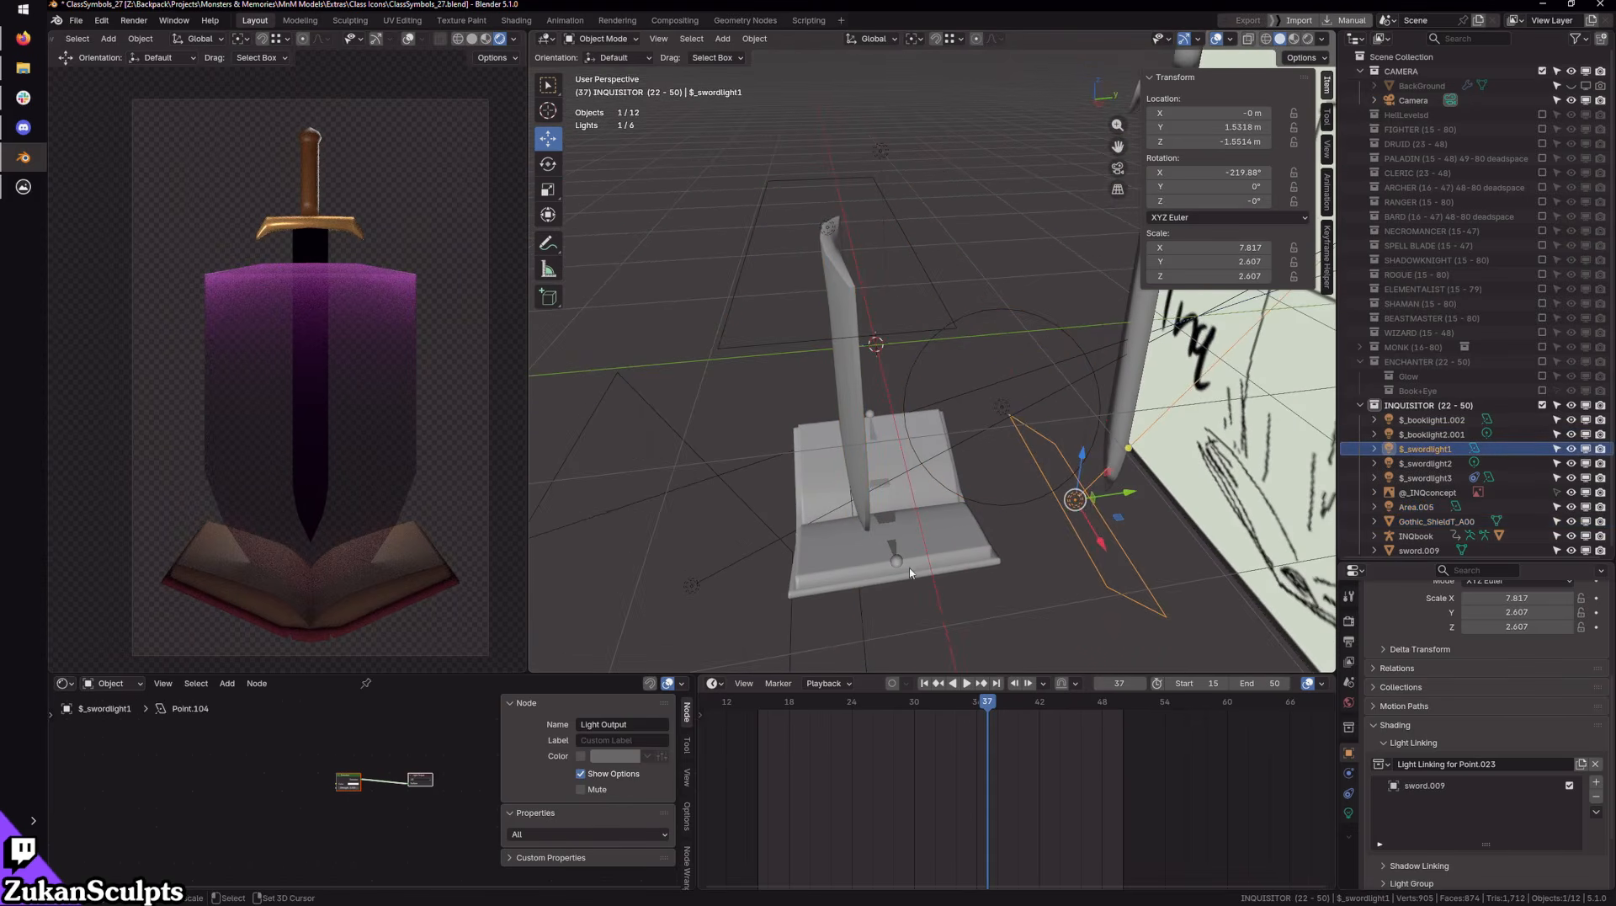
{"action": "left_click", "coordinate": [1001, 614]}
{"action": "left_click", "coordinate": [853, 421]}
{"action": "mouse_move", "coordinate": [902, 374]}
{"action": "left_mouse_down"}
{"action": "mouse_move", "coordinate": [826, 384]}
{"action": "mouse_move", "coordinate": [1111, 332]}
{"action": "mouse_move", "coordinate": [905, 370]}
{"action": "left_mouse_up"}
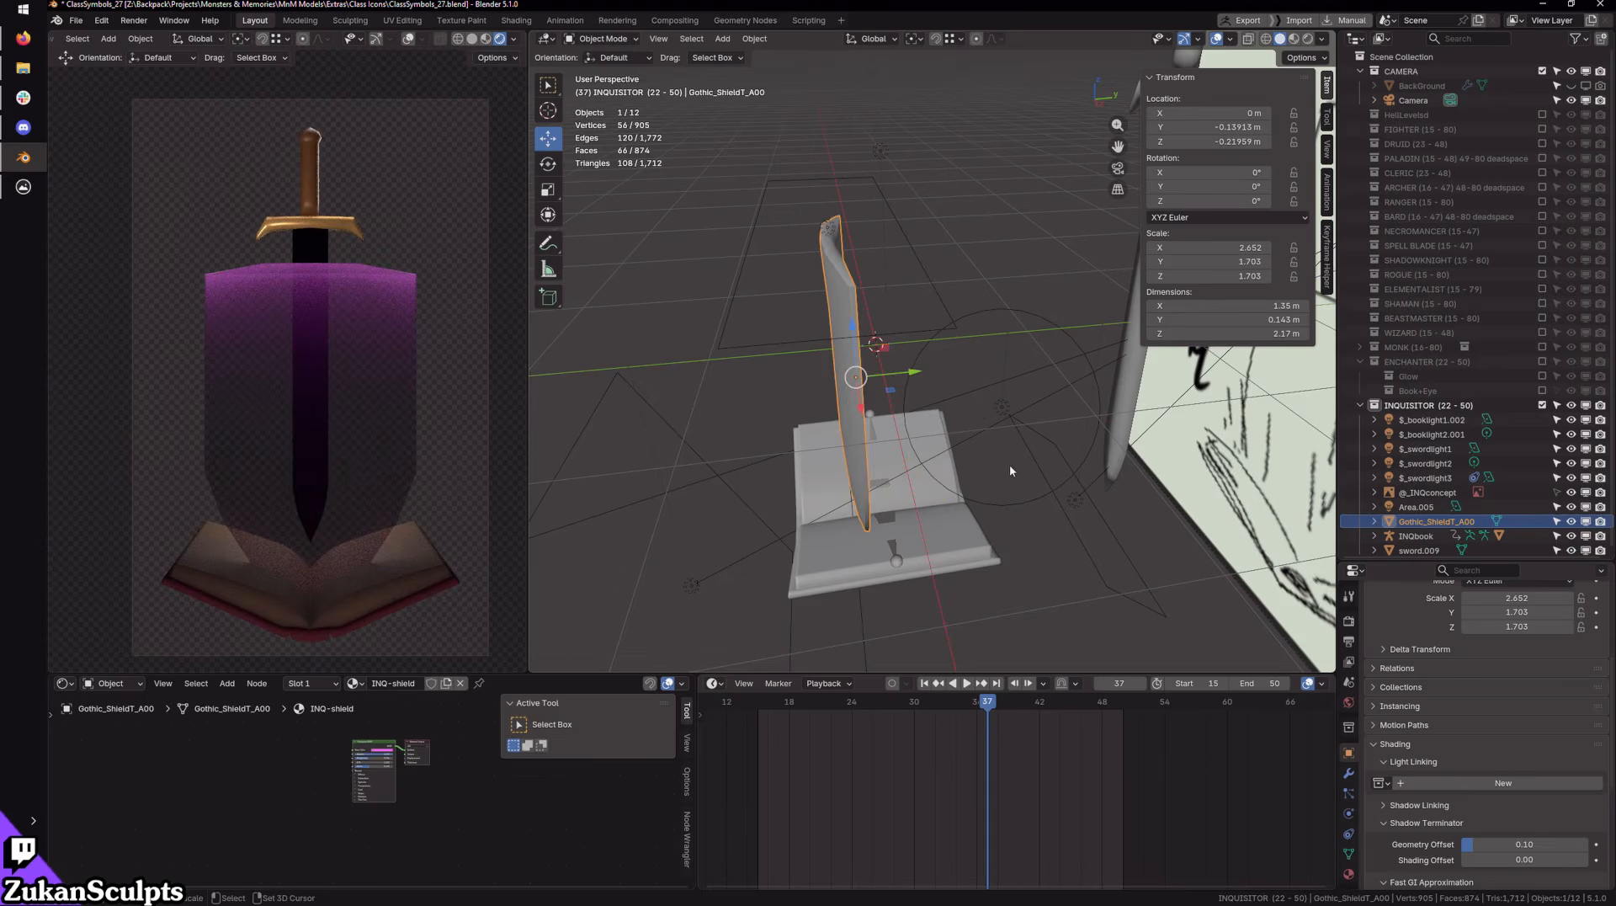
{"action": "left_click", "coordinate": [999, 405]}
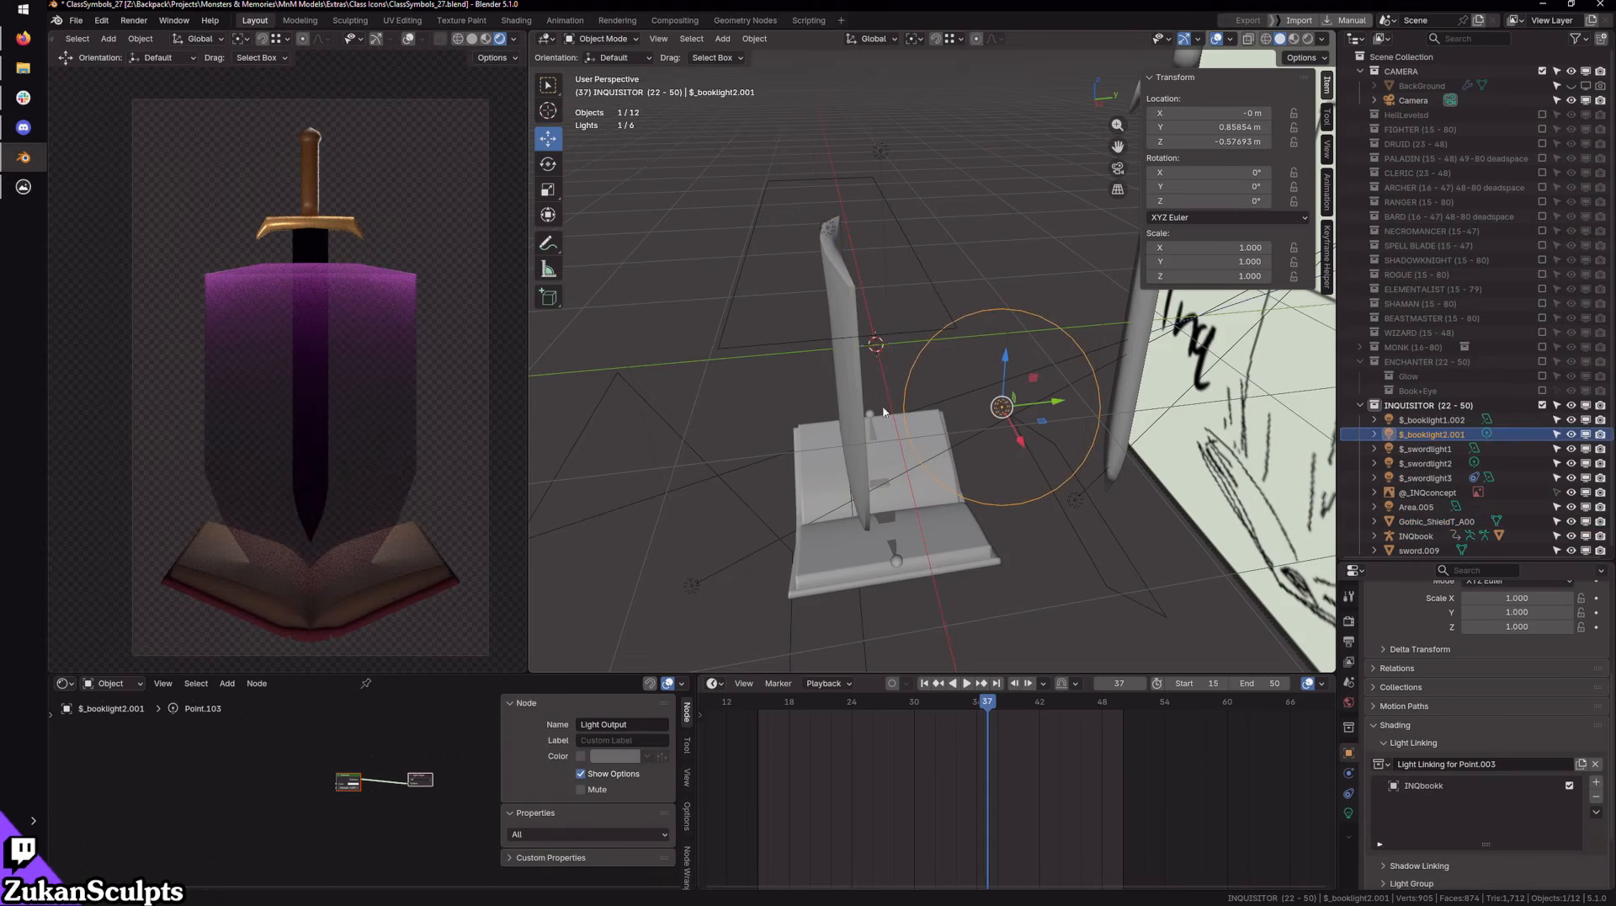
{"action": "left_click", "coordinate": [854, 396]}
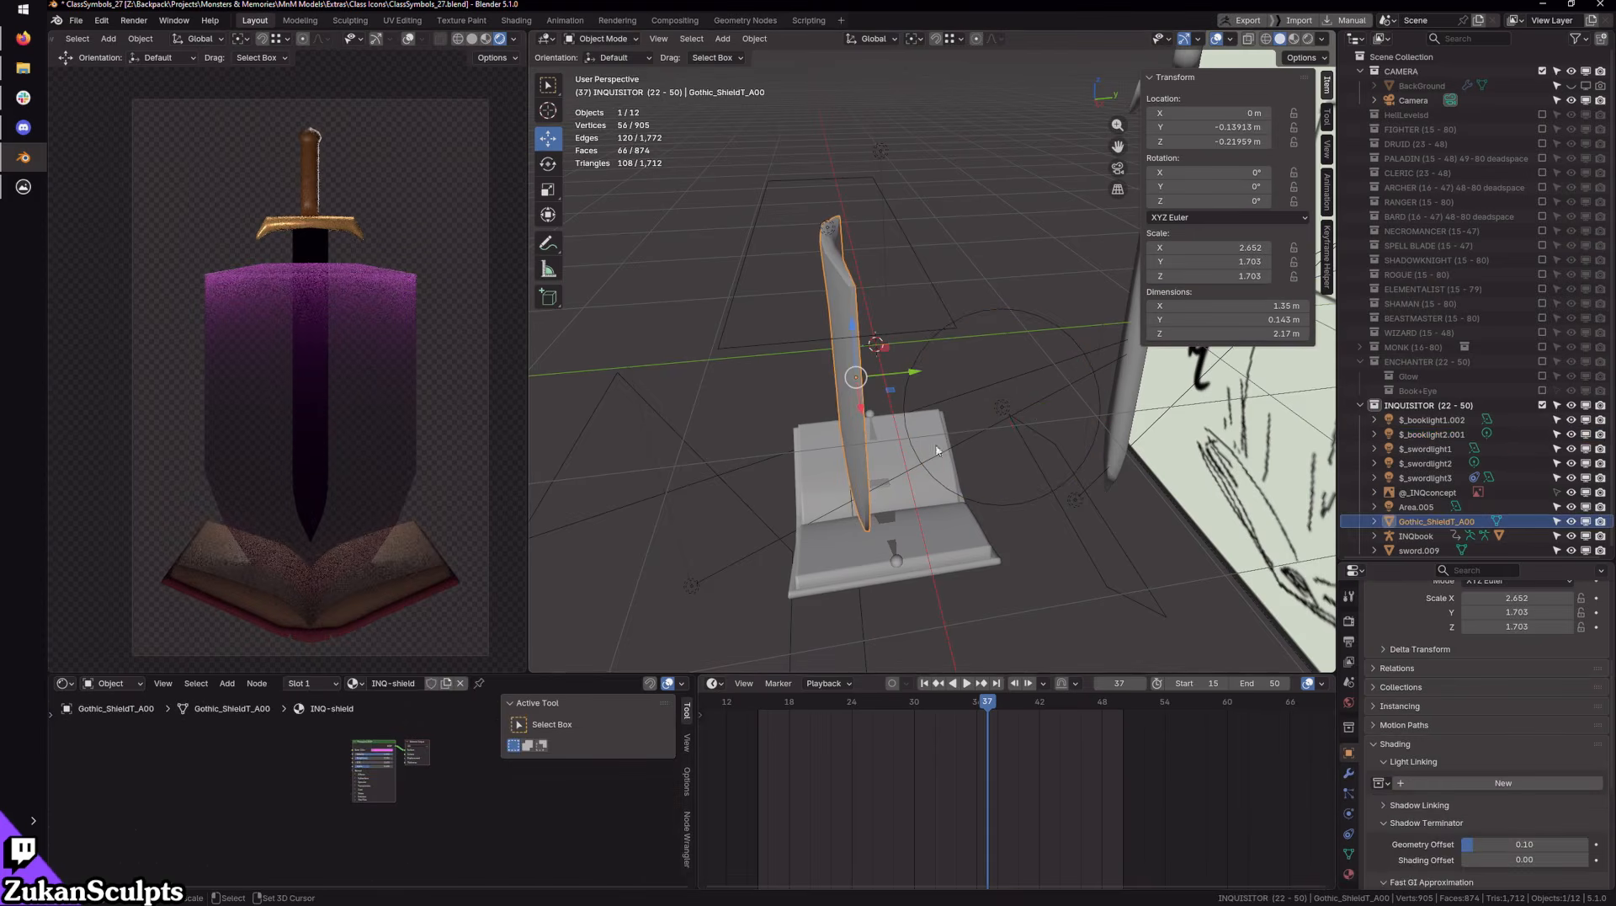
{"action": "scroll", "coordinate": [1528, 808], "scroll_direction": "down", "scroll_amount": 2}
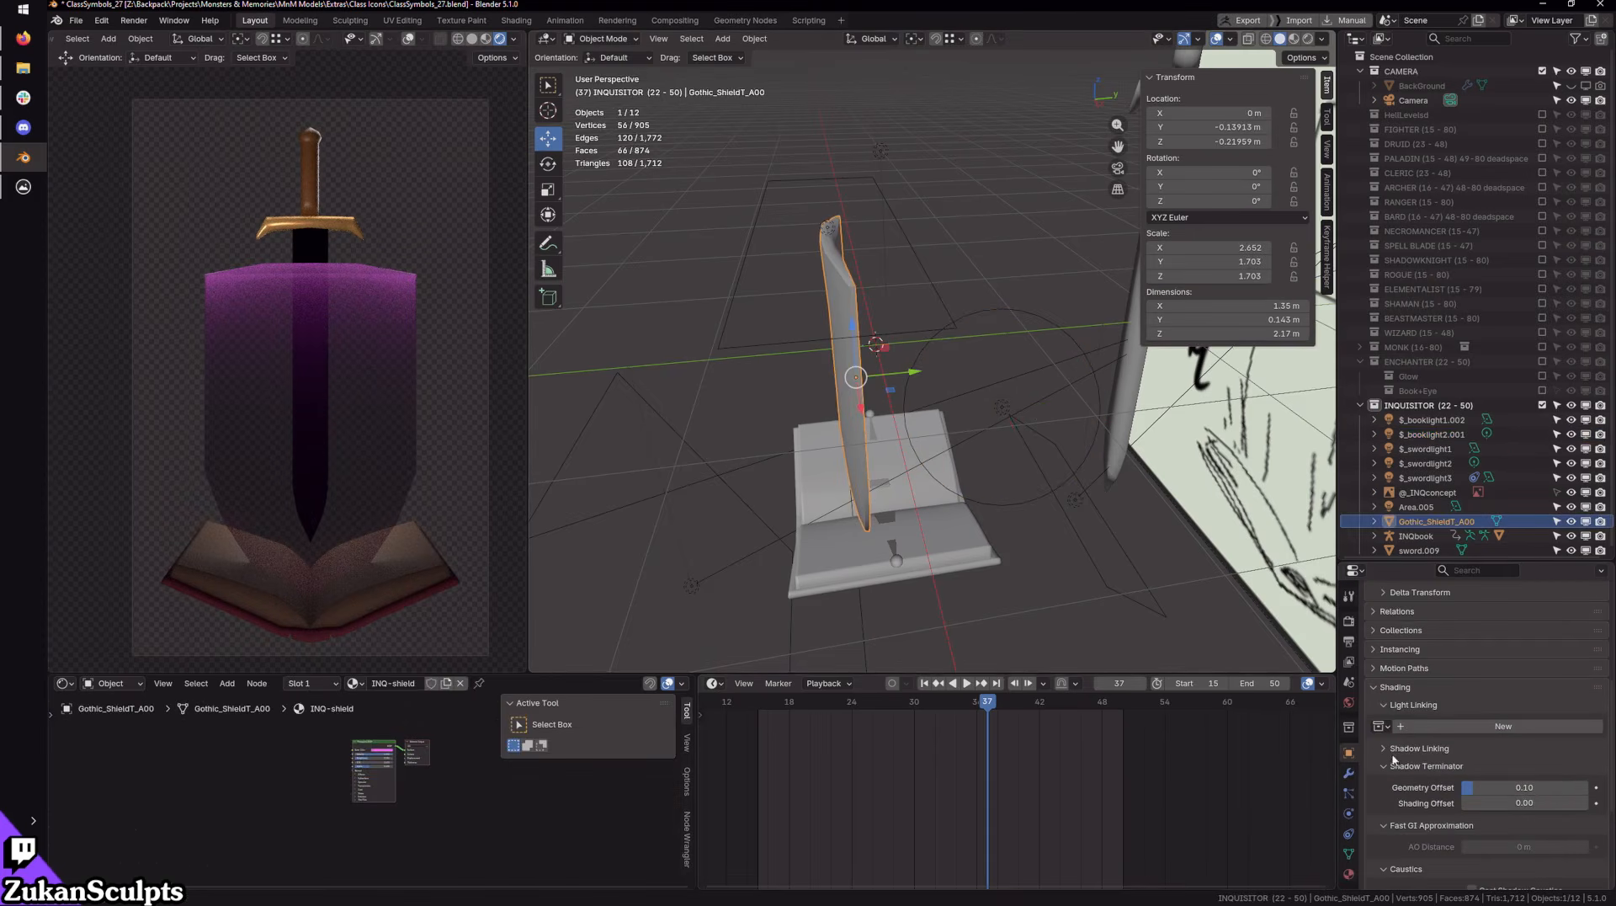
{"action": "left_click", "coordinate": [1000, 405]}
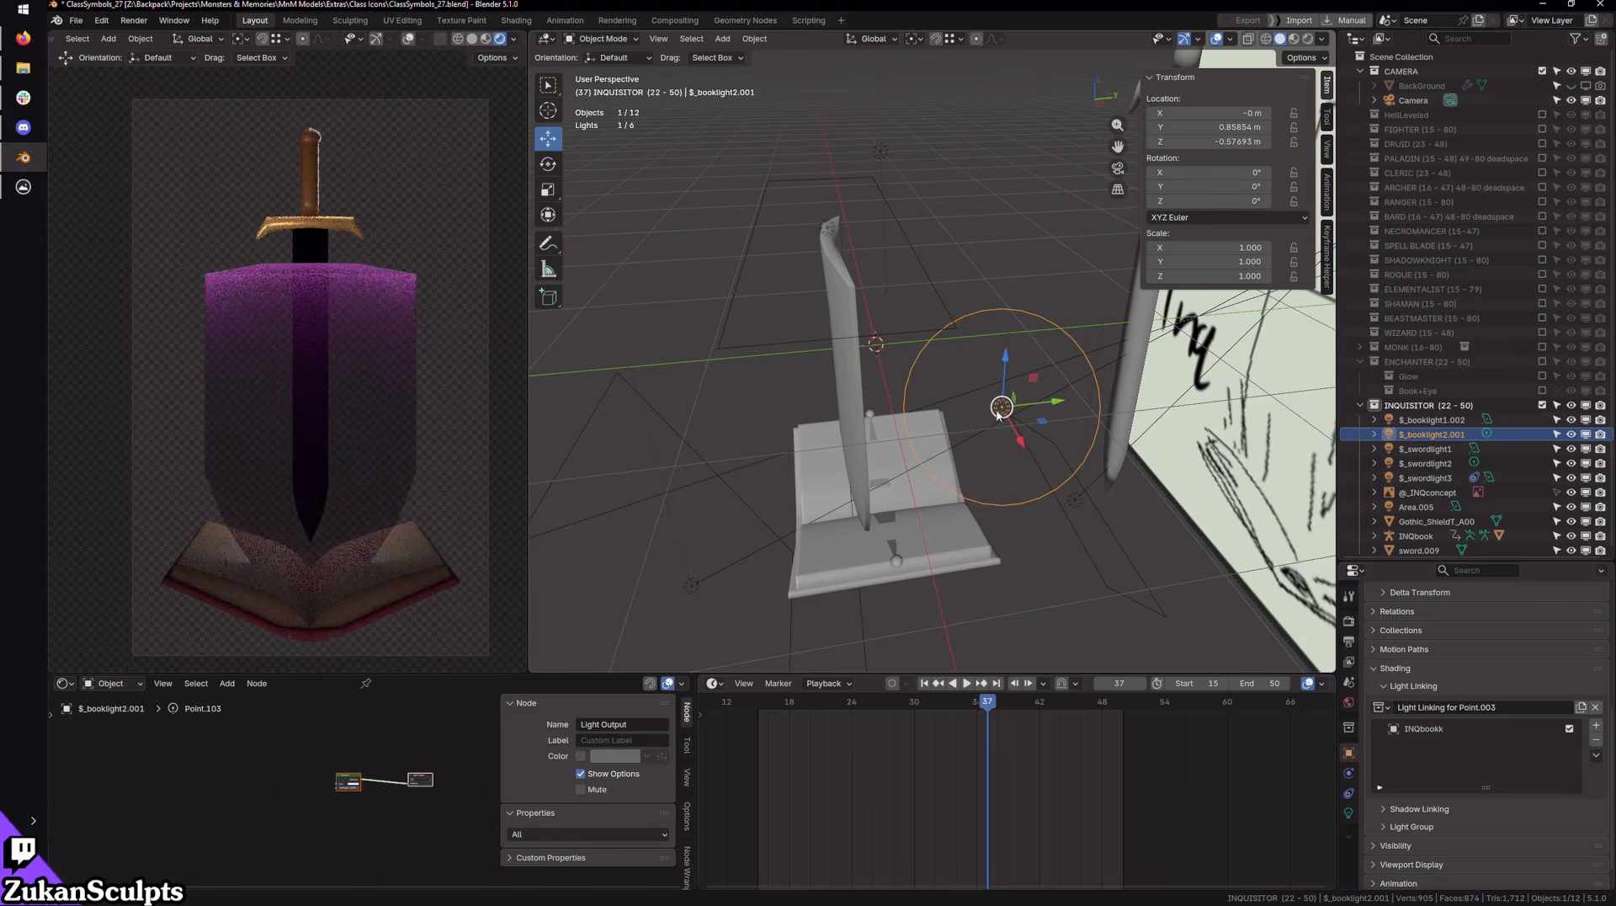
{"action": "left_click", "coordinate": [959, 559]}
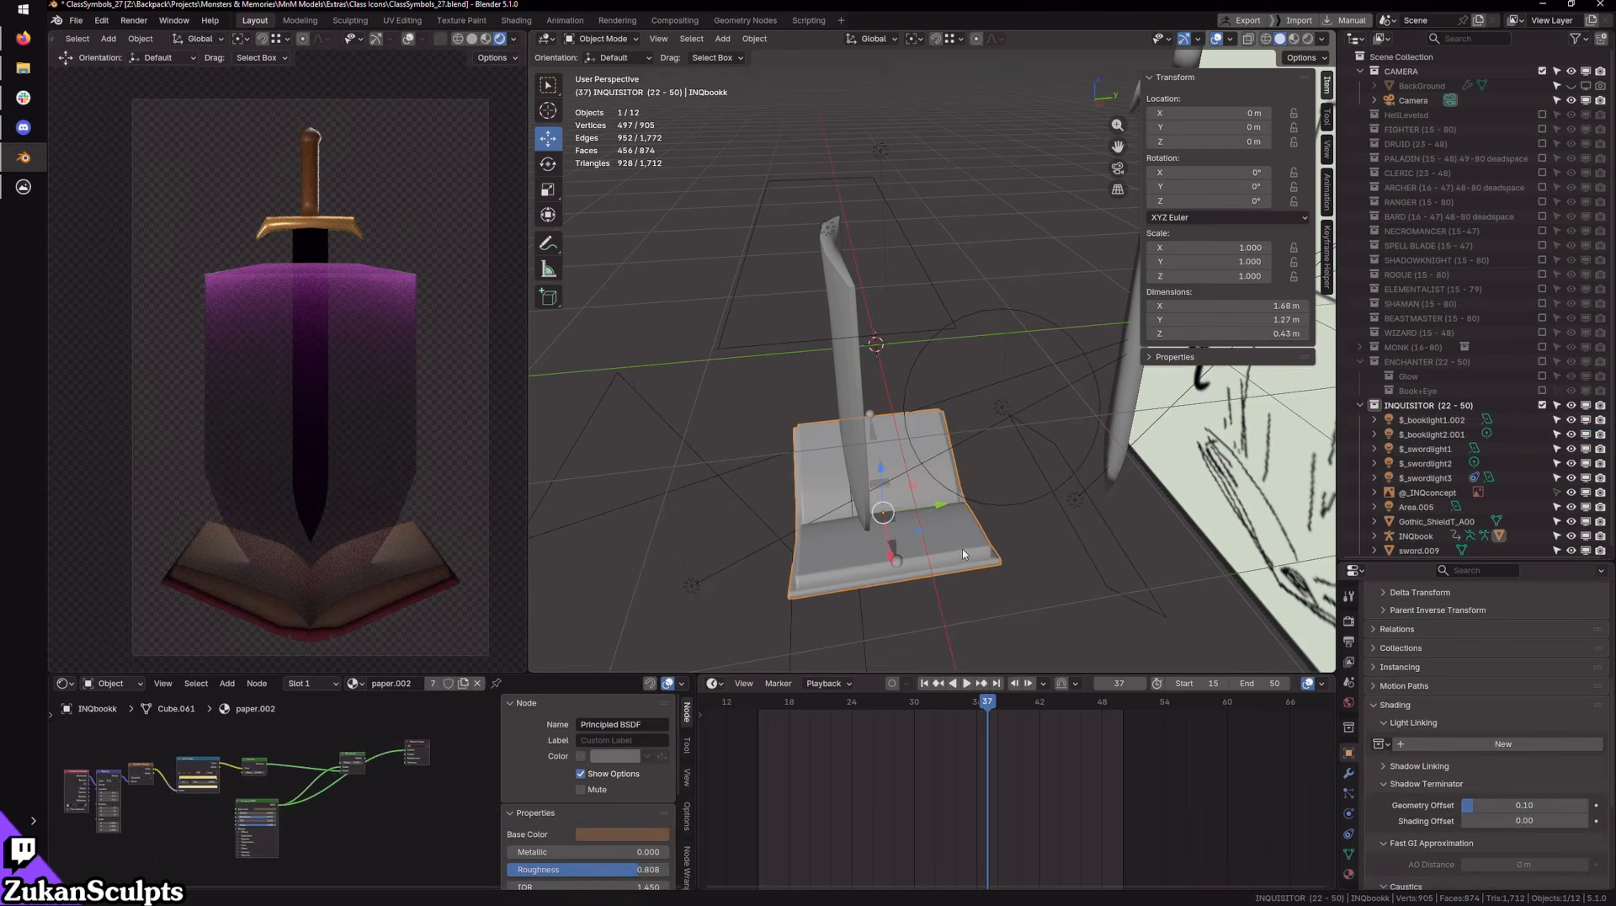
Step: Turn off Cast Shadow and Multiple Importance for the $_booklight2.001 point light
{"action": "left_click", "coordinate": [999, 406]}
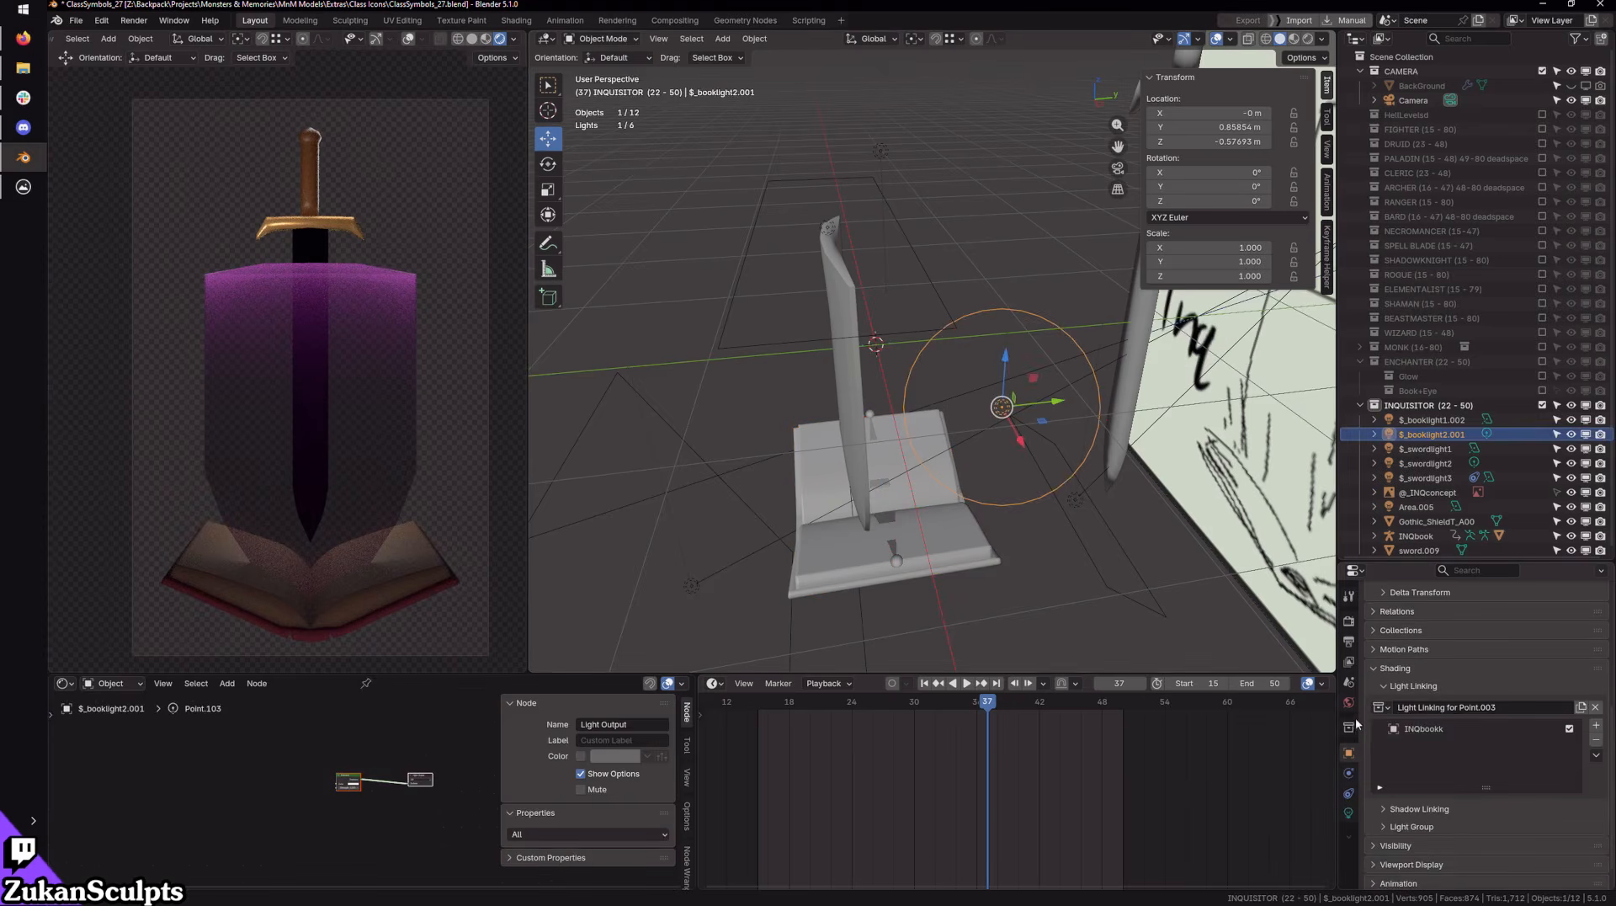
{"action": "left_click", "coordinate": [1347, 813]}
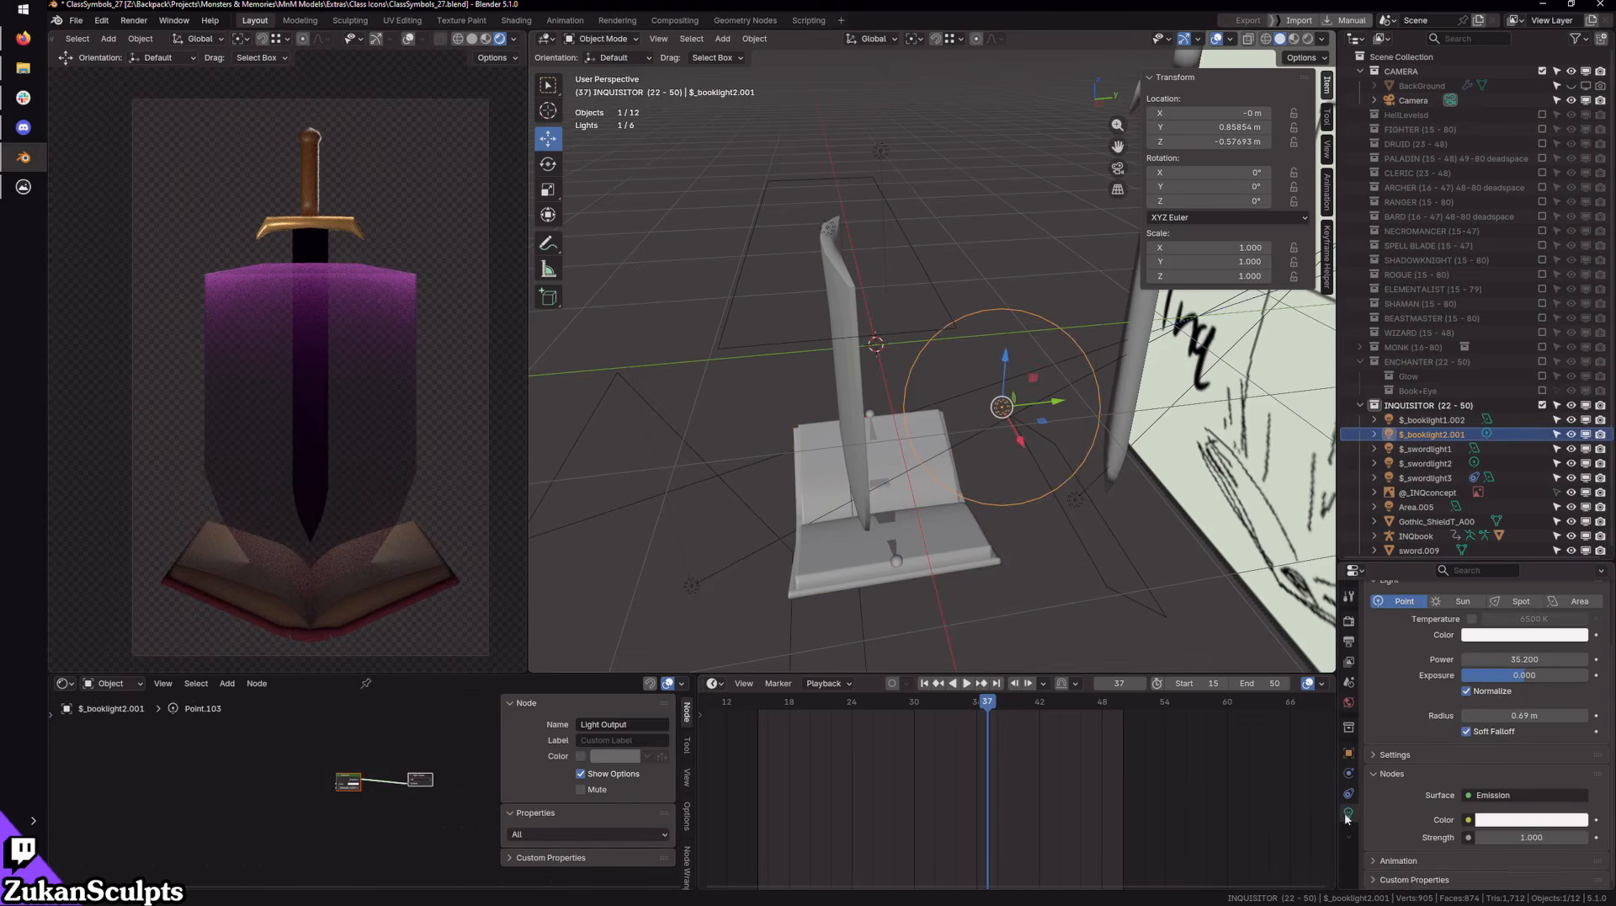
{"action": "left_click", "coordinate": [1484, 732]}
{"action": "left_click", "coordinate": [1483, 732]}
{"action": "left_click", "coordinate": [1416, 757], "text": "ctrl"}
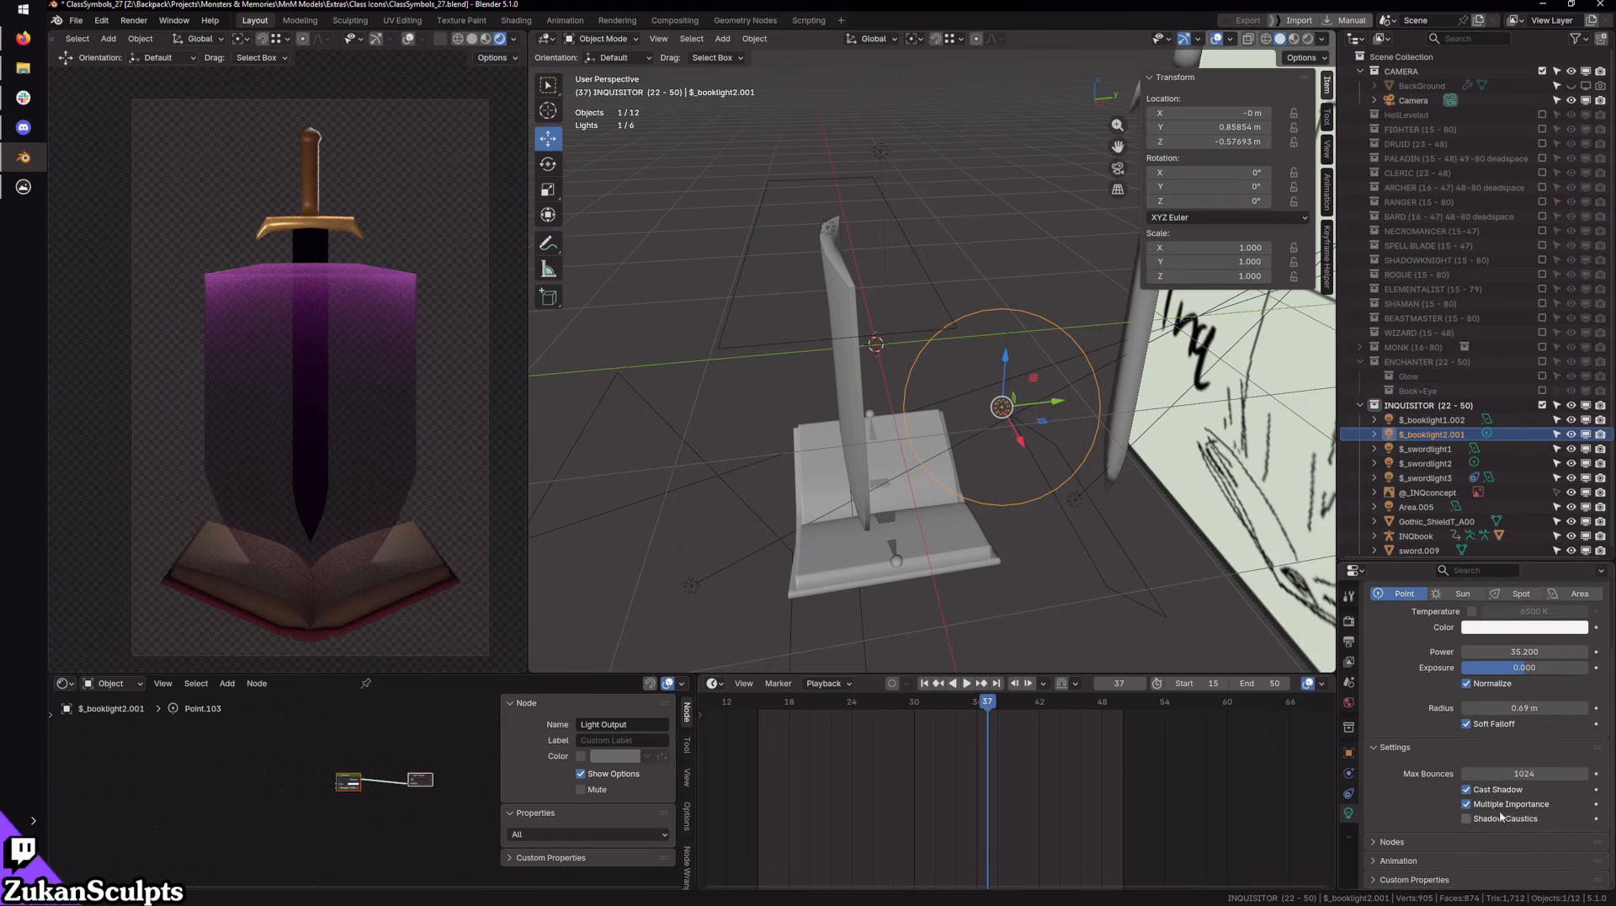
{"action": "left_click", "coordinate": [1501, 791]}
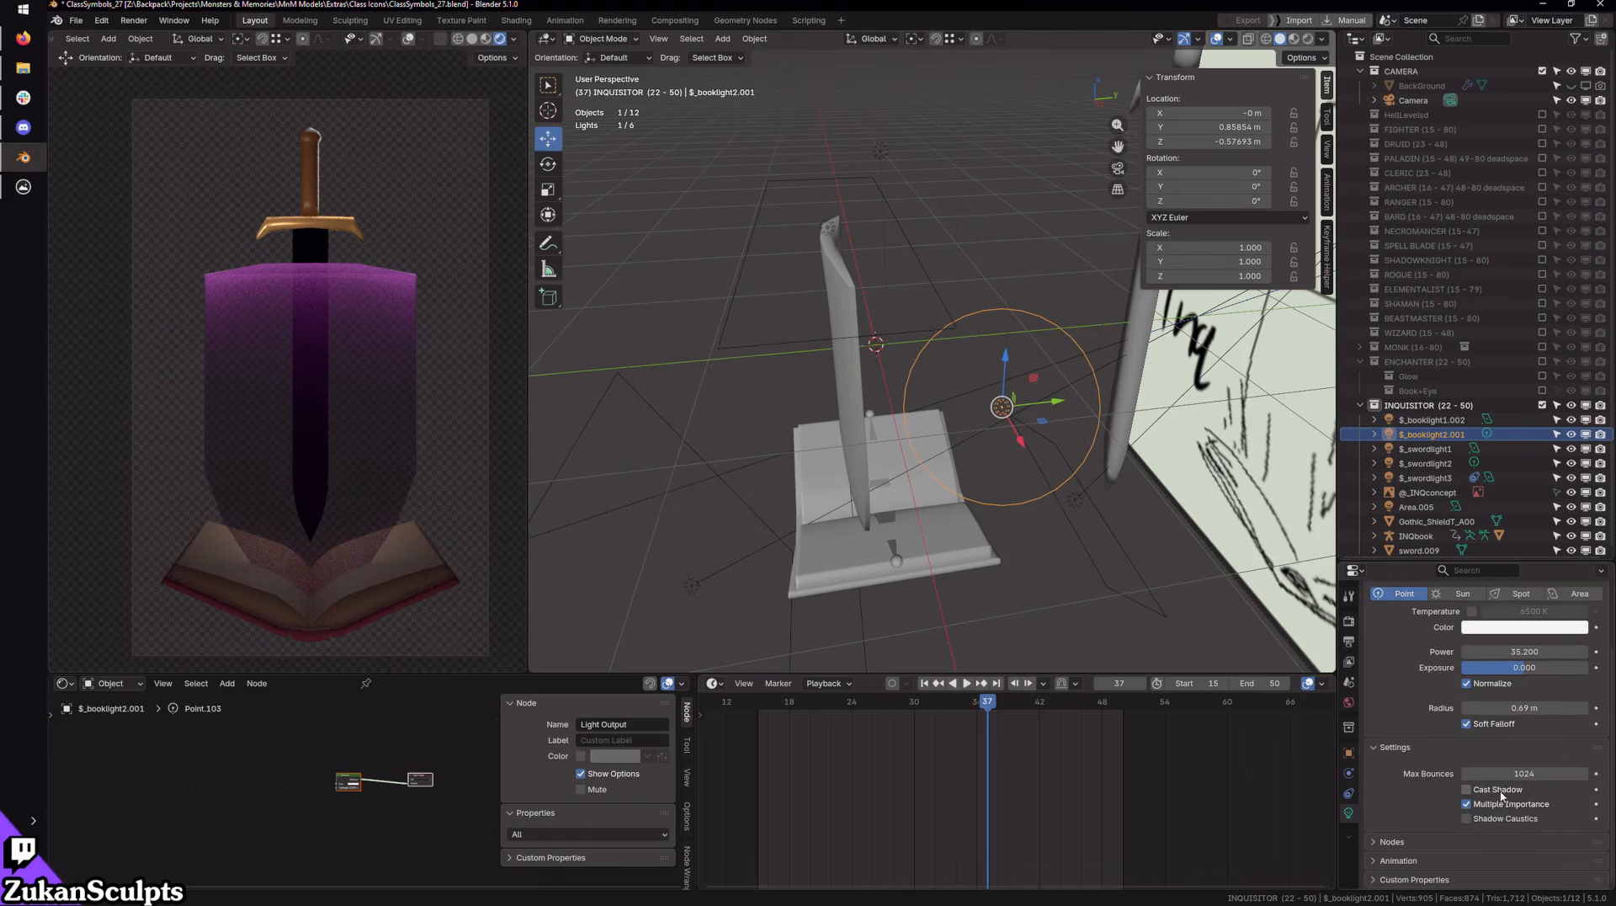
{"action": "left_click", "coordinate": [1501, 807]}
{"action": "scroll", "coordinate": [986, 594], "scroll_direction": "down", "scroll_amount": 4}
{"action": "scroll", "coordinate": [986, 594], "scroll_direction": "up", "scroll_amount": 2}
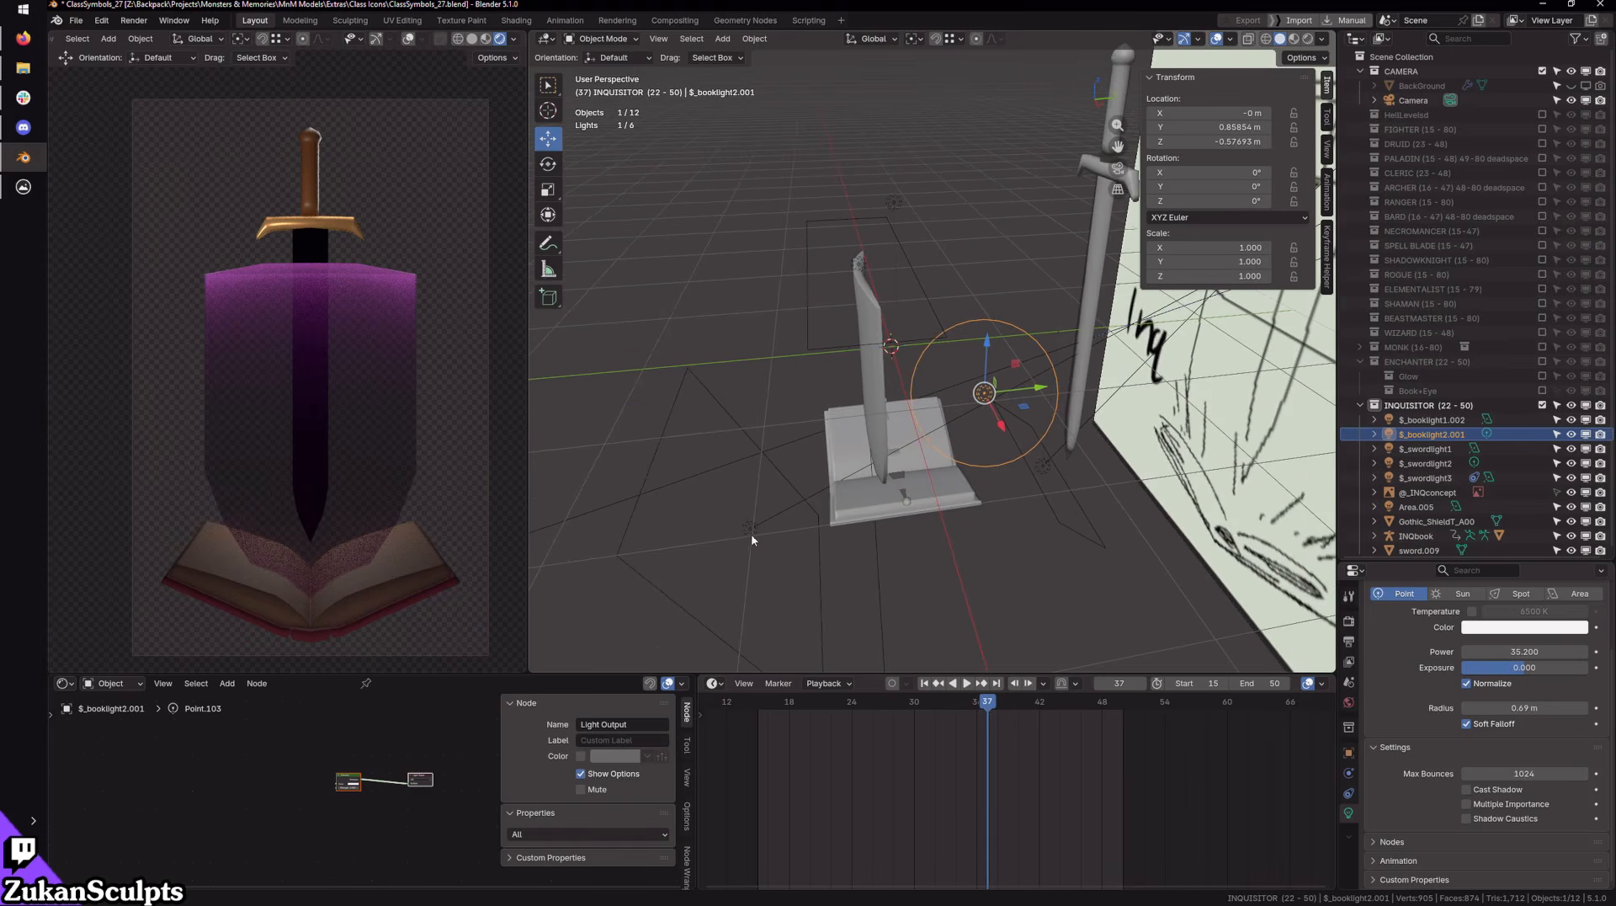
Step: Turn off Cast Shadow and Multiple Importance for the large area light $_booklight1.002
{"action": "left_click", "coordinate": [751, 534]}
{"action": "left_click", "coordinate": [1490, 833]}
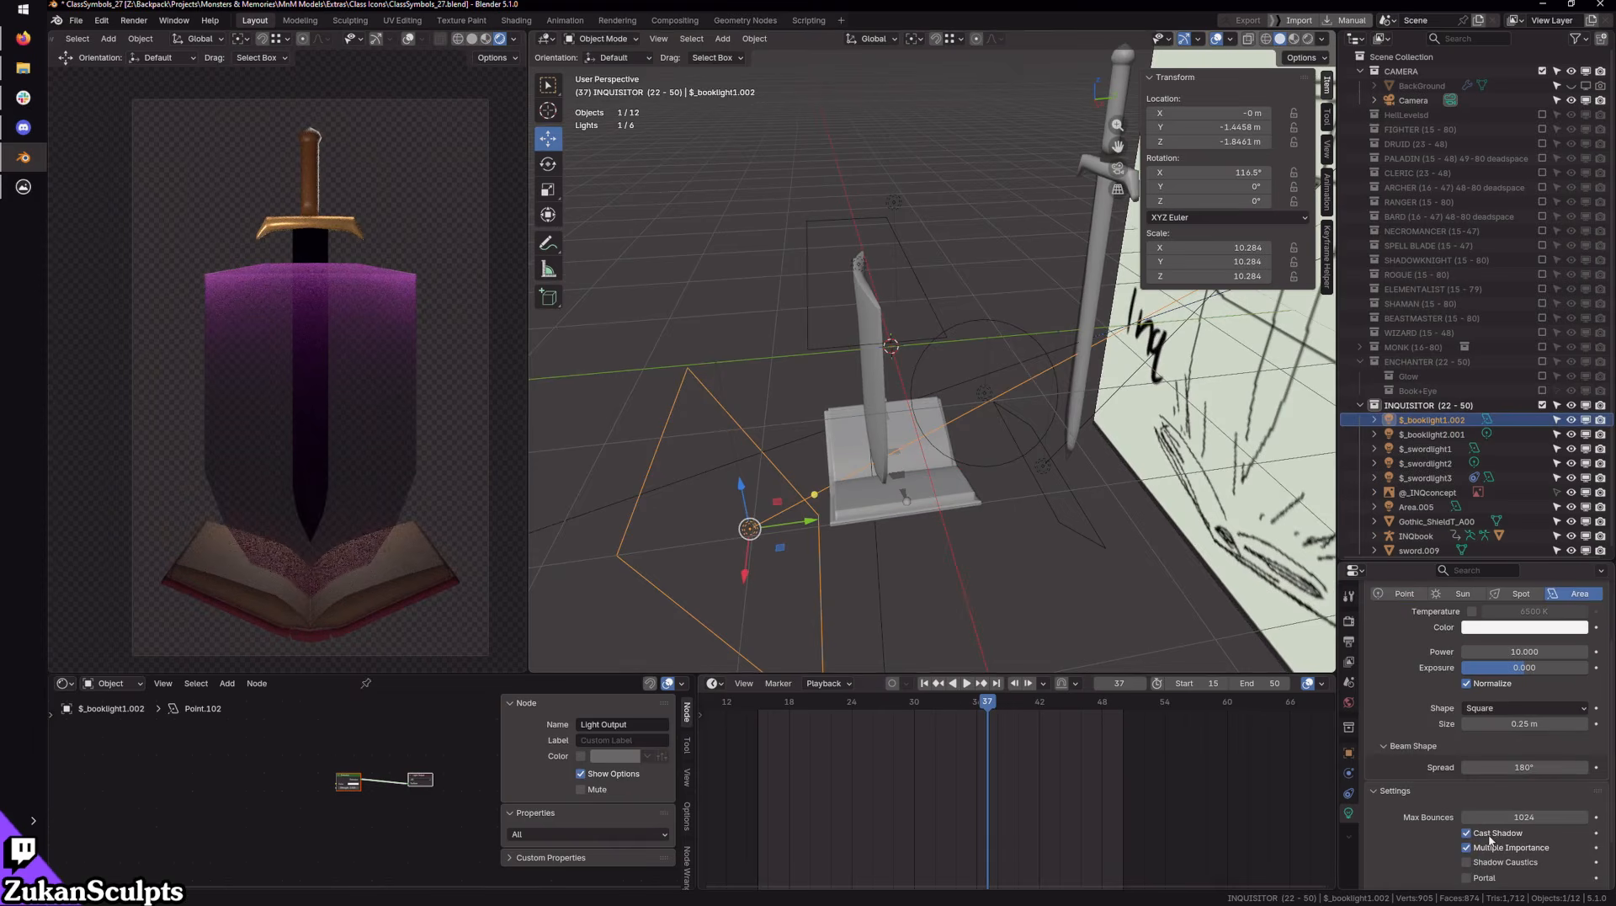
{"action": "left_click", "coordinate": [1490, 833]}
{"action": "left_click", "coordinate": [1490, 833]}
{"action": "left_click", "coordinate": [1488, 844]}
Step: Turn off Cast Shadow and Multiple Importance for the area light Area.005 above the shield
{"action": "left_click", "coordinate": [860, 388]}
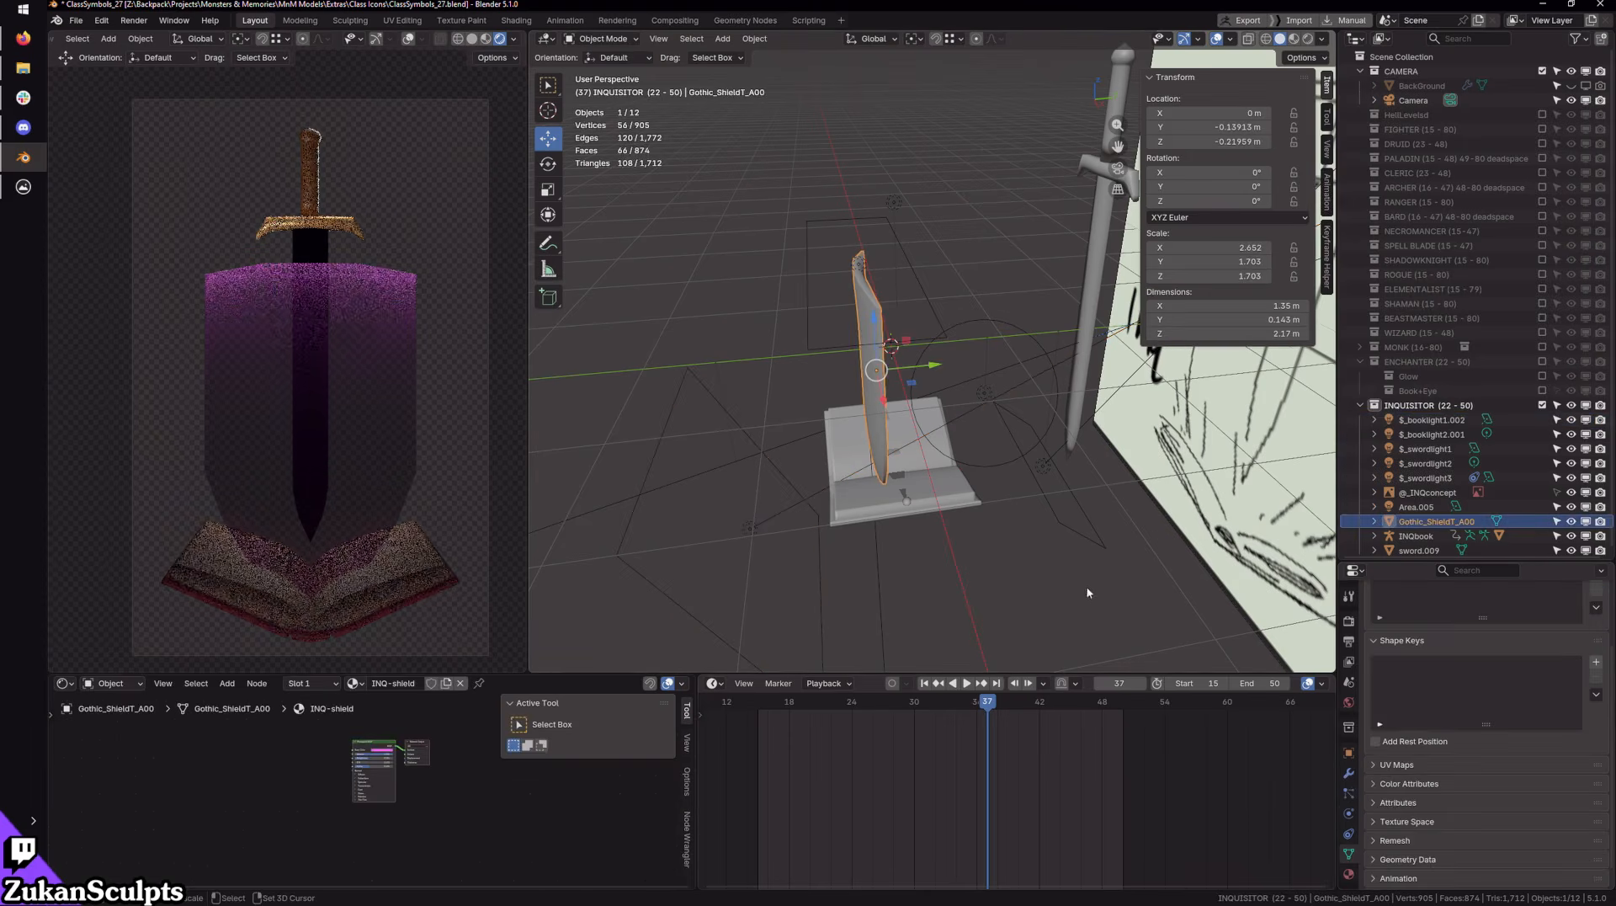
{"action": "middle_click_drag", "start_coordinate": [825, 254], "coordinate": [837, 259]}
{"action": "scroll", "coordinate": [837, 259], "scroll_direction": "up", "scroll_amount": 3}
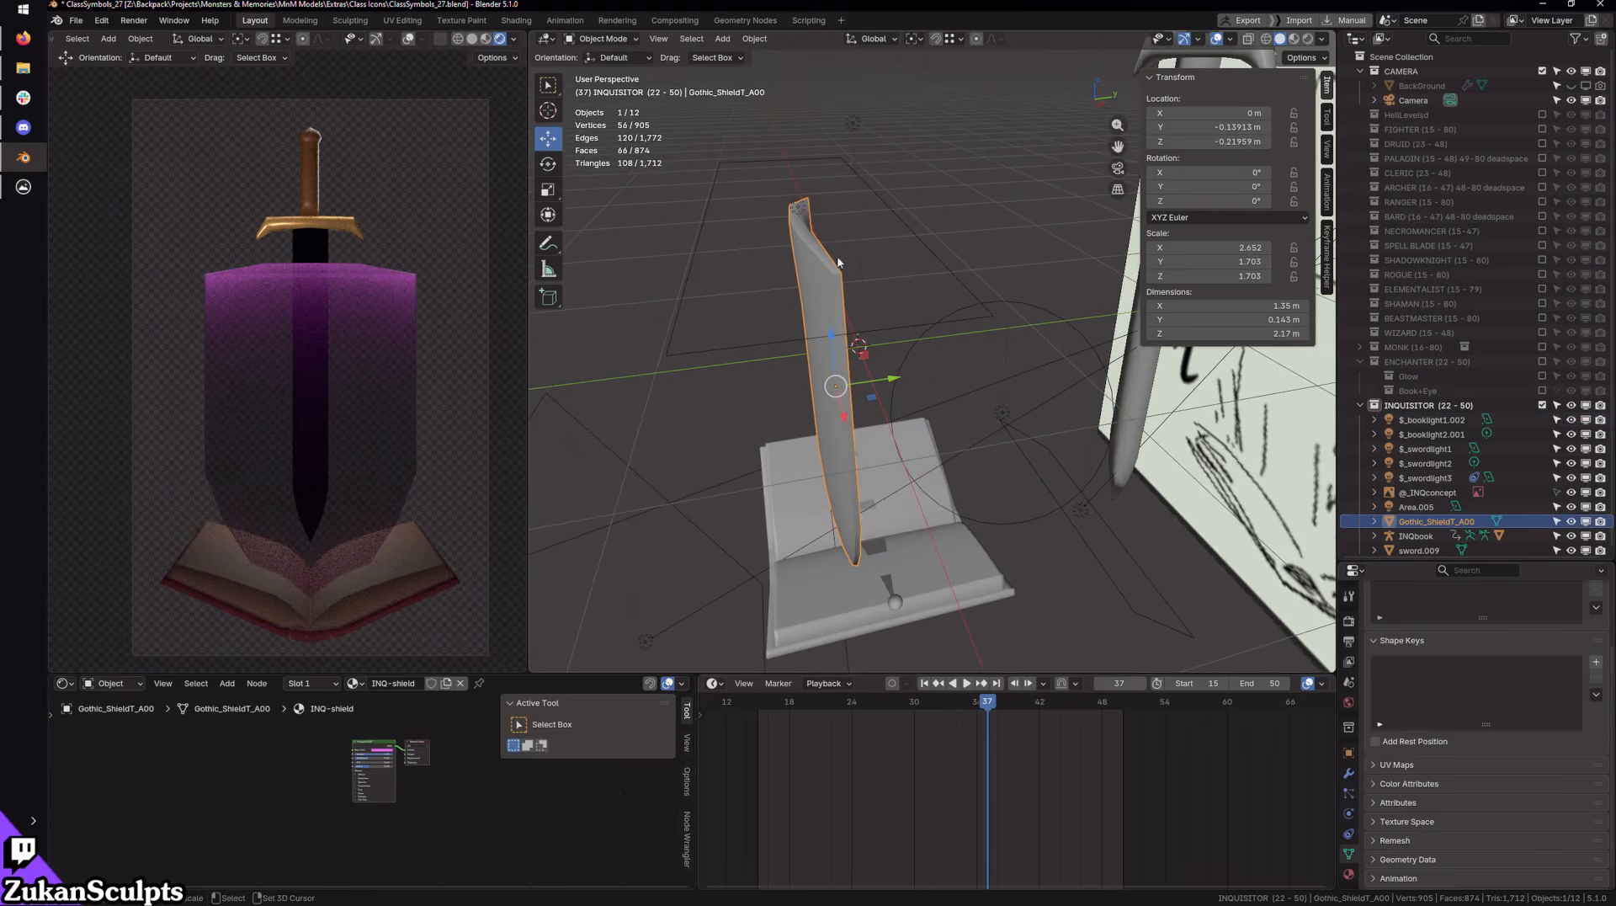
{"action": "left_click", "coordinate": [822, 226]}
{"action": "left_click", "coordinate": [820, 239]}
{"action": "left_click", "coordinate": [1493, 835]}
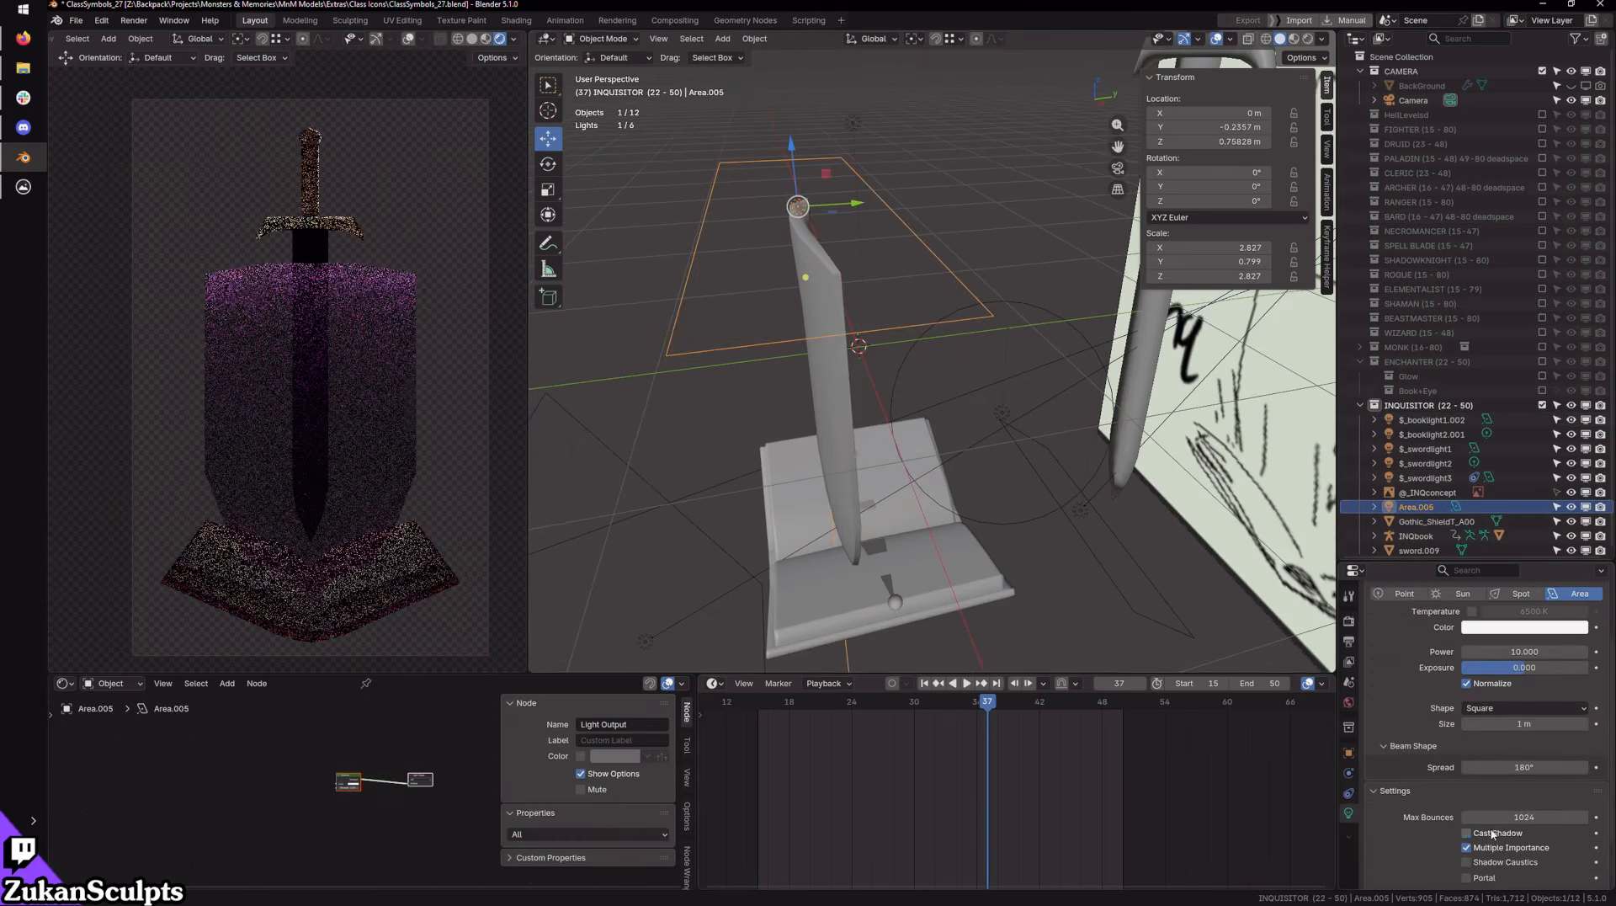
{"action": "left_click", "coordinate": [1486, 848]}
{"action": "left_click", "coordinate": [1476, 848]}
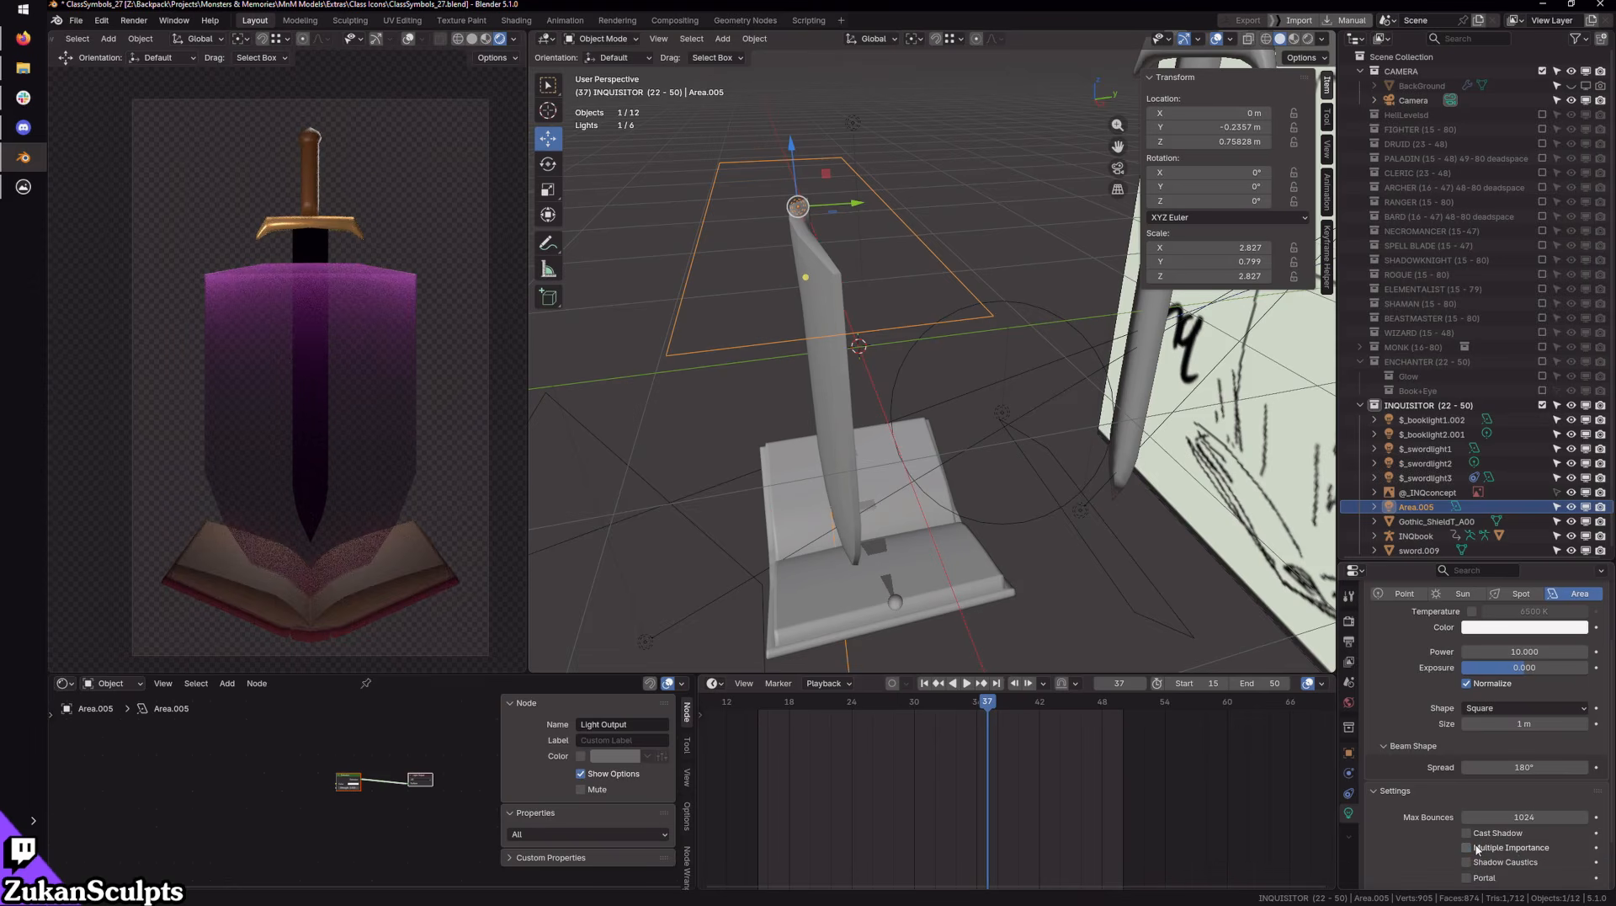
{"action": "left_click", "coordinate": [1476, 848]}
{"action": "left_click", "coordinate": [1482, 836]}
{"action": "left_click", "coordinate": [1481, 834]}
{"action": "mouse_move", "coordinate": [943, 471]}
{"action": "middle_mouse_down"}
{"action": "mouse_move", "coordinate": [1045, 494]}
{"action": "mouse_move", "coordinate": [1029, 473]}
{"action": "mouse_move", "coordinate": [1142, 530]}
{"action": "middle_mouse_up"}
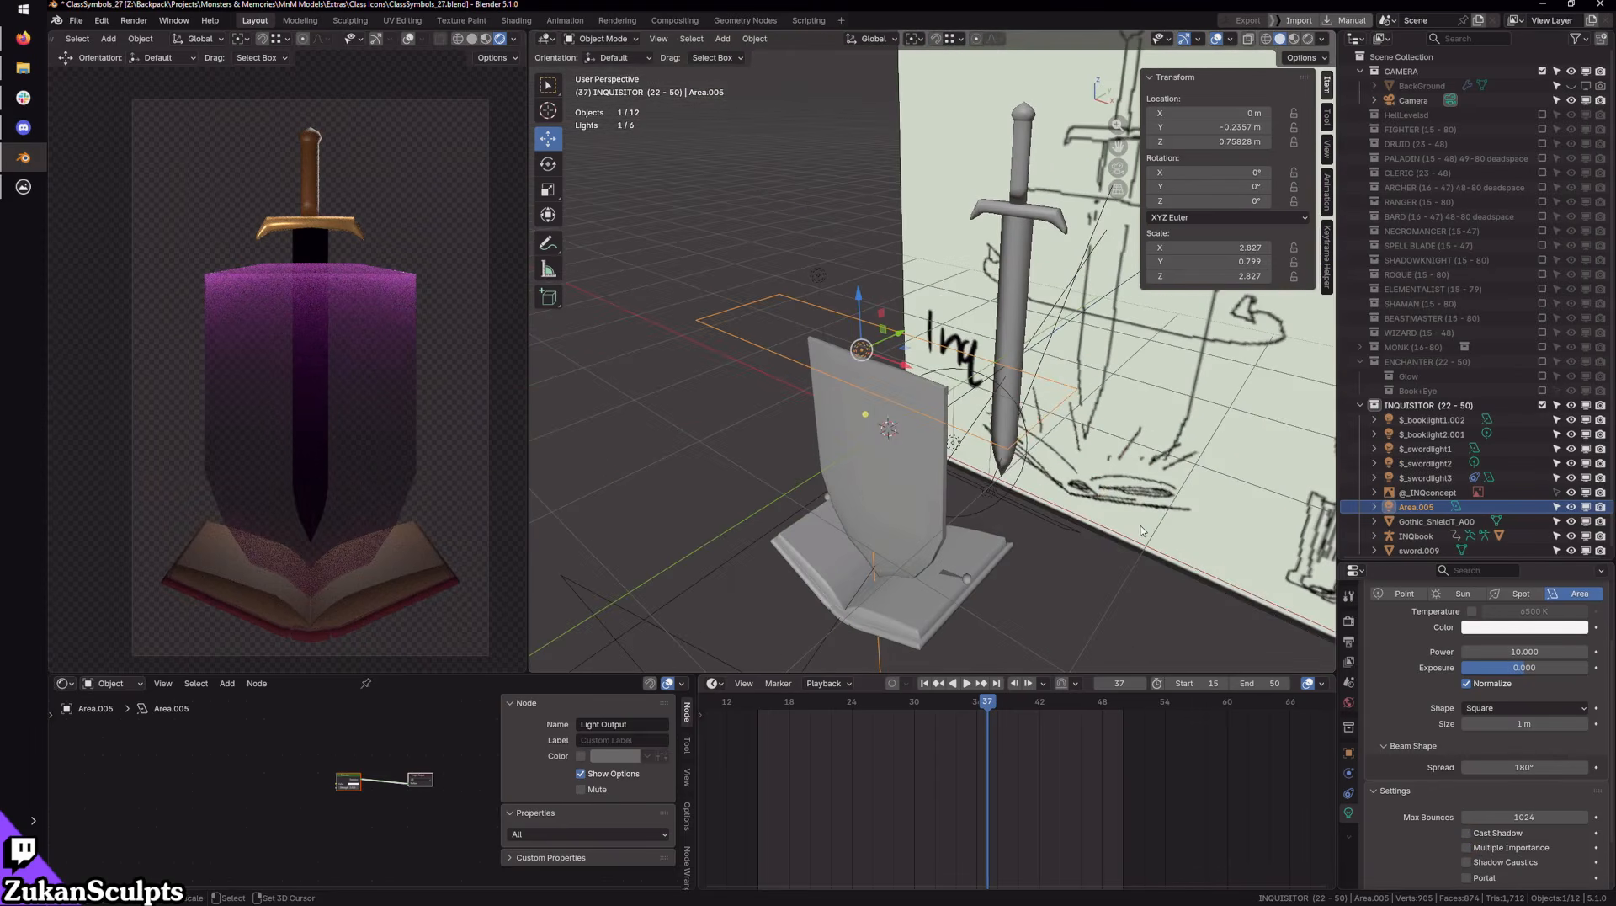
{"action": "middle_click_drag", "start_coordinate": [1099, 474], "coordinate": [1145, 492]}
Step: Rename the area light Area.005 as shieldlight1
{"action": "double_click", "coordinate": [1417, 507]}
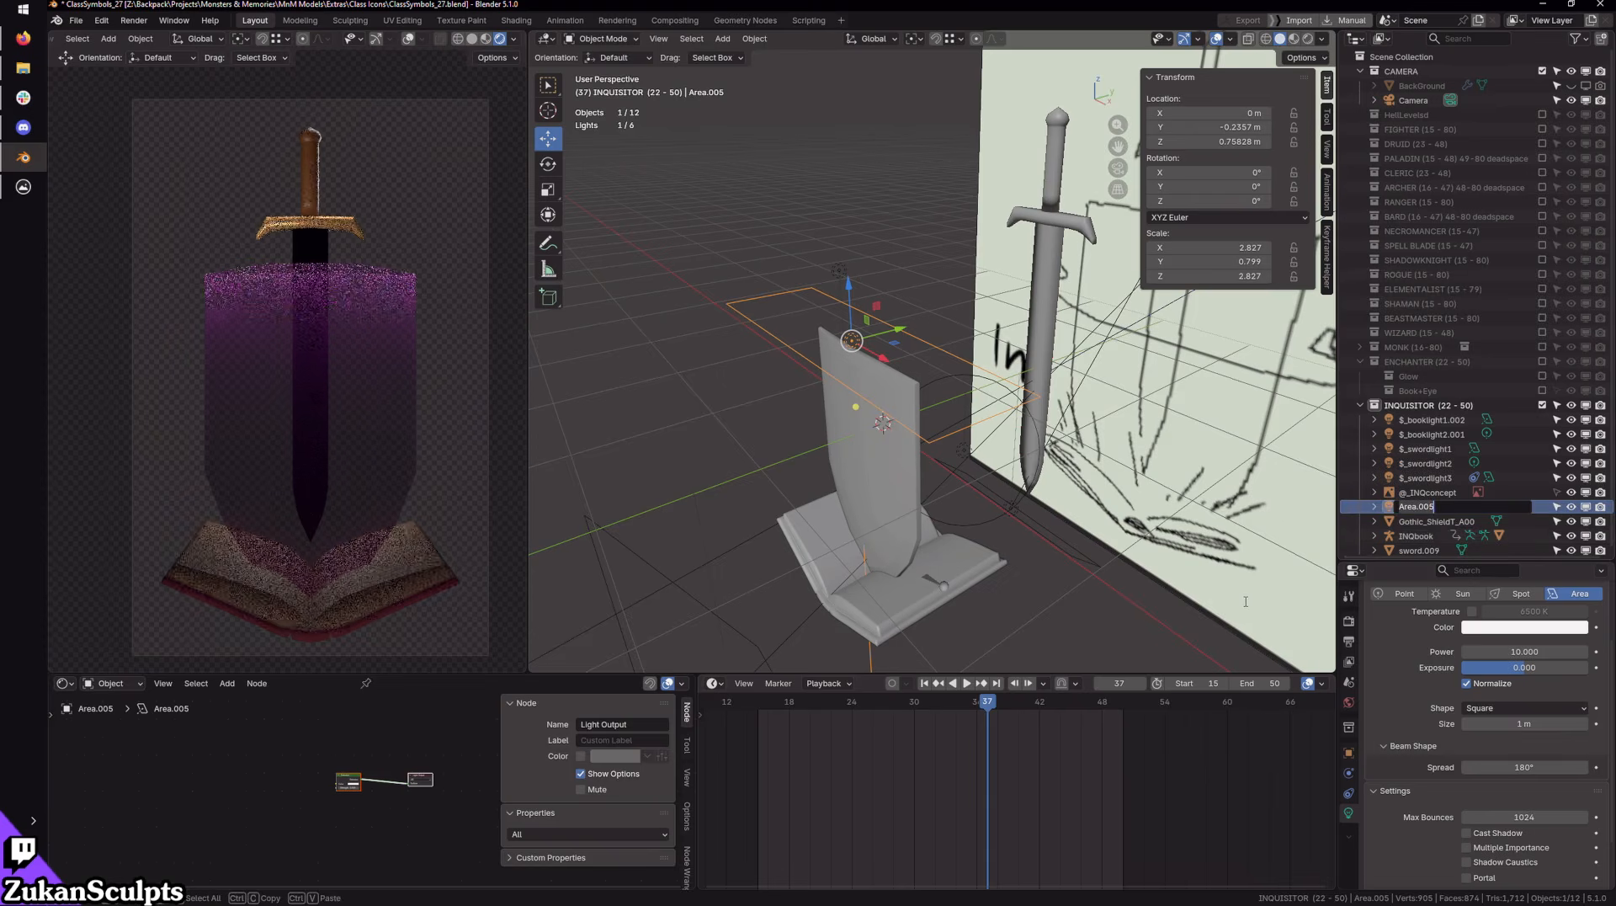
{"action": "type", "text": "shield"}
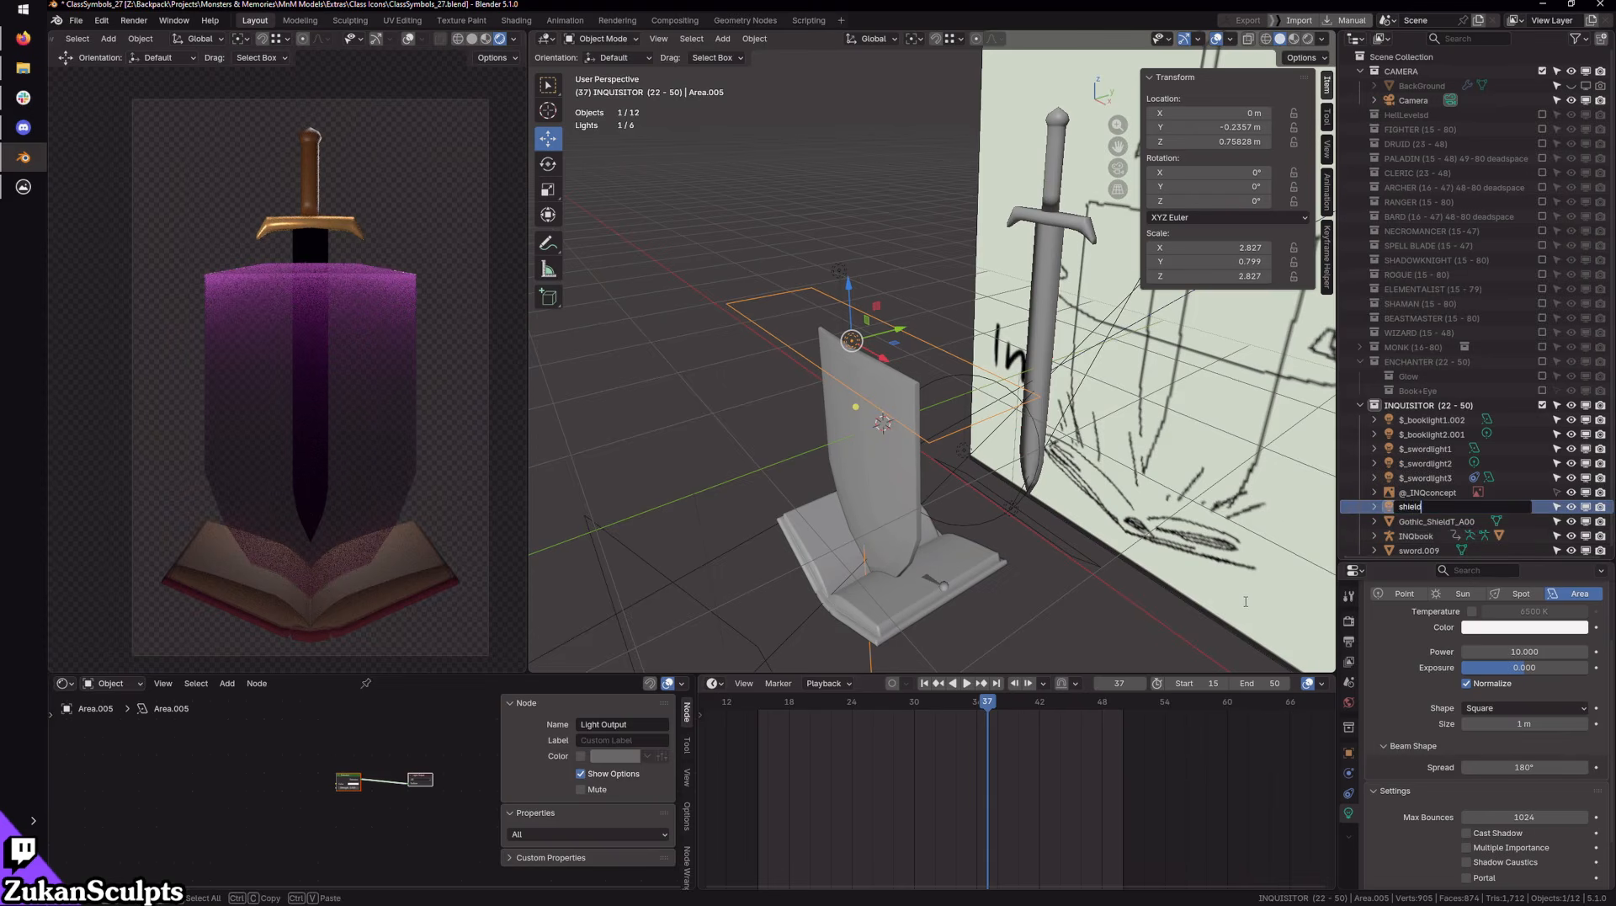
{"action": "type", "text": "light1"}
{"action": "key", "text": "Home"}
{"action": "key", "text": "Return"}
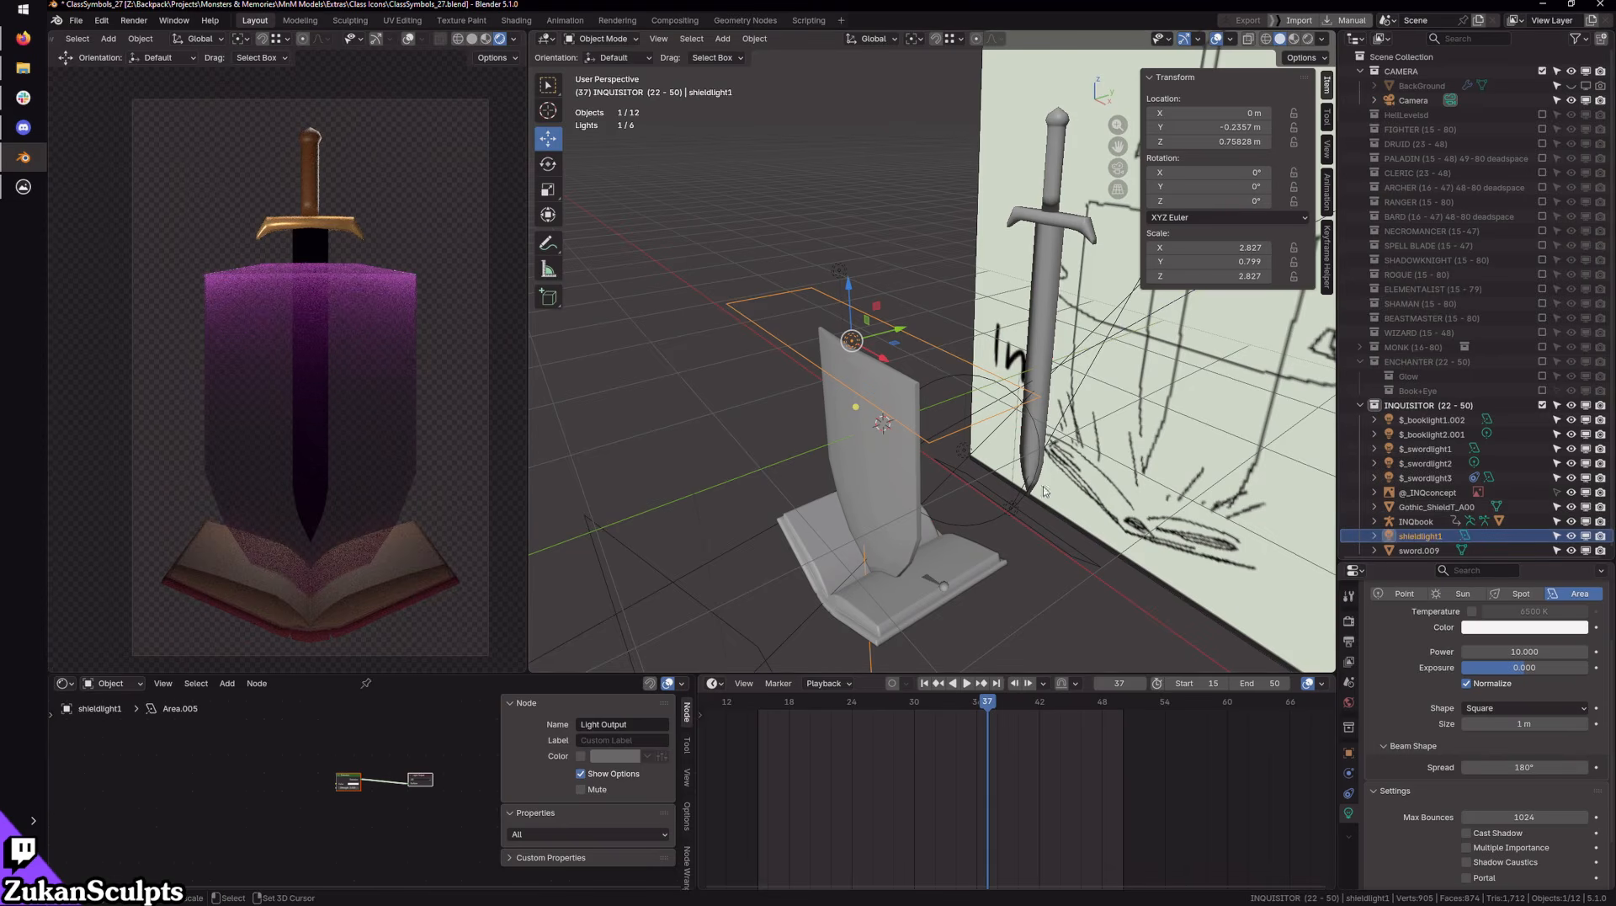
Step: Raise the power of the area light shieldlight1, trying 1000 and settling on 500
{"action": "scroll", "coordinate": [974, 417], "scroll_direction": "down", "scroll_amount": 4}
{"action": "middle_click_drag", "start_coordinate": [974, 417], "coordinate": [976, 385], "text": "shift"}
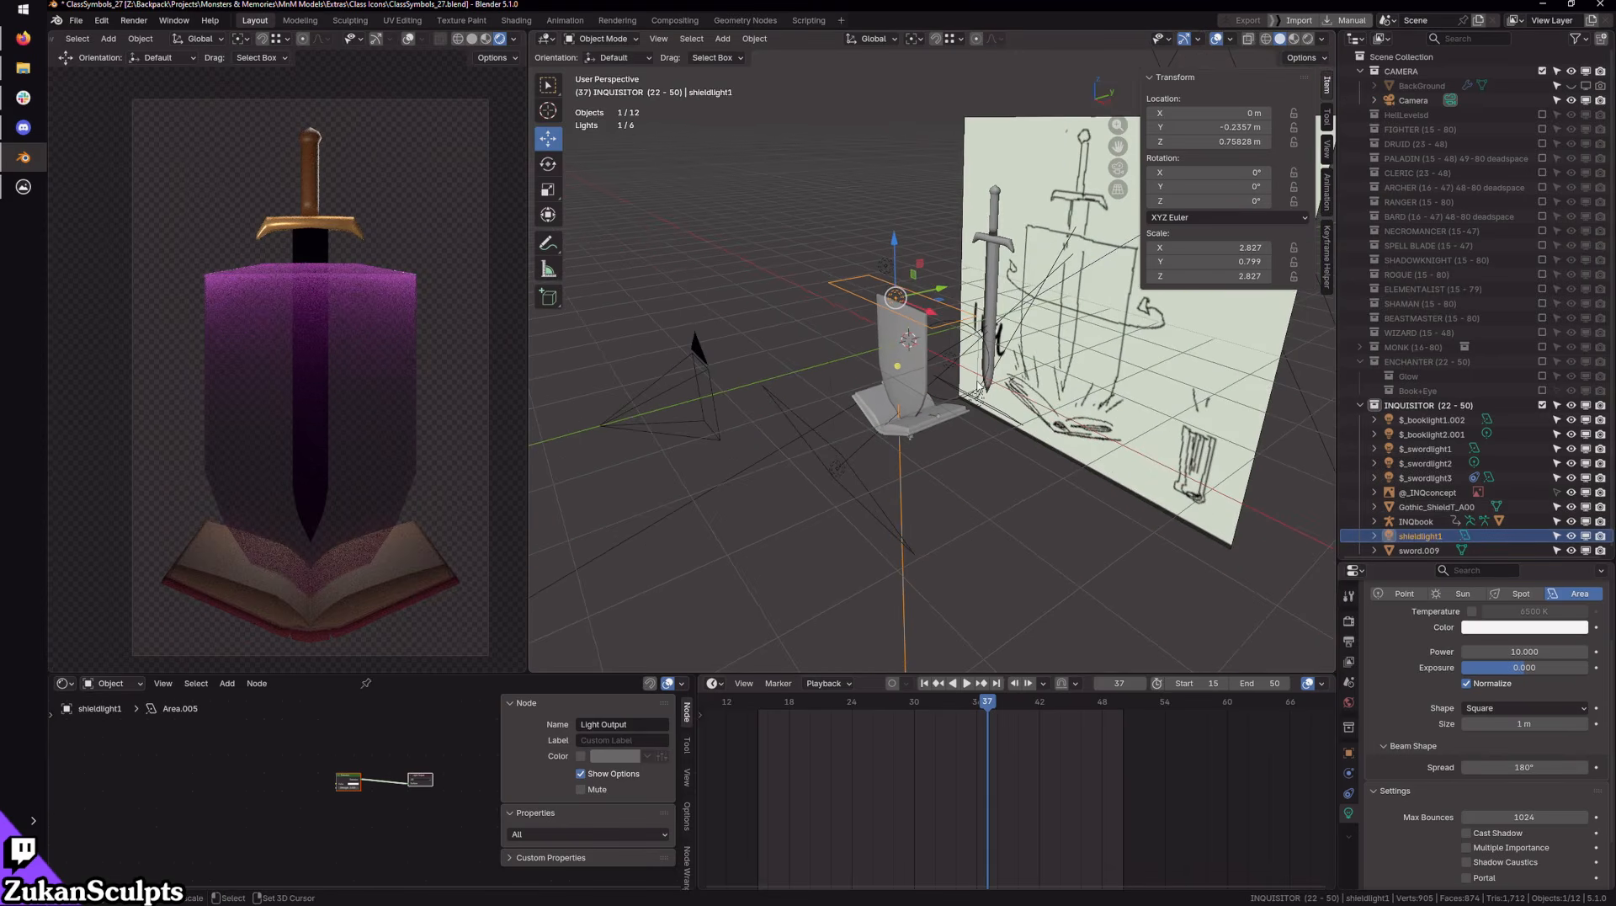
{"action": "scroll", "coordinate": [1080, 250], "scroll_direction": "up", "scroll_amount": 5}
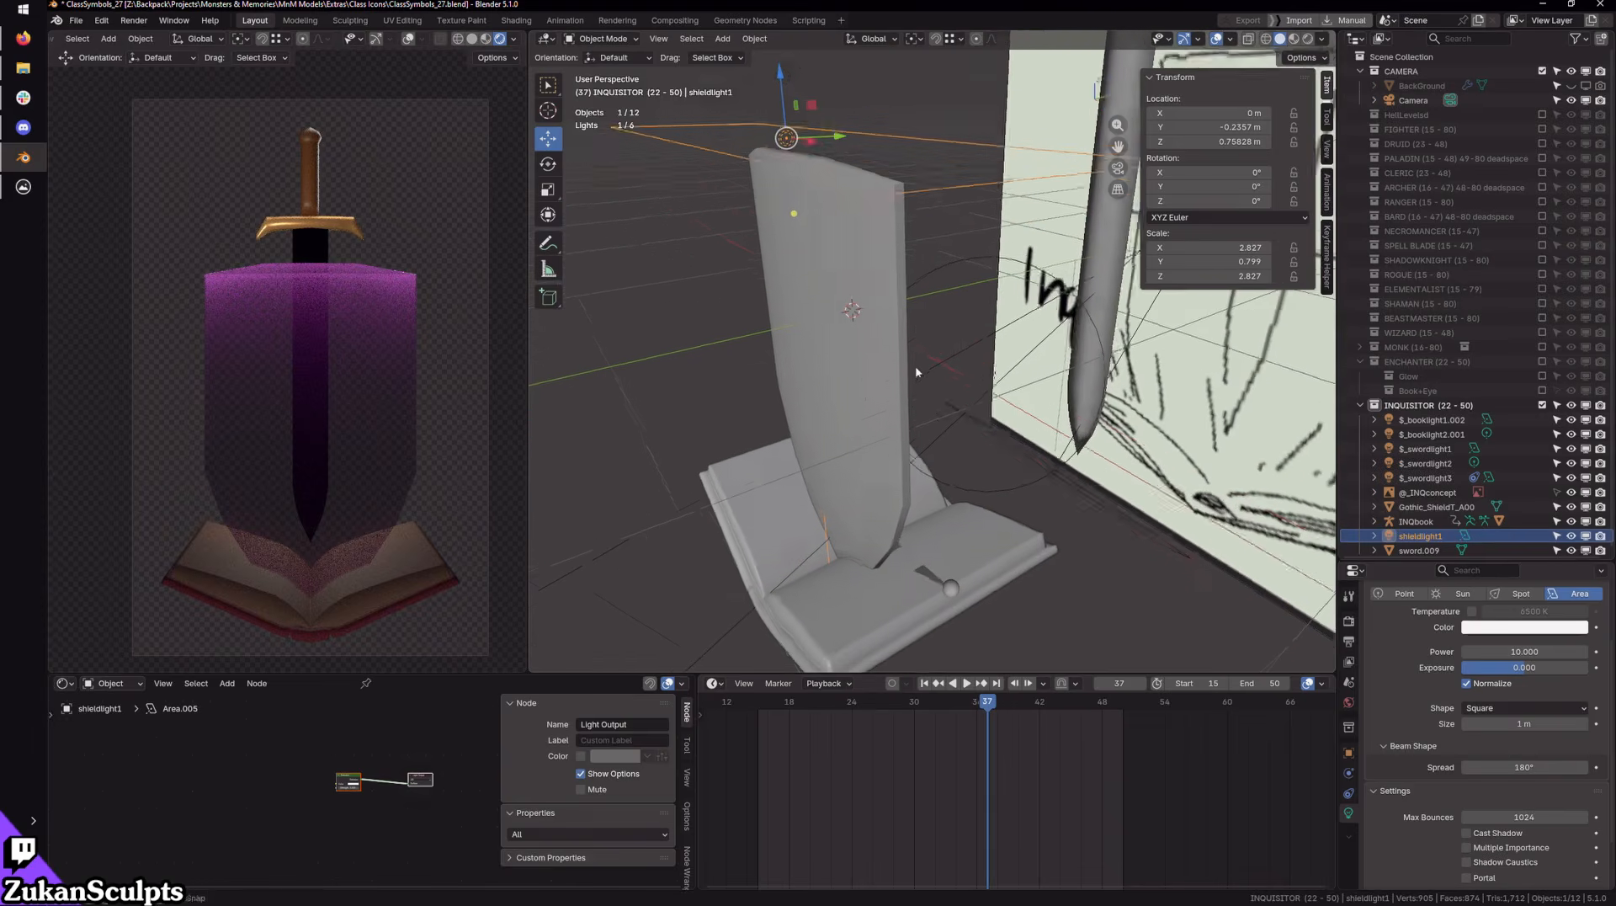
{"action": "left_click", "coordinate": [1508, 651]}
{"action": "type", "text": "1000"}
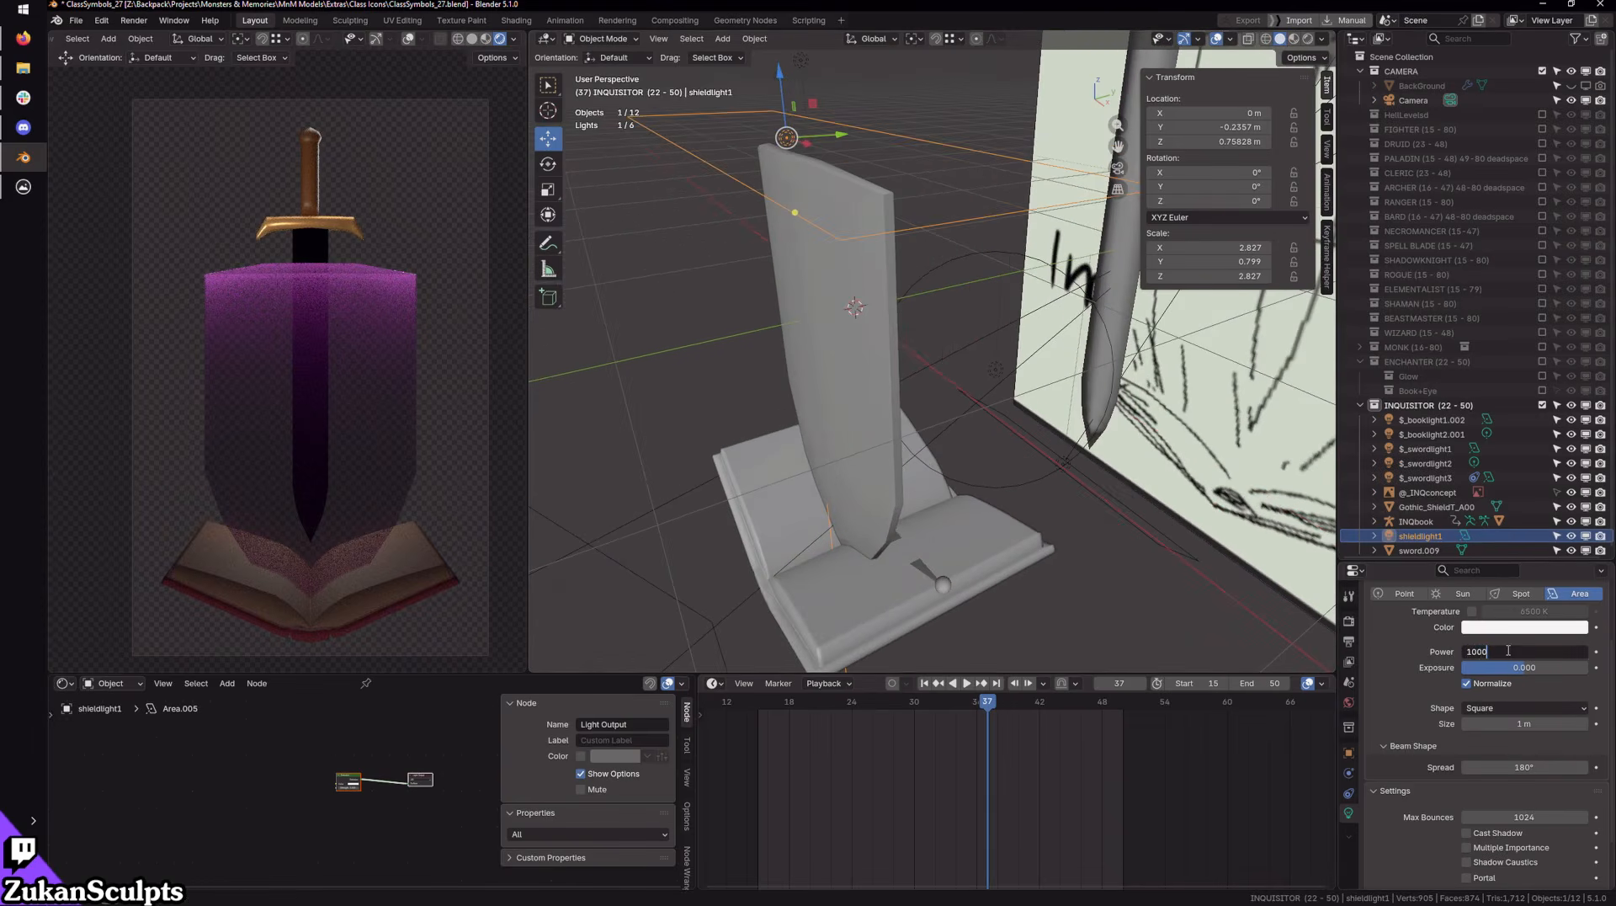
{"action": "key", "text": "Return"}
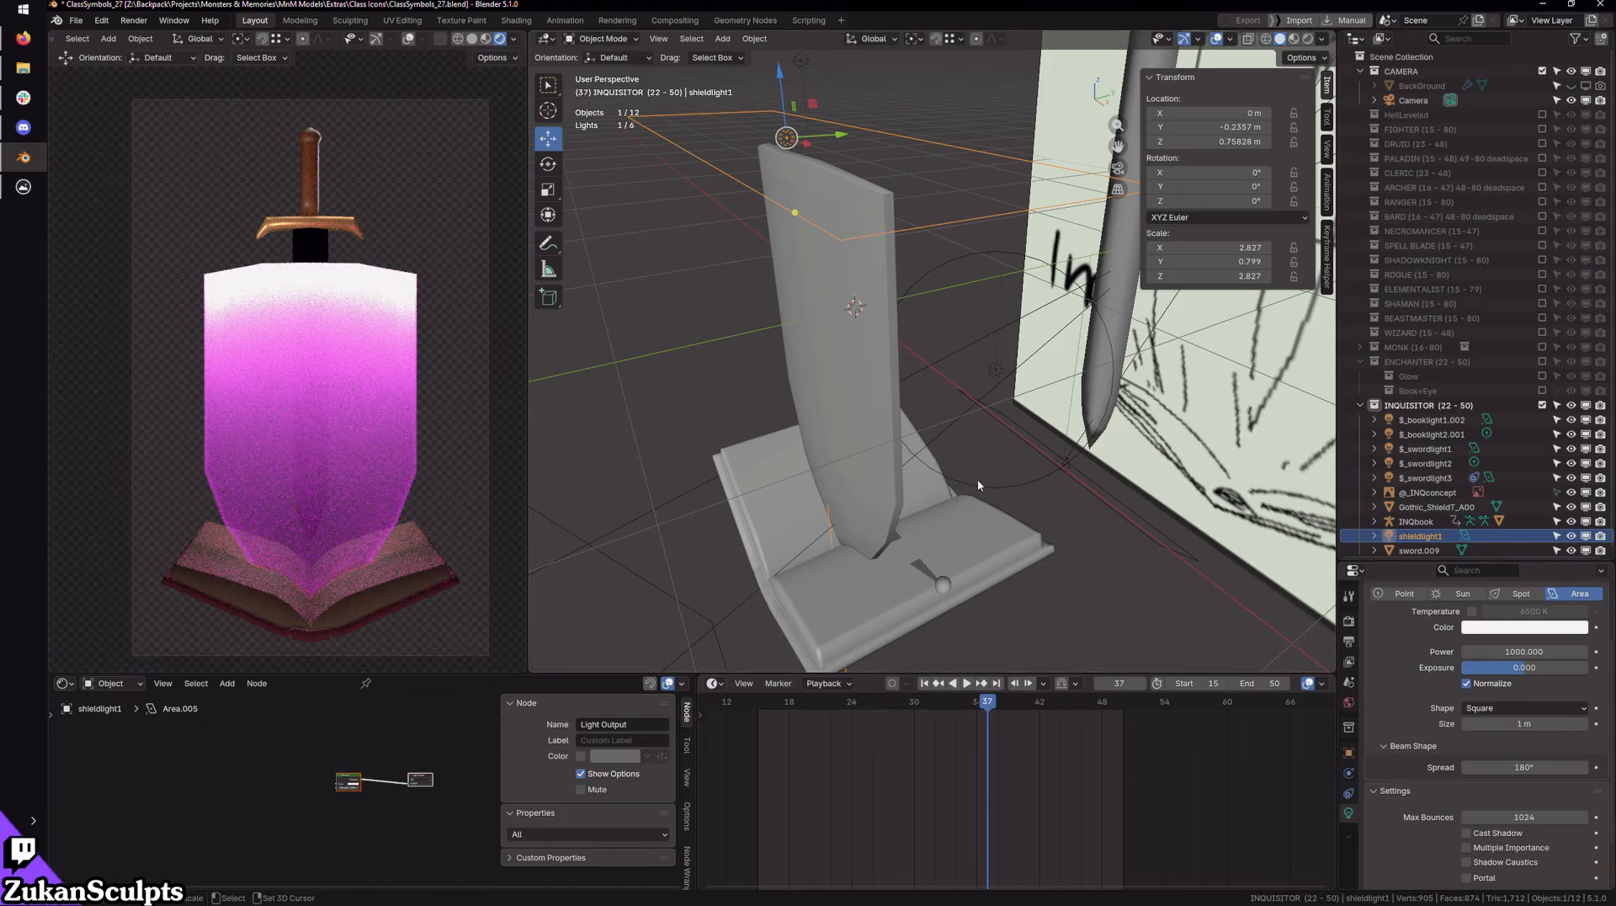
{"action": "left_click", "coordinate": [1537, 653]}
{"action": "type", "text": "500"}
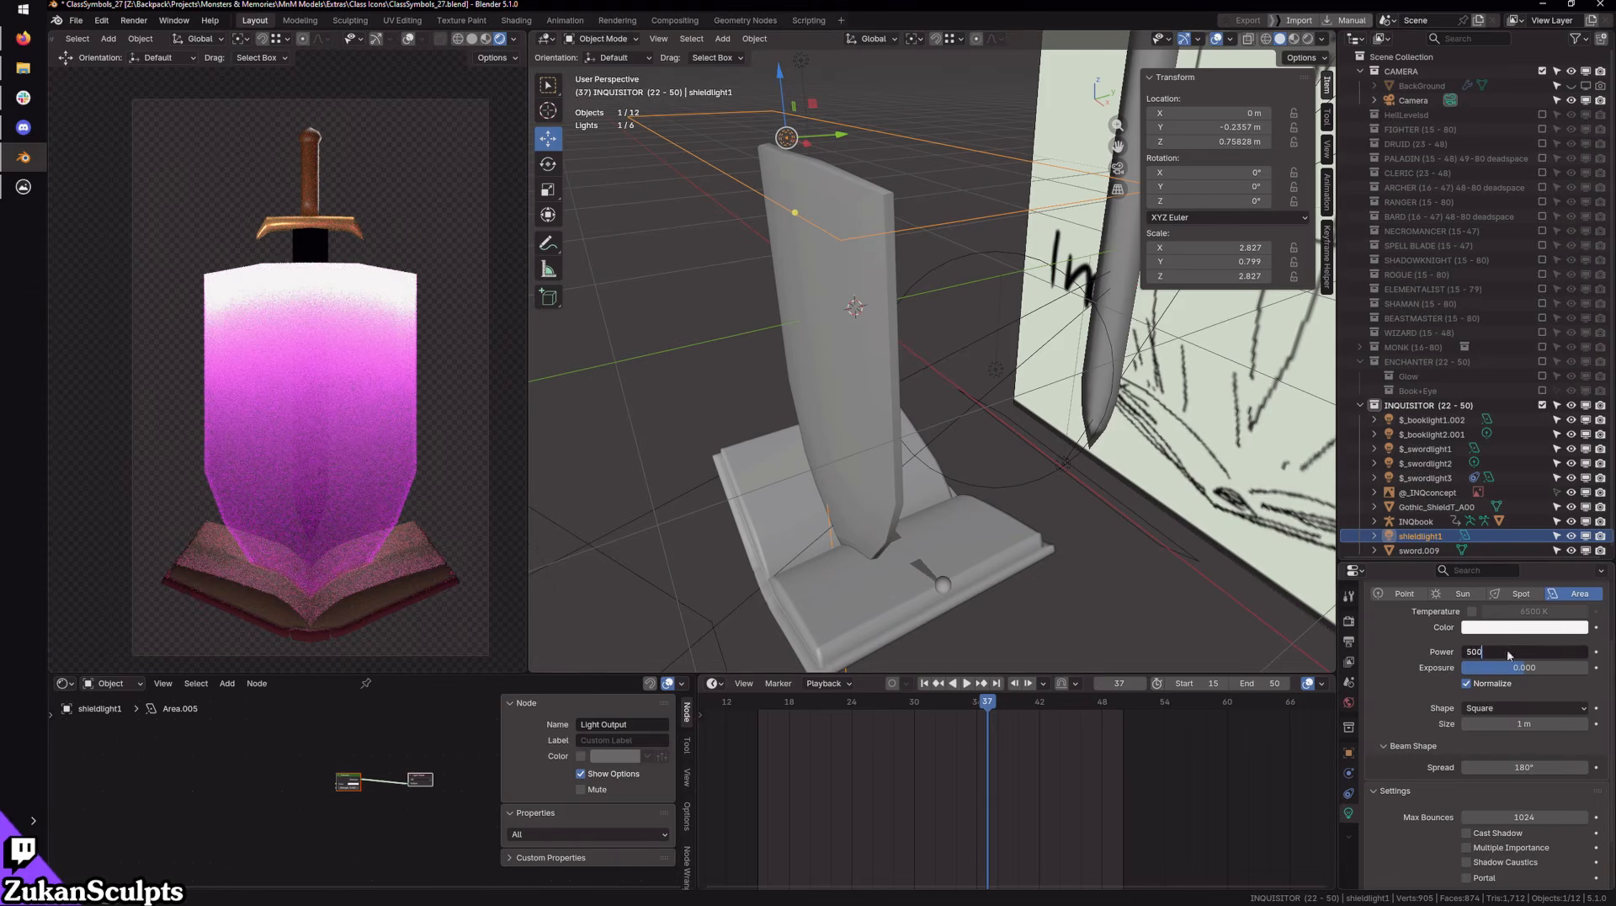
{"action": "key", "text": "Return"}
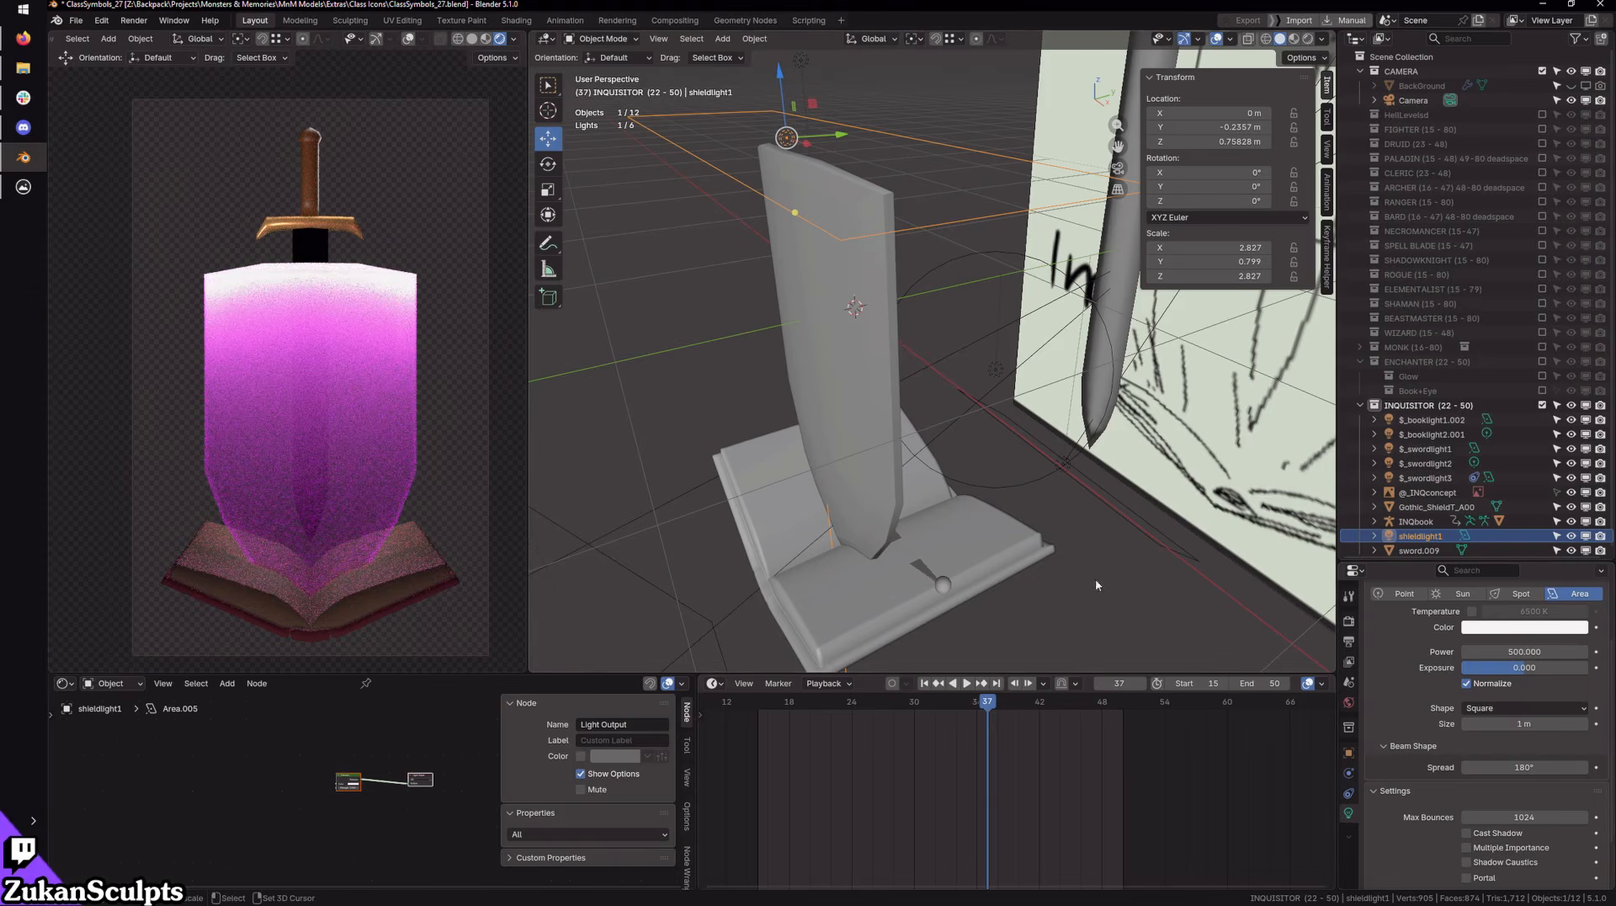
Step: Move shieldlight1 about 0.18 m up along Z above the shield
{"action": "middle_click_drag", "start_coordinate": [866, 243], "coordinate": [857, 278]}
{"action": "left_click_drag", "start_coordinate": [769, 158], "coordinate": [773, 87]}
{"action": "key", "text": "ctrl+z"}
{"action": "scroll", "coordinate": [787, 253], "scroll_direction": "down", "scroll_amount": 2}
{"action": "middle_click_drag", "start_coordinate": [791, 269], "coordinate": [864, 242]}
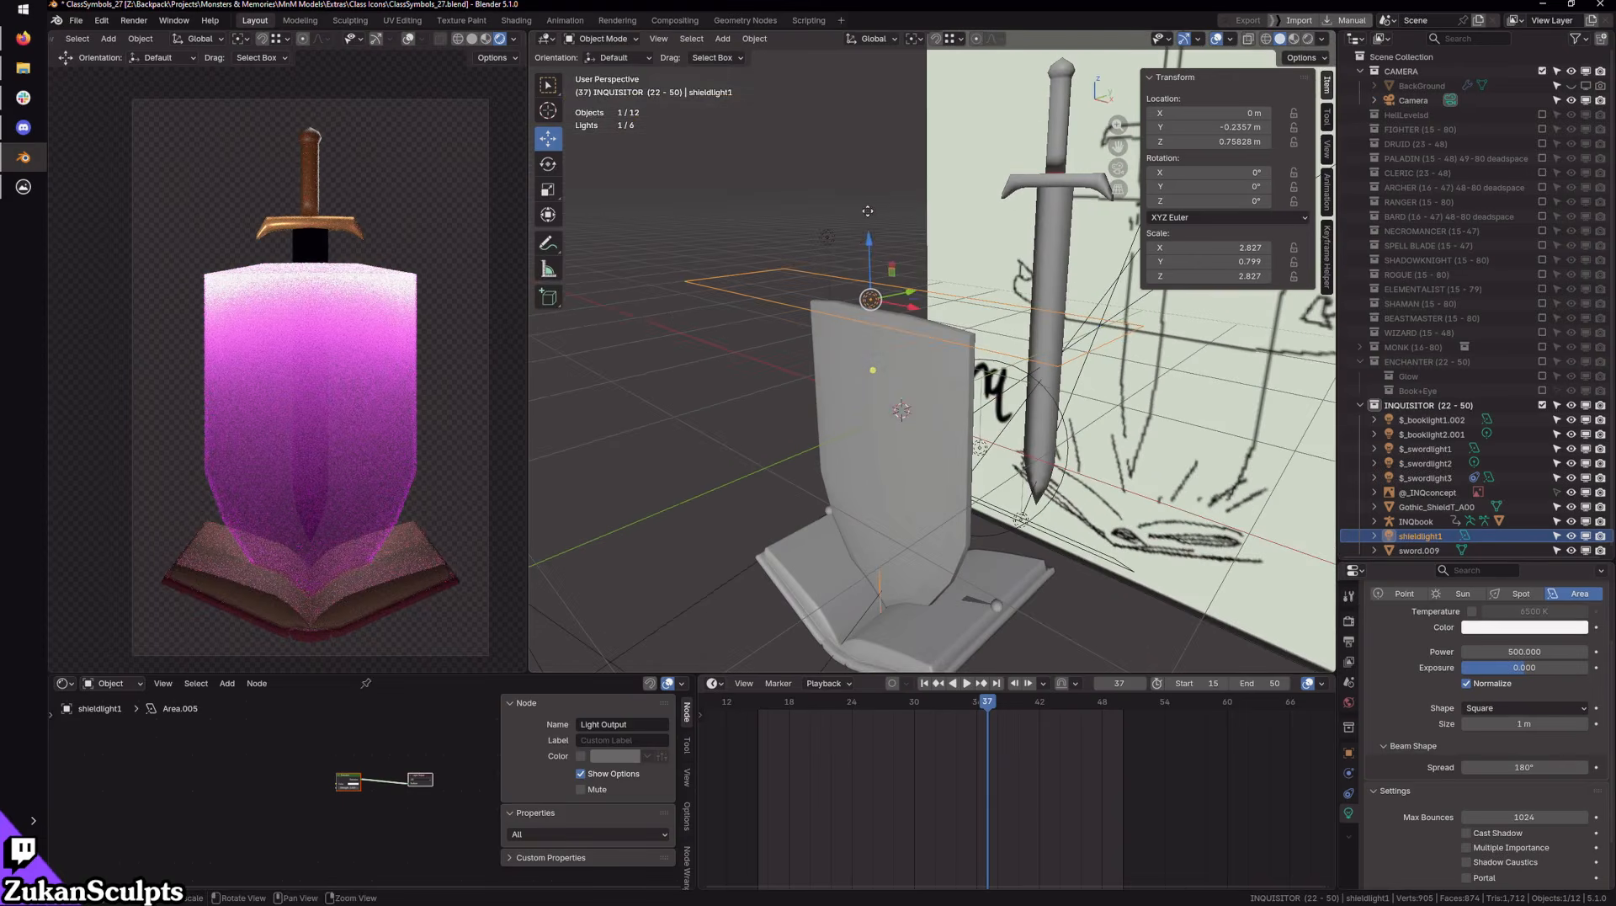
{"action": "left_click_drag", "start_coordinate": [868, 241], "coordinate": [875, 208]}
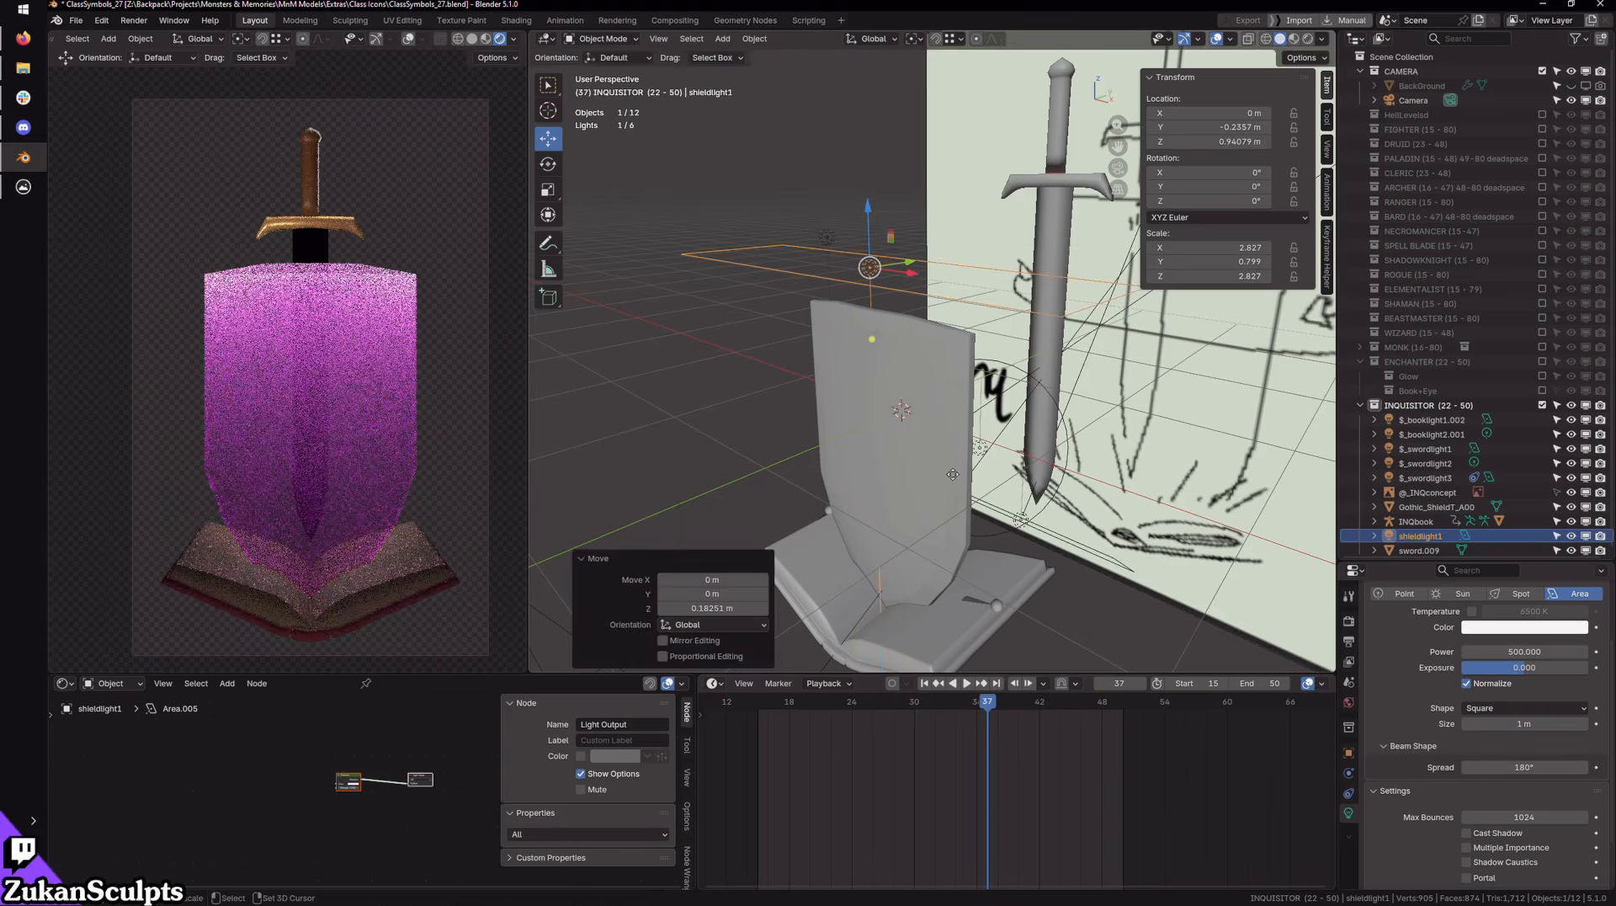
Step: Set the roughness of the shield's INQ-shield material to about 0.207 and its IOR to 1.000
{"action": "left_click", "coordinate": [875, 354]}
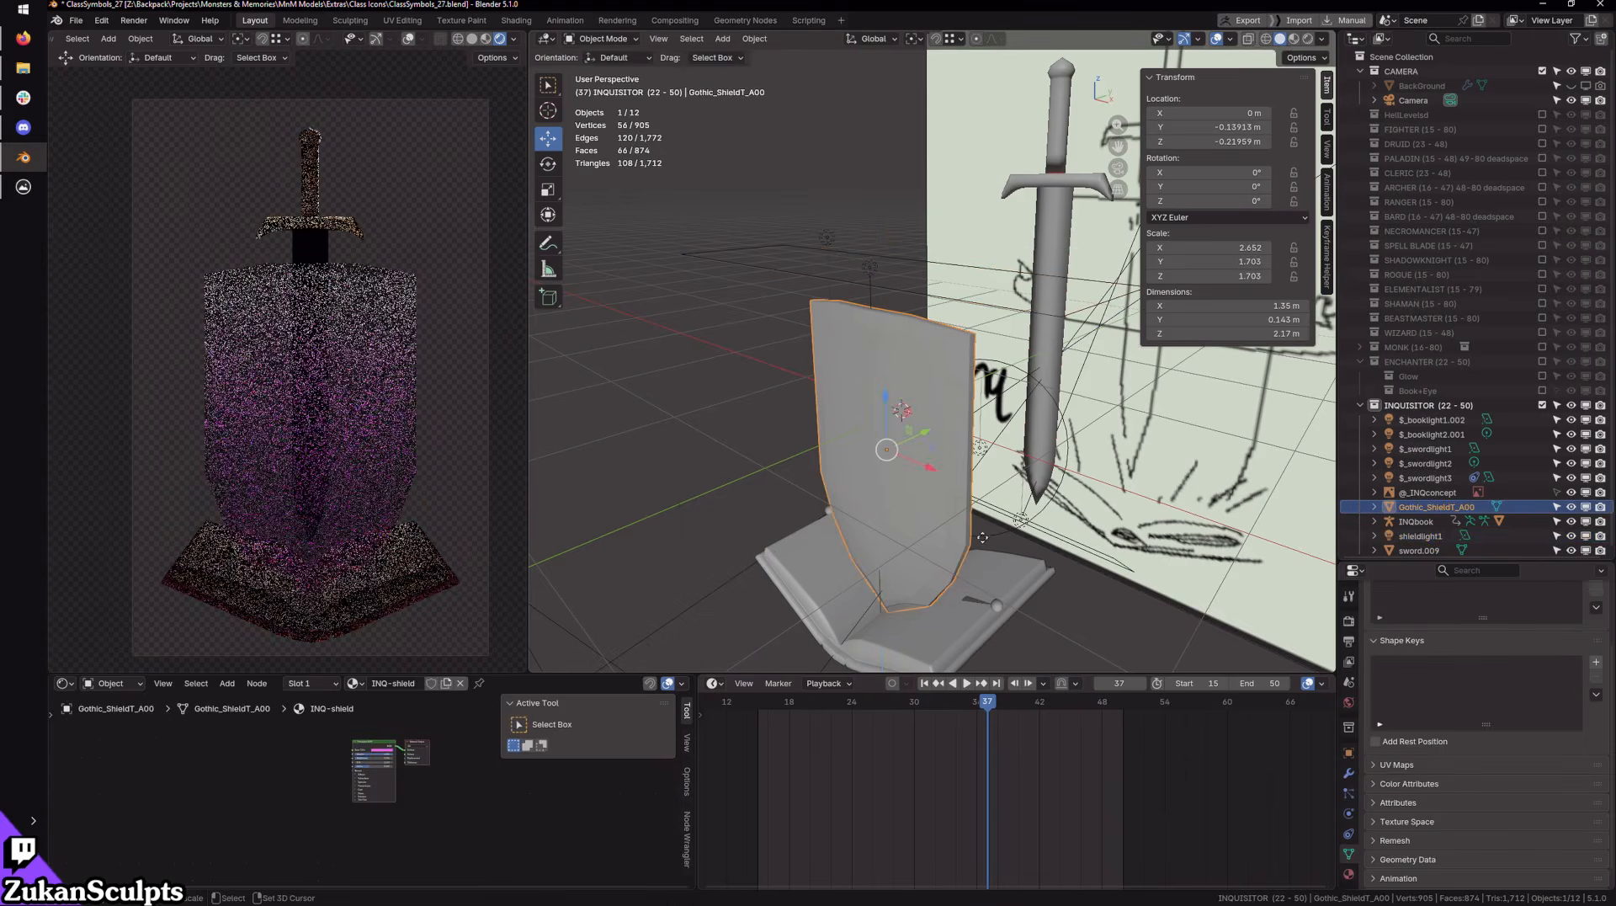
{"action": "left_click", "coordinate": [1349, 875]}
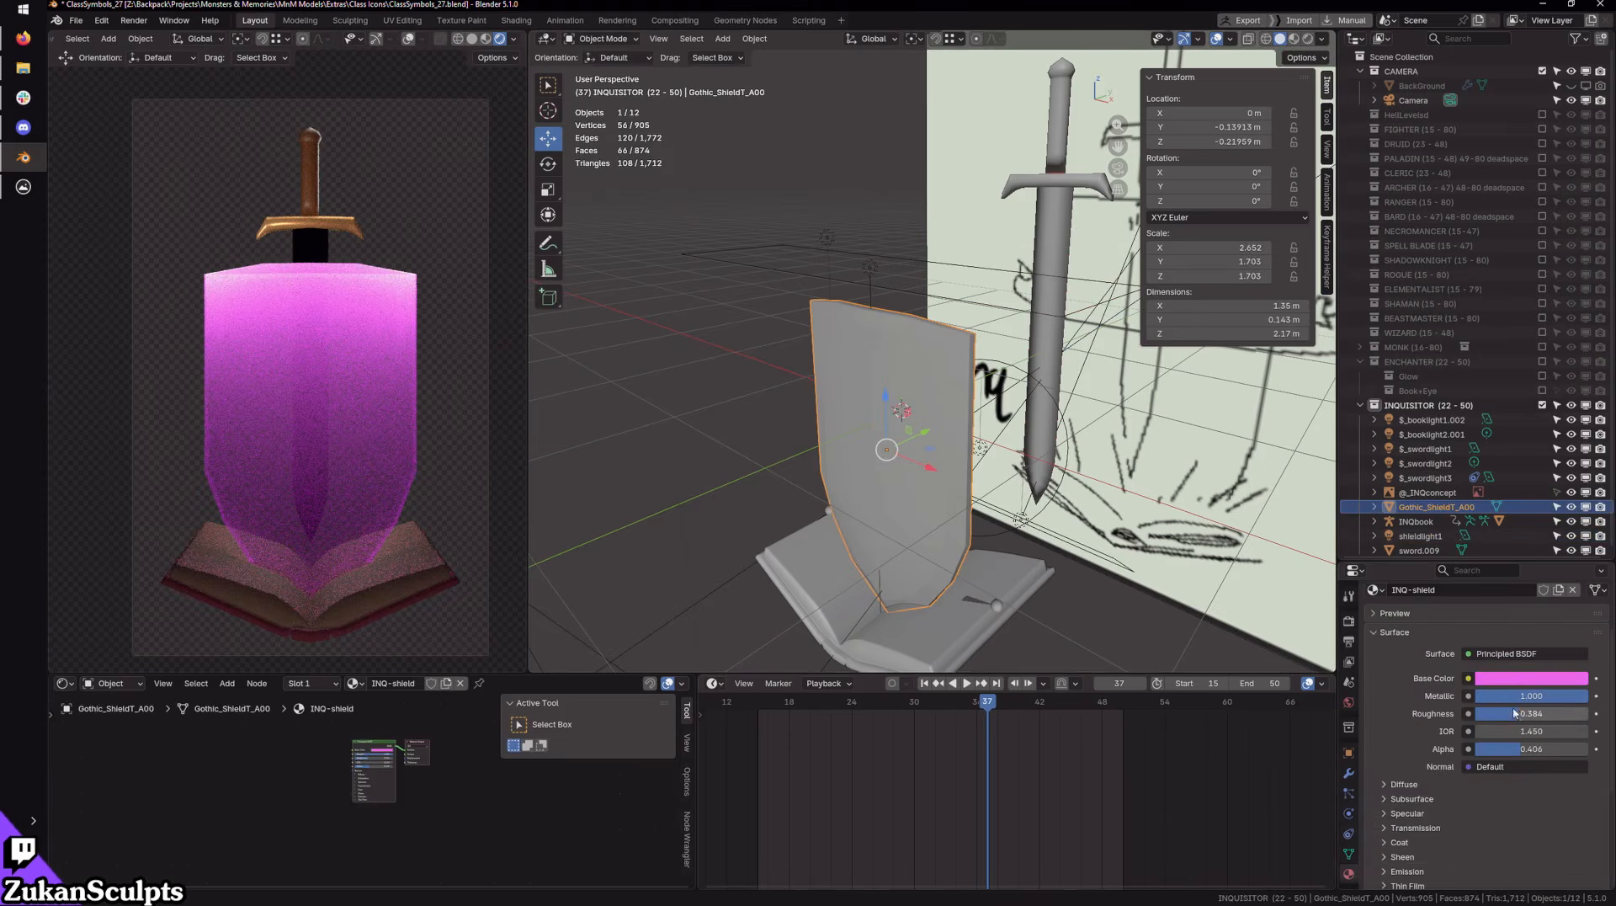
{"action": "left_click_drag", "start_coordinate": [1476, 714], "coordinate": [1518, 702]}
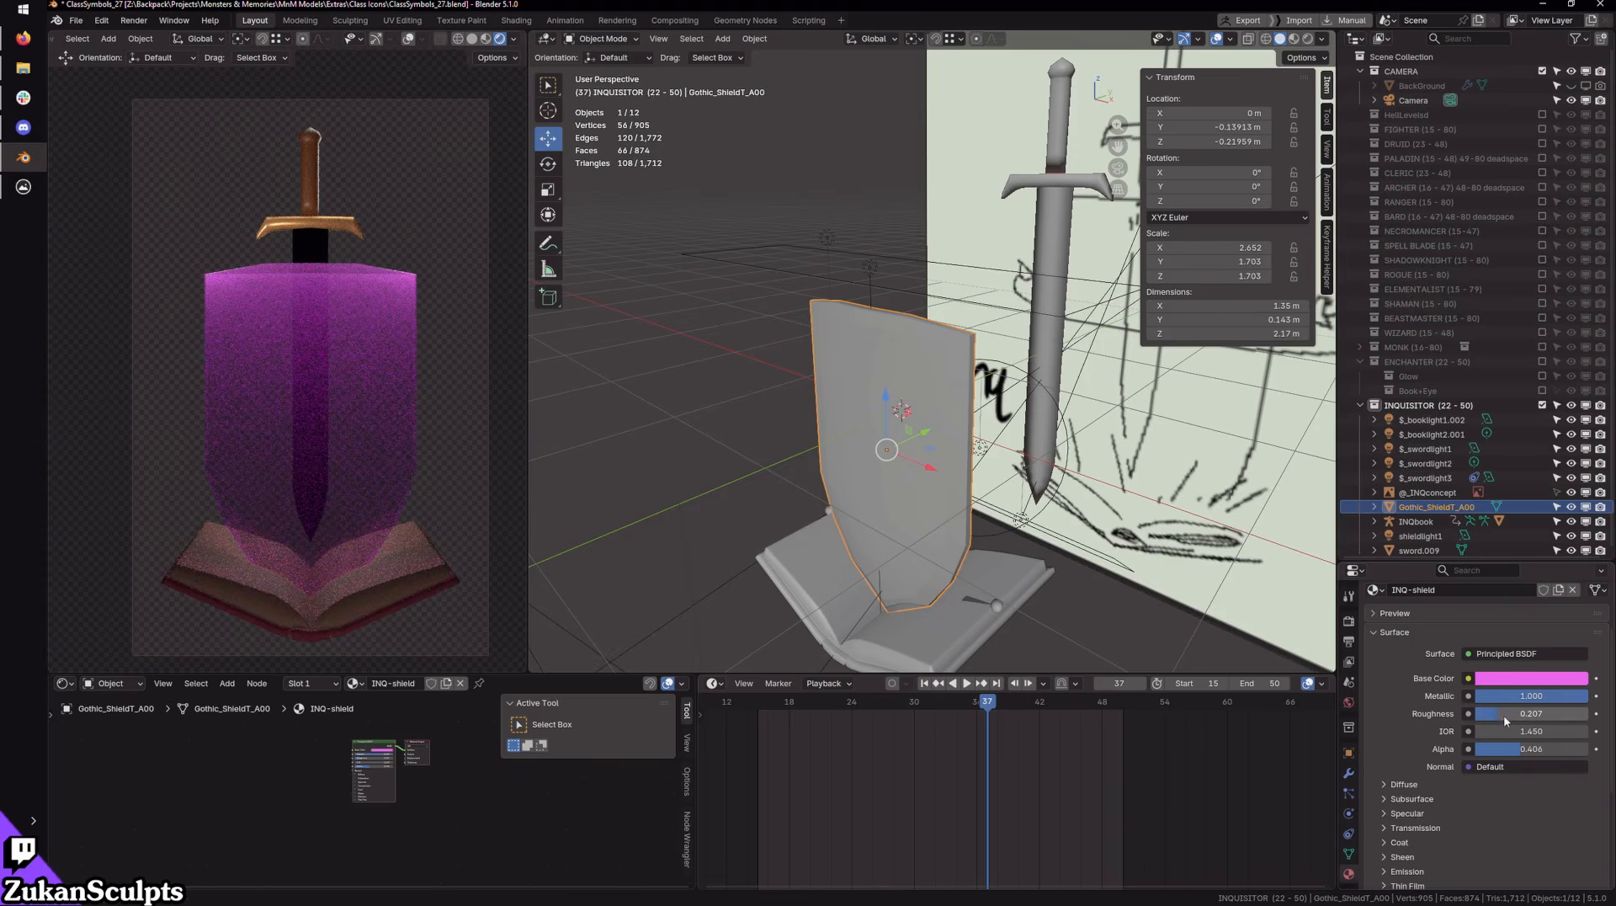
{"action": "left_click_drag", "start_coordinate": [1518, 731], "coordinate": [1559, 736]}
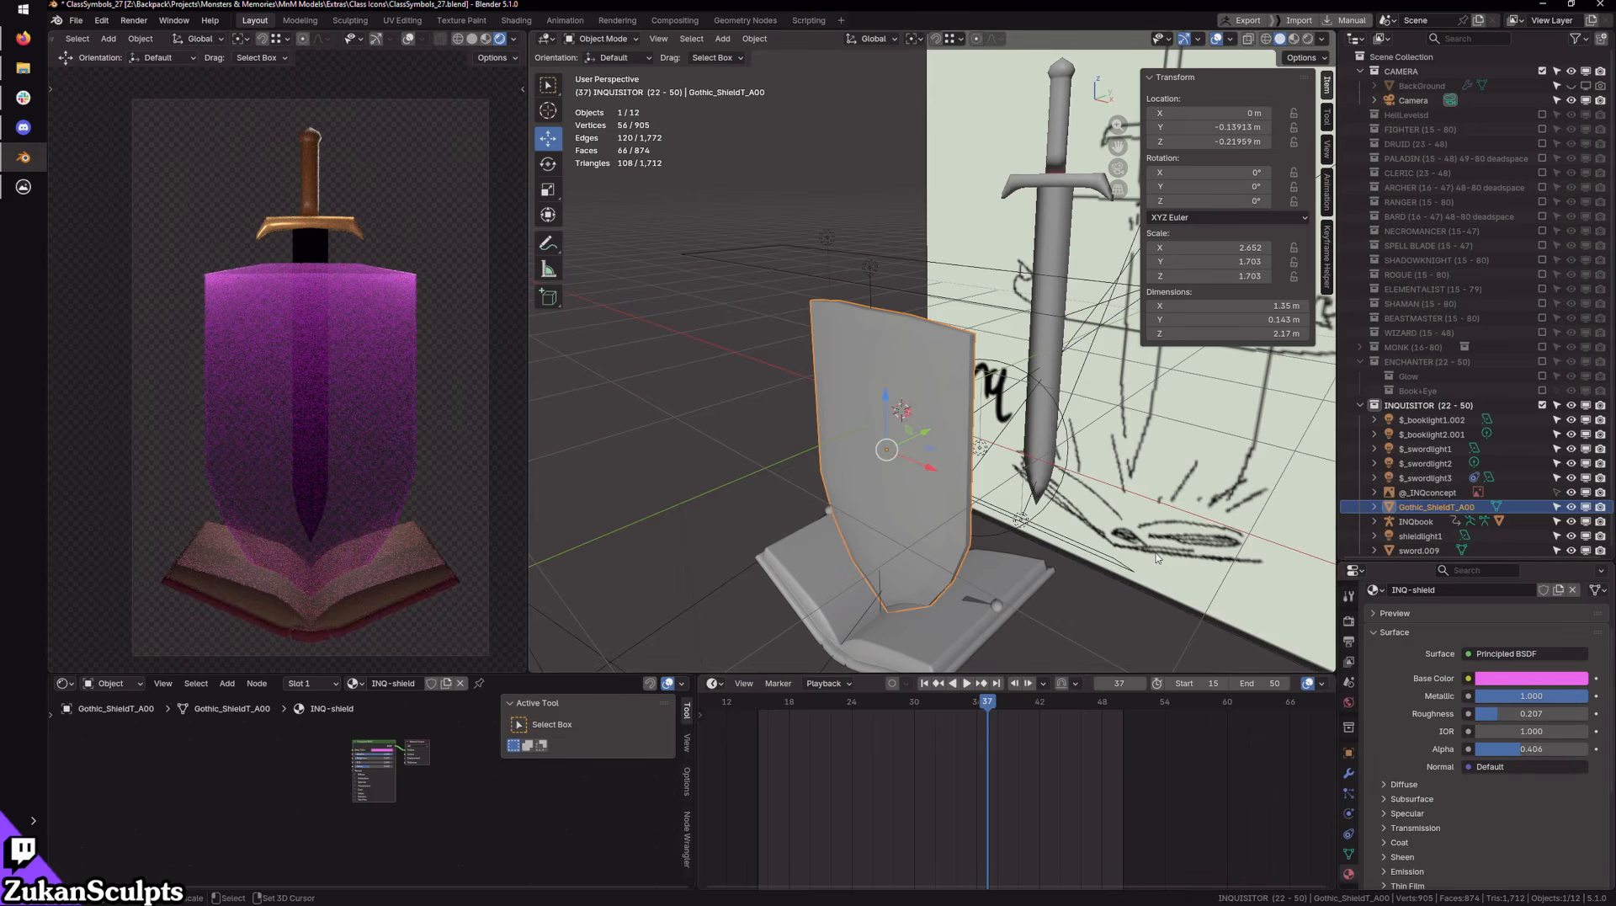
Step: Lower the alpha of the INQ-shield material to about 0.322
{"action": "scroll", "coordinate": [948, 435], "scroll_direction": "up", "scroll_amount": 3}
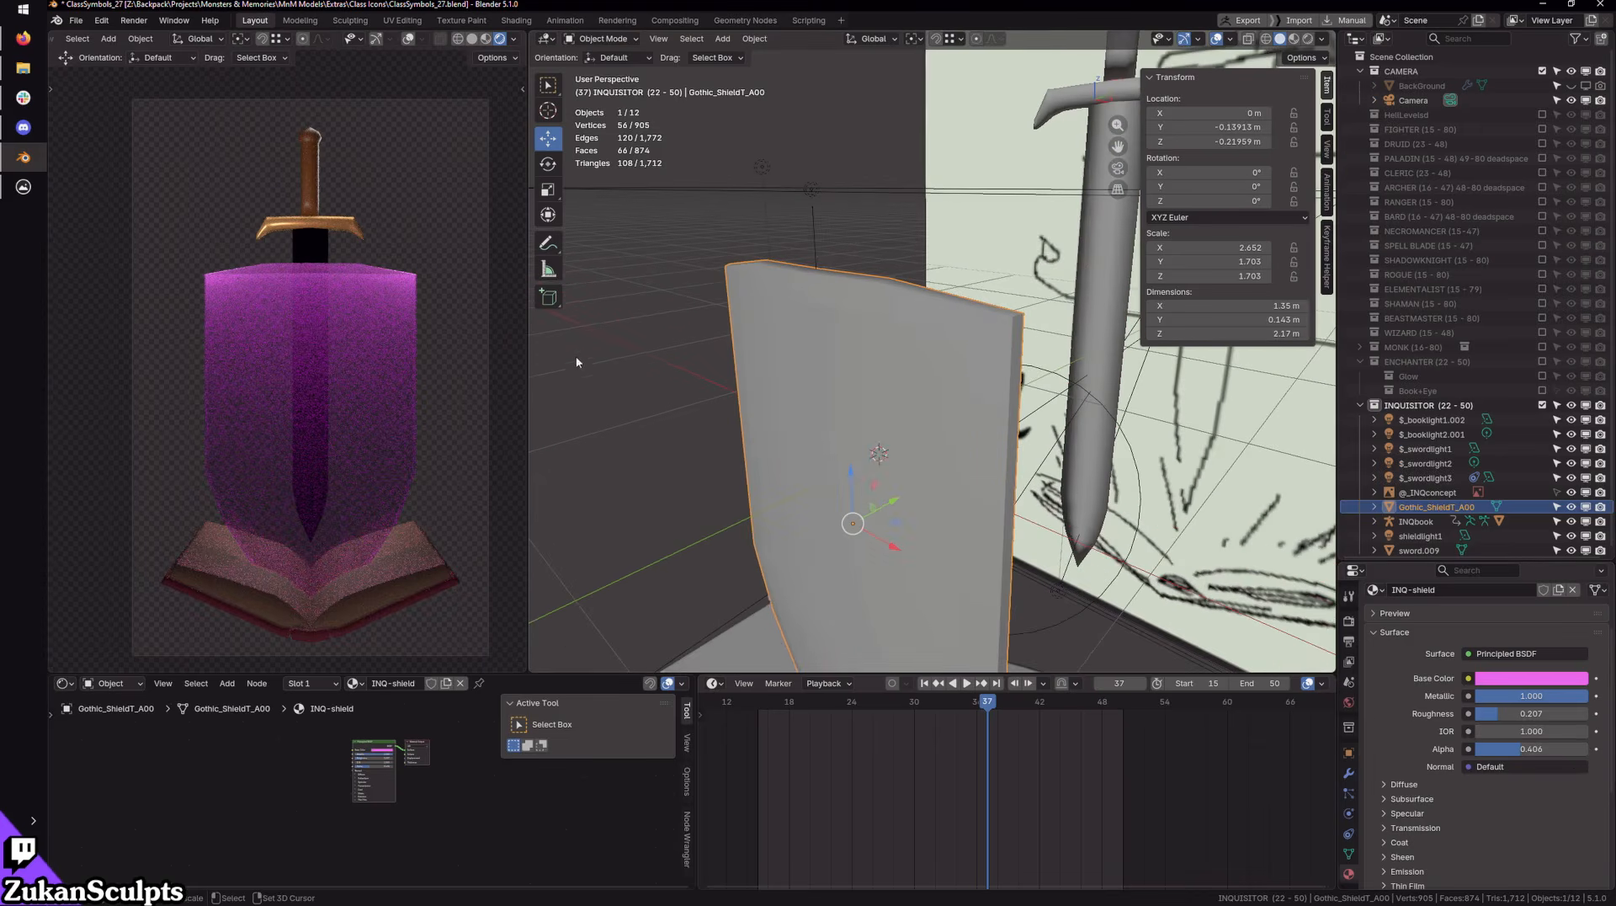
{"action": "left_click", "coordinate": [614, 465]}
{"action": "middle_click_drag", "start_coordinate": [614, 465], "coordinate": [747, 356]}
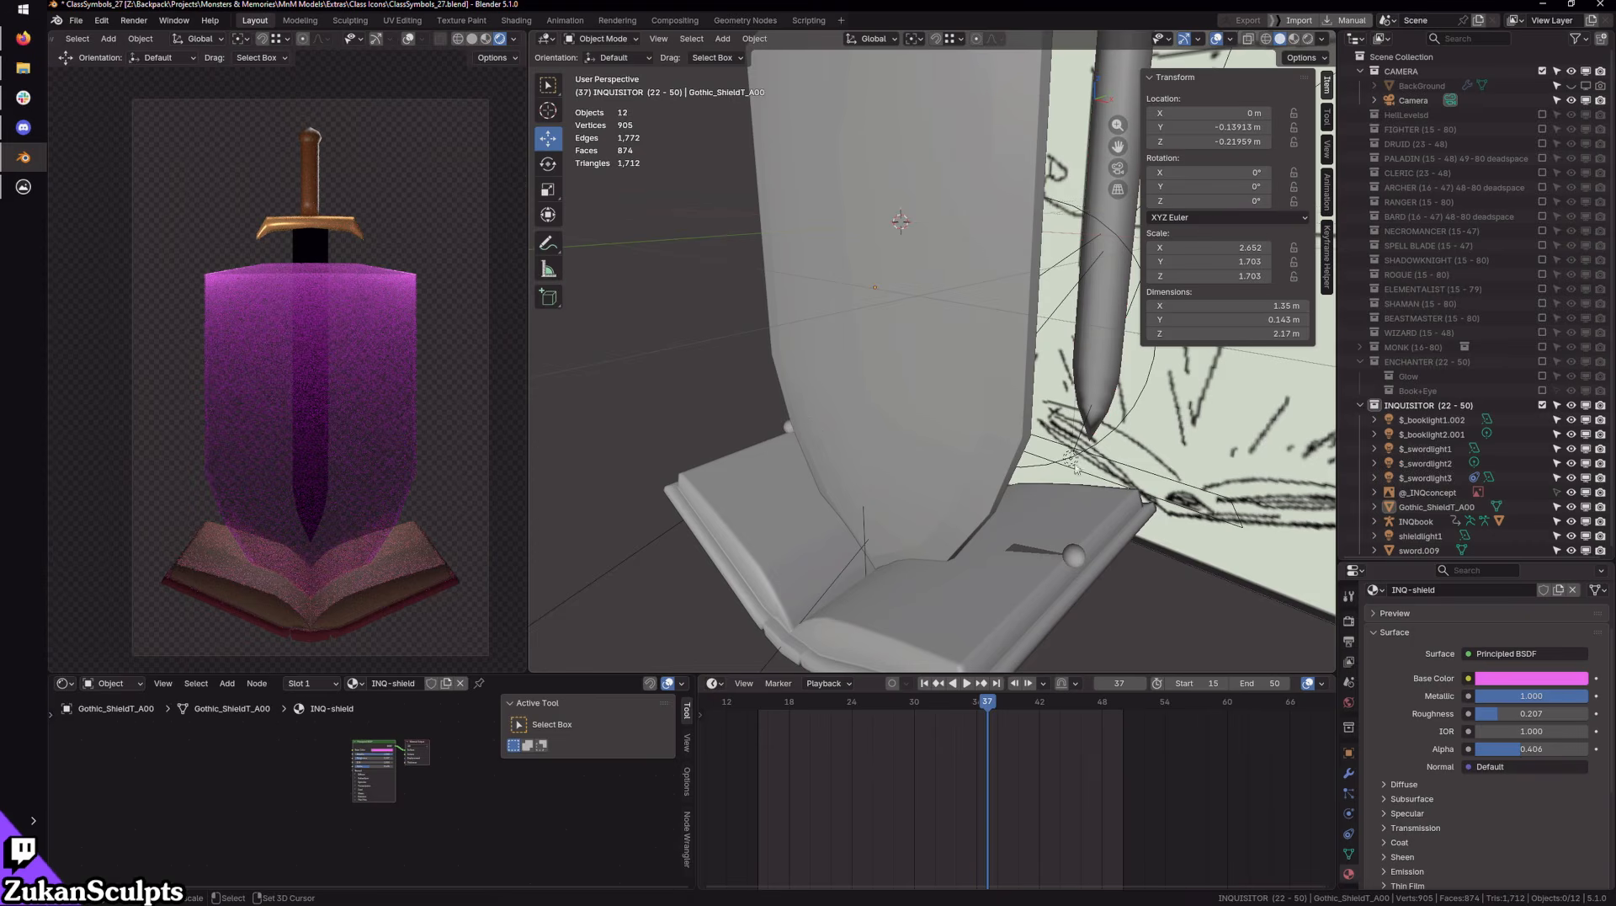
{"action": "scroll", "coordinate": [1025, 429], "scroll_direction": "down", "scroll_amount": 3}
{"action": "middle_click_drag", "start_coordinate": [1097, 470], "coordinate": [1098, 532], "text": "shift"}
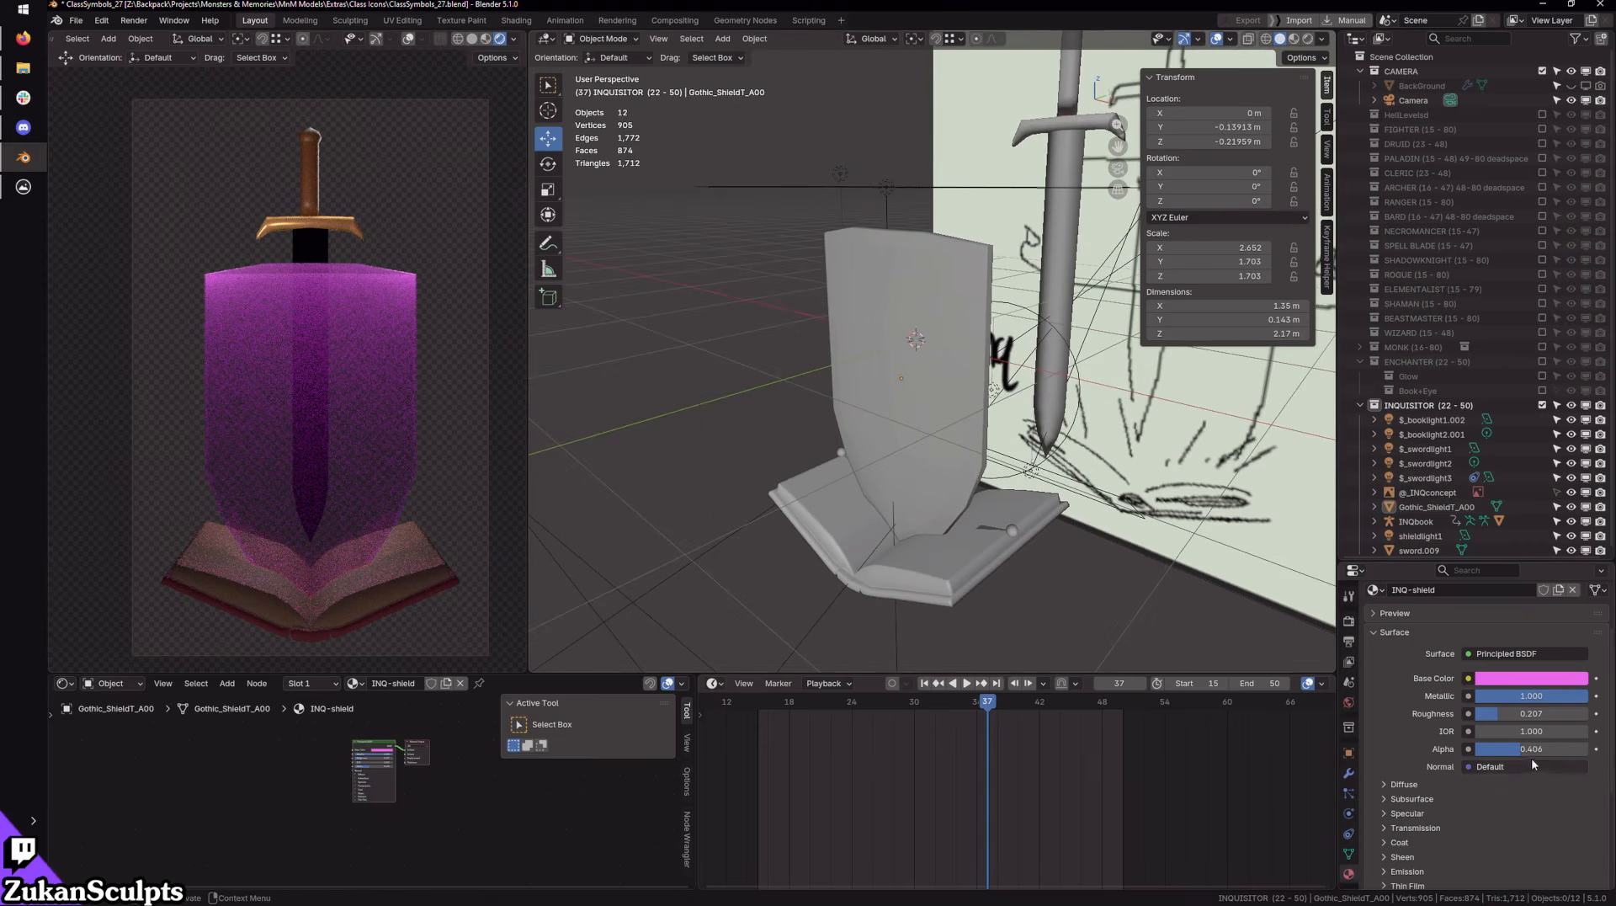
{"action": "left_click_drag", "start_coordinate": [1521, 749], "coordinate": [1478, 749]}
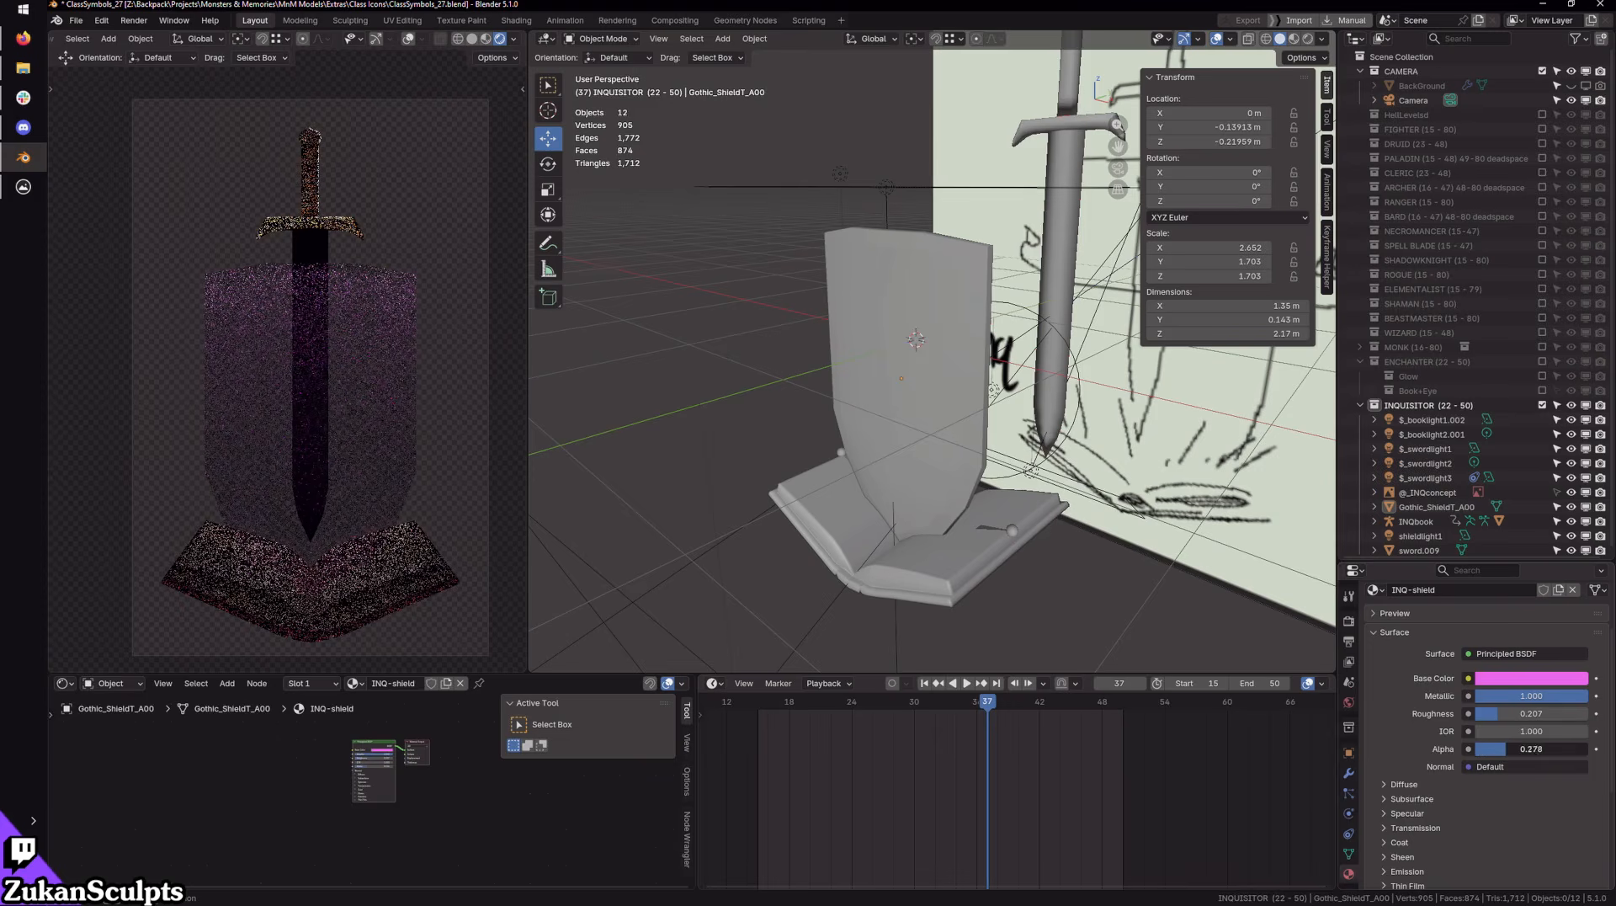
{"action": "left_click_drag", "start_coordinate": [1516, 749], "coordinate": [1515, 752]}
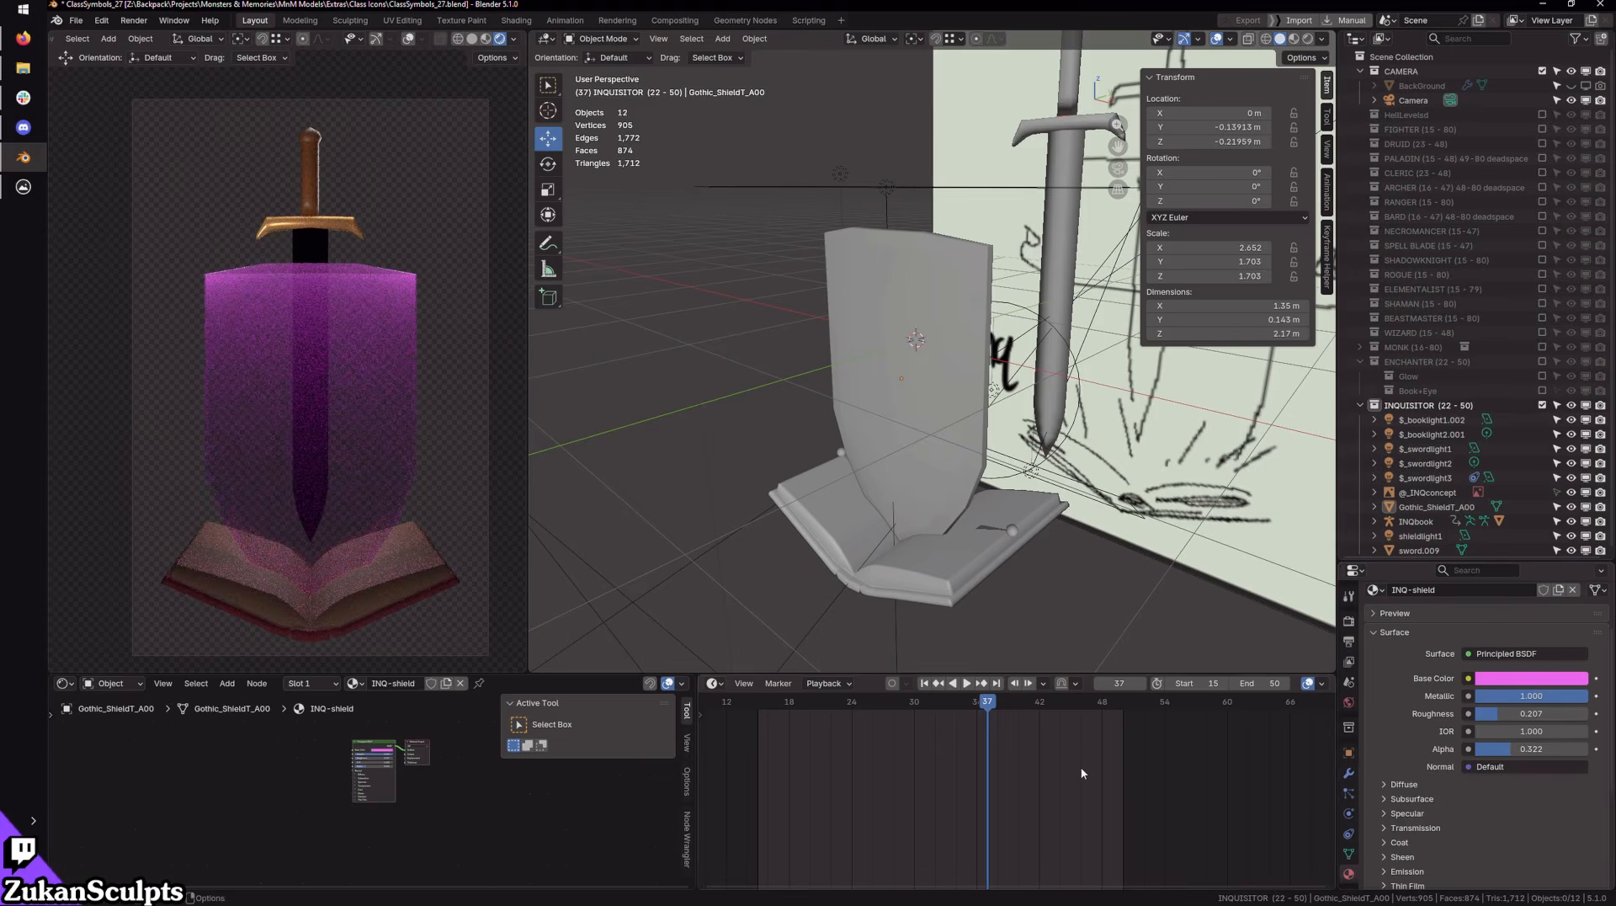
Step: Set the Gothic shield's Y and Z location to 0 m
{"action": "middle_click_drag", "start_coordinate": [977, 522], "coordinate": [943, 408]}
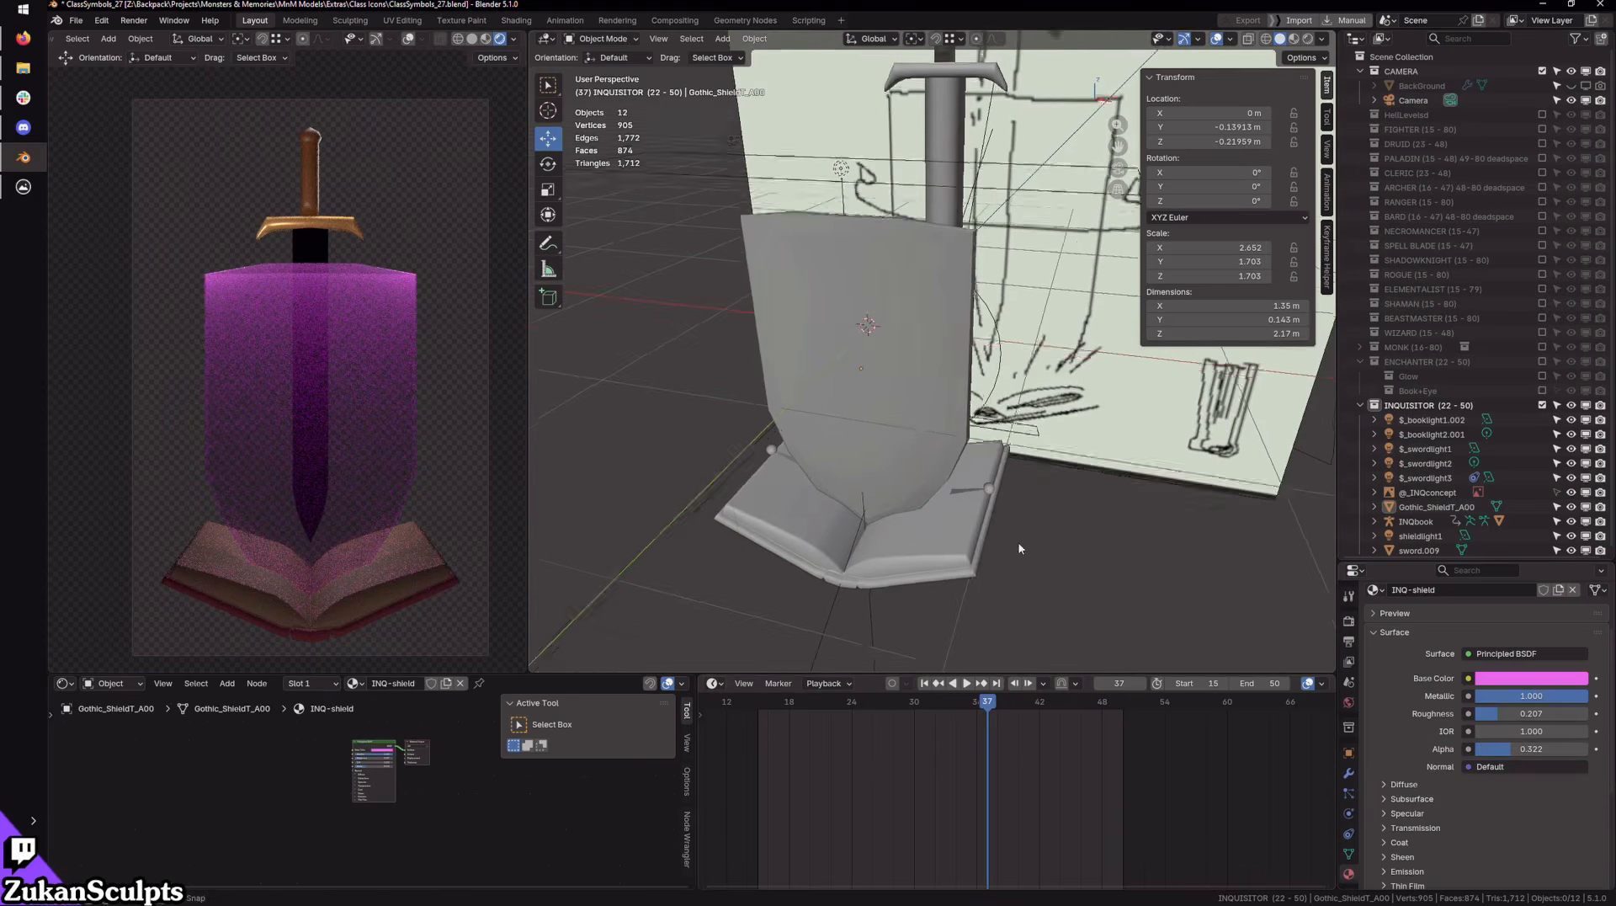
{"action": "middle_click_drag", "start_coordinate": [1018, 548], "coordinate": [993, 458]}
{"action": "left_click", "coordinate": [824, 362]}
{"action": "middle_click_drag", "start_coordinate": [829, 421], "coordinate": [947, 480]}
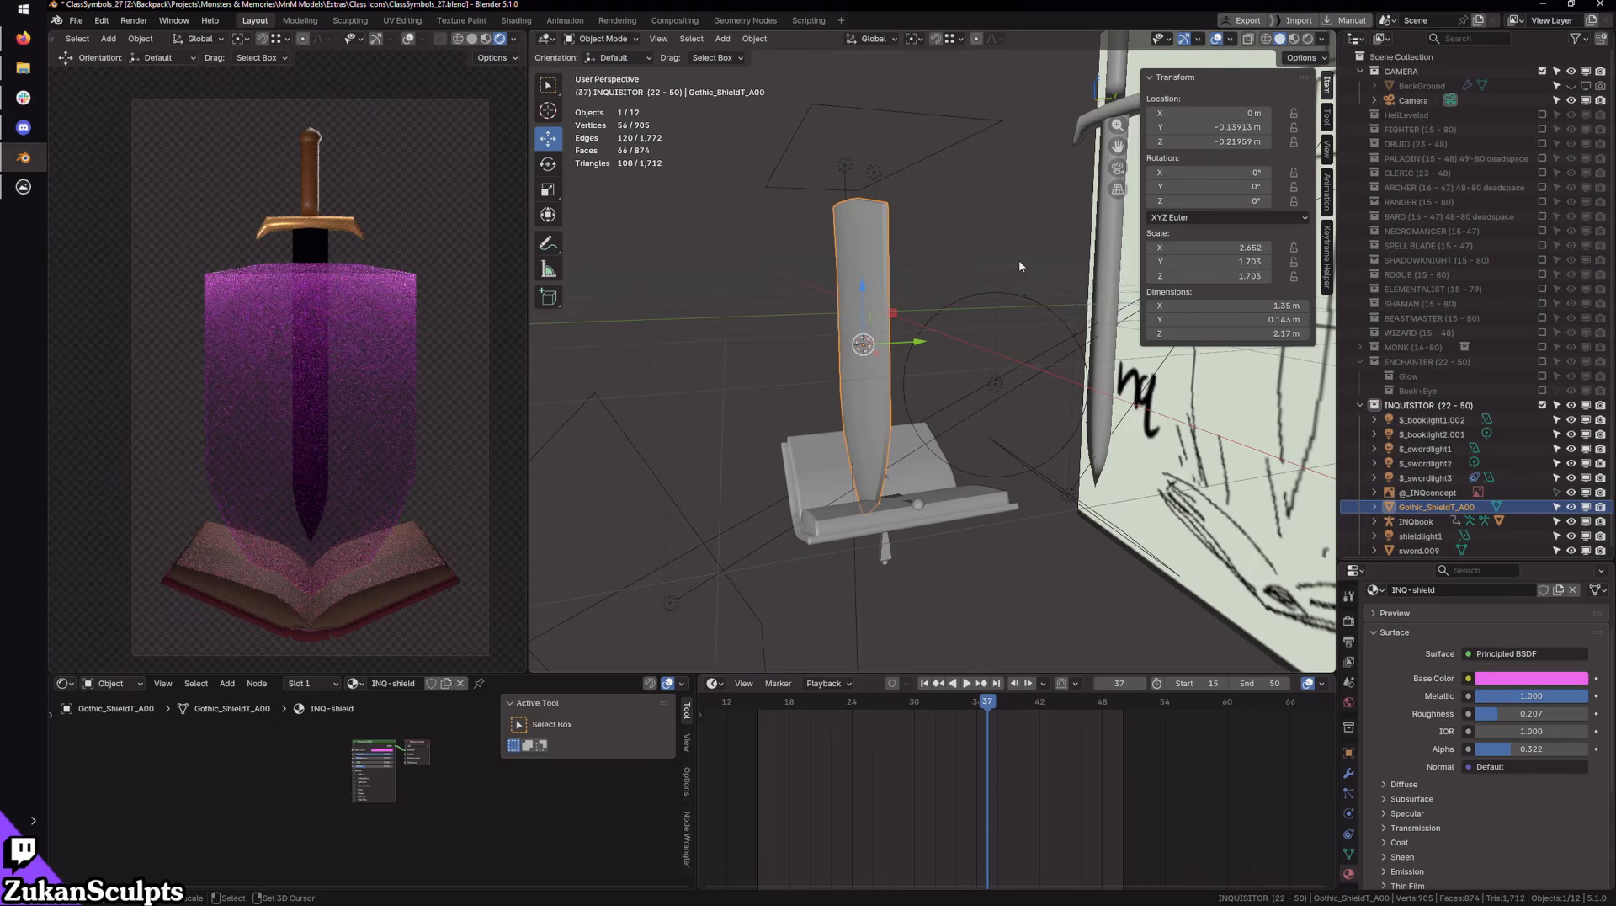
{"action": "middle_click_drag", "start_coordinate": [1017, 259], "coordinate": [944, 355]}
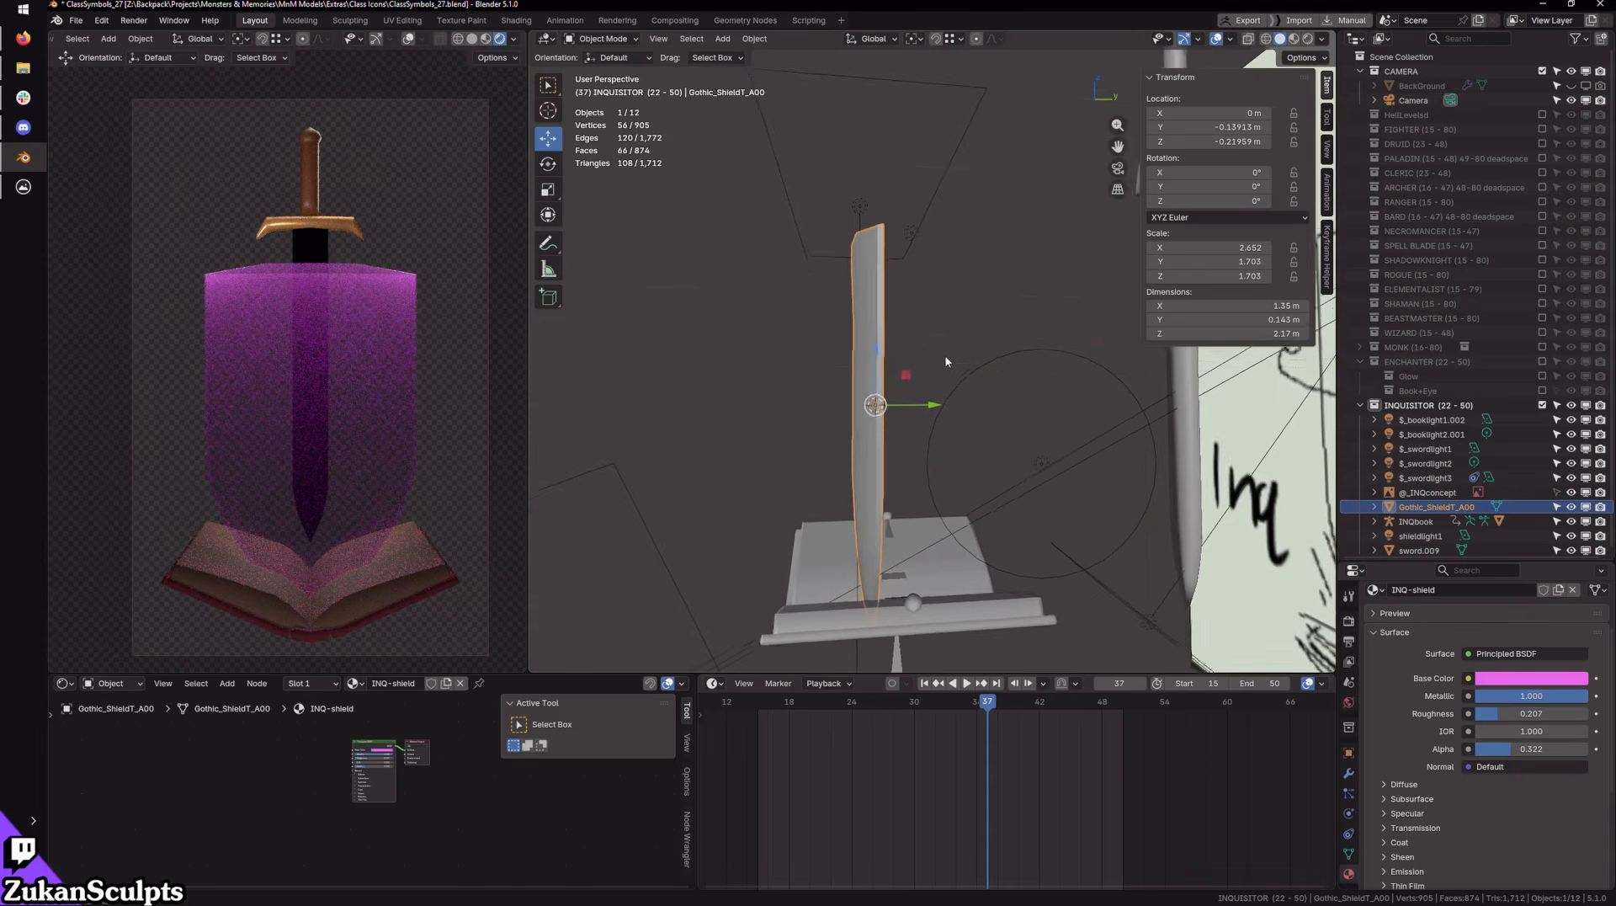
{"action": "left_click", "coordinate": [1208, 127]}
{"action": "type", "text": "0"}
{"action": "key", "text": "Tab"}
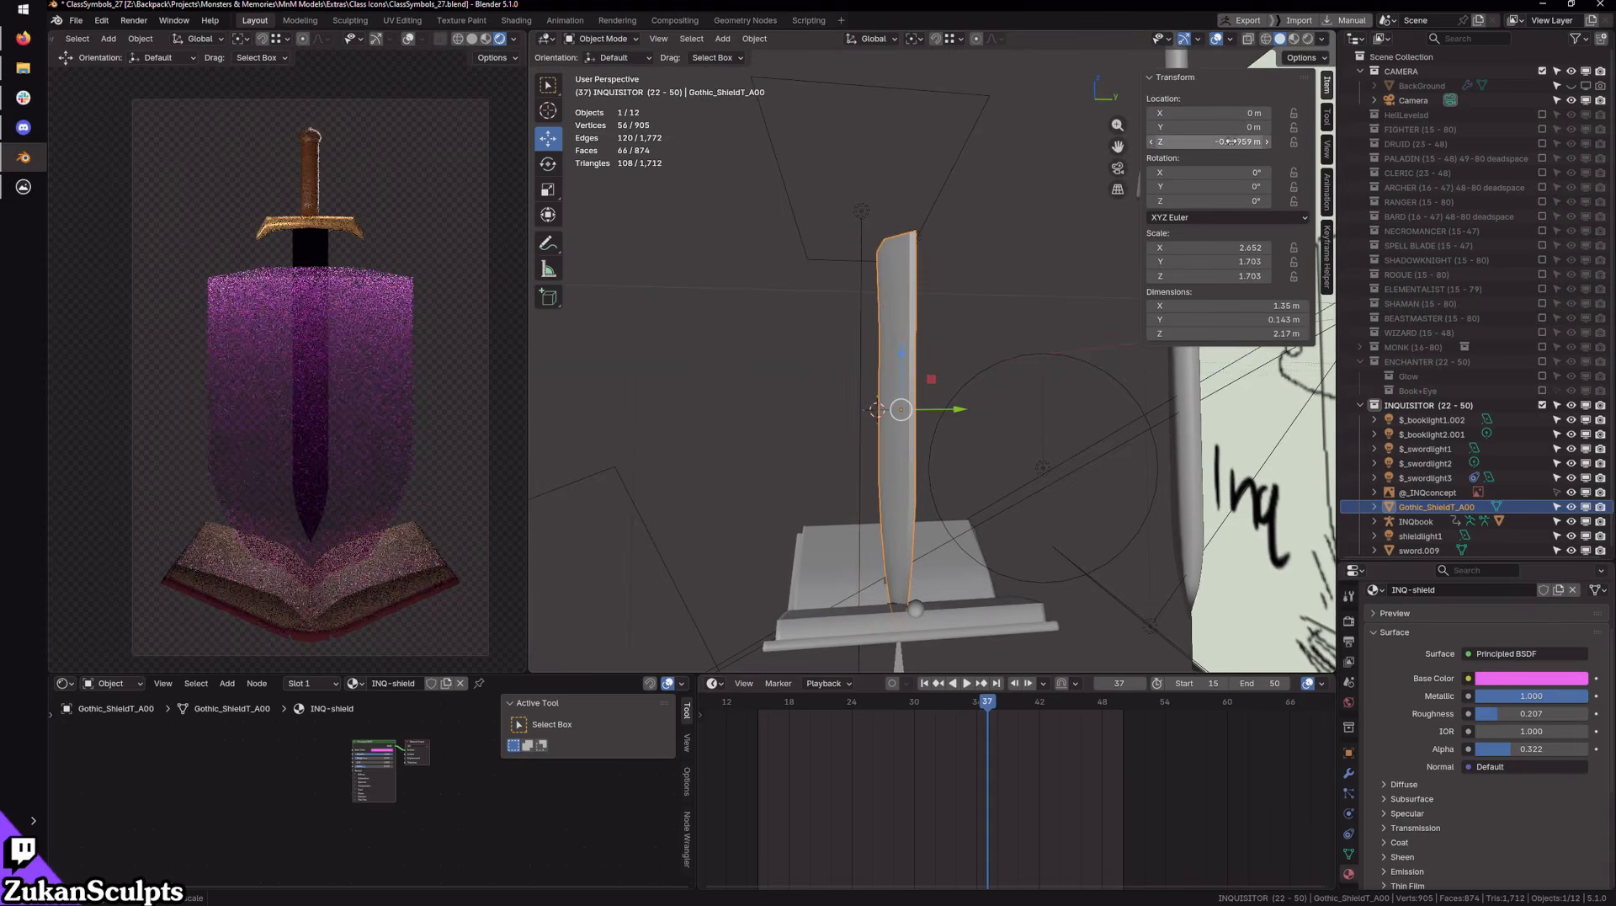
{"action": "type", "text": "0"}
{"action": "key", "text": "Return"}
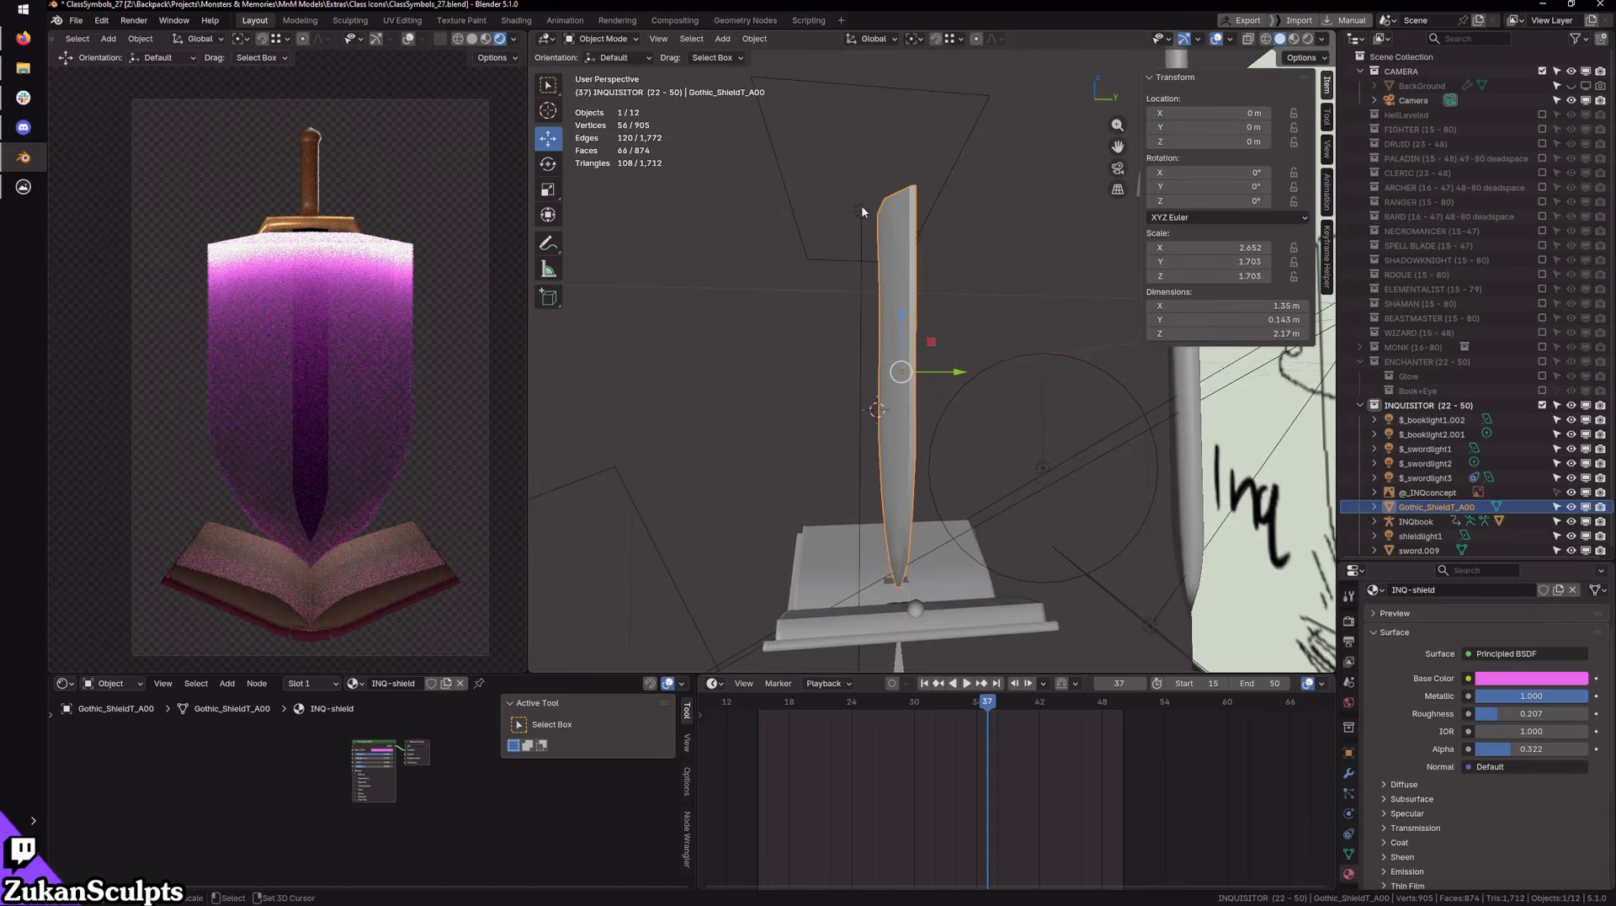
Step: Reposition shieldlight1 above the moved shield at about Y -0.118 m and Z 0.998 m
{"action": "left_click", "coordinate": [873, 222]}
{"action": "middle_click_drag", "start_coordinate": [936, 268], "coordinate": [902, 259]}
{"action": "left_click_drag", "start_coordinate": [901, 259], "coordinate": [930, 256]}
{"action": "left_click_drag", "start_coordinate": [866, 202], "coordinate": [866, 190]}
{"action": "scroll", "coordinate": [993, 404], "scroll_direction": "down", "scroll_amount": 4}
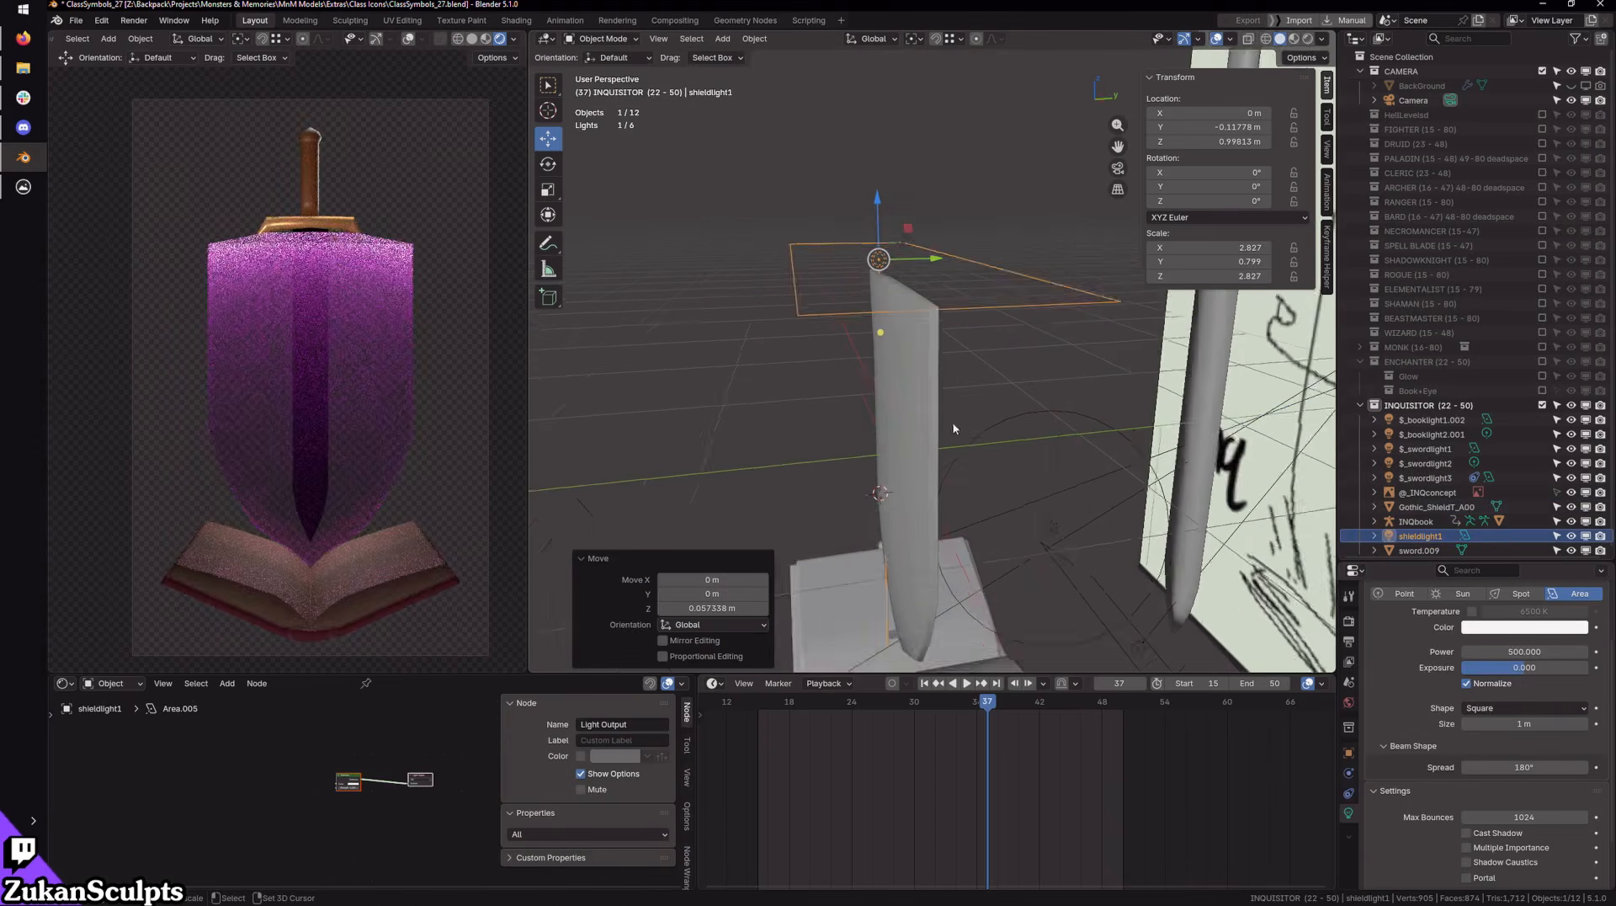
{"action": "scroll", "coordinate": [1292, 490], "scroll_direction": "up", "scroll_amount": 3}
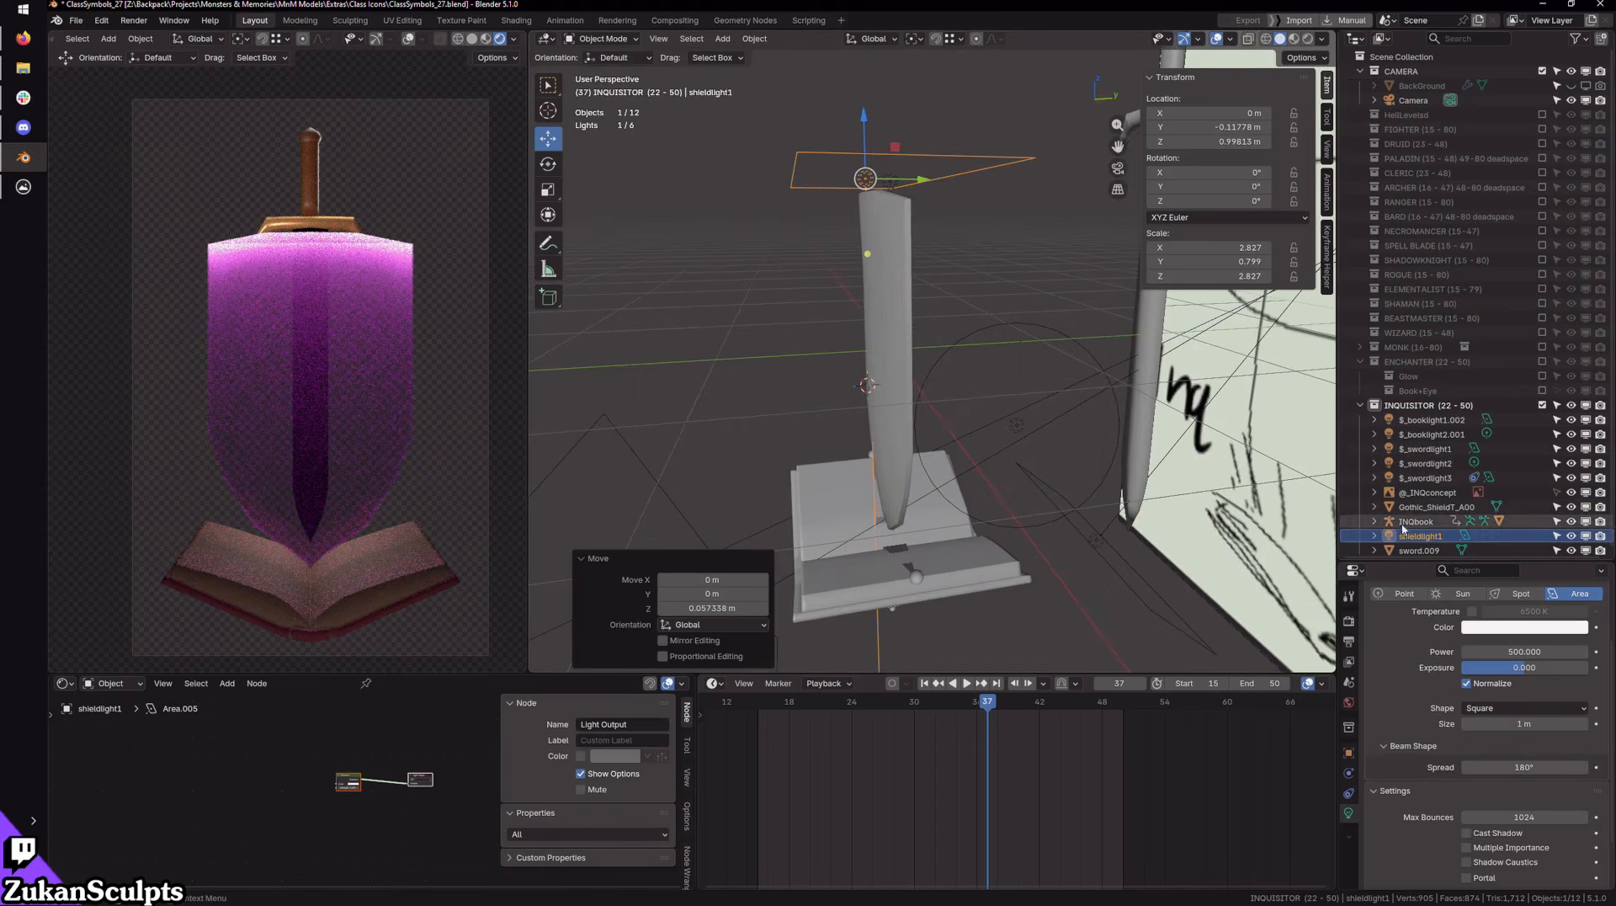
Step: Add two new collections inside the INQUISITOR (22 - 50) collection and rename the first one as book
{"action": "left_click", "coordinate": [1442, 411]}
{"action": "middle_click_drag", "start_coordinate": [1079, 483], "coordinate": [1116, 441], "text": "shift"}
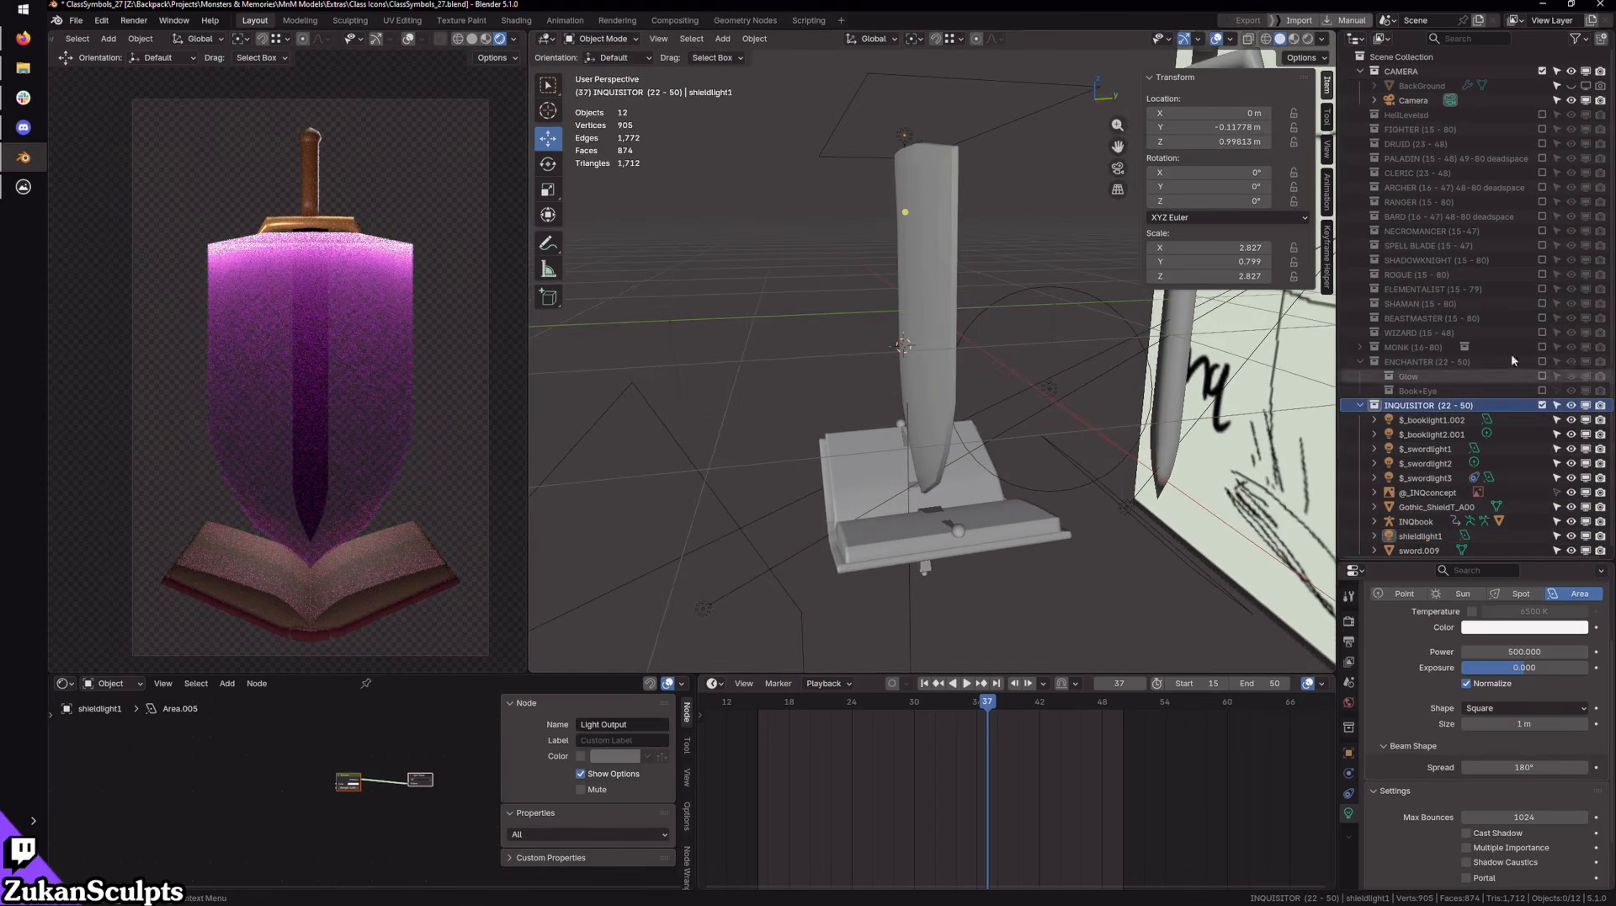
{"action": "left_click", "coordinate": [1601, 40]}
{"action": "left_click", "coordinate": [1601, 39]}
{"action": "double_click", "coordinate": [1441, 419]}
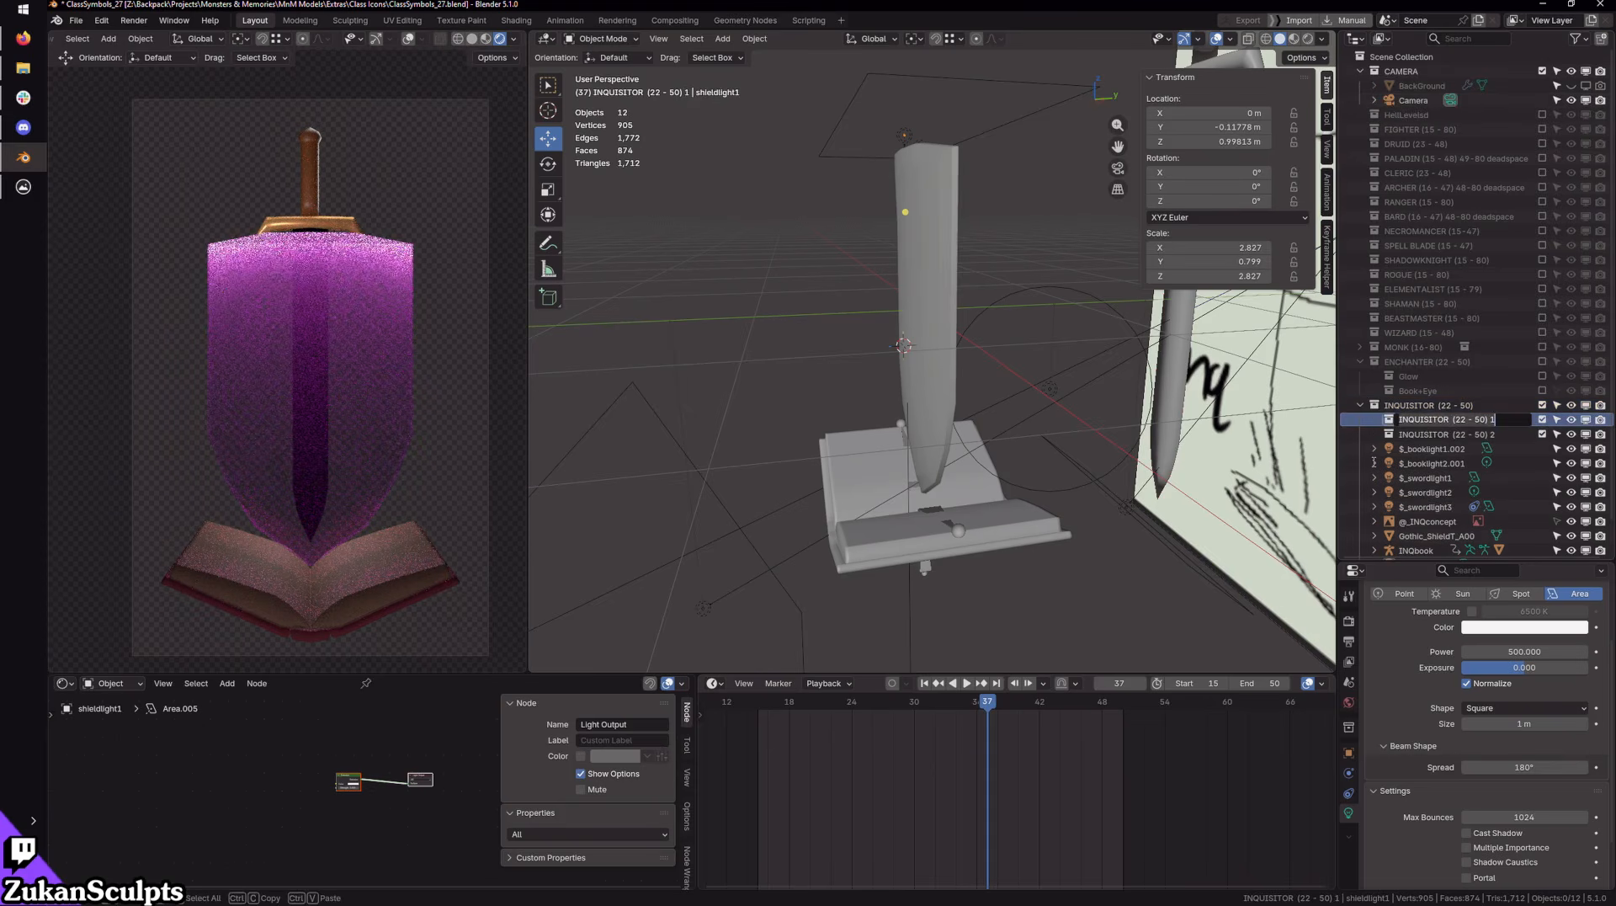
{"action": "type", "text": "bo"}
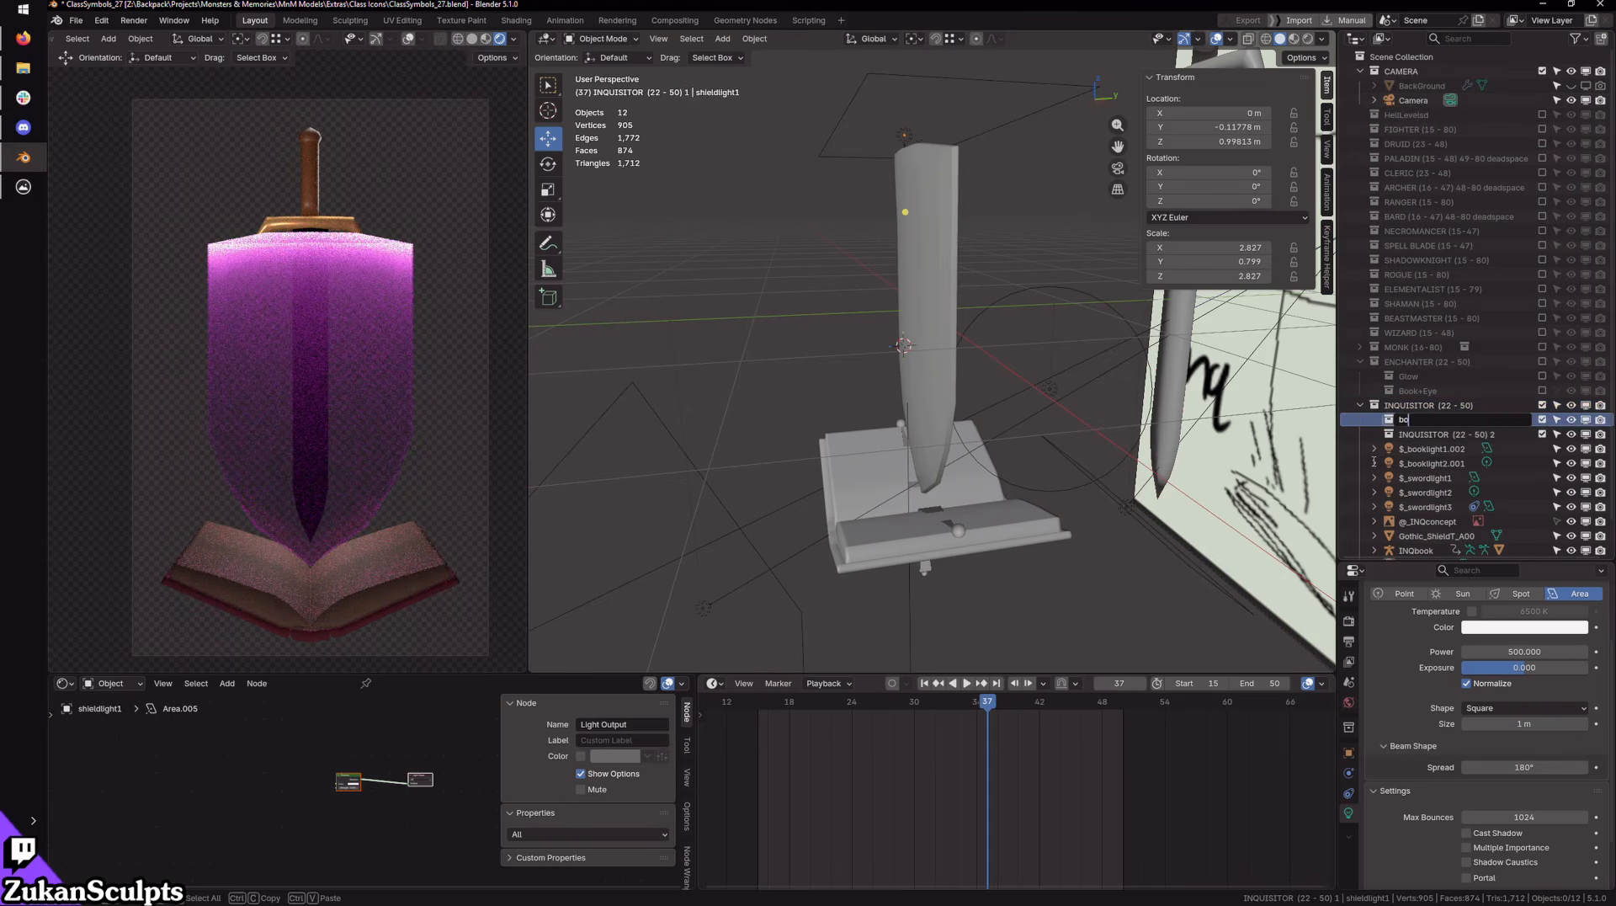
{"action": "type", "text": "ok"}
{"action": "key", "text": "Return"}
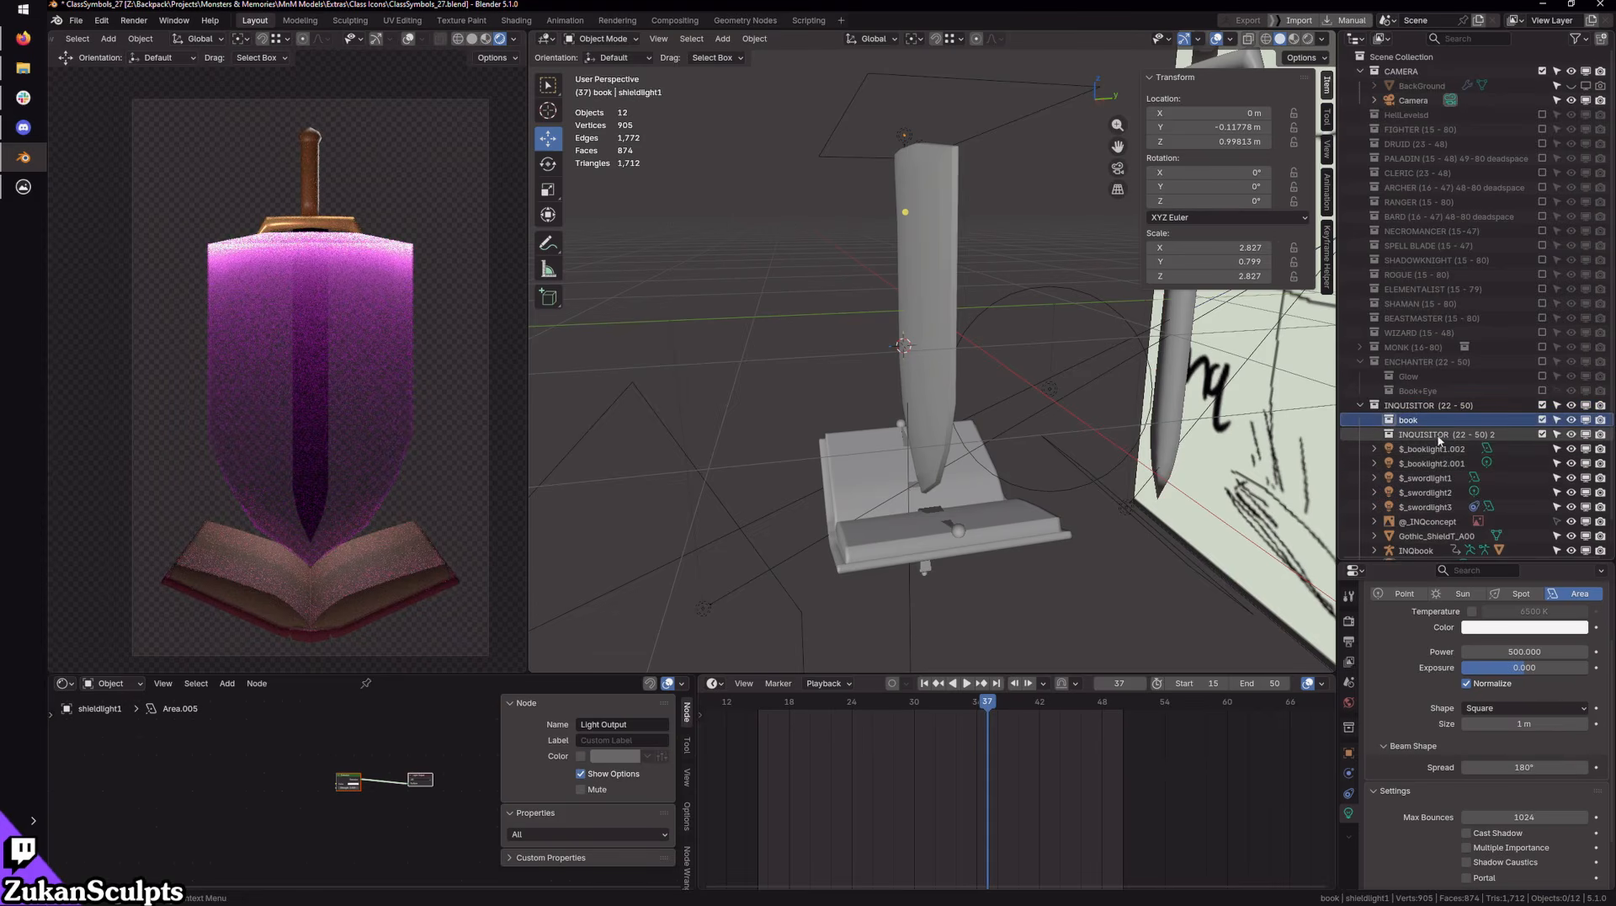
Step: Rename the second new collection, INQUISITOR (22 - 50) 2, as sword
{"action": "double_click", "coordinate": [1439, 435]}
{"action": "type", "text": "sword"}
{"action": "key", "text": "Return"}
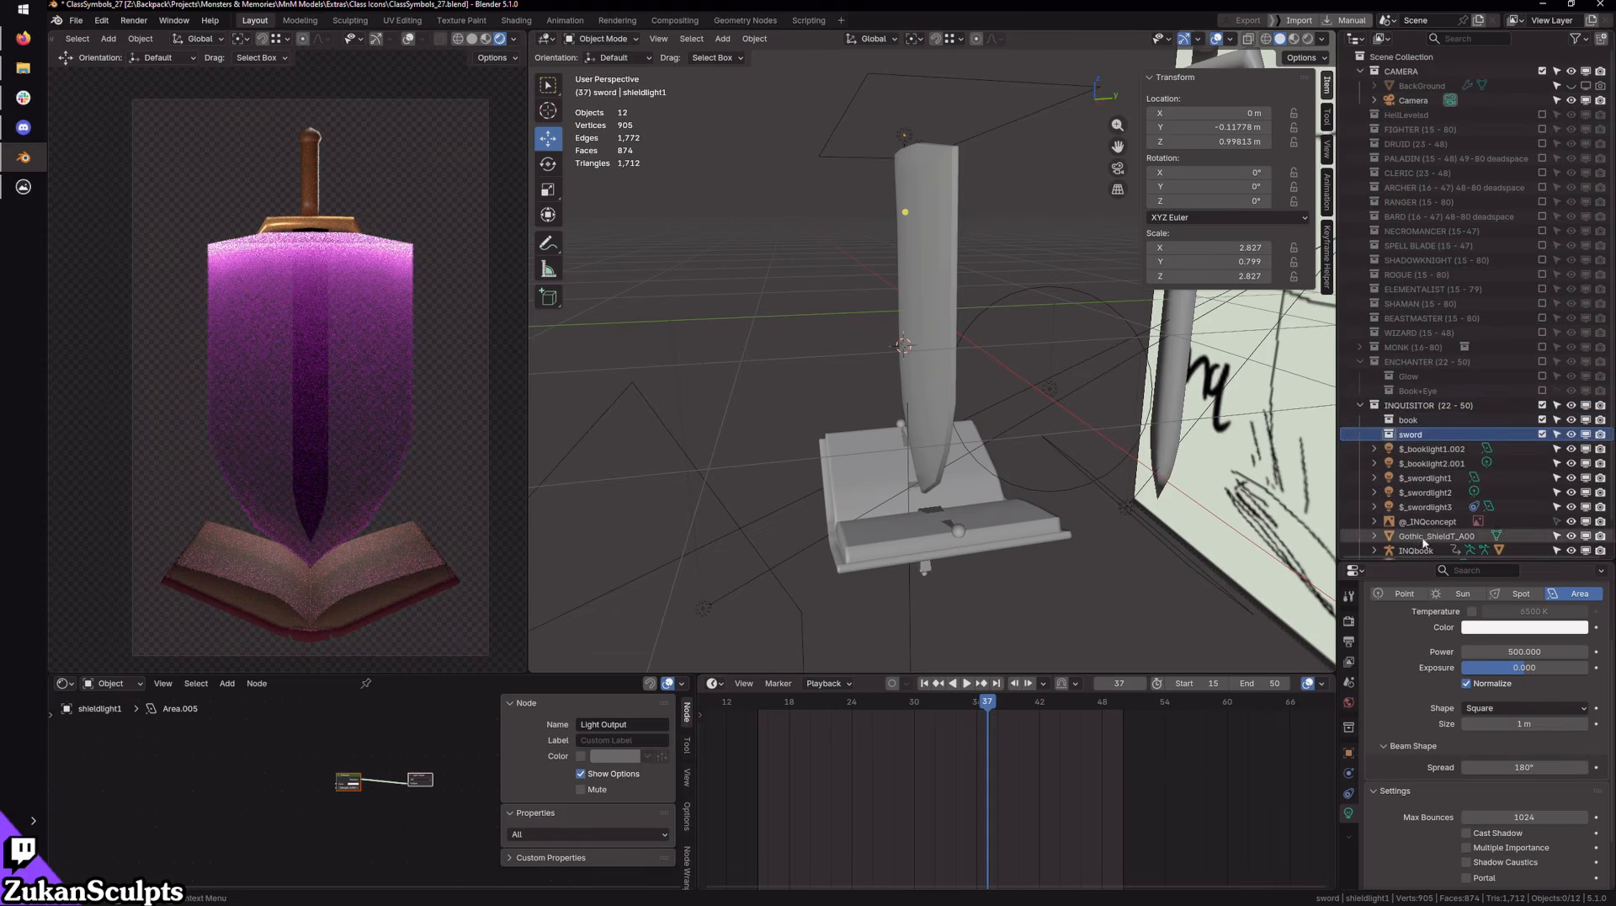
Step: Move both booklights and $_swordlight1 into the book collection, and $_swordlight2 and $_swordlight3 into the sword collection
{"action": "left_click_drag", "start_coordinate": [1420, 458], "coordinate": [1413, 420]}
{"action": "left_click", "coordinate": [1432, 463]}
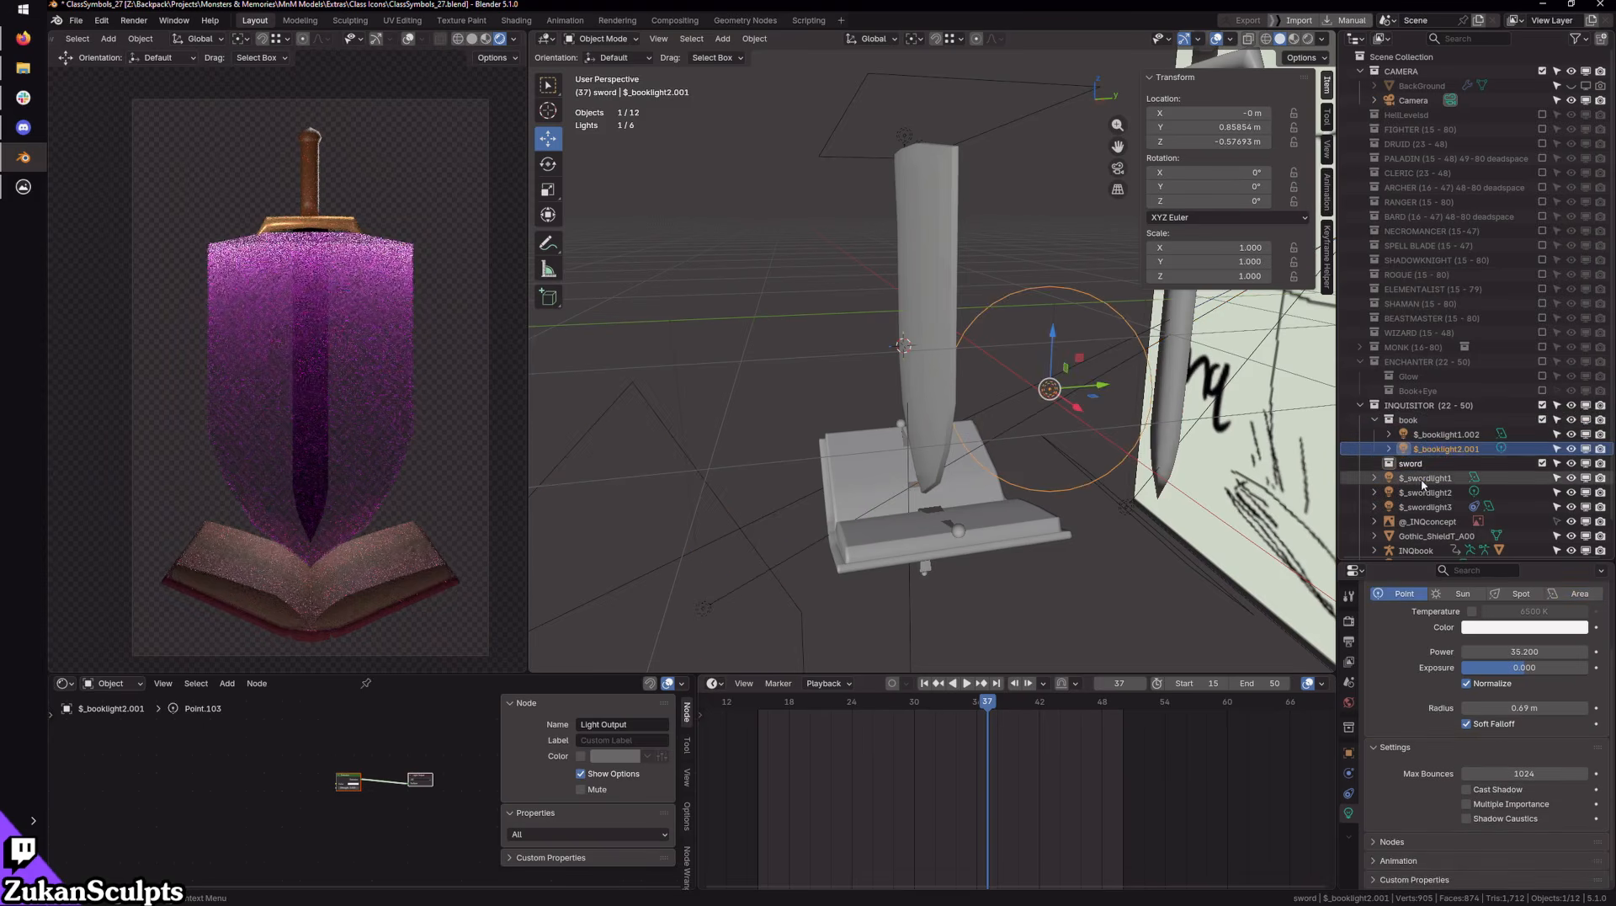
{"action": "left_click", "coordinate": [1425, 478]}
{"action": "mouse_move", "coordinate": [1425, 477]}
{"action": "left_mouse_down"}
{"action": "mouse_move", "coordinate": [1434, 438]}
{"action": "mouse_move", "coordinate": [1412, 478]}
{"action": "mouse_move", "coordinate": [1427, 478]}
{"action": "left_mouse_up"}
{"action": "scroll", "coordinate": [1426, 478], "scroll_direction": "down", "scroll_amount": 1}
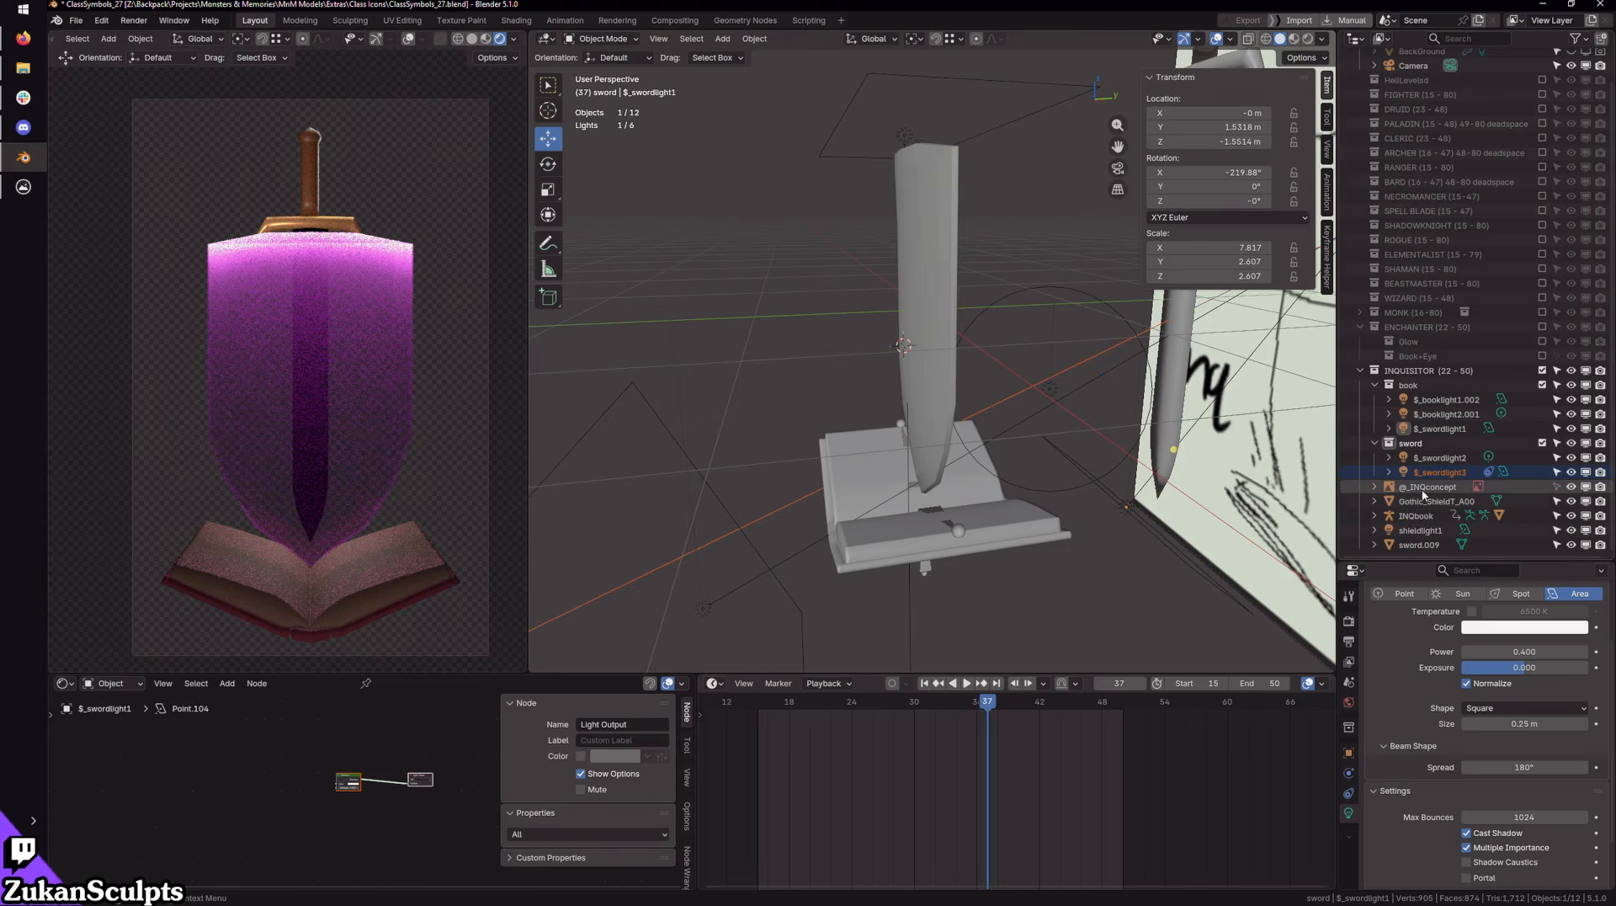
{"action": "left_click", "coordinate": [1424, 488]}
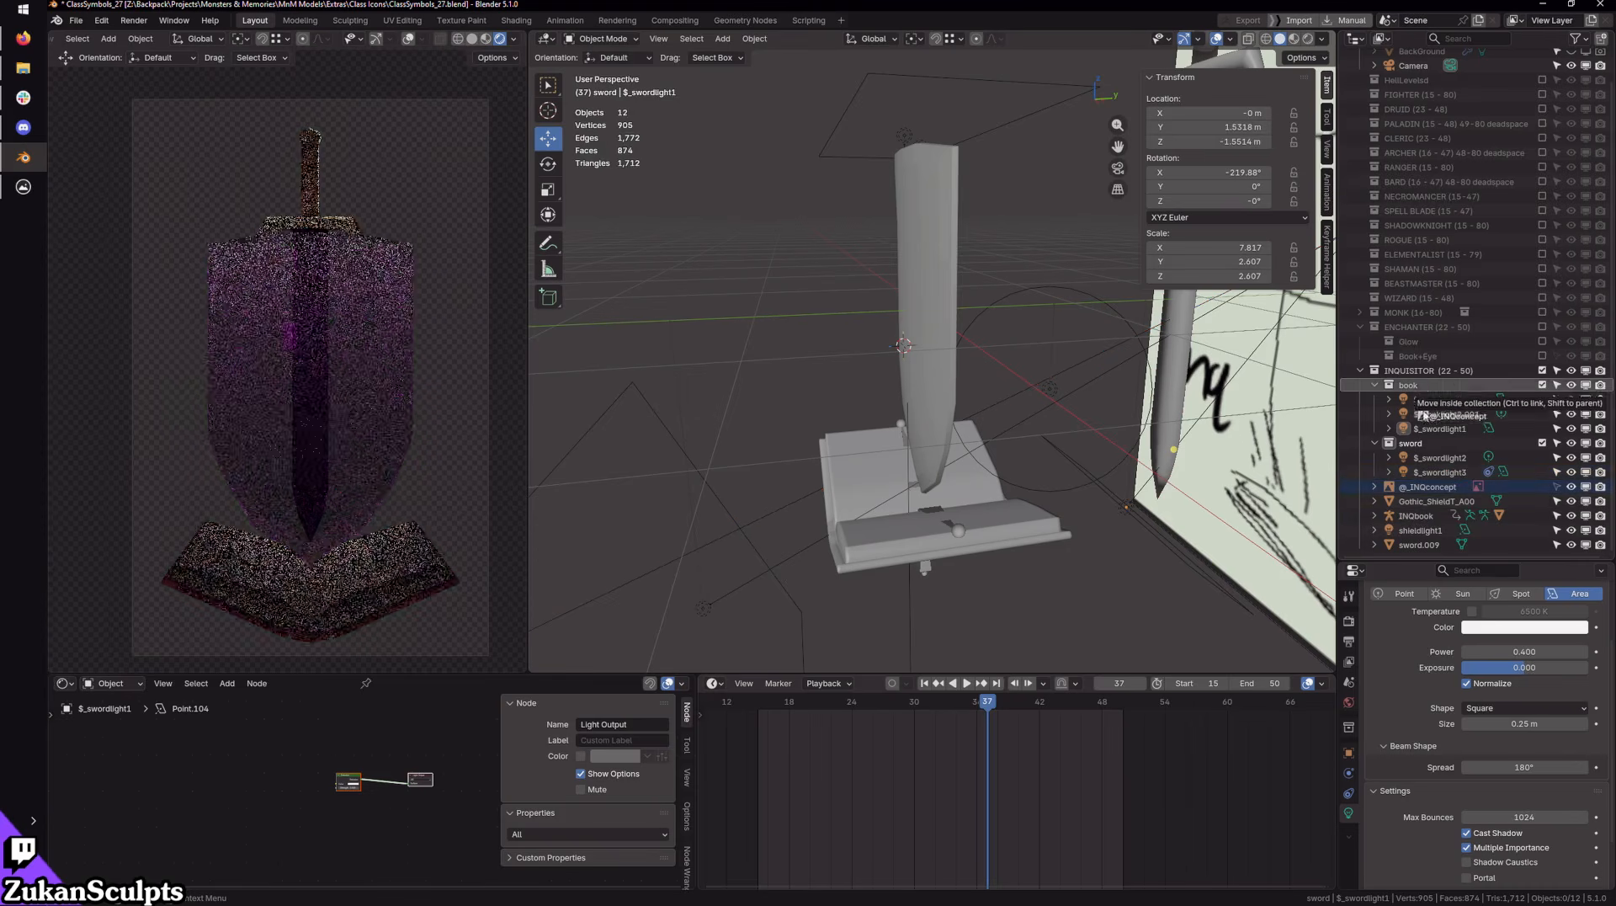
Step: Select the INQbook armature with its whole hierarchy and move it into the book collection
{"action": "left_click", "coordinate": [1412, 518]}
{"action": "right_click", "coordinate": [1412, 518]}
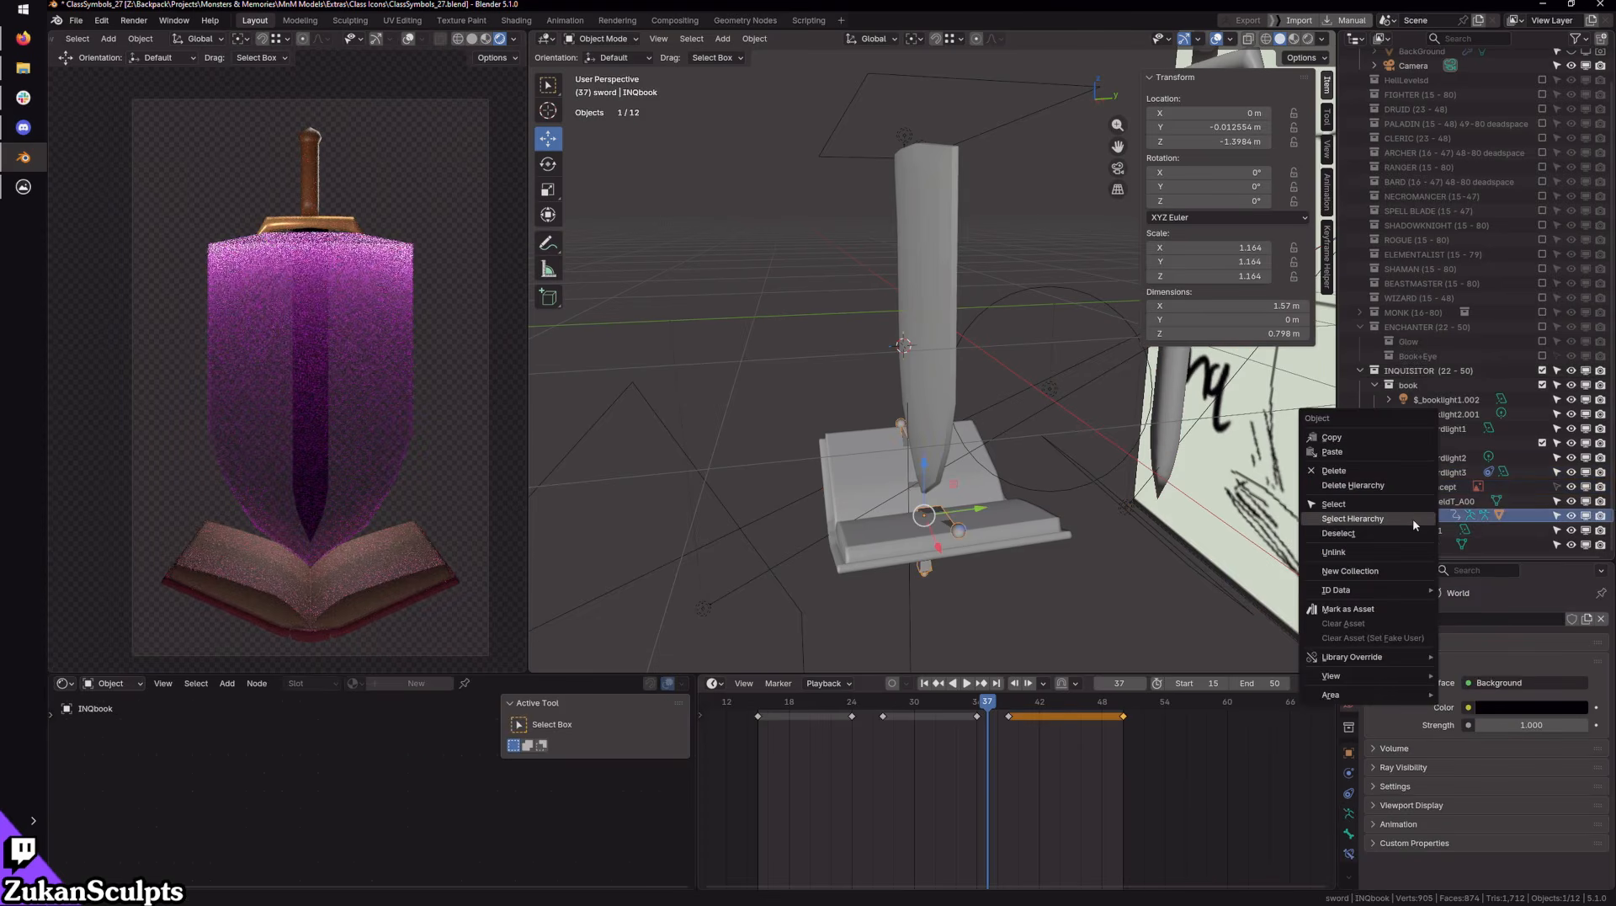
{"action": "left_click", "coordinate": [1428, 518]}
{"action": "left_click_drag", "start_coordinate": [1417, 518], "coordinate": [1417, 388]}
Step: Move the sword.009 mesh into the sword collection and select shieldlight1
{"action": "left_click", "coordinate": [1419, 530]}
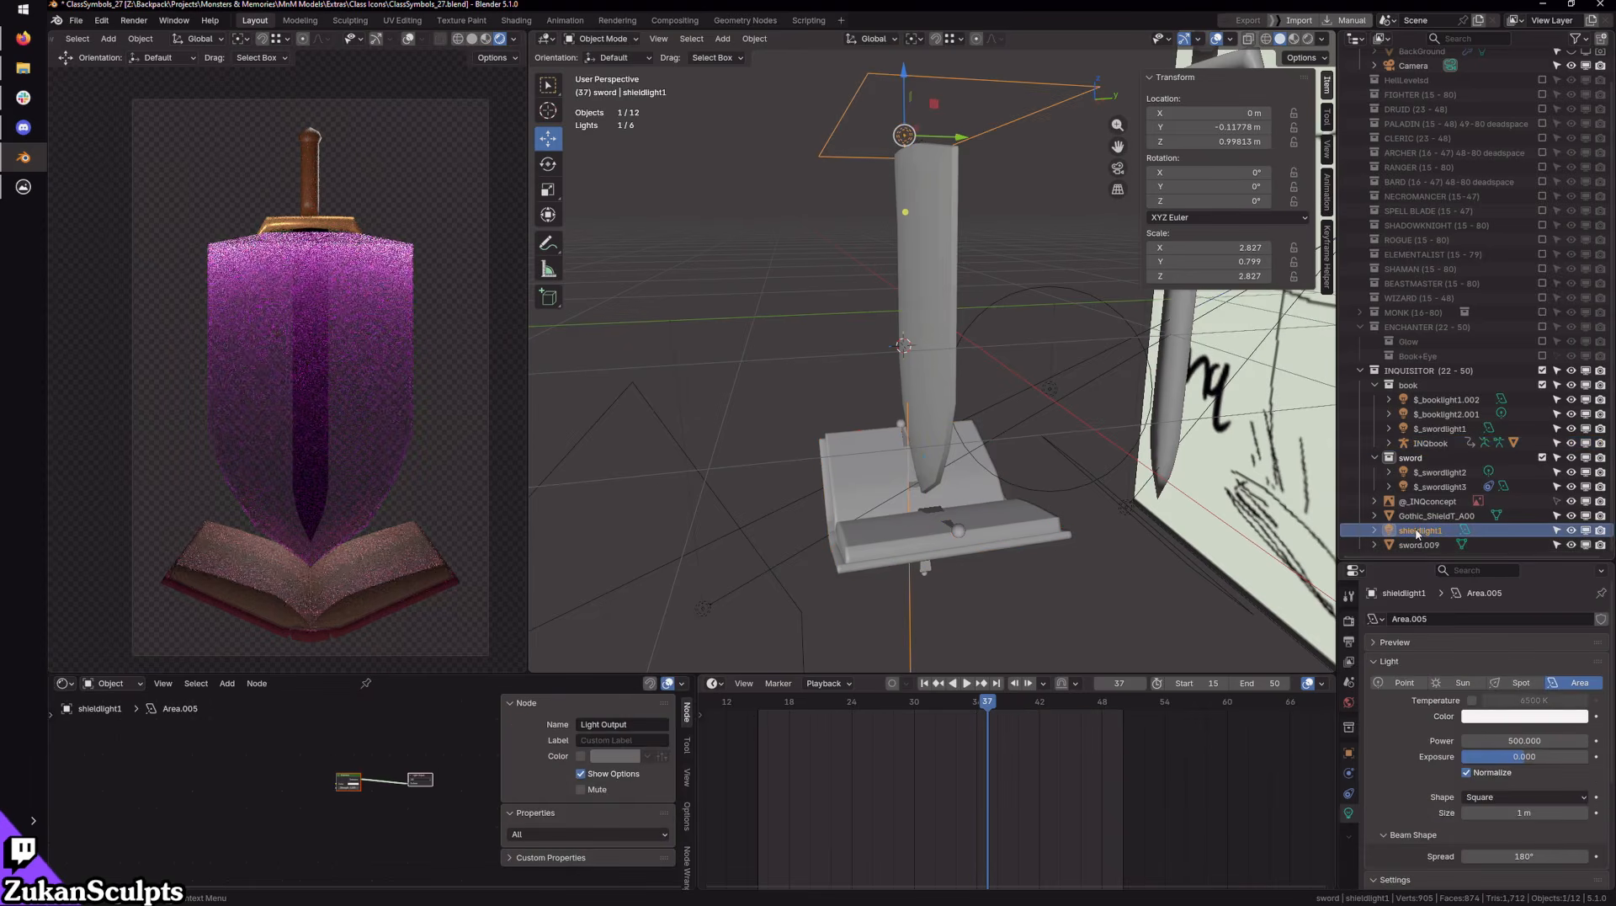
{"action": "left_click", "coordinate": [1416, 547]}
{"action": "left_click_drag", "start_coordinate": [1415, 546], "coordinate": [1418, 459]}
{"action": "left_click", "coordinate": [1419, 544]}
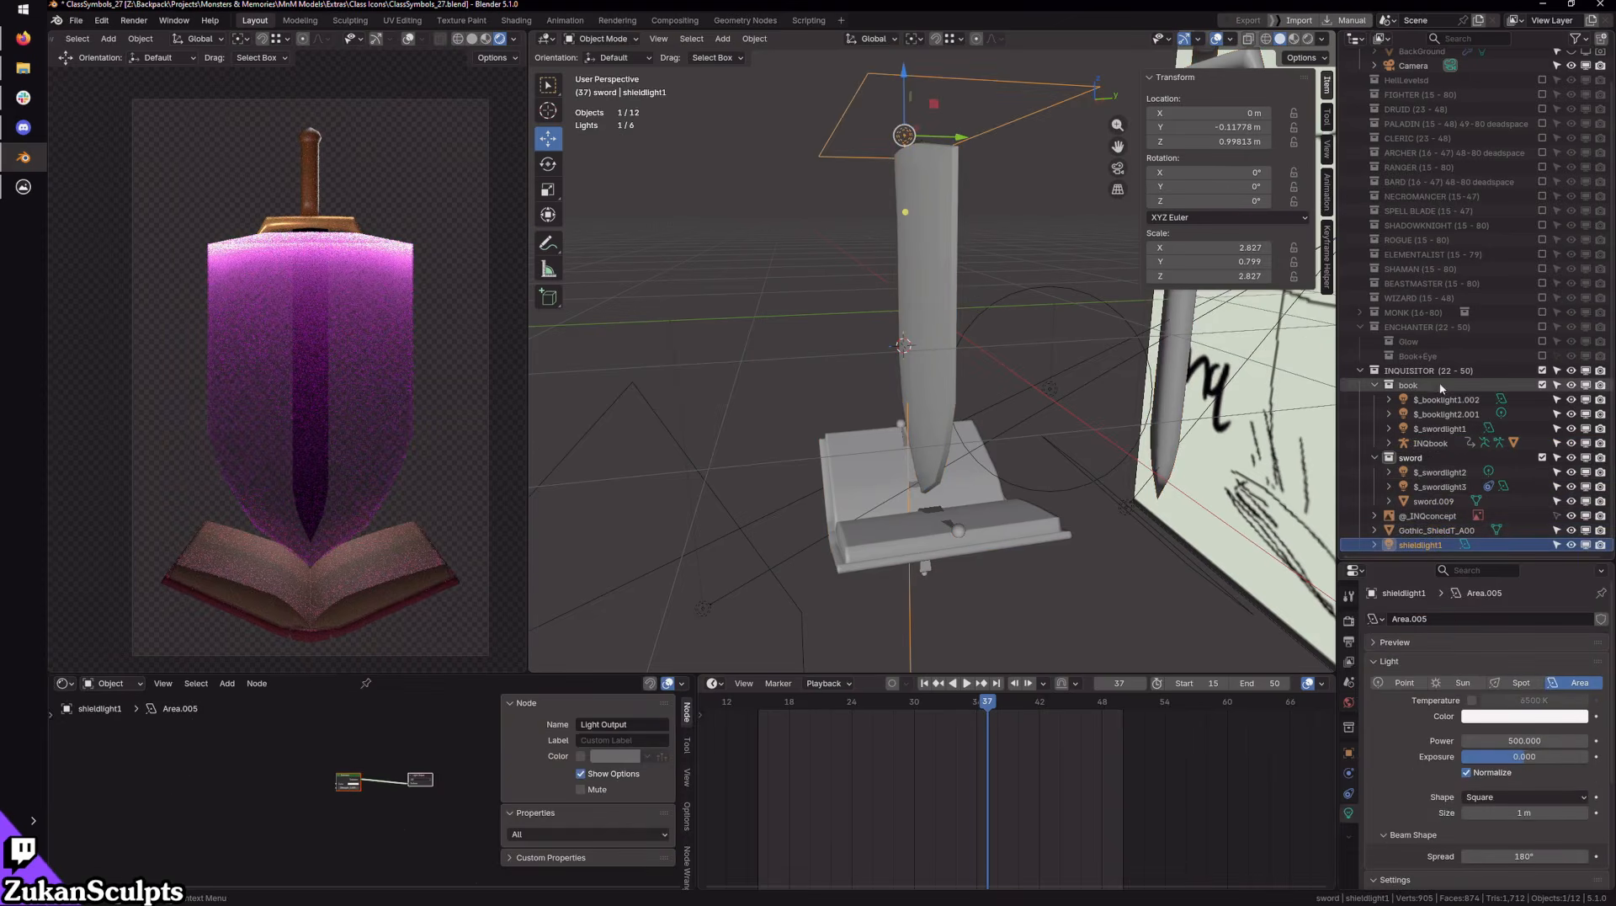
Step: Create a new collection inside INQUISITOR (22 - 50), then collapse and hide the book and sword collections
{"action": "left_click", "coordinate": [1507, 370]}
{"action": "left_click", "coordinate": [1603, 40]}
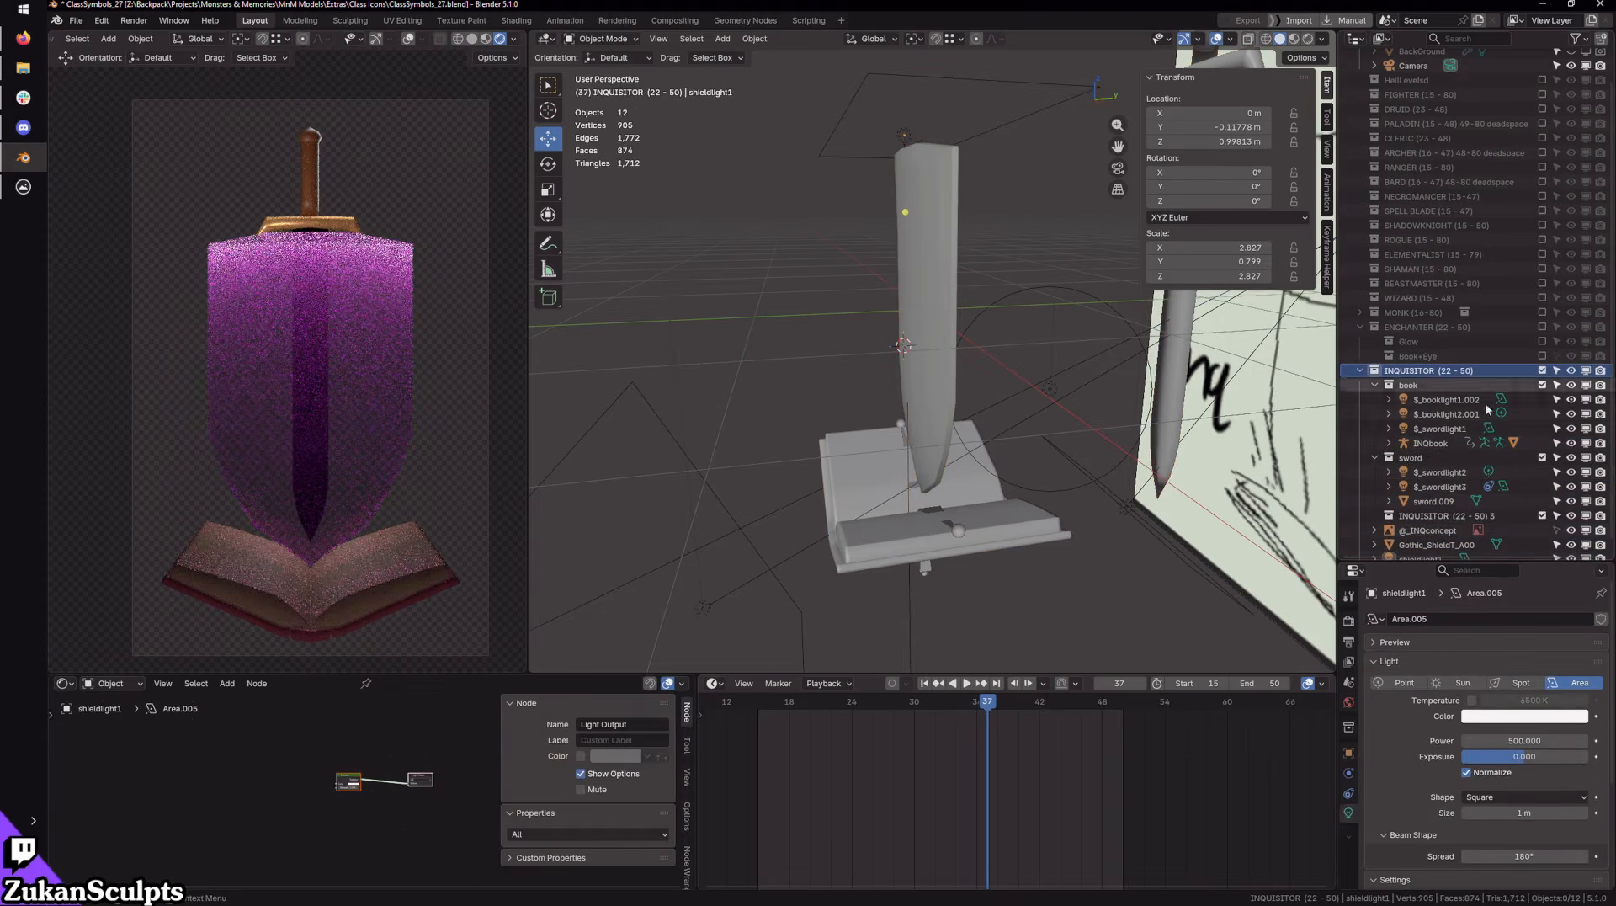
{"action": "left_click", "coordinate": [1376, 385]}
{"action": "left_click", "coordinate": [1375, 434]}
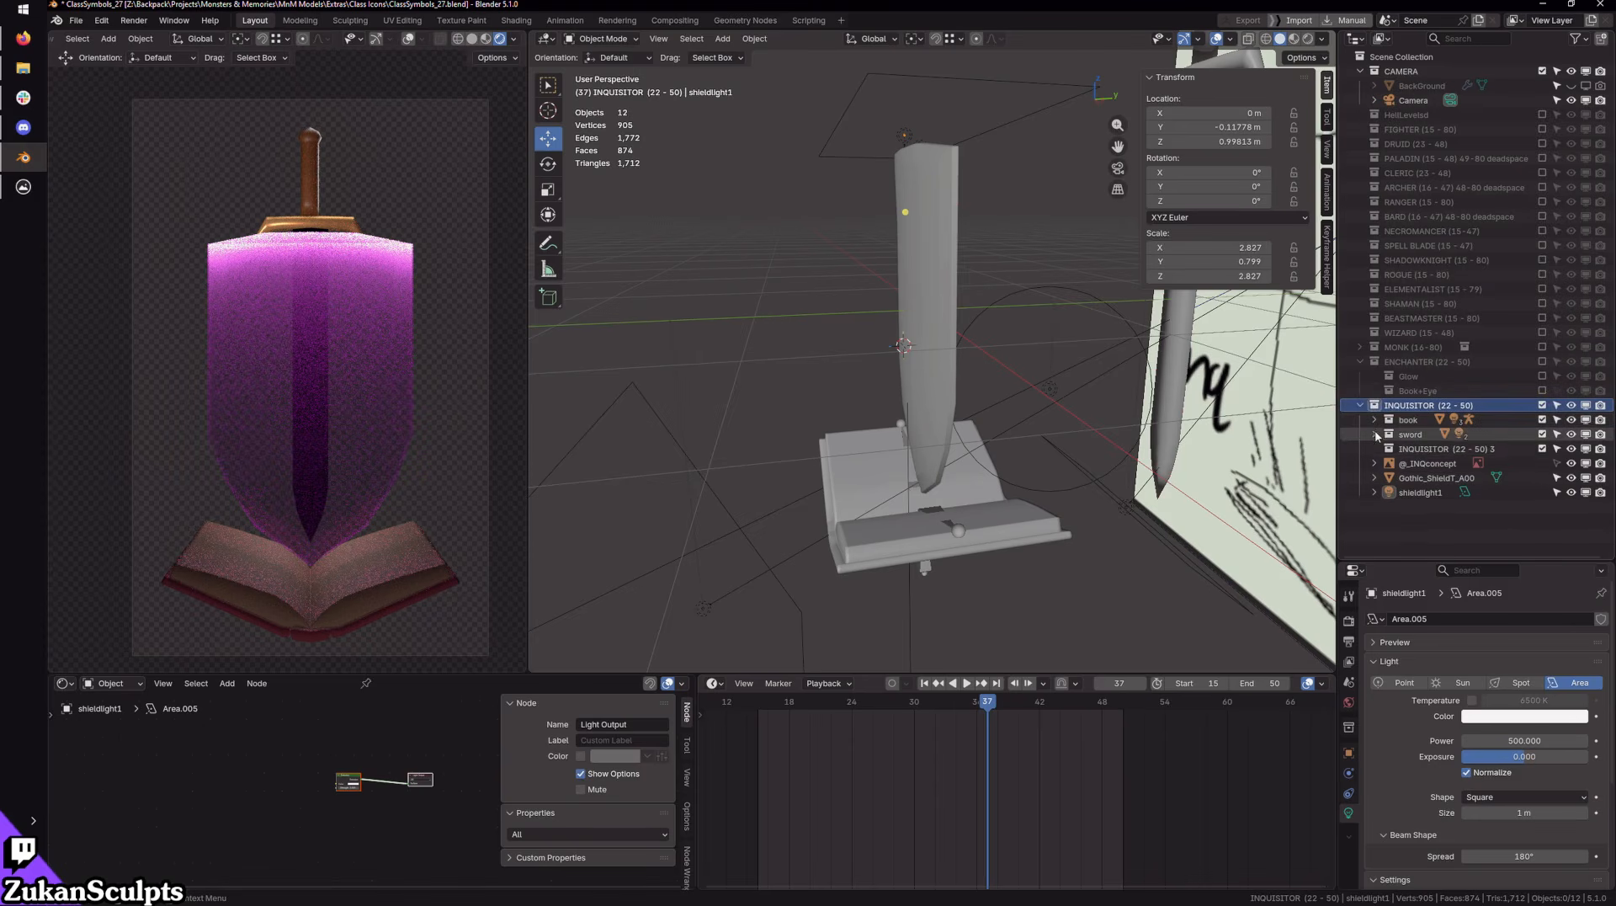
{"action": "left_click", "coordinate": [1569, 420]}
{"action": "left_click", "coordinate": [1569, 434]}
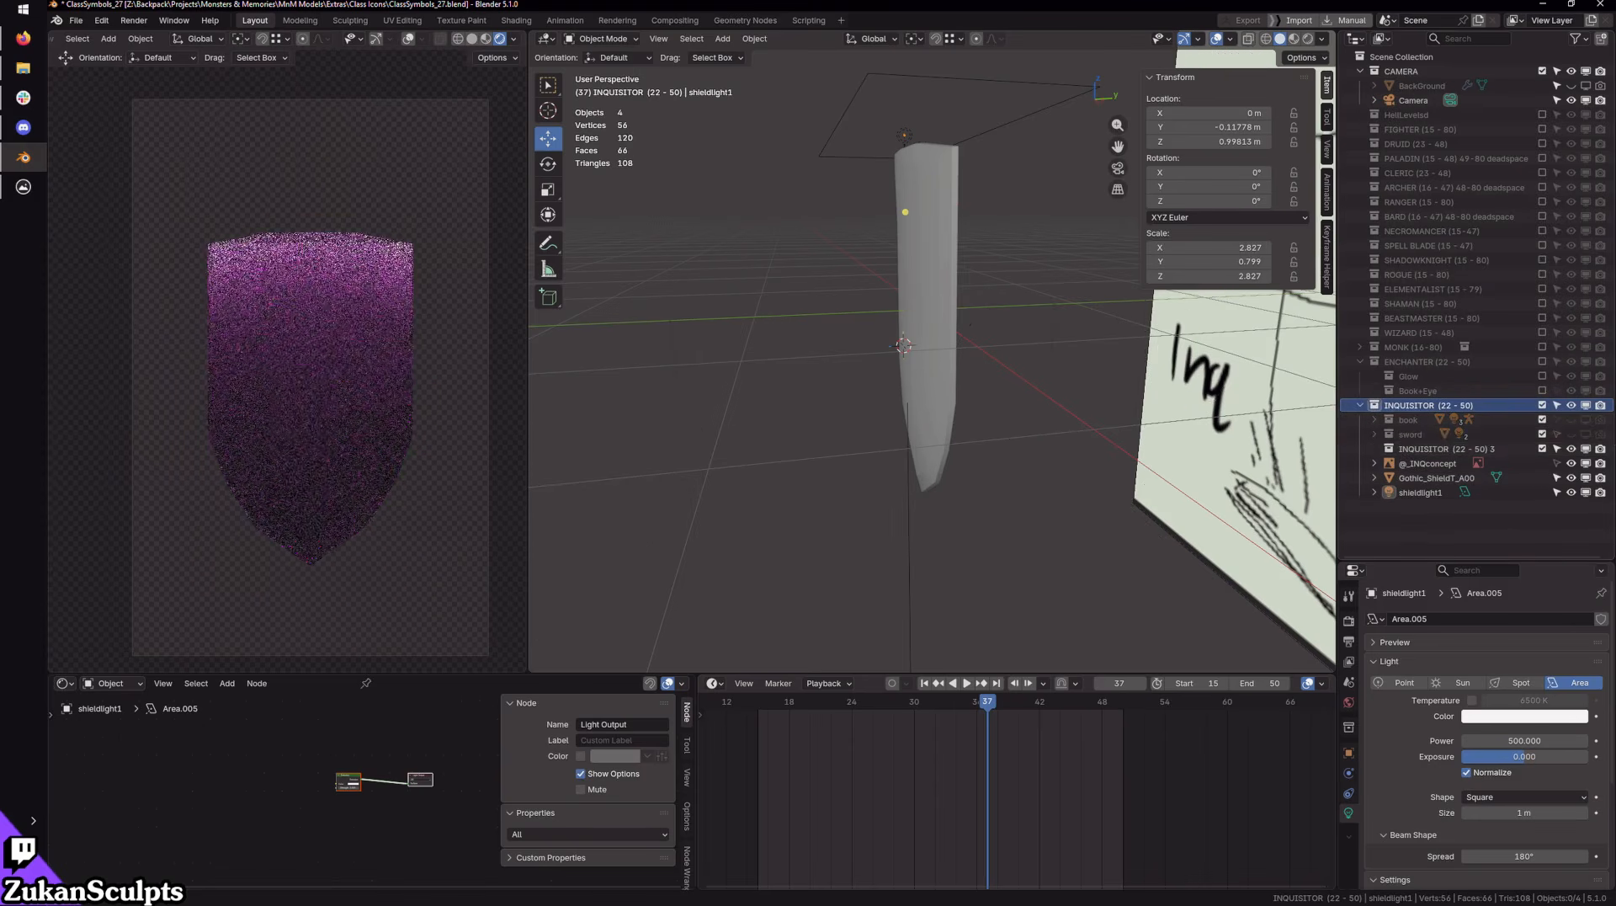
Step: Rename the new INQUISITOR subcollection as shield and move shieldlight1 and the Gothic_ShieldT_A00 mesh into it
{"action": "double_click", "coordinate": [1413, 451]}
{"action": "type", "text": "shie"}
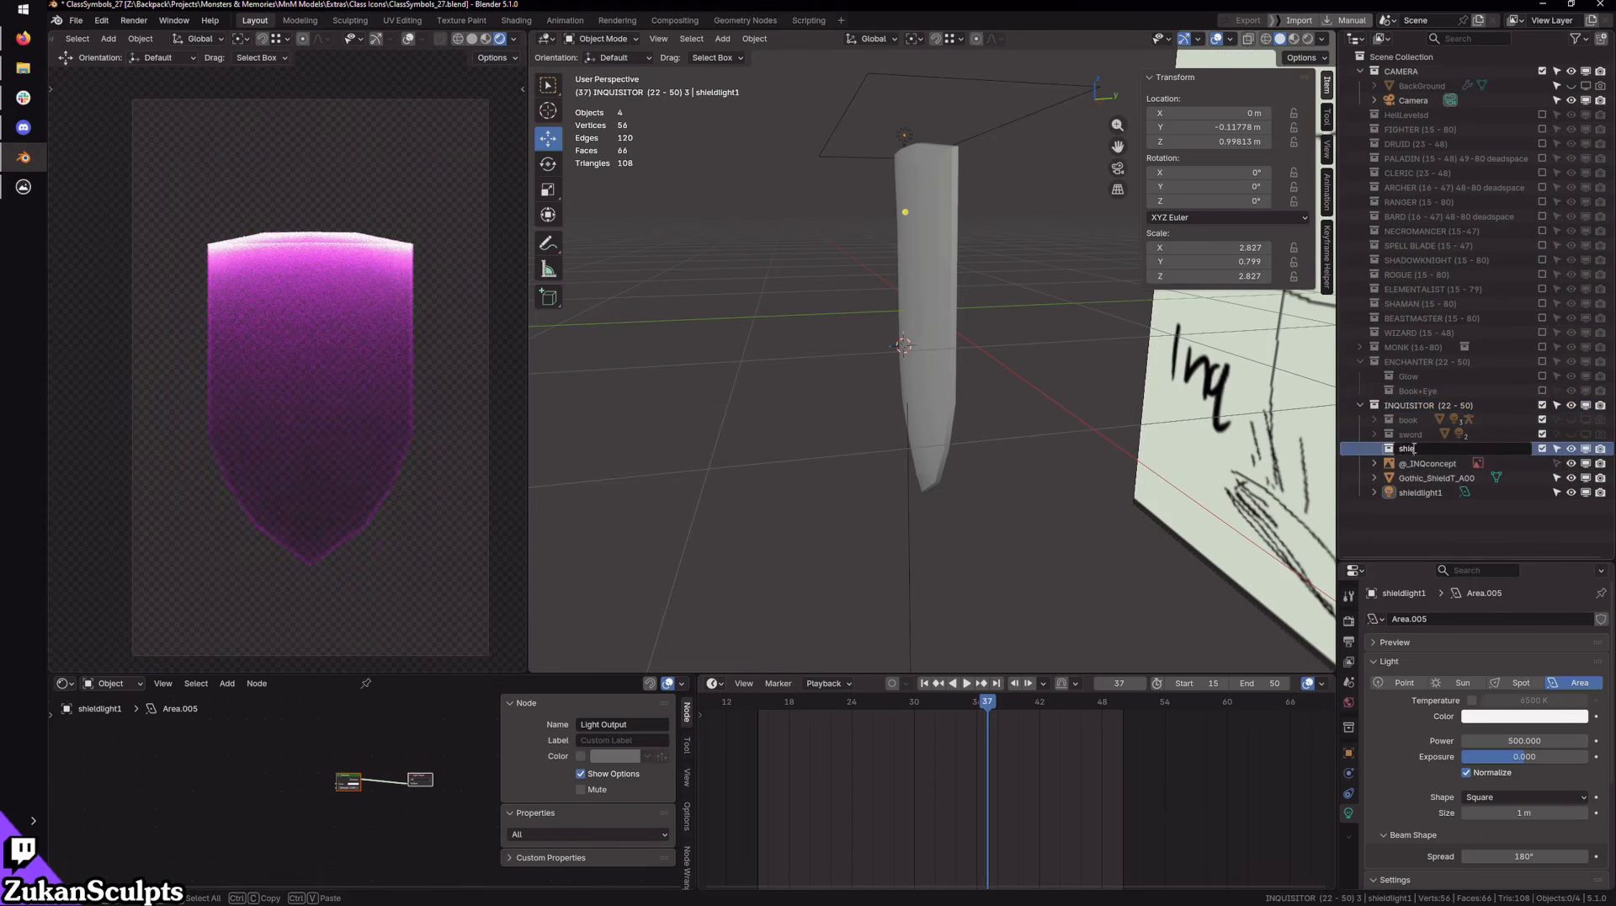
{"action": "type", "text": "ld"}
{"action": "key", "text": "Return"}
{"action": "left_click", "coordinate": [1416, 494]}
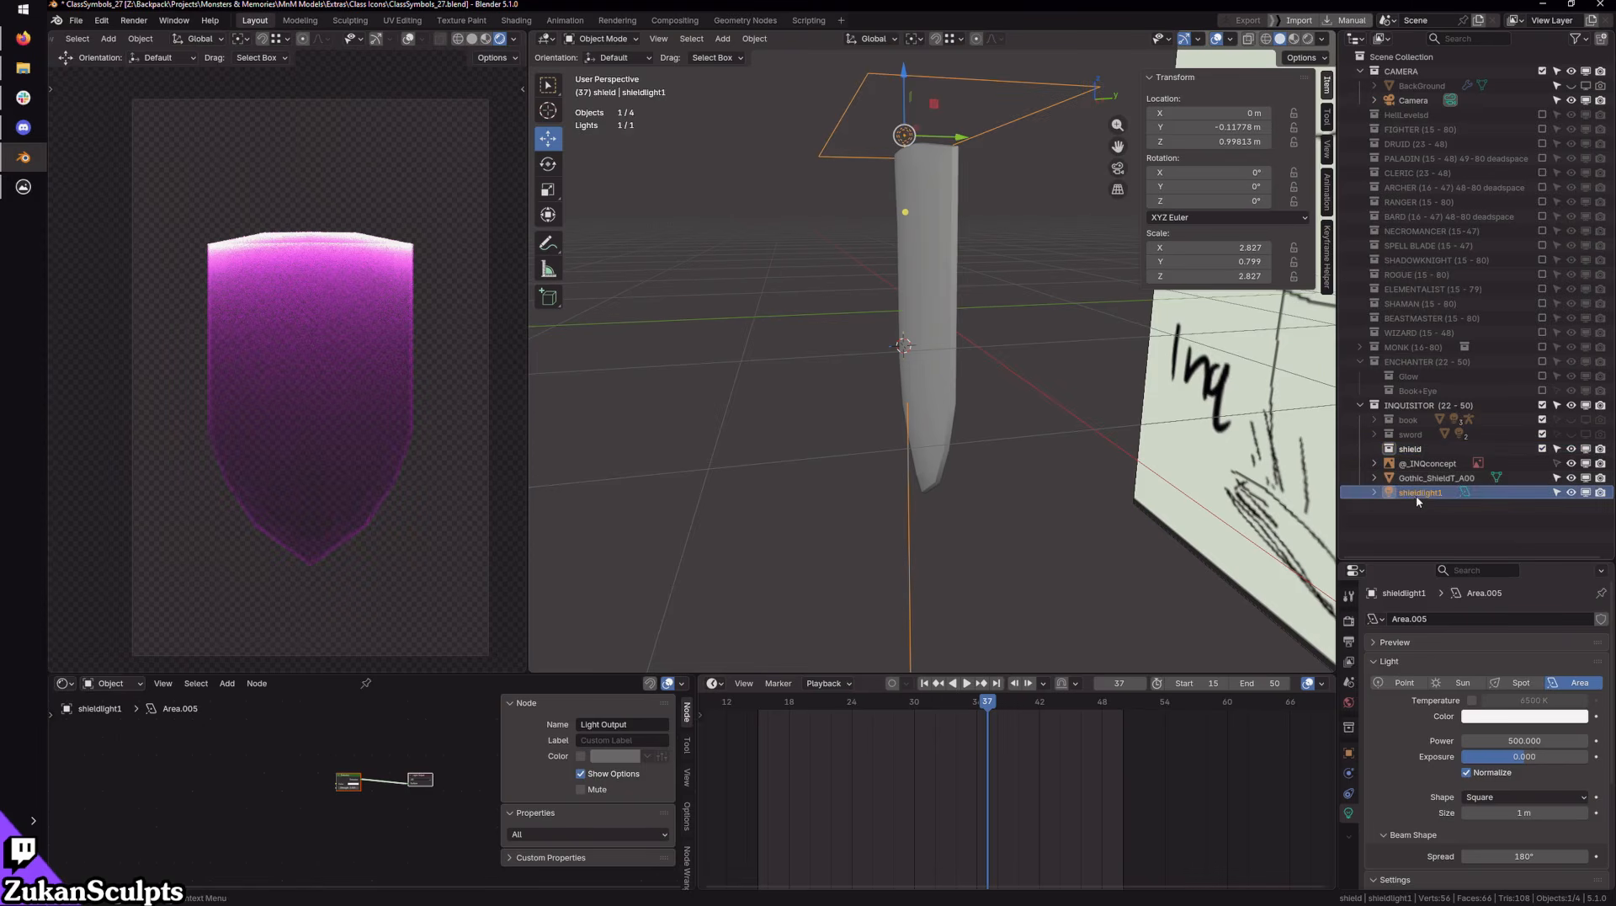
{"action": "left_click_drag", "start_coordinate": [1416, 497], "coordinate": [1411, 450]}
{"action": "left_click", "coordinate": [1431, 494]}
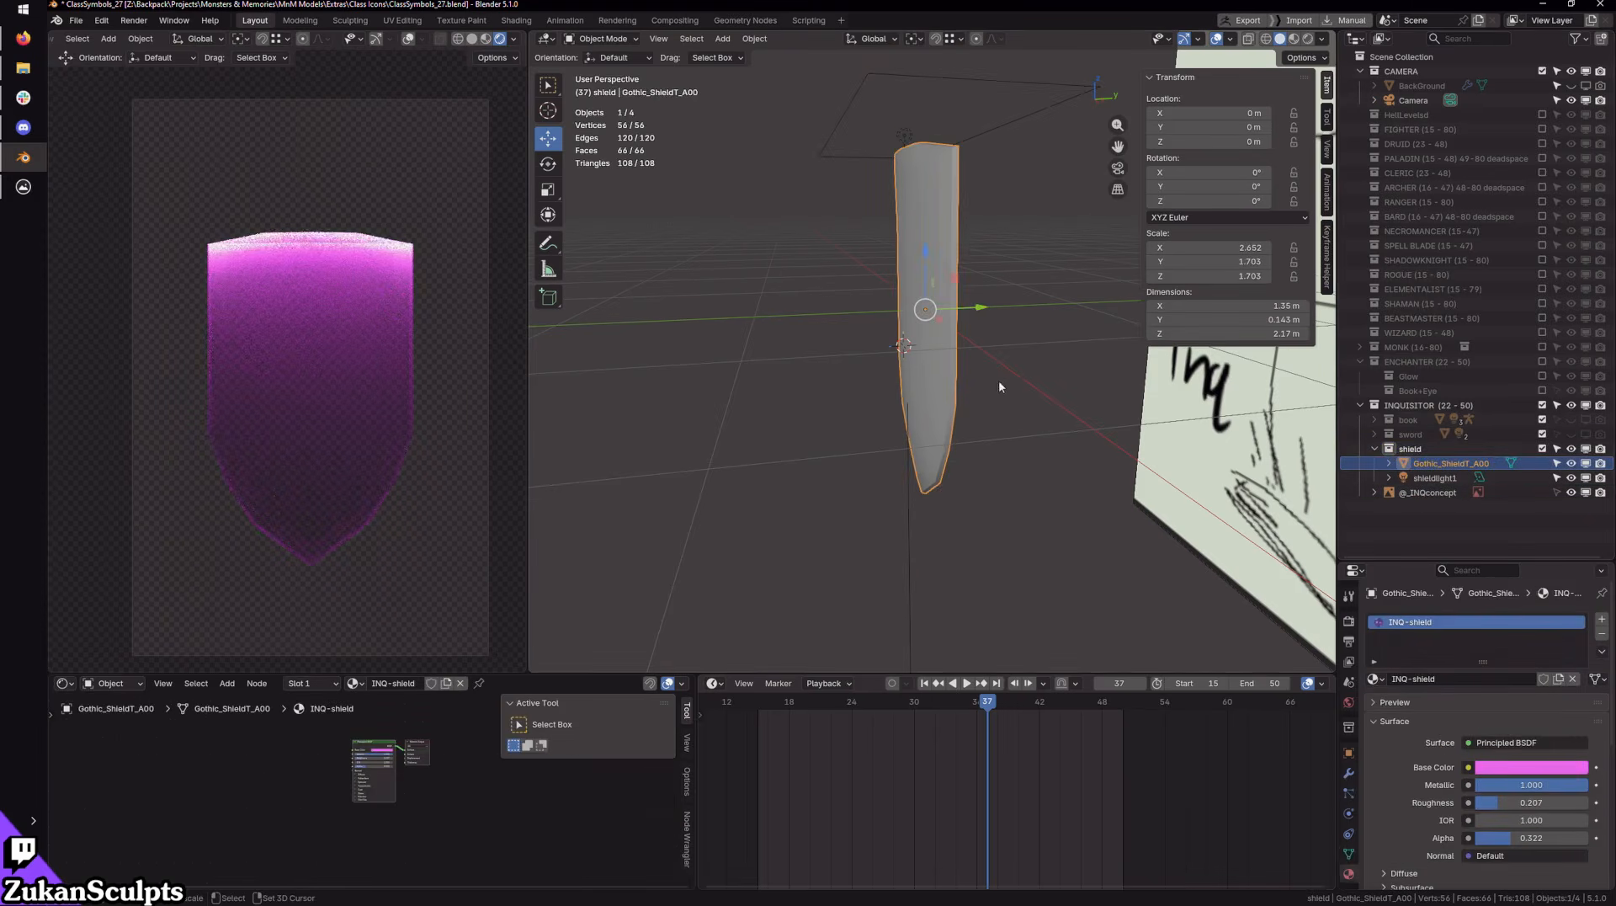
Step: Add a Plain Axes empty at the world origin in the shield collection and rename it shield control
{"action": "mouse_move", "coordinate": [998, 386]}
{"action": "middle_mouse_down"}
{"action": "mouse_move", "coordinate": [991, 457]}
{"action": "mouse_move", "coordinate": [1040, 486]}
{"action": "mouse_move", "coordinate": [1027, 455]}
{"action": "middle_mouse_up"}
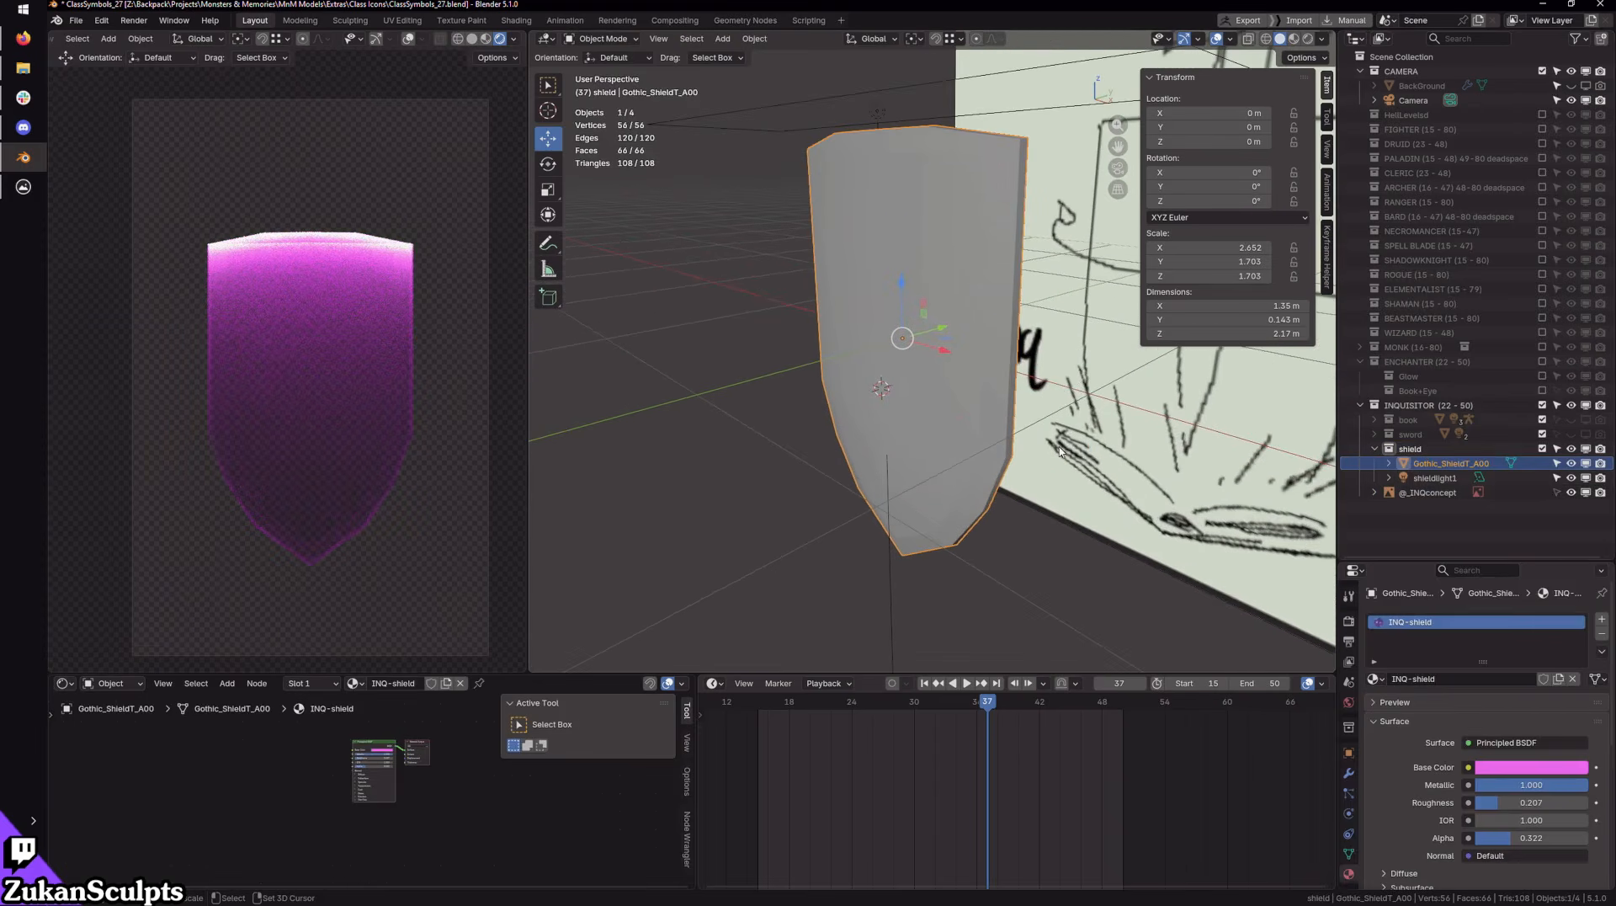
{"action": "key", "text": "shift+a"}
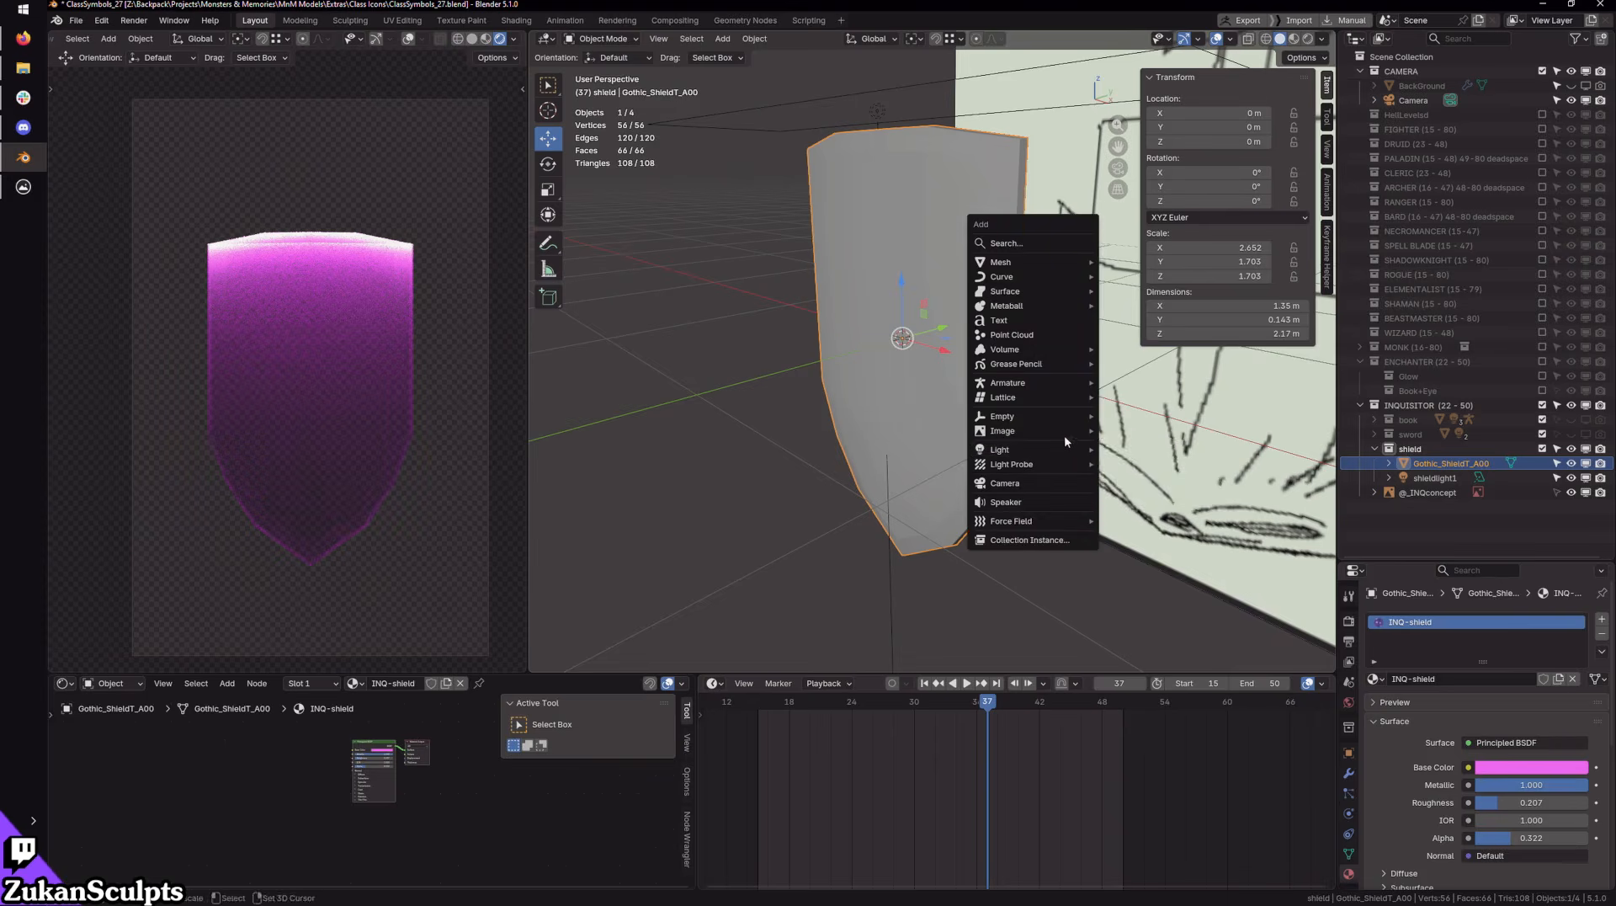
{"action": "mouse_move", "coordinate": [1059, 418]}
{"action": "left_click", "coordinate": [1140, 416]}
{"action": "middle_click_drag", "start_coordinate": [1165, 425], "coordinate": [1196, 425]}
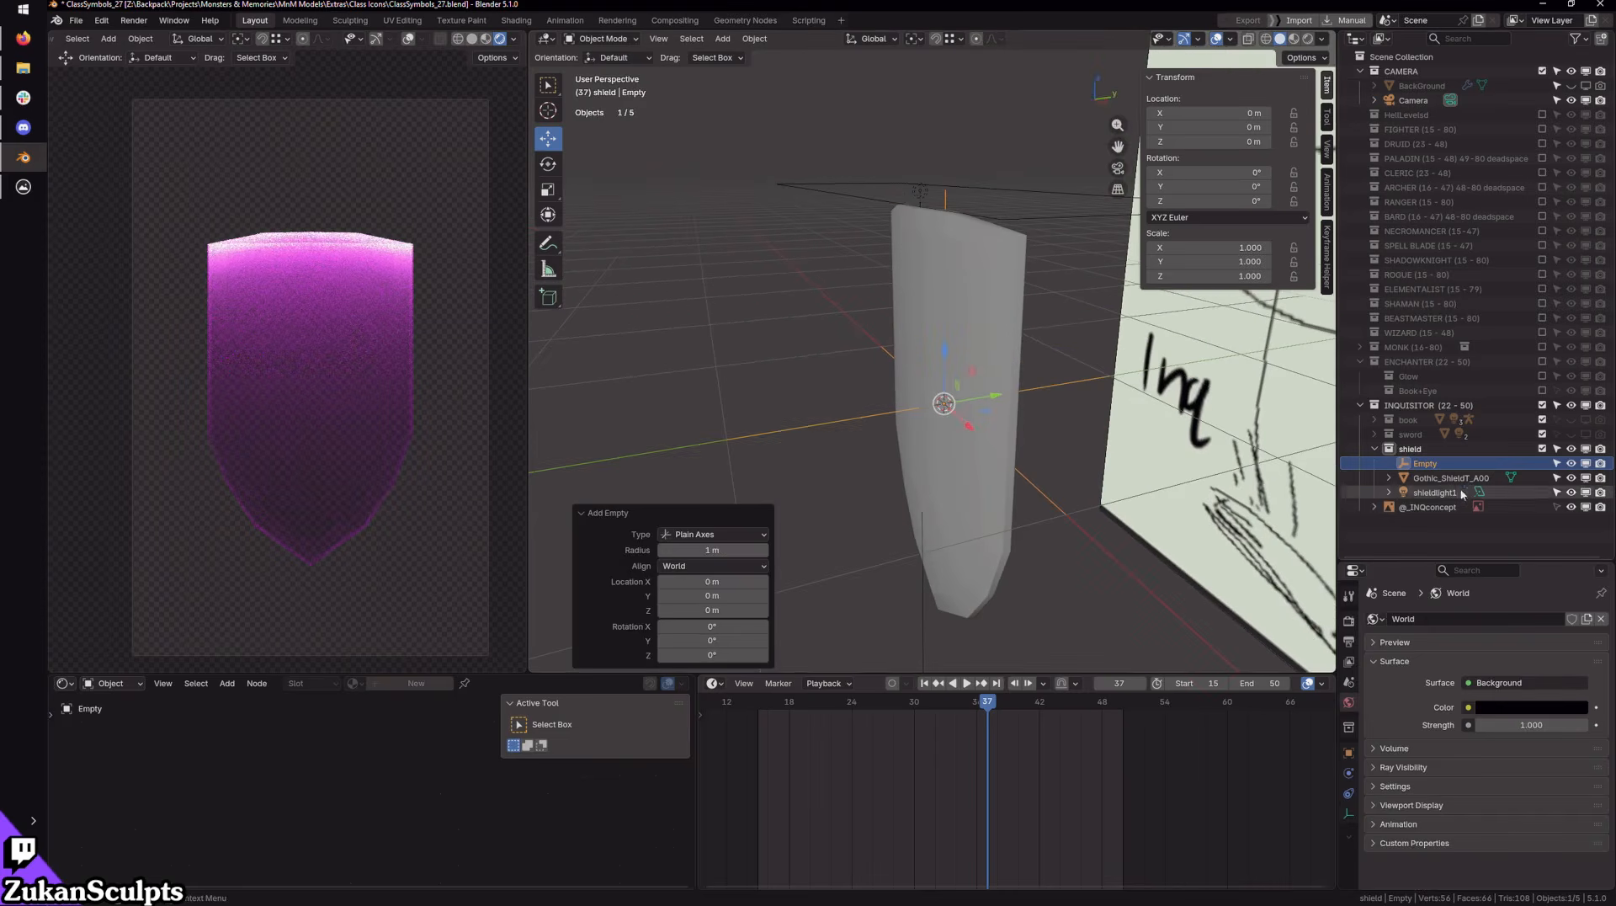
{"action": "double_click", "coordinate": [1425, 463]}
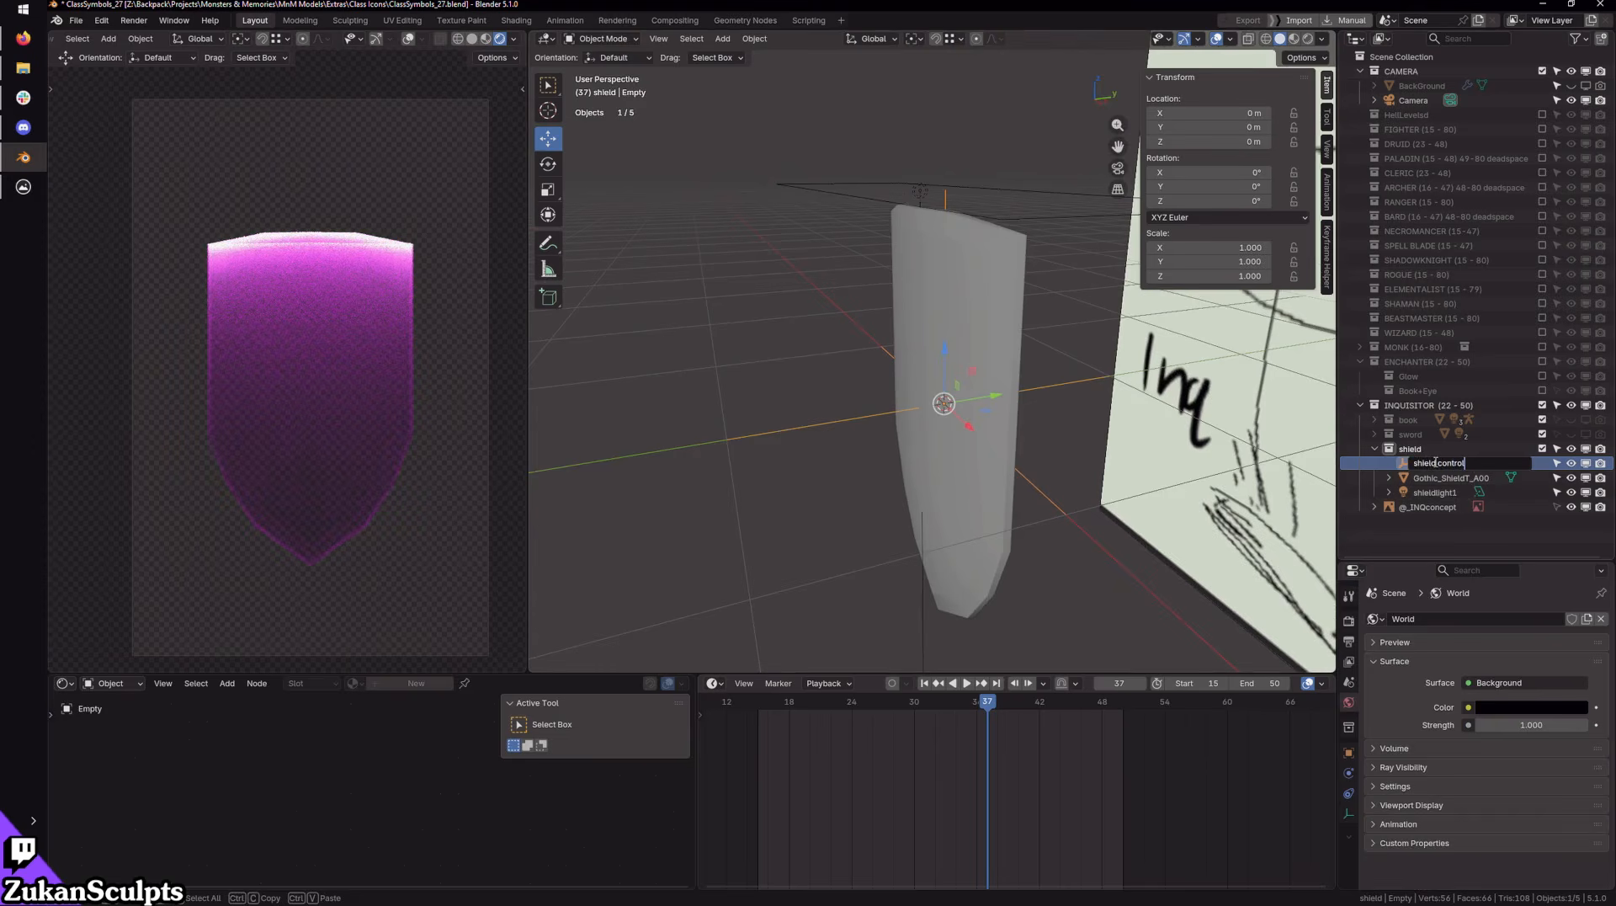
{"action": "key", "text": "Return"}
Step: Parent the Gothic_ShieldT_A00 mesh to the shield control empty with Object (Keep Transform)
{"action": "scroll", "coordinate": [1028, 372], "scroll_direction": "up", "scroll_amount": 2}
{"action": "left_click", "coordinate": [944, 414]}
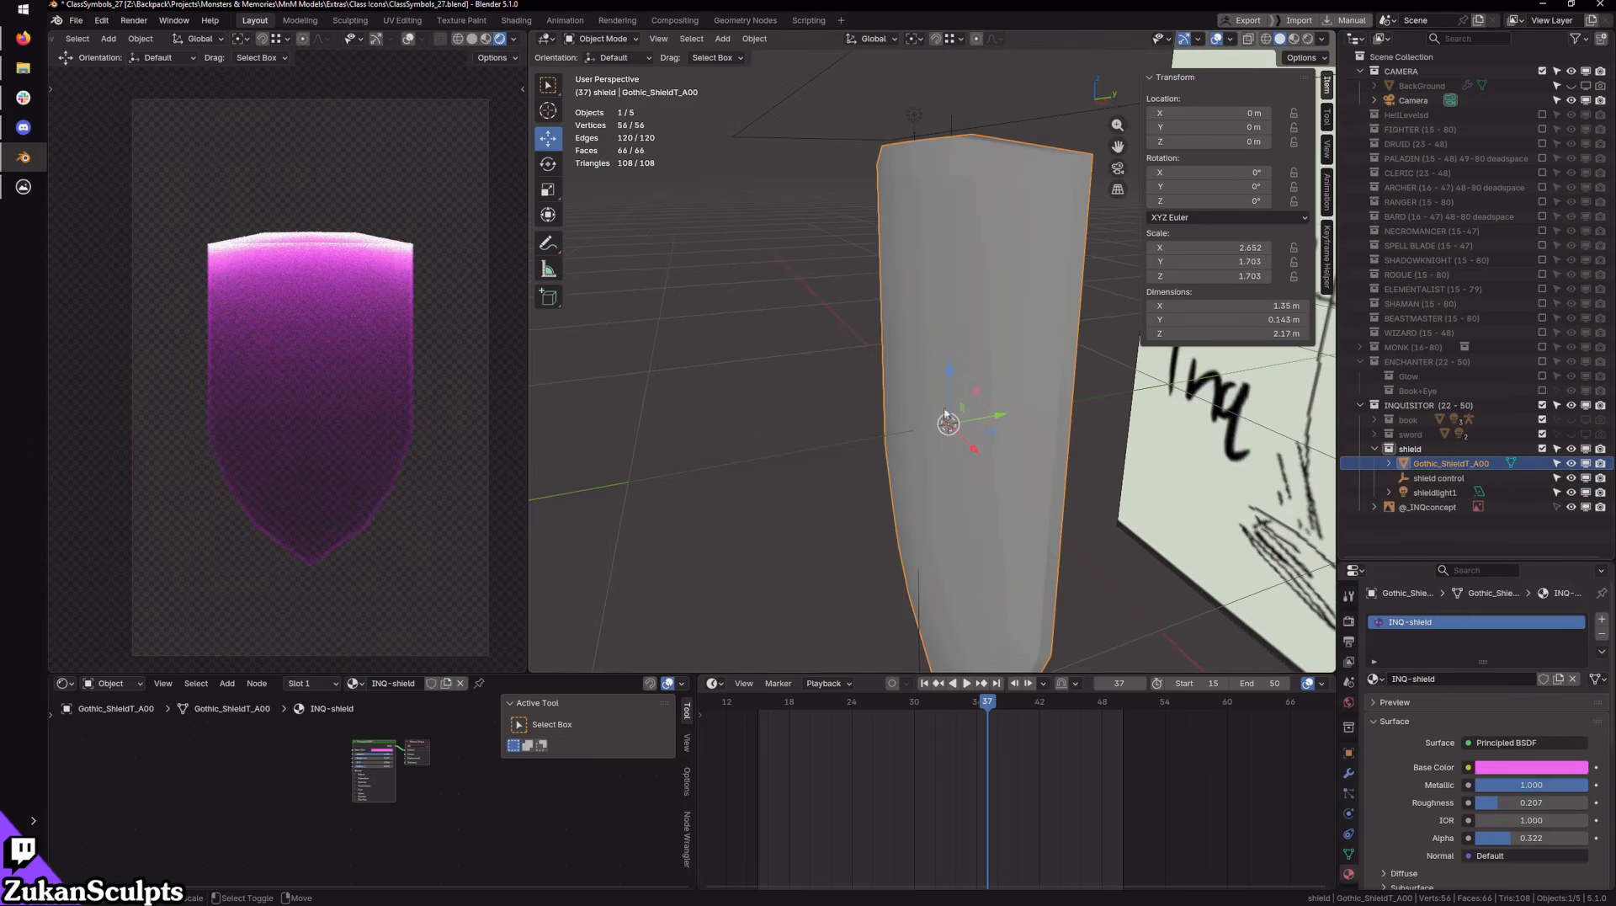
{"action": "left_click", "coordinate": [1423, 478], "text": "ctrl"}
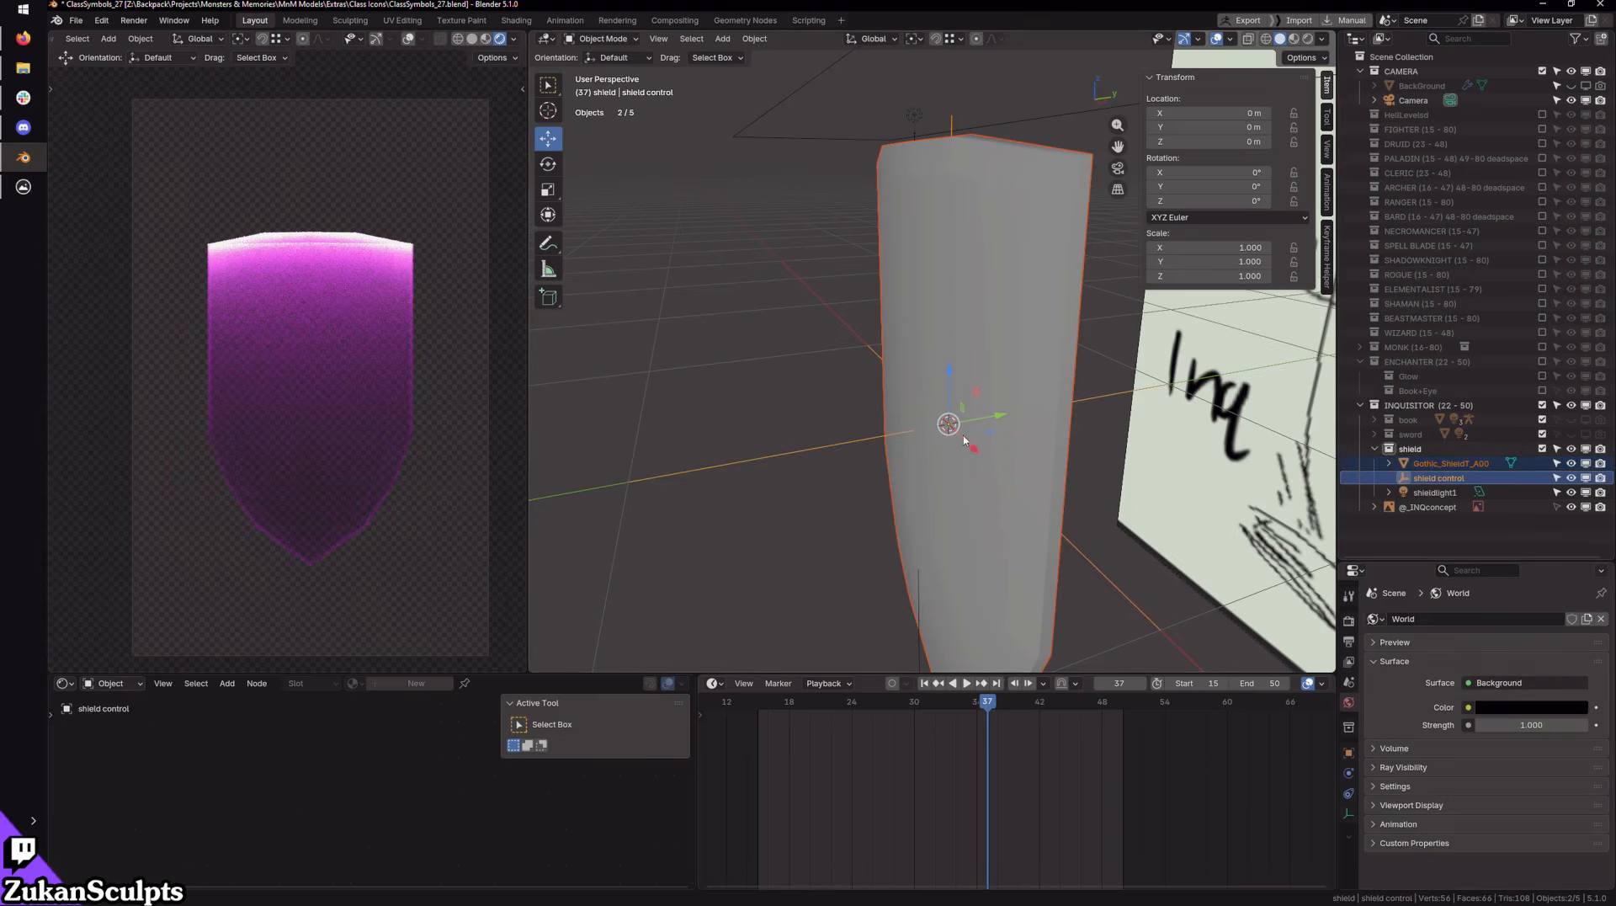
{"action": "key", "text": "ctrl+p"}
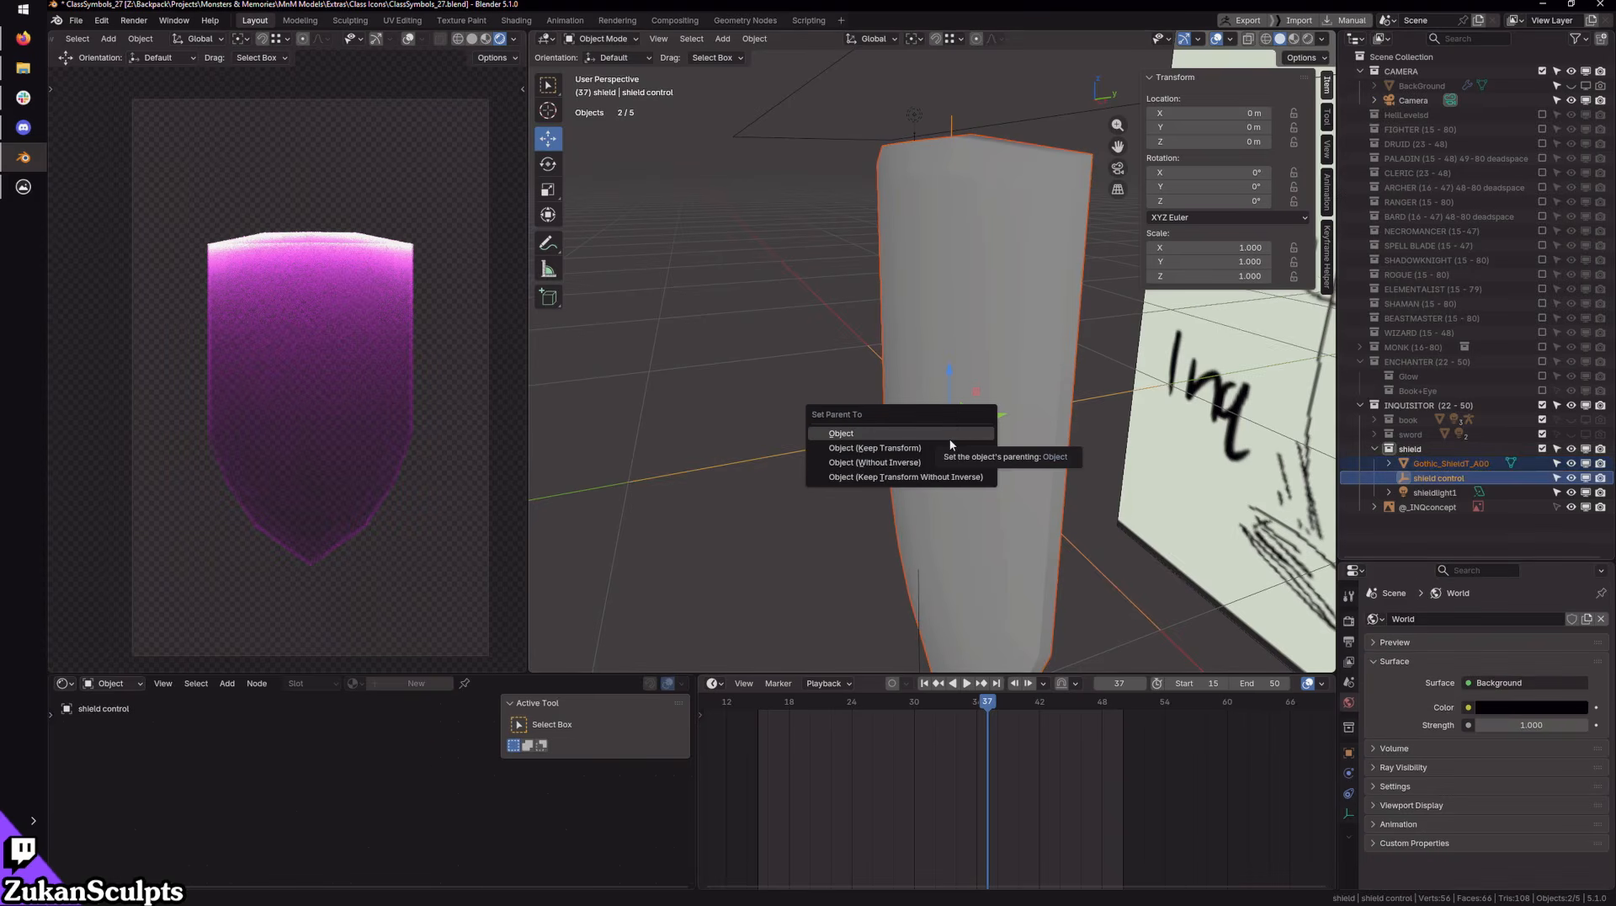
{"action": "left_click", "coordinate": [956, 448]}
{"action": "middle_click_drag", "start_coordinate": [956, 447], "coordinate": [943, 419]}
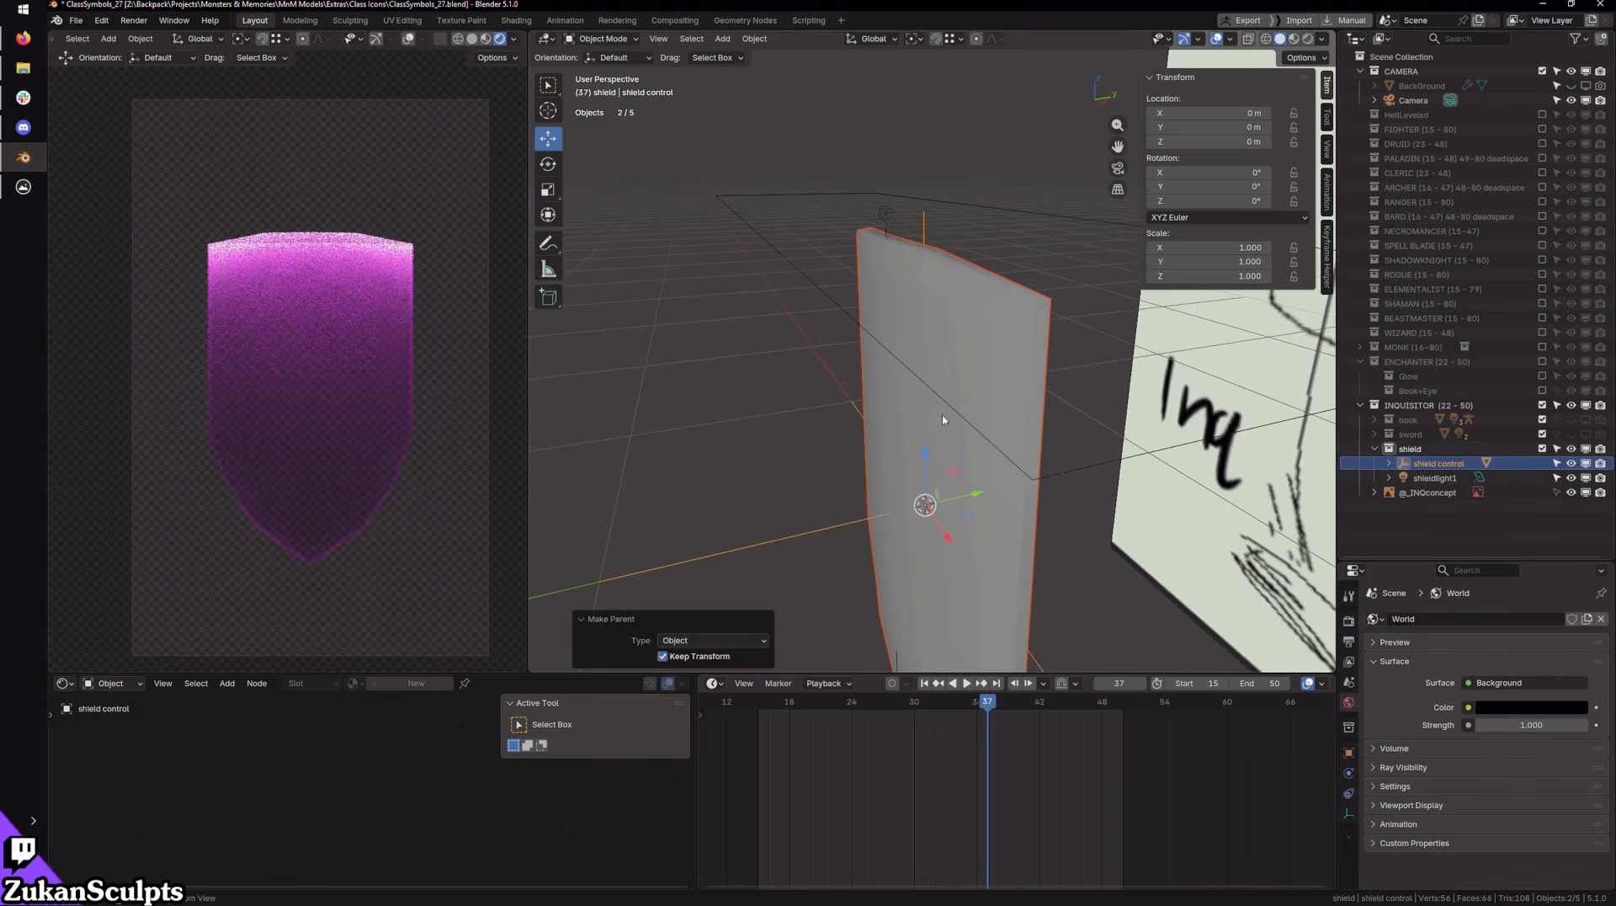
Step: Parent shieldlight1 to the shield control empty and clear the selection
{"action": "left_click", "coordinate": [883, 211]}
{"action": "left_click", "coordinate": [894, 478], "text": "shift"}
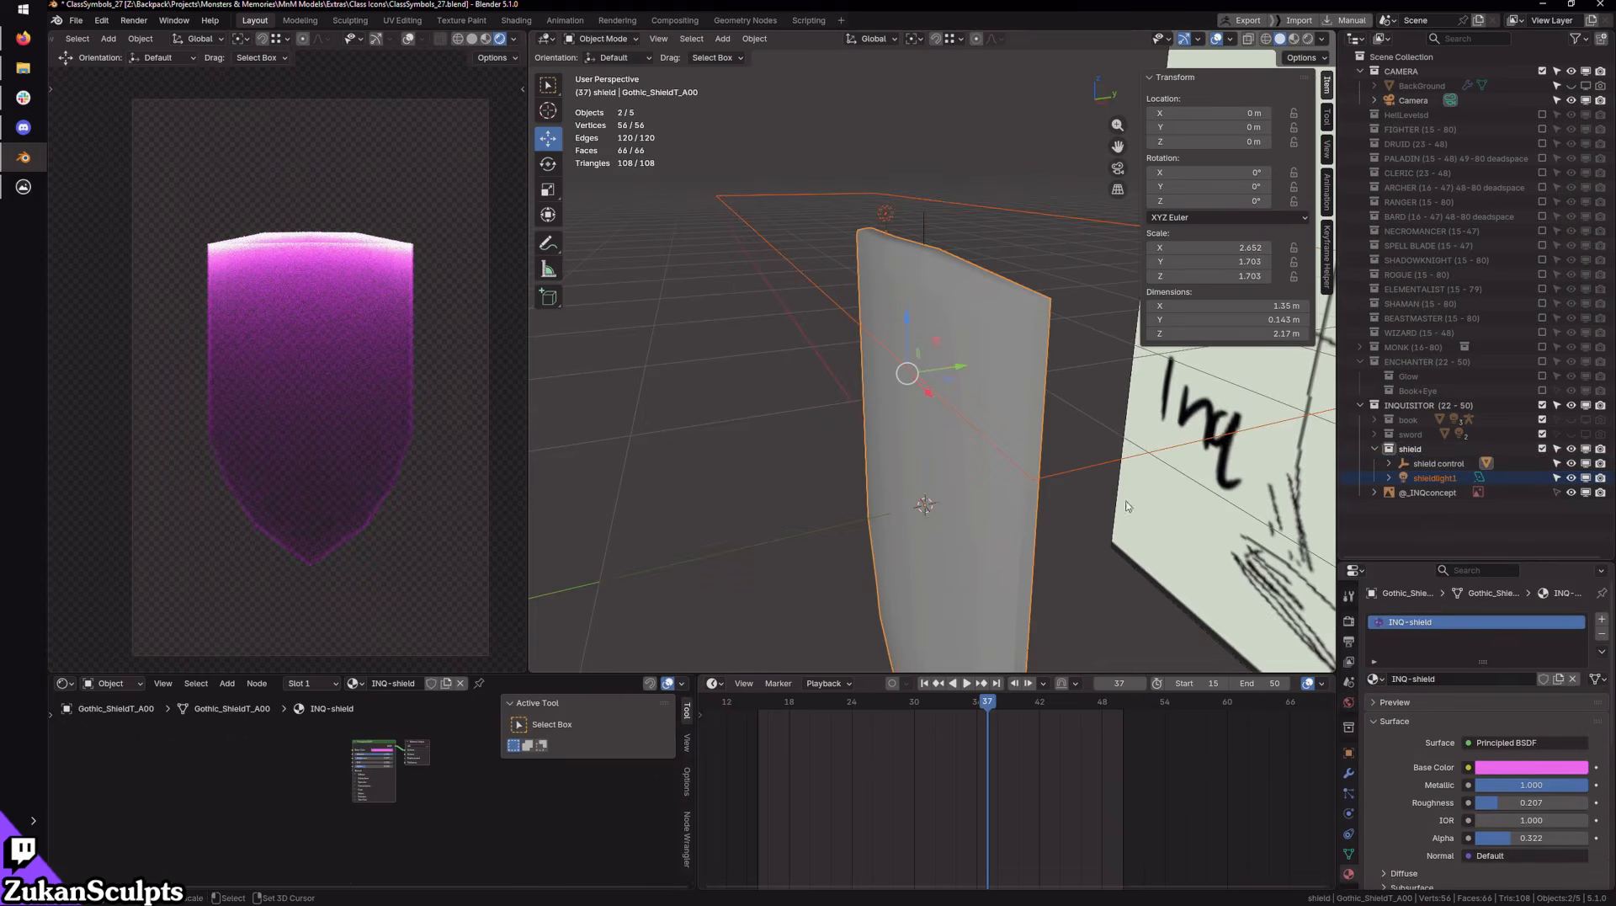
{"action": "middle_click_drag", "start_coordinate": [1127, 506], "coordinate": [1042, 401]}
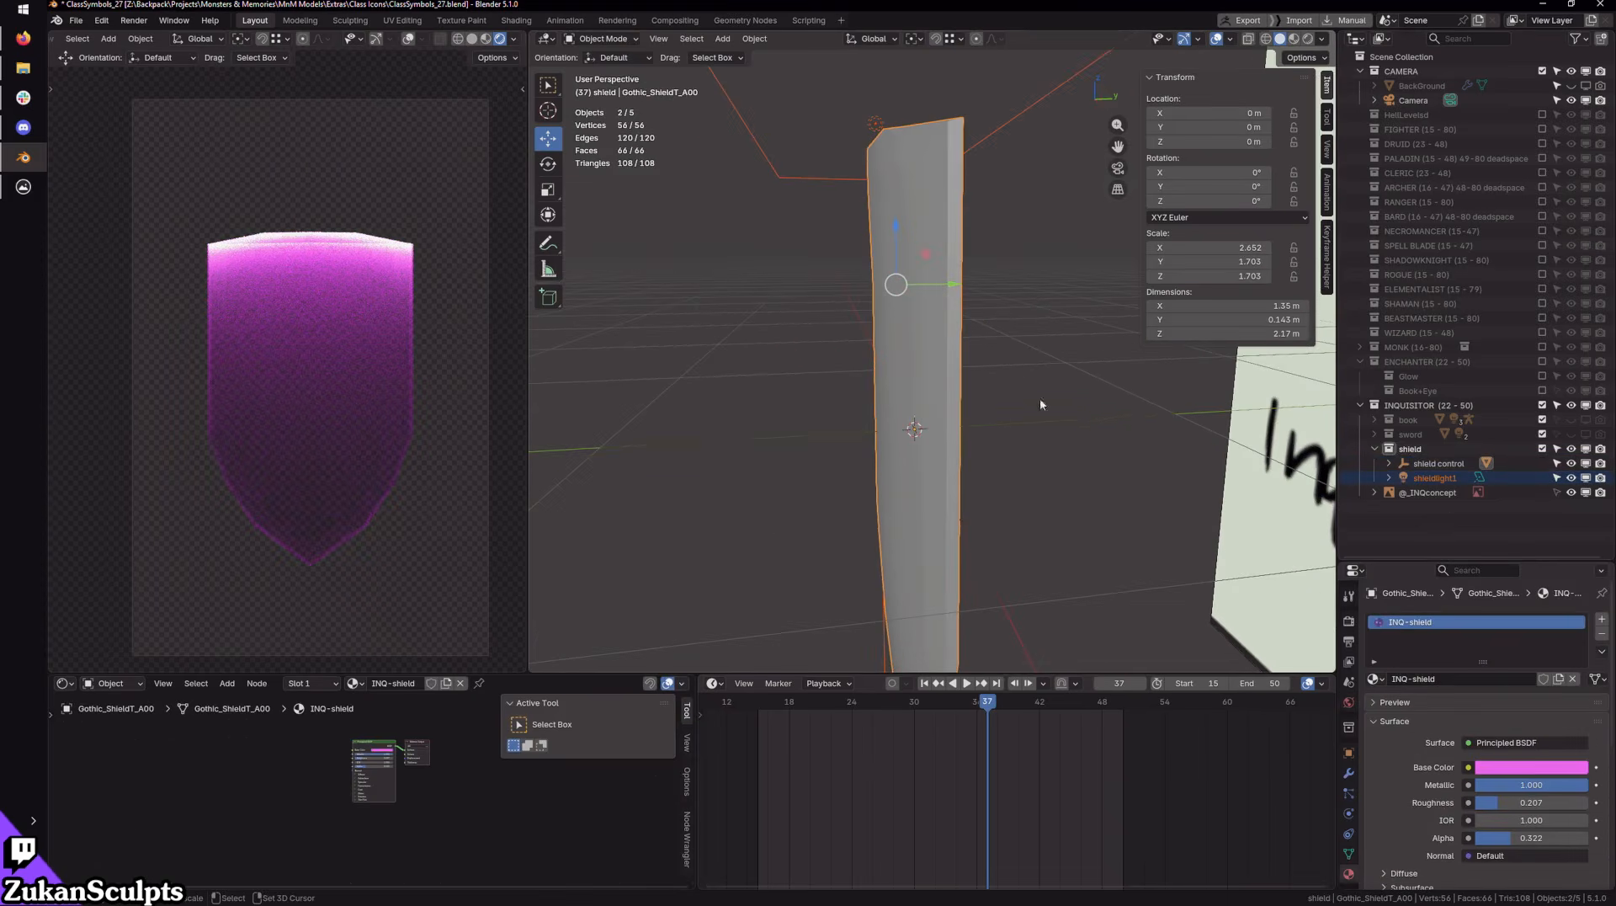
{"action": "left_click", "coordinate": [1424, 481]}
{"action": "left_click", "coordinate": [1421, 466], "text": "ctrl"}
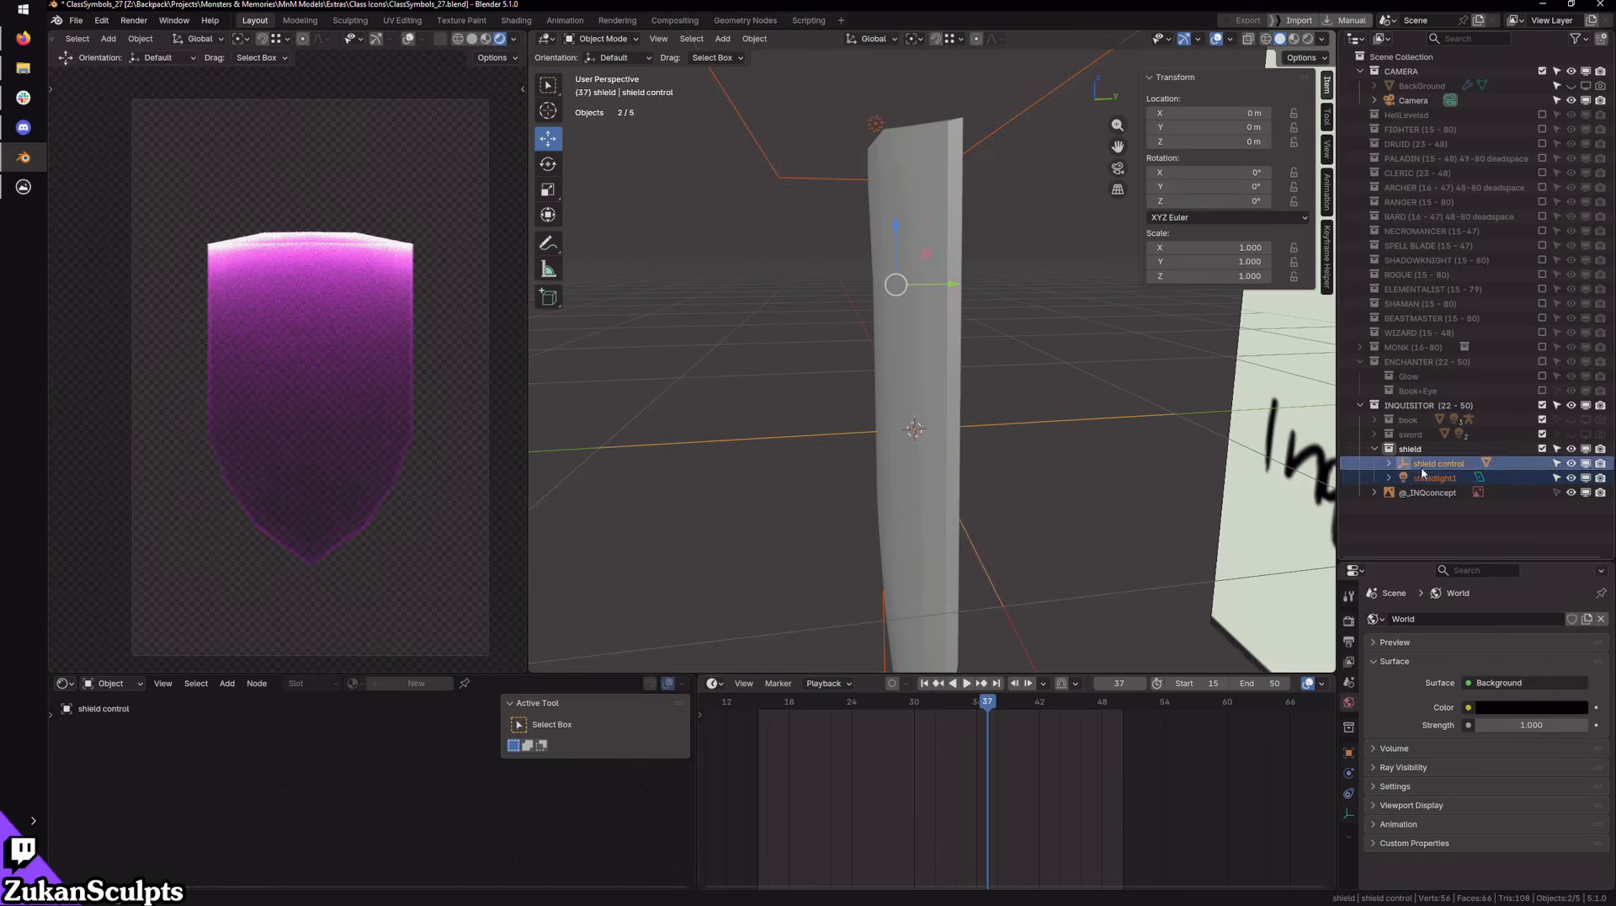
{"action": "key", "text": "ctrl+p"}
{"action": "left_click", "coordinate": [1030, 483]}
{"action": "middle_click_drag", "start_coordinate": [978, 320], "coordinate": [843, 352]}
{"action": "left_click", "coordinate": [811, 305]}
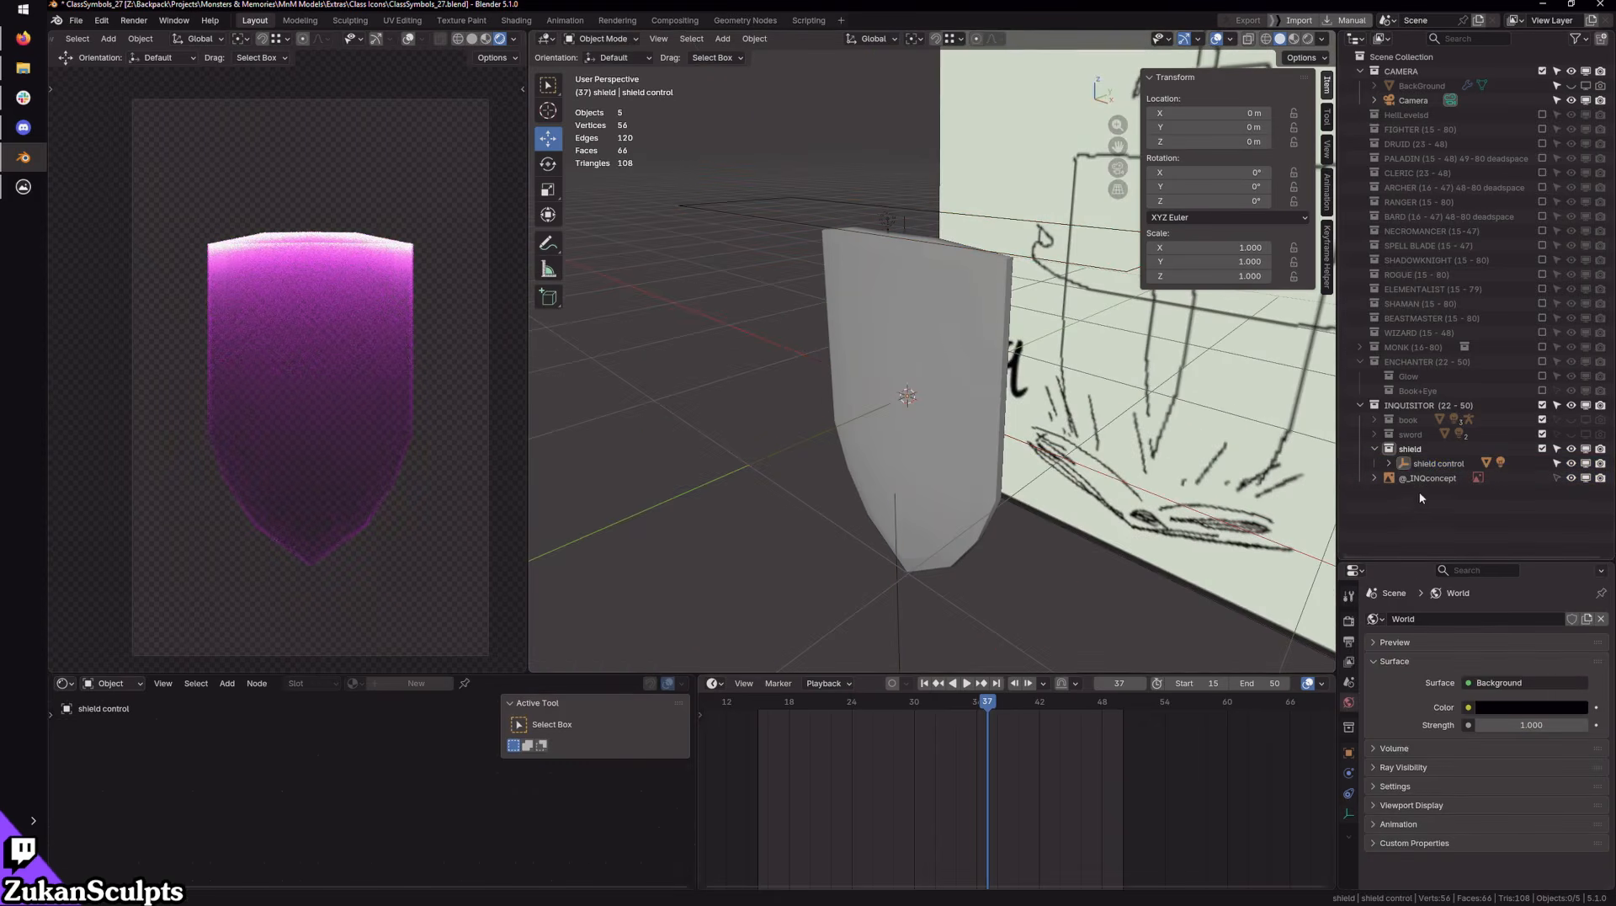
Step: Test the parenting by moving the shield control empty, and undo the move
{"action": "left_click", "coordinate": [1438, 463]}
{"action": "middle_click_drag", "start_coordinate": [968, 412], "coordinate": [909, 409]}
{"action": "key", "text": "g"}
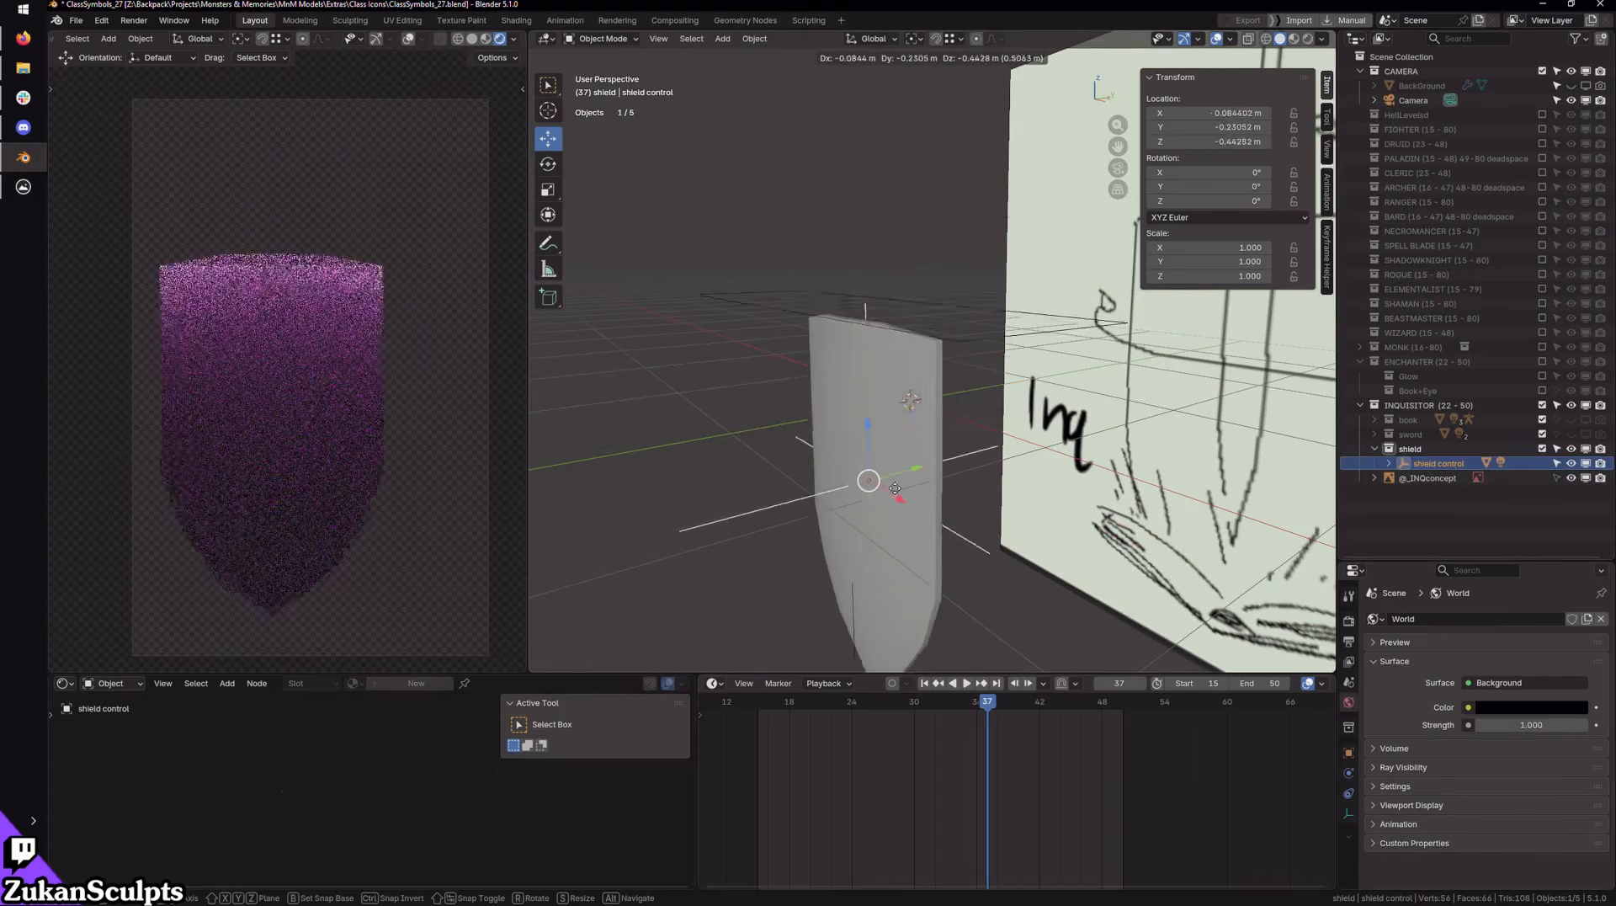
{"action": "left_click", "coordinate": [980, 450]}
{"action": "key", "text": "ctrl+z"}
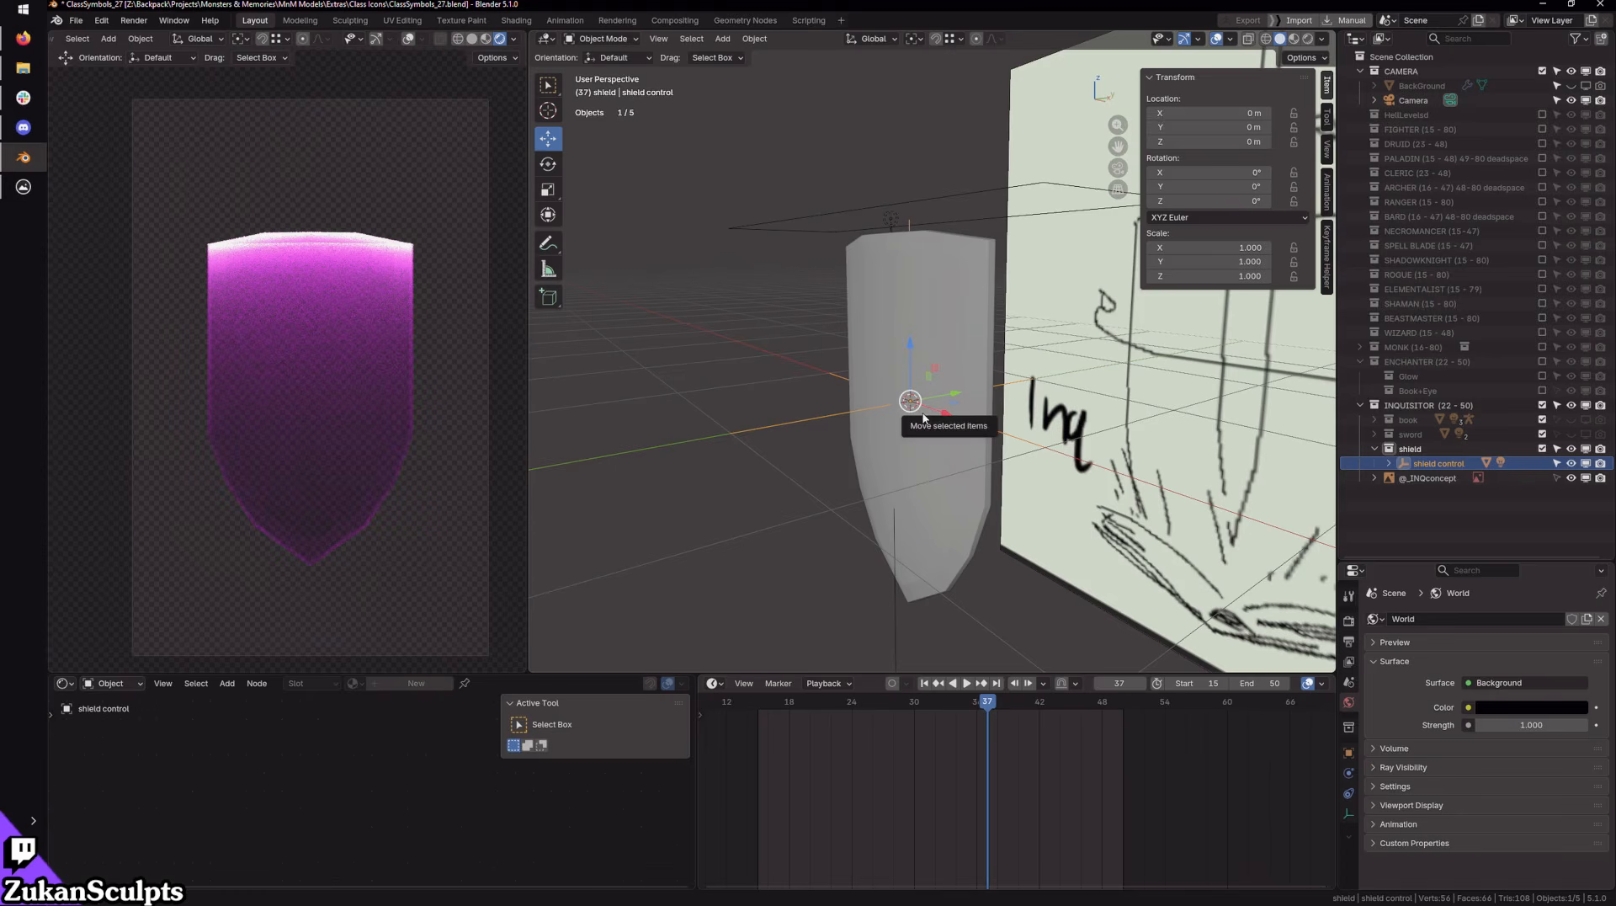
Step: Scale shieldlight1 down to about 1.327 in X and 0.203 in Y, and shift it to about Y -0.075 m above the shield
{"action": "middle_click_drag", "start_coordinate": [936, 359], "coordinate": [984, 366]}
{"action": "left_click", "coordinate": [885, 238]}
{"action": "key", "text": "s"}
{"action": "left_click_drag", "start_coordinate": [962, 354], "coordinate": [934, 343]}
{"action": "middle_click_drag", "start_coordinate": [934, 343], "coordinate": [907, 334]}
{"action": "left_click_drag", "start_coordinate": [924, 305], "coordinate": [906, 307]}
{"action": "middle_click_drag", "start_coordinate": [913, 316], "coordinate": [1031, 355], "text": "alt"}
{"action": "scroll", "coordinate": [1033, 354], "scroll_direction": "up", "scroll_amount": 3}
{"action": "mouse_move", "coordinate": [1027, 346]}
{"action": "left_mouse_down"}
{"action": "mouse_move", "coordinate": [991, 348]}
{"action": "mouse_move", "coordinate": [1051, 347]}
{"action": "left_mouse_up"}
{"action": "key", "text": "g"}
Step: Fine-tune shieldlight1 to a scale of about 1.362 in X and 0.187 in Y, at about Y -0.070 m
{"action": "key", "text": "s"}
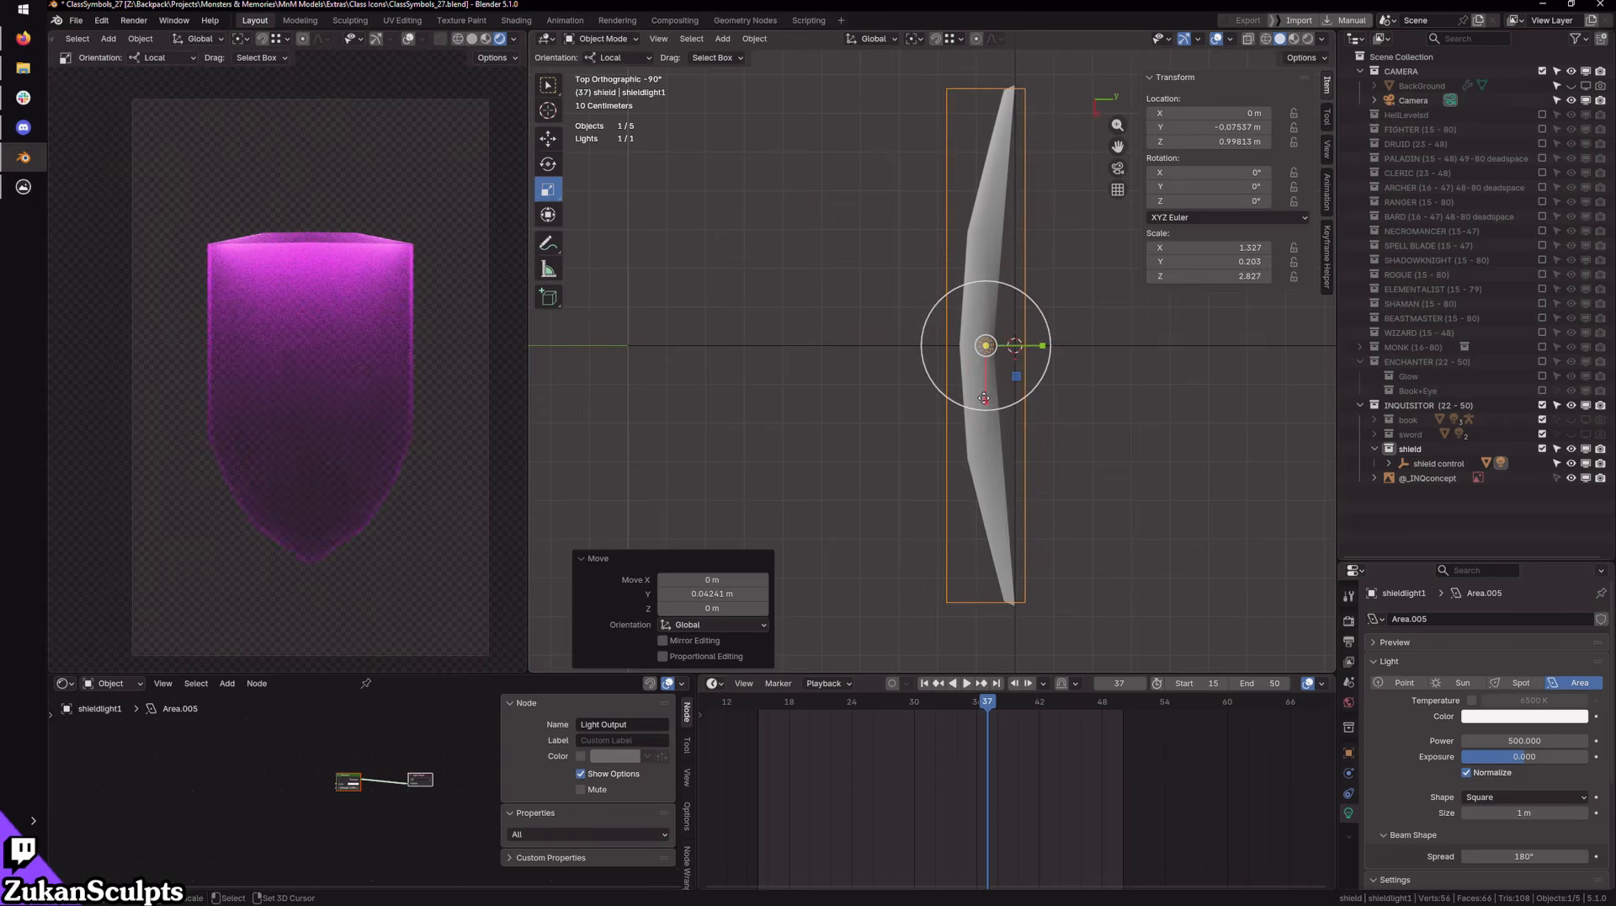
{"action": "left_click_drag", "start_coordinate": [984, 398], "coordinate": [983, 398]}
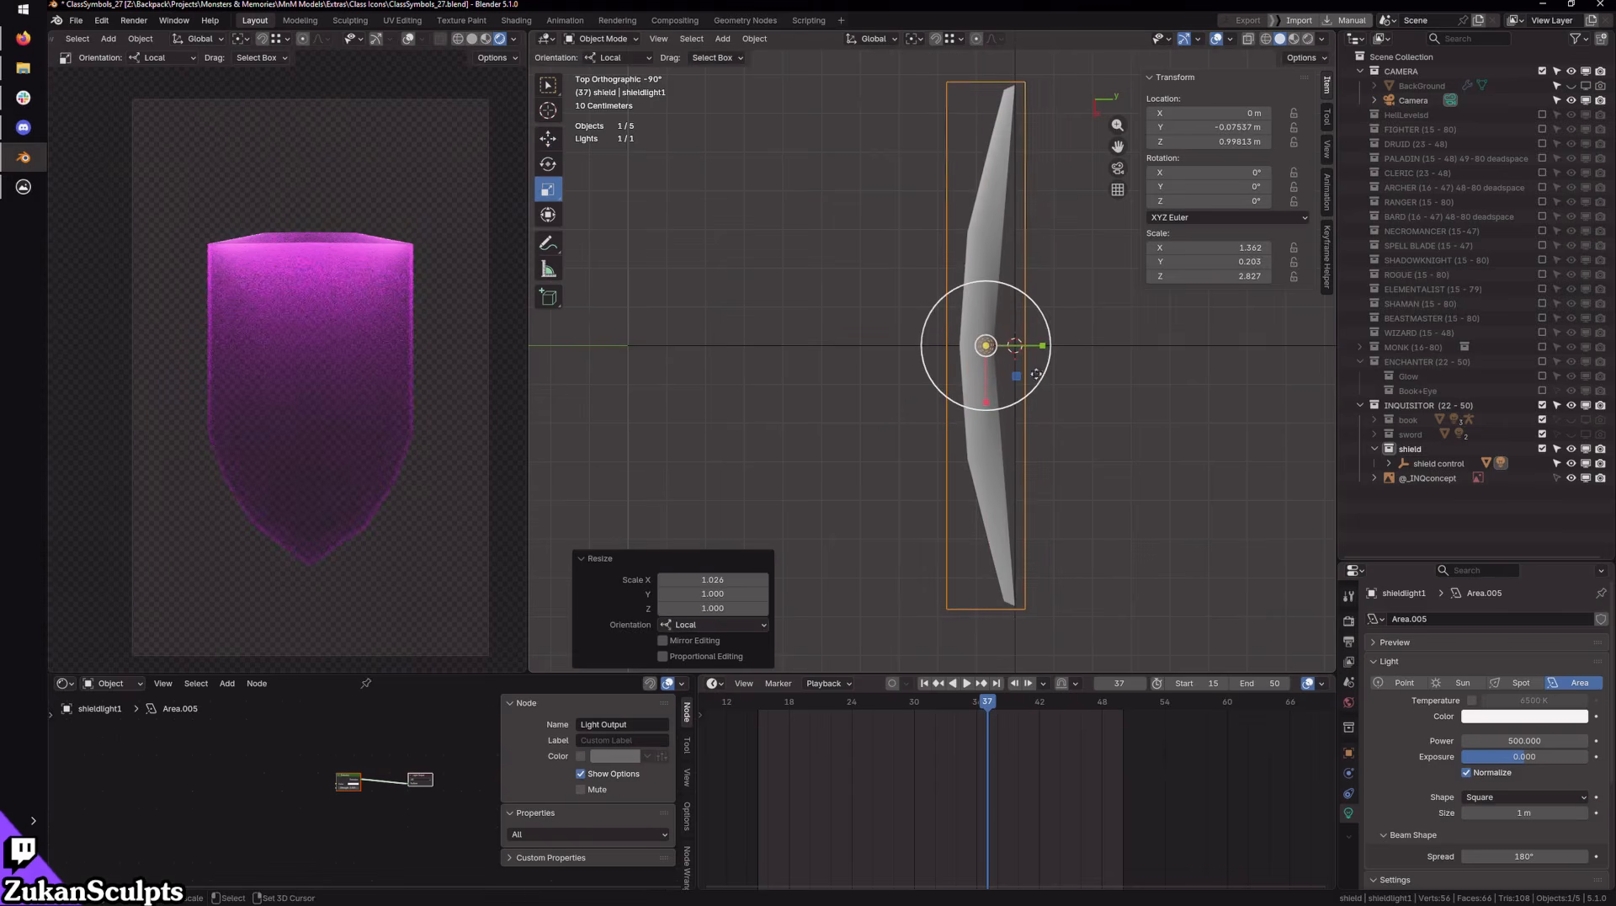
{"action": "left_click_drag", "start_coordinate": [1050, 350], "coordinate": [1048, 347]}
{"action": "key", "text": "g"}
{"action": "scroll", "coordinate": [1120, 541], "scroll_direction": "down", "scroll_amount": 4}
{"action": "mouse_move", "coordinate": [957, 525]}
{"action": "middle_mouse_down"}
{"action": "mouse_move", "coordinate": [1097, 397]}
{"action": "mouse_move", "coordinate": [1008, 348]}
{"action": "middle_mouse_up"}
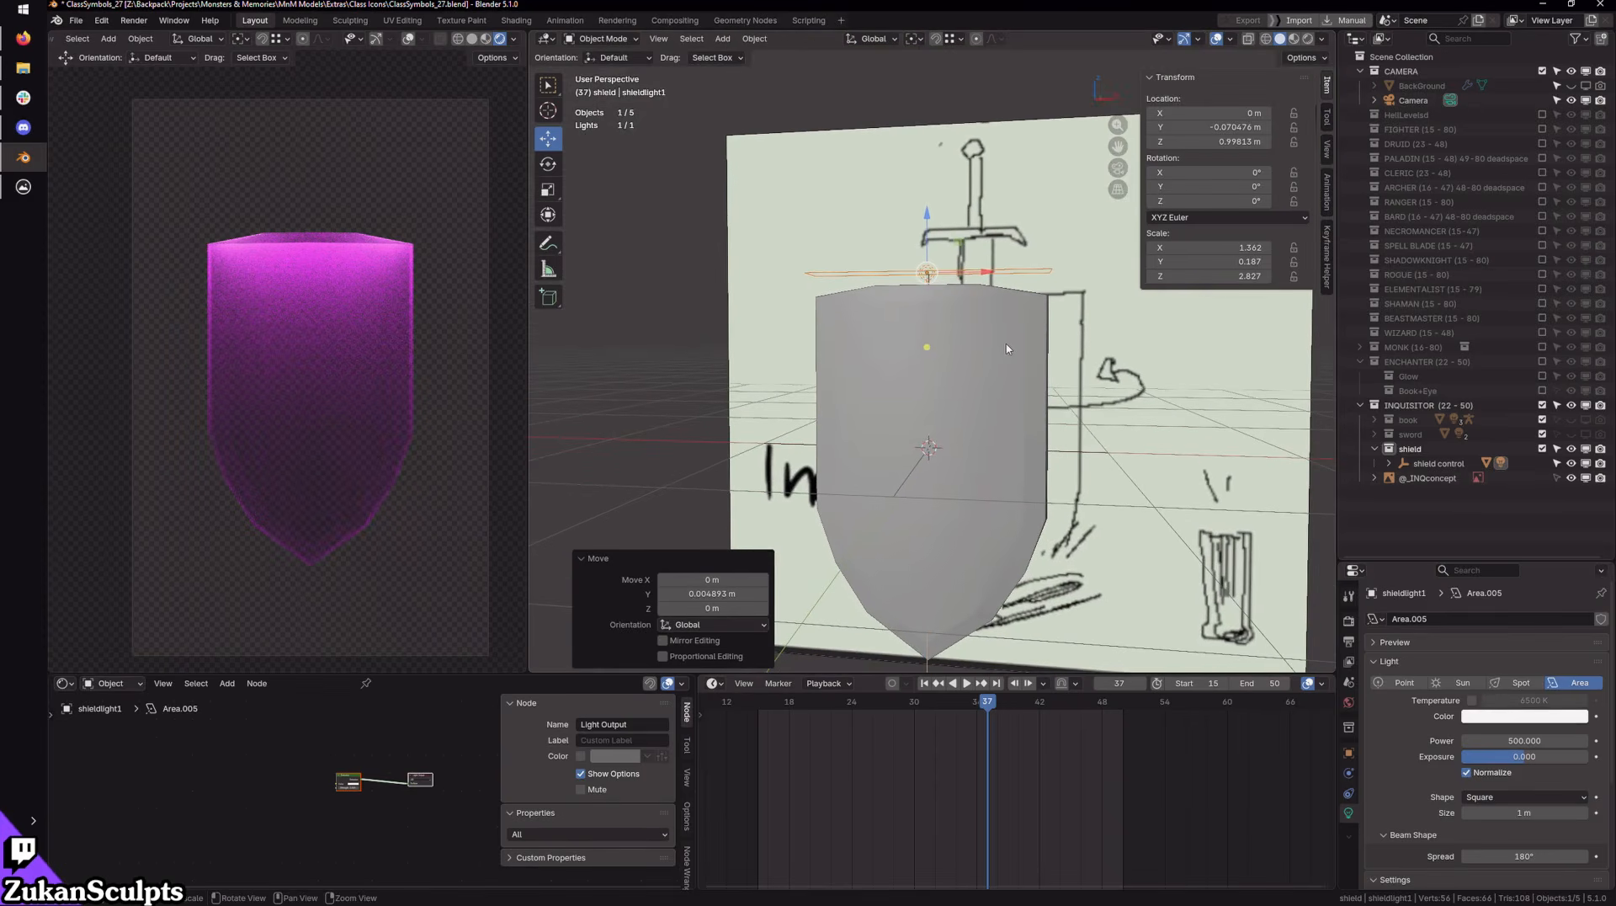
Step: Duplicate shieldlight1 down to about Z -0.683 m on the shield and set the copy's X rotation to 180°
{"action": "left_click_drag", "start_coordinate": [966, 370], "coordinate": [977, 354], "text": "alt"}
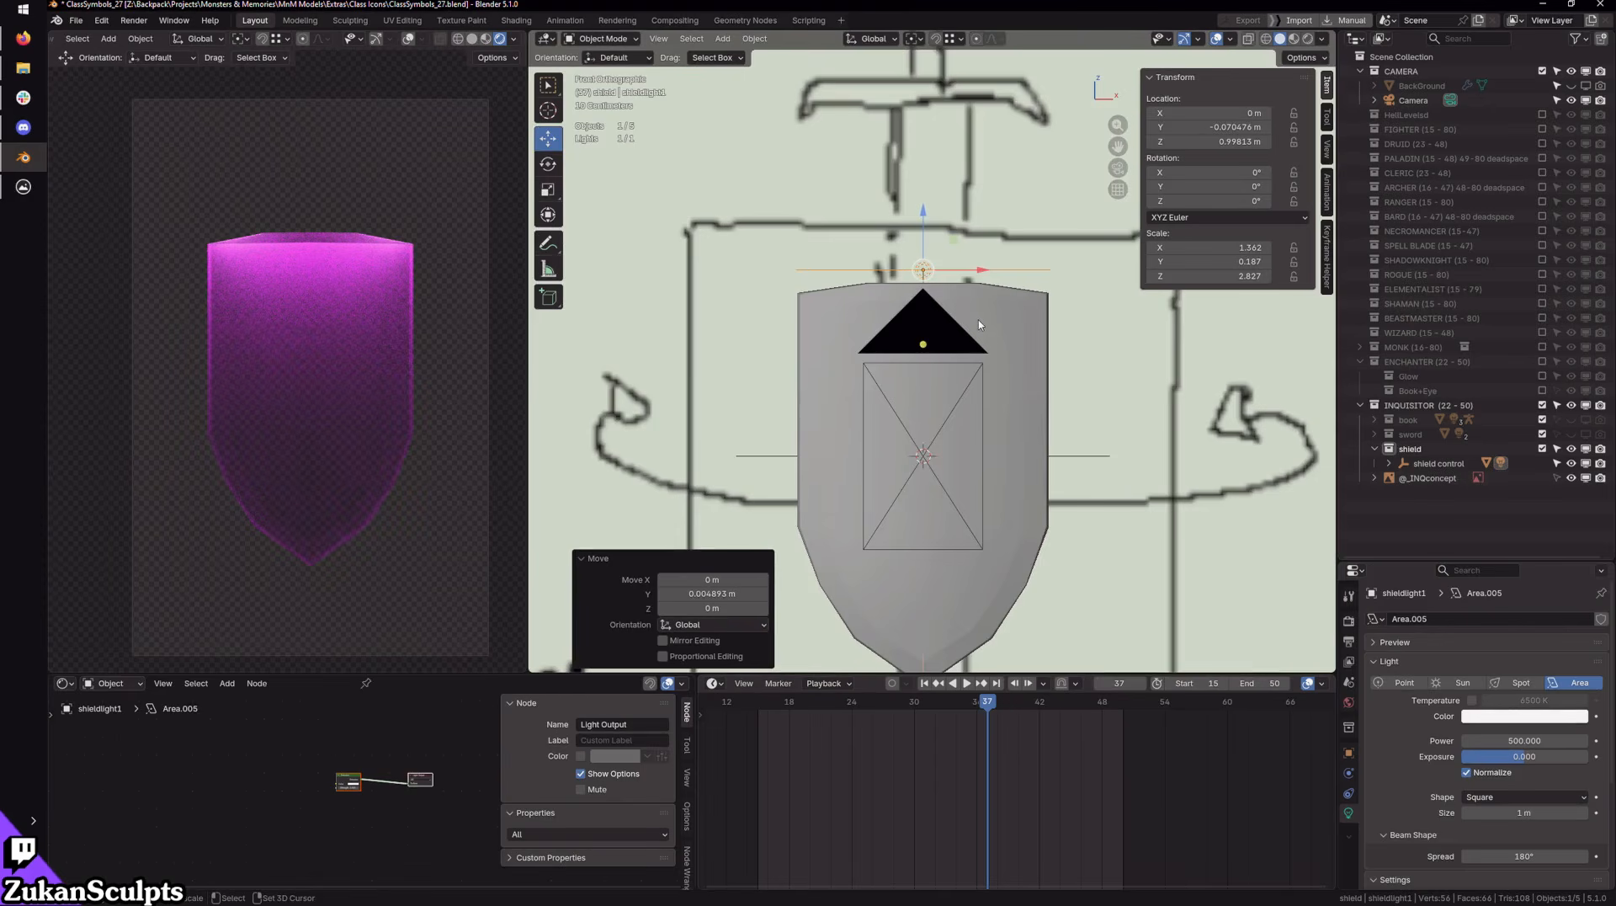
{"action": "key", "text": "shift+d"}
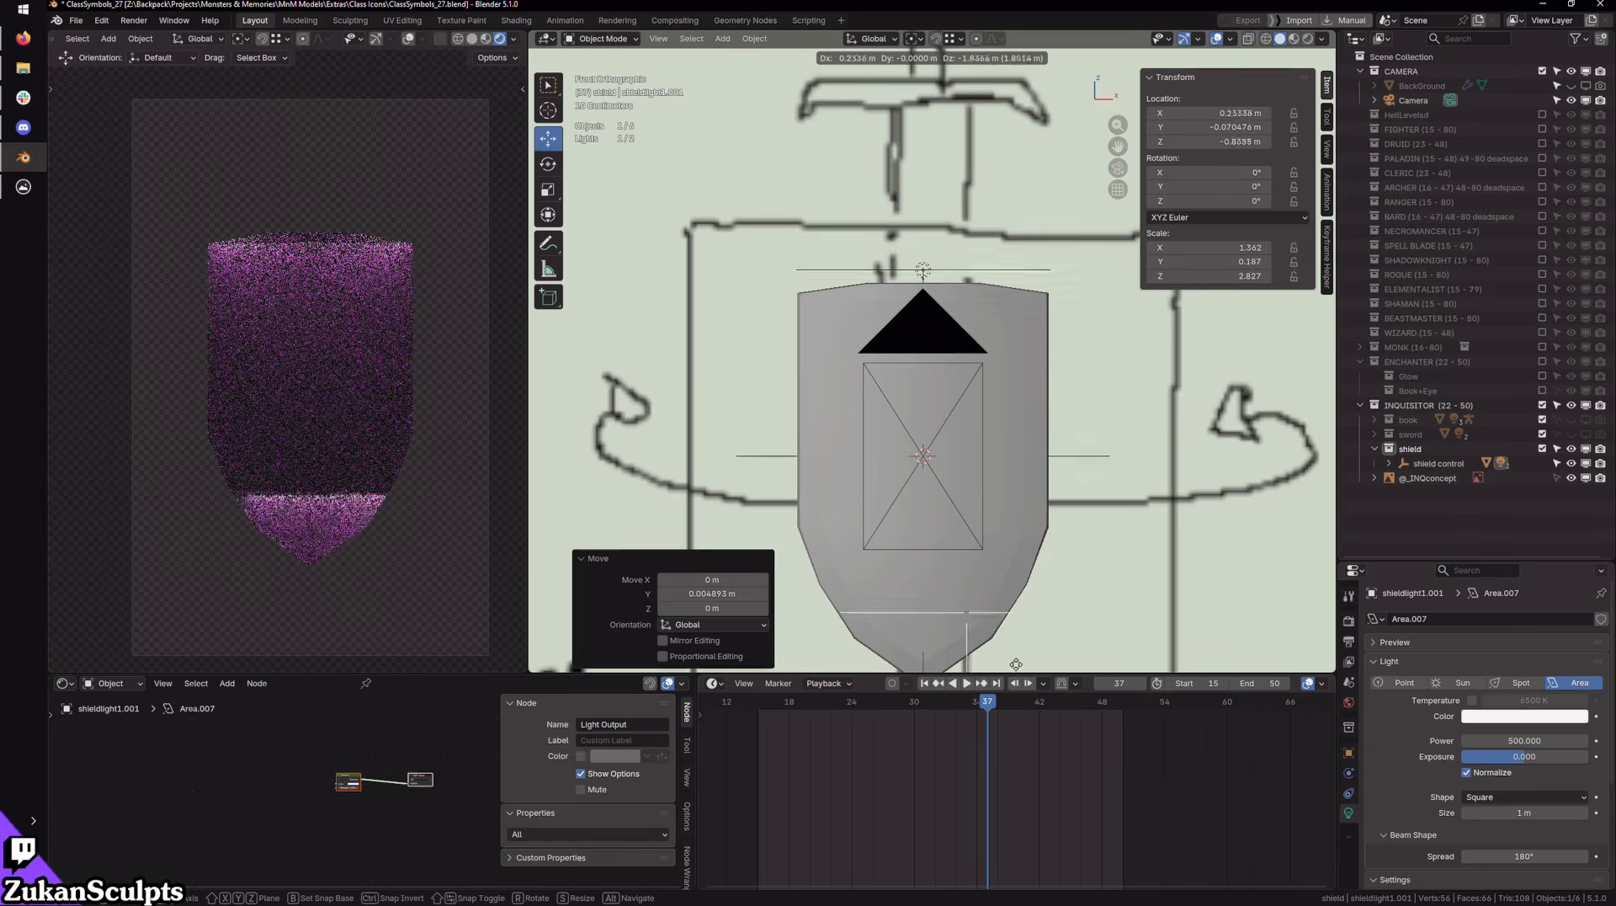
{"action": "left_click", "coordinate": [967, 630]}
{"action": "middle_click_drag", "start_coordinate": [1064, 582], "coordinate": [1083, 483], "text": "shift"}
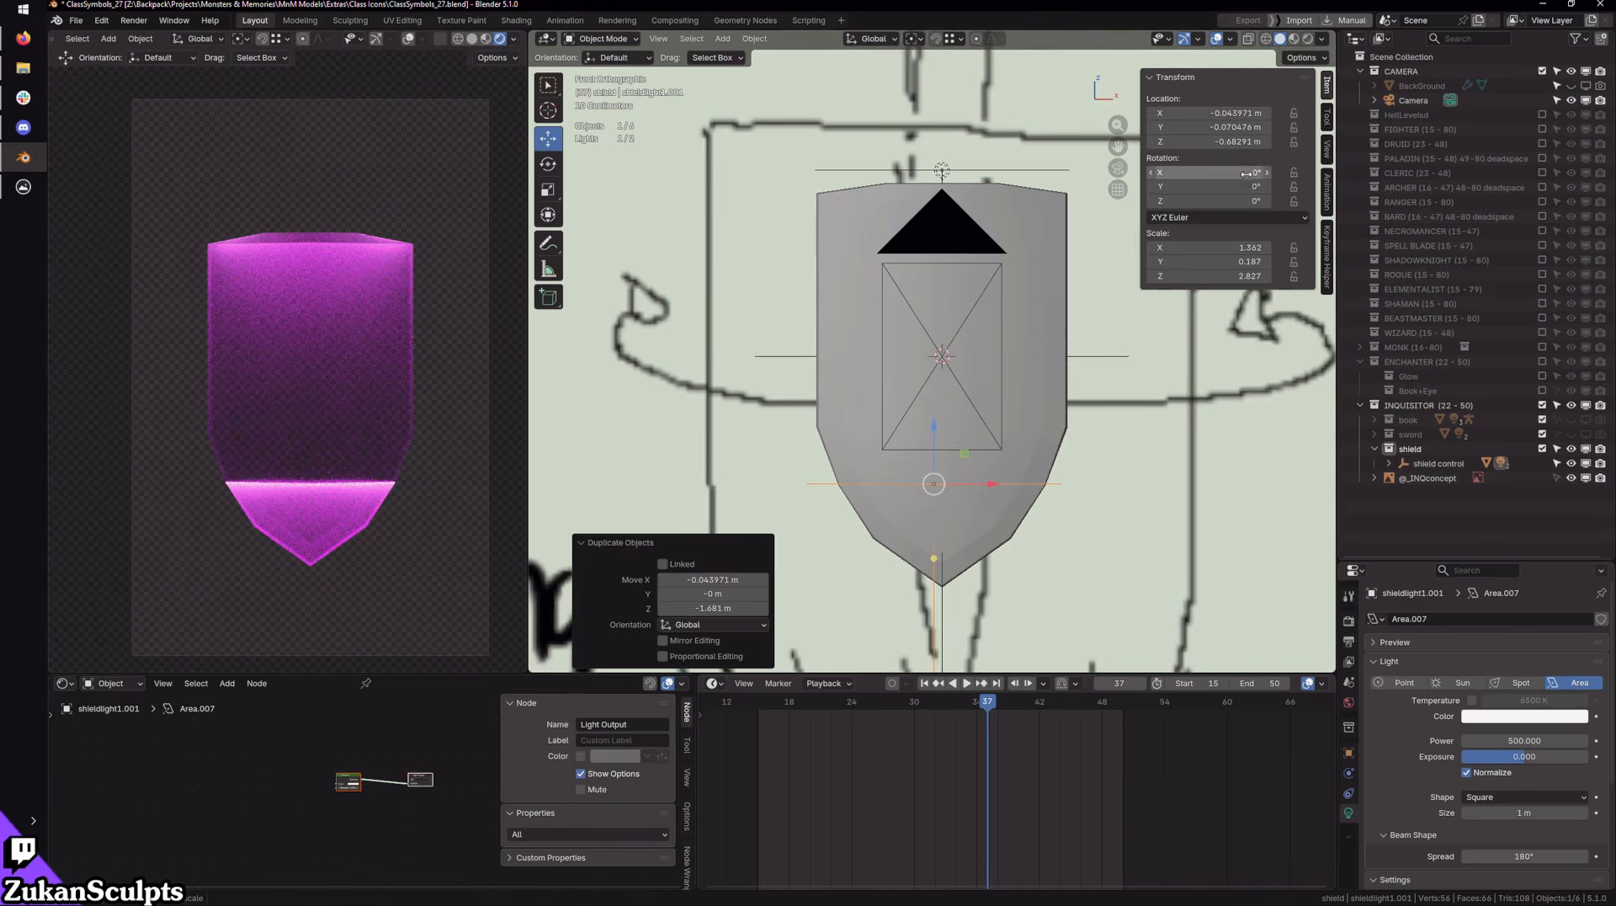
{"action": "mouse_move", "coordinate": [1250, 172]}
{"action": "left_mouse_down"}
{"action": "mouse_move", "coordinate": [1210, 173]}
{"action": "mouse_move", "coordinate": [1251, 171]}
{"action": "left_mouse_up"}
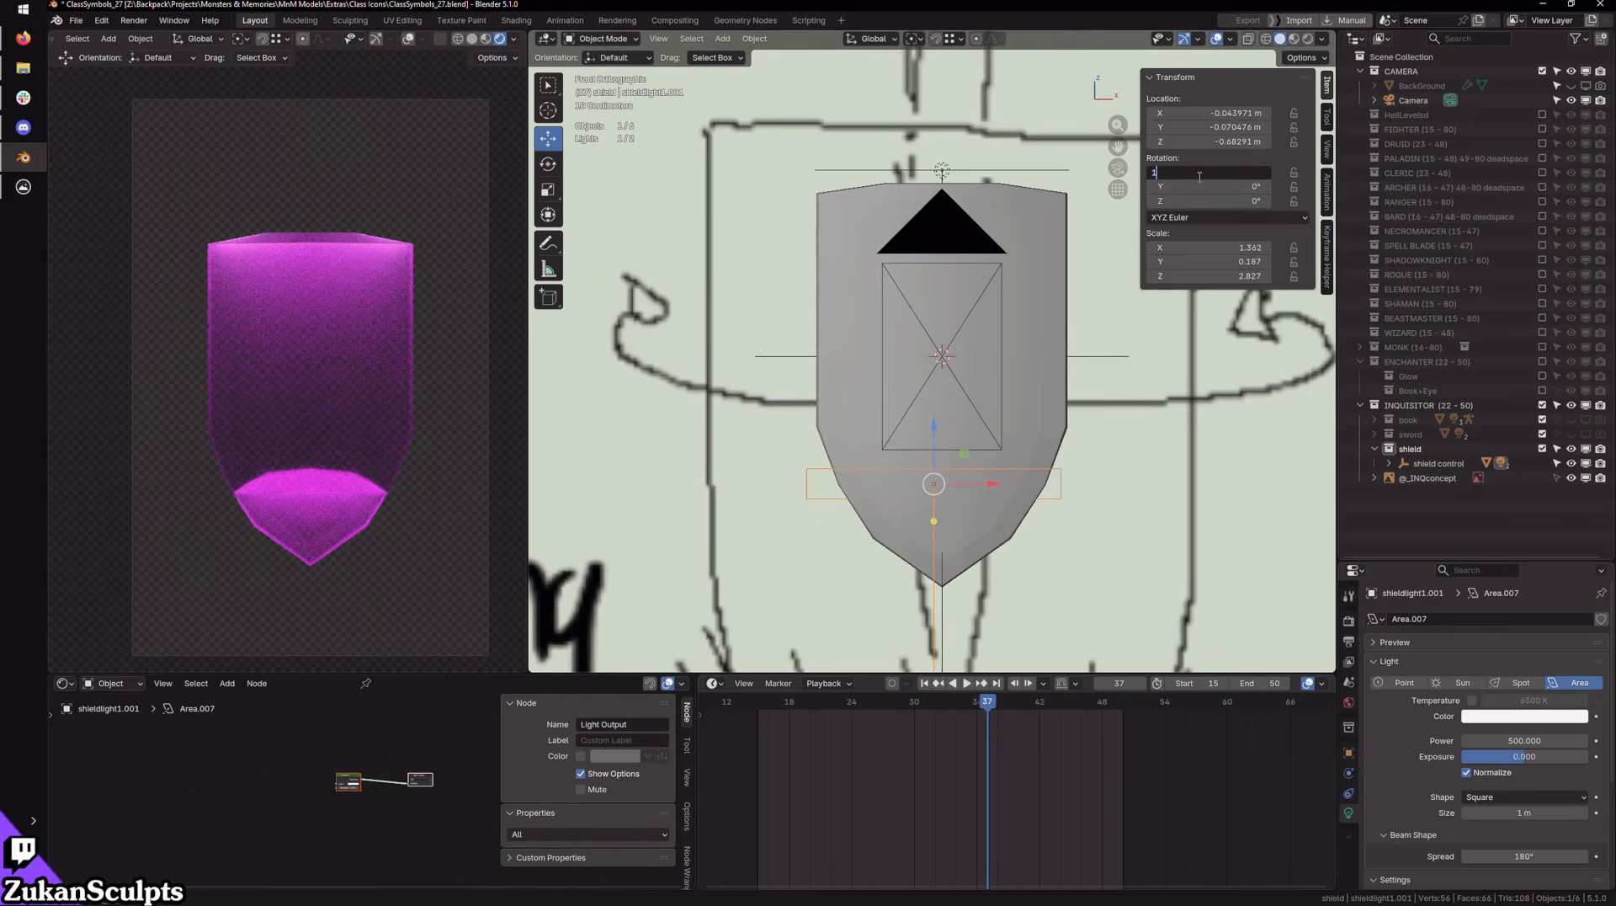
{"action": "key", "text": "Return"}
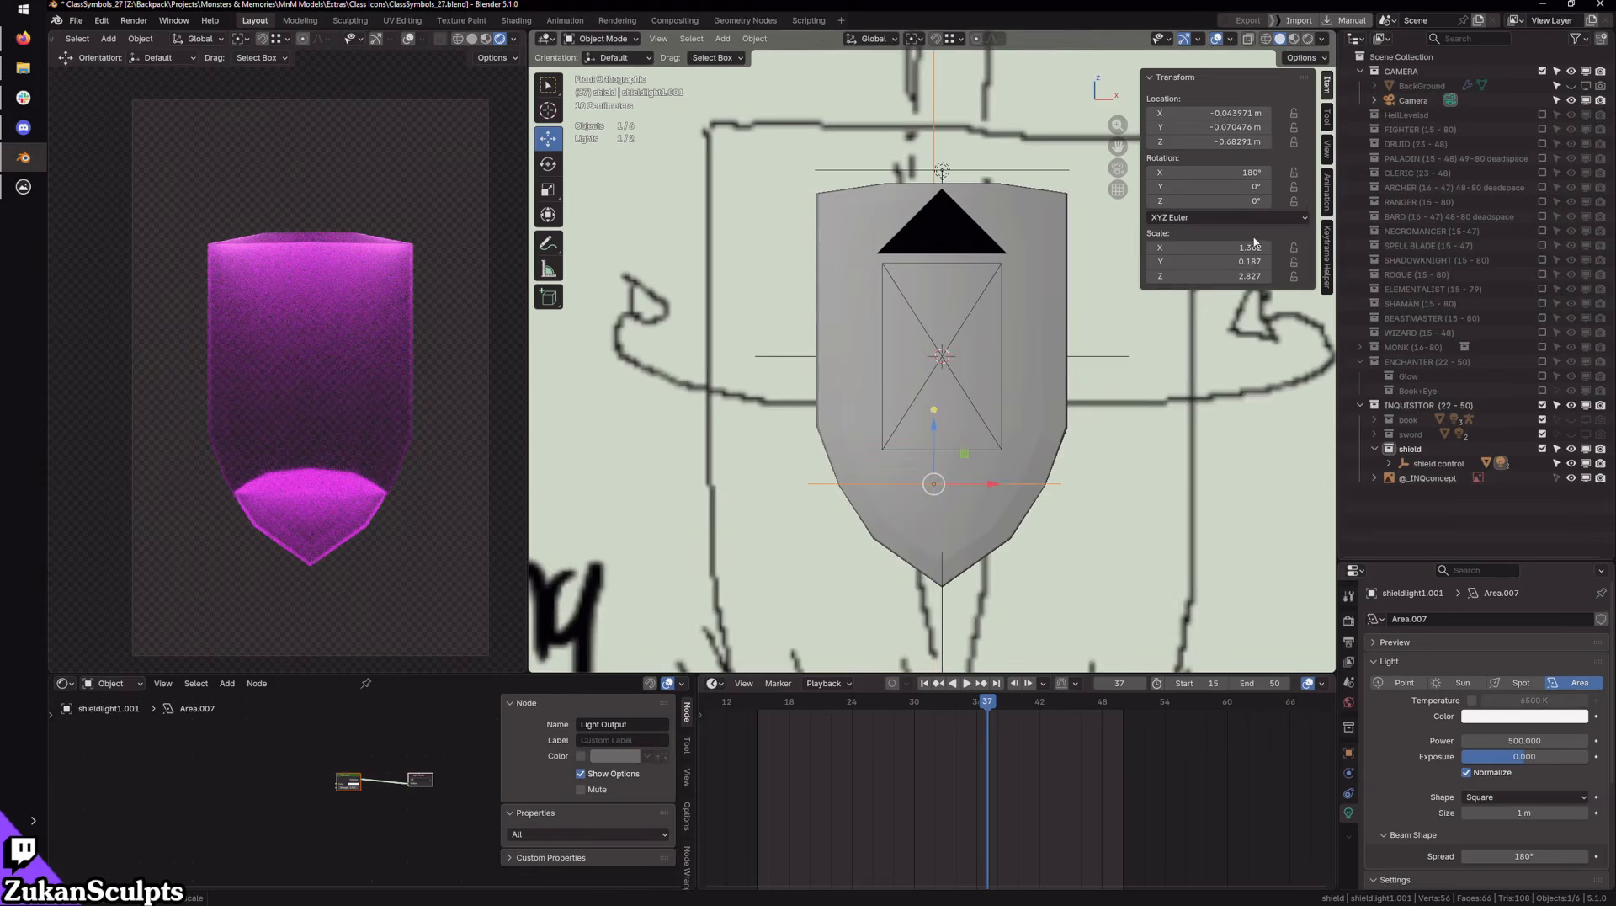
Step: Move the duplicated light below the shield's tip to about Z -1.312 m and set its X location to 0 m
{"action": "left_click_drag", "start_coordinate": [930, 426], "coordinate": [930, 542]}
{"action": "scroll", "coordinate": [928, 622], "scroll_direction": "up", "scroll_amount": 4}
{"action": "scroll", "coordinate": [1091, 452], "scroll_direction": "up", "scroll_amount": 3}
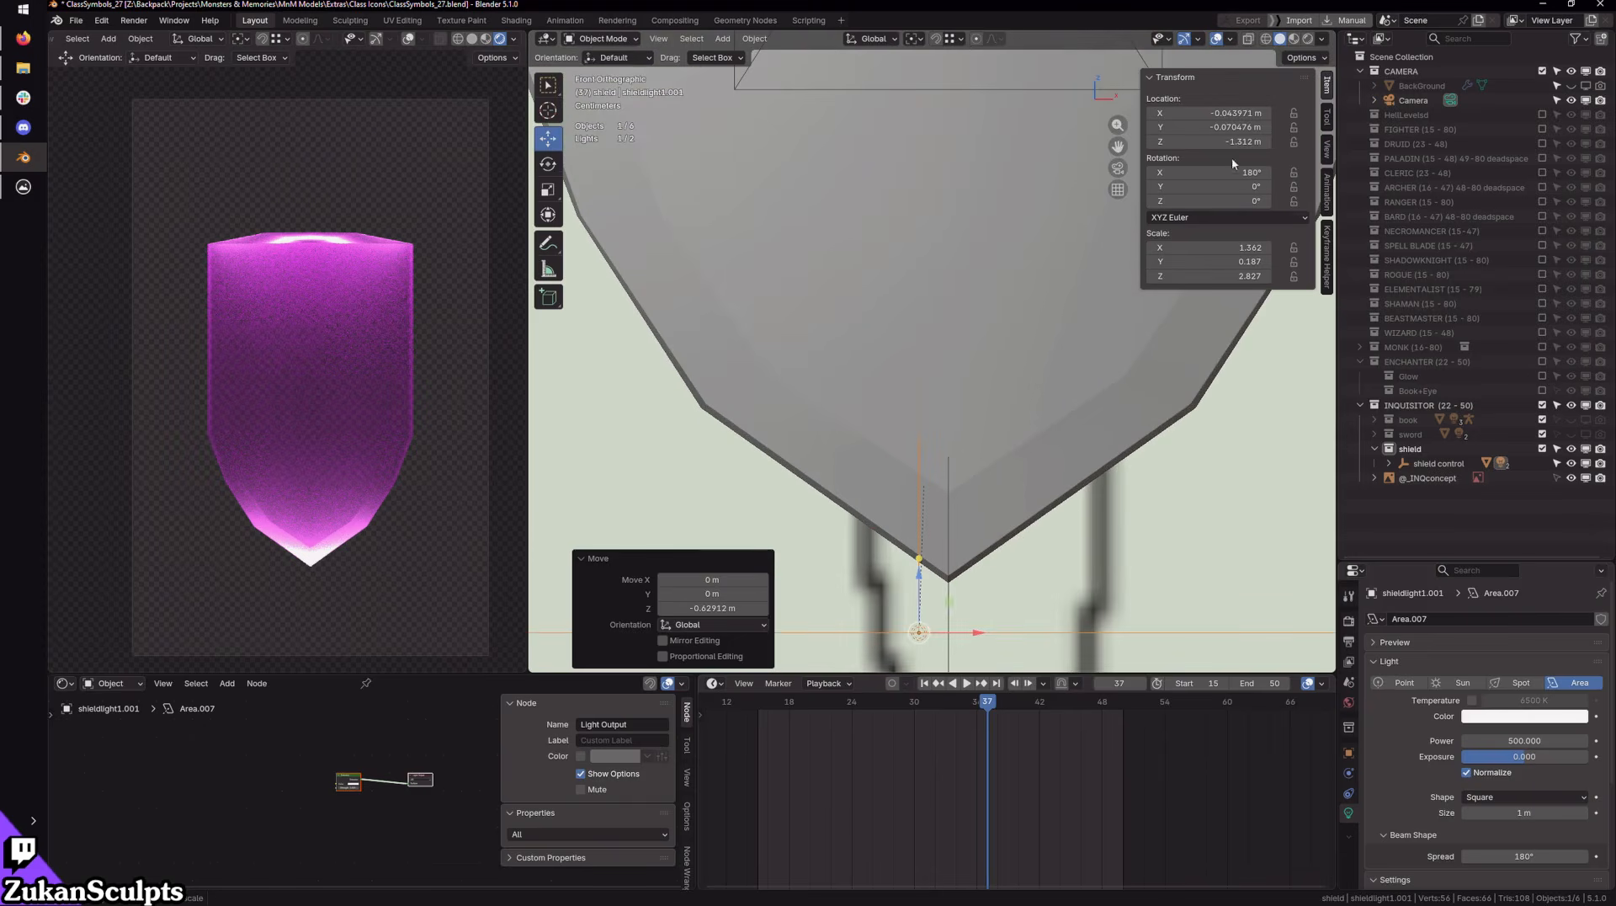
{"action": "left_click_drag", "start_coordinate": [982, 640], "coordinate": [989, 639]}
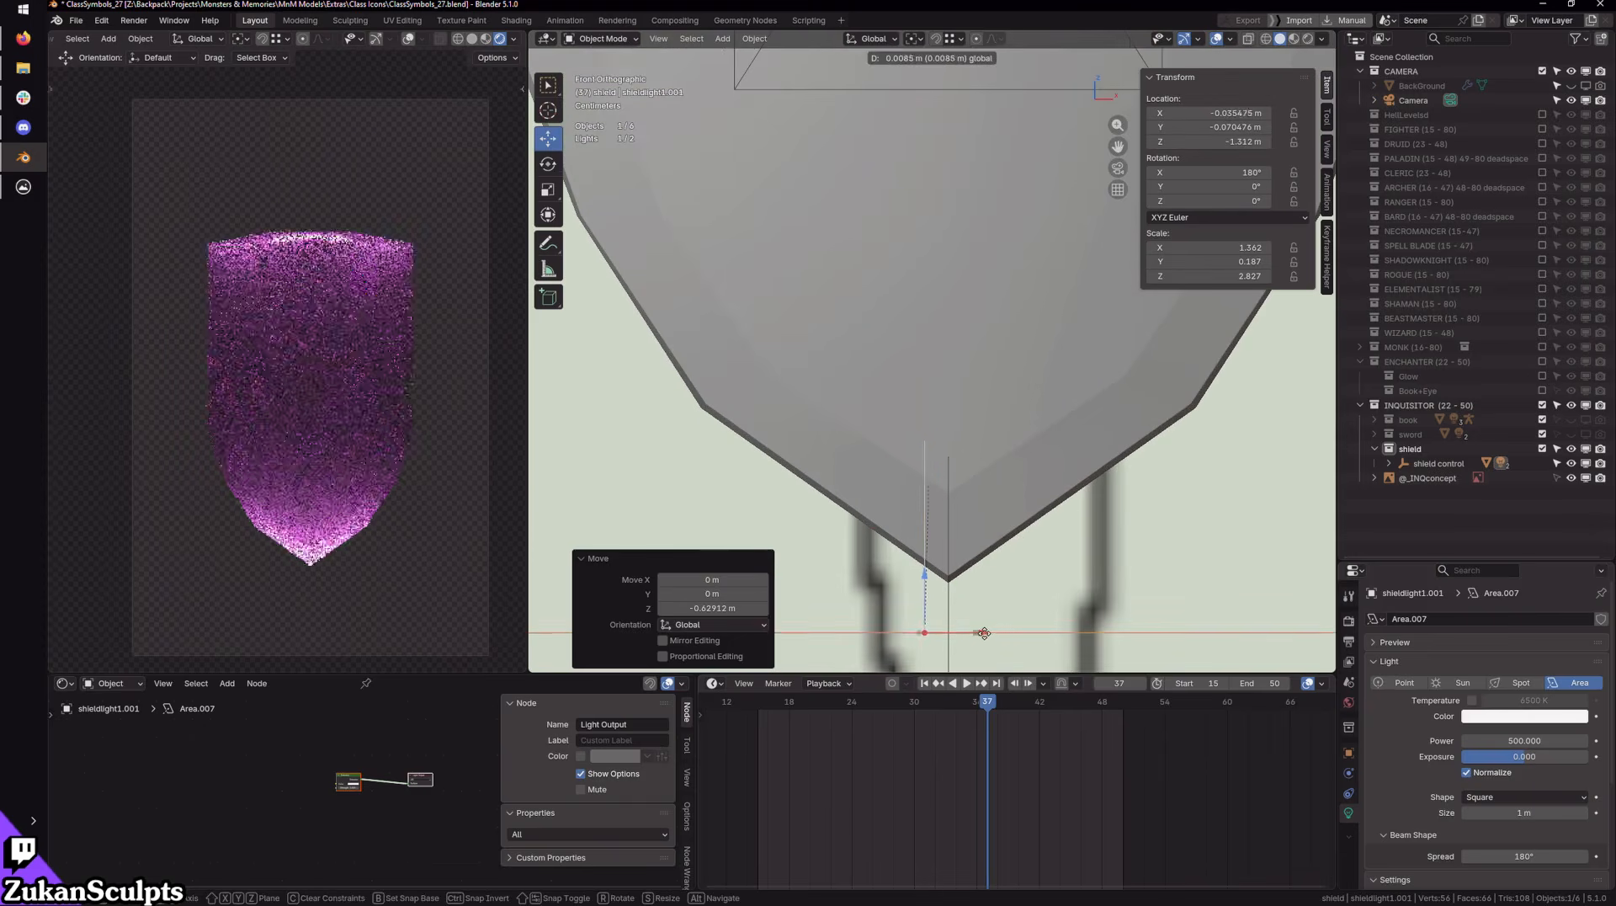
{"action": "left_click", "coordinate": [1229, 113]}
{"action": "type", "text": "0"}
{"action": "key", "text": "Return"}
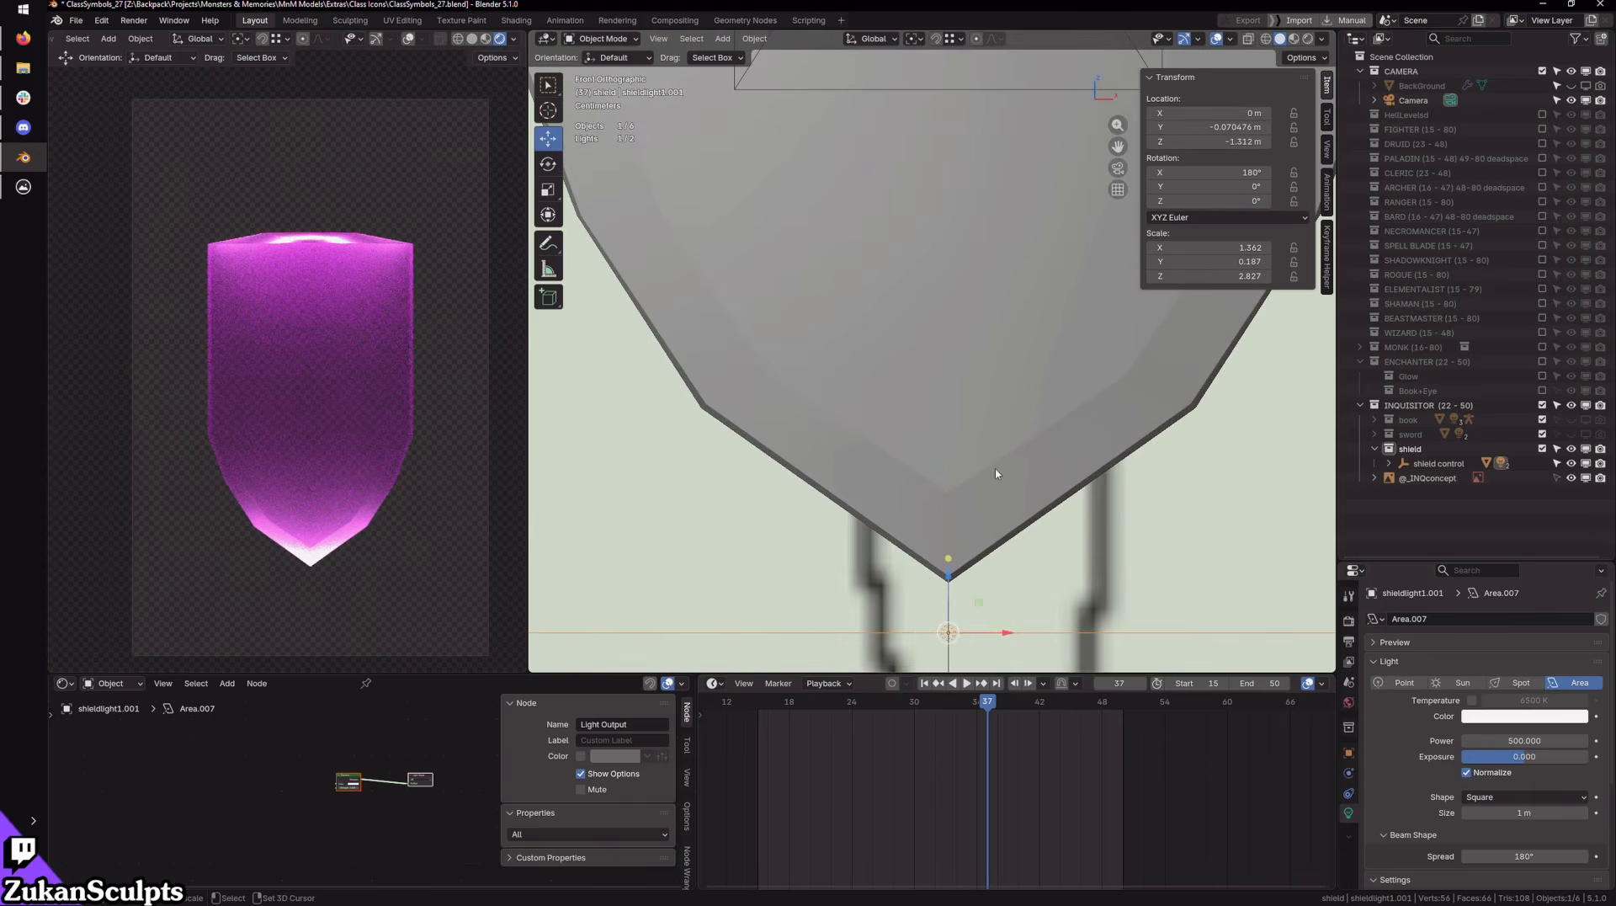
Step: Raise the duplicated light closer to the shield's tip, to about Z -1.251 m
{"action": "scroll", "coordinate": [974, 533], "scroll_direction": "down", "scroll_amount": 1}
{"action": "middle_click_drag", "start_coordinate": [950, 534], "coordinate": [1002, 496]}
{"action": "scroll", "coordinate": [980, 541], "scroll_direction": "up", "scroll_amount": 3}
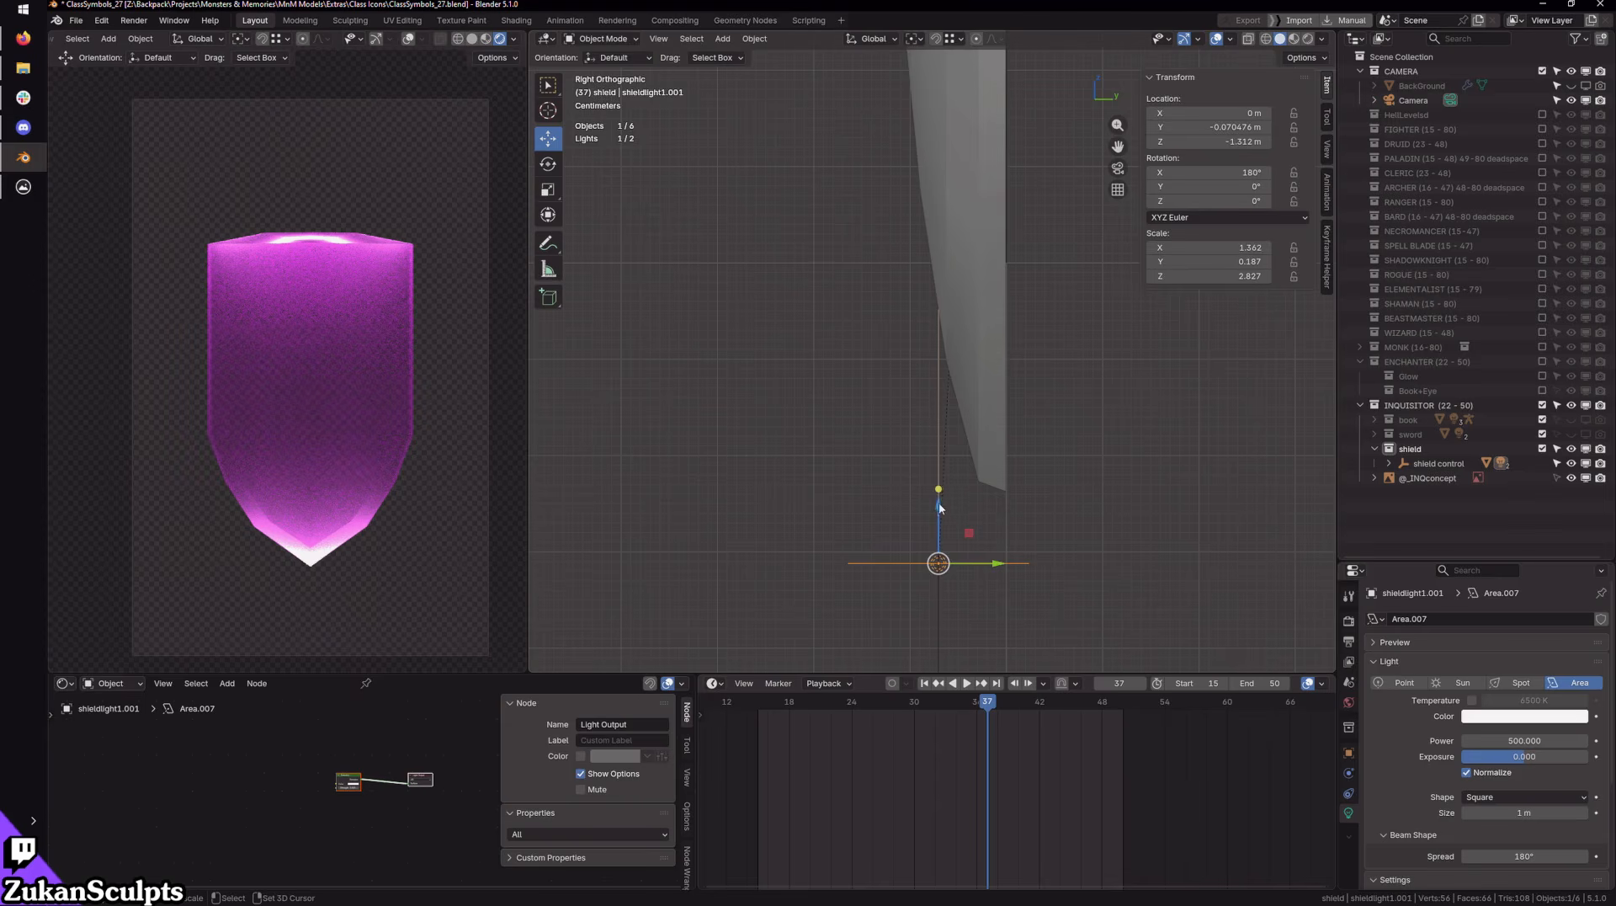
{"action": "left_click_drag", "start_coordinate": [940, 507], "coordinate": [941, 495]}
{"action": "middle_click_drag", "start_coordinate": [941, 495], "coordinate": [1120, 513]}
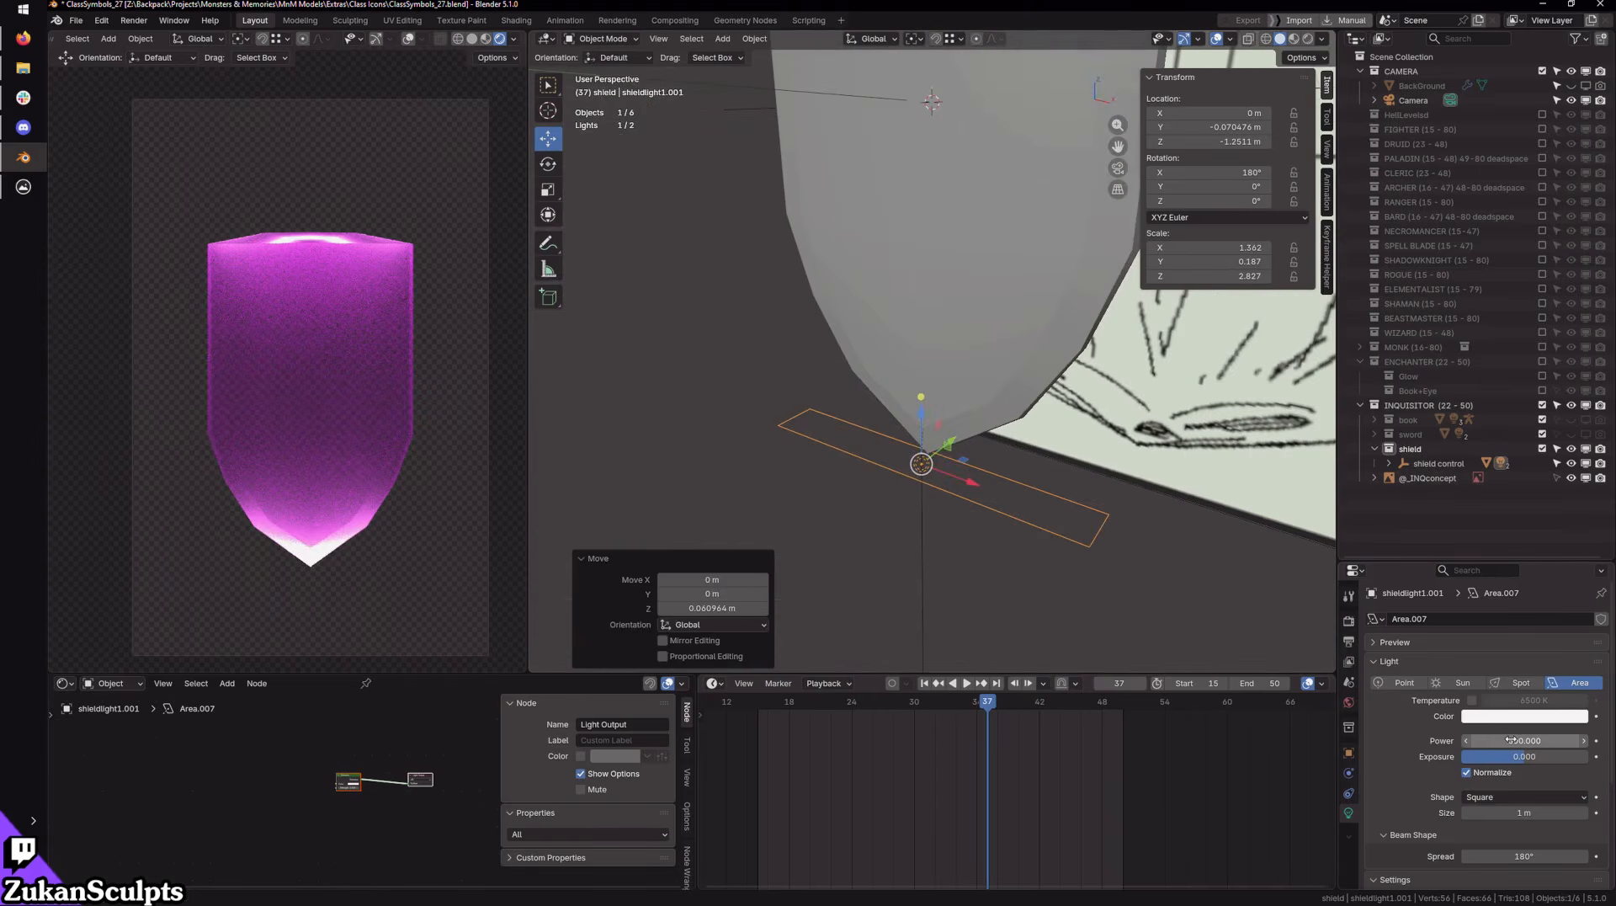
Step: Lower the duplicated light's power to 2.4 and open its object properties
{"action": "left_click_drag", "start_coordinate": [1512, 740], "coordinate": [1461, 740]}
{"action": "mouse_move", "coordinate": [1524, 740]}
{"action": "left_mouse_down"}
{"action": "mouse_move", "coordinate": [1550, 741]}
{"action": "mouse_move", "coordinate": [1478, 741]}
{"action": "mouse_move", "coordinate": [1499, 741]}
{"action": "left_mouse_up"}
{"action": "mouse_move", "coordinate": [1064, 578]}
{"action": "middle_mouse_down"}
{"action": "mouse_move", "coordinate": [1126, 487]}
{"action": "mouse_move", "coordinate": [1078, 512]}
{"action": "mouse_move", "coordinate": [1073, 555]}
{"action": "middle_mouse_up"}
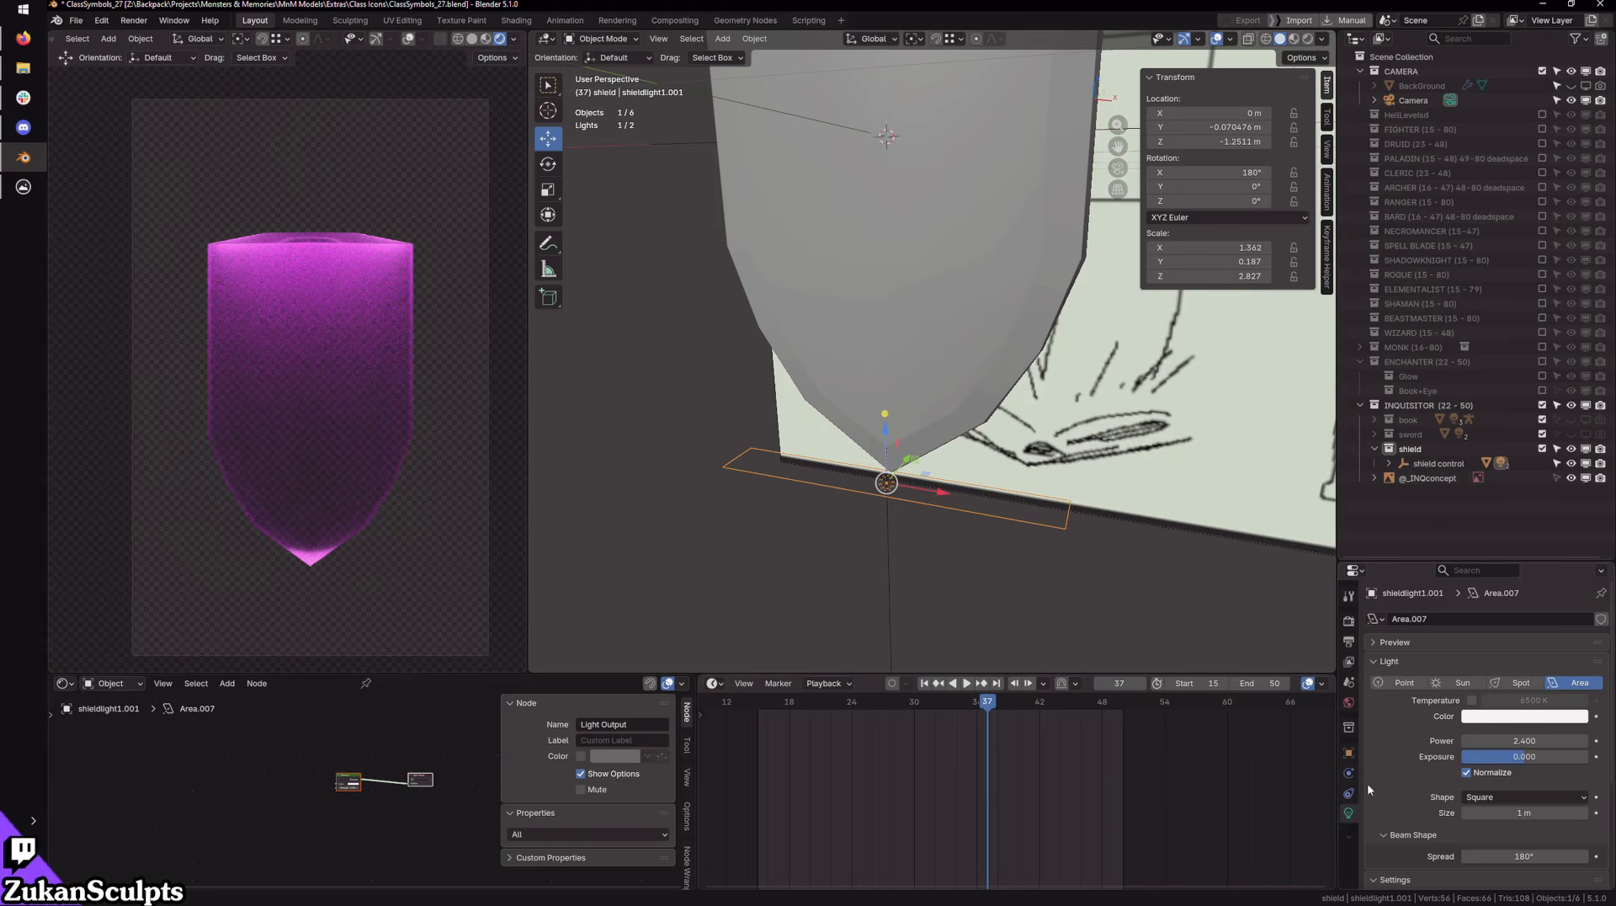
{"action": "left_click", "coordinate": [1355, 753]}
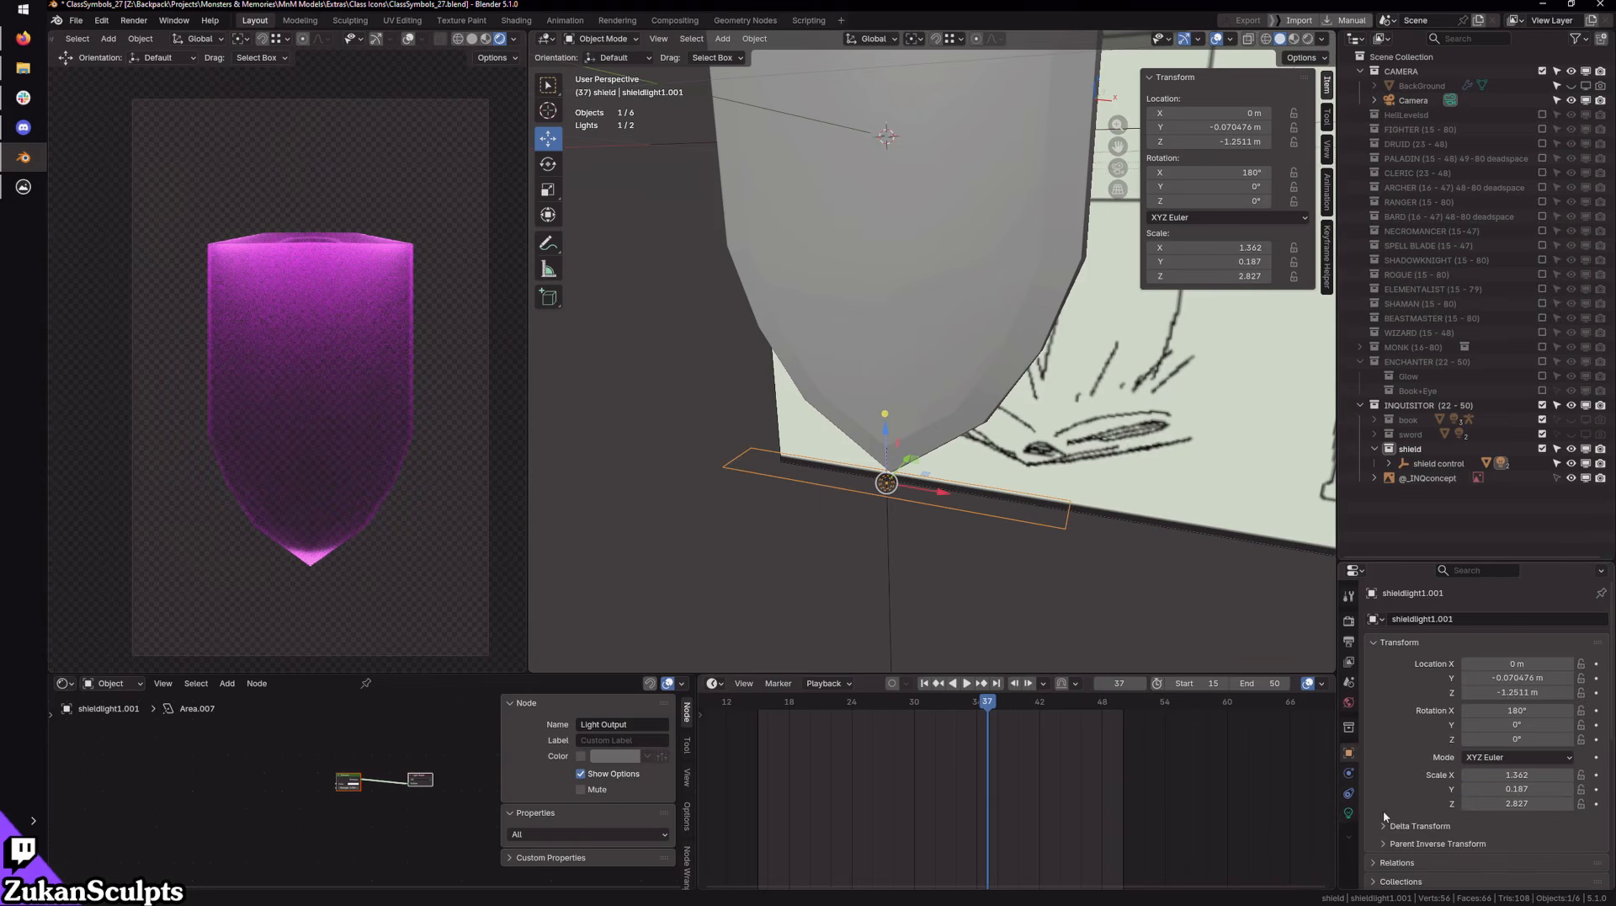
Step: Add a Track To constraint to the duplicated light with the shield mesh Gothic_ShieldT_A00 as its target
{"action": "left_click", "coordinate": [1349, 794]}
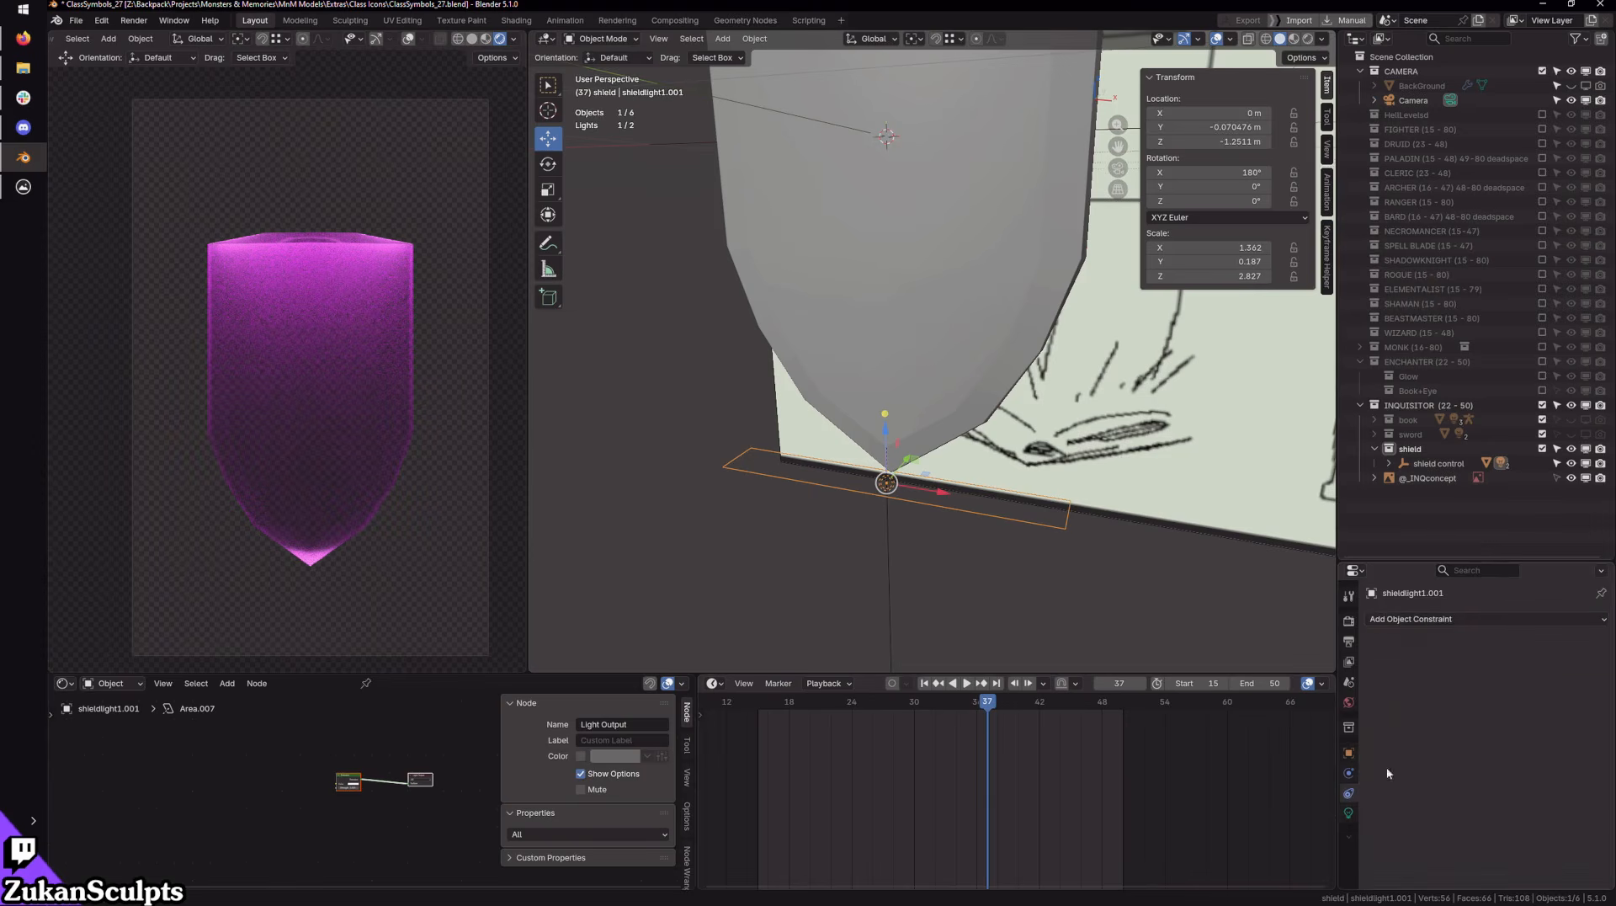
{"action": "left_click", "coordinate": [1447, 618]}
{"action": "left_click", "coordinate": [1463, 718]}
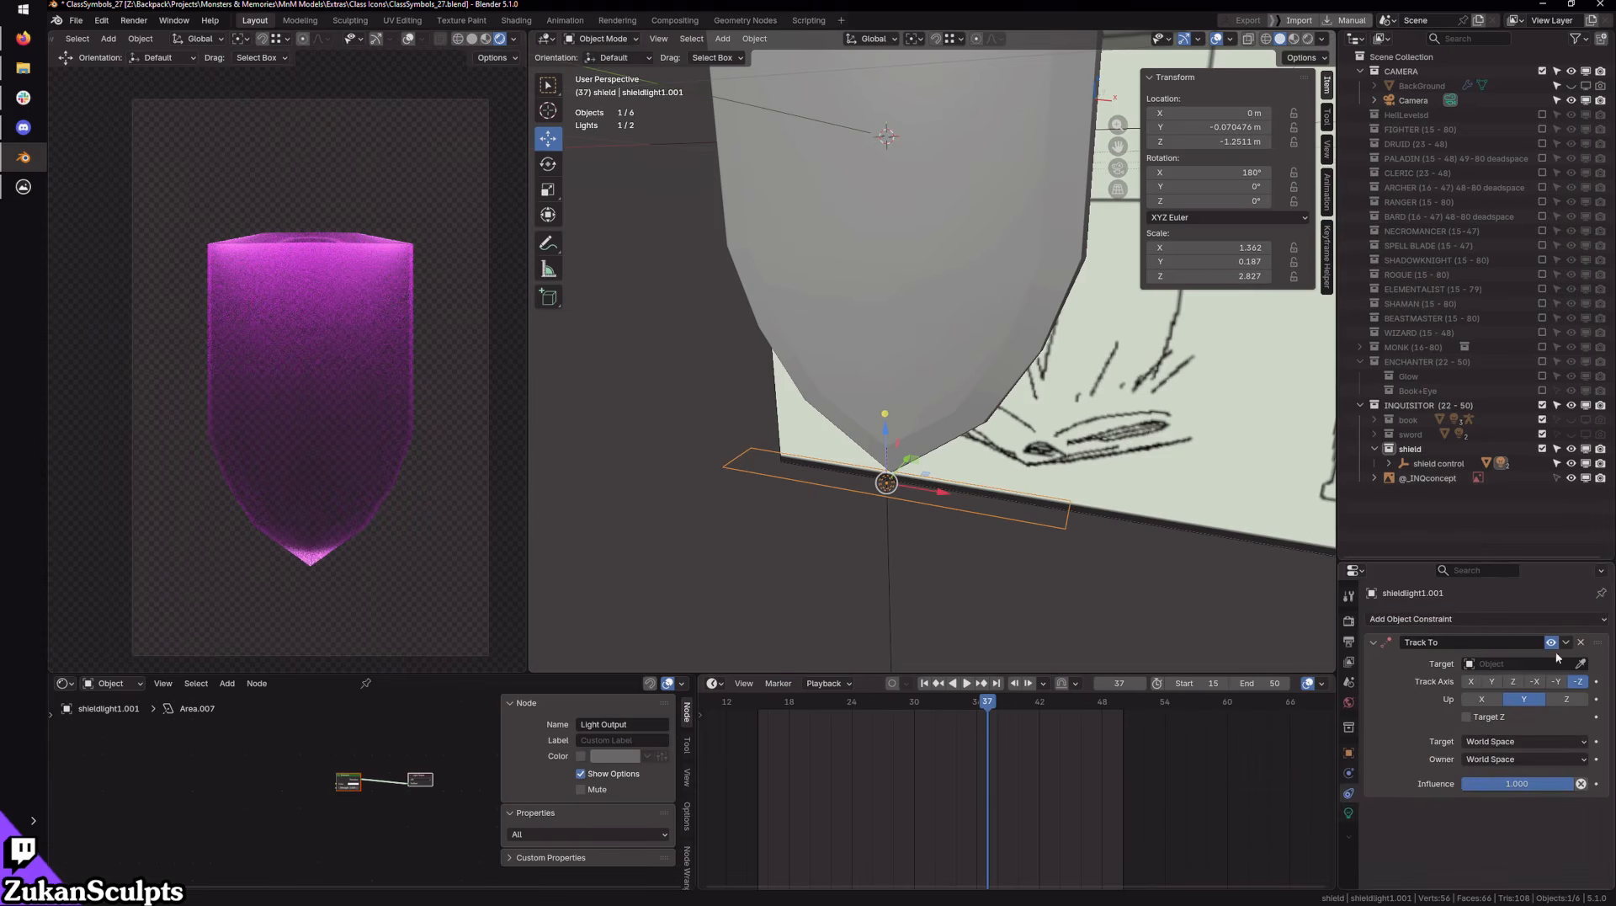
{"action": "left_click", "coordinate": [917, 345]}
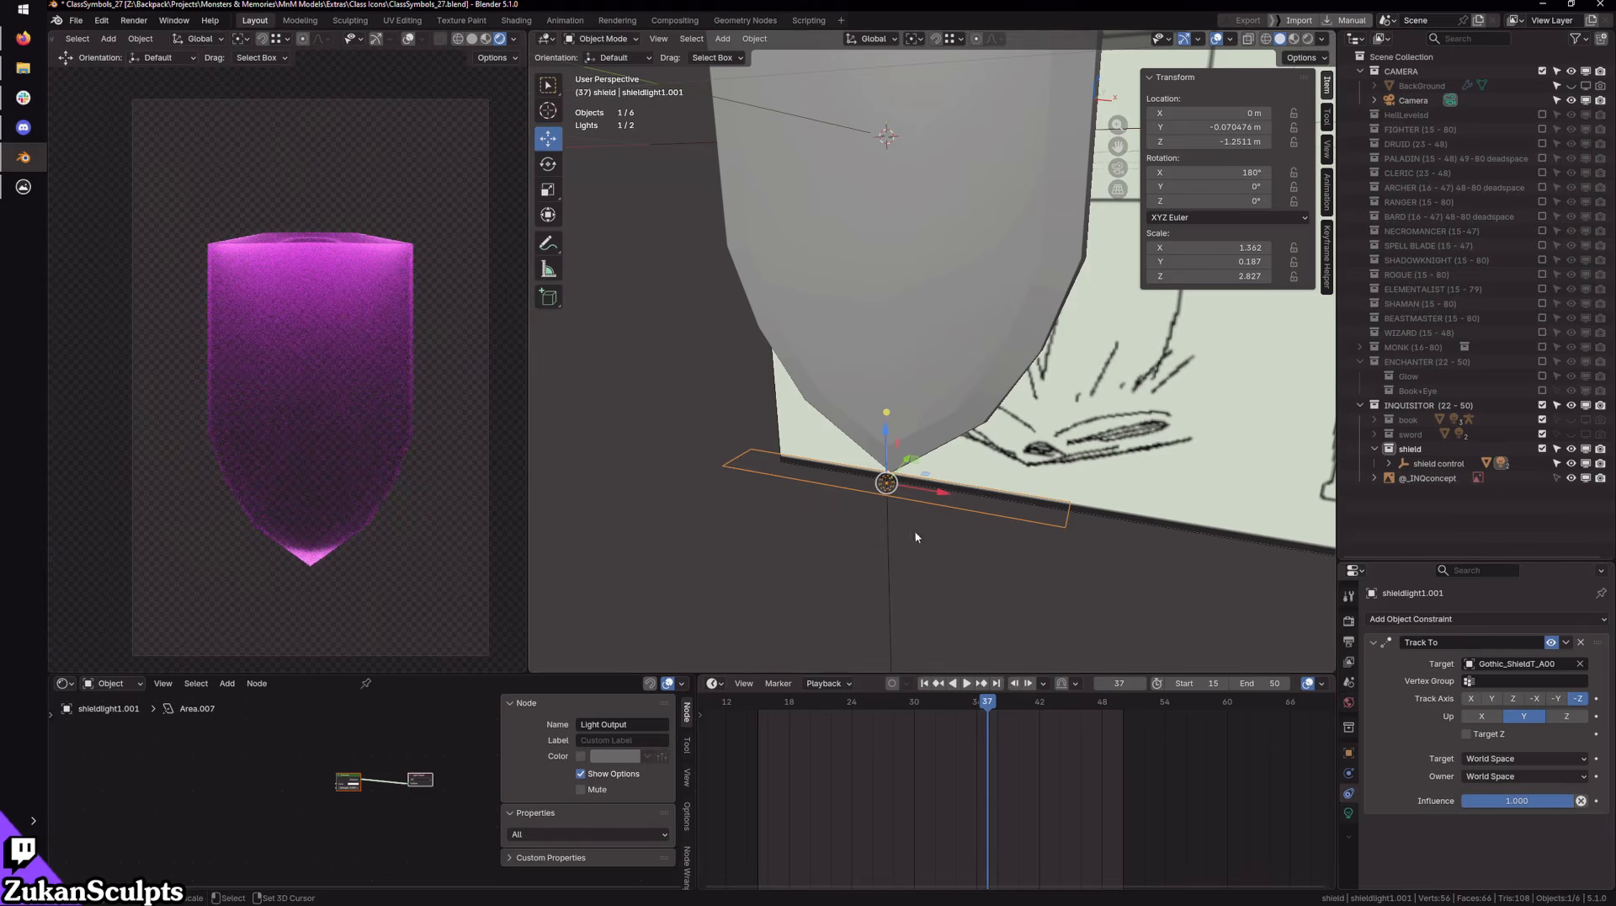
Step: Slide the tracked light sideways near the shield's tip and back, to about X 0.013 m and Z -1.124 m
{"action": "middle_click_drag", "start_coordinate": [916, 535], "coordinate": [933, 506]}
{"action": "left_click_drag", "start_coordinate": [897, 497], "coordinate": [1032, 465]}
{"action": "middle_click_drag", "start_coordinate": [1042, 490], "coordinate": [1047, 539]}
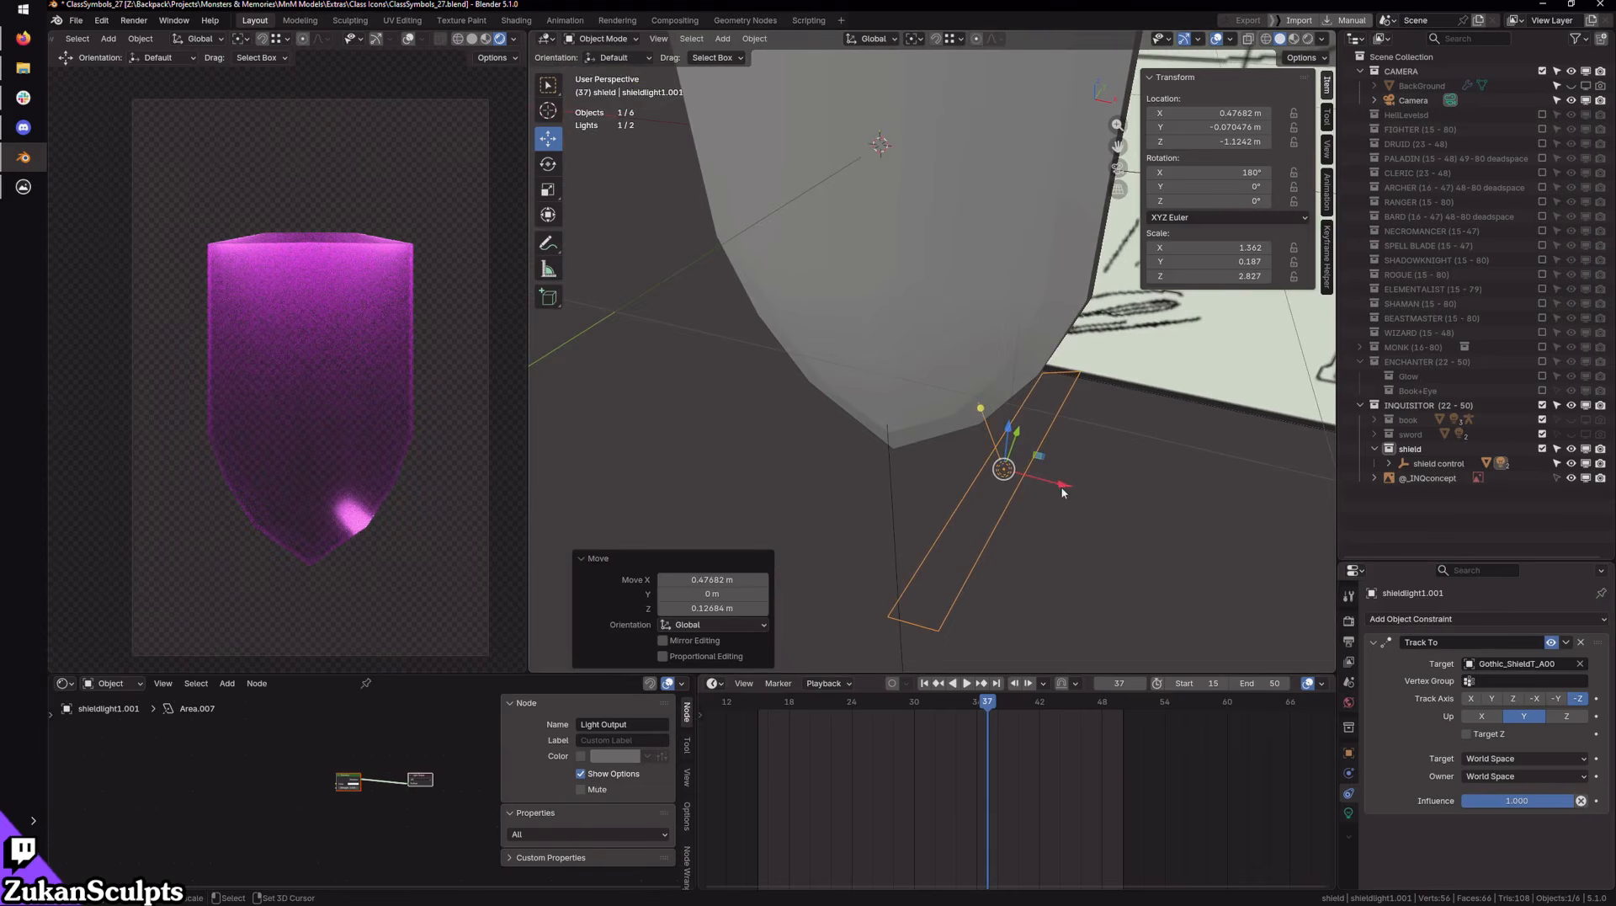
{"action": "left_click_drag", "start_coordinate": [1063, 493], "coordinate": [1012, 484]}
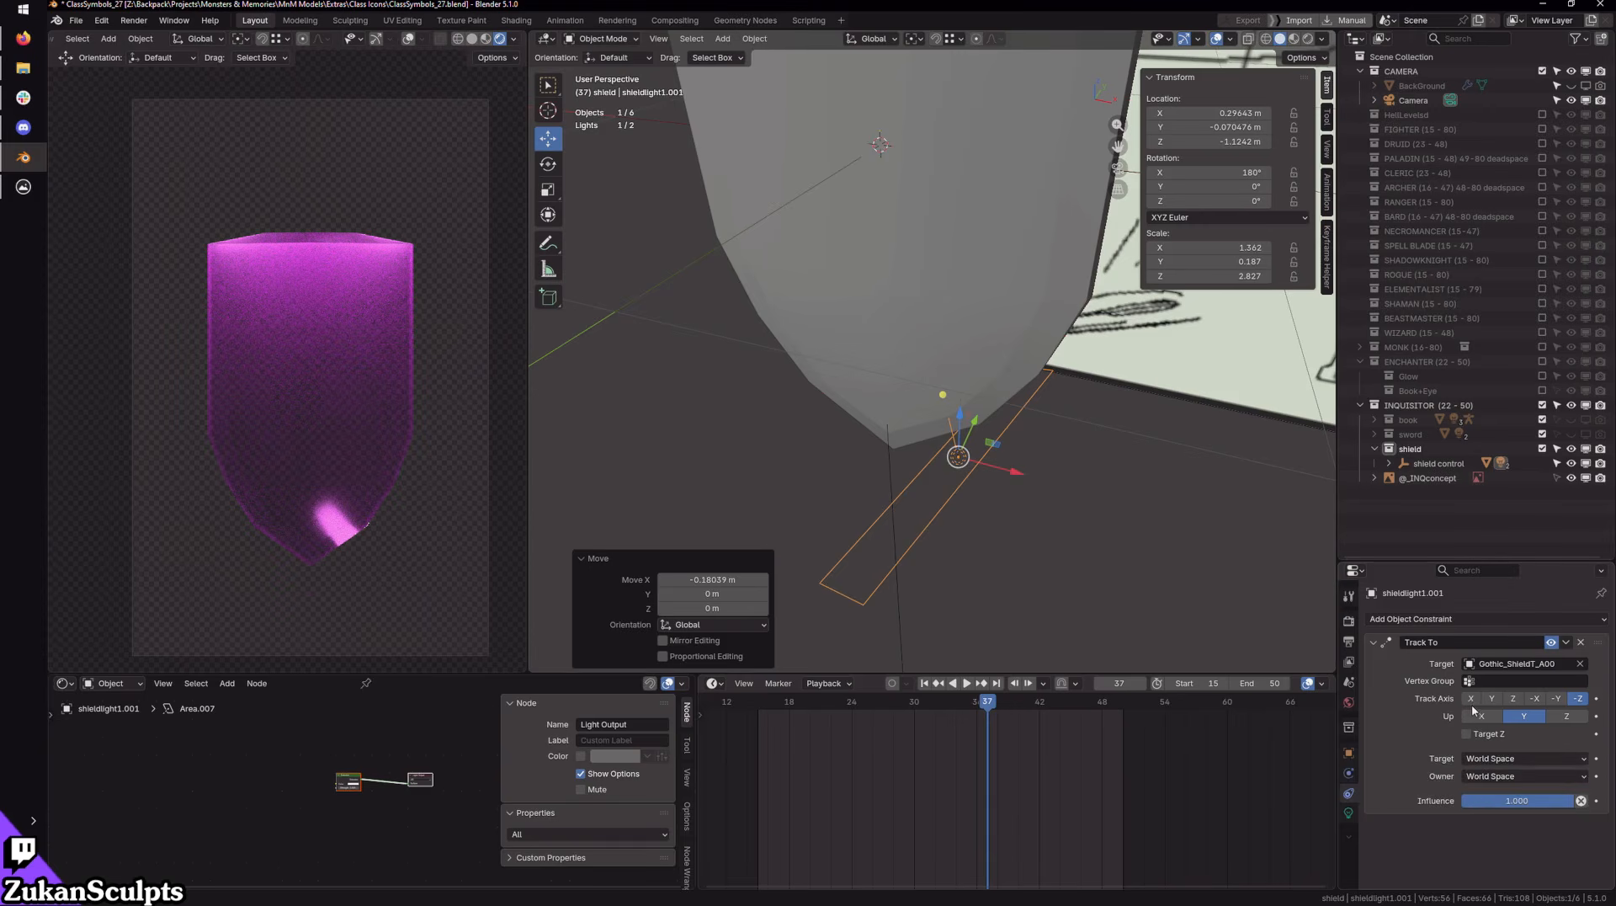
{"action": "left_click_drag", "start_coordinate": [1014, 478], "coordinate": [948, 464]}
{"action": "key", "text": "shift+space"}
{"action": "key", "text": "r"}
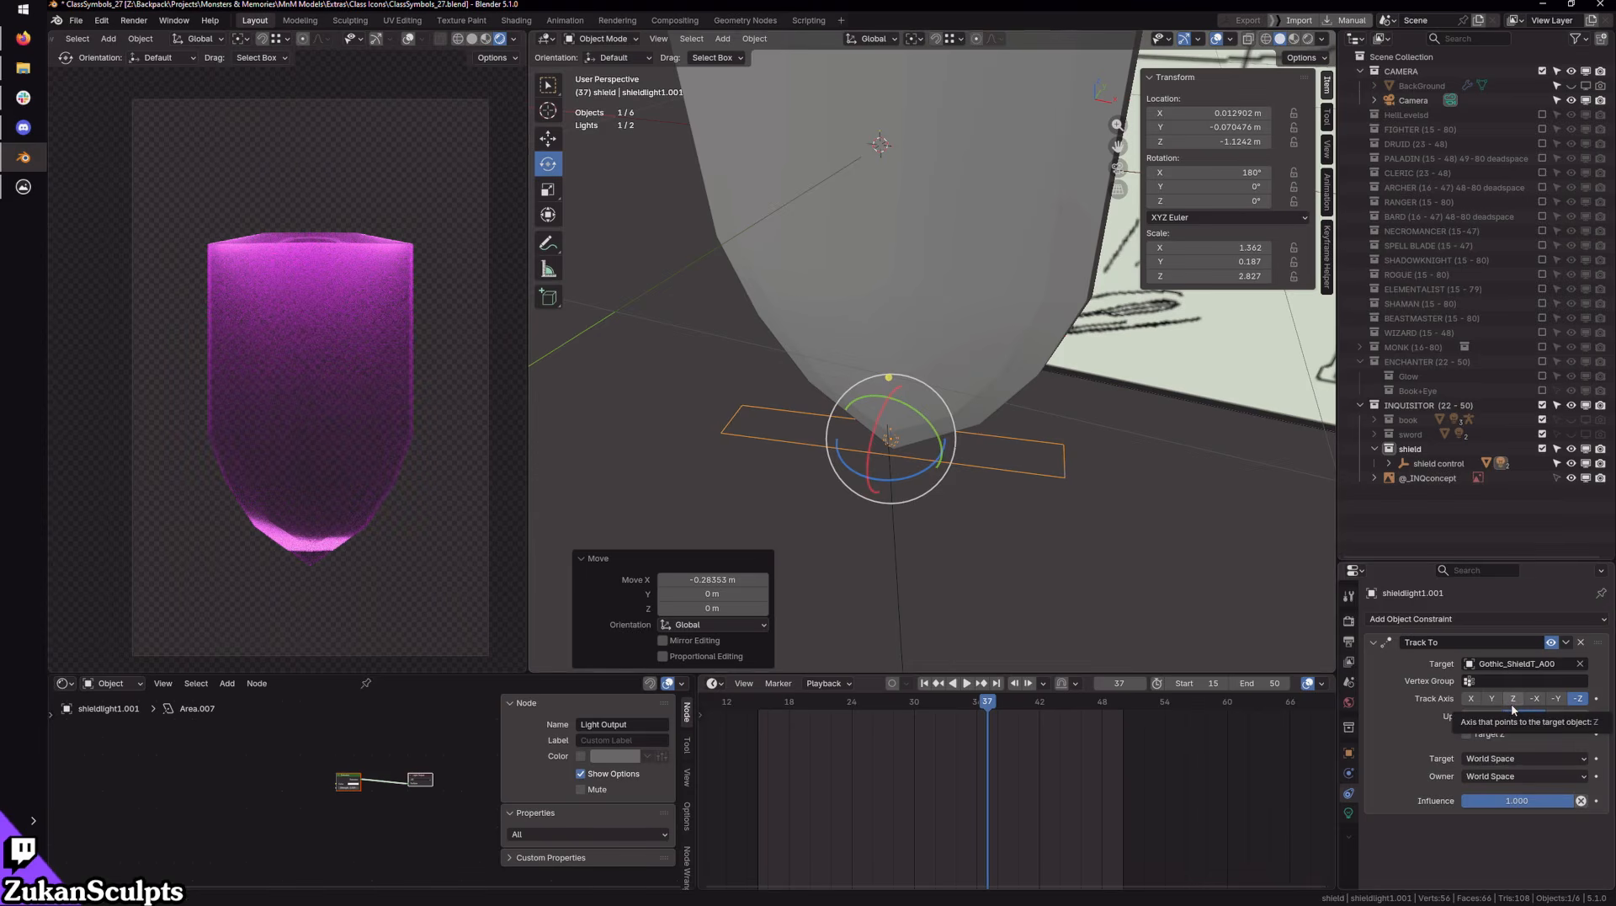
Step: Set the constraint's track axis to Y and shift the light to about X 0.498 m, Z -1.219 m
{"action": "left_click", "coordinate": [1497, 699]}
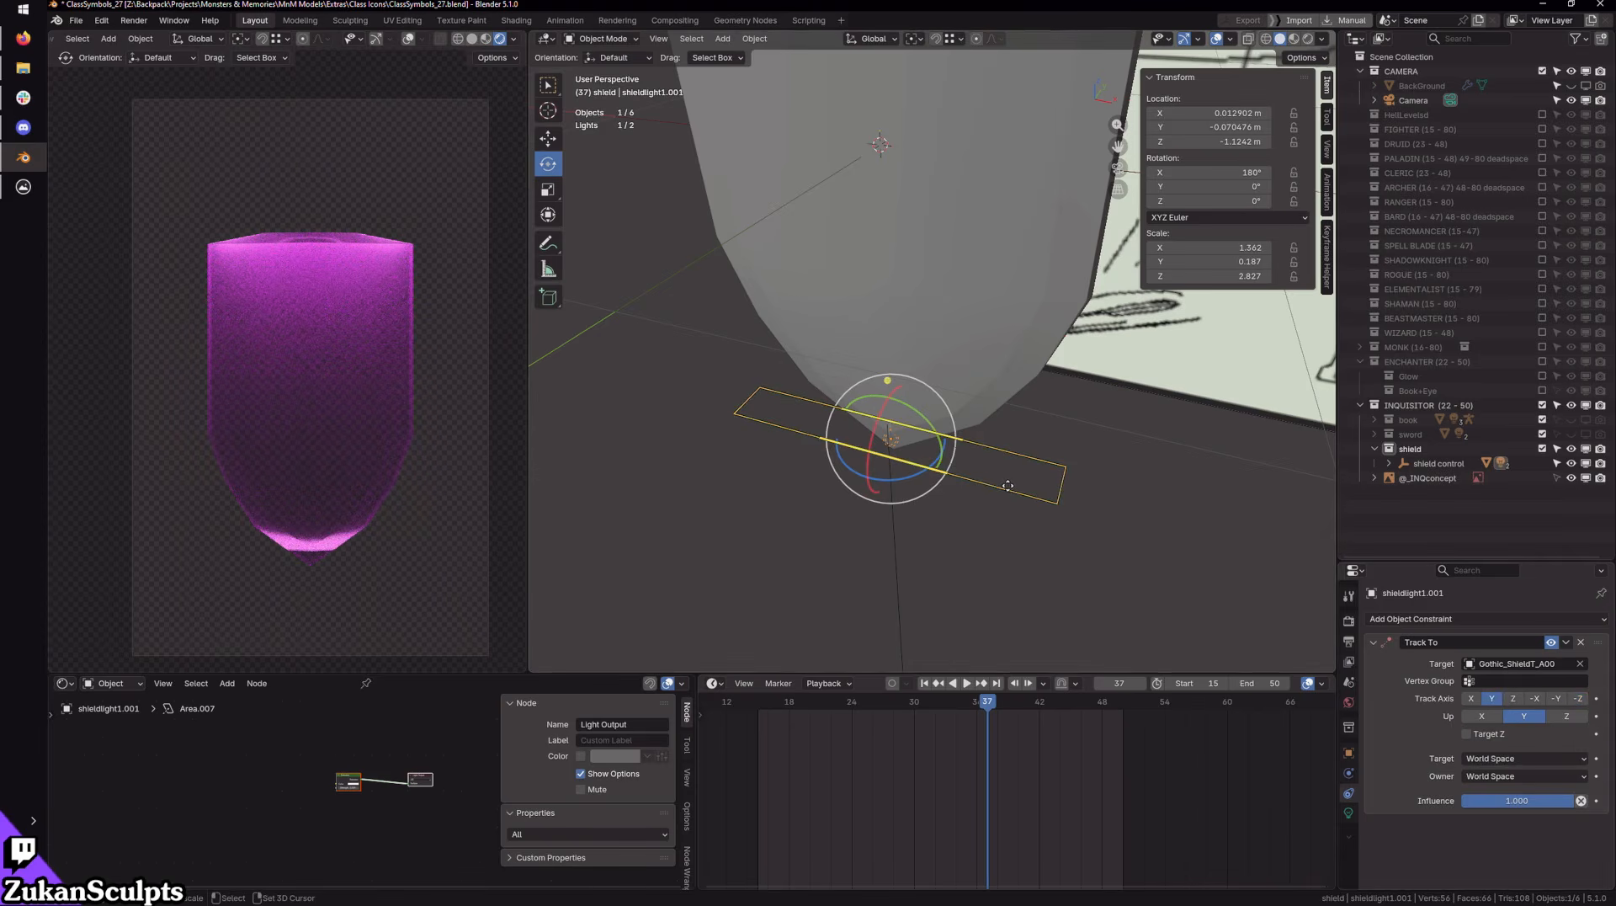
{"action": "key", "text": "w"}
{"action": "left_click_drag", "start_coordinate": [951, 455], "coordinate": [1070, 487]}
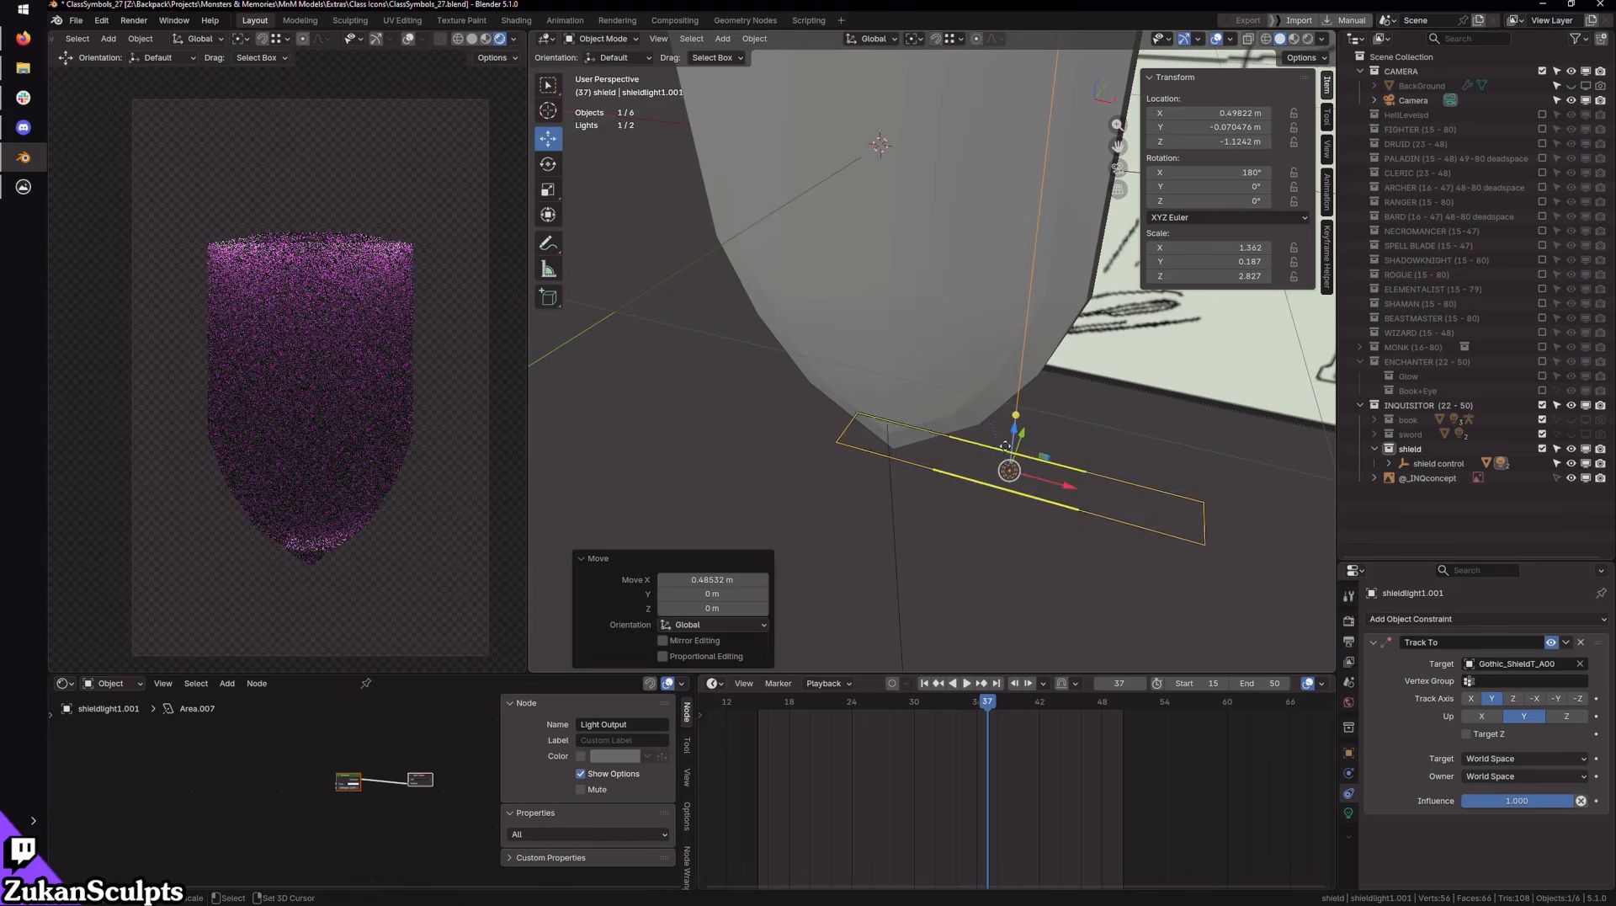
{"action": "mouse_move", "coordinate": [1015, 431]}
{"action": "left_mouse_down"}
{"action": "mouse_move", "coordinate": [1023, 366]}
{"action": "mouse_move", "coordinate": [1016, 445]}
{"action": "left_mouse_up"}
Step: Try the Z, -X and -Y track axes and move the light to about X 0.869 m, Z -1.085 m
{"action": "left_click", "coordinate": [1511, 699]}
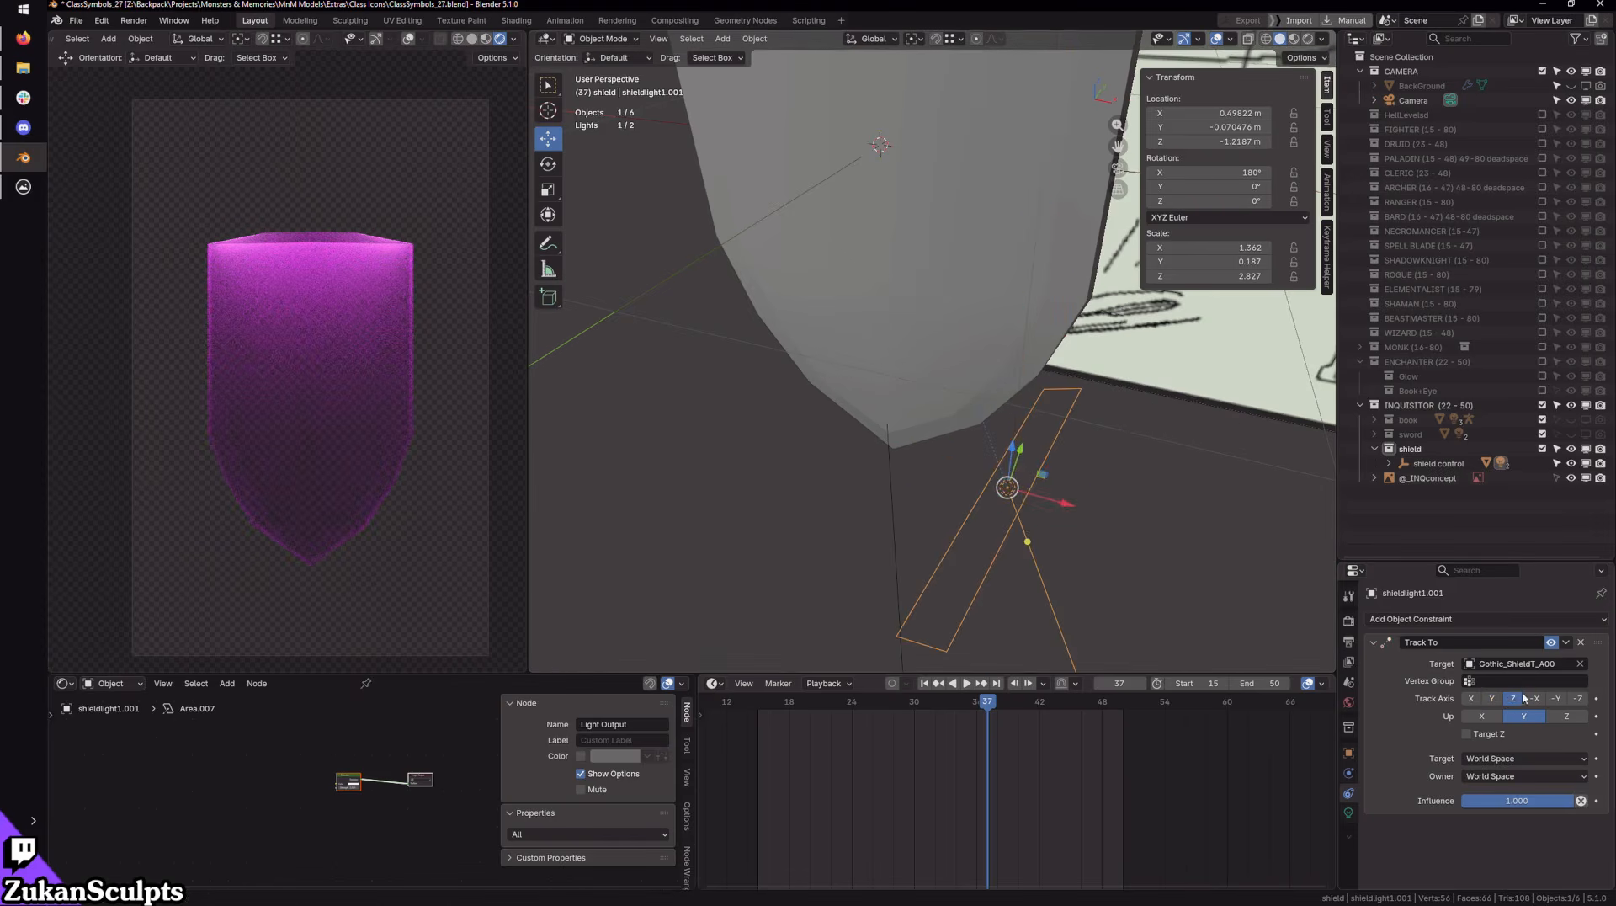
{"action": "left_click", "coordinate": [1537, 698]}
{"action": "left_click", "coordinate": [1556, 699]}
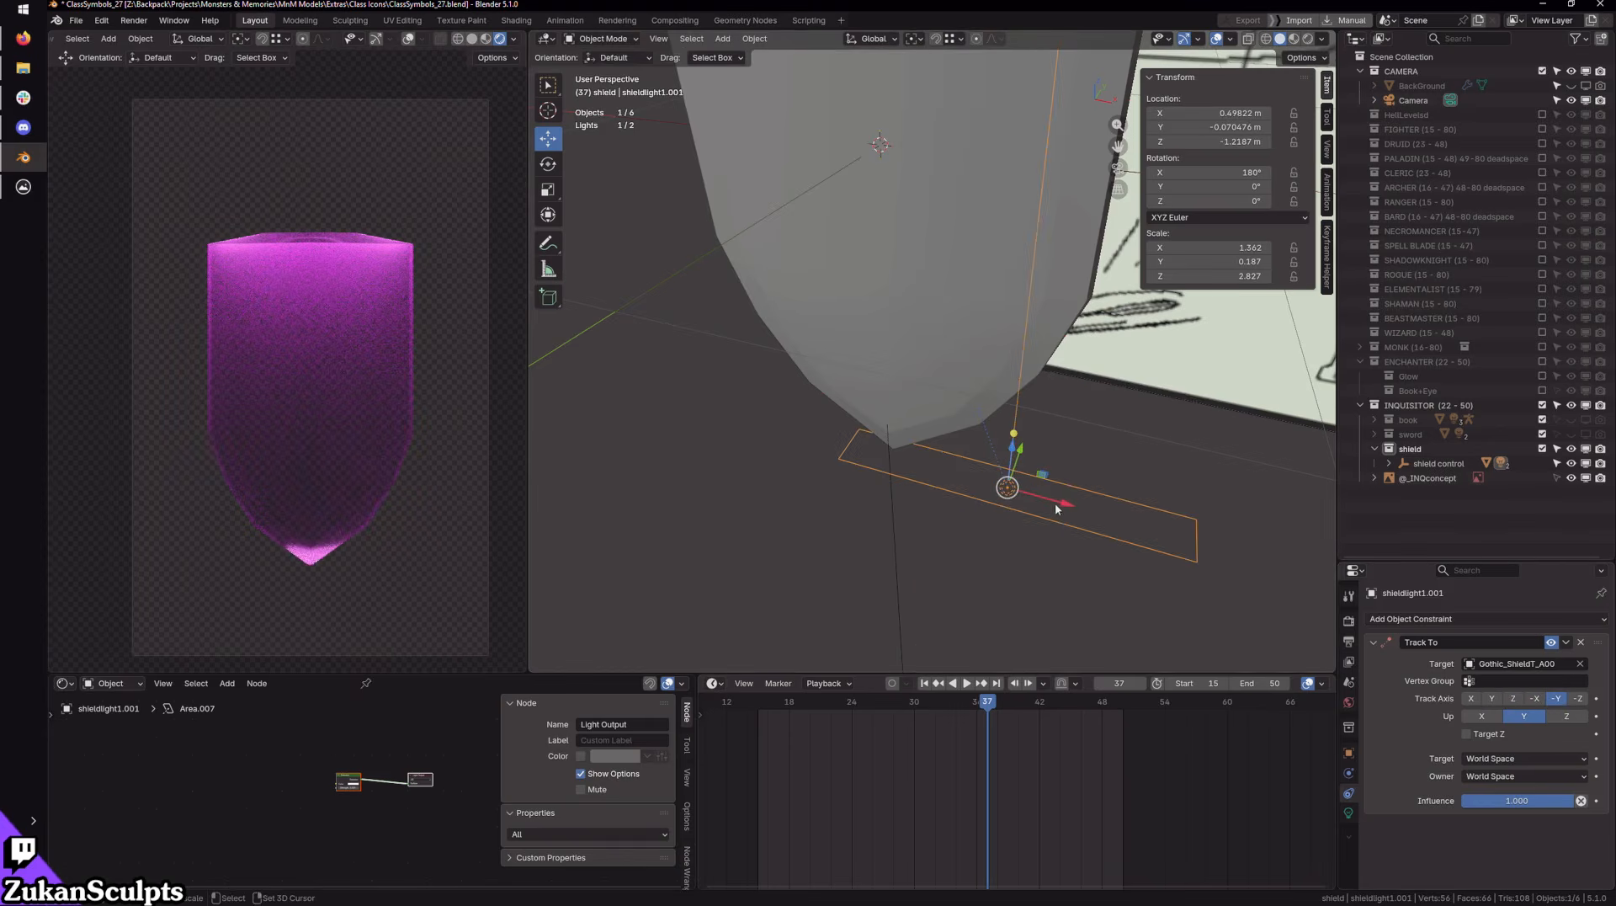
{"action": "left_click_drag", "start_coordinate": [1056, 507], "coordinate": [1229, 556]}
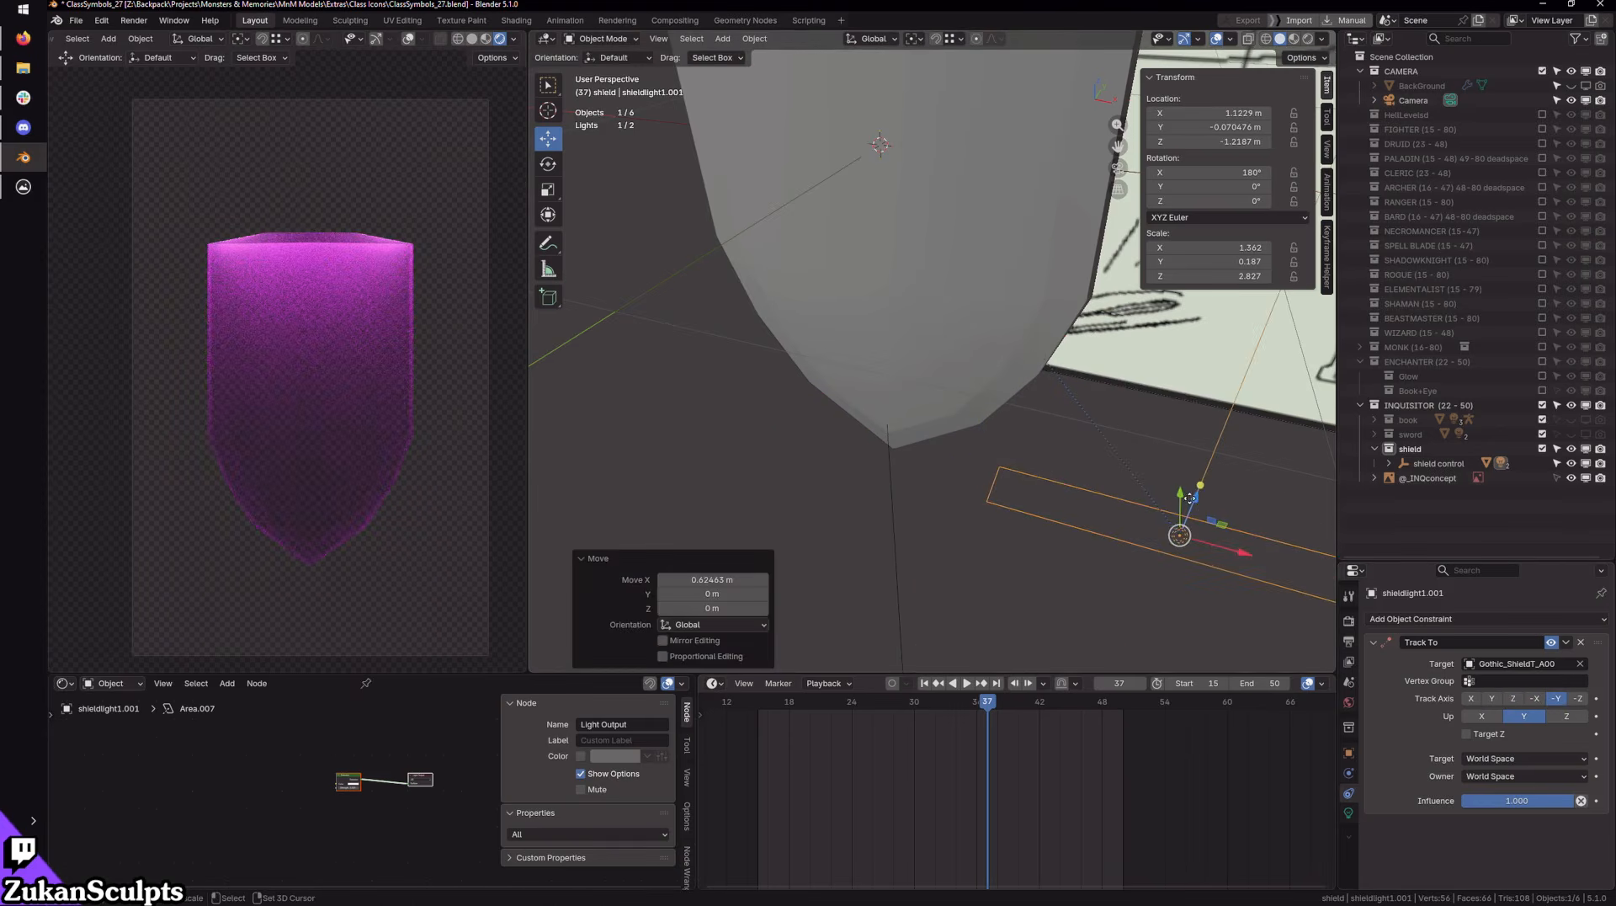
{"action": "left_click_drag", "start_coordinate": [1189, 498], "coordinate": [1180, 471]}
{"action": "left_click_drag", "start_coordinate": [1252, 524], "coordinate": [1175, 500]}
{"action": "middle_click_drag", "start_coordinate": [1086, 585], "coordinate": [1028, 562]}
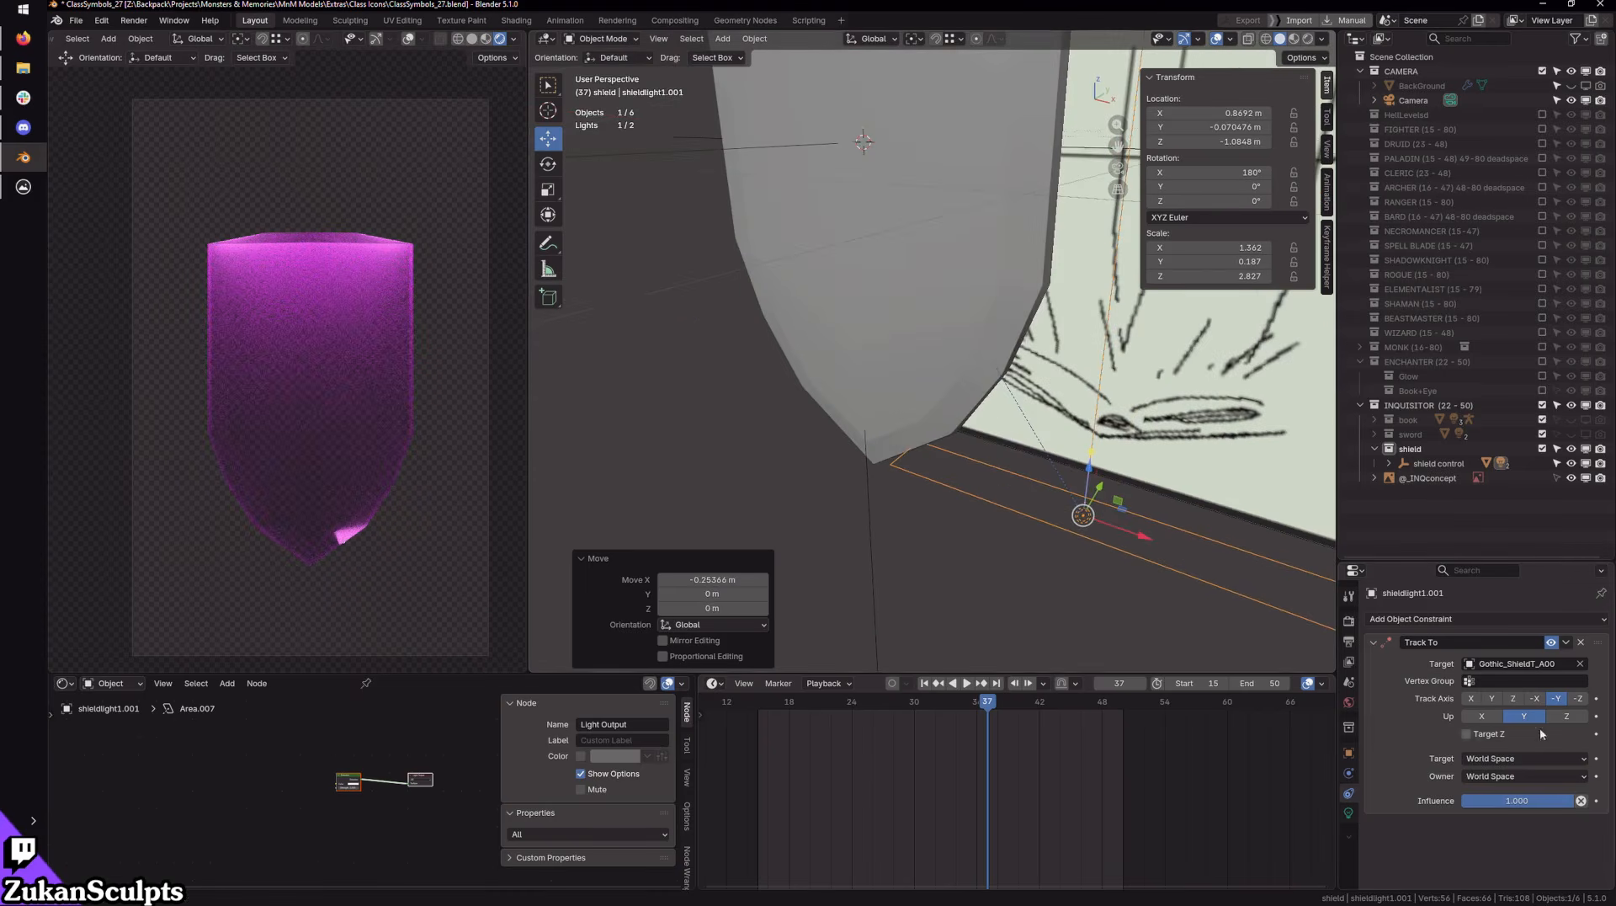
Step: Set the track axis to -Z and move the light below the tip, to about X -0.022 m, Y -0.190 m, Z -1.291 m
{"action": "left_click", "coordinate": [1579, 698]}
{"action": "middle_click_drag", "start_coordinate": [1119, 539], "coordinate": [1114, 494]}
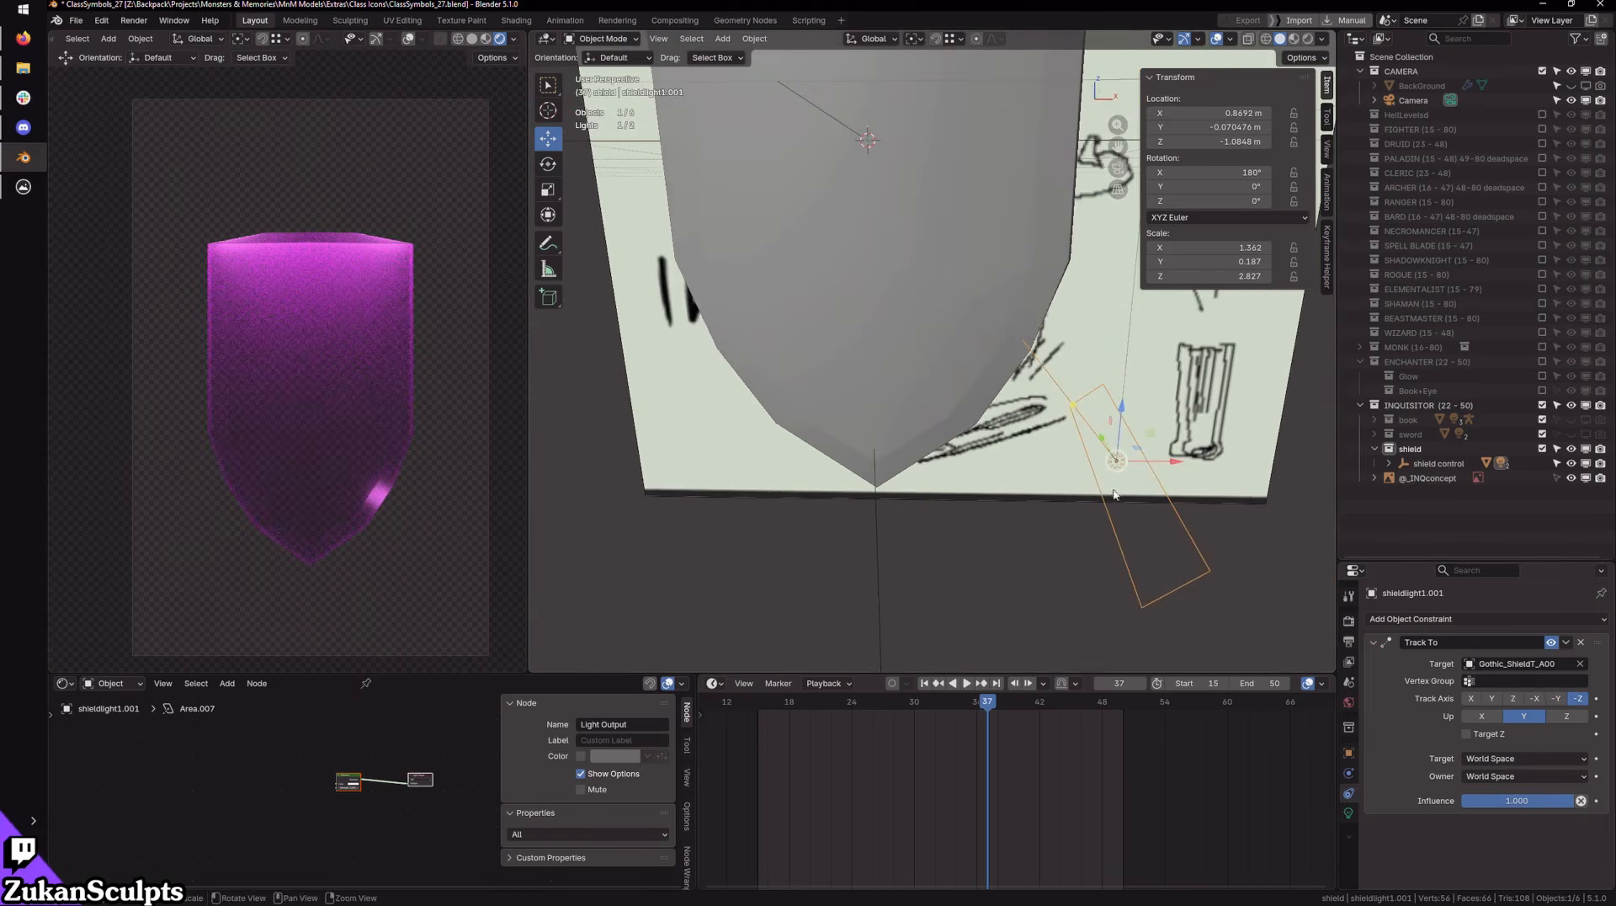
{"action": "left_click_drag", "start_coordinate": [1119, 414], "coordinate": [1158, 394]}
{"action": "key", "text": "ctrl+z"}
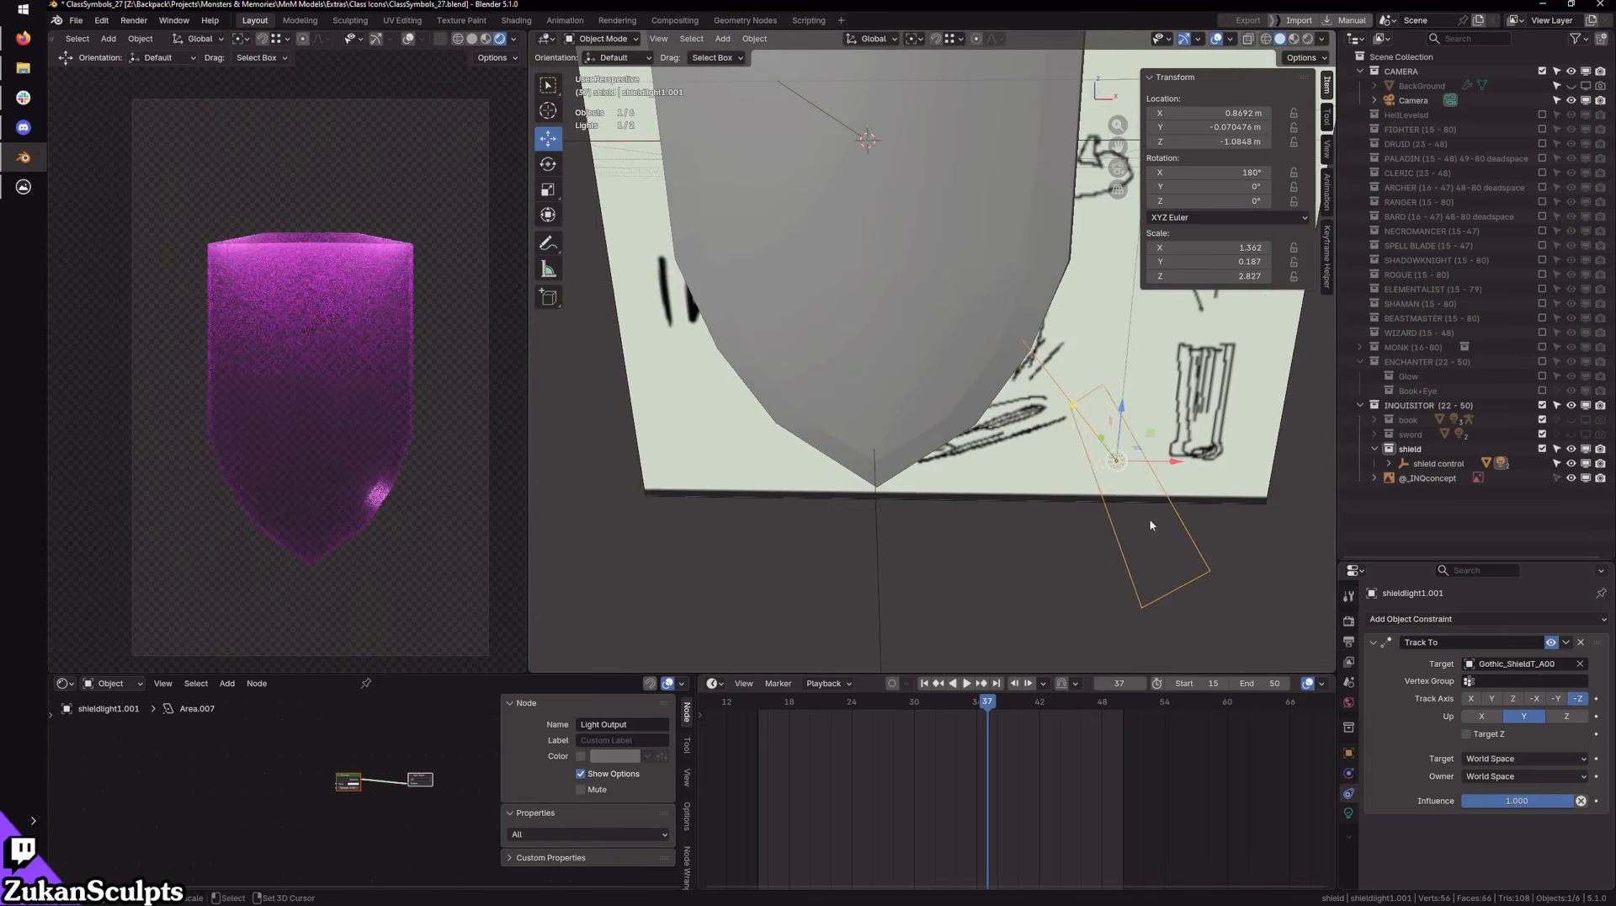
{"action": "middle_click_drag", "start_coordinate": [1214, 473], "coordinate": [1185, 470]}
{"action": "left_click_drag", "start_coordinate": [1119, 468], "coordinate": [859, 527]}
{"action": "left_click", "coordinate": [1534, 697]}
{"action": "middle_click_drag", "start_coordinate": [1102, 574], "coordinate": [967, 576]}
{"action": "left_click", "coordinate": [1578, 698]}
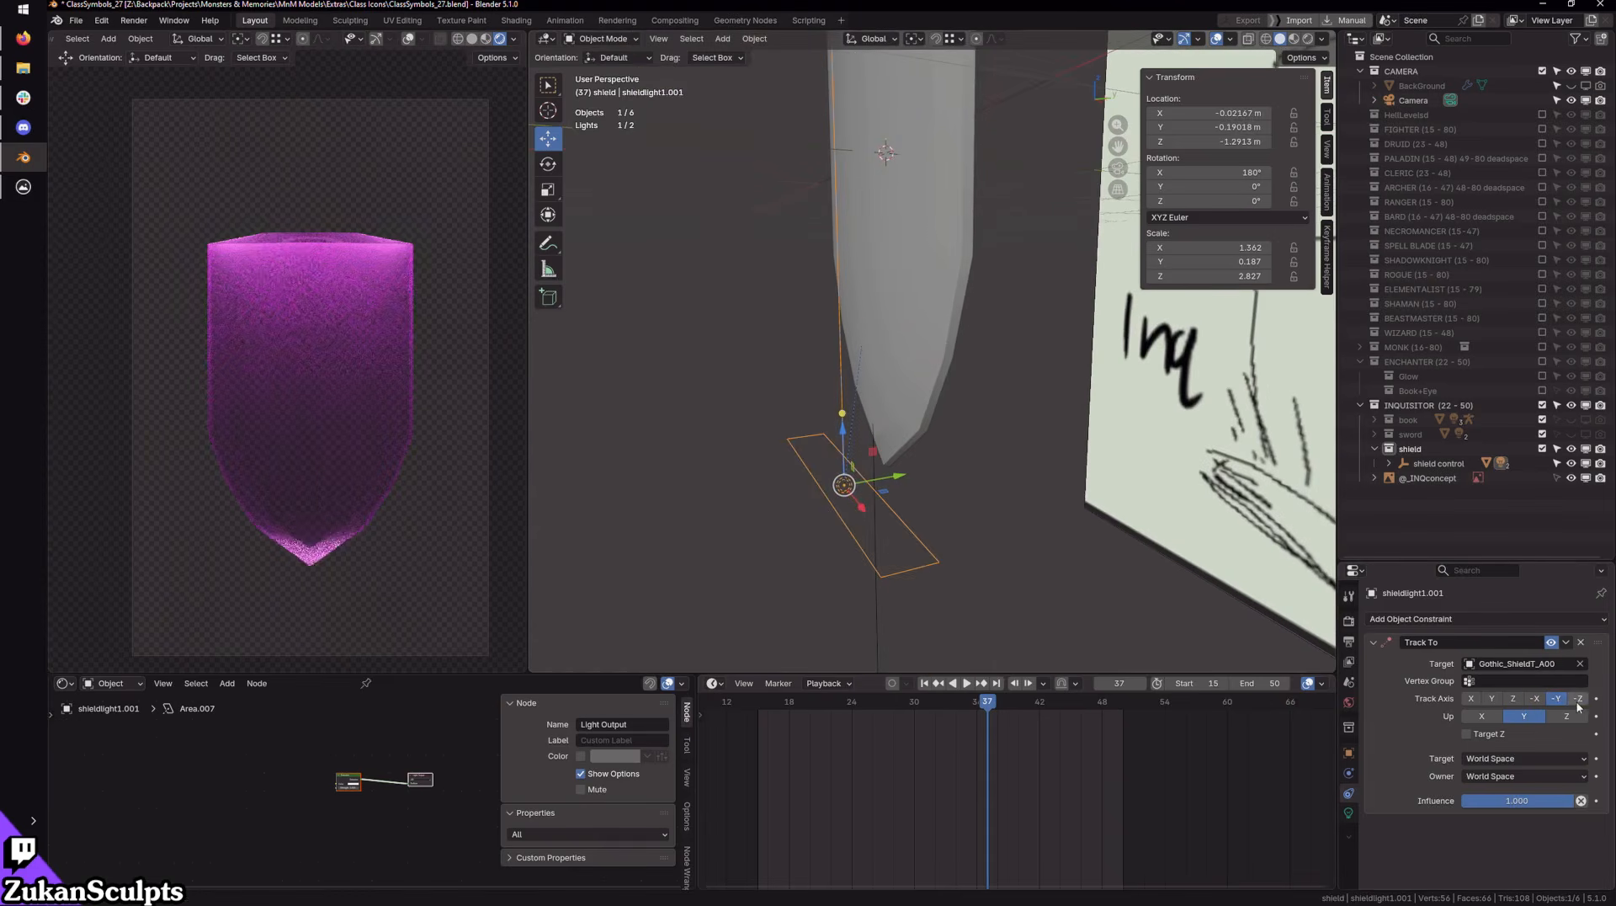
Step: Move the light to about X 0.674 m, Z -1.054 m and scale it to about -0.185 in X and 0.750 in Y
{"action": "key", "text": "KP_1"}
{"action": "left_click_drag", "start_coordinate": [872, 503], "coordinate": [1058, 438]}
{"action": "middle_click_drag", "start_coordinate": [1182, 491], "coordinate": [1091, 520]}
{"action": "key", "text": "s"}
{"action": "left_click_drag", "start_coordinate": [1037, 493], "coordinate": [1236, 496]}
{"action": "mouse_move", "coordinate": [1021, 447]}
{"action": "left_mouse_down"}
{"action": "mouse_move", "coordinate": [1001, 519]}
{"action": "mouse_move", "coordinate": [1013, 467]}
{"action": "left_mouse_up"}
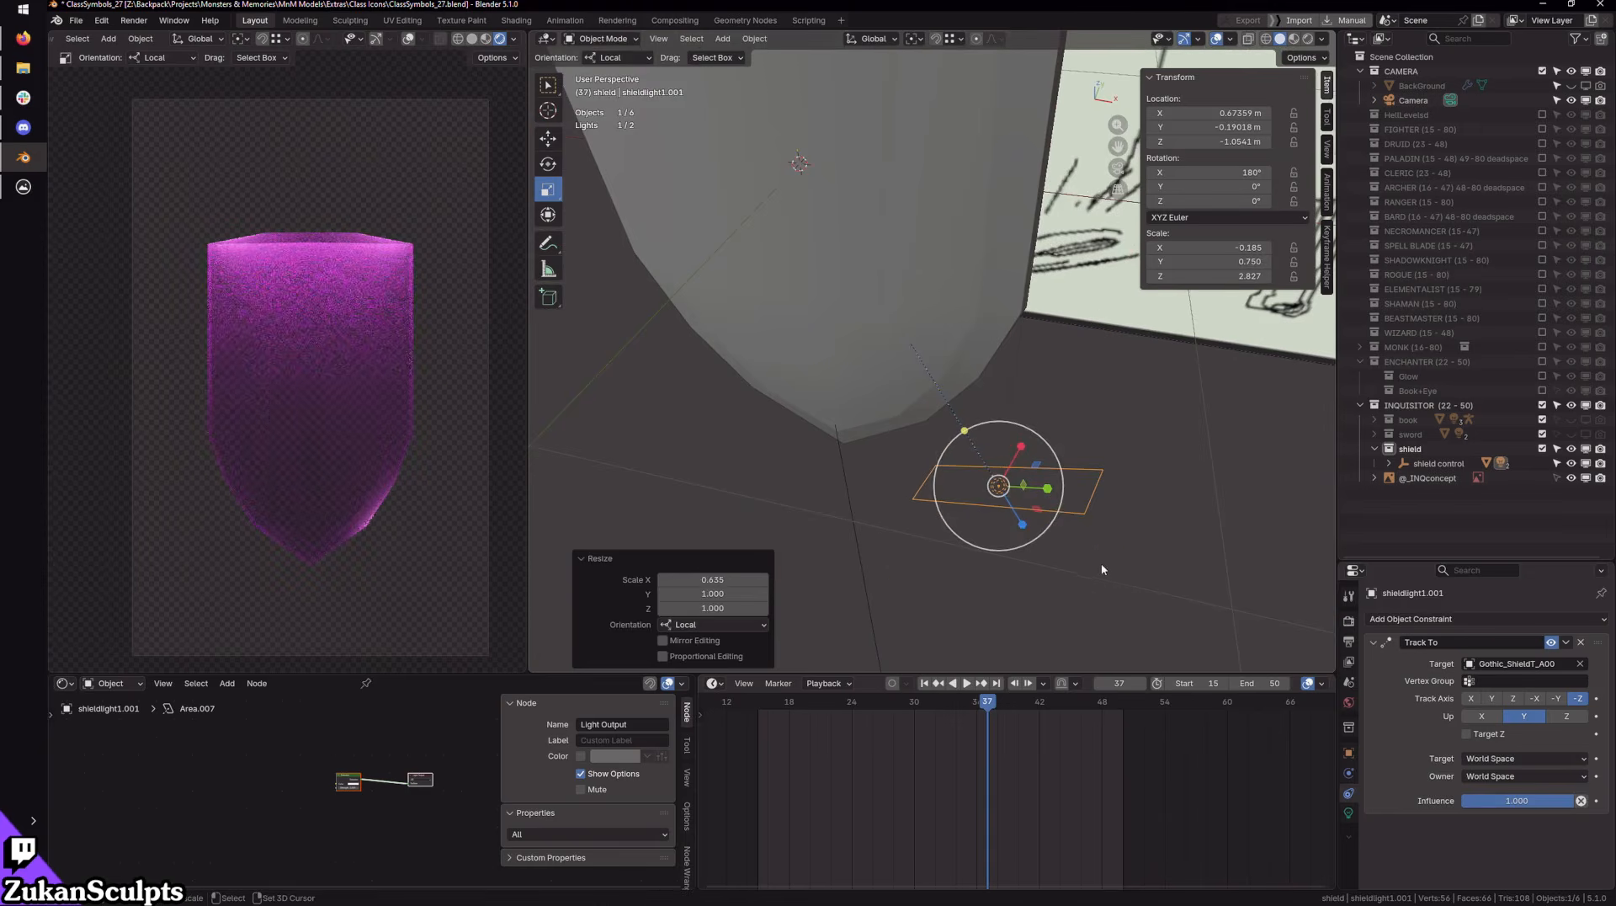
Step: Center the light on the shield's depth by setting its Y location to 0 m
{"action": "key", "text": "KP_7"}
{"action": "scroll", "coordinate": [1116, 552], "scroll_direction": "up", "scroll_amount": 2}
{"action": "key", "text": "w"}
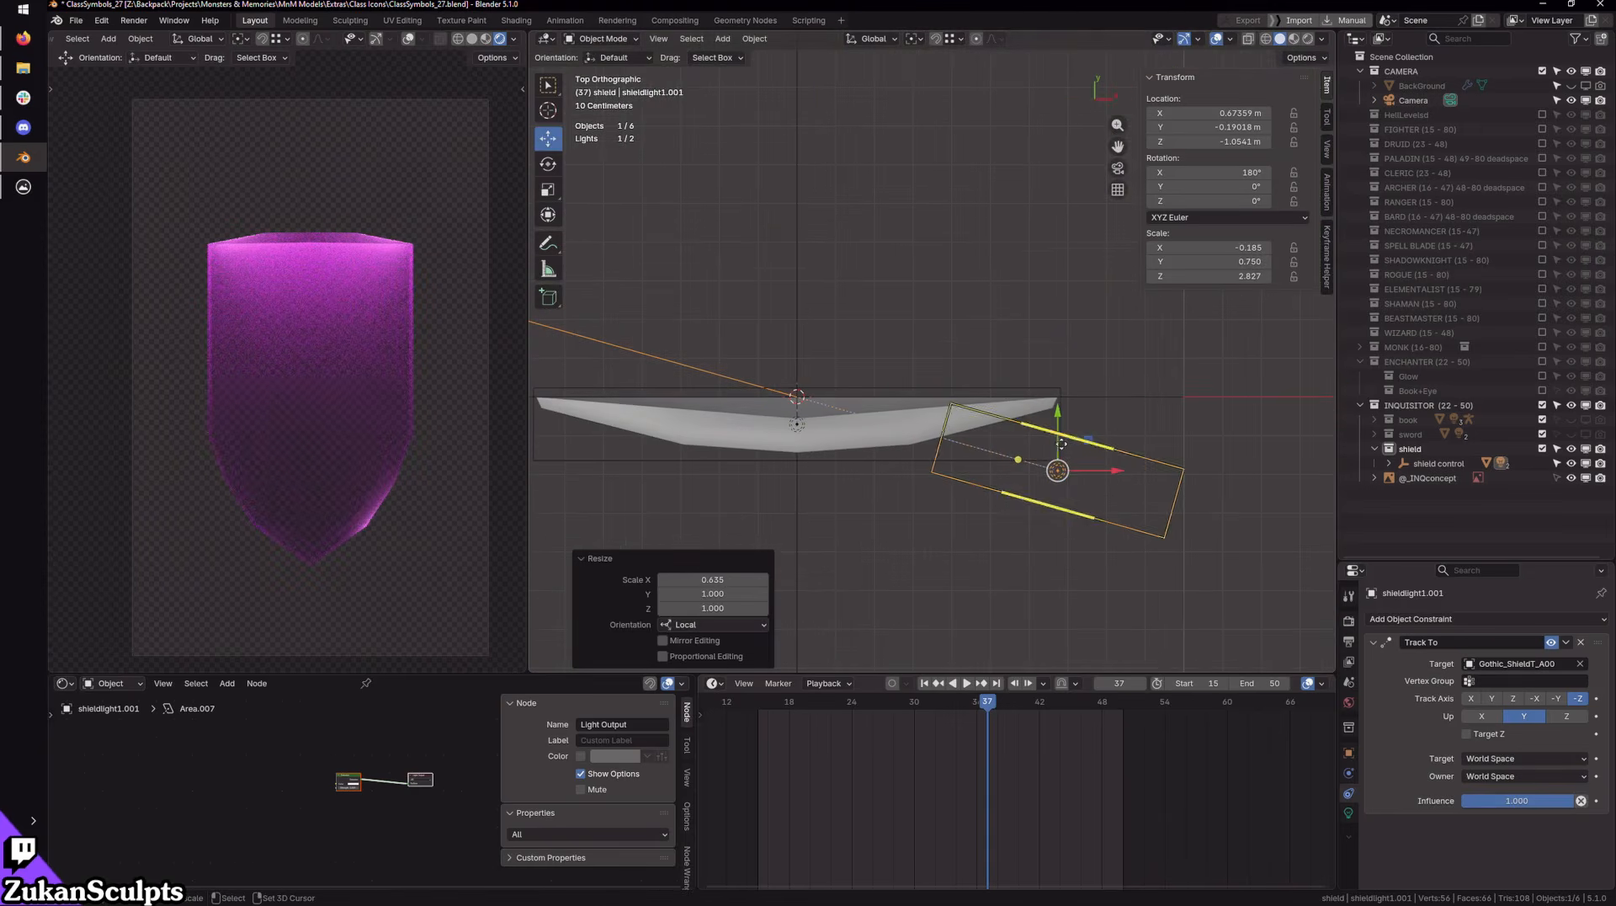
{"action": "left_click_drag", "start_coordinate": [1062, 410], "coordinate": [1062, 399]}
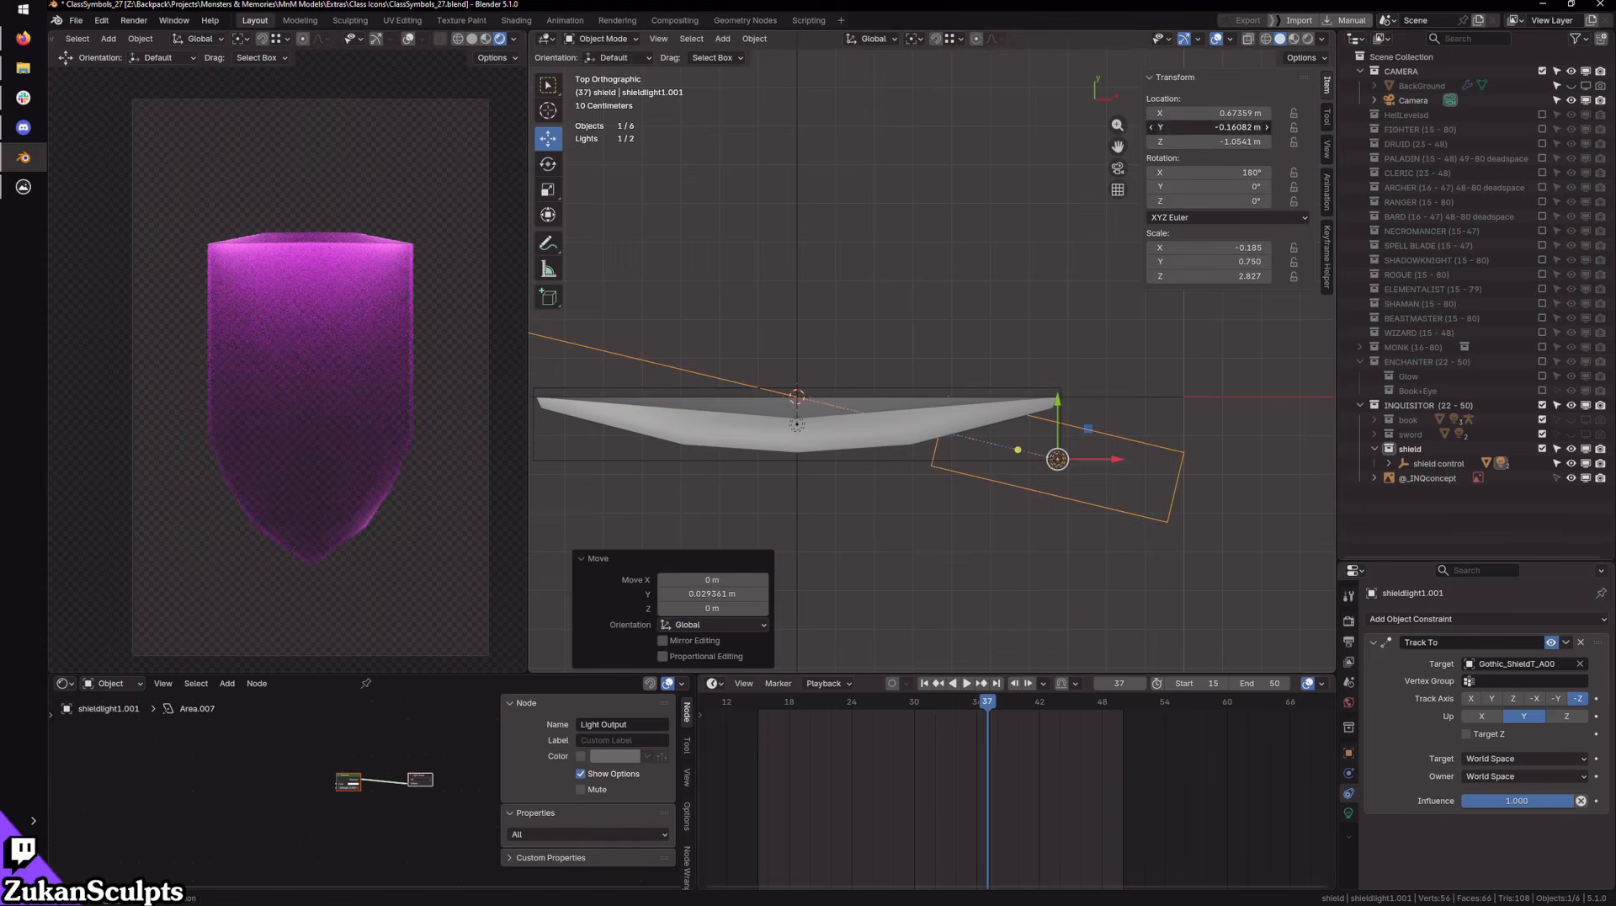
{"action": "type", "text": "0"}
{"action": "key", "text": "Return"}
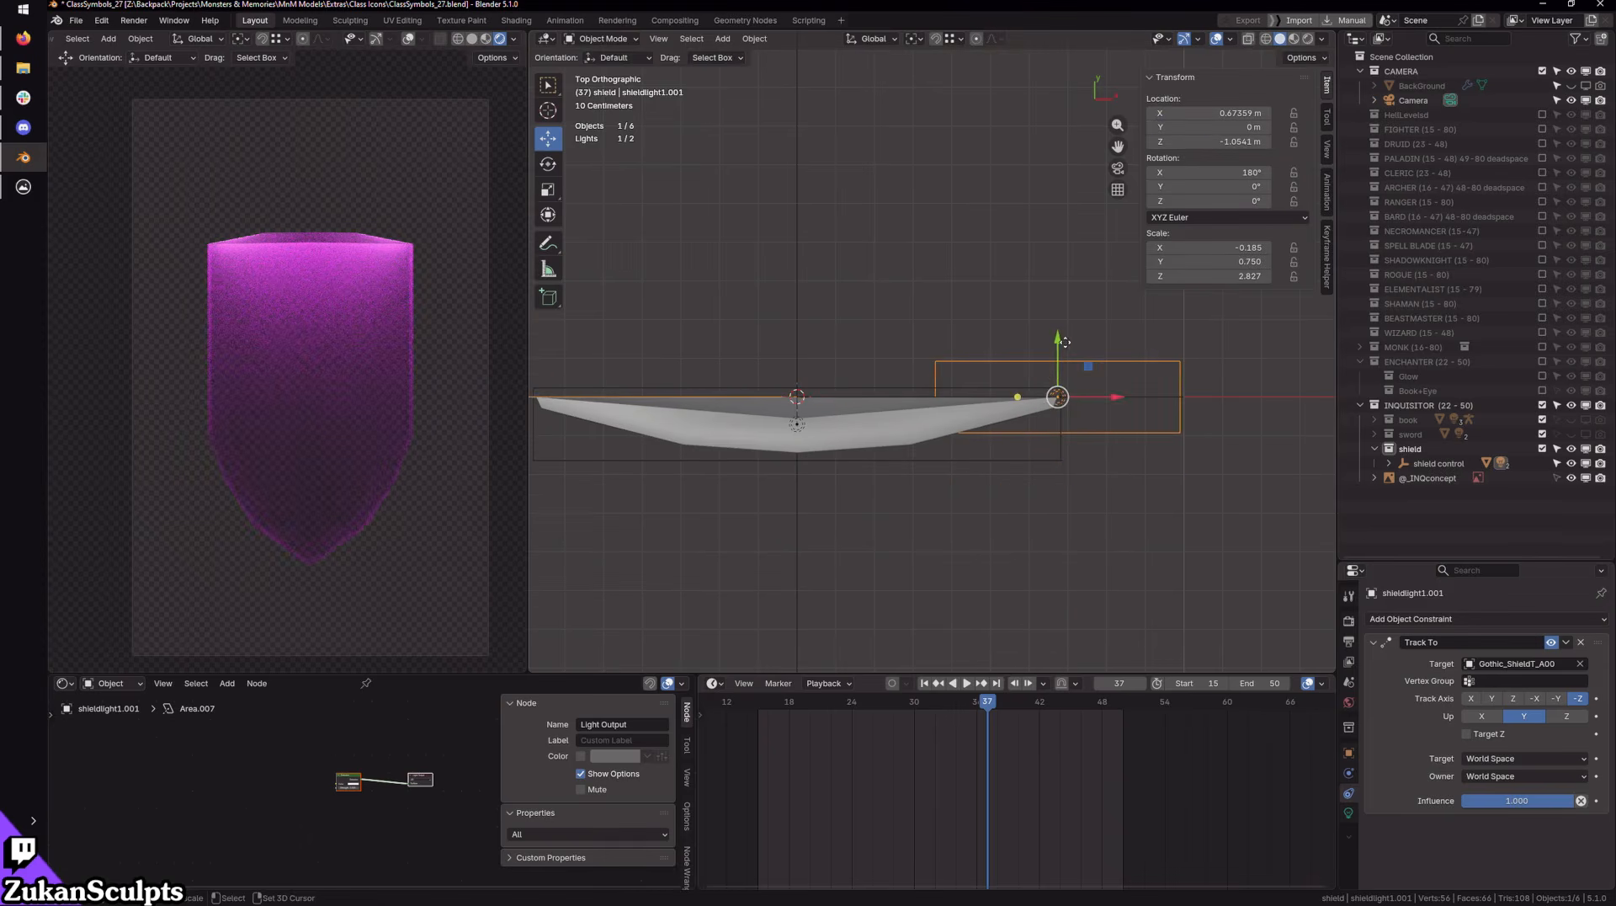
{"action": "left_click_drag", "start_coordinate": [1064, 342], "coordinate": [1065, 374]}
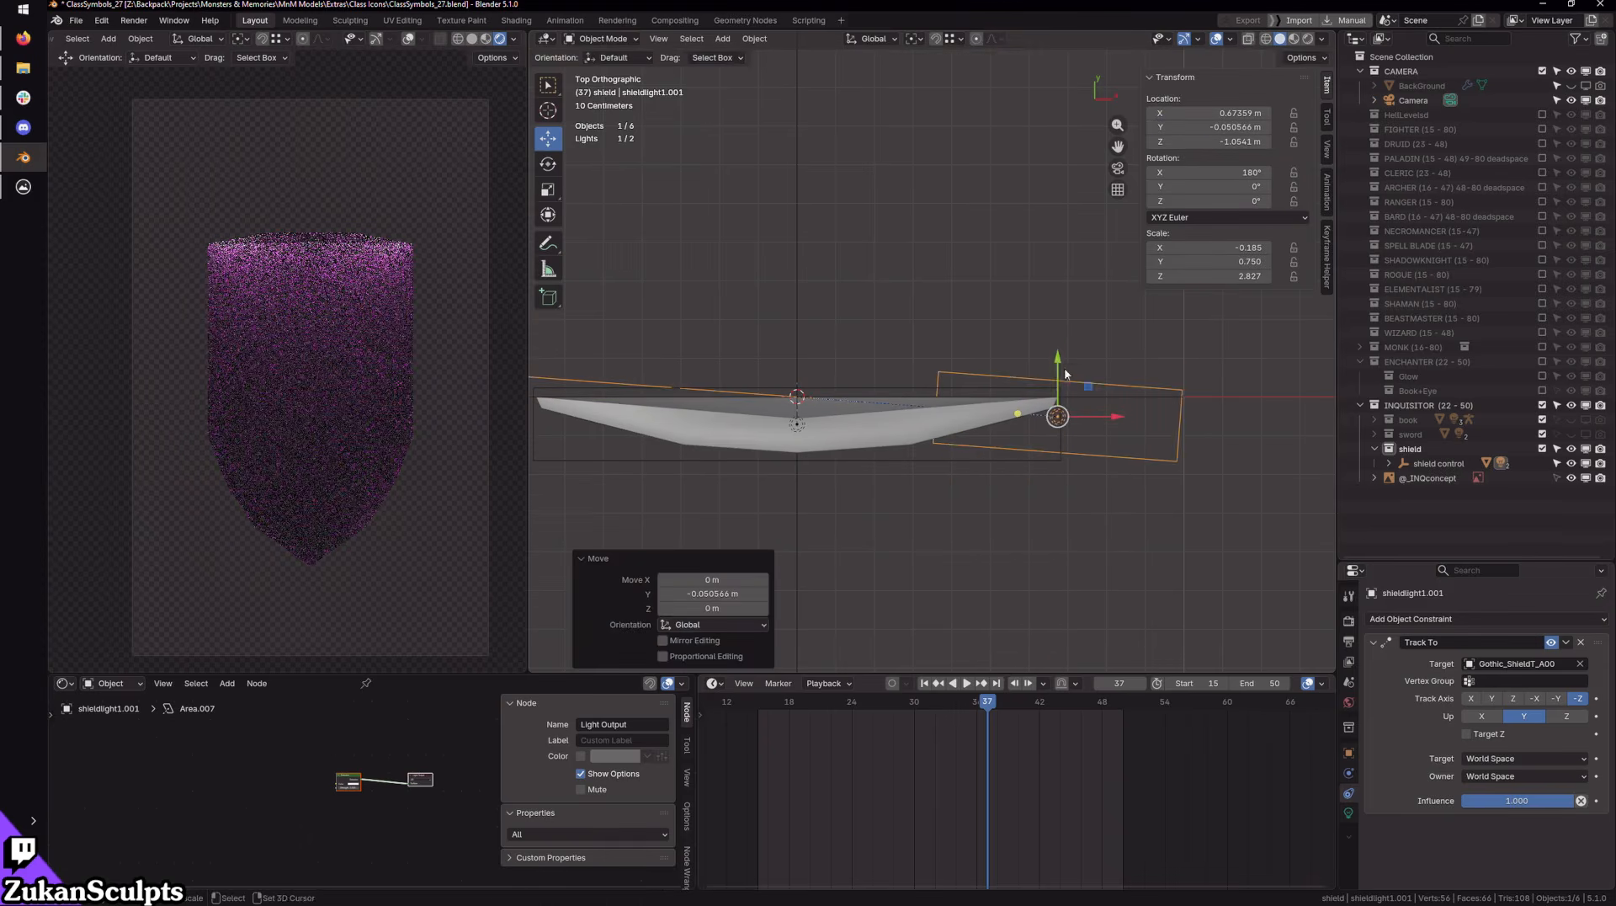
{"action": "key", "text": "ctrl+z"}
Step: Move the light closer to the shield's lower edge, to about X 0.378 m and Z -1.157 m
{"action": "key", "text": "KP_1"}
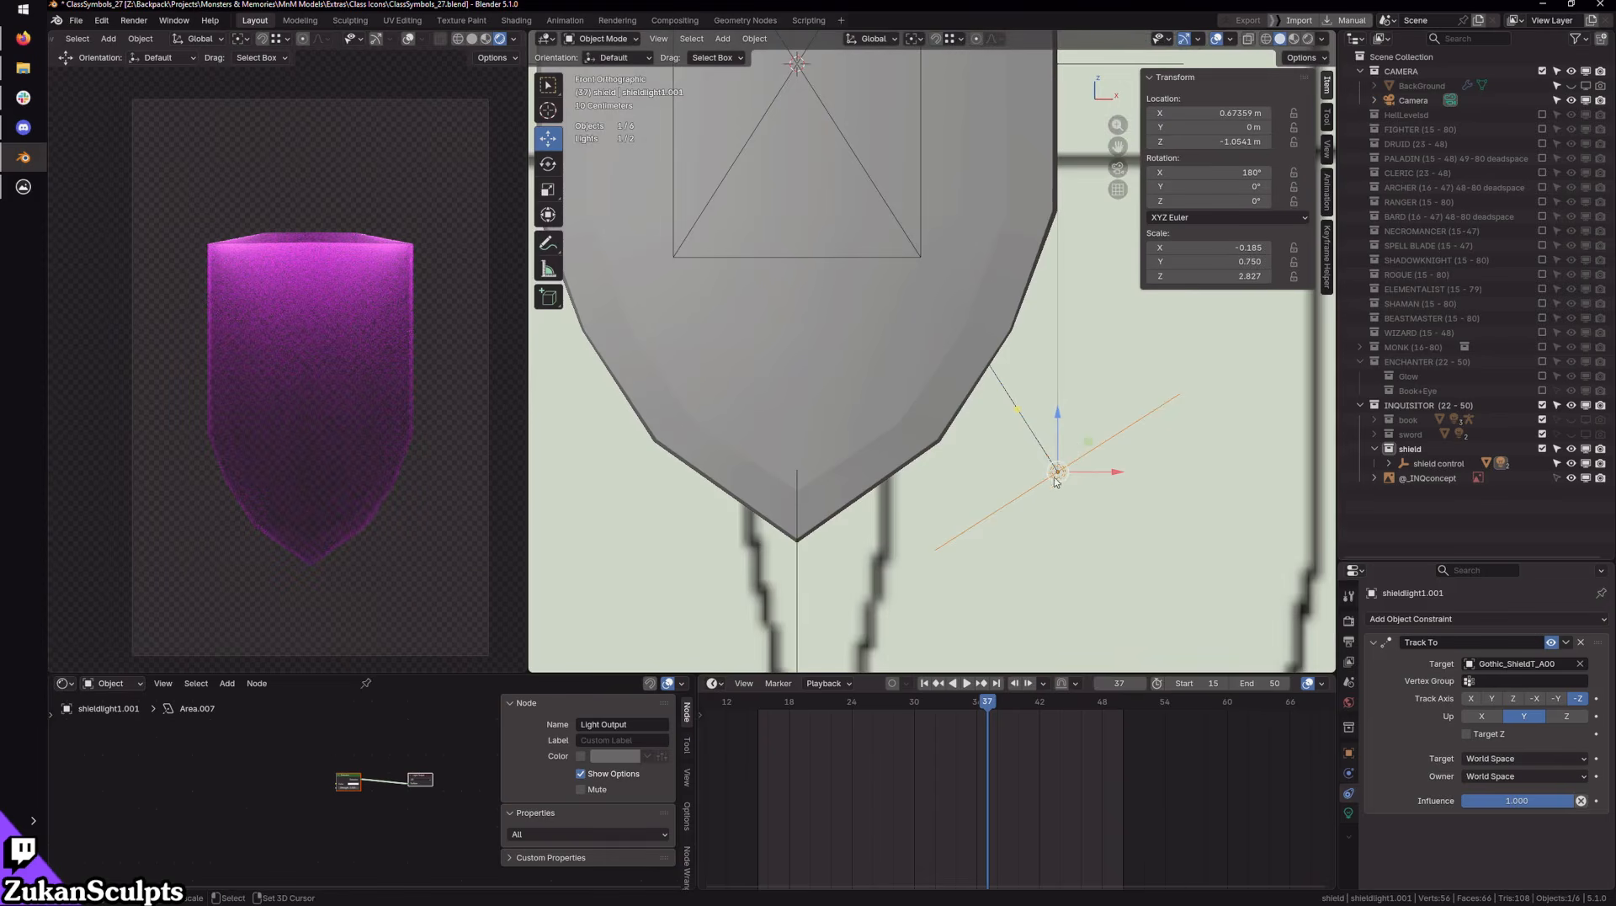
{"action": "left_click_drag", "start_coordinate": [1056, 483], "coordinate": [1000, 494]}
{"action": "key", "text": "ctrl+z"}
{"action": "left_click_drag", "start_coordinate": [1103, 476], "coordinate": [988, 478]}
{"action": "left_click_drag", "start_coordinate": [945, 423], "coordinate": [944, 463]}
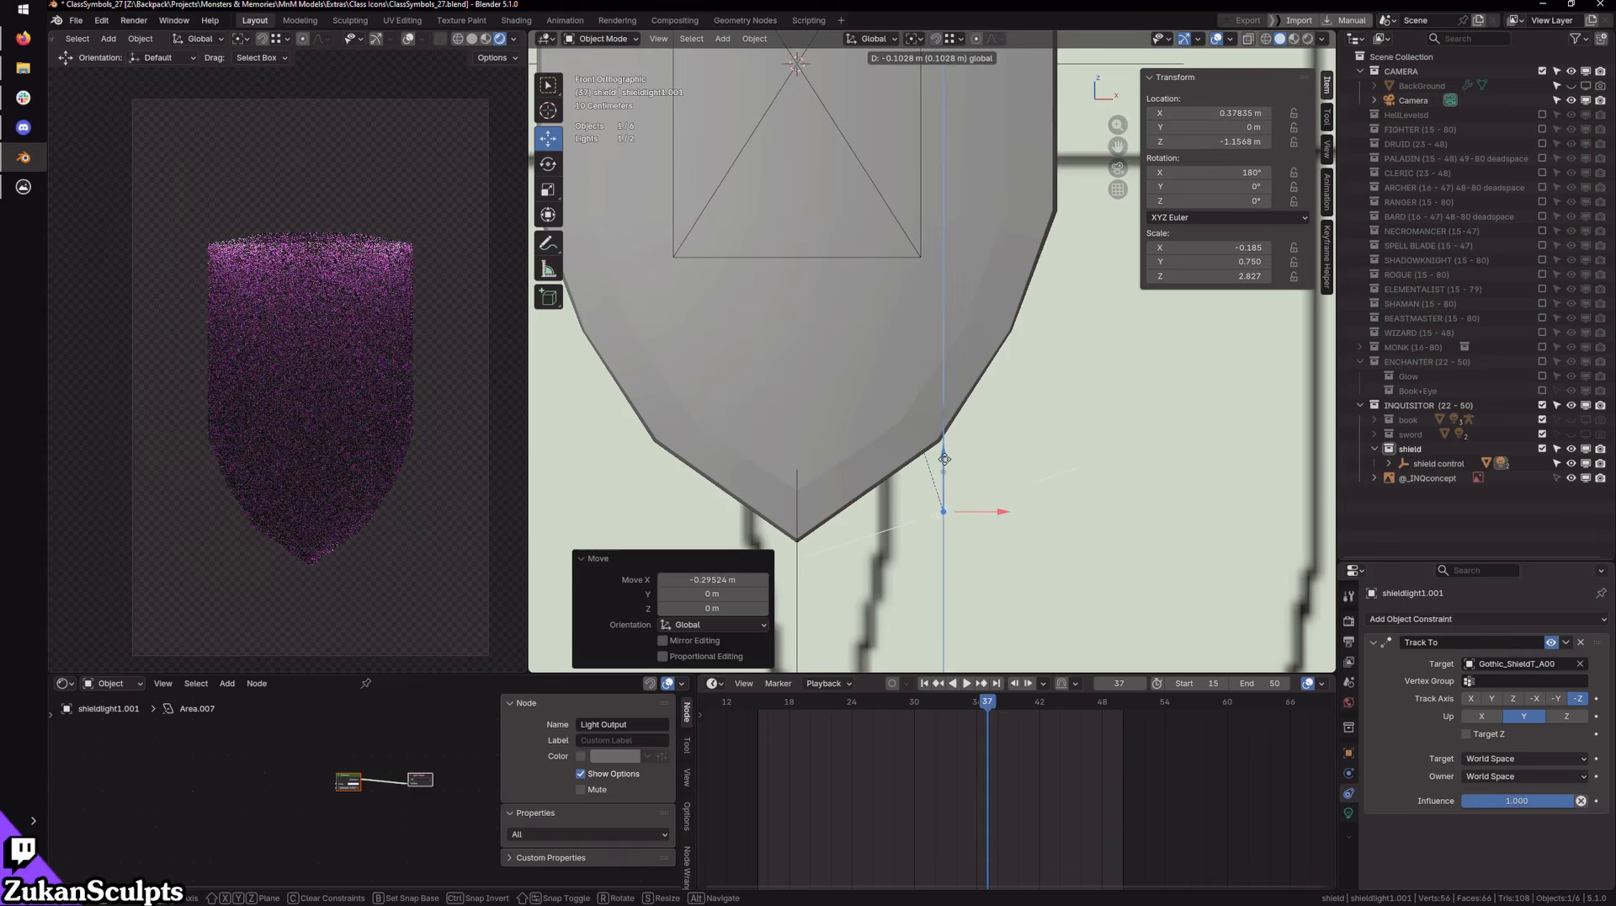
{"action": "middle_click_drag", "start_coordinate": [1015, 563], "coordinate": [1098, 469]}
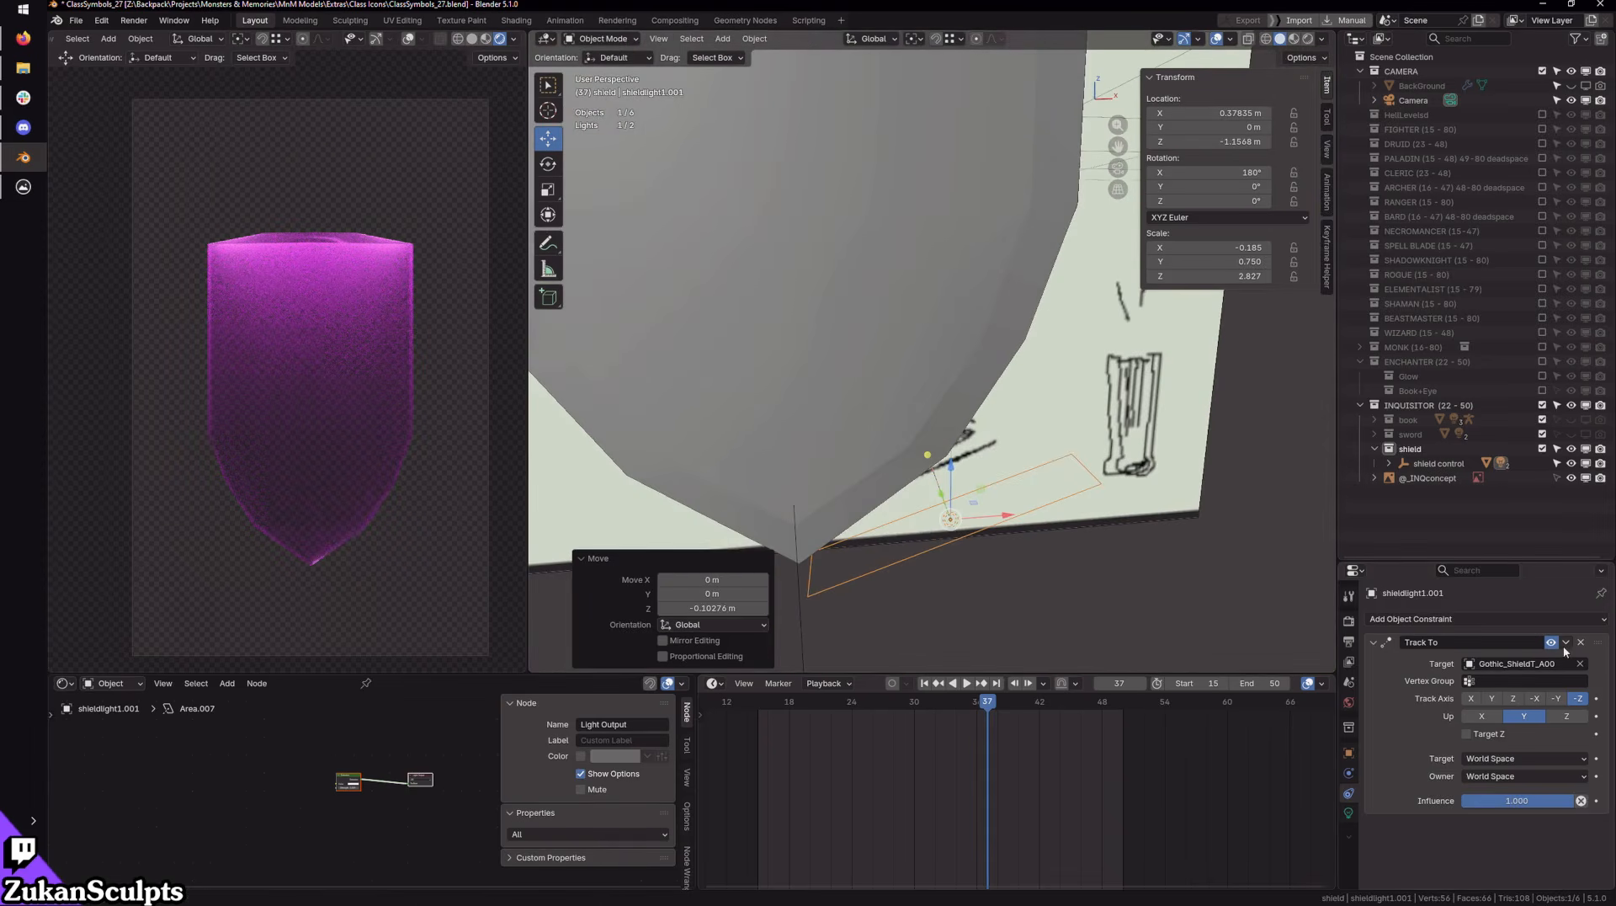
{"action": "key", "text": "KP_1"}
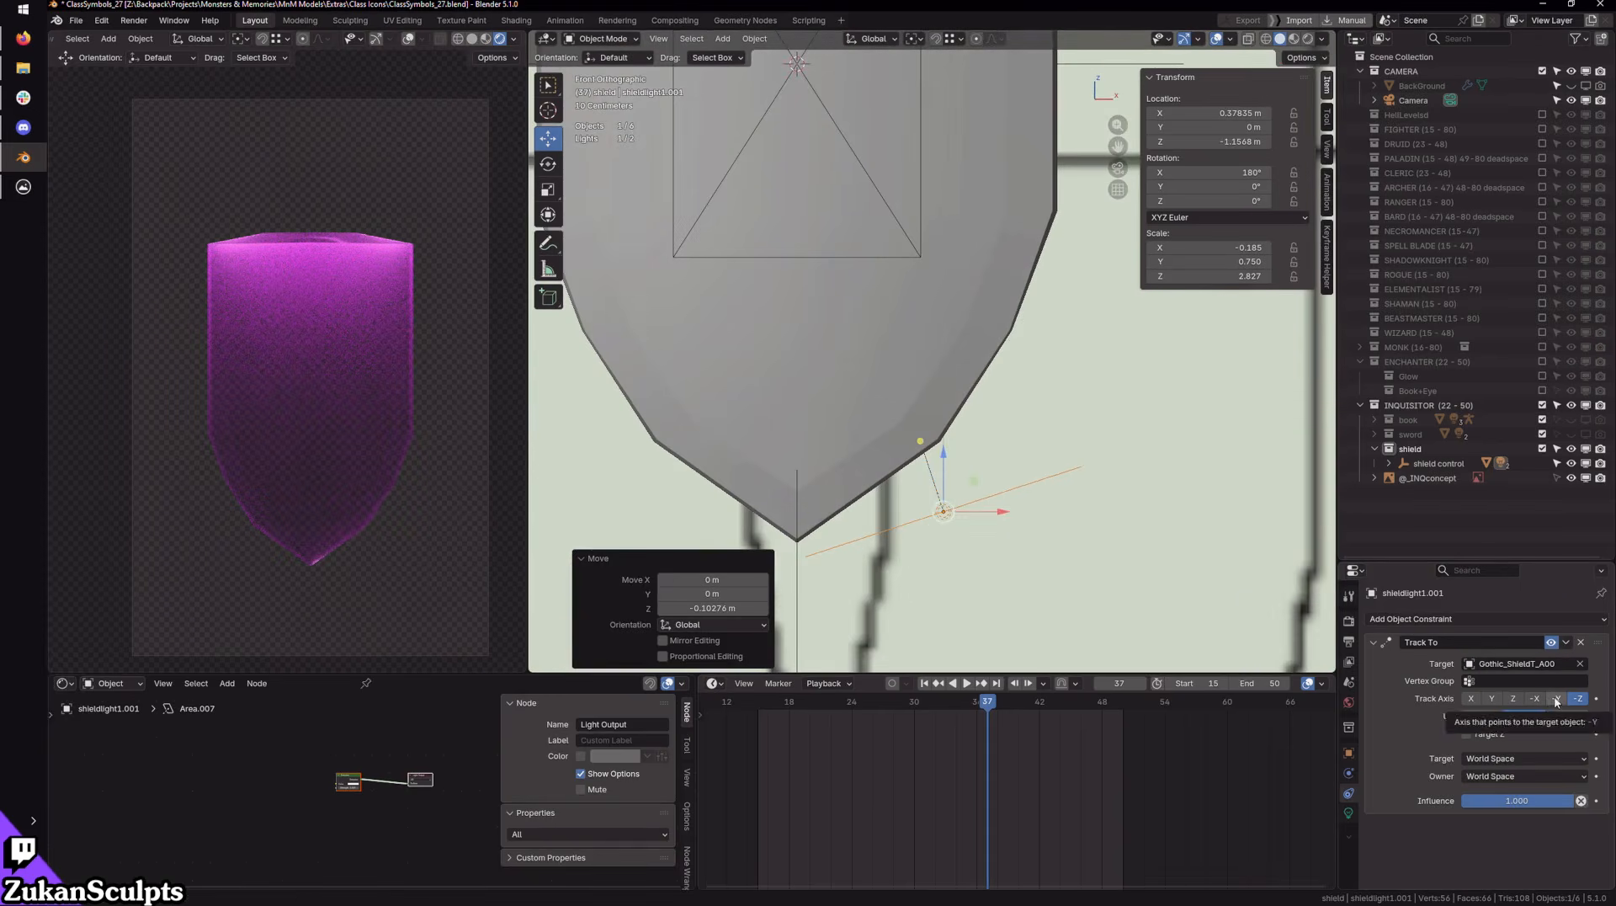
Step: Apply the light's Track To constraint so its orientation is baked into the rotation values
{"action": "left_click", "coordinate": [1579, 642]}
{"action": "key", "text": "ctrl+z"}
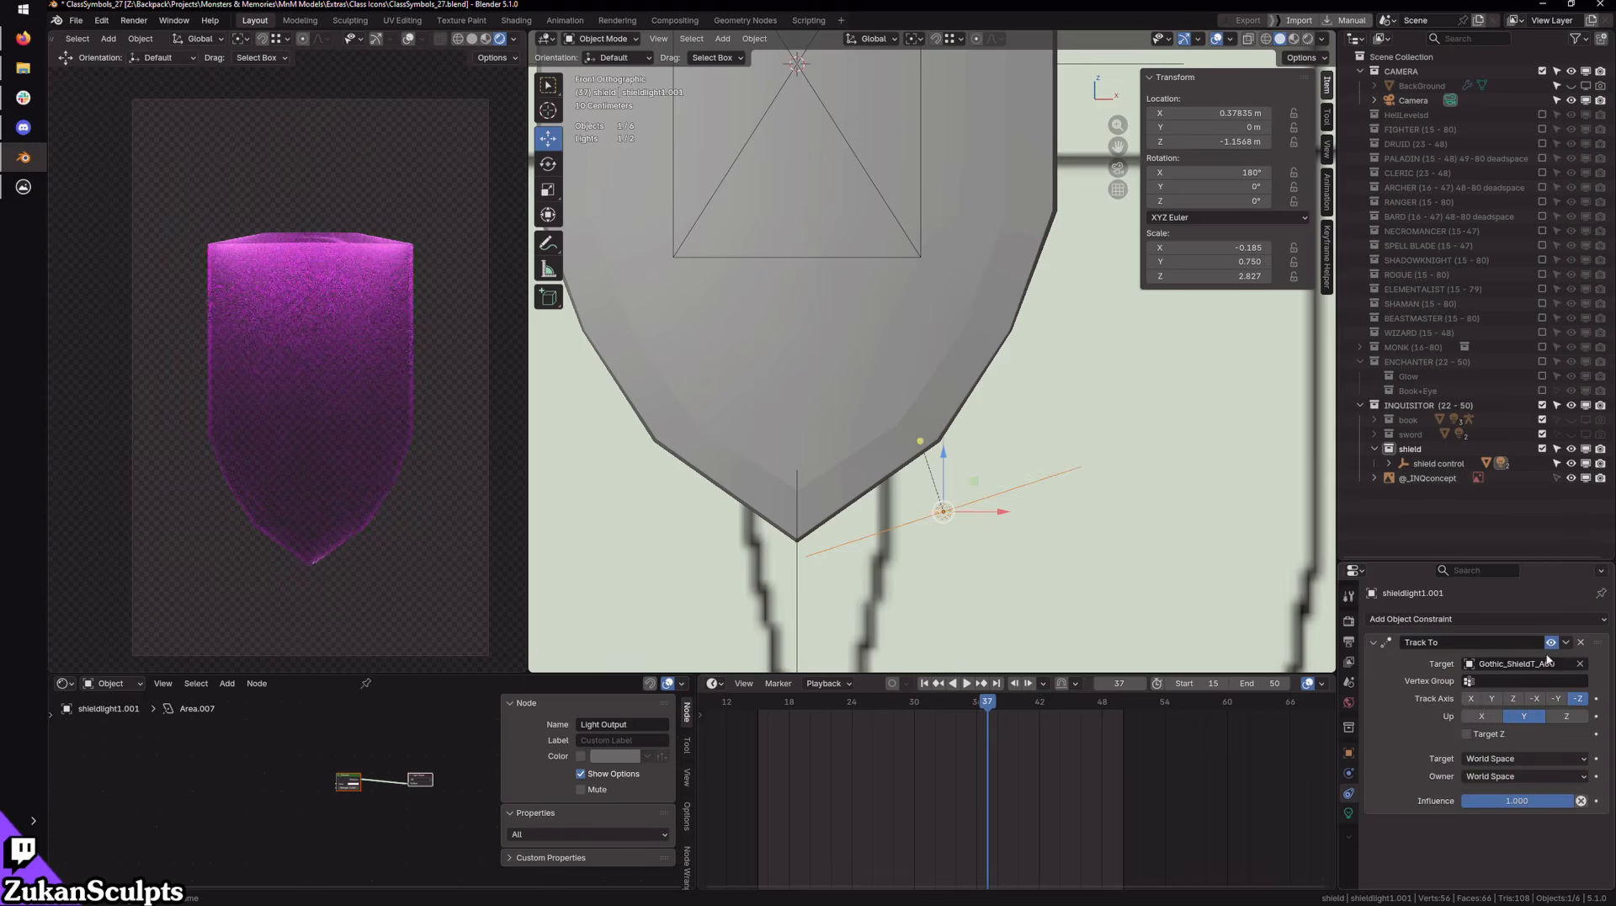
{"action": "left_click", "coordinate": [1567, 643]}
{"action": "left_click", "coordinate": [1500, 660]}
Step: Align the light with the shield's slanted lower edge, at about X 0.320 m, Z -1.057 m with about 145.86° X rotation
{"action": "key", "text": "r"}
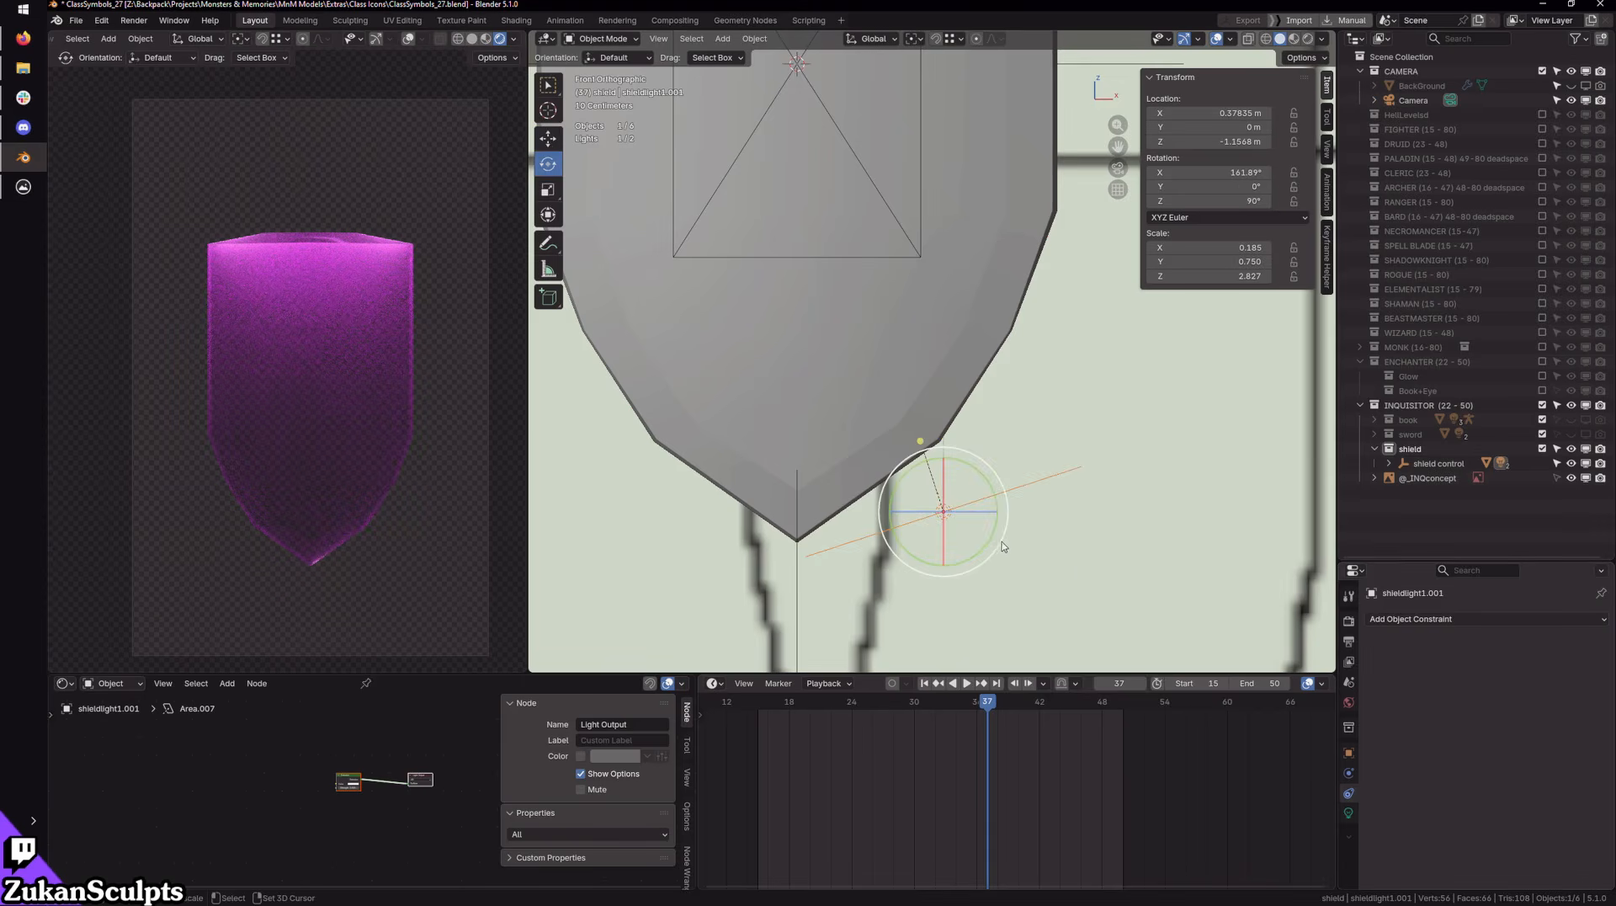
{"action": "left_click_drag", "start_coordinate": [1001, 545], "coordinate": [979, 512]}
{"action": "key", "text": "g"}
{"action": "key", "text": "r"}
Step: Raise the edge light's power to 33.4
{"action": "left_click", "coordinate": [1352, 809]}
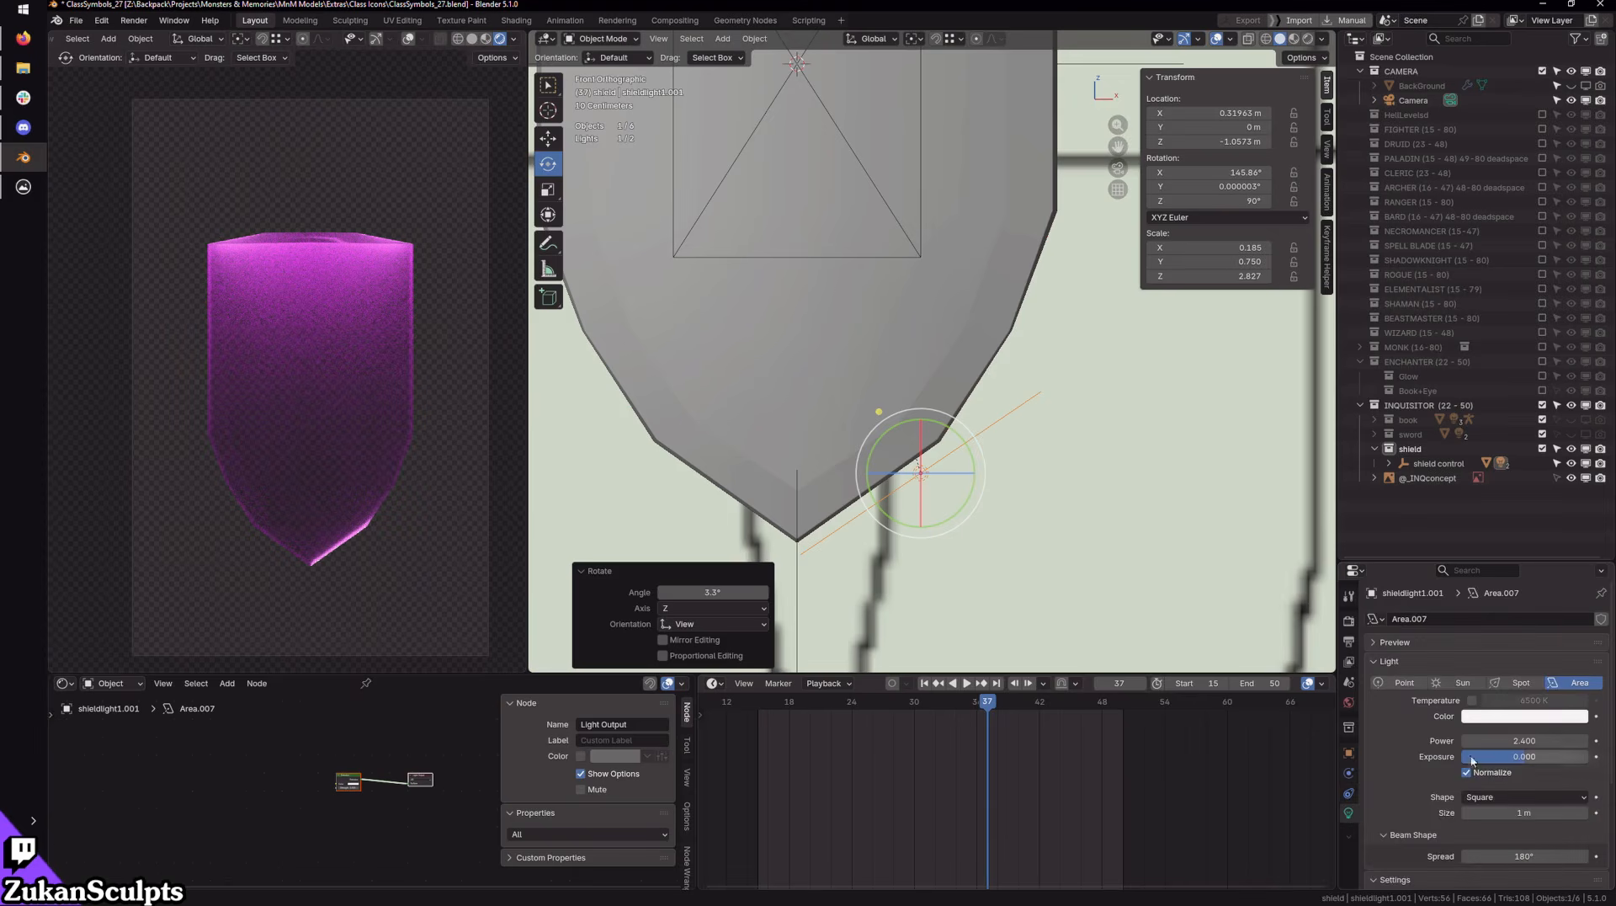
{"action": "left_click_drag", "start_coordinate": [1509, 740], "coordinate": [1584, 741]}
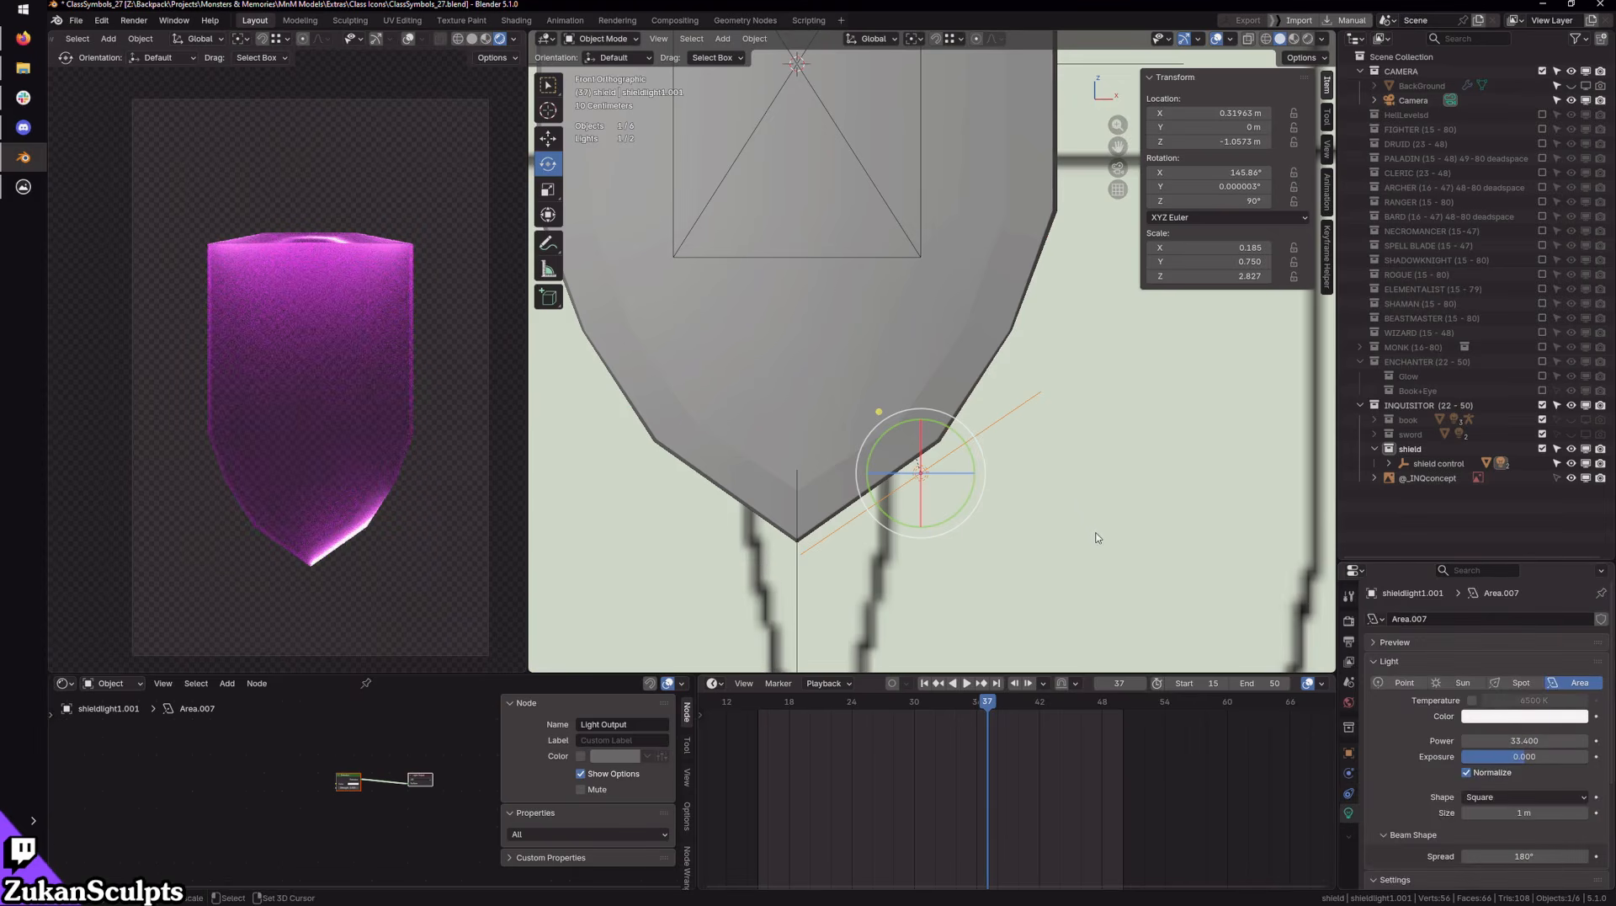
Step: Duplicate the edge light in place and mirror the copy's position by setting its X location to -0.31963 m
{"action": "middle_click_drag", "start_coordinate": [1105, 395], "coordinate": [1108, 392], "text": "shift"}
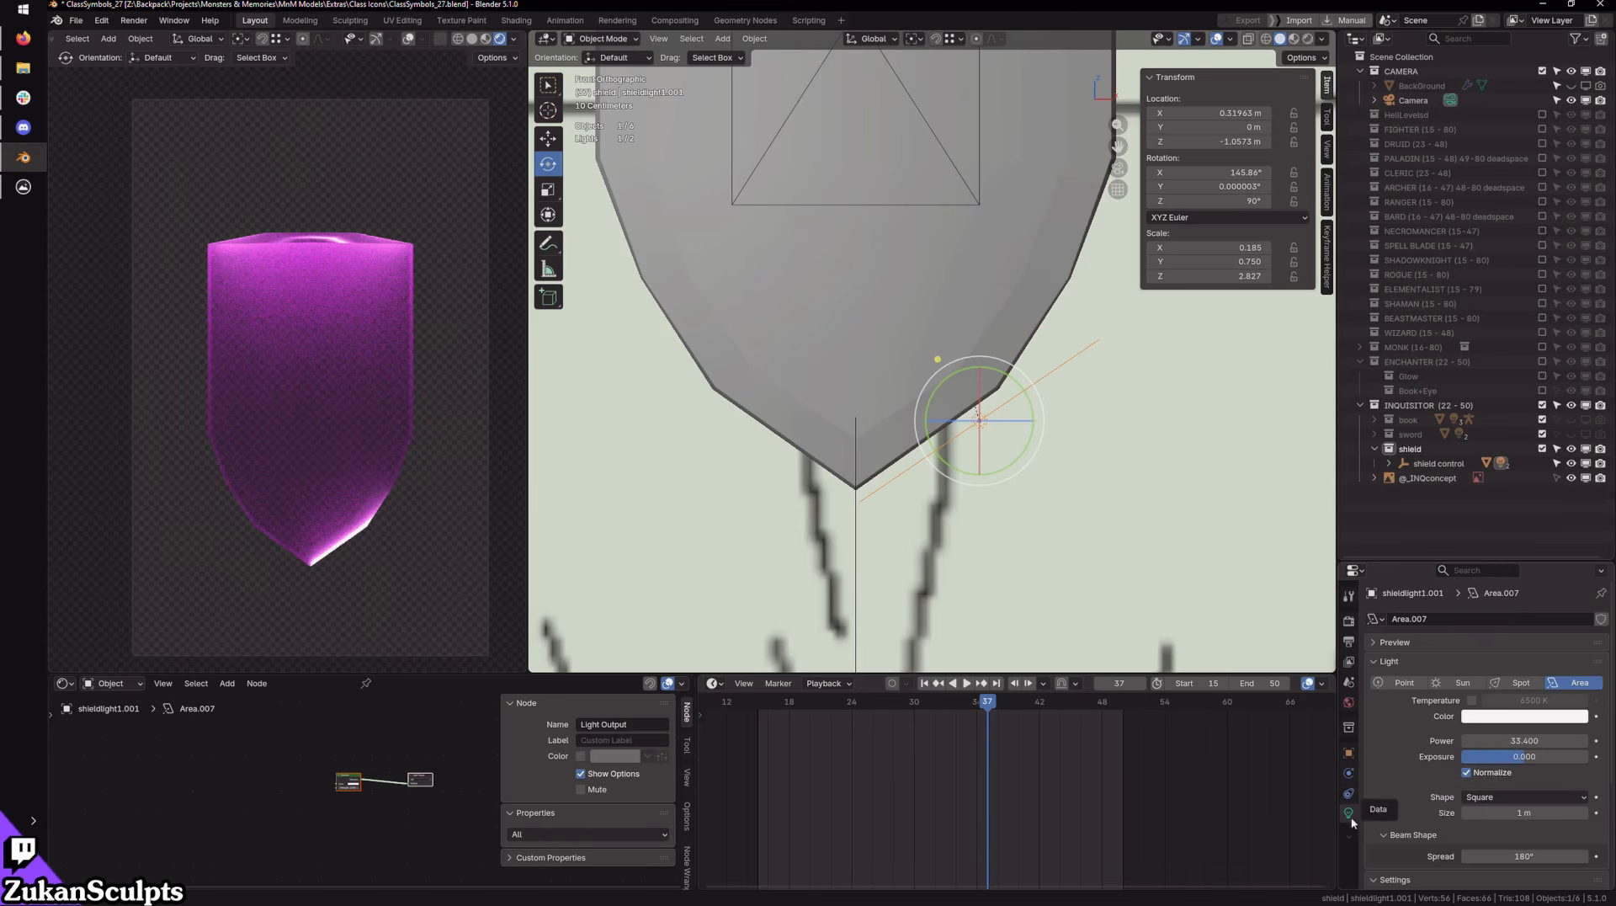
{"action": "key", "text": "shift+d"}
{"action": "key", "text": "Escape"}
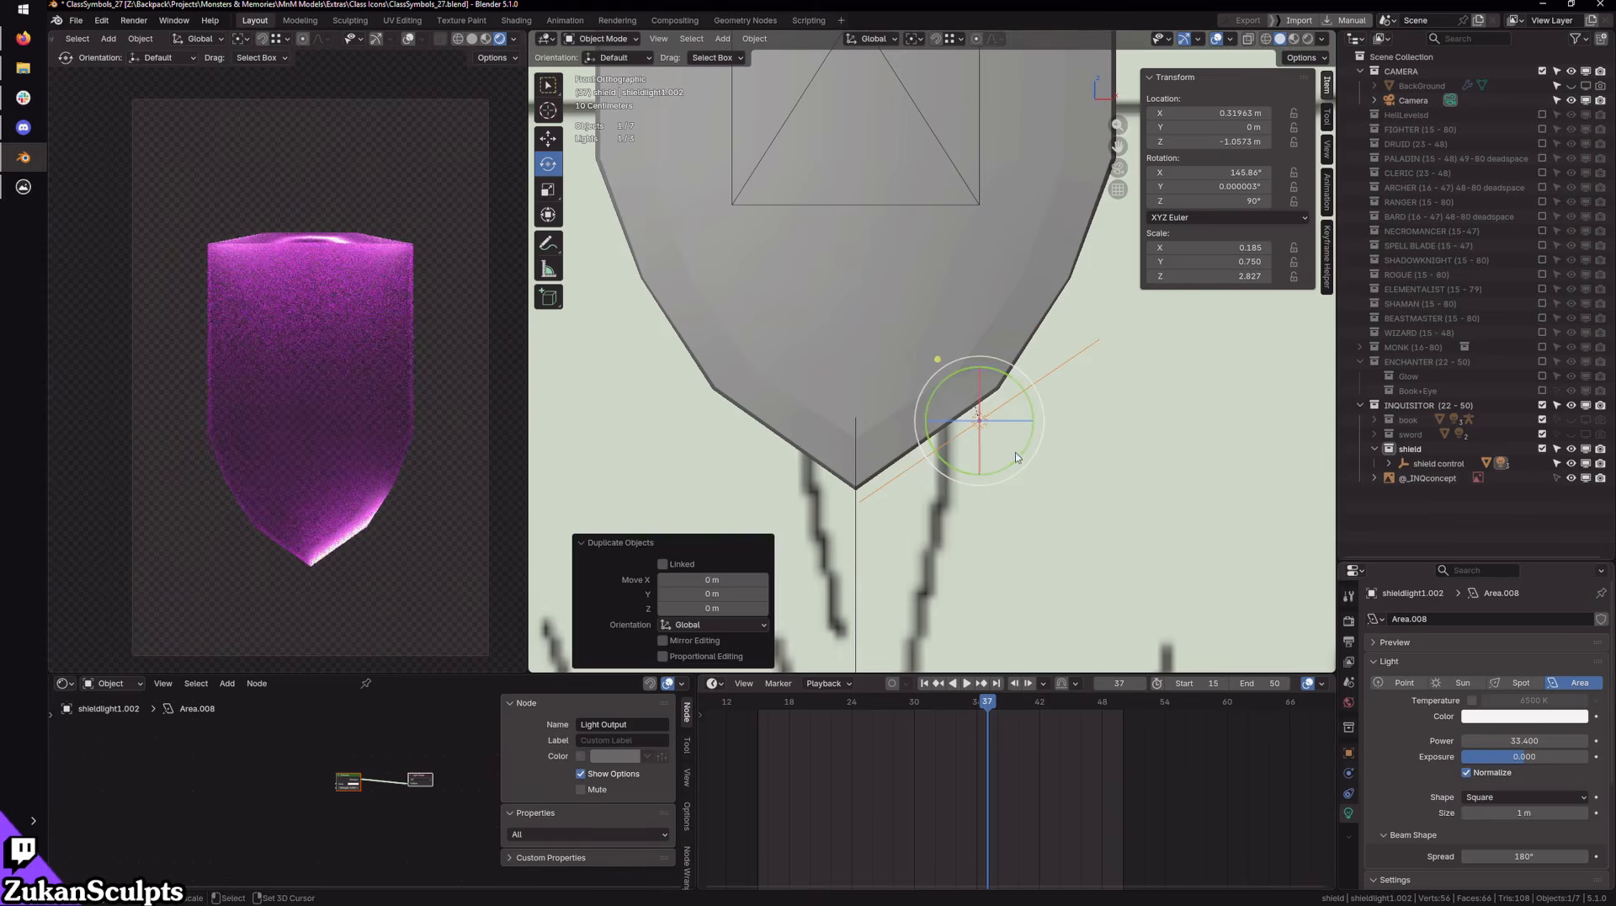
{"action": "key", "text": "shift+space"}
{"action": "key", "text": "g"}
{"action": "left_click_drag", "start_coordinate": [1043, 422], "coordinate": [914, 421]}
{"action": "key", "text": "ctrl+z"}
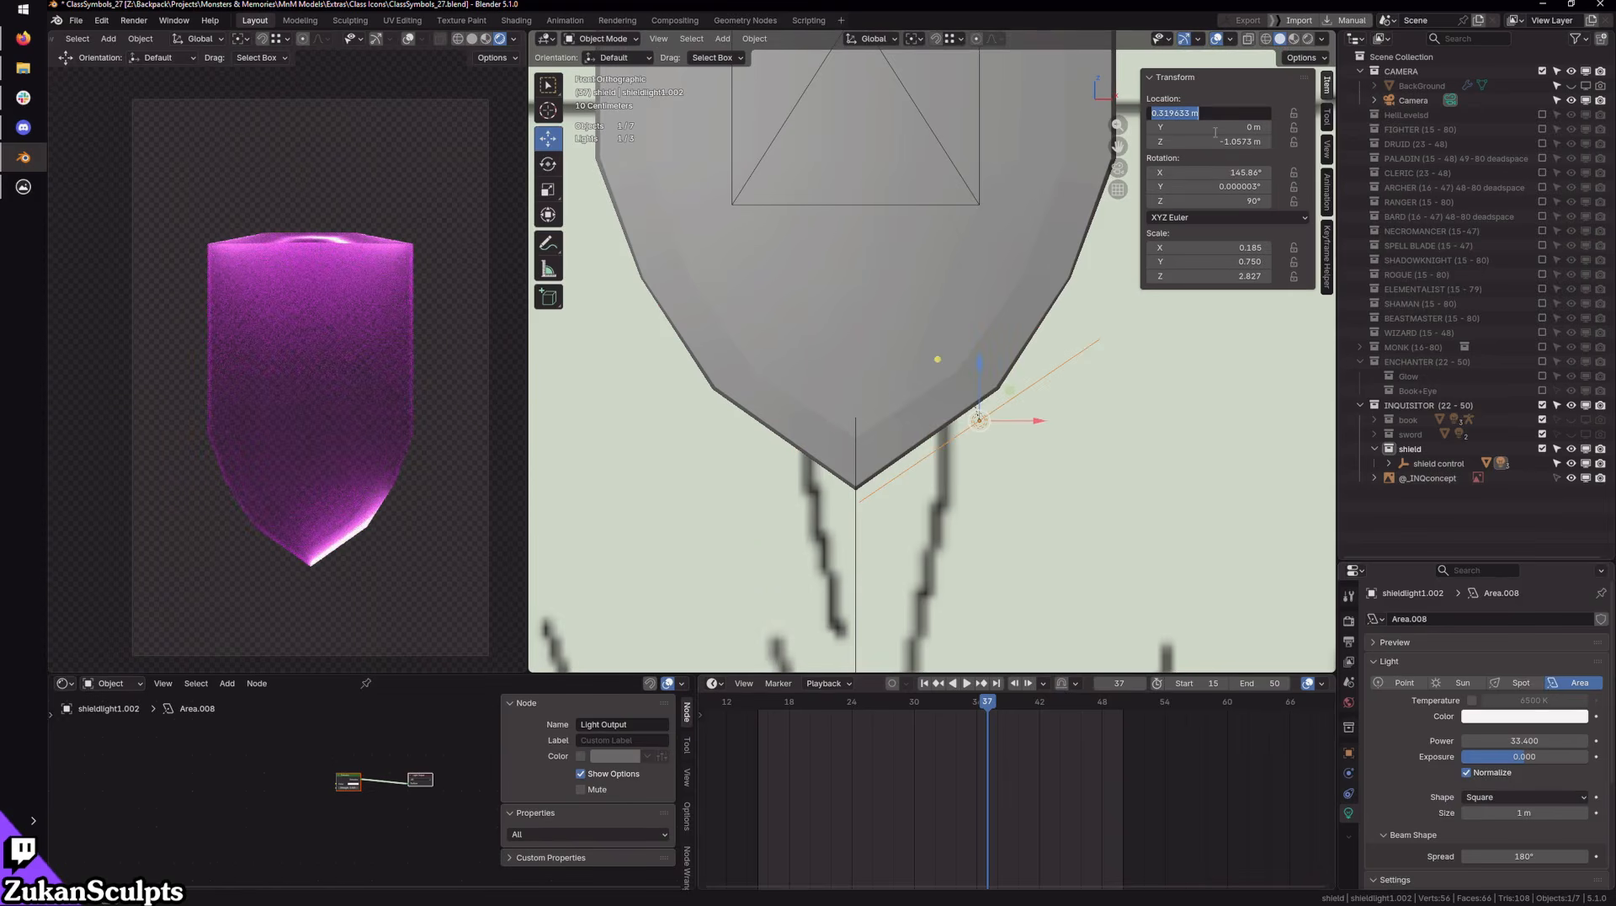
{"action": "key", "text": "Return"}
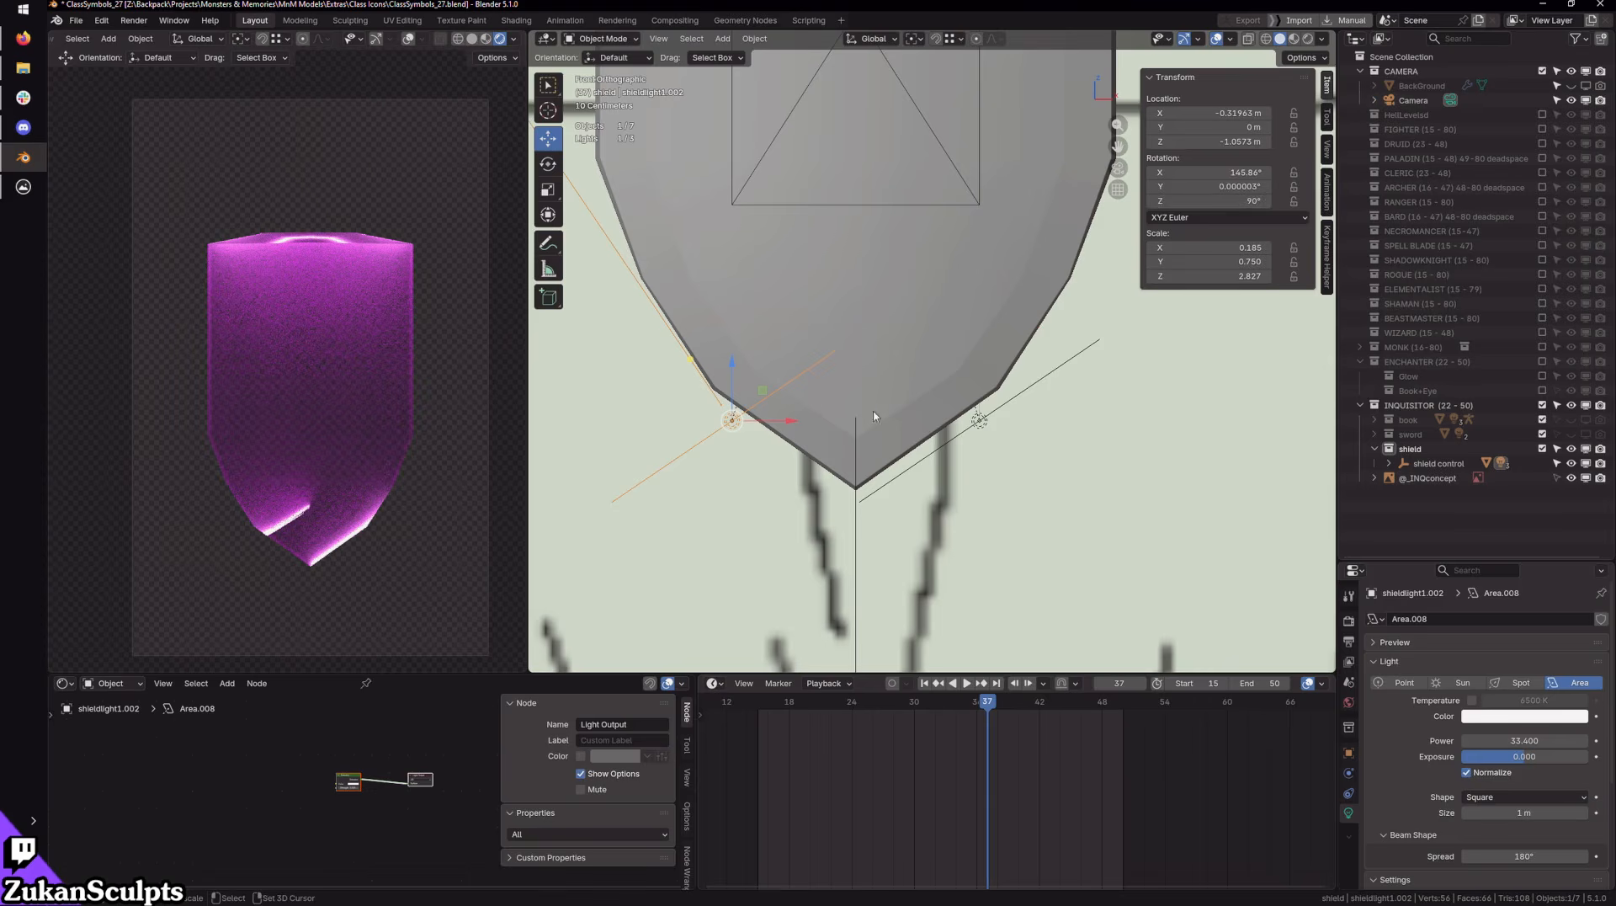
Step: Mirror the copied light's angle by setting its X rotation to -145.86°
{"action": "key", "text": "shift+space"}
{"action": "key", "text": "r"}
{"action": "left_click_drag", "start_coordinate": [780, 455], "coordinate": [776, 462]}
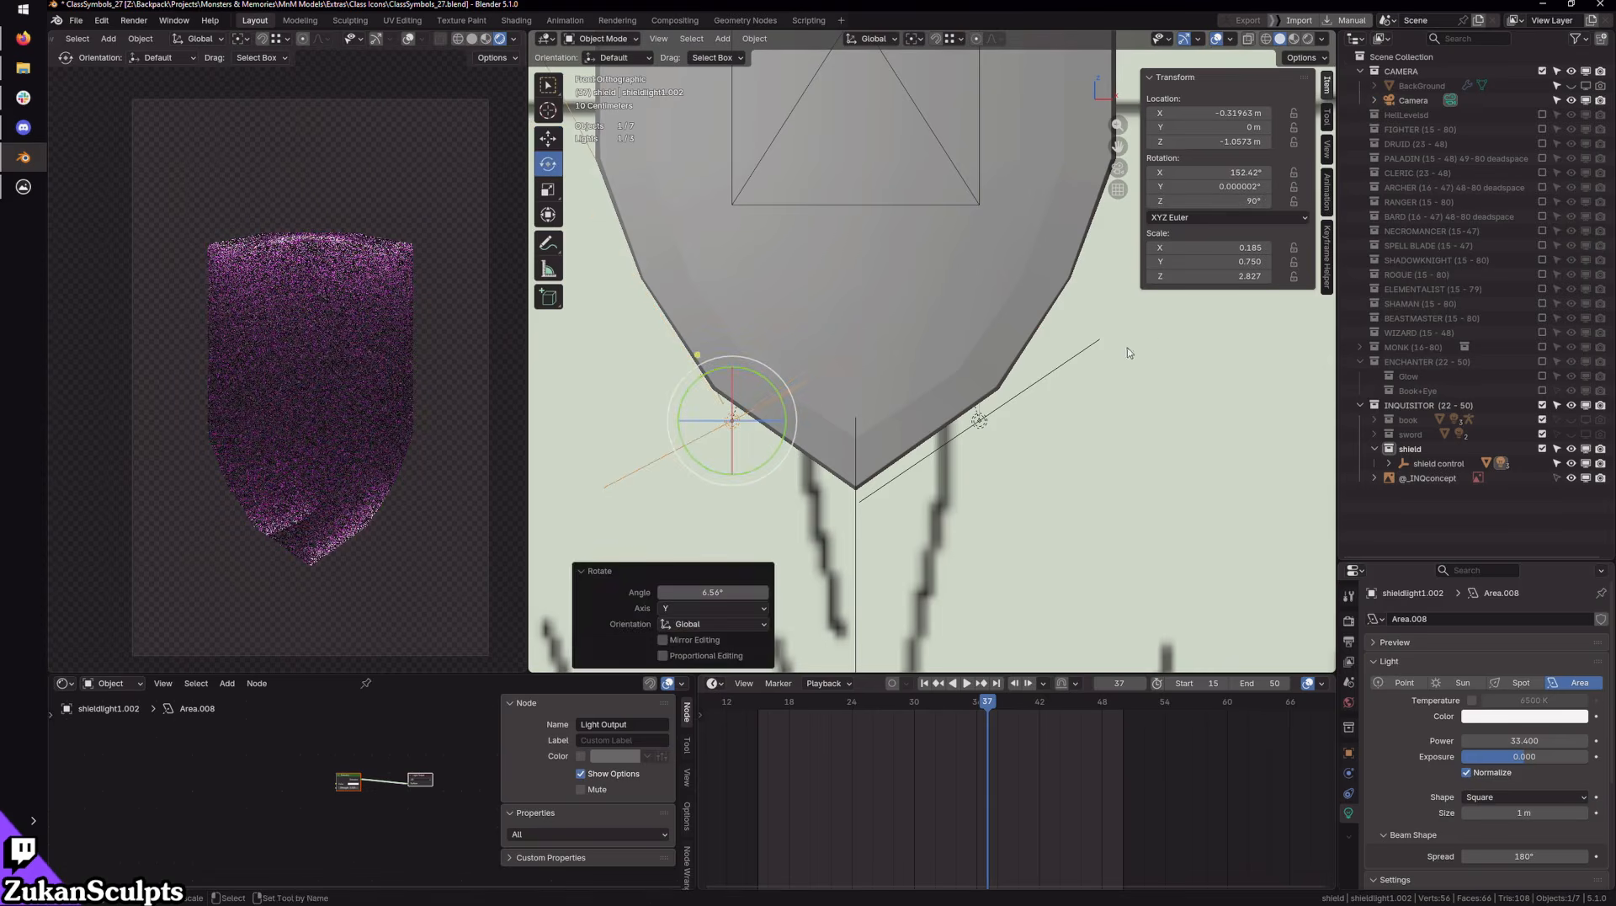
{"action": "key", "text": "ctrl+z"}
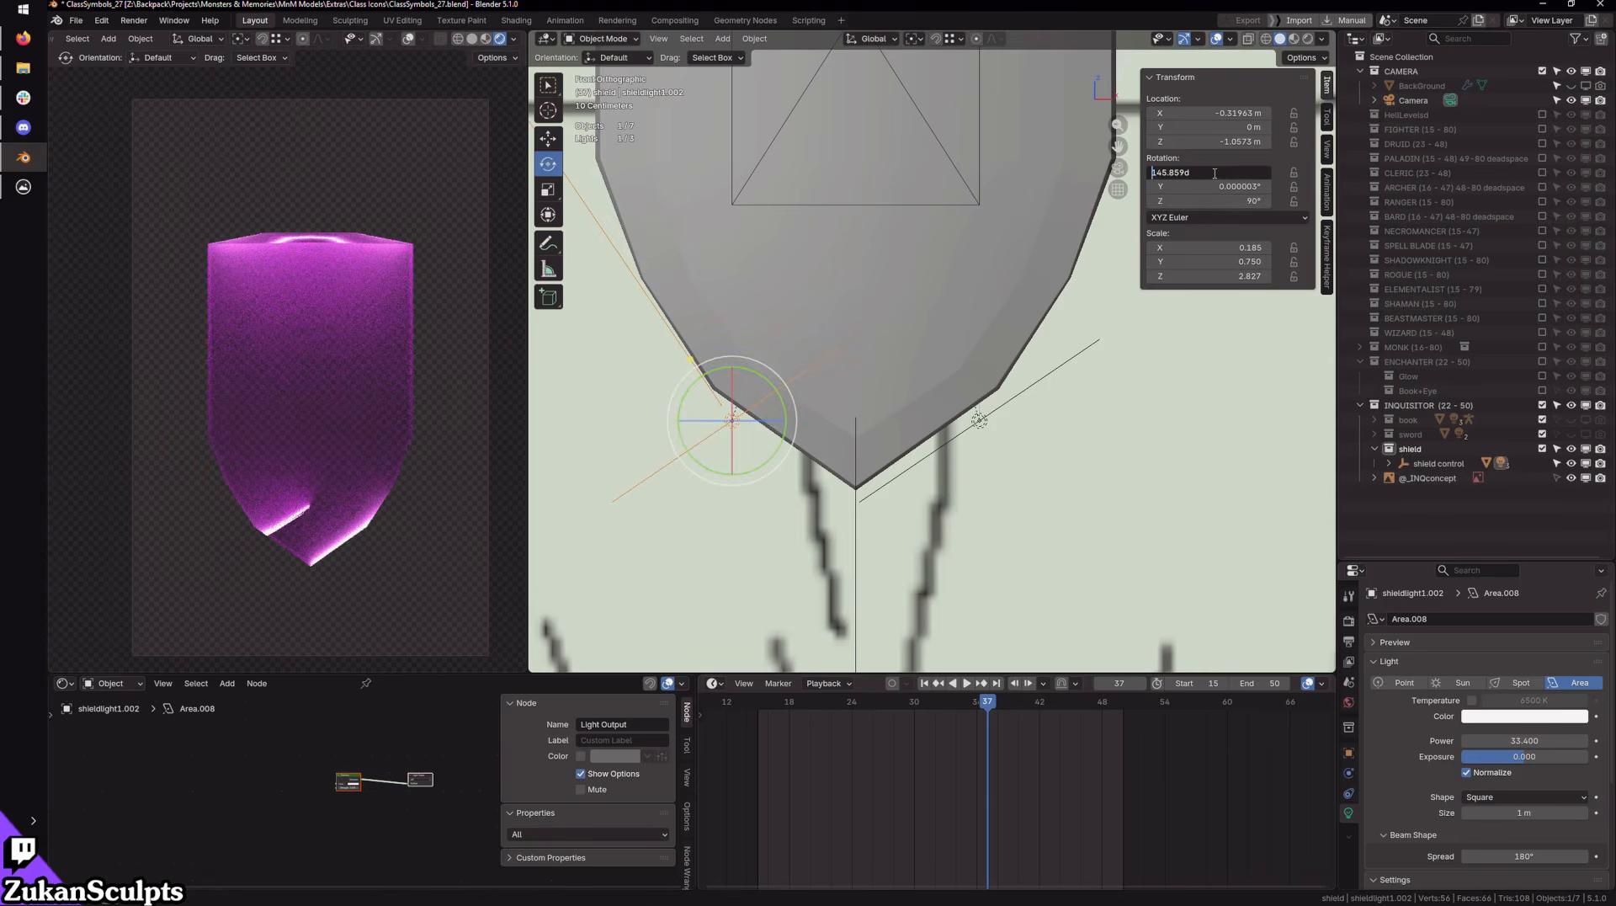
{"action": "key", "text": "Return"}
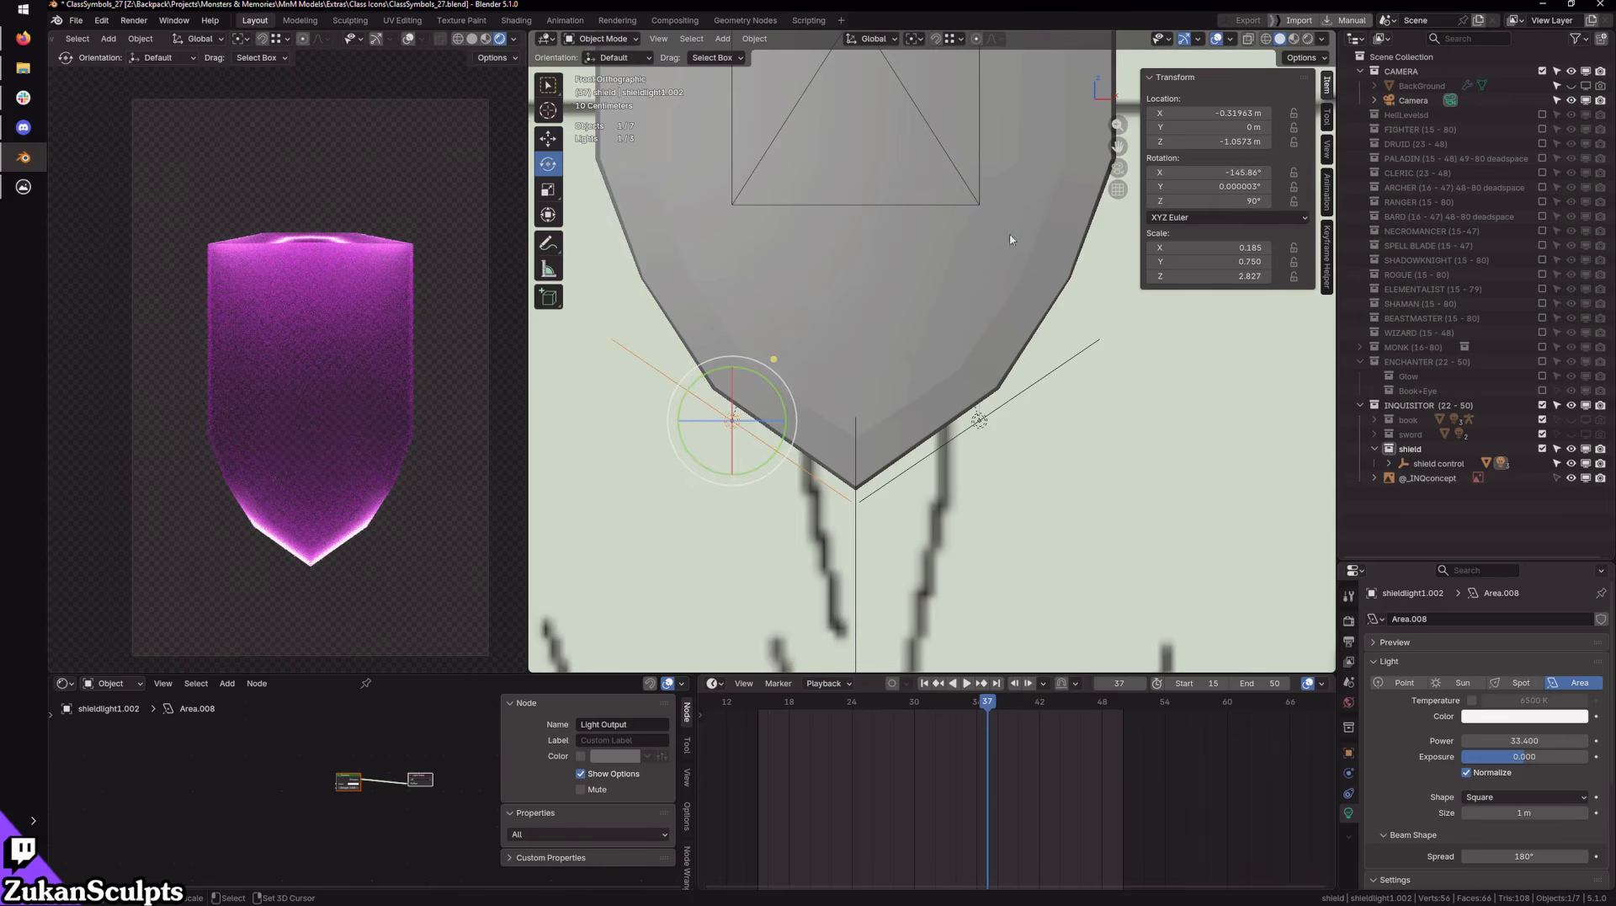
Step: Move the light at the shield's top edge about 0.05 m forward, to about Y -0.121 m
{"action": "scroll", "coordinate": [952, 441], "scroll_direction": "down", "scroll_amount": 2}
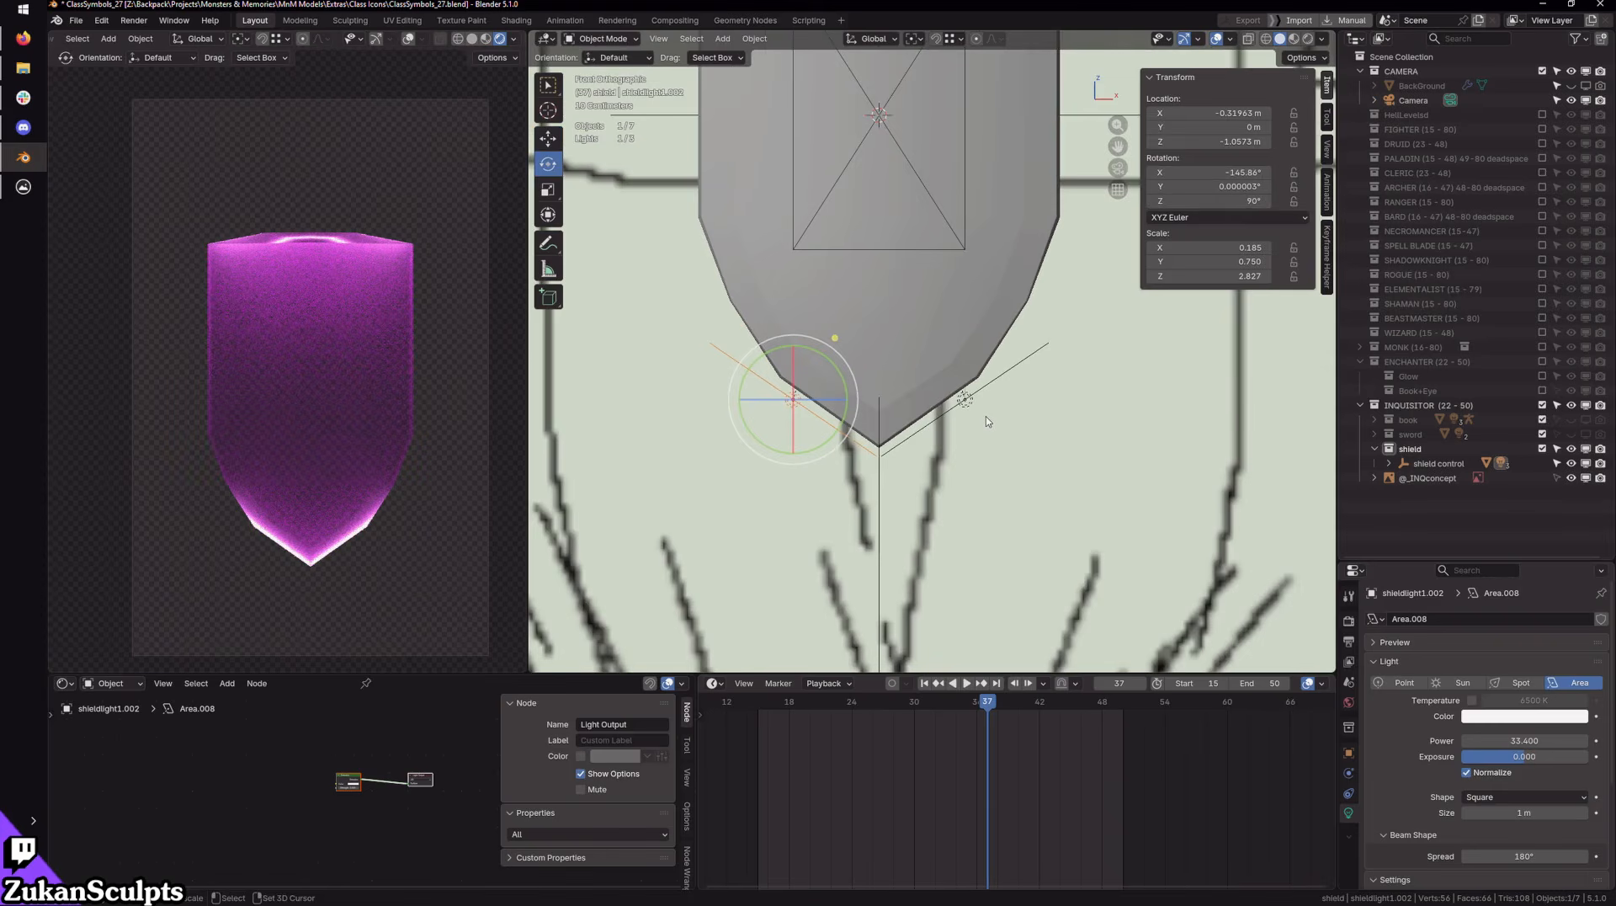
{"action": "scroll", "coordinate": [968, 337], "scroll_direction": "down", "scroll_amount": 3}
{"action": "middle_click_drag", "start_coordinate": [951, 224], "coordinate": [915, 394], "text": "alt"}
{"action": "scroll", "coordinate": [917, 371], "scroll_direction": "up", "scroll_amount": 1}
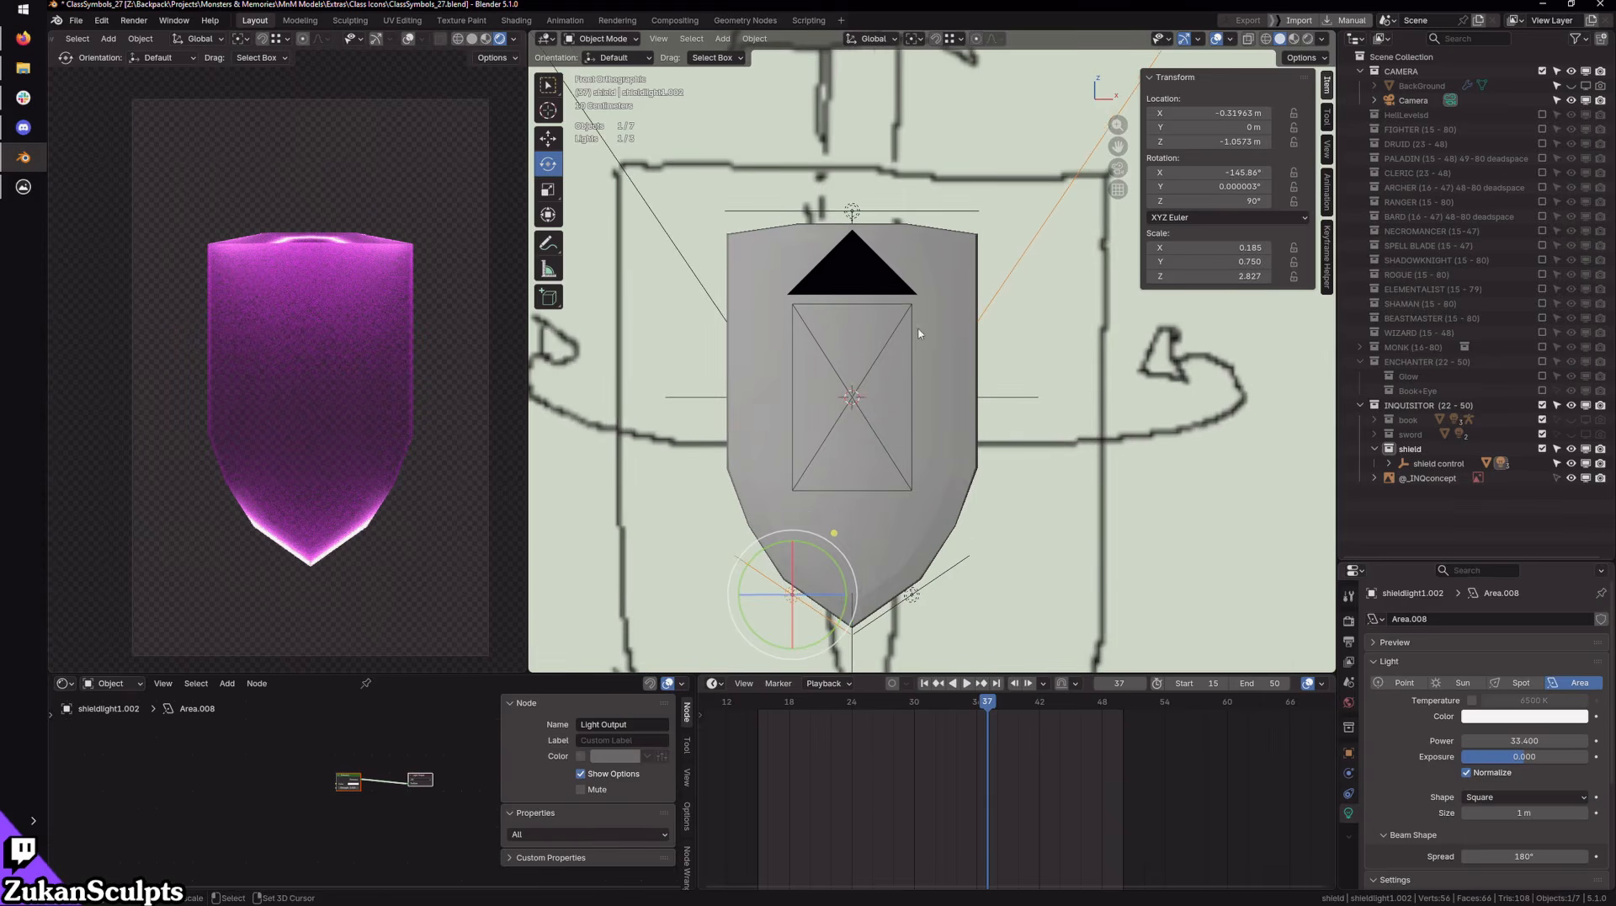
{"action": "left_click_drag", "start_coordinate": [919, 282], "coordinate": [906, 330], "text": "alt"}
{"action": "left_click", "coordinate": [907, 330]}
{"action": "left_click_drag", "start_coordinate": [992, 404], "coordinate": [912, 313], "text": "alt"}
{"action": "key", "text": "w"}
{"action": "mouse_move", "coordinate": [889, 378]}
{"action": "left_mouse_down", "text": "alt"}
{"action": "mouse_move", "coordinate": [956, 396]}
{"action": "mouse_move", "coordinate": [877, 376]}
{"action": "mouse_move", "coordinate": [887, 358]}
{"action": "left_mouse_up", "text": "alt"}
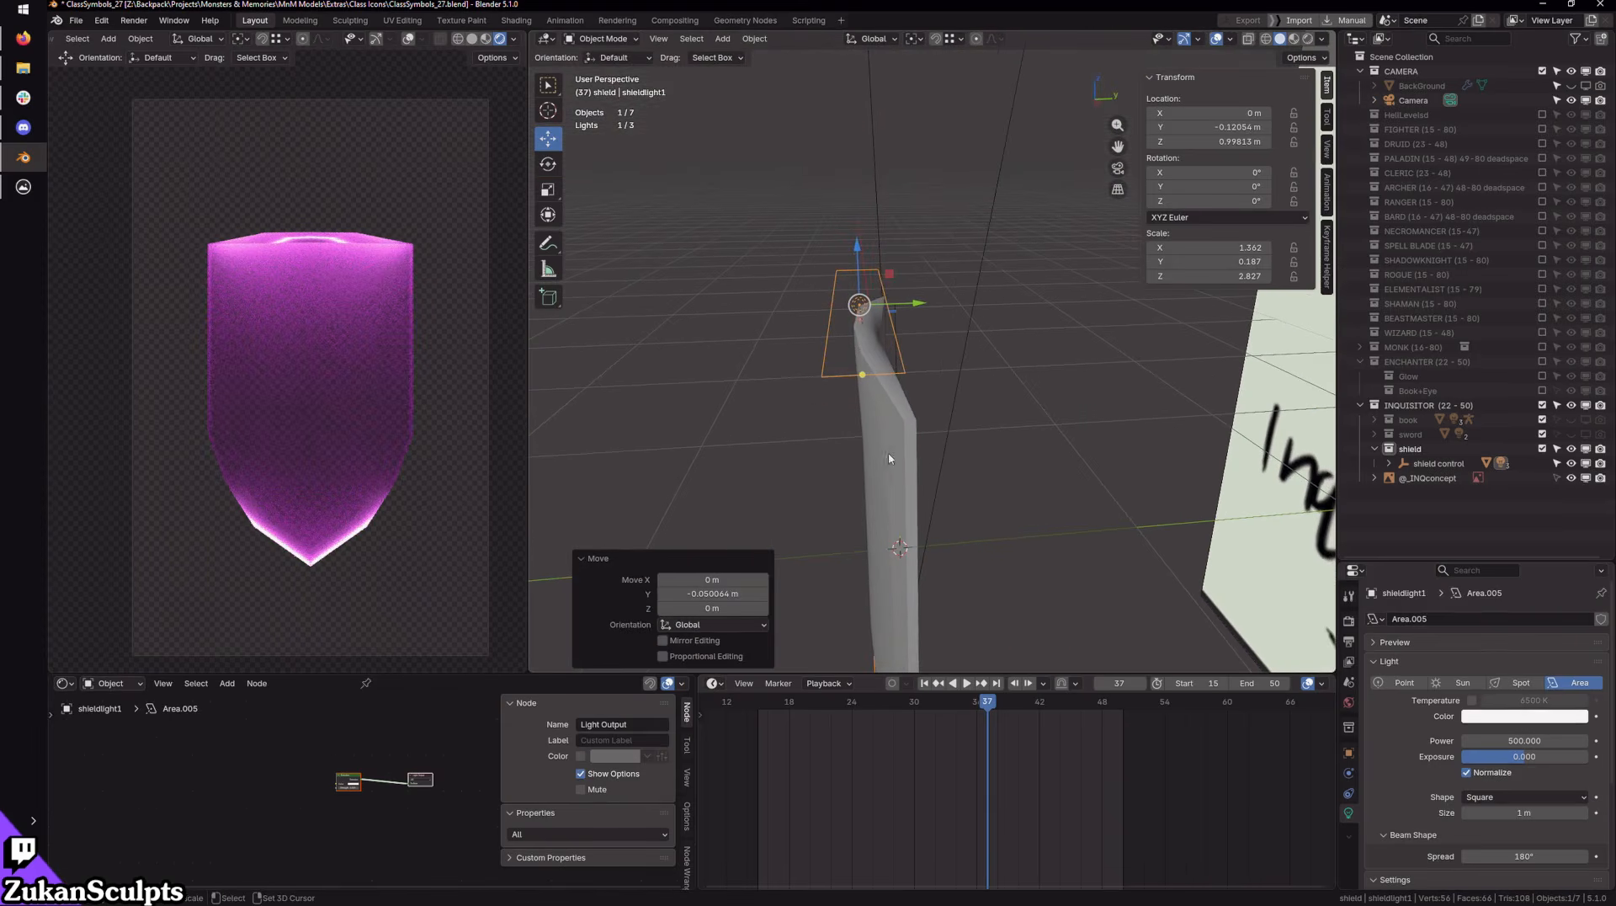
Step: Duplicate the shield's lower-right edge light and place the copy beside the right side, at about X 1.067 m, Z -0.056 m
{"action": "left_click_drag", "start_coordinate": [888, 452], "coordinate": [992, 432], "text": "alt"}
{"action": "key", "text": "KP_1"}
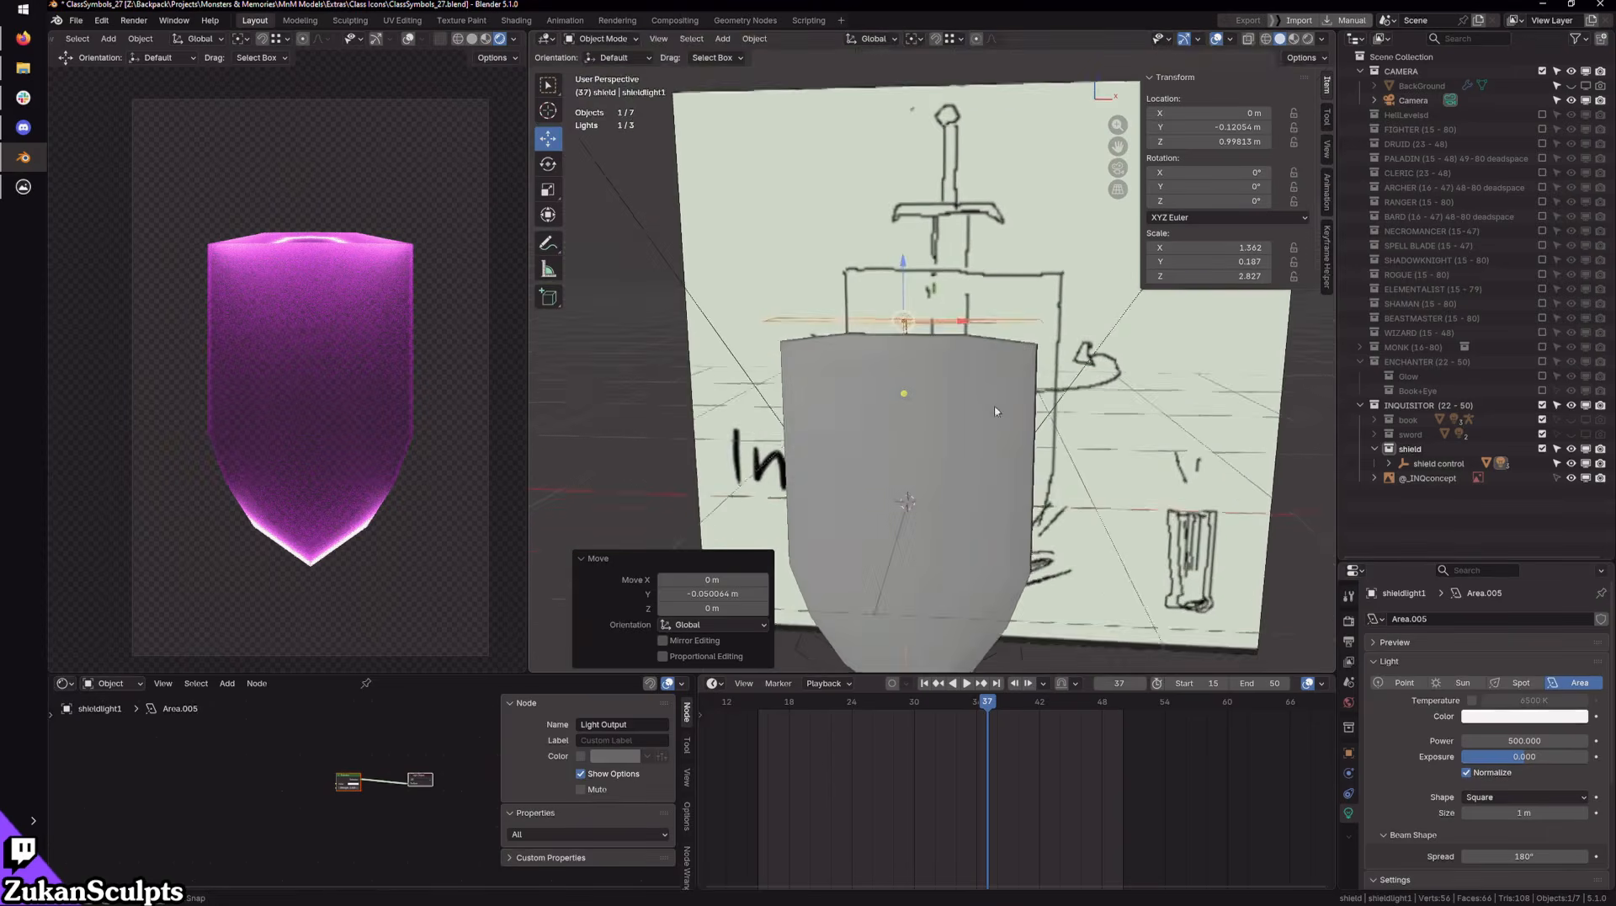
{"action": "left_click", "coordinate": [952, 577]}
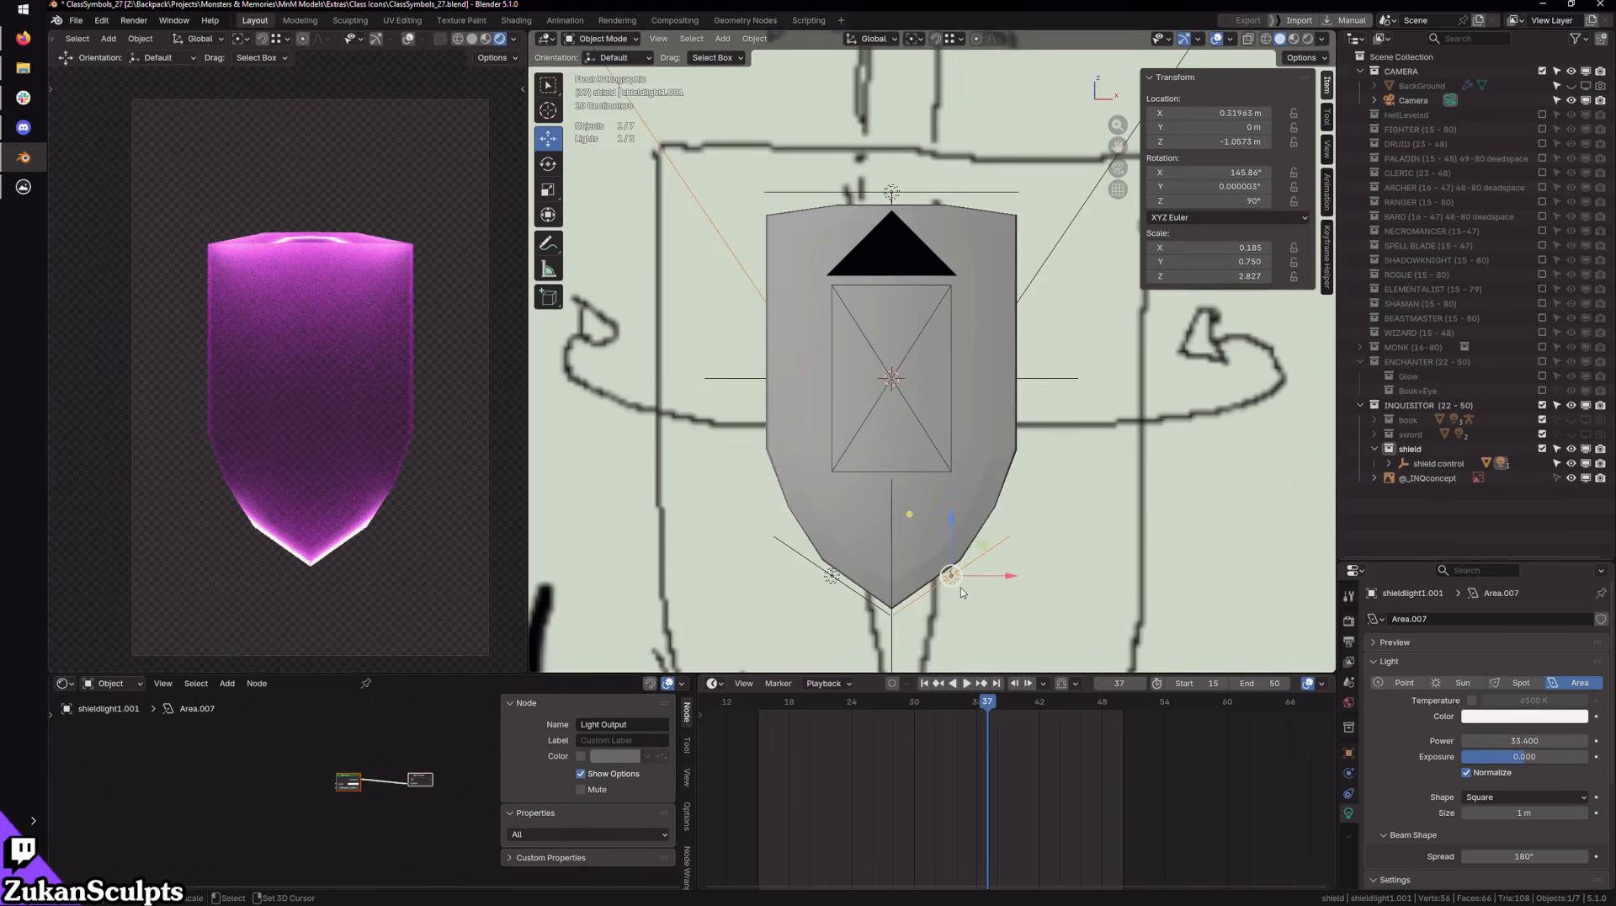
{"action": "key", "text": "shift+d"}
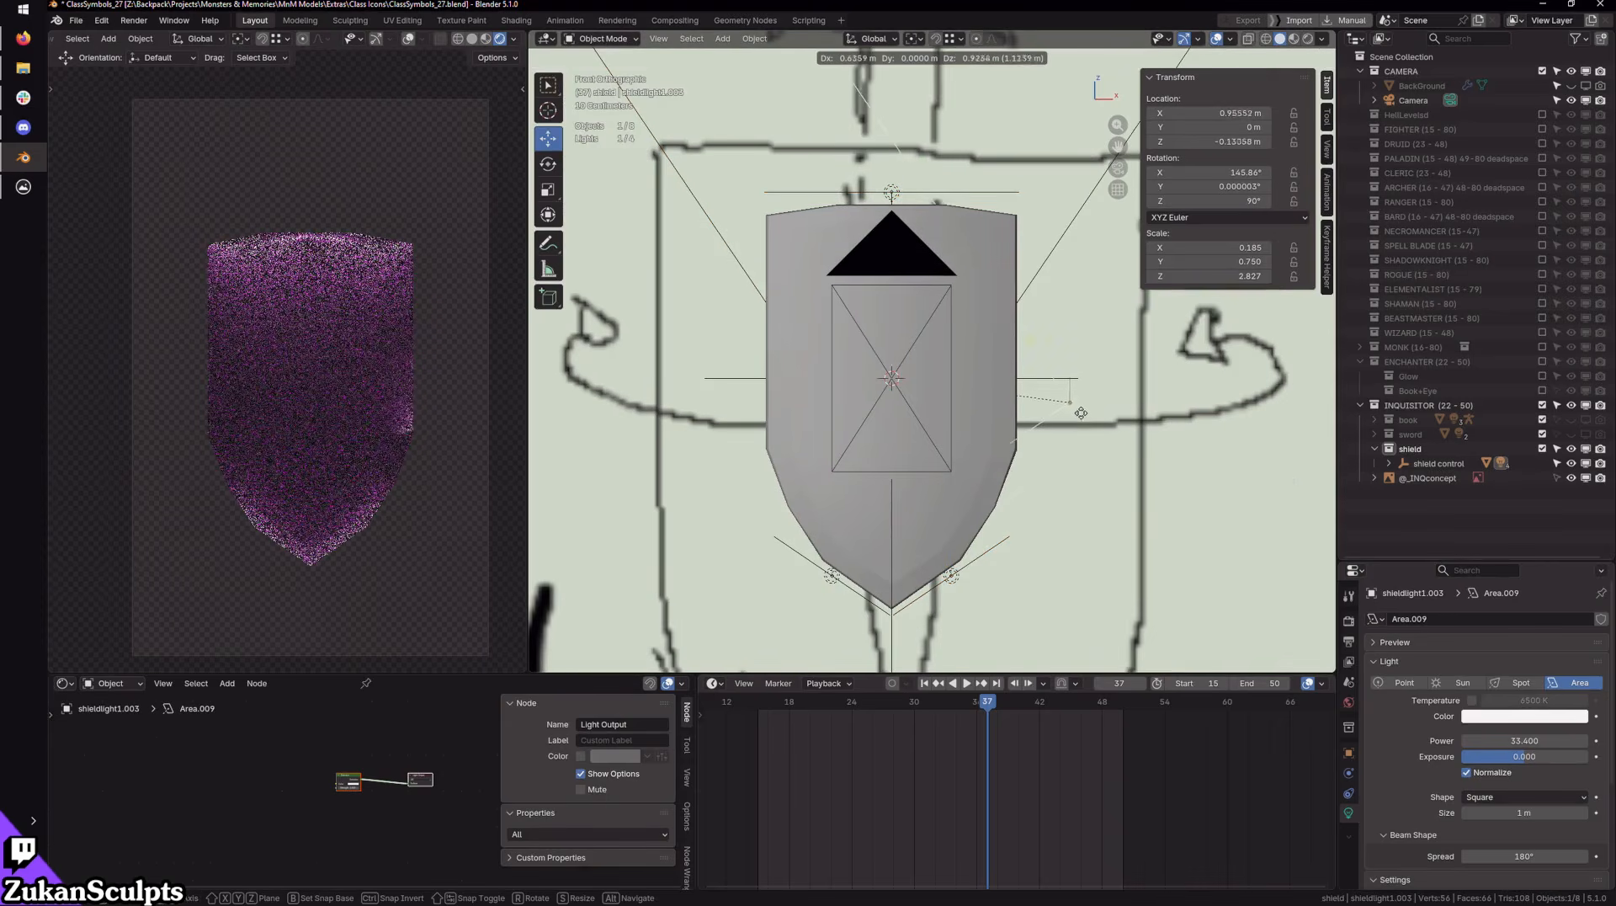
{"action": "left_click", "coordinate": [1098, 397]}
Step: Turn the copied light parallel to the shield's vertical side by setting its X rotation to 90°
{"action": "key", "text": "e"}
{"action": "left_click_drag", "start_coordinate": [1124, 443], "coordinate": [1146, 396]}
{"action": "double_click", "coordinate": [1233, 174]}
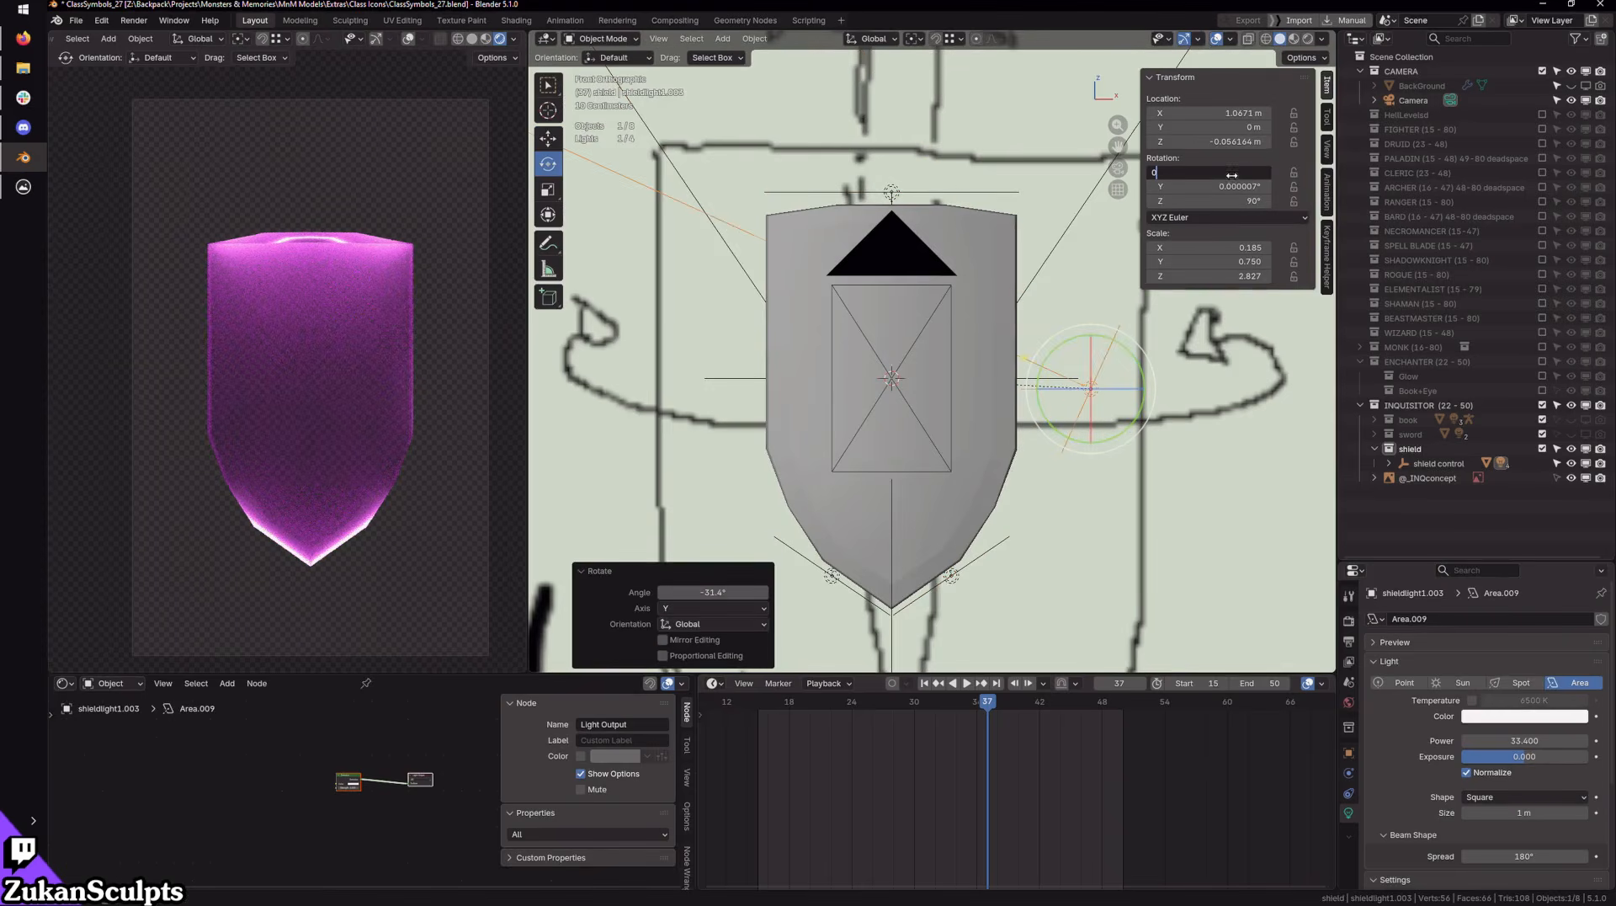
{"action": "type", "text": "0"}
{"action": "key", "text": "Return"}
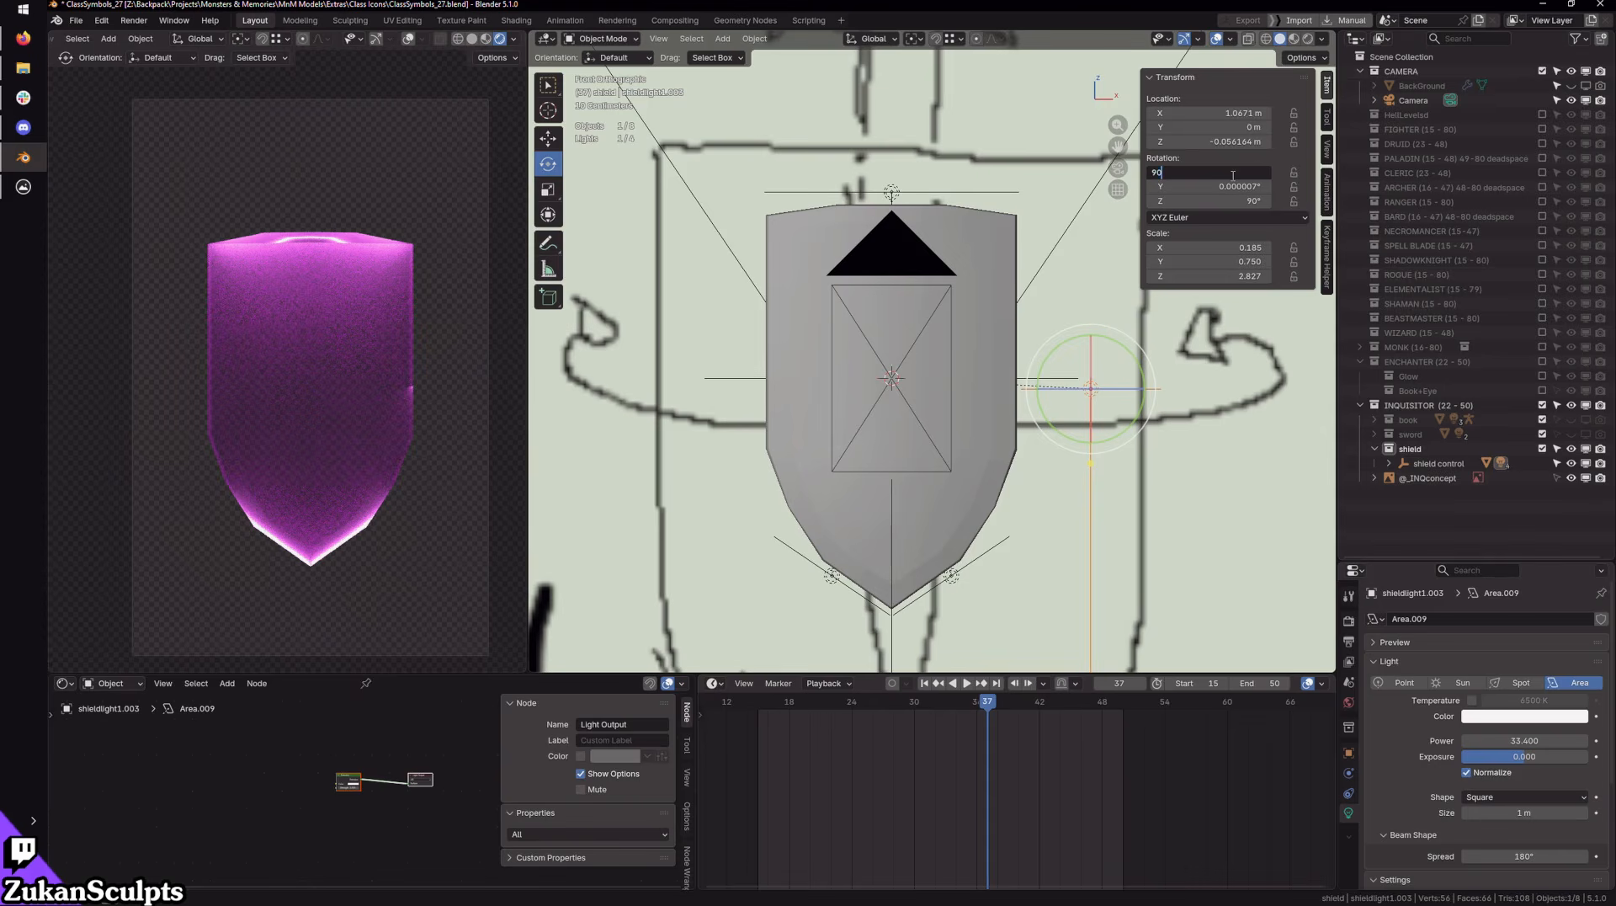
{"action": "type", "text": "90"}
{"action": "key", "text": "Return"}
Step: Bring the side light to the shield's right edge at about X 0.695 m and lengthen its Y scale to about 2.417
{"action": "mouse_move", "coordinate": [1112, 563]}
{"action": "left_mouse_down", "text": "alt"}
{"action": "mouse_move", "coordinate": [864, 540]}
{"action": "mouse_move", "coordinate": [1094, 538]}
{"action": "left_mouse_up", "text": "alt"}
{"action": "key", "text": "w"}
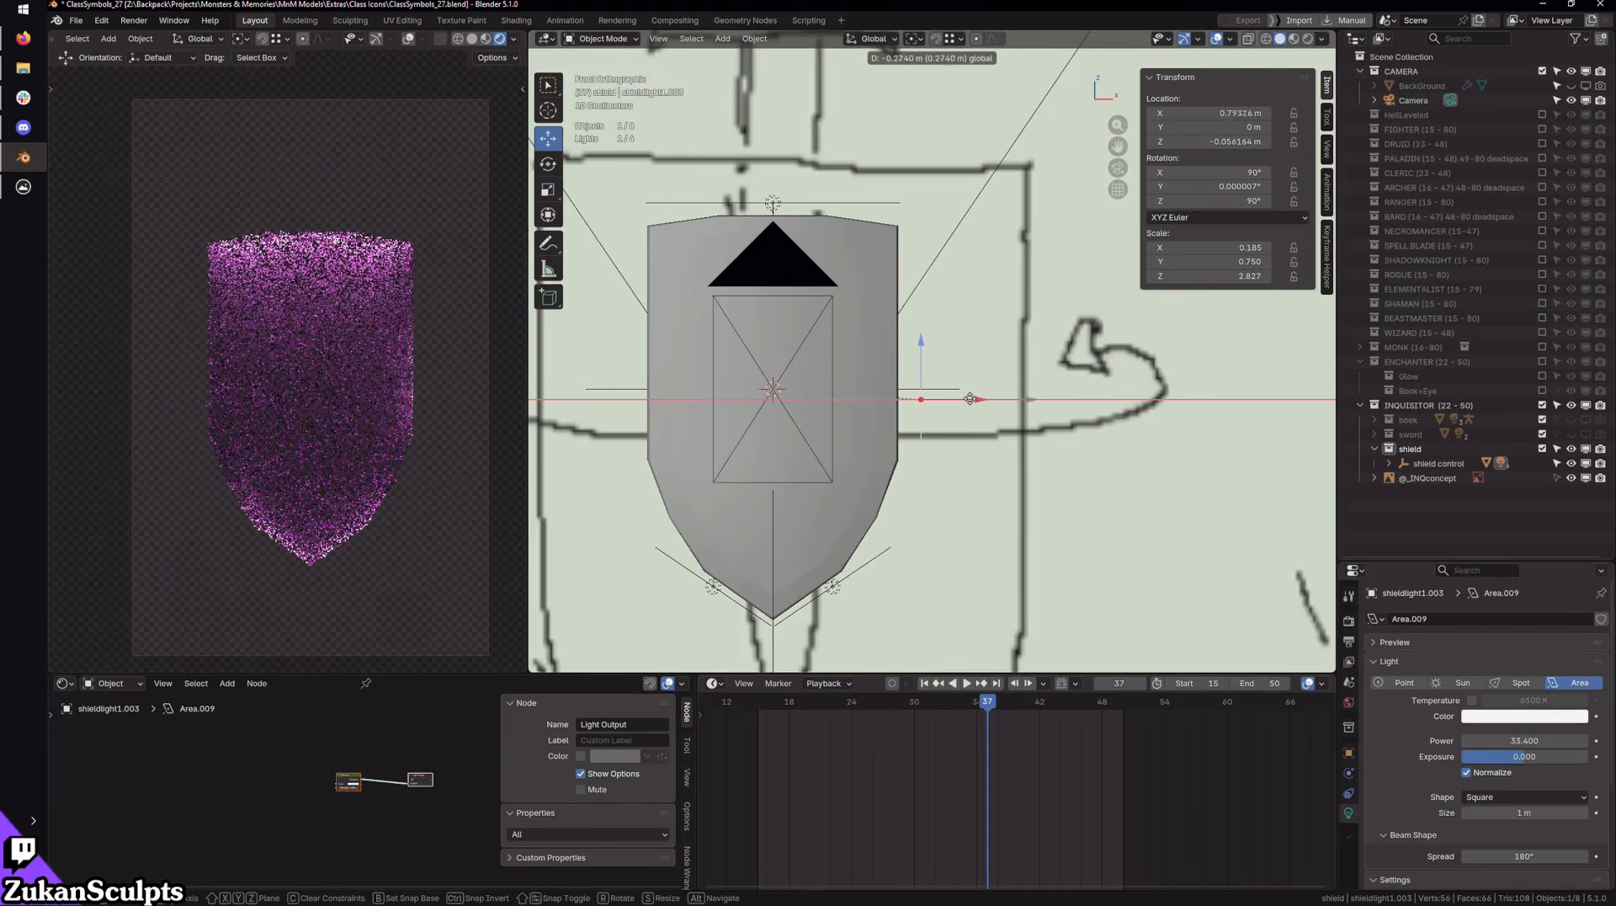
{"action": "left_click_drag", "start_coordinate": [1026, 404], "coordinate": [956, 403]}
{"action": "middle_click_drag", "start_coordinate": [963, 498], "coordinate": [1014, 568], "text": "shift"}
{"action": "key", "text": "s"}
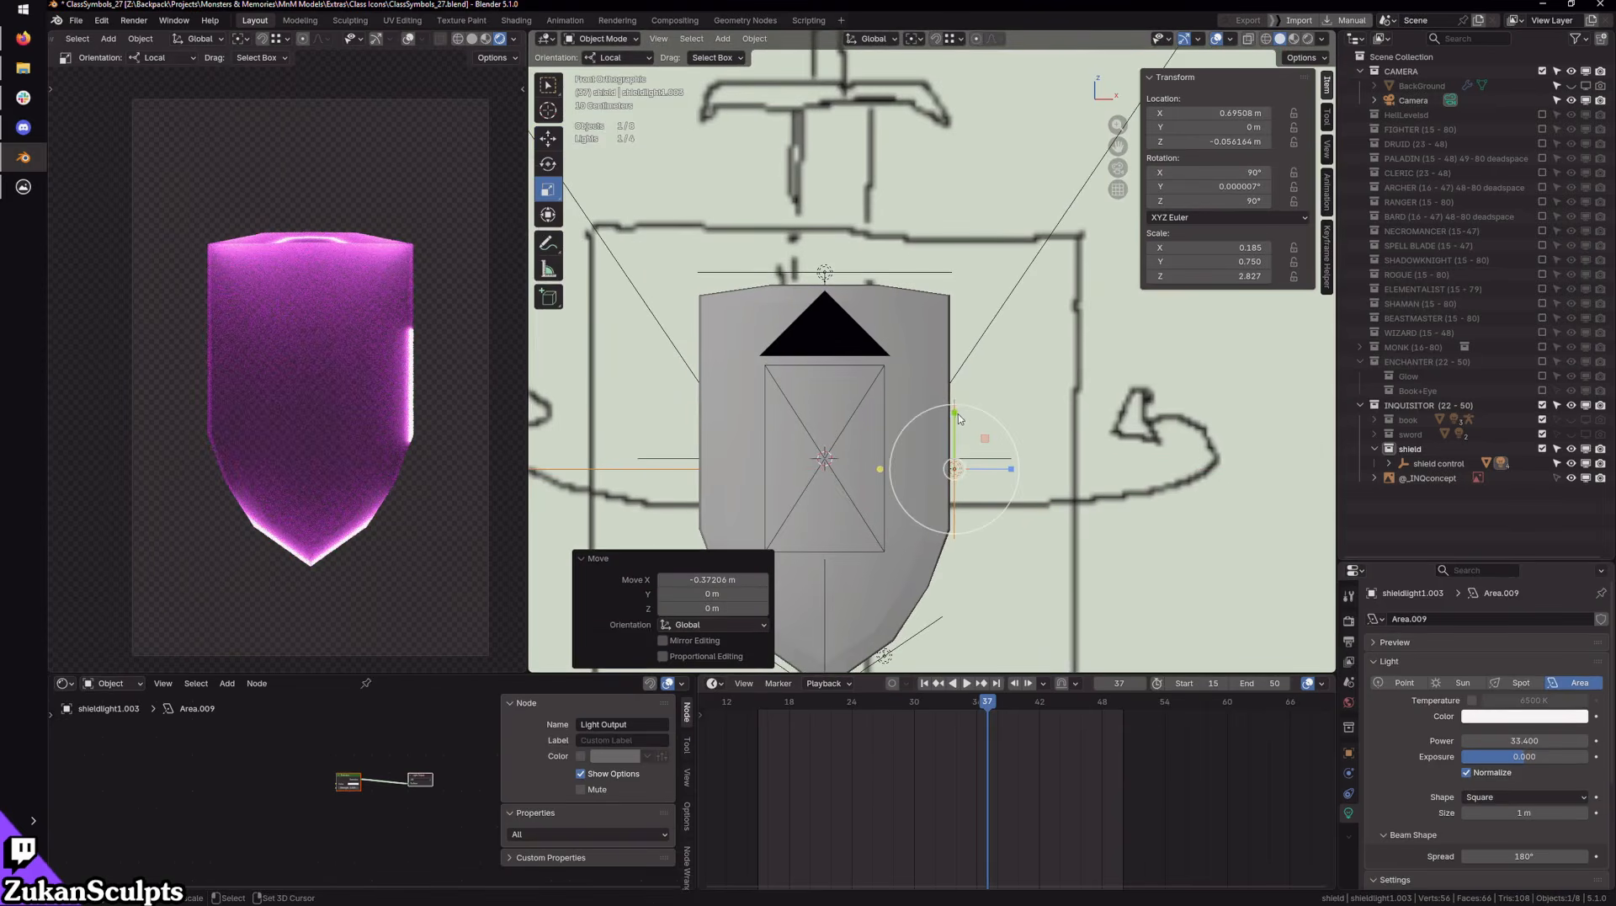
{"action": "key", "text": "y"}
{"action": "key", "text": "y"}
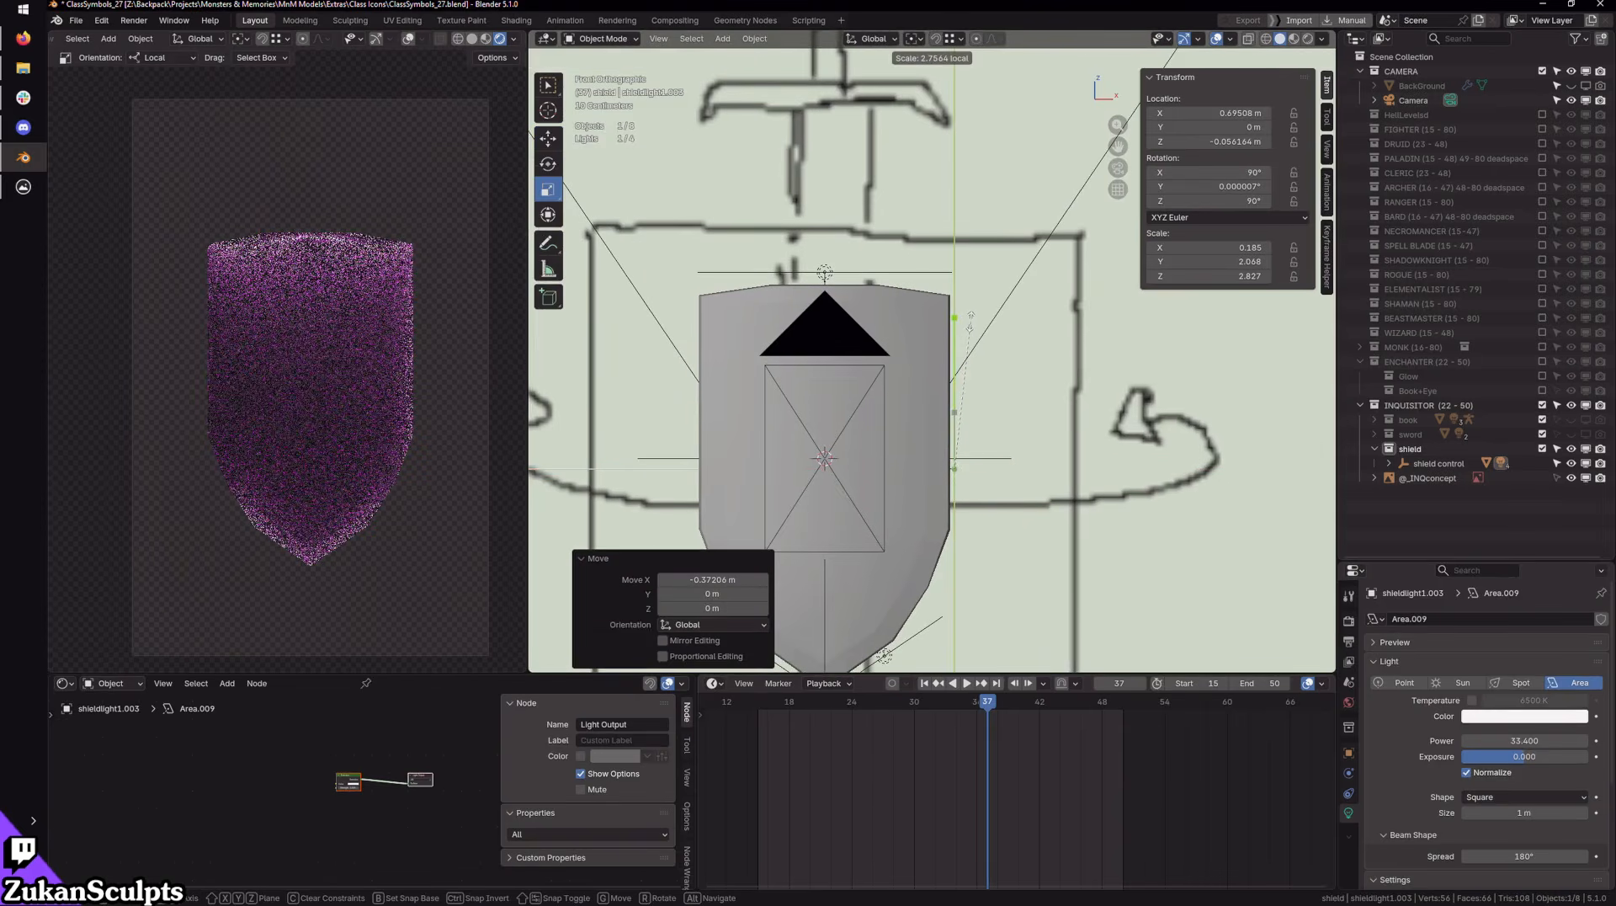
{"action": "left_click", "coordinate": [971, 318]}
Step: Fit the side light against the shield's thickness, at about X 0.742 m, Y -0.068 m
{"action": "key", "text": "w"}
{"action": "left_click_drag", "start_coordinate": [1011, 469], "coordinate": [1021, 470]}
{"action": "middle_click_drag", "start_coordinate": [1058, 526], "coordinate": [994, 563]}
{"action": "key", "text": "g"}
{"action": "key", "text": "x"}
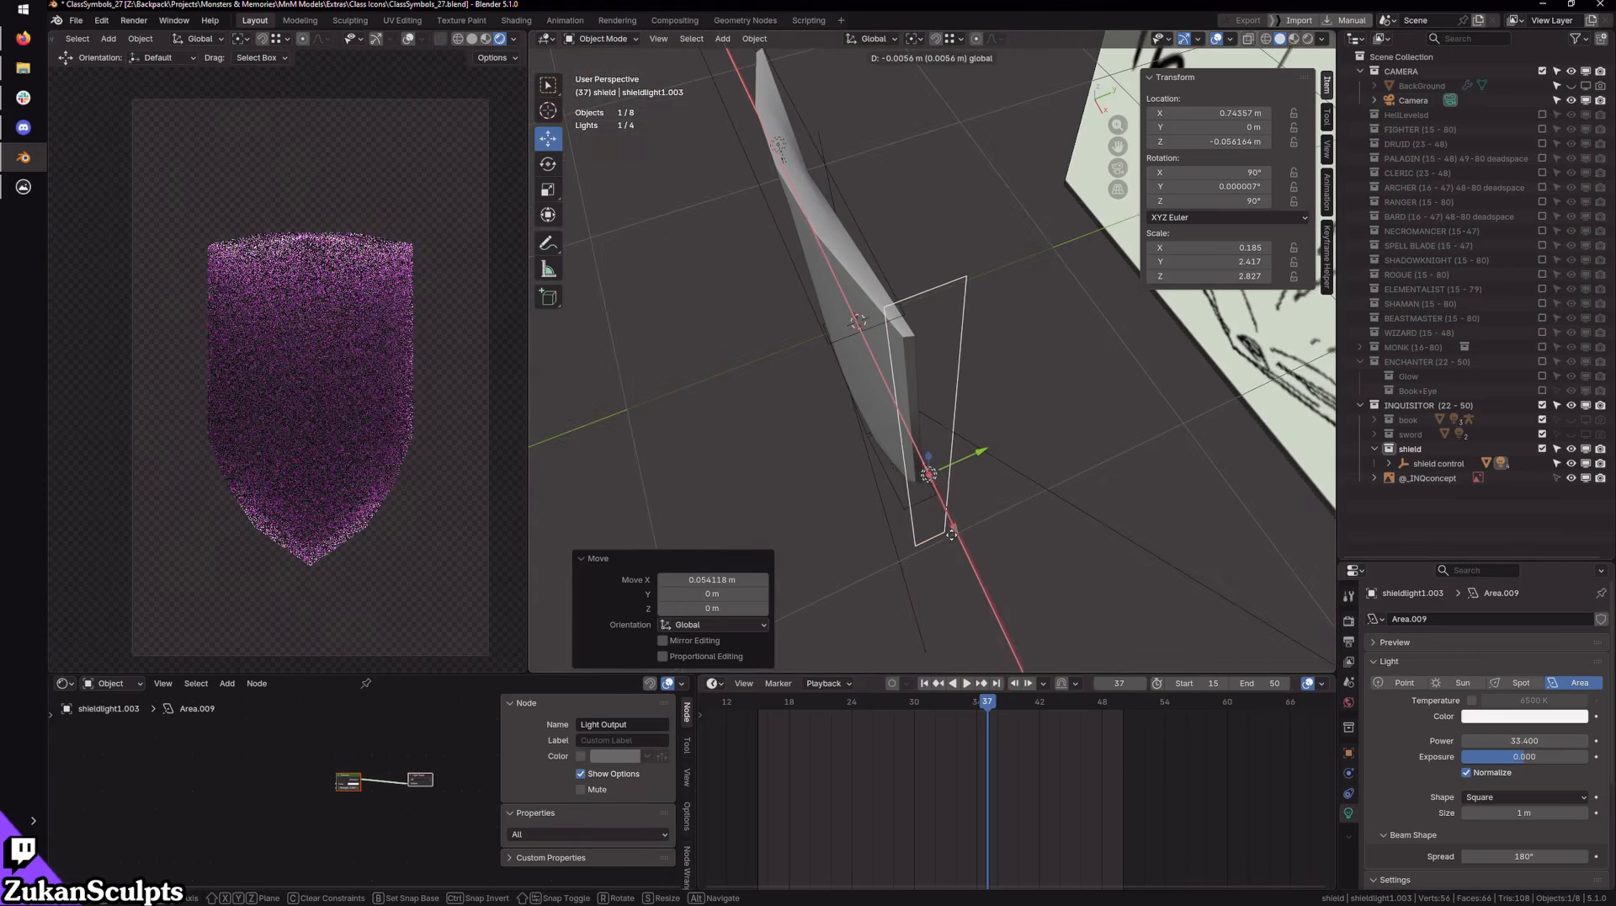
{"action": "left_click_drag", "start_coordinate": [952, 535], "coordinate": [951, 534]}
{"action": "left_click_drag", "start_coordinate": [983, 452], "coordinate": [993, 526]}
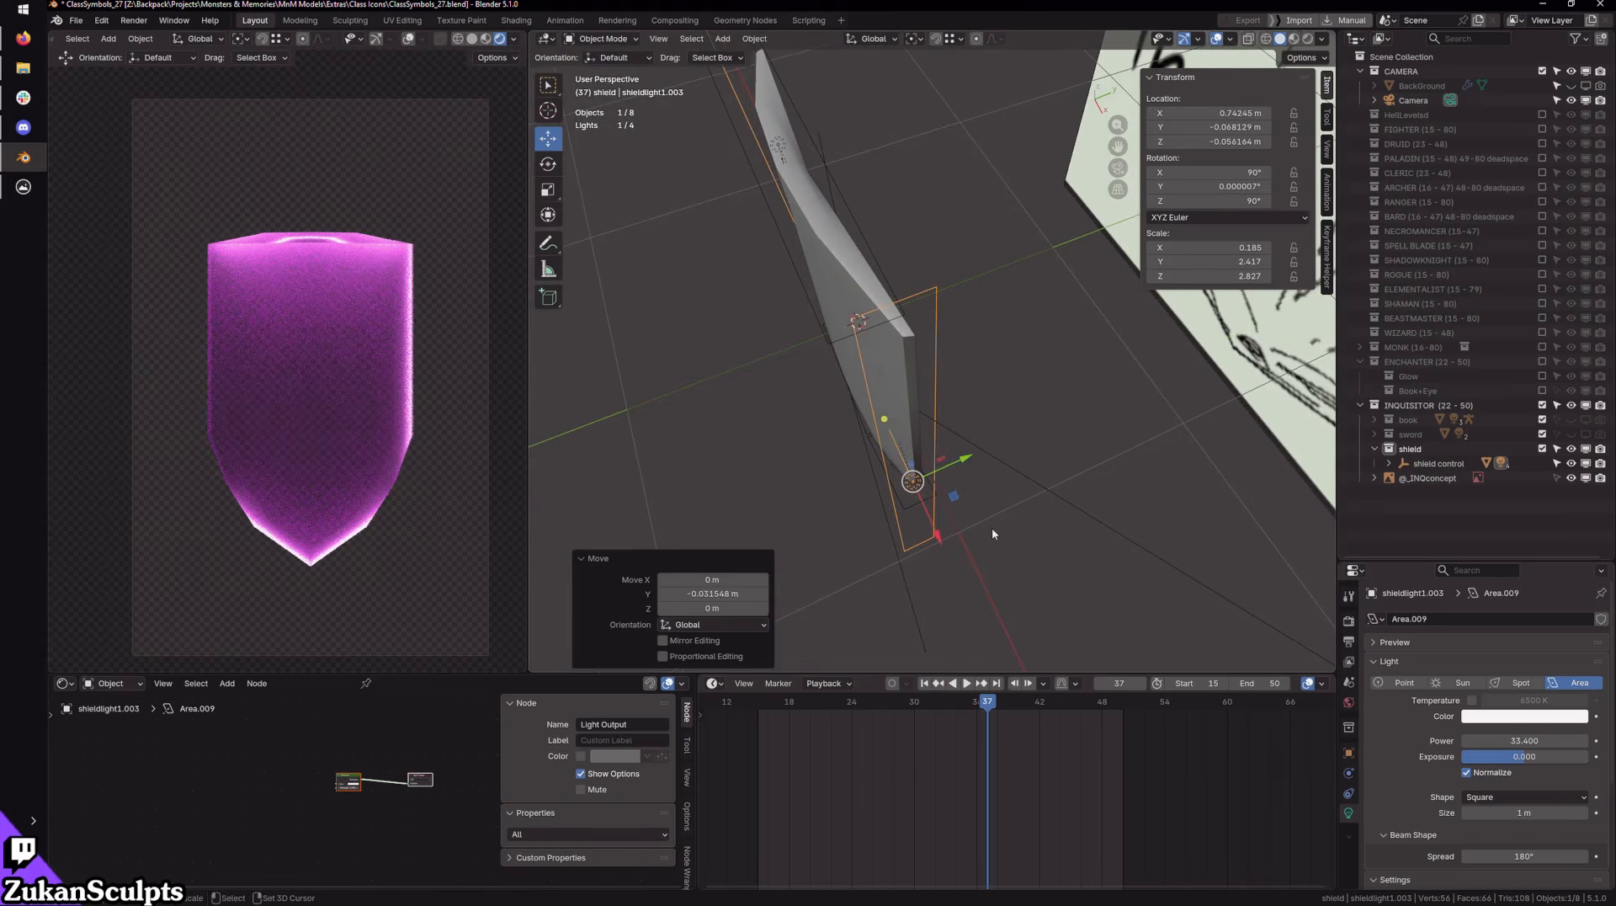
Step: Shorten the side light to a Y scale of about 1.696 and raise it 0.13 m
{"action": "middle_click_drag", "start_coordinate": [965, 566], "coordinate": [1035, 518]}
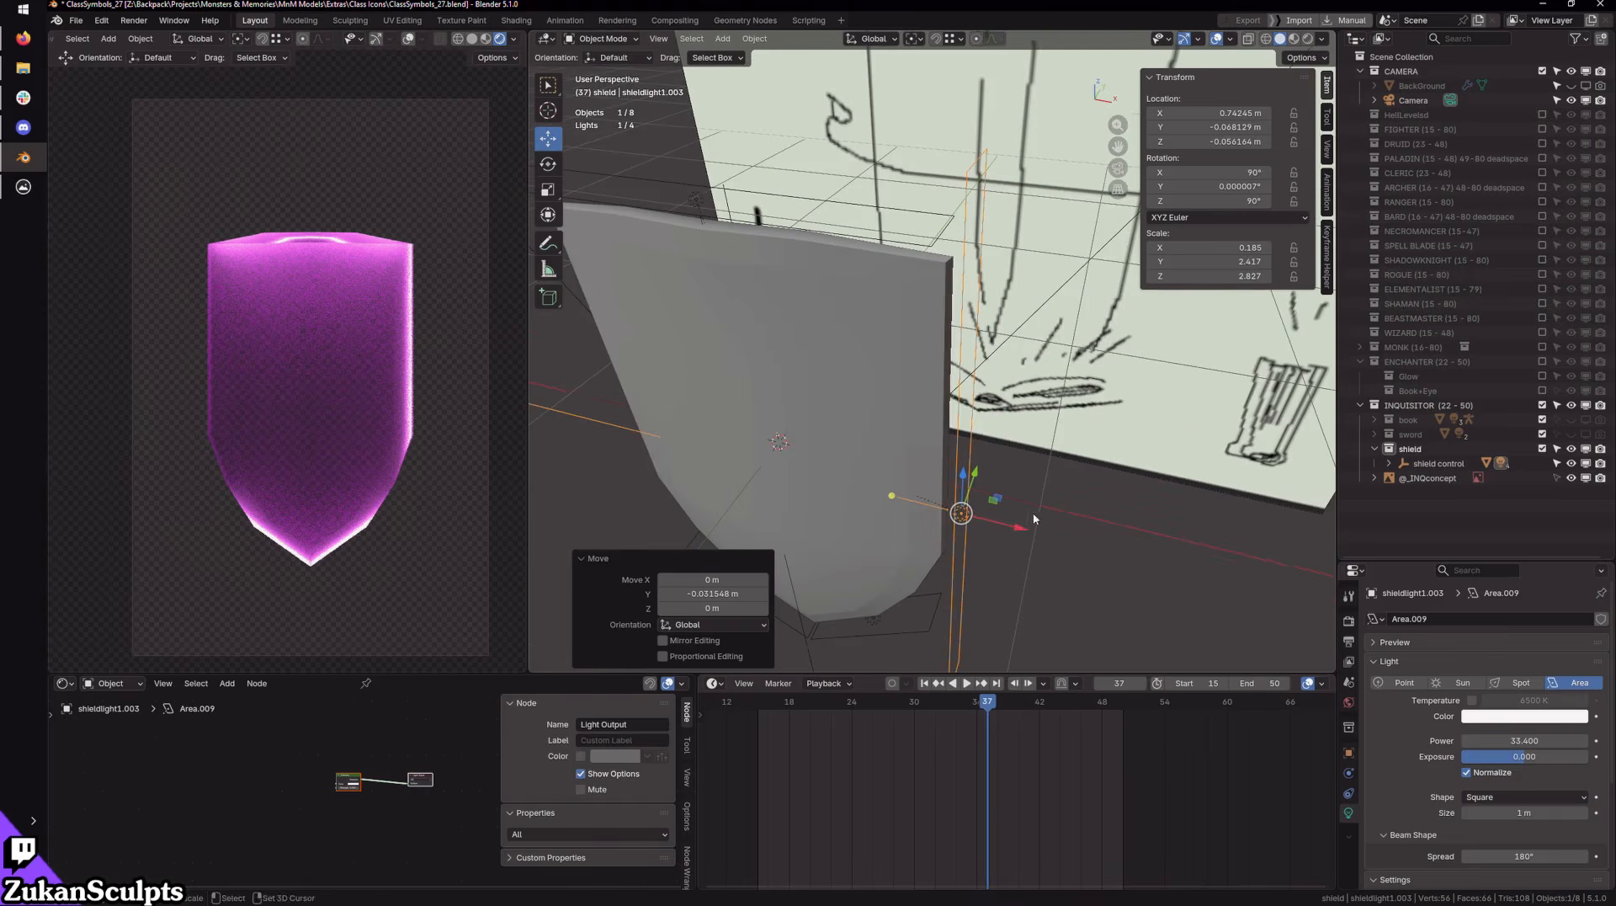
{"action": "left_click_drag", "start_coordinate": [1035, 518], "coordinate": [967, 462], "text": "alt"}
{"action": "key", "text": "r"}
{"action": "scroll", "coordinate": [993, 552], "scroll_direction": "down", "scroll_amount": 4}
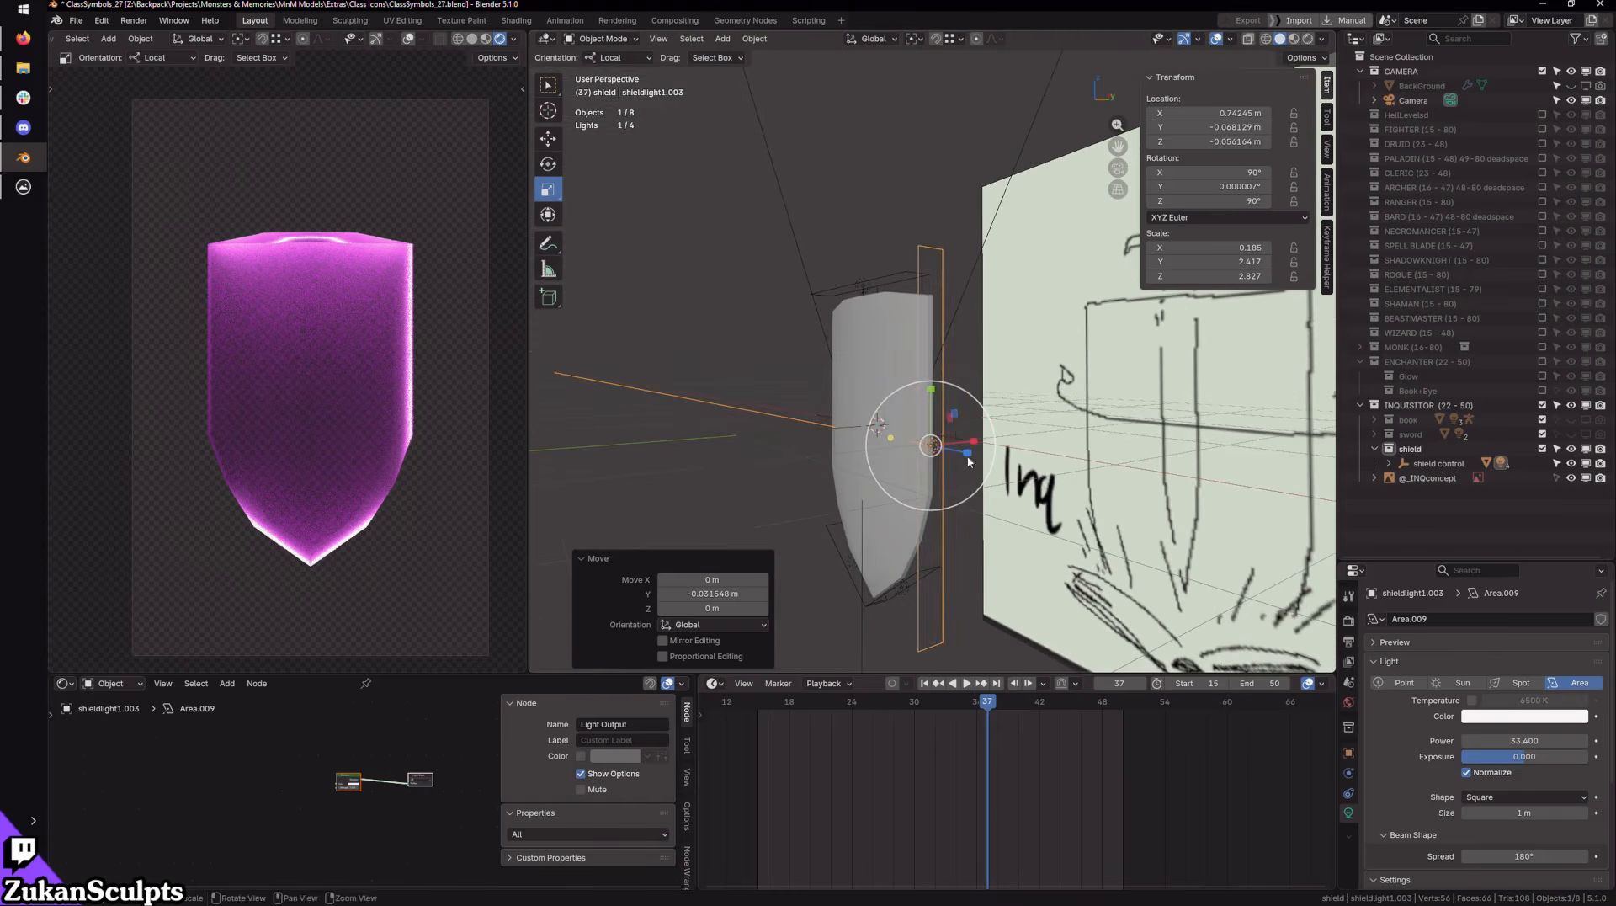
{"action": "mouse_move", "coordinate": [935, 390]}
{"action": "left_mouse_down"}
{"action": "mouse_move", "coordinate": [933, 407]}
{"action": "mouse_move", "coordinate": [931, 369]}
{"action": "left_mouse_up"}
{"action": "key", "text": "w"}
{"action": "left_click_drag", "start_coordinate": [919, 518], "coordinate": [1021, 466], "text": "alt"}
Step: Shorten the shield's lower-right edge light to a Y scale of 0.430
{"action": "key", "text": "KP_1"}
{"action": "scroll", "coordinate": [1019, 471], "scroll_direction": "up", "scroll_amount": 4}
{"action": "left_click_drag", "start_coordinate": [992, 582], "coordinate": [1017, 500], "text": "alt+shift"}
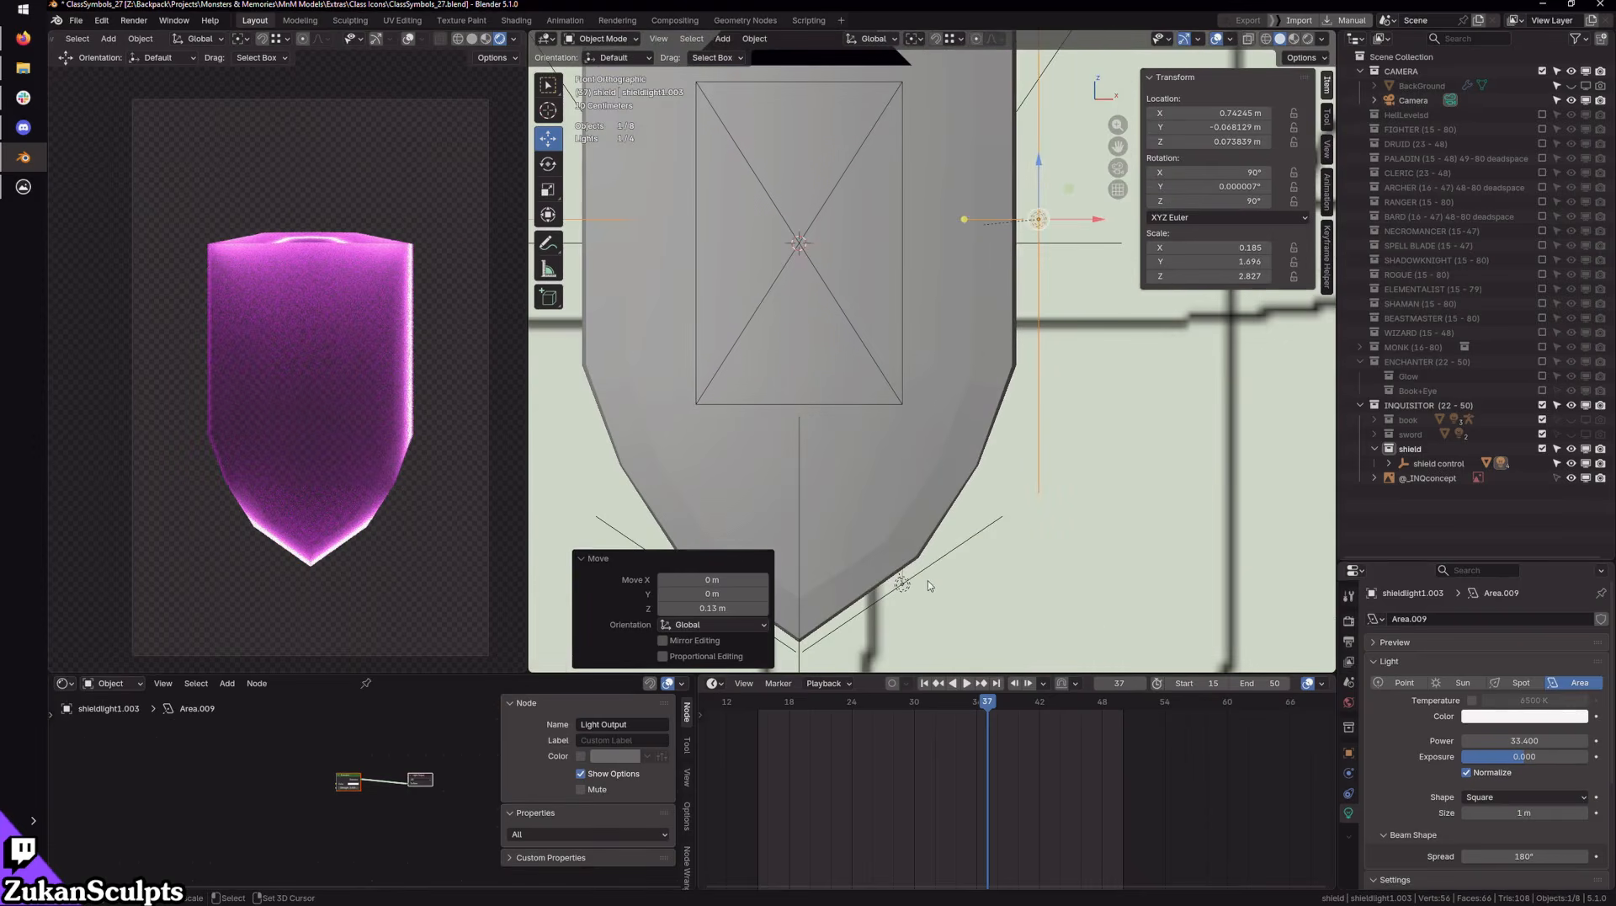
{"action": "left_click", "coordinate": [913, 585]}
{"action": "left_click_drag", "start_coordinate": [959, 620], "coordinate": [1100, 487], "text": "alt"}
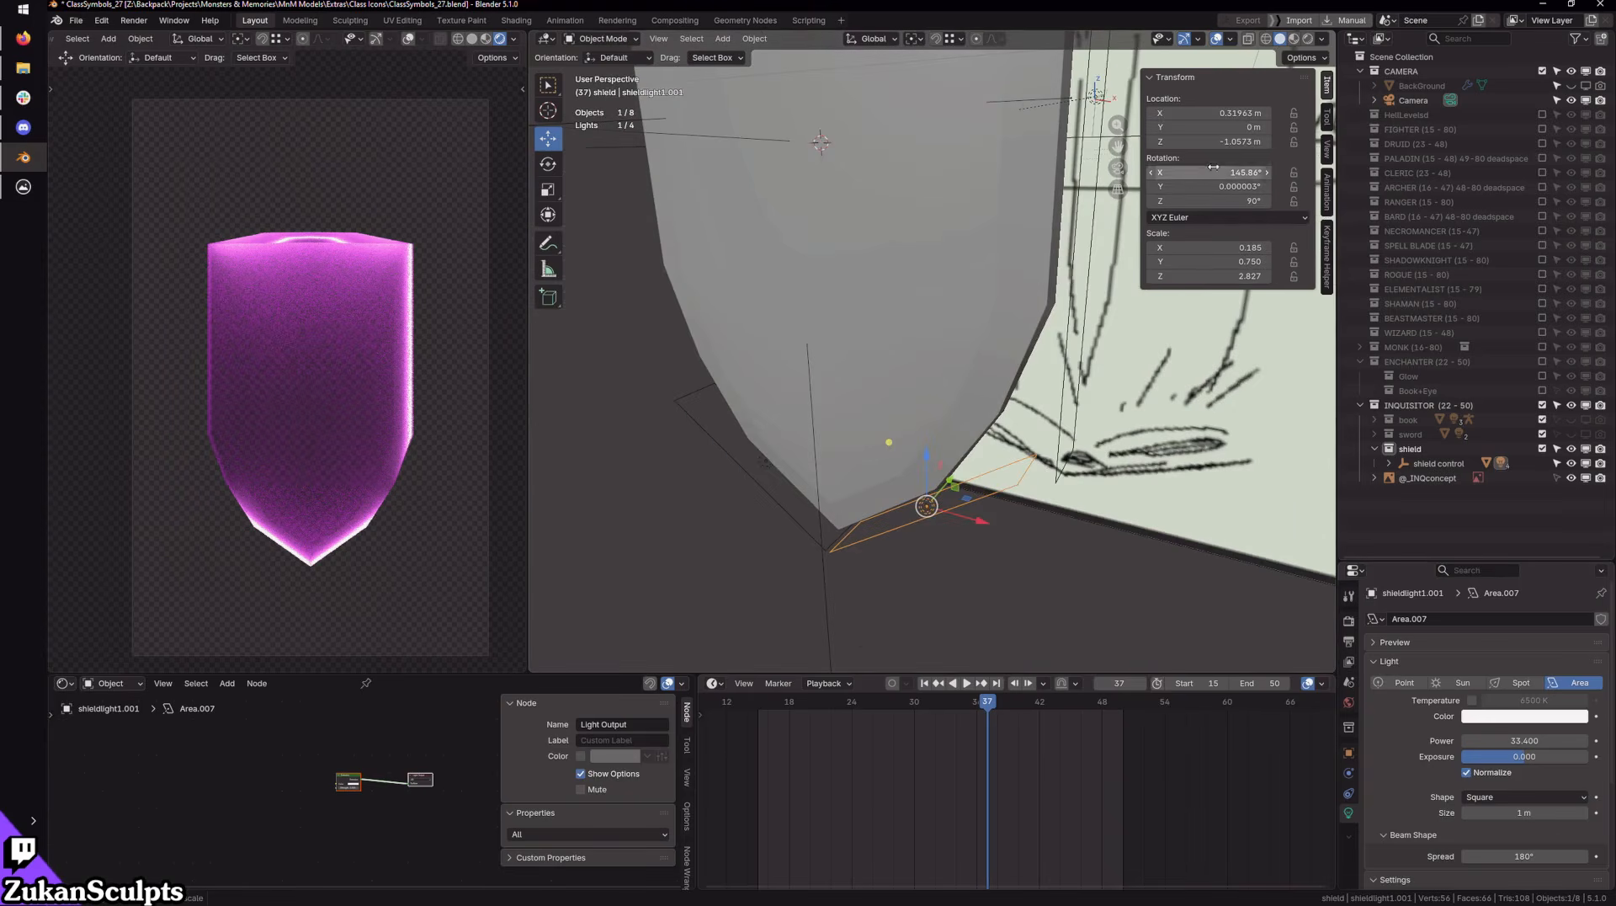
{"action": "left_click", "coordinate": [1212, 261]}
{"action": "type", "text": "0.64"}
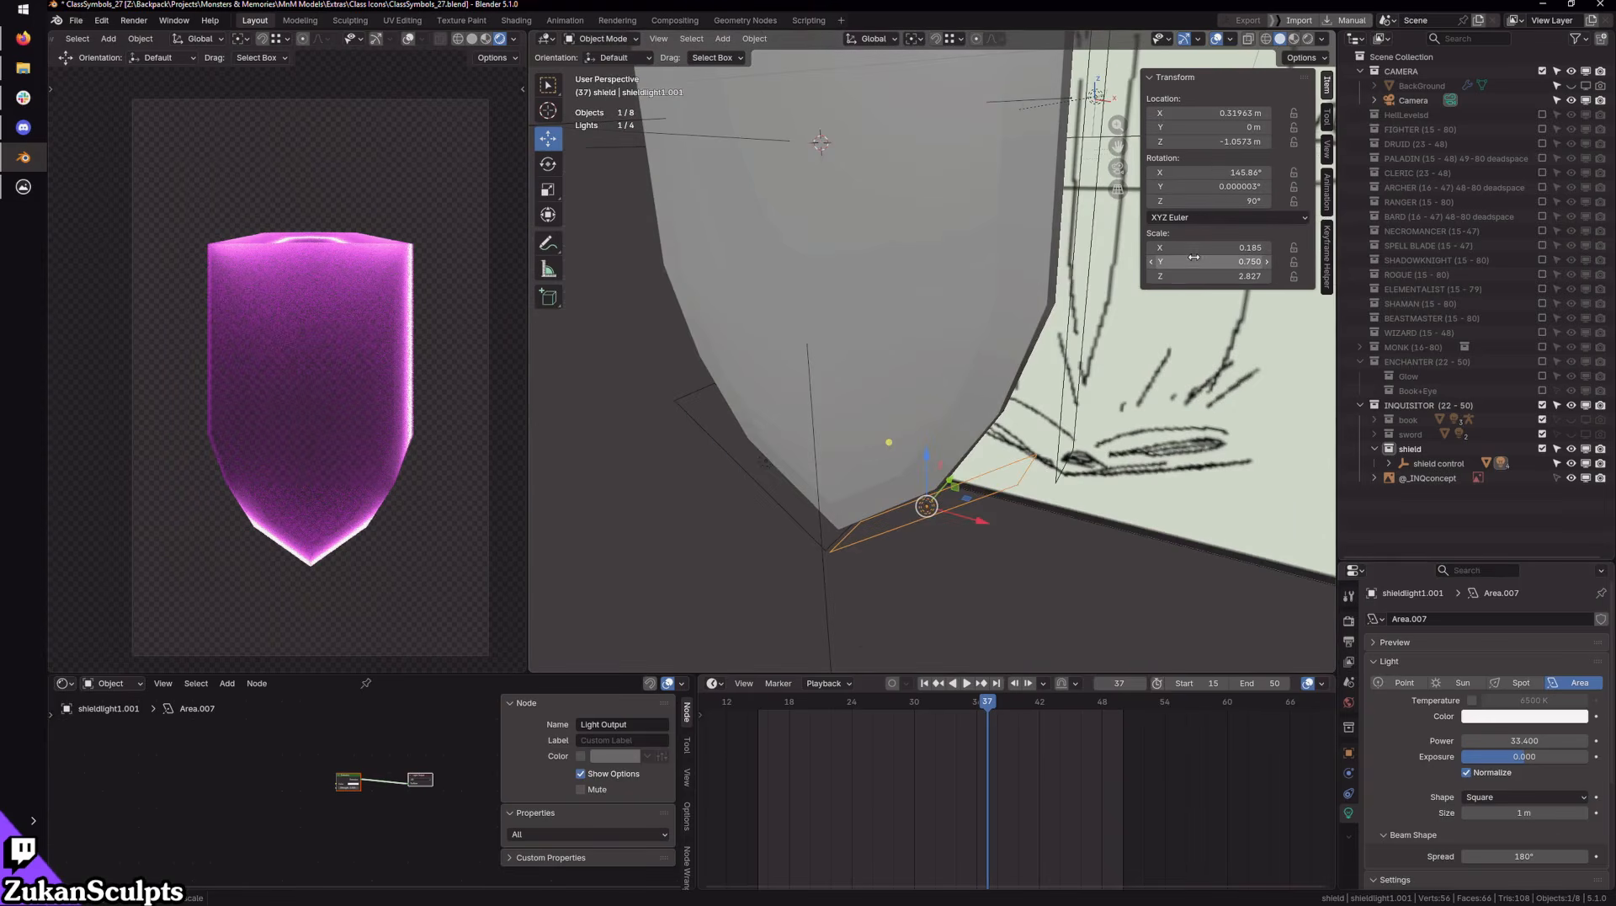
{"action": "key", "text": "Return"}
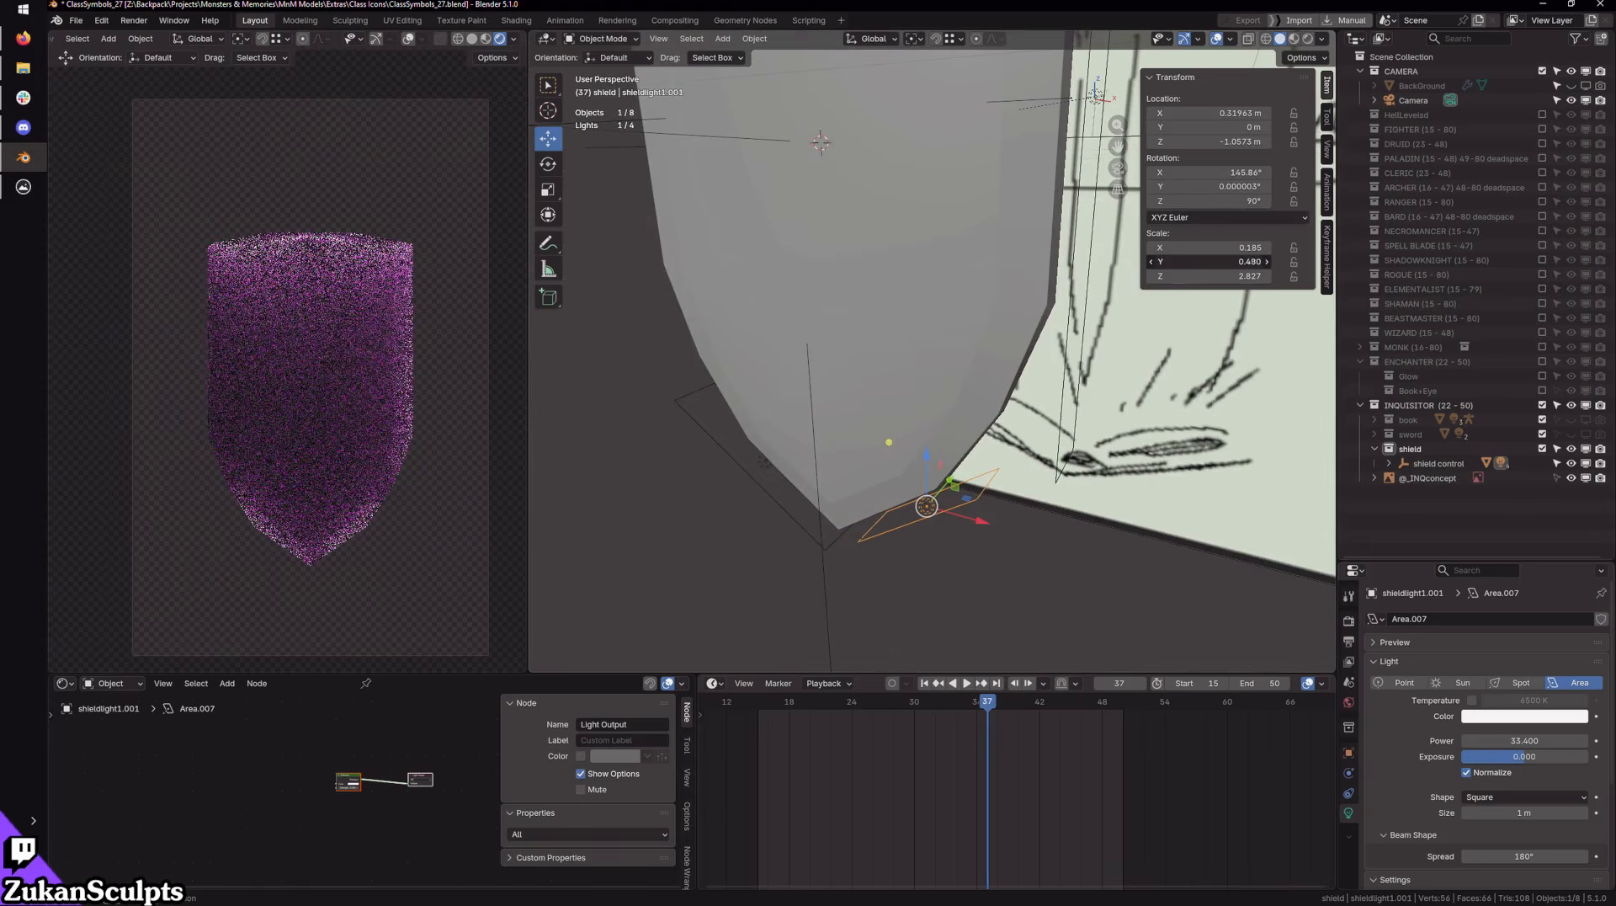
{"action": "left_click_drag", "start_coordinate": [1212, 262], "coordinate": [1202, 262]}
Step: Slide the shortened light down along the lower-right edge toward the shield's tip, to about X 0.207 m, Z -1.124 m
{"action": "key", "text": "KP_1"}
{"action": "scroll", "coordinate": [1119, 357], "scroll_direction": "up", "scroll_amount": 2}
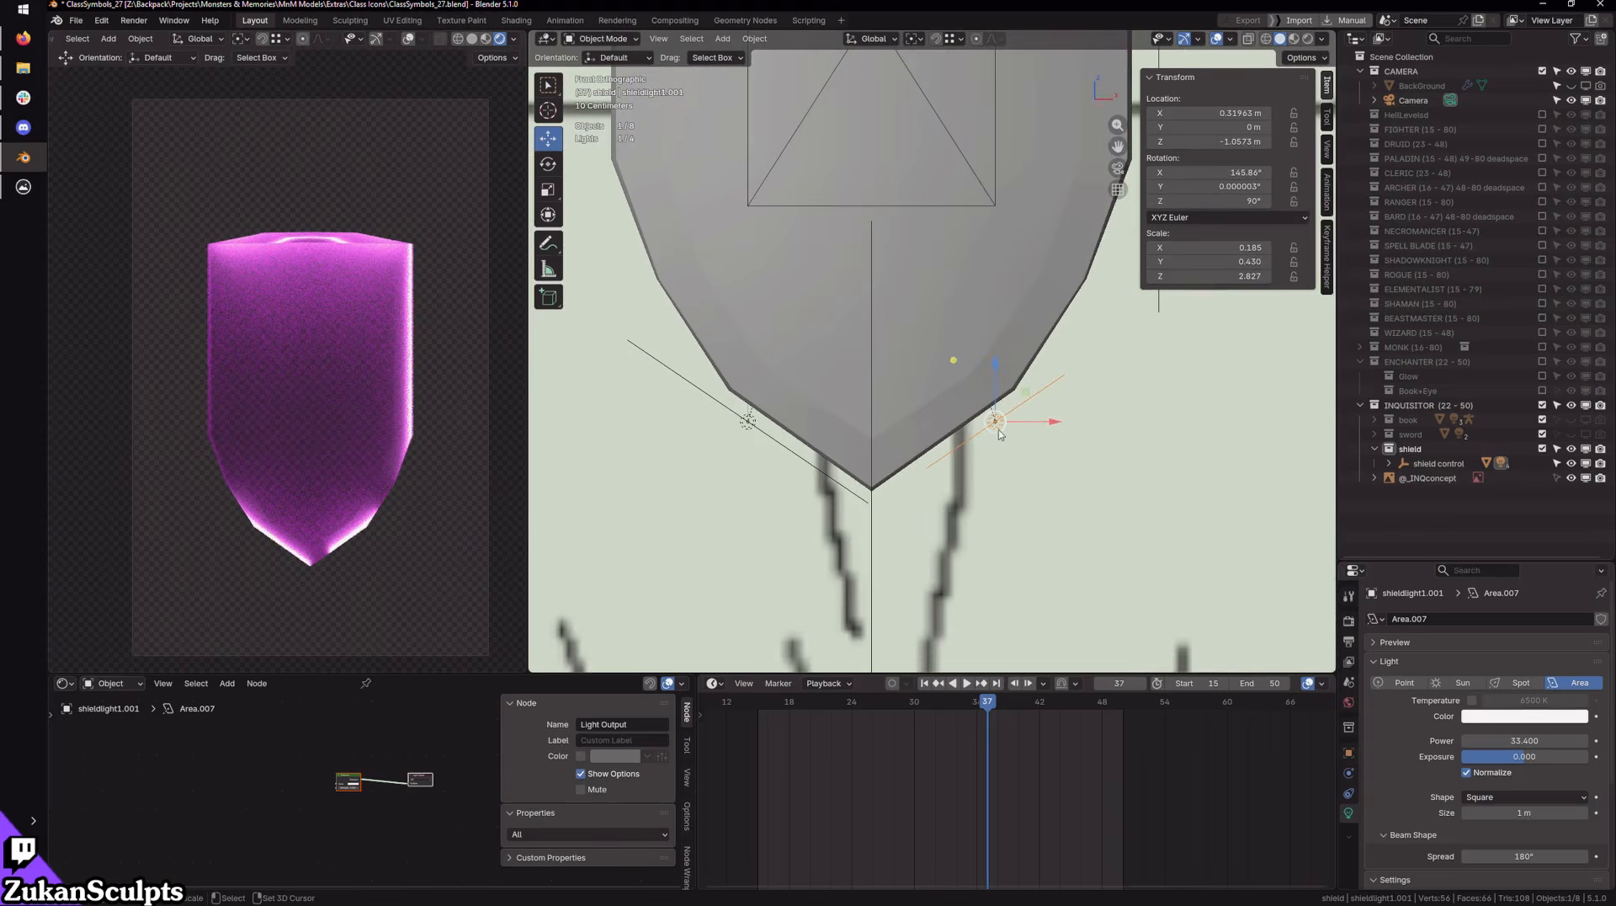
{"action": "left_click_drag", "start_coordinate": [999, 433], "coordinate": [956, 459]}
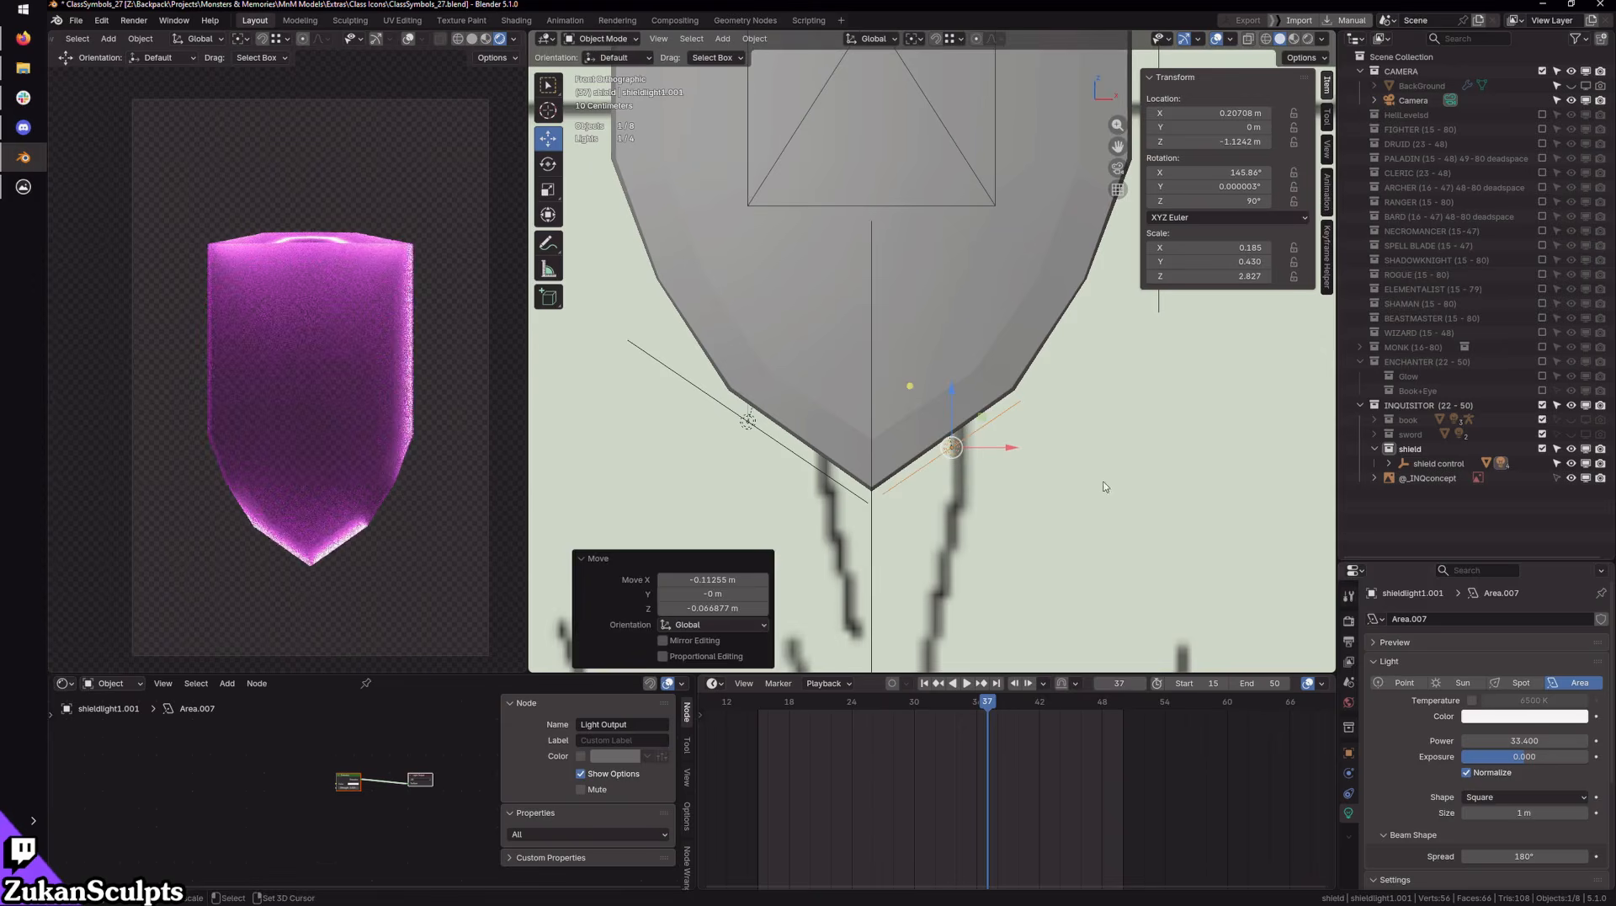
Step: Duplicate the shortened light onto the steeper edge segment above it, tilted to match, at about X 0.537 m, Z -0.831 m
{"action": "middle_click_drag", "start_coordinate": [1105, 486], "coordinate": [1067, 530], "text": "shift"}
{"action": "key", "text": "shift+d"}
{"action": "left_click", "coordinate": [1109, 377]}
{"action": "middle_click_drag", "start_coordinate": [1087, 417], "coordinate": [1062, 445], "text": "shift"}
{"action": "key", "text": "r"}
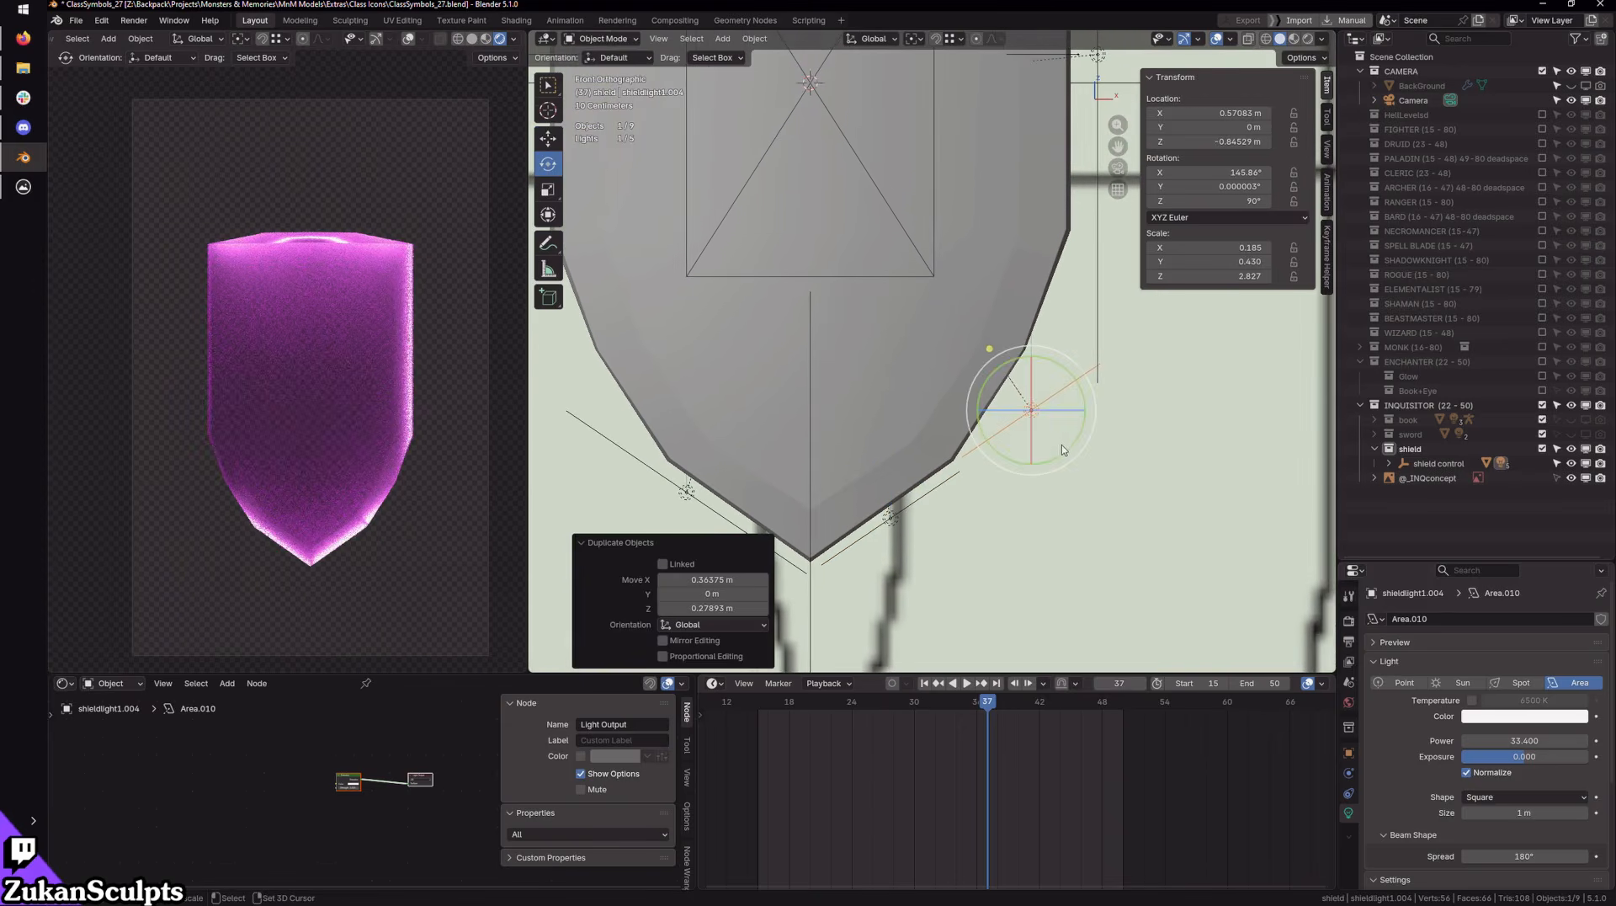
{"action": "left_click_drag", "start_coordinate": [1062, 449], "coordinate": [1020, 409]}
{"action": "key", "text": "g"}
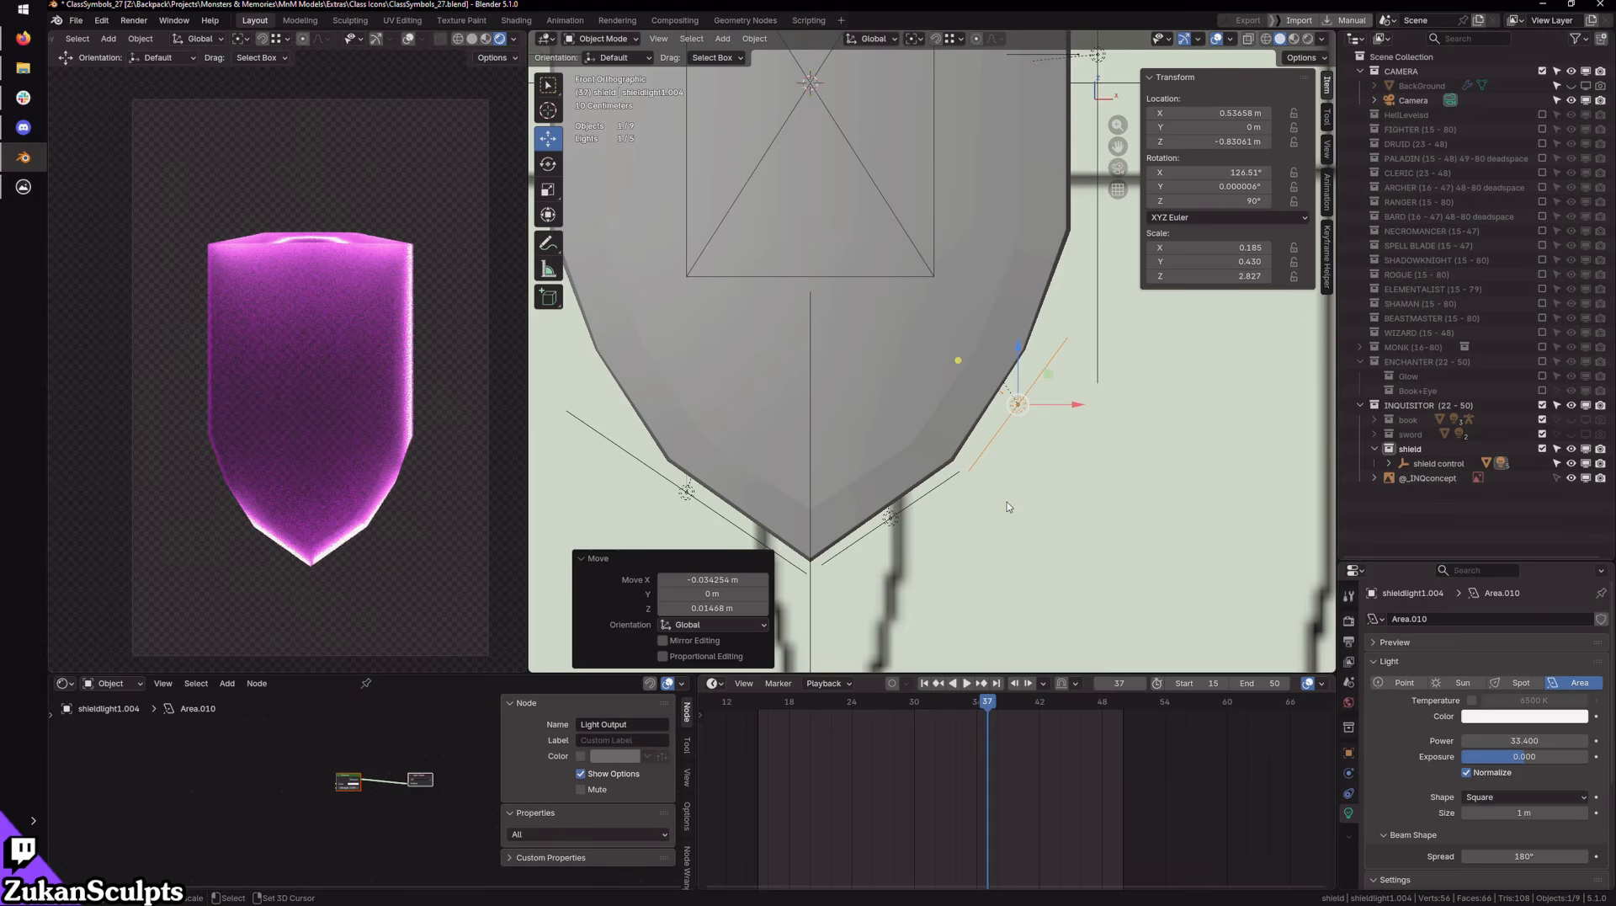
Step: Refine the new light's tilt and move it closer to its edge segment, to about X 0.521 m, Z -0.826 m
{"action": "scroll", "coordinate": [1010, 506], "scroll_direction": "up", "scroll_amount": 3}
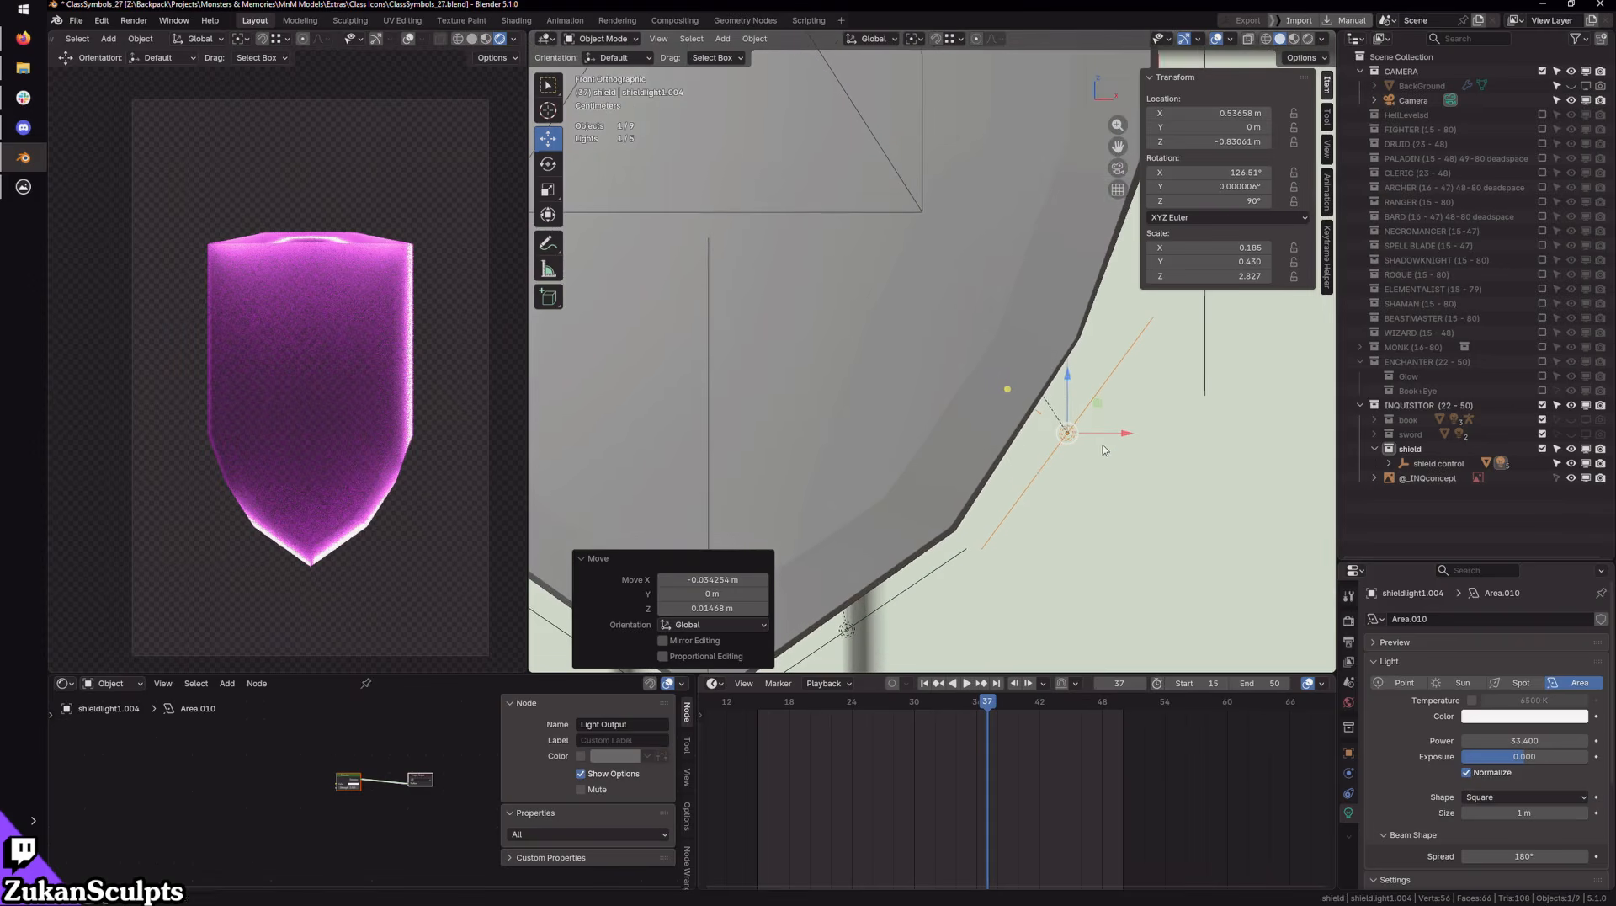
{"action": "key", "text": "r"}
{"action": "left_click_drag", "start_coordinate": [1092, 468], "coordinate": [1056, 431]}
{"action": "key", "text": "g"}
{"action": "scroll", "coordinate": [1078, 452], "scroll_direction": "down", "scroll_amount": 3}
{"action": "middle_click_drag", "start_coordinate": [1116, 320], "coordinate": [1021, 491], "text": "shift"}
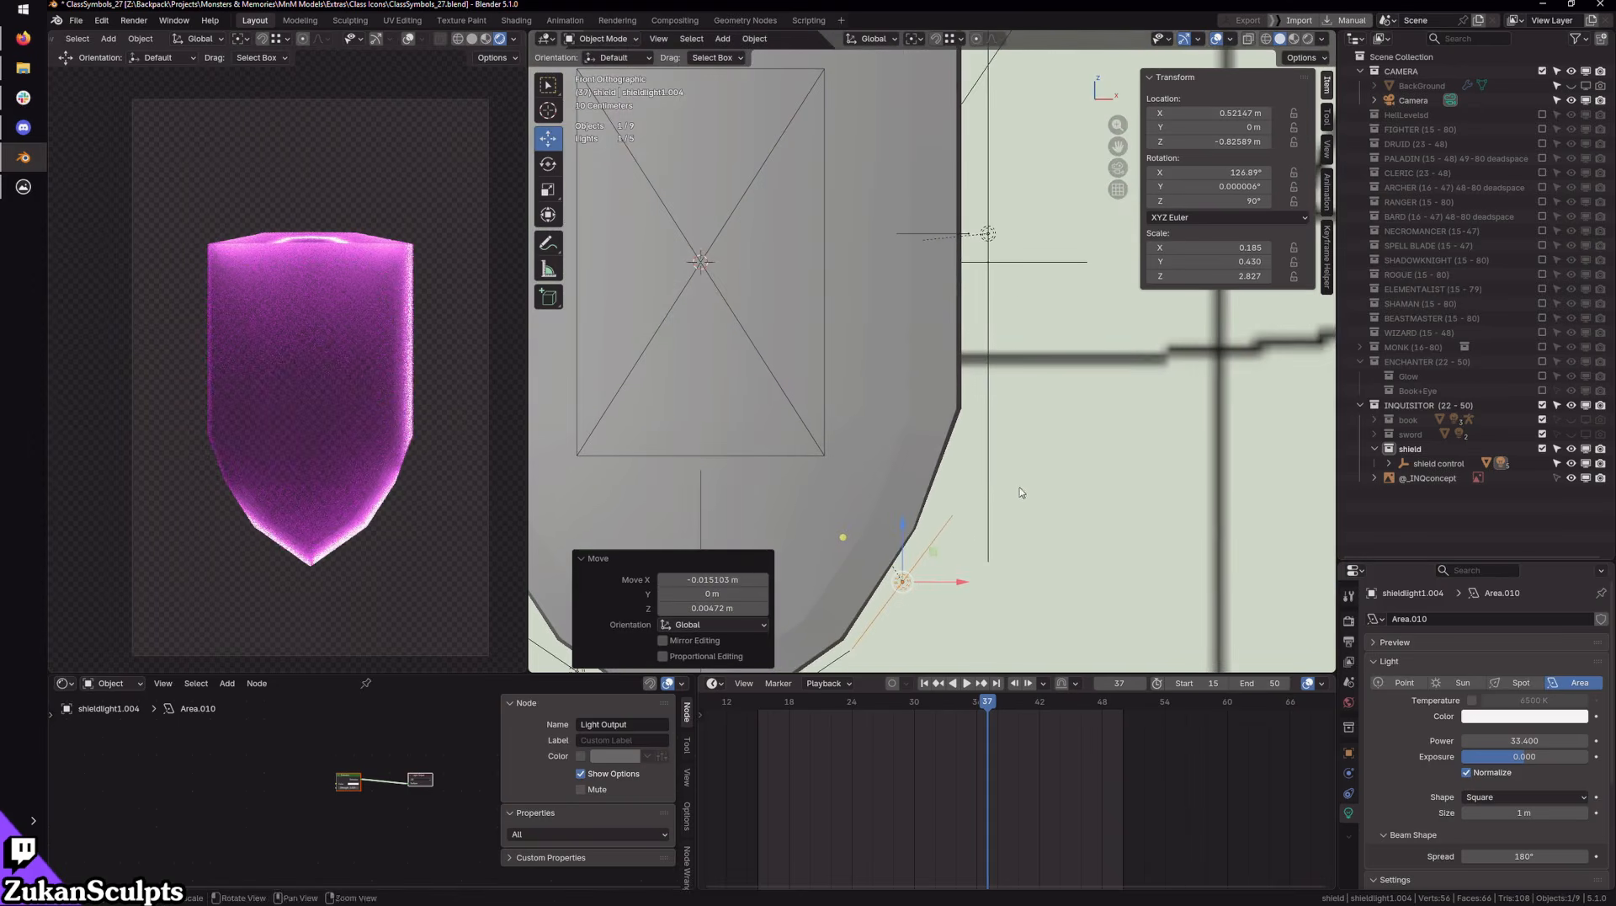
Step: Delete the old full-length light along the shield's lower-left edge
{"action": "middle_click_drag", "start_coordinate": [1078, 299], "coordinate": [1008, 234]}
{"action": "left_click", "coordinate": [983, 224]}
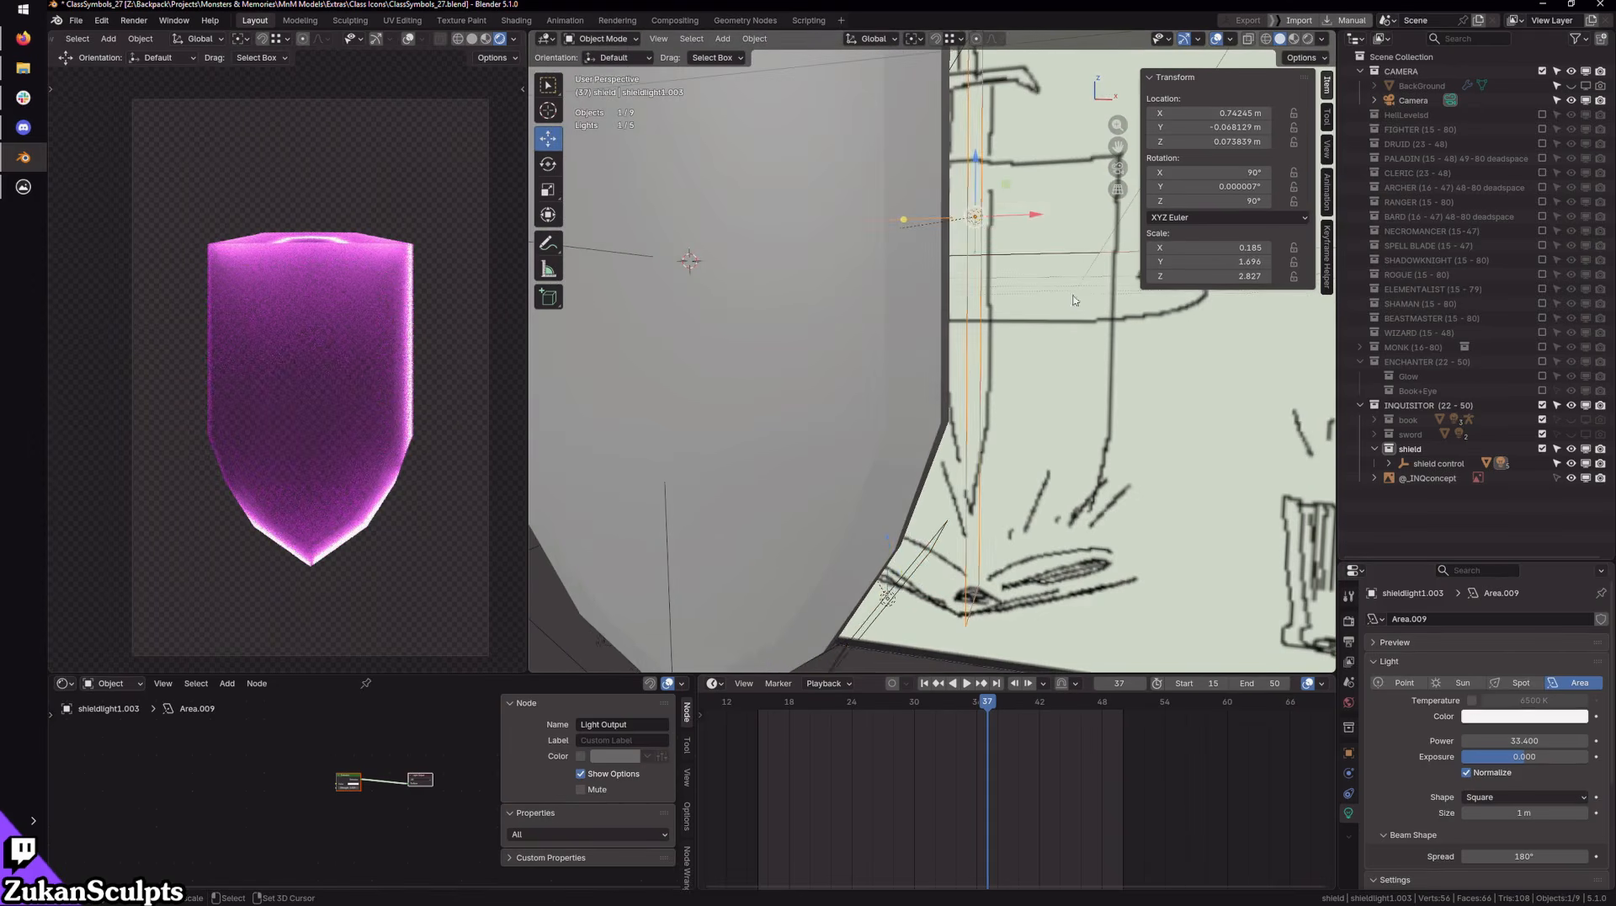
{"action": "middle_click_drag", "start_coordinate": [1075, 304], "coordinate": [1094, 340]}
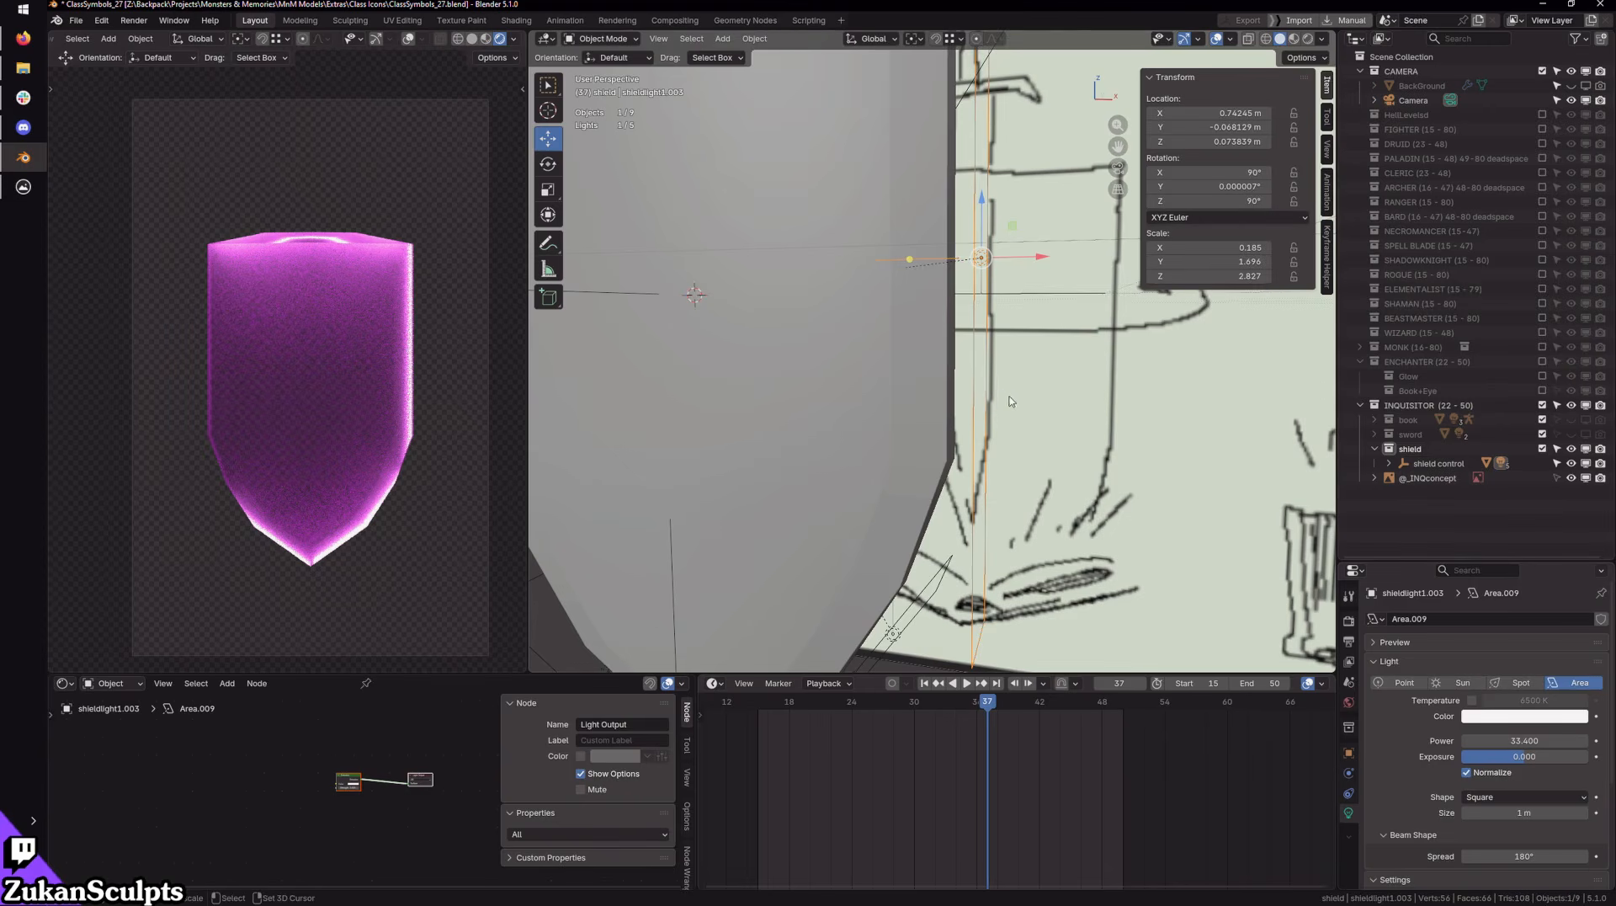
{"action": "scroll", "coordinate": [985, 375], "scroll_direction": "down", "scroll_amount": 4}
{"action": "mouse_move", "coordinate": [986, 378]}
{"action": "middle_mouse_down"}
{"action": "mouse_move", "coordinate": [1000, 436]}
{"action": "mouse_move", "coordinate": [977, 479]}
{"action": "middle_mouse_up"}
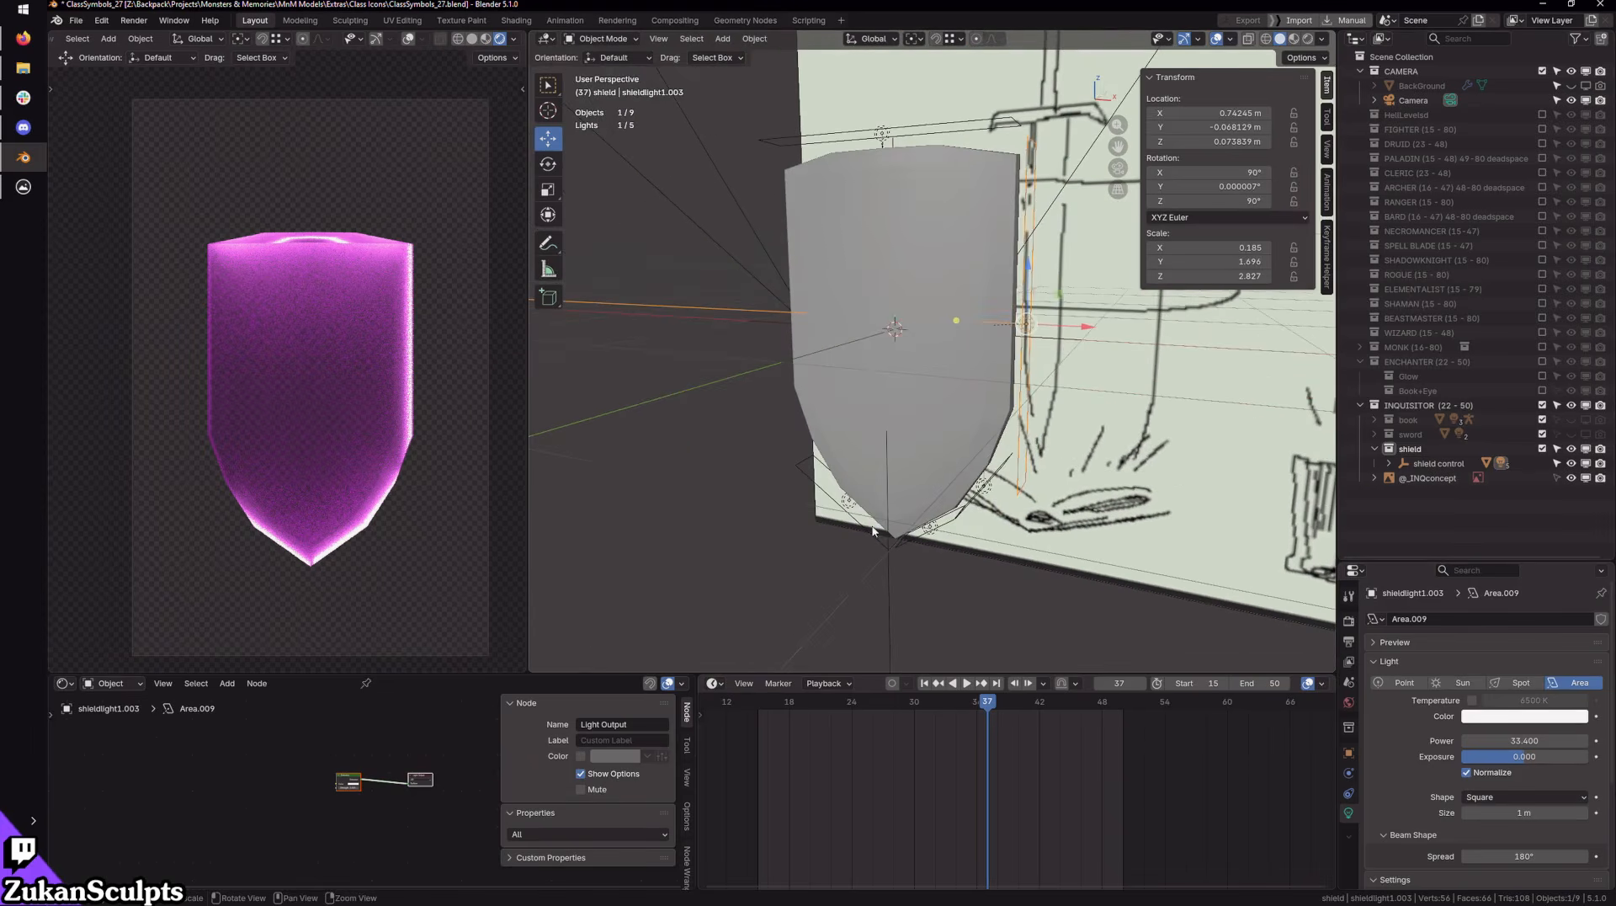
{"action": "key", "text": "Delete"}
{"action": "key", "text": "KP_1"}
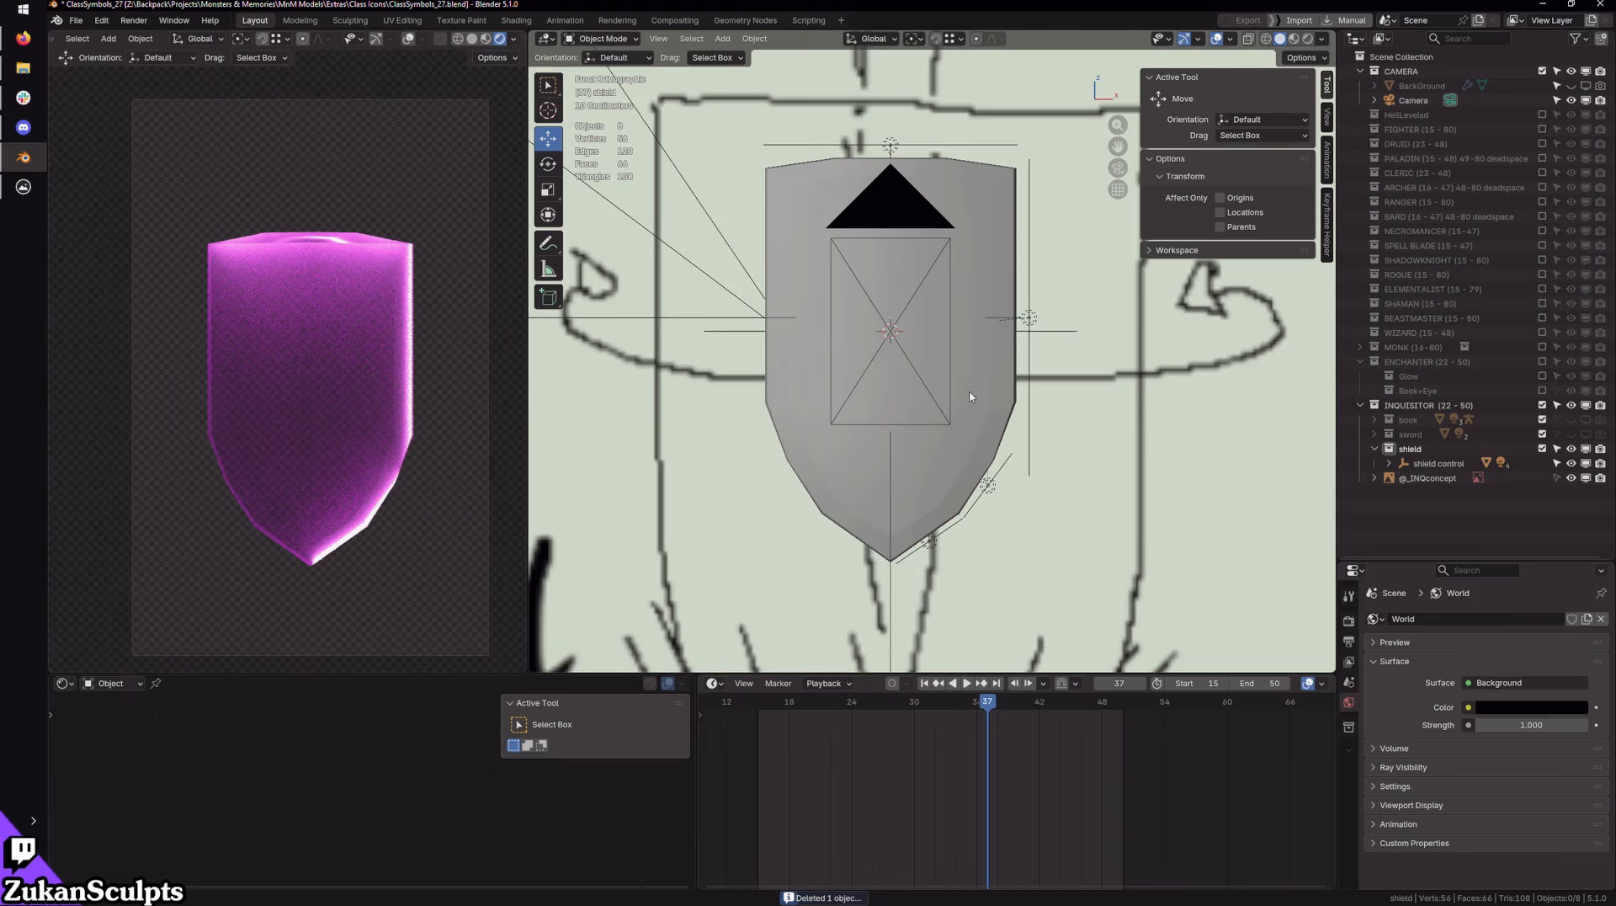
Step: Duplicate the shortened lower-right edge light in place and mirror the copy's position by setting its X location to -0.20708 m
{"action": "scroll", "coordinate": [975, 398], "scroll_direction": "up", "scroll_amount": 2}
{"action": "scroll", "coordinate": [1062, 339], "scroll_direction": "down", "scroll_amount": 2}
{"action": "scroll", "coordinate": [940, 445], "scroll_direction": "up", "scroll_amount": 2}
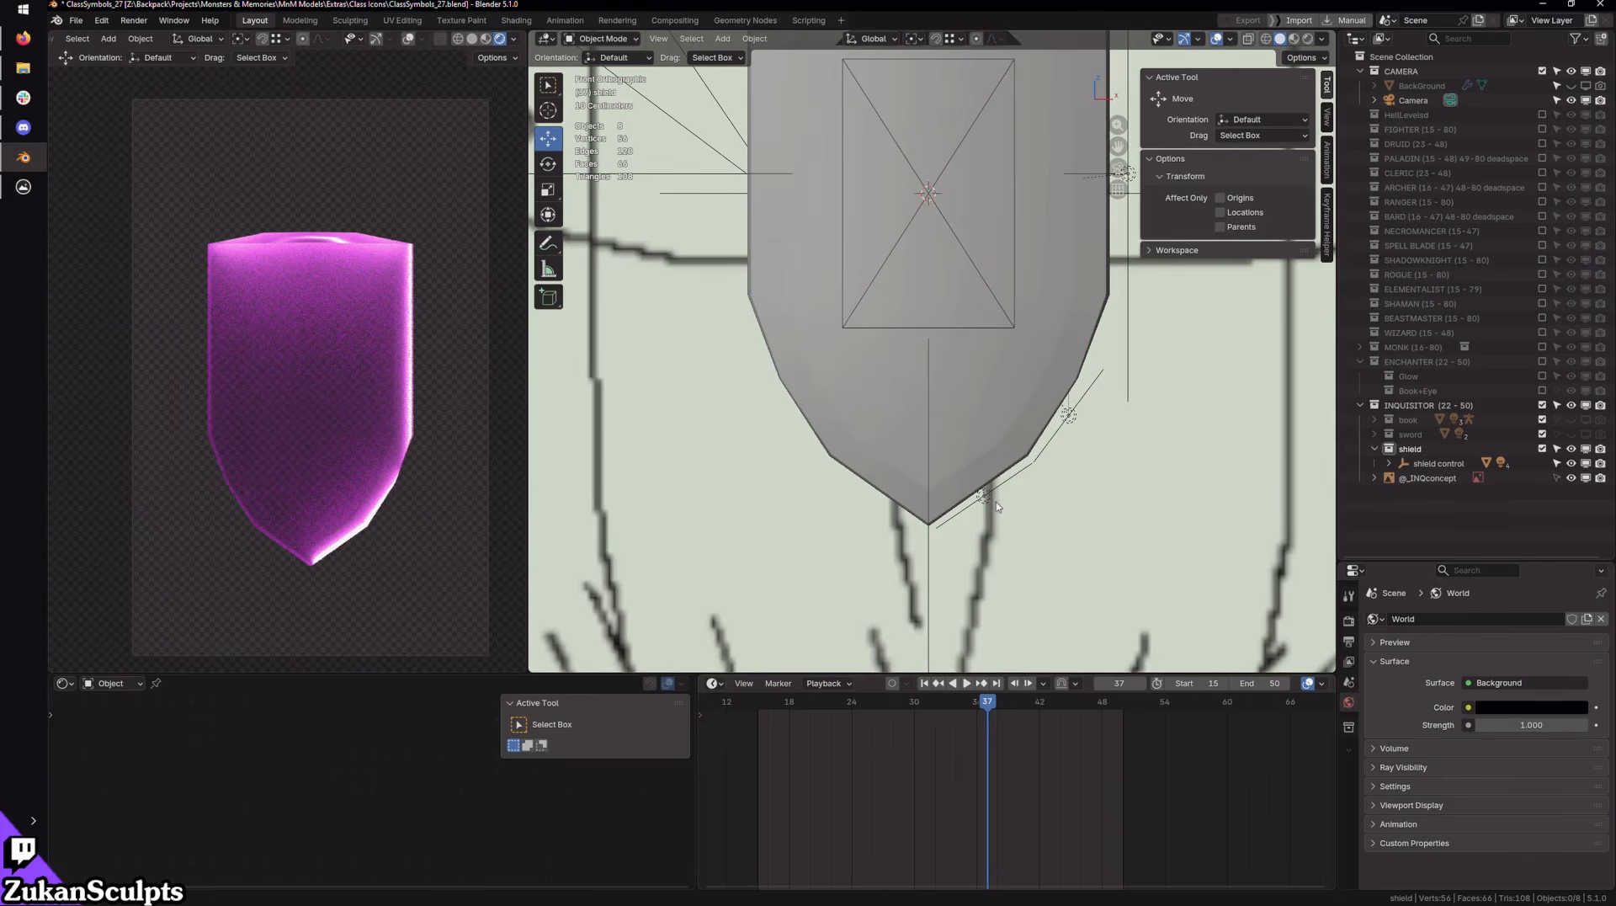
{"action": "left_click", "coordinate": [985, 496]}
{"action": "key", "text": "shift+d"}
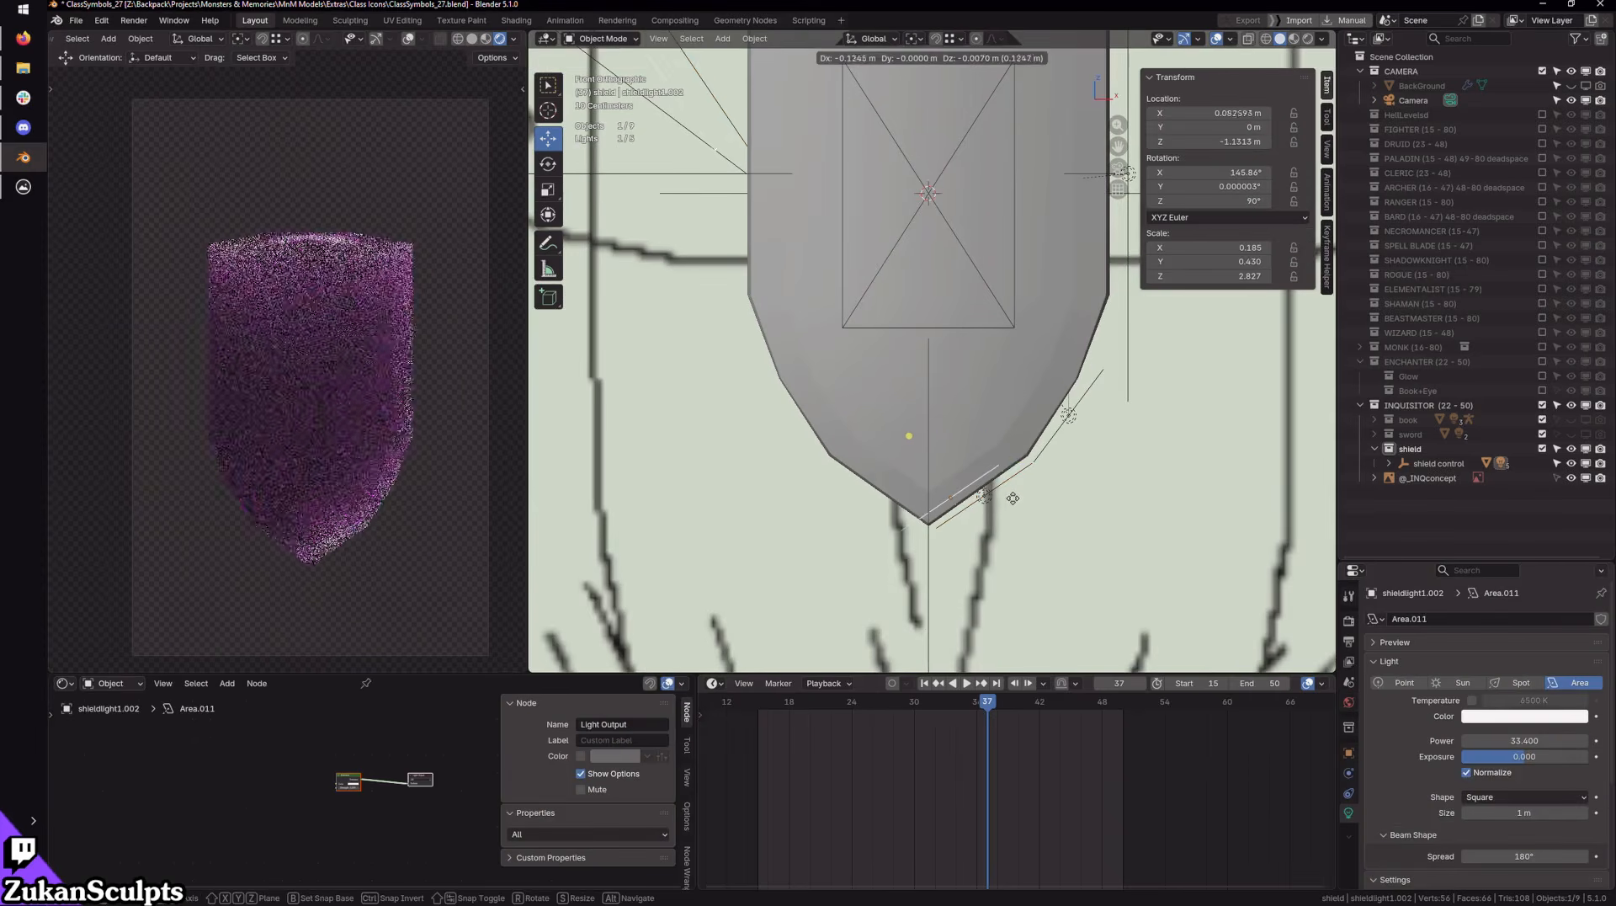
{"action": "key", "text": "Escape"}
{"action": "left_click", "coordinate": [1238, 113]}
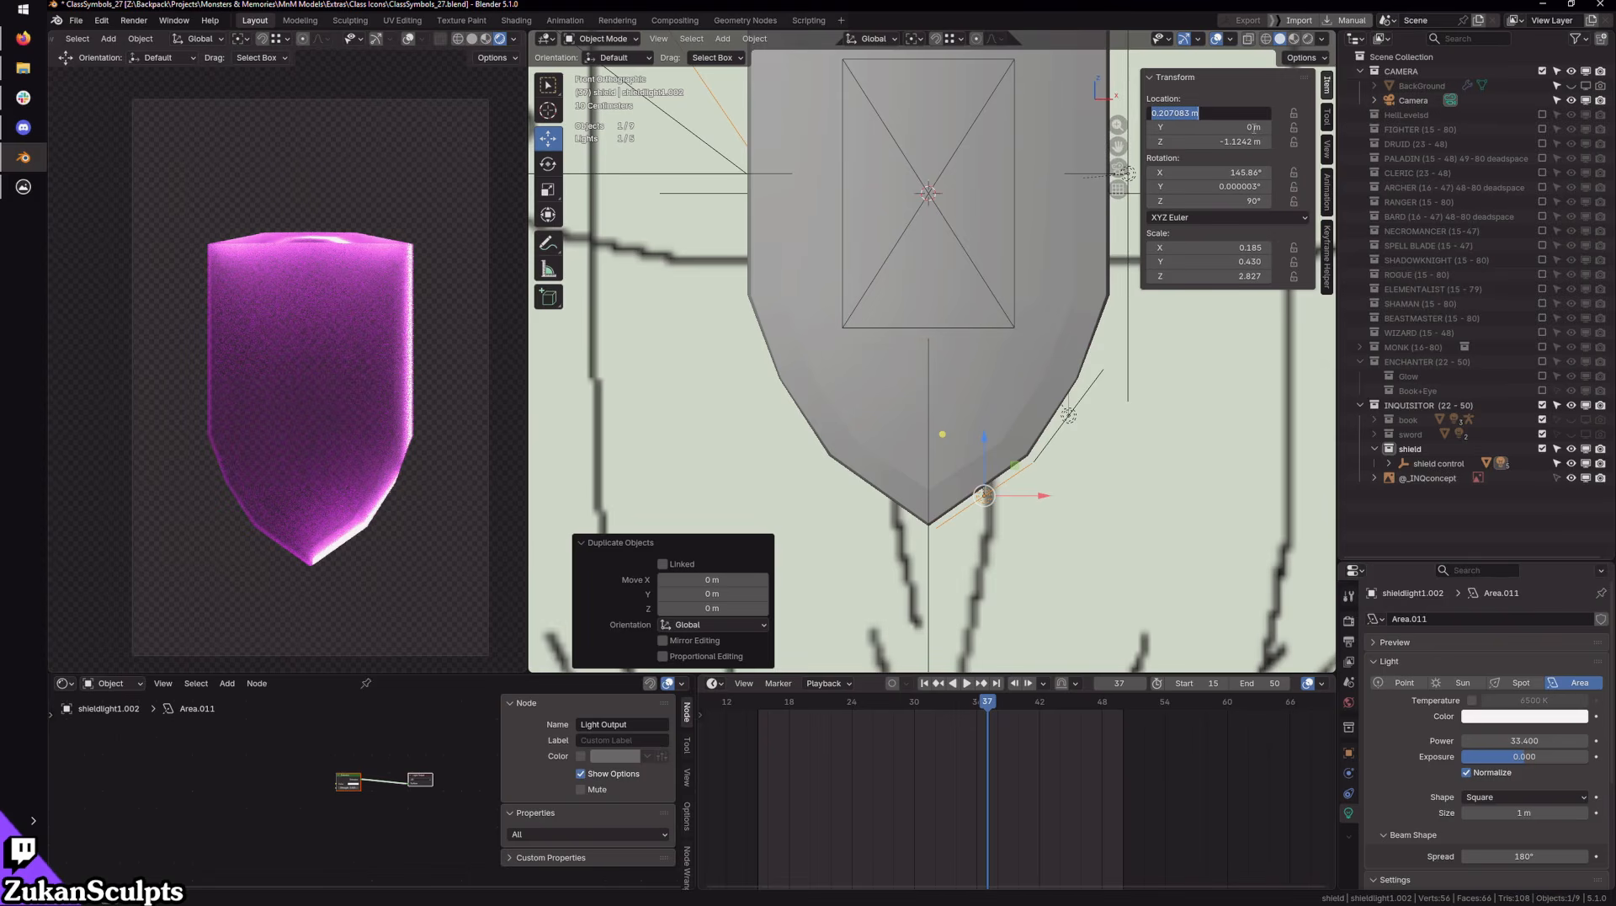
{"action": "type", "text": "-"}
{"action": "key", "text": "Return"}
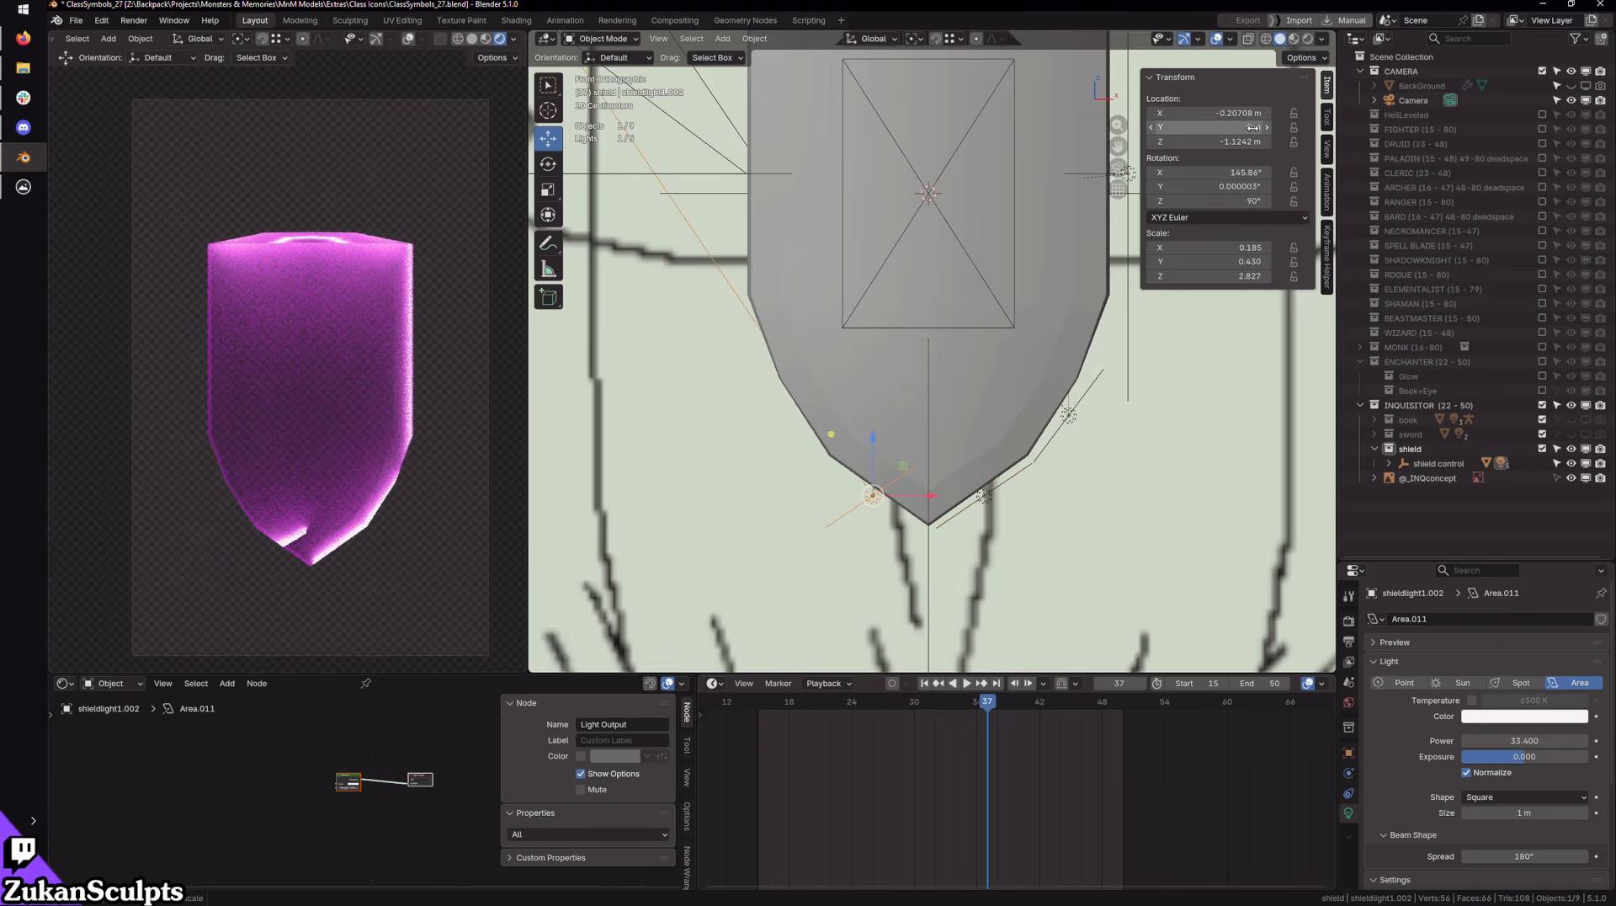
Step: Mirror the lower-left copy's angle by setting its X rotation to -145.86°
{"action": "left_click", "coordinate": [1228, 171]}
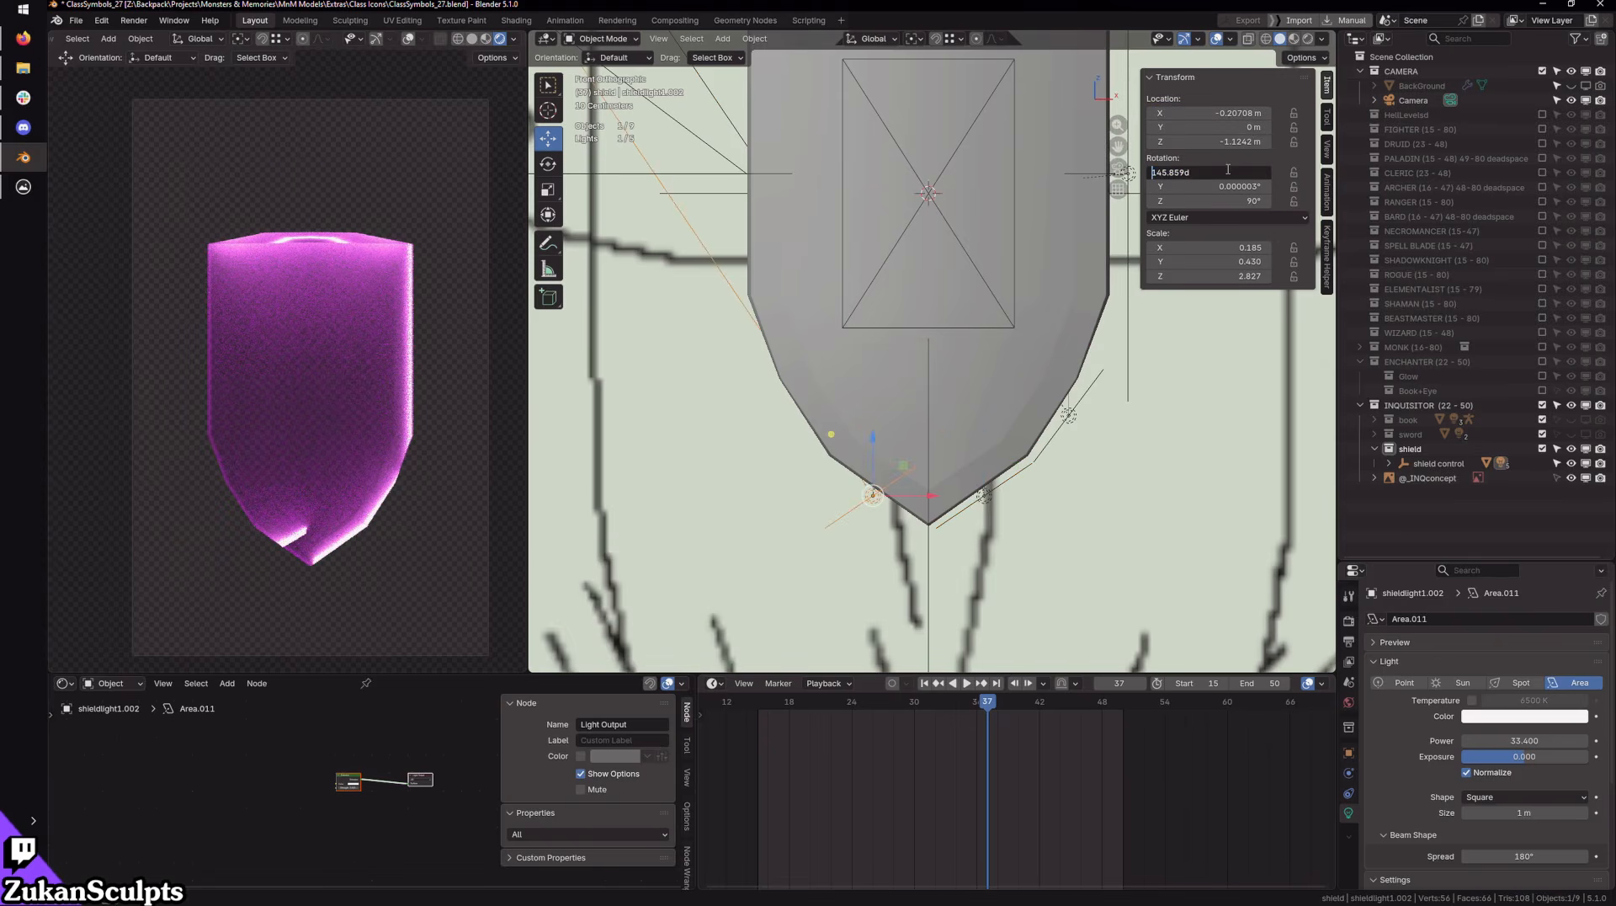
{"action": "type", "text": "-"}
{"action": "key", "text": "Return"}
Step: Duplicate the light on the shield's upper-right taper segment in place and mirror the copy with X location -0.52147 m and X rotation -126.89°
{"action": "left_click", "coordinate": [1073, 428]}
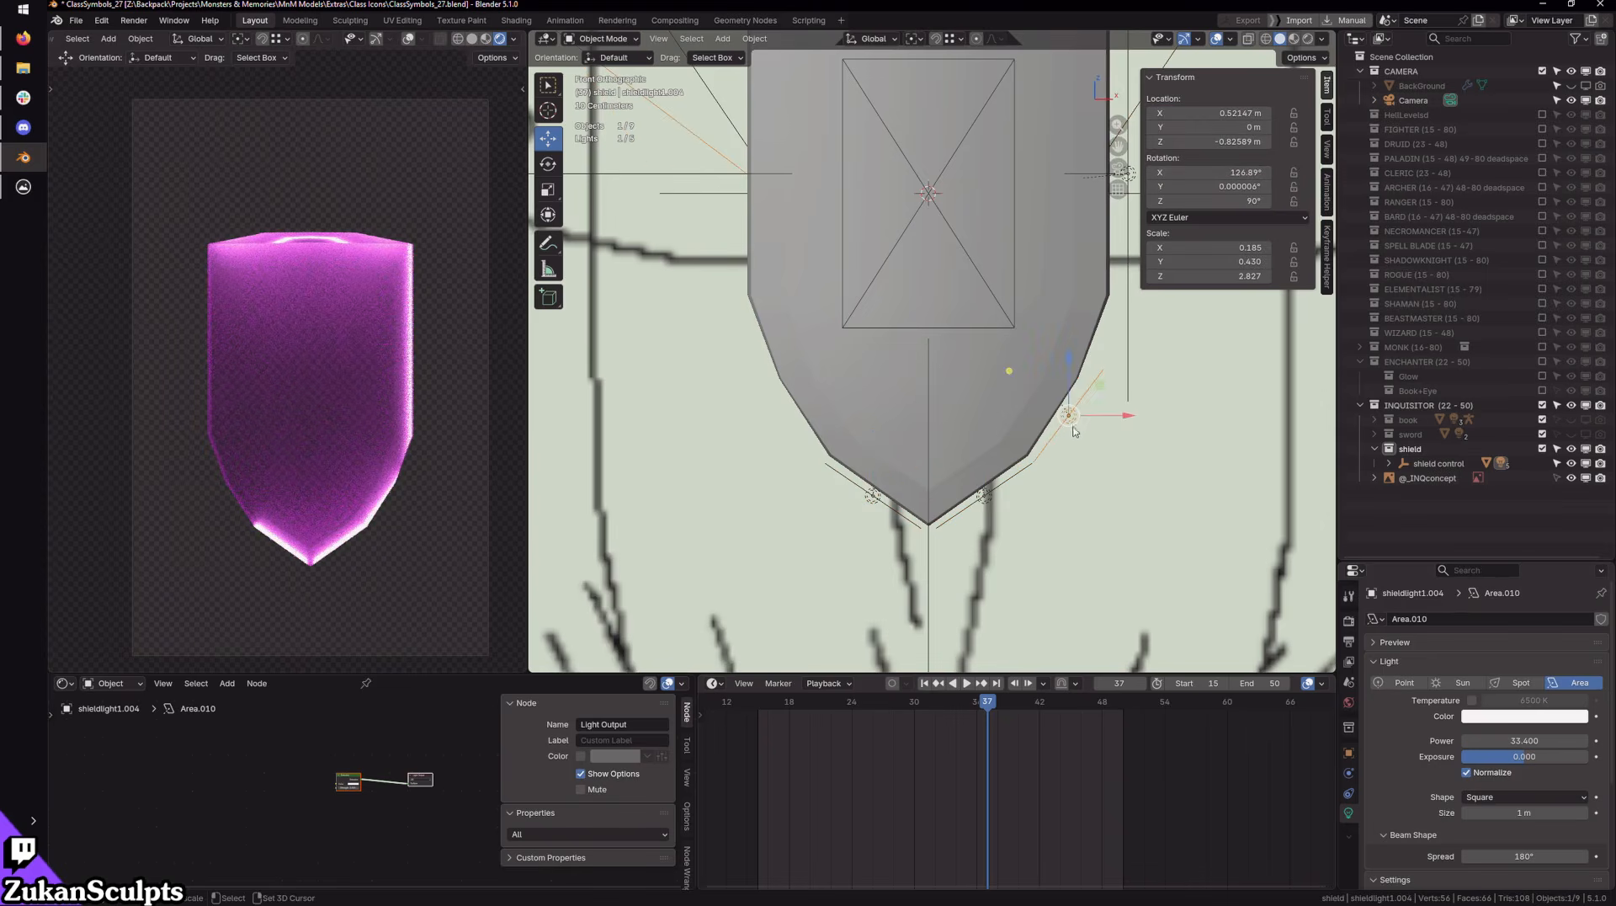
{"action": "key", "text": "shift+d"}
{"action": "key", "text": "Escape"}
{"action": "left_click", "coordinate": [1225, 114]}
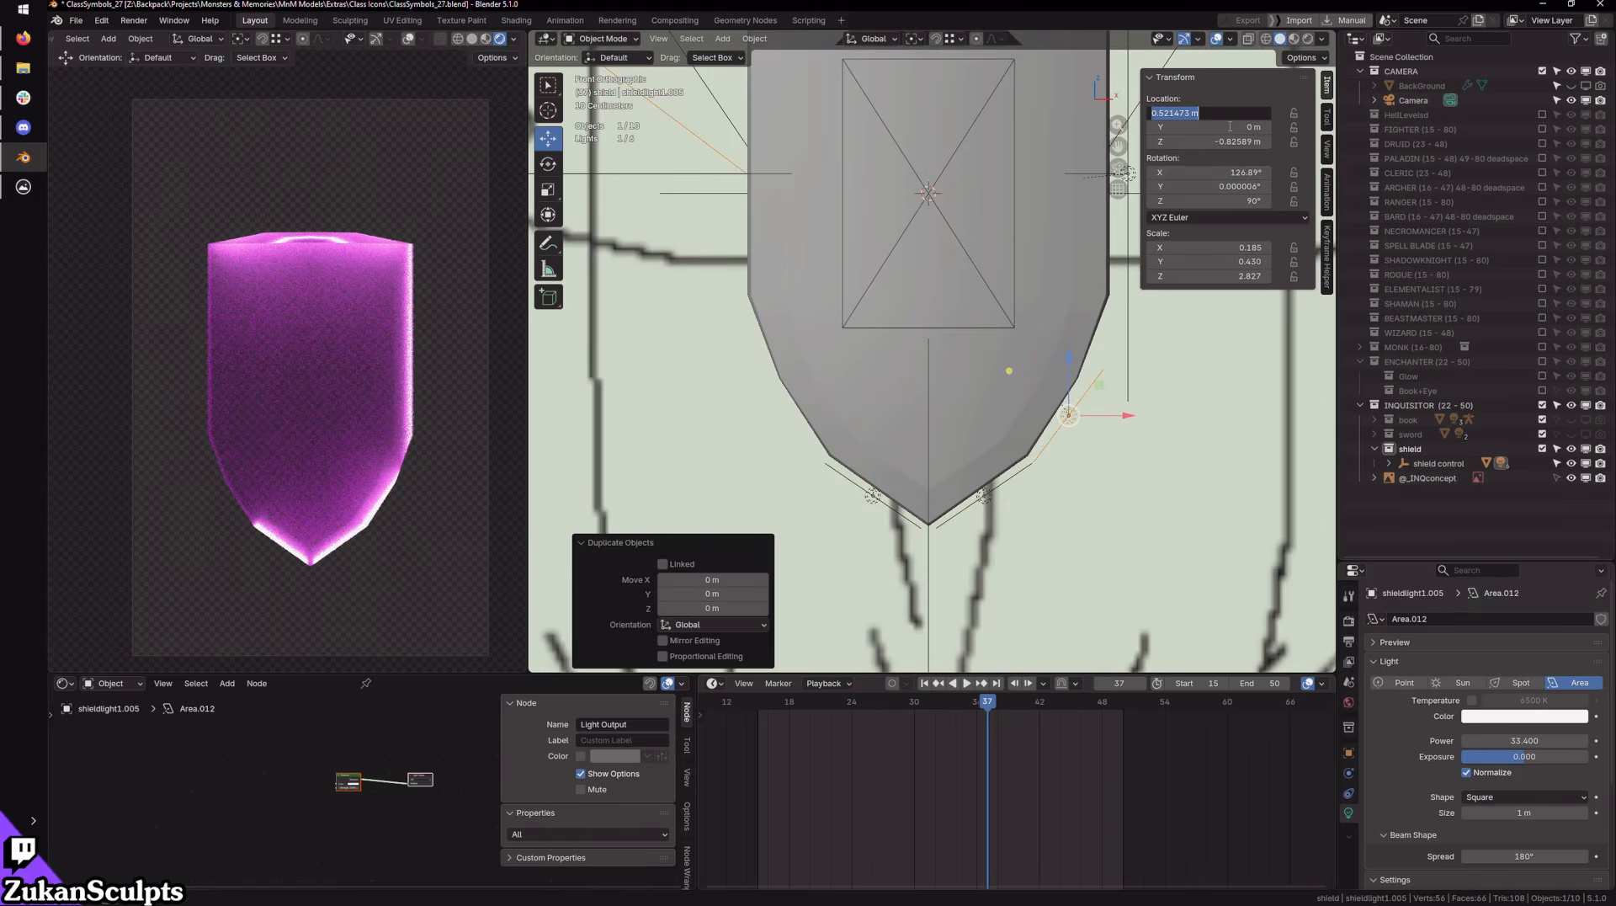
{"action": "type", "text": "-"}
{"action": "key", "text": "Return"}
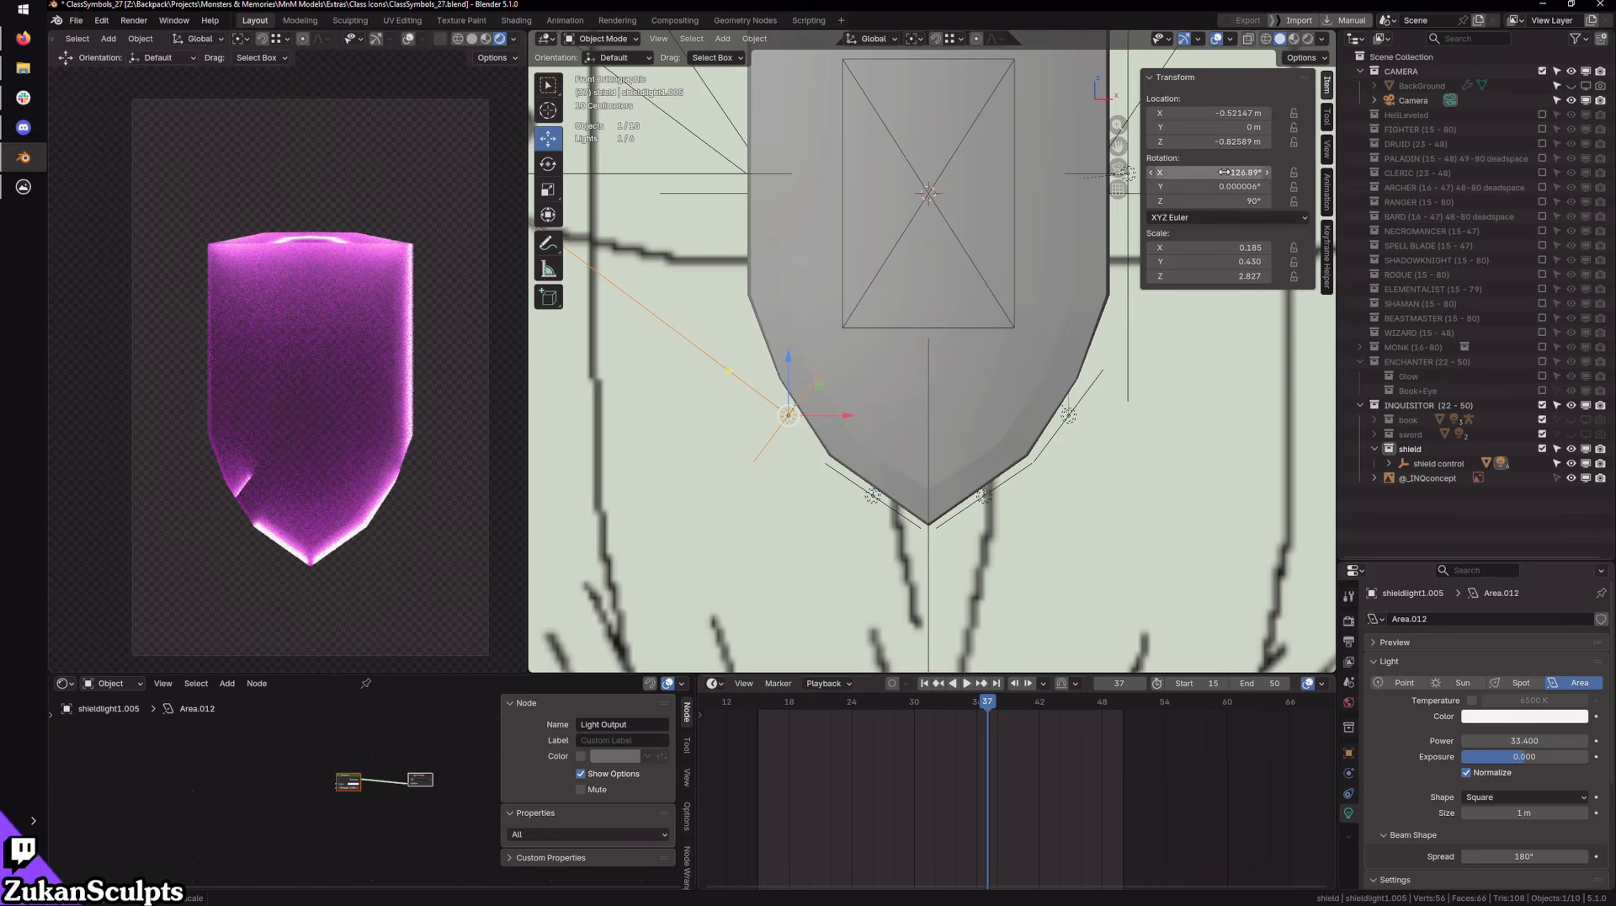
{"action": "left_click", "coordinate": [1230, 172]}
{"action": "type", "text": "-"}
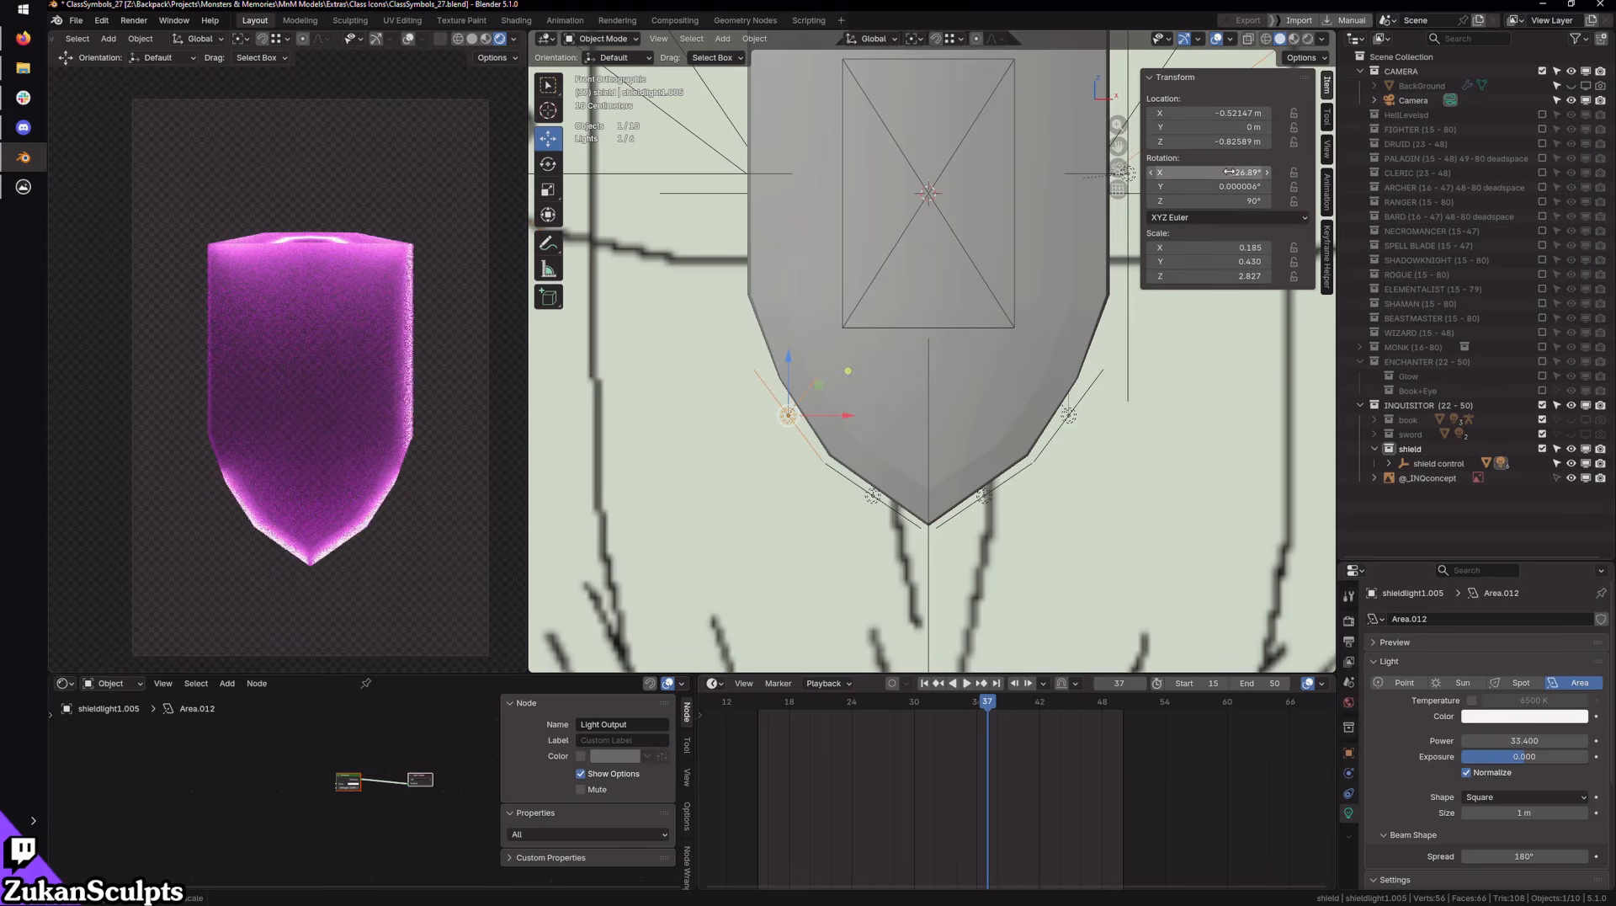
{"action": "key", "text": "Return"}
Step: Duplicate the long vertical light beside the shield's straight right edge in place and mirror the copy's X location to about -0.742 m
{"action": "middle_click_drag", "start_coordinate": [1036, 315], "coordinate": [990, 420], "text": "shift"}
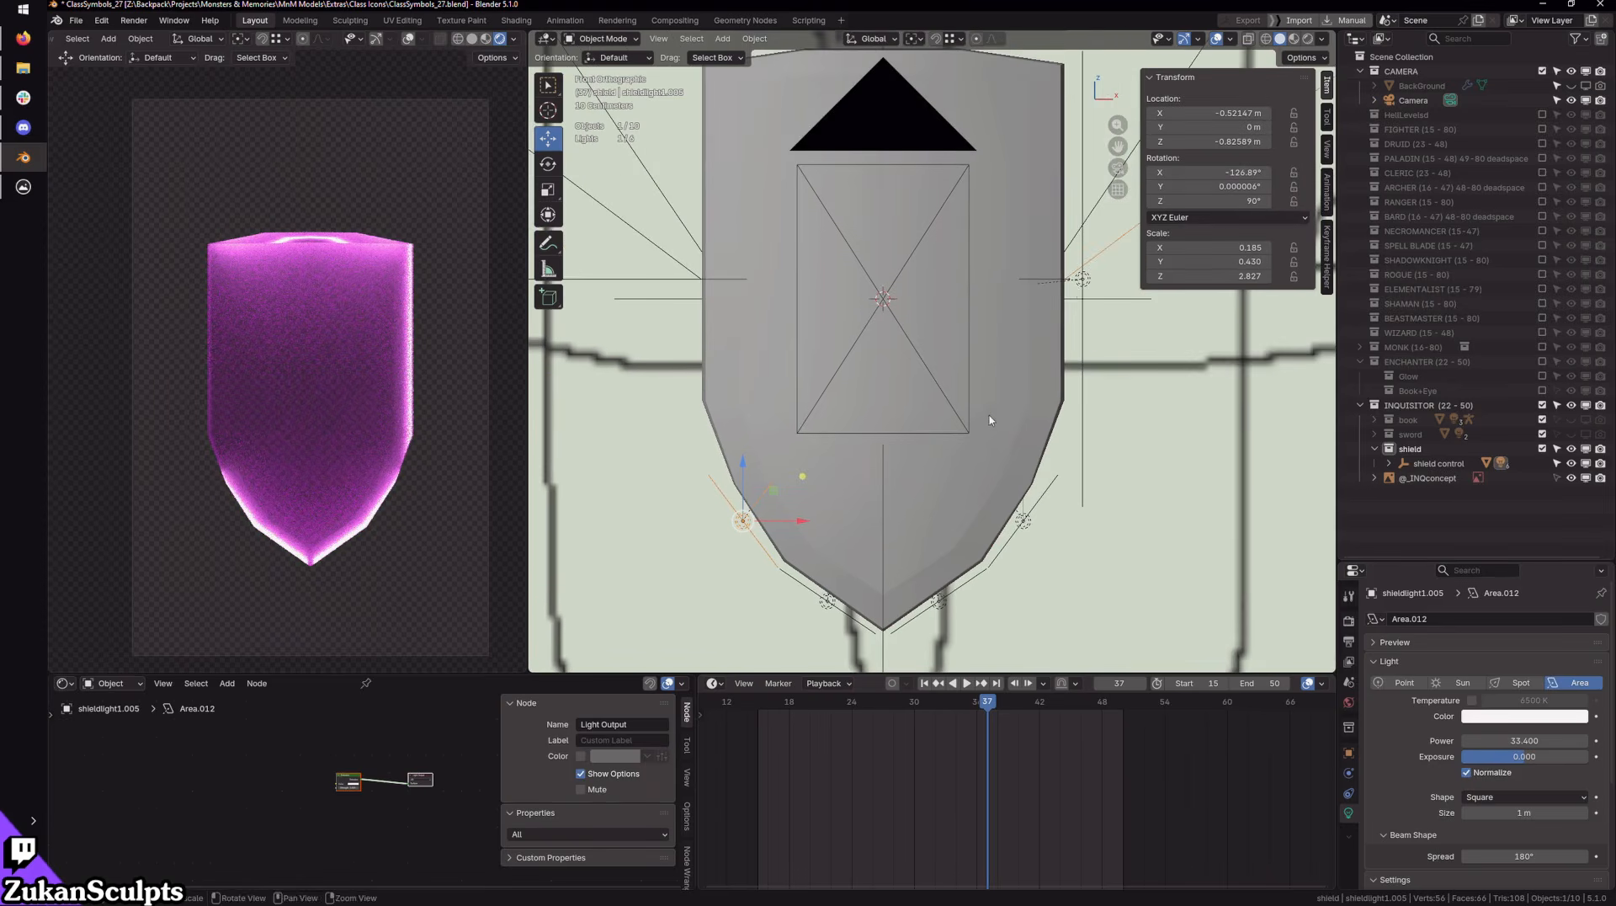
{"action": "left_click", "coordinate": [1084, 281]}
{"action": "key", "text": "shift+d"}
{"action": "key", "text": "Escape"}
{"action": "left_click", "coordinate": [1233, 115]}
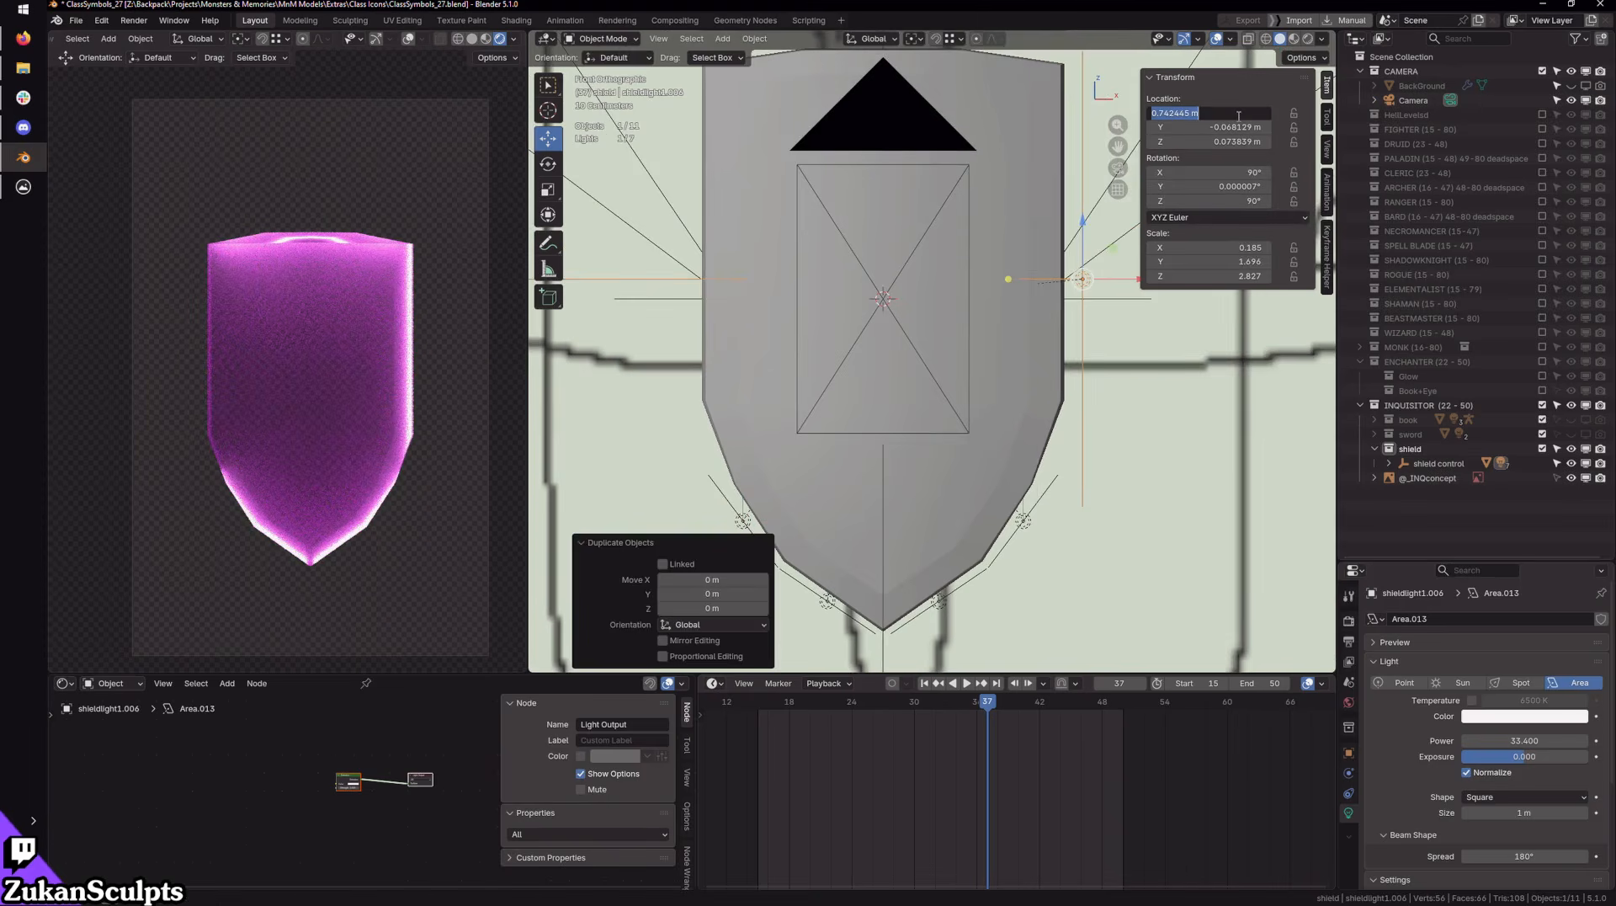
{"action": "type", "text": "-"}
{"action": "key", "text": "Return"}
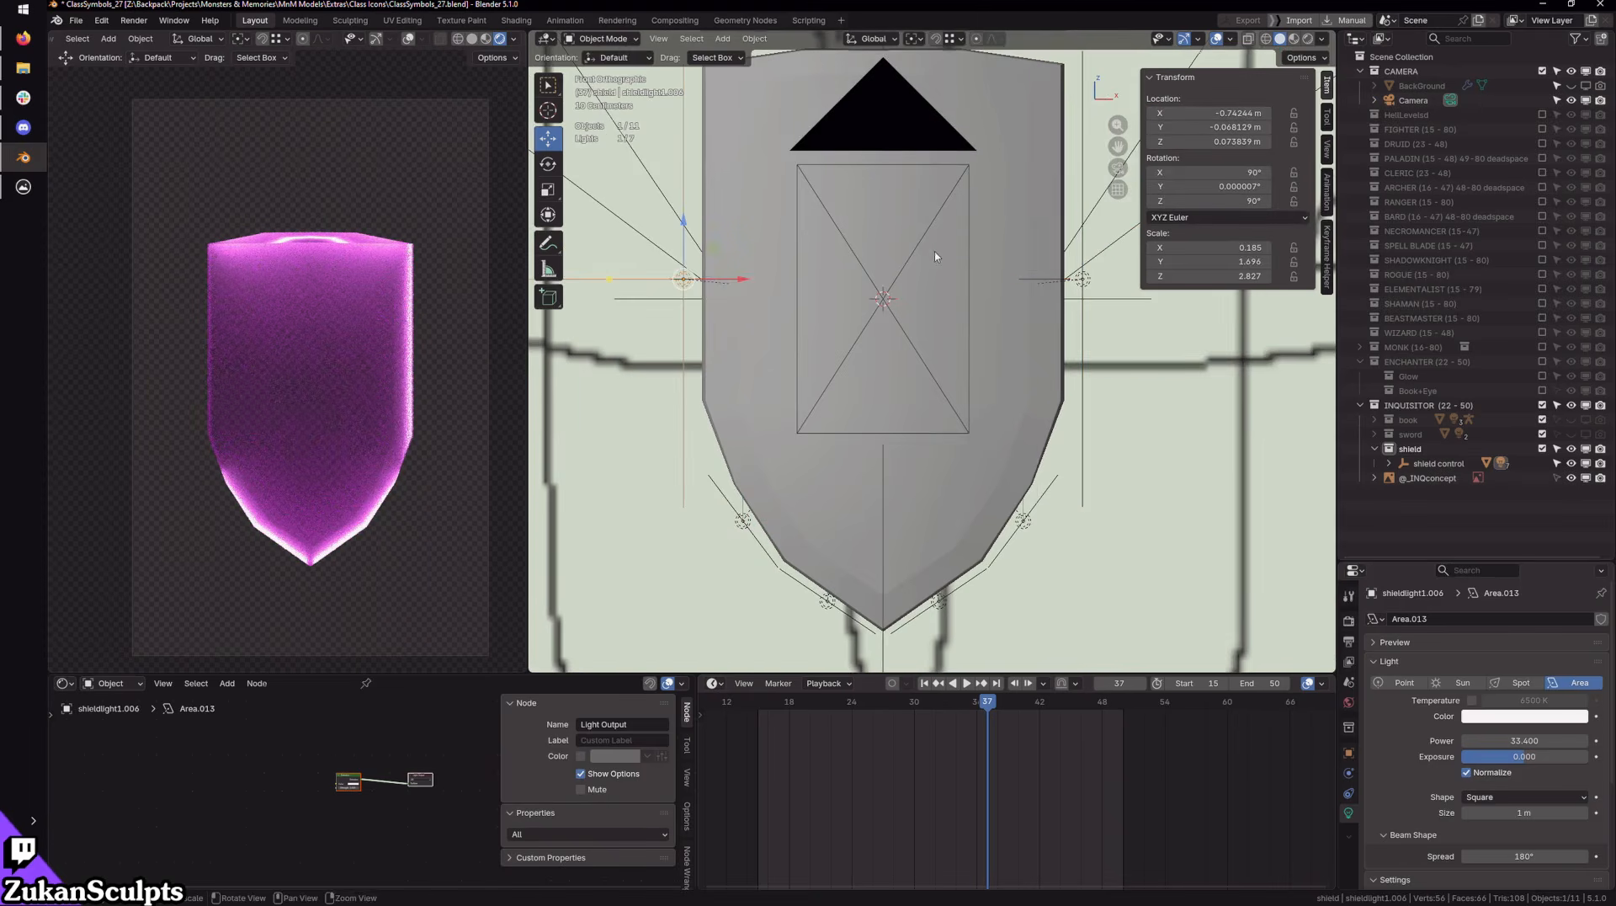
Step: Set the X rotation of the side area light shieldlight1.006 to -90°
{"action": "middle_click_drag", "start_coordinate": [934, 251], "coordinate": [1002, 361], "text": "shift"}
{"action": "left_click", "coordinate": [1228, 172]}
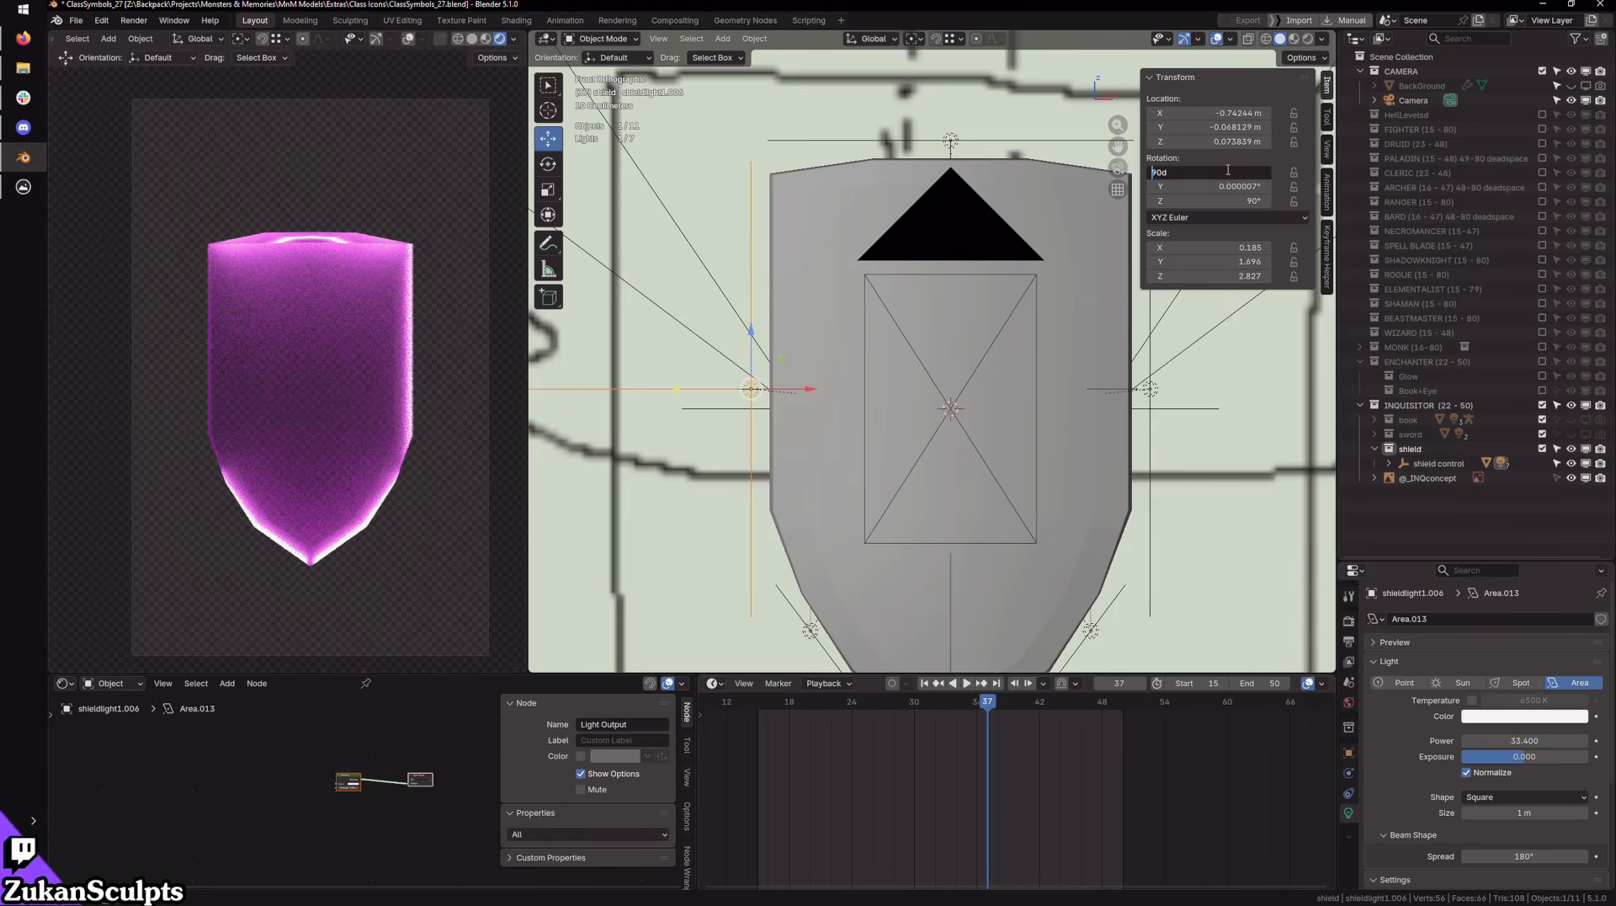
{"action": "type", "text": "-"}
{"action": "key", "text": "Return"}
Step: Test the shield rig by moving the shield control empty, and reset its location to 0 on all three axes
{"action": "middle_click_drag", "start_coordinate": [909, 421], "coordinate": [985, 446]}
{"action": "left_click", "coordinate": [1438, 463]}
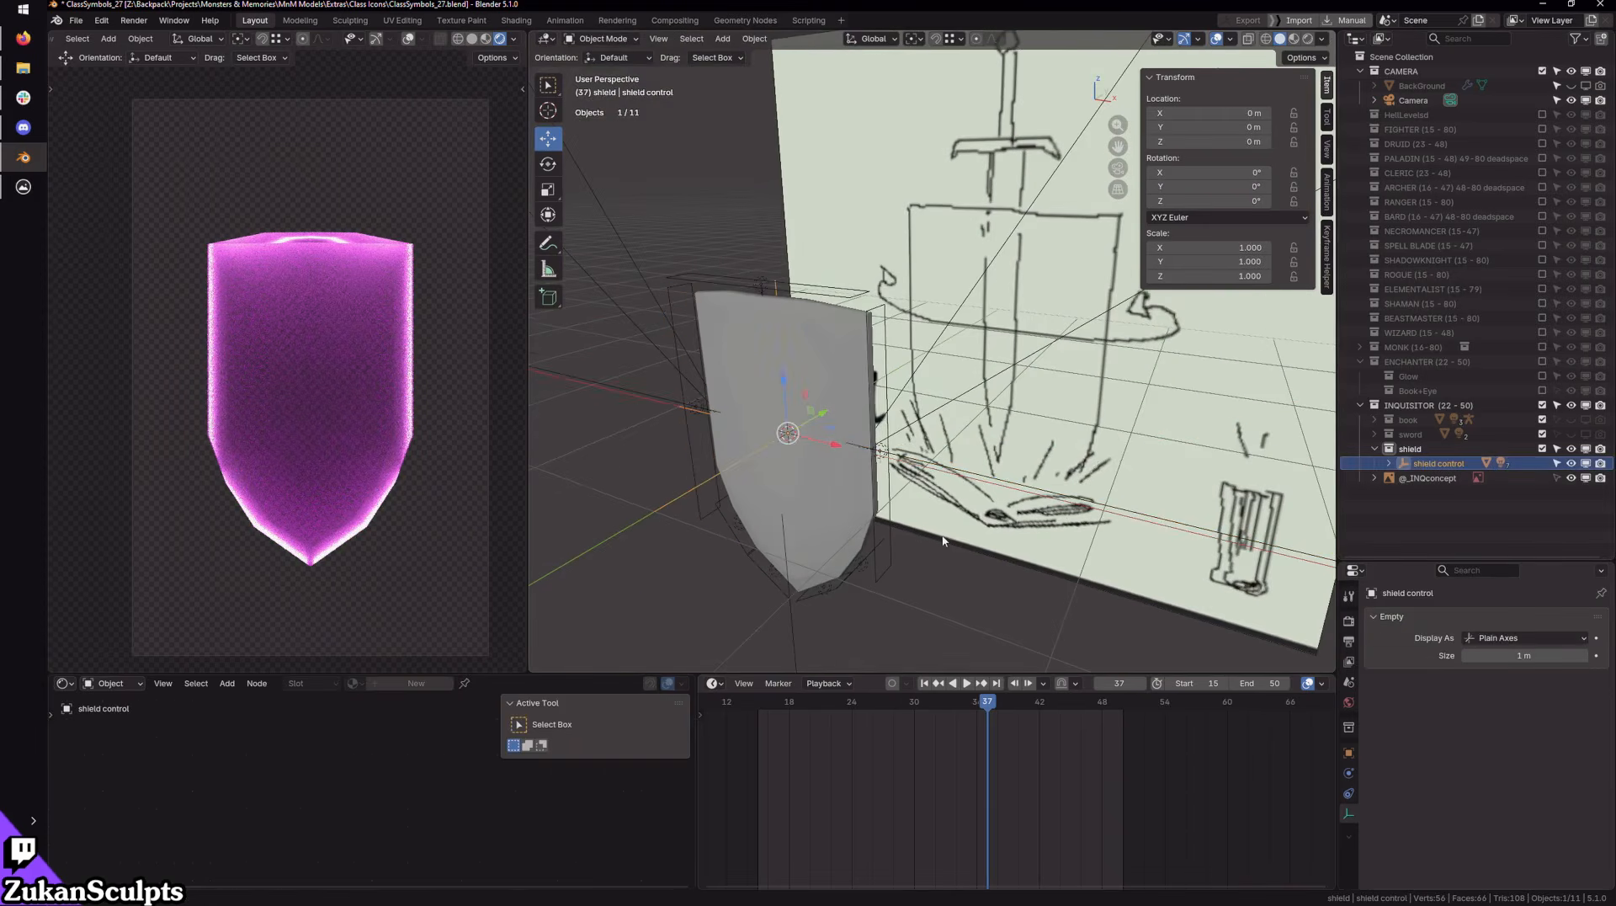
{"action": "middle_click_drag", "start_coordinate": [812, 473], "coordinate": [897, 461], "text": "shift"}
{"action": "left_click_drag", "start_coordinate": [872, 426], "coordinate": [876, 393]}
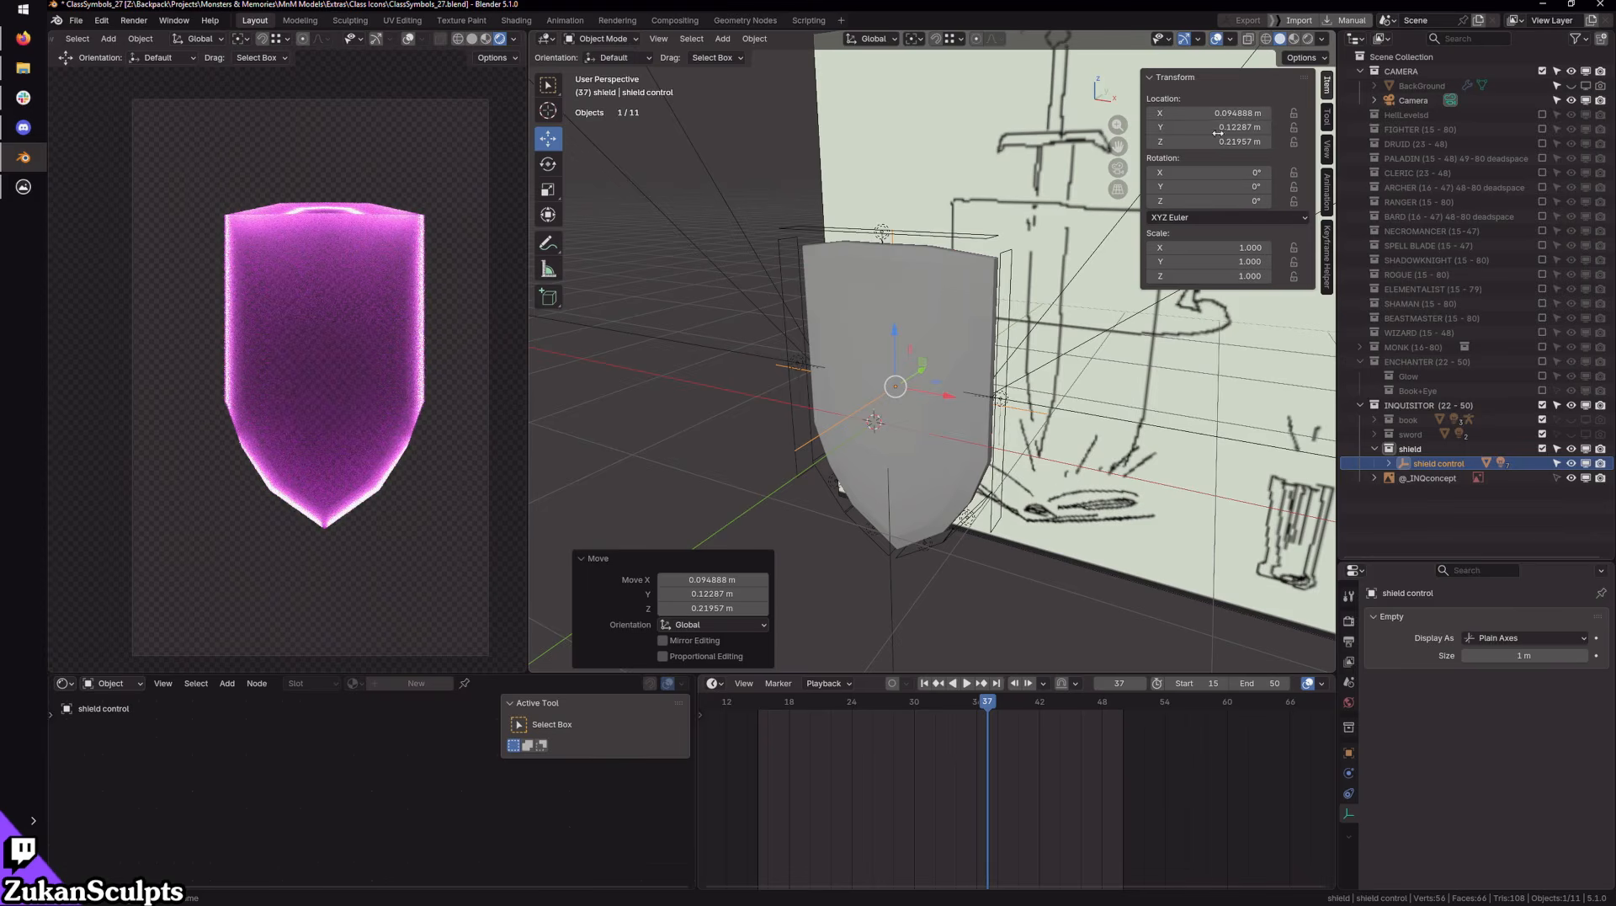
{"action": "left_click_drag", "start_coordinate": [1226, 113], "coordinate": [1227, 141]}
{"action": "type", "text": "0"}
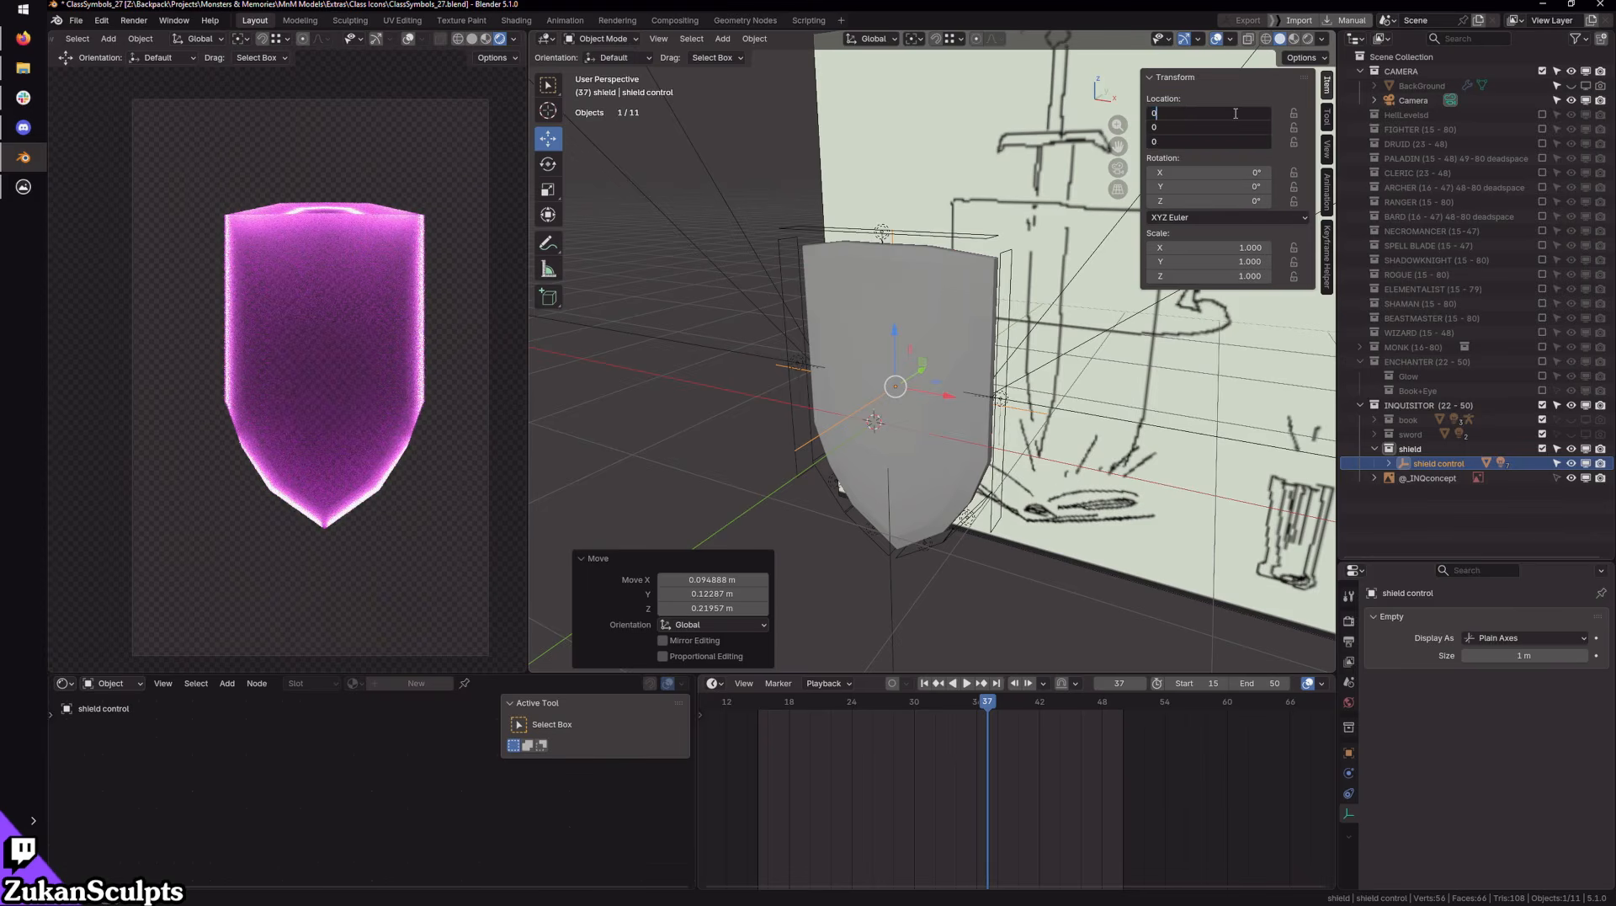
{"action": "key", "text": "Return"}
Step: Disable viewport selection for the lights shieldlight1 through shieldlight1.006 under shield control, and deselect everything
{"action": "left_click", "coordinate": [1382, 463]}
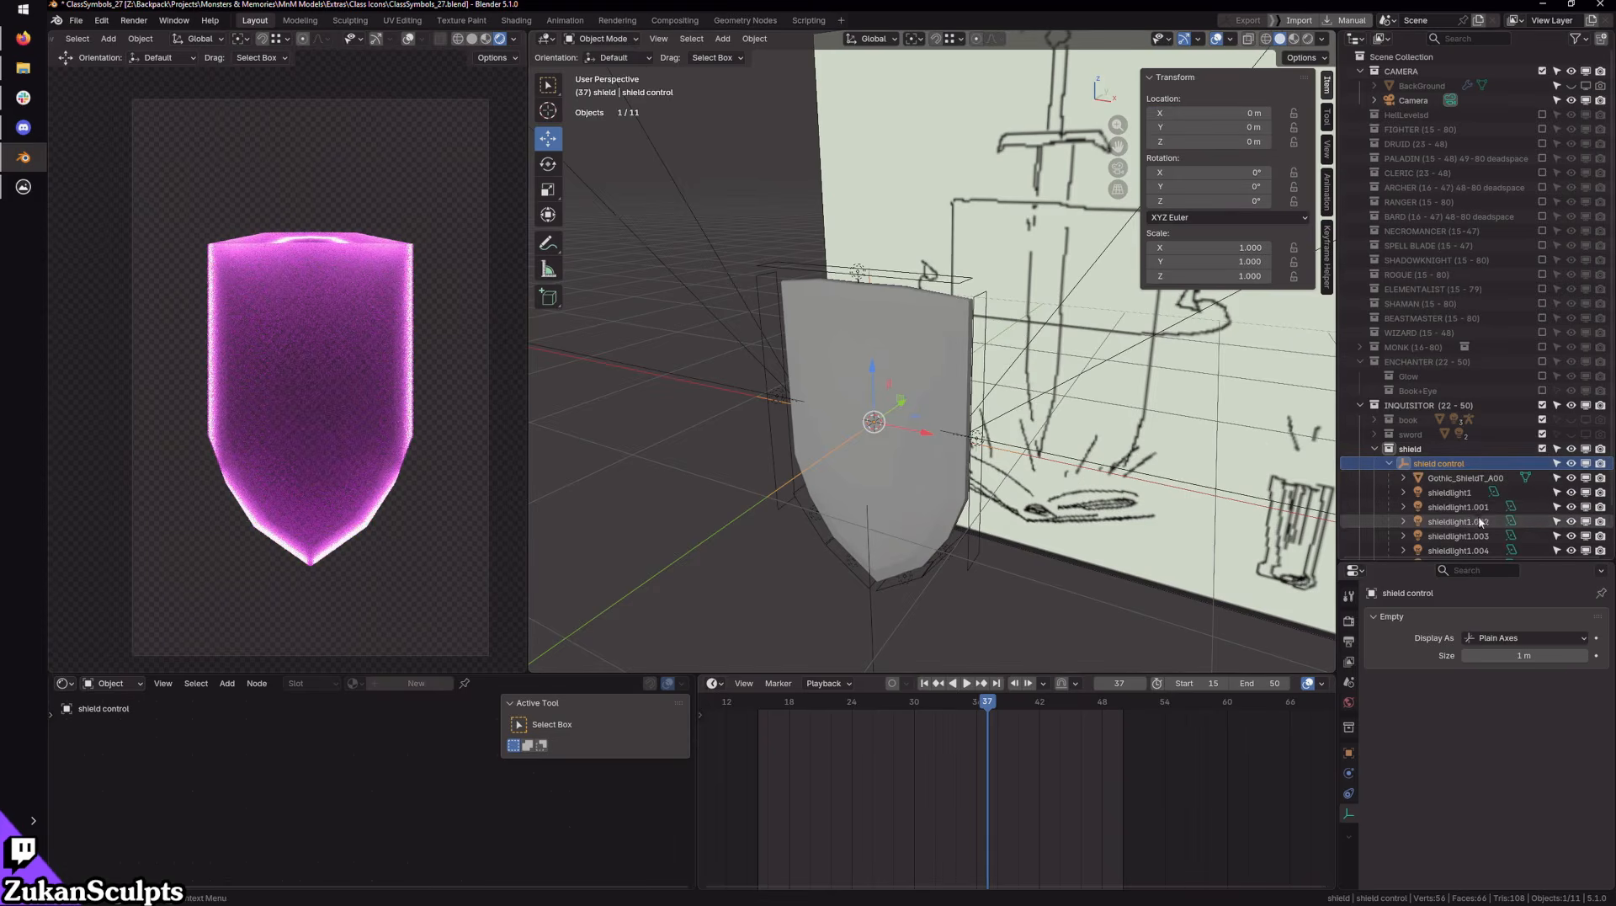
{"action": "scroll", "coordinate": [1549, 514], "scroll_direction": "down", "scroll_amount": 2}
{"action": "left_click_drag", "start_coordinate": [1555, 530], "coordinate": [1557, 444]}
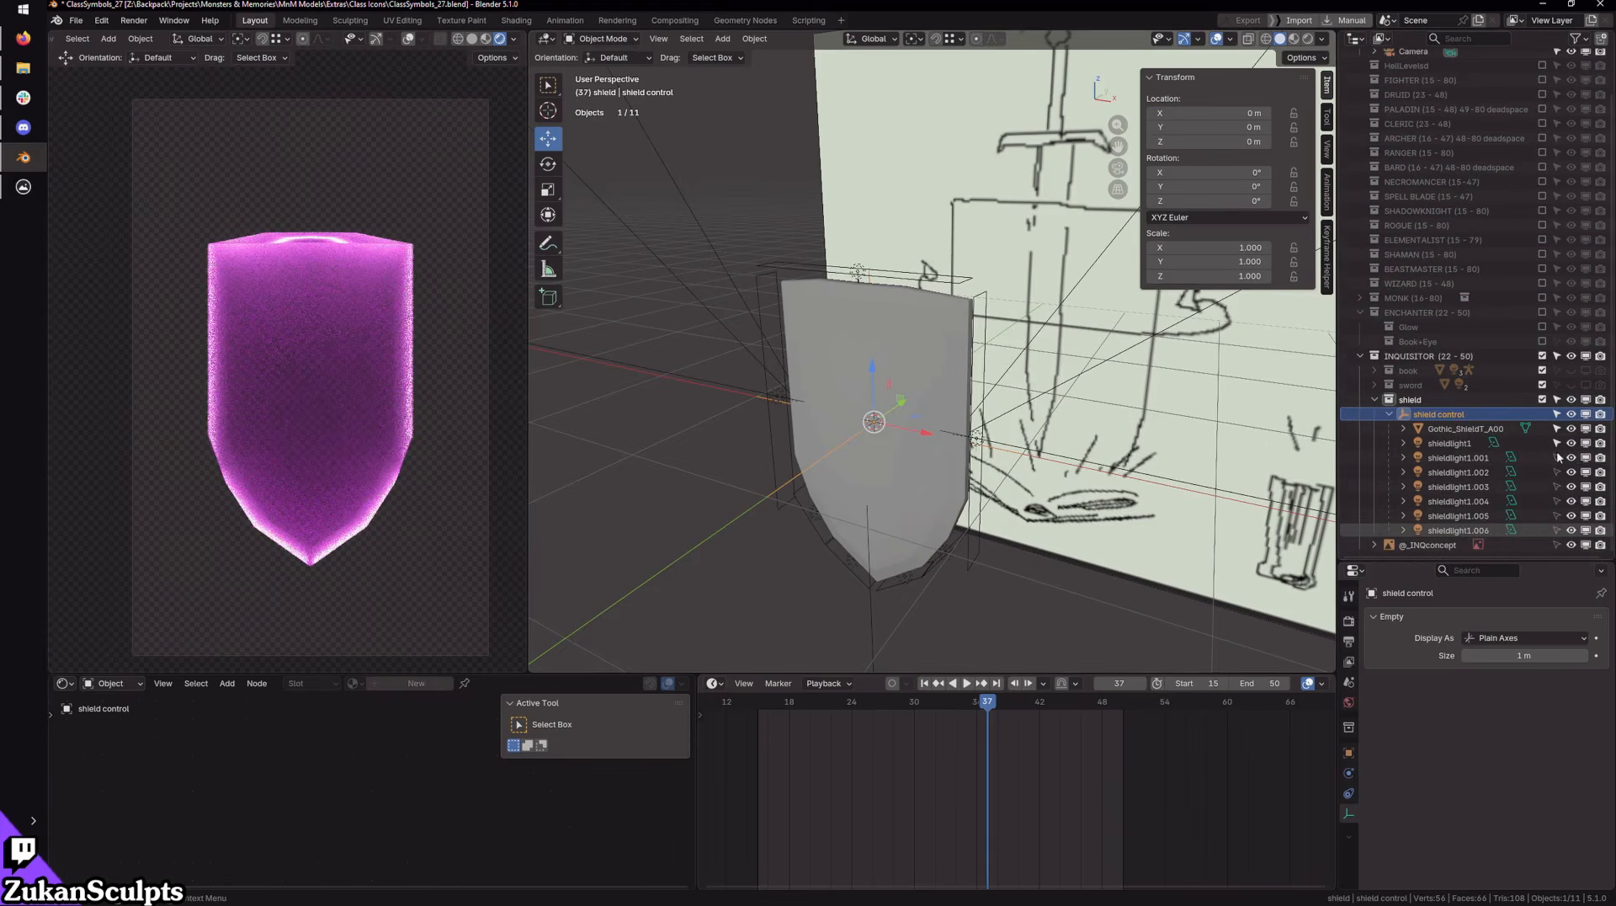
{"action": "left_click", "coordinate": [1390, 414]}
{"action": "key", "text": "alt+a"}
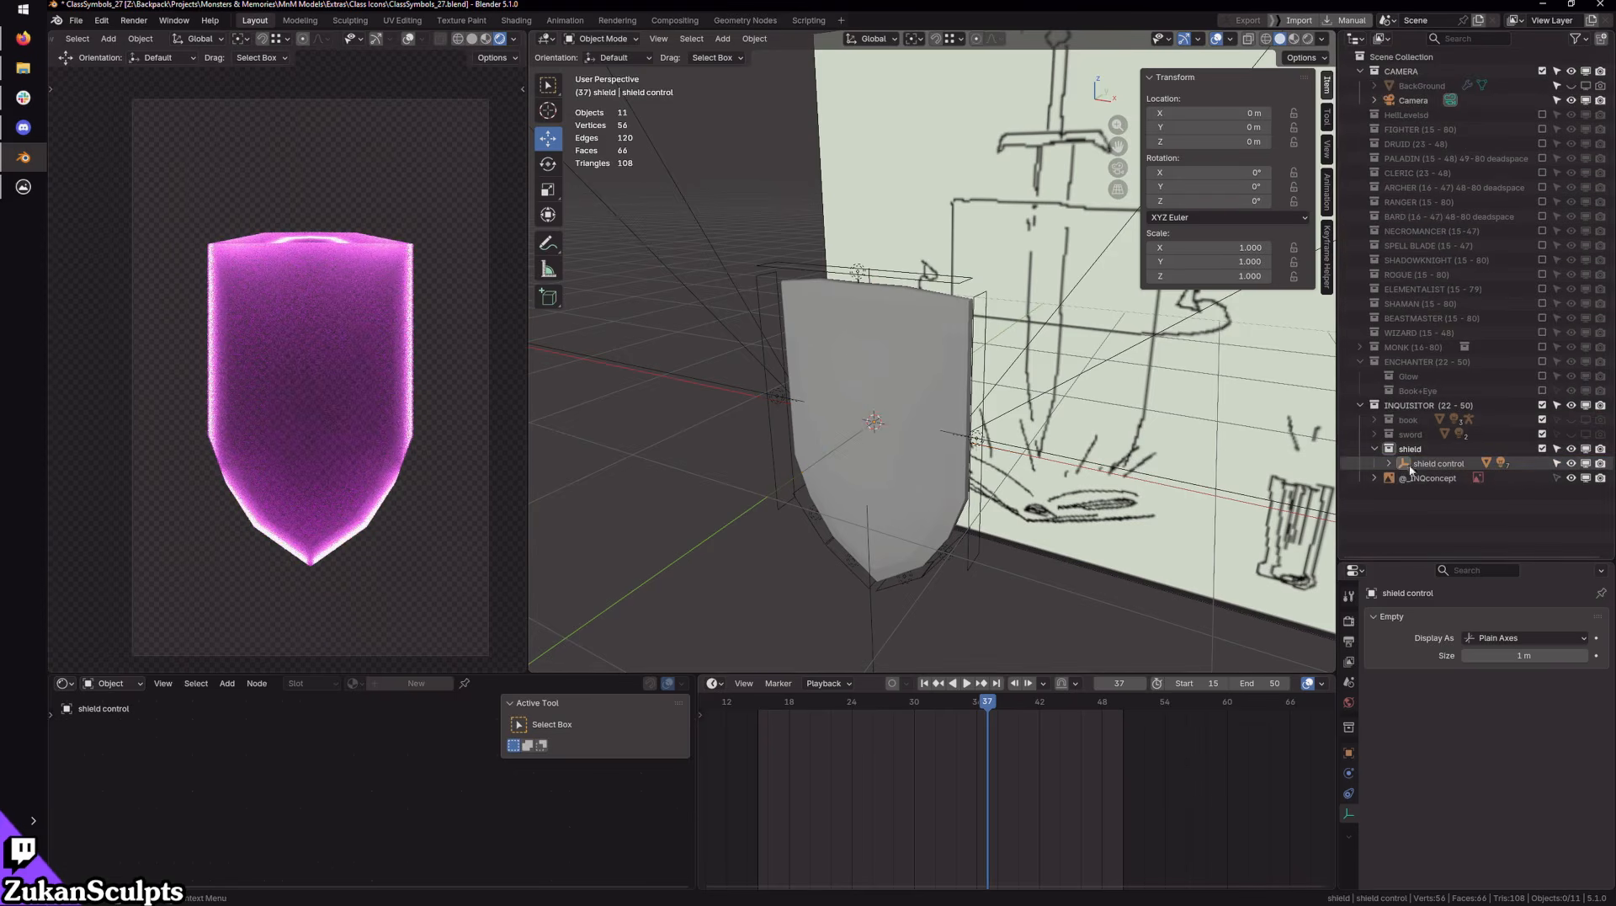
Step: Try moving the shield control empty freely, and undo the move
{"action": "left_click", "coordinate": [1411, 467]}
{"action": "key", "text": "g"}
{"action": "left_click", "coordinate": [960, 476]}
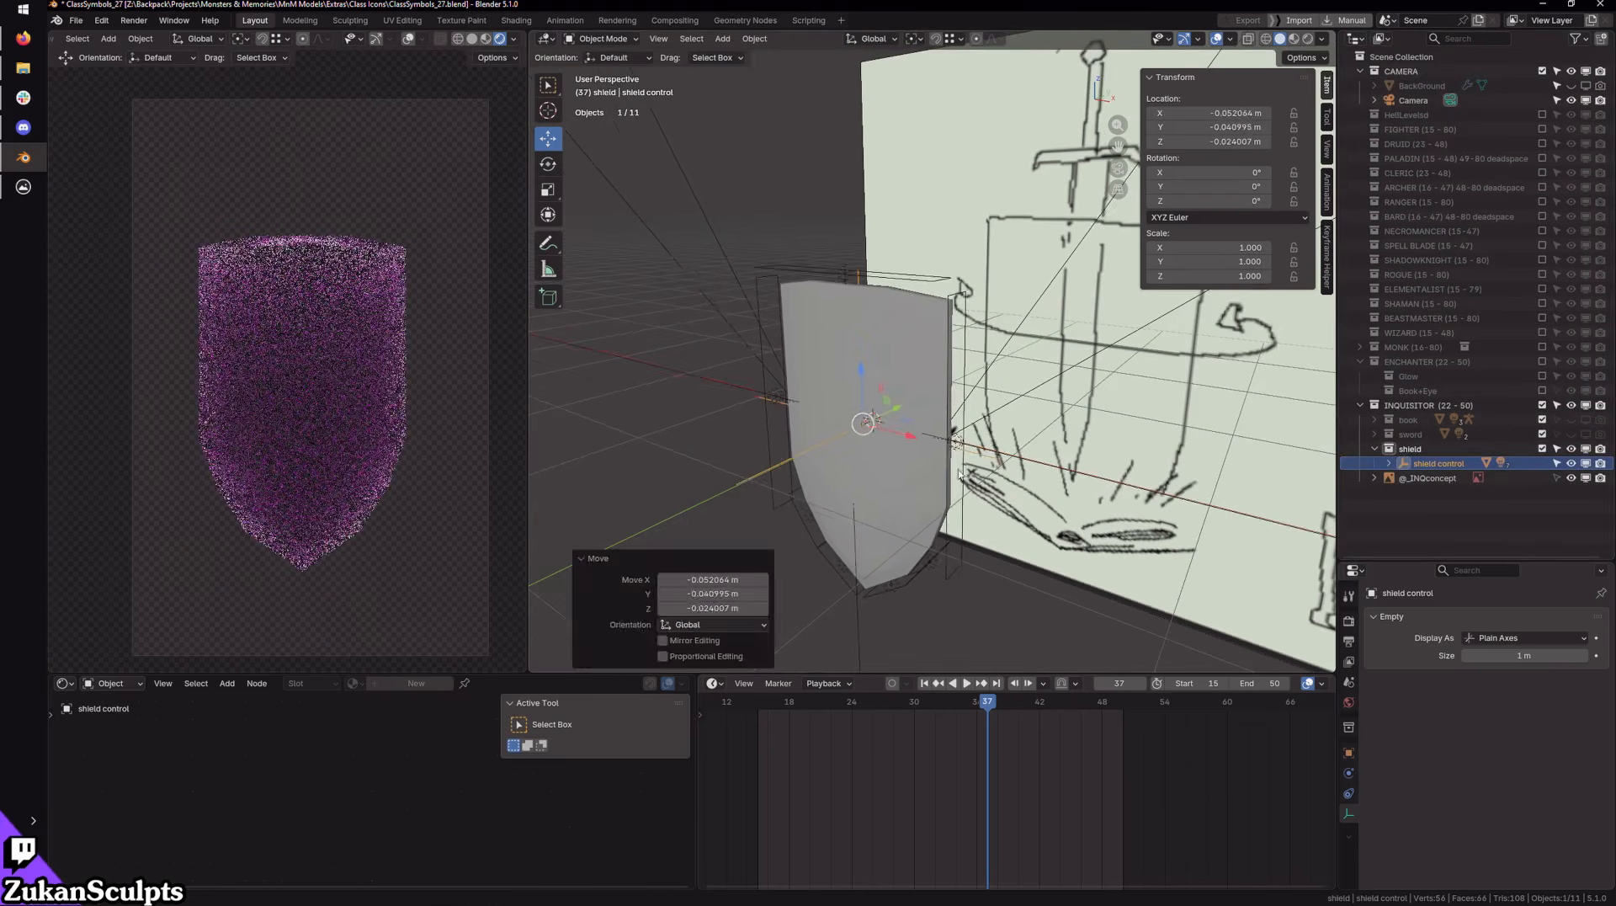
{"action": "key", "text": "ctrl+z"}
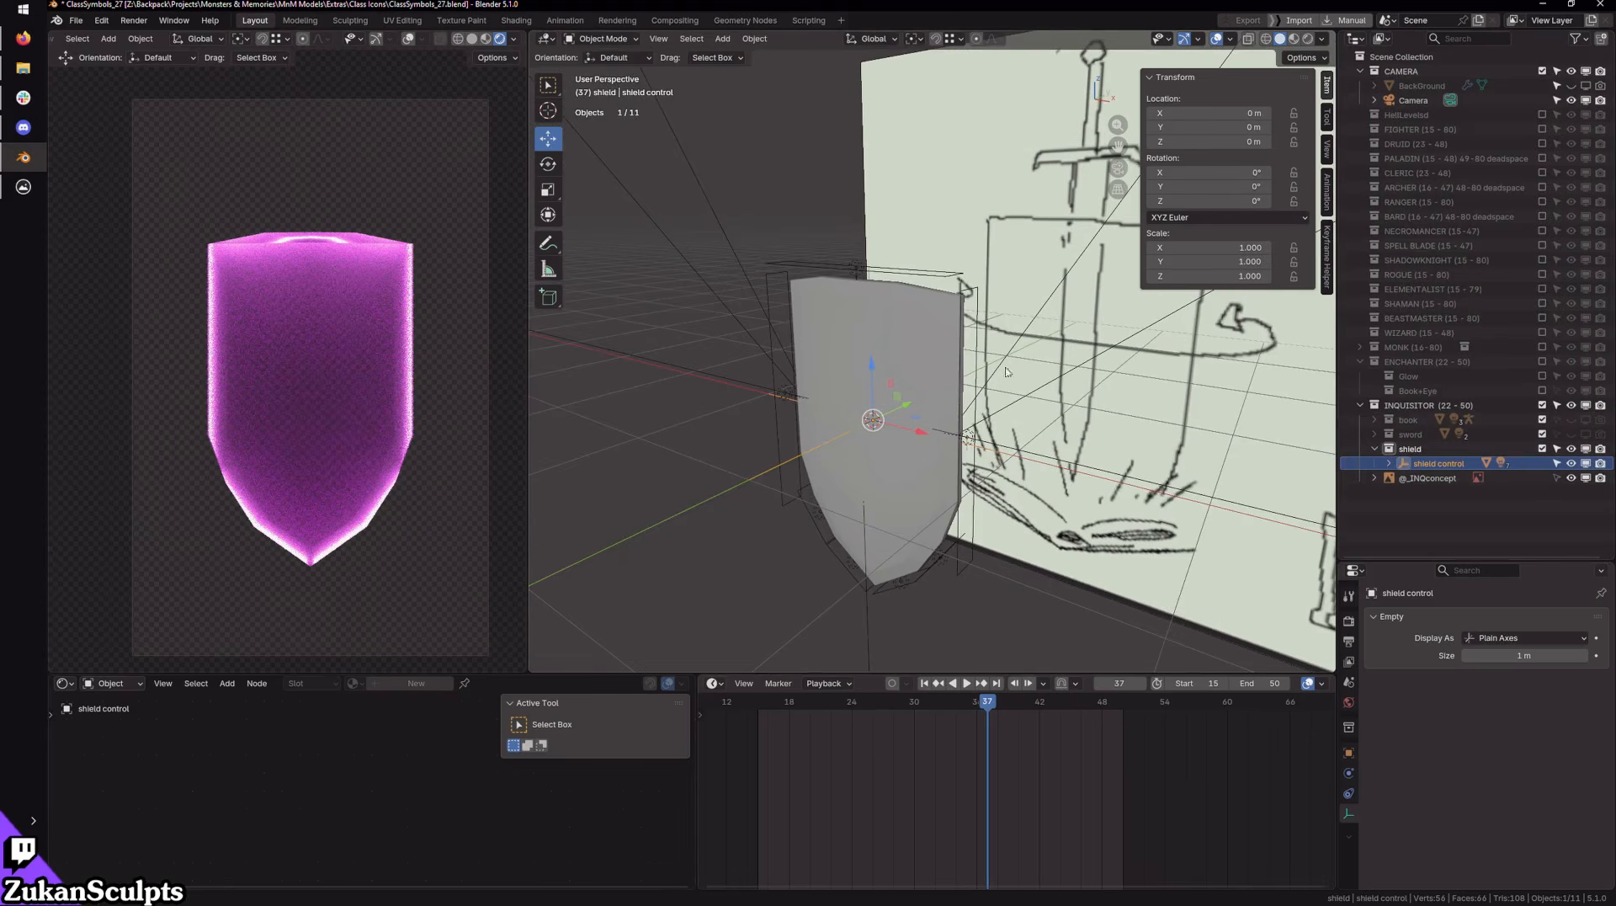
Step: Unhide the sword and book collections alongside the shield
{"action": "middle_click_drag", "start_coordinate": [902, 322], "coordinate": [858, 325]}
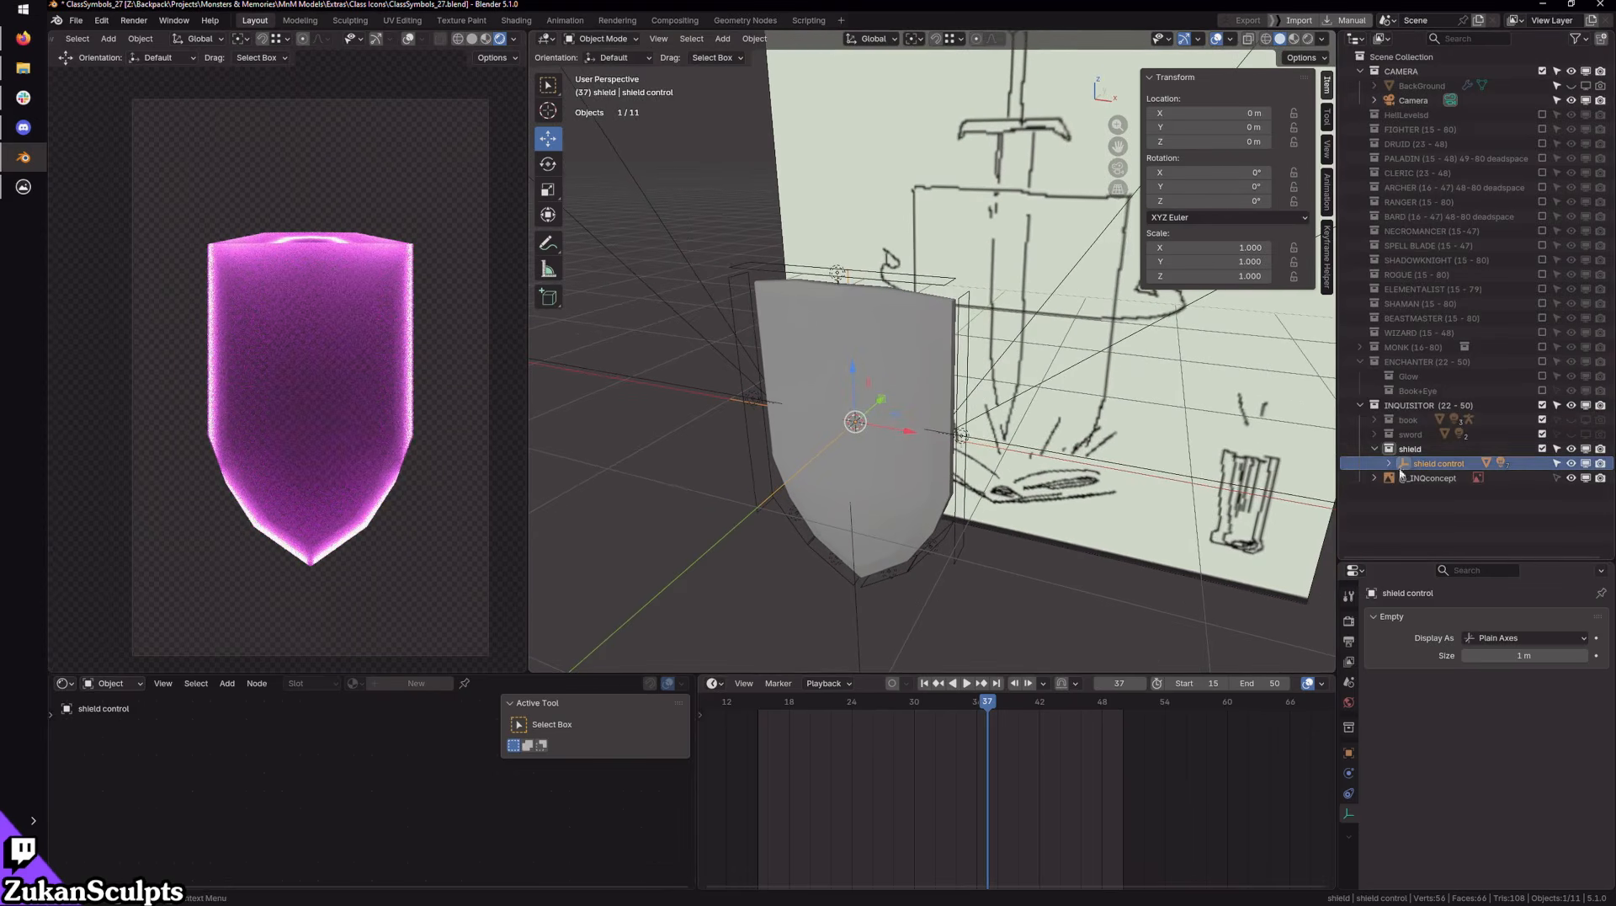
{"action": "left_click", "coordinate": [1570, 434]}
{"action": "left_click", "coordinate": [1570, 419]}
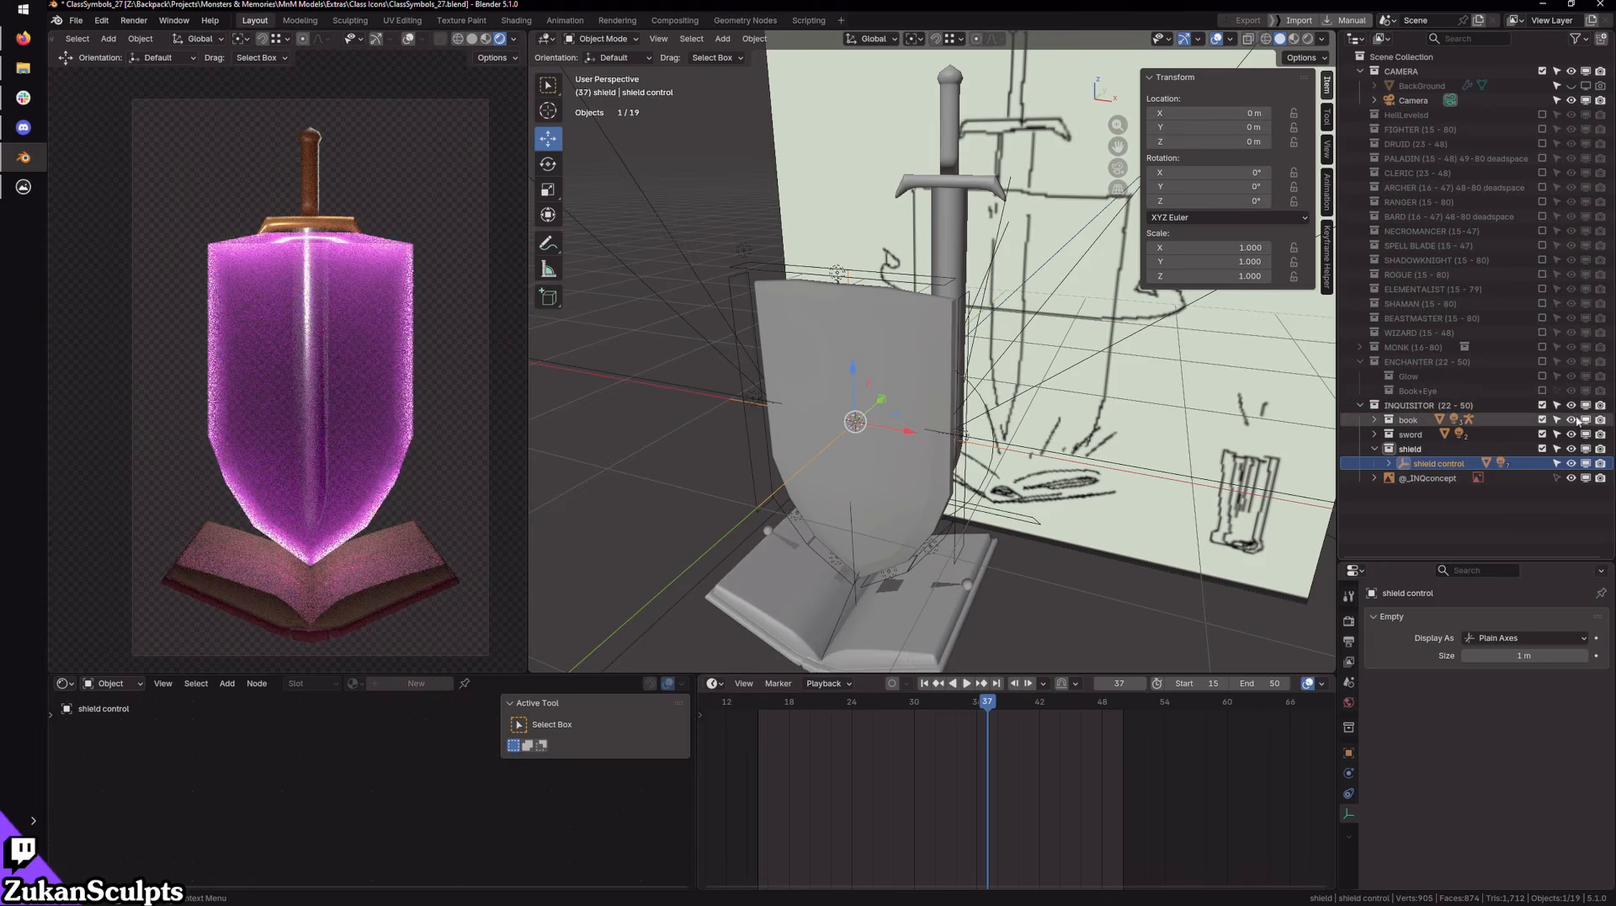
{"action": "middle_click_drag", "start_coordinate": [977, 431], "coordinate": [867, 459]}
Step: Examine the light linking and shading settings in the object properties of the shield mesh and the book
{"action": "left_click", "coordinate": [1389, 463]}
{"action": "scroll", "coordinate": [1479, 526], "scroll_direction": "down", "scroll_amount": 2}
{"action": "left_click", "coordinate": [1473, 515]}
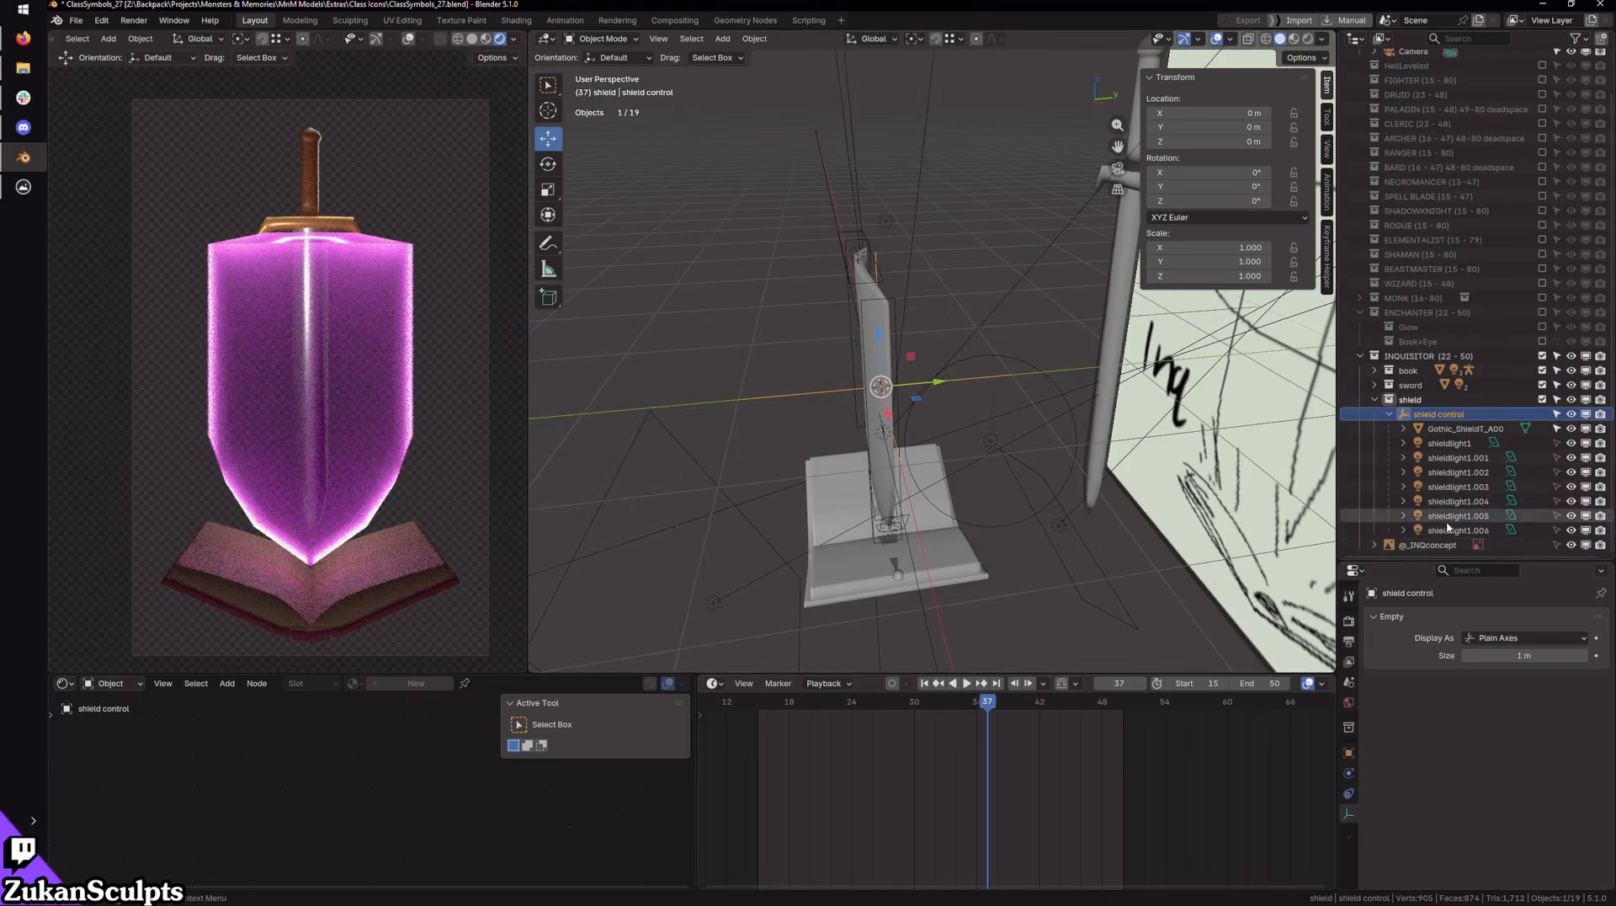
{"action": "middle_click_drag", "start_coordinate": [869, 483], "coordinate": [952, 461]}
{"action": "scroll", "coordinate": [920, 417], "scroll_direction": "up", "scroll_amount": 3}
{"action": "left_click", "coordinate": [944, 450]}
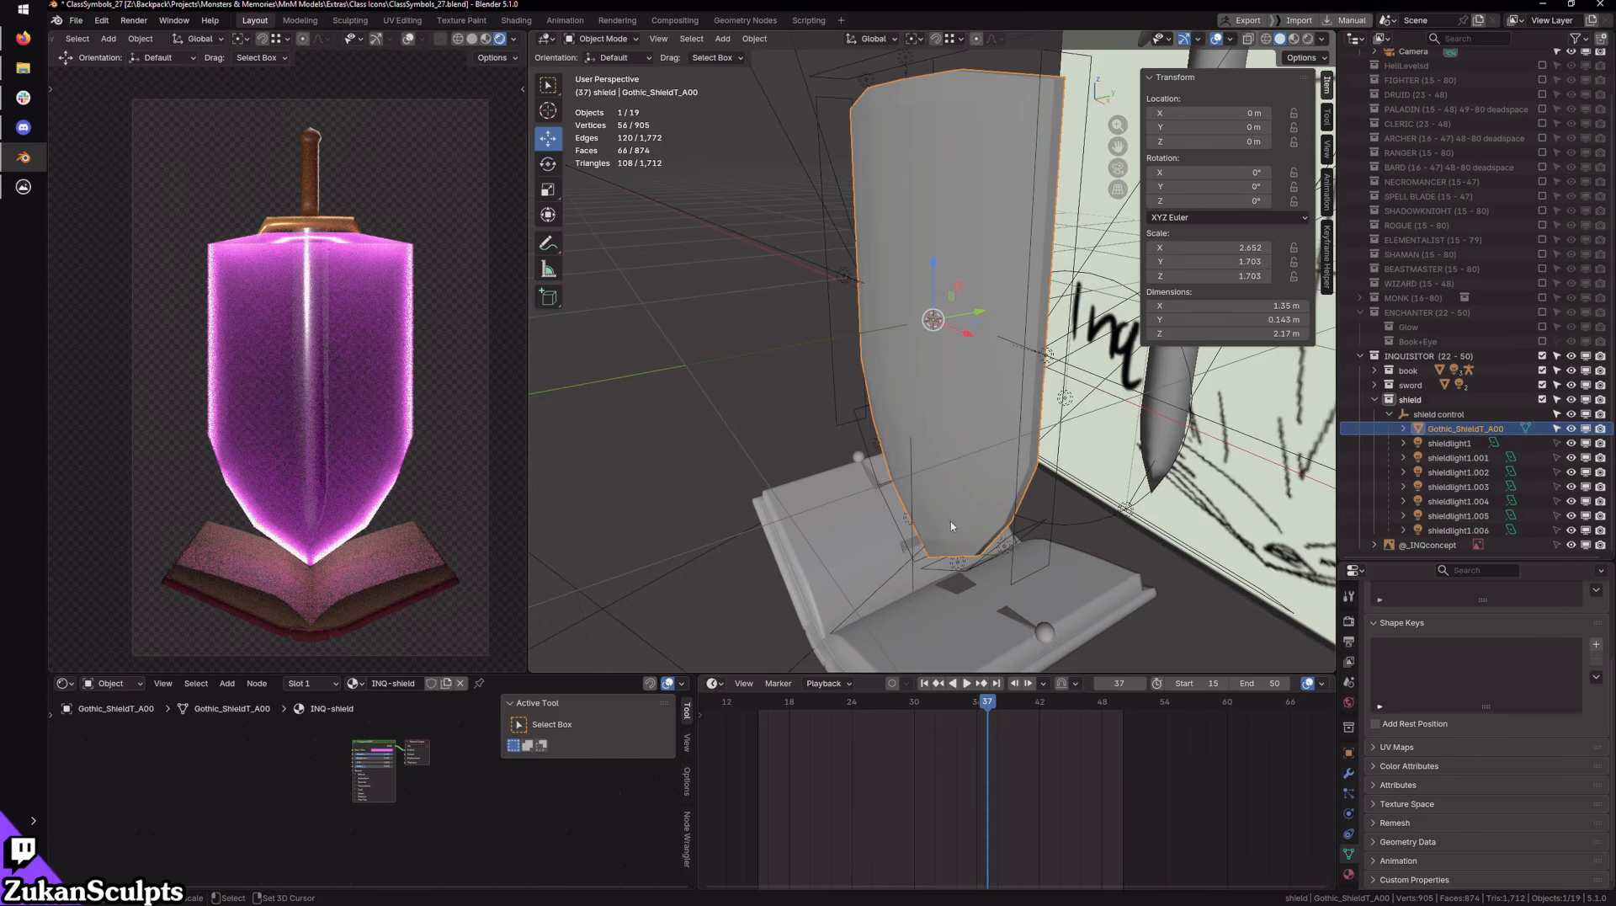
{"action": "middle_click_drag", "start_coordinate": [951, 526], "coordinate": [1041, 394]}
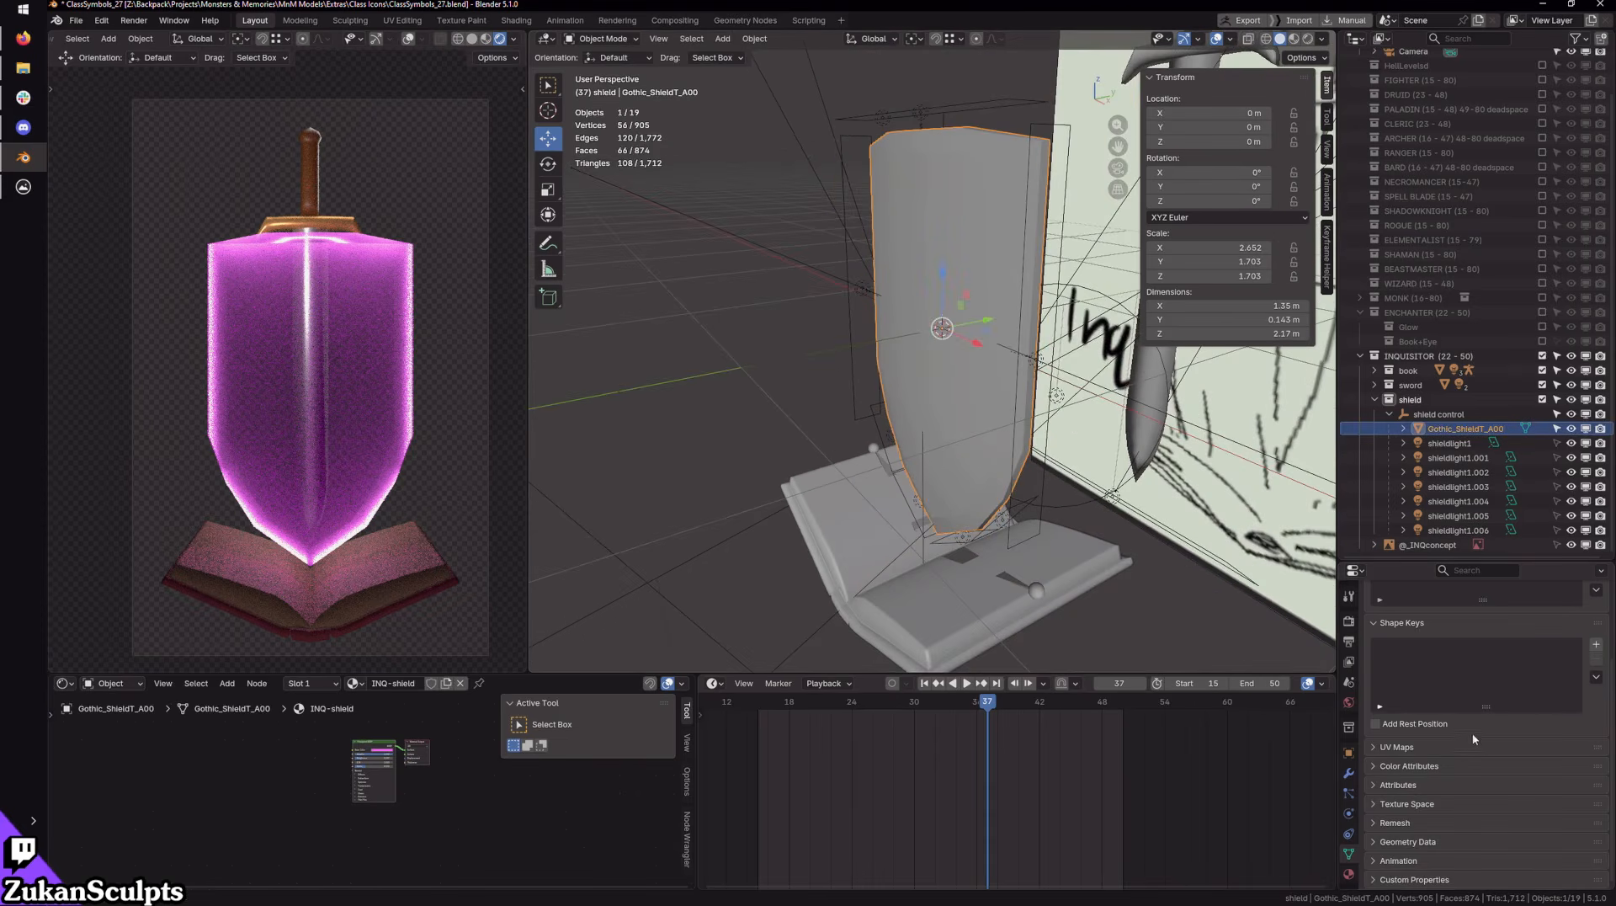
{"action": "scroll", "coordinate": [1041, 513], "scroll_direction": "up", "scroll_amount": 1}
{"action": "left_click", "coordinate": [1349, 754]}
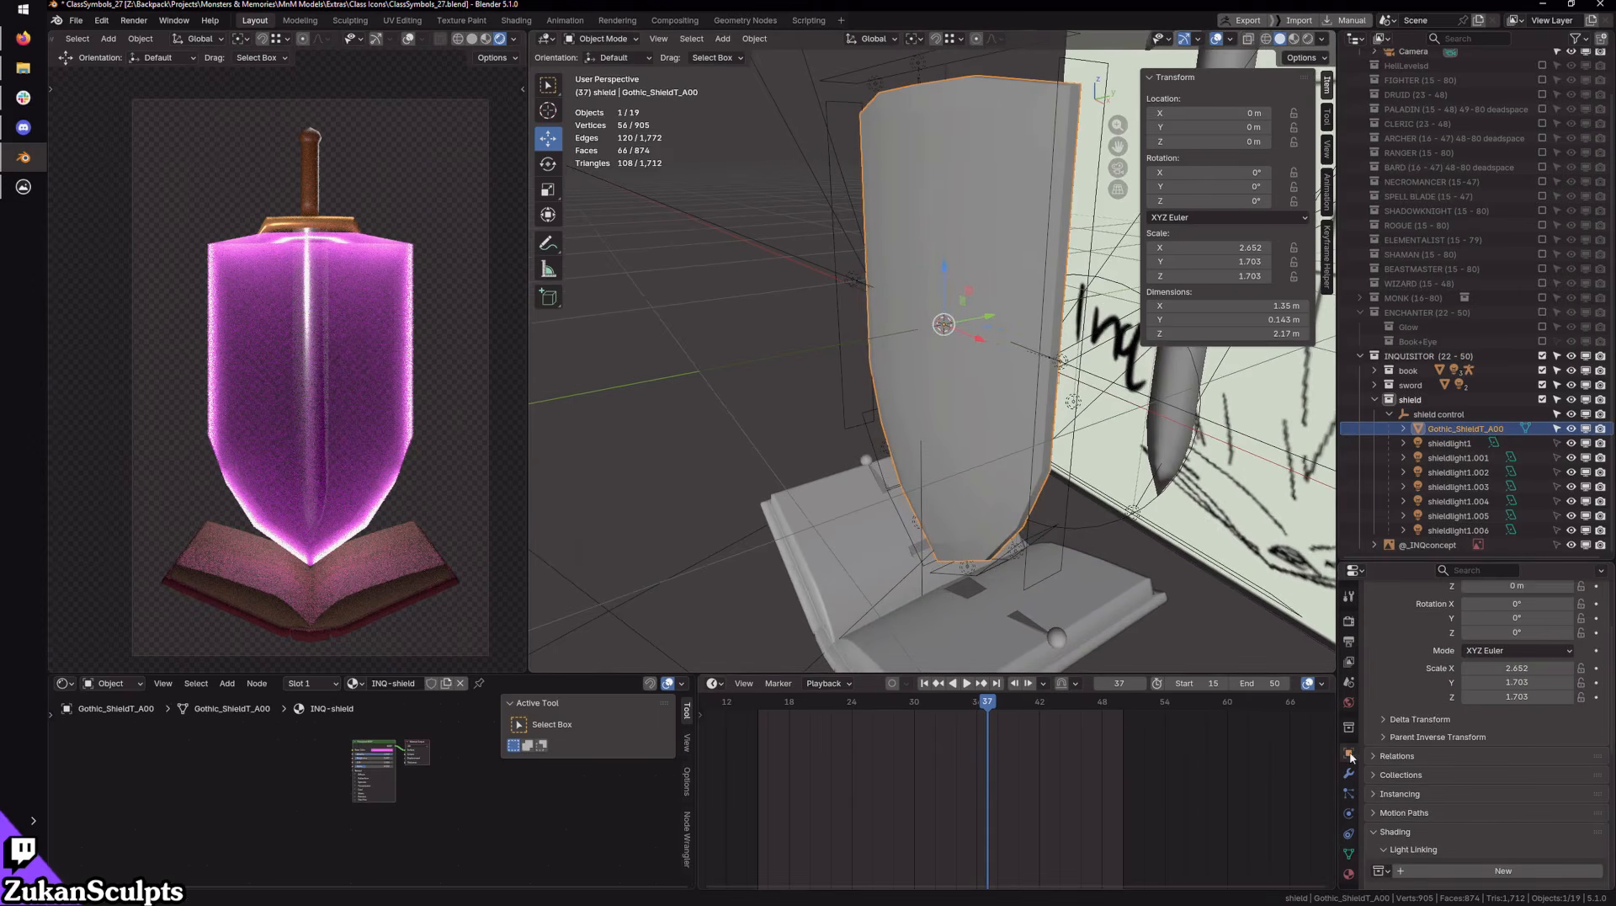
{"action": "scroll", "coordinate": [1387, 788], "scroll_direction": "down", "scroll_amount": 3}
{"action": "scroll", "coordinate": [957, 594], "scroll_direction": "up", "scroll_amount": 2}
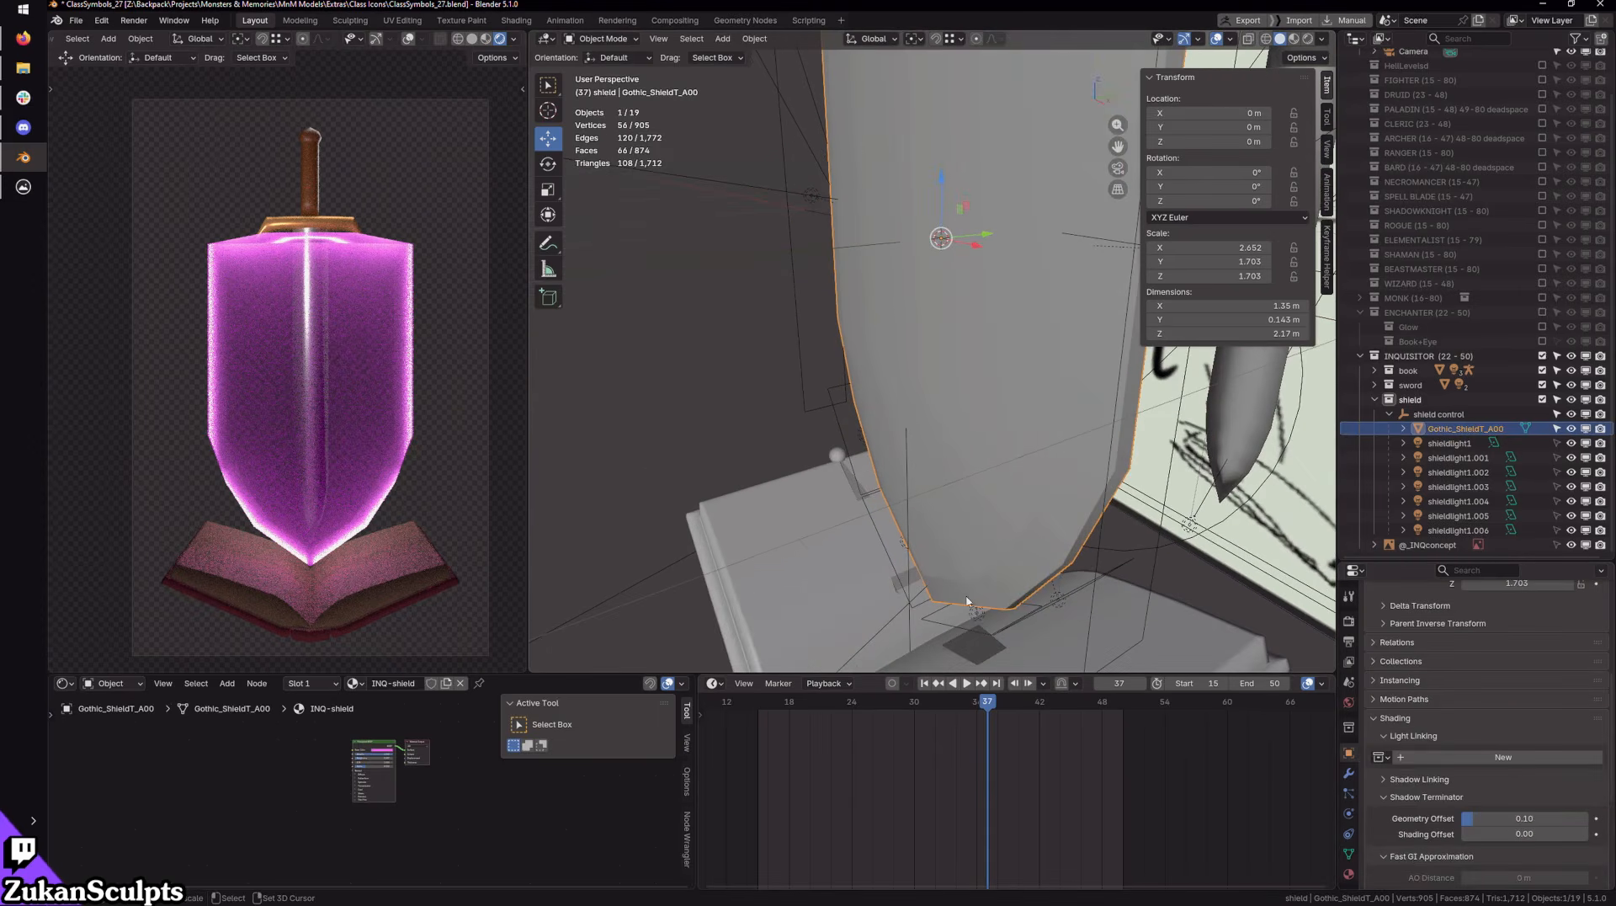
{"action": "left_click", "coordinate": [975, 617]}
{"action": "middle_click_drag", "start_coordinate": [1128, 618], "coordinate": [1031, 483], "text": "ctrl"}
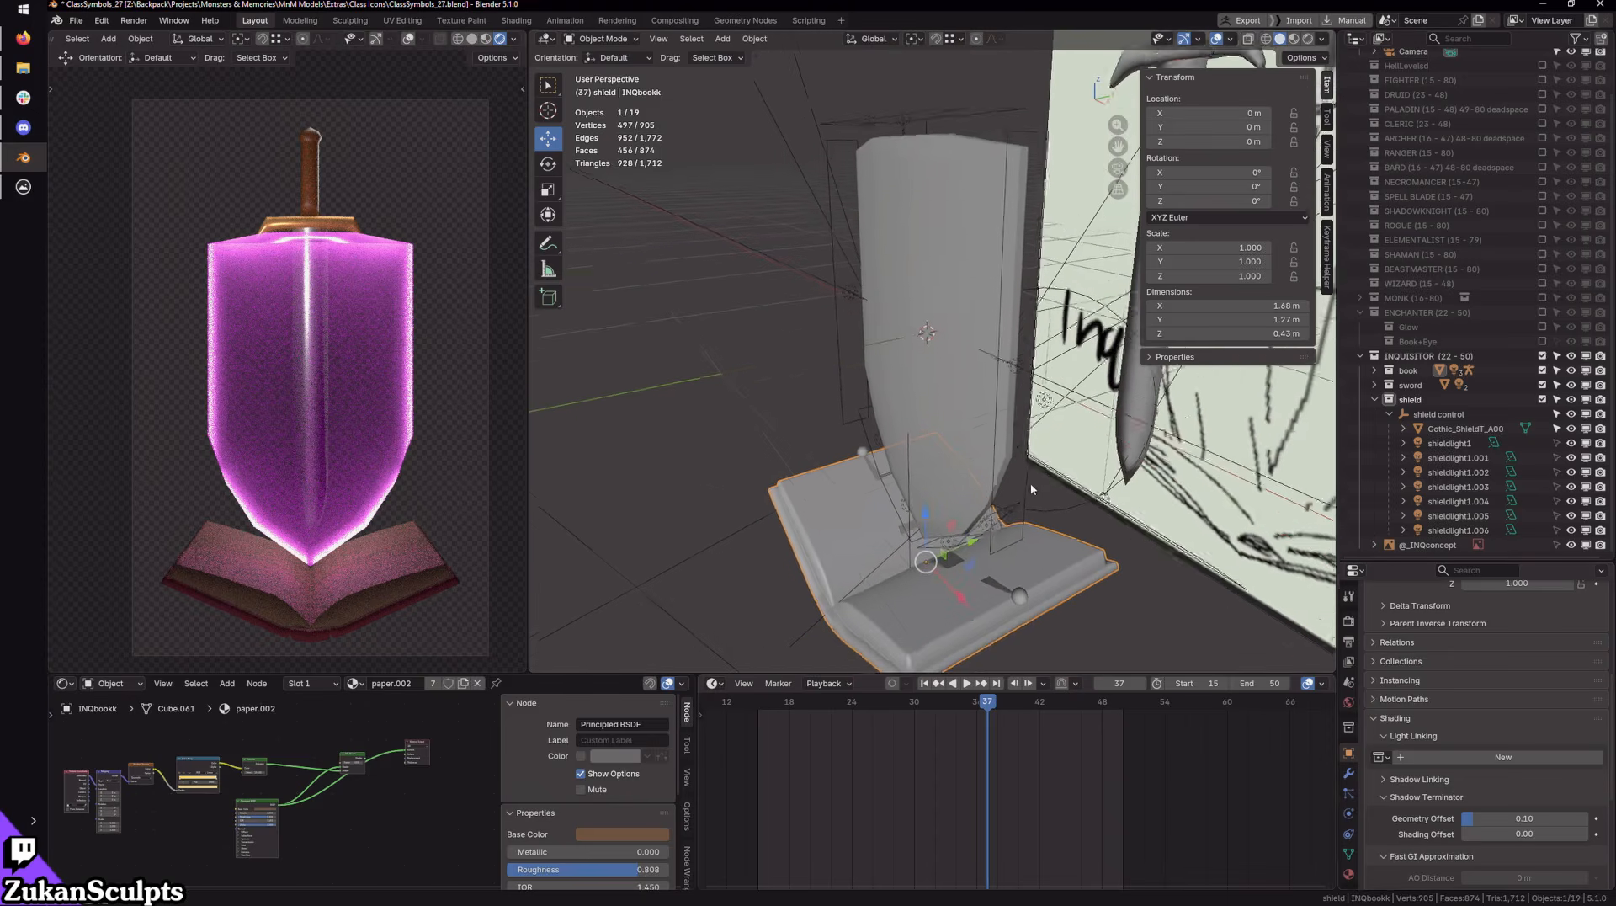
Step: Hide the sword and book collections to isolate the shield
{"action": "middle_click_drag", "start_coordinate": [882, 106], "coordinate": [959, 236]}
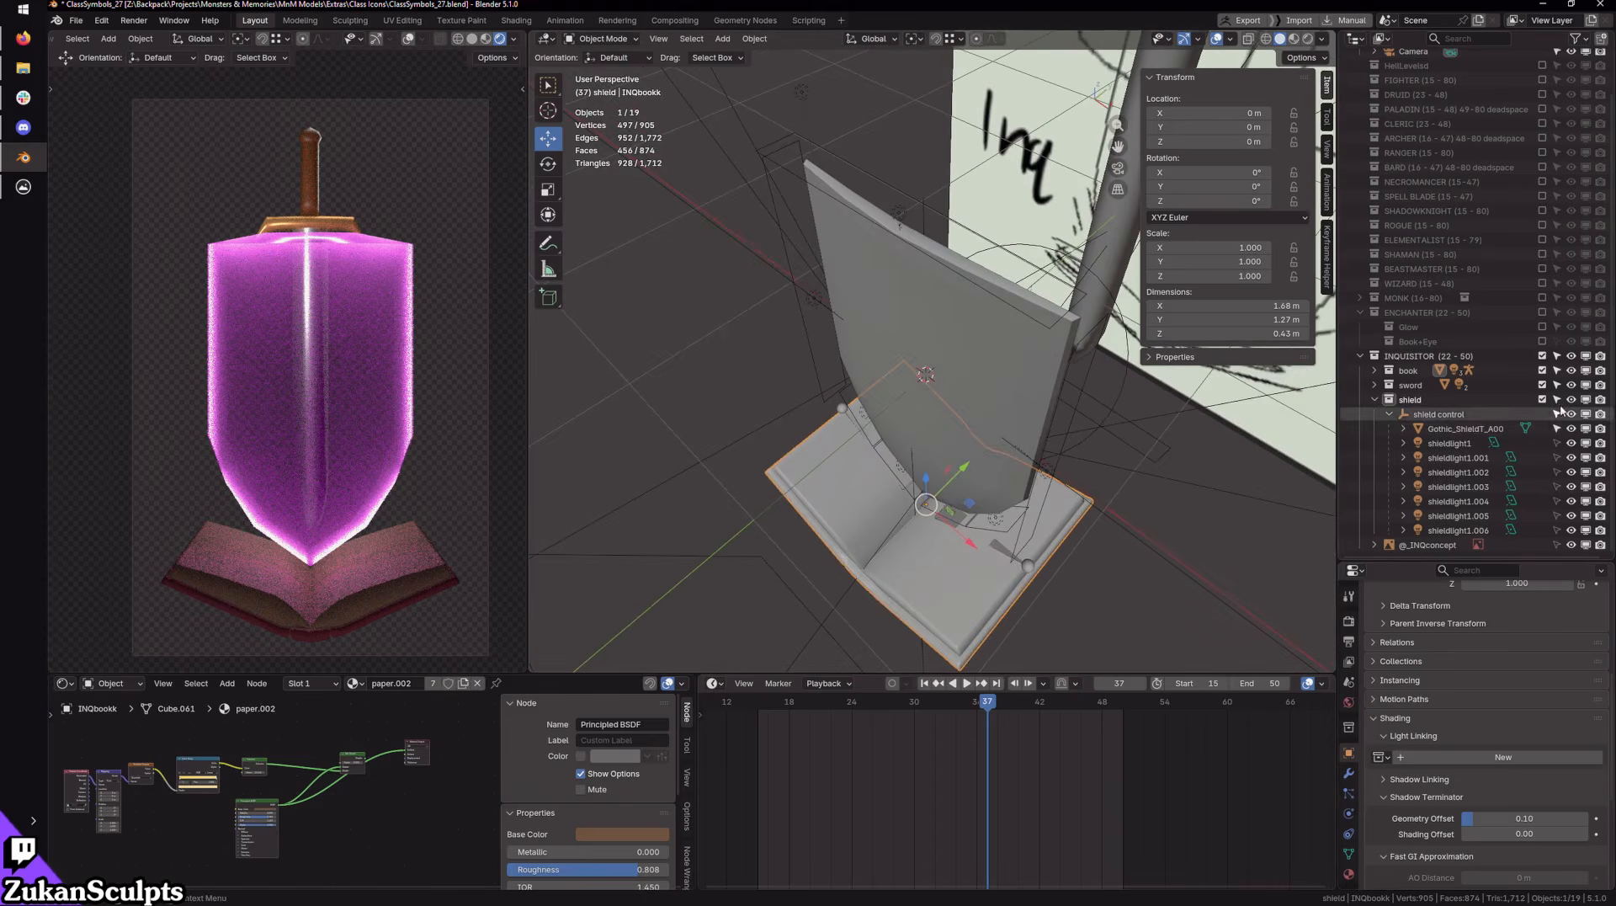
{"action": "left_click", "coordinate": [1542, 385]}
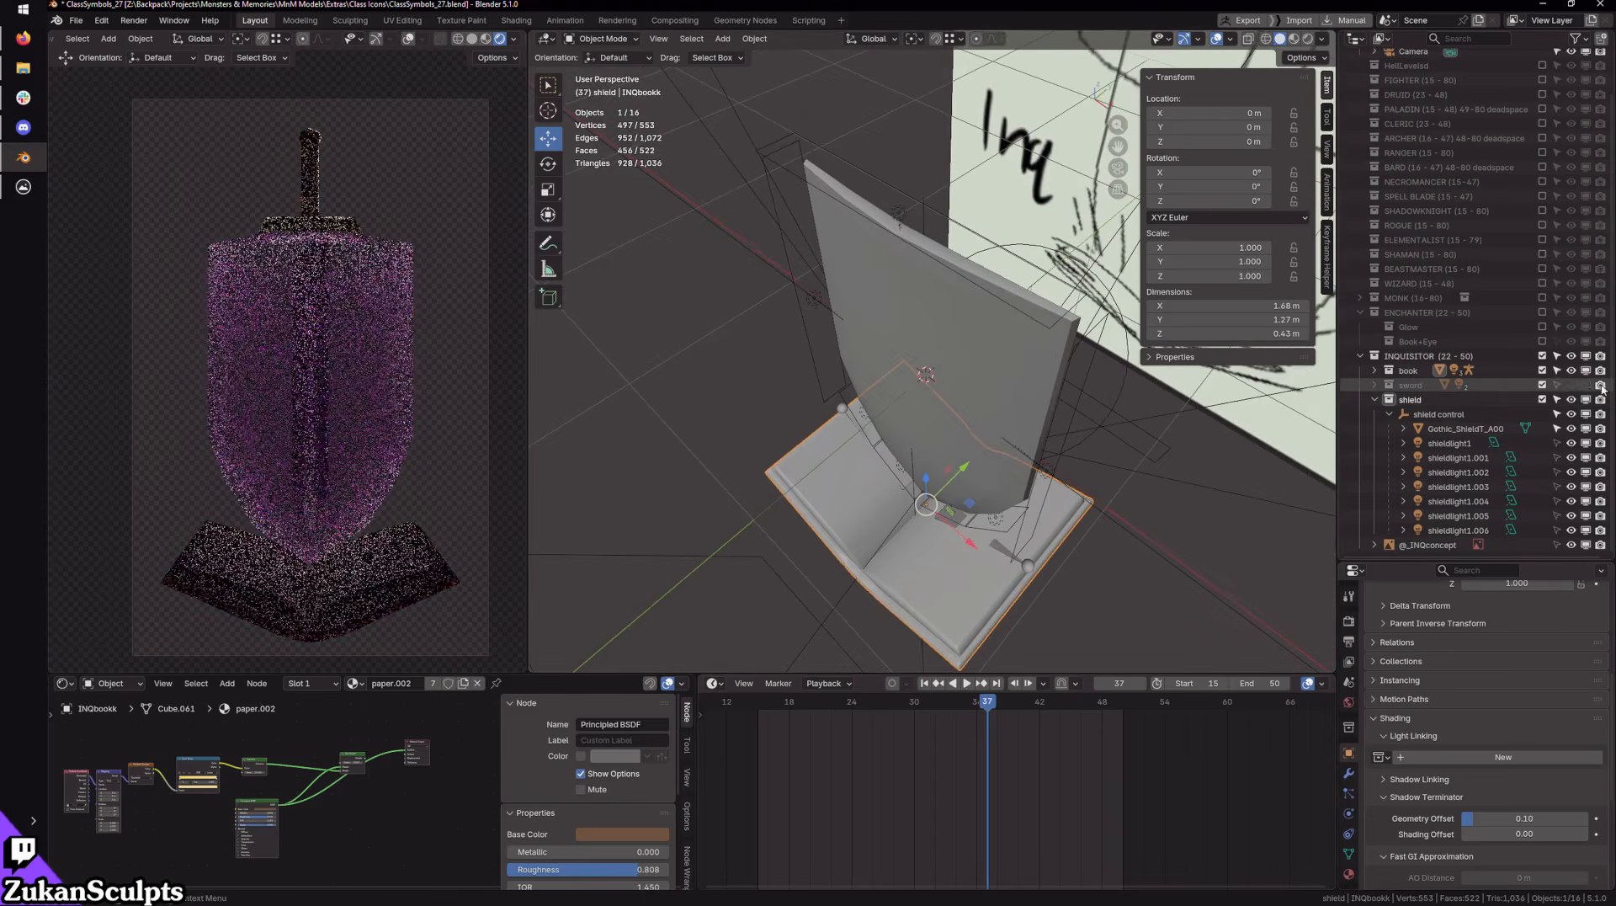
{"action": "left_click", "coordinate": [1542, 370]}
{"action": "middle_click_drag", "start_coordinate": [900, 311], "coordinate": [902, 211]}
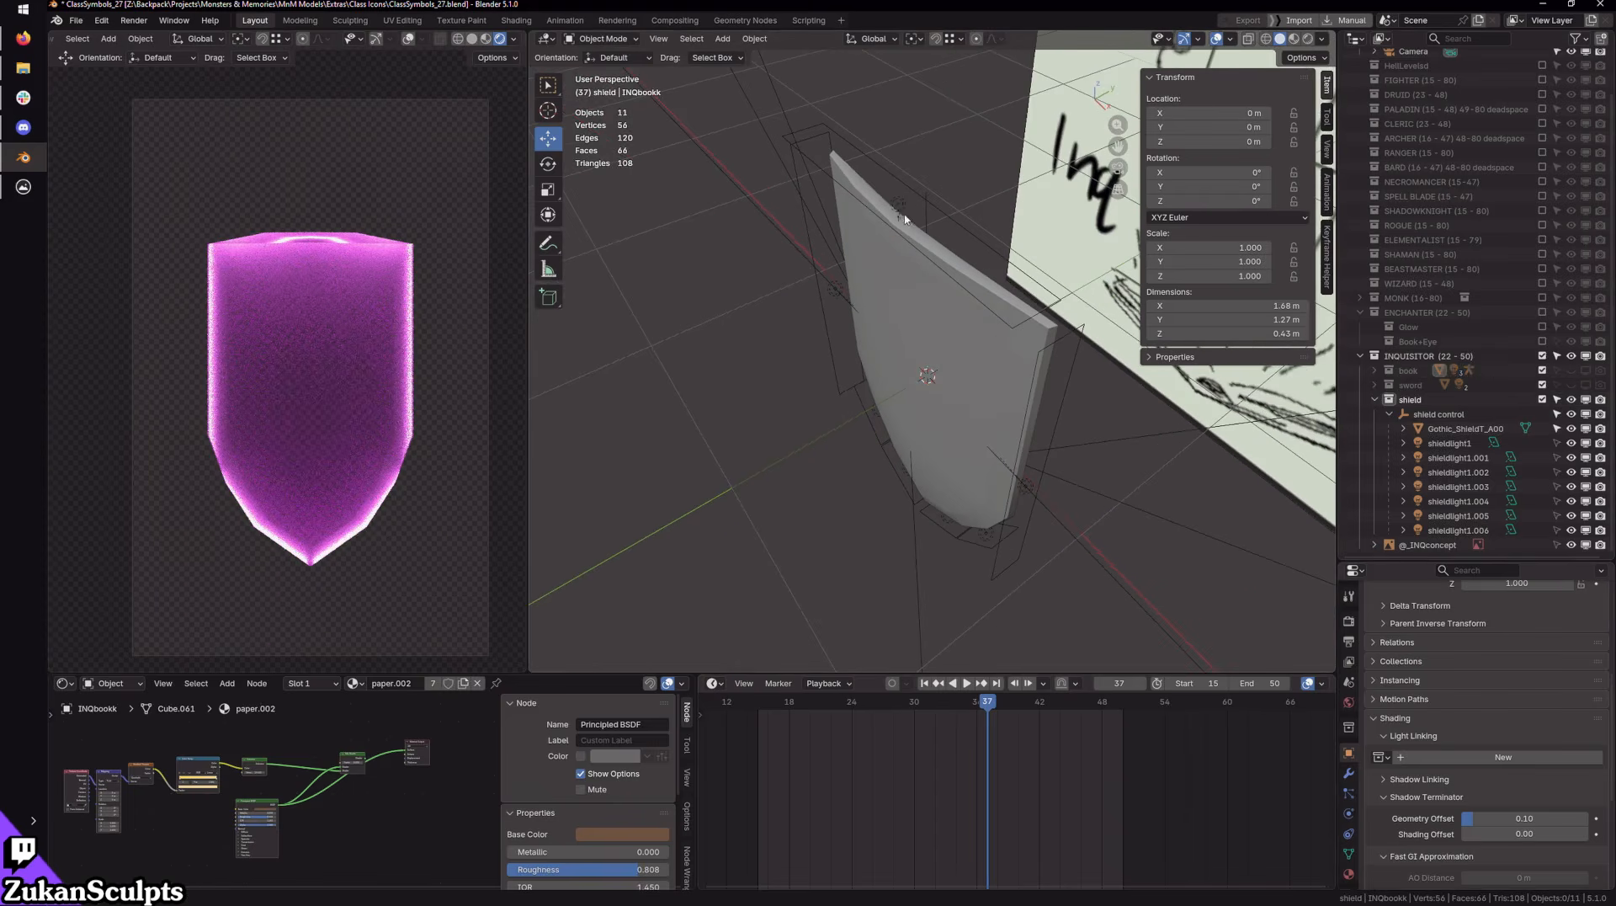
Step: Enable viewport selection for the lights shieldlight1 through shieldlight1.006
{"action": "left_click", "coordinate": [898, 205]}
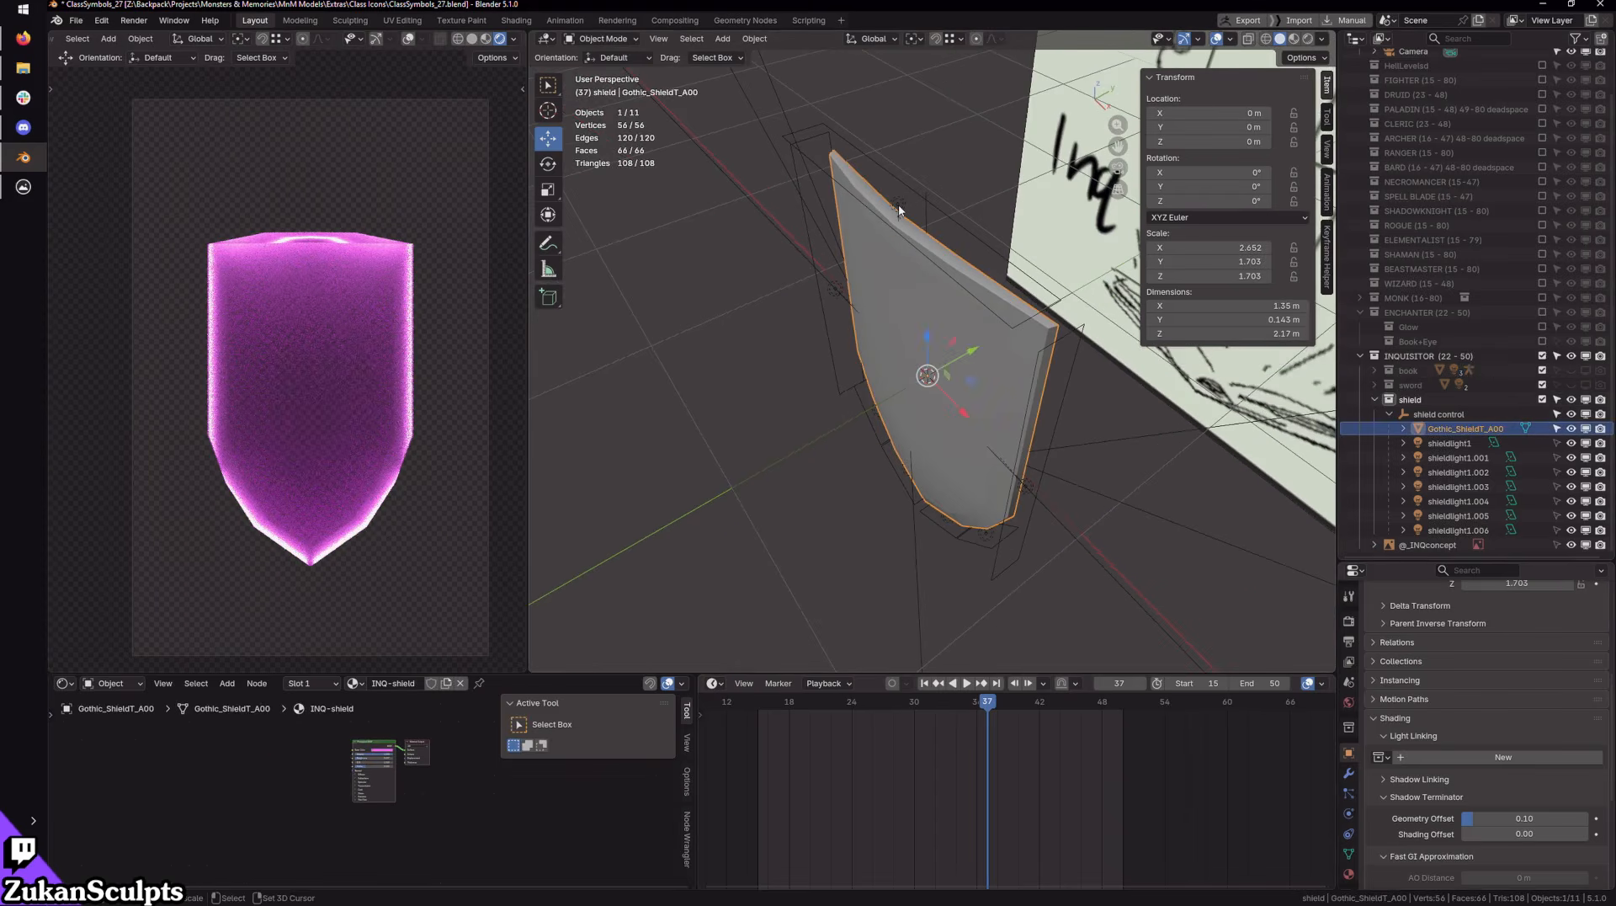
{"action": "left_click", "coordinate": [899, 201]}
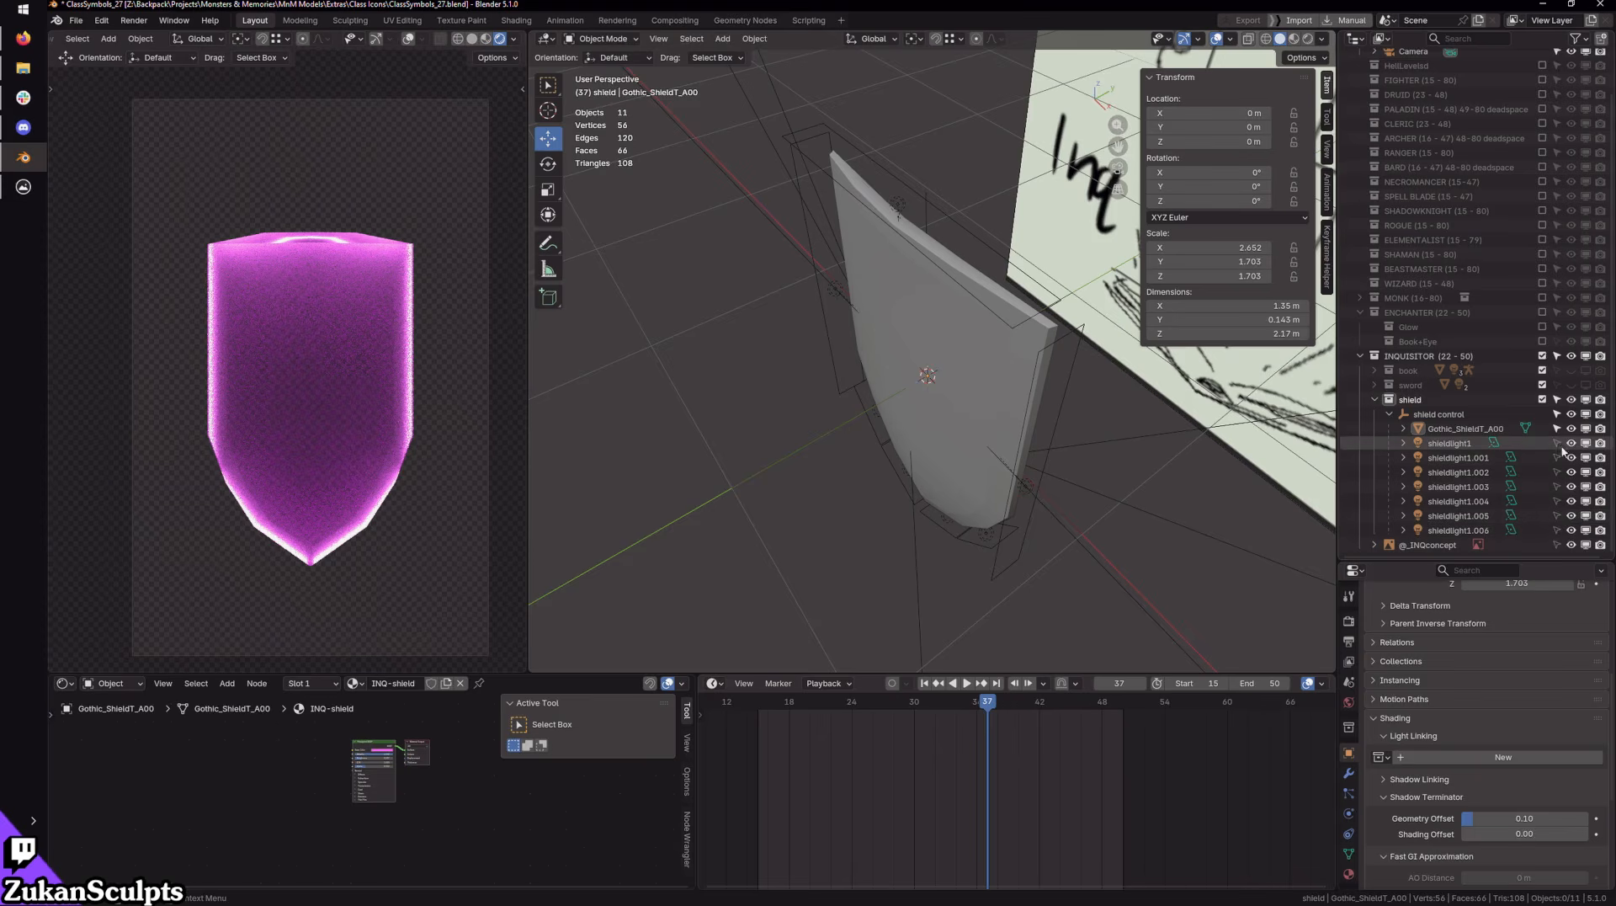
{"action": "left_click_drag", "start_coordinate": [1557, 443], "coordinate": [1562, 534]}
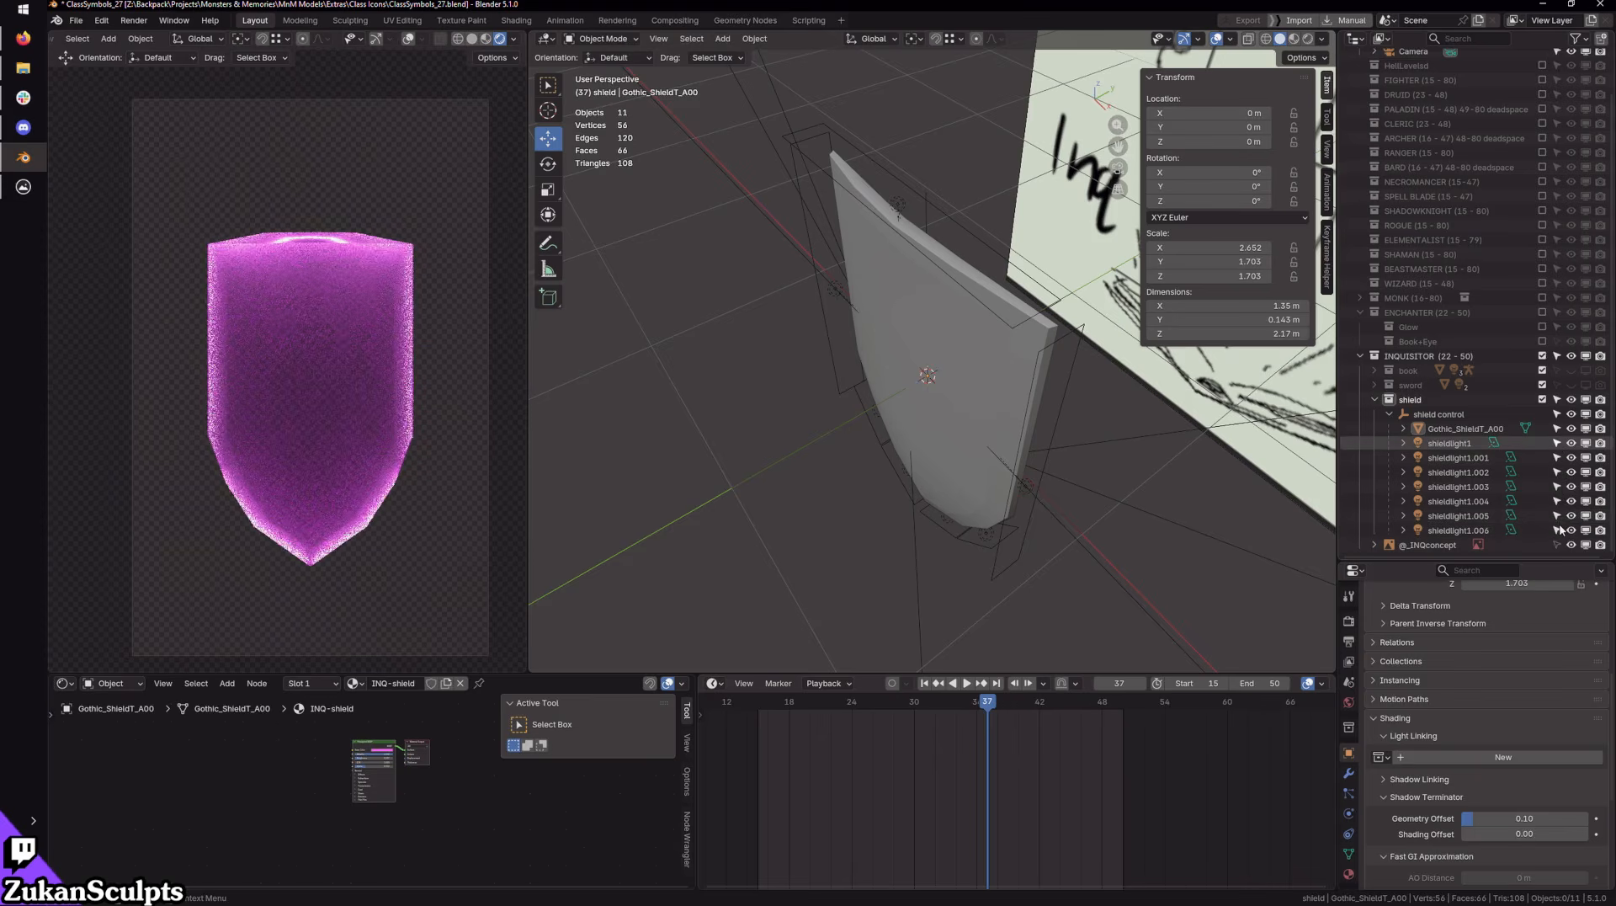
Step: Check the light linking of each light from shieldlight1 through shieldlight1.006
{"action": "left_click", "coordinate": [1450, 443]}
{"action": "left_click", "coordinate": [1451, 457]}
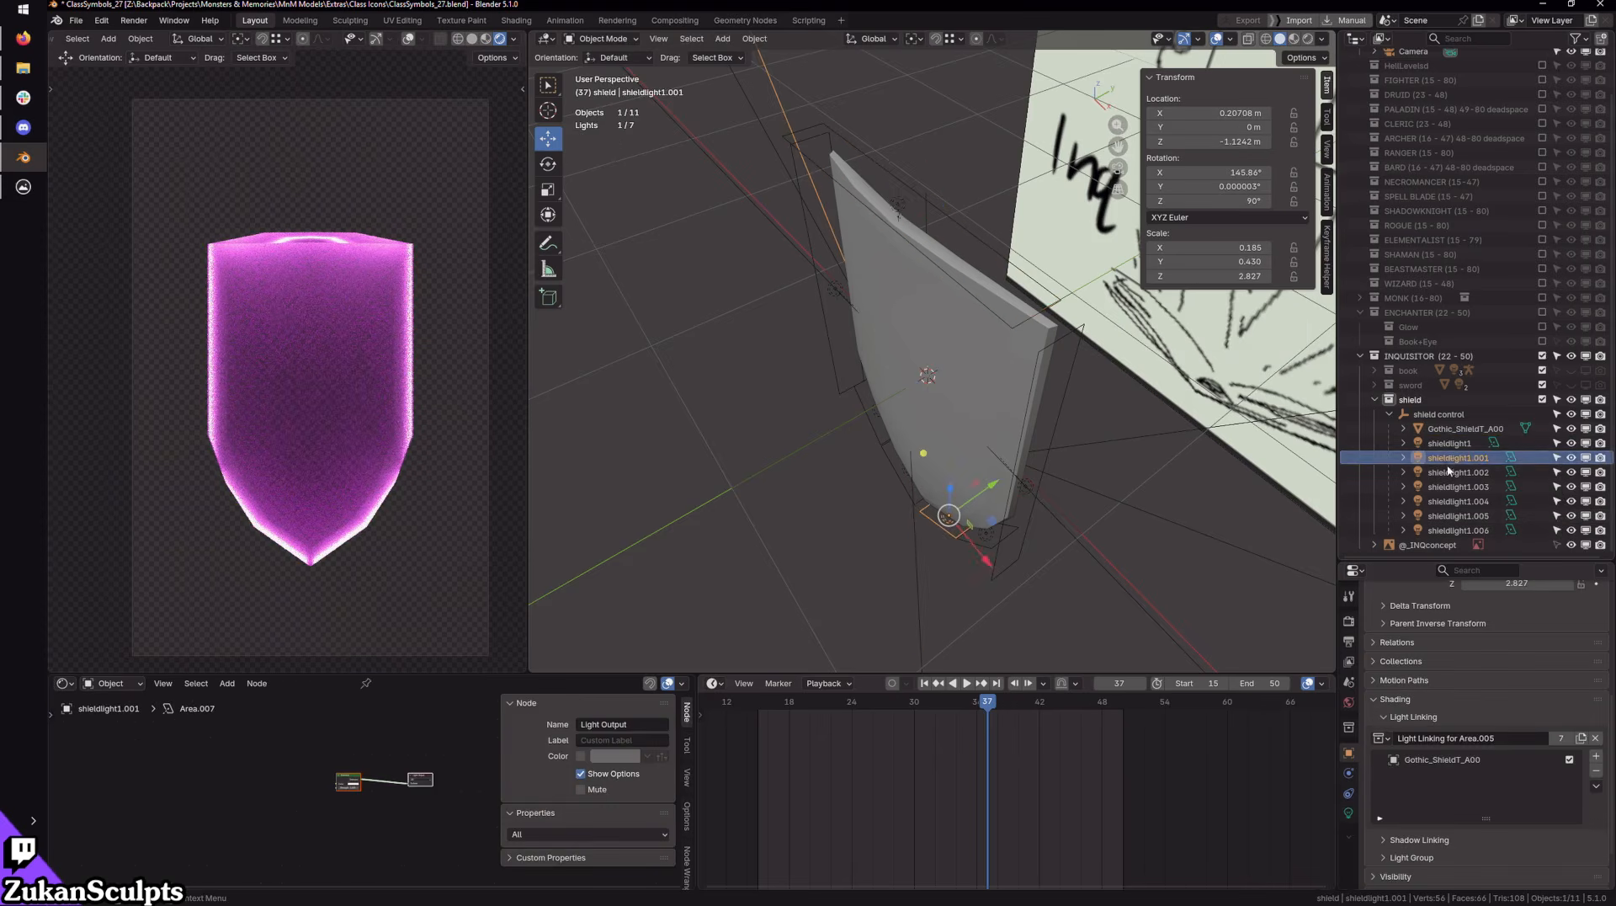
{"action": "left_click", "coordinate": [1451, 472]}
{"action": "left_click", "coordinate": [1451, 486]}
{"action": "left_click", "coordinate": [1451, 501]}
{"action": "left_click", "coordinate": [1442, 516]}
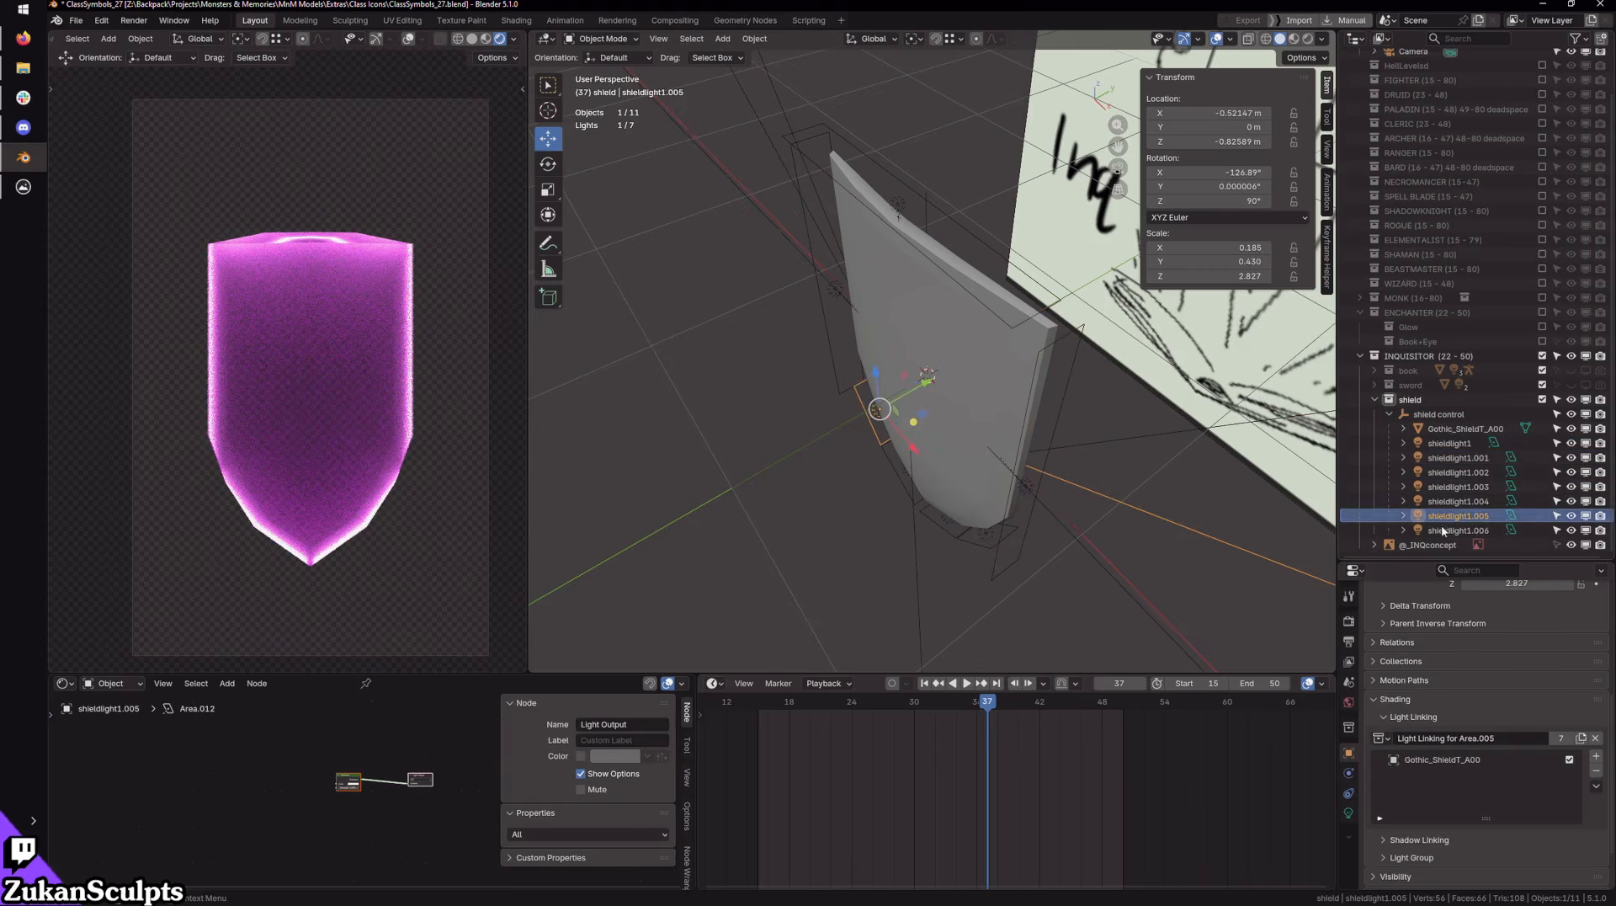
{"action": "left_click", "coordinate": [1442, 531]}
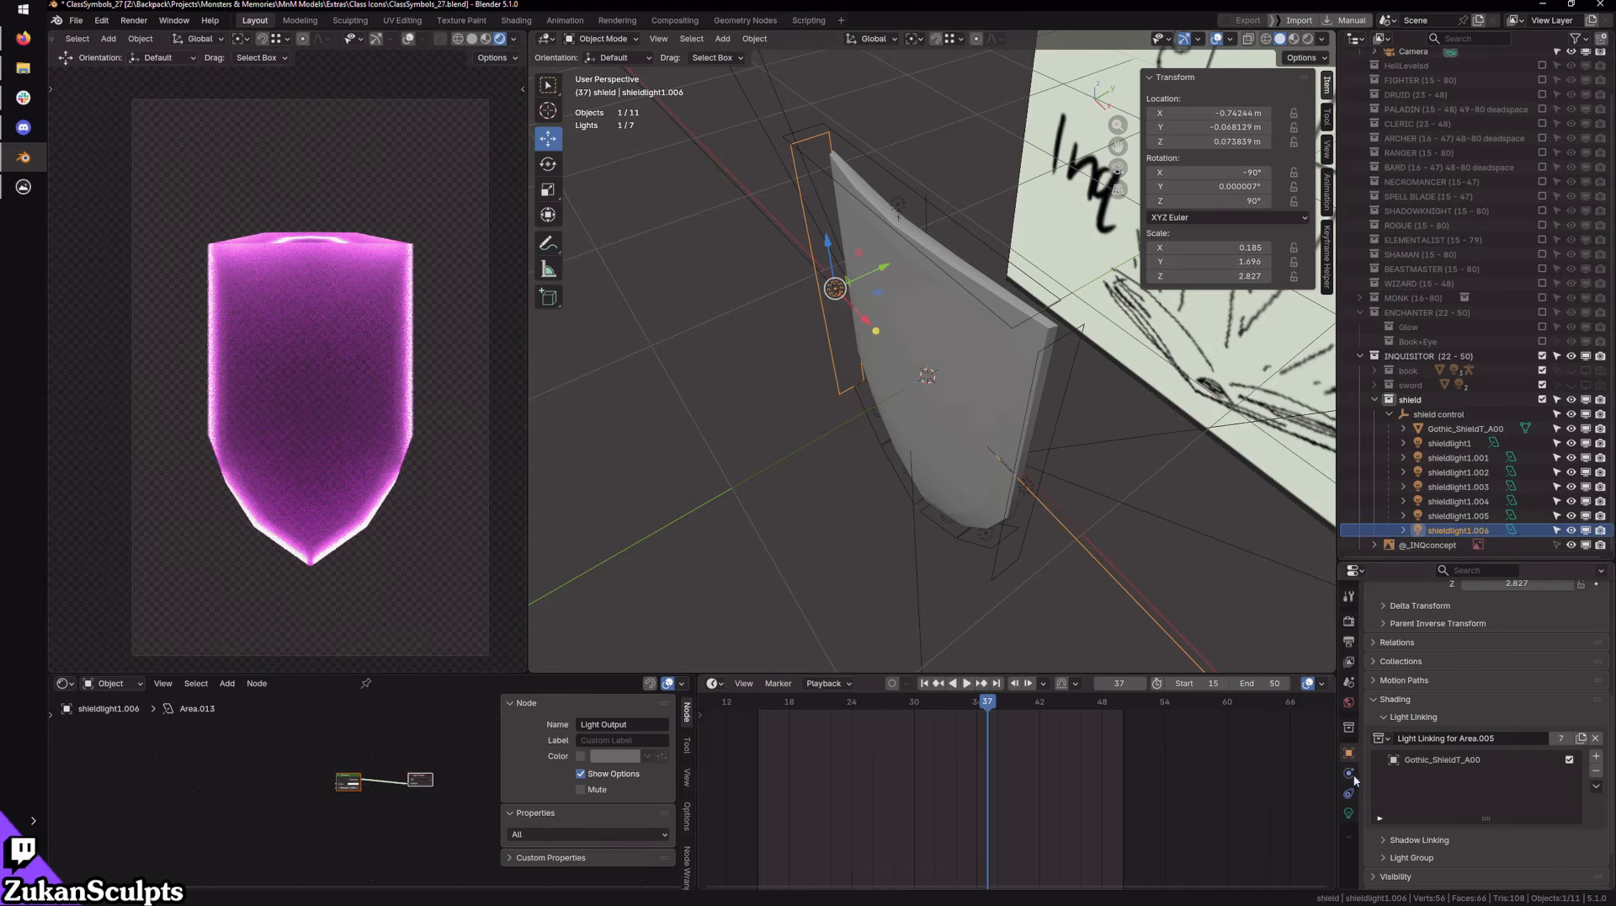
Step: Check the light data settings, such as Cast Shadow, of the shield lights from shieldlight1.006 back to shieldlight1
{"action": "left_click", "coordinate": [1348, 812]}
{"action": "left_click", "coordinate": [1447, 516]}
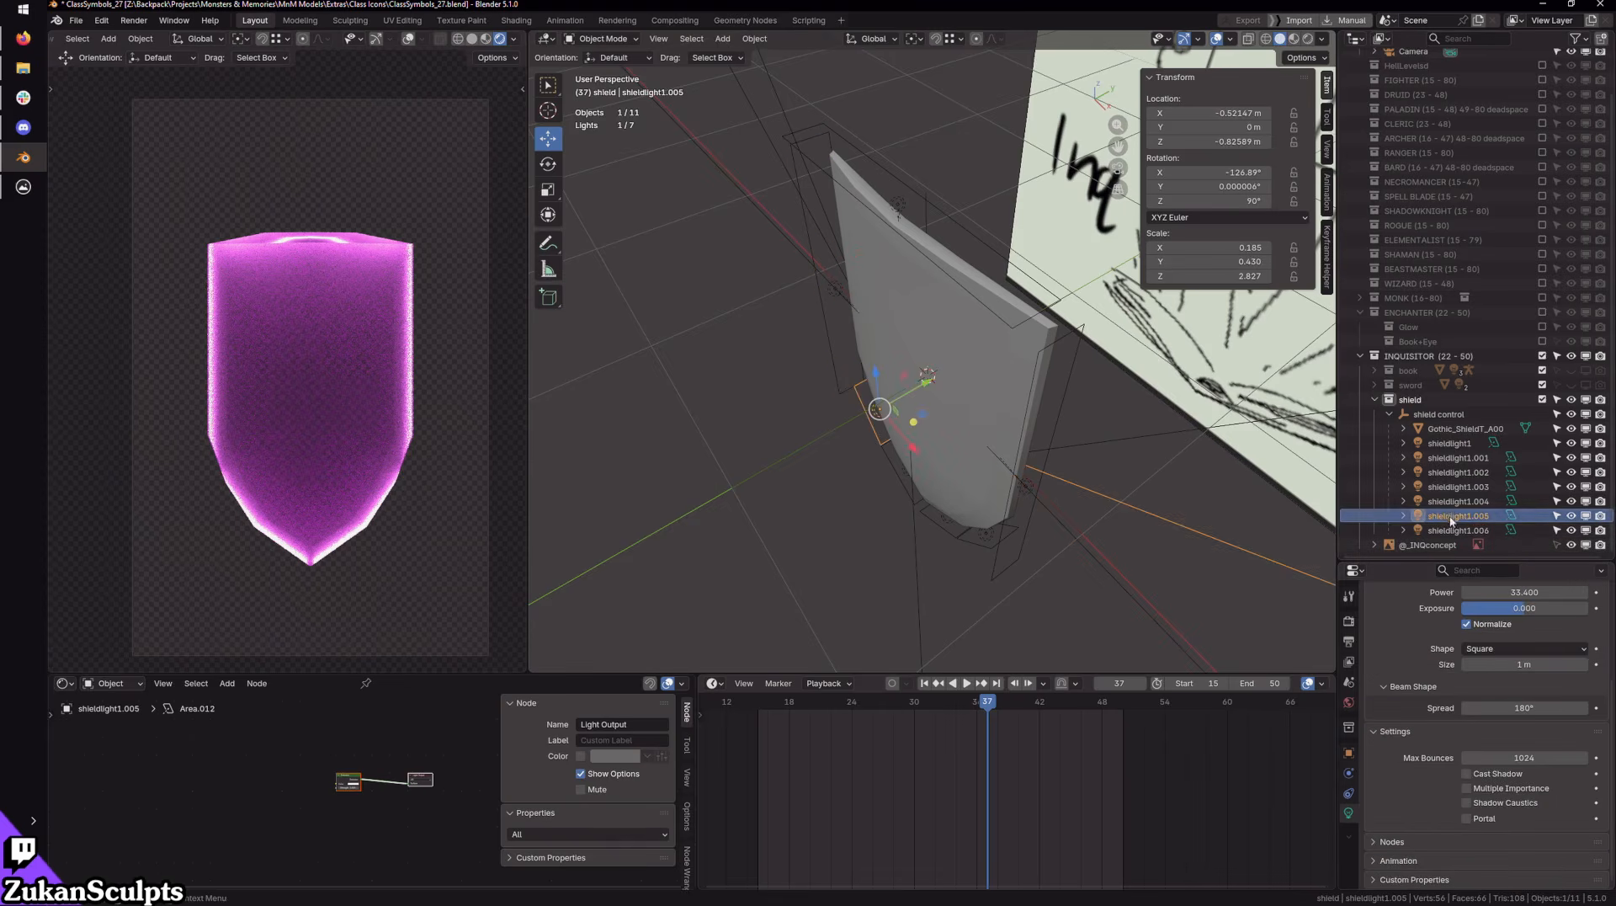
{"action": "left_click", "coordinate": [1447, 502]}
{"action": "left_click", "coordinate": [1446, 488]}
{"action": "left_click", "coordinate": [1445, 459]}
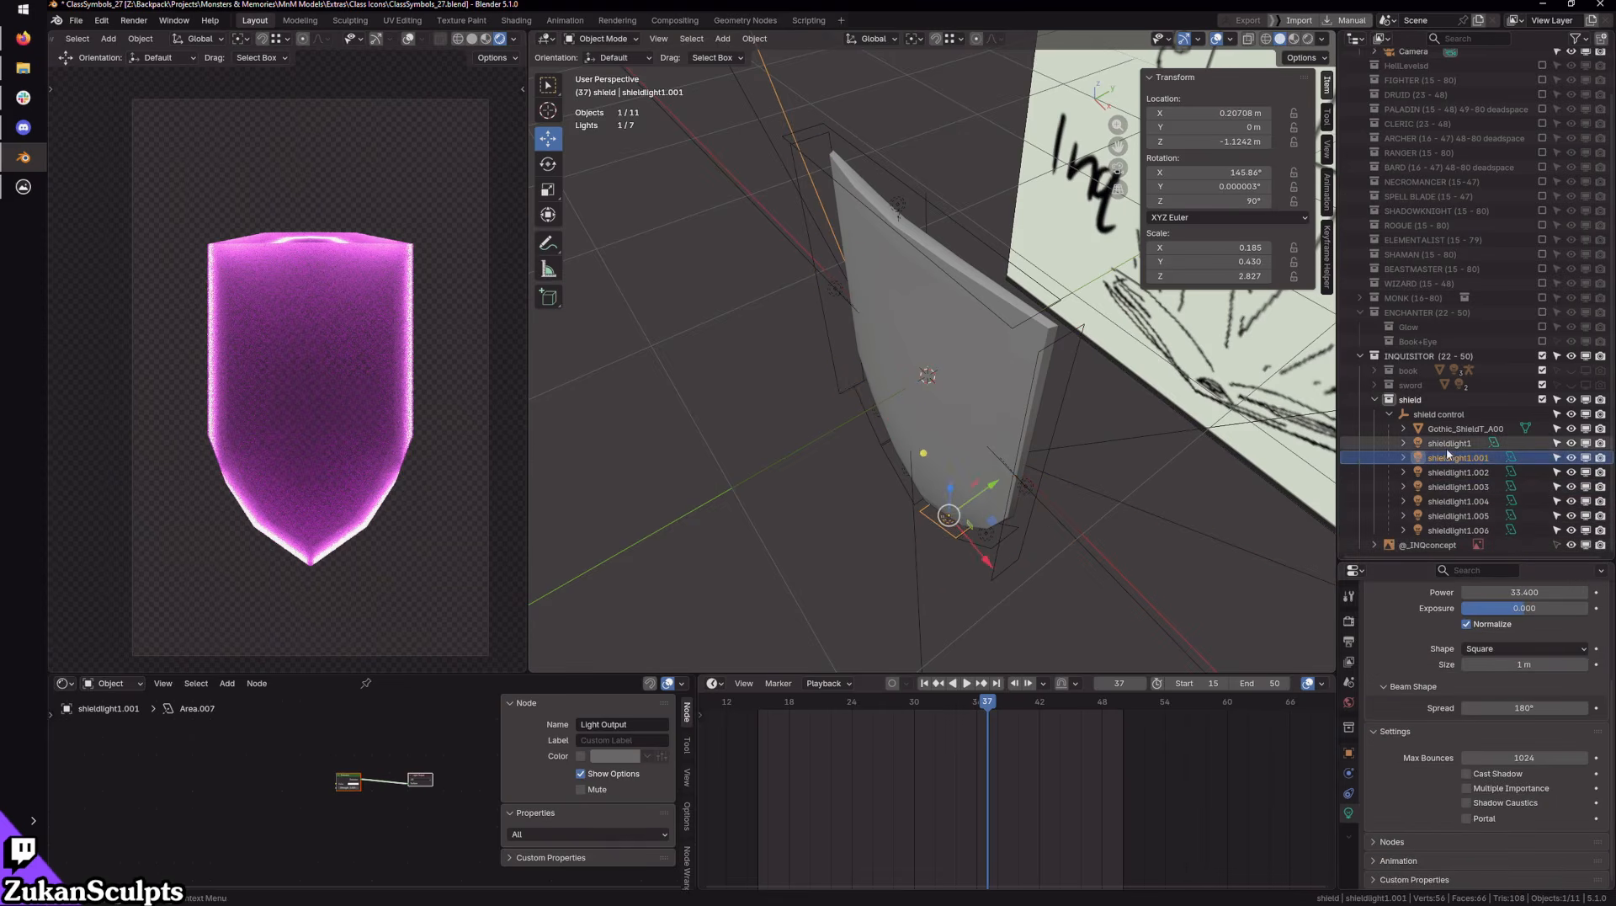
{"action": "left_click", "coordinate": [1445, 443]}
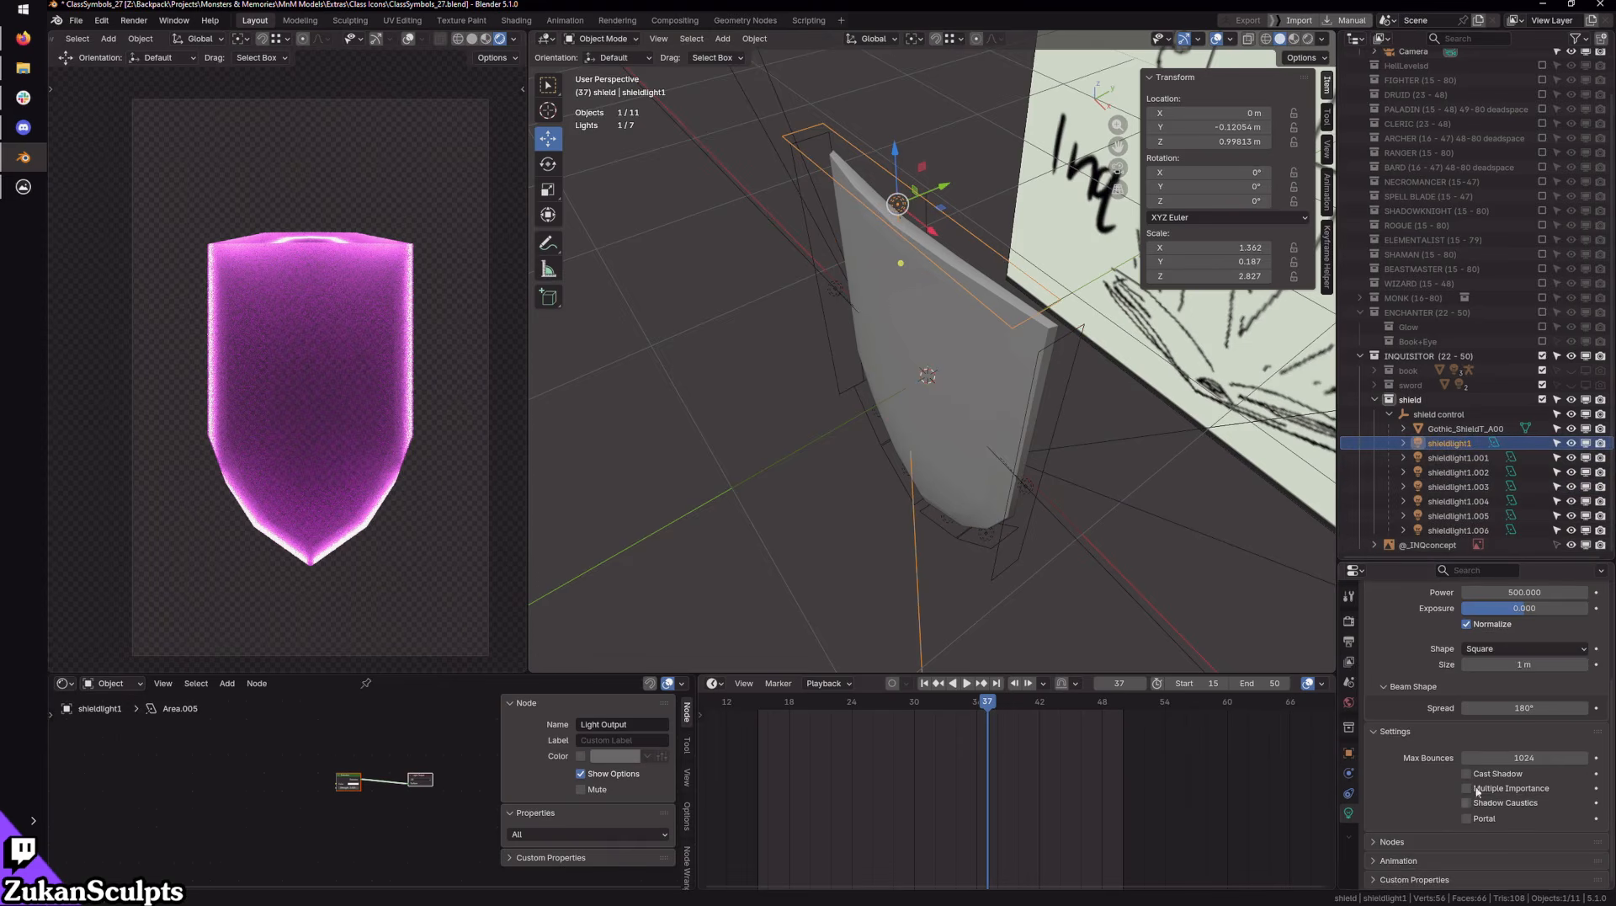
{"action": "middle_click_drag", "start_coordinate": [1119, 556], "coordinate": [1163, 569]}
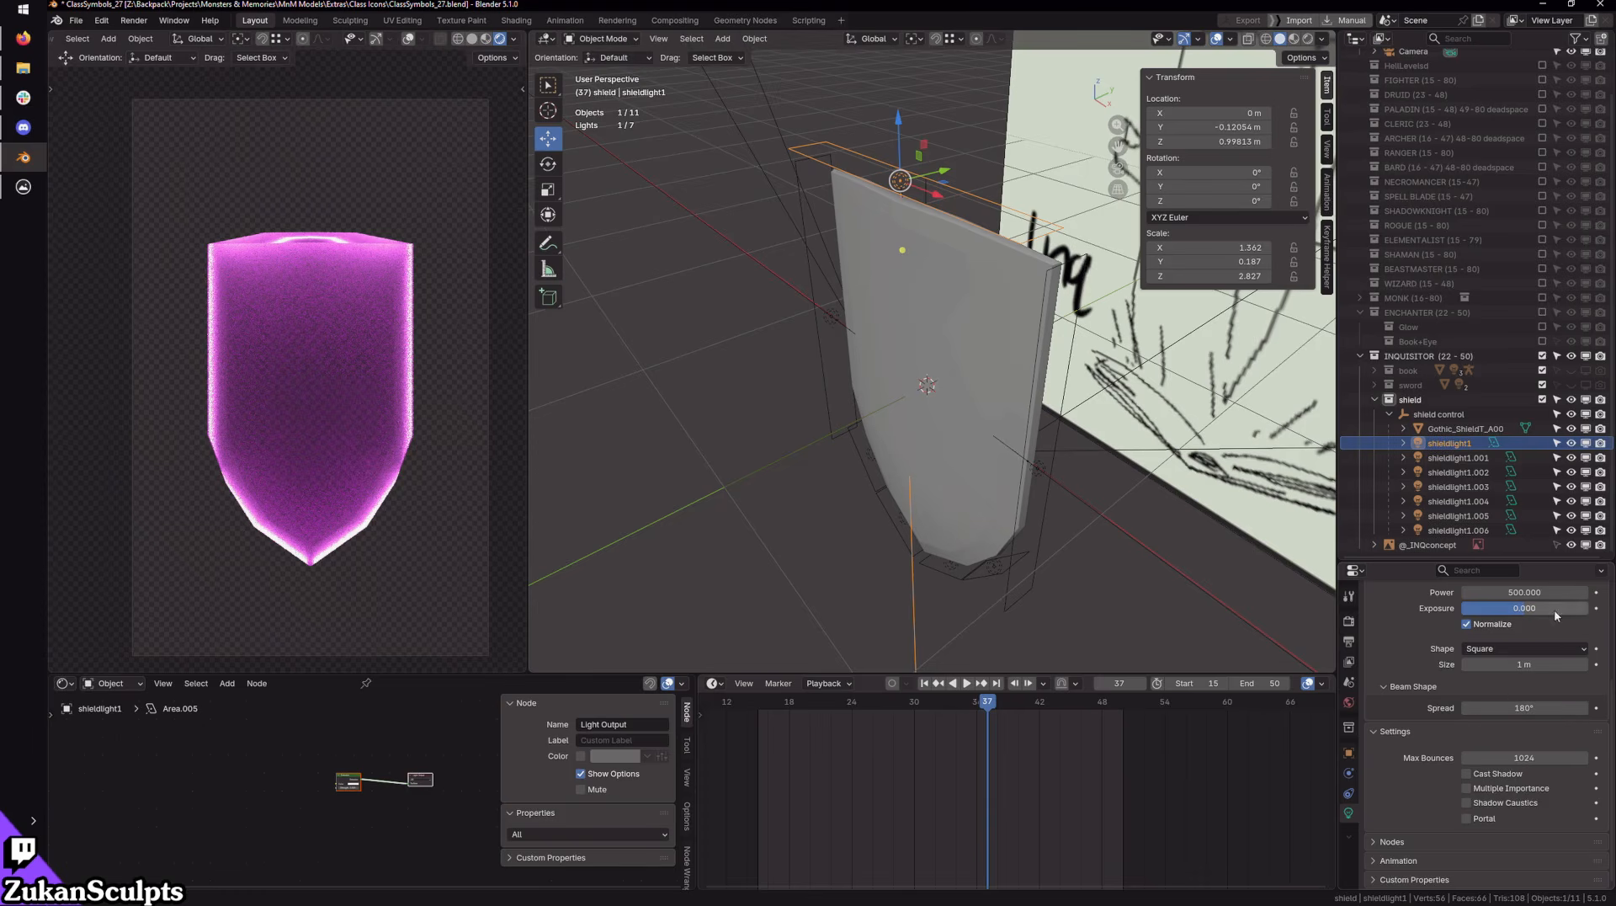
Step: Make the shield lights unselectable once more, and unhide the sword and book collections
{"action": "left_click", "coordinate": [1557, 442]}
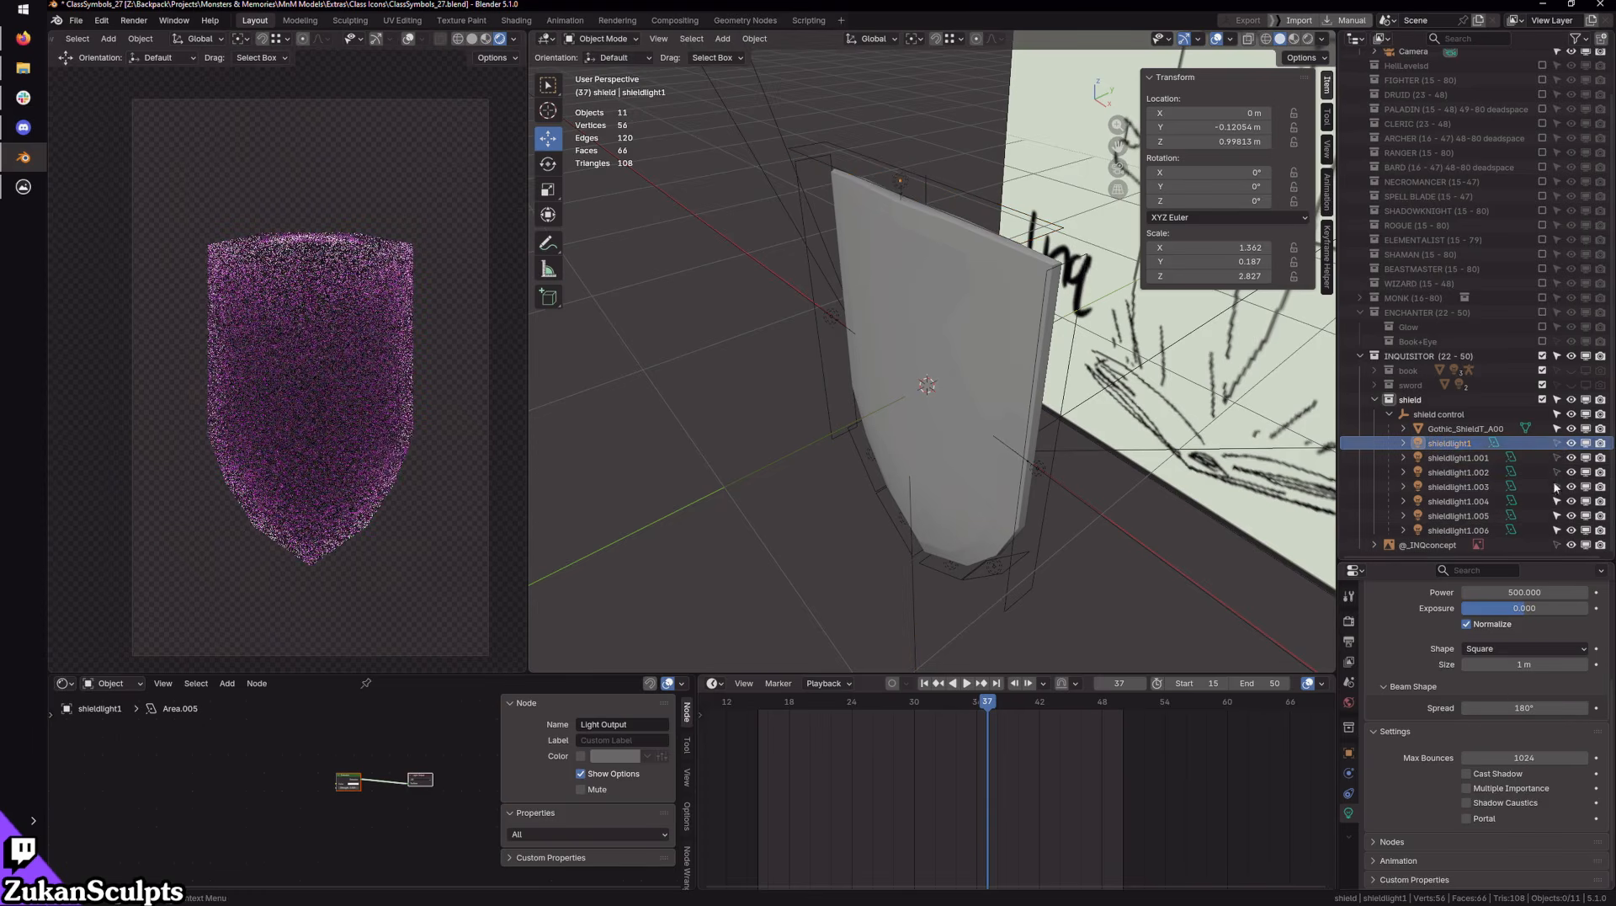
{"action": "left_click", "coordinate": [1389, 414]}
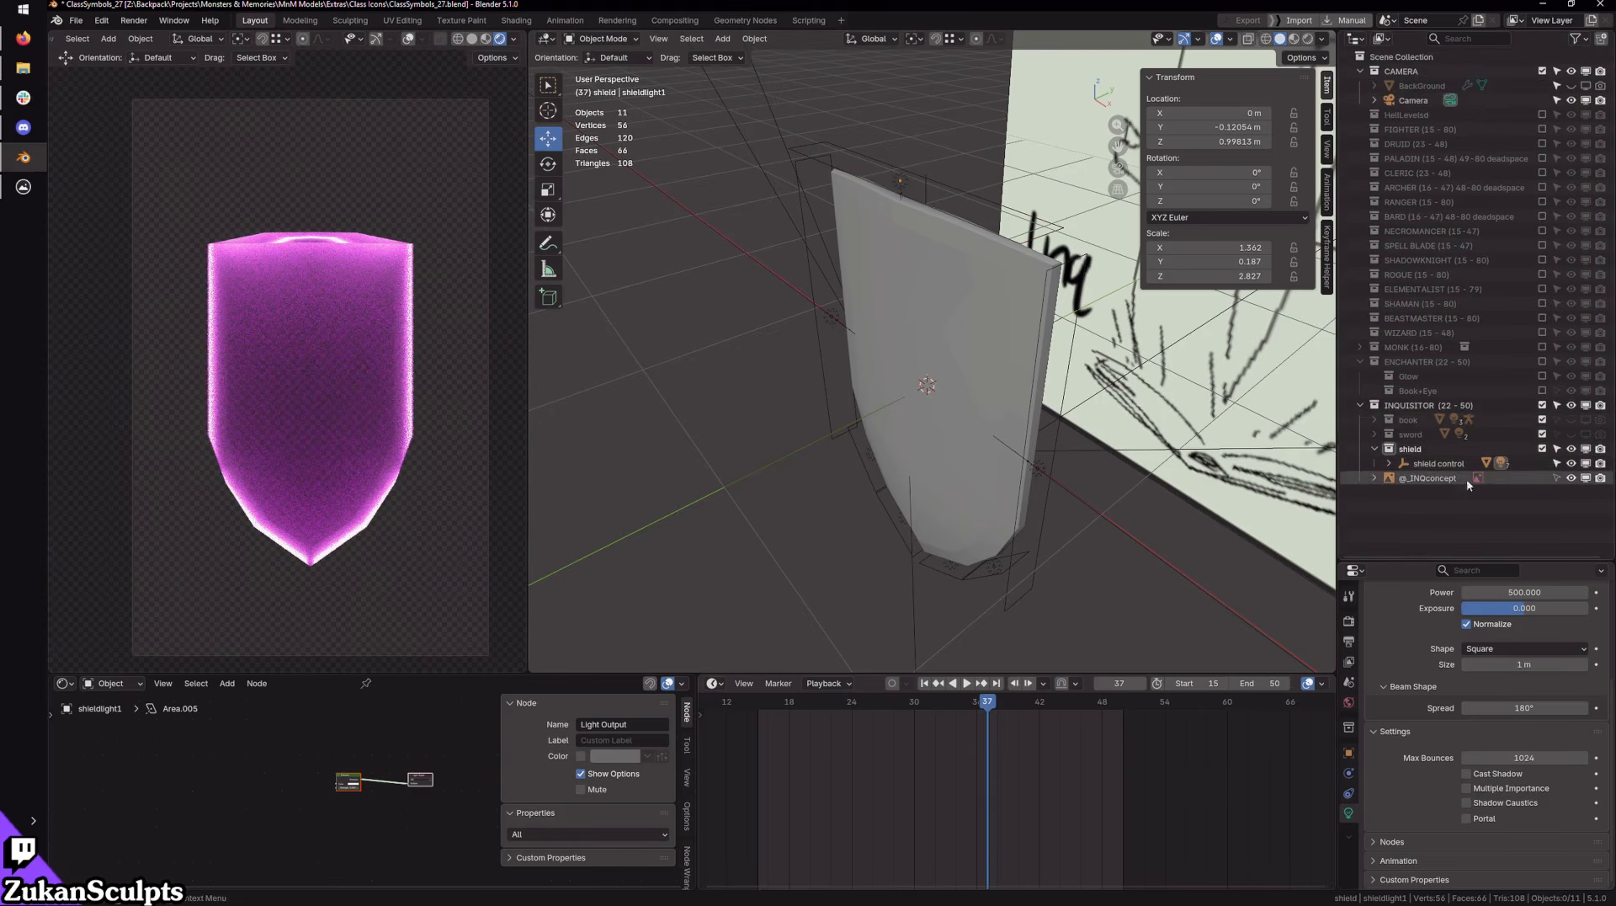
{"action": "left_click", "coordinate": [1571, 434]}
{"action": "left_click", "coordinate": [1571, 419]}
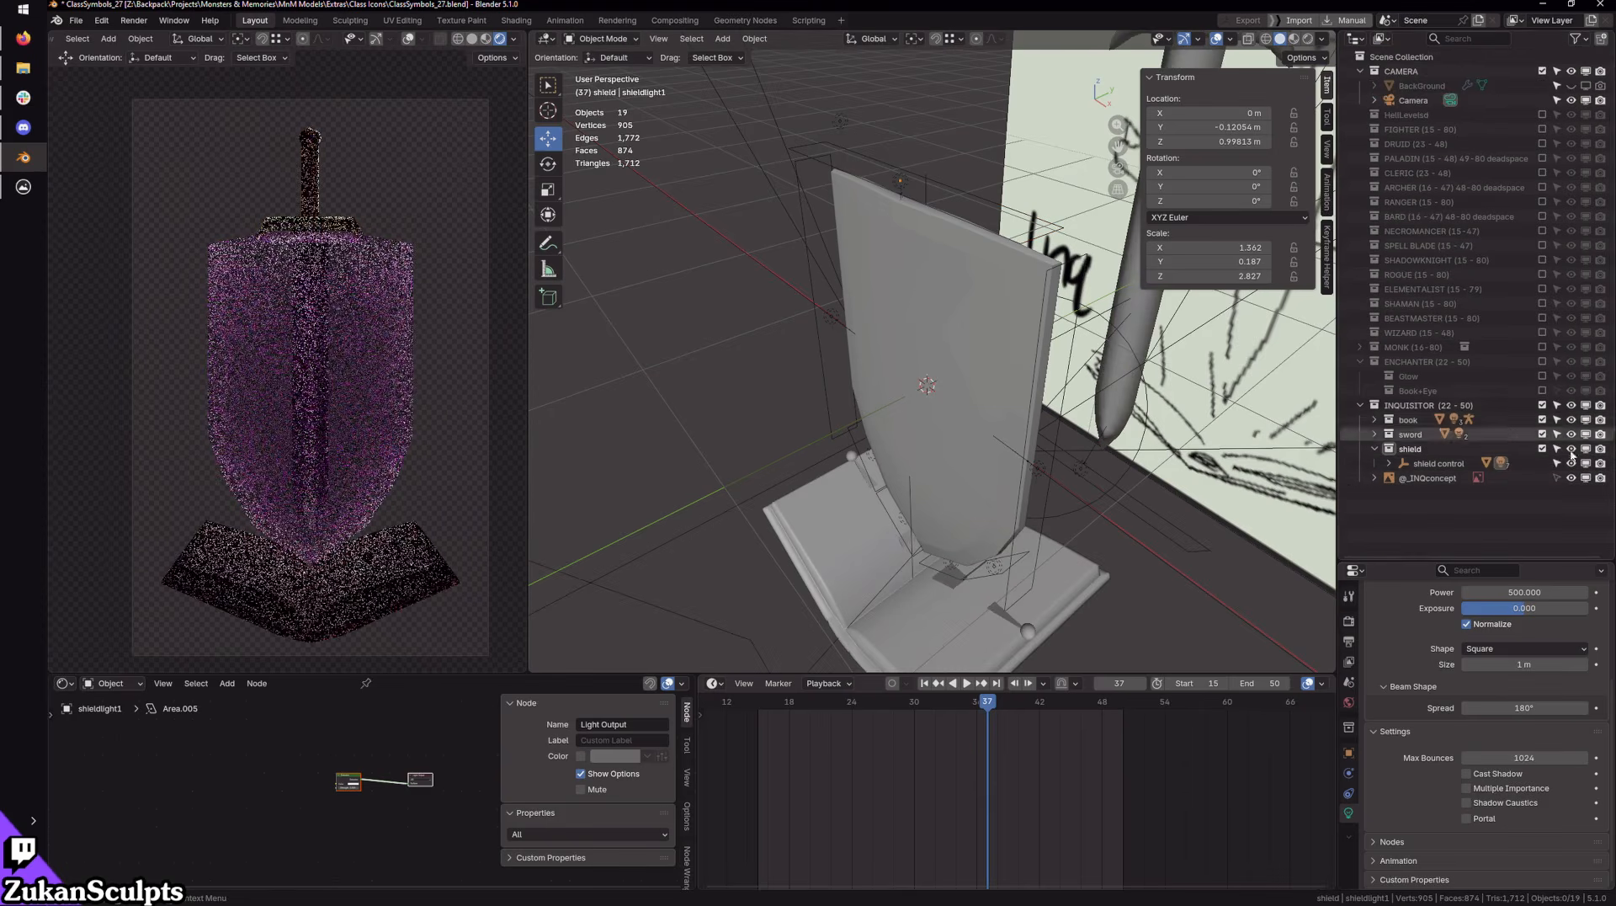
Step: Select the shield control empty, scrub back to frame 19, and check the book's opening against the shield up to frame 25
{"action": "left_click", "coordinate": [1431, 463]}
{"action": "key", "text": "KP_Decimal"}
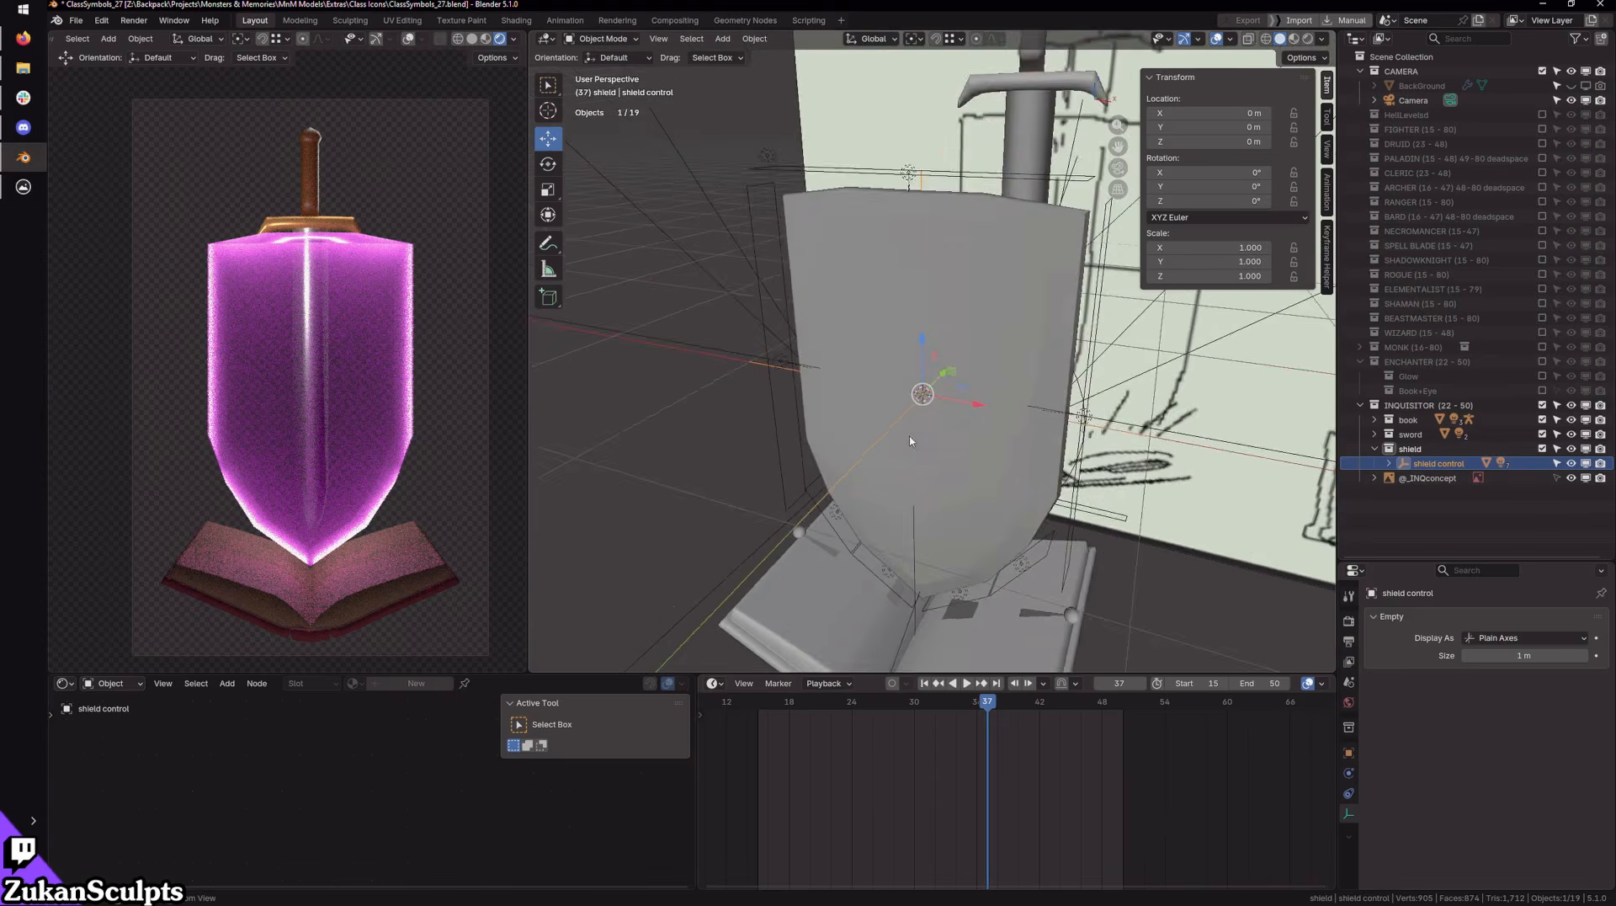
{"action": "left_click_drag", "start_coordinate": [958, 704], "coordinate": [800, 707]}
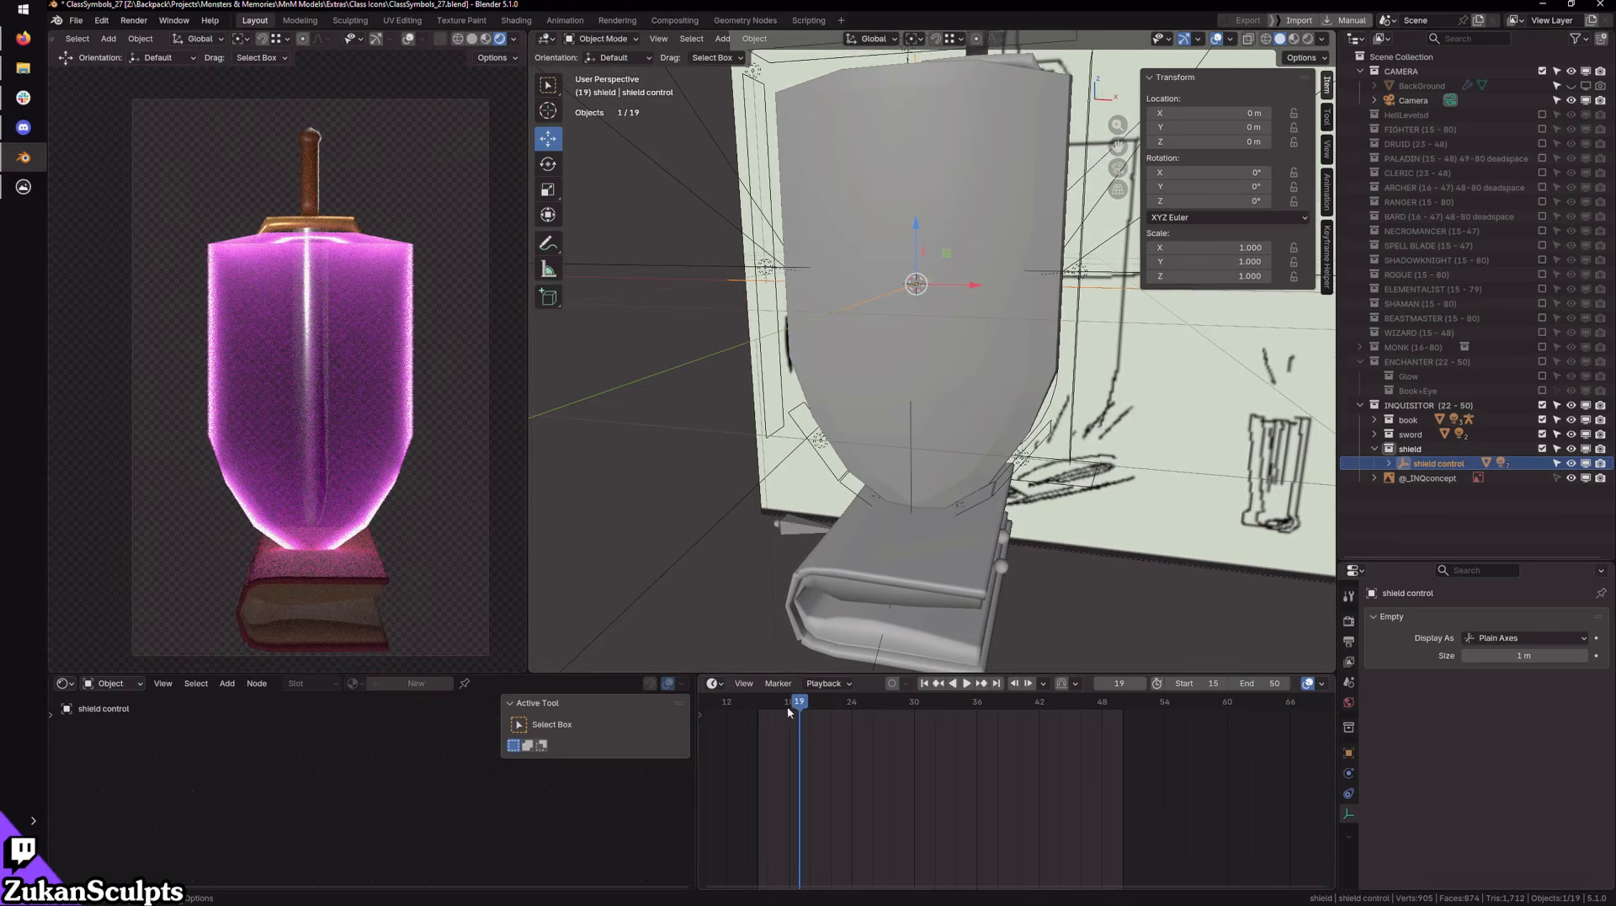
{"action": "key", "text": "space"}
{"action": "left_click_drag", "start_coordinate": [848, 712], "coordinate": [862, 711]}
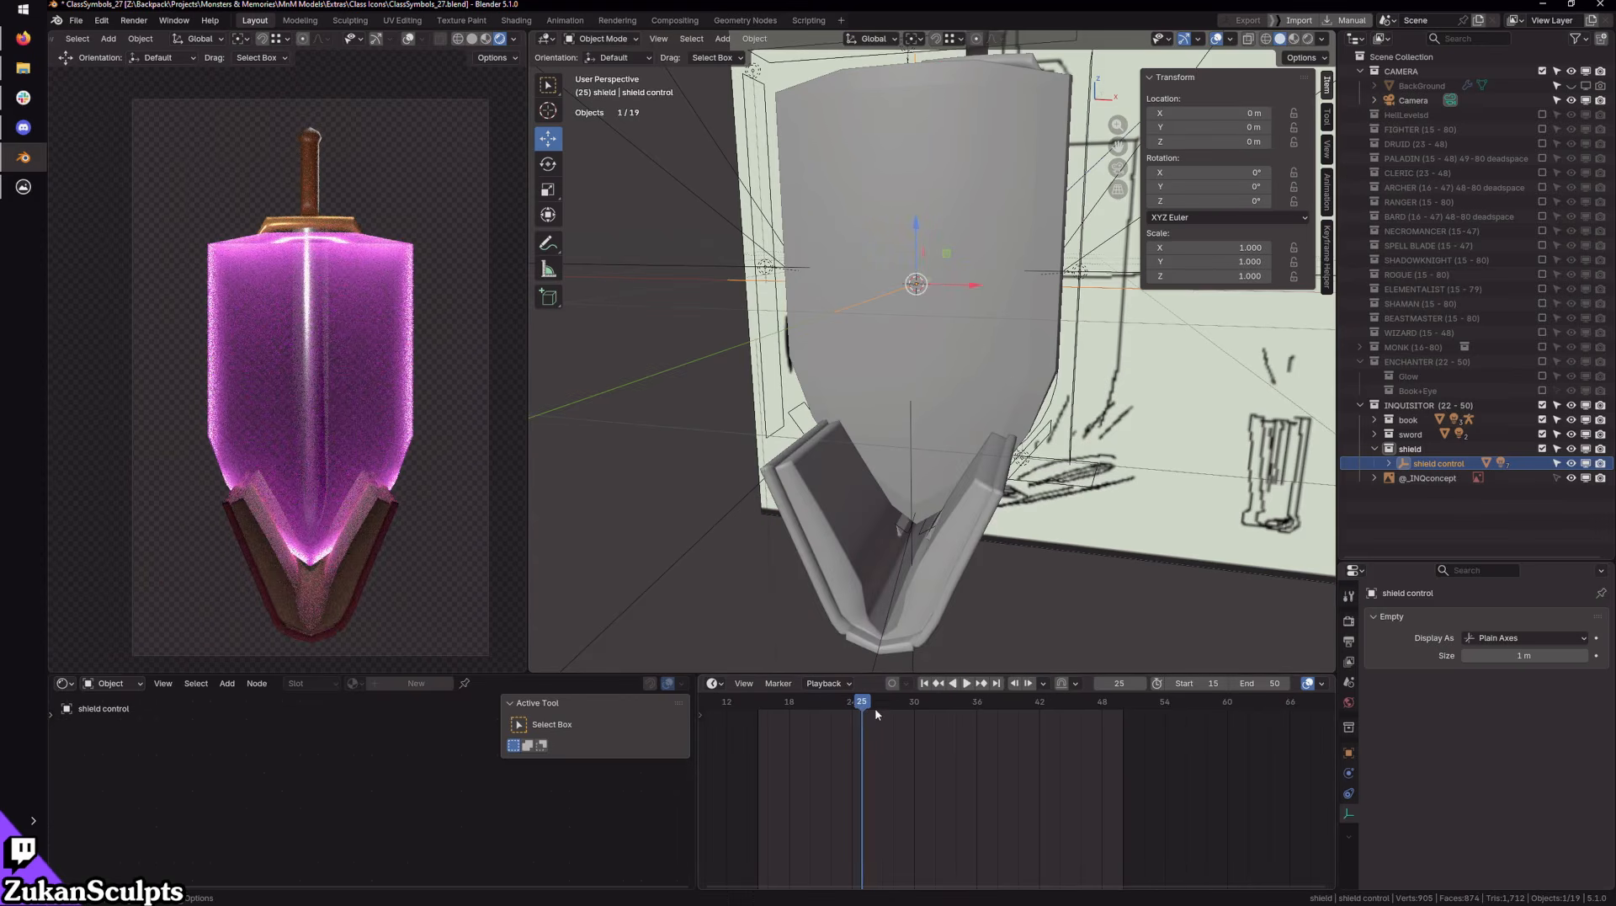
{"action": "scroll", "coordinate": [949, 209], "scroll_direction": "up", "scroll_amount": 3}
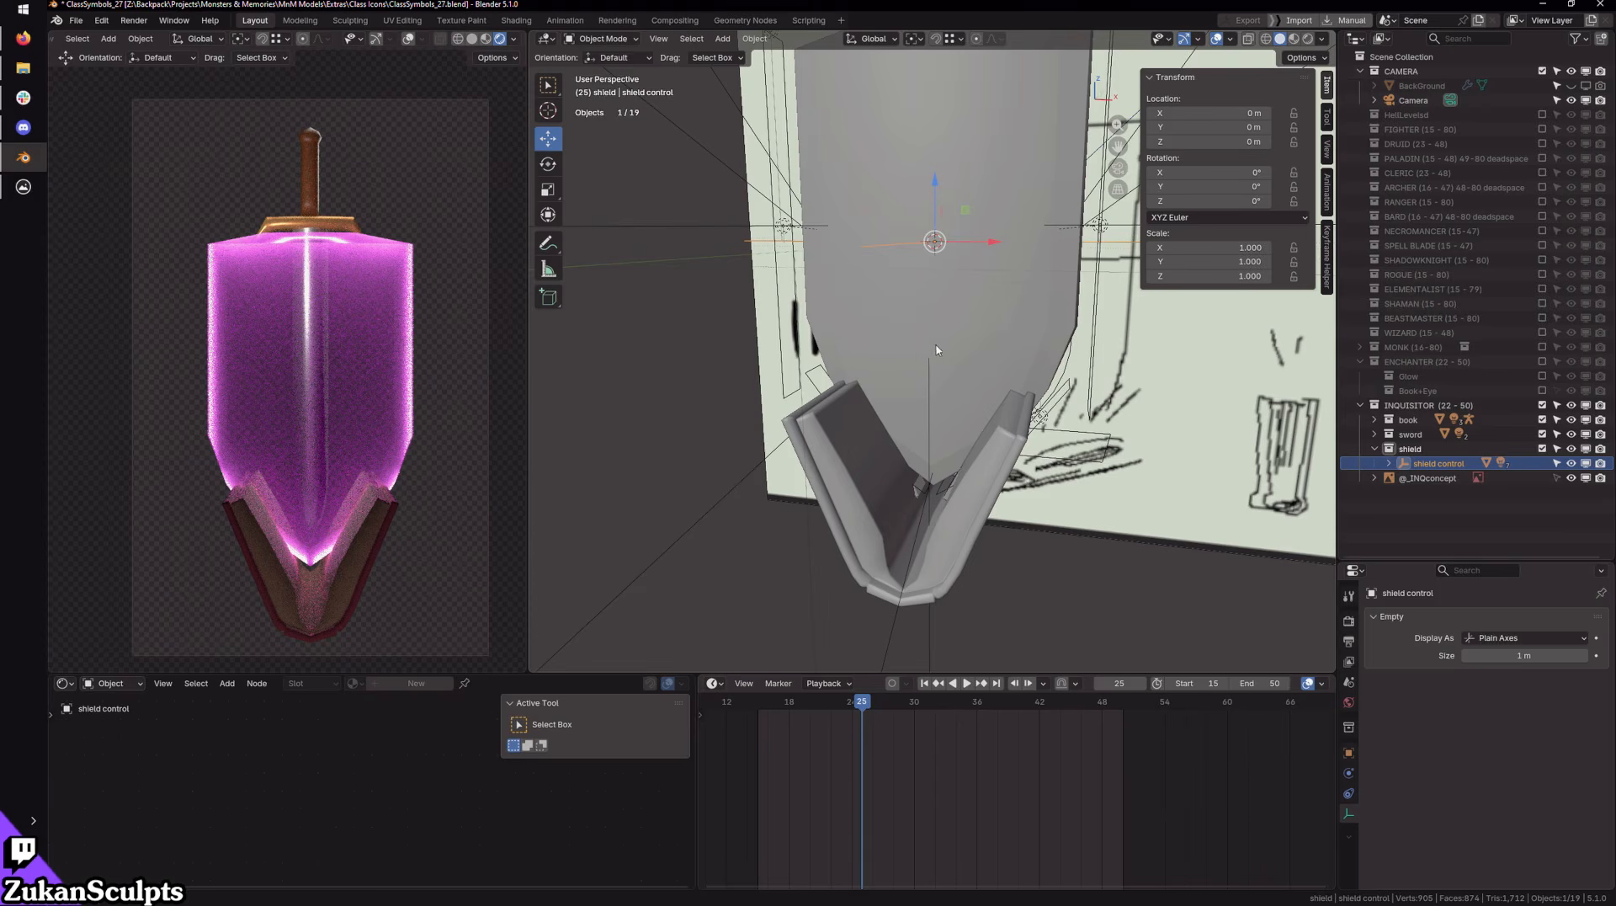
Step: Select the Gothic_ShieldT_A00 shield mesh and enter Edit Mode on it
{"action": "mouse_move", "coordinate": [937, 349]}
{"action": "middle_mouse_down"}
{"action": "mouse_move", "coordinate": [897, 374]}
{"action": "mouse_move", "coordinate": [898, 351]}
{"action": "mouse_move", "coordinate": [985, 314]}
{"action": "mouse_move", "coordinate": [965, 344]}
{"action": "middle_mouse_up"}
{"action": "scroll", "coordinate": [898, 350], "scroll_direction": "up", "scroll_amount": 1}
{"action": "left_click", "coordinate": [1017, 325]}
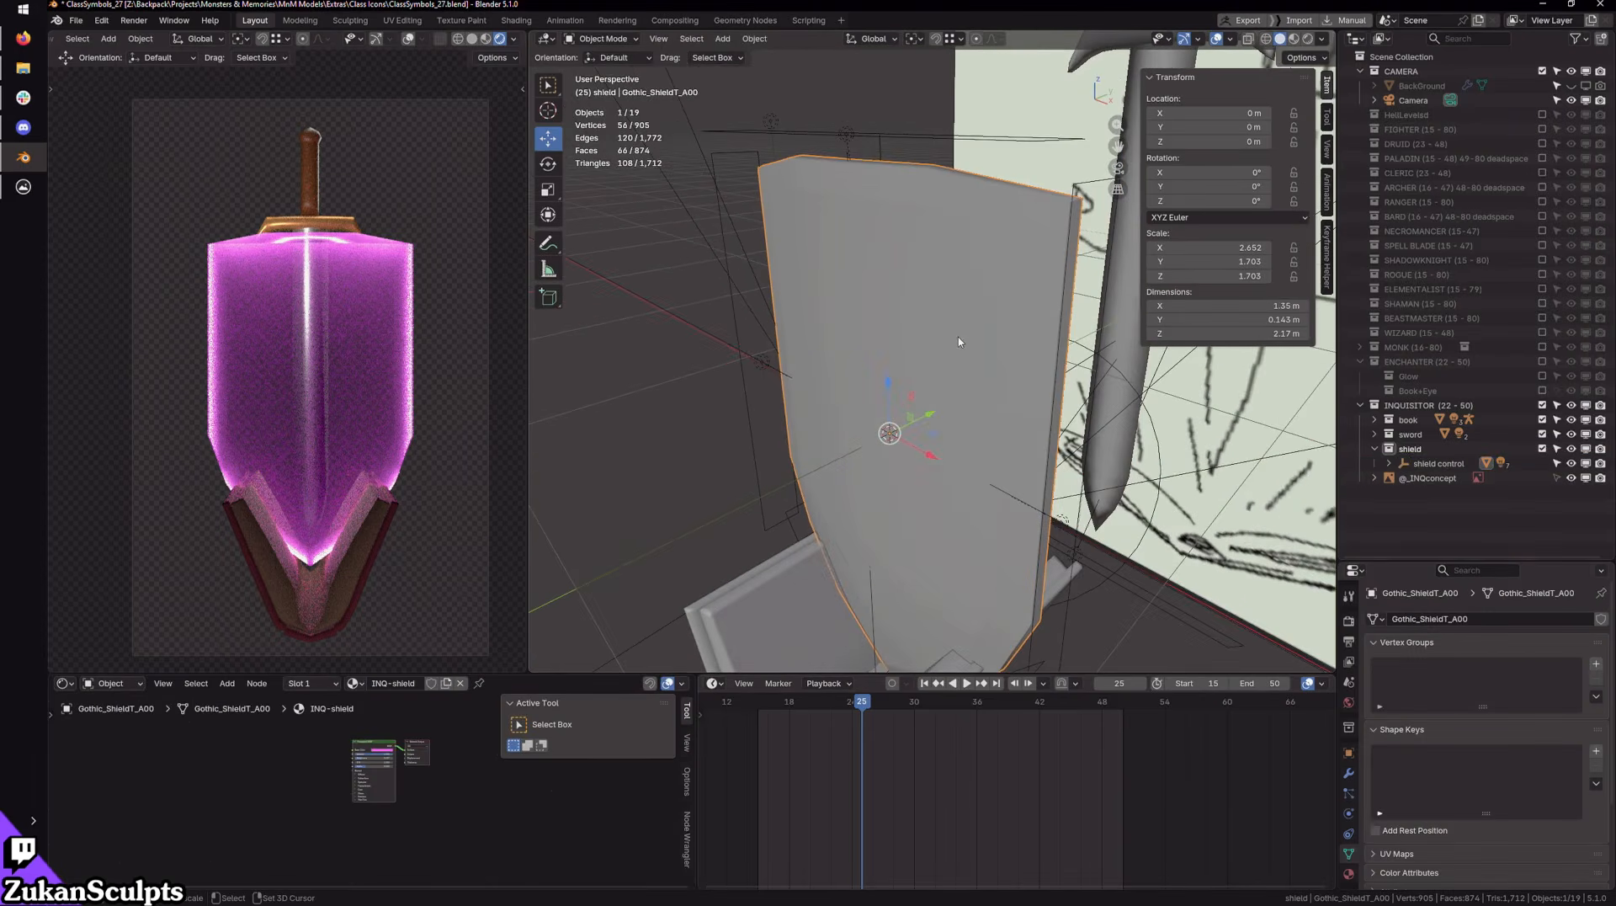
{"action": "scroll", "coordinate": [959, 341], "scroll_direction": "up", "scroll_amount": 2}
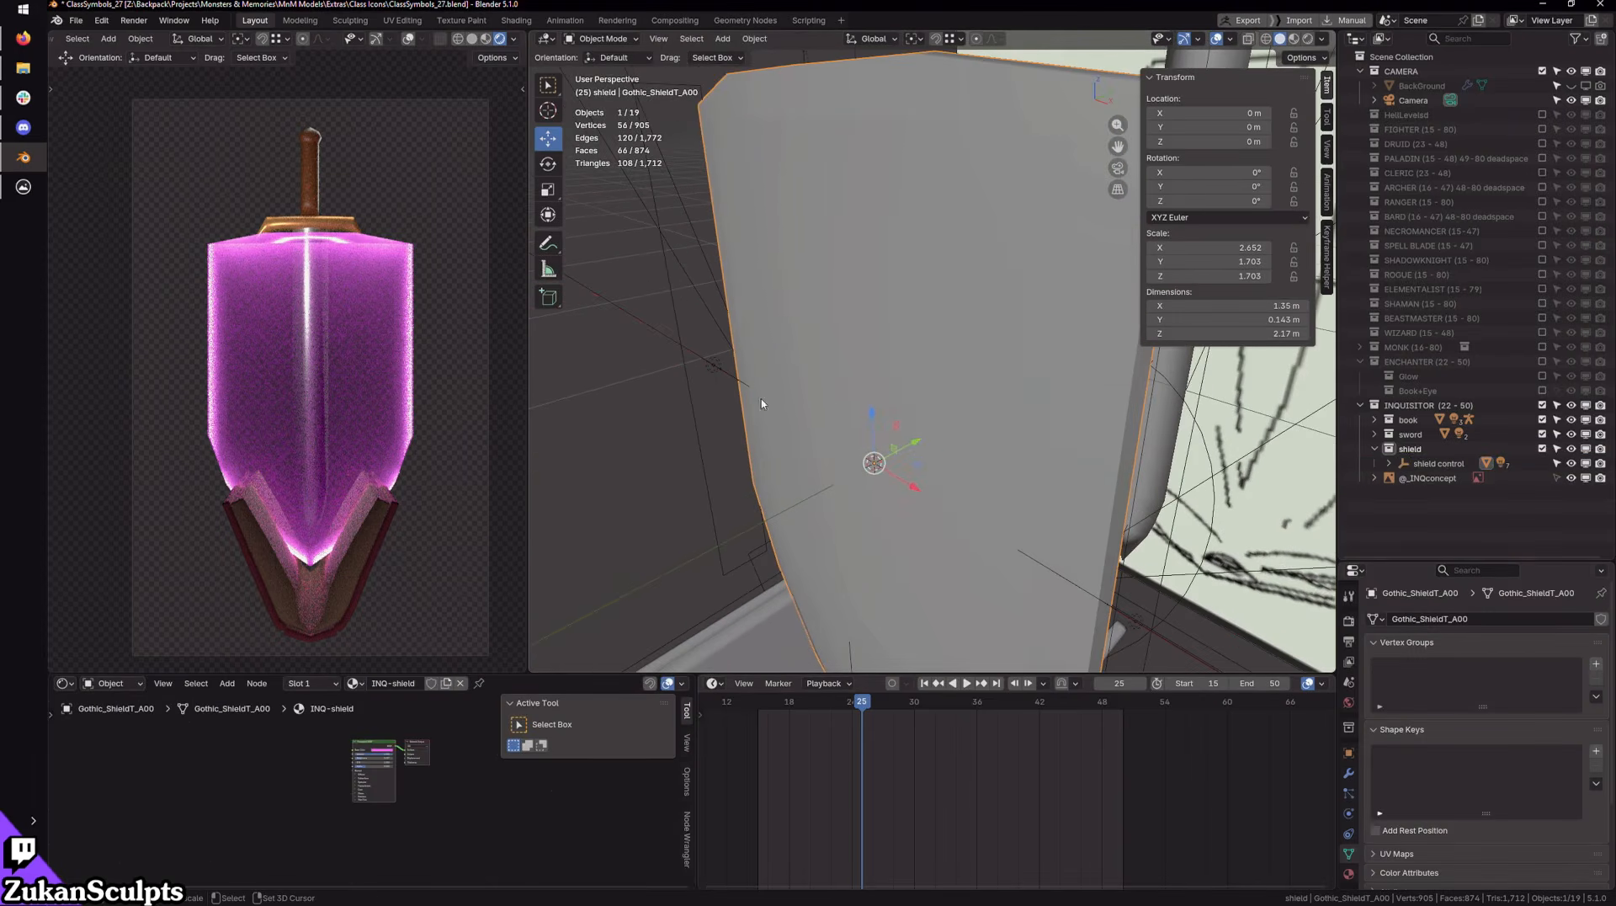
{"action": "scroll", "coordinate": [959, 341], "scroll_direction": "down", "scroll_amount": 3}
{"action": "key", "text": "Tab"}
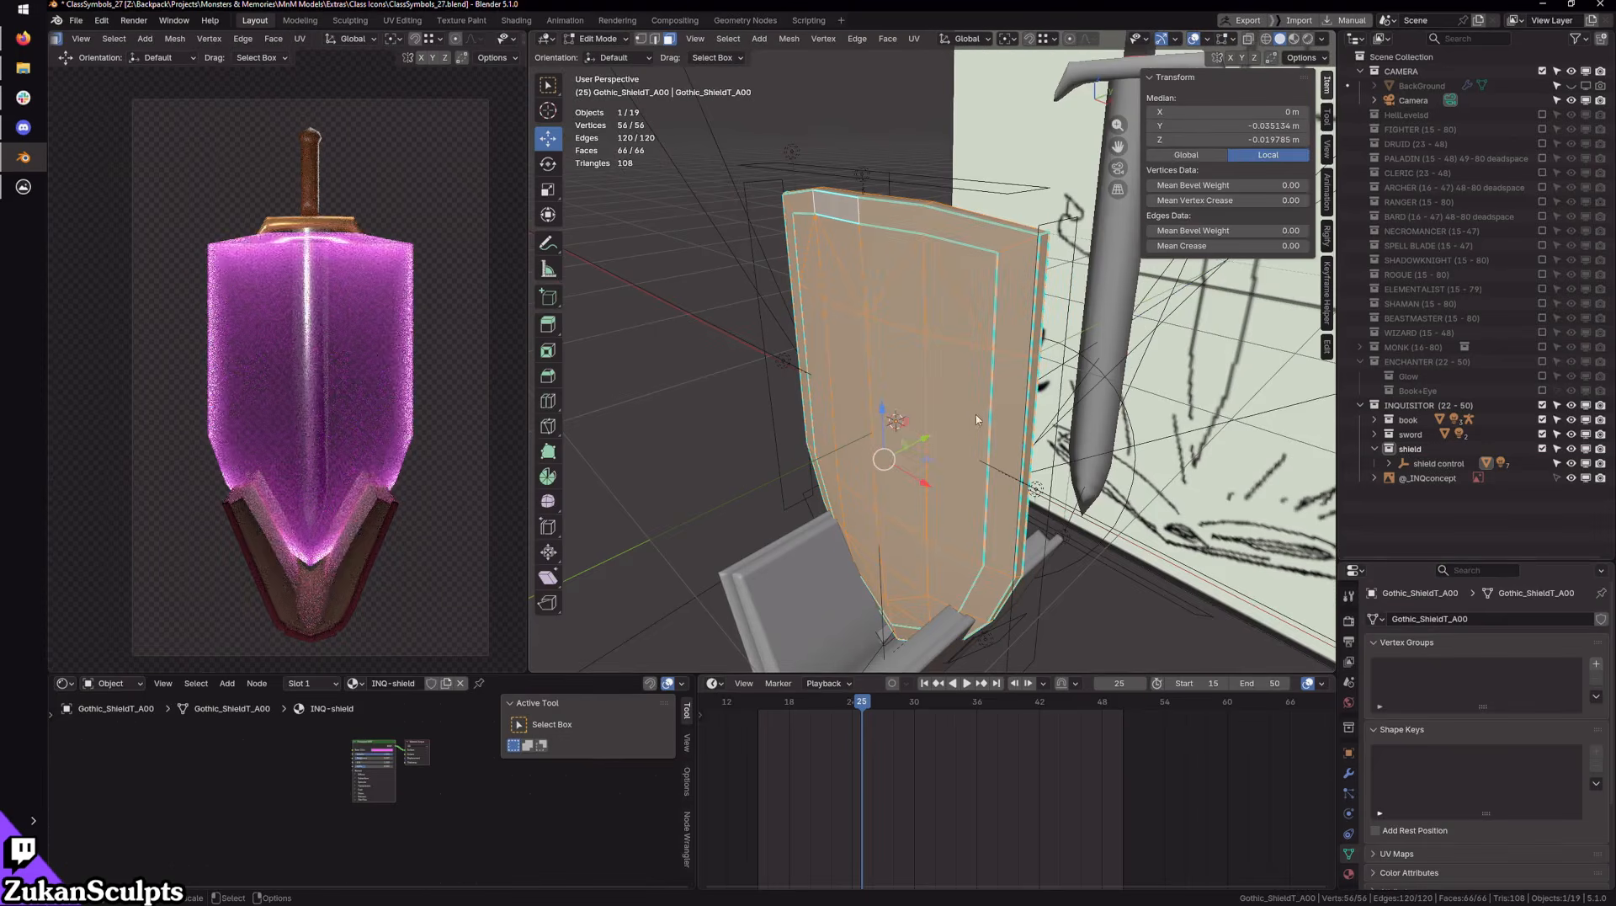
{"action": "scroll", "coordinate": [976, 414], "scroll_direction": "up", "scroll_amount": 2}
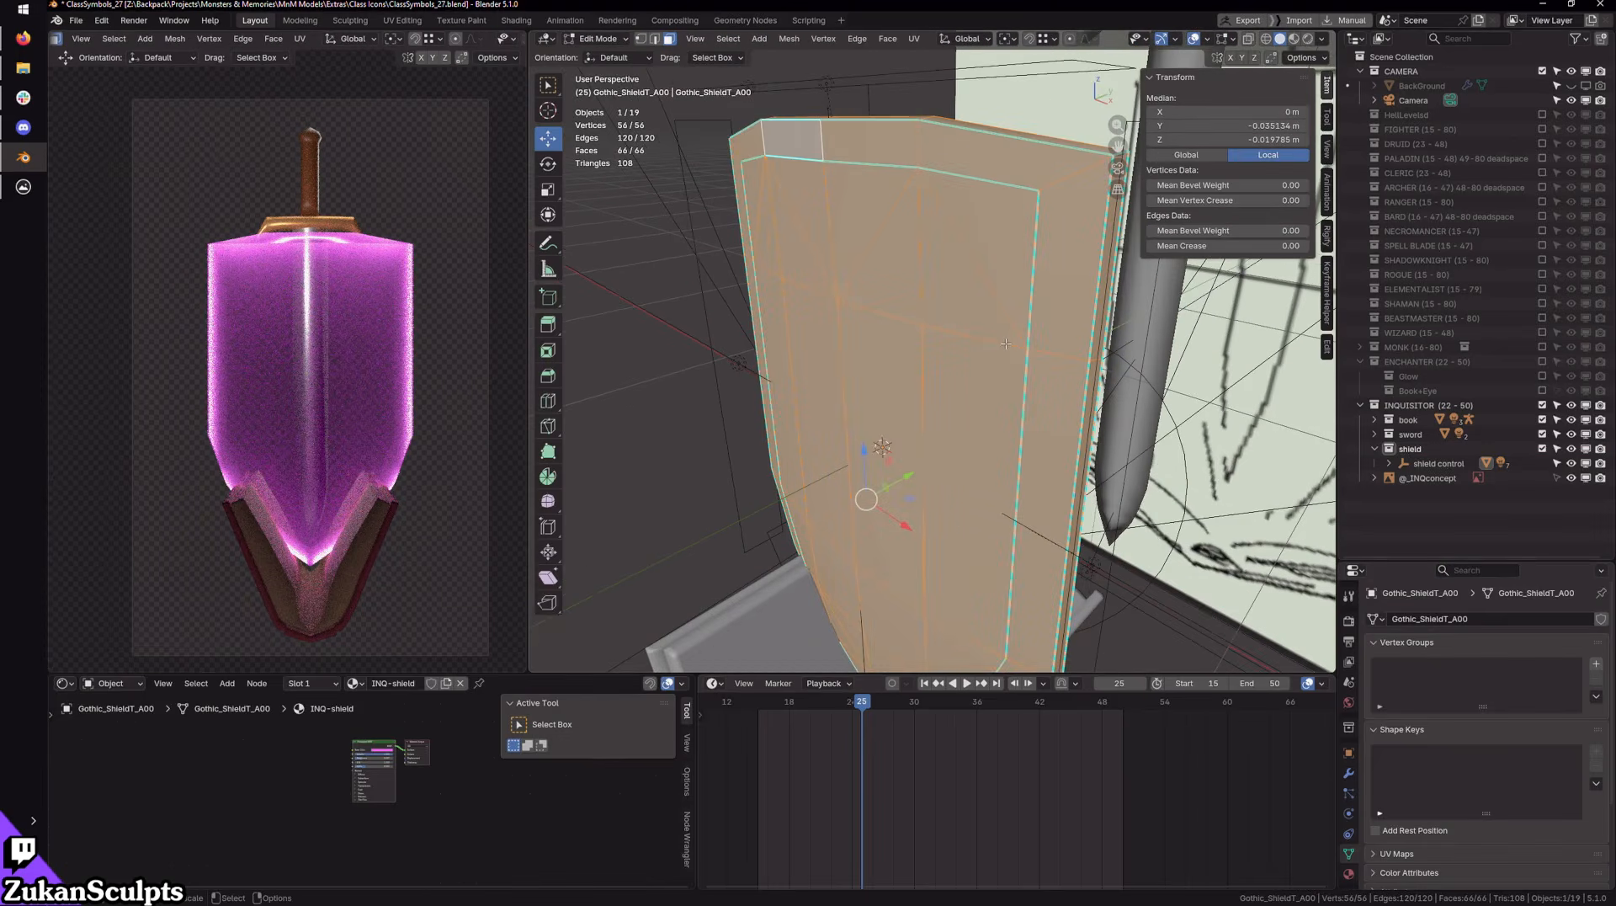
{"action": "key", "text": "Tab"}
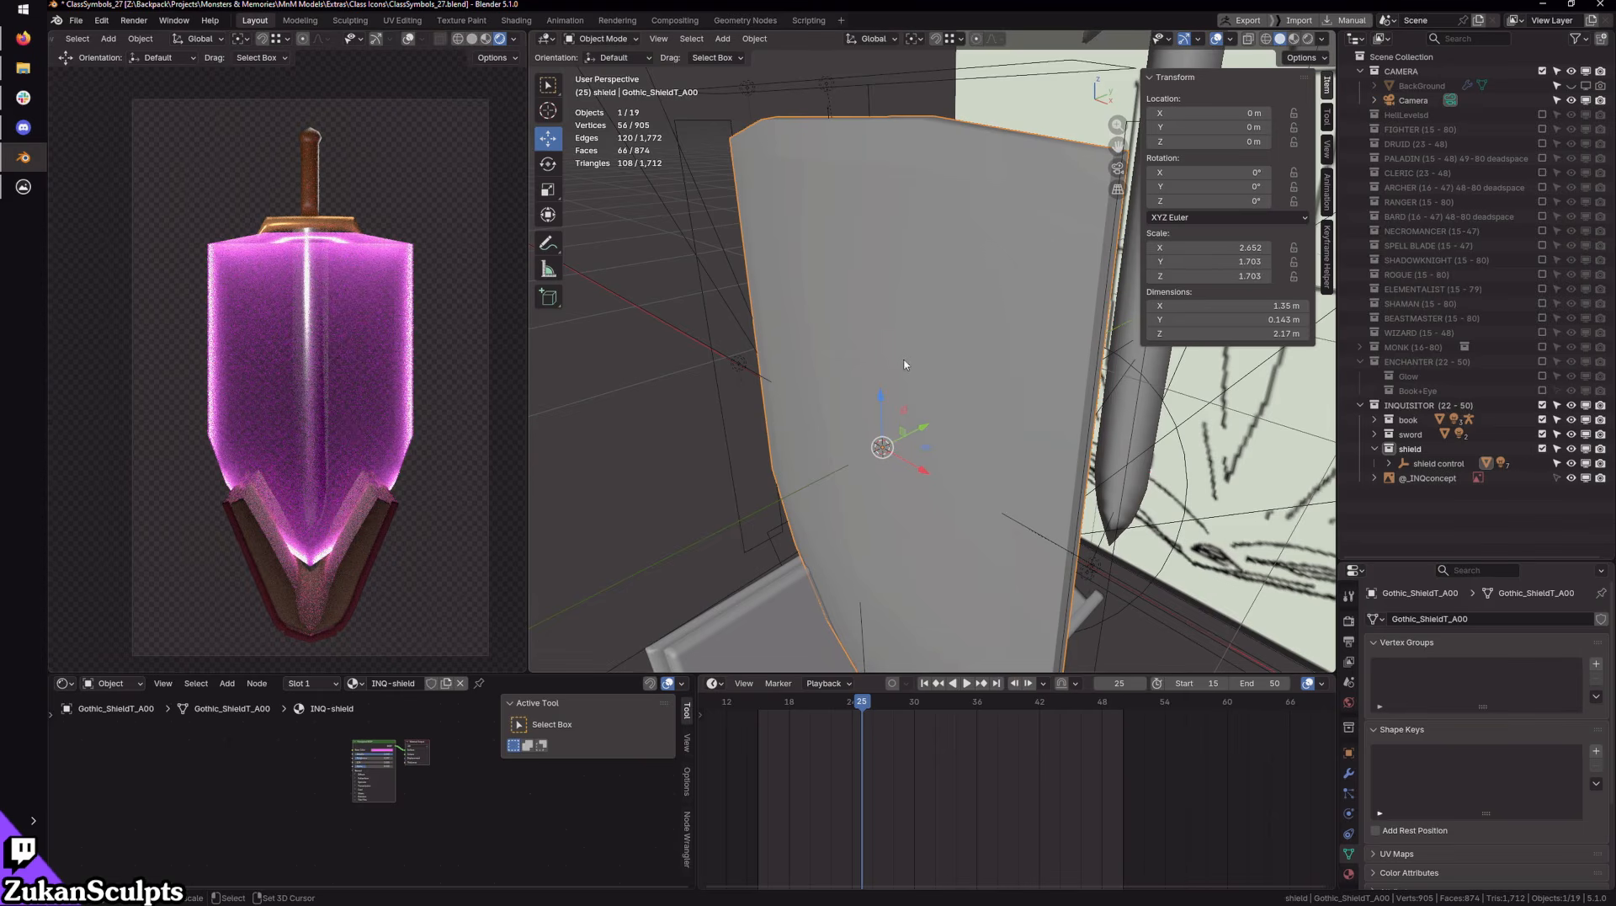
{"action": "key", "text": "Tab"}
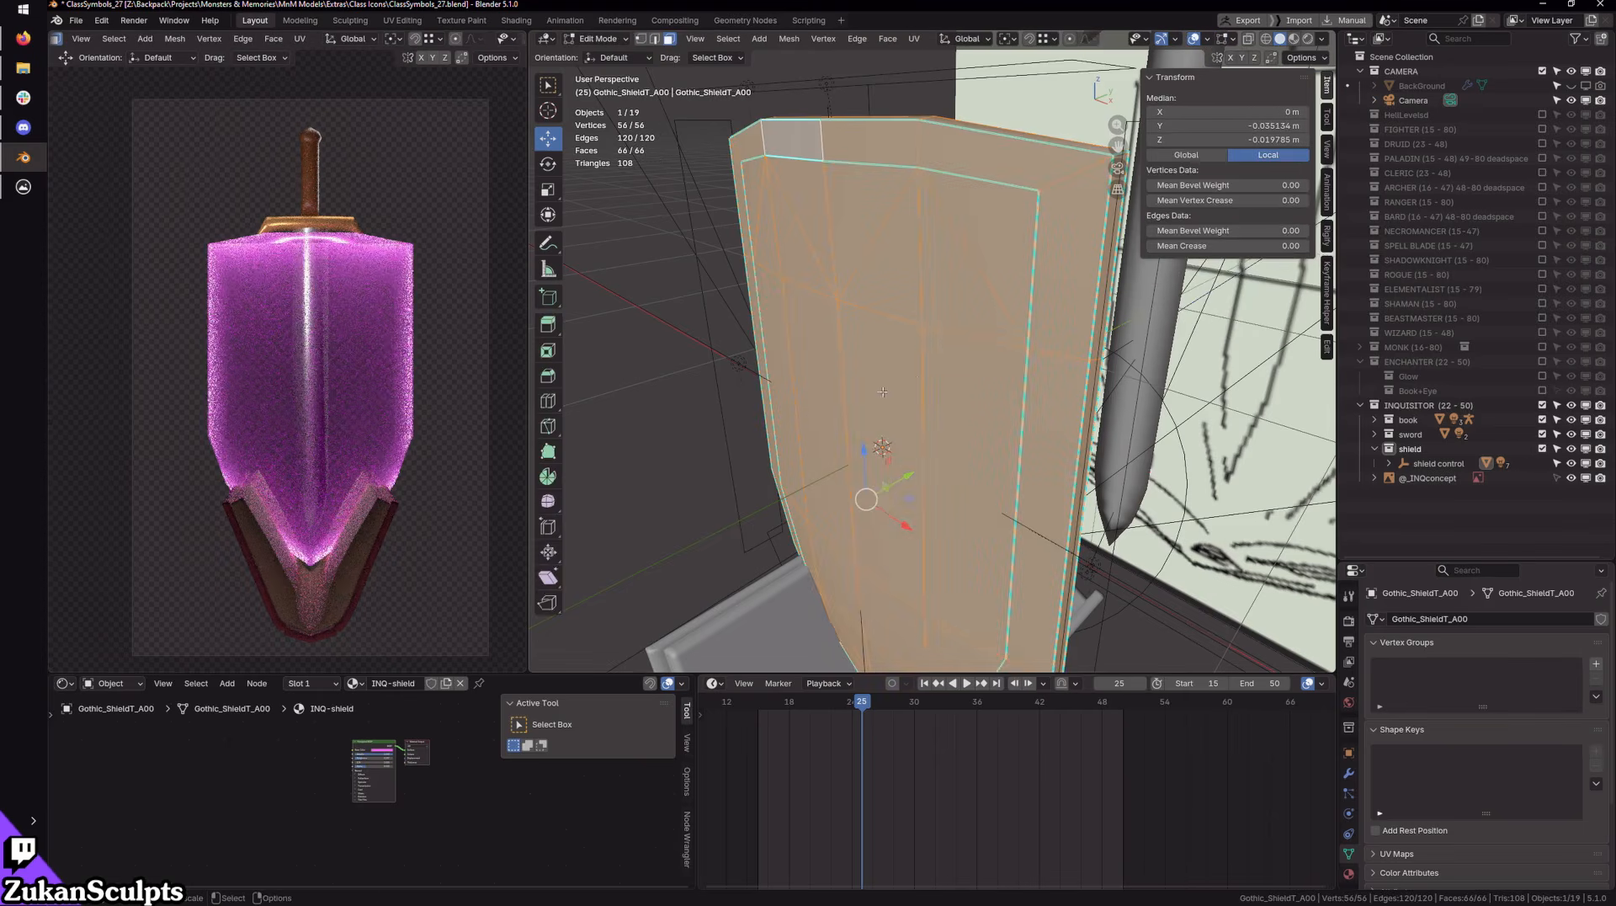
Step: Dissolve the four diagonal edges across the upper front face of the shield, using edge selection
{"action": "scroll", "coordinate": [893, 375], "scroll_direction": "up", "scroll_amount": 2}
{"action": "key", "text": "ctrl+Tab"}
{"action": "left_click", "coordinate": [855, 407]}
{"action": "double_click", "coordinate": [846, 414]}
{"action": "left_click_drag", "start_coordinate": [859, 412], "coordinate": [940, 436], "text": "alt"}
{"action": "key", "text": "ctrl+Tab"}
{"action": "left_click", "coordinate": [943, 401]}
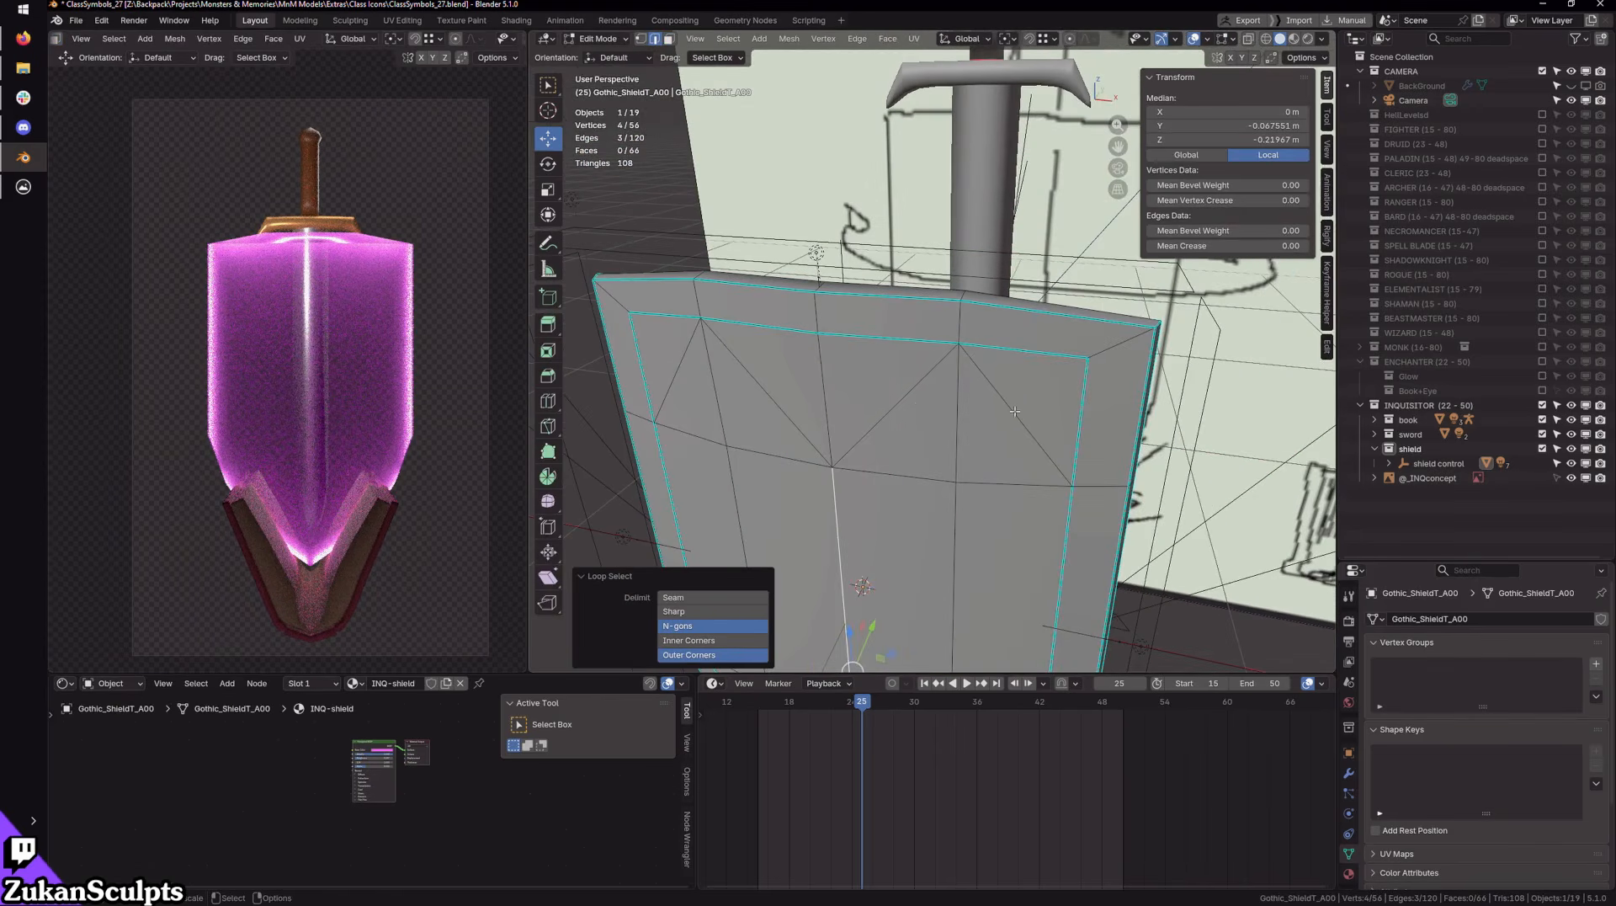
{"action": "left_click", "coordinate": [1013, 413]}
{"action": "left_click", "coordinate": [898, 407], "text": "shift"}
{"action": "left_click", "coordinate": [766, 412], "text": "shift"}
{"action": "left_click", "coordinate": [683, 377], "text": "shift"}
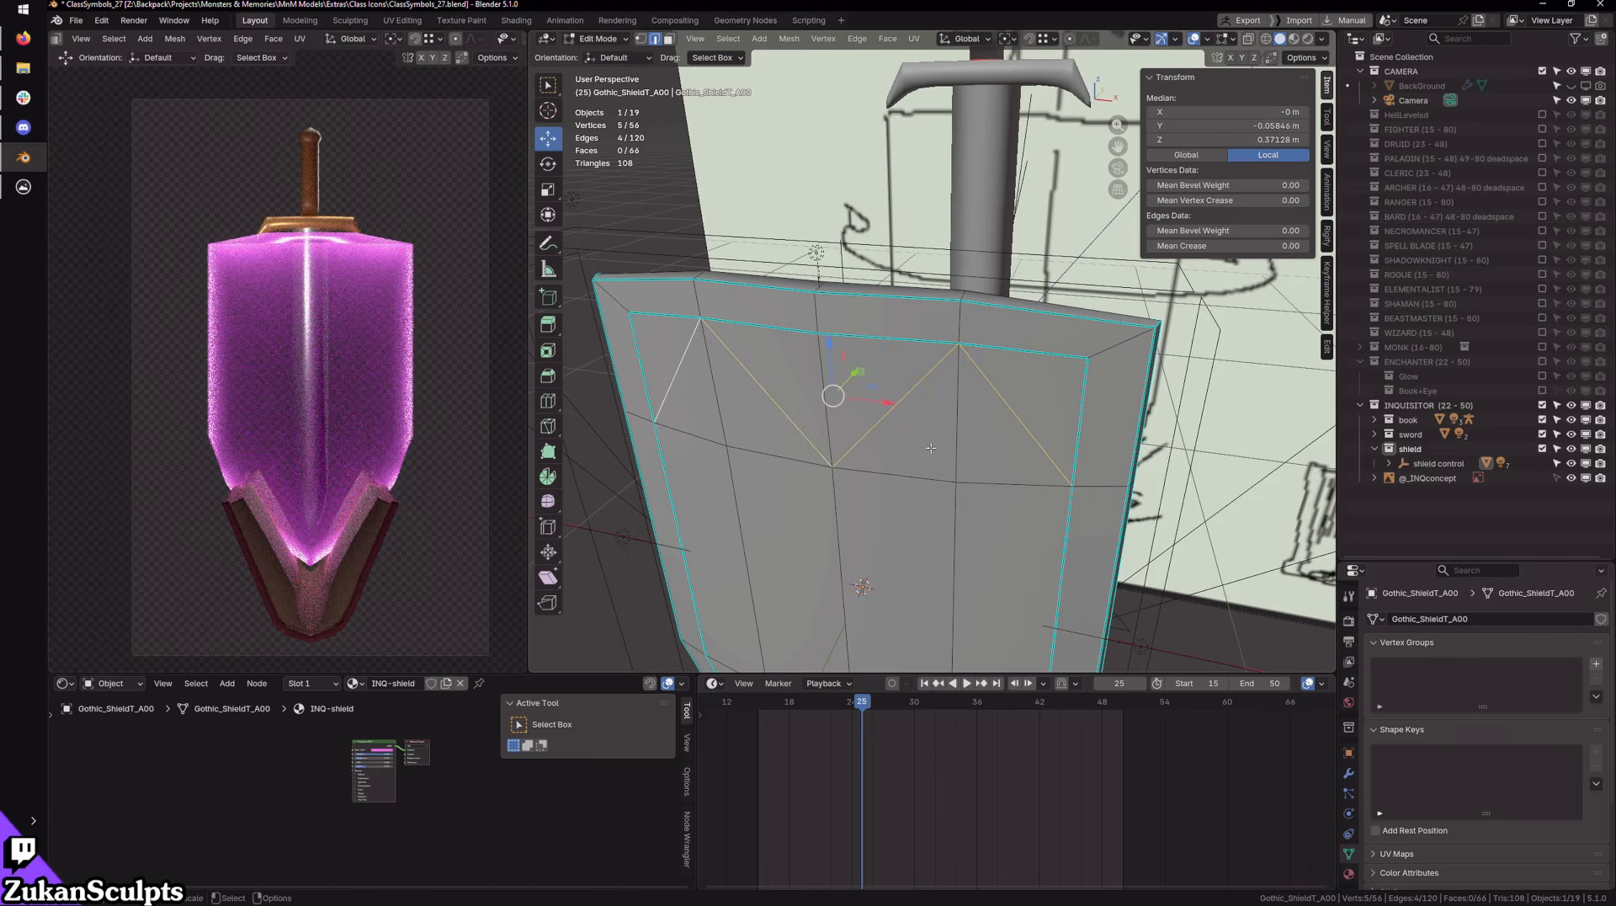
{"action": "key", "text": "x"}
{"action": "left_click", "coordinate": [881, 518]}
{"action": "left_click_drag", "start_coordinate": [880, 514], "coordinate": [897, 462], "text": "alt"}
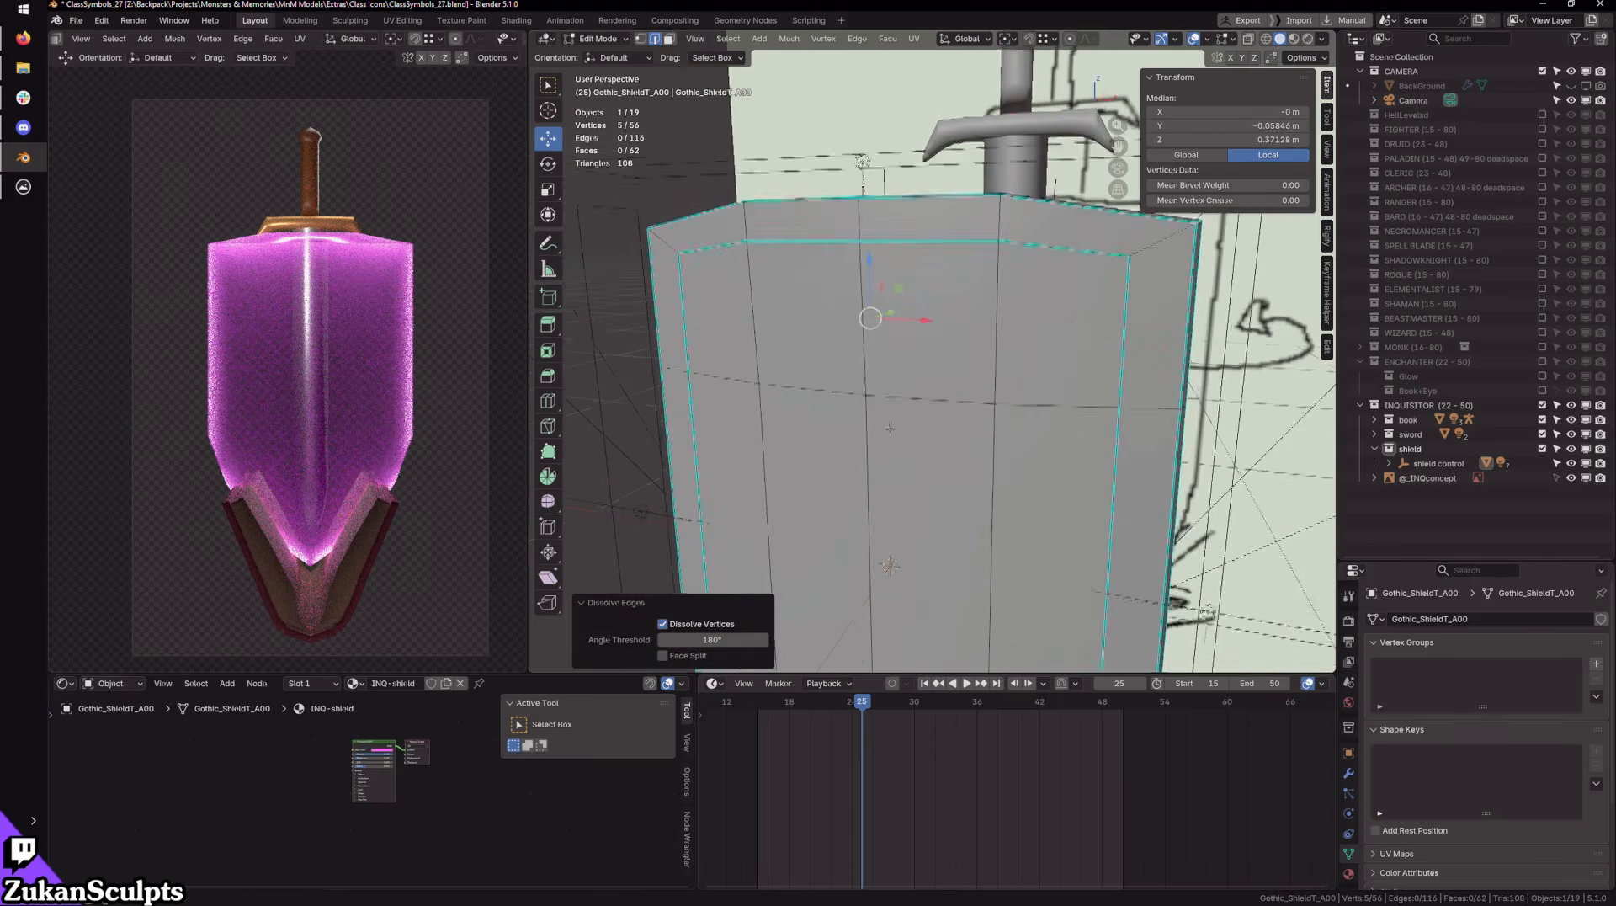
Step: Try to bevel the shield's vertical centre edge loop with two segments and an offset of about 0.011 m
{"action": "double_click", "coordinate": [884, 462]}
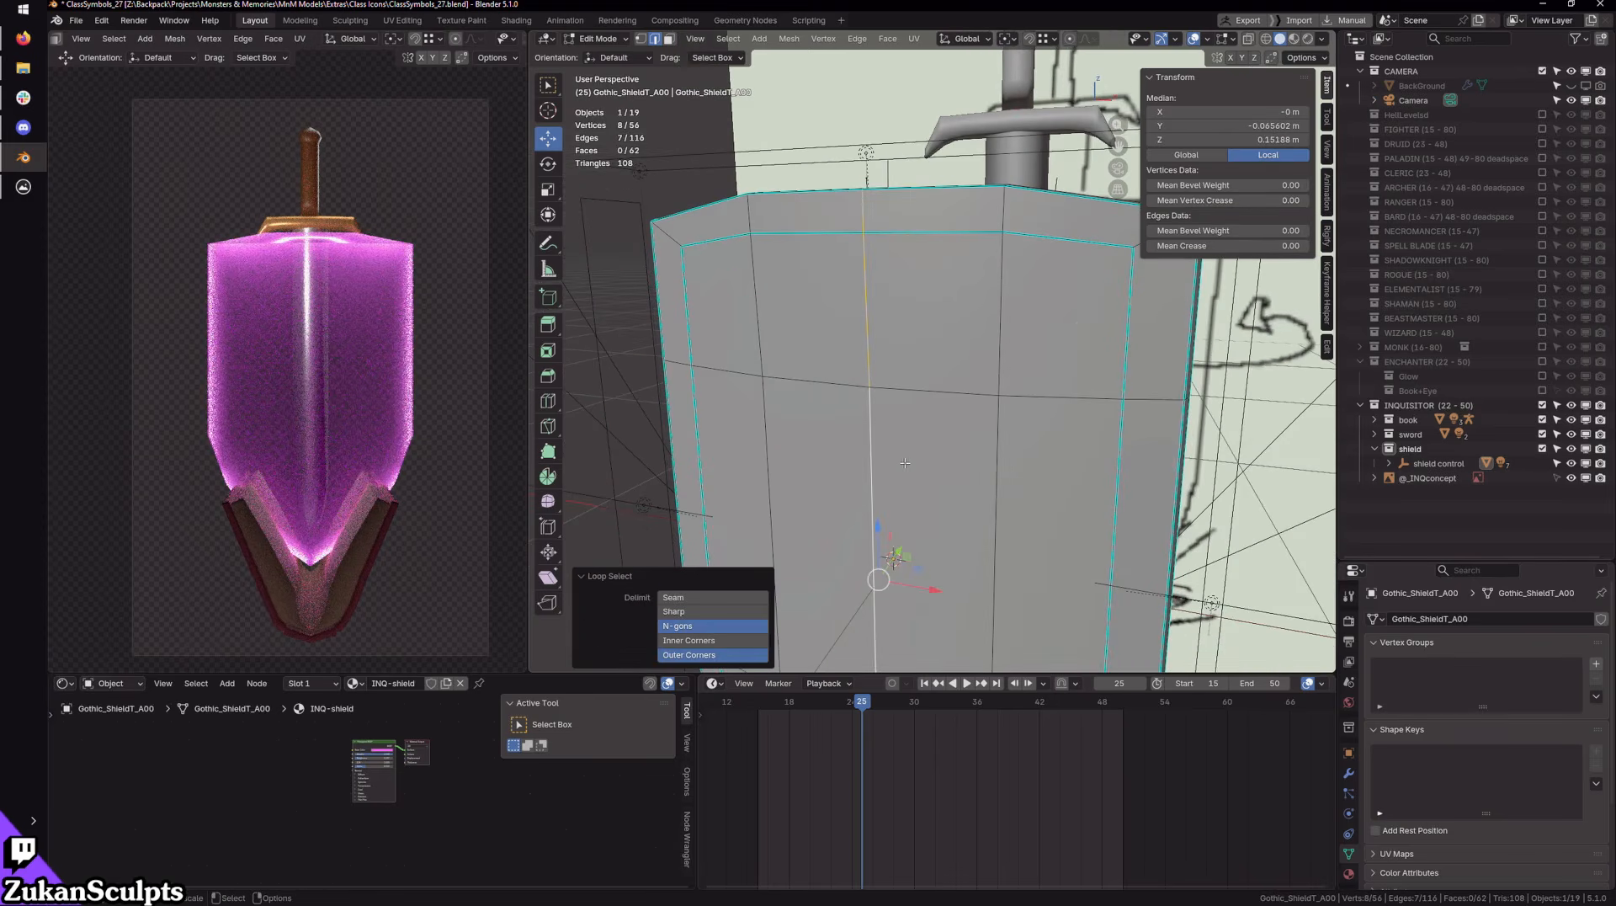
{"action": "key", "text": "ctrl+b"}
{"action": "scroll", "coordinate": [892, 454], "scroll_direction": "up", "scroll_amount": 1}
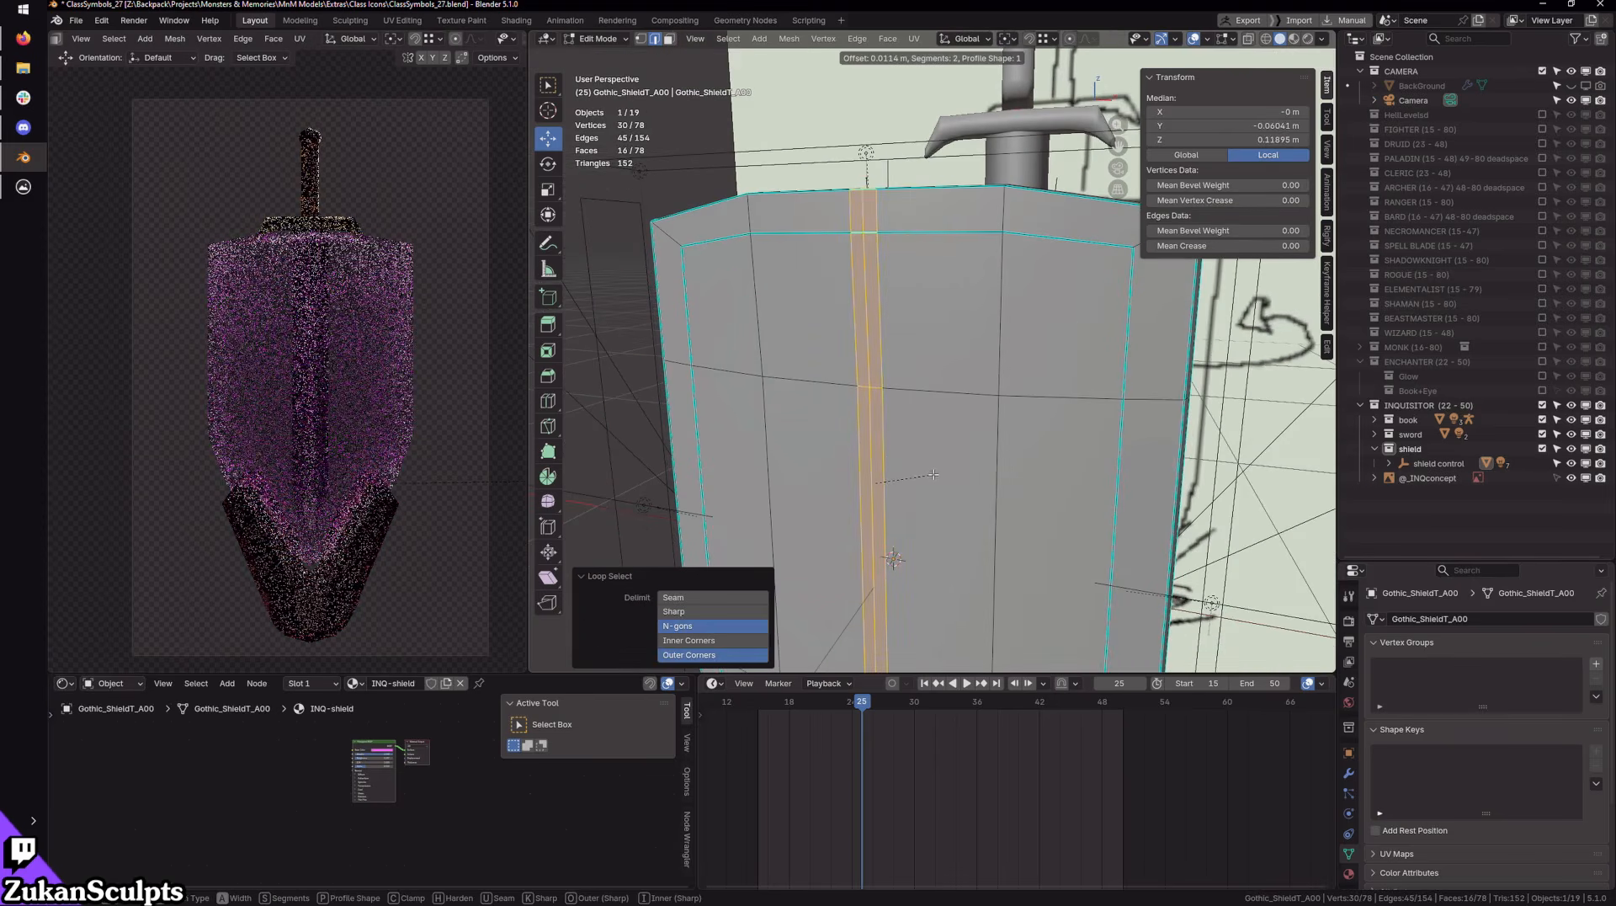
{"action": "left_click", "coordinate": [875, 449]}
{"action": "left_click", "coordinate": [875, 449], "text": "alt"}
Step: Try to pull the middle edge loop of the bevelled strip forward about 0.03 m along negative Y
{"action": "middle_click_drag", "start_coordinate": [874, 448], "coordinate": [783, 513]}
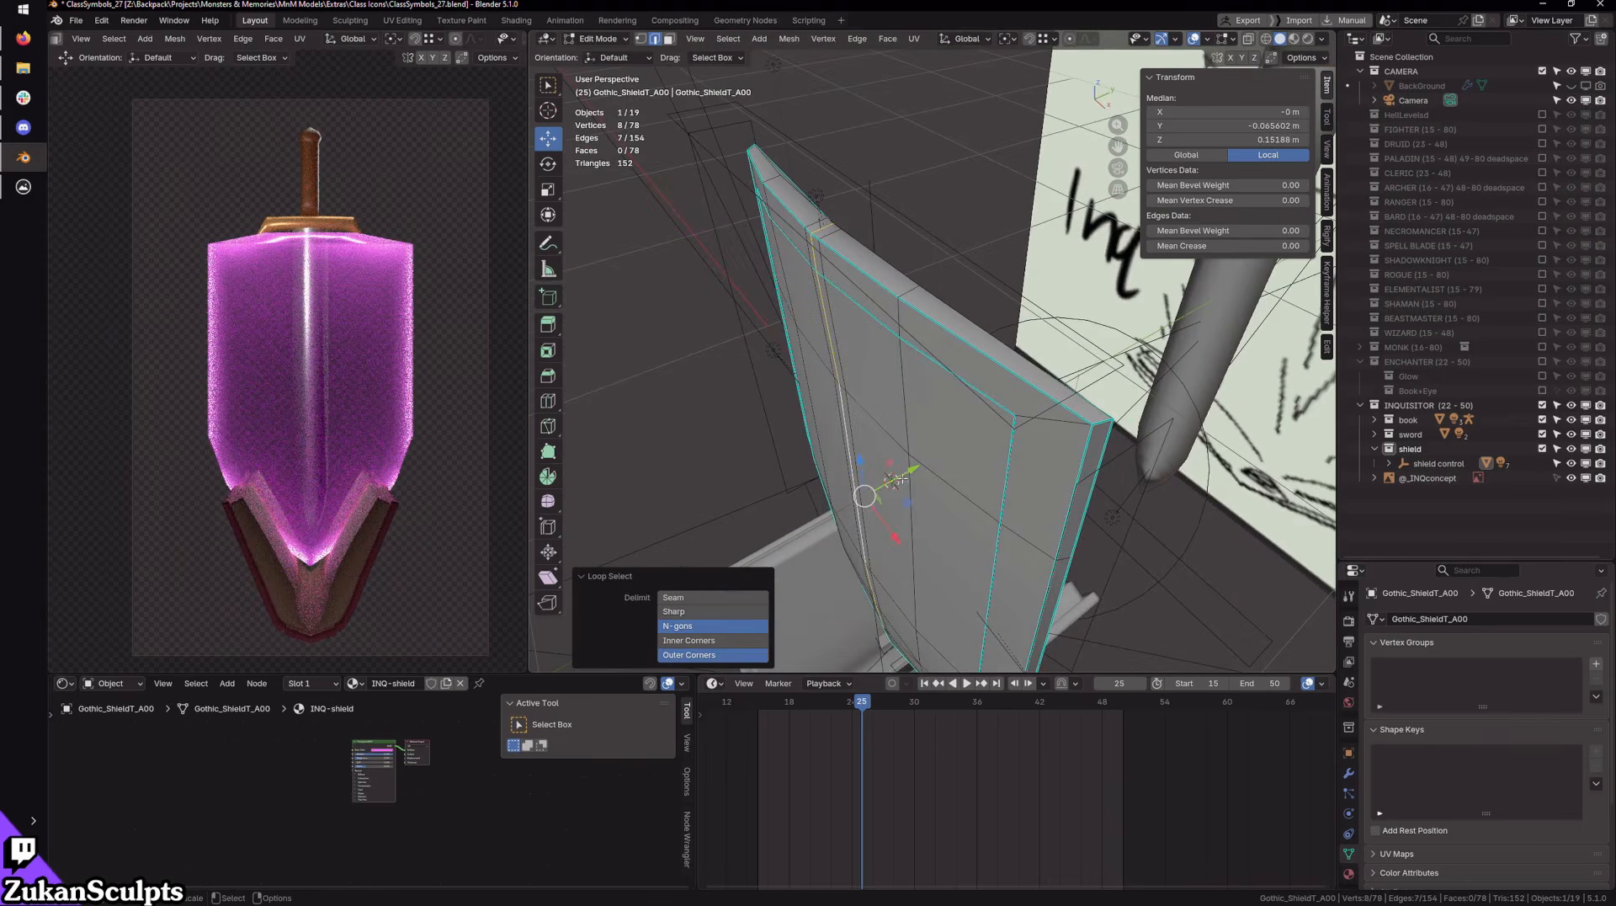
{"action": "left_click_drag", "start_coordinate": [904, 474], "coordinate": [894, 478]}
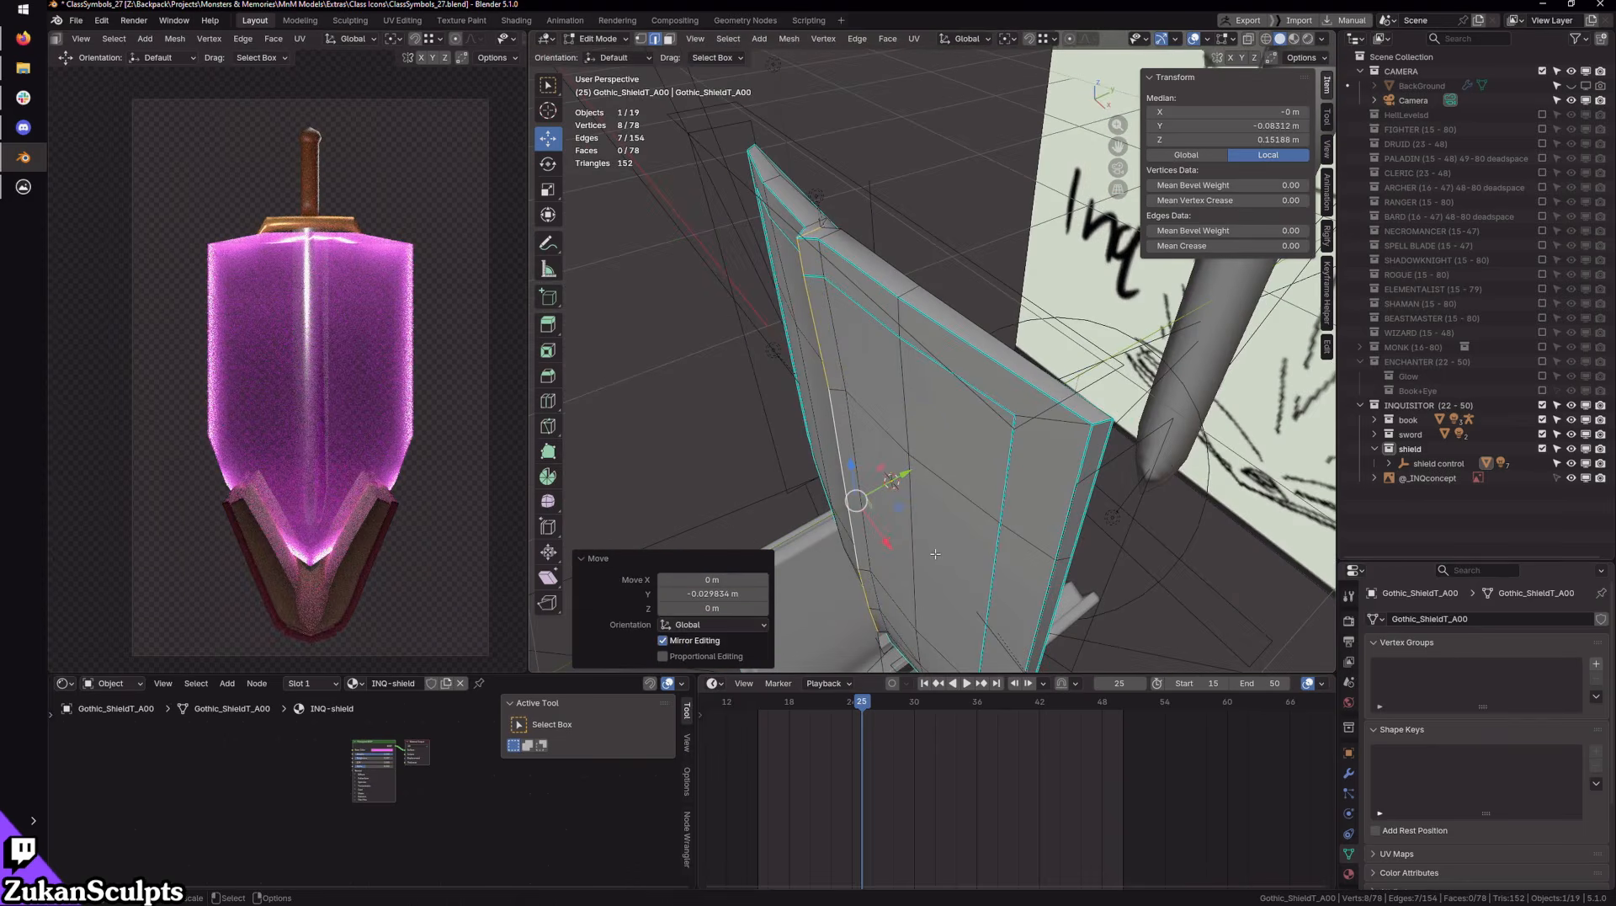
{"action": "key", "text": "g"}
{"action": "key", "text": "y"}
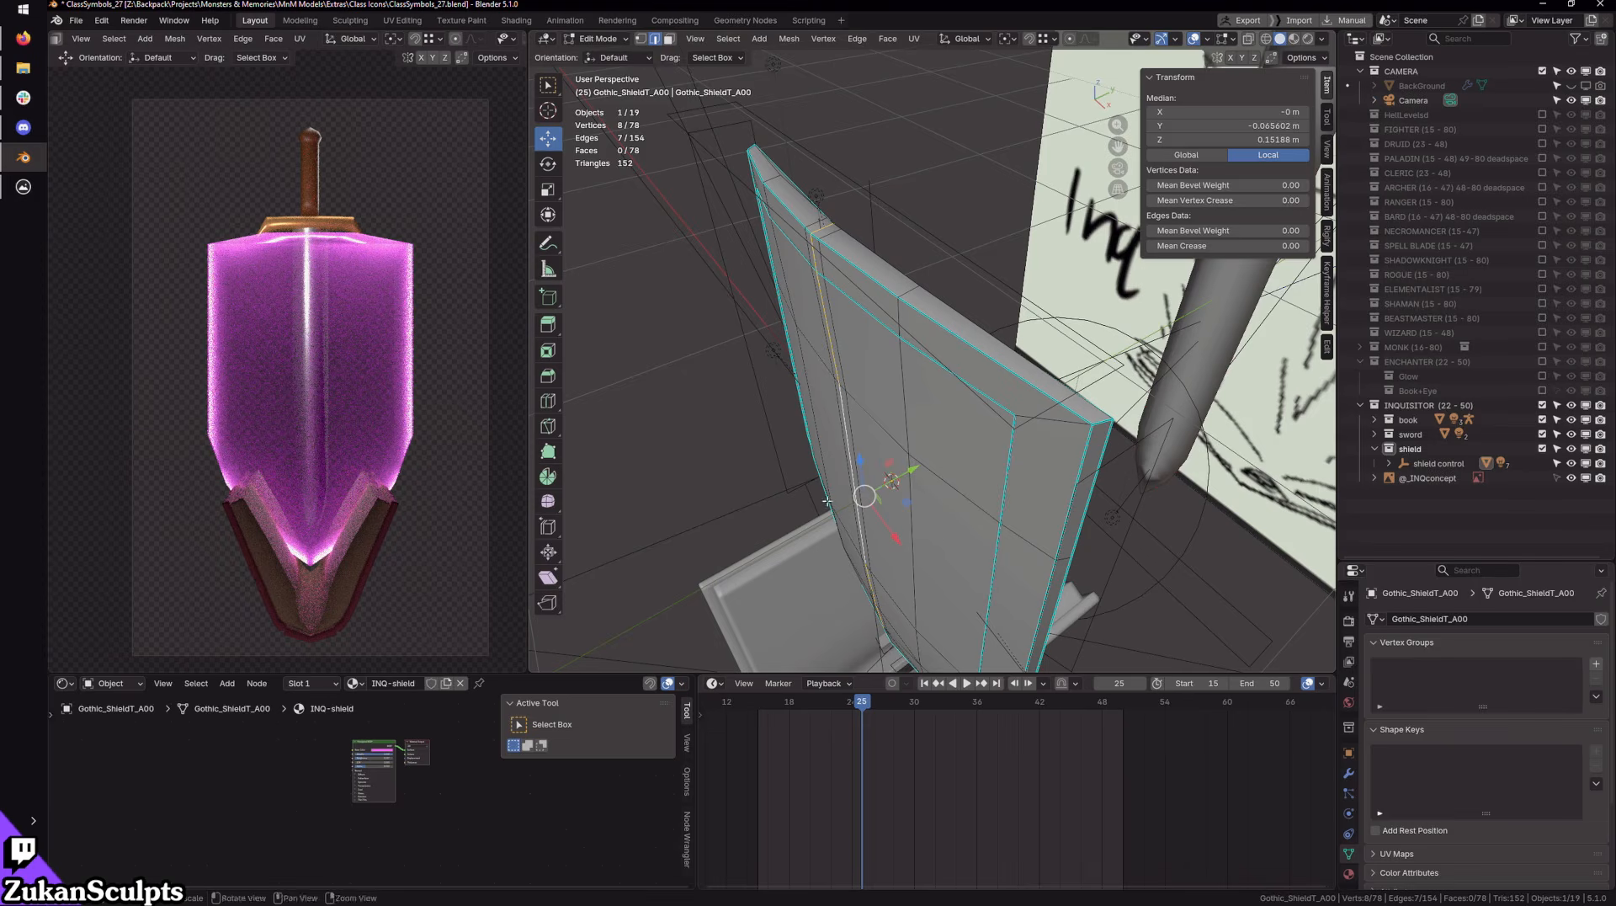
Step: Isolate the shield and try to shift only the front centre edges along Y, first about -0.036 m, then about 0.089 m
{"action": "middle_click_drag", "start_coordinate": [926, 543], "coordinate": [957, 540]}
{"action": "scroll", "coordinate": [868, 245], "scroll_direction": "up", "scroll_amount": 1}
{"action": "left_click", "coordinate": [887, 269]}
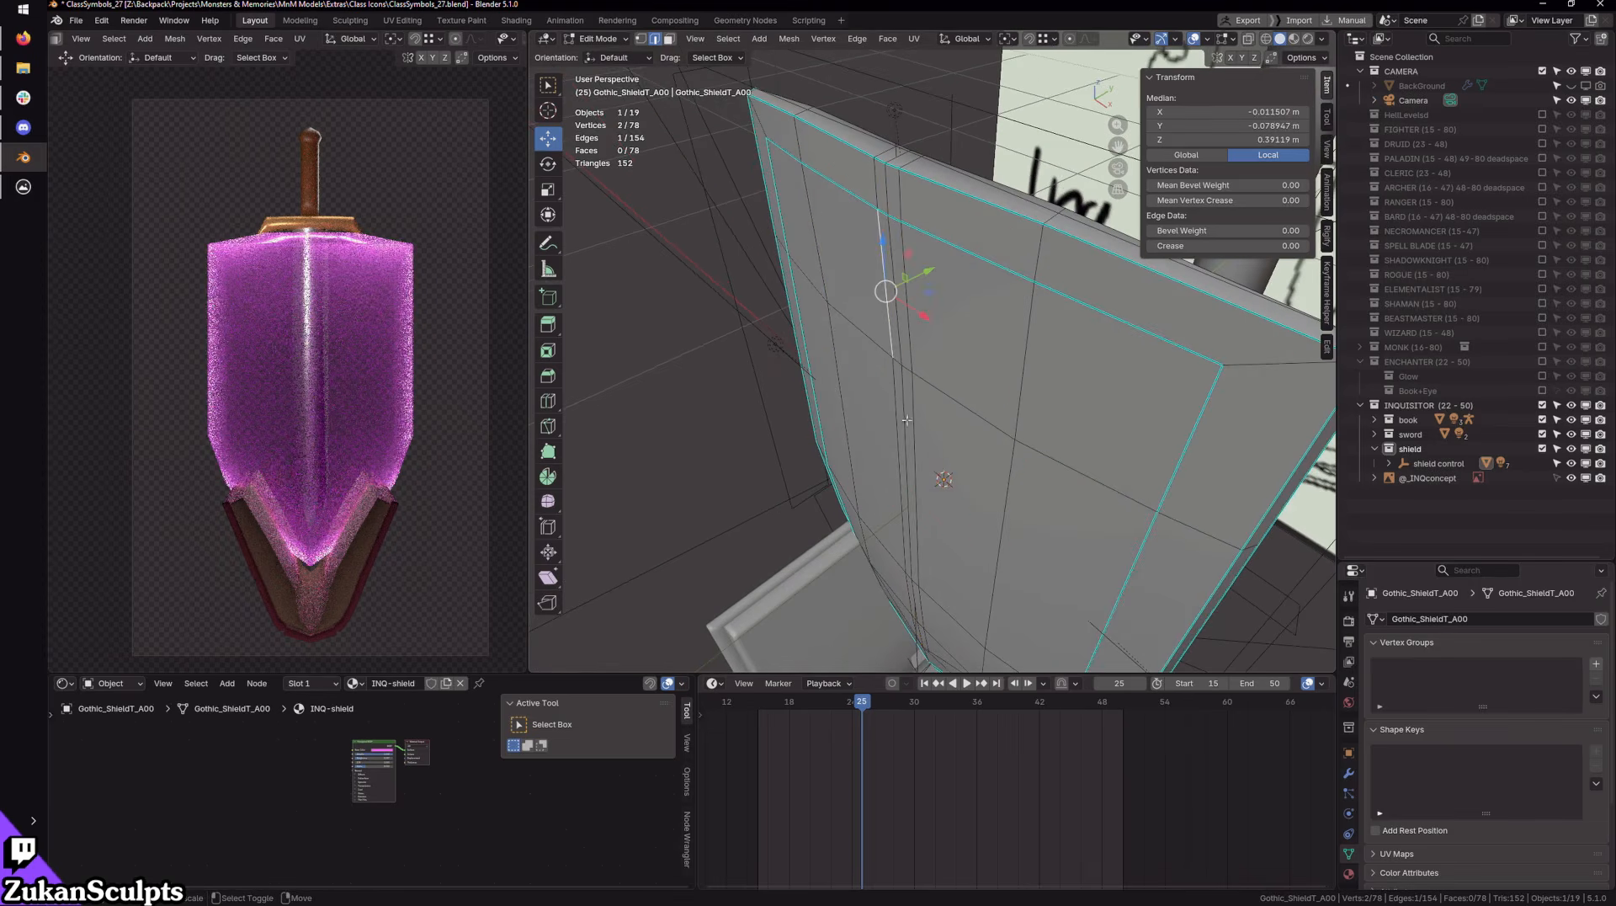
{"action": "left_click", "coordinate": [904, 383], "text": "shift"}
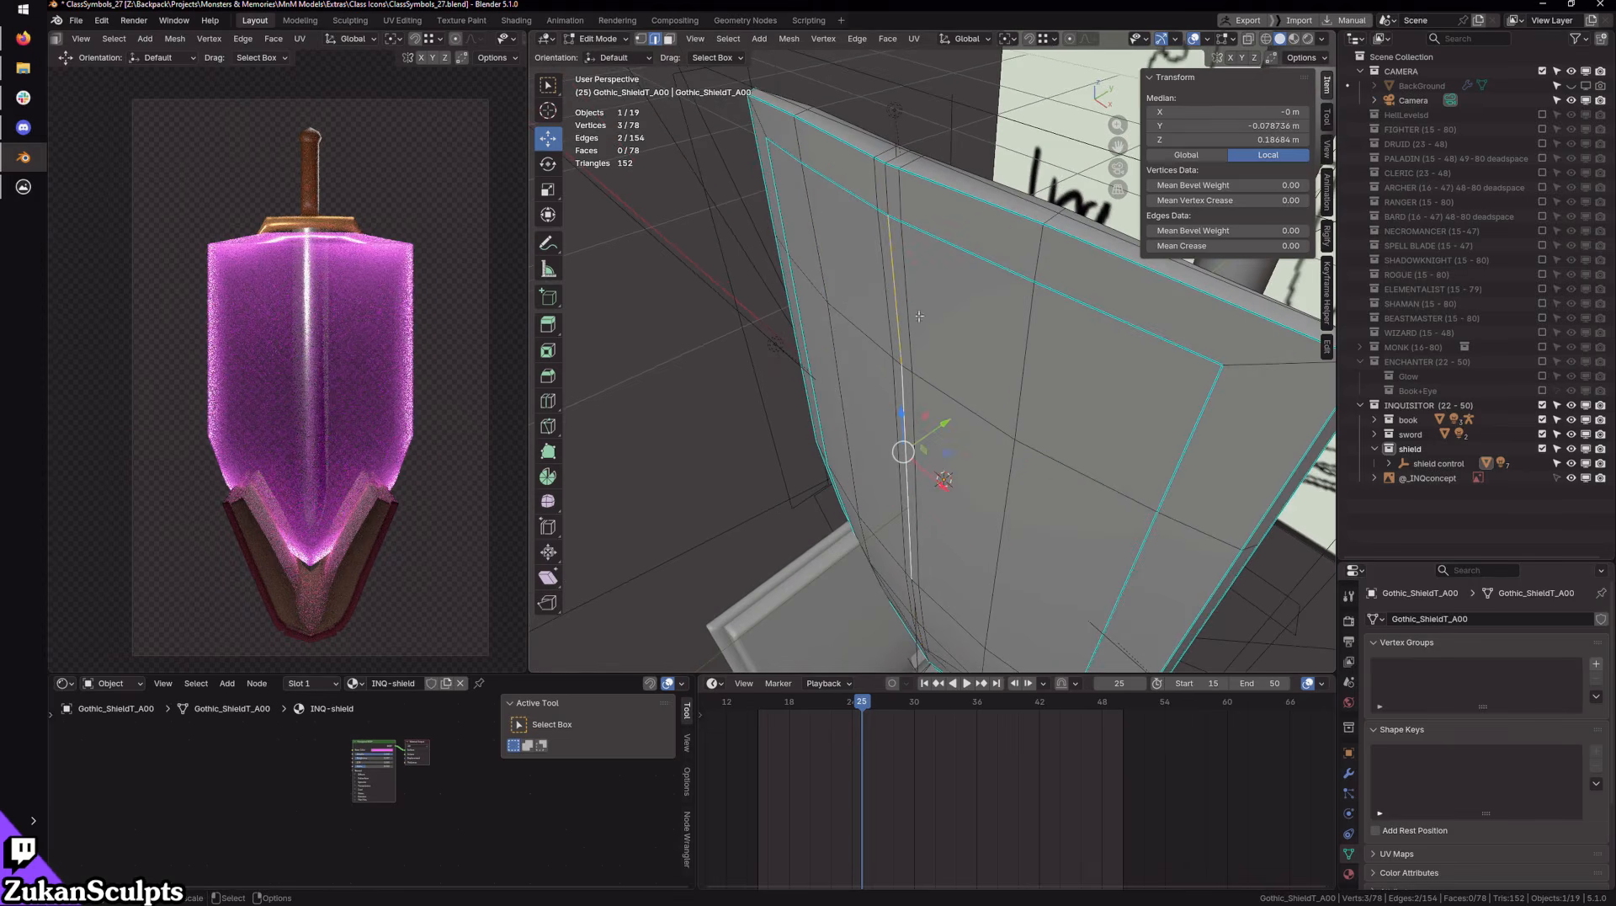
{"action": "left_click", "coordinate": [892, 204], "text": "shift"}
{"action": "middle_click_drag", "start_coordinate": [892, 204], "coordinate": [933, 447]}
{"action": "key", "text": "KP_Divide"}
{"action": "right_click_drag", "start_coordinate": [946, 443], "coordinate": [956, 484], "text": "alt"}
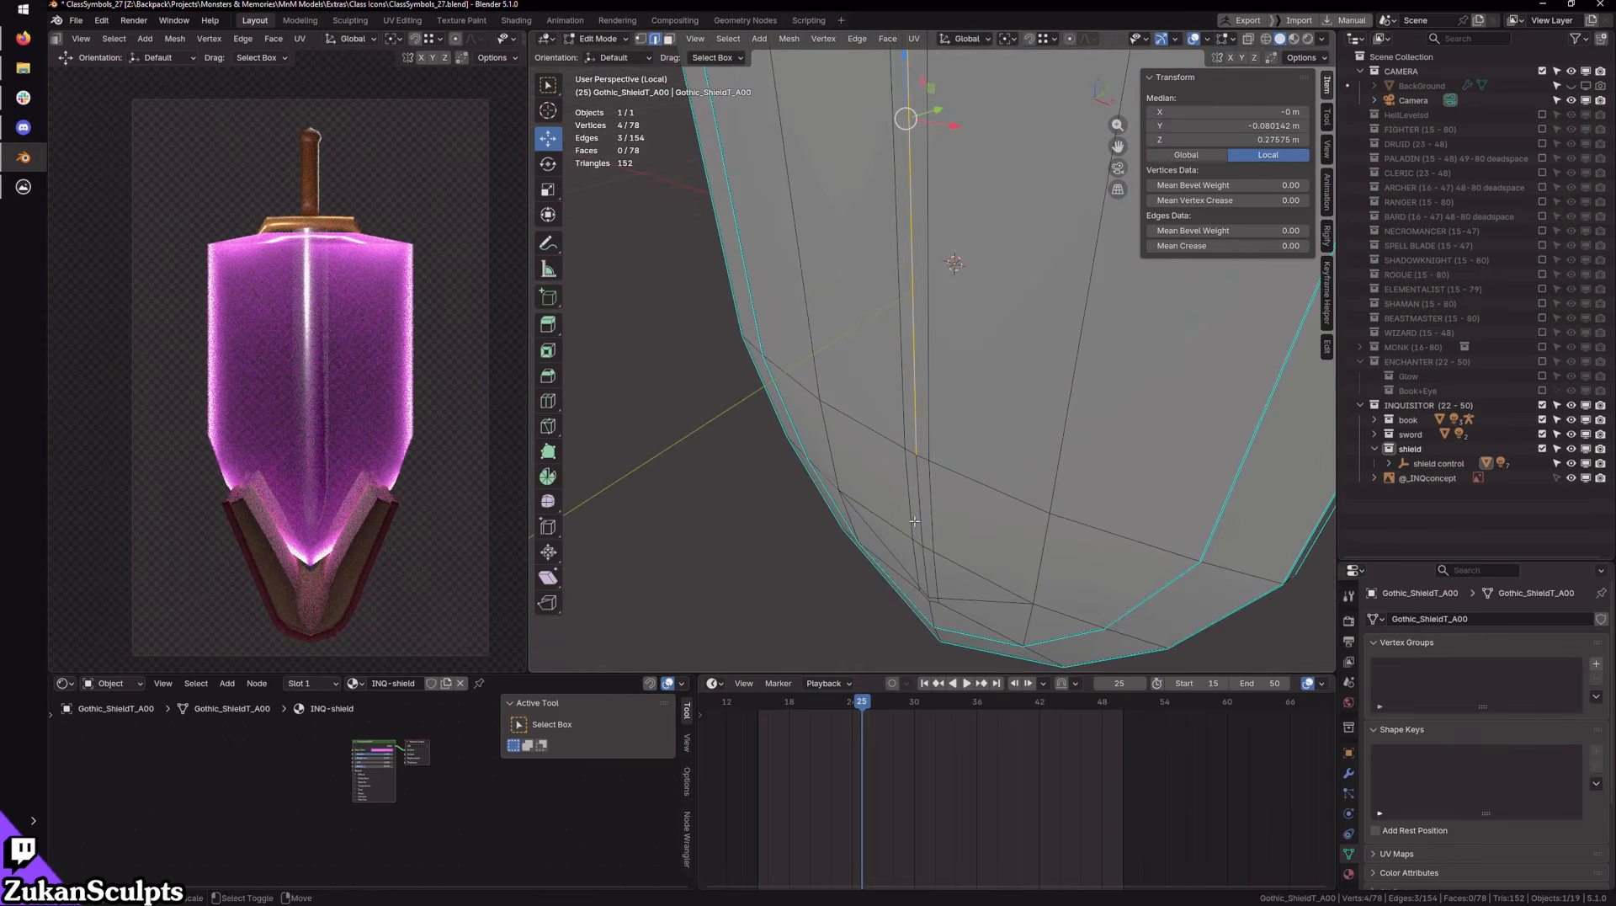
{"action": "left_click", "coordinate": [919, 521], "text": "shift"}
{"action": "left_click_drag", "start_coordinate": [977, 455], "coordinate": [904, 417], "text": "alt"}
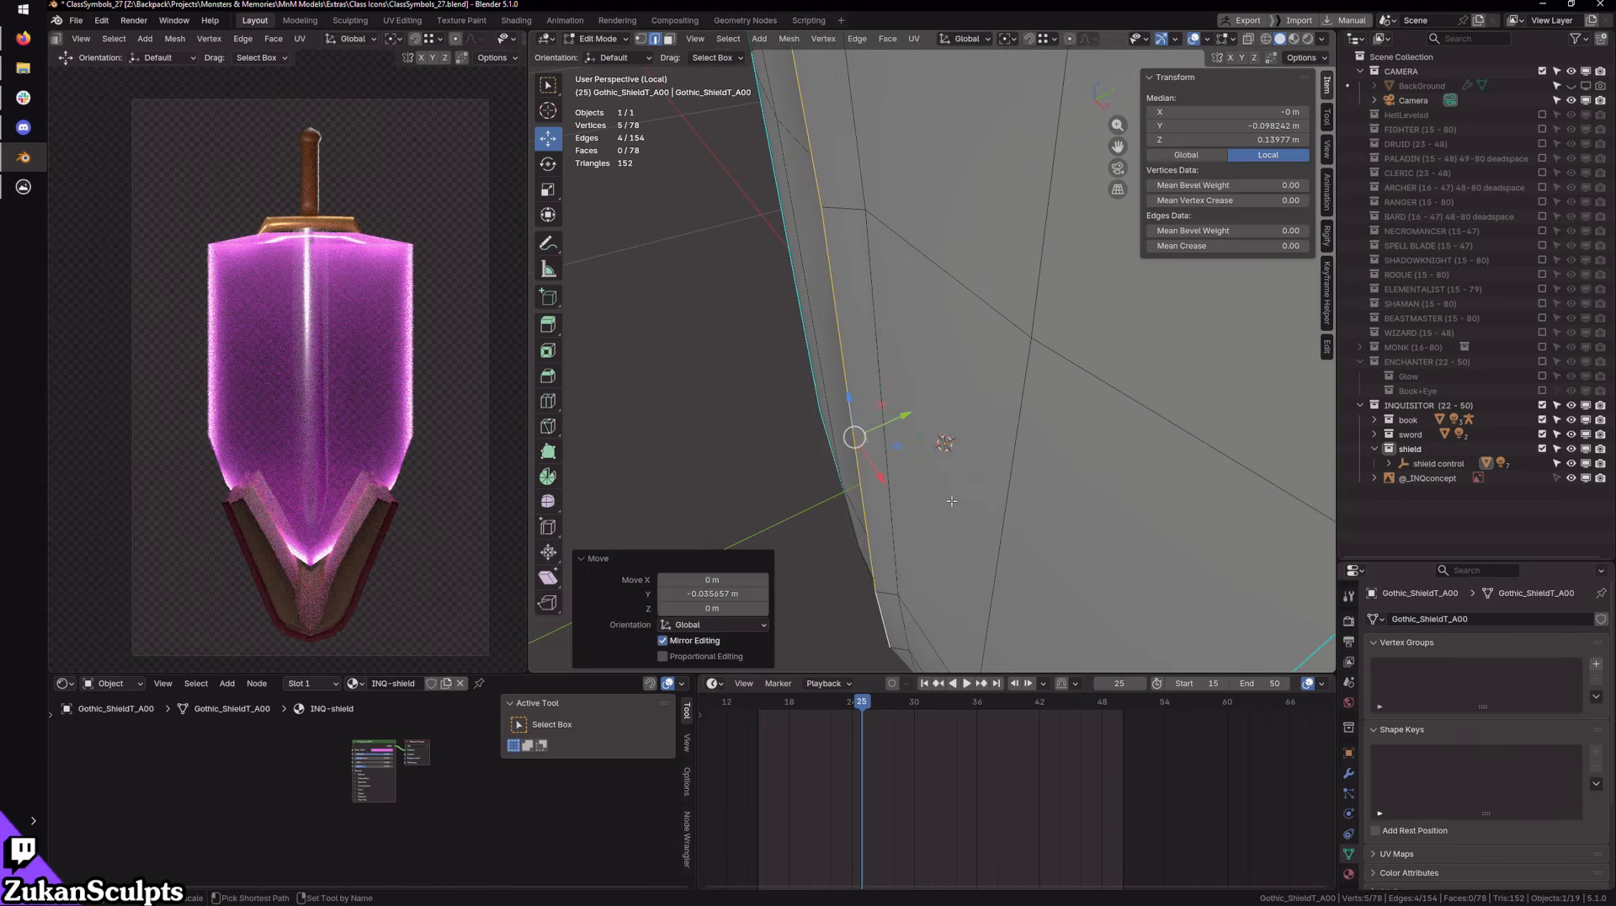
{"action": "left_click_drag", "start_coordinate": [908, 416], "coordinate": [961, 404]}
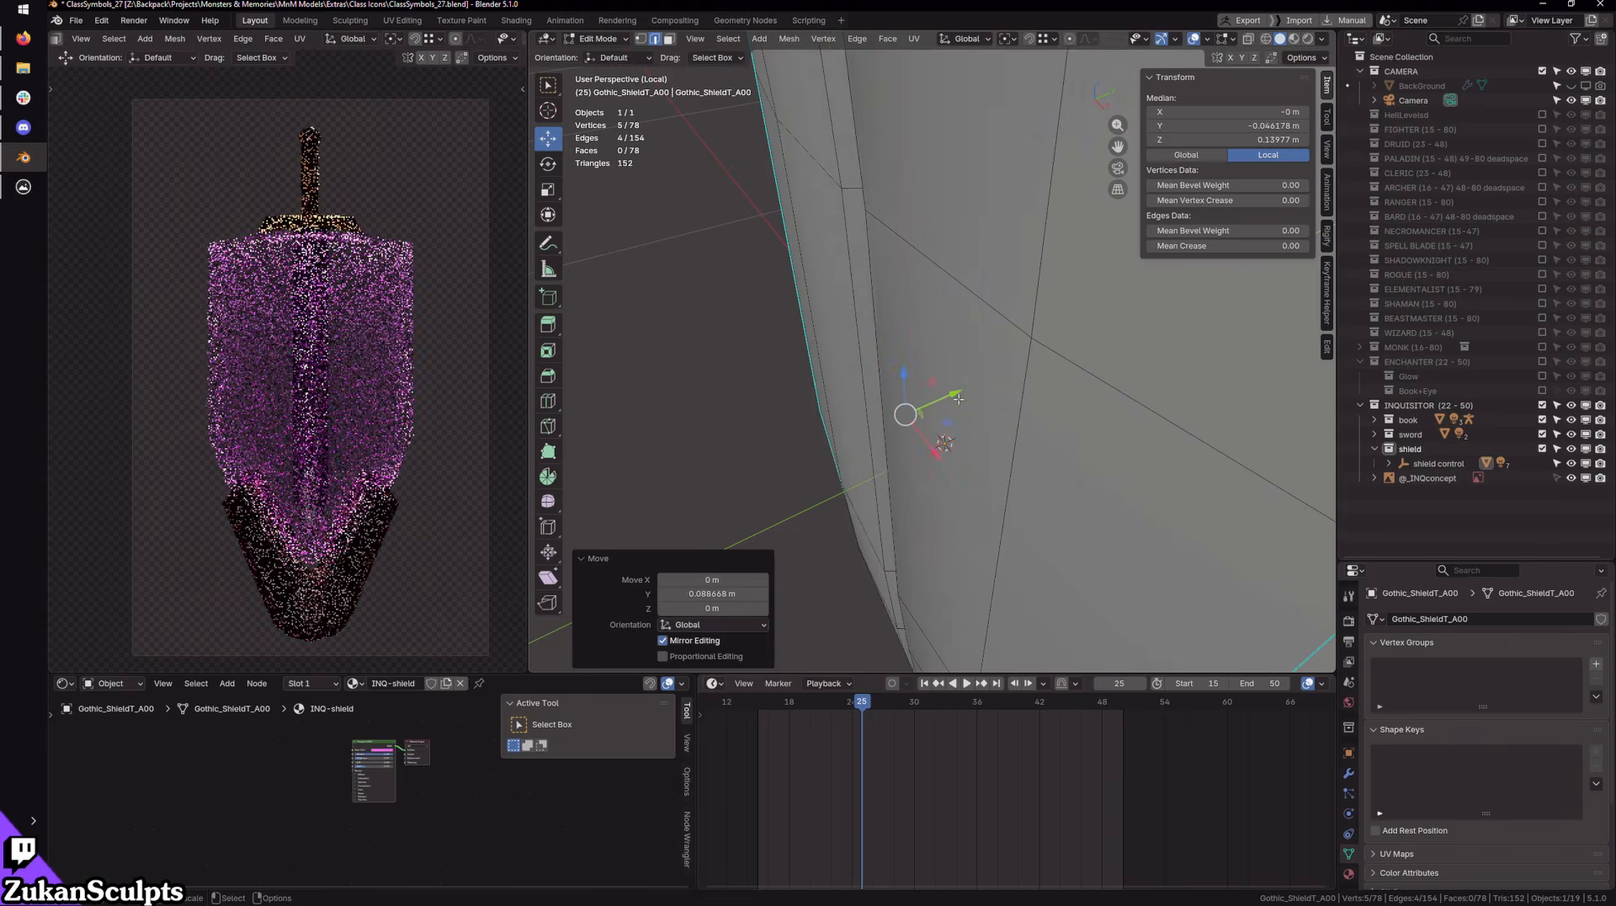
Step: Undo the centre edge moves and the bevel, back to the shield with its diagonal edges dissolved
{"action": "middle_click_drag", "start_coordinate": [1032, 421], "coordinate": [1105, 435]}
{"action": "key", "text": "ctrl+z"}
{"action": "key", "text": "ctrl+z"}
{"action": "key", "text": "ctrl+z"}
{"action": "key", "text": "ctrl+z"}
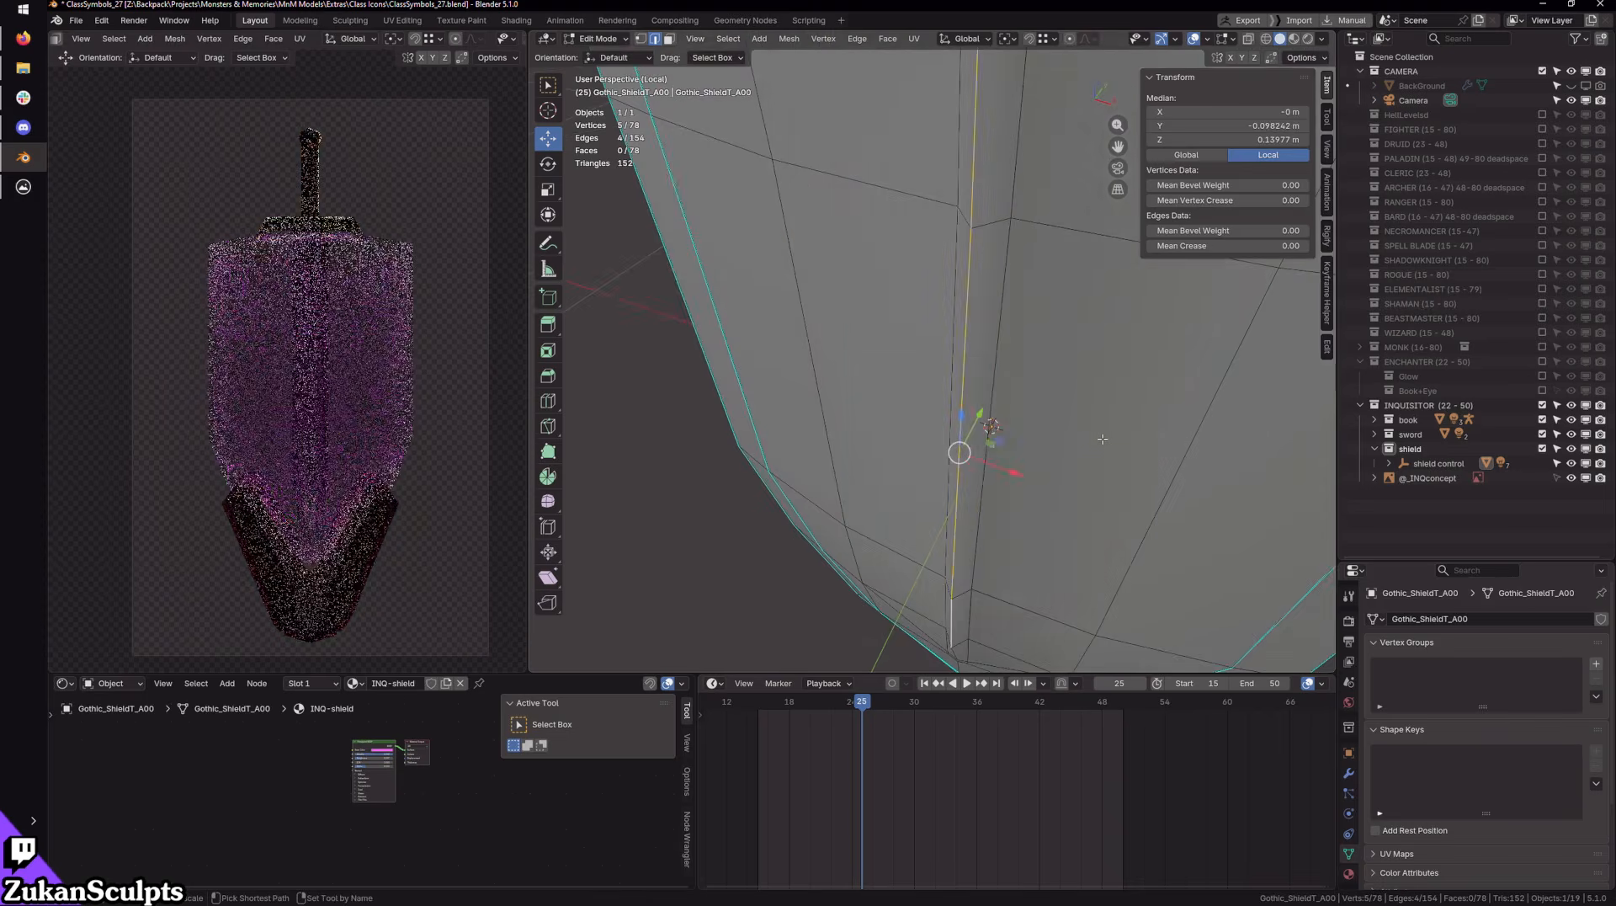
{"action": "key", "text": "ctrl+z"}
{"action": "scroll", "coordinate": [993, 445], "scroll_direction": "down", "scroll_amount": 4}
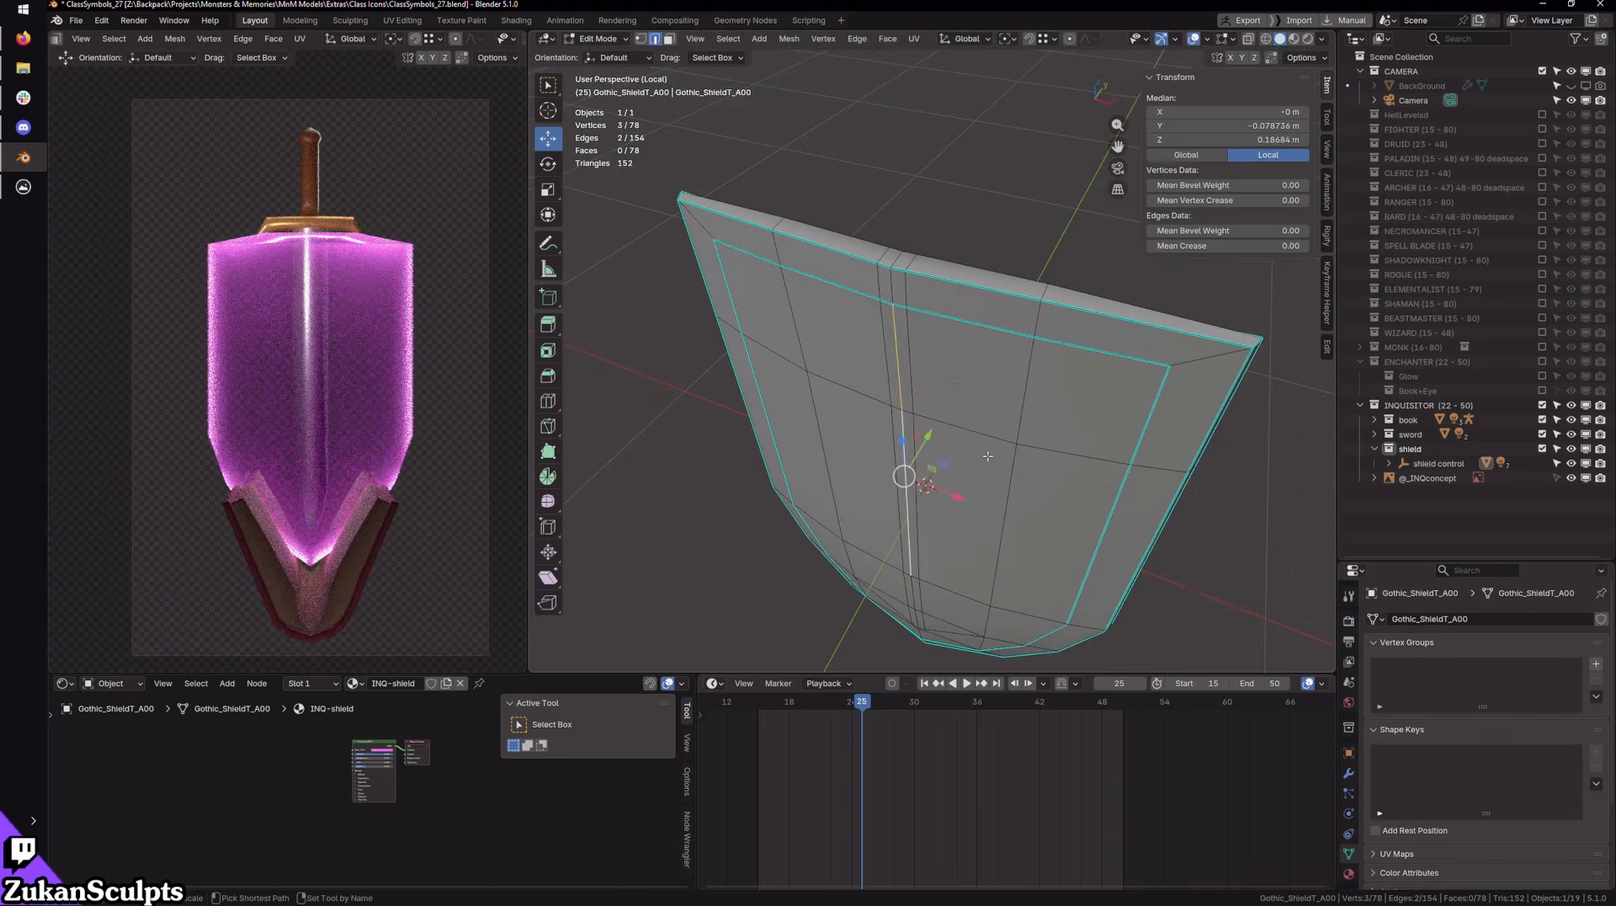
{"action": "key", "text": "ctrl+z"}
{"action": "key", "text": "ctrl+z"}
{"action": "key", "text": "ctrl+z"}
{"action": "key", "text": "ctrl+z"}
{"action": "key", "text": "ctrl+z"}
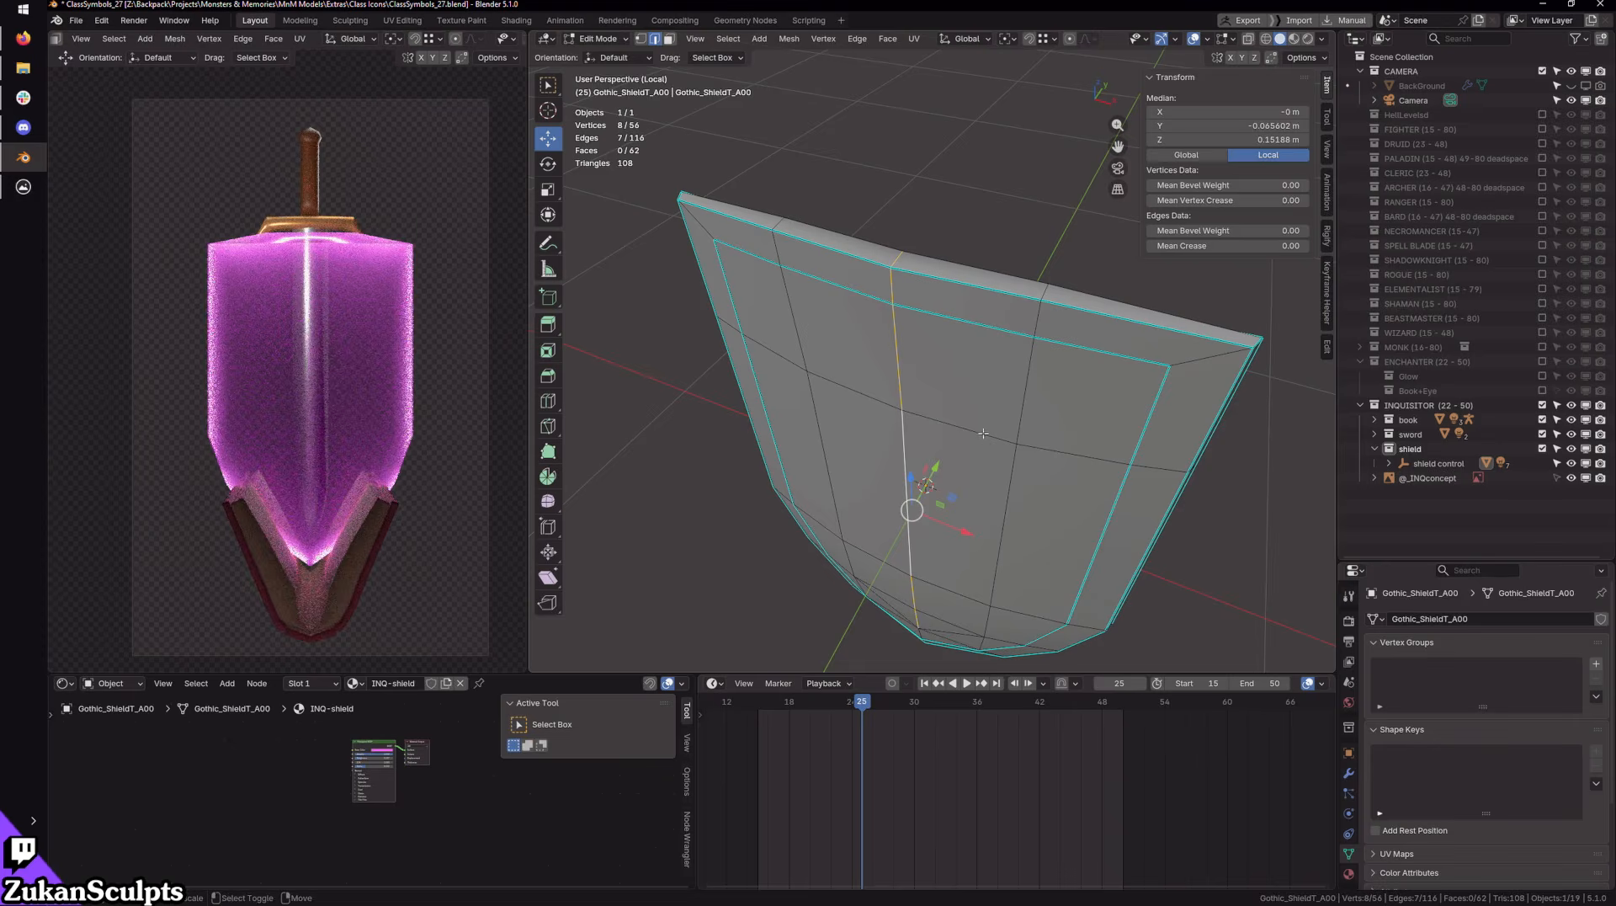
Step: Leave the shield's isolated view and return to Object Mode with the whole scene in view
{"action": "key", "text": "KP_Divide"}
{"action": "key", "text": "Tab"}
{"action": "scroll", "coordinate": [977, 421], "scroll_direction": "down", "scroll_amount": 2}
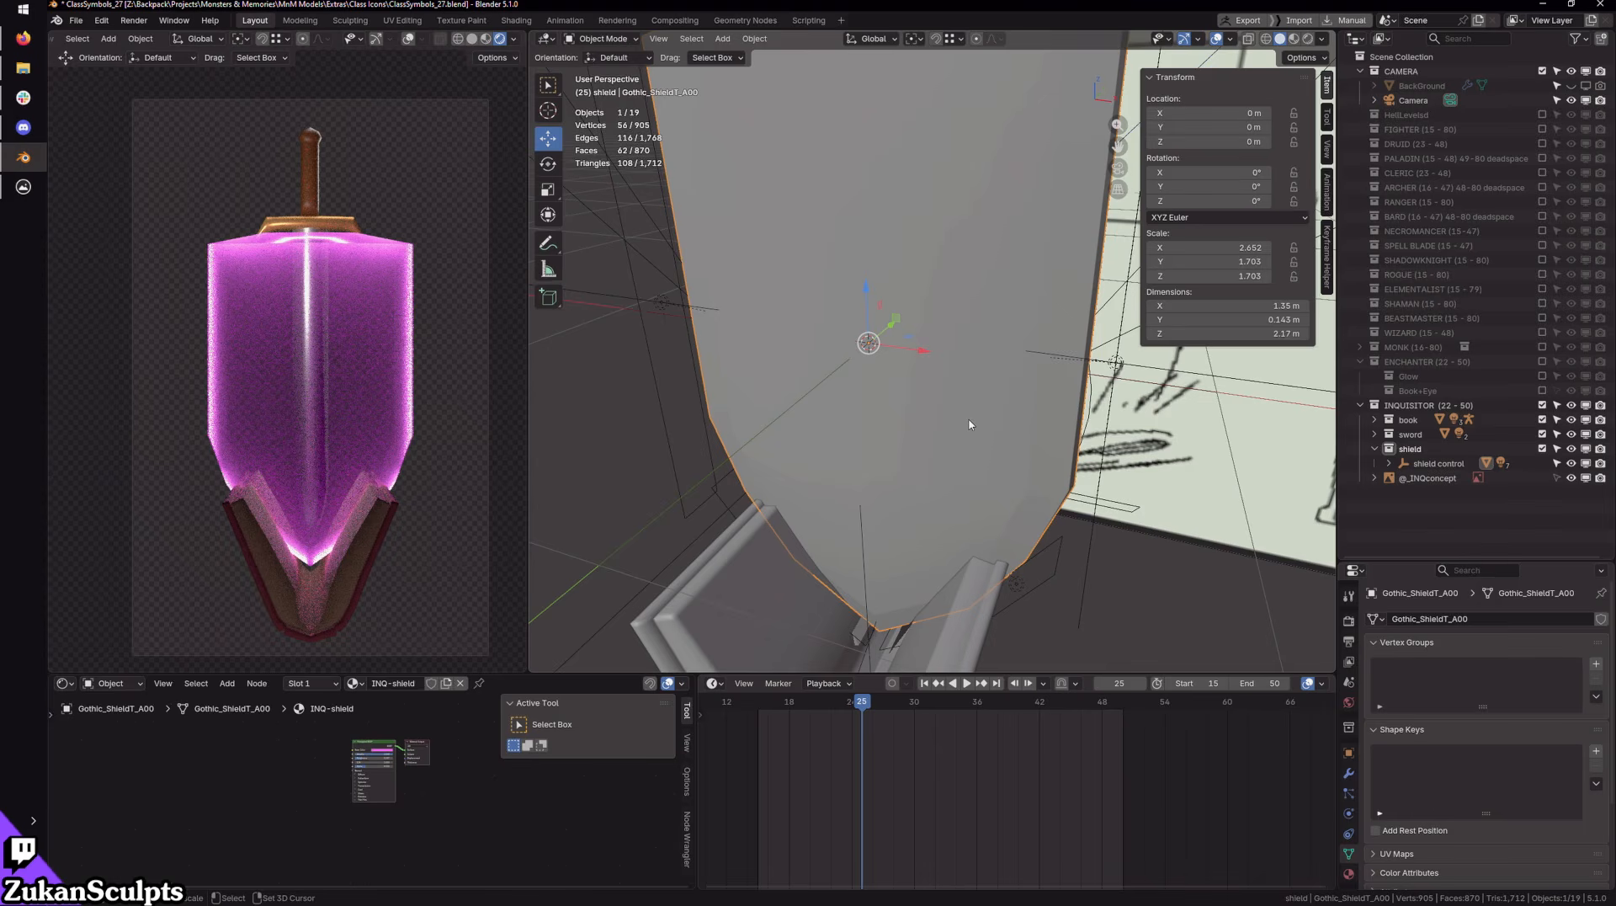
{"action": "scroll", "coordinate": [945, 499], "scroll_direction": "down", "scroll_amount": 3}
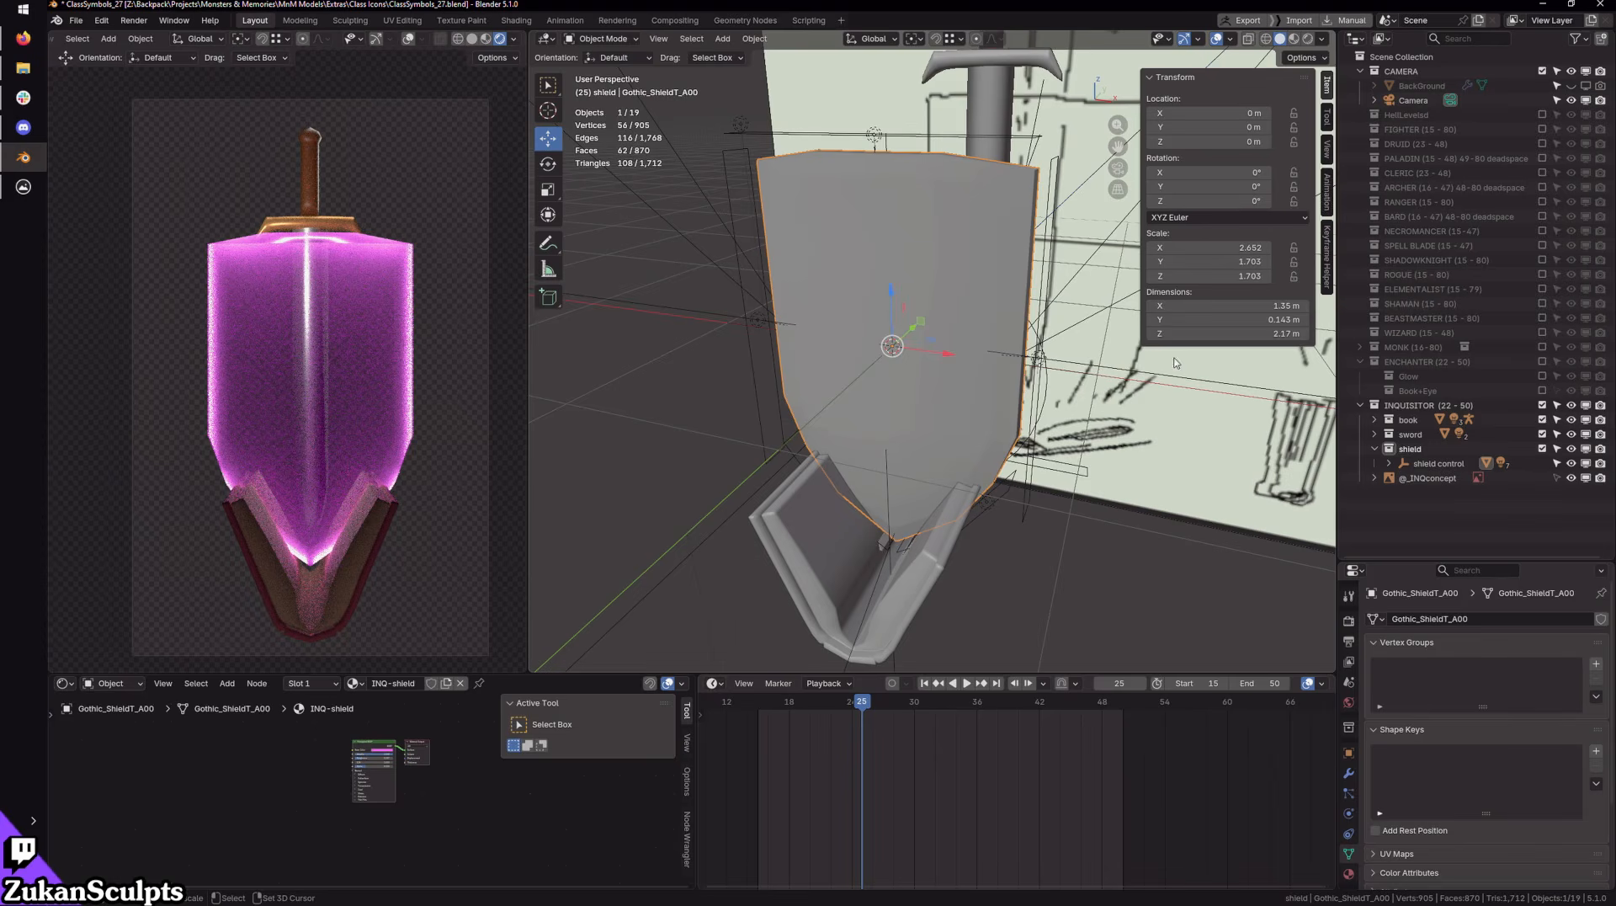
{"action": "middle_click_drag", "start_coordinate": [977, 332], "coordinate": [976, 337]}
Step: Enable auto keying and keyframe the shield control empty's scale at 1.000 on all axes at frame 15
{"action": "left_click", "coordinate": [1447, 466]}
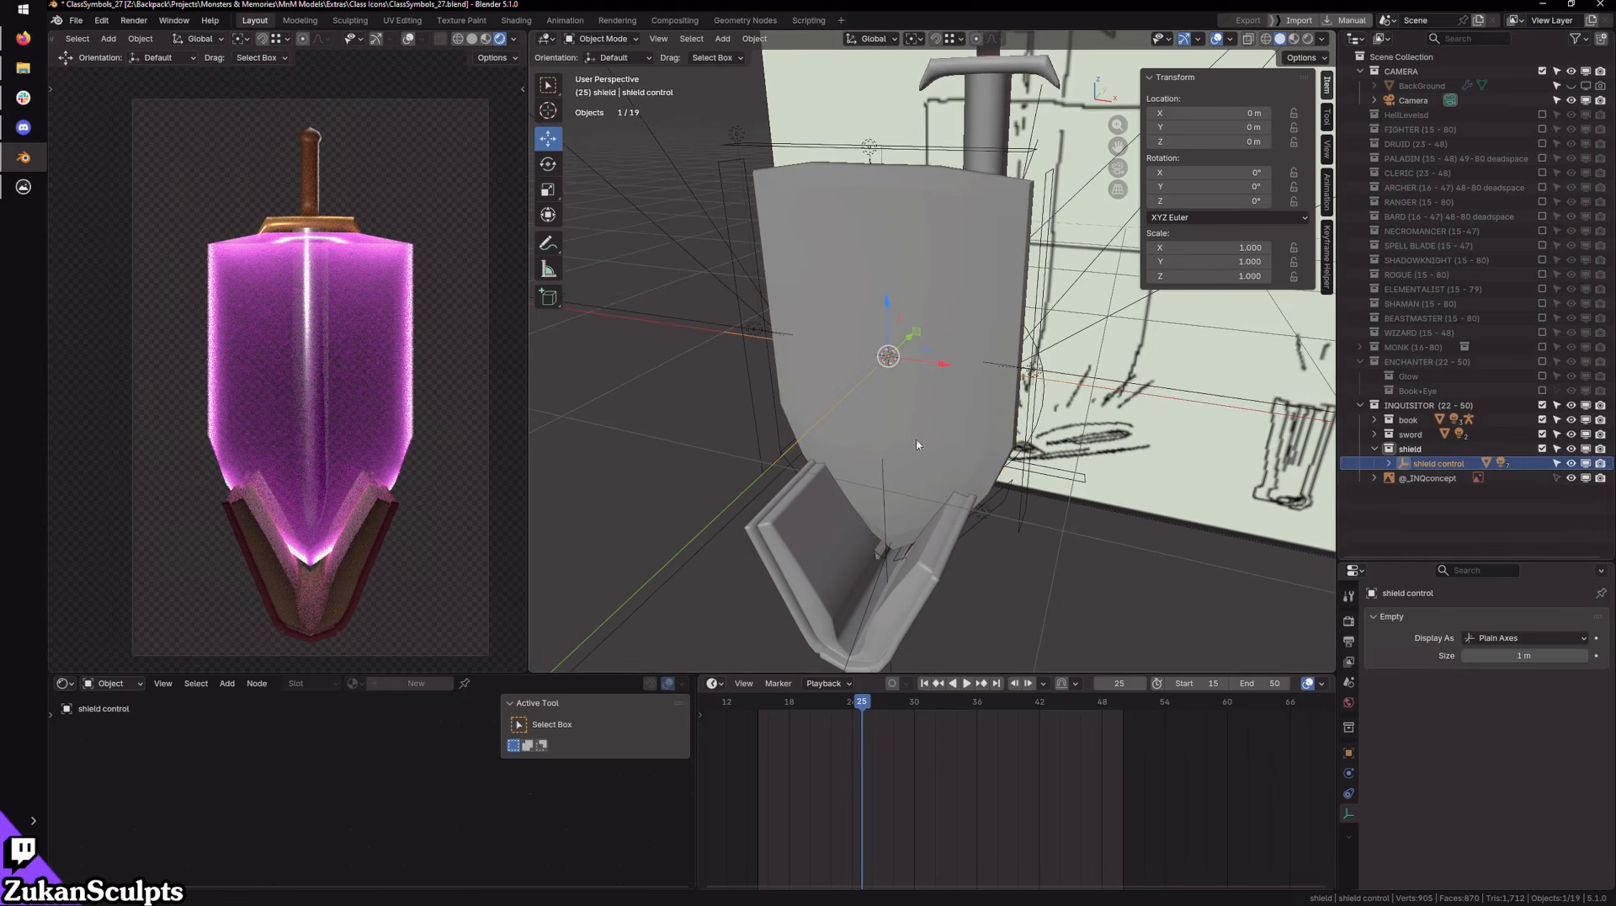
{"action": "middle_click_drag", "start_coordinate": [917, 445], "coordinate": [957, 462]}
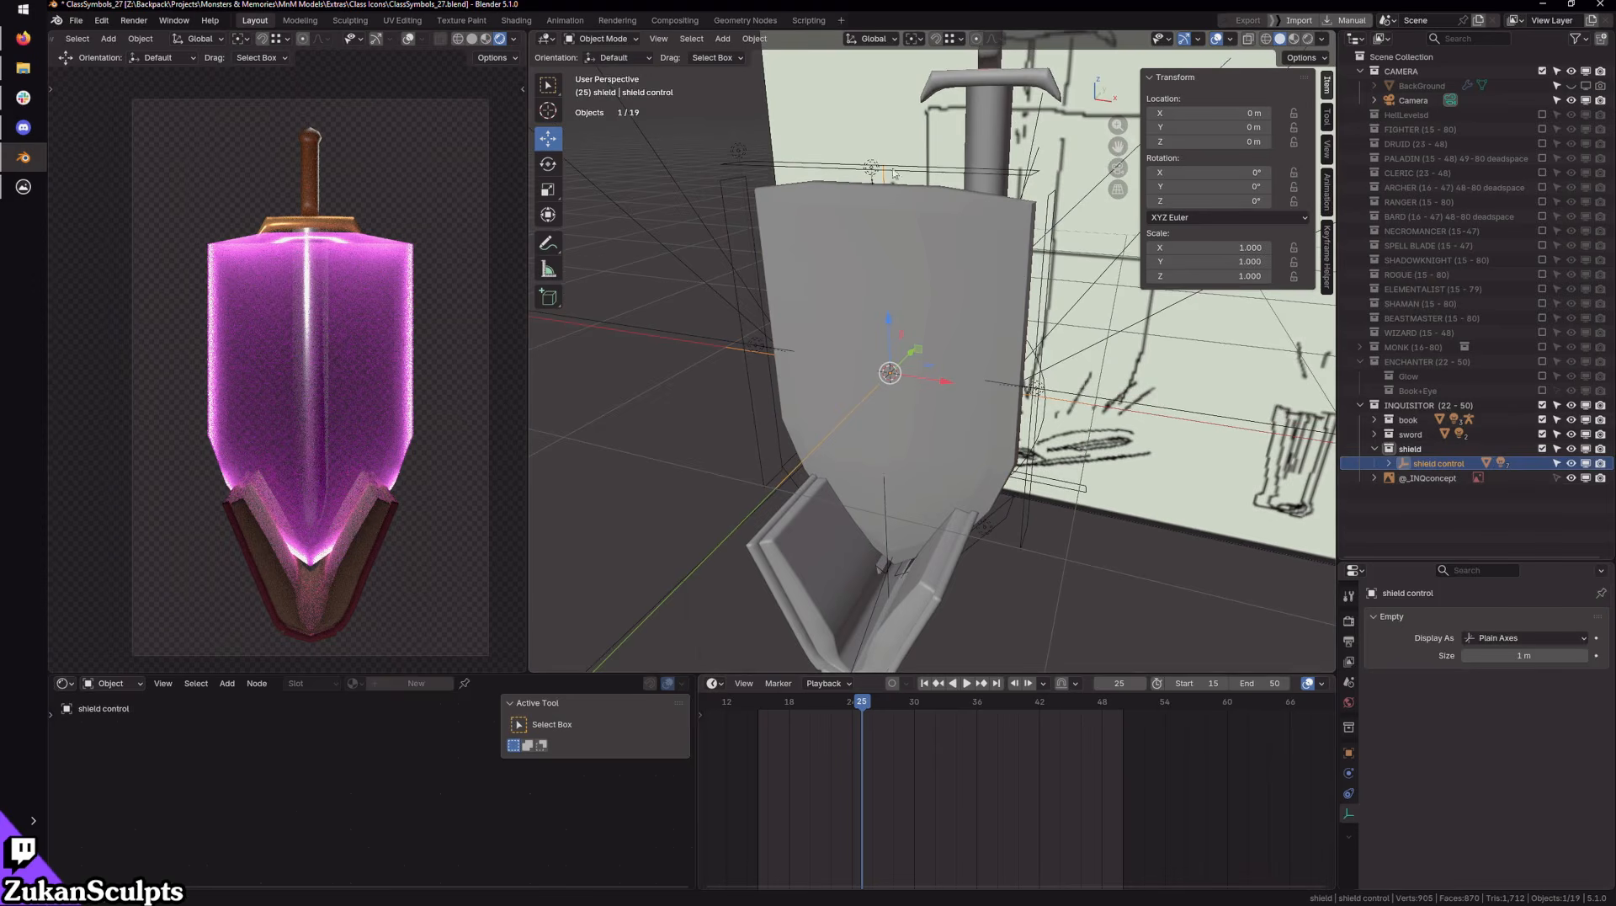
{"action": "middle_click_drag", "start_coordinate": [1025, 376], "coordinate": [967, 408]}
{"action": "key", "text": "s"}
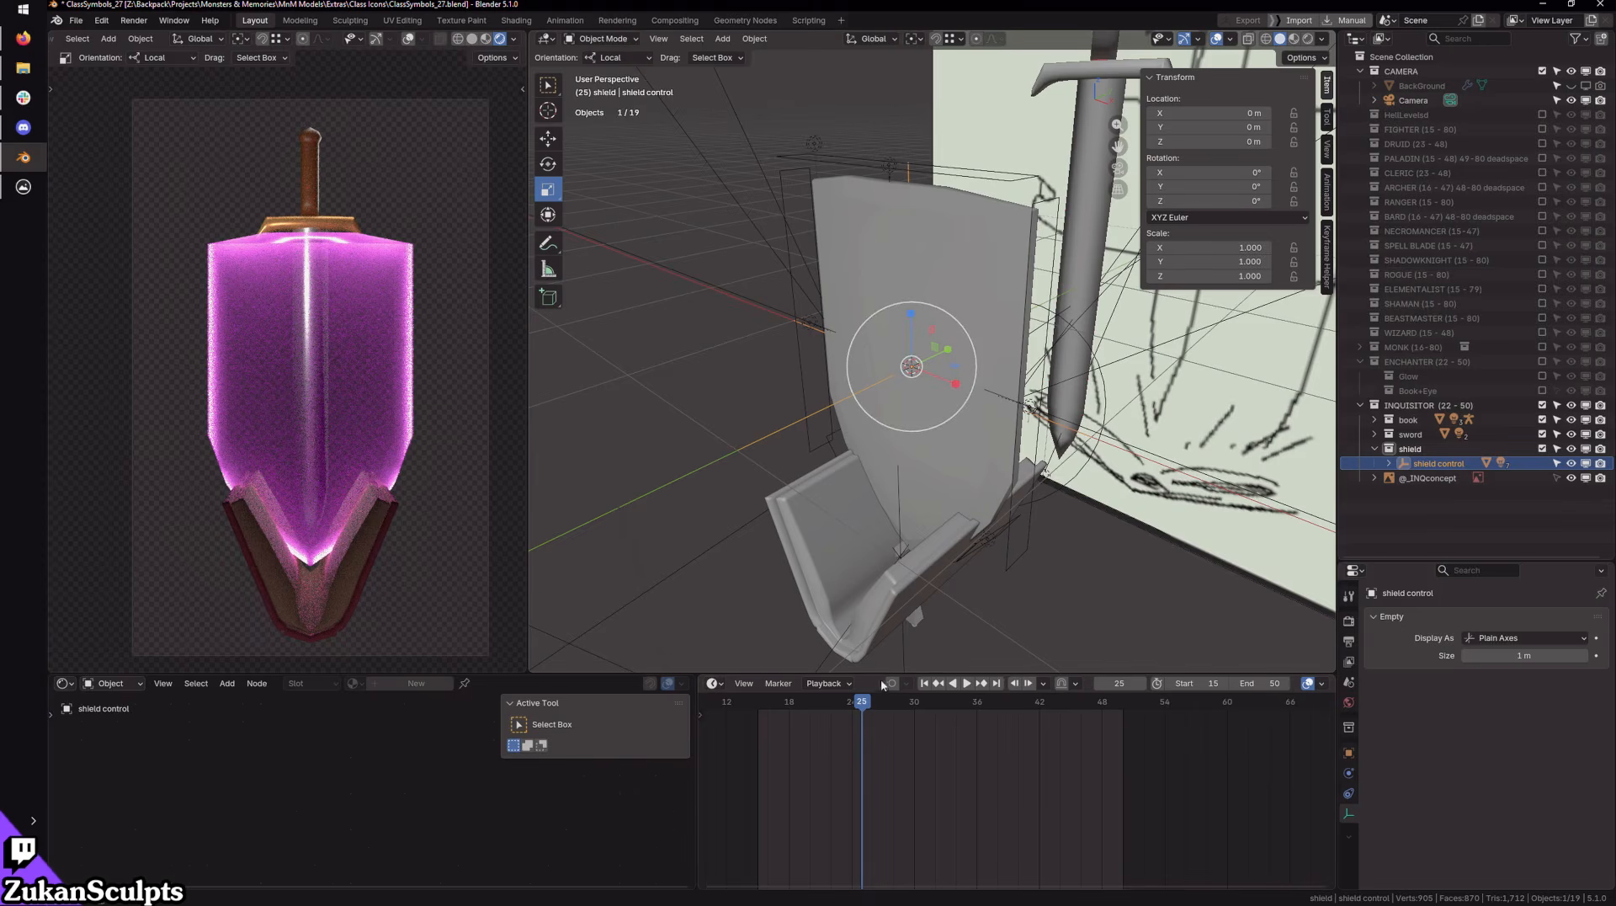
{"action": "left_click_drag", "start_coordinate": [846, 705], "coordinate": [758, 704]}
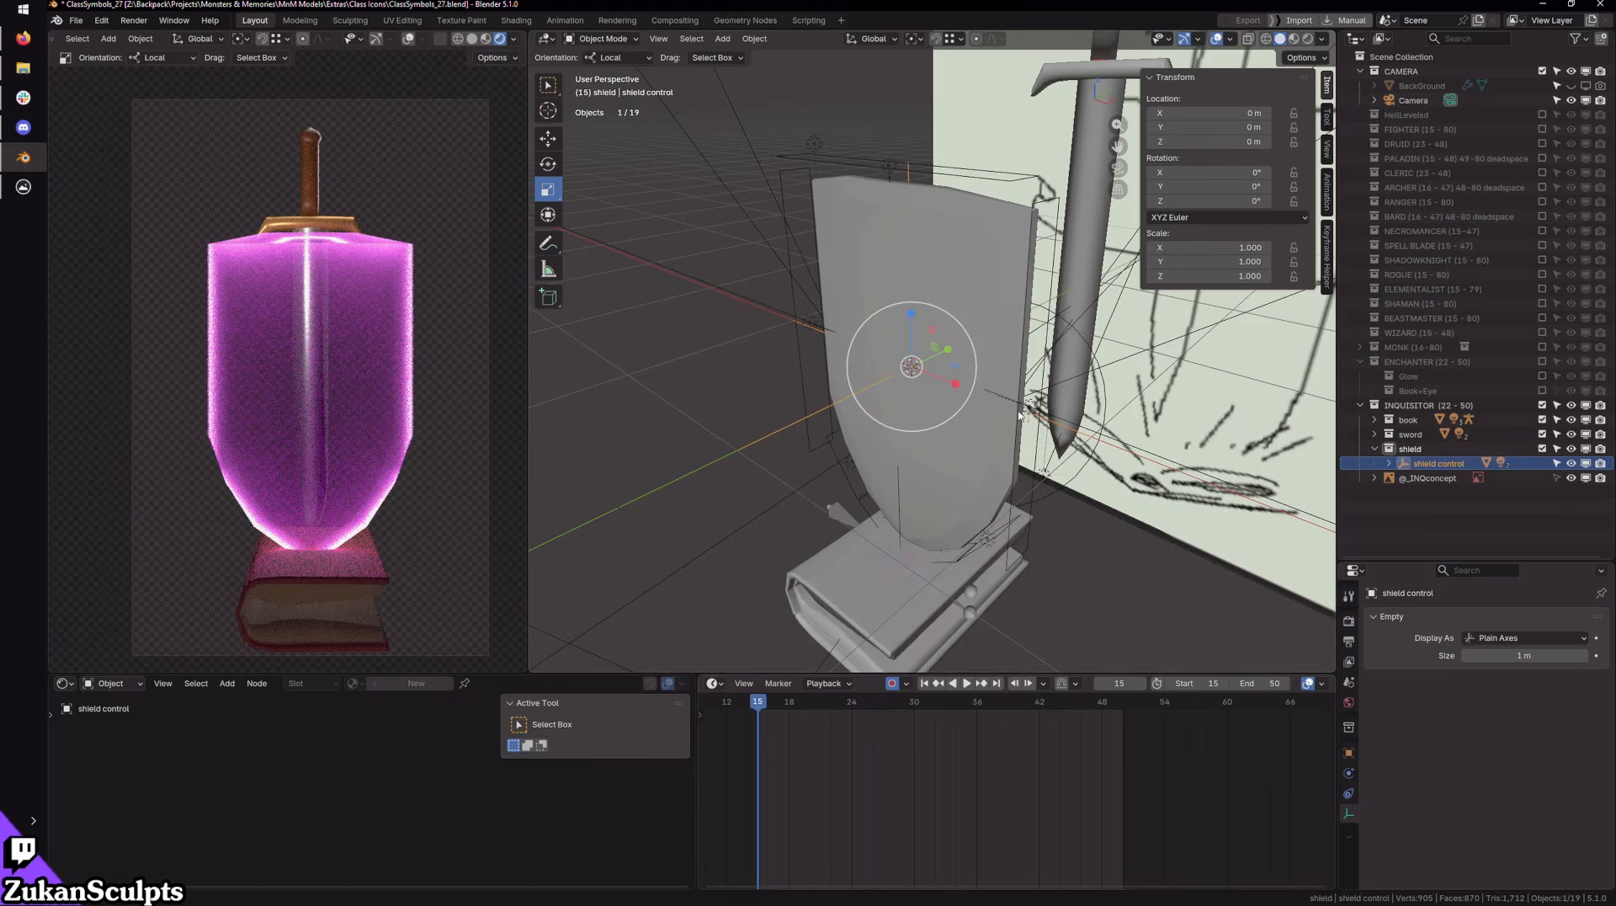
{"action": "key", "text": "g"}
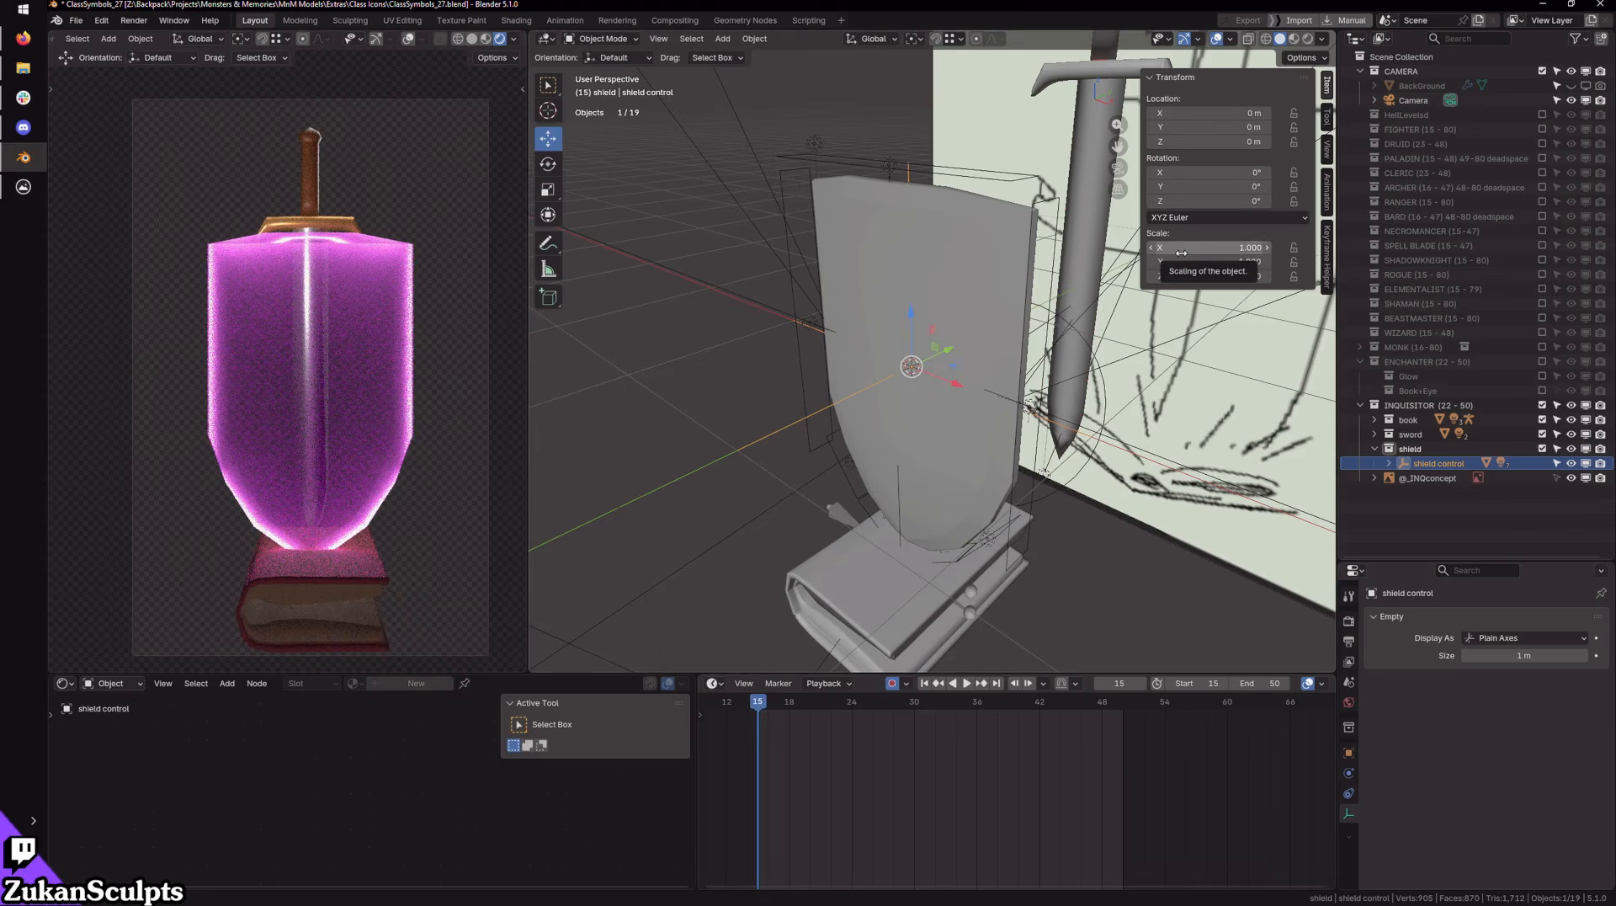
{"action": "key", "text": "i"}
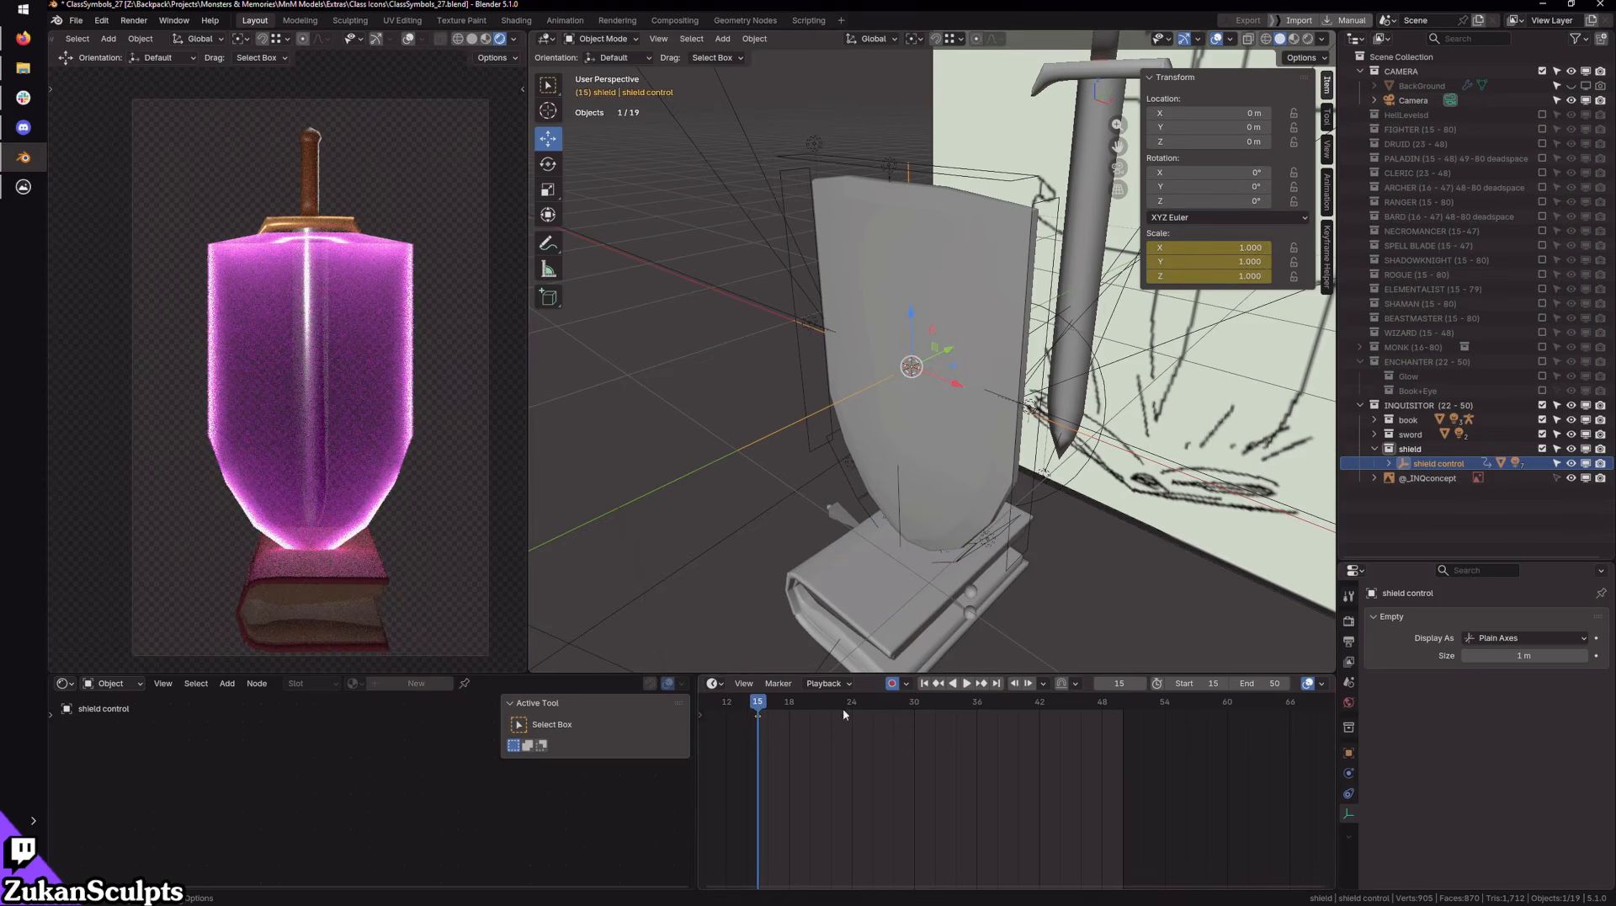
Step: Keyframe the shield control's scale at 1.000 on all axes at frame 18
{"action": "left_click_drag", "start_coordinate": [842, 708], "coordinate": [792, 709]}
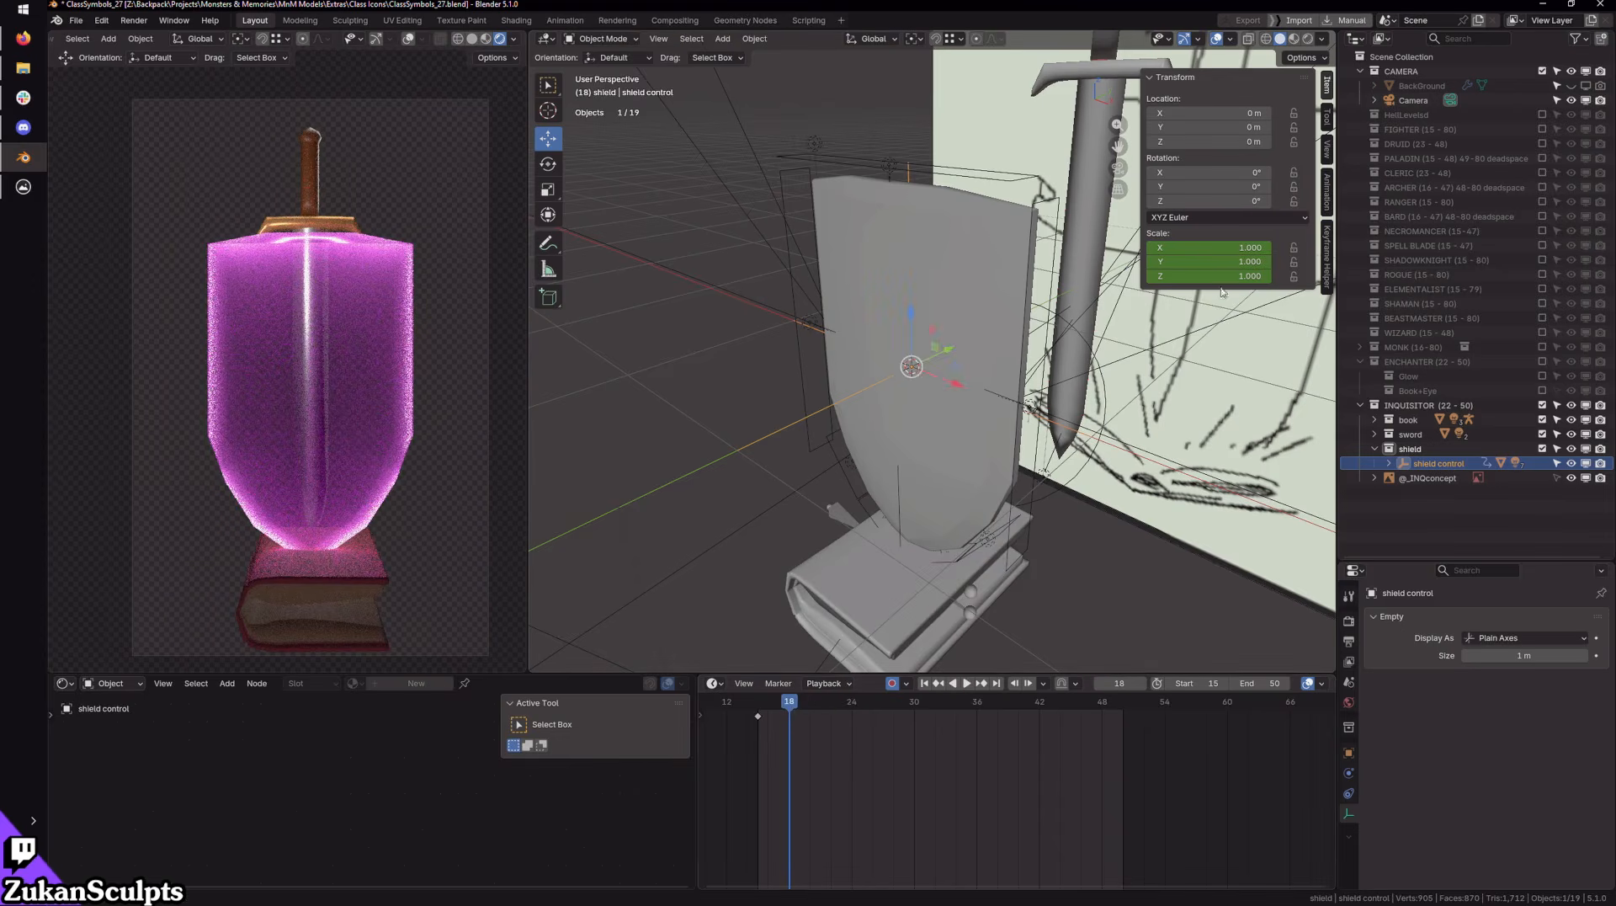
{"action": "key", "text": "i"}
Step: Advance to frame 24 and examine the shield's position relative to the book and sword from several angles
{"action": "left_click_drag", "start_coordinate": [796, 707], "coordinate": [852, 707]}
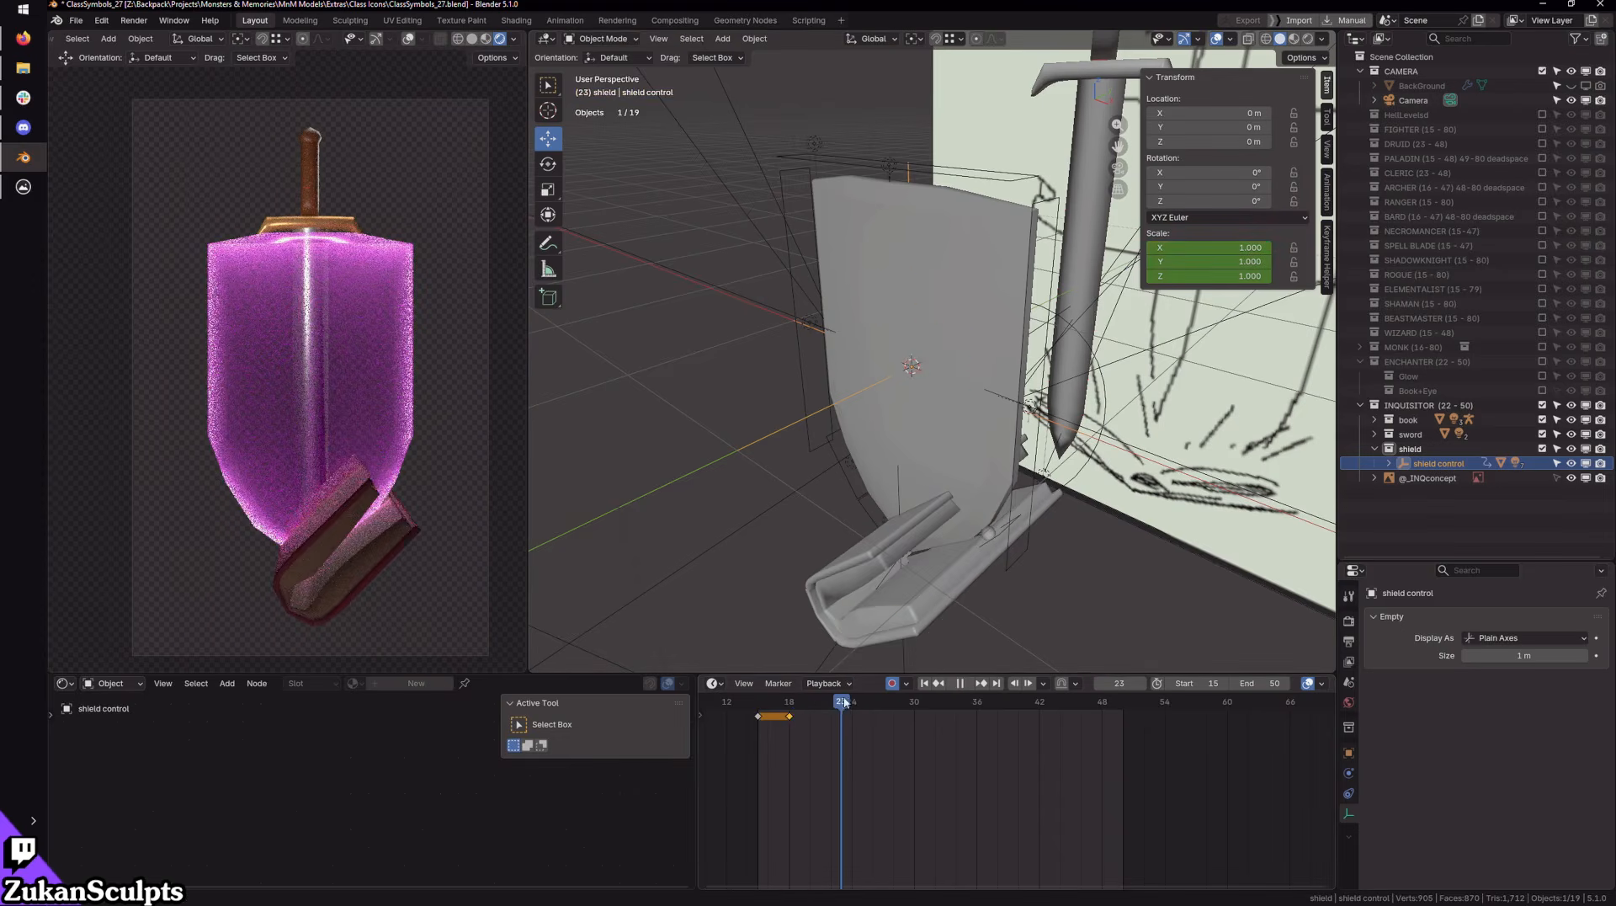
{"action": "scroll", "coordinate": [993, 521], "scroll_direction": "up", "scroll_amount": 2}
{"action": "right_click_drag", "start_coordinate": [993, 521], "coordinate": [992, 497], "text": "alt"}
{"action": "key", "text": "r"}
{"action": "middle_click_drag", "start_coordinate": [992, 497], "coordinate": [1057, 433], "text": "alt"}
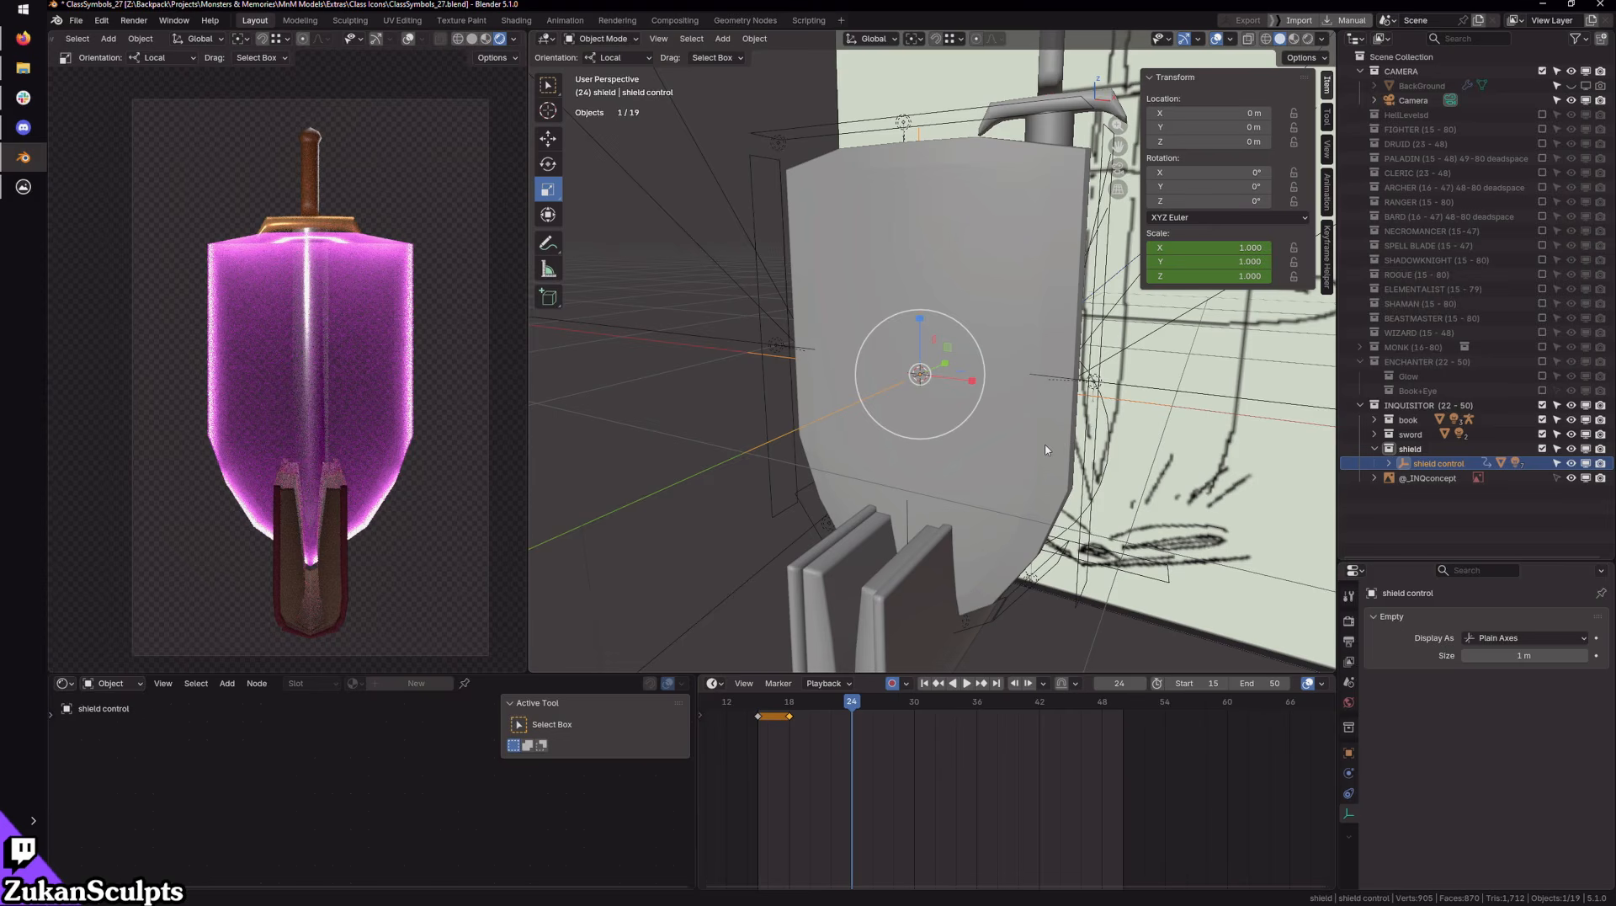
{"action": "middle_click_drag", "start_coordinate": [1049, 450], "coordinate": [933, 451]}
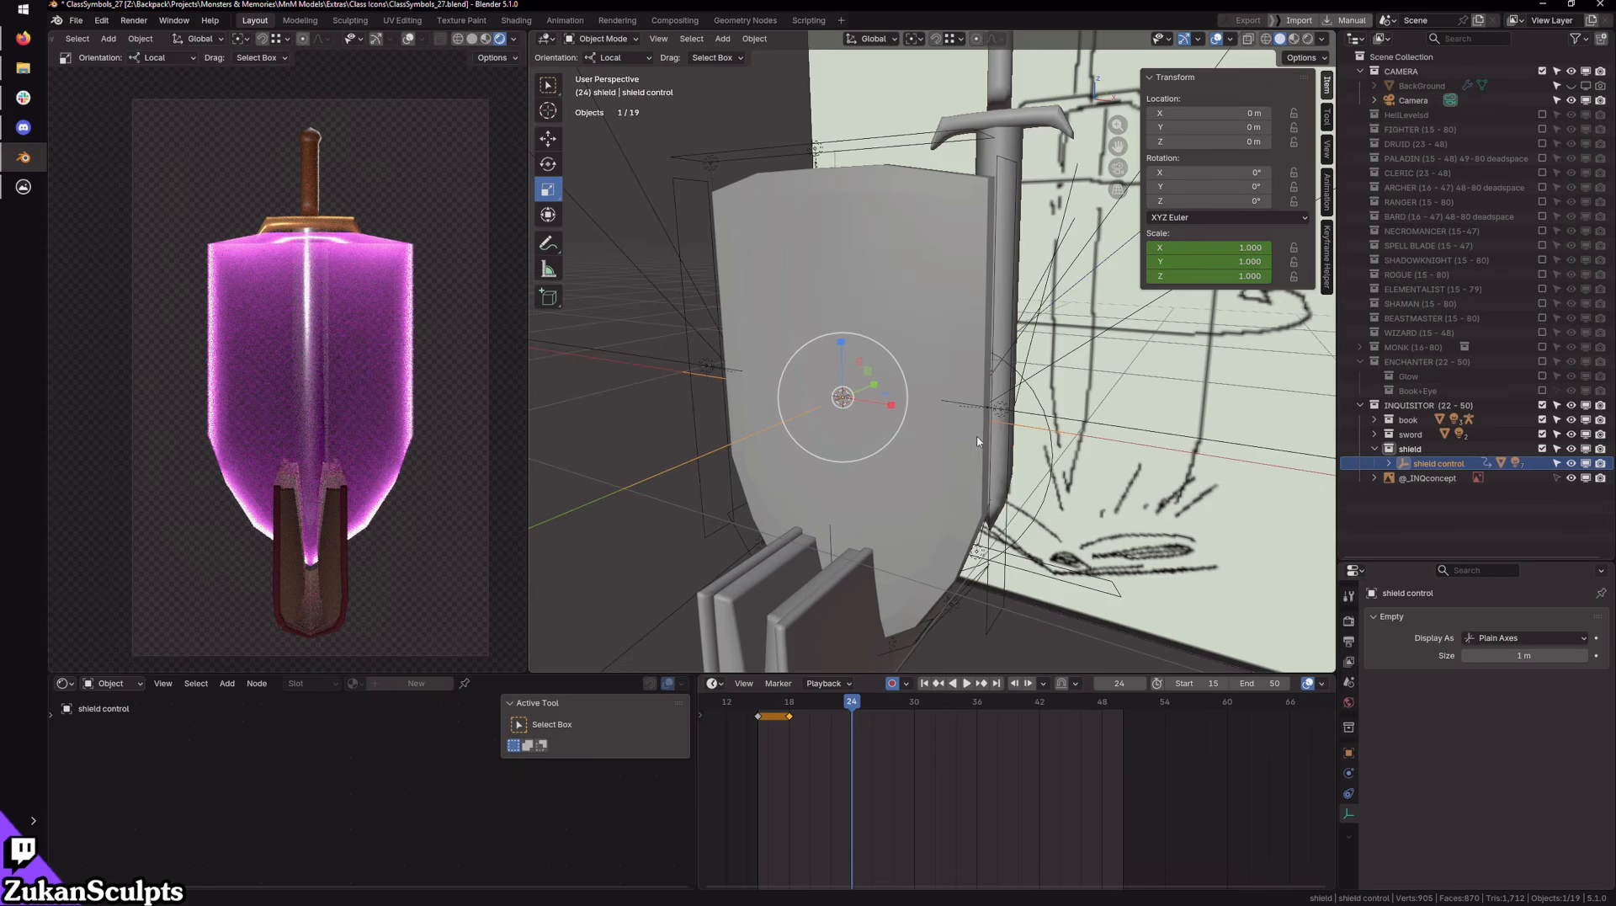
{"action": "mouse_move", "coordinate": [977, 441]}
{"action": "middle_mouse_down", "text": "ctrl"}
{"action": "mouse_move", "coordinate": [981, 380]}
{"action": "mouse_move", "coordinate": [913, 410]}
{"action": "middle_mouse_up", "text": "ctrl"}
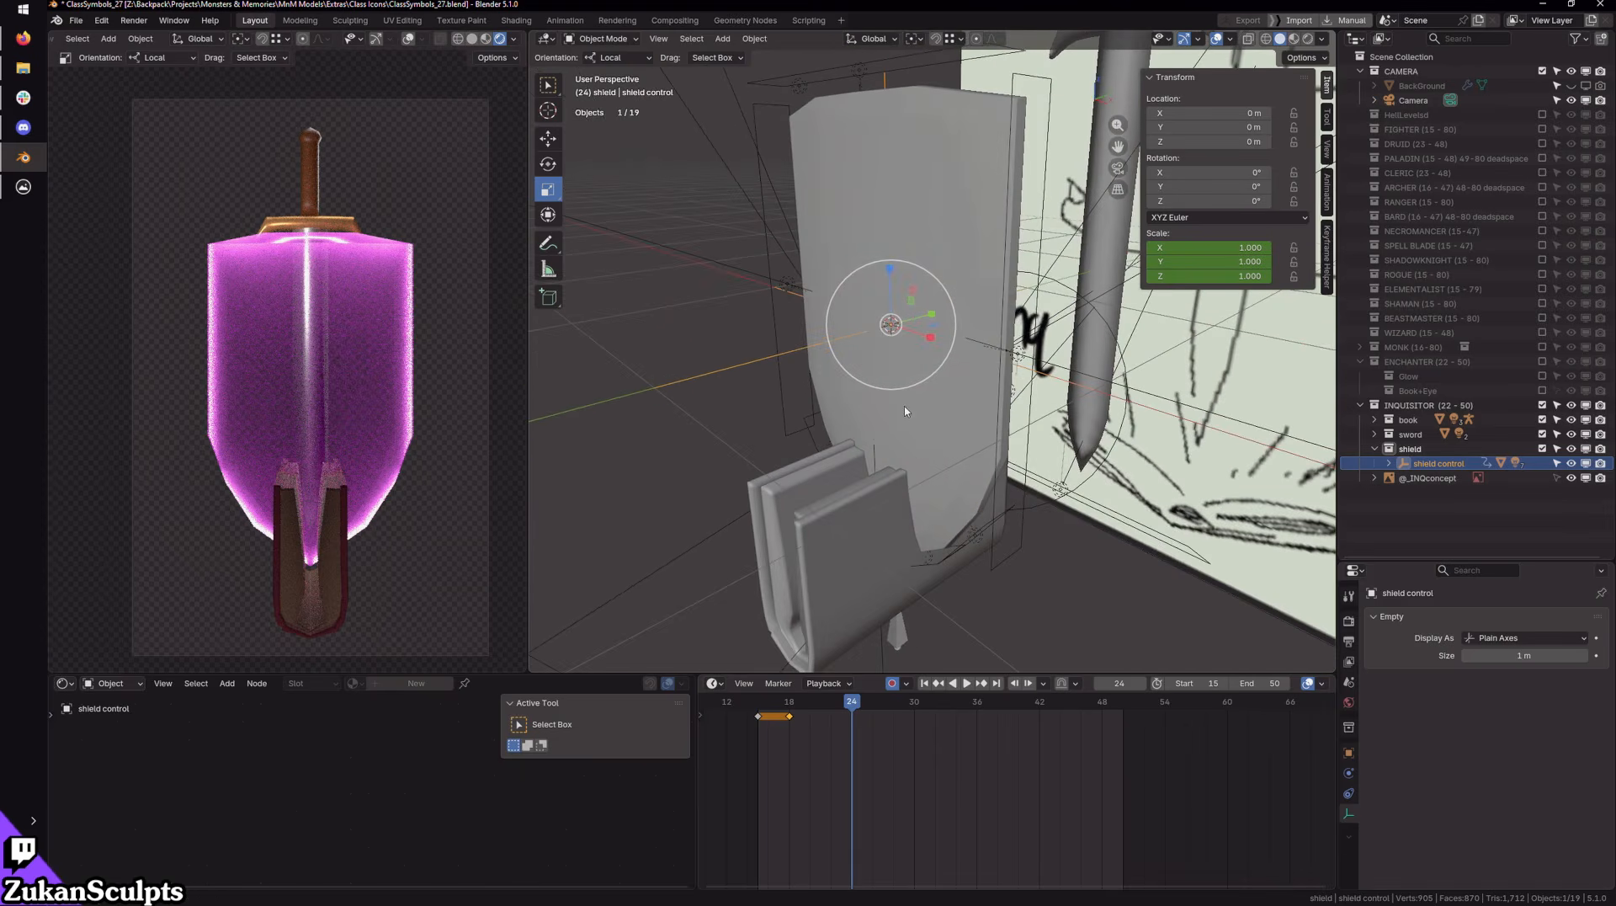
{"action": "middle_click_drag", "start_coordinate": [892, 480], "coordinate": [971, 486]}
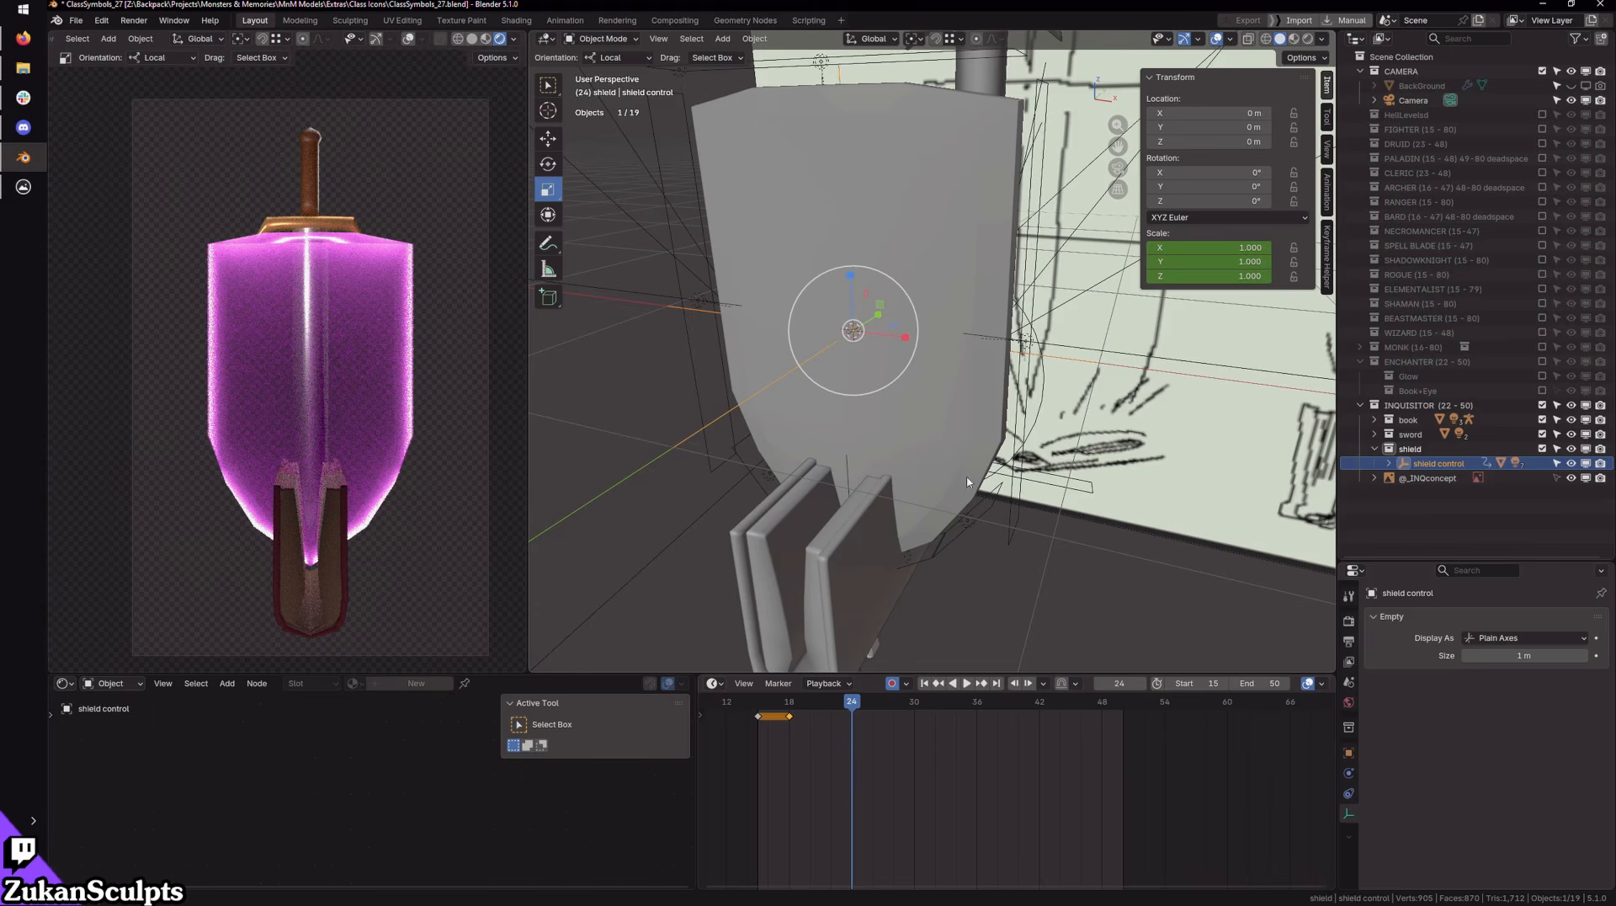
Step: Keyframe the shield control's location at 0 m on all axes at frames 18 and 15
{"action": "left_click", "coordinate": [785, 713]}
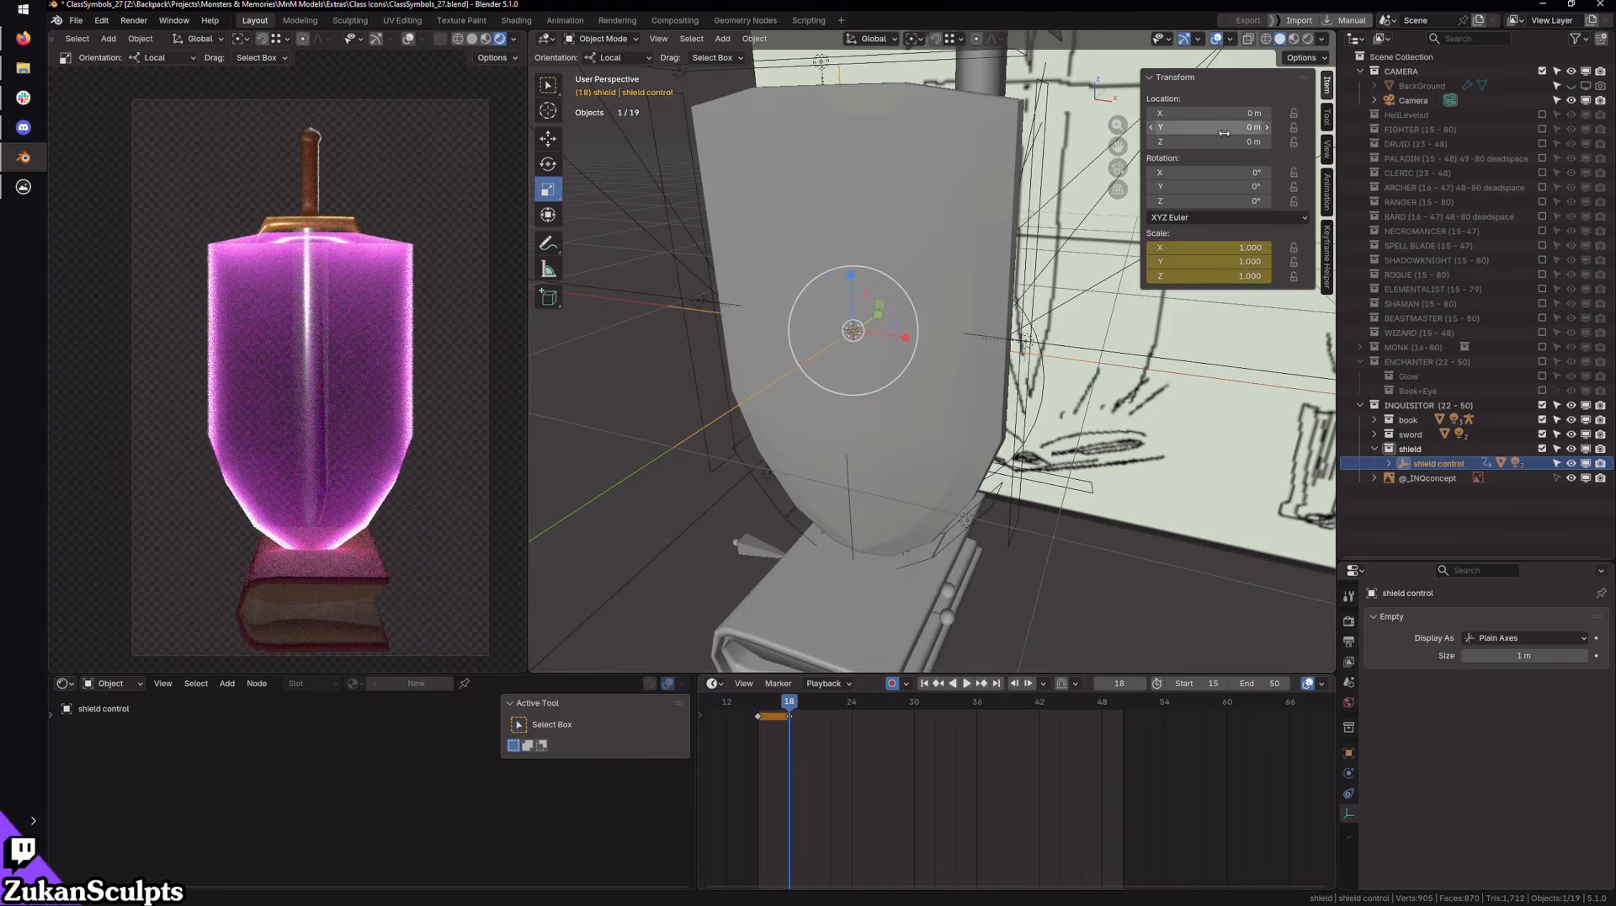
{"action": "key", "text": "i"}
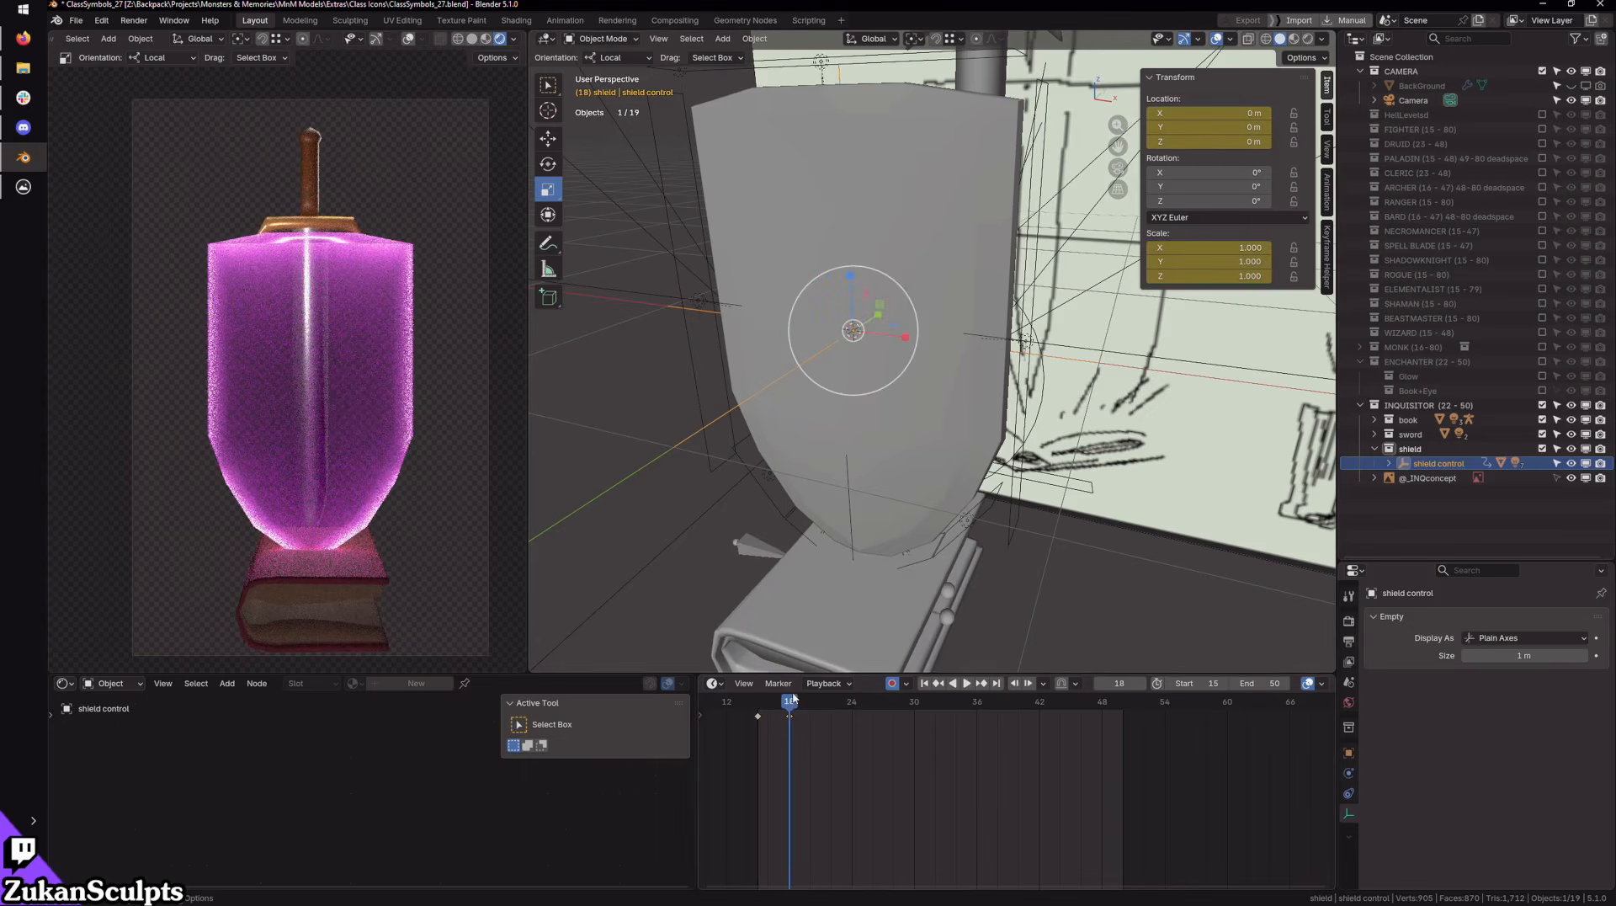
{"action": "key", "text": "Left"}
{"action": "key", "text": "Left"}
{"action": "key", "text": "Left"}
{"action": "key", "text": "i"}
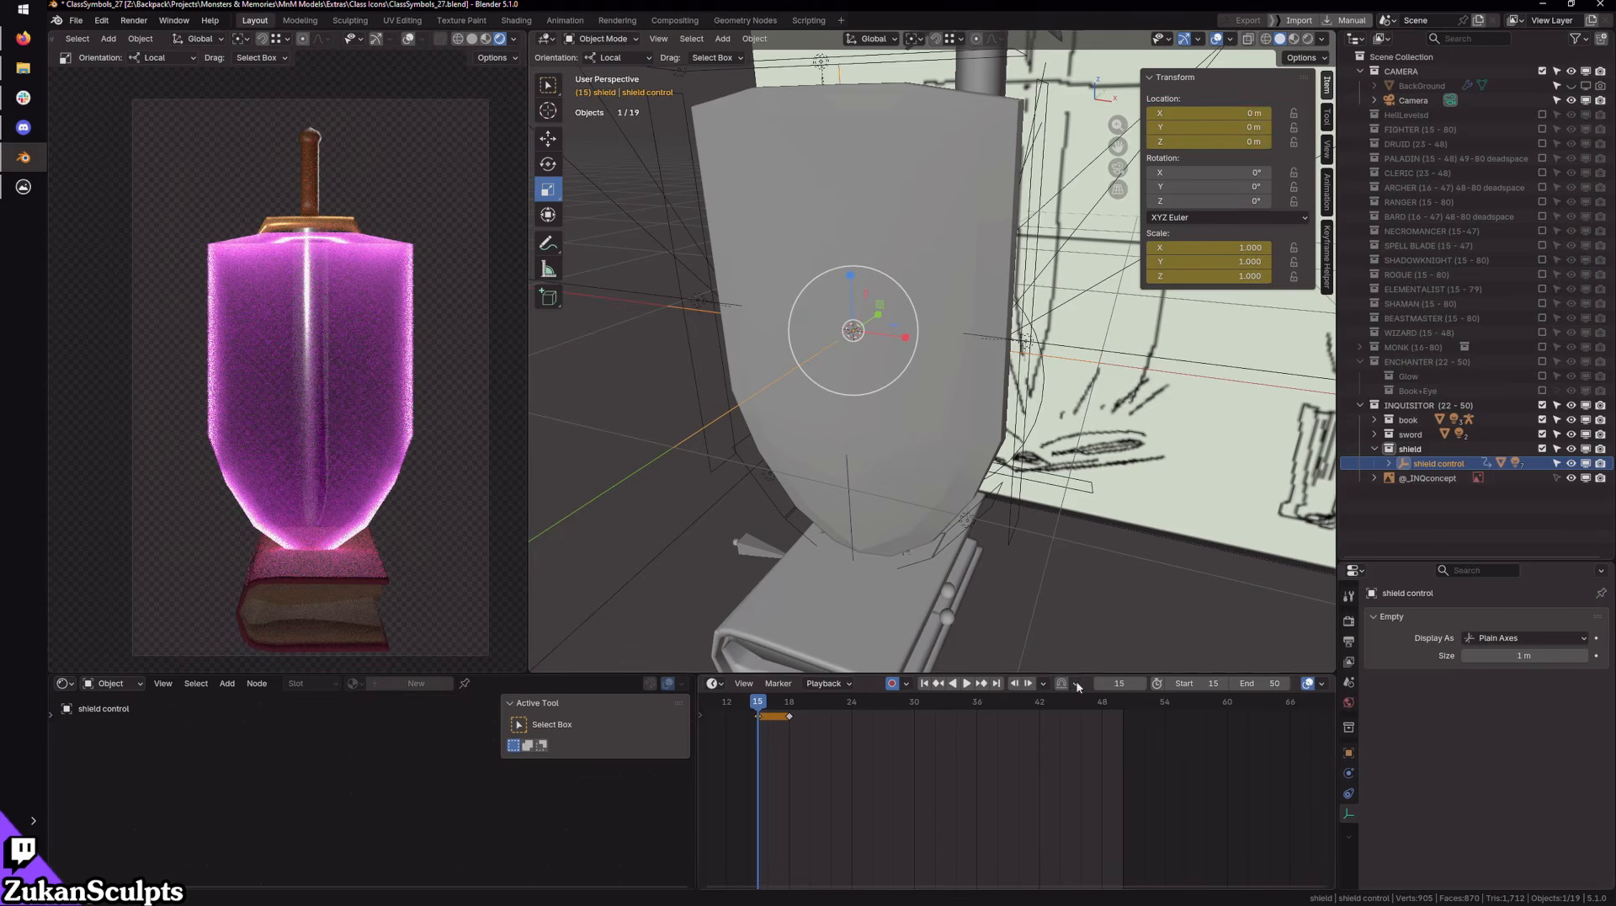
Step: At frame 24, scale the shield control uniformly to about 0.459 and lower it to about -0.874 m in Z
{"action": "left_click", "coordinate": [840, 704]}
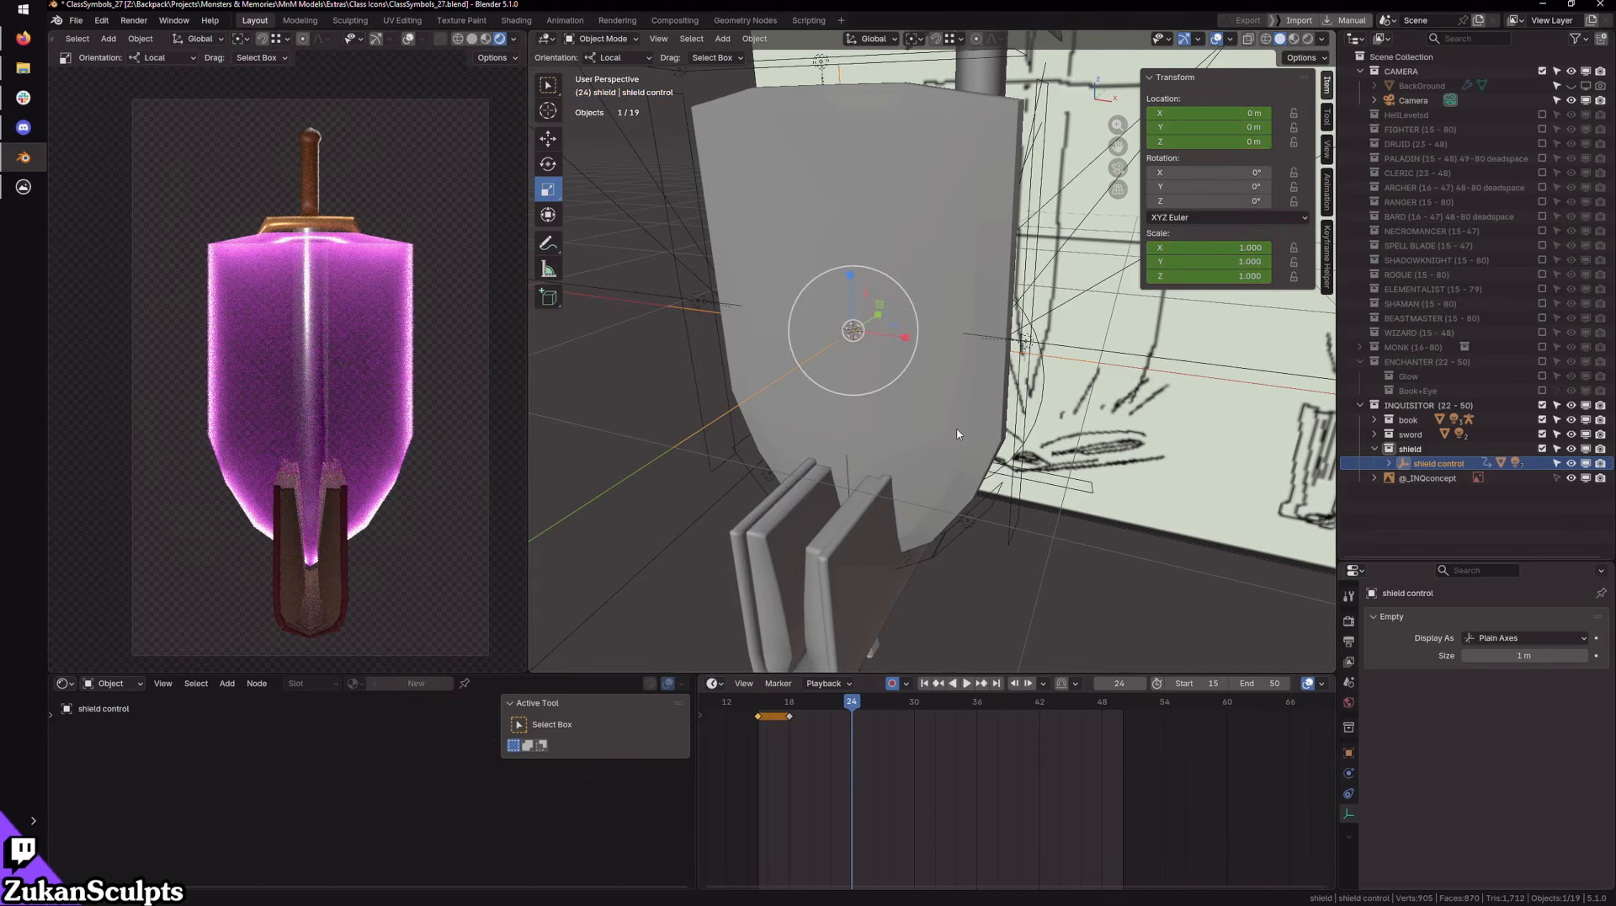
{"action": "middle_click_drag", "start_coordinate": [1071, 327], "coordinate": [979, 410]}
{"action": "left_click_drag", "start_coordinate": [961, 393], "coordinate": [937, 368]}
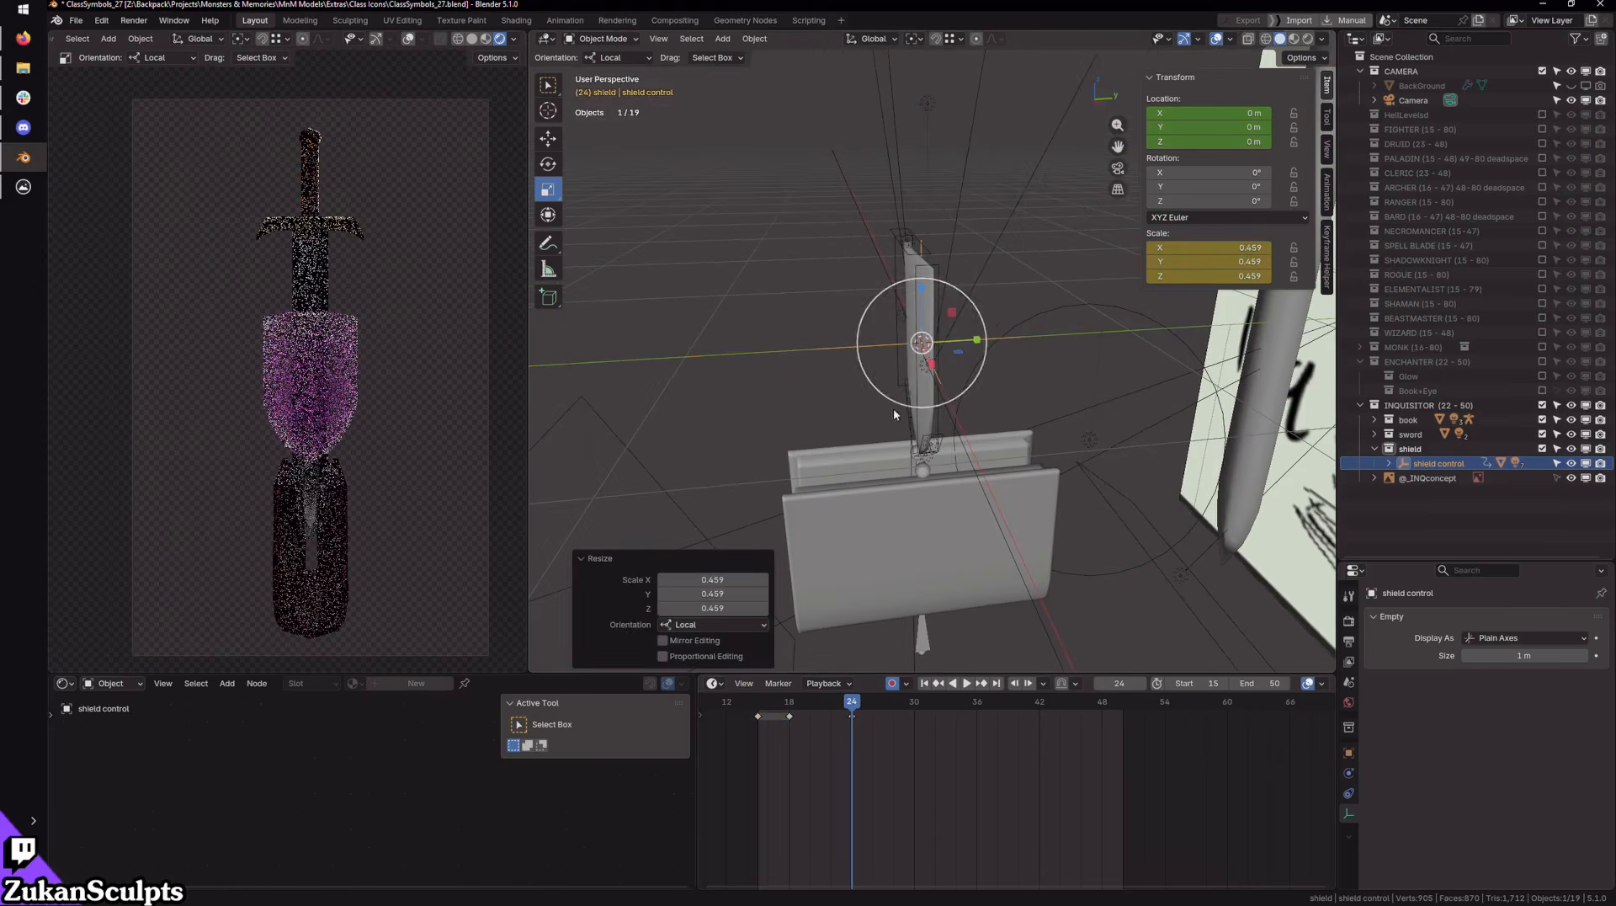
{"action": "middle_click_drag", "start_coordinate": [893, 408], "coordinate": [973, 334]}
{"action": "left_click_drag", "start_coordinate": [974, 335], "coordinate": [917, 289], "text": "alt"}
{"action": "key", "text": "w"}
{"action": "left_click_drag", "start_coordinate": [899, 195], "coordinate": [882, 430]}
{"action": "middle_click_drag", "start_coordinate": [943, 541], "coordinate": [1001, 420], "text": "alt"}
Step: Shrink the shield control further to about 0.228 and lower it to about -1.130 m in Z at frame 24
{"action": "key", "text": "r"}
{"action": "scroll", "coordinate": [1006, 415], "scroll_direction": "up", "scroll_amount": 1}
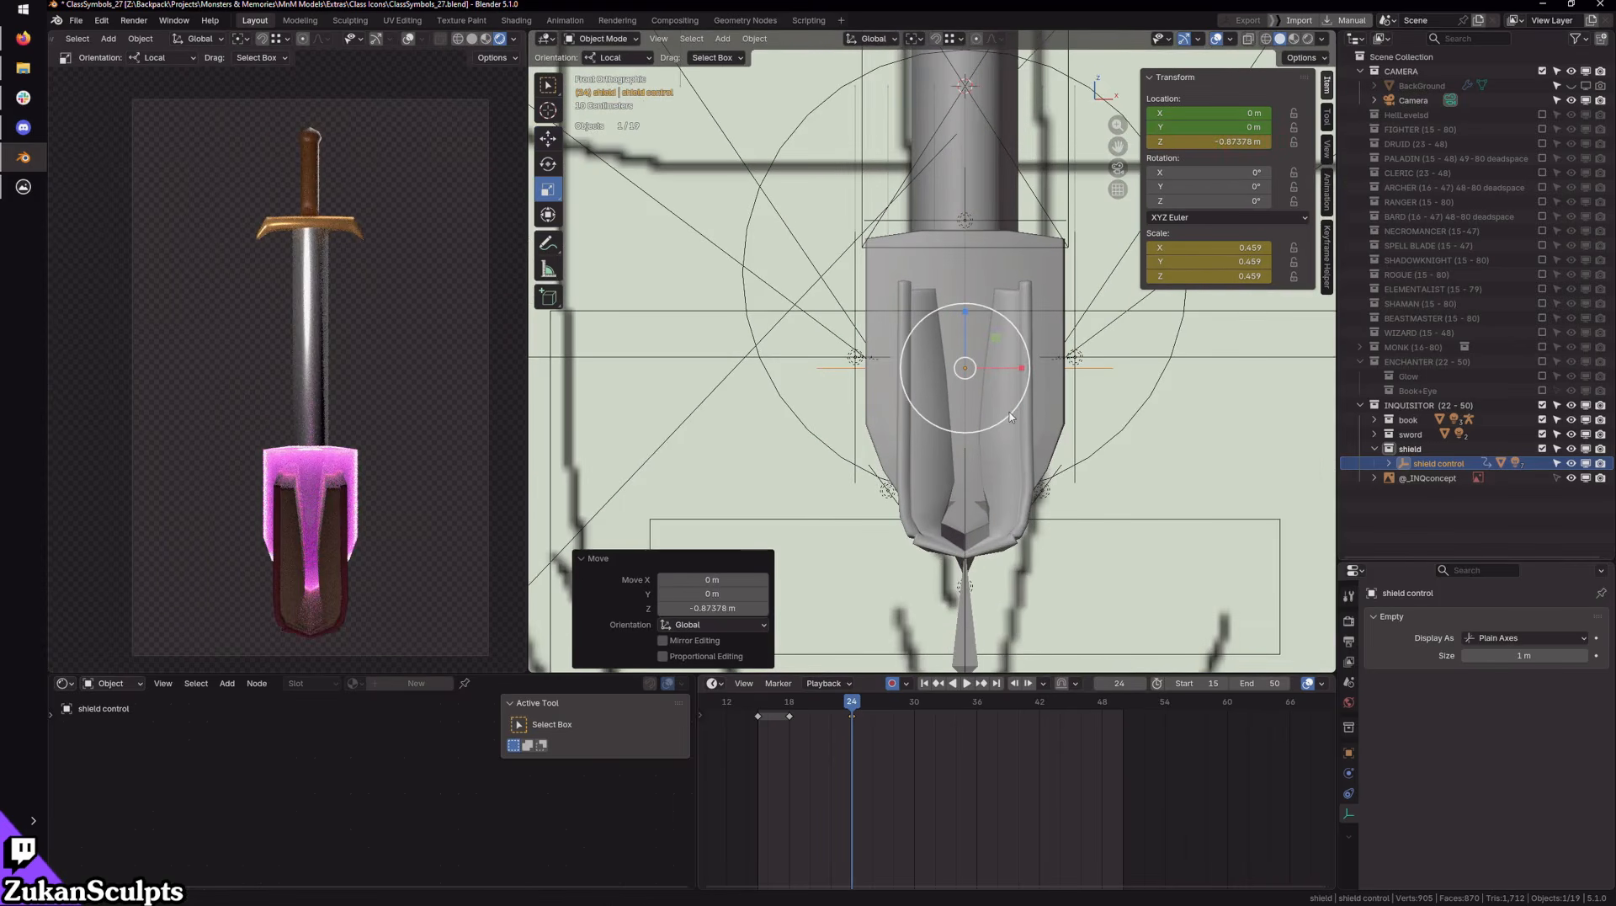
{"action": "left_click_drag", "start_coordinate": [1010, 416], "coordinate": [987, 392]}
{"action": "key", "text": "w"}
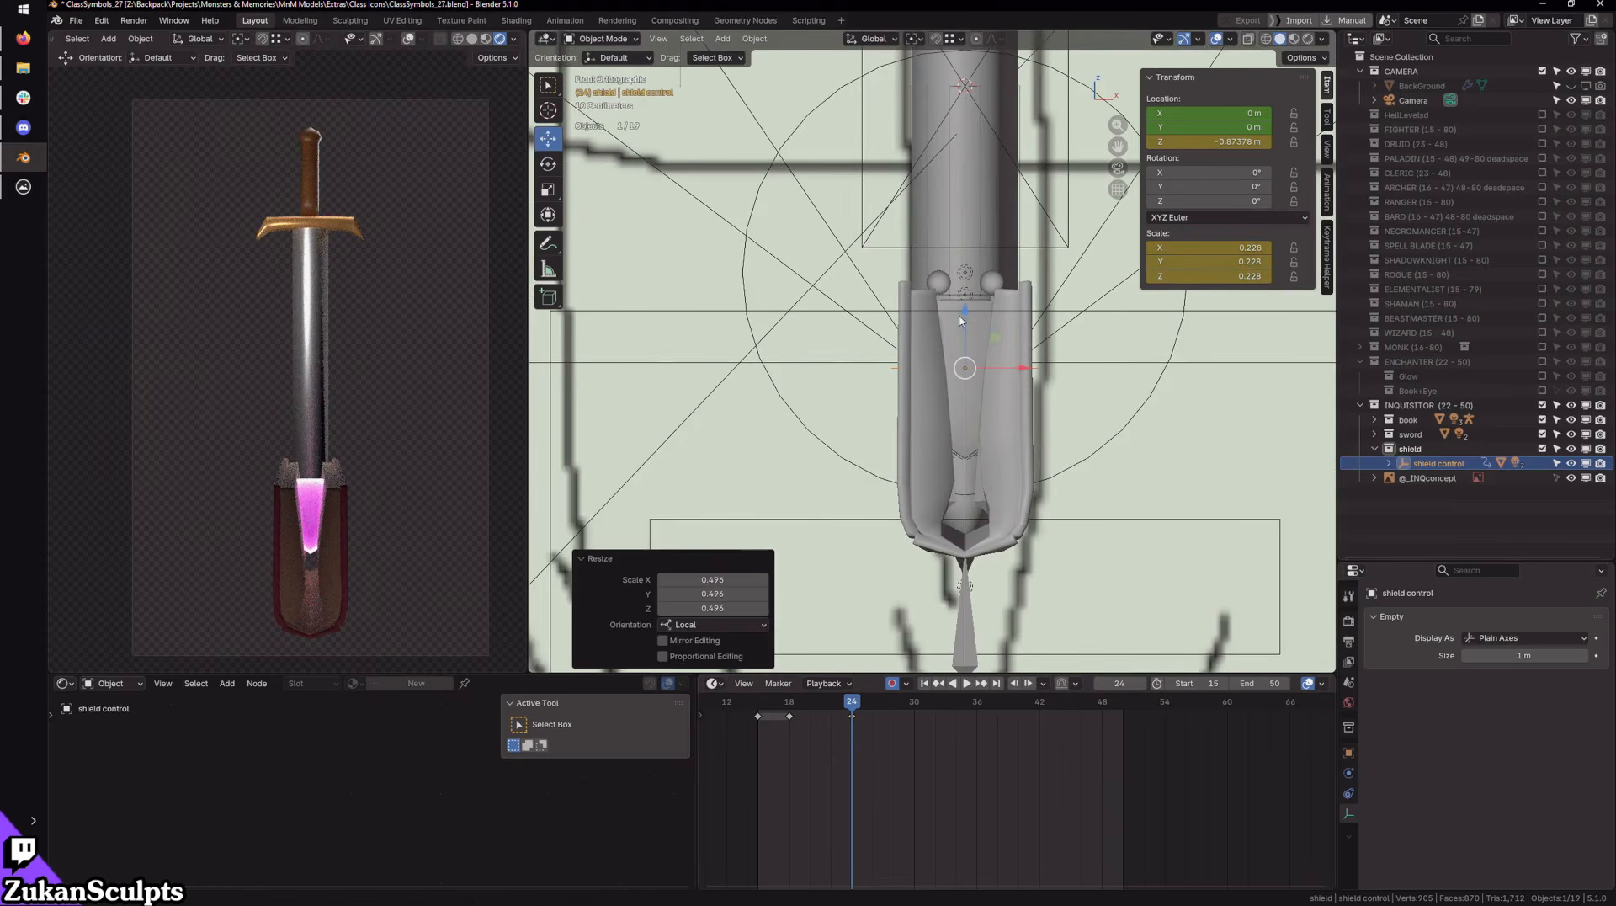
{"action": "left_click_drag", "start_coordinate": [962, 316], "coordinate": [962, 399]}
{"action": "middle_click_drag", "start_coordinate": [1066, 532], "coordinate": [1004, 511], "text": "alt"}
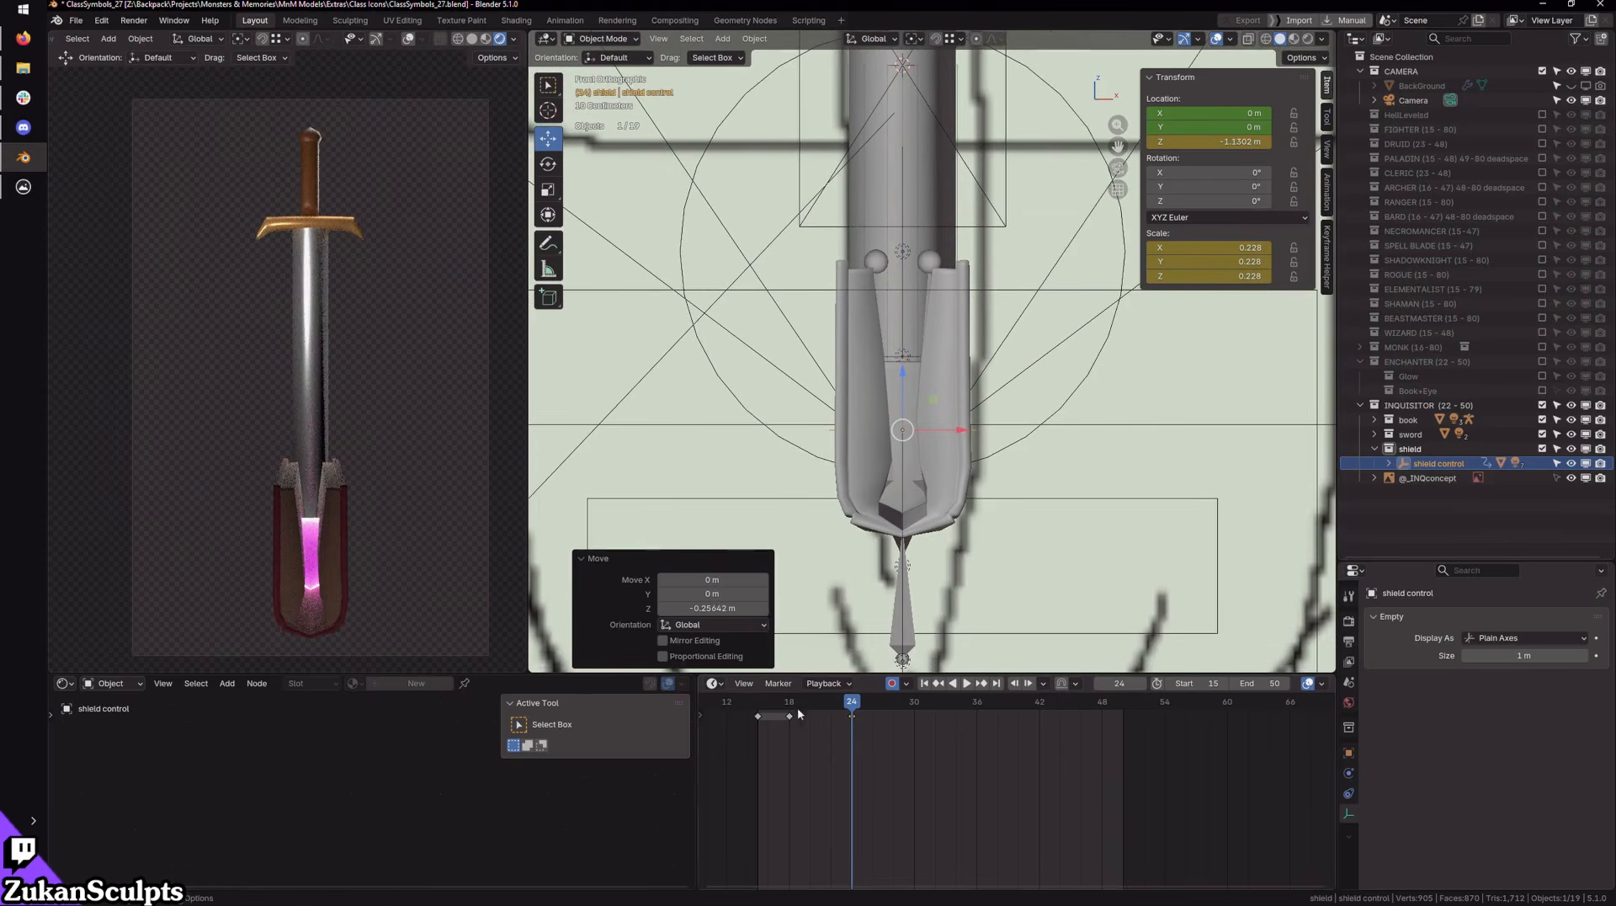
Step: At frame 23, show the scene in wireframe and shrink the shield control uniformly to about 0.023
{"action": "mouse_move", "coordinate": [856, 705]}
{"action": "left_mouse_down"}
{"action": "mouse_move", "coordinate": [809, 711]}
{"action": "mouse_move", "coordinate": [842, 717]}
{"action": "left_mouse_up"}
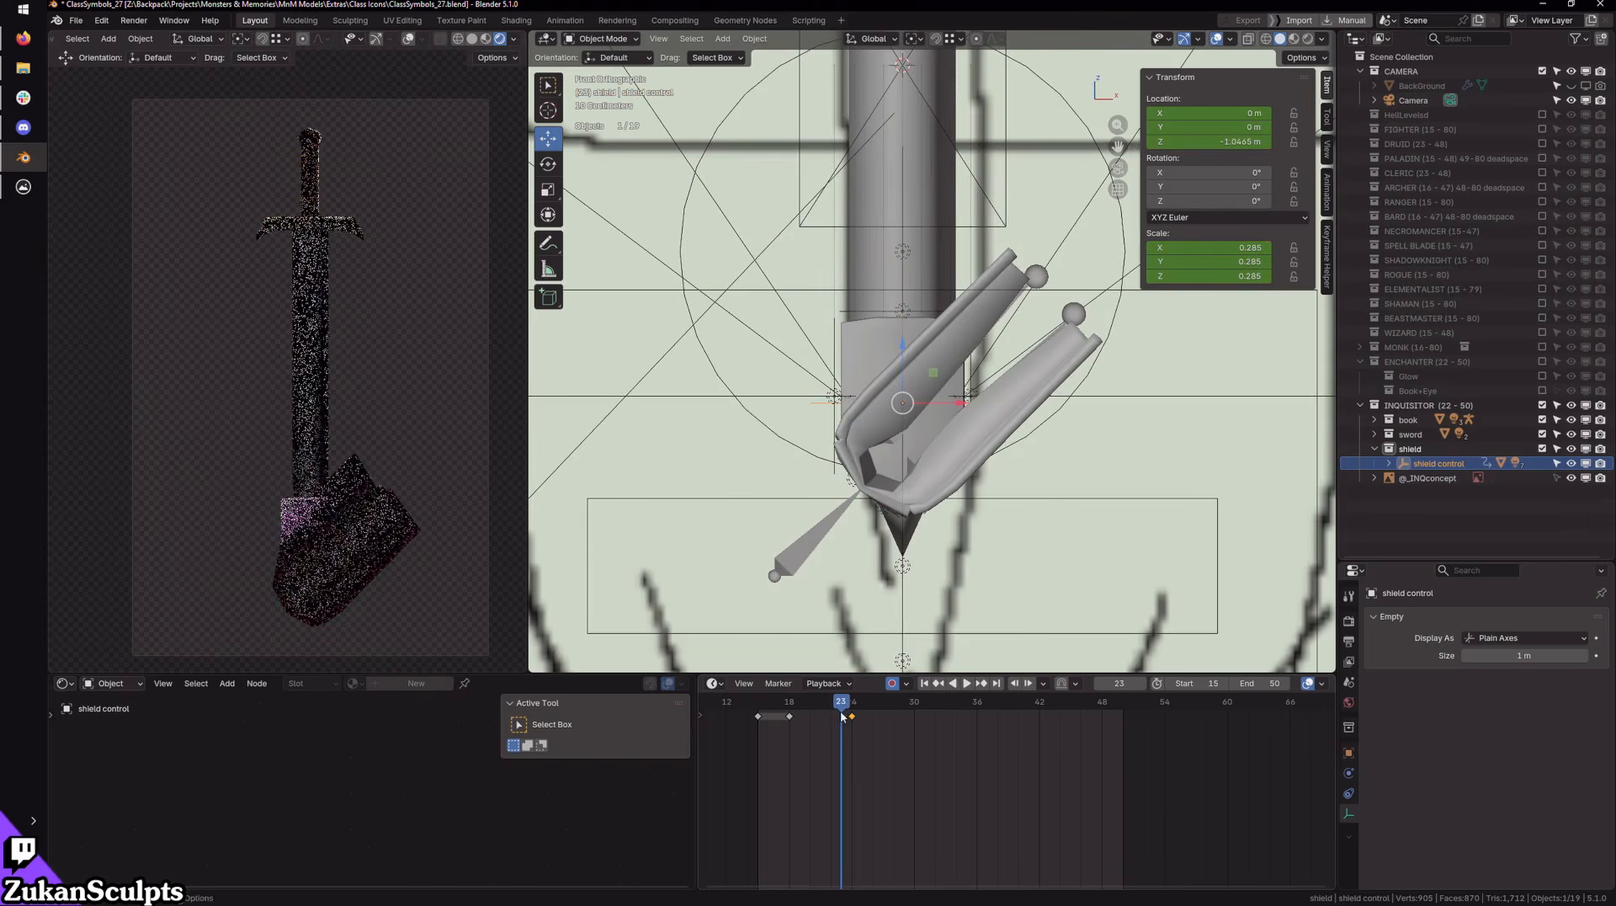
{"action": "middle_click_drag", "start_coordinate": [1007, 507], "coordinate": [960, 502]}
{"action": "key", "text": "s"}
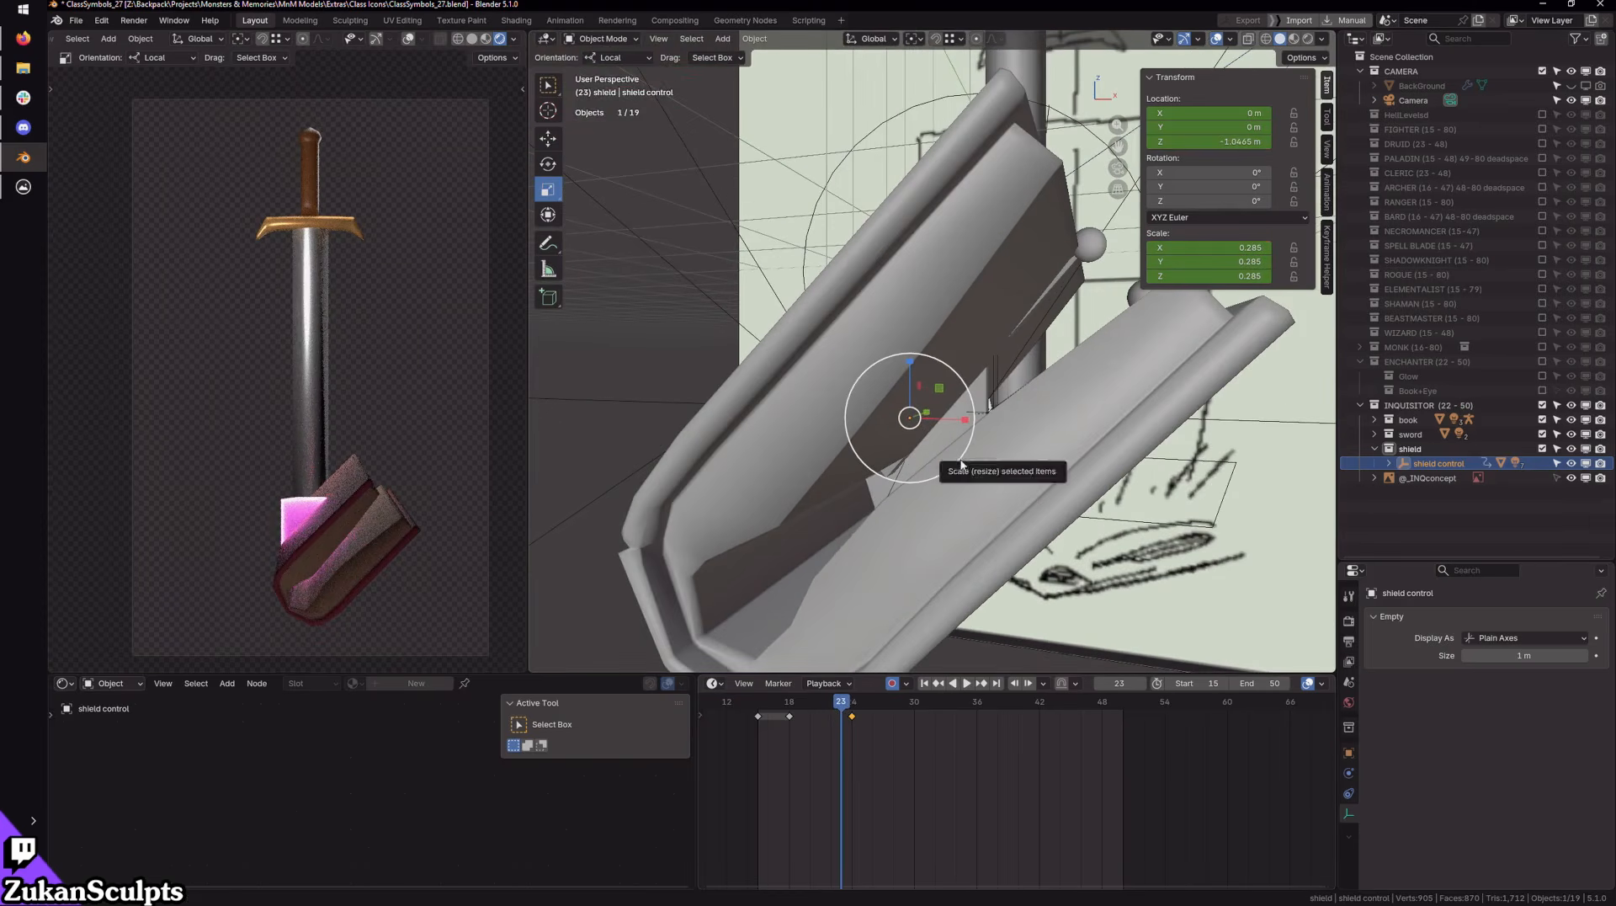
{"action": "left_click_drag", "start_coordinate": [958, 462], "coordinate": [937, 448]}
{"action": "key", "text": "shift+z"}
{"action": "middle_click_drag", "start_coordinate": [952, 477], "coordinate": [937, 453]}
{"action": "left_click_drag", "start_coordinate": [957, 463], "coordinate": [948, 427]}
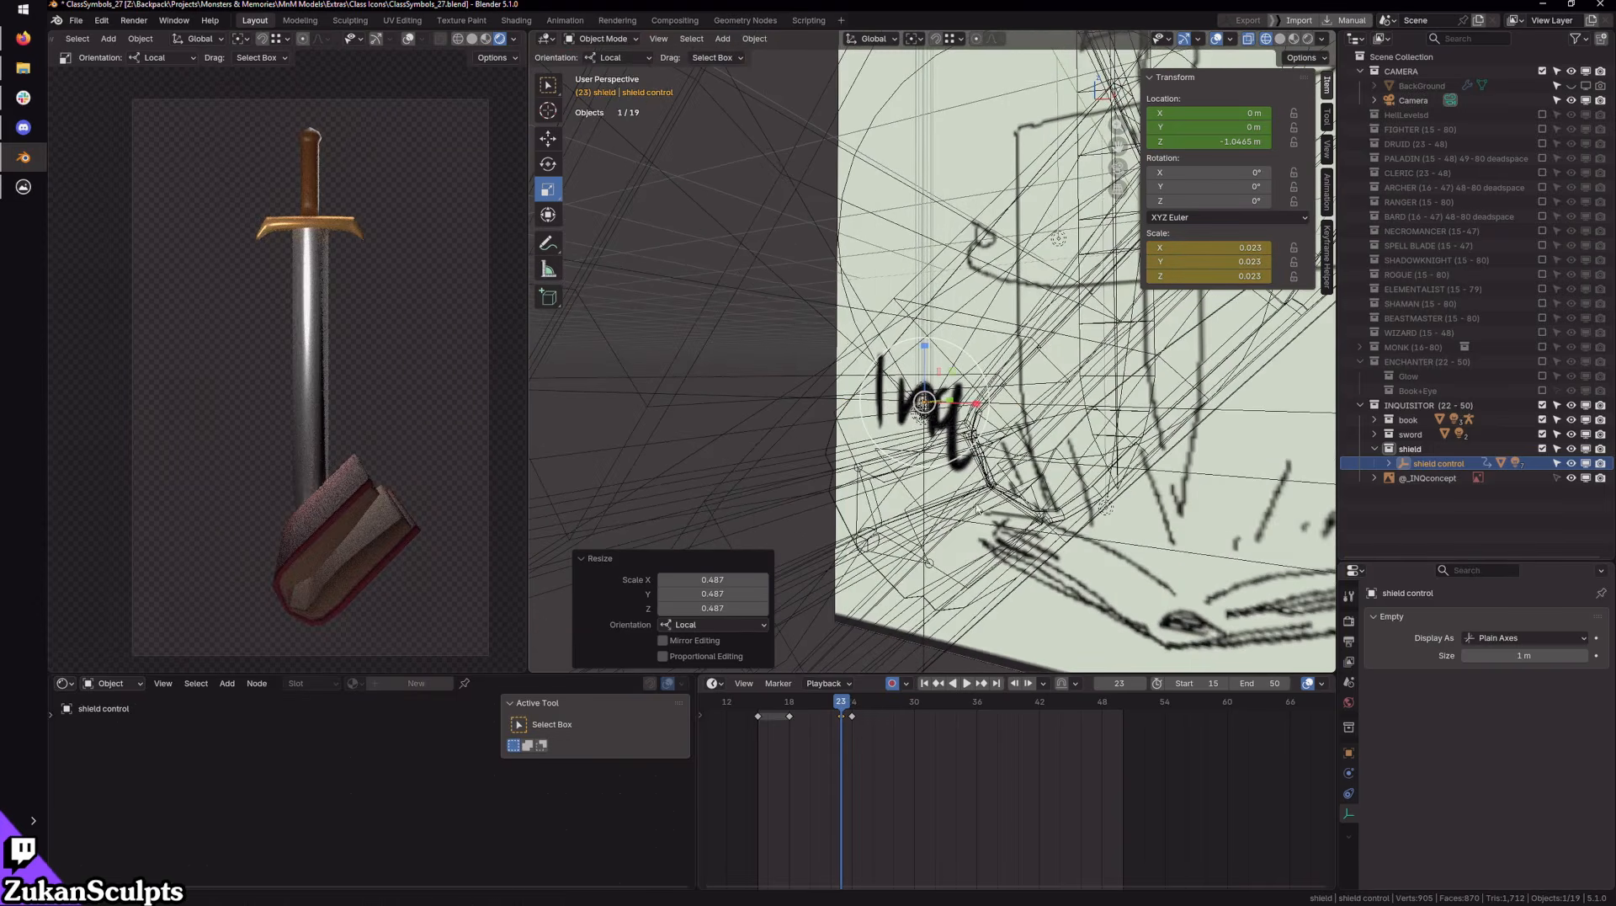
Step: Lower the shield control to about -1.249 m in Z at frame 23
{"action": "key", "text": "w"}
{"action": "left_click_drag", "start_coordinate": [923, 355], "coordinate": [917, 473]}
{"action": "middle_click_drag", "start_coordinate": [949, 517], "coordinate": [1078, 492]}
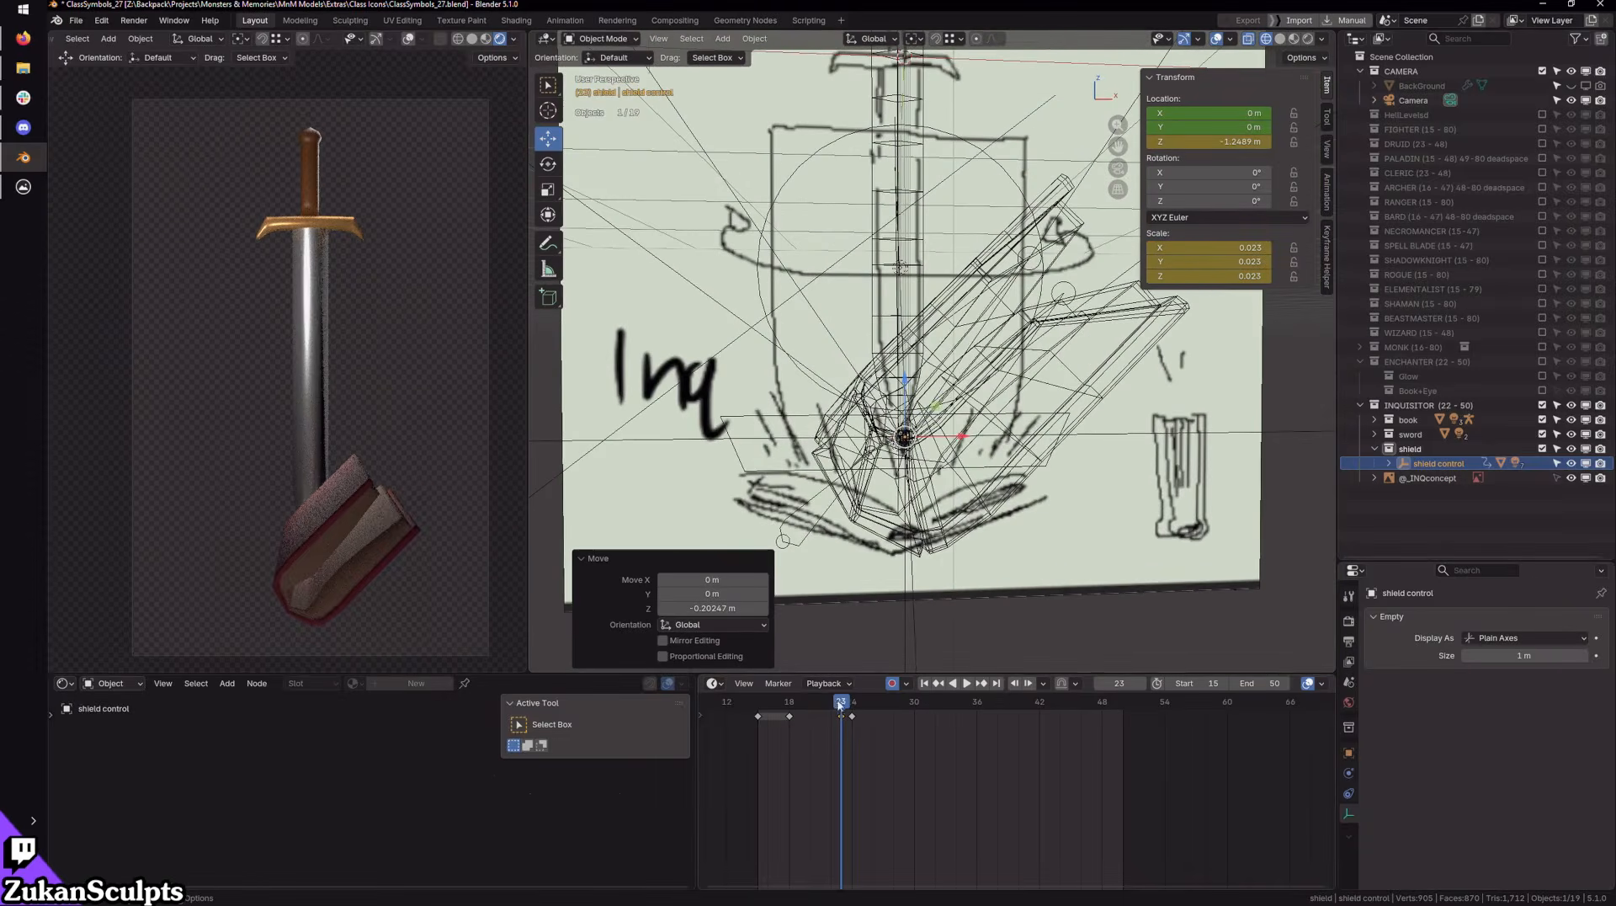
Step: At frame 29, raise the shield control to about -0.948 m in Z and set its scale to 1 on all axes
{"action": "left_click_drag", "start_coordinate": [842, 705], "coordinate": [900, 705]}
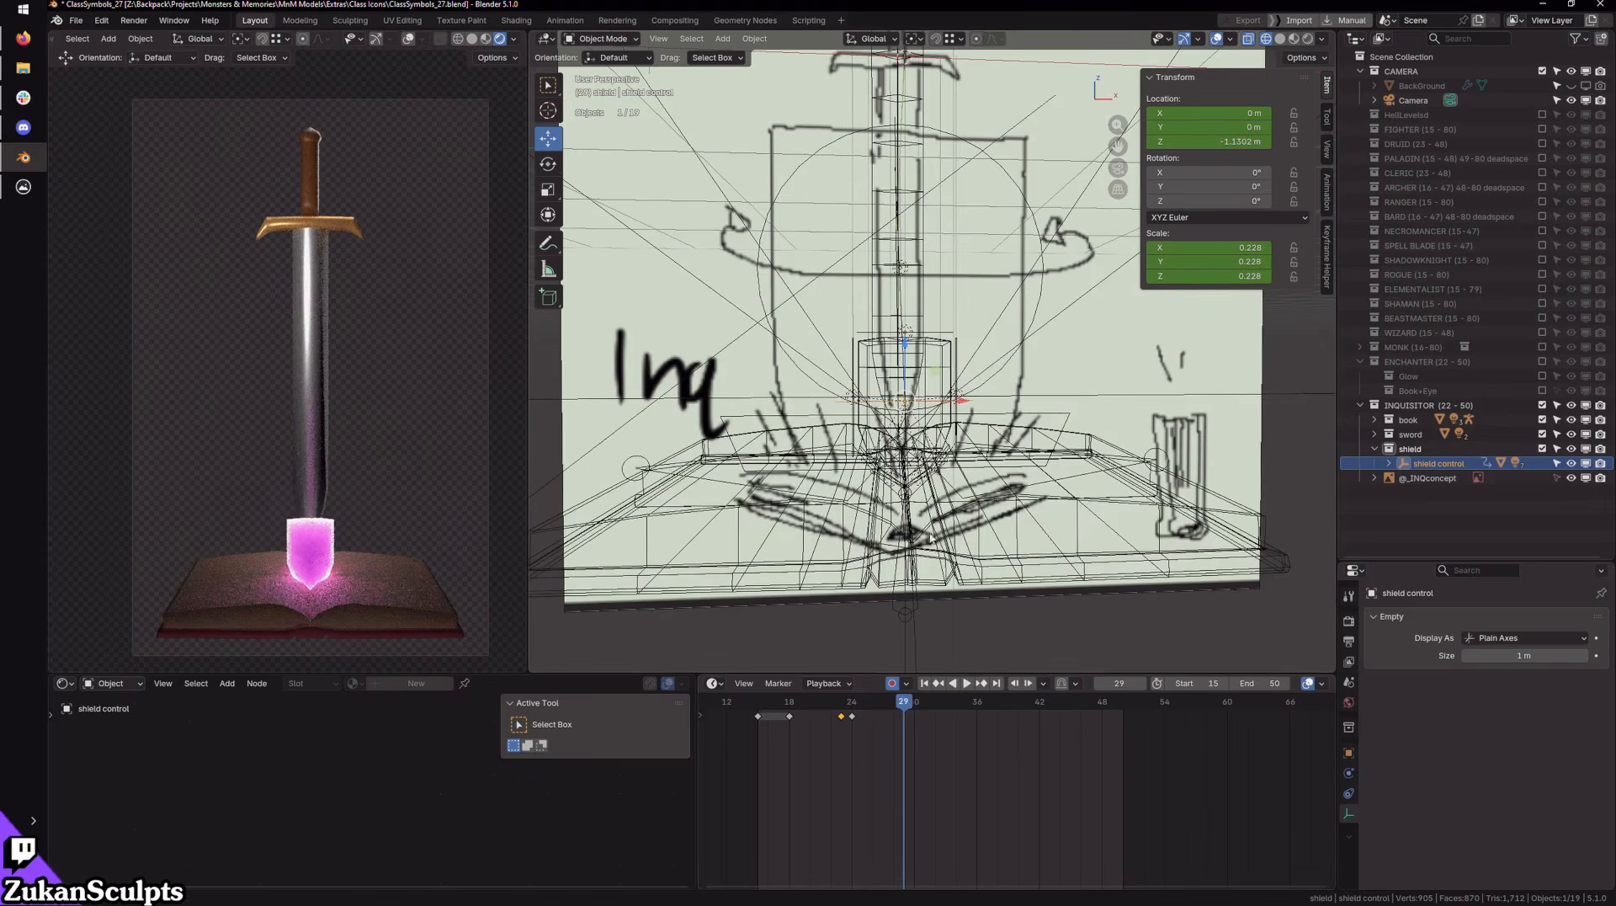
{"action": "left_click_drag", "start_coordinate": [906, 342], "coordinate": [1039, 255]}
{"action": "key", "text": "s"}
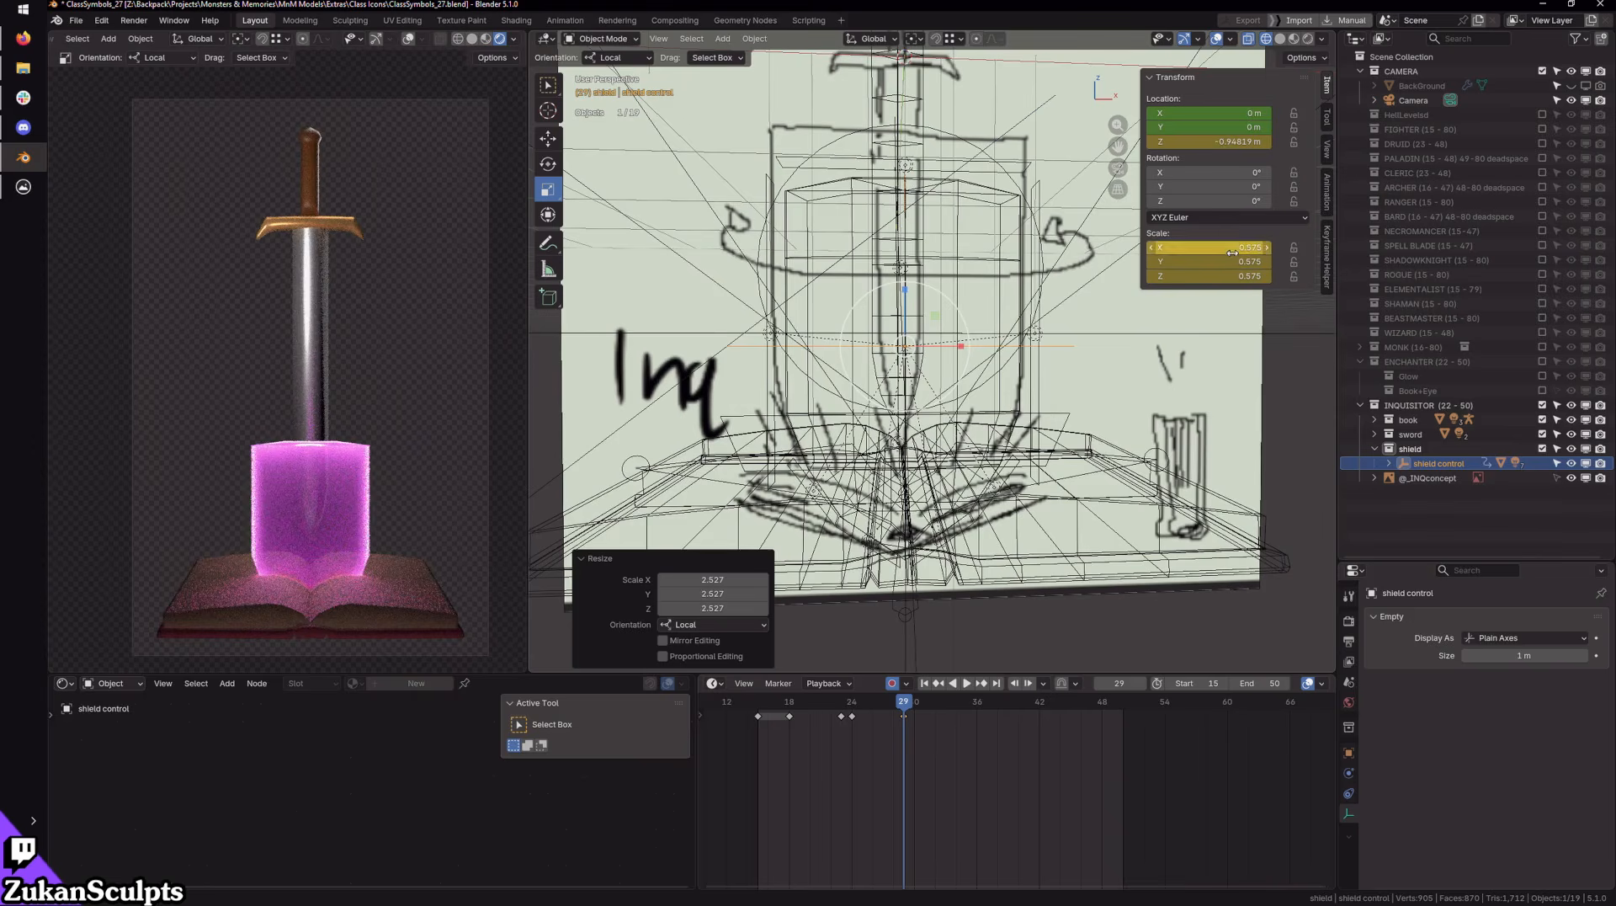
{"action": "left_click_drag", "start_coordinate": [1236, 248], "coordinate": [1234, 276]}
{"action": "type", "text": "1"}
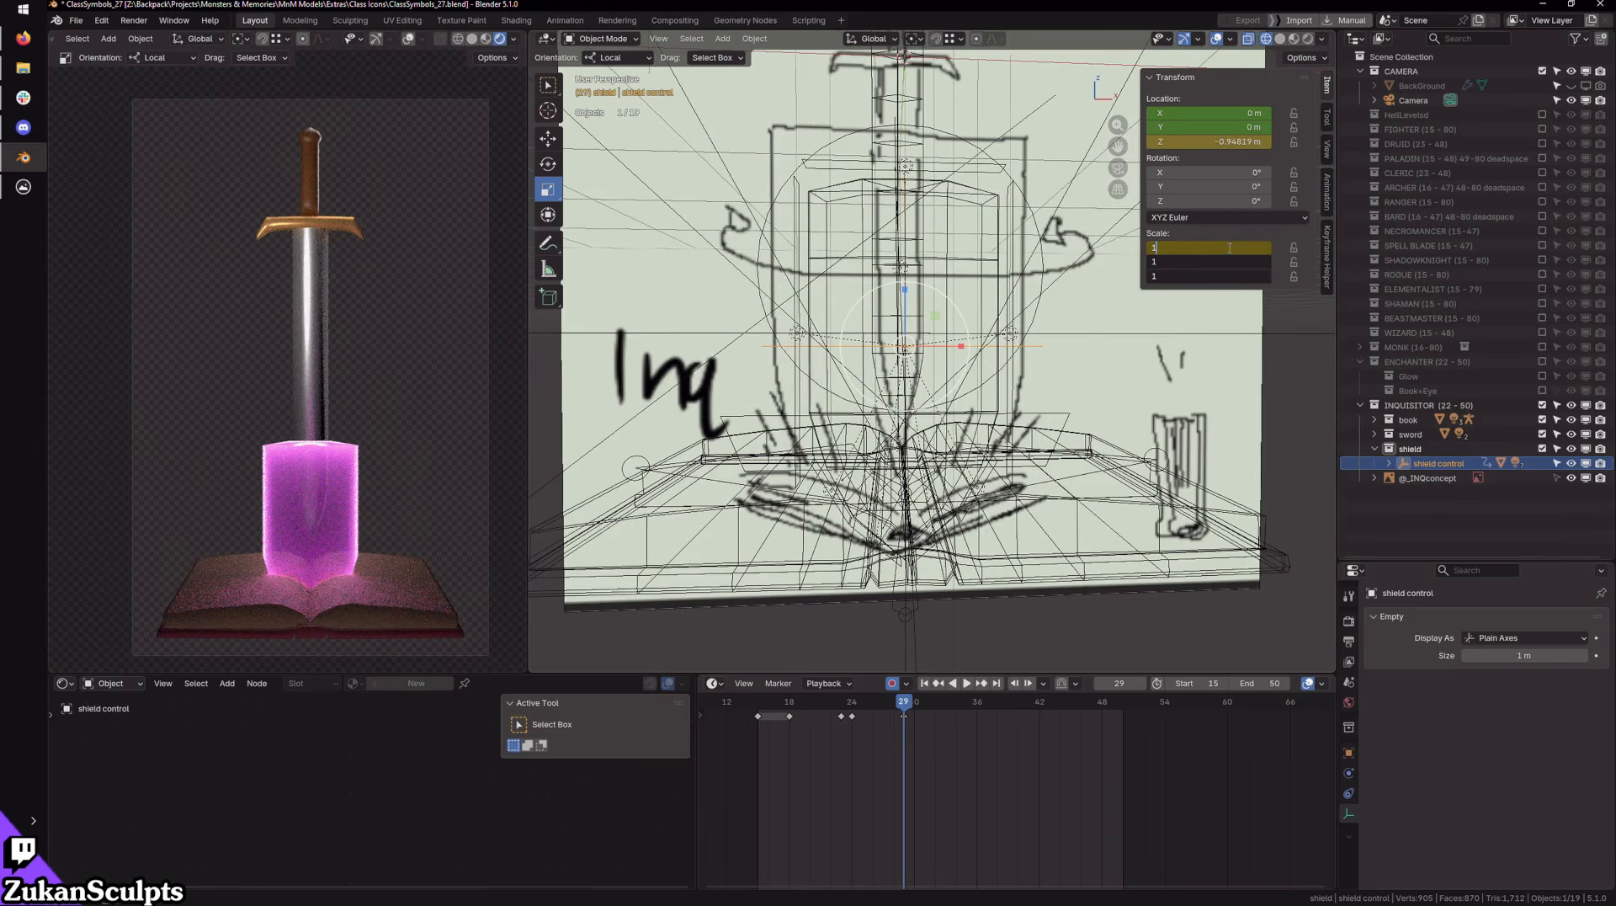
{"action": "key", "text": "Return"}
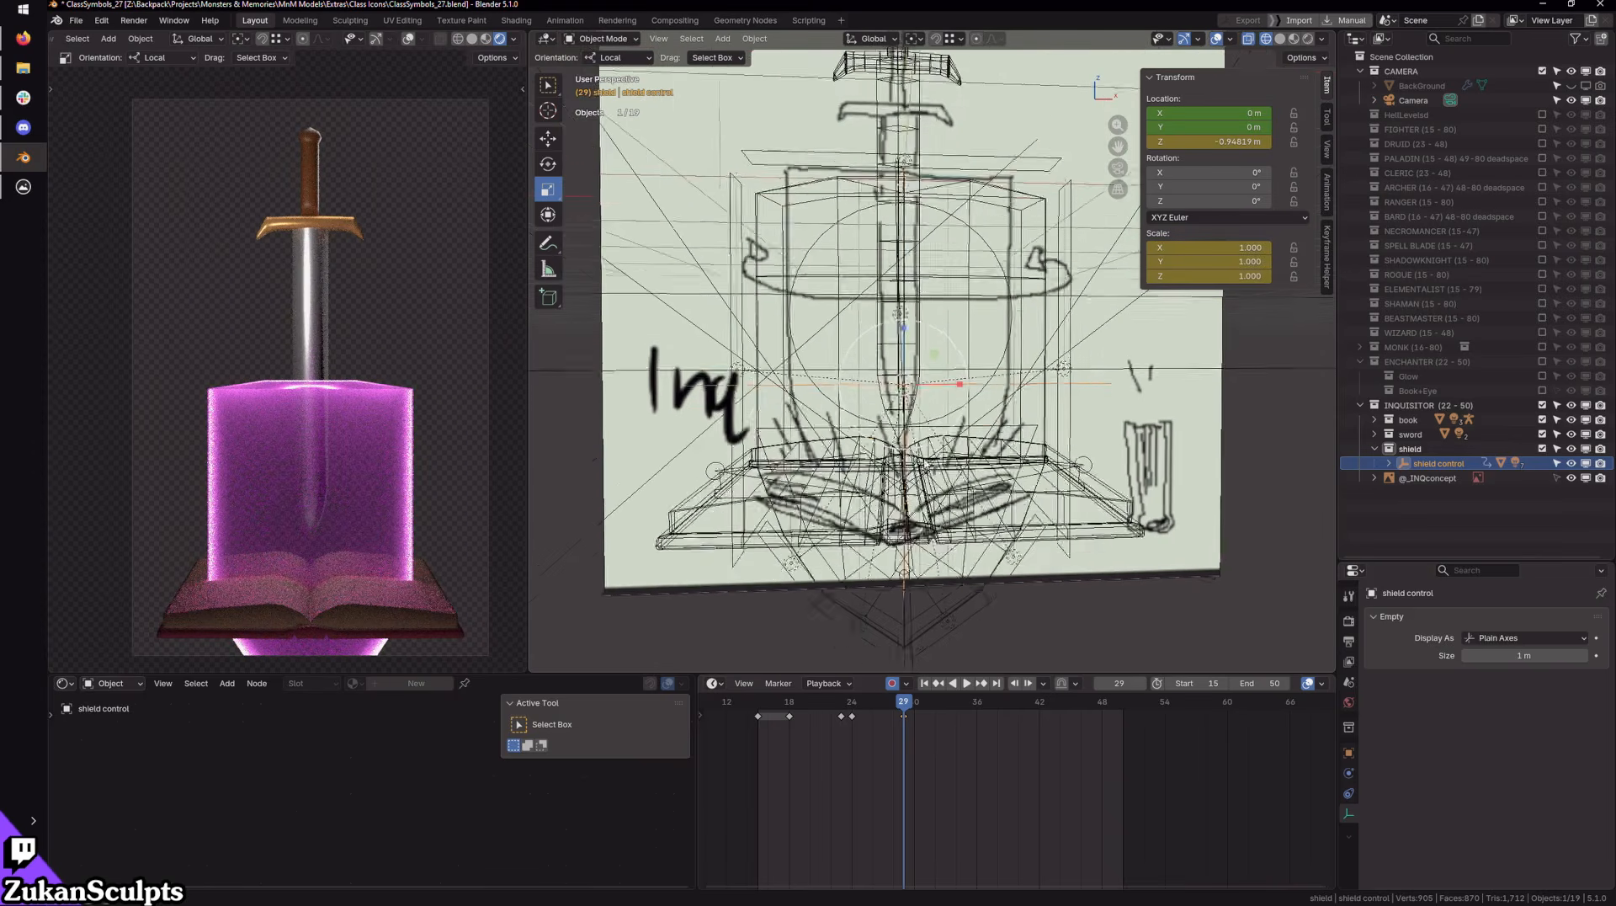
Step: Raise the full-size shield control to about -0.117 m in Z at frame 29
{"action": "middle_click_drag", "start_coordinate": [926, 464], "coordinate": [904, 459]}
{"action": "key", "text": "g"}
{"action": "left_click_drag", "start_coordinate": [908, 351], "coordinate": [929, 180]}
Step: Shift the shield control's keyframes at frames 15 and 18 five frames earlier, ahead of the playback range
{"action": "mouse_move", "coordinate": [904, 702]}
{"action": "left_mouse_down"}
{"action": "mouse_move", "coordinate": [799, 703]}
{"action": "mouse_move", "coordinate": [883, 705]}
{"action": "left_mouse_up"}
{"action": "left_click_drag", "start_coordinate": [713, 746], "coordinate": [760, 706]}
{"action": "key", "text": "g"}
{"action": "left_click", "coordinate": [746, 716]}
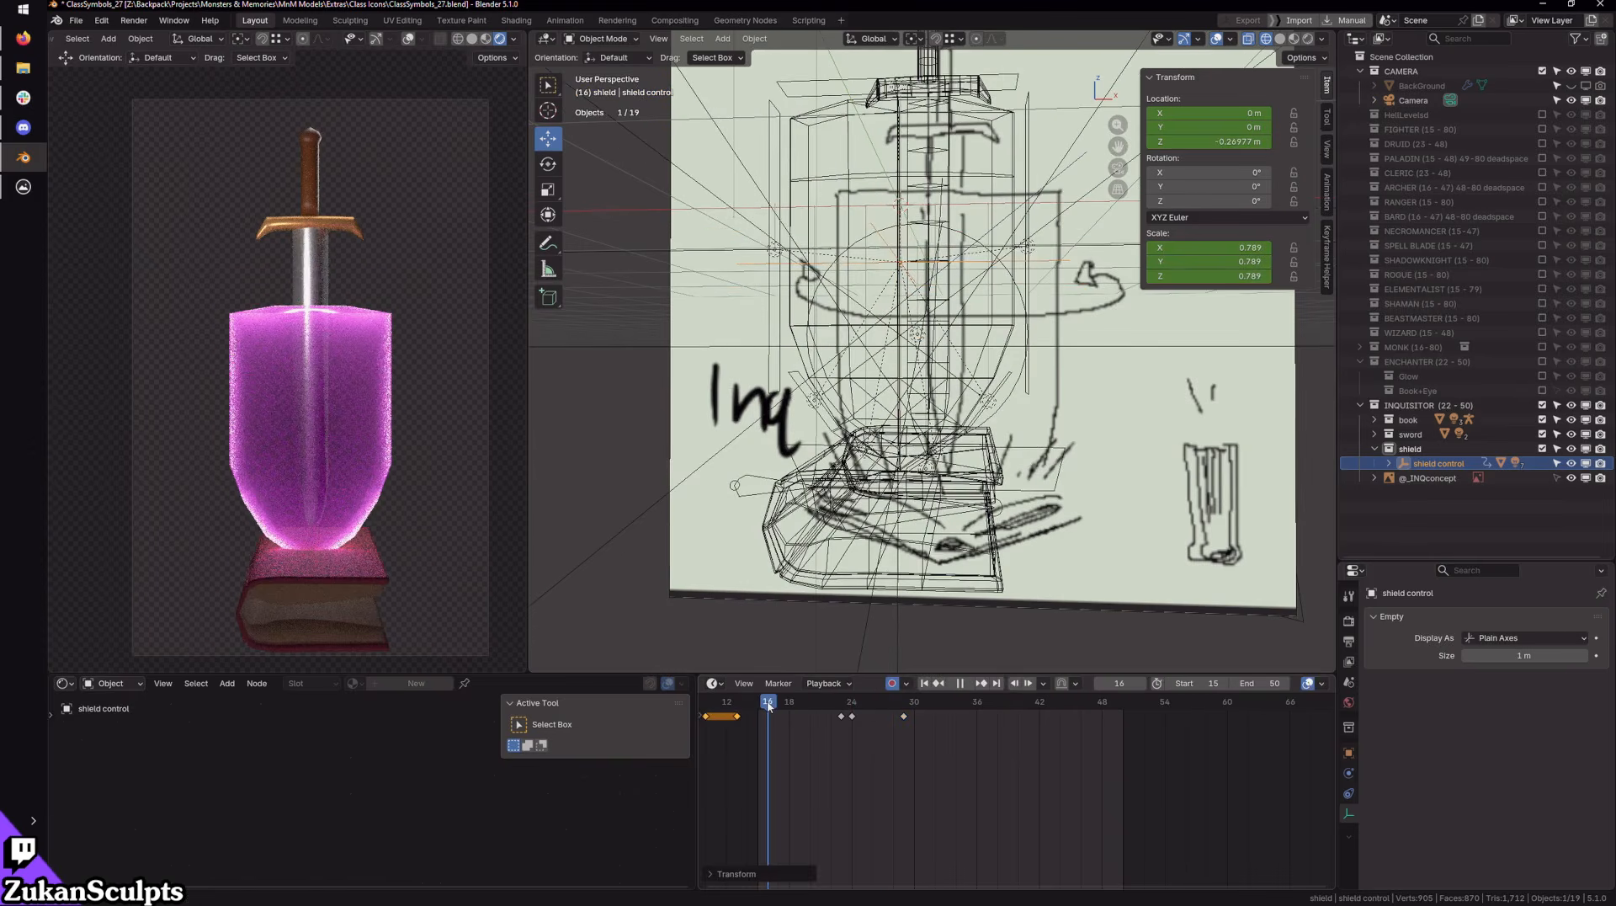
{"action": "key", "text": "space"}
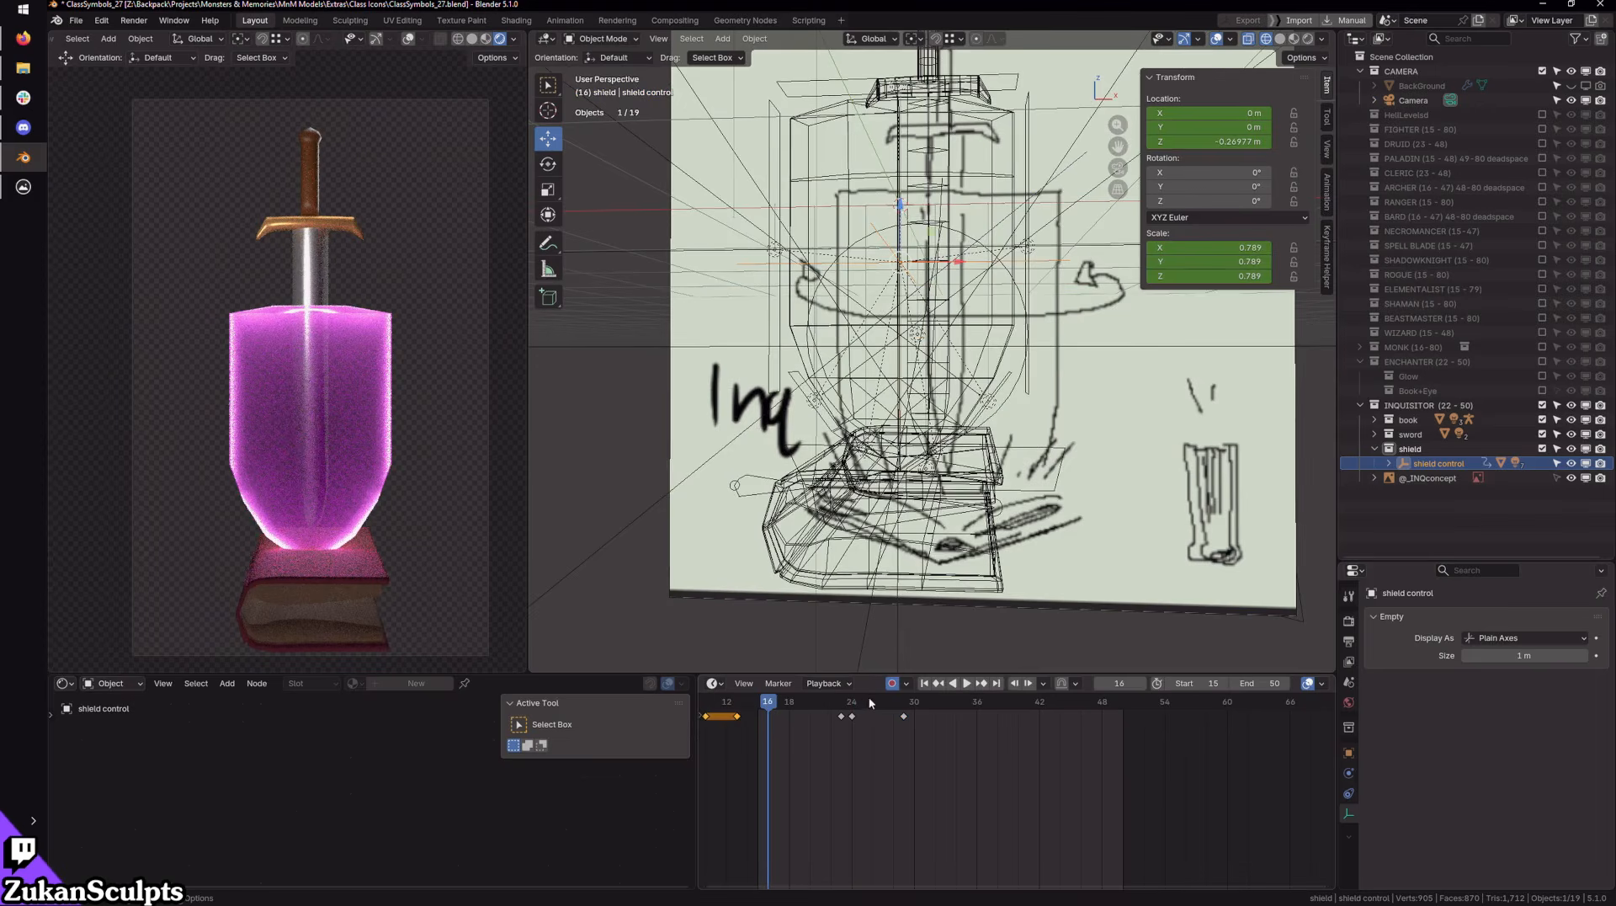
Step: Copy the shield control's frame 23 keyframe and paste it at frame 15
{"action": "left_click", "coordinate": [844, 705]}
{"action": "left_click_drag", "start_coordinate": [824, 730], "coordinate": [758, 706]}
{"action": "key", "text": "ctrl+c"}
{"action": "key", "text": "Right"}
{"action": "key", "text": "Right"}
{"action": "key", "text": "Right"}
{"action": "key", "text": "Right"}
{"action": "key", "text": "ctrl+c"}
{"action": "key", "text": "ctrl+v"}
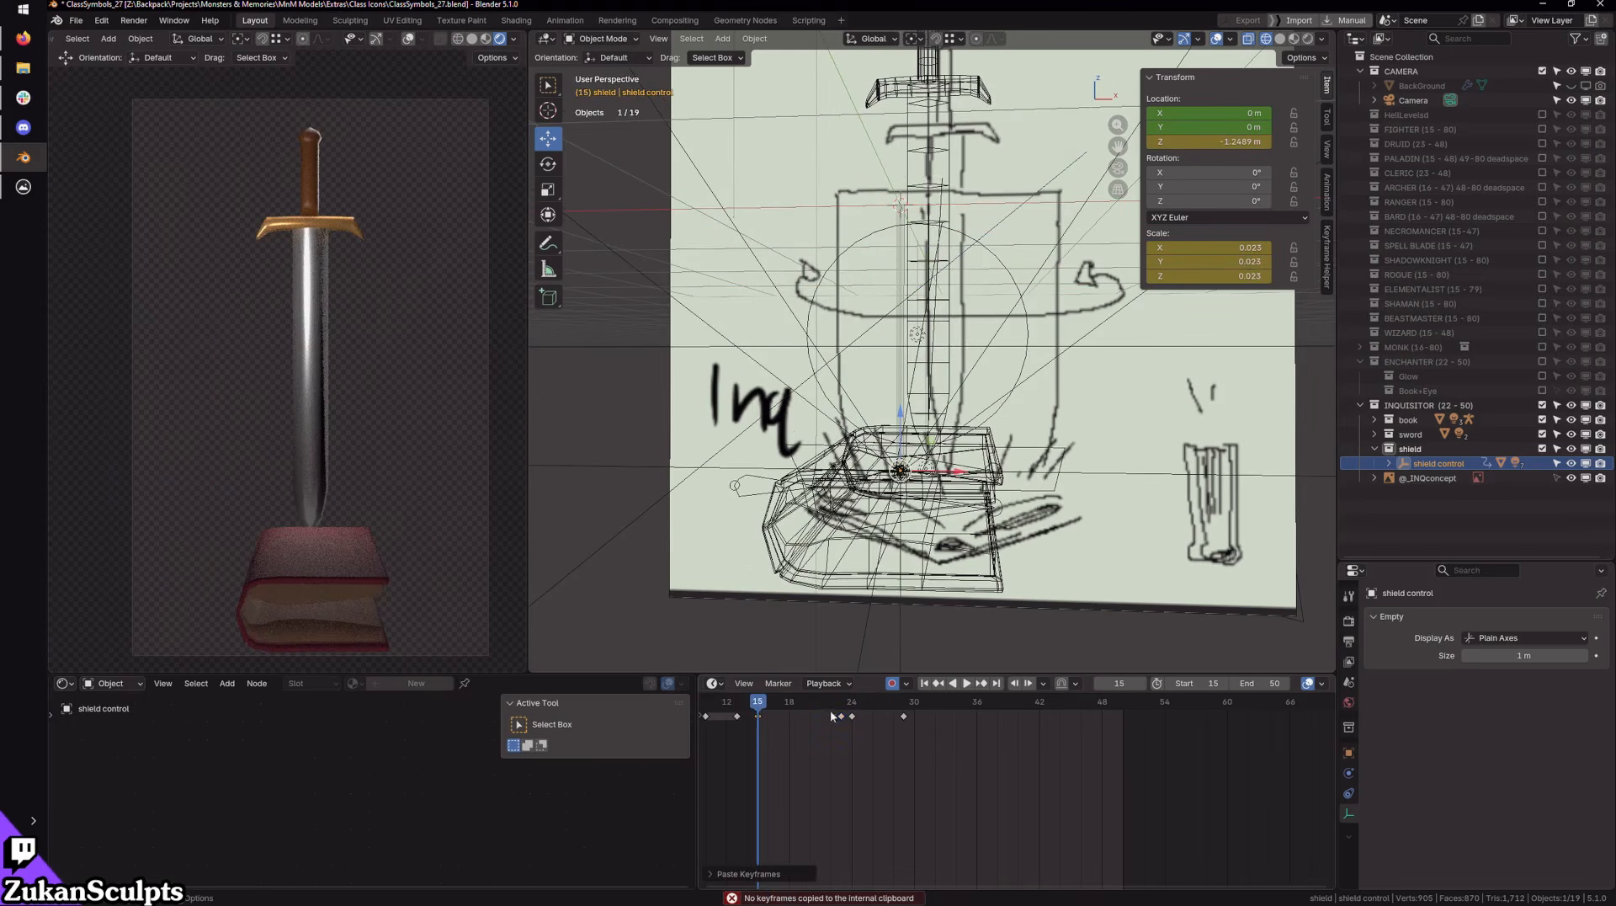
Step: Play the animation to check the shield's growth against the sword and book
{"action": "middle_click_drag", "start_coordinate": [952, 528], "coordinate": [871, 539]}
{"action": "mouse_move", "coordinate": [760, 703]}
{"action": "left_mouse_down"}
{"action": "mouse_move", "coordinate": [829, 716]}
{"action": "mouse_move", "coordinate": [758, 714]}
{"action": "left_mouse_up"}
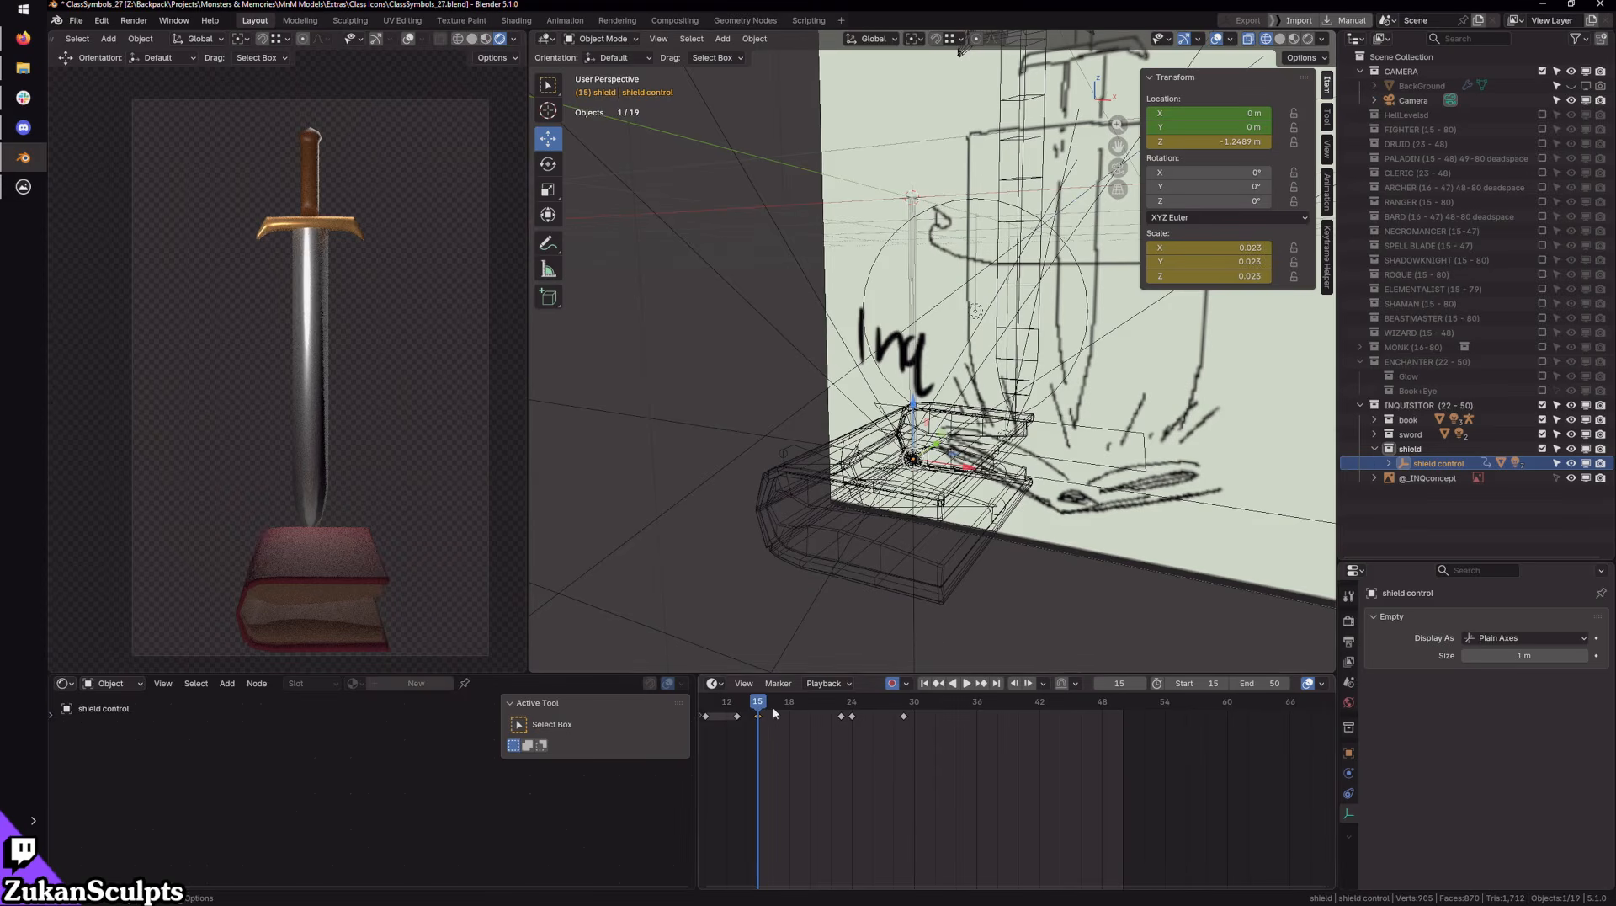
{"action": "key", "text": "space"}
{"action": "key", "text": "space"}
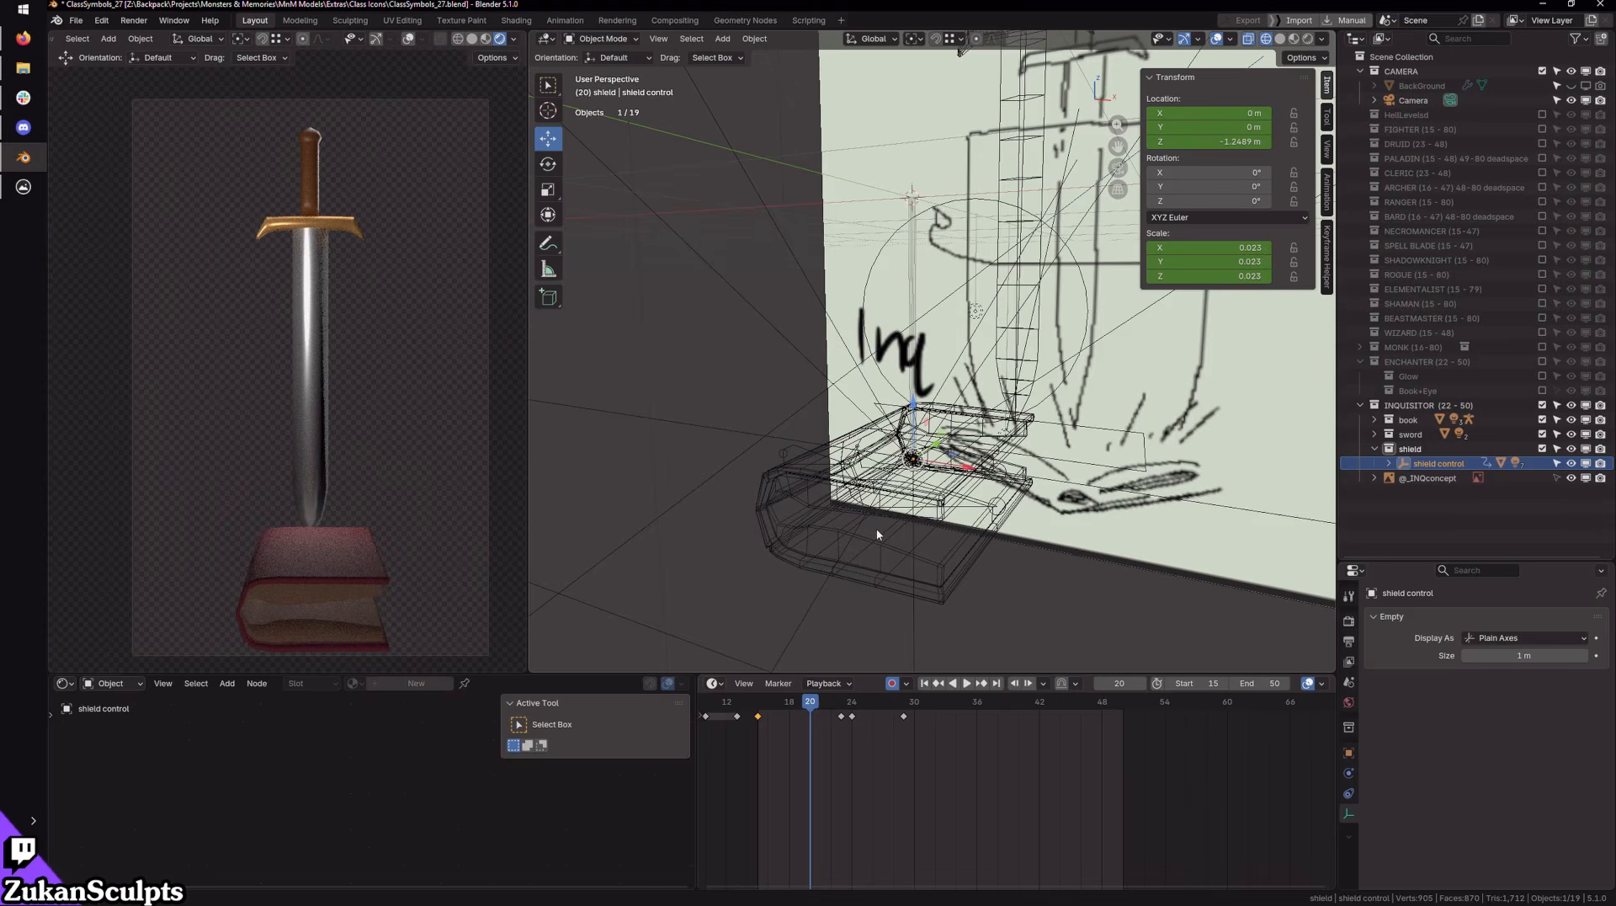
{"action": "left_click", "coordinate": [967, 684]}
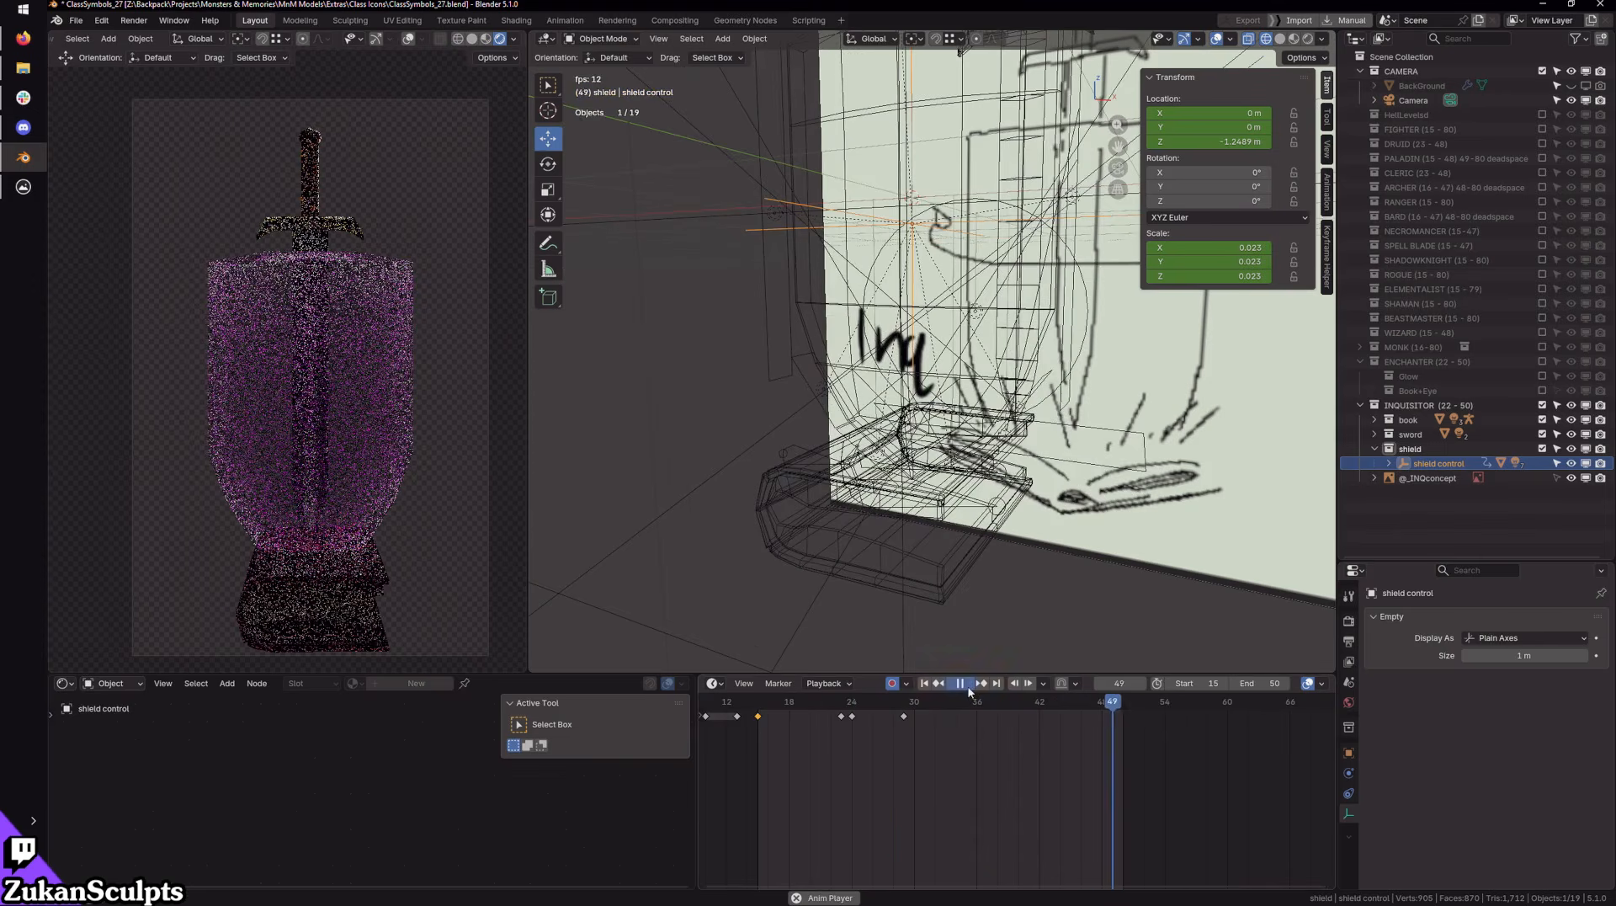
{"action": "left_click", "coordinate": [959, 683]}
Step: Move the shield control's keyframe from frame 29 to frame 28
{"action": "left_click", "coordinate": [851, 704]}
{"action": "left_click_drag", "start_coordinate": [851, 707], "coordinate": [888, 722]}
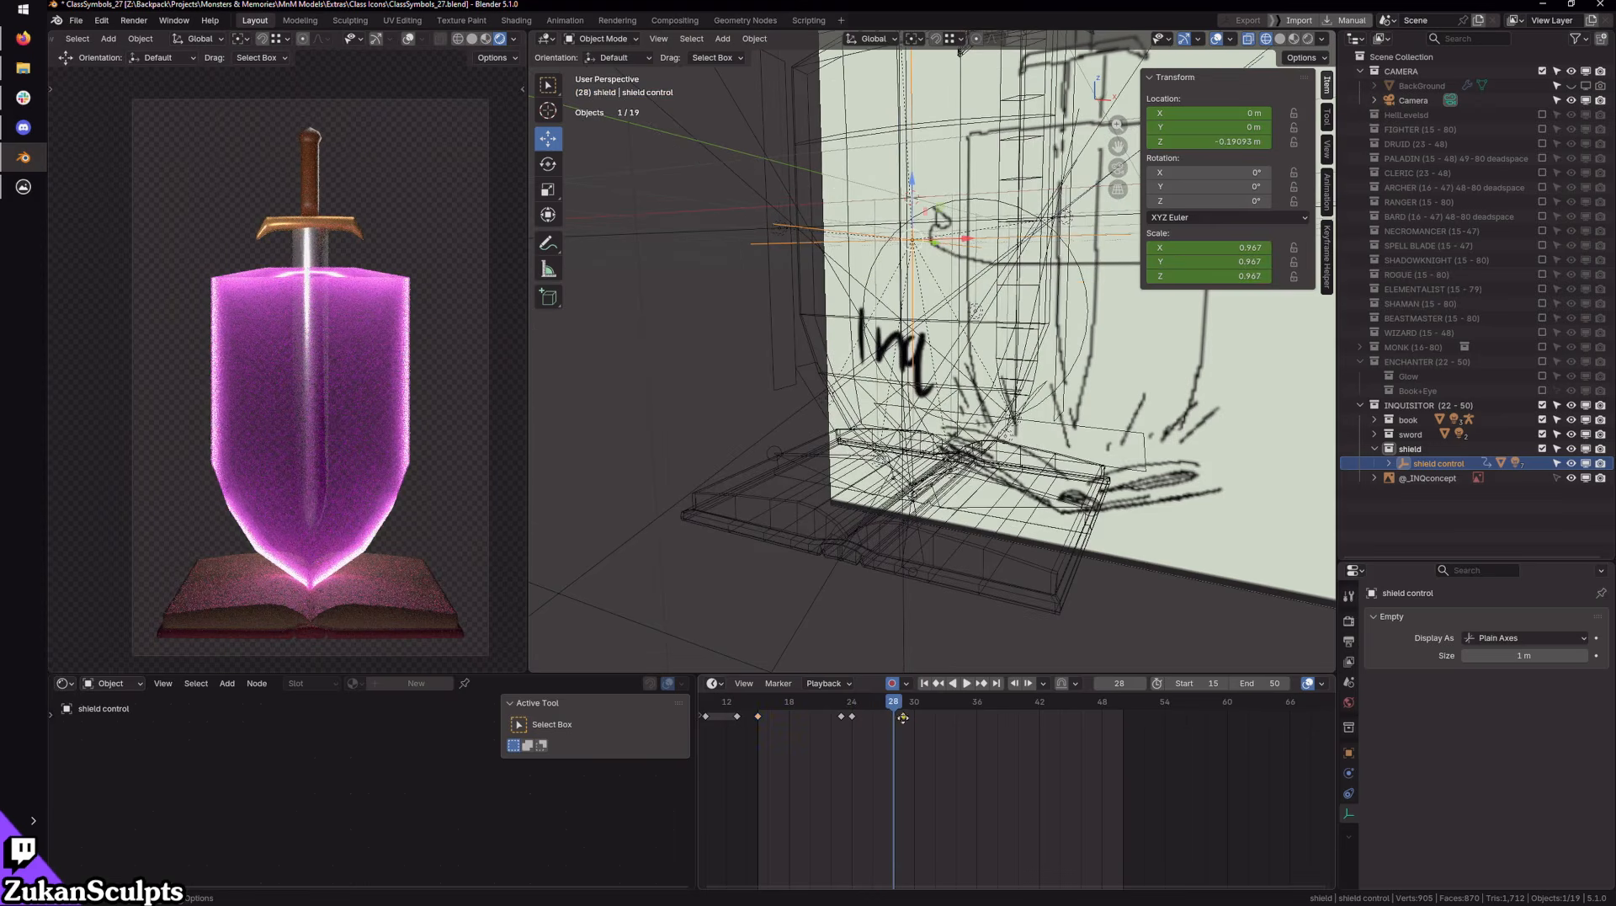
{"action": "left_click_drag", "start_coordinate": [903, 716], "coordinate": [896, 714]}
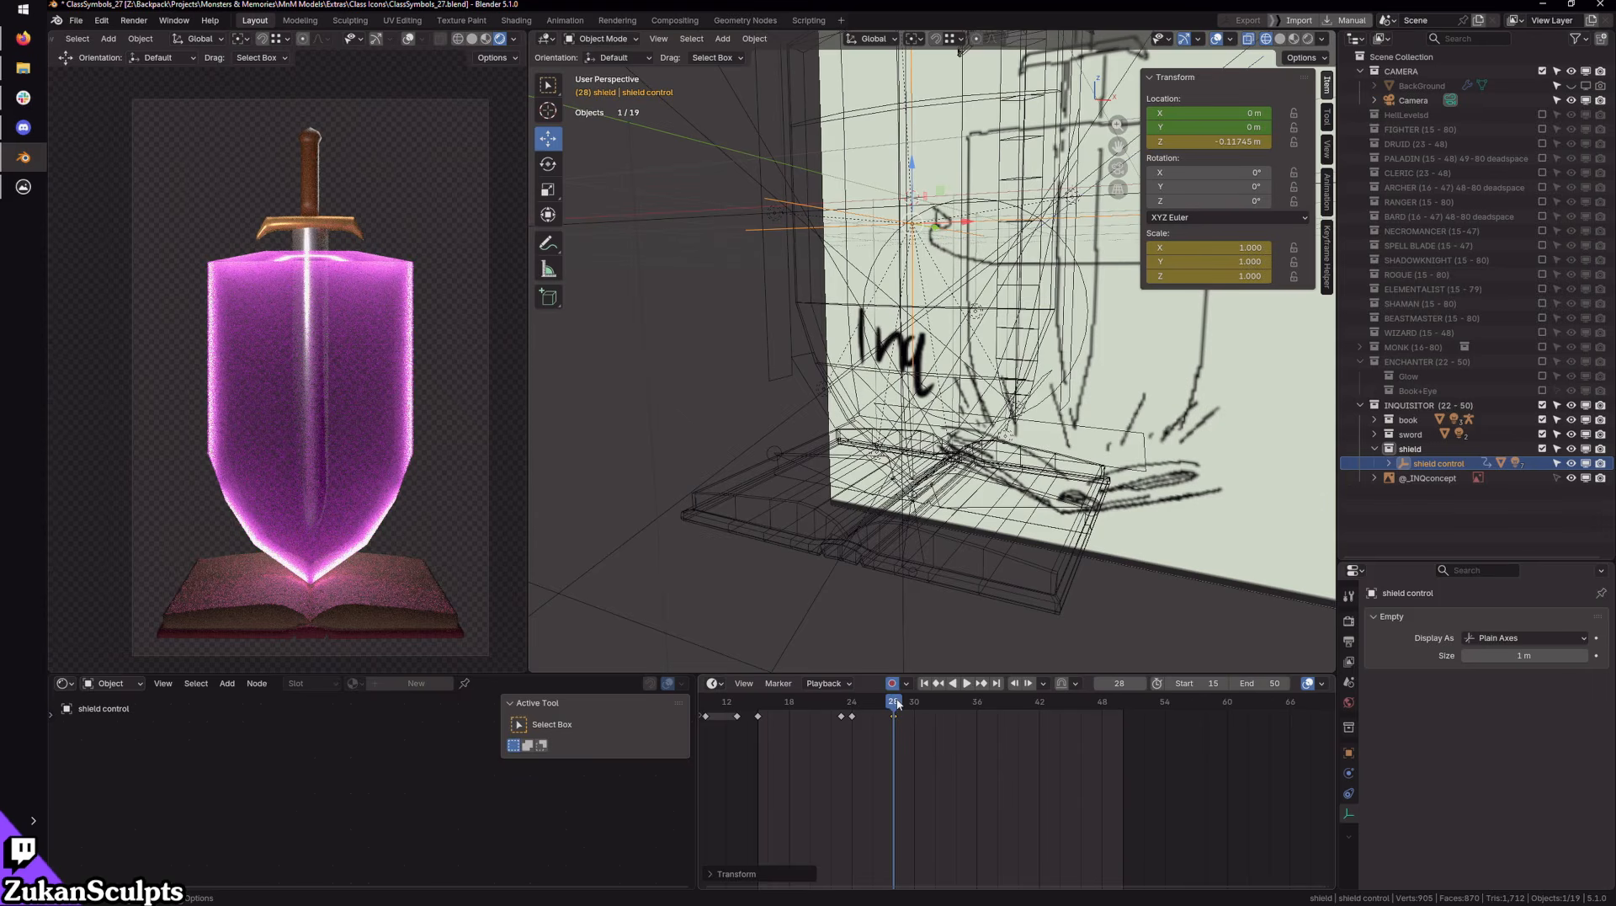
Step: Turn the camera view's overlays on and back off
{"action": "middle_click_drag", "start_coordinate": [738, 312], "coordinate": [417, 51]}
{"action": "left_click", "coordinate": [442, 40]}
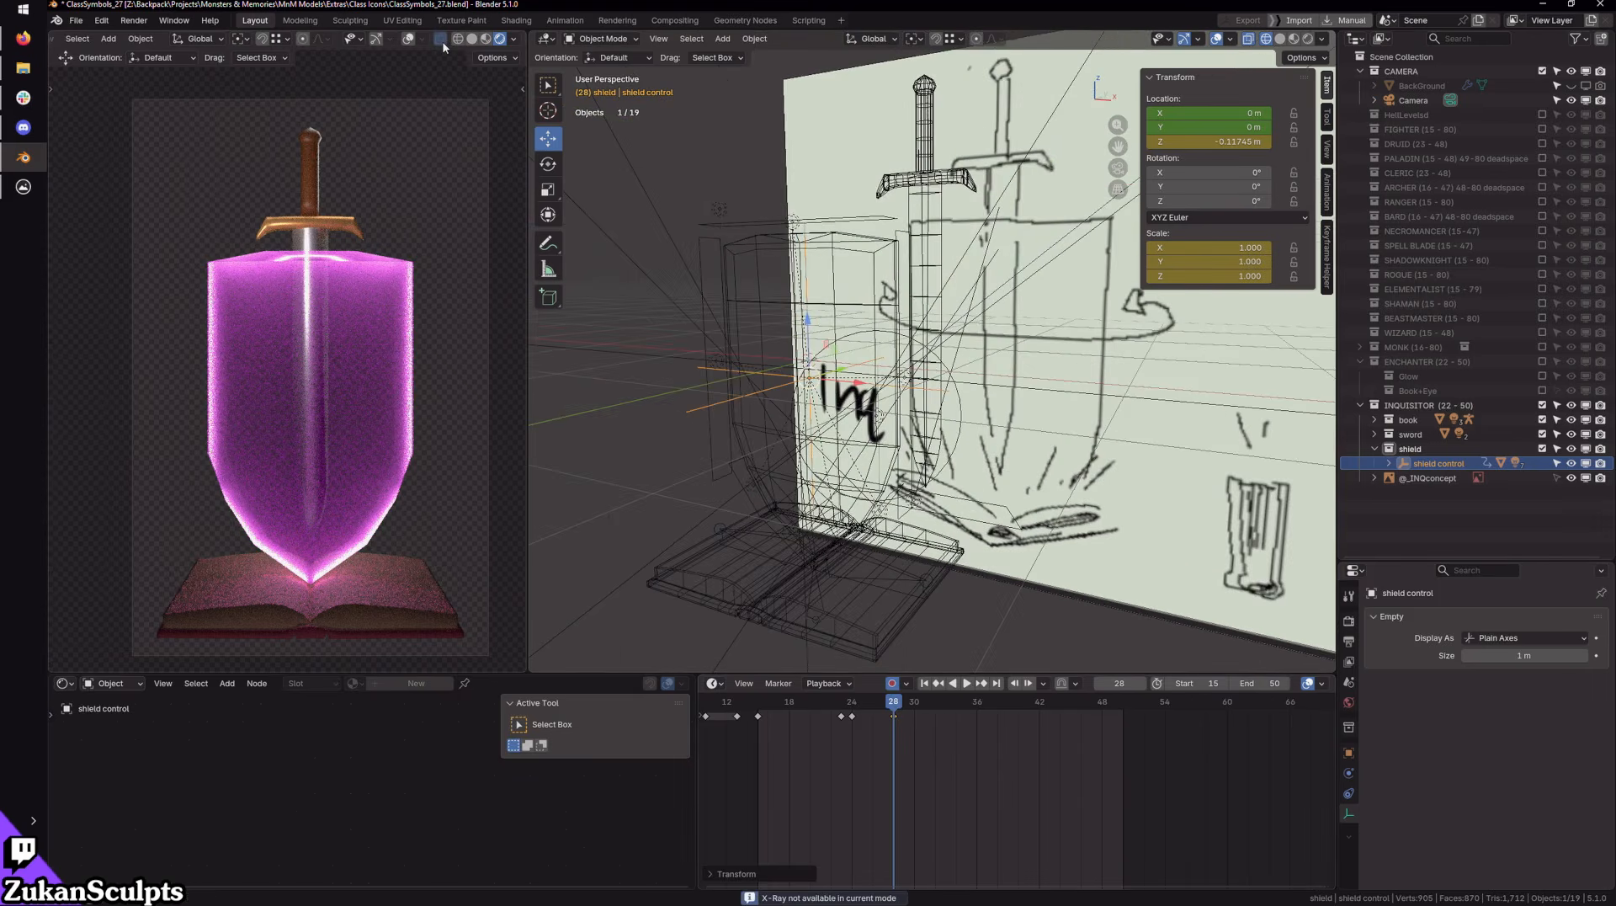
{"action": "left_click", "coordinate": [406, 41]}
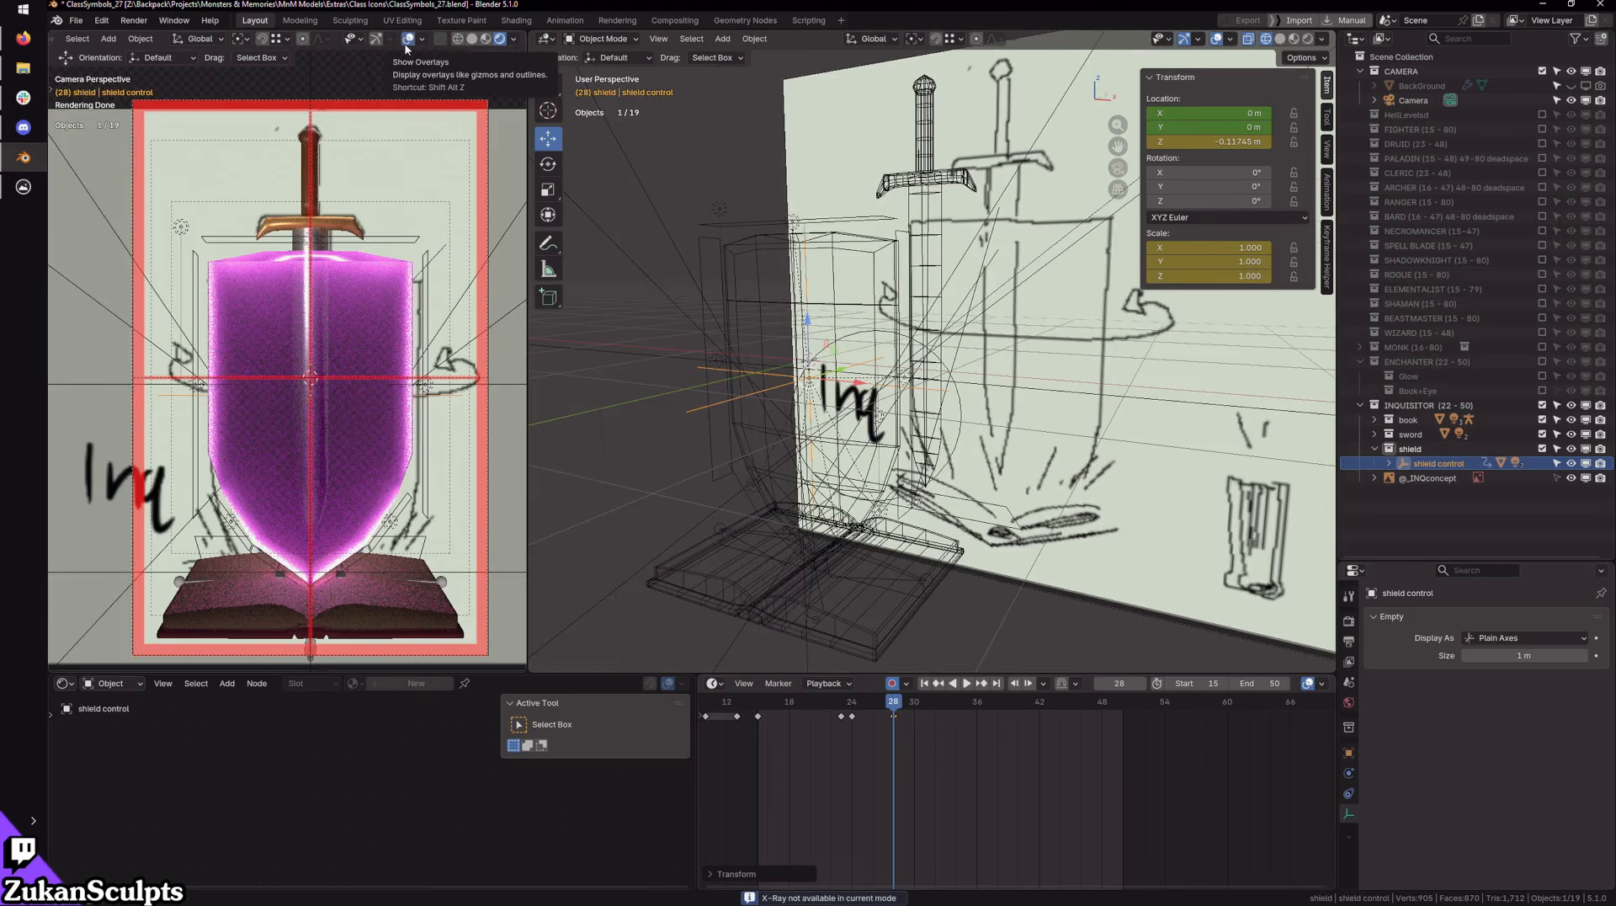
{"action": "left_click", "coordinate": [407, 40]}
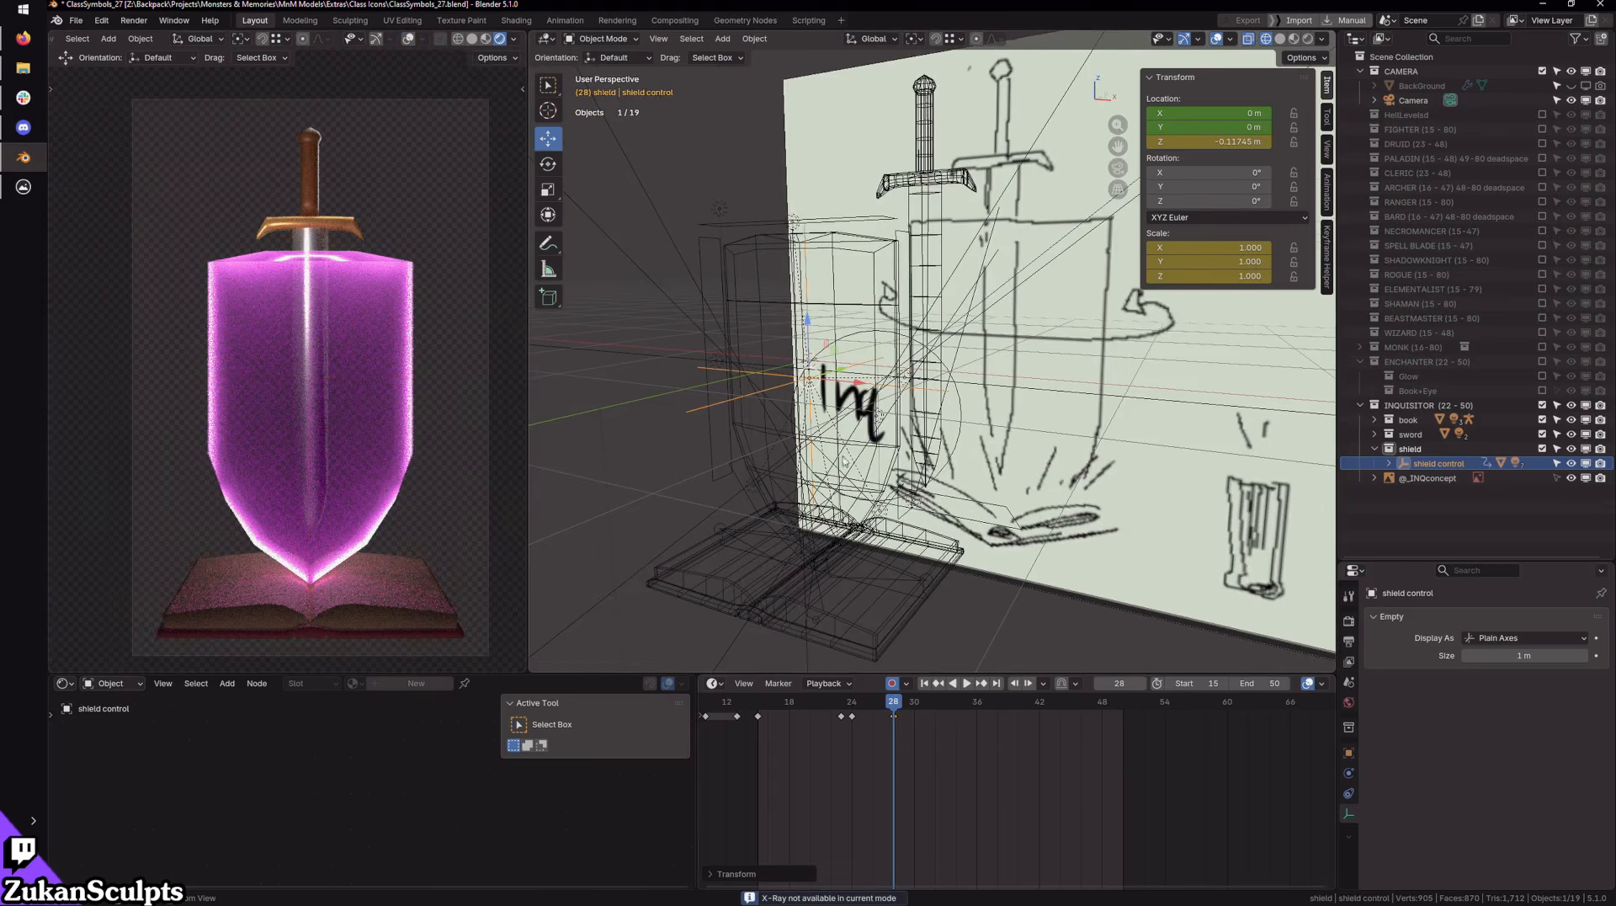
Step: Scrub from frame 28 to frame 37 to check the full-size shield against the moving book
{"action": "key", "text": "space"}
{"action": "mouse_move", "coordinate": [900, 704]}
{"action": "left_mouse_down"}
{"action": "mouse_move", "coordinate": [956, 712]}
{"action": "mouse_move", "coordinate": [929, 713]}
{"action": "left_mouse_up"}
{"action": "key", "text": "space"}
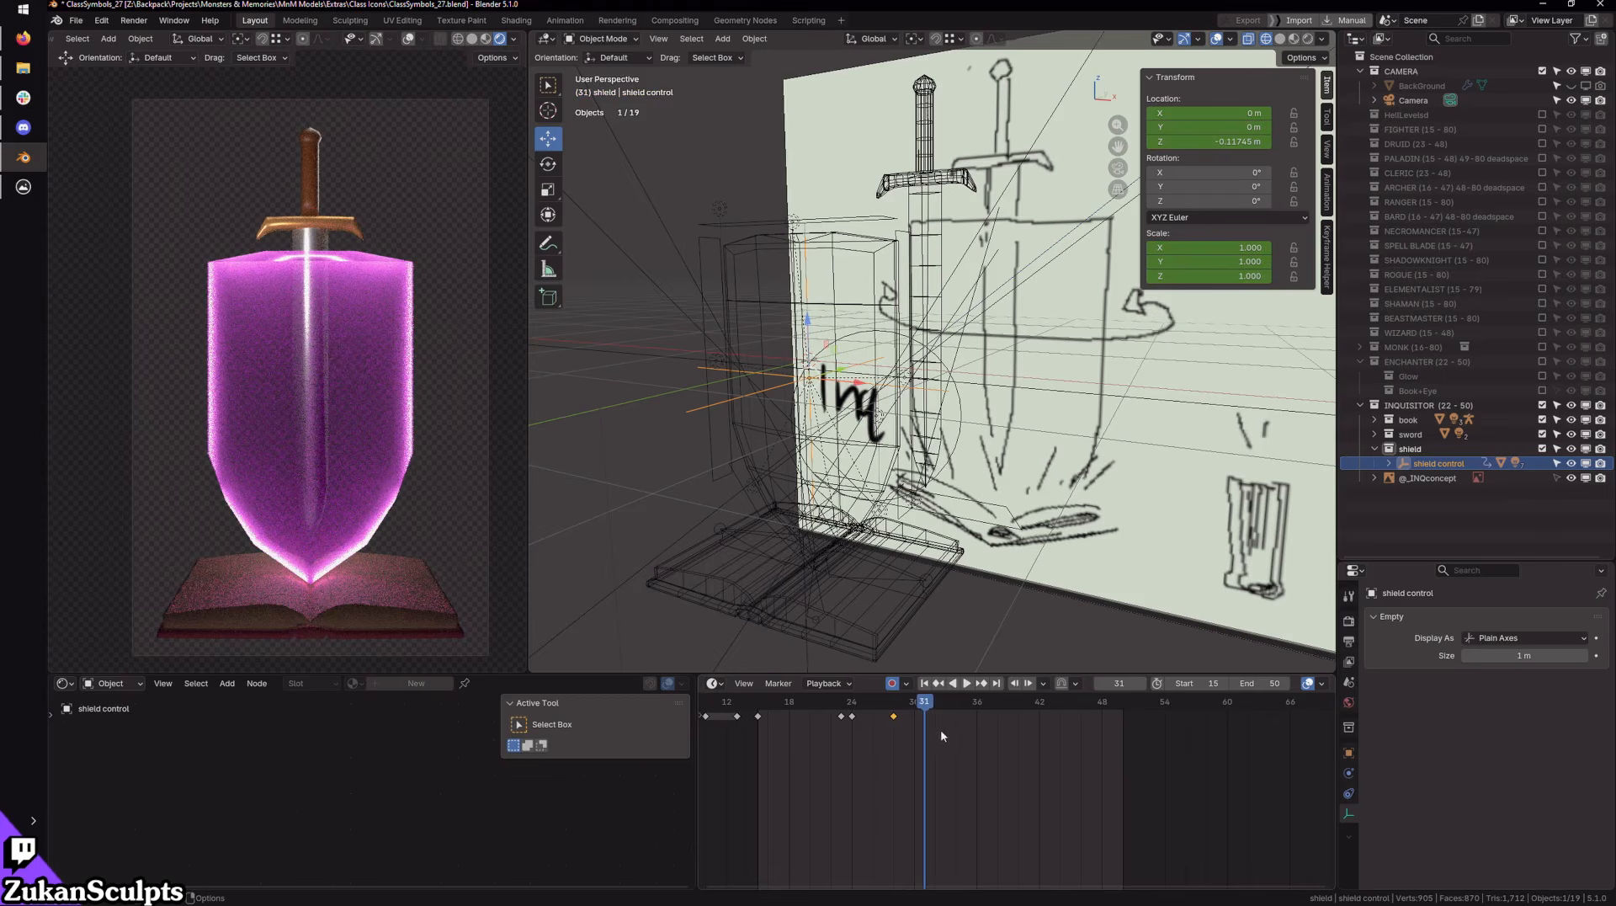
{"action": "left_click_drag", "start_coordinate": [929, 707], "coordinate": [989, 715]}
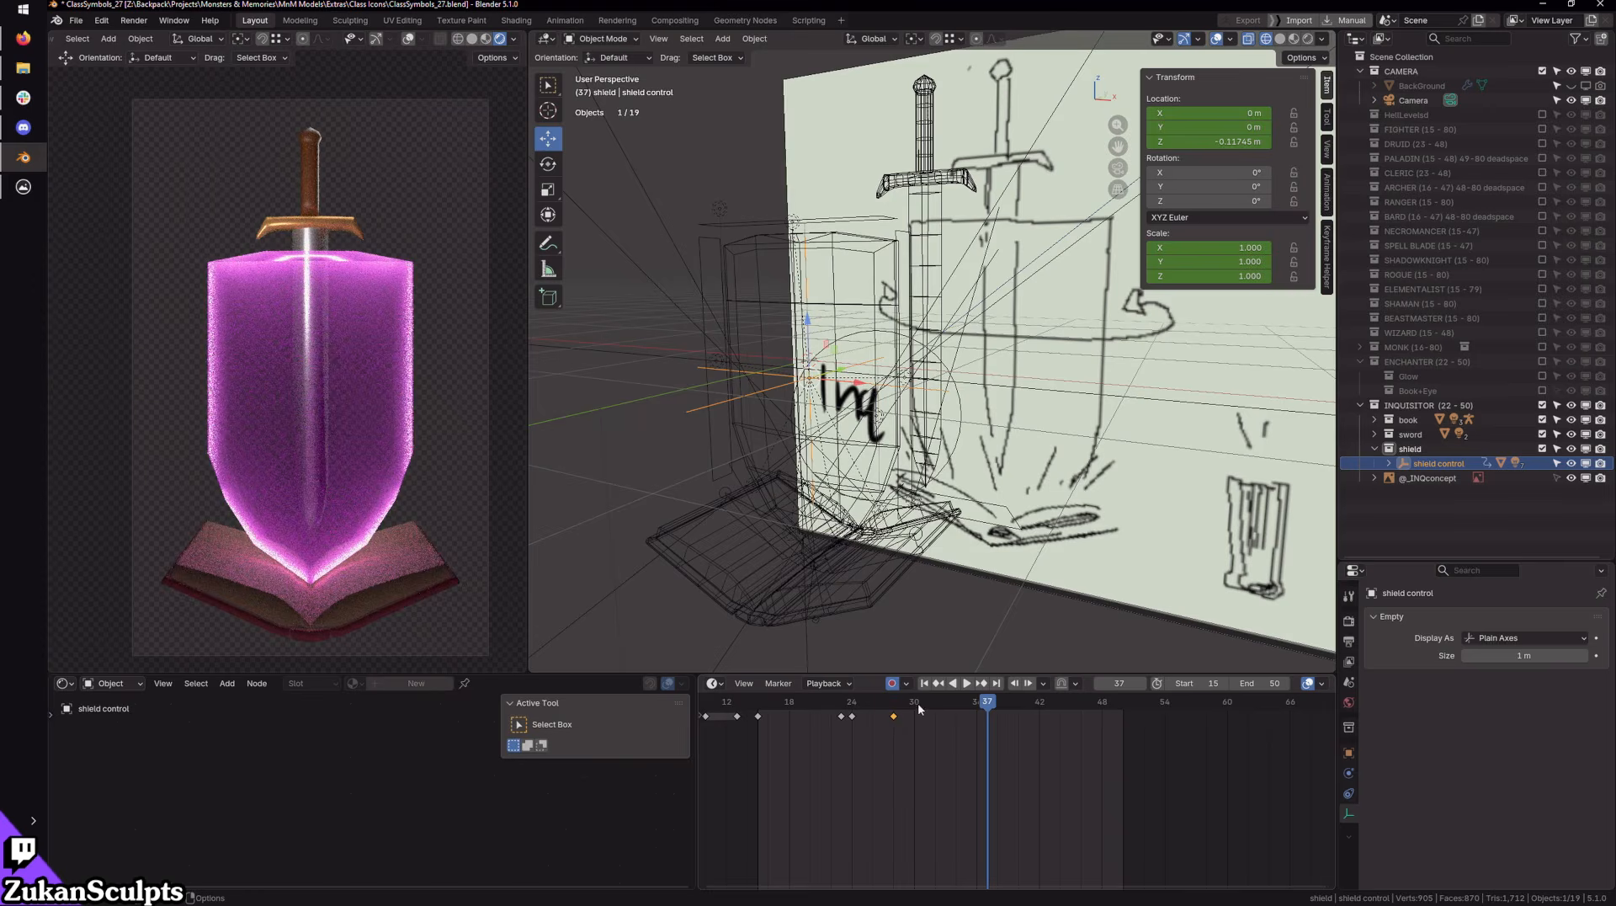
Step: Paste the shield control's copied full-size keyframe at frame 37 and copy its frame 24 keyframe to frame 40
{"action": "key", "text": "ctrl+v"}
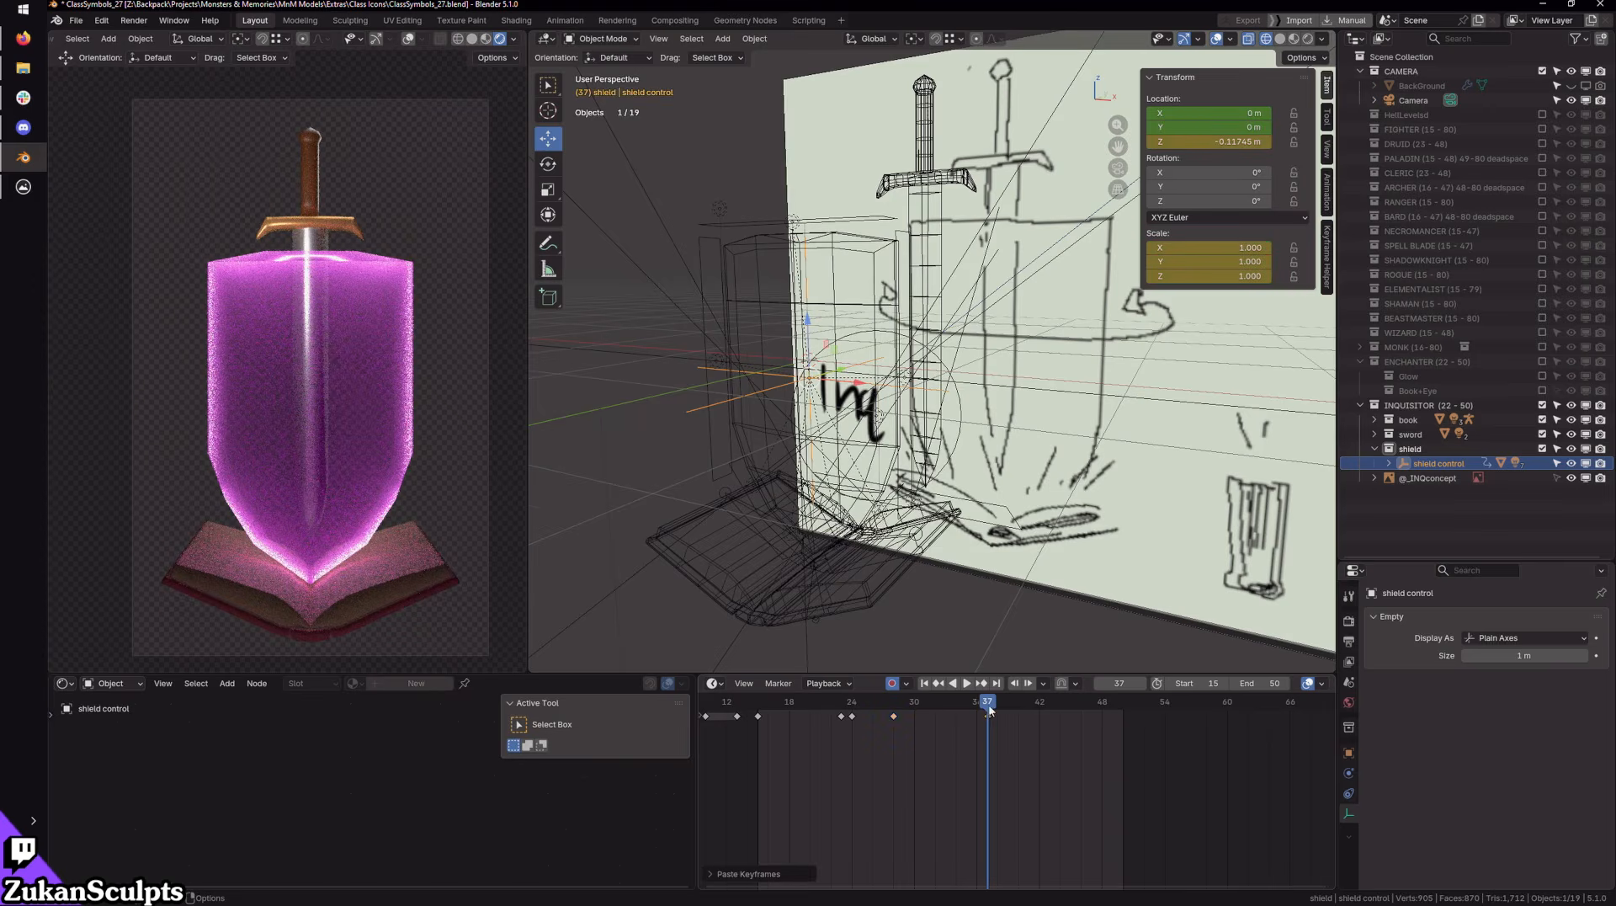
{"action": "left_click", "coordinate": [850, 725]}
{"action": "left_click", "coordinate": [852, 717]}
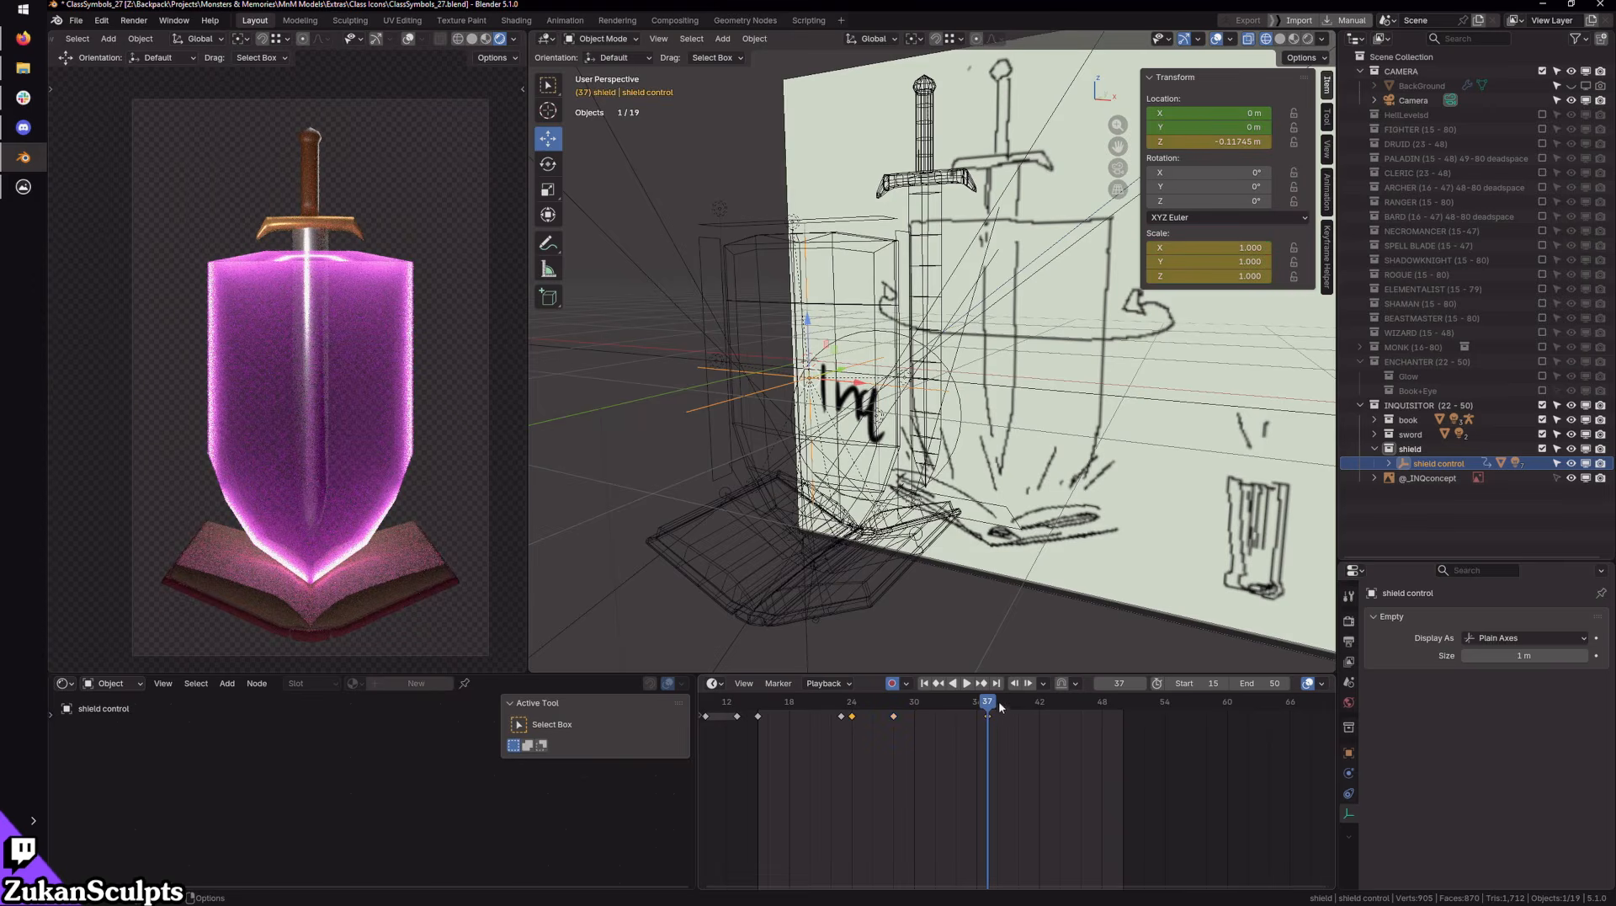
{"action": "left_click_drag", "start_coordinate": [999, 703], "coordinate": [1017, 707]}
{"action": "key", "text": "ctrl+v"}
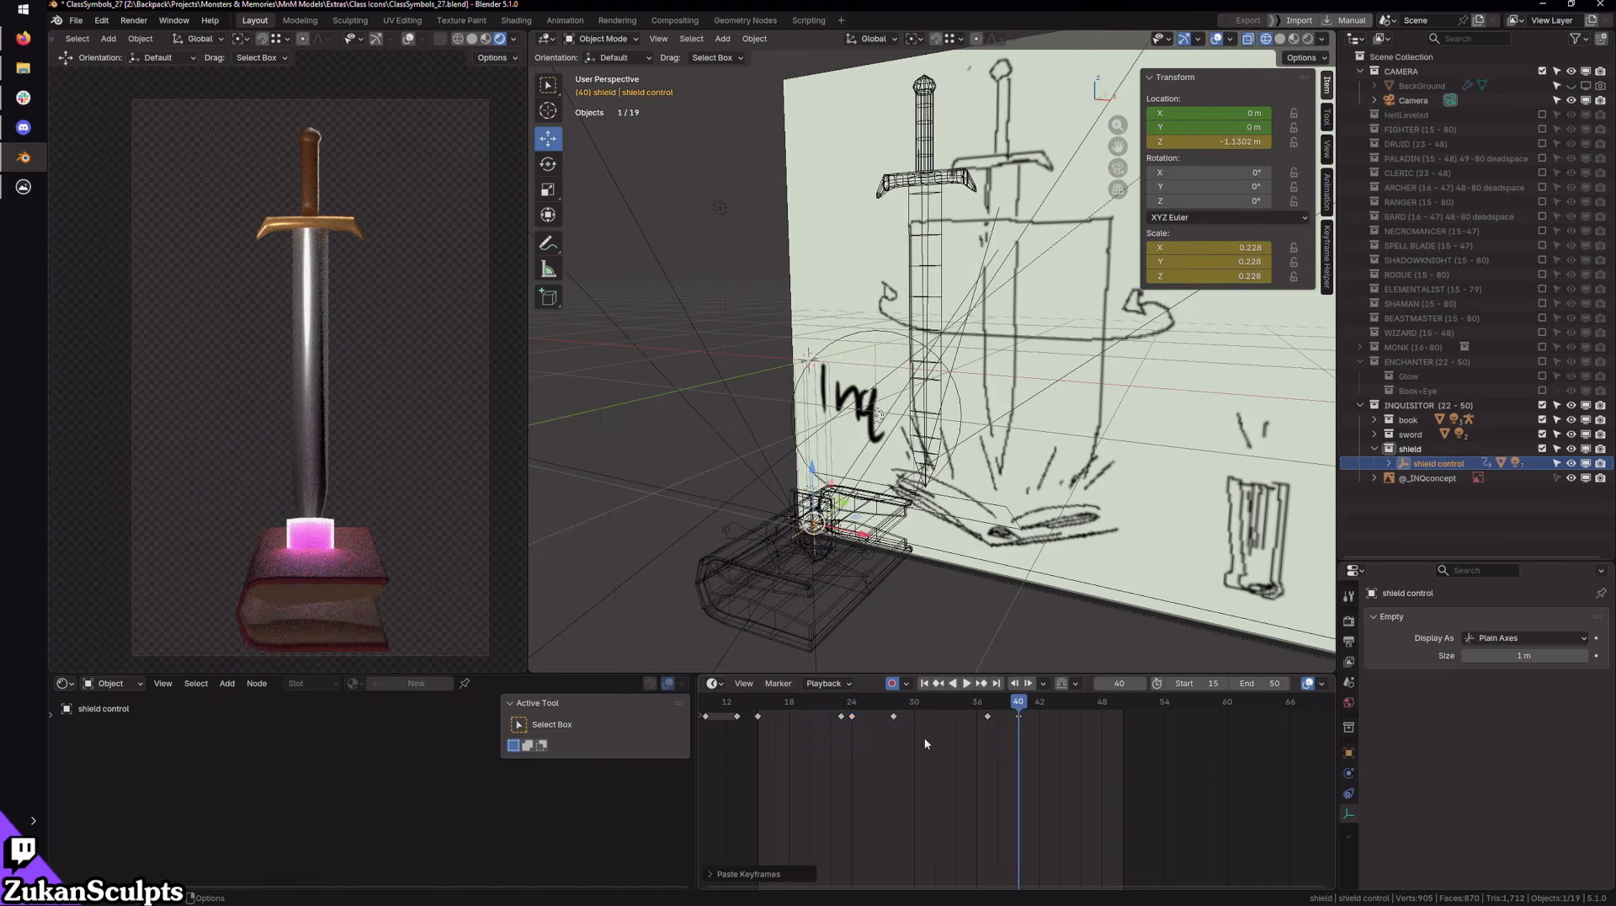
Step: Copy the shield control's smallest-size keyframe from frame 23 to frame 41
{"action": "left_click", "coordinate": [840, 716]}
{"action": "left_click_drag", "start_coordinate": [1019, 706], "coordinate": [1028, 708]}
{"action": "key", "text": "ctrl+v"}
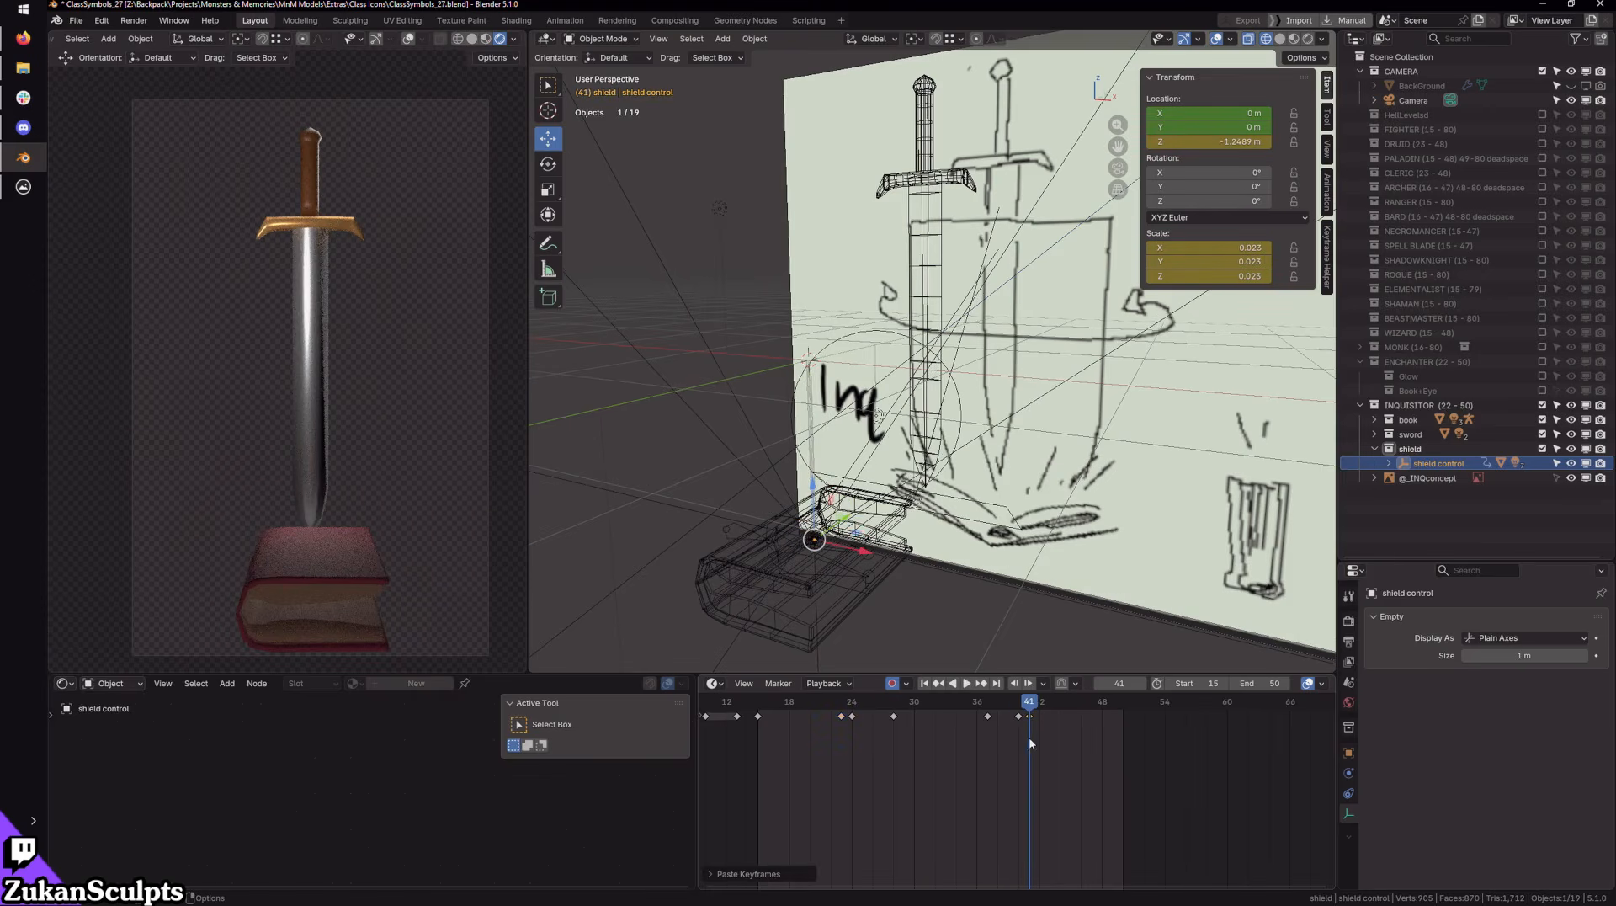
Step: Copy the shield control's frame 23 keyframe to the animation's start at frame 15
{"action": "scroll", "coordinate": [1029, 761], "scroll_direction": "up", "scroll_amount": 3}
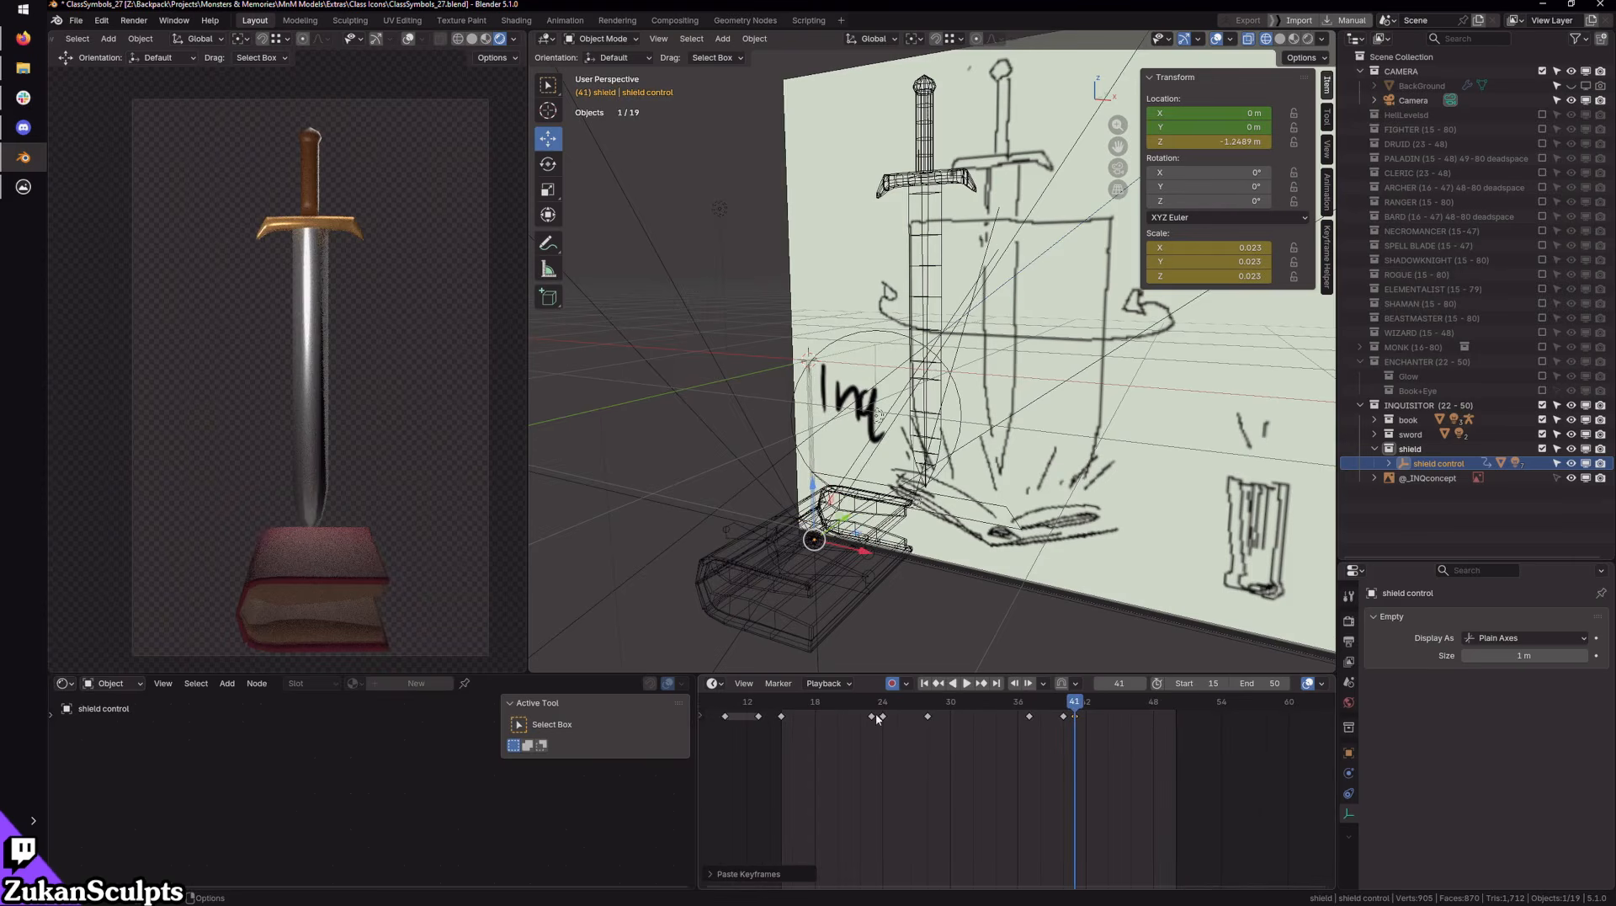
{"action": "left_click", "coordinate": [874, 718]}
{"action": "key", "text": "ctrl+c"}
{"action": "left_click_drag", "start_coordinate": [829, 705], "coordinate": [795, 705]}
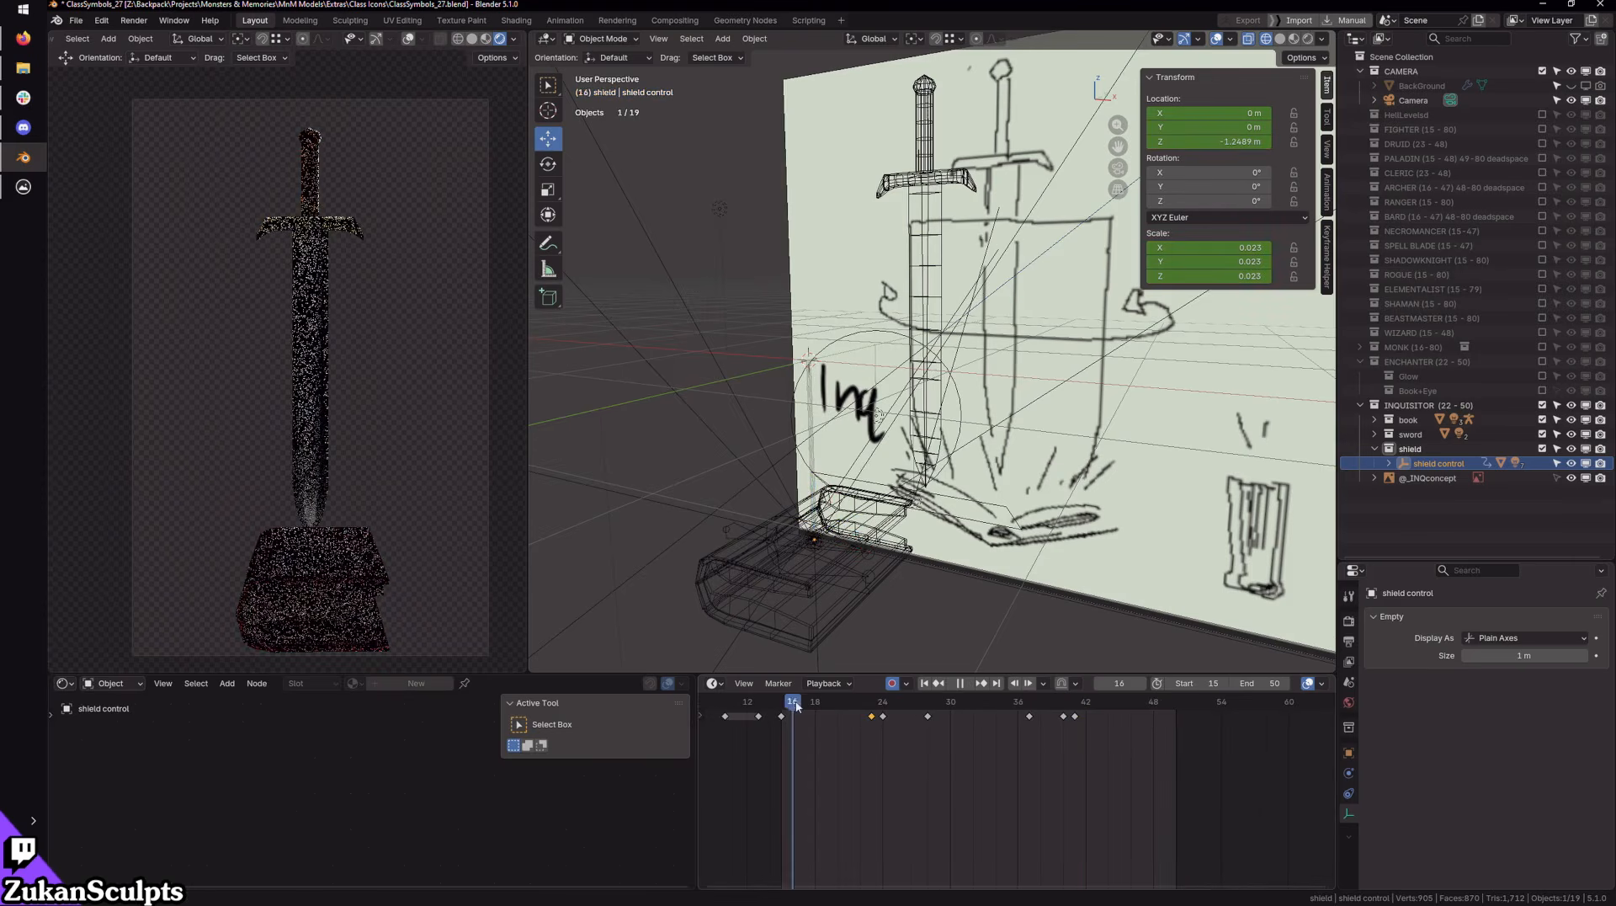
{"action": "key", "text": "Left"}
{"action": "key", "text": "ctrl+v"}
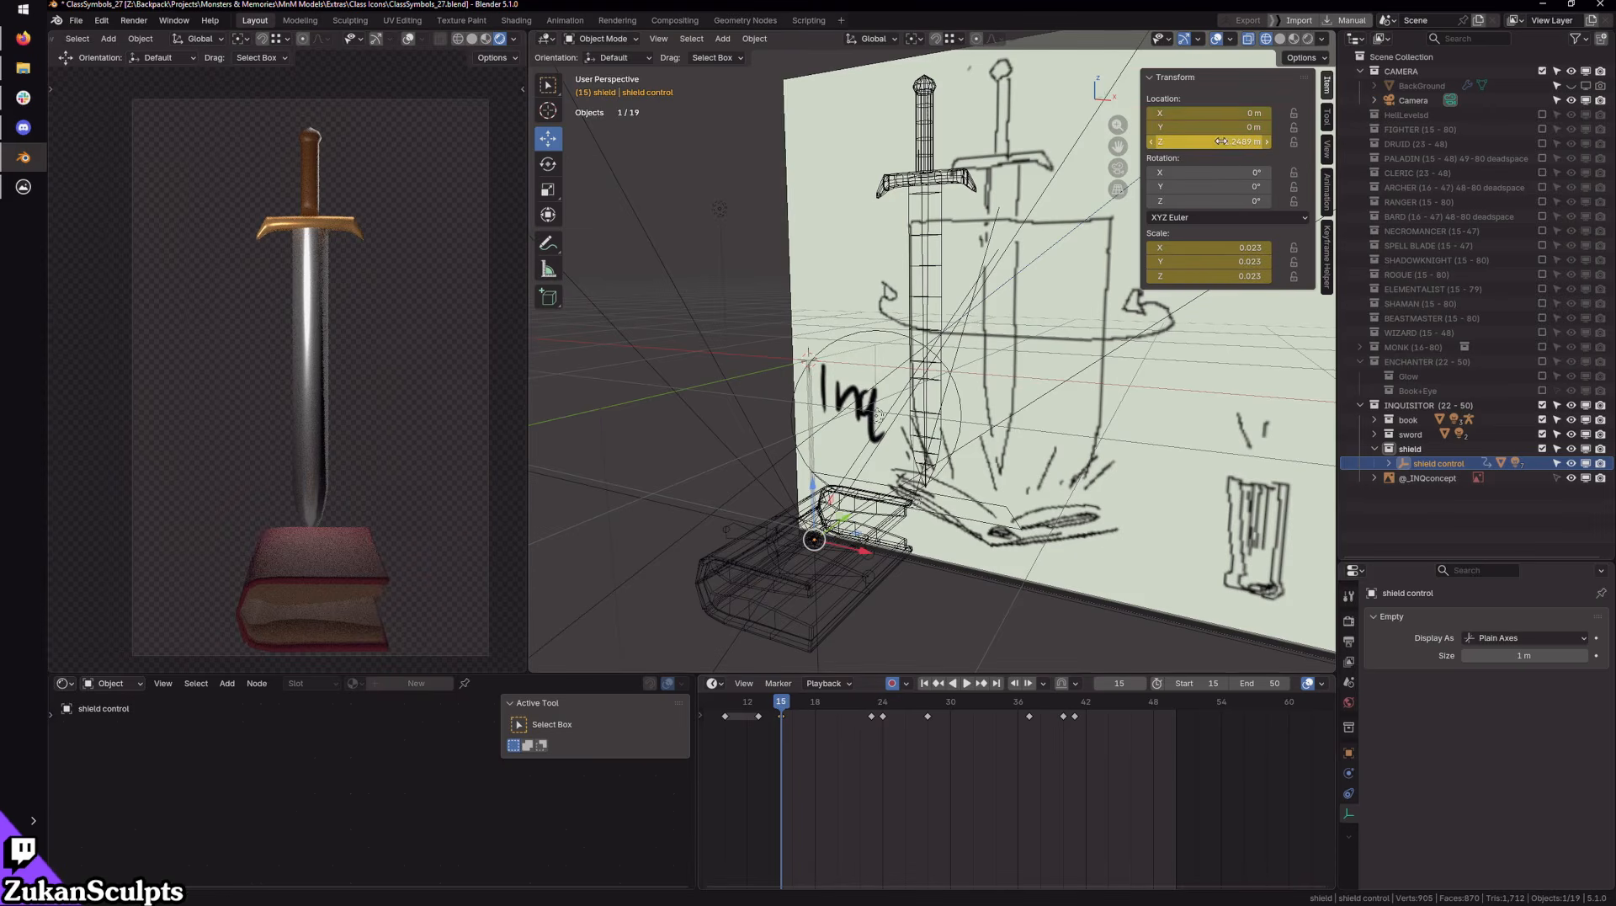
Step: Insert location keyframes for the shield control at frames 23, 40 and 41
{"action": "left_click", "coordinate": [871, 704]}
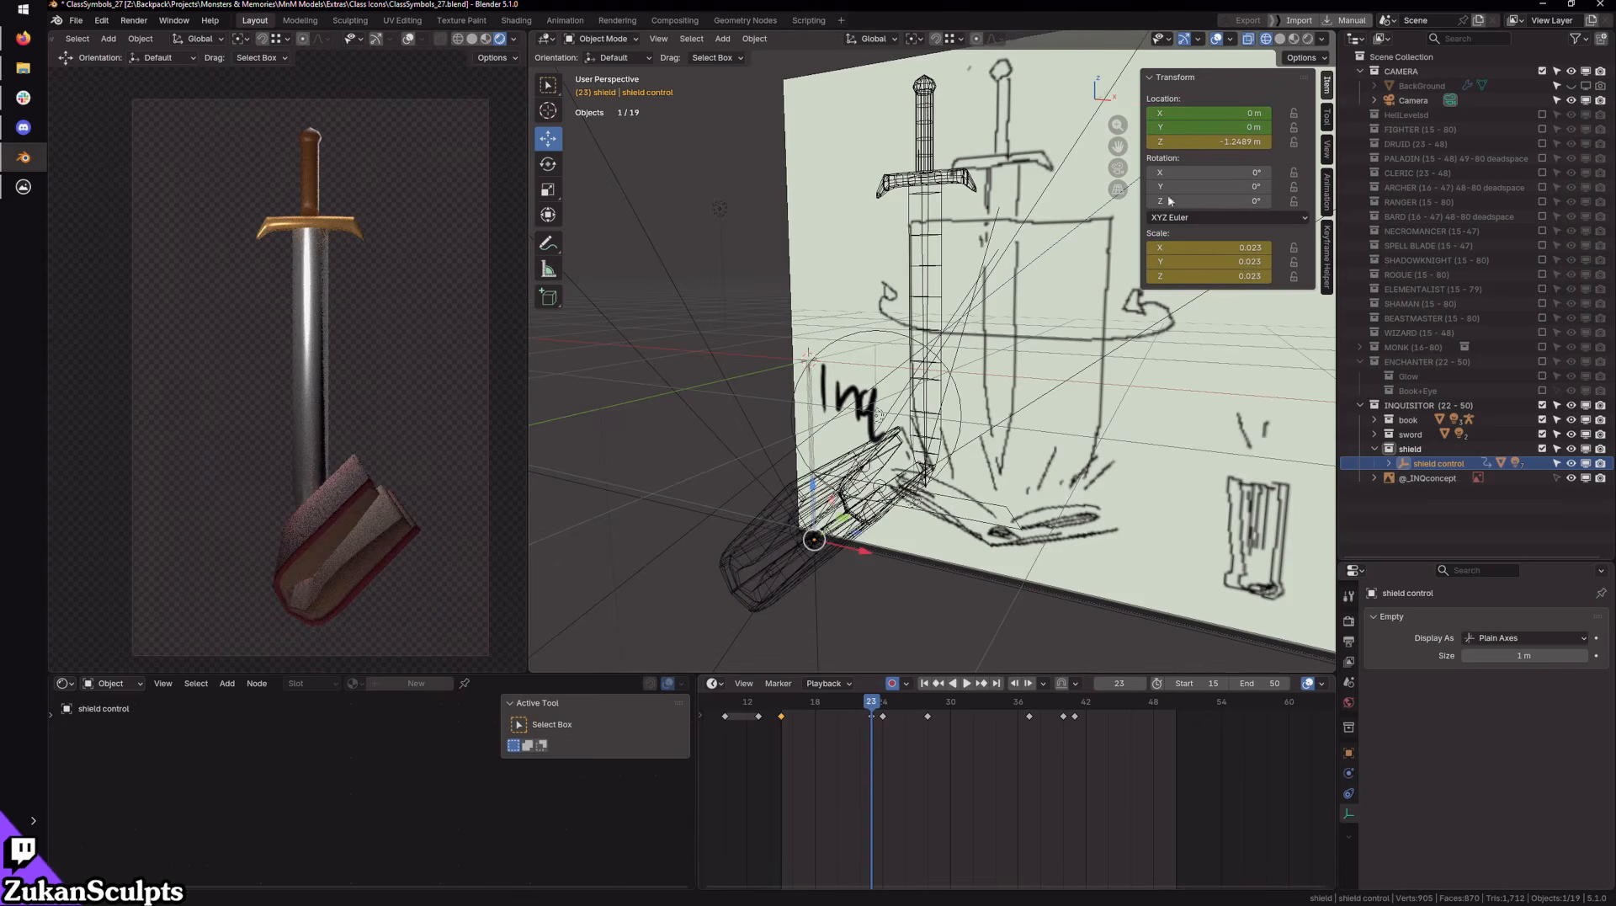
{"action": "key", "text": "i"}
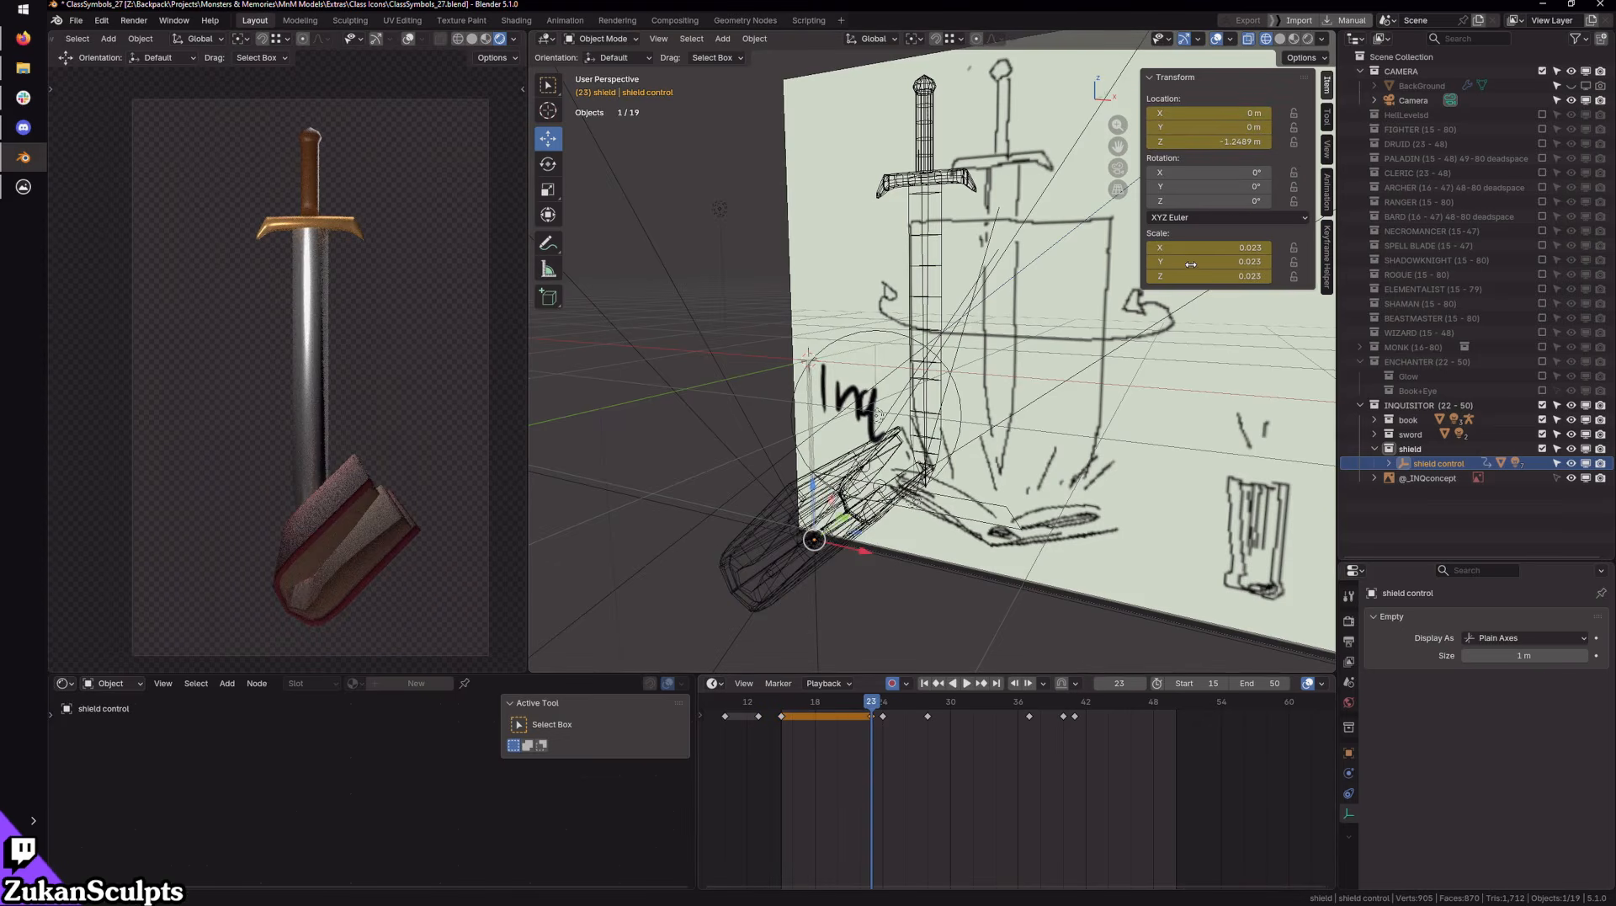
{"action": "left_click", "coordinate": [1064, 703]}
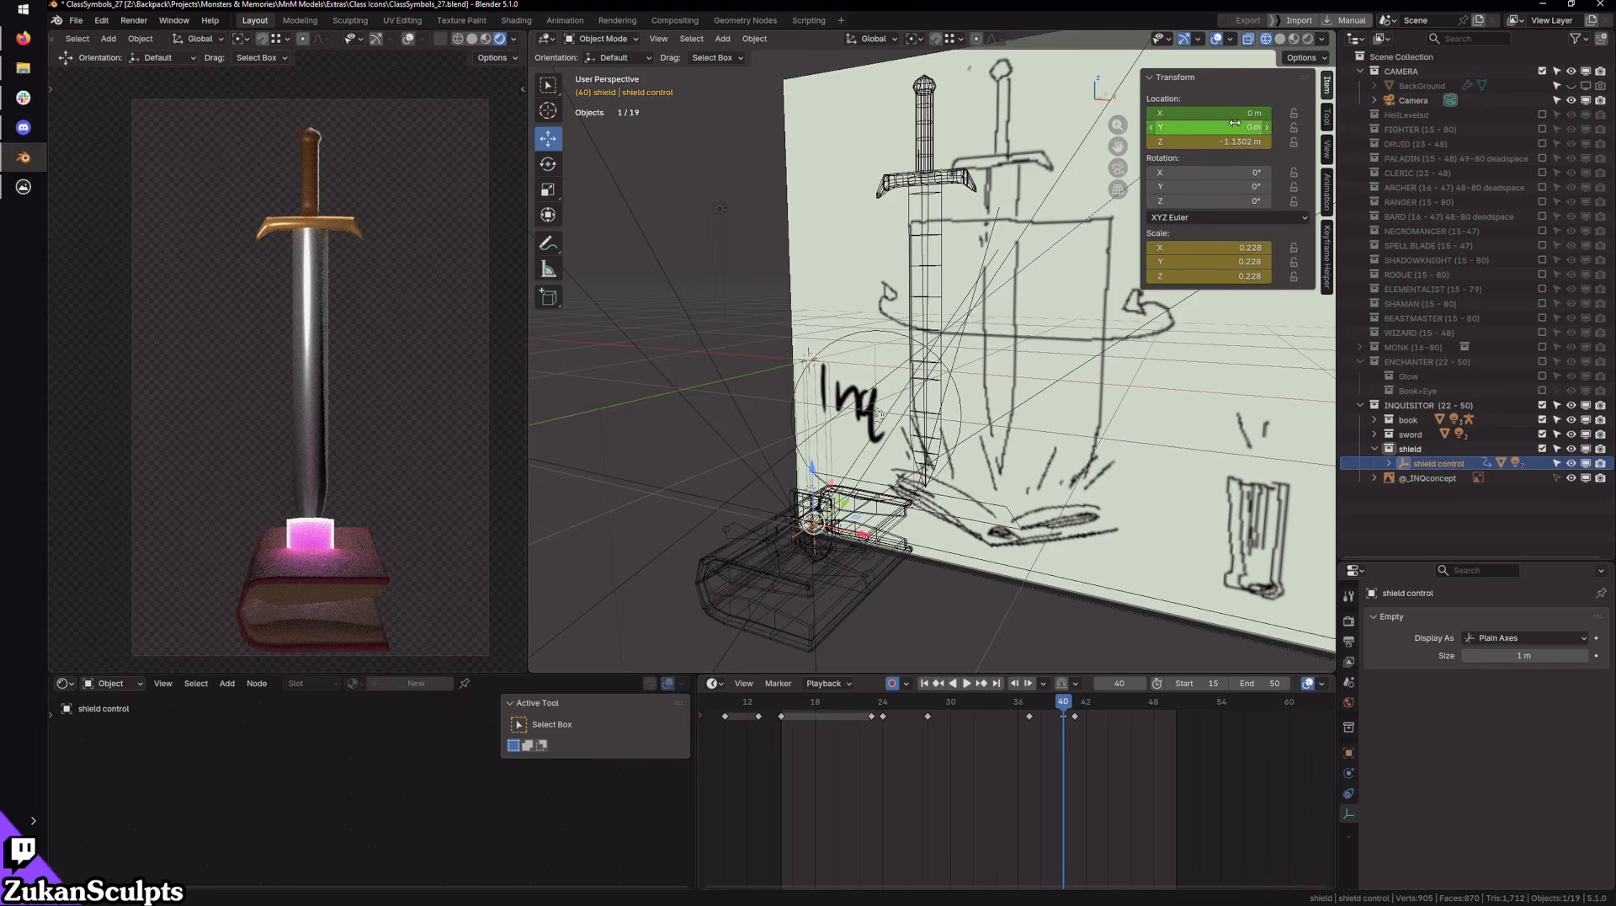
{"action": "key", "text": "i"}
{"action": "left_click", "coordinate": [1071, 704]}
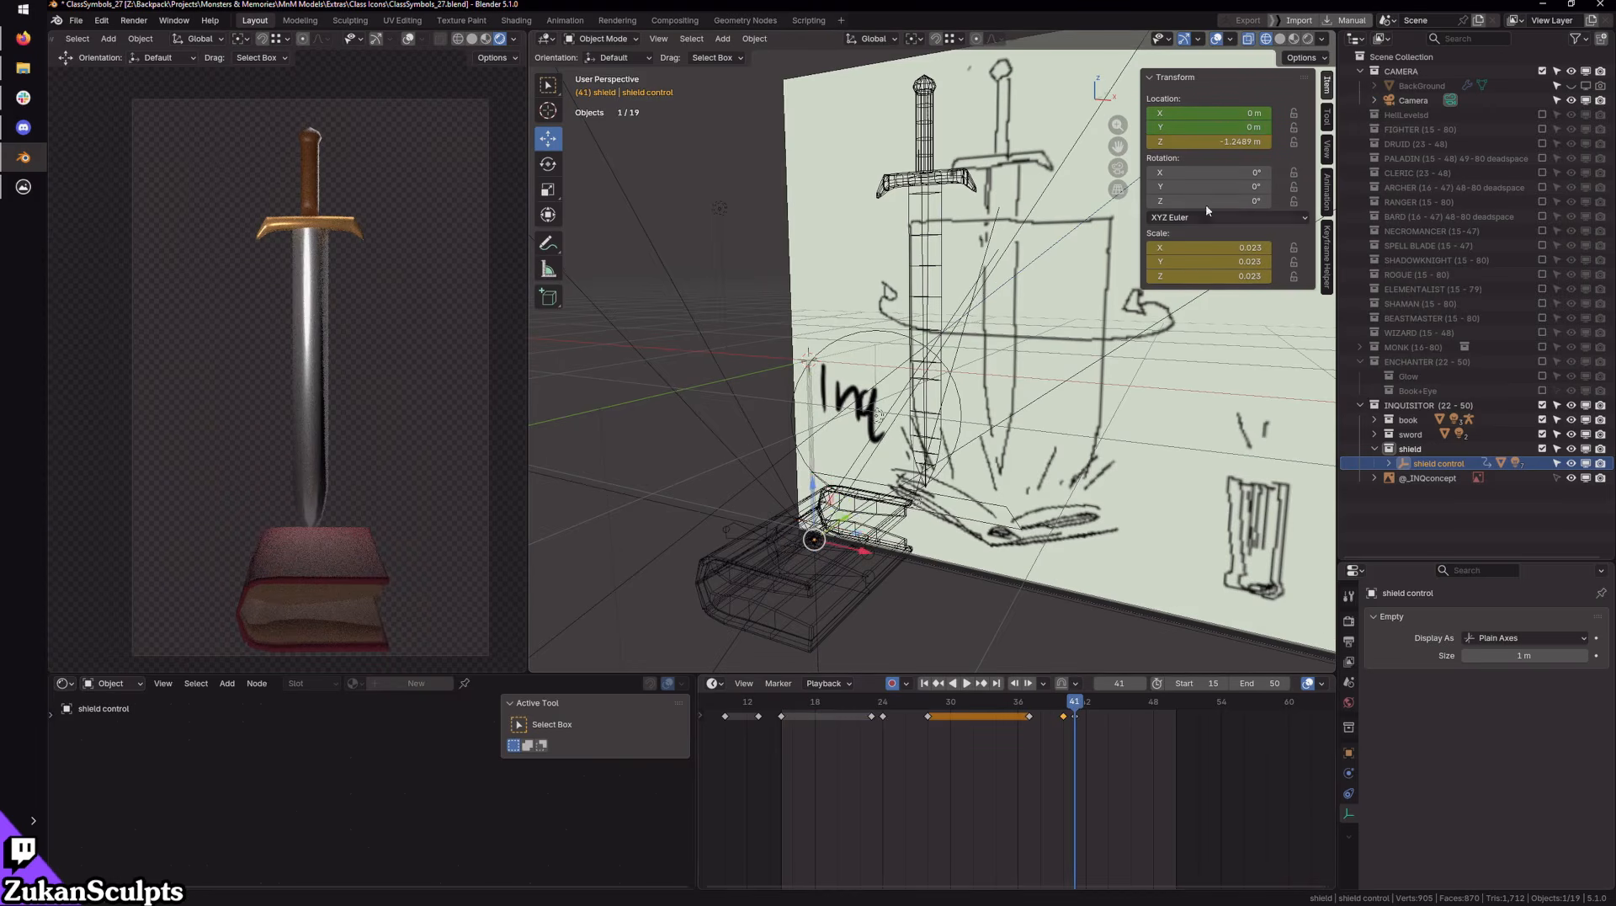
{"action": "key", "text": "i"}
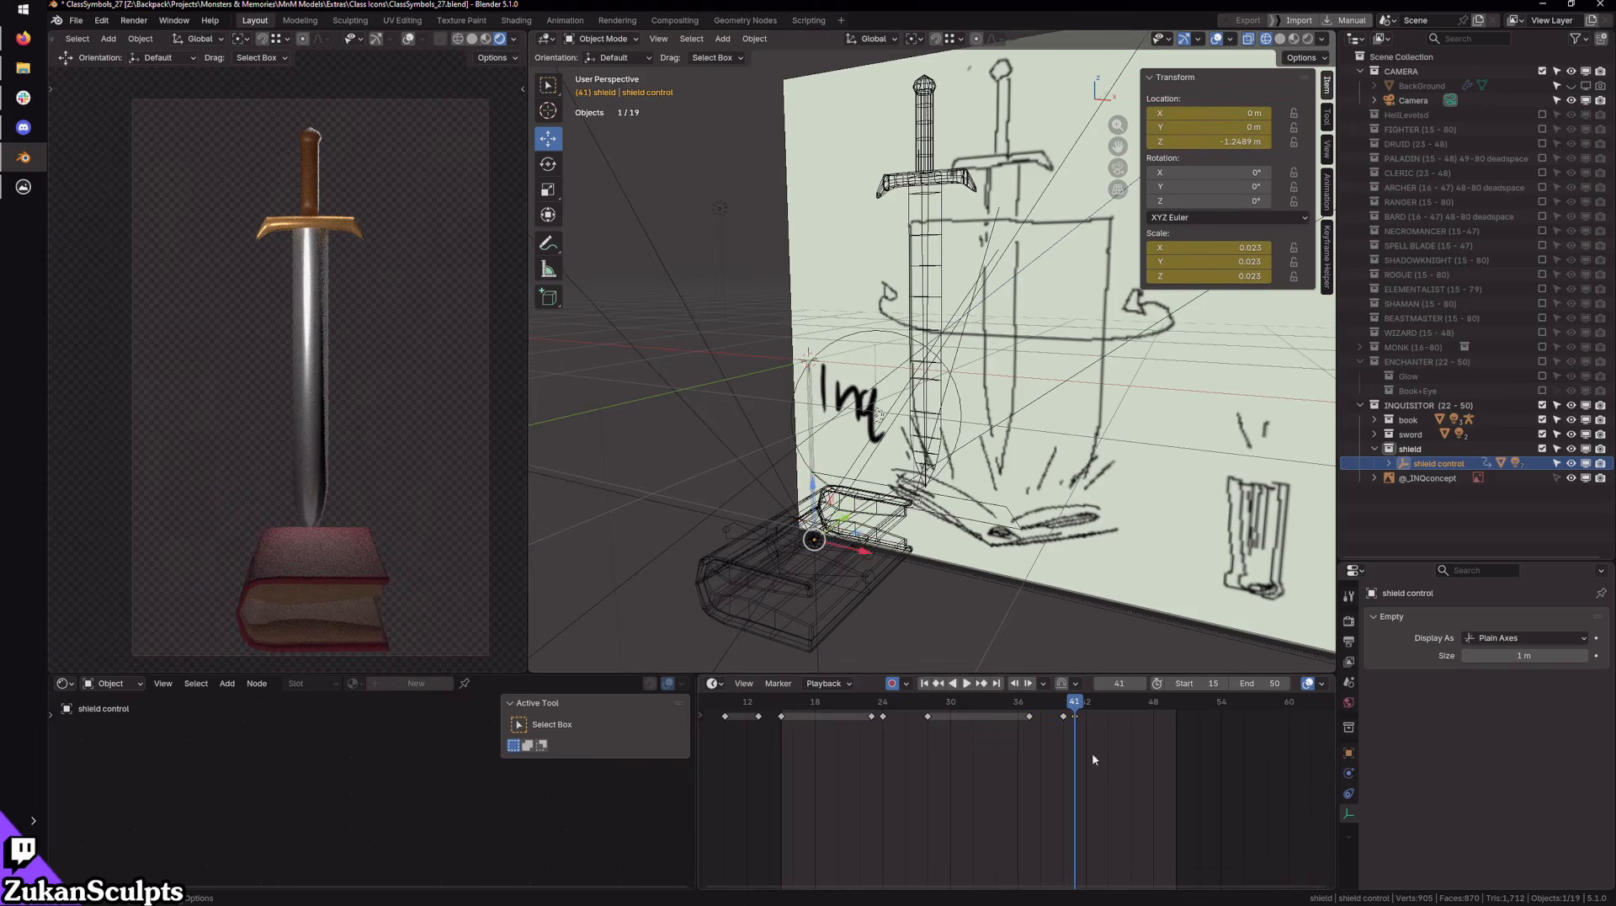
Step: Play the animation from its first frame to check the shield's growth and shrinking
{"action": "key", "text": "shift+Left"}
{"action": "key", "text": "space"}
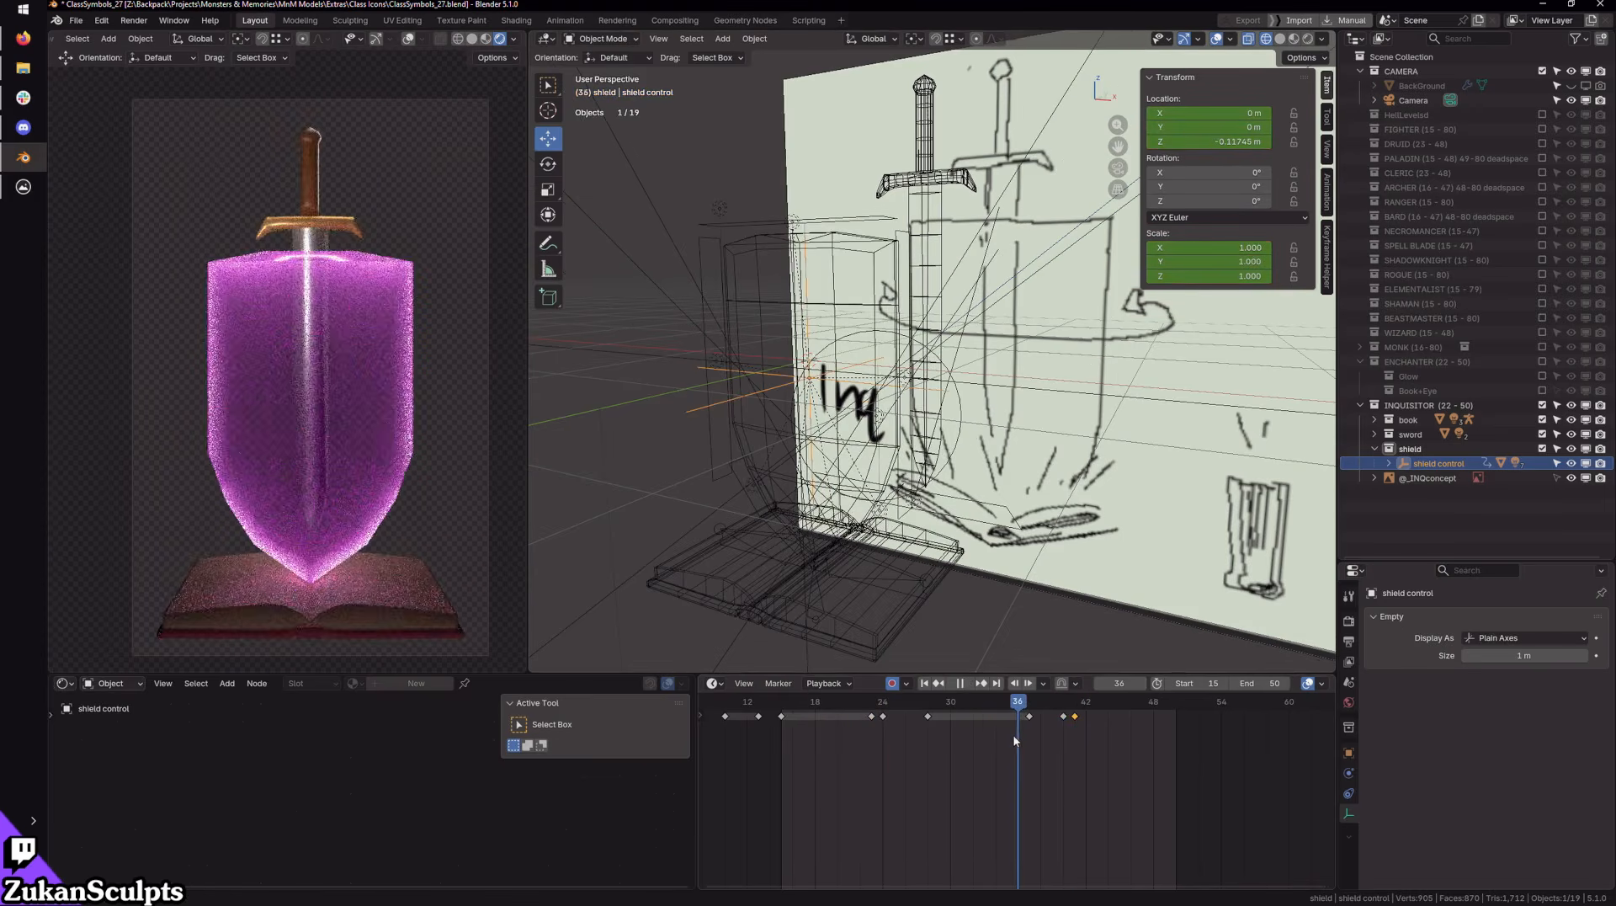
{"action": "key", "text": "Escape"}
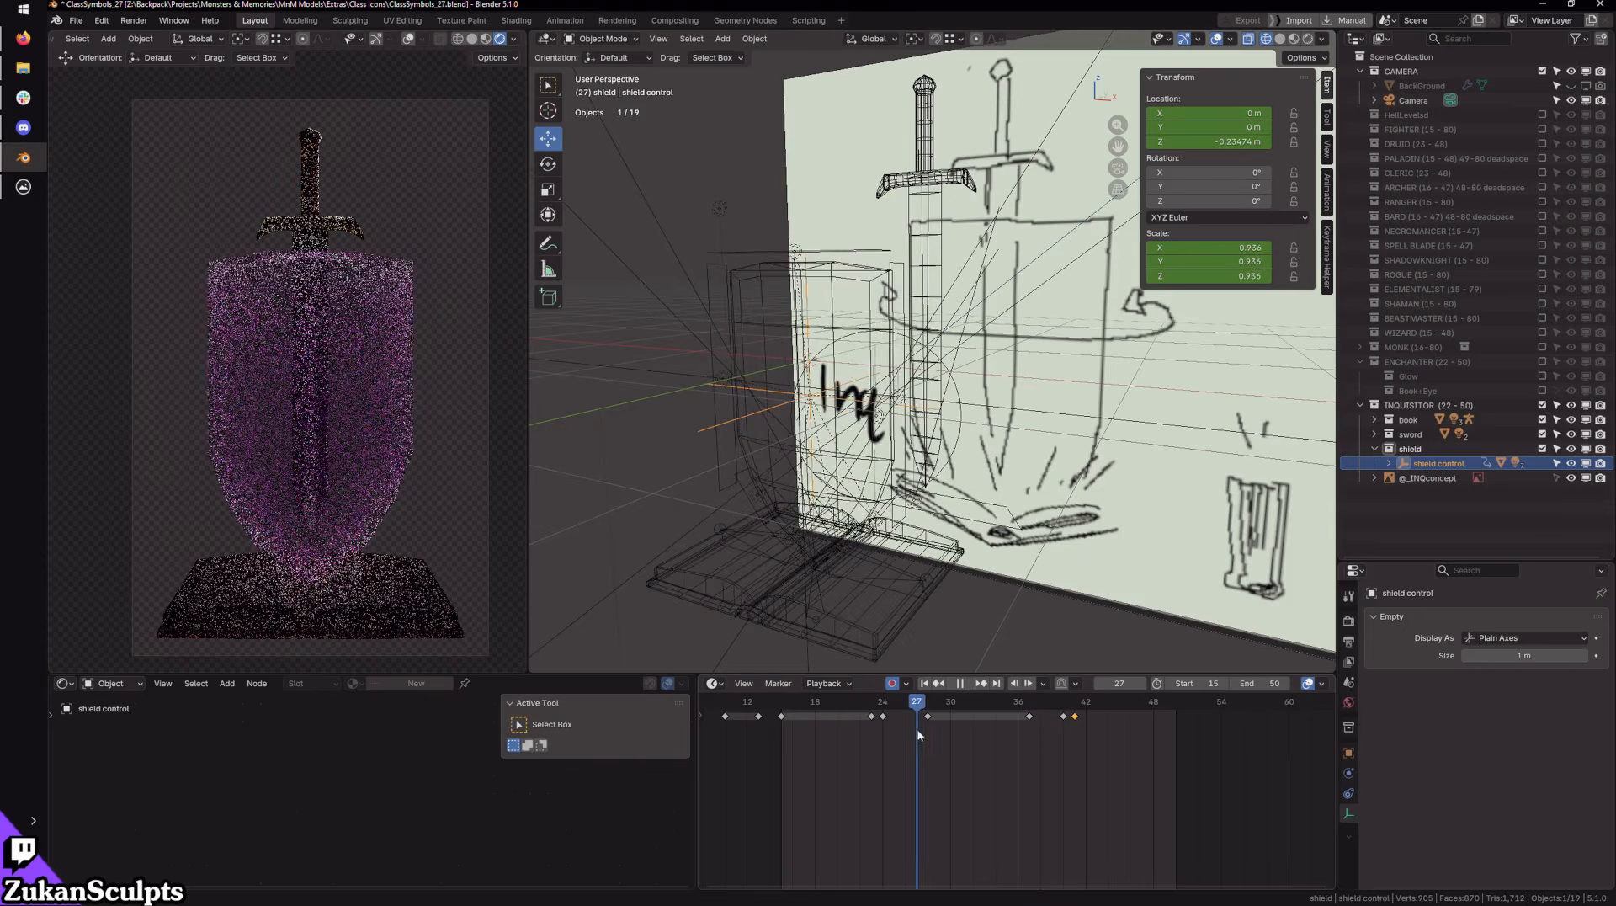
Step: Compare the keyframe timing of the INQbook armature and the shield control at frames 24 and 27
{"action": "middle_click_drag", "start_coordinate": [804, 624], "coordinate": [935, 546]}
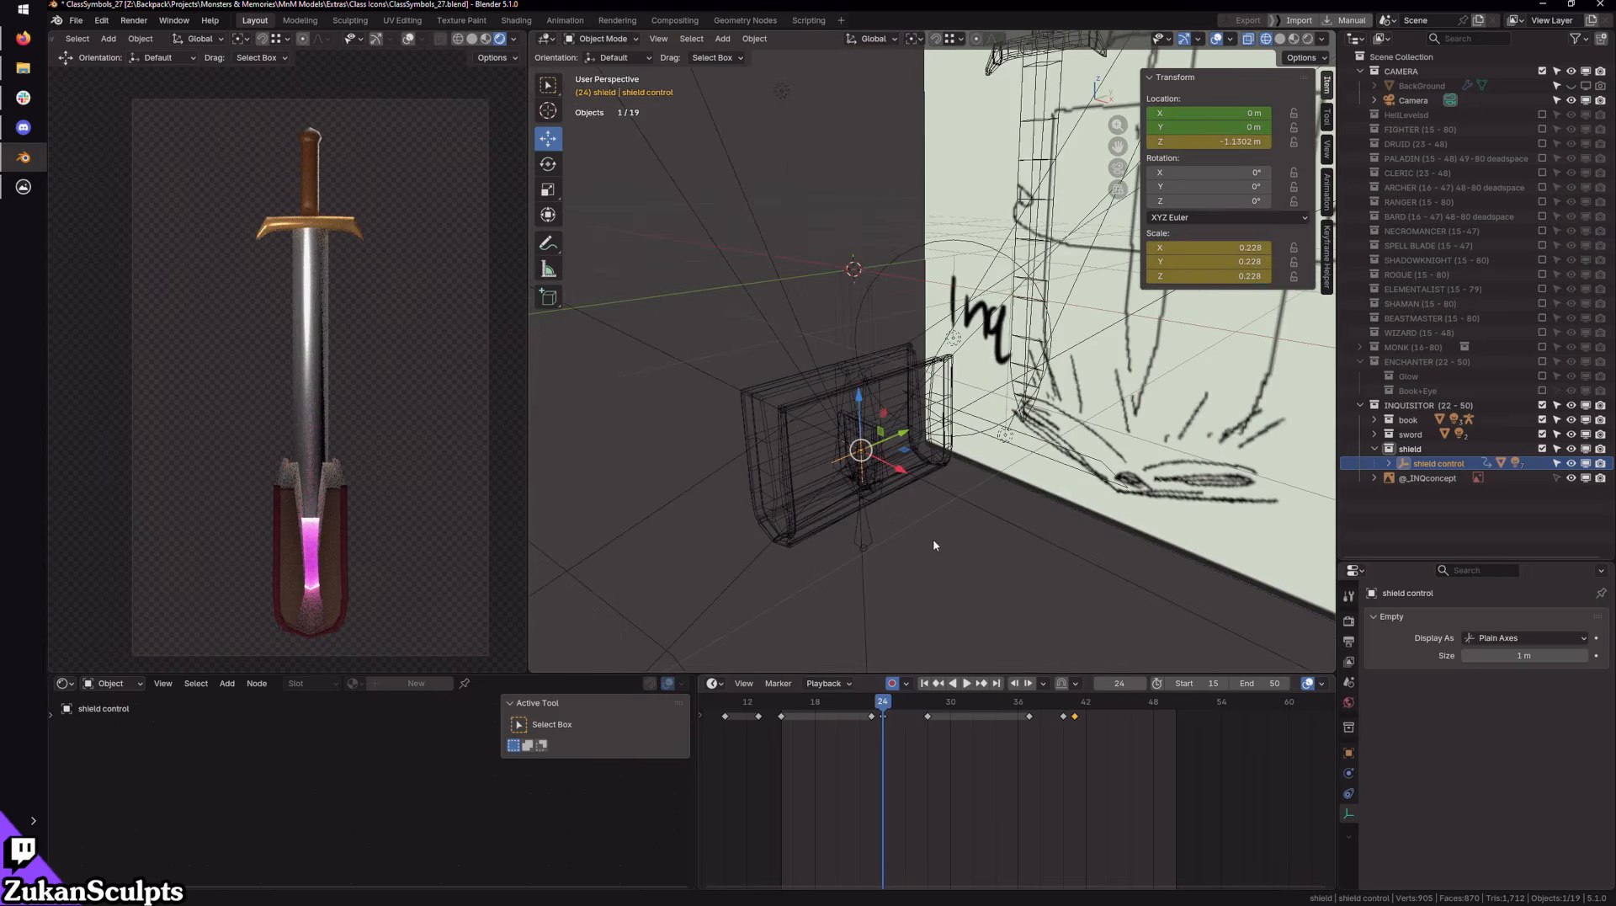
{"action": "scroll", "coordinate": [916, 478], "scroll_direction": "up", "scroll_amount": 3}
{"action": "middle_click_drag", "start_coordinate": [918, 471], "coordinate": [948, 455]}
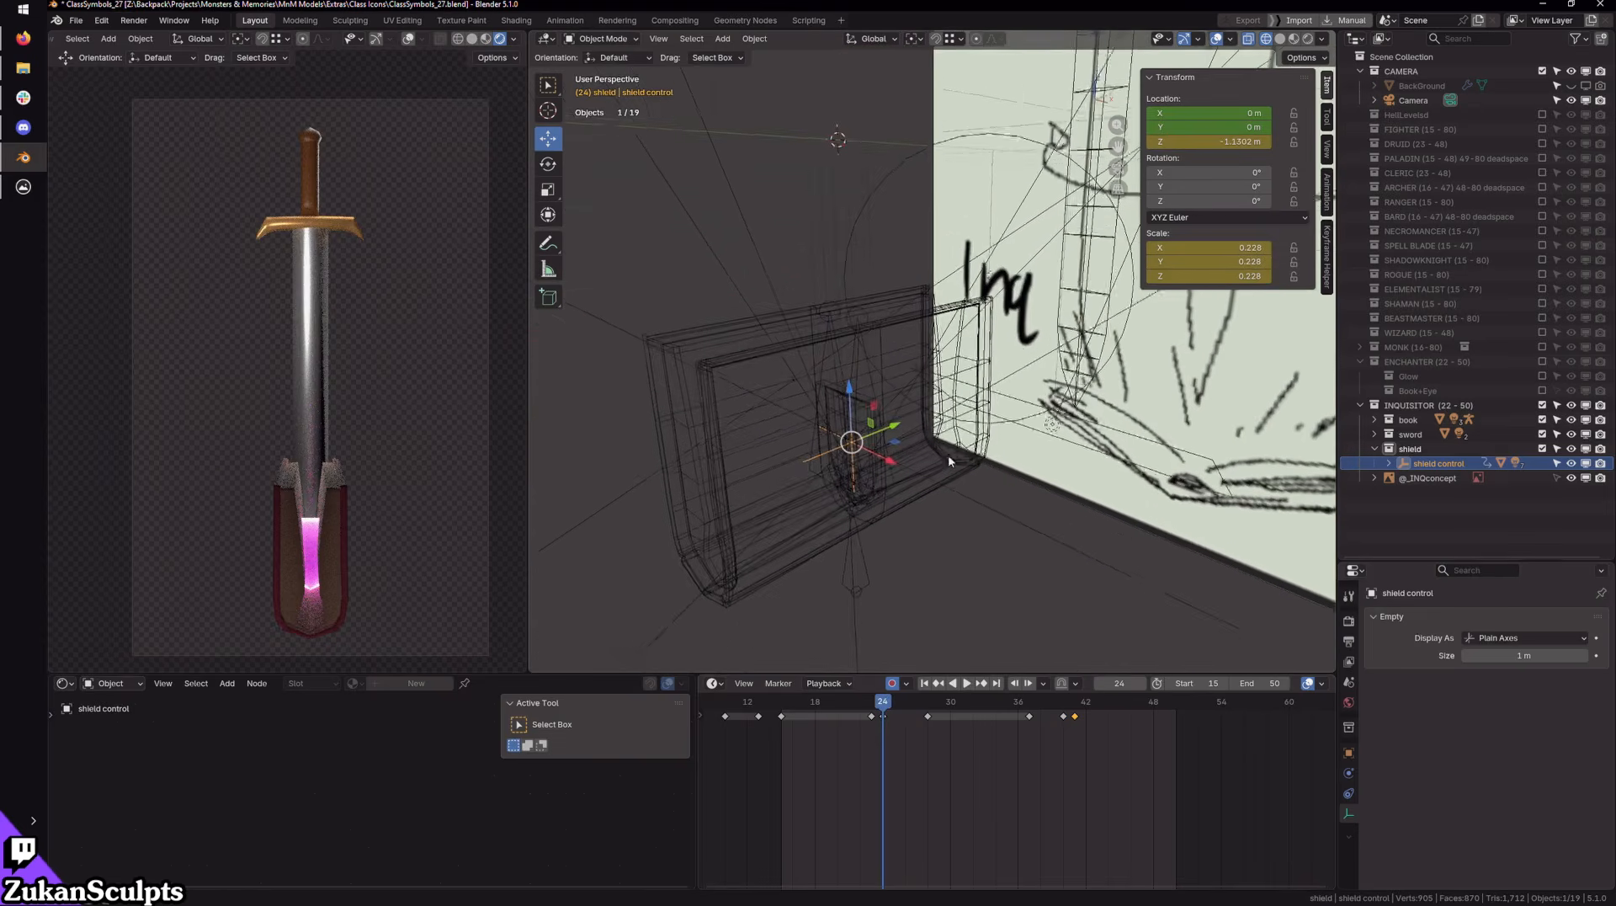
{"action": "scroll", "coordinate": [946, 452], "scroll_direction": "up", "scroll_amount": 1}
{"action": "left_click", "coordinate": [846, 303]}
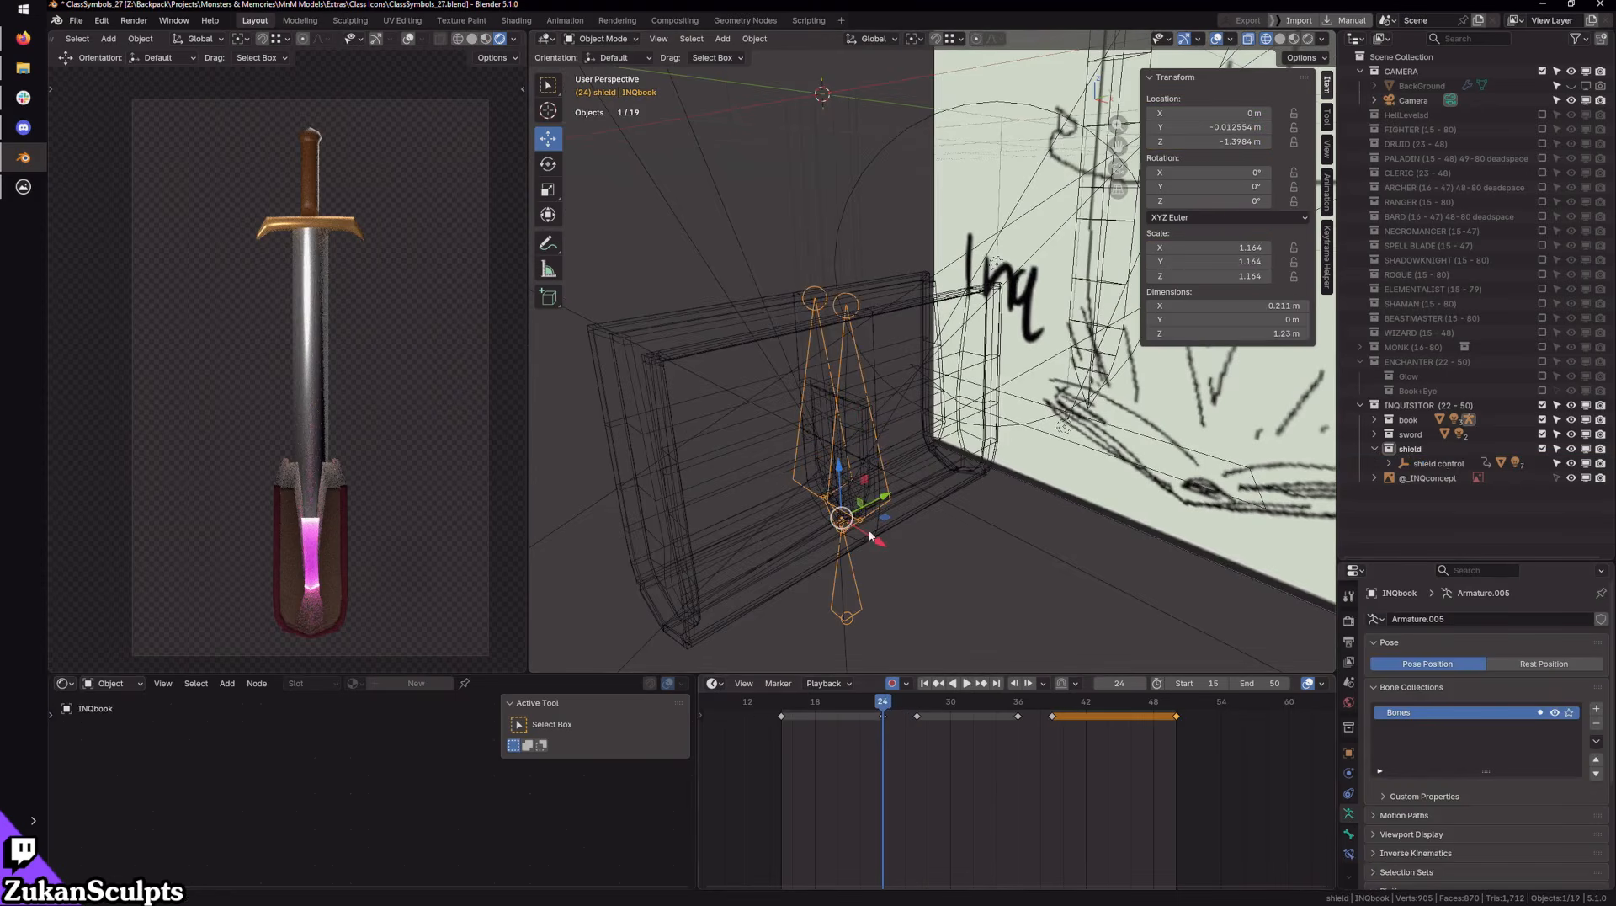
{"action": "middle_click_drag", "start_coordinate": [871, 536], "coordinate": [931, 744]}
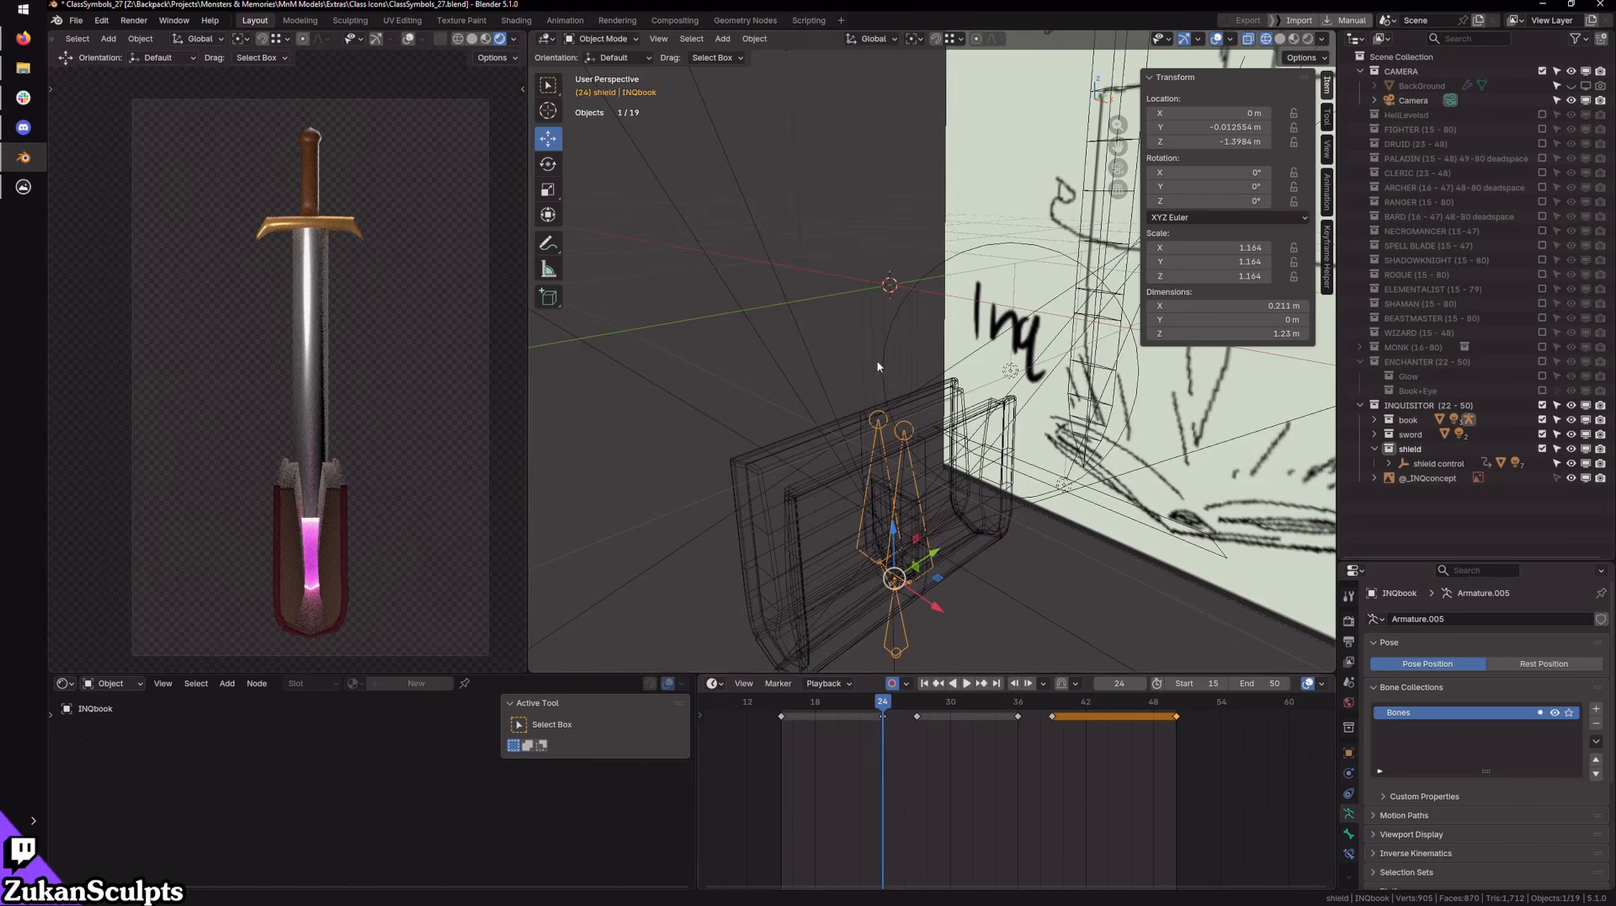
{"action": "middle_click_drag", "start_coordinate": [876, 361], "coordinate": [913, 219]}
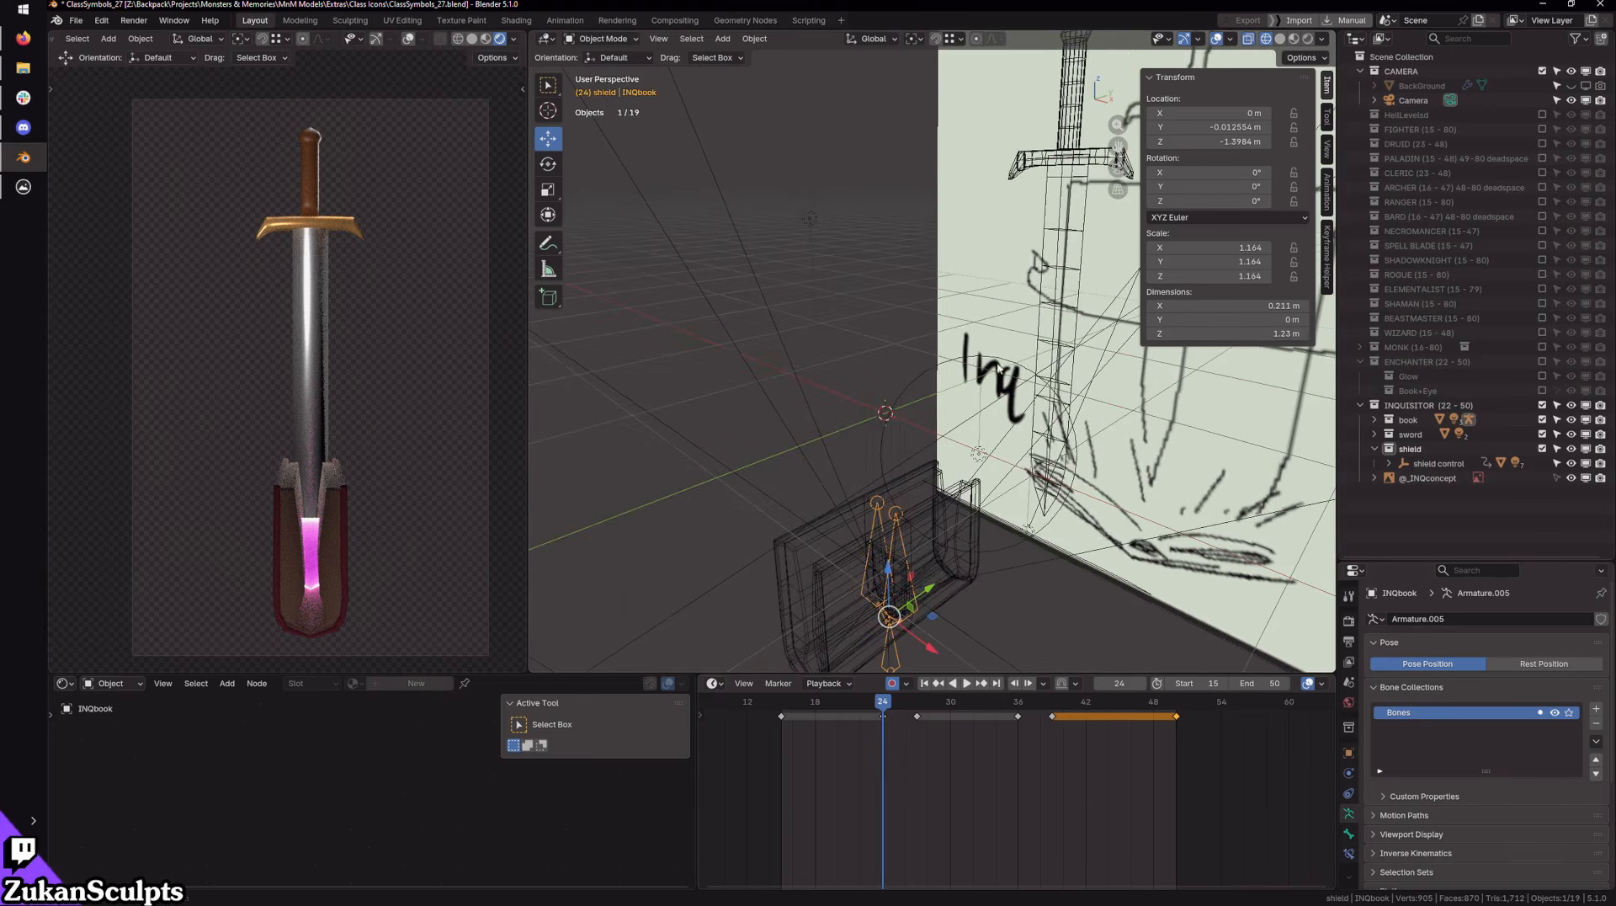
{"action": "left_click", "coordinate": [1421, 466]}
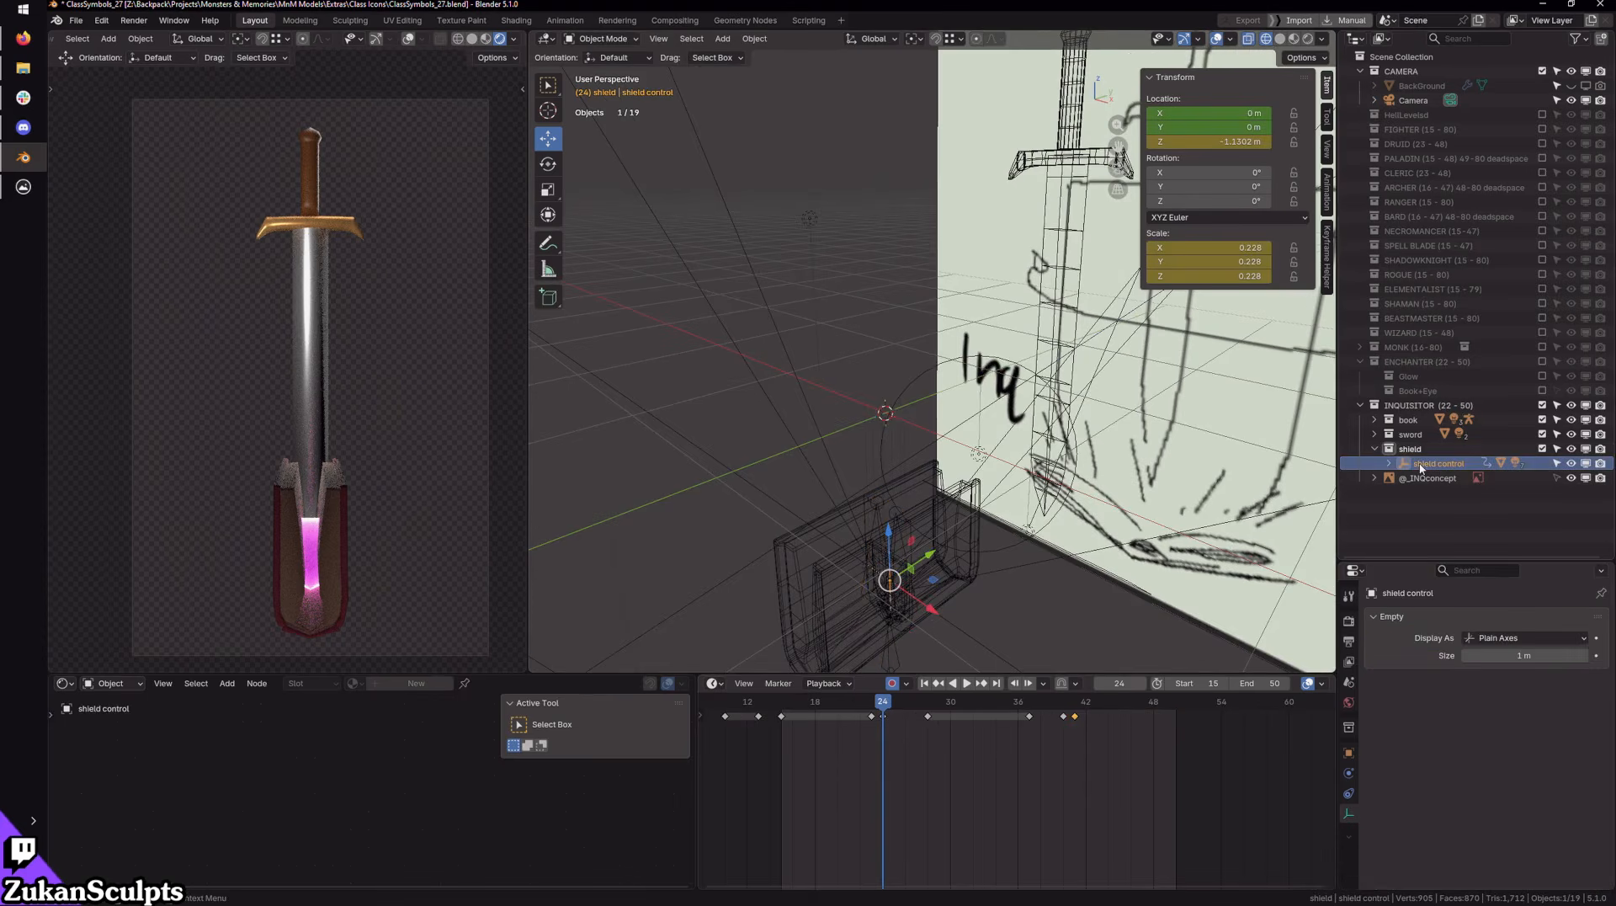
{"action": "middle_click_drag", "start_coordinate": [918, 438], "coordinate": [913, 593]}
{"action": "left_click", "coordinate": [913, 592]}
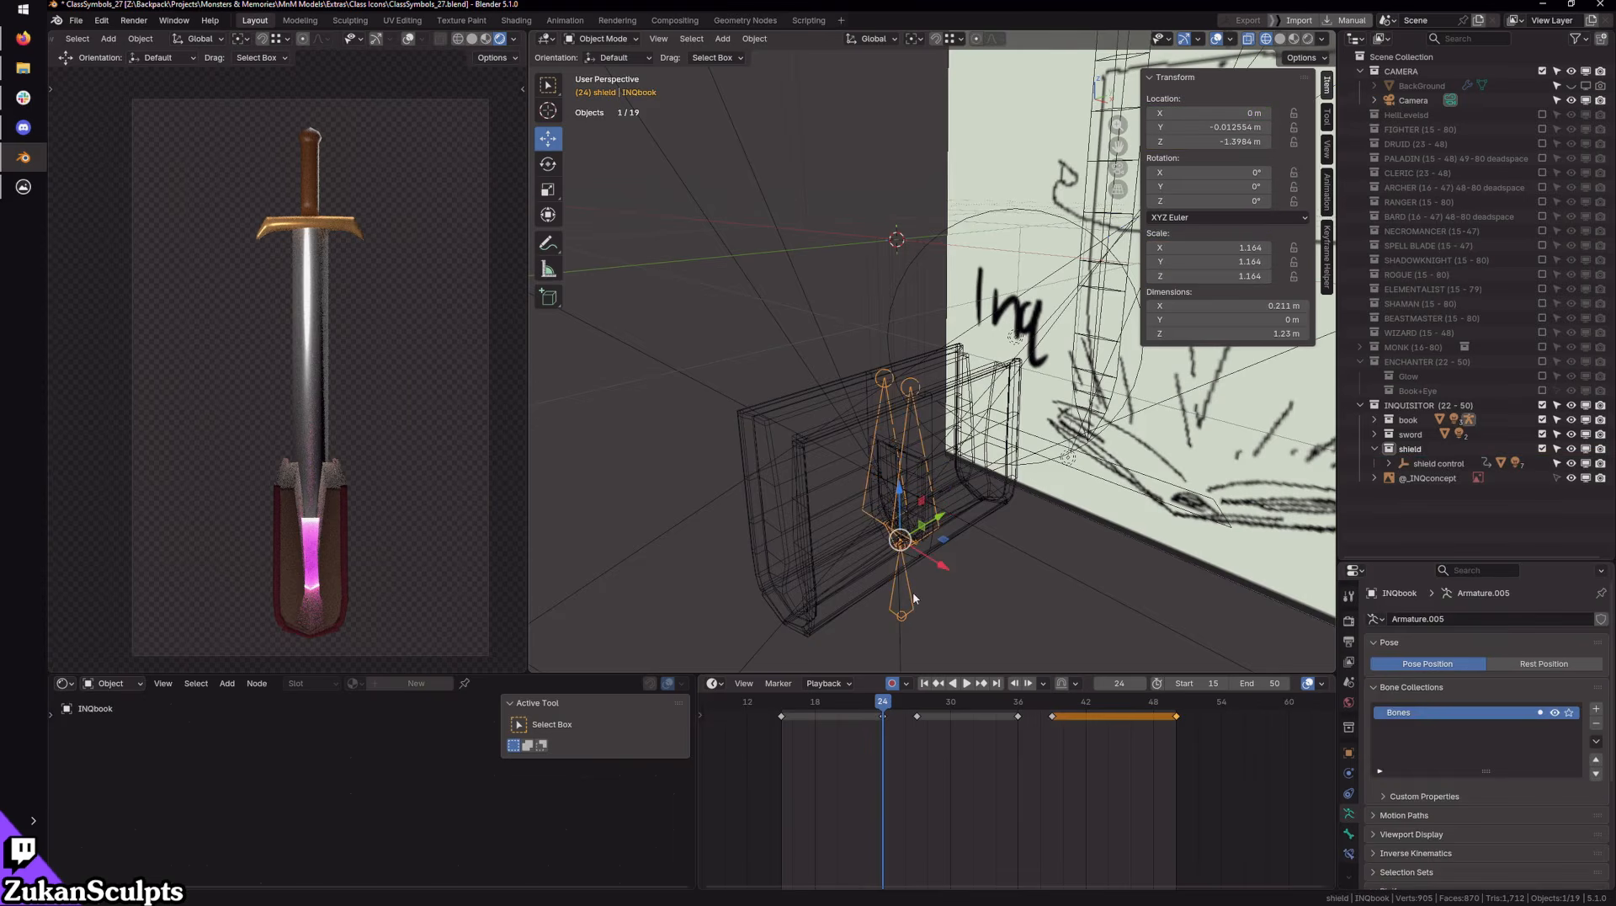
{"action": "left_click", "coordinate": [912, 700]}
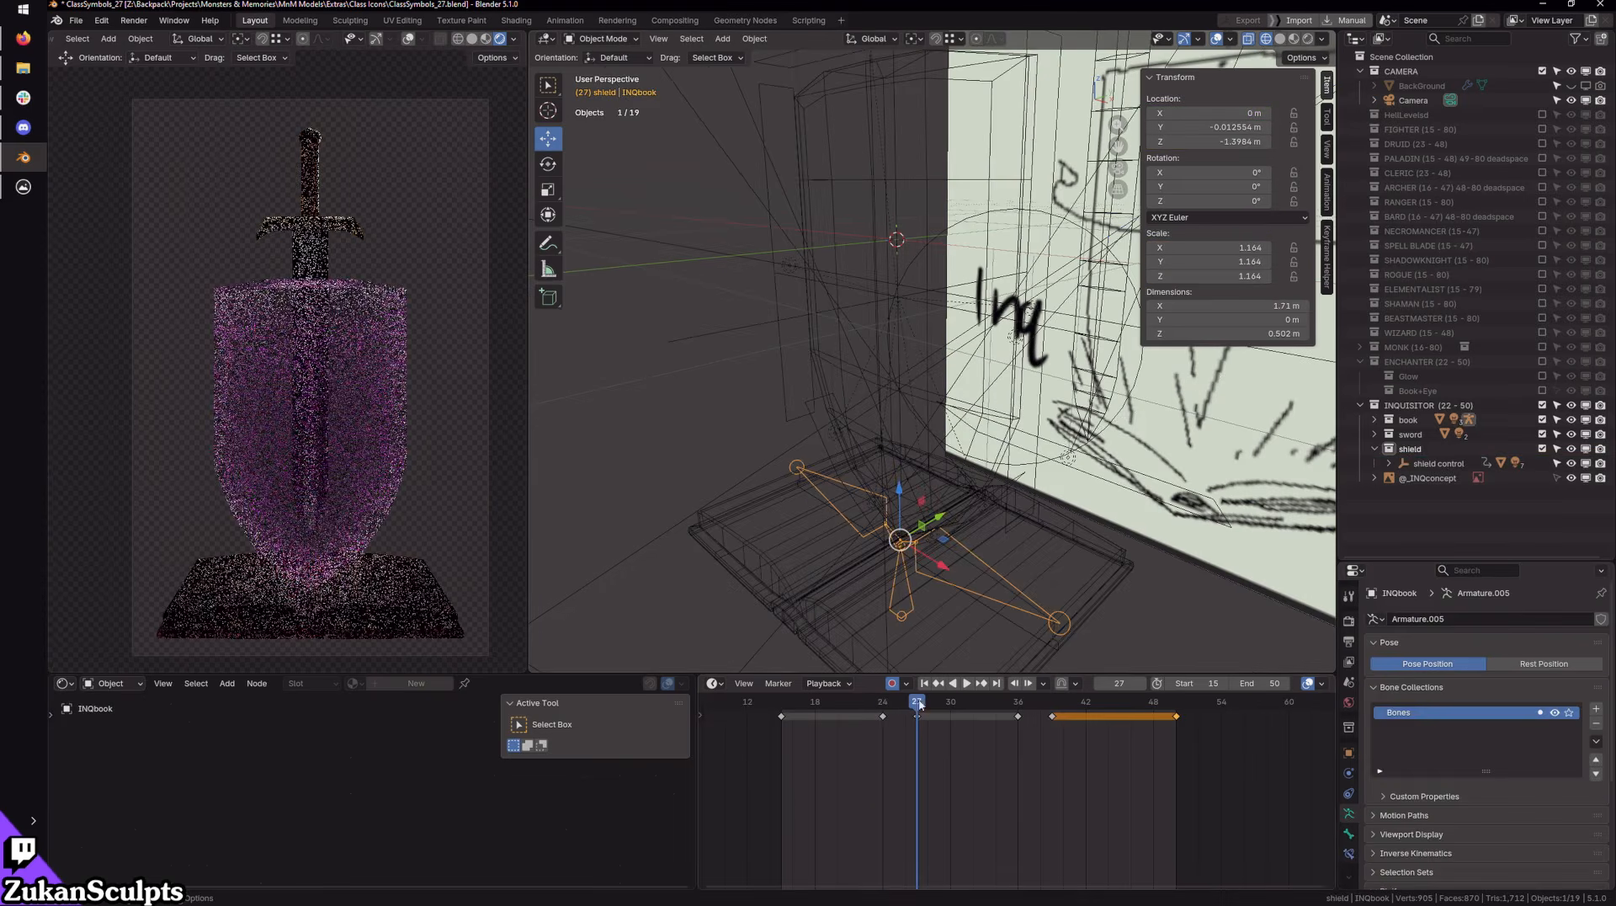
{"action": "left_click", "coordinate": [1446, 465]}
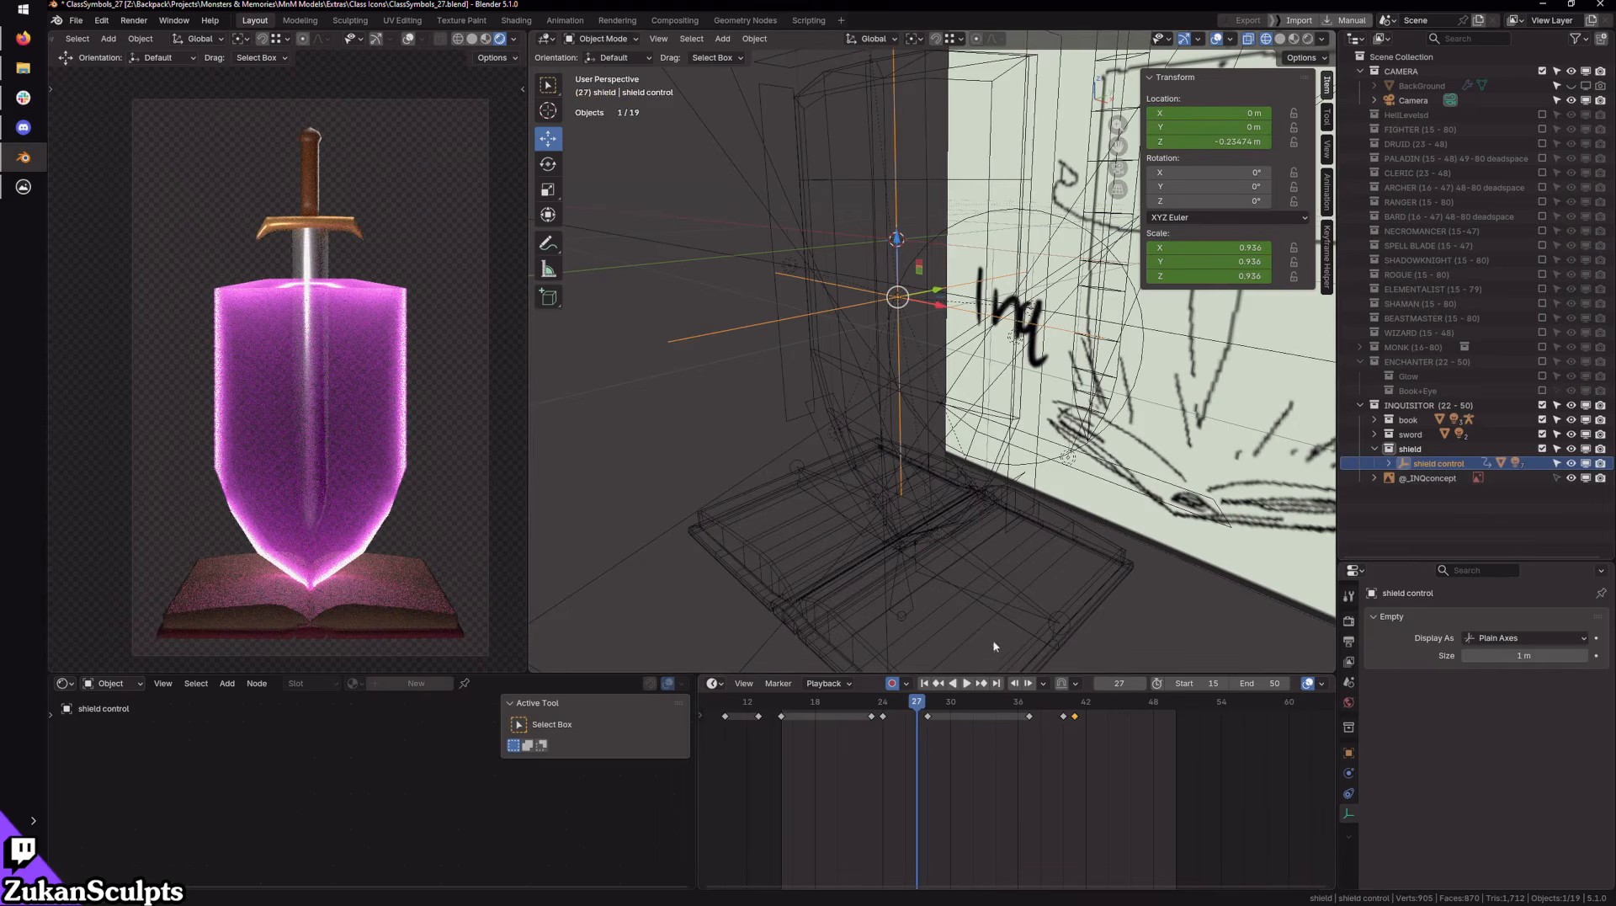
Step: Check the INQbook armature's keyframe at frame 36 and move the shield control's frame 37 keyframe to frame 36
{"action": "left_click", "coordinate": [911, 615]}
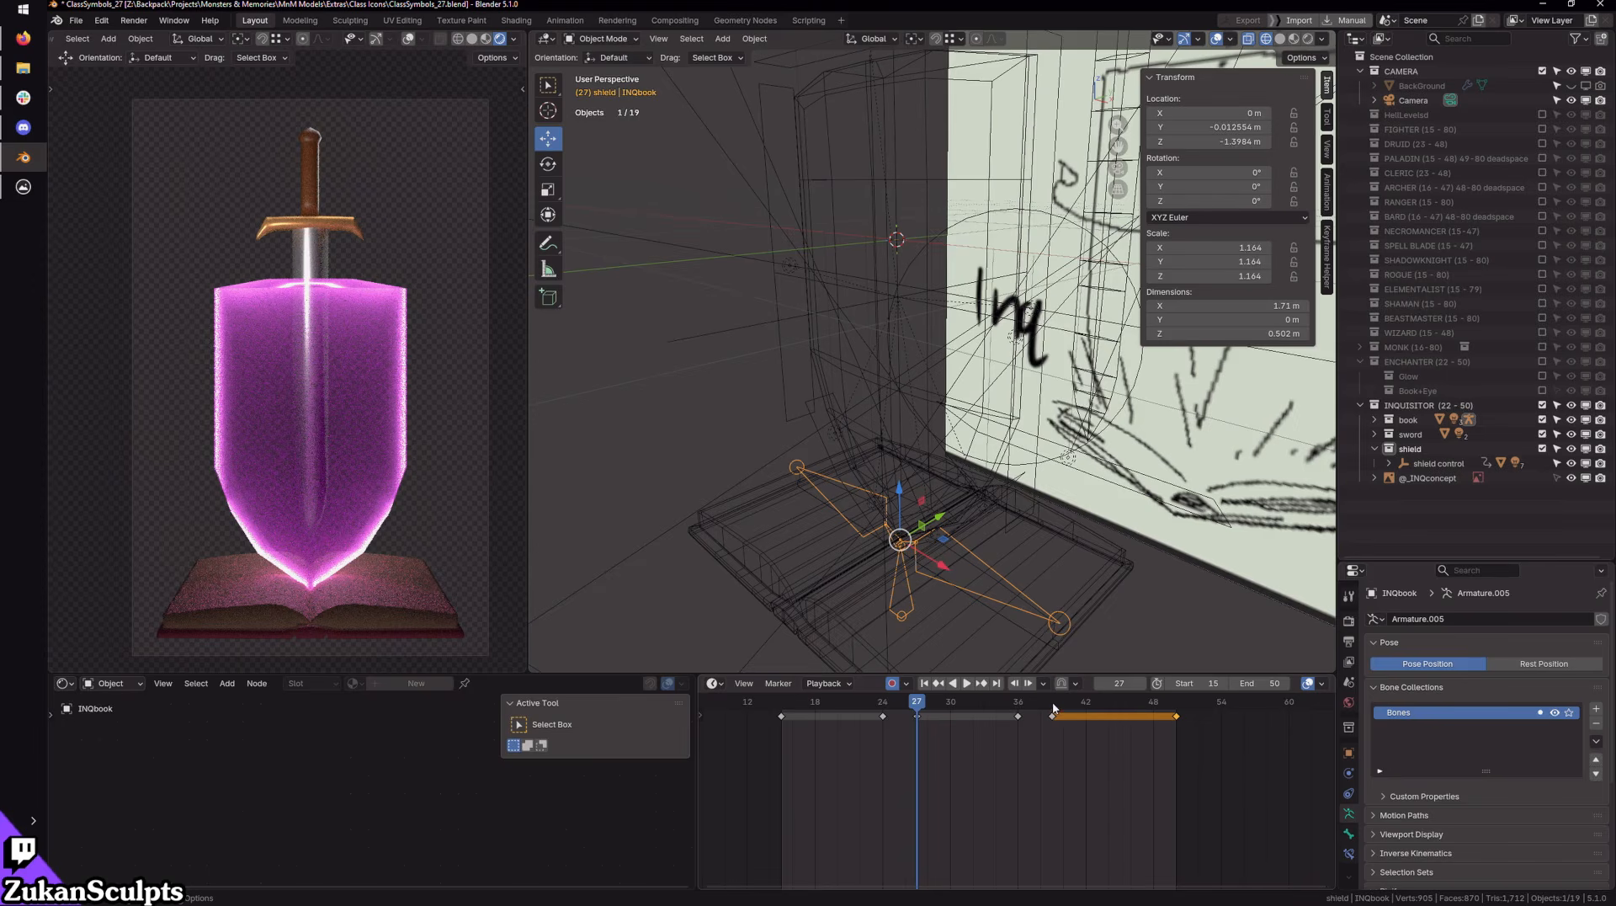
{"action": "left_click", "coordinate": [1017, 707]}
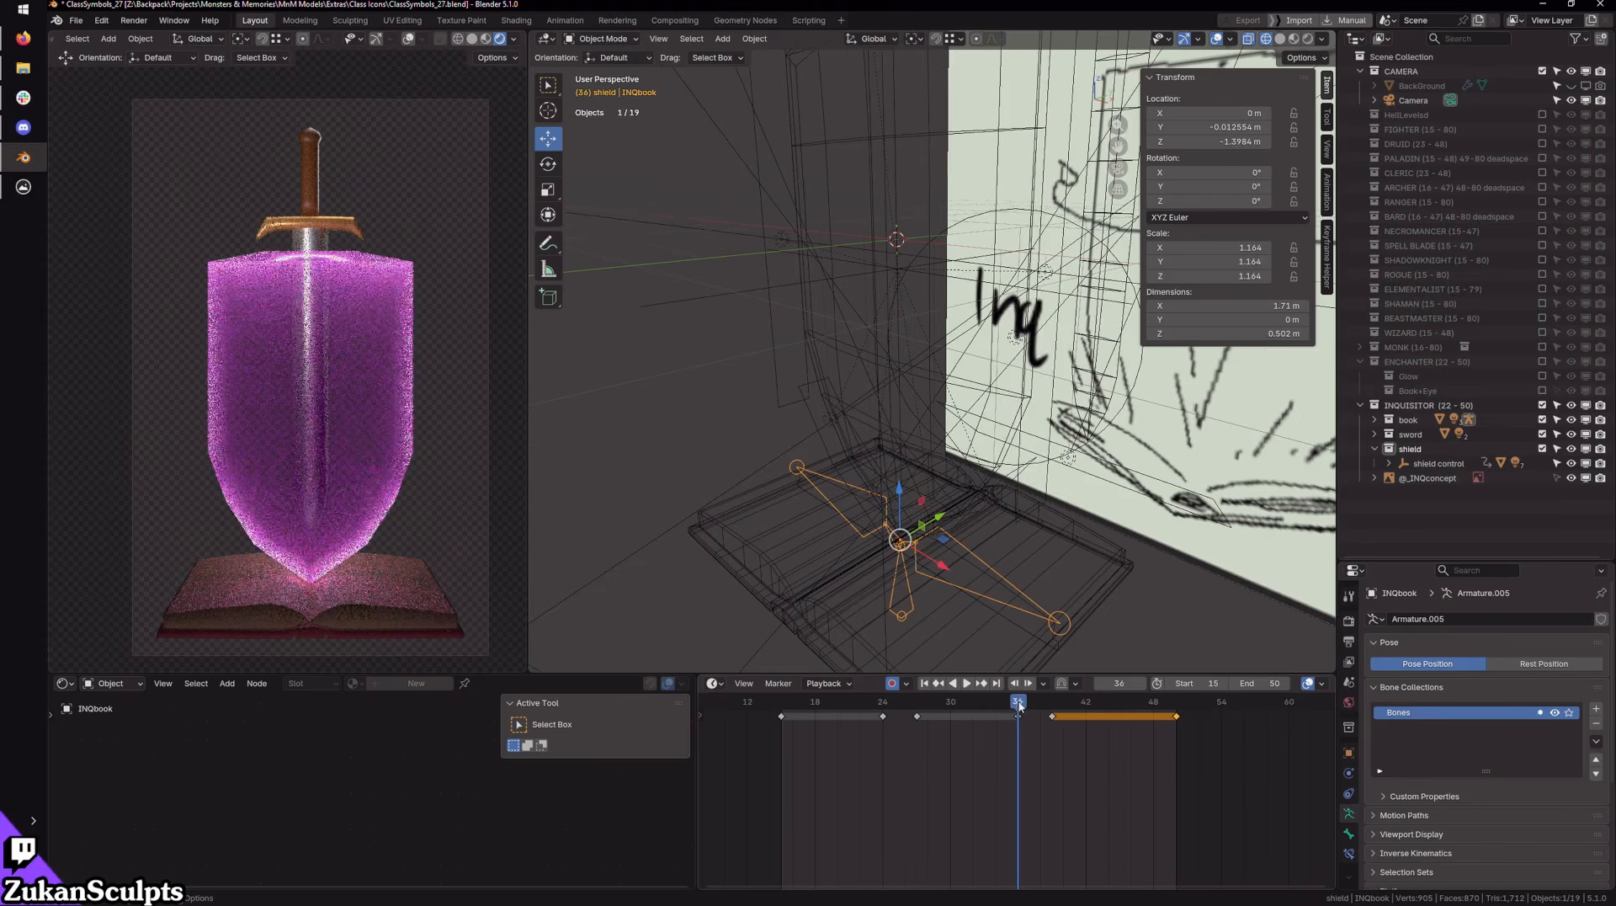
{"action": "left_click", "coordinate": [1440, 464]}
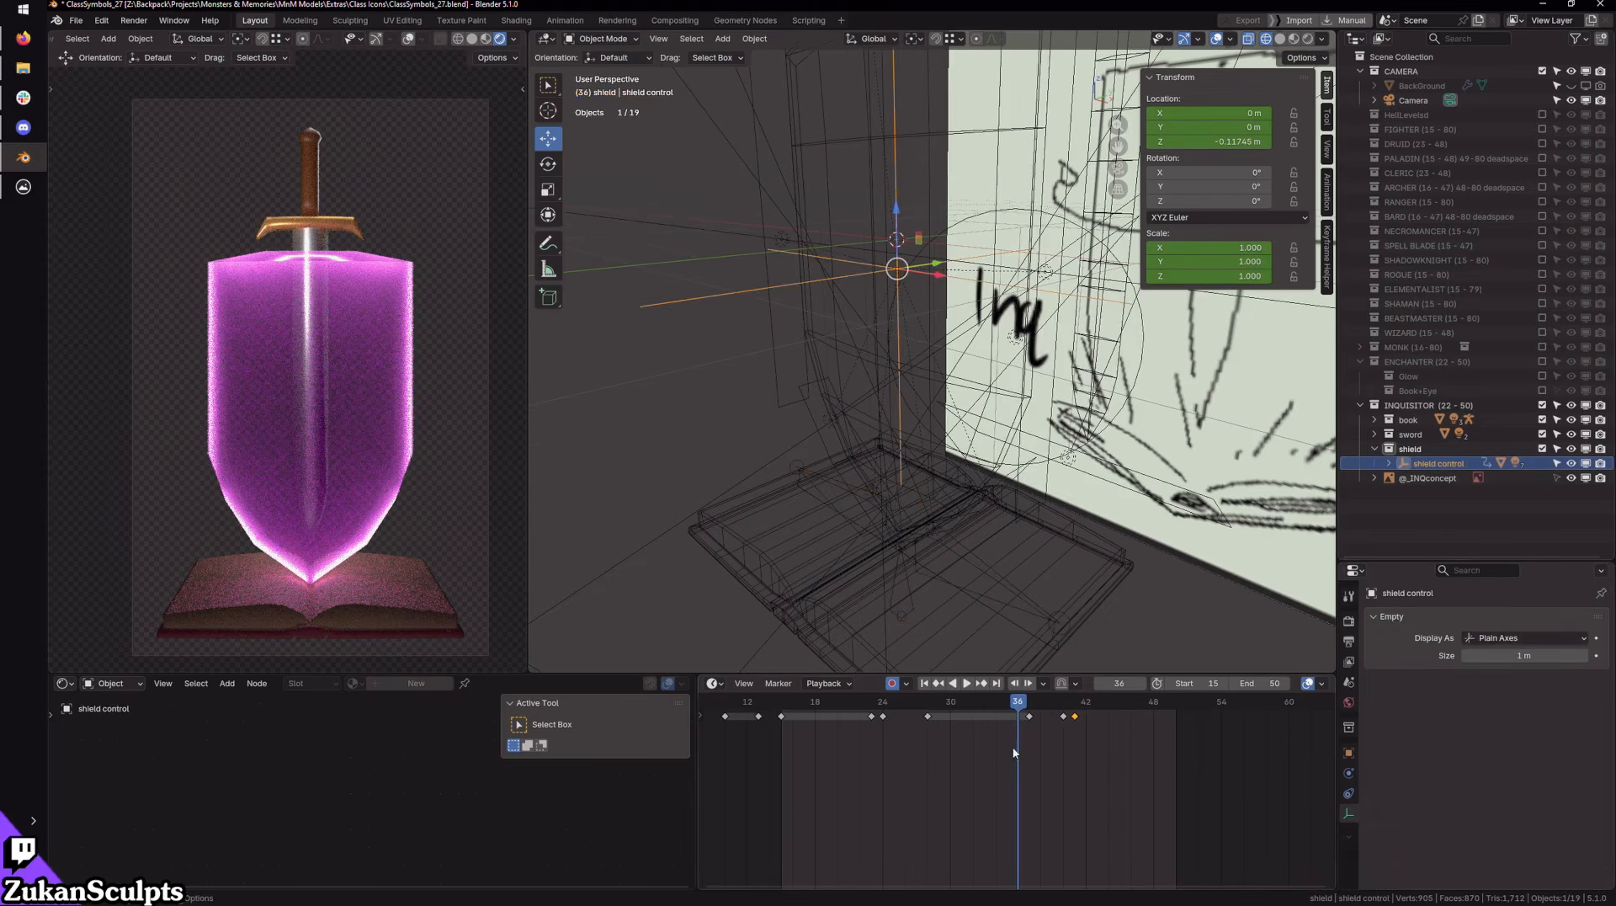
{"action": "left_click", "coordinate": [1028, 717]}
{"action": "left_click_drag", "start_coordinate": [1027, 718], "coordinate": [1018, 716]}
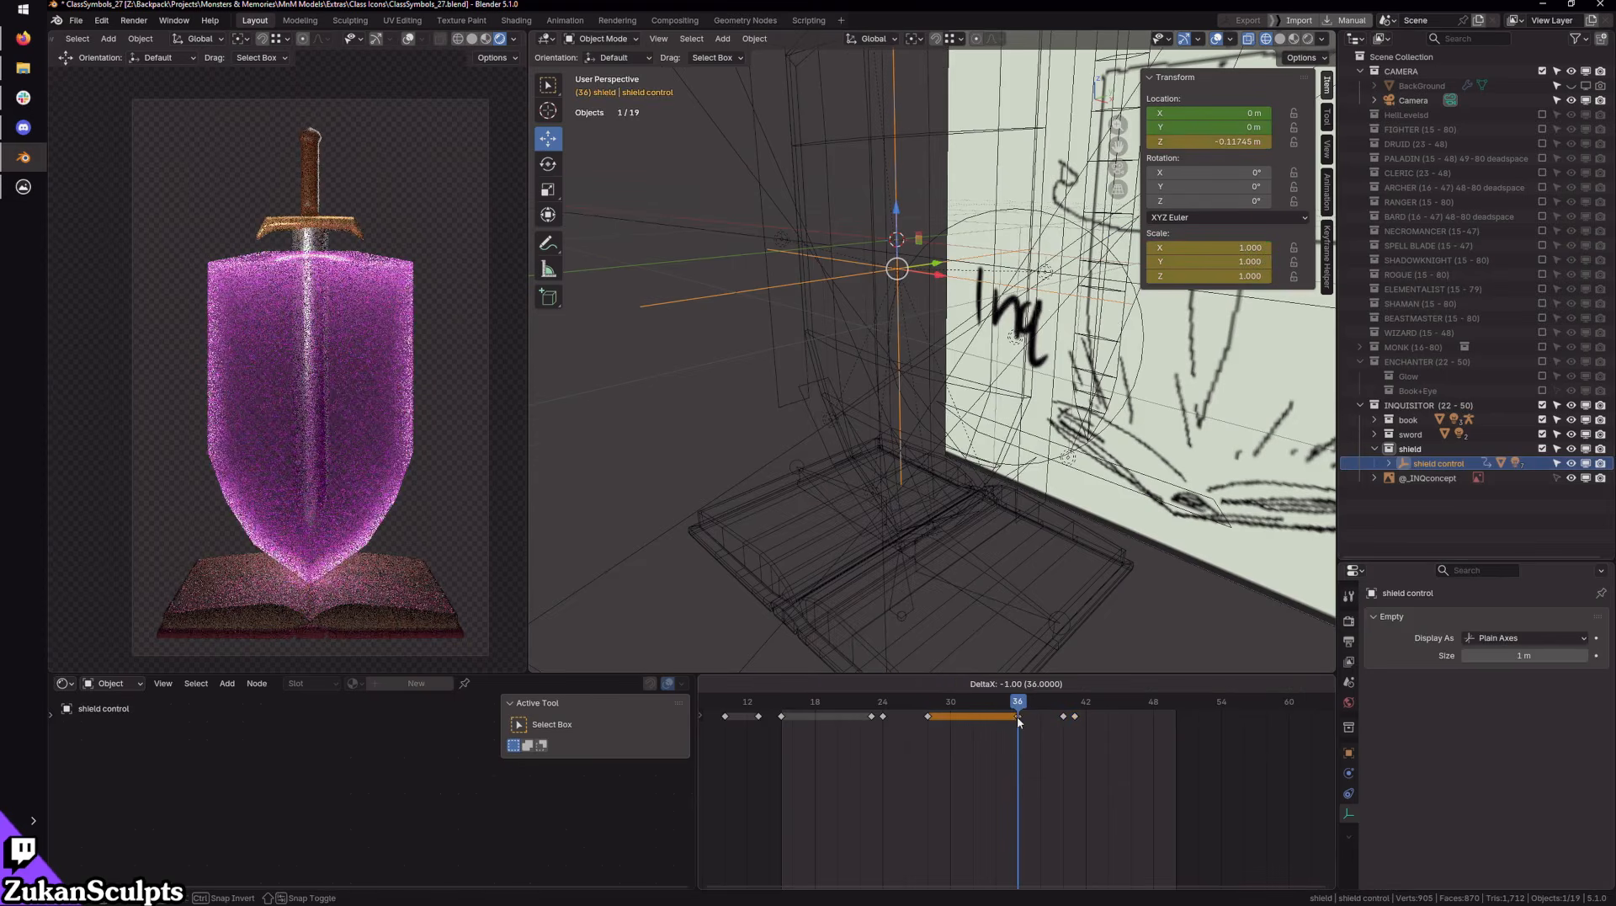
Step: Check the INQbook armature at frame 27 and move the shield control's frame 36 keyframe to frame 35
{"action": "left_click", "coordinate": [907, 613]}
{"action": "left_click", "coordinate": [916, 704]}
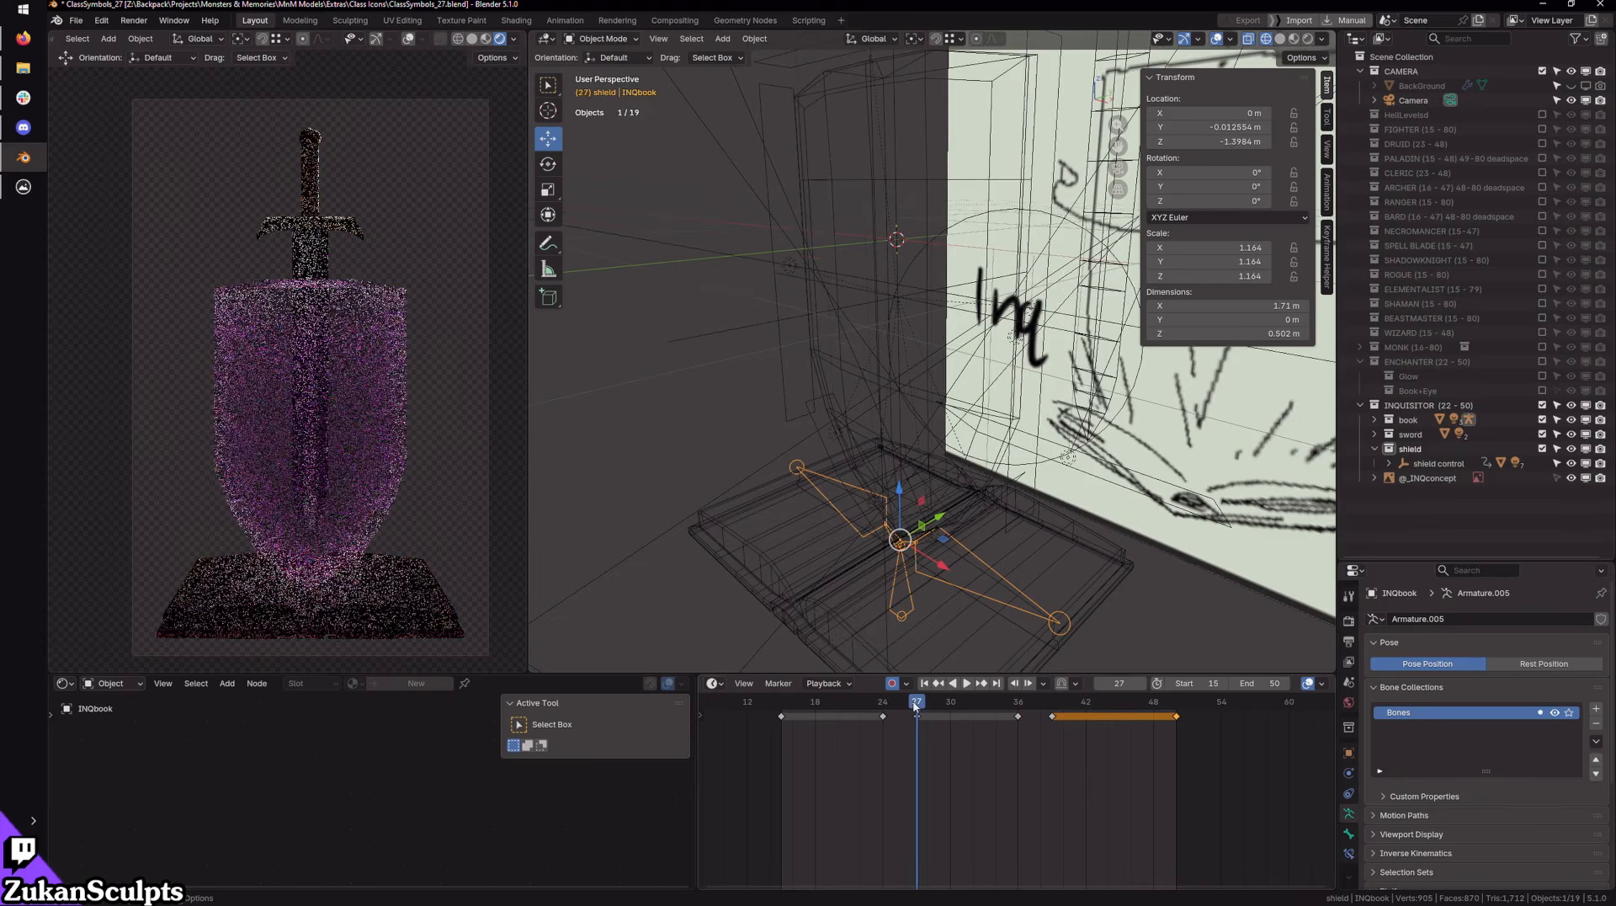
{"action": "left_click", "coordinate": [1439, 463]}
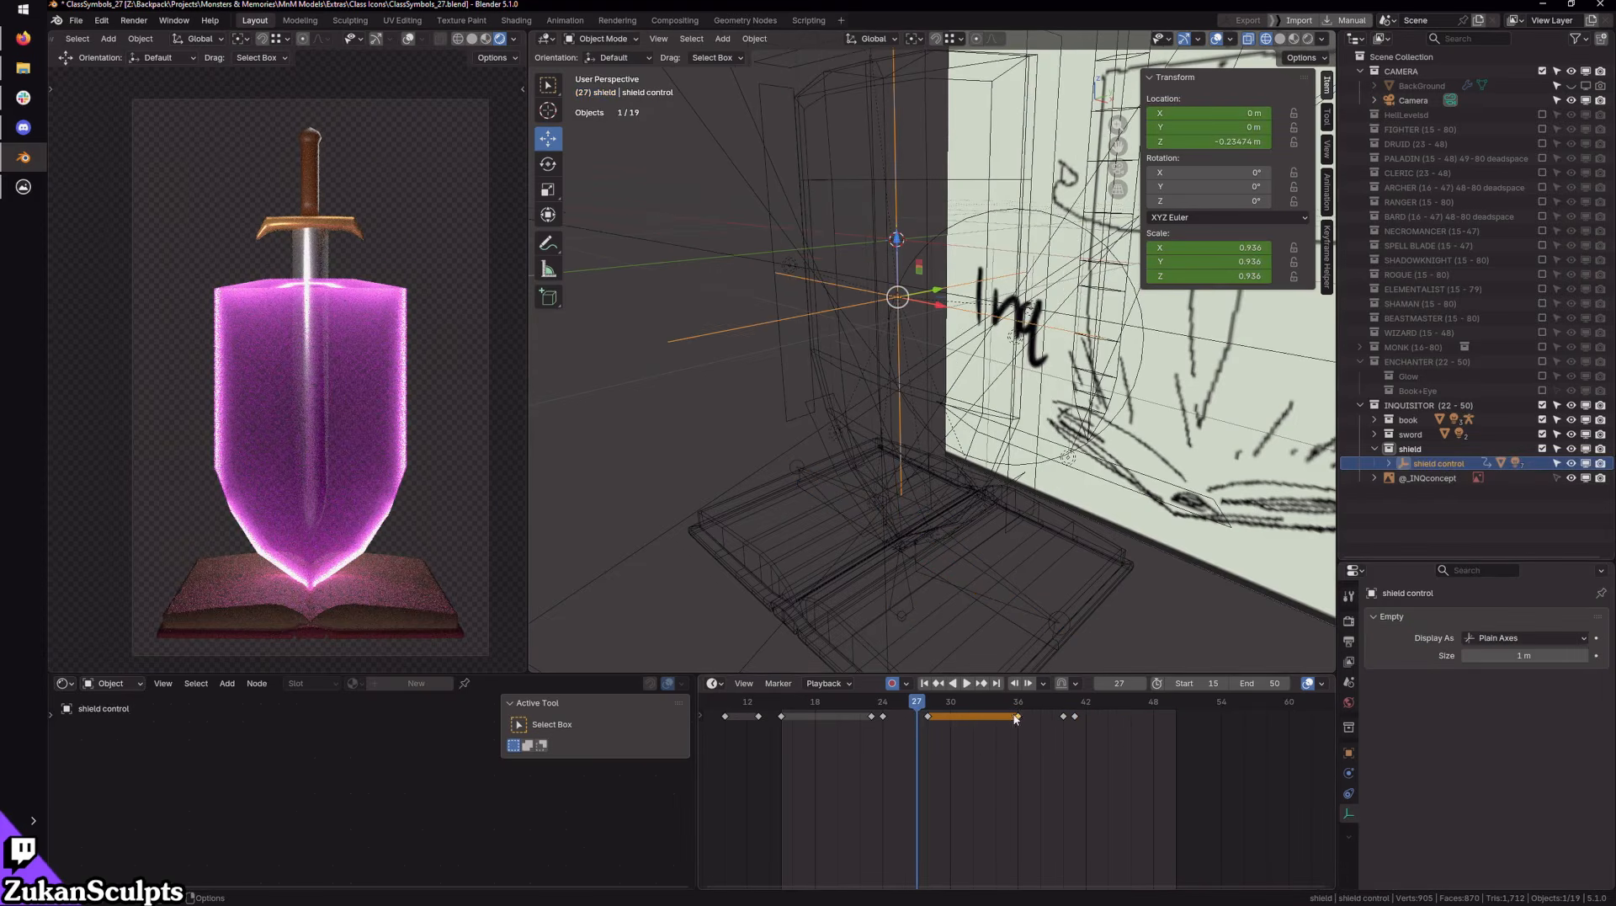
{"action": "left_click_drag", "start_coordinate": [1016, 718], "coordinate": [1005, 718]}
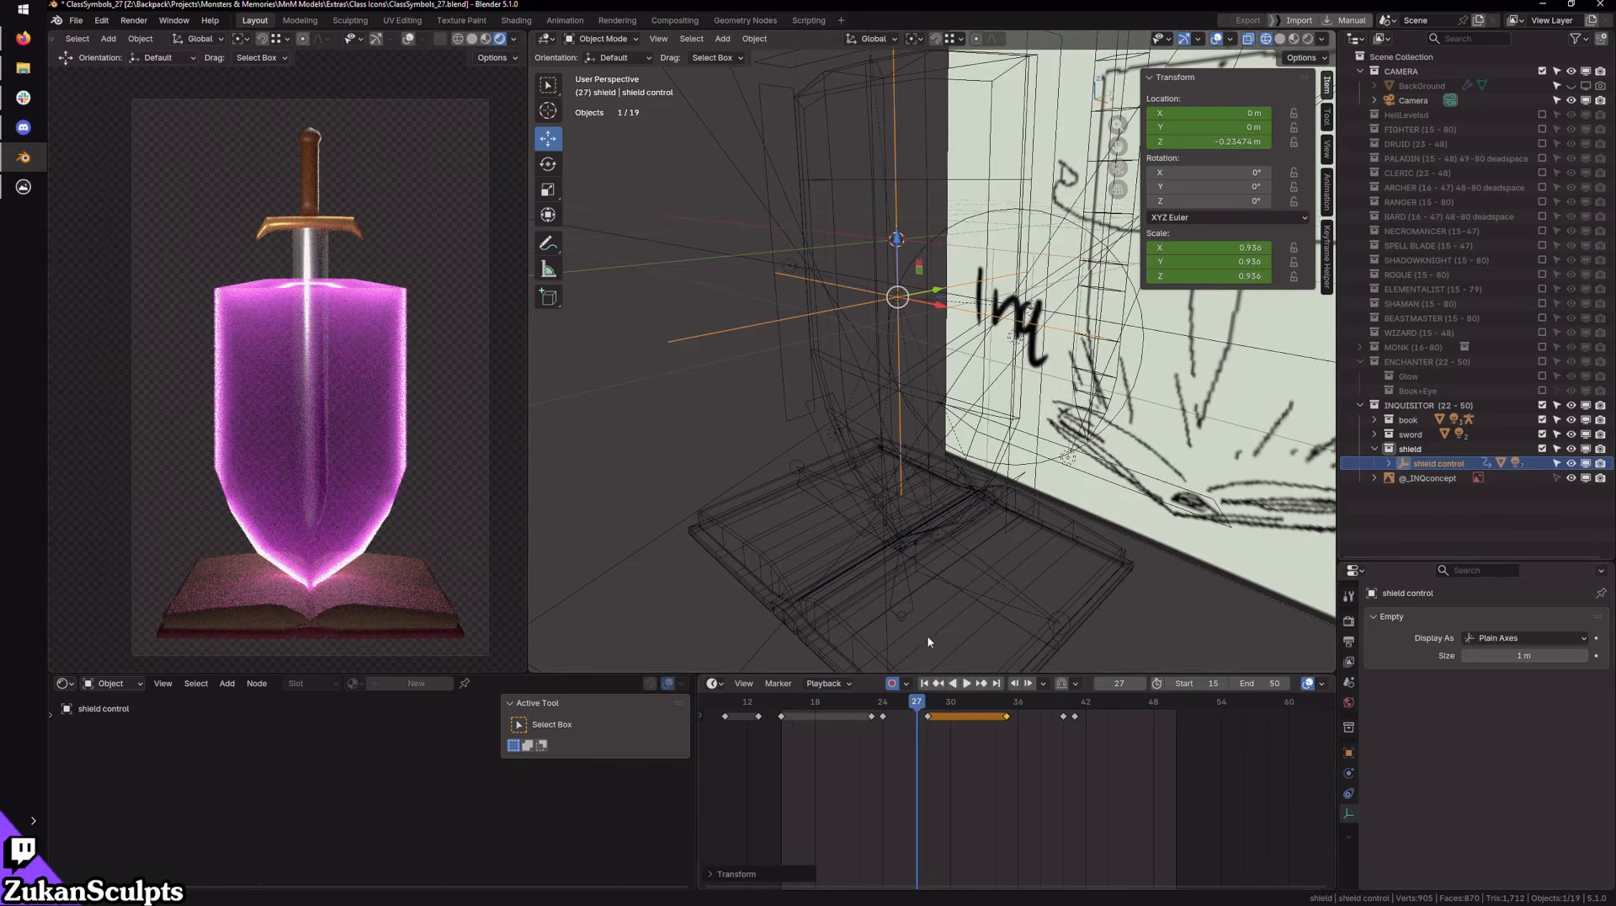
Step: Compare the INQbook armature's keyframes with the shield's size at frames 36, 39 and 24
{"action": "left_click", "coordinate": [911, 610]}
{"action": "left_click", "coordinate": [1016, 702]}
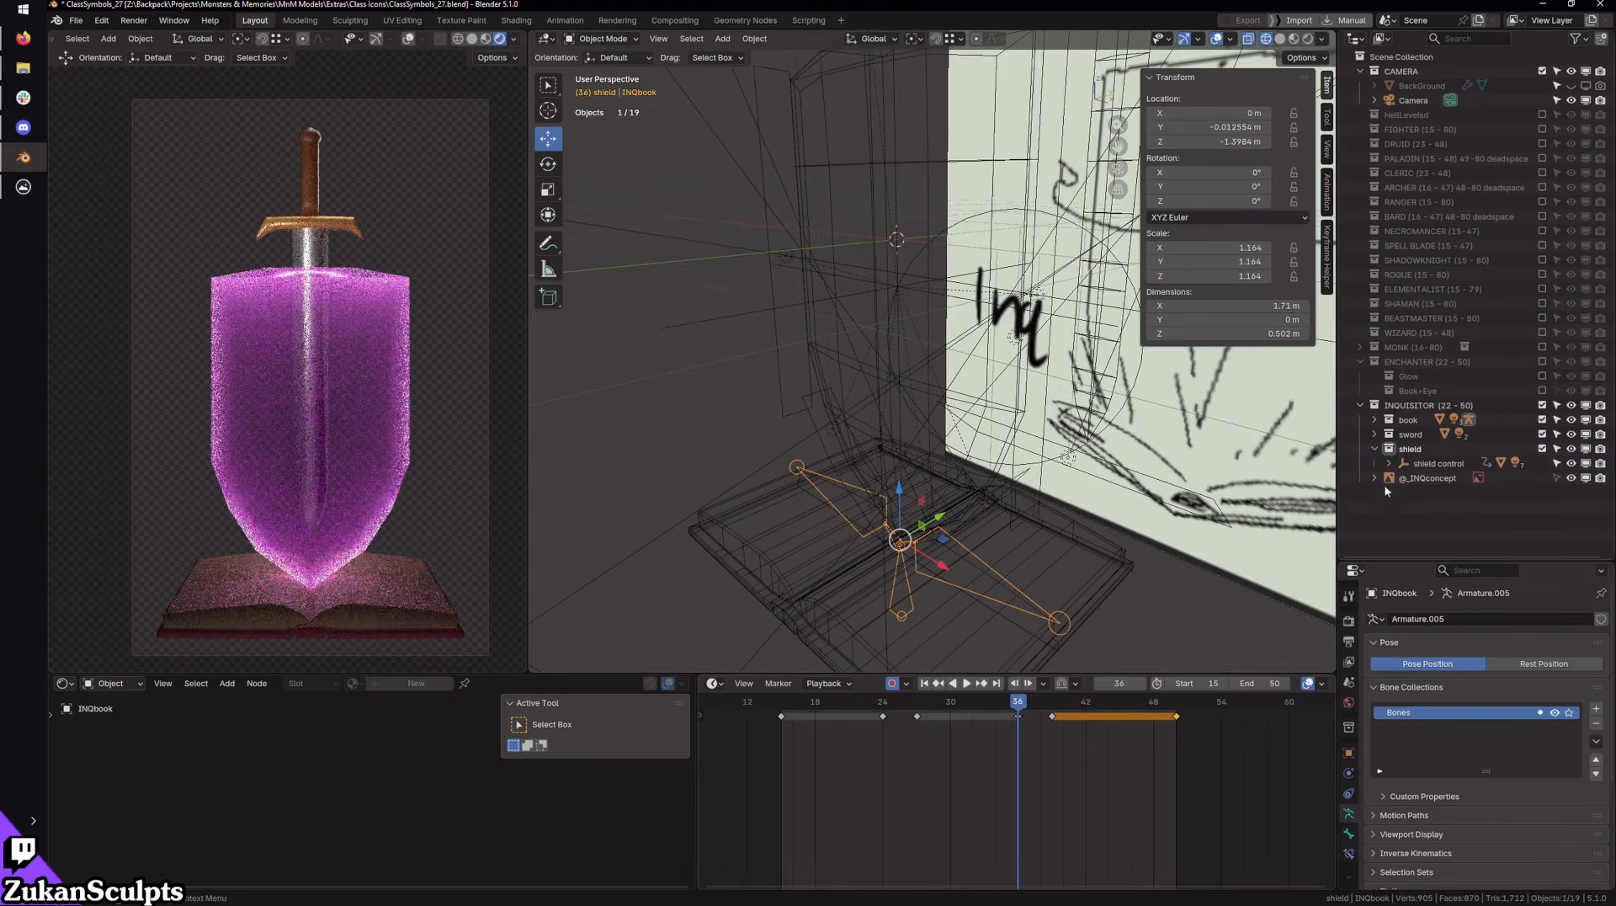
{"action": "left_click", "coordinate": [1438, 462]}
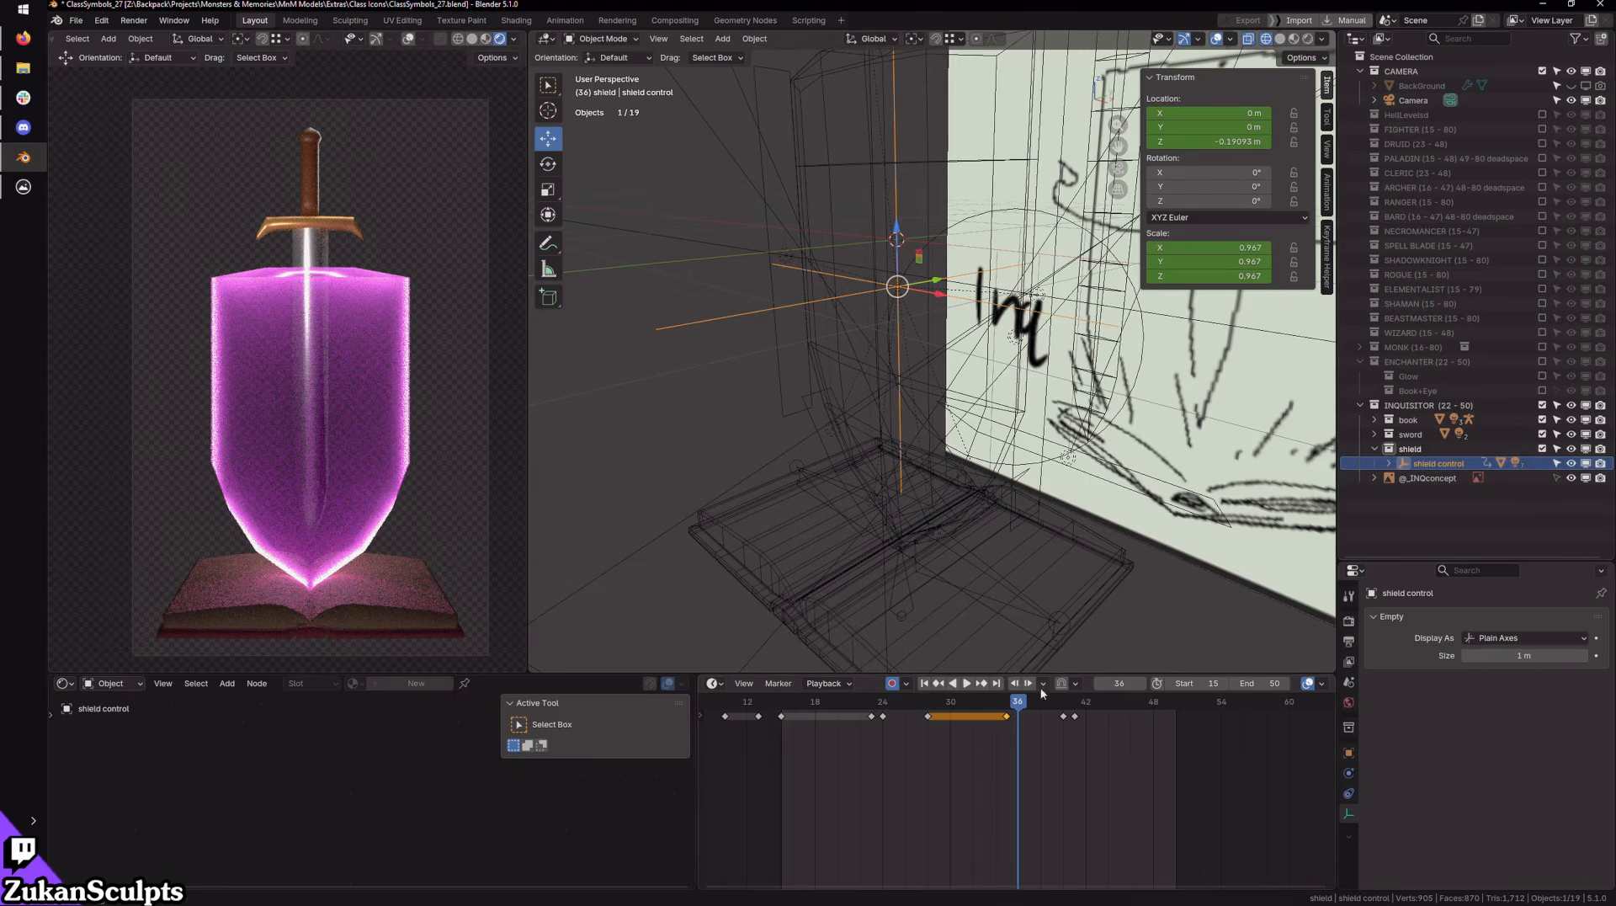
{"action": "left_click", "coordinate": [913, 617]}
{"action": "left_click", "coordinate": [979, 668]}
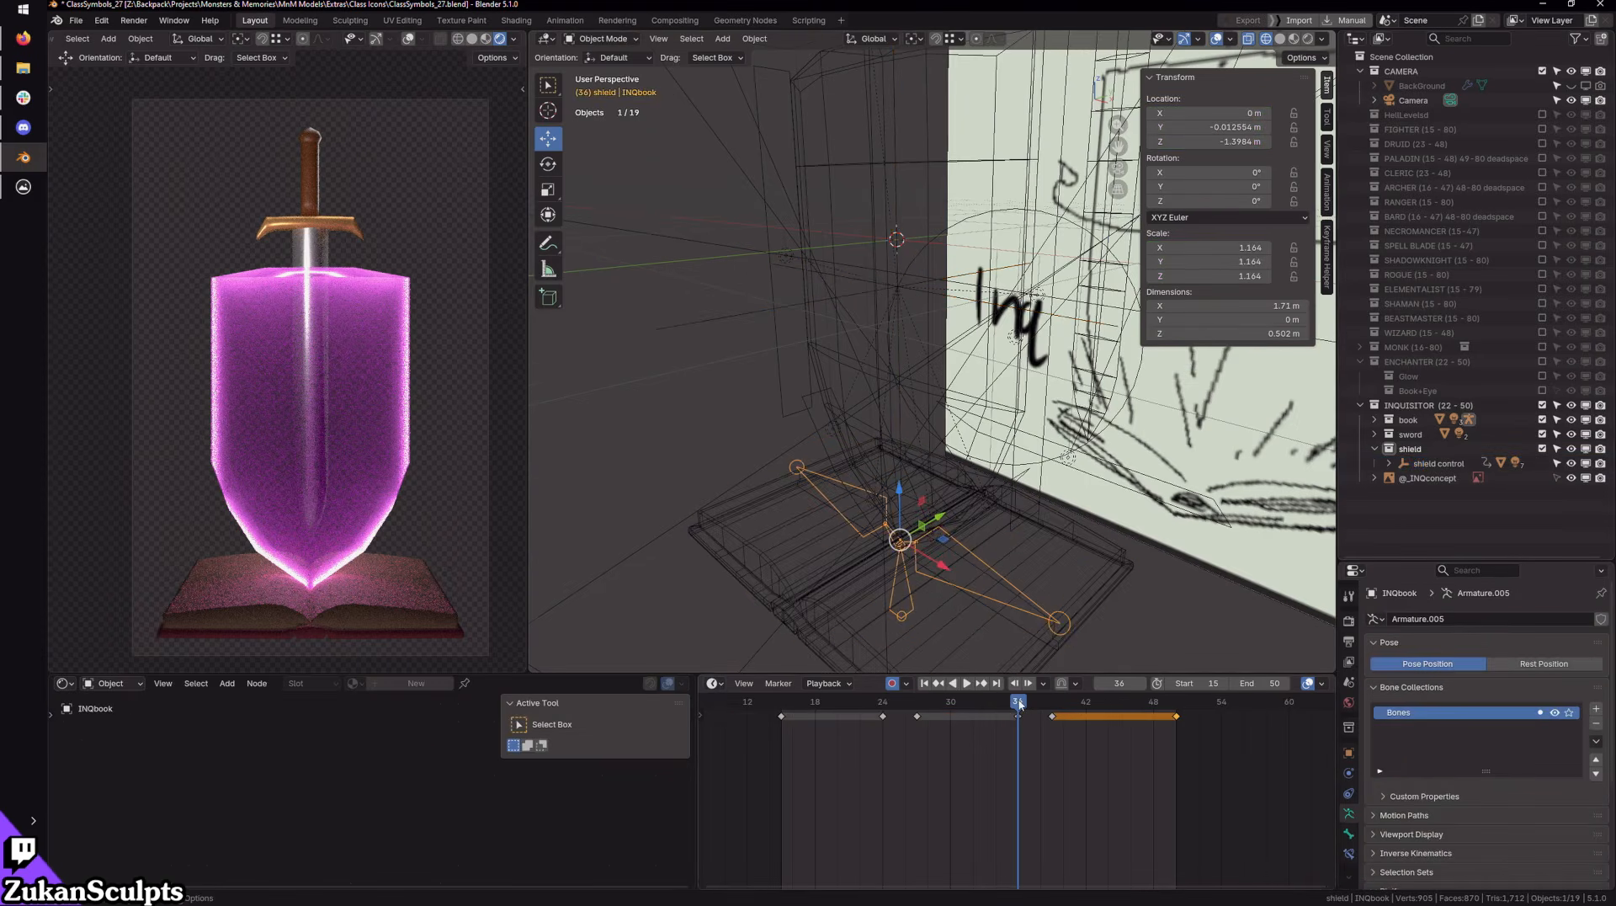
{"action": "left_click_drag", "start_coordinate": [1019, 705], "coordinate": [1052, 705]}
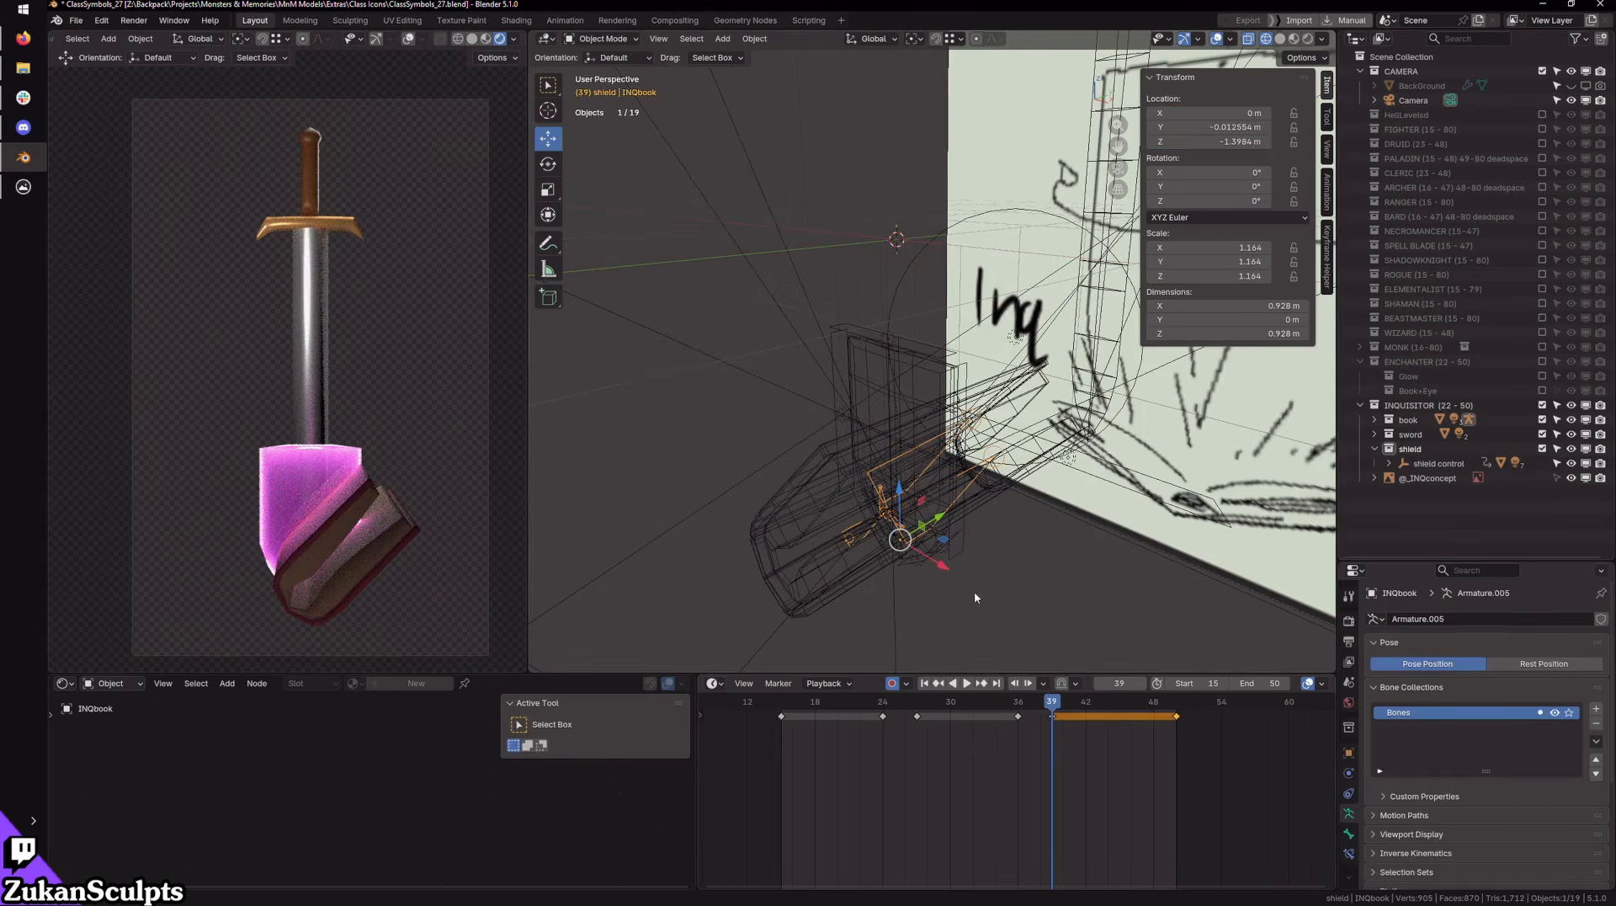
{"action": "left_click", "coordinate": [884, 703]}
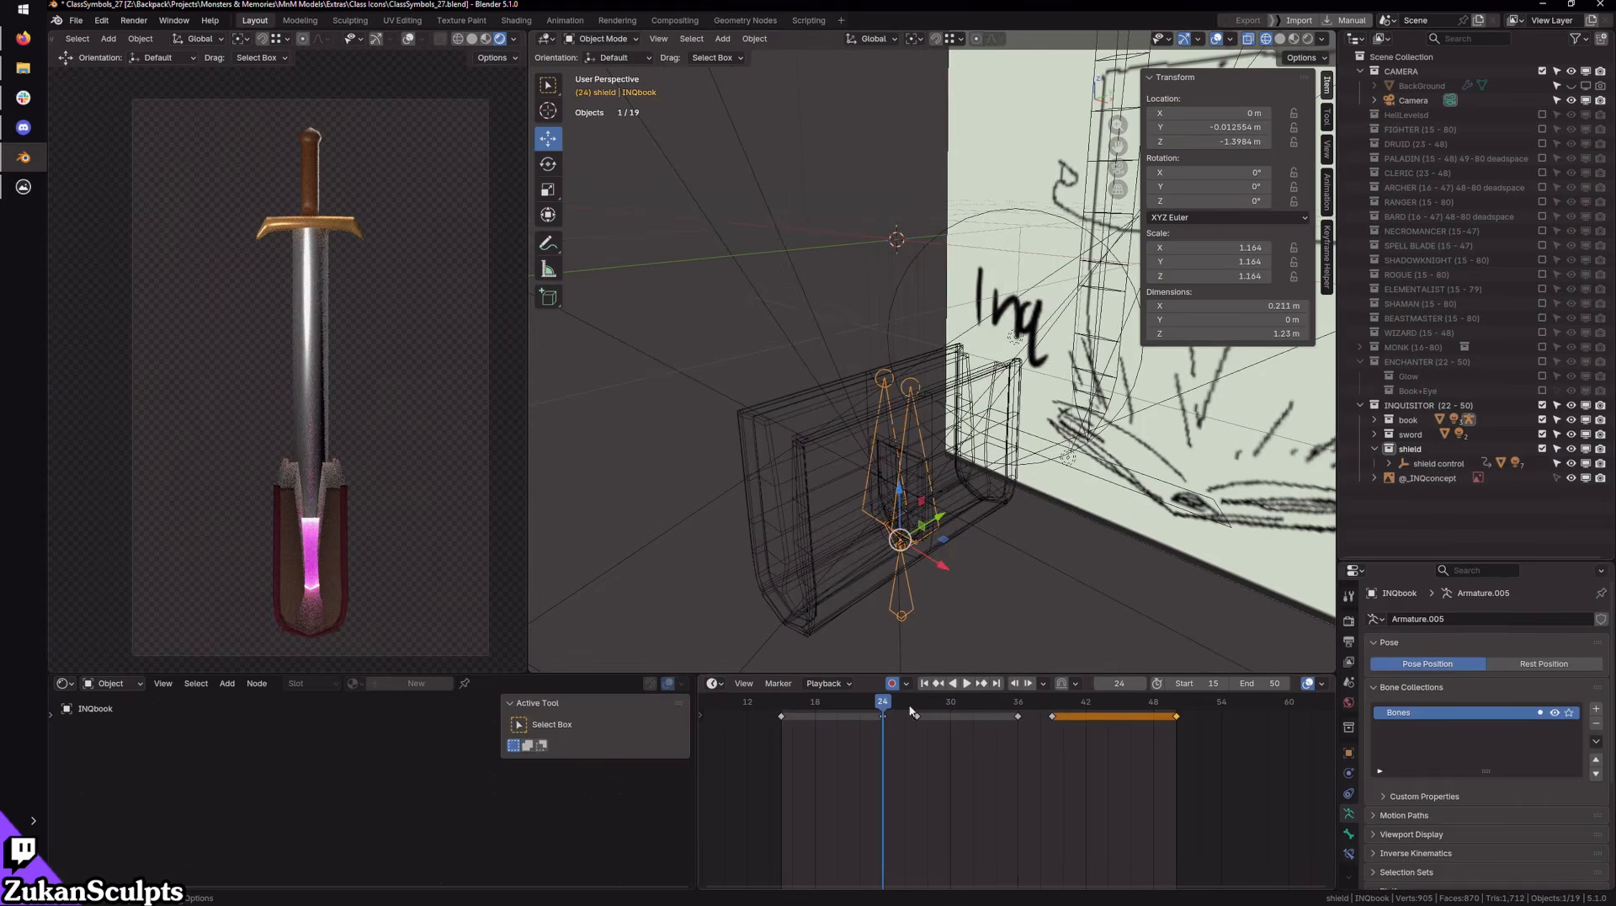
Step: Put the INQbook armature in Pose Mode and check the Root bone's keyframe timing around frames 19, 24 and 37
{"action": "left_click_drag", "start_coordinate": [911, 712], "coordinate": [826, 707]}
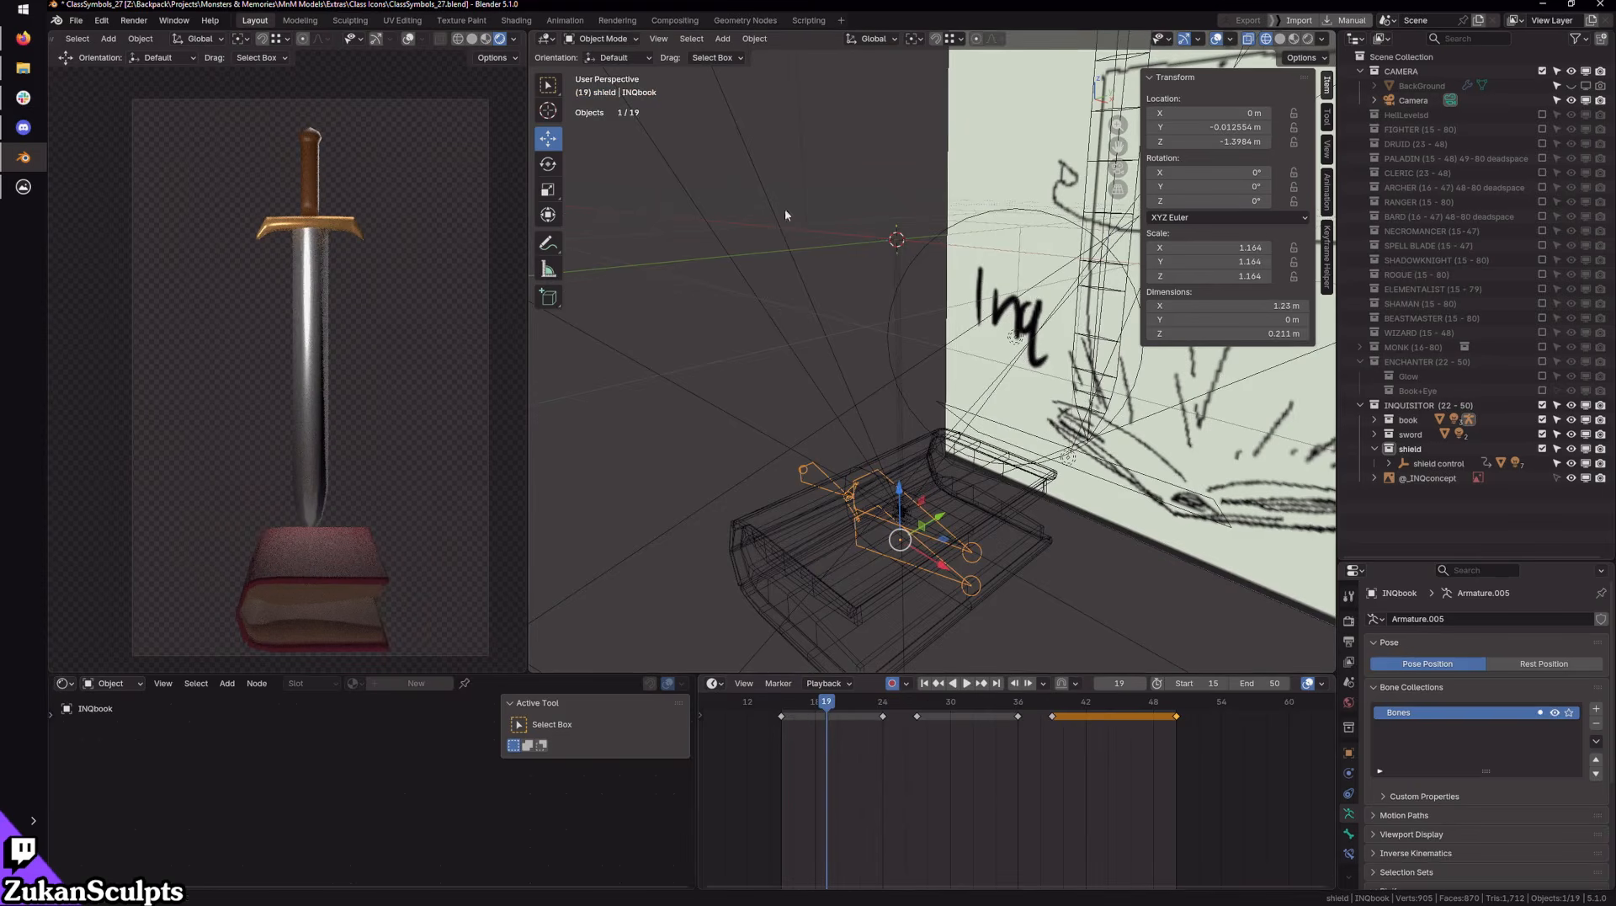
{"action": "middle_click_drag", "start_coordinate": [888, 552], "coordinate": [888, 479], "text": "shift"}
{"action": "left_click", "coordinate": [581, 40]}
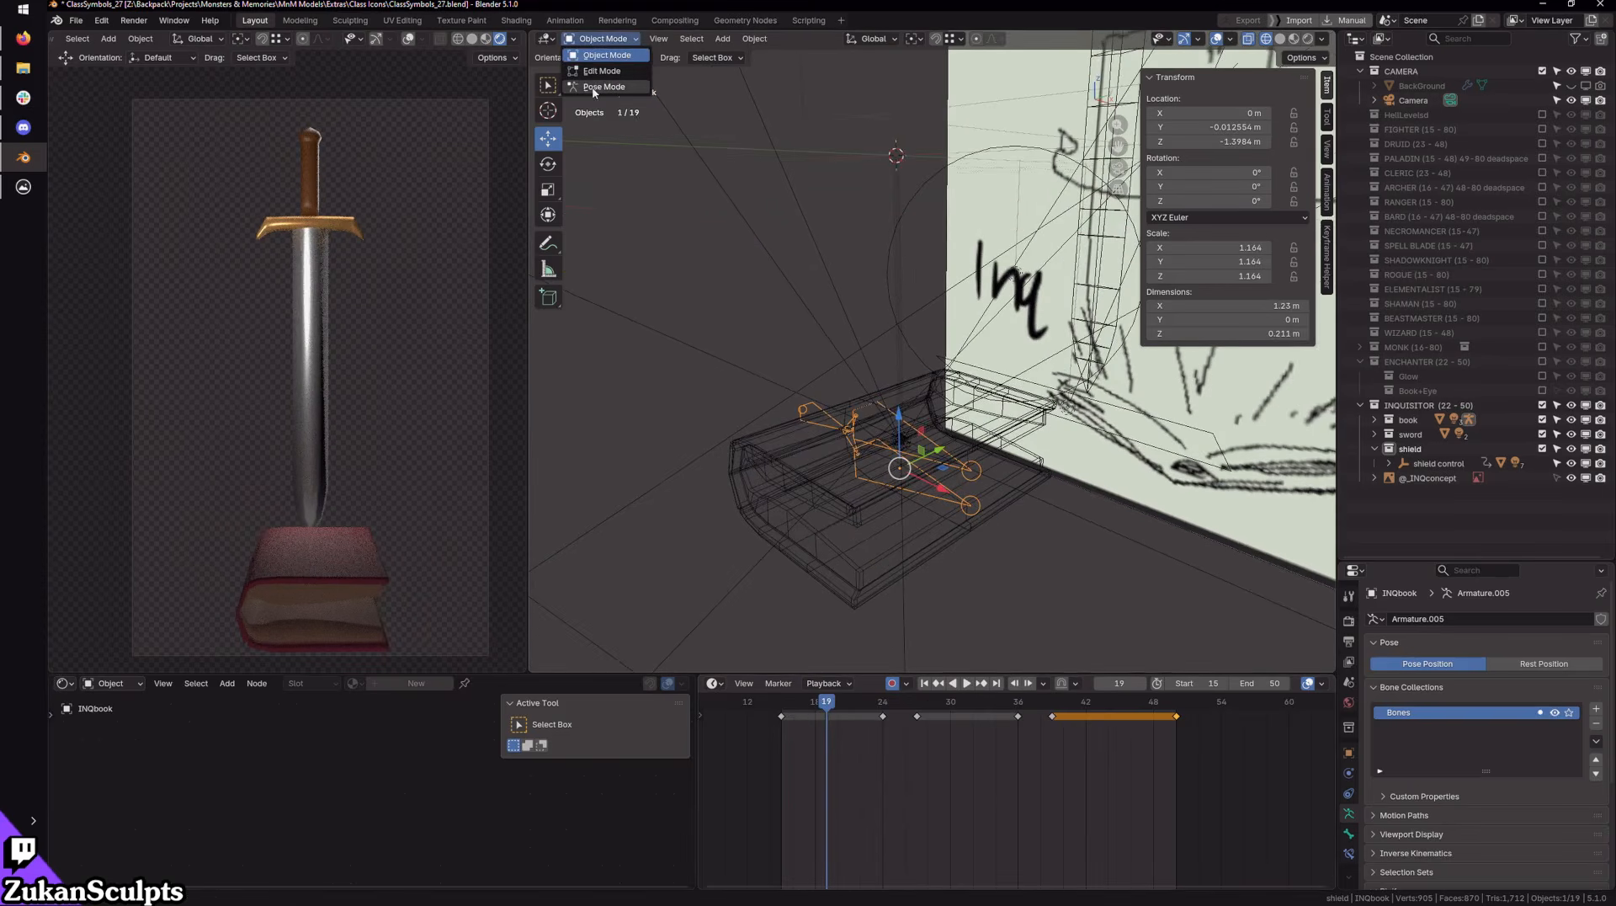
{"action": "left_click", "coordinate": [590, 87]}
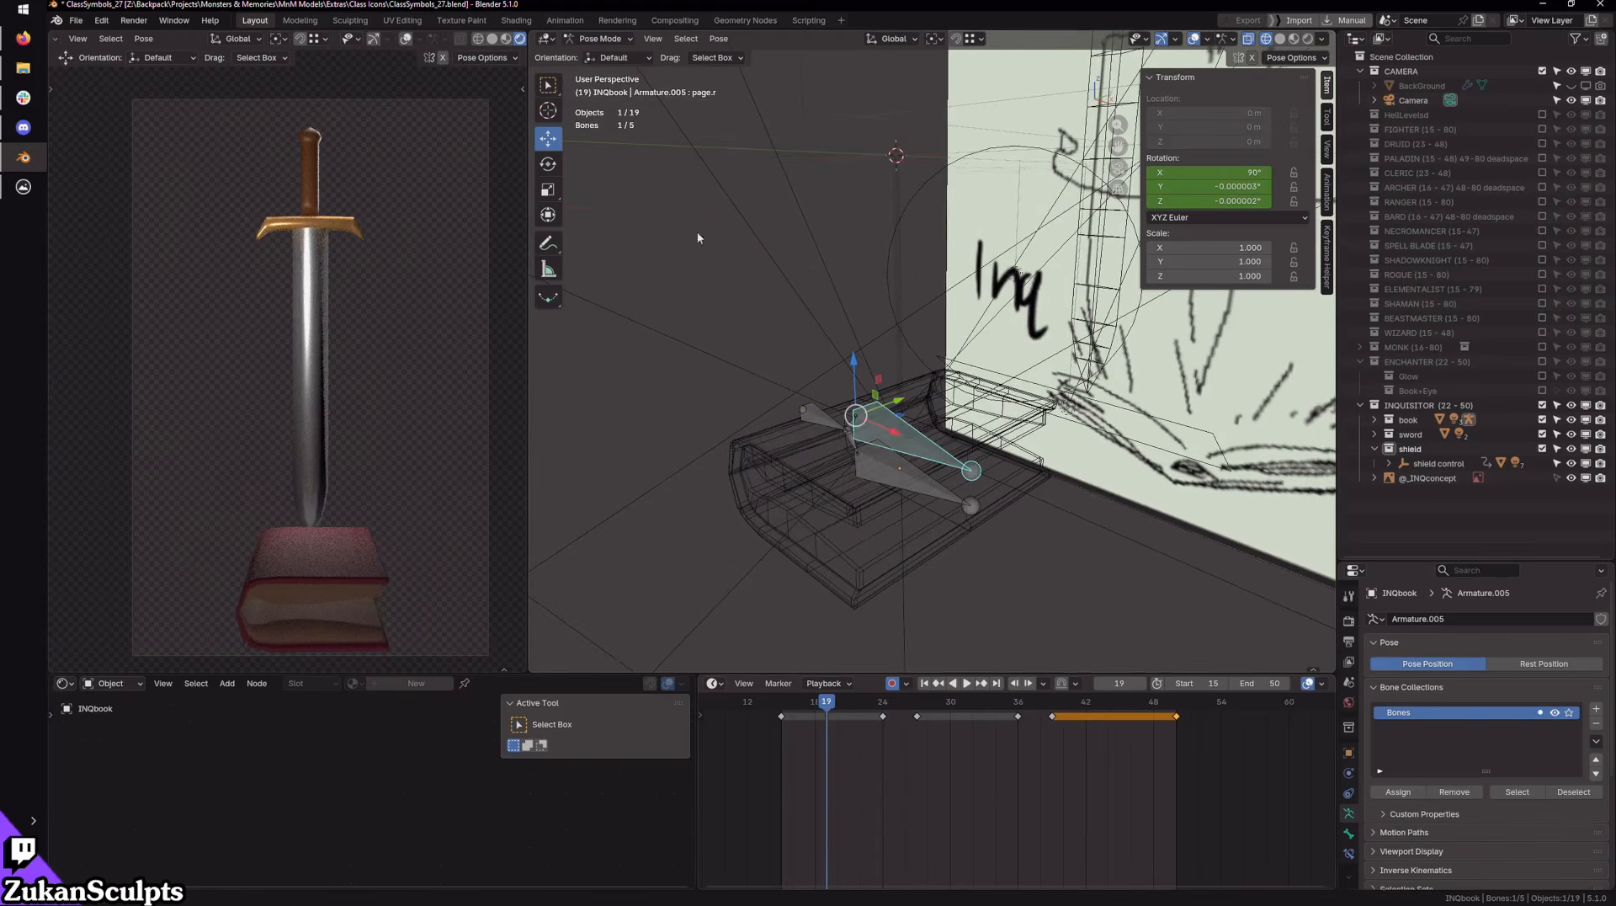
{"action": "left_click", "coordinate": [878, 476]}
{"action": "left_click", "coordinate": [827, 421]}
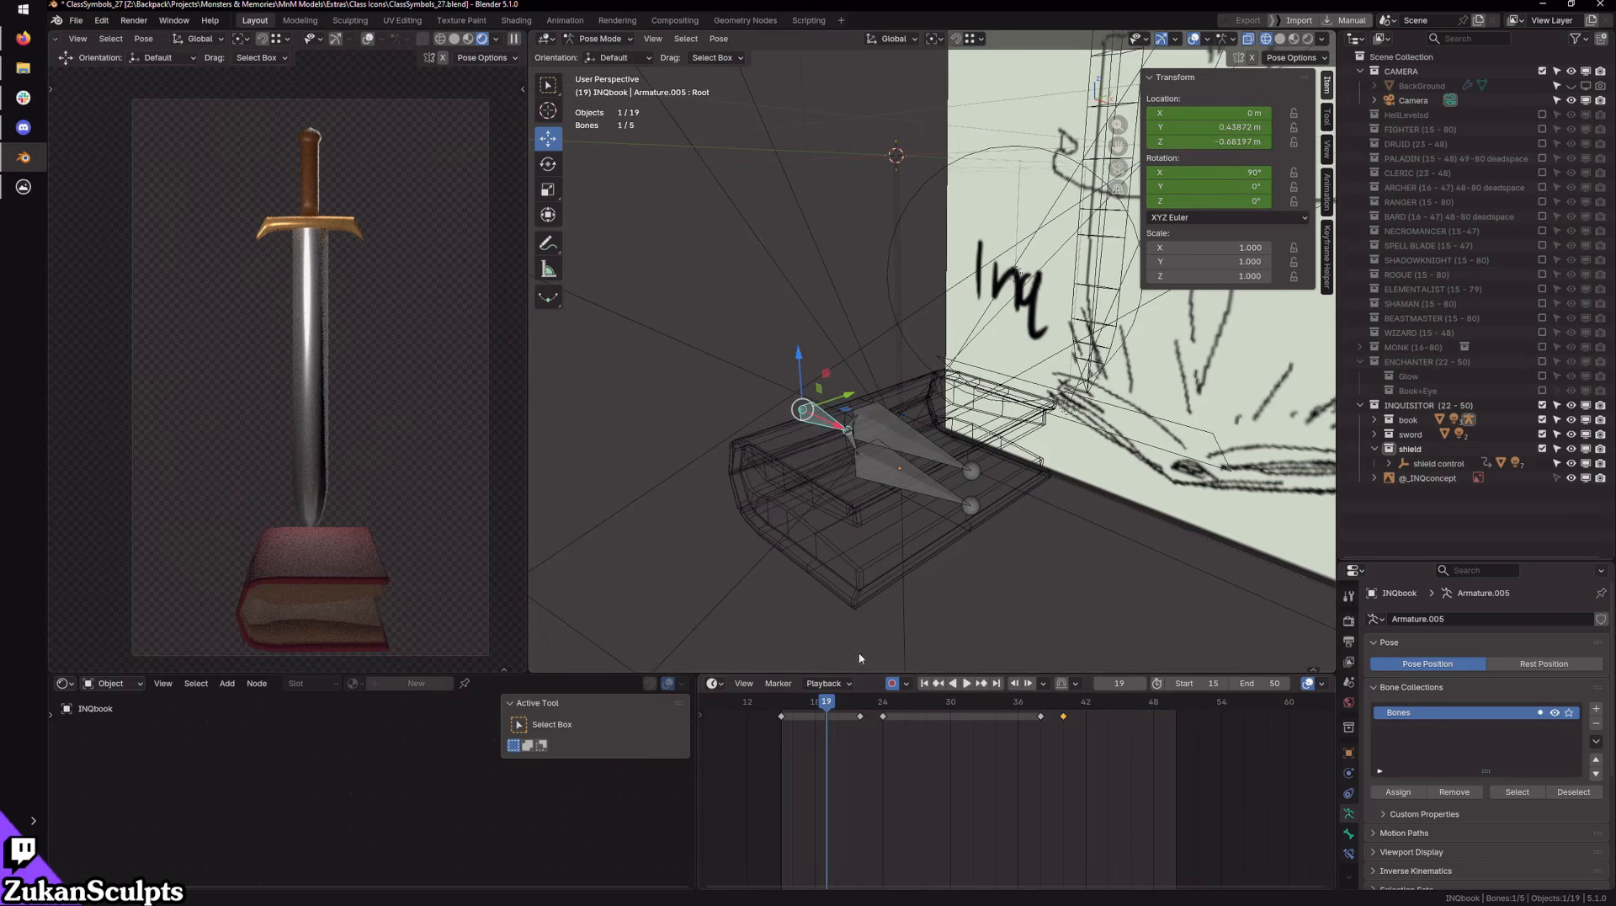
{"action": "left_click_drag", "start_coordinate": [837, 705], "coordinate": [880, 718]}
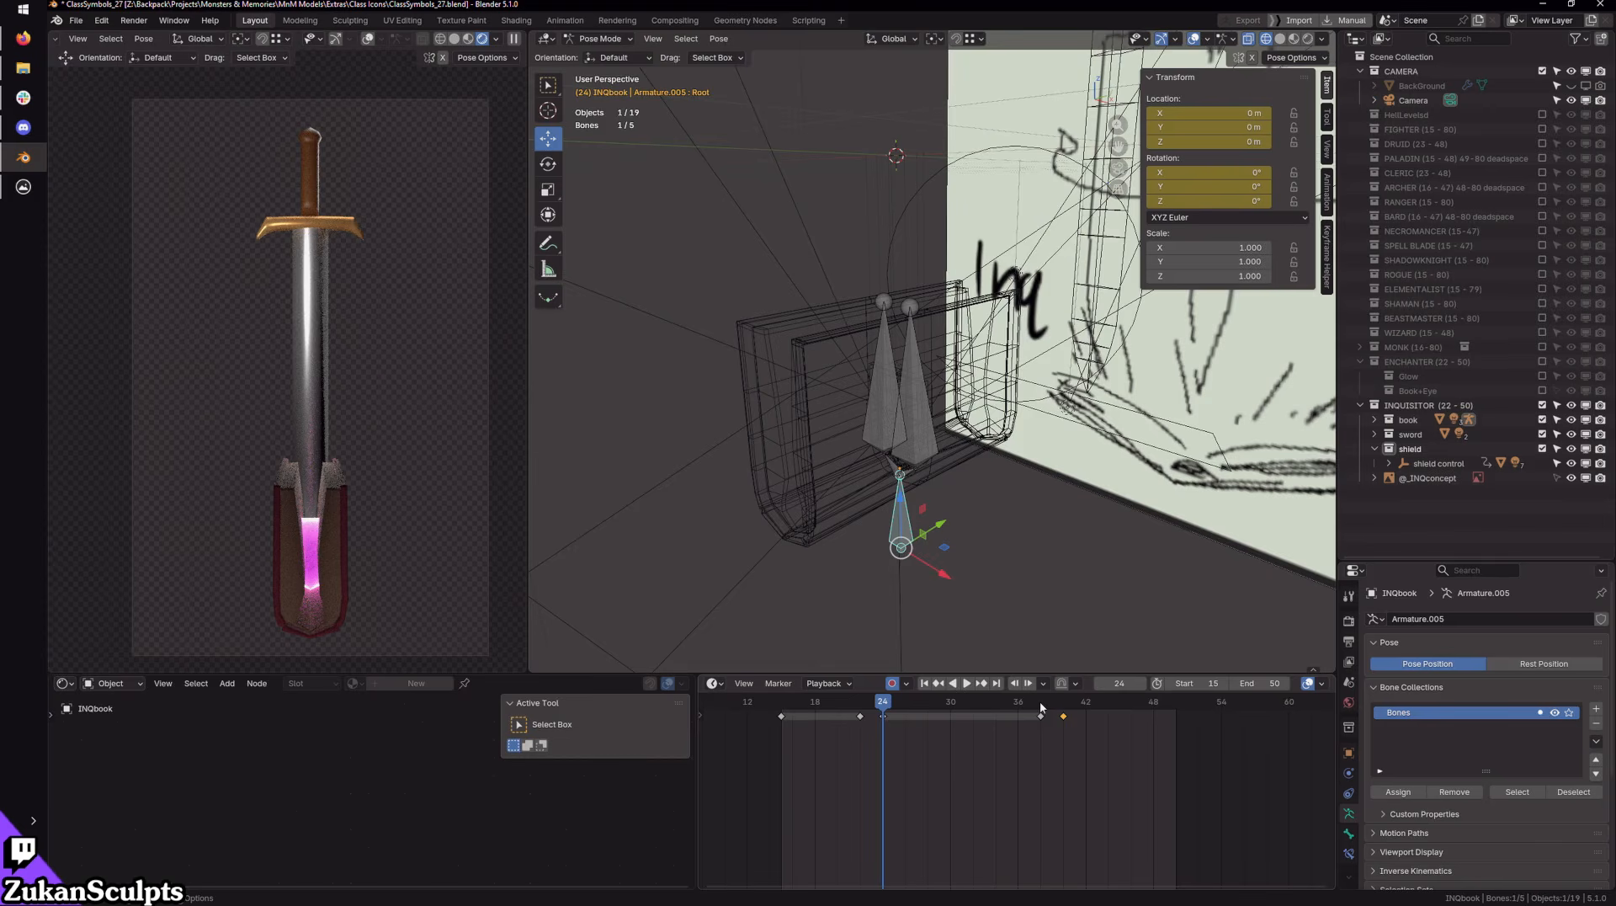
{"action": "left_click_drag", "start_coordinate": [1042, 709], "coordinate": [1005, 698]}
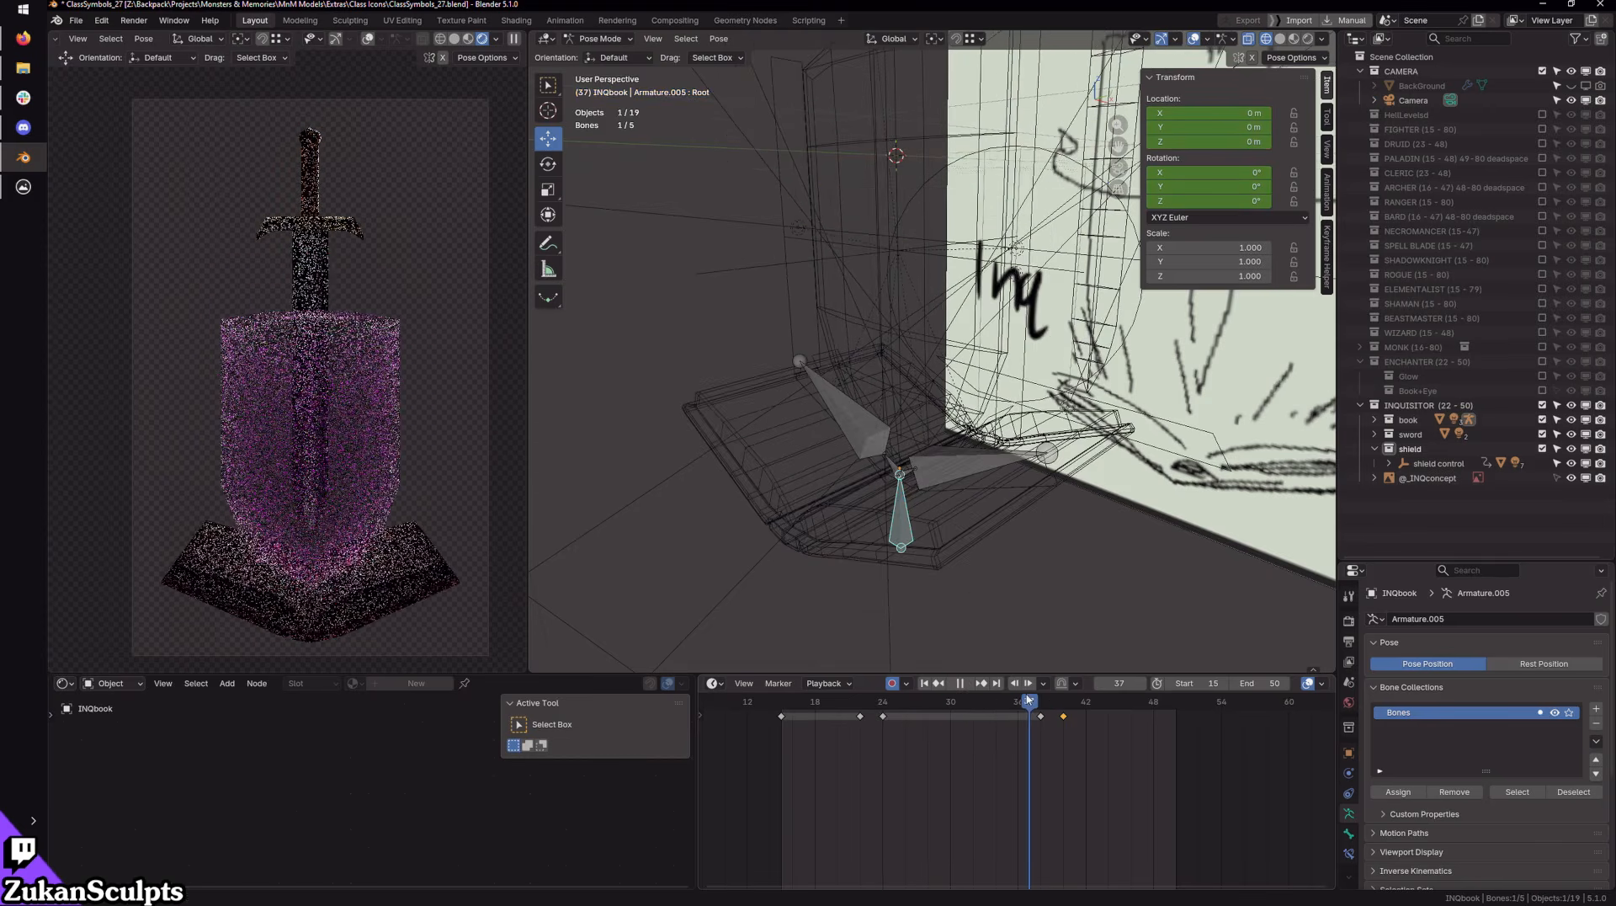
{"action": "key", "text": "space"}
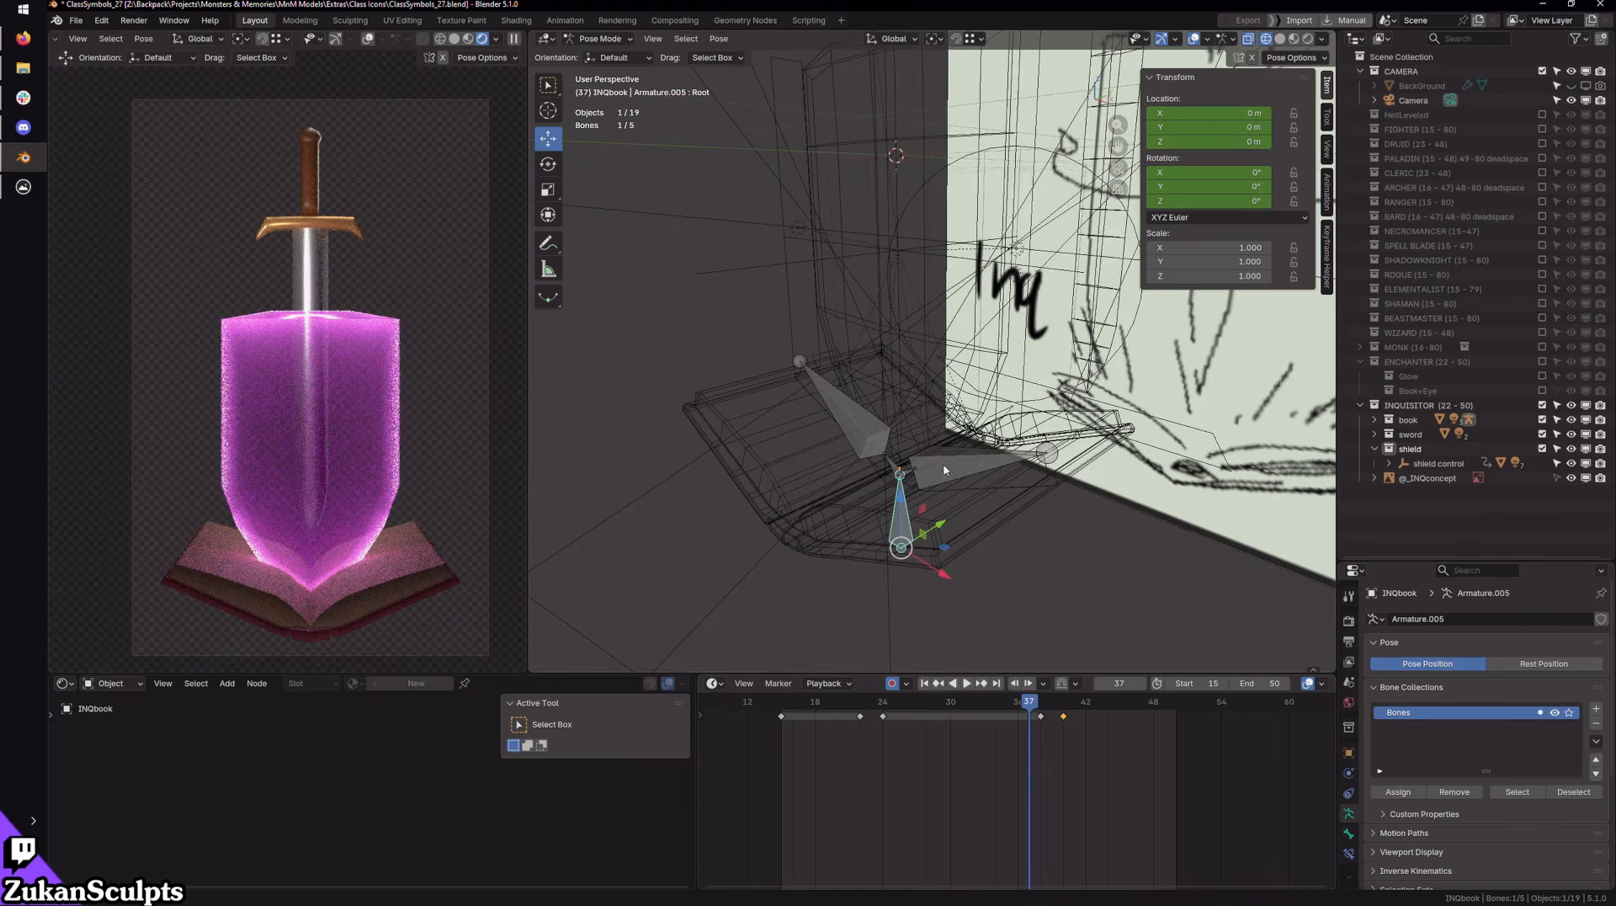
Step: Check the left page bone's closing keyframes against the shield between frames 37 and 40
{"action": "left_click", "coordinate": [945, 465]}
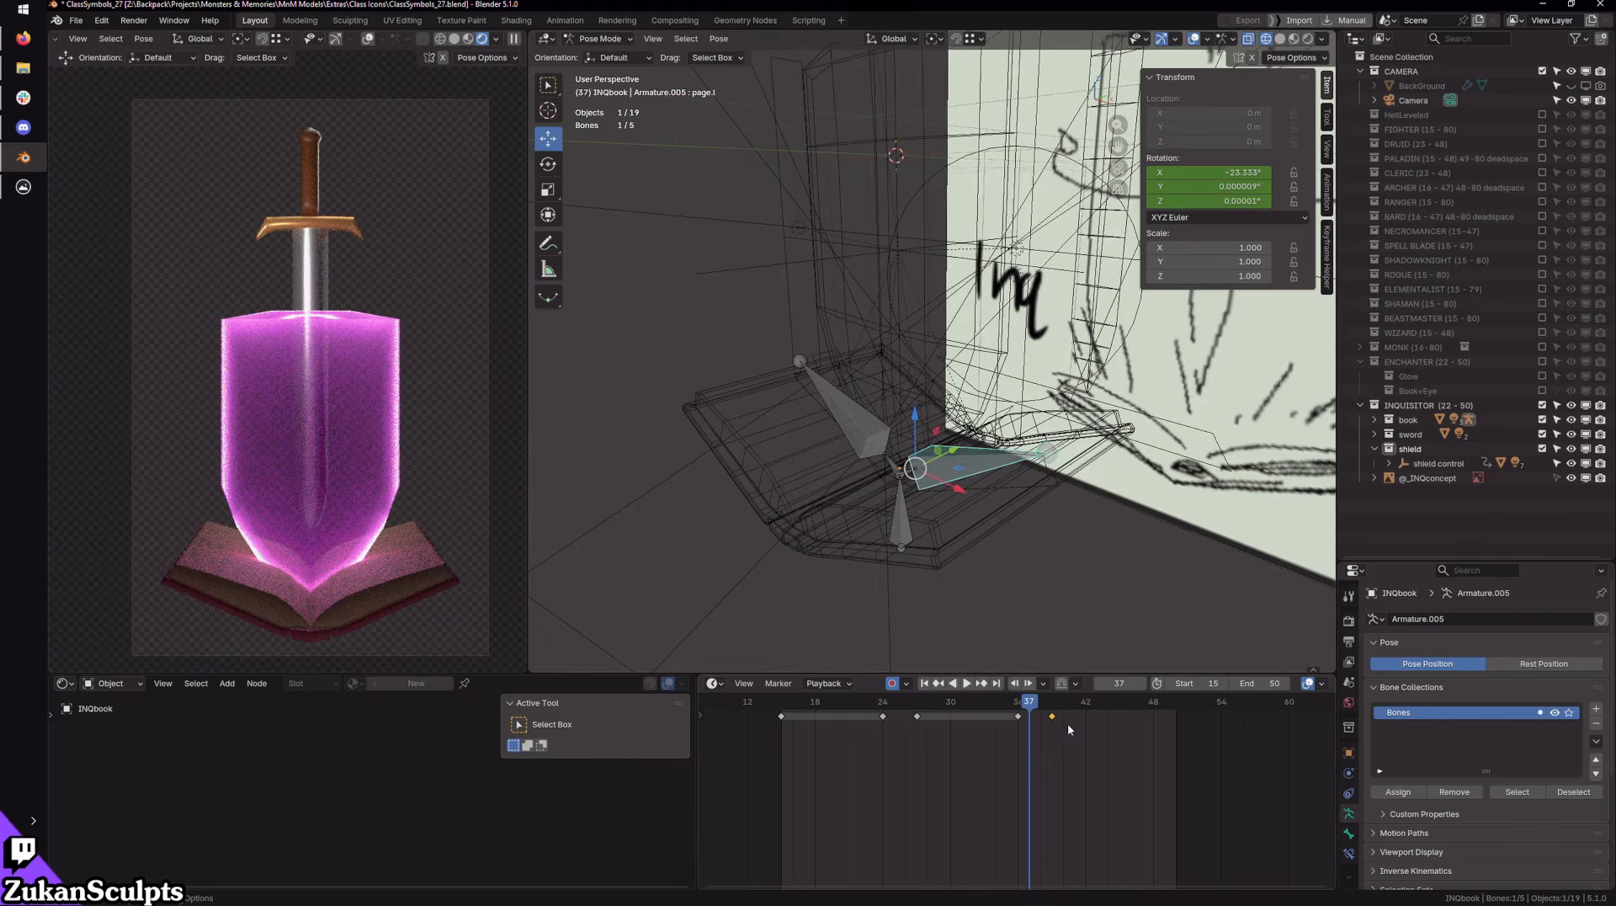
{"action": "mouse_move", "coordinate": [1034, 710]}
{"action": "left_mouse_down"}
{"action": "mouse_move", "coordinate": [1088, 717]}
{"action": "mouse_move", "coordinate": [1063, 716]}
{"action": "left_mouse_up"}
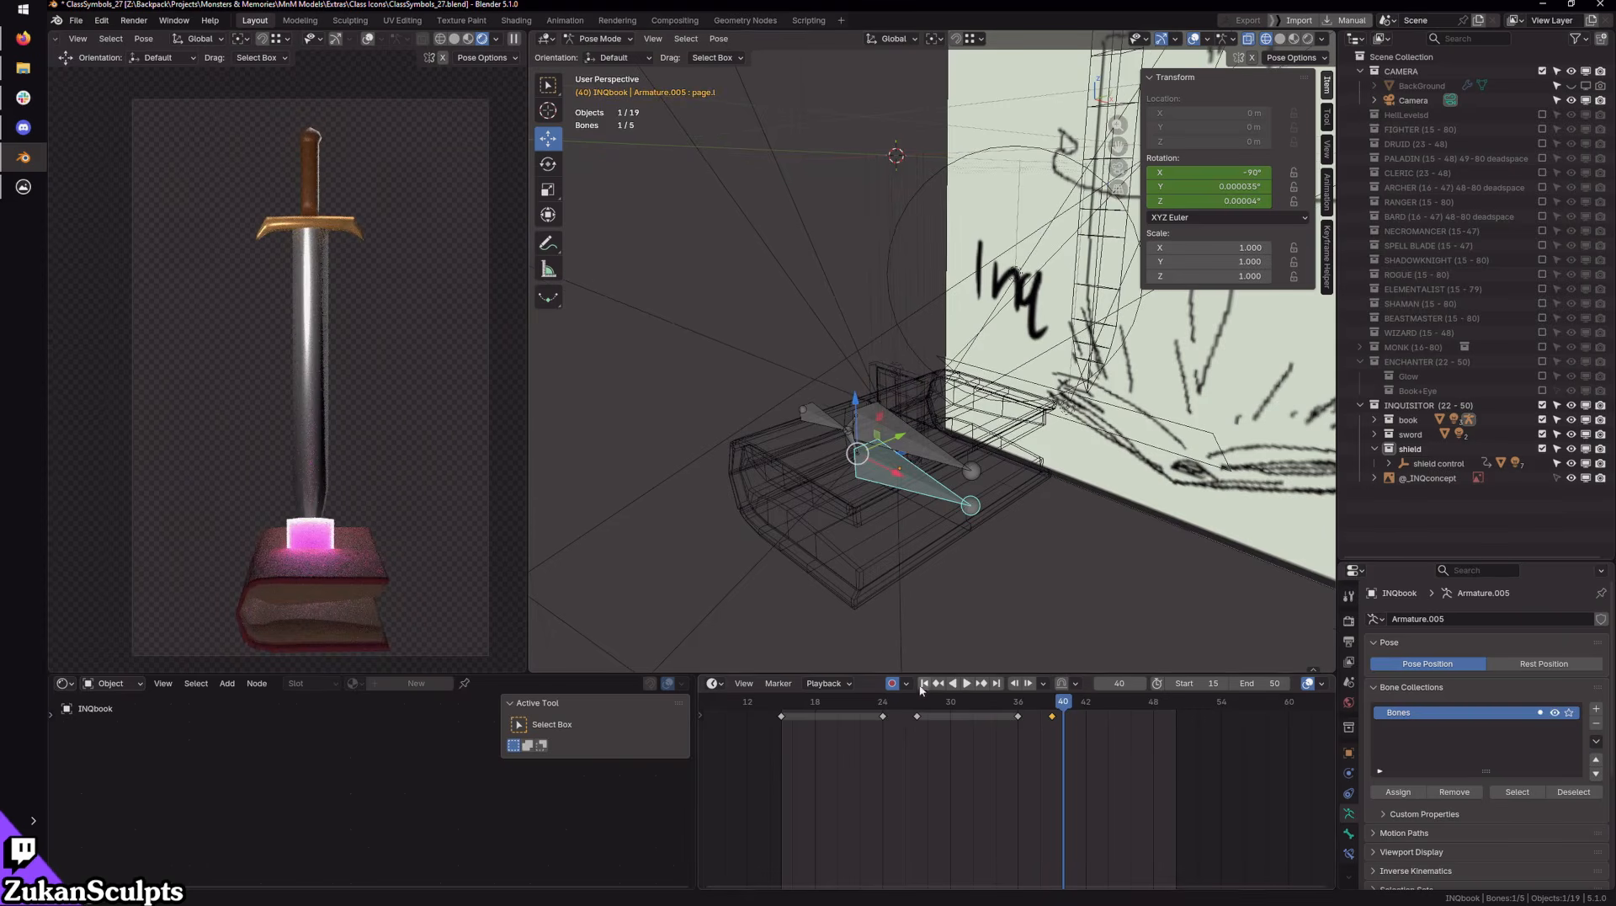
{"action": "key", "text": "space"}
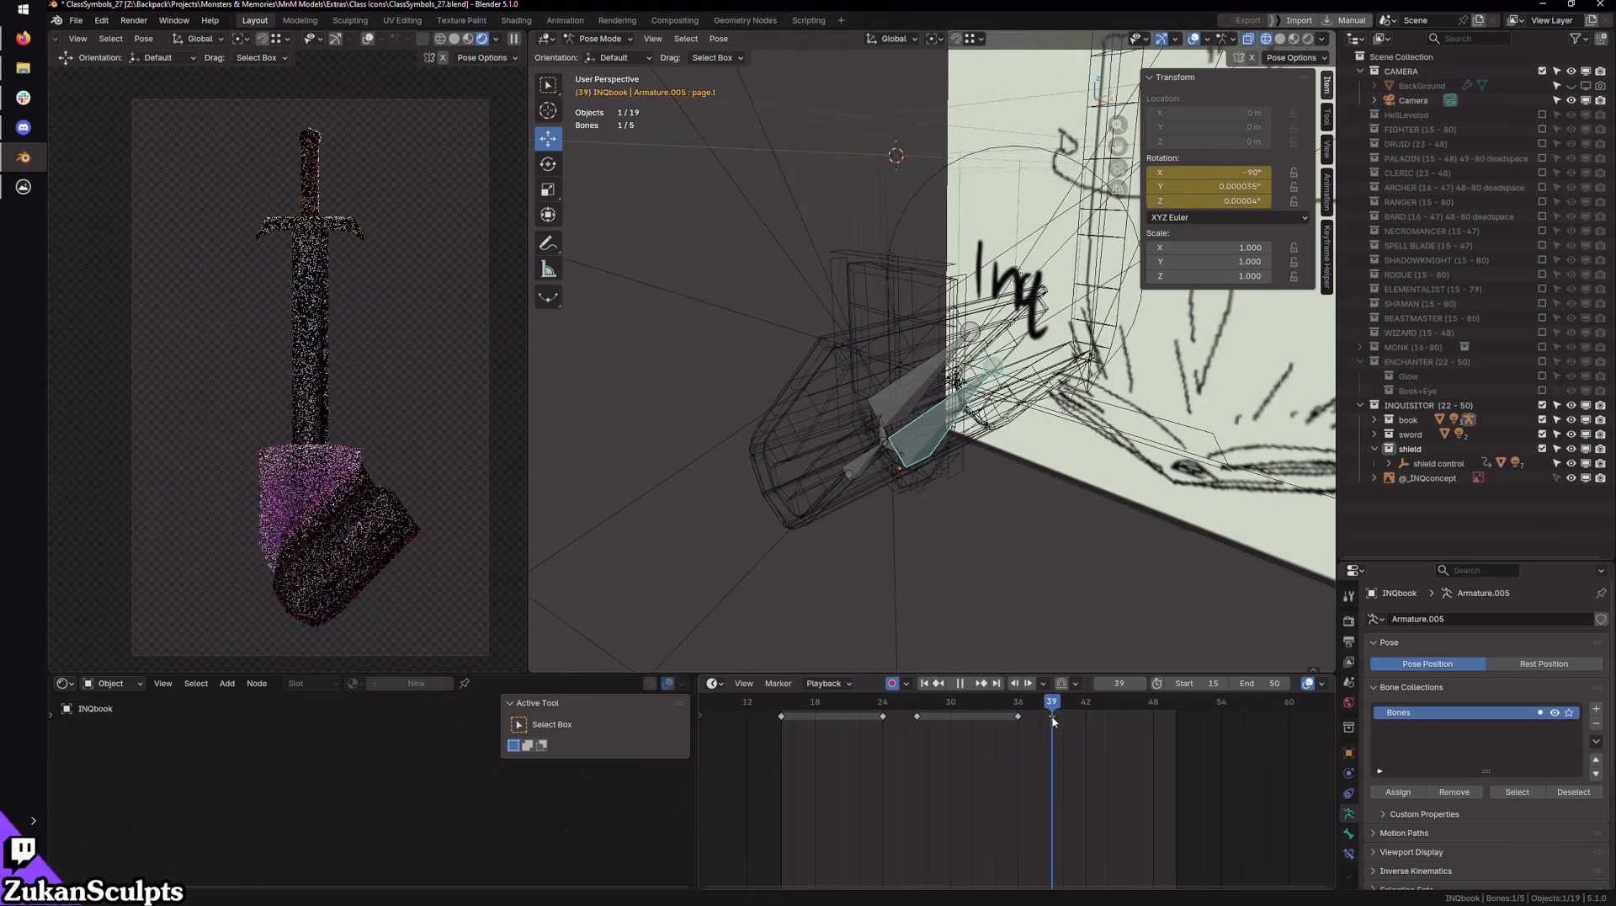
{"action": "mouse_move", "coordinate": [1048, 720]}
{"action": "left_mouse_down"}
{"action": "mouse_move", "coordinate": [845, 707]}
{"action": "mouse_move", "coordinate": [1044, 720]}
{"action": "left_mouse_up"}
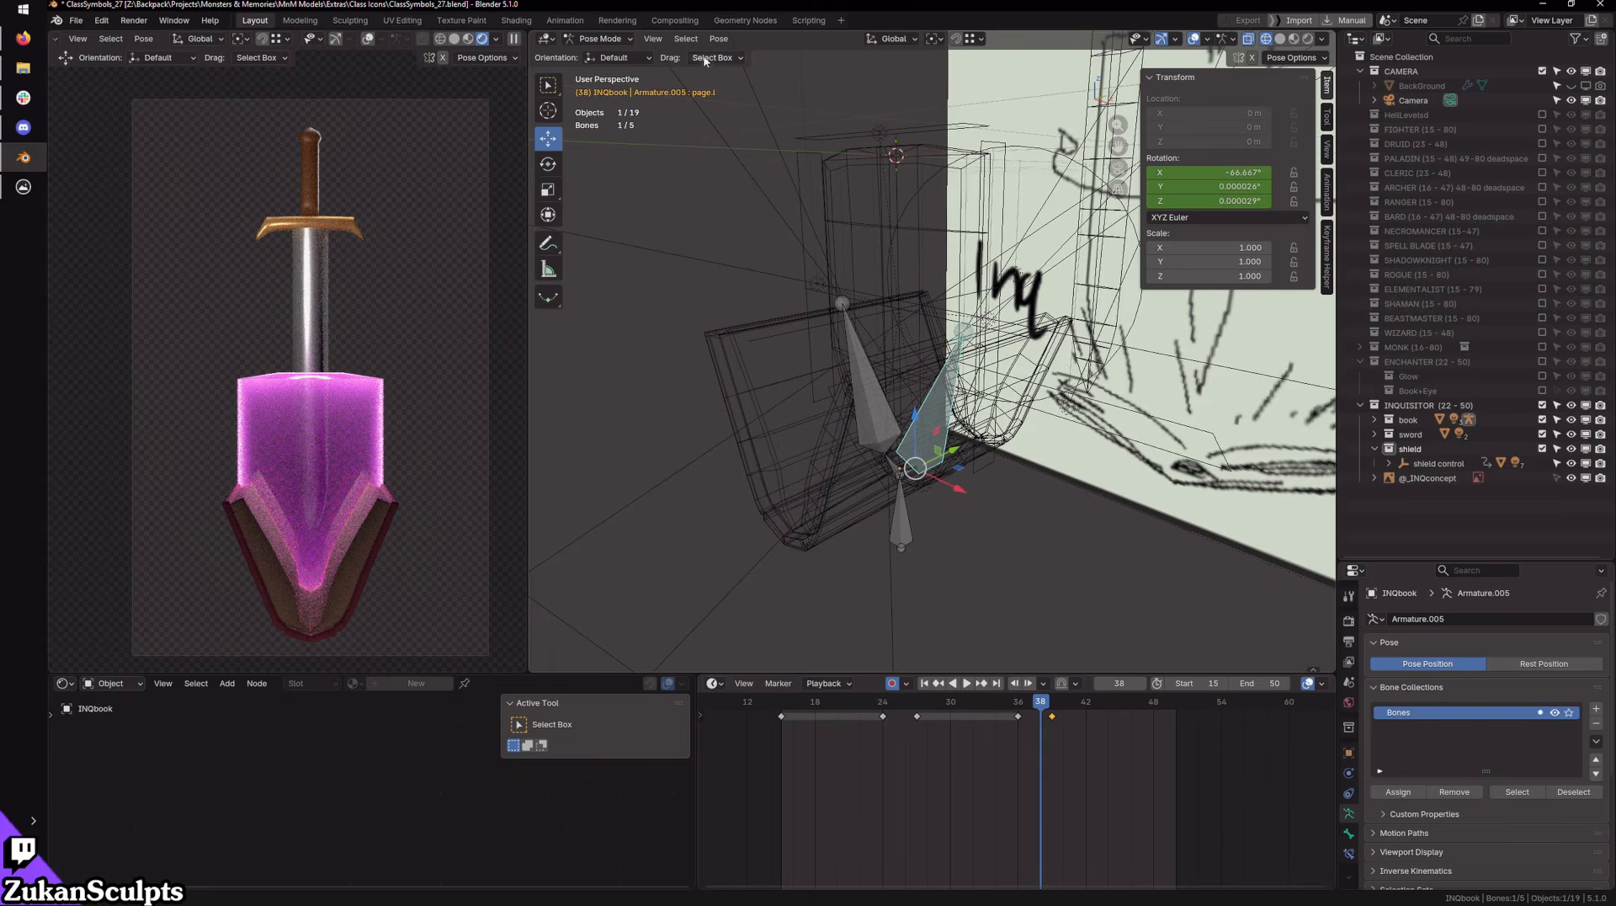
Step: Return to Object Mode and move the shield control's keyframes at frames 40 and 41 to frames 38 and 39
{"action": "left_click", "coordinate": [600, 37]}
{"action": "left_click", "coordinate": [593, 52]}
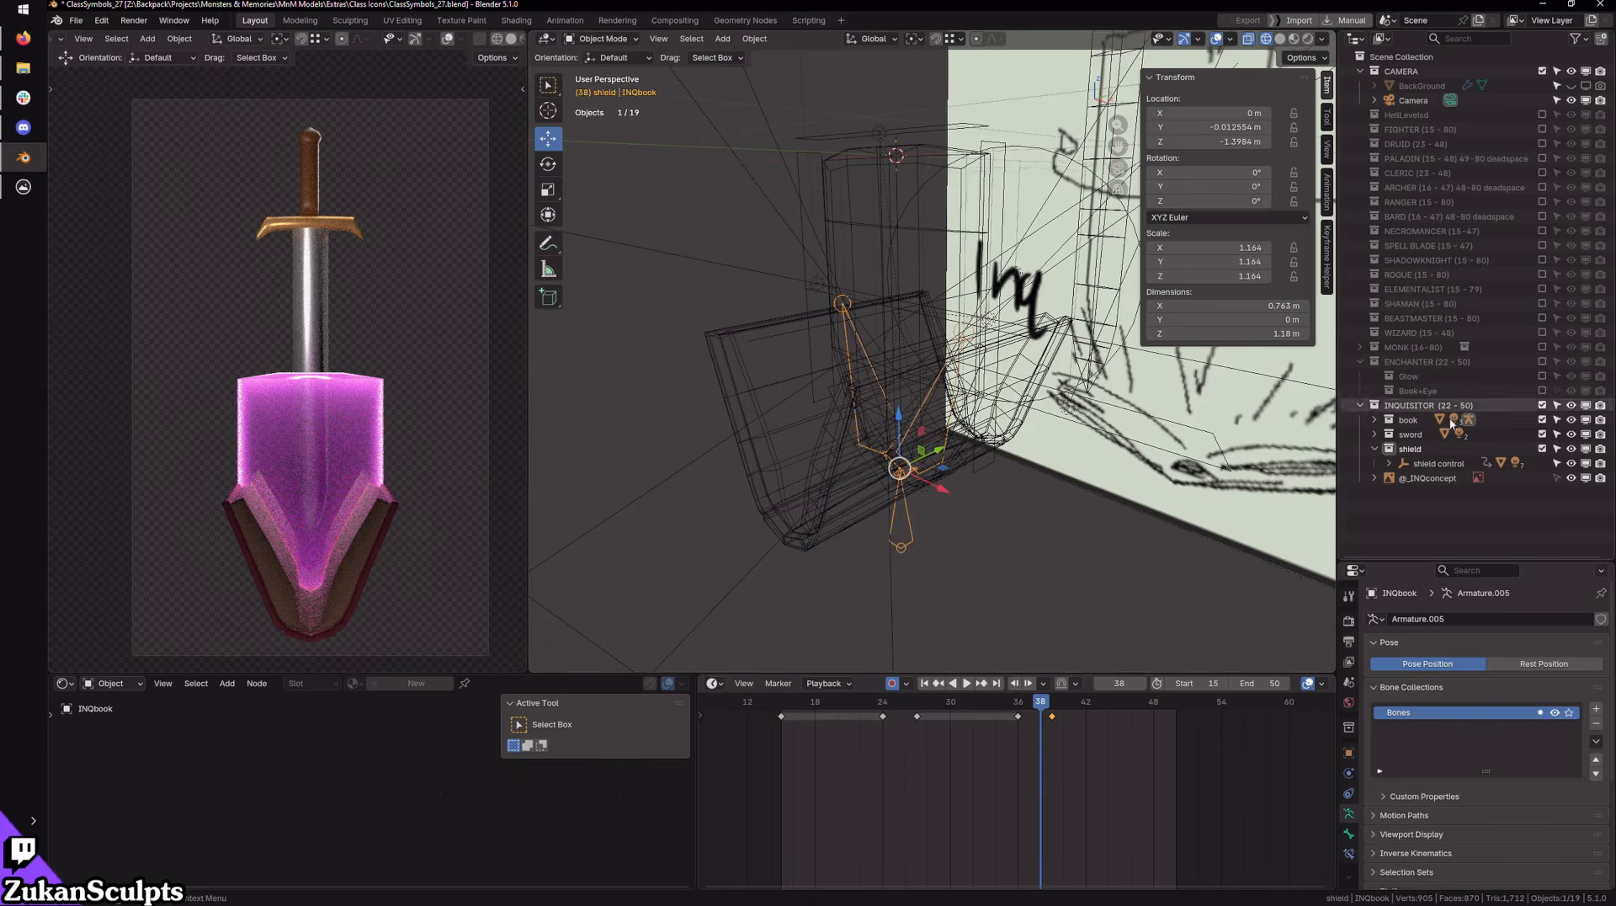
{"action": "left_click", "coordinate": [1439, 463]}
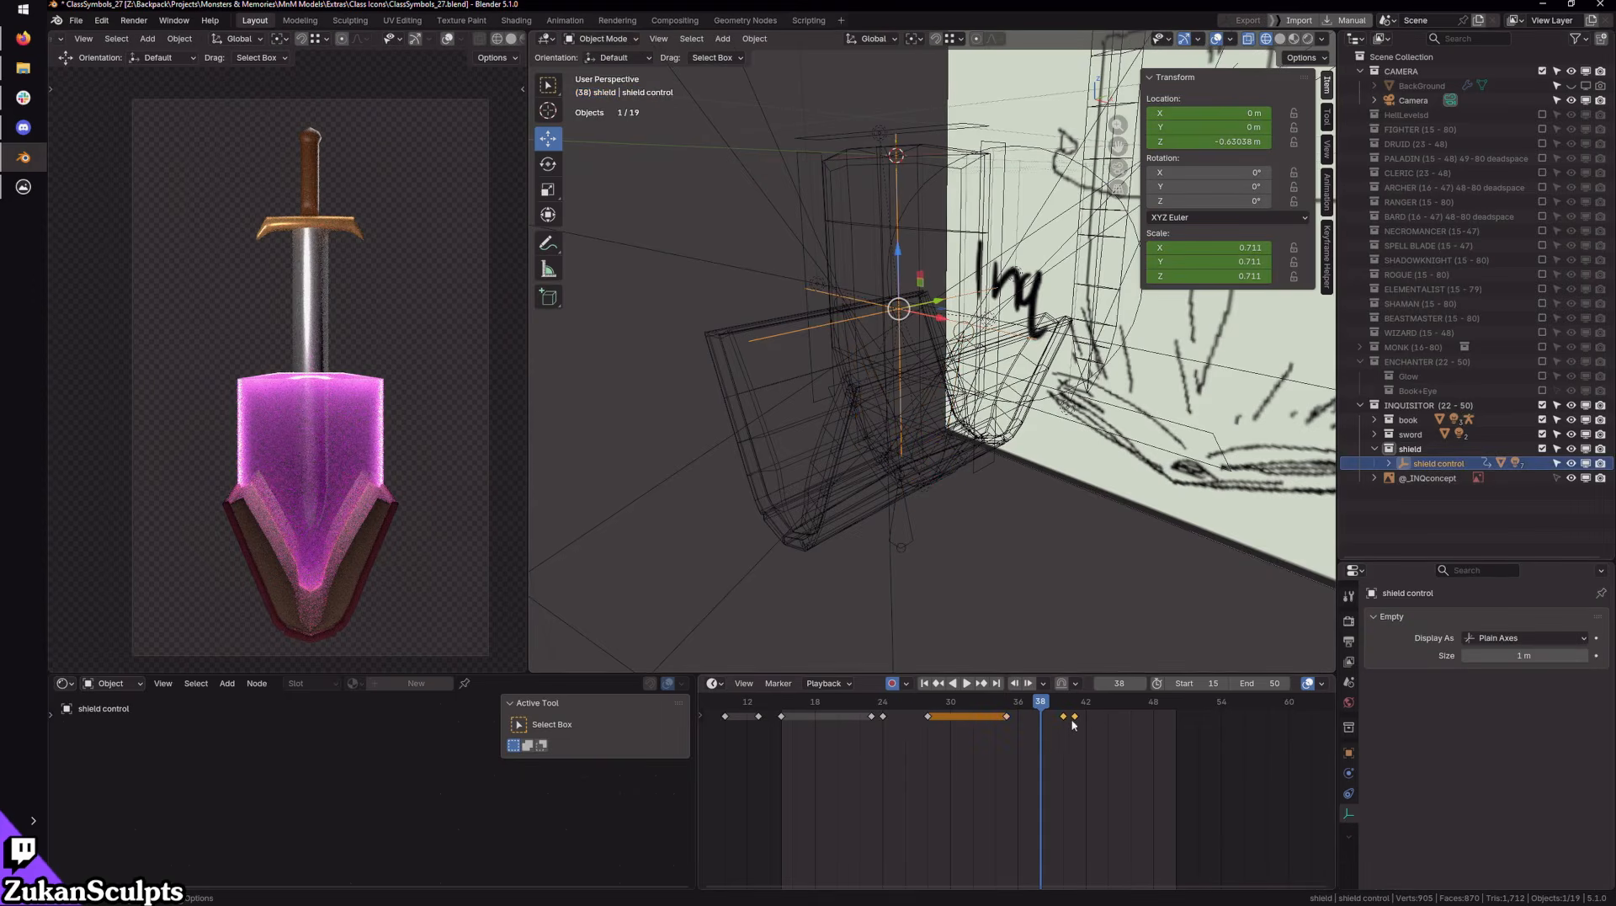
{"action": "mouse_move", "coordinate": [1064, 720]}
{"action": "left_mouse_down"}
{"action": "mouse_move", "coordinate": [985, 708]}
{"action": "mouse_move", "coordinate": [1053, 720]}
{"action": "left_mouse_up"}
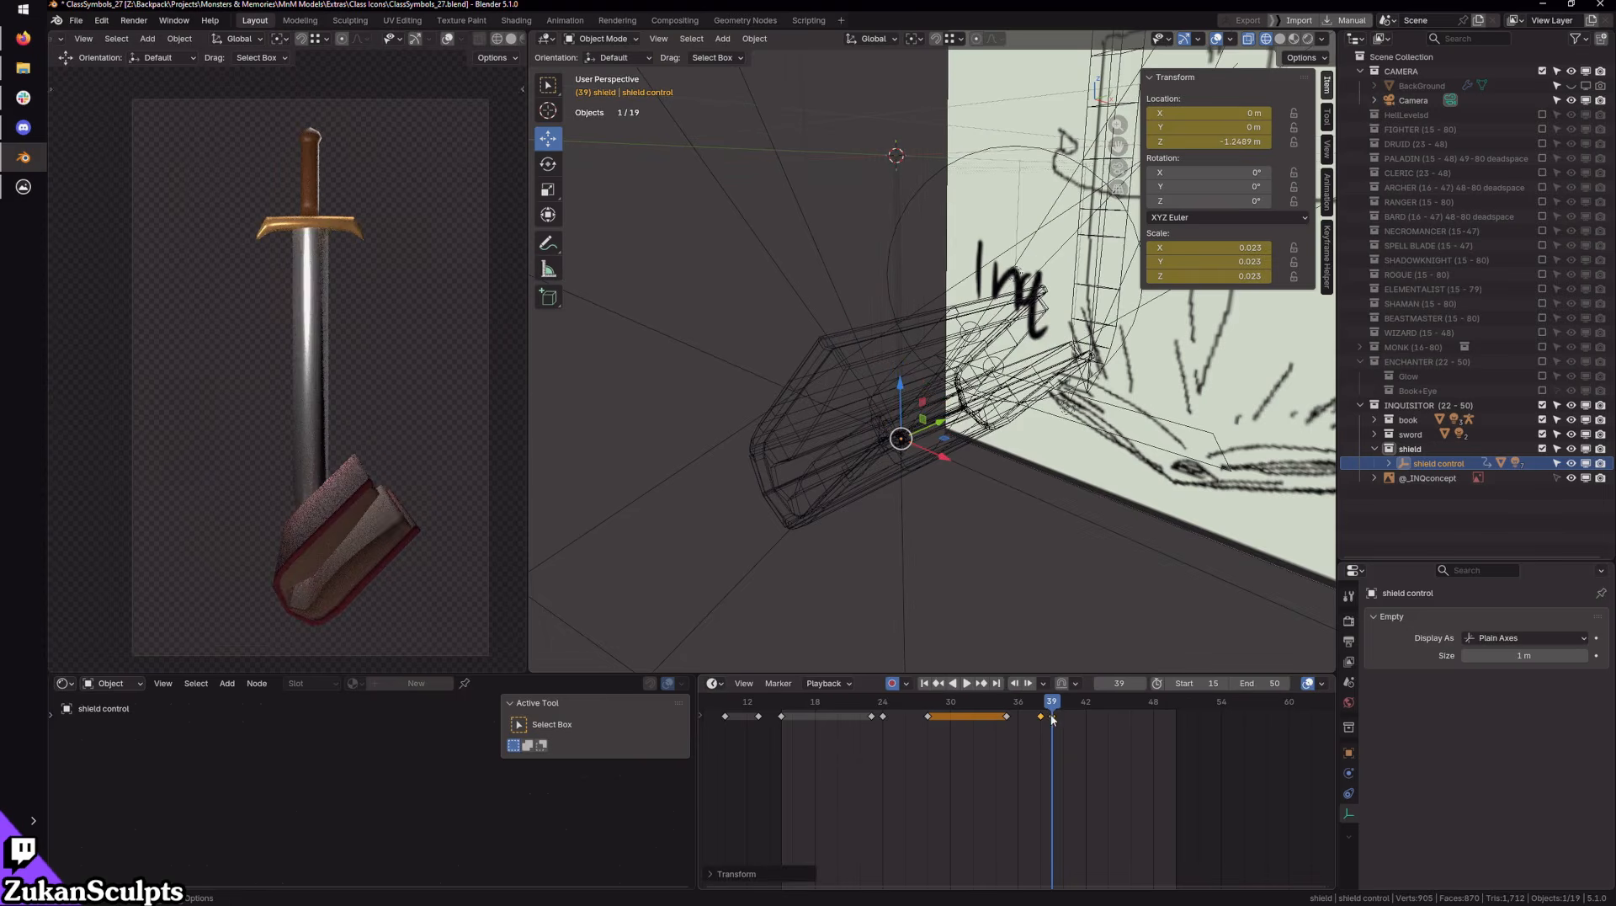
Step: Try the shield control's last two keyframes at frames 39 and 40 and move them back to frames 38 and 39
{"action": "key", "text": "space"}
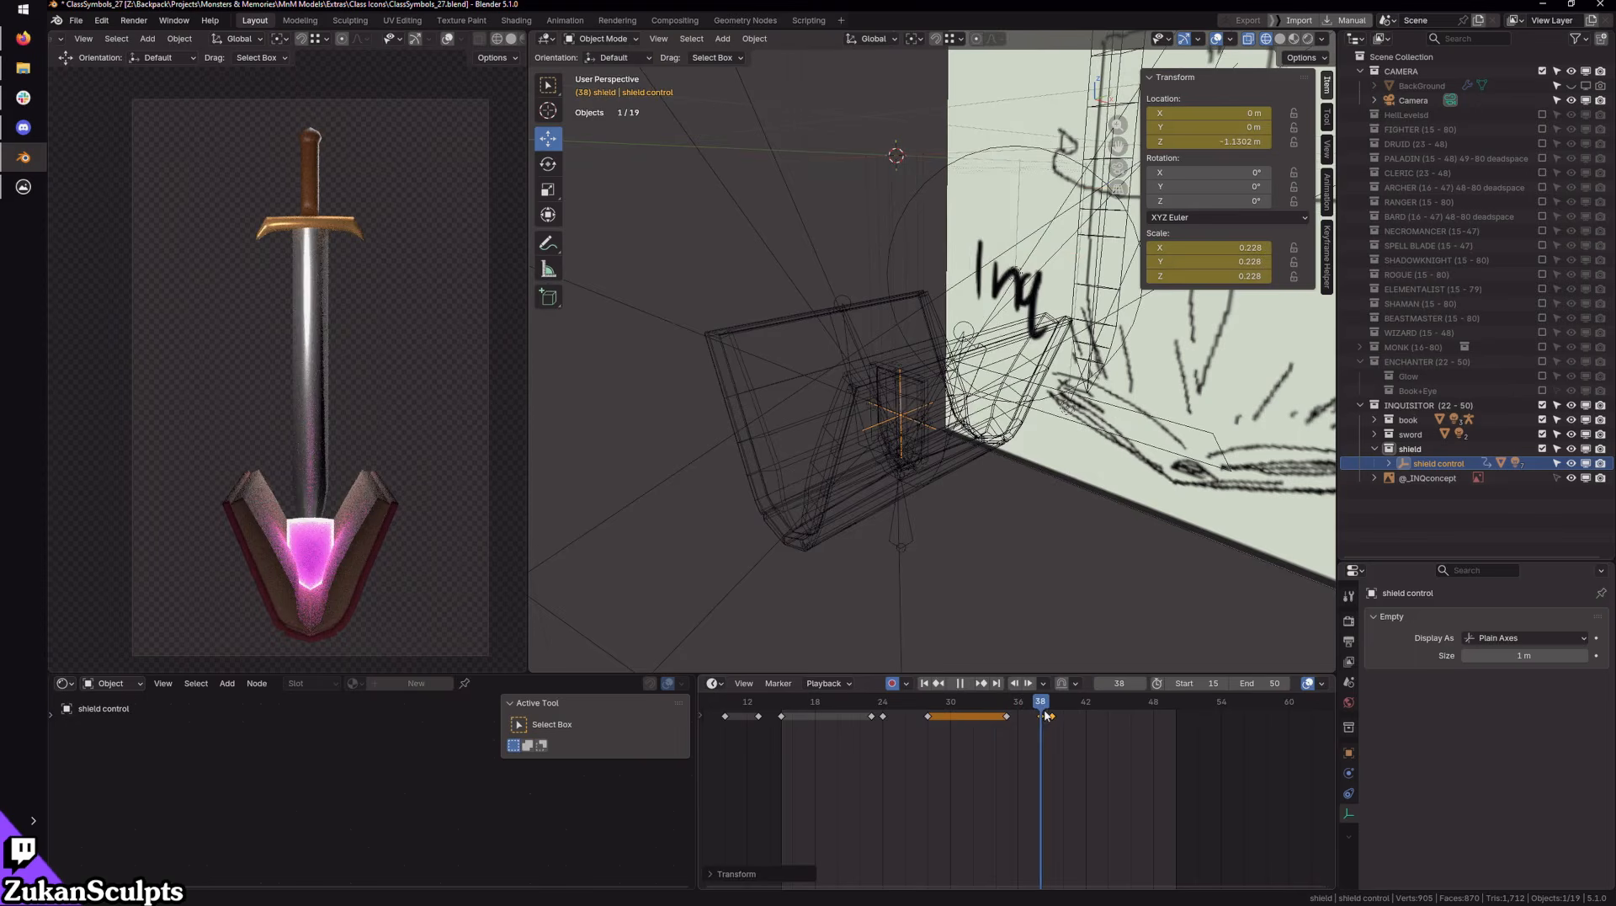
{"action": "key", "text": "space"}
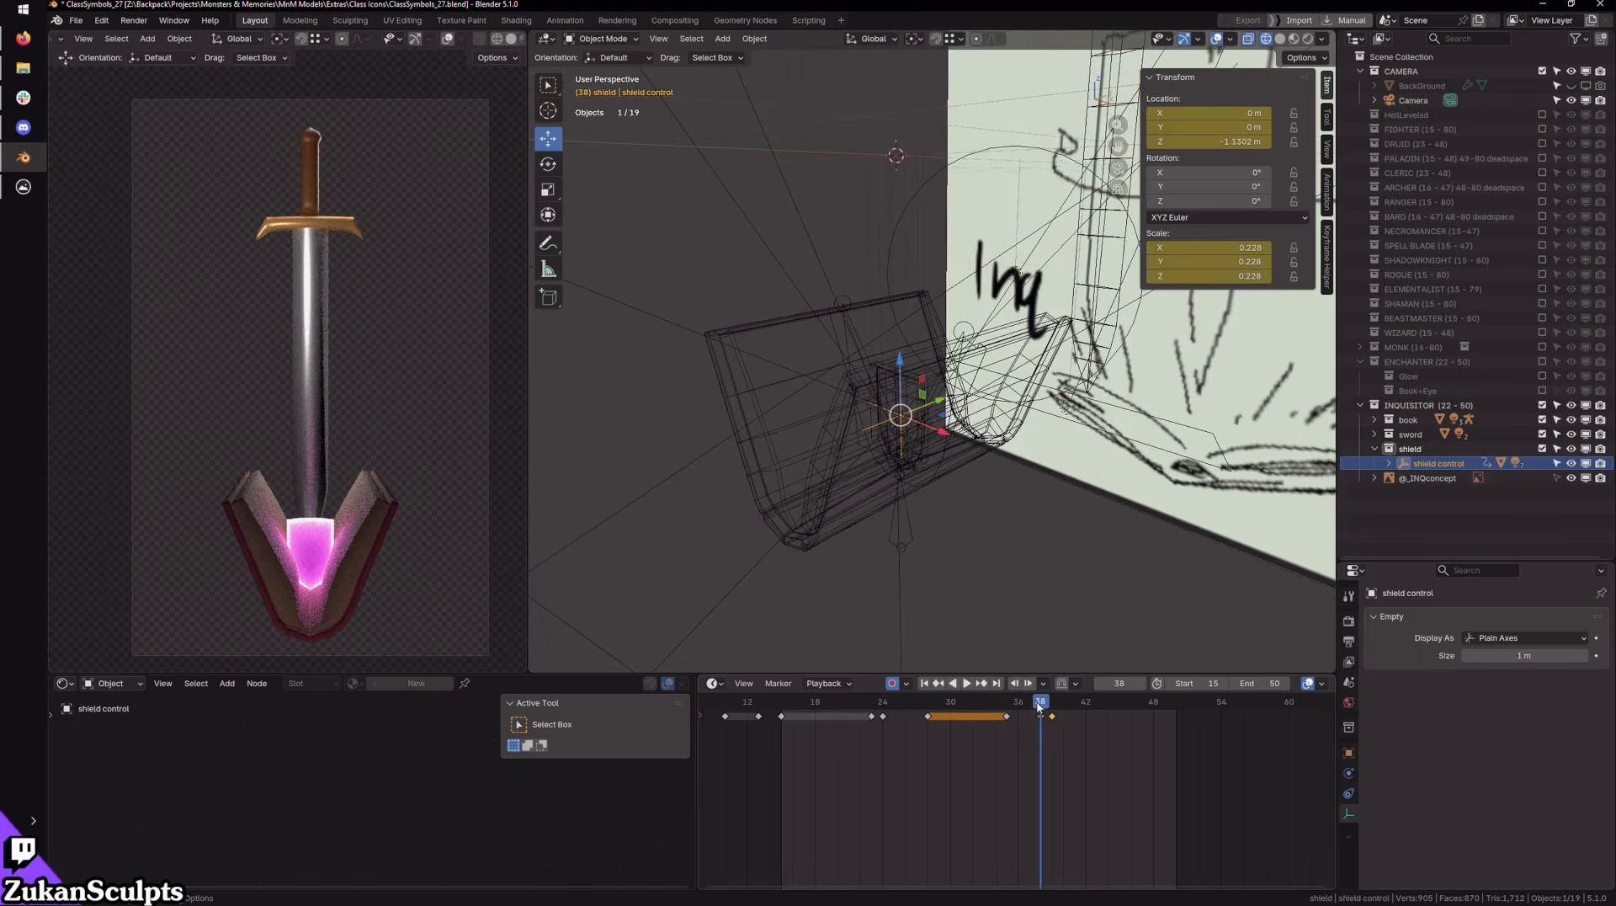
{"action": "key", "text": "space"}
{"action": "mouse_move", "coordinate": [1039, 703]}
{"action": "left_mouse_down"}
{"action": "mouse_move", "coordinate": [1020, 708]}
{"action": "mouse_move", "coordinate": [1064, 718]}
{"action": "mouse_move", "coordinate": [989, 704]}
{"action": "mouse_move", "coordinate": [1042, 718]}
{"action": "left_mouse_up"}
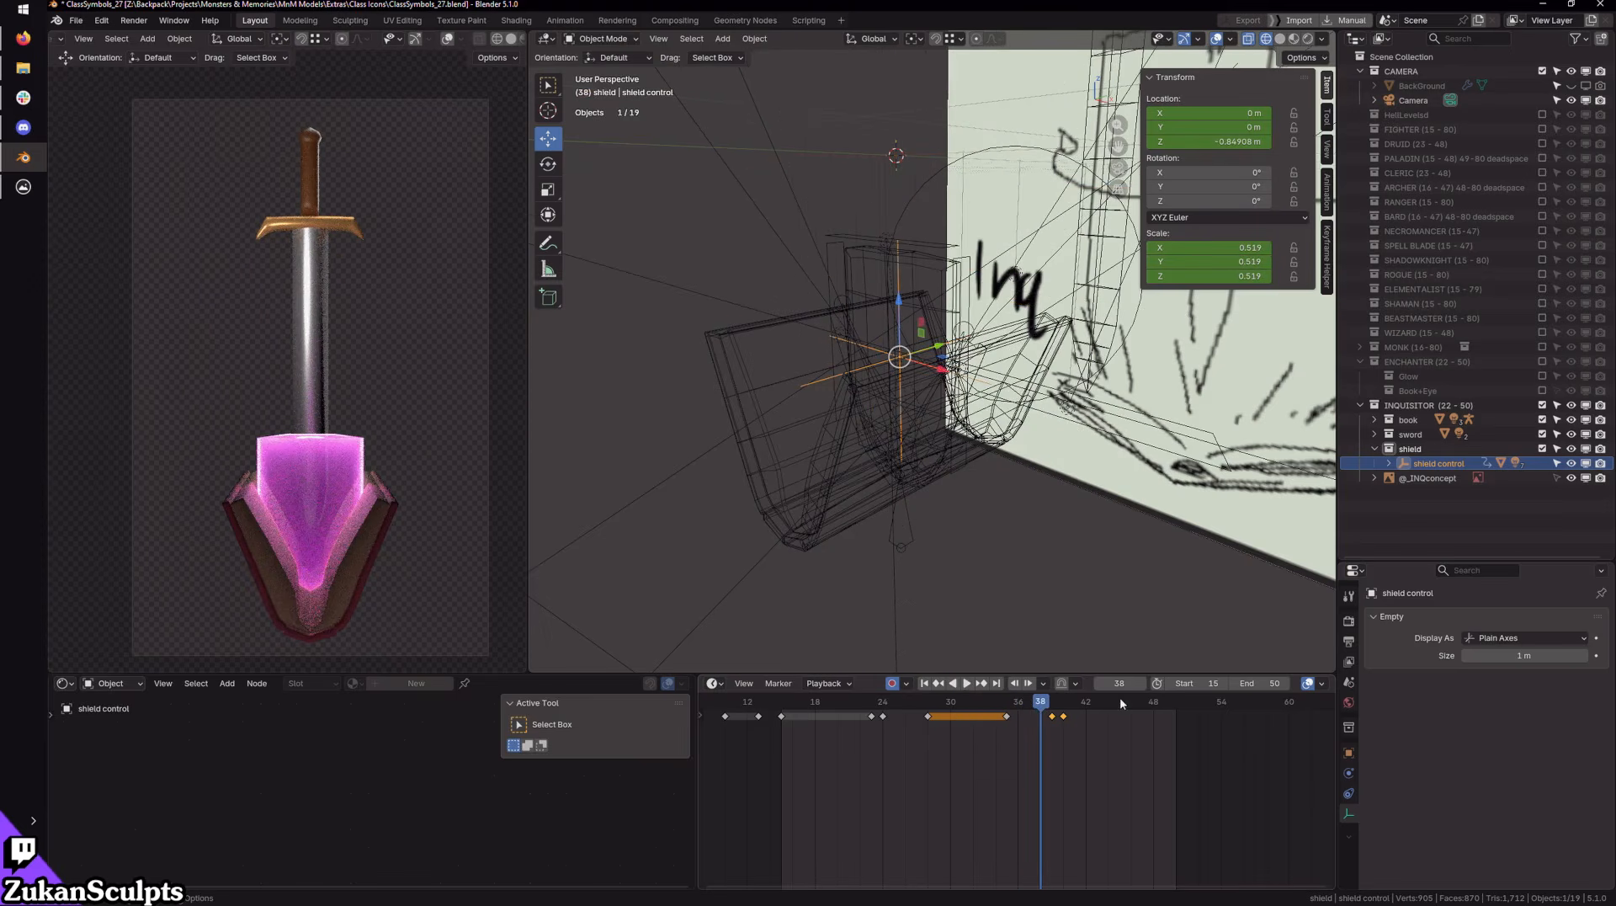
{"action": "left_click", "coordinate": [1141, 684]}
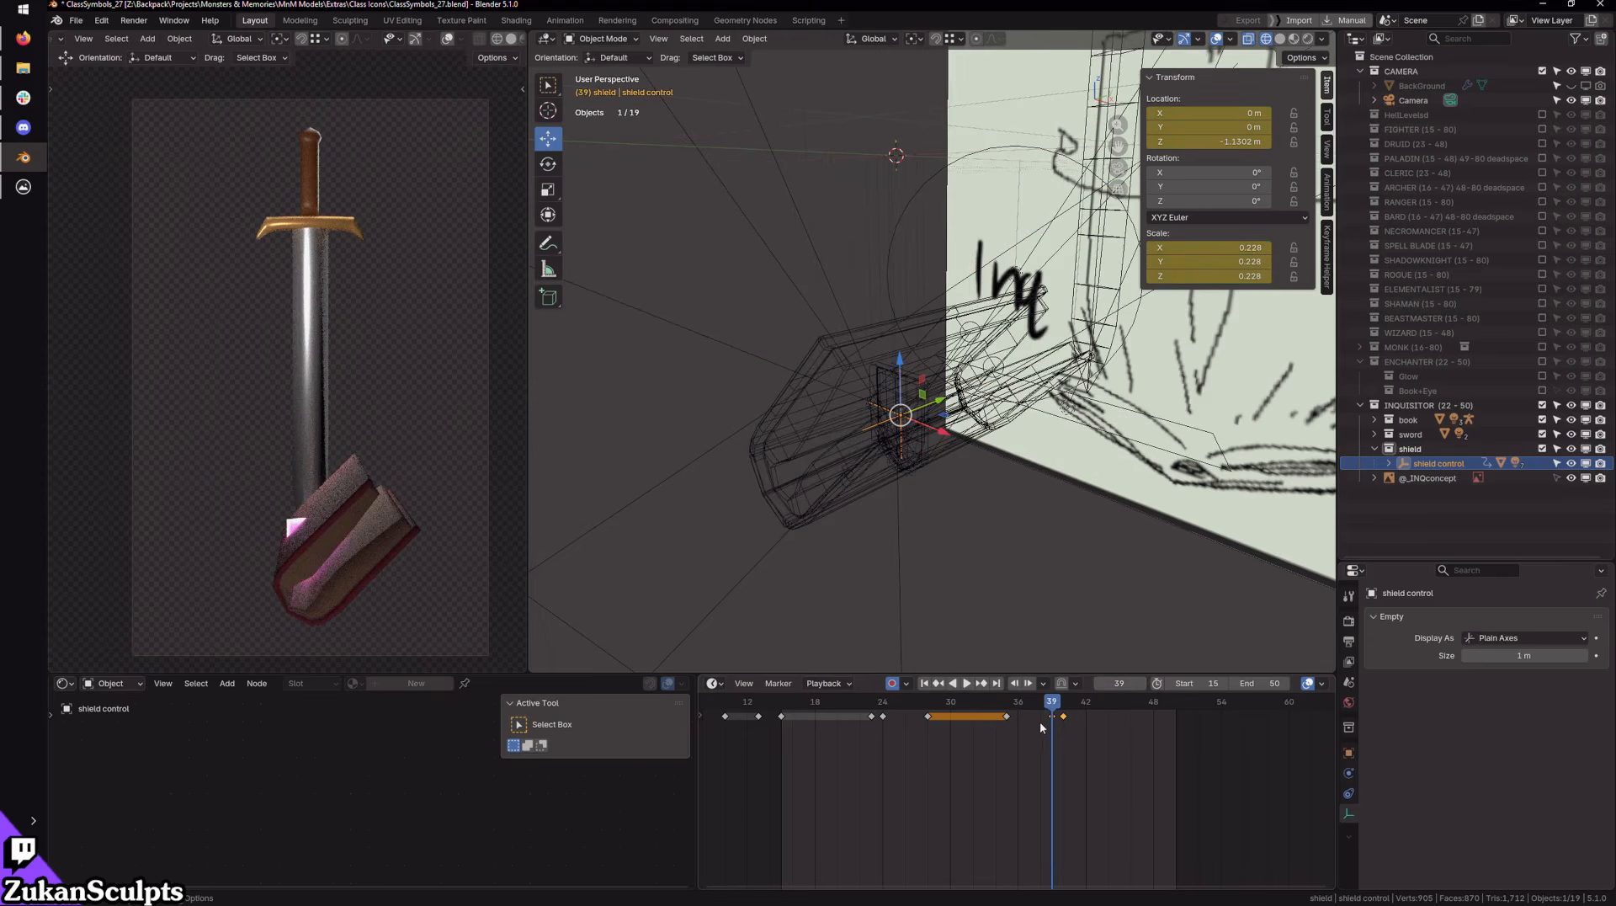
{"action": "mouse_move", "coordinate": [1041, 724]}
{"action": "left_mouse_down"}
{"action": "mouse_move", "coordinate": [1071, 711]}
{"action": "mouse_move", "coordinate": [1056, 724]}
{"action": "left_mouse_up"}
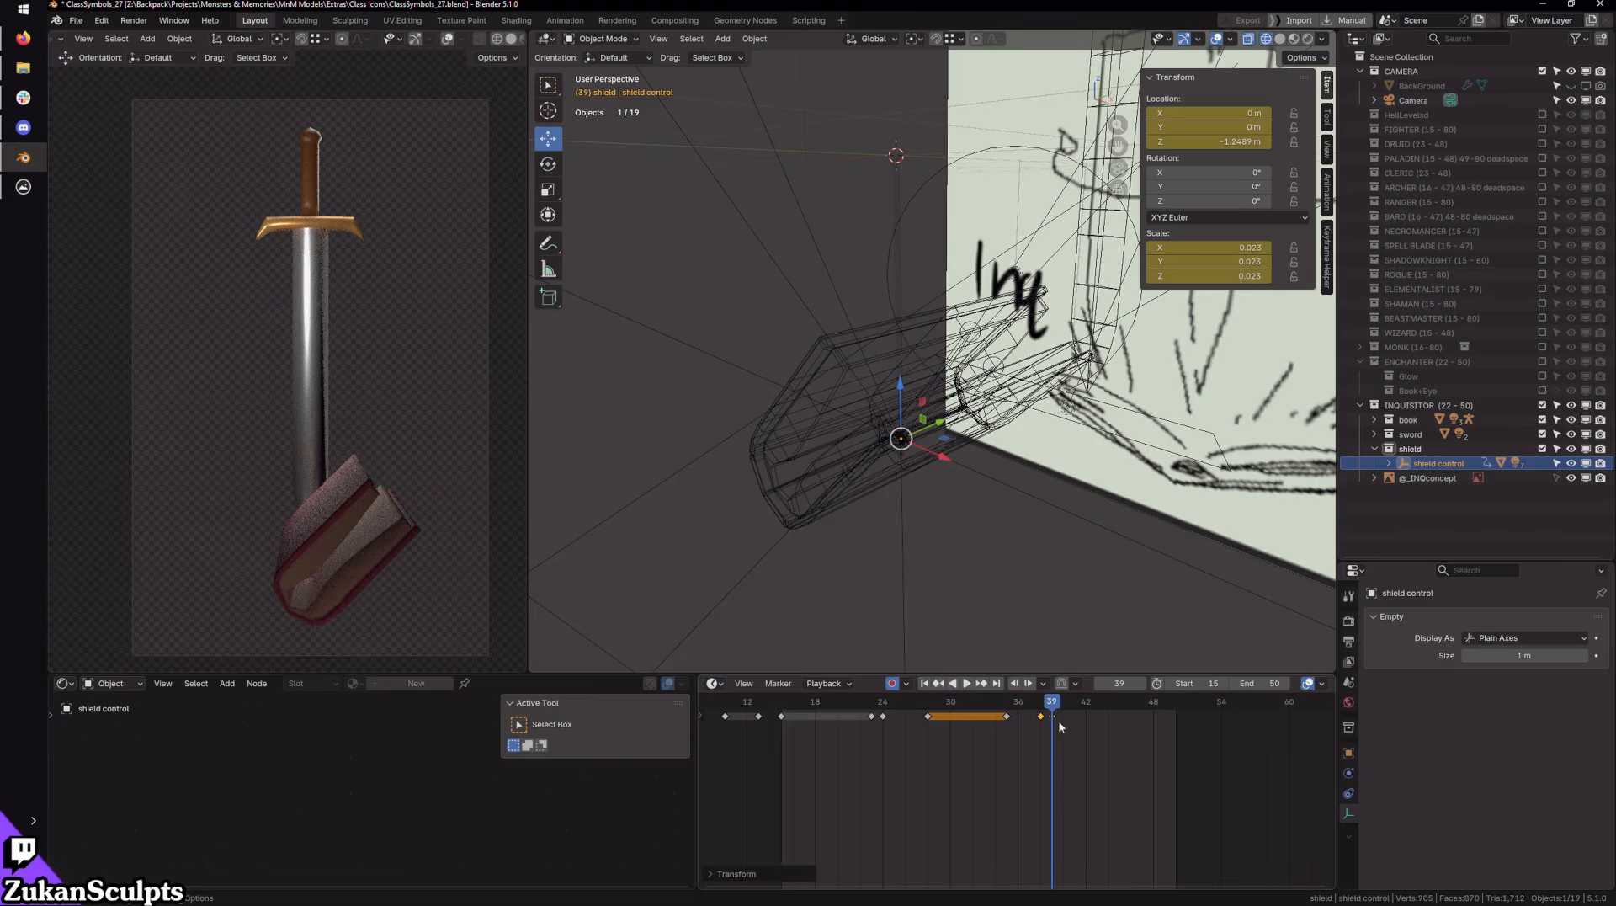
Step: Enlarge the shield control at frame 38 to a scale of about 0.433, comparing it with frame 37
{"action": "left_click", "coordinate": [1105, 690]}
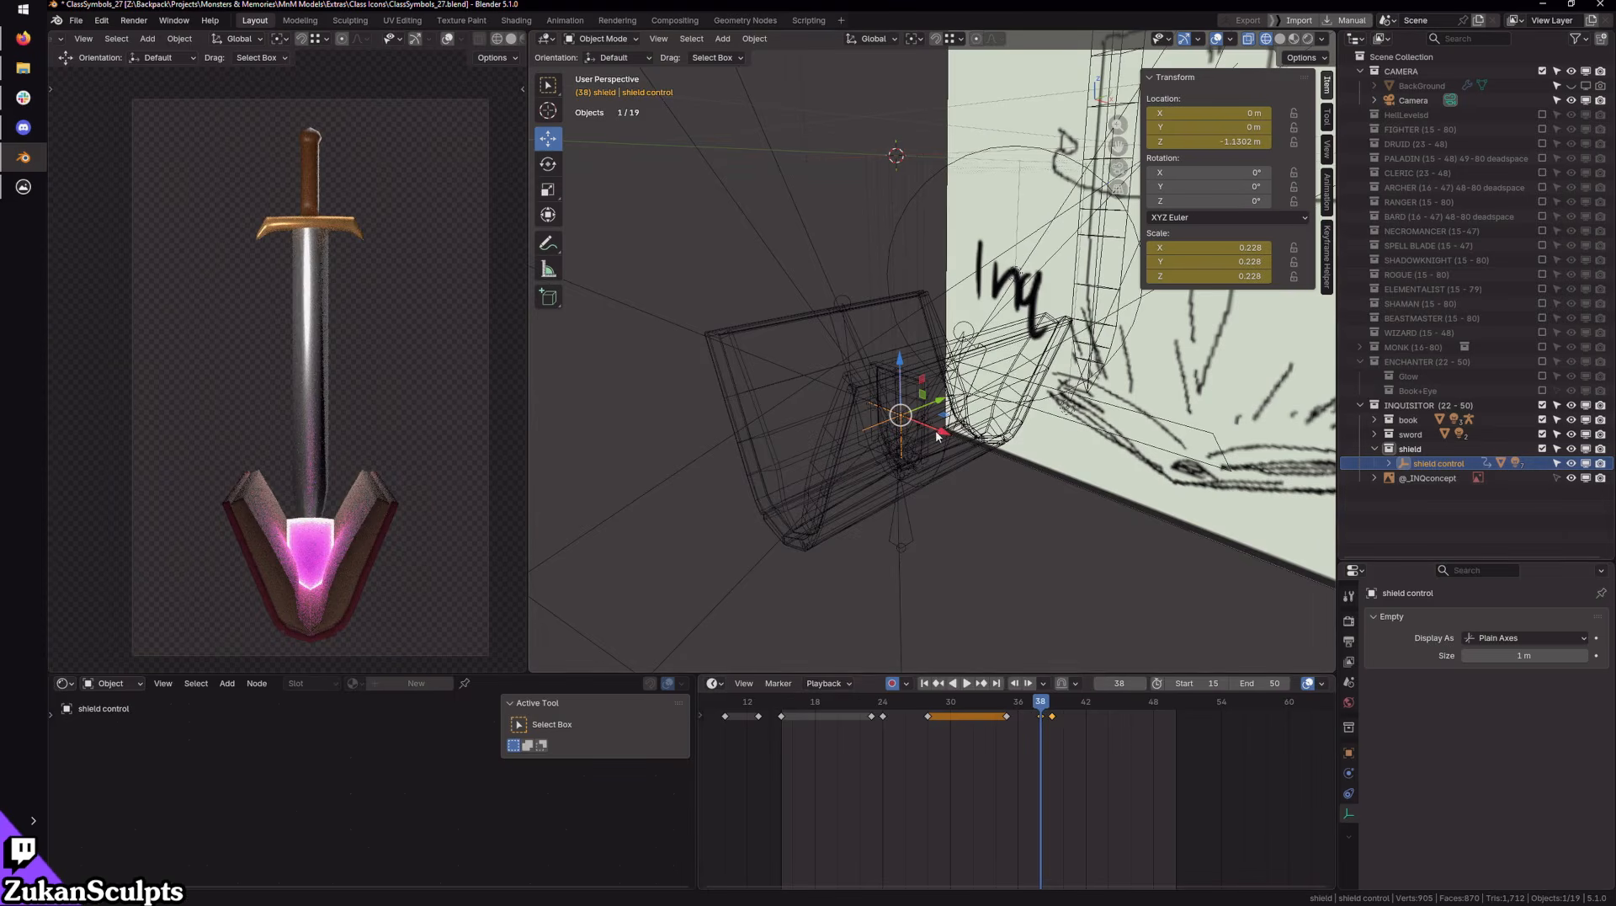
{"action": "key", "text": "s"}
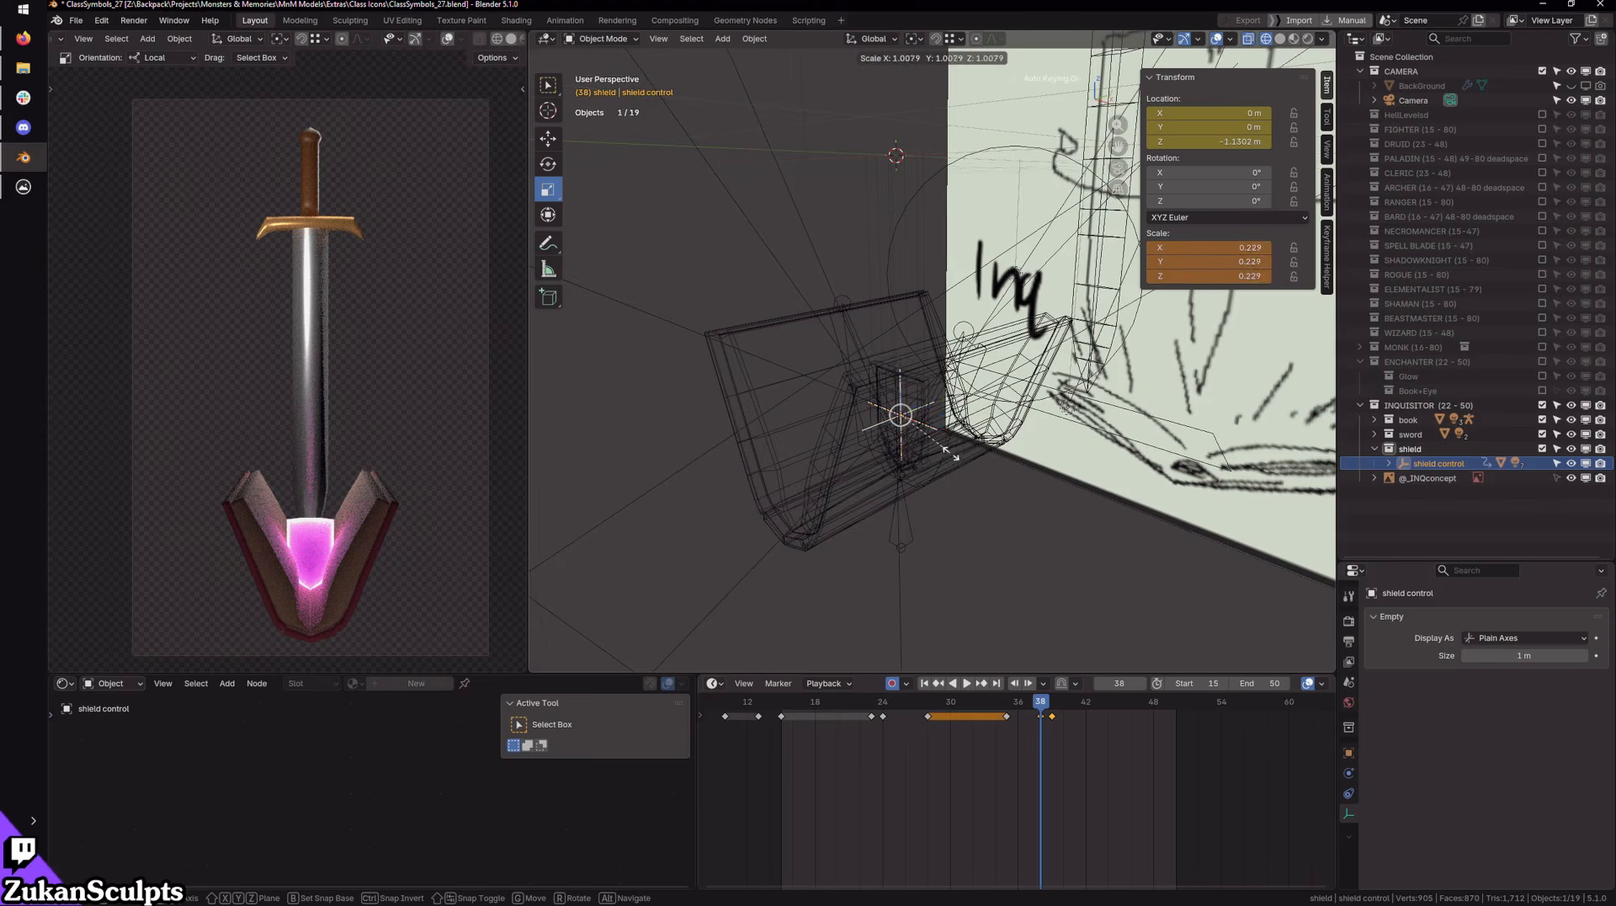
{"action": "left_click", "coordinate": [1010, 482]}
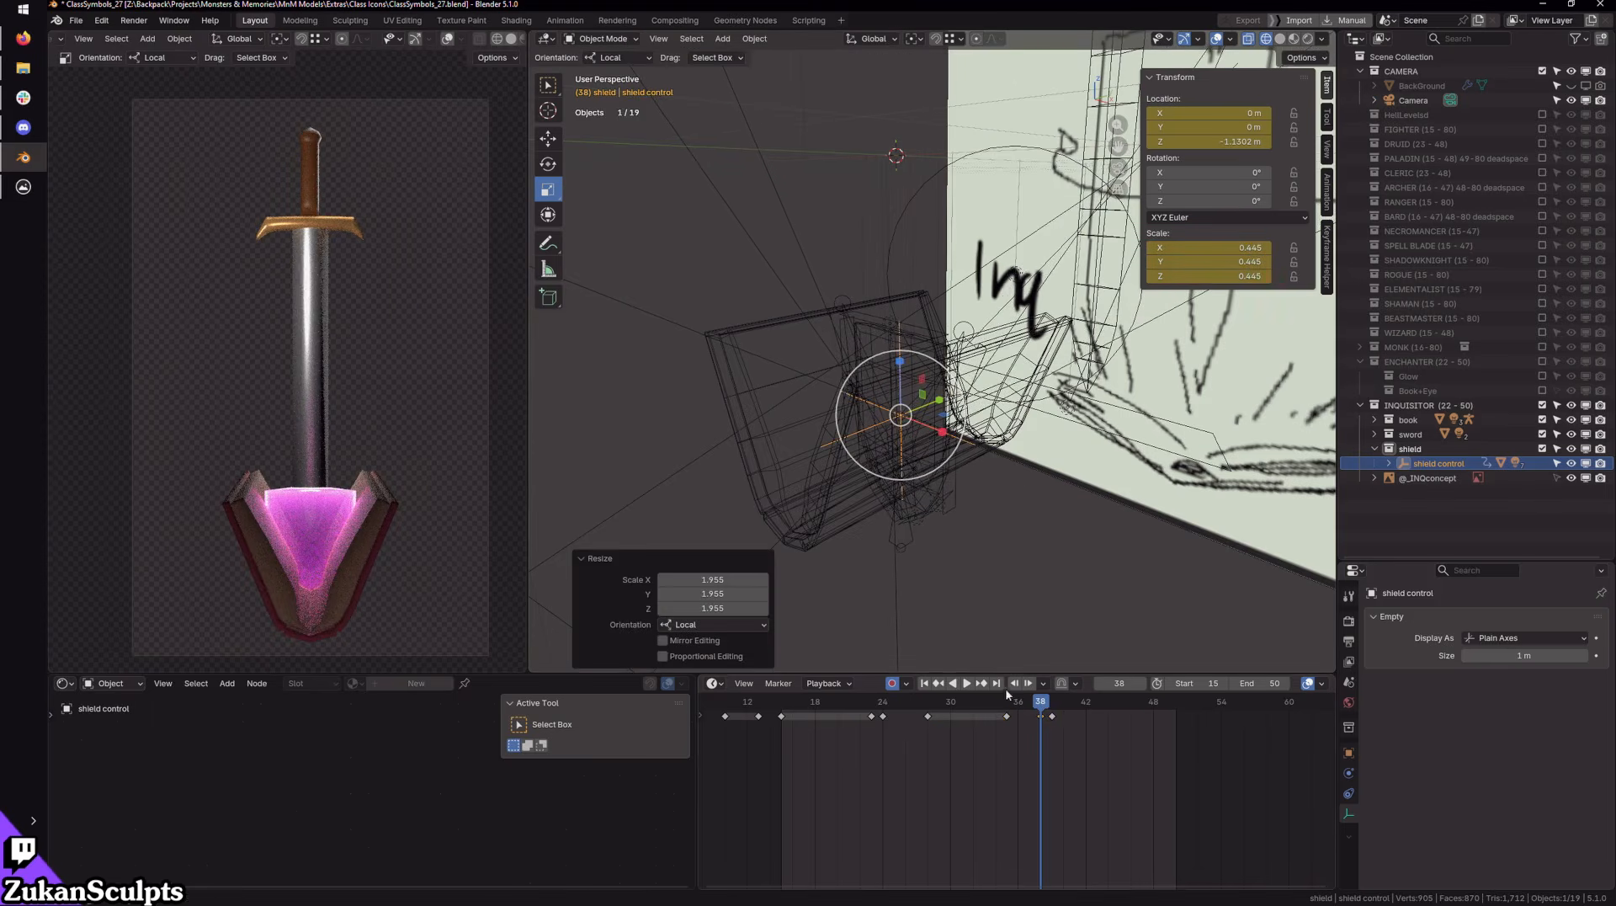
{"action": "left_click", "coordinate": [1100, 684]}
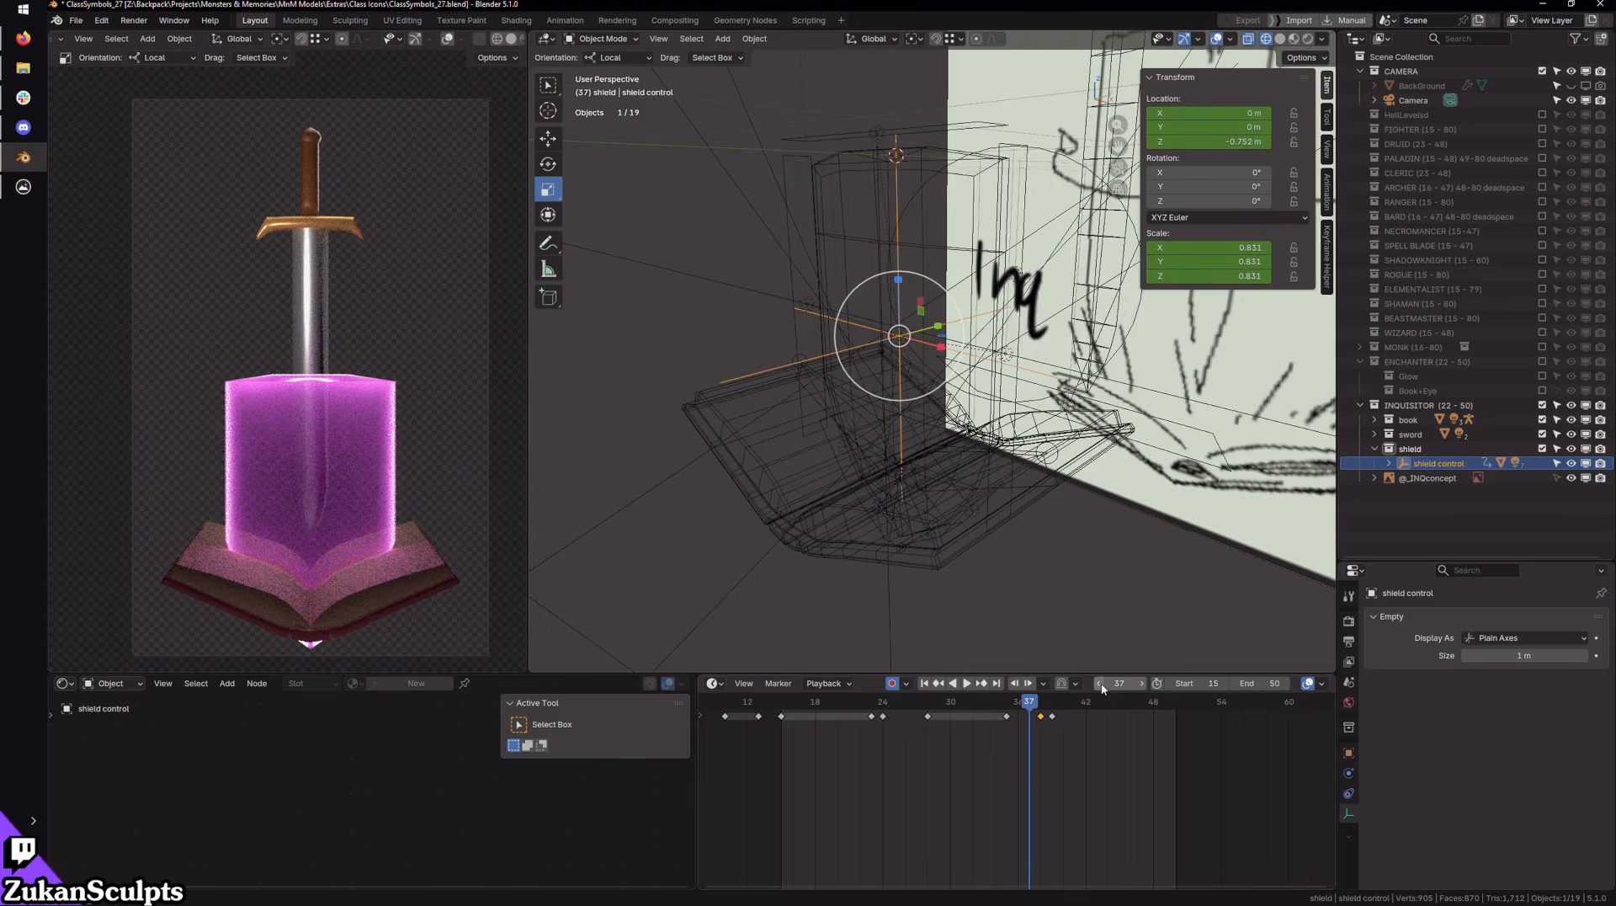
{"action": "left_click", "coordinate": [1143, 684]}
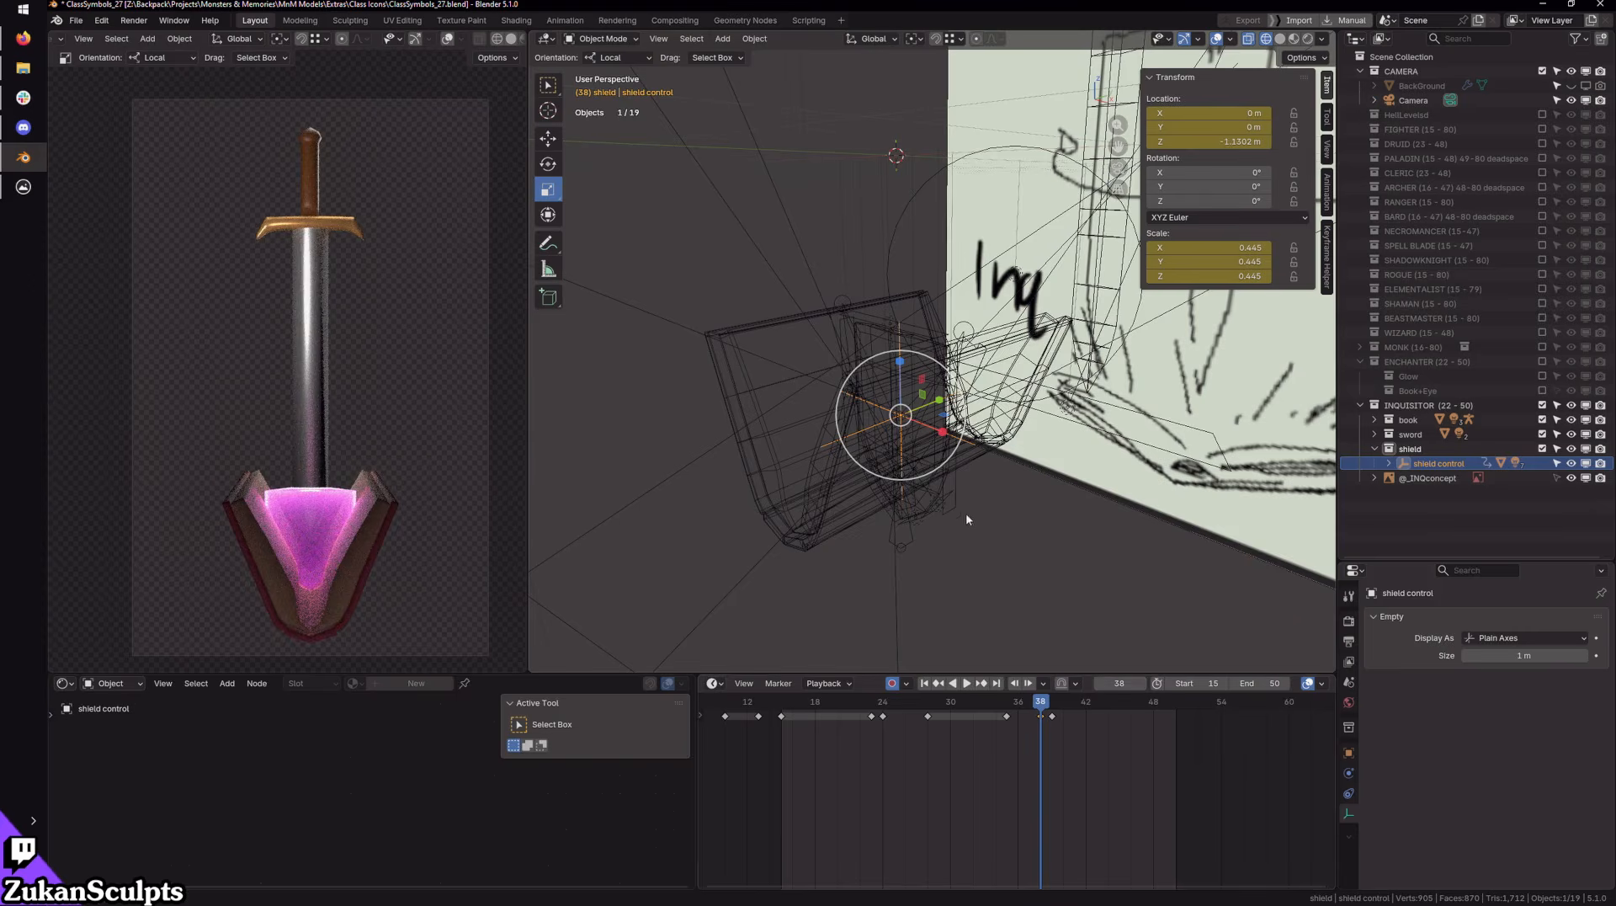
{"action": "left_click_drag", "start_coordinate": [946, 469], "coordinate": [946, 478]}
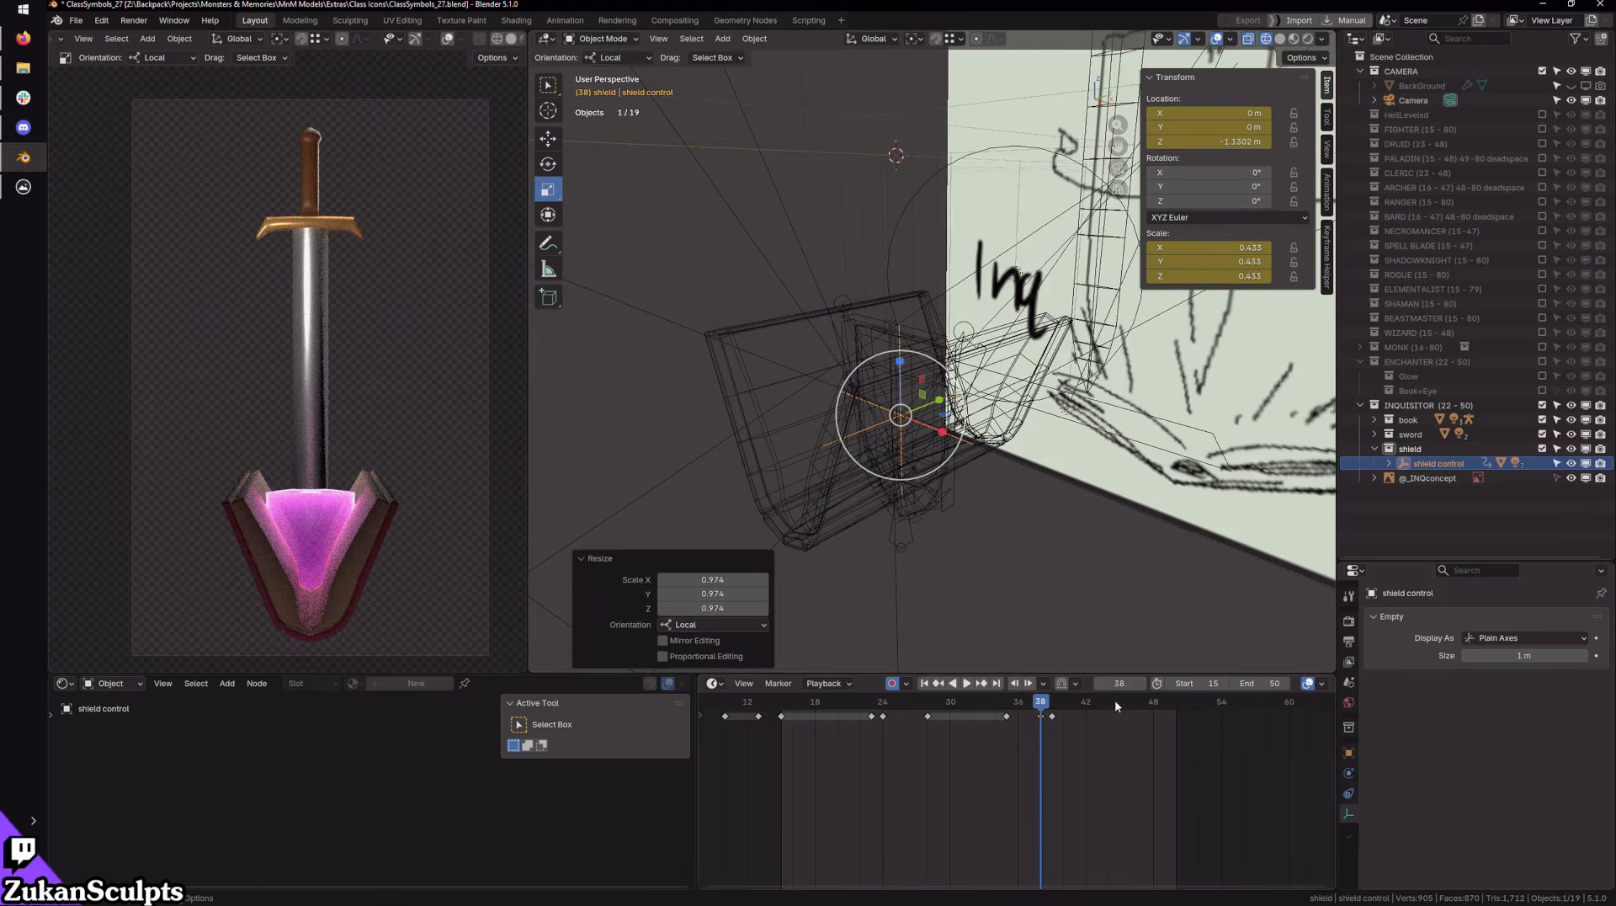
Step: Review how the shield shrinks into the closing book between frames 35 and 38
{"action": "left_click", "coordinate": [1099, 684]}
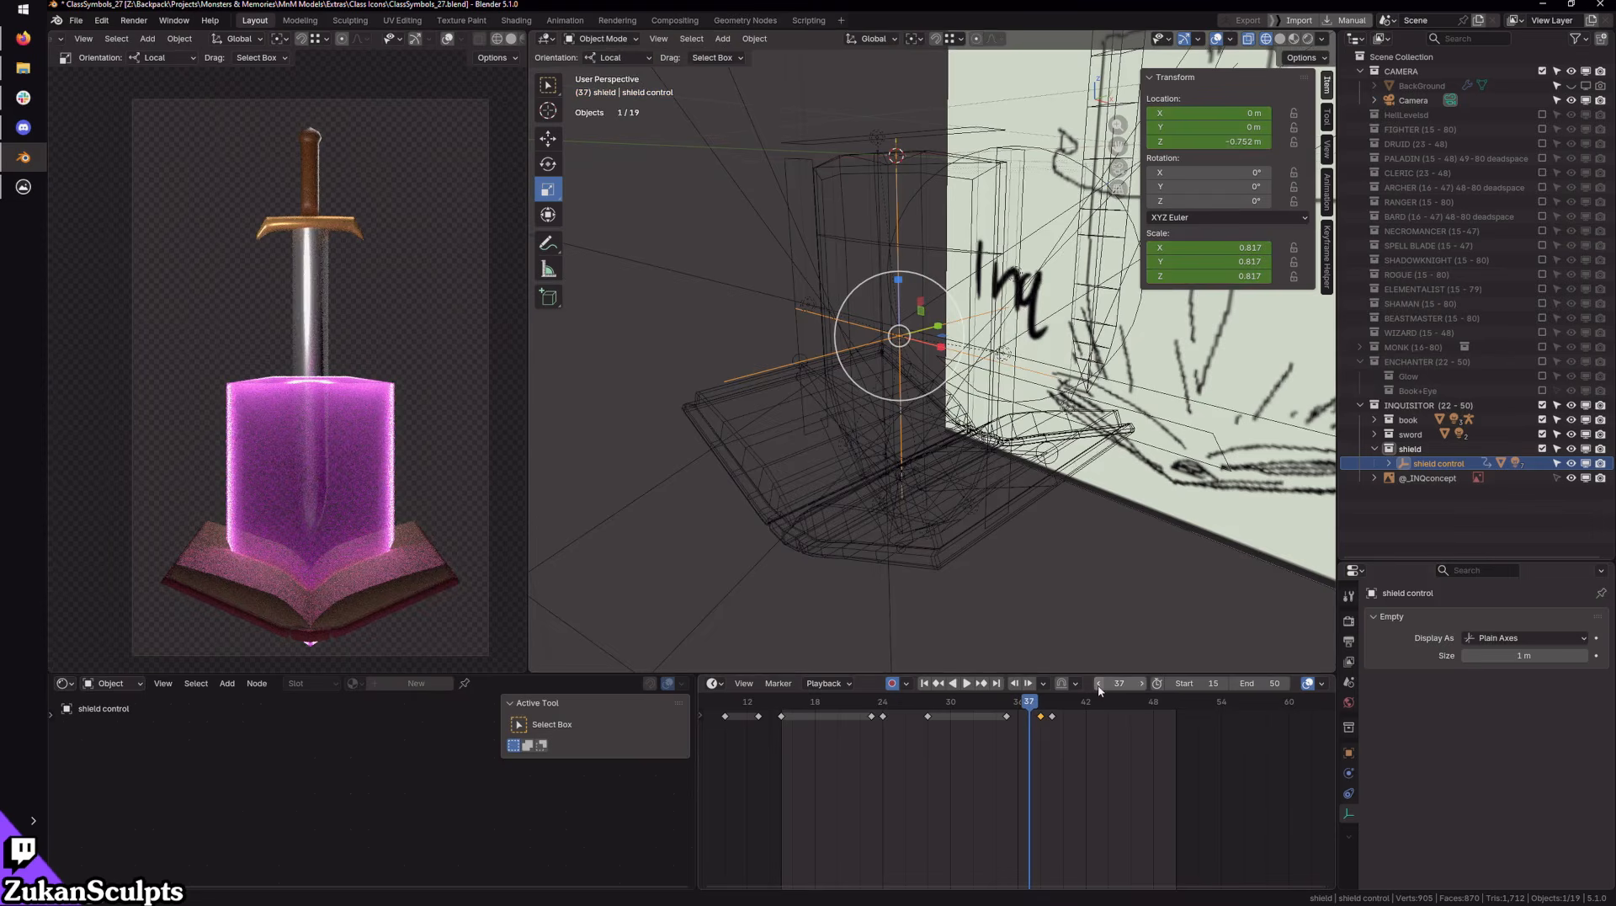
{"action": "left_click", "coordinate": [1100, 686]}
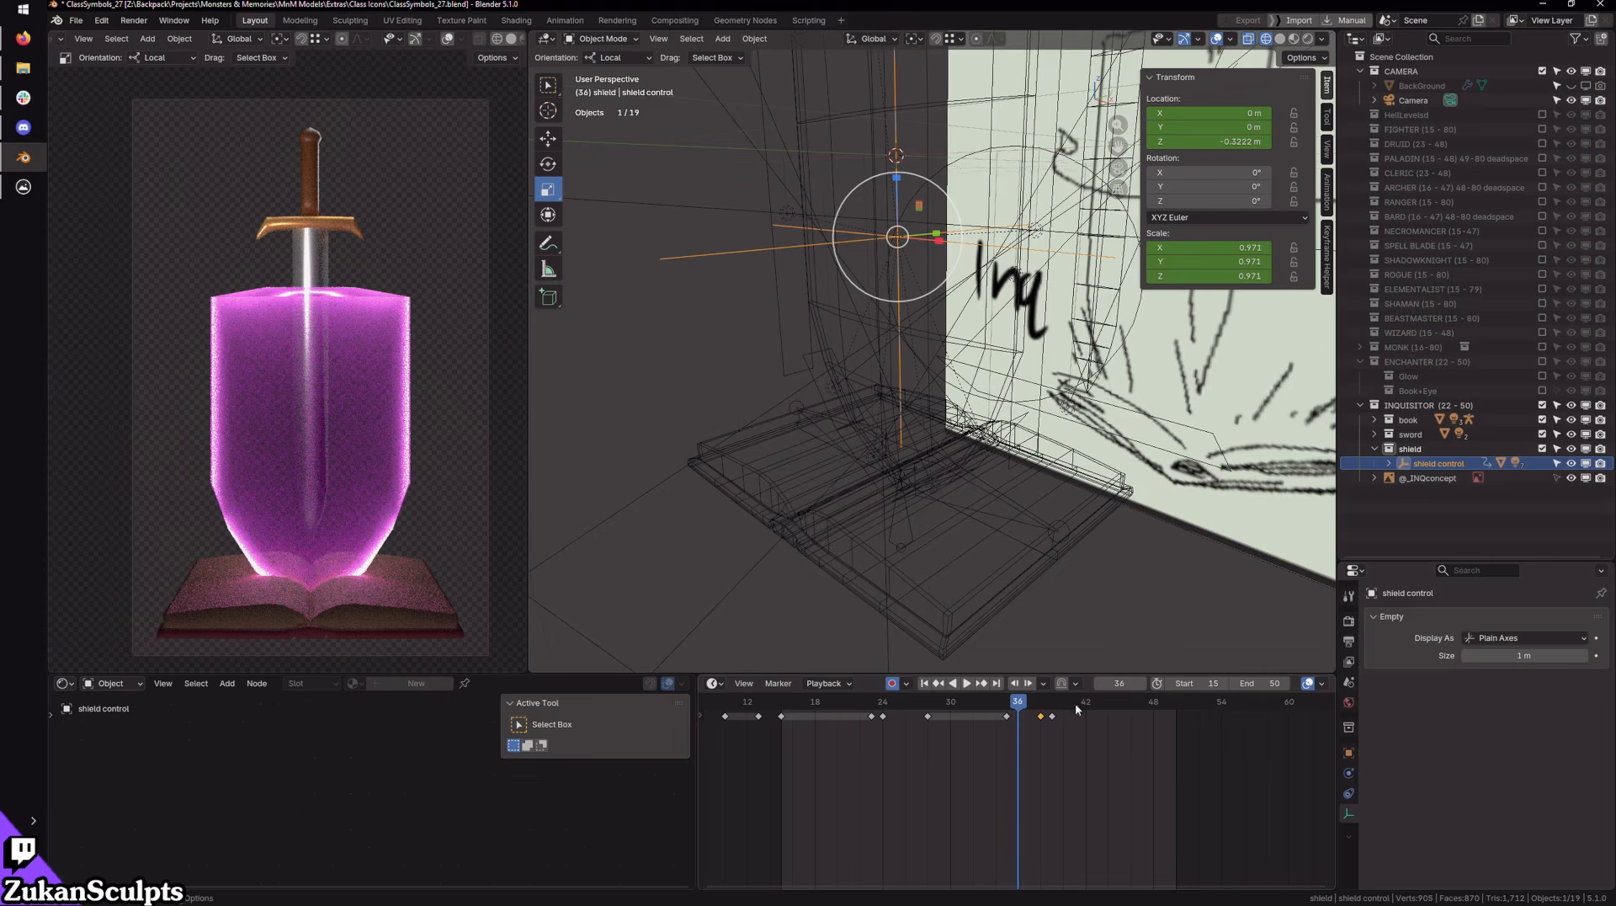
{"action": "key", "text": "space"}
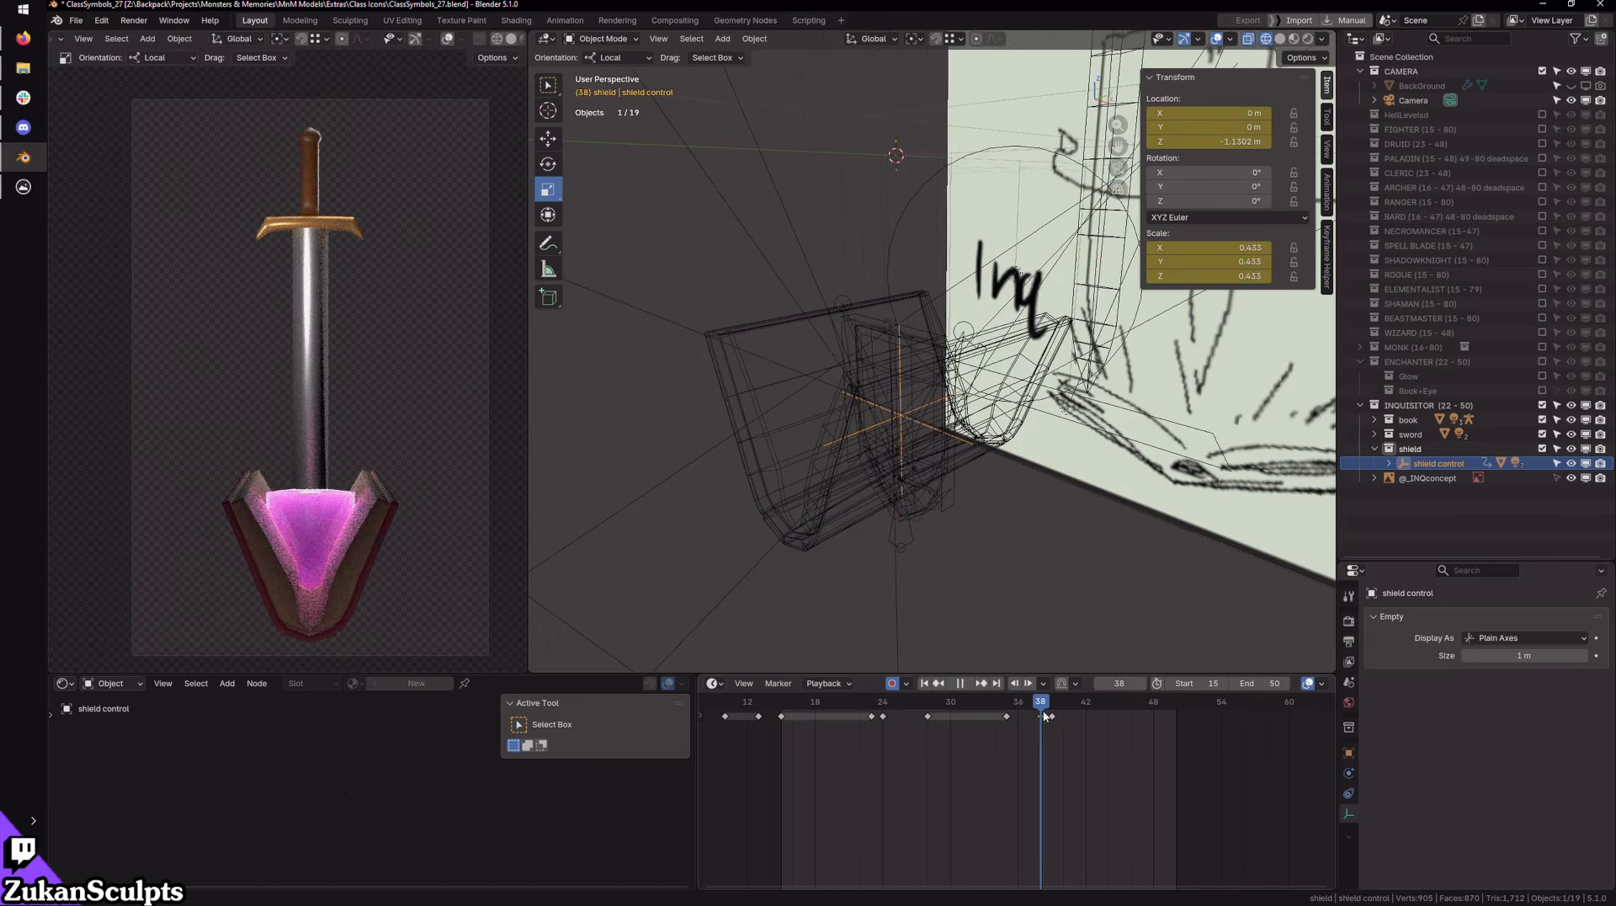
{"action": "key", "text": "space"}
{"action": "left_click", "coordinate": [1010, 704]}
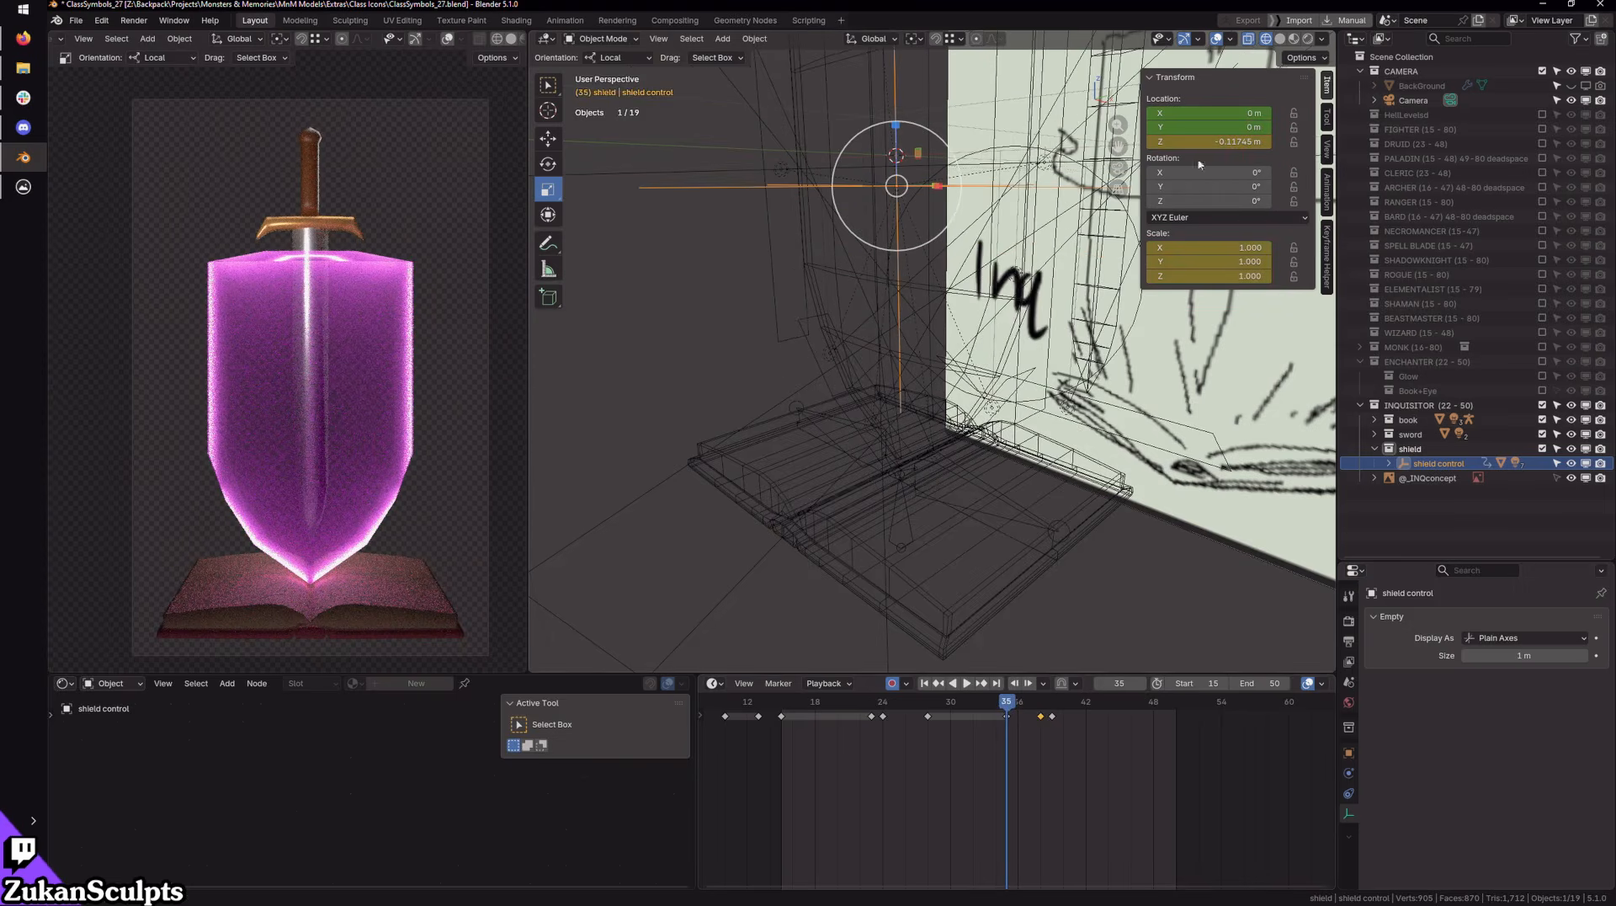
{"action": "left_click_drag", "start_coordinate": [956, 703], "coordinate": [1007, 711]}
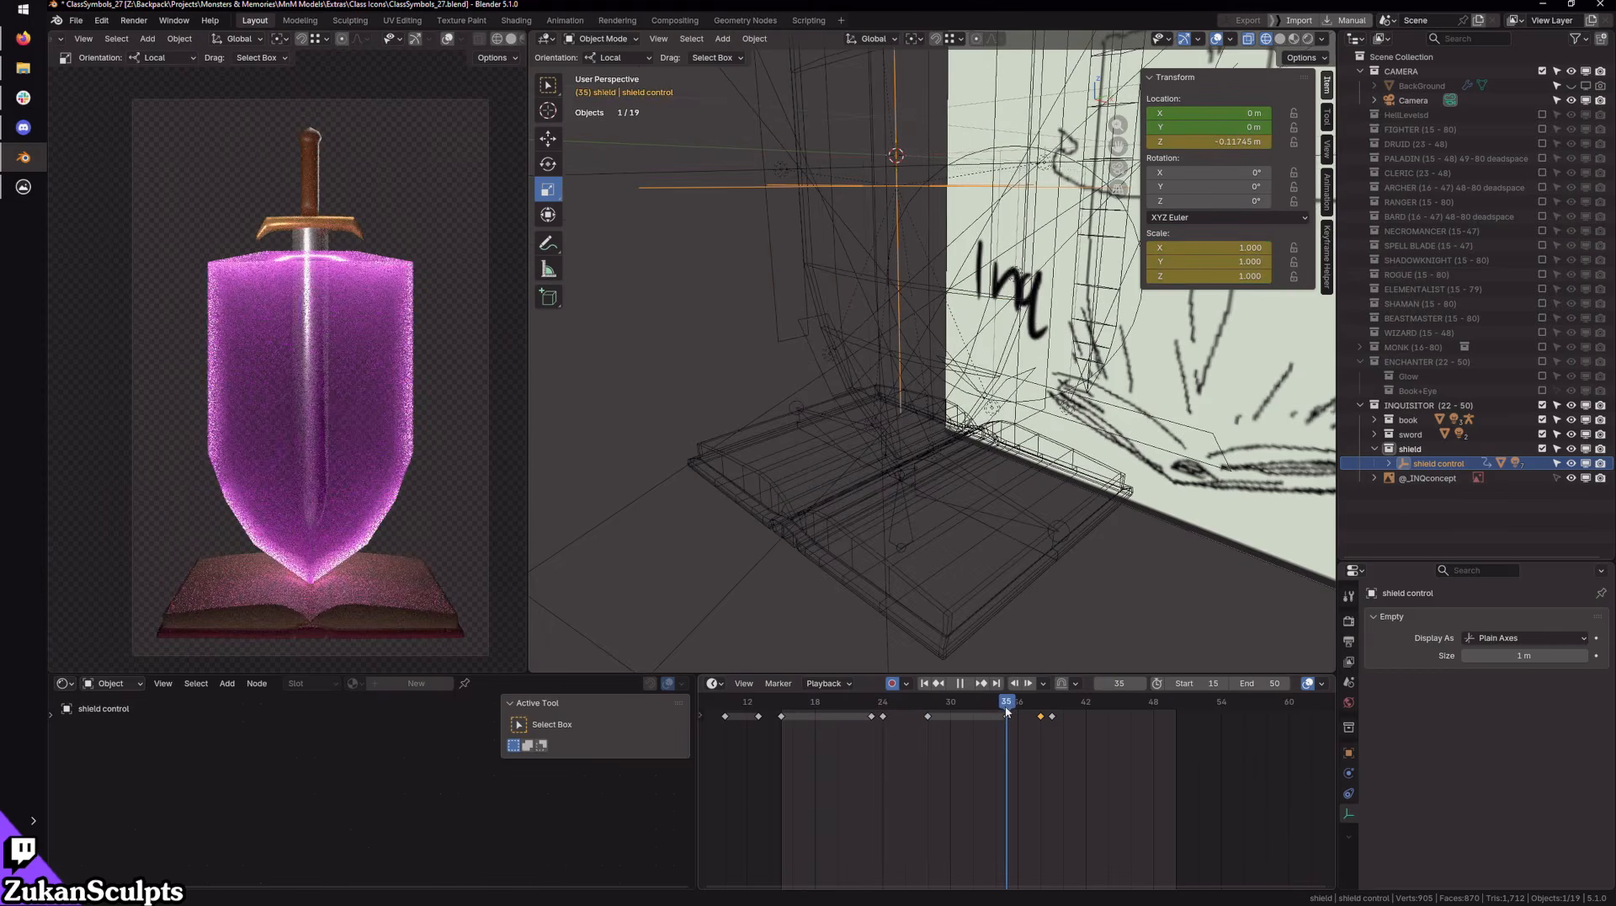
Step: Copy the shield control's Z location of -0.11745 m from frame 35 to its frame 38 keyframe and compare with frame 24
{"action": "left_click", "coordinate": [1210, 137]}
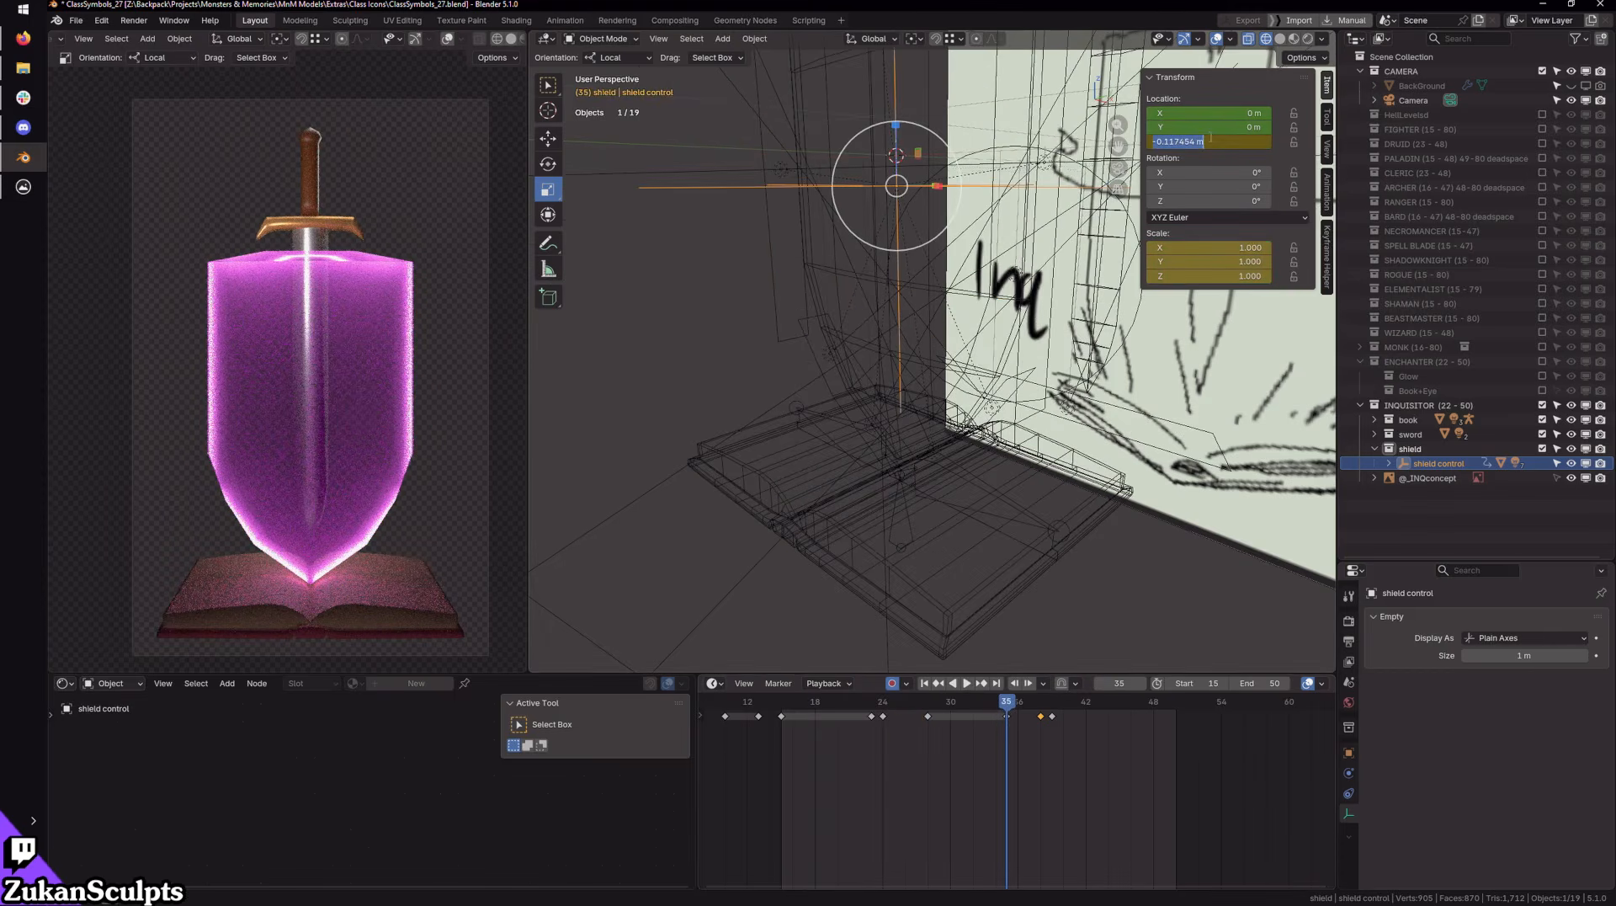
{"action": "left_click", "coordinate": [1041, 711]}
{"action": "left_click", "coordinate": [1243, 139]}
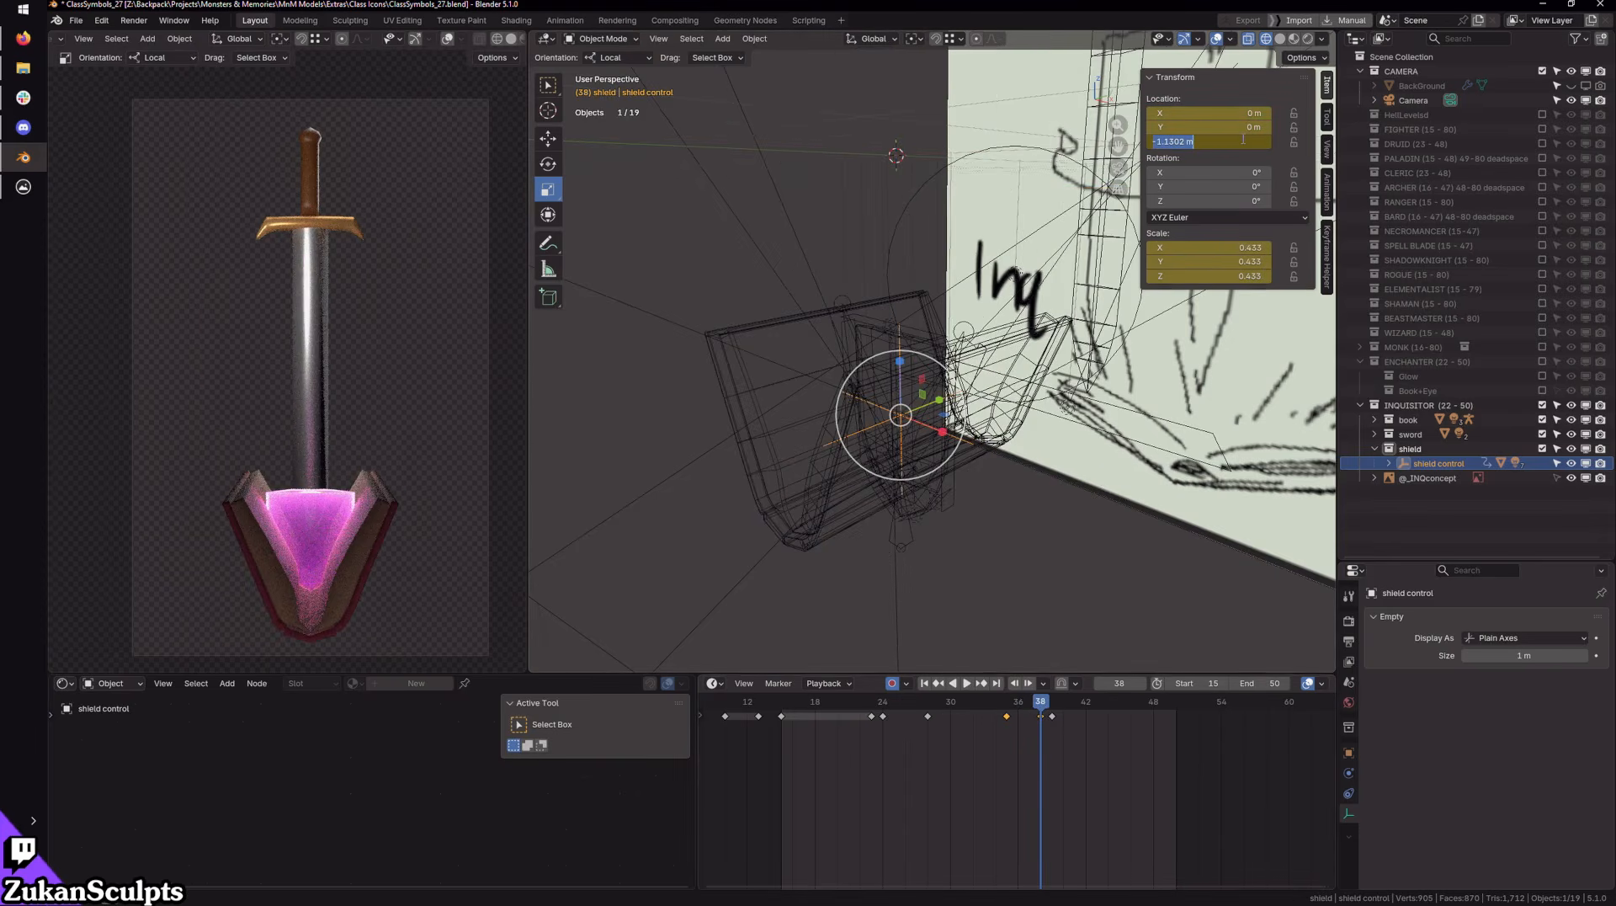
{"action": "key", "text": "Return"}
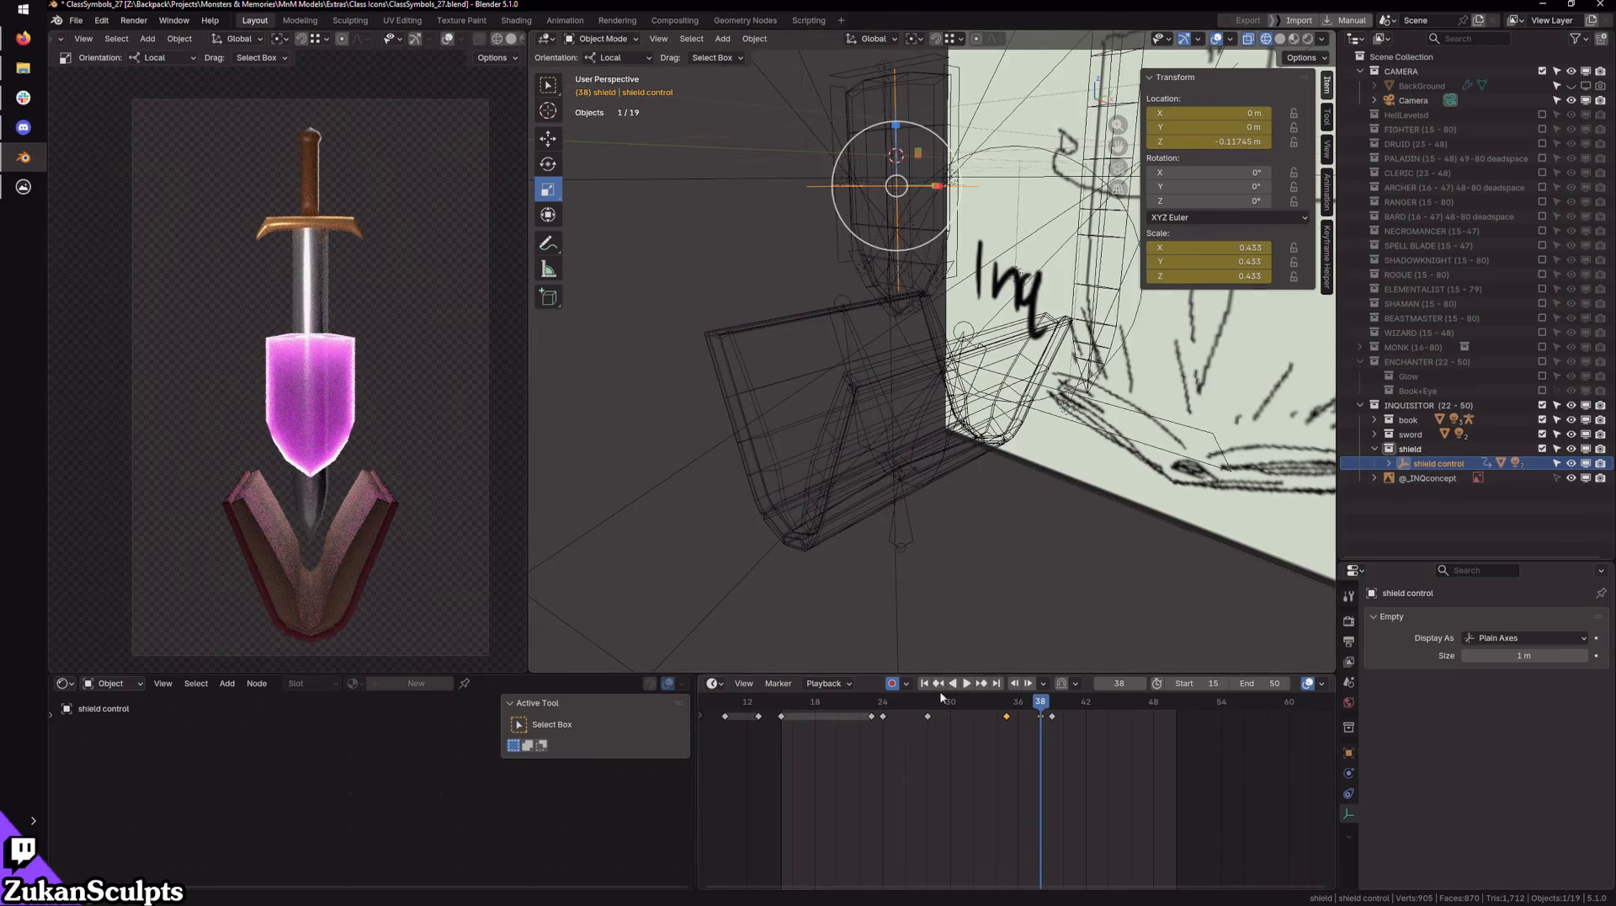
{"action": "left_click", "coordinate": [884, 706]}
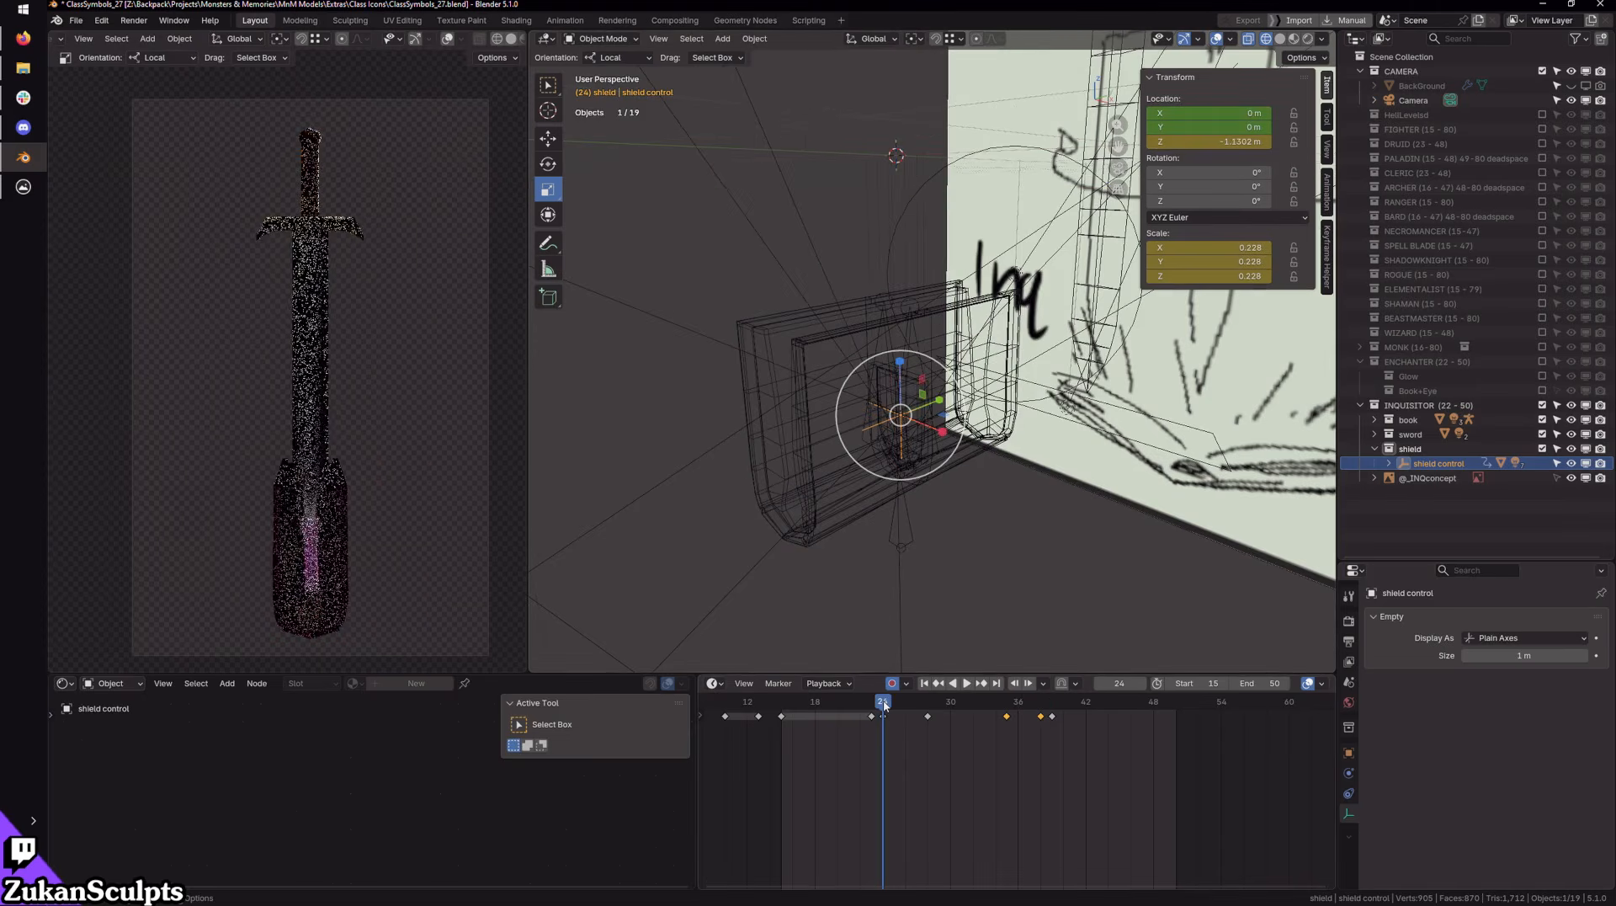
{"action": "left_click", "coordinate": [1044, 703]}
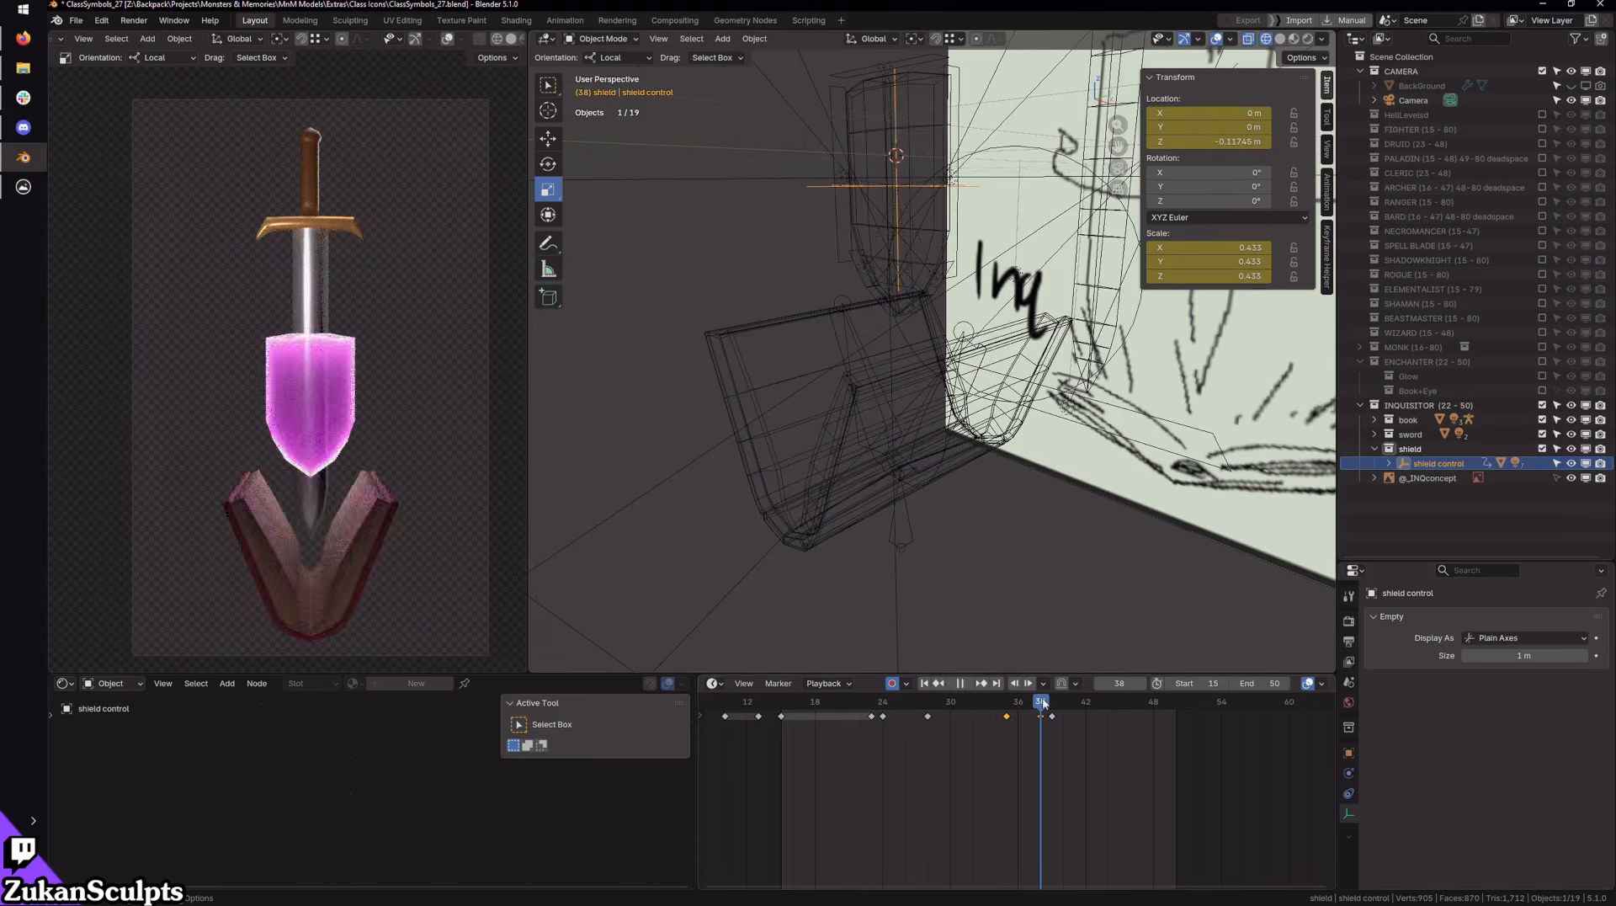
Step: Copy the shield control's Z location of -0.849076 m at frame 25 to its frame 38 keyframe
{"action": "left_click", "coordinate": [891, 704]}
{"action": "key", "text": "space"}
{"action": "key", "text": "space"}
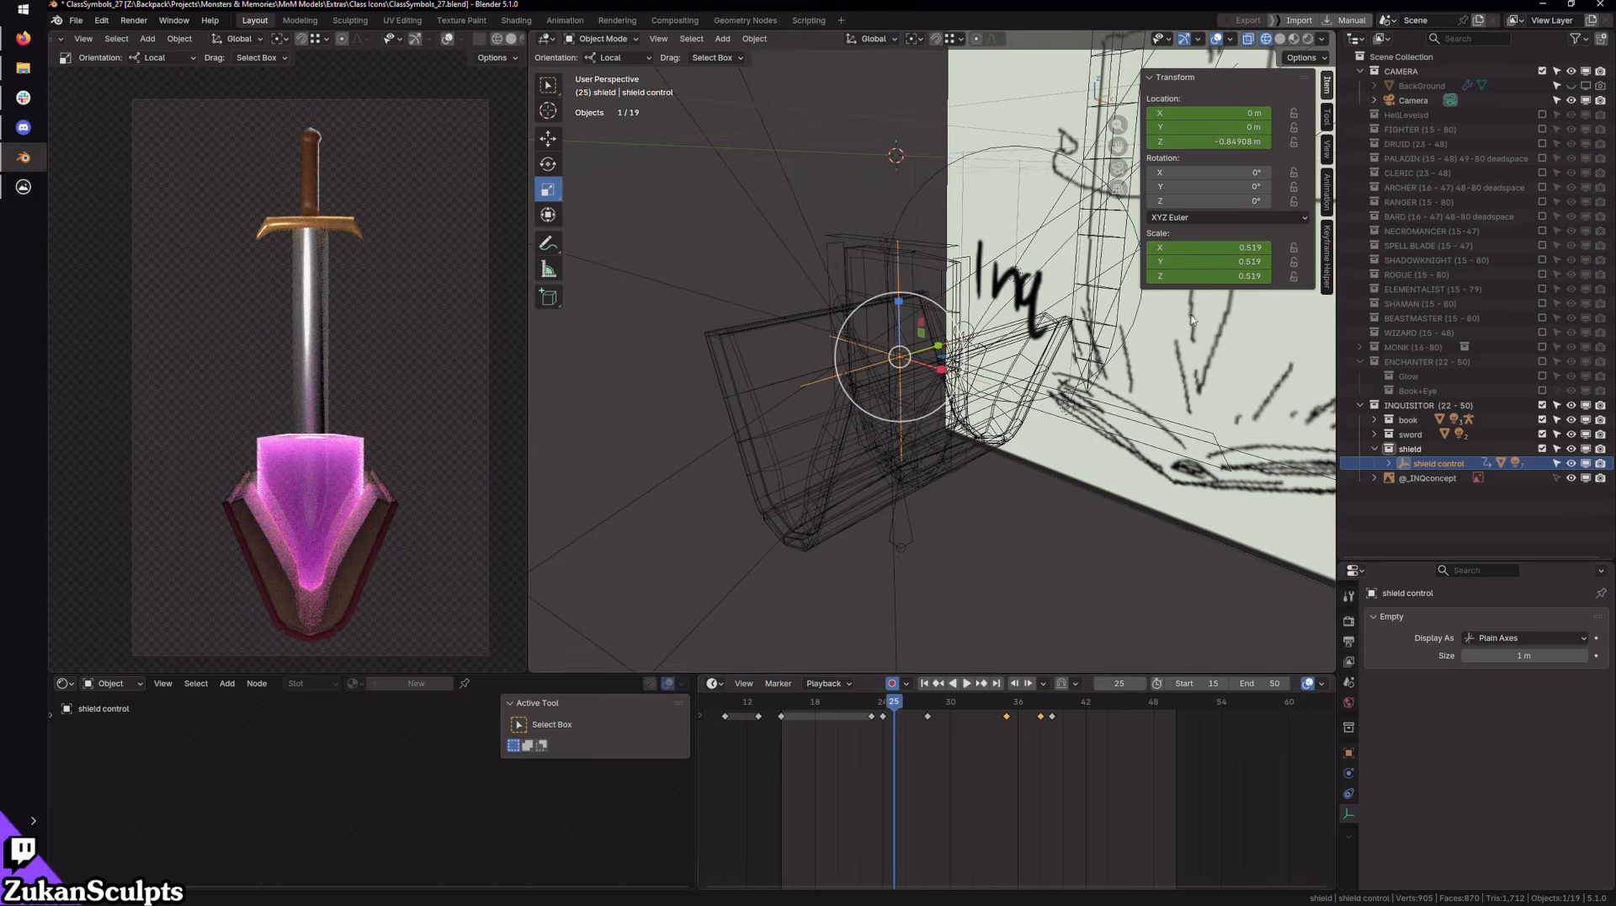
{"action": "left_click", "coordinate": [1233, 143]}
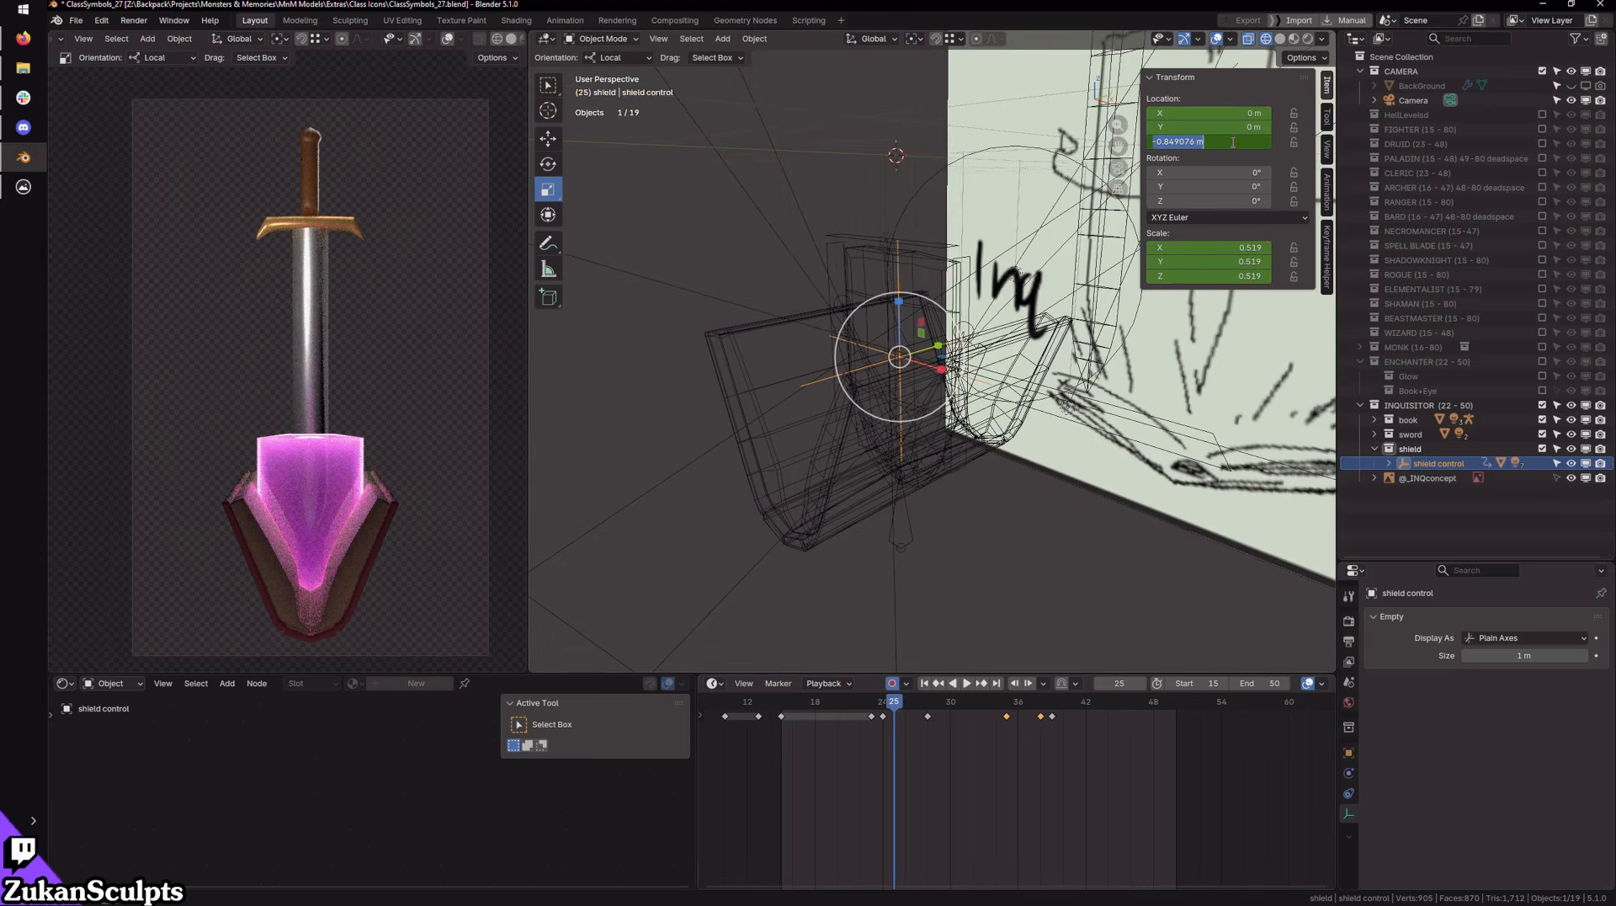
{"action": "left_click", "coordinate": [1039, 703]}
{"action": "left_click", "coordinate": [1228, 141]}
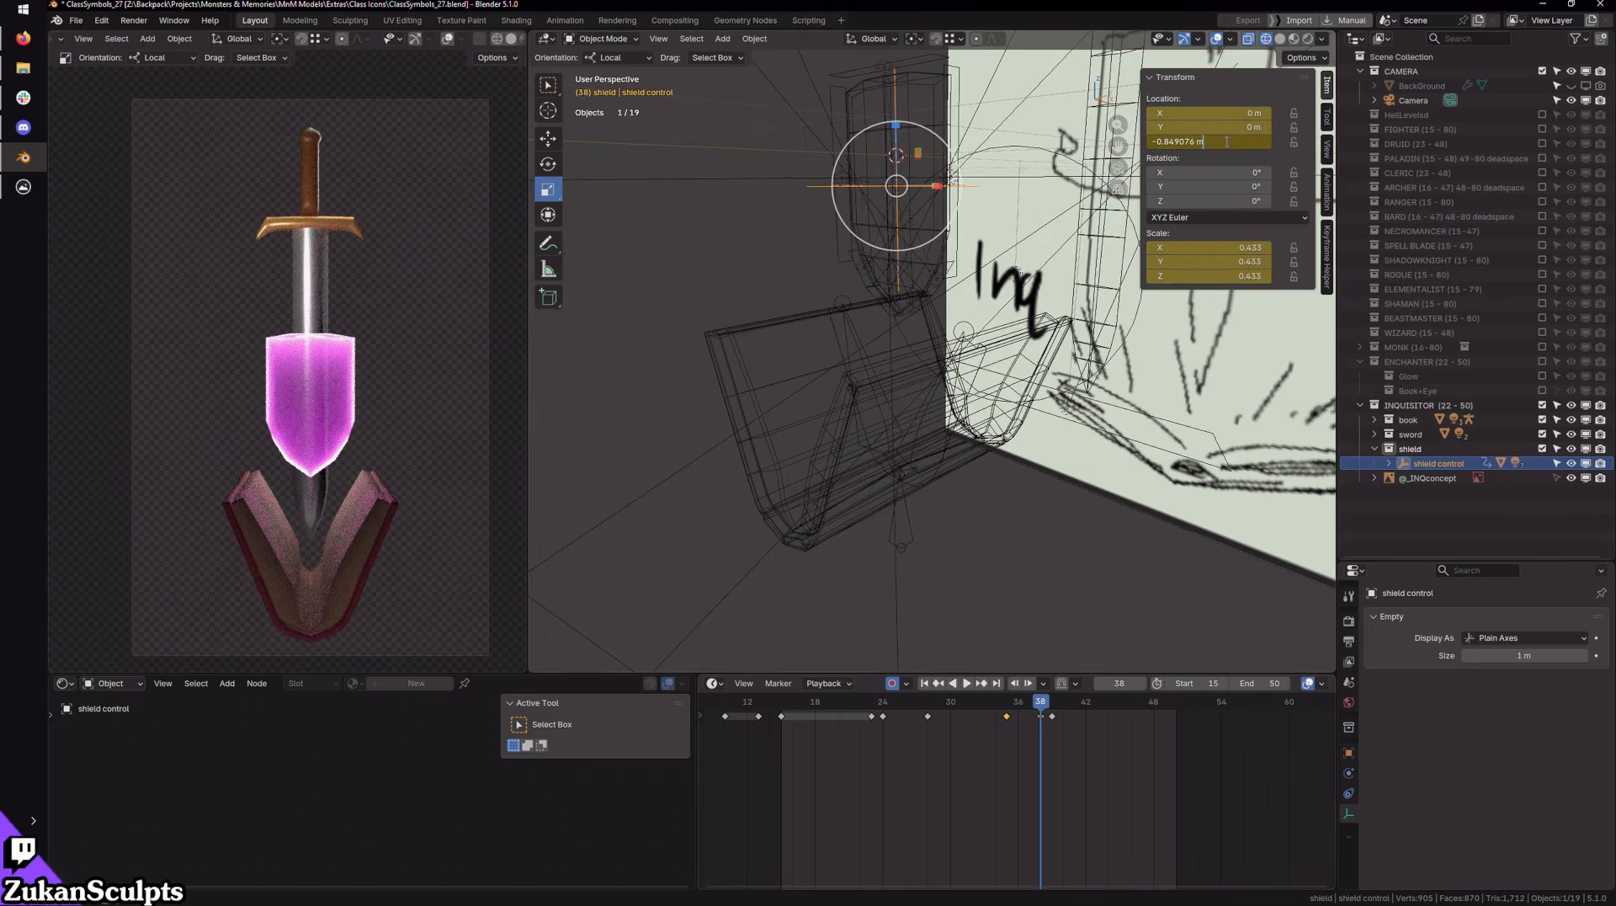
{"action": "key", "text": "Return"}
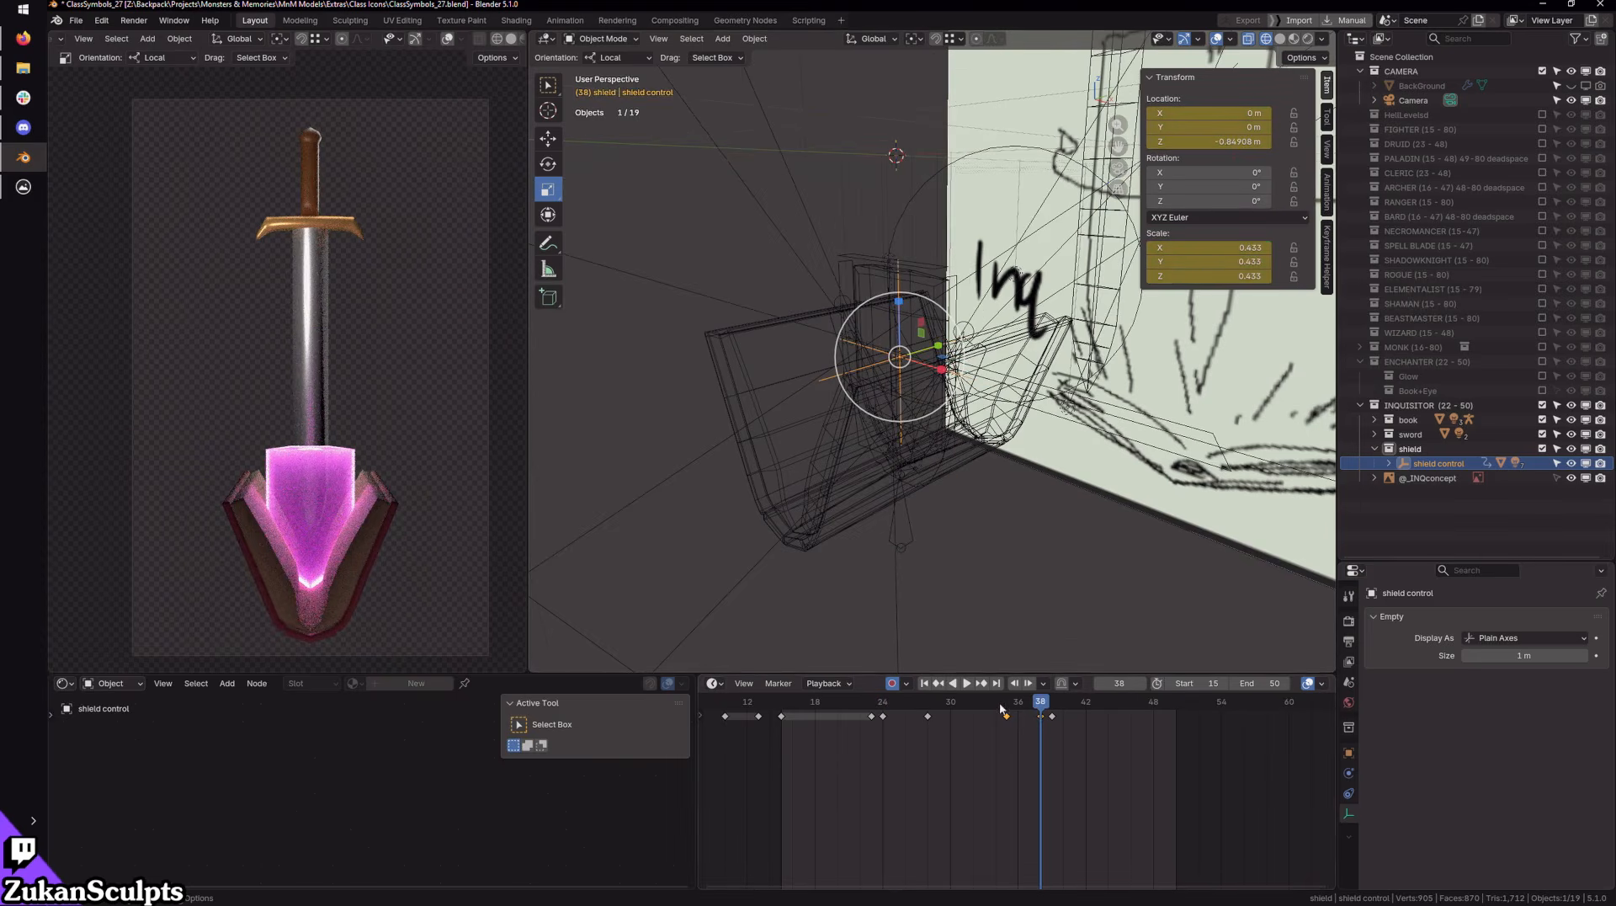
Step: Play the animation and step through frames 32 to 41 to check how the shield sinks into the closing book
{"action": "key", "text": "space"}
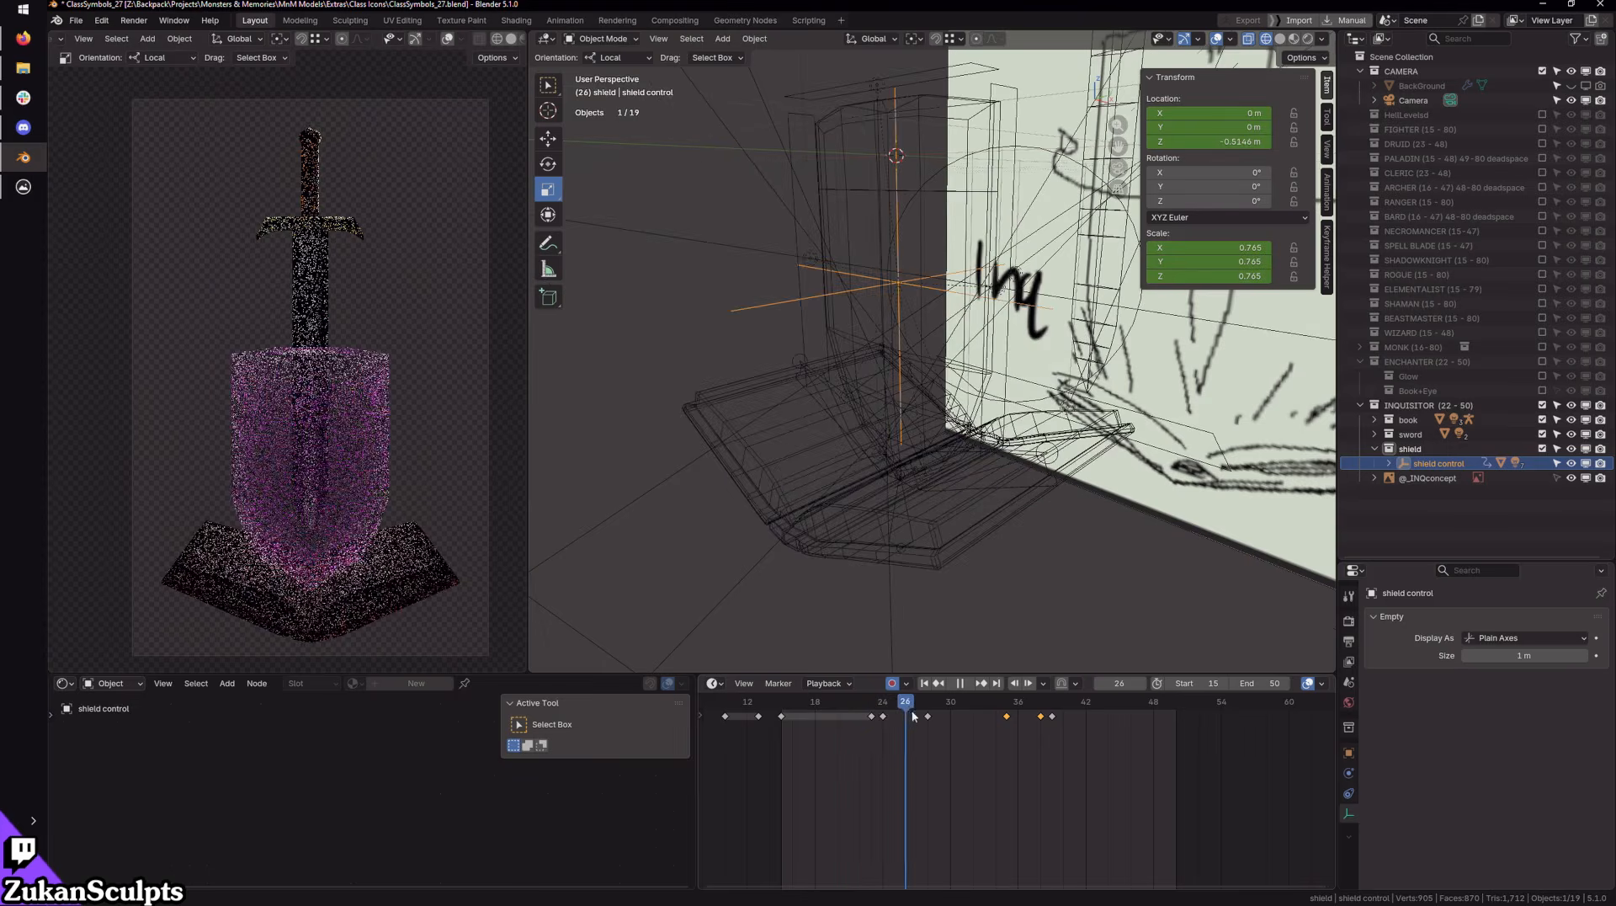
{"action": "key", "text": "space"}
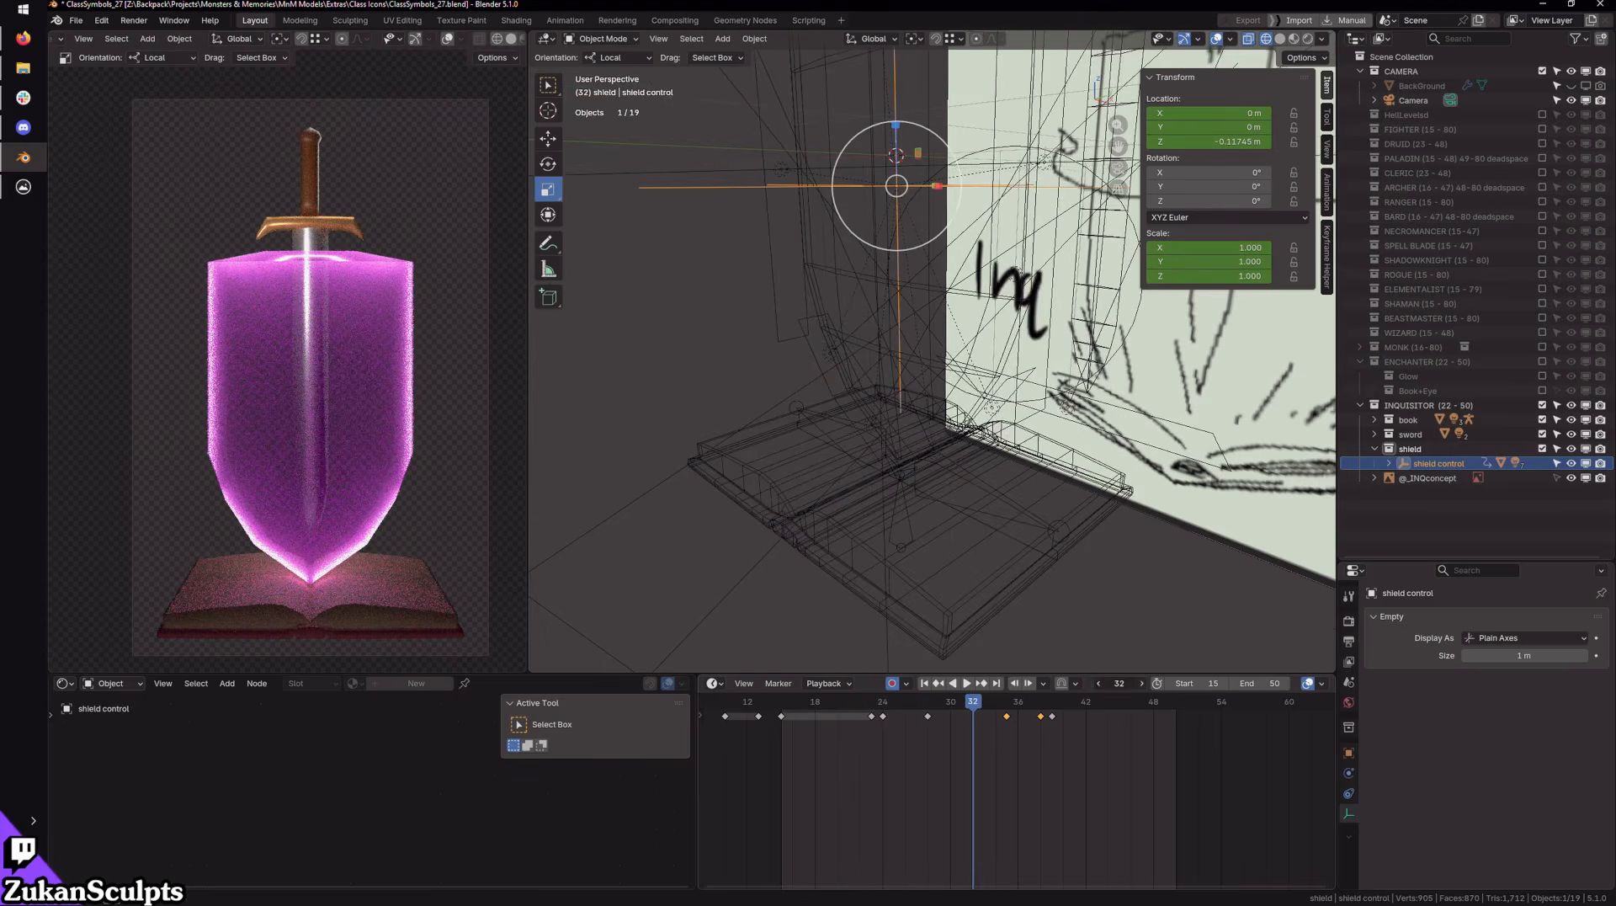
{"action": "left_click", "coordinate": [1141, 683]}
{"action": "left_click", "coordinate": [1142, 683]}
{"action": "left_click", "coordinate": [1141, 684]}
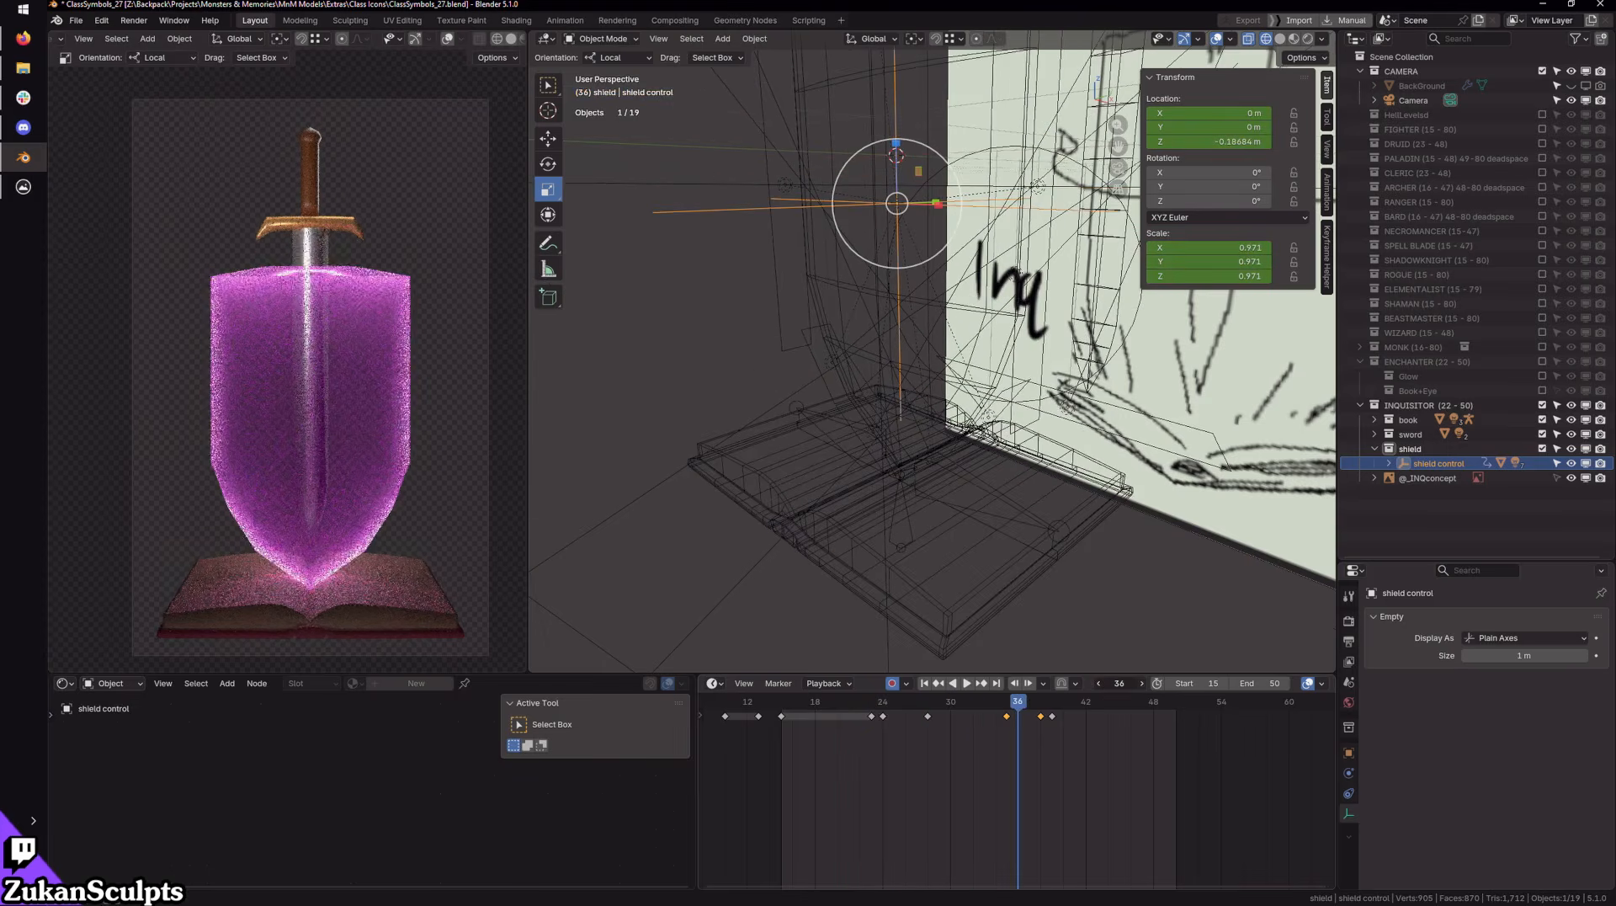
{"action": "left_click", "coordinate": [1141, 683]}
{"action": "left_click", "coordinate": [1142, 684]}
{"action": "left_click", "coordinate": [1142, 684]}
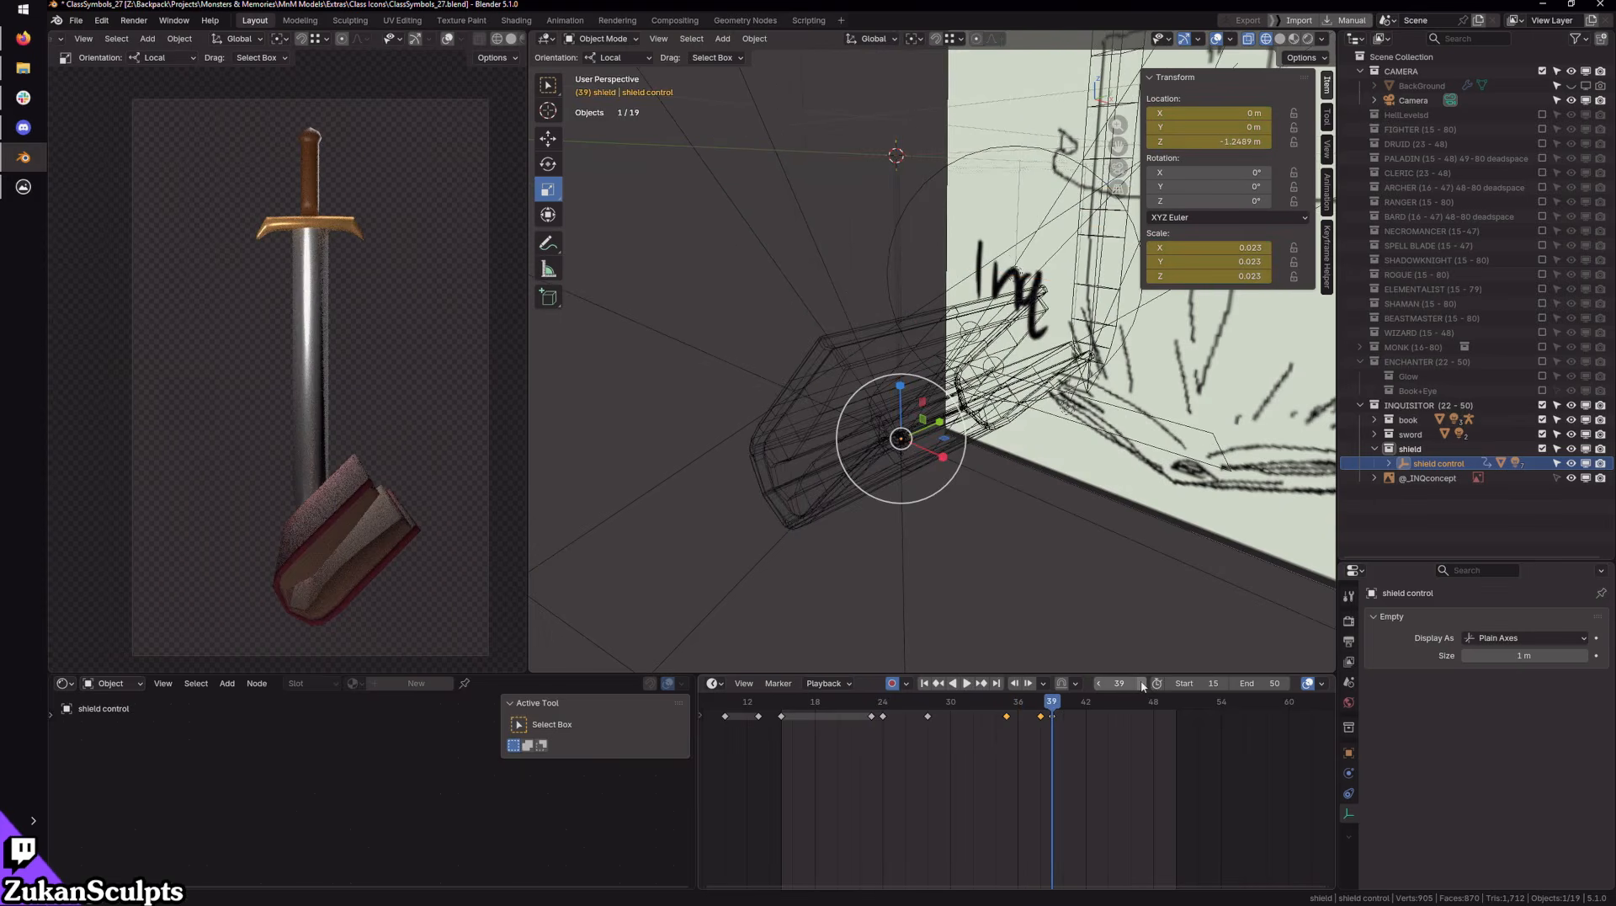
{"action": "left_click", "coordinate": [1141, 683]}
{"action": "left_click", "coordinate": [1141, 684]}
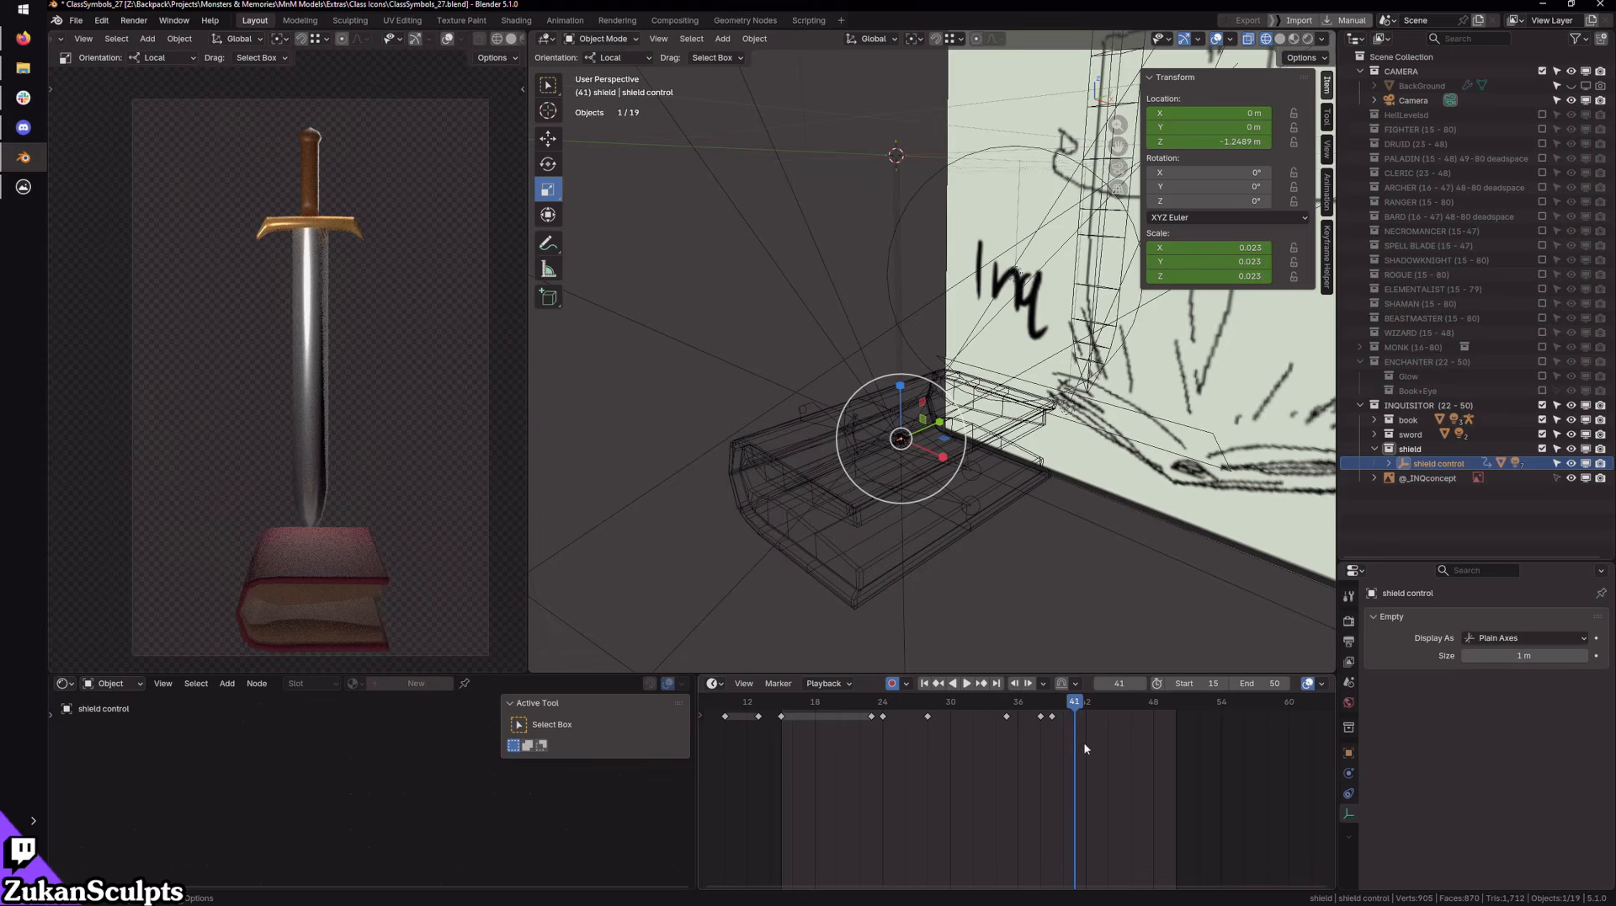
Step: Copy the shield control's frame 39 keyframe to frame 50 and play back the loop
{"action": "left_click", "coordinate": [1065, 716]}
{"action": "left_click_drag", "start_coordinate": [1082, 710], "coordinate": [1177, 705]}
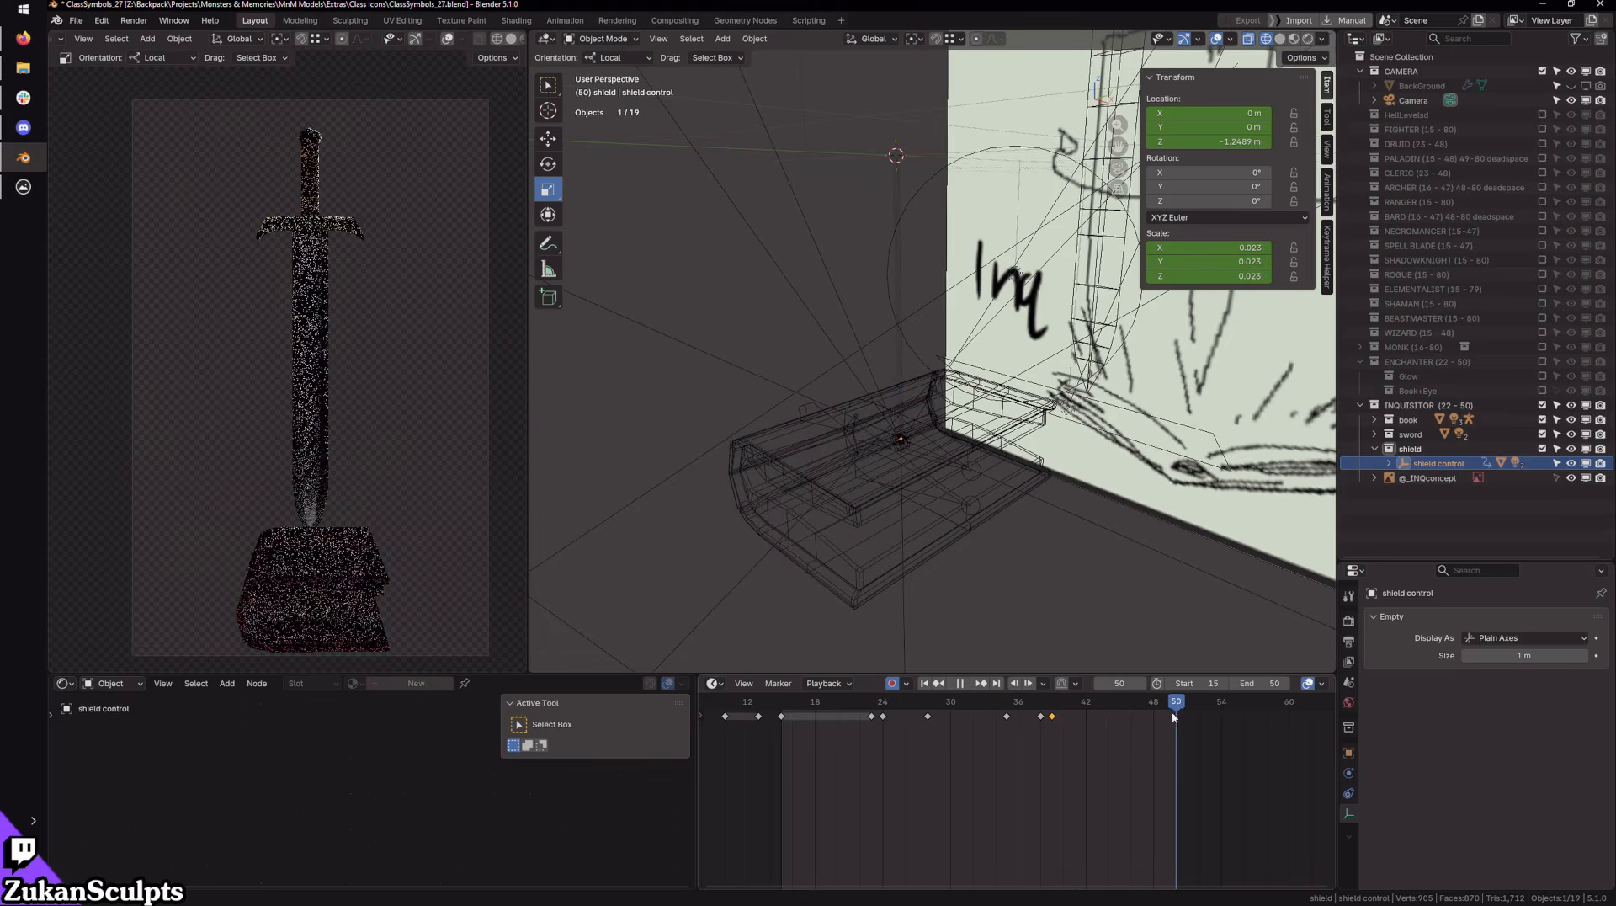
{"action": "key", "text": "ctrl+v"}
{"action": "left_click", "coordinate": [967, 684]}
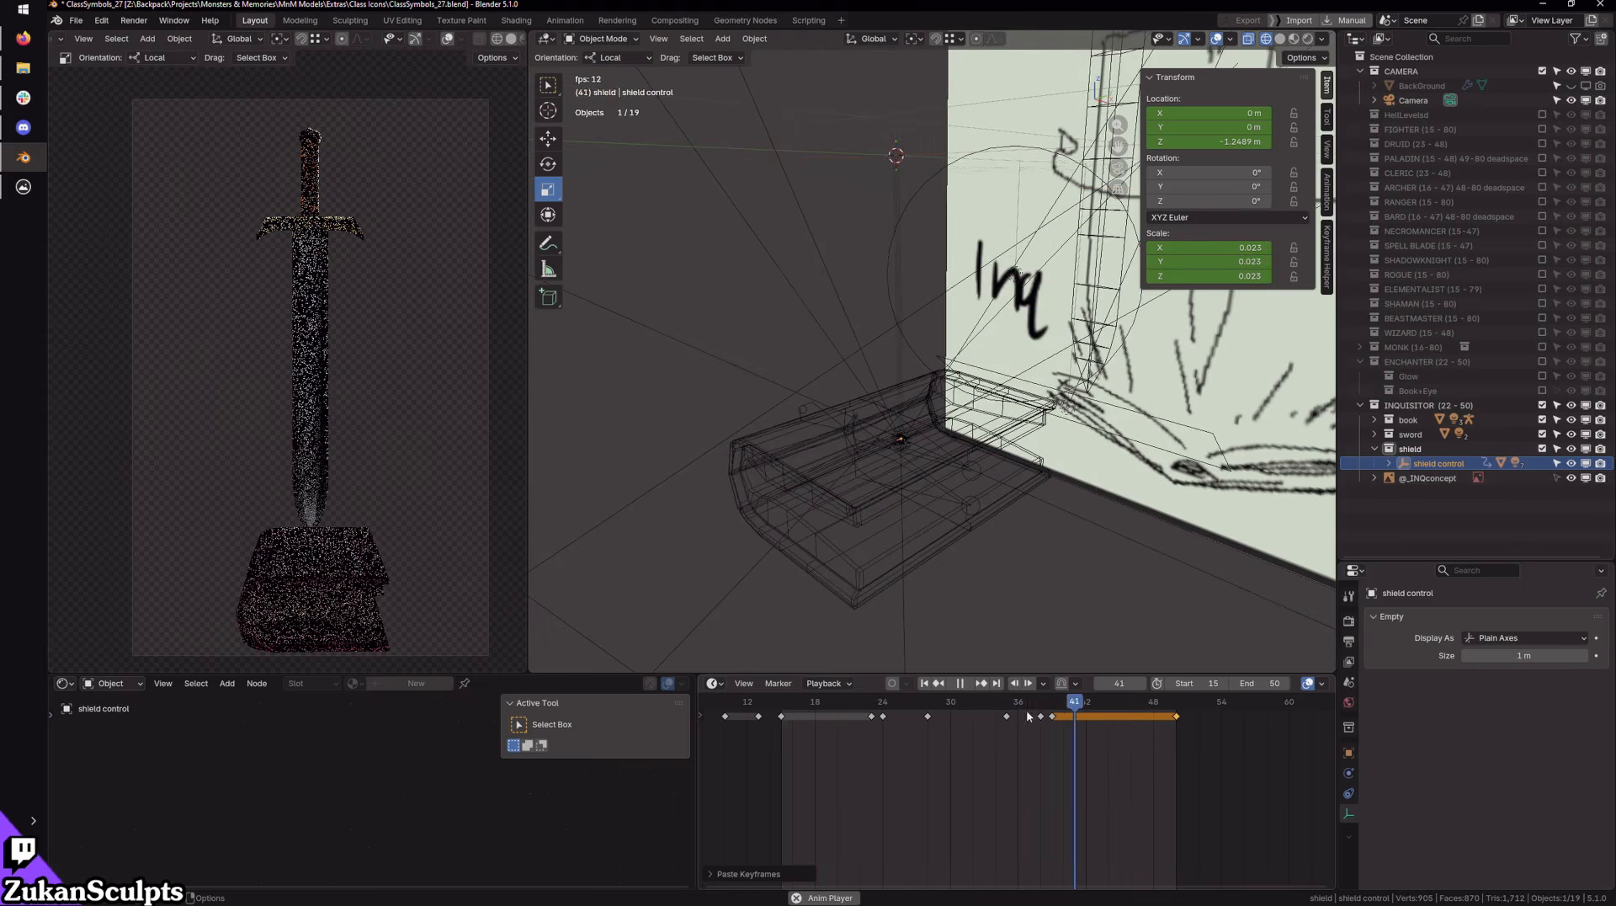
{"action": "key", "text": "space"}
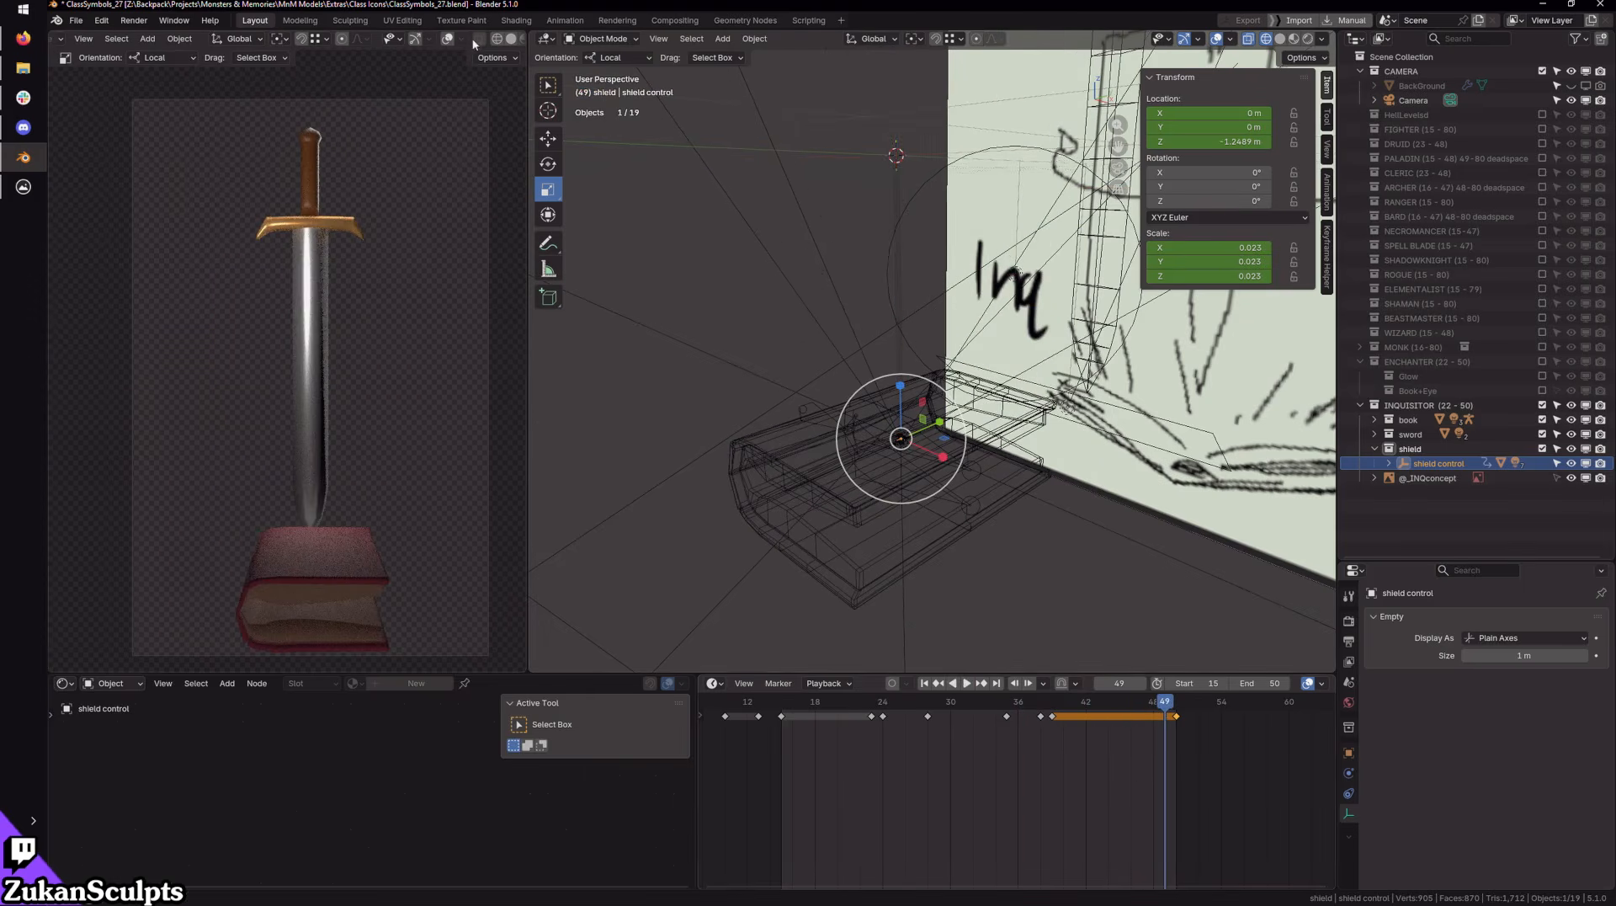
Step: Switch the camera viewport to wireframe shading and save the Blender file
{"action": "left_click", "coordinate": [498, 40]}
{"action": "left_click", "coordinate": [76, 20]}
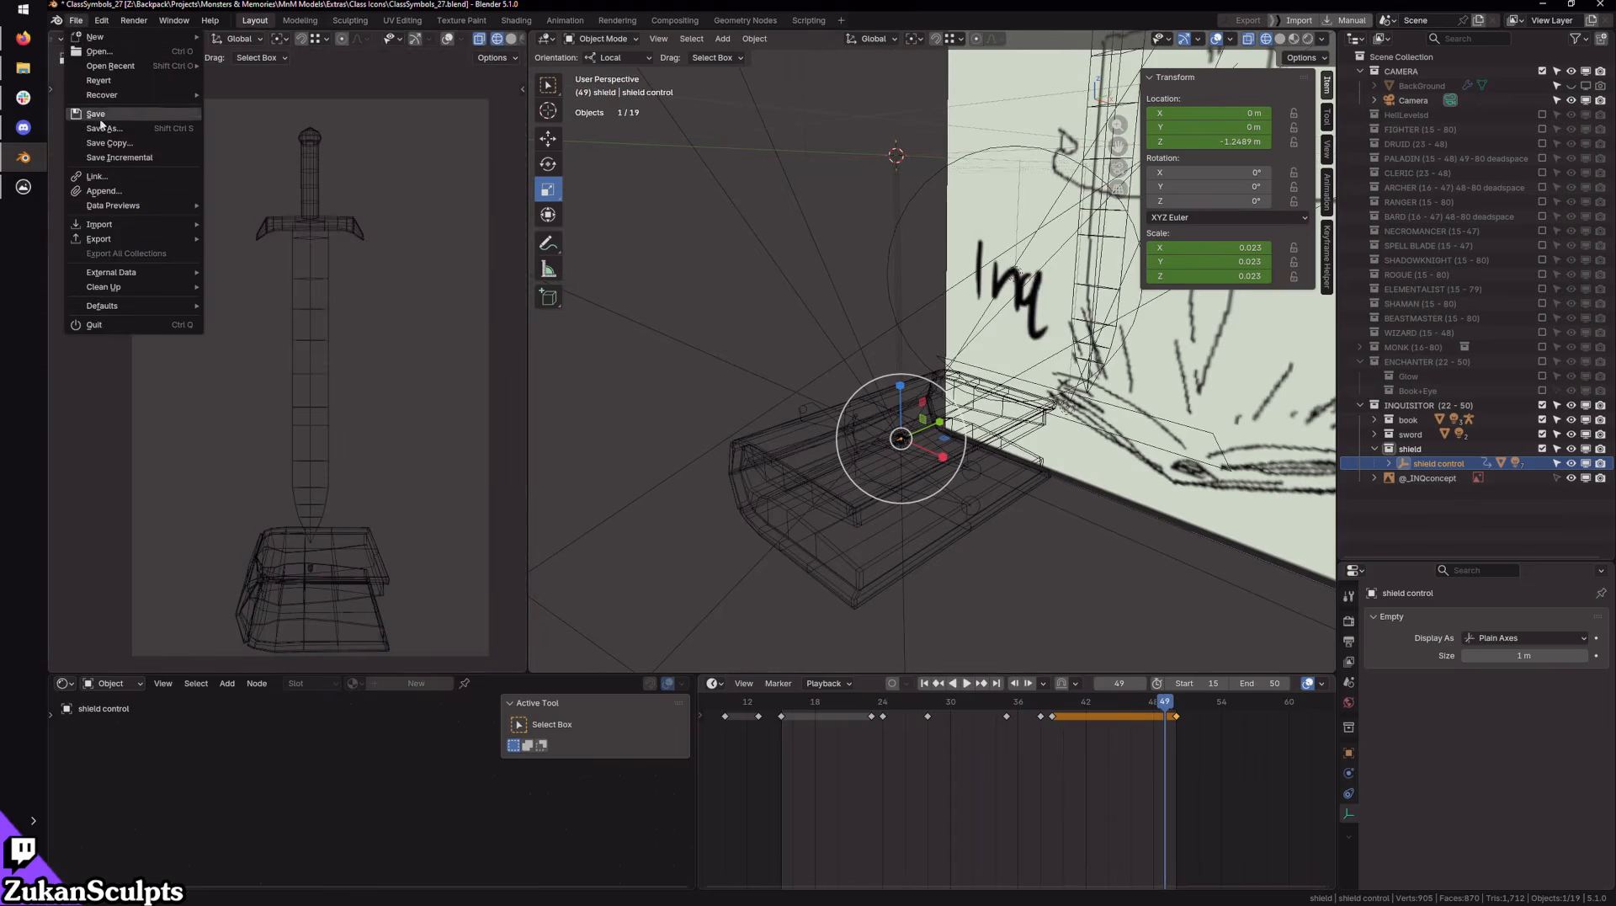
{"action": "left_click", "coordinate": [105, 118]}
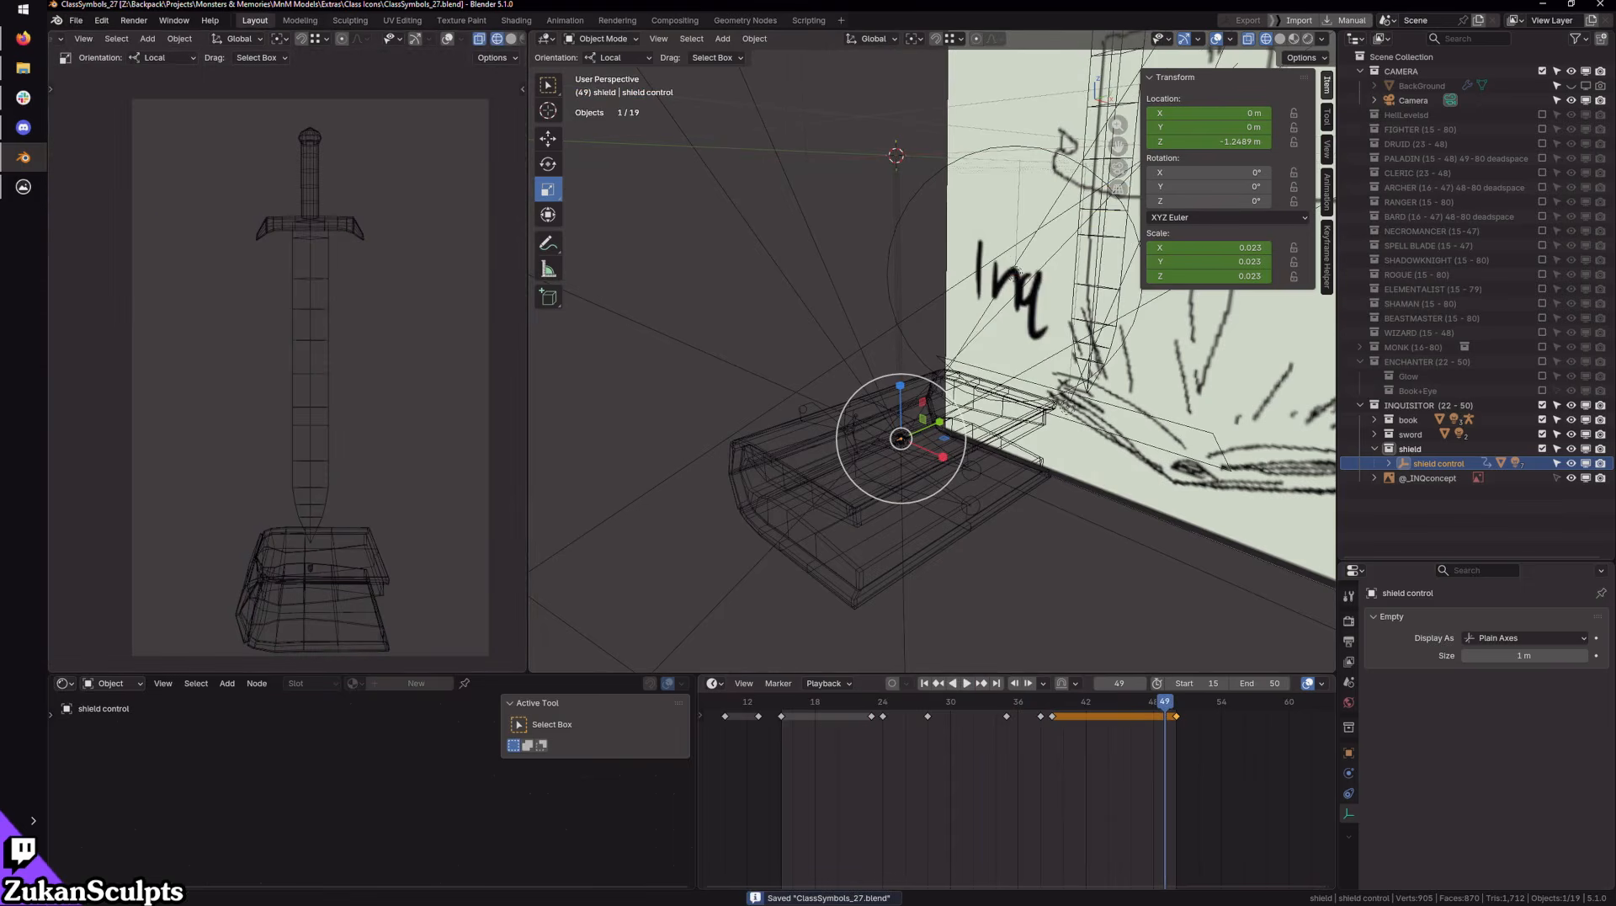
Step: Render the full Inquisitor animation from frame 15 to 50
{"action": "key", "text": "alt+Tab"}
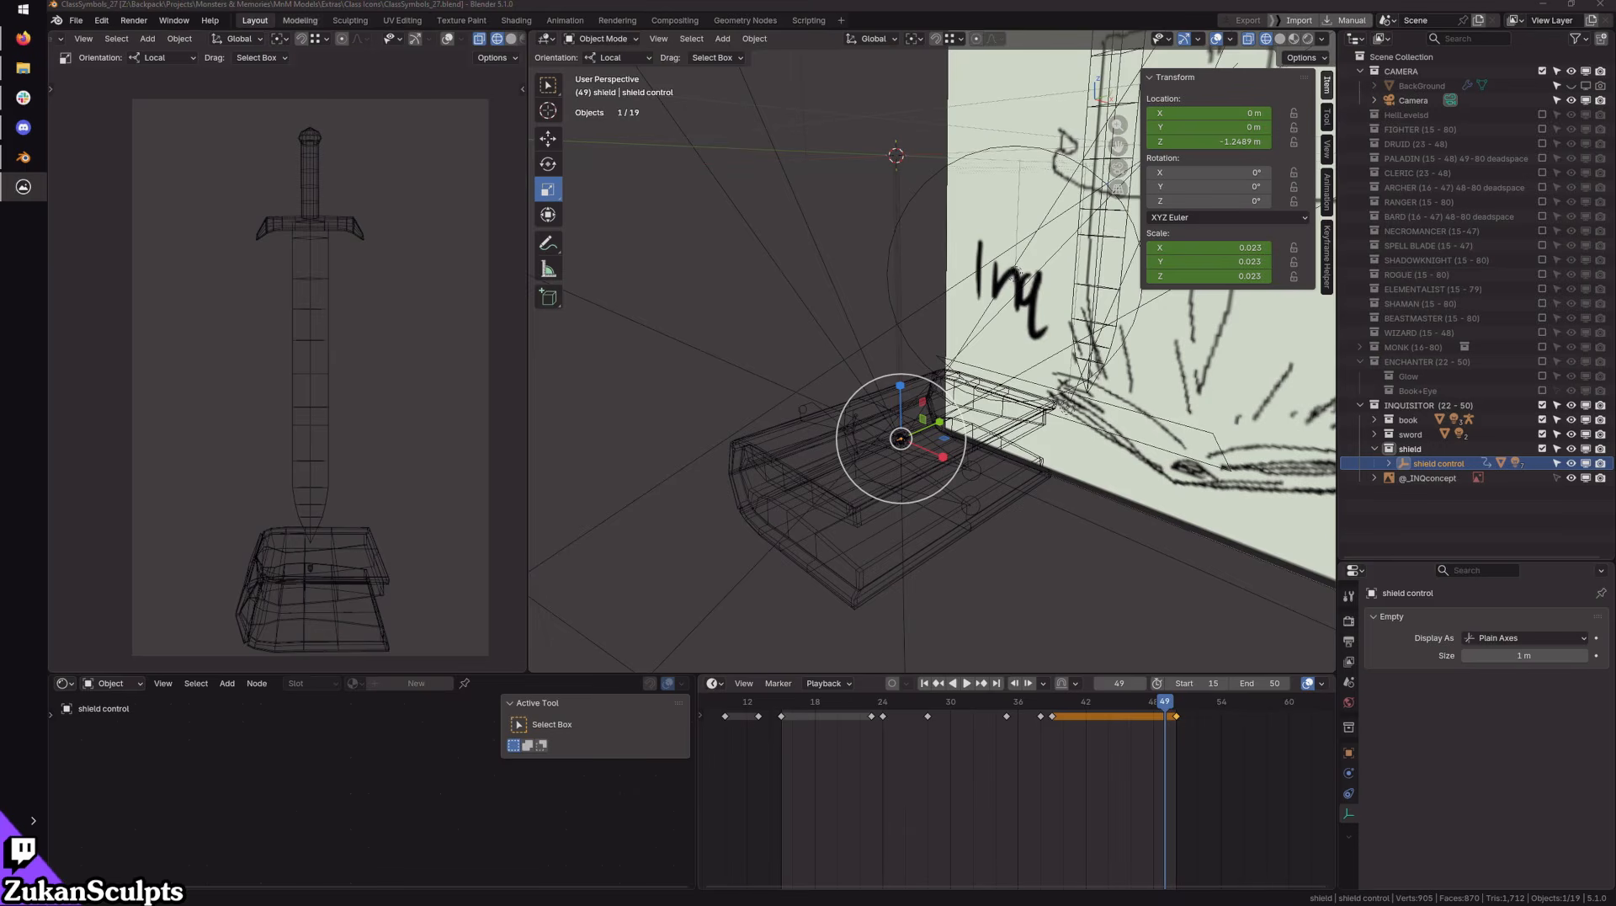
{"action": "left_click", "coordinate": [168, 25]}
{"action": "mouse_move", "coordinate": [134, 20]}
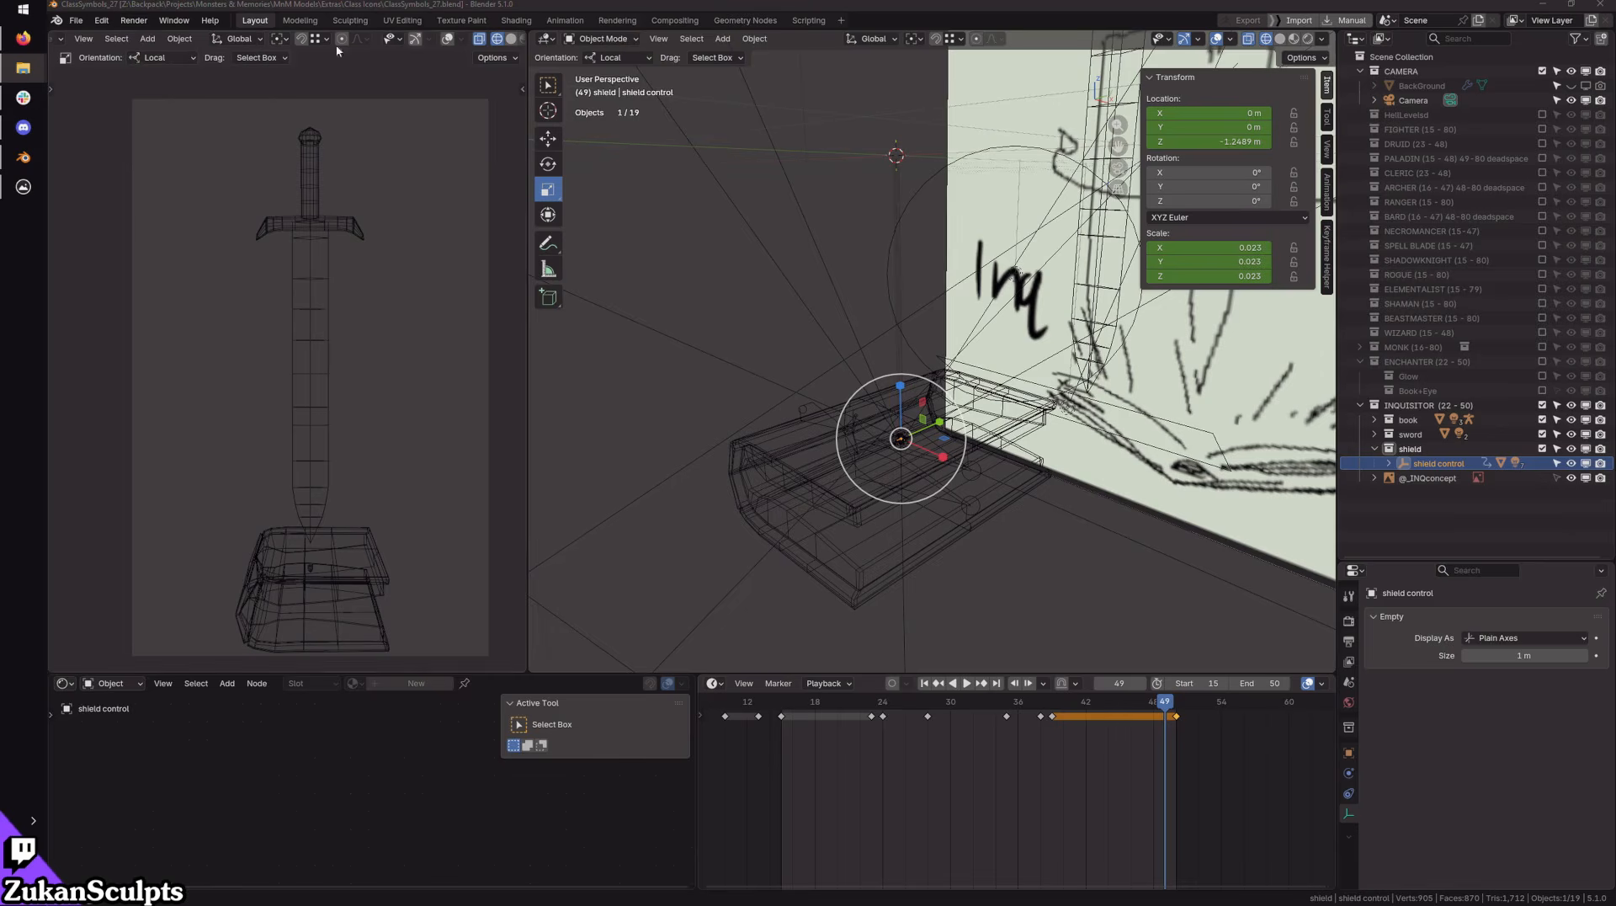
{"action": "left_click", "coordinate": [134, 20]}
{"action": "left_click", "coordinate": [170, 51]}
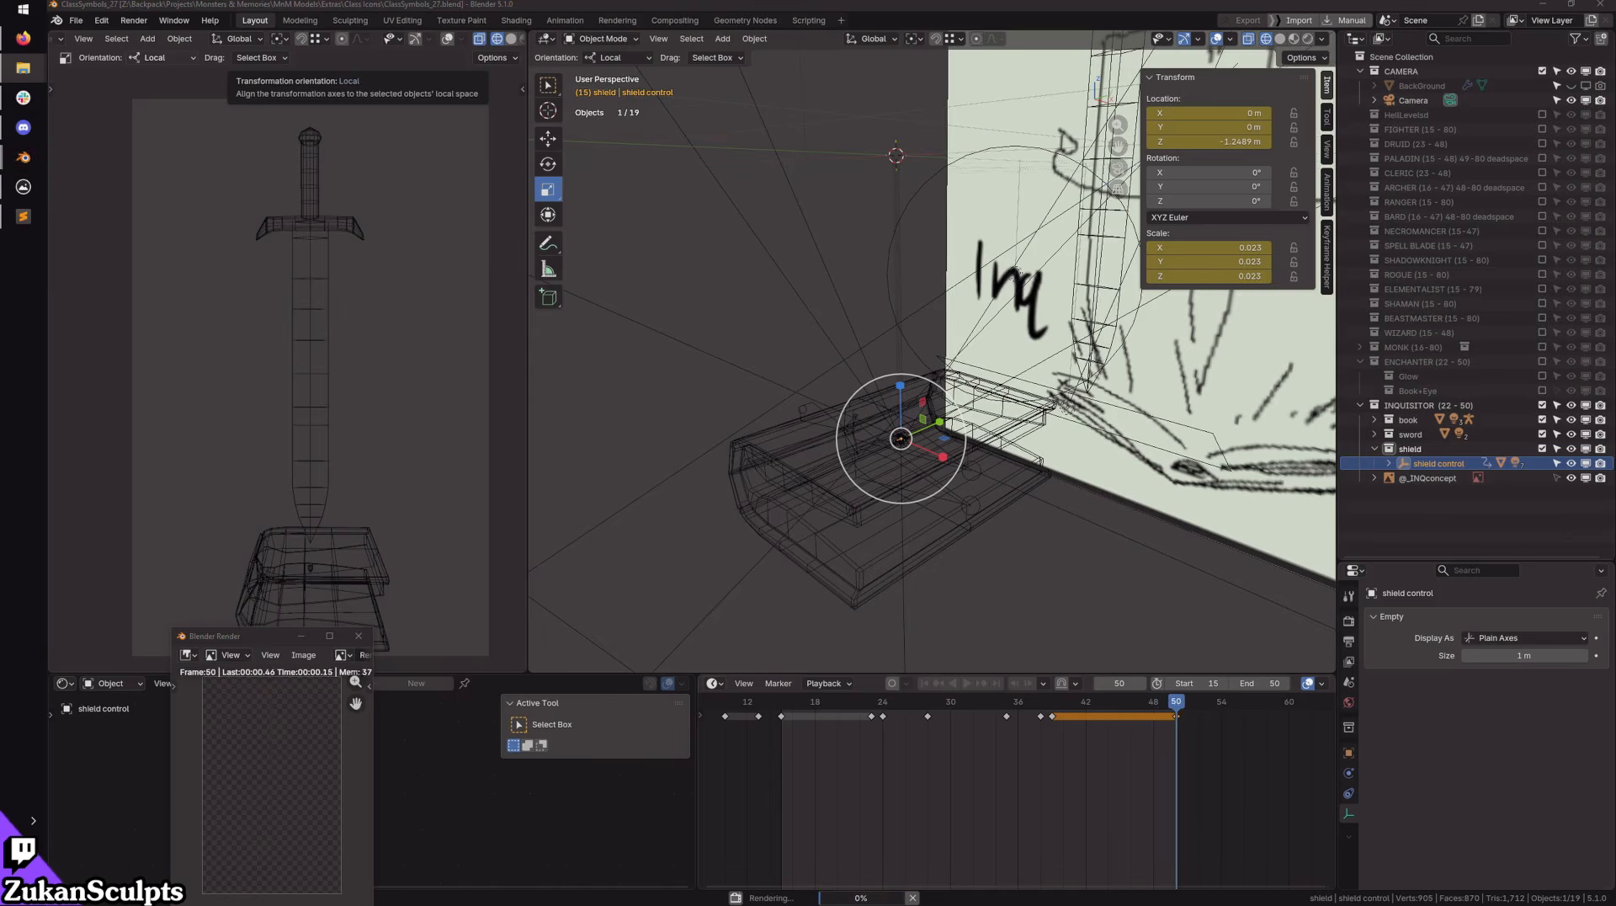
Step: Bring up the BlenderRender folder in File Explorer, enlarge its window and open 0034.png in the image viewer
{"action": "left_click_drag", "start_coordinate": [1145, 4], "coordinate": [853, 372]}
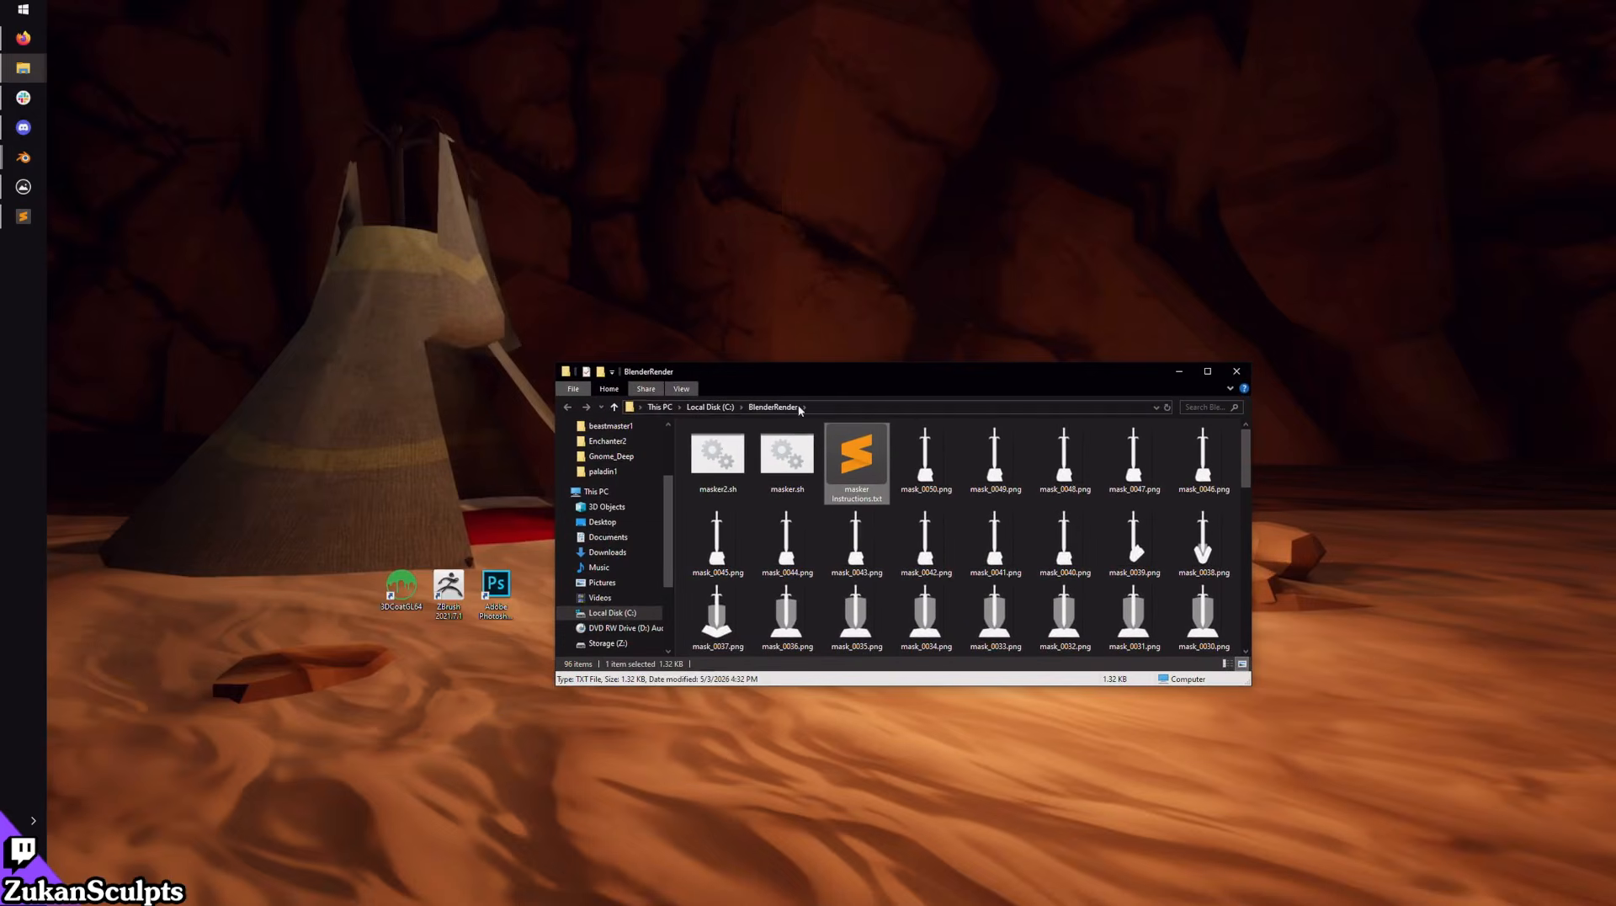
{"action": "left_click_drag", "start_coordinate": [556, 363], "coordinate": [213, 62]}
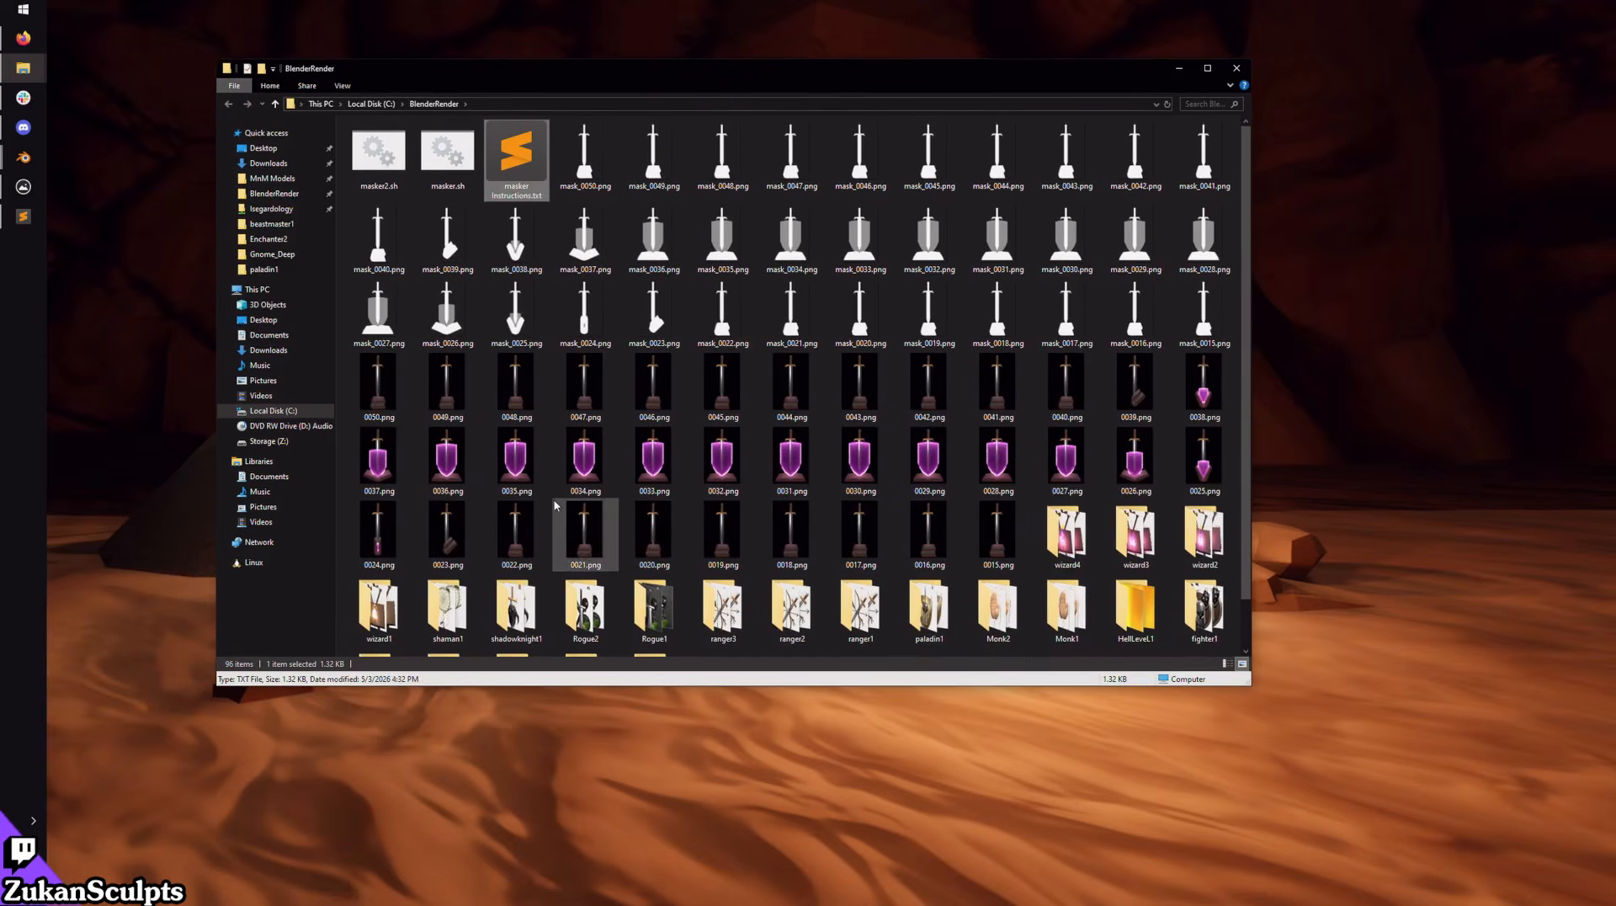
{"action": "left_click", "coordinate": [393, 388]}
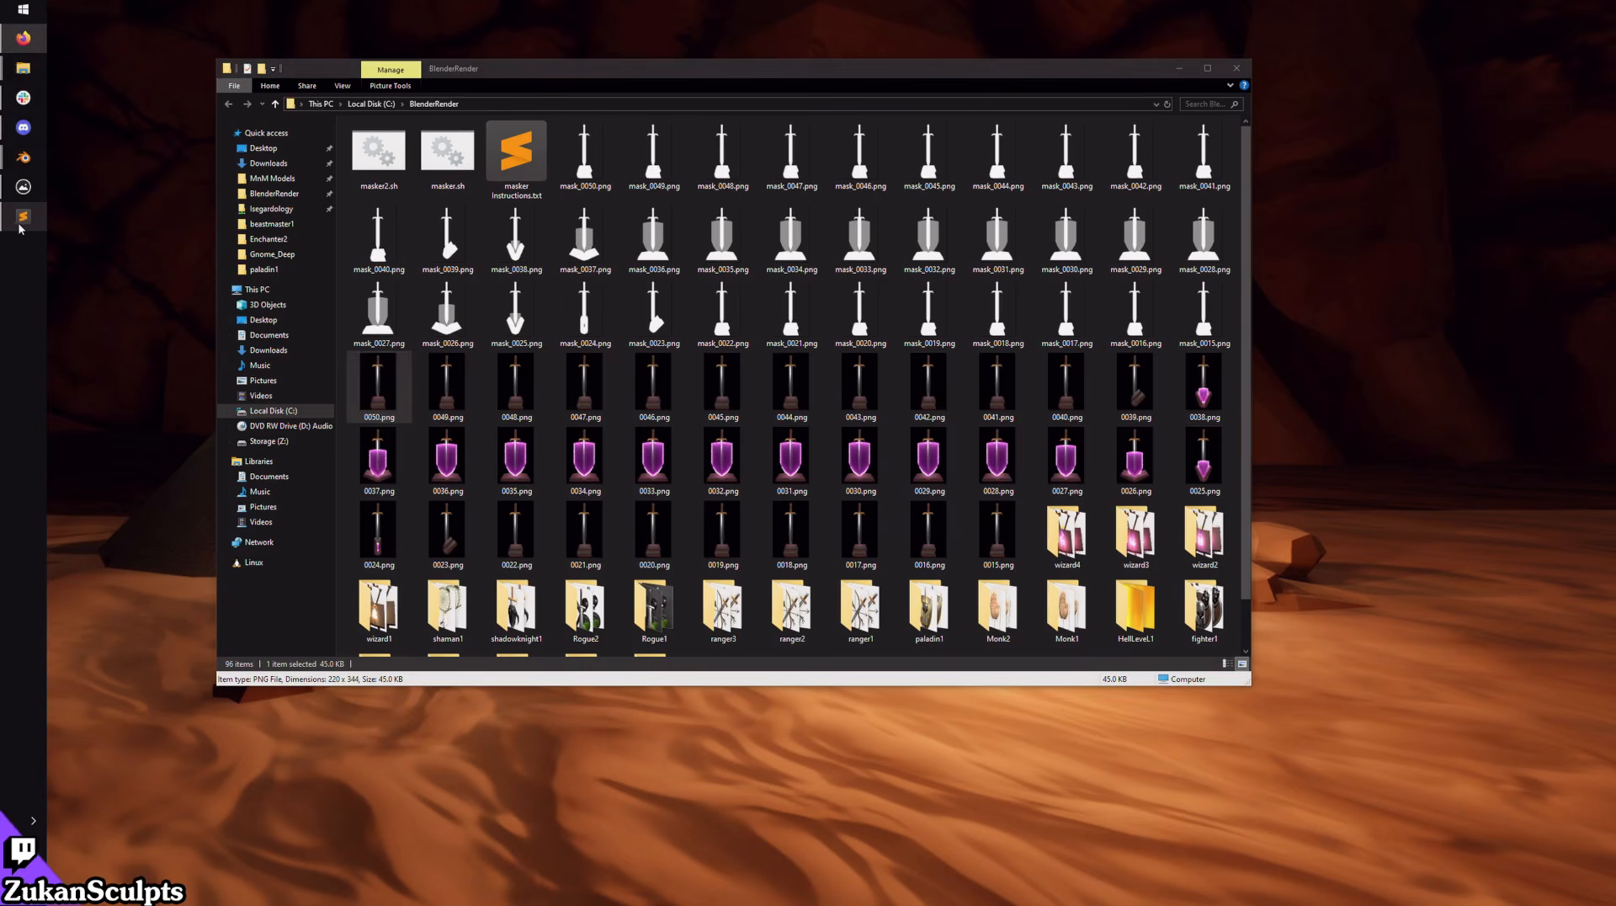
{"action": "left_click", "coordinate": [593, 438]}
{"action": "double_click", "coordinate": [592, 440]}
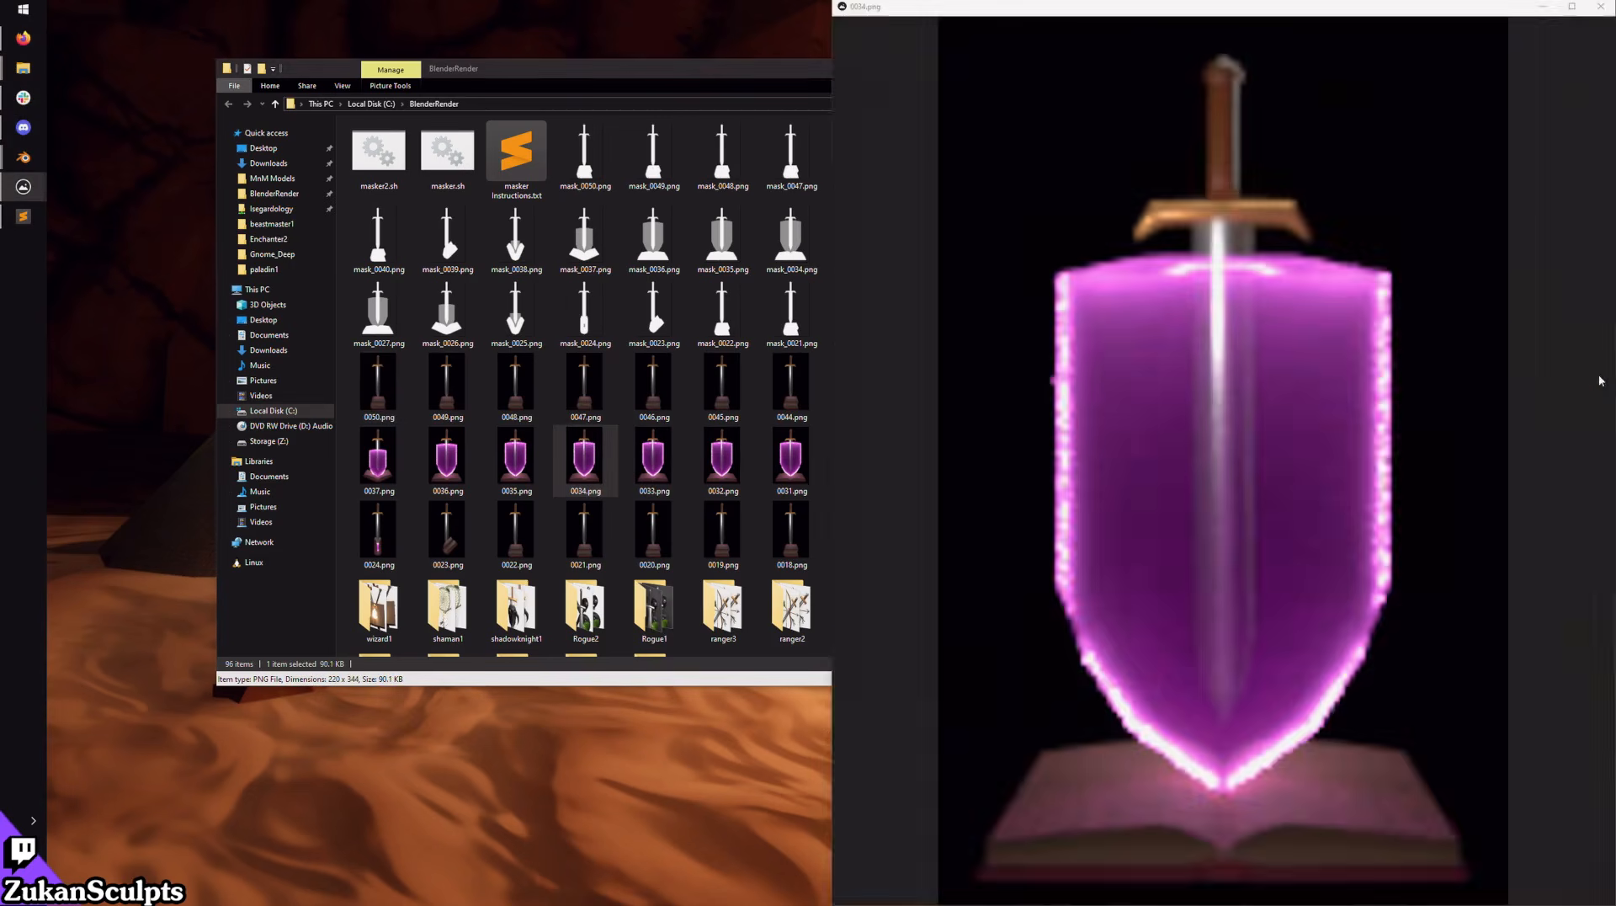
{"action": "scroll", "coordinate": [1268, 487], "scroll_direction": "down", "scroll_amount": 4}
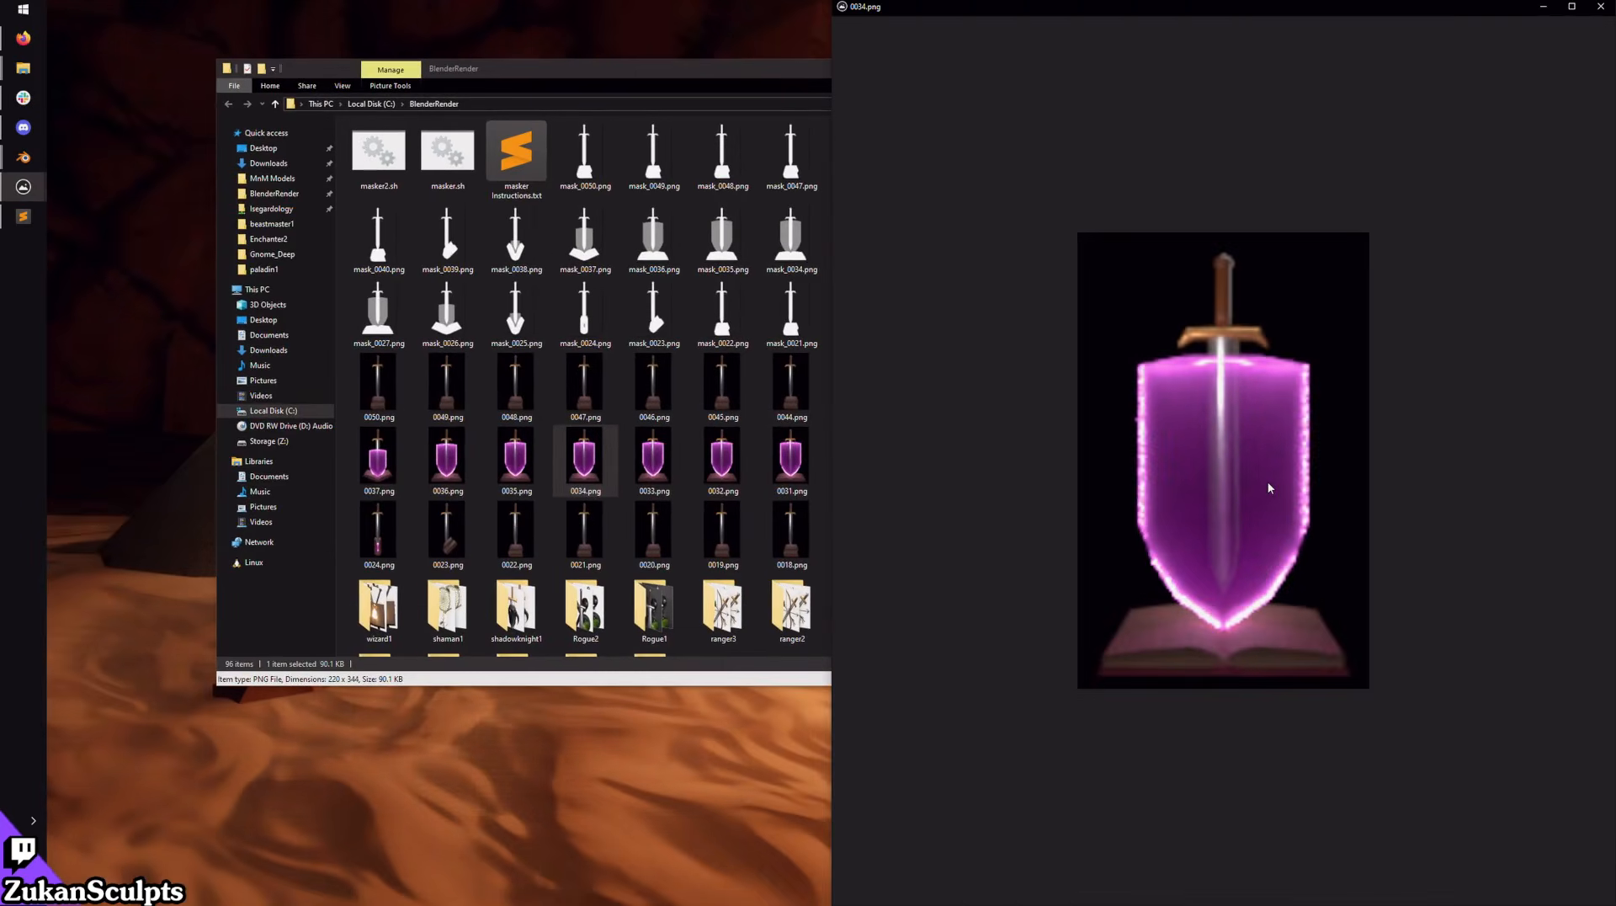
Step: Leaf through the rendered frames and mask images, checking the sword, book and shield silhouettes in the masks
{"action": "key", "text": "Left"}
{"action": "key", "text": "Left"}
{"action": "key", "text": "Left"}
{"action": "key", "text": "Left"}
{"action": "key", "text": "Left"}
{"action": "key", "text": "Left"}
{"action": "key", "text": "Left"}
{"action": "key", "text": "Left"}
{"action": "key", "text": "Left"}
{"action": "key", "text": "Left"}
{"action": "key", "text": "Left"}
{"action": "key", "text": "Left"}
{"action": "key", "text": "Left"}
{"action": "key", "text": "Left"}
{"action": "key", "text": "Left"}
{"action": "key", "text": "Left"}
{"action": "key", "text": "Left"}
{"action": "key", "text": "Left"}
{"action": "key", "text": "Left"}
{"action": "key", "text": "Left"}
{"action": "key", "text": "Left"}
{"action": "key", "text": "Left"}
{"action": "key", "text": "Left"}
{"action": "key", "text": "Left"}
{"action": "key", "text": "Left"}
{"action": "key", "text": "Left"}
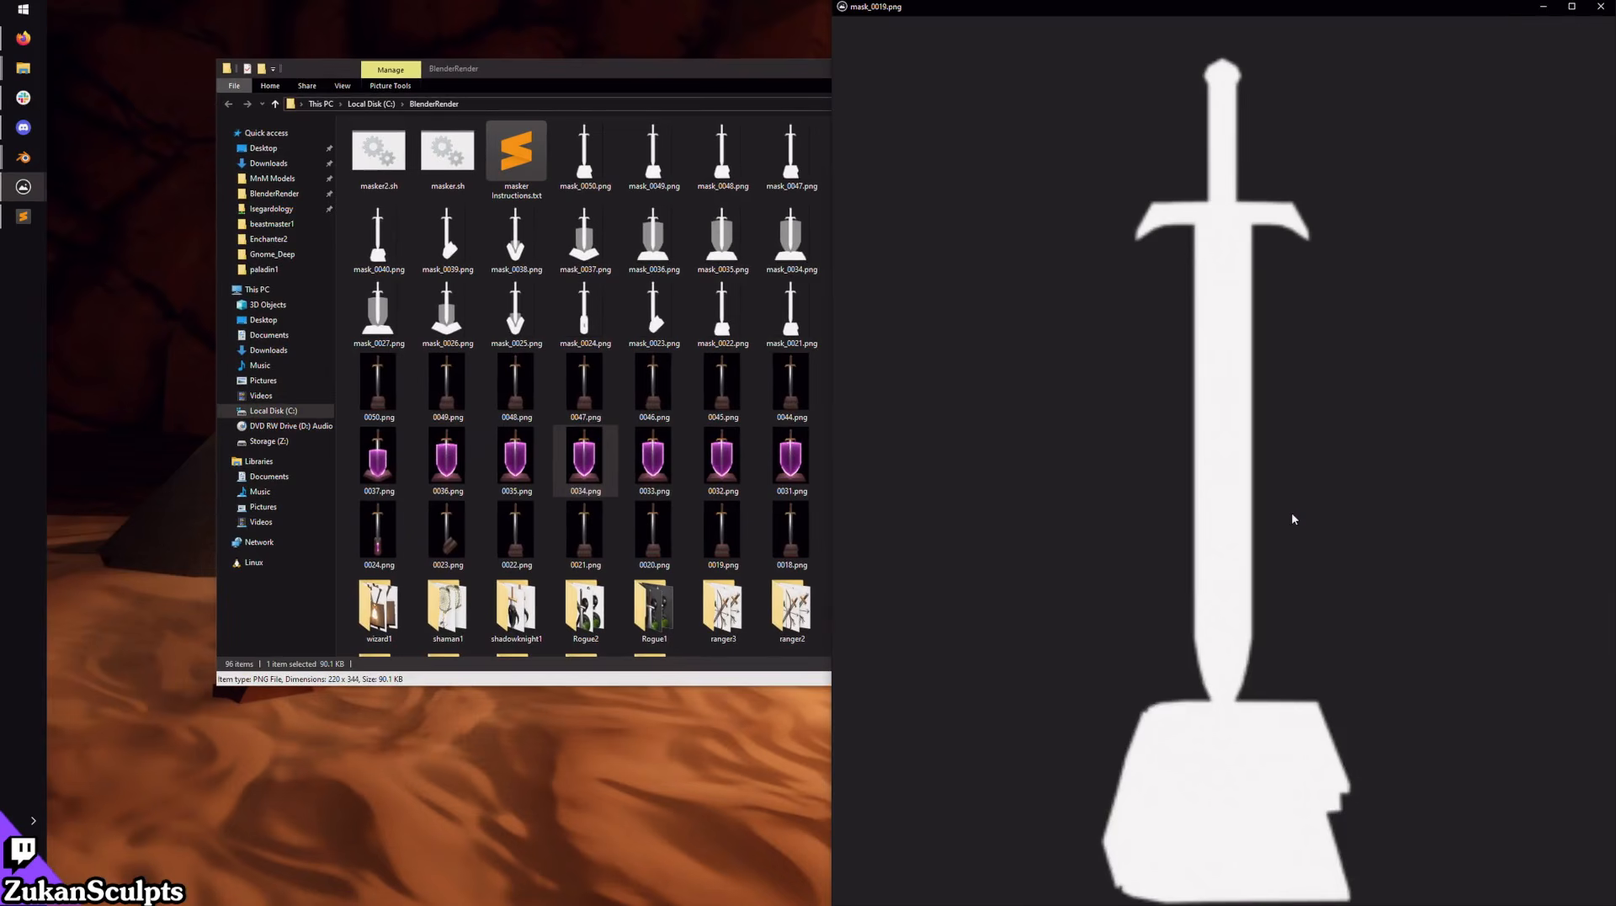
{"action": "key", "text": "Left"}
{"action": "key", "text": "Left"}
{"action": "key", "text": "Left"}
{"action": "key", "text": "Left"}
{"action": "key", "text": "Left"}
{"action": "key", "text": "Left"}
{"action": "key", "text": "Left"}
{"action": "key", "text": "Left"}
{"action": "key", "text": "Left"}
{"action": "key", "text": "Left"}
{"action": "key", "text": "Left"}
{"action": "key", "text": "Left"}
{"action": "key", "text": "Left"}
{"action": "key", "text": "Right"}
{"action": "key", "text": "Right"}
{"action": "key", "text": "Right"}
{"action": "key", "text": "Right"}
{"action": "key", "text": "Right"}
{"action": "key", "text": "Right"}
{"action": "key", "text": "Right"}
{"action": "key", "text": "Right"}
{"action": "key", "text": "Right"}
{"action": "key", "text": "Right"}
{"action": "key", "text": "Right"}
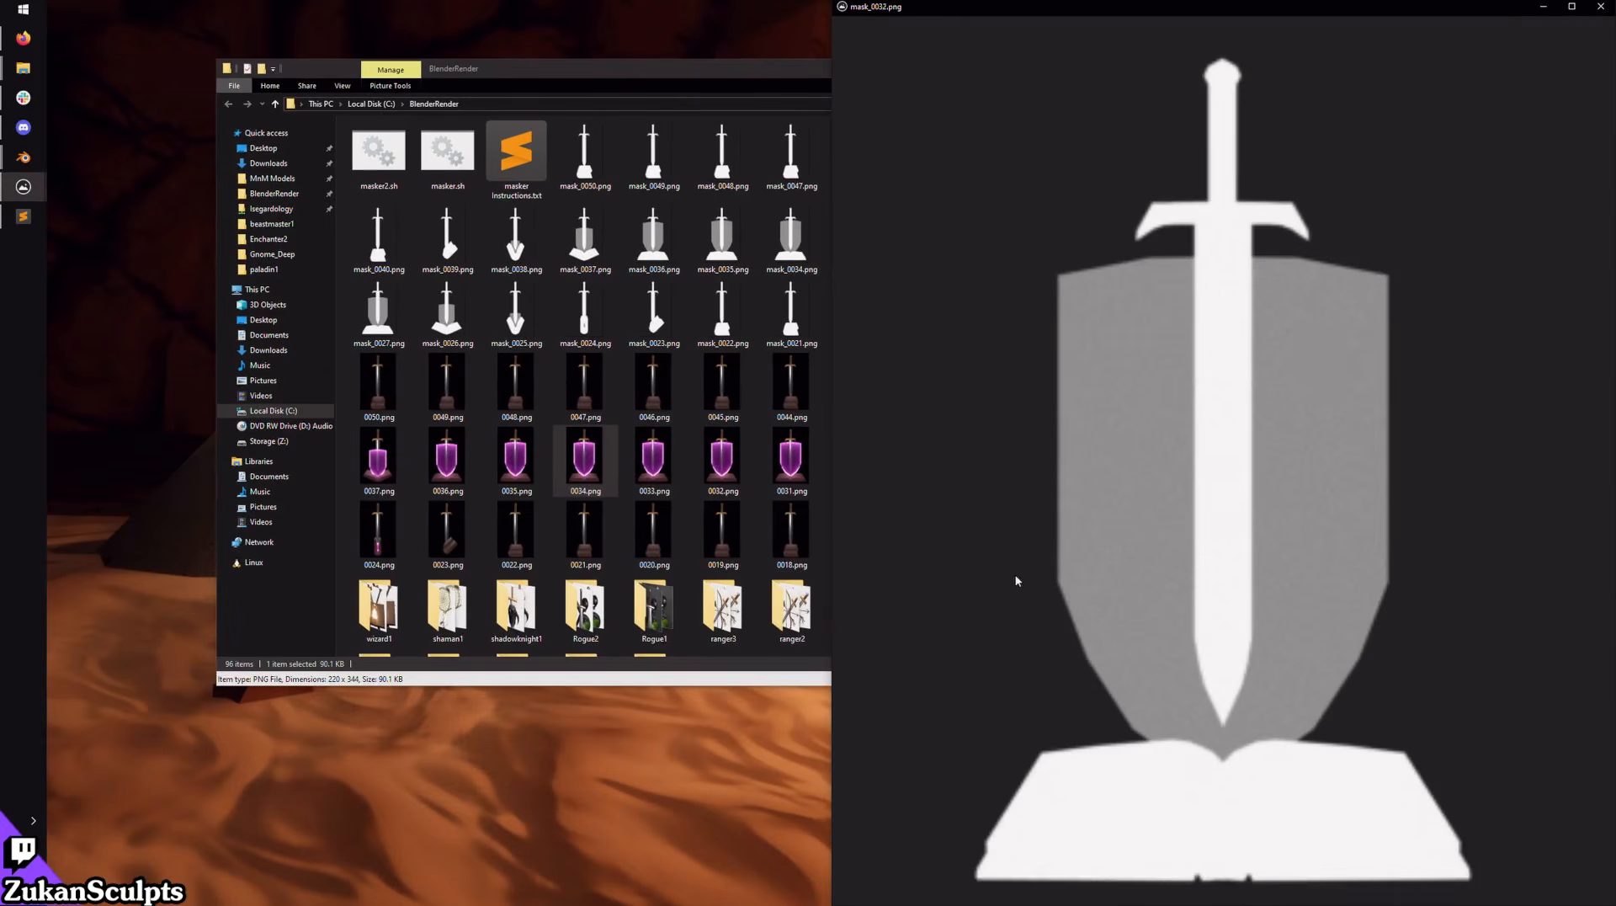
Step: Review the remaining masks and the colour frames in sequence to check the shield's growth and shrinking, and close the image viewer
{"action": "key", "text": "Left"}
{"action": "key", "text": "Left"}
{"action": "key", "text": "Left"}
{"action": "key", "text": "Left"}
{"action": "key", "text": "Left"}
{"action": "key", "text": "Left"}
{"action": "key", "text": "Left"}
{"action": "key", "text": "Left"}
{"action": "key", "text": "Left"}
{"action": "key", "text": "Left"}
{"action": "key", "text": "Left"}
{"action": "key", "text": "Left"}
{"action": "key", "text": "Left"}
{"action": "key", "text": "Left"}
{"action": "key", "text": "Left"}
{"action": "key", "text": "Left"}
{"action": "key", "text": "Left"}
{"action": "key", "text": "Left"}
{"action": "key", "text": "Left"}
{"action": "key", "text": "Left"}
{"action": "key", "text": "Left"}
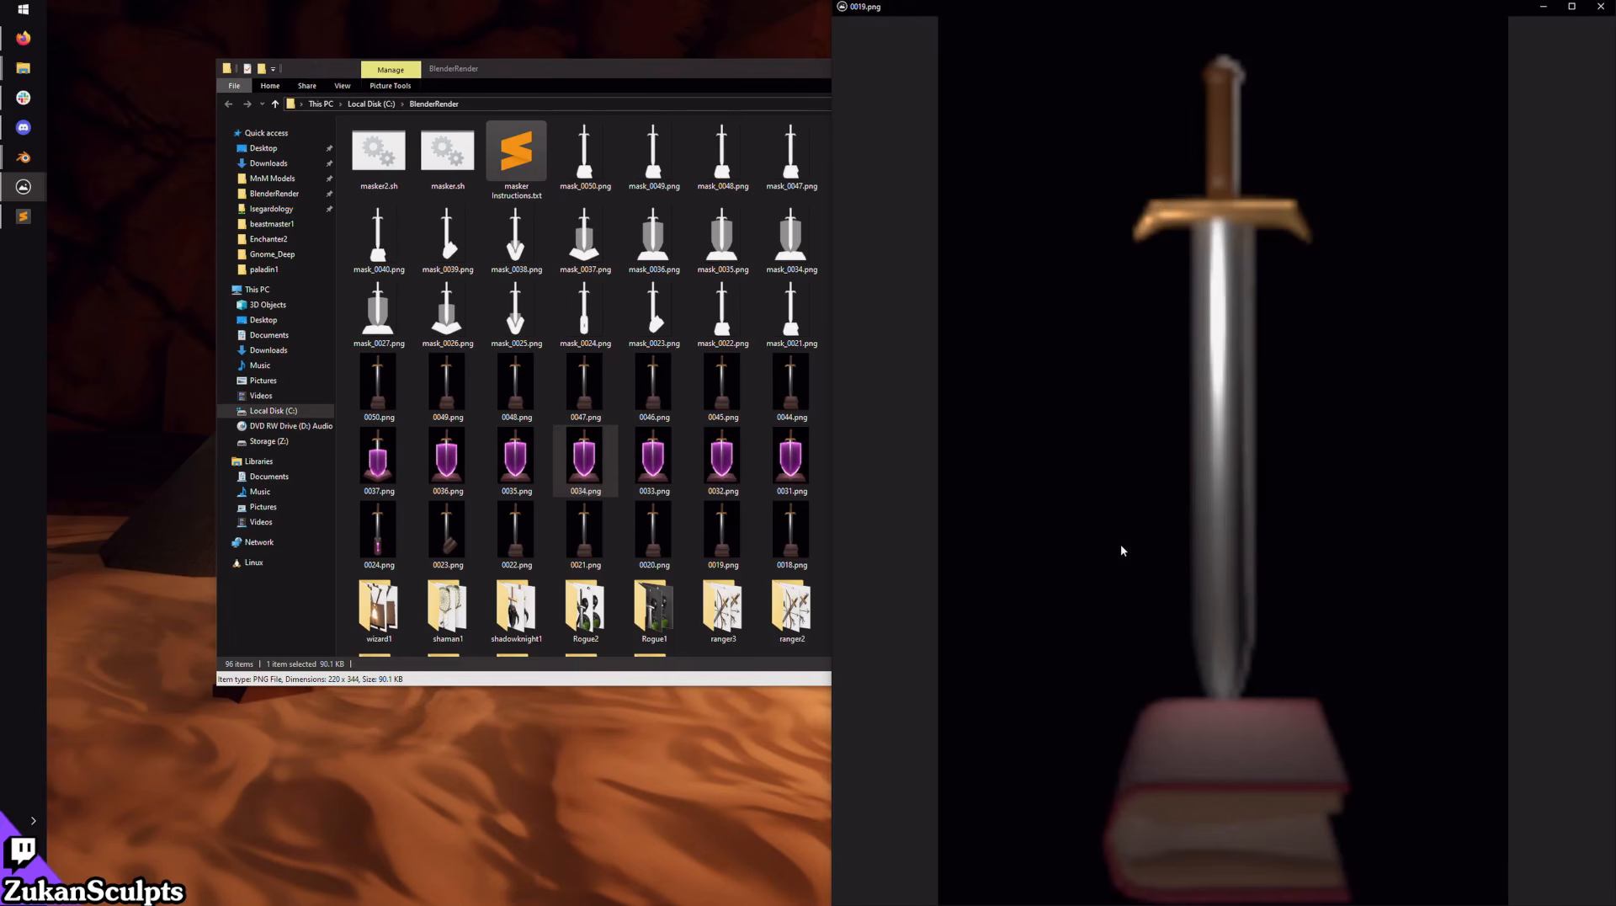
{"action": "key", "text": "Left"}
{"action": "key", "text": "Left"}
{"action": "key", "text": "Left"}
{"action": "key", "text": "Left"}
{"action": "key", "text": "Left"}
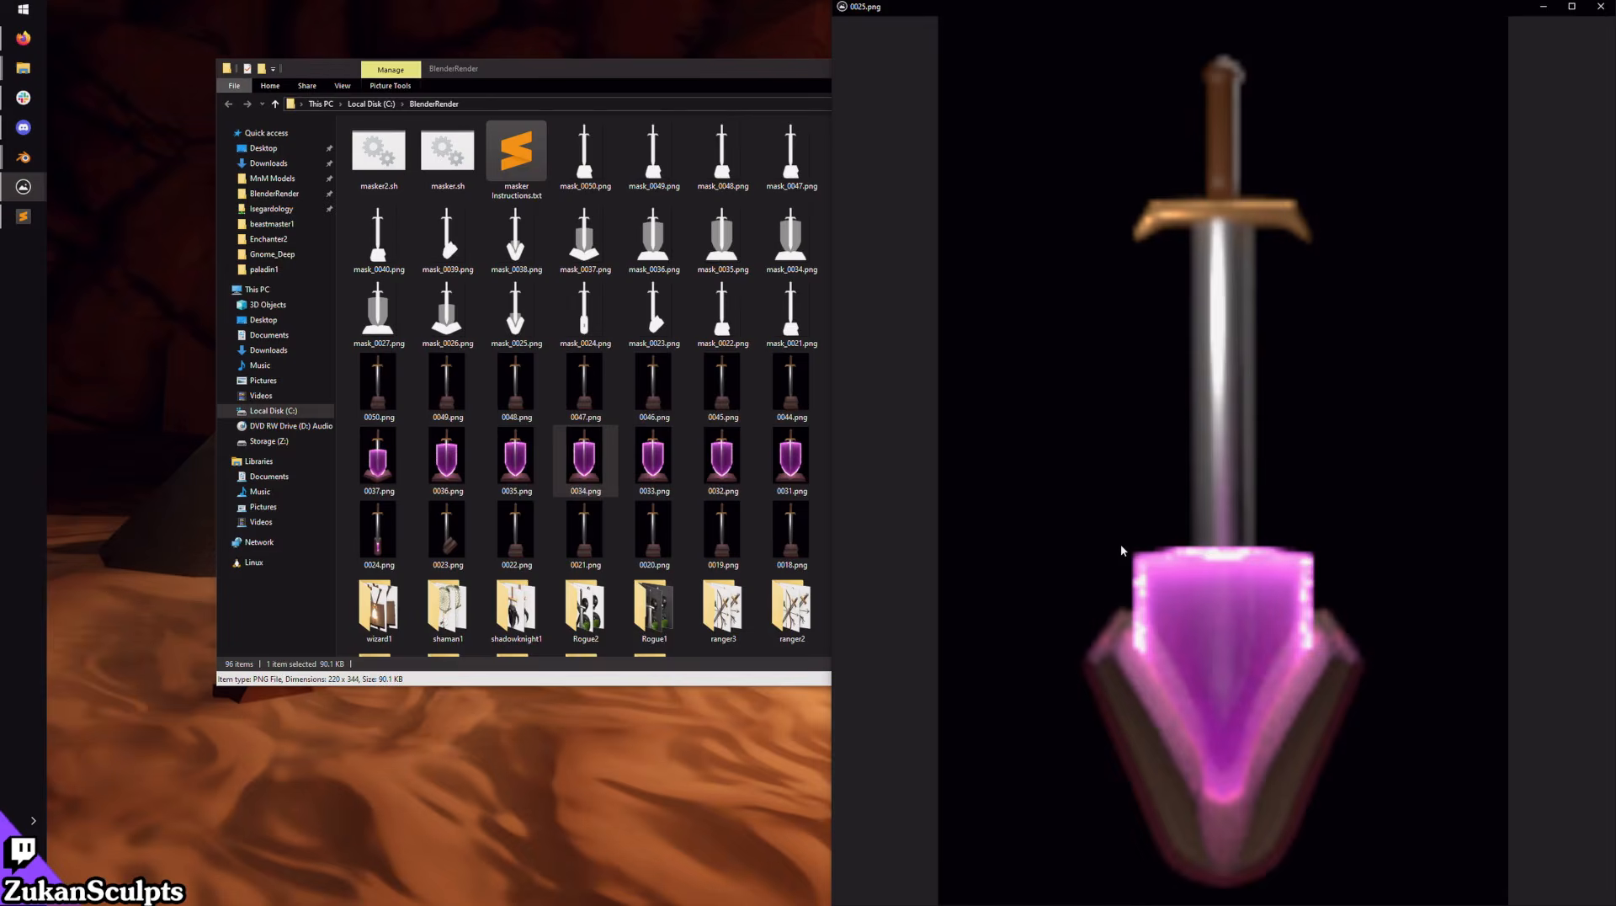
{"action": "key", "text": "Left"}
{"action": "key", "text": "Left"}
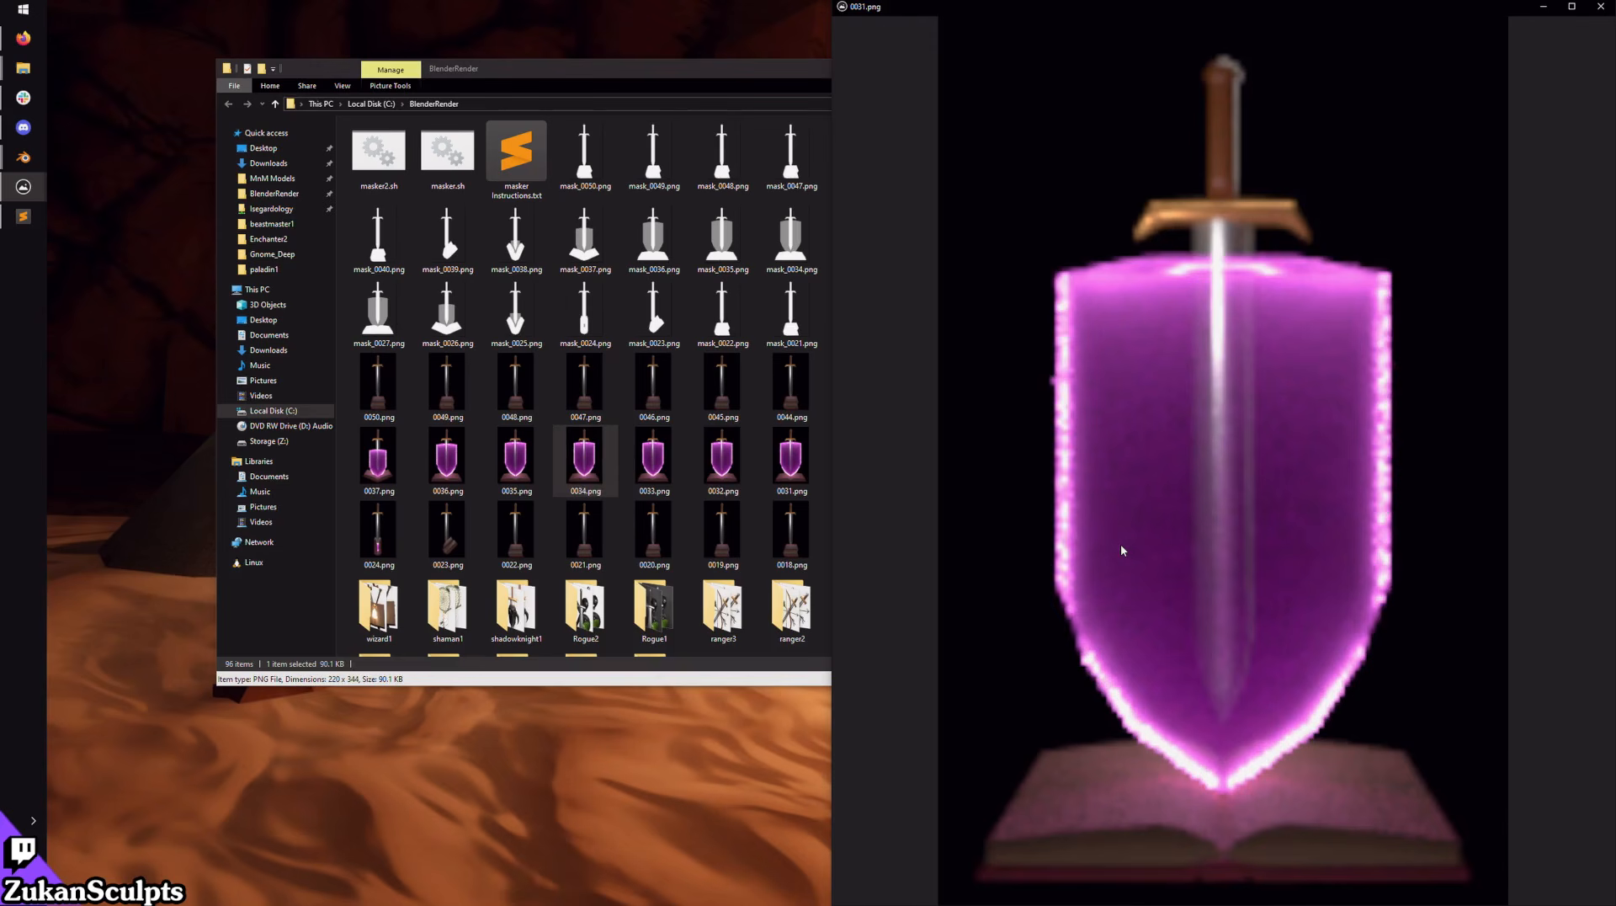
{"action": "key", "text": "Left"}
{"action": "key", "text": "Left"}
{"action": "key", "text": "Left"}
{"action": "key", "text": "Left"}
{"action": "key", "text": "Left"}
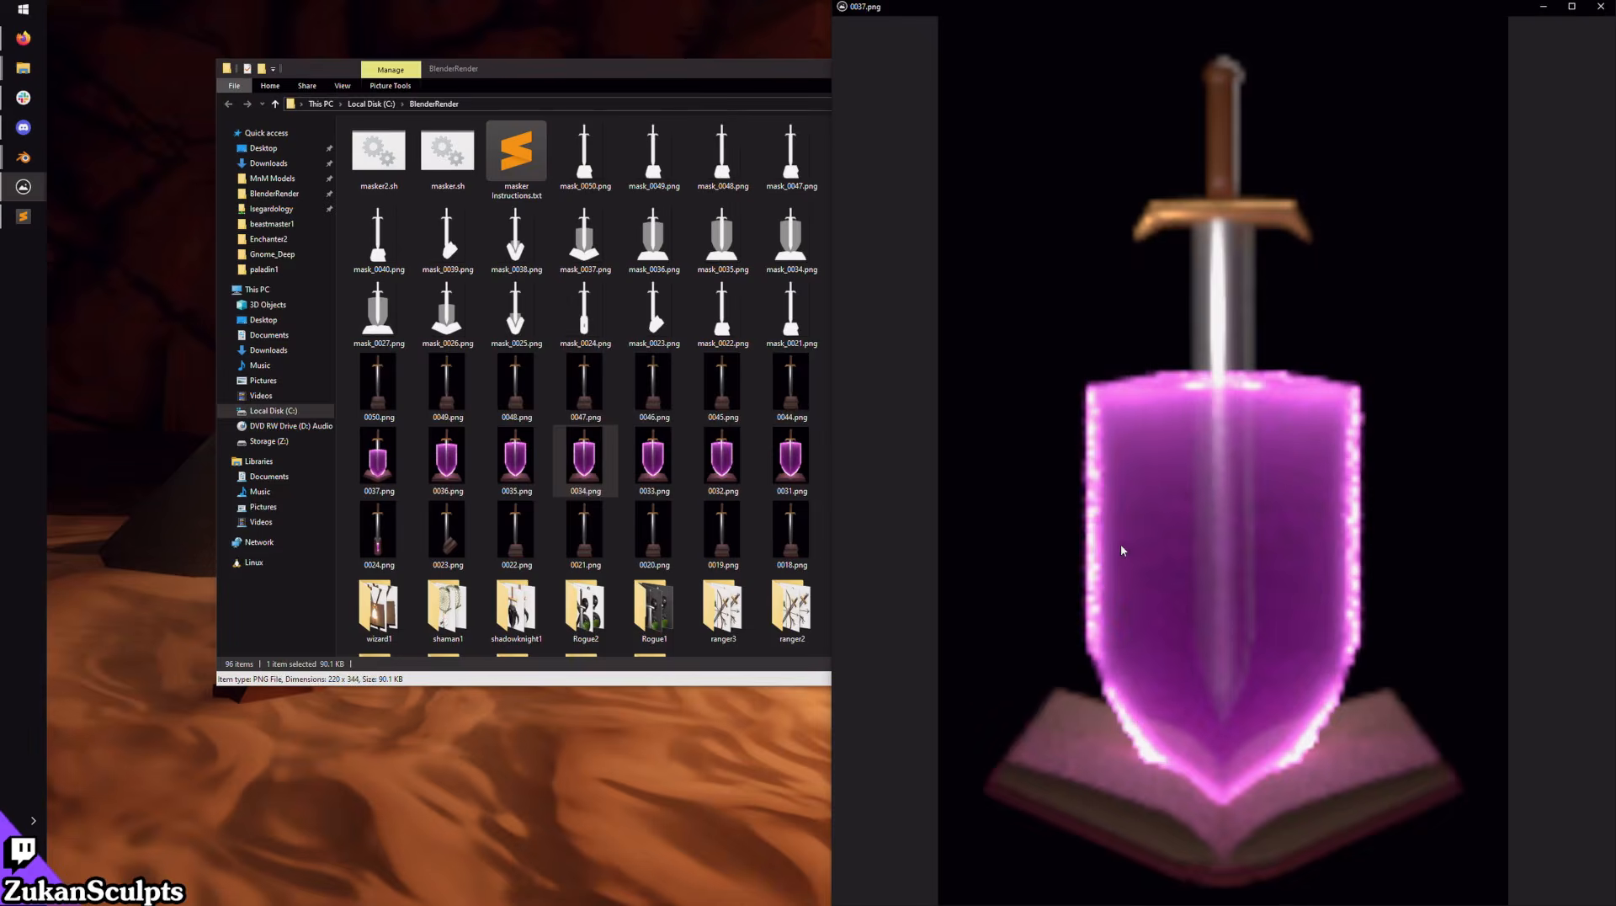
{"action": "key", "text": "Left"}
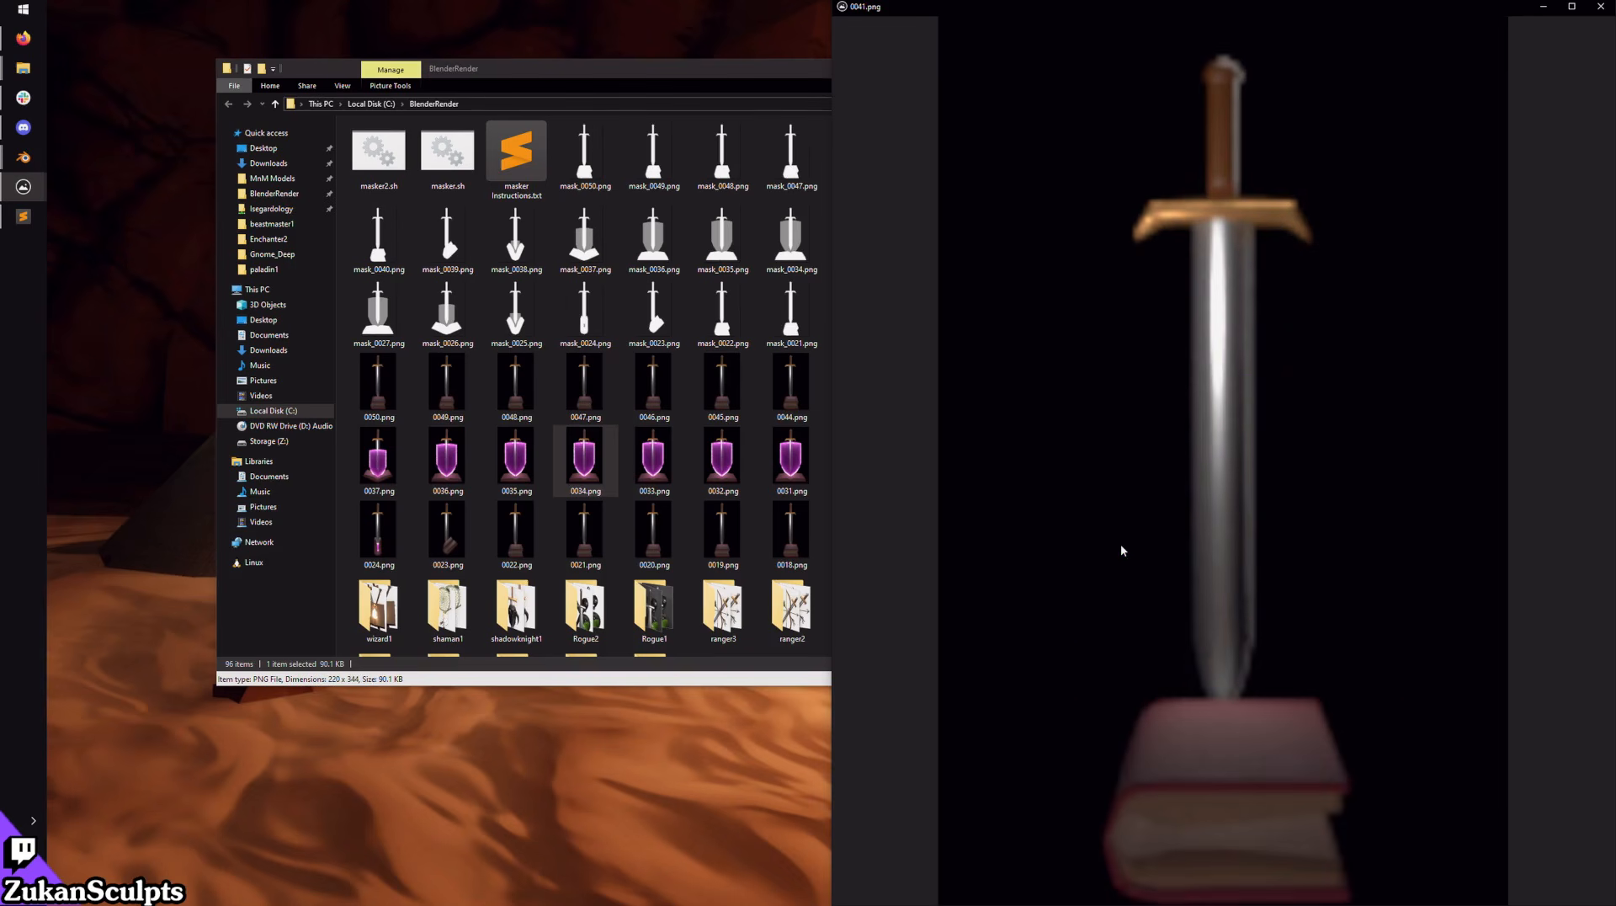
{"action": "key", "text": "Left"}
{"action": "key", "text": "Left"}
{"action": "key", "text": "Left"}
{"action": "left_click", "coordinate": [1601, 8]}
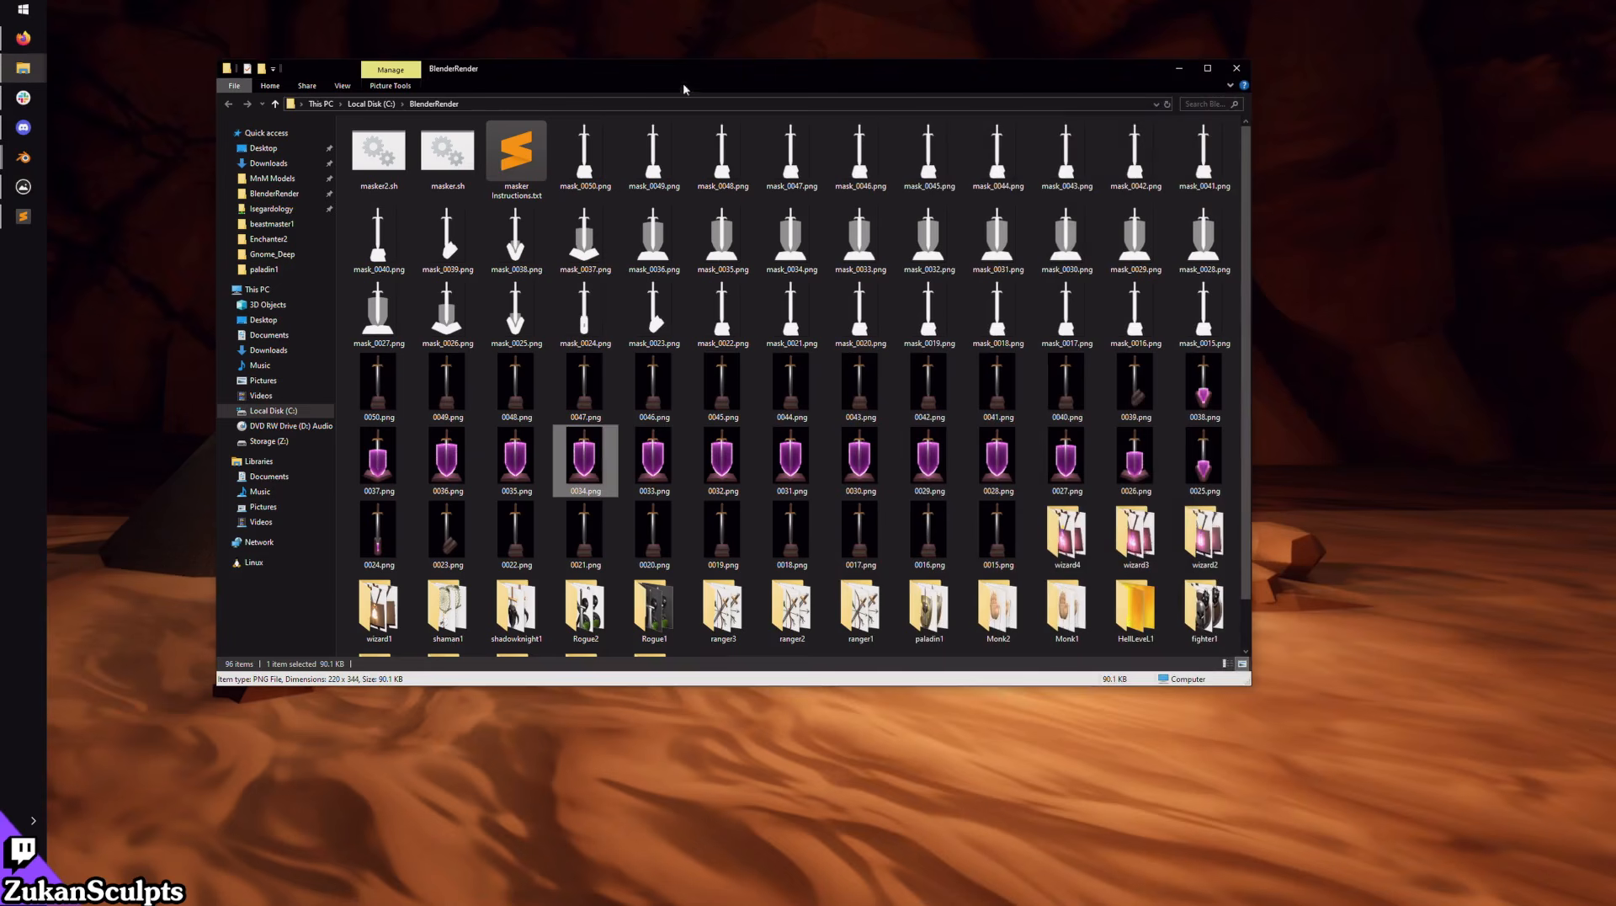
Step: Shrink the BlenderRender folder window and move it out of the way to clear the desktop
{"action": "left_click", "coordinate": [225, 68]}
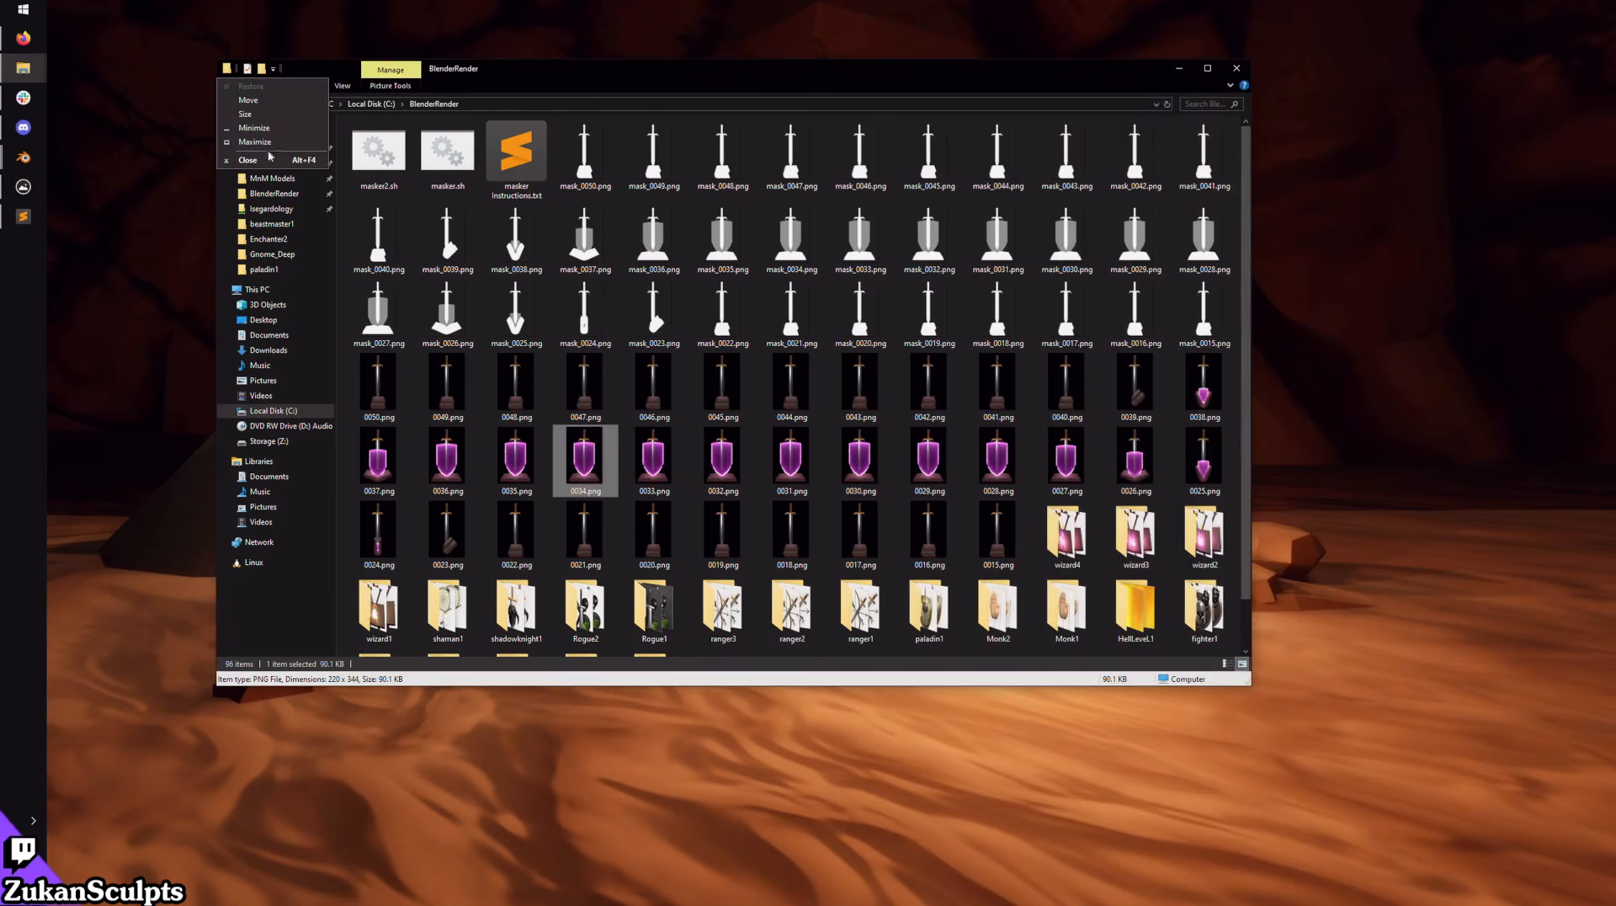
{"action": "key", "text": "Escape"}
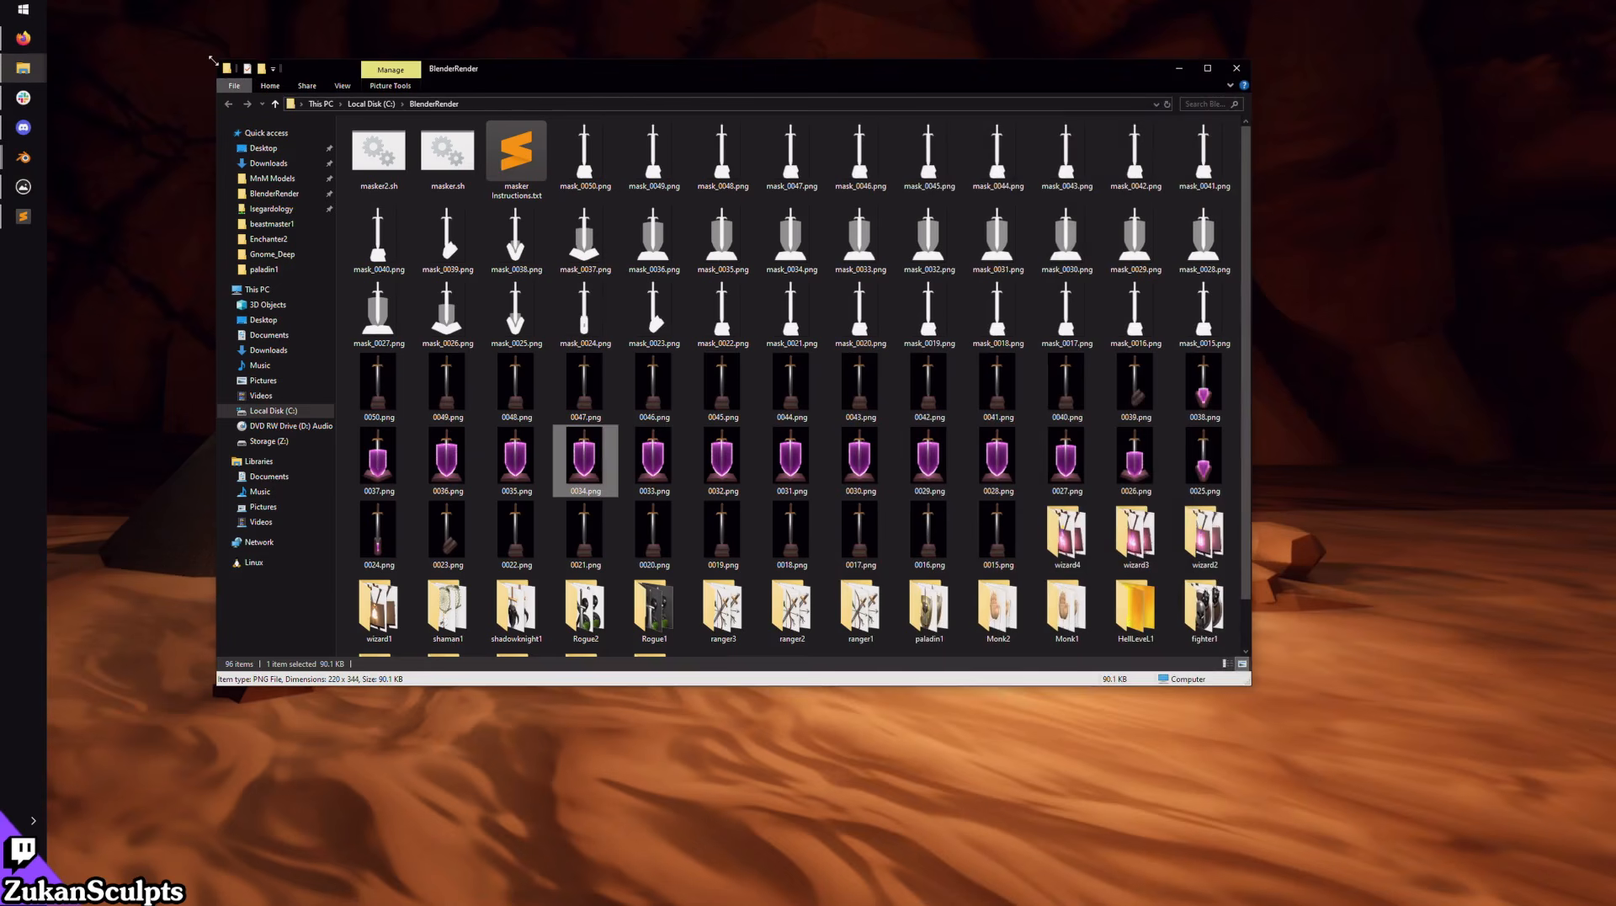
{"action": "left_click_drag", "start_coordinate": [212, 57], "coordinate": [446, 254]}
{"action": "left_click_drag", "start_coordinate": [717, 269], "coordinate": [741, 2]}
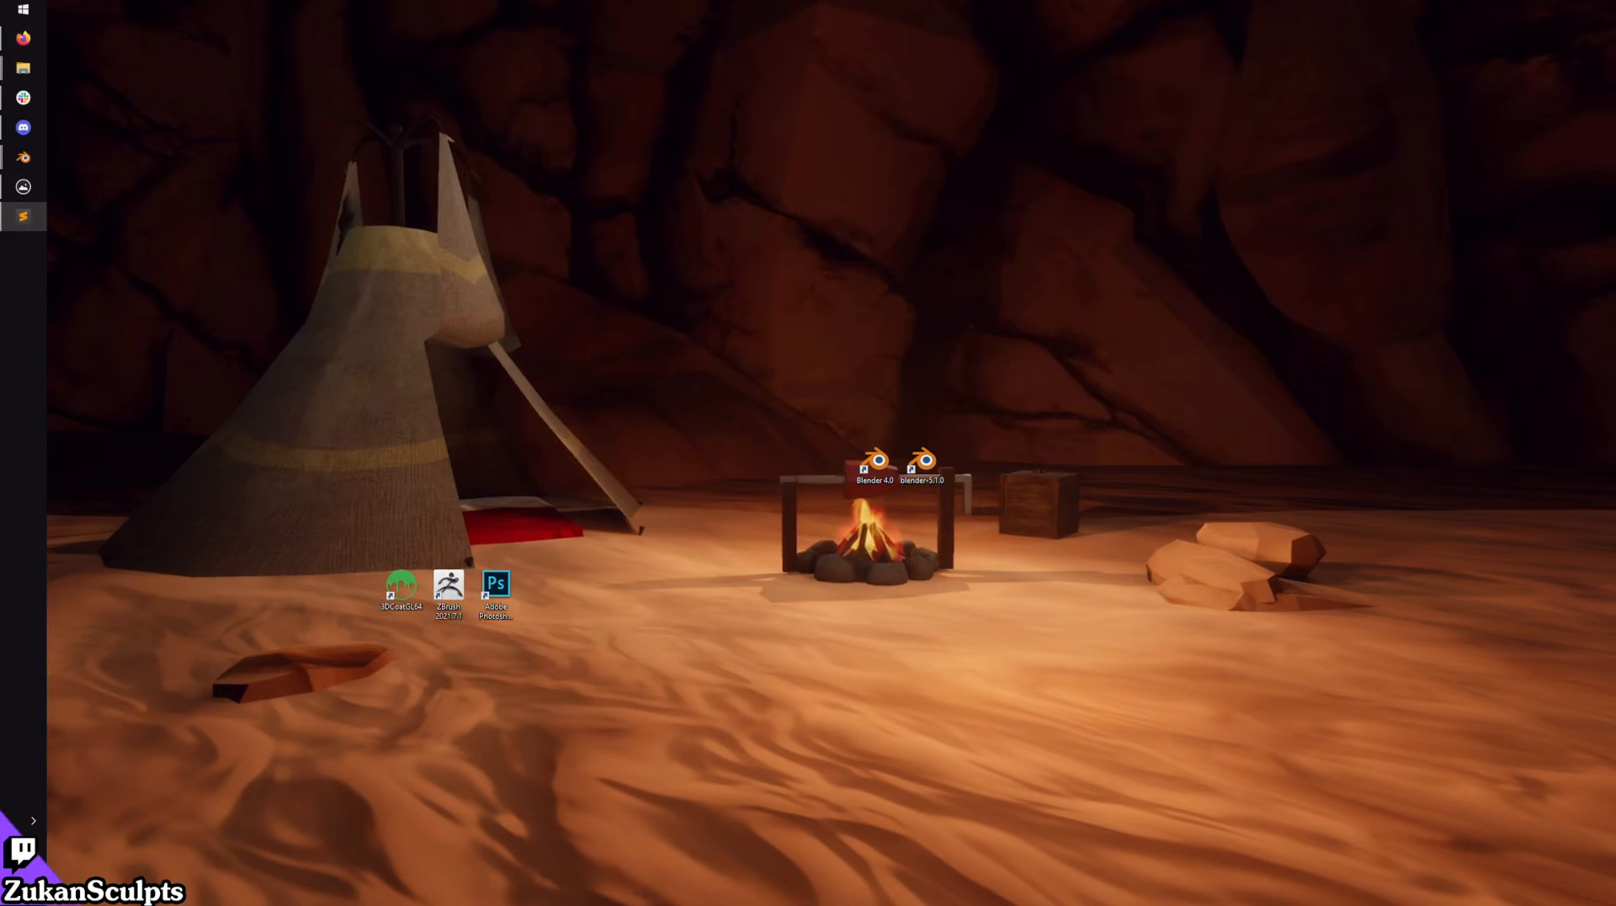
Step: Find wsl among the installed programs and launch wsl.exe to open a Linux terminal
{"action": "left_click", "coordinate": [22, 8]}
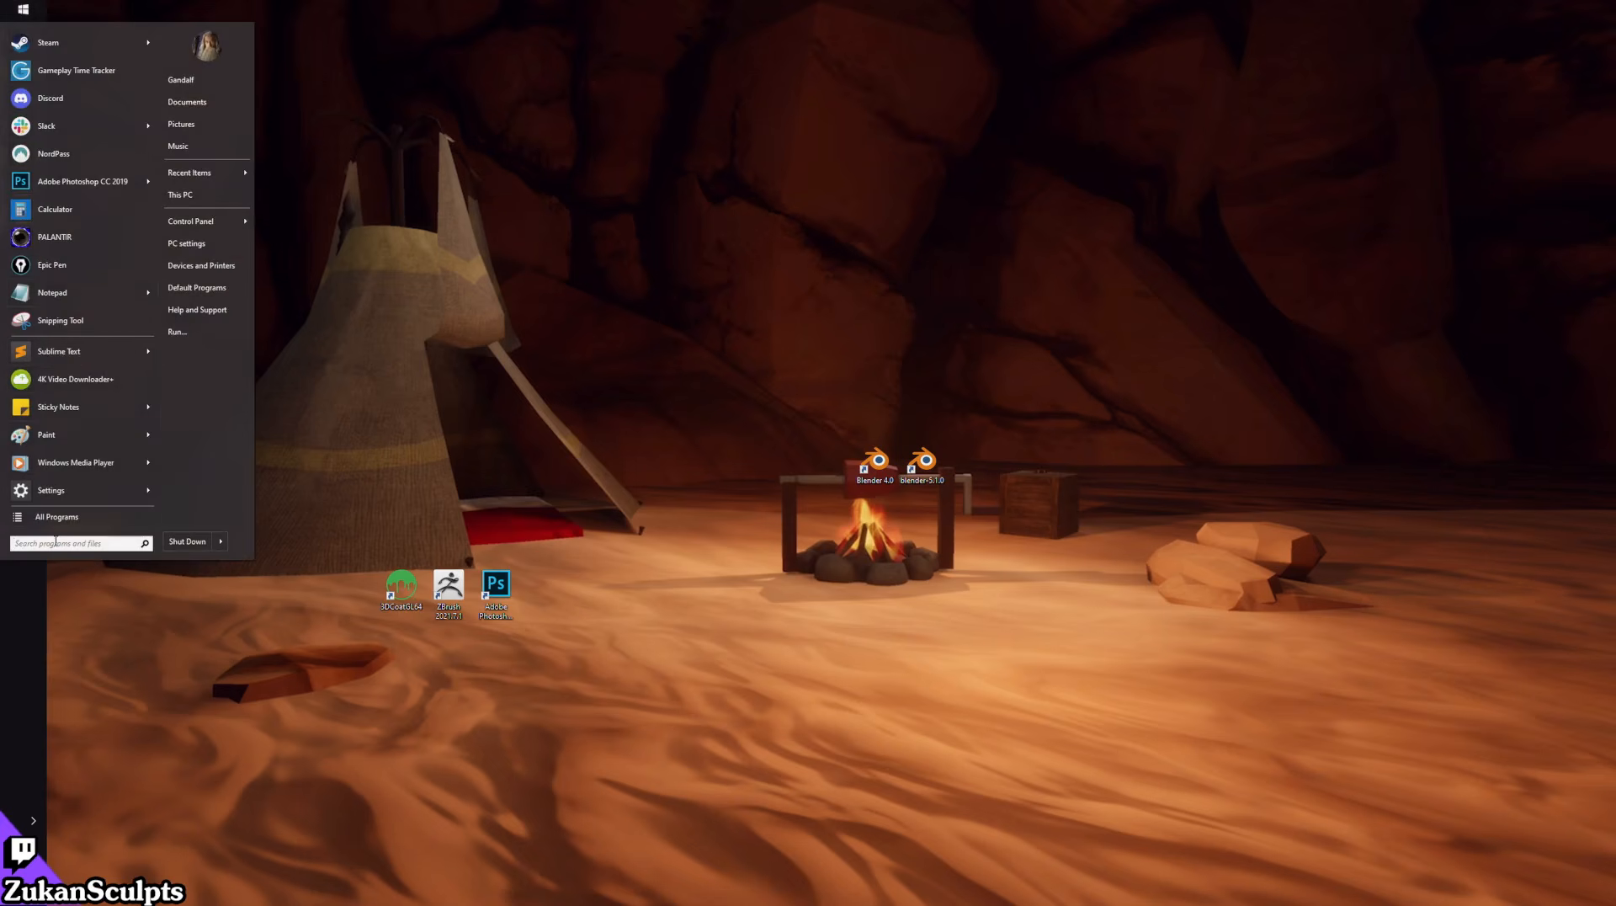
{"action": "type", "text": "wsl"}
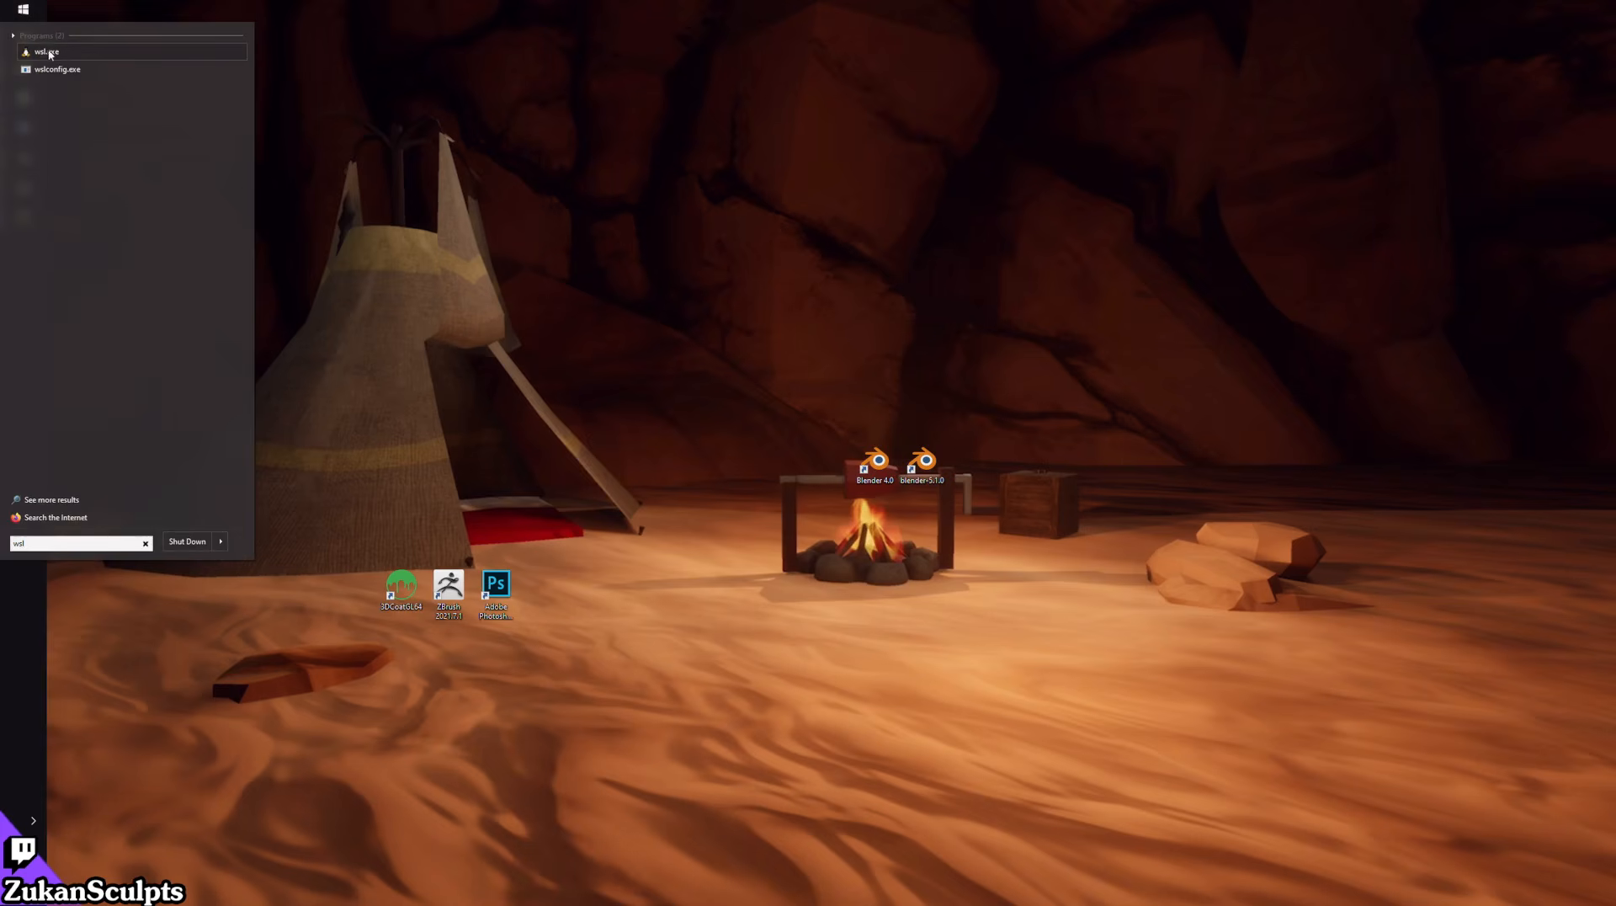
{"action": "left_click", "coordinate": [49, 54]}
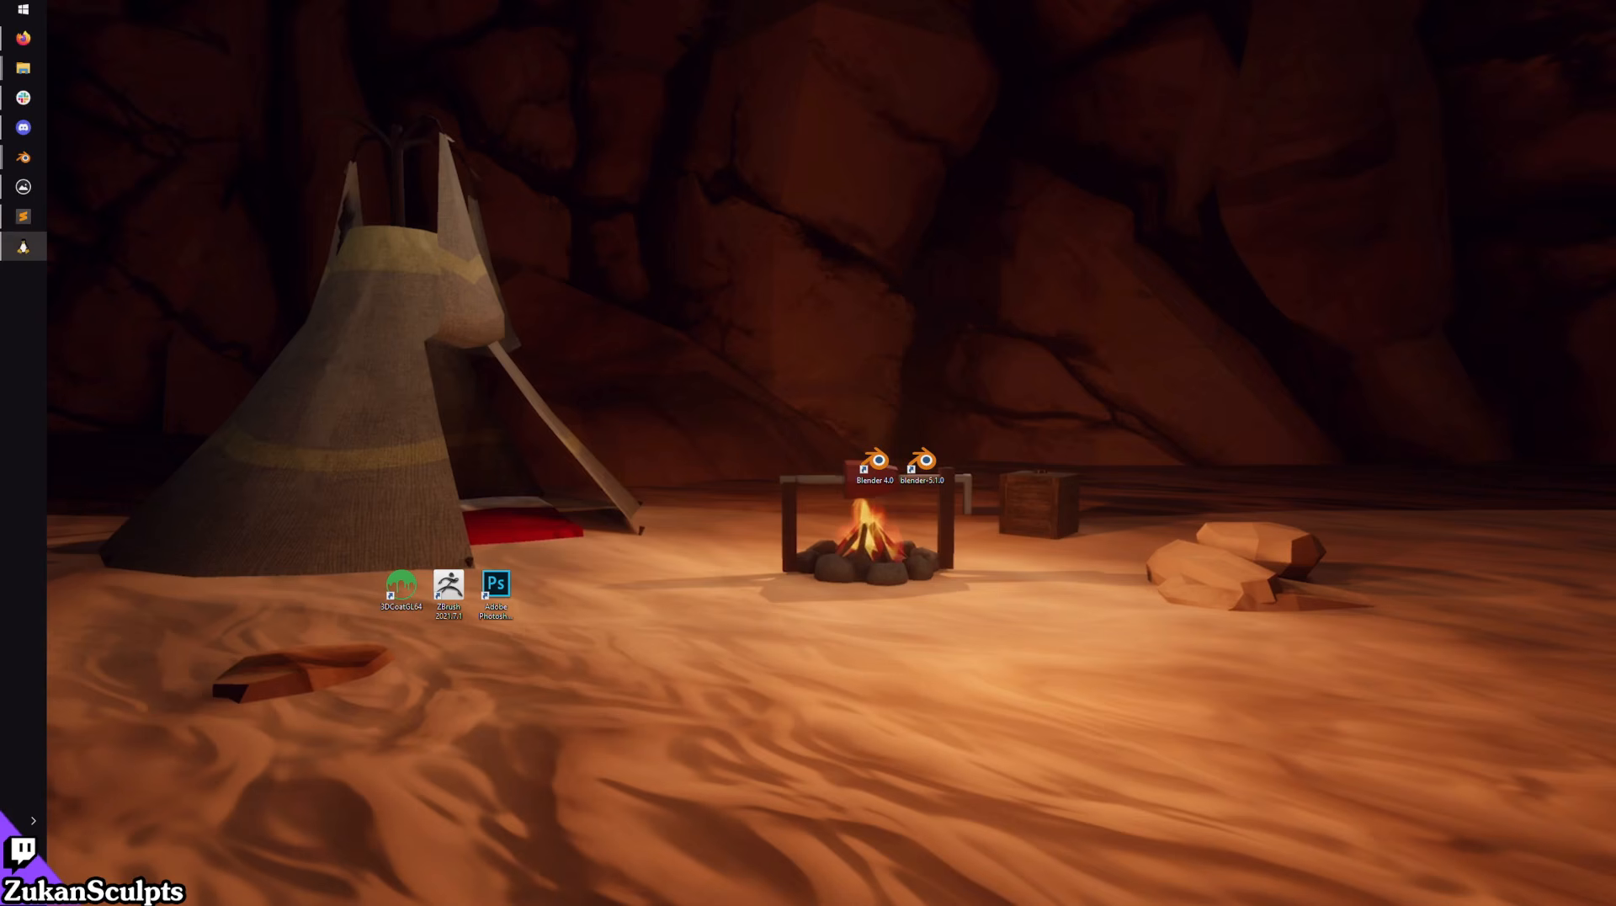
Step: Bring Blender back to the front and enlarge the image viewer showing the processed frame 0050 over its 3D viewport
{"action": "left_click", "coordinate": [23, 160]}
{"action": "left_click", "coordinate": [103, 119]}
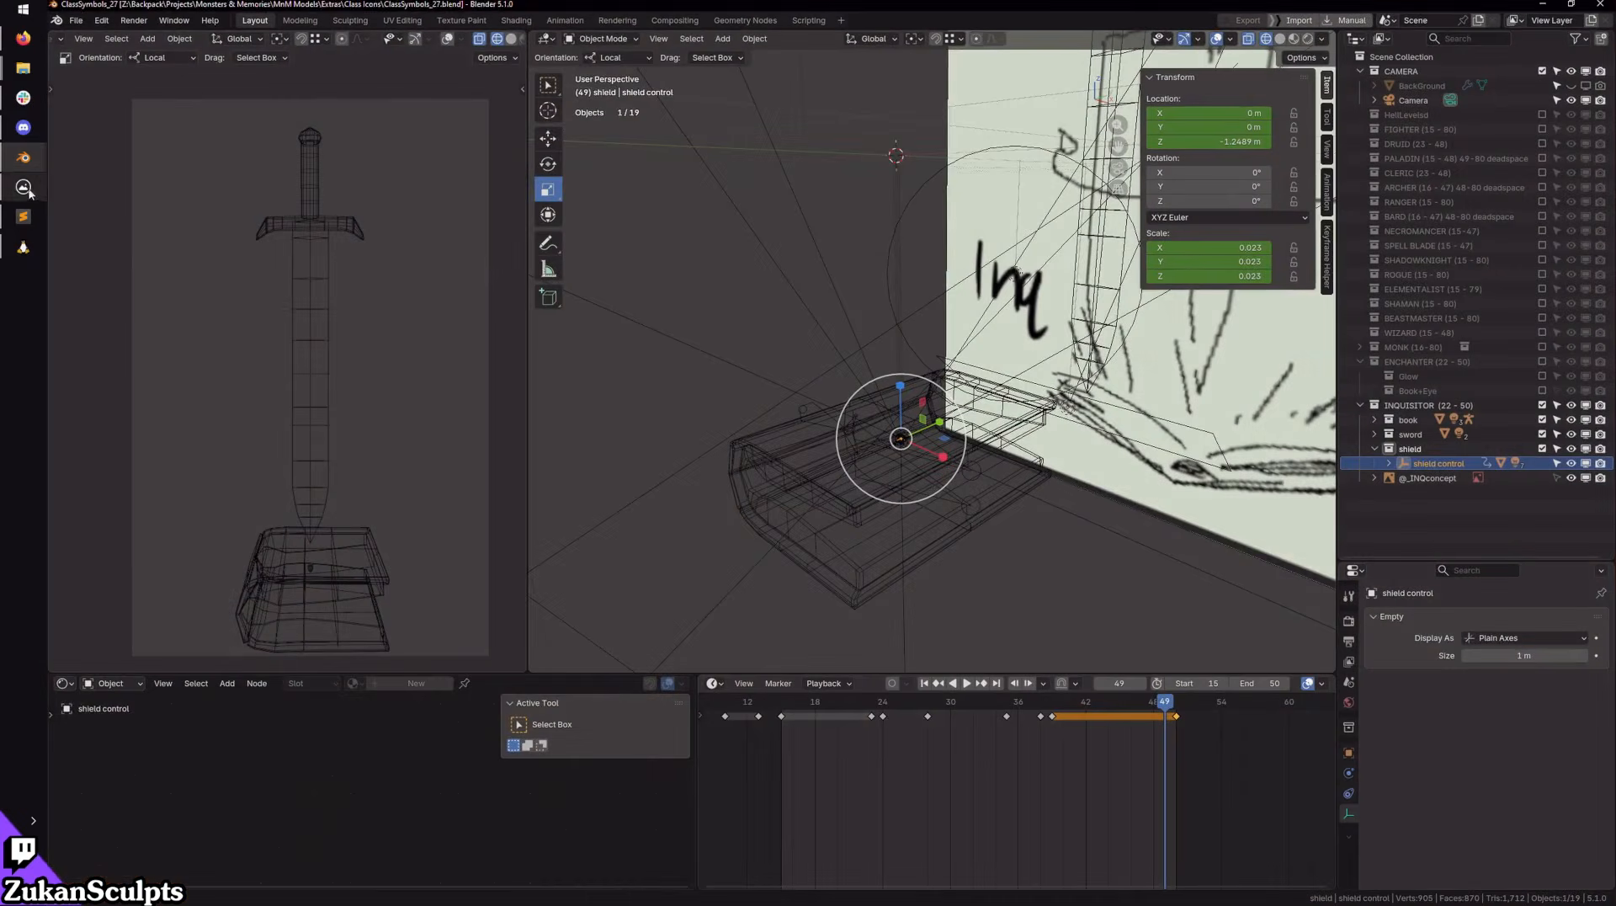
{"action": "left_click", "coordinate": [24, 160]}
{"action": "left_click", "coordinate": [101, 247]}
{"action": "left_click", "coordinate": [359, 636]}
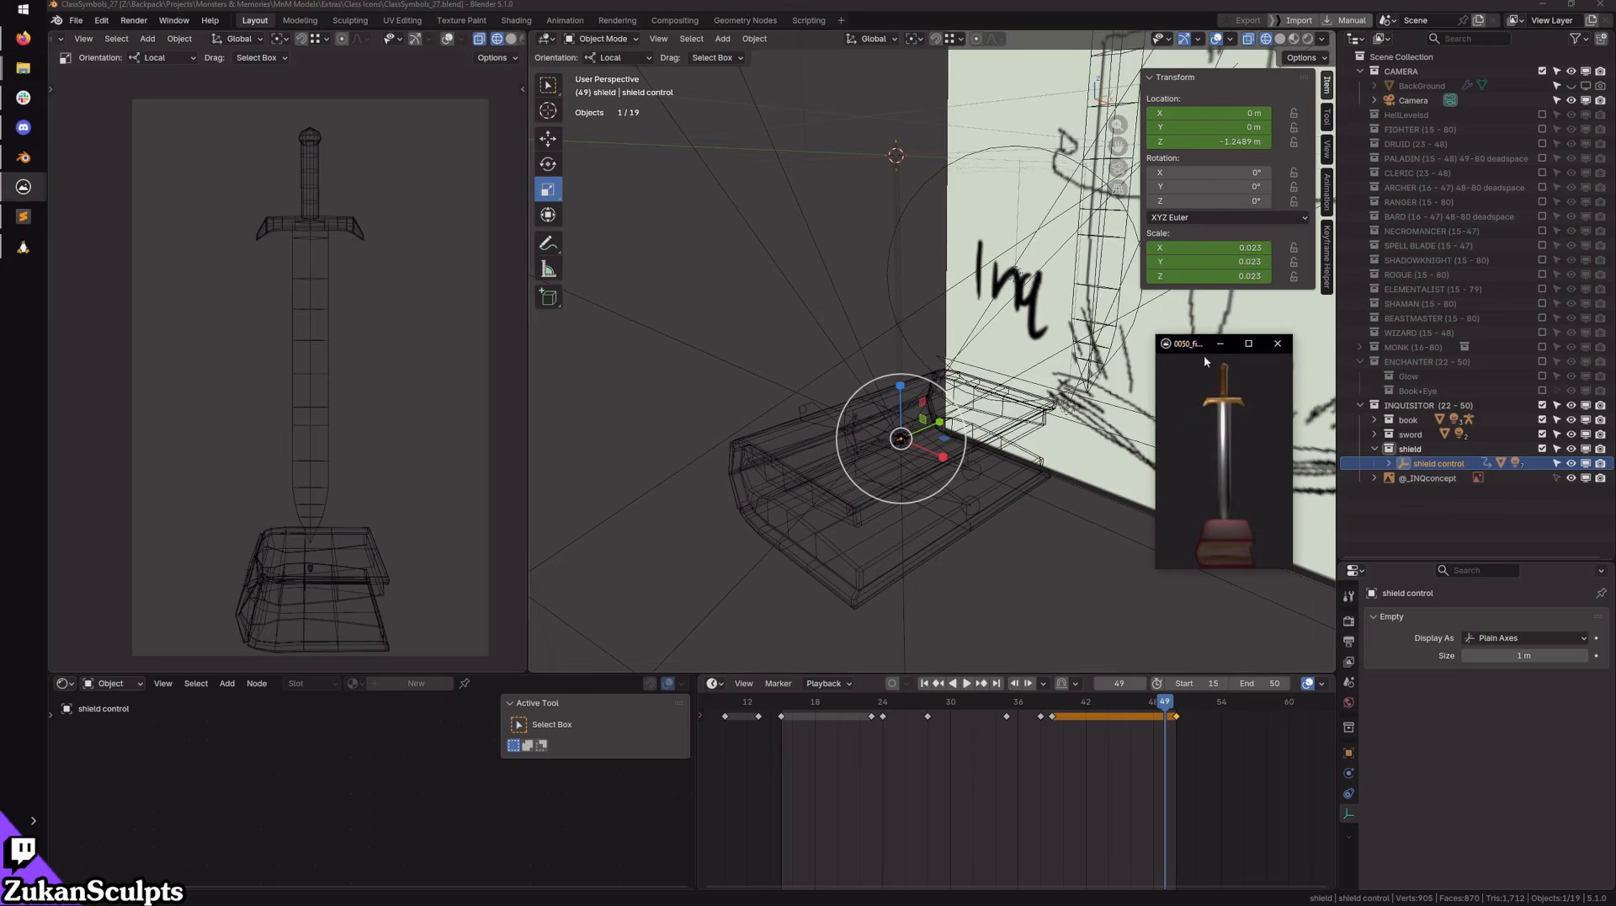
{"action": "left_click_drag", "start_coordinate": [1204, 351], "coordinate": [909, 239]}
Step: Leaf back and forth through the processed _final.png frames to check the masked sword, book and shield animation
{"action": "key", "text": "Right"}
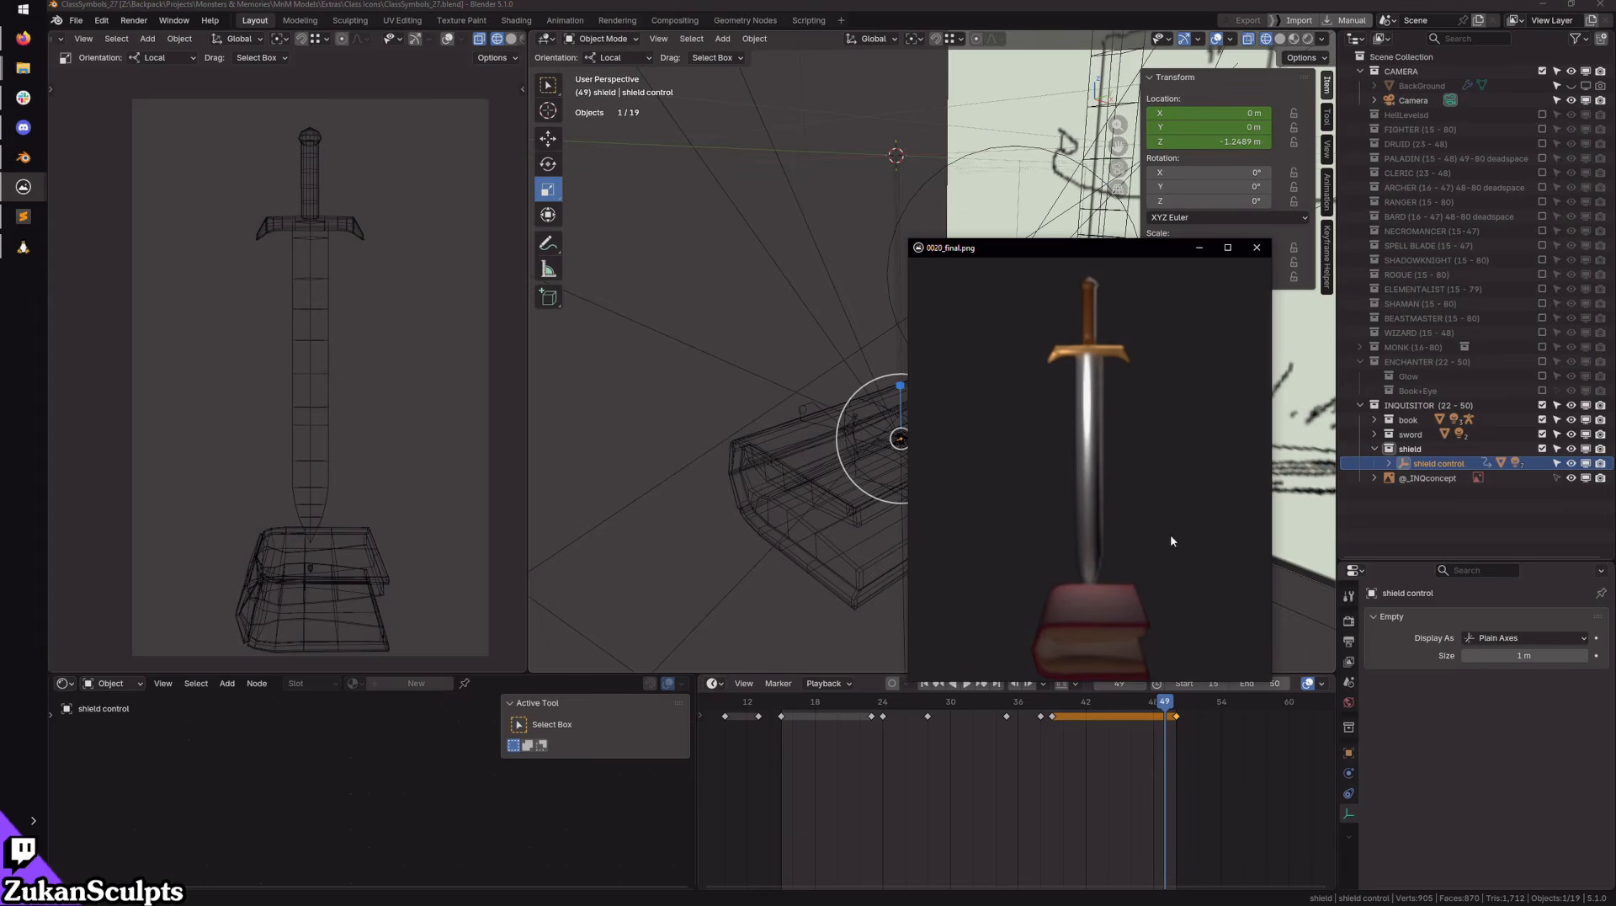
{"action": "key", "text": "Right"}
{"action": "key", "text": "Right"}
{"action": "key", "text": "Right"}
{"action": "key", "text": "Right"}
{"action": "key", "text": "Right"}
{"action": "key", "text": "Right"}
{"action": "key", "text": "Right"}
{"action": "key", "text": "Right"}
{"action": "key", "text": "Right"}
{"action": "key", "text": "Right"}
{"action": "key", "text": "Right"}
{"action": "key", "text": "Right"}
{"action": "key", "text": "Right"}
{"action": "key", "text": "Left"}
{"action": "key", "text": "Left"}
{"action": "key", "text": "Left"}
{"action": "key", "text": "Left"}
{"action": "key", "text": "Left"}
{"action": "key", "text": "Left"}
{"action": "key", "text": "Left"}
{"action": "key", "text": "Left"}
{"action": "key", "text": "Left"}
{"action": "key", "text": "Left"}
{"action": "key", "text": "Right"}
{"action": "key", "text": "Right"}
{"action": "key", "text": "Right"}
{"action": "key", "text": "Right"}
{"action": "key", "text": "Right"}
{"action": "key", "text": "Right"}
{"action": "key", "text": "Right"}
{"action": "key", "text": "Right"}
{"action": "key", "text": "Right"}
{"action": "key", "text": "Right"}
{"action": "key", "text": "Right"}
{"action": "key", "text": "Right"}
{"action": "key", "text": "Right"}
{"action": "key", "text": "Right"}
{"action": "key", "text": "Right"}
{"action": "key", "text": "Right"}
{"action": "key", "text": "Right"}
{"action": "key", "text": "Right"}
{"action": "key", "text": "Right"}
{"action": "key", "text": "Right"}
{"action": "key", "text": "Left"}
{"action": "key", "text": "Left"}
{"action": "key", "text": "Left"}
{"action": "key", "text": "Left"}
{"action": "key", "text": "Left"}
{"action": "key", "text": "Left"}
{"action": "key", "text": "Left"}
{"action": "key", "text": "Left"}
{"action": "key", "text": "Left"}
{"action": "key", "text": "Left"}
{"action": "key", "text": "Left"}
{"action": "key", "text": "Left"}
{"action": "key", "text": "Right"}
{"action": "key", "text": "Right"}
{"action": "key", "text": "Right"}
{"action": "key", "text": "Right"}
{"action": "key", "text": "Right"}
{"action": "key", "text": "Right"}
{"action": "key", "text": "Right"}
{"action": "key", "text": "Right"}
{"action": "key", "text": "Right"}
{"action": "key", "text": "Right"}
{"action": "key", "text": "Right"}
{"action": "key", "text": "Right"}
{"action": "key", "text": "Right"}
{"action": "key", "text": "Right"}
{"action": "key", "text": "Right"}
{"action": "key", "text": "Right"}
{"action": "key", "text": "Left"}
{"action": "key", "text": "Left"}
{"action": "key", "text": "Left"}
{"action": "key", "text": "Left"}
{"action": "key", "text": "Left"}
{"action": "key", "text": "Left"}
{"action": "key", "text": "Left"}
{"action": "key", "text": "Left"}
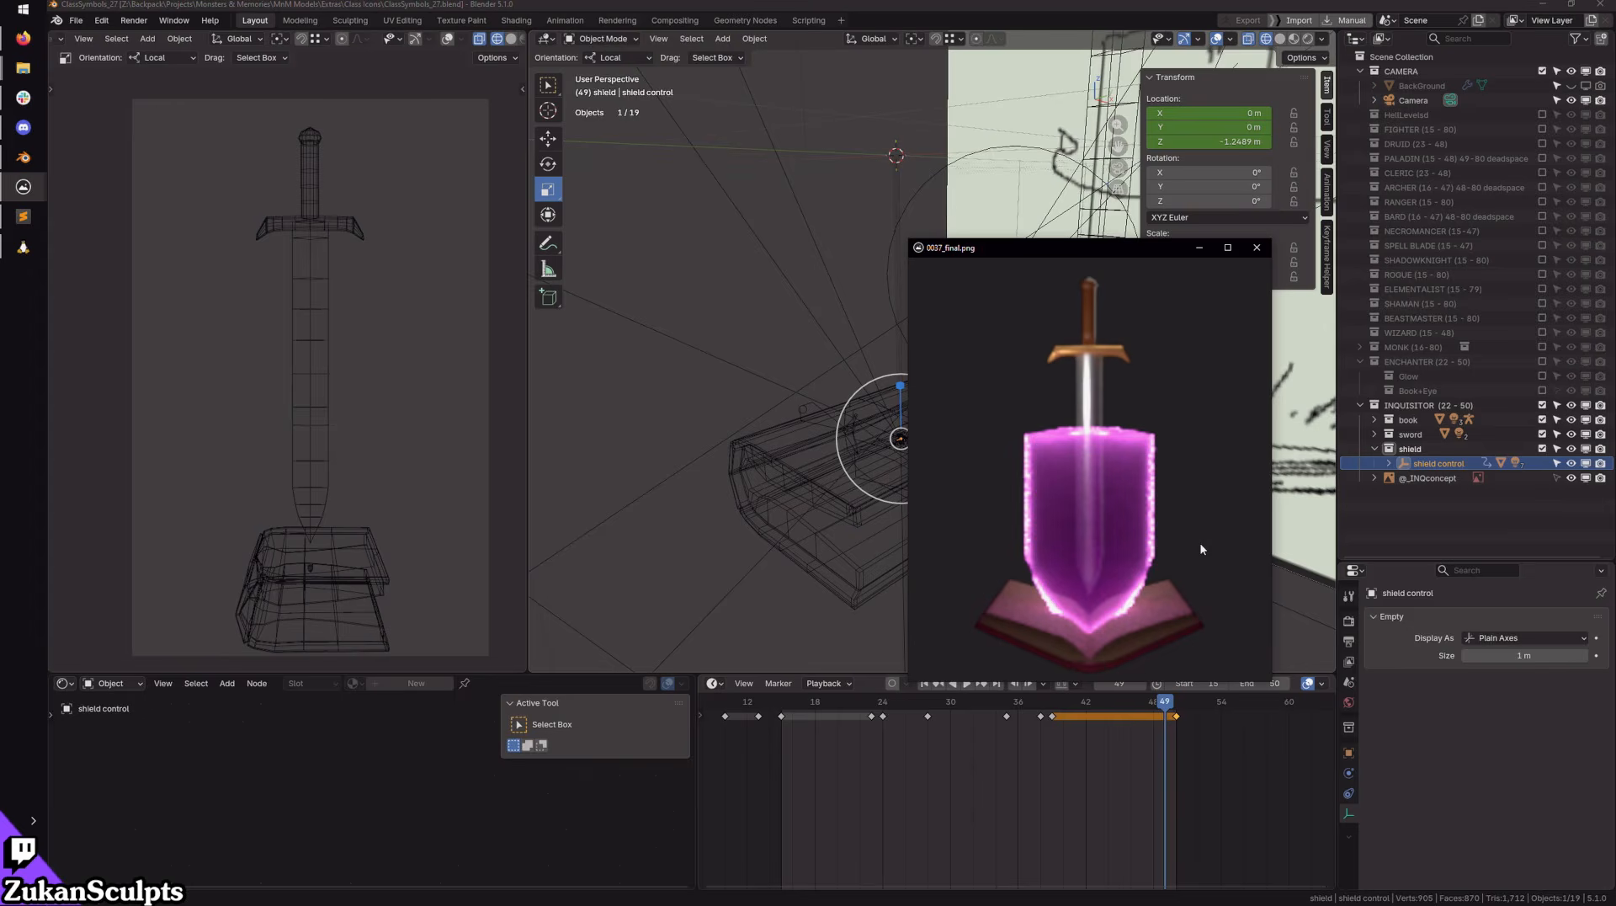
Step: Examine the shield's glowing edge up close in 0037_final.png and compare that frame with its neighbours
{"action": "scroll", "coordinate": [1201, 548], "scroll_direction": "up", "scroll_amount": 3}
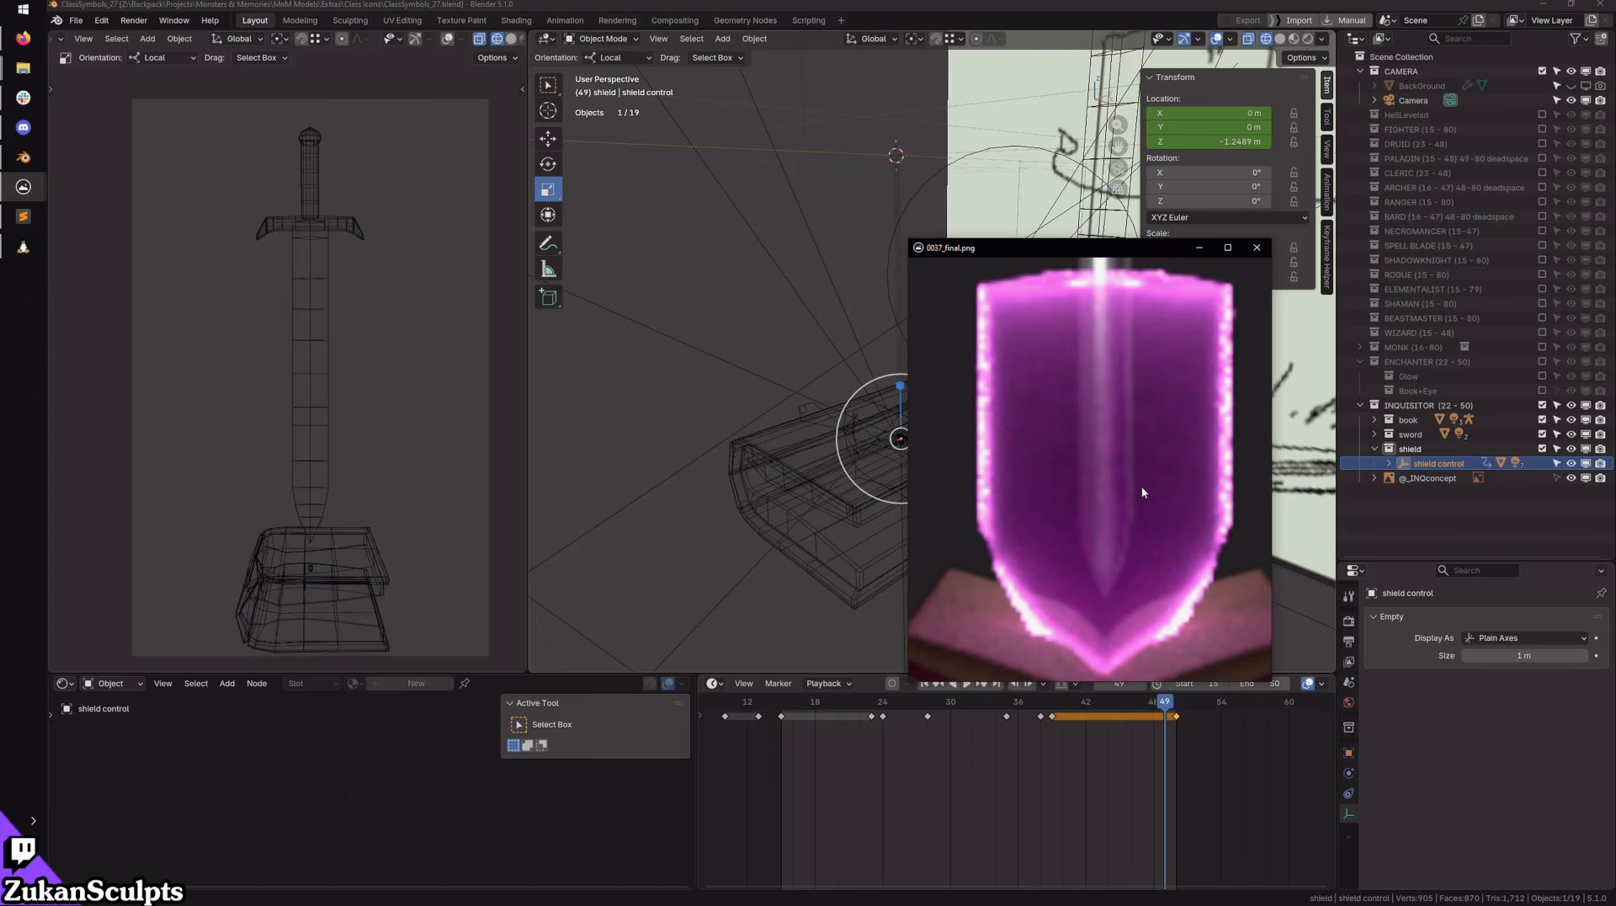
{"action": "scroll", "coordinate": [1142, 491], "scroll_direction": "down", "scroll_amount": 2}
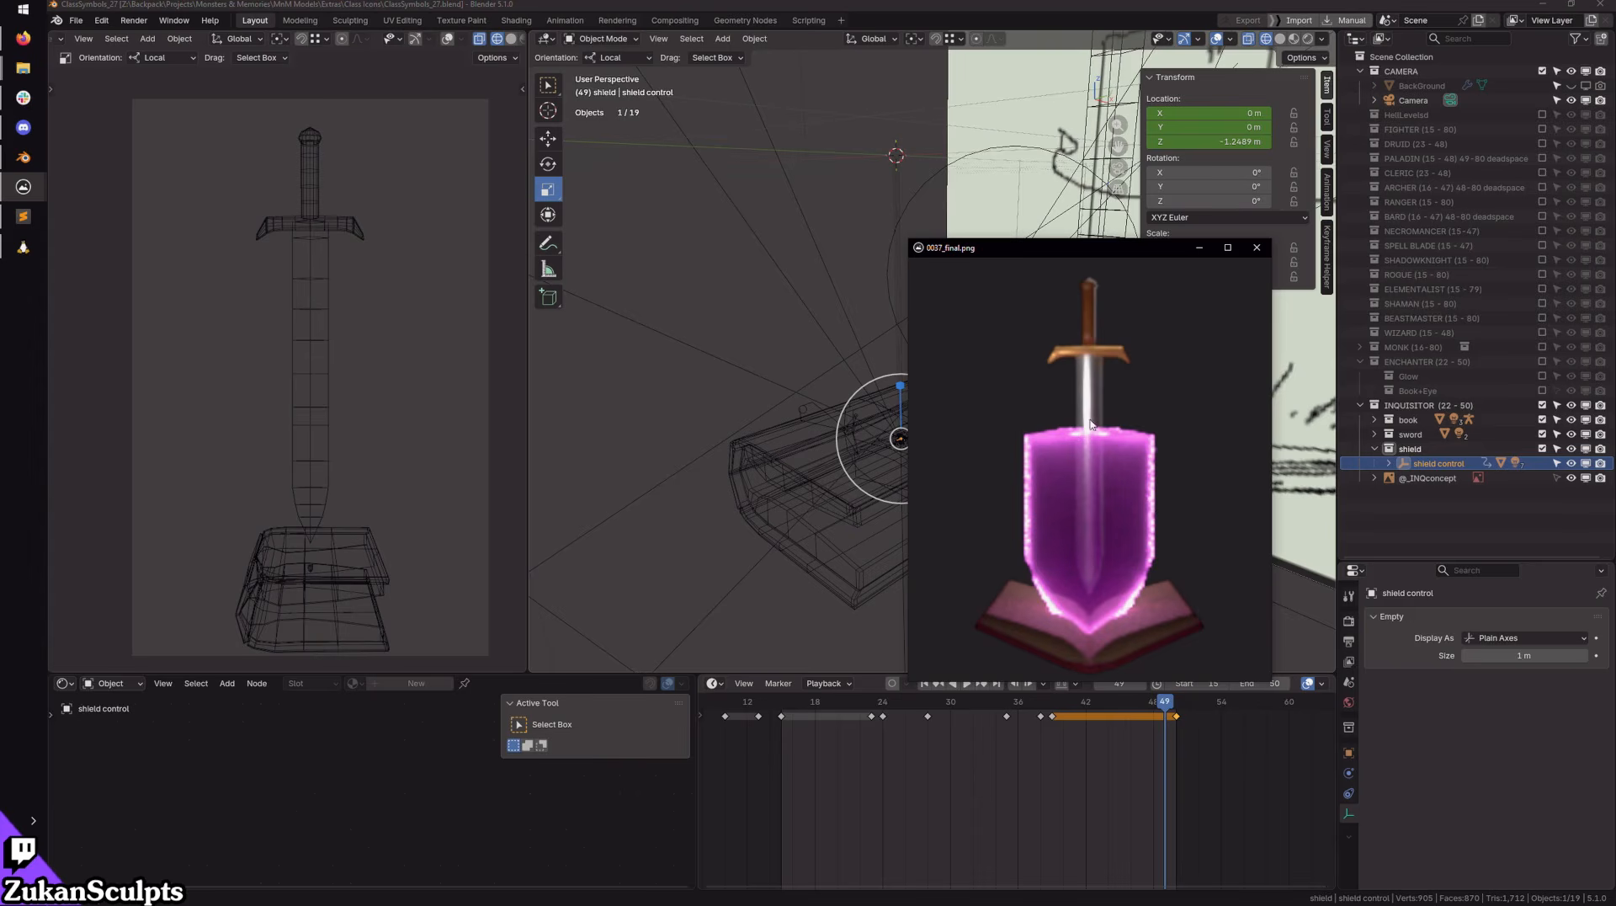
{"action": "scroll", "coordinate": [1129, 491], "scroll_direction": "up", "scroll_amount": 3}
{"action": "scroll", "coordinate": [1112, 481], "scroll_direction": "down", "scroll_amount": 3}
{"action": "key", "text": "Left"}
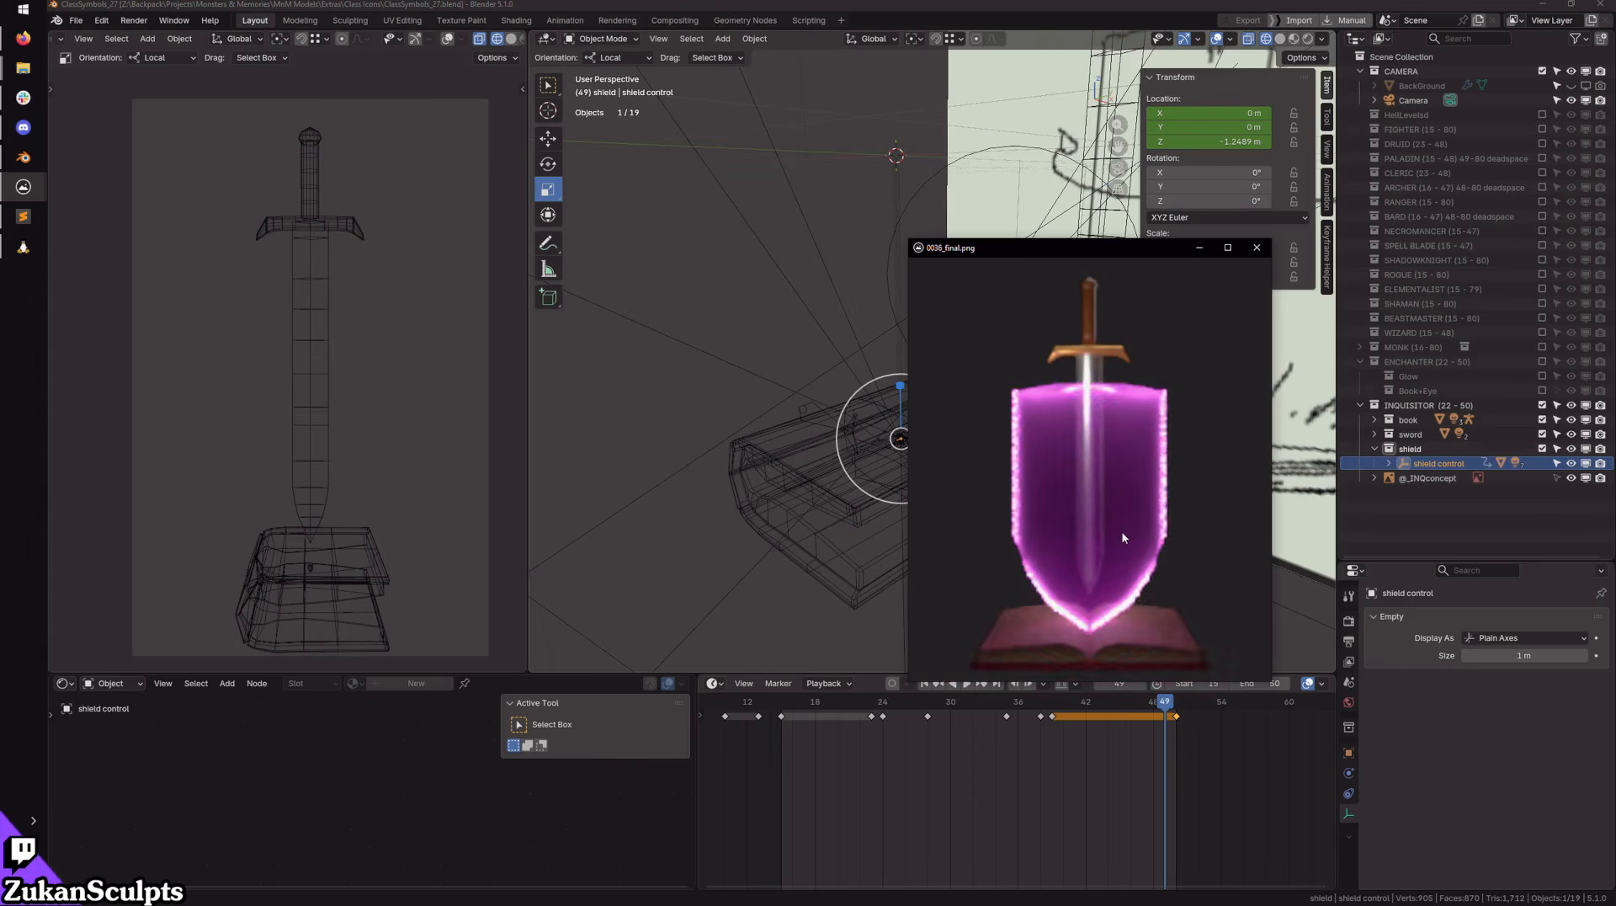
{"action": "key", "text": "Right"}
{"action": "key", "text": "Right"}
{"action": "key", "text": "Left"}
{"action": "key", "text": "Left"}
{"action": "key", "text": "Right"}
{"action": "key", "text": "Right"}
{"action": "key", "text": "Left"}
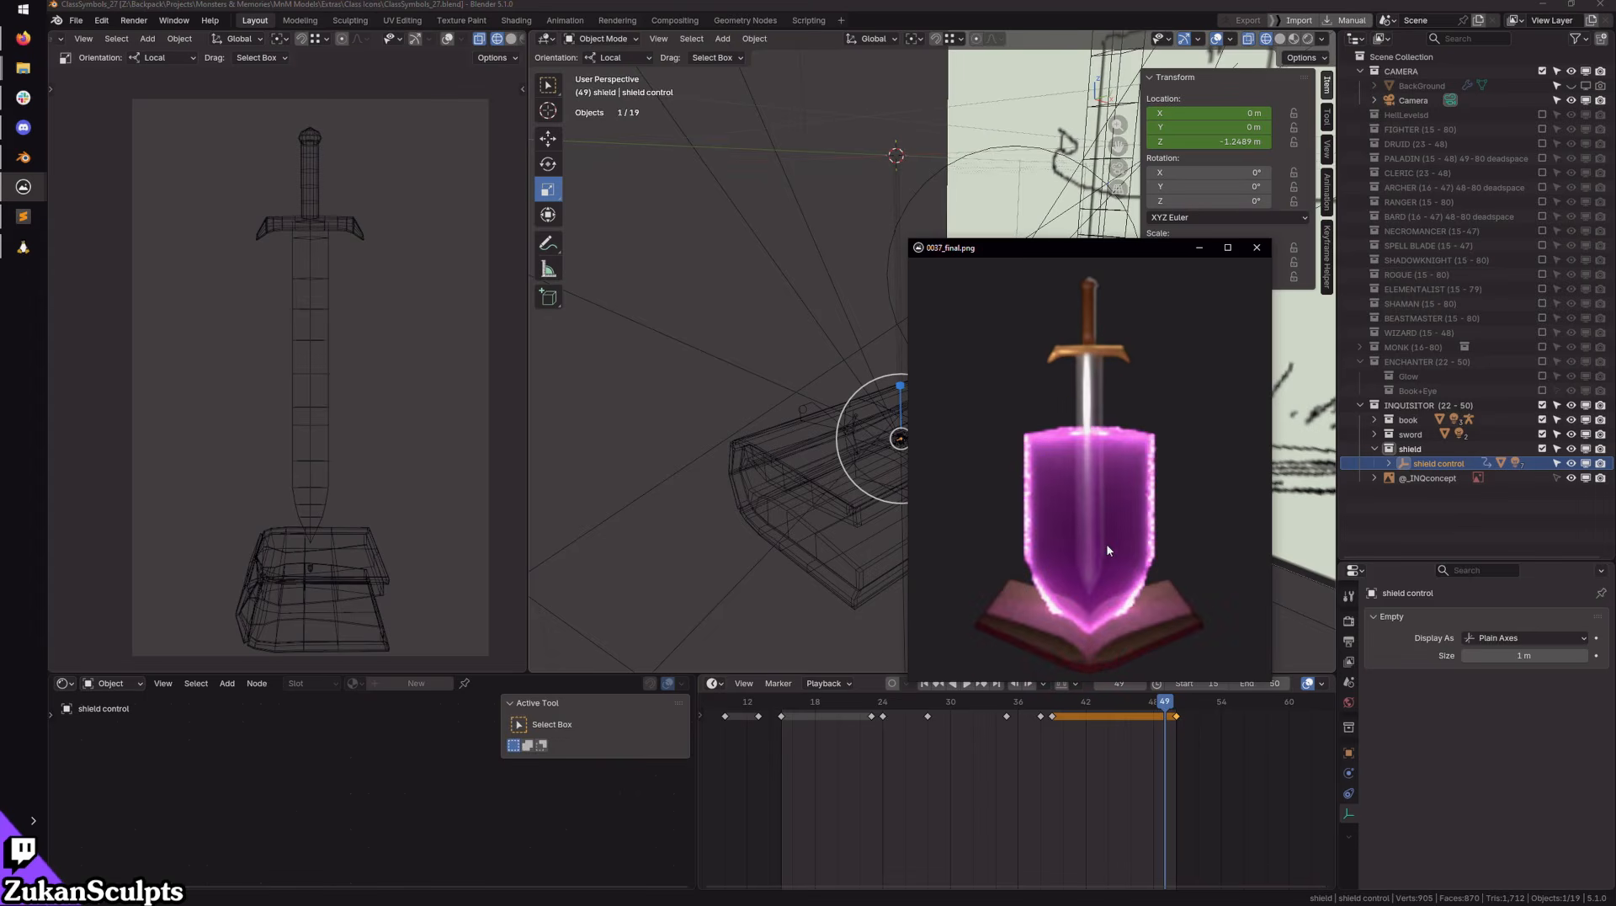
Step: Run through the final frames across the loop point in both directions to review the book's motion and the shield's appearance
{"action": "key", "text": "Right"}
{"action": "key", "text": "Right"}
{"action": "key", "text": "Right"}
{"action": "key", "text": "Right"}
{"action": "key", "text": "Right"}
{"action": "key", "text": "Right"}
{"action": "key", "text": "Left"}
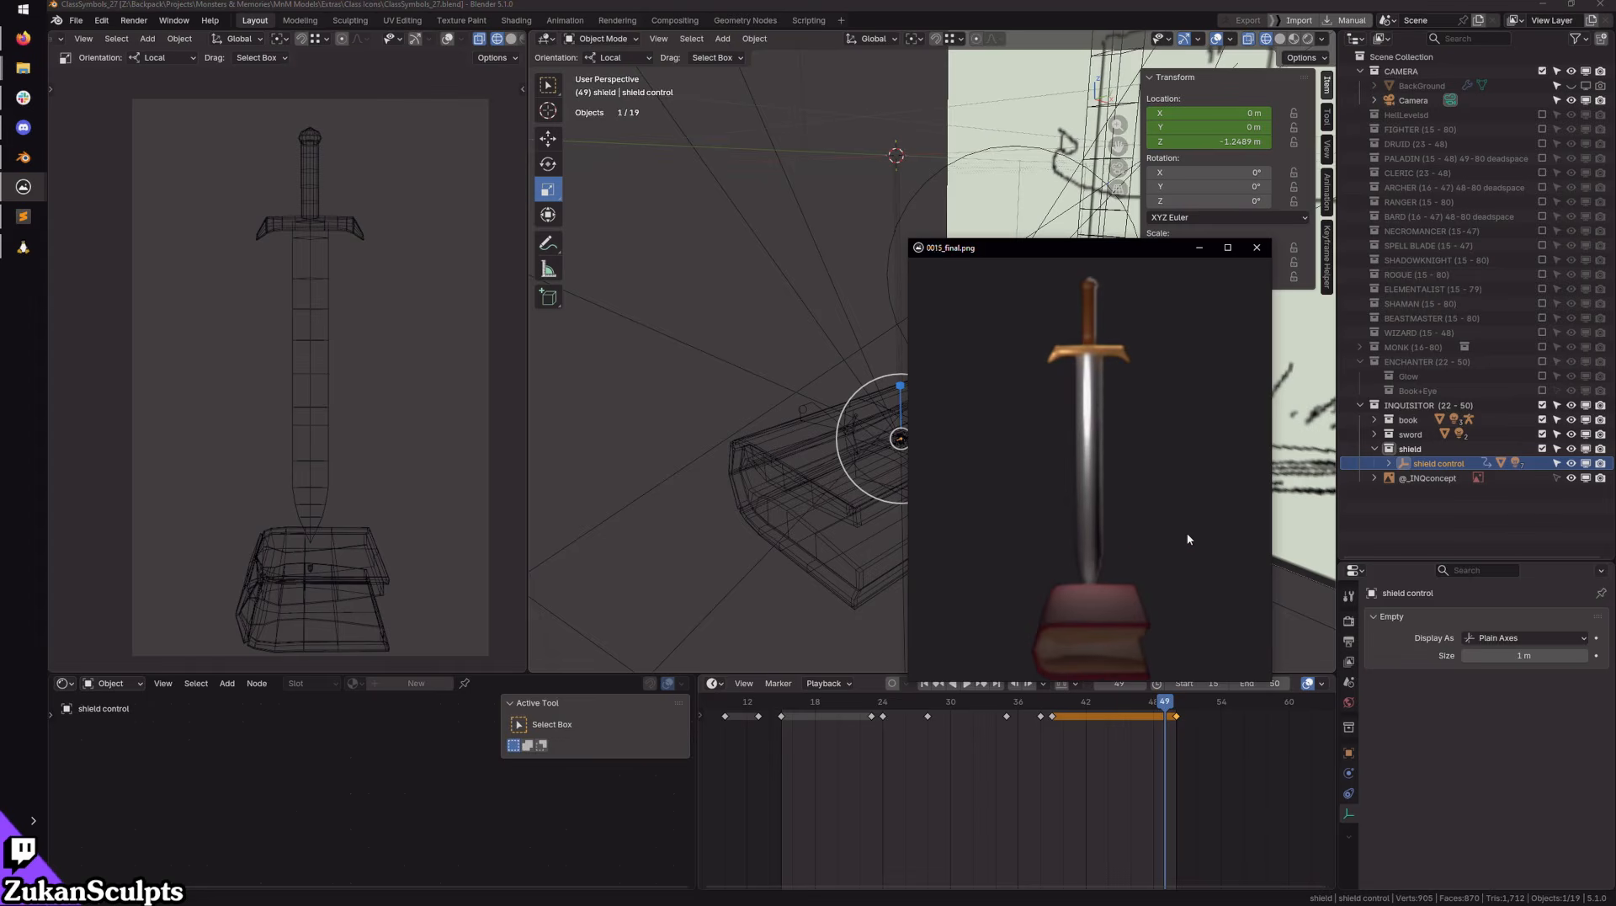
{"action": "key", "text": "Right"}
{"action": "key", "text": "Left"}
{"action": "key", "text": "Left"}
{"action": "key", "text": "Right"}
{"action": "key", "text": "Right"}
{"action": "key", "text": "Right"}
{"action": "key", "text": "Right"}
{"action": "key", "text": "Right"}
{"action": "key", "text": "Right"}
{"action": "key", "text": "Right"}
{"action": "key", "text": "Right"}
{"action": "key", "text": "Right"}
{"action": "key", "text": "Right"}
{"action": "key", "text": "Right"}
{"action": "key", "text": "Right"}
{"action": "key", "text": "Right"}
{"action": "key", "text": "Right"}
{"action": "key", "text": "Right"}
{"action": "key", "text": "Right"}
{"action": "key", "text": "Right"}
{"action": "key", "text": "Right"}
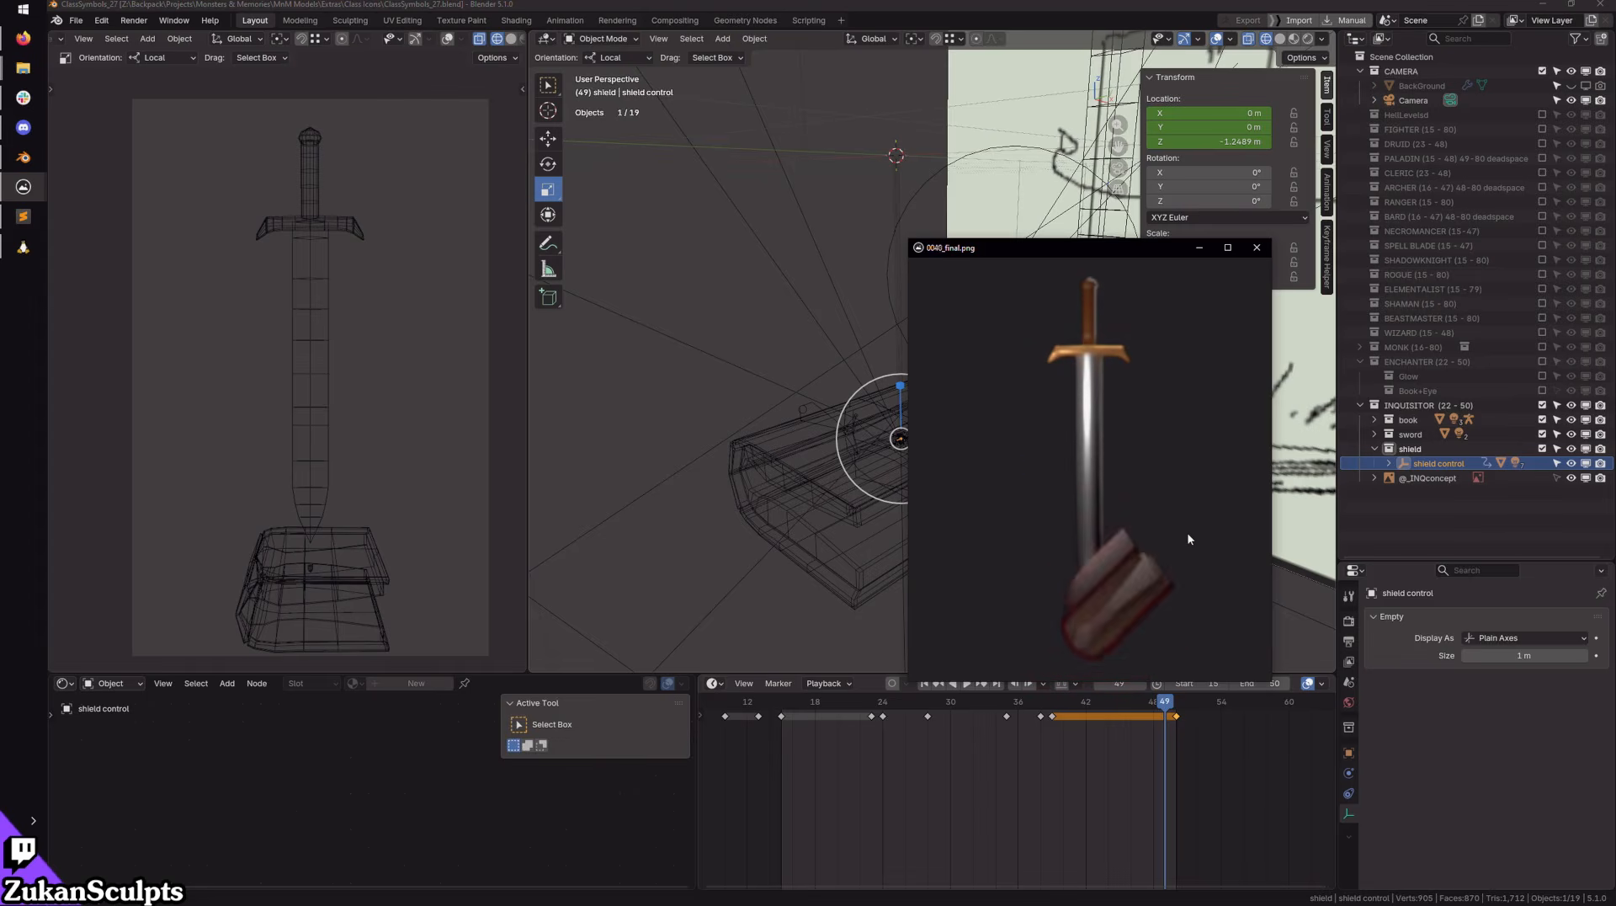
{"action": "key", "text": "Left"}
{"action": "key", "text": "Left"}
{"action": "key", "text": "Left"}
{"action": "key", "text": "Left"}
{"action": "key", "text": "Left"}
{"action": "key", "text": "Left"}
{"action": "key", "text": "Left"}
{"action": "key", "text": "Left"}
{"action": "key", "text": "Left"}
{"action": "key", "text": "Left"}
{"action": "key", "text": "Left"}
{"action": "key", "text": "Left"}
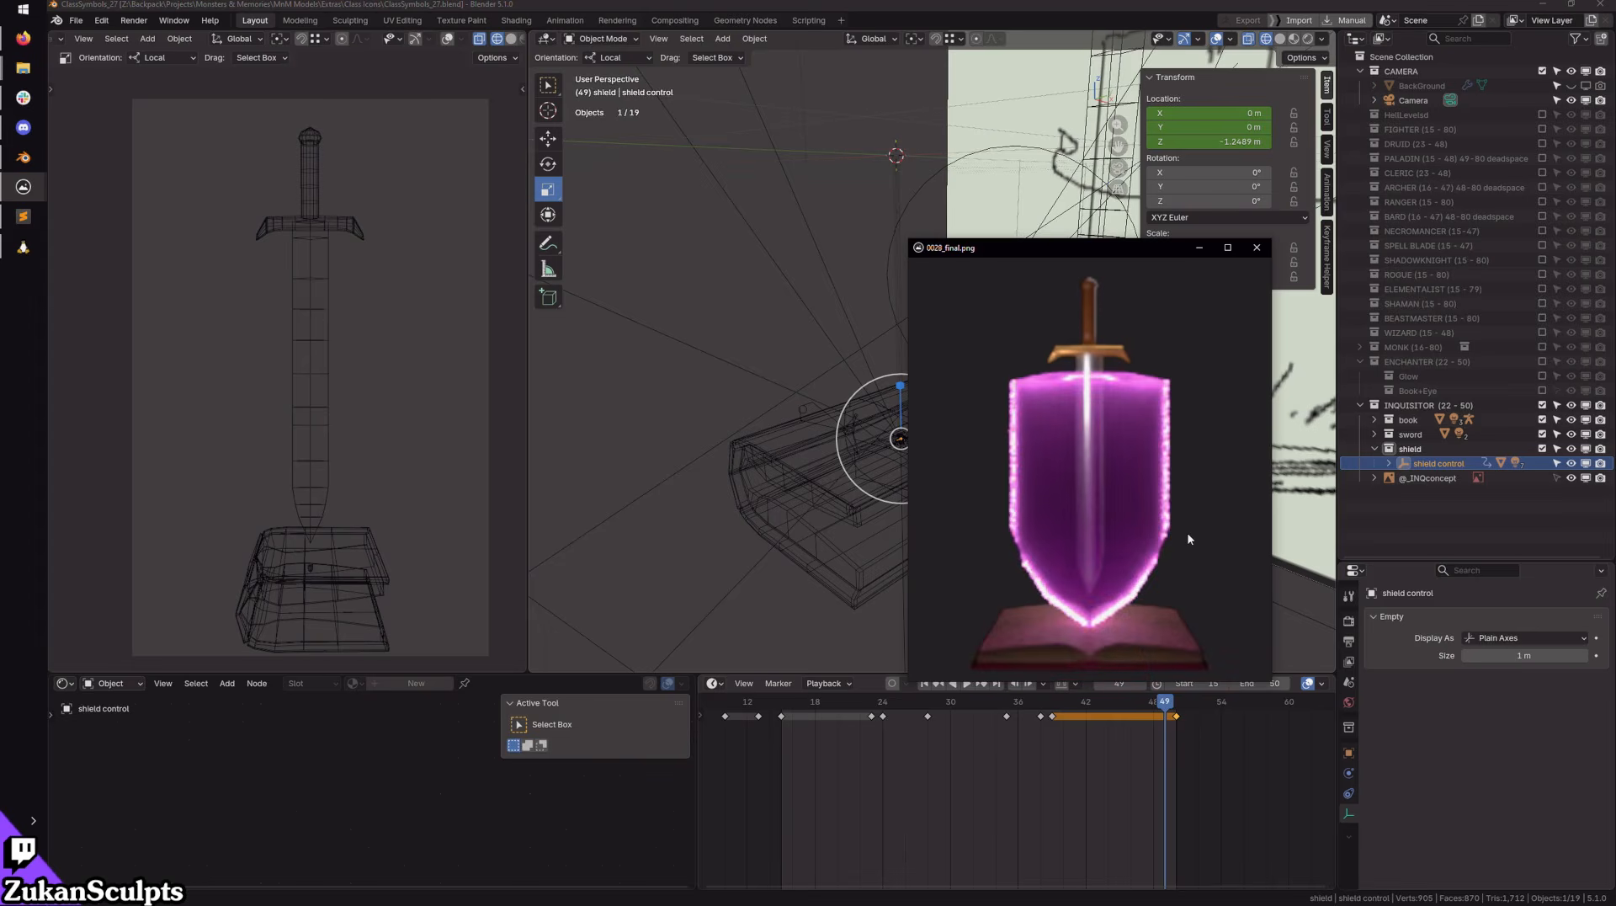
{"action": "key", "text": "Left"}
{"action": "key", "text": "Left"}
{"action": "key", "text": "Left"}
{"action": "key", "text": "Left"}
{"action": "key", "text": "Left"}
{"action": "key", "text": "Left"}
{"action": "key", "text": "Left"}
{"action": "key", "text": "Left"}
{"action": "key", "text": "Left"}
{"action": "key", "text": "Left"}
{"action": "key", "text": "Left"}
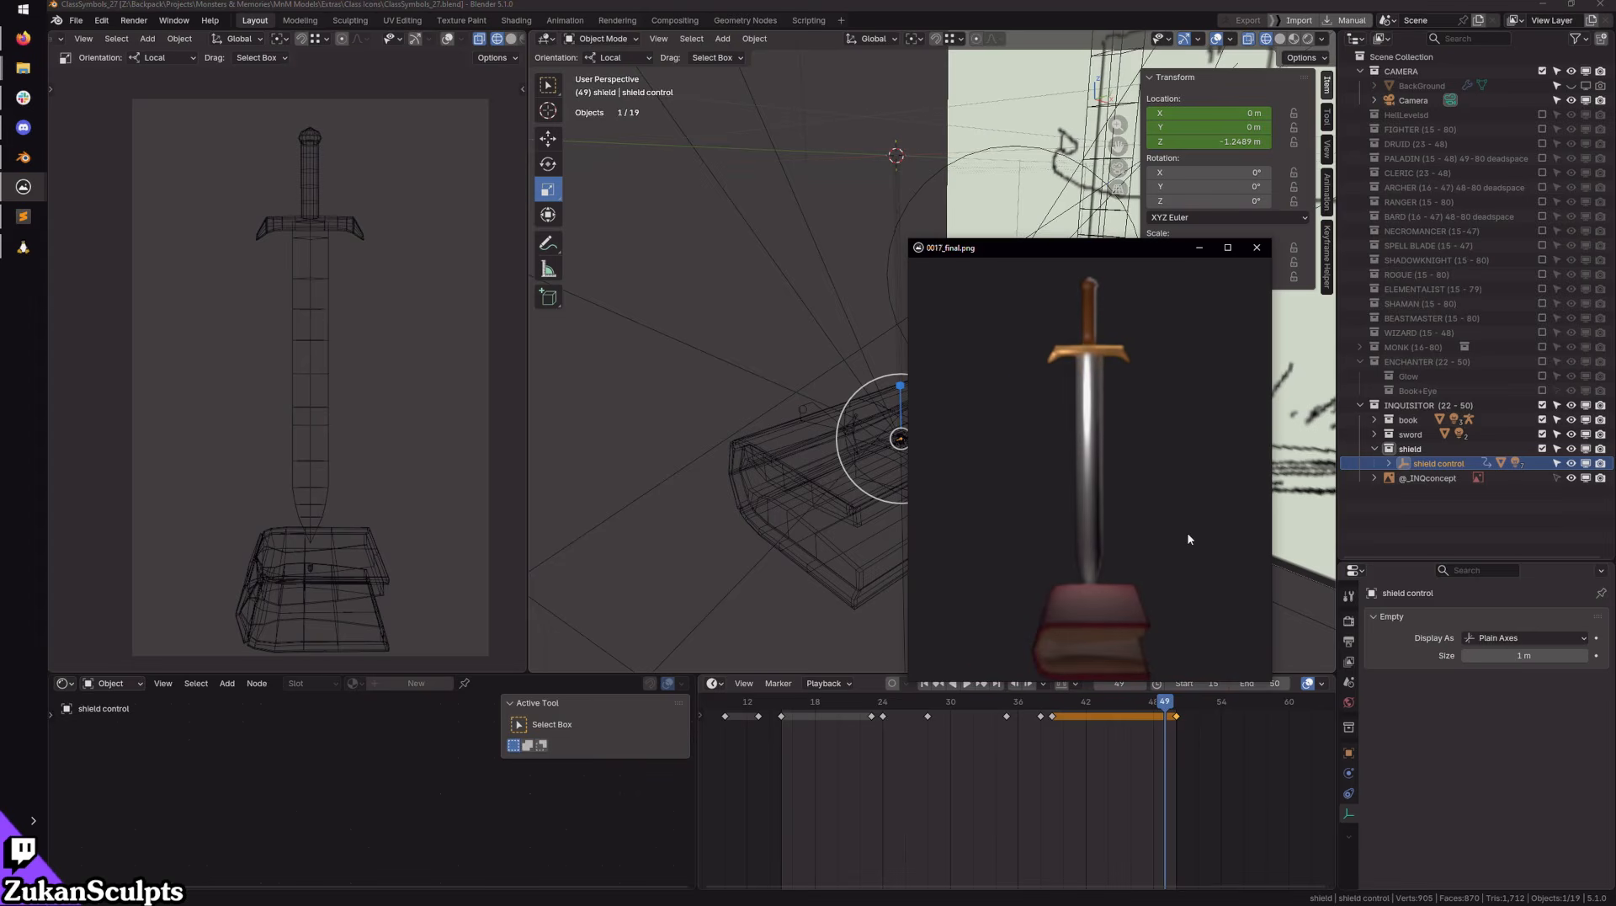
Step: Leaf backward through the processed final frames to review the shield and book animation, and close the image viewer
{"action": "key", "text": "Left"}
{"action": "key", "text": "Left"}
{"action": "key", "text": "Left"}
{"action": "key", "text": "Left"}
{"action": "key", "text": "Left"}
{"action": "key", "text": "Left"}
{"action": "key", "text": "Left"}
{"action": "key", "text": "Left"}
{"action": "key", "text": "Left"}
{"action": "key", "text": "Left"}
{"action": "key", "text": "Left"}
{"action": "key", "text": "Left"}
{"action": "key", "text": "Left"}
{"action": "key", "text": "Left"}
{"action": "key", "text": "Left"}
{"action": "key", "text": "Left"}
{"action": "key", "text": "Left"}
{"action": "key", "text": "Left"}
{"action": "key", "text": "Left"}
{"action": "key", "text": "Left"}
{"action": "key", "text": "Left"}
{"action": "key", "text": "Left"}
{"action": "key", "text": "Left"}
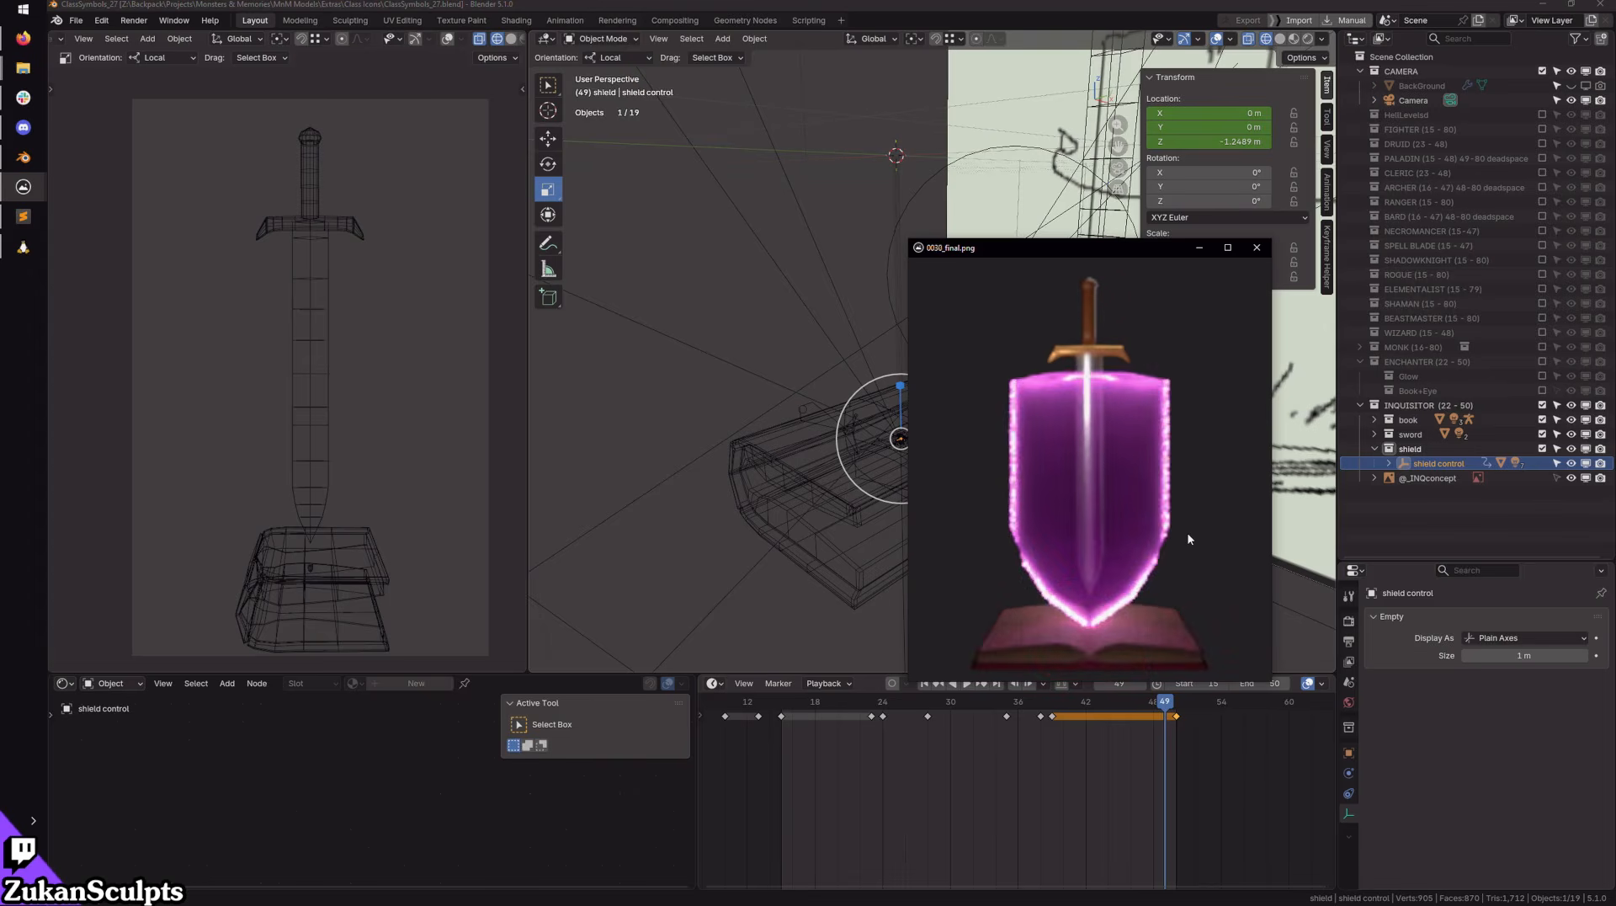
{"action": "key", "text": "Left"}
{"action": "key", "text": "Left"}
{"action": "key", "text": "Left"}
{"action": "key", "text": "Left"}
{"action": "key", "text": "Left"}
{"action": "key", "text": "Left"}
{"action": "key", "text": "Left"}
{"action": "key", "text": "Left"}
{"action": "key", "text": "Left"}
{"action": "key", "text": "Left"}
{"action": "key", "text": "Left"}
{"action": "key", "text": "Left"}
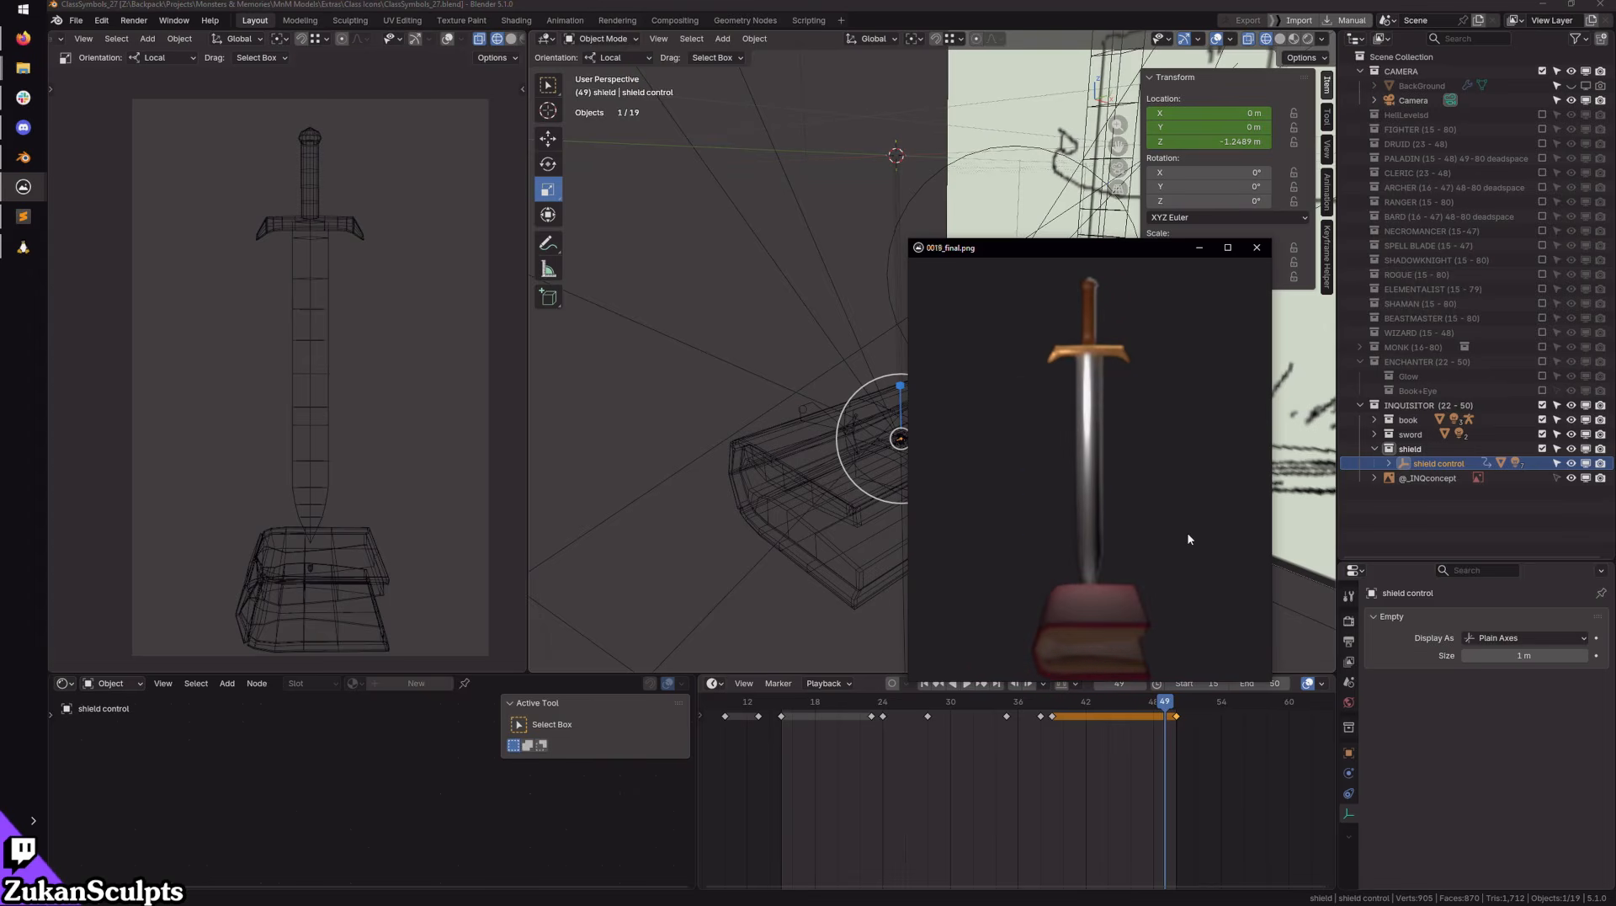
{"action": "key", "text": "Left"}
{"action": "key", "text": "Left"}
{"action": "key", "text": "Left"}
{"action": "key", "text": "Left"}
{"action": "key", "text": "Left"}
{"action": "key", "text": "Left"}
{"action": "key", "text": "Left"}
{"action": "key", "text": "Left"}
{"action": "key", "text": "Left"}
{"action": "key", "text": "Left"}
{"action": "key", "text": "Left"}
{"action": "key", "text": "Left"}
{"action": "key", "text": "Left"}
{"action": "left_click", "coordinate": [1257, 248]}
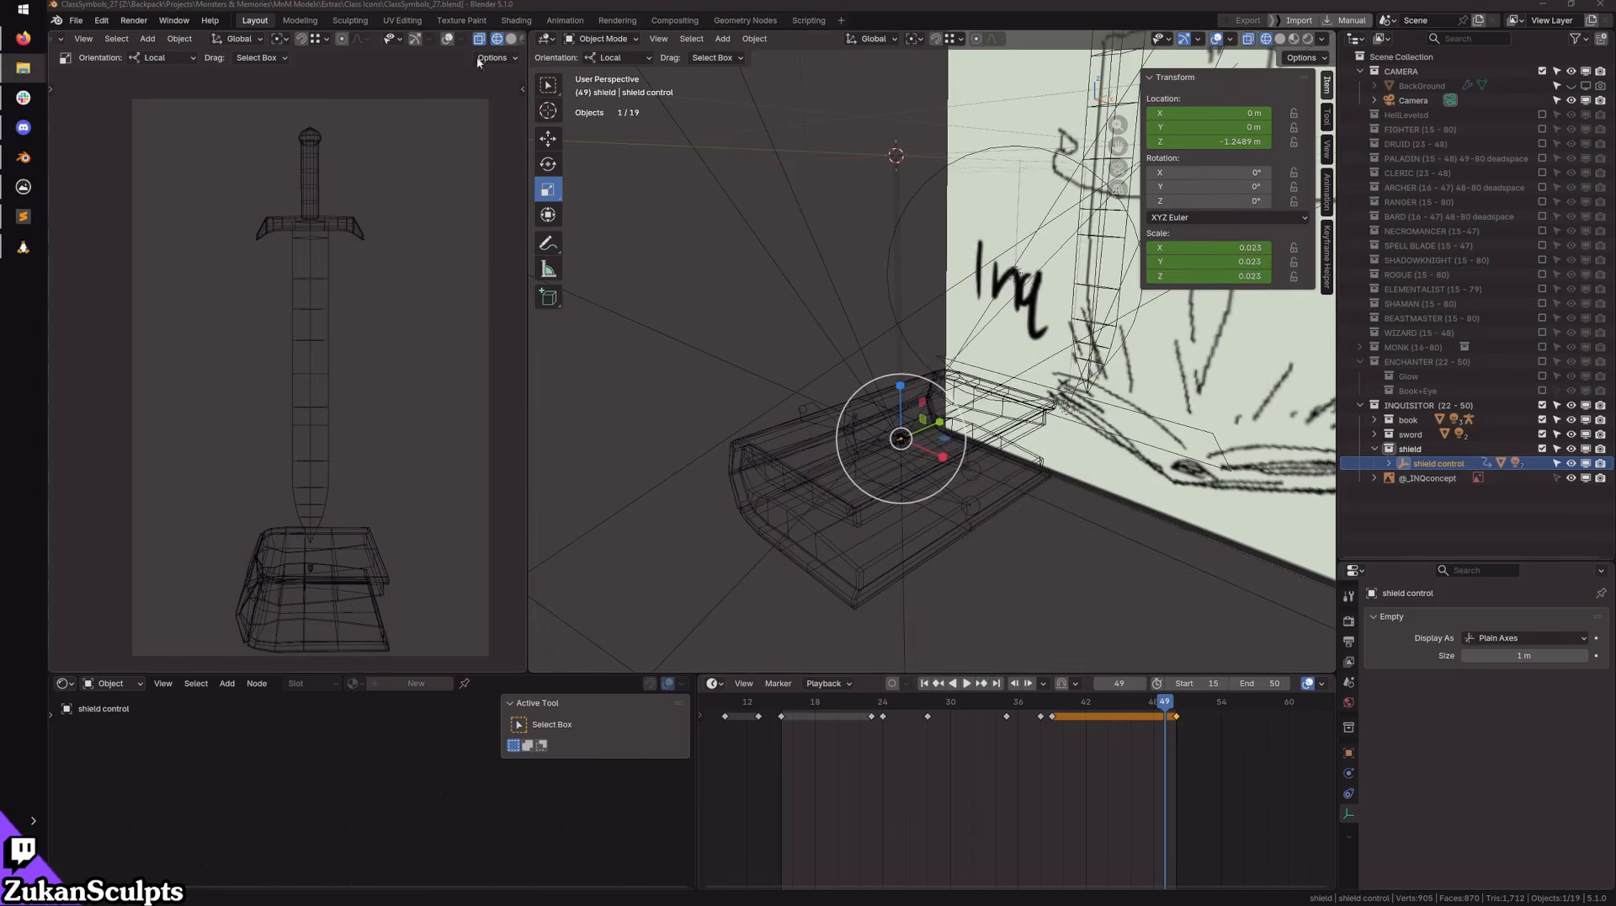
Step: Show the camera view in rendered shading and play back the animation there
{"action": "scroll", "coordinate": [503, 36], "scroll_direction": "down", "scroll_amount": 2}
{"action": "left_click", "coordinate": [499, 38]}
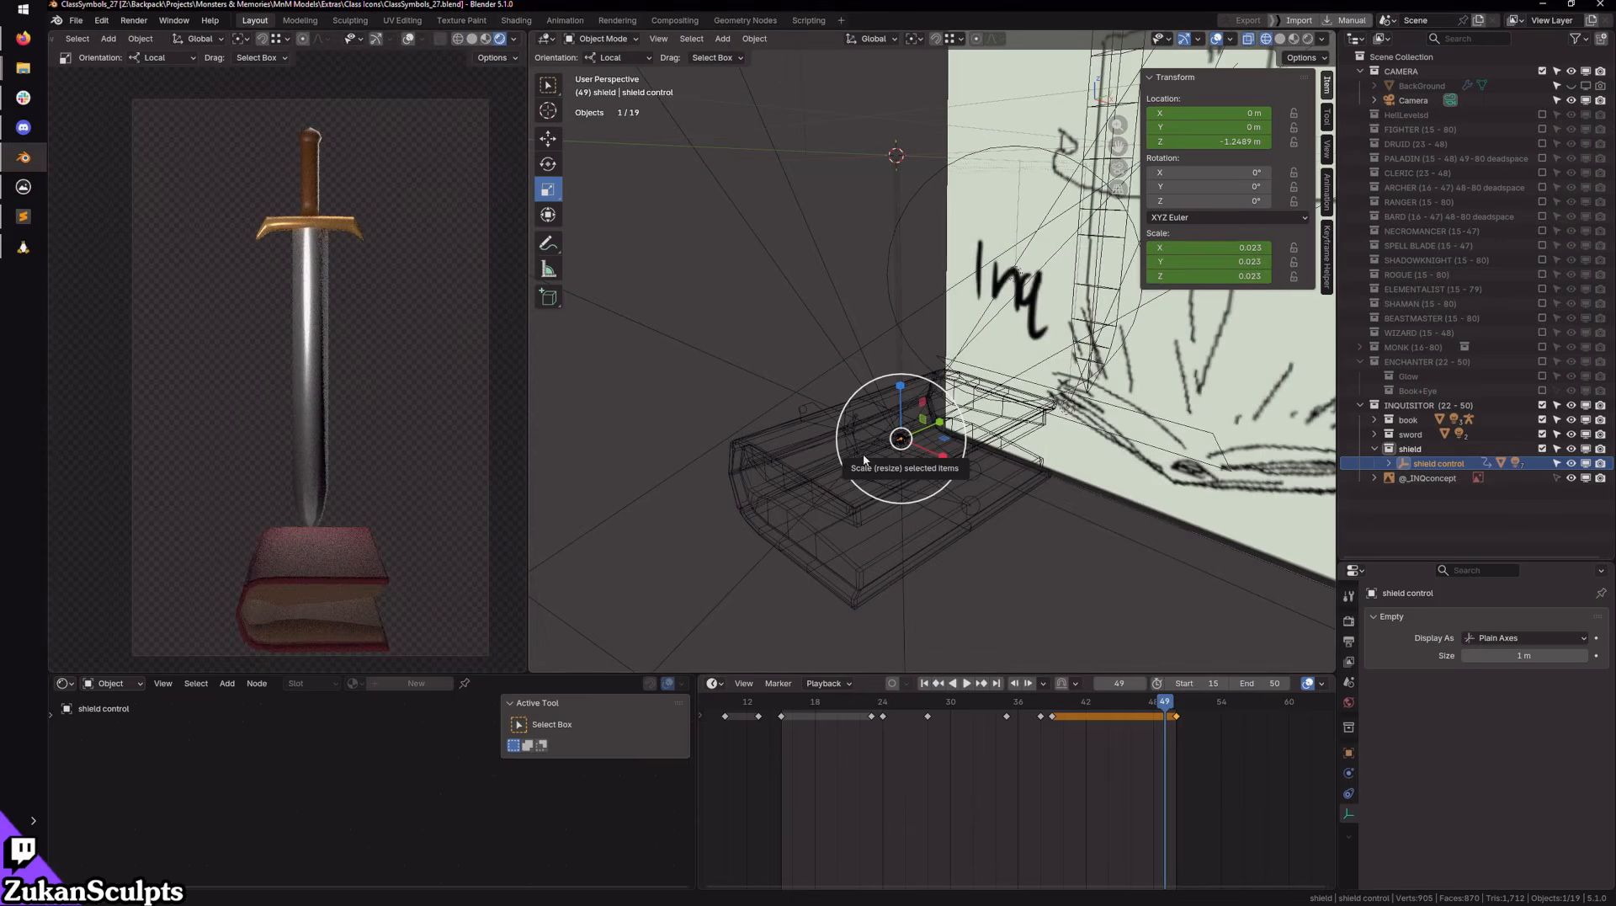
{"action": "left_click", "coordinate": [967, 683]}
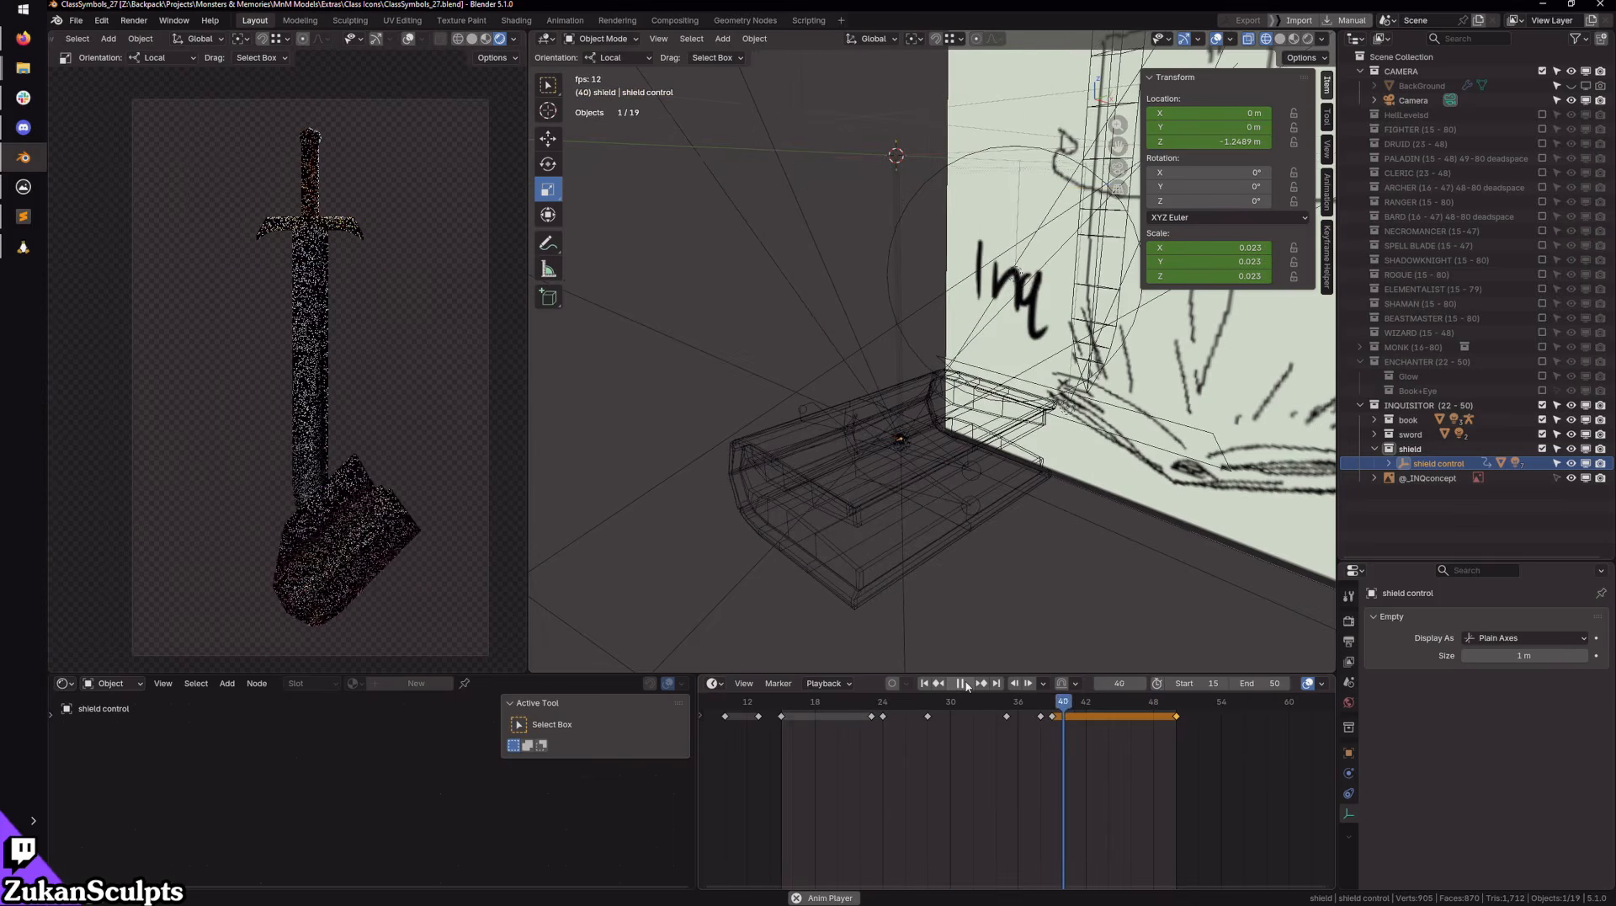
{"action": "left_click", "coordinate": [967, 684]}
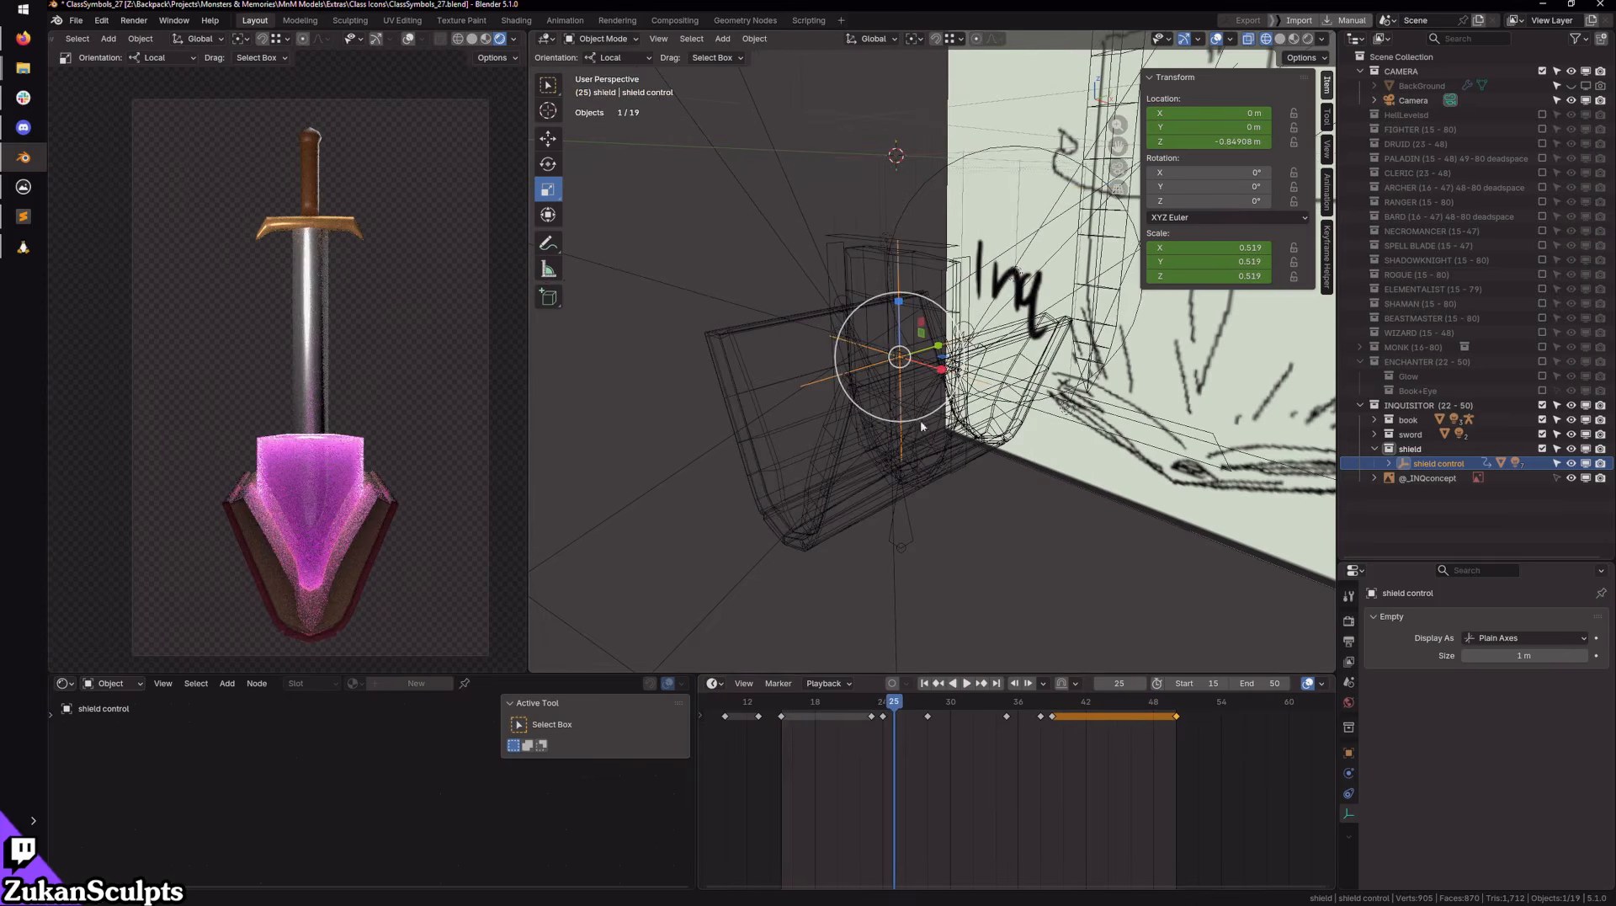
Step: Keyframe the shield control's rotation at 0° on frame 28, and go to its keyframe at frame 24
{"action": "mouse_move", "coordinate": [889, 707]}
{"action": "left_mouse_down"}
{"action": "mouse_move", "coordinate": [864, 708]}
{"action": "mouse_move", "coordinate": [895, 707]}
{"action": "left_mouse_up"}
{"action": "middle_click_drag", "start_coordinate": [1076, 337], "coordinate": [1042, 483]}
{"action": "key", "text": "e"}
{"action": "middle_click_drag", "start_coordinate": [958, 431], "coordinate": [972, 505]}
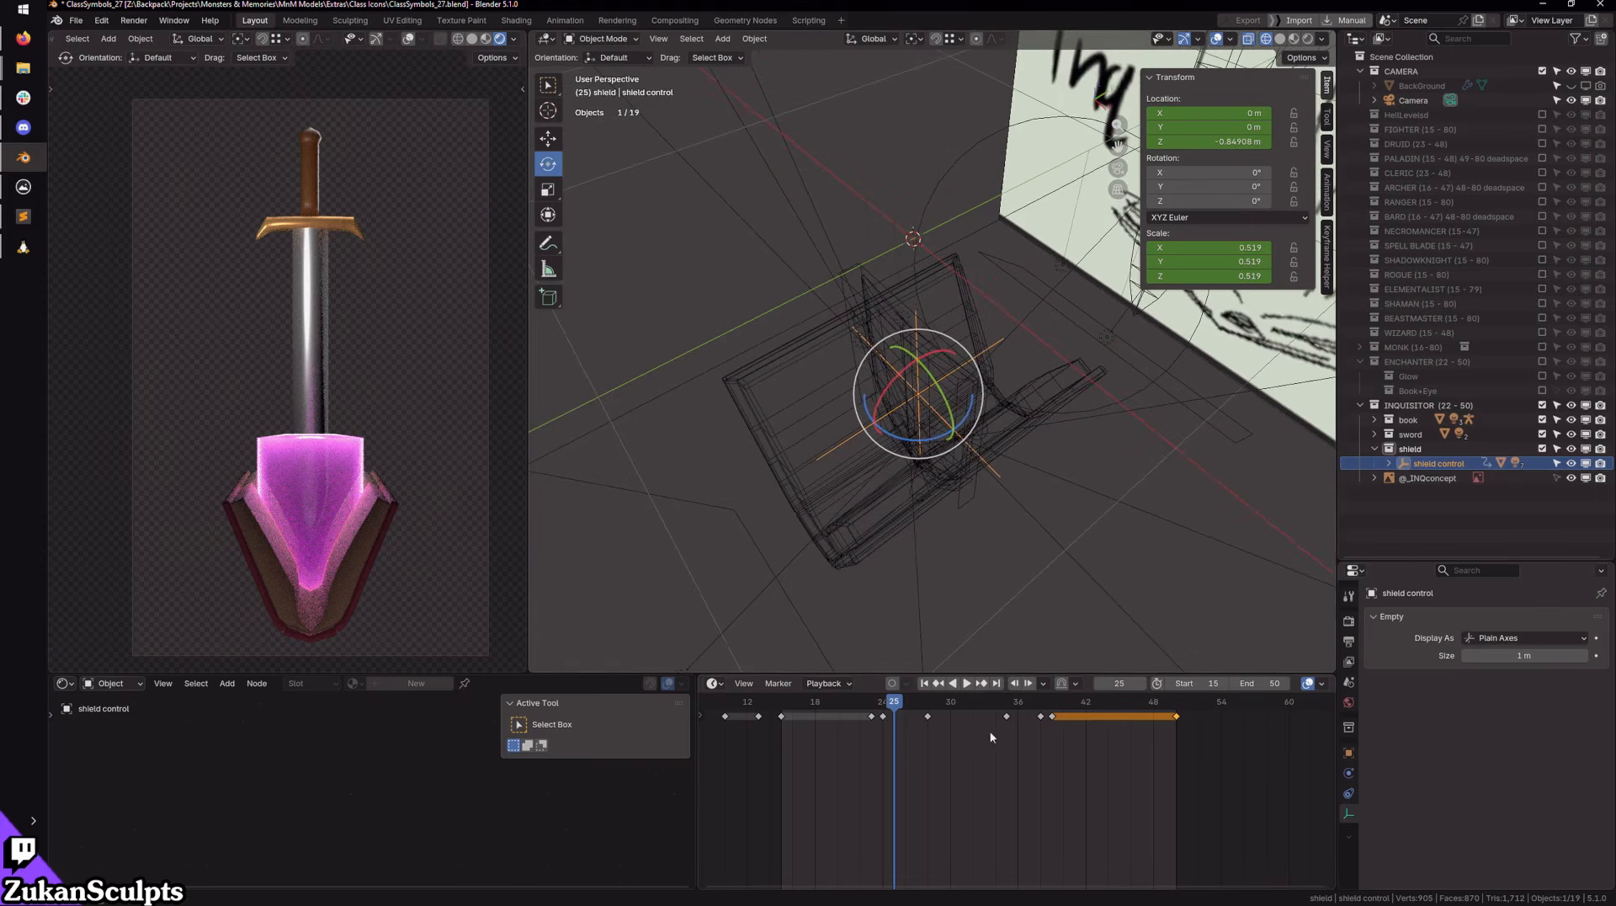
{"action": "left_click", "coordinate": [928, 711]}
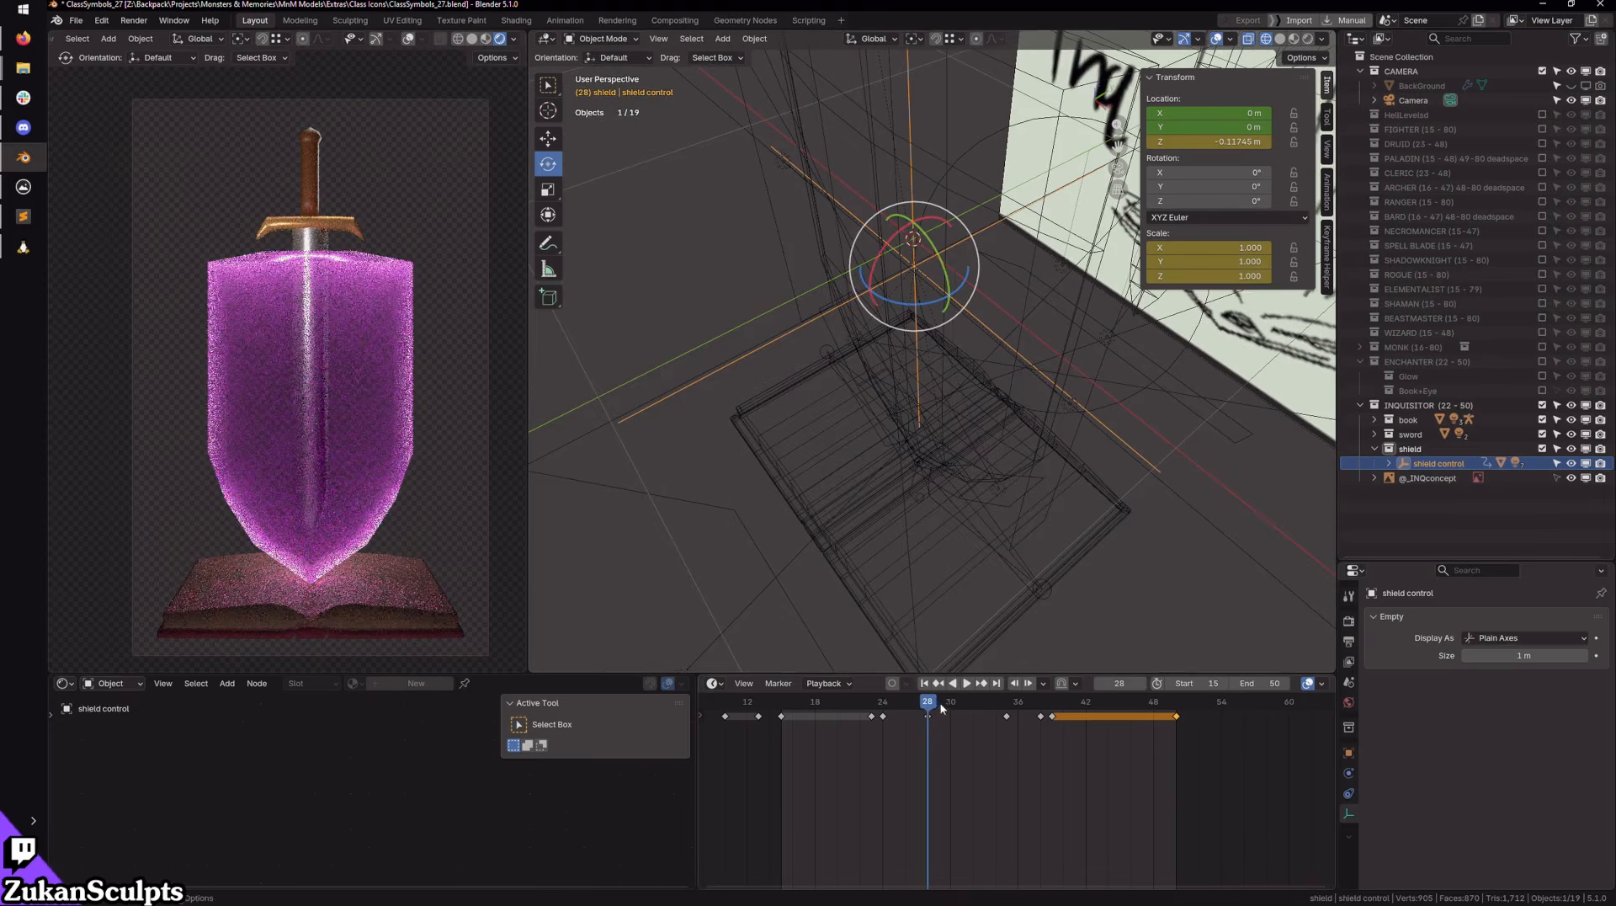
{"action": "middle_click_drag", "start_coordinate": [942, 384], "coordinate": [945, 439], "text": "shift"}
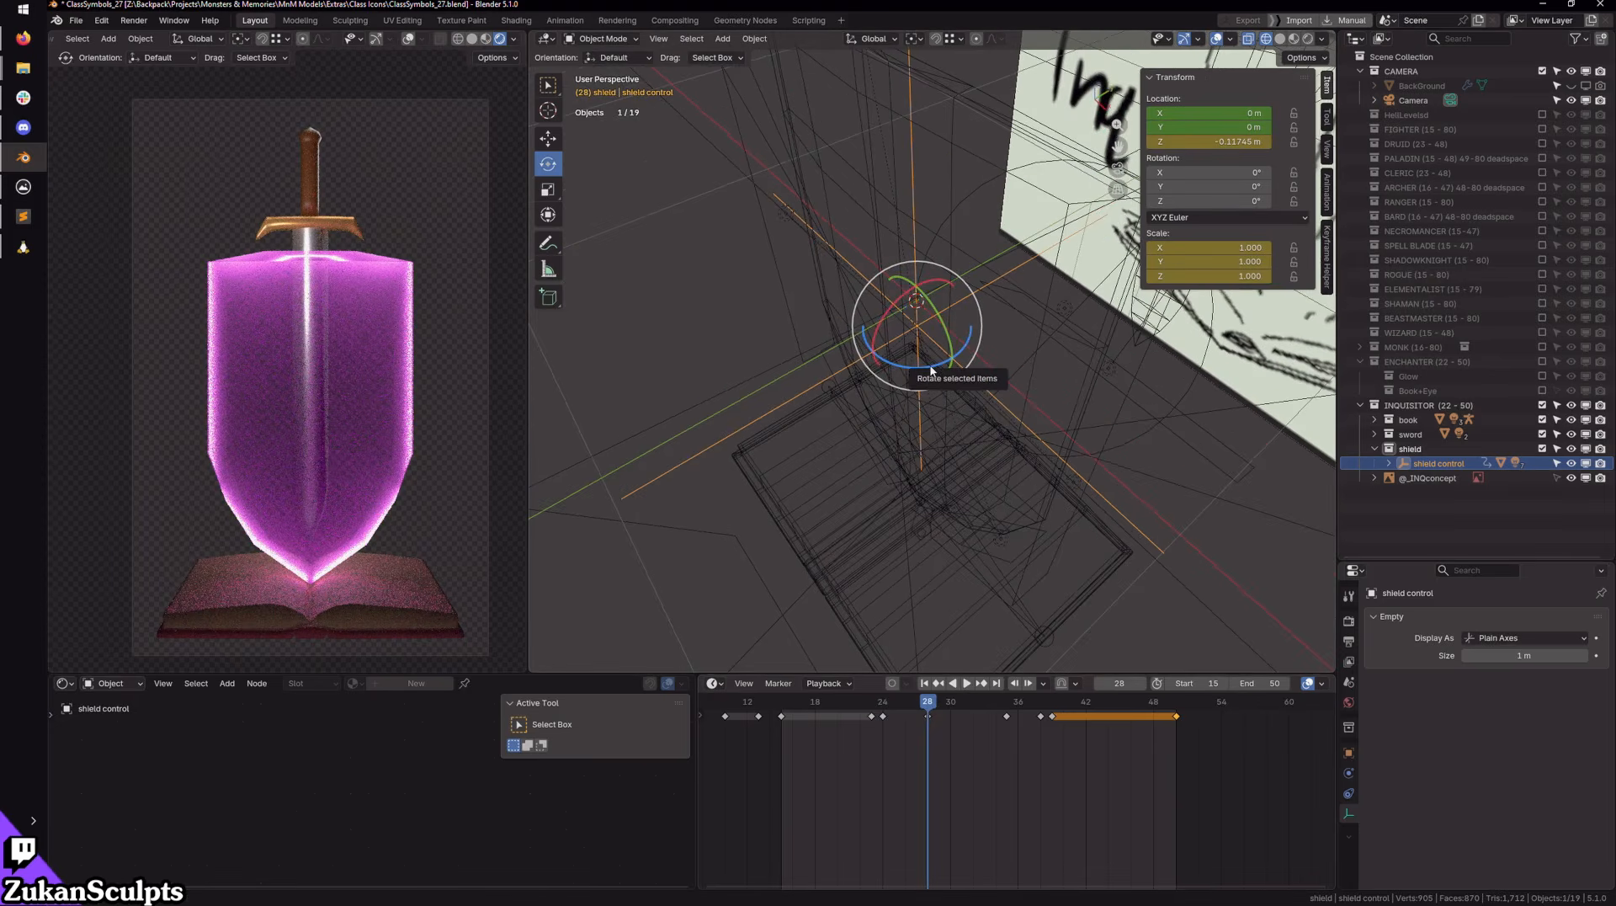
{"action": "key", "text": "i"}
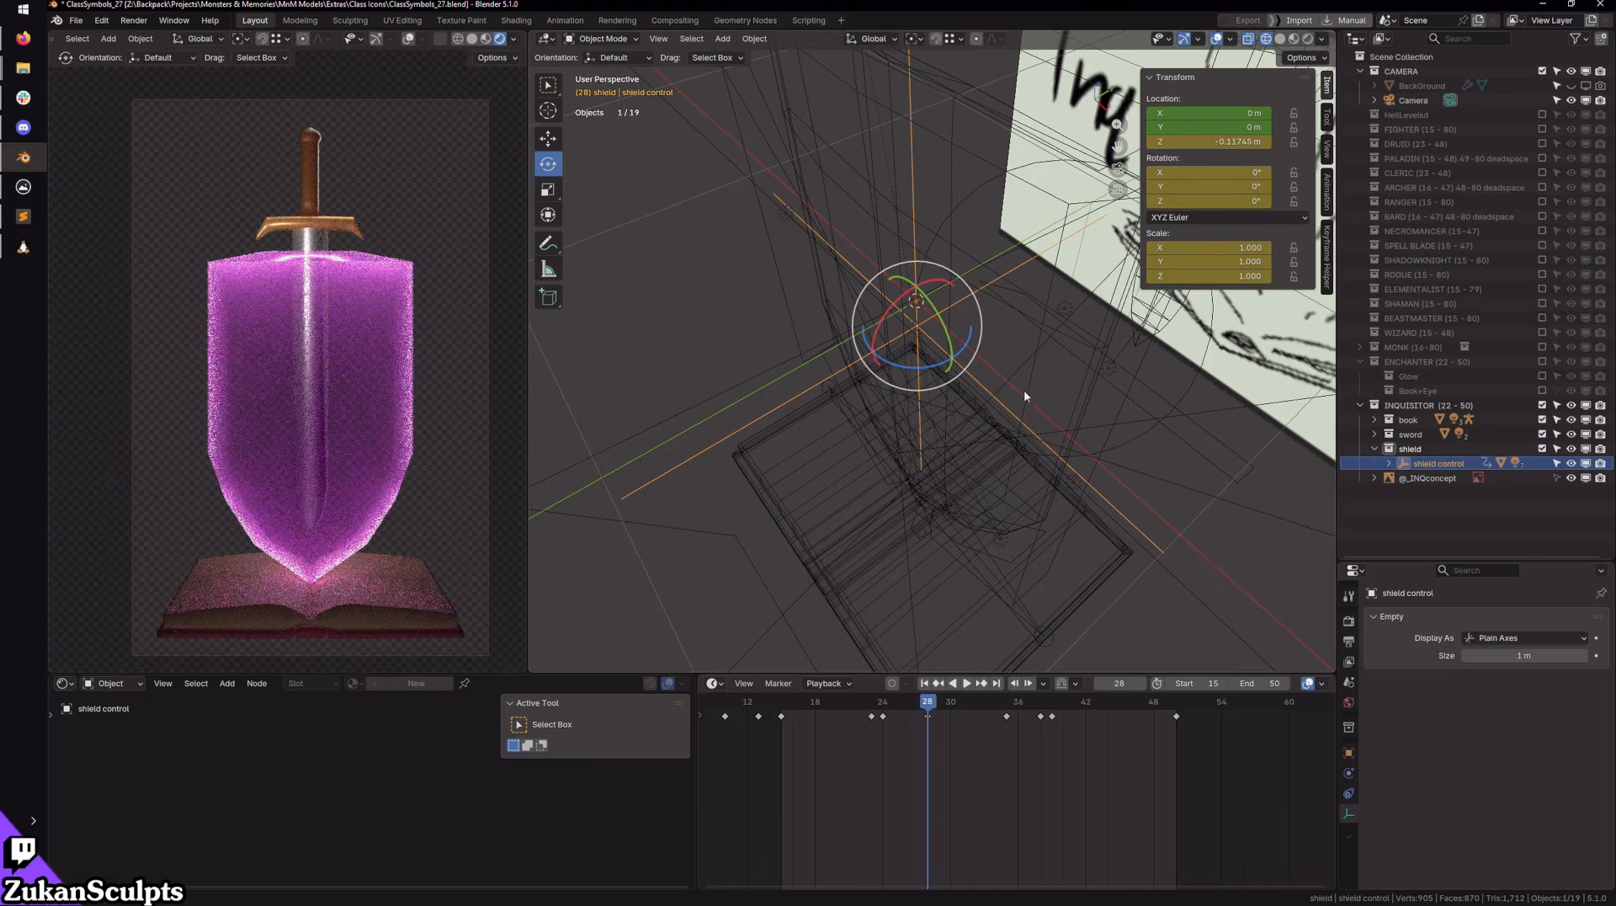
{"action": "left_click", "coordinate": [883, 715]}
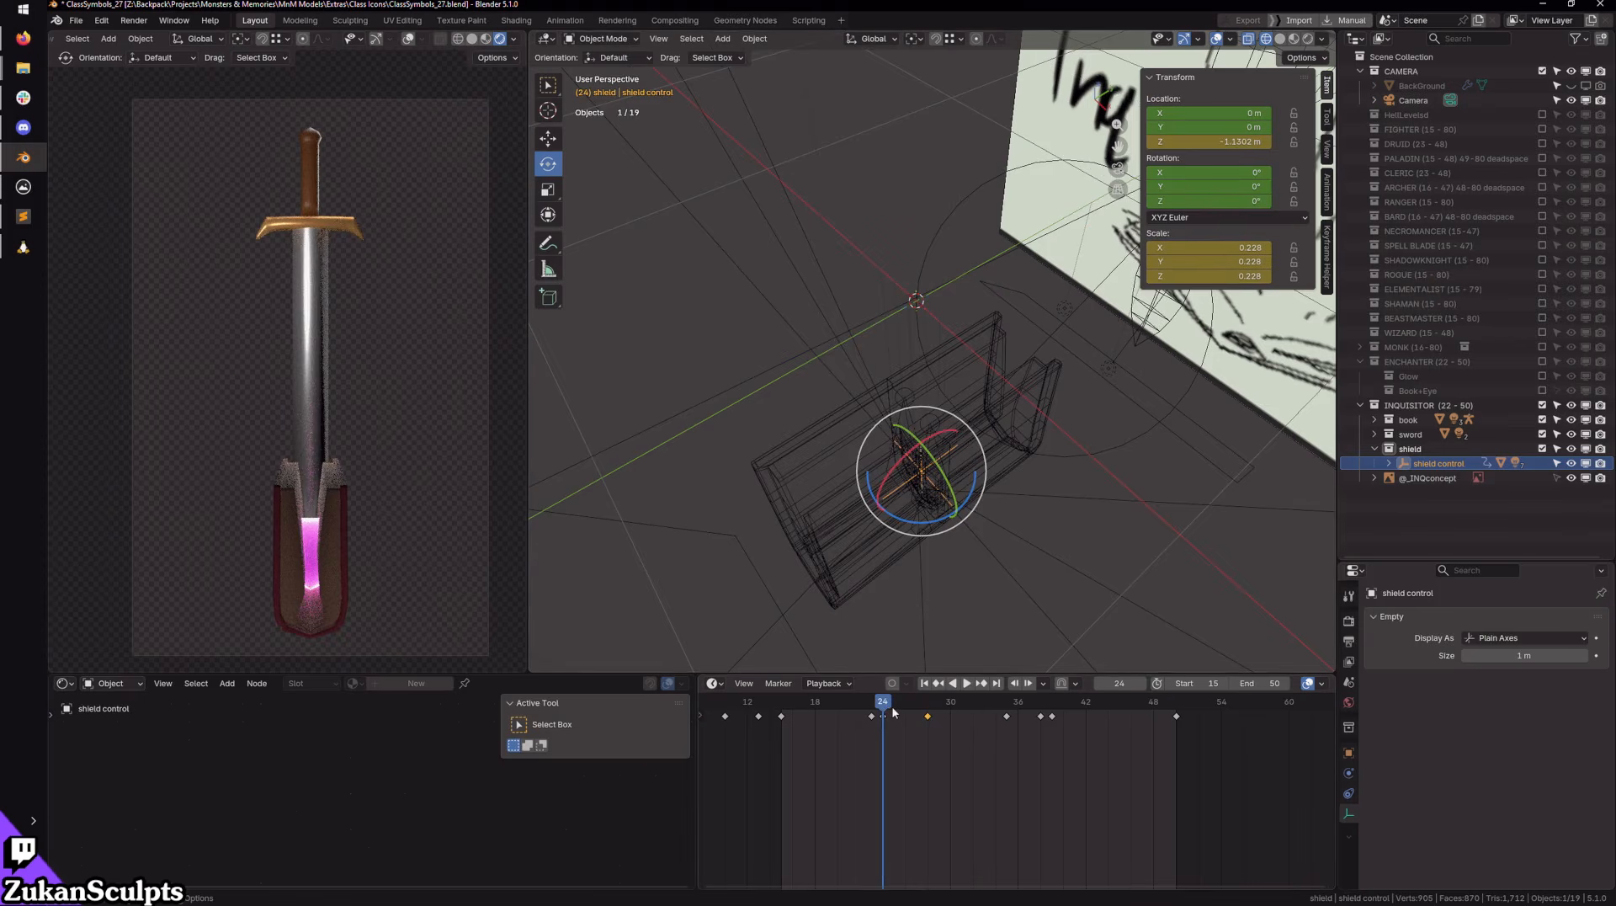
{"action": "left_click_drag", "start_coordinate": [1204, 187], "coordinate": [1405, 187]}
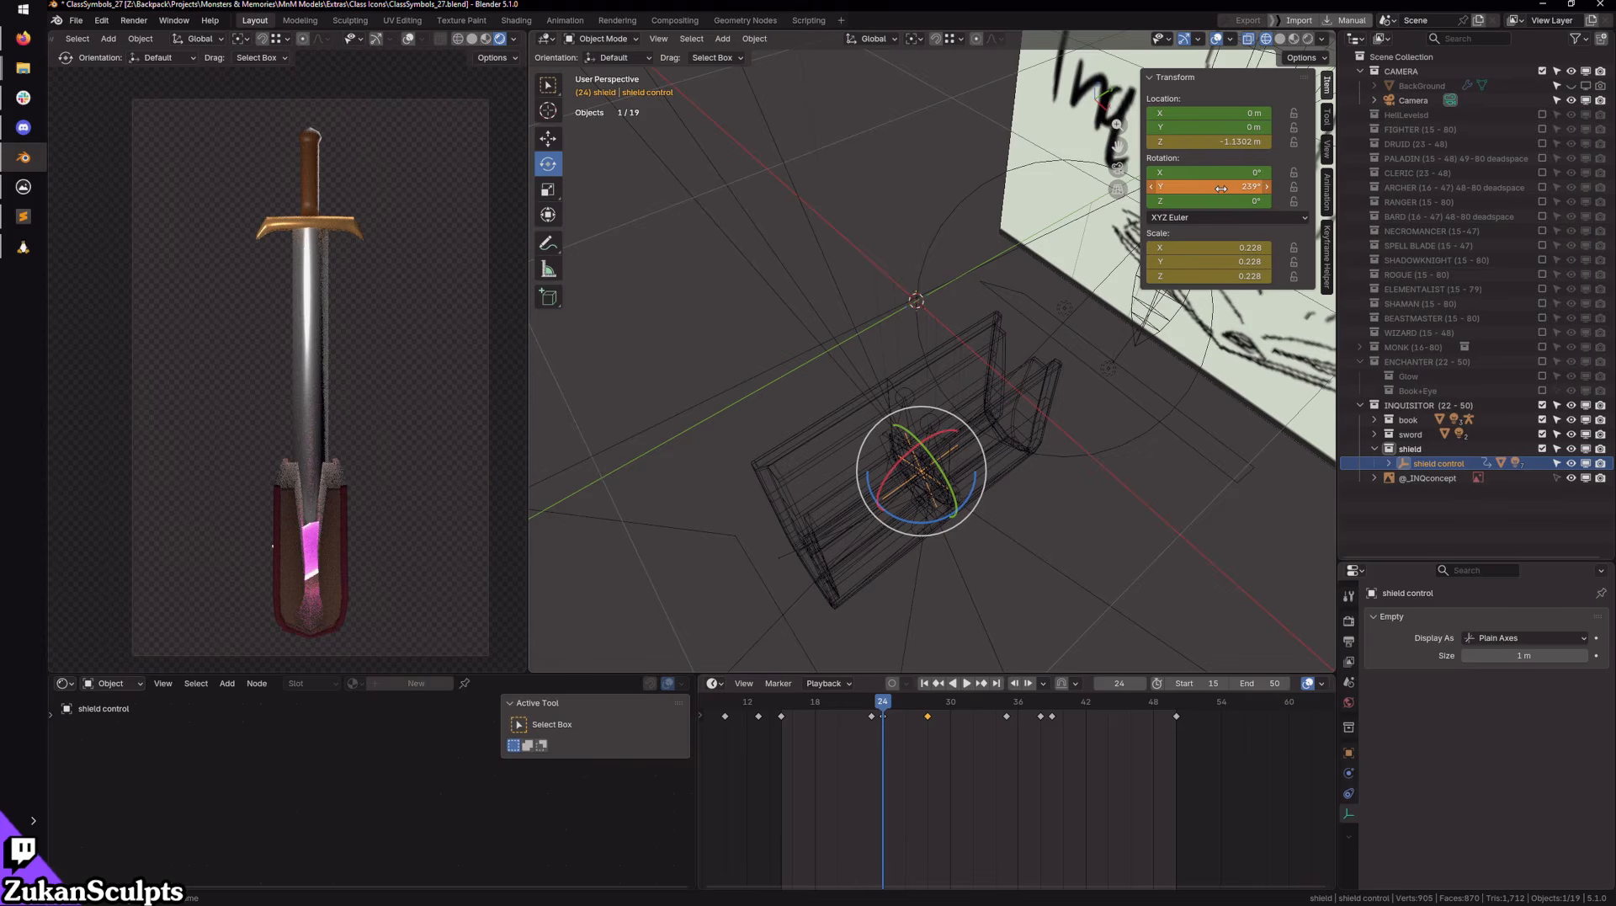
{"action": "key", "text": "ctrl+z"}
{"action": "left_click_drag", "start_coordinate": [1215, 172], "coordinate": [1263, 173]}
{"action": "key", "text": "ctrl+z"}
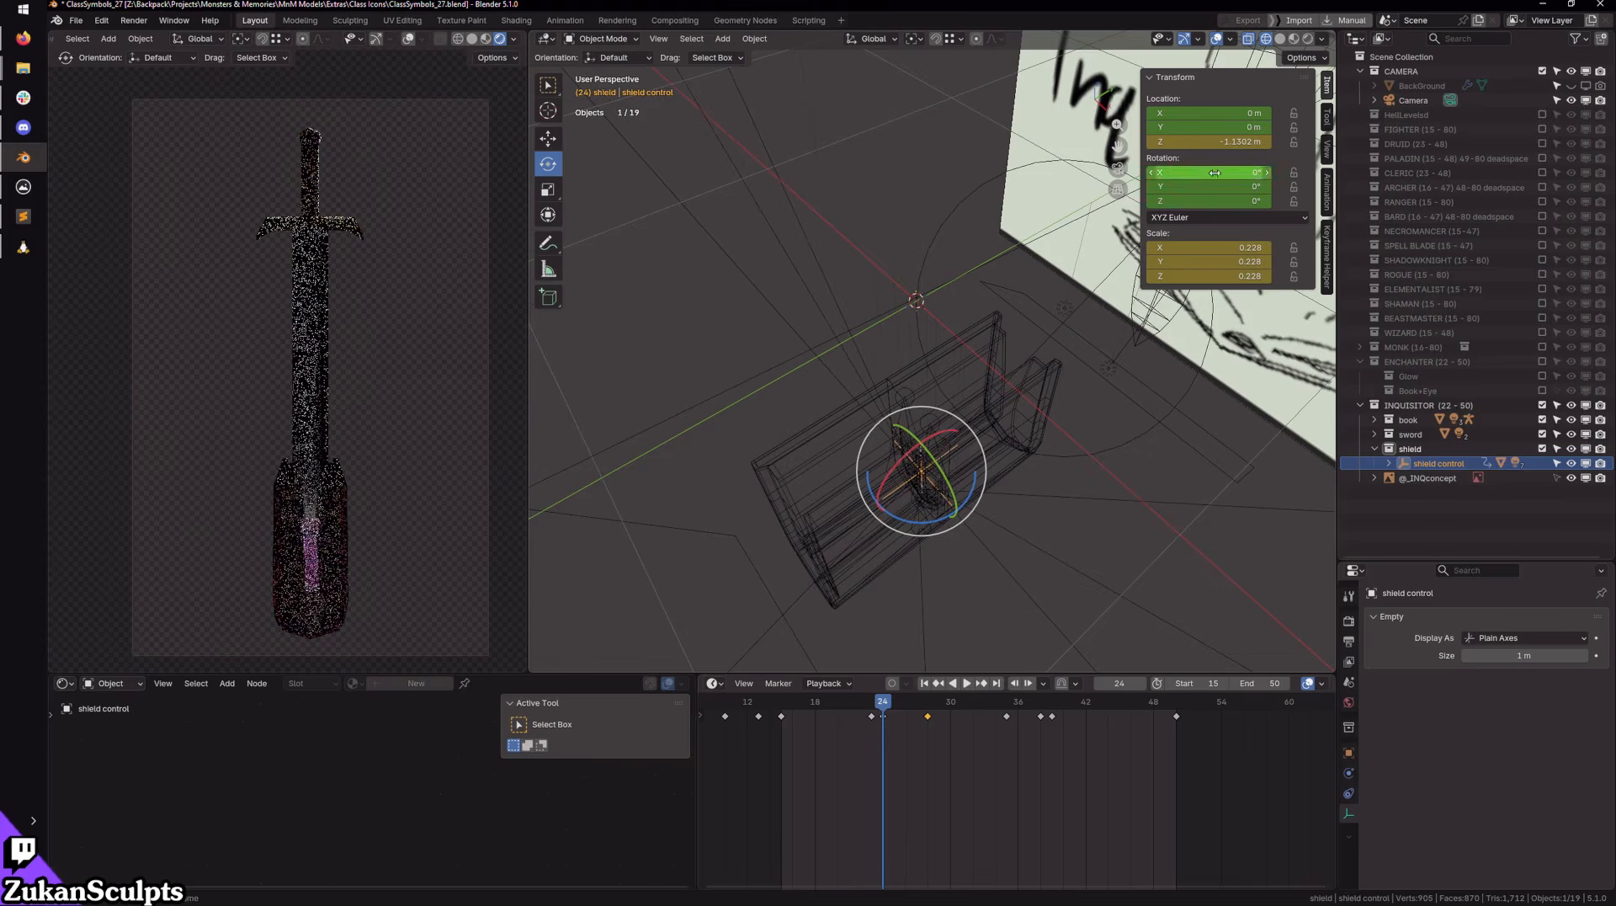
Step: Set the shield control's Z rotation to 360° with a keyframe on frame 24, and play back the spin
{"action": "left_click", "coordinate": [1186, 202]}
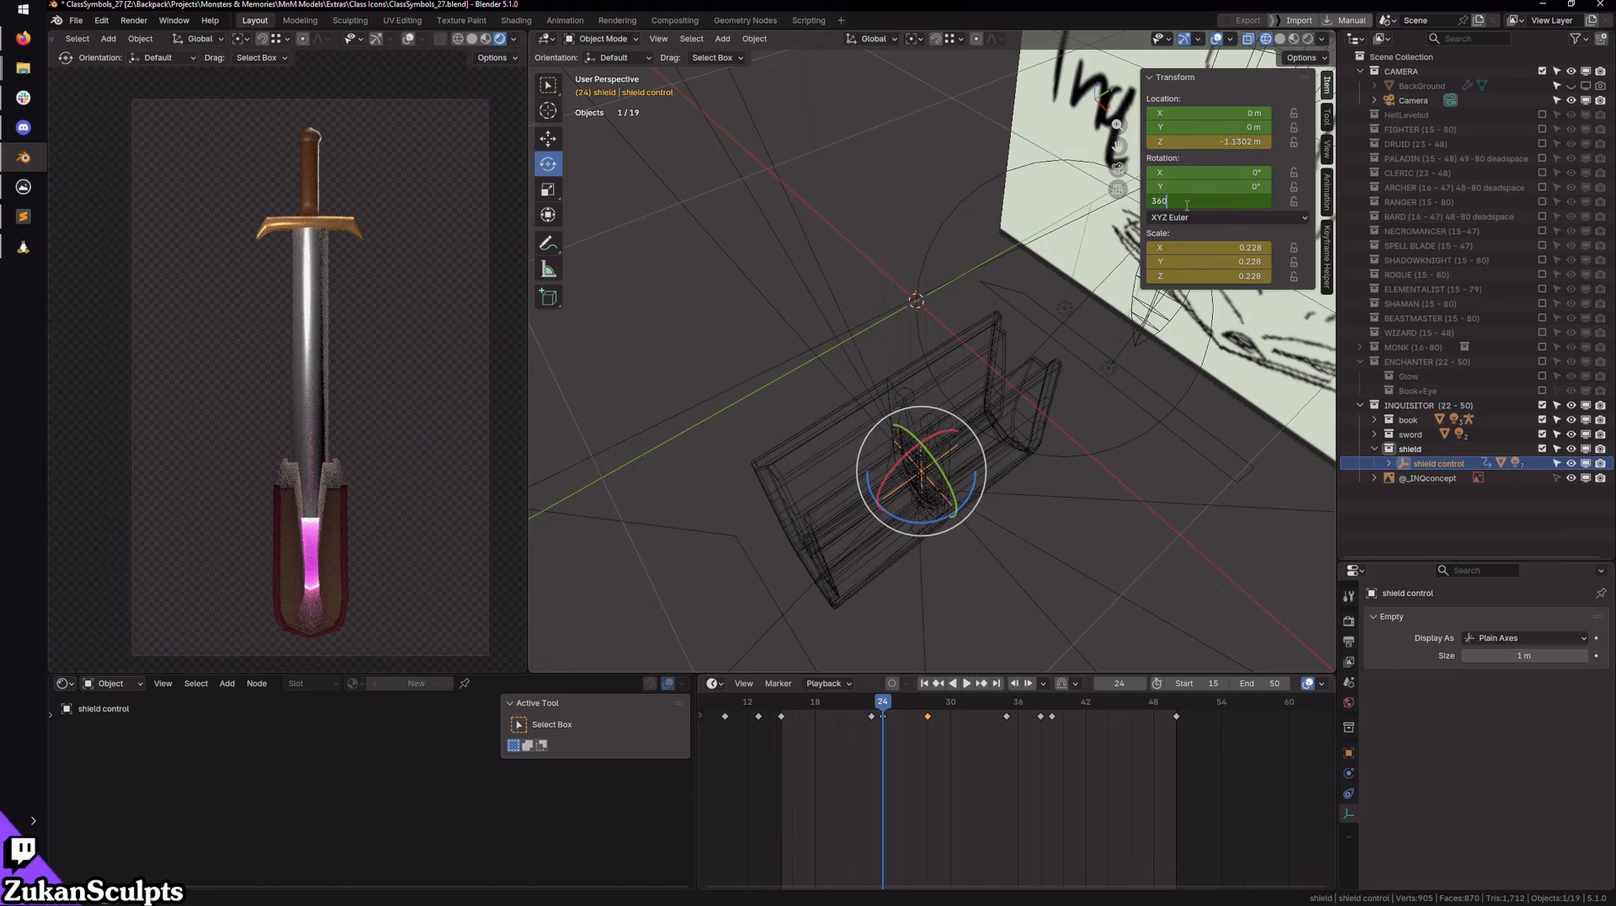
{"action": "key", "text": "Return"}
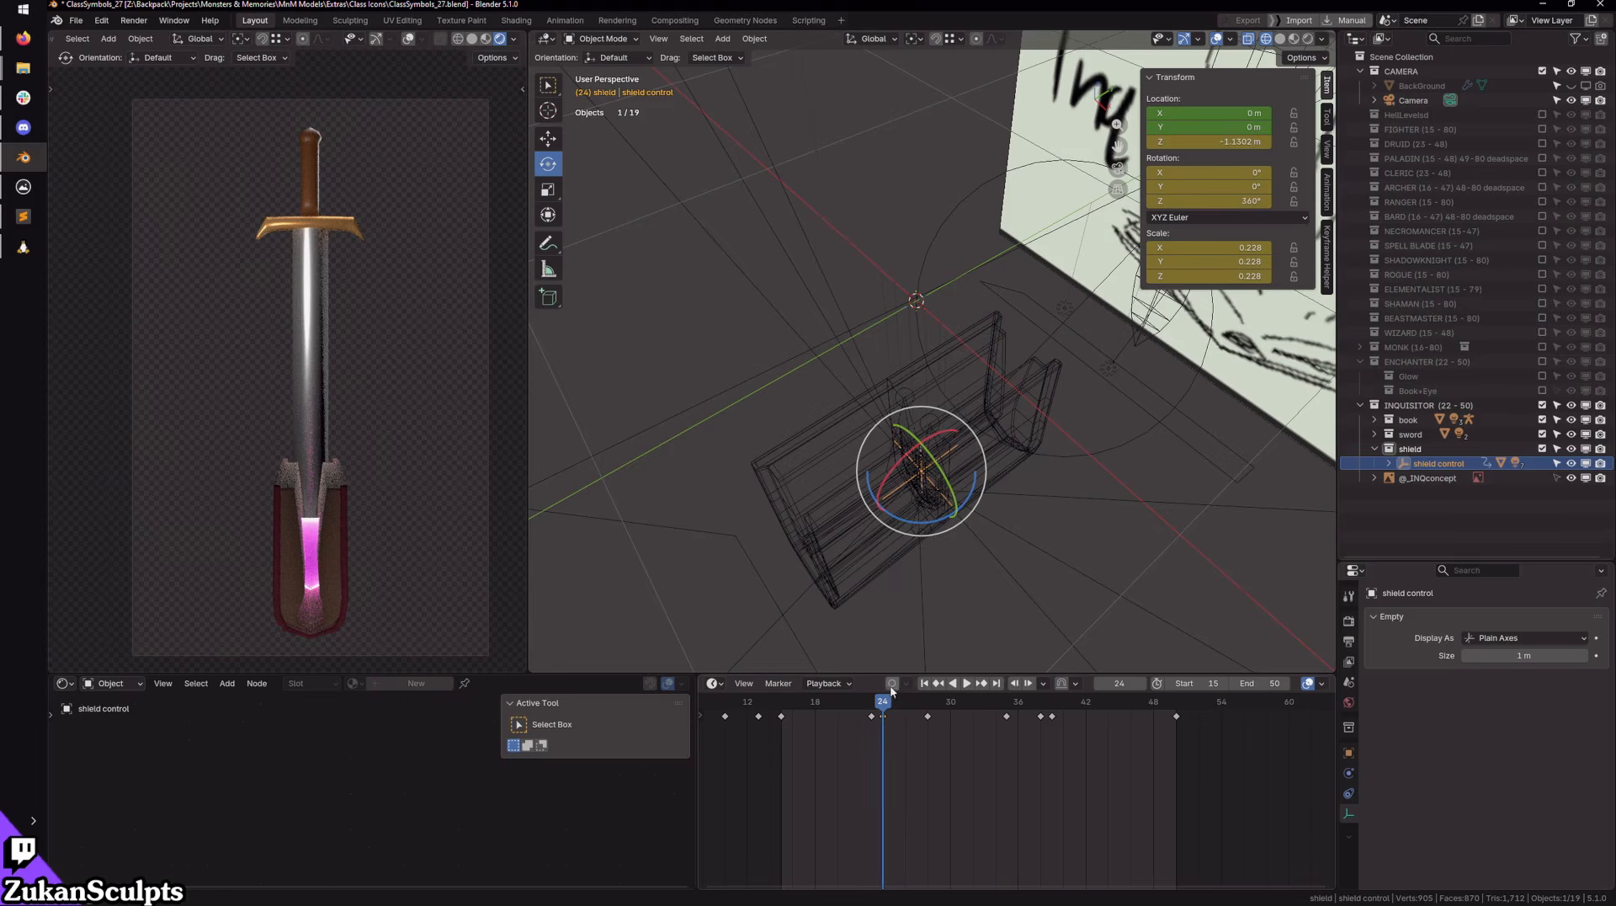
{"action": "key", "text": "space"}
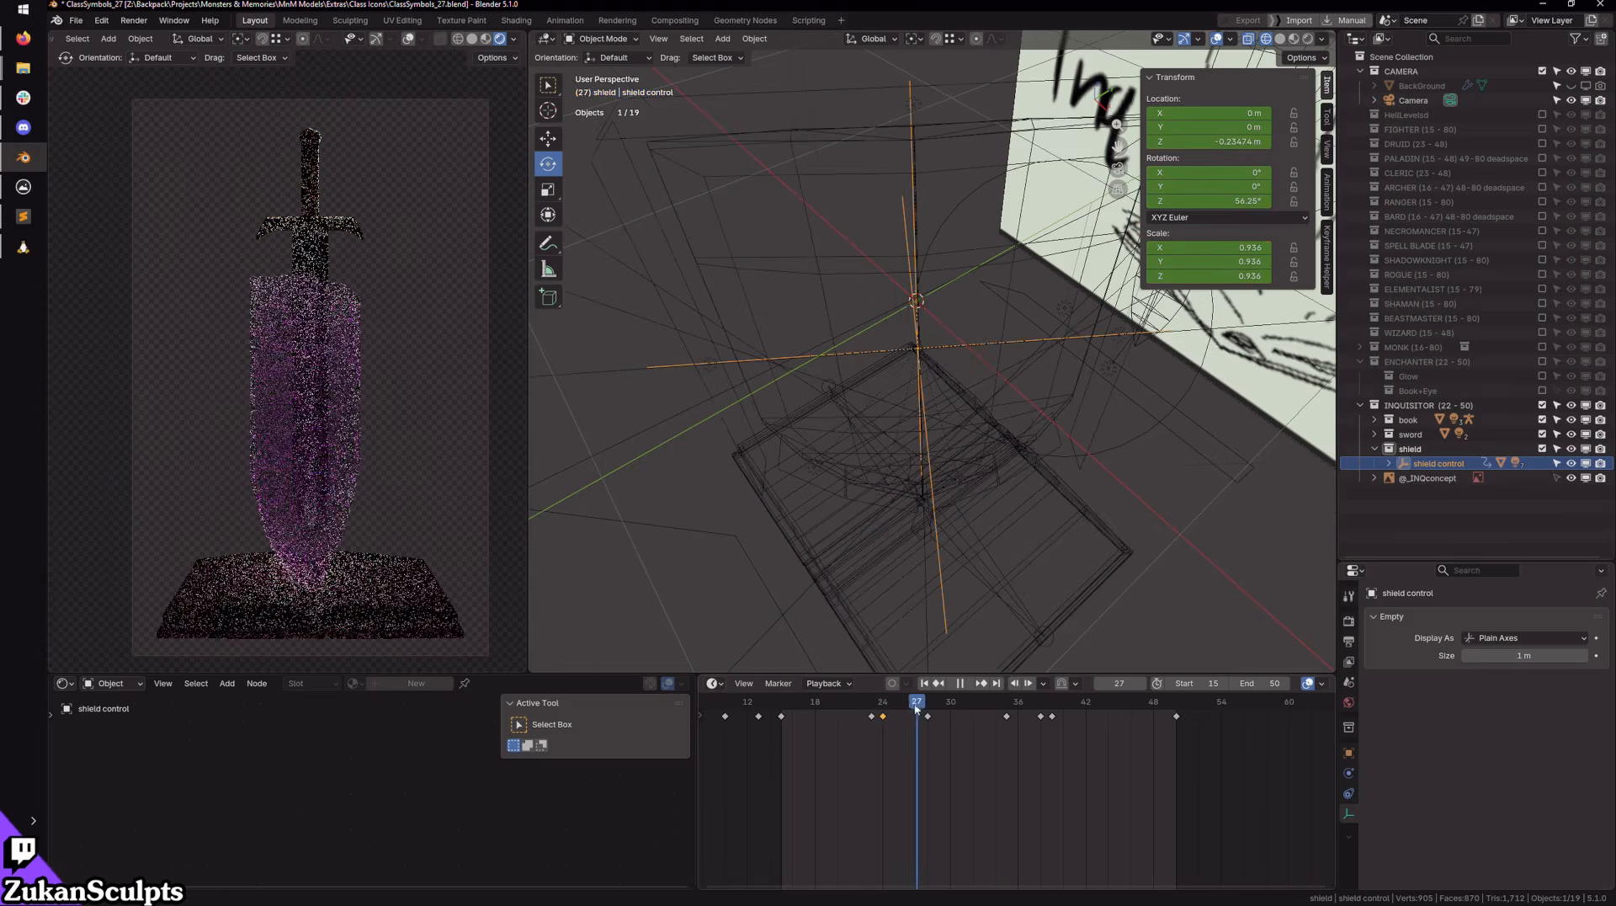
{"action": "left_click_drag", "start_coordinate": [917, 710], "coordinate": [856, 711]}
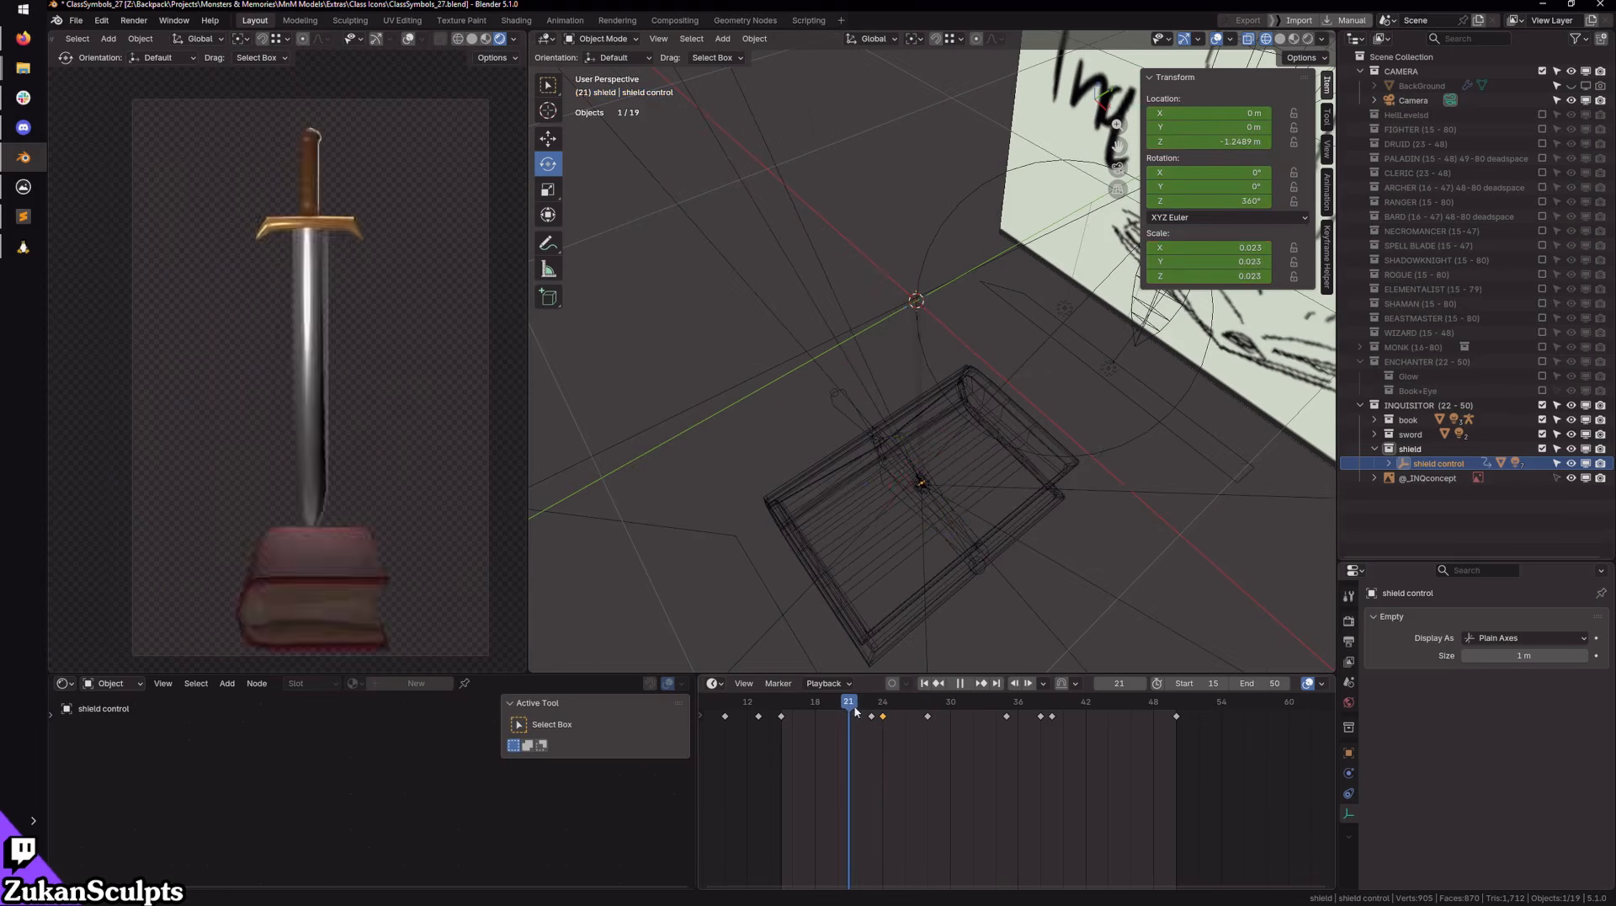
{"action": "key", "text": "space"}
{"action": "left_click", "coordinate": [966, 683]}
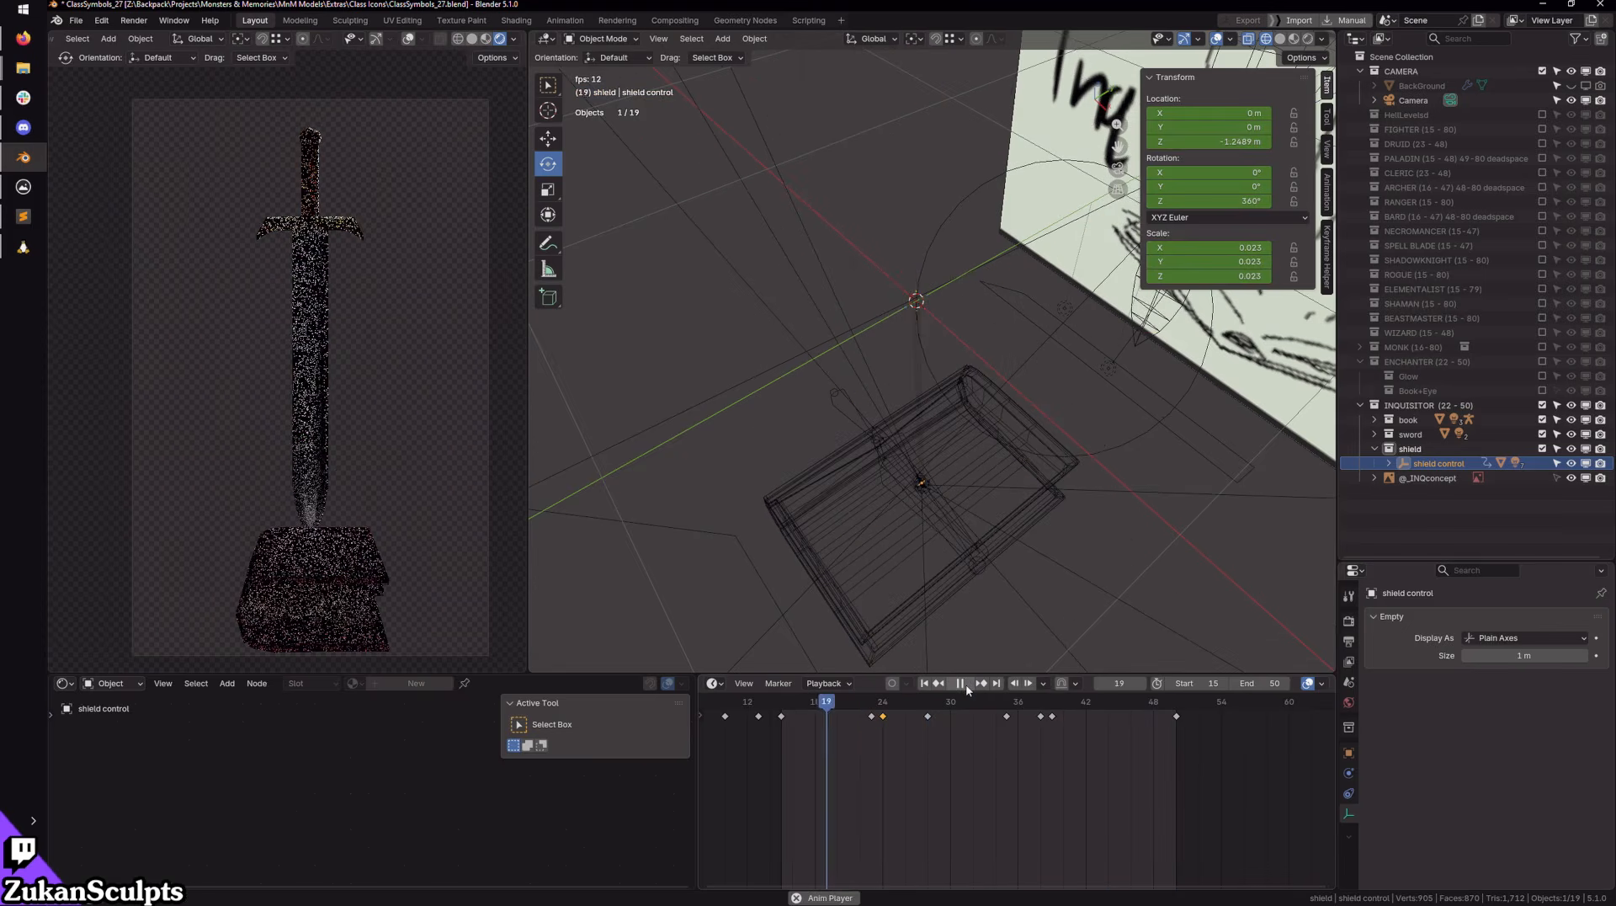
{"action": "left_click", "coordinate": [960, 683]}
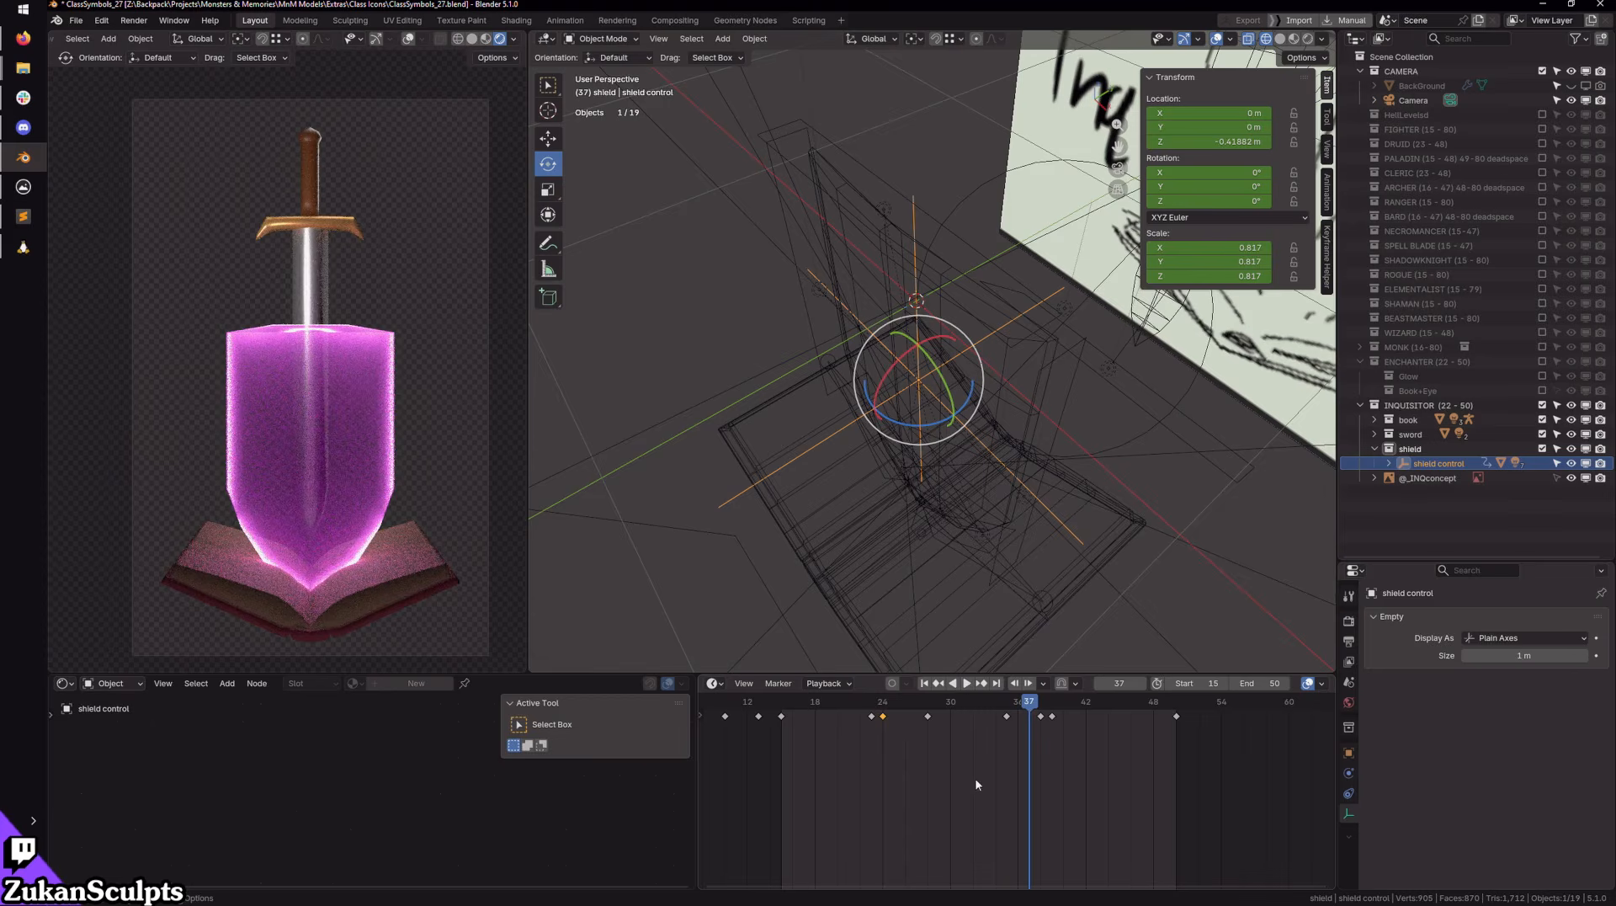
Step: Select the shield control's keyframes after frame 28 and set the scene's end frame to 80
{"action": "scroll", "coordinate": [1039, 745], "scroll_direction": "down", "scroll_amount": 5}
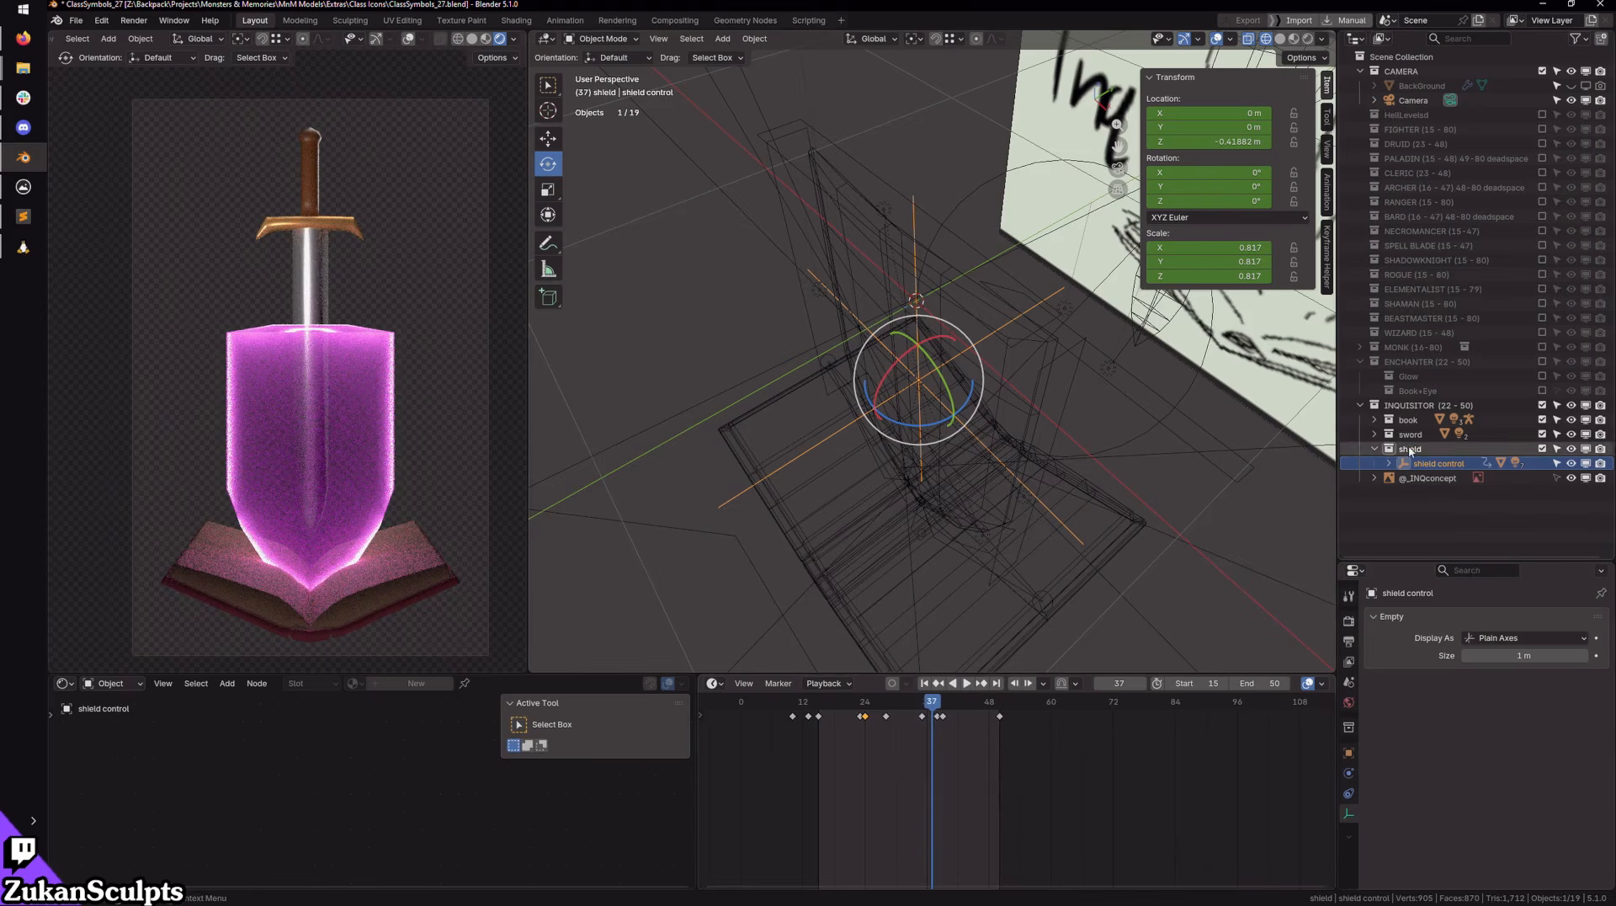
{"action": "scroll", "coordinate": [1041, 763], "scroll_direction": "up", "scroll_amount": 4}
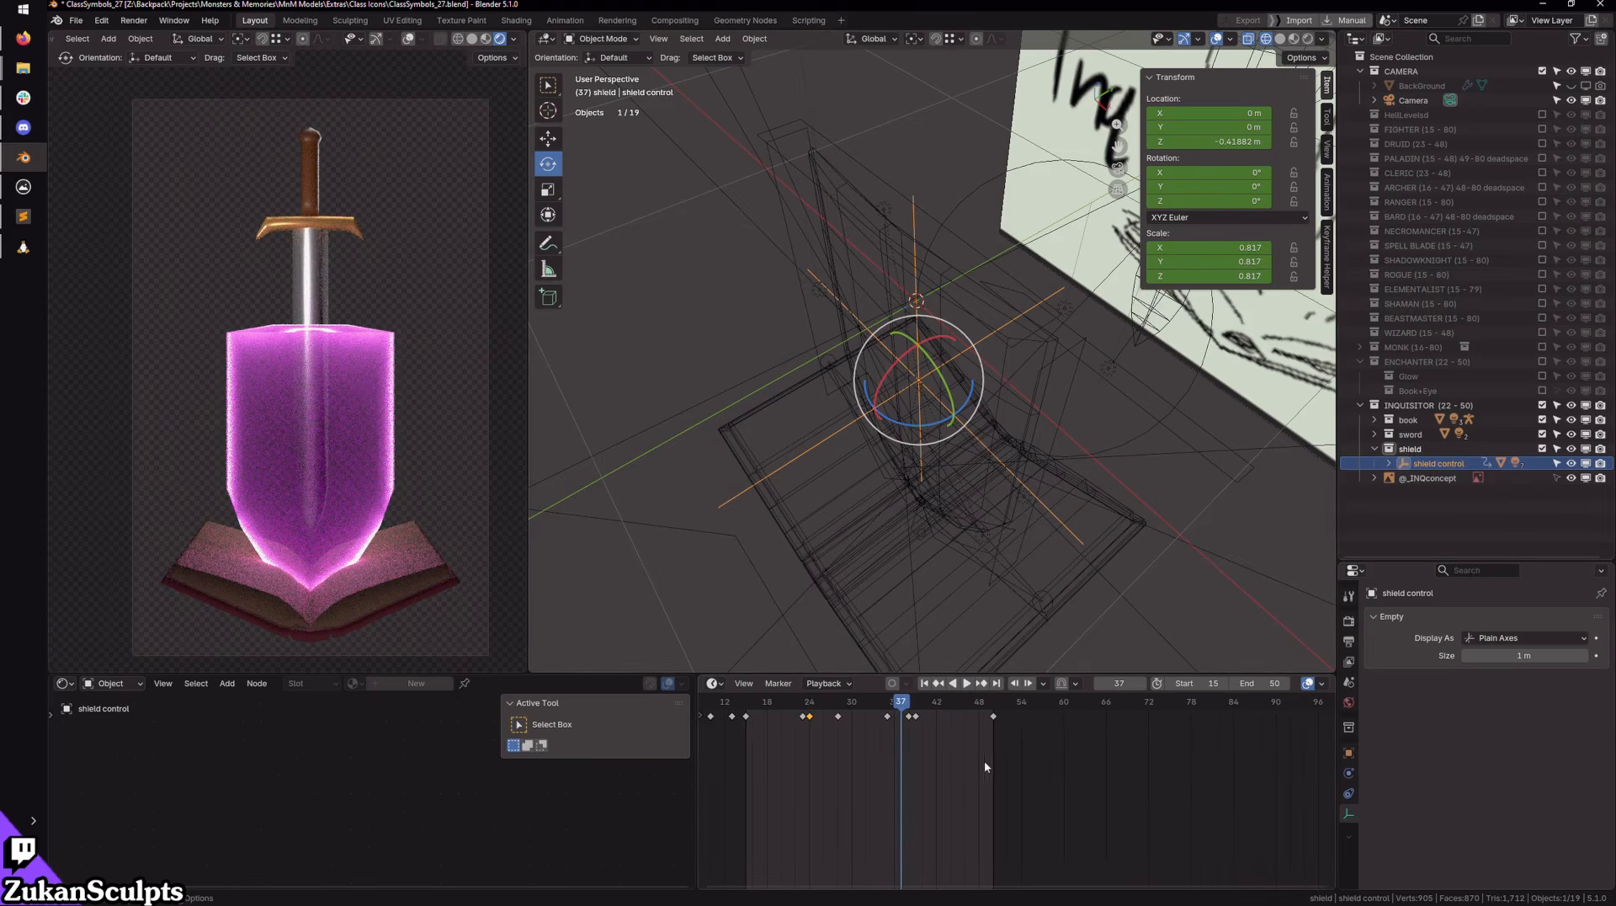
{"action": "key", "text": "space"}
{"action": "left_click_drag", "start_coordinate": [841, 709], "coordinate": [752, 711]}
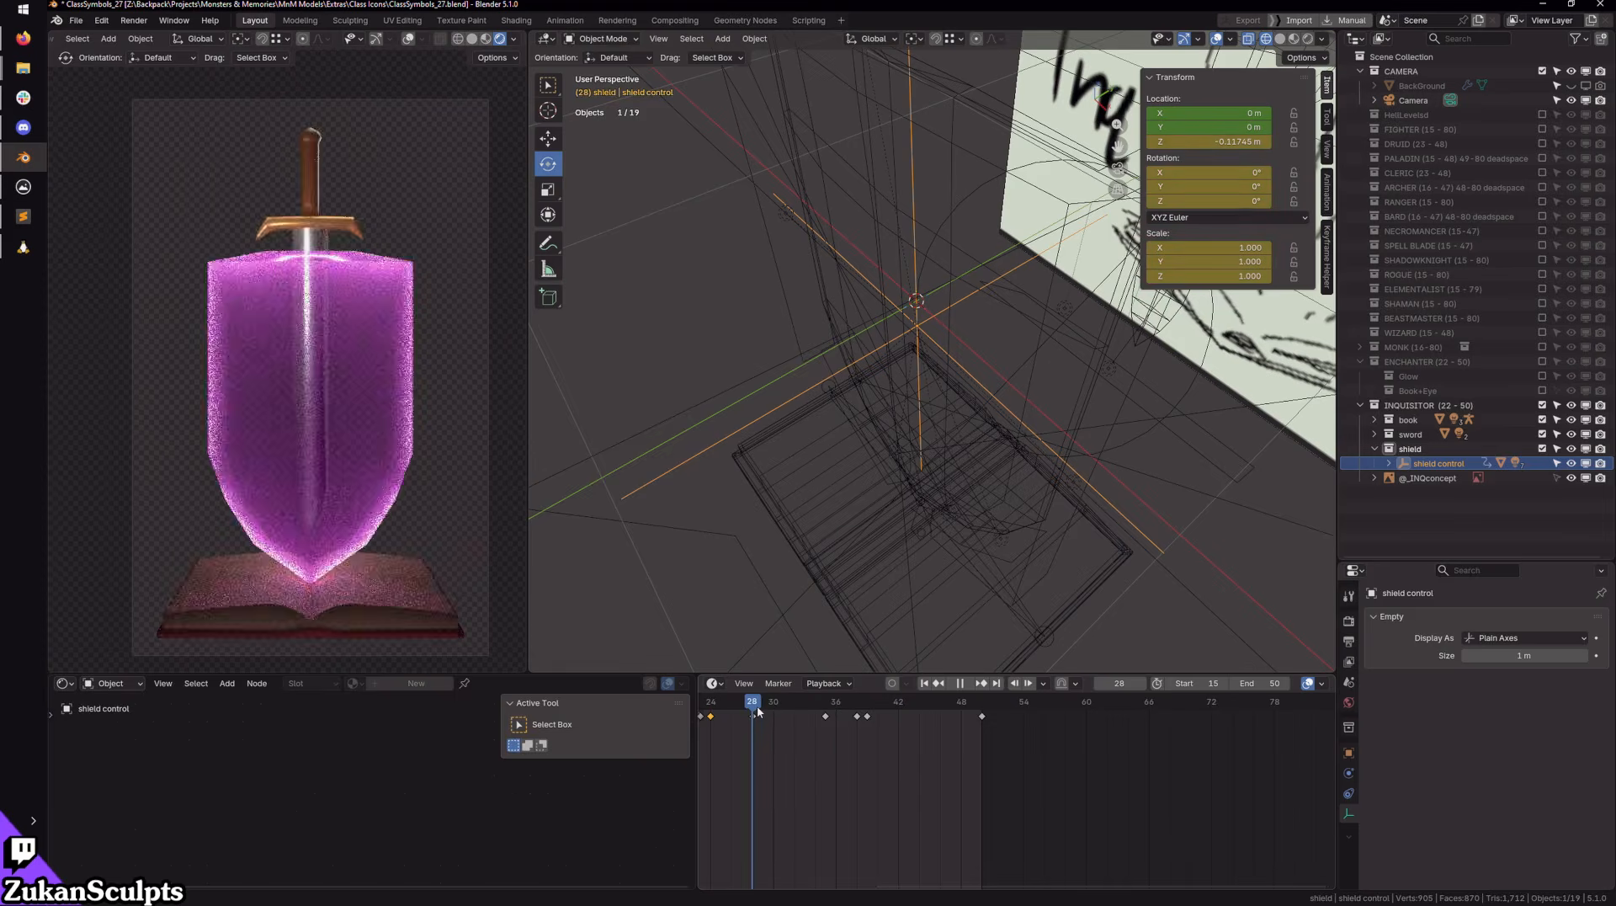
{"action": "key", "text": "space"}
{"action": "left_click_drag", "start_coordinate": [1097, 796], "coordinate": [755, 716]}
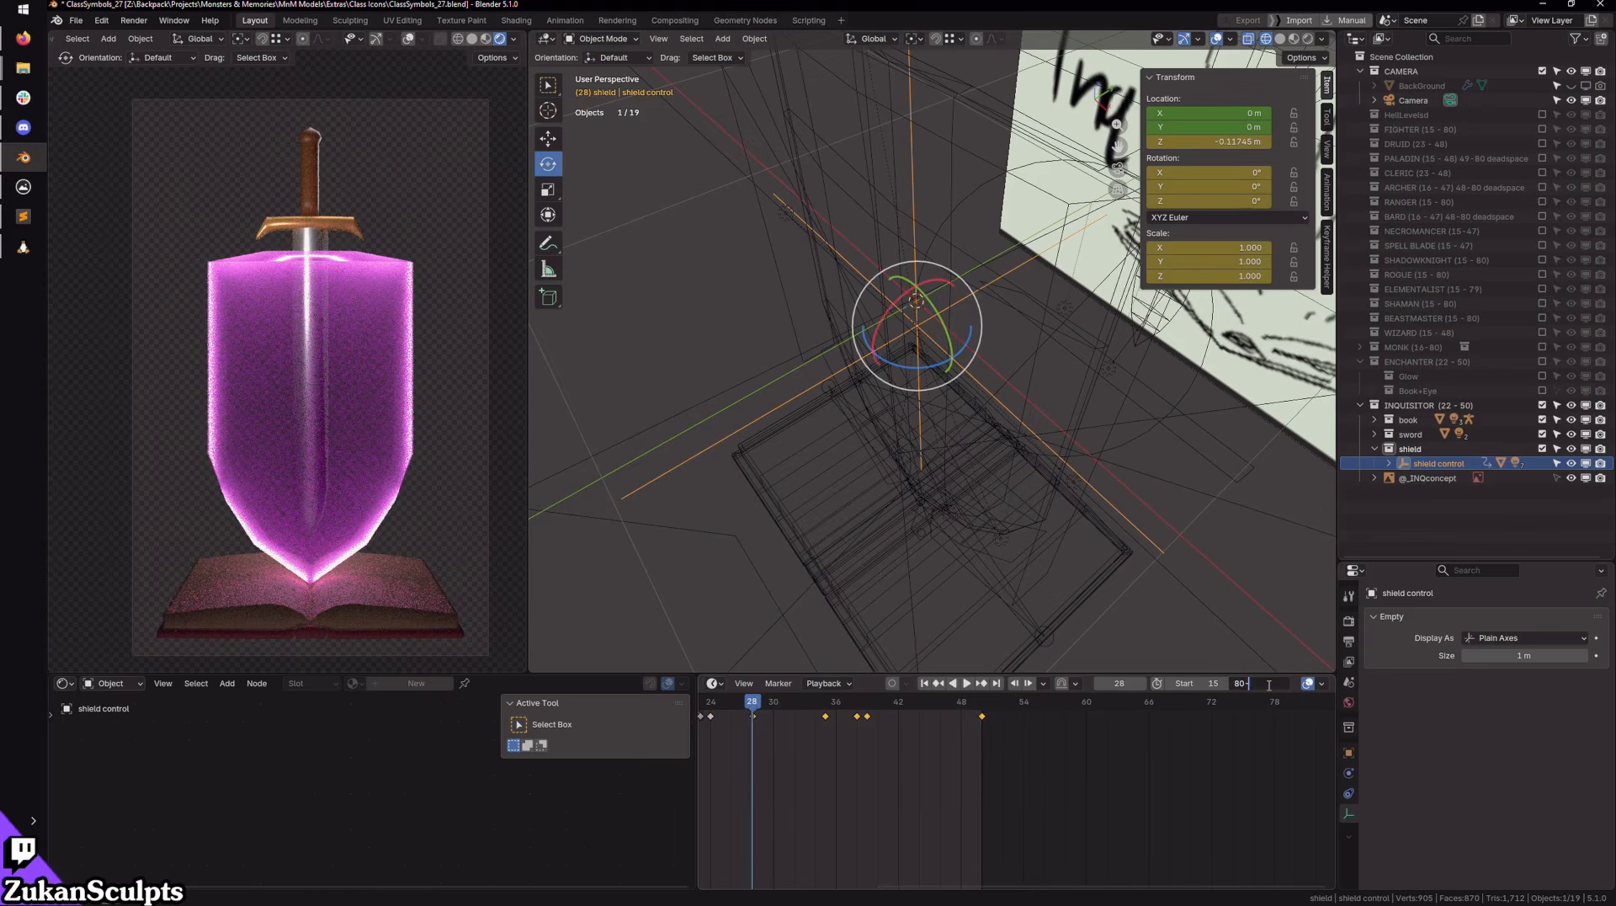
{"action": "key", "text": "BackSpace"}
{"action": "key", "text": "Return"}
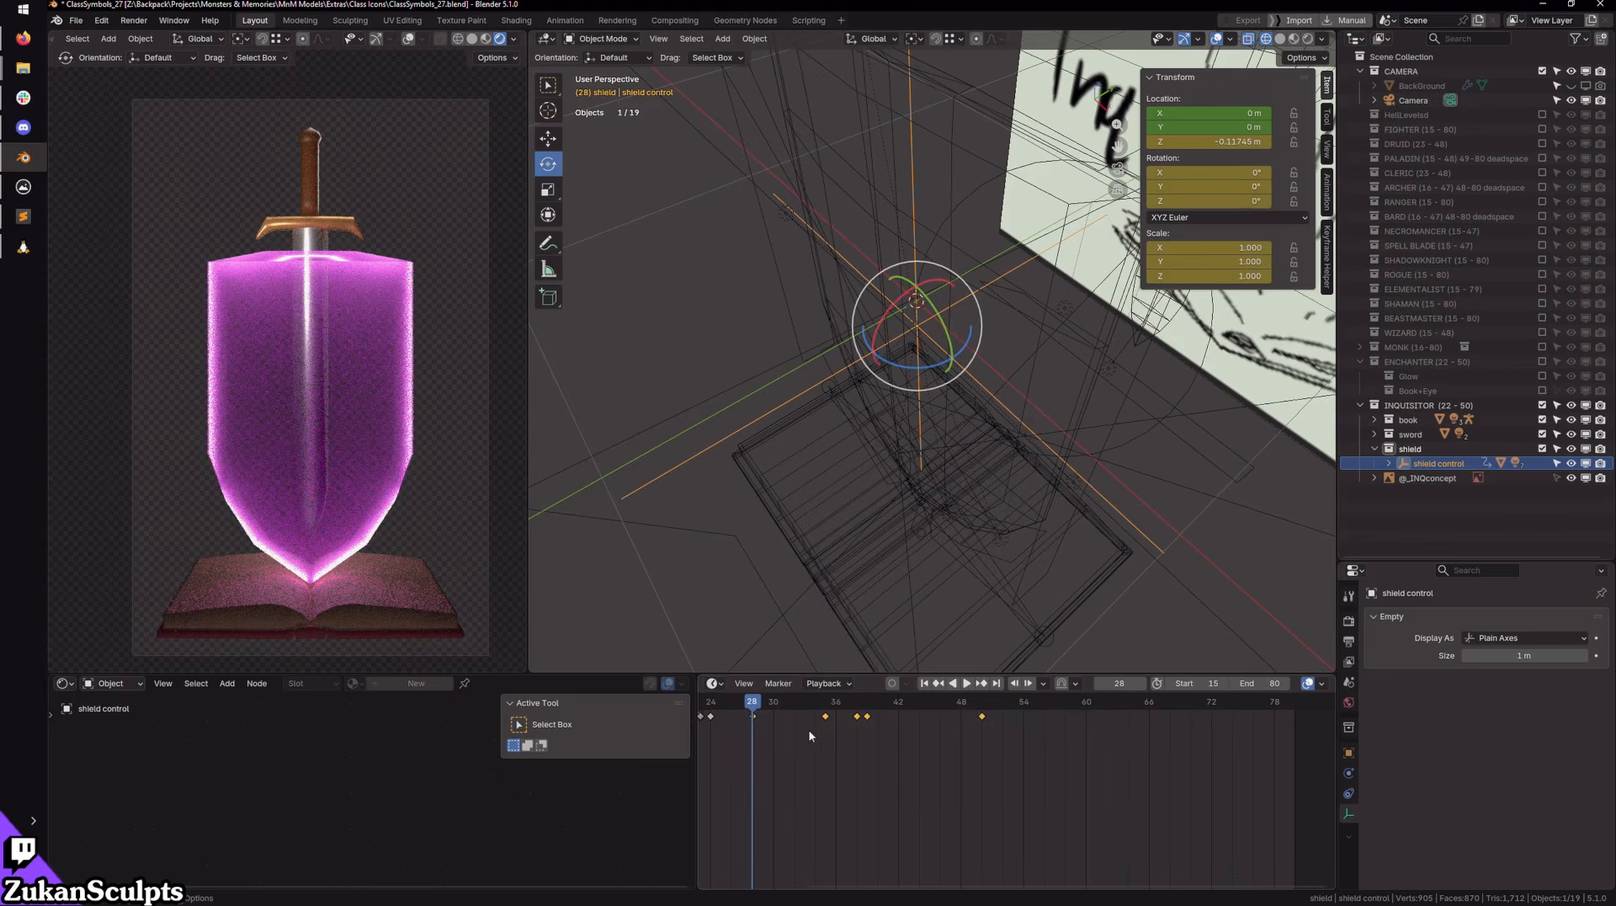
Step: Move the selected shield control keyframes 14 frames later, with the first on frame 49, and check the timing
{"action": "left_click_drag", "start_coordinate": [825, 717], "coordinate": [972, 711]}
{"action": "key", "text": "space"}
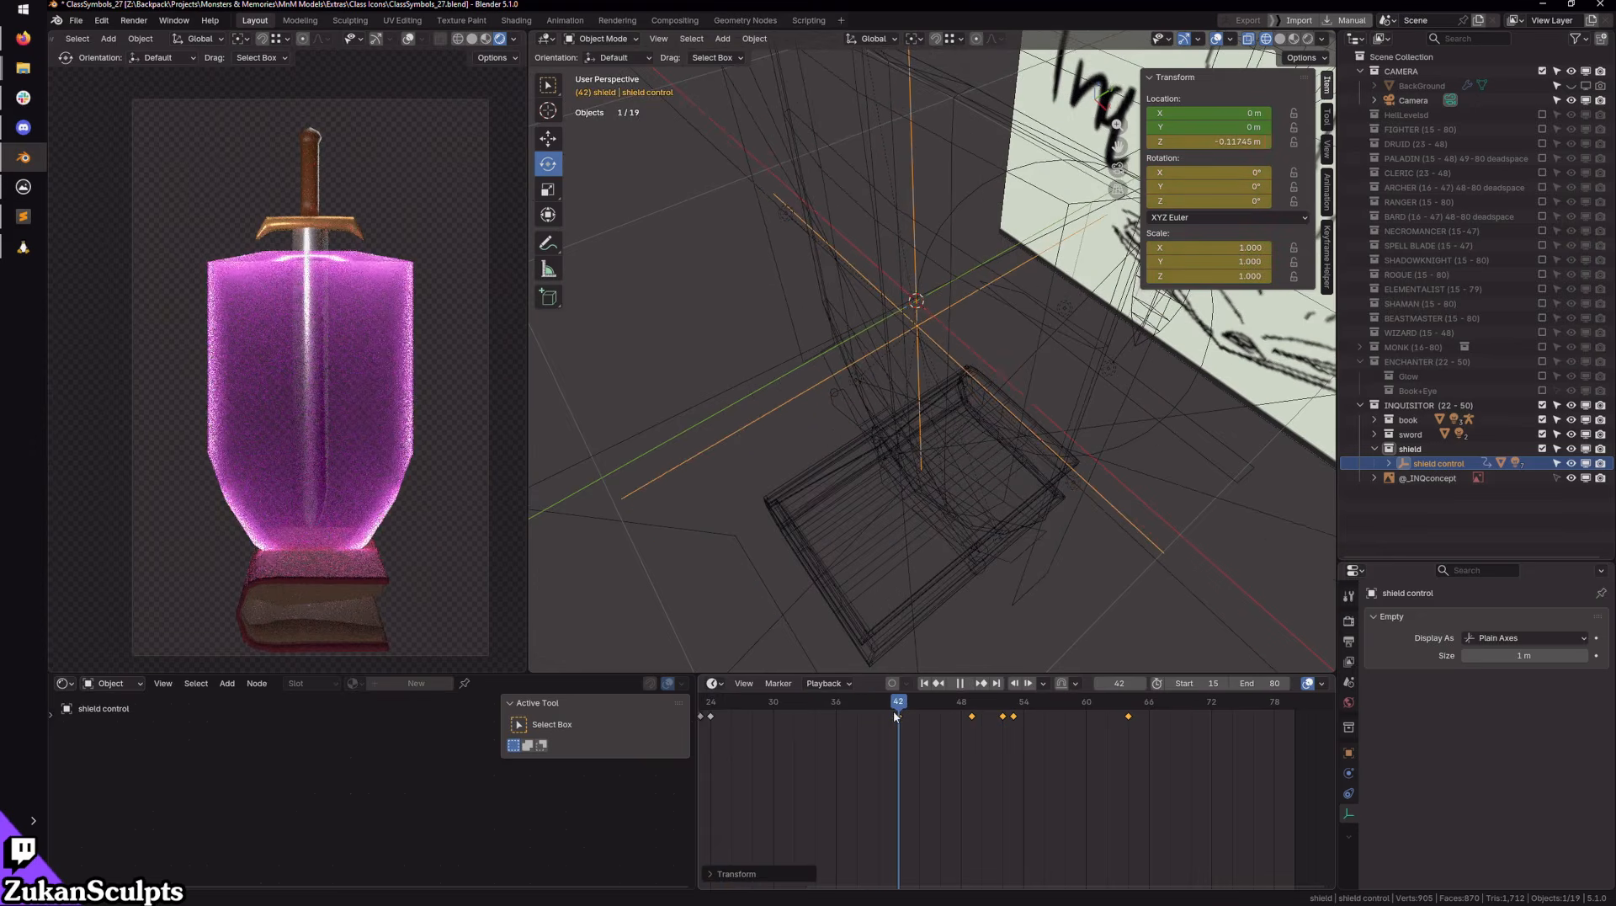
{"action": "key", "text": "space"}
Step: Put the INQbook armature into Pose Mode and select all of its bones
{"action": "middle_click_drag", "start_coordinate": [1220, 486], "coordinate": [1273, 460], "text": "shift"}
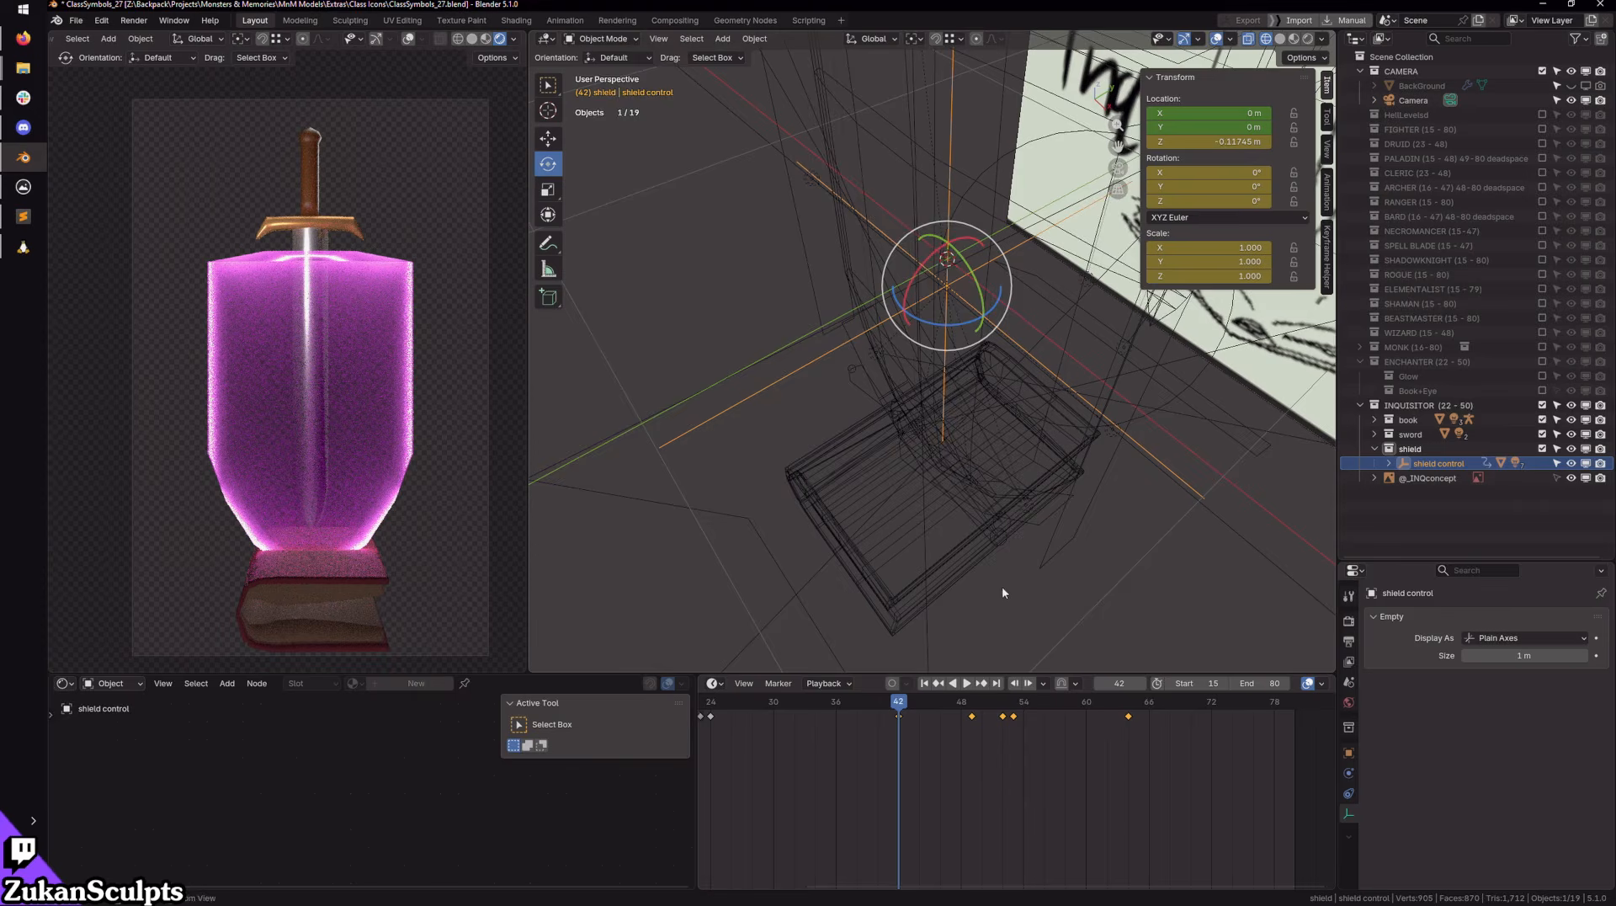
{"action": "middle_click_drag", "start_coordinate": [1003, 588], "coordinate": [994, 432]}
{"action": "scroll", "coordinate": [1017, 477], "scroll_direction": "up", "scroll_amount": 4}
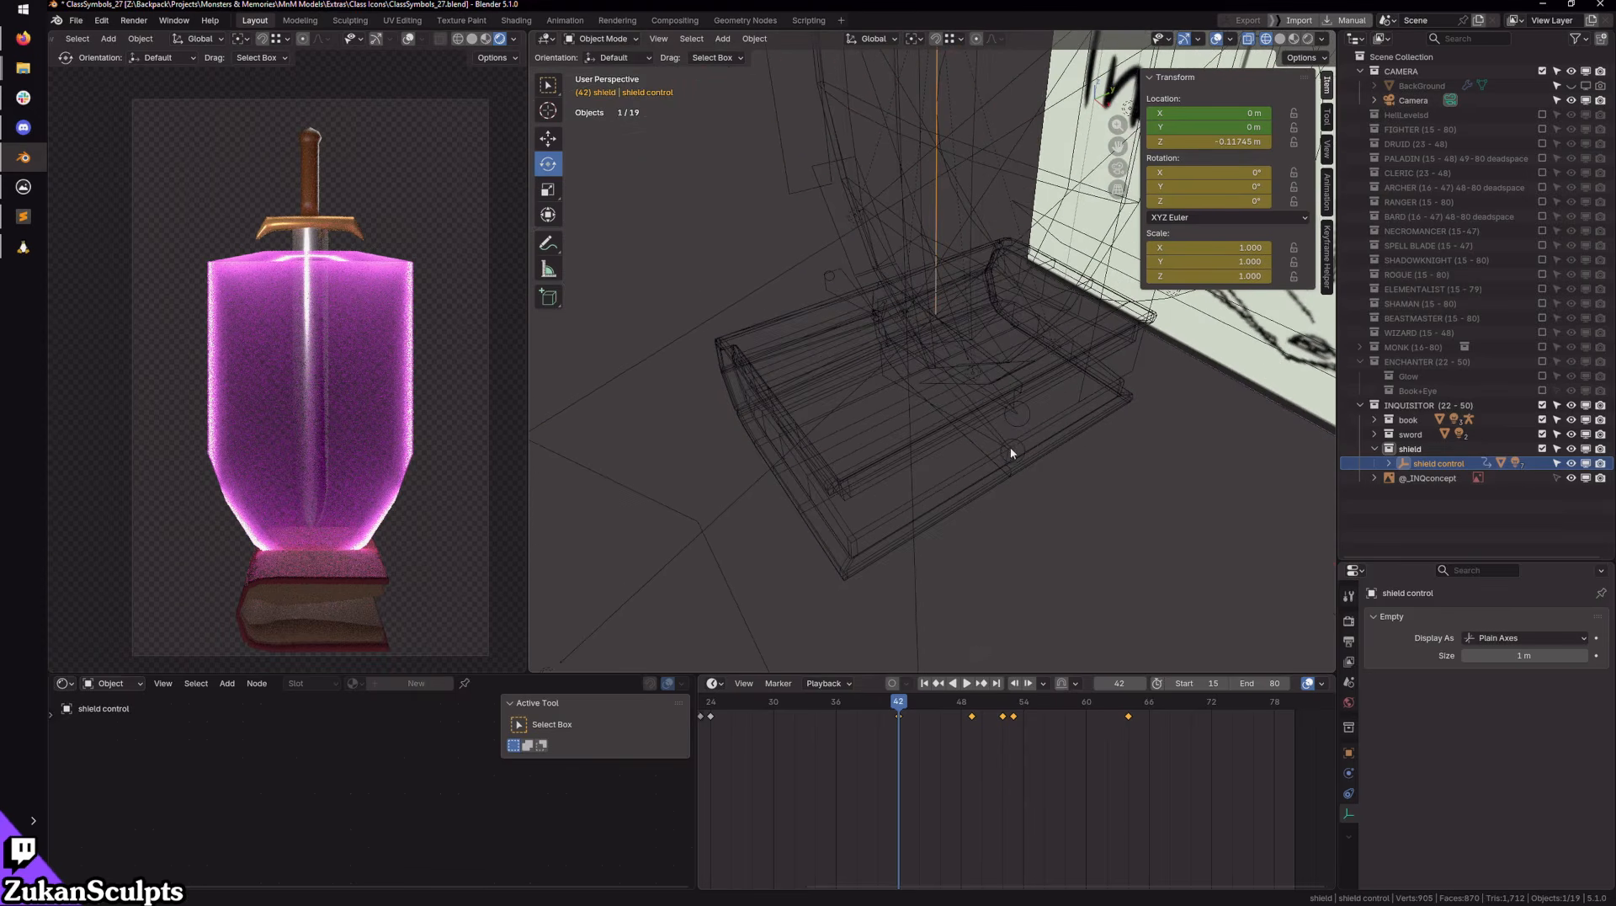
{"action": "left_click", "coordinate": [1009, 444]}
{"action": "left_click", "coordinate": [604, 40]}
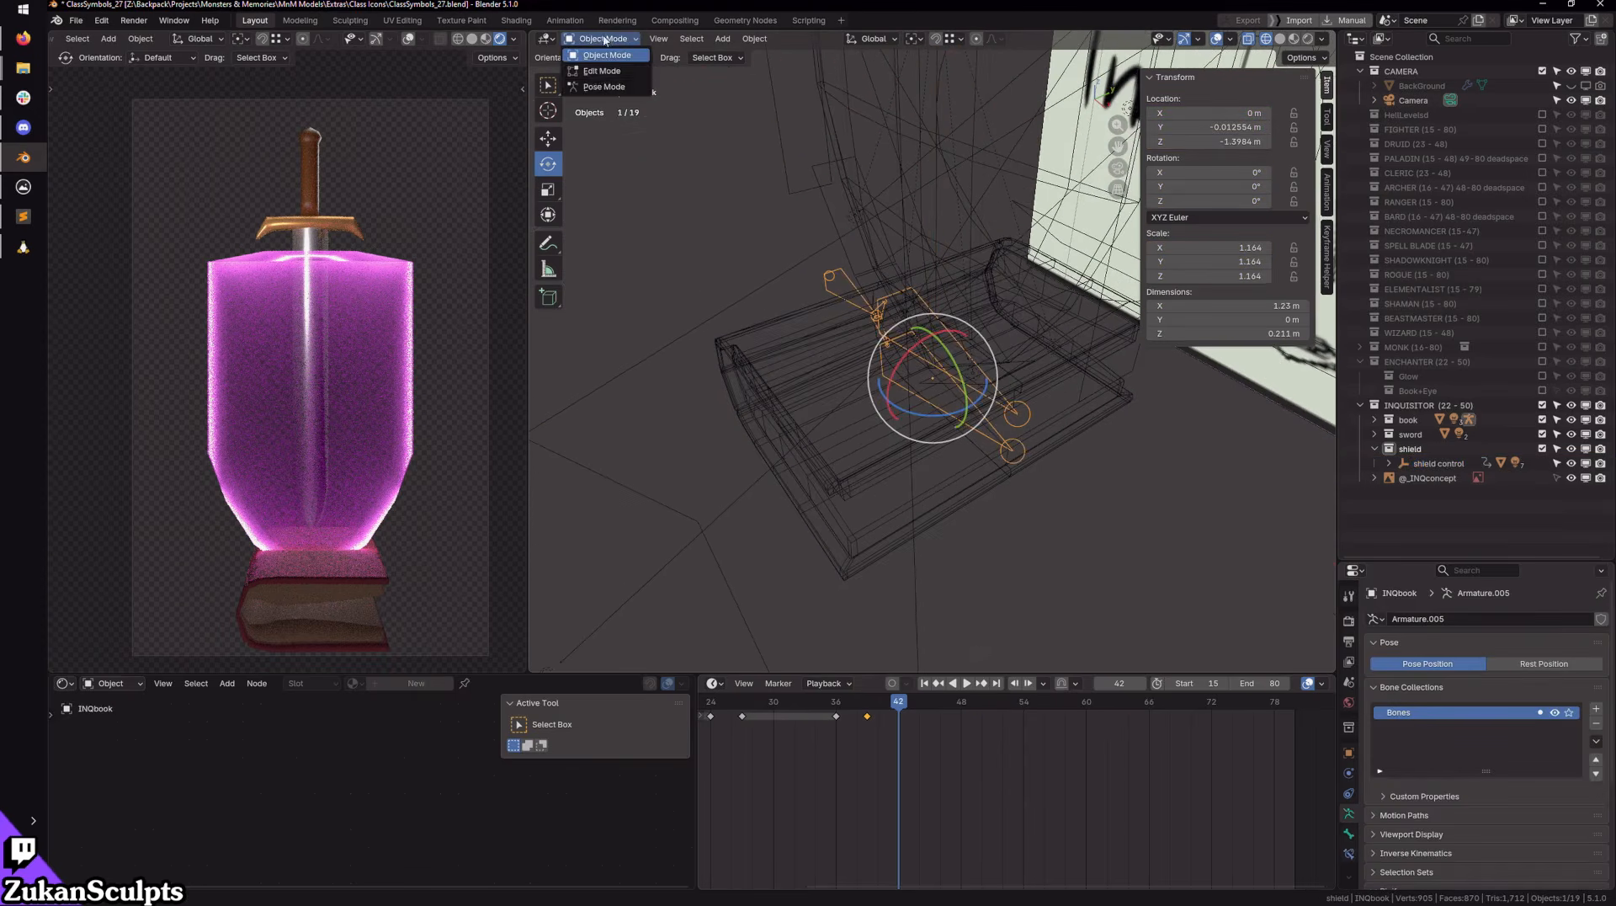
{"action": "left_click", "coordinate": [603, 87]}
{"action": "scroll", "coordinate": [728, 202], "scroll_direction": "down", "scroll_amount": 3}
{"action": "key", "text": "a"}
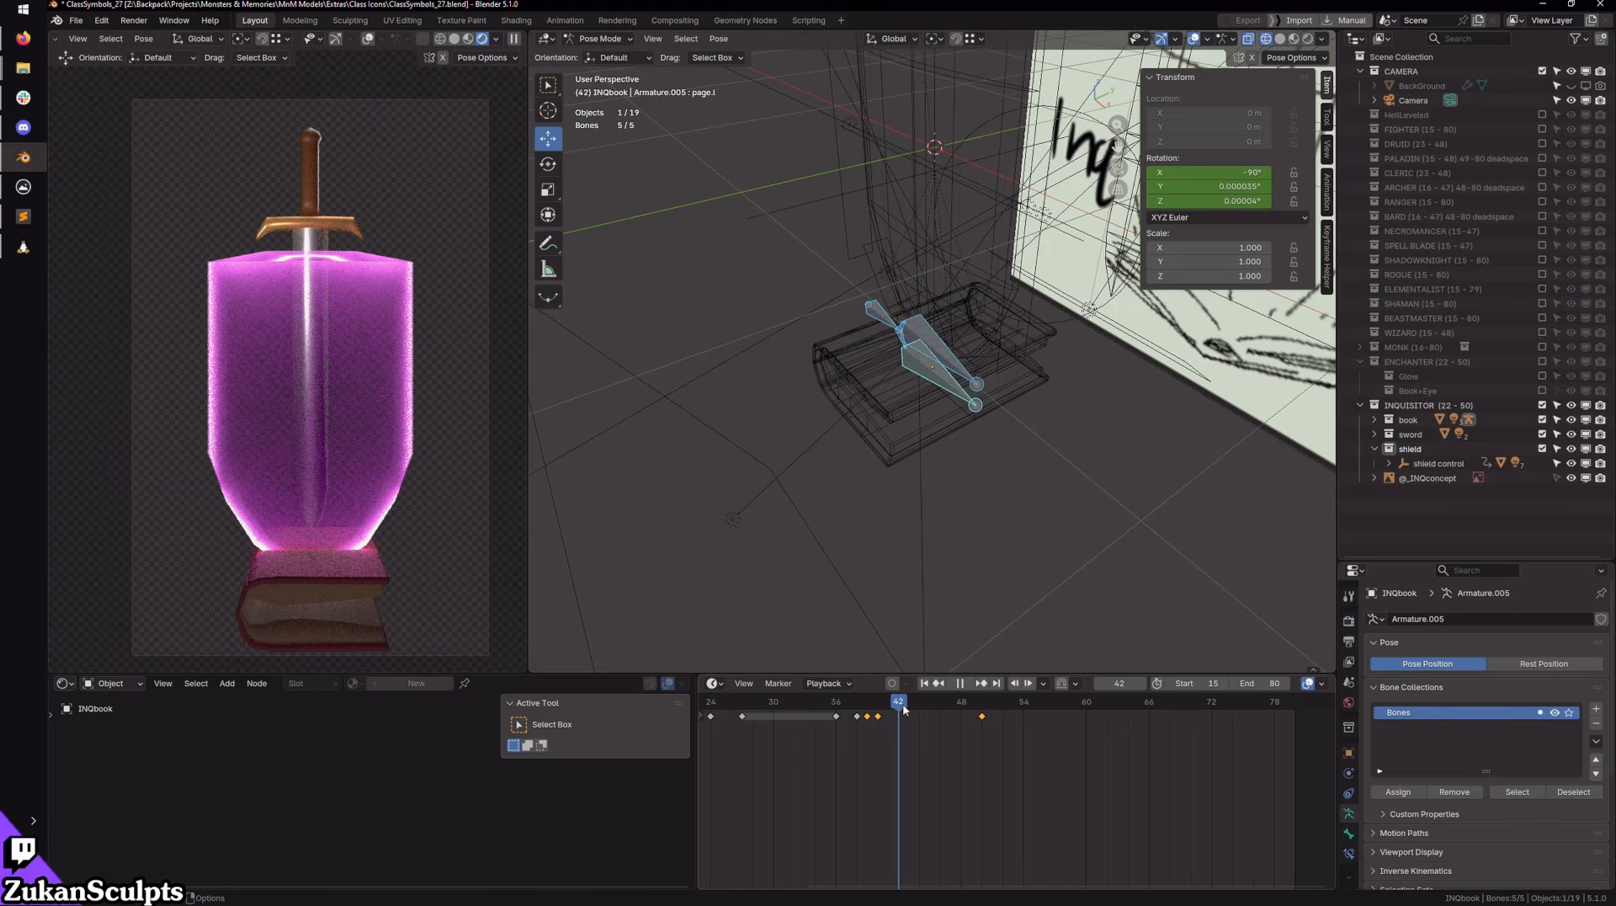
Step: Move the book bones' keyframes after frame 24 by 15 frames later, starting at frame 42, and play back the new timing
{"action": "left_click_drag", "start_coordinate": [903, 710], "coordinate": [1028, 710]}
{"action": "left_click_drag", "start_coordinate": [771, 721], "coordinate": [927, 717]}
{"action": "key", "text": "space"}
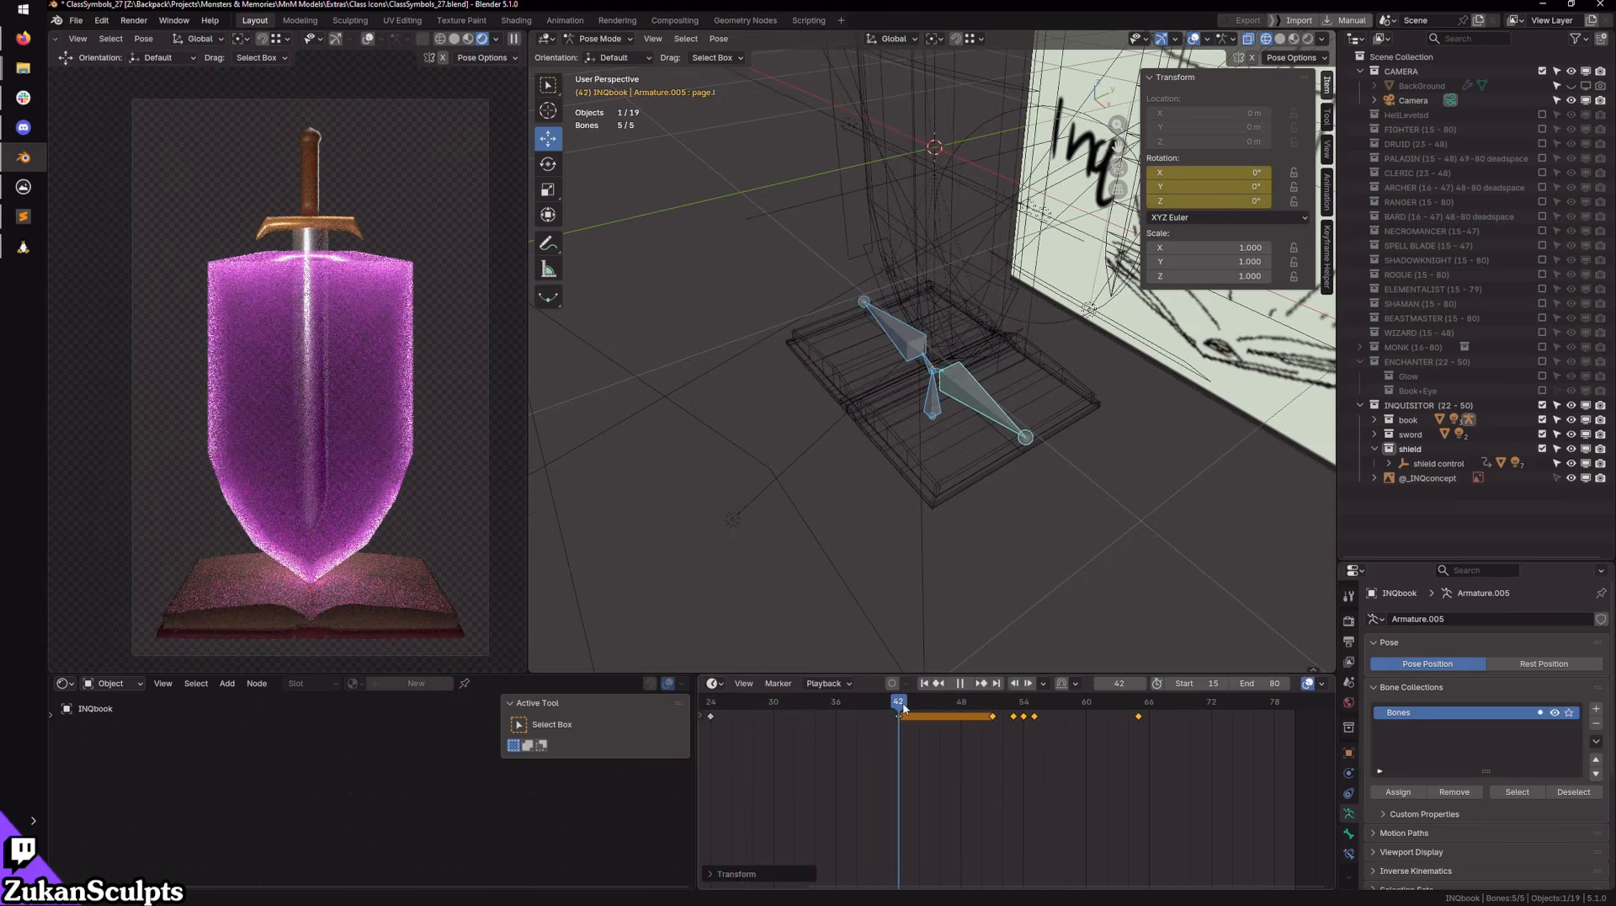
{"action": "scroll", "coordinate": [863, 706], "scroll_direction": "down", "scroll_amount": 3}
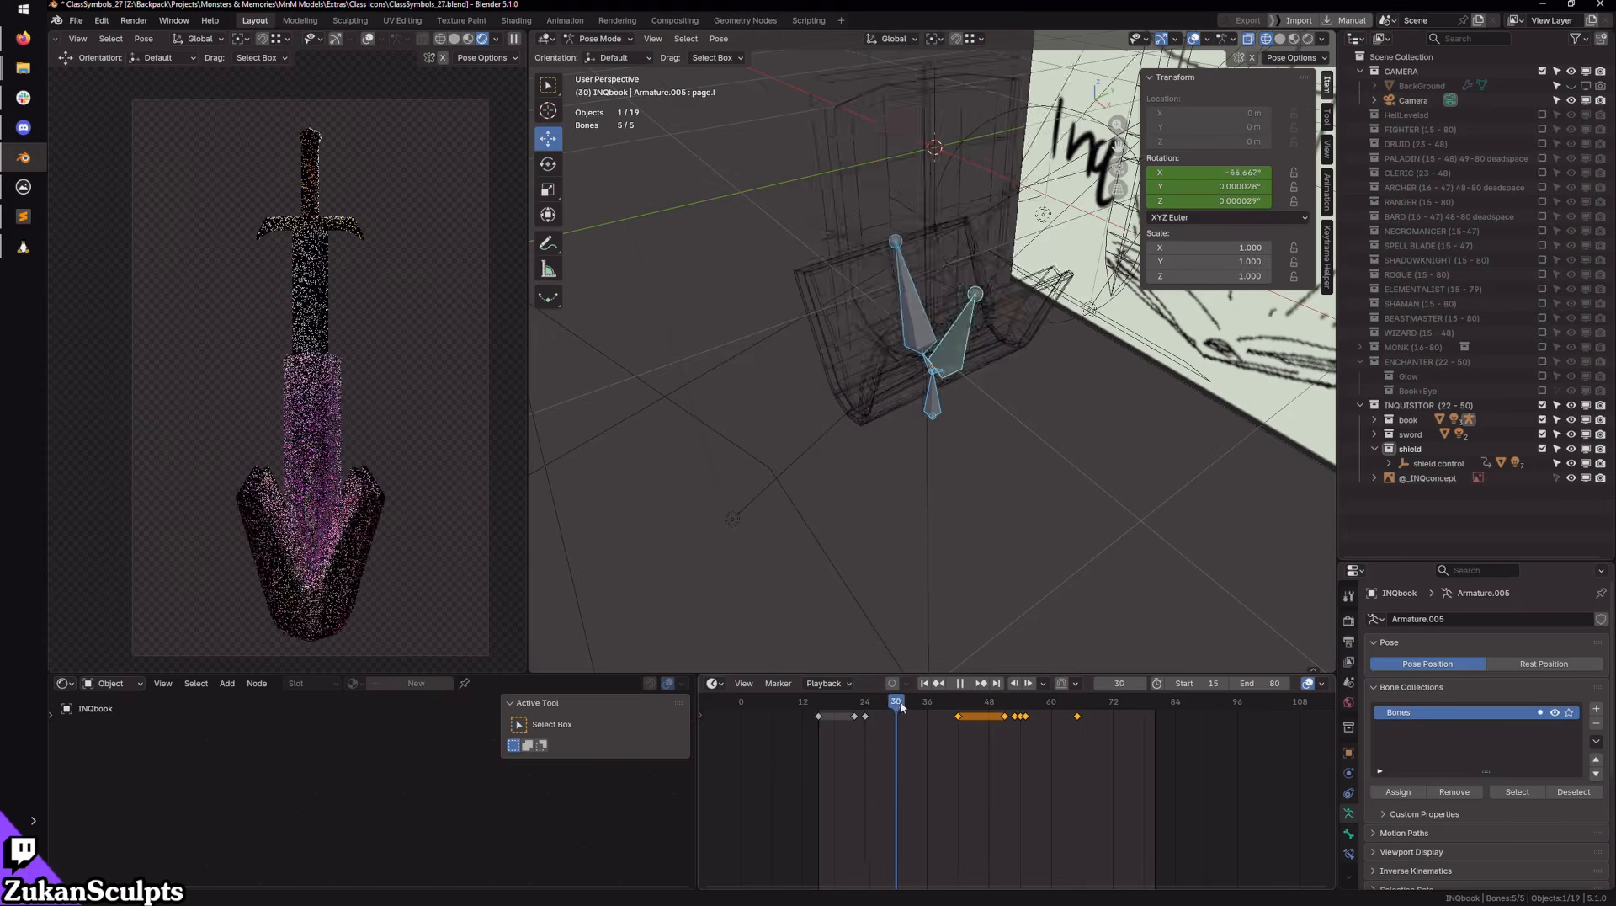
{"action": "left_click_drag", "start_coordinate": [948, 713], "coordinate": [839, 720]}
{"action": "left_click", "coordinate": [962, 685]}
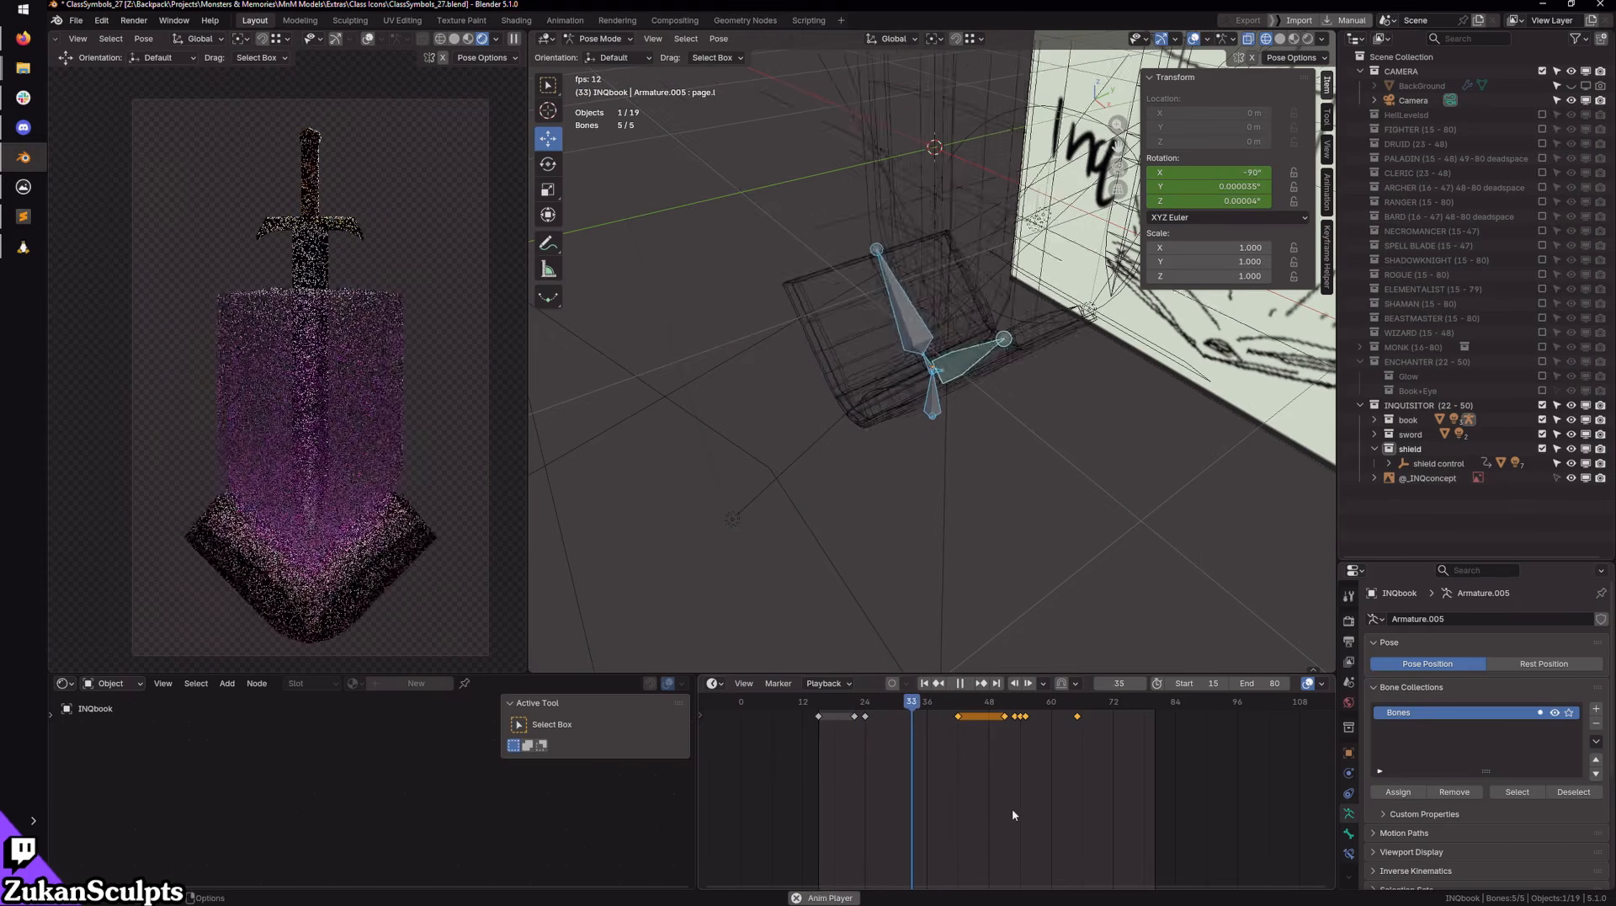
{"action": "left_click", "coordinate": [968, 701]}
{"action": "left_click", "coordinate": [962, 684]}
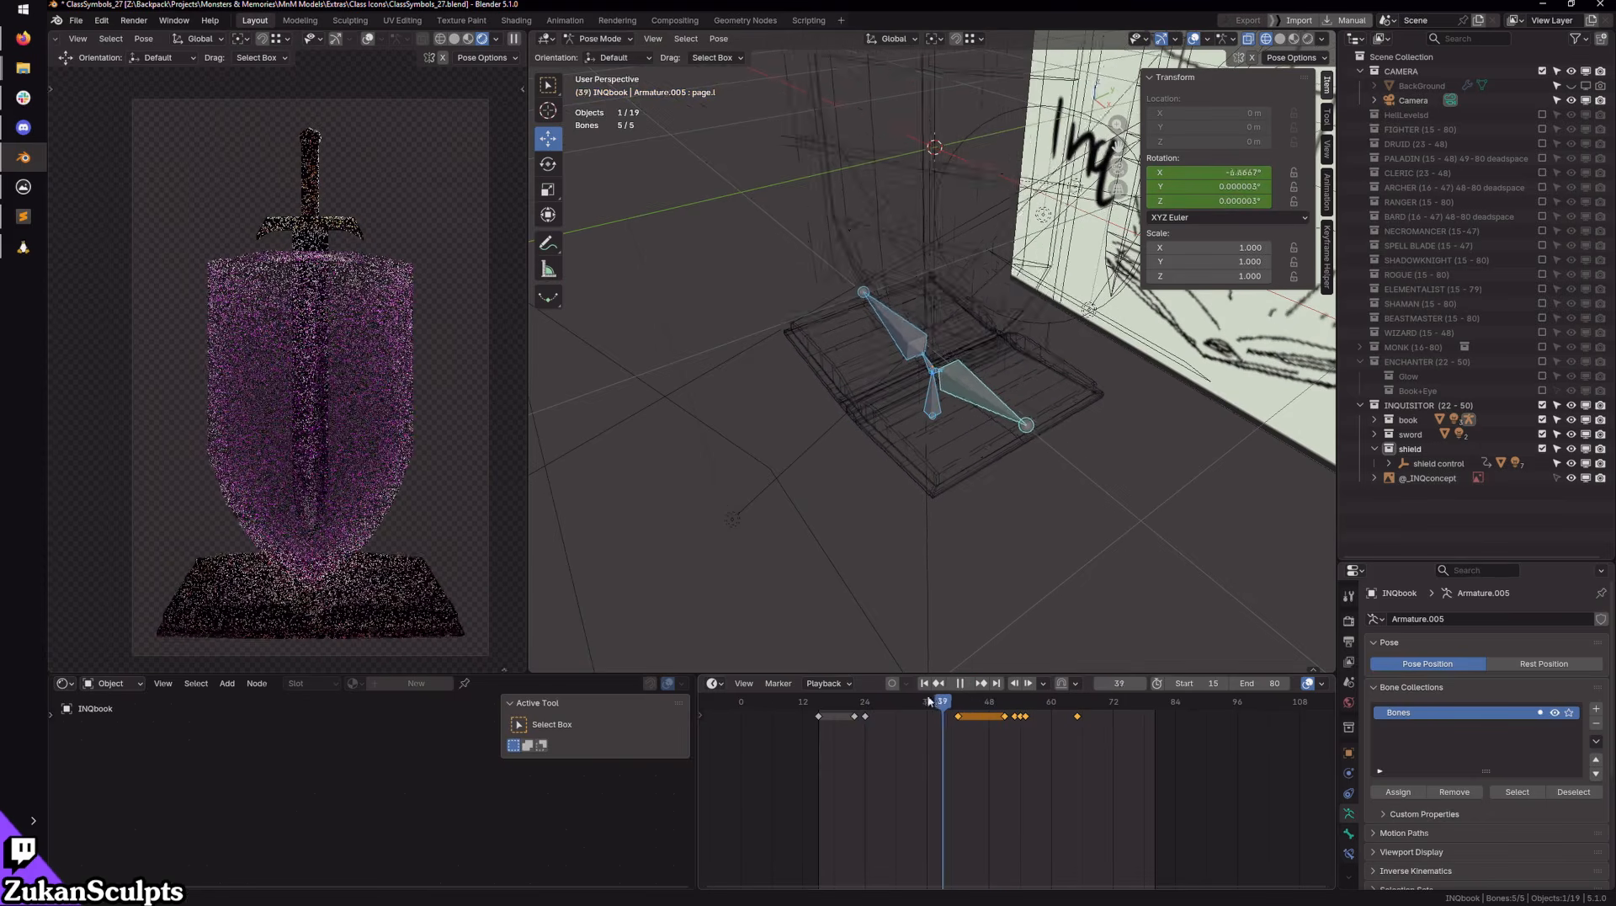
Step: Move the book's first open-pose keyframe earlier from frame 42 to about frame 32, and check the opening
{"action": "left_click_drag", "start_coordinate": [957, 716], "coordinate": [922, 715]}
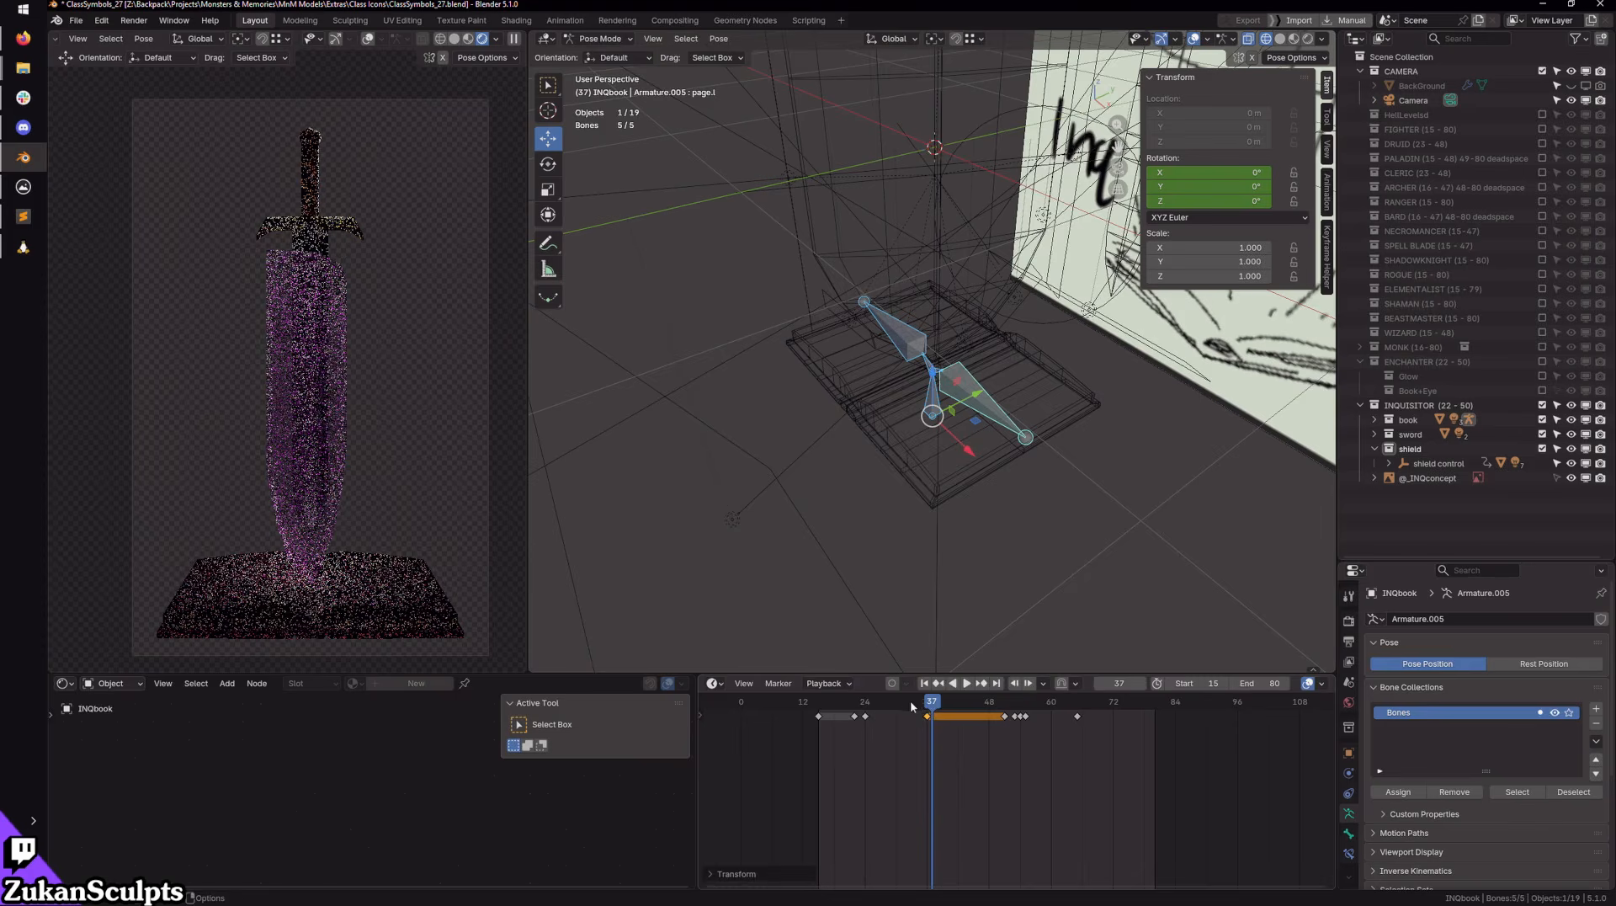
{"action": "left_click_drag", "start_coordinate": [802, 705], "coordinate": [906, 715]}
{"action": "key", "text": "g"}
{"action": "left_click", "coordinate": [914, 713]}
{"action": "key", "text": "space"}
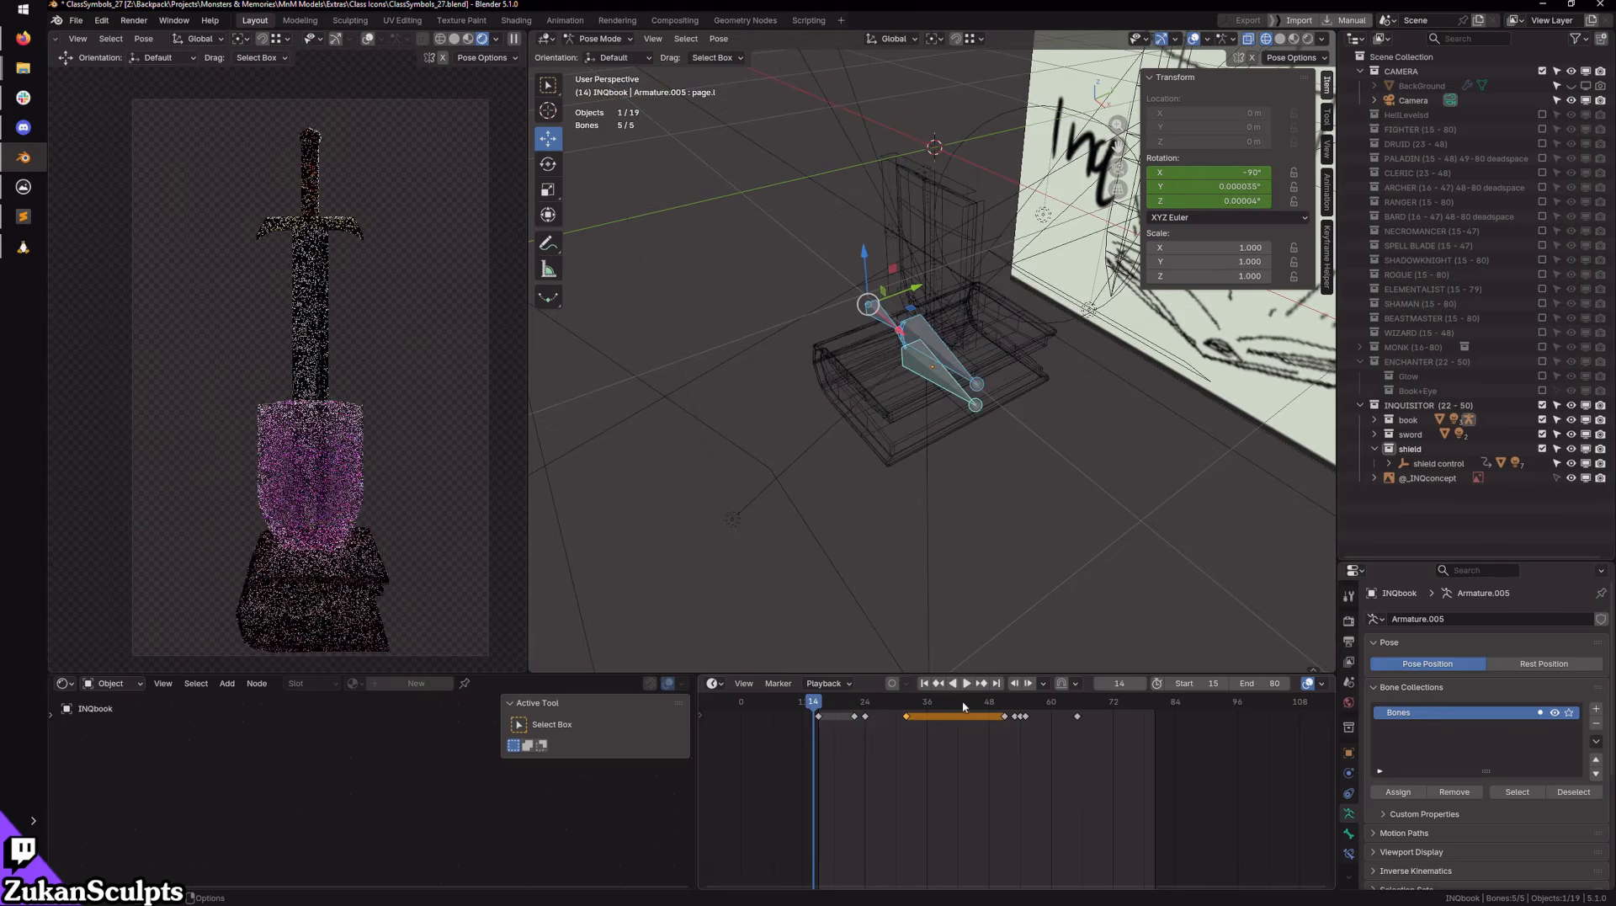
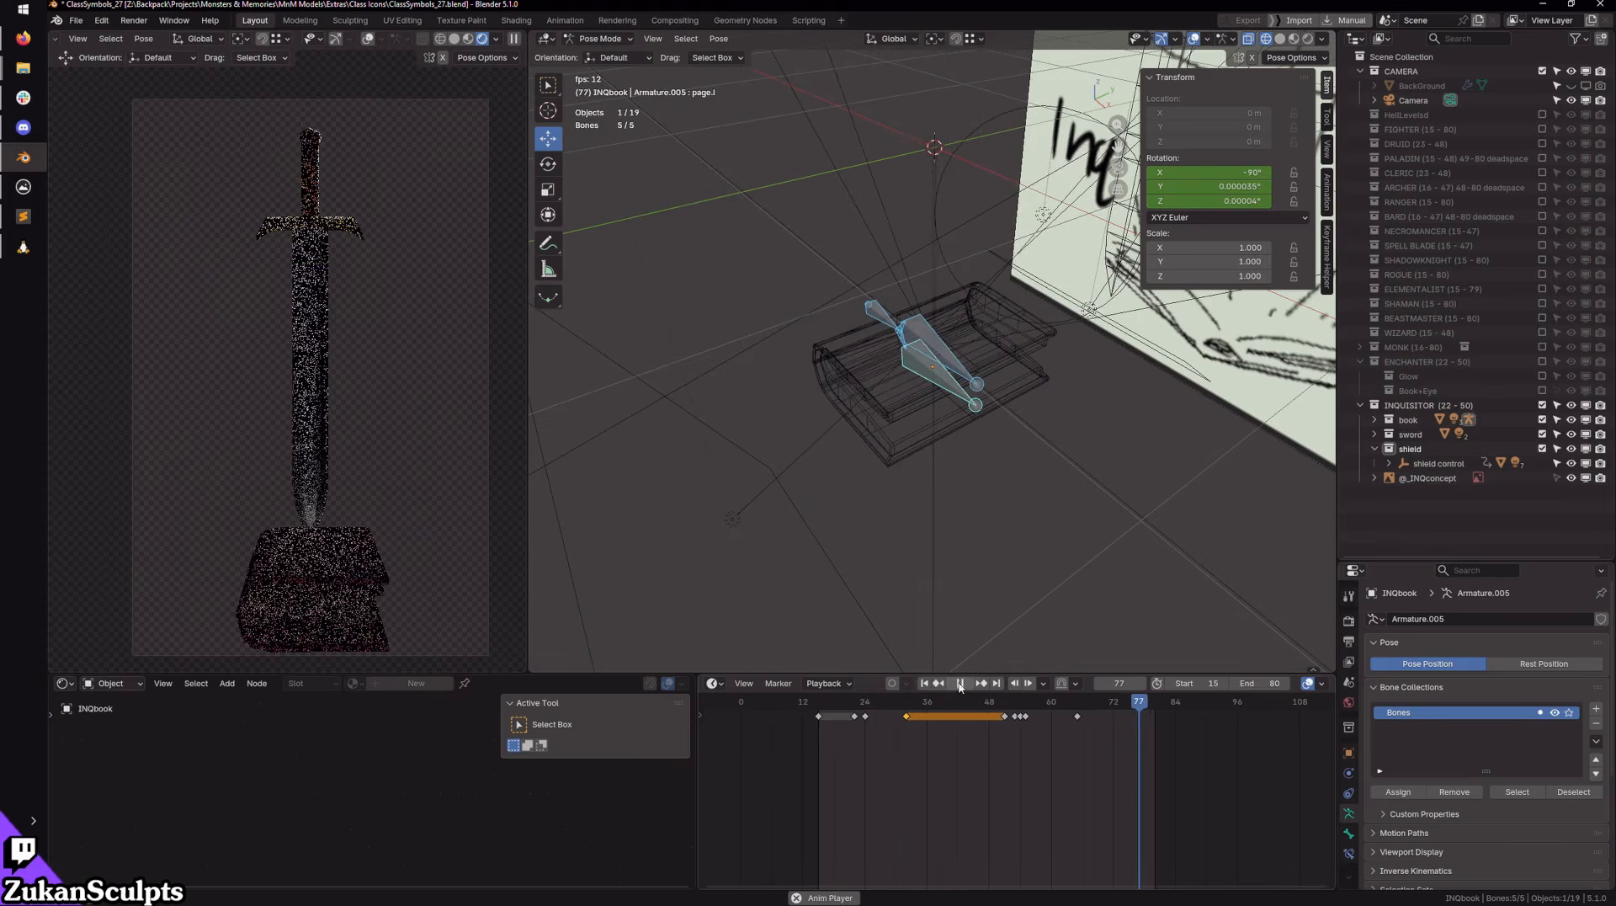
Step: Switch the camera view to Material Preview shading and play back the icon animation
{"action": "key", "text": "space"}
{"action": "left_click", "coordinate": [469, 40]}
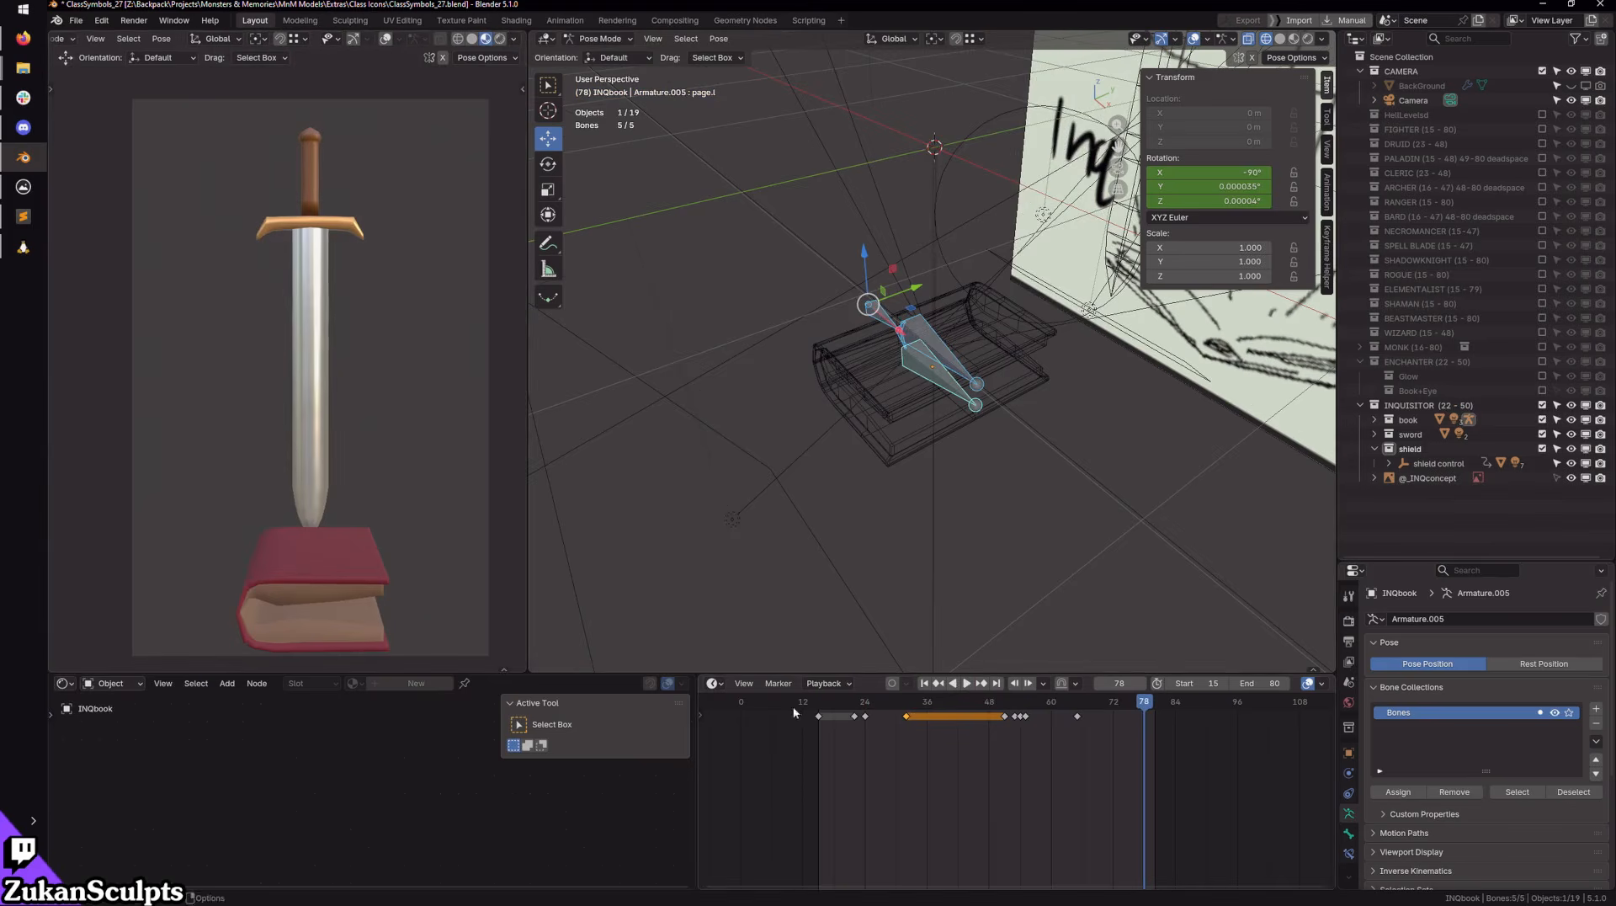
{"action": "left_click", "coordinate": [966, 683]}
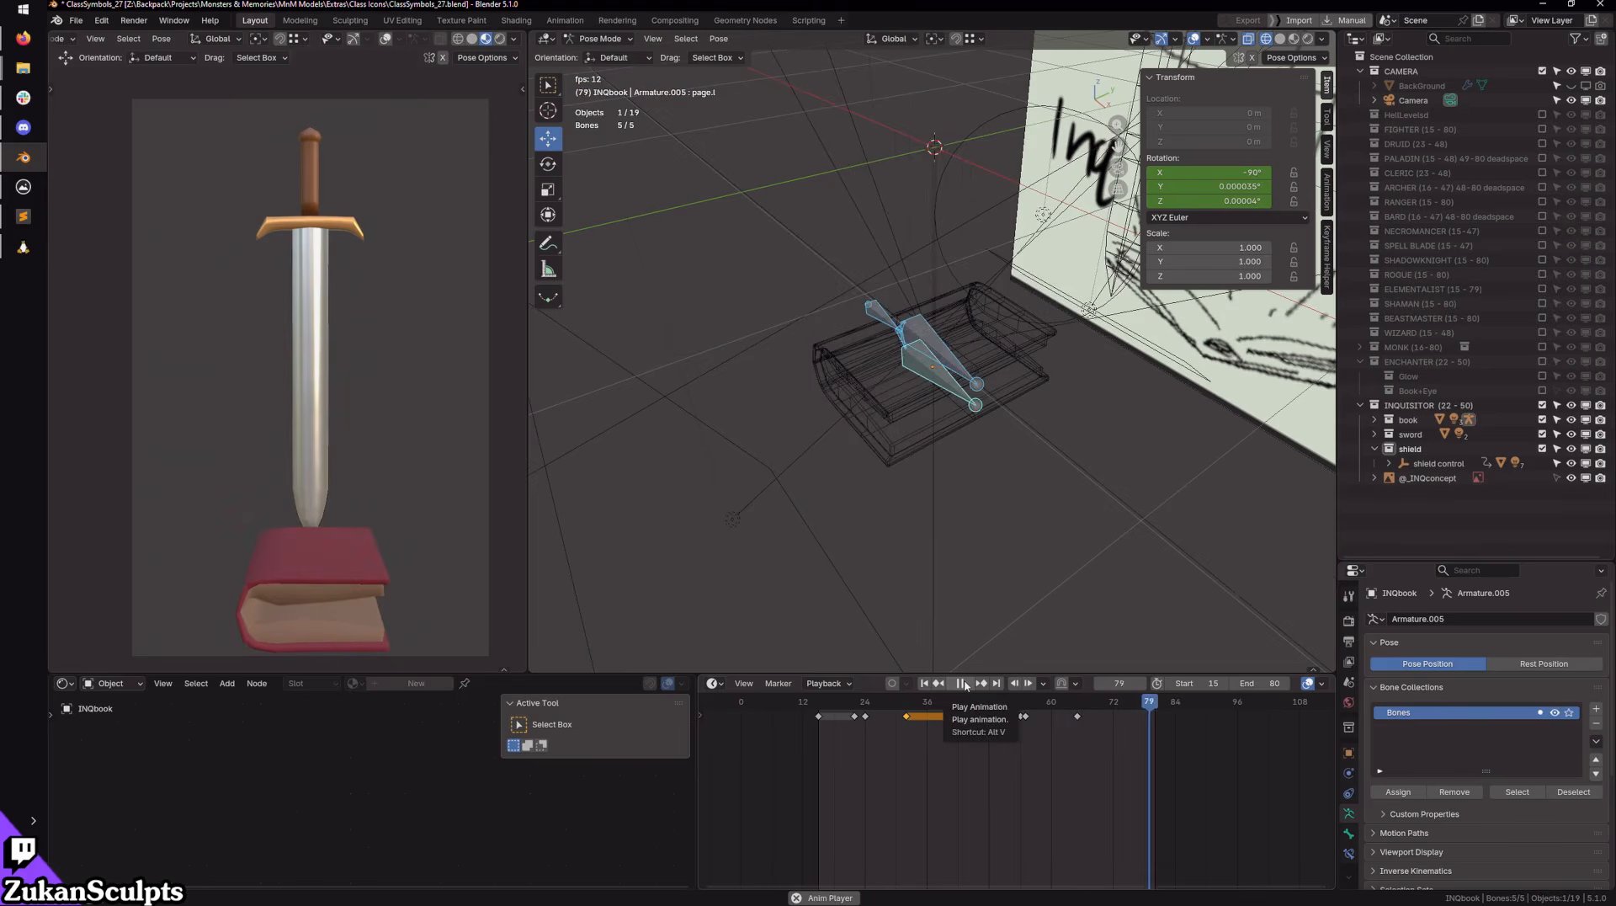
{"action": "left_click", "coordinate": [962, 682]}
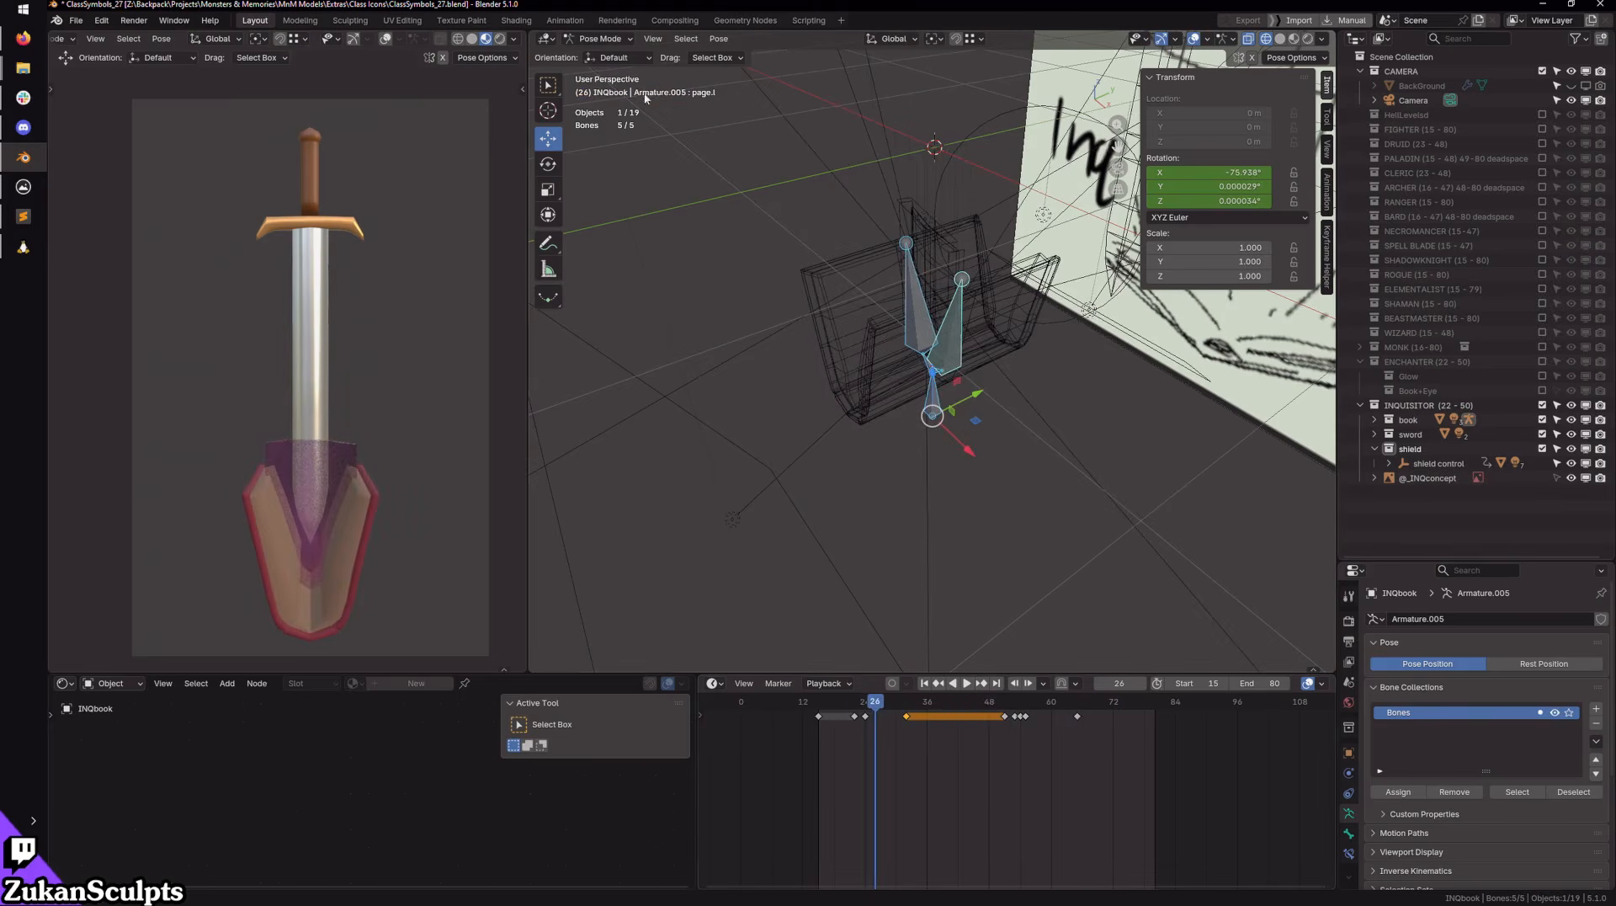
Step: Return the book armature to Object Mode and select the shield control empty
{"action": "left_click", "coordinate": [604, 39]}
{"action": "left_click", "coordinate": [606, 58]}
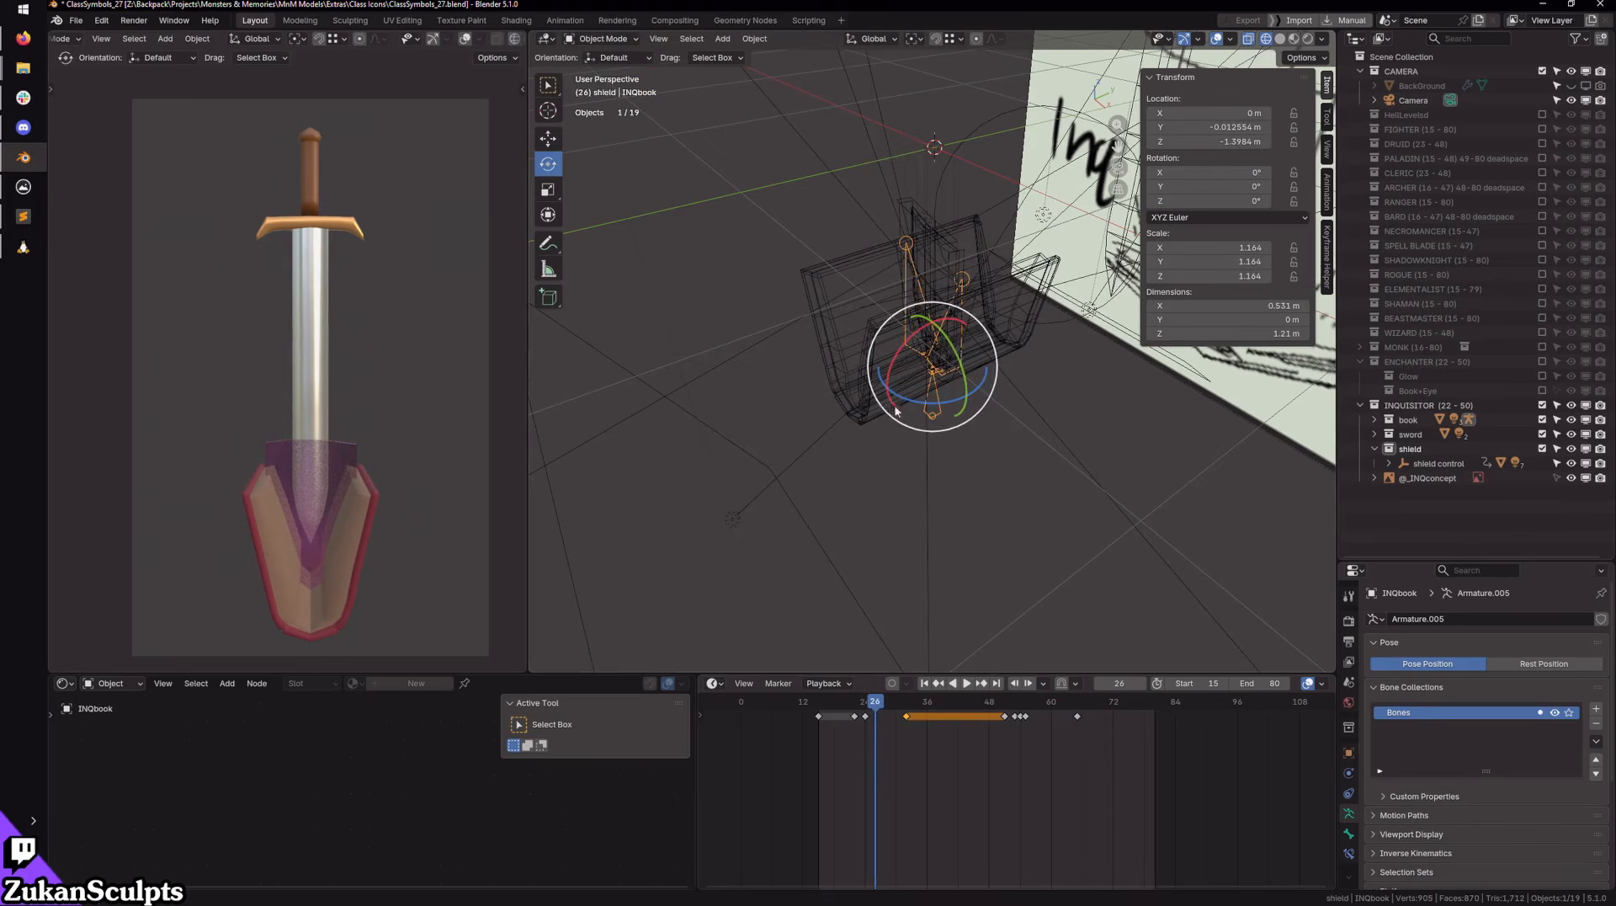
{"action": "left_click", "coordinate": [1439, 464]}
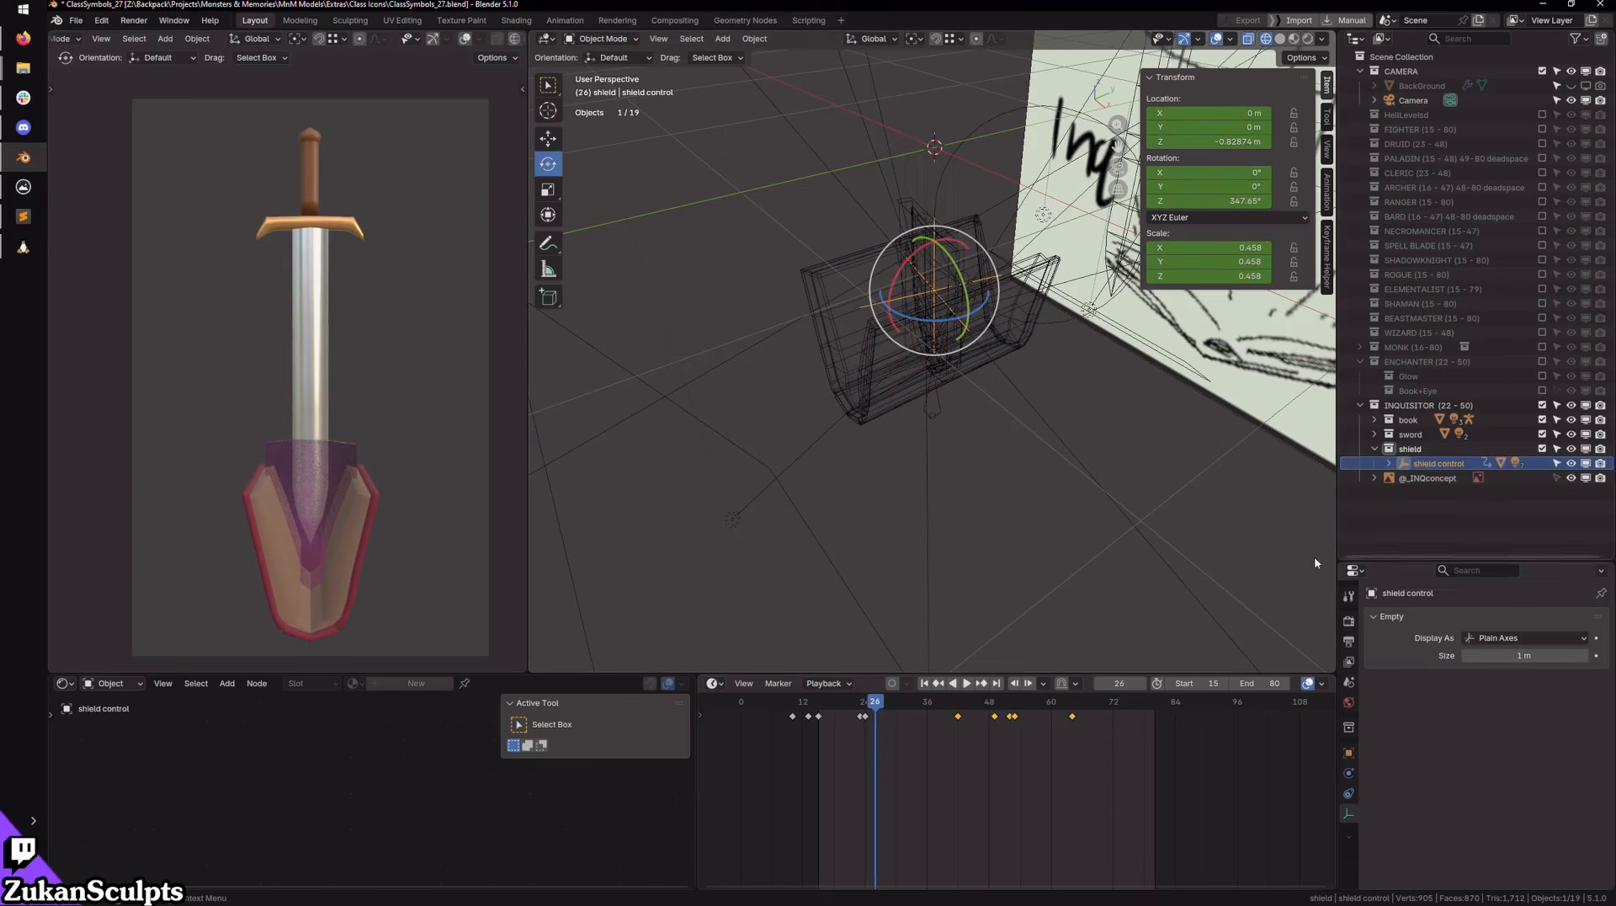
Step: Set the shield control's Z rotation to 180° at frame 24, keyframe it, and play back the spin from the start
{"action": "left_click", "coordinate": [941, 688]}
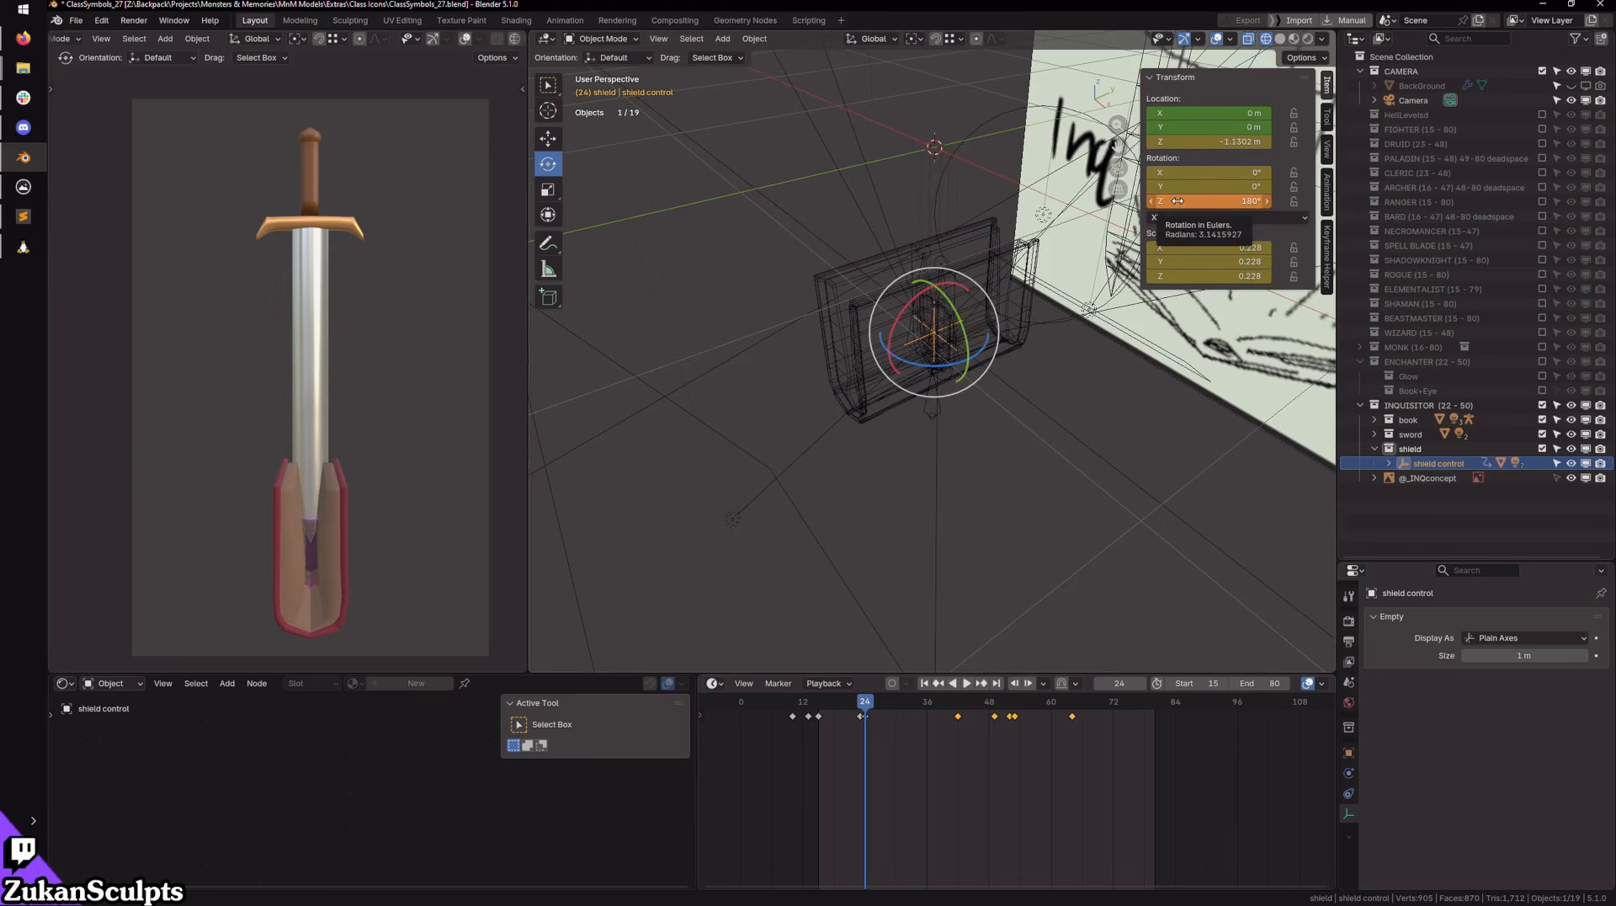
{"action": "left_click", "coordinate": [926, 686]}
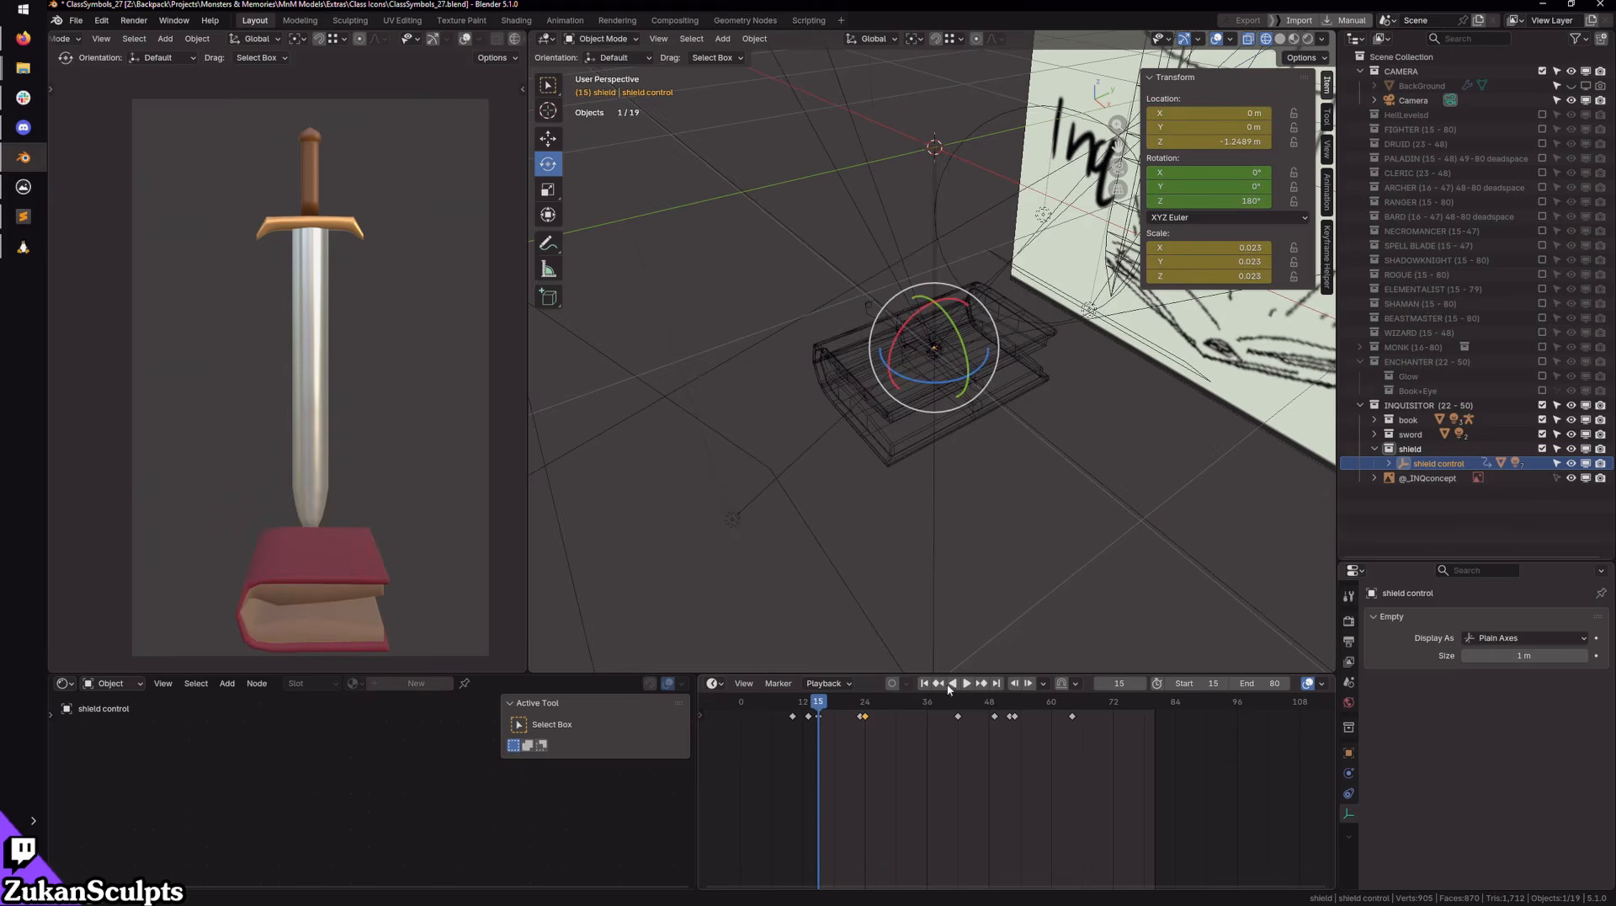
{"action": "left_click", "coordinate": [967, 684]}
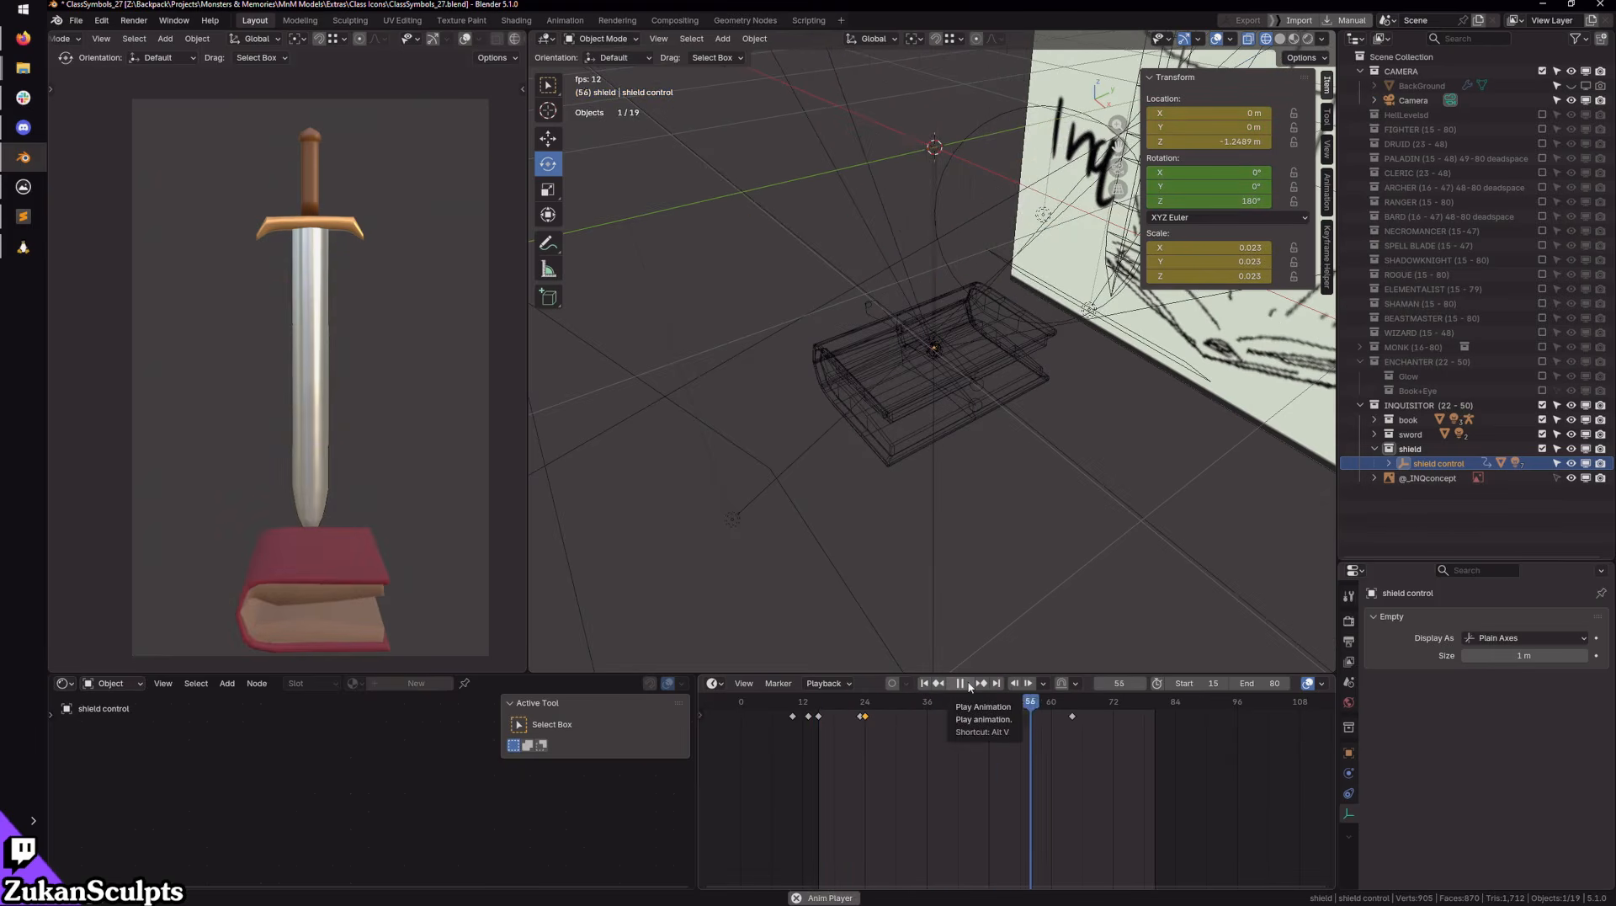
{"action": "left_click", "coordinate": [967, 684]}
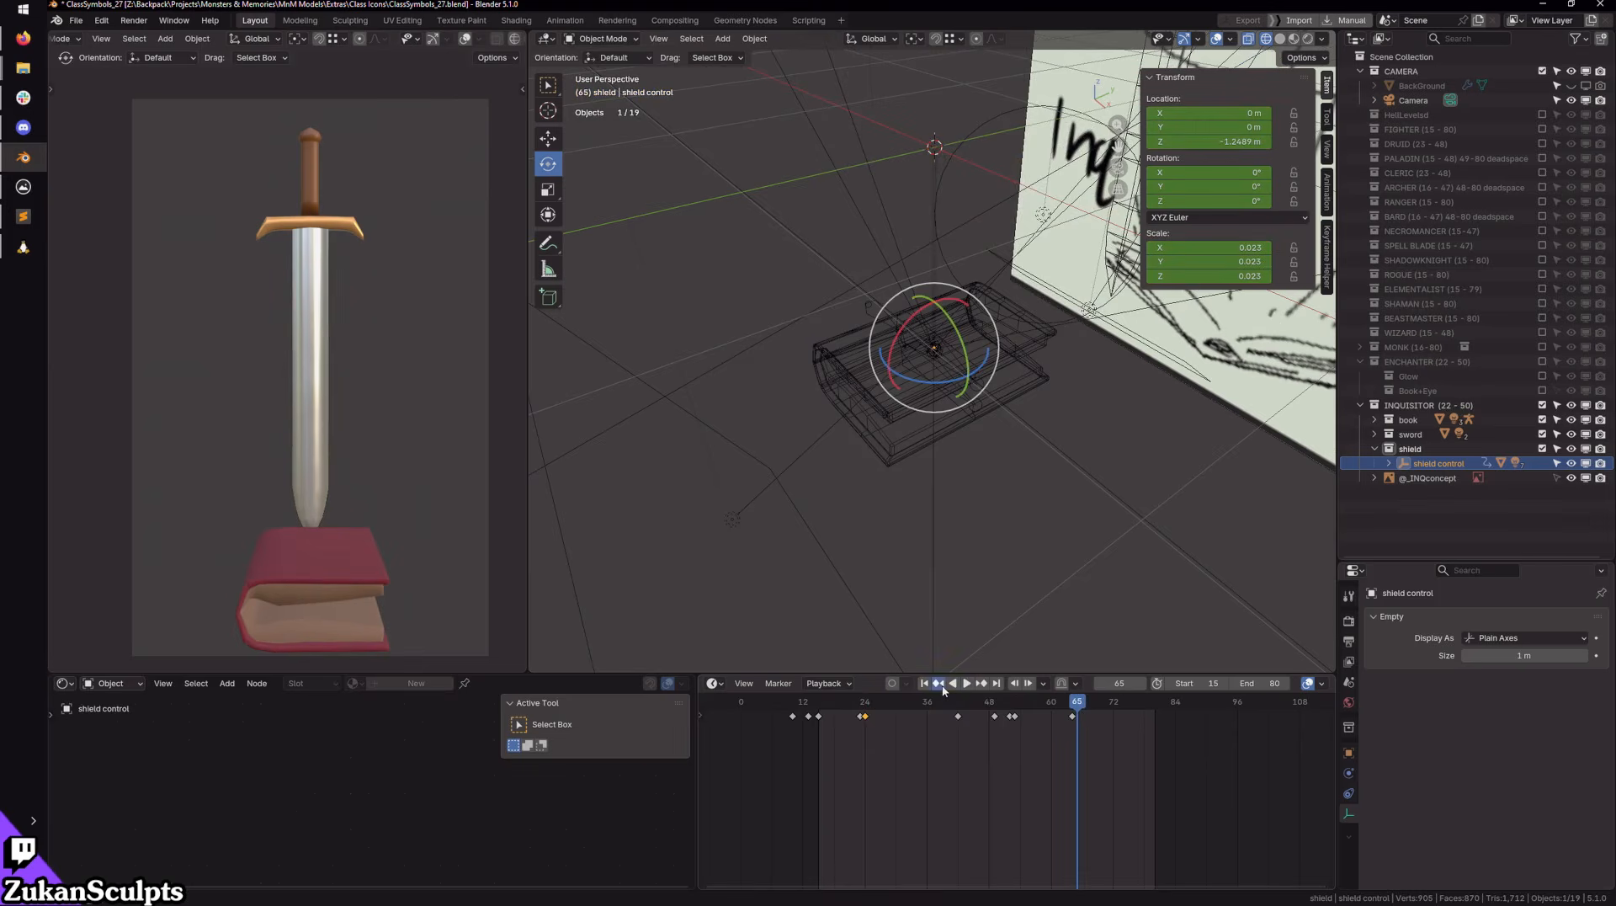
Step: Step back through the shield control's keyframes to frame 24 and replay the animation from the start to check the spin
{"action": "left_click", "coordinate": [942, 687]}
{"action": "left_click", "coordinate": [942, 686]}
{"action": "left_click", "coordinate": [942, 687]}
{"action": "left_click", "coordinate": [942, 687]}
{"action": "left_click", "coordinate": [942, 687]}
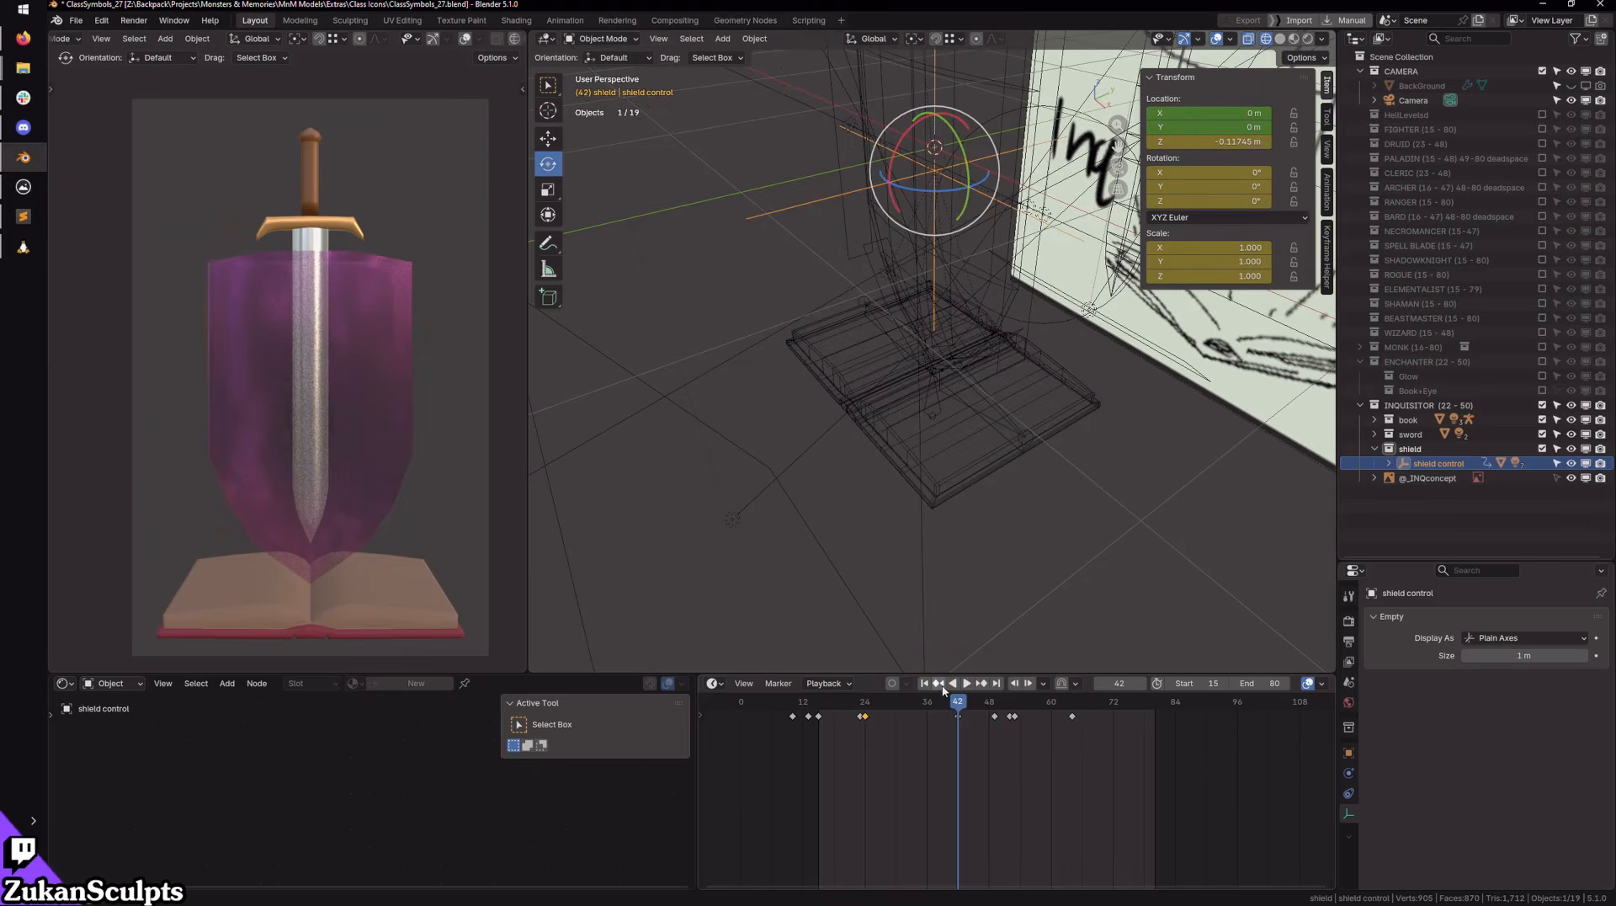
{"action": "left_click", "coordinate": [942, 687]}
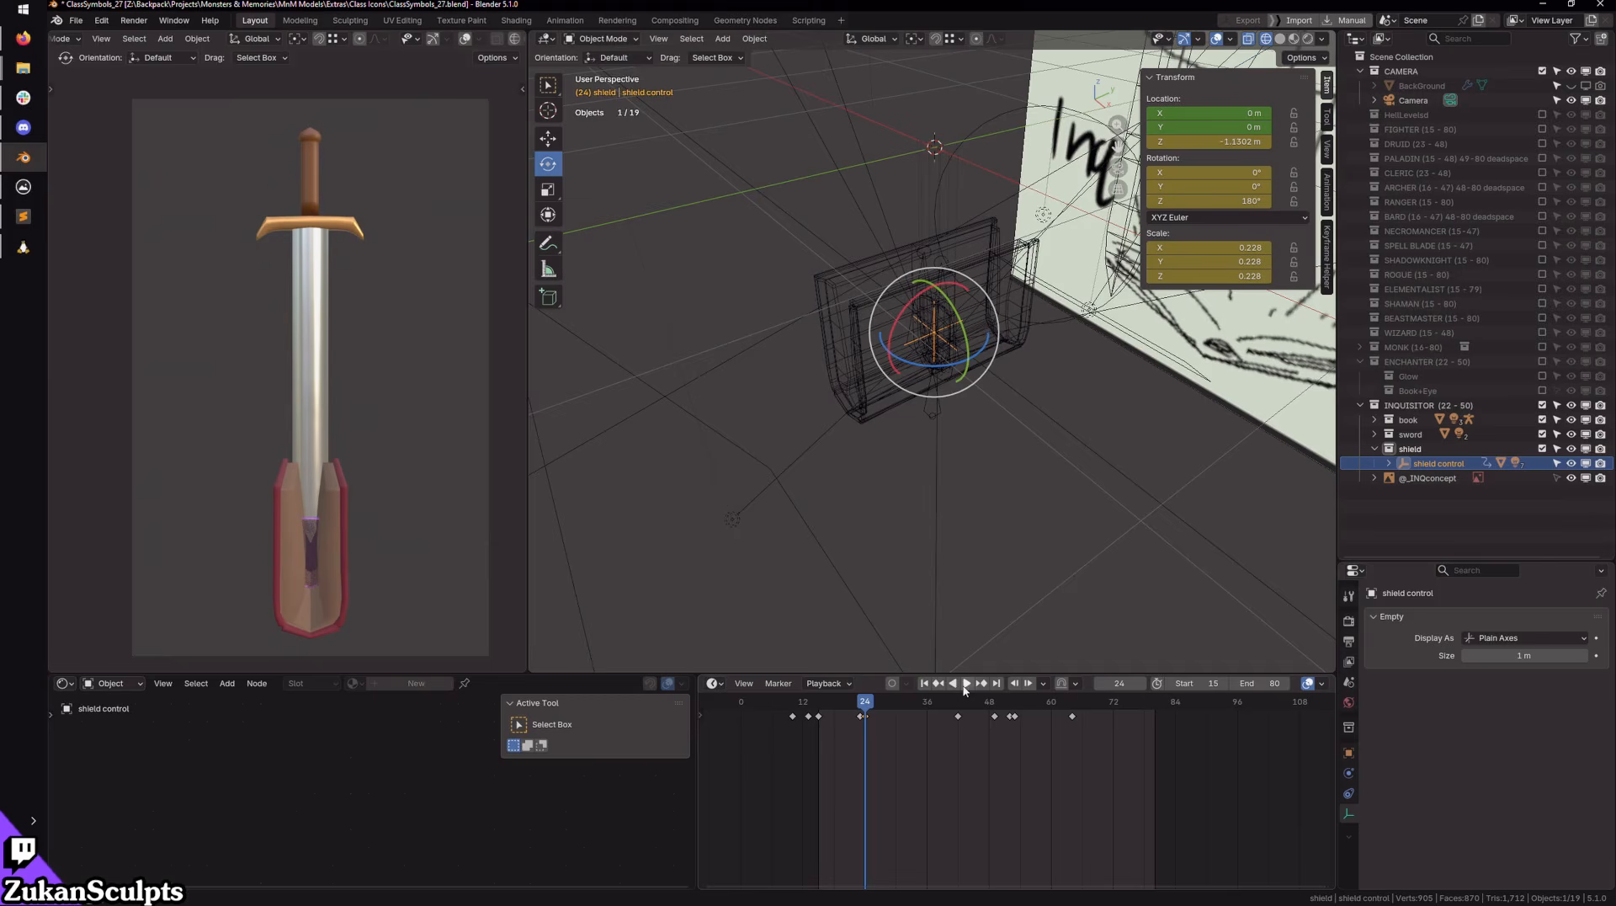
{"action": "left_click", "coordinate": [925, 683]}
{"action": "left_click", "coordinate": [965, 683]}
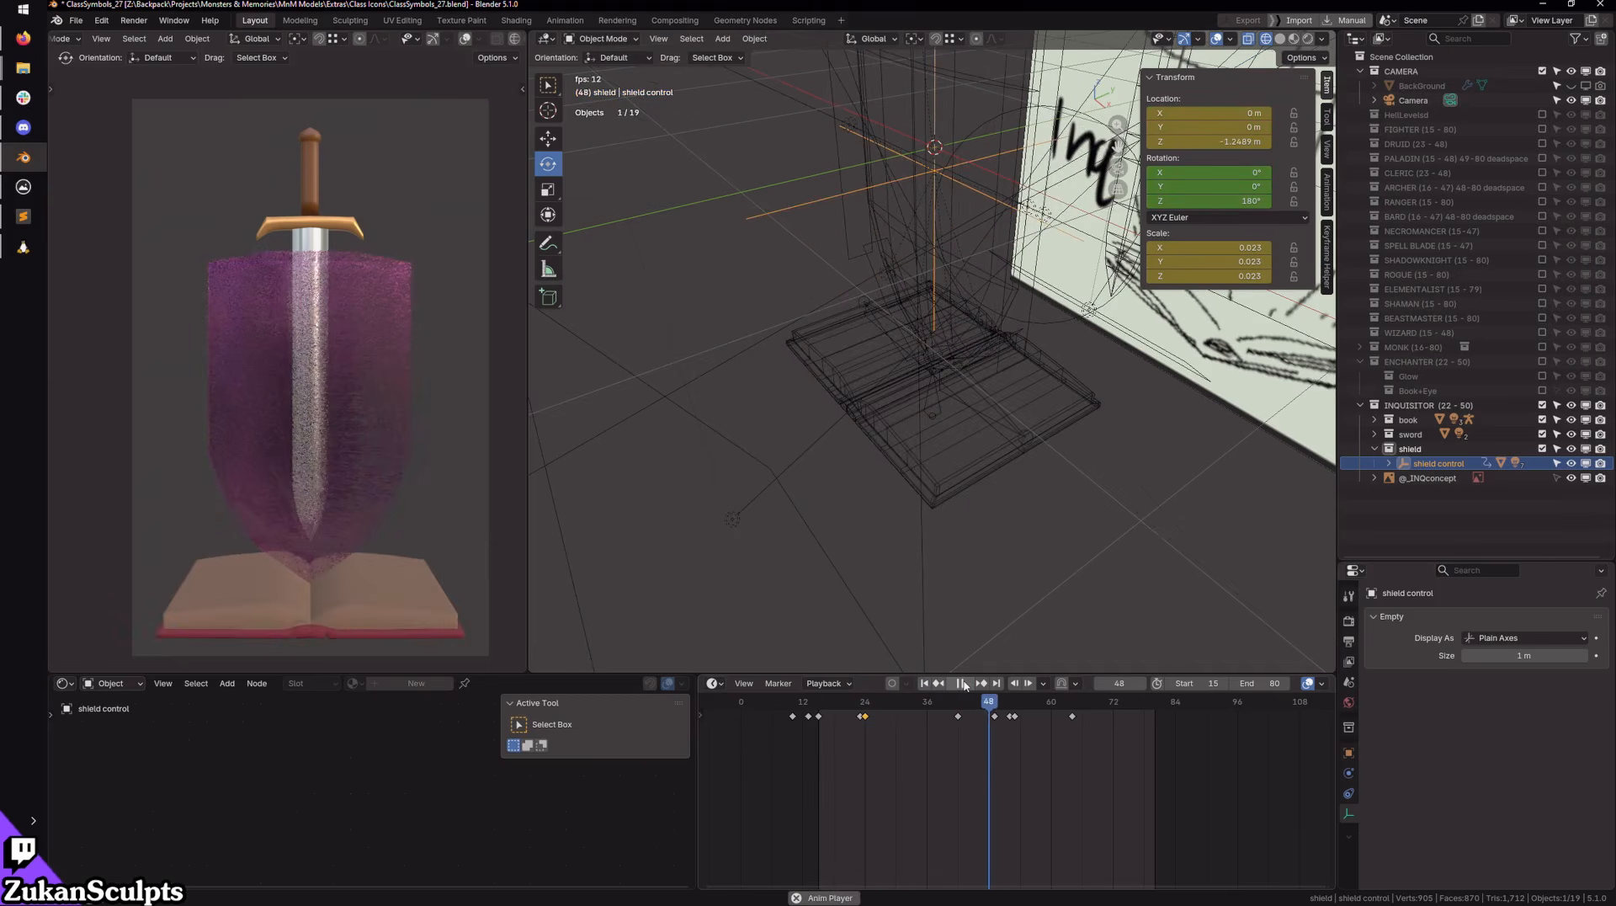
{"action": "left_click", "coordinate": [964, 684]}
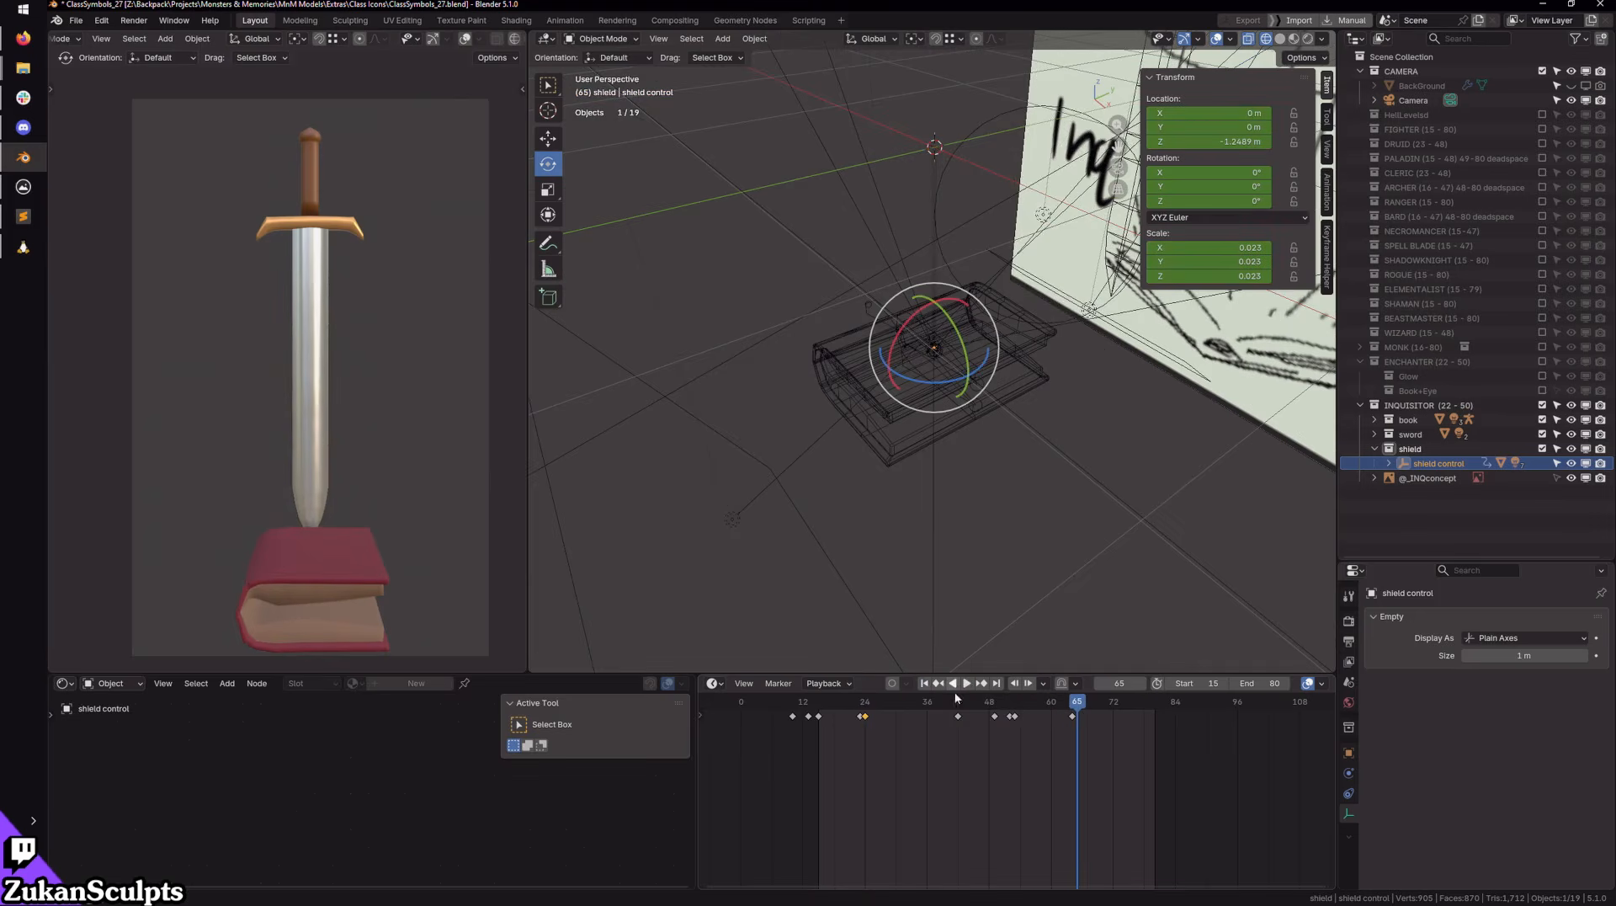
Step: Move the shield control keyframes after frame 24 six frames earlier, with the first on frame 36, and play back the timing
{"action": "left_click_drag", "start_coordinate": [1066, 735], "coordinate": [1140, 708]}
{"action": "left_click_drag", "start_coordinate": [961, 719], "coordinate": [926, 721]}
{"action": "left_click", "coordinate": [925, 686]}
{"action": "left_click", "coordinate": [964, 685]}
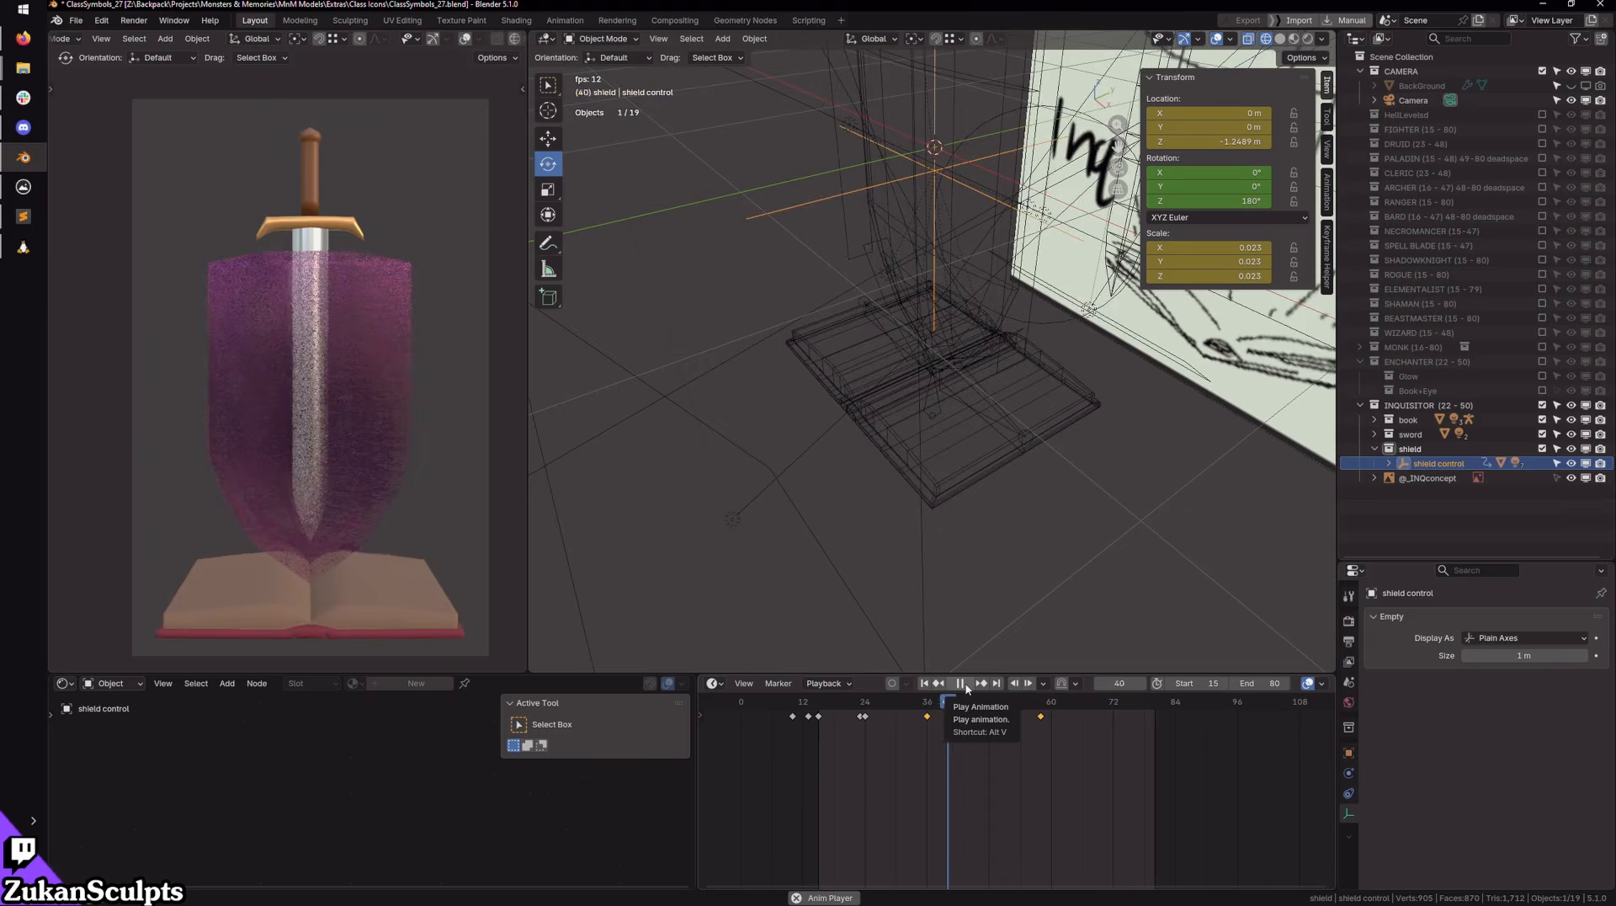
{"action": "left_click", "coordinate": [962, 686]}
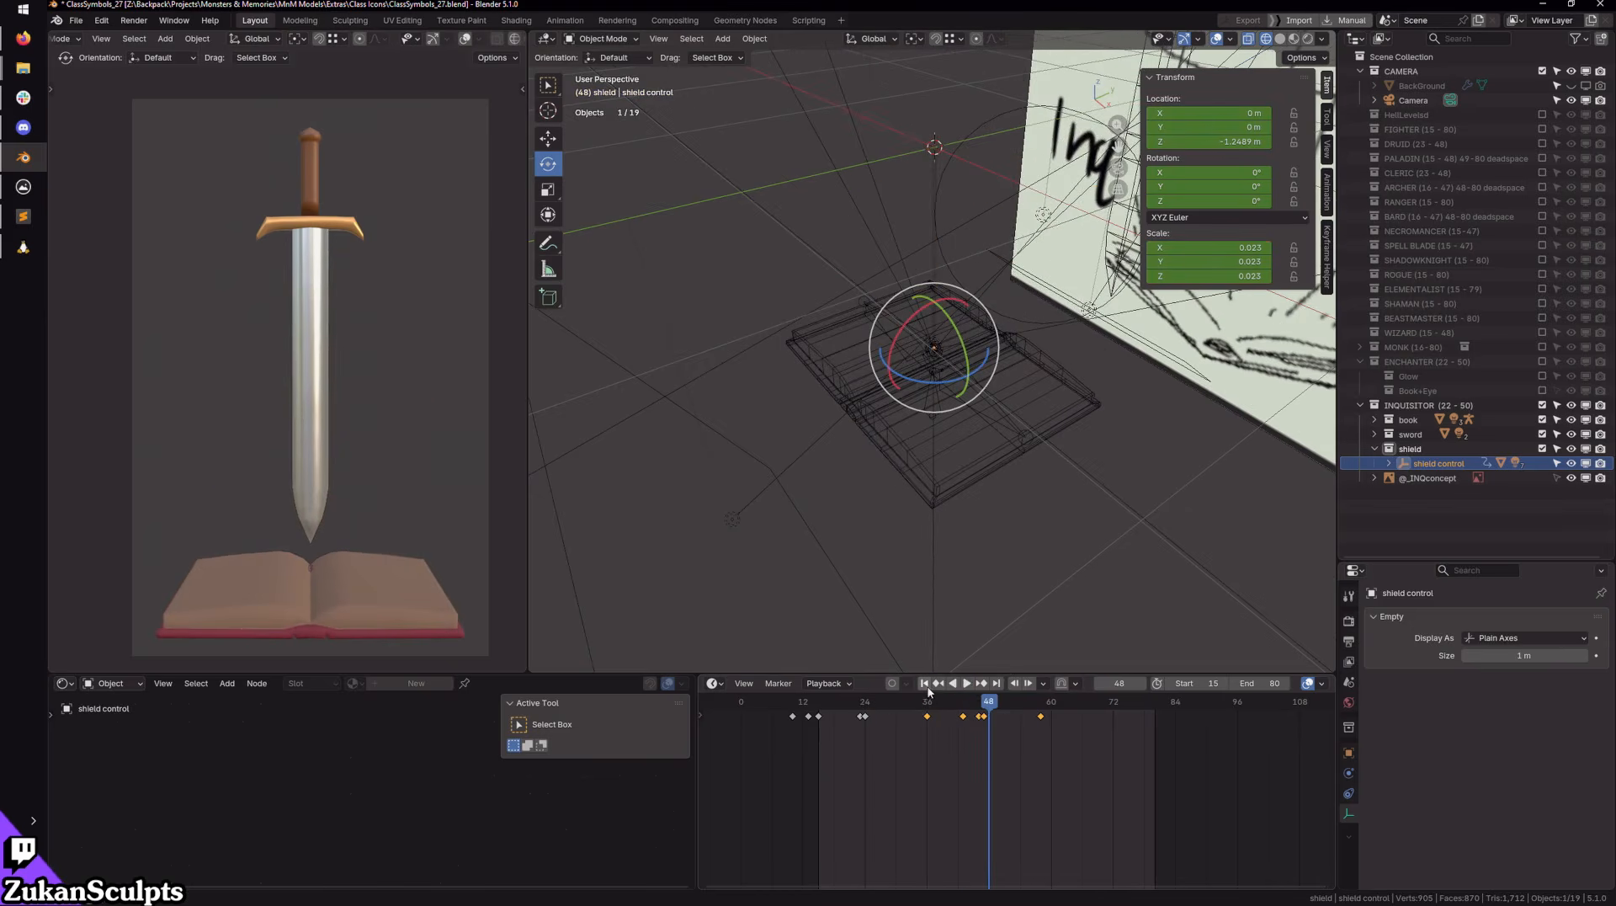
Step: Set the shield control's Z rotation to 360° at frame 24, keyframe it, and play back the spin from the start
{"action": "left_click", "coordinate": [924, 684]}
{"action": "left_click", "coordinate": [995, 685]}
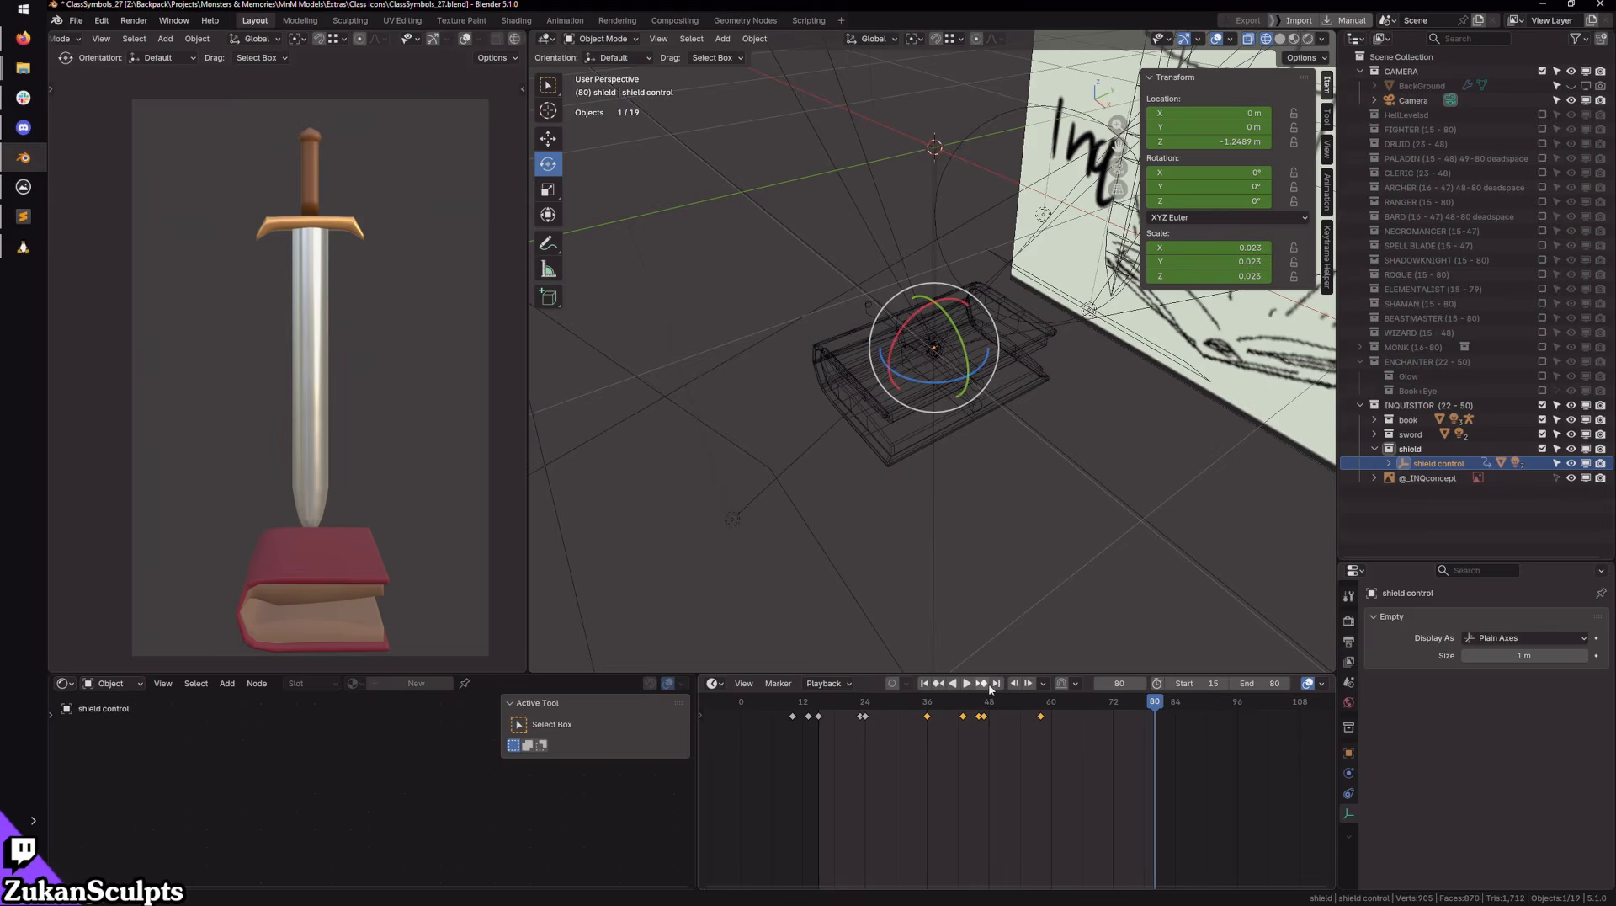
{"action": "left_click", "coordinate": [896, 703]}
{"action": "left_click", "coordinate": [939, 685]}
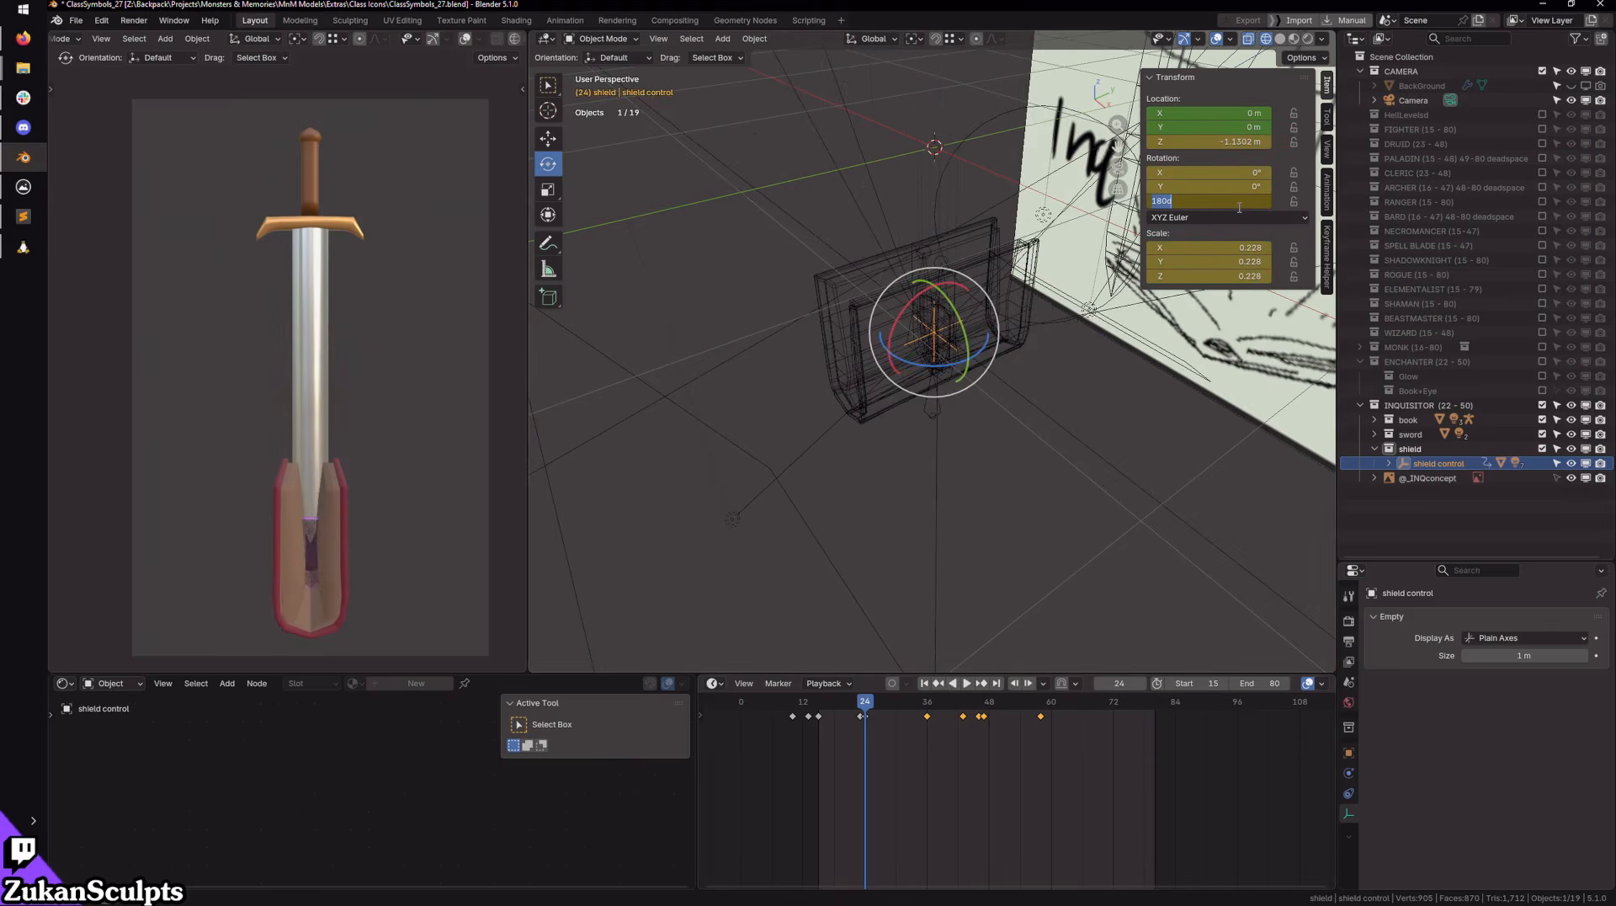
{"action": "key", "text": "Return"}
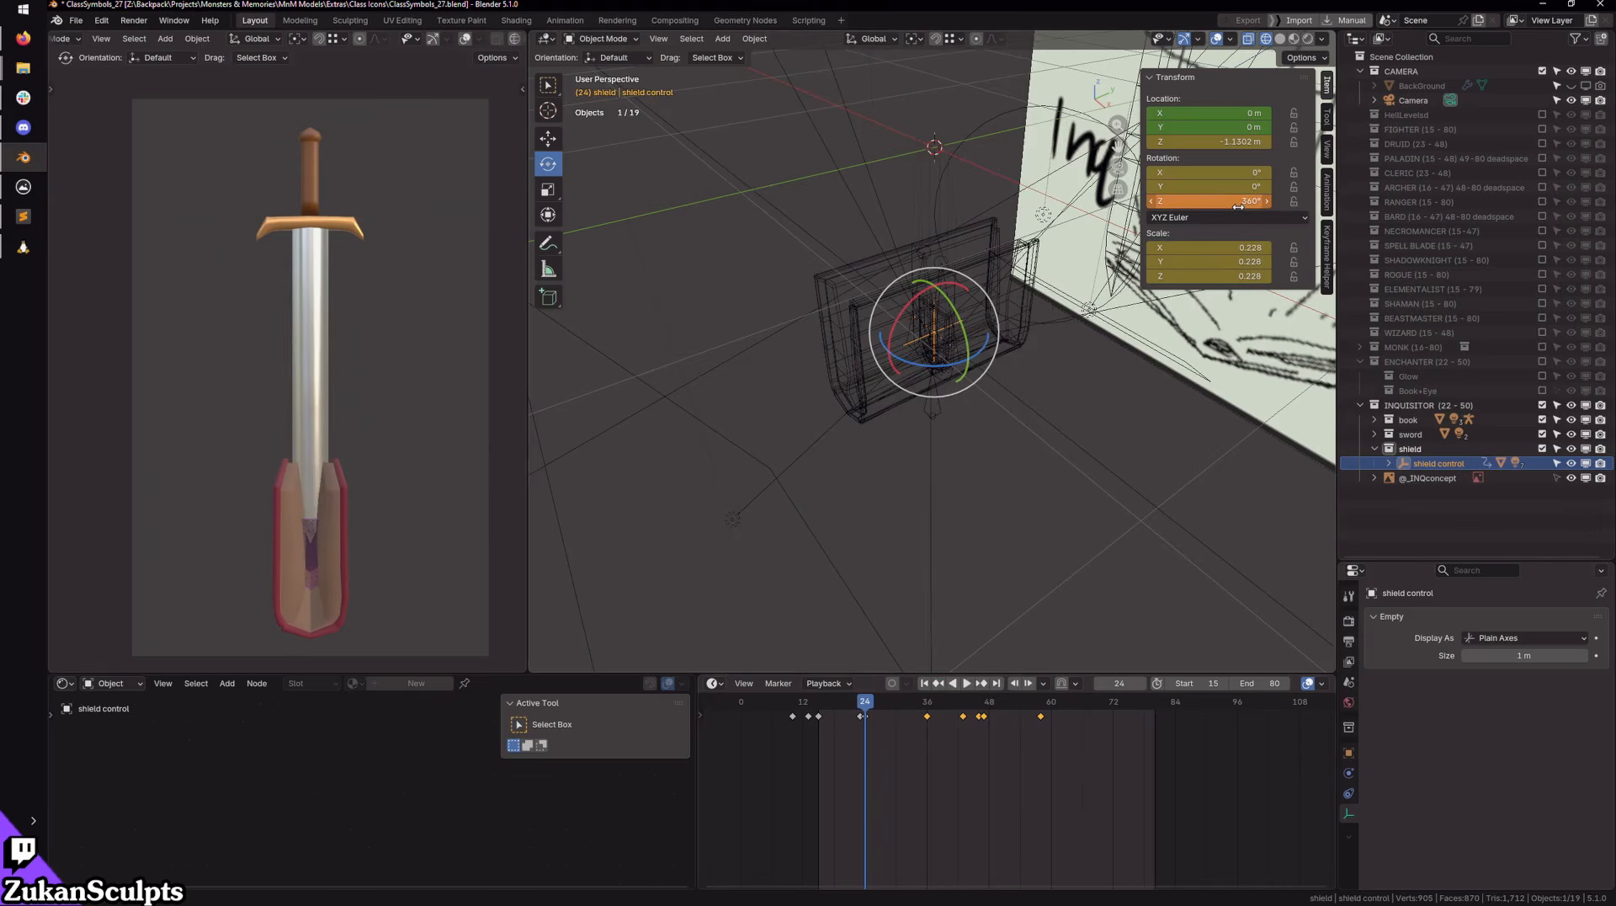
{"action": "key", "text": "i"}
{"action": "left_click", "coordinate": [940, 683]}
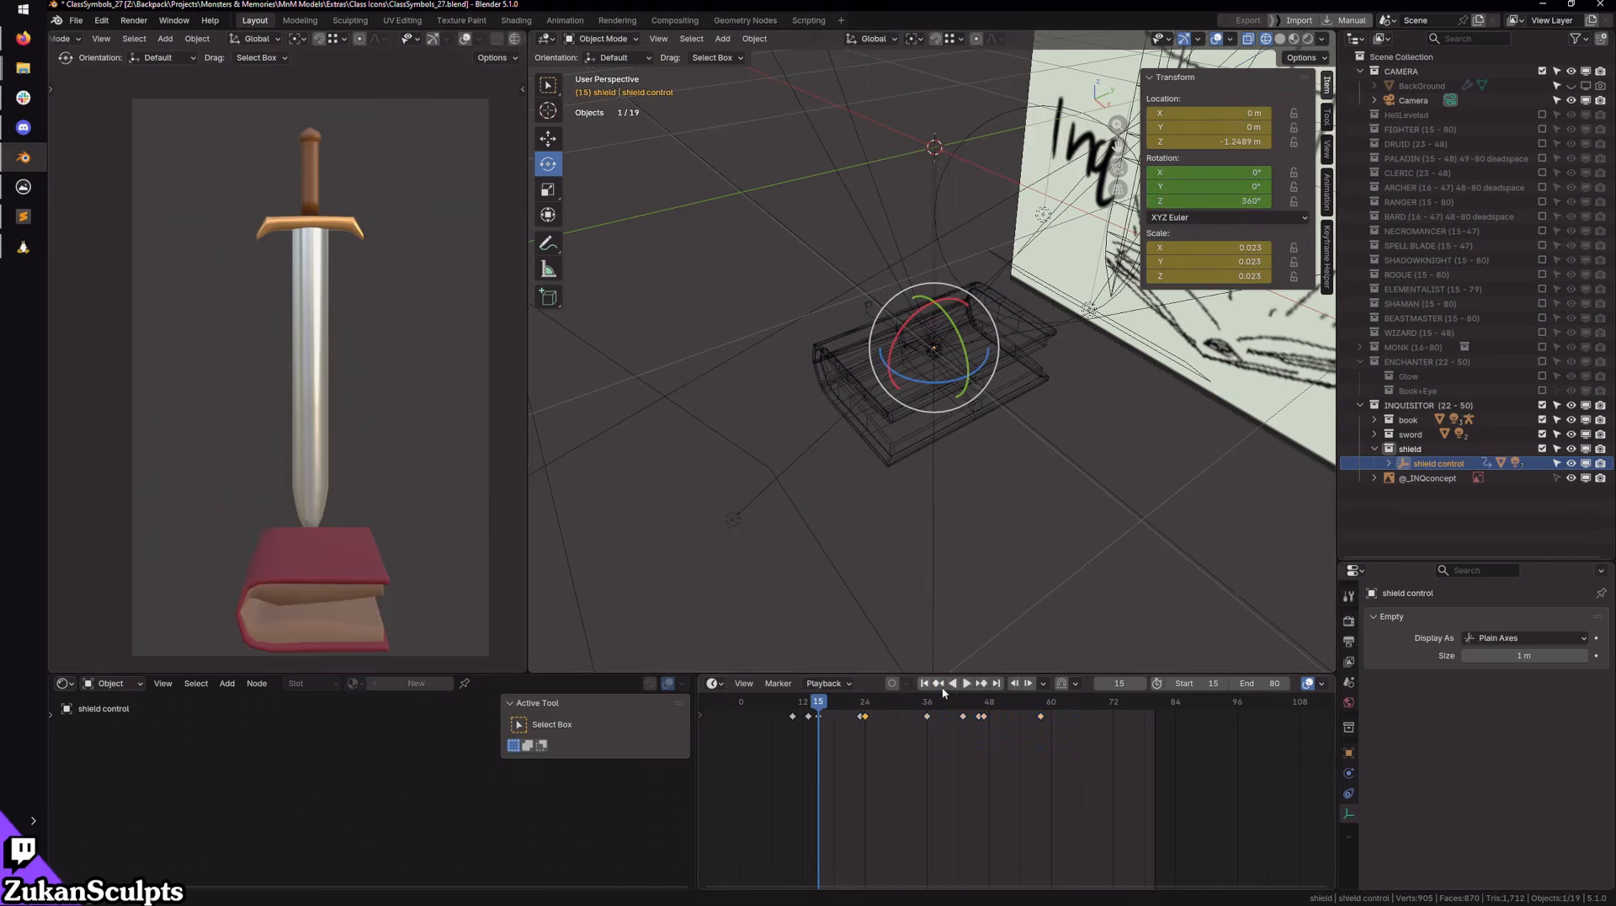
{"action": "left_click", "coordinate": [966, 684]}
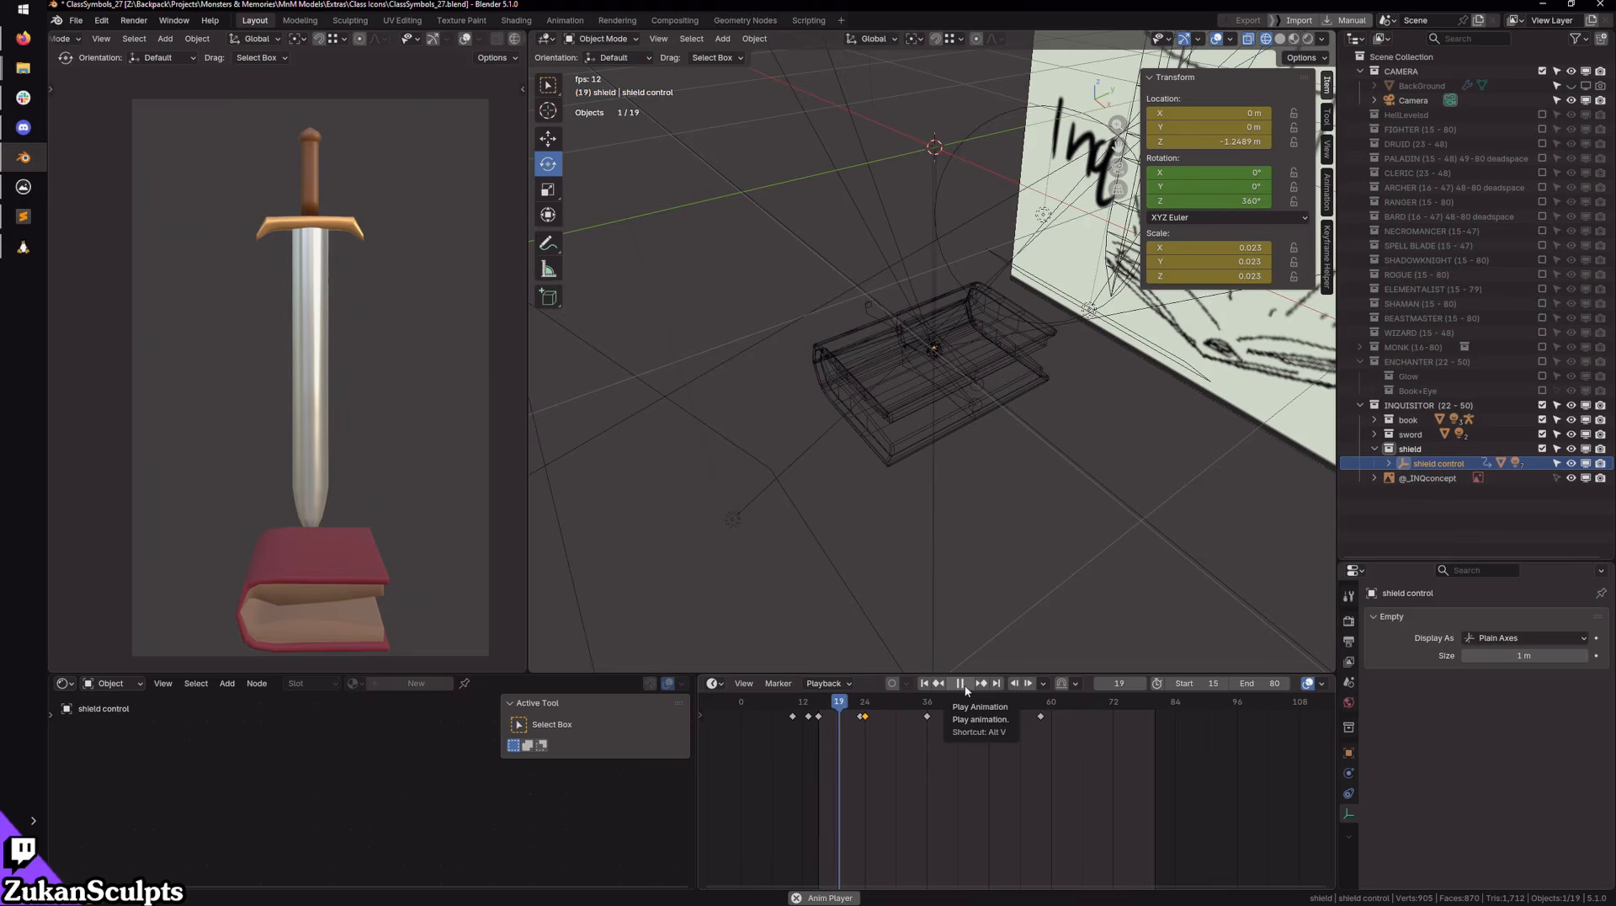
{"action": "left_click", "coordinate": [964, 686]}
Step: Replay the animation and move the shield control keyframes after frame 36 five frames later, with the first on frame 48
{"action": "left_click", "coordinate": [966, 684]}
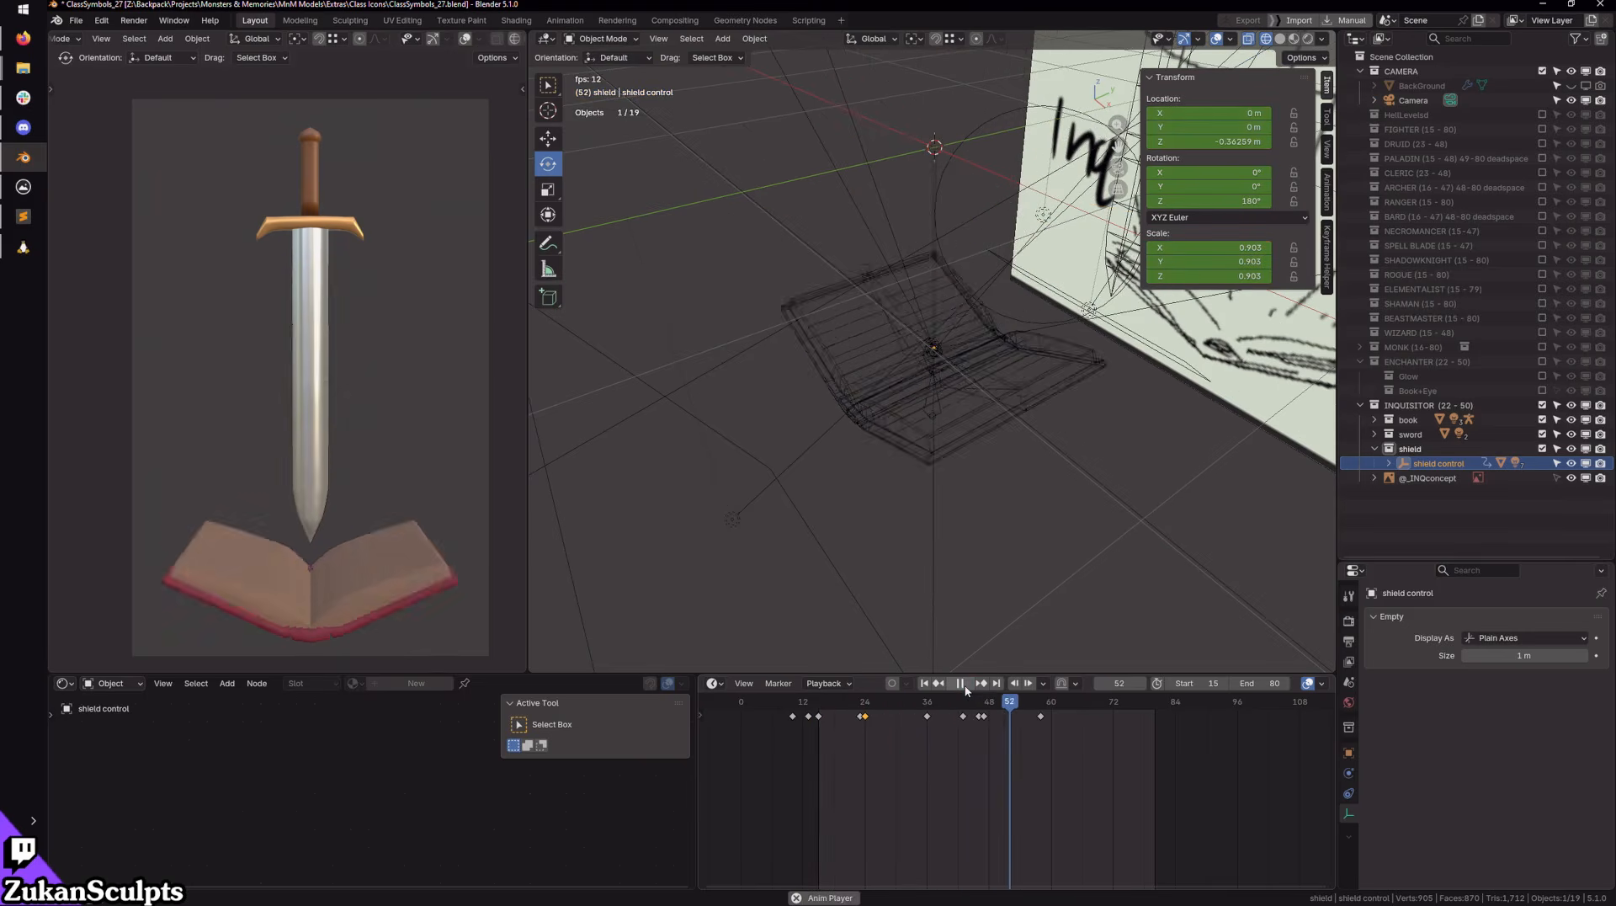
{"action": "left_click", "coordinate": [960, 683]}
{"action": "mouse_move", "coordinate": [947, 701]}
{"action": "left_mouse_down"}
{"action": "mouse_move", "coordinate": [926, 711]}
{"action": "mouse_move", "coordinate": [1027, 708]}
{"action": "mouse_move", "coordinate": [929, 702]}
{"action": "left_mouse_up"}
{"action": "left_click", "coordinate": [989, 716]}
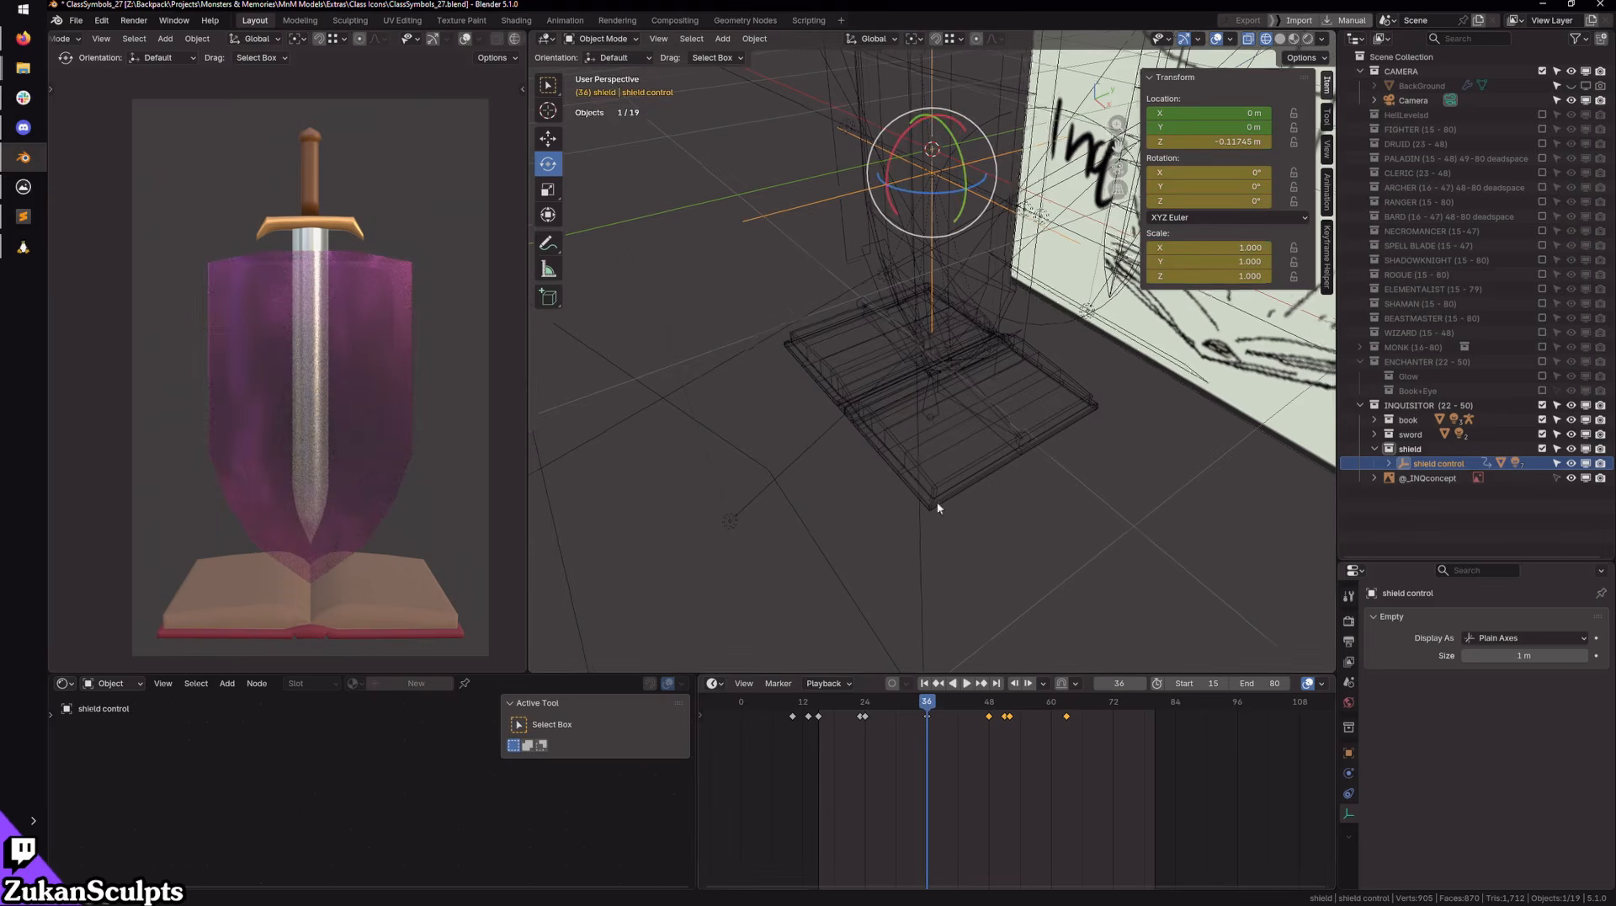
Step: Try lowering the shield control about 0.019 m along Z at frame 42, and turn on Auto Keying
{"action": "scroll", "coordinate": [982, 199], "scroll_direction": "up", "scroll_amount": 3}
{"action": "left_click", "coordinate": [948, 707]}
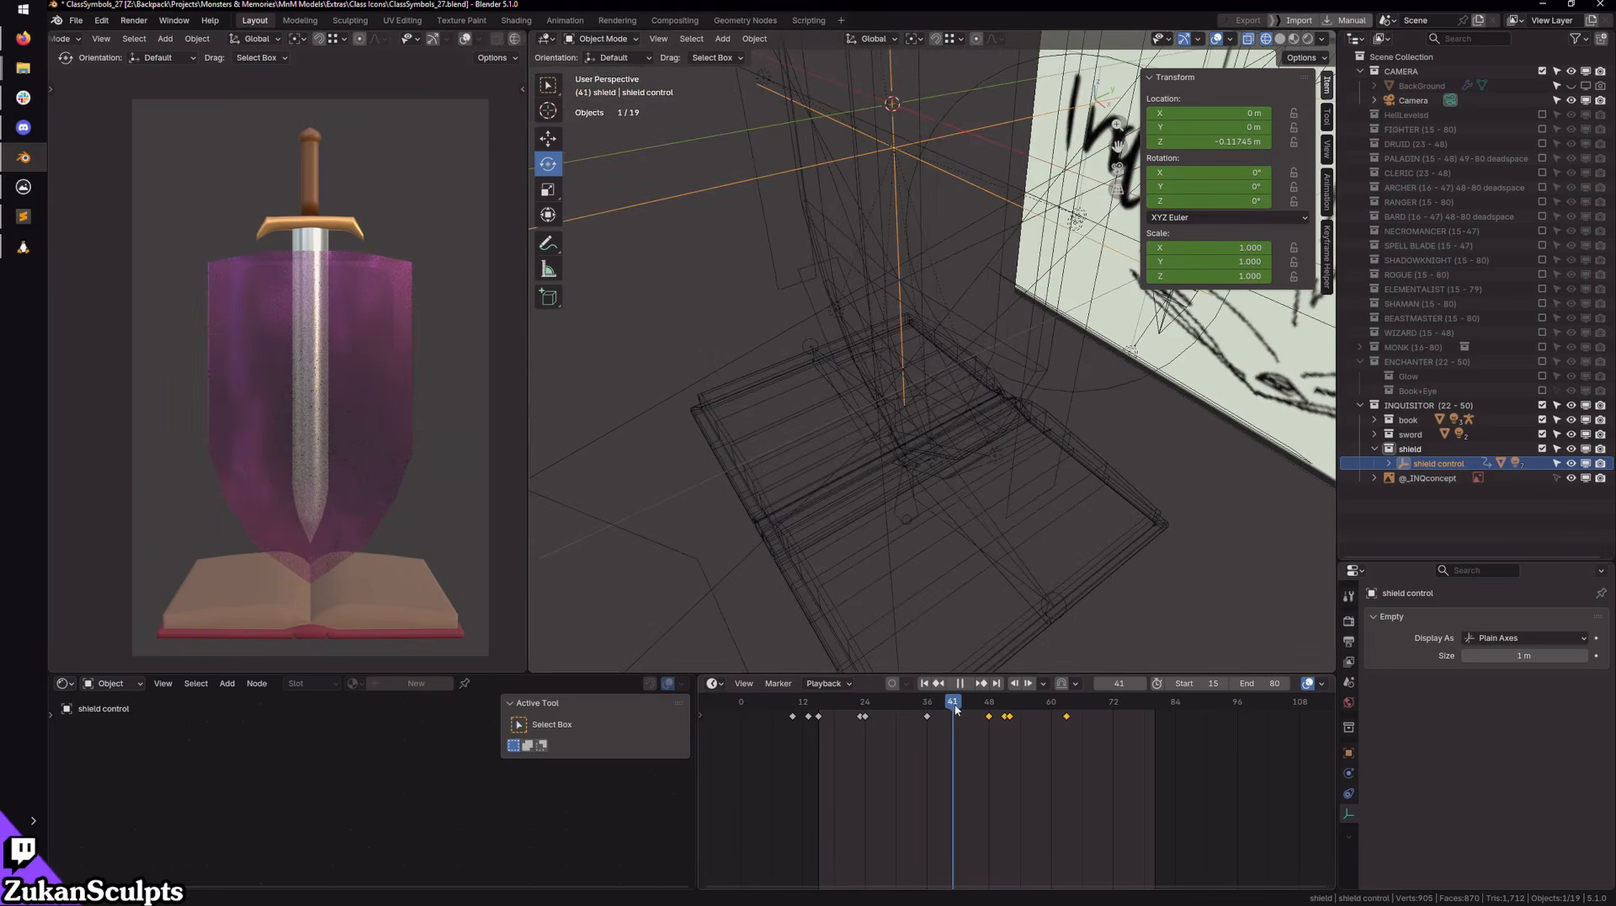
{"action": "middle_click_drag", "start_coordinate": [924, 488], "coordinate": [1080, 390]}
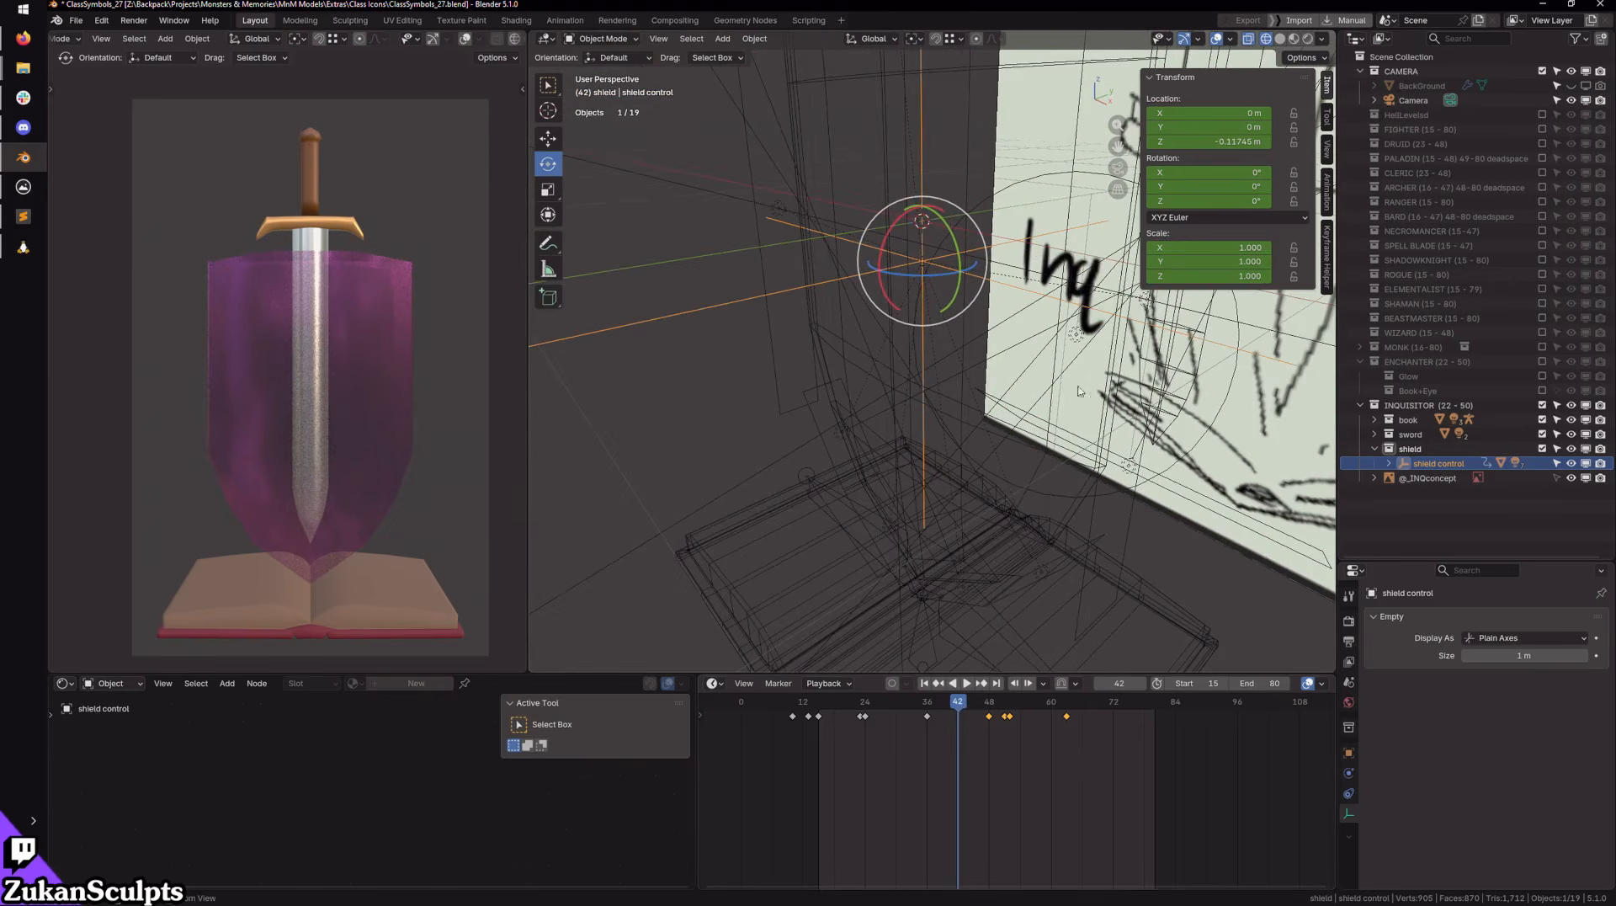
{"action": "key", "text": "shift+space"}
{"action": "key", "text": "g"}
{"action": "left_click_drag", "start_coordinate": [920, 201], "coordinate": [922, 212]}
{"action": "scroll", "coordinate": [911, 751], "scroll_direction": "up", "scroll_amount": 1}
{"action": "scroll", "coordinate": [910, 751], "scroll_direction": "up", "scroll_amount": 2}
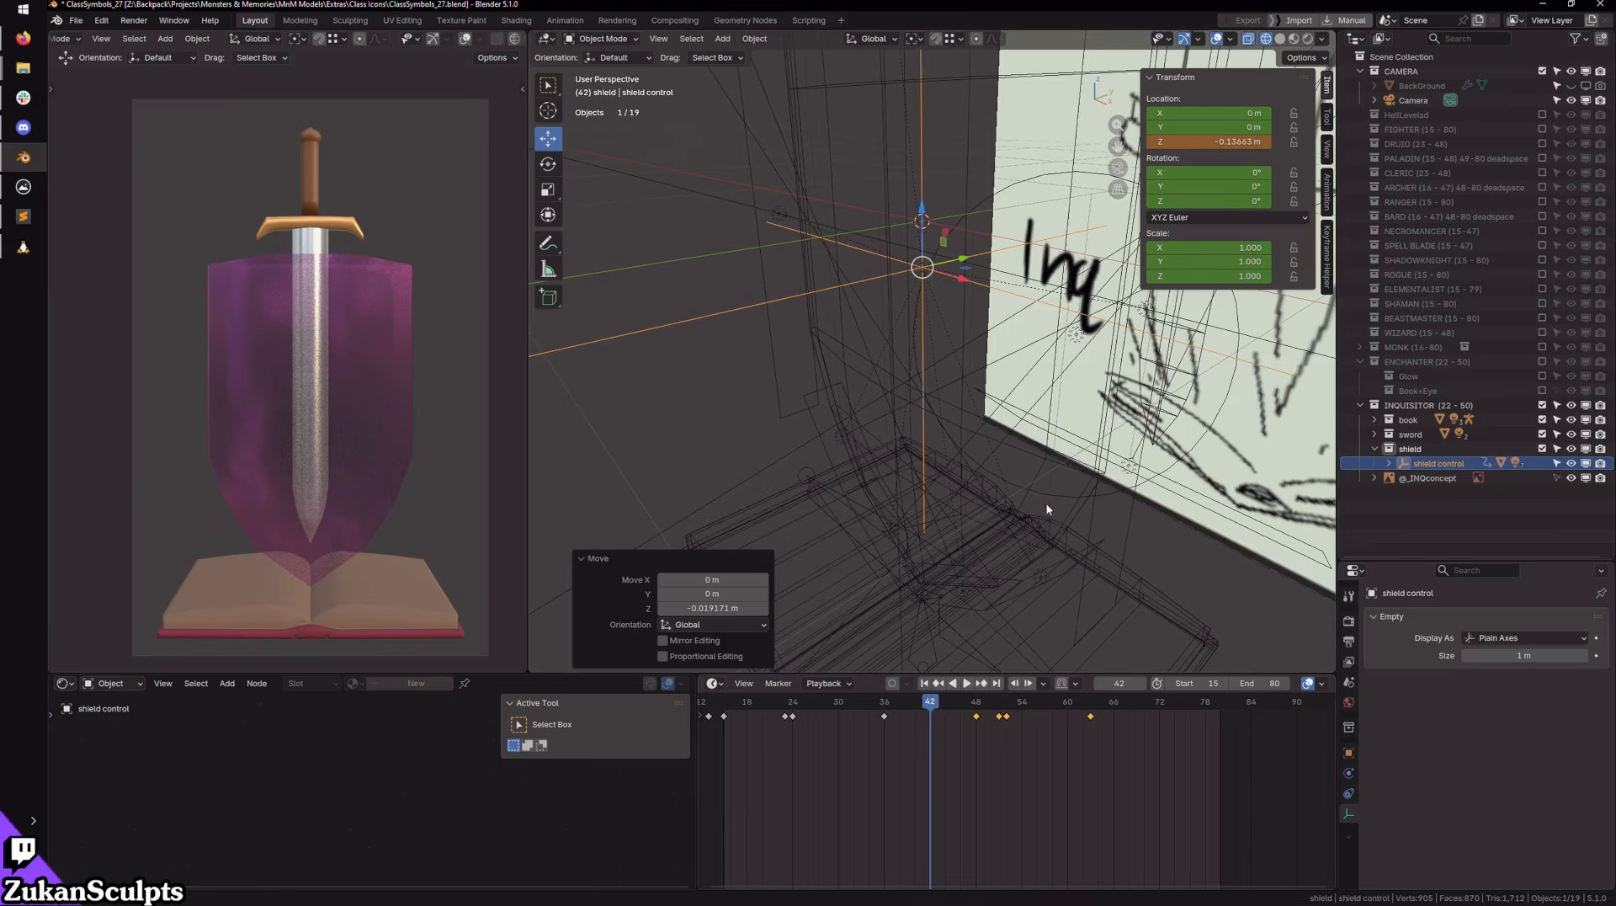
{"action": "middle_click_drag", "start_coordinate": [993, 518], "coordinate": [1007, 584], "text": "shift"}
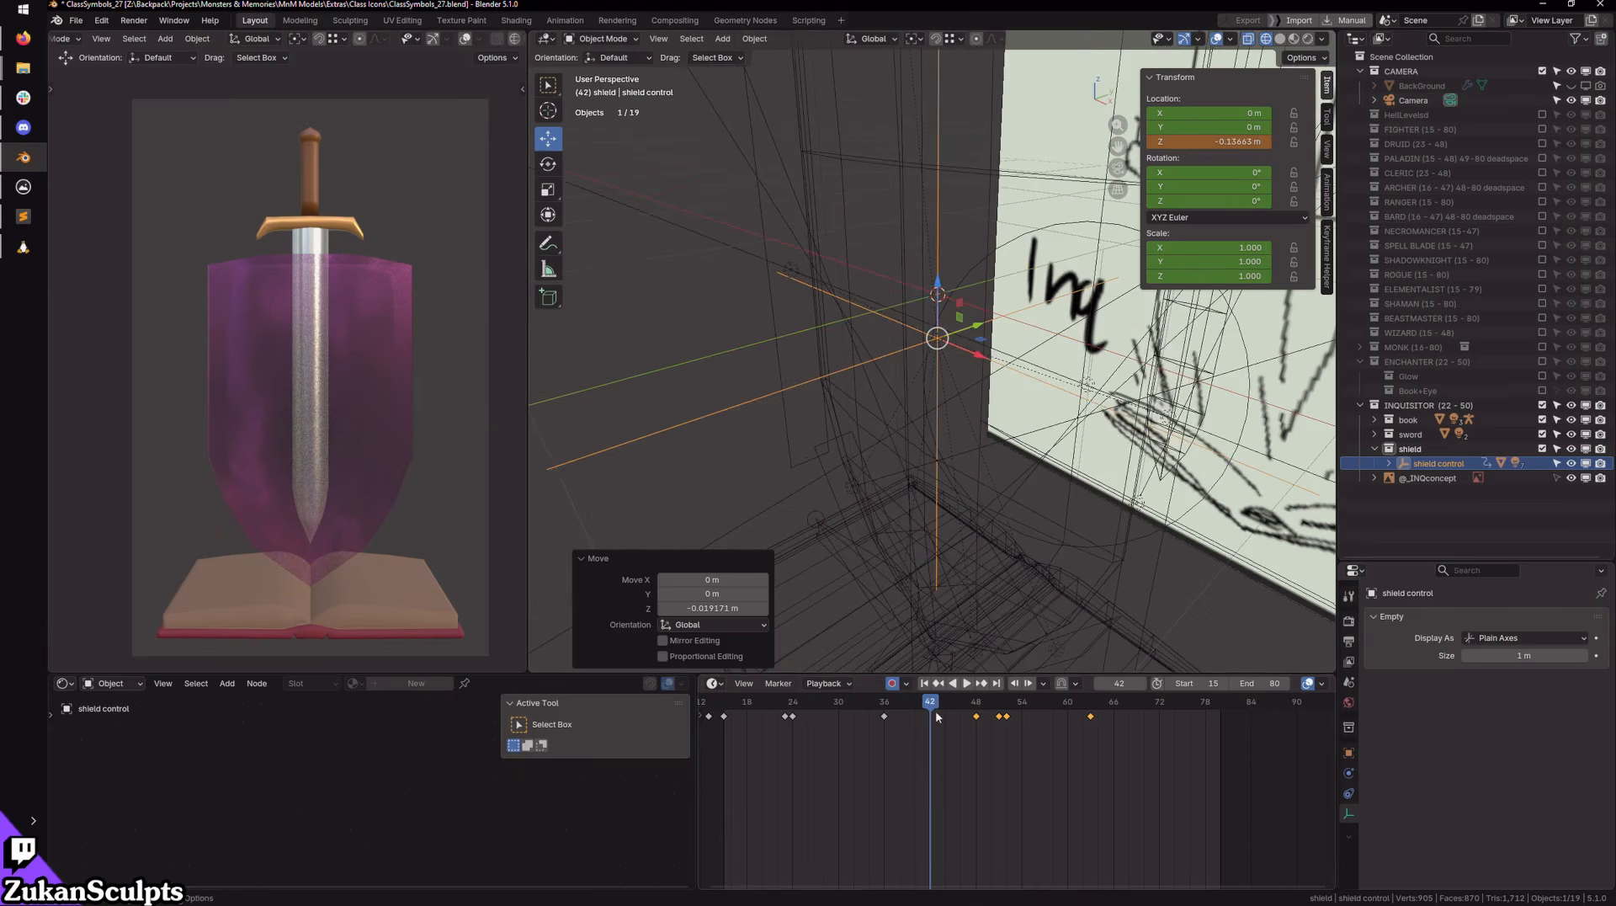
Step: Key the shield control slightly lower at frame 40 and about 0.036 m higher at frame 44, and play back the bobbing motion
{"action": "key", "text": "Left"}
{"action": "key", "text": "Left"}
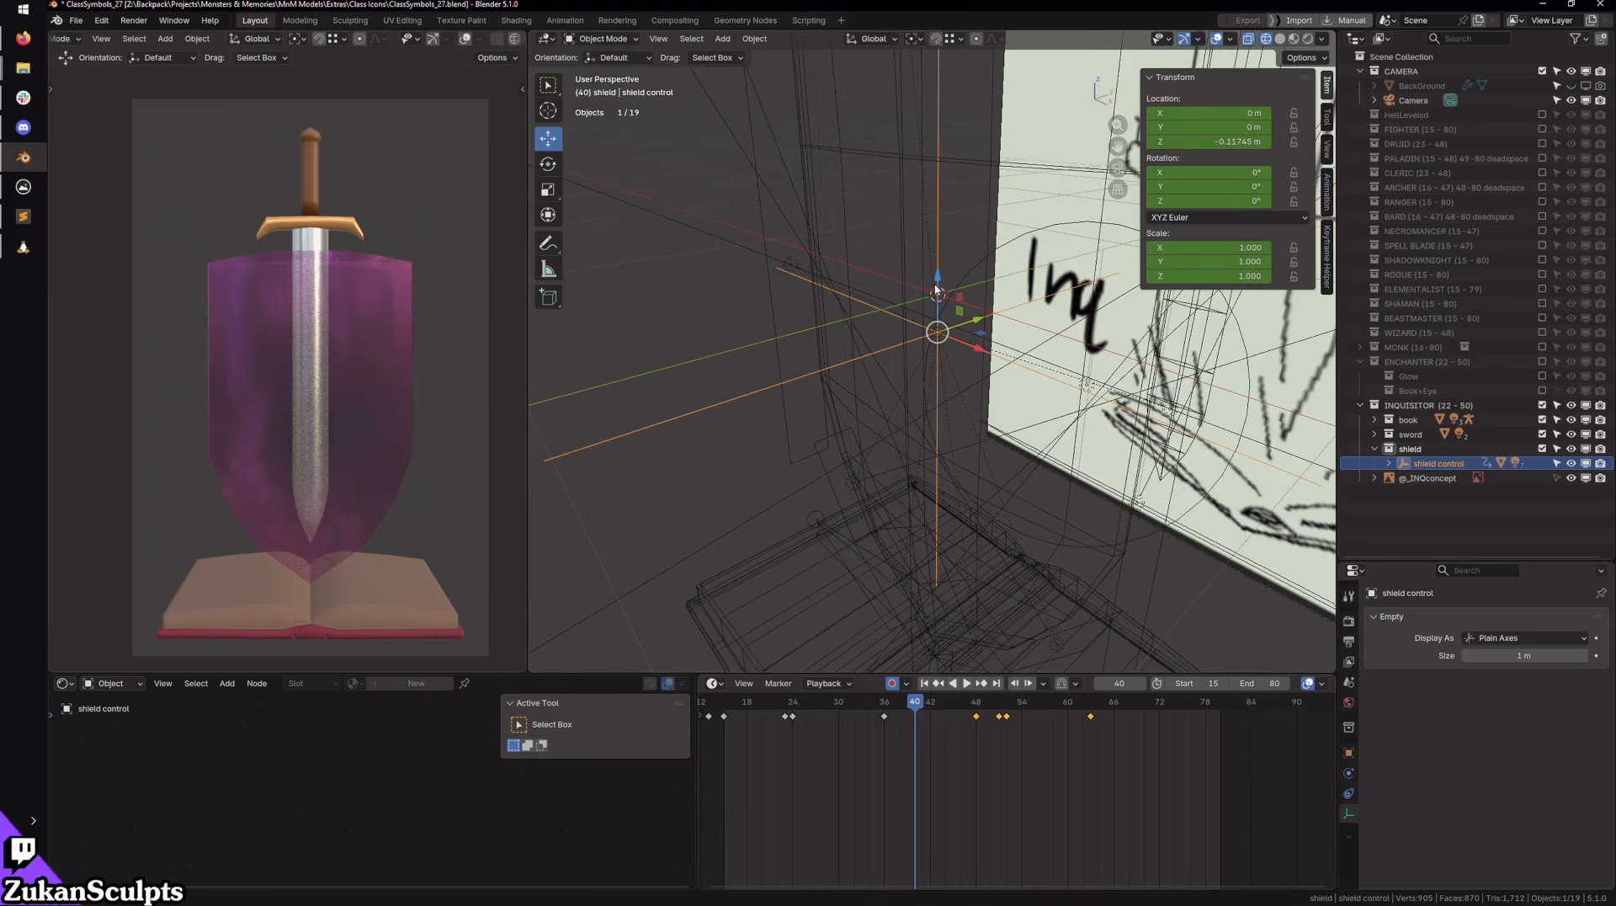
{"action": "left_click_drag", "start_coordinate": [936, 287], "coordinate": [940, 285]}
{"action": "left_click", "coordinate": [944, 705]}
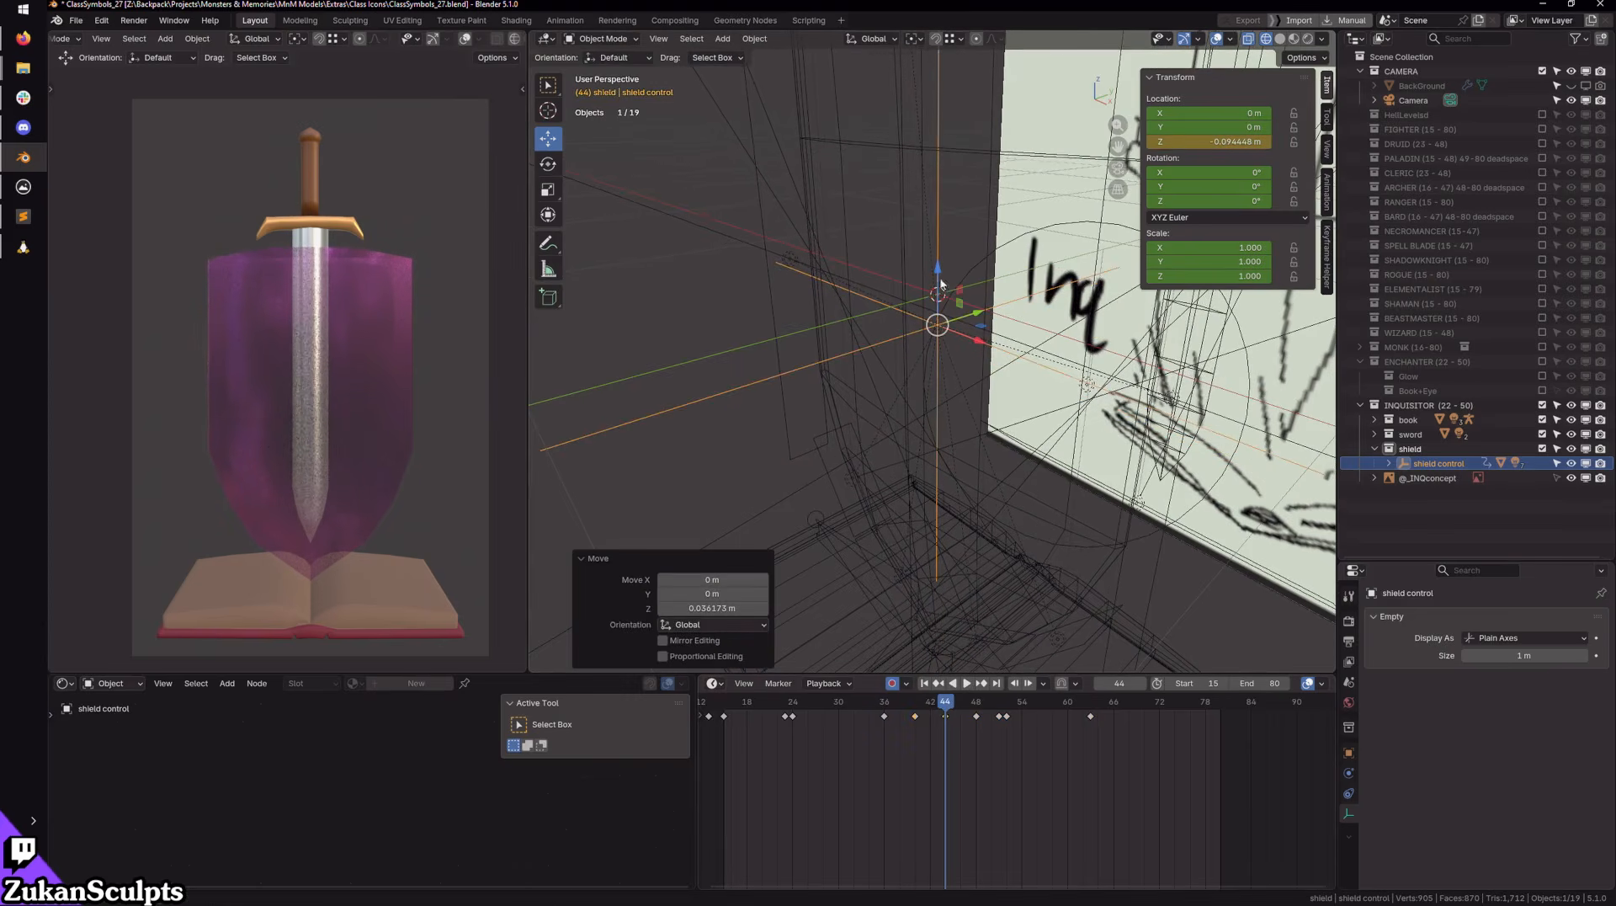
{"action": "left_click", "coordinate": [925, 684]}
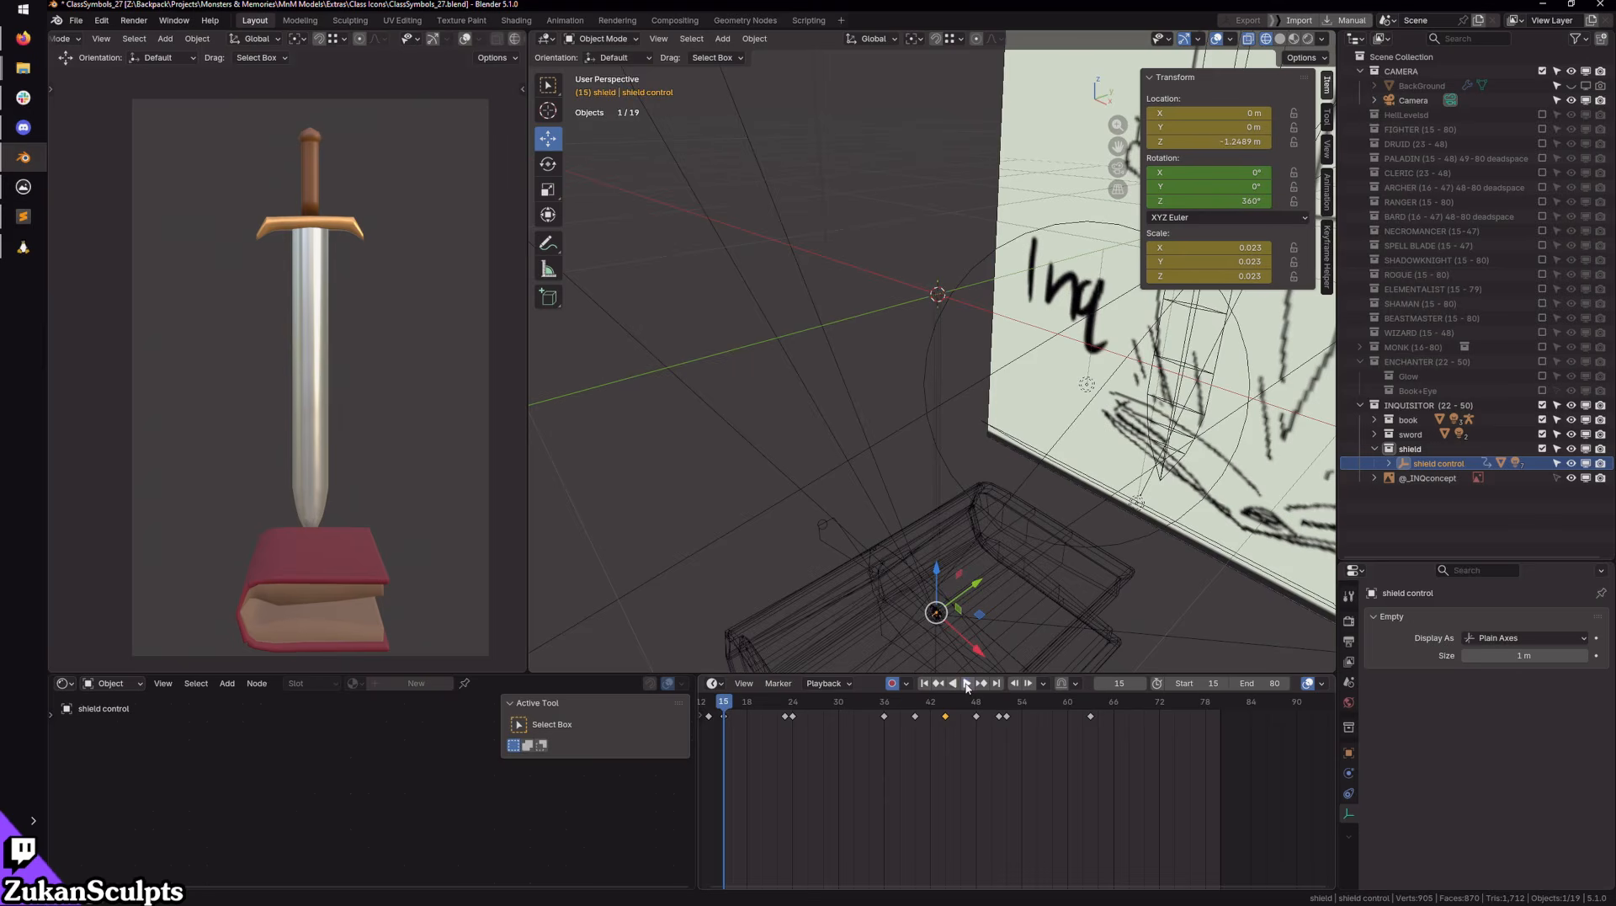
{"action": "left_click", "coordinate": [966, 684]}
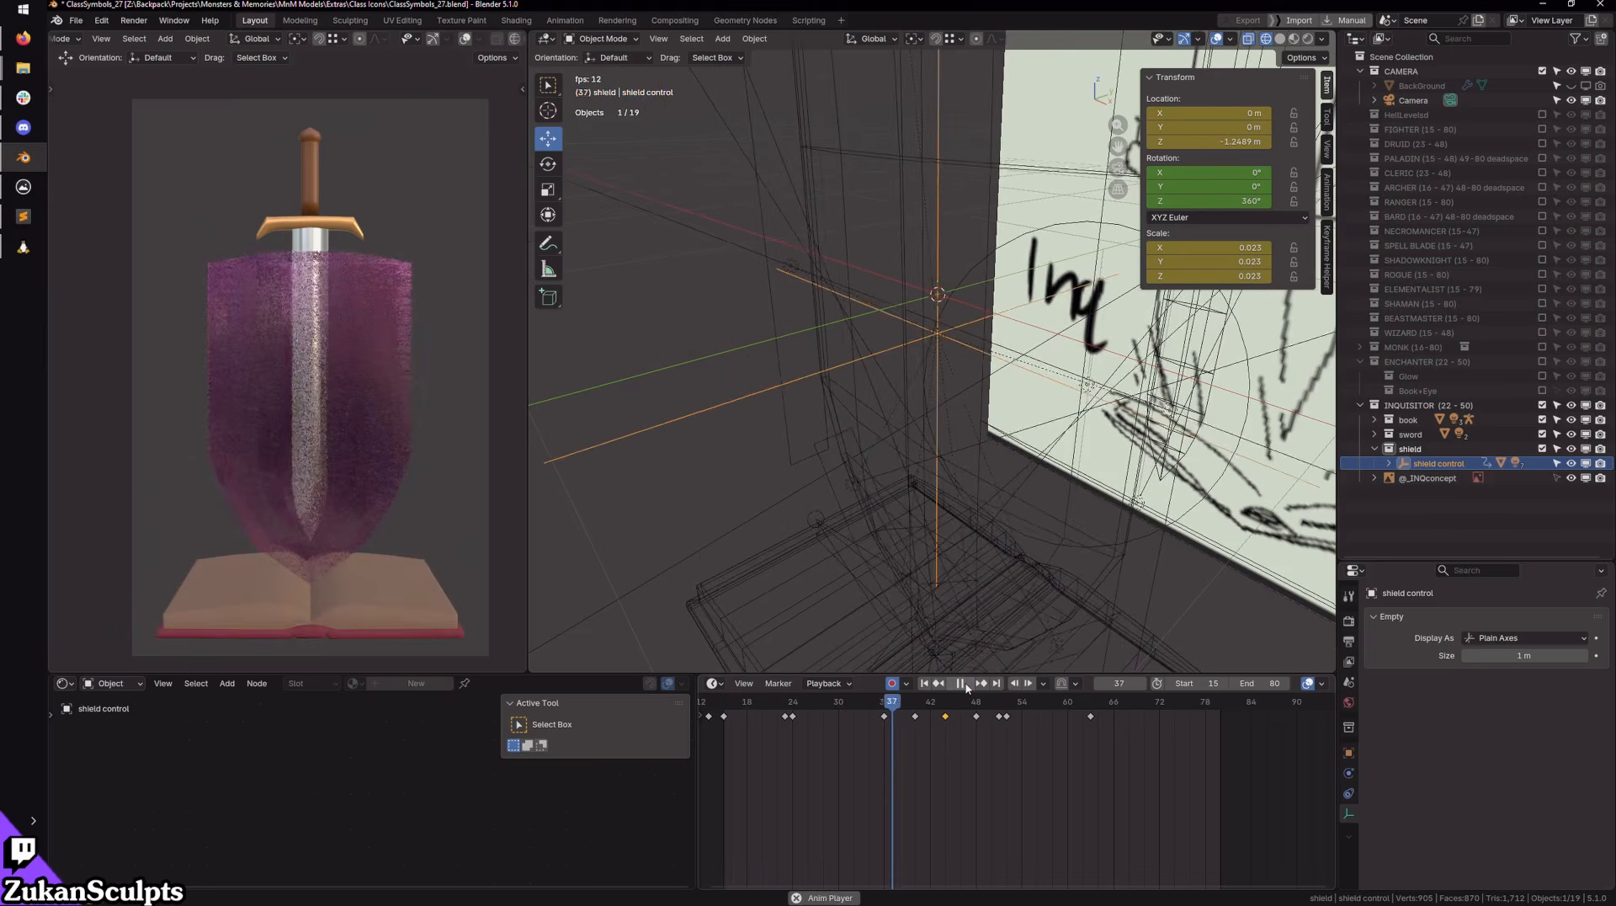
{"action": "left_click", "coordinate": [966, 685]}
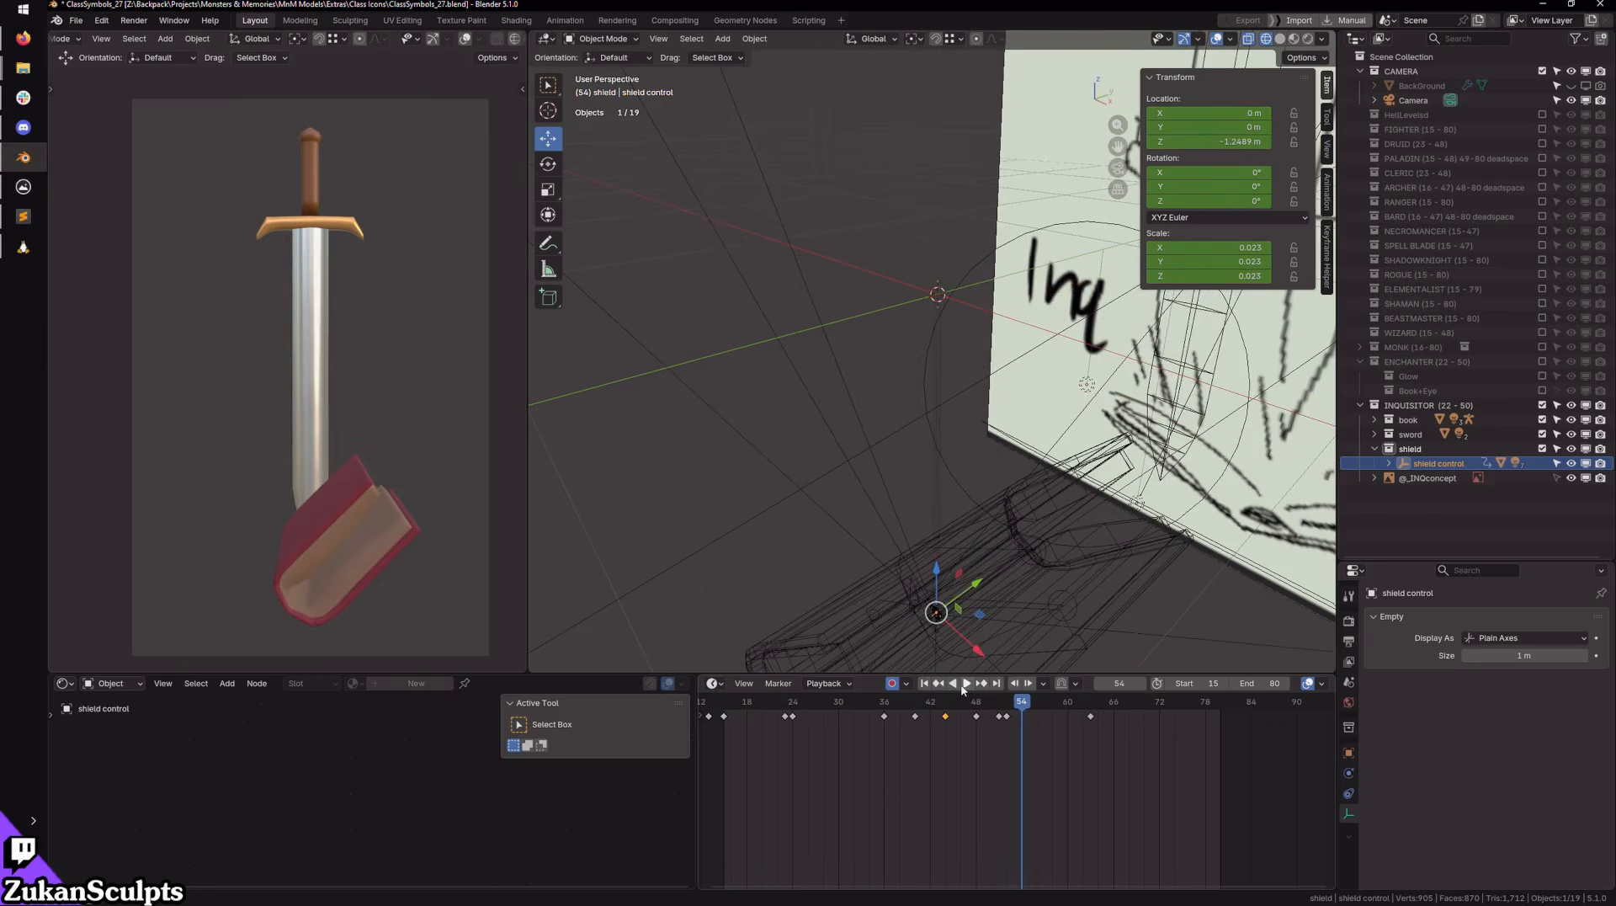
Step: Delete the shield control keyframe at frame 48, move the frame 44 keyframe to frame 46, and play back the result
{"action": "scroll", "coordinate": [966, 711], "scroll_direction": "up", "scroll_amount": 4}
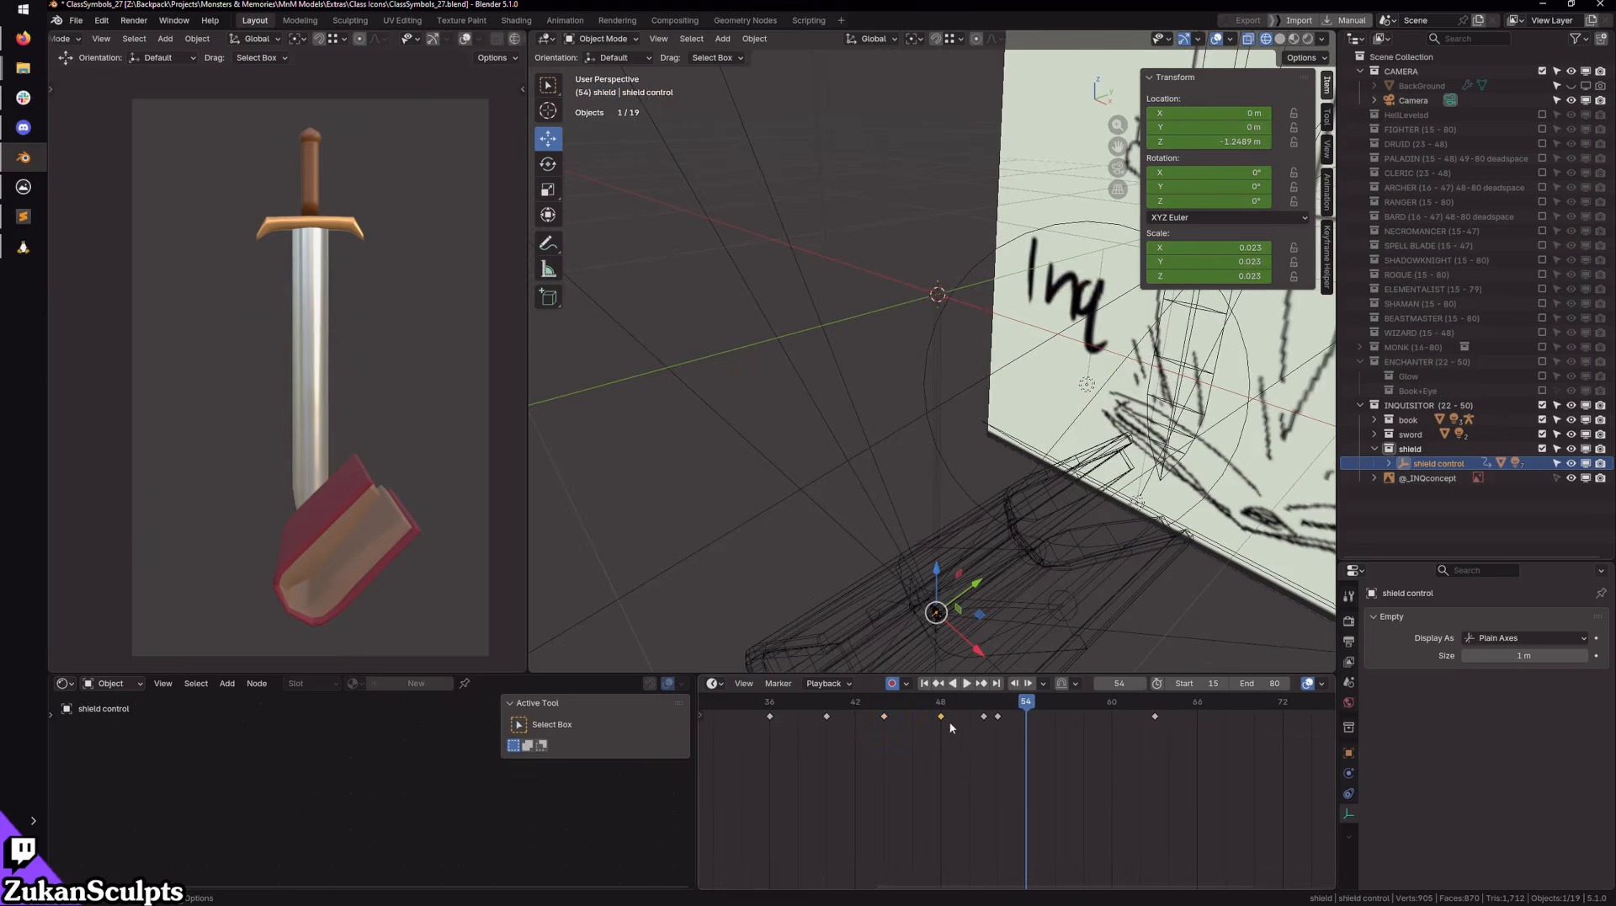
{"action": "key", "text": "x"}
{"action": "left_click", "coordinate": [918, 726]}
{"action": "left_click_drag", "start_coordinate": [887, 716], "coordinate": [915, 716]}
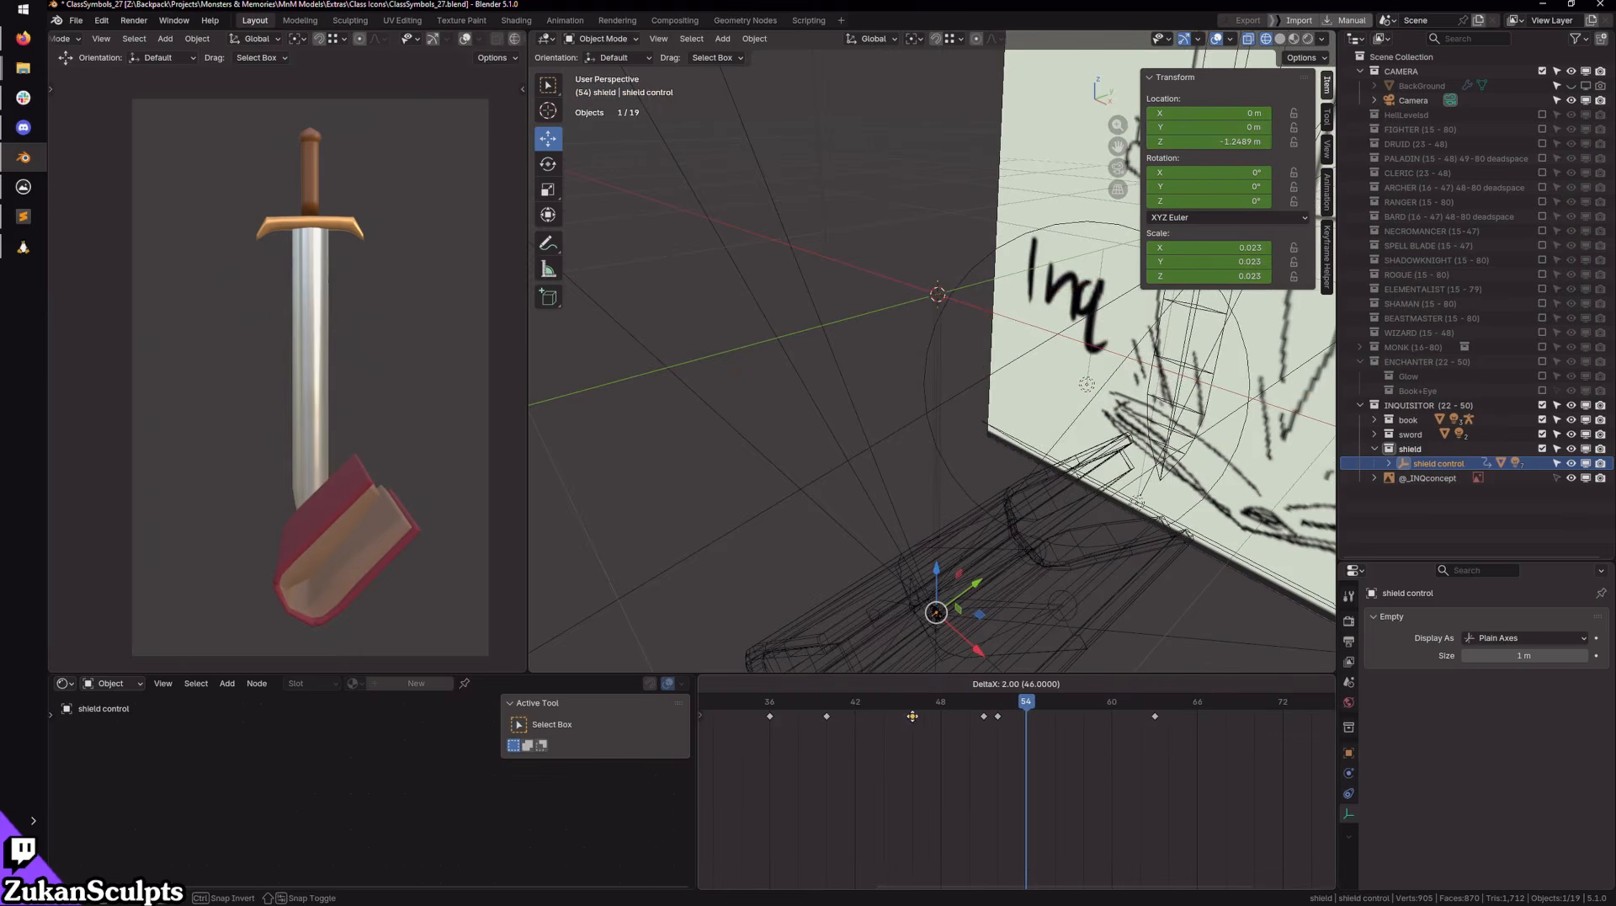
{"action": "left_click", "coordinate": [923, 683]}
{"action": "left_click", "coordinate": [966, 683]}
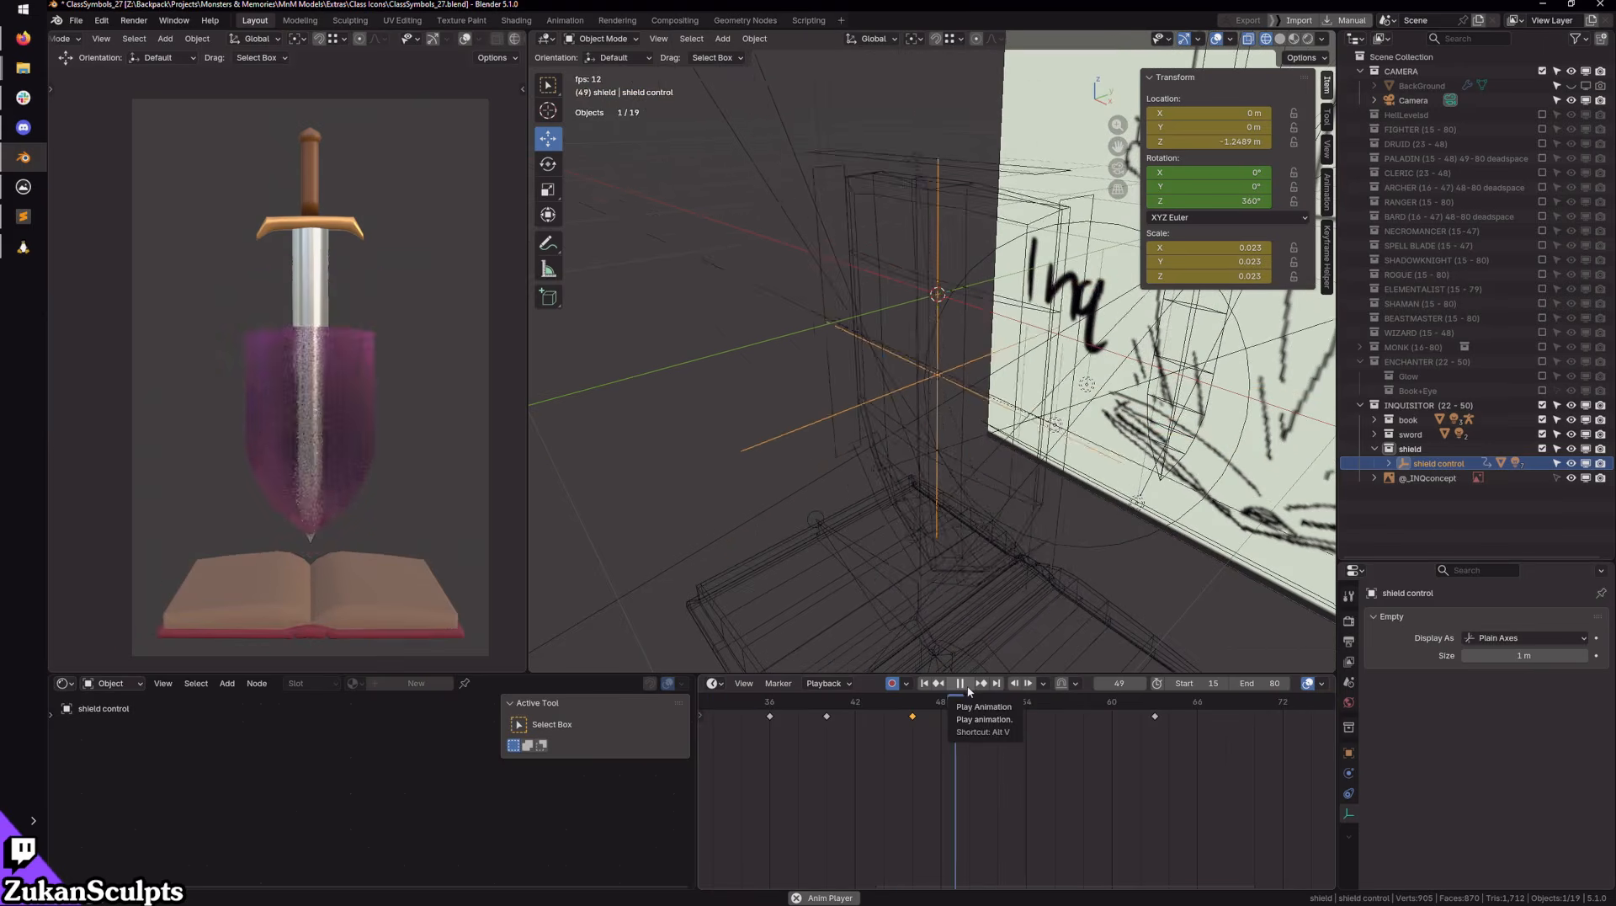
Step: Lower the shield control about 0.119 m along Z at frame 46 and play back the result
{"action": "left_click", "coordinate": [964, 685]}
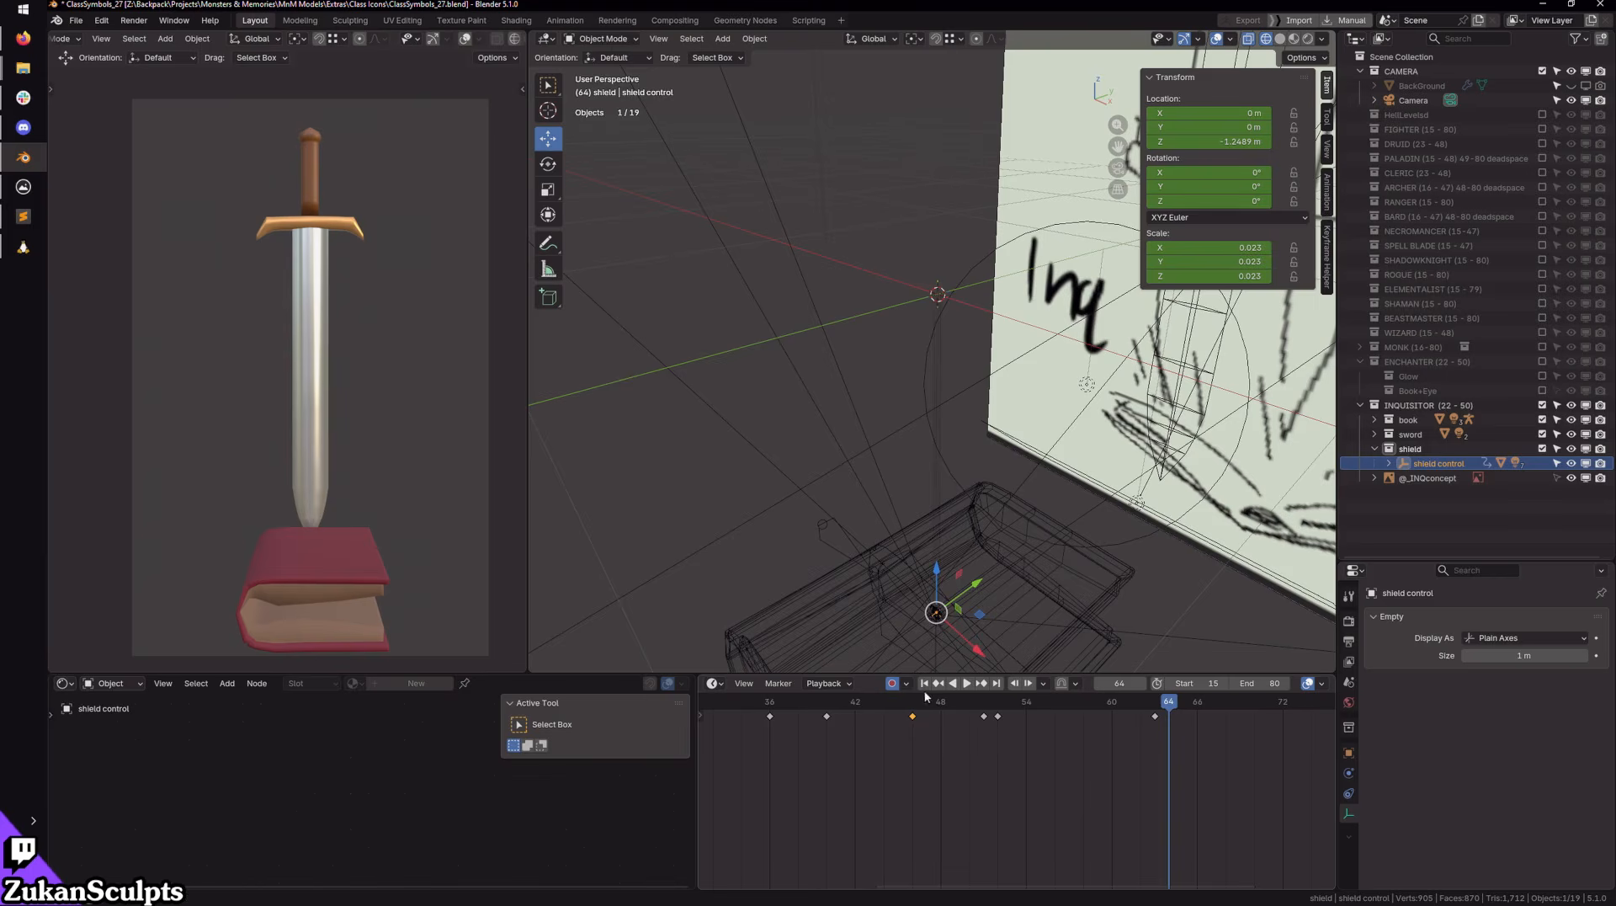
{"action": "left_click", "coordinate": [938, 683]}
{"action": "left_click", "coordinate": [938, 684]}
{"action": "left_click", "coordinate": [939, 684]}
{"action": "left_click", "coordinate": [939, 684]}
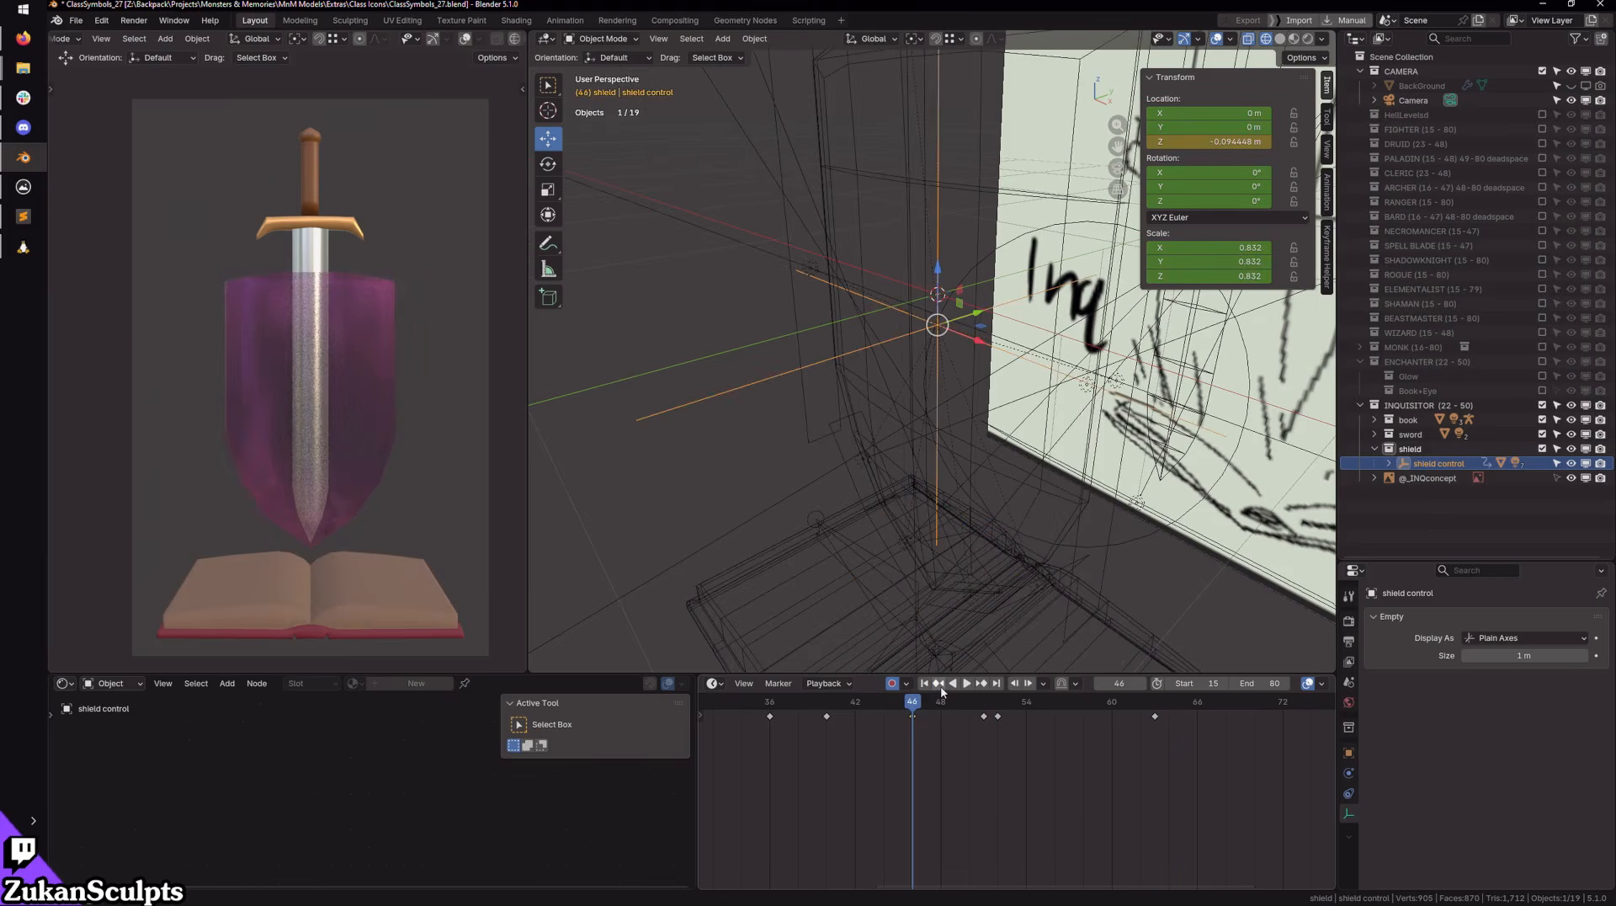
{"action": "left_click", "coordinate": [940, 685]}
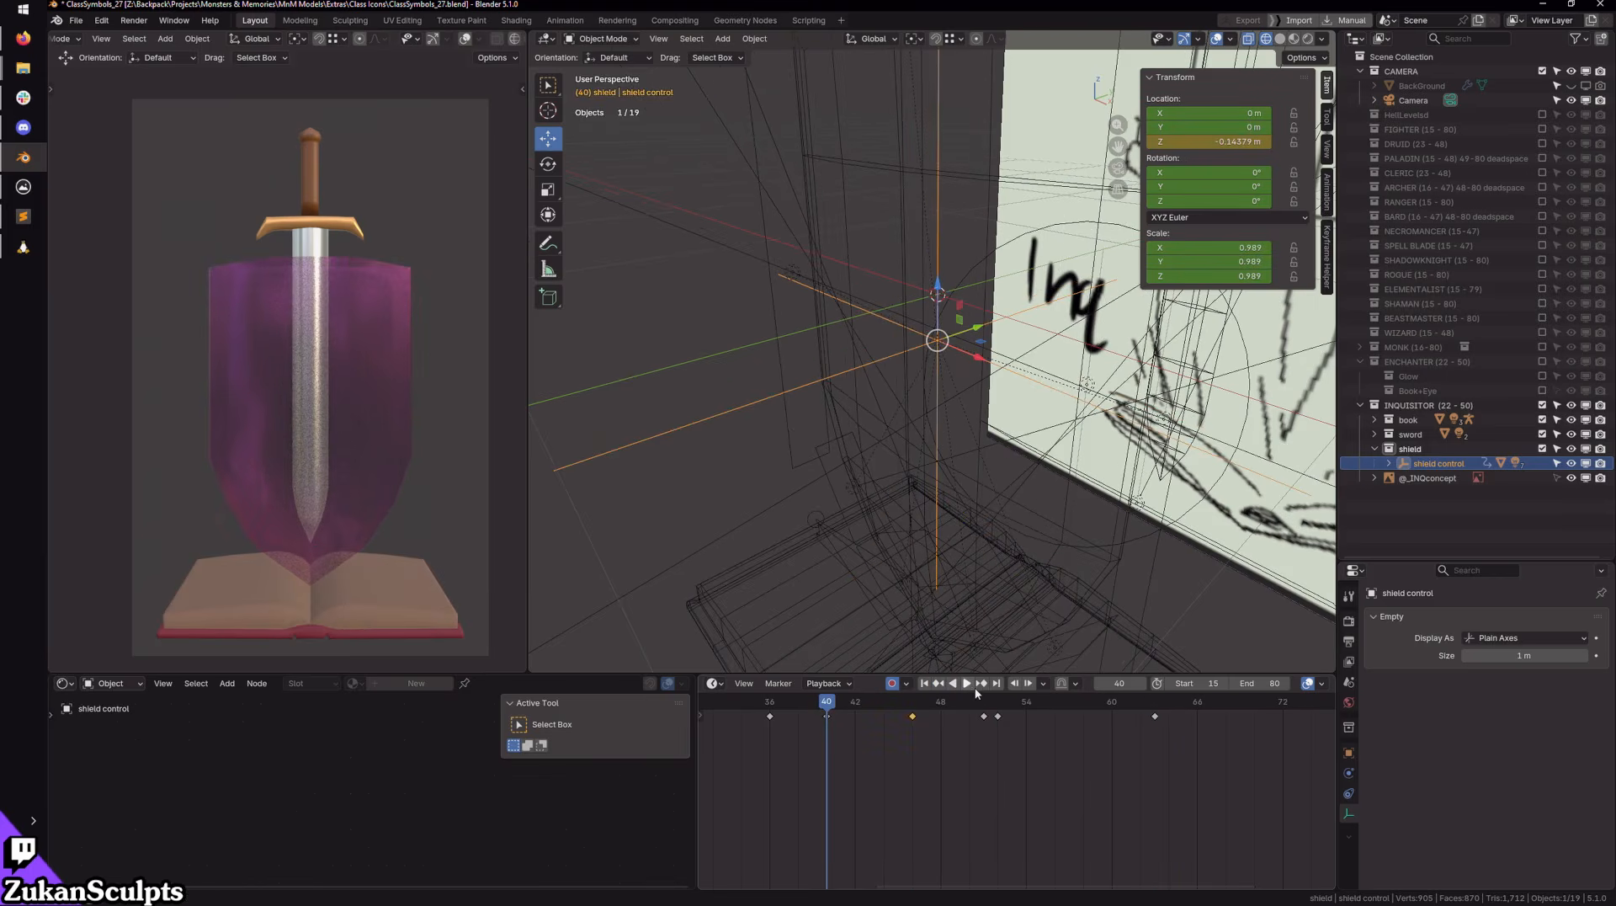
{"action": "left_click", "coordinate": [981, 685]}
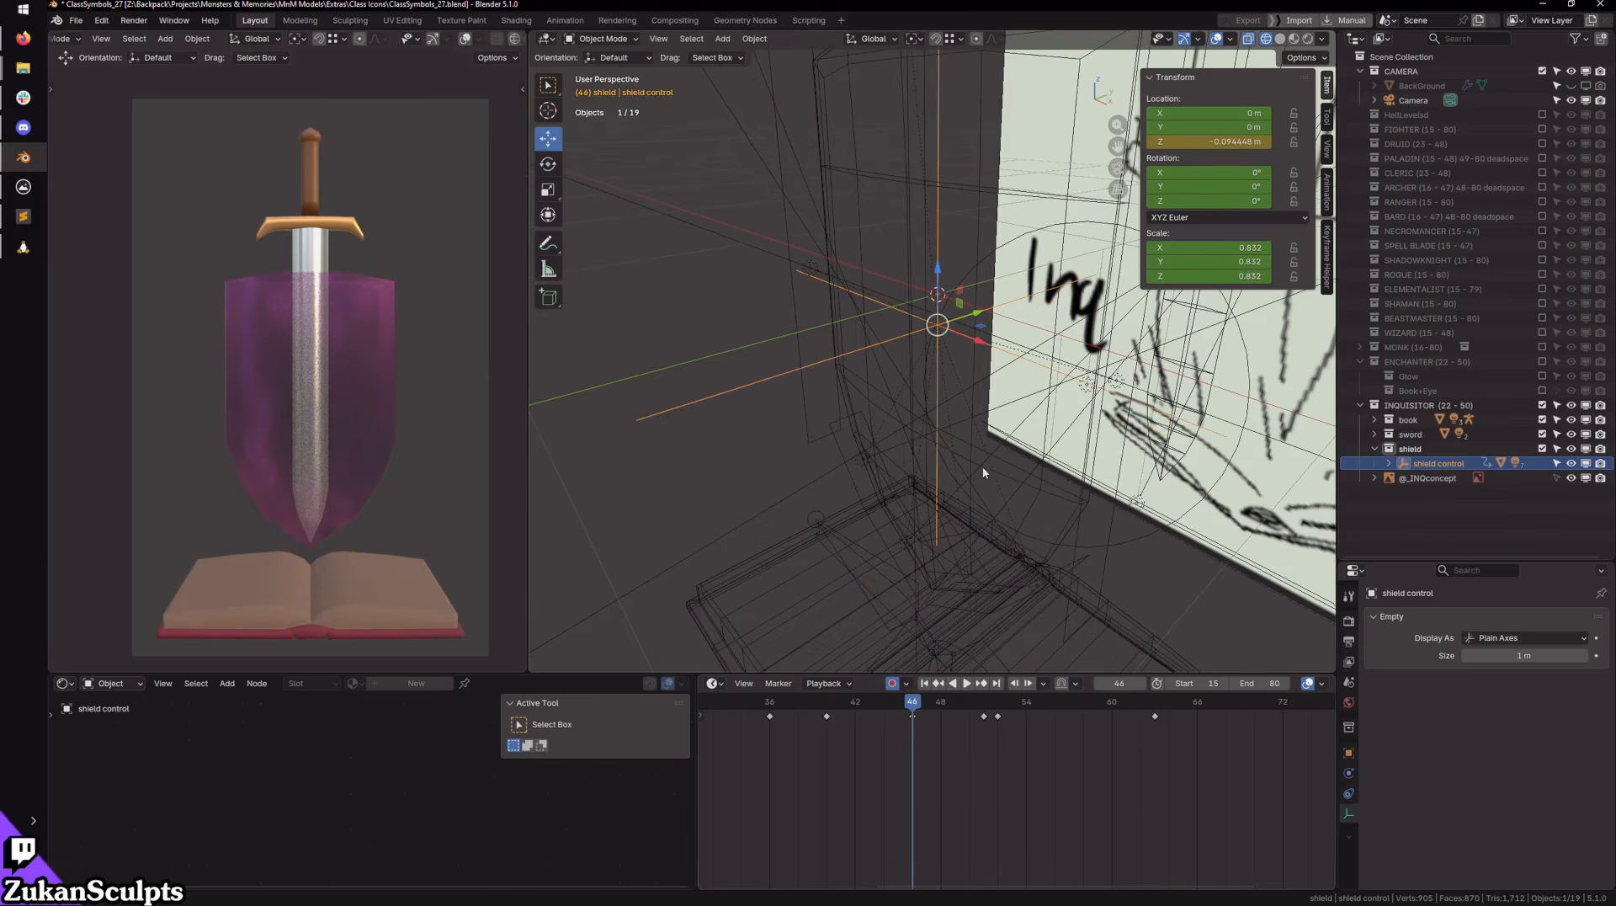
{"action": "left_click_drag", "start_coordinate": [938, 276], "coordinate": [938, 313]}
{"action": "left_click", "coordinate": [973, 685]}
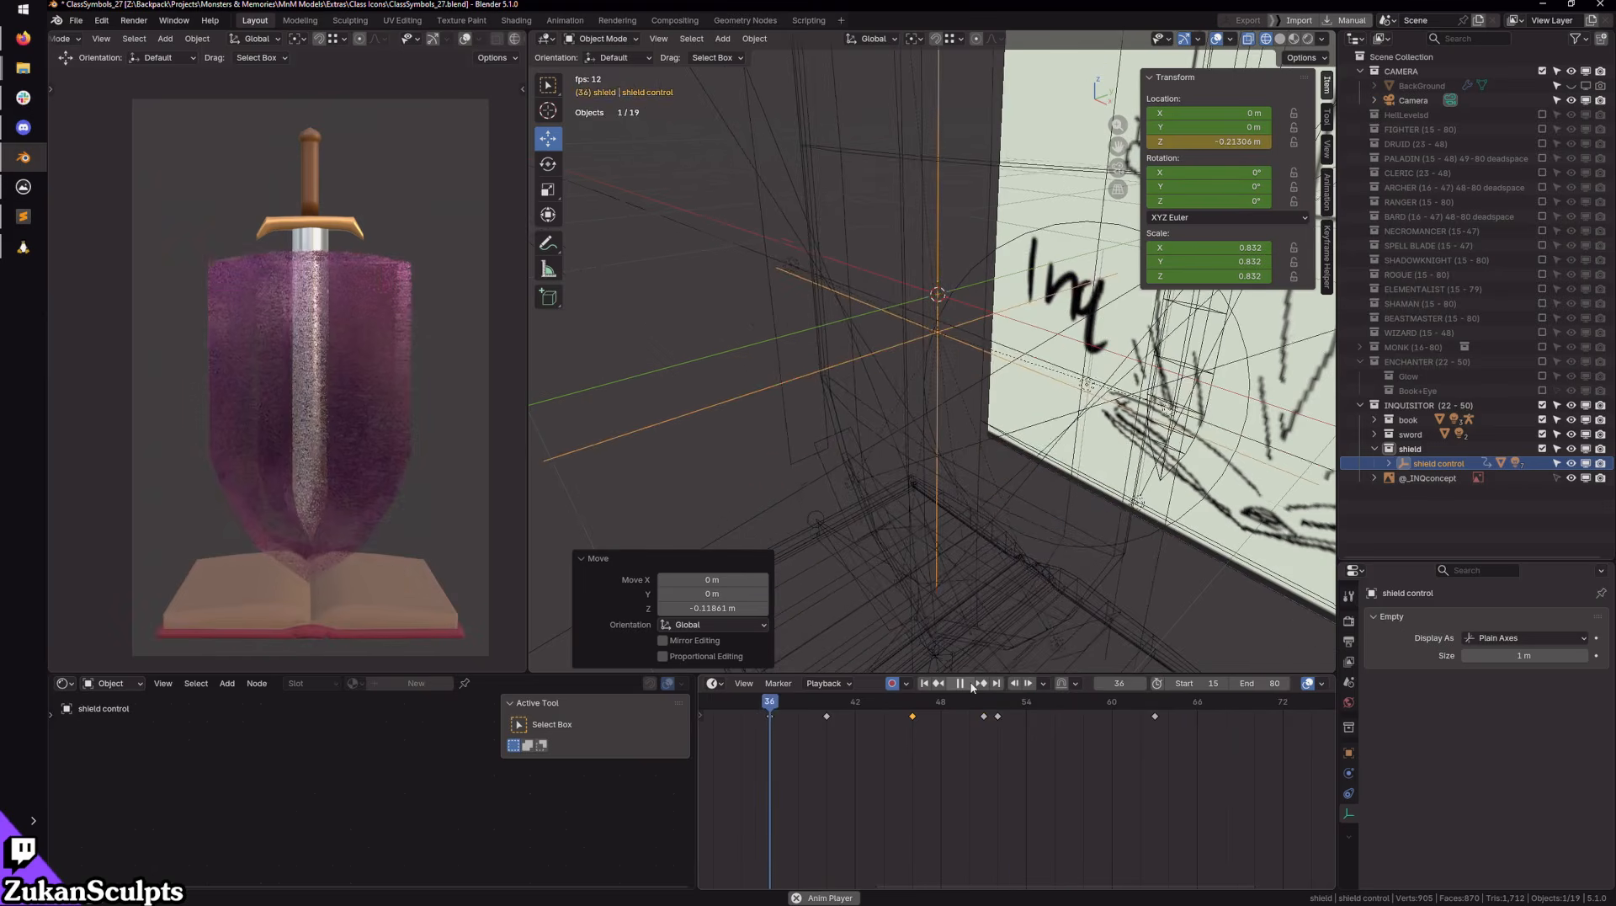
{"action": "left_click", "coordinate": [961, 683]}
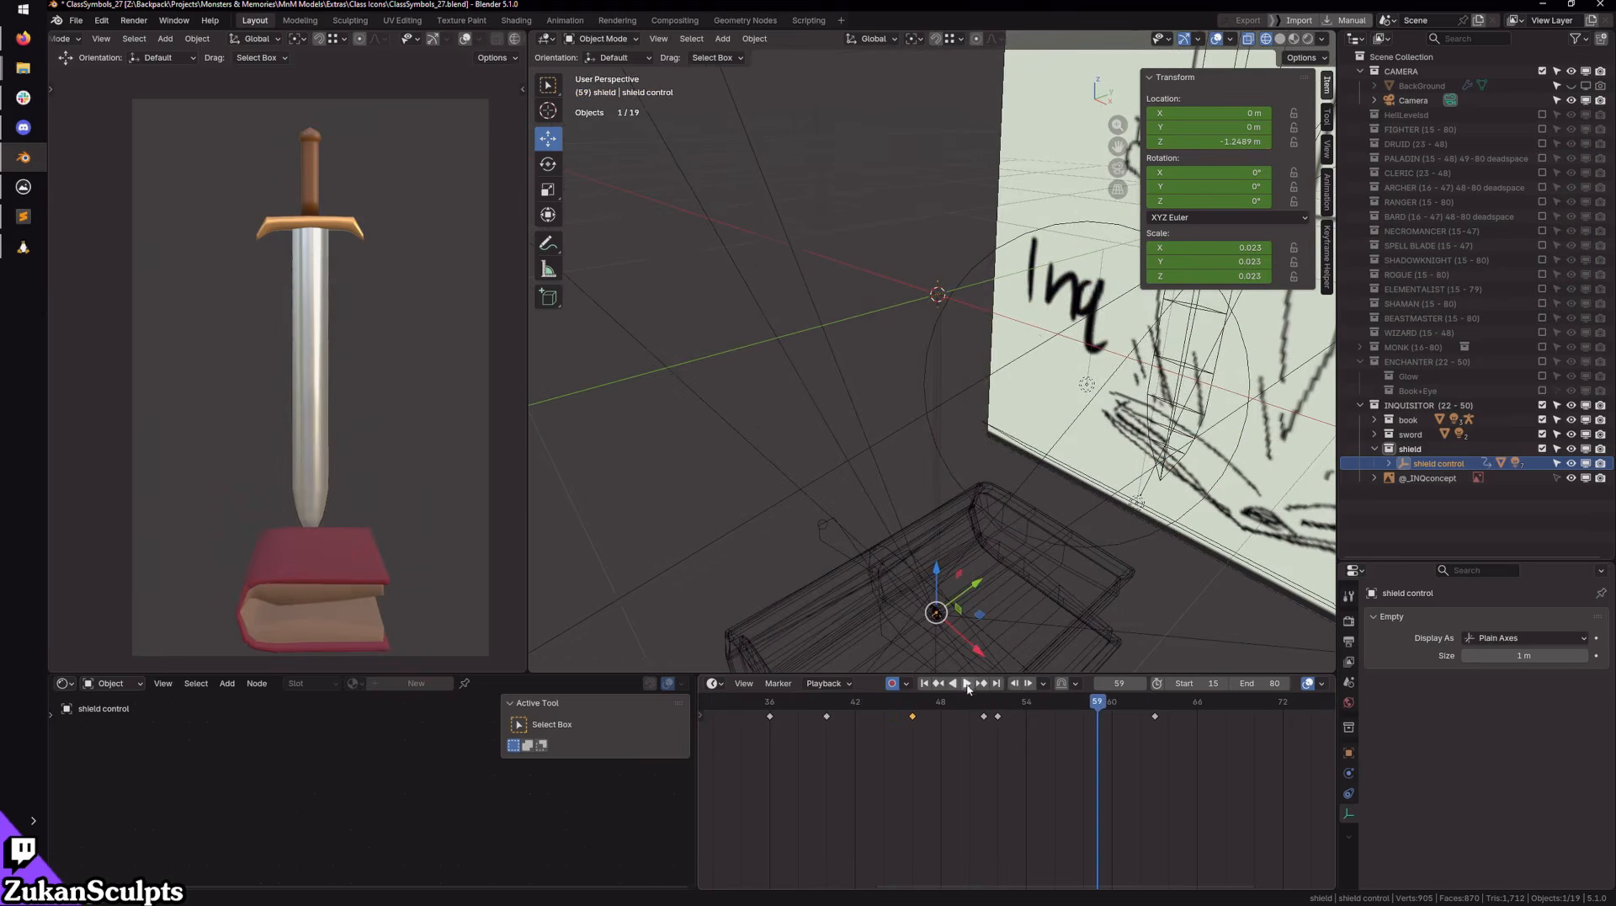
Step: Raise the shield control slightly along Z at frame 51 and play the animation from frame 15
{"action": "left_click", "coordinate": [941, 700]}
{"action": "left_click_drag", "start_coordinate": [941, 700], "coordinate": [984, 702]}
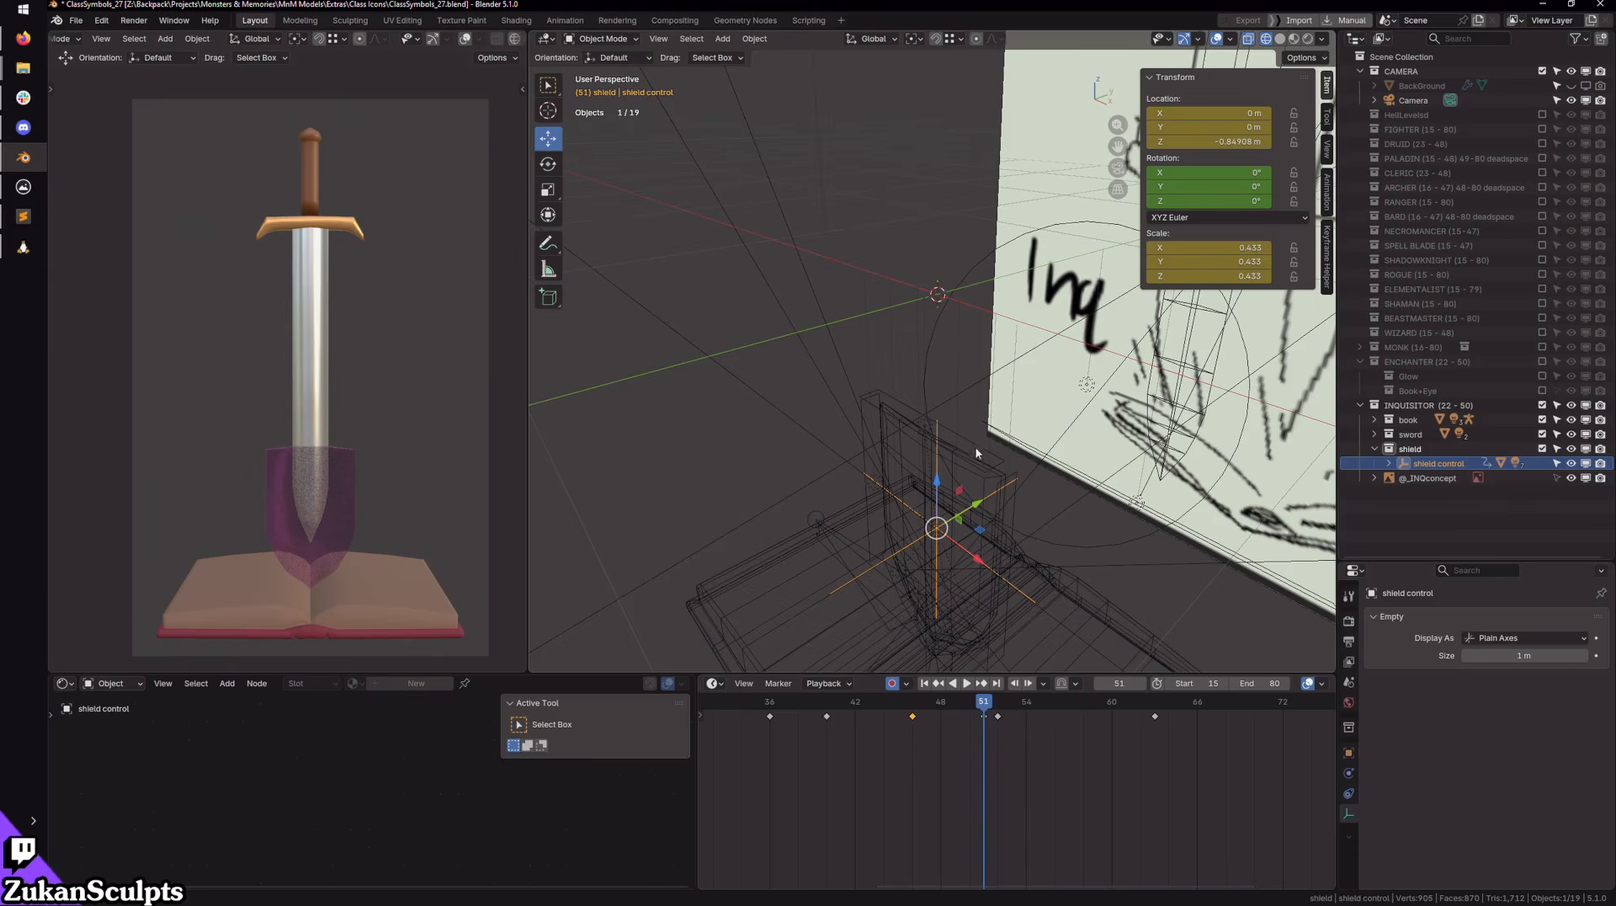
{"action": "left_click_drag", "start_coordinate": [936, 487], "coordinate": [936, 475]}
{"action": "left_click", "coordinate": [924, 684]}
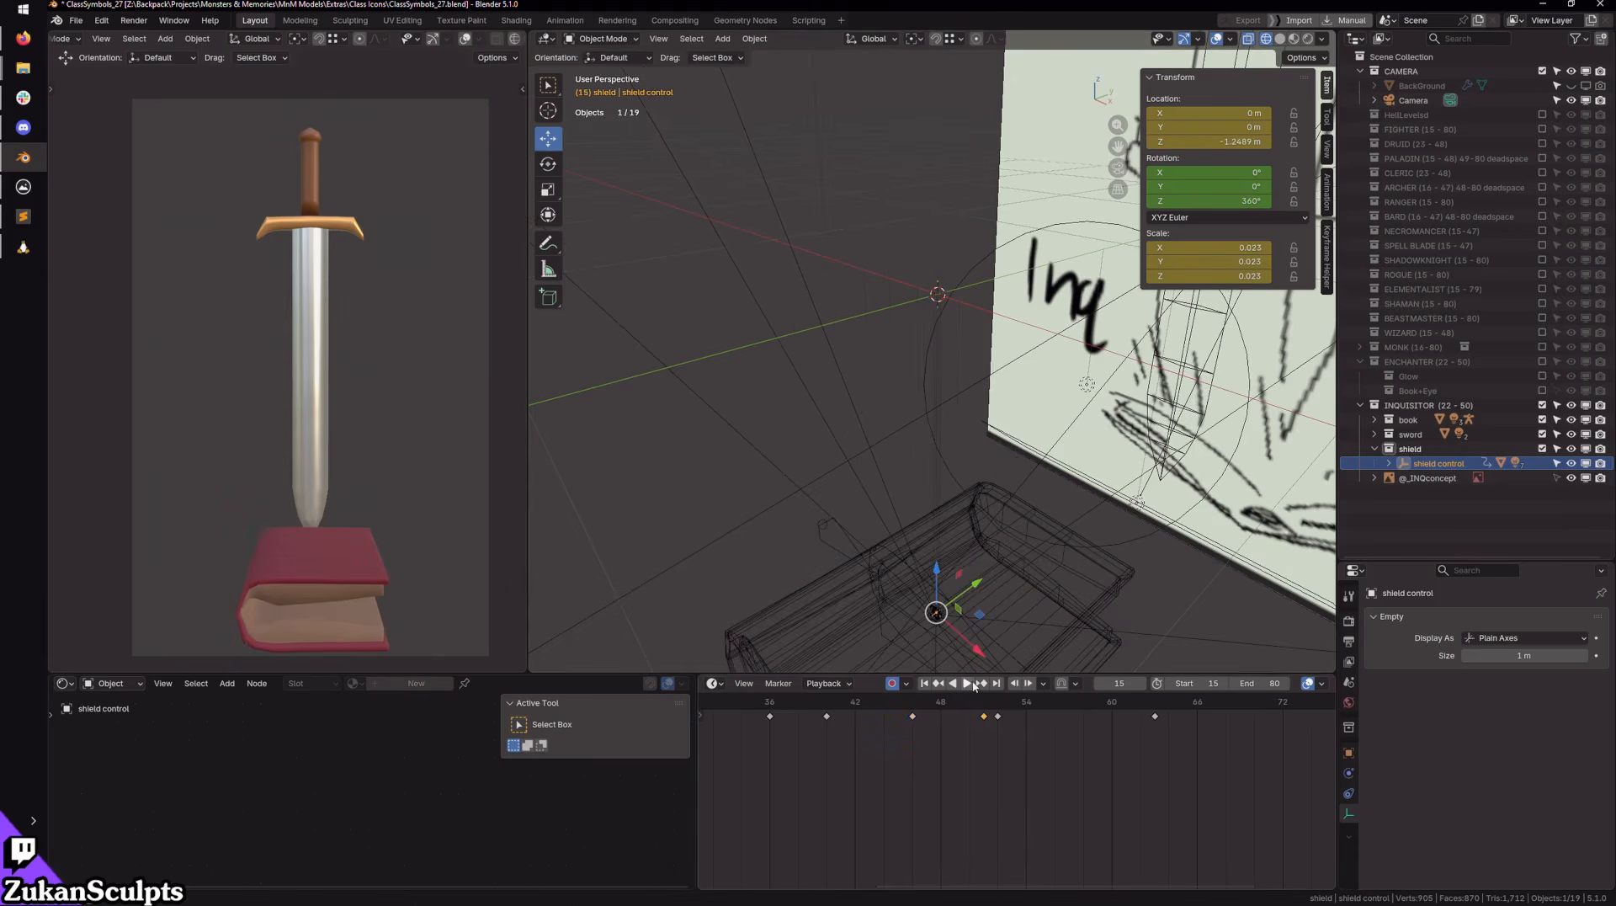
{"action": "left_click", "coordinate": [966, 683]}
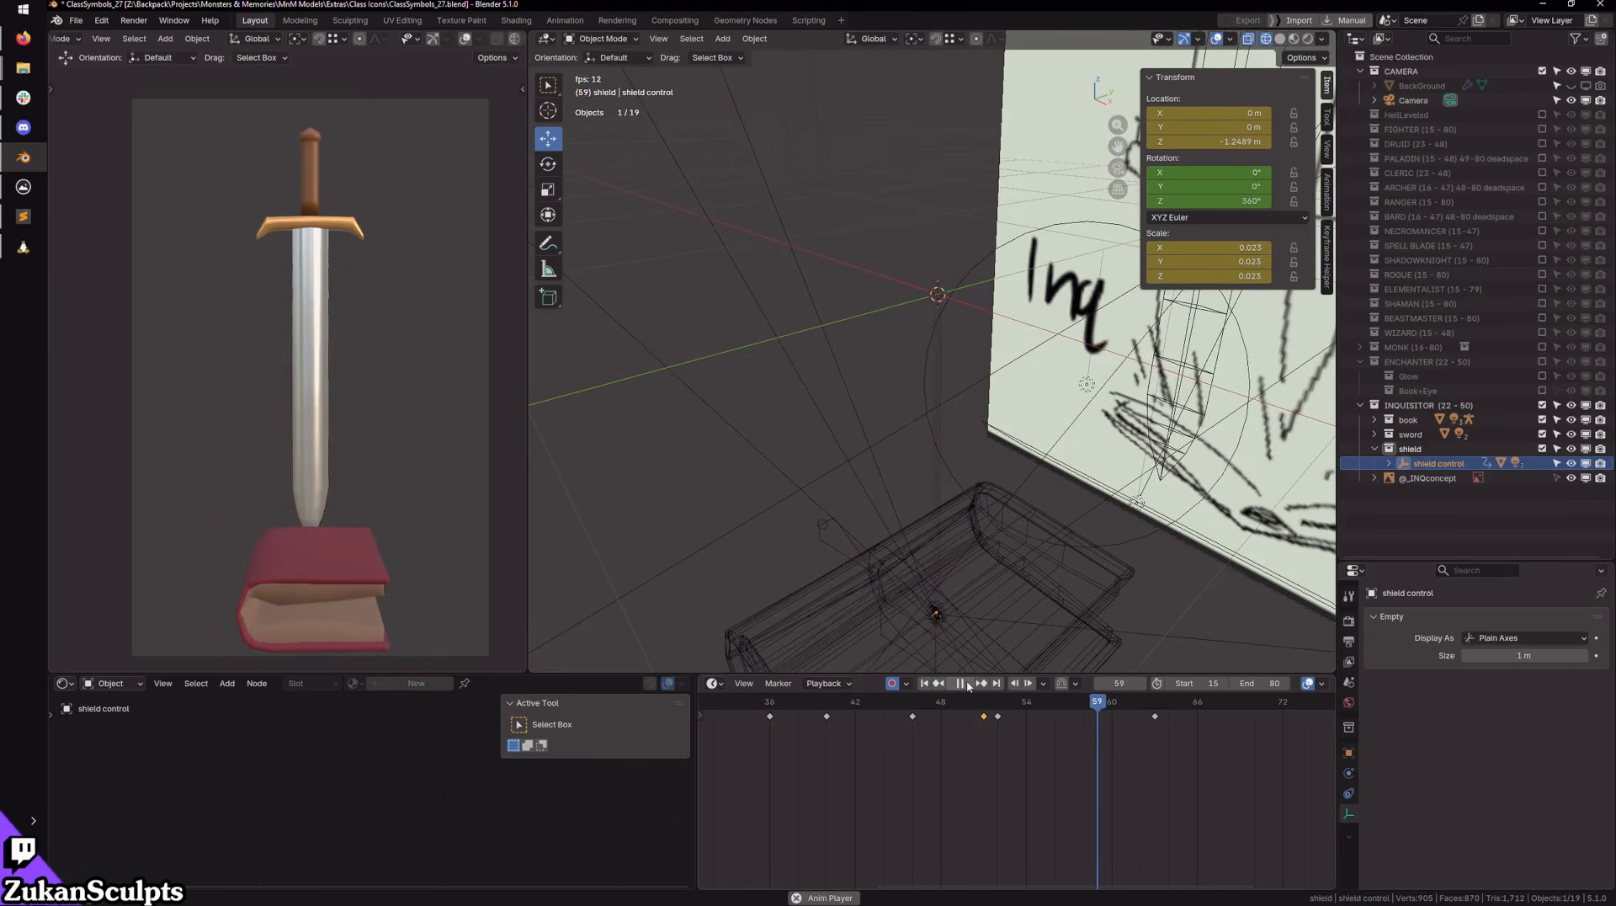
{"action": "left_click", "coordinate": [967, 684]}
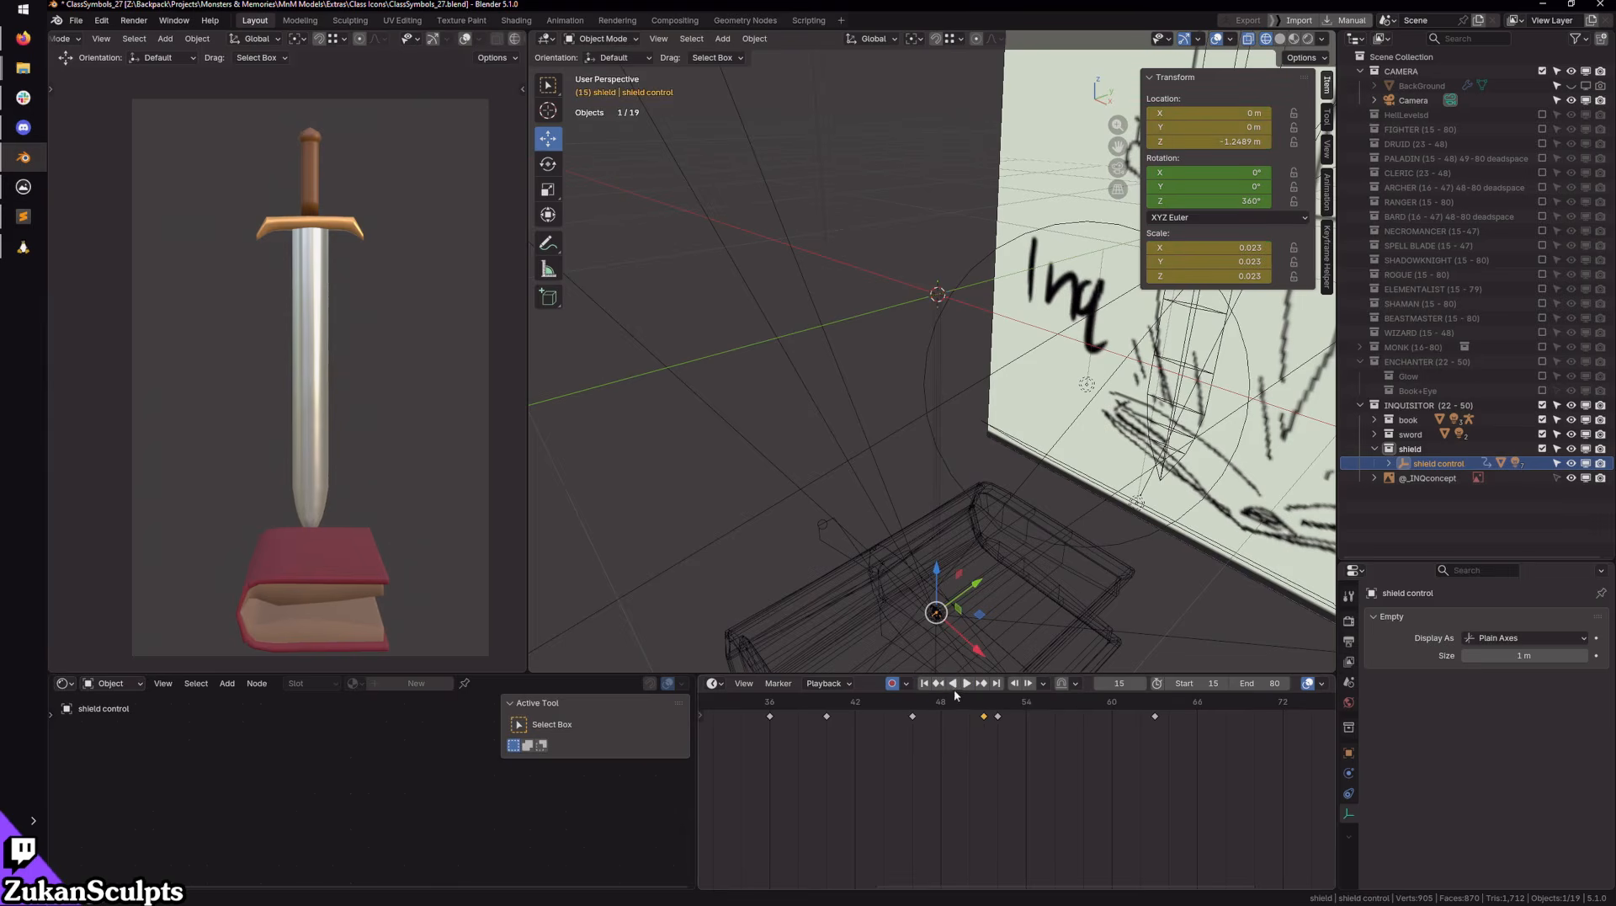
Step: Replay the animation with the camera view switched to rendered shading, and stop at frame 34
{"action": "left_click", "coordinate": [962, 687]}
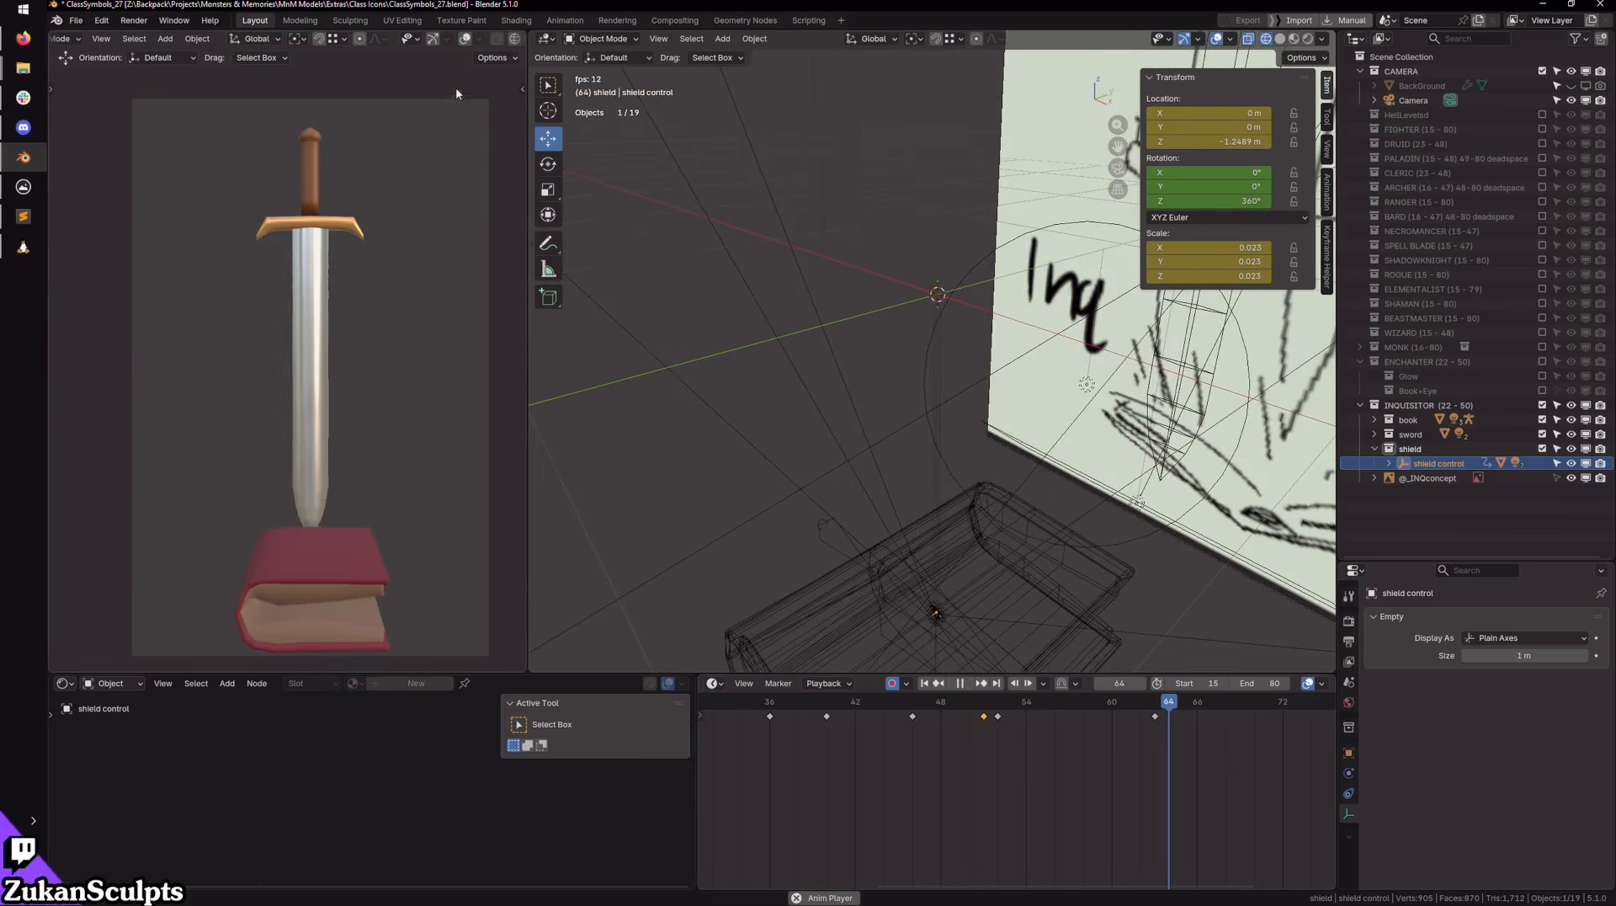
{"action": "scroll", "coordinate": [505, 47], "scroll_direction": "down", "scroll_amount": 1}
{"action": "scroll", "coordinate": [505, 50], "scroll_direction": "down", "scroll_amount": 1}
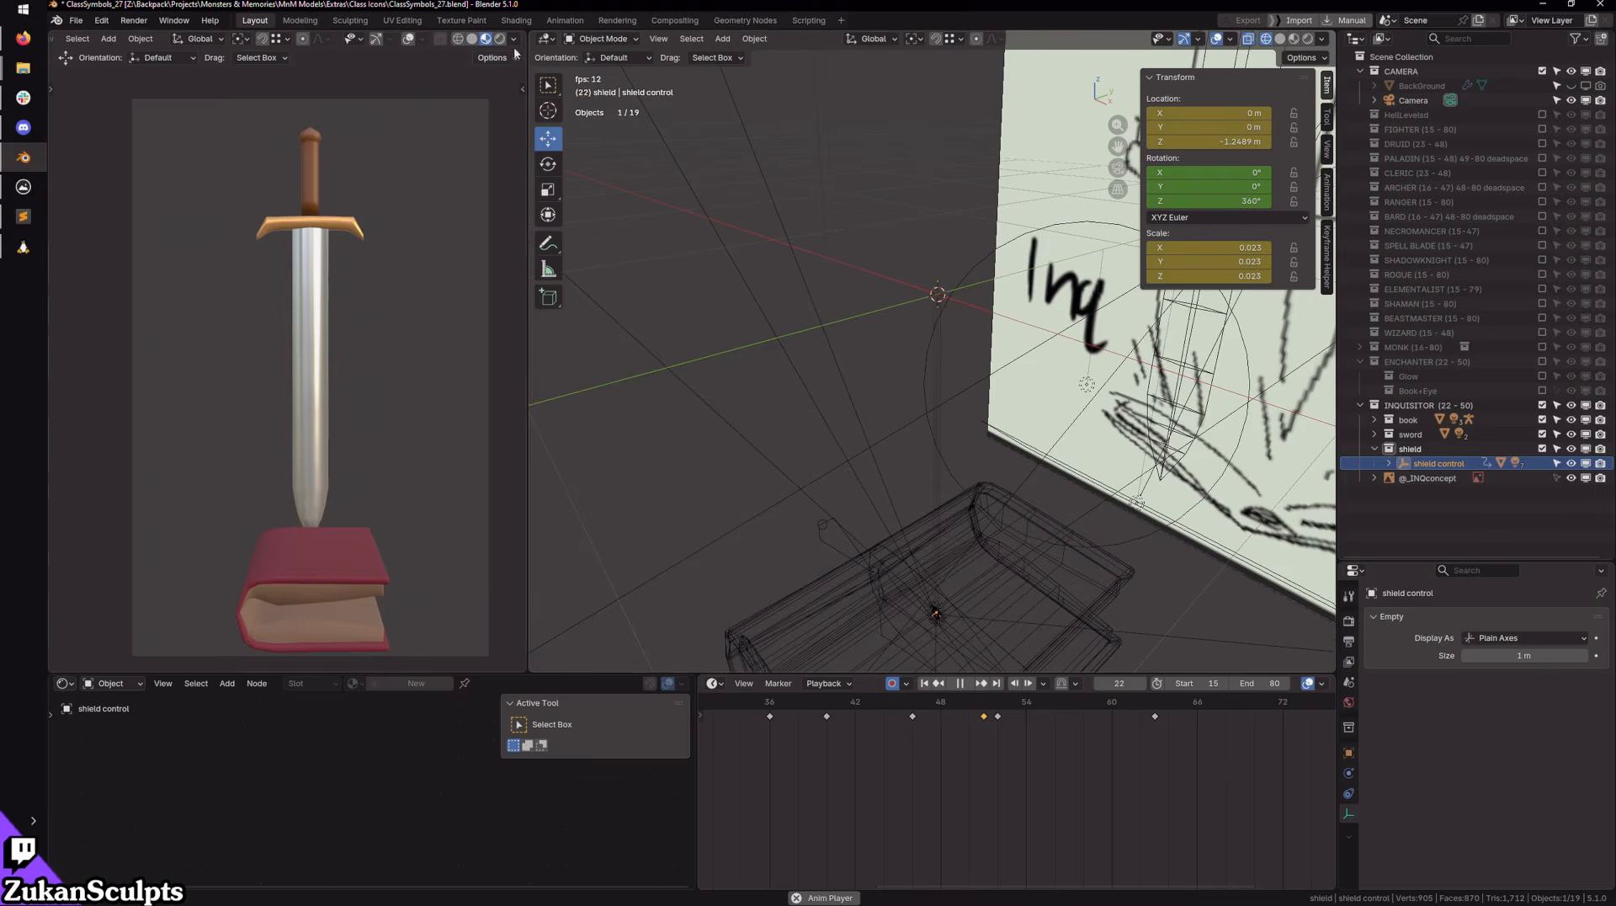
{"action": "left_click", "coordinate": [500, 38]}
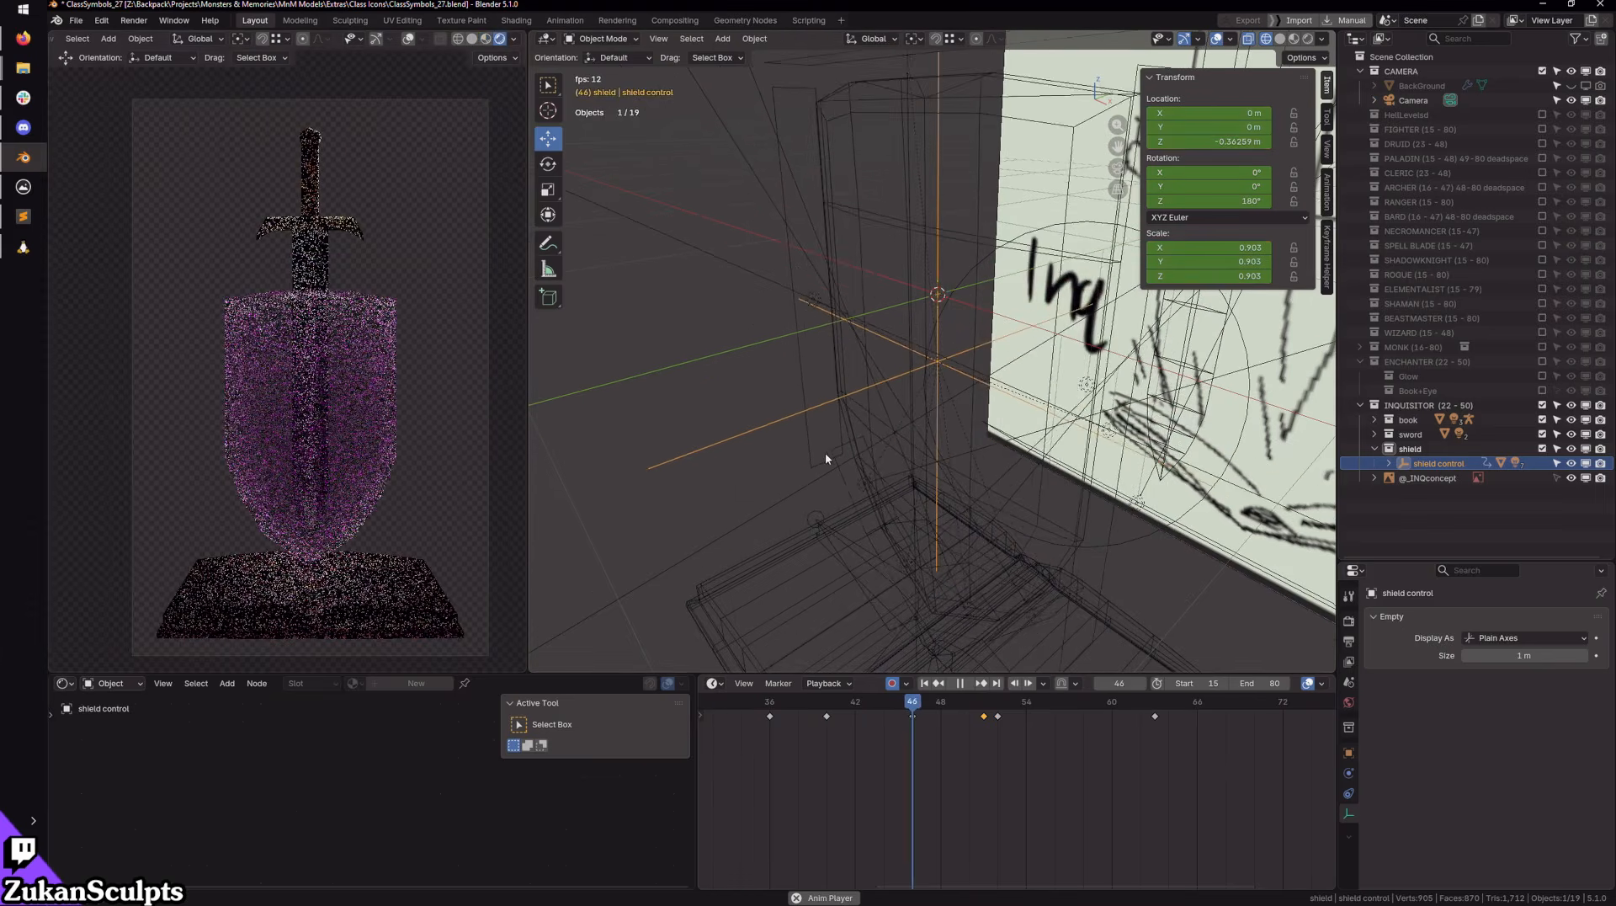
{"action": "left_click", "coordinate": [961, 682]}
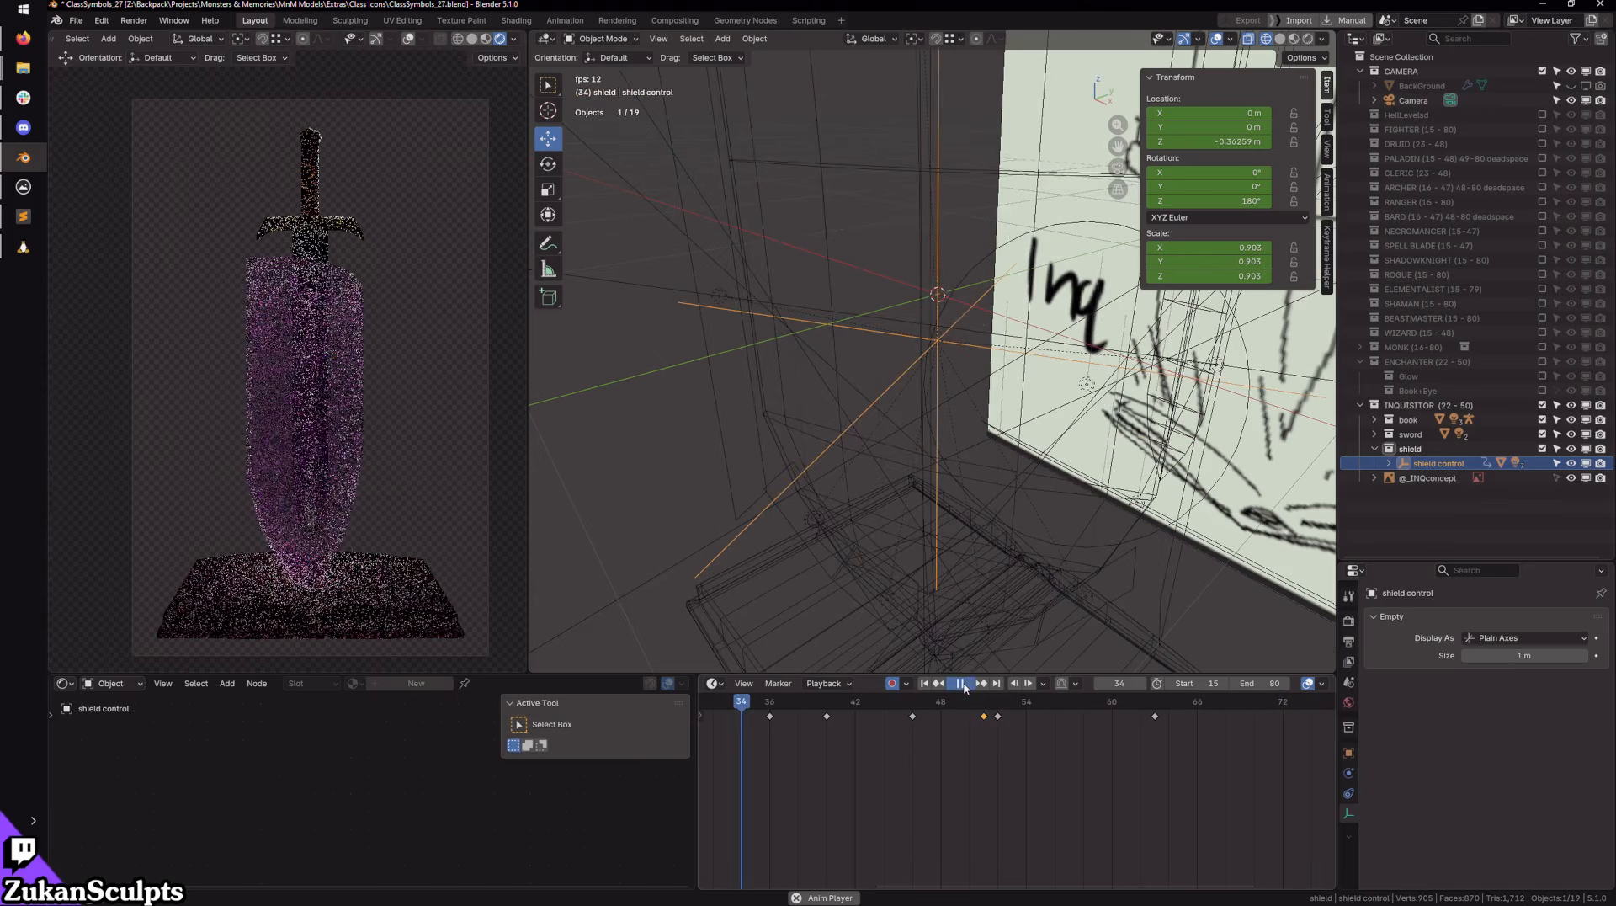
Step: Select the INQbook armature inside the book and switch it to Pose Mode
{"action": "middle_click_drag", "start_coordinate": [830, 754], "coordinate": [972, 752]}
{"action": "scroll", "coordinate": [893, 439], "scroll_direction": "down", "scroll_amount": 4}
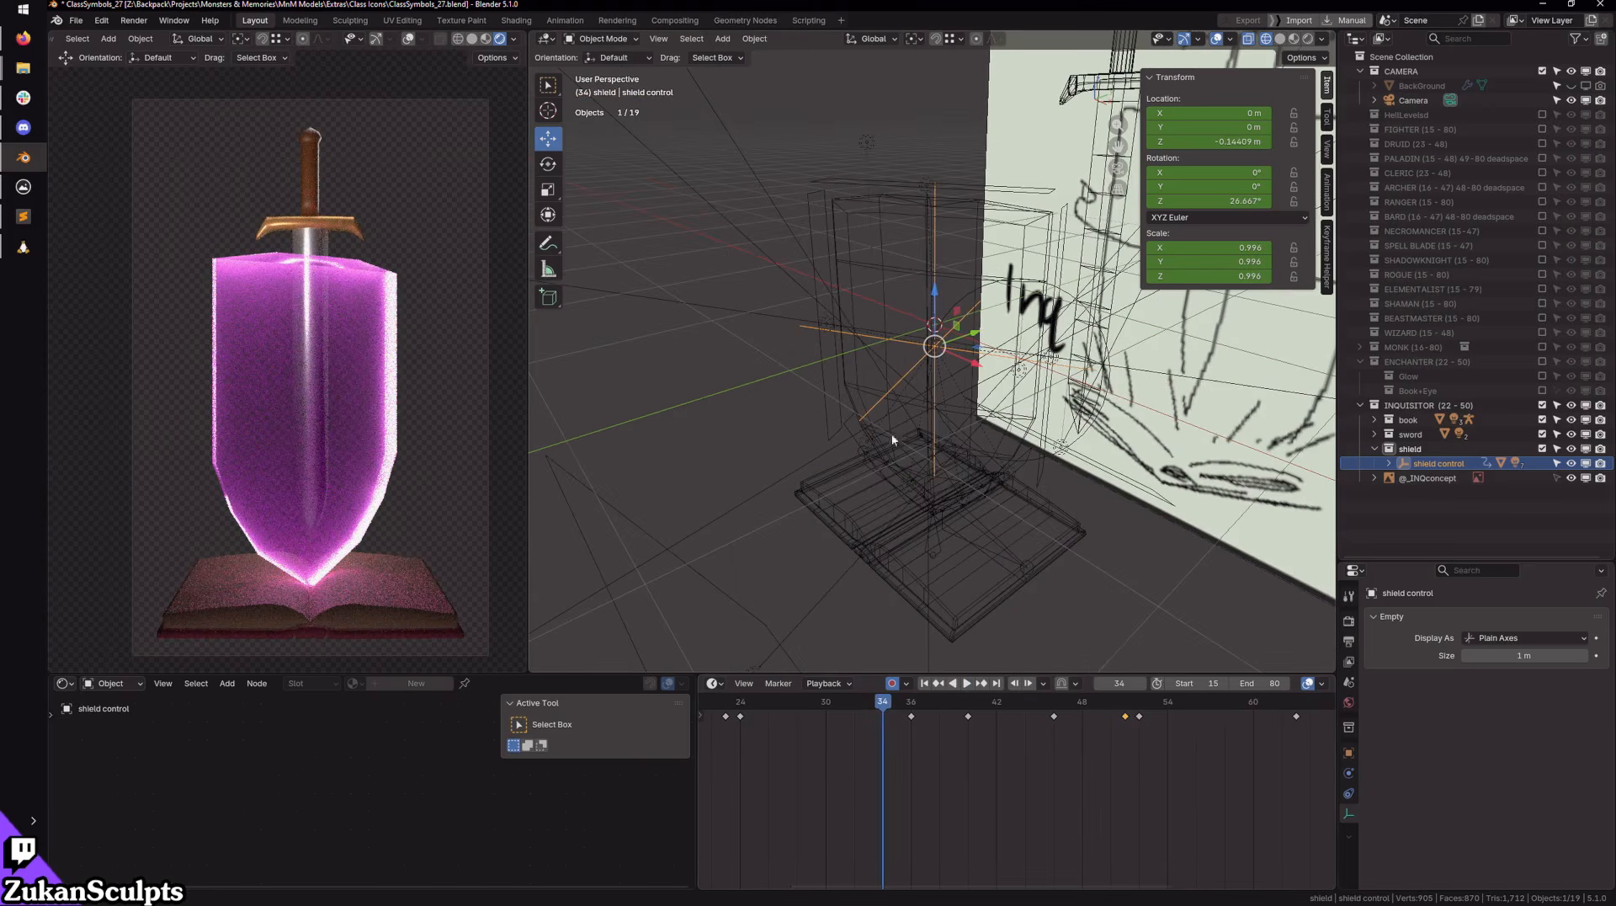
{"action": "left_click", "coordinate": [603, 39]}
{"action": "left_click", "coordinate": [603, 56]}
{"action": "left_click", "coordinate": [604, 40]}
{"action": "left_click", "coordinate": [604, 40]}
{"action": "left_click", "coordinate": [800, 529]}
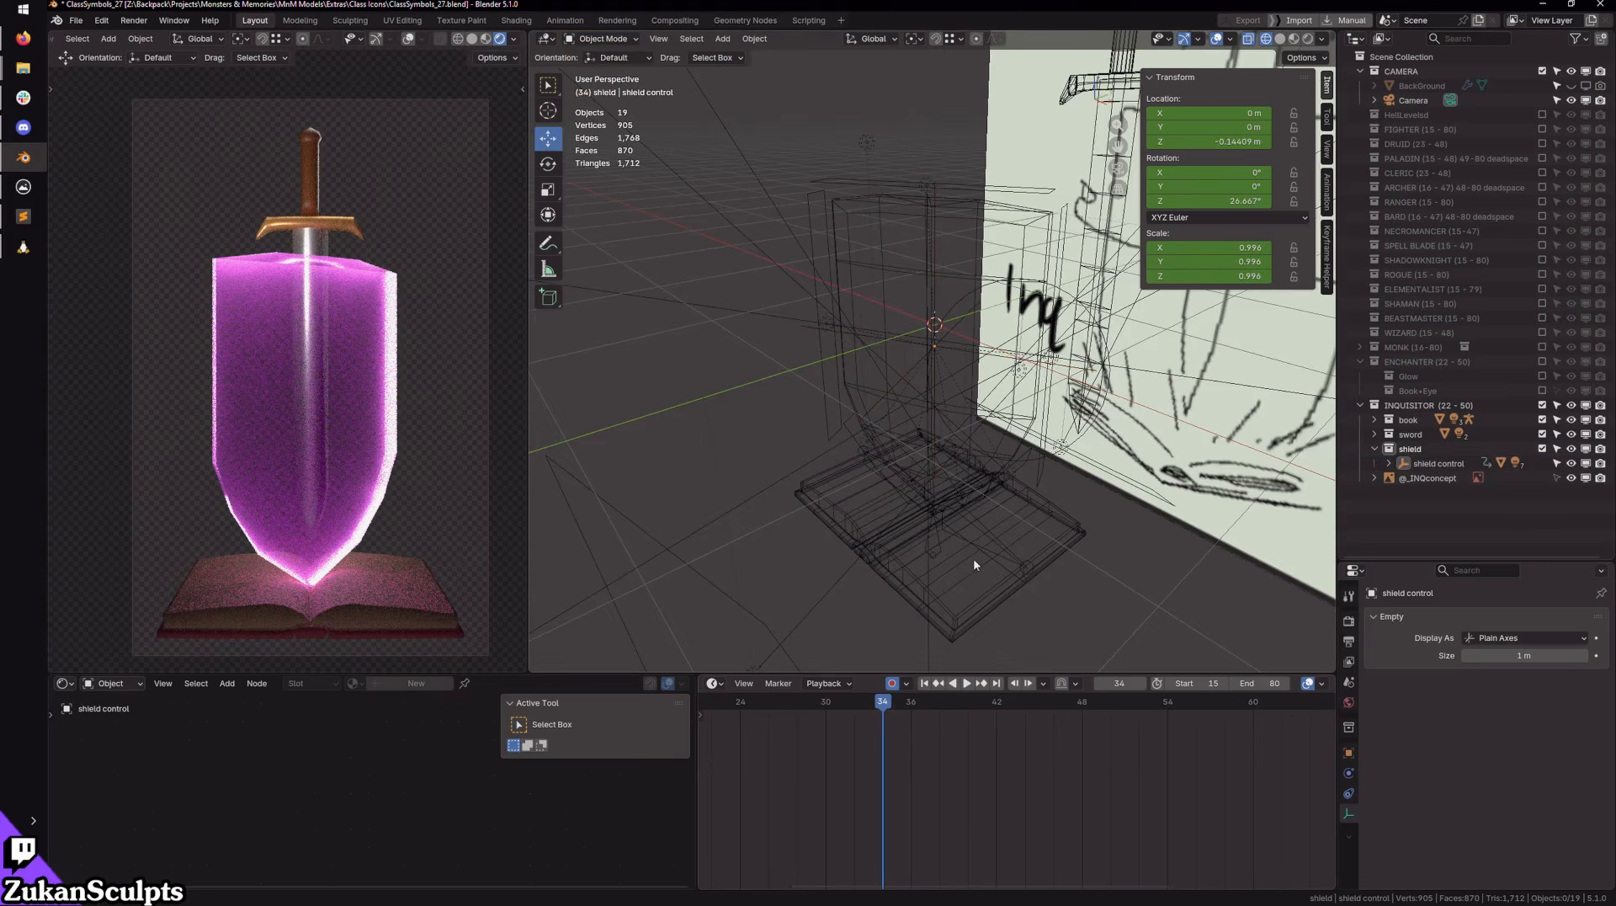
{"action": "left_click", "coordinate": [975, 551]}
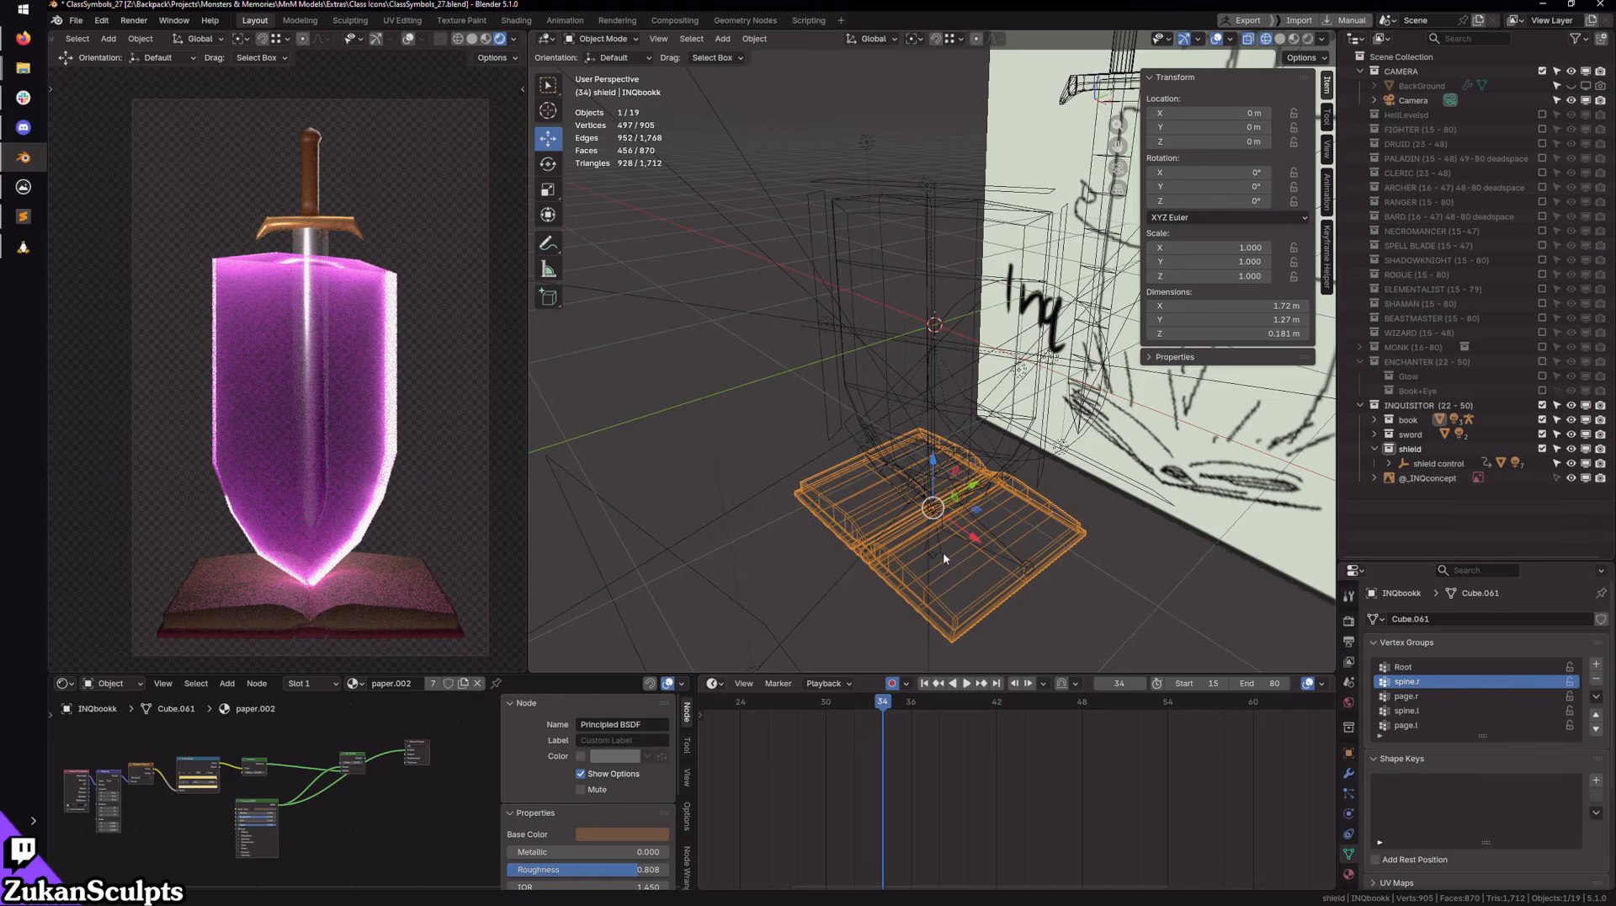
{"action": "left_click", "coordinate": [941, 552]}
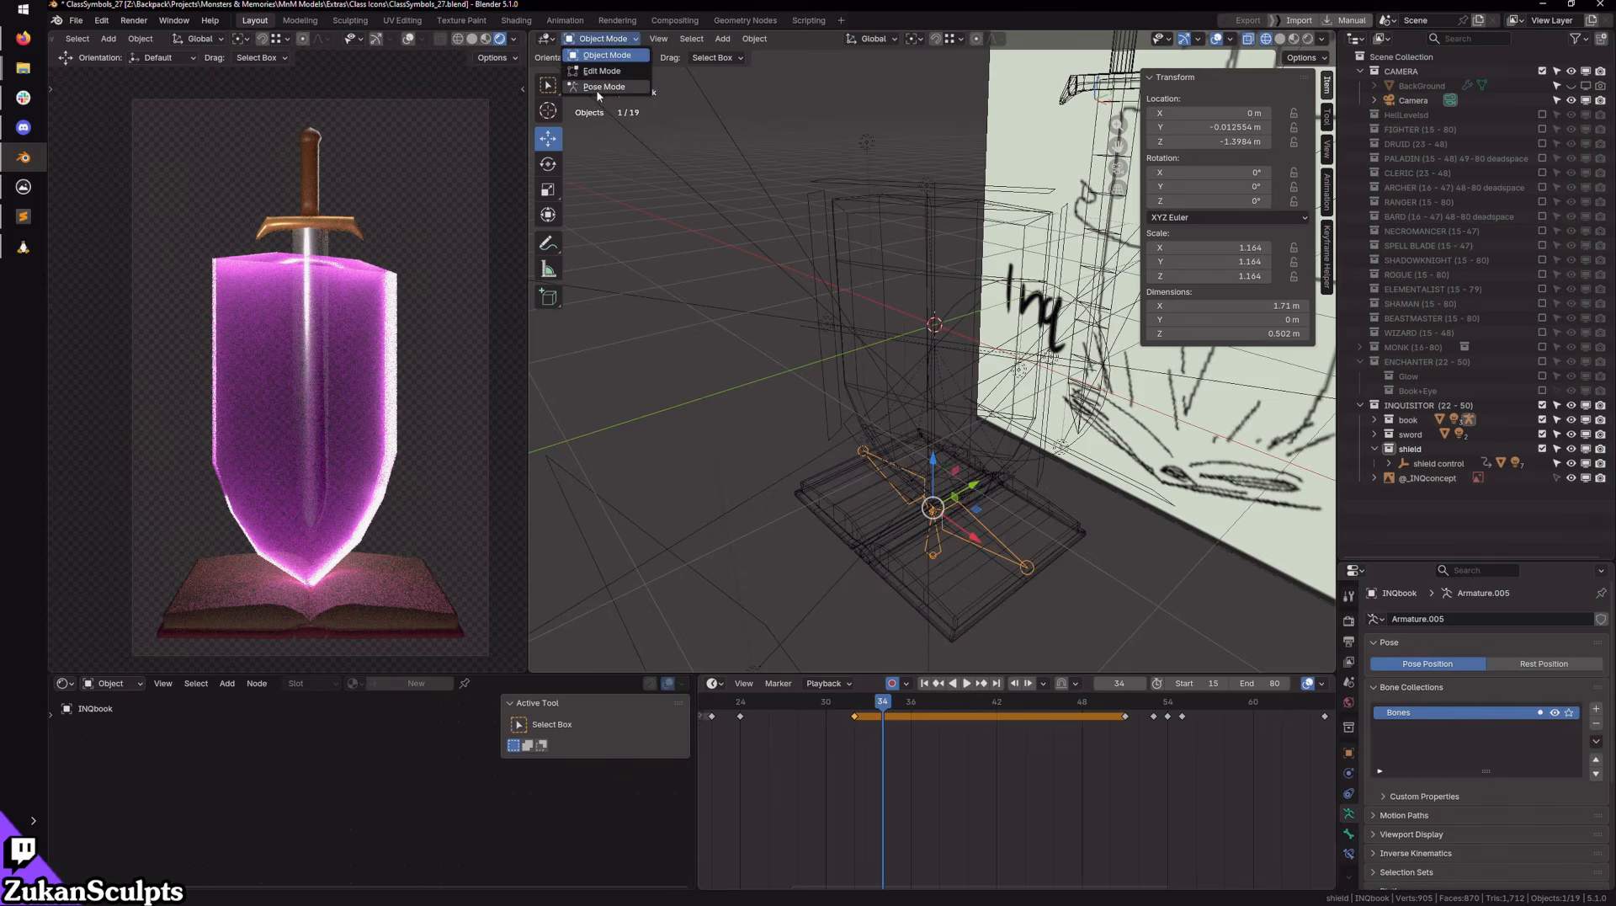
{"action": "left_click", "coordinate": [599, 87]}
Step: Move the book bones' first open-pose keyframe five frames earlier, to frame 27, and play back the opening
{"action": "scroll", "coordinate": [847, 728], "scroll_direction": "down", "scroll_amount": 3}
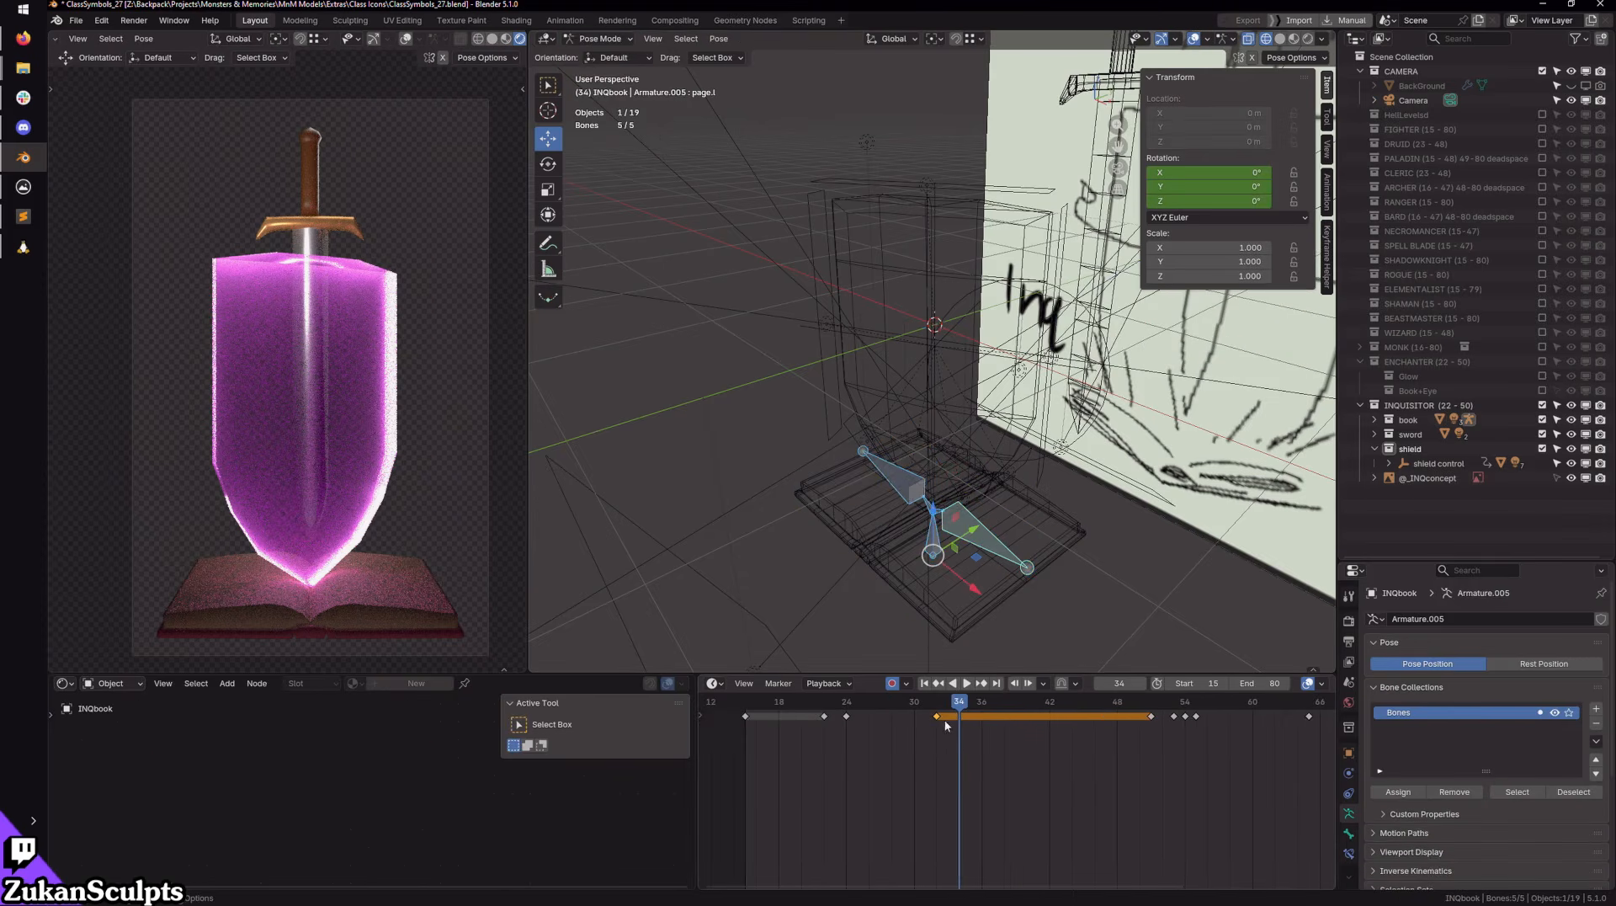
{"action": "left_click_drag", "start_coordinate": [940, 718], "coordinate": [880, 715]}
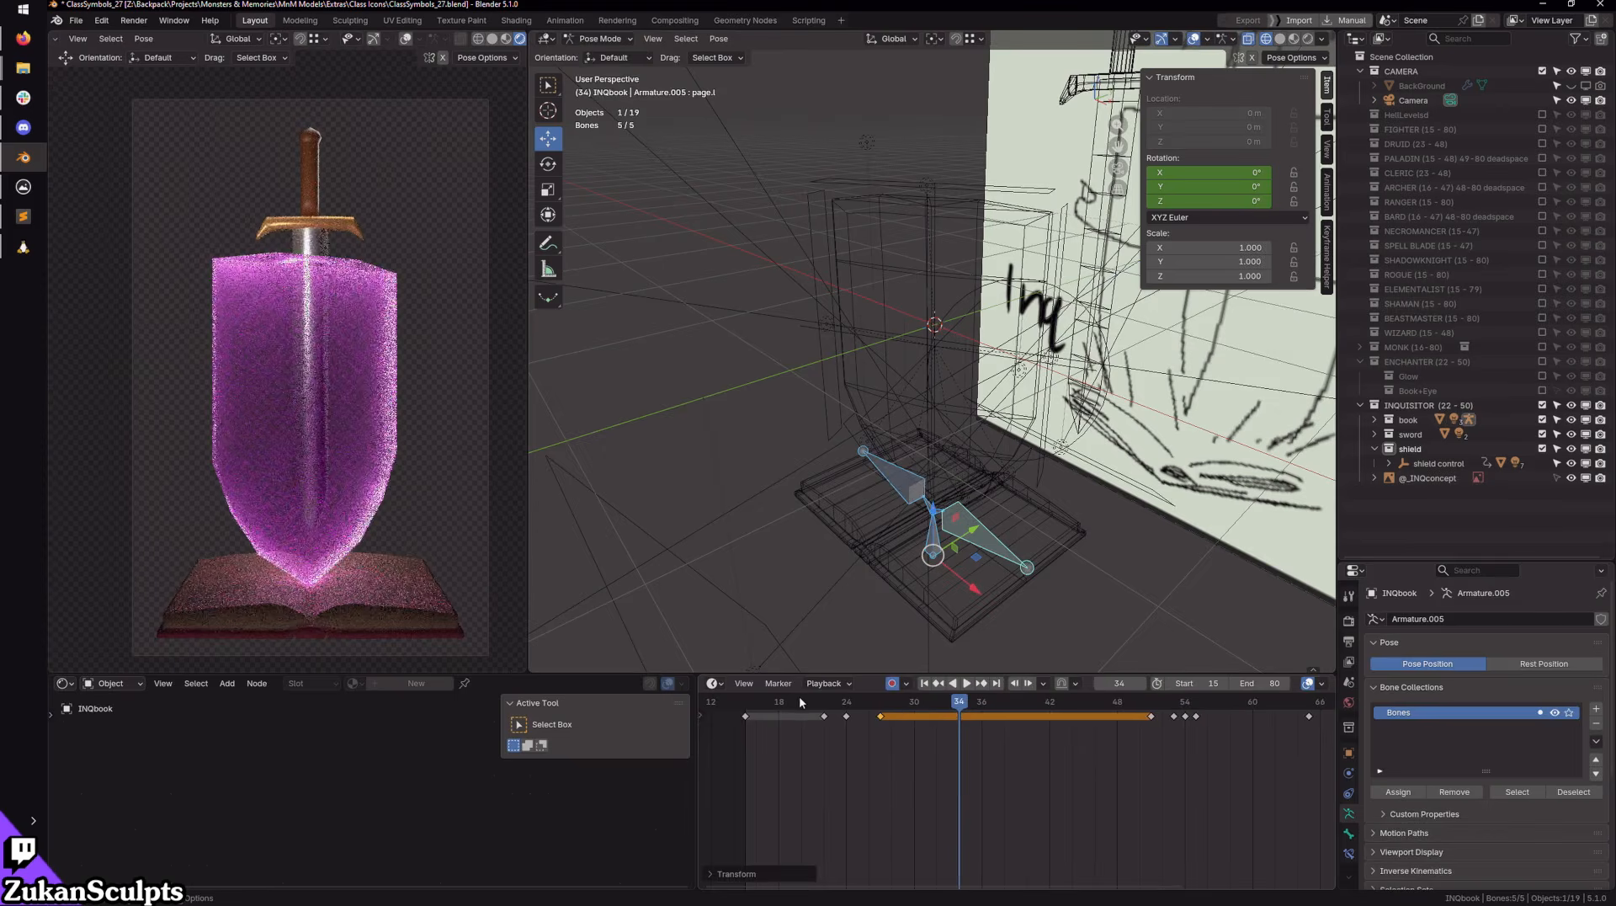
{"action": "left_click", "coordinate": [800, 699]}
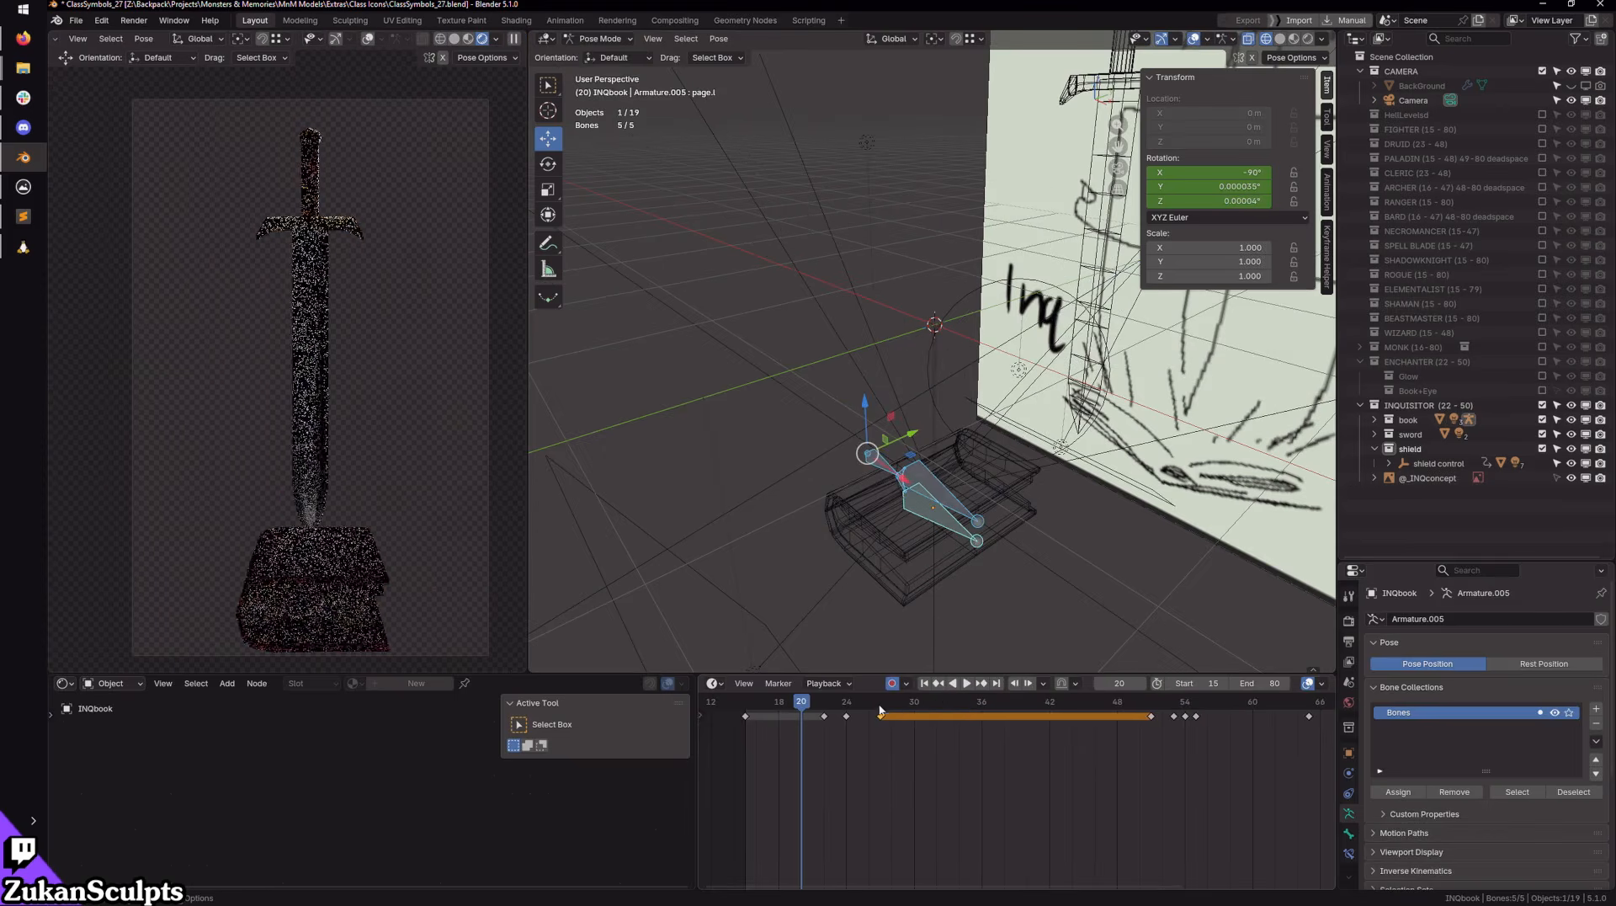
{"action": "left_click", "coordinate": [964, 685]}
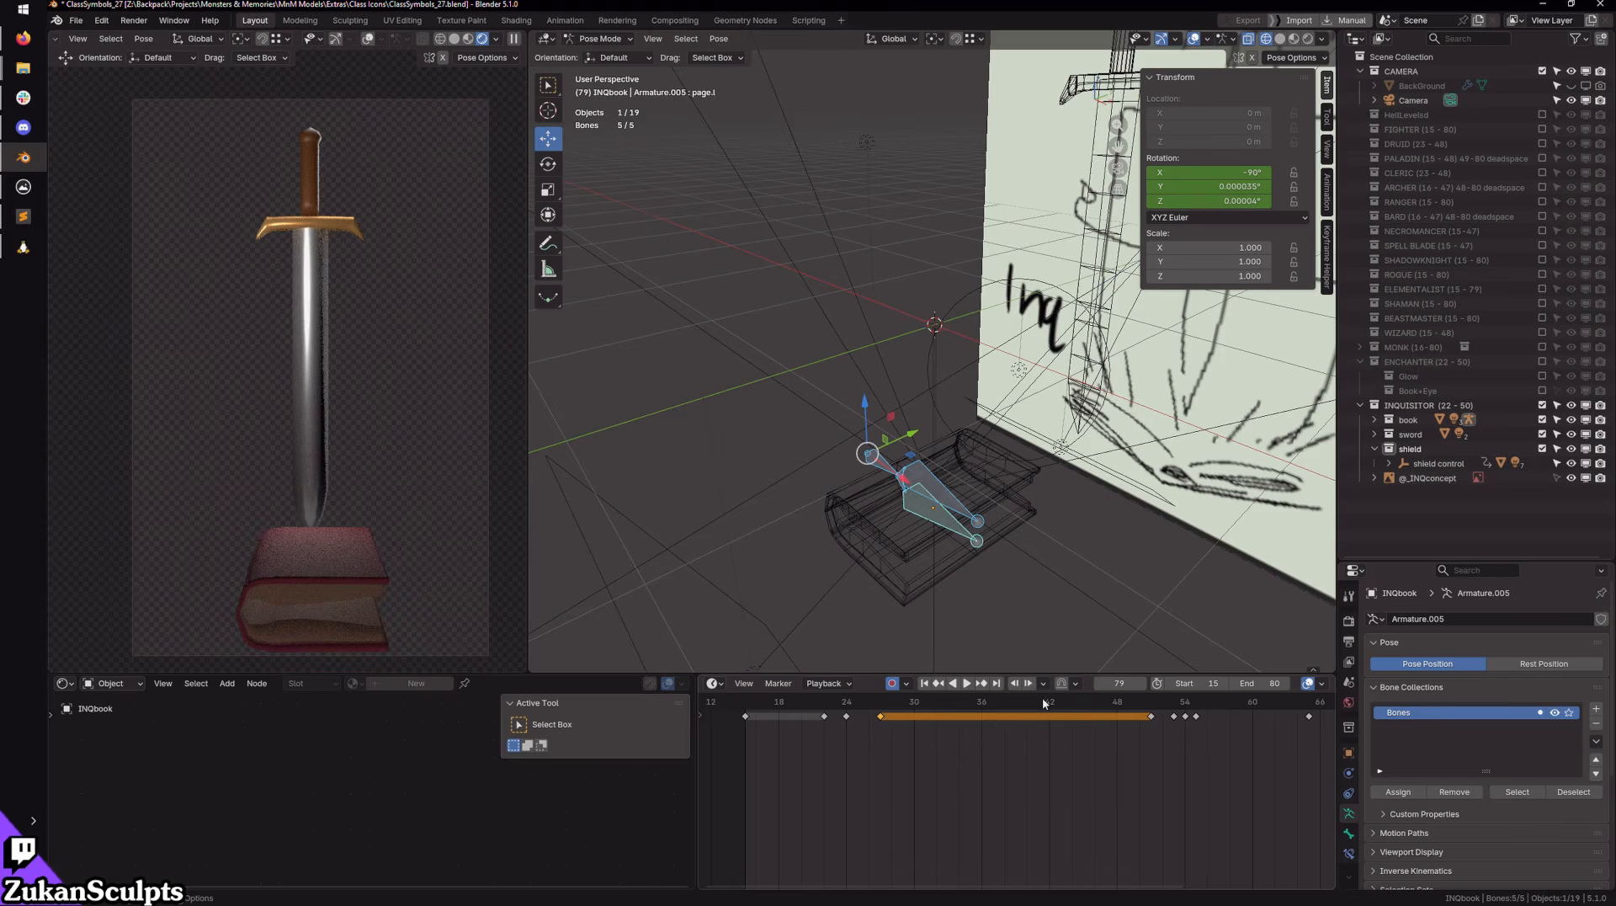
{"action": "left_click", "coordinate": [924, 683]}
{"action": "left_click", "coordinate": [966, 684]}
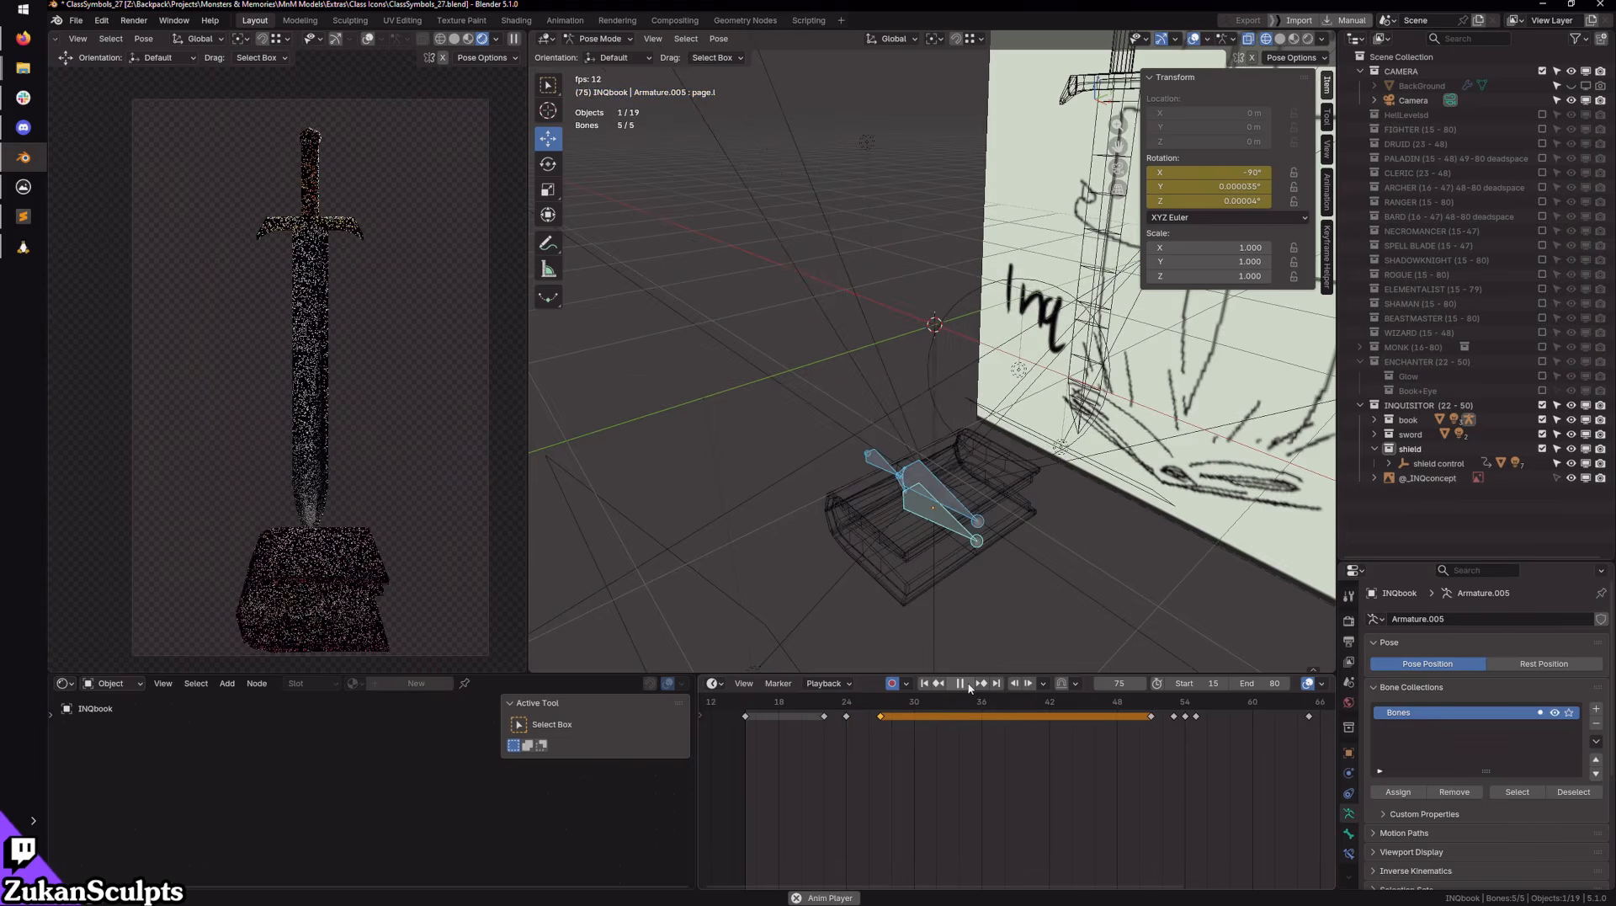
{"action": "left_click", "coordinate": [967, 683]}
Step: Replay the retimed book and shield animation, including from frame 56 onward, and turn off Auto Keying
{"action": "scroll", "coordinate": [1039, 756], "scroll_direction": "down", "scroll_amount": 4}
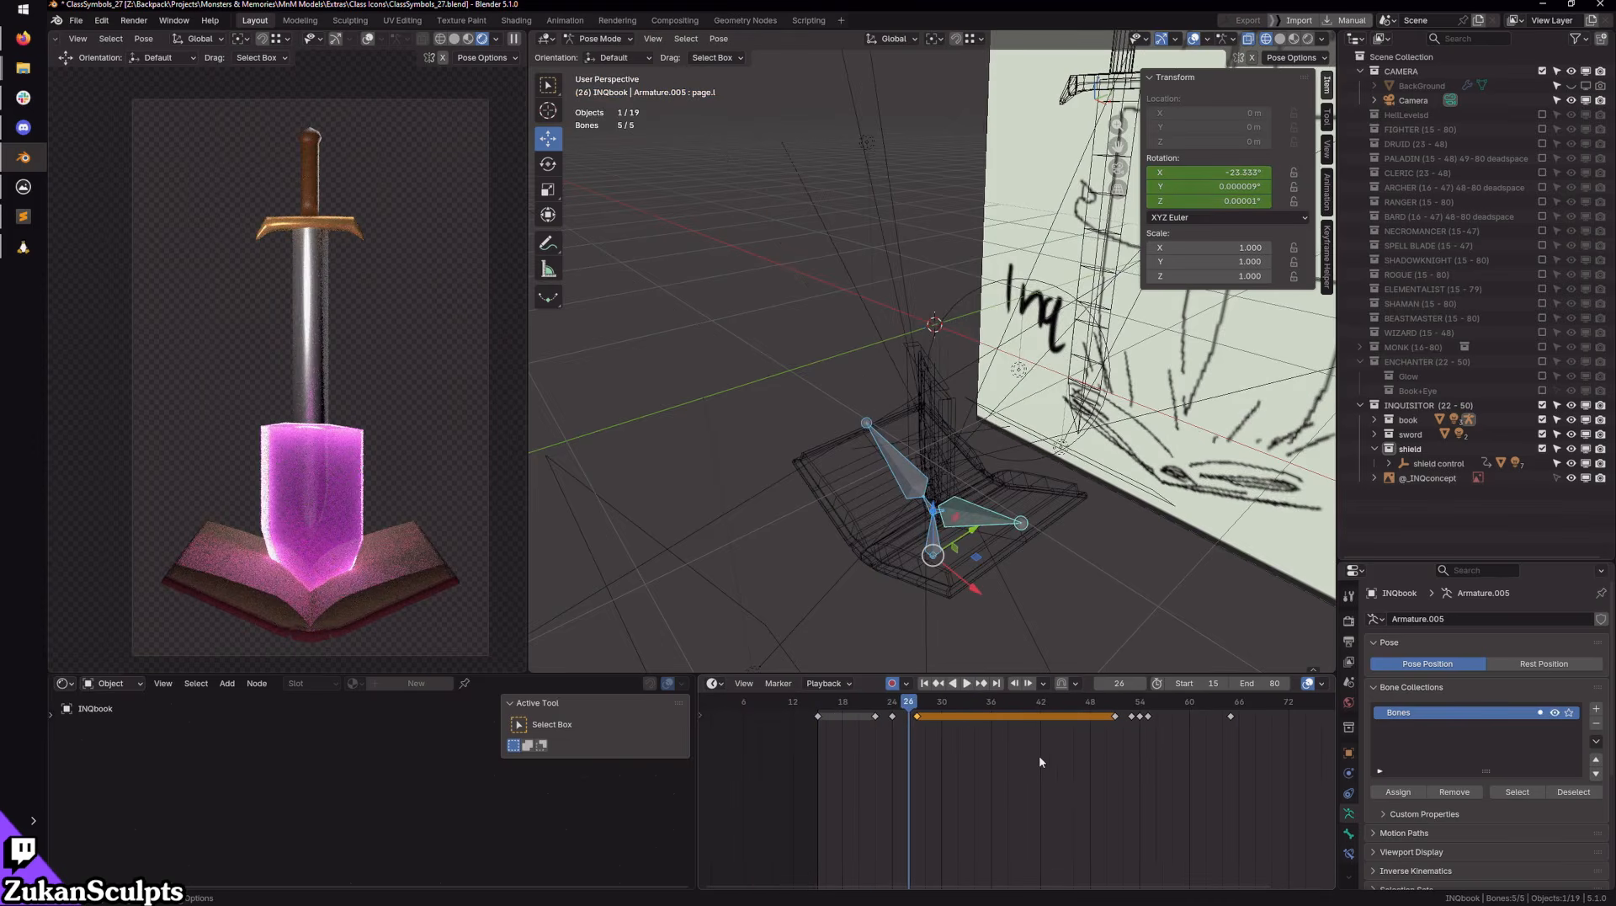
{"action": "scroll", "coordinate": [1009, 710], "scroll_direction": "down", "scroll_amount": 2}
{"action": "left_click", "coordinate": [974, 685]}
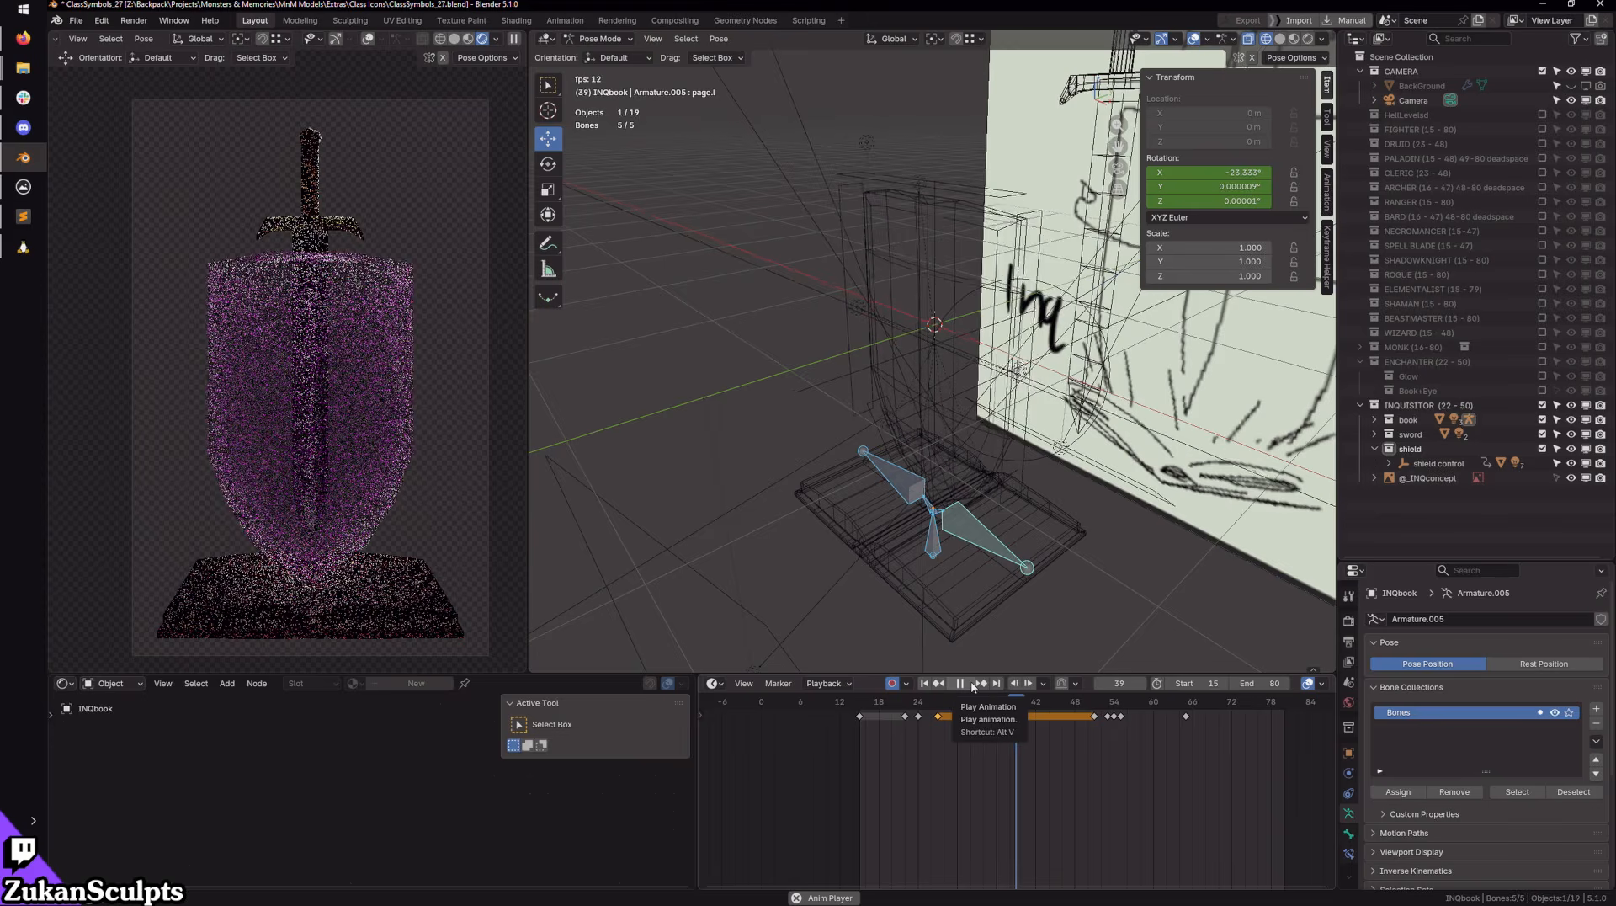
{"action": "left_click", "coordinate": [973, 686]}
{"action": "left_click", "coordinate": [1128, 739]}
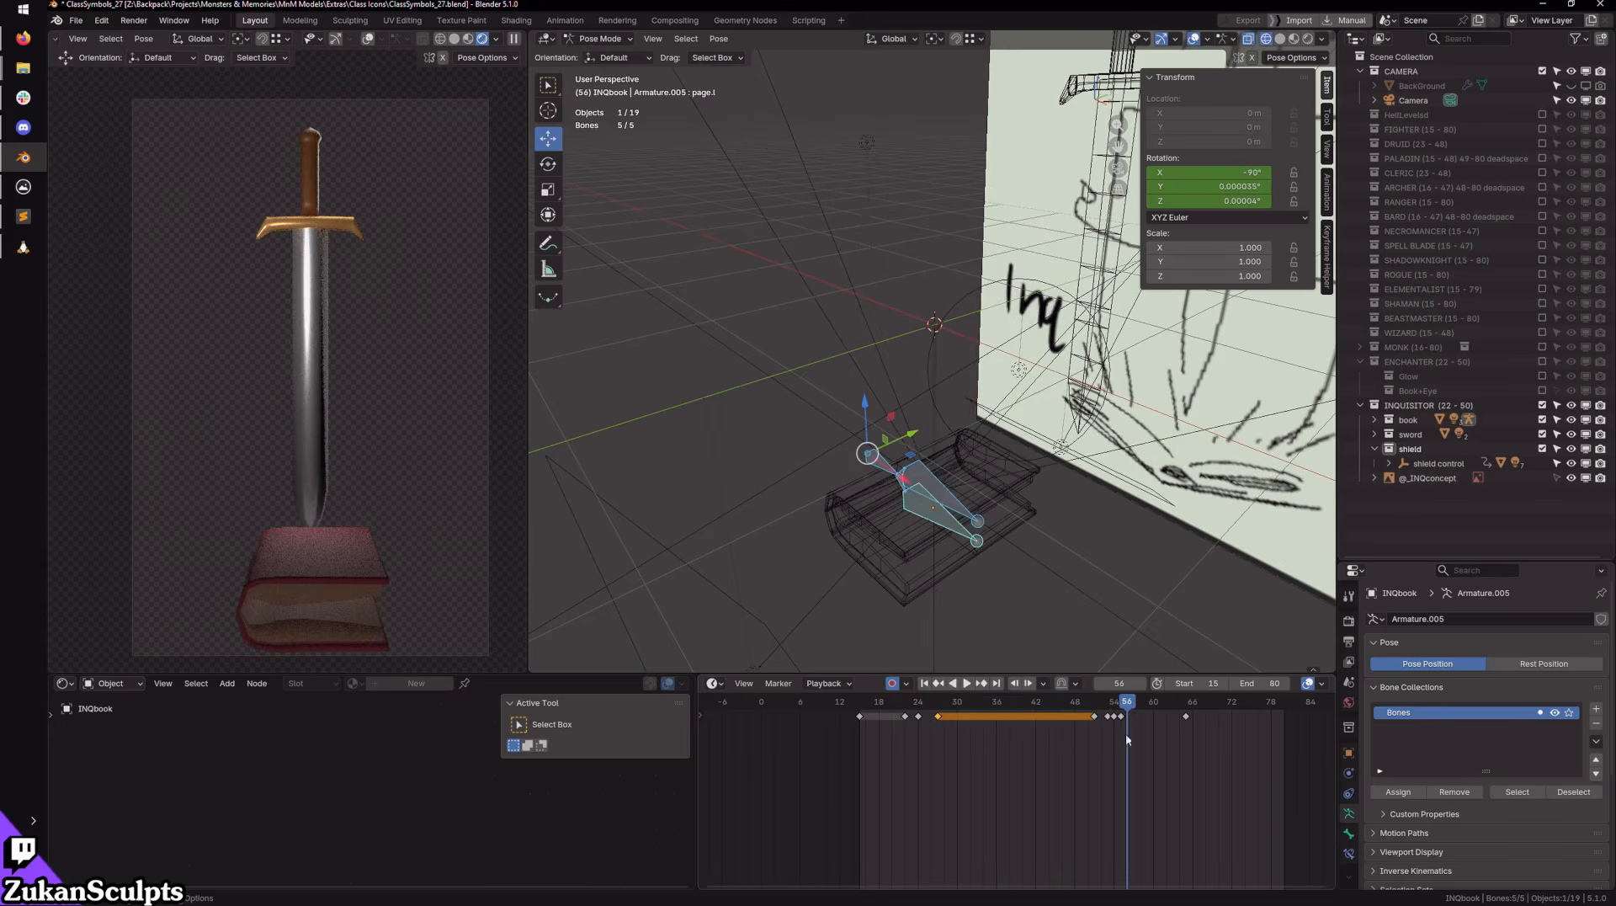
{"action": "left_click", "coordinate": [965, 688]}
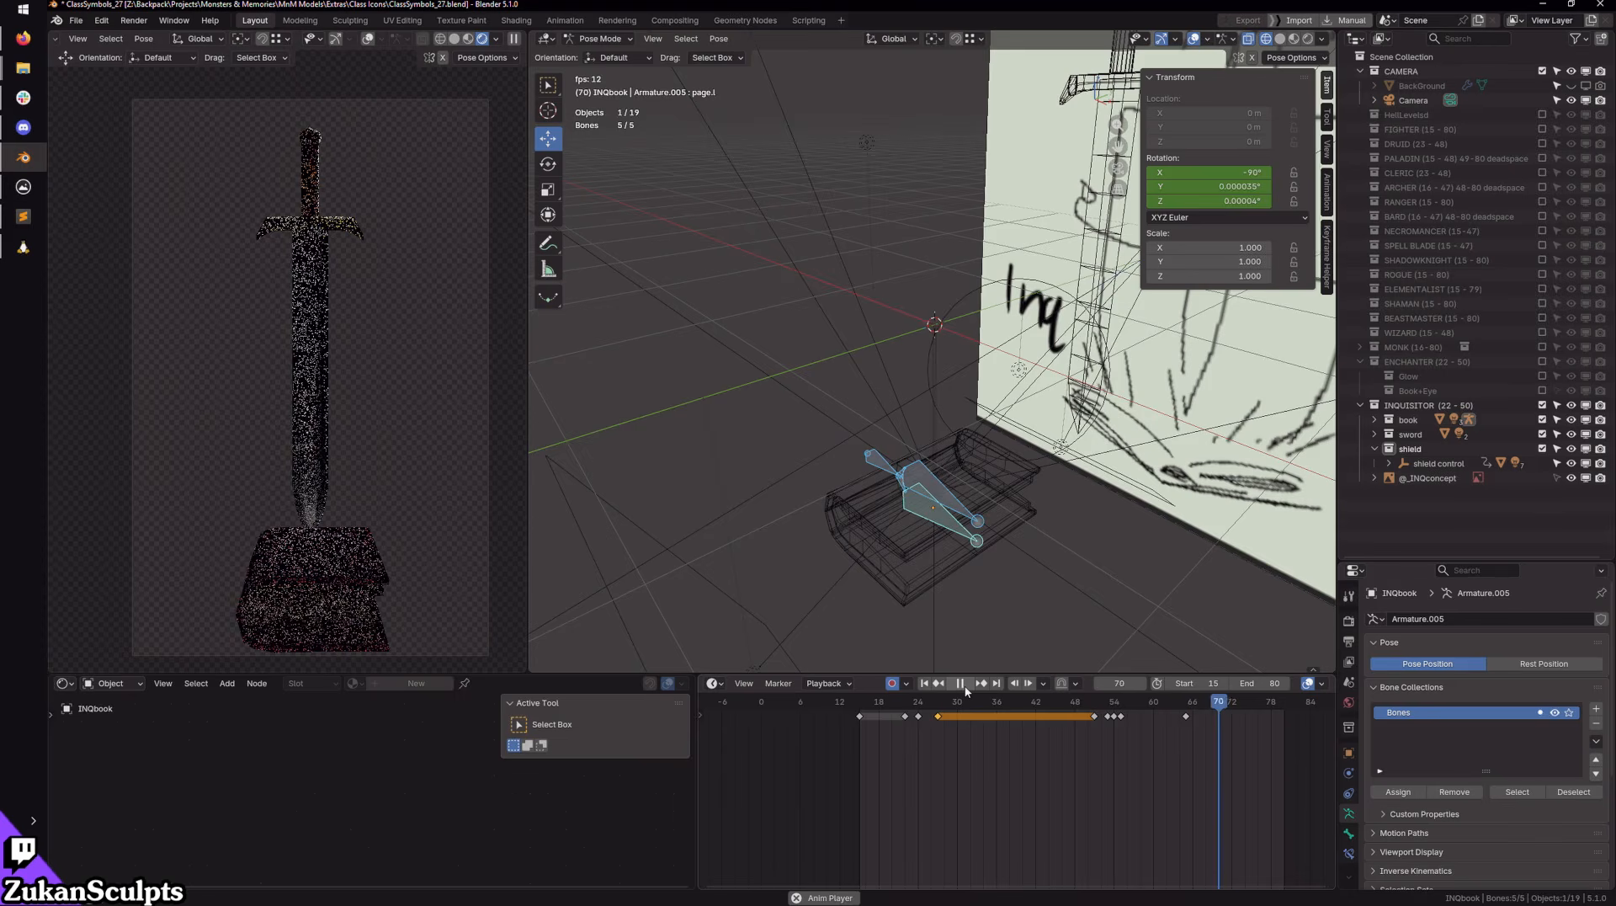
{"action": "left_click", "coordinate": [962, 685]}
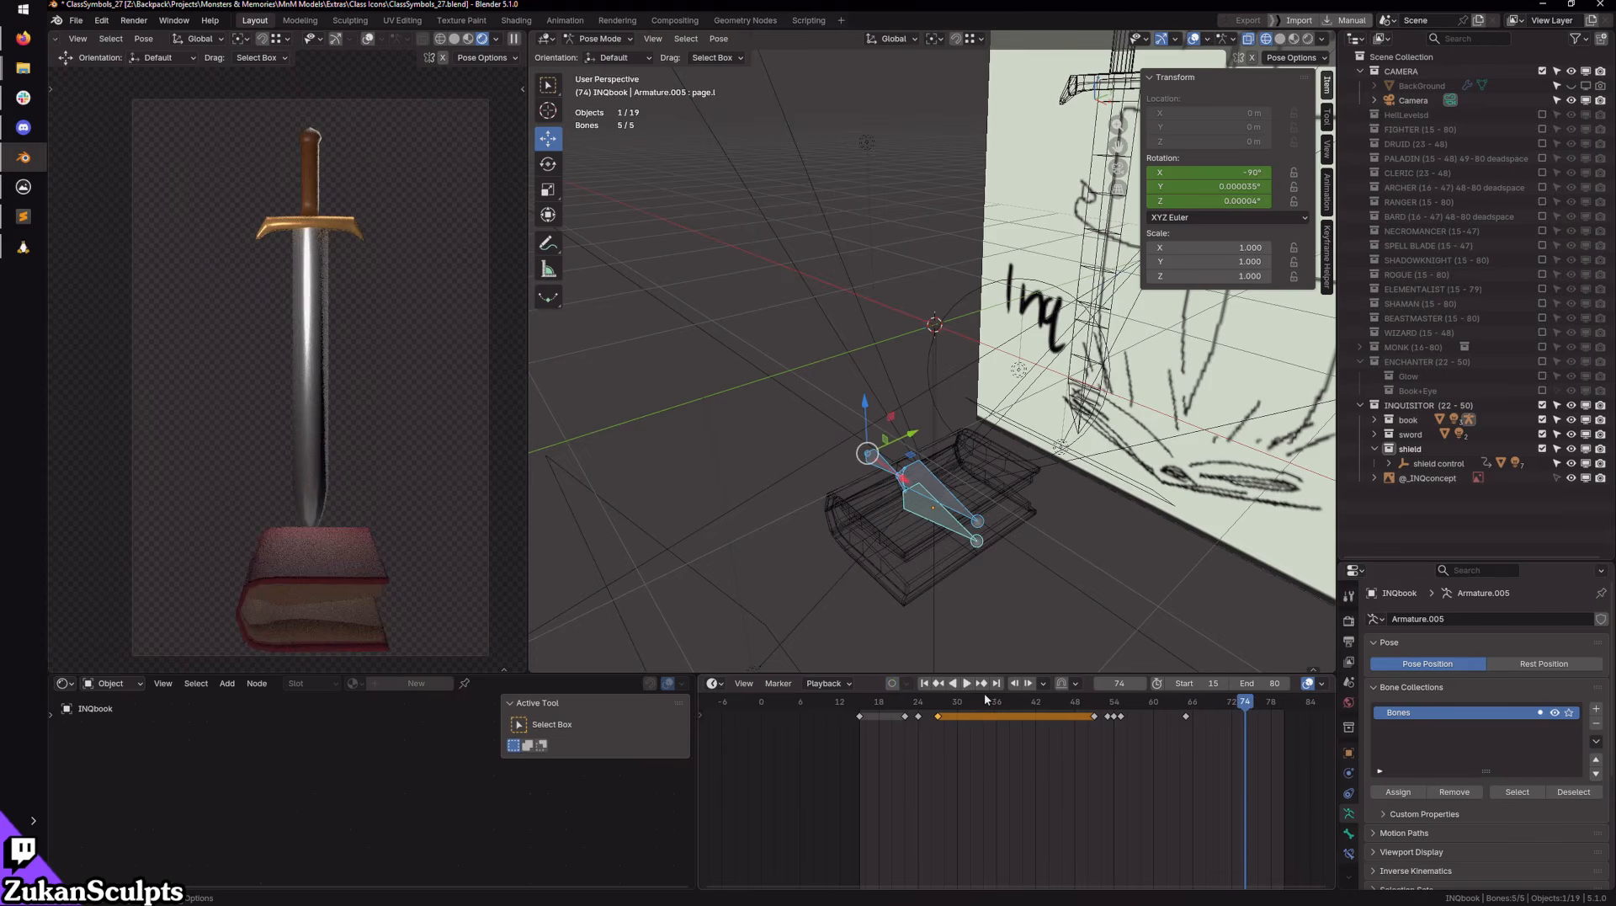
Step: Return the book armature to Object Mode at frame 24 and play the animation forward to frame 36
{"action": "left_click_drag", "start_coordinate": [985, 696], "coordinate": [918, 716]}
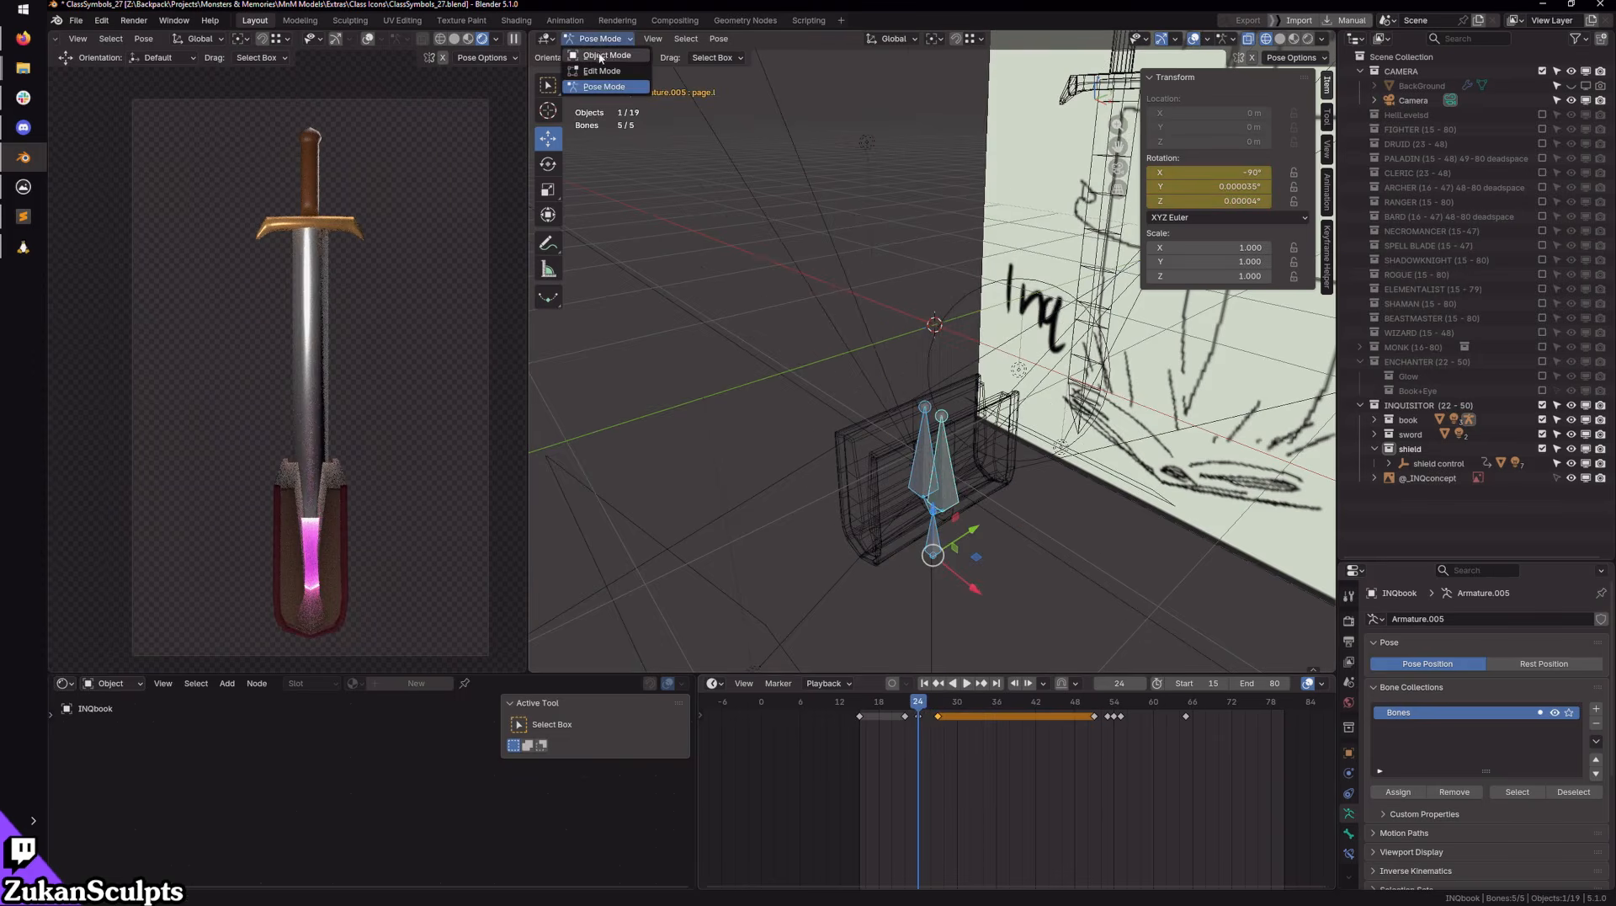
{"action": "left_click", "coordinate": [600, 57]}
{"action": "key", "text": "space"}
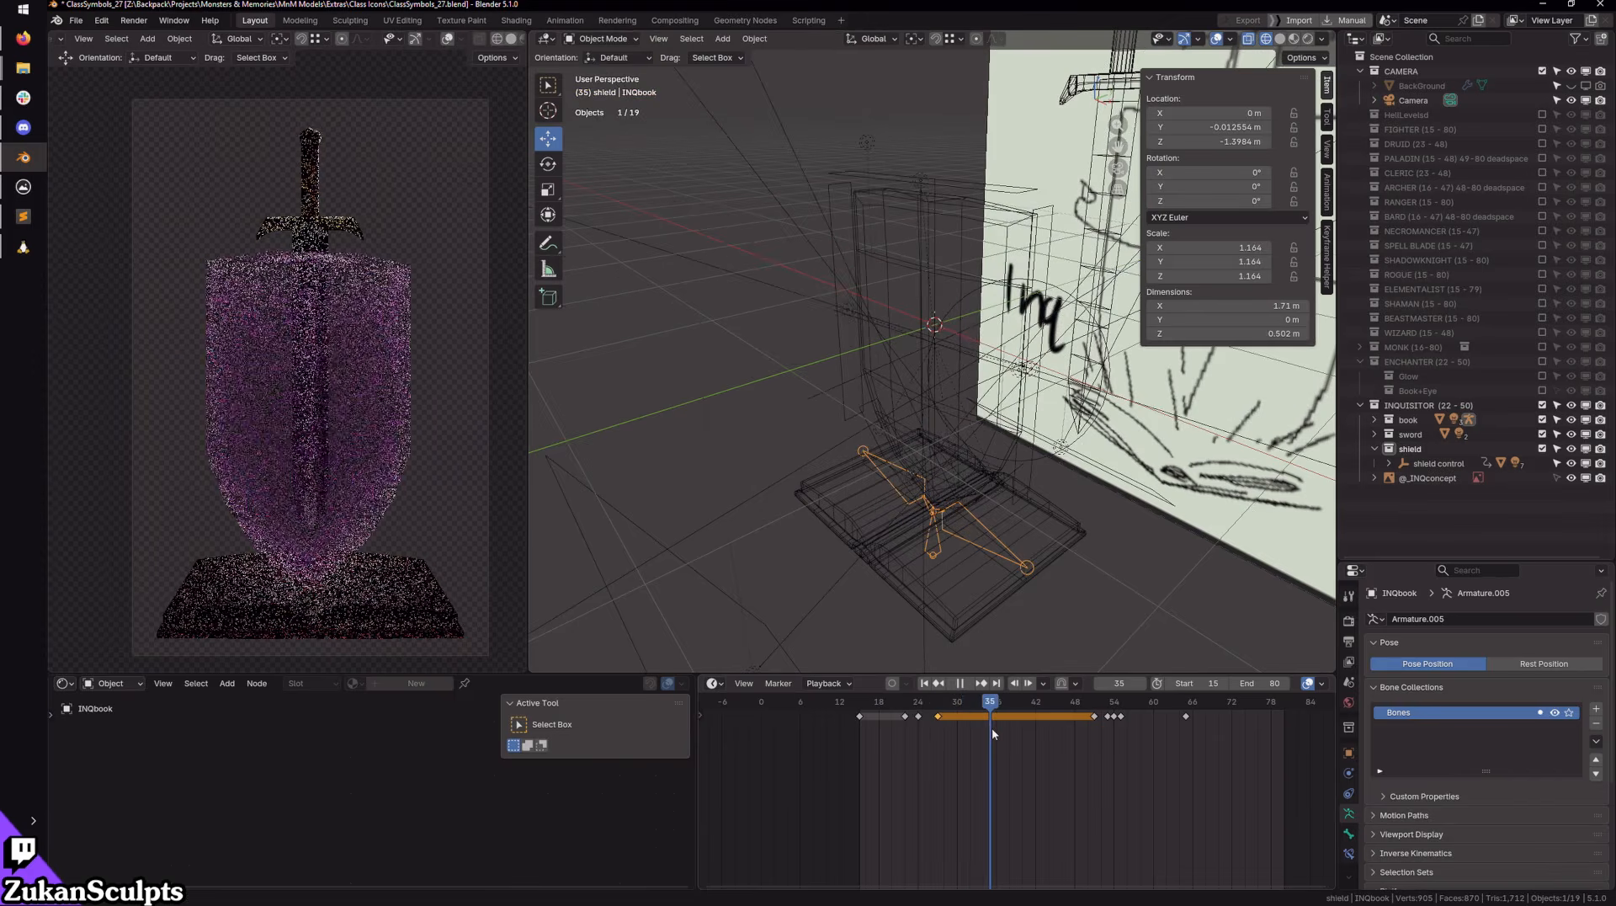
{"action": "key", "text": "space"}
Step: Reset the 3D cursor's location and rotation to 0 on all axes
{"action": "scroll", "coordinate": [926, 488], "scroll_direction": "down", "scroll_amount": 5}
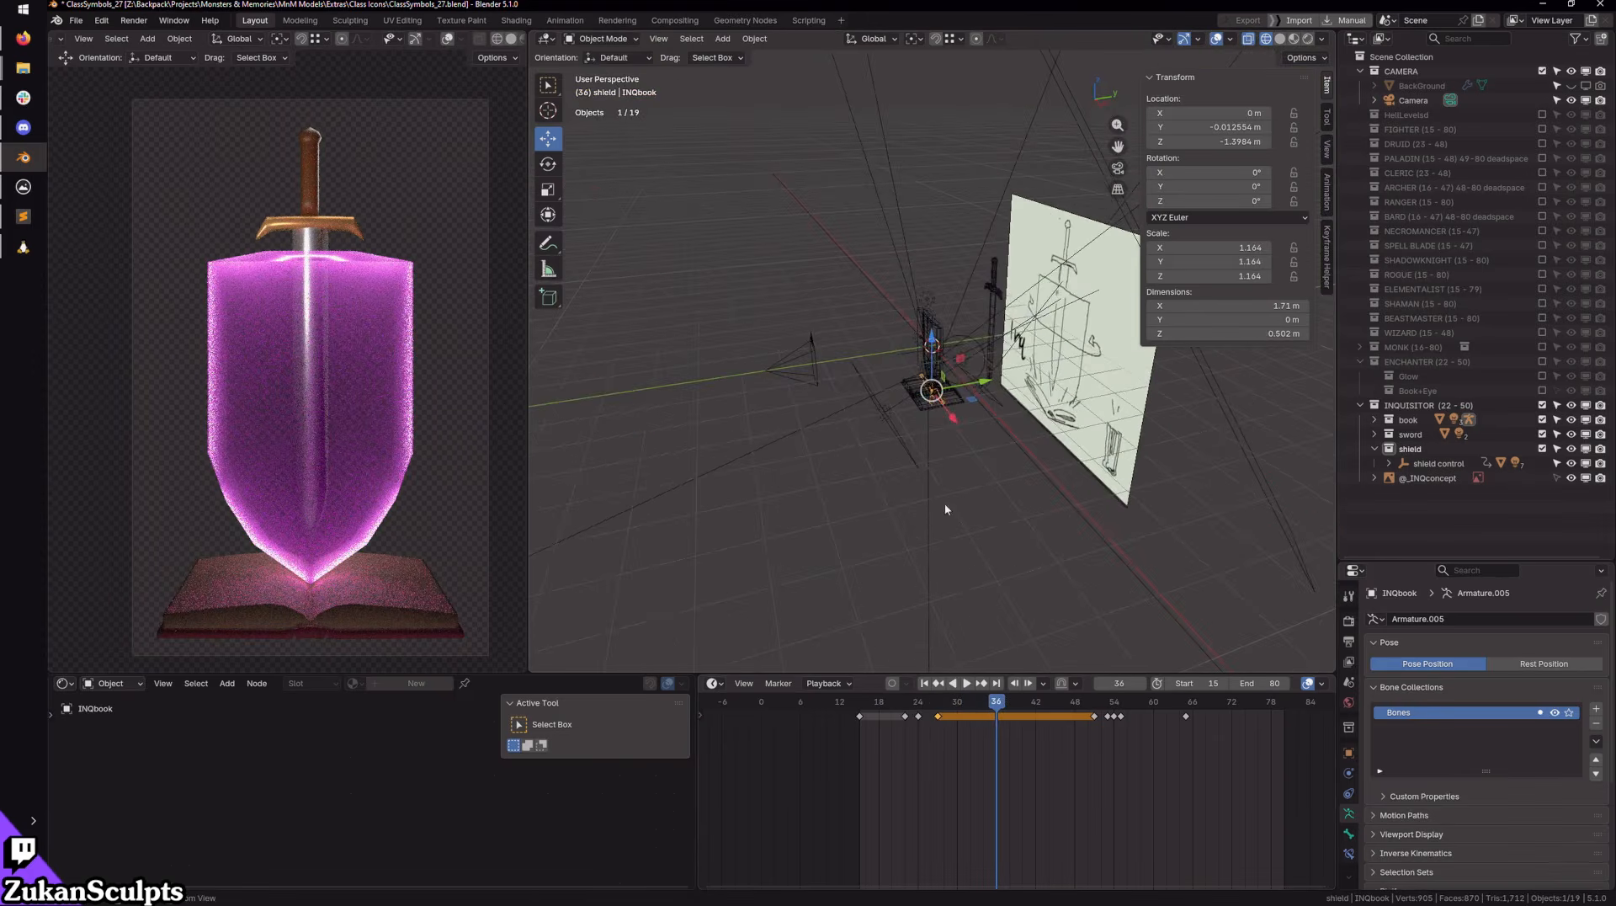
{"action": "scroll", "coordinate": [959, 539], "scroll_direction": "up", "scroll_amount": 3}
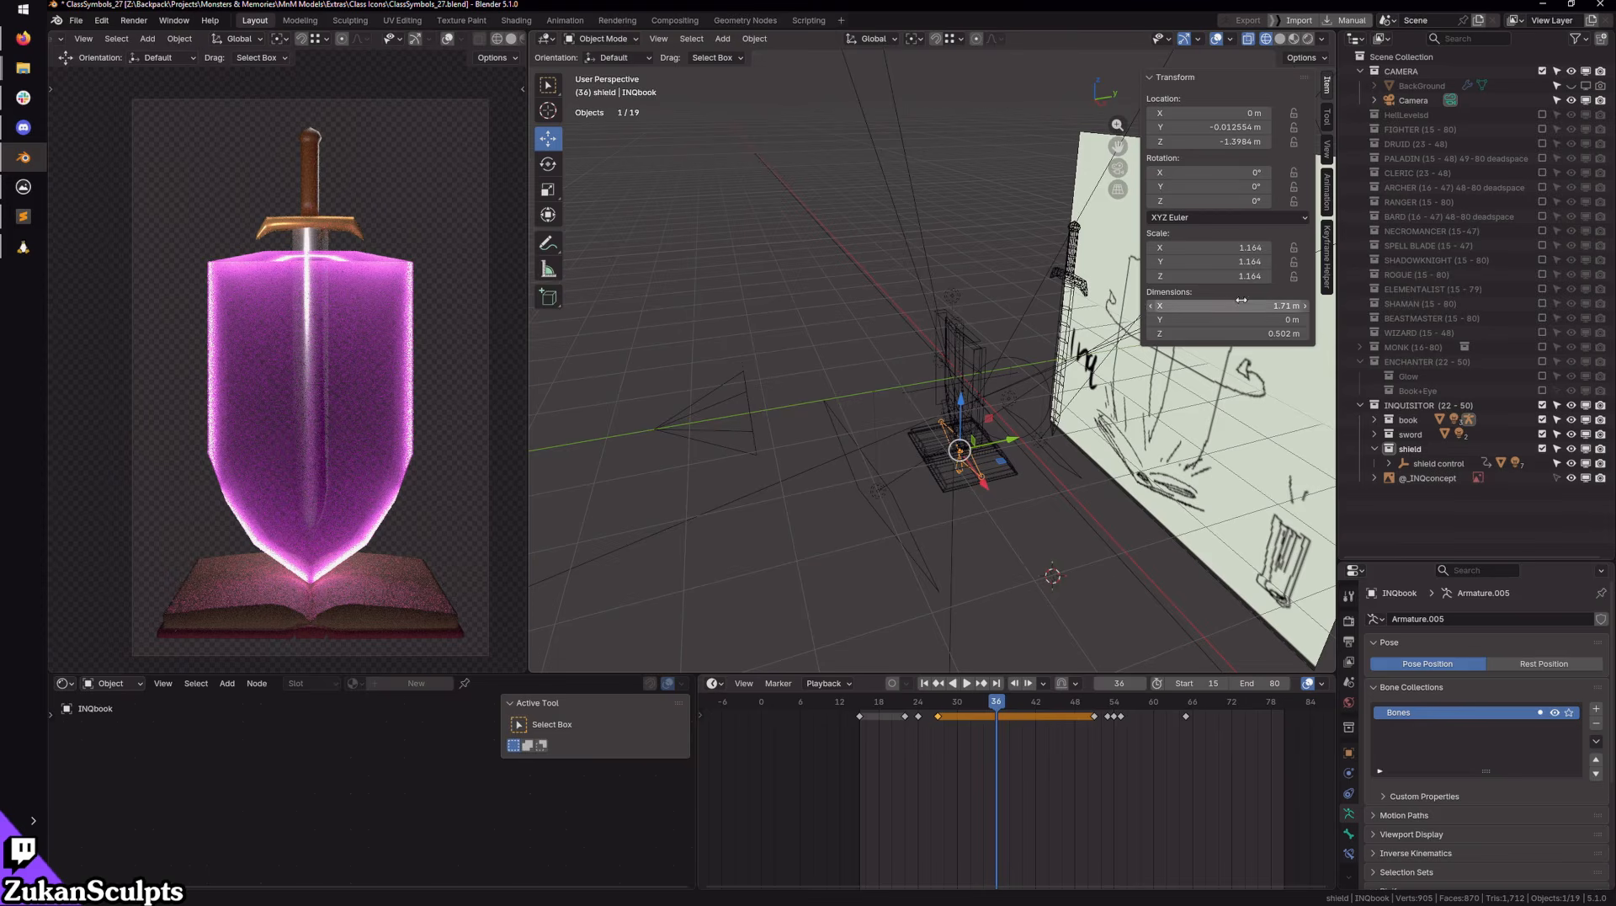
{"action": "left_click", "coordinate": [1327, 150]}
{"action": "left_click_drag", "start_coordinate": [1228, 344], "coordinate": [1272, 433]}
{"action": "key", "text": "Return"}
{"action": "type", "text": "0"}
{"action": "key", "text": "Return"}
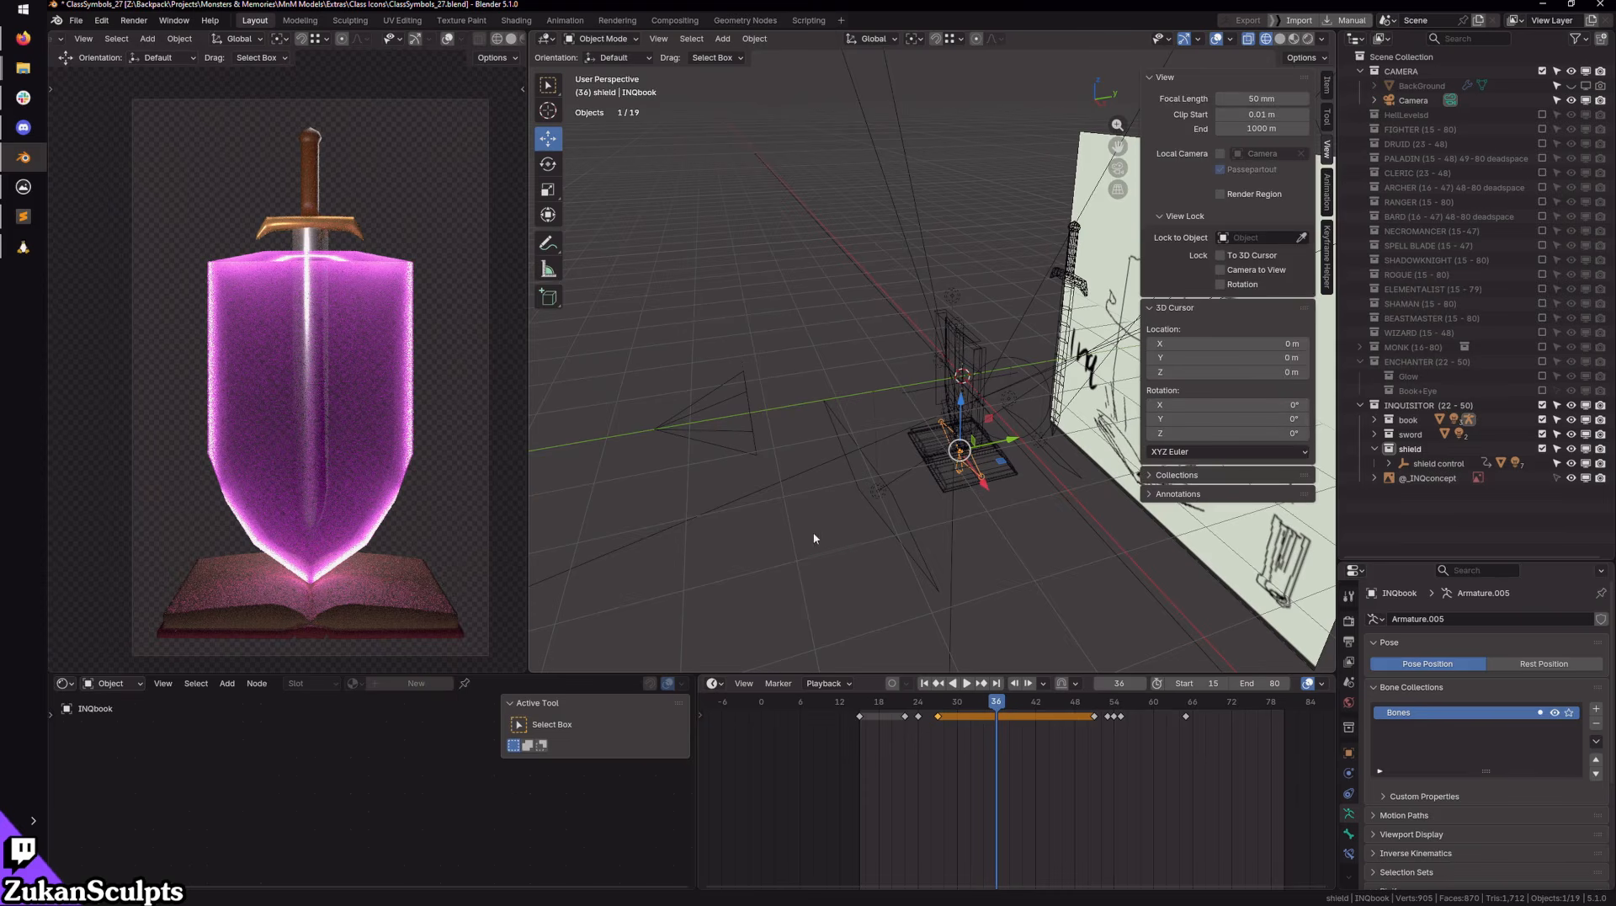
Step: Deselect the book armature and add an area light at the 3D cursor
{"action": "left_click", "coordinate": [828, 556]}
{"action": "key", "text": "shift+a"}
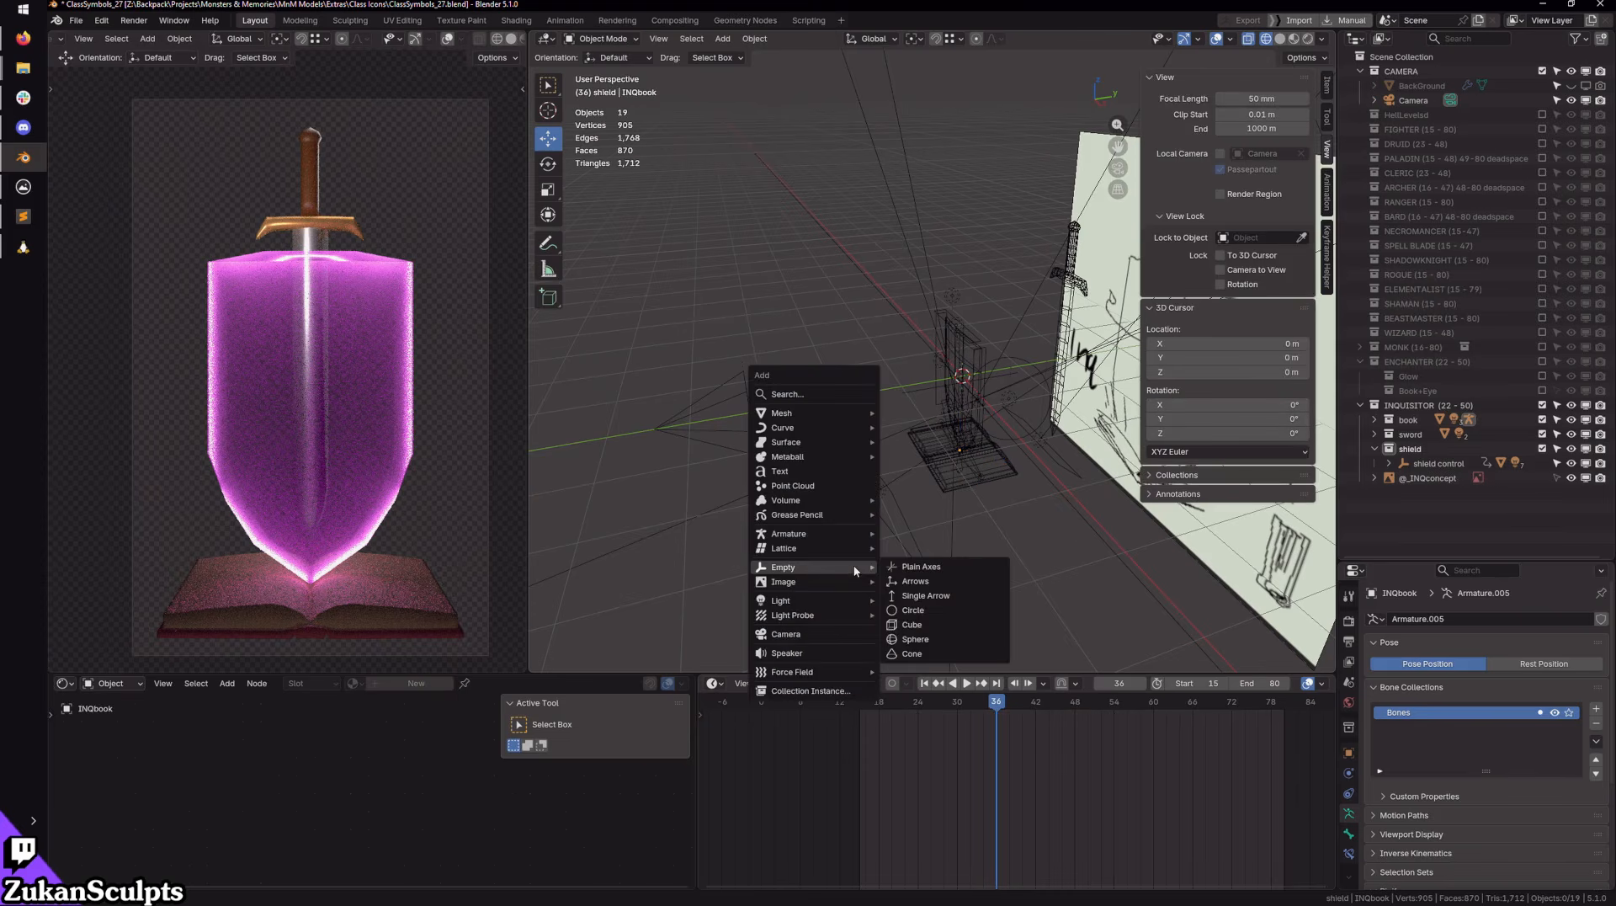
{"action": "mouse_move", "coordinate": [834, 601]}
{"action": "left_click", "coordinate": [918, 647]}
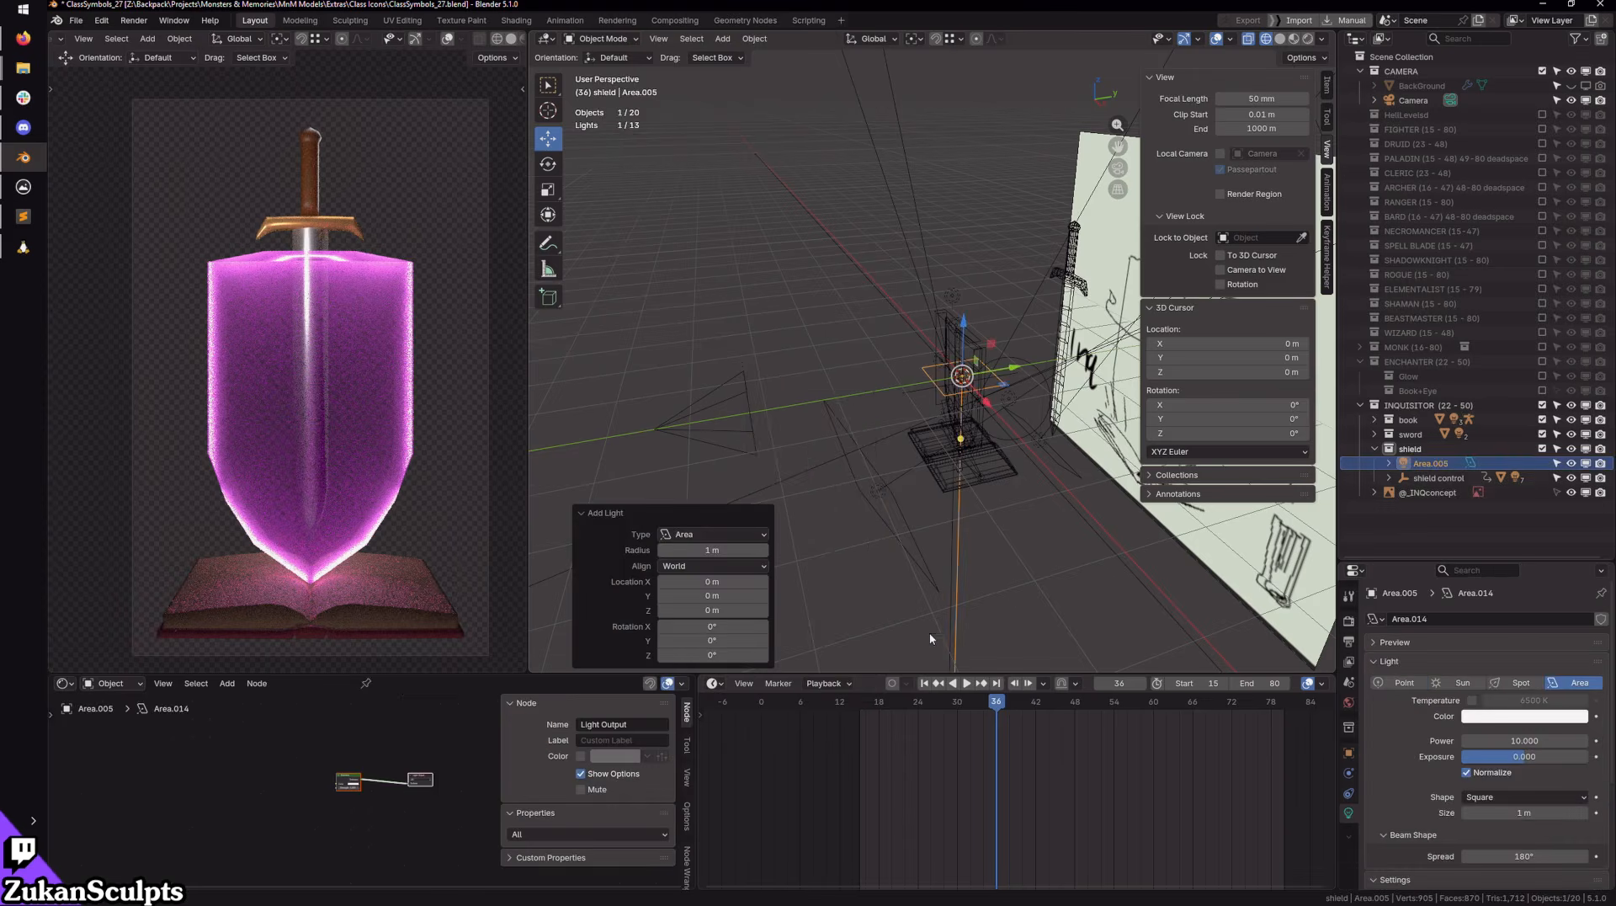
Step: Rotate the new area light so that it aims diagonally down at the shield and book
{"action": "middle_click_drag", "start_coordinate": [929, 633], "coordinate": [1019, 517]}
{"action": "left_click_drag", "start_coordinate": [997, 392], "coordinate": [854, 411]}
{"action": "key", "text": "r"}
{"action": "middle_click_drag", "start_coordinate": [858, 426], "coordinate": [930, 469]}
{"action": "key", "text": "r"}
{"action": "key", "text": "r"}
{"action": "left_click", "coordinate": [876, 424]}
{"action": "key", "text": "ctrl+z"}
{"action": "left_click_drag", "start_coordinate": [915, 455], "coordinate": [1073, 630]}
Step: Scale the area light up to about 4.77 and move it above and in front of the shield
{"action": "key", "text": "s"}
{"action": "key", "text": "g"}
{"action": "left_click_drag", "start_coordinate": [882, 412], "coordinate": [815, 285]}
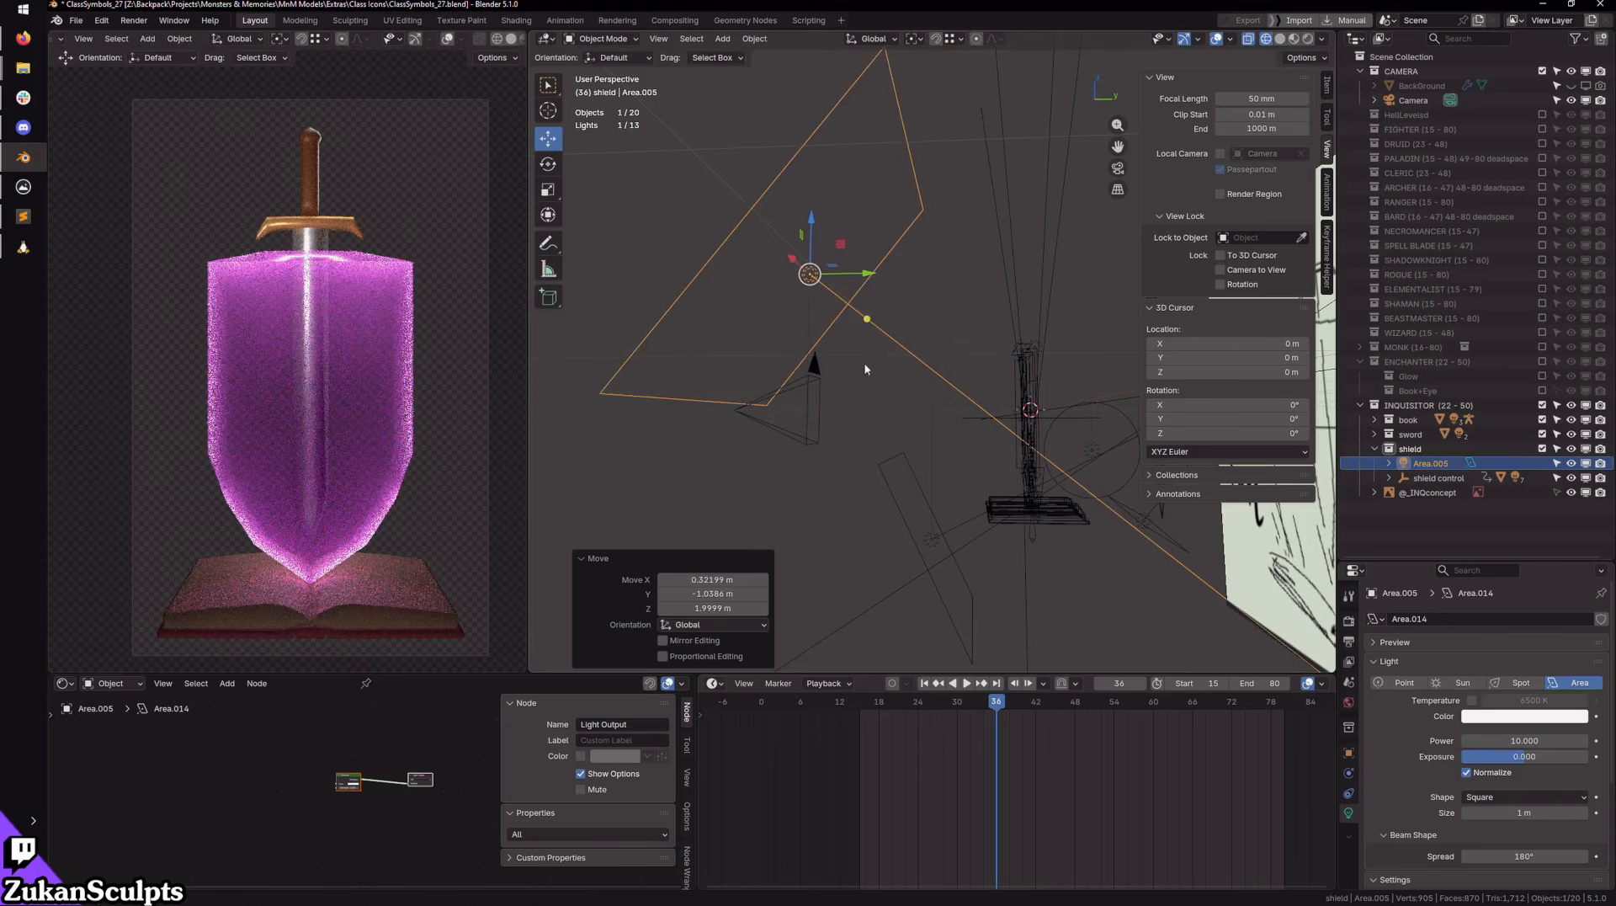
{"action": "key", "text": "KP_3"}
{"action": "left_click_drag", "start_coordinate": [882, 334], "coordinate": [876, 339]}
Step: Set the area light's color to magenta and its power to 500
{"action": "left_click", "coordinate": [1557, 716]}
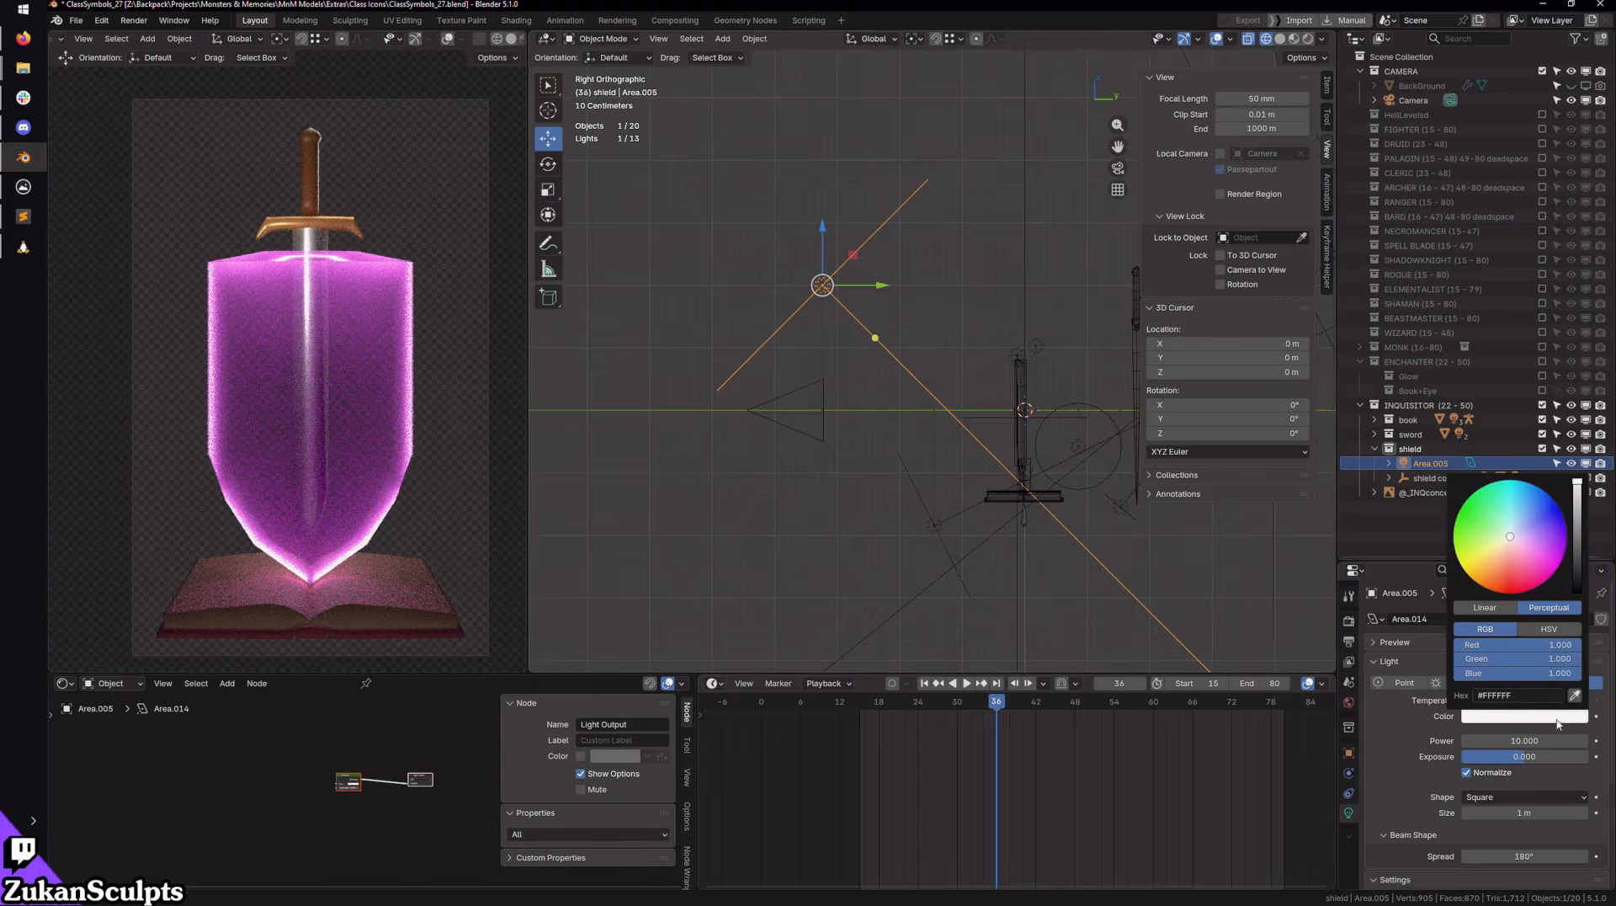
{"action": "left_click", "coordinate": [1520, 573]}
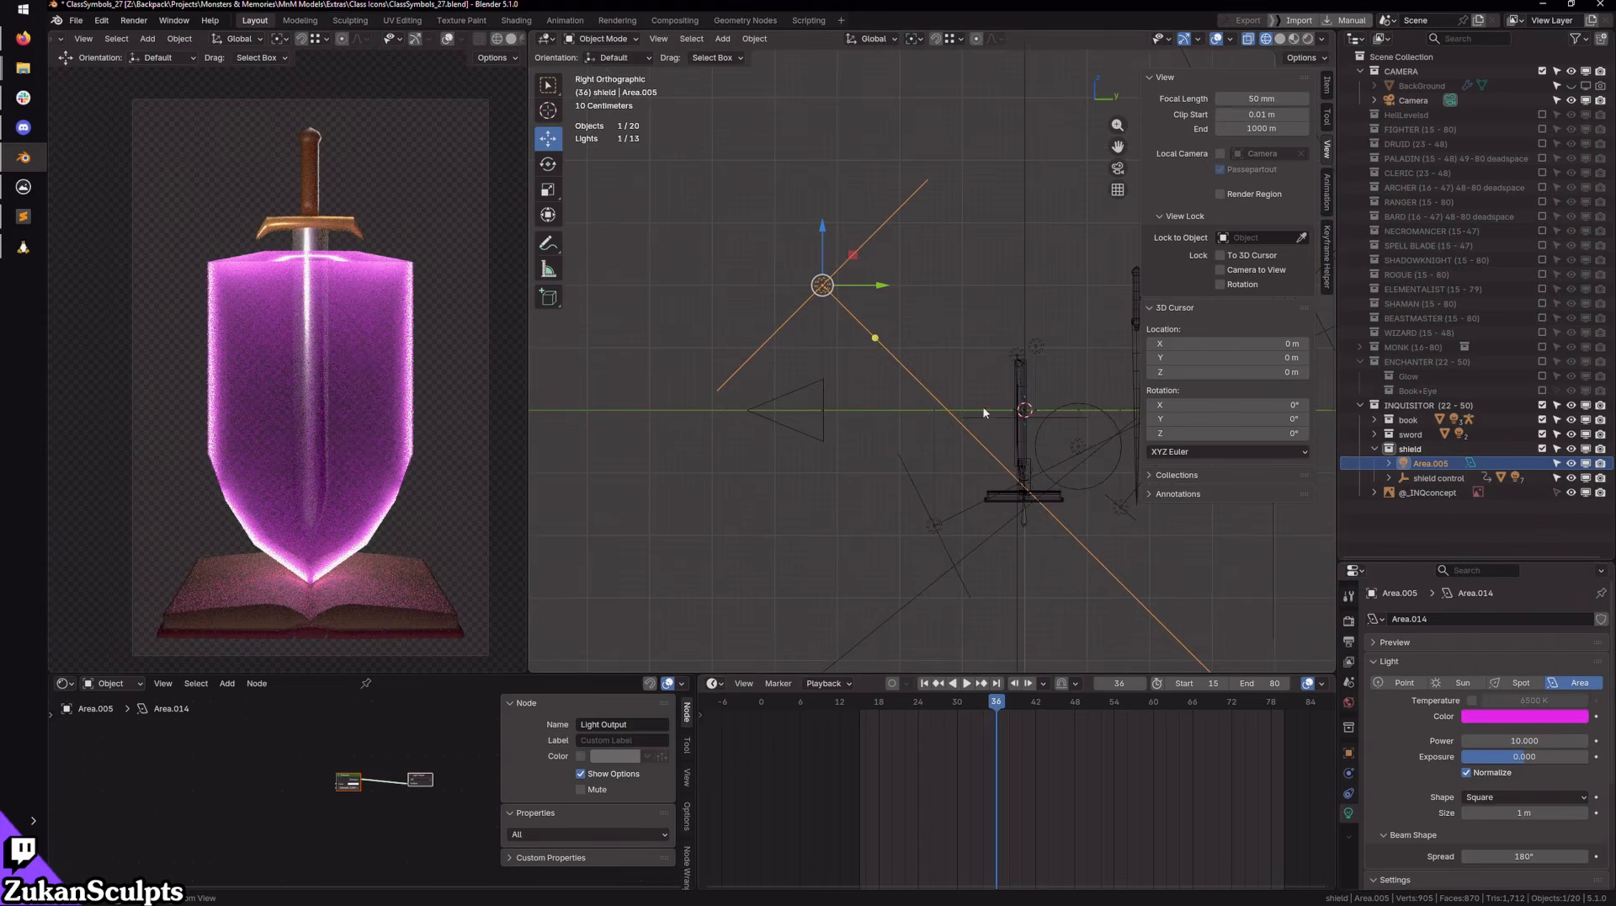
{"action": "left_click_drag", "start_coordinate": [918, 382], "coordinate": [885, 396], "text": "alt"}
{"action": "key", "text": "KP_3"}
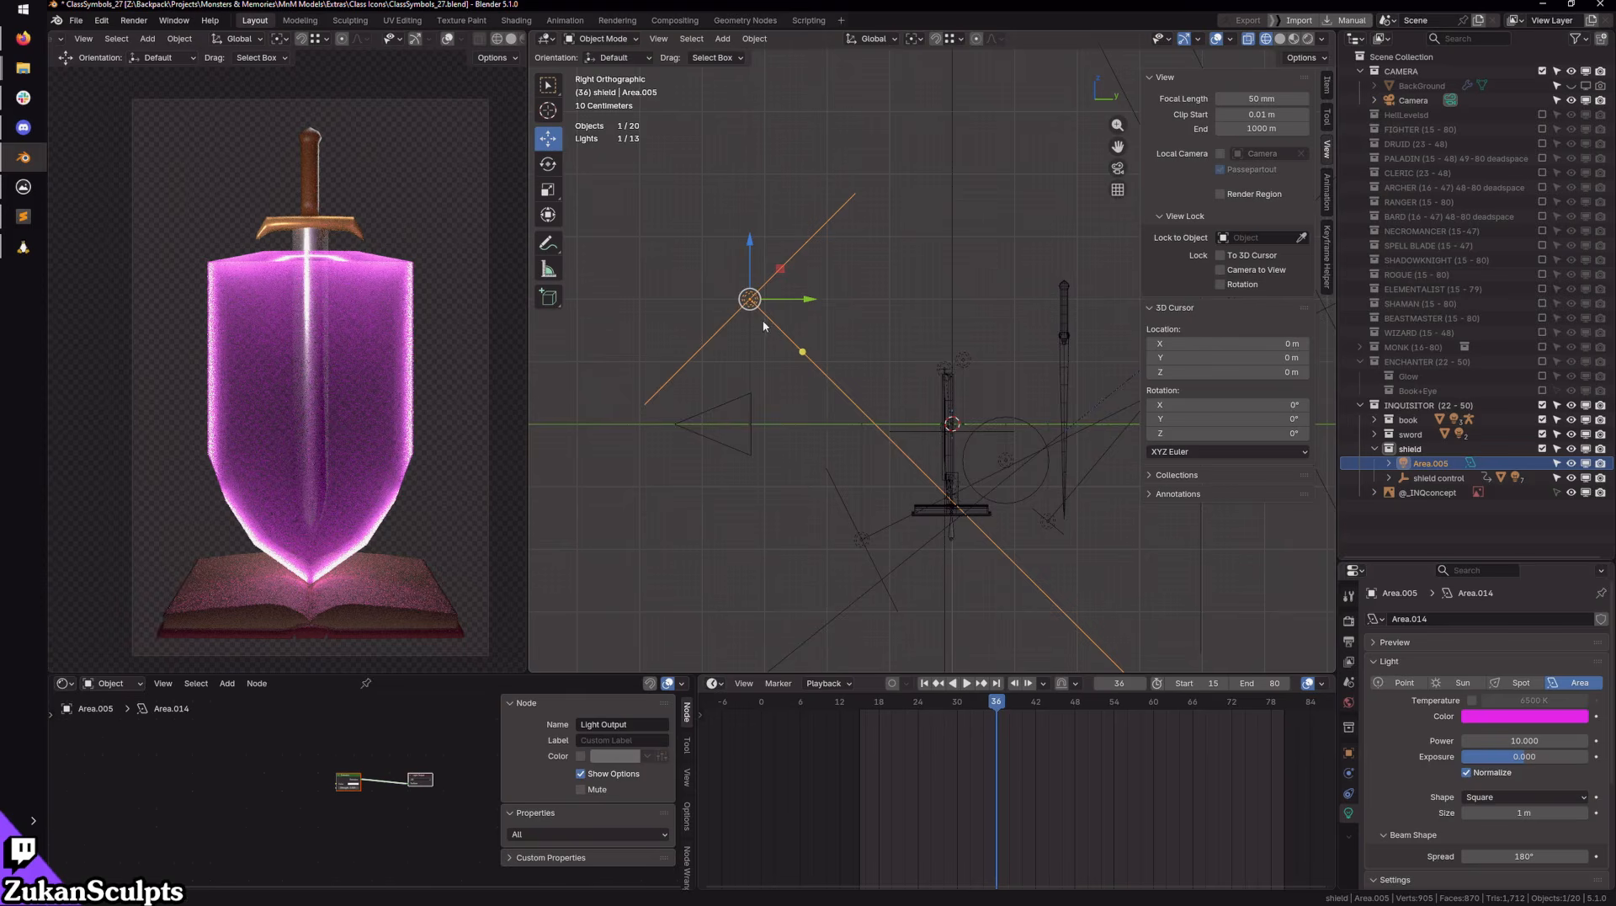
{"action": "left_click", "coordinate": [1512, 737]}
{"action": "type", "text": "50"}
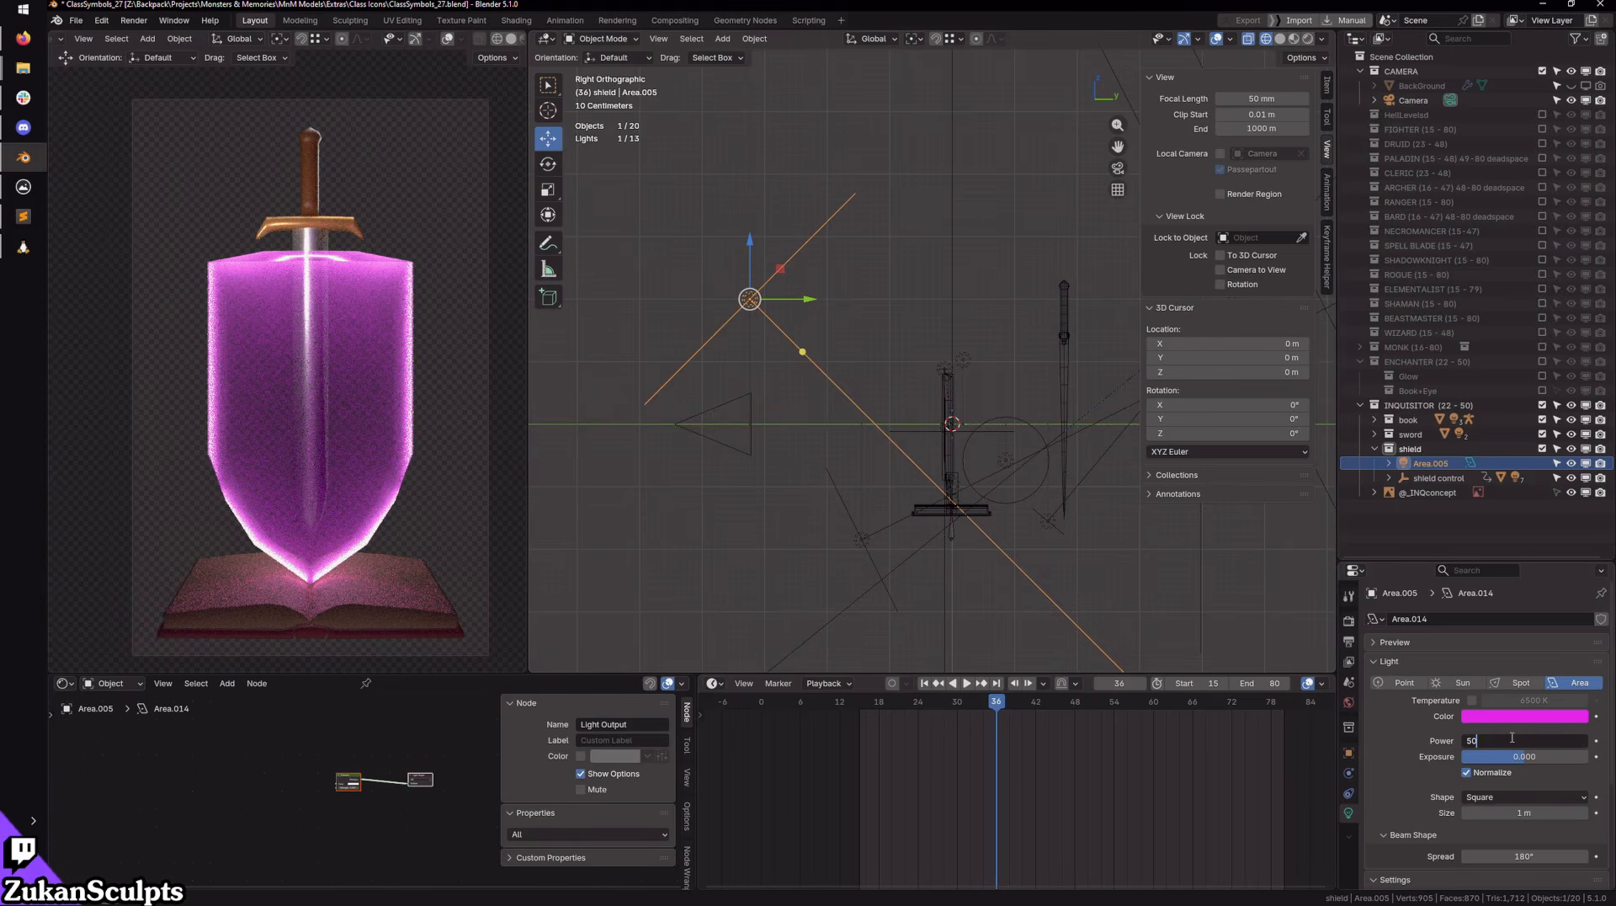
{"action": "type", "text": "0"}
{"action": "key", "text": "Return"}
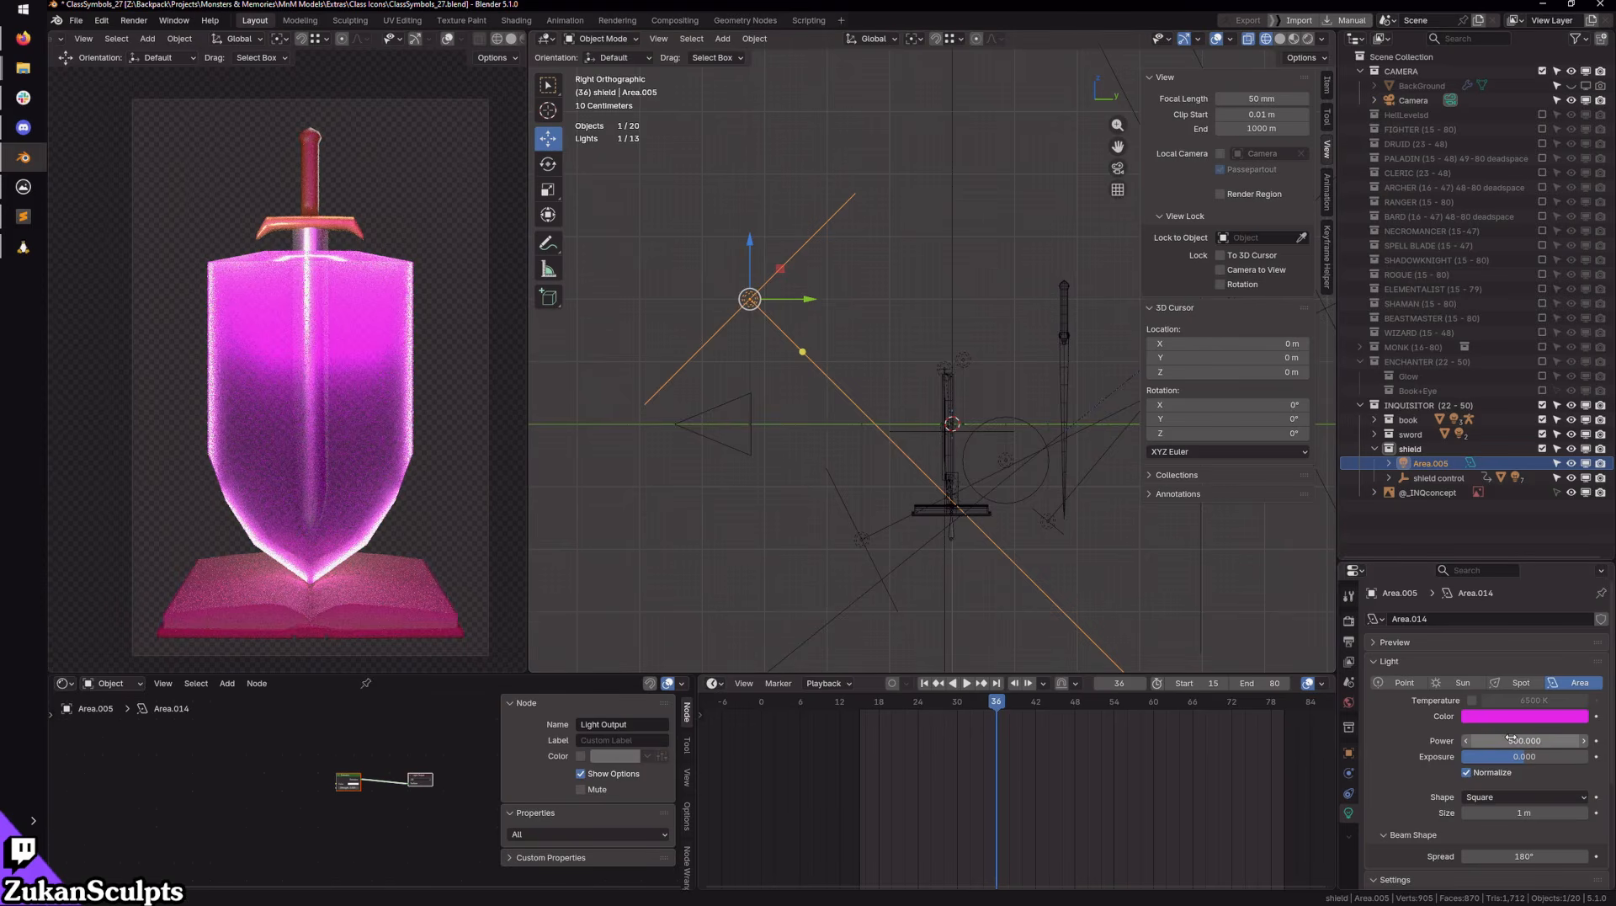
Step: Move the area light about 0.59 m along Y and -0.94 m along Z, and tilt it to about 55.5° on X
{"action": "scroll", "coordinate": [1070, 433], "scroll_direction": "up", "scroll_amount": 2}
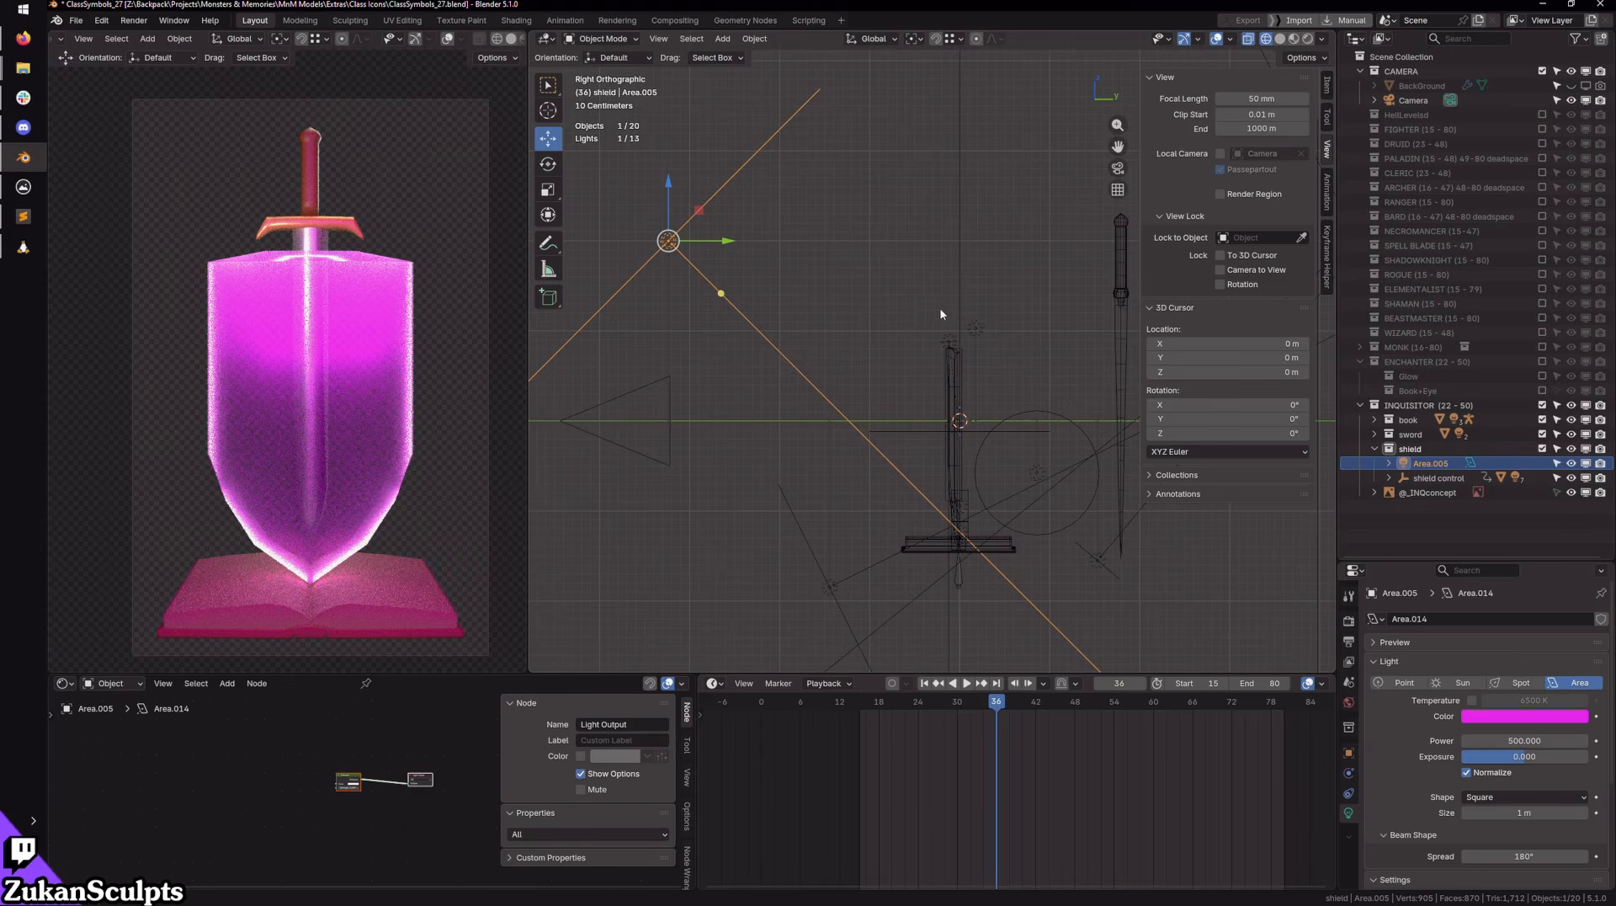
{"action": "scroll", "coordinate": [941, 313], "scroll_direction": "up", "scroll_amount": 1}
{"action": "middle_click_drag", "start_coordinate": [668, 321], "coordinate": [696, 283], "text": "shift"}
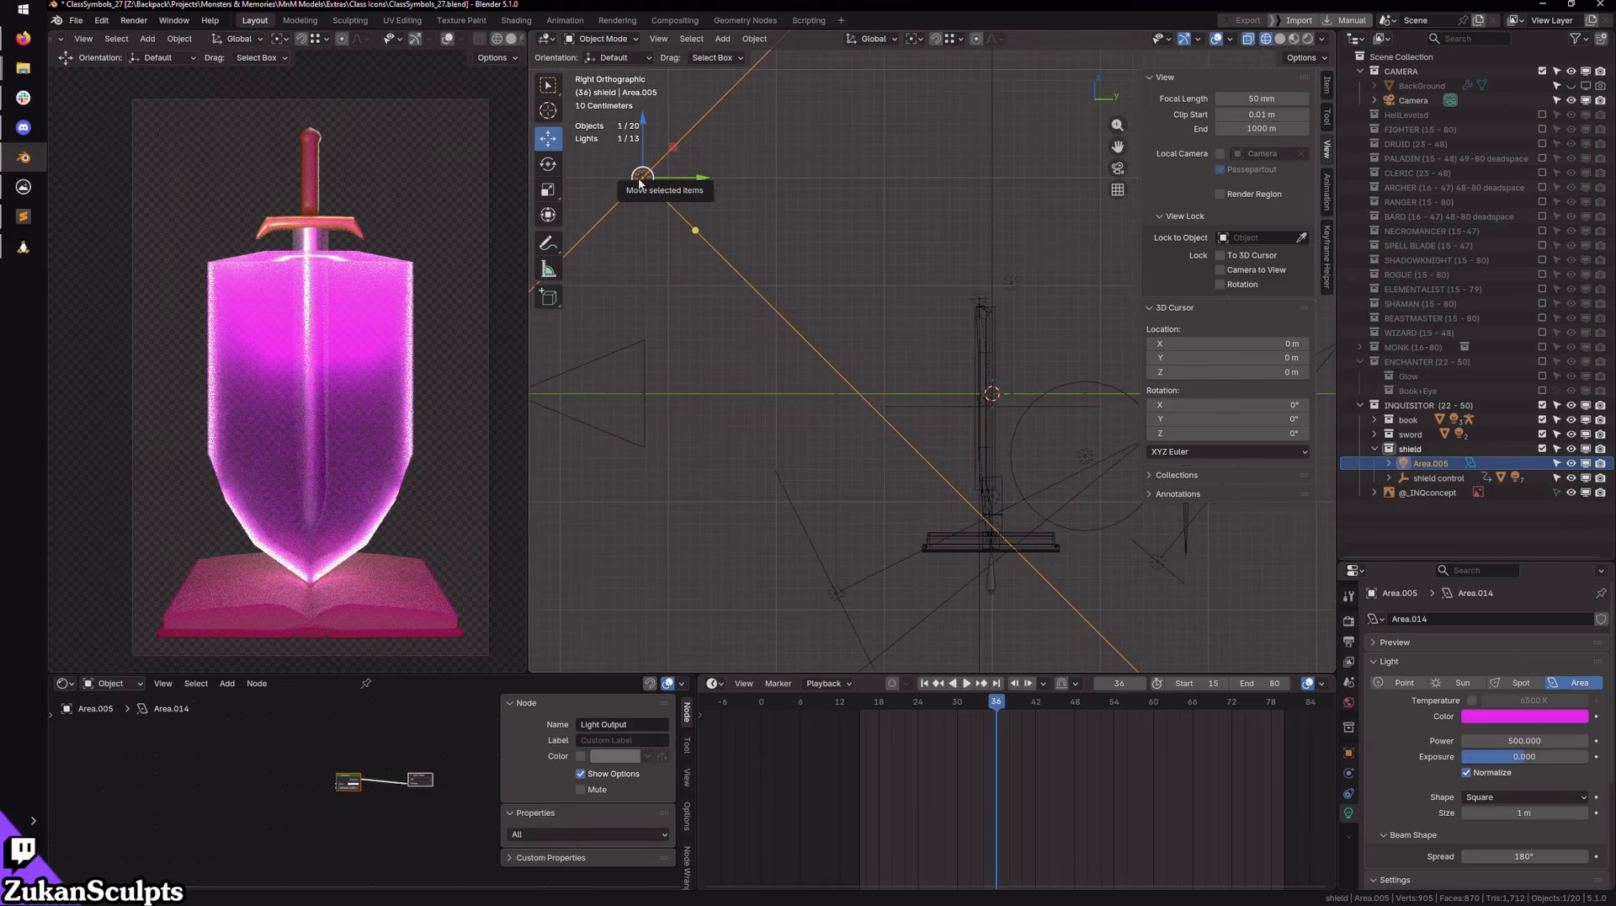
{"action": "left_click_drag", "start_coordinate": [637, 180], "coordinate": [707, 279]}
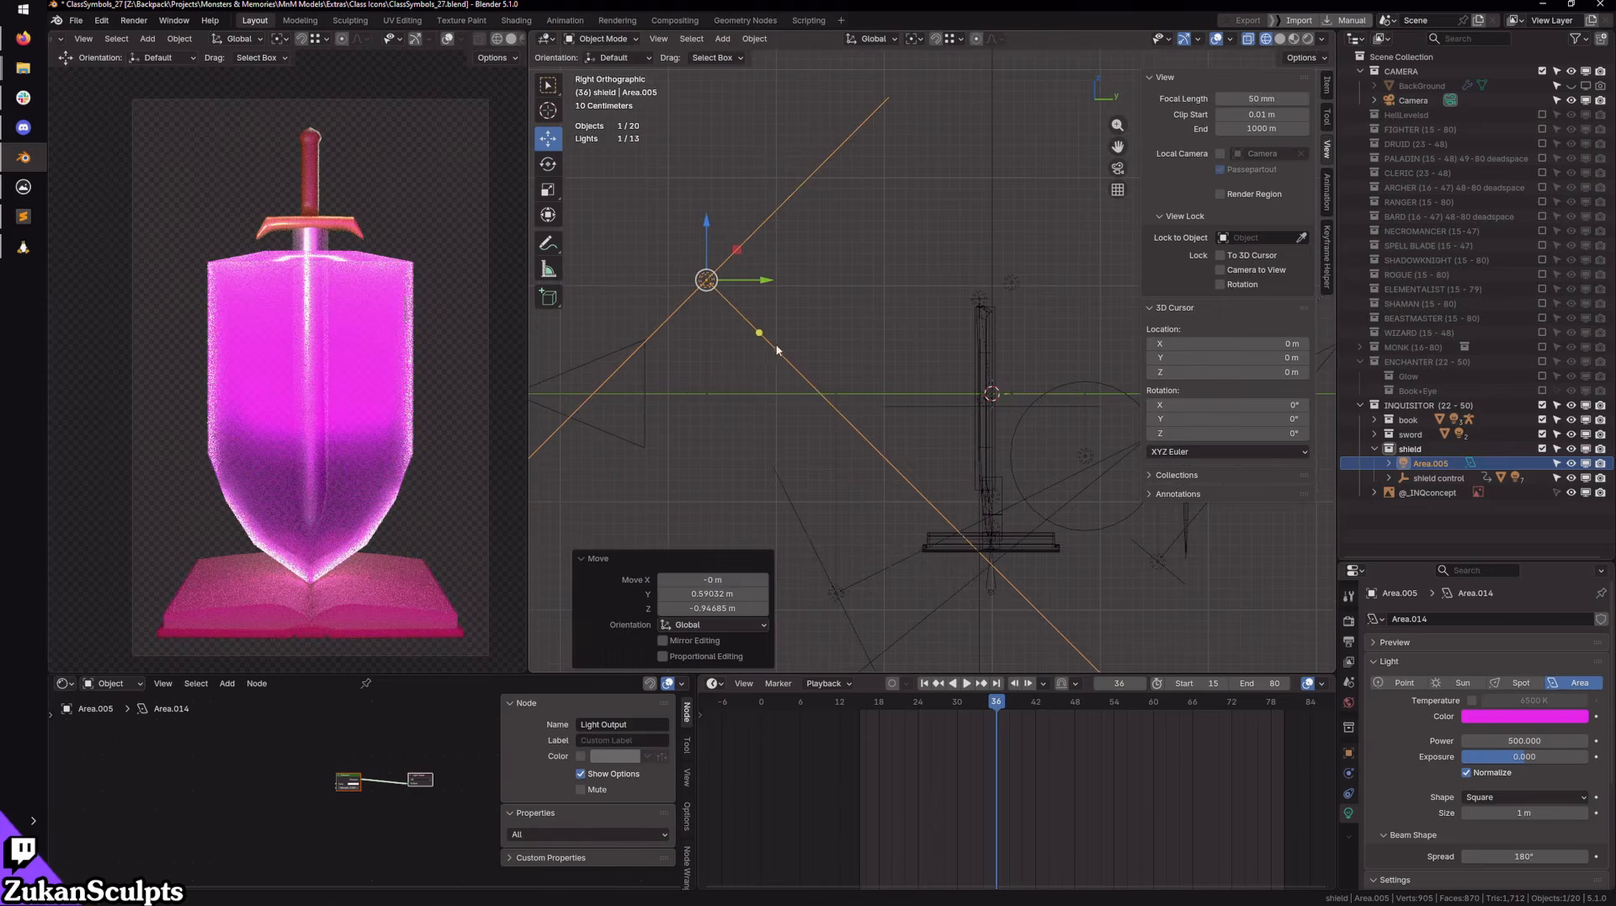
{"action": "left_click_drag", "start_coordinate": [760, 332], "coordinate": [776, 327]}
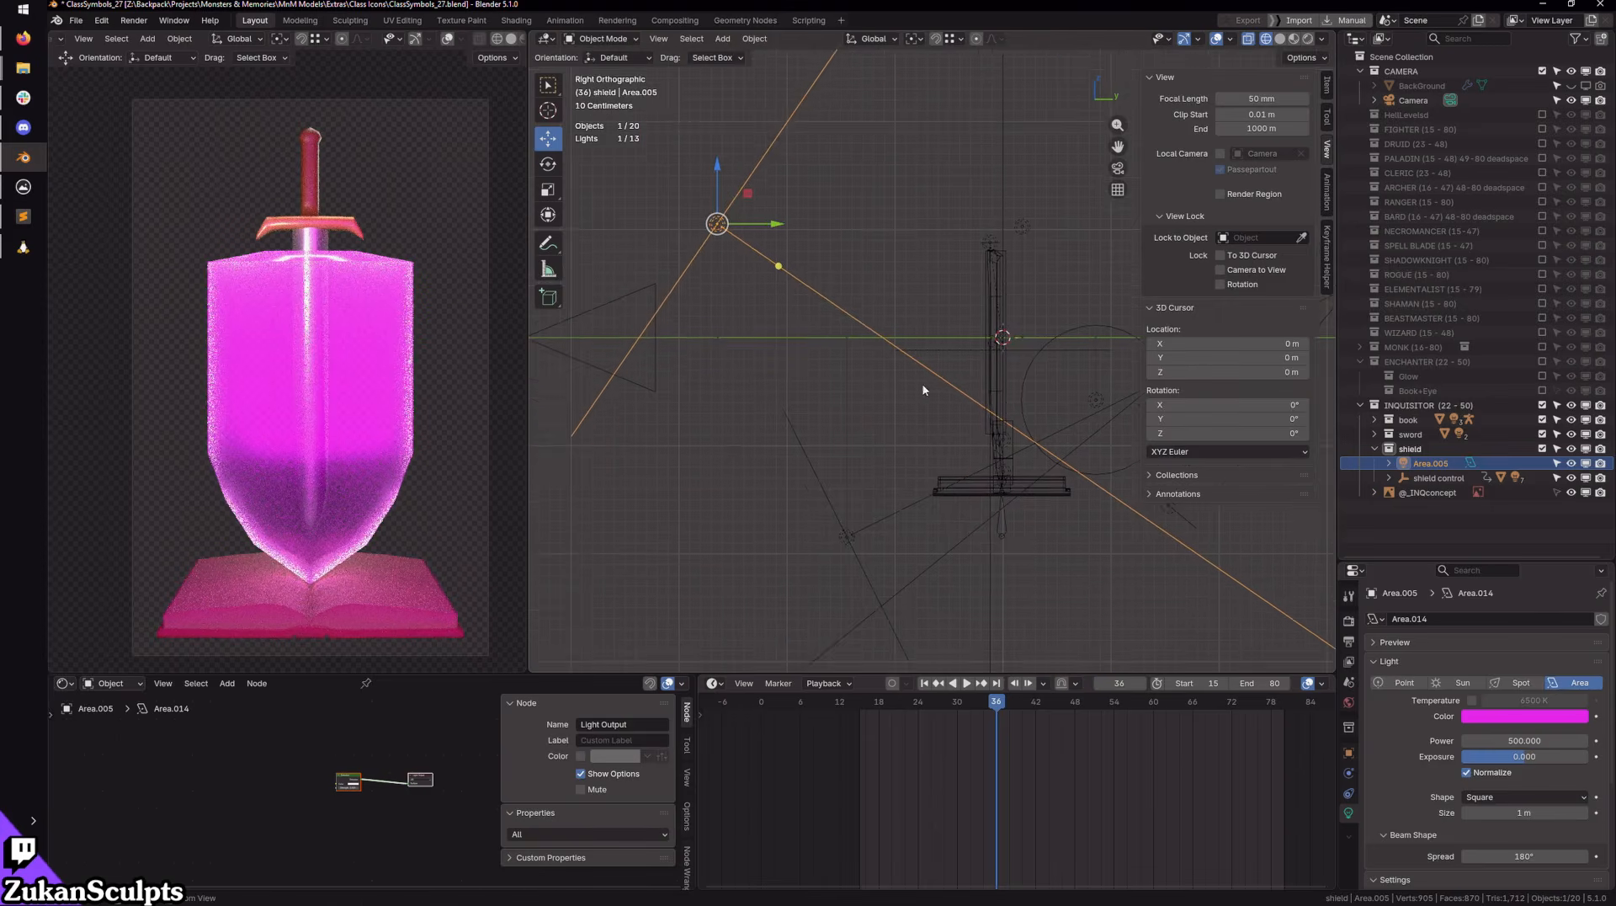
Step: Create a light linking collection for the area light and link the book mesh INQbookk to it
{"action": "middle_click_drag", "start_coordinate": [827, 392], "coordinate": [903, 459]}
{"action": "scroll", "coordinate": [1002, 513], "scroll_direction": "up", "scroll_amount": 2}
{"action": "middle_click_drag", "start_coordinate": [1062, 494], "coordinate": [918, 394], "text": "shift"}
{"action": "scroll", "coordinate": [993, 493], "scroll_direction": "down", "scroll_amount": 2}
{"action": "left_click", "coordinate": [957, 474]}
{"action": "middle_click_drag", "start_coordinate": [957, 475], "coordinate": [1049, 581], "text": "shift"}
{"action": "middle_click_drag", "start_coordinate": [673, 298], "coordinate": [679, 317]}
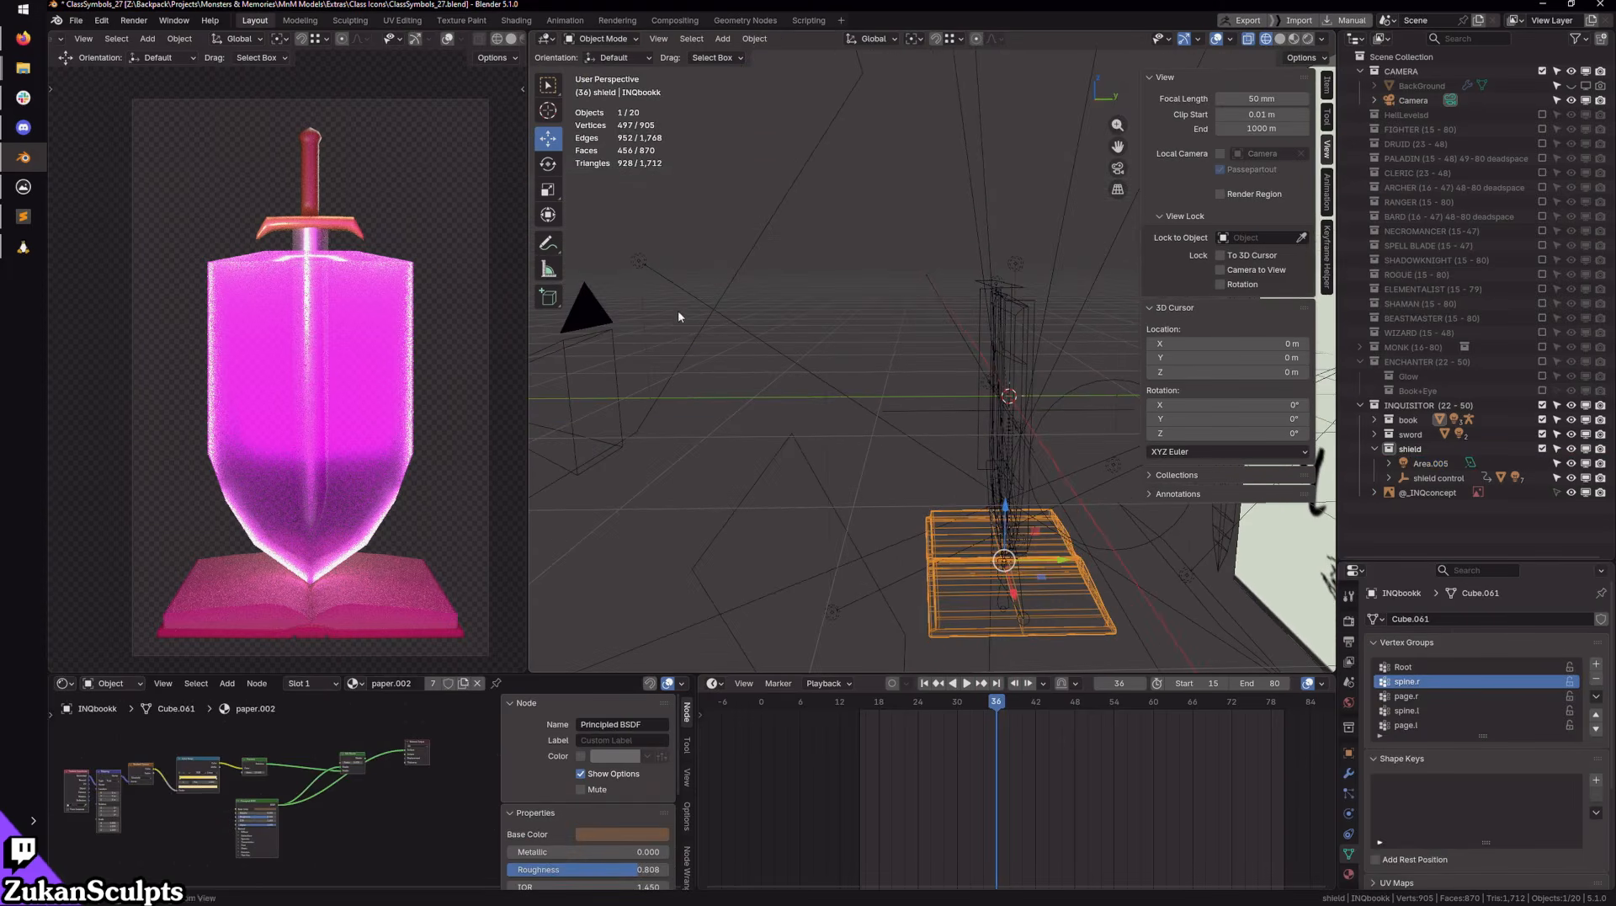
{"action": "left_click", "coordinate": [638, 262], "text": "shift"}
{"action": "left_click", "coordinate": [1349, 753]}
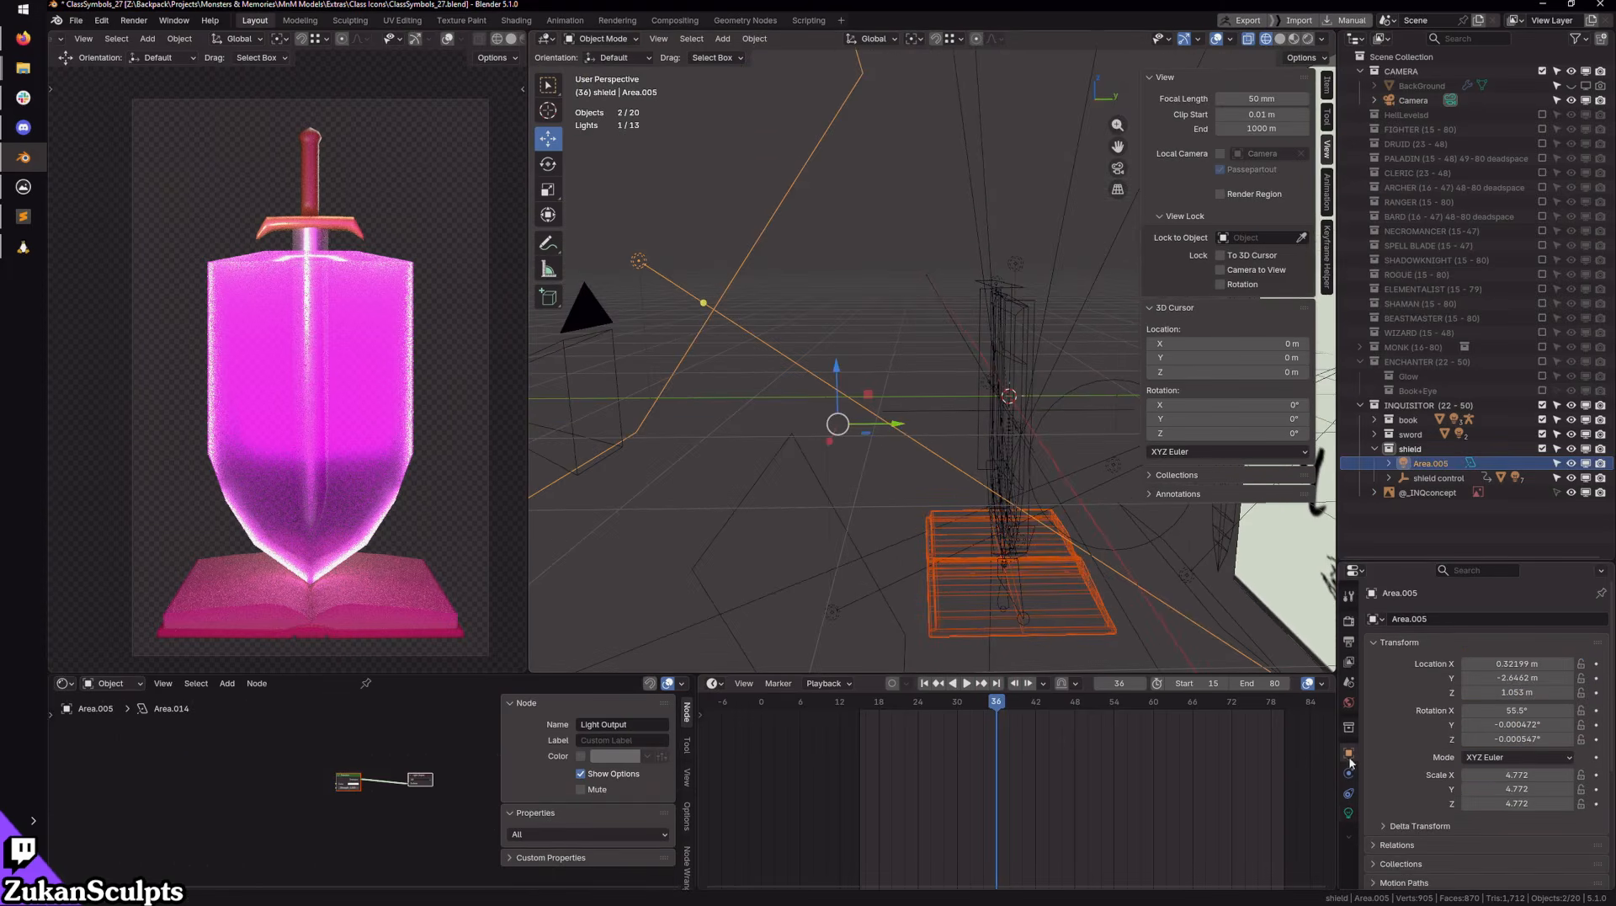
{"action": "scroll", "coordinate": [1446, 858], "scroll_direction": "down", "scroll_amount": 3}
{"action": "left_click", "coordinate": [1466, 829]}
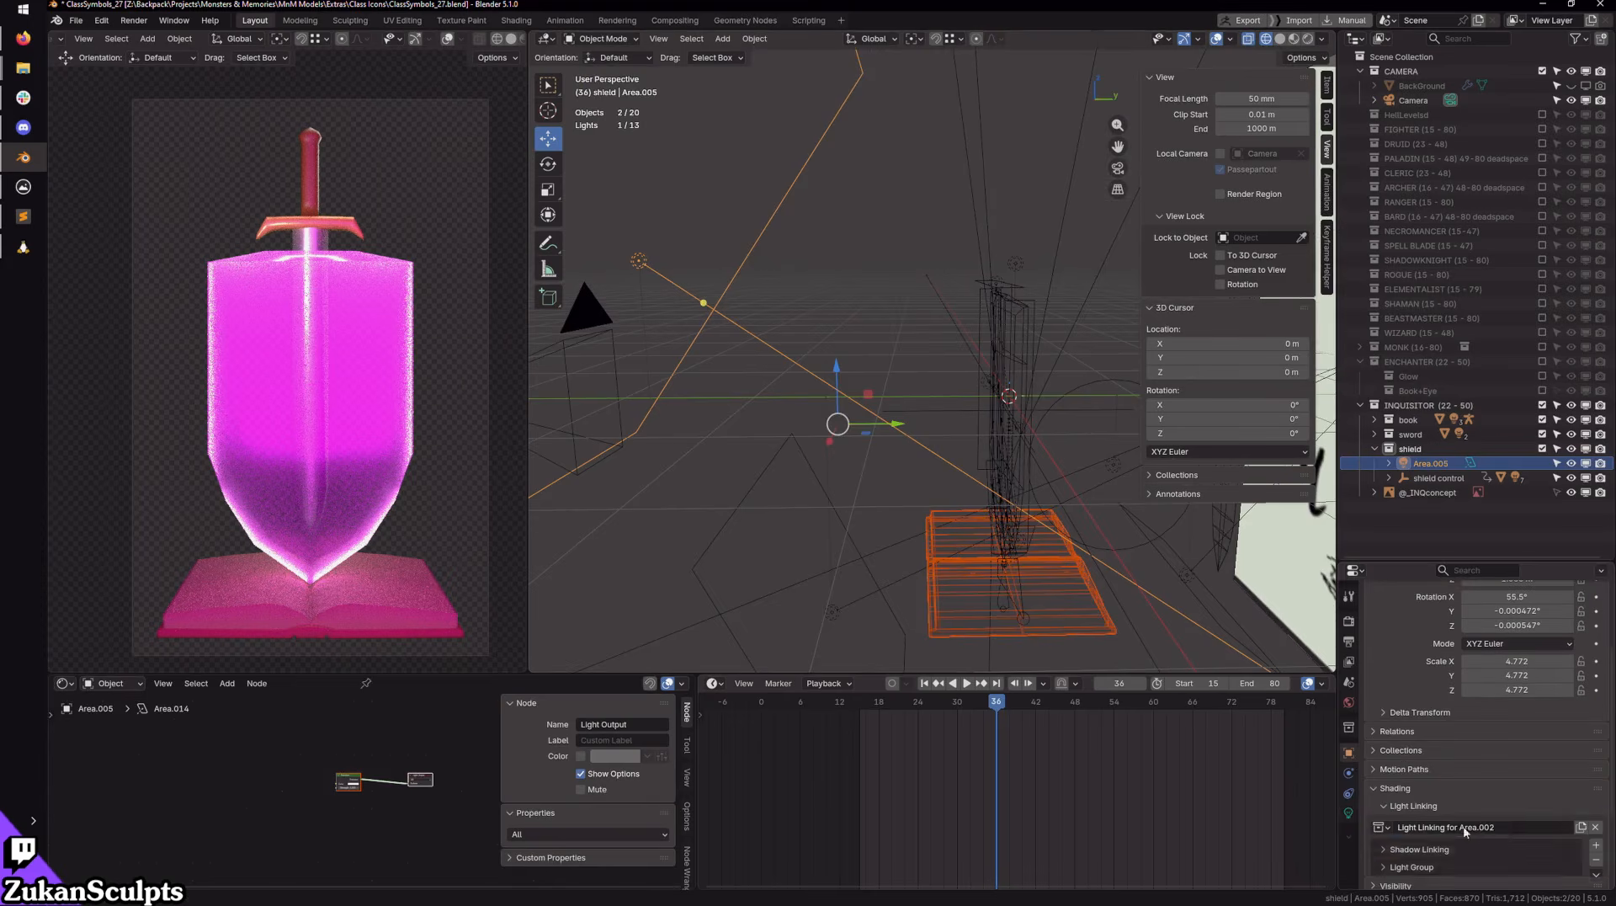
{"action": "left_click", "coordinate": [1595, 845]}
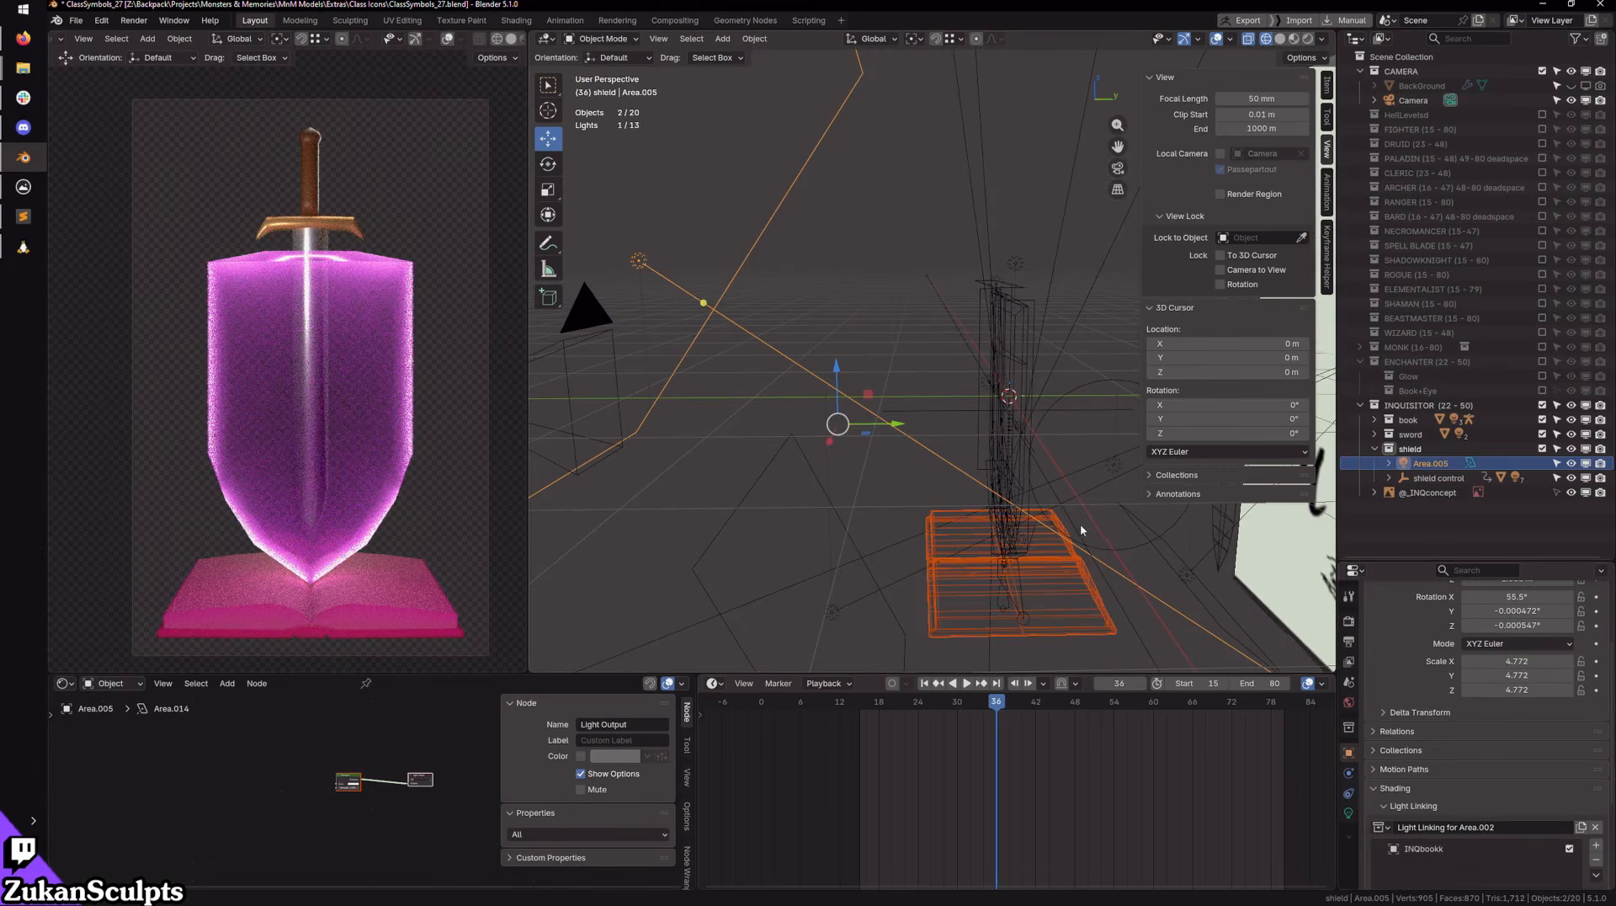
Step: Add the sword mesh sword.009 to the area light's light linking collection and reselect only the light
{"action": "middle_click_drag", "start_coordinate": [1079, 524], "coordinate": [836, 461]}
{"action": "left_click", "coordinate": [996, 347]}
{"action": "scroll", "coordinate": [934, 336], "scroll_direction": "down", "scroll_amount": 3}
{"action": "middle_click_drag", "start_coordinate": [712, 316], "coordinate": [968, 521]}
{"action": "left_click", "coordinate": [762, 410]}
{"action": "left_click", "coordinate": [1596, 848]}
{"action": "left_click", "coordinate": [691, 338]}
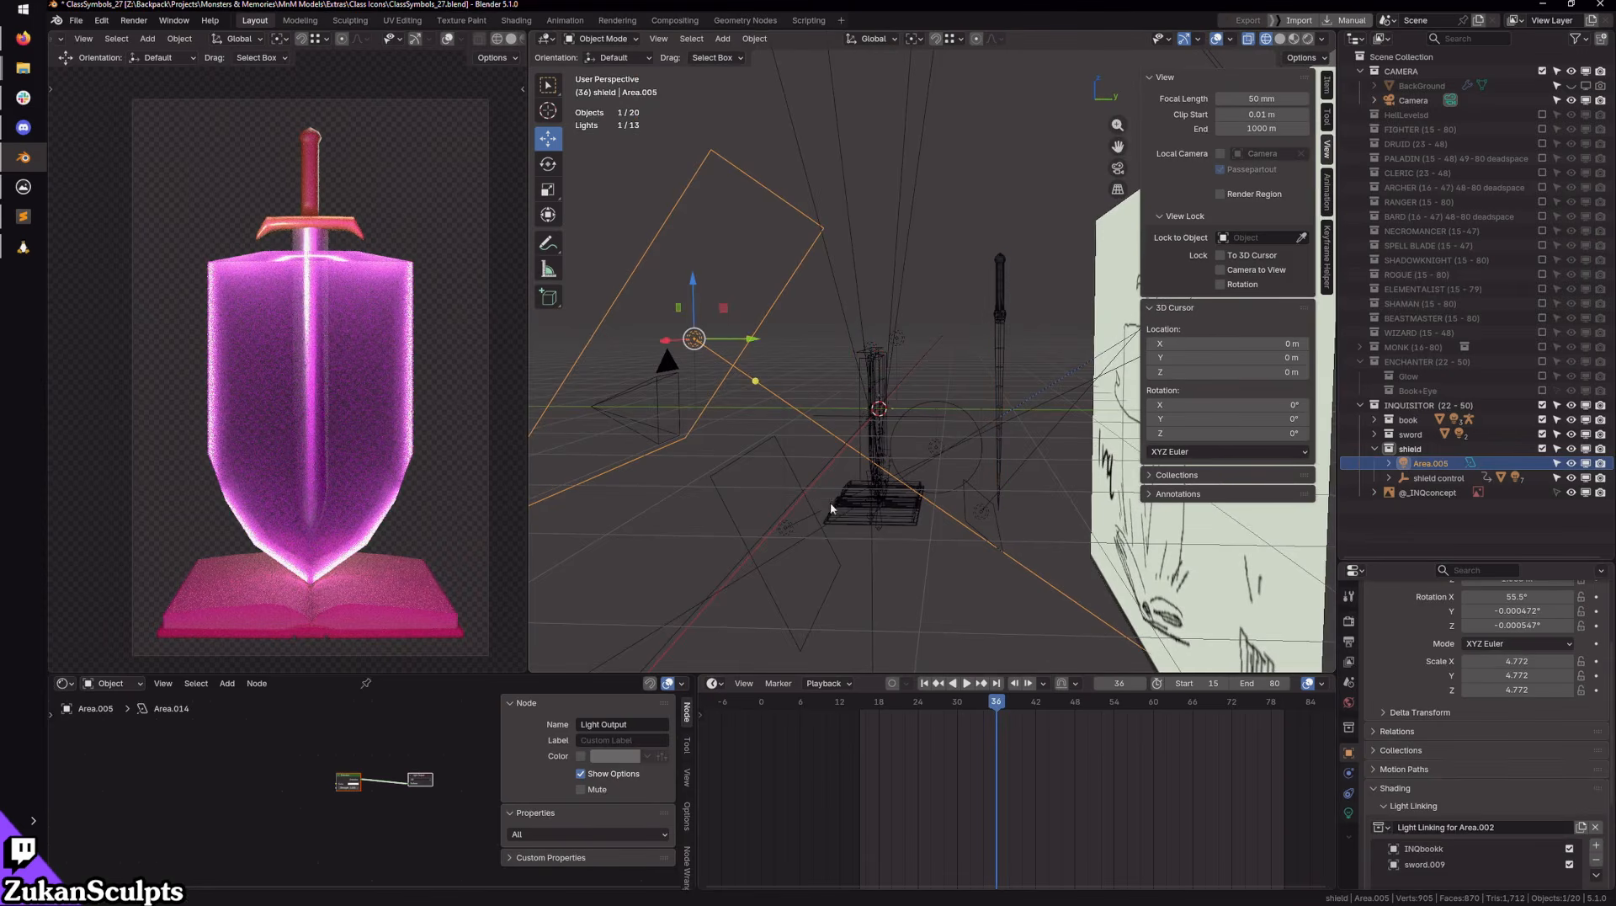
Step: Set the area light's power to 100 and its exposure to about 3.74
{"action": "middle_click_drag", "start_coordinate": [691, 338], "coordinate": [1145, 646]}
{"action": "left_click", "coordinate": [1349, 813]}
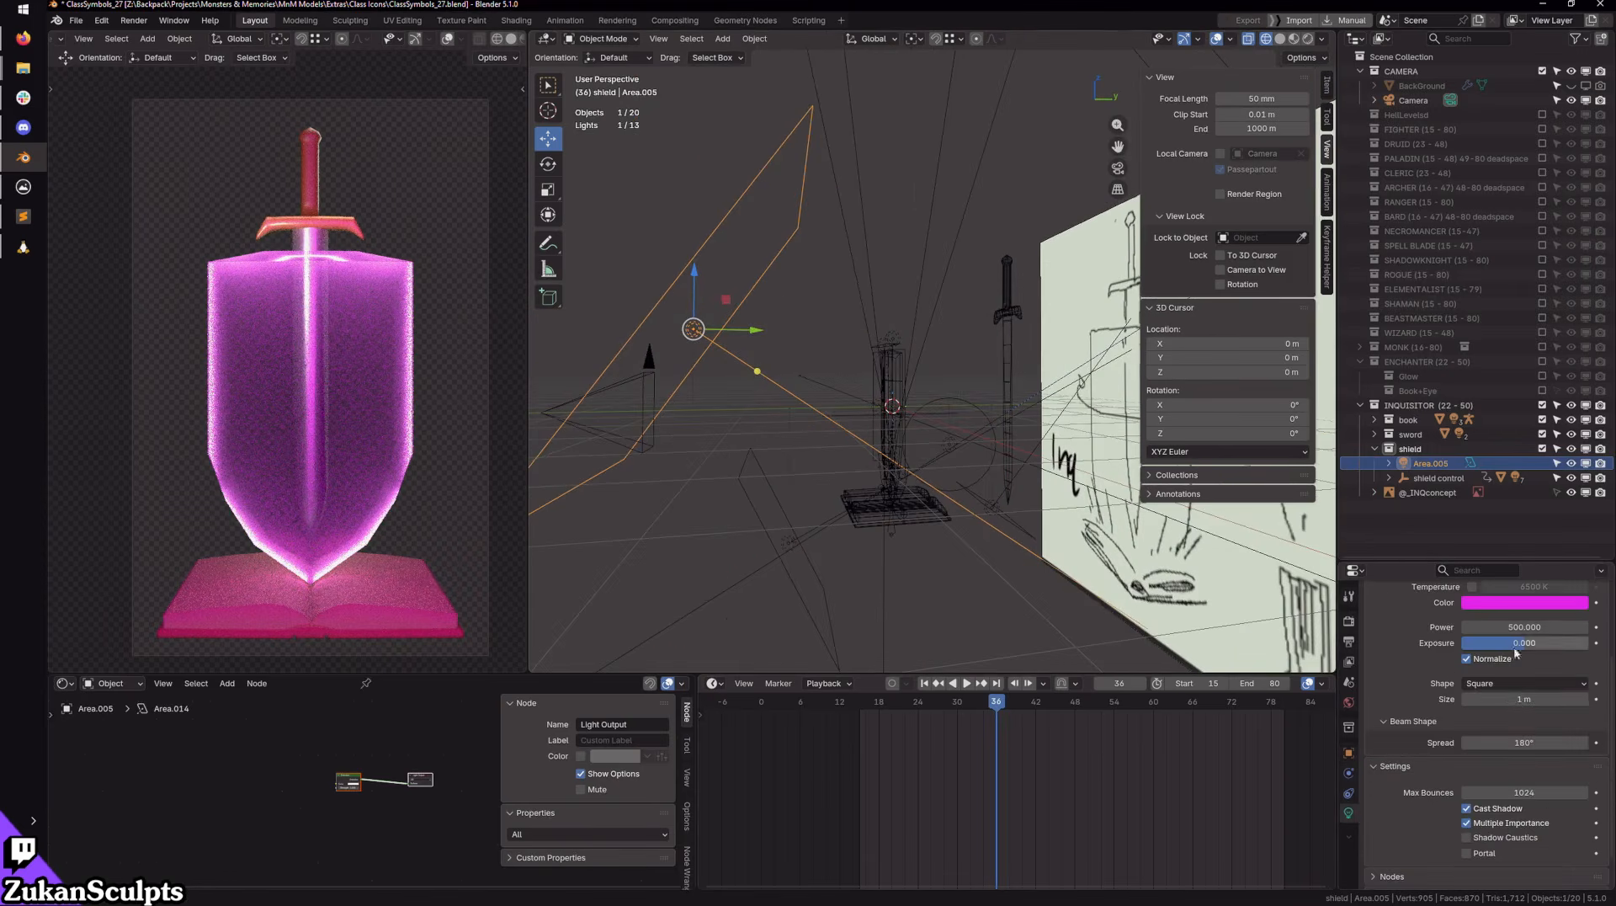
{"action": "scroll", "coordinate": [1516, 673], "scroll_direction": "up", "scroll_amount": 3}
{"action": "mouse_move", "coordinate": [1524, 684]}
{"action": "left_mouse_down"}
{"action": "mouse_move", "coordinate": [1466, 683]}
{"action": "mouse_move", "coordinate": [1504, 707]}
{"action": "left_mouse_up"}
{"action": "left_click", "coordinate": [1518, 684]}
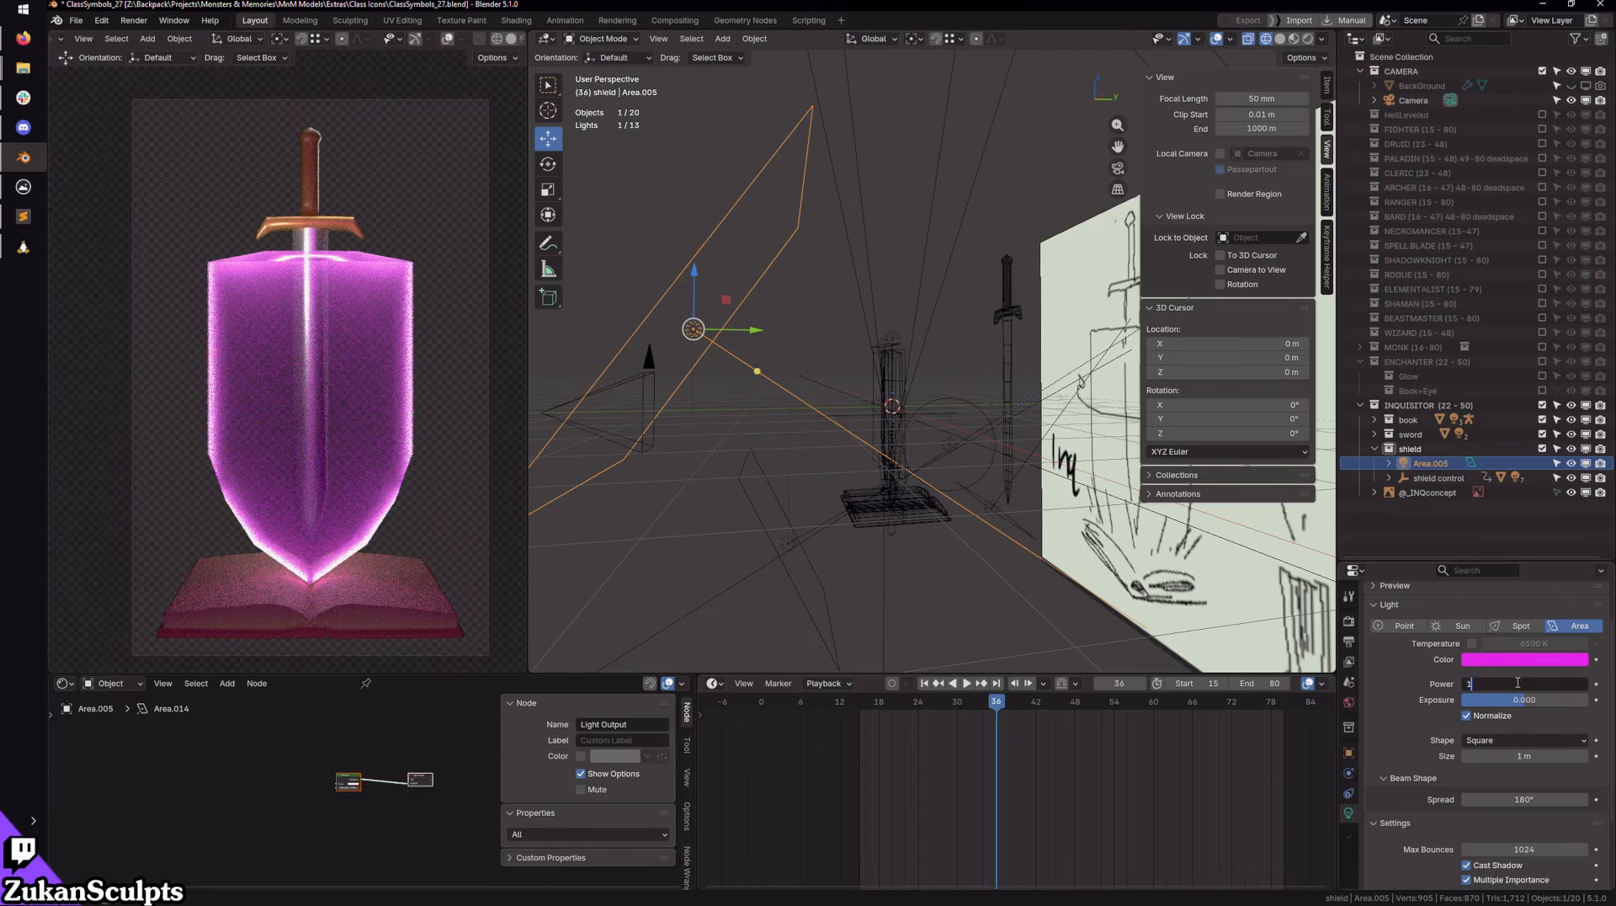
{"action": "key", "text": "Return"}
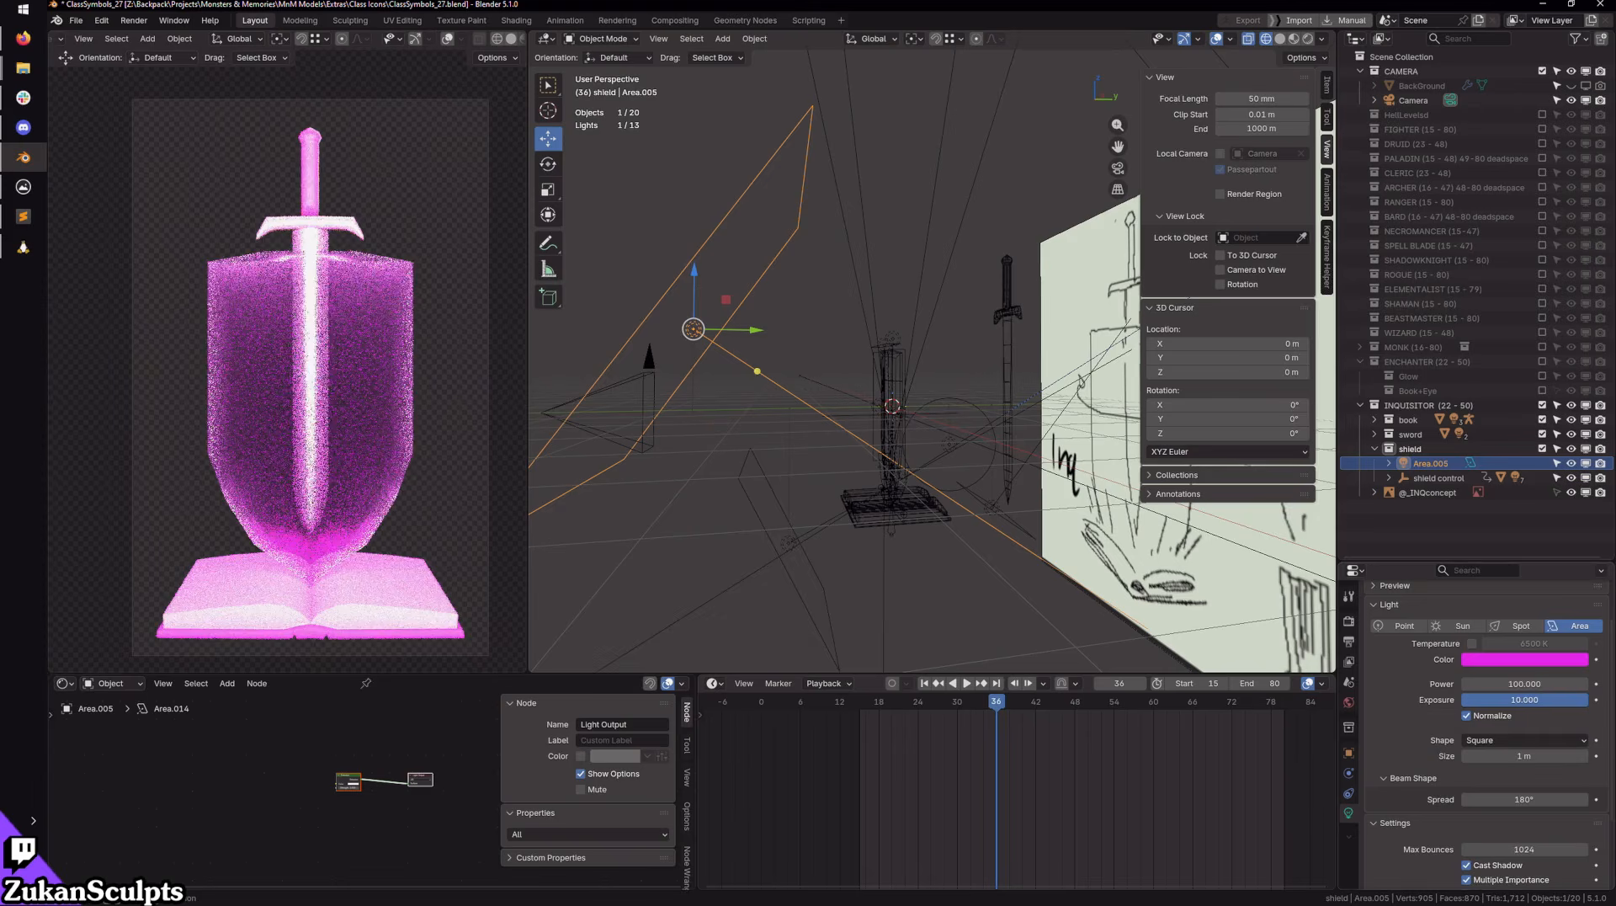
{"action": "mouse_move", "coordinate": [1588, 700]}
{"action": "left_mouse_down"}
{"action": "mouse_move", "coordinate": [1520, 700]}
{"action": "mouse_move", "coordinate": [1559, 699]}
{"action": "left_mouse_up"}
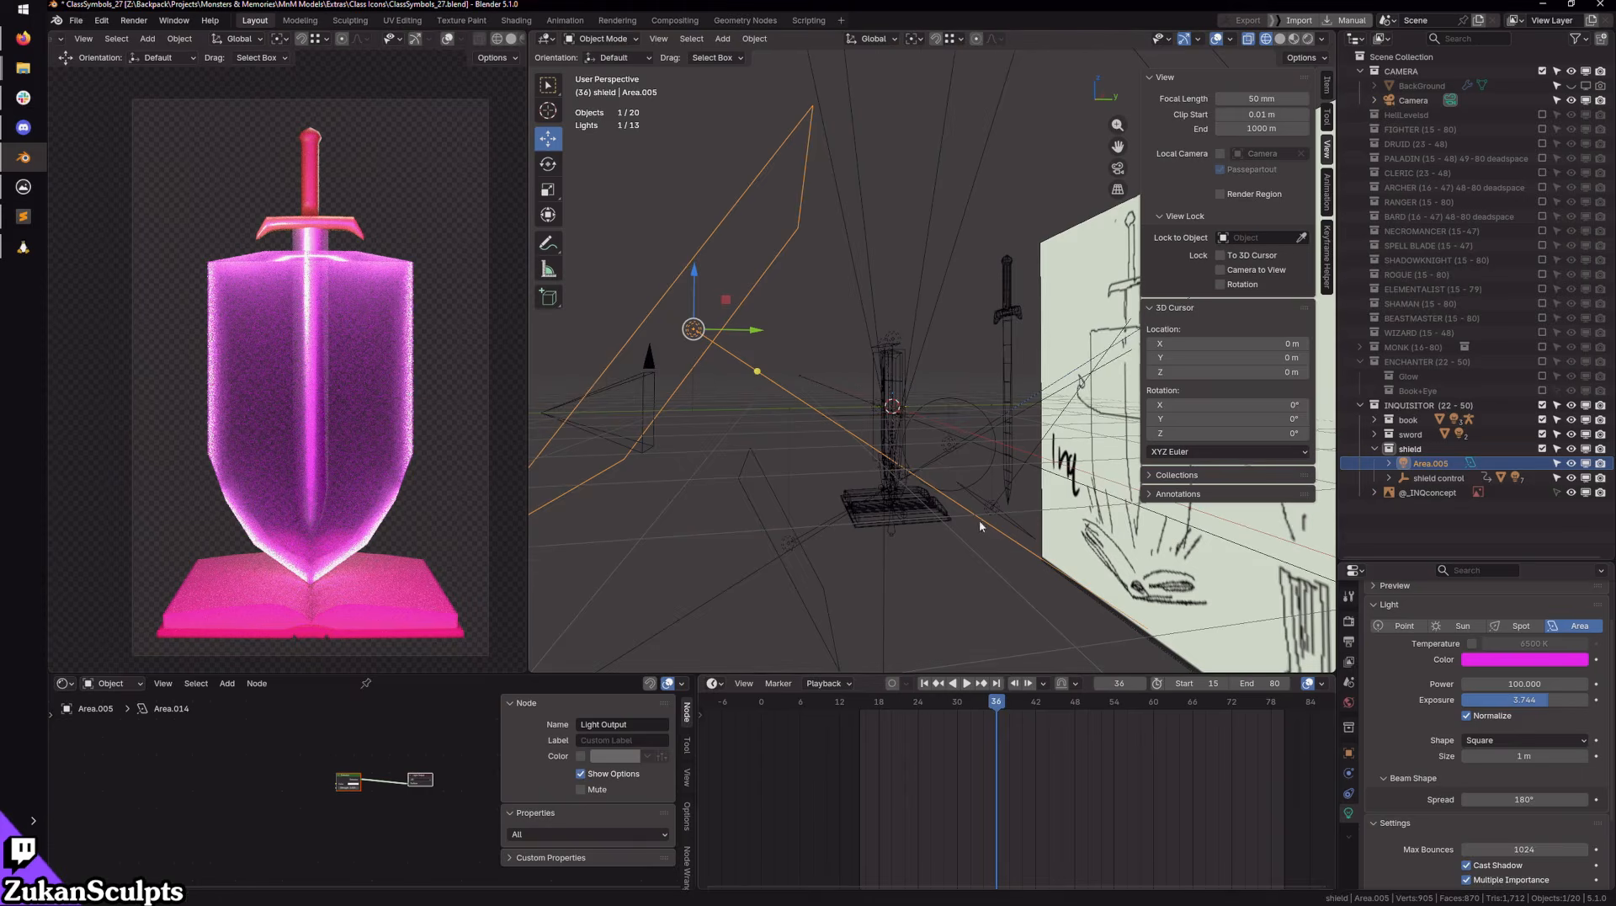
Step: Shift the area light's color from magenta to purple
{"action": "middle_click_drag", "start_coordinate": [978, 518], "coordinate": [961, 518]}
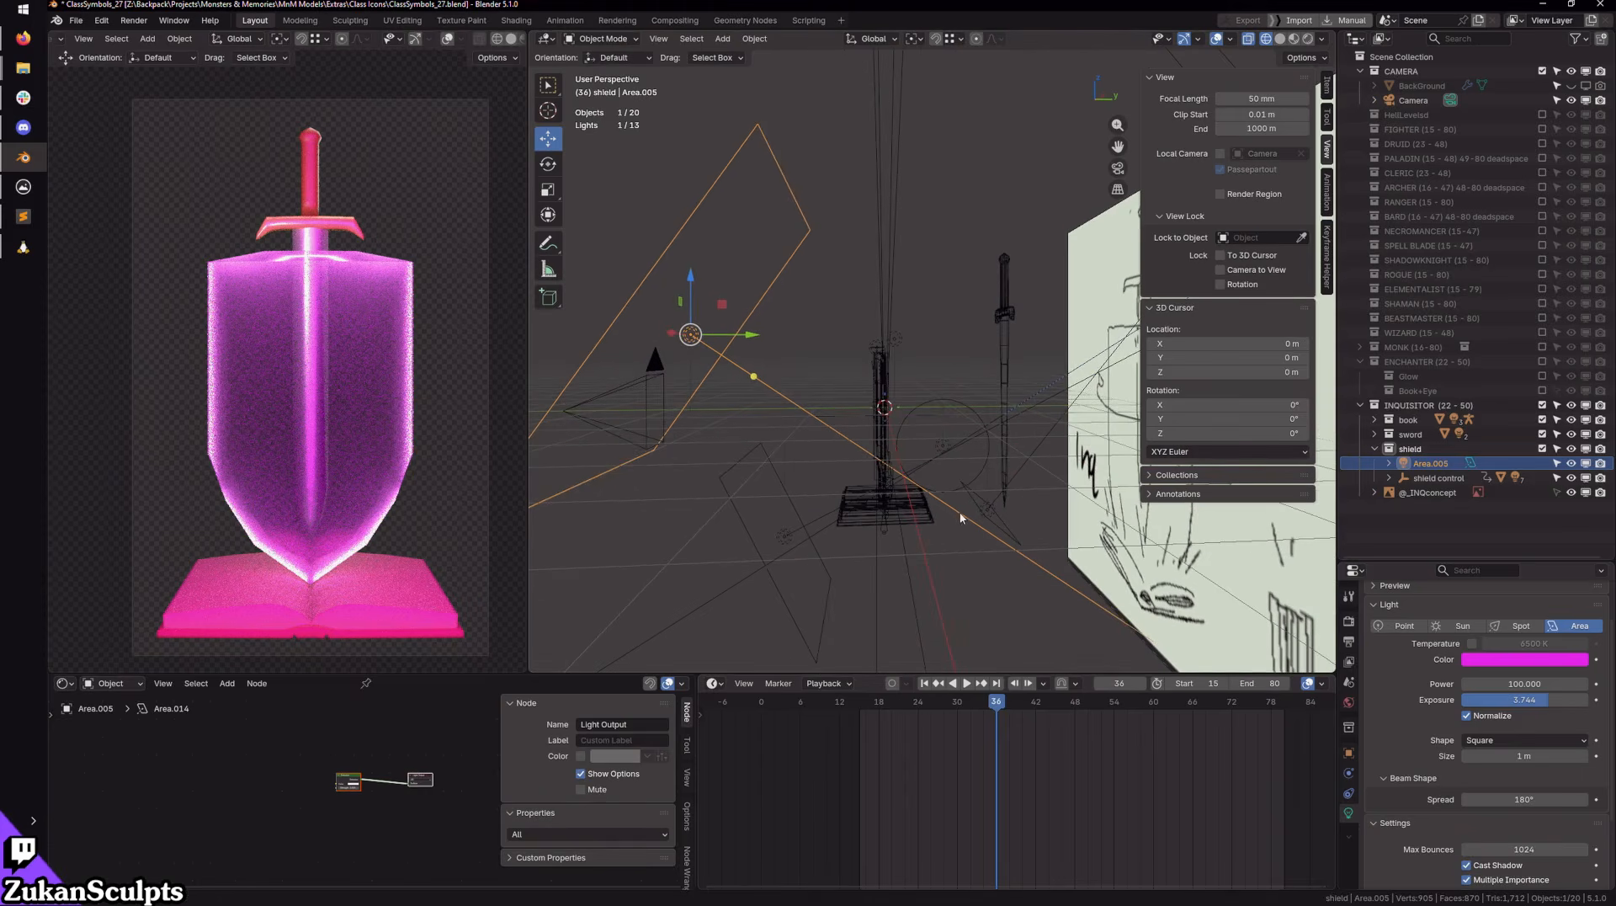
{"action": "left_click", "coordinate": [1550, 661]}
{"action": "mouse_move", "coordinate": [1553, 507]}
{"action": "left_mouse_down"}
{"action": "mouse_move", "coordinate": [1538, 505]}
{"action": "mouse_move", "coordinate": [1558, 486]}
{"action": "left_mouse_up"}
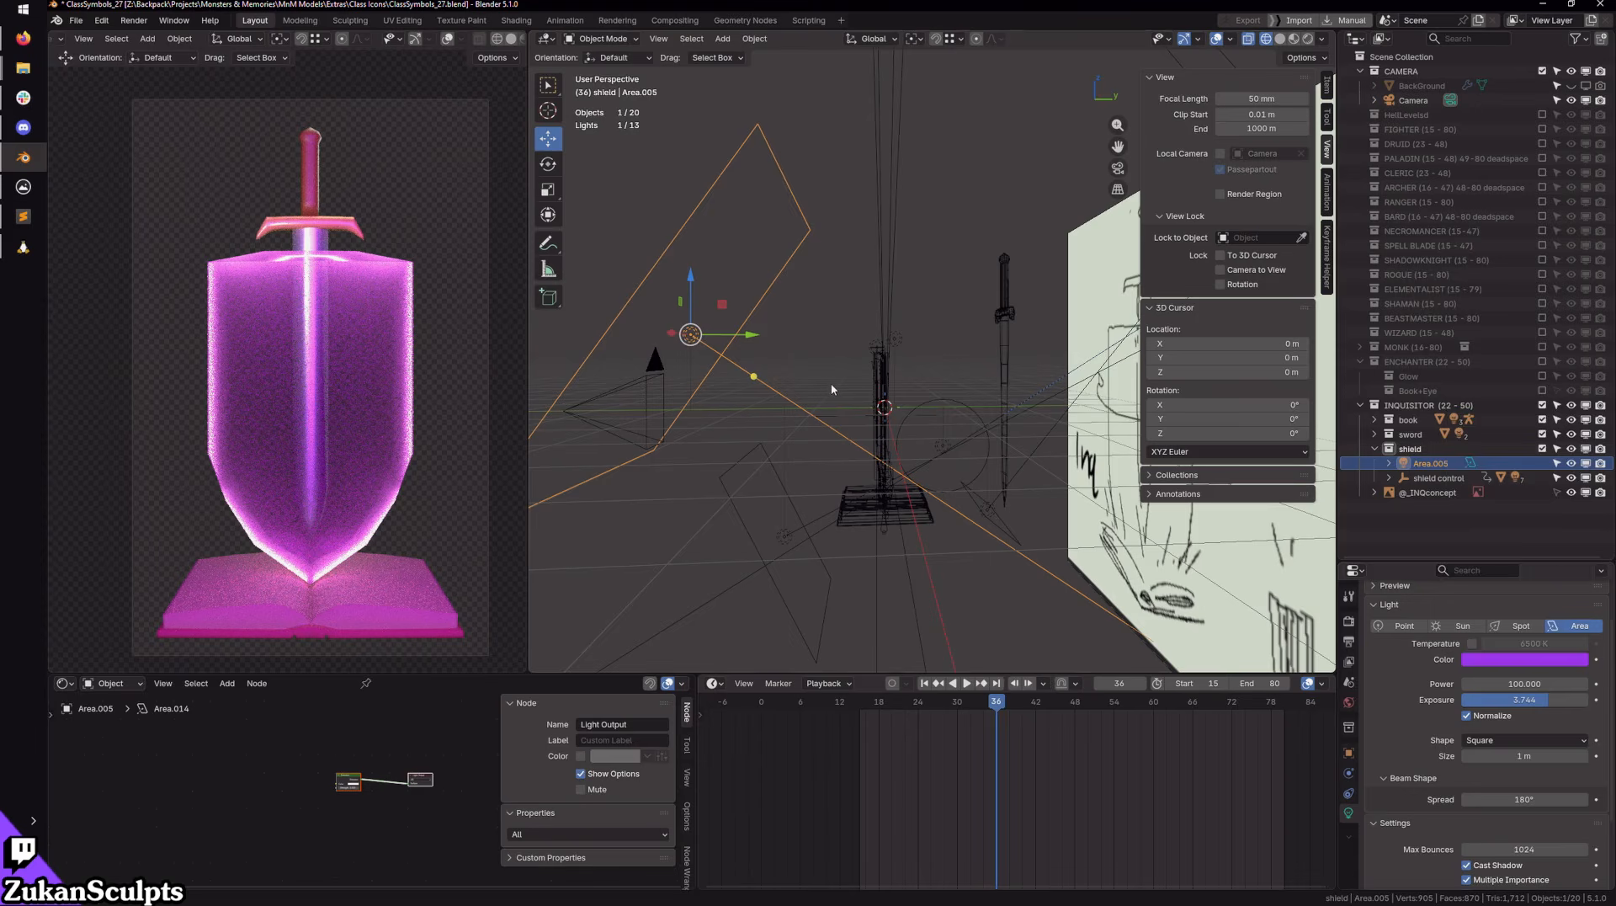
{"action": "mouse_move", "coordinate": [848, 371]}
{"action": "middle_mouse_down"}
{"action": "mouse_move", "coordinate": [825, 396]}
{"action": "mouse_move", "coordinate": [861, 422]}
{"action": "middle_mouse_up"}
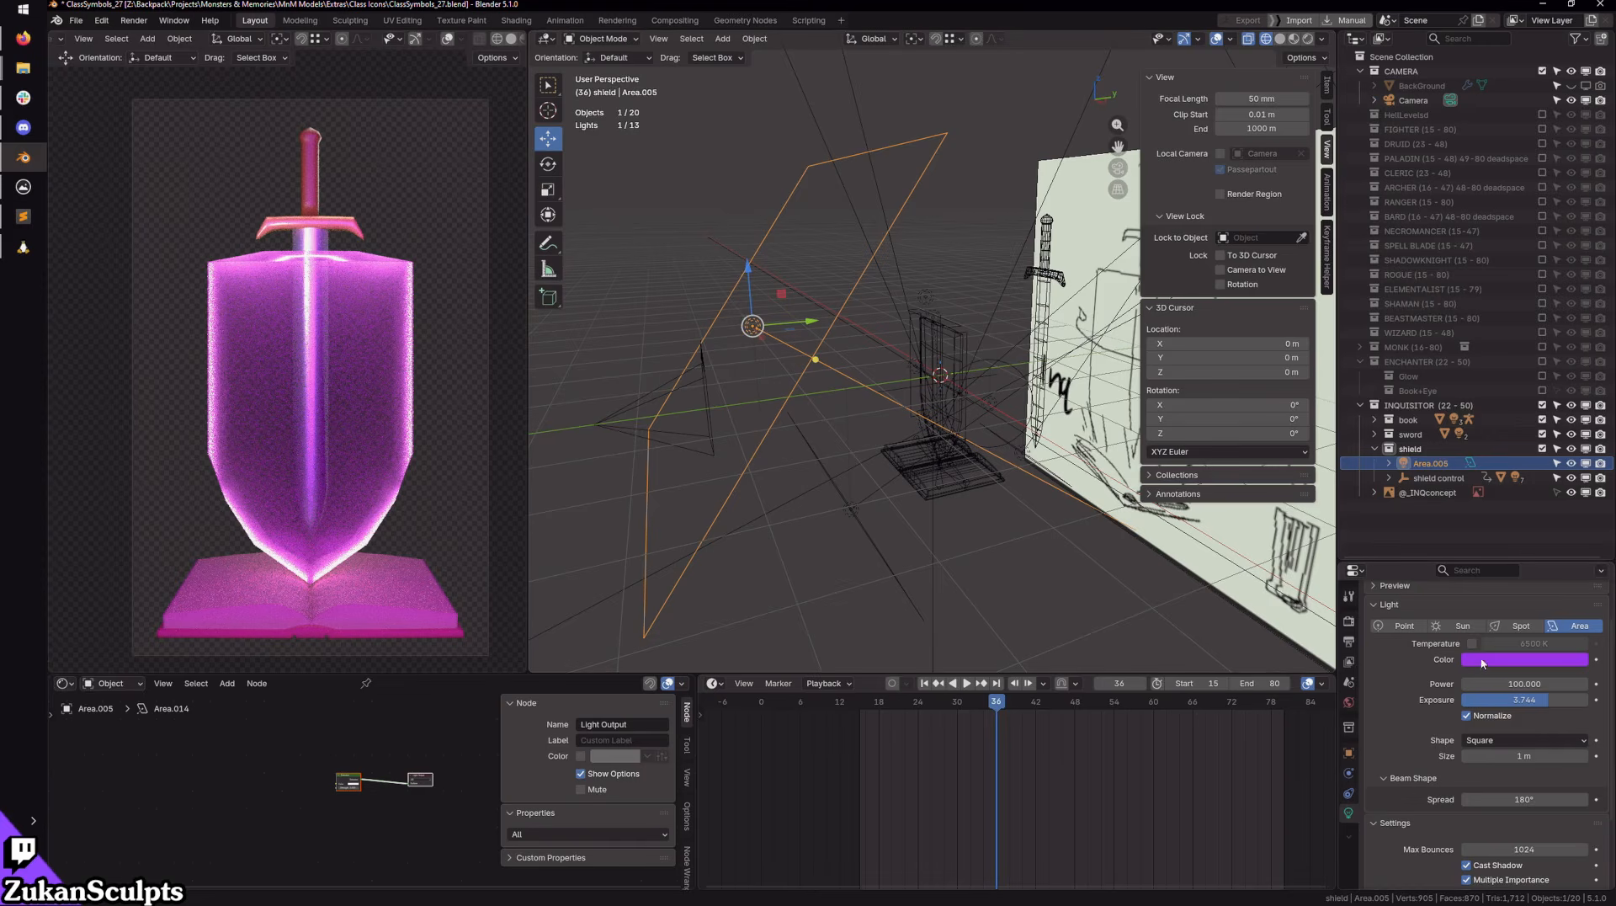
Step: Change the light's type to Point and set its exposure to 1
{"action": "left_click", "coordinate": [1396, 627]}
{"action": "mouse_move", "coordinate": [842, 427]}
{"action": "middle_mouse_down"}
{"action": "mouse_move", "coordinate": [887, 414]}
{"action": "mouse_move", "coordinate": [921, 476]}
{"action": "mouse_move", "coordinate": [860, 409]}
{"action": "middle_mouse_up"}
{"action": "middle_click_drag", "start_coordinate": [860, 409], "coordinate": [963, 476]}
{"action": "key", "text": "KP_7"}
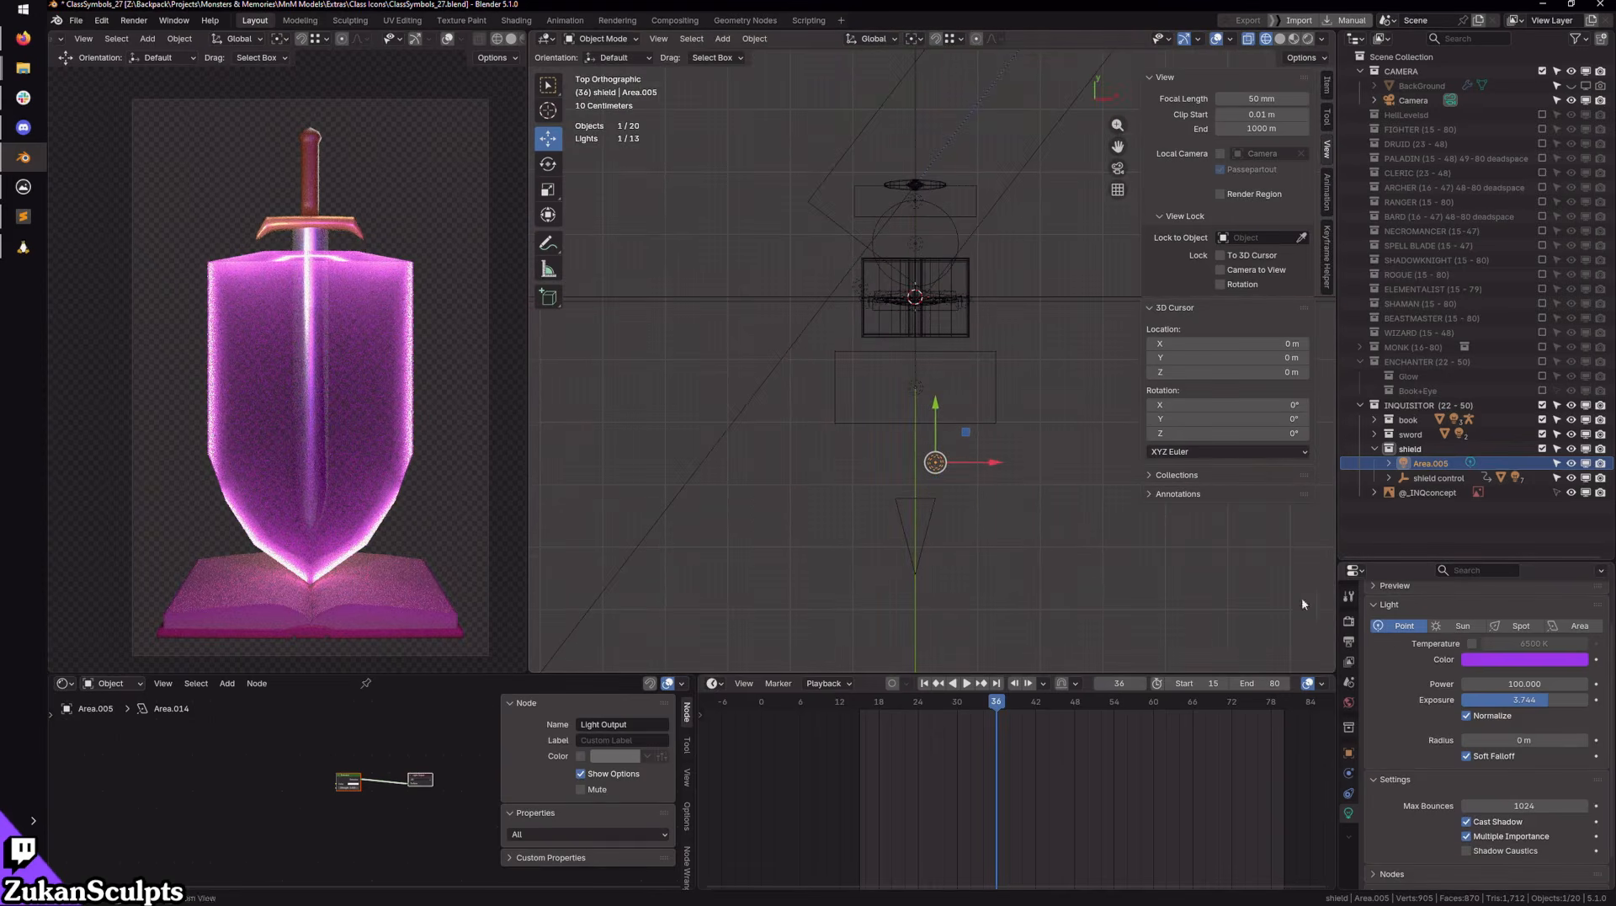
{"action": "left_click", "coordinate": [1525, 700]}
{"action": "type", "text": "1"}
{"action": "key", "text": "Return"}
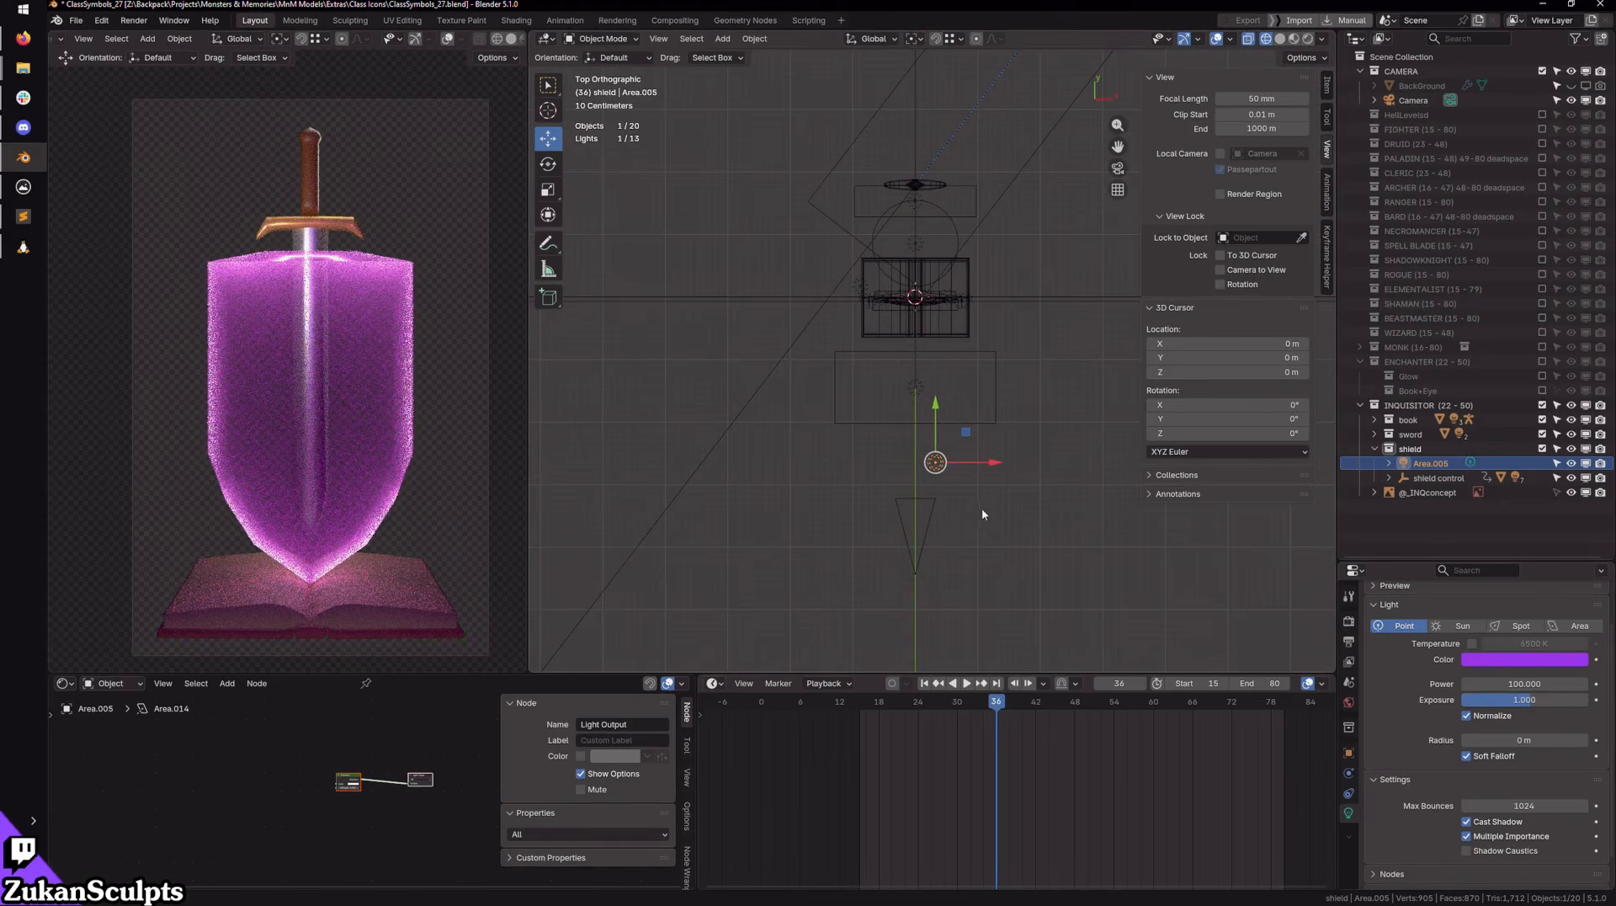
Step: Move the point light close to the book's front corner on the +X side, above the pages
{"action": "key", "text": "g"}
{"action": "left_click", "coordinate": [1050, 446]}
{"action": "middle_click_drag", "start_coordinate": [1050, 446], "coordinate": [1050, 305]}
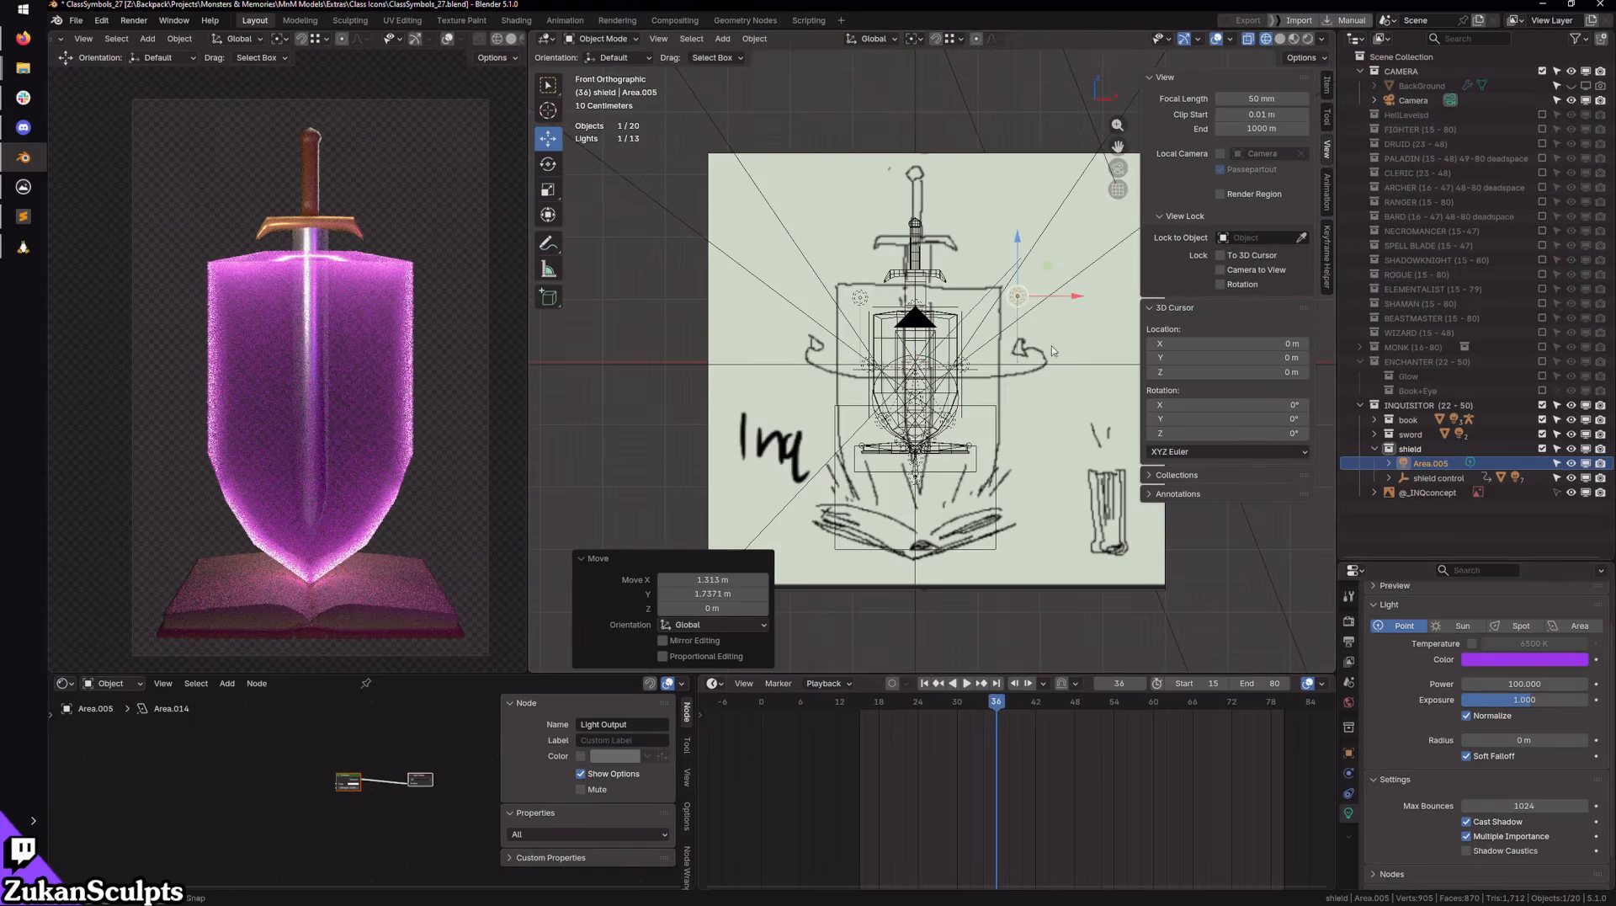
{"action": "key", "text": "g"}
{"action": "left_click", "coordinate": [1026, 399]}
{"action": "middle_click_drag", "start_coordinate": [1026, 399], "coordinate": [563, 253]}
{"action": "key", "text": "g"}
{"action": "left_click", "coordinate": [976, 537]}
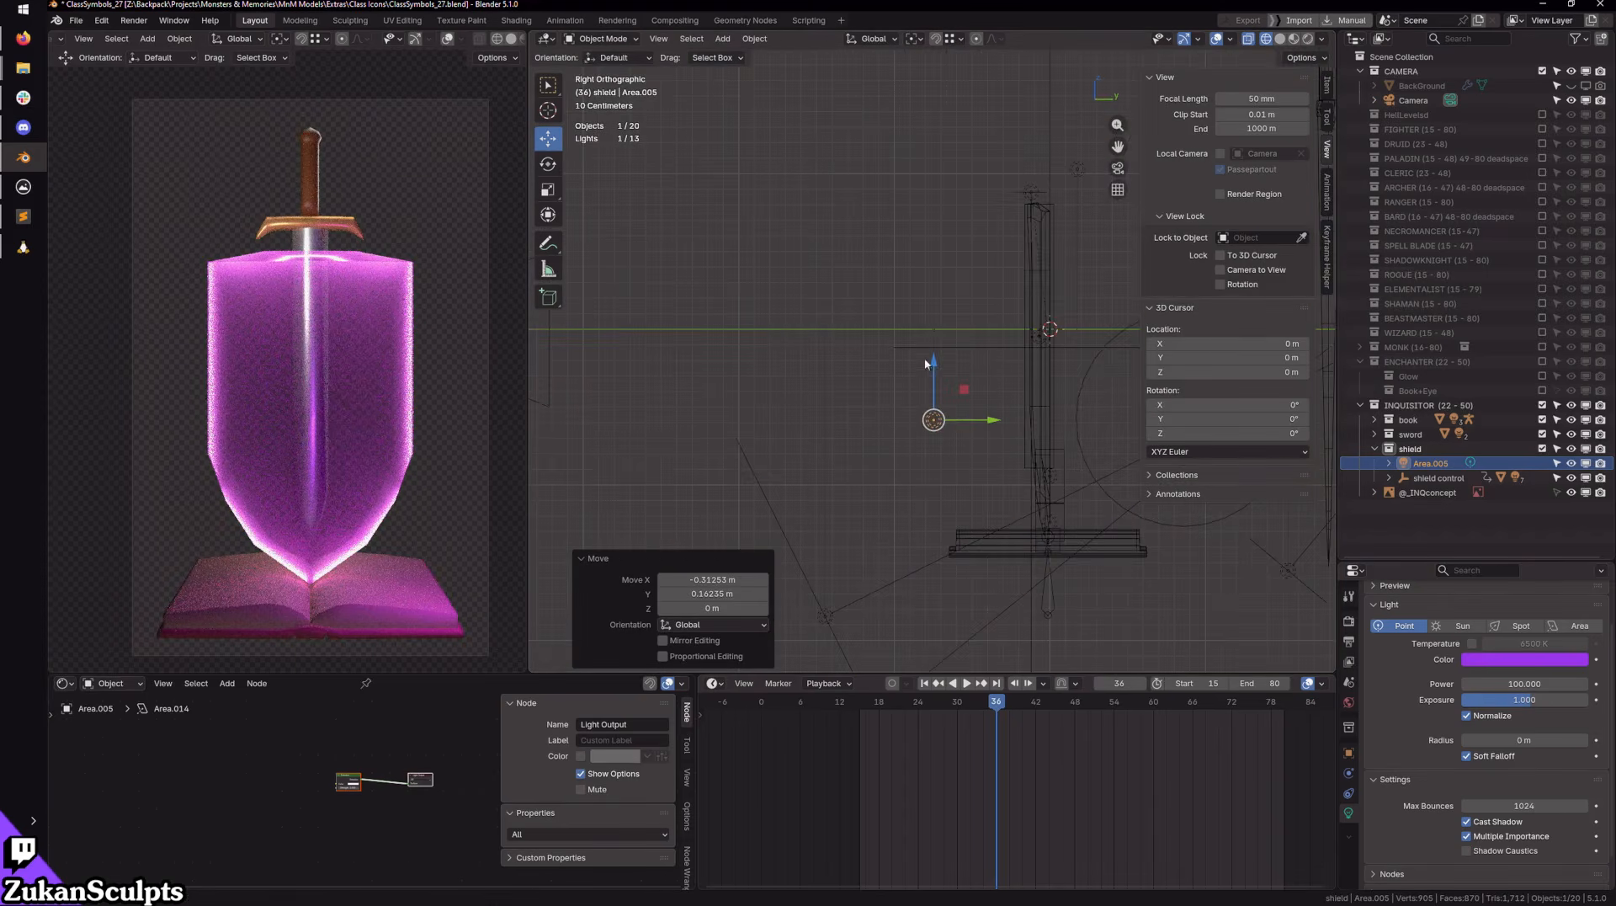
Step: Adjust the point light's height along Z, lowering it about 0.42 m and raising it back about 0.46 m
{"action": "key", "text": "g"}
{"action": "key", "text": "z"}
{"action": "left_click", "coordinate": [941, 423]}
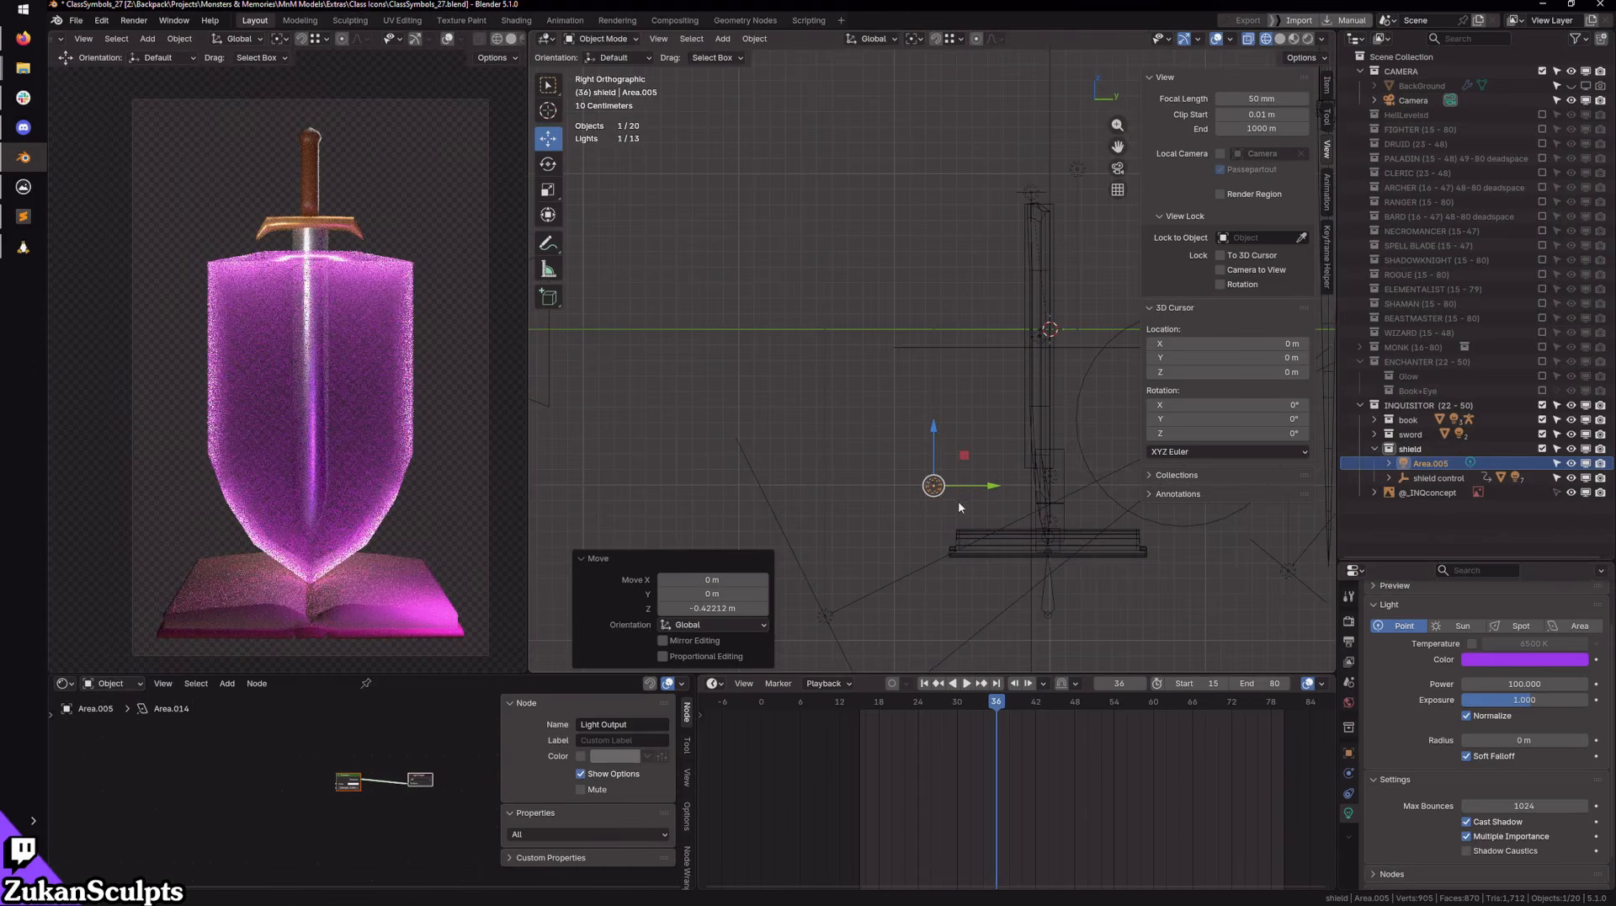
{"action": "key", "text": "g"}
{"action": "key", "text": "z"}
{"action": "left_click", "coordinate": [947, 382]}
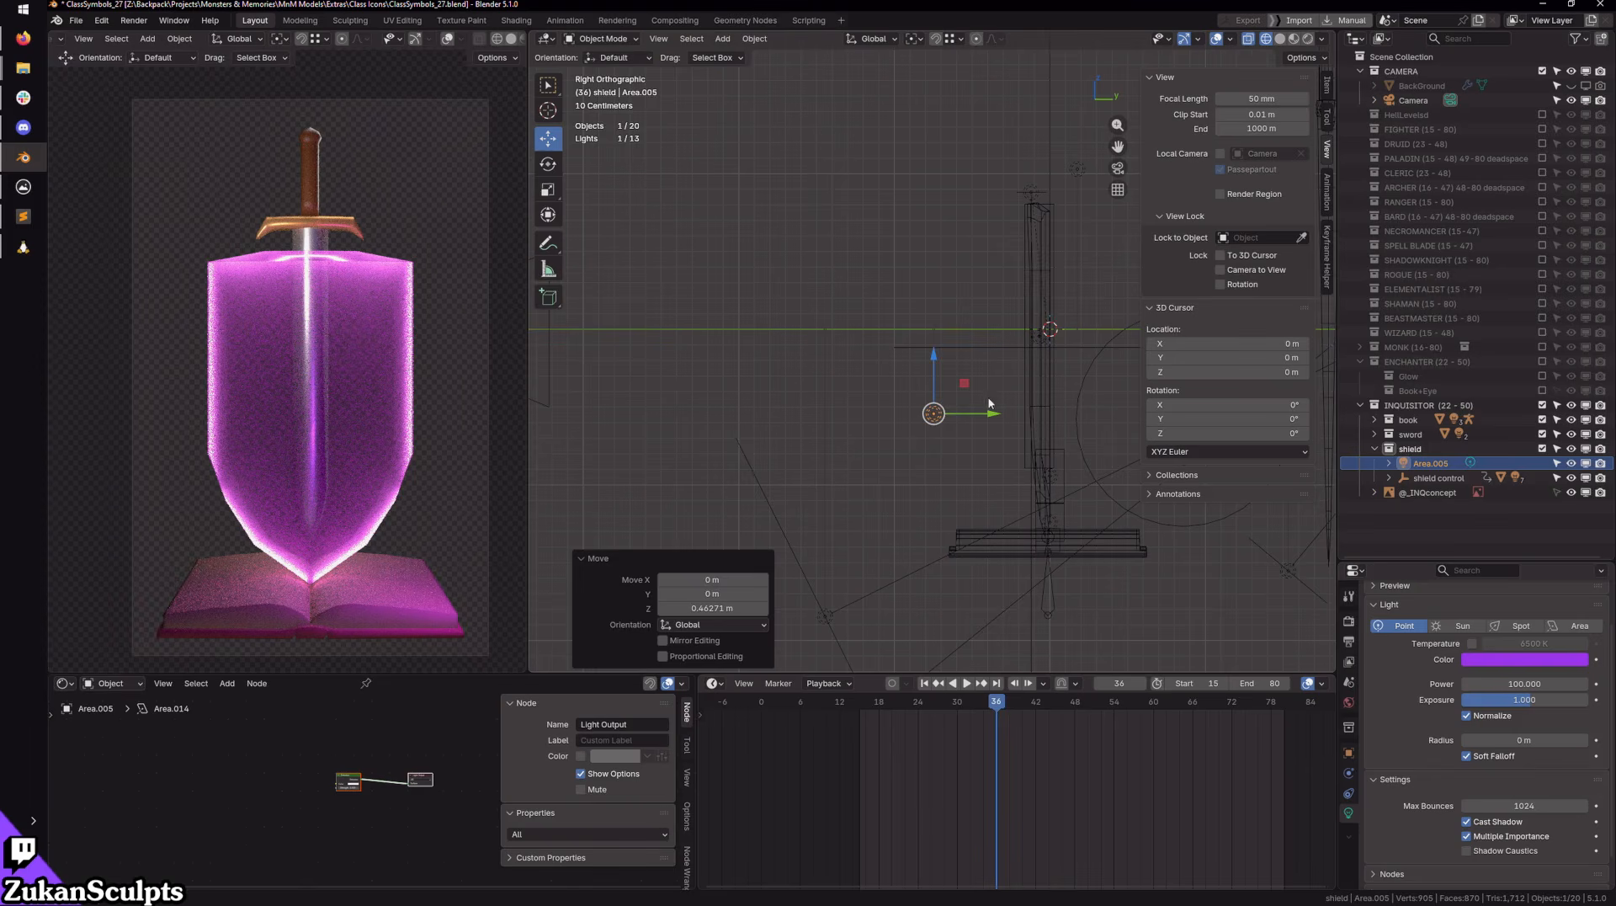
Step: Duplicate the point light and place the copy about 1.96 m away along -X, on the book's opposite side
{"action": "key", "text": "KP_7"}
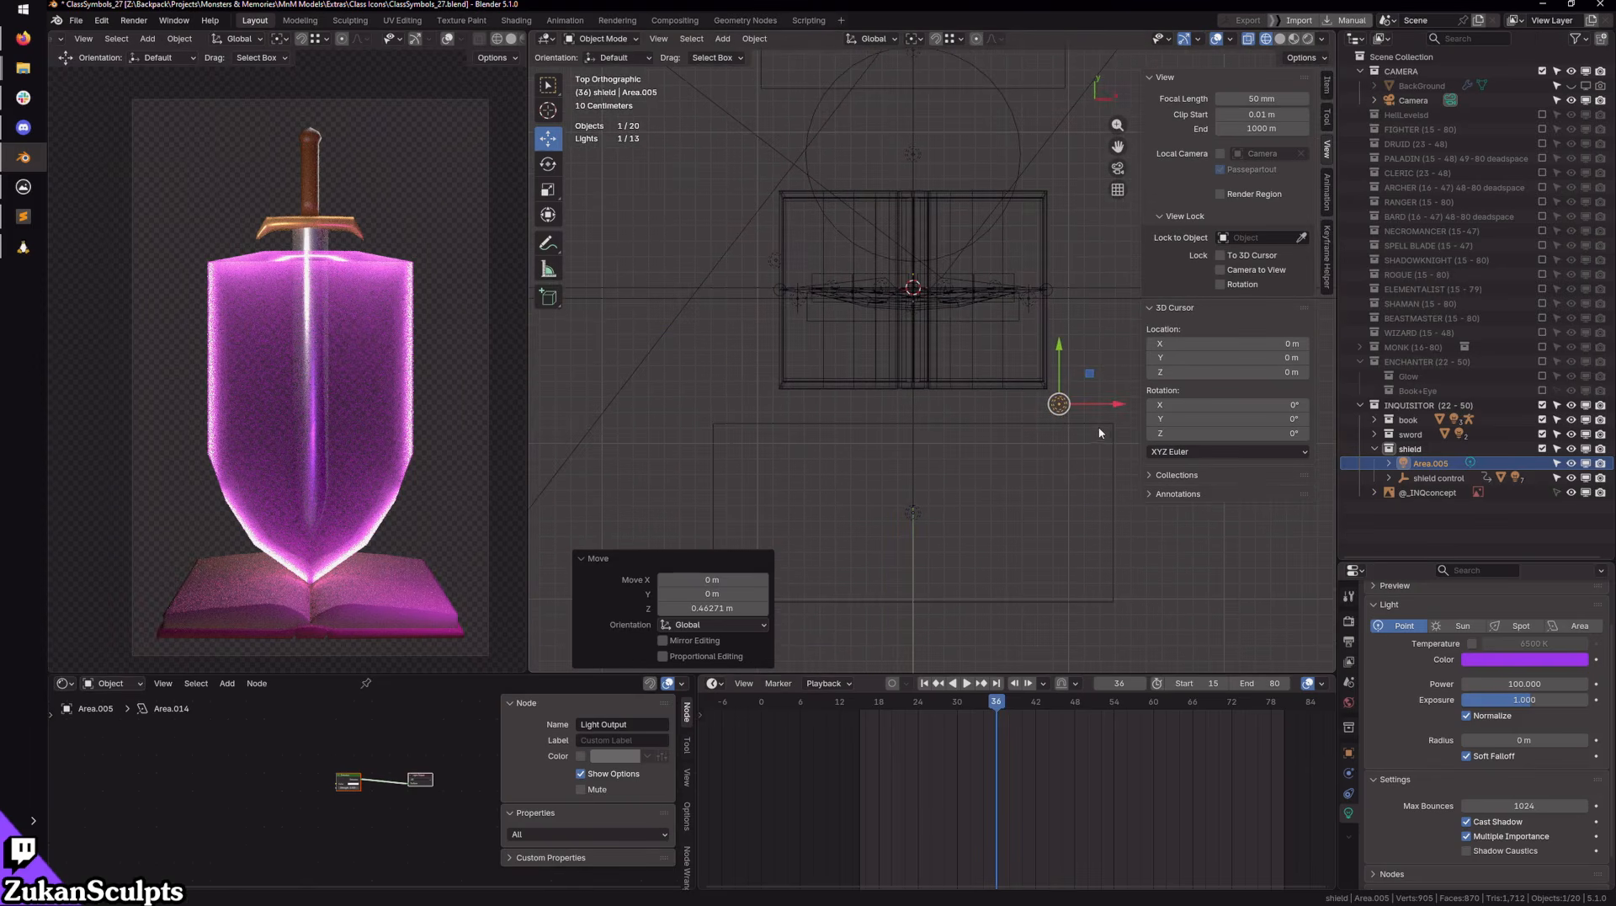
{"action": "key", "text": "shift+d"}
{"action": "key", "text": "x"}
{"action": "left_click", "coordinate": [1000, 544]}
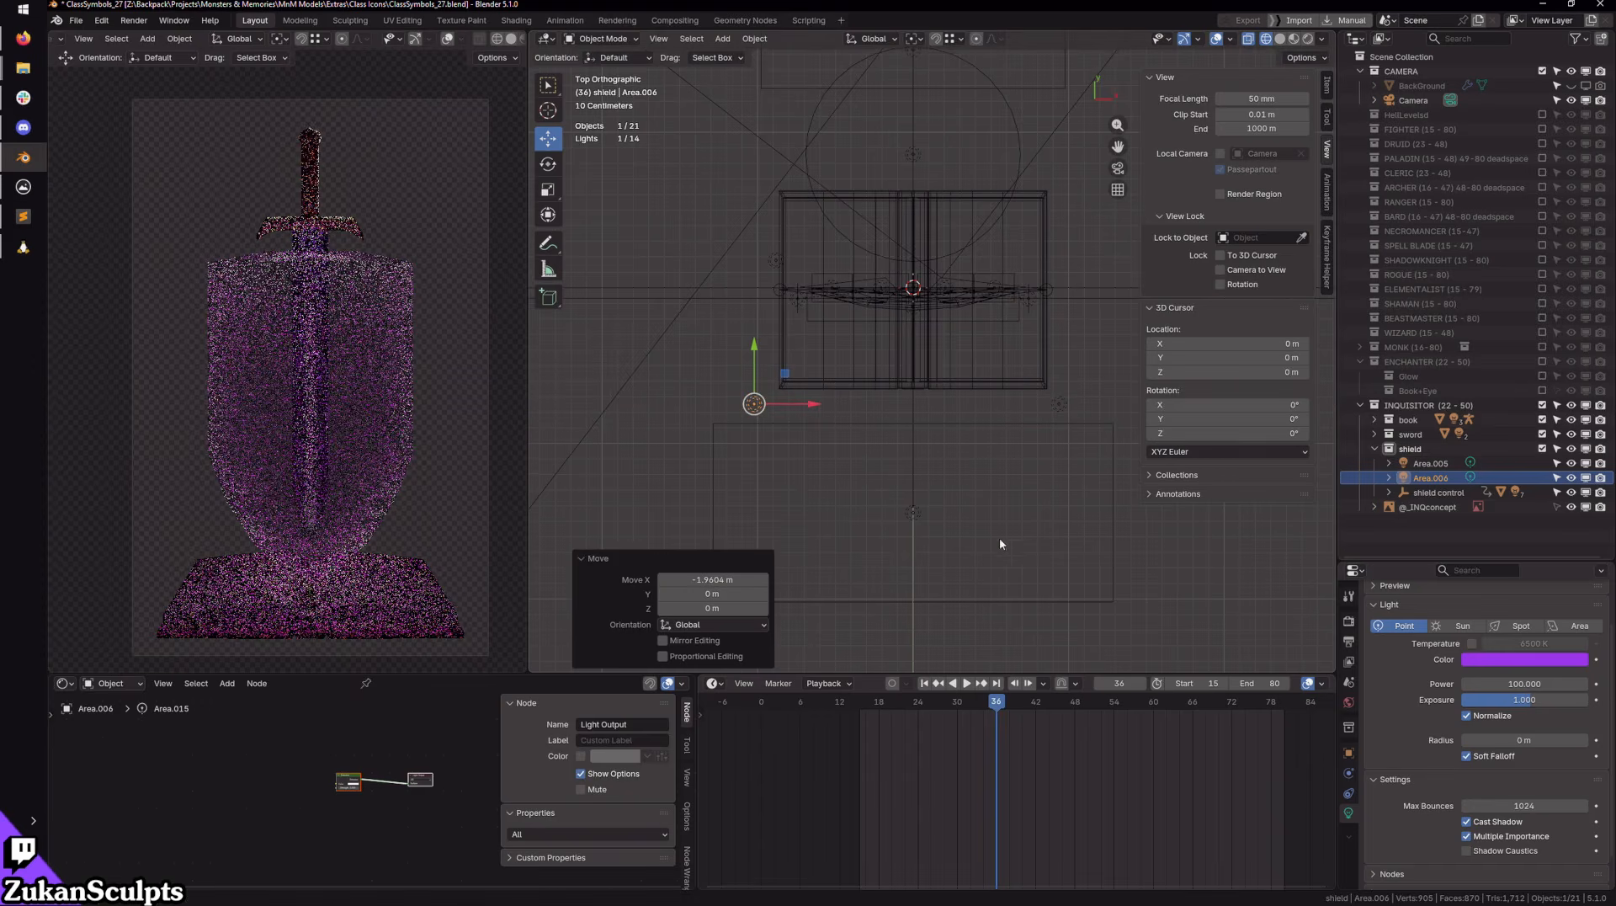
{"action": "middle_click_drag", "start_coordinate": [892, 465], "coordinate": [817, 496], "text": "shift"}
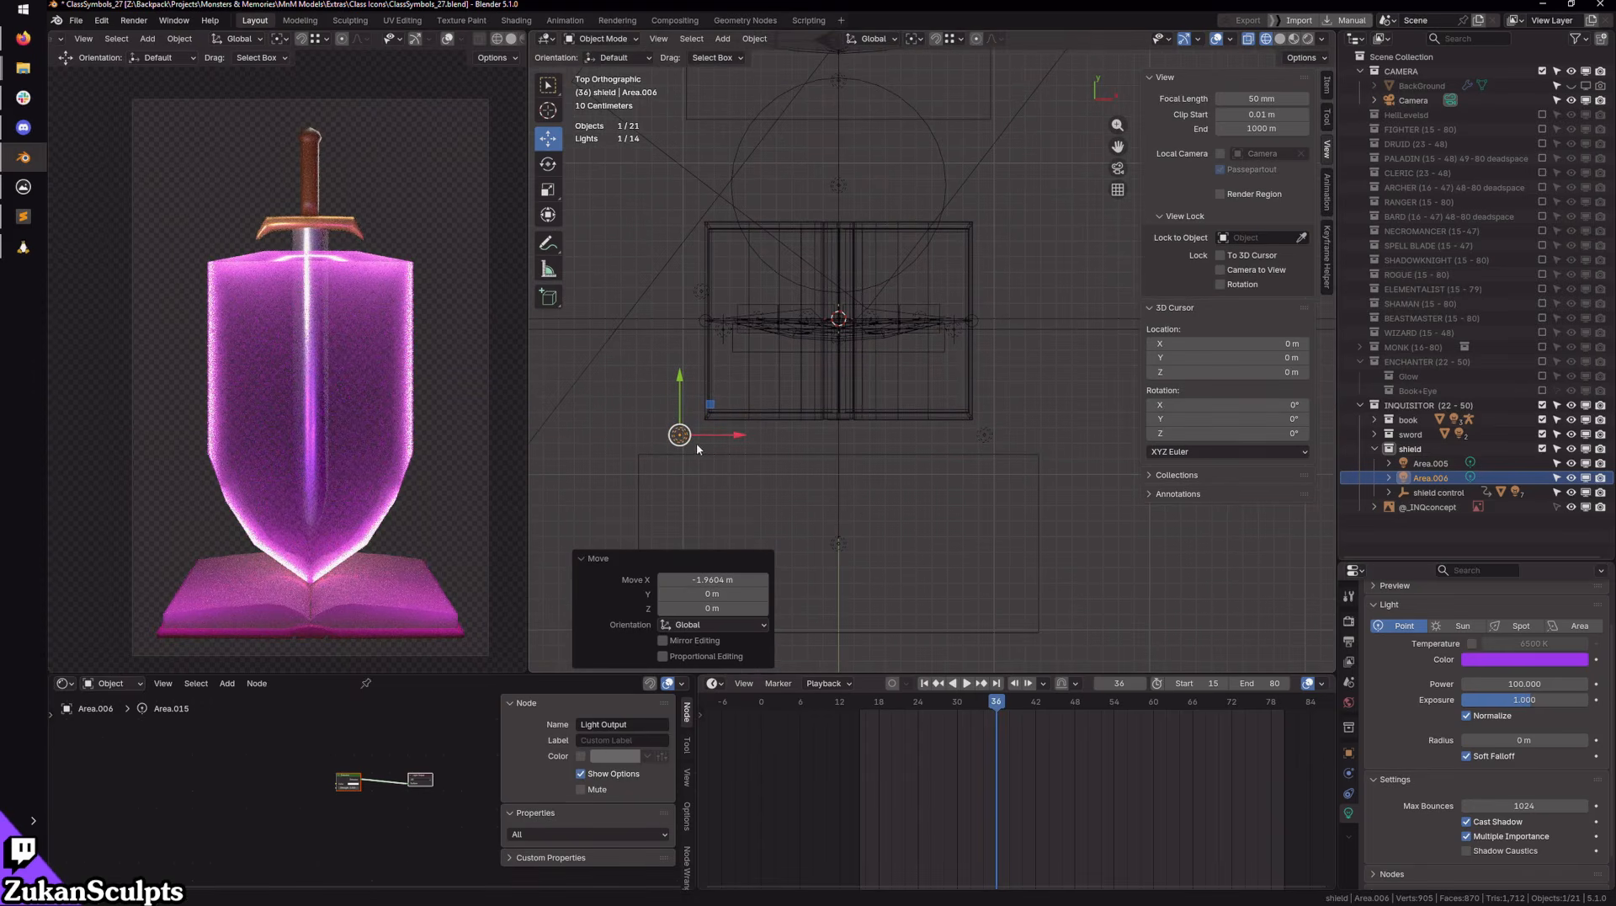
Step: Select both point lights, move them about 0.05 m along -Y, and raise the active light's exposure to about 5.63
{"action": "left_click", "coordinate": [997, 438], "text": "shift"}
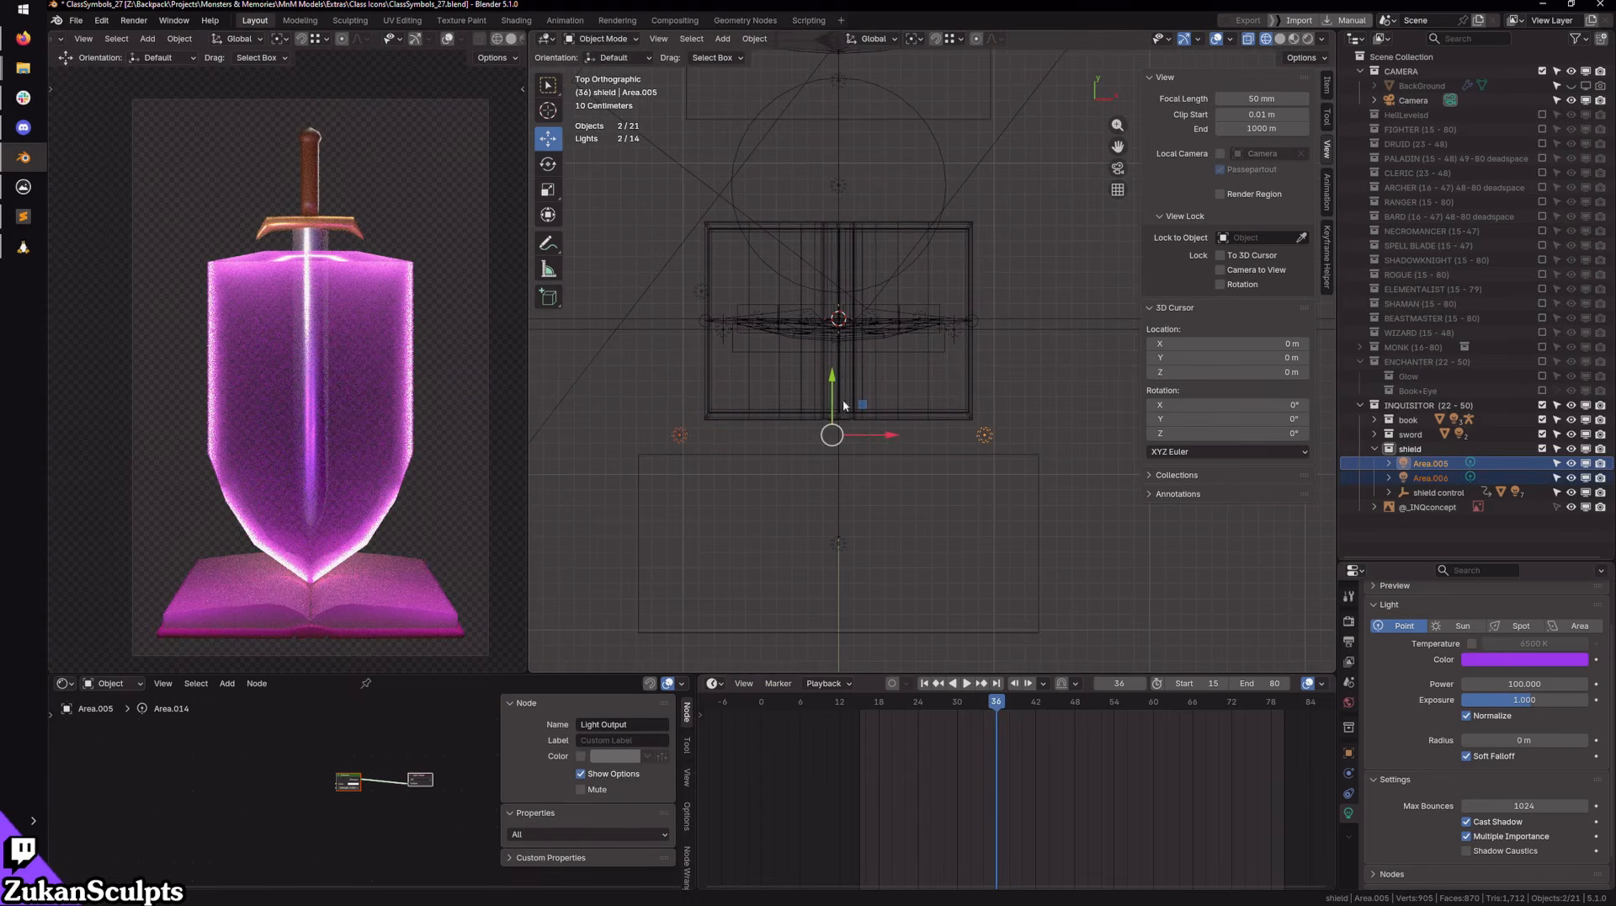
{"action": "left_click_drag", "start_coordinate": [832, 379], "coordinate": [849, 385]}
{"action": "mouse_move", "coordinate": [848, 385]}
{"action": "middle_mouse_down"}
{"action": "mouse_move", "coordinate": [1031, 443]}
{"action": "mouse_move", "coordinate": [1271, 608]}
{"action": "middle_mouse_up"}
{"action": "left_click_drag", "start_coordinate": [1534, 699], "coordinate": [1545, 700]}
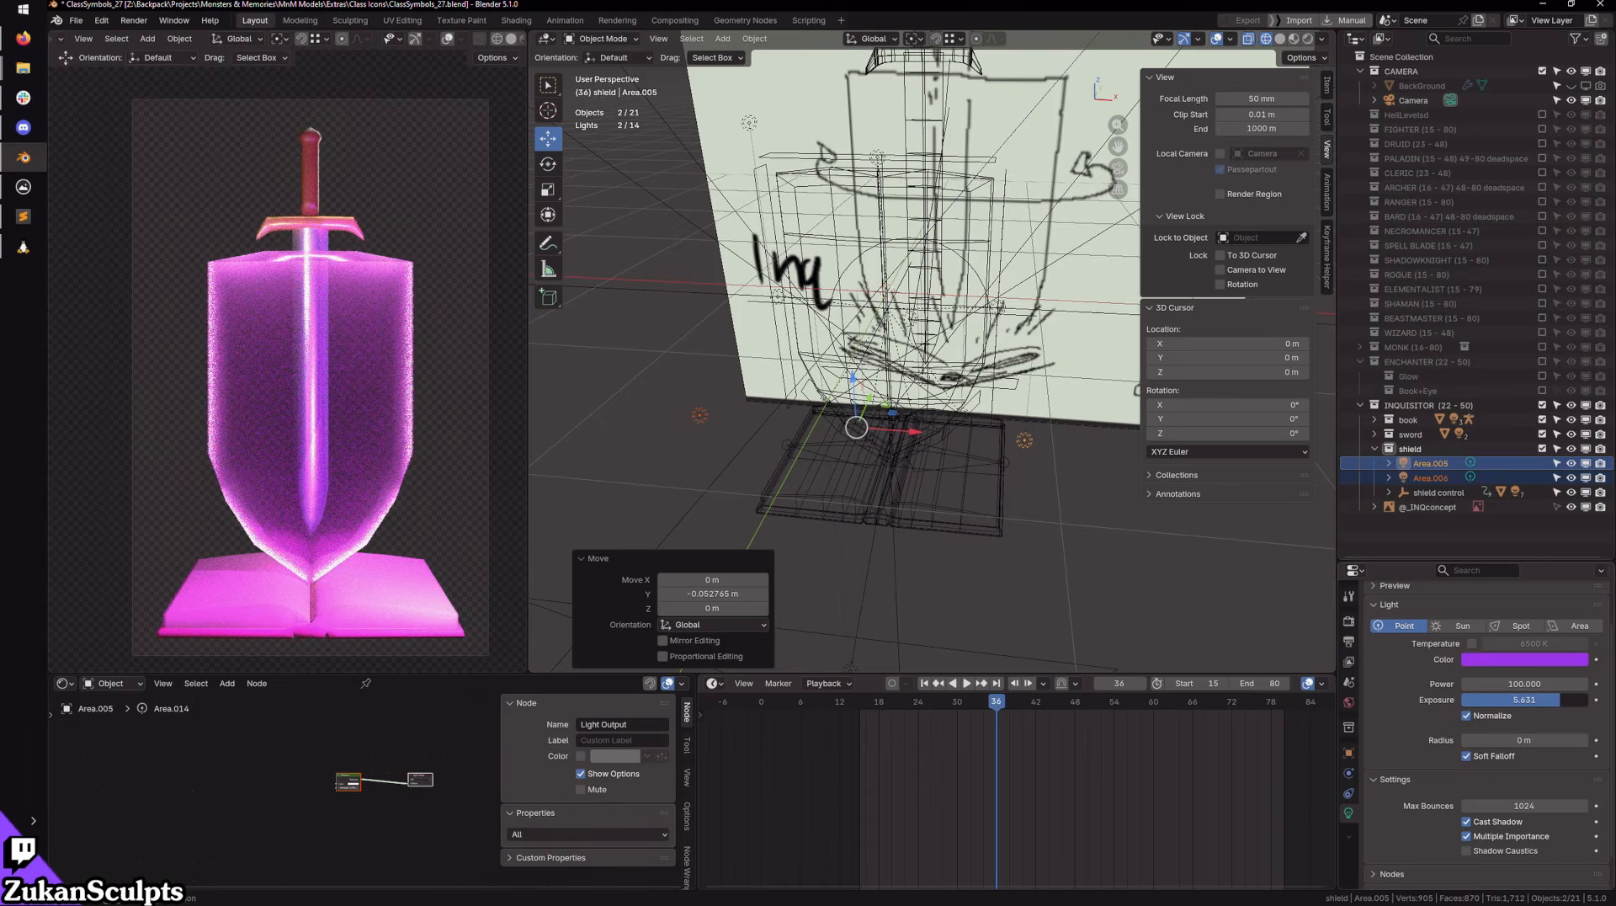
{"action": "key", "text": "KP_7"}
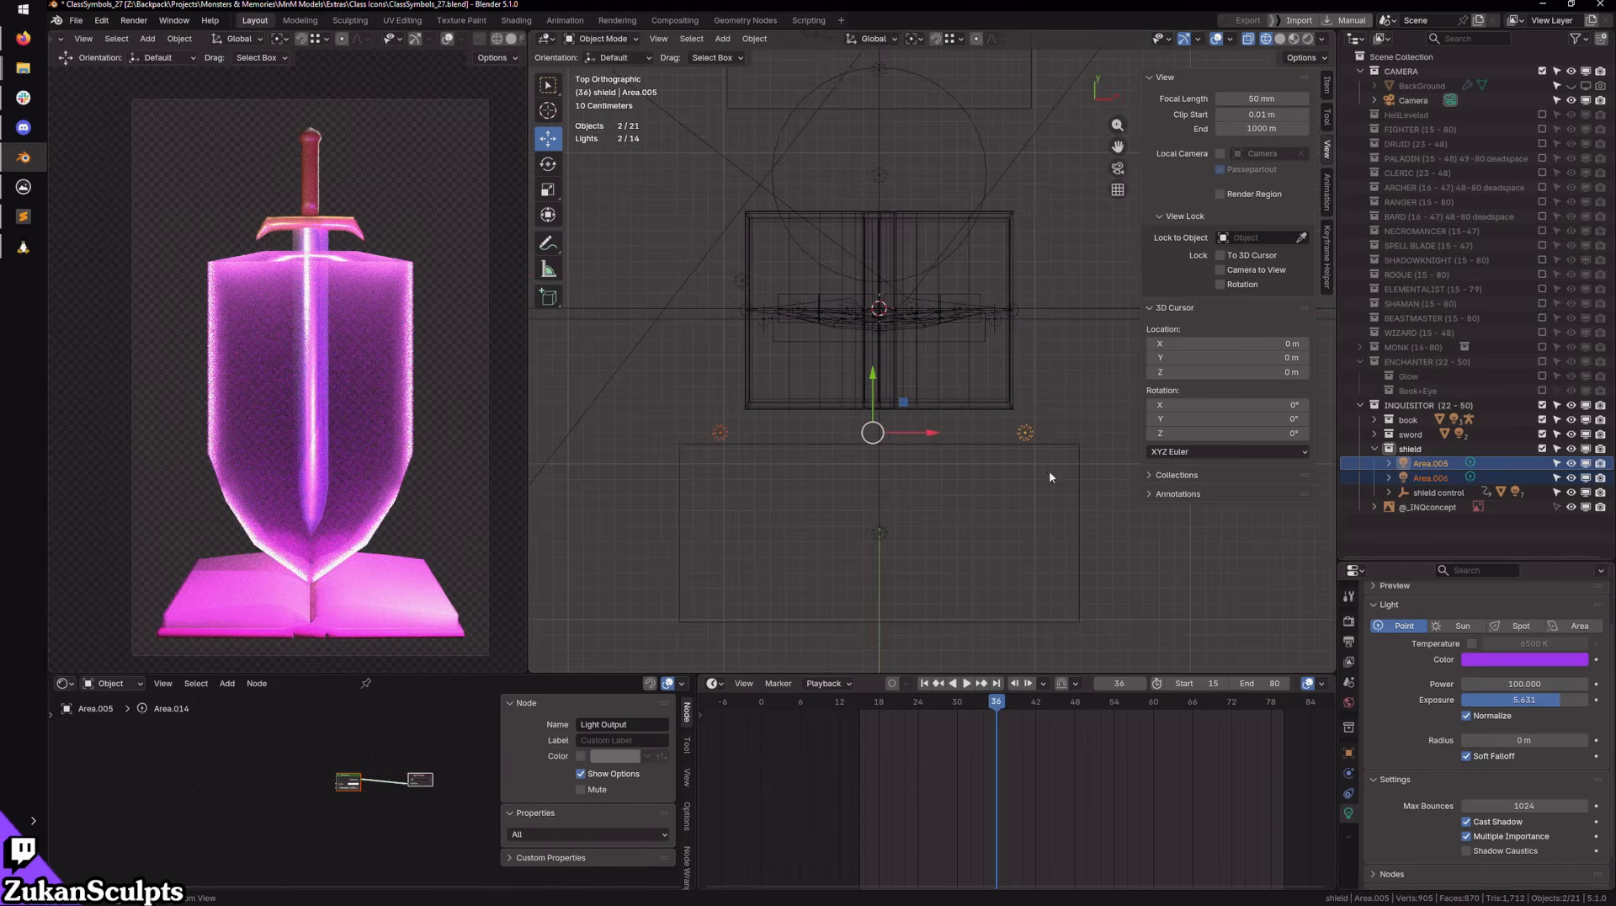
{"action": "middle_click_drag", "start_coordinate": [1044, 450], "coordinate": [1063, 509], "text": "shift"}
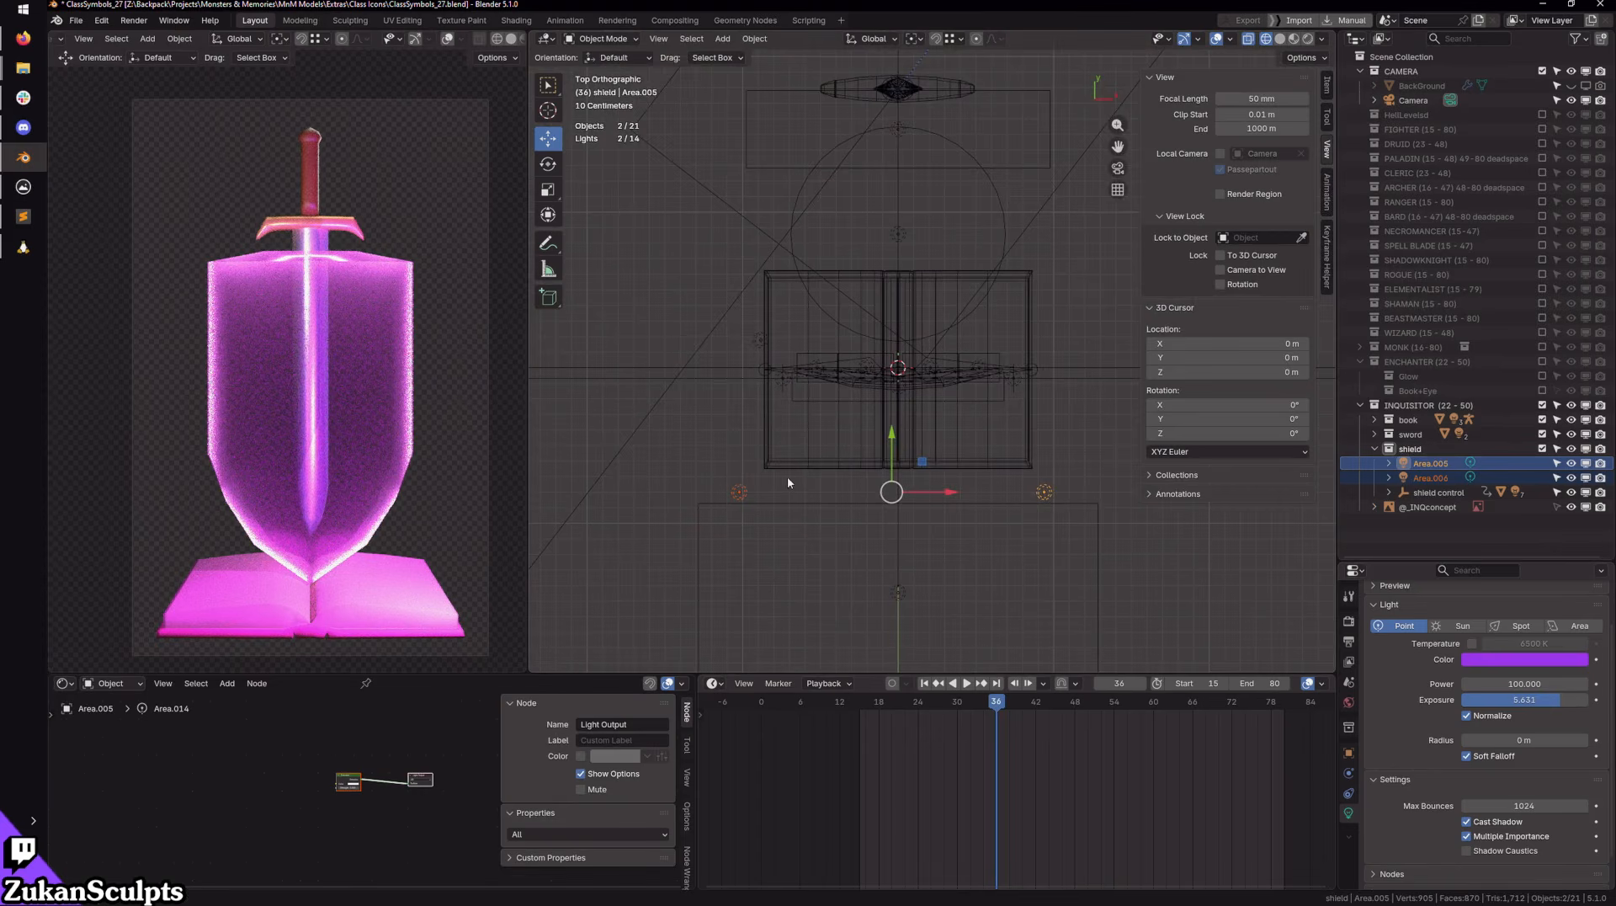
Step: Set the X location of the point light on the book's -X side to -0.93863 m and move it about 0.09 m along Y
{"action": "left_click", "coordinate": [740, 492]}
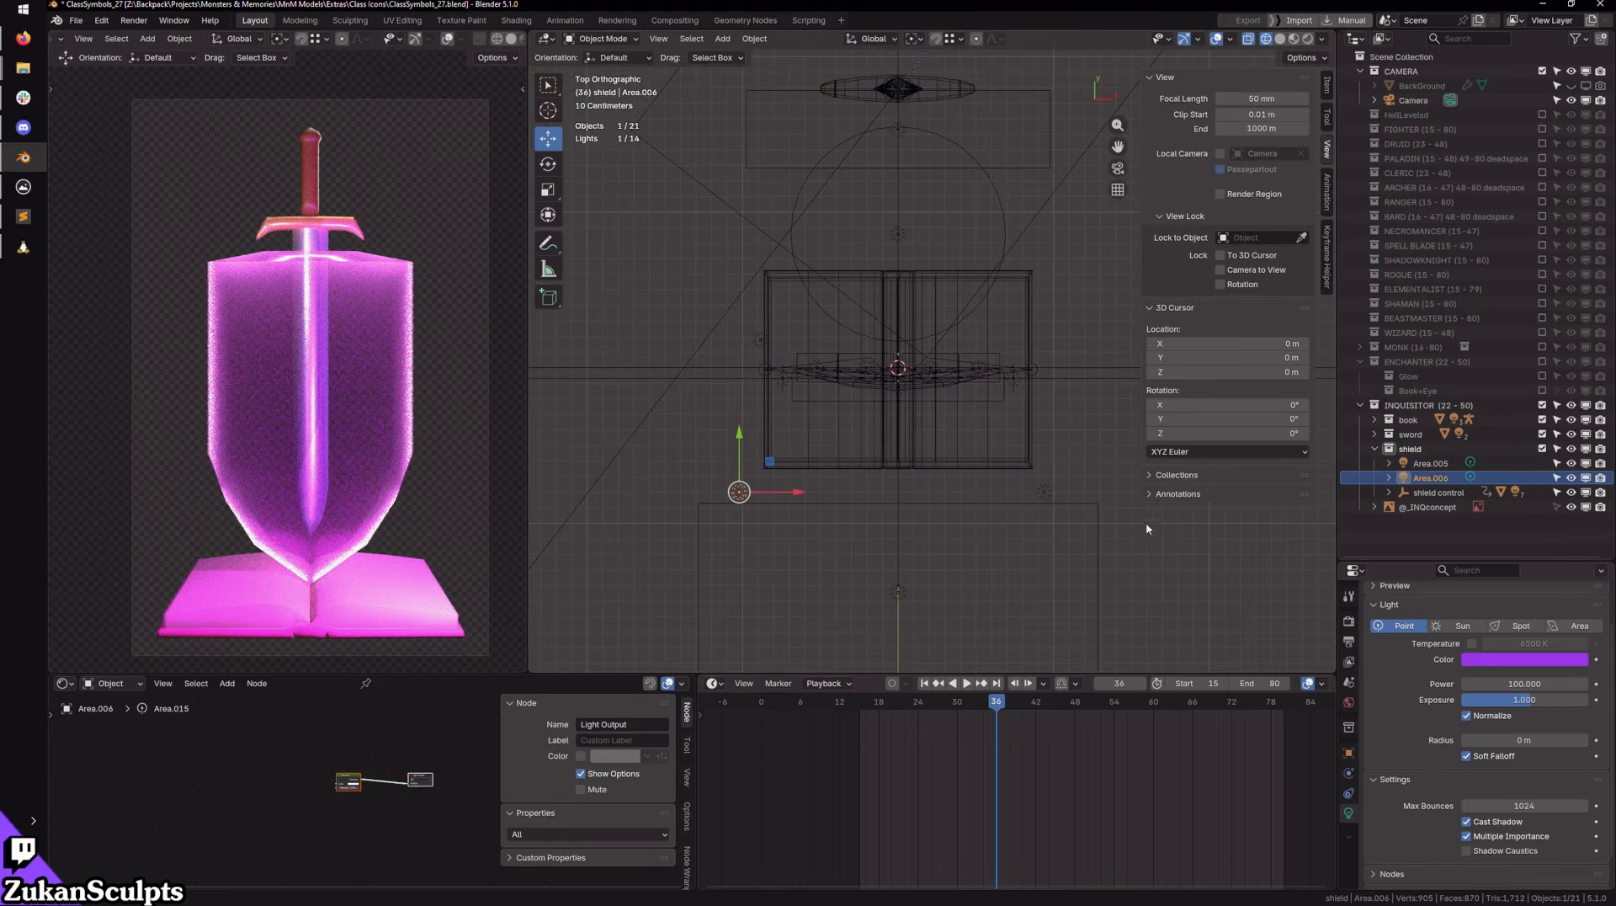
{"action": "left_click", "coordinate": [1045, 493]}
{"action": "left_click", "coordinate": [1324, 88]}
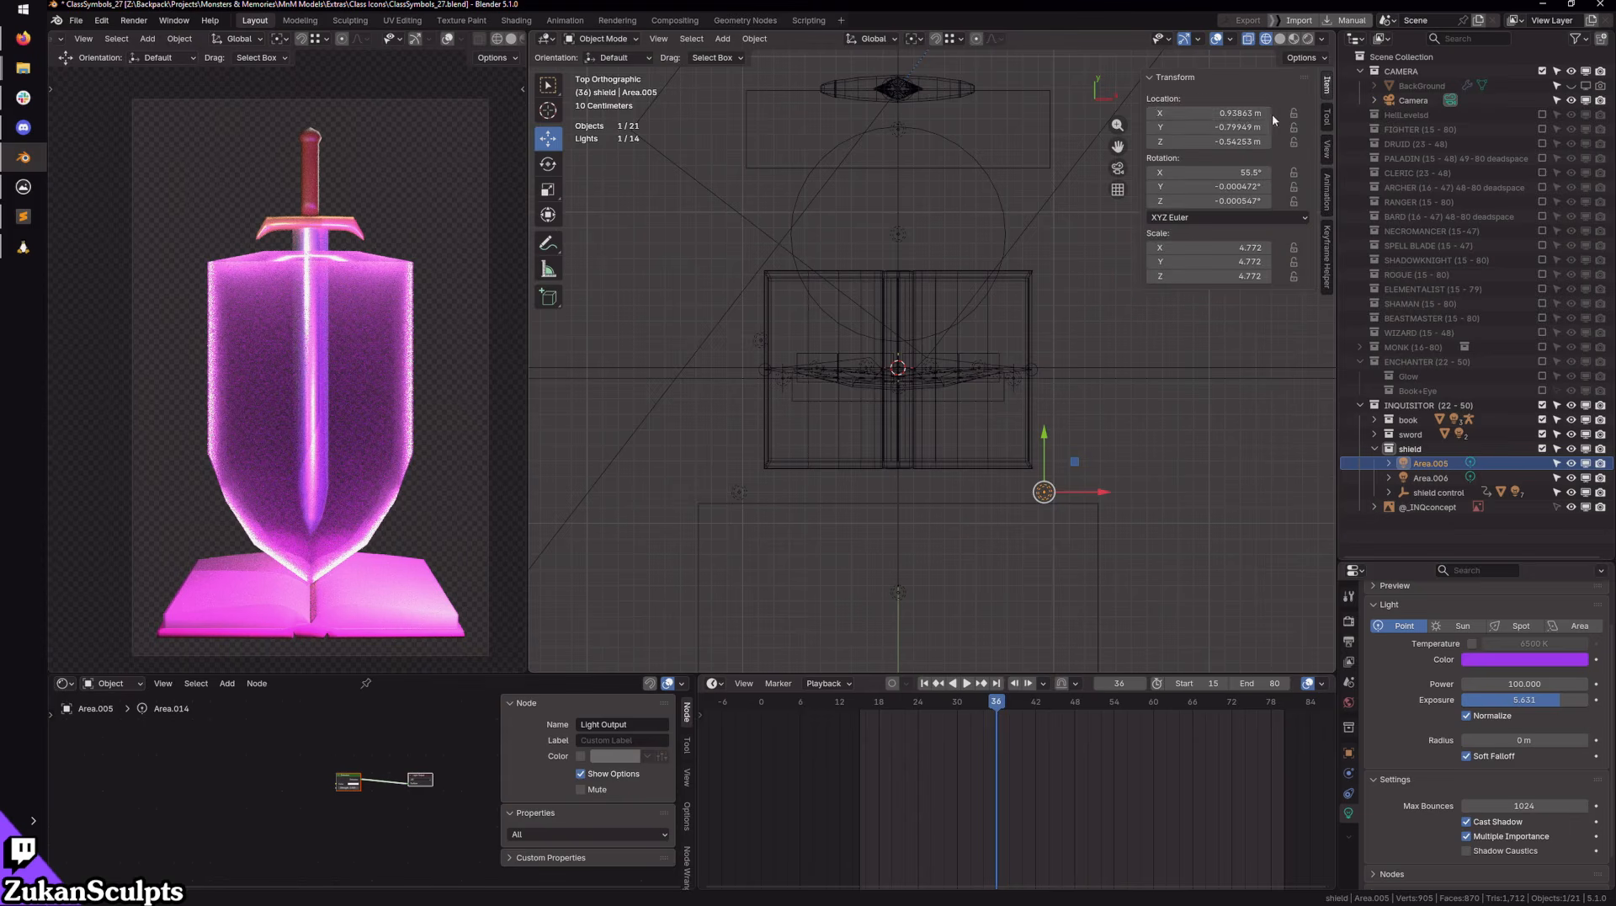
{"action": "left_click", "coordinate": [738, 487]}
{"action": "left_click", "coordinate": [739, 491]}
{"action": "left_click", "coordinate": [1243, 114]}
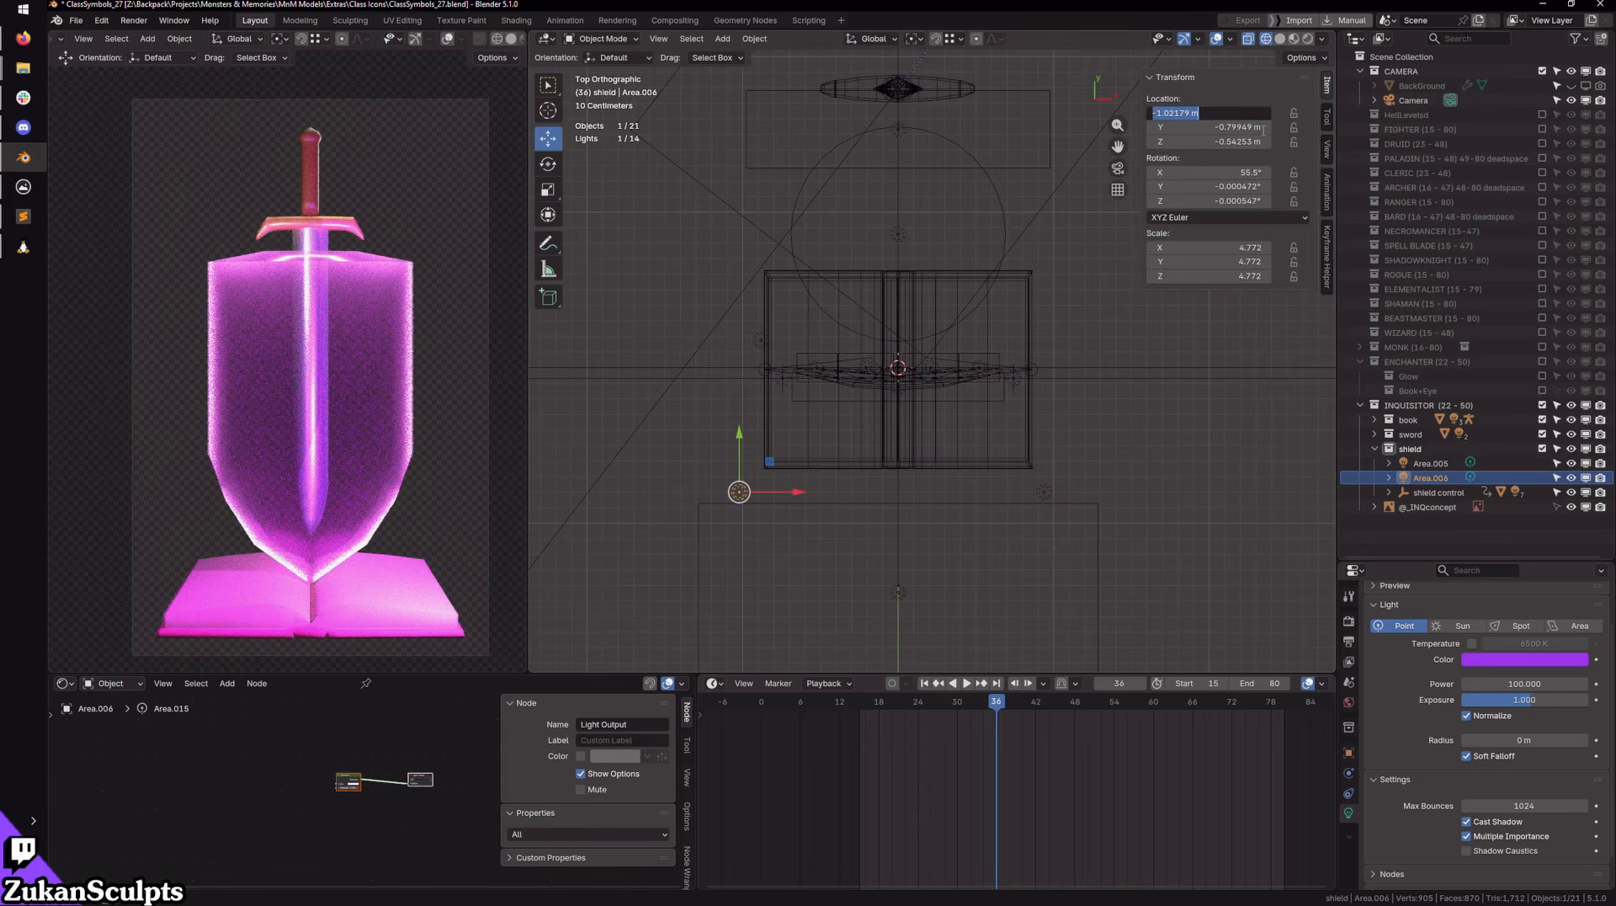
{"action": "type", "text": "-0.93863"}
{"action": "key", "text": "Return"}
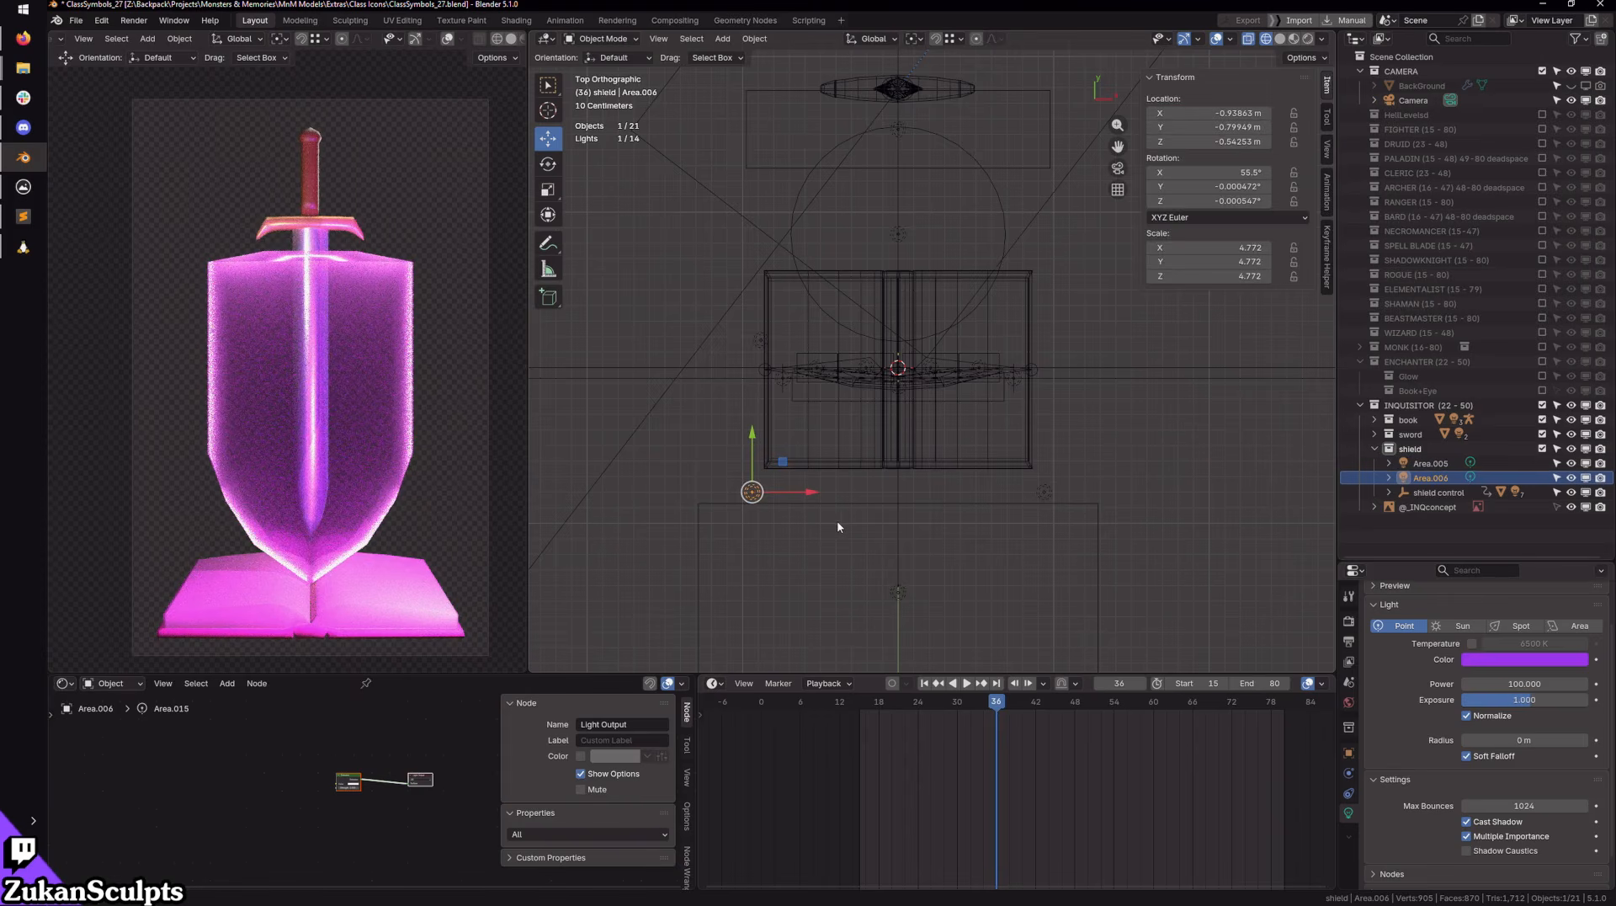
{"action": "mouse_move", "coordinate": [764, 438]}
{"action": "left_mouse_down"}
{"action": "mouse_move", "coordinate": [764, 386]}
{"action": "mouse_move", "coordinate": [765, 463]}
{"action": "mouse_move", "coordinate": [764, 423]}
{"action": "left_mouse_up"}
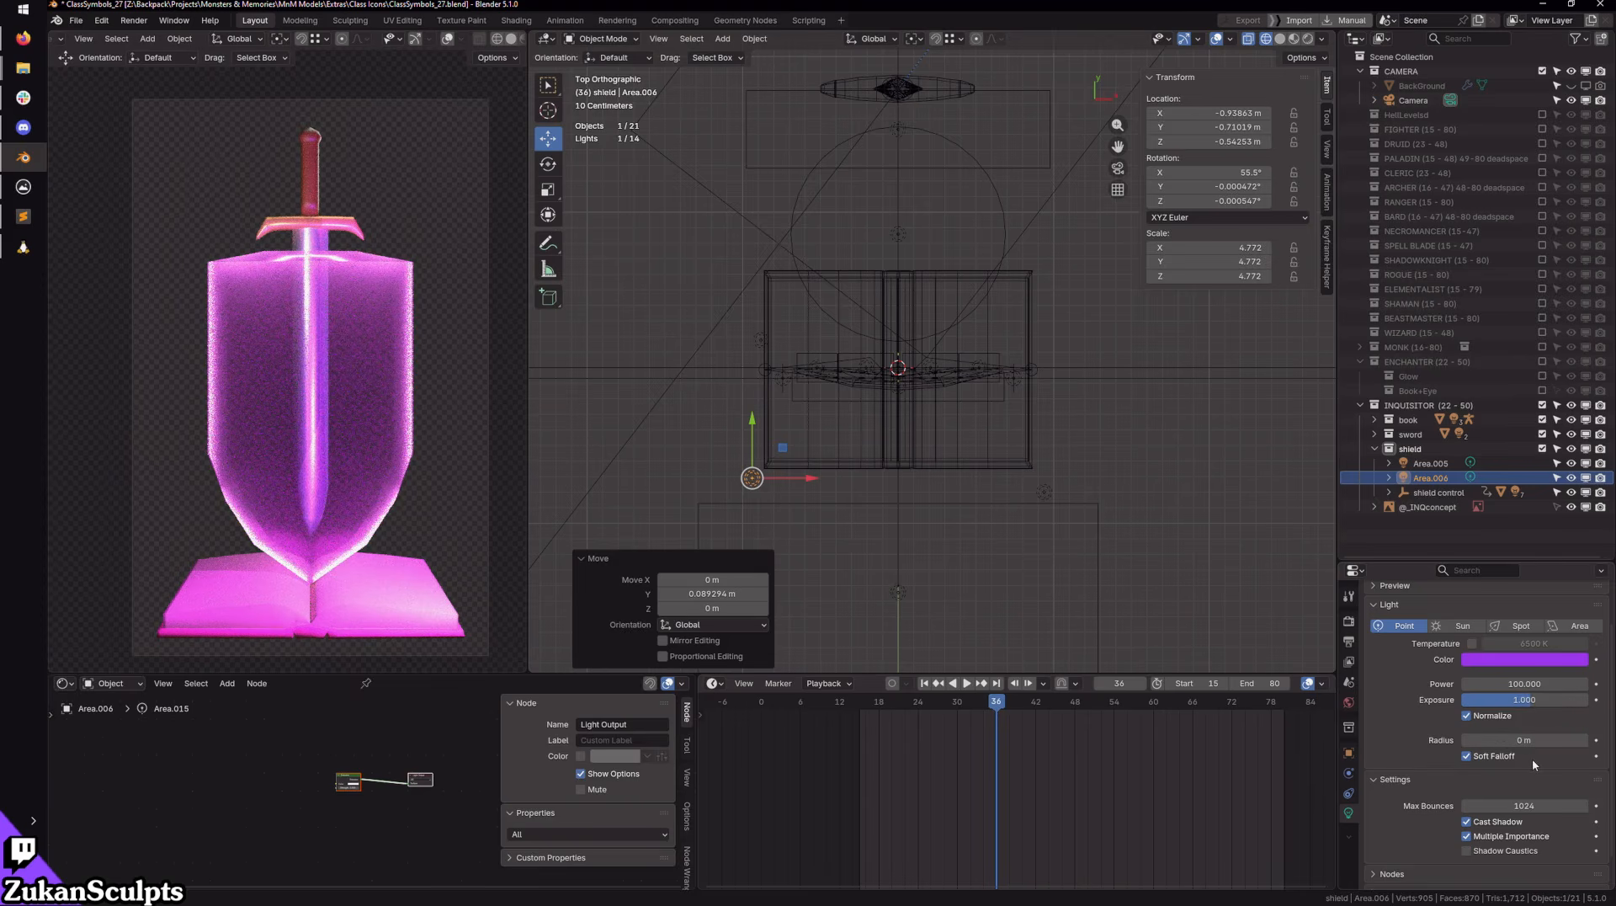
Step: Select both point lights beside the book and set their radius to 0.25 m and power to 5
{"action": "middle_click_drag", "start_coordinate": [1042, 583], "coordinate": [1111, 468]}
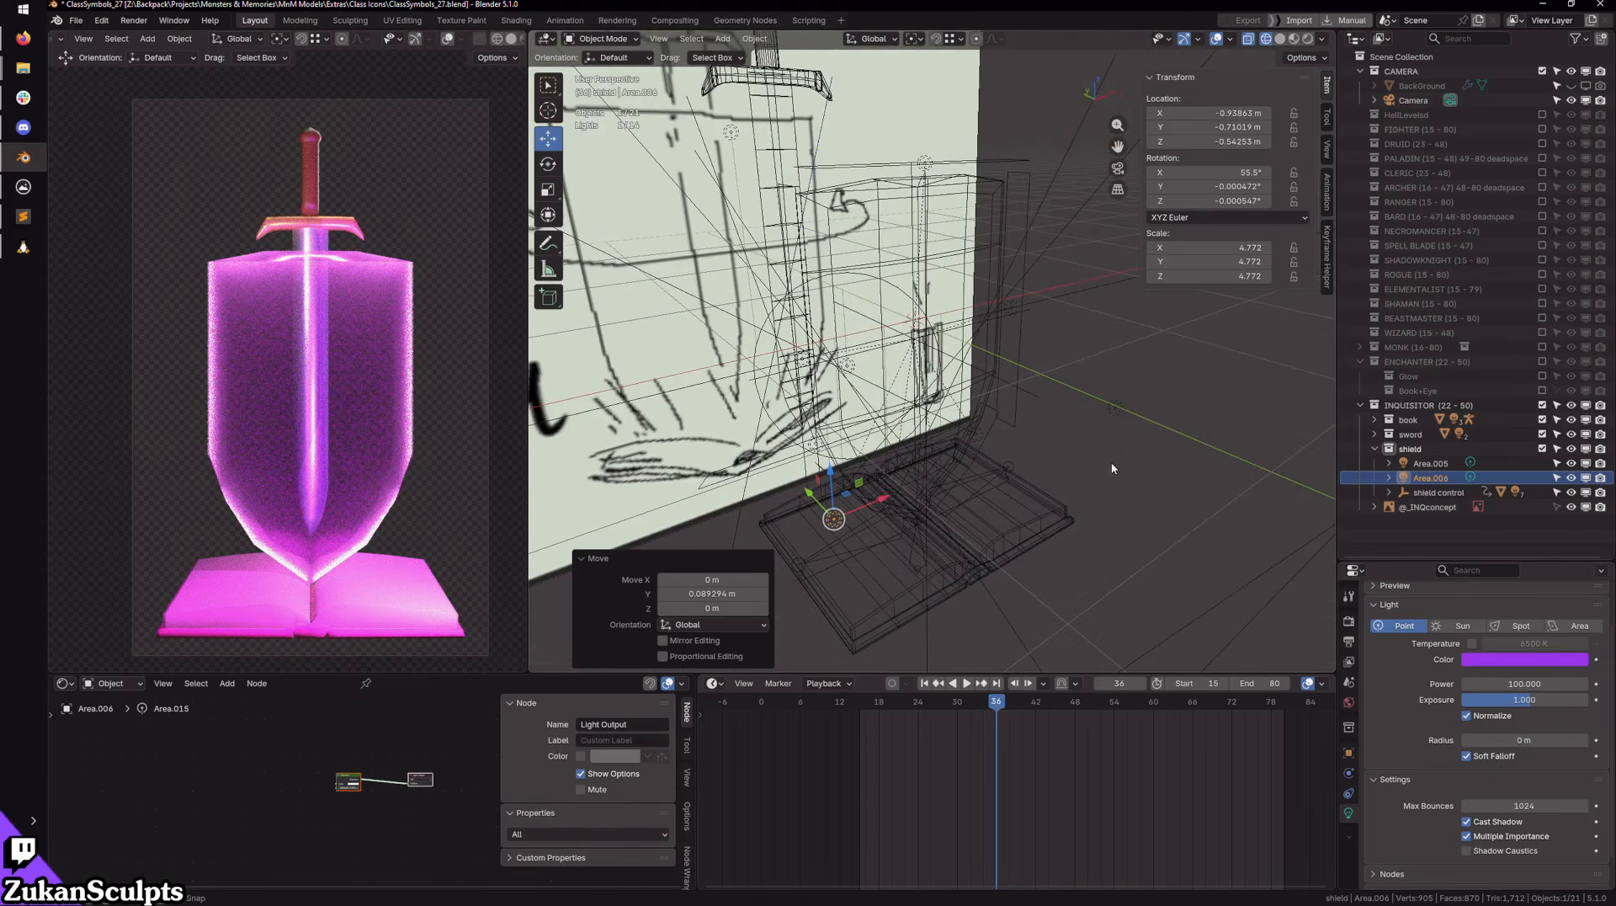
{"action": "left_click", "coordinate": [1112, 411], "text": "shift"}
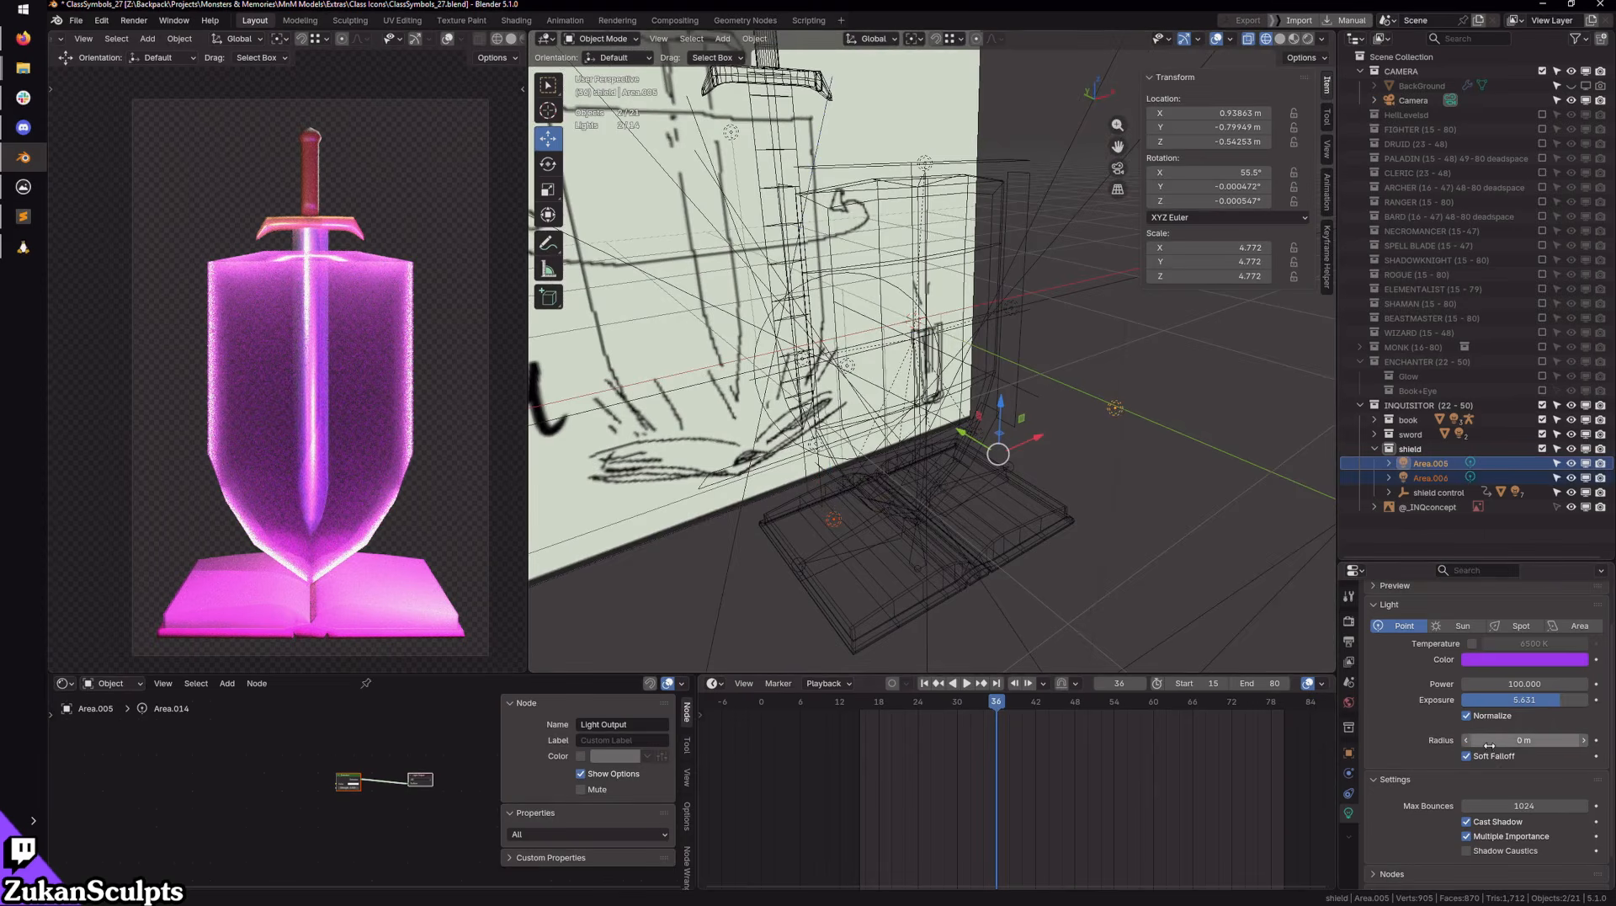
{"action": "left_click_drag", "start_coordinate": [1492, 741], "coordinate": [1517, 741]}
{"action": "left_click_drag", "start_coordinate": [1515, 683], "coordinate": [1467, 684]}
{"action": "middle_click_drag", "start_coordinate": [1042, 539], "coordinate": [1118, 562]}
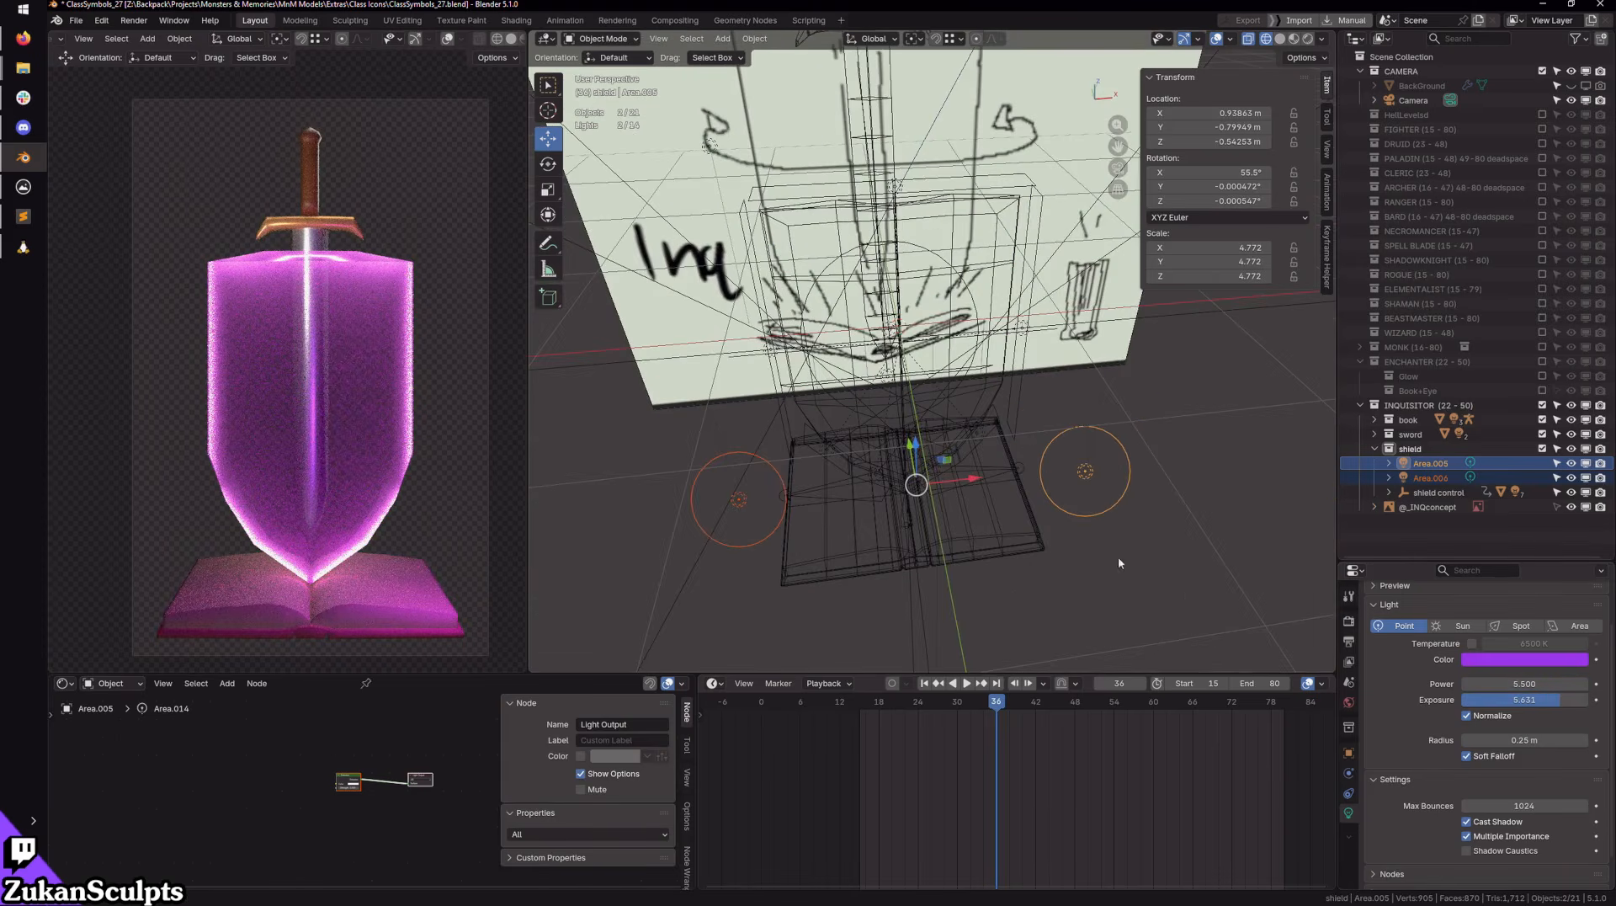
{"action": "left_click", "coordinate": [1520, 684]}
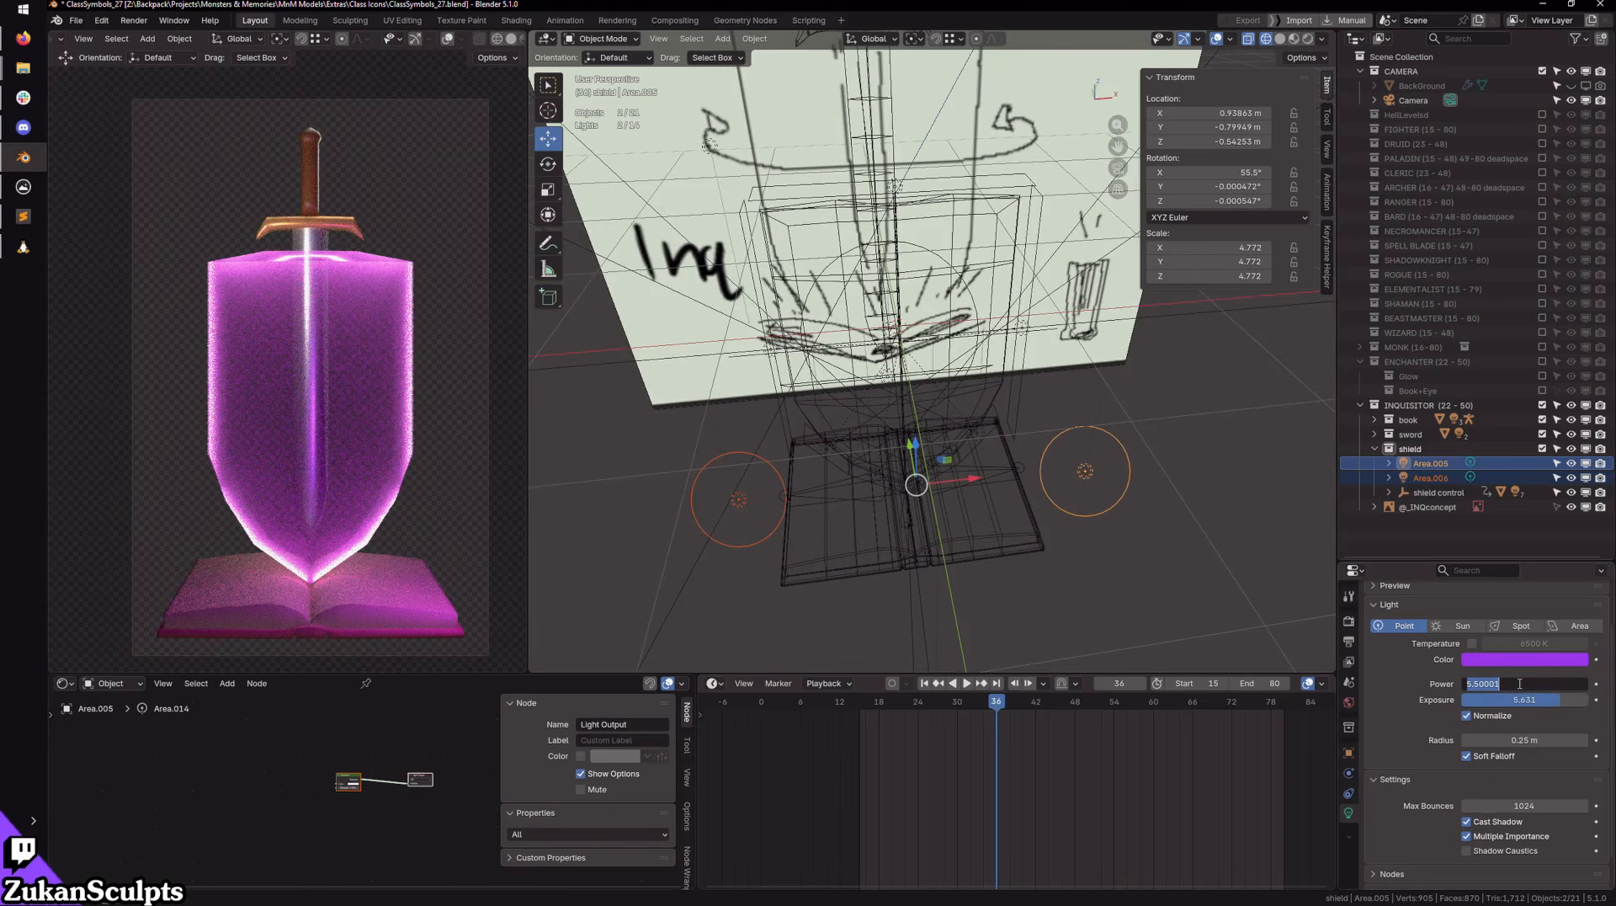
{"action": "type", "text": "5"}
{"action": "key", "text": "Return"}
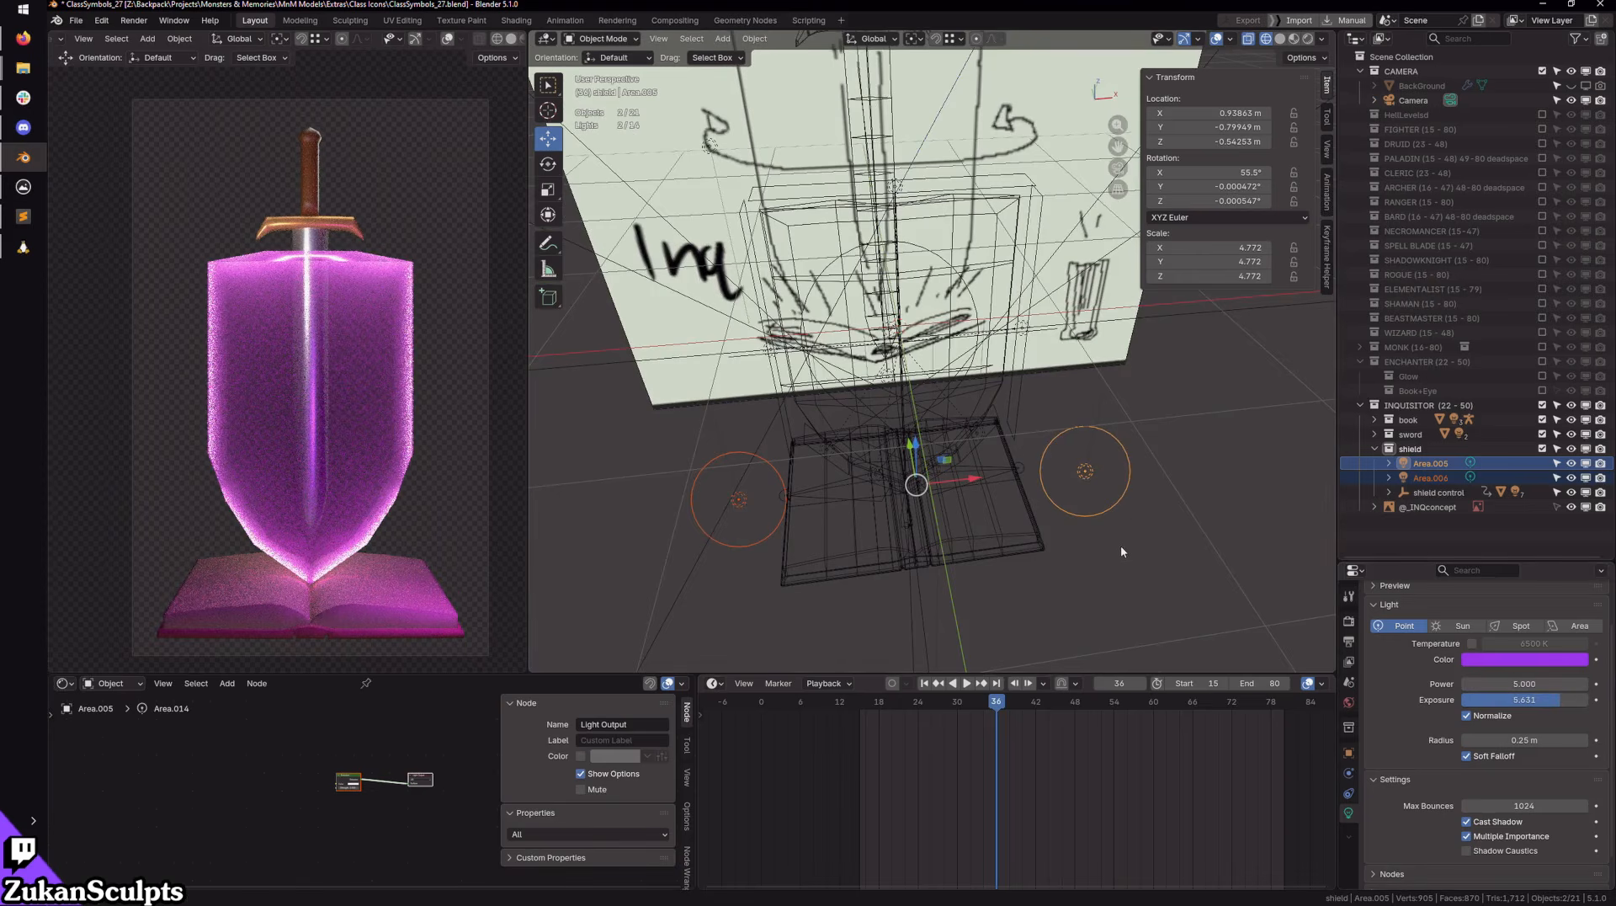
Step: Move the -X side point light about 0.09 m along -Y, in line with the other light
{"action": "middle_click_drag", "start_coordinate": [1120, 544], "coordinate": [993, 451]}
{"action": "scroll", "coordinate": [992, 451], "scroll_direction": "up", "scroll_amount": 4}
{"action": "middle_click_drag", "start_coordinate": [993, 451], "coordinate": [983, 498], "text": "shift"}
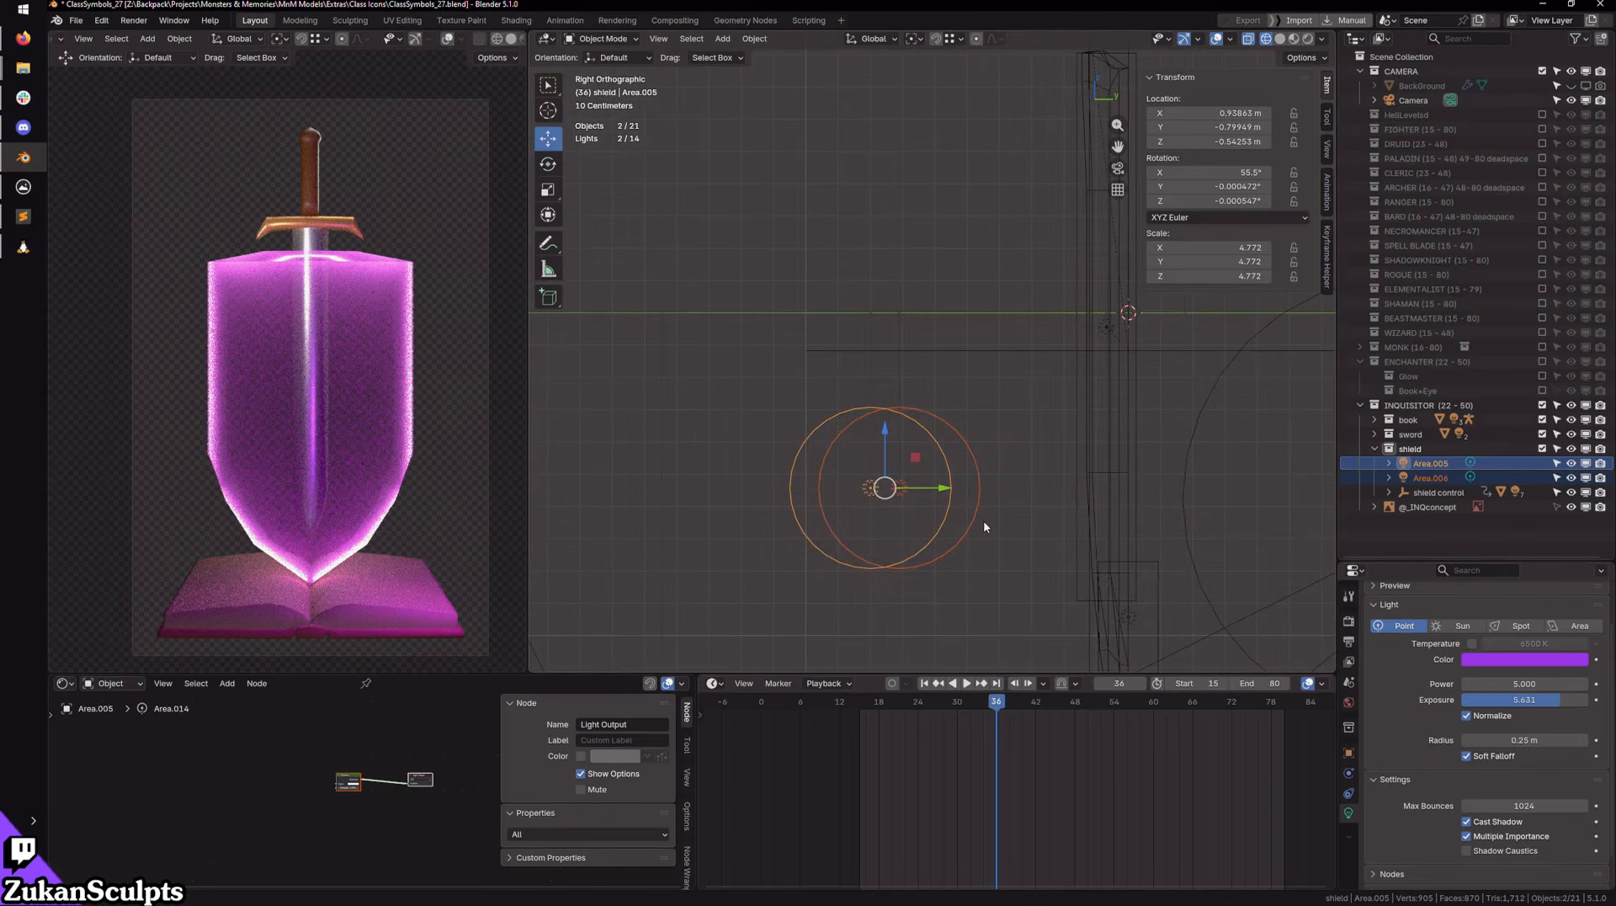
{"action": "left_click", "coordinate": [928, 498]}
{"action": "left_click_drag", "start_coordinate": [956, 489], "coordinate": [925, 494]}
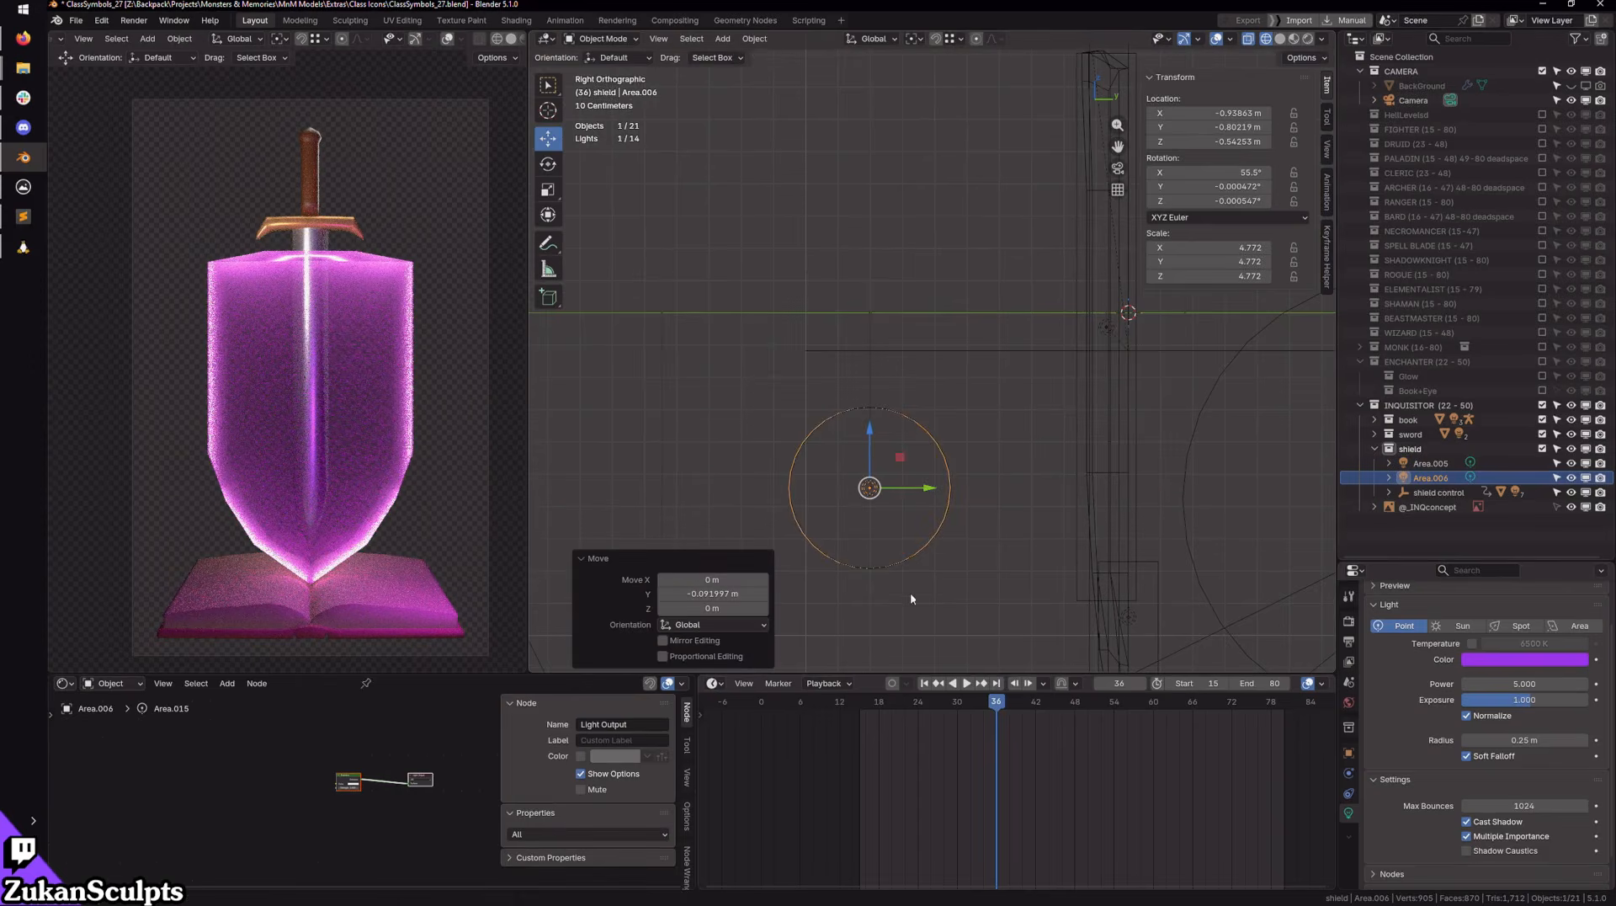
Step: Duplicate both point lights and place the copies near the sword, about 2.23 m along Y and 0.94 m up
{"action": "key", "text": "KP_7"}
{"action": "middle_click_drag", "start_coordinate": [1020, 465], "coordinate": [1015, 529], "text": "shift"}
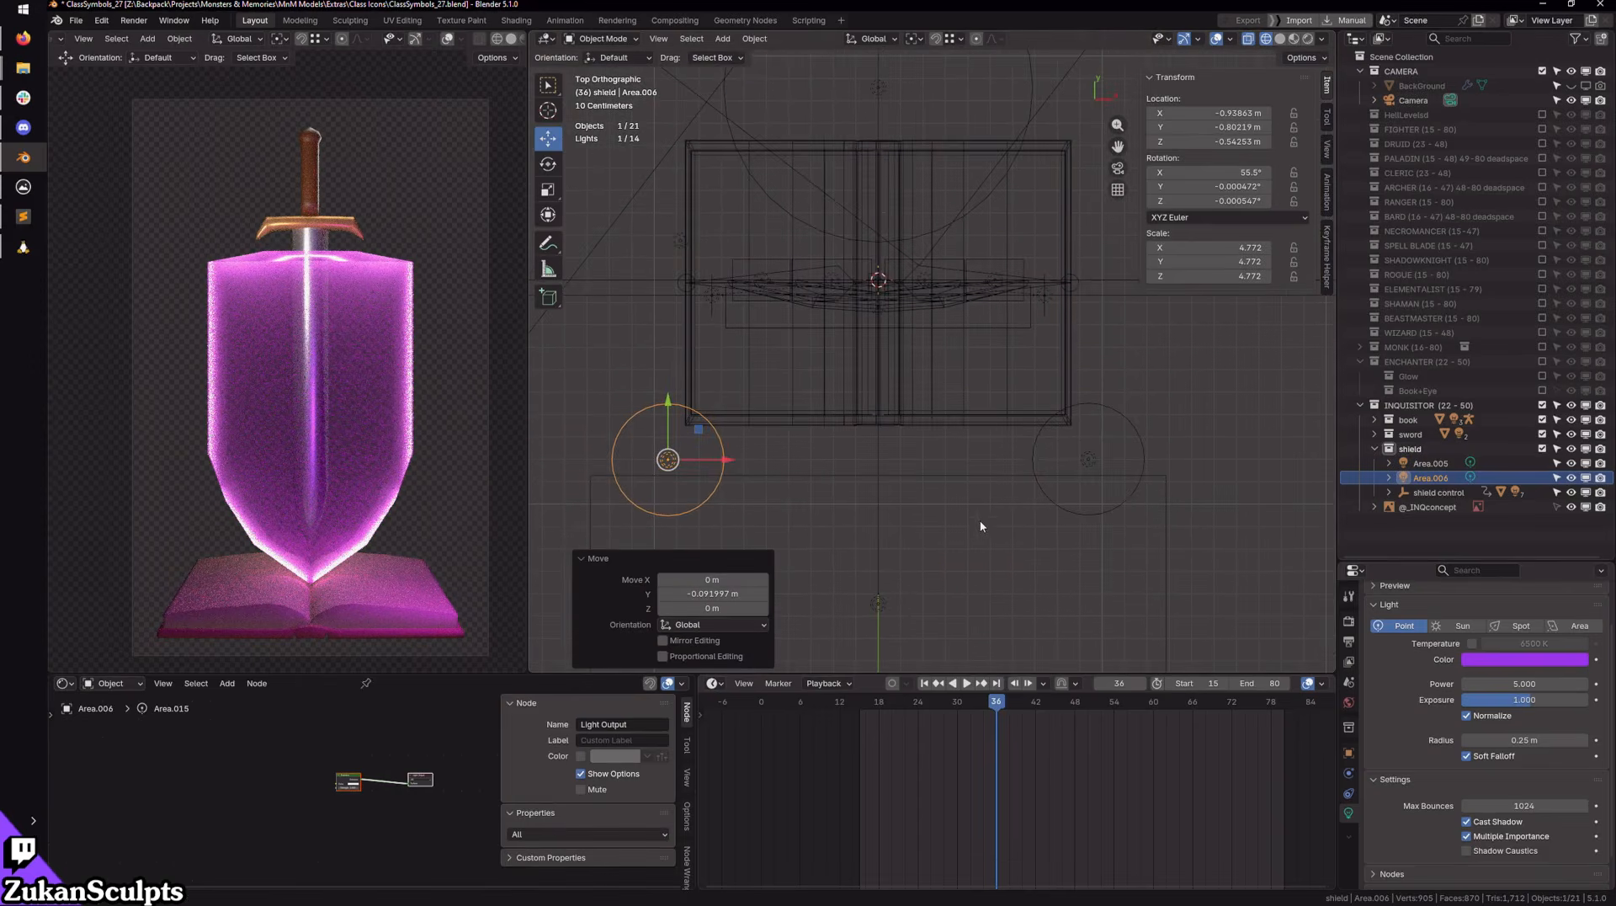
{"action": "left_click", "coordinate": [1085, 460], "text": "shift"}
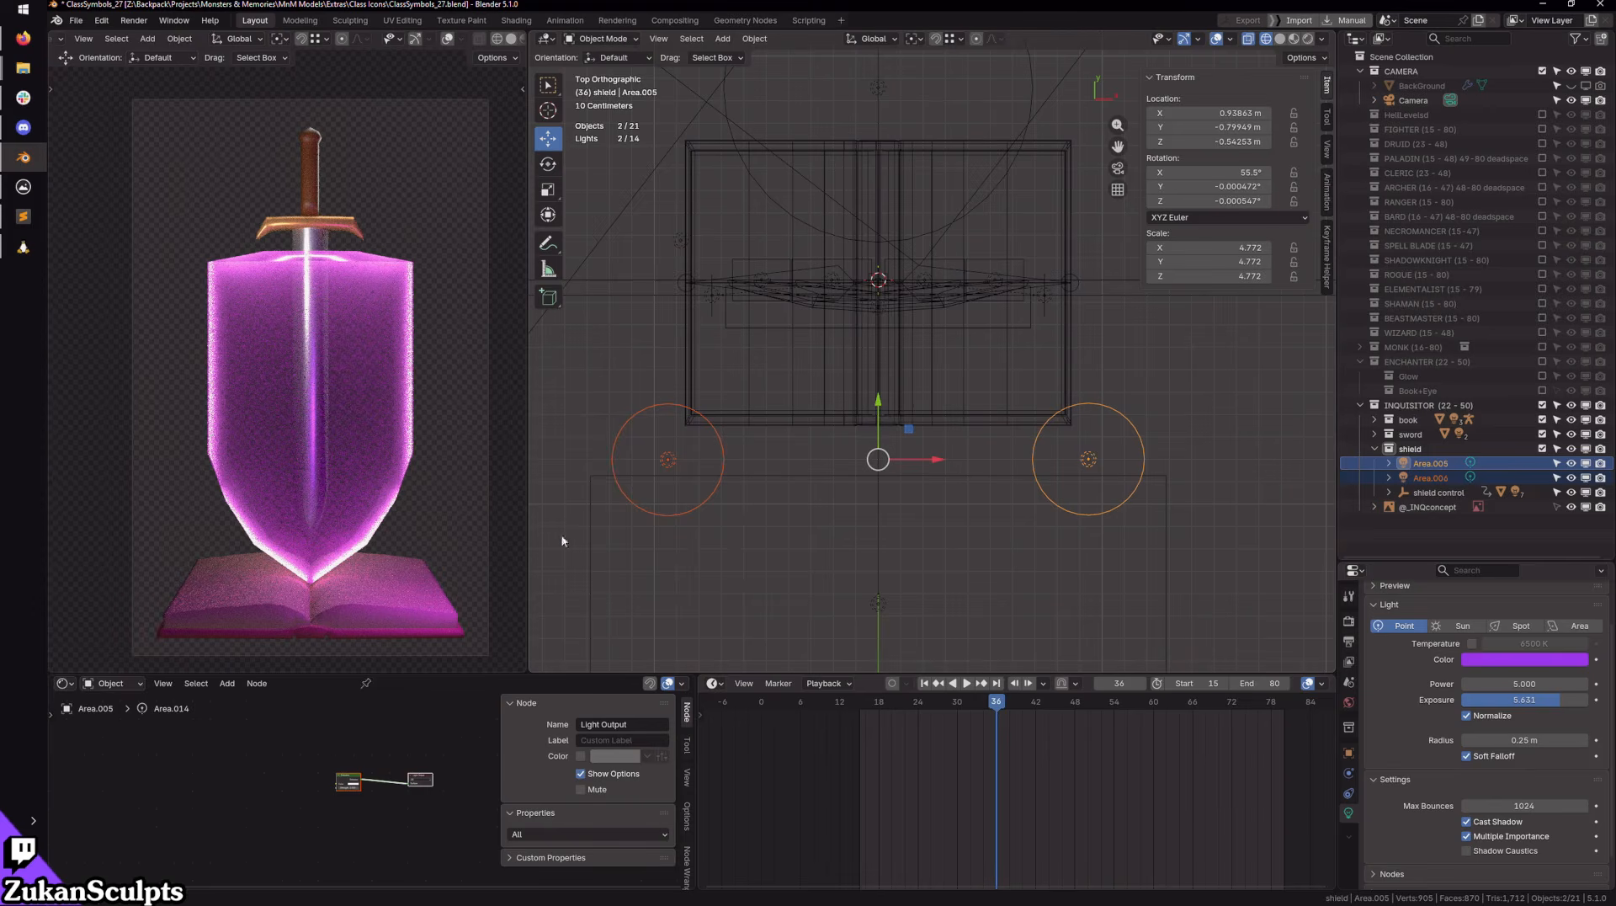
{"action": "scroll", "coordinate": [822, 474], "scroll_direction": "down", "scroll_amount": 1}
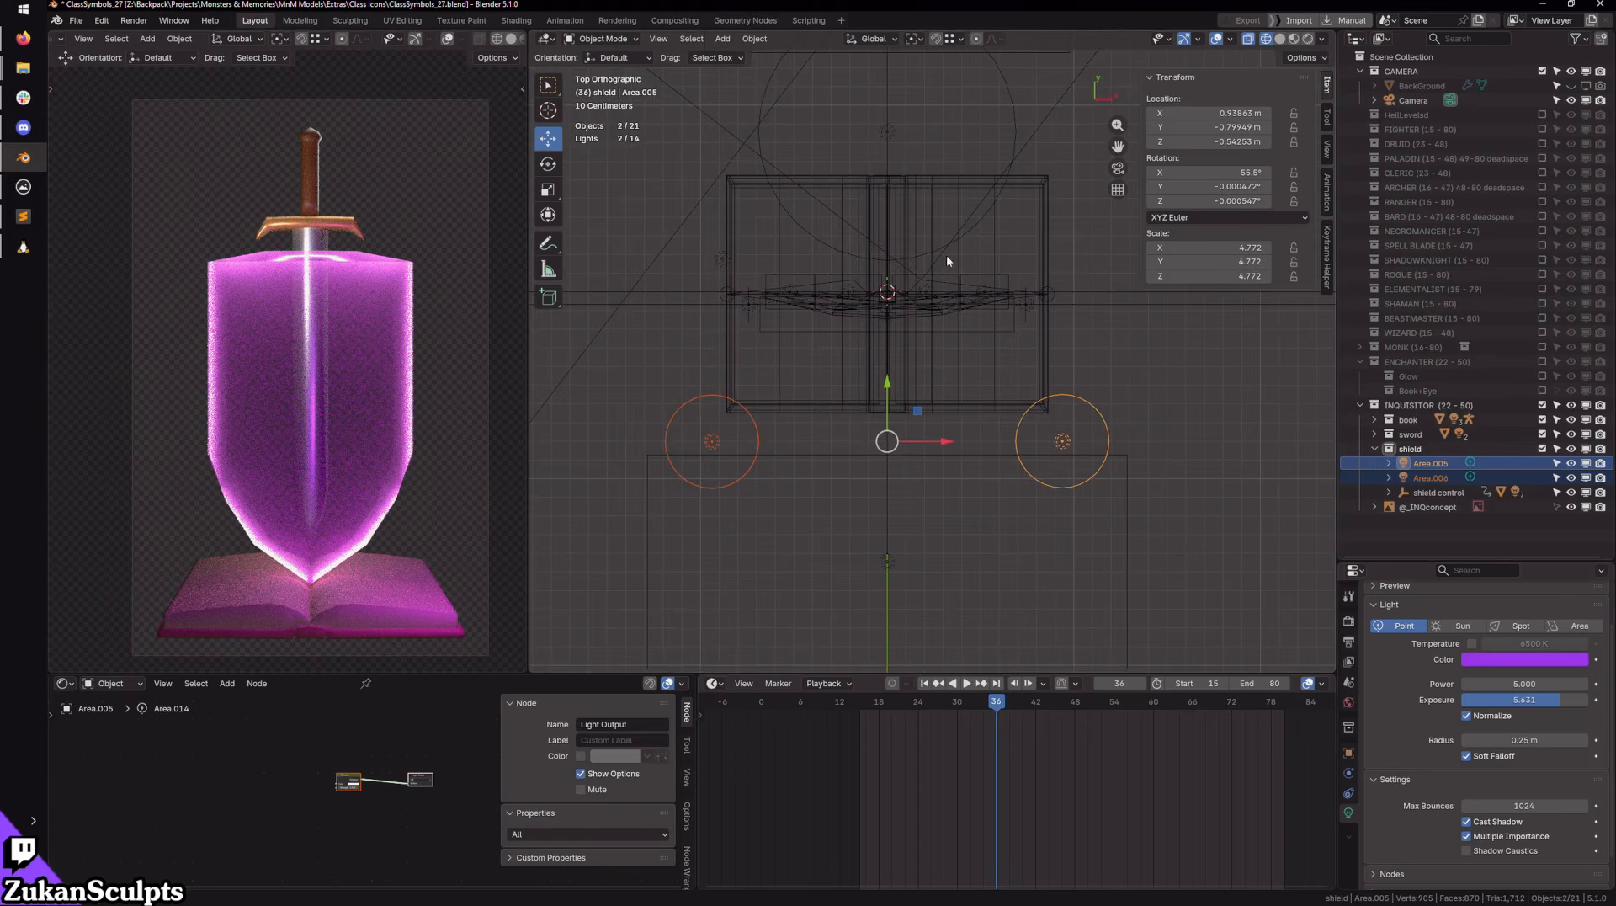
{"action": "middle_click_drag", "start_coordinate": [878, 423], "coordinate": [1099, 446]}
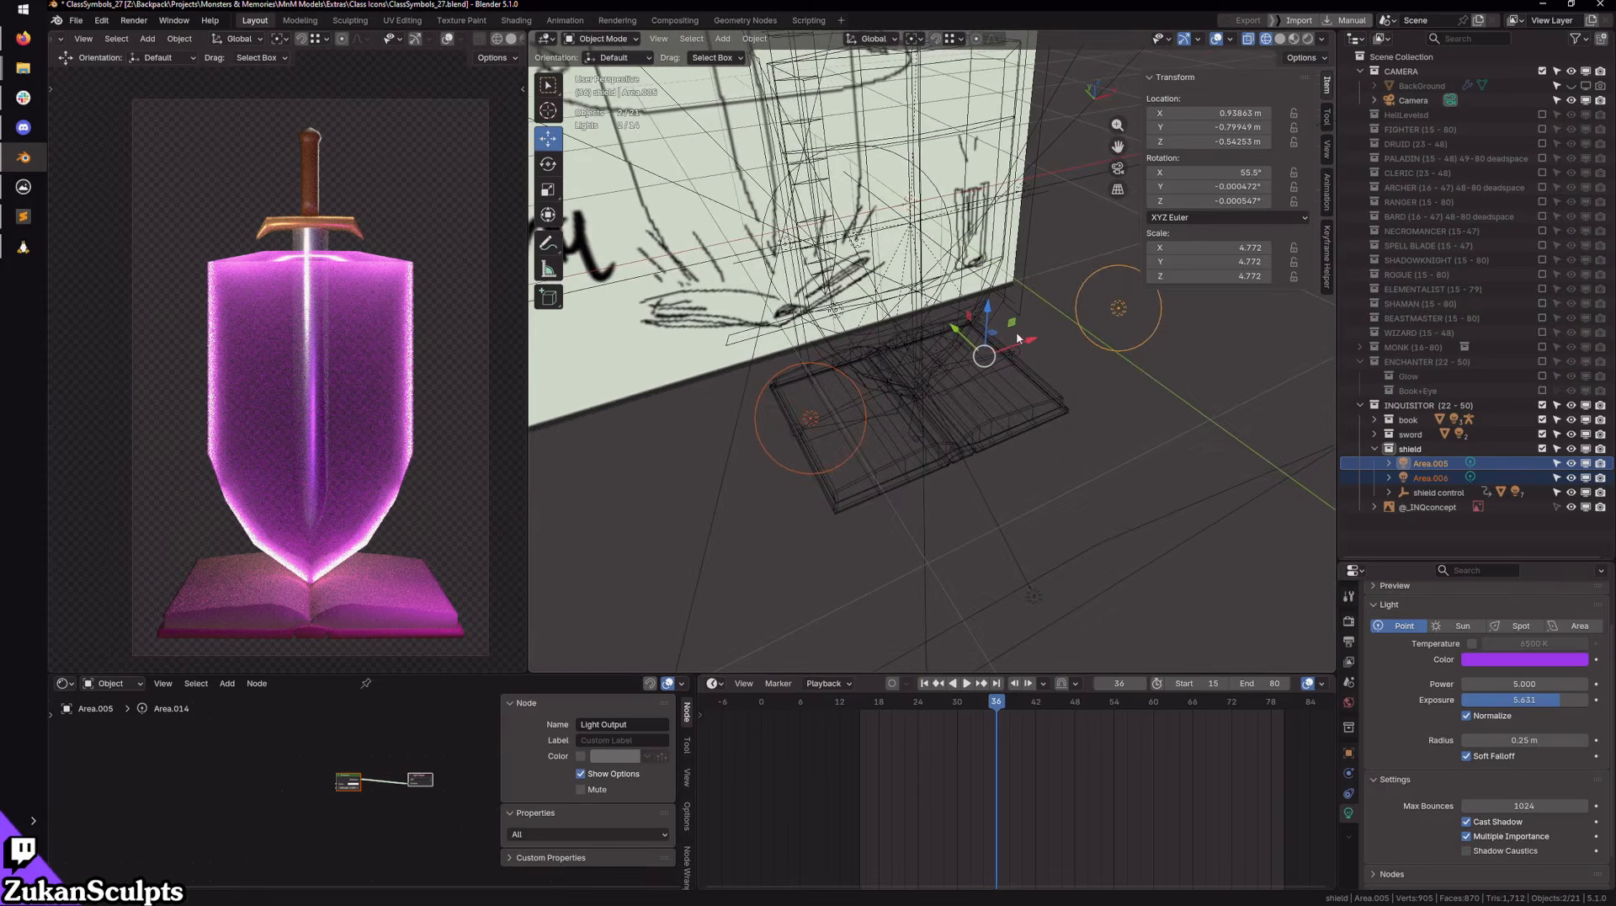
{"action": "middle_click_drag", "start_coordinate": [1047, 358], "coordinate": [994, 459]}
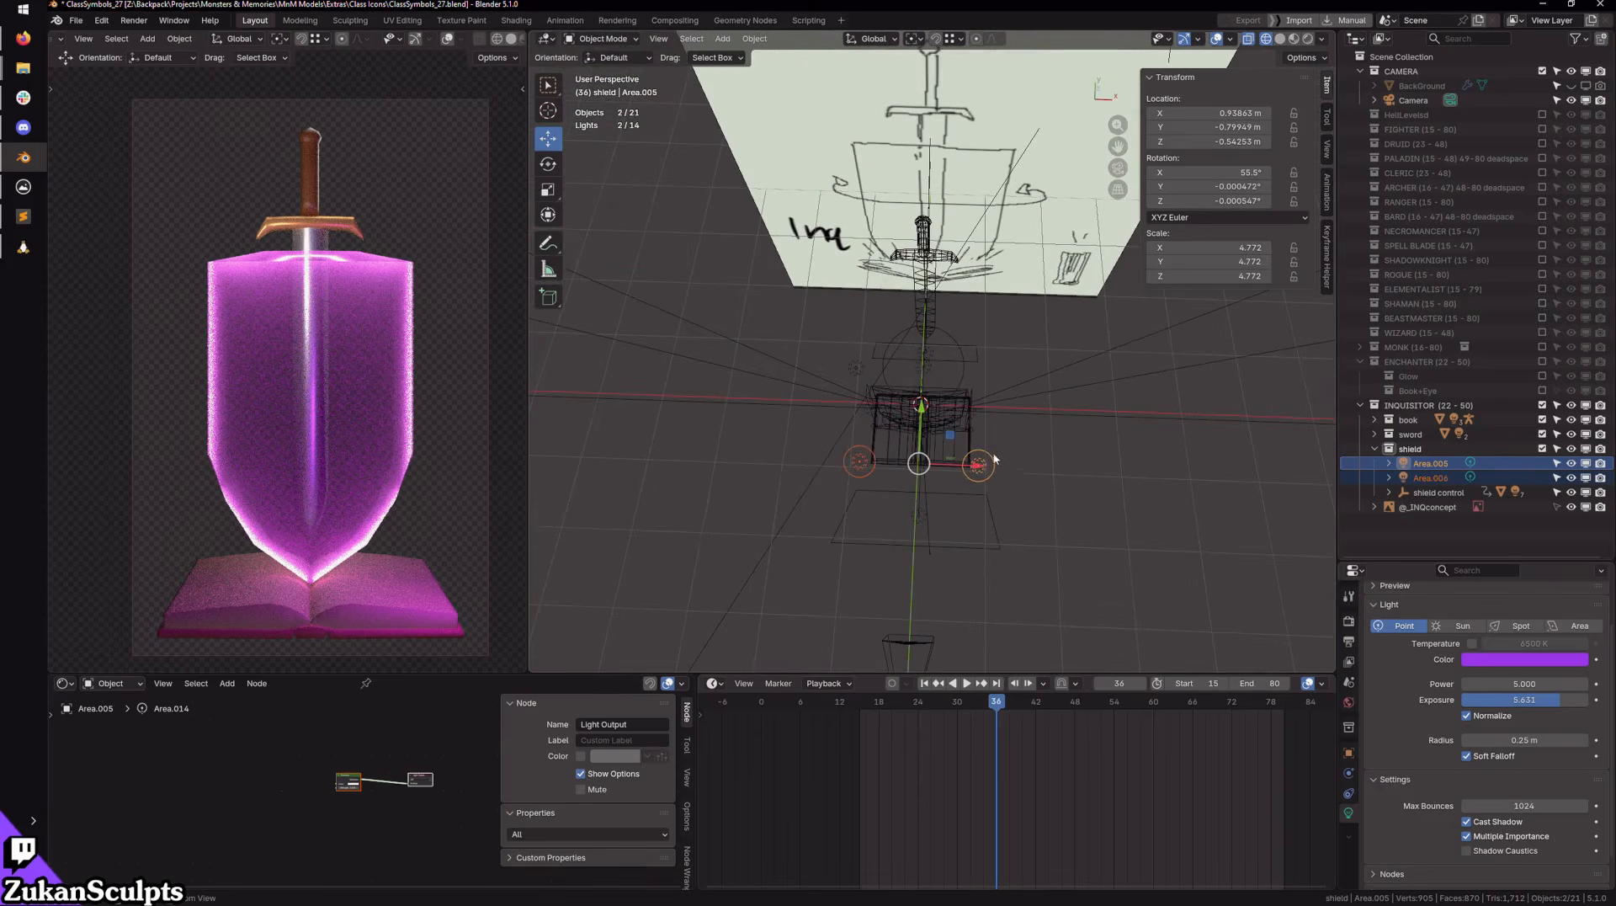
{"action": "key", "text": "shift+d"}
{"action": "left_click", "coordinate": [983, 429]}
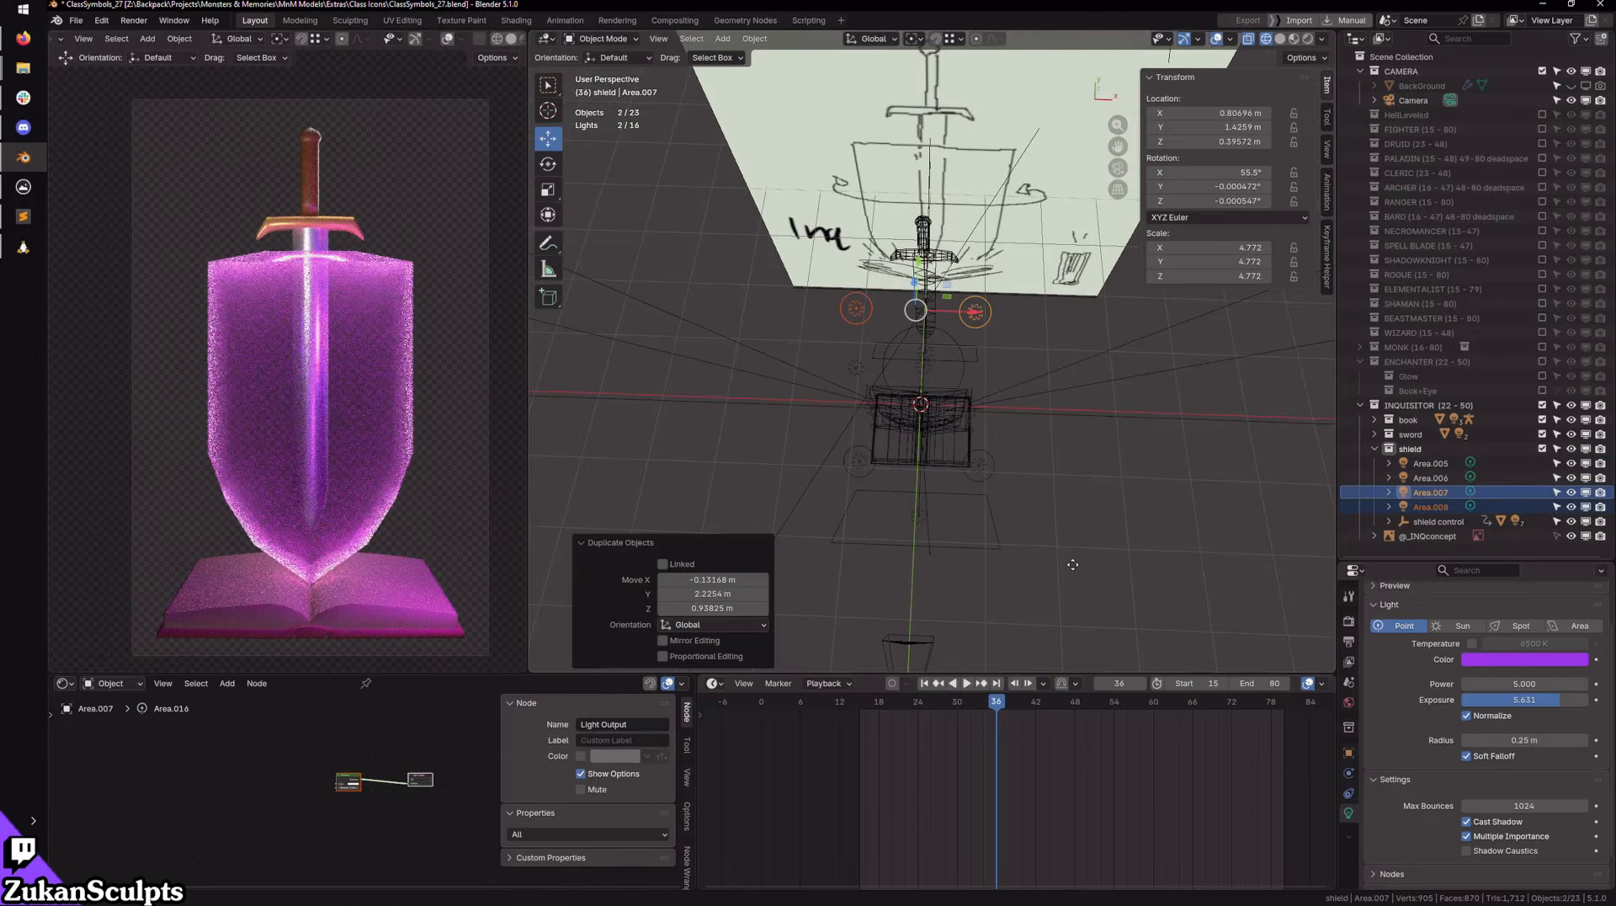
Step: Delete the duplicated point light on the sword's -X side and select the remaining copy
{"action": "key", "text": "KP_7"}
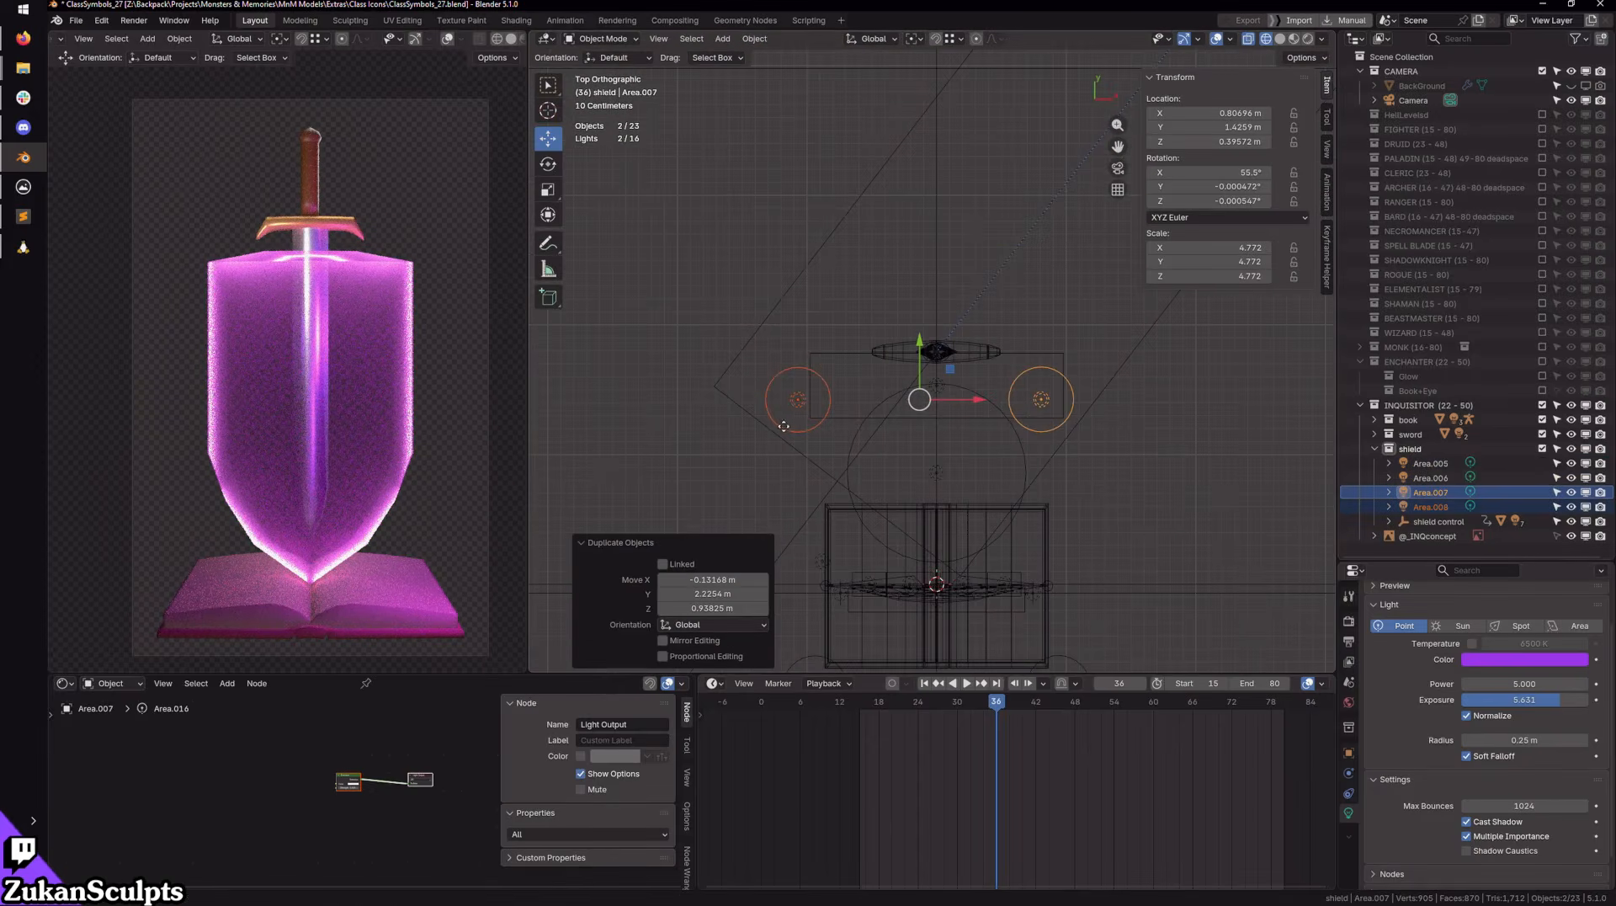
{"action": "left_click", "coordinate": [798, 402]}
{"action": "key", "text": "Delete"}
{"action": "left_click", "coordinate": [1041, 399]}
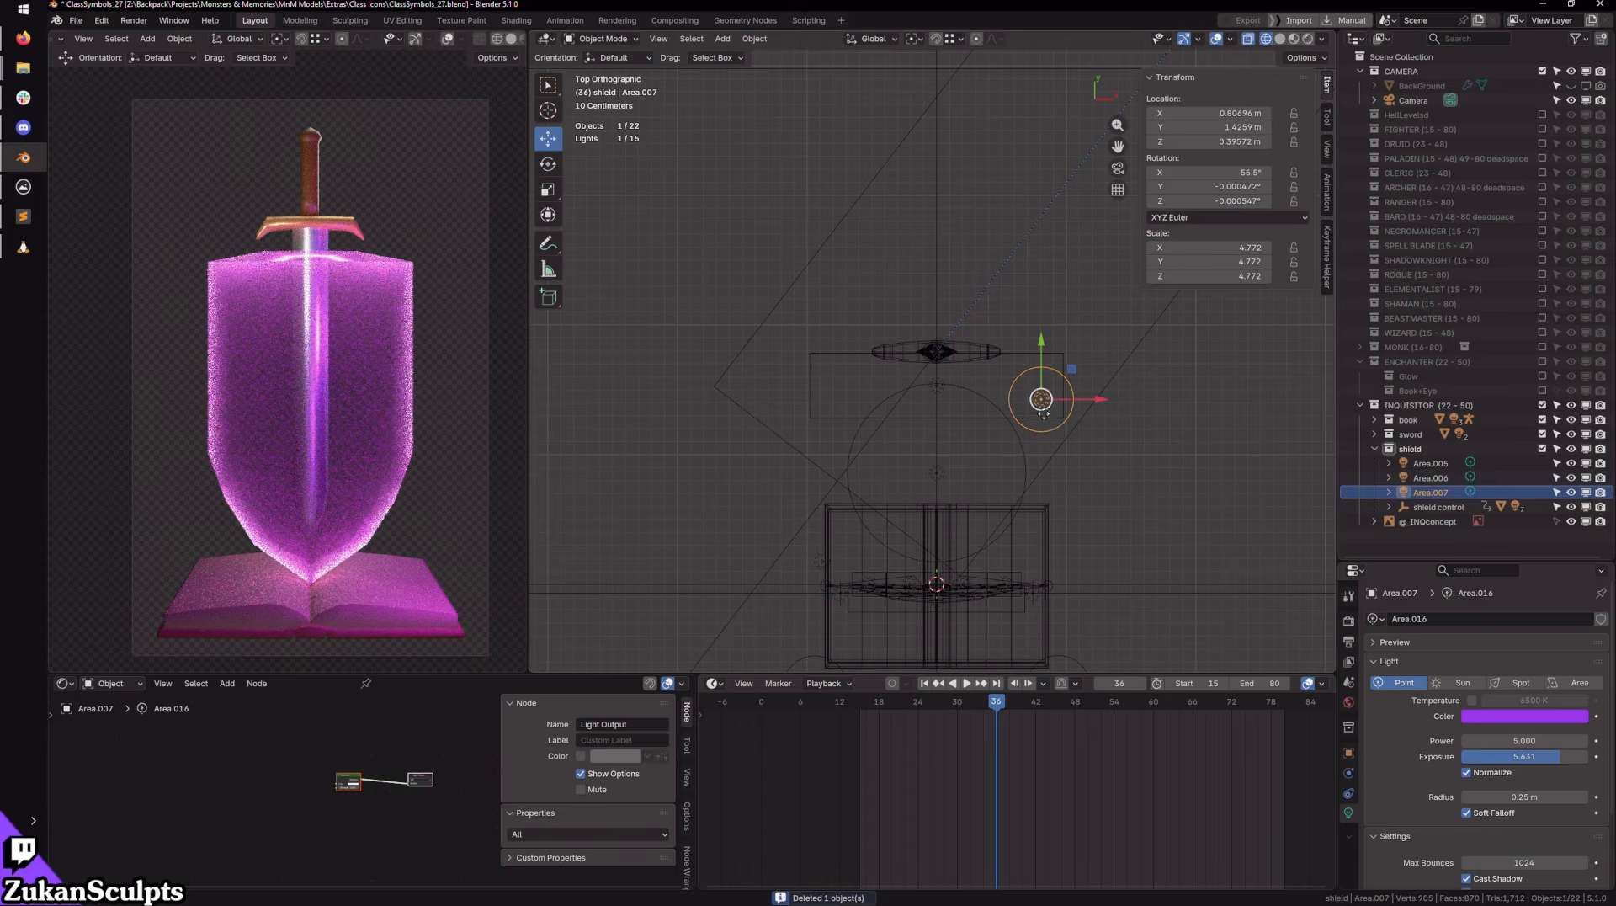
Step: Move the purple point light Area.007 in front of the sword's hilt, at about X -0.02, Y 1.15, Z 1.49 m
{"action": "key", "text": "g"}
{"action": "left_click", "coordinate": [916, 441]}
{"action": "middle_click_drag", "start_coordinate": [916, 441], "coordinate": [916, 410]}
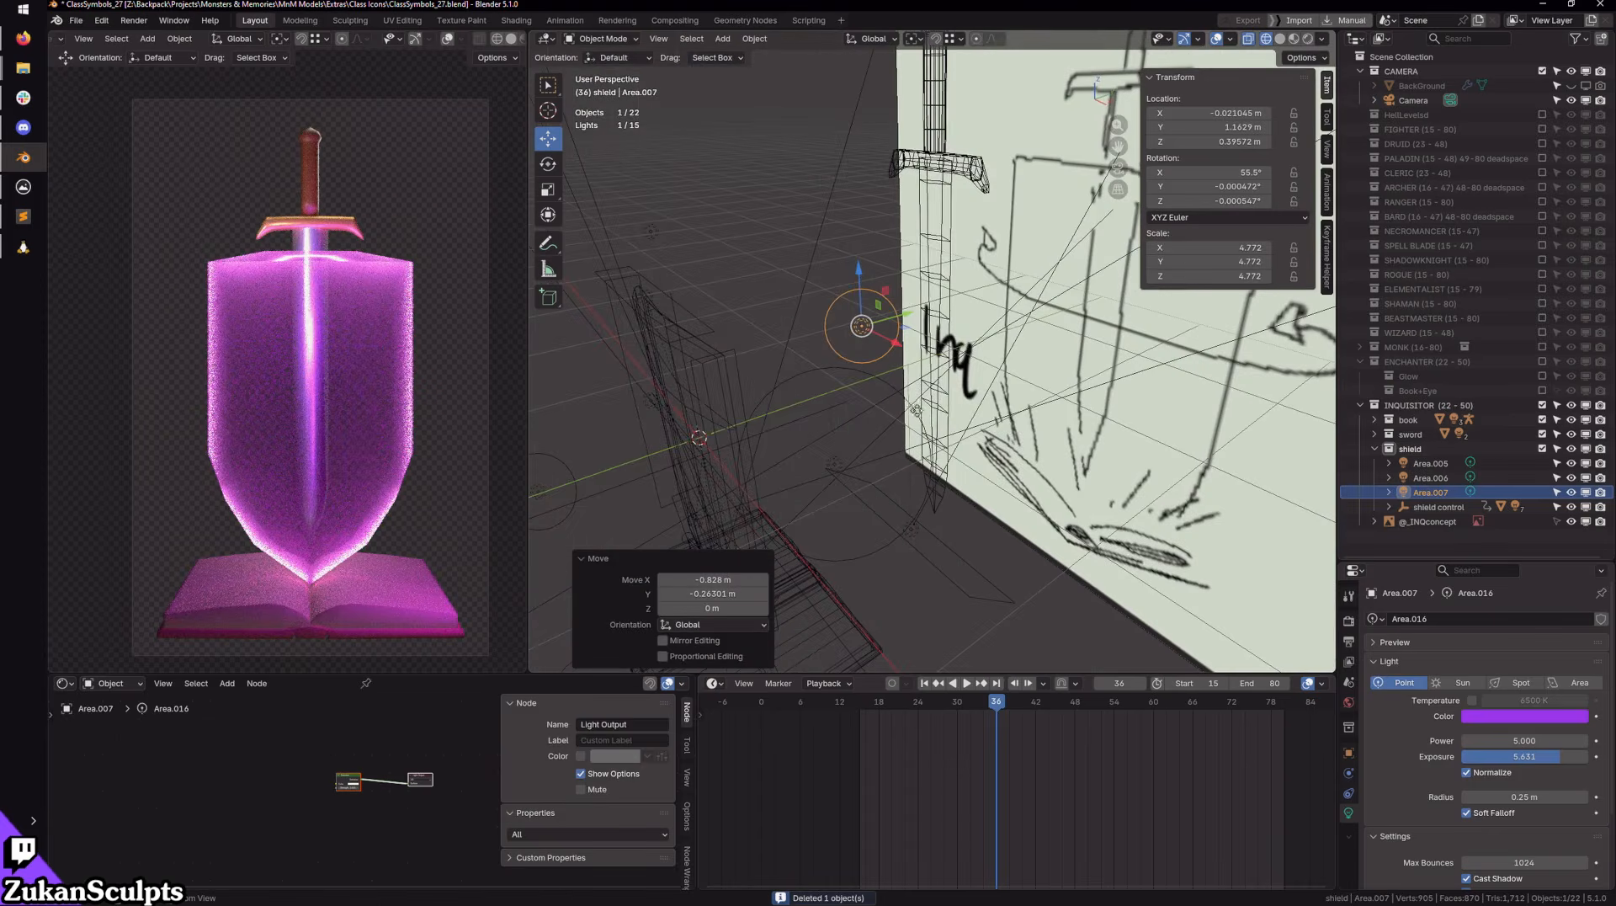
{"action": "left_click_drag", "start_coordinate": [861, 270], "coordinate": [856, 125]}
{"action": "middle_click_drag", "start_coordinate": [856, 125], "coordinate": [875, 370], "text": "shift"}
{"action": "middle_click_drag", "start_coordinate": [876, 370], "coordinate": [833, 354]}
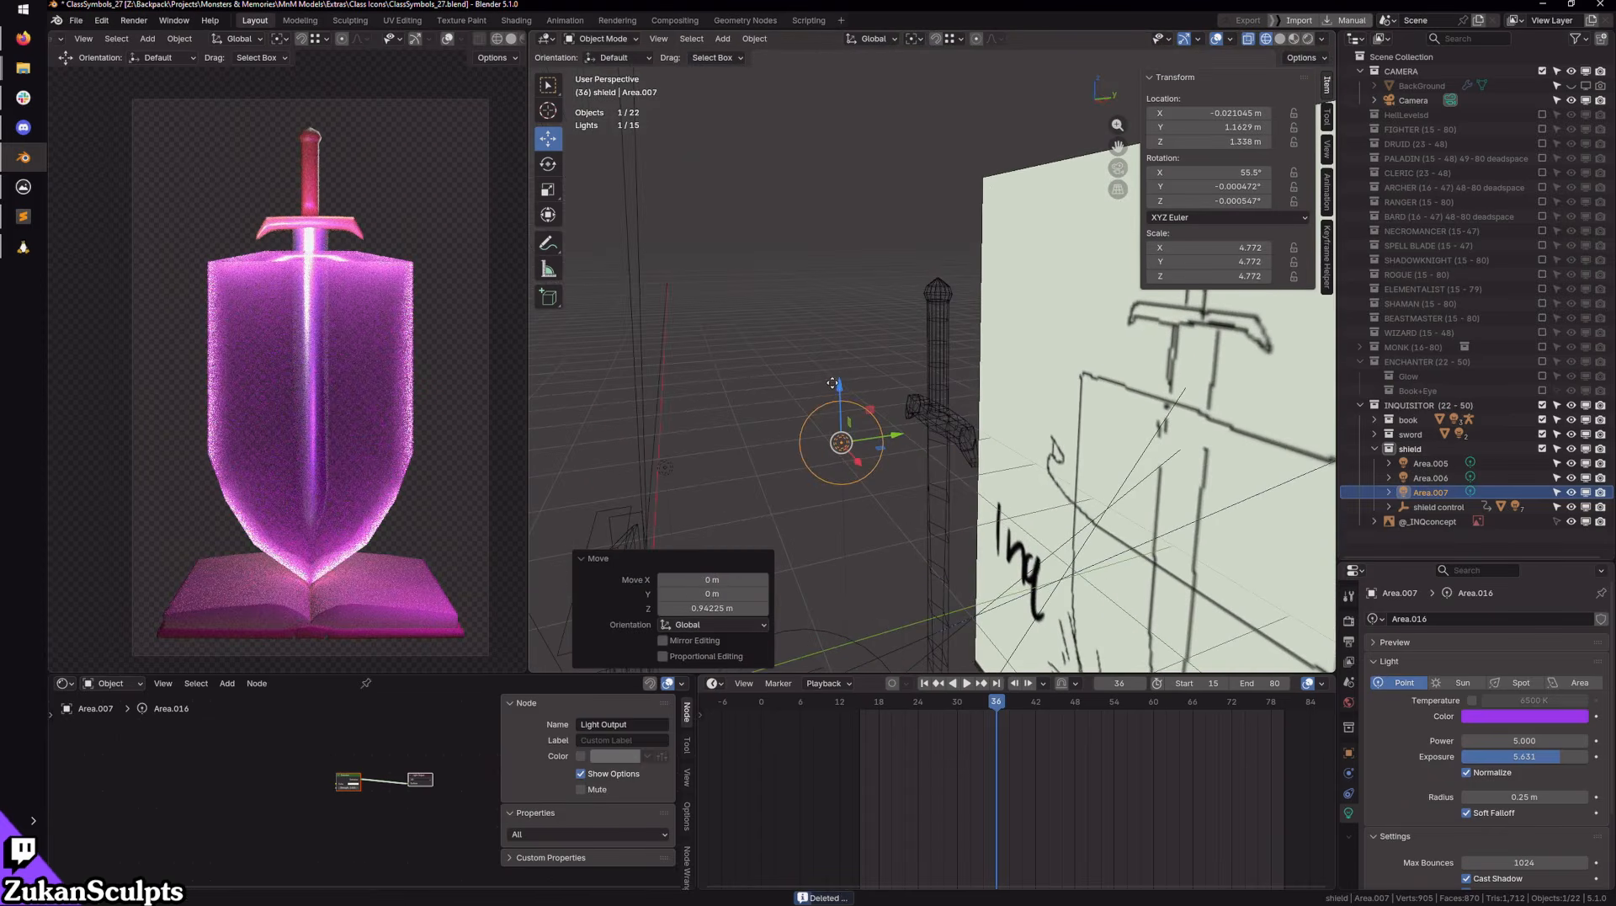
{"action": "left_click_drag", "start_coordinate": [844, 382], "coordinate": [846, 335]}
{"action": "middle_click_drag", "start_coordinate": [846, 335], "coordinate": [976, 221]}
{"action": "key", "text": "KP_3"}
{"action": "left_click_drag", "start_coordinate": [923, 210], "coordinate": [921, 227]}
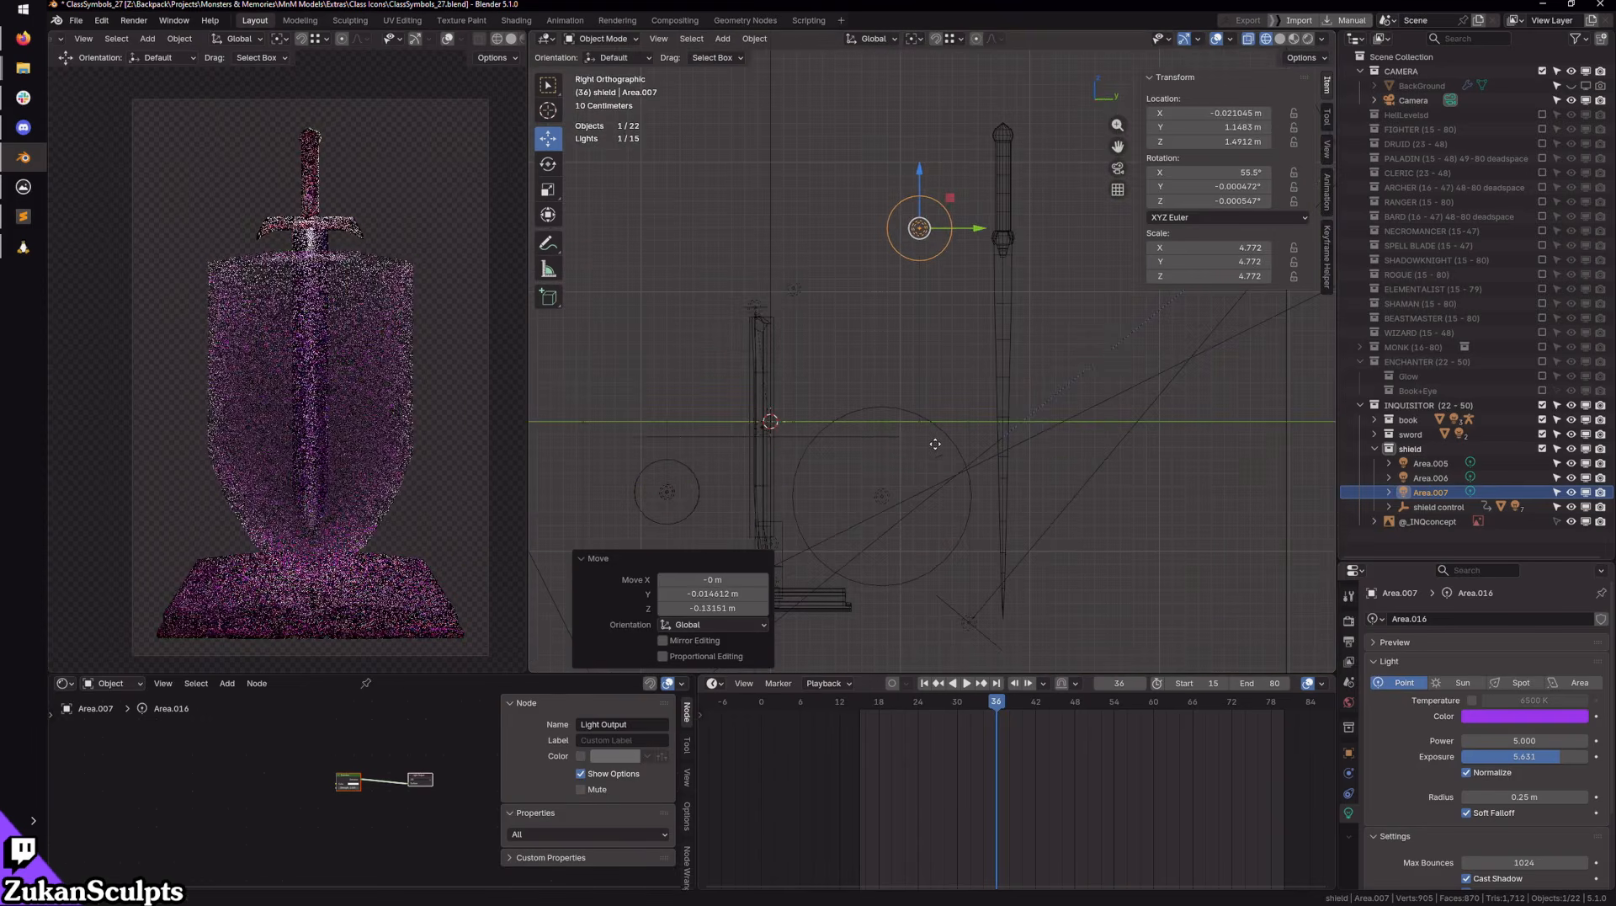
Step: Raise the power of the point light Area.007 to 12.1
{"action": "middle_click_drag", "start_coordinate": [939, 444], "coordinate": [1277, 669]}
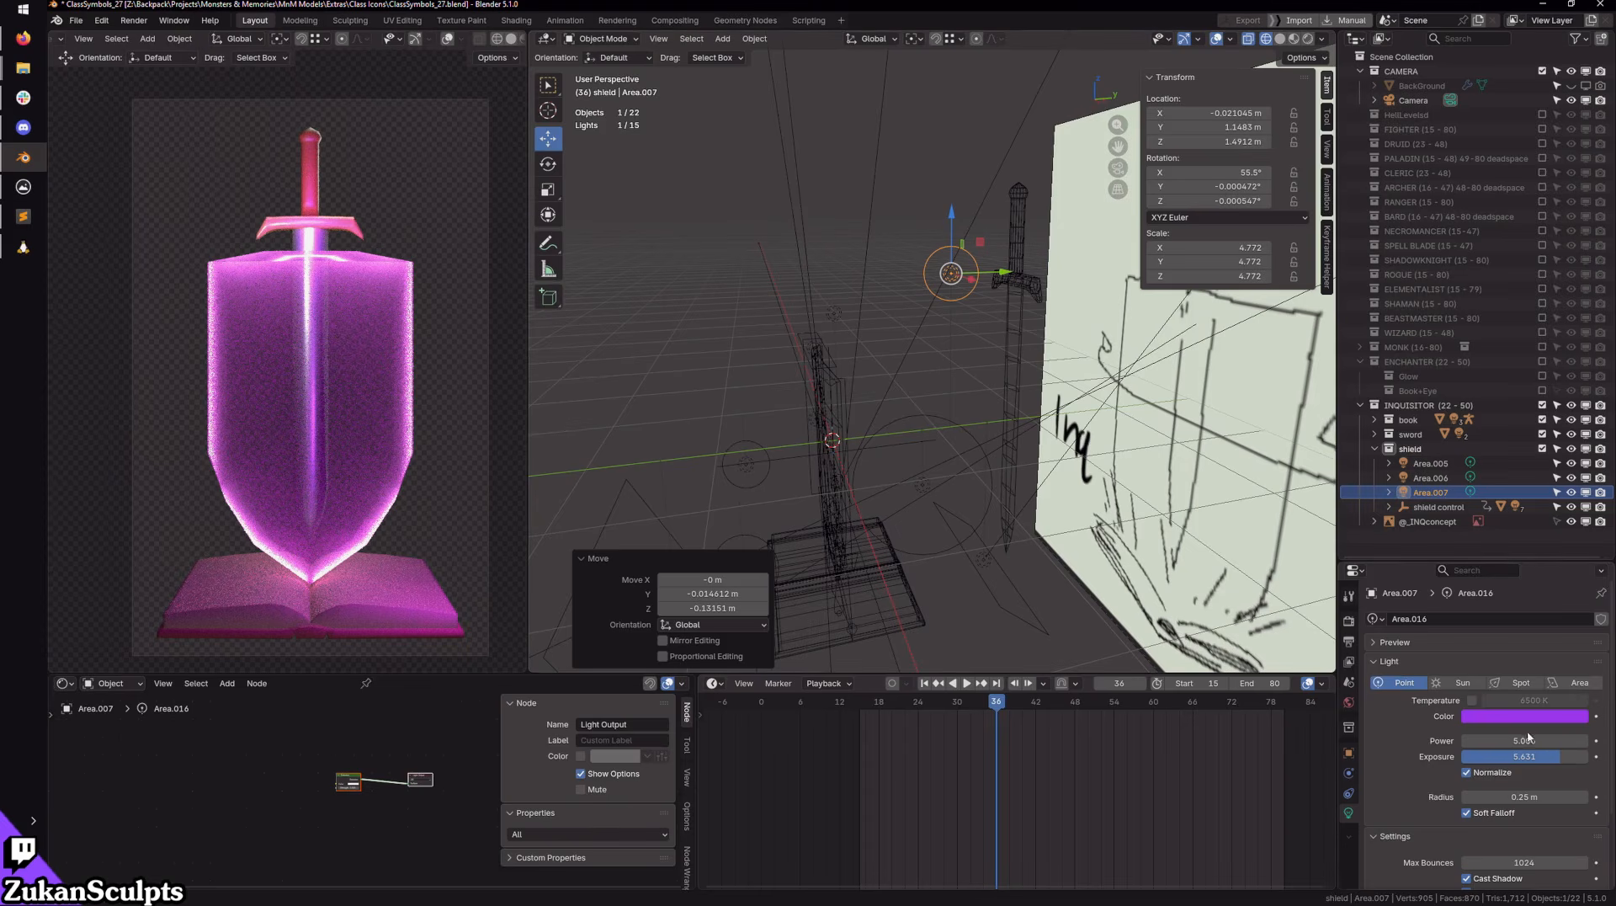
{"action": "left_click_drag", "start_coordinate": [1530, 738], "coordinate": [1558, 737]}
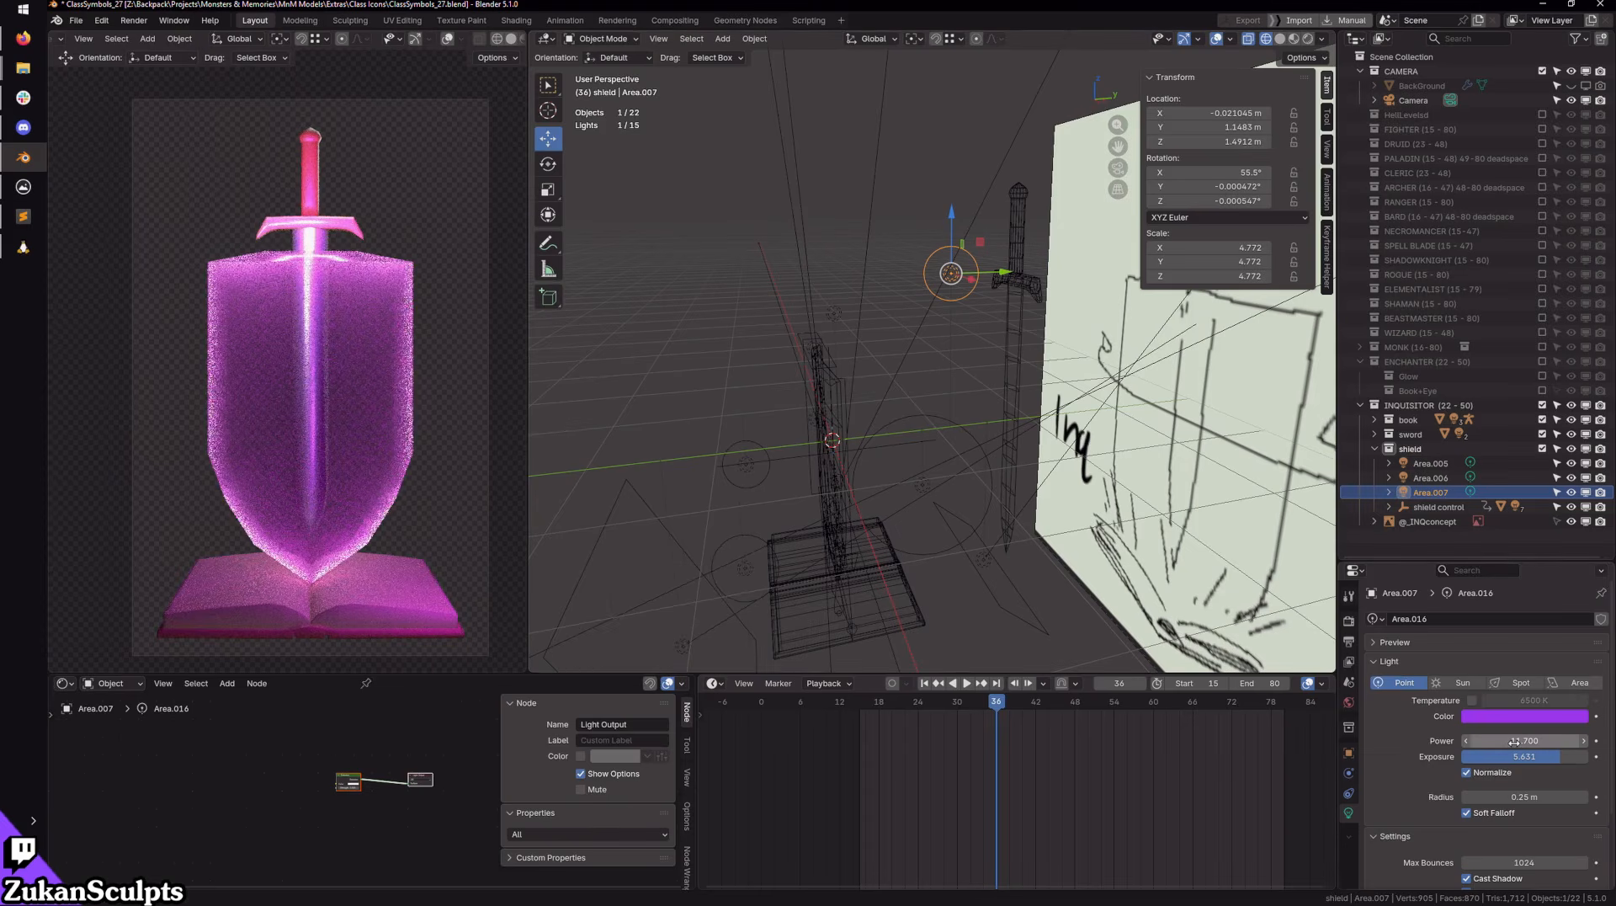
{"action": "left_click", "coordinate": [1584, 742]}
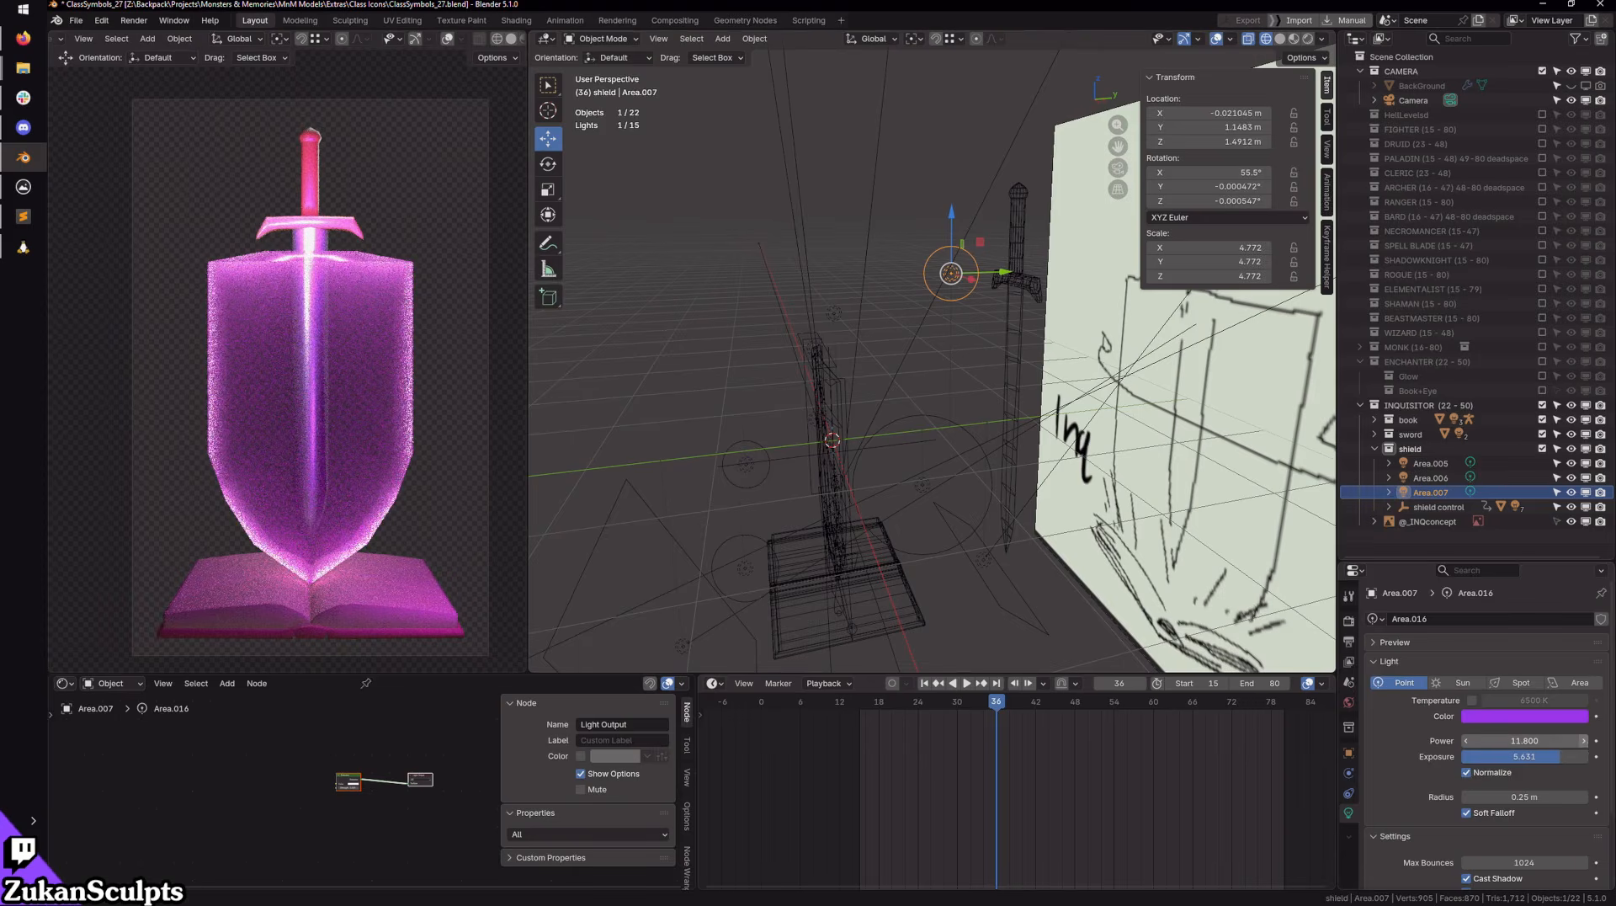
{"action": "left_click", "coordinate": [1585, 741]}
{"action": "left_click", "coordinate": [1584, 740]}
{"action": "left_click", "coordinate": [1584, 741]}
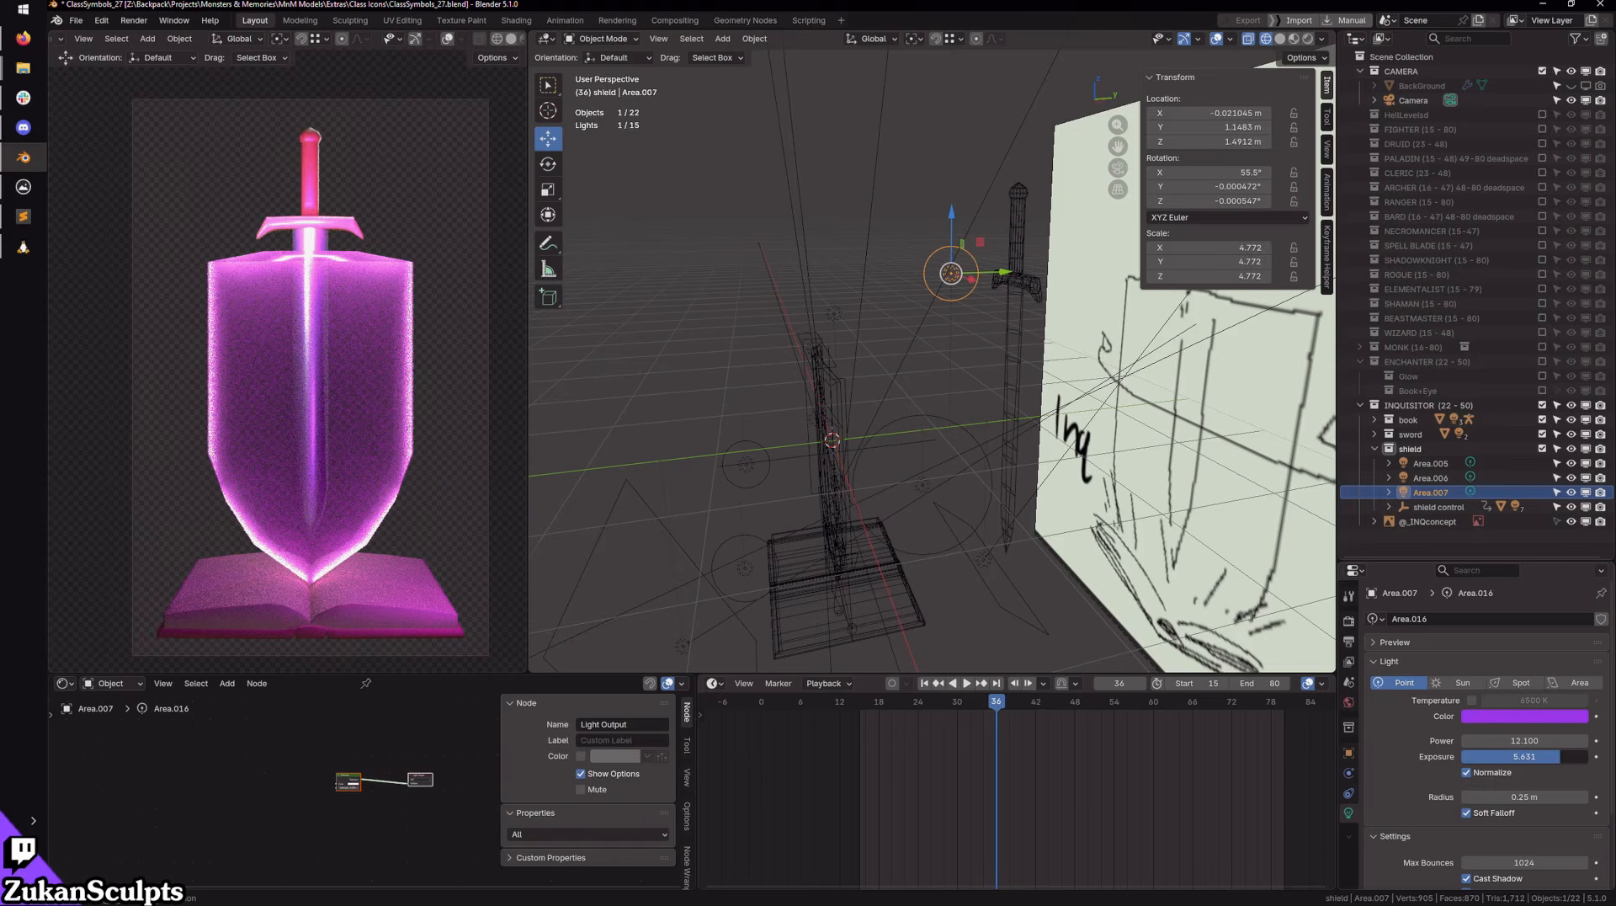
Step: Set the exposure of the point light Area.007 to 1
{"action": "mouse_move", "coordinate": [1557, 757]}
{"action": "left_mouse_down"}
{"action": "mouse_move", "coordinate": [1589, 761]}
{"action": "mouse_move", "coordinate": [1564, 761]}
{"action": "left_mouse_up"}
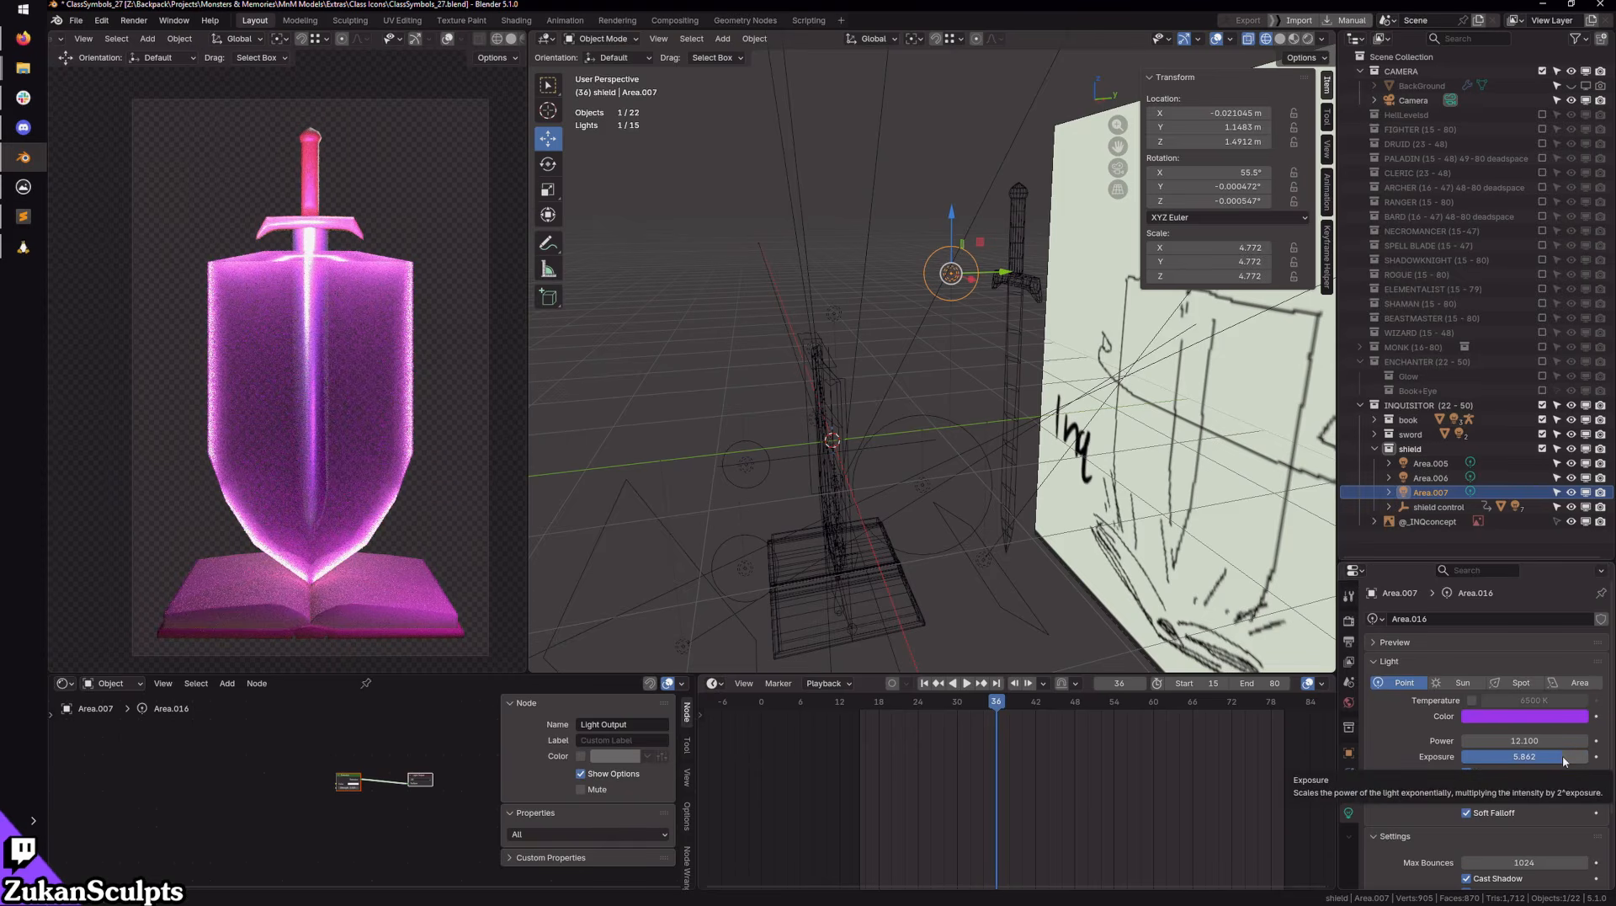
{"action": "left_click", "coordinate": [1518, 756]}
{"action": "type", "text": "1"}
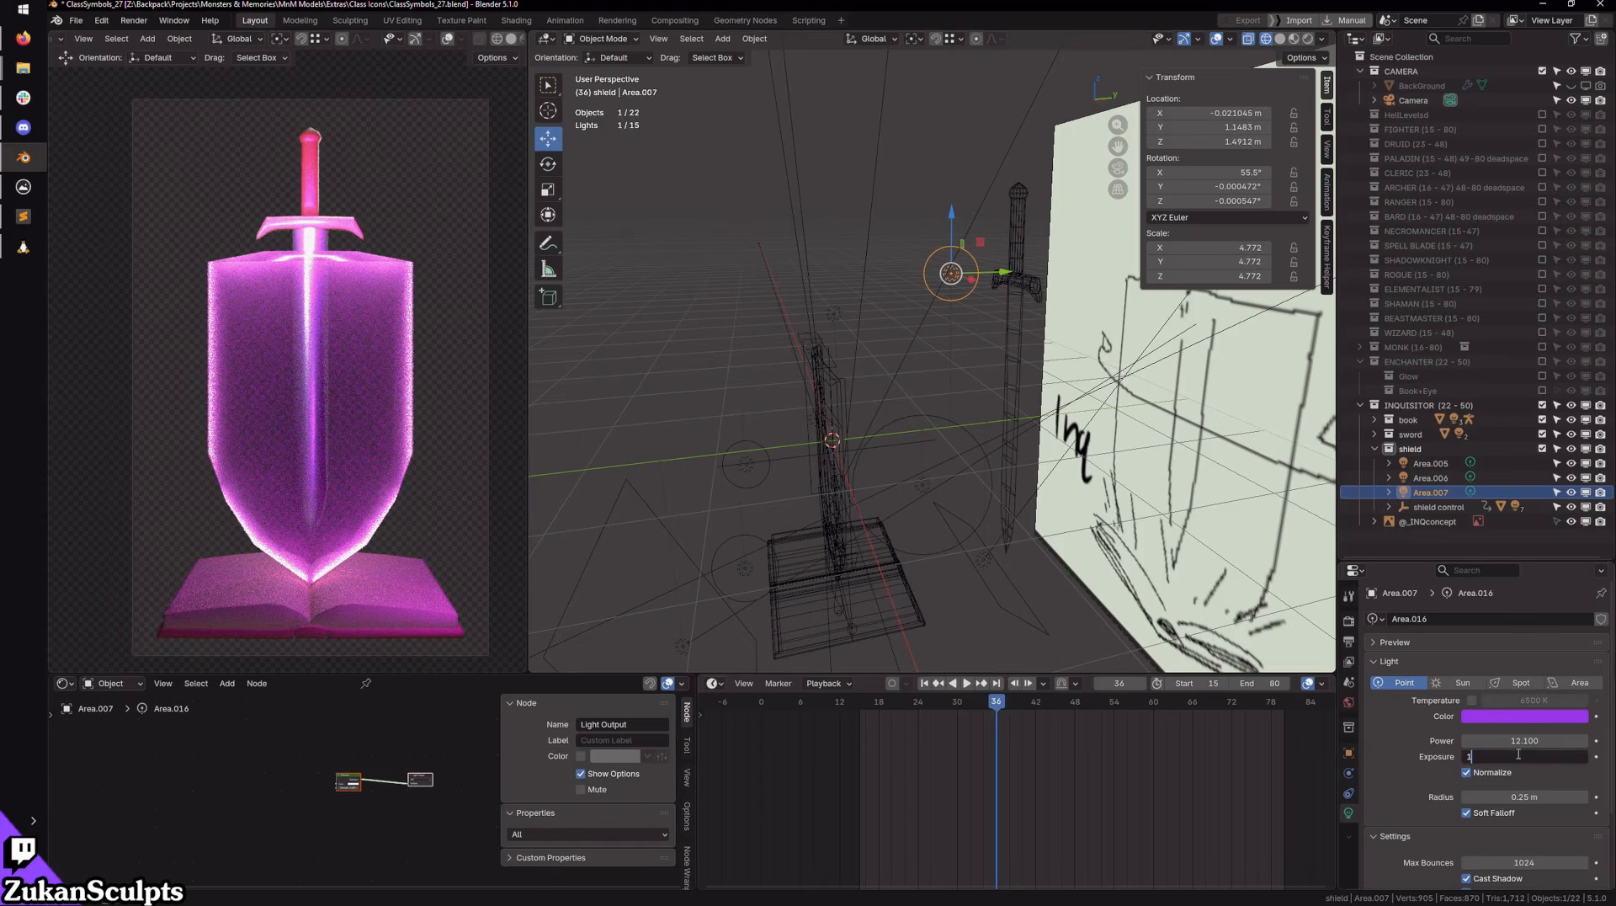
{"action": "key", "text": "Return"}
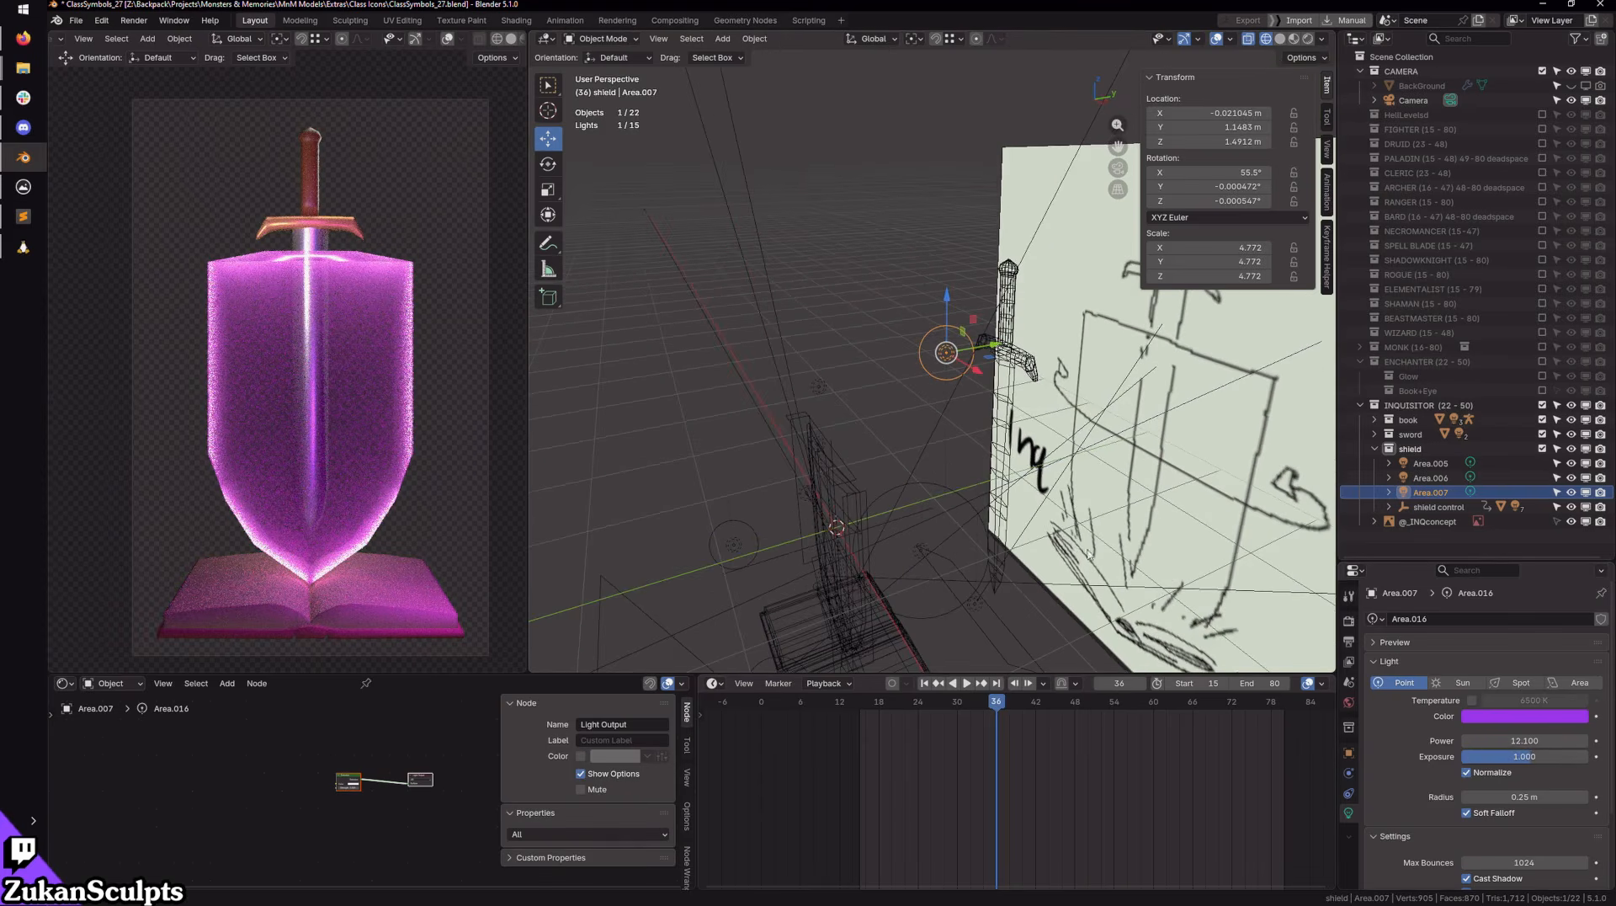
Step: Shift the point light's color to a lighter, pinker purple and raise its power to 29.8
{"action": "left_click", "coordinate": [1496, 720]}
{"action": "left_click_drag", "start_coordinate": [1553, 555], "coordinate": [1551, 551]}
{"action": "left_click_drag", "start_coordinate": [1501, 741], "coordinate": [1599, 741]}
{"action": "left_click_drag", "start_coordinate": [1501, 740], "coordinate": [1552, 741]}
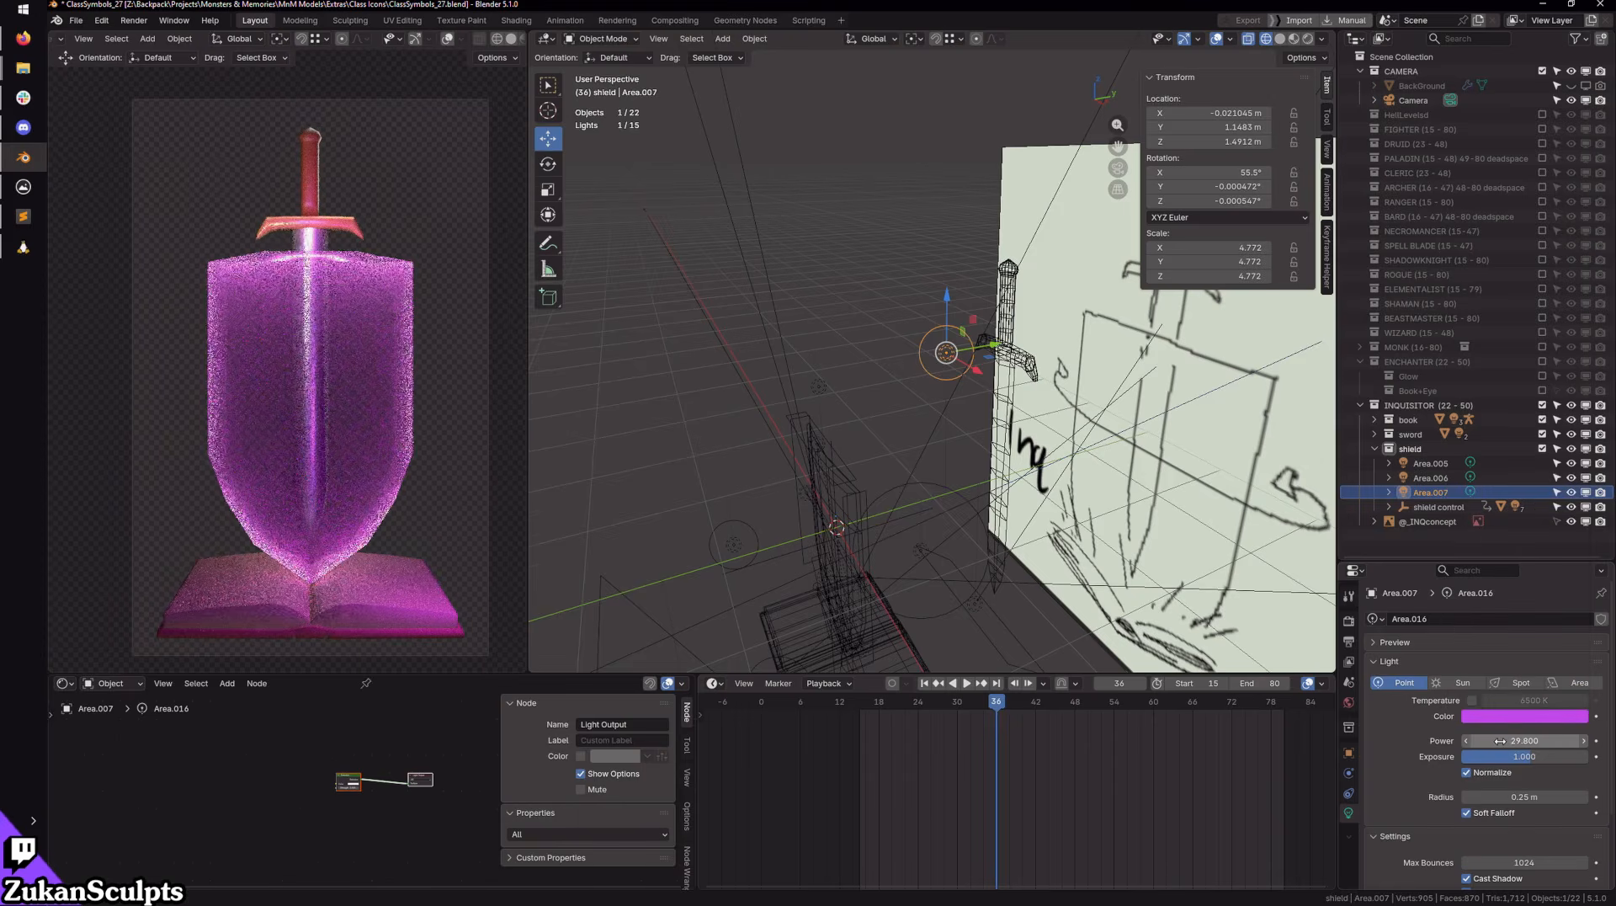
Step: Go to frame 14 and delete the lights Area.005, Area.006 and Area.007 from the shield collection
{"action": "middle_click_drag", "start_coordinate": [1045, 520], "coordinate": [999, 503]}
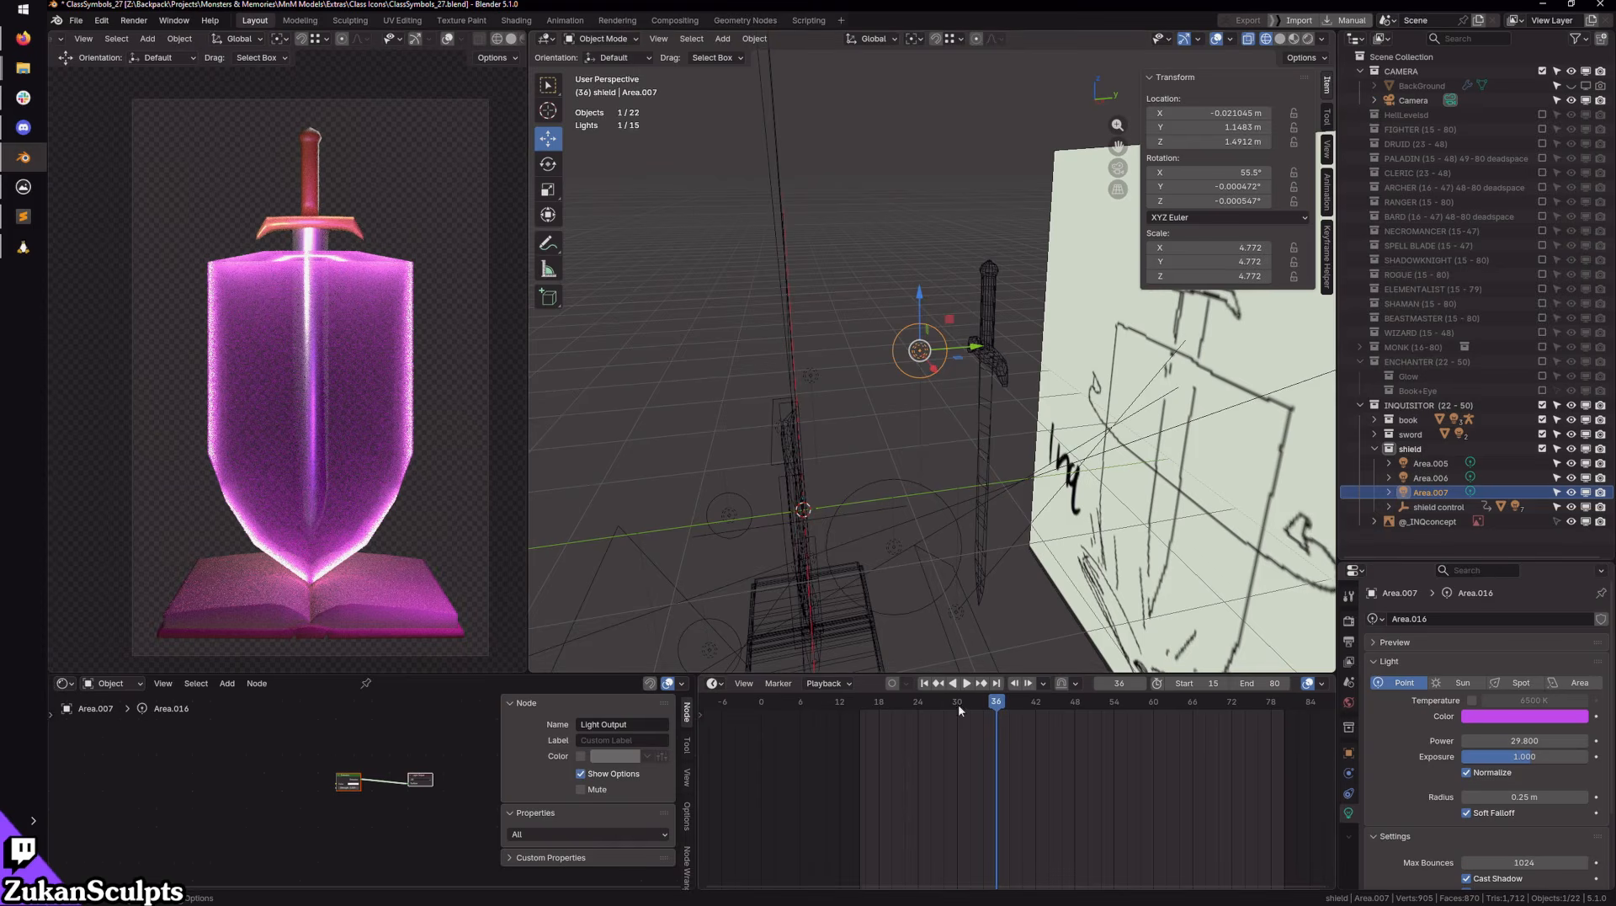
{"action": "left_click_drag", "start_coordinate": [958, 710], "coordinate": [857, 704]}
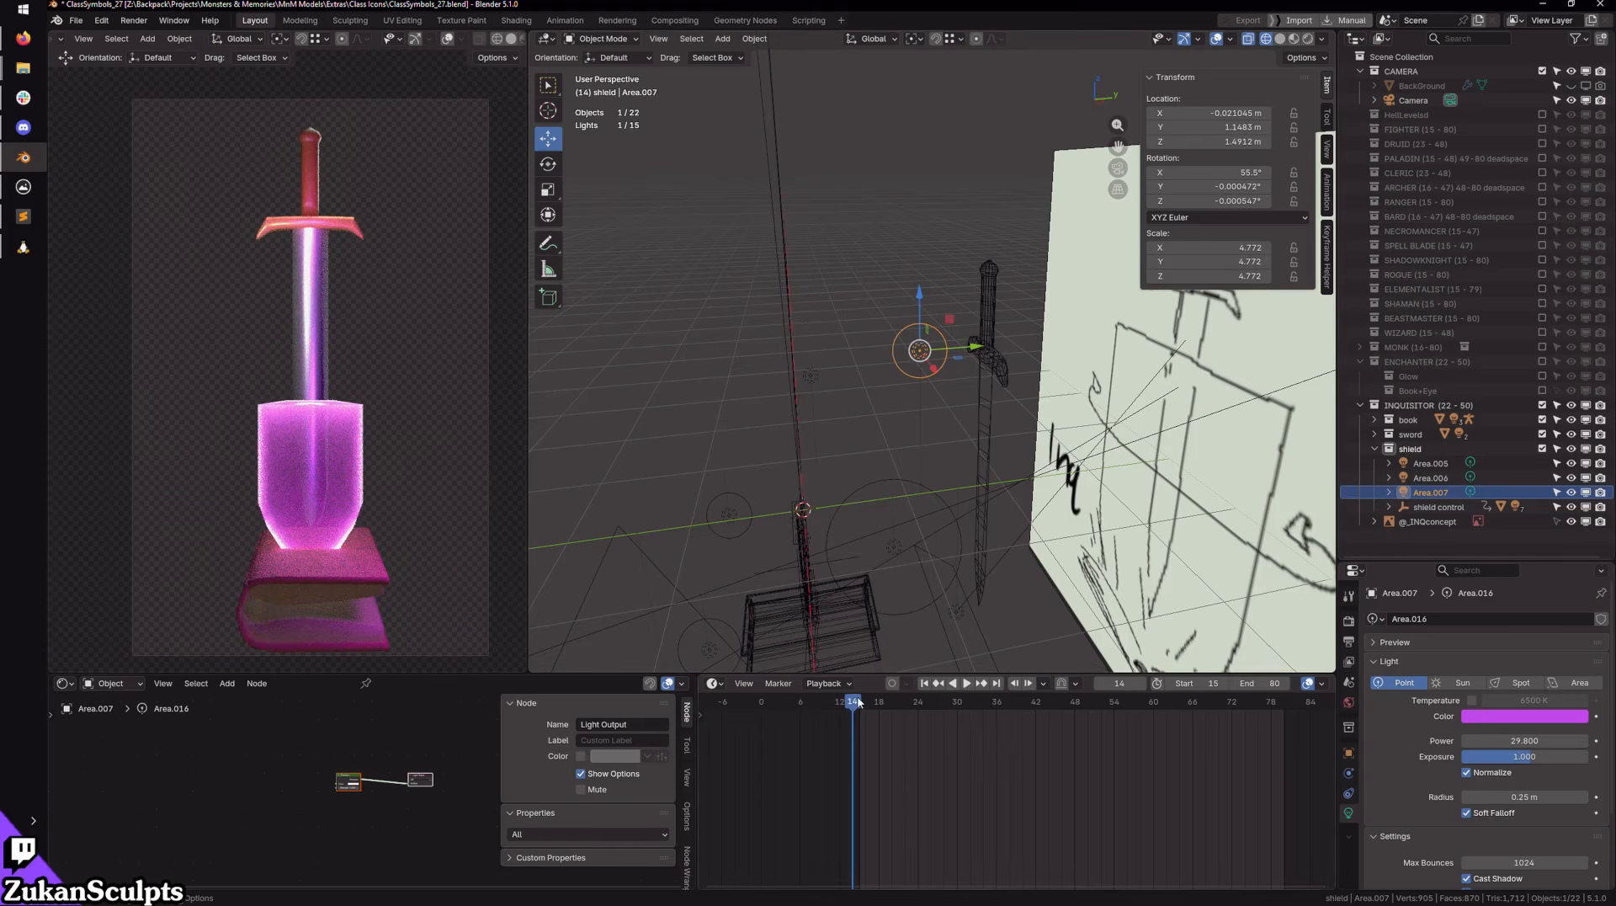
{"action": "middle_click_drag", "start_coordinate": [838, 581], "coordinate": [804, 426], "text": "shift"}
{"action": "scroll", "coordinate": [804, 426], "scroll_direction": "up", "scroll_amount": 4}
{"action": "left_click_drag", "start_coordinate": [664, 400], "coordinate": [737, 493]}
{"action": "key", "text": "Delete"}
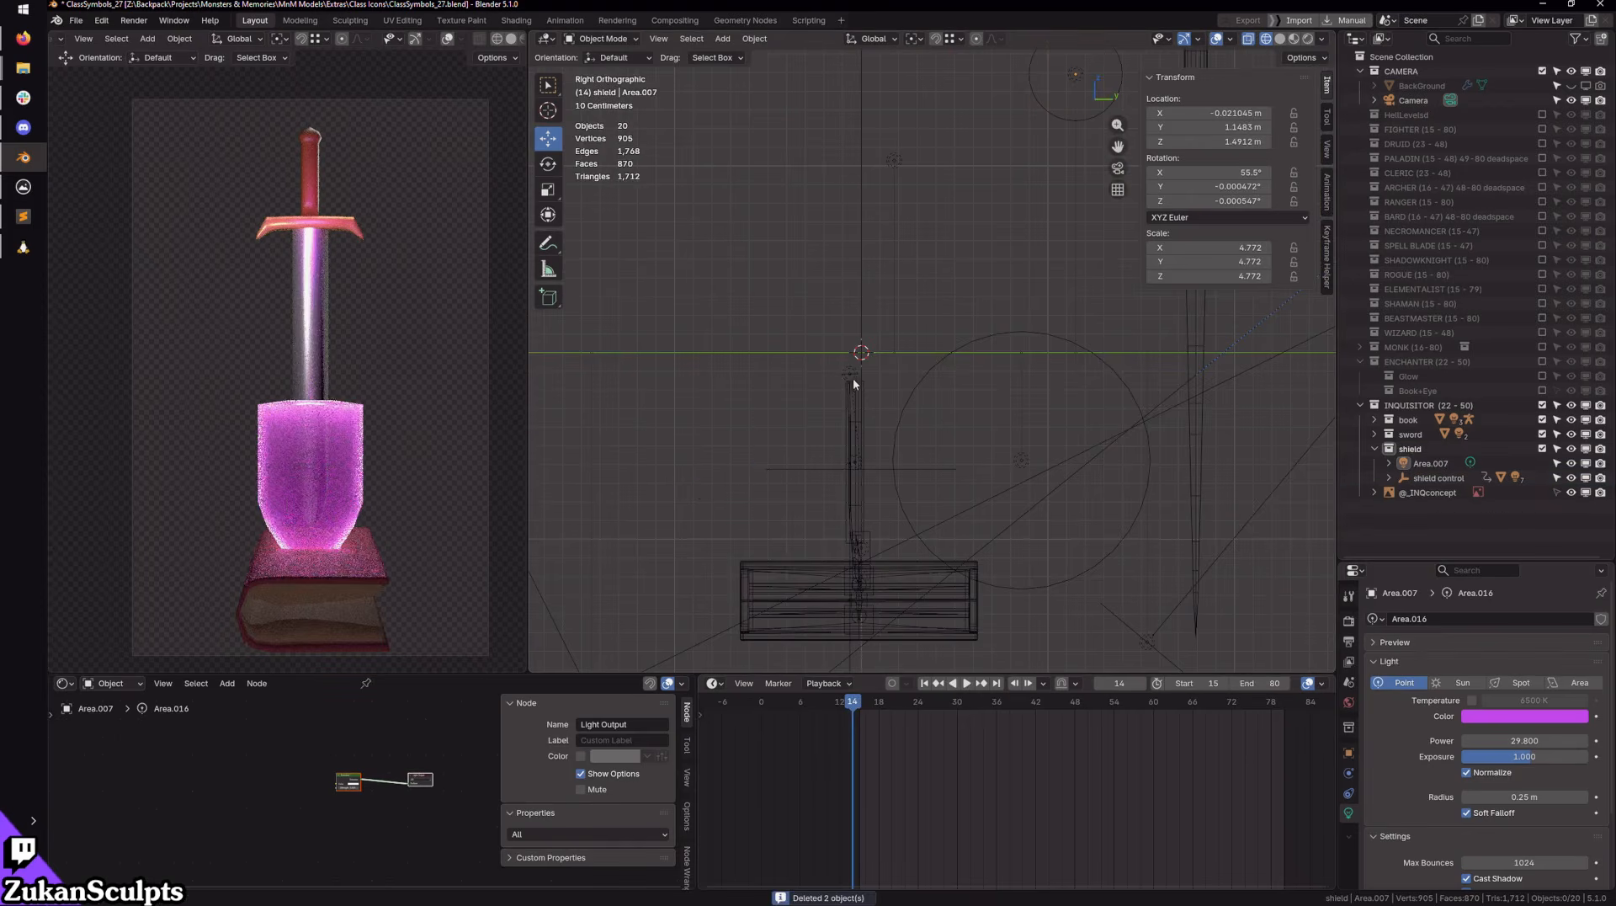
{"action": "middle_click_drag", "start_coordinate": [1052, 185], "coordinate": [884, 395], "text": "shift"}
{"action": "left_click", "coordinate": [897, 289]}
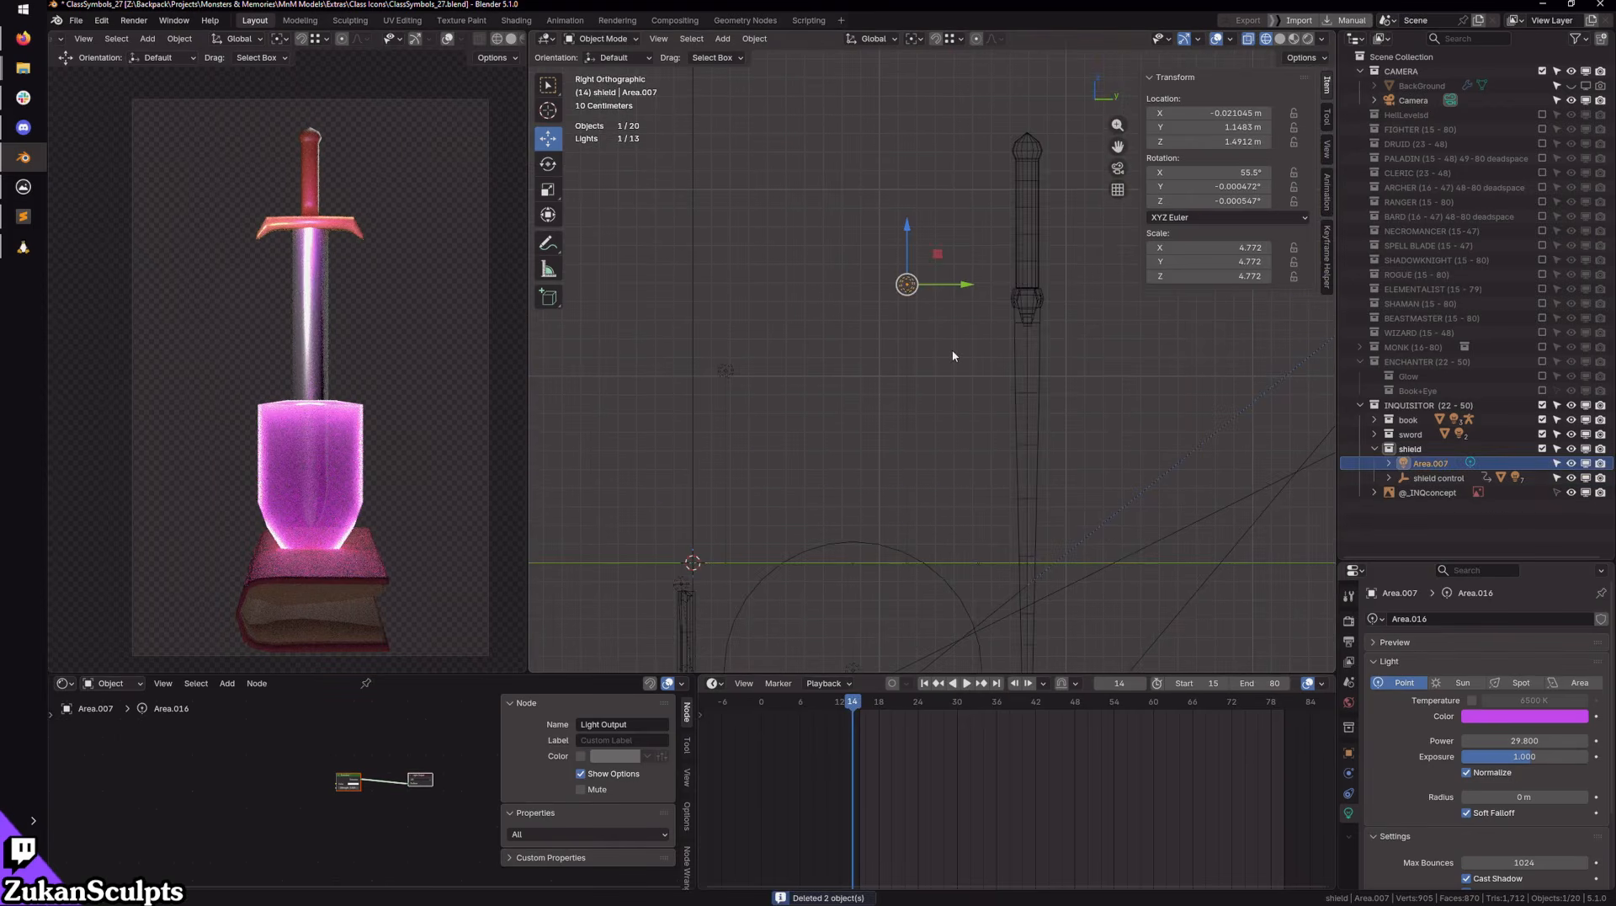
{"action": "key", "text": "Delete"}
{"action": "scroll", "coordinate": [953, 355], "scroll_direction": "down", "scroll_amount": 3}
{"action": "mouse_move", "coordinate": [912, 401]}
{"action": "middle_mouse_down"}
{"action": "mouse_move", "coordinate": [993, 447]}
{"action": "mouse_move", "coordinate": [789, 742]}
{"action": "middle_mouse_up"}
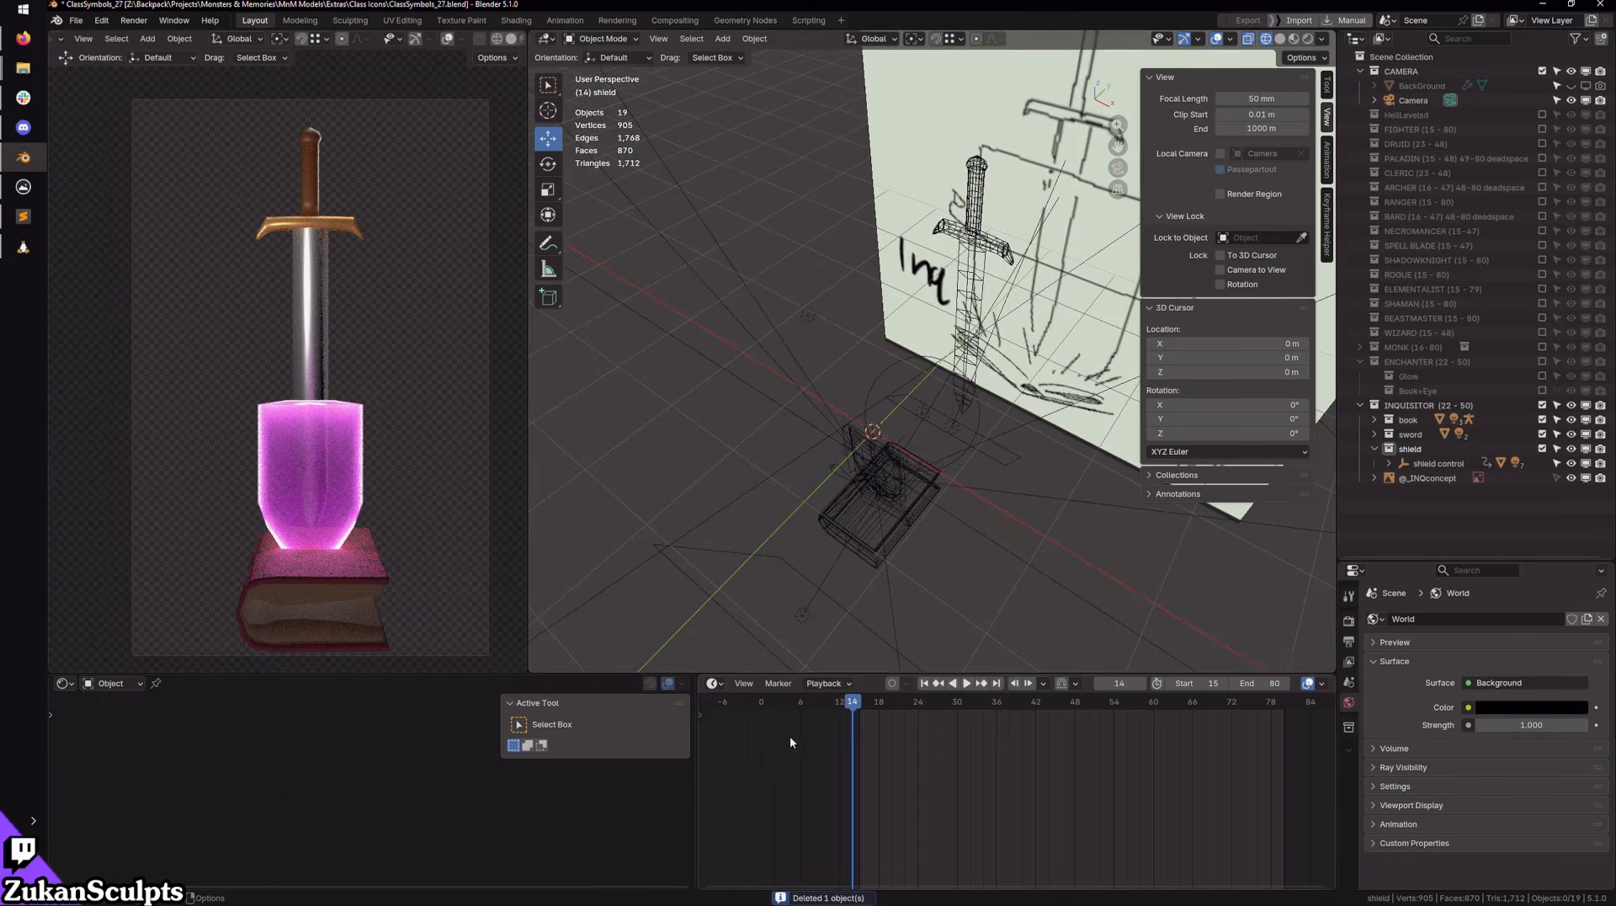
Step: Select the shield control empty and delete its keyframes that lie before frame 15
{"action": "left_click_drag", "start_coordinate": [863, 697], "coordinate": [909, 718]}
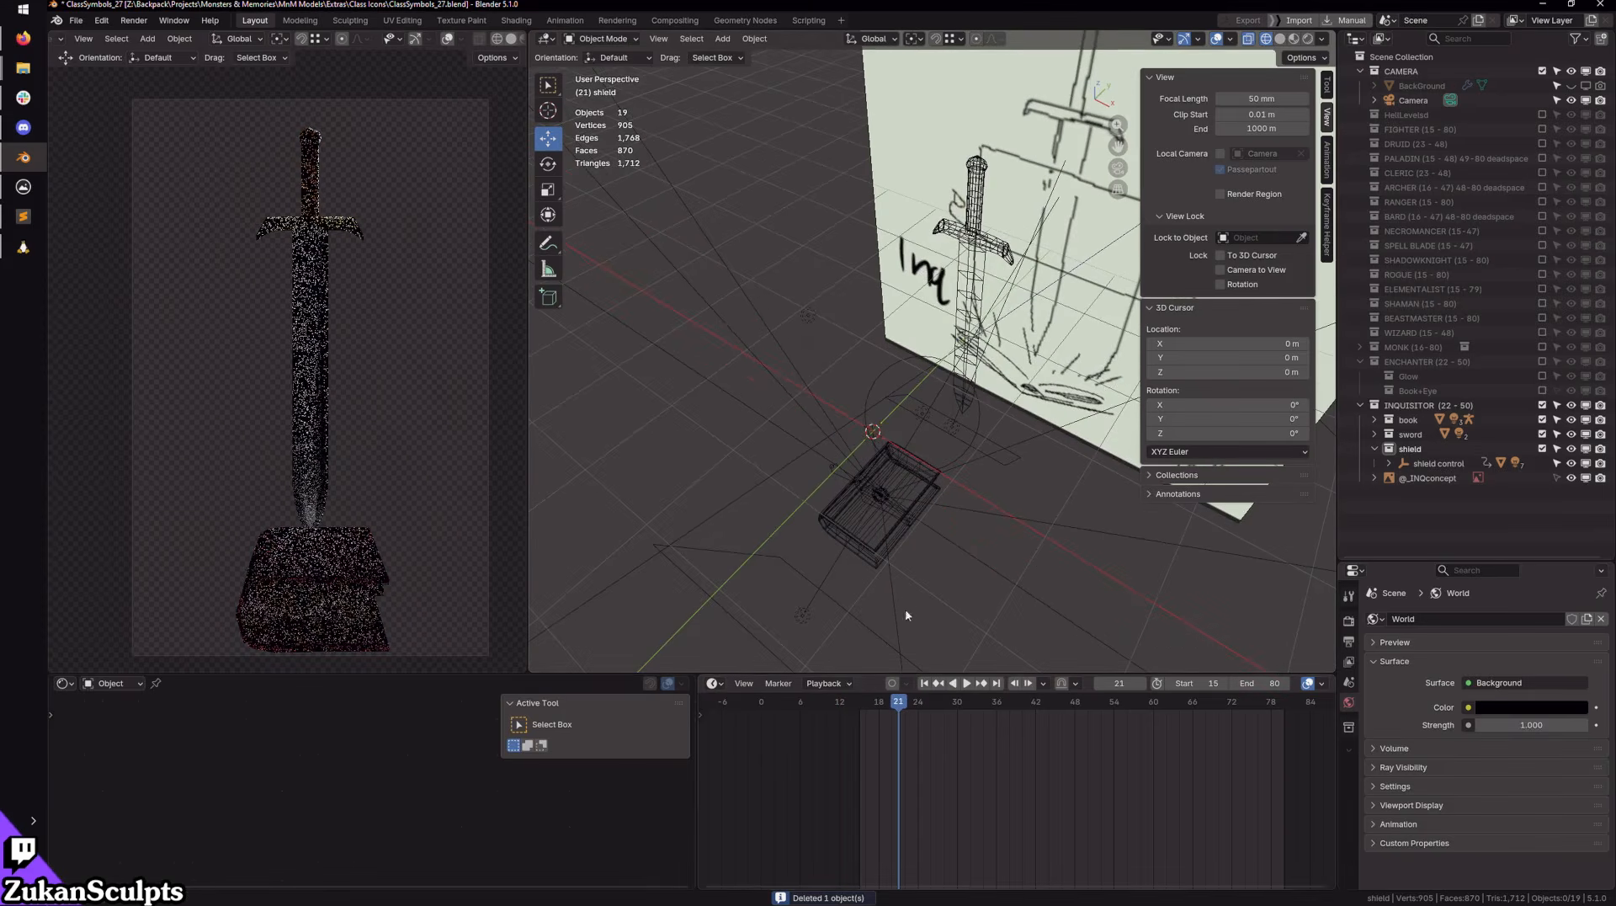
{"action": "middle_click_drag", "start_coordinate": [906, 616], "coordinate": [909, 472]}
{"action": "scroll", "coordinate": [909, 472], "scroll_direction": "up", "scroll_amount": 3}
{"action": "left_click", "coordinate": [872, 476]}
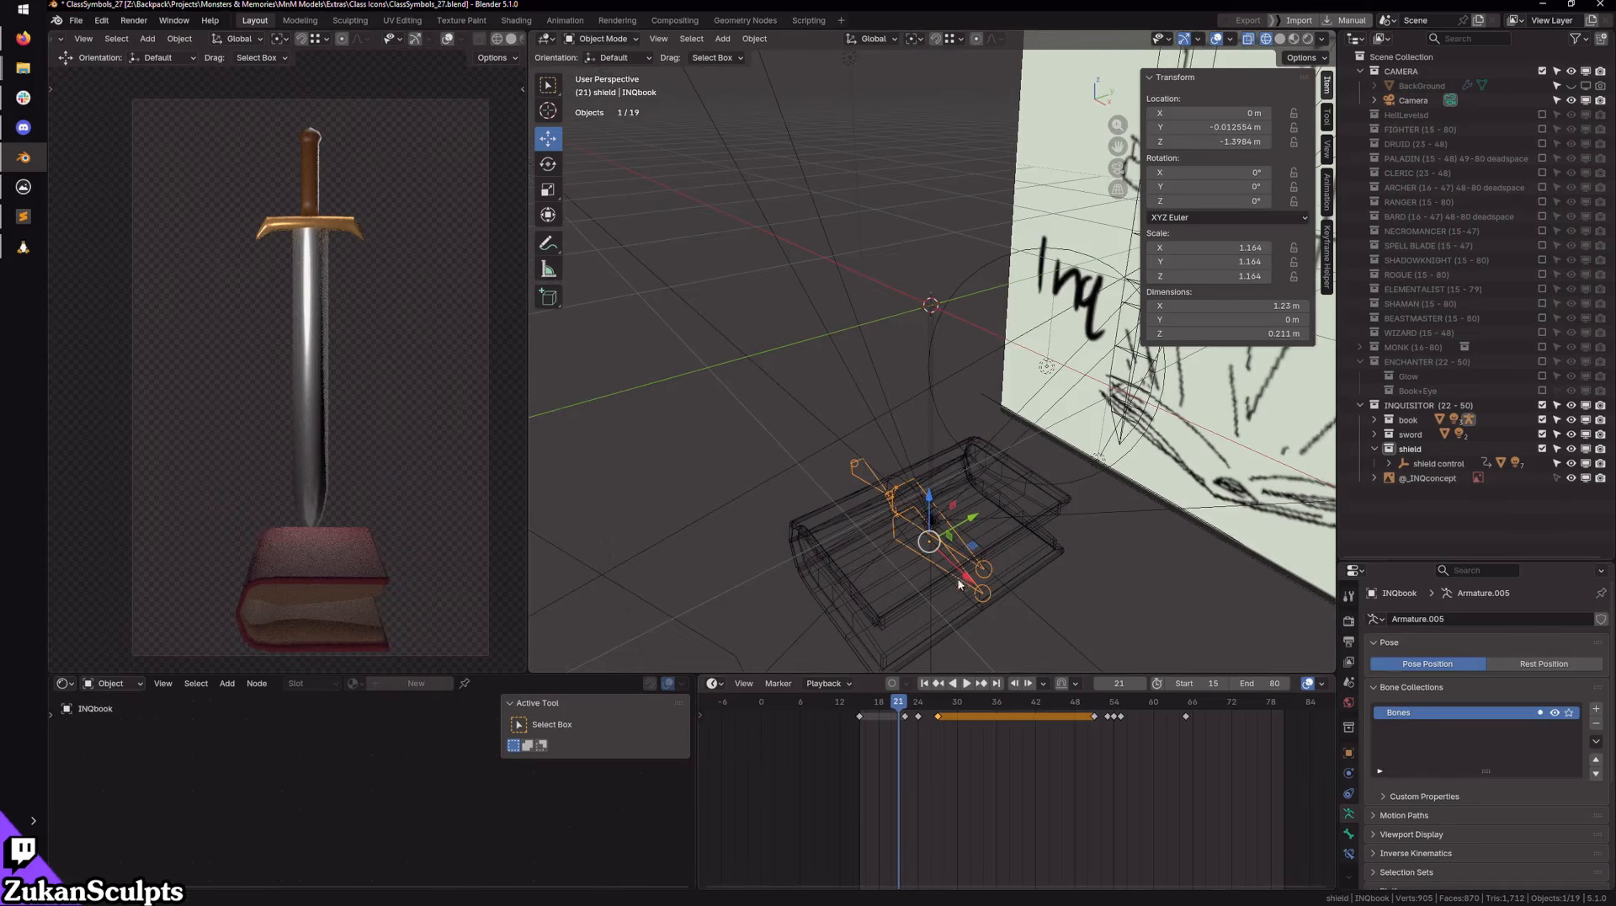
{"action": "left_click", "coordinate": [971, 706]}
{"action": "left_click", "coordinate": [1436, 463]}
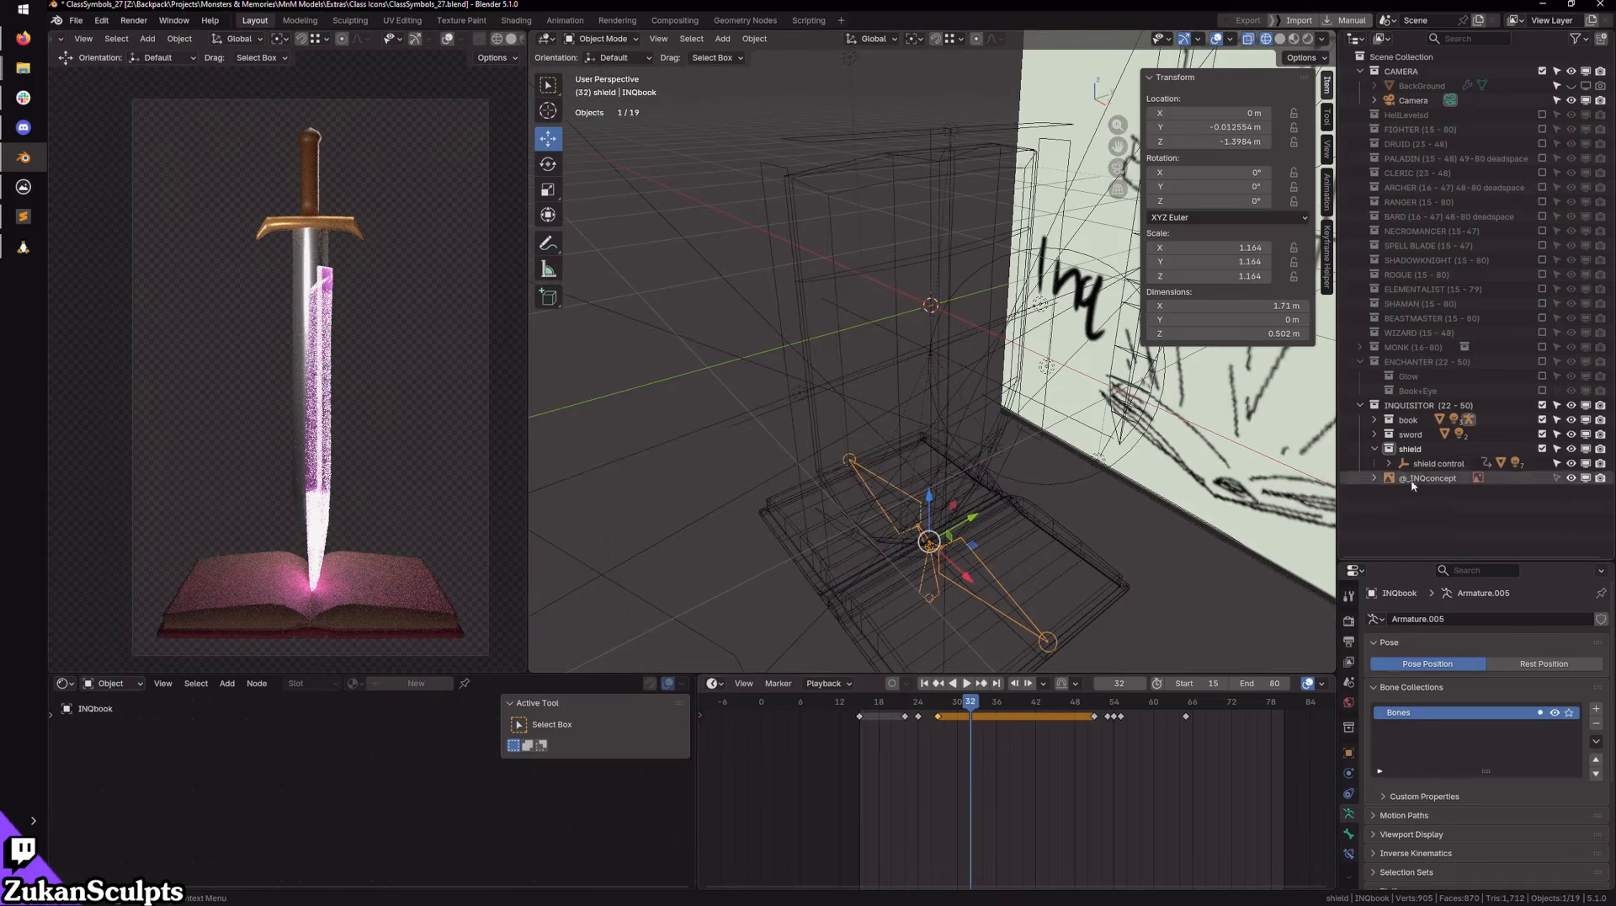
{"action": "left_click_drag", "start_coordinate": [764, 775], "coordinate": [855, 710]}
{"action": "key", "text": "x"}
{"action": "left_click", "coordinate": [850, 744]}
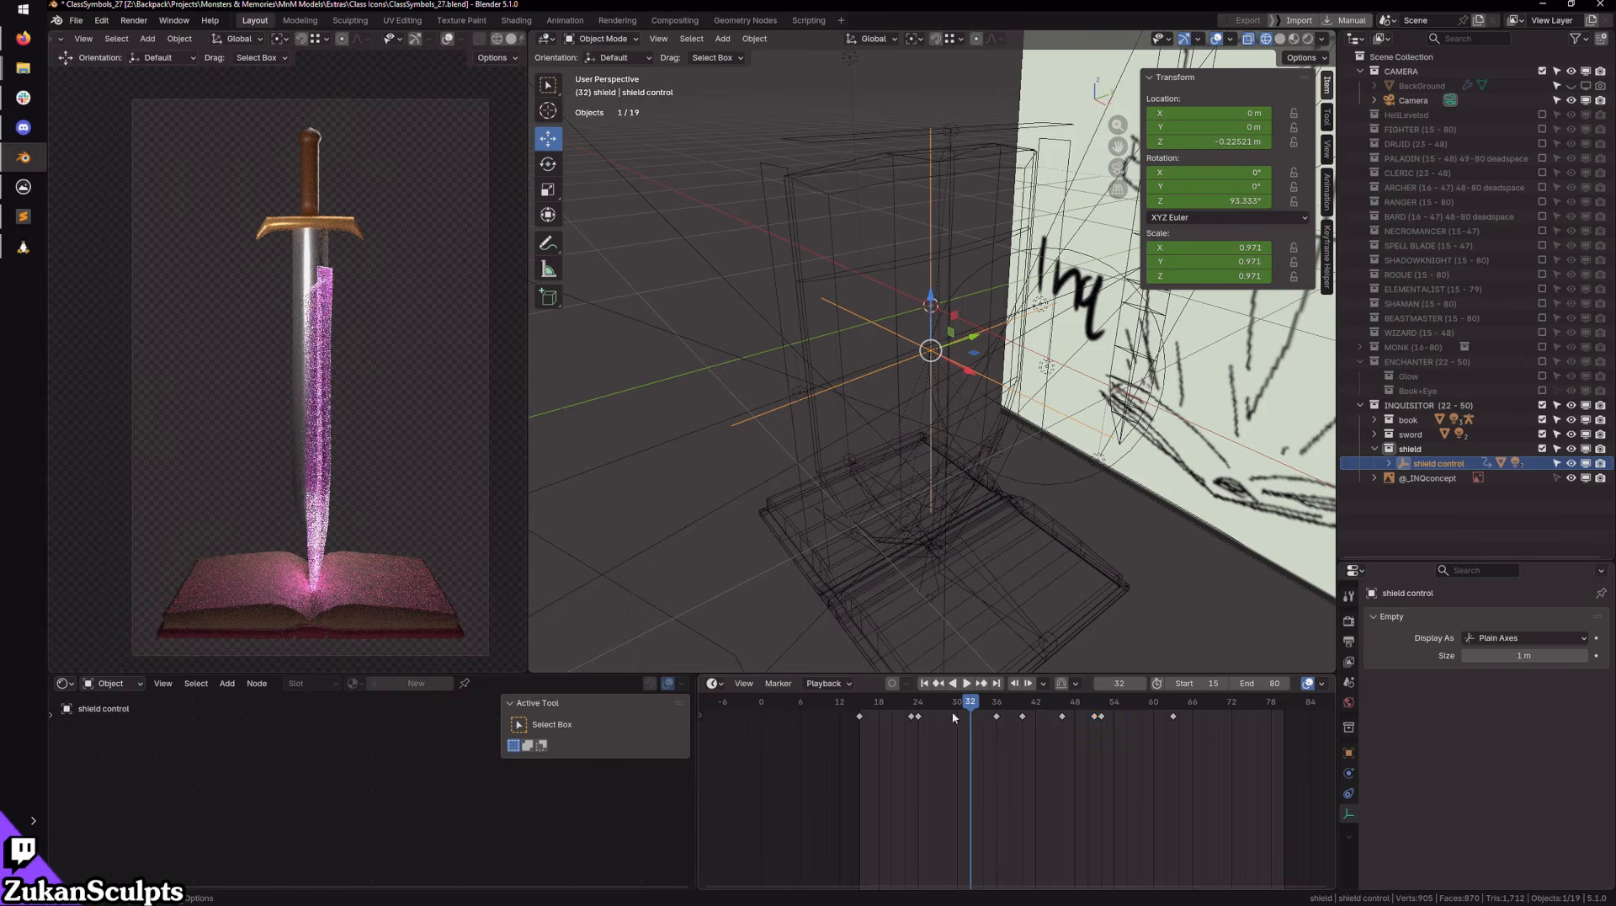
Step: Play the animation from just before its start frame to check the shield's motion, and stop at frame 36
{"action": "left_click", "coordinate": [924, 684]}
{"action": "left_click_drag", "start_coordinate": [854, 705], "coordinate": [840, 706]}
{"action": "left_click", "coordinate": [967, 684]}
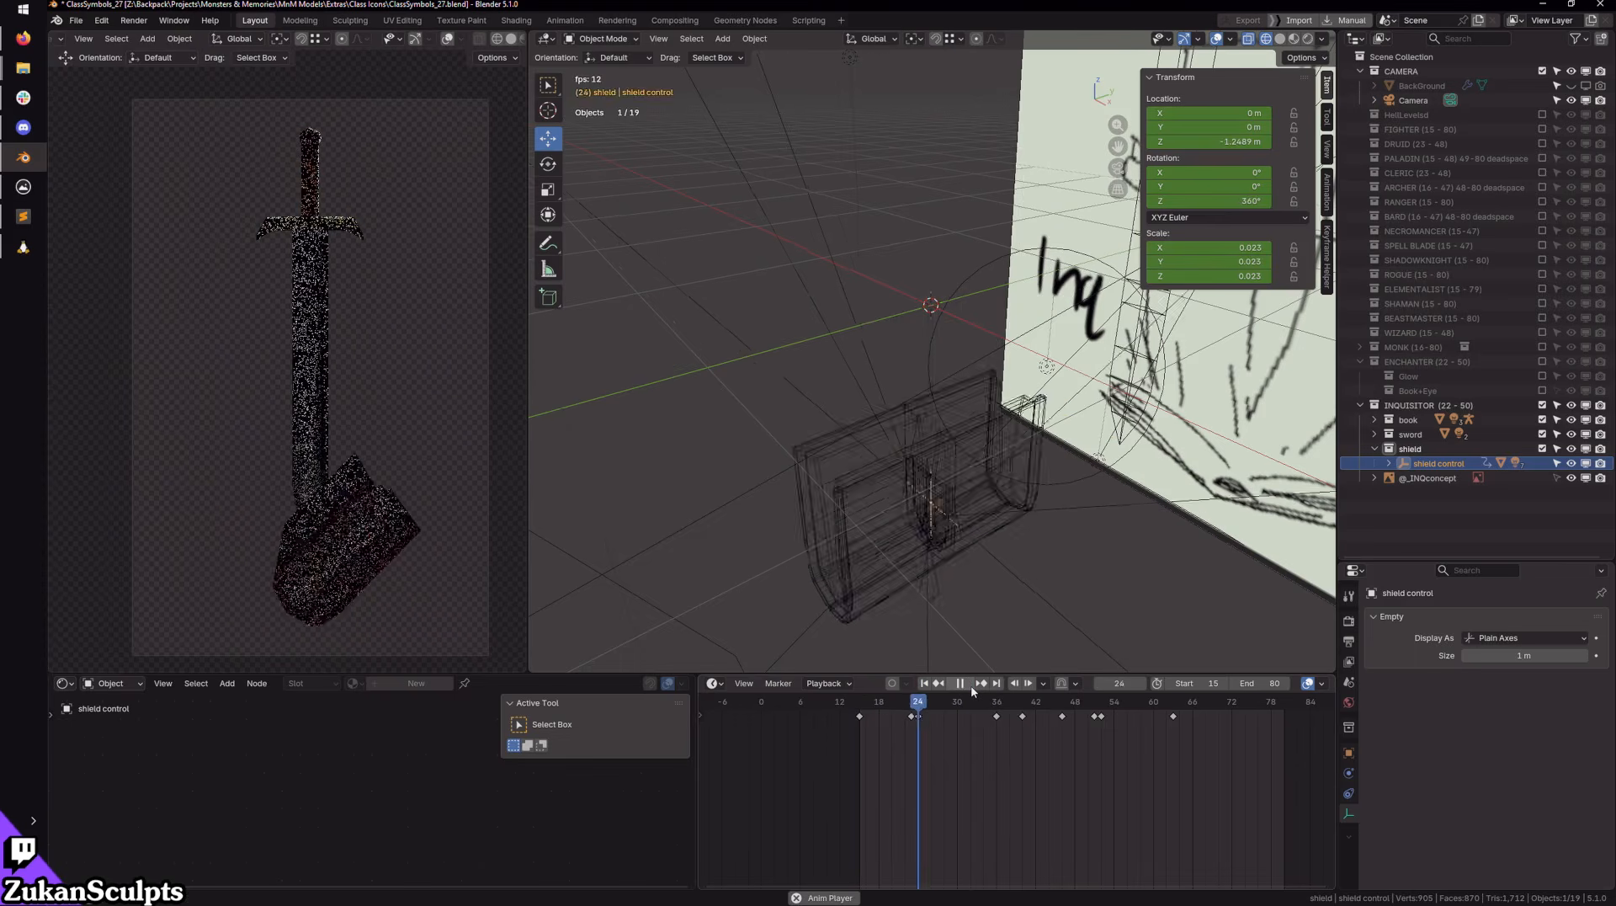
{"action": "left_click", "coordinate": [970, 686]}
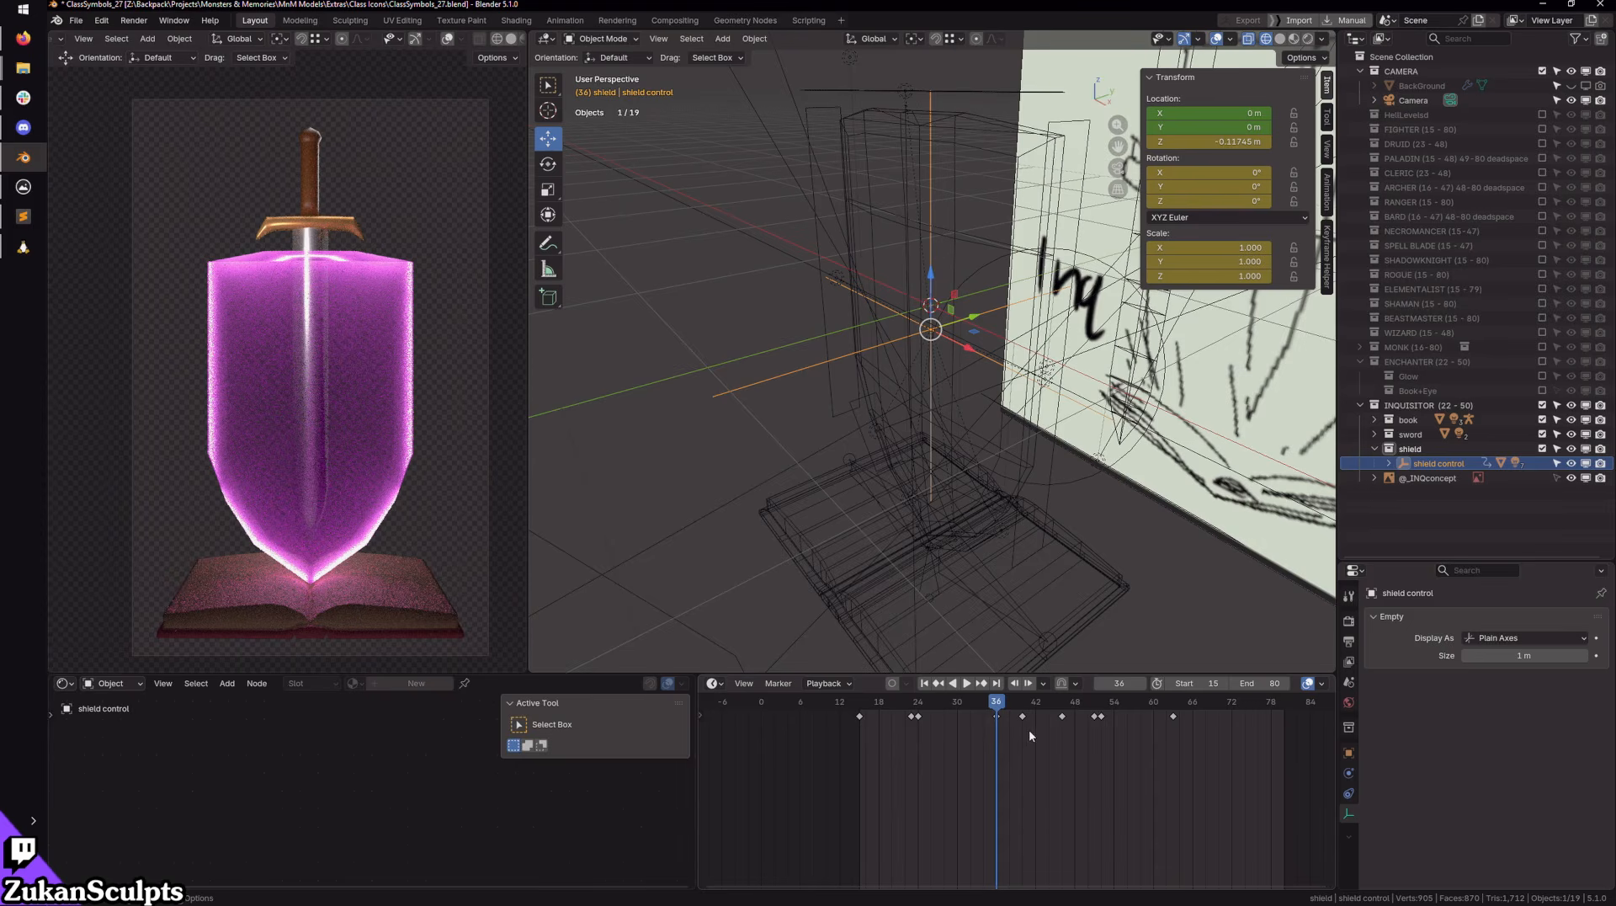
Step: Try moving the shield control toward the camera in side view, about -2.96 m in Y and 0.15 m in Z
{"action": "scroll", "coordinate": [1005, 591], "scroll_direction": "down", "scroll_amount": 5}
{"action": "middle_click_drag", "start_coordinate": [1005, 591], "coordinate": [953, 451]}
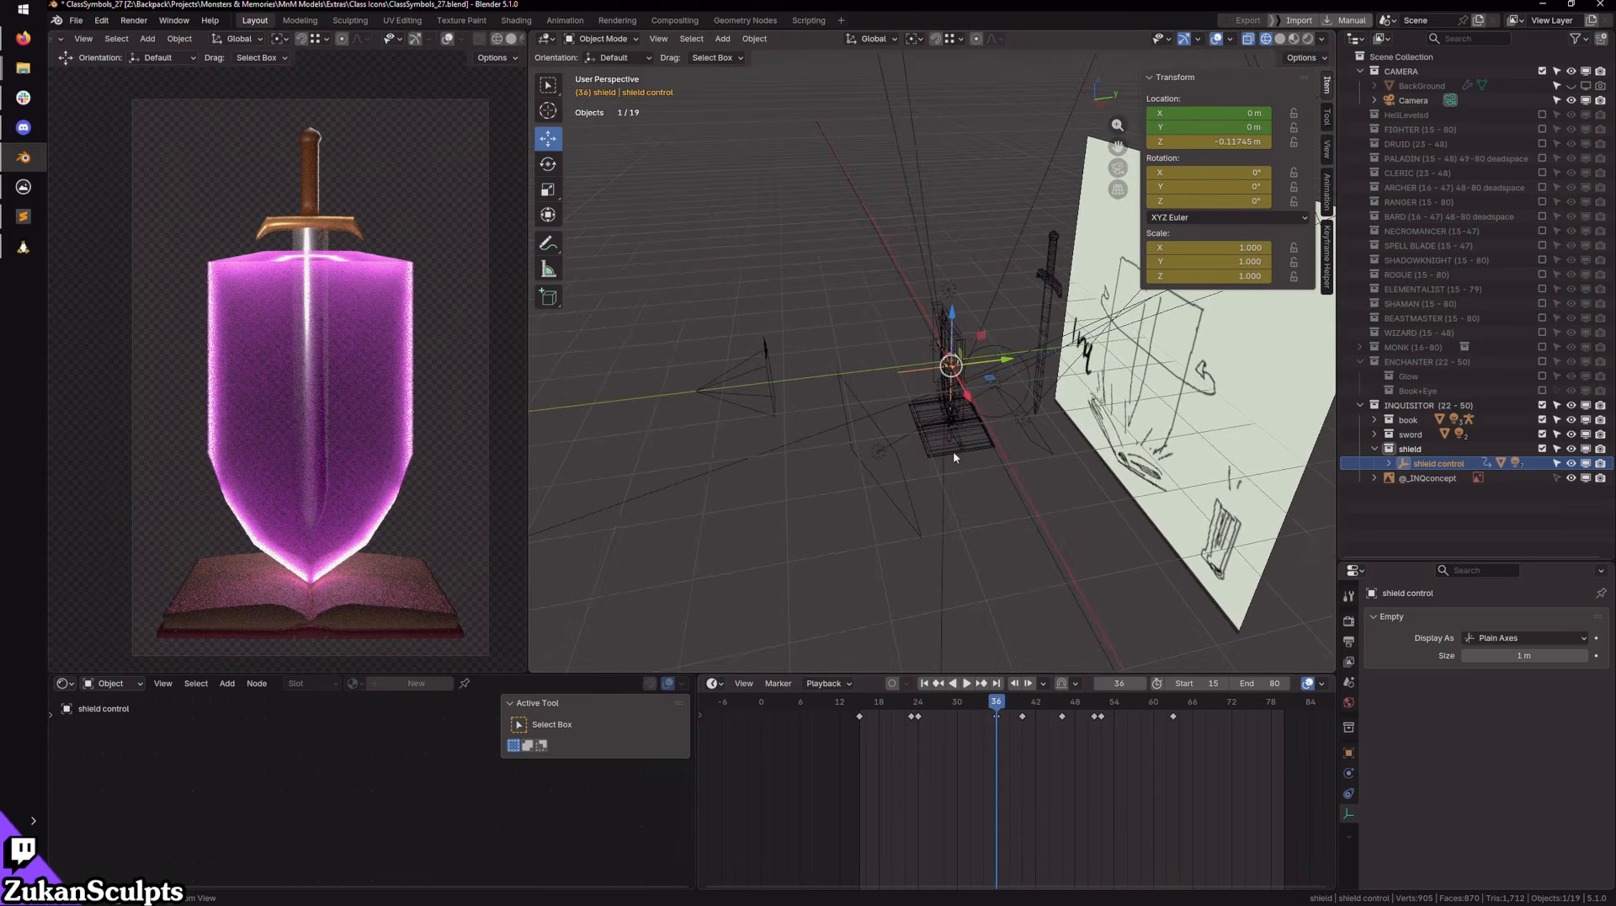
{"action": "left_click", "coordinate": [1038, 544]}
{"action": "middle_click_drag", "start_coordinate": [1037, 545], "coordinate": [962, 412]}
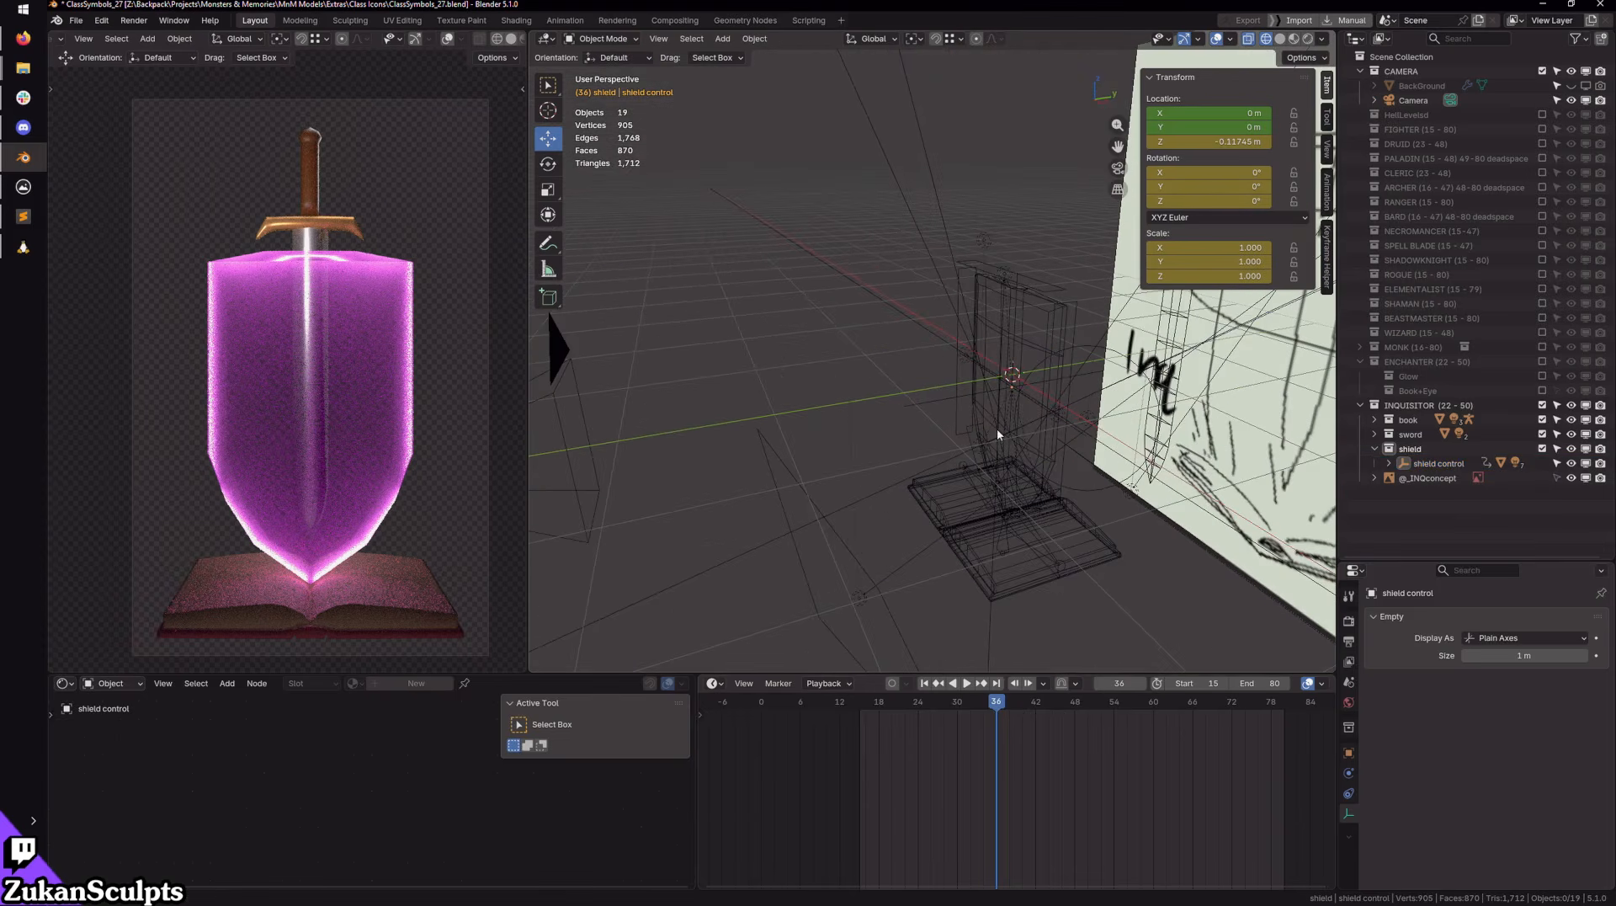
{"action": "left_click", "coordinate": [1438, 463]}
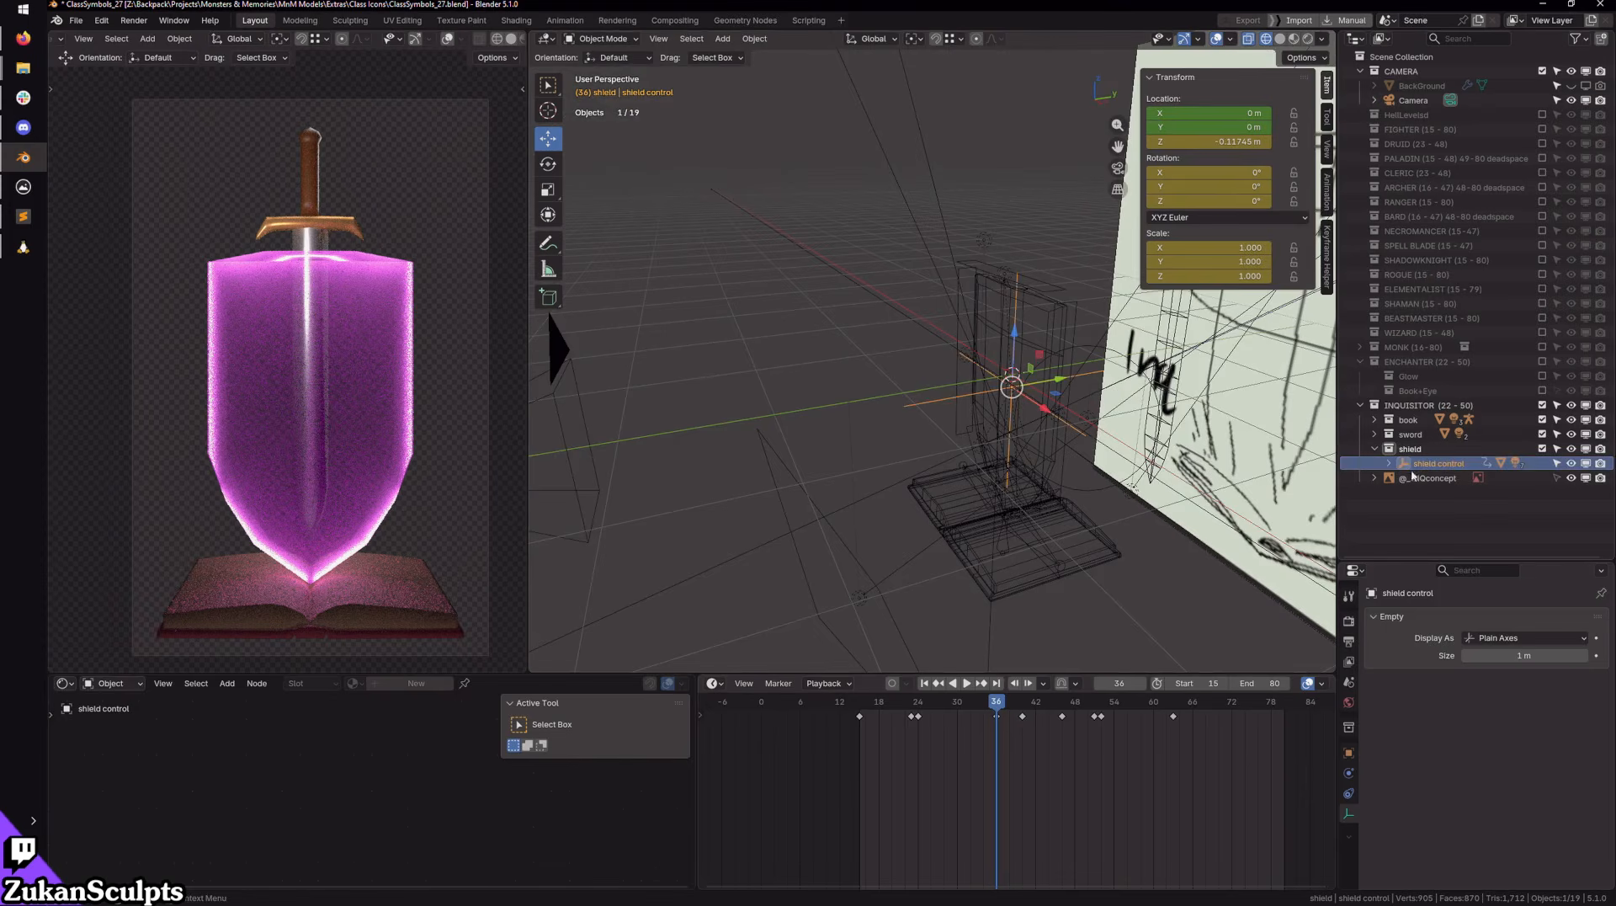
{"action": "key", "text": "KP_3"}
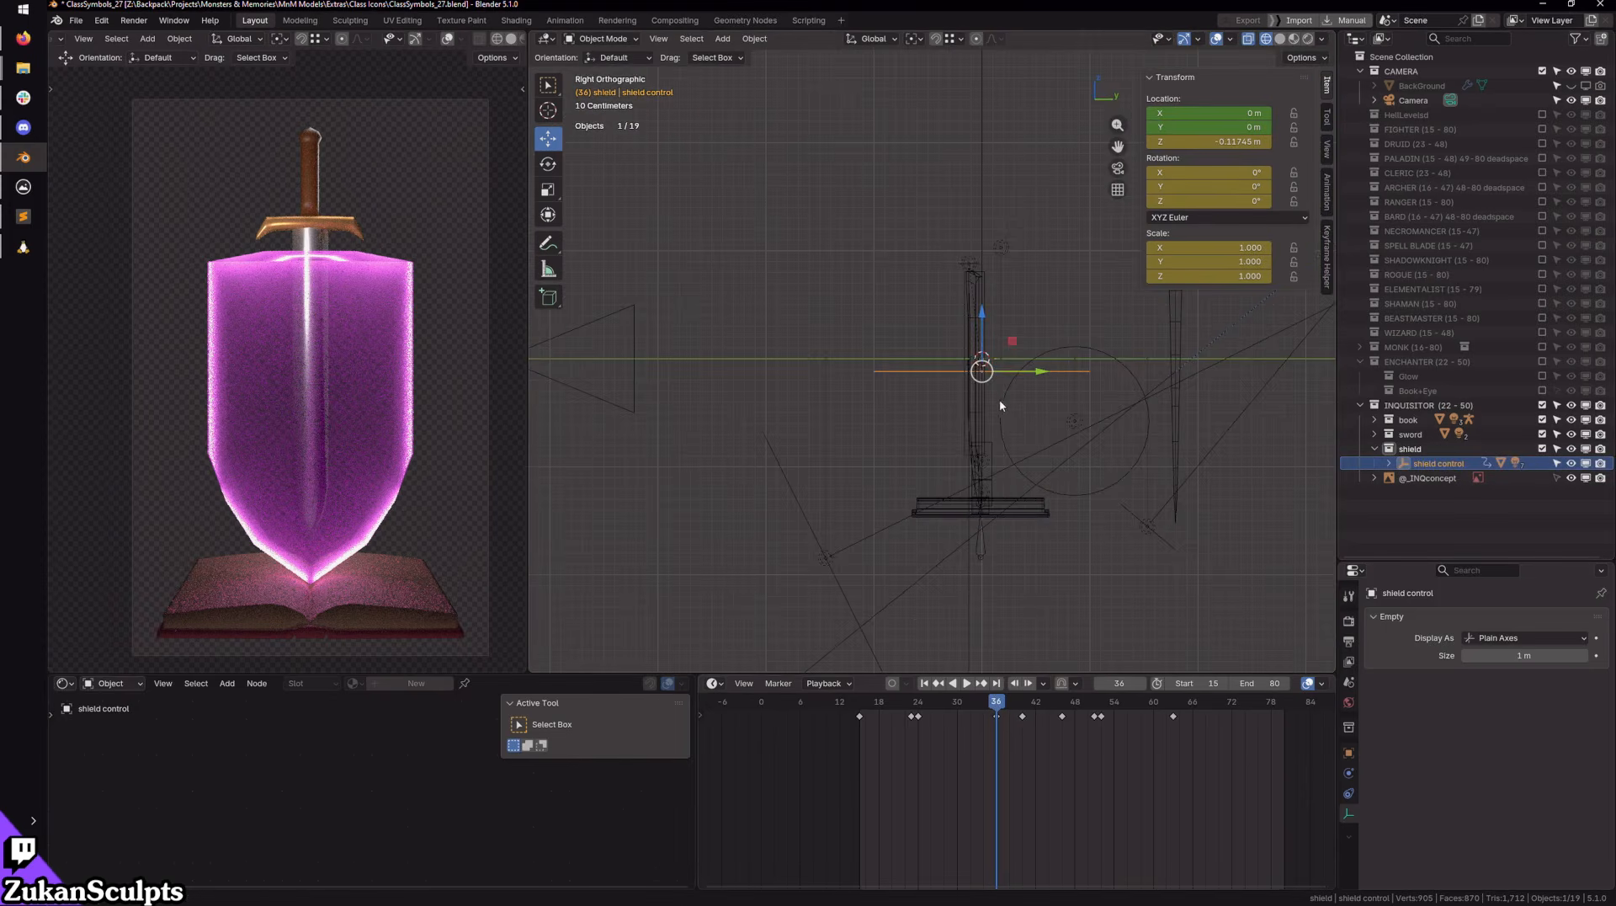
{"action": "left_click_drag", "start_coordinate": [986, 381], "coordinate": [665, 363]}
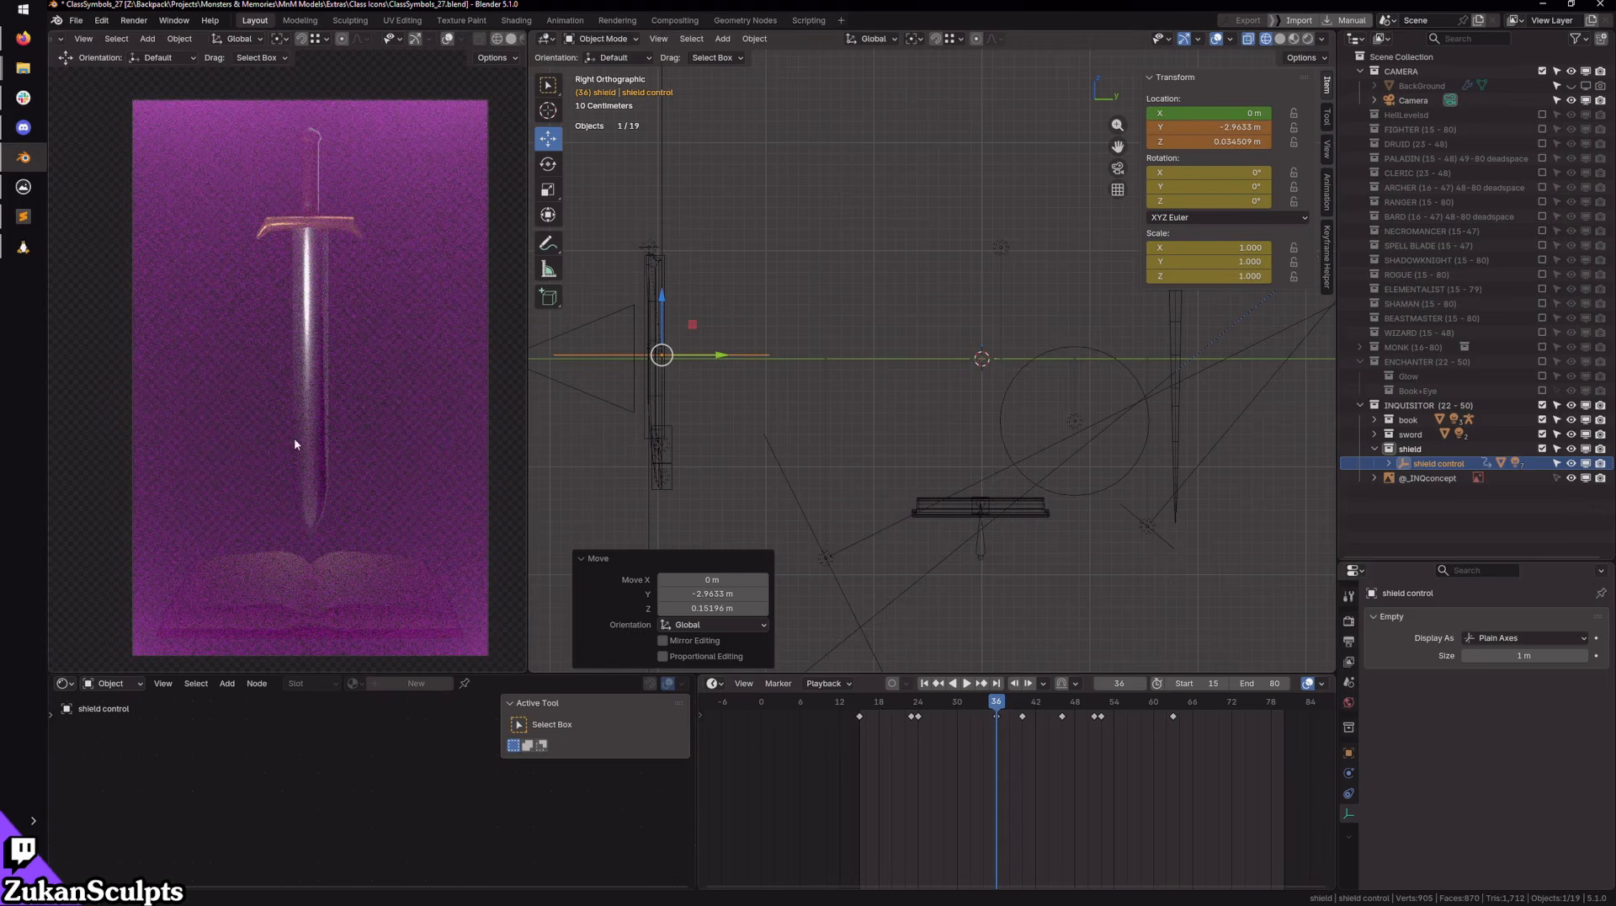
Step: Play back the animation and stop it at frame 30
{"action": "middle_click_drag", "start_coordinate": [772, 267], "coordinate": [1031, 406]}
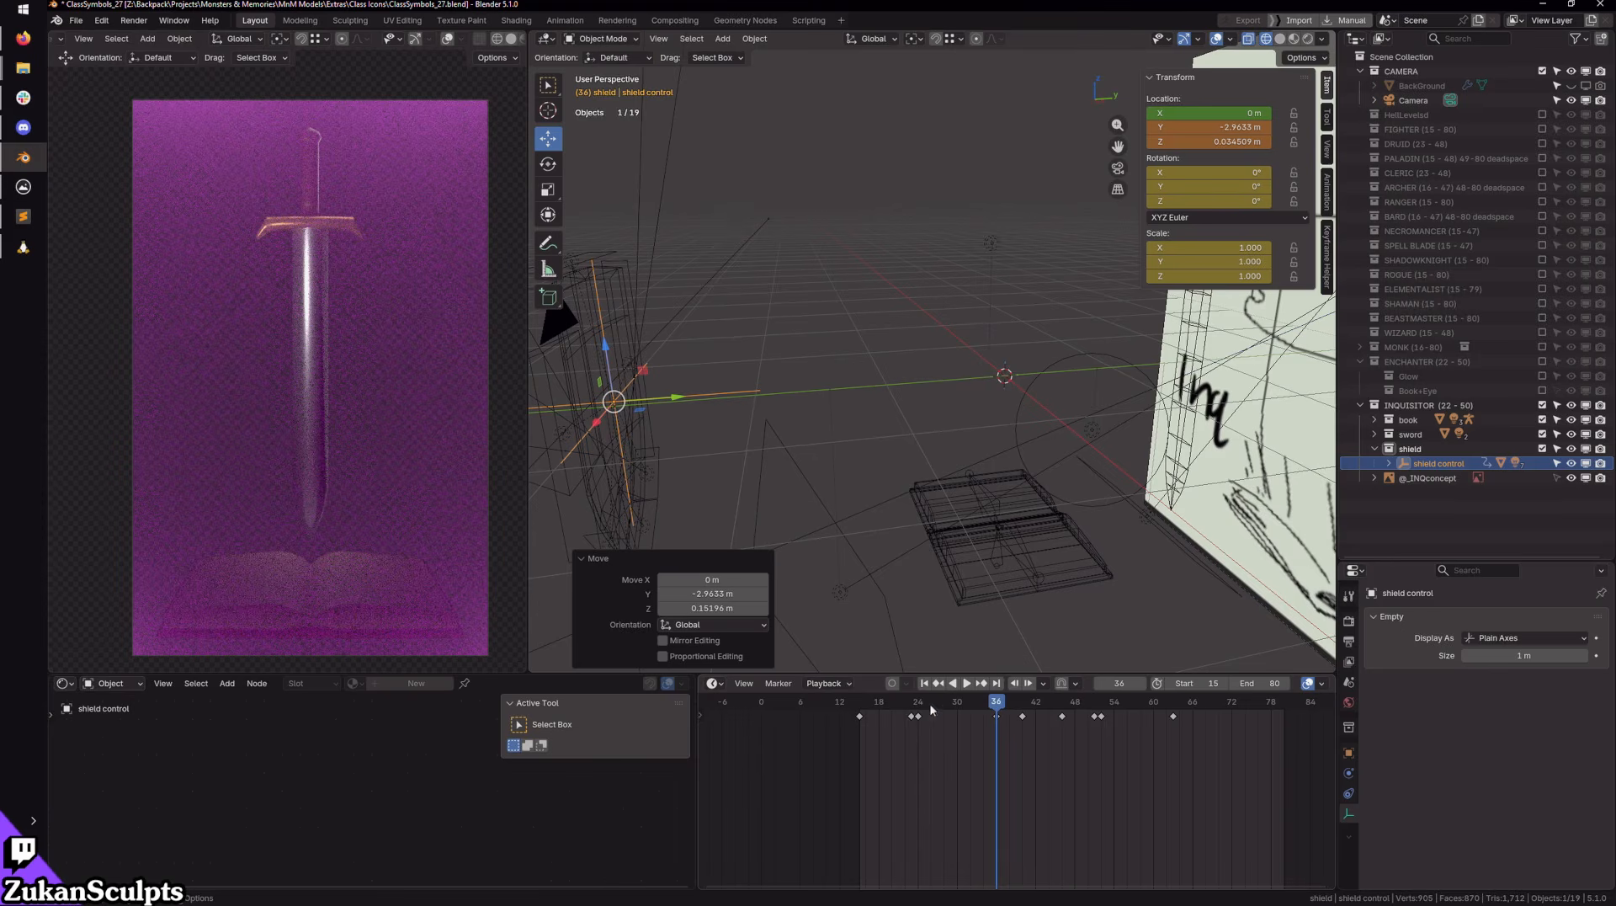
{"action": "left_click", "coordinate": [973, 687]}
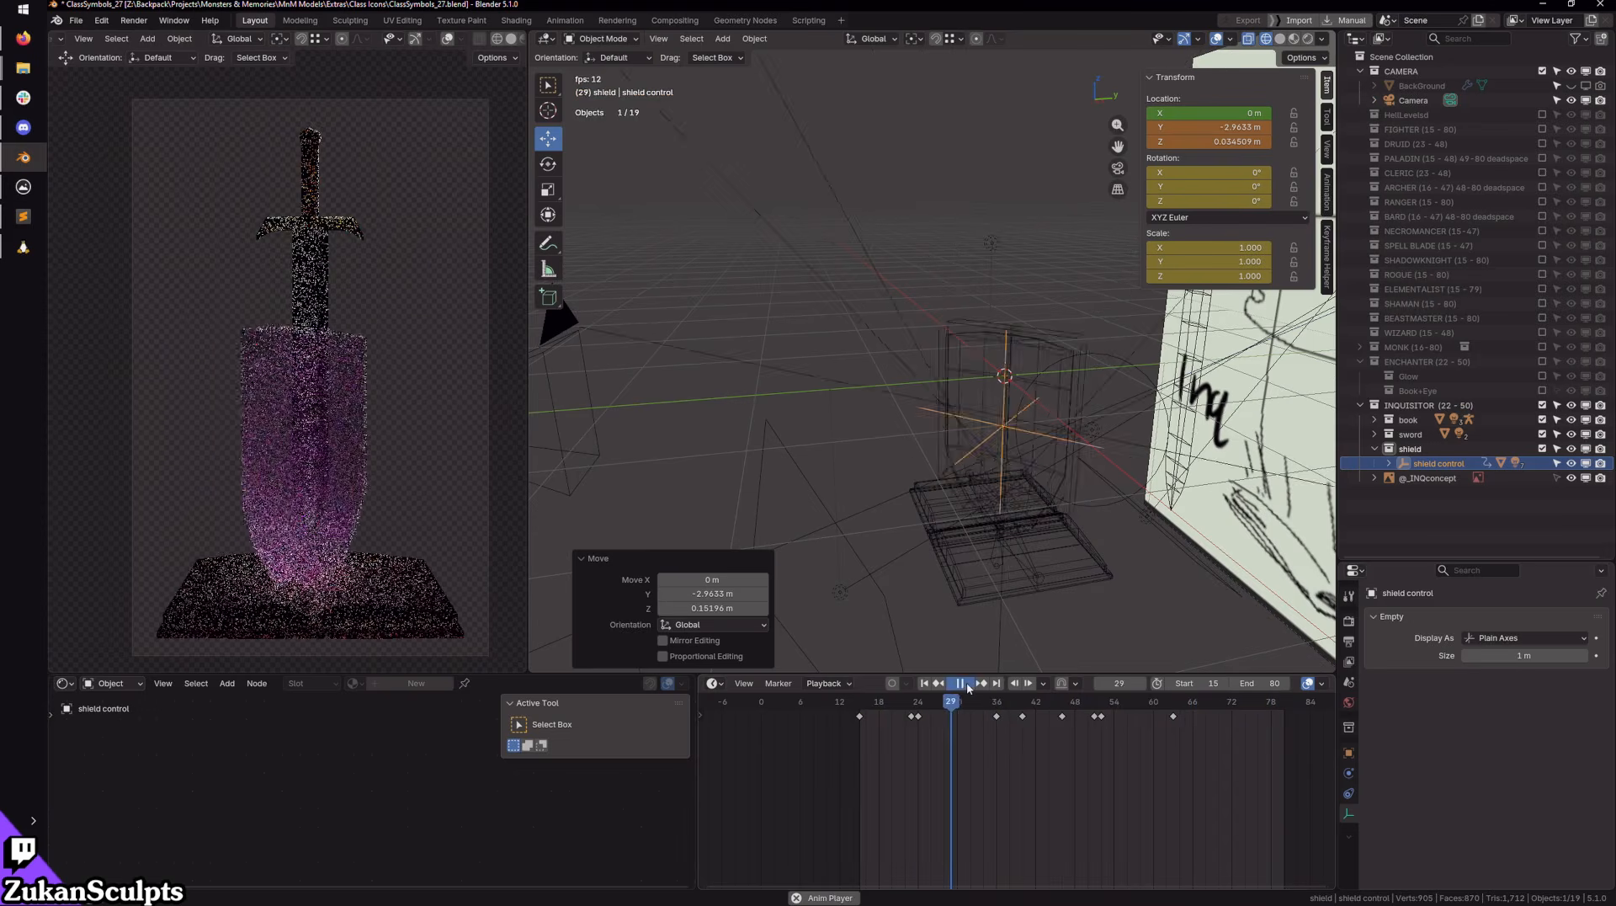
{"action": "key", "text": "space"}
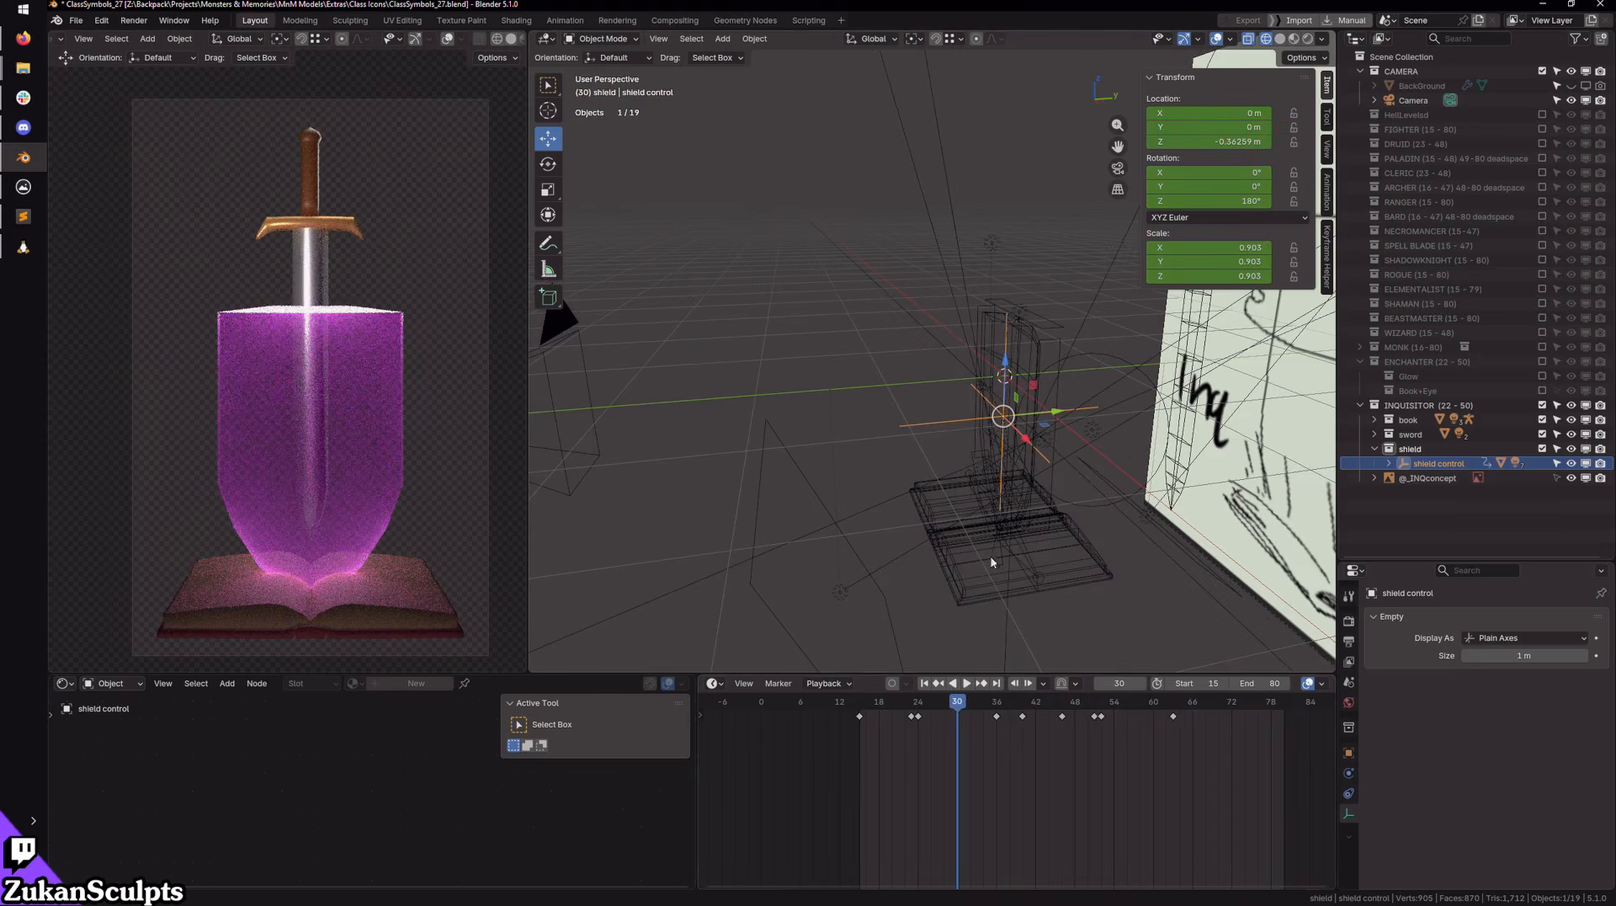
Step: Expand the shield control, check the power of shieldlight1.006 and shieldlight1, and play the animation from frame 17 up to frame 24
{"action": "left_click", "coordinate": [1389, 463]}
{"action": "scroll", "coordinate": [1451, 539], "scroll_direction": "down", "scroll_amount": 2}
{"action": "left_click", "coordinate": [1457, 530]}
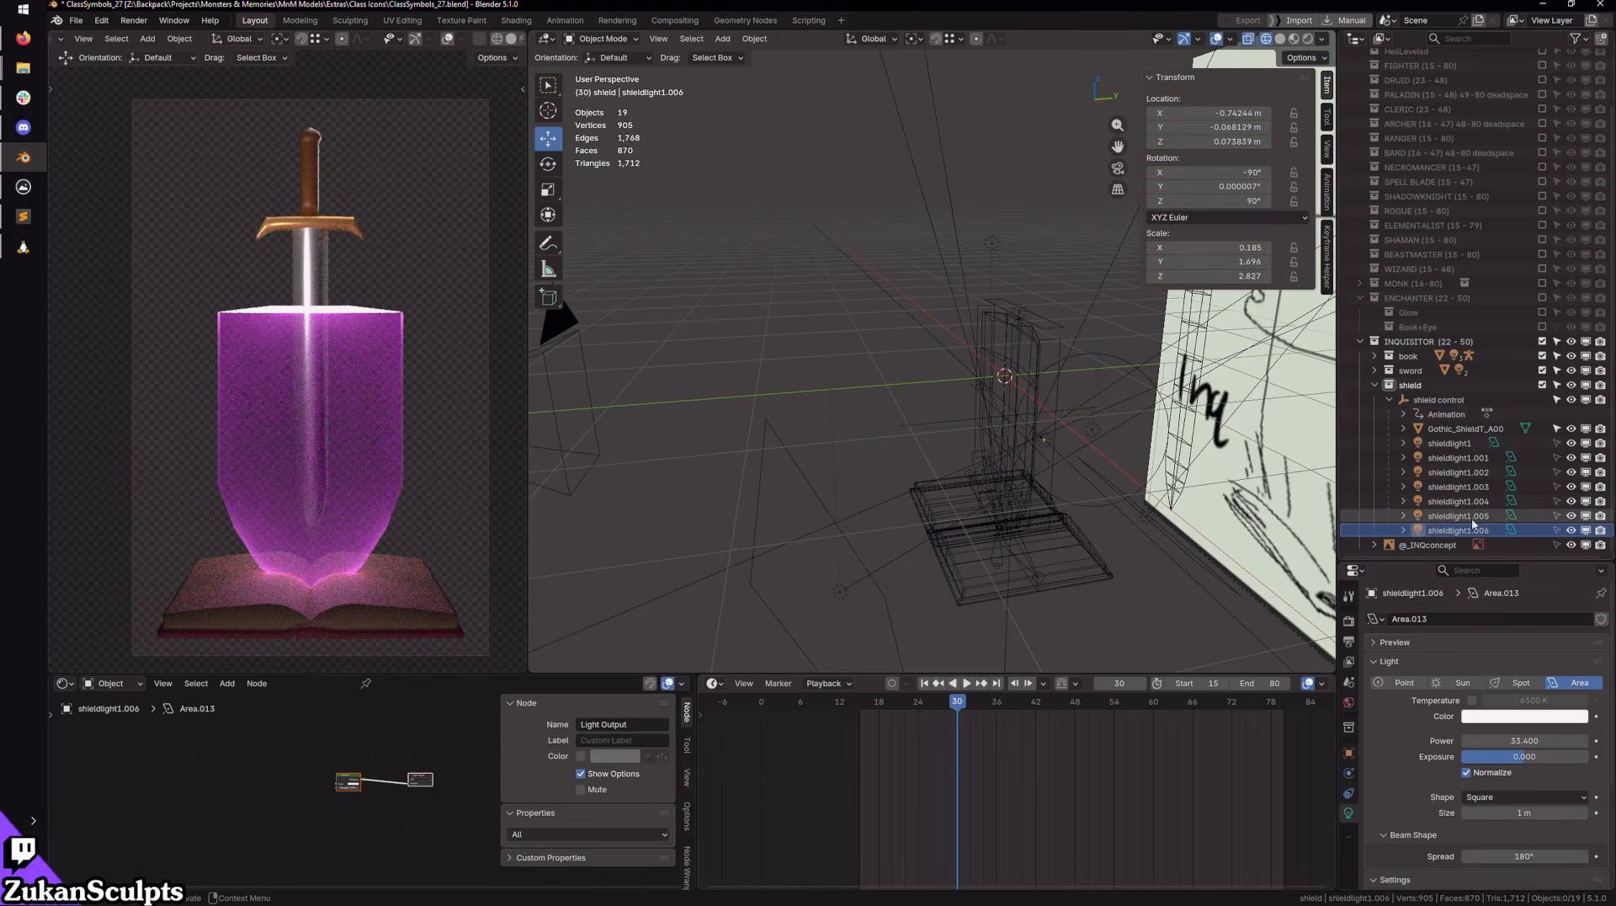
{"action": "middle_click_drag", "start_coordinate": [1128, 505], "coordinate": [1034, 342]}
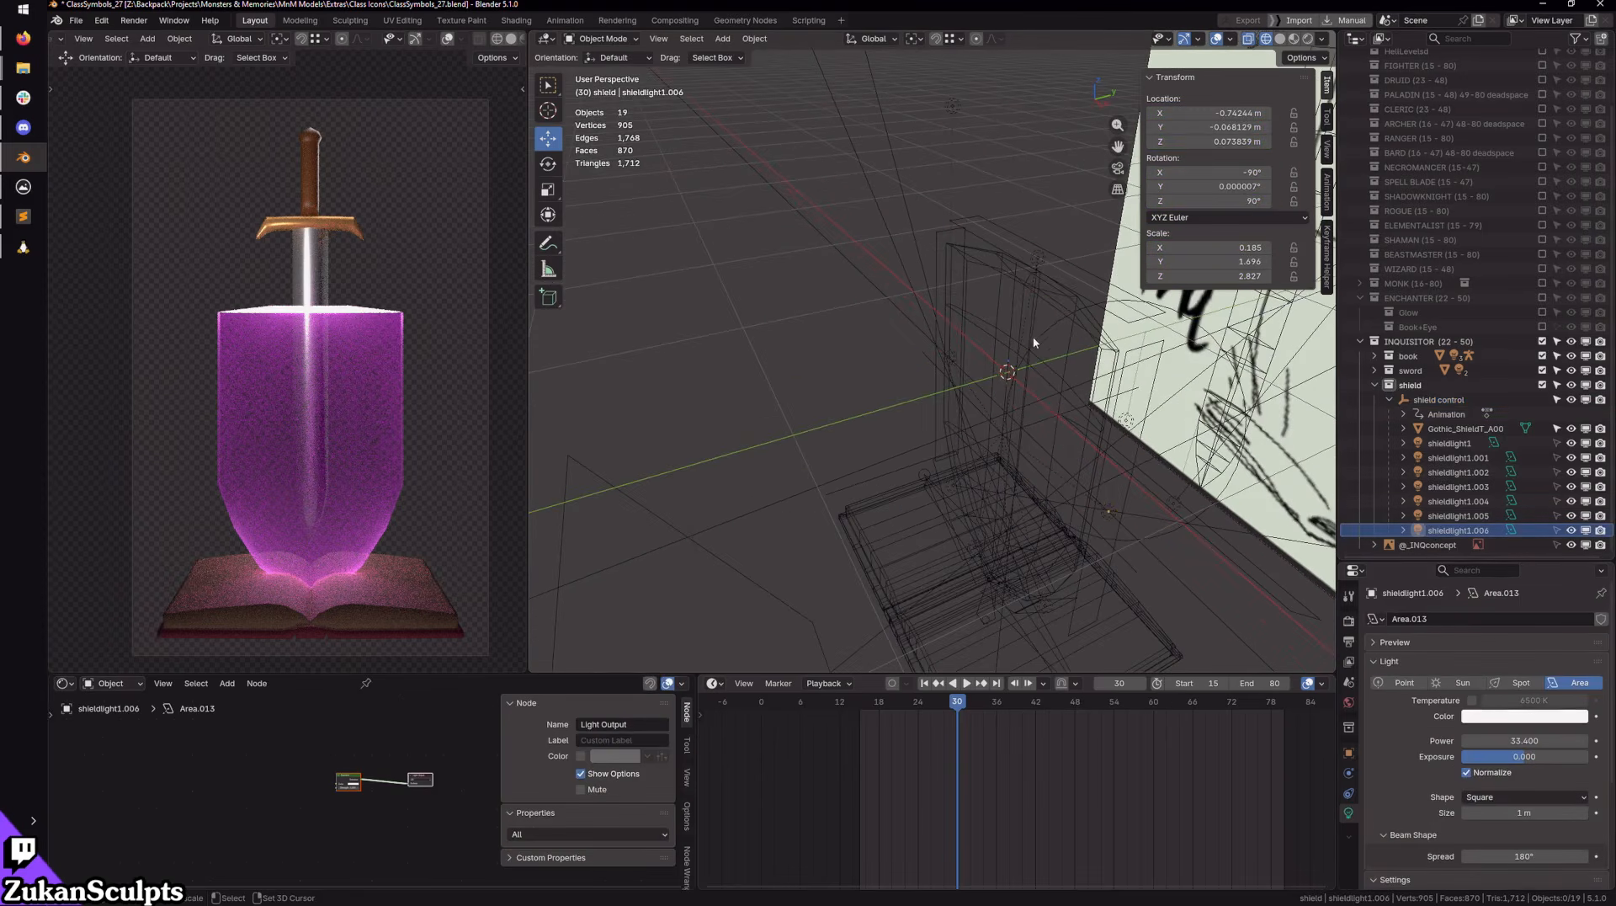
{"action": "left_click", "coordinate": [1449, 443]}
{"action": "middle_click_drag", "start_coordinate": [1203, 514], "coordinate": [1021, 516]}
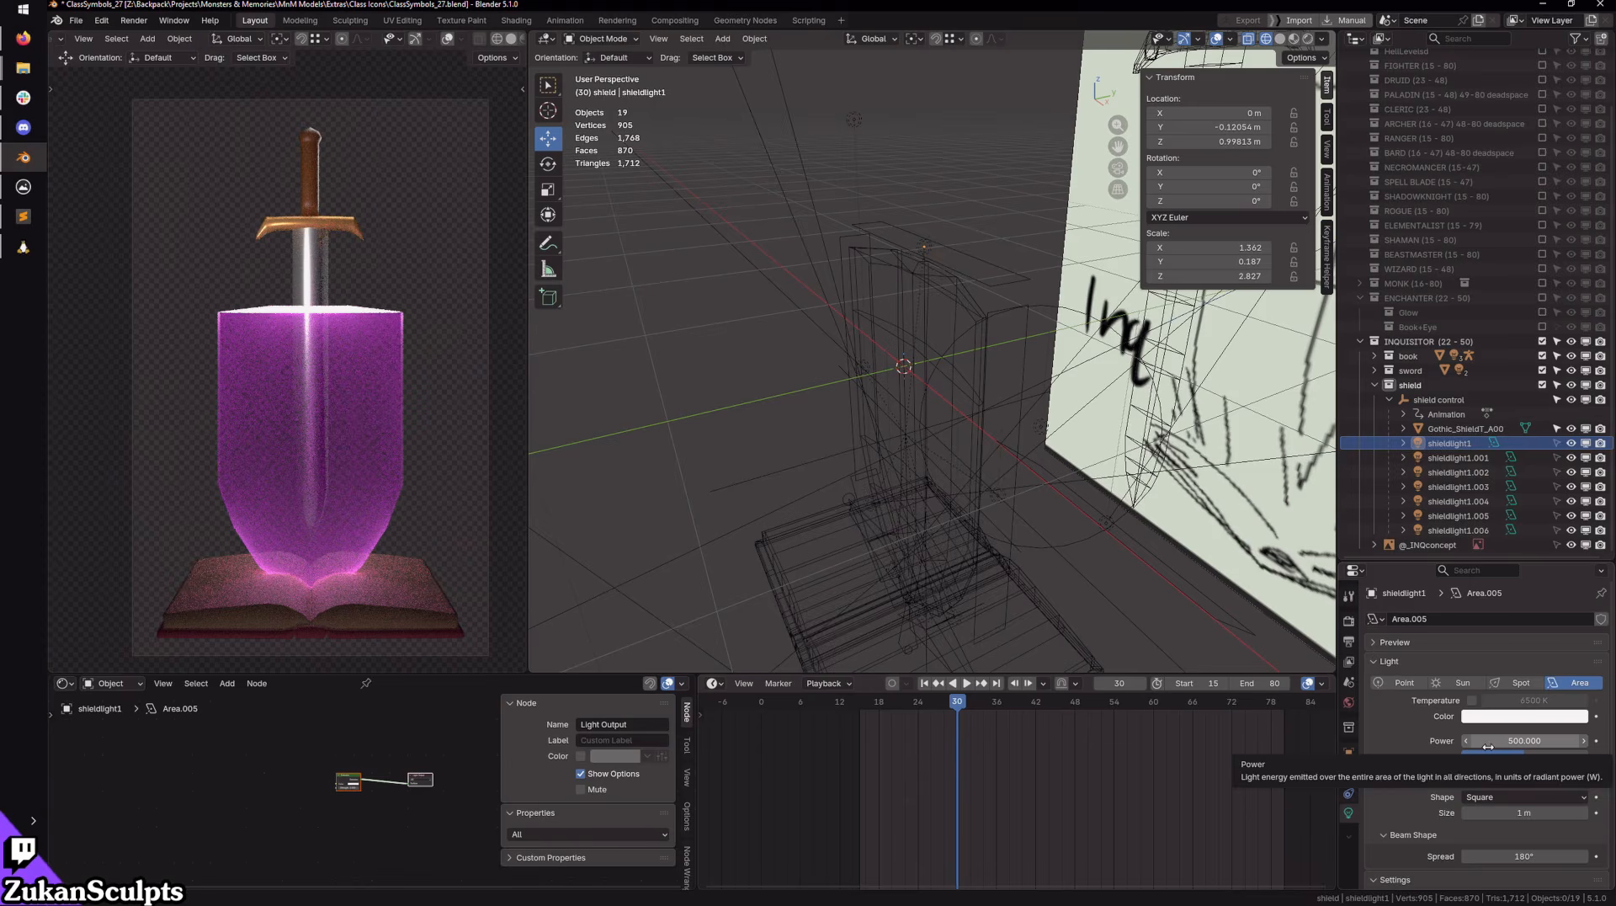
{"action": "middle_click_drag", "start_coordinate": [1126, 538], "coordinate": [1089, 537], "text": "shift"}
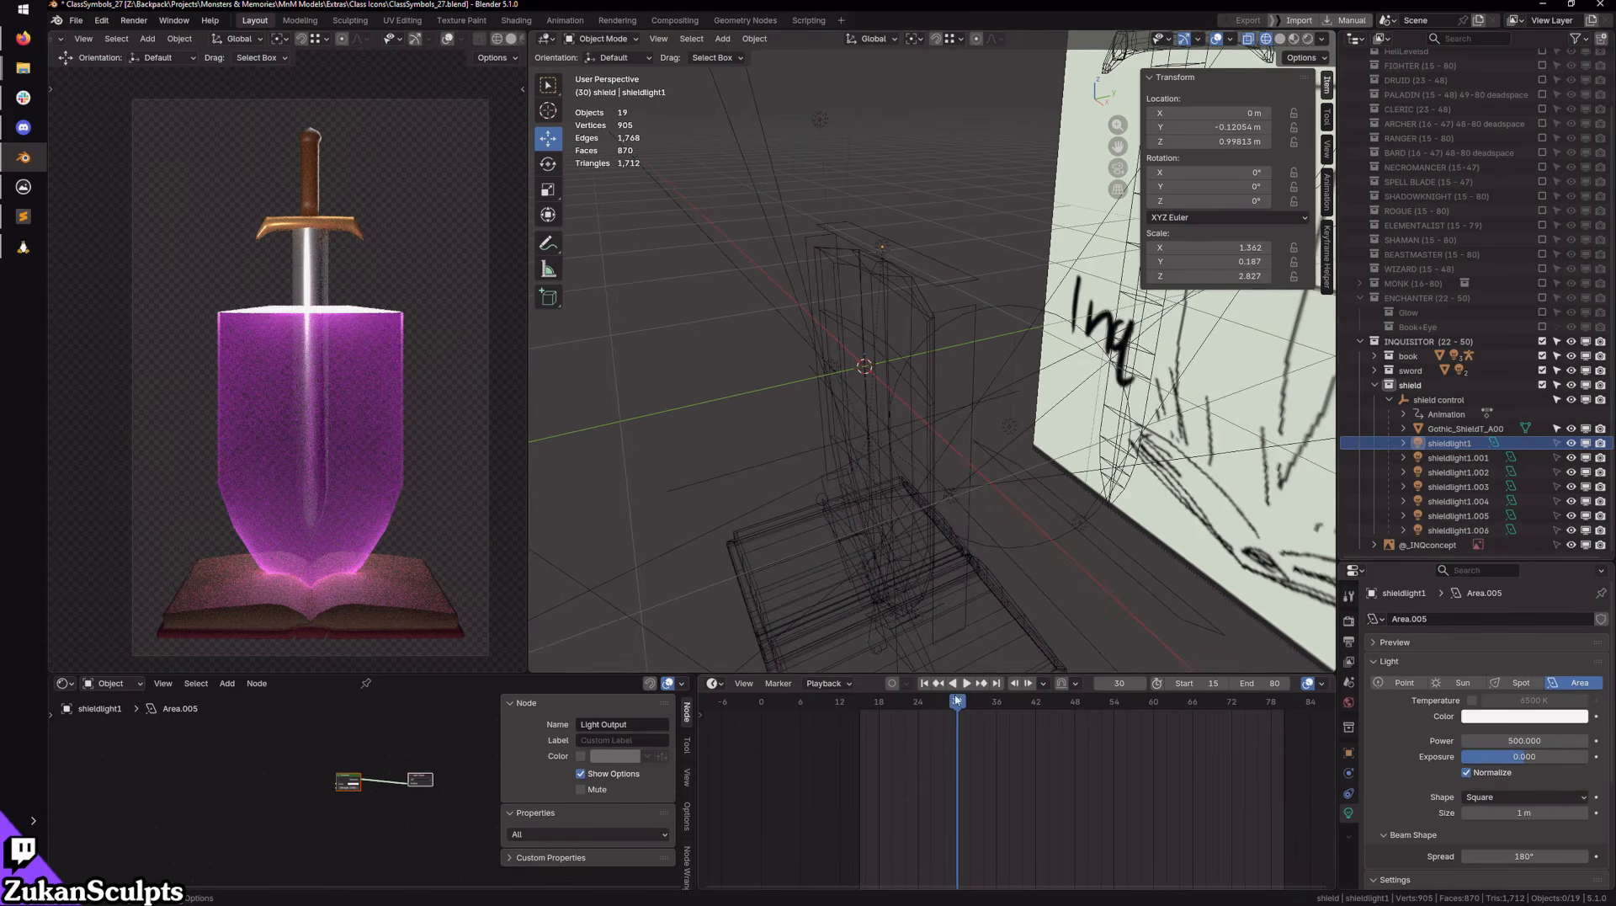
{"action": "left_click_drag", "start_coordinate": [958, 707], "coordinate": [872, 708]}
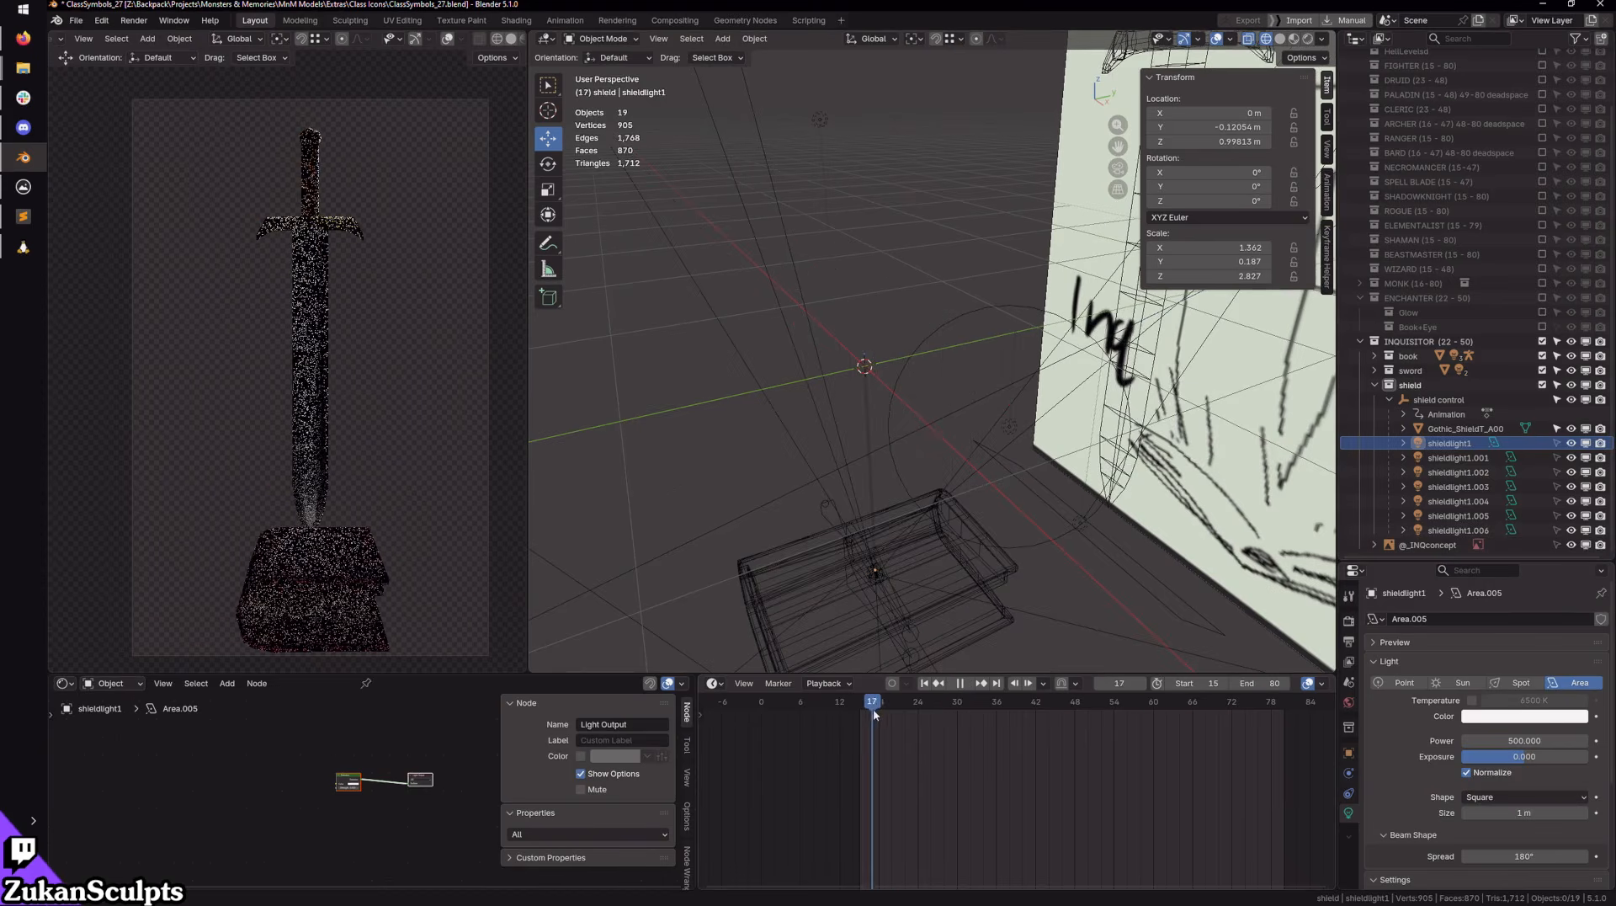
{"action": "key", "text": "space"}
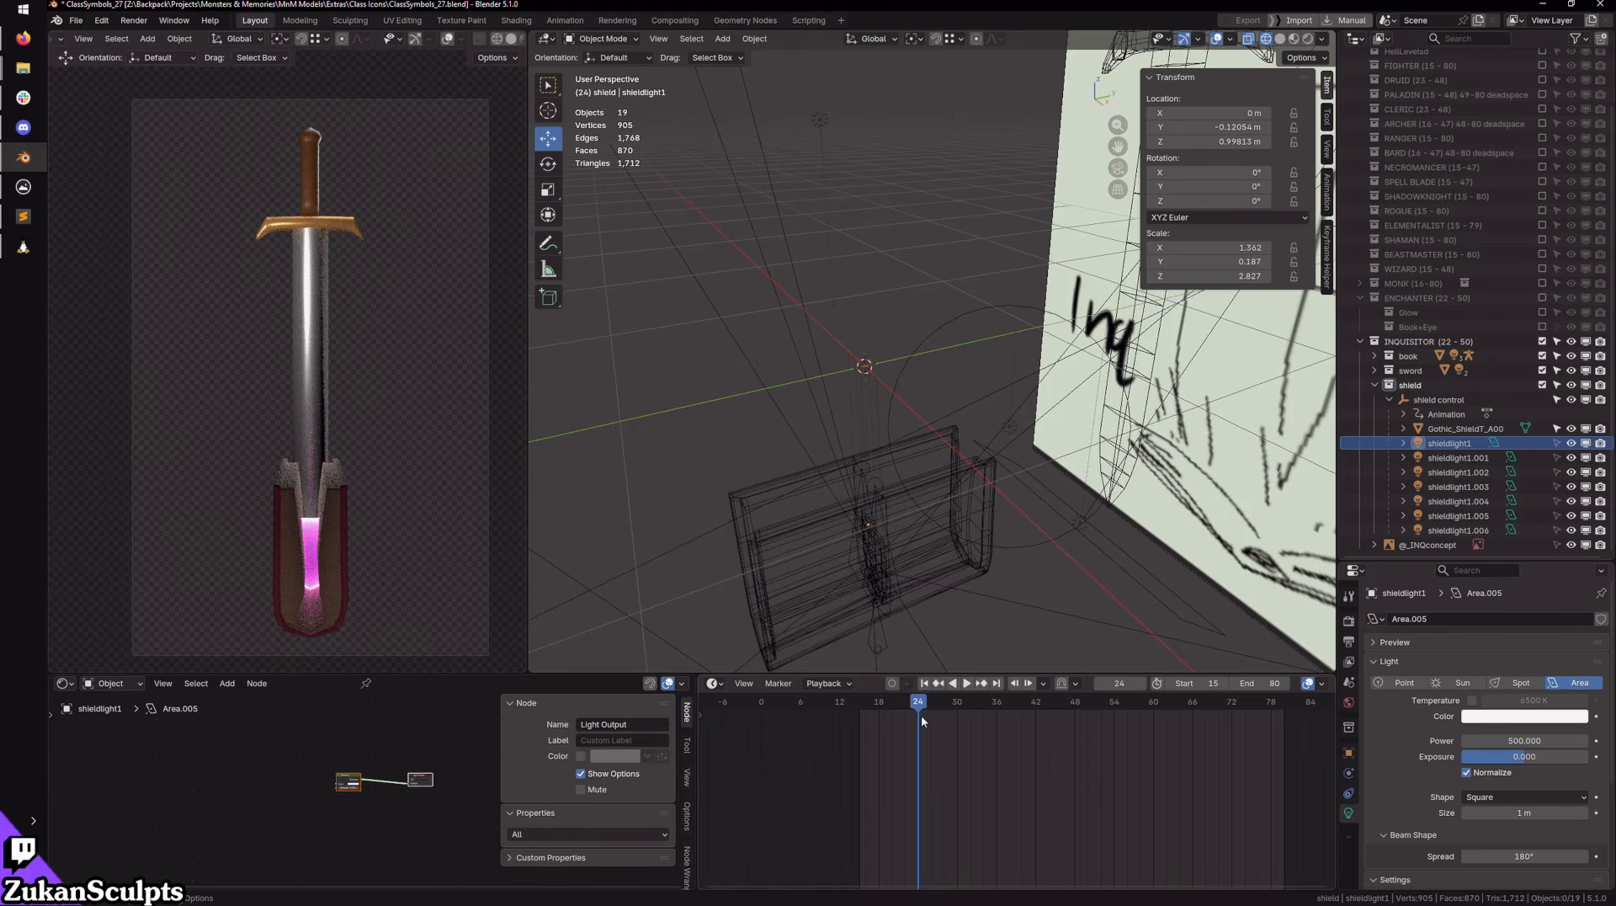
Step: Try to keyframe the Power of all seven shield lights together at frame 24, and check the individual lights for the keyframe
{"action": "left_click_drag", "start_coordinate": [1477, 530], "coordinate": [1477, 442]}
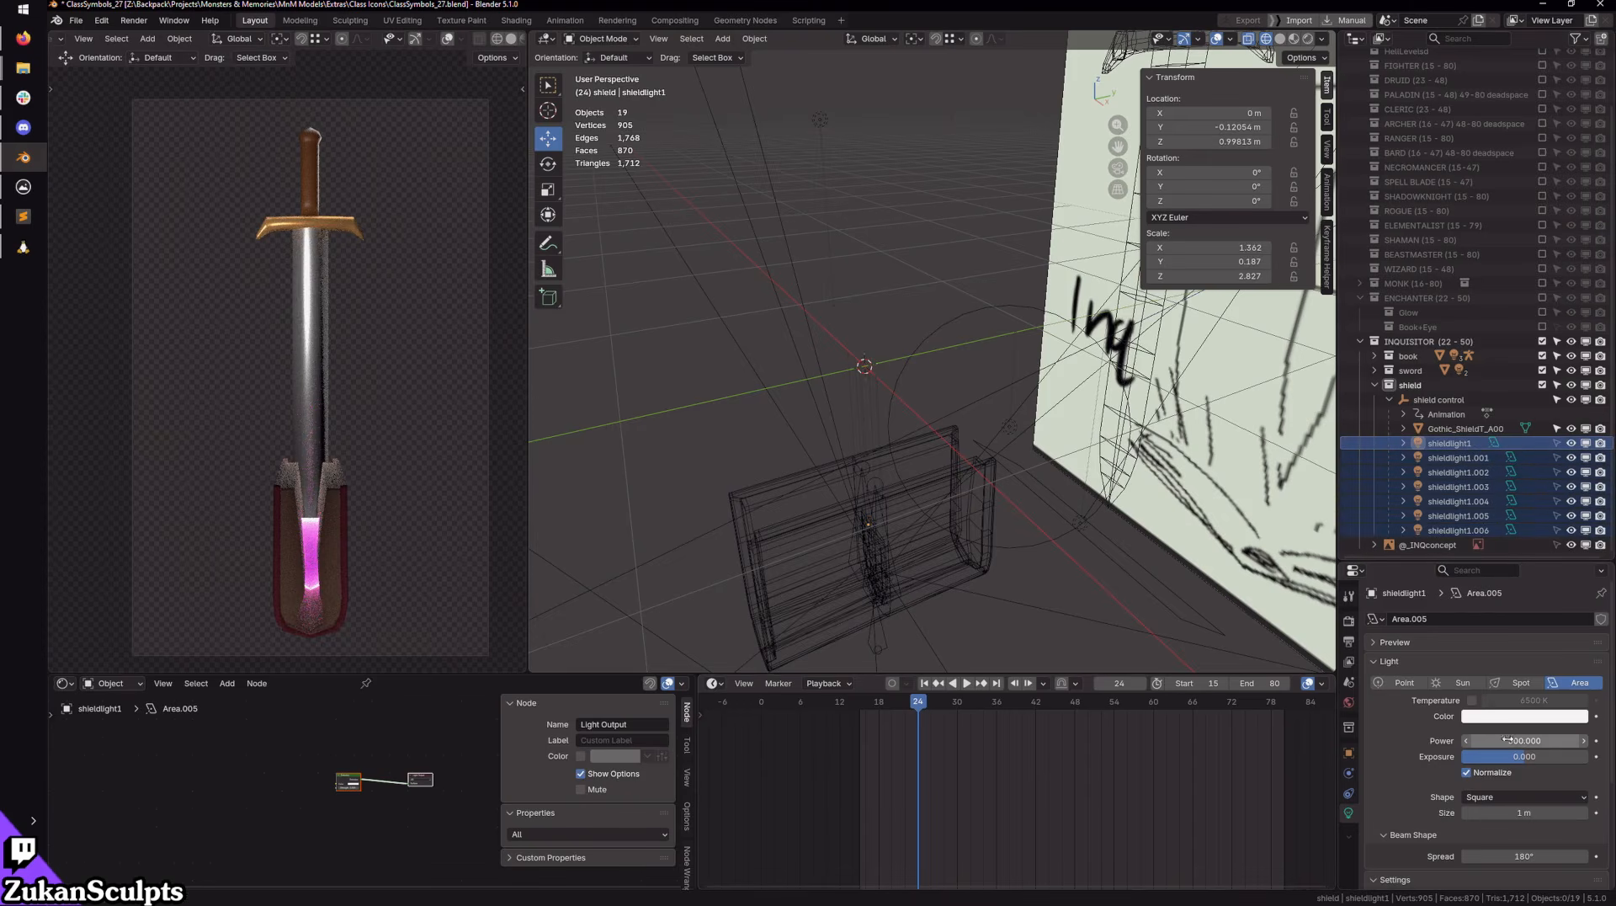
{"action": "left_click", "coordinate": [1441, 501]}
{"action": "left_click", "coordinate": [1436, 530]}
{"action": "left_click", "coordinate": [1450, 486]}
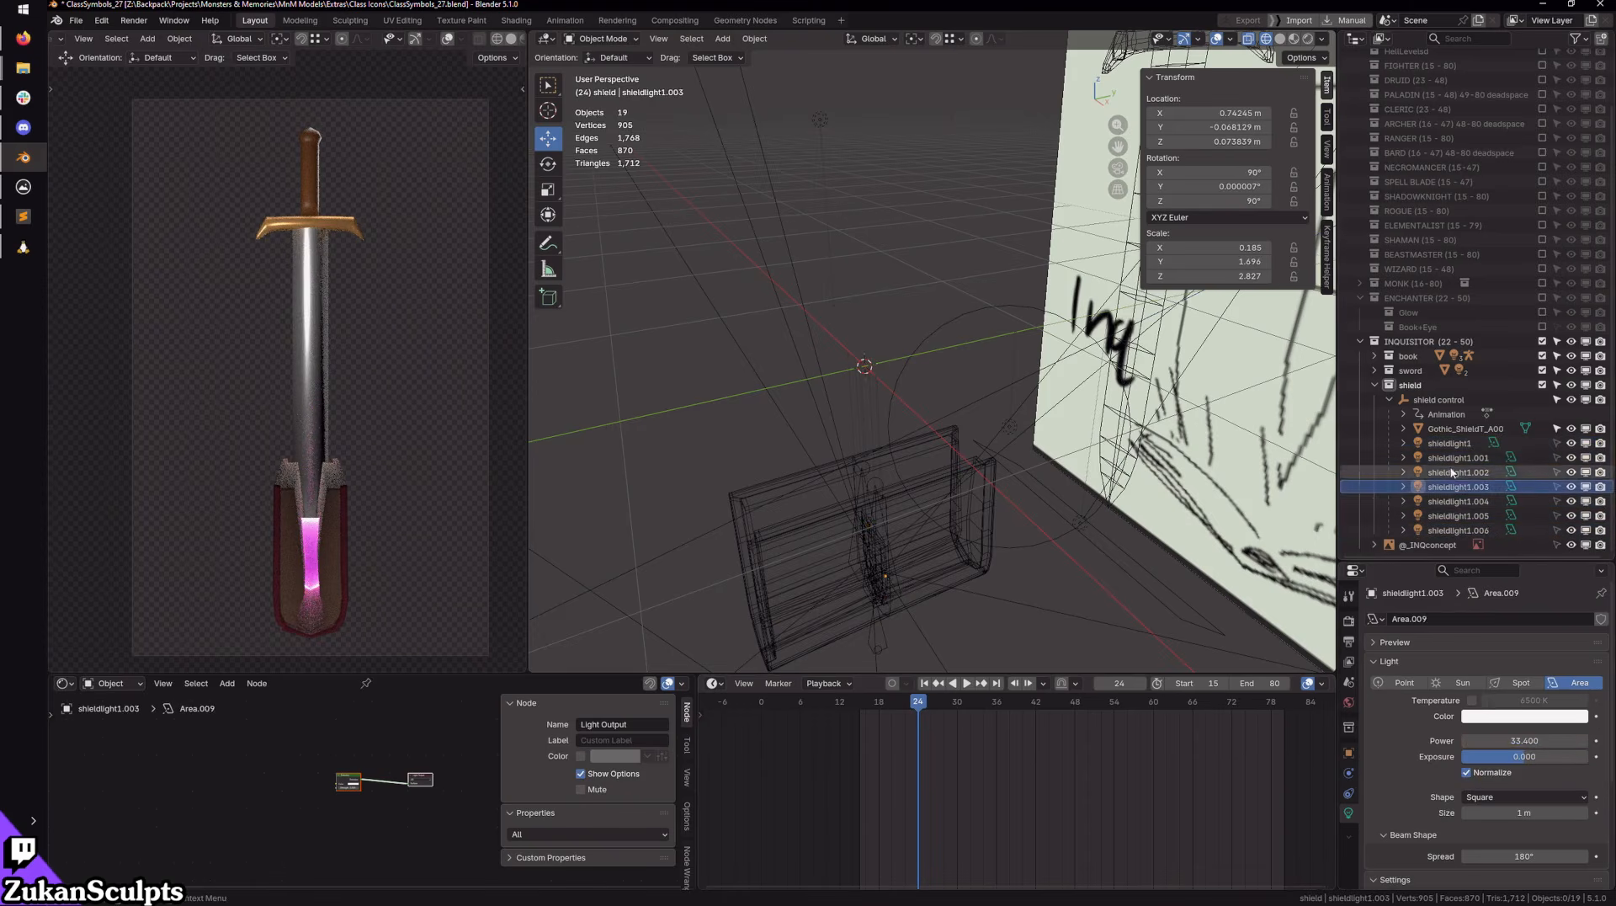
{"action": "left_click", "coordinate": [1451, 473]}
{"action": "left_click", "coordinate": [1449, 448]}
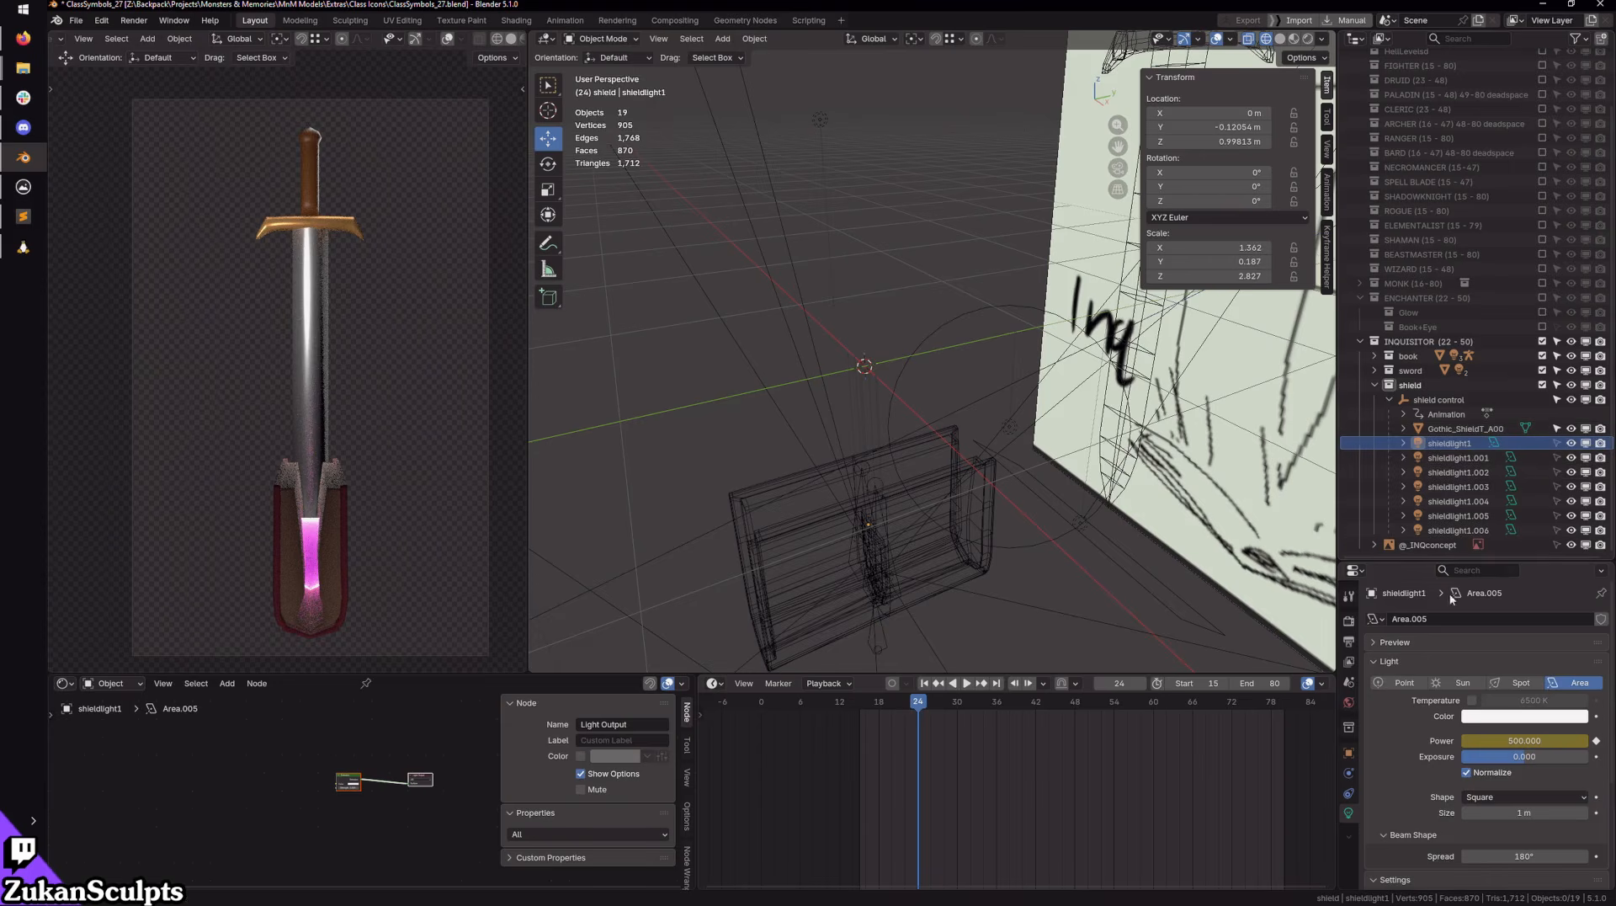
{"action": "left_click", "coordinate": [1457, 515]}
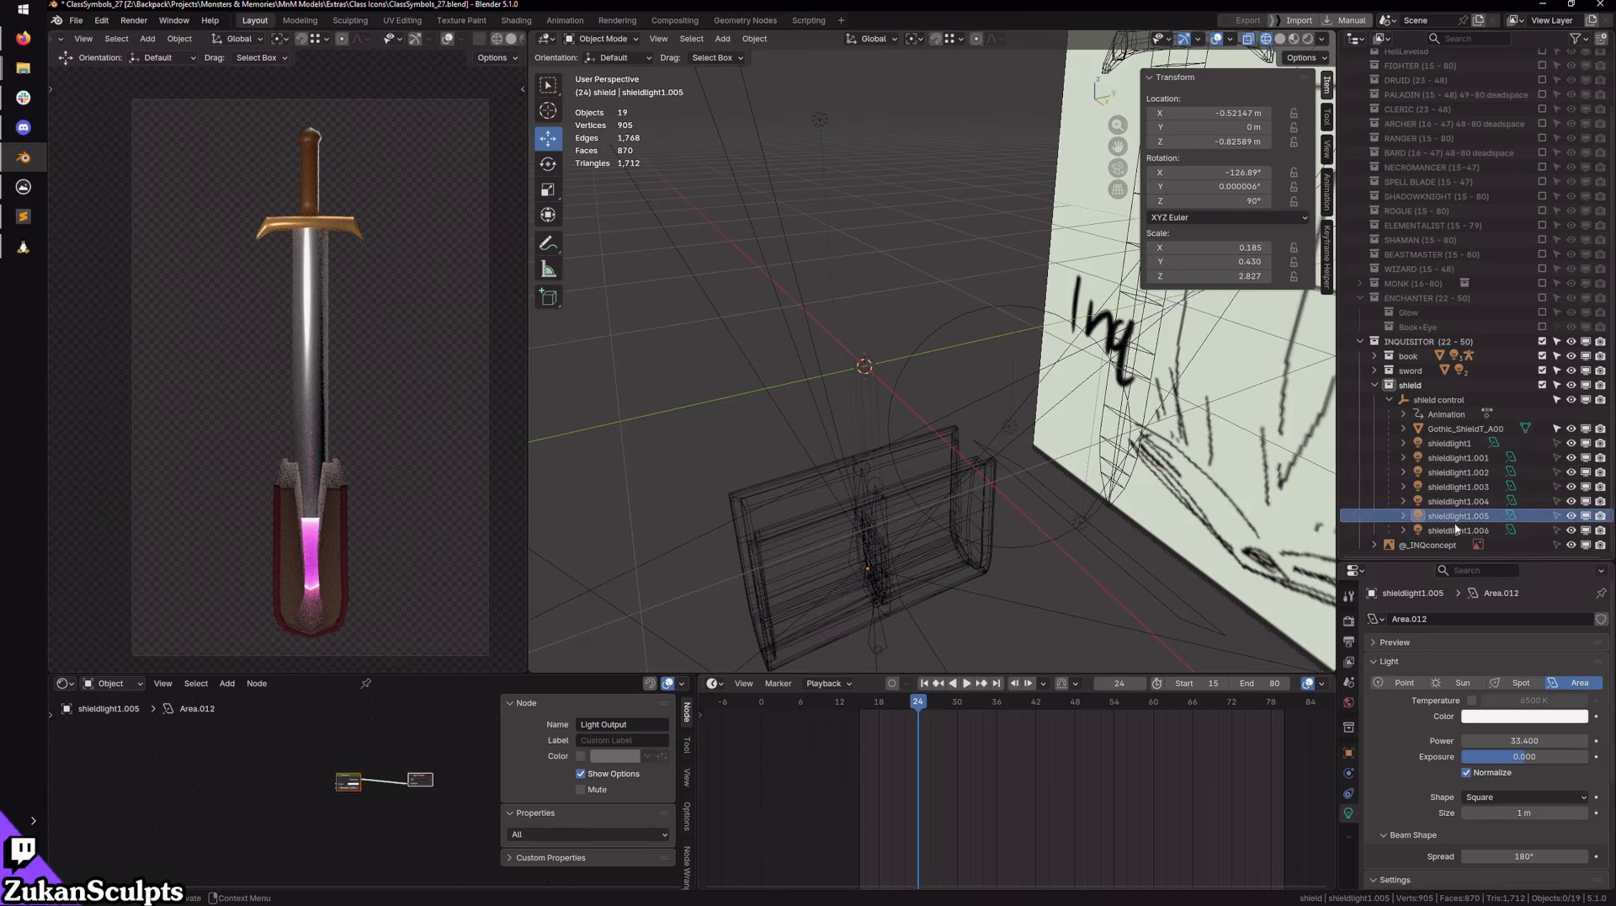
{"action": "left_click", "coordinate": [1449, 444]}
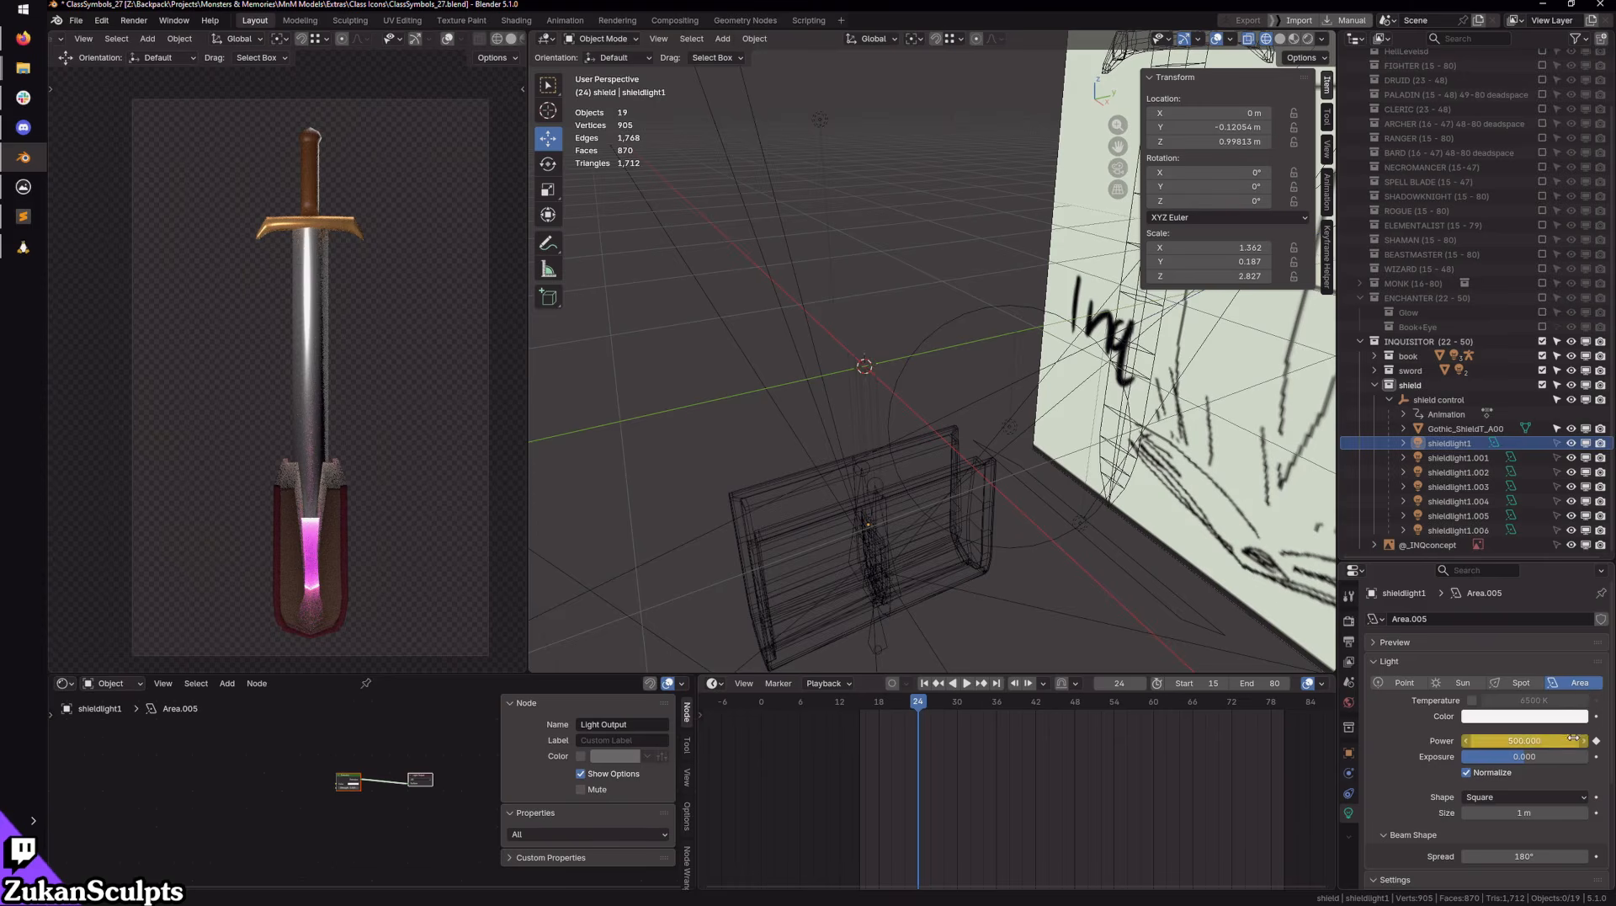
Step: Remove the Power keyframe at frame 24 with all shield lights selected, and try the same on shieldlight1.001 and shieldlight1.002
{"action": "left_click", "coordinate": [1449, 530]}
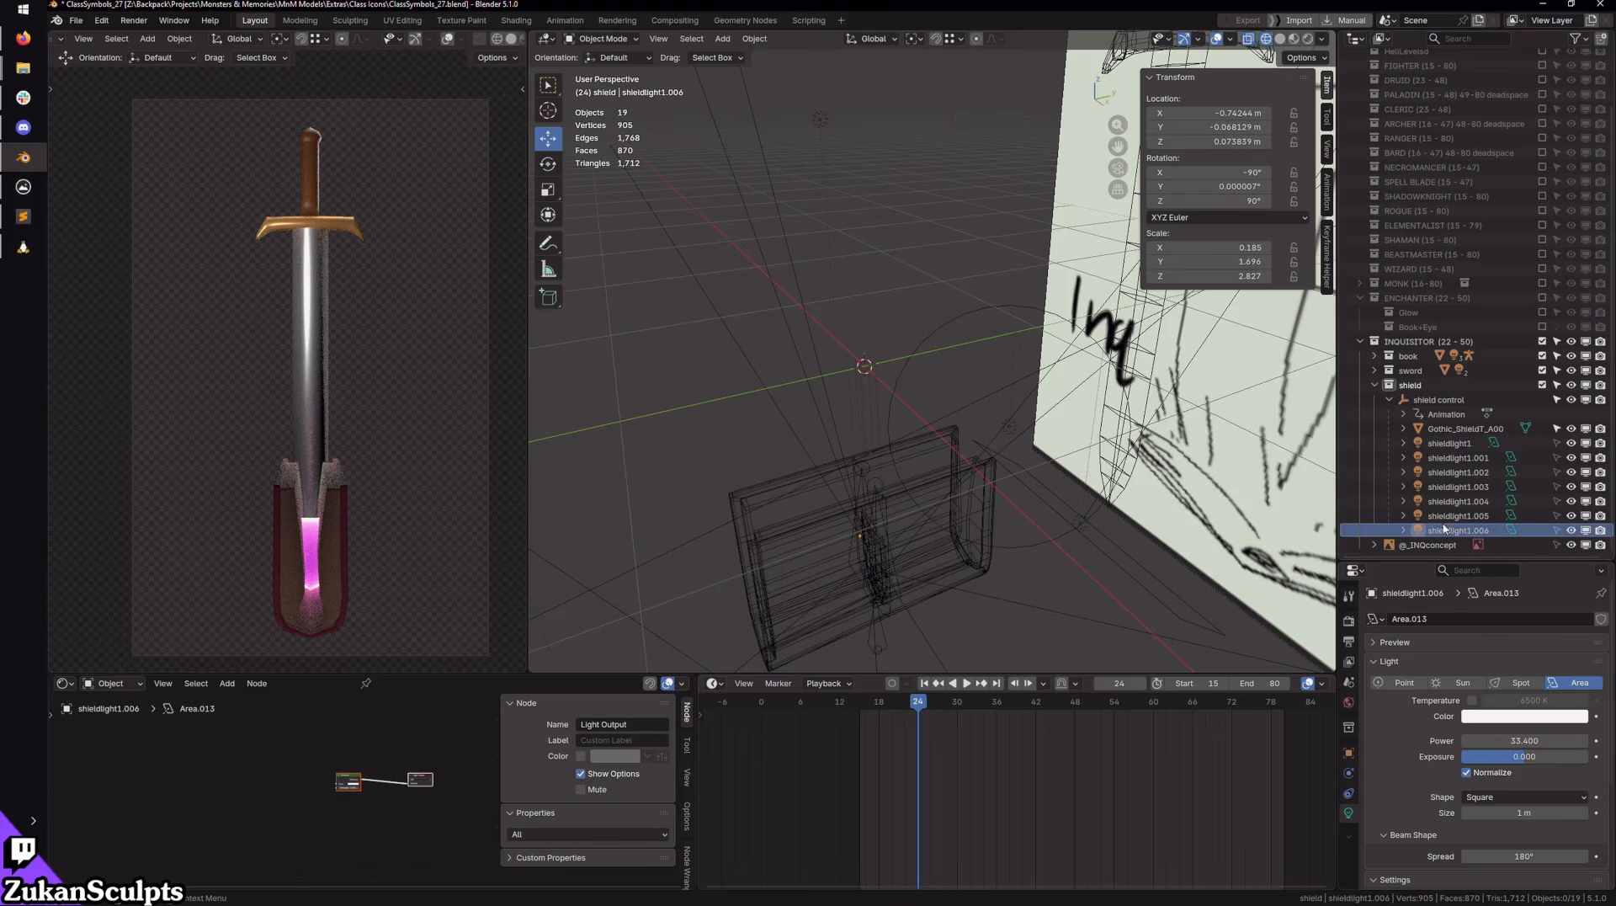
{"action": "left_click", "coordinate": [1460, 486], "text": "shift"}
{"action": "left_click", "coordinate": [1458, 445], "text": "shift"}
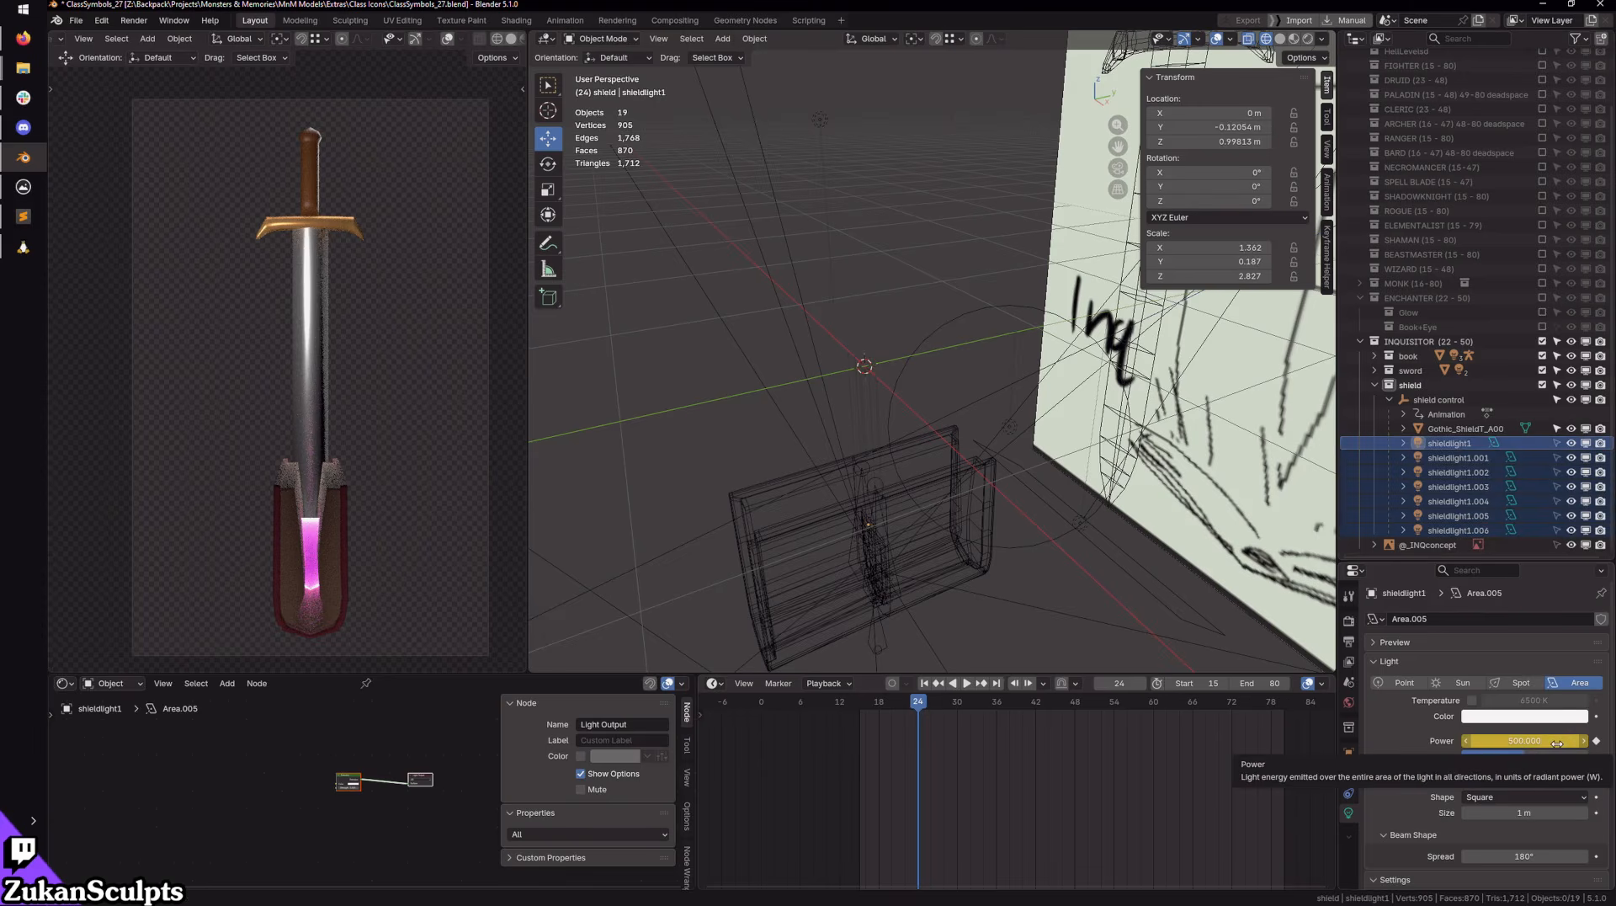
{"action": "key", "text": "alt+i"}
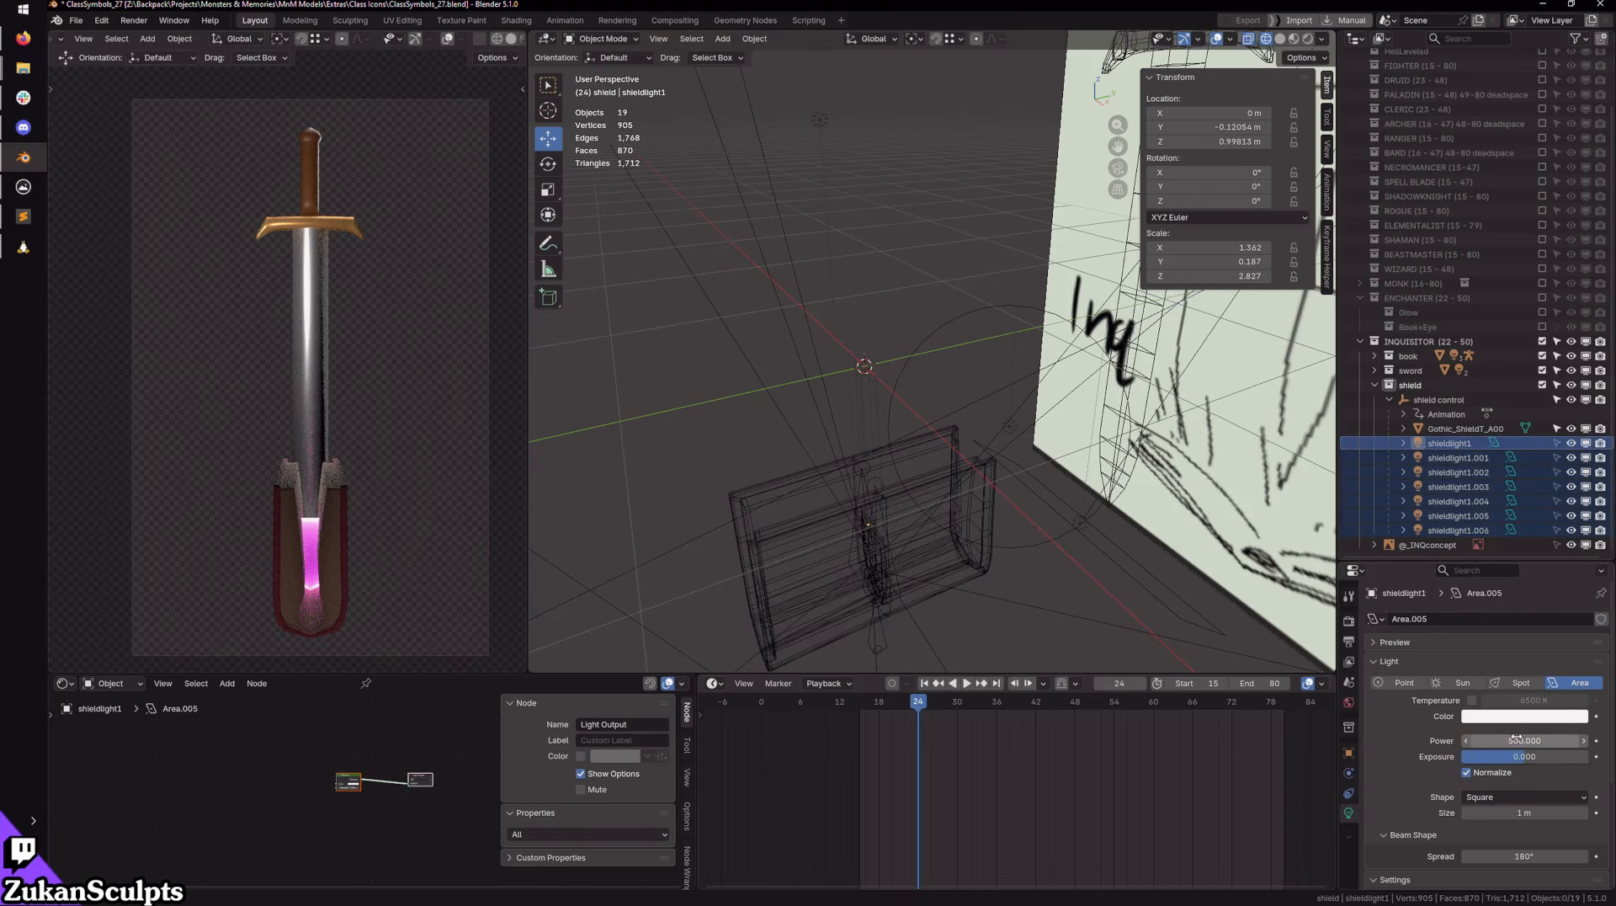
{"action": "left_click", "coordinate": [1459, 457]}
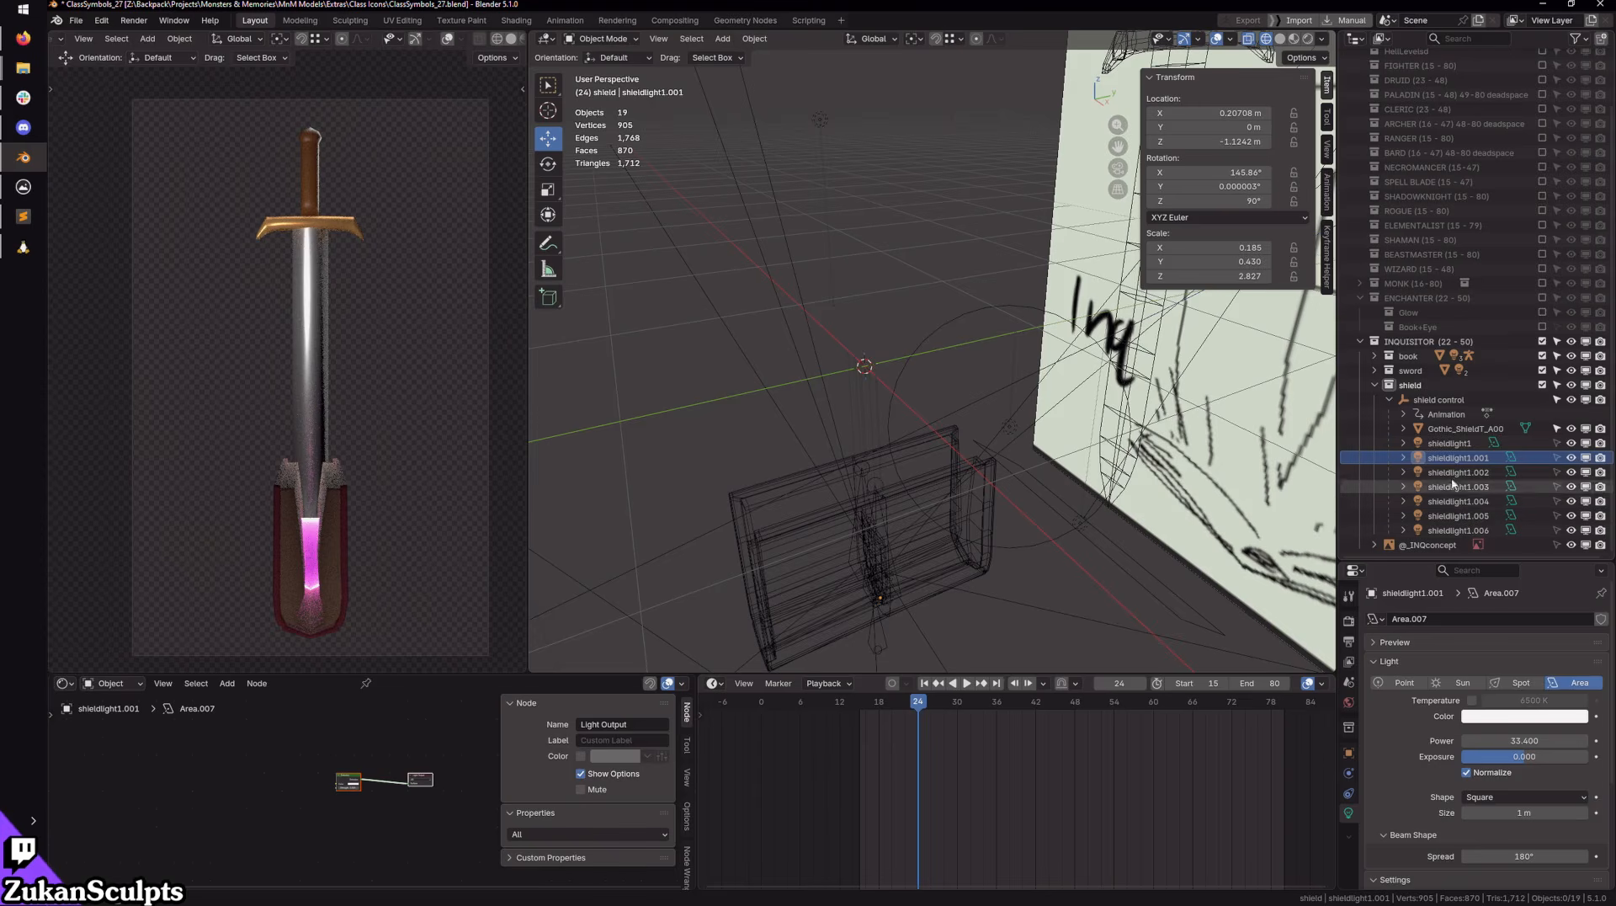
{"action": "left_click", "coordinate": [1458, 472]}
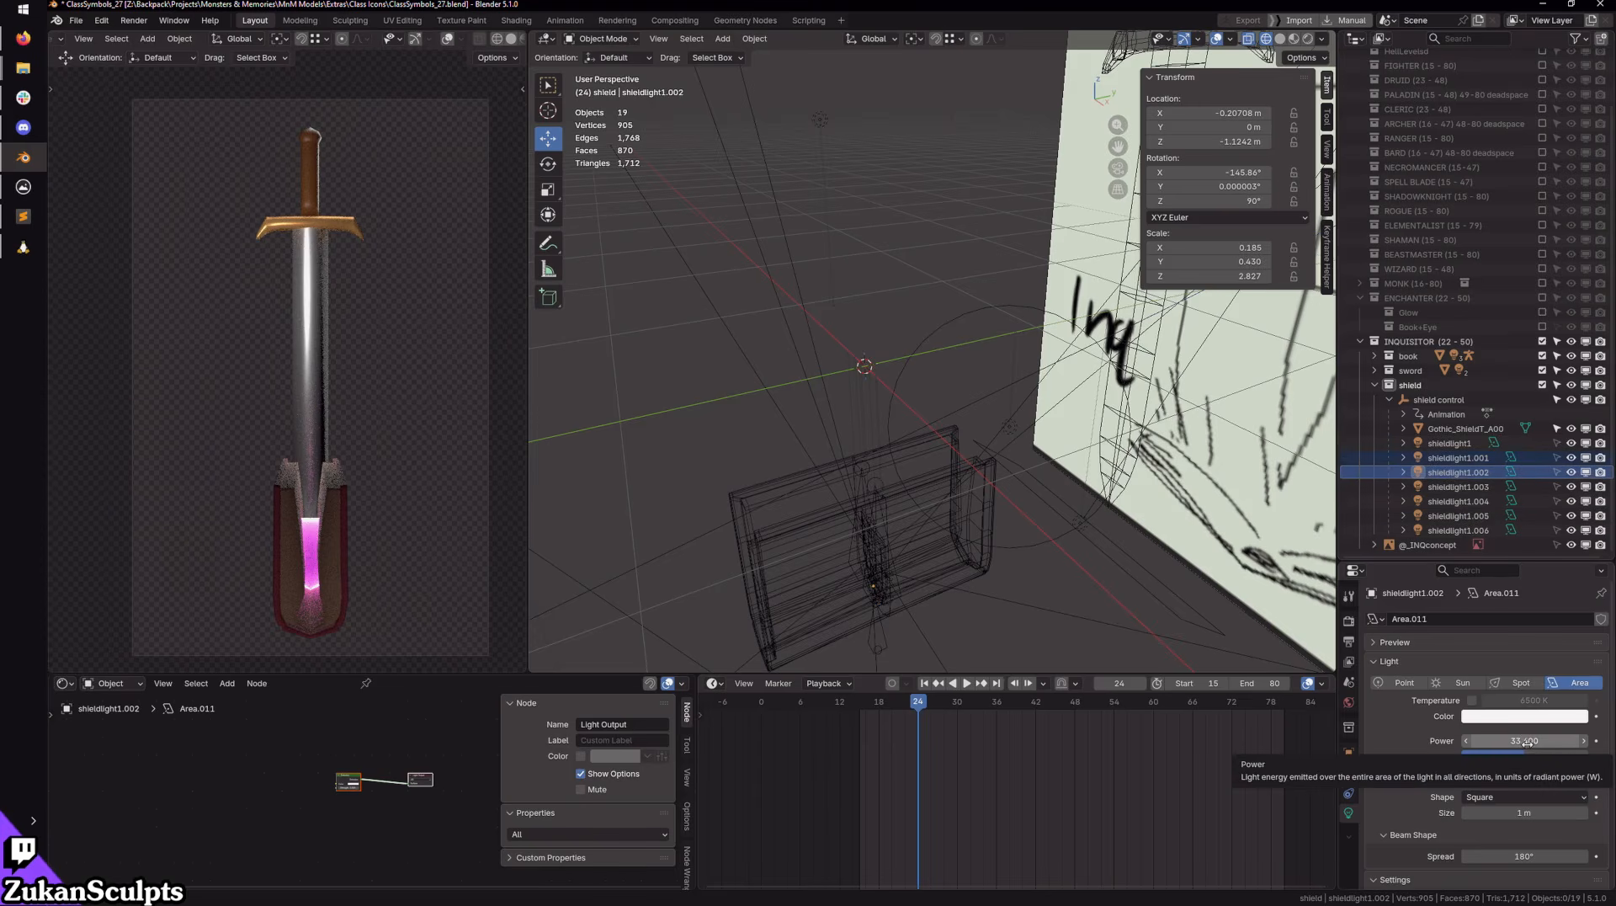
{"action": "key", "text": "alt+i"}
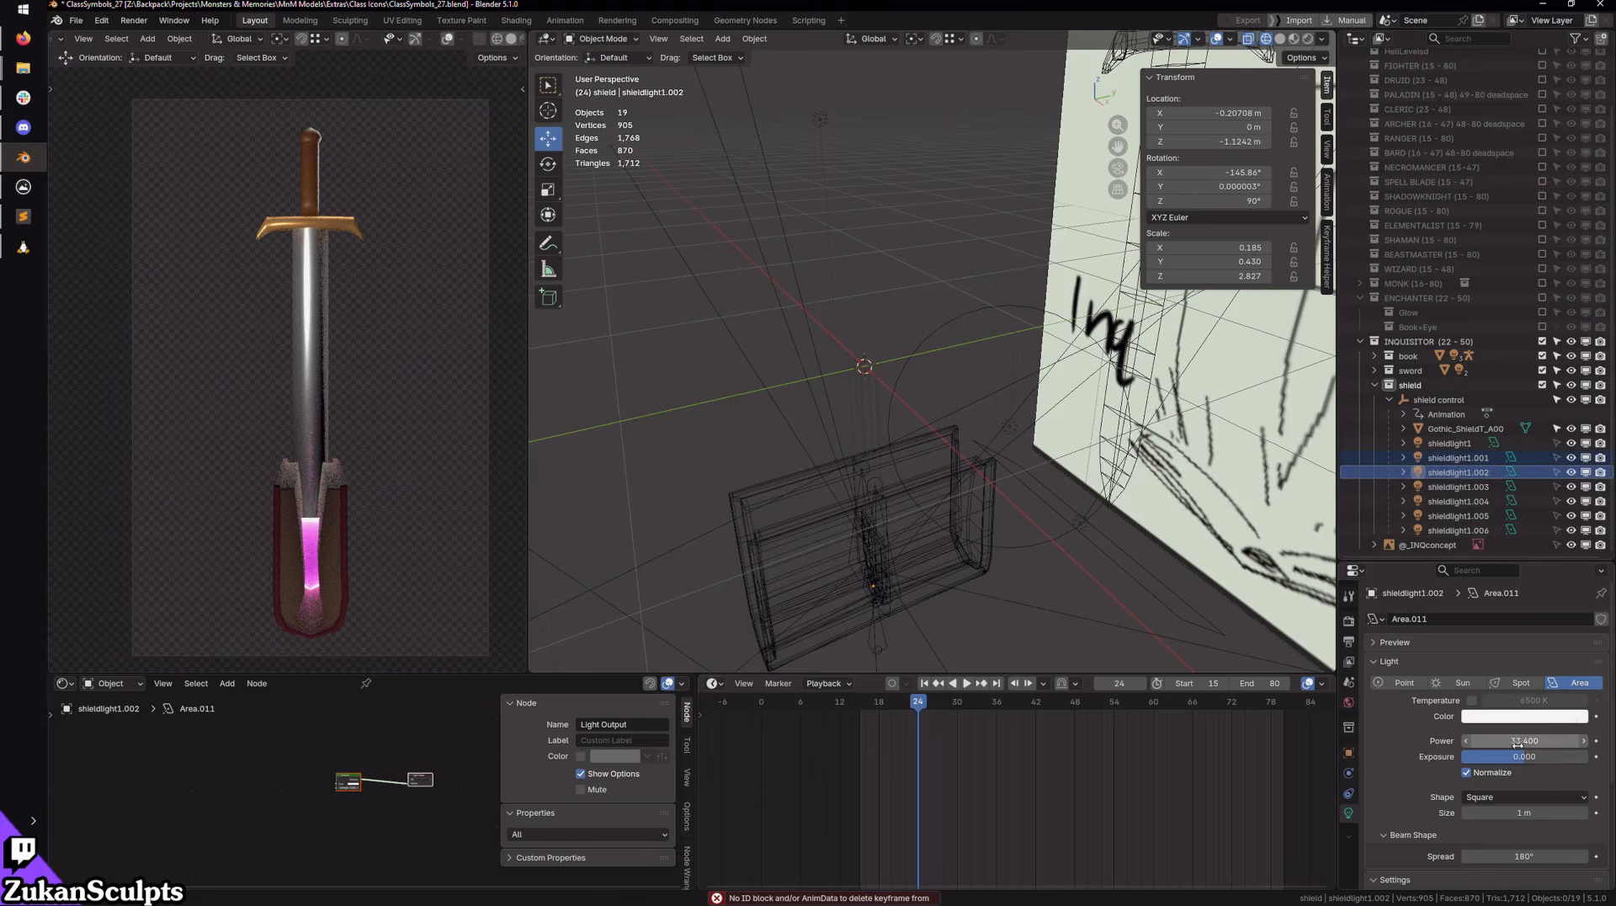
Step: Keyframe the Power of shieldlight1 and of shieldlight1.001 through shieldlight1.004 individually at frame 24
{"action": "left_click", "coordinate": [1454, 443]}
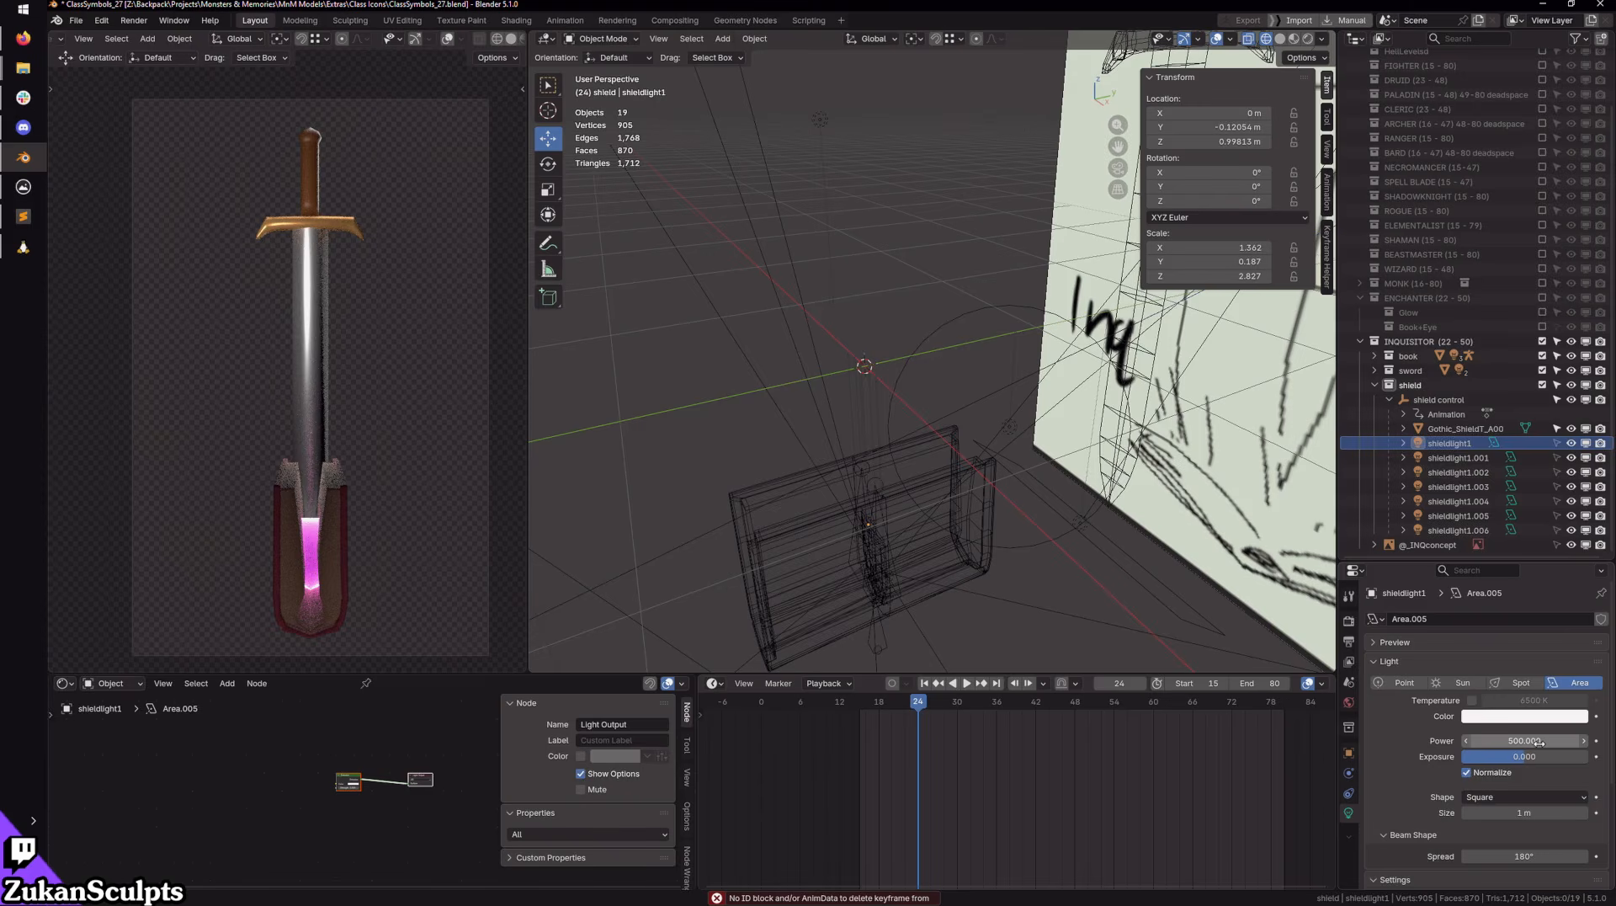
{"action": "left_click", "coordinate": [1458, 457]}
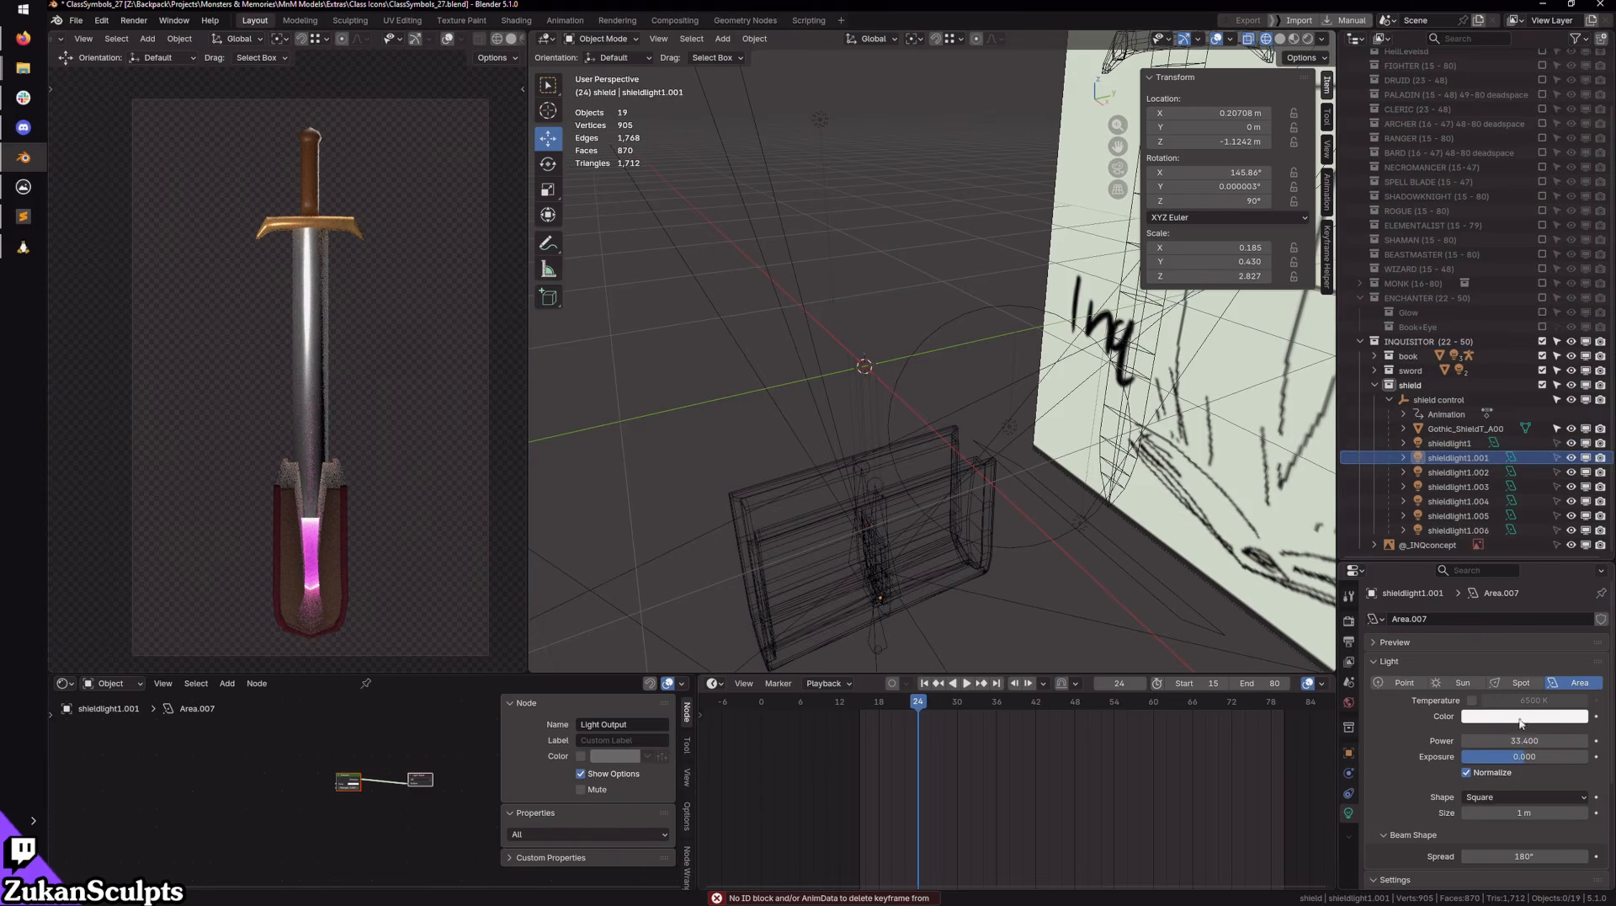
{"action": "left_click", "coordinate": [1458, 472]}
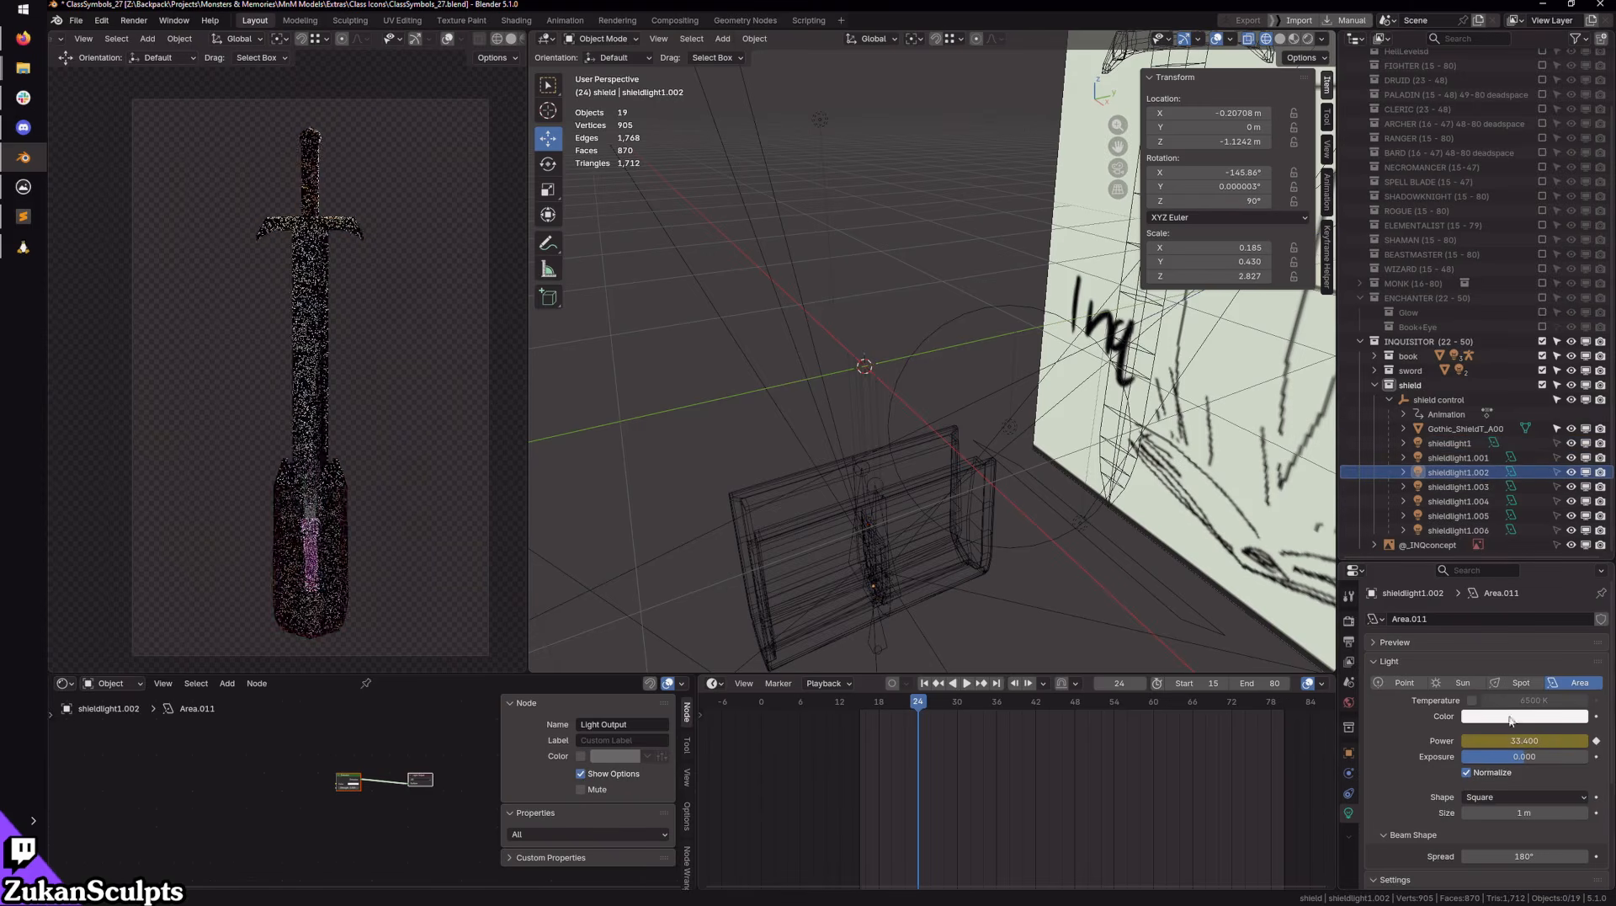
{"action": "left_click", "coordinate": [1458, 486]}
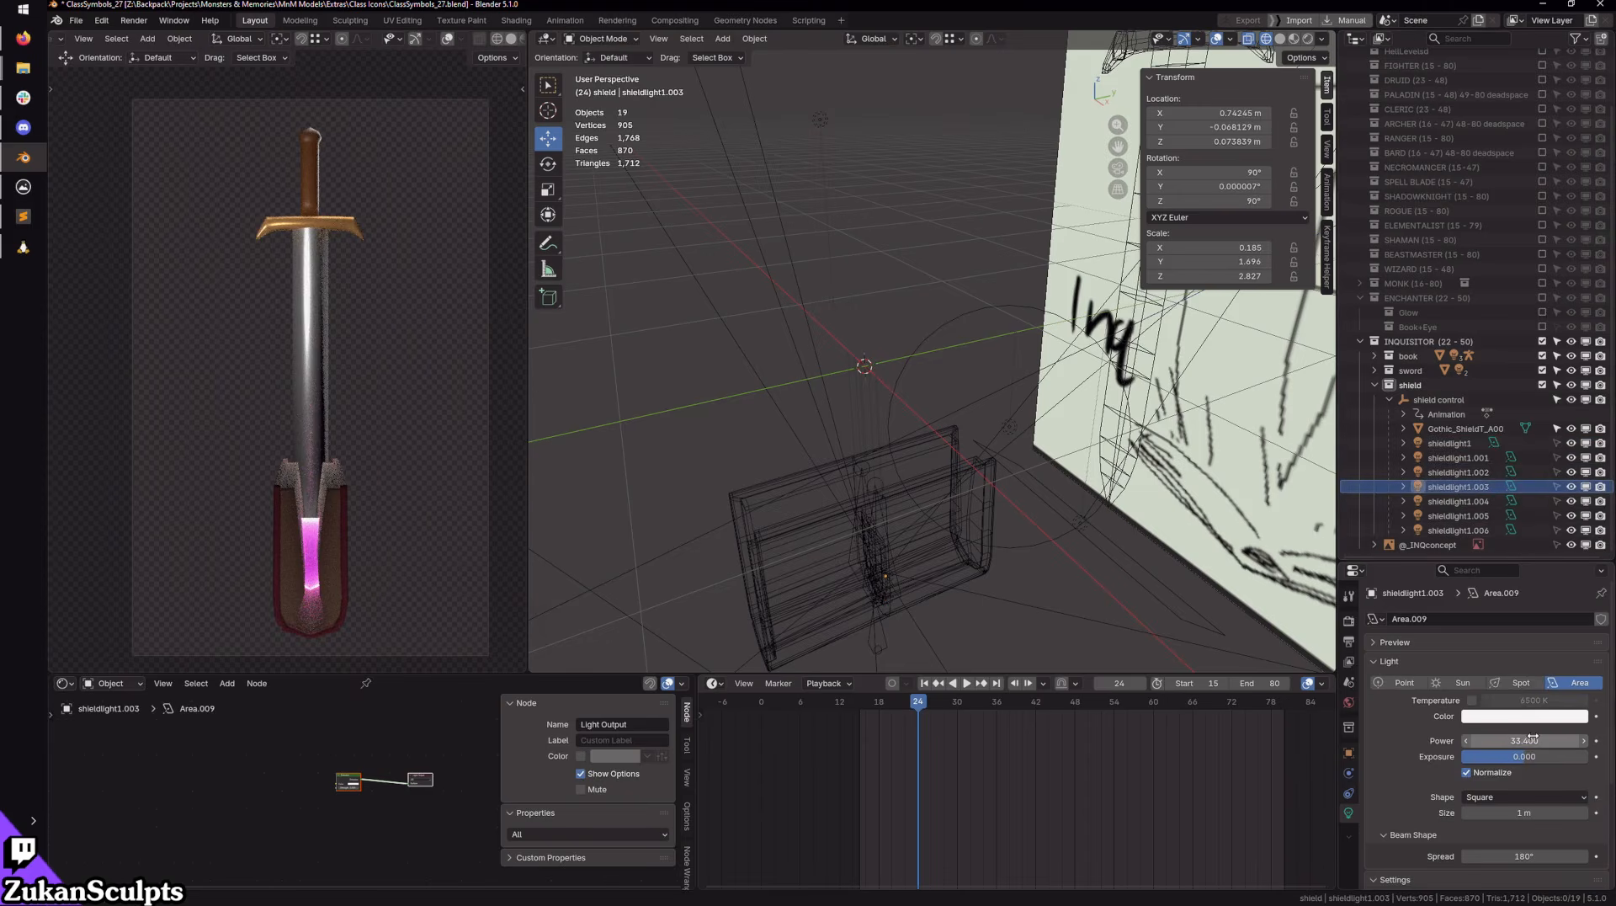
{"action": "left_click", "coordinate": [1458, 501]}
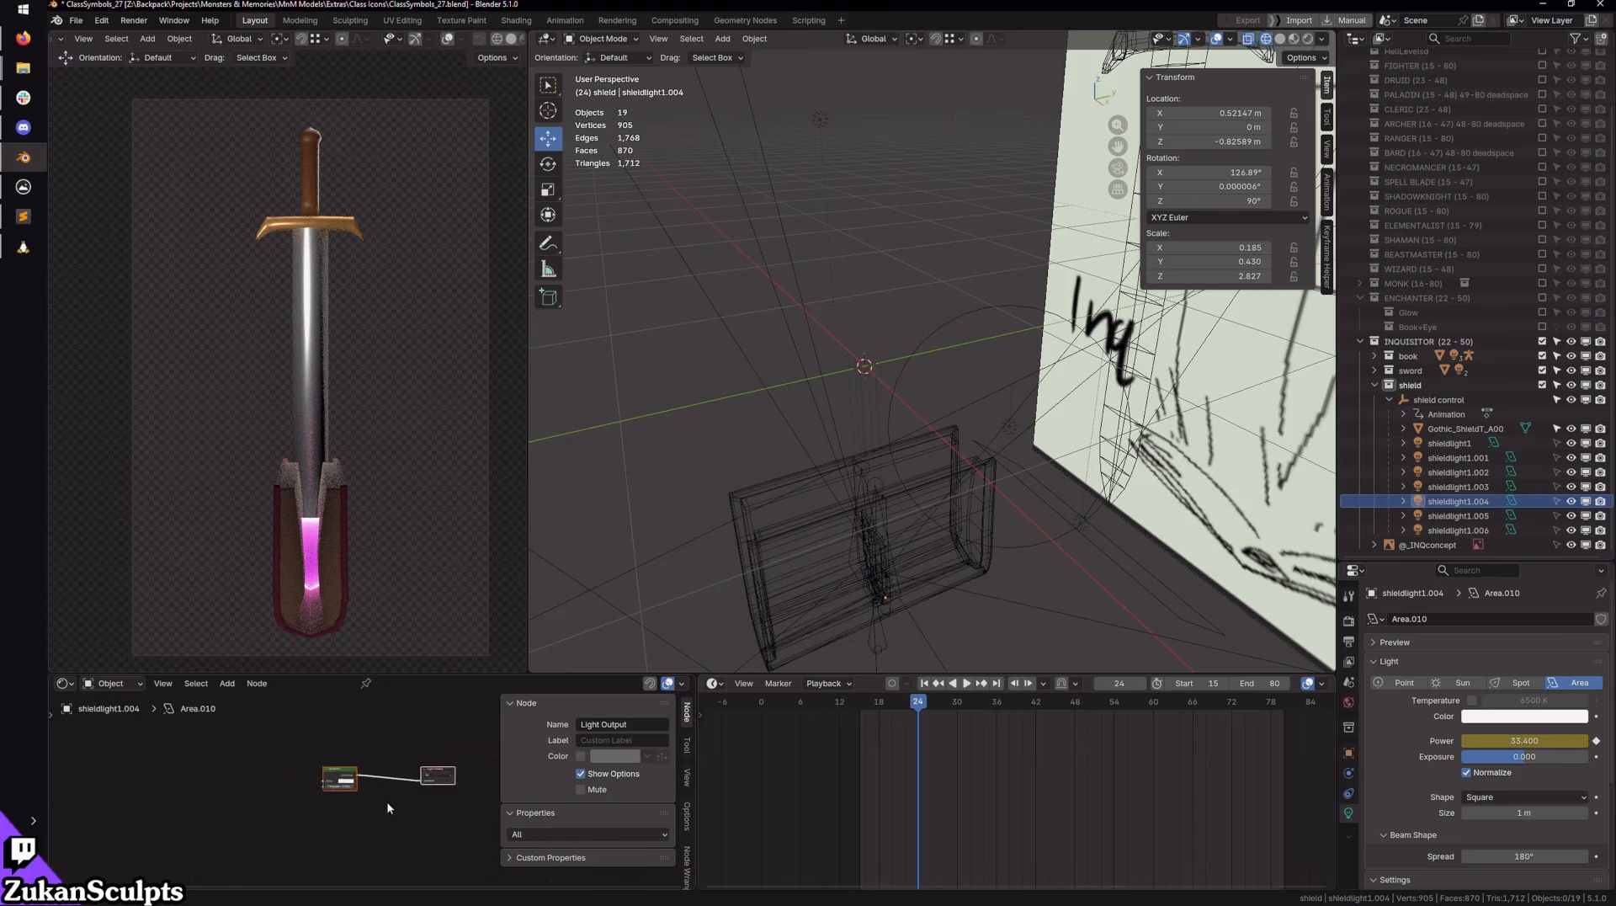
Step: Try keyframing the Emission node's Strength on shieldlight1.006 at frame 24, and clear that property's keyframes again
{"action": "scroll", "coordinate": [372, 791], "scroll_direction": "up", "scroll_amount": 6}
{"action": "scroll", "coordinate": [373, 801], "scroll_direction": "up", "scroll_amount": 2}
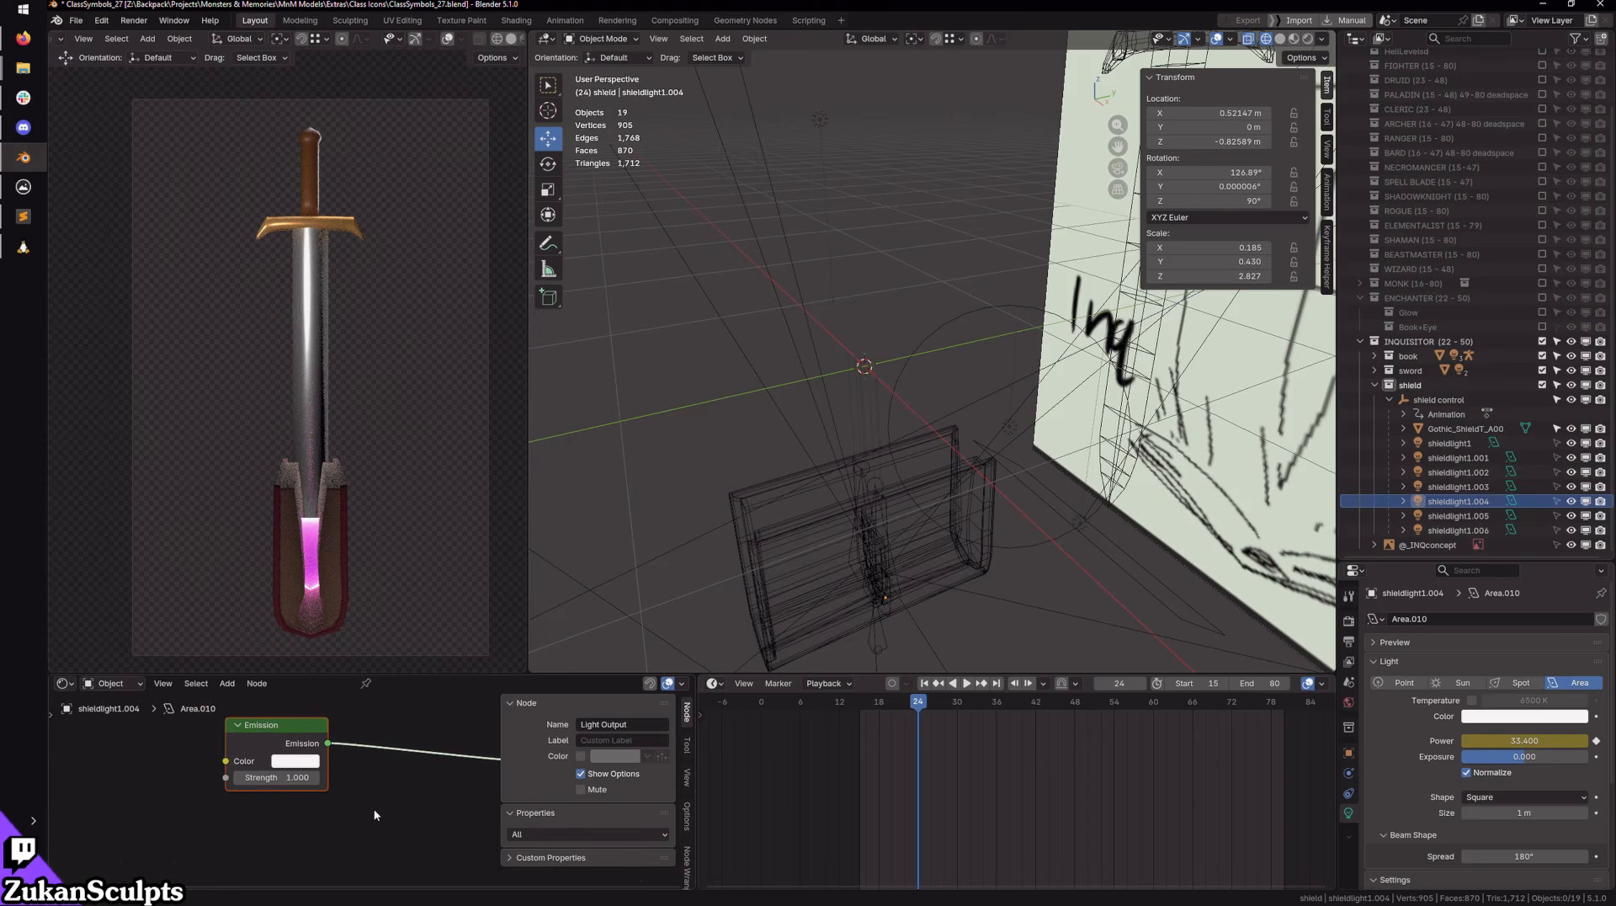
{"action": "left_click", "coordinate": [1458, 530]}
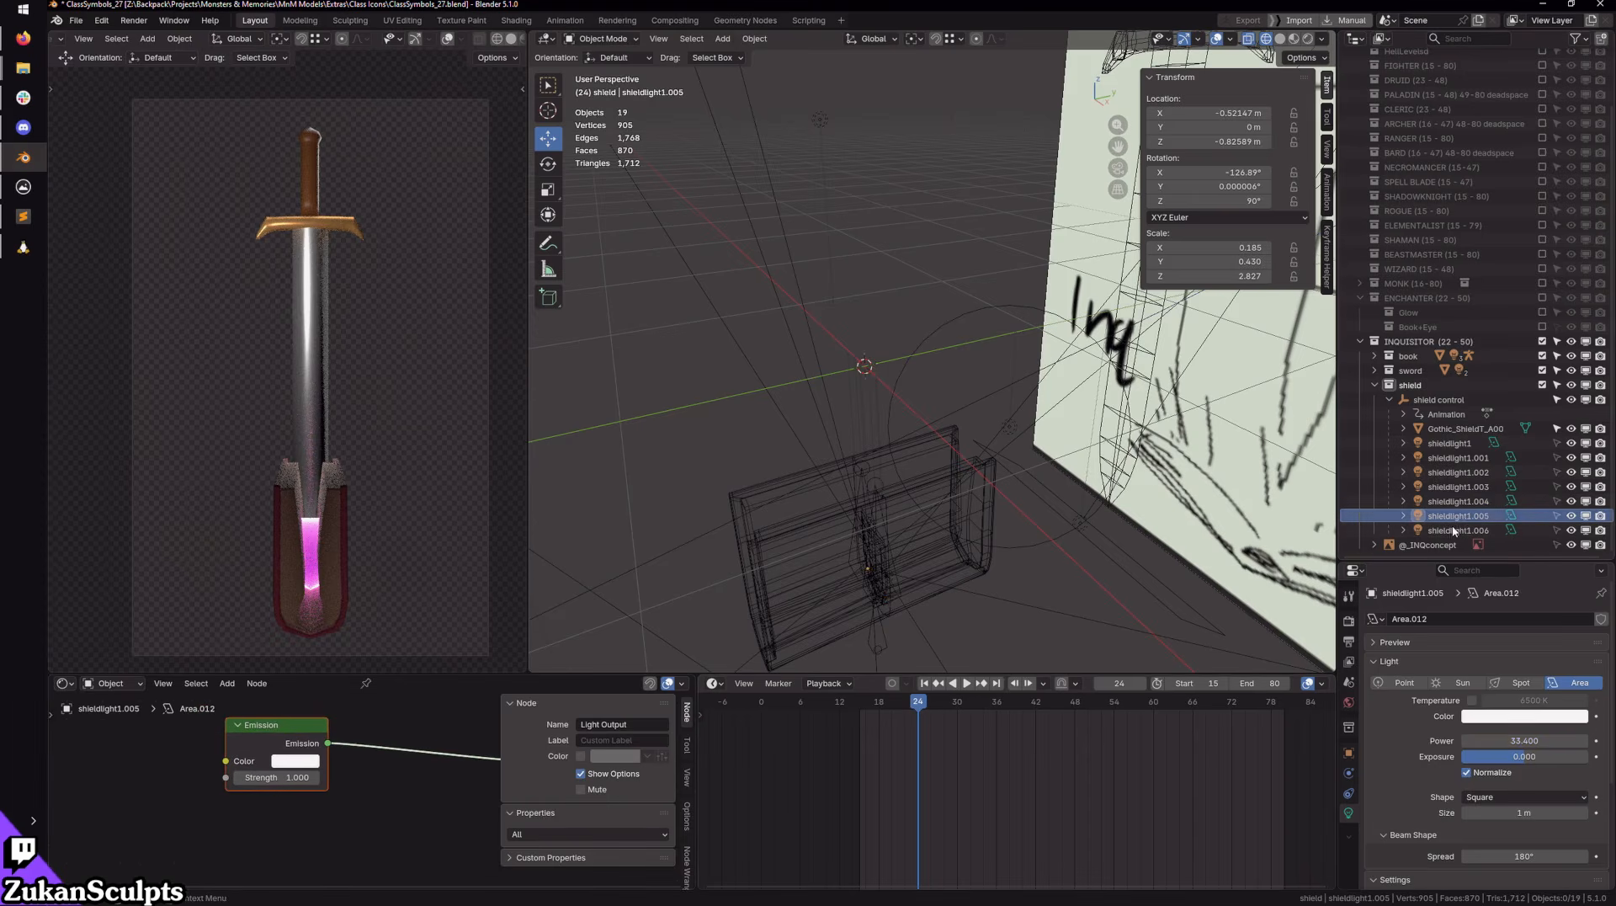
{"action": "key", "text": "i"}
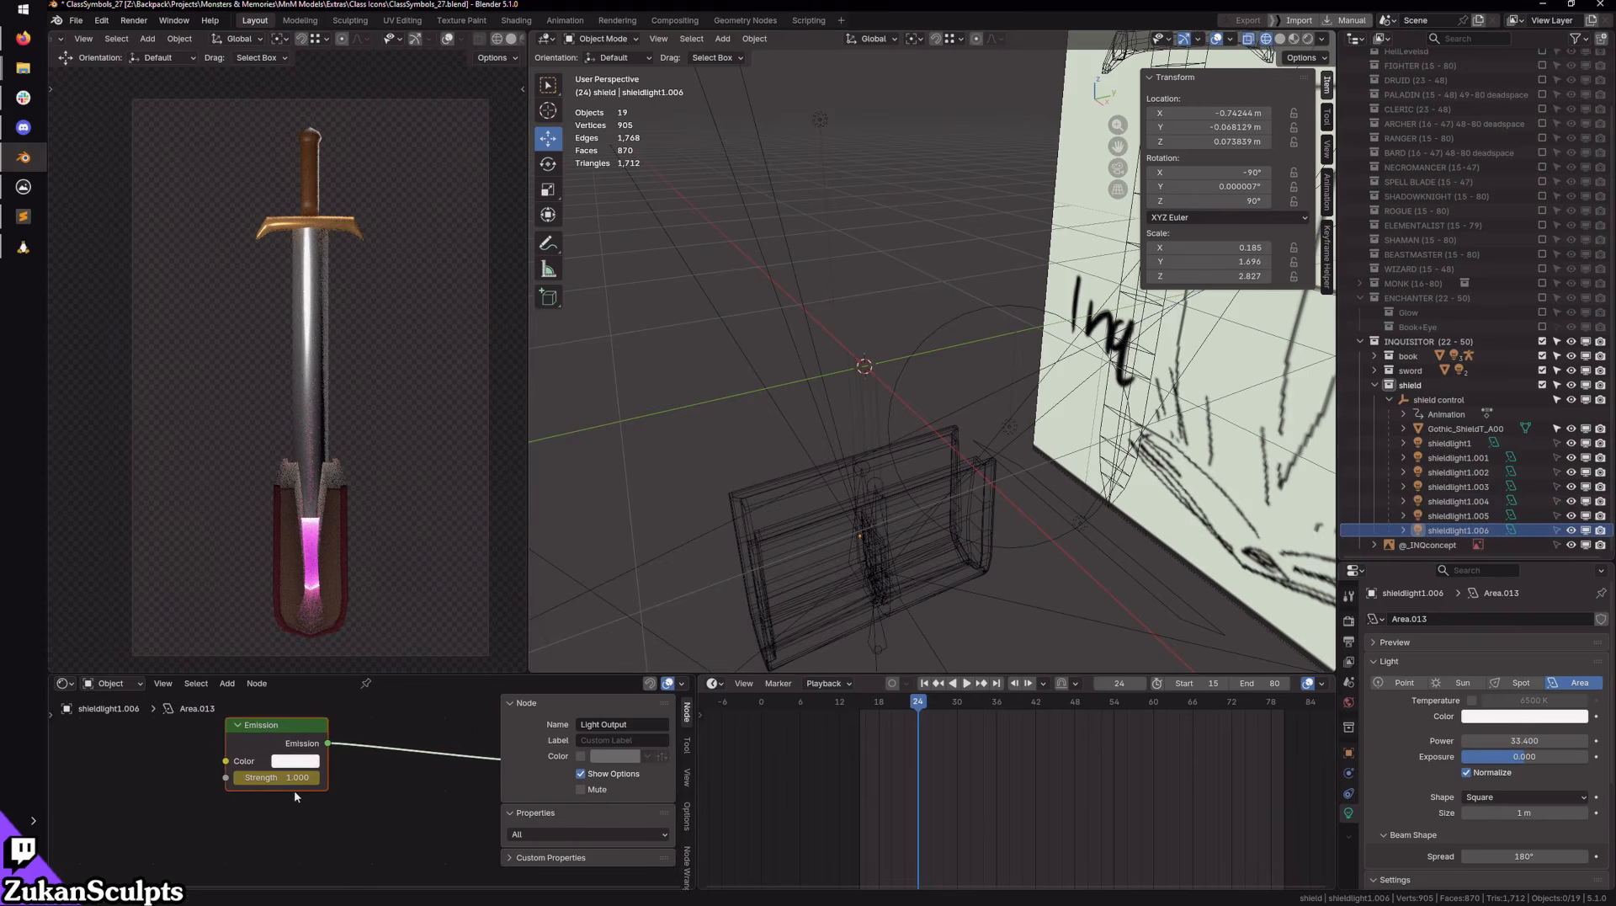
{"action": "right_click", "coordinate": [282, 777]}
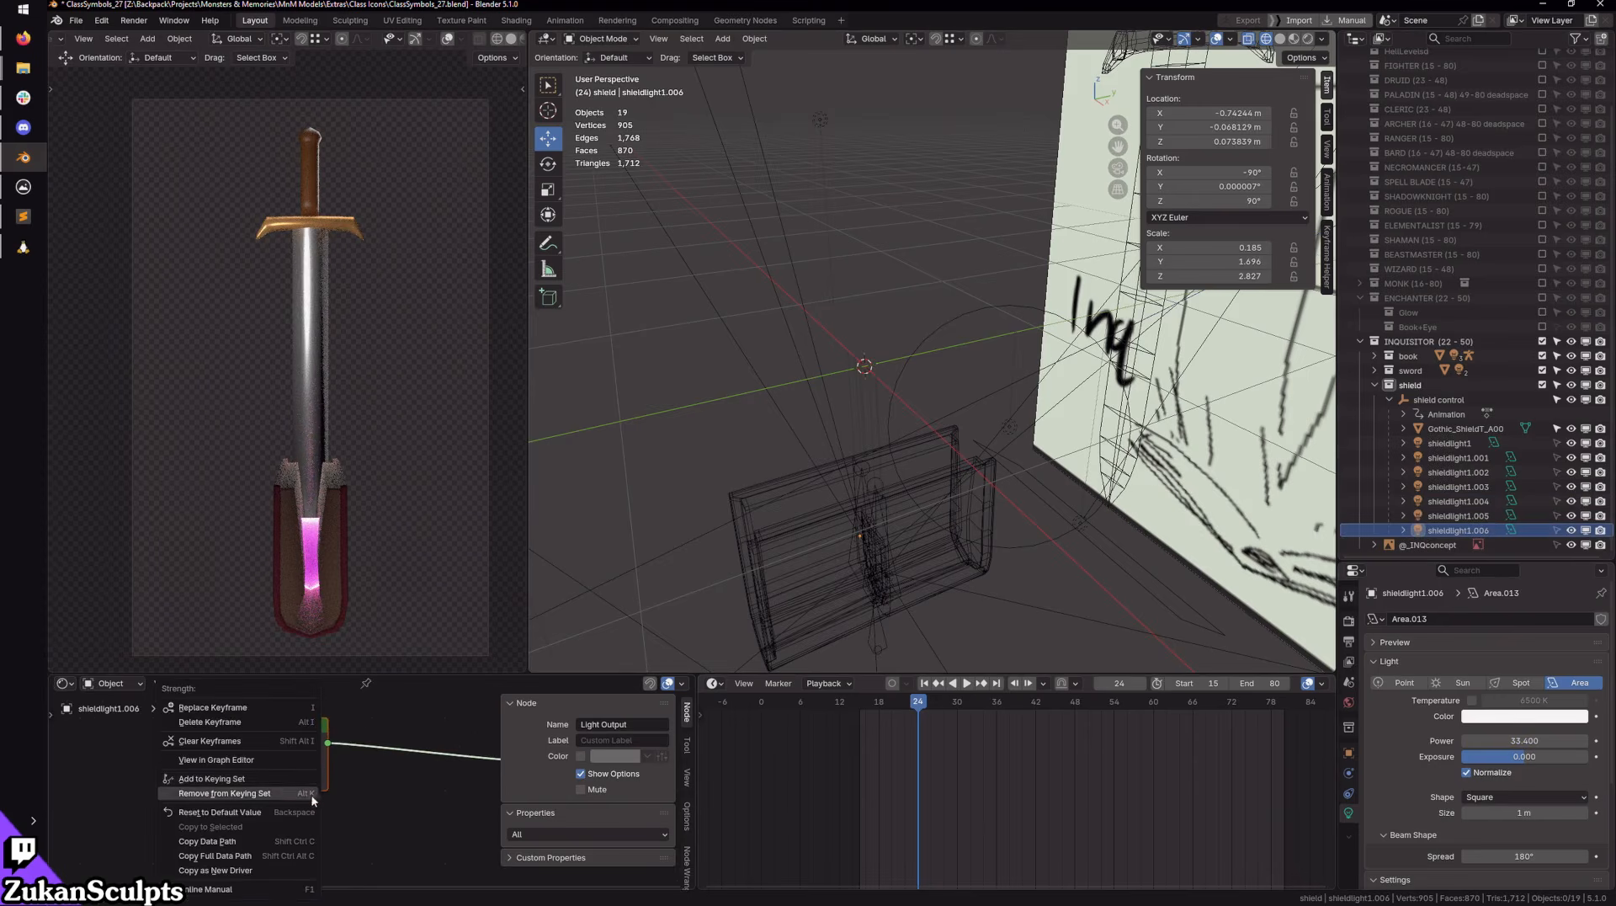
{"action": "left_click", "coordinate": [267, 742]}
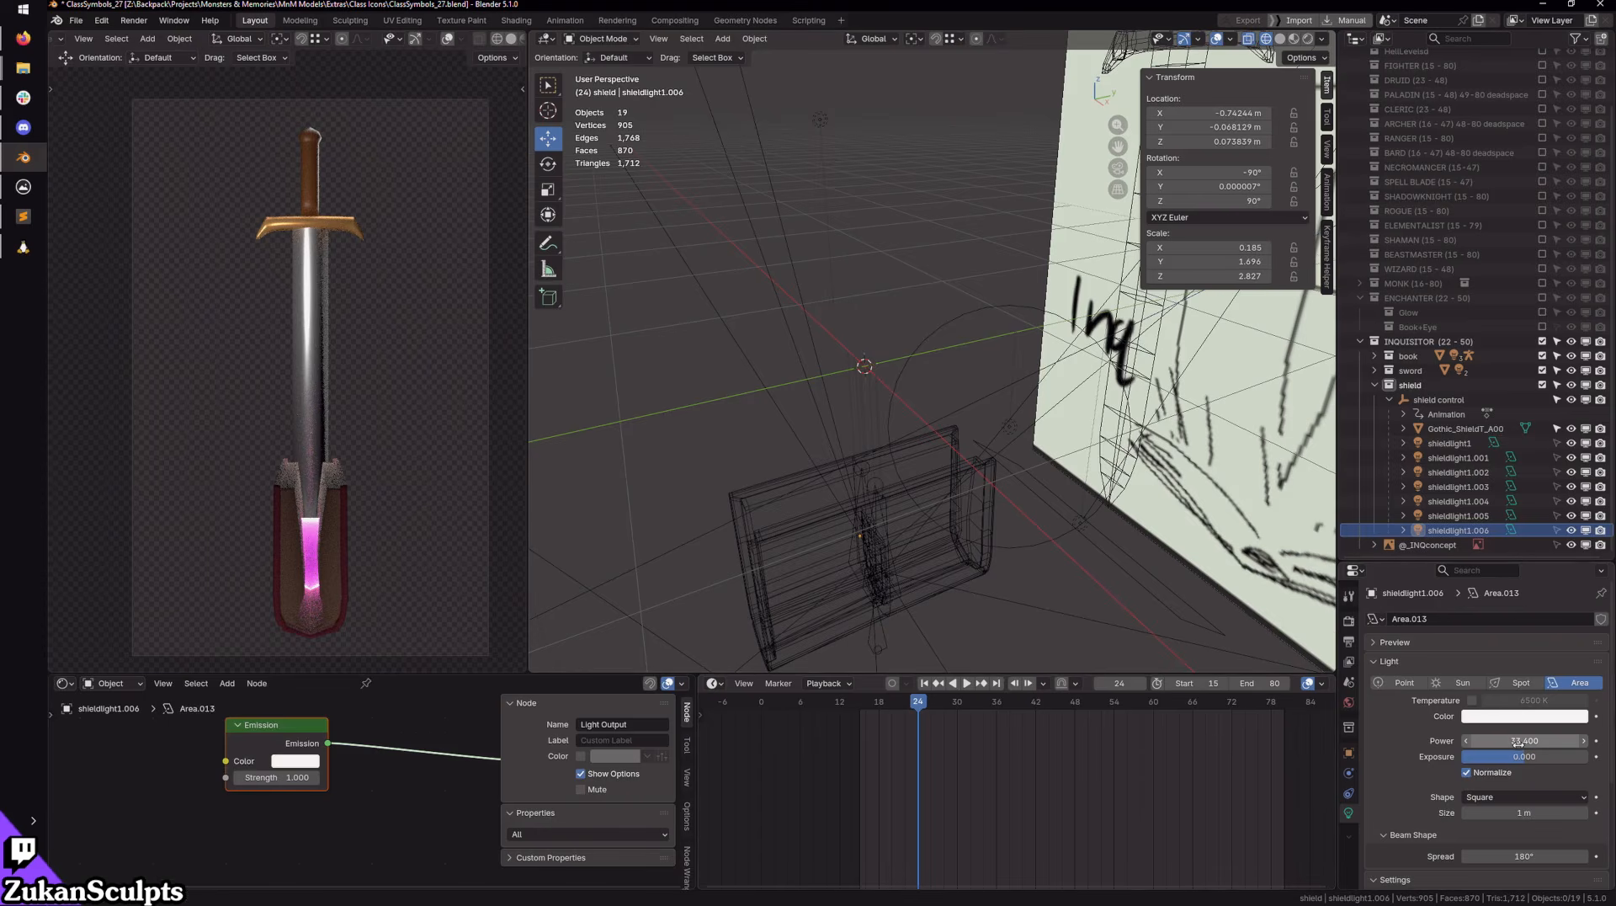
Step: Keyframe the Power of shieldlight1.006 and shieldlight1.005 at frame 24, and check the Power keyframes on the remaining shield lights
{"action": "key", "text": "i"}
{"action": "left_click", "coordinate": [1457, 517]}
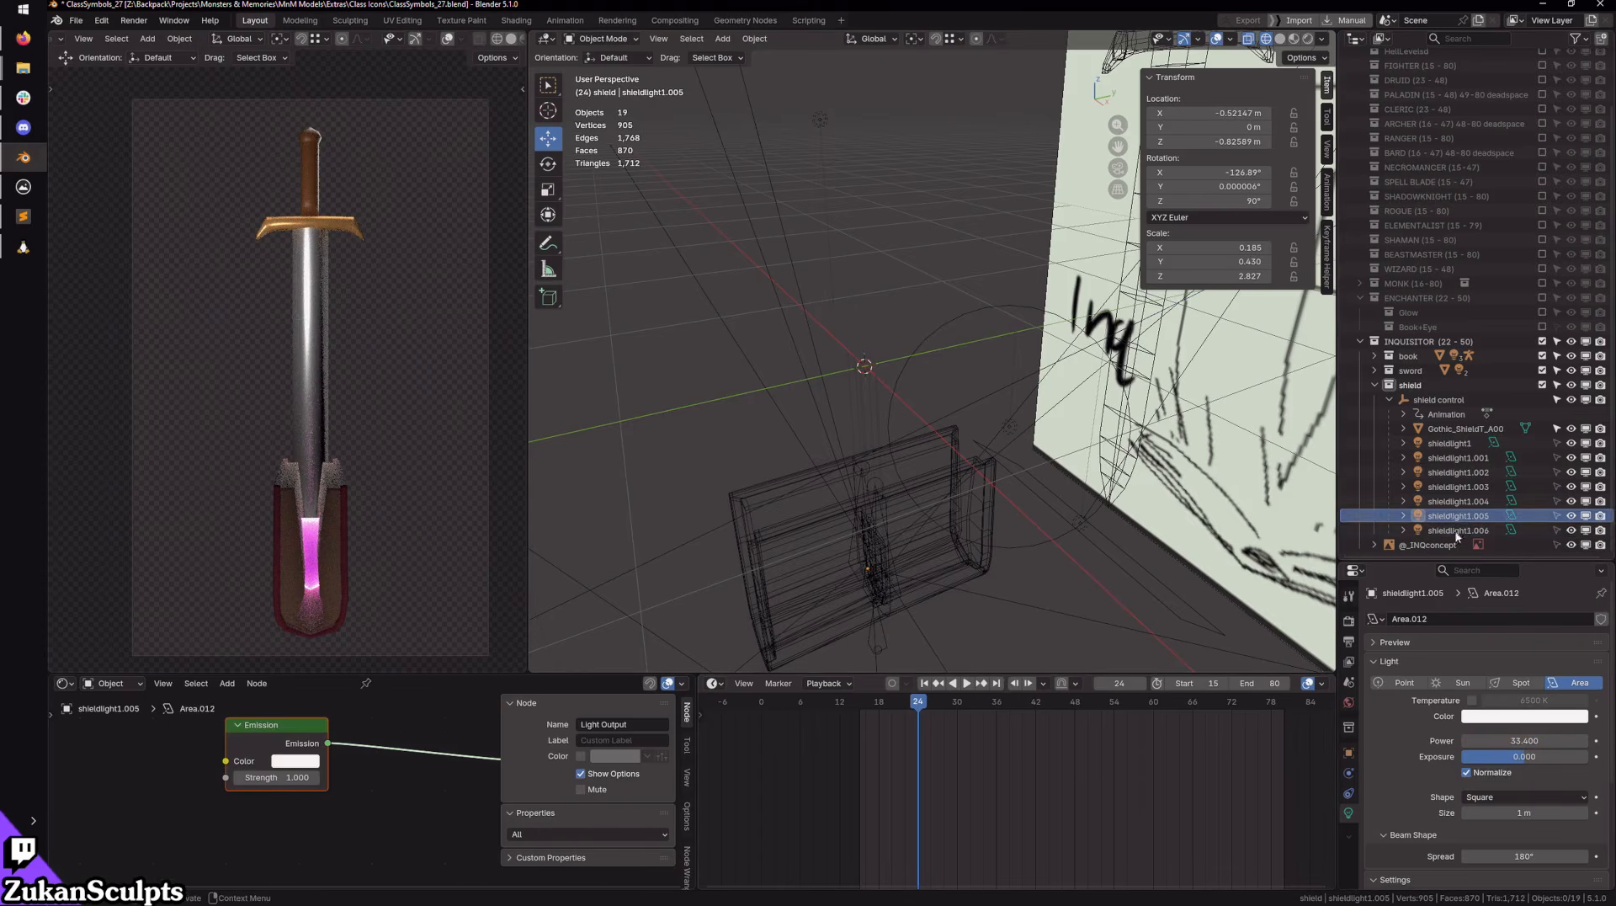
{"action": "key", "text": "i"}
{"action": "left_click", "coordinate": [1465, 502]}
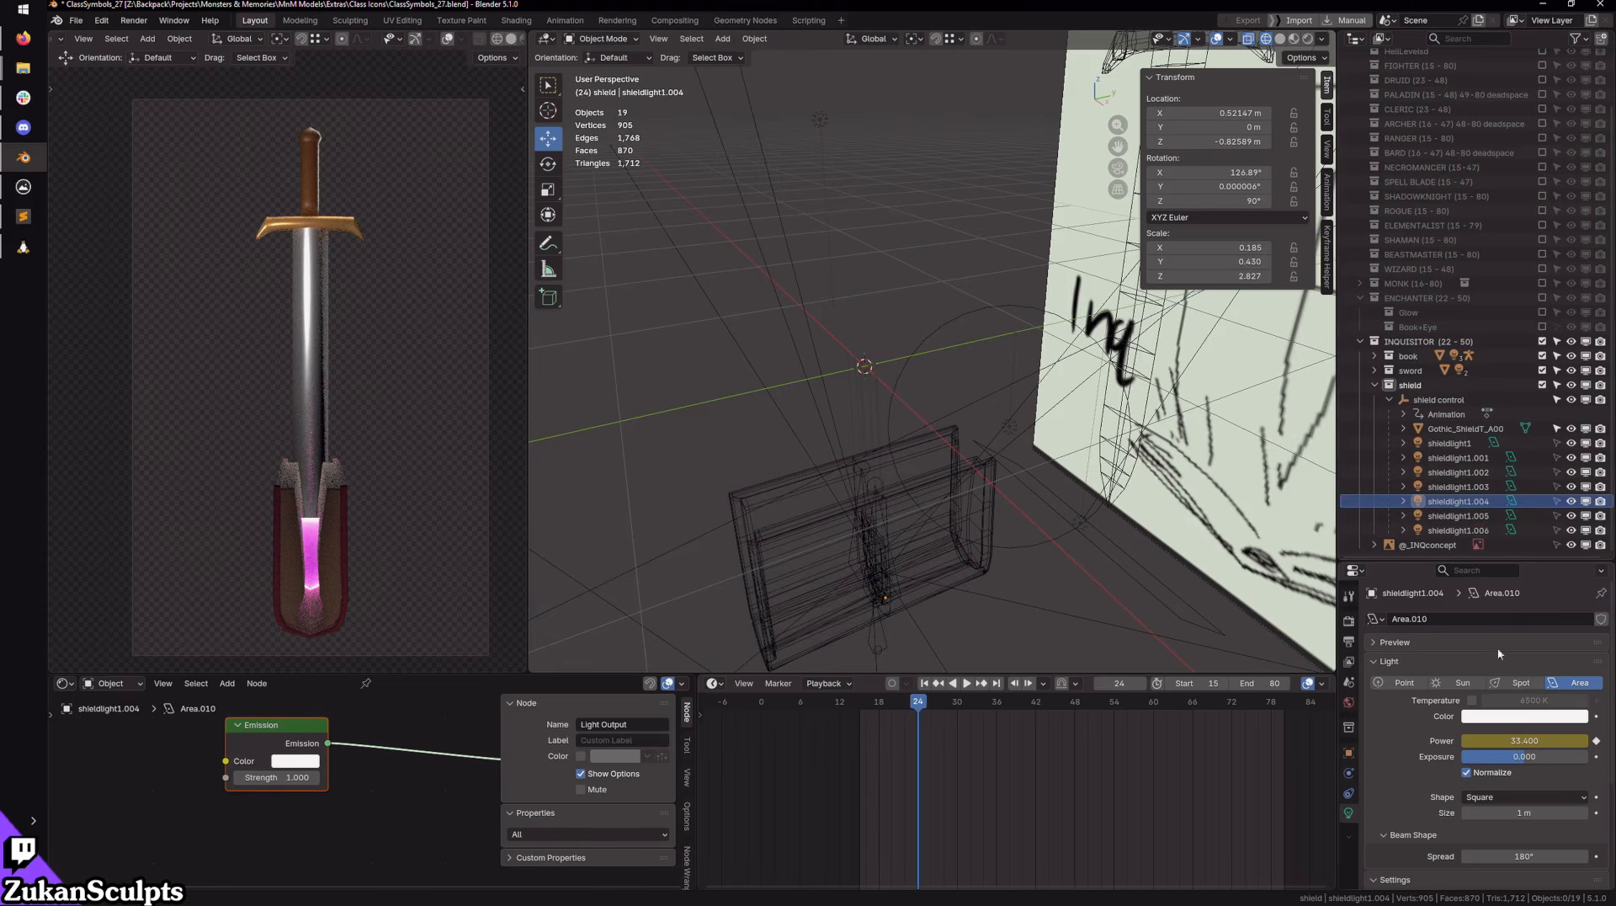
{"action": "left_click", "coordinate": [1471, 488]}
{"action": "left_click", "coordinate": [1468, 473]}
{"action": "left_click", "coordinate": [1463, 459]}
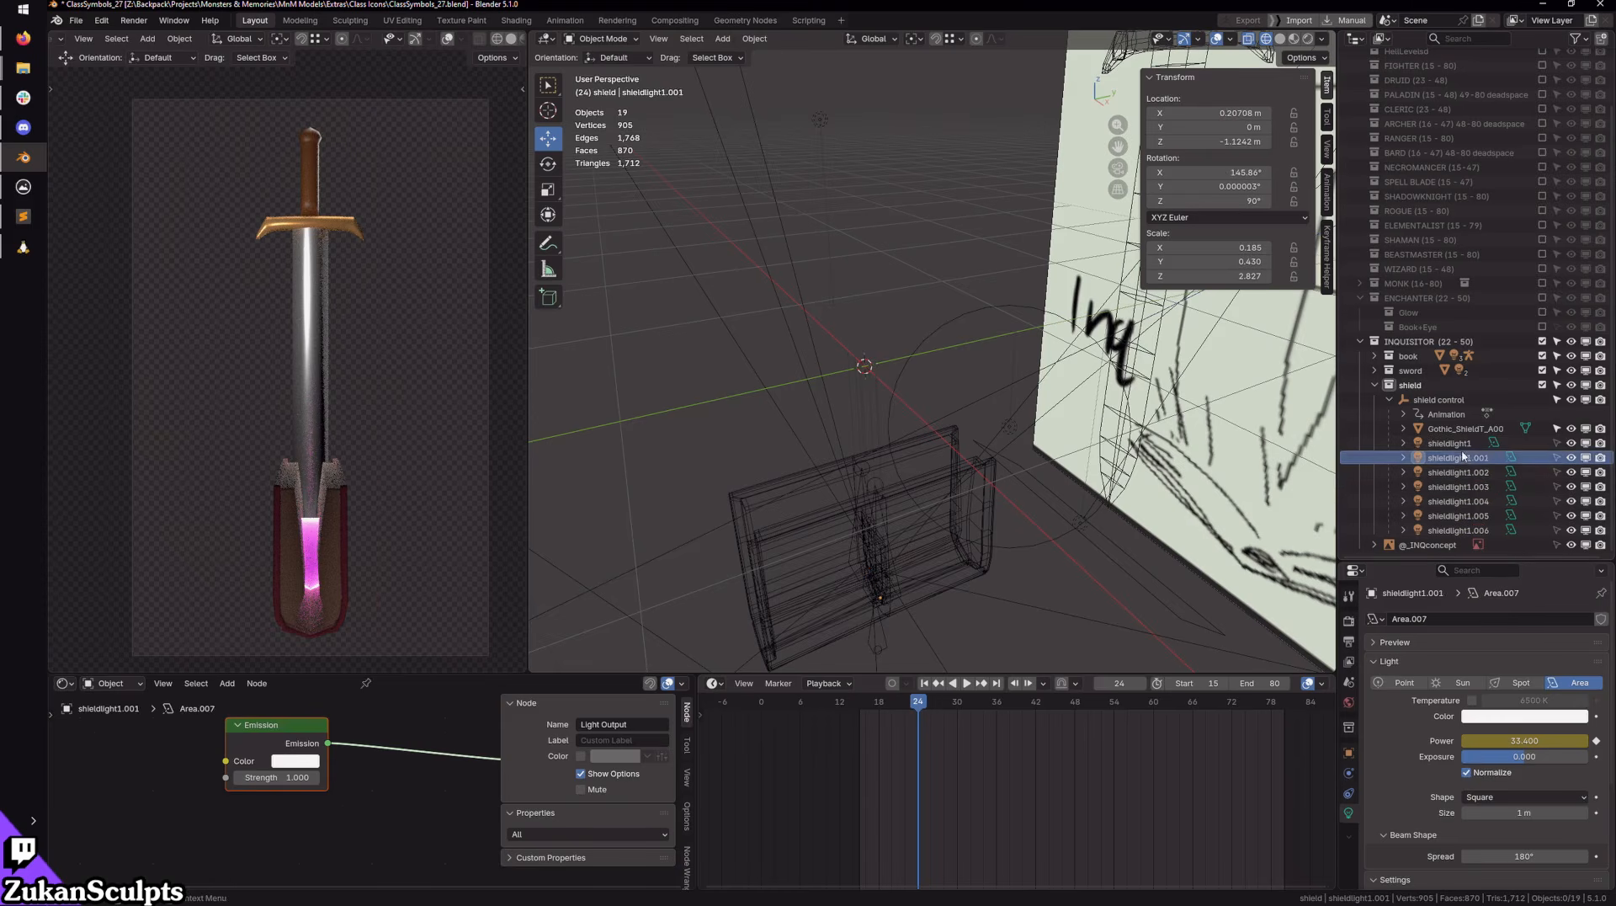
{"action": "left_click", "coordinate": [1455, 444]}
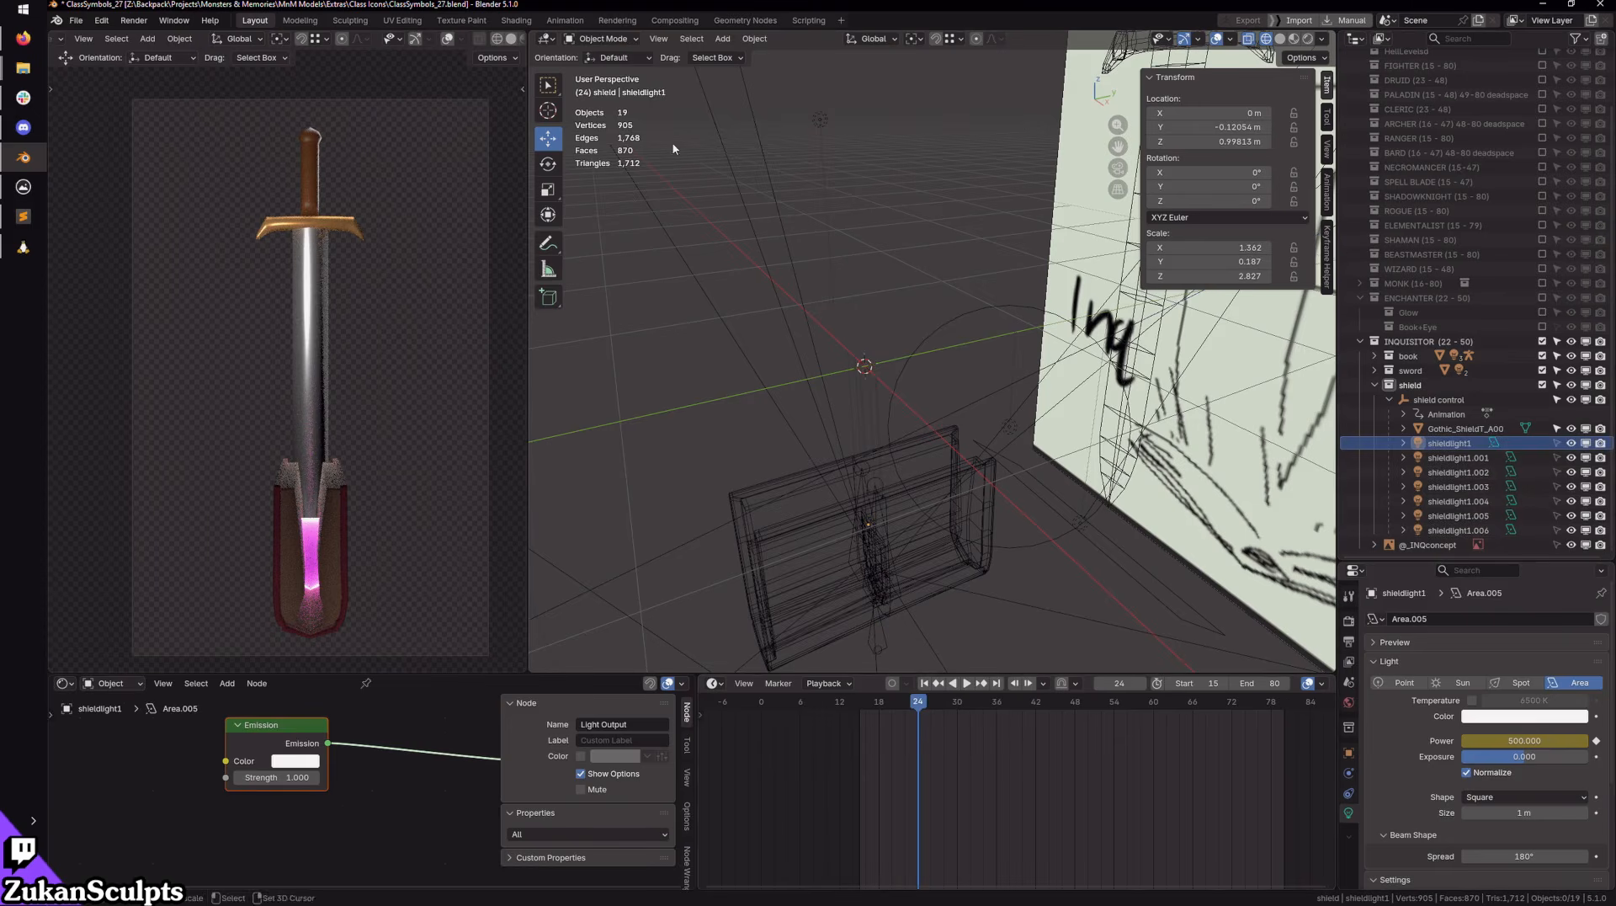
Step: Open Notepad alongside Blender
{"action": "left_click", "coordinate": [2, 4]}
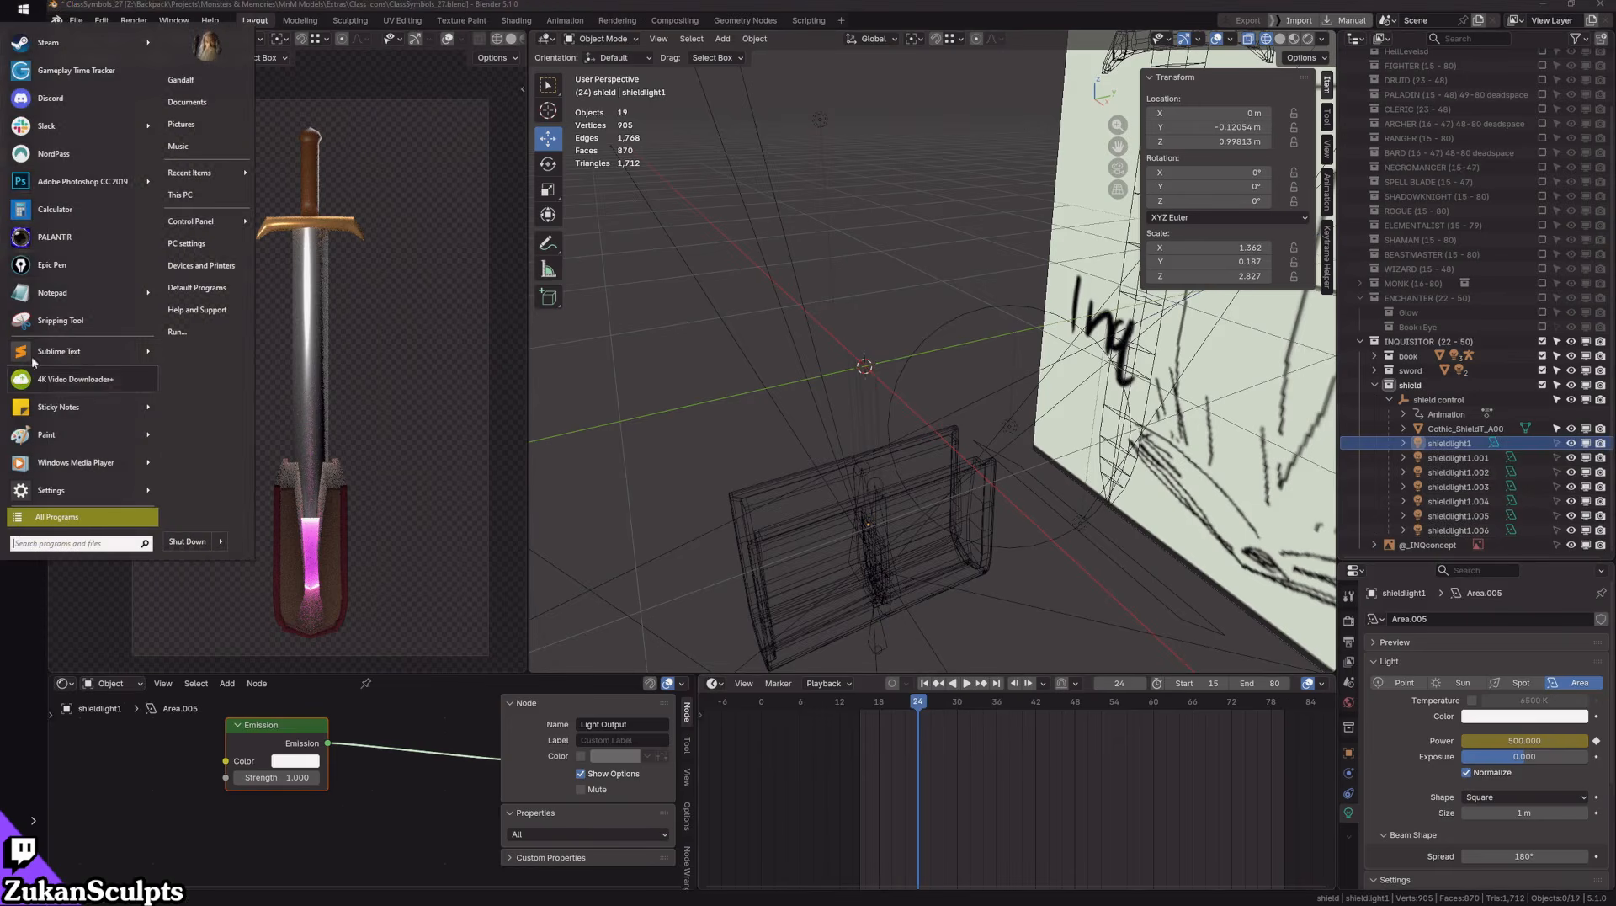
{"action": "left_click", "coordinate": [54, 298]}
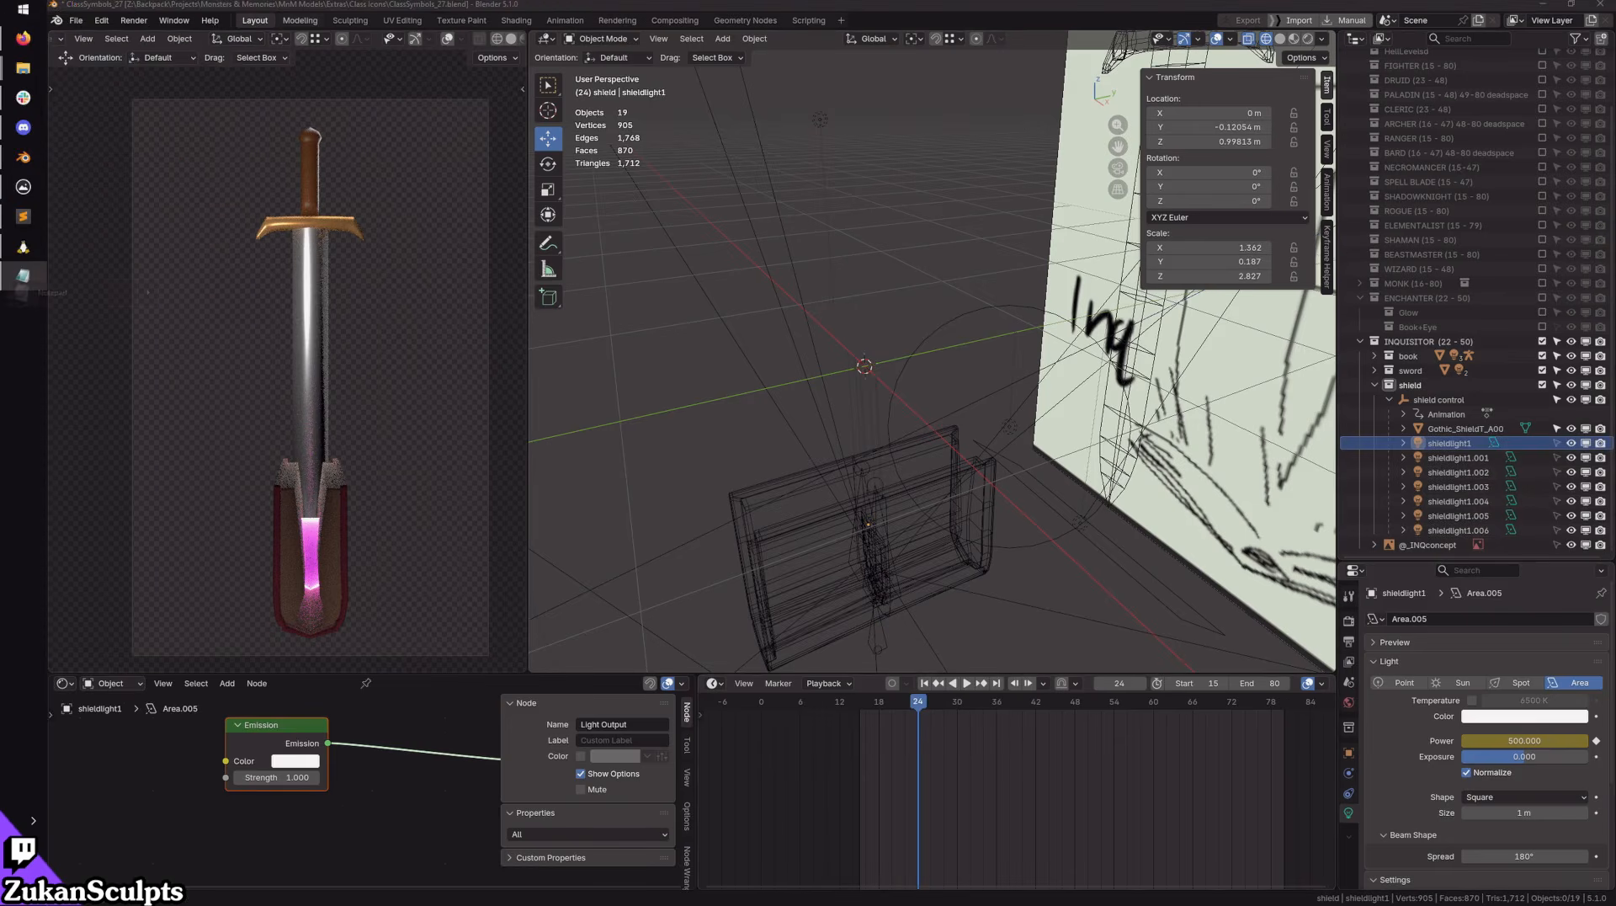
{"action": "left_click", "coordinate": [27, 283]}
{"action": "left_click", "coordinate": [27, 283]}
Step: Go to the animation's start at frame 15 and set the Power of shieldlight1 to 0
{"action": "left_click", "coordinate": [925, 683]}
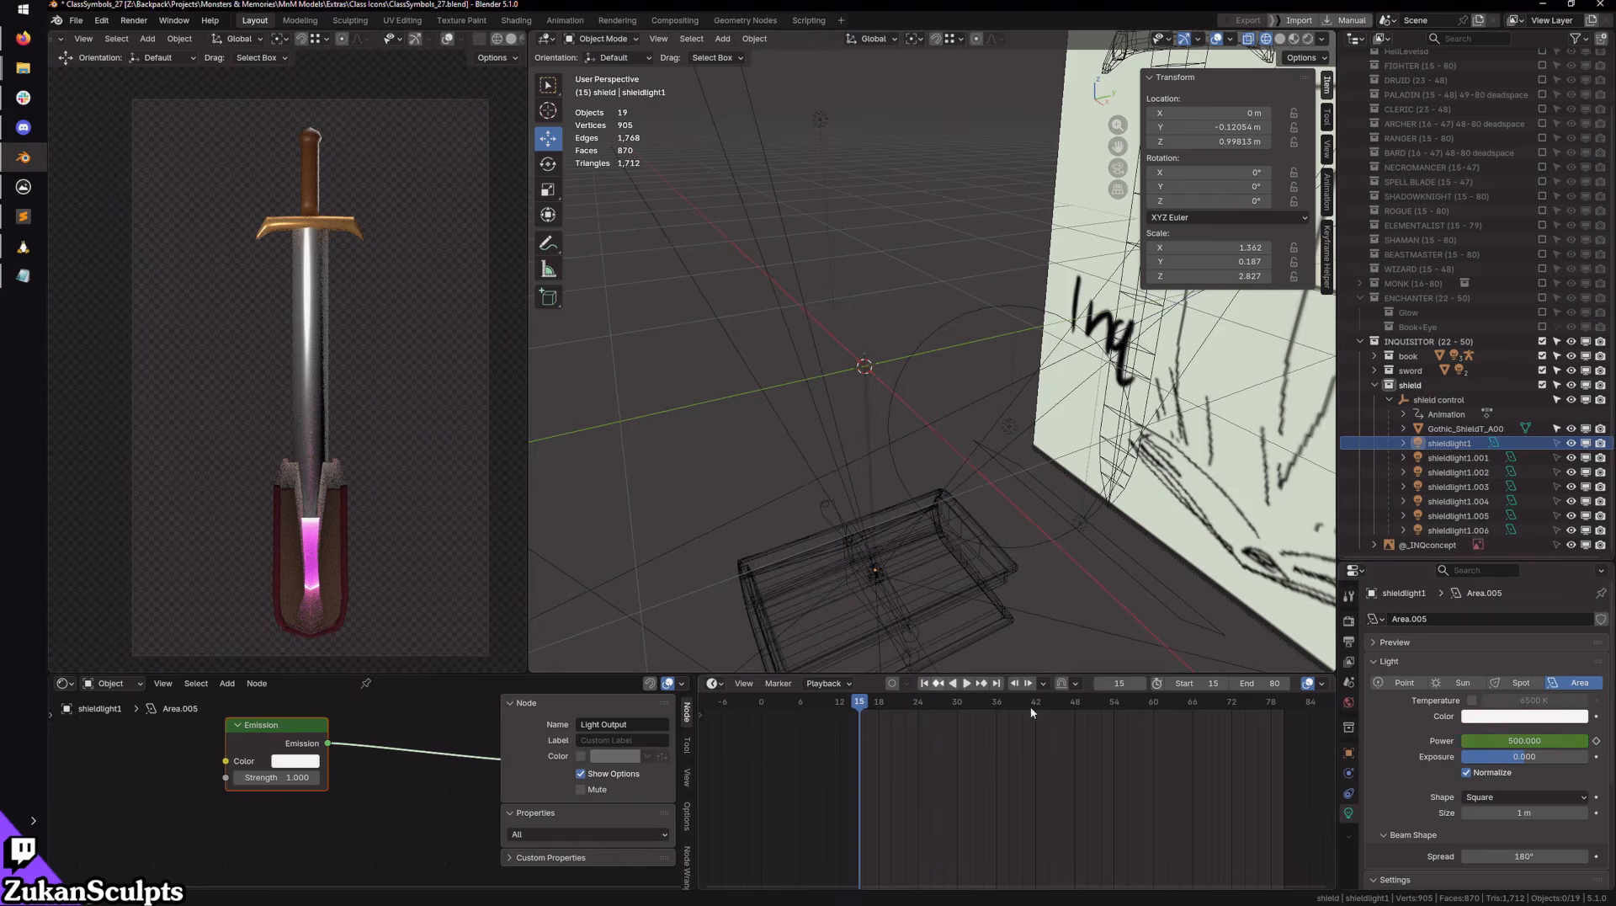
{"action": "left_click", "coordinate": [1527, 739]}
{"action": "type", "text": "0"}
{"action": "key", "text": "Return"}
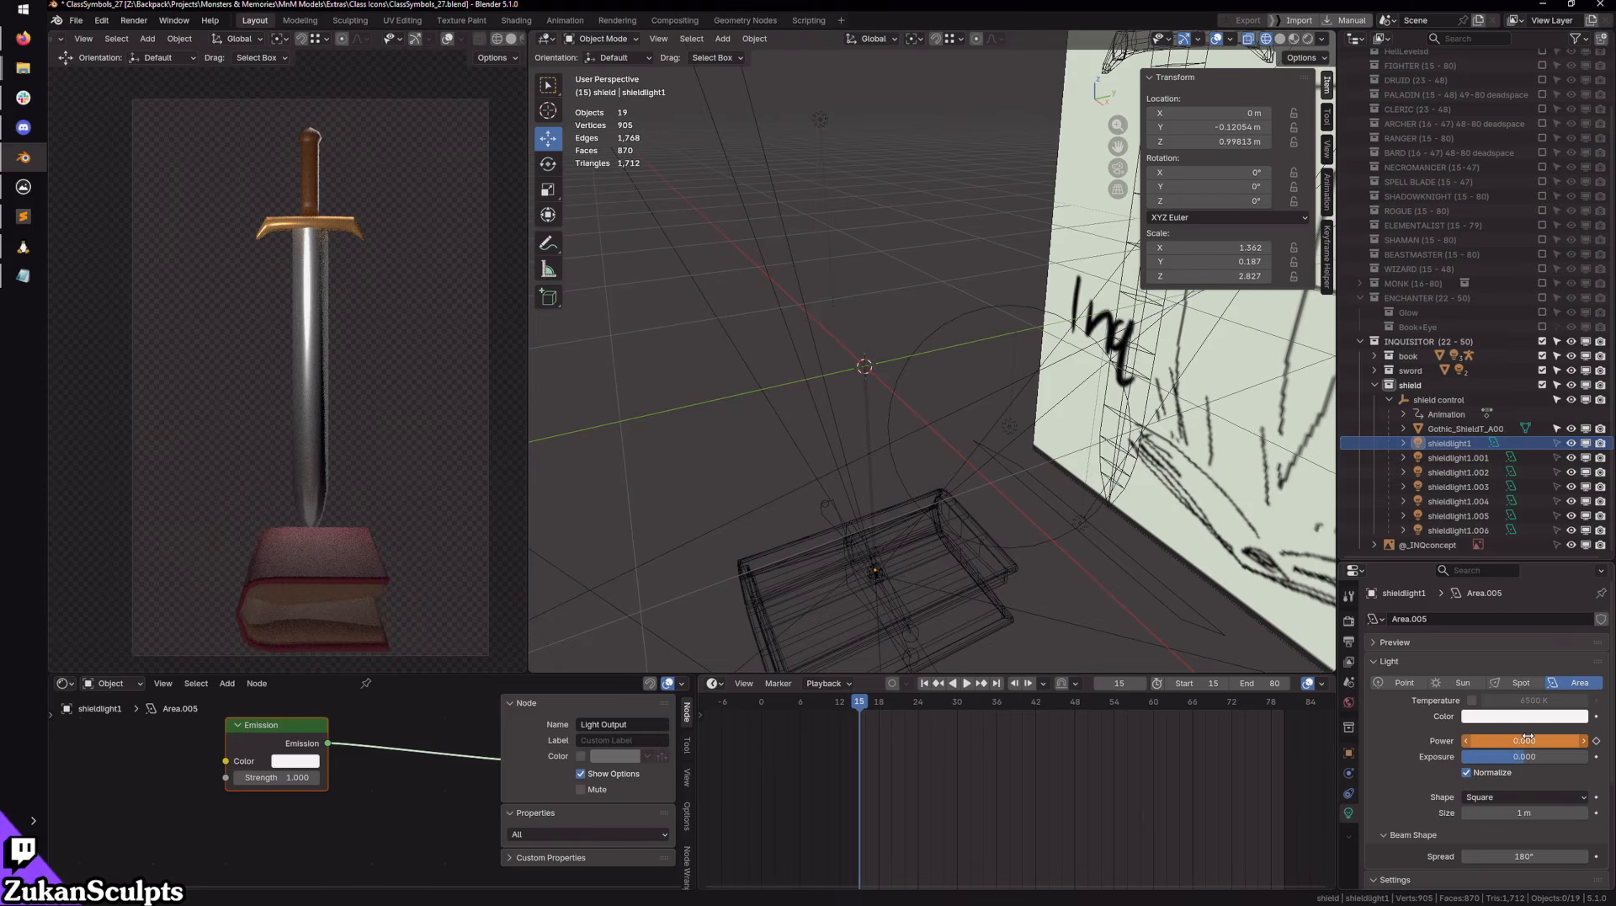
Step: Keyframe shieldlight1's Power at frame 15, and set Power to 0 with a keyframe on shieldlight1.001 and shieldlight1.002
{"action": "key", "text": "i"}
{"action": "left_click", "coordinate": [1457, 457]}
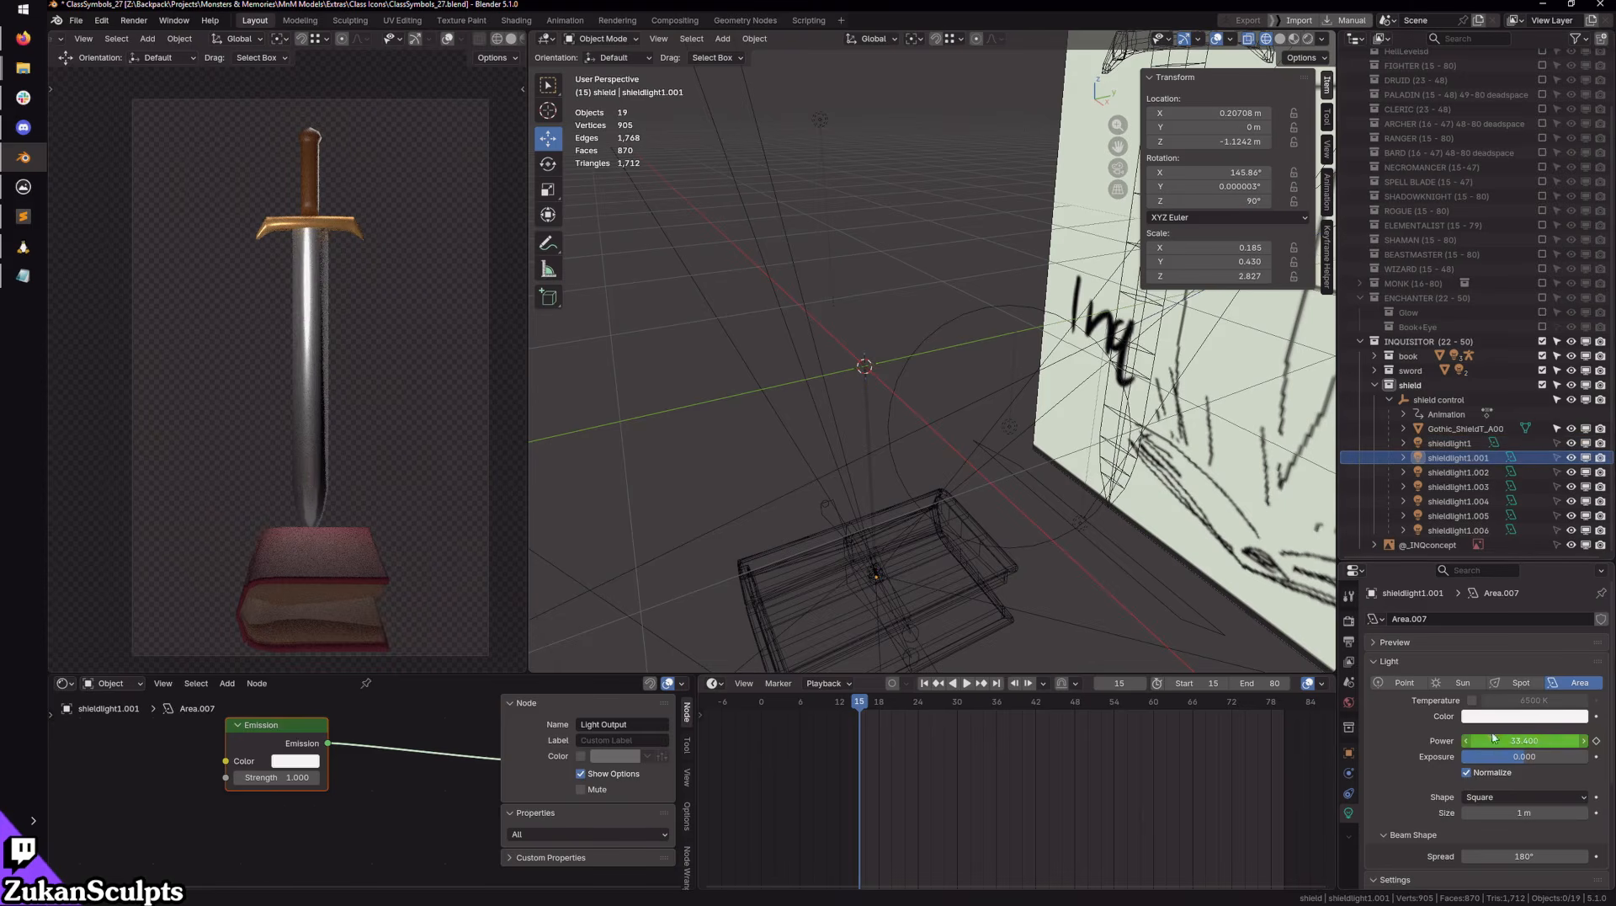
{"action": "left_click", "coordinate": [1523, 740]}
{"action": "type", "text": "0"}
{"action": "key", "text": "Return"}
{"action": "key", "text": "i"}
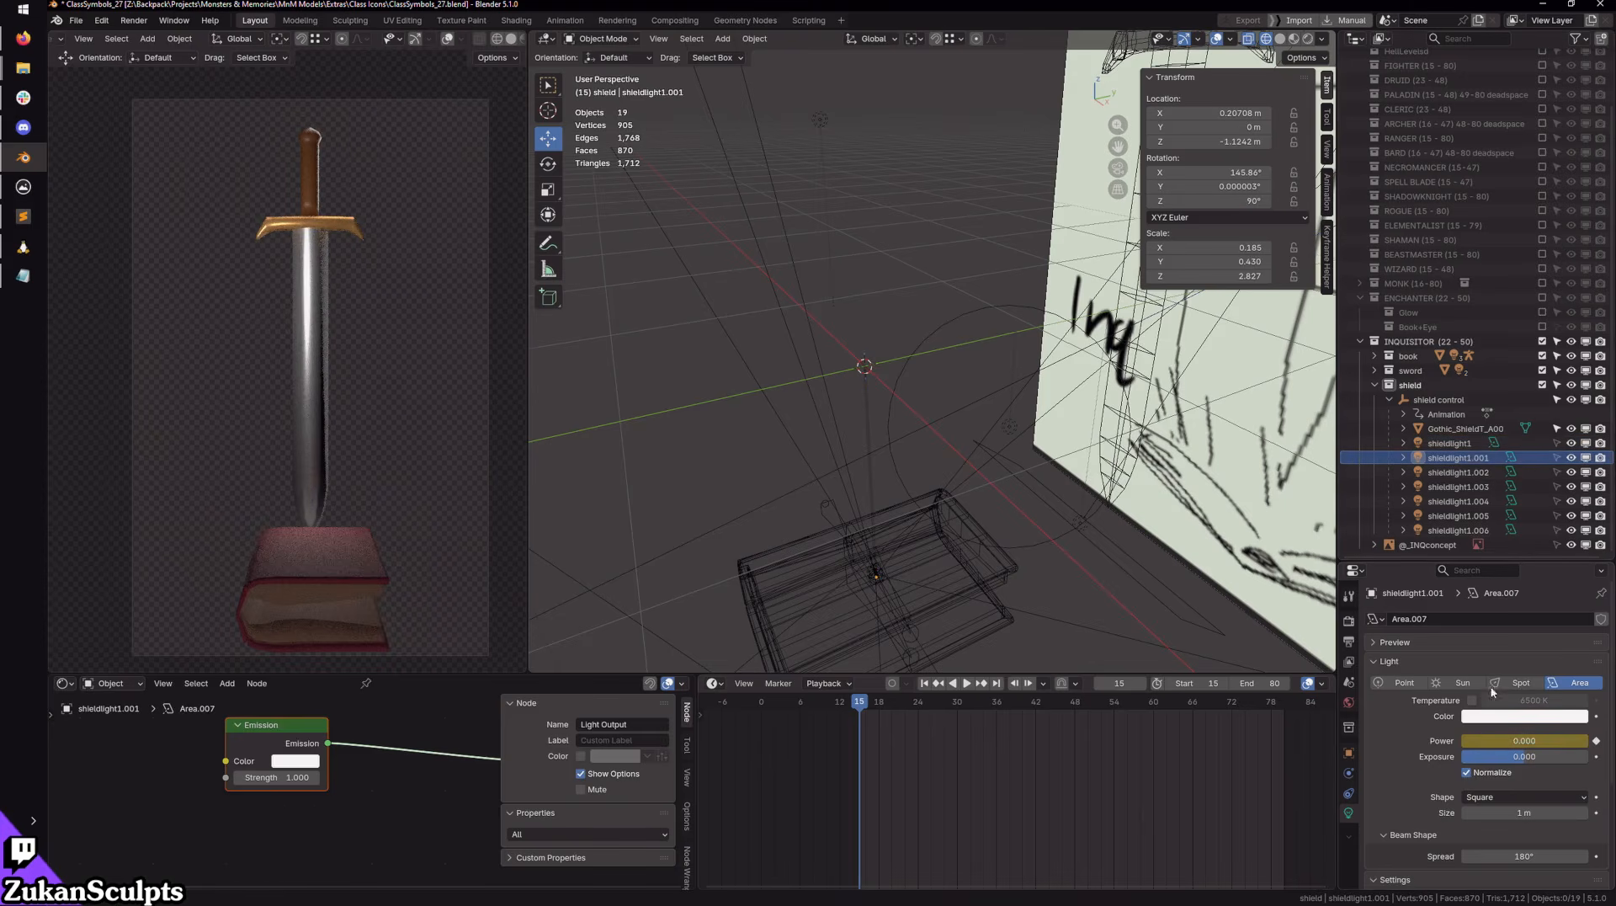
{"action": "left_click", "coordinate": [1458, 472]}
{"action": "left_click", "coordinate": [1506, 740]}
{"action": "type", "text": "0"}
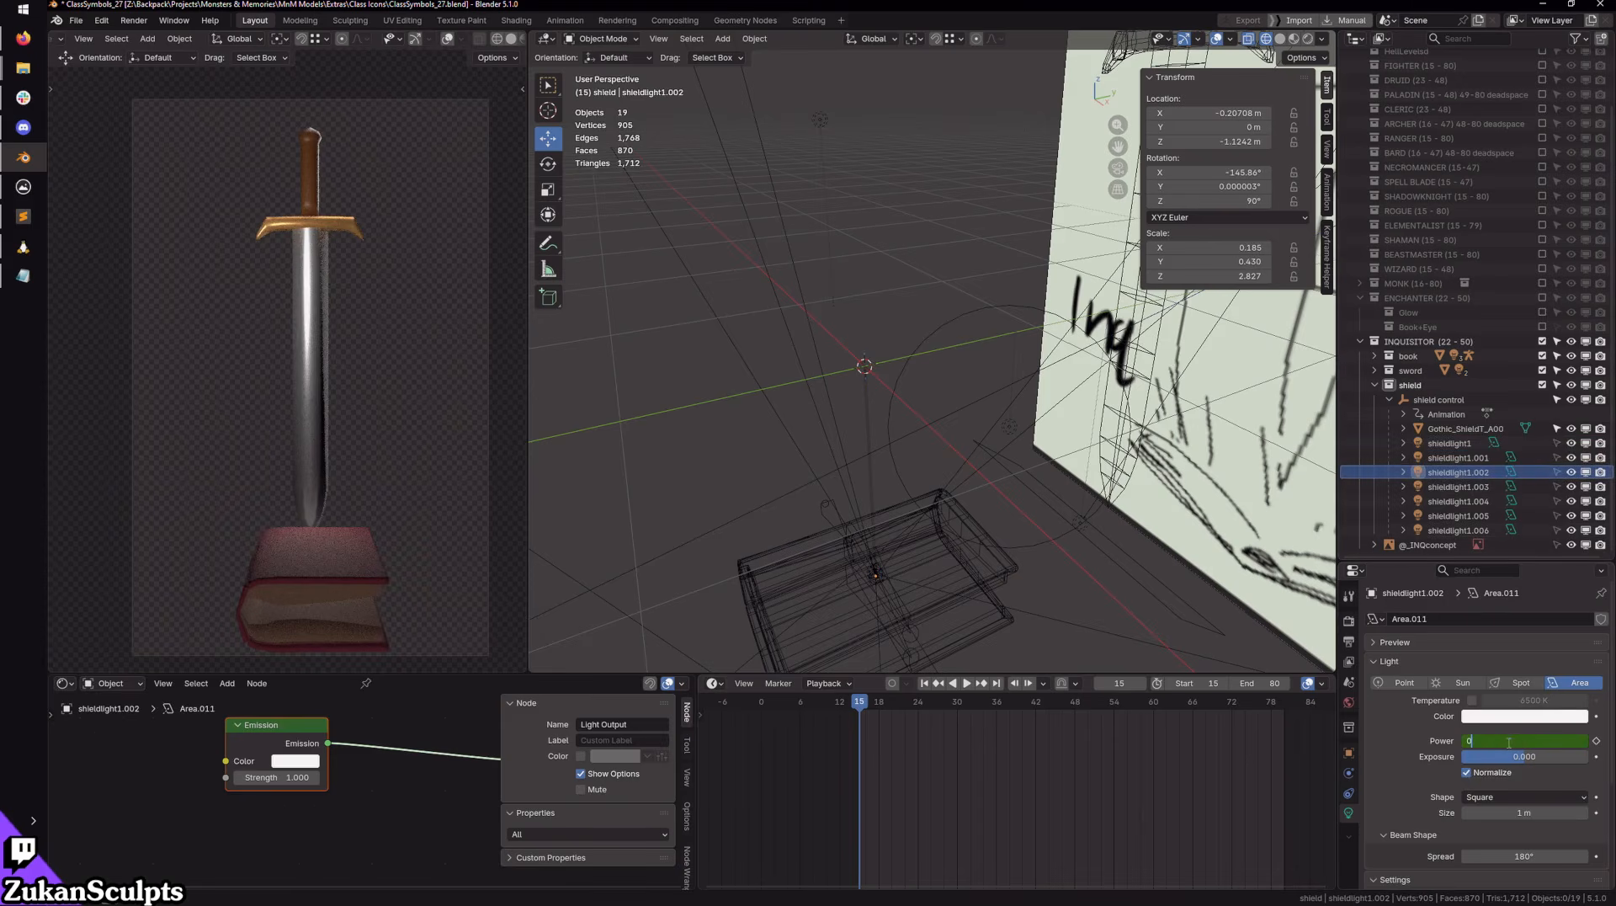
{"action": "key", "text": "Return"}
{"action": "key", "text": "i"}
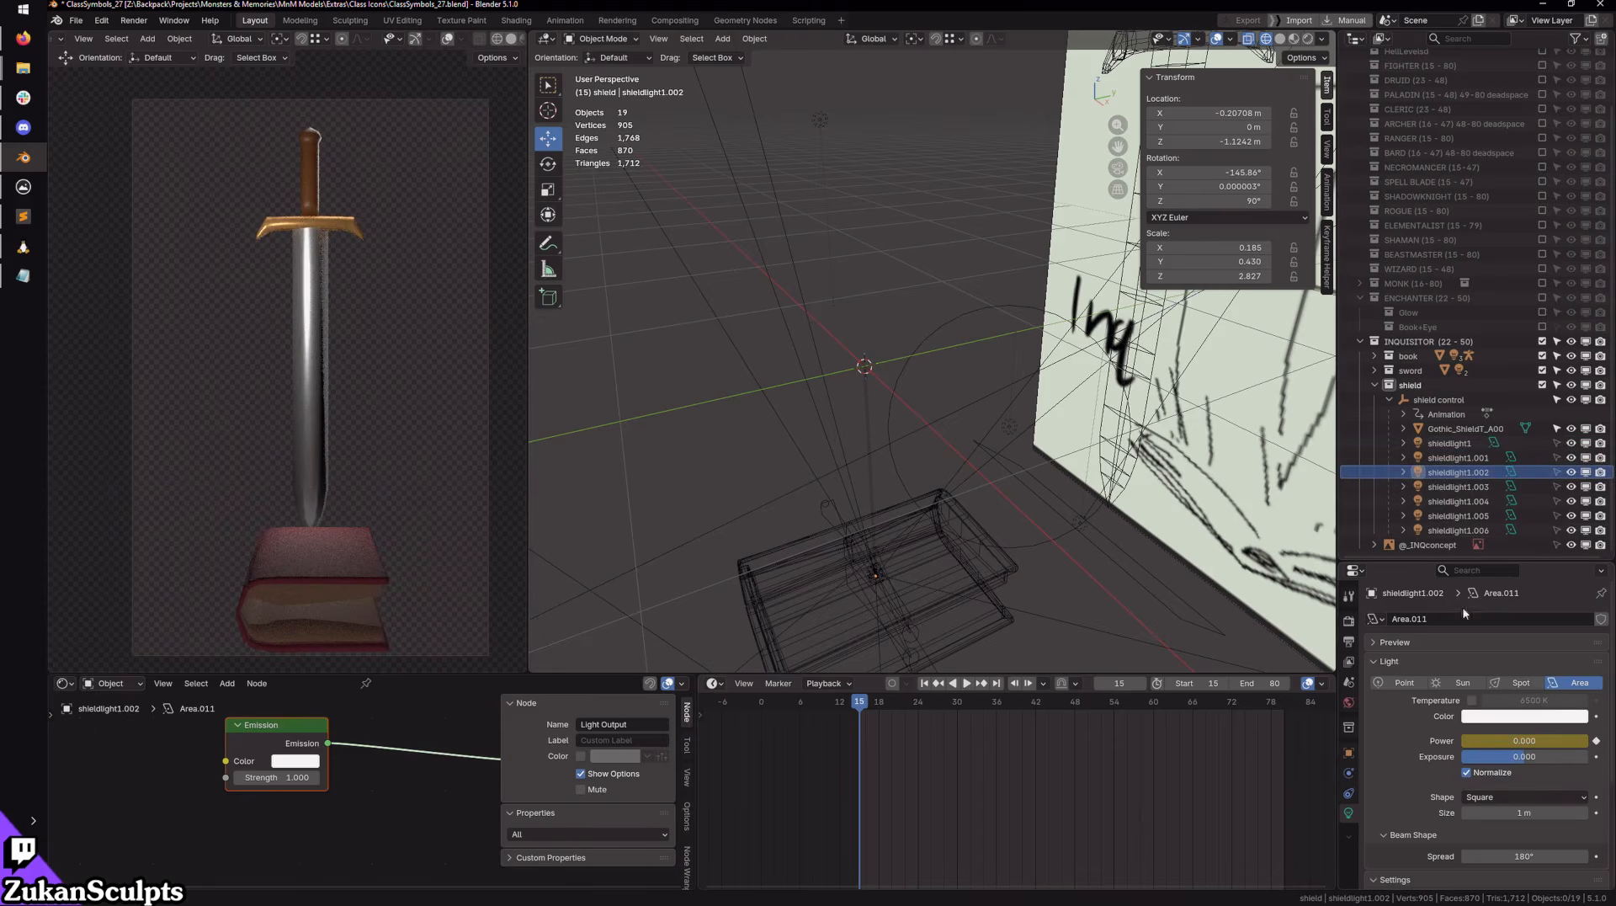
Step: Set the Power of shieldlight1.003 and shieldlight1.004 to 0 at frame 15 and keyframe both
{"action": "left_click", "coordinate": [1440, 486]}
{"action": "left_click", "coordinate": [1499, 740]}
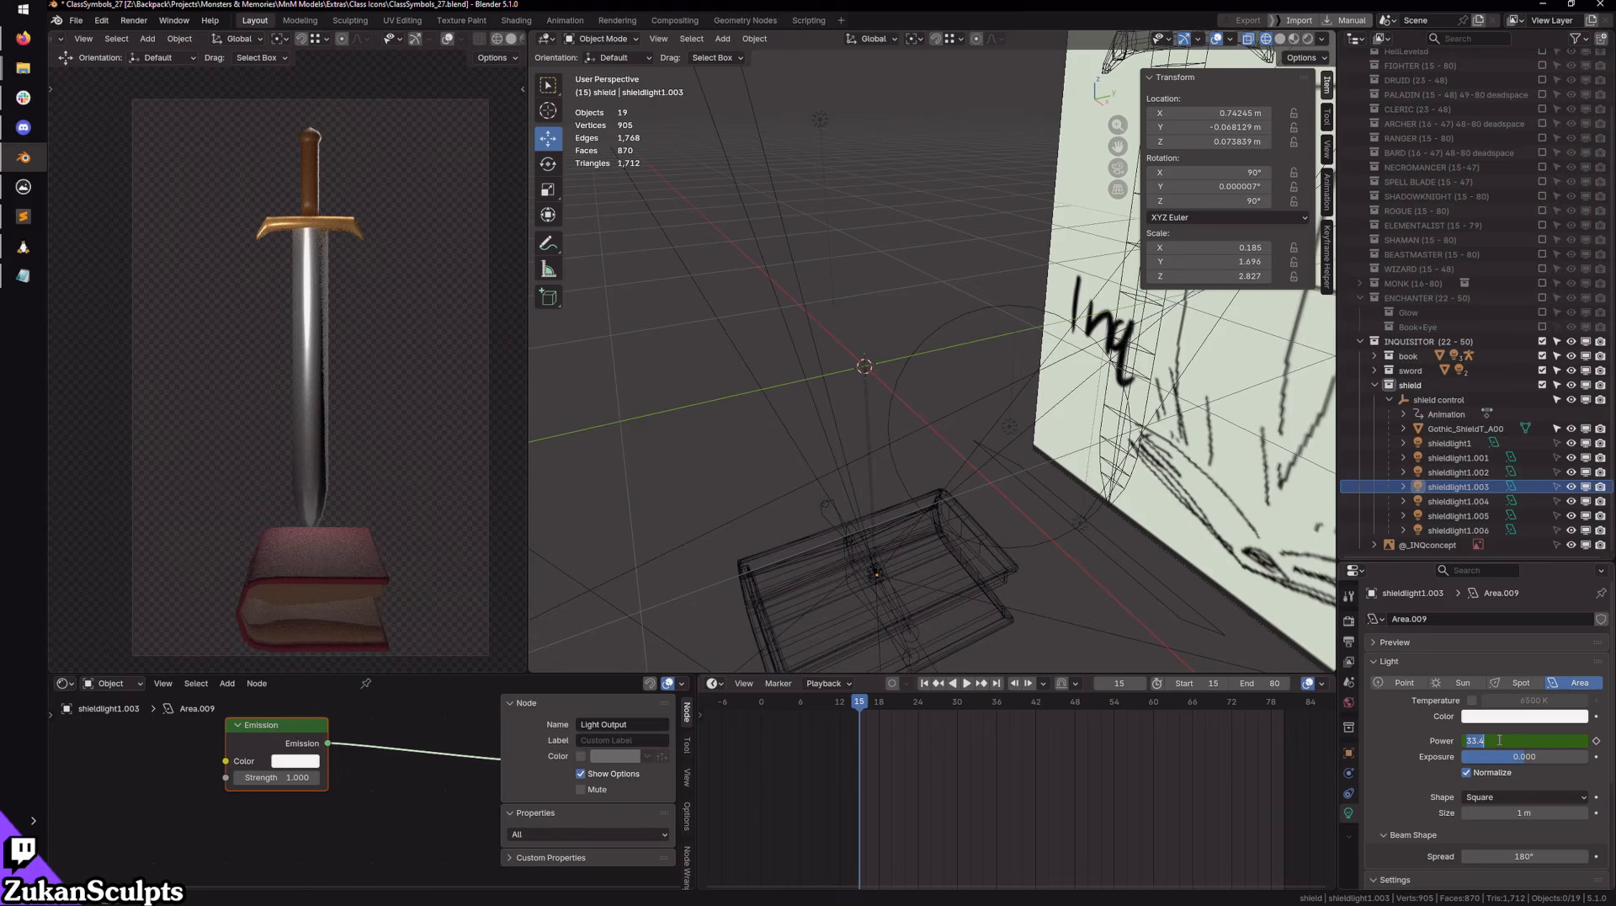
{"action": "type", "text": "0"}
{"action": "key", "text": "Return"}
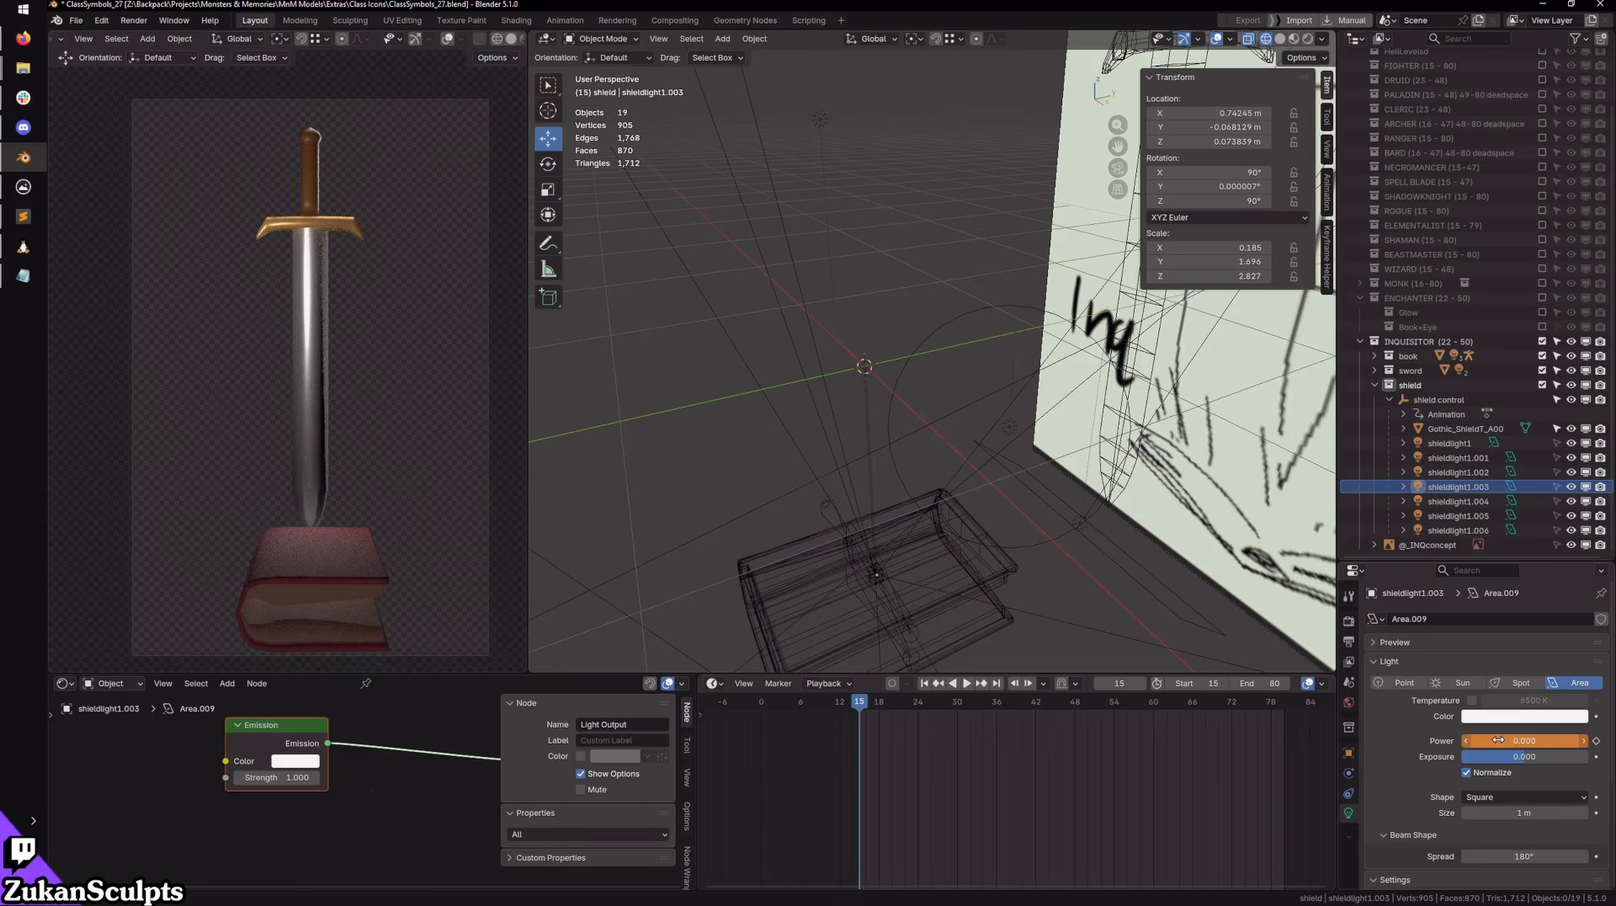
{"action": "key", "text": "i"}
{"action": "left_click", "coordinate": [1441, 501]}
{"action": "double_click", "coordinate": [1491, 739]}
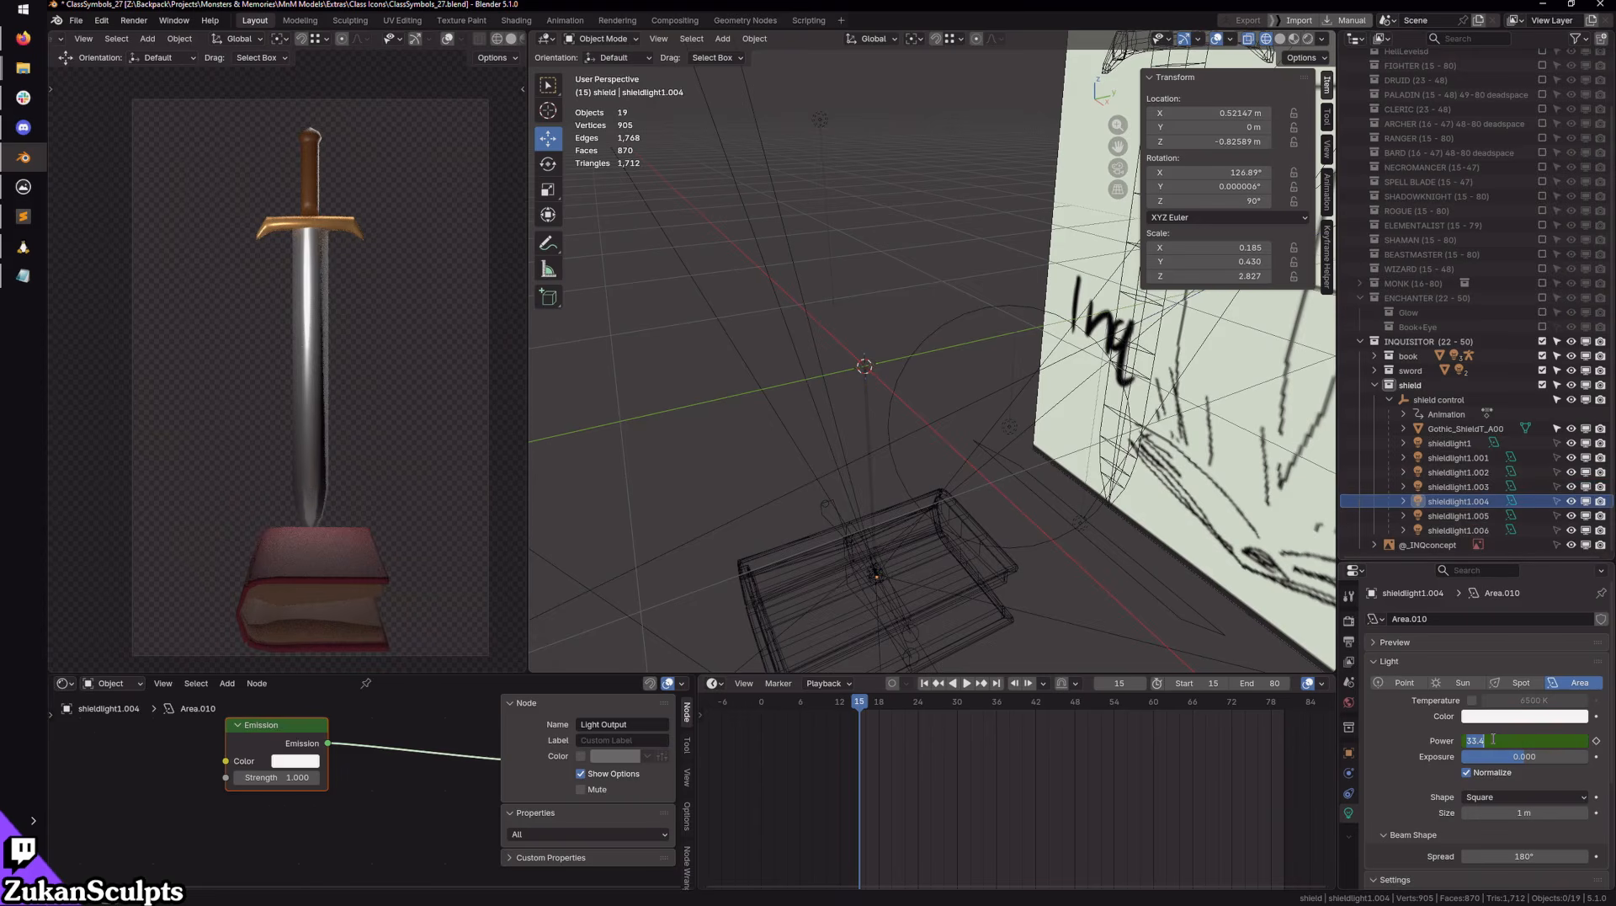
{"action": "type", "text": "0"}
{"action": "key", "text": "Return"}
{"action": "key", "text": "i"}
Step: Set the Power of shieldlight1.005 and shieldlight1.006 to 0 at frame 15 and keyframe both
{"action": "left_click", "coordinate": [1441, 515]}
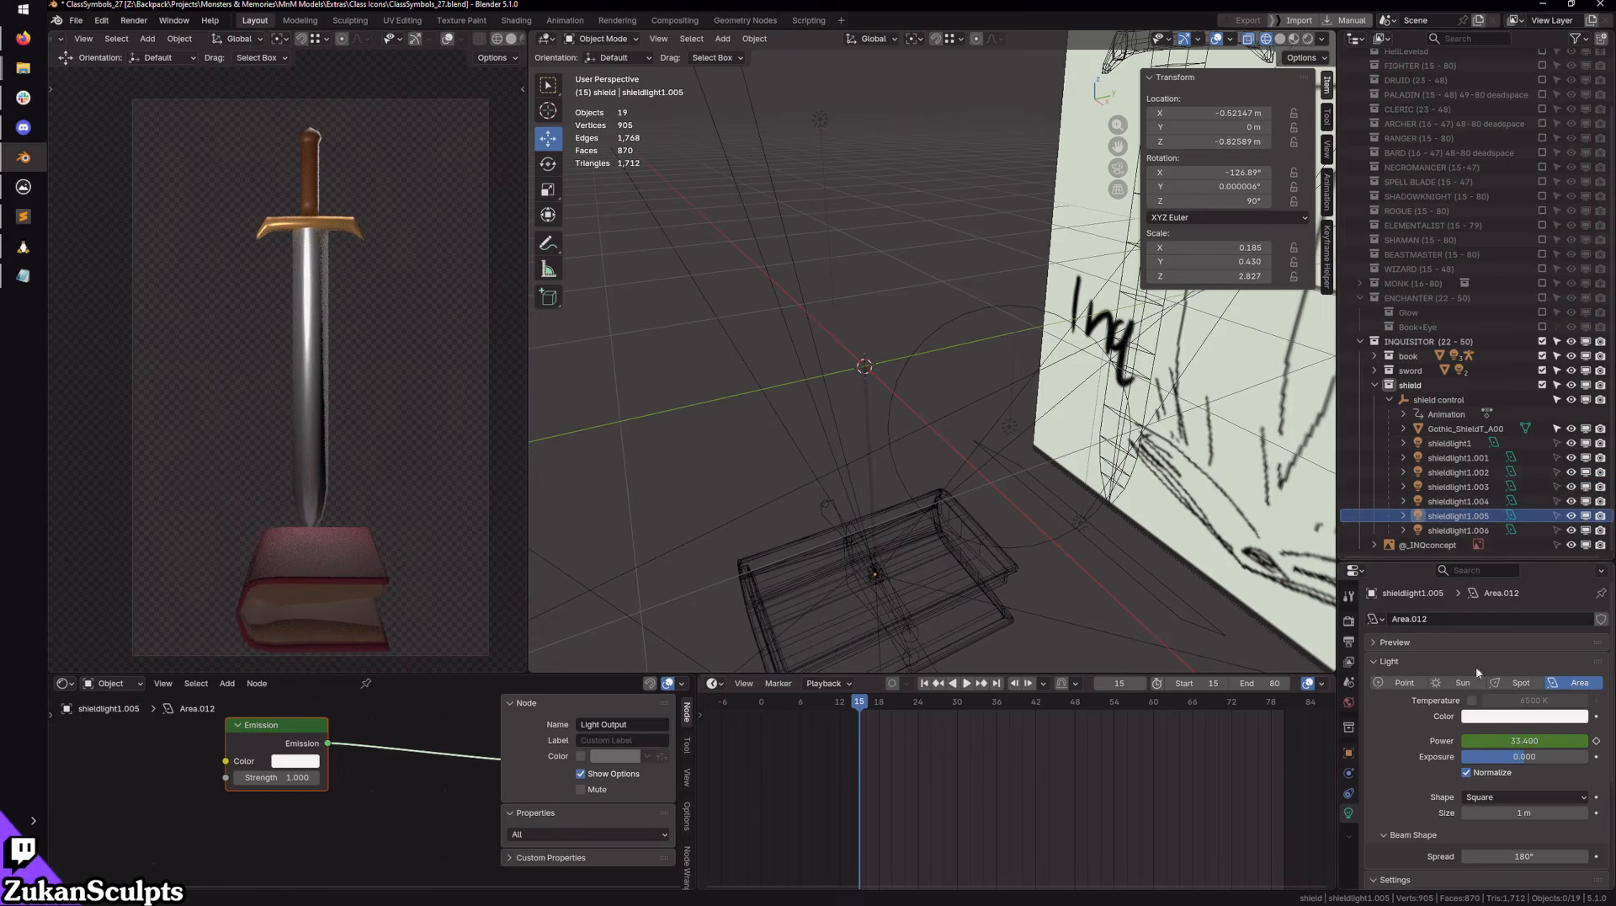
{"action": "double_click", "coordinate": [1494, 740]}
{"action": "type", "text": "0"}
{"action": "key", "text": "Return"}
{"action": "key", "text": "i"}
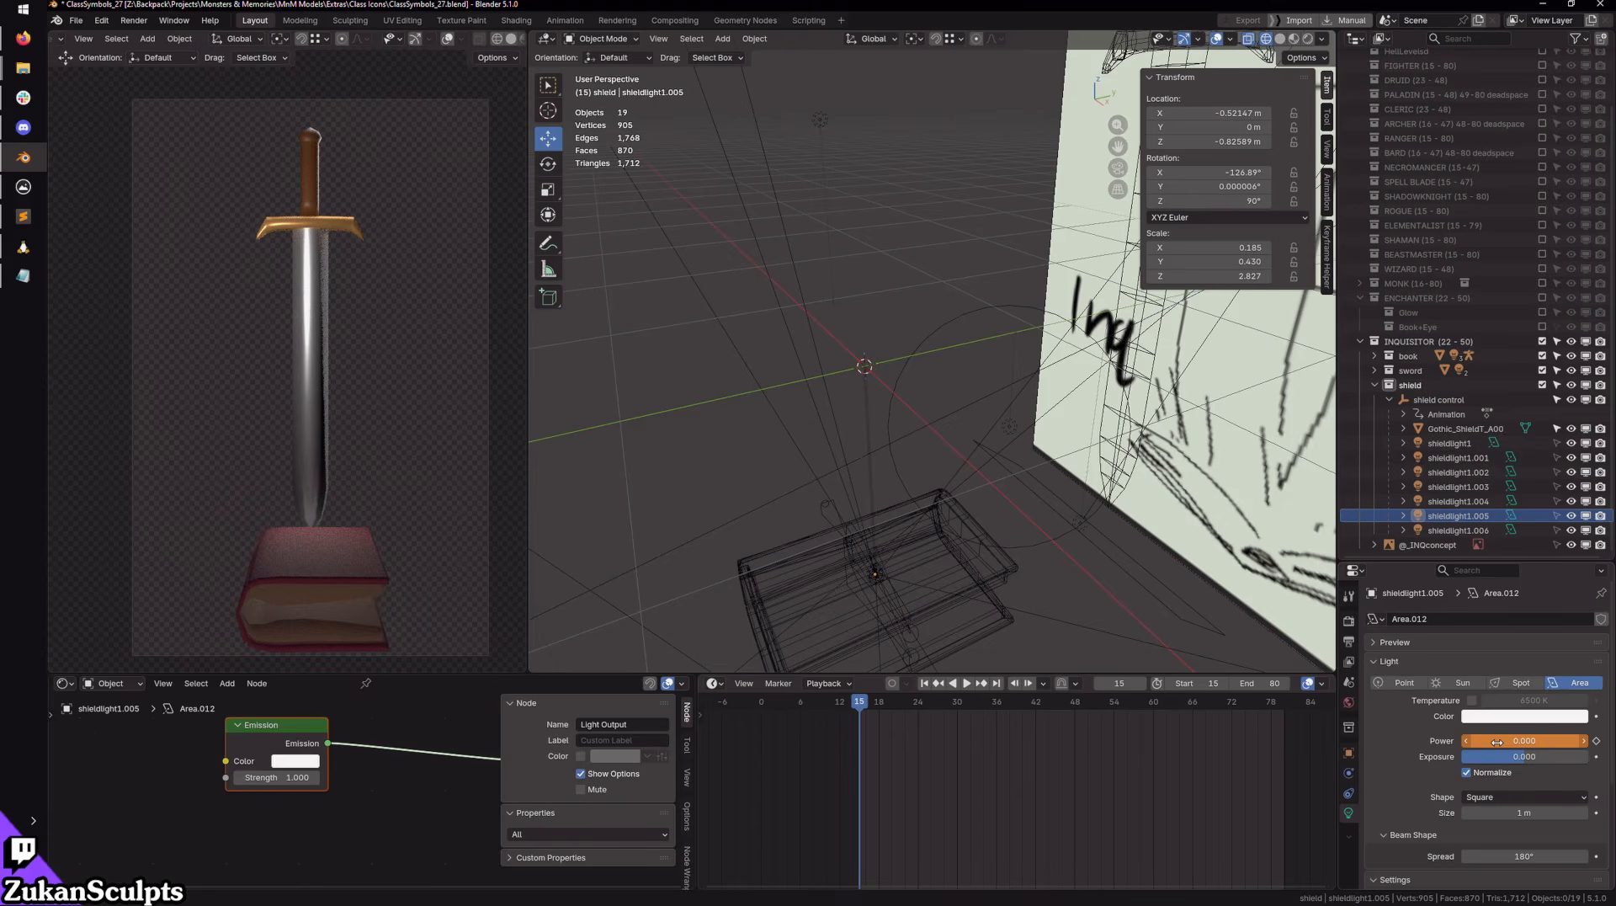
{"action": "key", "text": "i"}
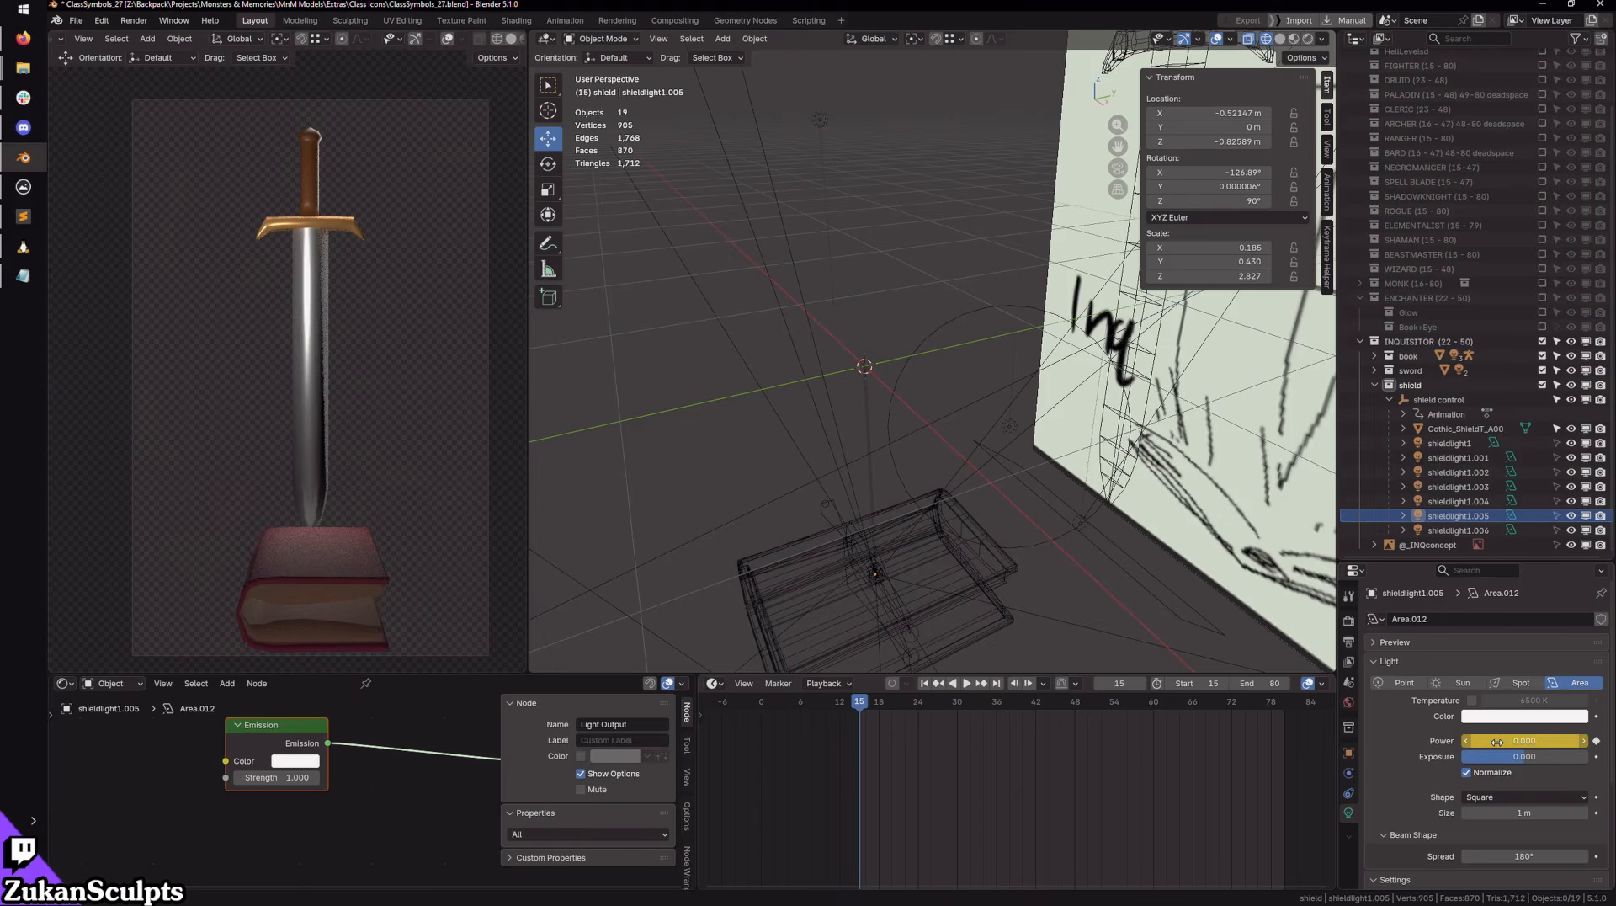
{"action": "left_click", "coordinate": [1441, 530]}
{"action": "double_click", "coordinate": [1503, 739]}
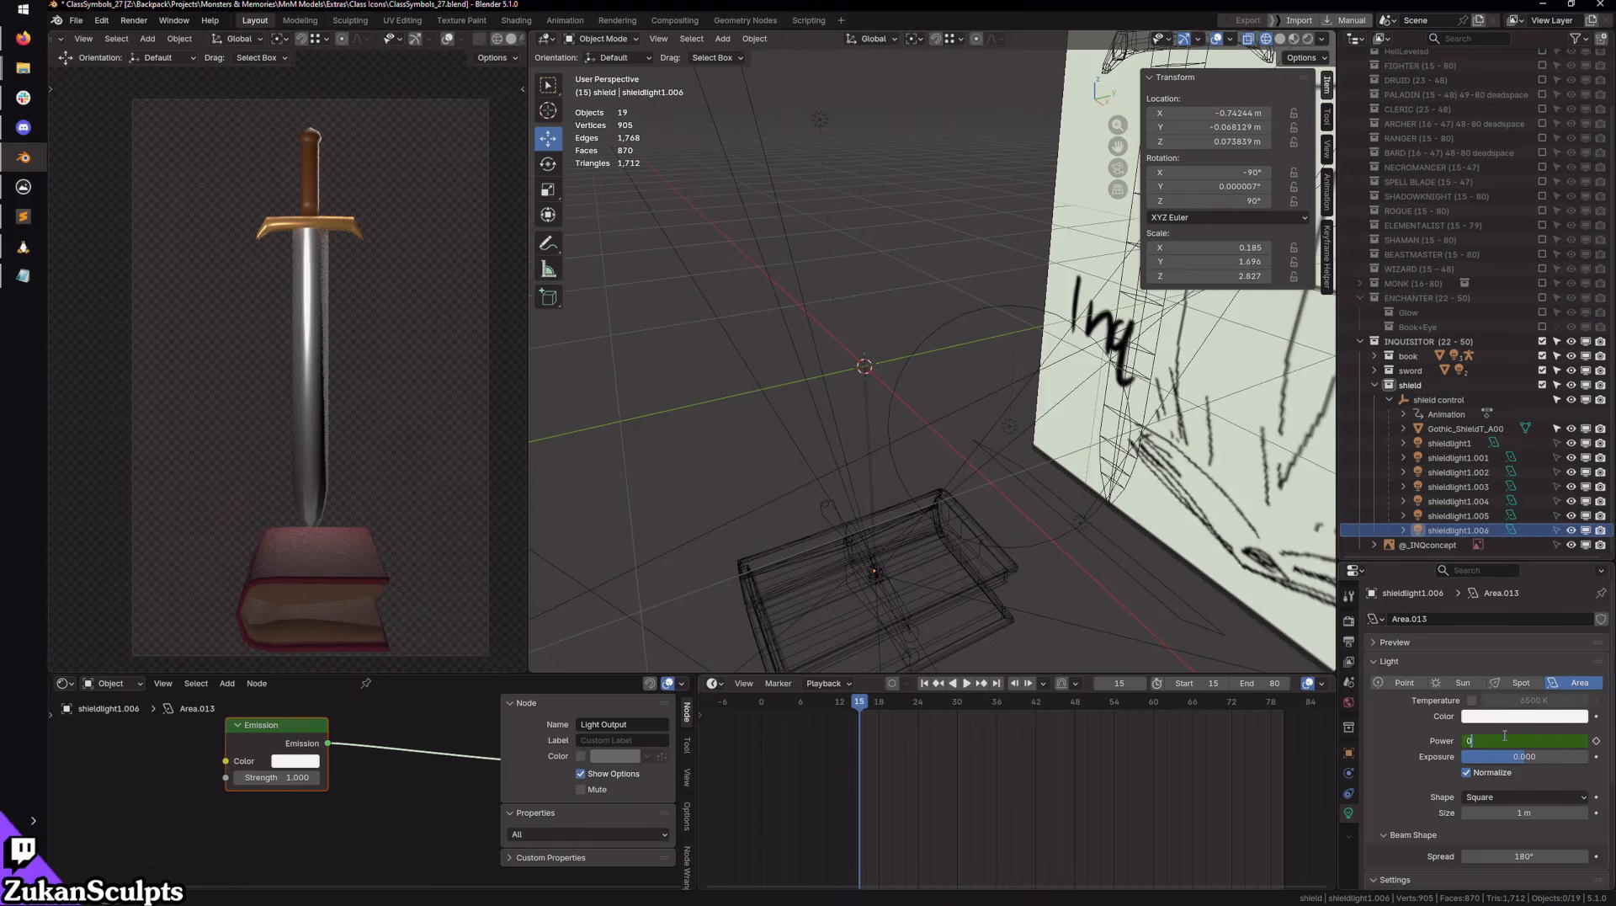
{"action": "type", "text": "000"}
{"action": "key", "text": "Return"}
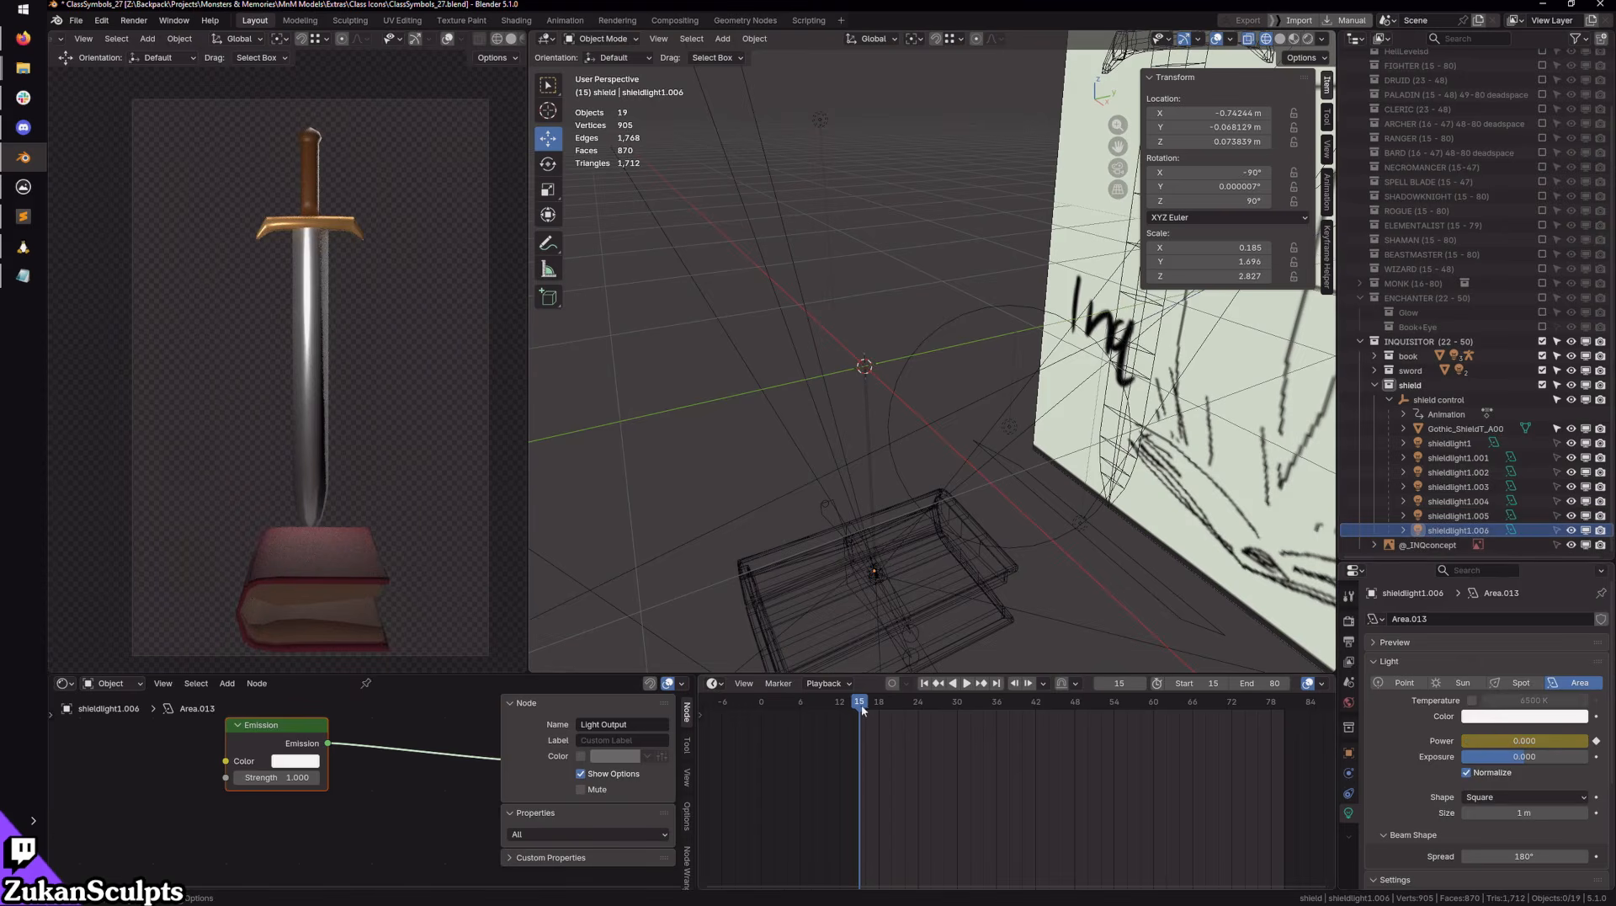
Step: Hide the book collection and inspect the small shield's glow up close at frame 17
{"action": "left_click_drag", "start_coordinate": [863, 709], "coordinate": [919, 713]}
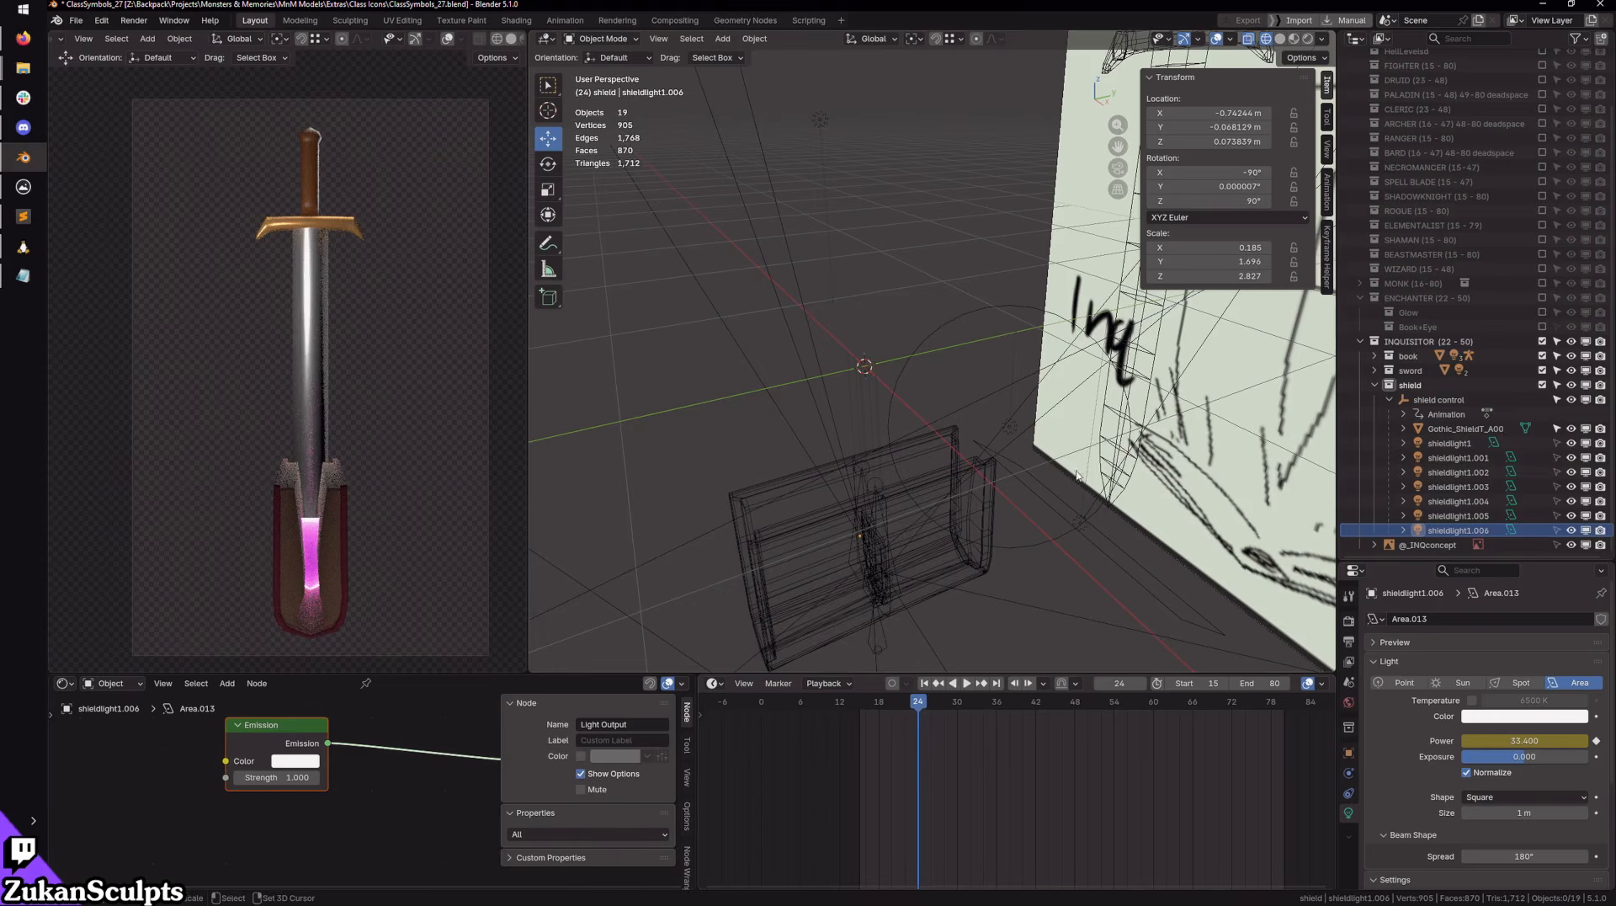
{"action": "left_click", "coordinate": [1570, 356]}
{"action": "left_click_drag", "start_coordinate": [926, 698], "coordinate": [872, 713]}
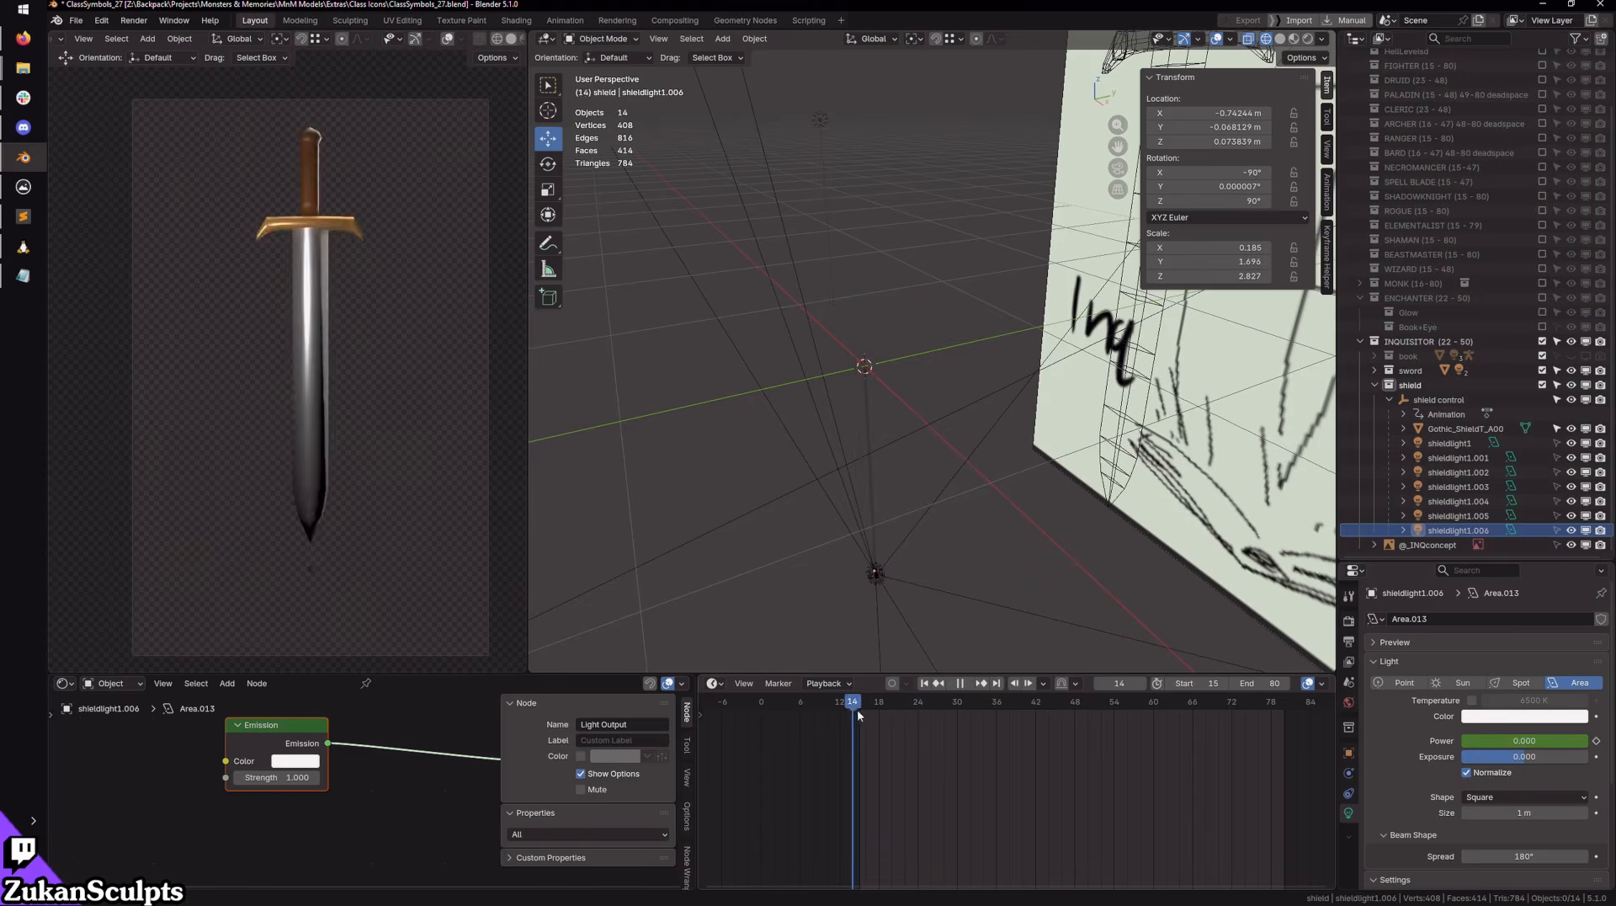
{"action": "scroll", "coordinate": [331, 471], "scroll_direction": "up", "scroll_amount": 3}
{"action": "scroll", "coordinate": [331, 471], "scroll_direction": "up", "scroll_amount": 4}
{"action": "middle_click_drag", "start_coordinate": [331, 472], "coordinate": [210, 295], "text": "shift"}
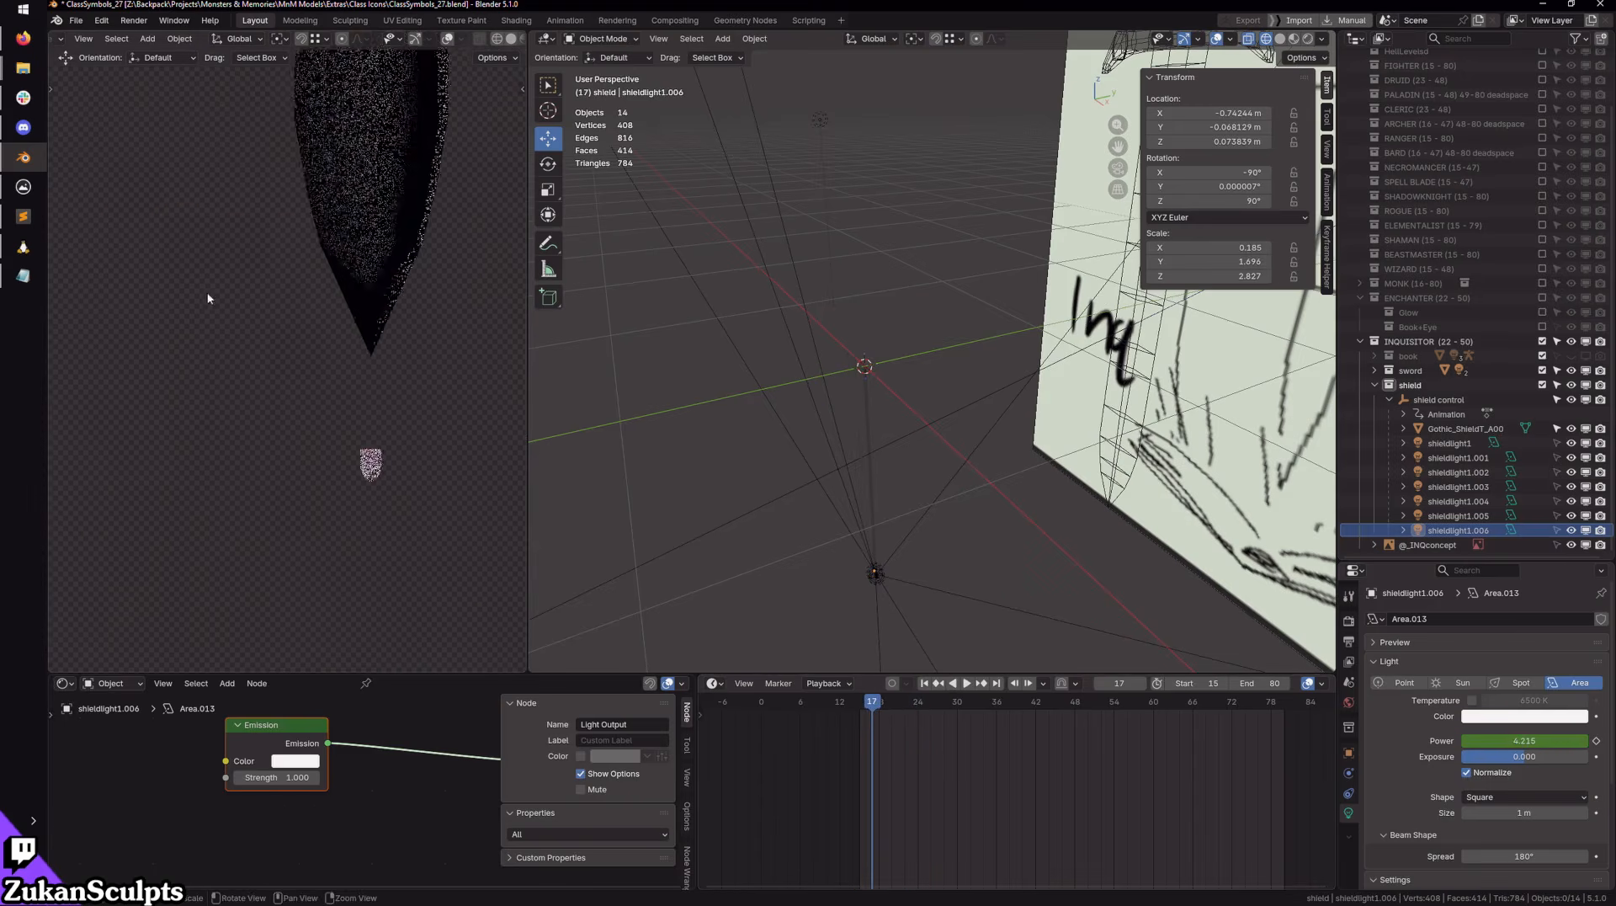
{"action": "scroll", "coordinate": [275, 364], "scroll_direction": "up", "scroll_amount": 6}
{"action": "middle_click_drag", "start_coordinate": [381, 568], "coordinate": [216, 316], "text": "shift"}
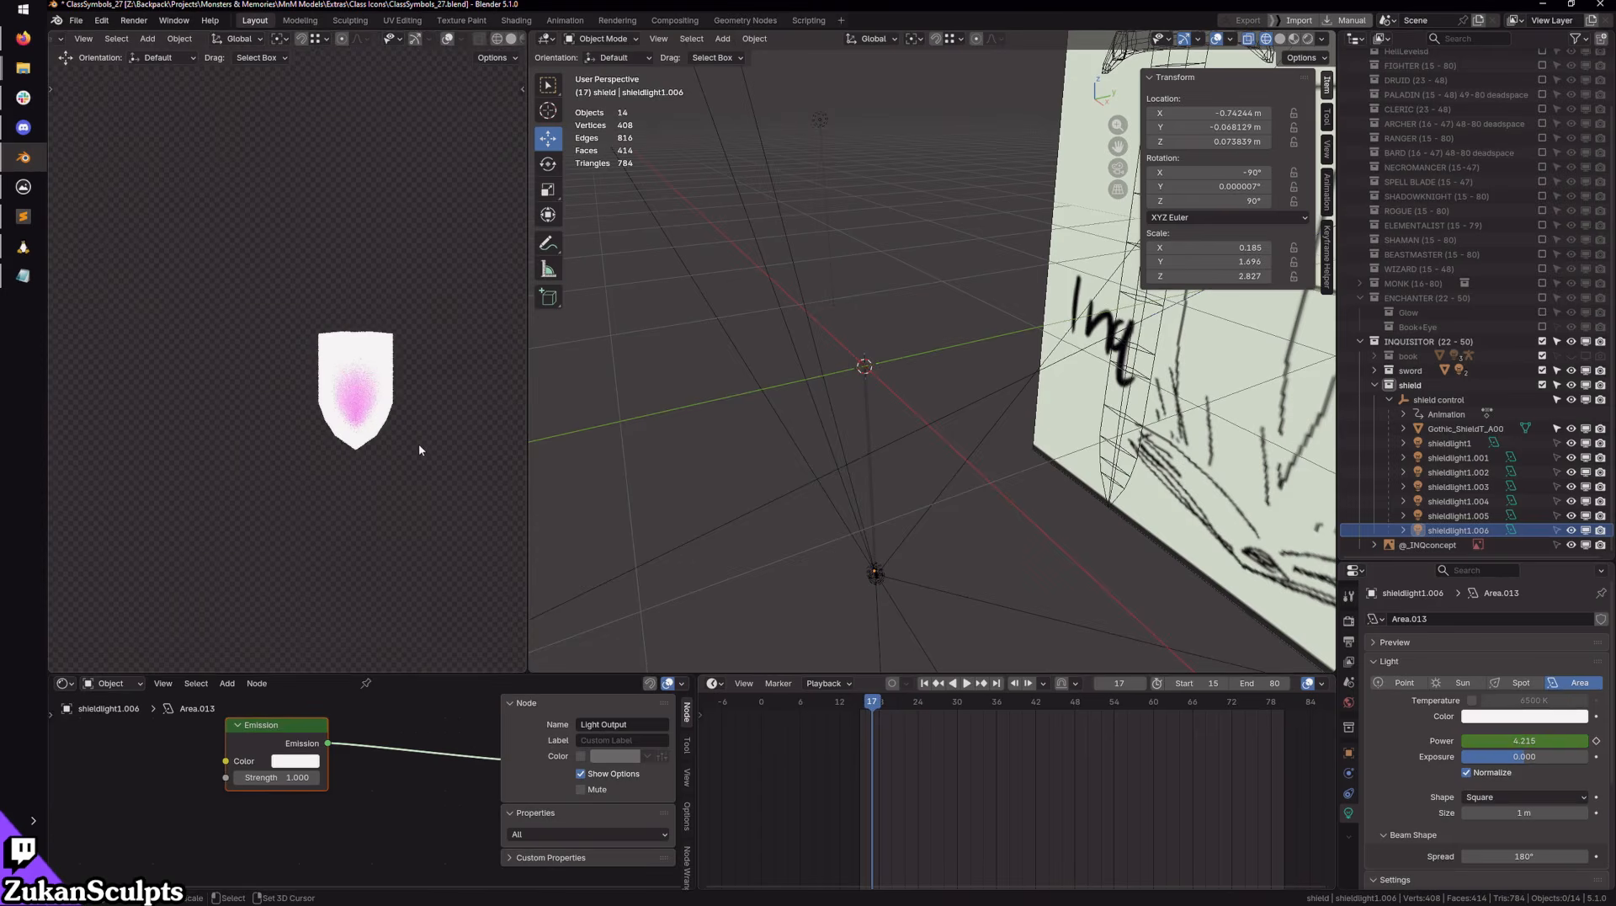
Step: Select all seven shield lights with shieldlight1 active and clear the keyframes on its Power
{"action": "left_click", "coordinate": [1458, 449], "text": "ctrl"}
{"action": "left_click", "coordinate": [1458, 530]}
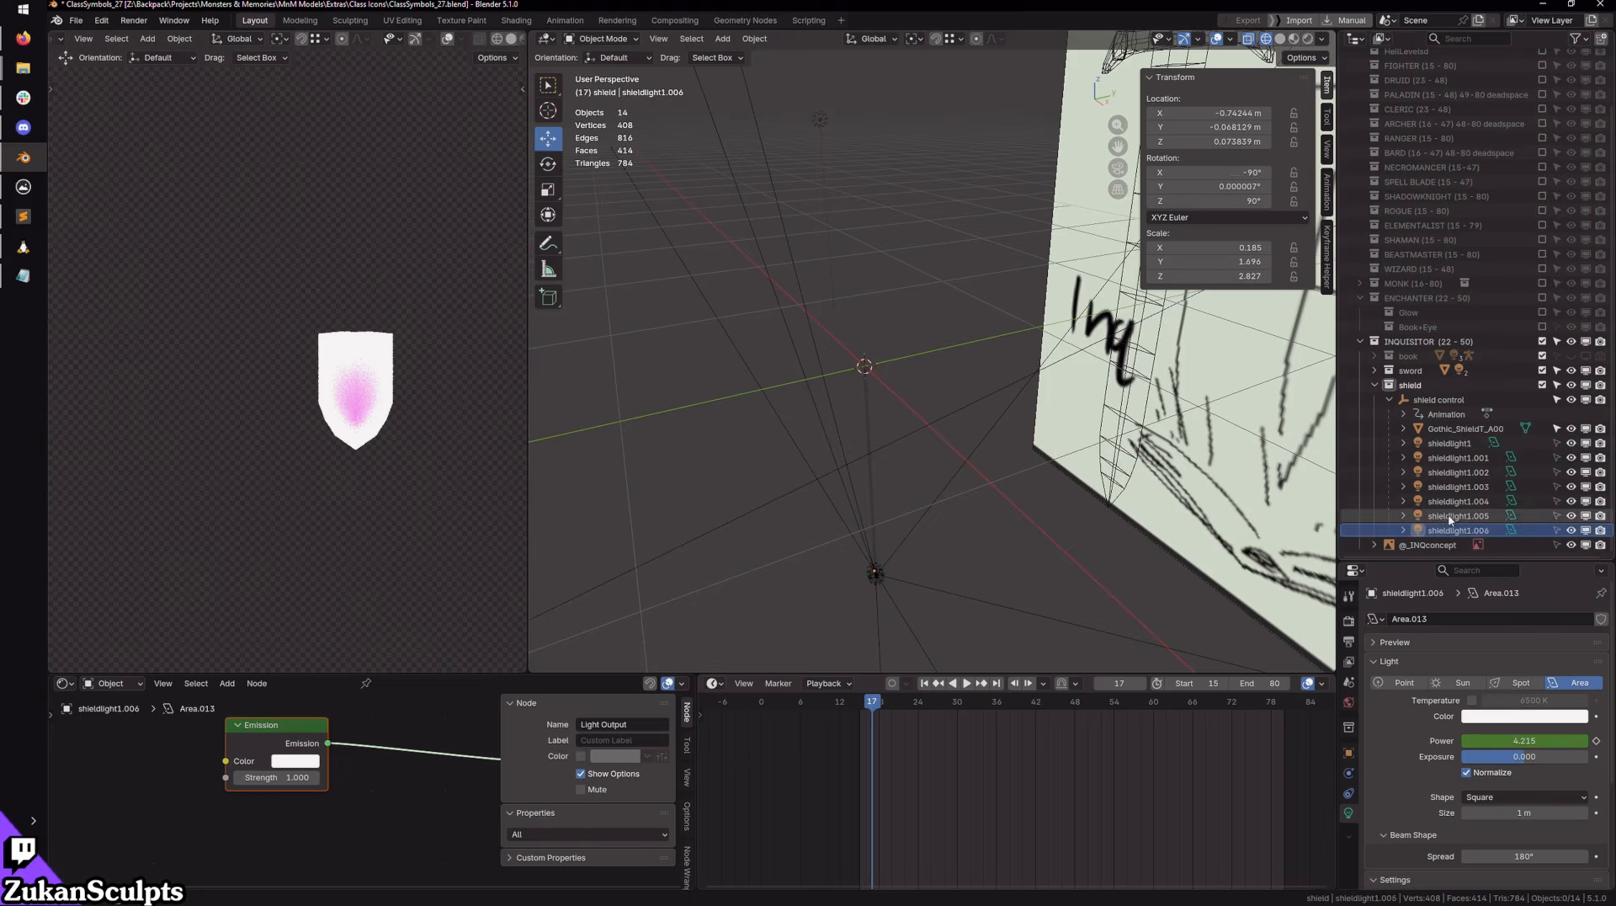
{"action": "left_click", "coordinate": [1452, 485], "text": "shift"}
{"action": "left_click", "coordinate": [1449, 443], "text": "shift"}
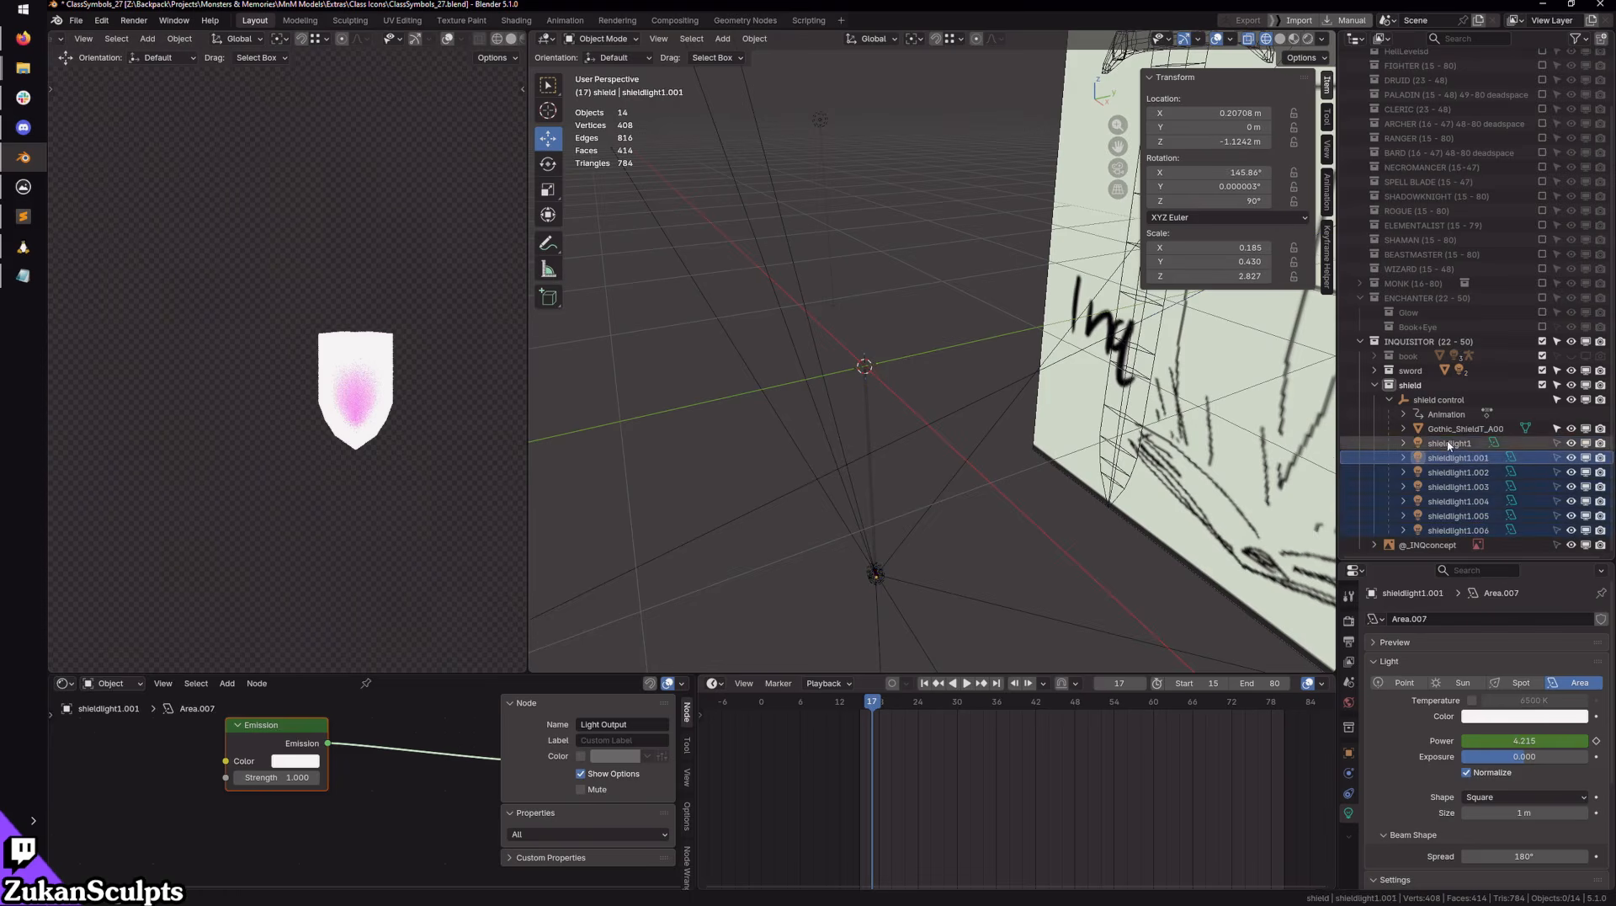
{"action": "right_click", "coordinate": [1512, 742]}
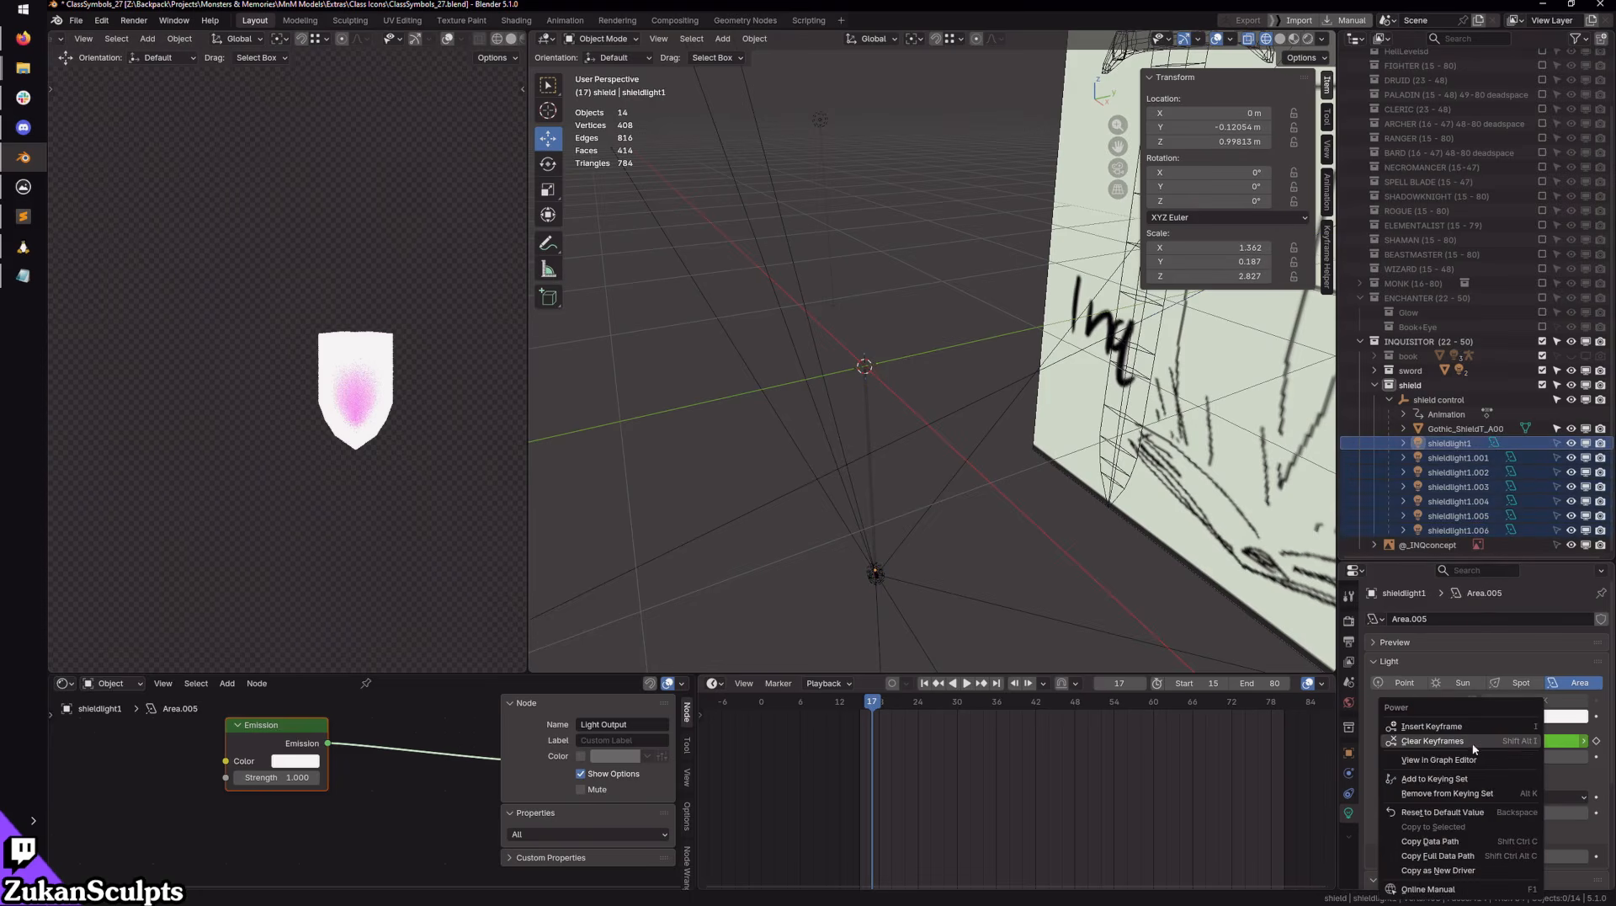
{"action": "left_click", "coordinate": [1473, 749]}
Step: Clear the Power keyframes on shieldlight1.006, shieldlight1.005 and shieldlight1.004
{"action": "left_click", "coordinate": [1439, 487]}
{"action": "left_click", "coordinate": [1452, 530]}
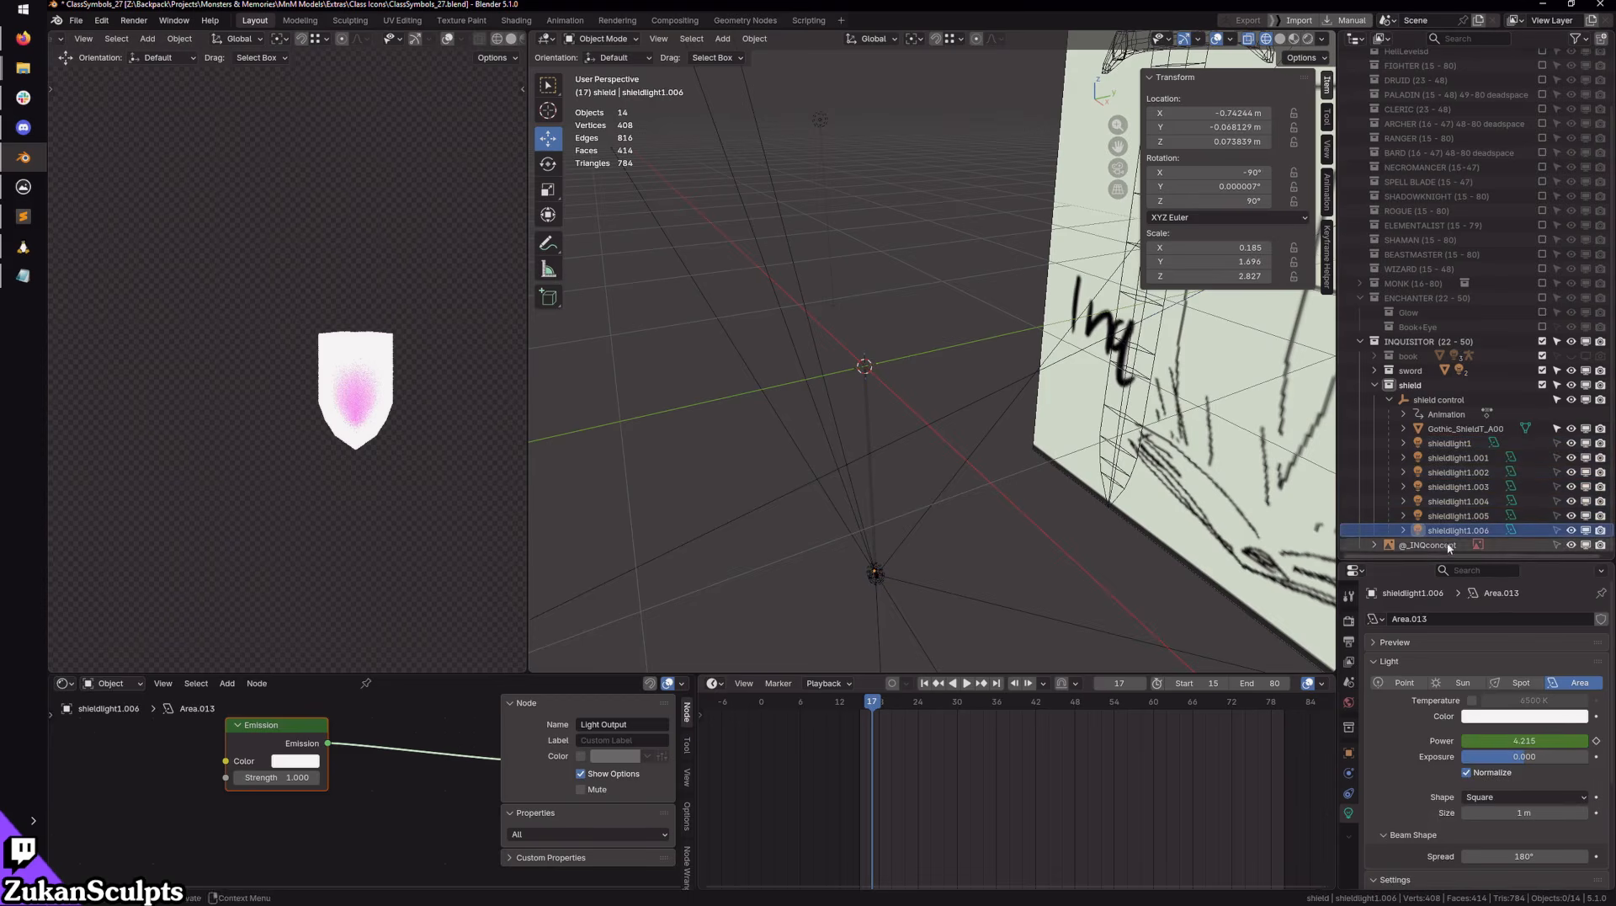
{"action": "right_click", "coordinate": [1501, 733]}
{"action": "left_click", "coordinate": [1482, 737]}
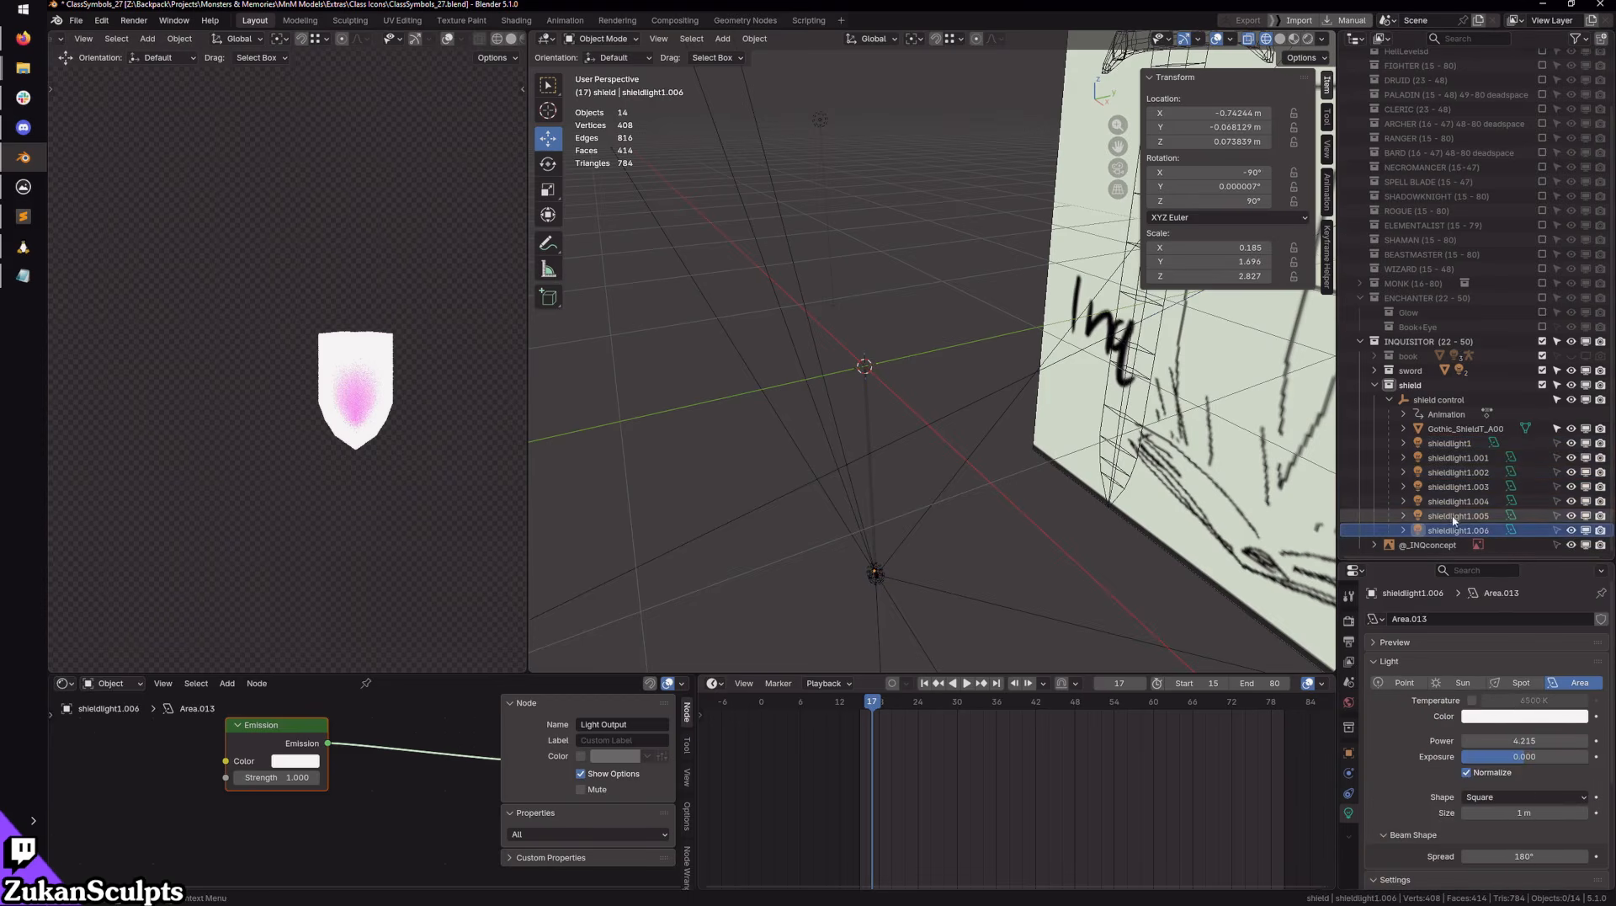
{"action": "left_click", "coordinate": [1452, 516]}
{"action": "right_click", "coordinate": [1498, 735]}
{"action": "left_click", "coordinate": [1498, 740]}
{"action": "left_click", "coordinate": [1452, 501]}
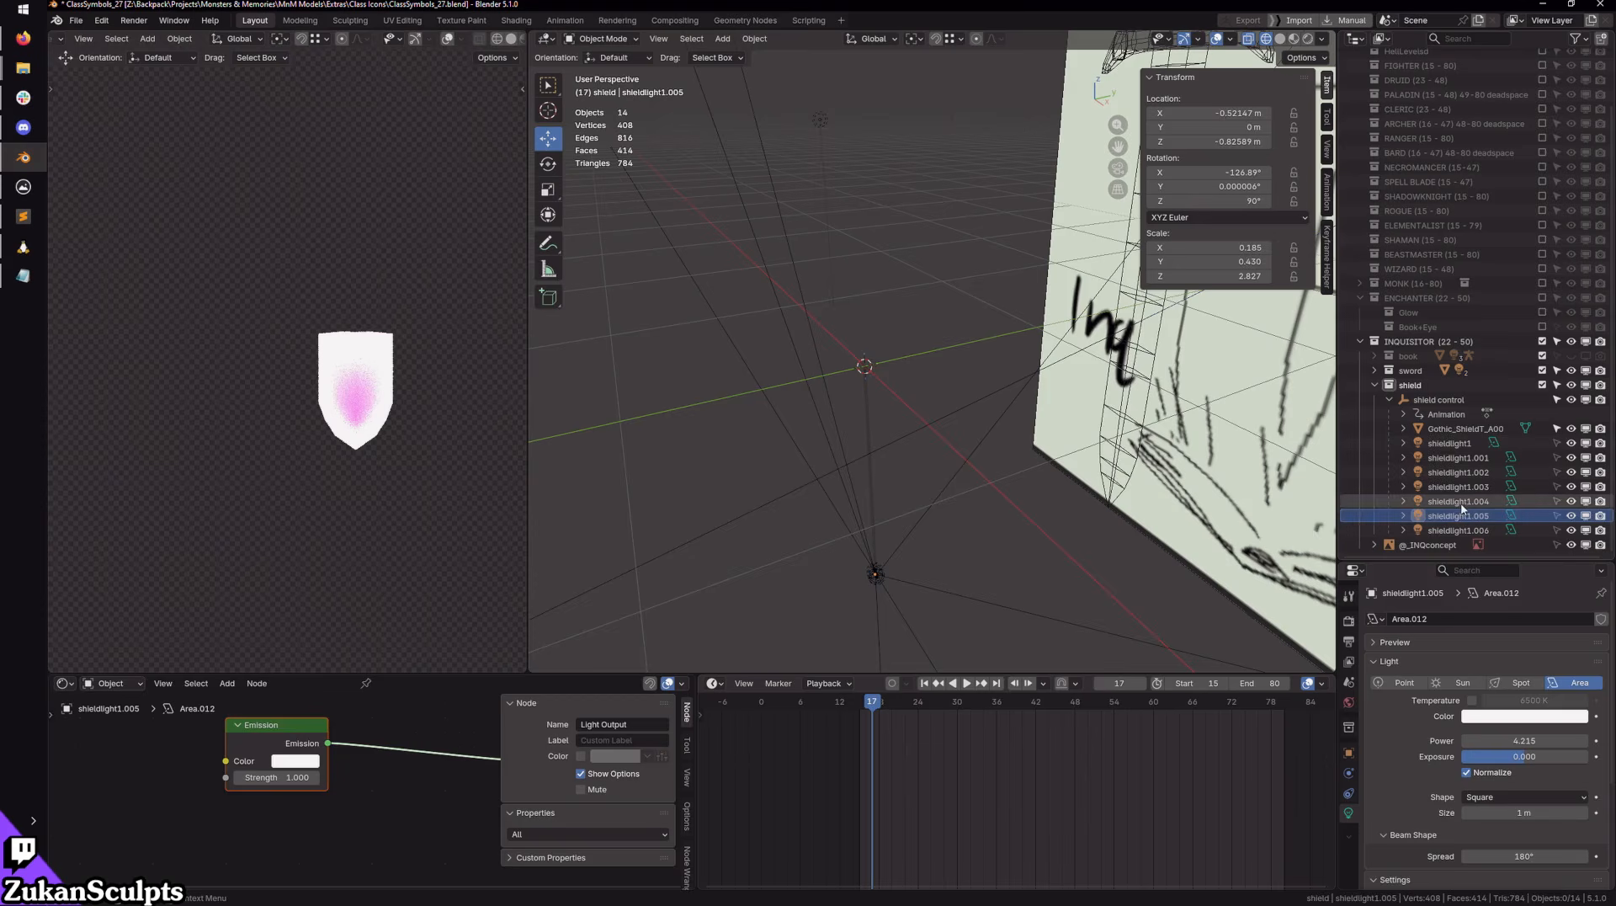
{"action": "right_click", "coordinate": [1500, 743]}
{"action": "left_click", "coordinate": [1466, 739]}
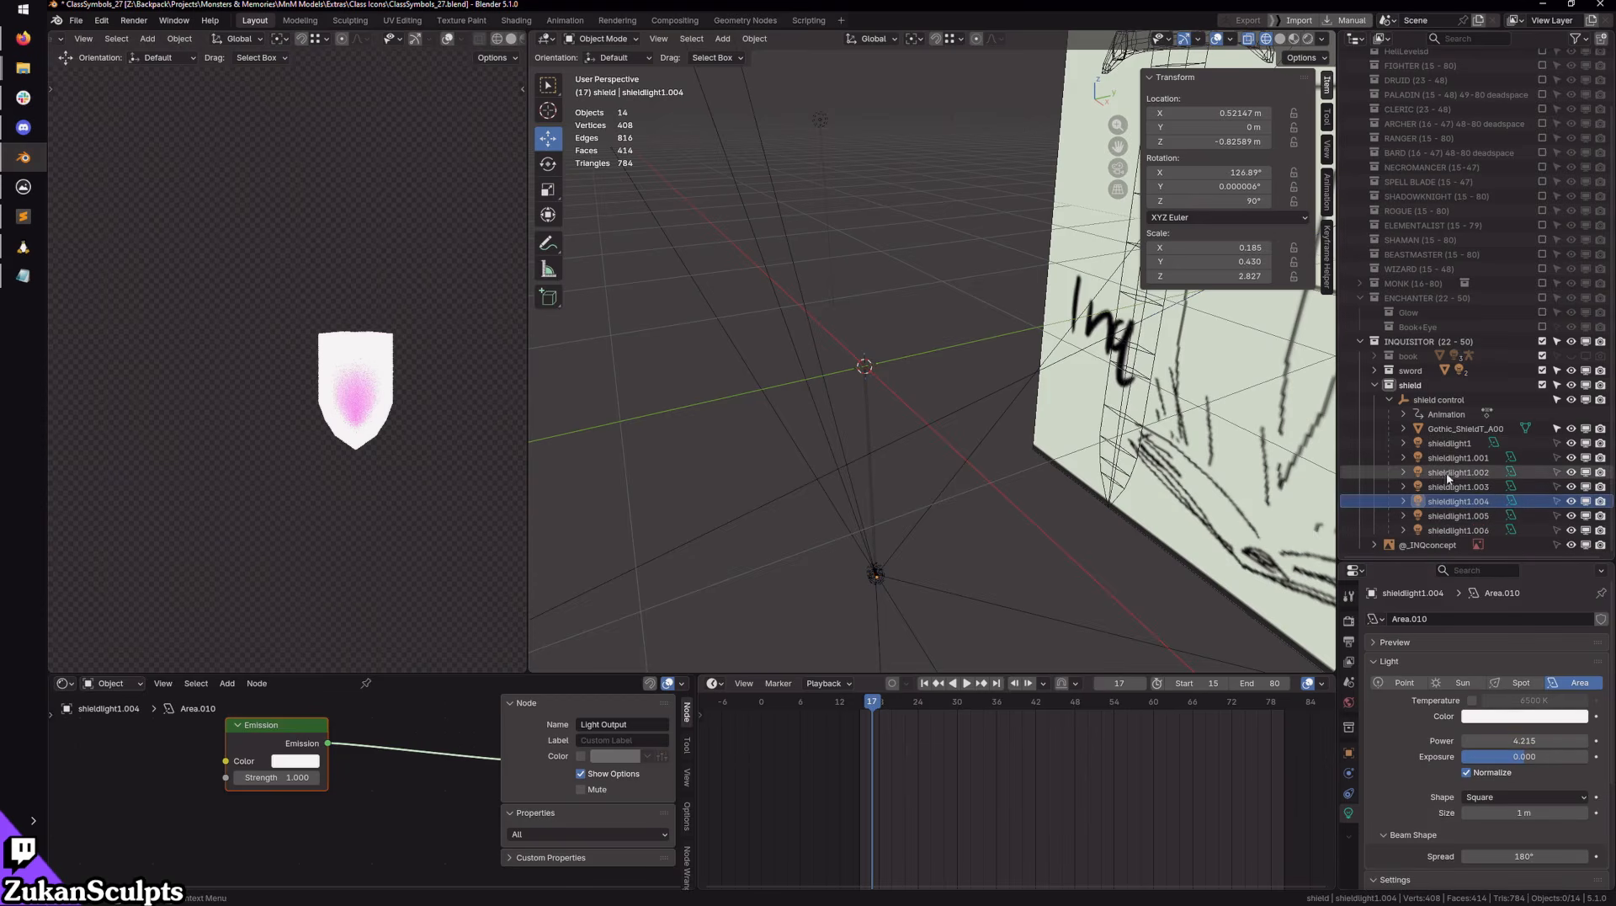
Step: Scrub the animation to frame 24 and compare the shield's glow and the Power of shieldlight1.002 and shieldlight1.006
{"action": "left_click", "coordinate": [1452, 473]}
{"action": "key", "text": "space"}
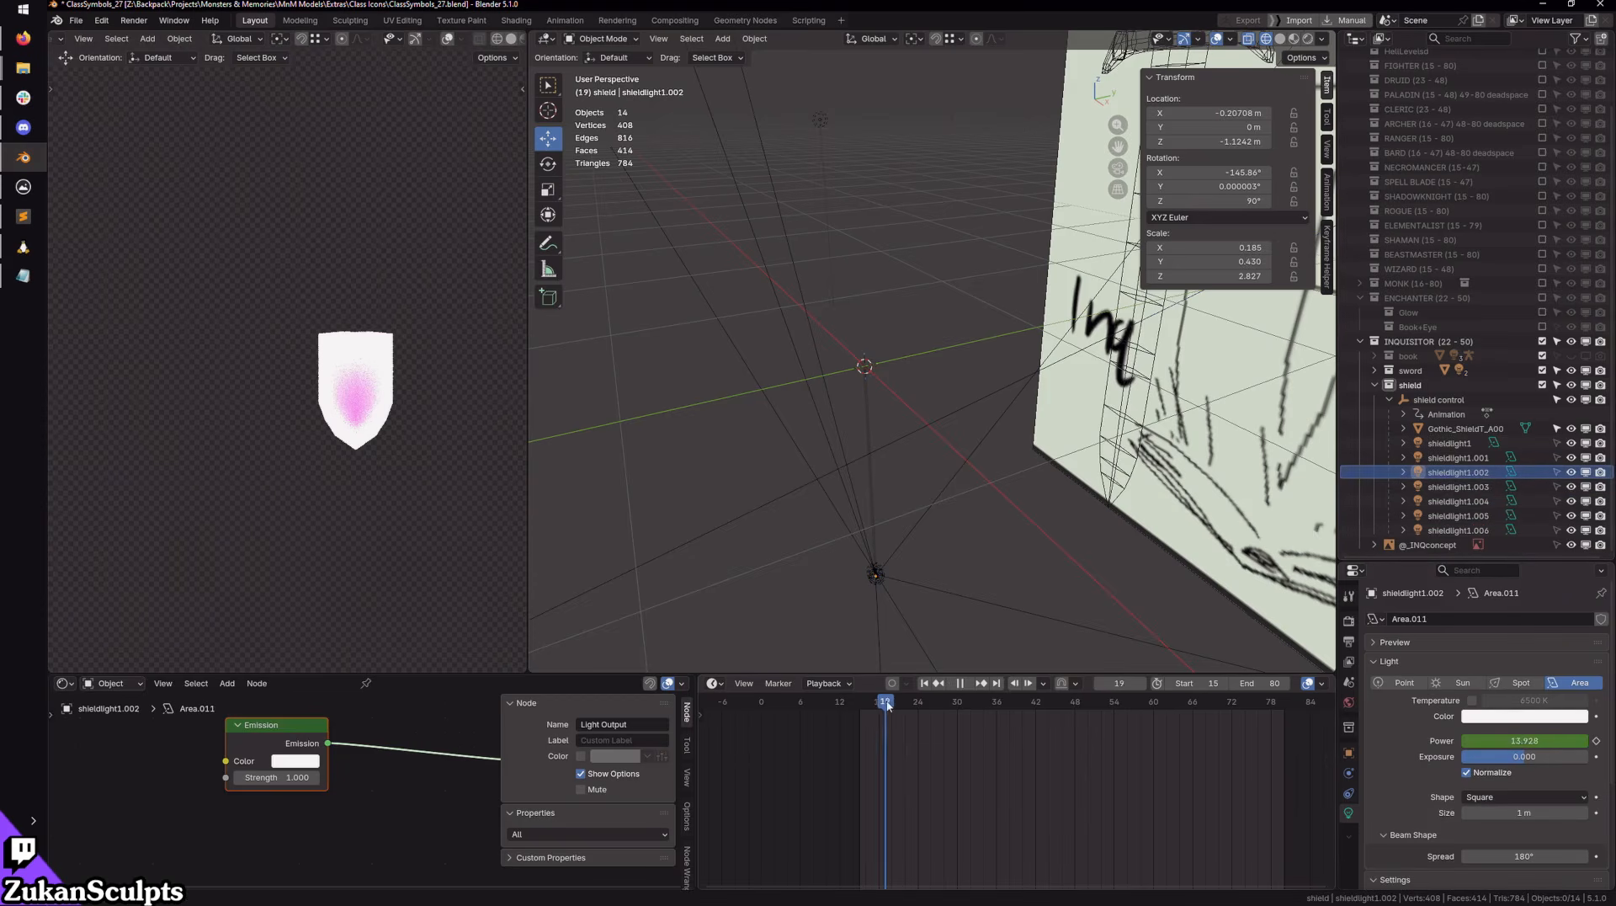
{"action": "key", "text": "space"}
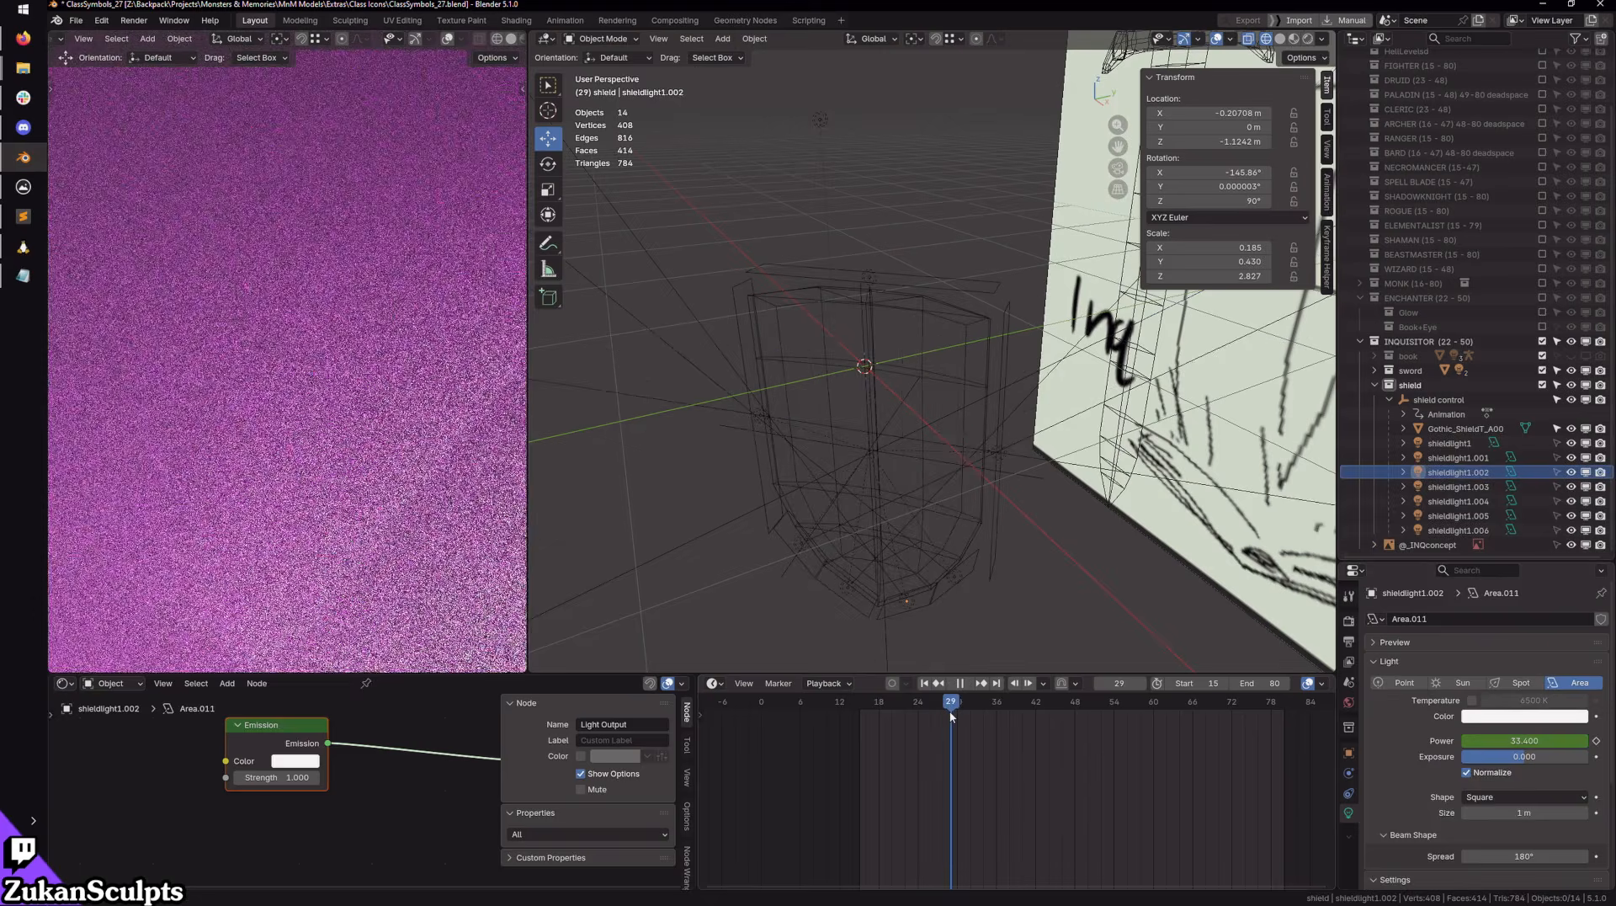
{"action": "left_click", "coordinate": [929, 704]}
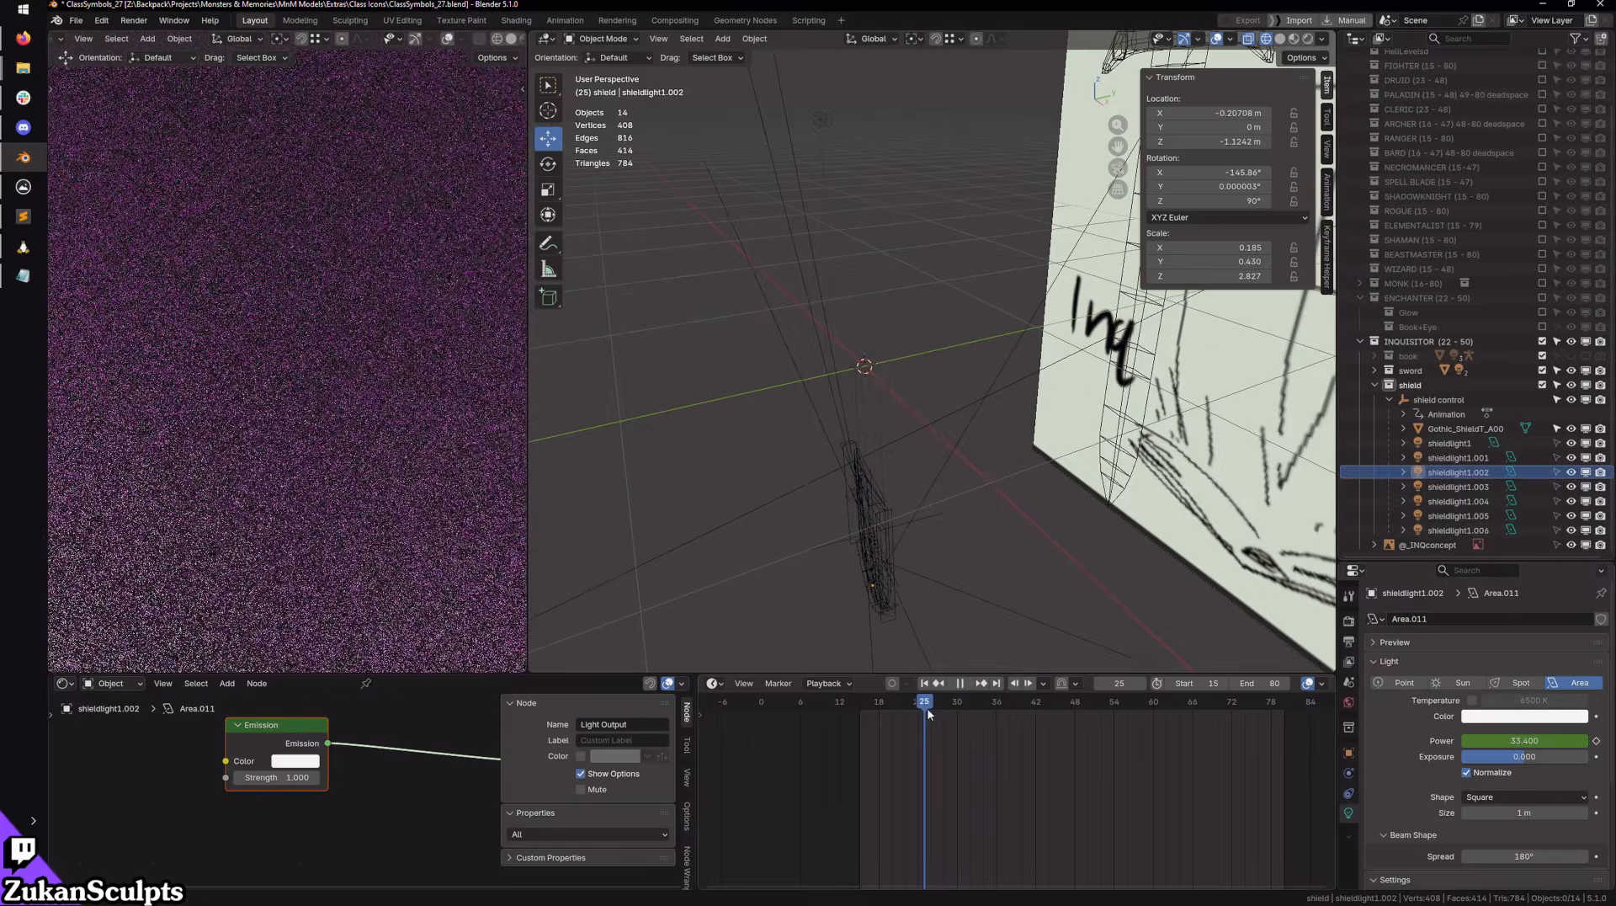
{"action": "left_click_drag", "start_coordinate": [927, 709], "coordinate": [918, 709]}
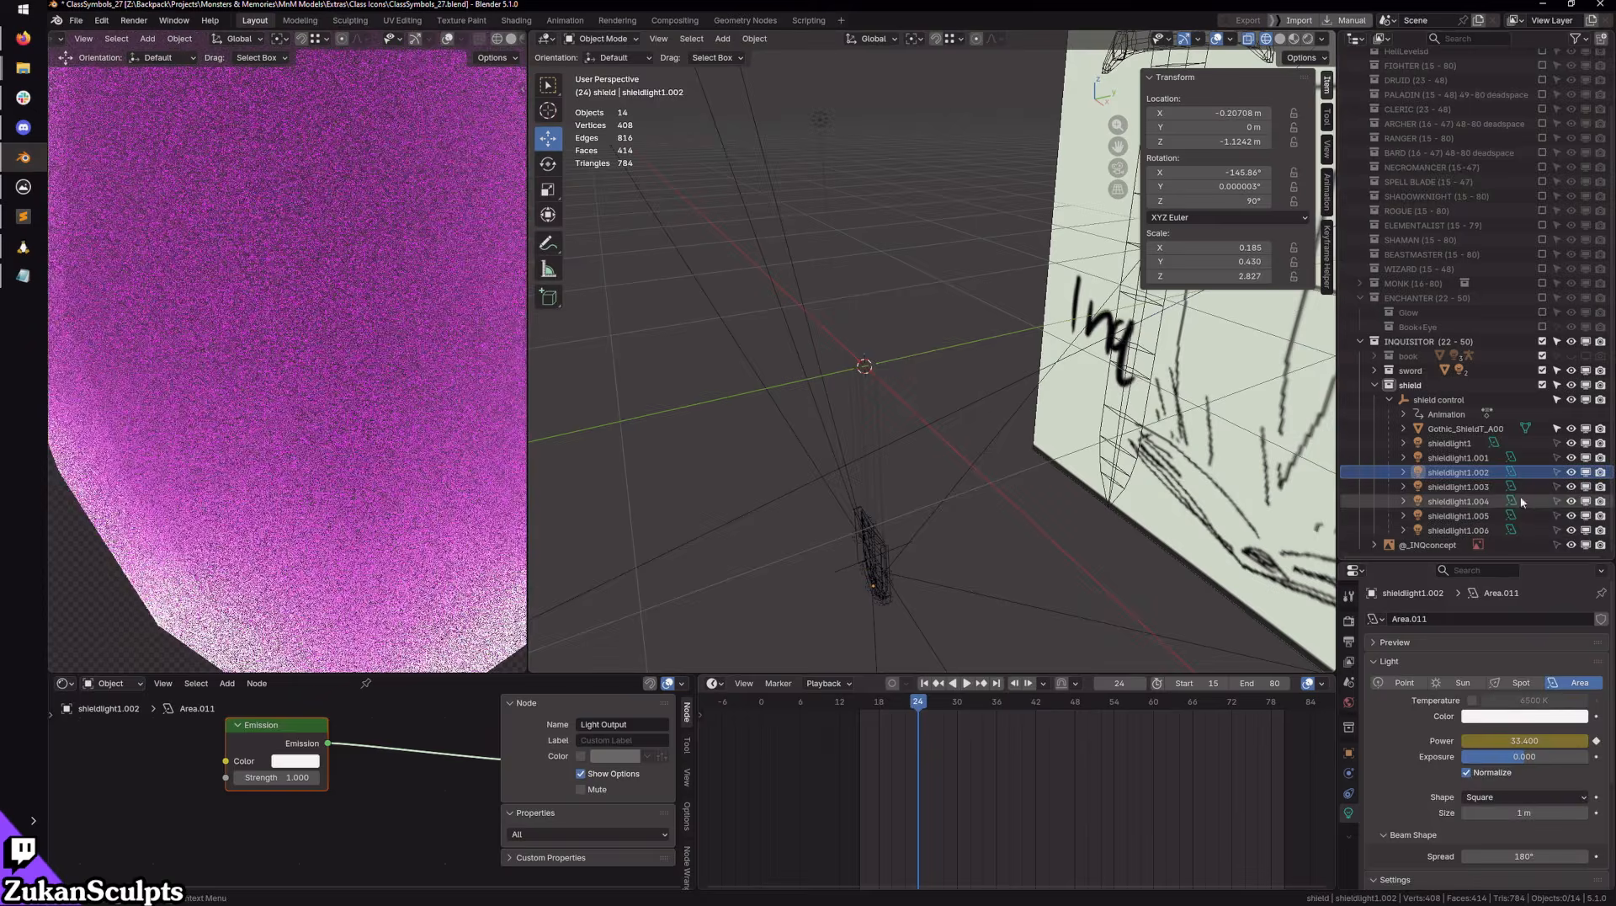
{"action": "left_click", "coordinate": [1459, 533]}
{"action": "scroll", "coordinate": [638, 473], "scroll_direction": "down", "scroll_amount": 8}
{"action": "scroll", "coordinate": [323, 409], "scroll_direction": "down", "scroll_amount": 8}
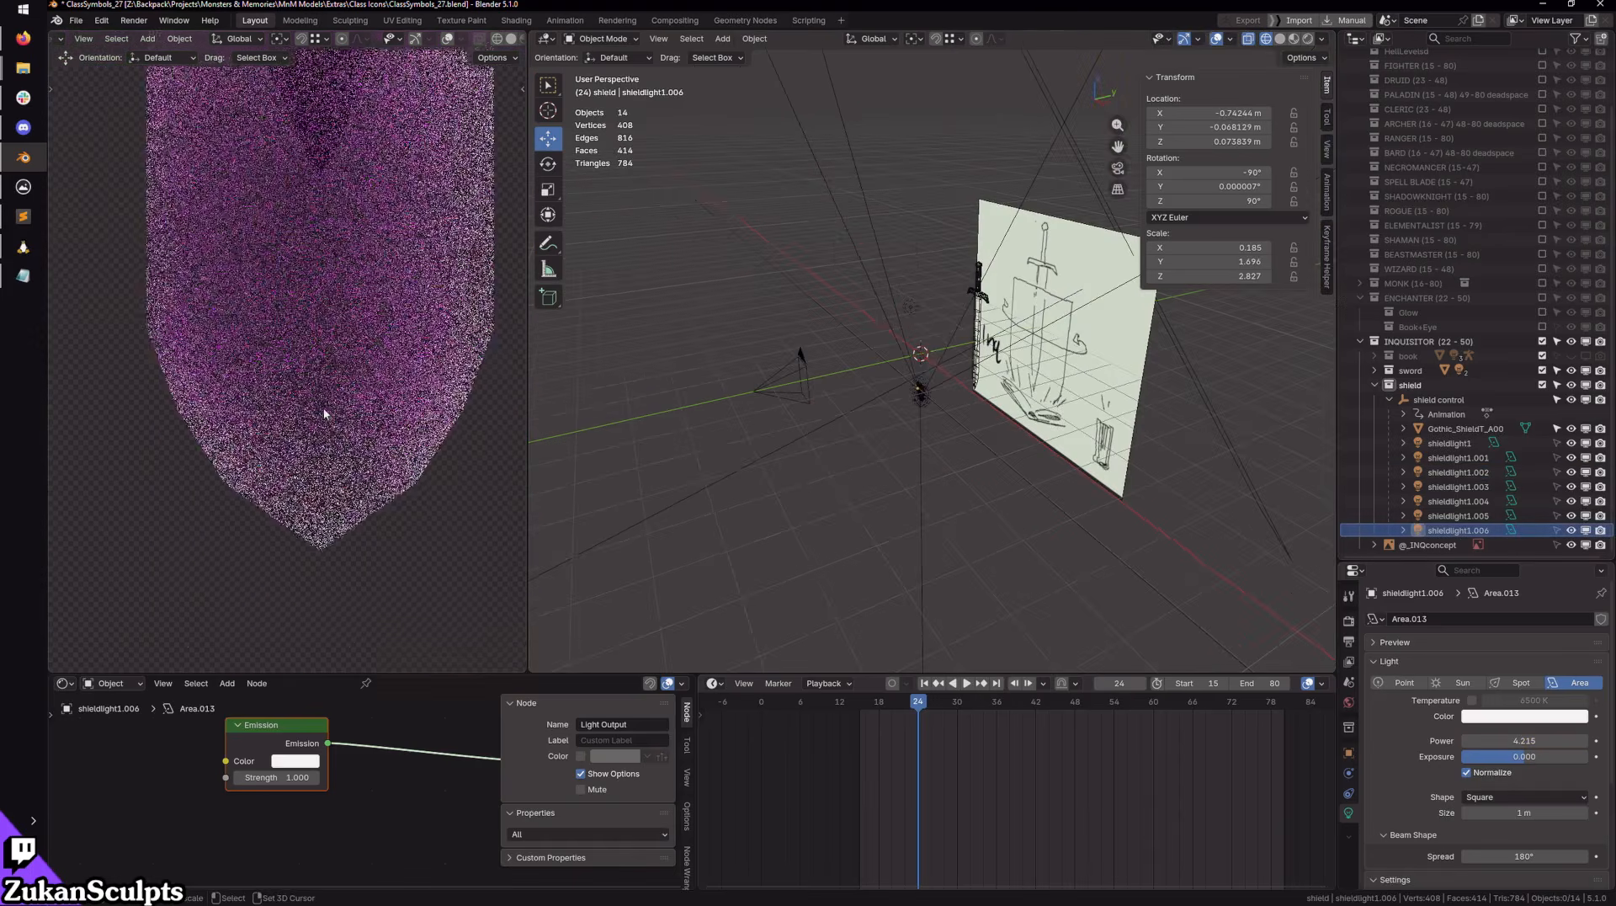
Step: Clear the Power keyframes on shieldlight1.001 at frame 24
{"action": "left_click", "coordinate": [1464, 459]}
{"action": "scroll", "coordinate": [1041, 537], "scroll_direction": "up", "scroll_amount": 3}
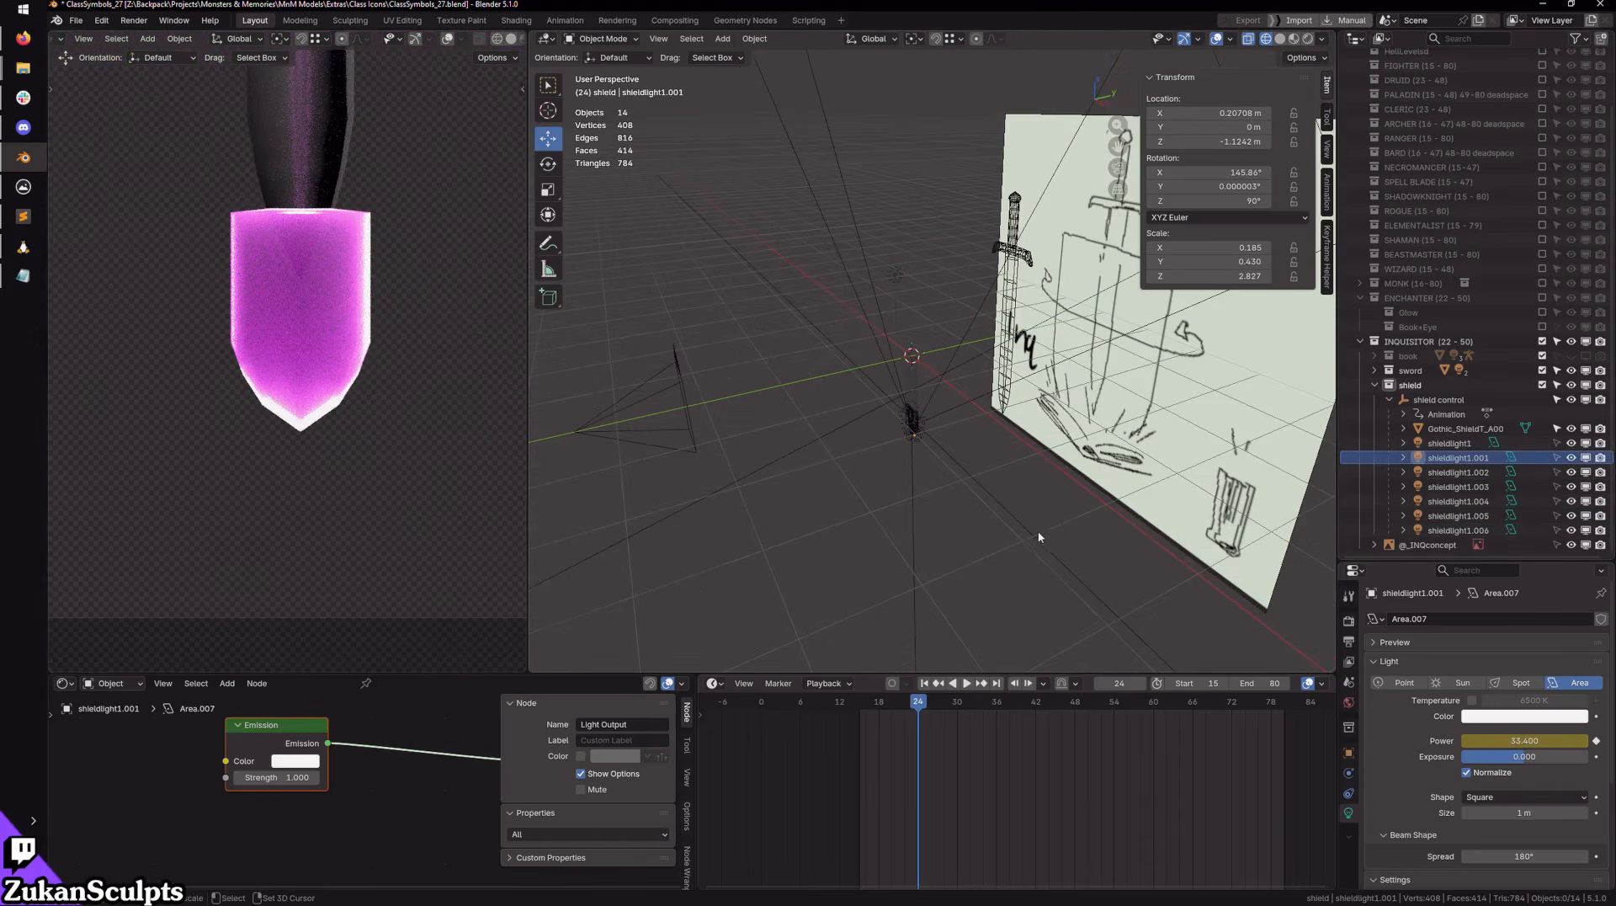
{"action": "right_click", "coordinate": [1507, 741]}
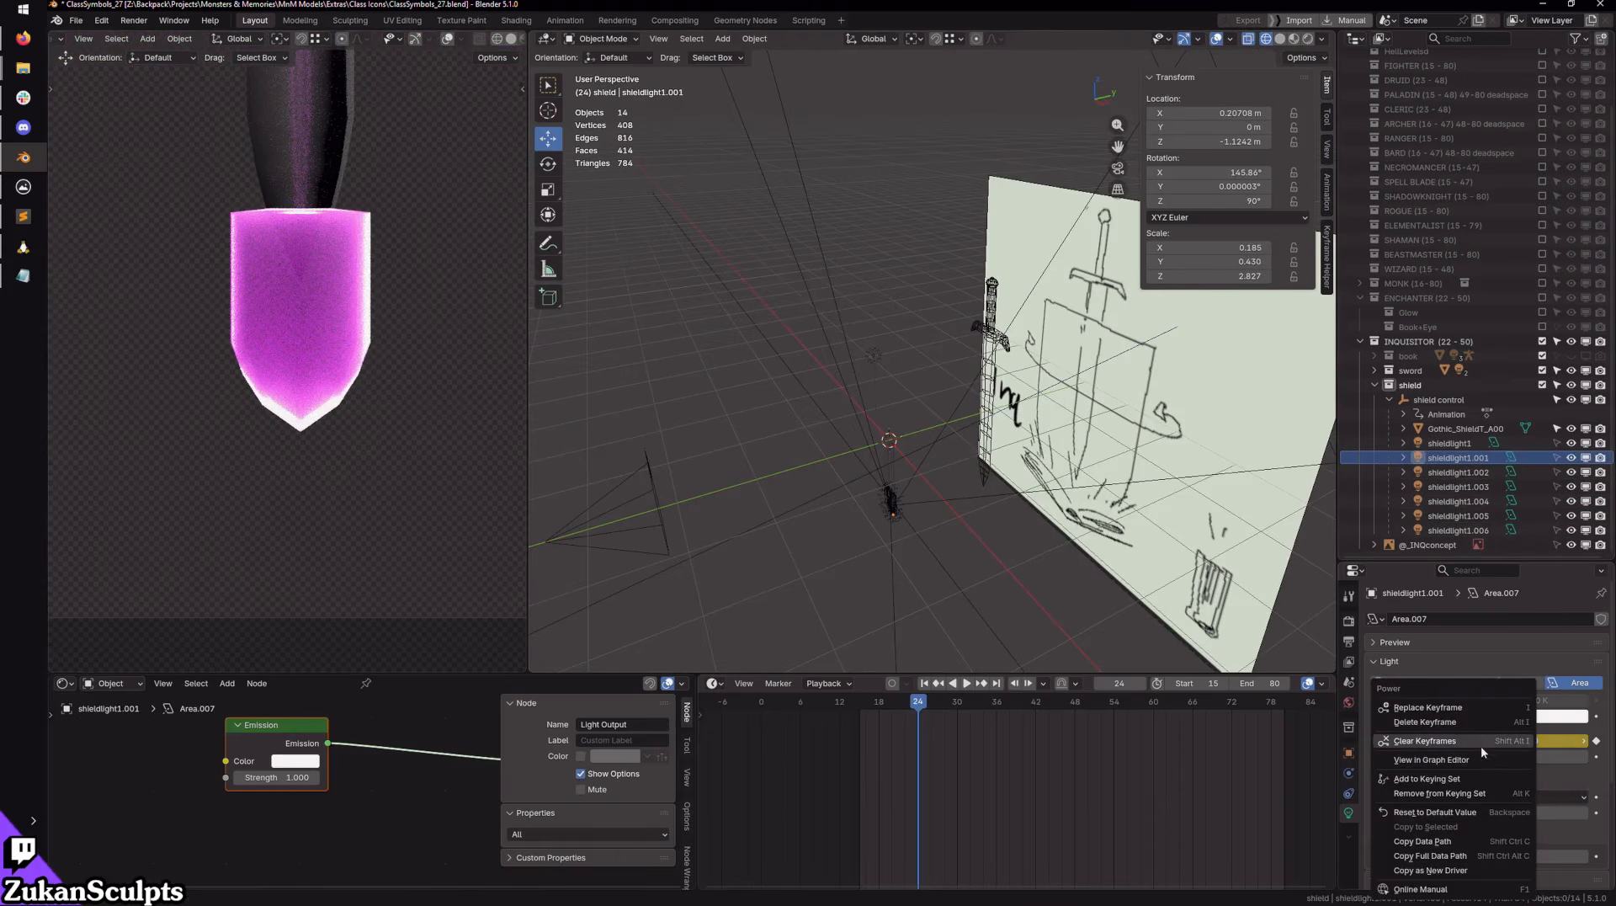
{"action": "left_click", "coordinate": [1476, 738]}
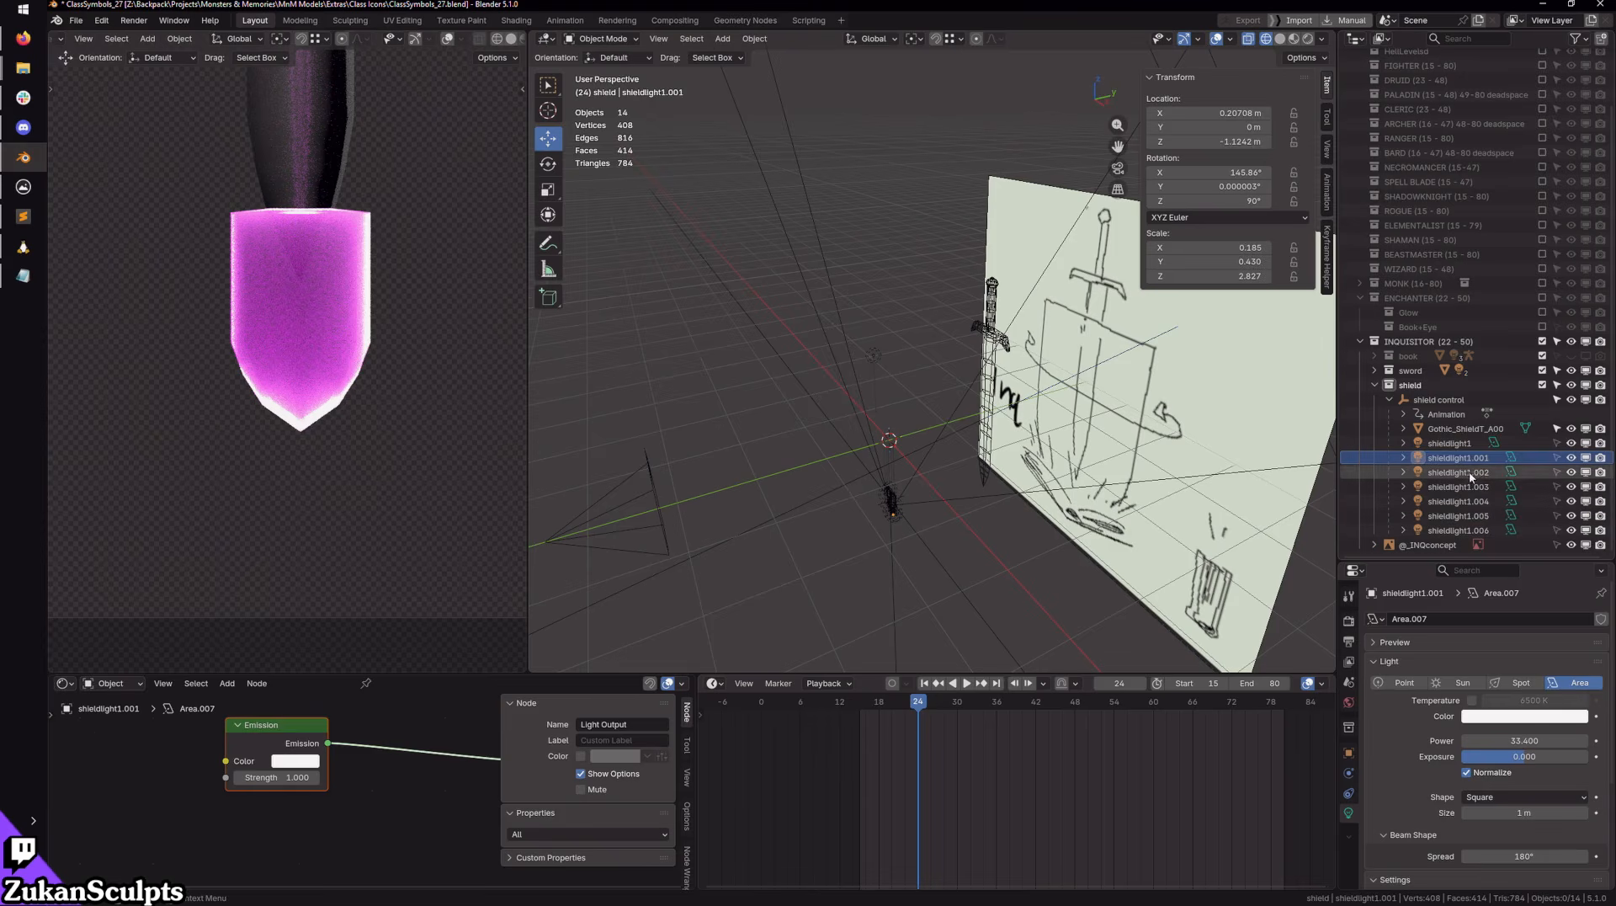
Step: Set the Power of shieldlight1 to 500
{"action": "left_click", "coordinate": [1459, 449]}
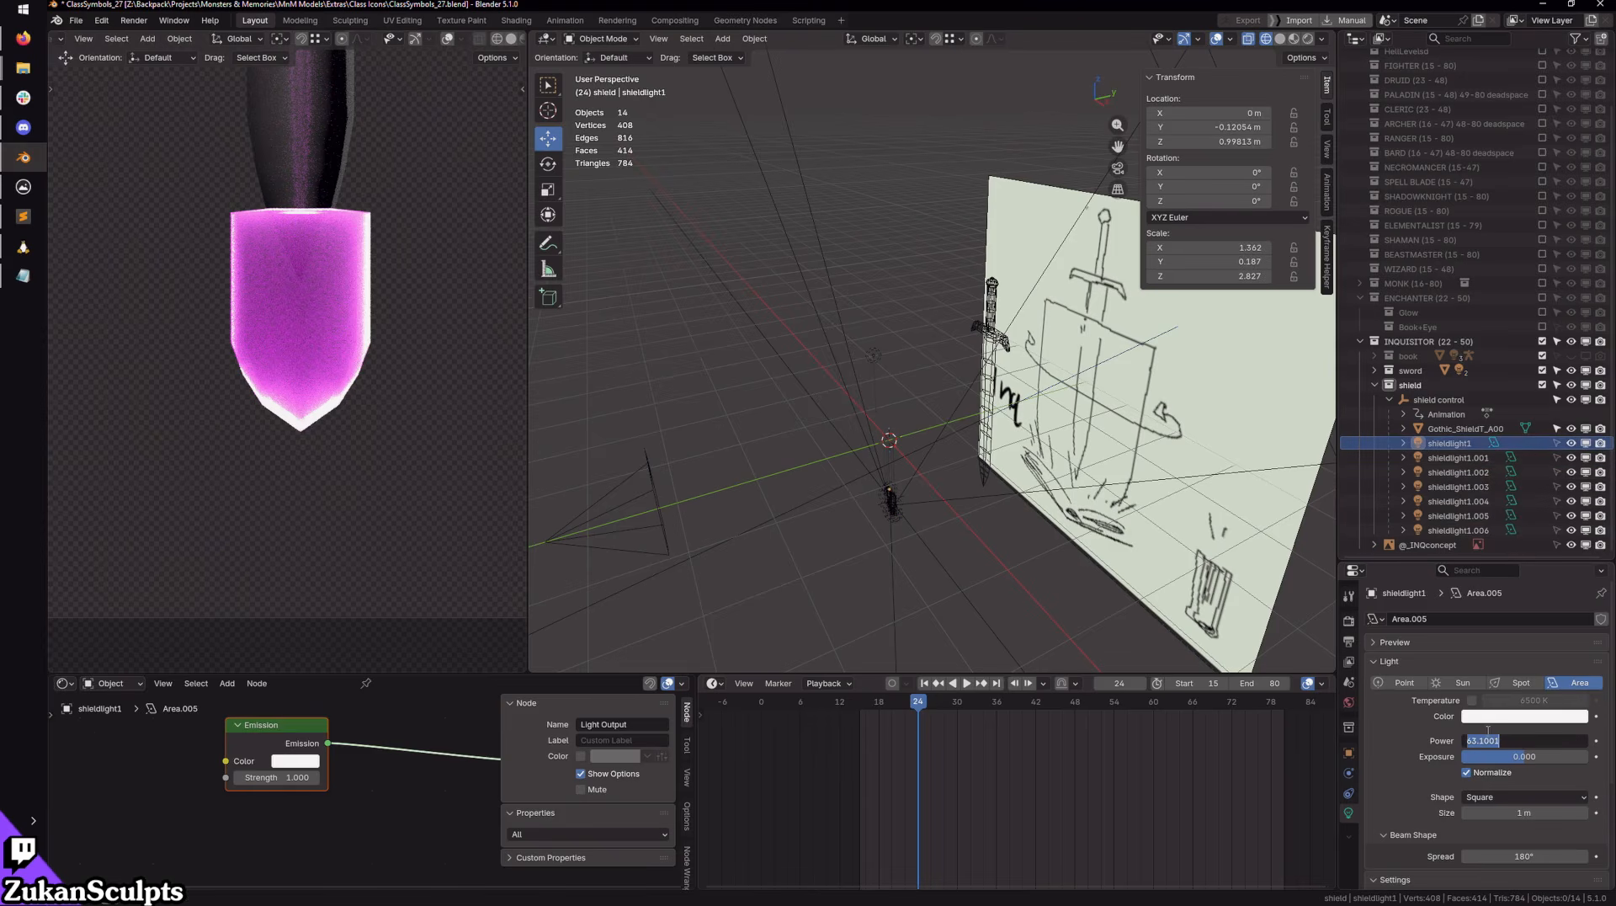
{"action": "left_click", "coordinate": [1486, 733]}
{"action": "type", "text": "500"}
{"action": "key", "text": "Return"}
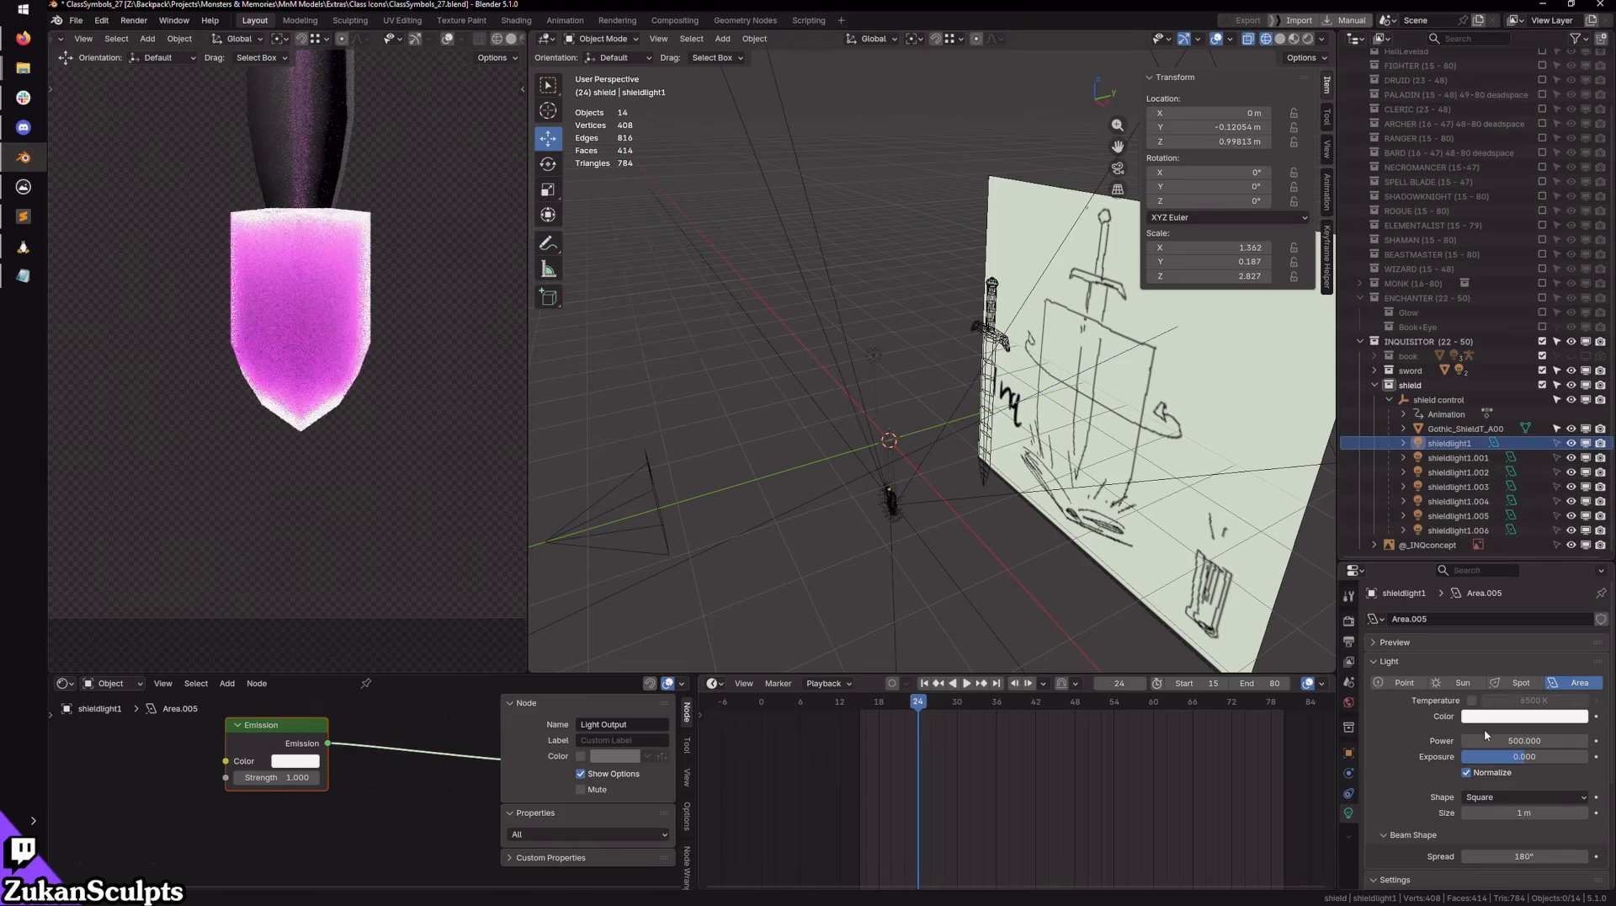
Step: Clear the Power keyframes on shieldlight1.002
{"action": "left_click", "coordinate": [1456, 457]}
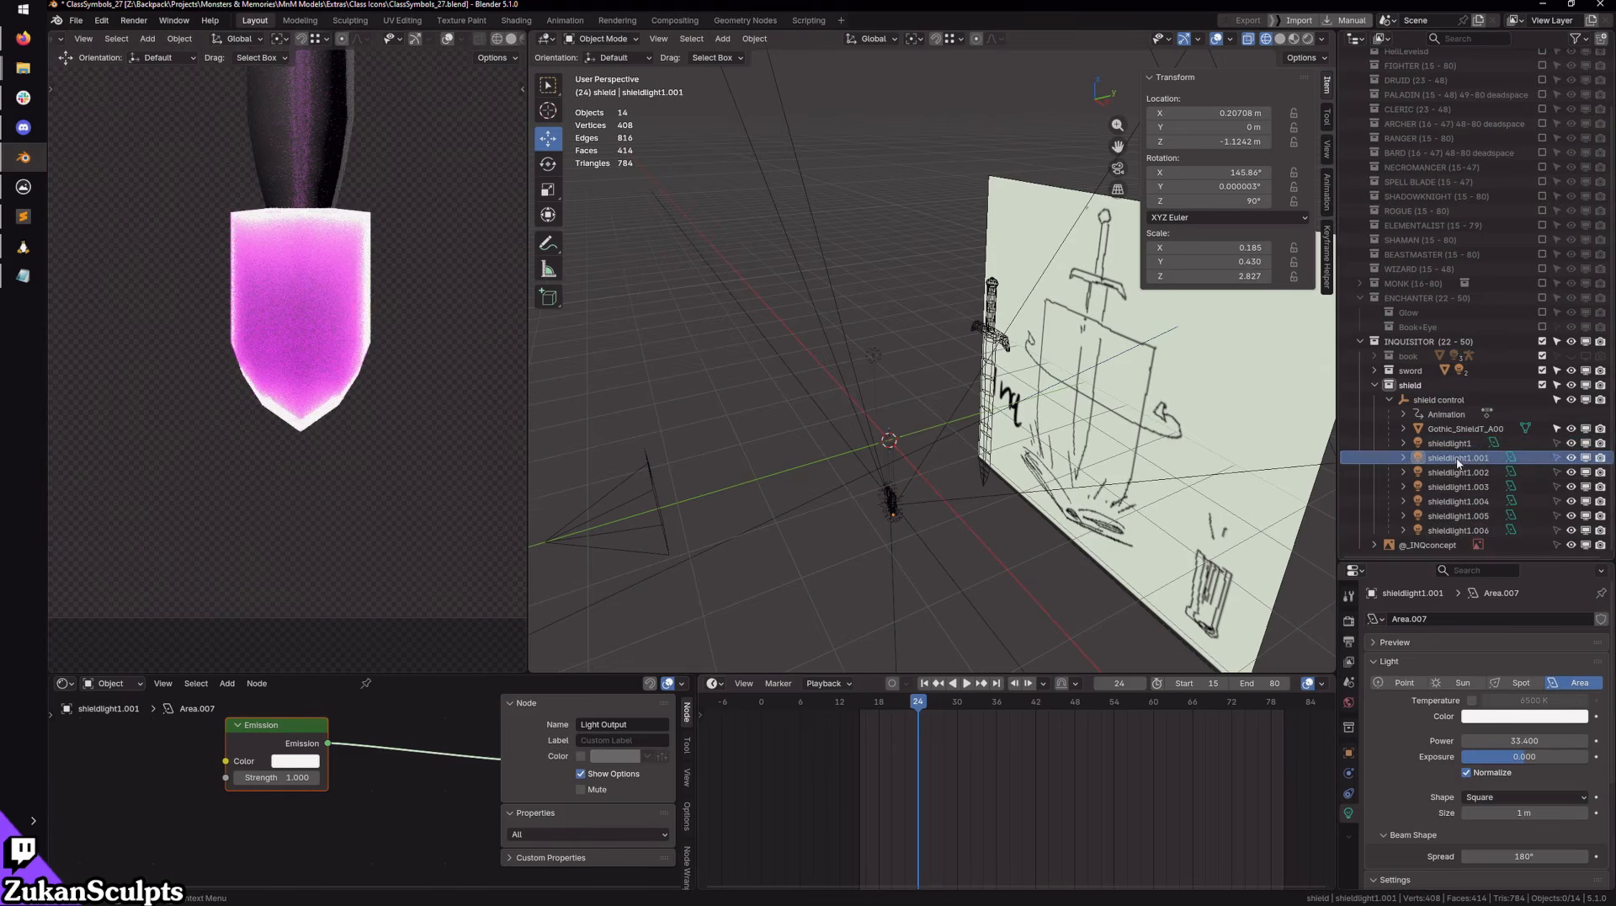
{"action": "right_click", "coordinate": [1514, 743]}
{"action": "left_click", "coordinate": [1493, 745]}
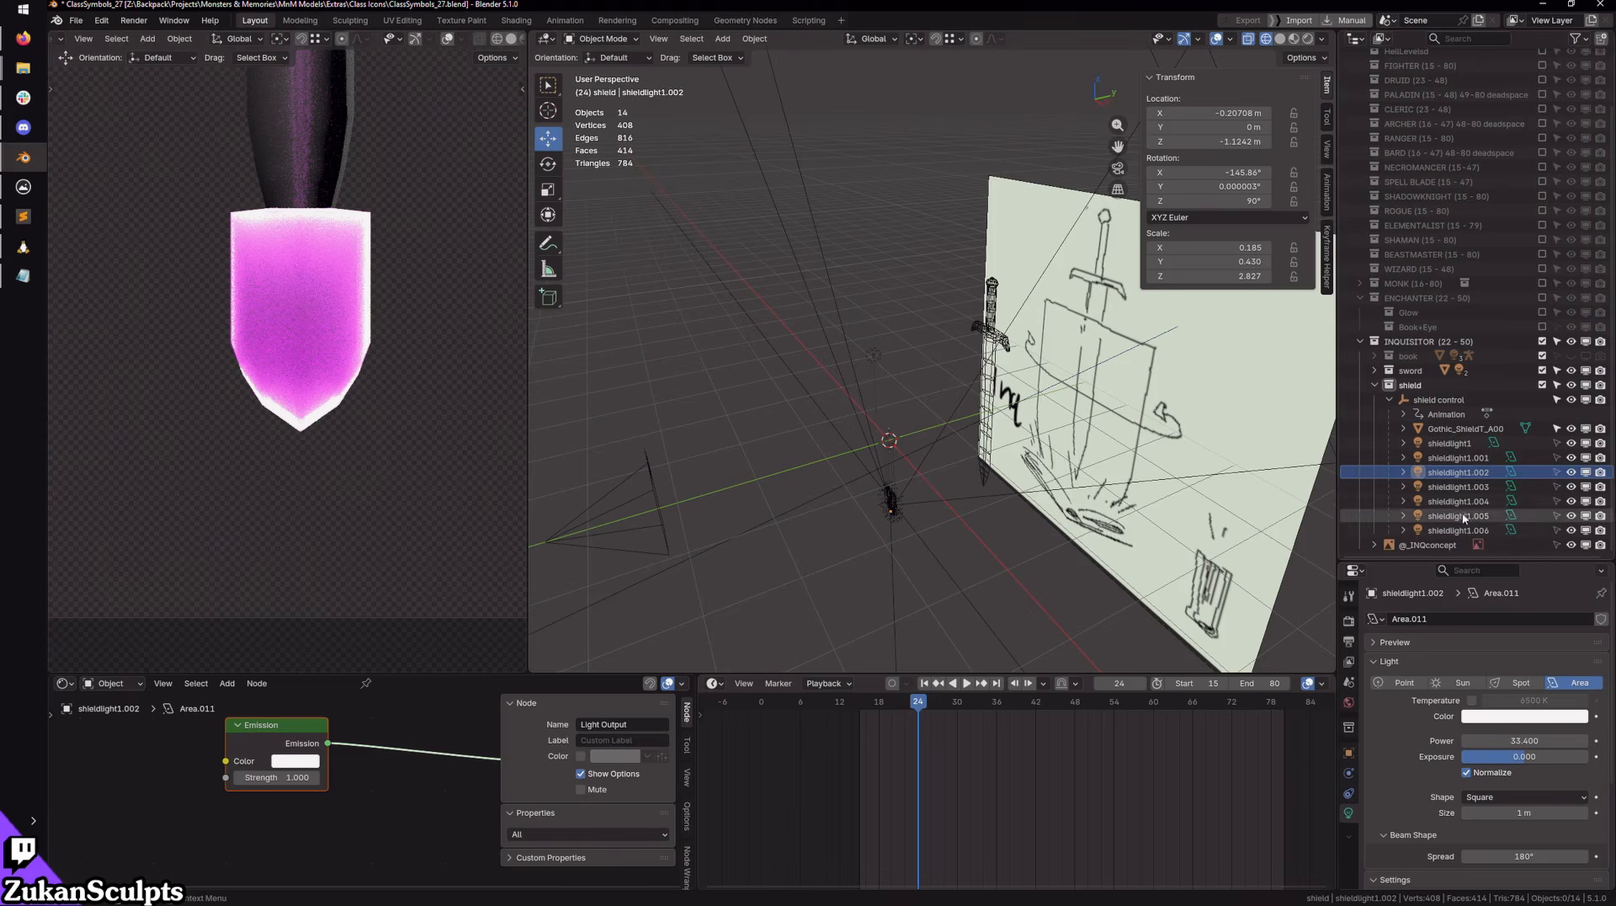
Step: Clear the Power keyframes on shieldlight1.003
{"action": "left_click", "coordinate": [1466, 488]}
{"action": "left_click", "coordinate": [1466, 503]}
{"action": "left_click", "coordinate": [1467, 489]}
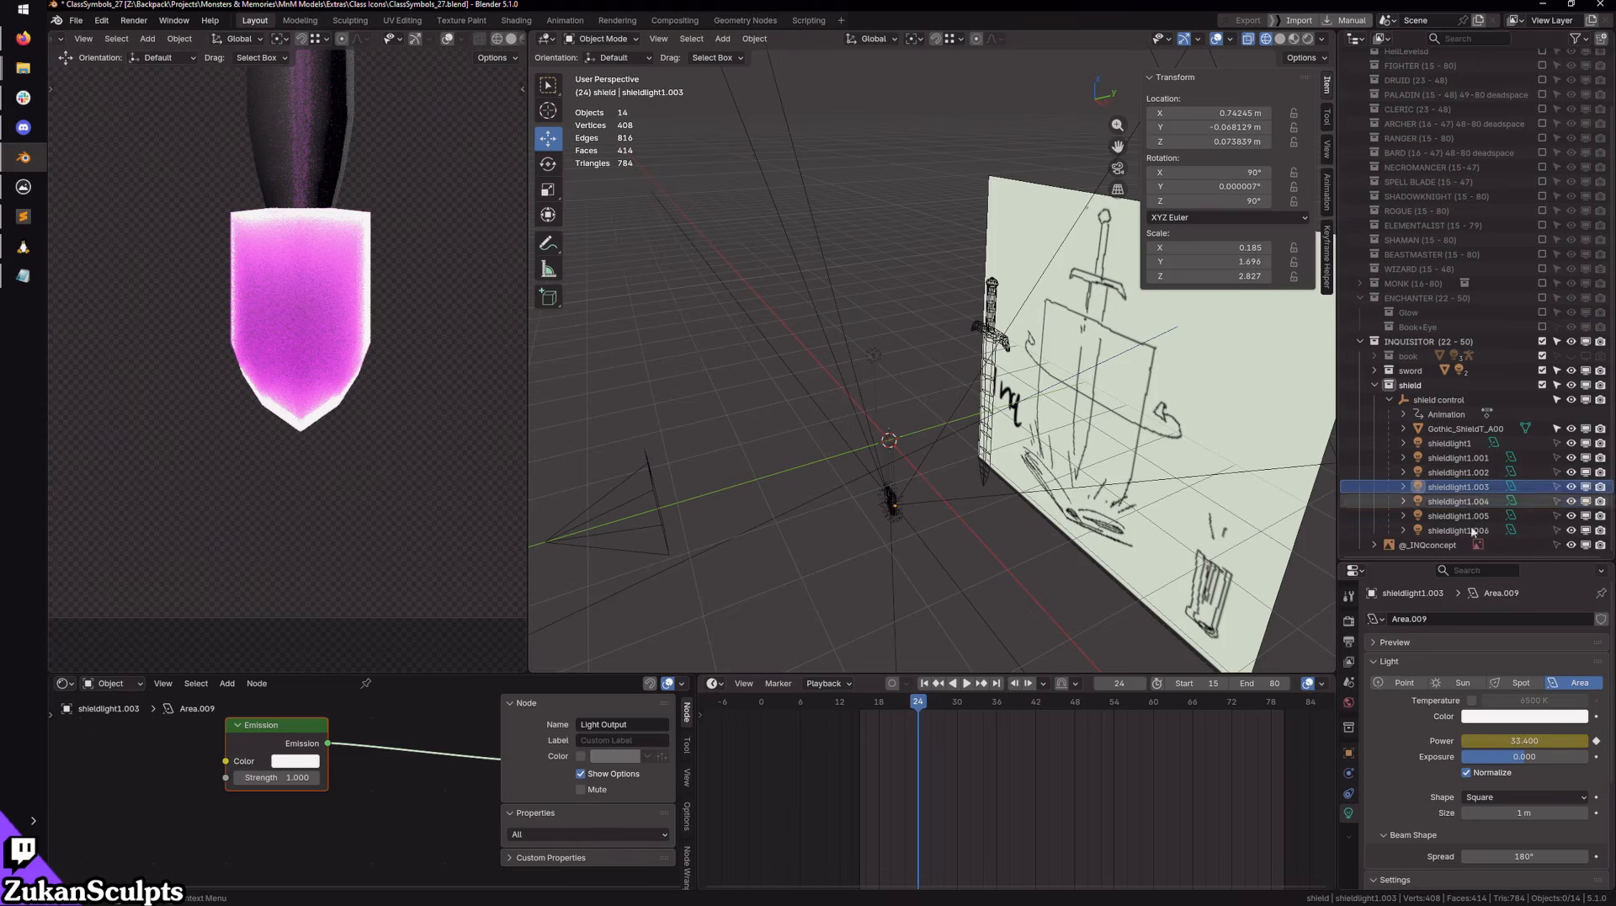
{"action": "right_click", "coordinate": [1512, 742]}
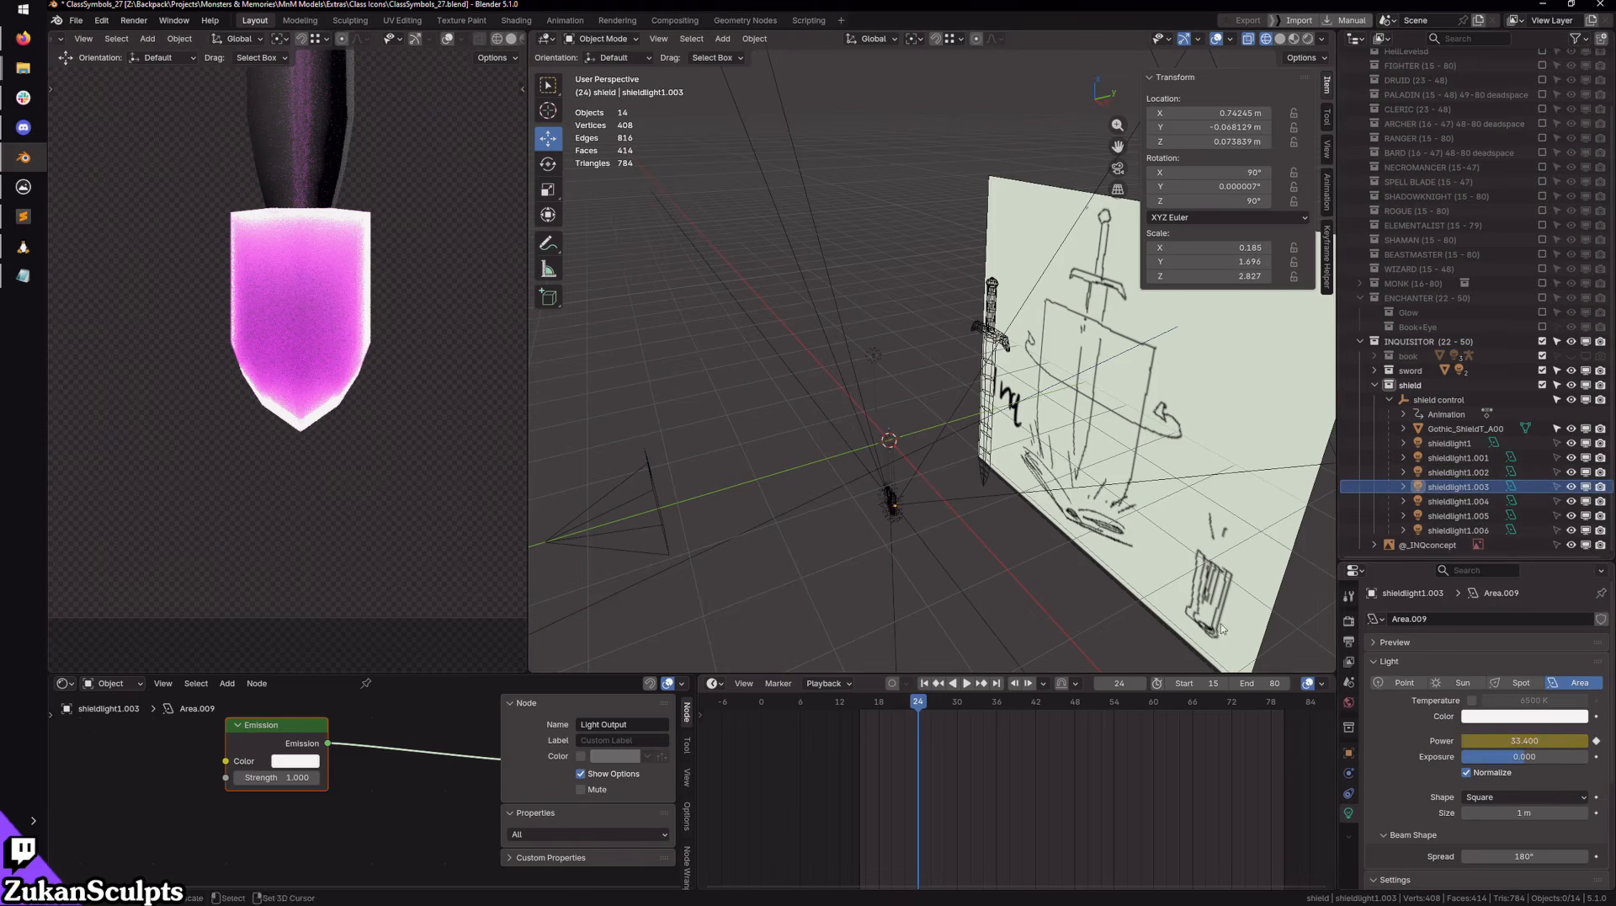
{"action": "right_click", "coordinate": [1506, 740]}
{"action": "left_click", "coordinate": [1486, 746]}
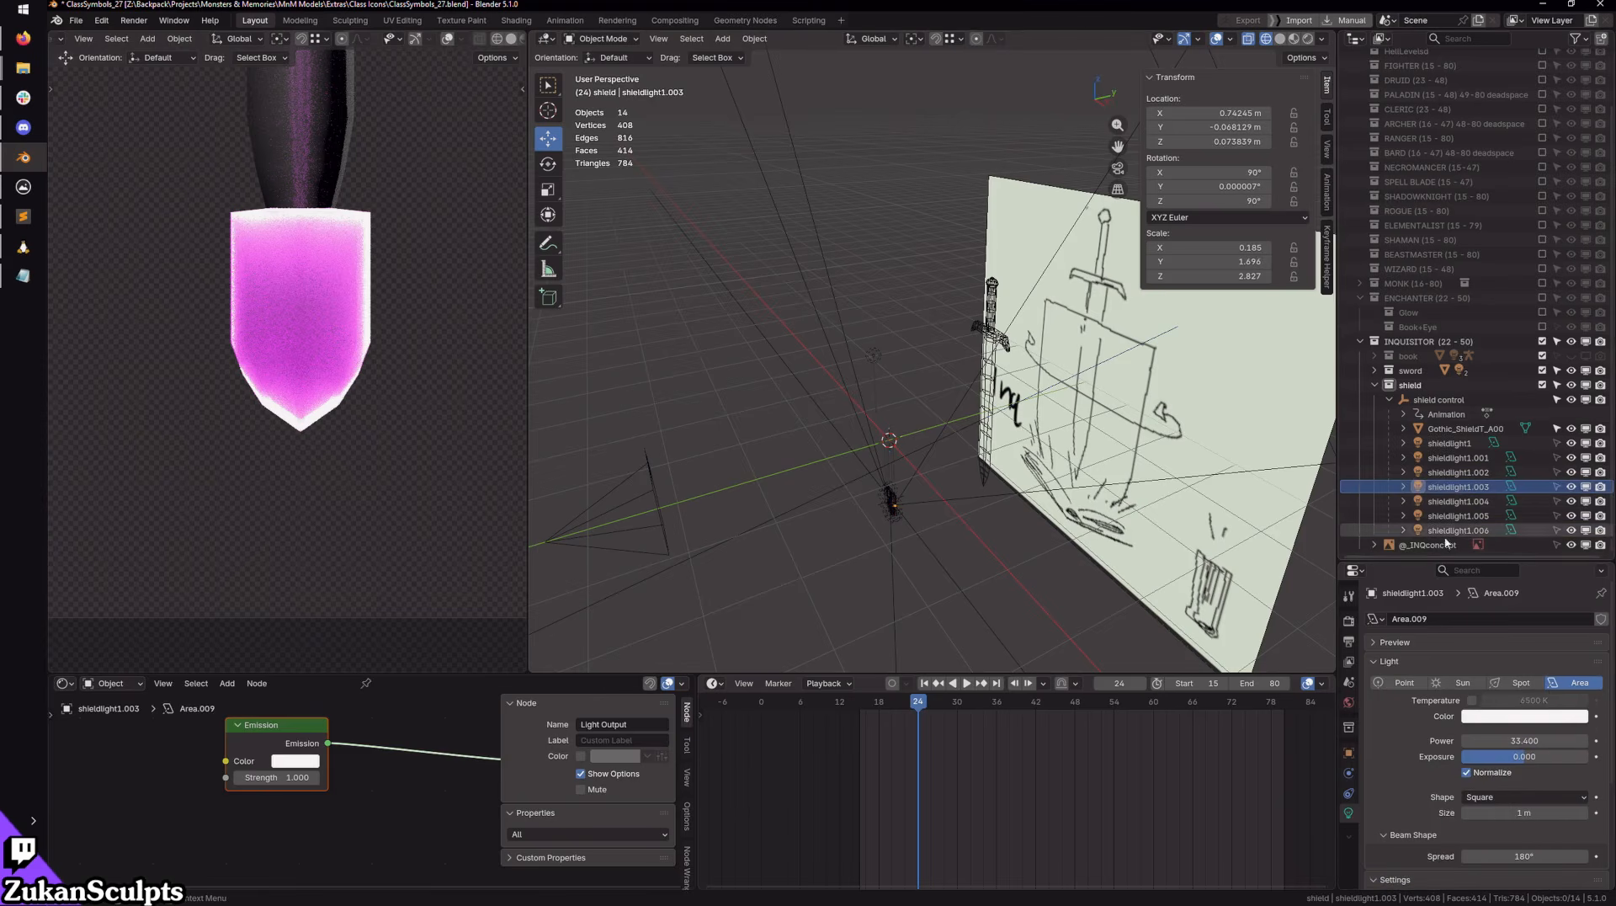
Step: Select all the shield lights with shieldlight1.006 active and set the Power to 33
{"action": "left_click", "coordinate": [1457, 515]}
{"action": "key", "text": "Up"}
{"action": "key", "text": "Up"}
{"action": "key", "text": "Up"}
{"action": "key", "text": "Up"}
{"action": "key", "text": "Up"}
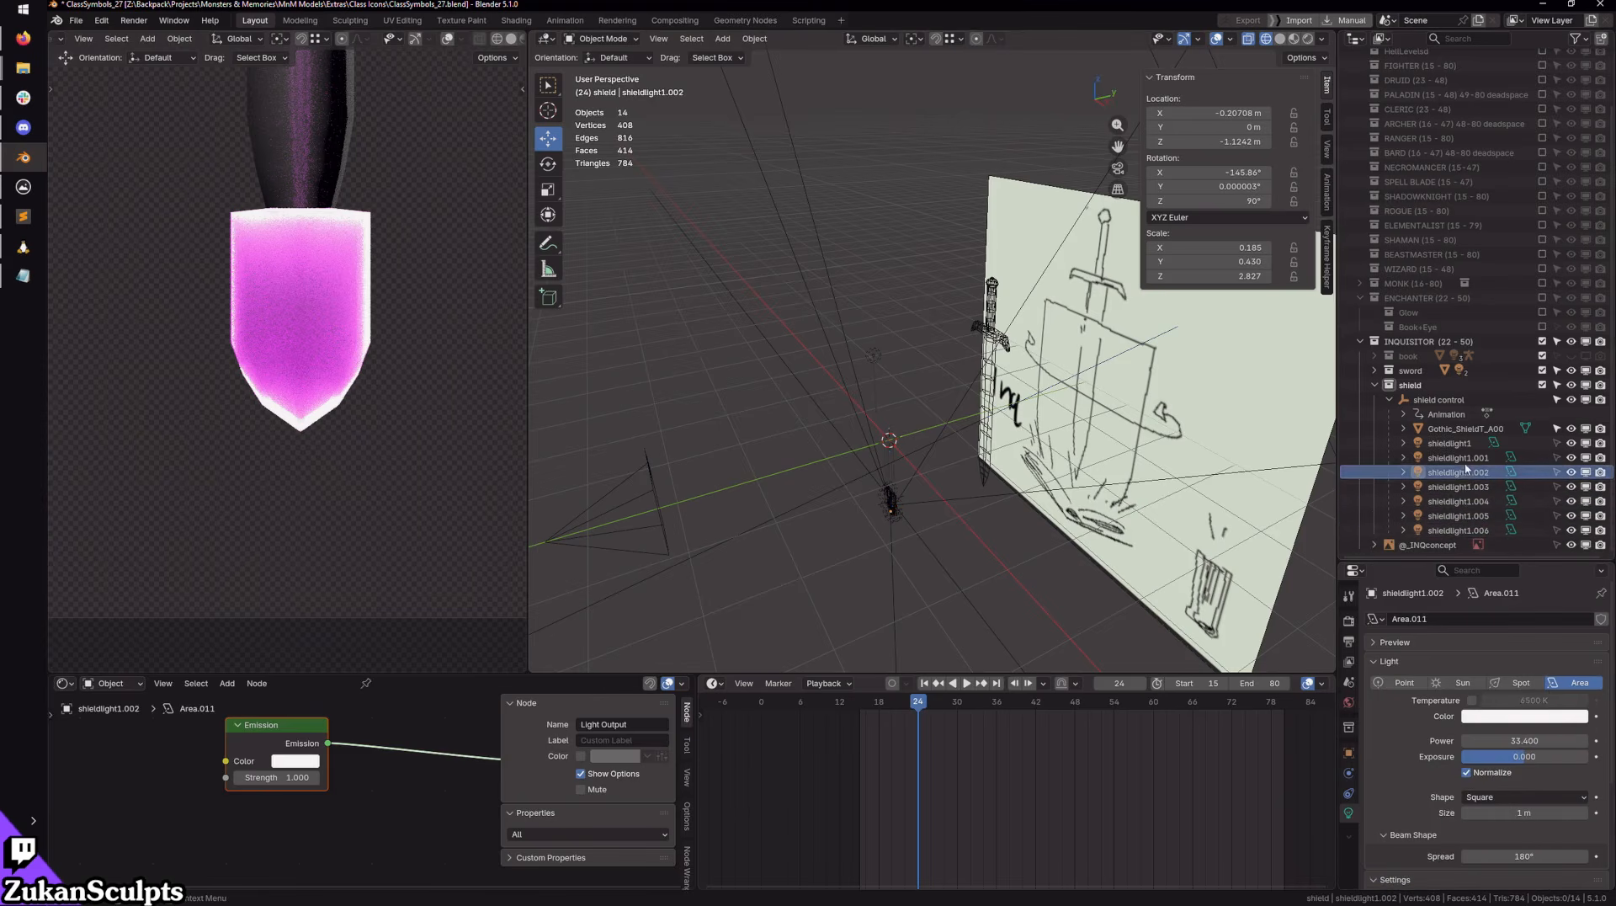
{"action": "key", "text": "shift+Down"}
{"action": "key", "text": "shift+Down"}
{"action": "key", "text": "shift+Down"}
{"action": "key", "text": "shift+Down"}
{"action": "key", "text": "shift+Down"}
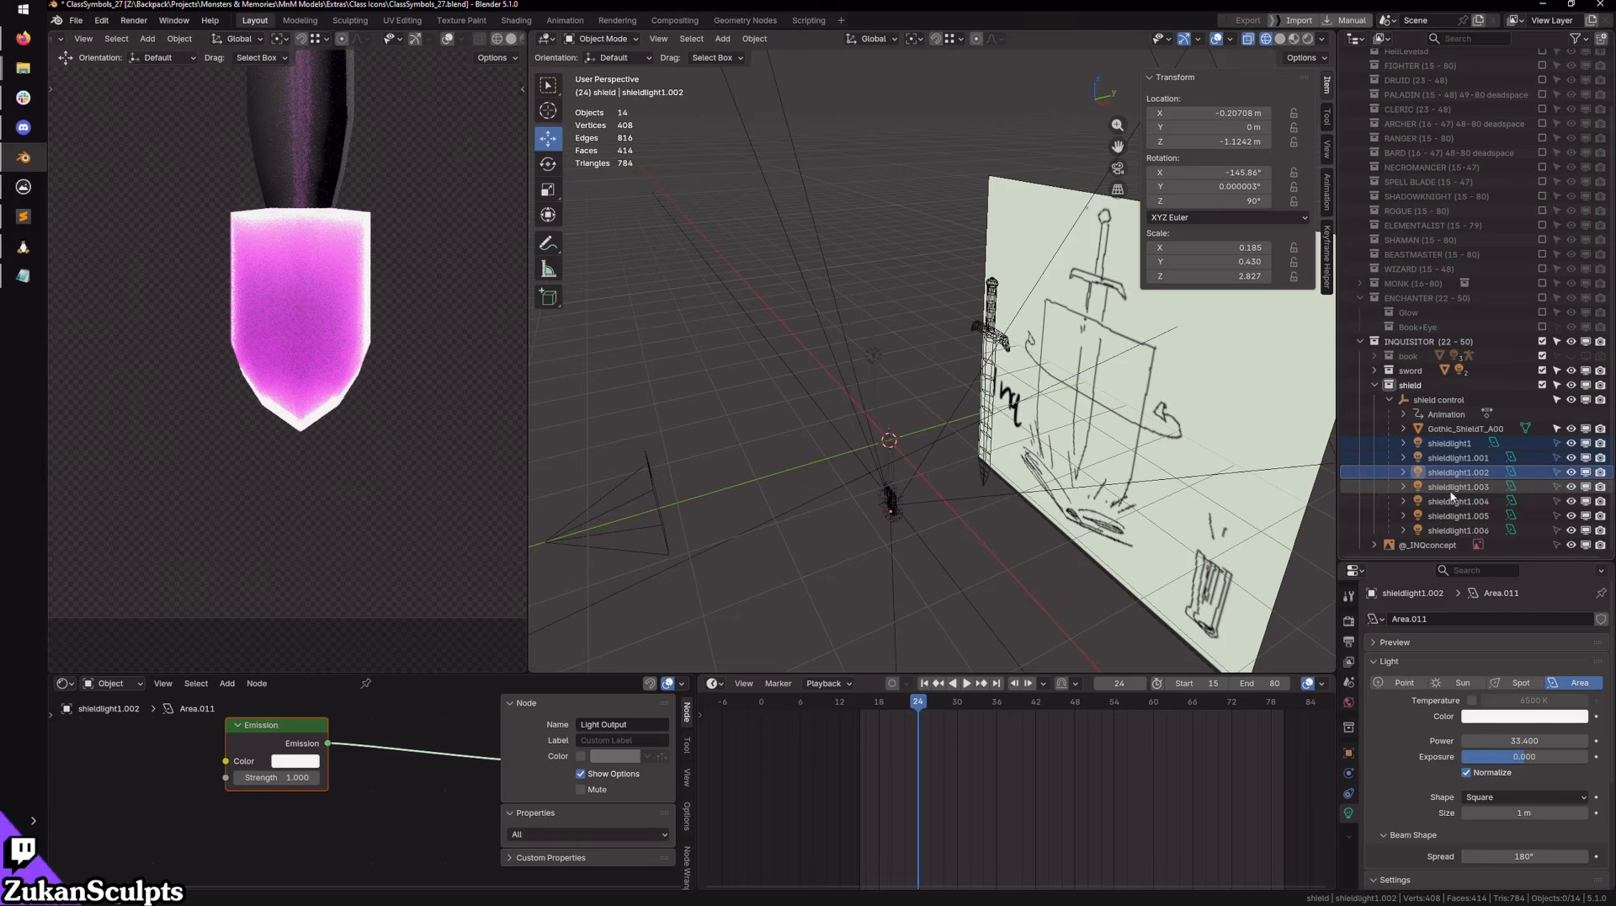
{"action": "key", "text": "shift+Down"}
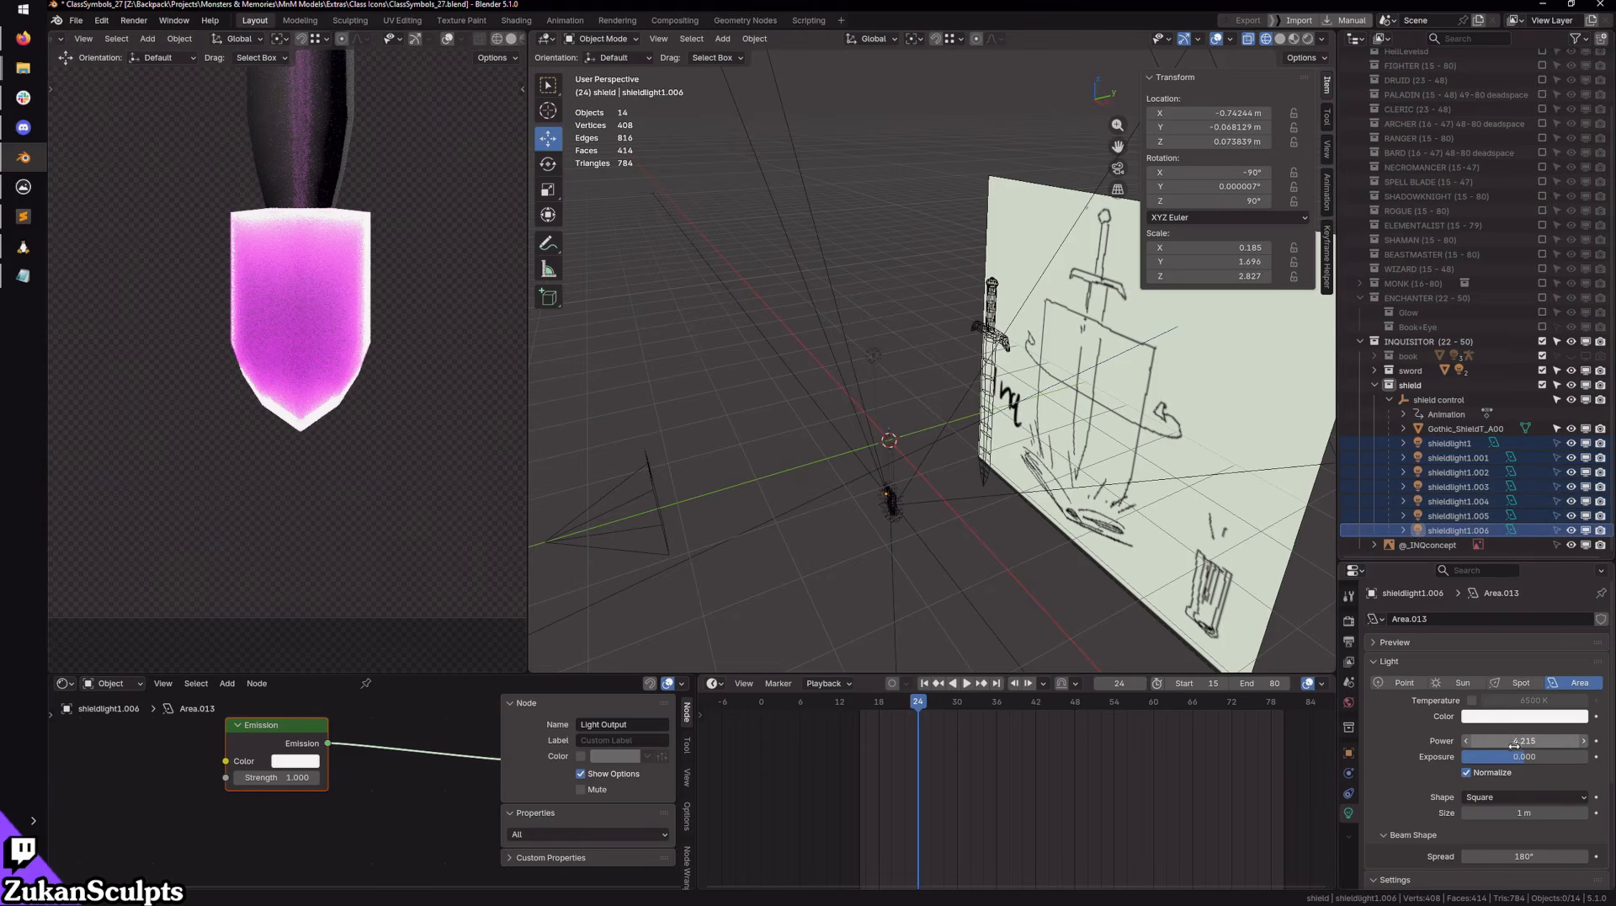
{"action": "left_click", "coordinate": [1511, 741]}
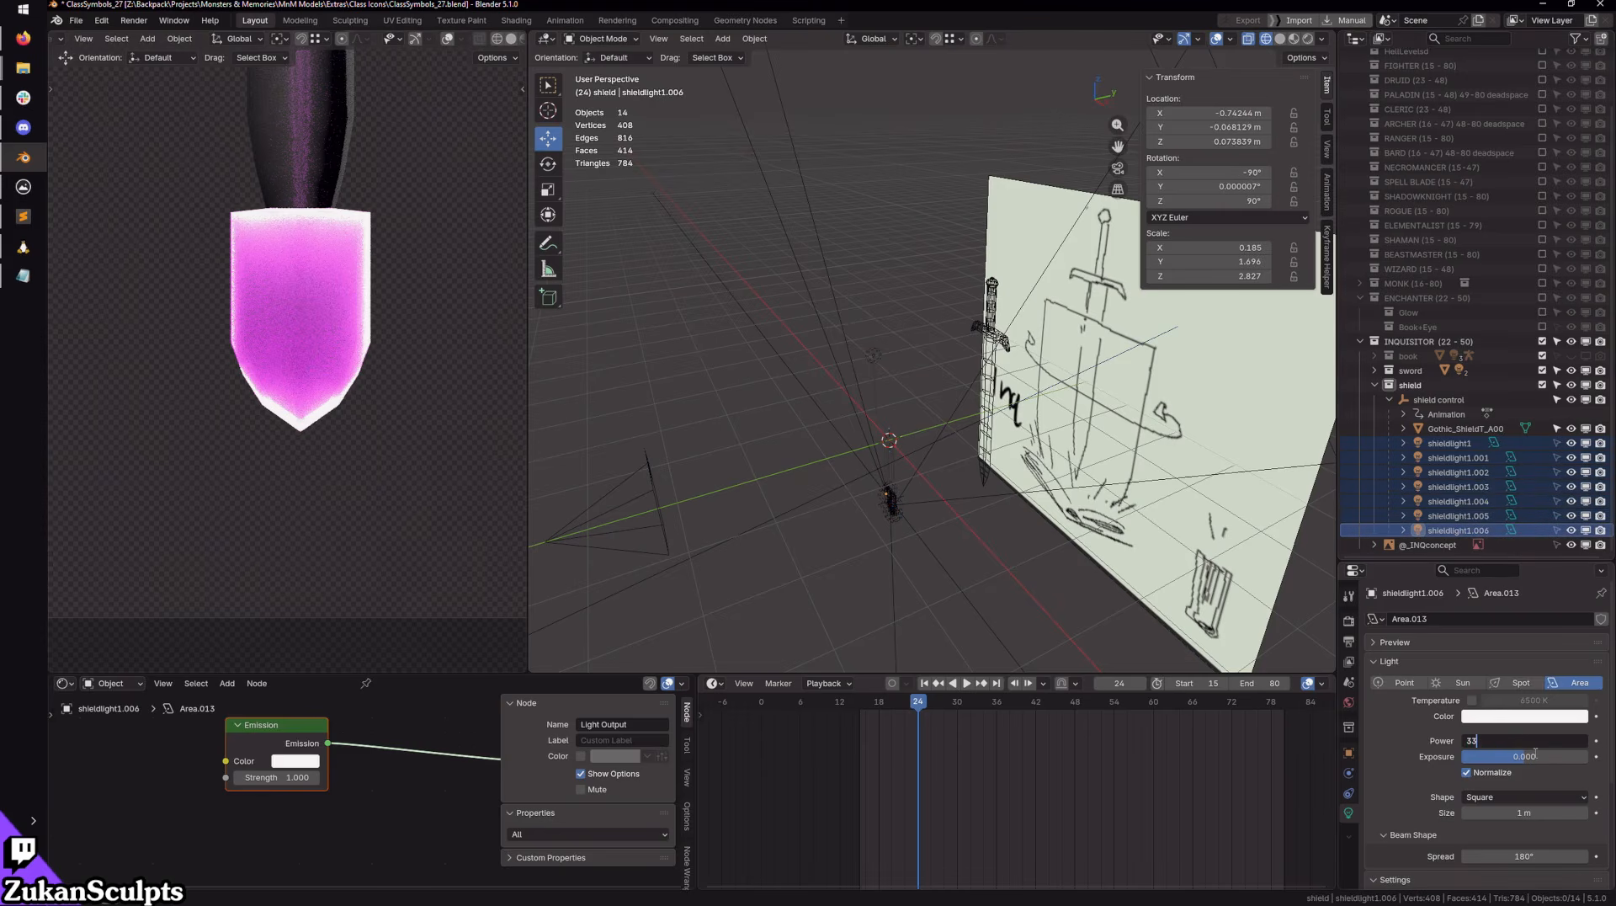
{"action": "key", "text": "Return"}
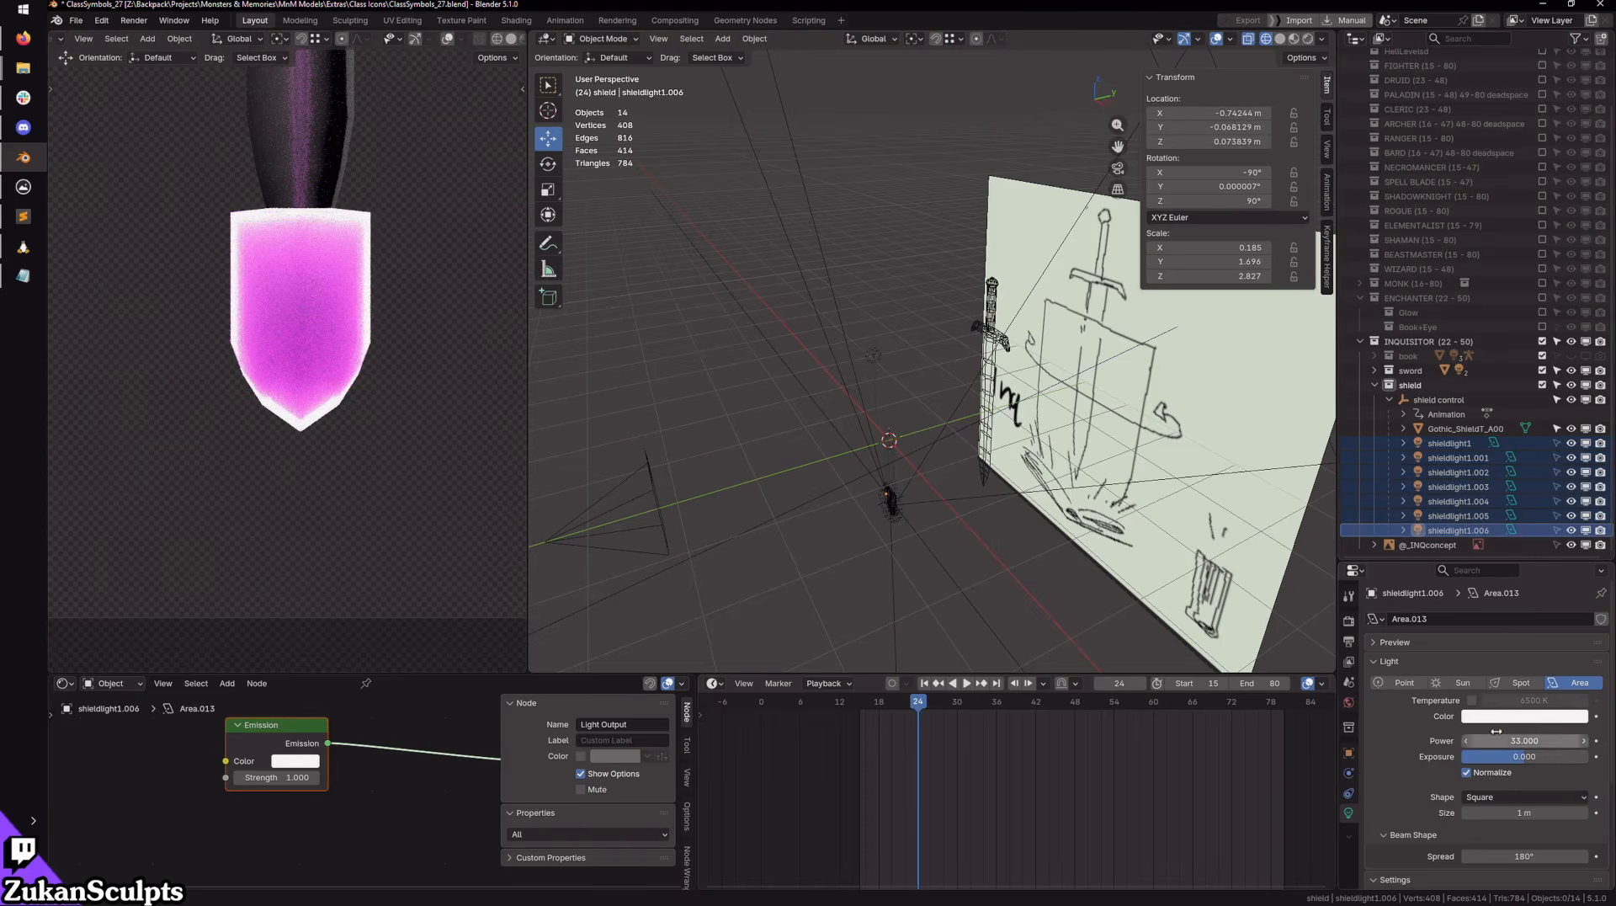
Step: Check the Power of the individual shield lights and set shieldlight1.005 to 33
{"action": "left_click", "coordinate": [1457, 457]}
{"action": "left_click", "coordinate": [1457, 472]}
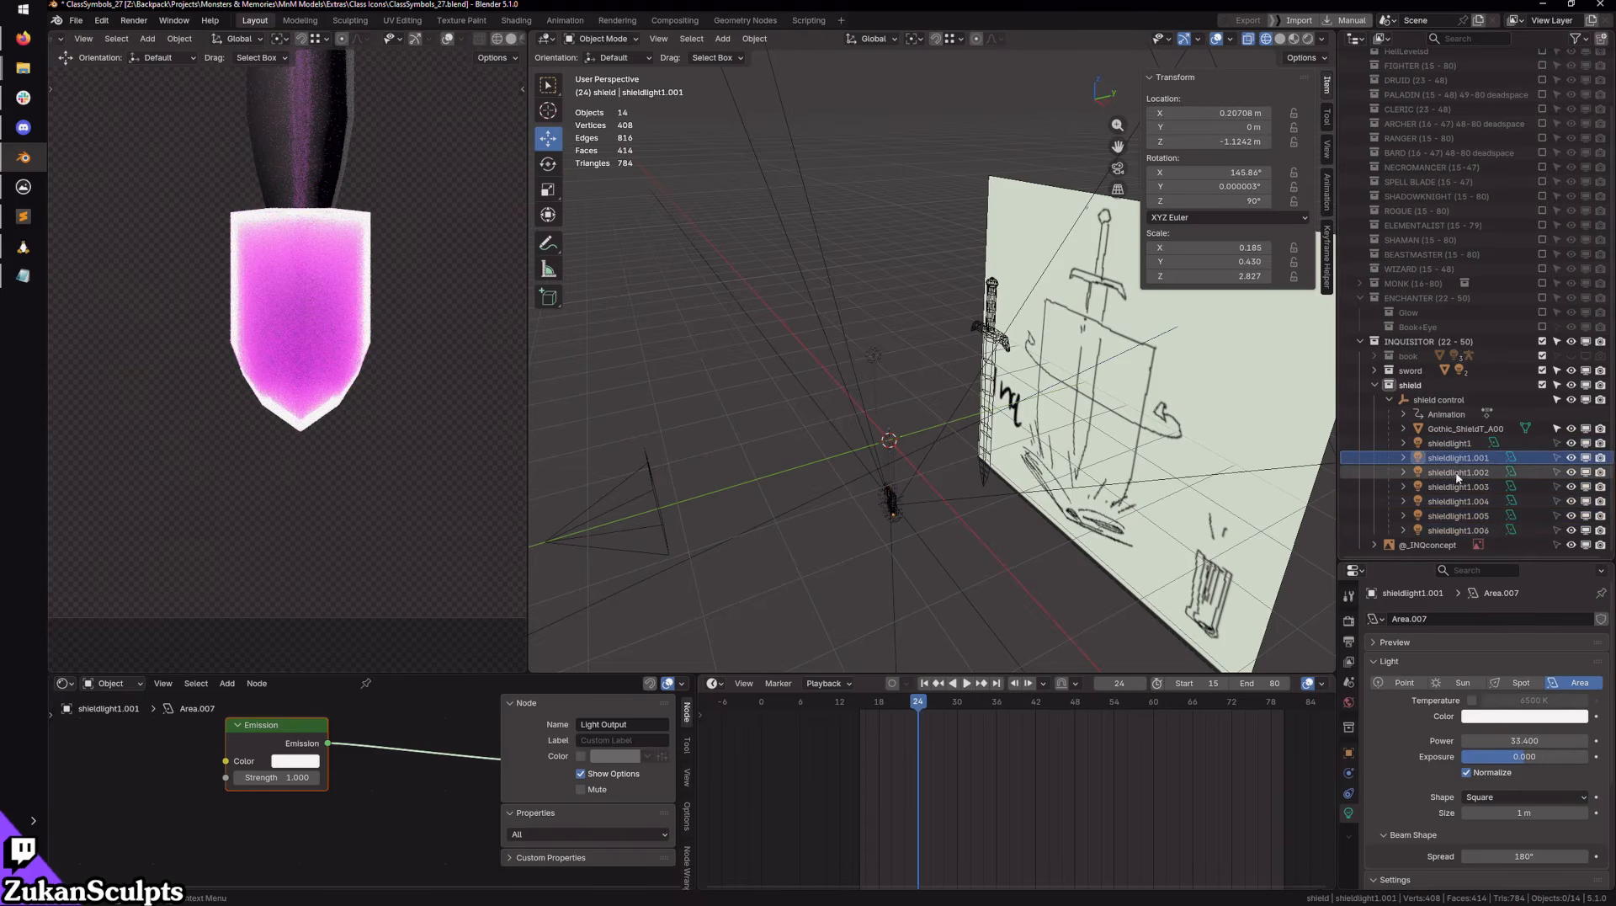
{"action": "left_click", "coordinate": [1457, 499]}
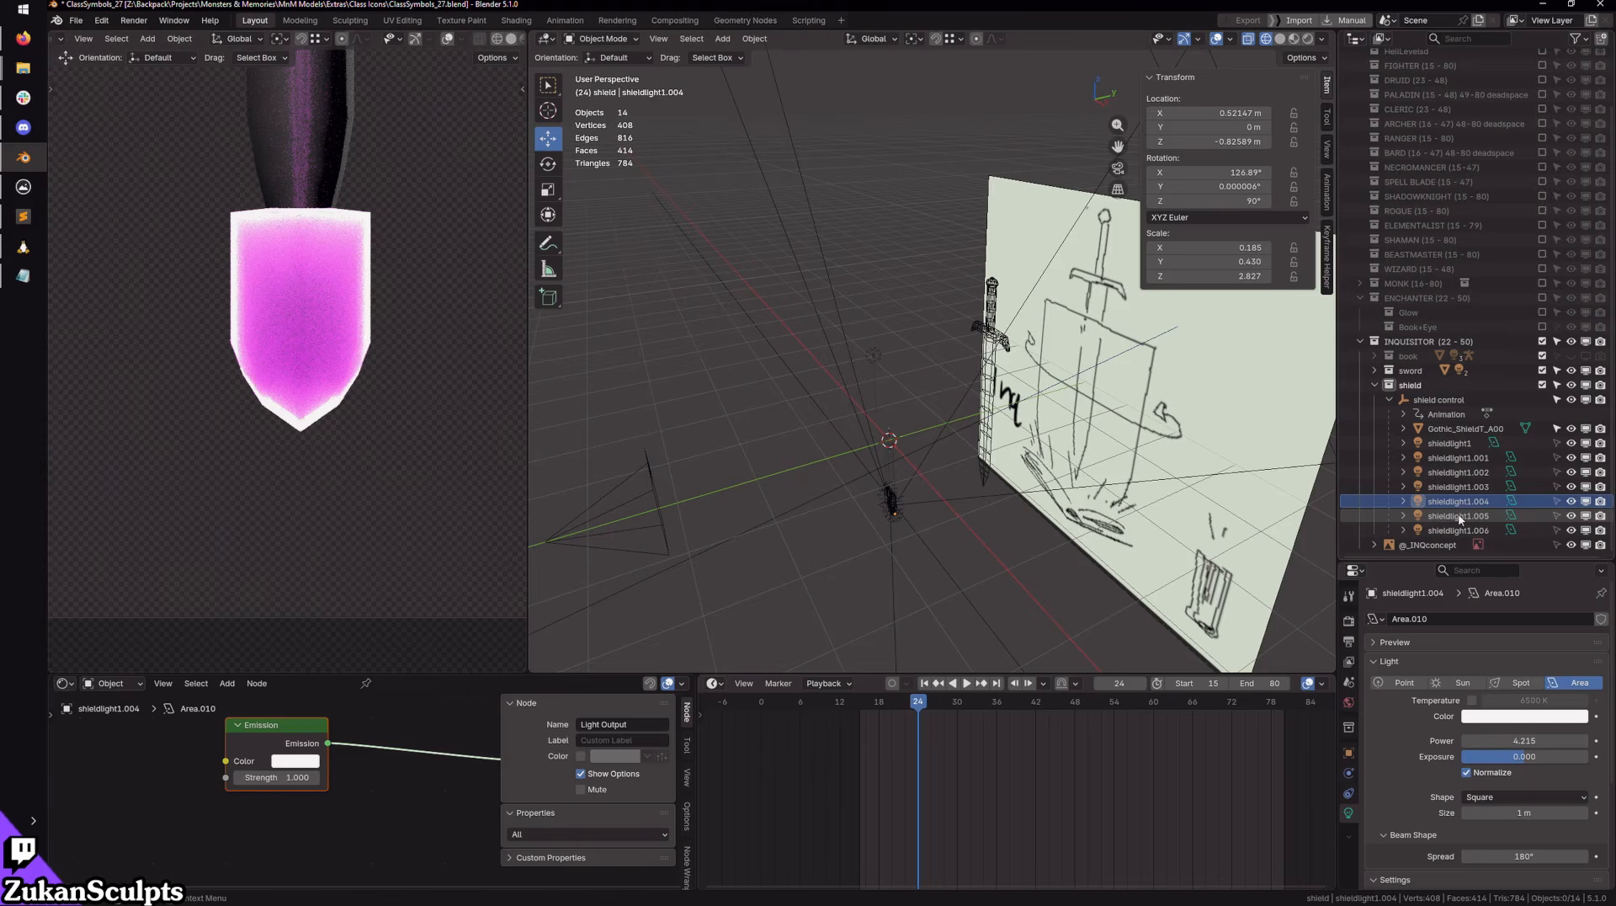
{"action": "left_click", "coordinate": [1461, 516]}
{"action": "left_click", "coordinate": [1458, 530]}
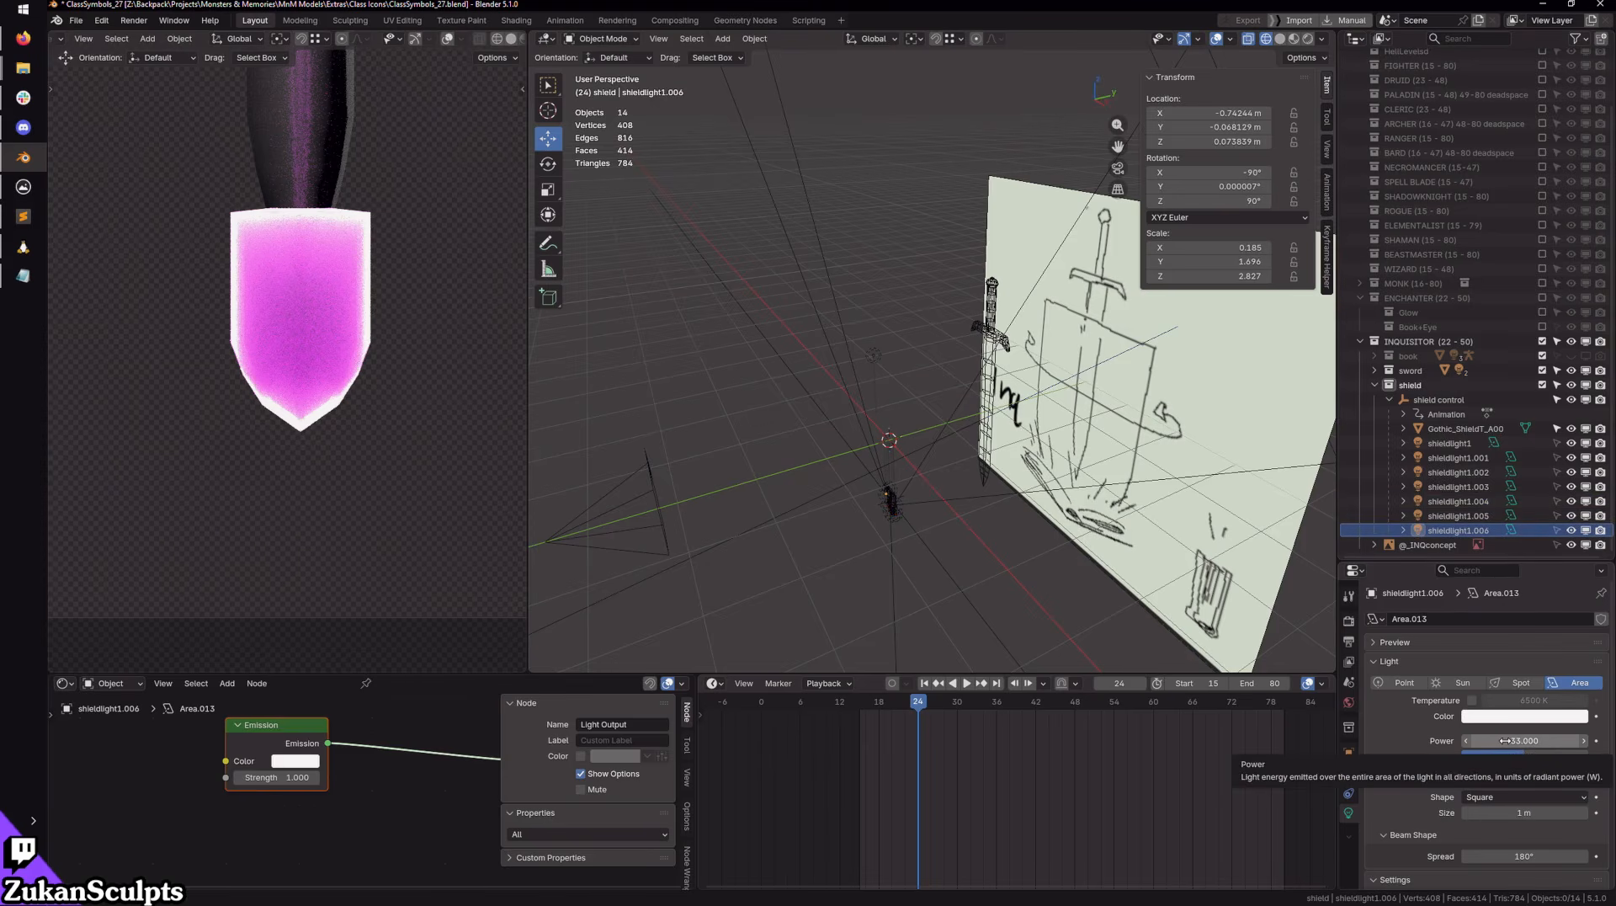
{"action": "left_click", "coordinate": [1459, 516]}
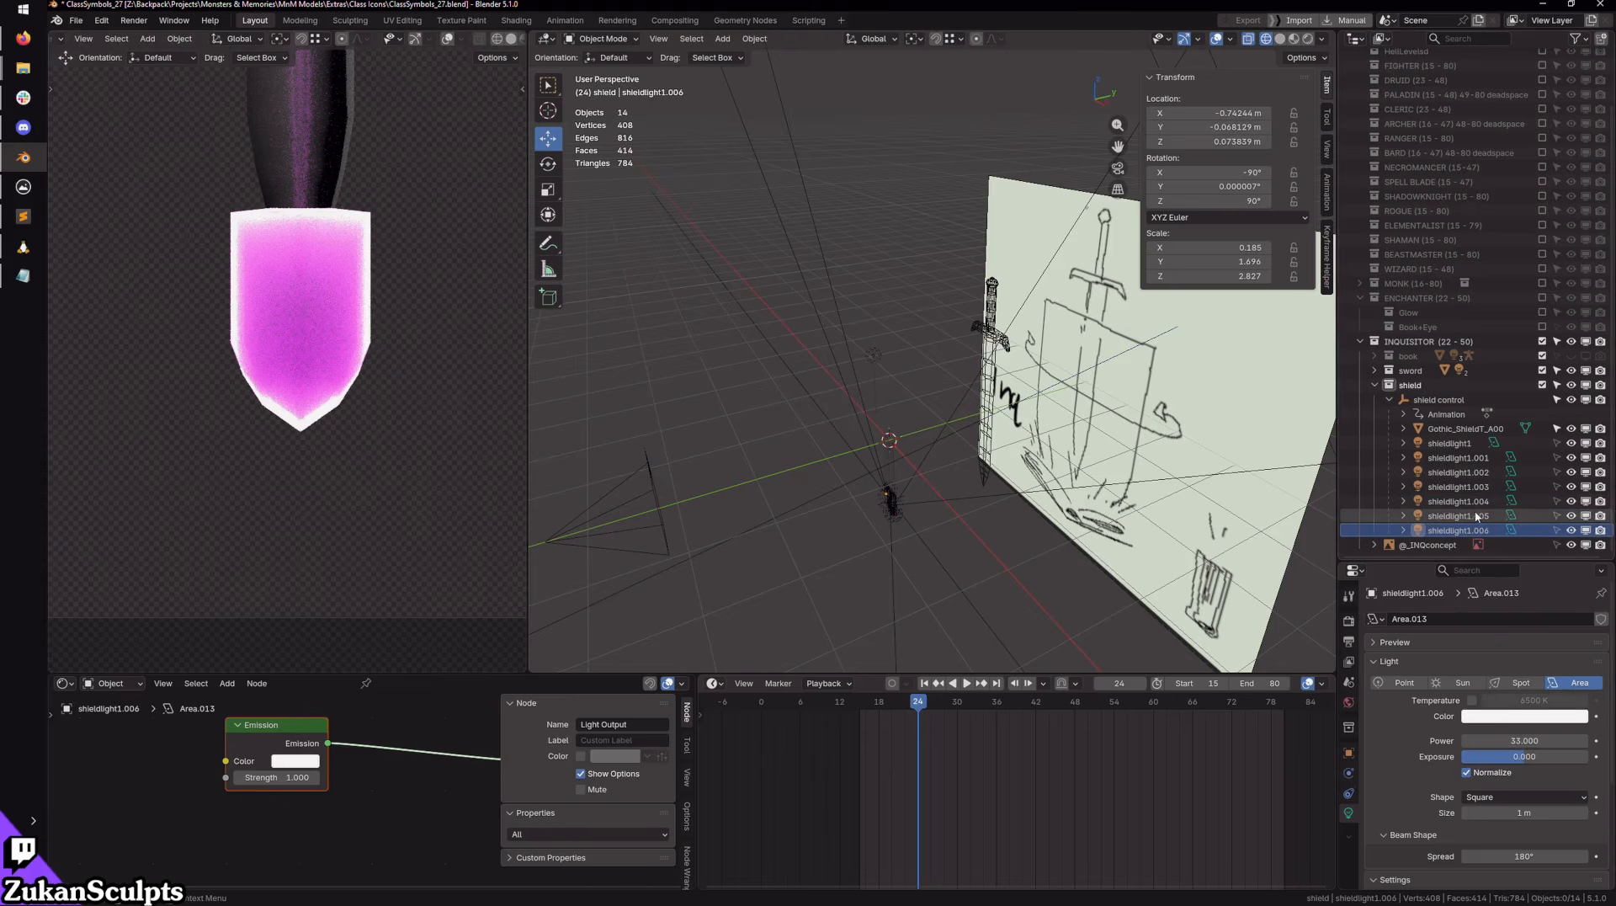
{"action": "left_click", "coordinate": [1521, 741]}
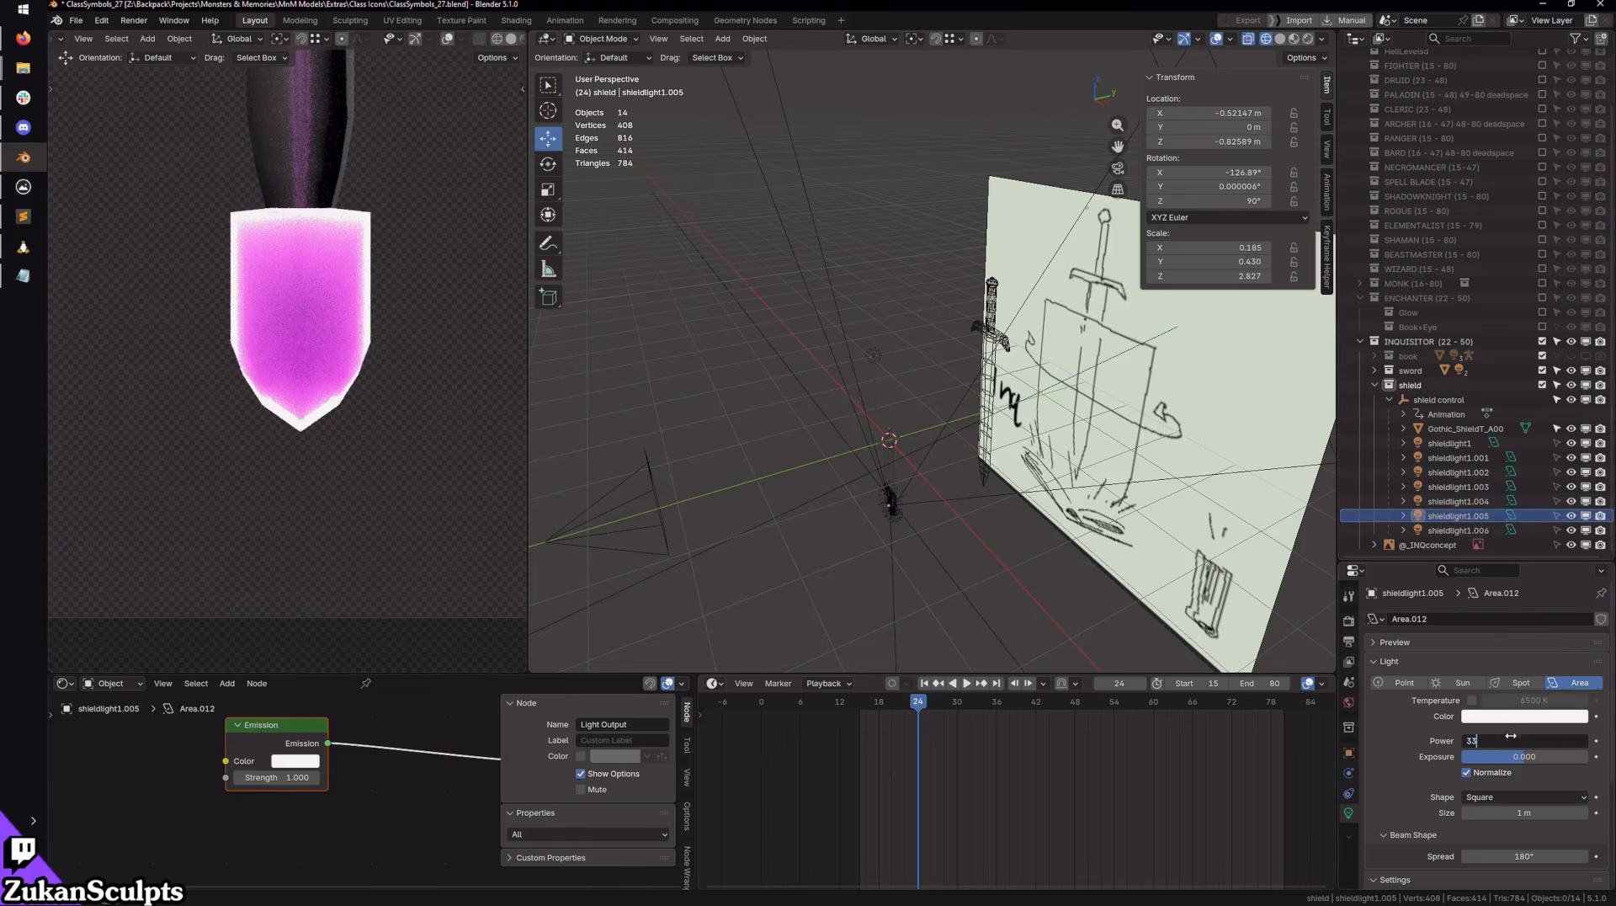
{"action": "key", "text": "Return"}
Step: Set the Power of shieldlight1.004 to 33
{"action": "left_click", "coordinate": [1465, 504]}
{"action": "left_click", "coordinate": [1464, 474]}
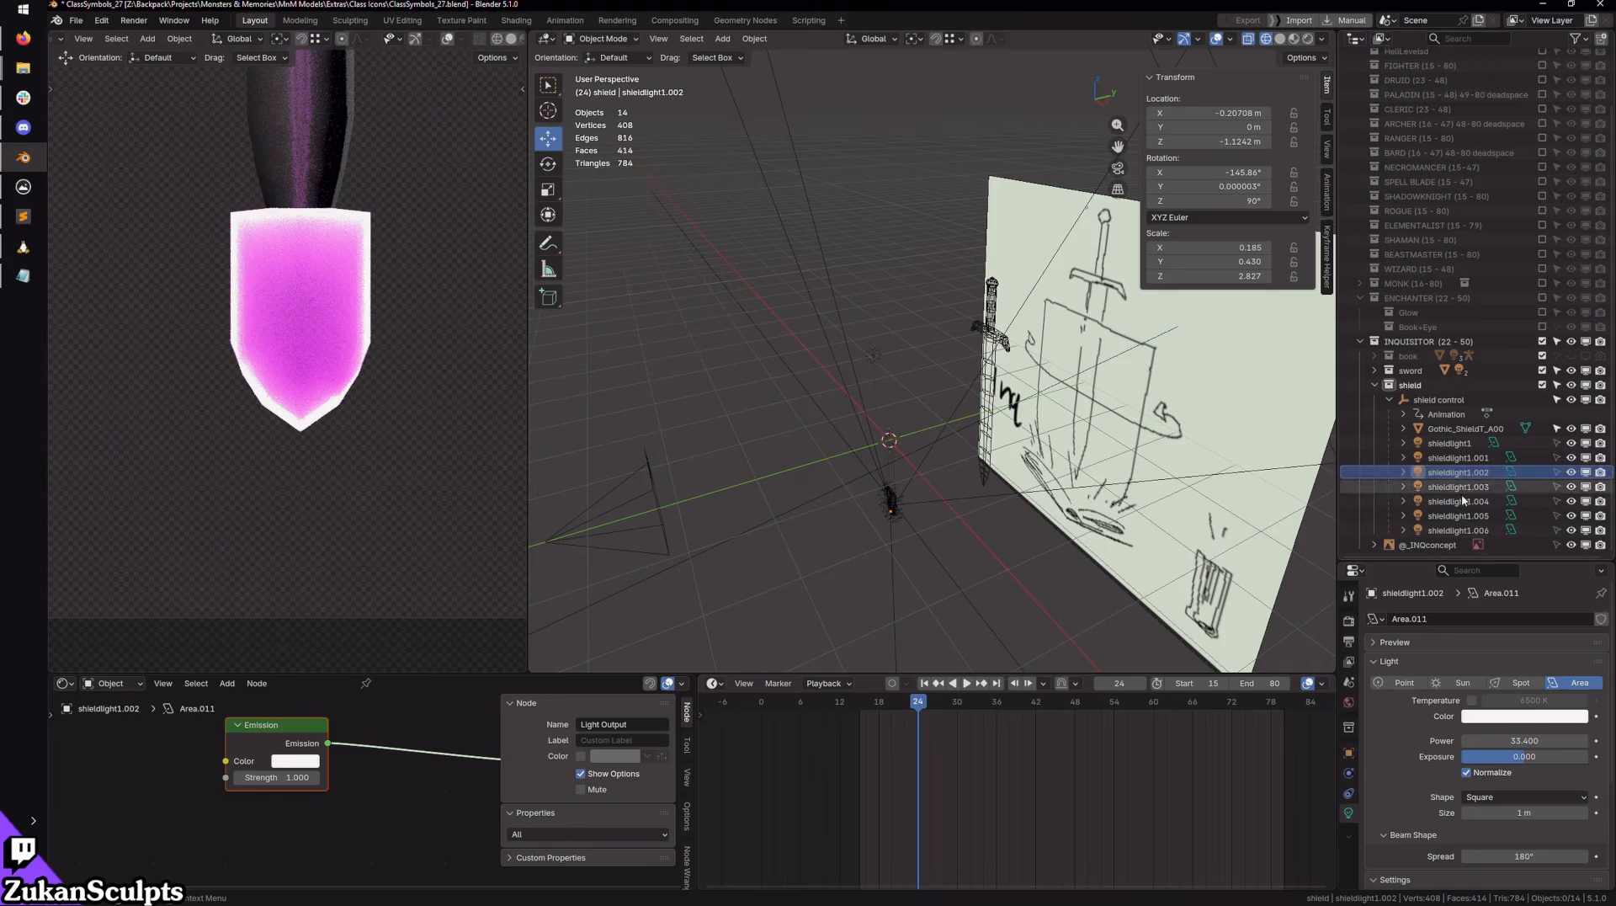
{"action": "left_click", "coordinate": [1462, 501]}
{"action": "left_click", "coordinate": [1515, 739]}
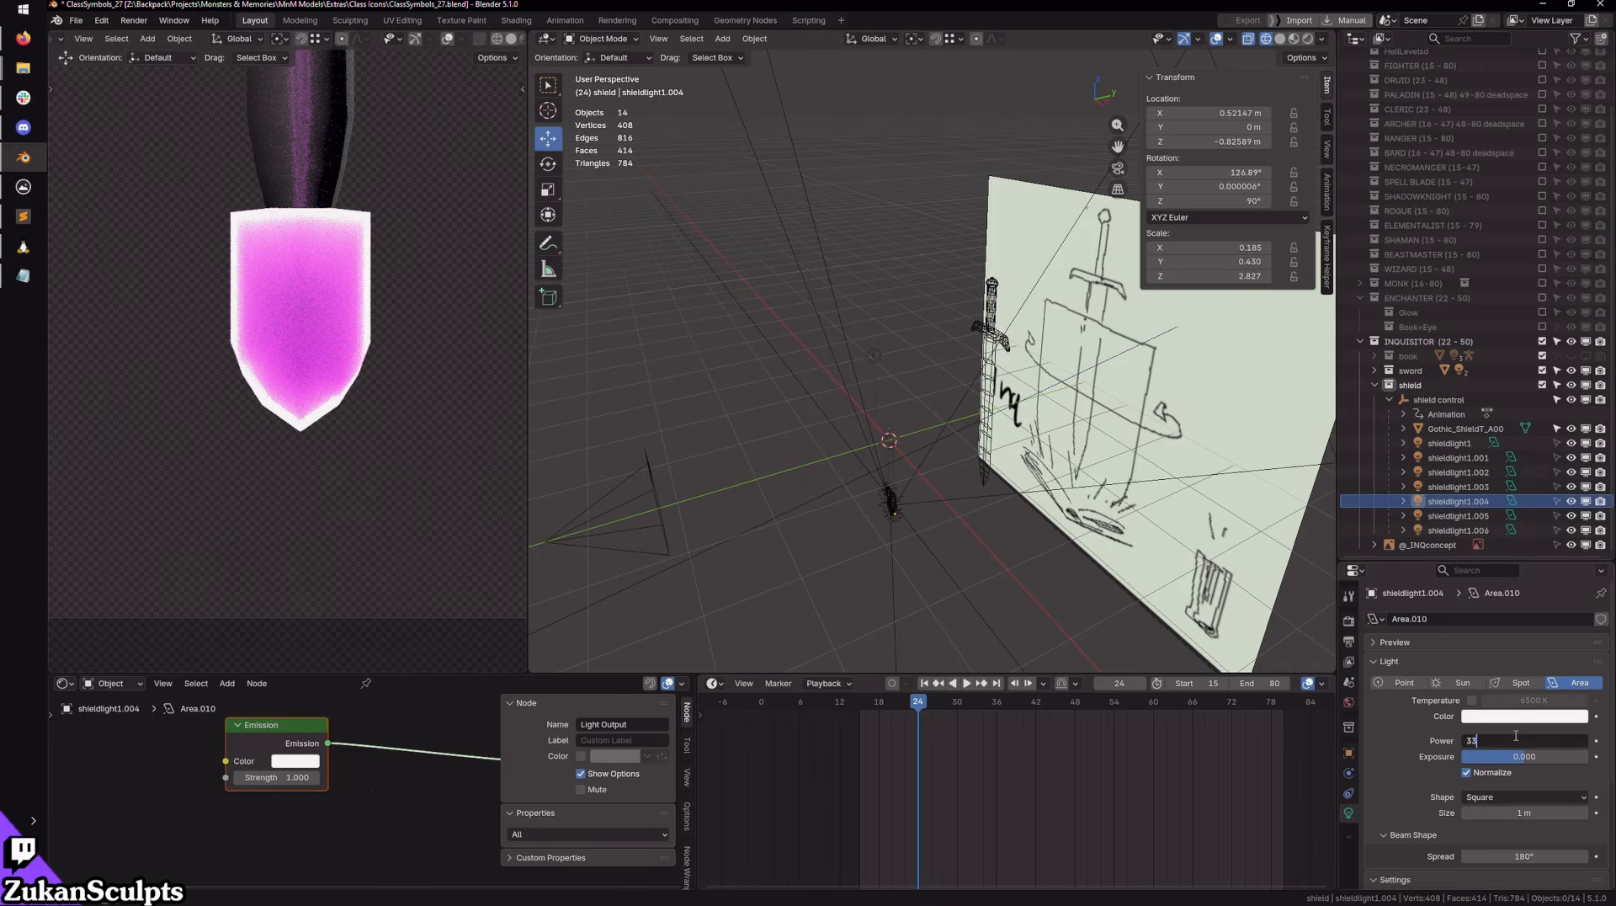
{"action": "type", "text": "33"}
{"action": "key", "text": "Return"}
Step: Set the Power of shieldlight1 to 33
{"action": "left_click", "coordinate": [1452, 443]}
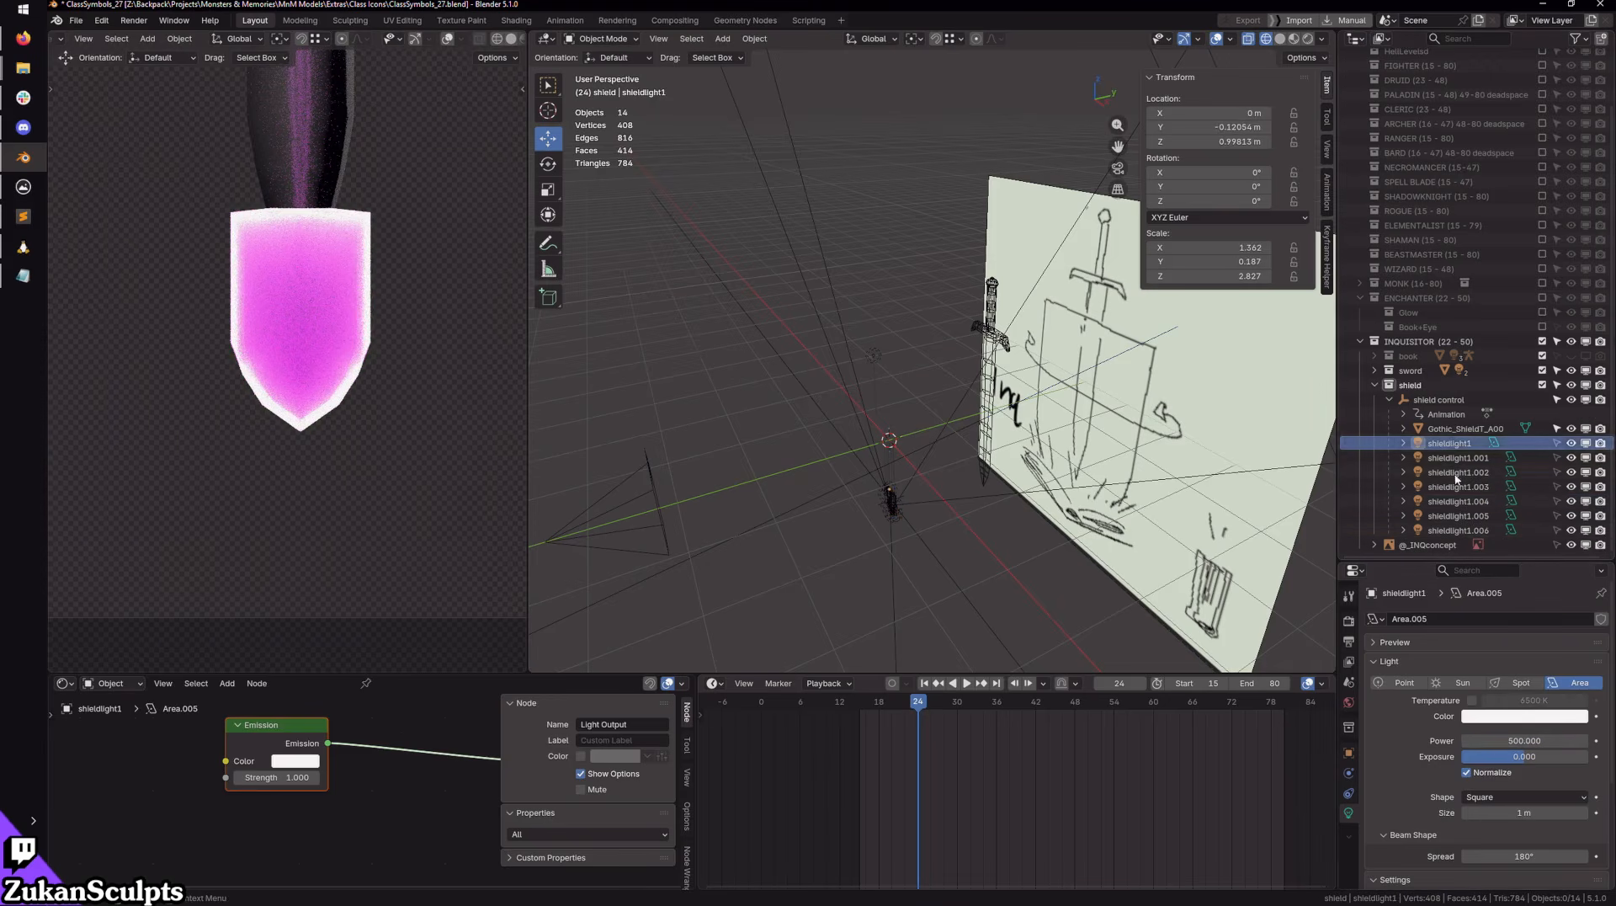
{"action": "left_click", "coordinate": [1534, 741]}
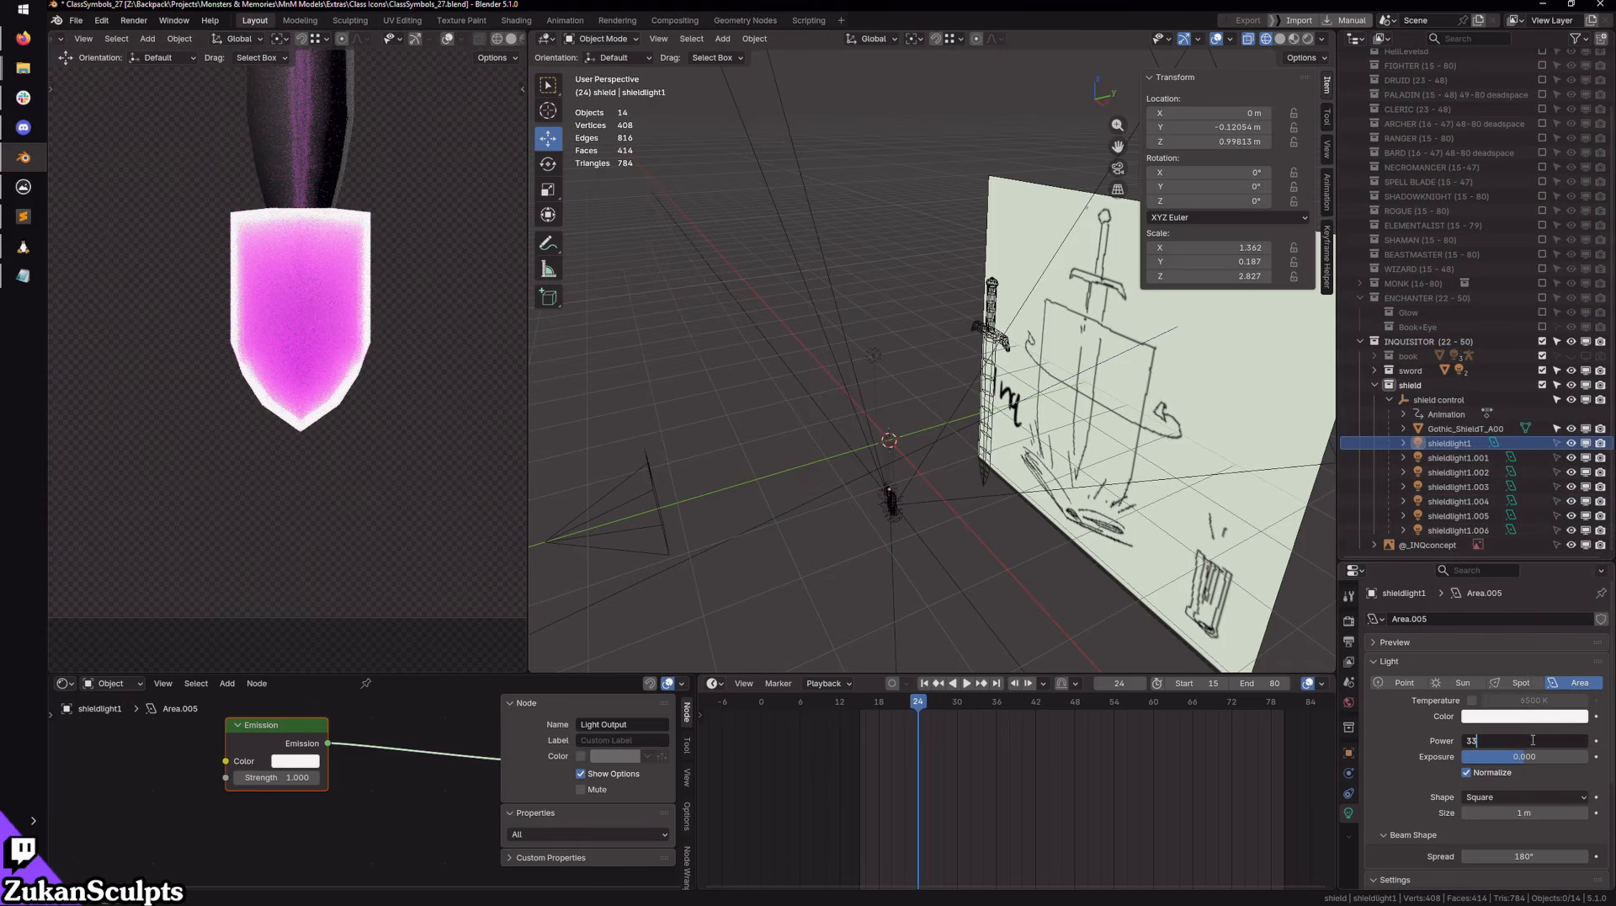
{"action": "type", "text": "33"}
{"action": "key", "text": "Return"}
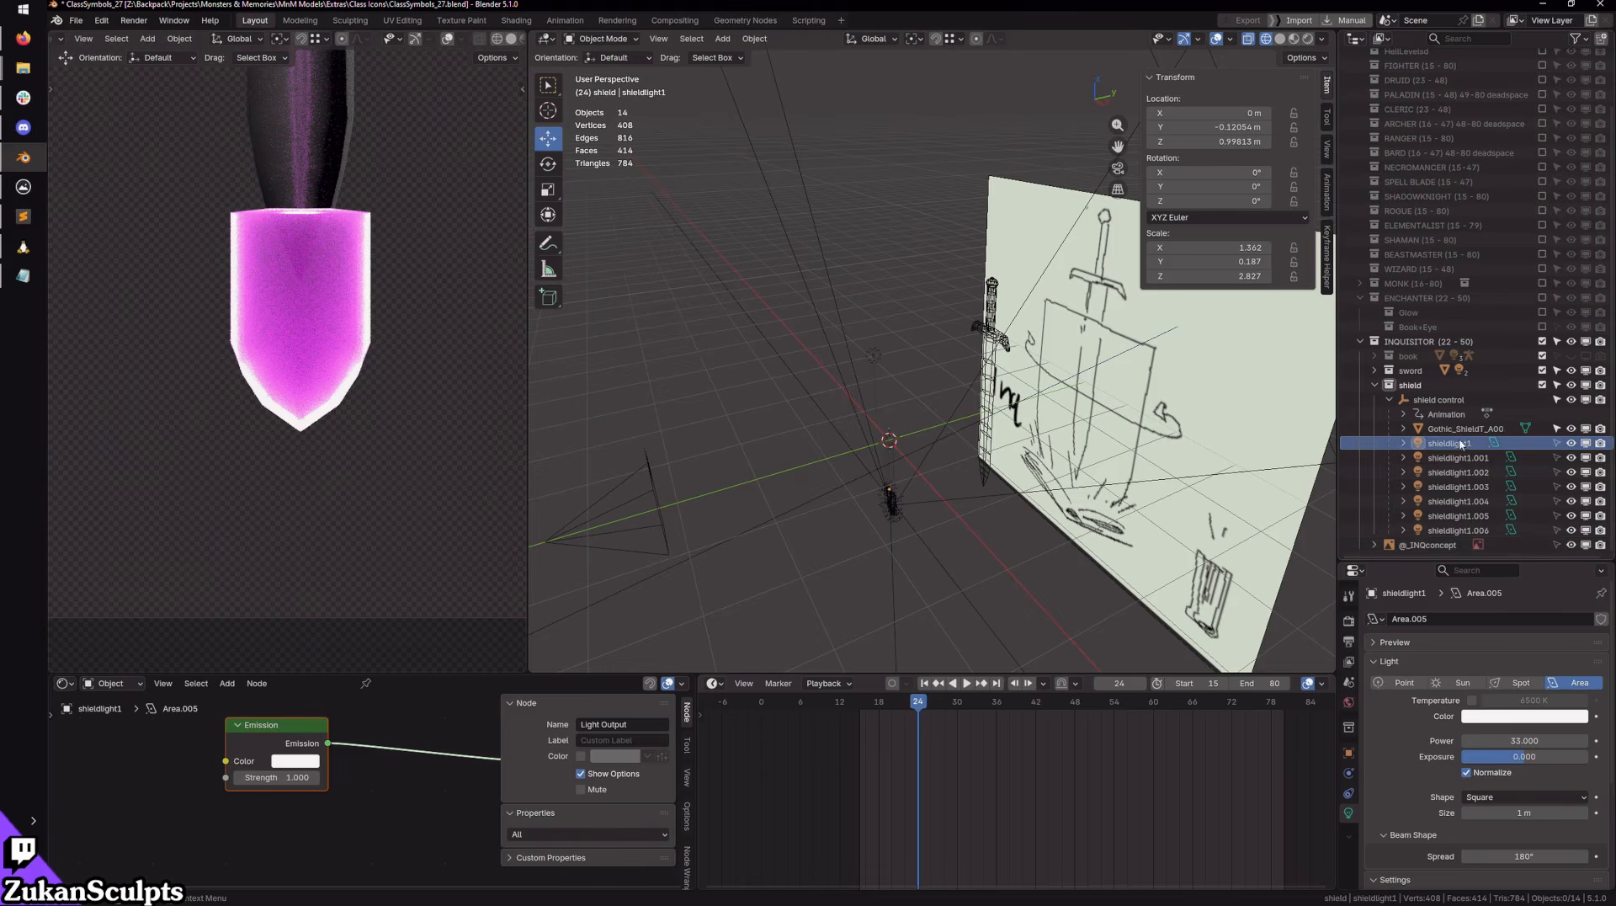
Step: Go through the remaining shield lights to compare their Power and set shieldlight1.003 to 33
{"action": "left_click", "coordinate": [1442, 457]}
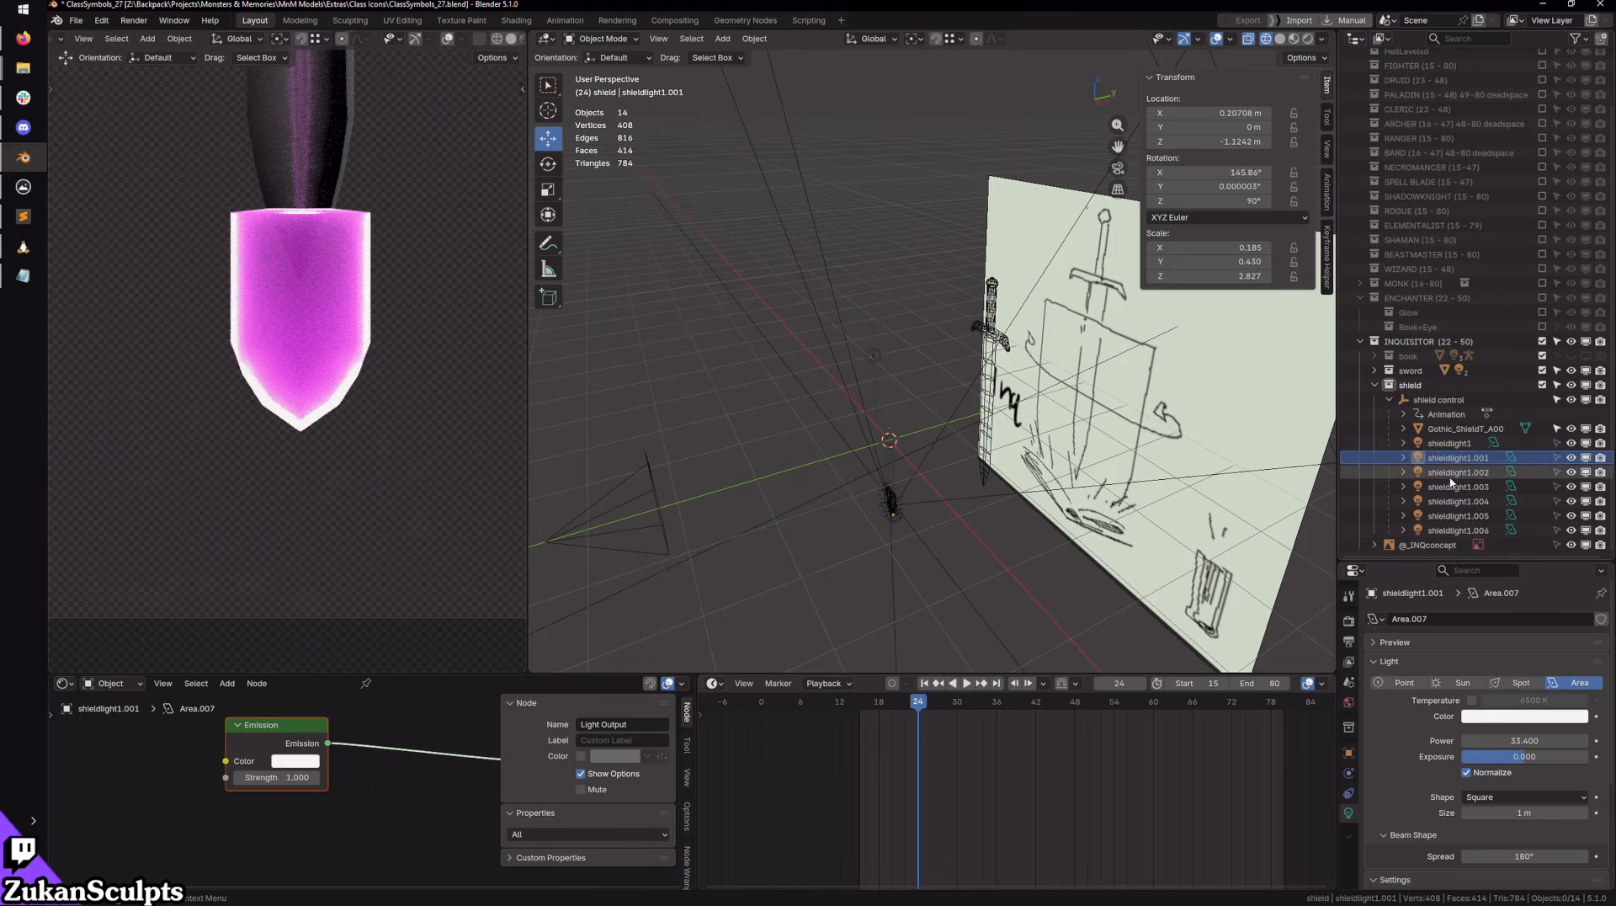
{"action": "left_click", "coordinate": [1450, 475]}
{"action": "left_click", "coordinate": [1451, 488]}
{"action": "left_click", "coordinate": [1451, 502]}
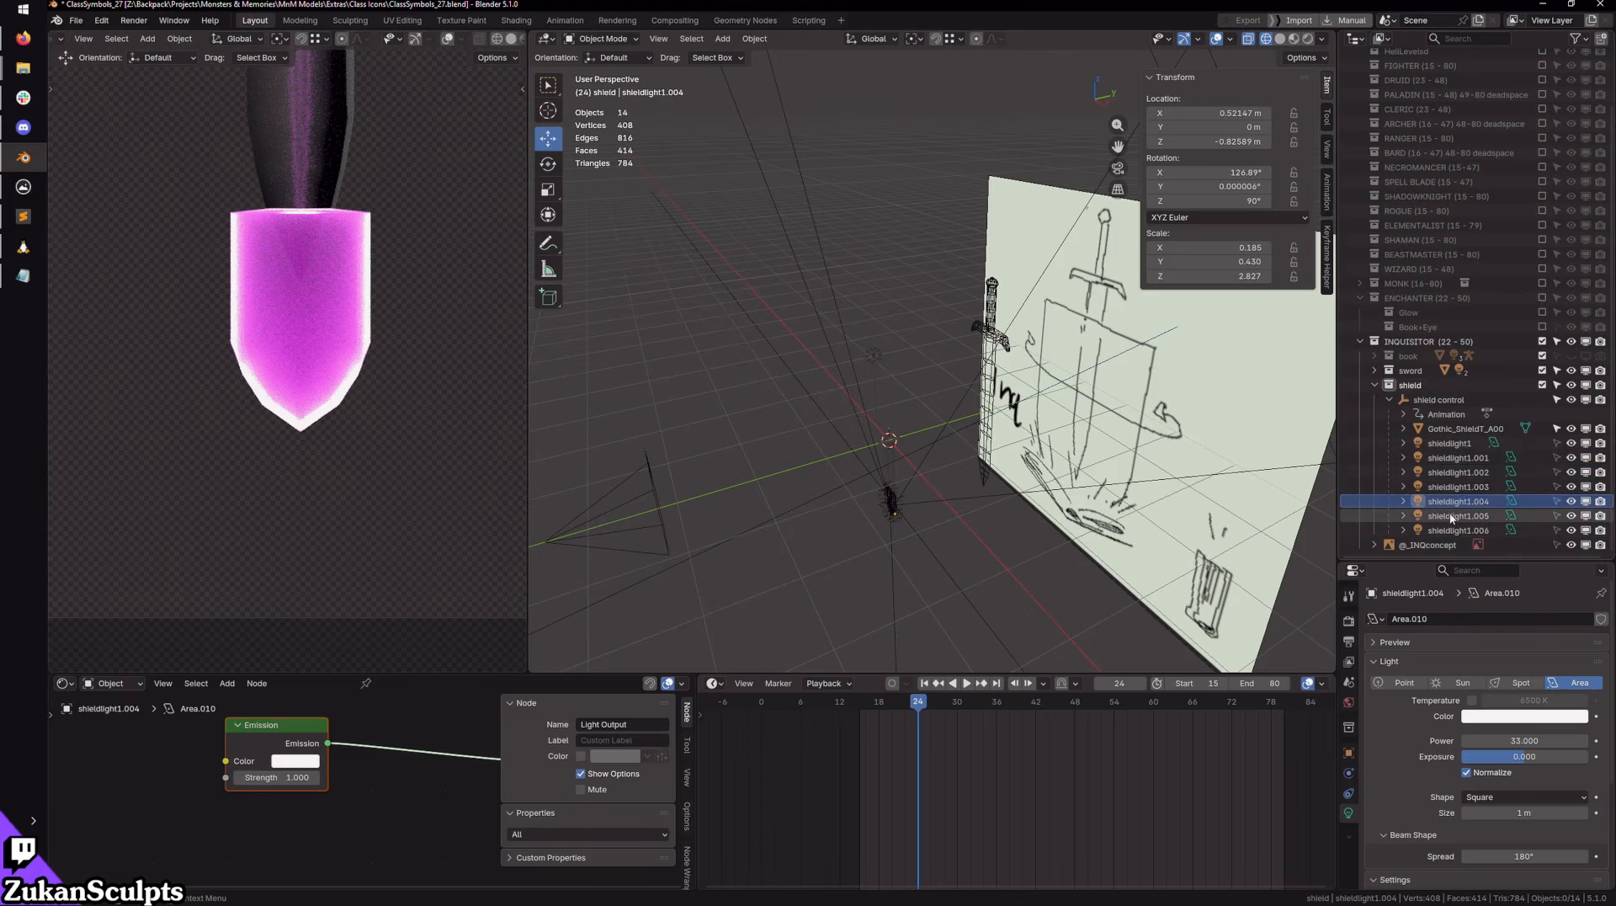
{"action": "left_click", "coordinate": [1451, 516]}
{"action": "left_click", "coordinate": [1448, 530]}
{"action": "left_click", "coordinate": [1447, 515]}
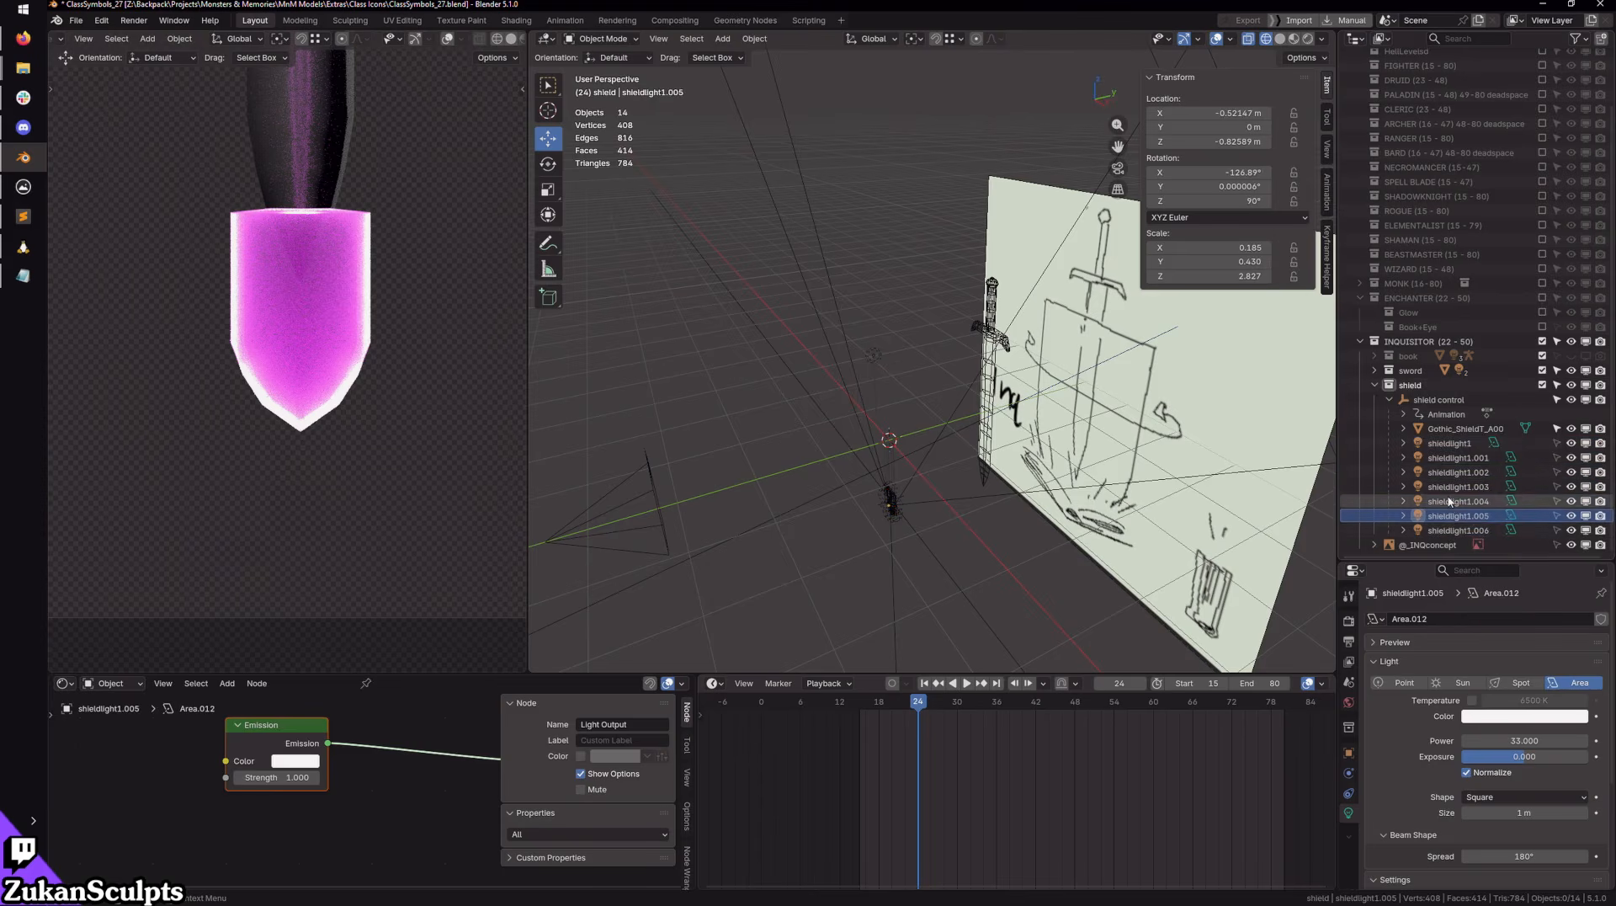
{"action": "left_click", "coordinate": [1448, 502]}
{"action": "left_click", "coordinate": [1447, 487]}
{"action": "left_click", "coordinate": [1513, 740]}
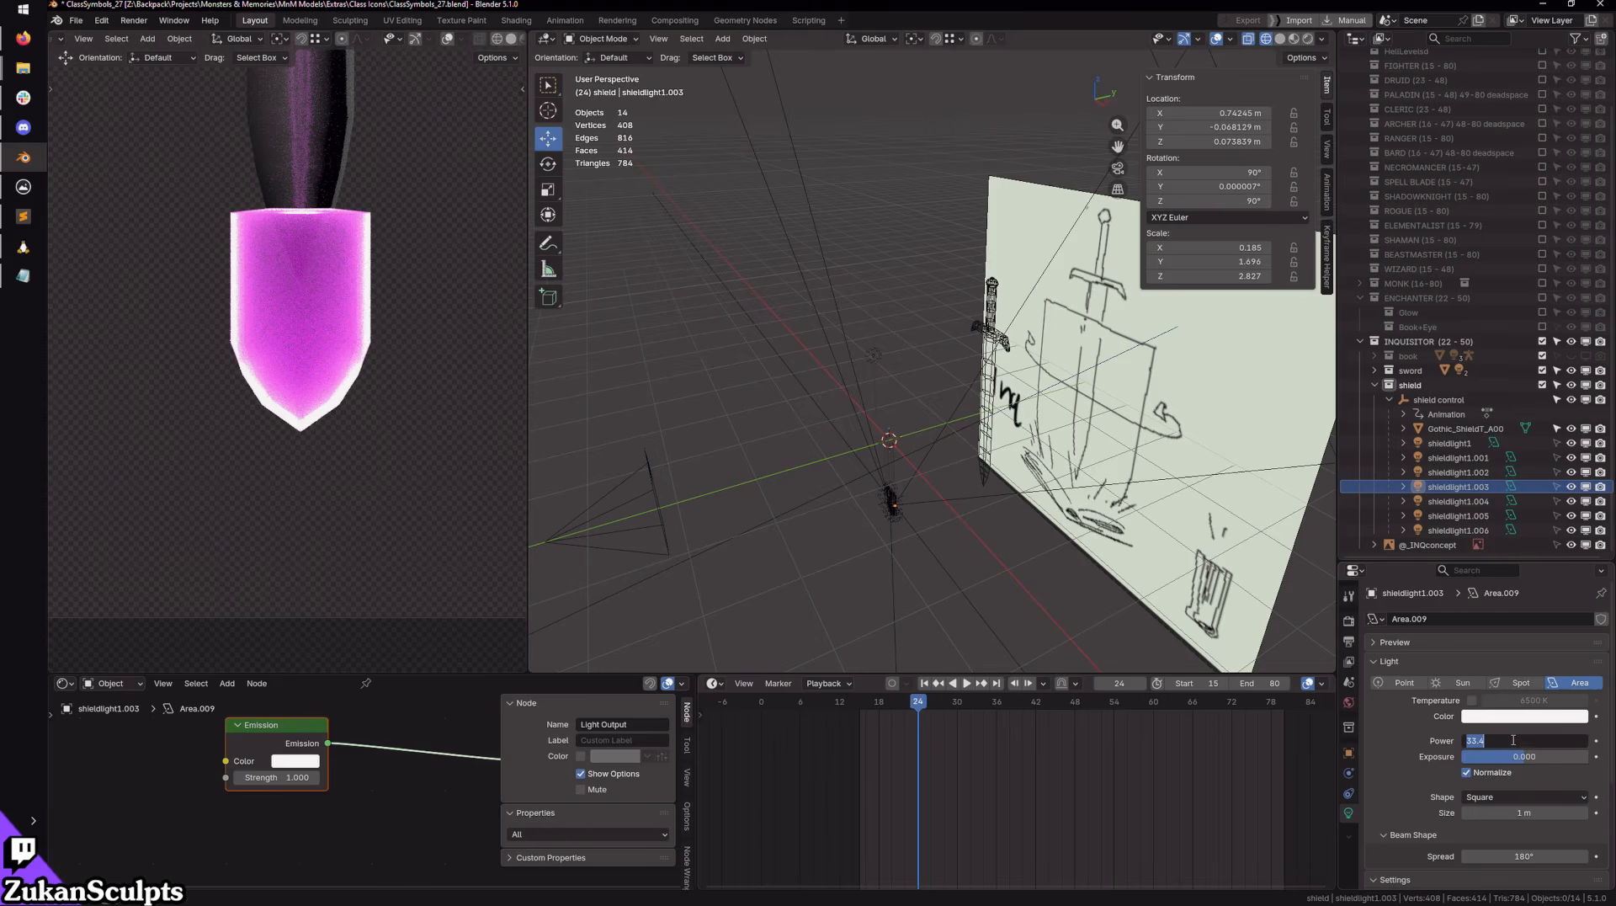
{"action": "type", "text": "33"}
{"action": "key", "text": "Return"}
Step: Set the Power of shieldlight1.002 to 33
{"action": "left_click", "coordinate": [1468, 475]}
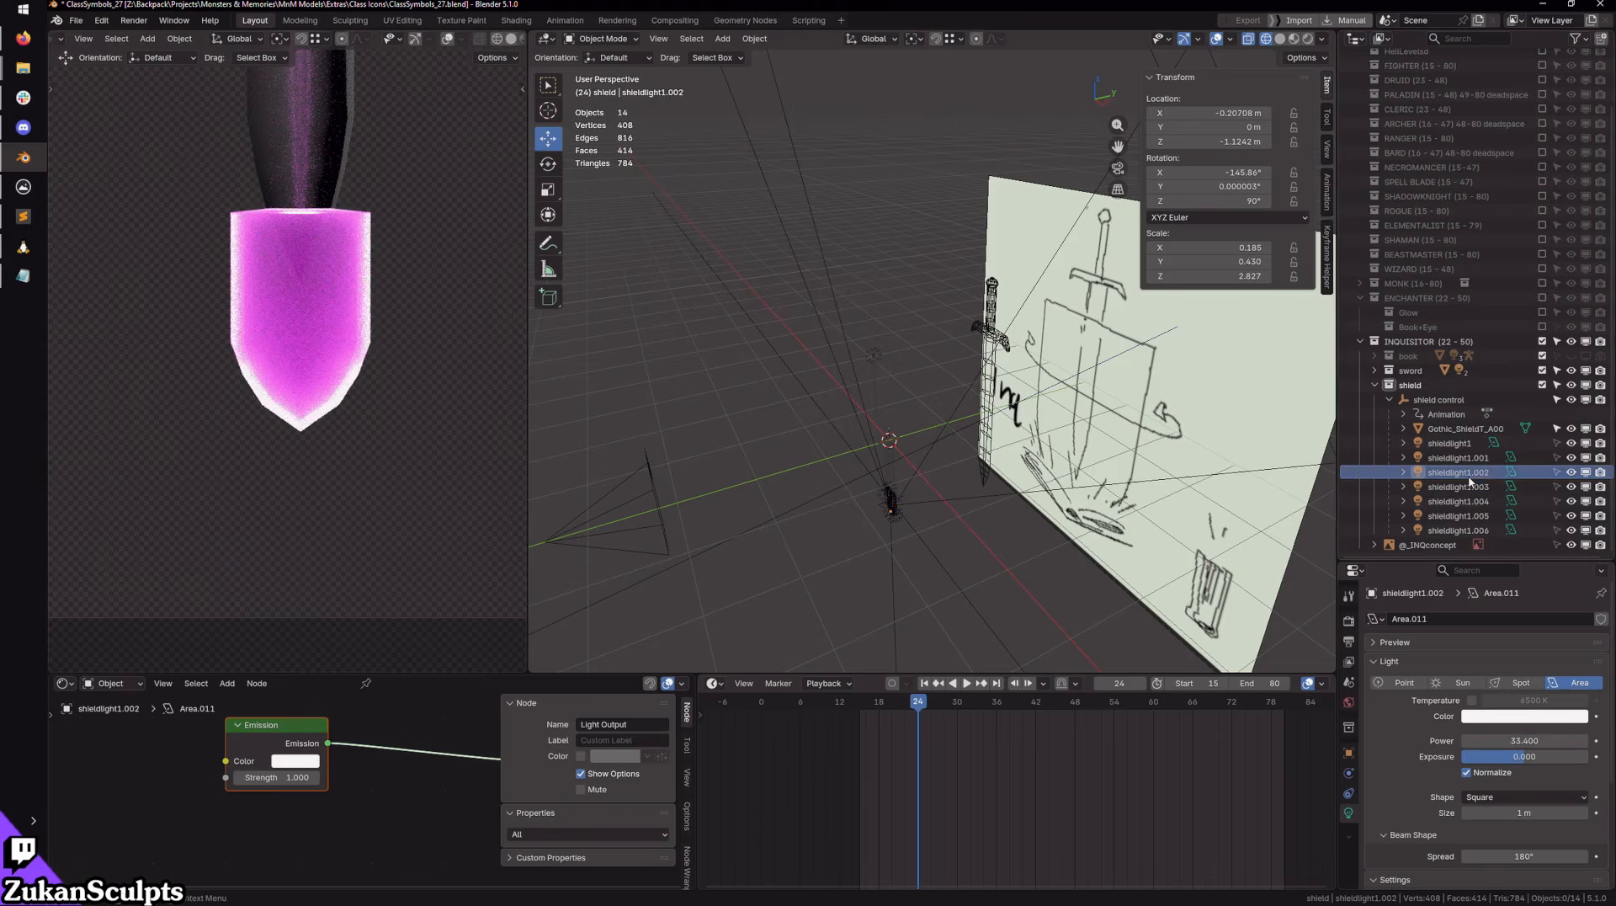
{"action": "left_click", "coordinate": [1519, 738]}
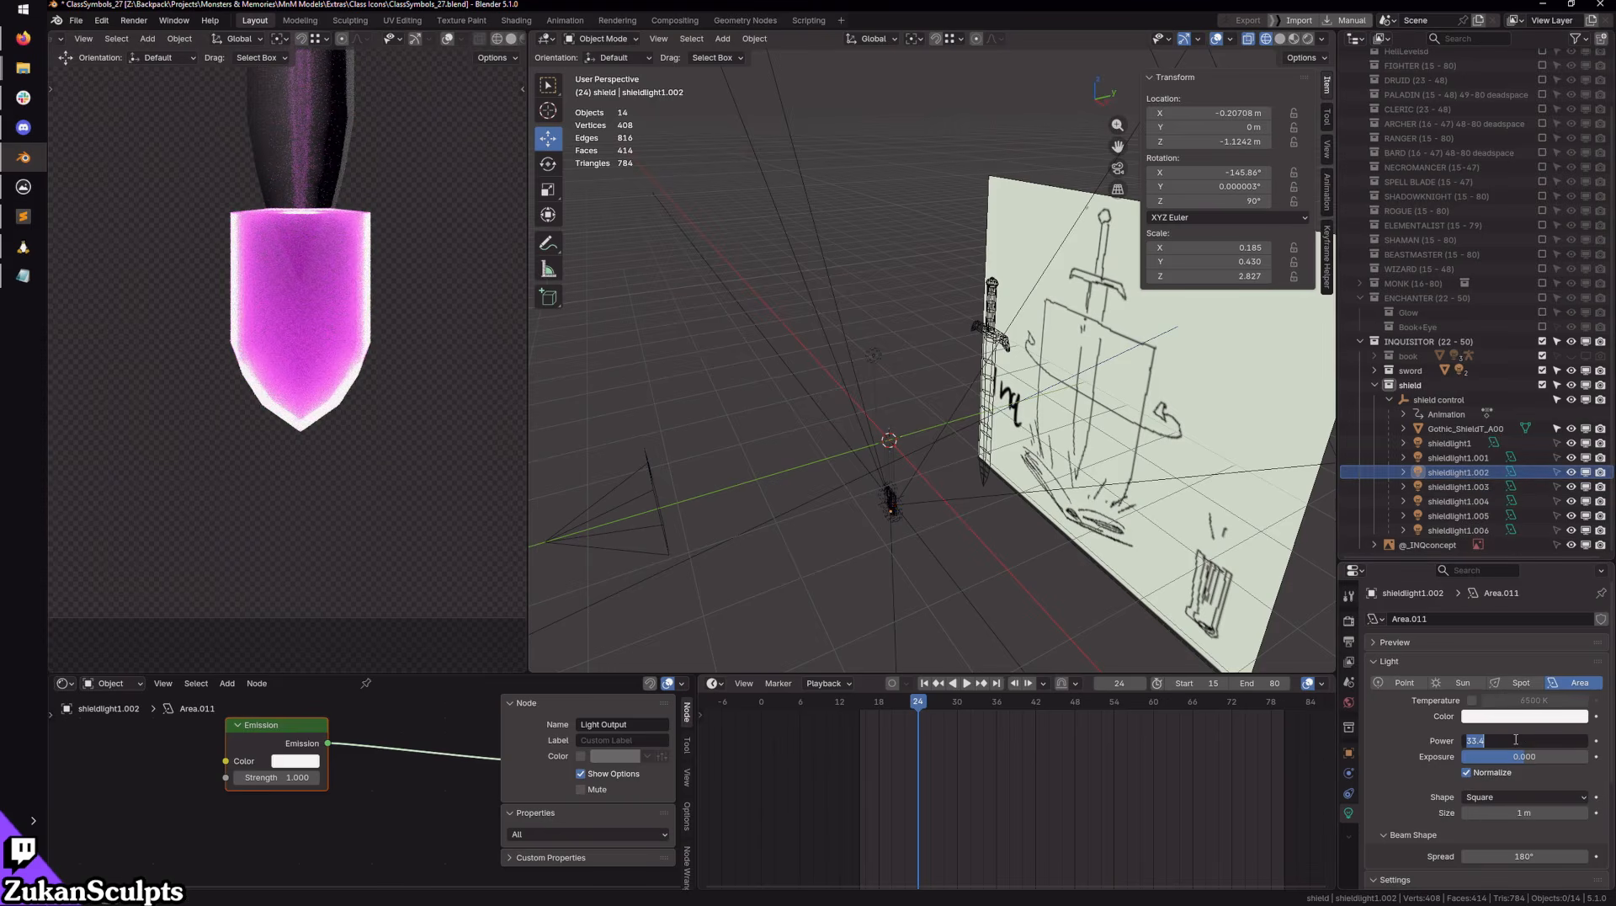
{"action": "type", "text": "33"}
{"action": "key", "text": "Return"}
Step: Change shieldlight1.001 to a Spot light and set its Power to 33
{"action": "left_click", "coordinate": [1458, 457]}
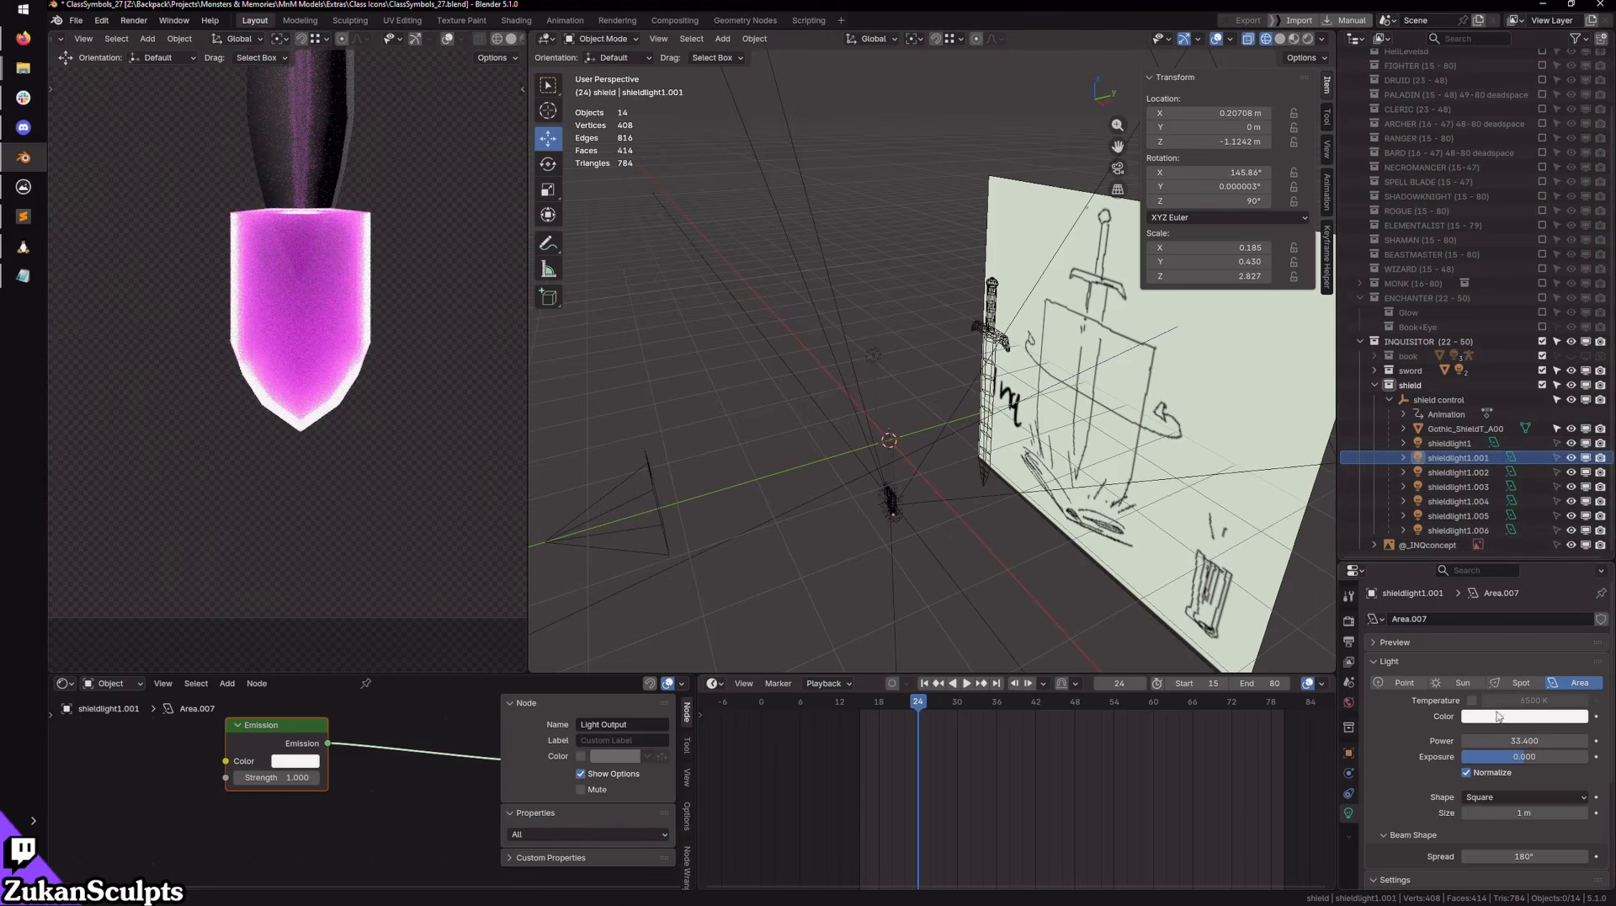
{"action": "left_click_drag", "start_coordinate": [1508, 748], "coordinate": [1503, 747]}
{"action": "left_click", "coordinate": [1511, 684]}
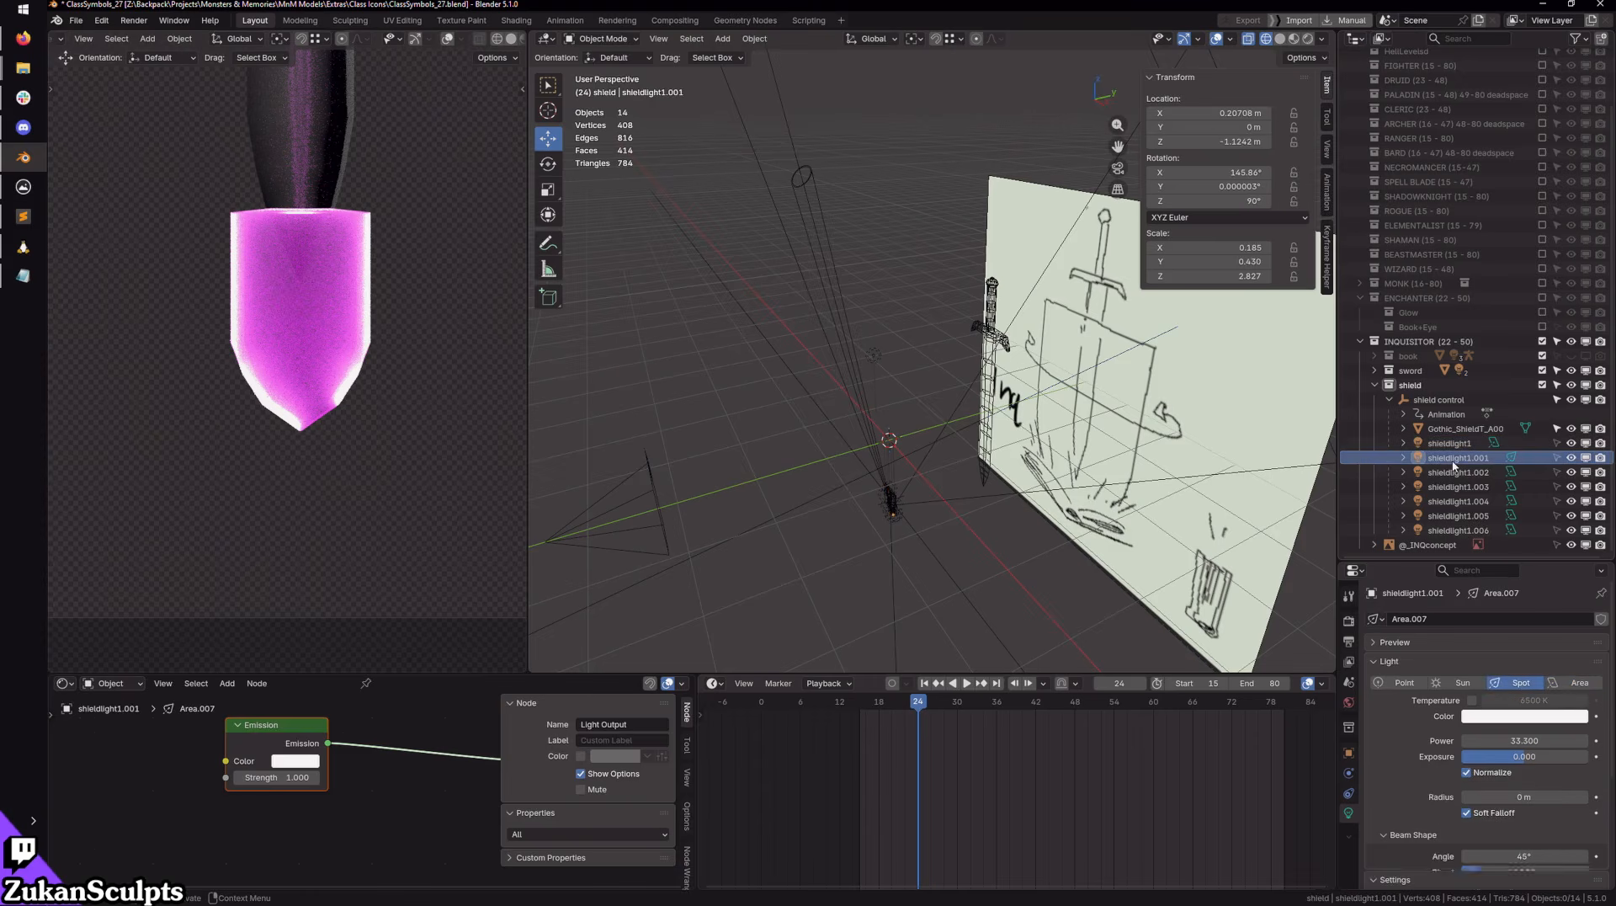
{"action": "left_click", "coordinate": [1507, 740]}
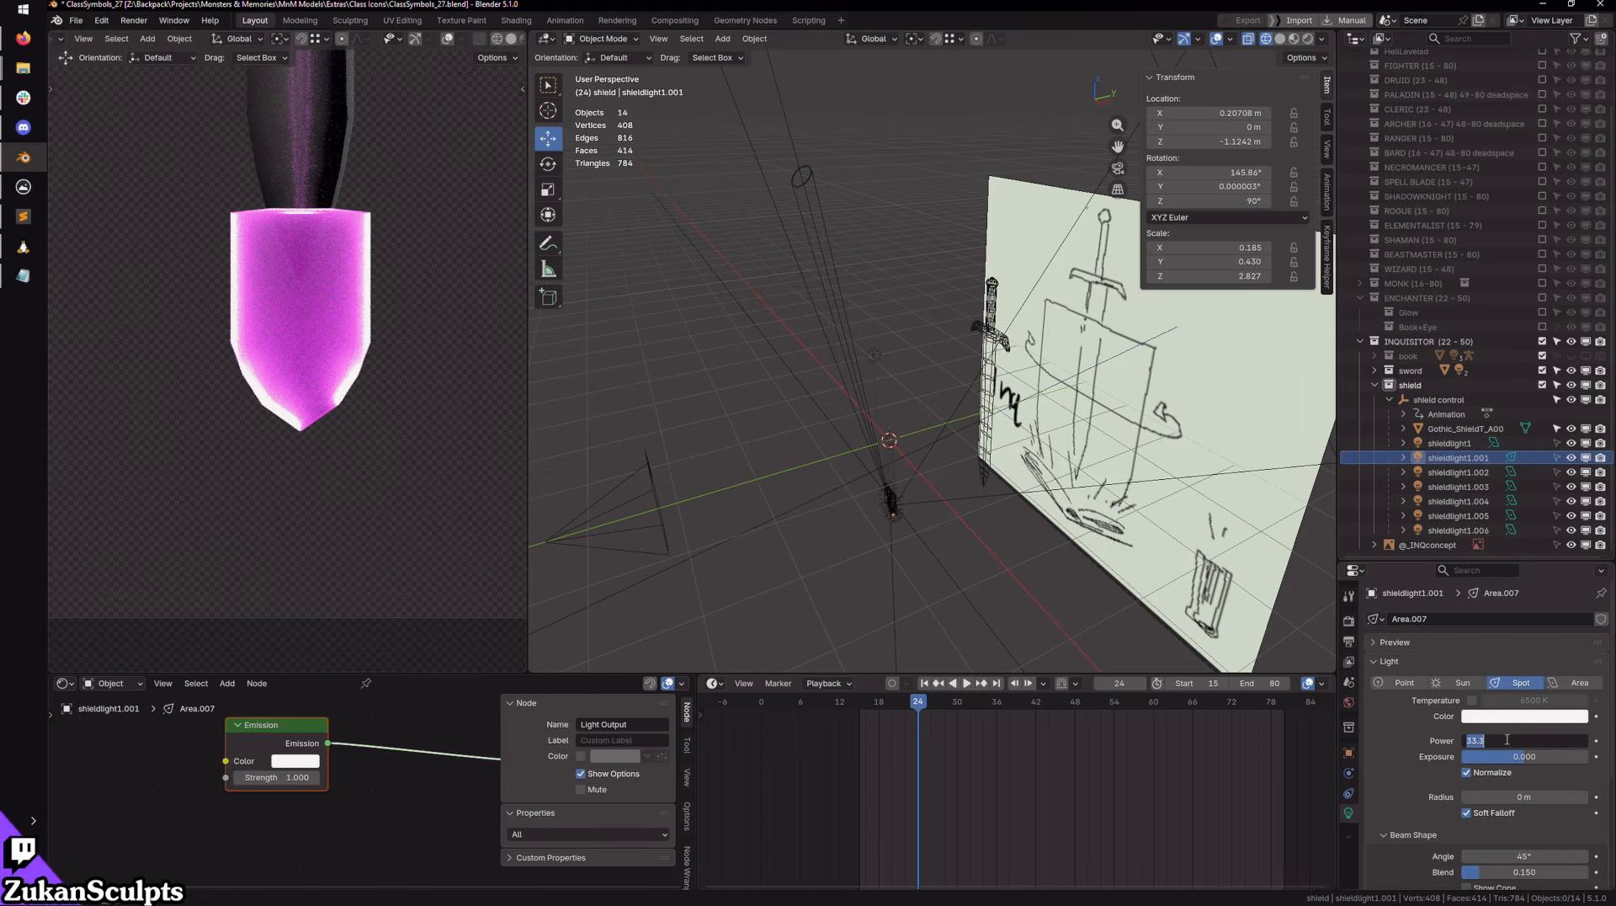
{"action": "key", "text": "Return"}
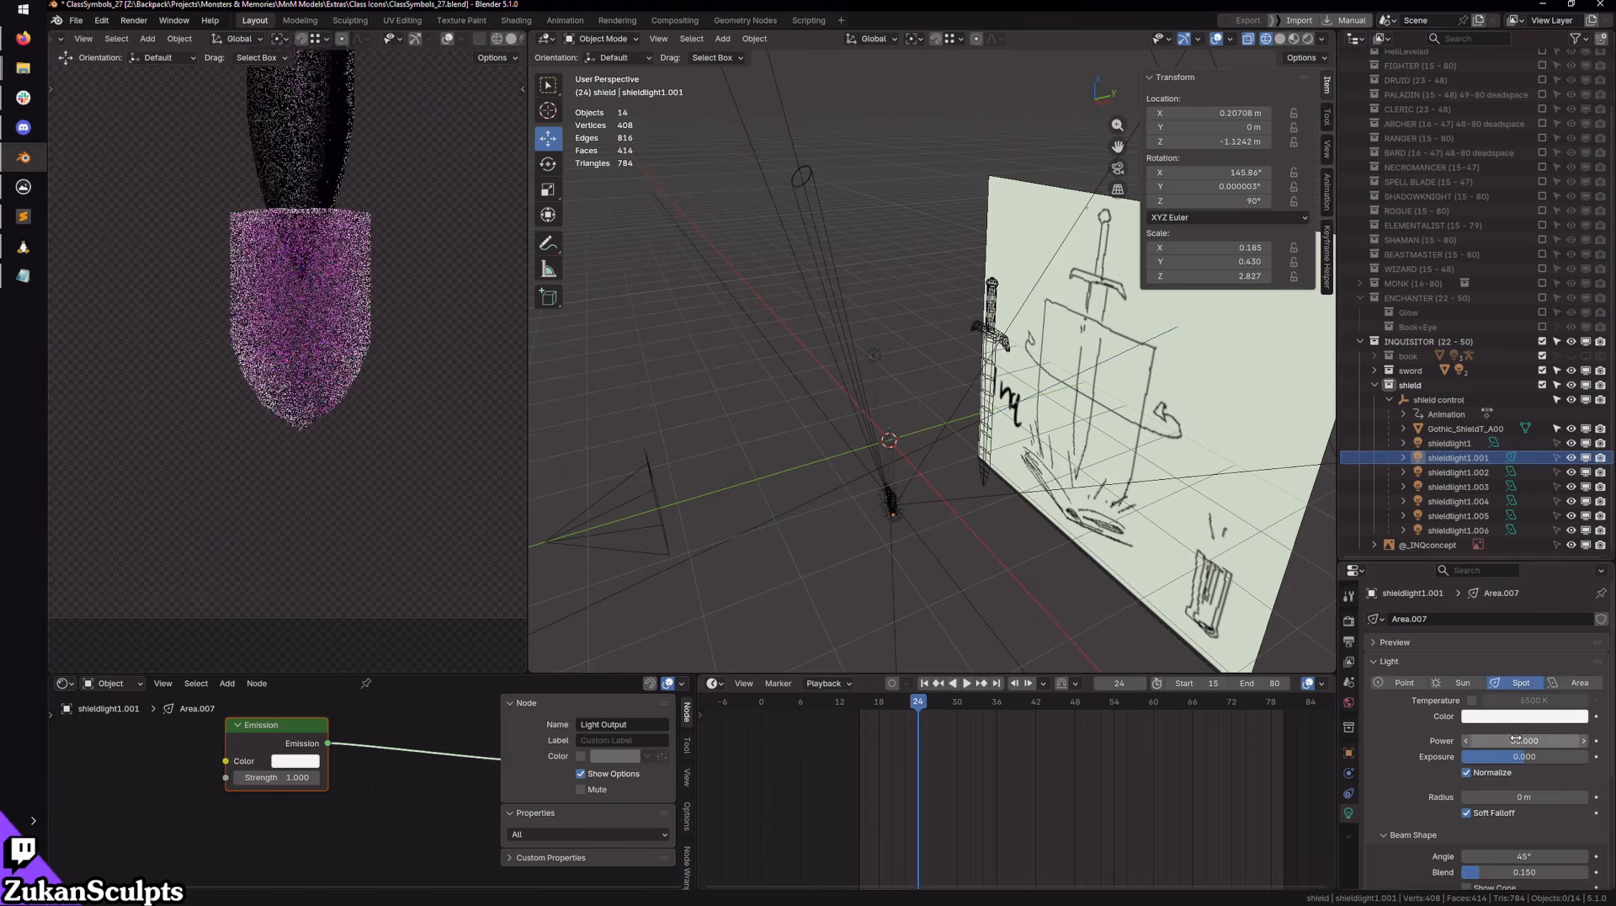
Step: Move the animation to frame 41 and examine the lights around the shield's lower tip up close
{"action": "left_click", "coordinate": [1458, 472]}
{"action": "left_click", "coordinate": [1450, 490]}
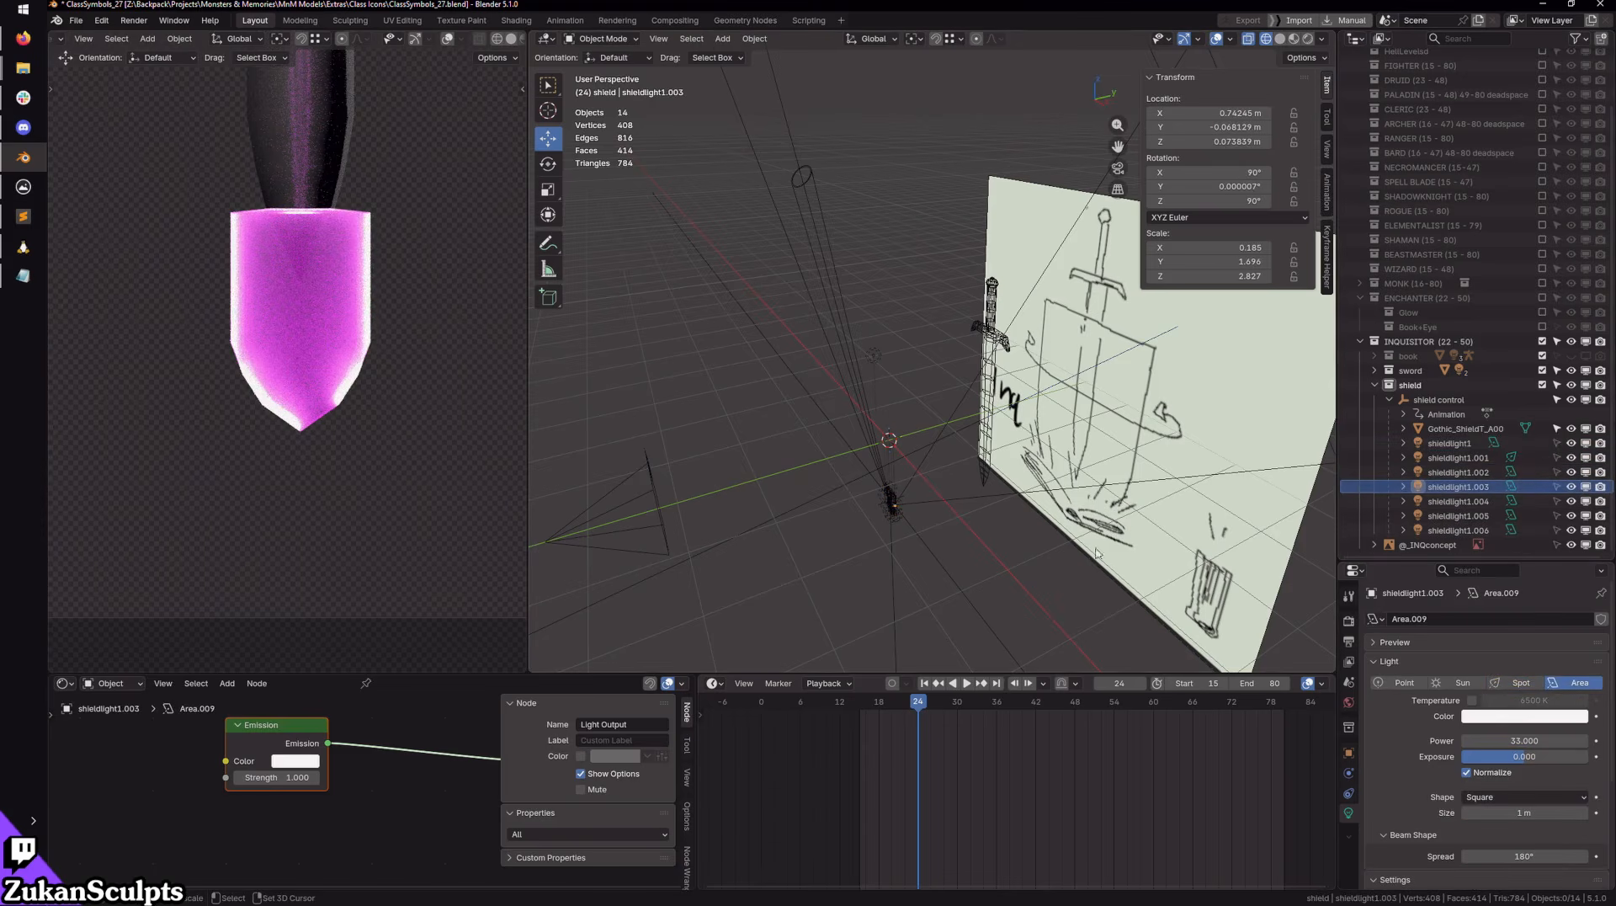
{"action": "mouse_move", "coordinate": [738, 416]}
{"action": "middle_mouse_down"}
{"action": "mouse_move", "coordinate": [963, 516]}
{"action": "mouse_move", "coordinate": [996, 598]}
{"action": "middle_mouse_up"}
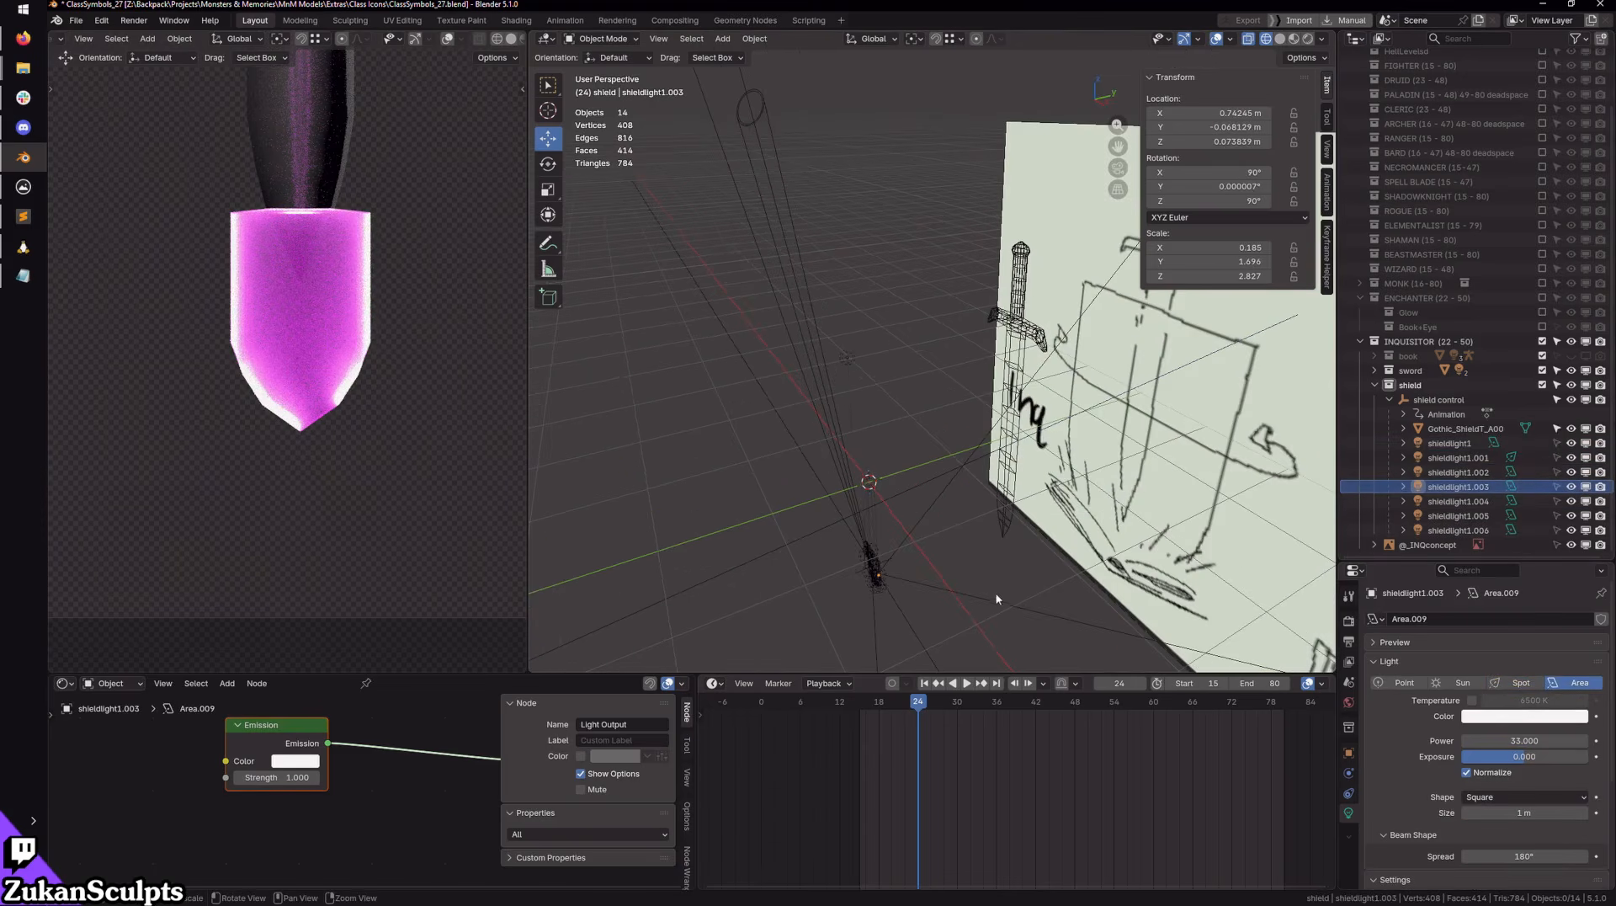
{"action": "left_click_drag", "start_coordinate": [995, 707], "coordinate": [1029, 706]}
{"action": "scroll", "coordinate": [909, 476], "scroll_direction": "down", "scroll_amount": 3}
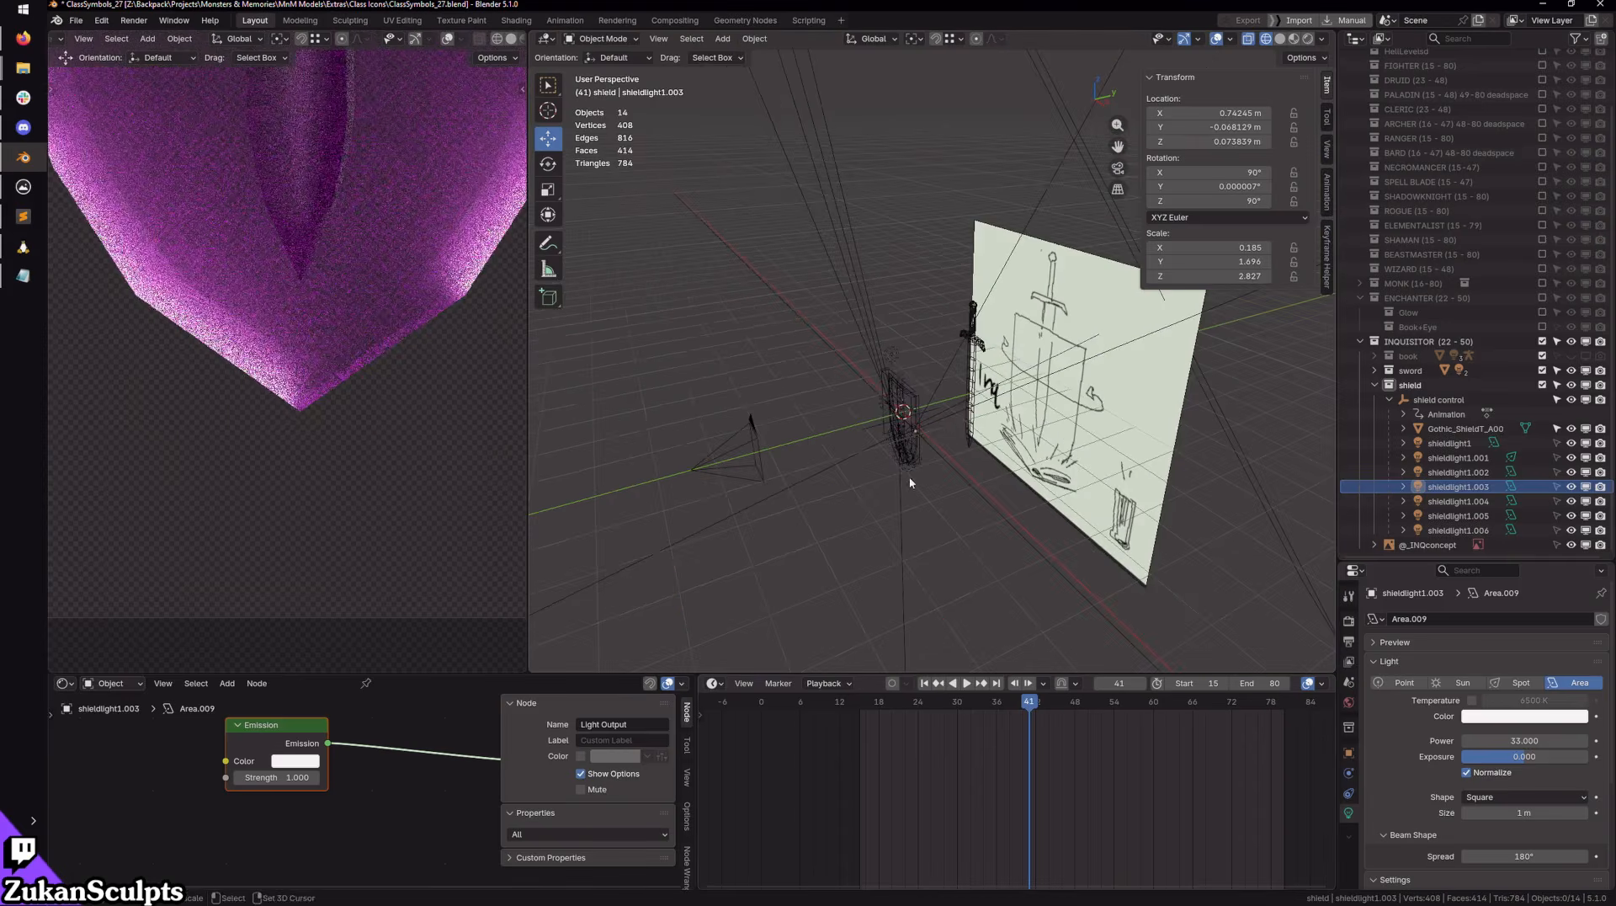
{"action": "middle_click_drag", "start_coordinate": [909, 476], "coordinate": [996, 400]}
{"action": "scroll", "coordinate": [995, 399], "scroll_direction": "up", "scroll_amount": 7}
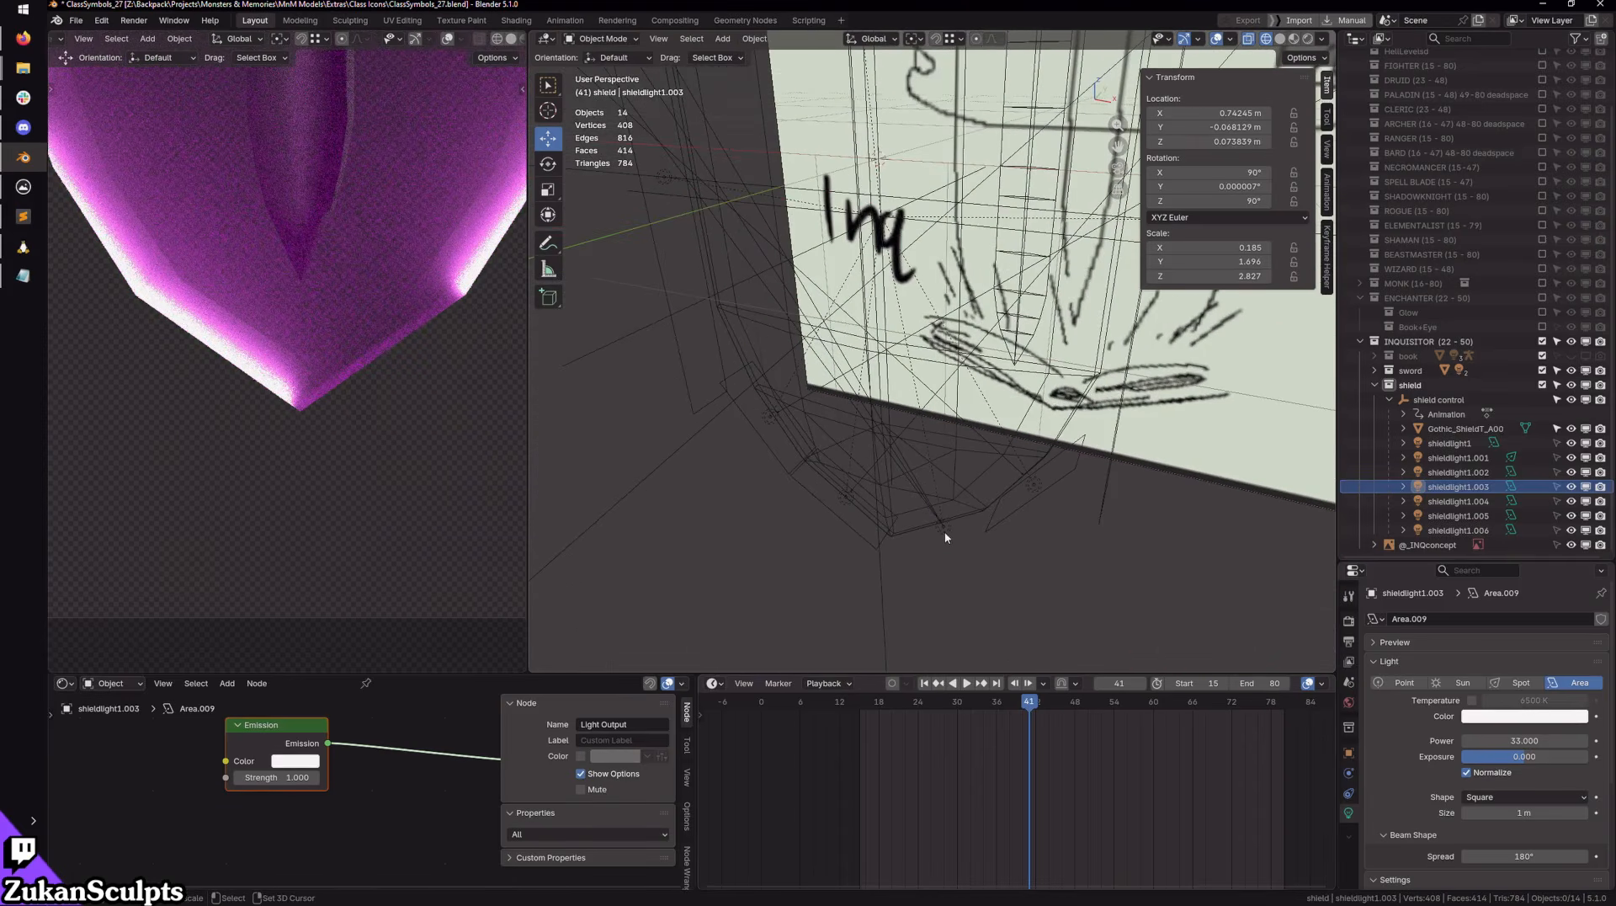
Step: Compare the light type and Power of the shield lights from shieldlight1.005 back to shieldlight1.001
{"action": "left_click", "coordinate": [1458, 516]}
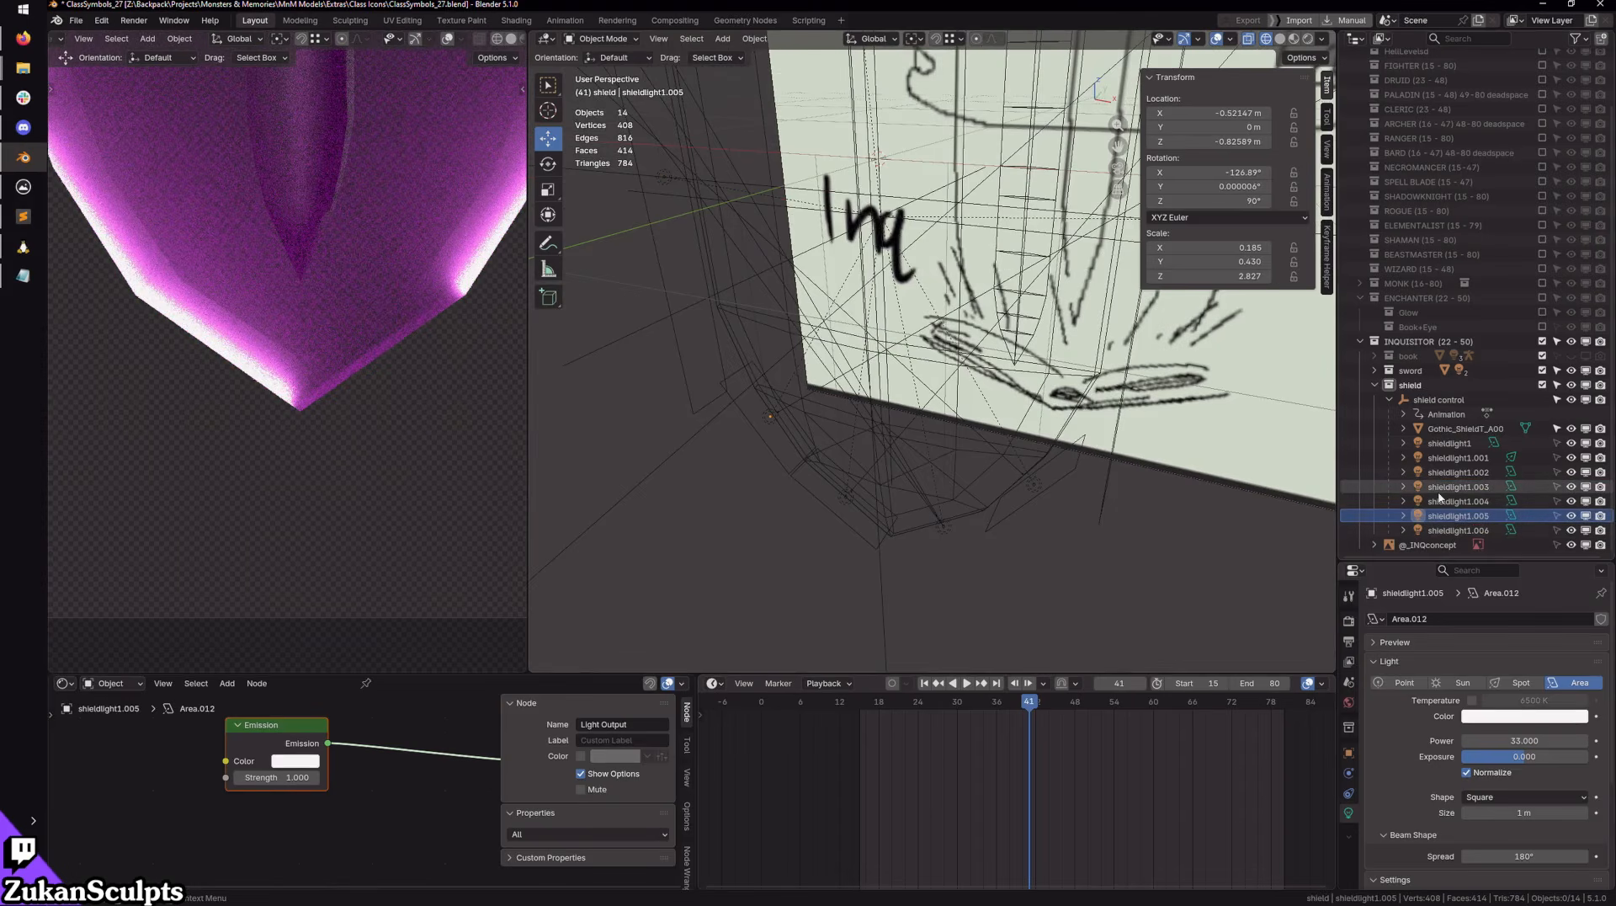
{"action": "left_click", "coordinate": [1449, 501]}
{"action": "left_click", "coordinate": [1451, 488]}
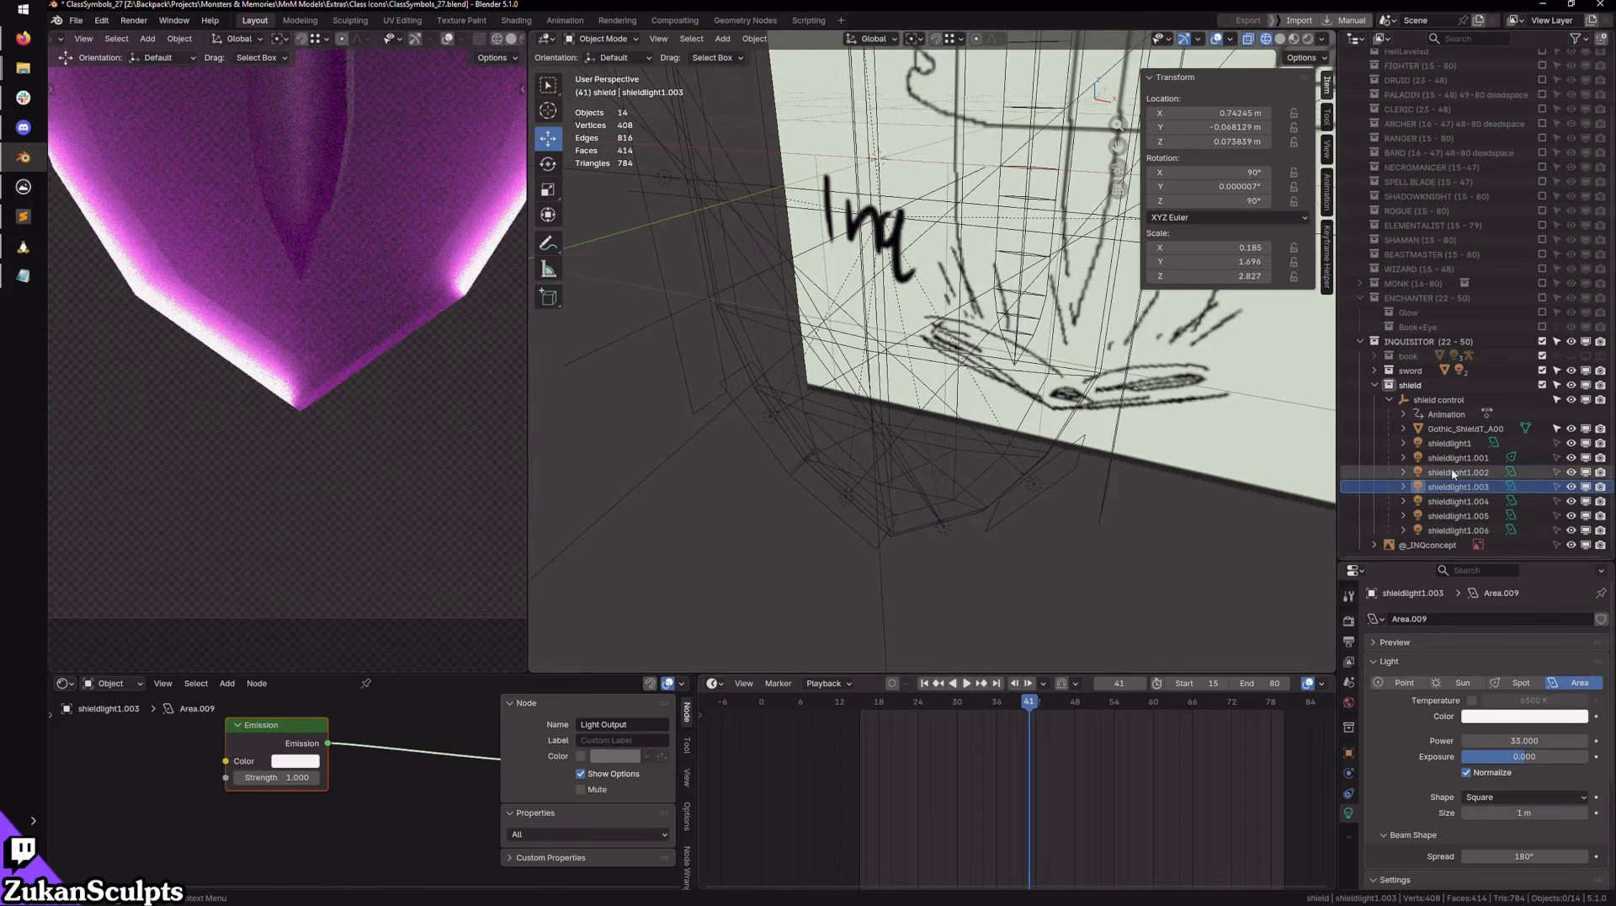
{"action": "left_click", "coordinate": [1452, 472]}
{"action": "left_click", "coordinate": [1451, 457]}
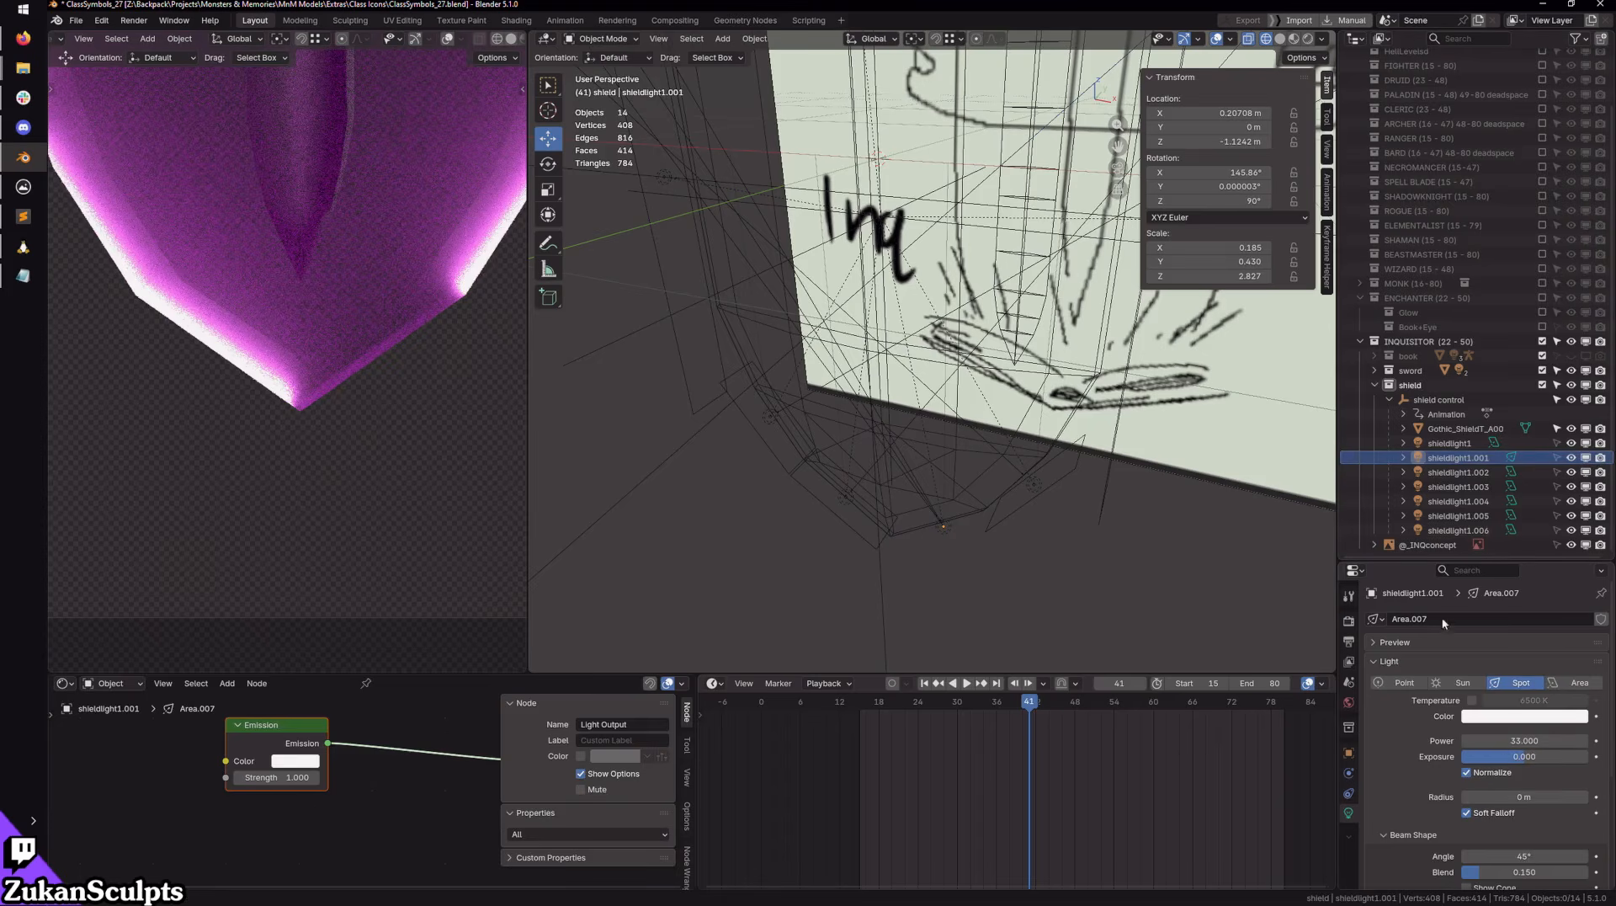
Step: Change shieldlight1.001 back to an Area light
{"action": "middle_click_drag", "start_coordinate": [1284, 547], "coordinate": [1175, 515]}
{"action": "middle_click_drag", "start_coordinate": [977, 519], "coordinate": [943, 515]}
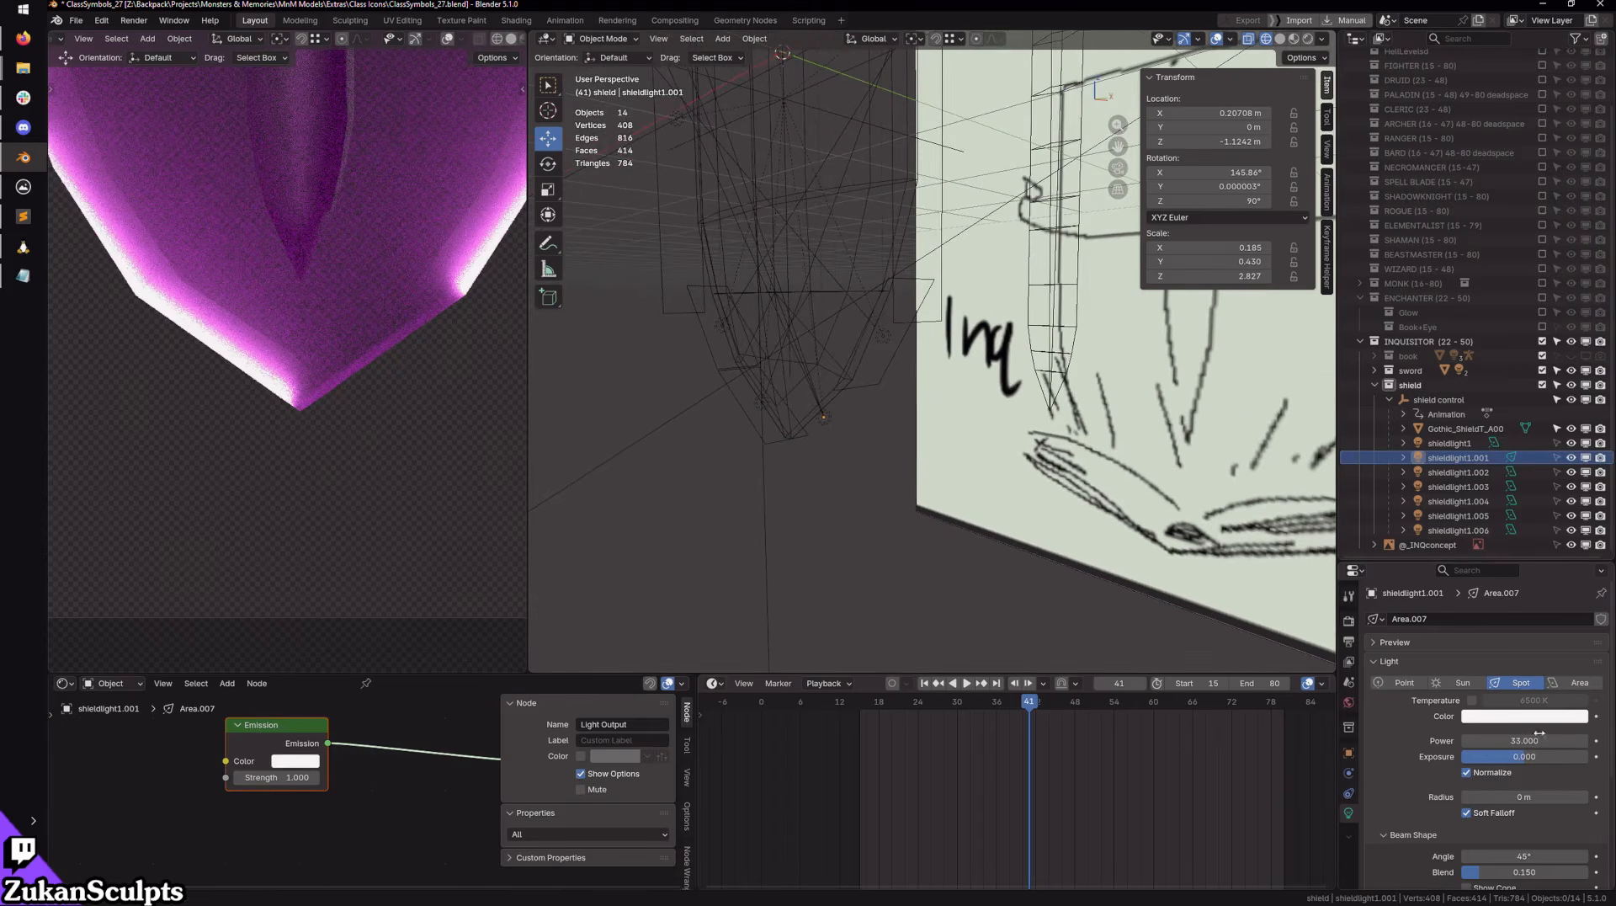
{"action": "left_click", "coordinate": [1574, 683]}
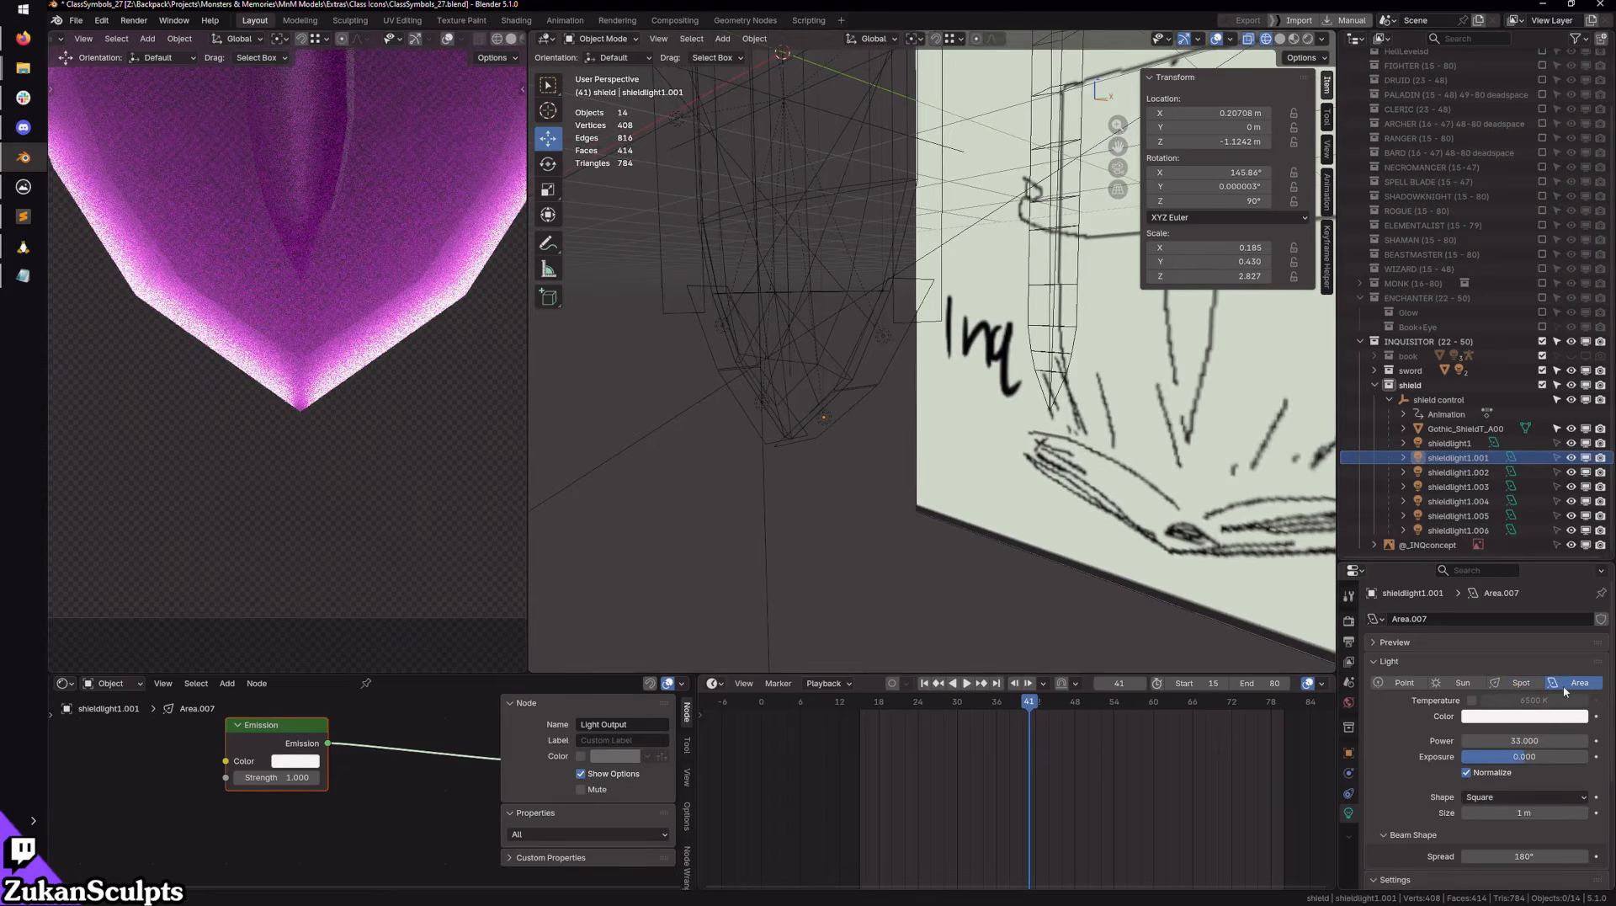
Step: Examine the glow along the shield's edges in the render preview and the light placement around its lower tip
{"action": "middle_click_drag", "start_coordinate": [1117, 555], "coordinate": [1139, 566]}
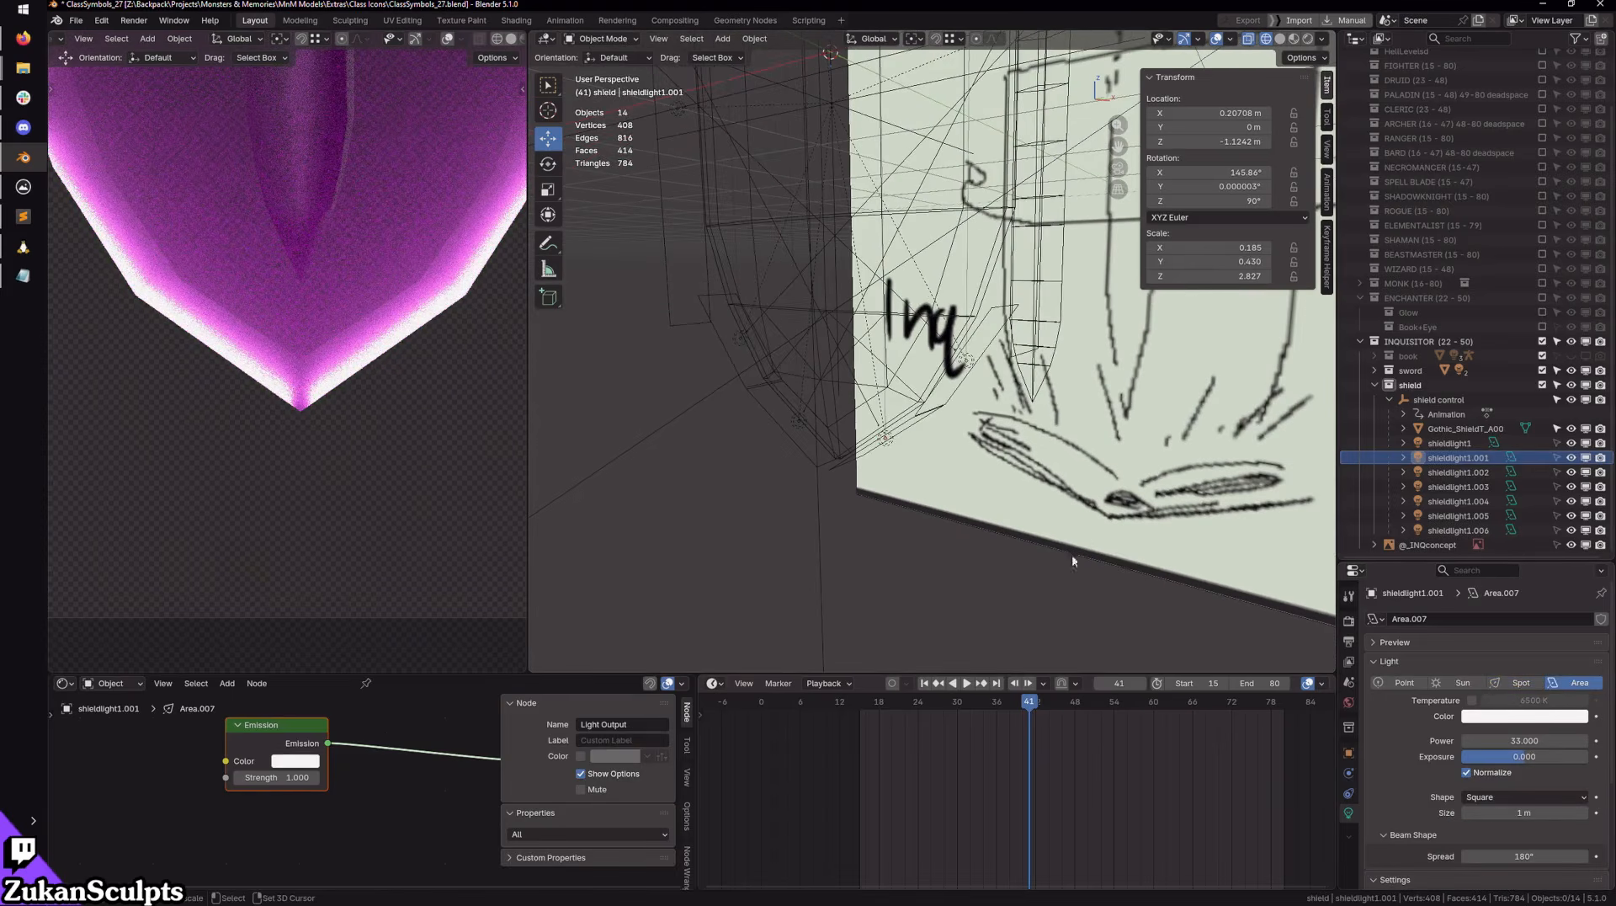
{"action": "scroll", "coordinate": [1072, 560], "scroll_direction": "down", "scroll_amount": 5}
{"action": "scroll", "coordinate": [278, 294], "scroll_direction": "down", "scroll_amount": 8}
{"action": "middle_click_drag", "start_coordinate": [352, 335], "coordinate": [335, 387], "text": "shift"}
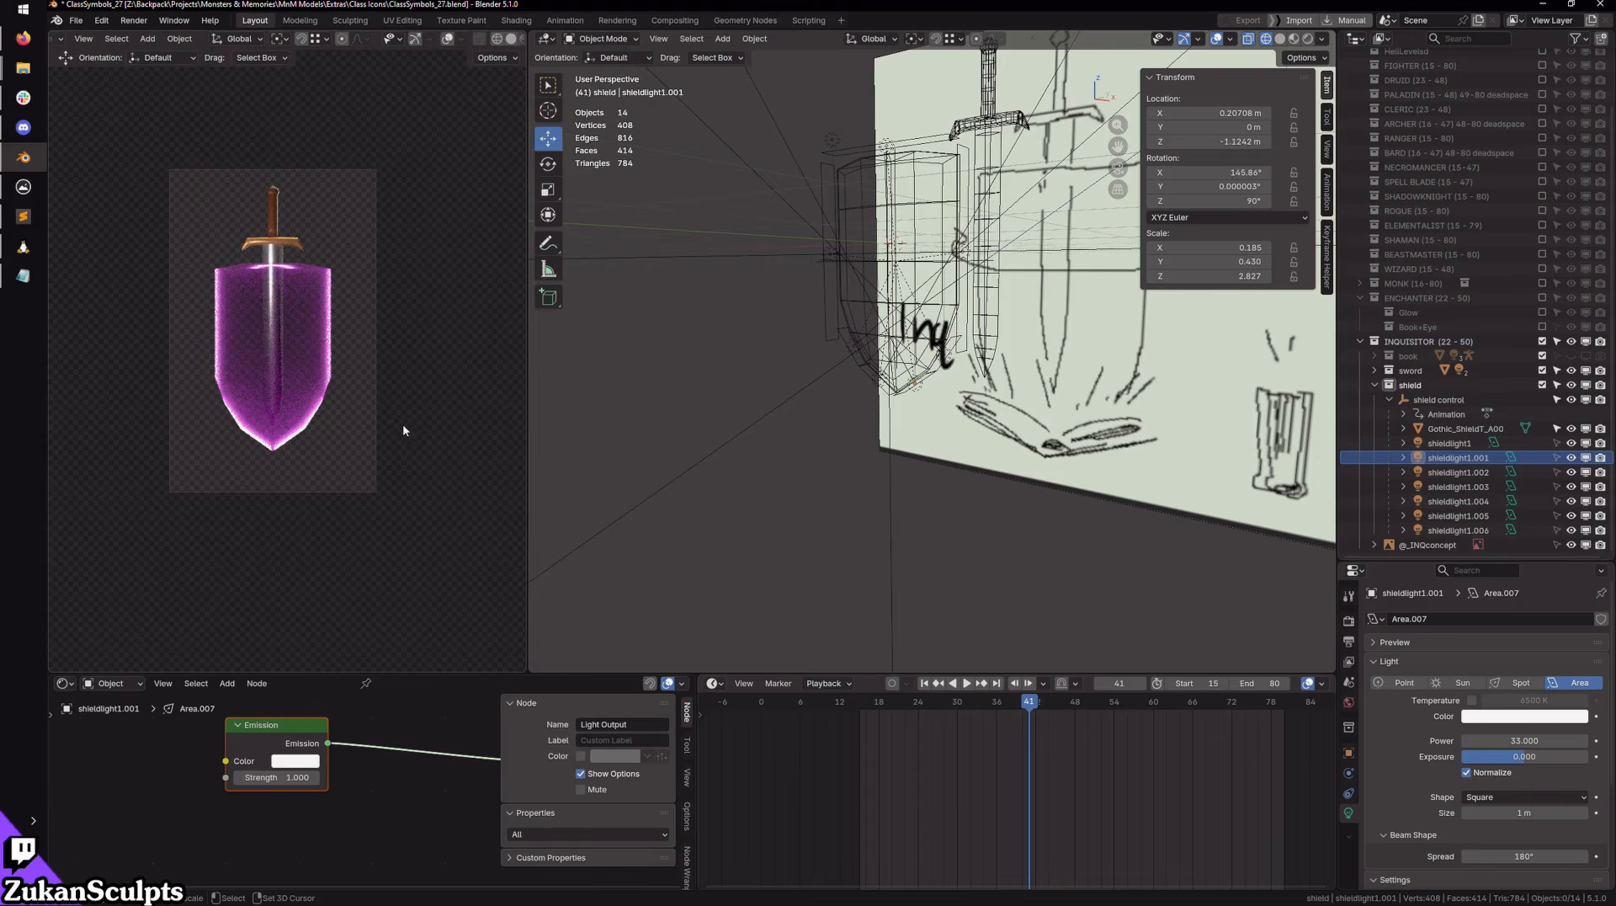
{"action": "scroll", "coordinate": [415, 436], "scroll_direction": "up", "scroll_amount": 4}
{"action": "scroll", "coordinate": [956, 494], "scroll_direction": "up", "scroll_amount": 4}
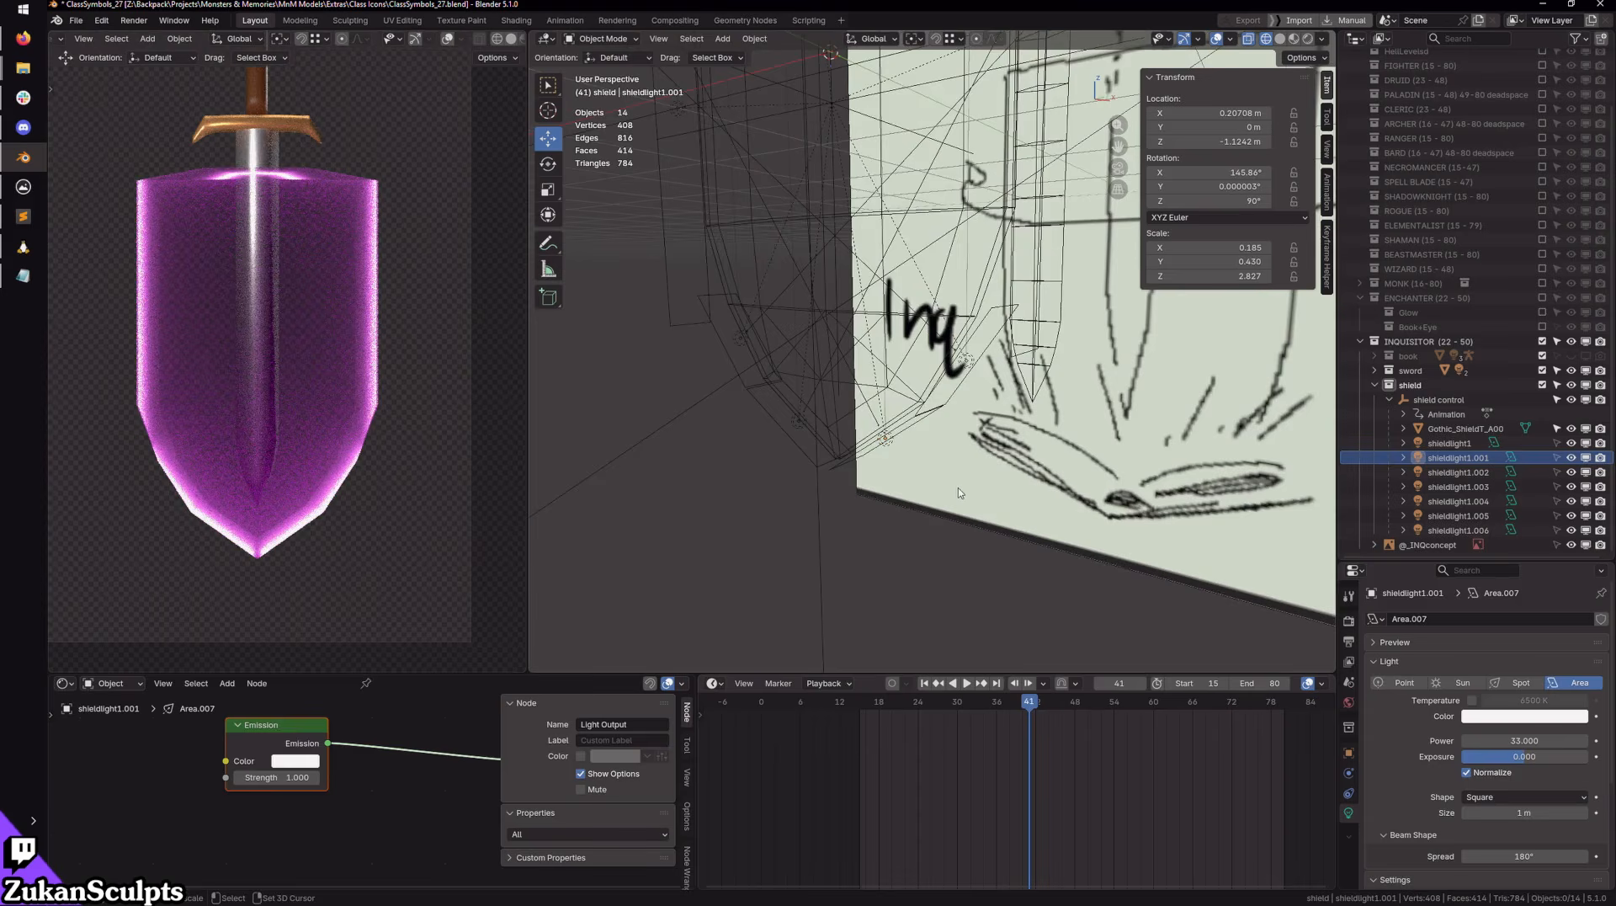
{"action": "mouse_move", "coordinate": [956, 494]}
{"action": "middle_mouse_down"}
{"action": "mouse_move", "coordinate": [973, 496]}
{"action": "mouse_move", "coordinate": [945, 510]}
{"action": "middle_mouse_up"}
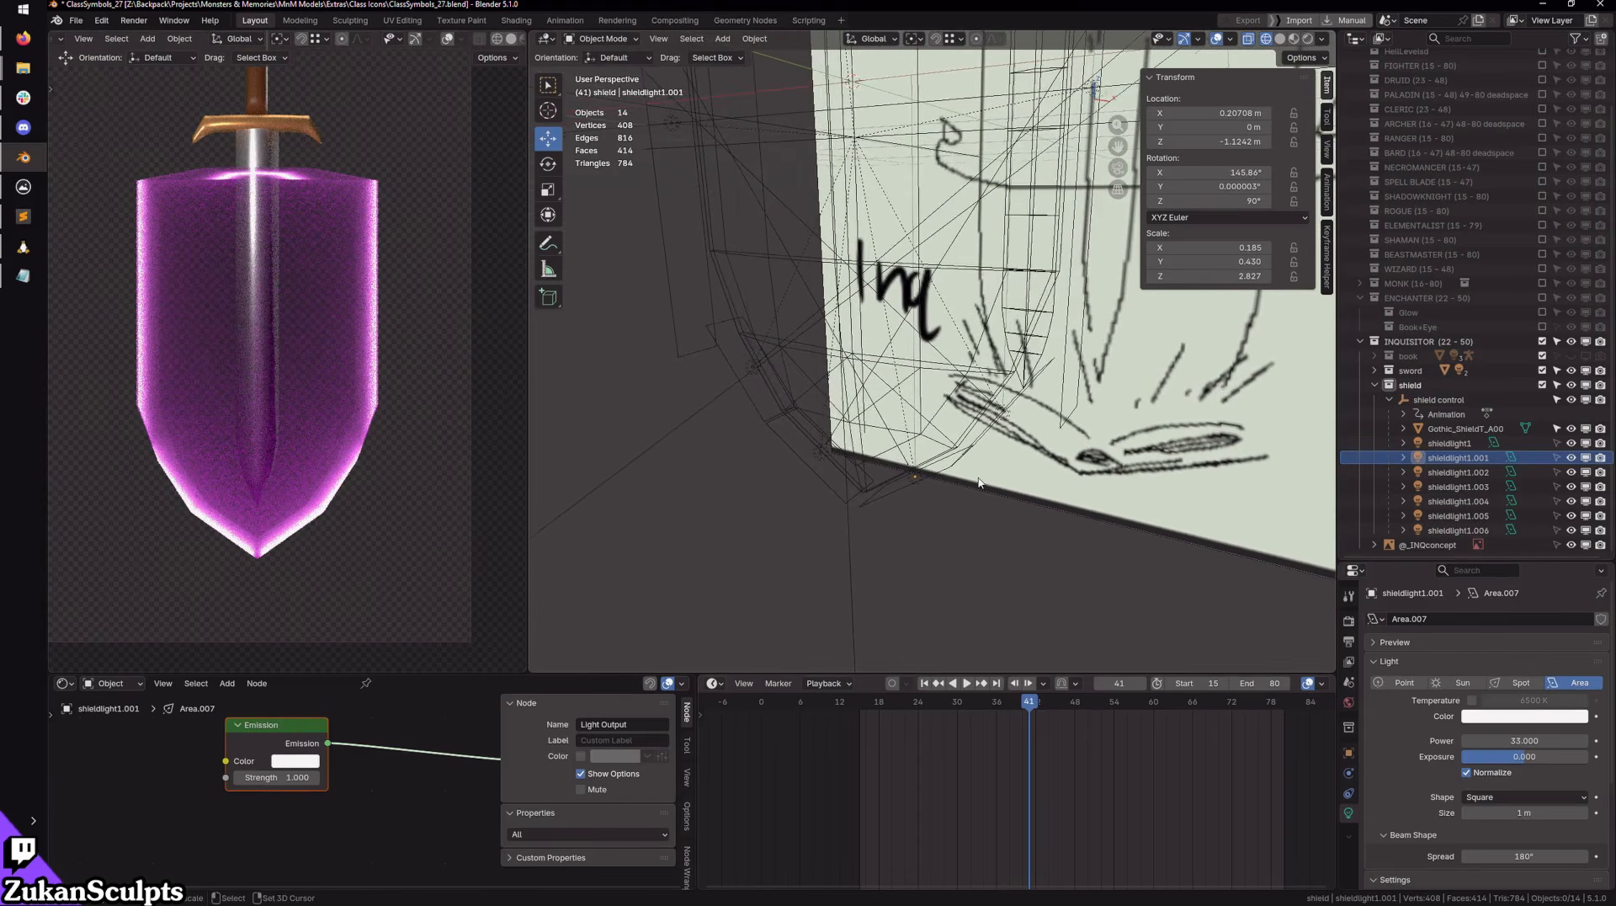
{"action": "scroll", "coordinate": [942, 512], "scroll_direction": "down", "scroll_amount": 4}
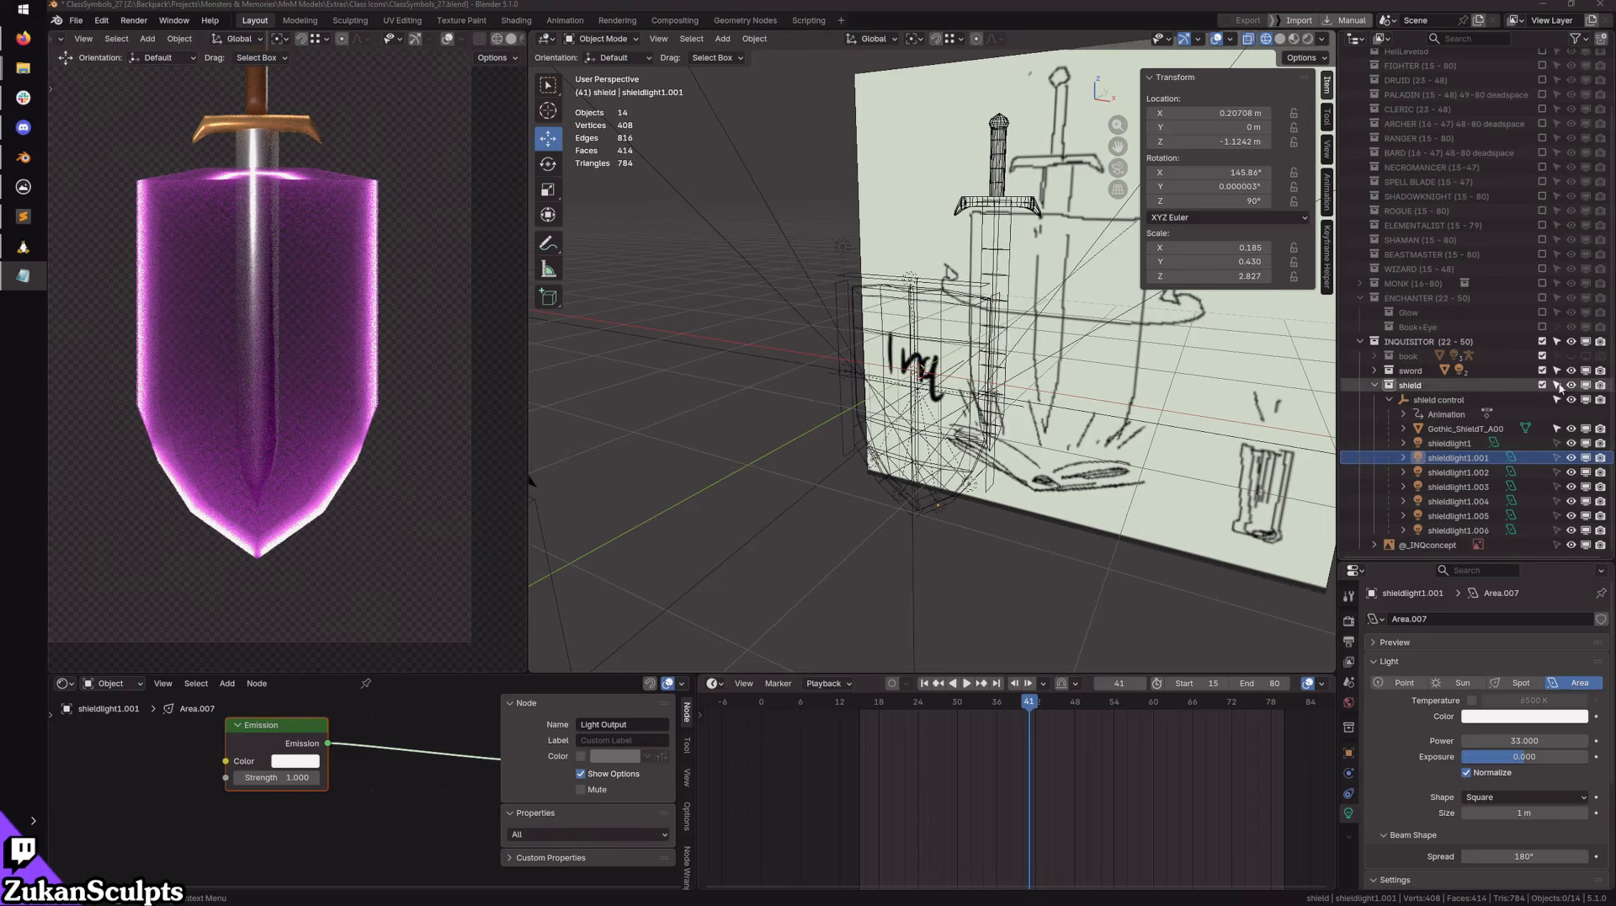
Step: Unhide the book collection and play the animation to review the book, sword and shield together
{"action": "left_click", "coordinate": [1571, 355]}
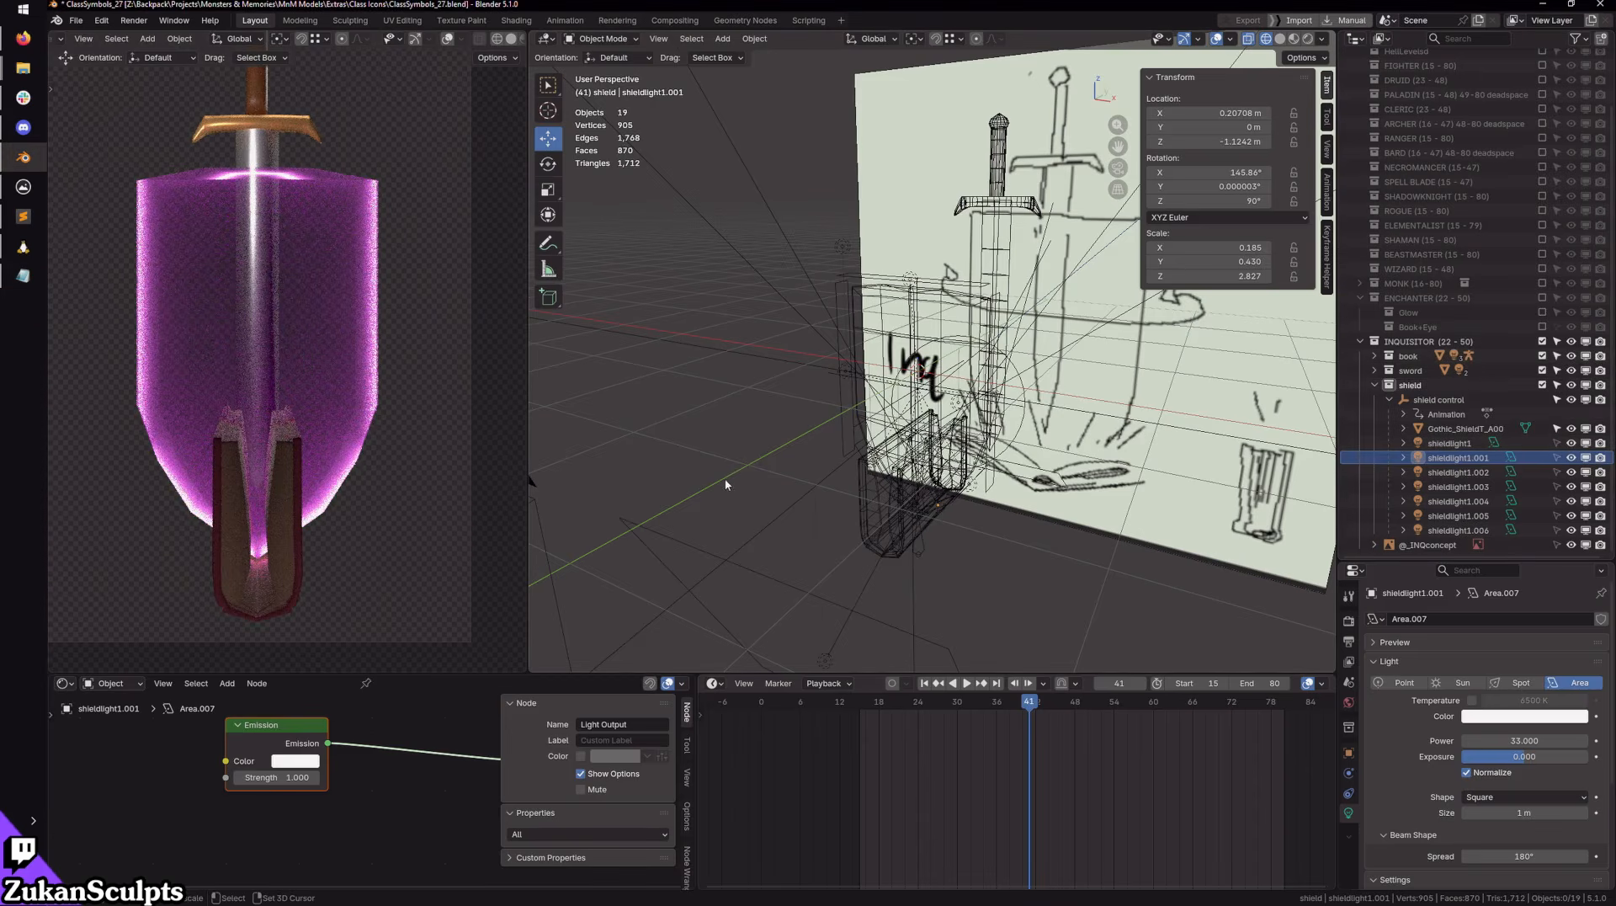
{"action": "scroll", "coordinate": [725, 478], "scroll_direction": "down", "scroll_amount": 4}
{"action": "middle_click_drag", "start_coordinate": [783, 438], "coordinate": [725, 514]}
{"action": "left_click_drag", "start_coordinate": [944, 703], "coordinate": [995, 729]}
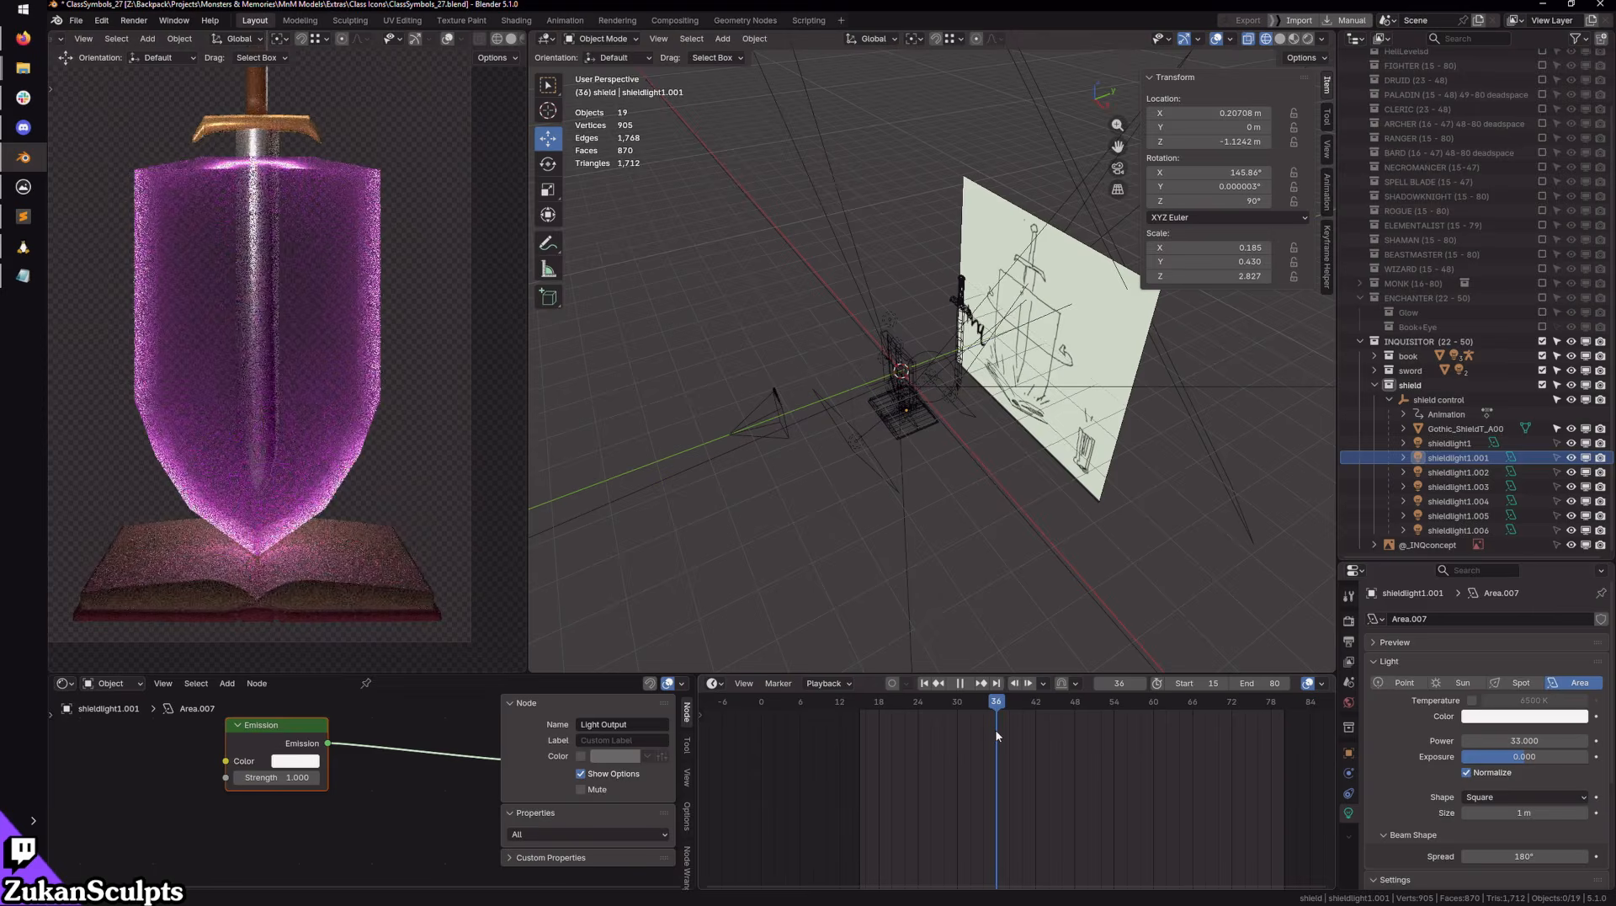
{"action": "left_click", "coordinate": [960, 683]}
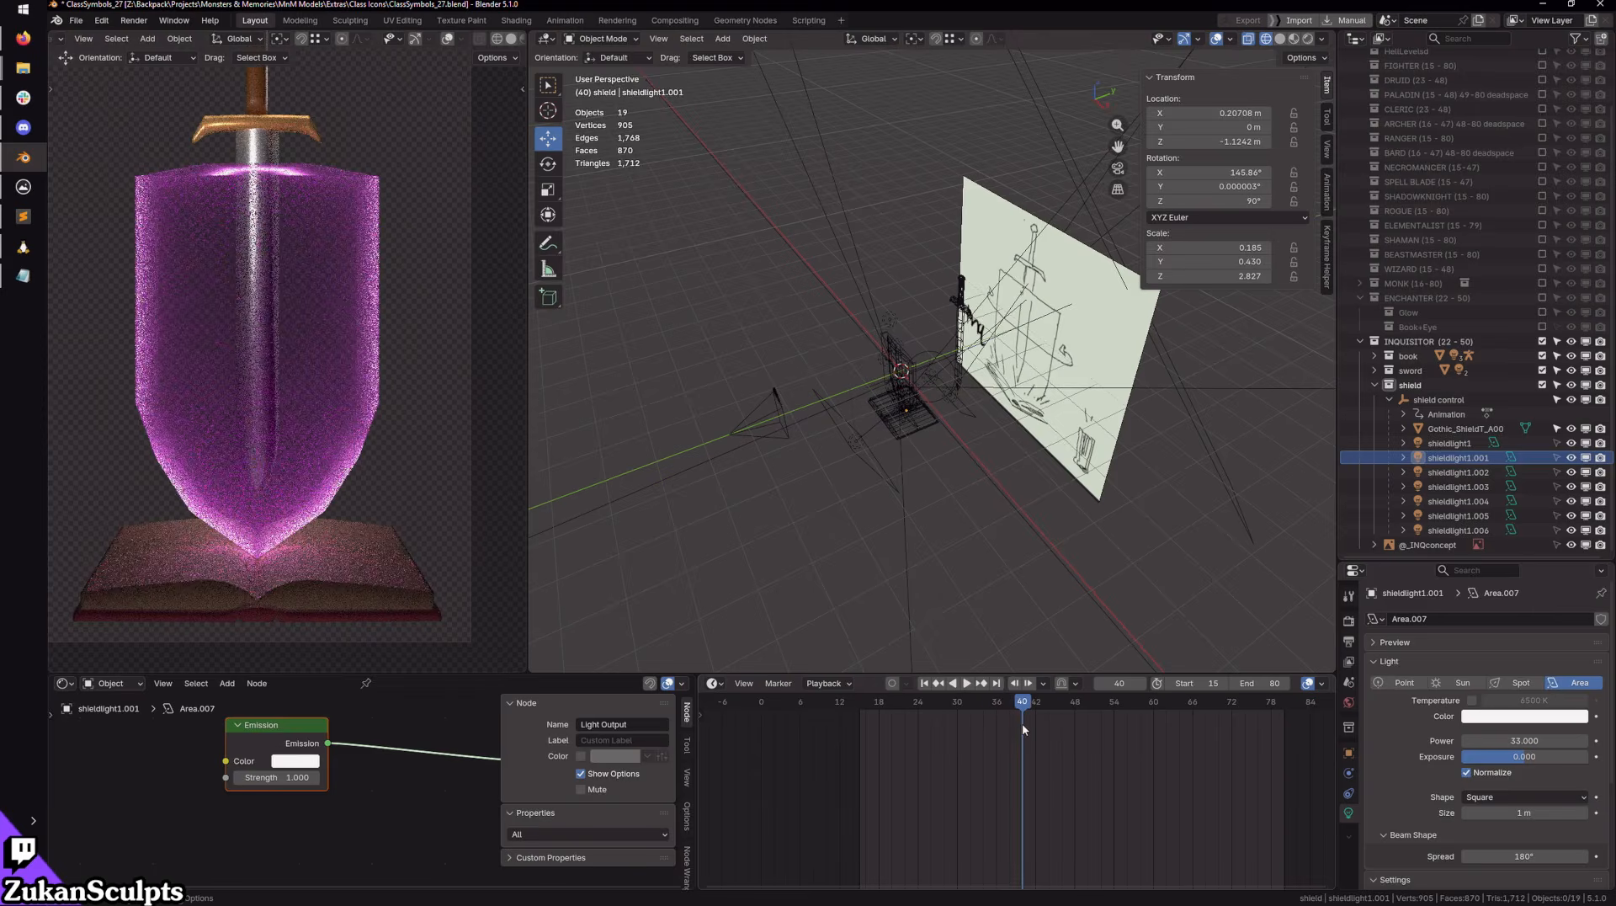
{"action": "left_click", "coordinate": [967, 683]}
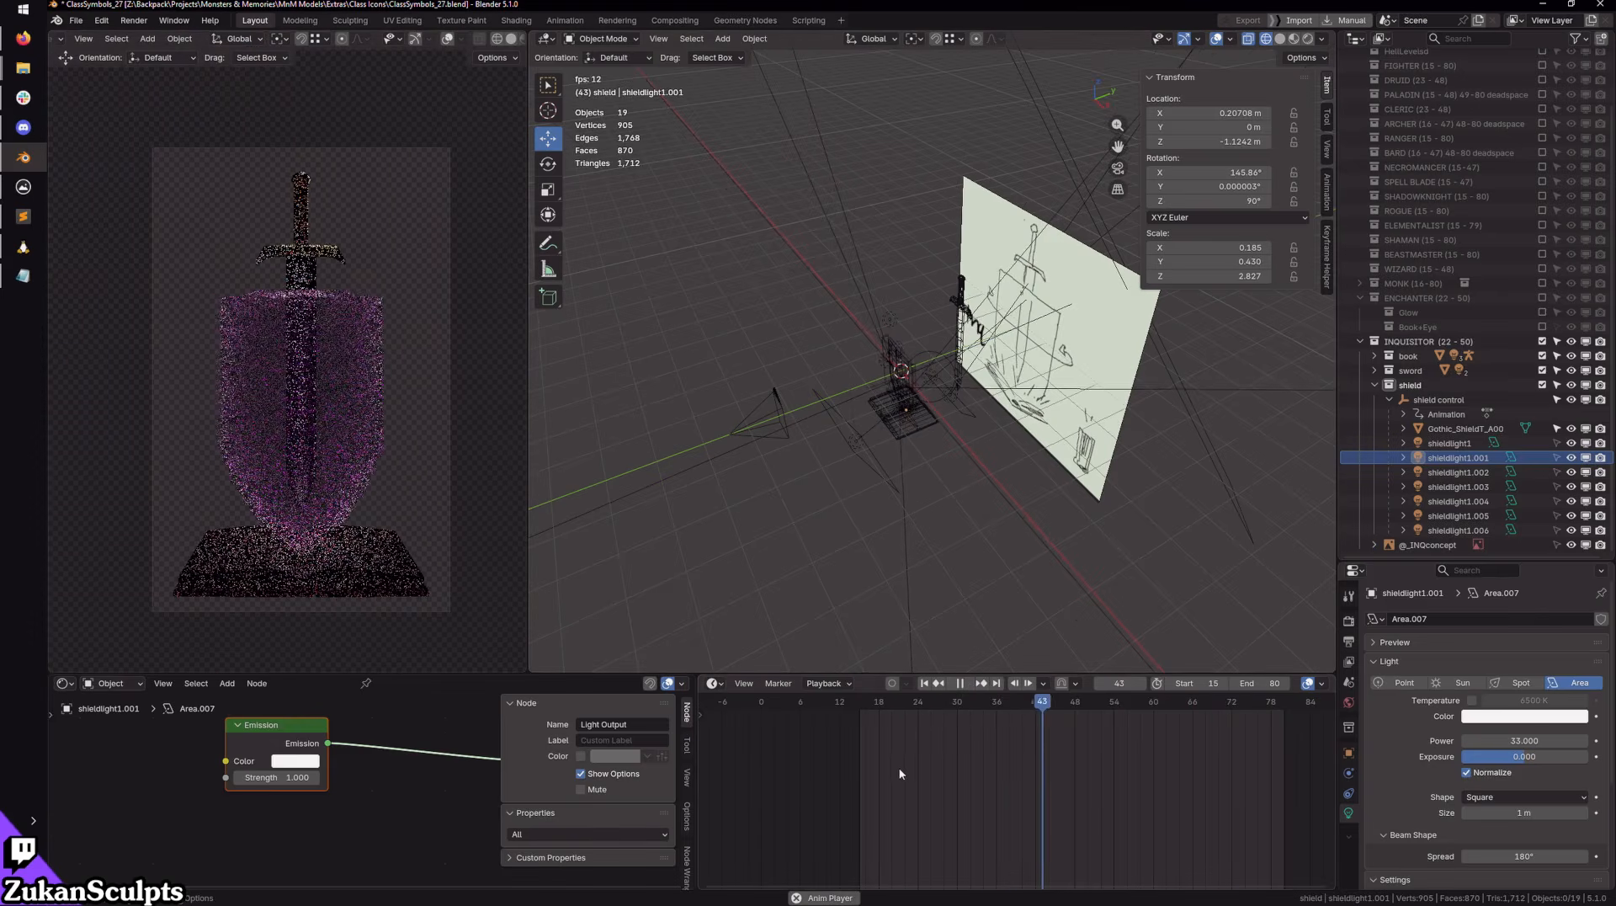
{"action": "left_click", "coordinate": [963, 683]}
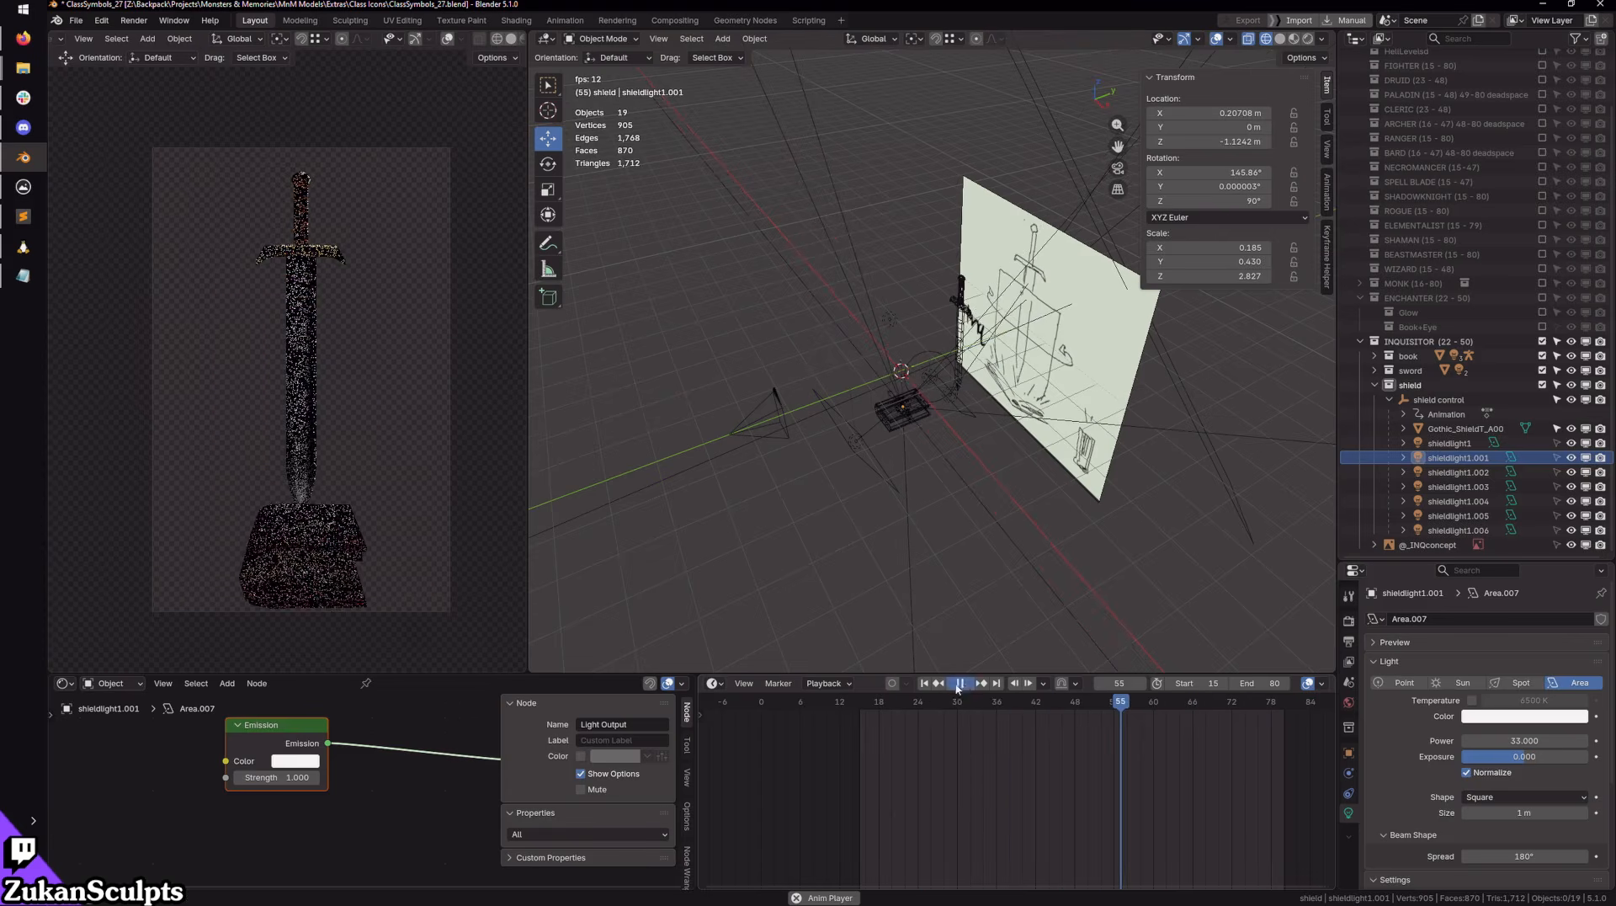
Step: Switch the camera view to wireframe shading and save the Blender file
{"action": "left_click", "coordinate": [479, 38]}
{"action": "left_click", "coordinate": [82, 23]}
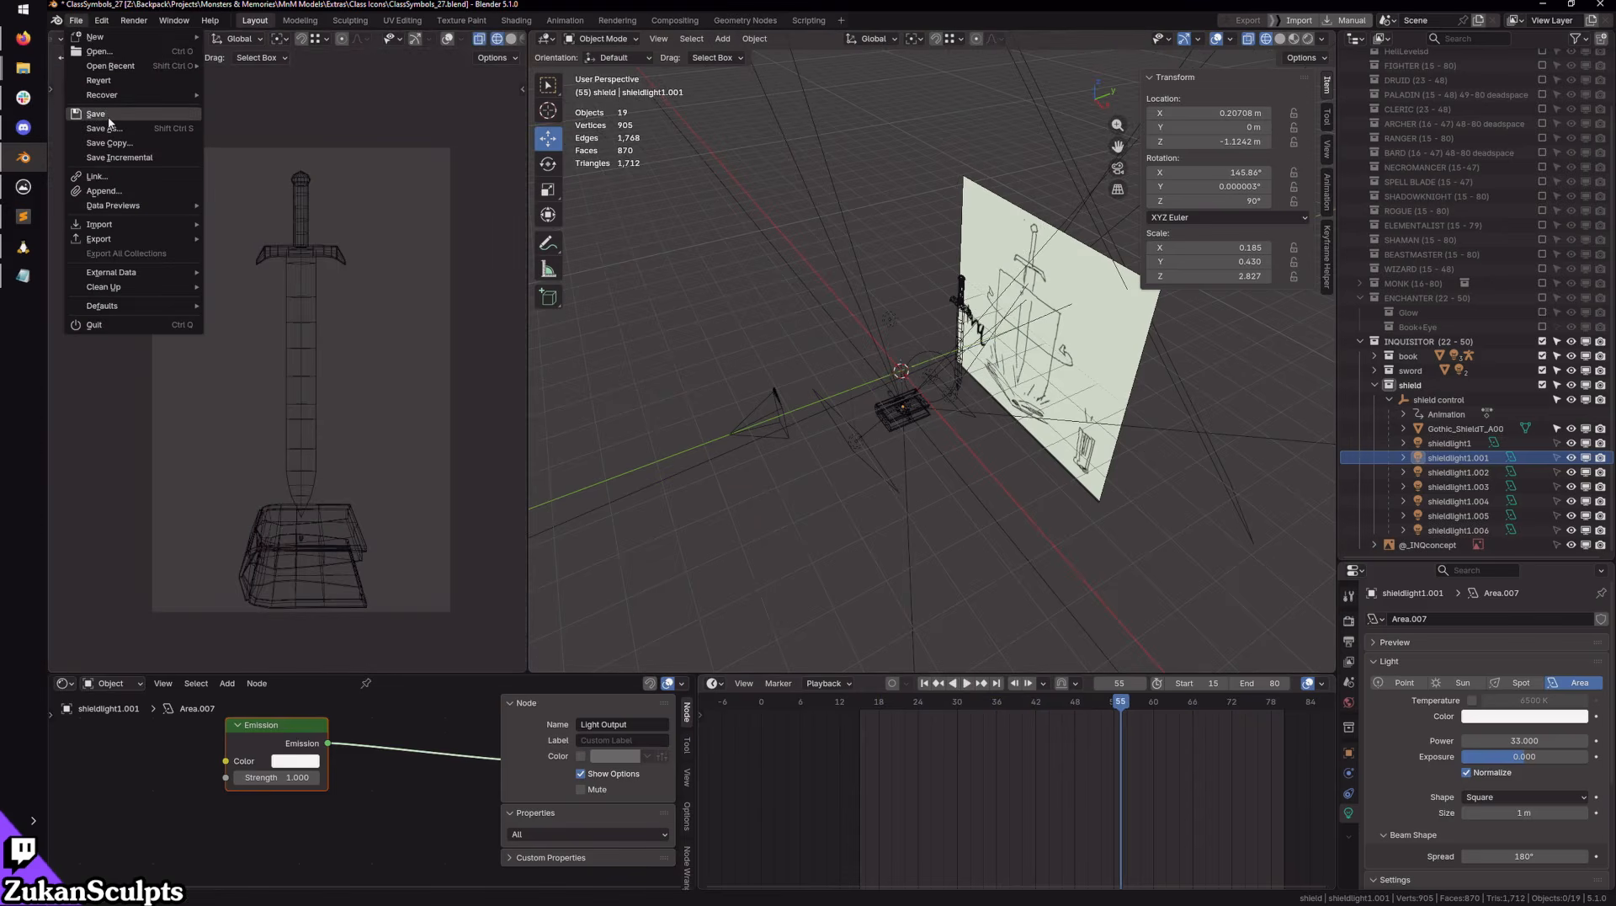
{"action": "left_click", "coordinate": [109, 123]}
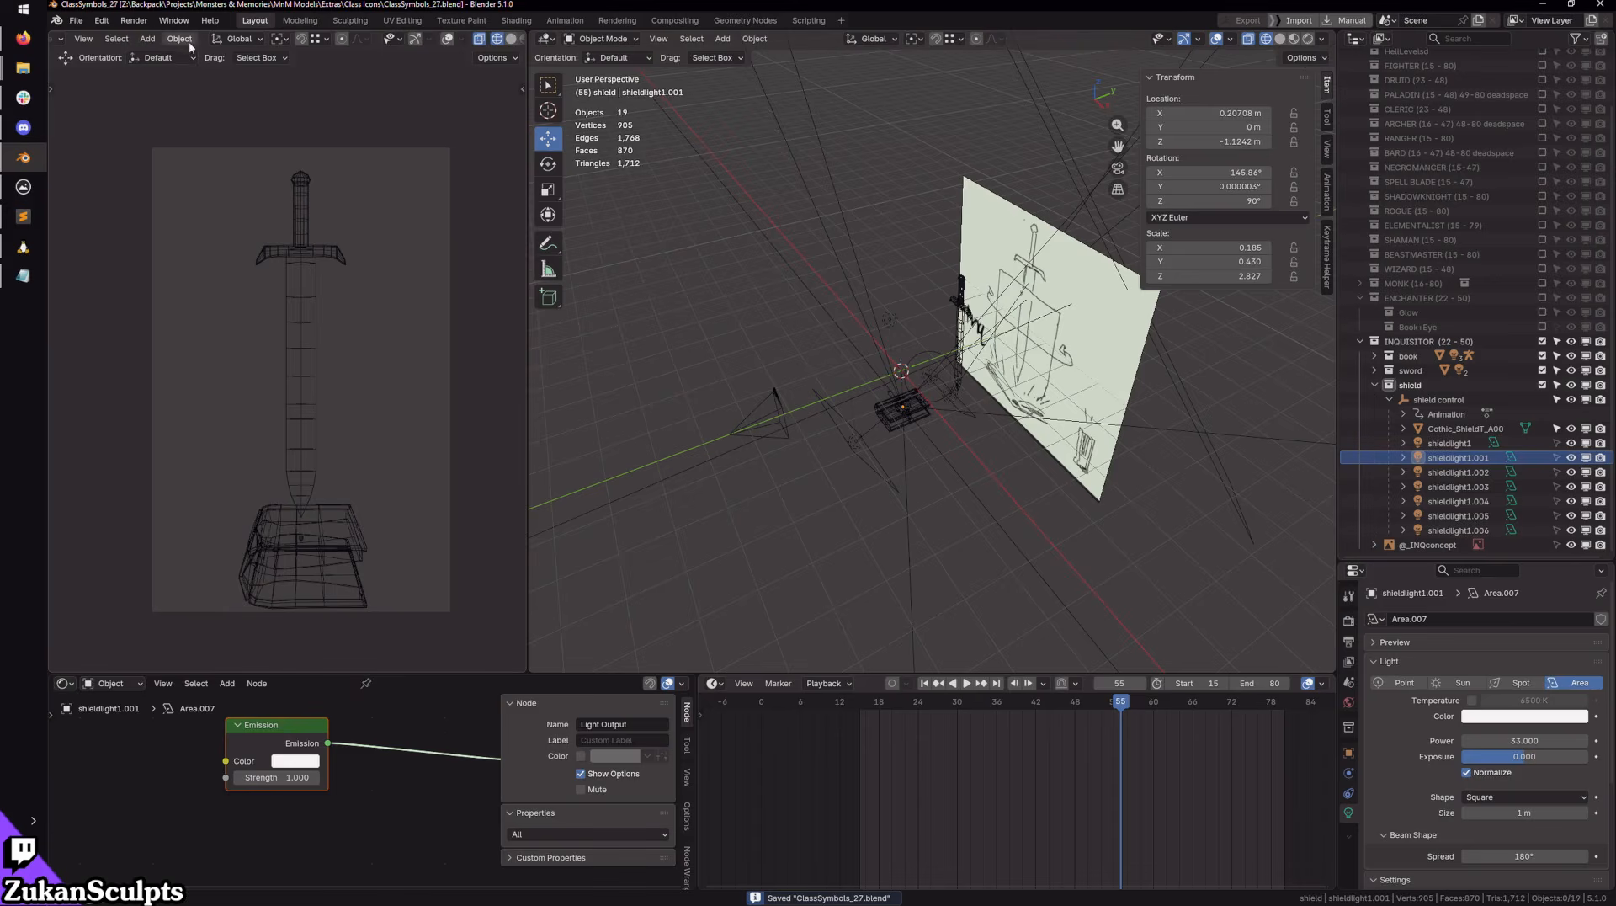
Step: Render the full animation and close the render window when it is done
{"action": "left_click", "coordinate": [175, 20]}
{"action": "mouse_move", "coordinate": [134, 20]}
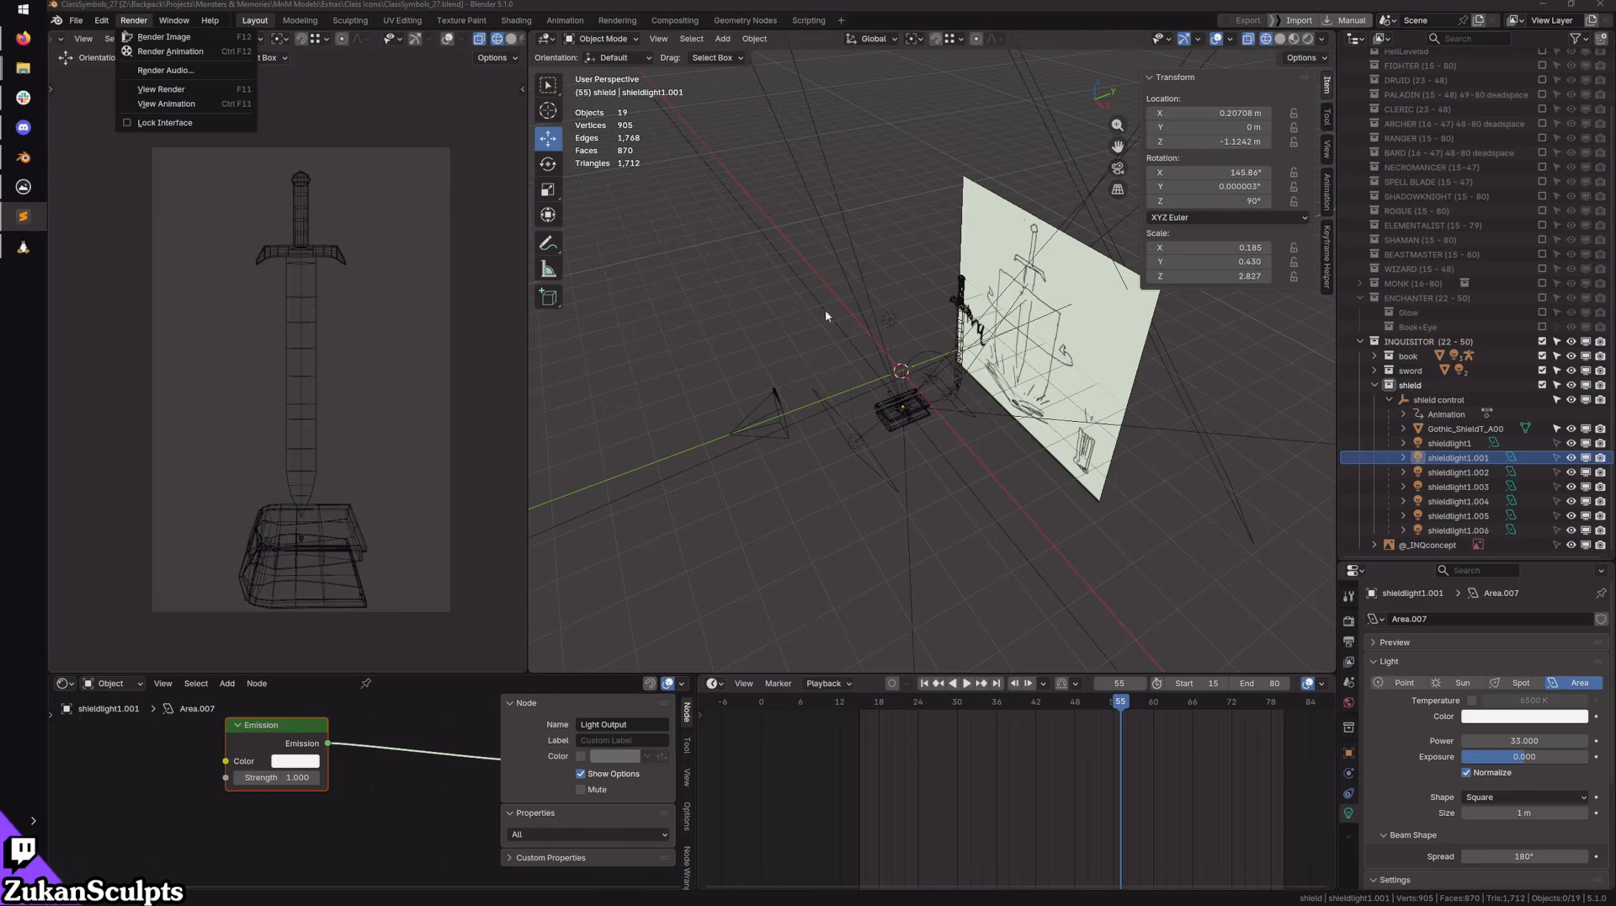
{"action": "left_click", "coordinate": [159, 55]}
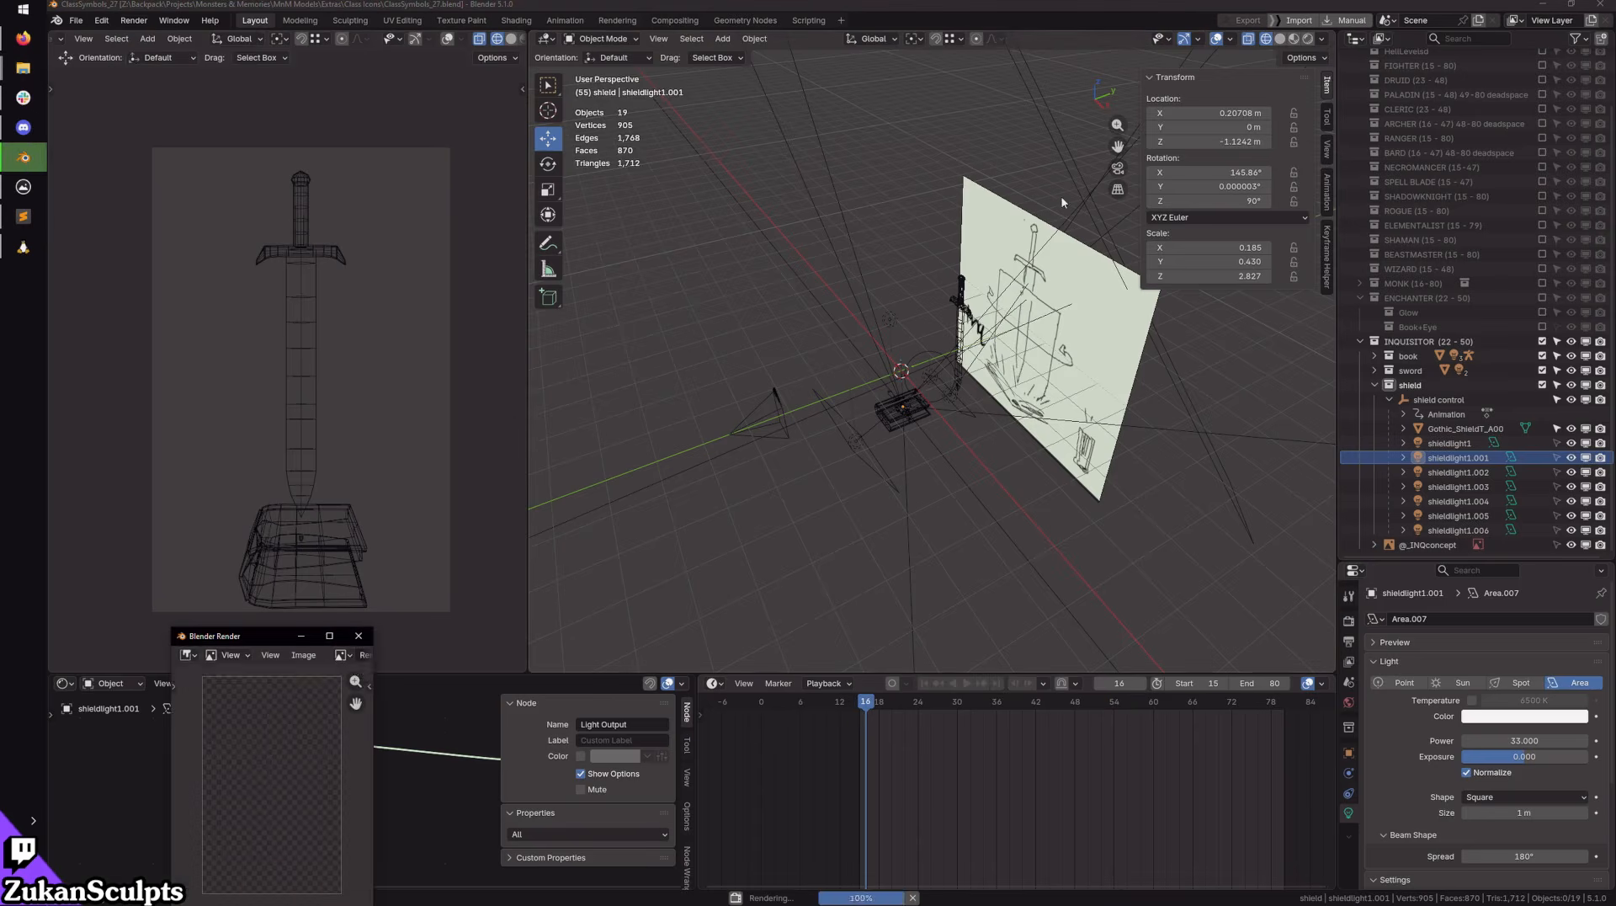
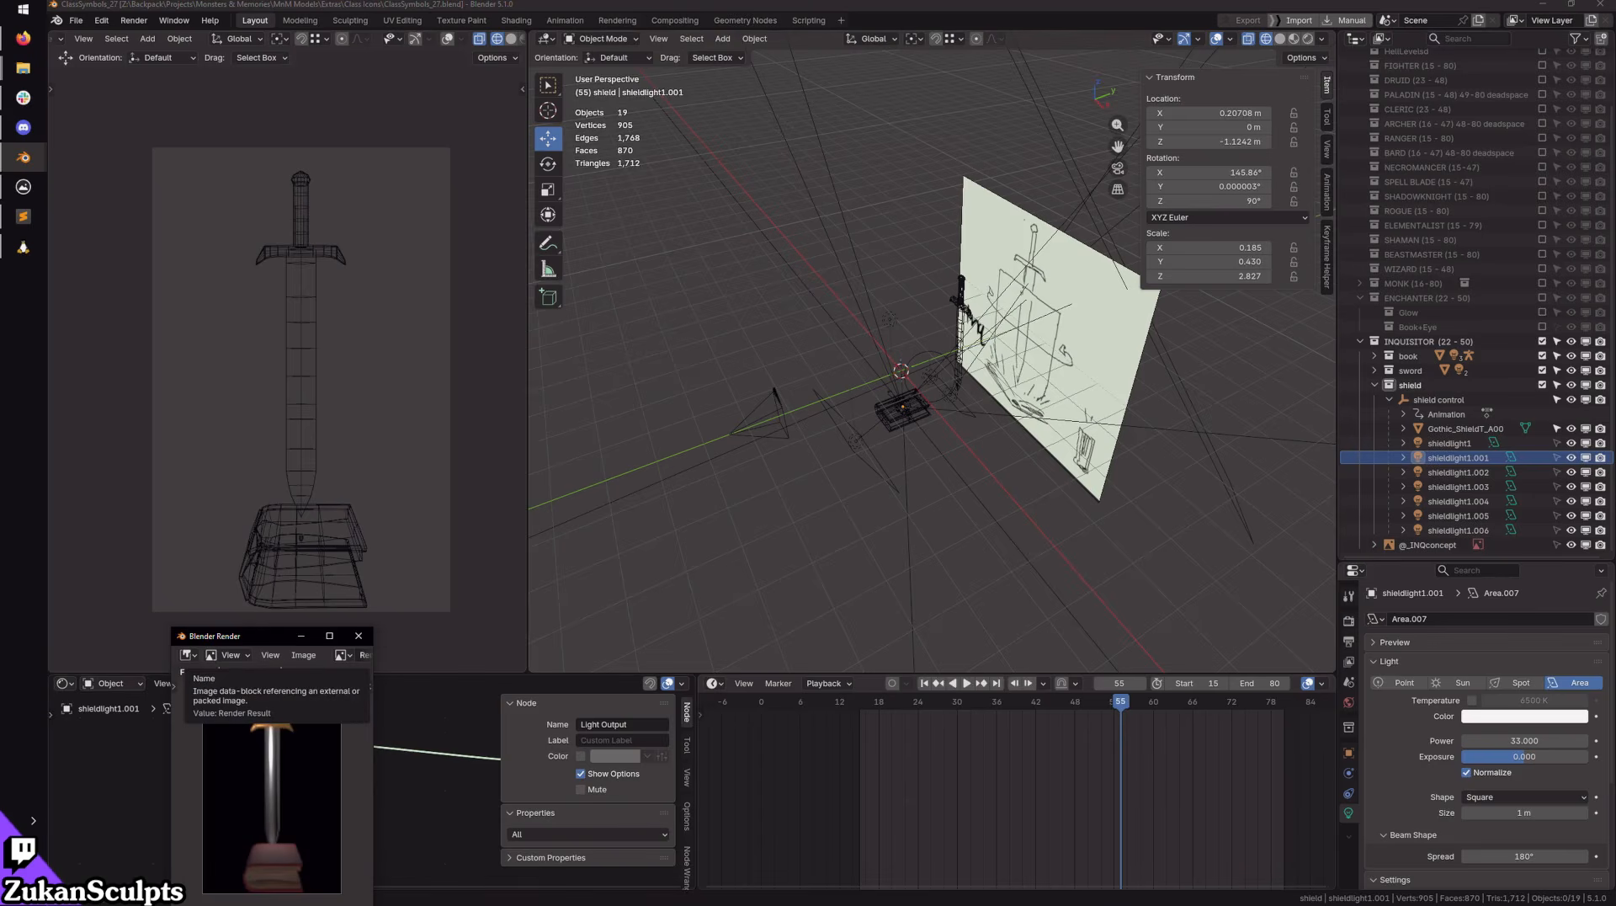
{"action": "left_click_drag", "start_coordinate": [247, 638], "coordinate": [228, 183]}
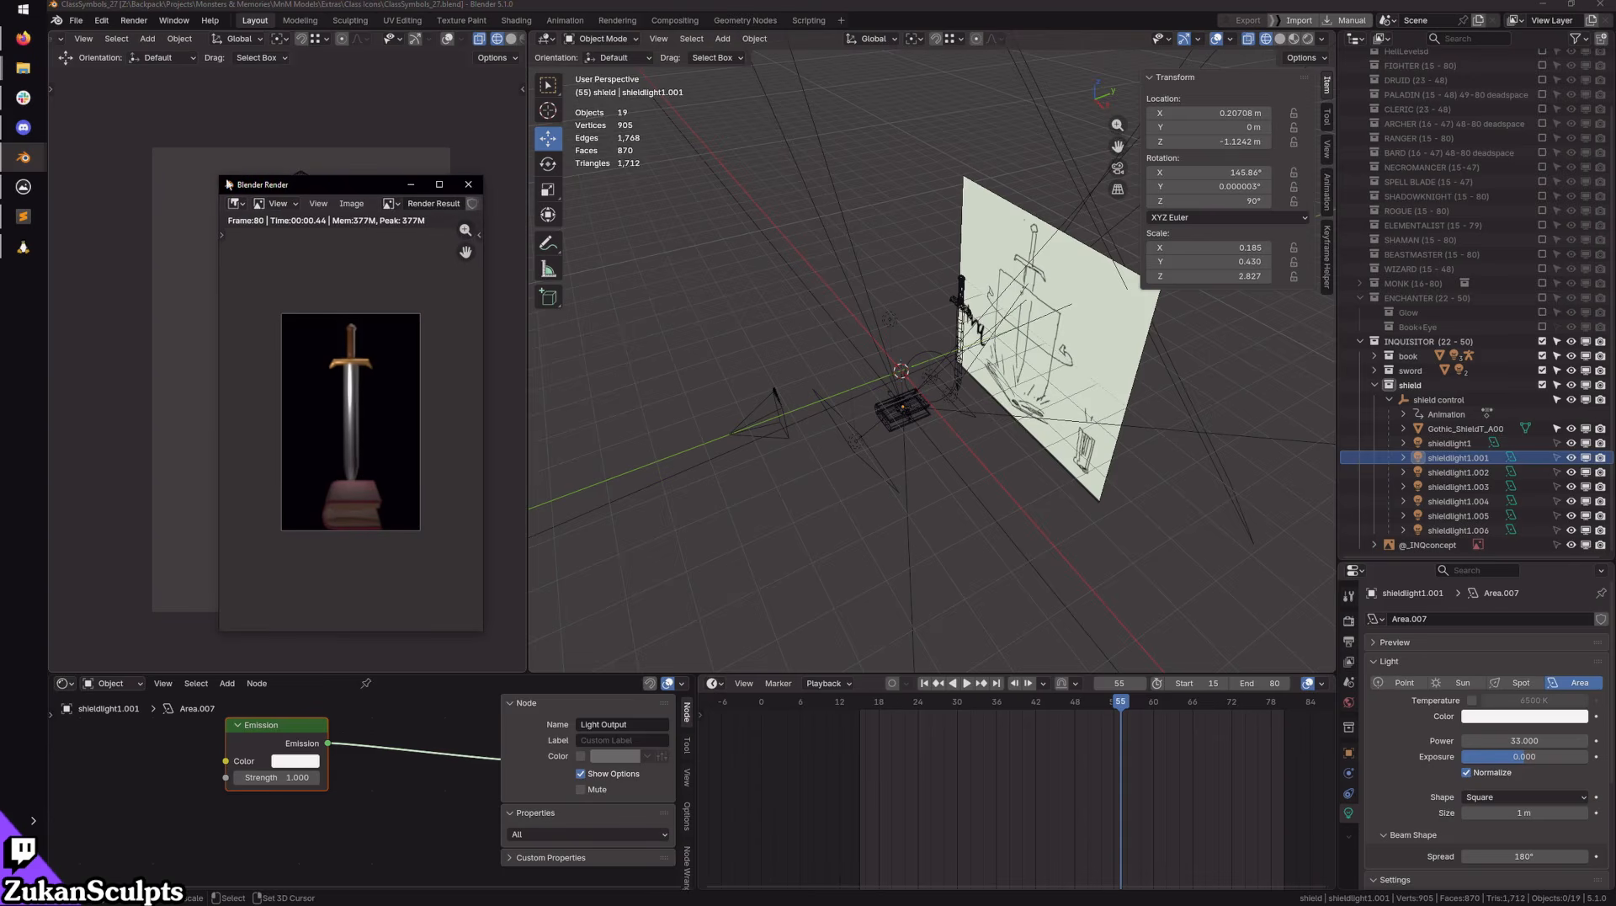
{"action": "left_click", "coordinate": [468, 184]}
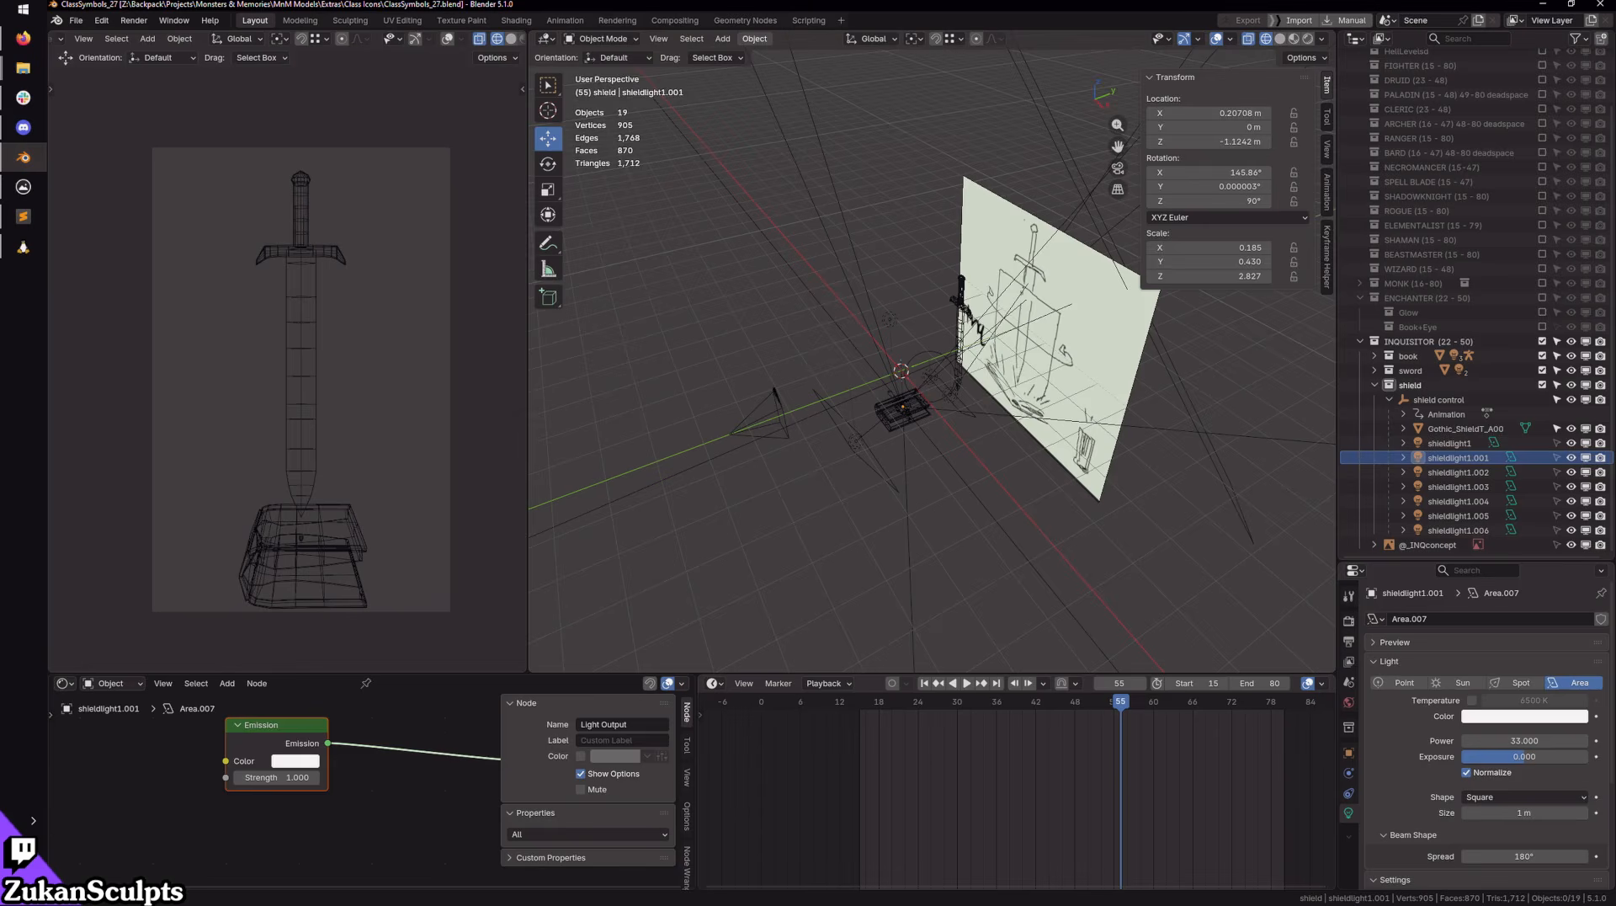
Step: Collapse the ENCHANTER collection in the outliner
{"action": "key", "text": "alt+Tab"}
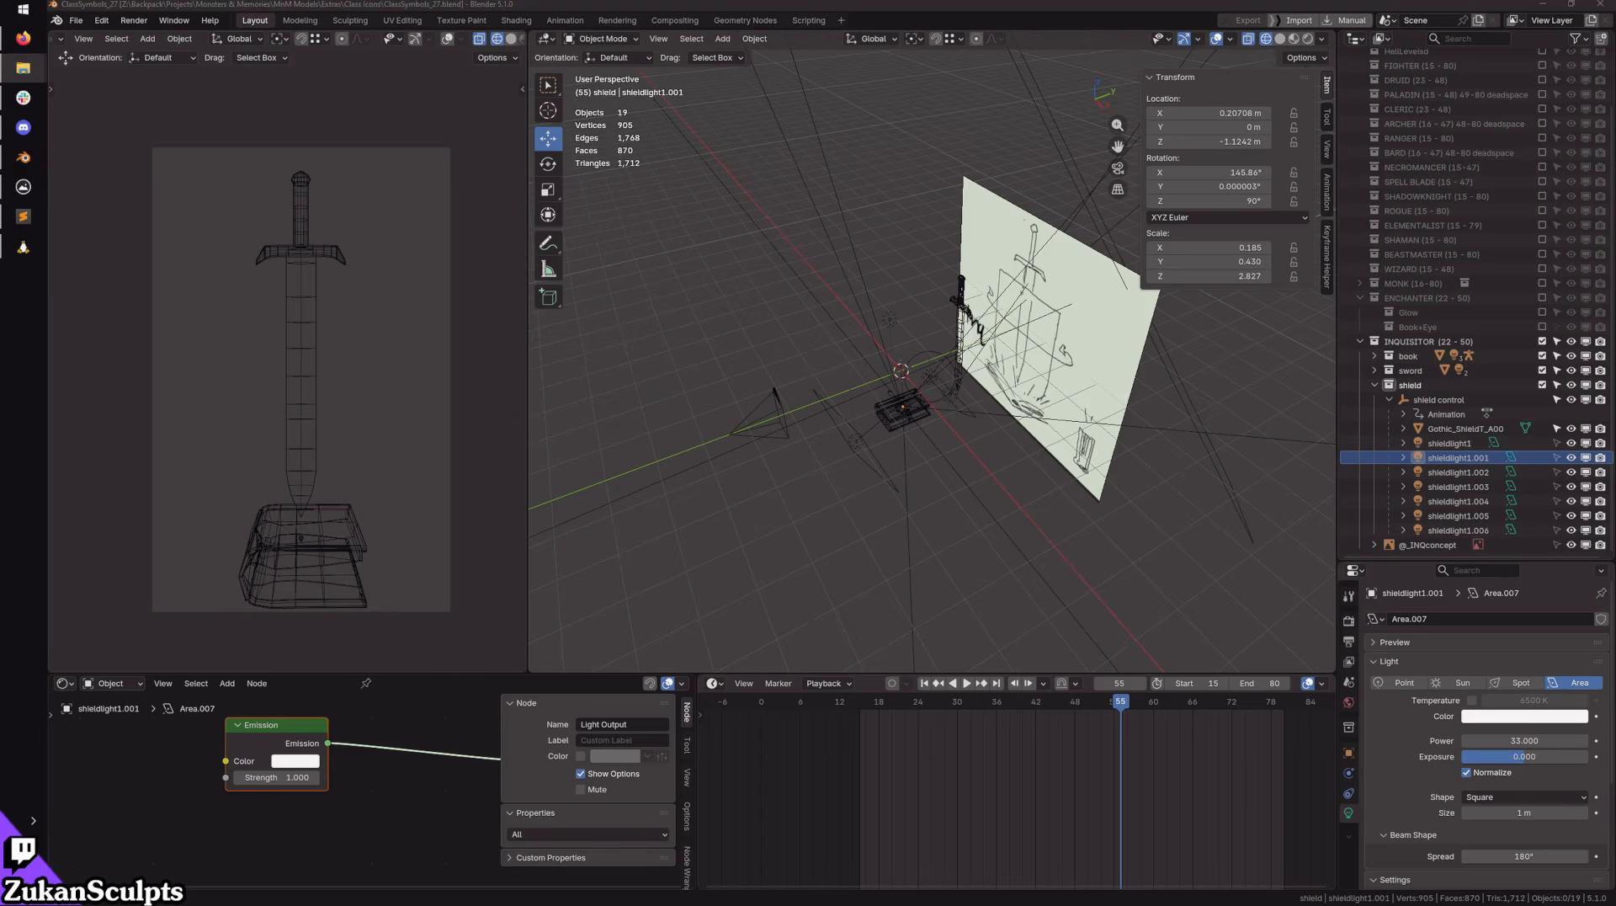
{"action": "key", "text": "alt+Tab"}
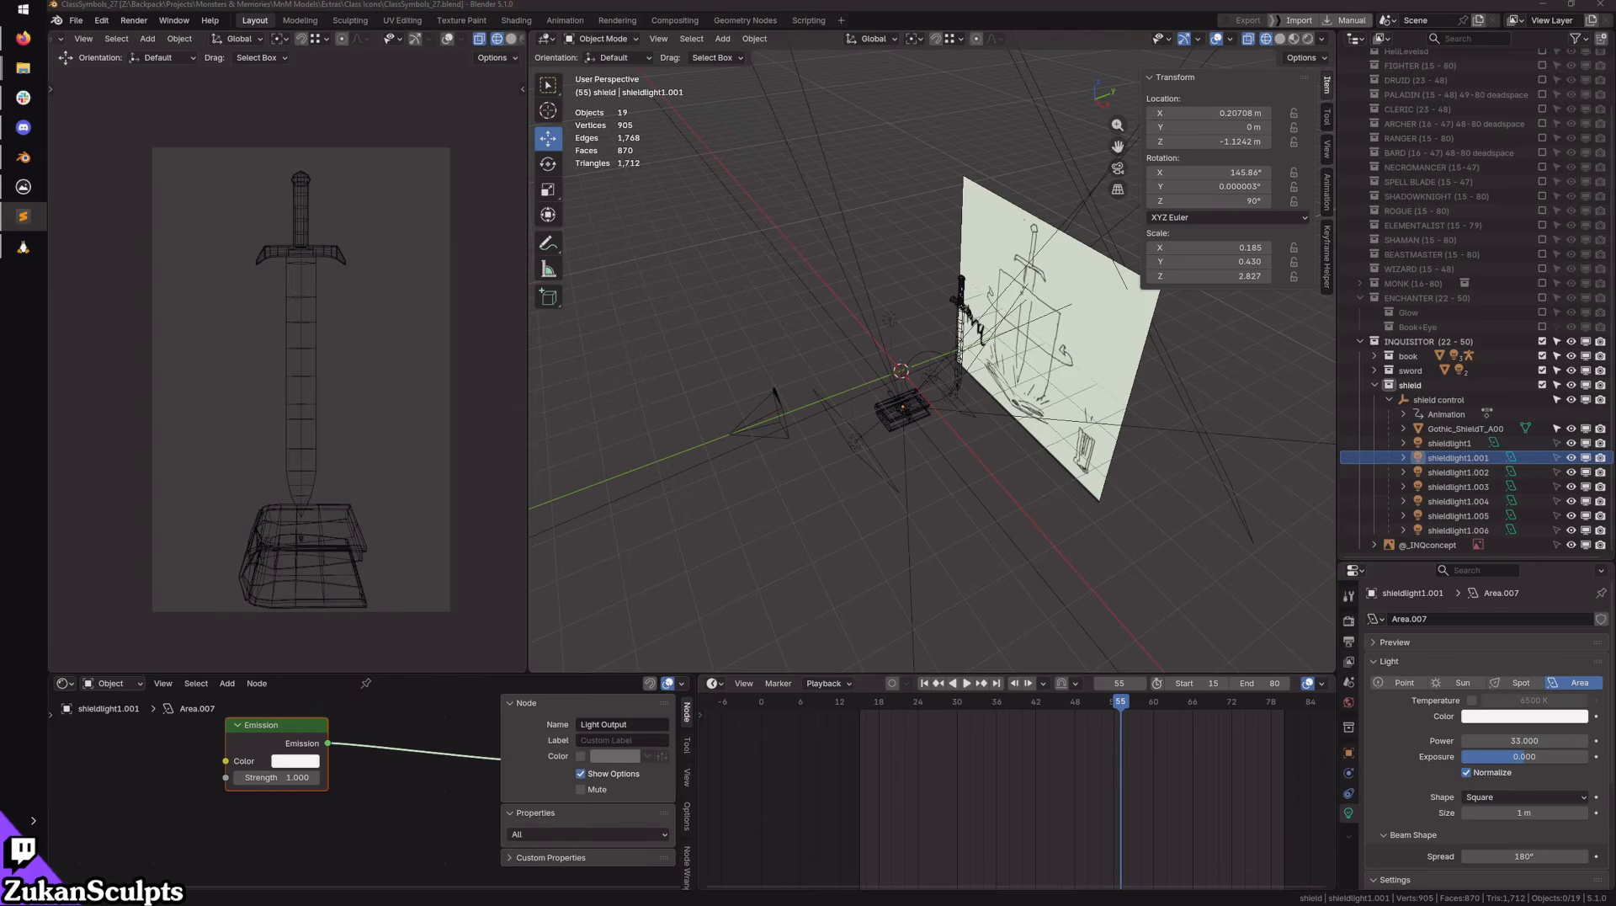
{"action": "key", "text": "alt+Tab"}
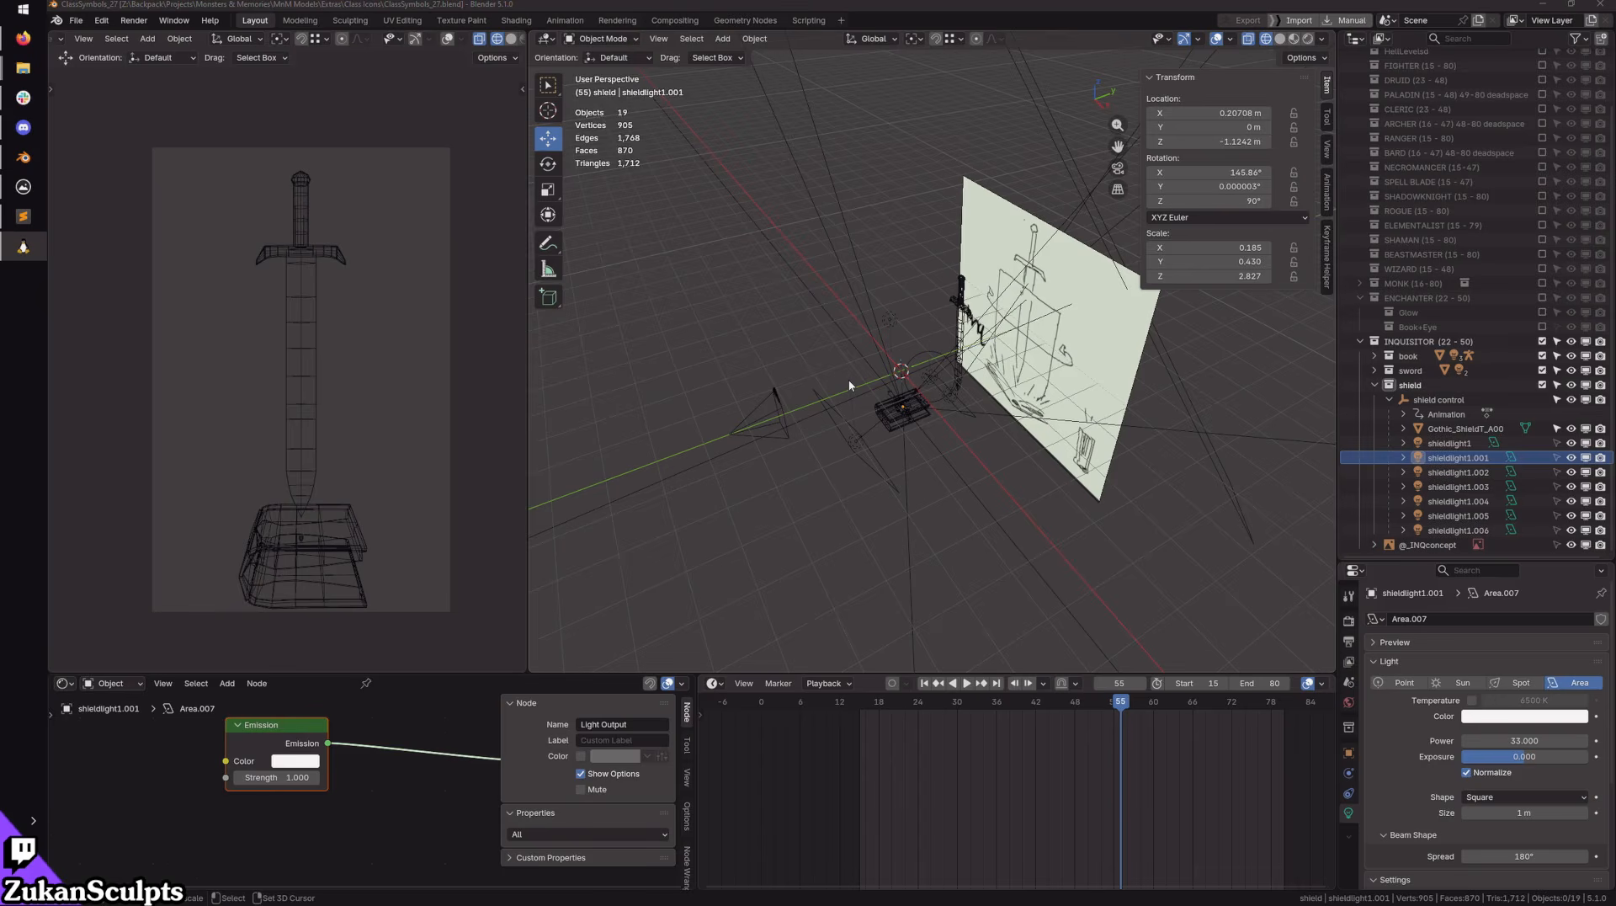
{"action": "left_click", "coordinate": [1360, 297]}
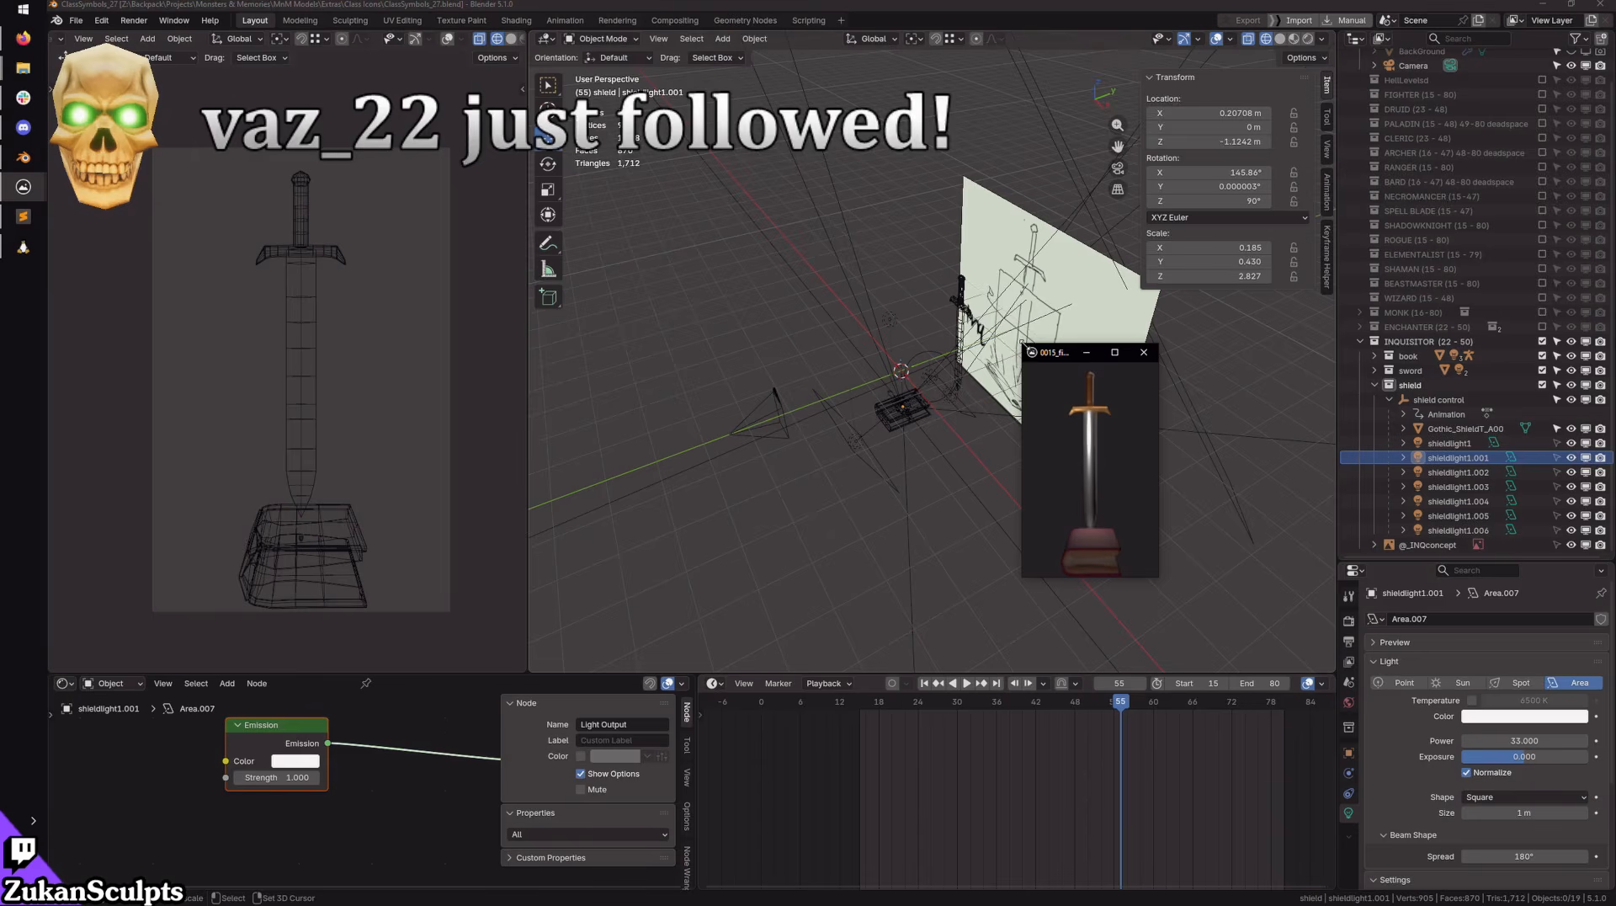
Step: Enlarge the image viewer window and step back and forth through the rendered _final.png frames to check the shield's lighting across the animation
{"action": "left_click_drag", "start_coordinate": [1022, 344], "coordinate": [751, 81]}
{"action": "left_click_drag", "start_coordinate": [941, 89], "coordinate": [958, 189]}
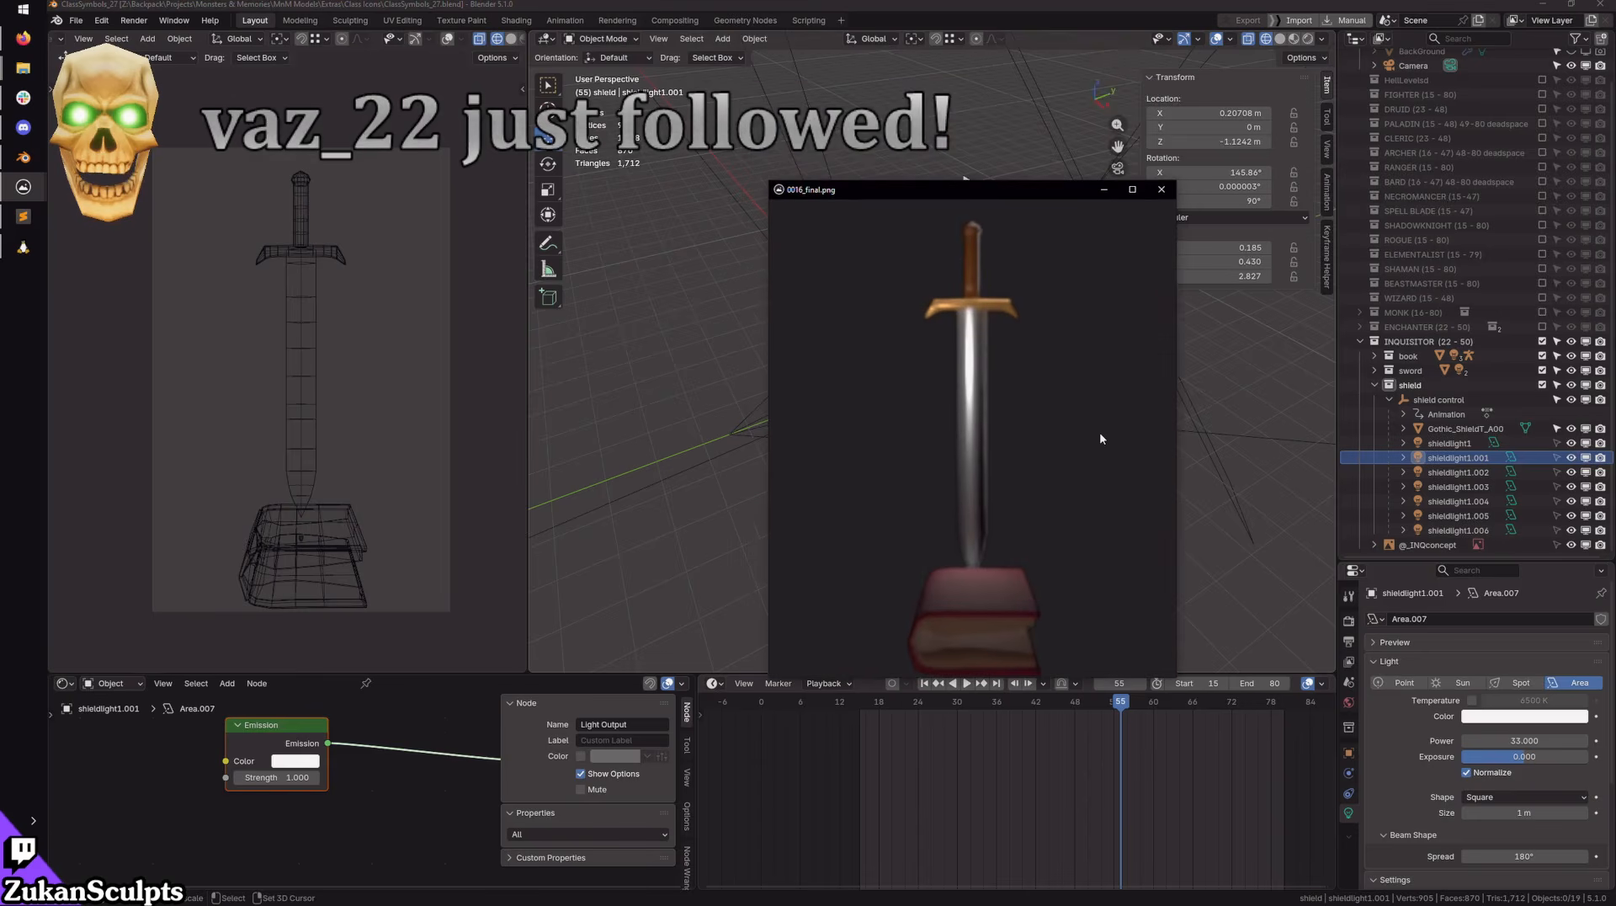
{"action": "key", "text": "Right"}
{"action": "key", "text": "Right"}
{"action": "key", "text": "Right"}
{"action": "key", "text": "Right"}
{"action": "key", "text": "Right"}
{"action": "key", "text": "Right"}
{"action": "key", "text": "Right"}
{"action": "key", "text": "Right"}
{"action": "key", "text": "Right"}
{"action": "key", "text": "Right"}
{"action": "key", "text": "Right"}
{"action": "key", "text": "Right"}
{"action": "key", "text": "Right"}
{"action": "key", "text": "Right"}
{"action": "key", "text": "Right"}
{"action": "key", "text": "Right"}
{"action": "key", "text": "Right"}
{"action": "key", "text": "Right"}
{"action": "key", "text": "Right"}
{"action": "key", "text": "Right"}
{"action": "key", "text": "Left"}
{"action": "key", "text": "Left"}
{"action": "key", "text": "Left"}
{"action": "key", "text": "Left"}
{"action": "key", "text": "Left"}
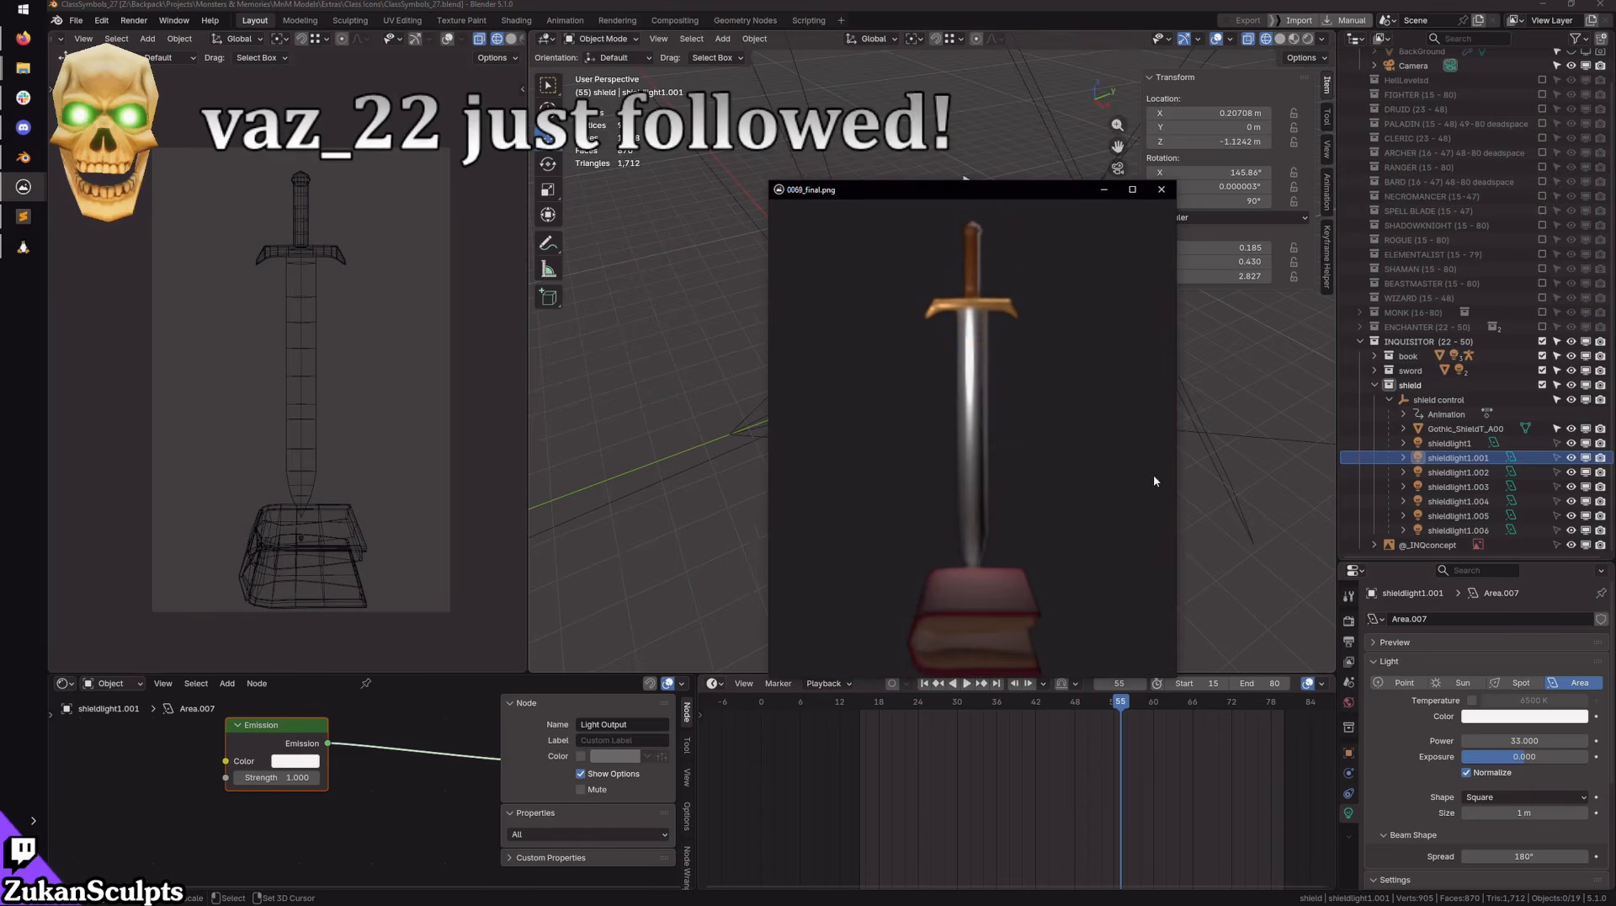
{"action": "key", "text": "Left"}
{"action": "key", "text": "Left"}
{"action": "key", "text": "Left"}
{"action": "key", "text": "Left"}
{"action": "key", "text": "Left"}
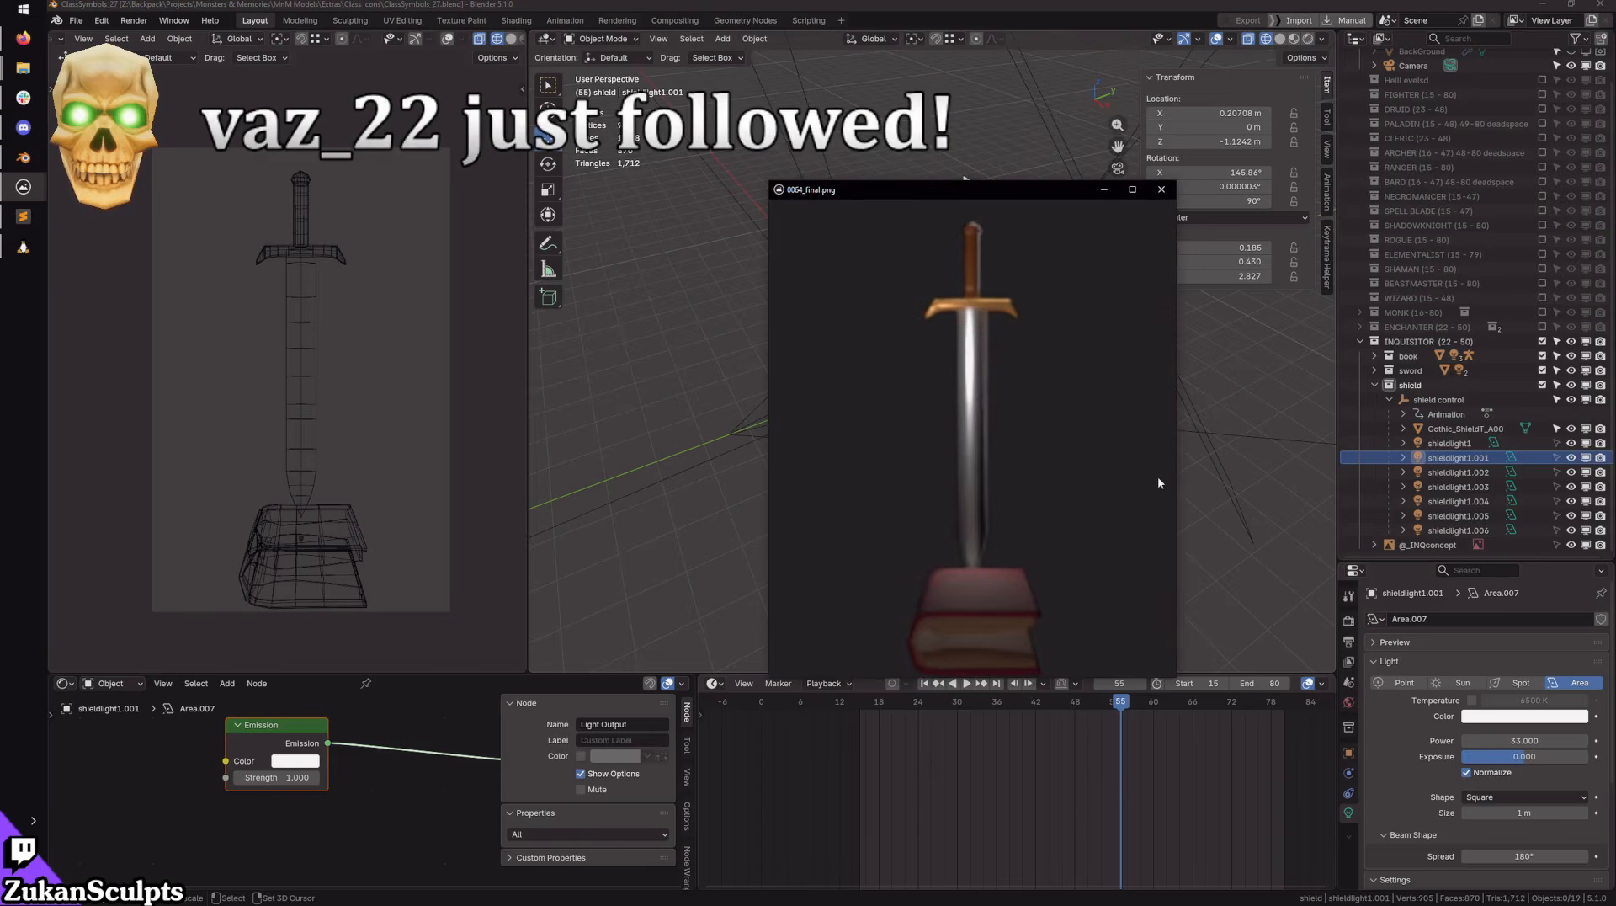
{"action": "key", "text": "Right"}
{"action": "key", "text": "Right"}
{"action": "key", "text": "Right"}
{"action": "key", "text": "Right"}
{"action": "key", "text": "Right"}
{"action": "key", "text": "Right"}
{"action": "key", "text": "Right"}
{"action": "key", "text": "Right"}
{"action": "key", "text": "Right"}
{"action": "key", "text": "Right"}
{"action": "key", "text": "Right"}
{"action": "key", "text": "Right"}
{"action": "key", "text": "Right"}
{"action": "key", "text": "Right"}
{"action": "key", "text": "Right"}
{"action": "key", "text": "Right"}
{"action": "key", "text": "Right"}
{"action": "key", "text": "Right"}
{"action": "key", "text": "Right"}
{"action": "key", "text": "Right"}
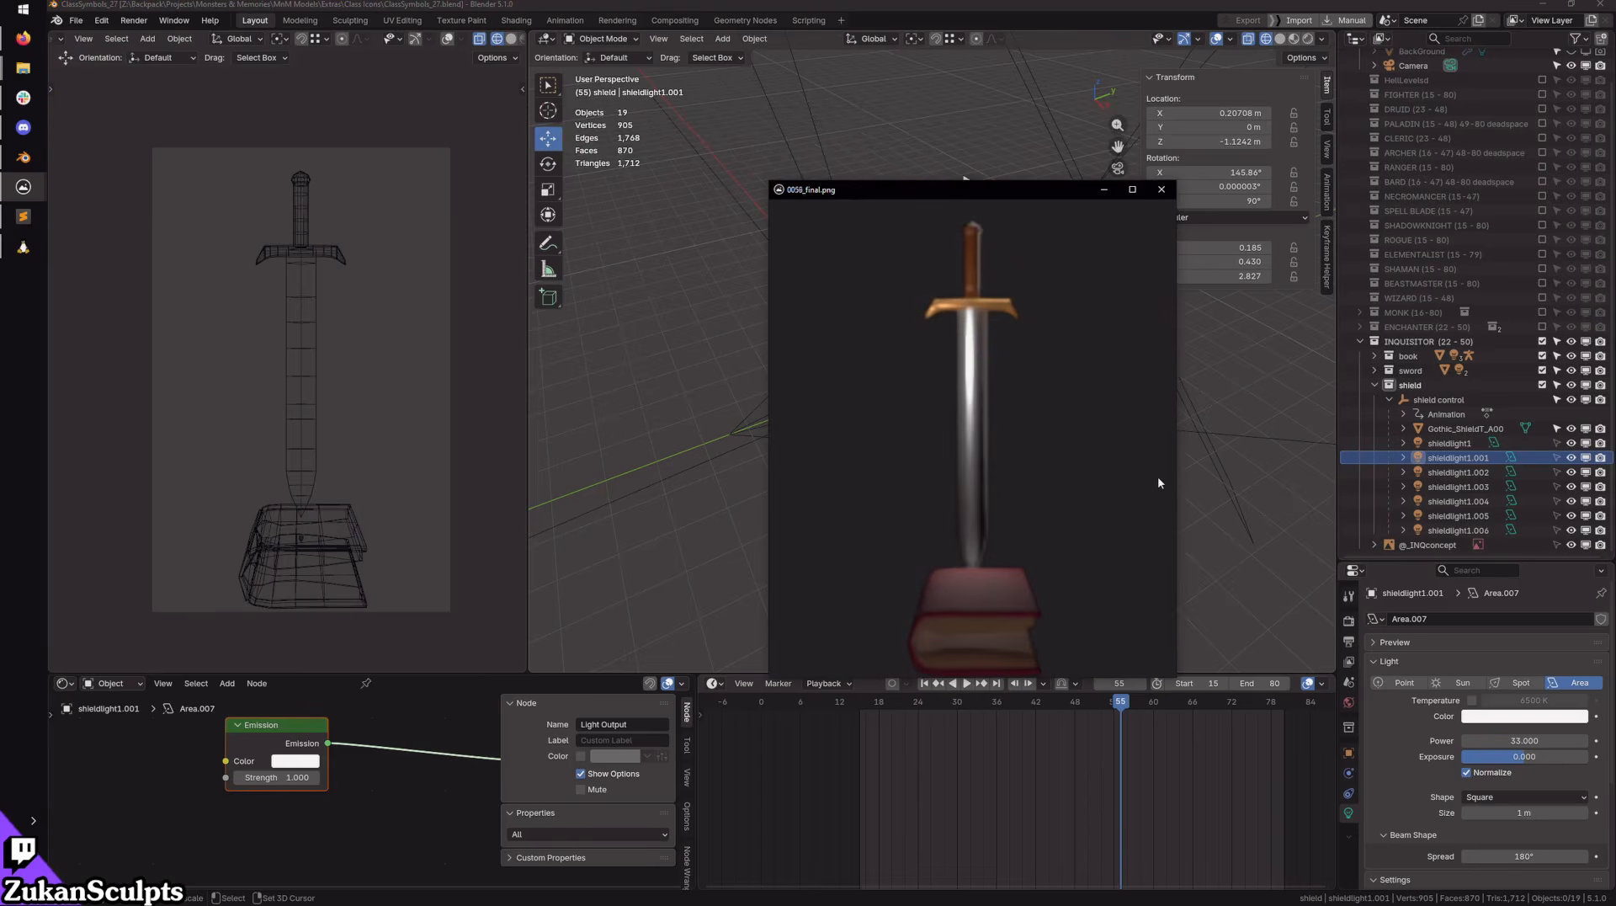
{"action": "key", "text": "Left"}
{"action": "key", "text": "Left"}
{"action": "key", "text": "Left"}
{"action": "key", "text": "Left"}
{"action": "key", "text": "Left"}
{"action": "key", "text": "Left"}
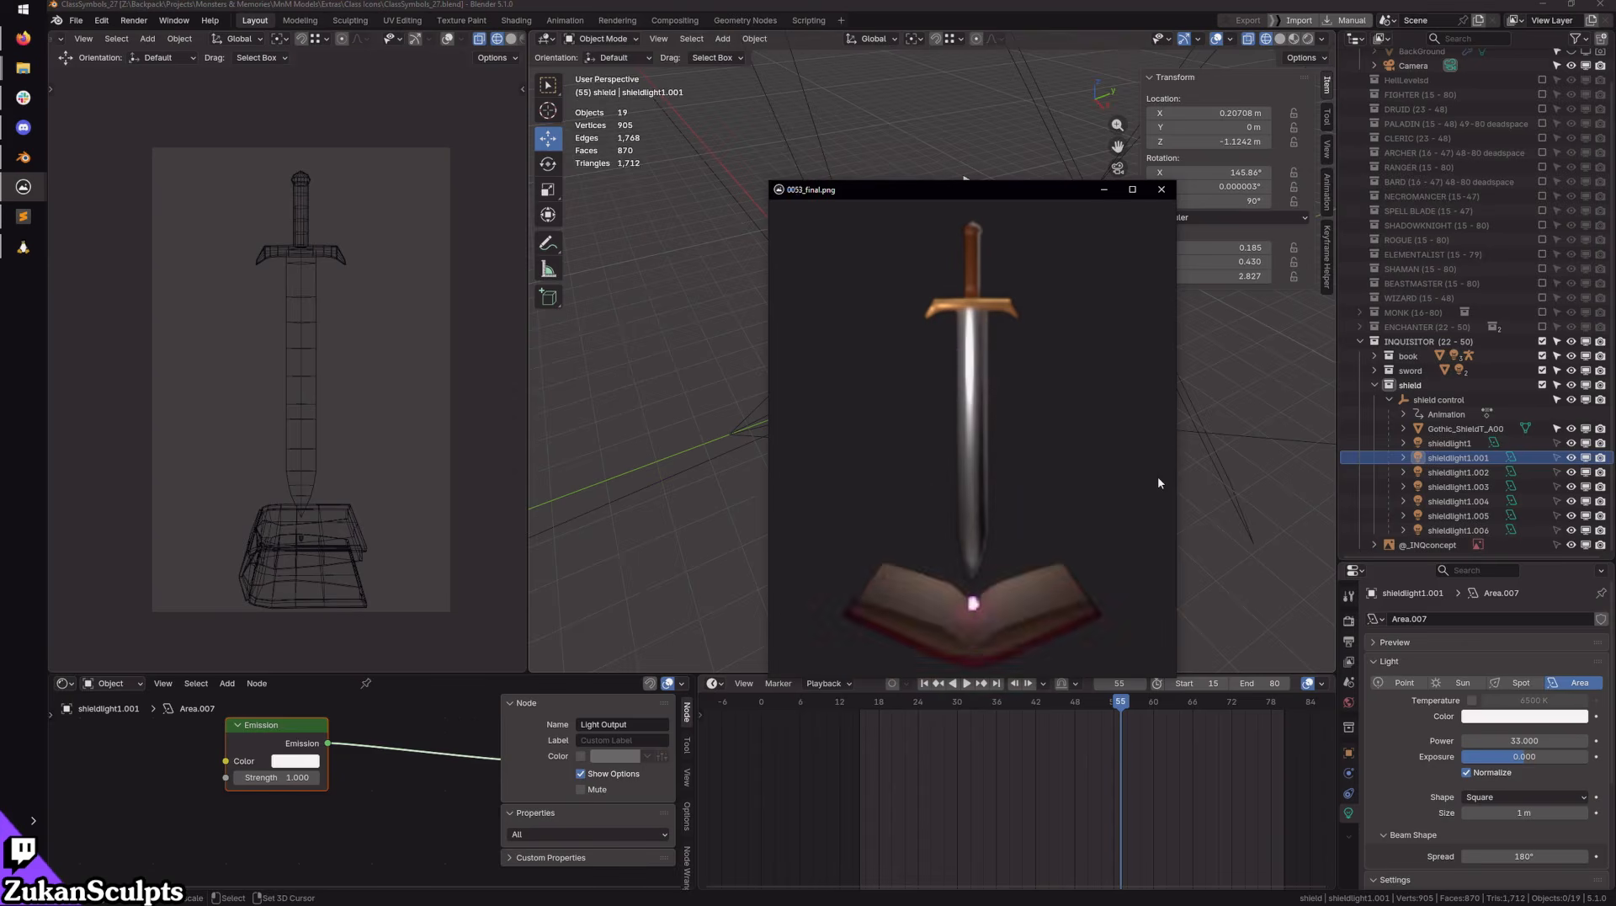
{"action": "key", "text": "Left"}
{"action": "key", "text": "Left"}
{"action": "key", "text": "Left"}
{"action": "key", "text": "Left"}
{"action": "key", "text": "Left"}
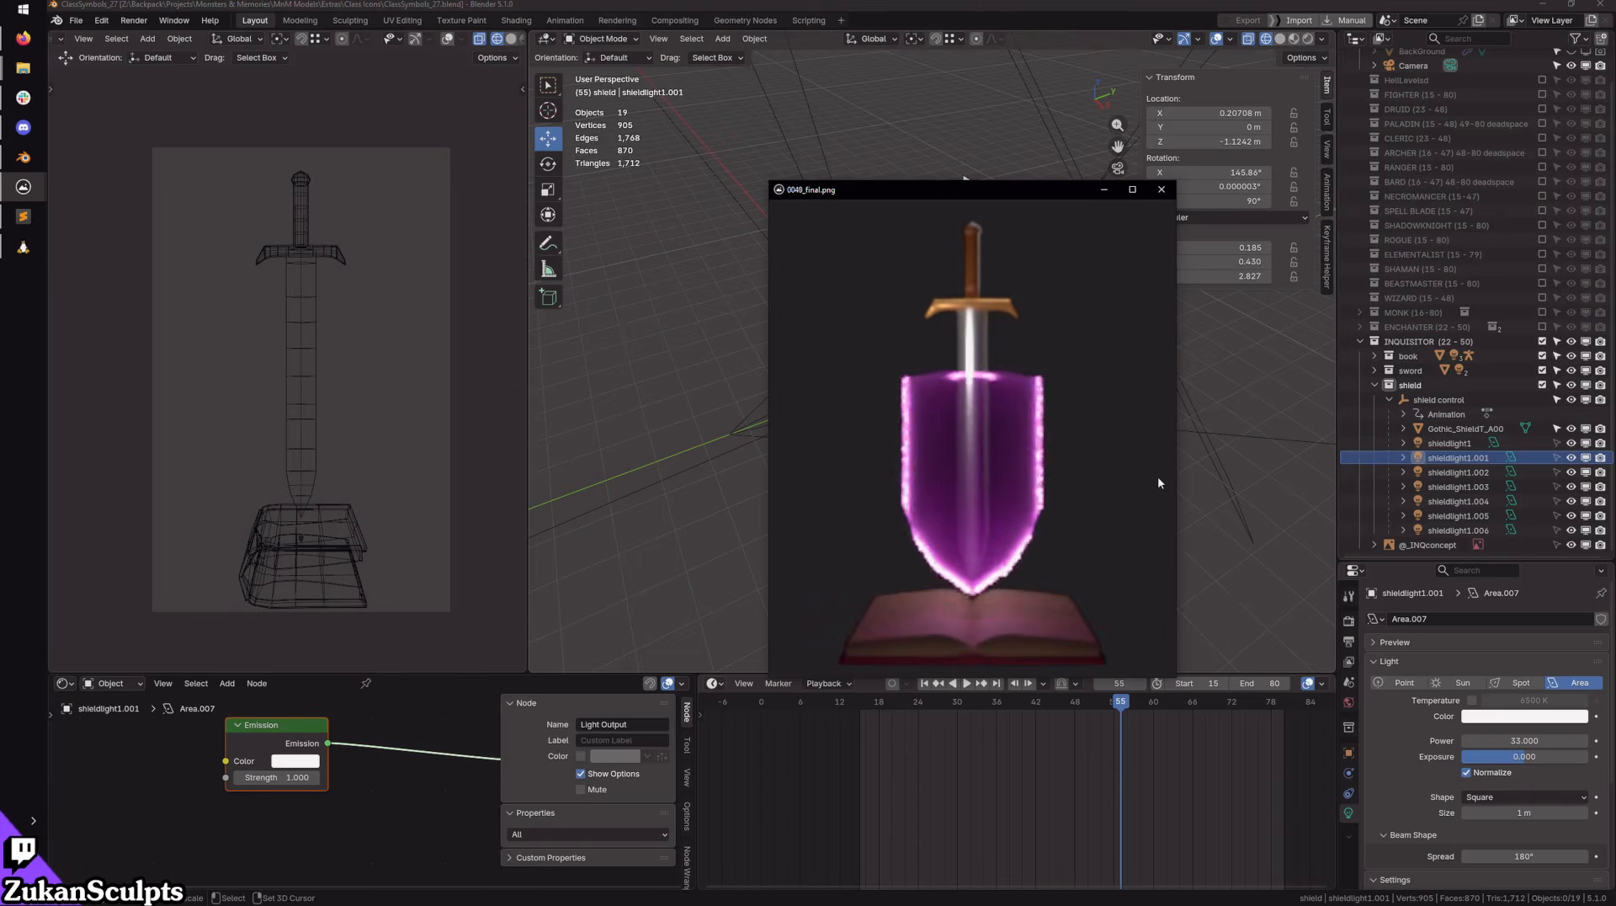
{"action": "key", "text": "Left"}
{"action": "key", "text": "Left"}
{"action": "key", "text": "Left"}
{"action": "key", "text": "Left"}
{"action": "key", "text": "Left"}
{"action": "key", "text": "Left"}
{"action": "key", "text": "Left"}
{"action": "key", "text": "Left"}
{"action": "key", "text": "Left"}
{"action": "key", "text": "Left"}
{"action": "key", "text": "Left"}
{"action": "key", "text": "Left"}
{"action": "key", "text": "Left"}
{"action": "key", "text": "Left"}
{"action": "key", "text": "Left"}
{"action": "key", "text": "Left"}
{"action": "key", "text": "Left"}
{"action": "key", "text": "Left"}
{"action": "key", "text": "Left"}
{"action": "key", "text": "Left"}
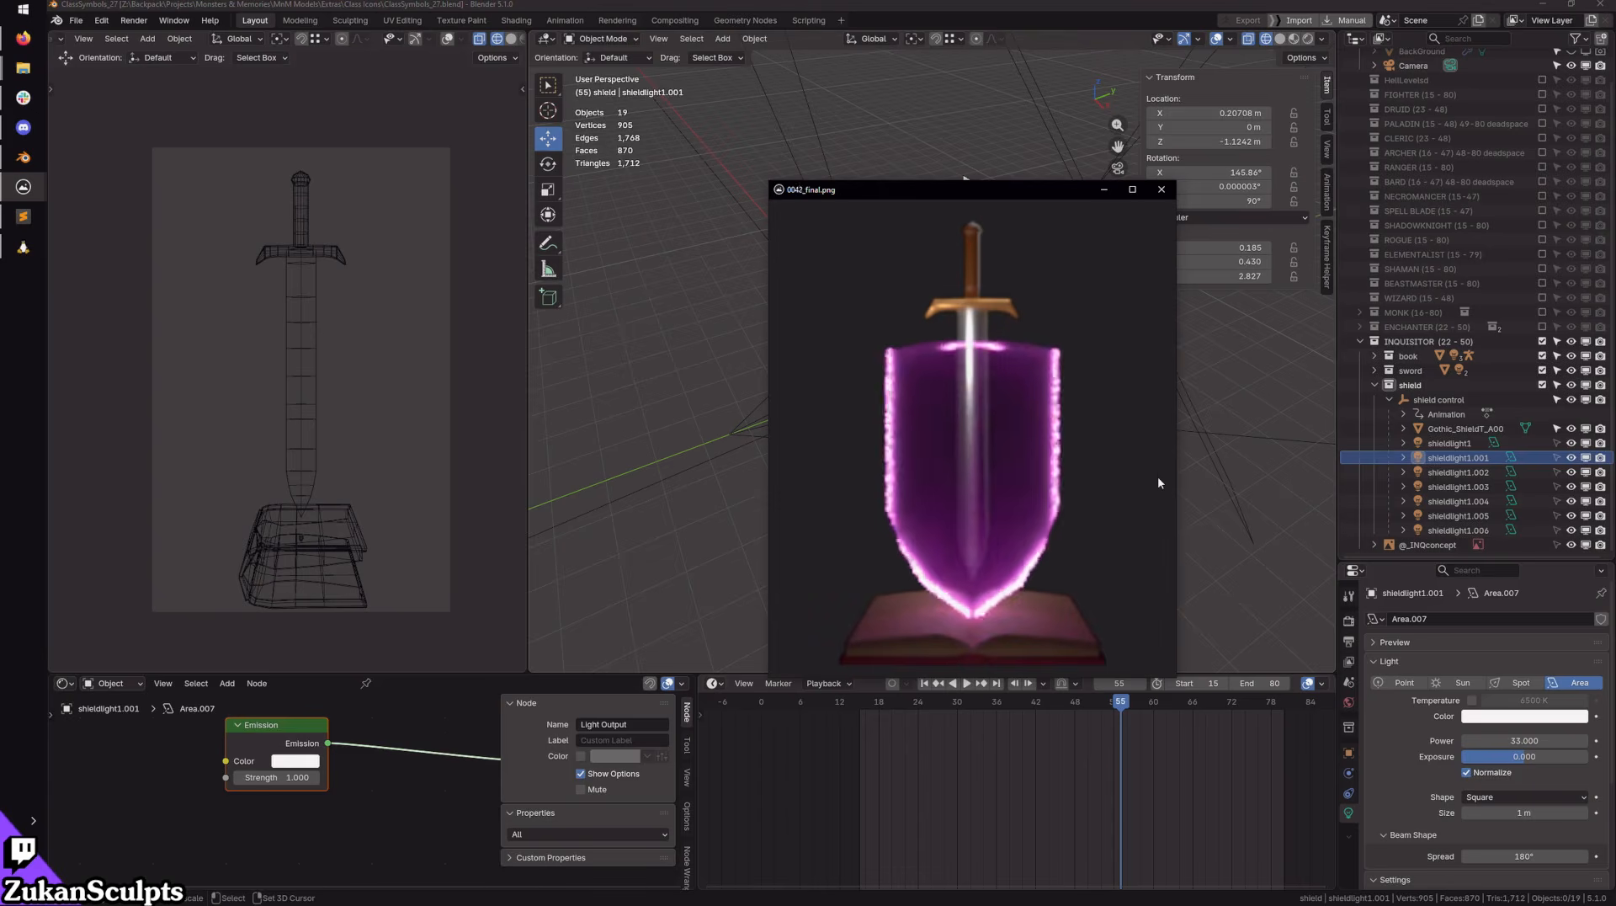
{"action": "key", "text": "Left"}
{"action": "key", "text": "Left"}
{"action": "key", "text": "Left"}
{"action": "key", "text": "Left"}
{"action": "key", "text": "Left"}
{"action": "key", "text": "Left"}
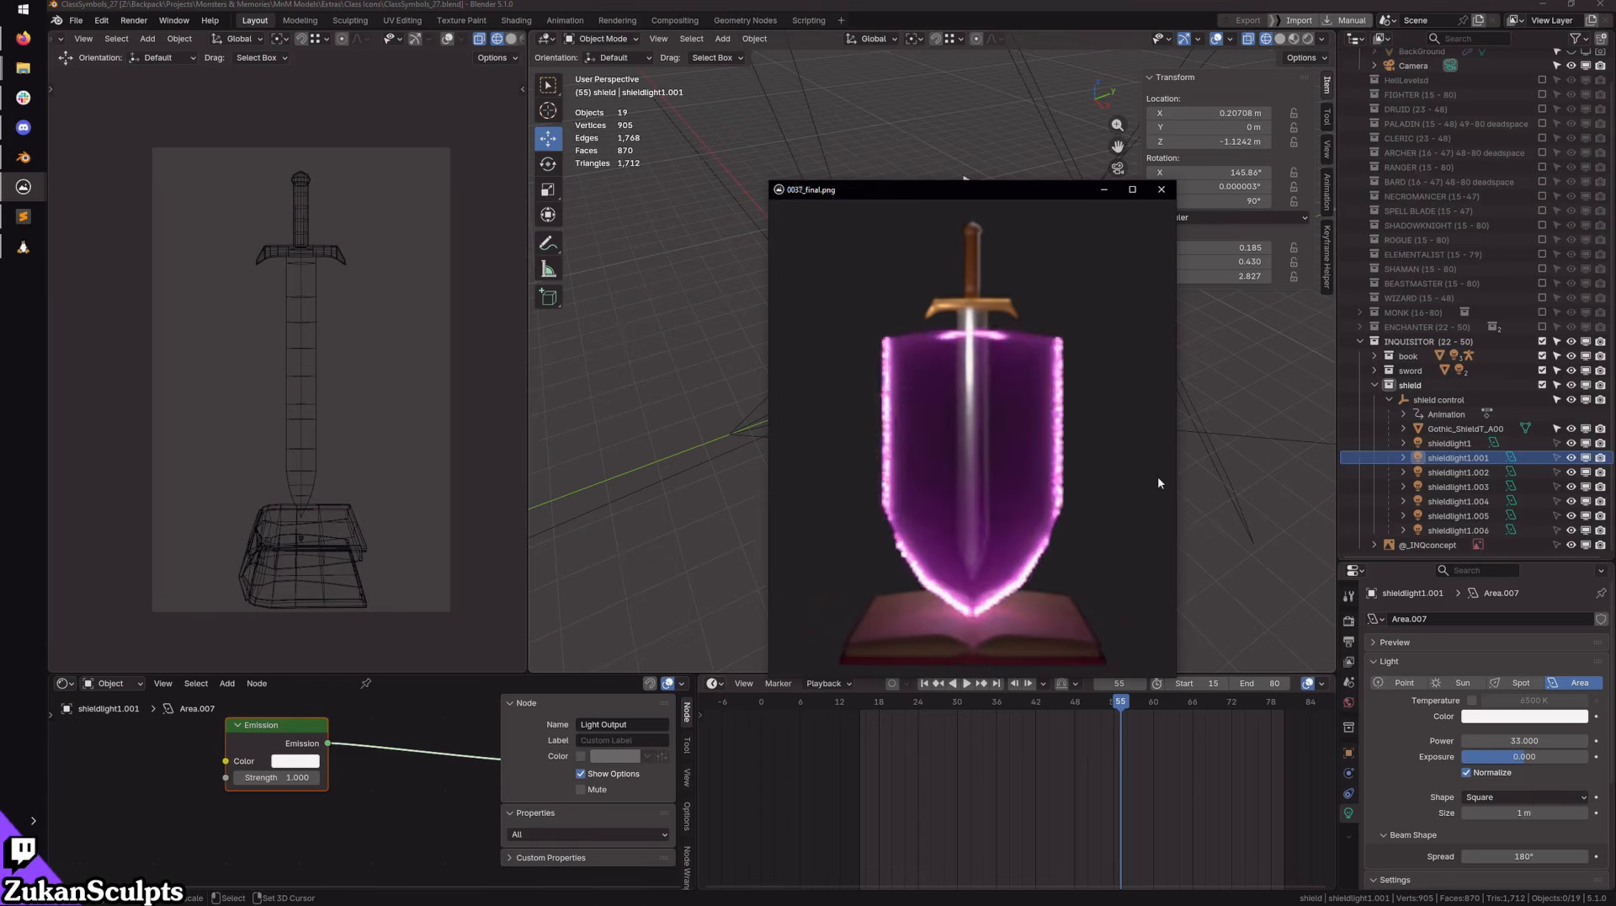
{"action": "key", "text": "Left"}
{"action": "key", "text": "Left"}
{"action": "key", "text": "Left"}
{"action": "key", "text": "Left"}
{"action": "key", "text": "Left"}
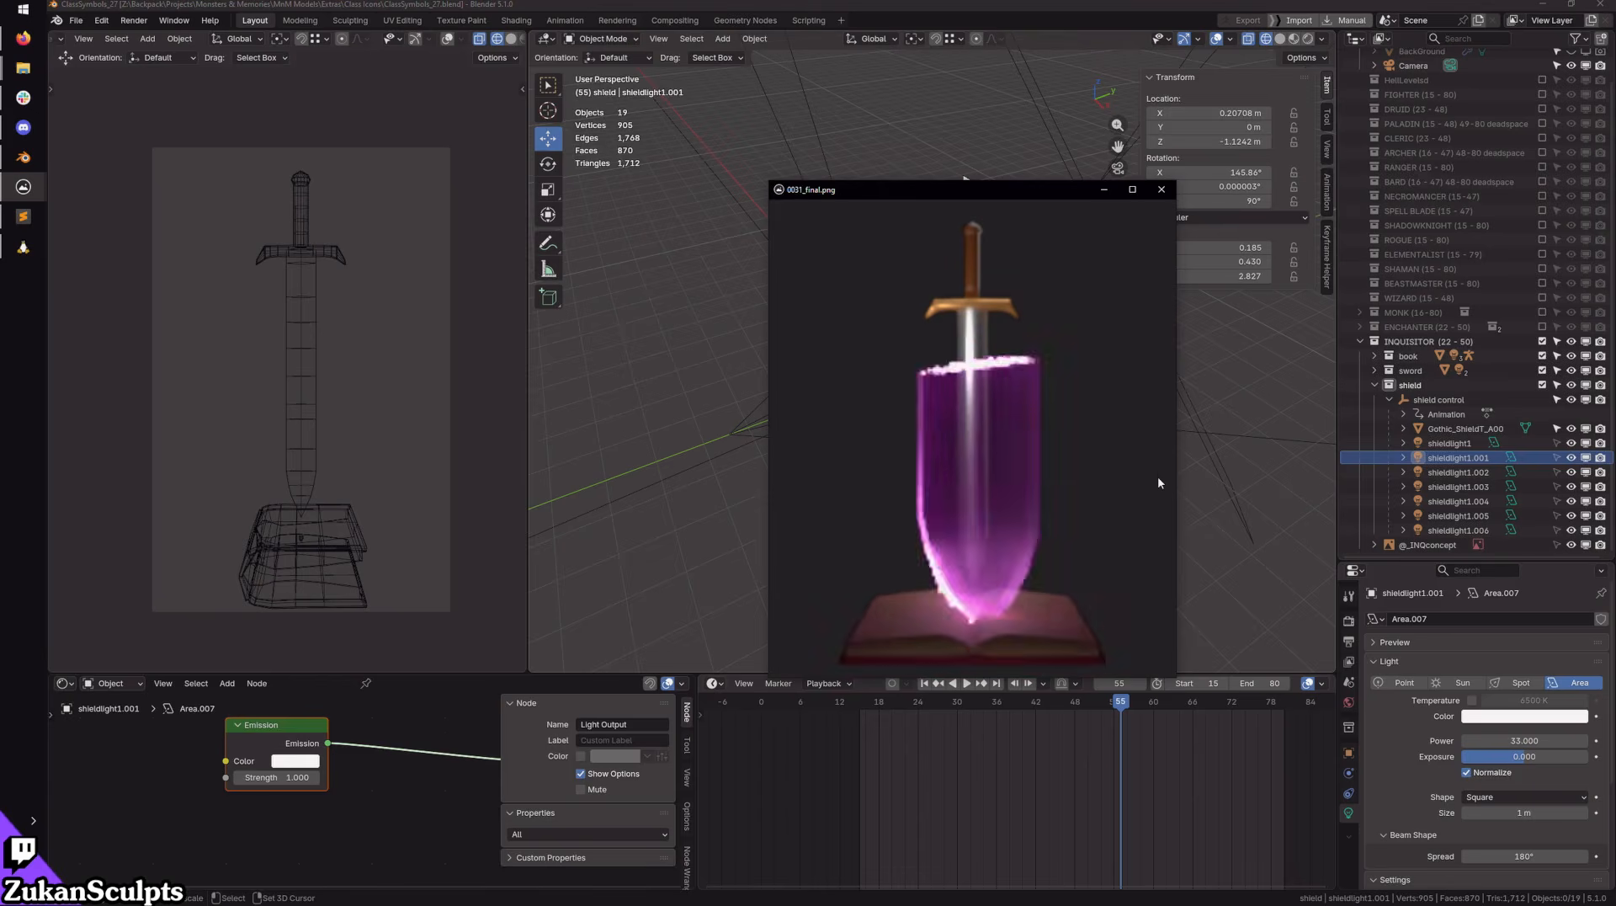
{"action": "key", "text": "Left"}
{"action": "key", "text": "Left"}
{"action": "key", "text": "Left"}
{"action": "key", "text": "Left"}
{"action": "key", "text": "Left"}
{"action": "key", "text": "Left"}
{"action": "key", "text": "Left"}
{"action": "key", "text": "Left"}
{"action": "key", "text": "Left"}
{"action": "key", "text": "Left"}
{"action": "key", "text": "Left"}
{"action": "key", "text": "Left"}
{"action": "key", "text": "Left"}
{"action": "key", "text": "Left"}
{"action": "key", "text": "Left"}
{"action": "key", "text": "Left"}
{"action": "key", "text": "Left"}
{"action": "key", "text": "Left"}
{"action": "key", "text": "Left"}
{"action": "key", "text": "Left"}
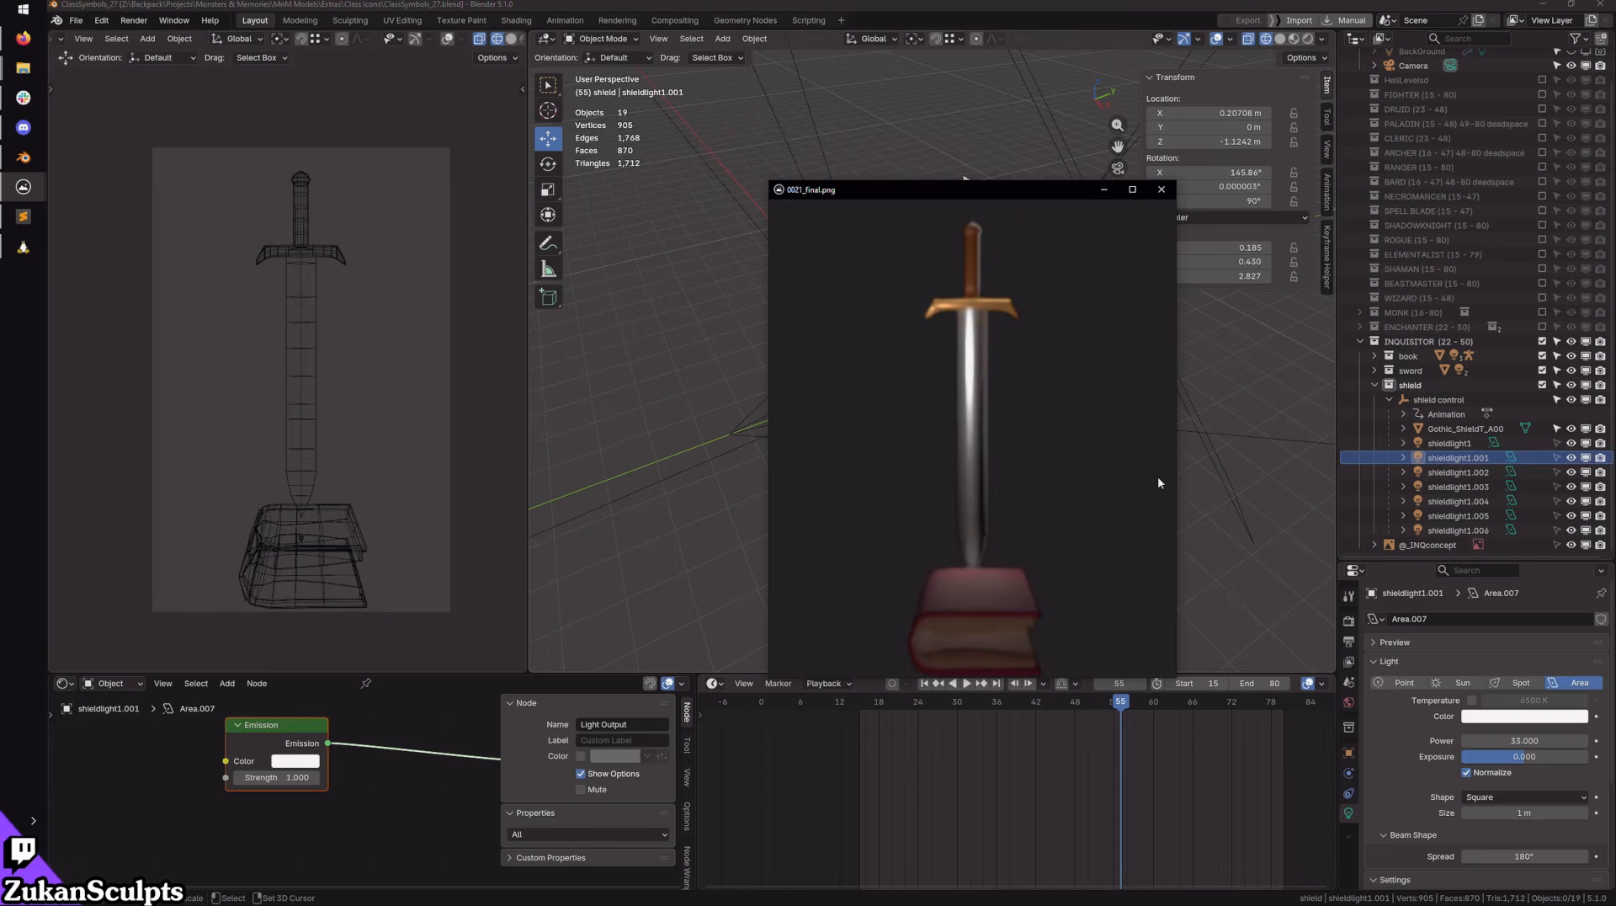
Step: Step back and forth through the rendered _final.png frames to examine the book opening and the shield rising
{"action": "key", "text": "Left"}
{"action": "key", "text": "Left"}
{"action": "key", "text": "Left"}
{"action": "key", "text": "Left"}
{"action": "key", "text": "Left"}
{"action": "key", "text": "Left"}
{"action": "key", "text": "Left"}
{"action": "key", "text": "Left"}
{"action": "key", "text": "Left"}
{"action": "key", "text": "Left"}
{"action": "key", "text": "Left"}
{"action": "key", "text": "Left"}
{"action": "key", "text": "Left"}
{"action": "key", "text": "Left"}
{"action": "key", "text": "Left"}
{"action": "key", "text": "Left"}
{"action": "key", "text": "Left"}
{"action": "key", "text": "Left"}
{"action": "key", "text": "Left"}
{"action": "key", "text": "Left"}
{"action": "key", "text": "Right"}
{"action": "key", "text": "Right"}
{"action": "key", "text": "Right"}
{"action": "key", "text": "Right"}
{"action": "key", "text": "Right"}
{"action": "key", "text": "Right"}
{"action": "key", "text": "Right"}
{"action": "key", "text": "Right"}
{"action": "key", "text": "Right"}
{"action": "key", "text": "Right"}
{"action": "key", "text": "Right"}
{"action": "key", "text": "Right"}
{"action": "key", "text": "Right"}
{"action": "key", "text": "Right"}
{"action": "key", "text": "Right"}
{"action": "key", "text": "Right"}
{"action": "key", "text": "Right"}
{"action": "key", "text": "Right"}
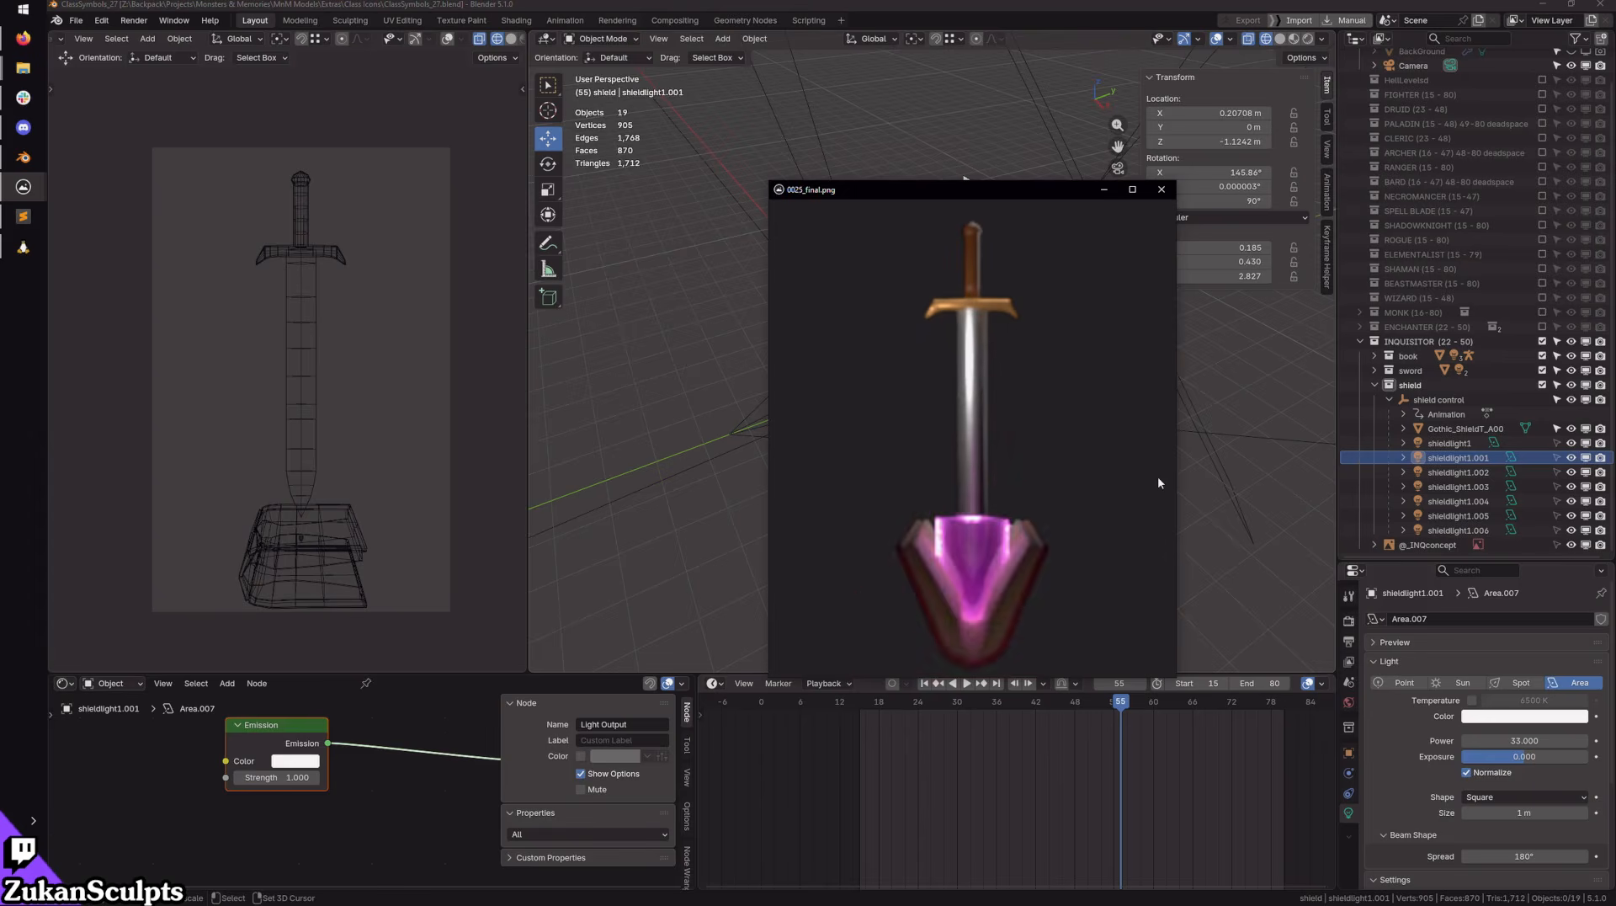
{"action": "key", "text": "Right"}
{"action": "key", "text": "Right"}
{"action": "key", "text": "Right"}
{"action": "key", "text": "Right"}
{"action": "key", "text": "Right"}
{"action": "key", "text": "Right"}
{"action": "key", "text": "Right"}
{"action": "key", "text": "Right"}
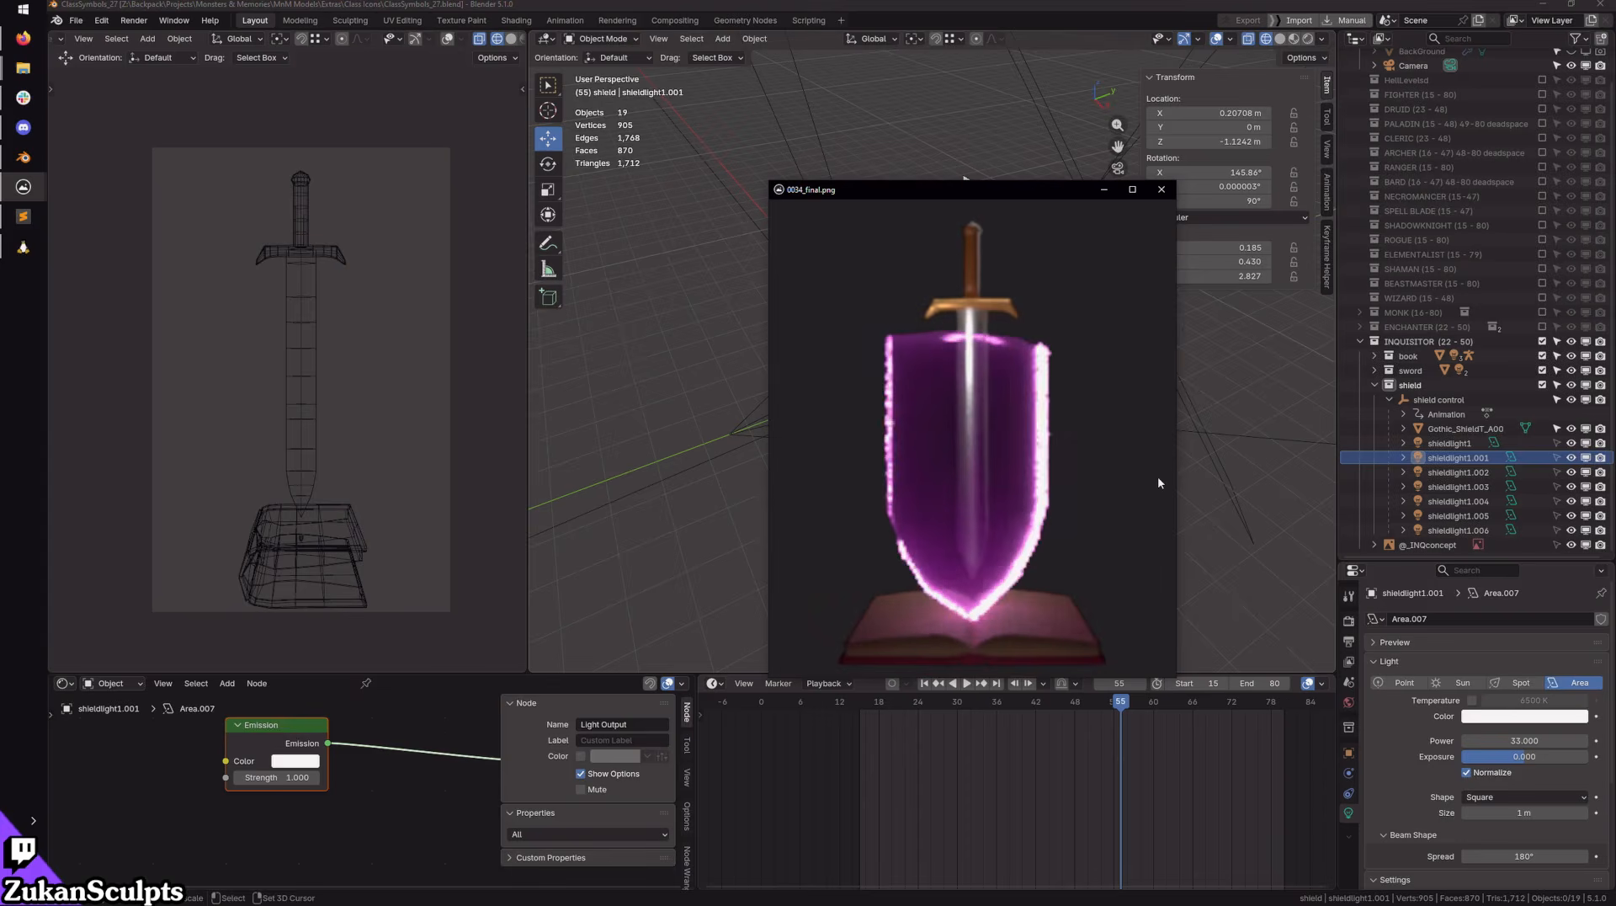
Step: Compare the rendered frames around 0022 to 0025, where the book rotates and the shield first shows, and close the image viewer
{"action": "key", "text": "Left"}
{"action": "key", "text": "Left"}
{"action": "key", "text": "Left"}
{"action": "key", "text": "Left"}
{"action": "key", "text": "Left"}
{"action": "key", "text": "Left"}
{"action": "key", "text": "Left"}
{"action": "key", "text": "Left"}
{"action": "key", "text": "Left"}
{"action": "key", "text": "Left"}
{"action": "key", "text": "Left"}
{"action": "key", "text": "Left"}
{"action": "key", "text": "Left"}
{"action": "key", "text": "Left"}
{"action": "key", "text": "Left"}
{"action": "key", "text": "Left"}
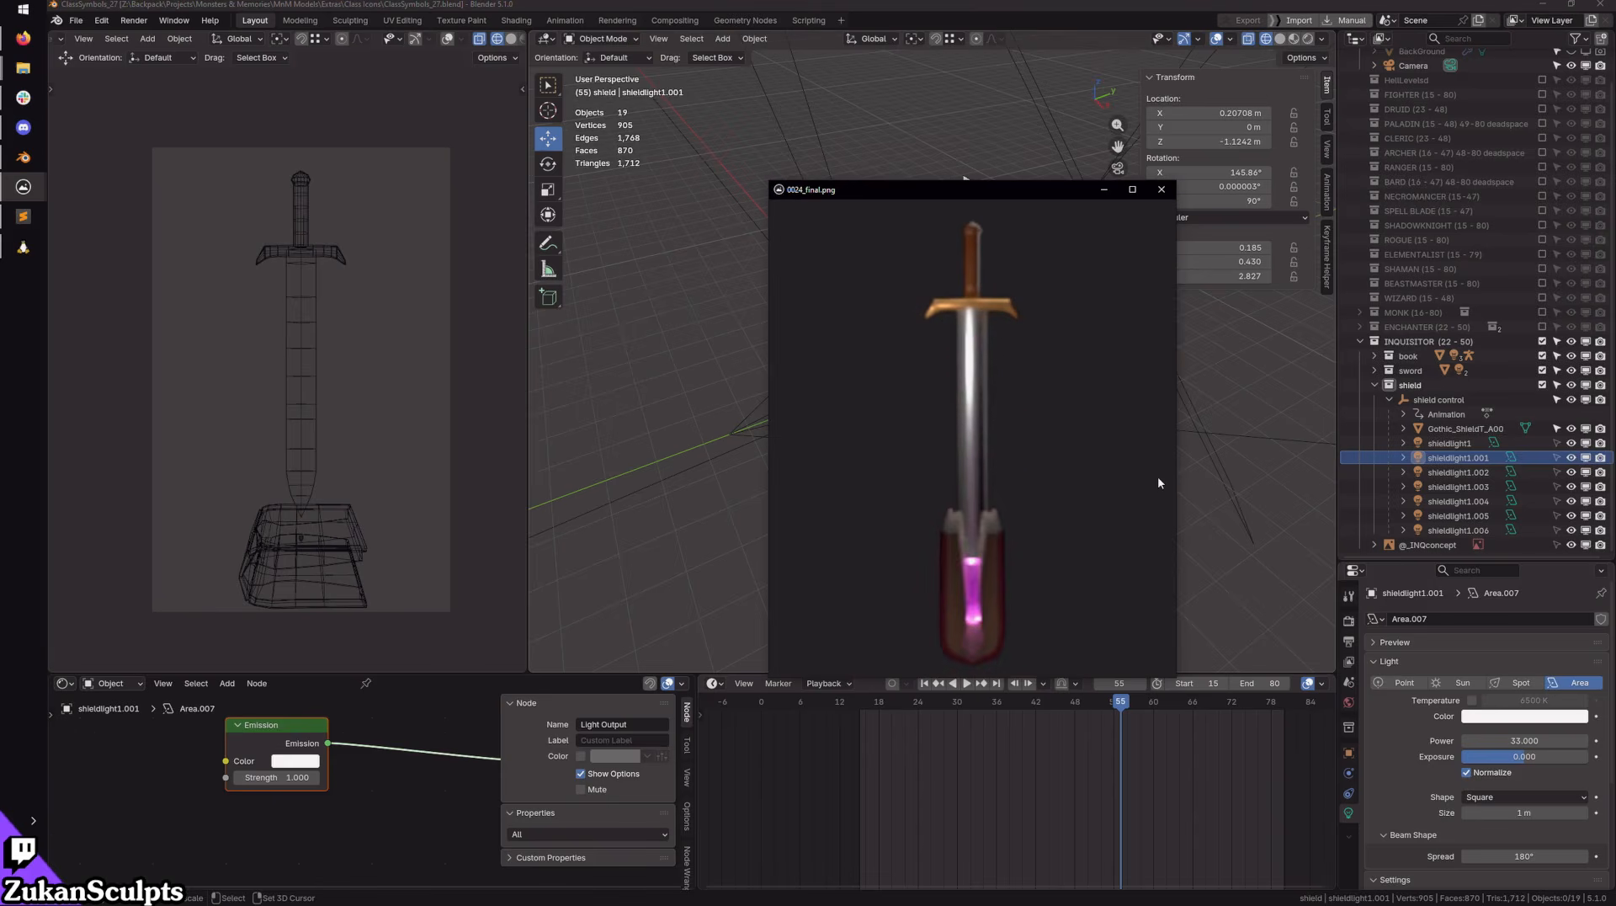
{"action": "key", "text": "Right"}
{"action": "key", "text": "Right"}
{"action": "key", "text": "Right"}
{"action": "key", "text": "Left"}
{"action": "key", "text": "Right"}
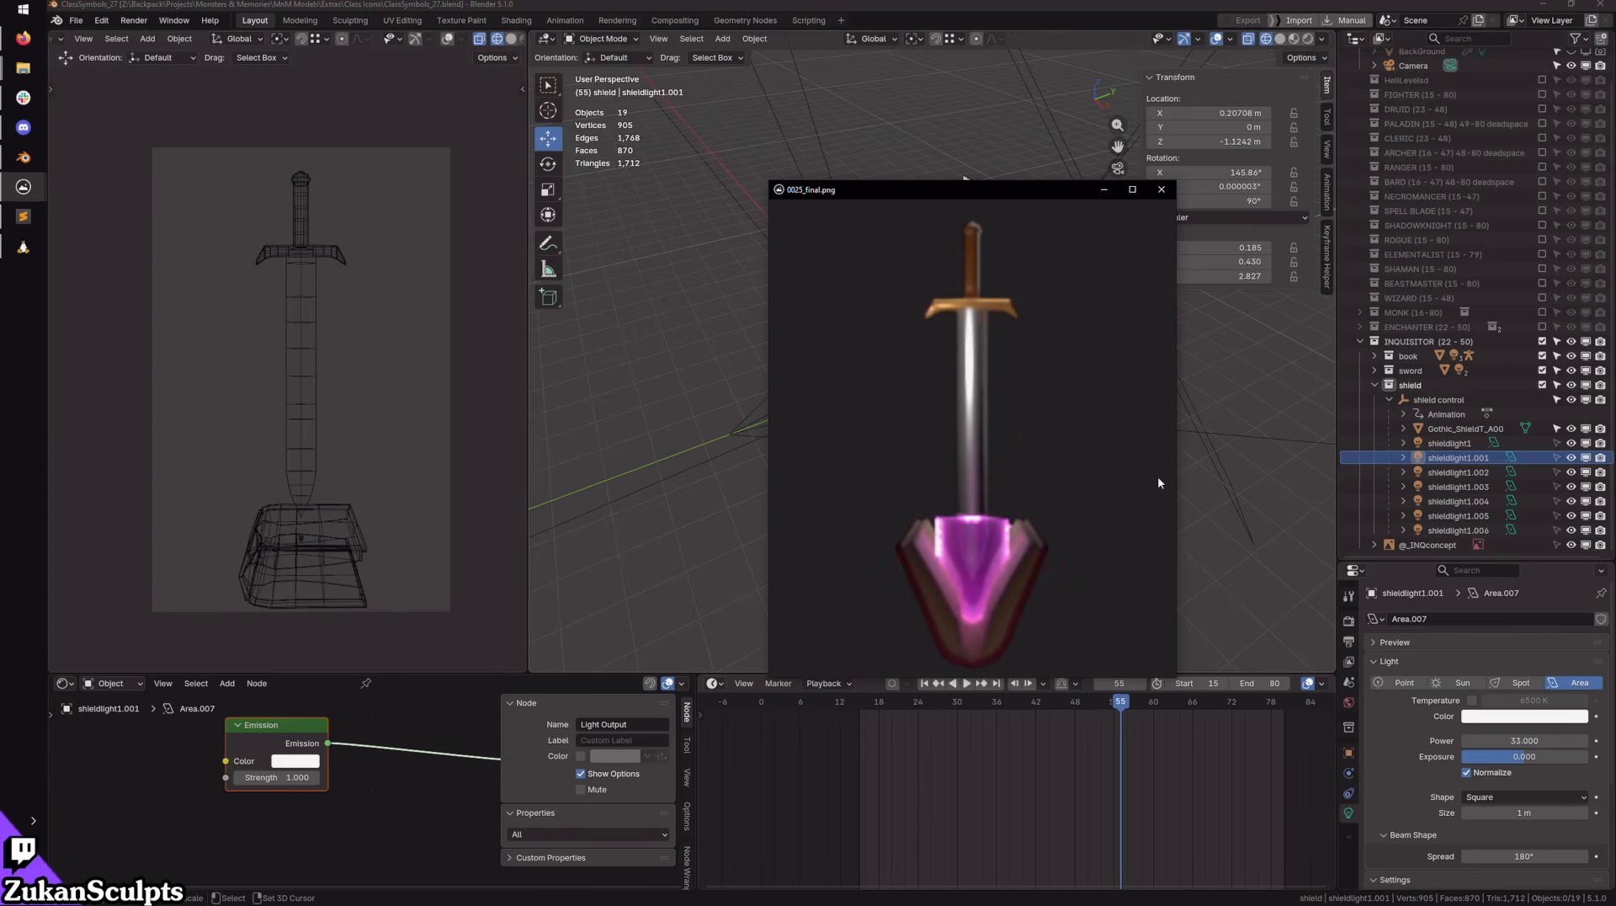
{"action": "key", "text": "Left"}
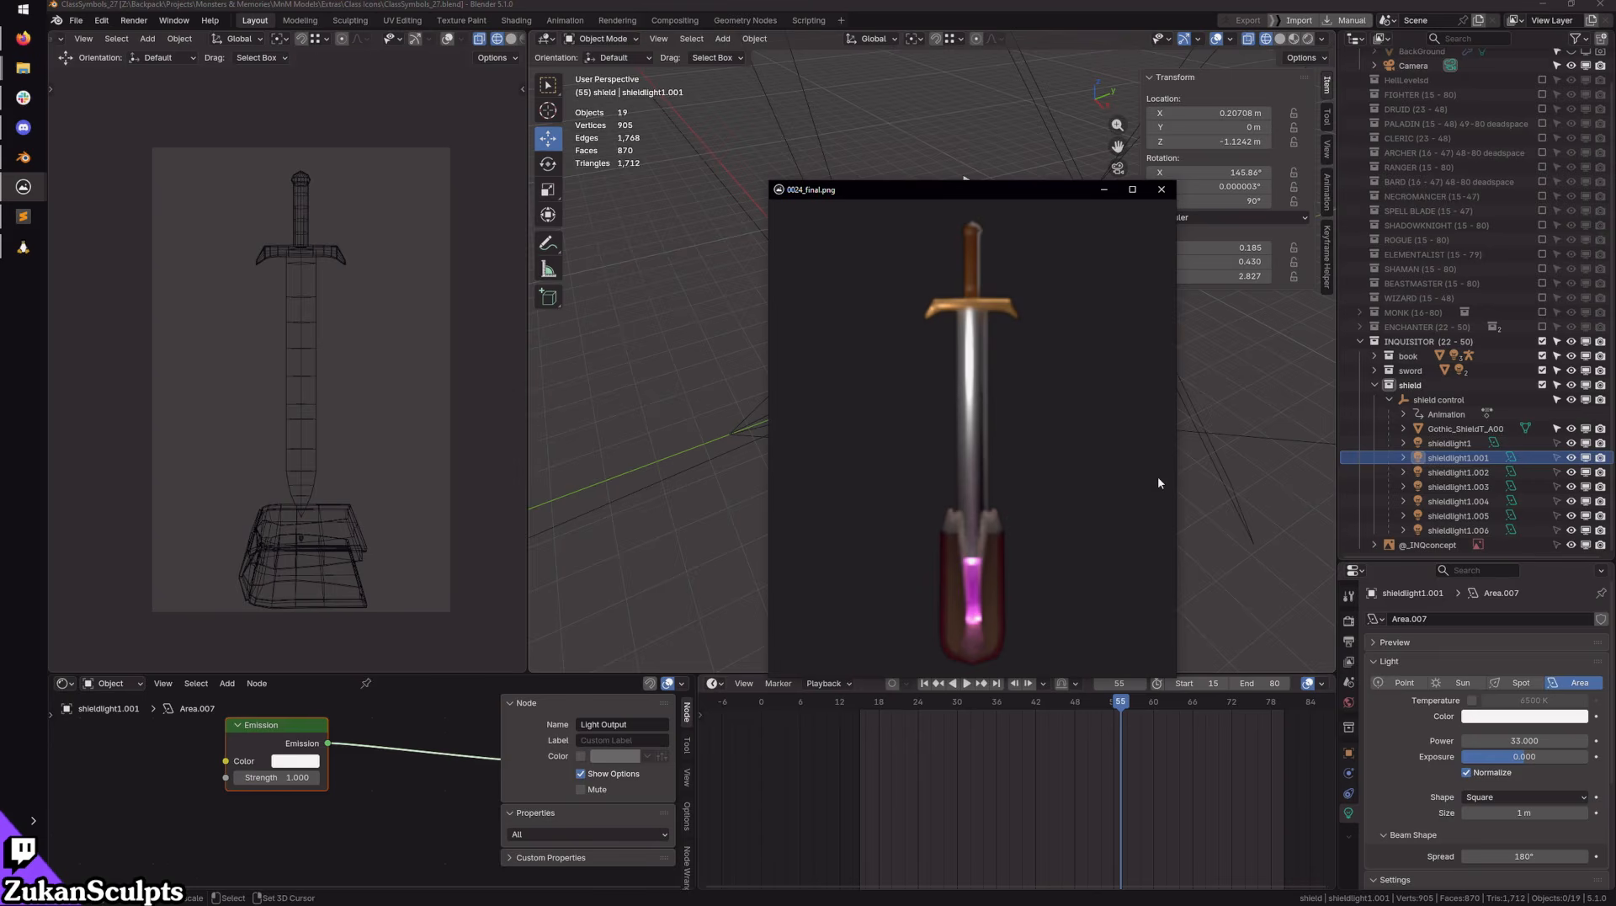
{"action": "key", "text": "Left"}
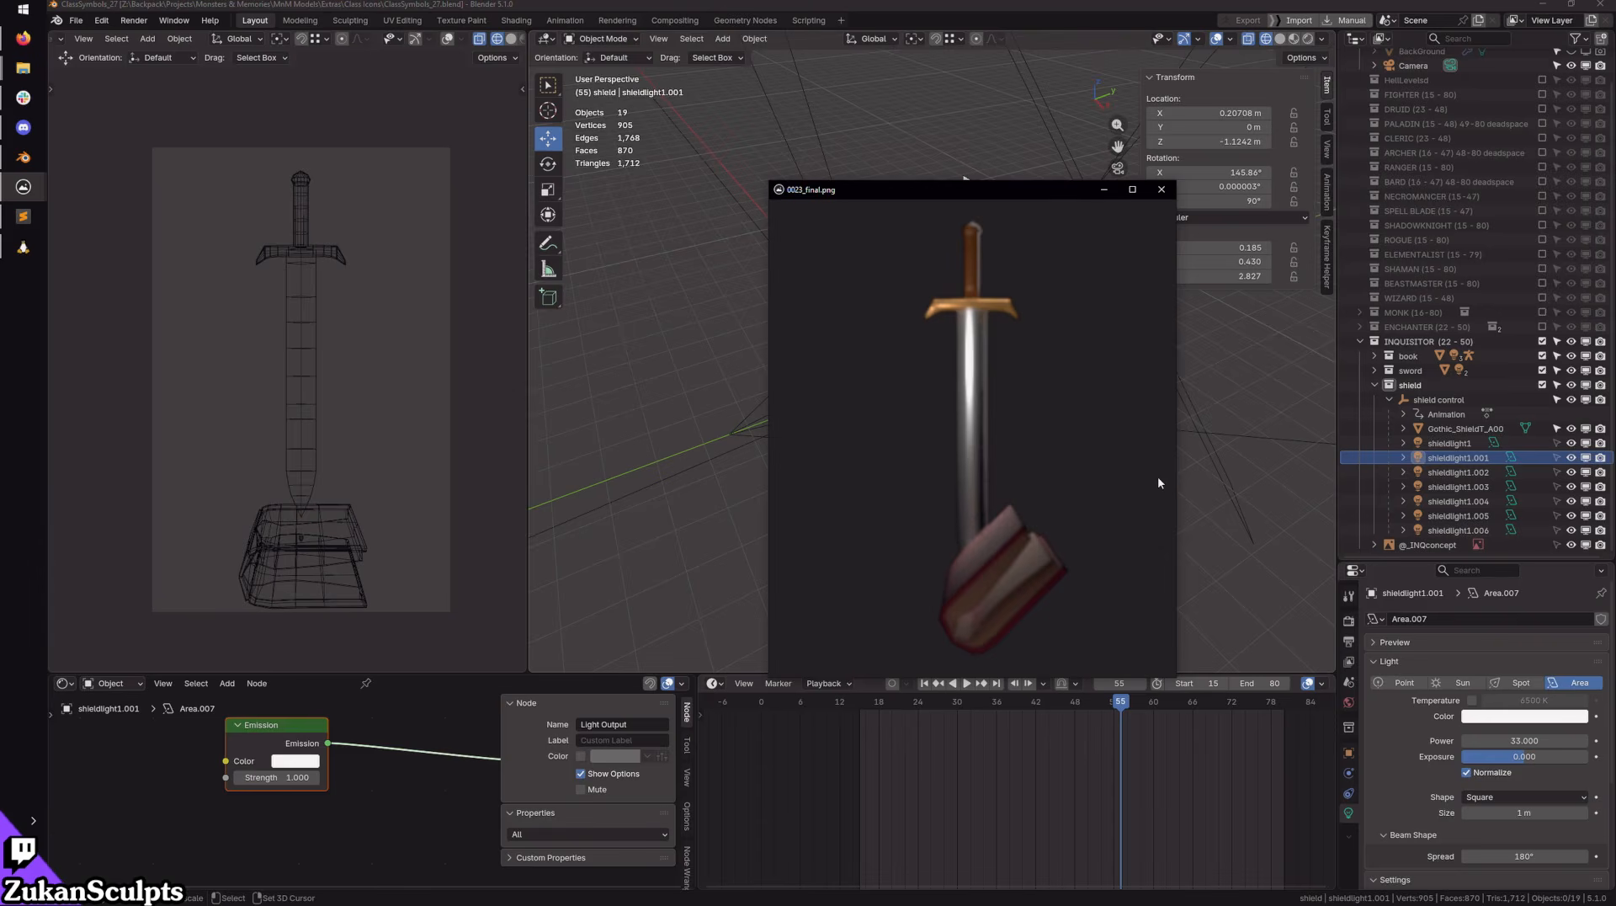
{"action": "key", "text": "Left"}
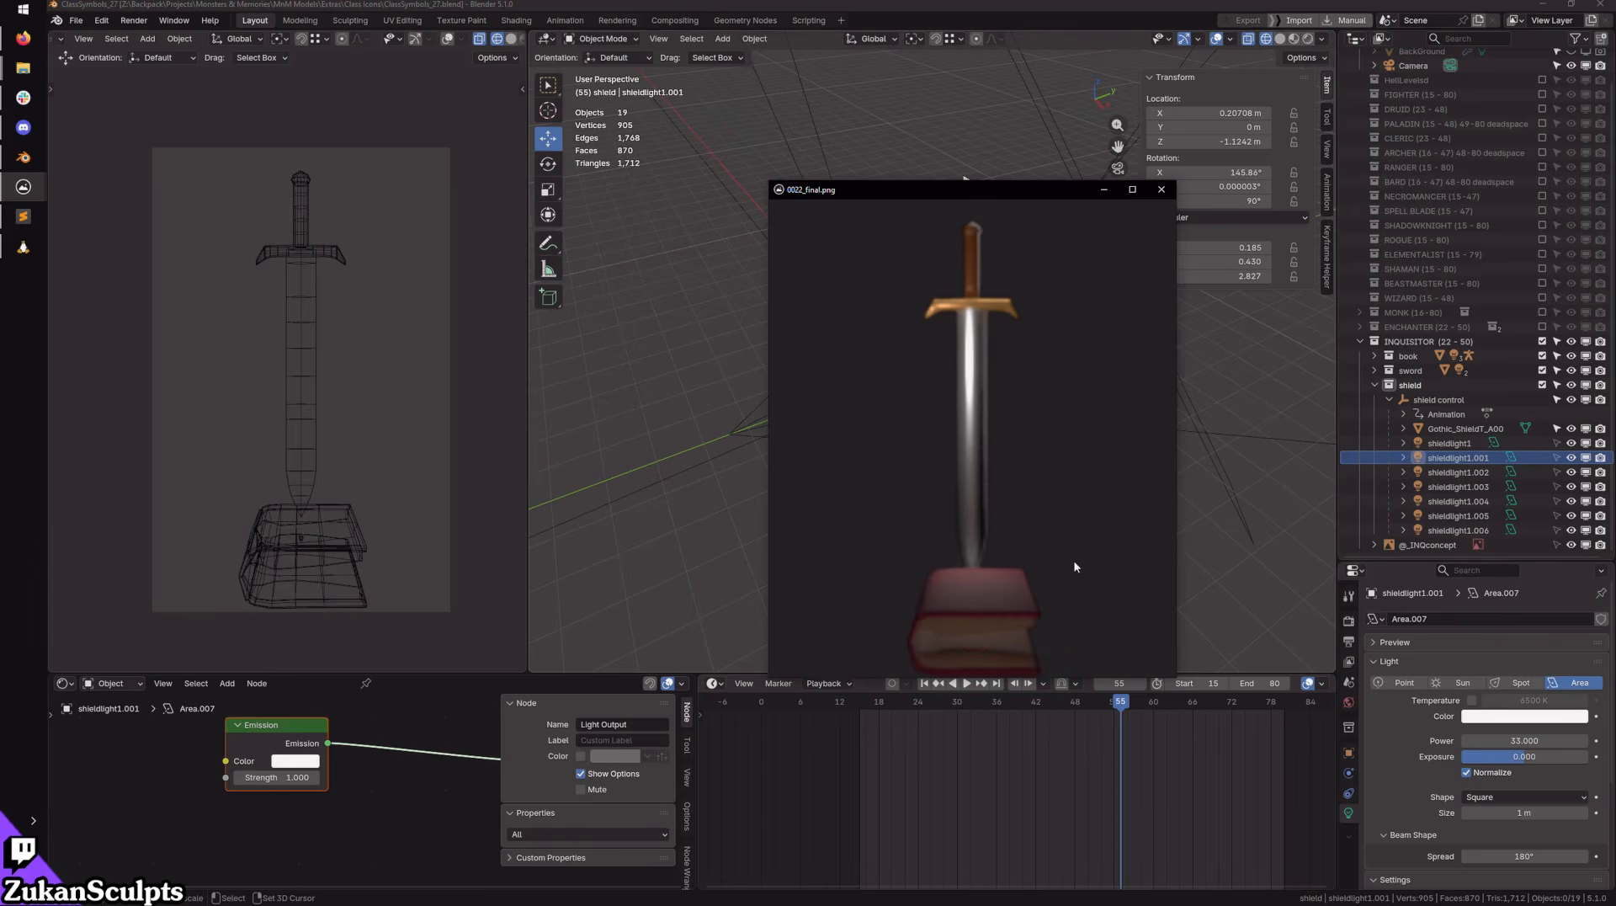
{"action": "key", "text": "Right"}
{"action": "key", "text": "Right"}
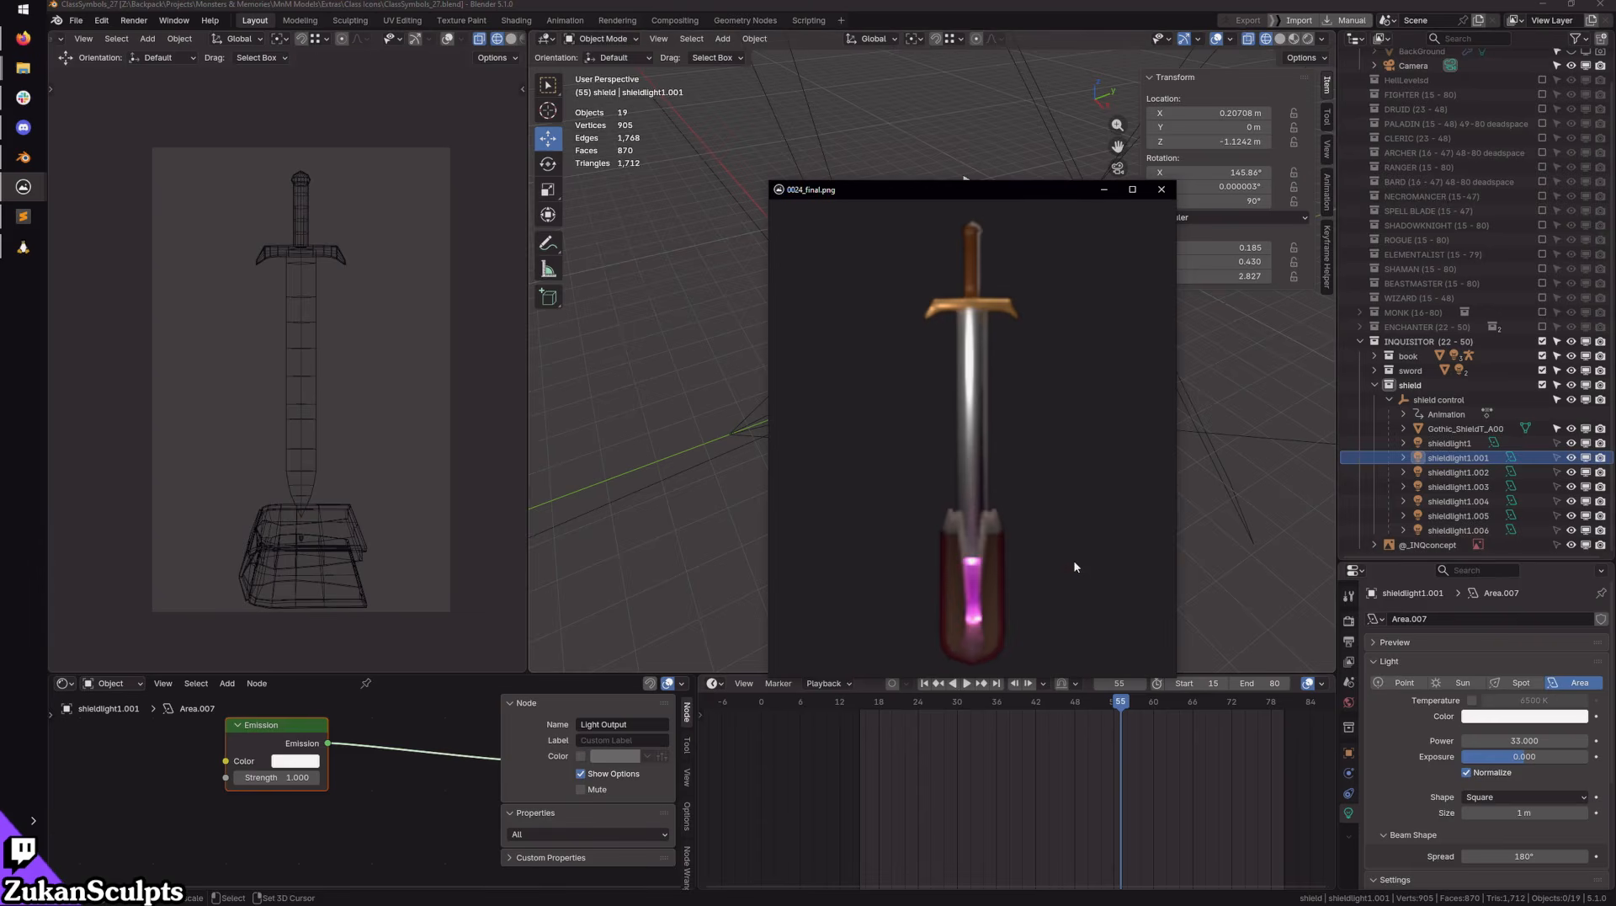
{"action": "key", "text": "Left"}
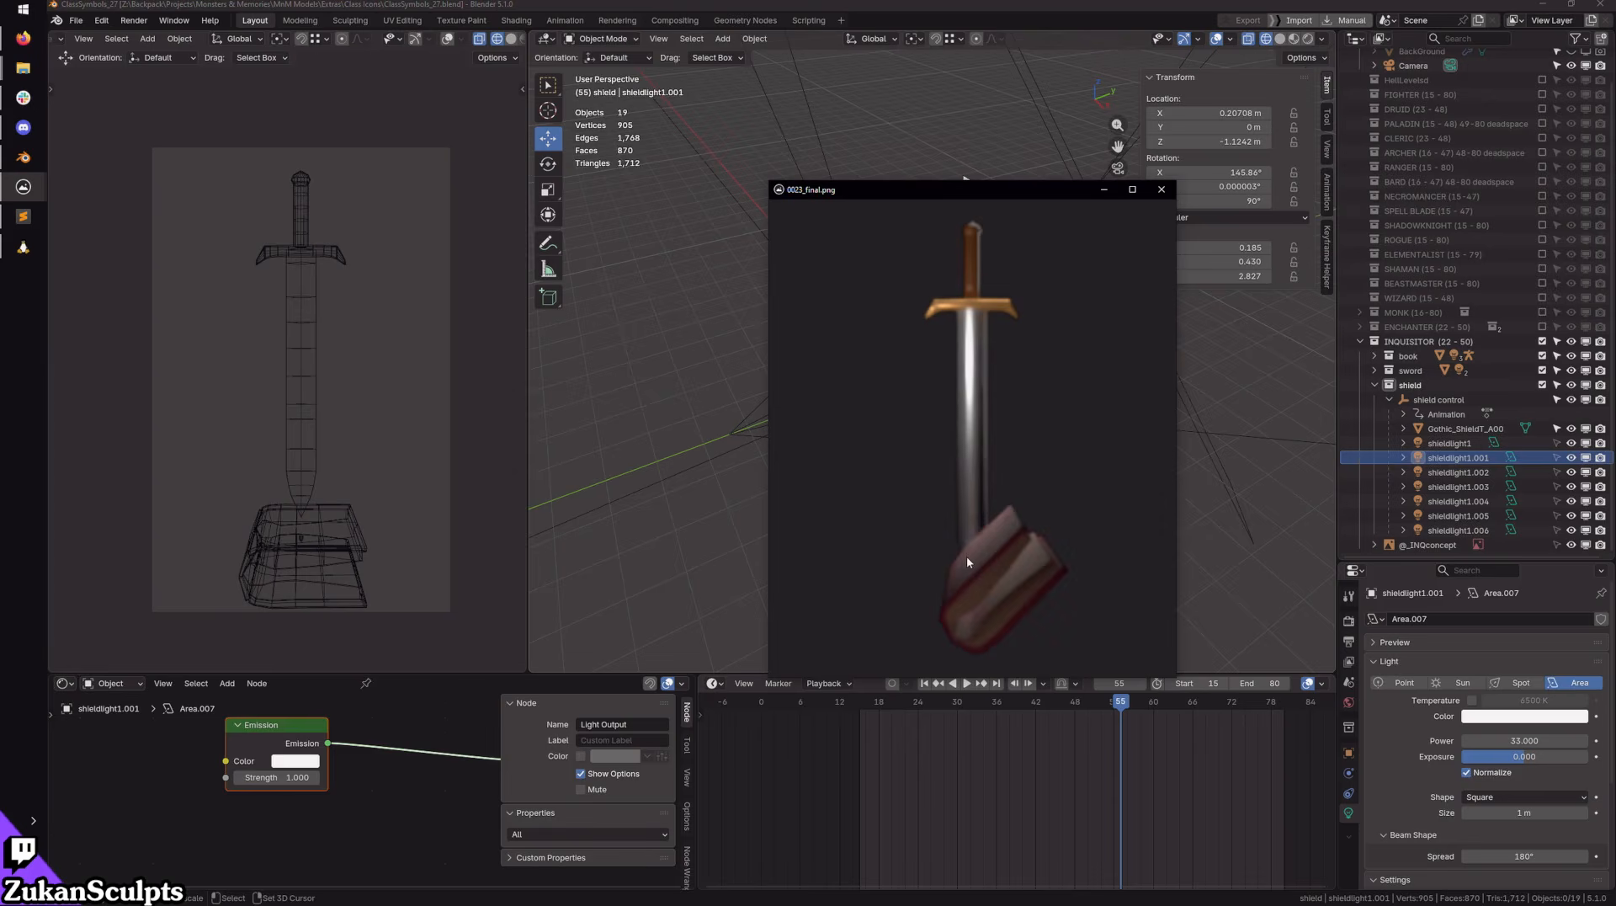
{"action": "key", "text": "Right"}
{"action": "key", "text": "Left"}
{"action": "key", "text": "Right"}
{"action": "key", "text": "Right"}
{"action": "key", "text": "Left"}
{"action": "key", "text": "Left"}
{"action": "key", "text": "Right"}
{"action": "left_click", "coordinate": [1162, 189]}
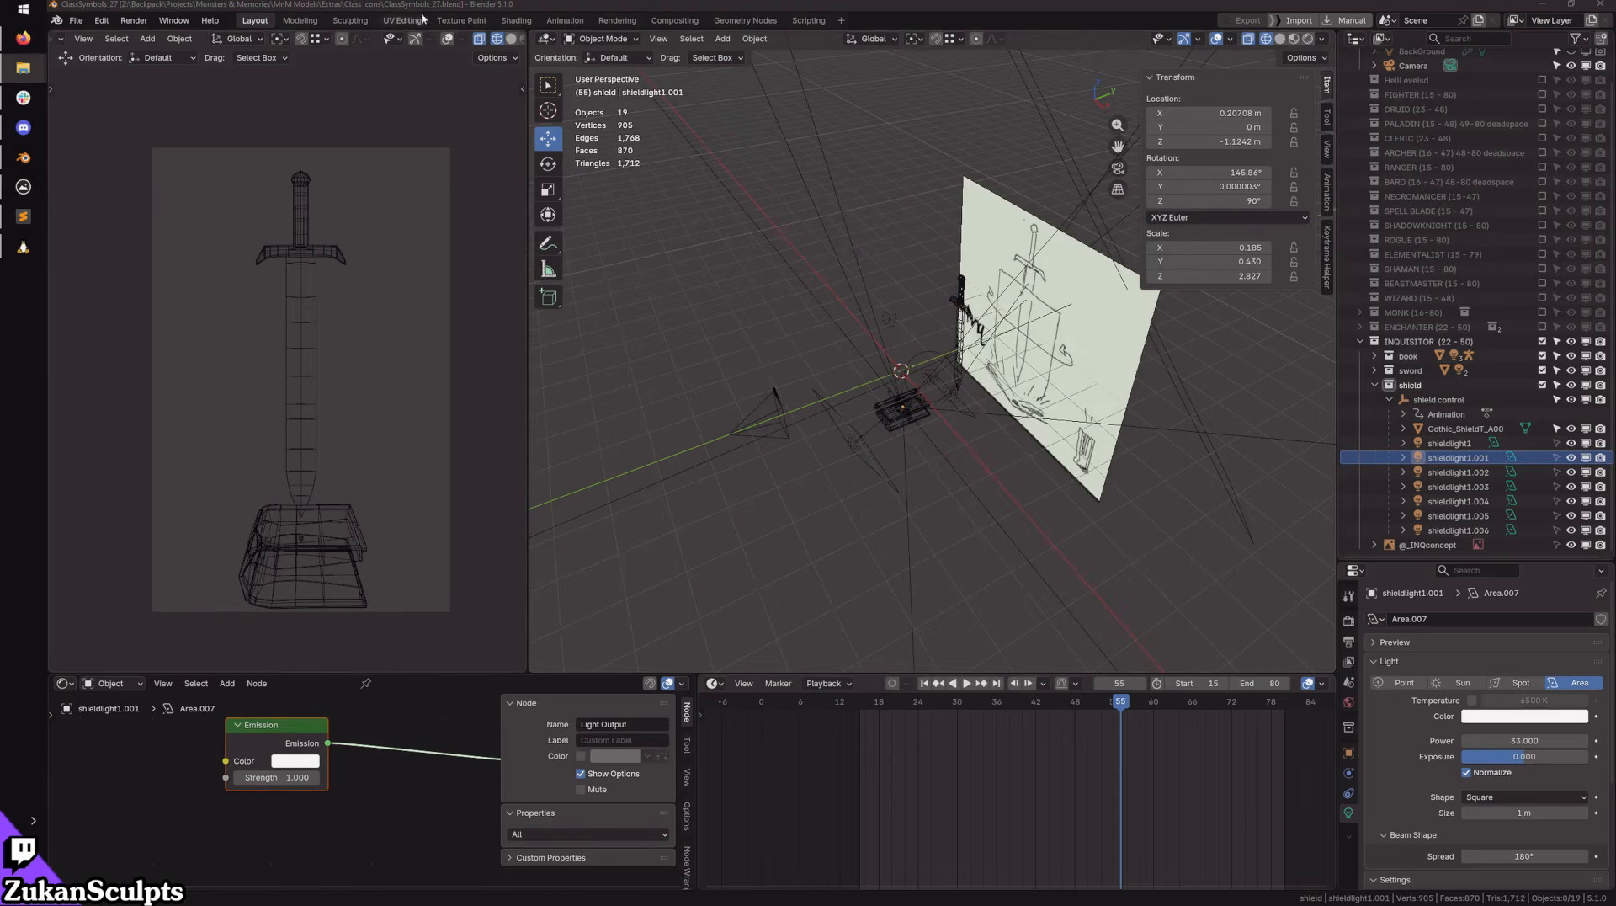
Step: Switch the camera view to rendered shading and put the book's INQbook armature into Pose Mode
{"action": "scroll", "coordinate": [475, 38], "scroll_direction": "down", "scroll_amount": 2}
{"action": "left_click", "coordinate": [499, 39]}
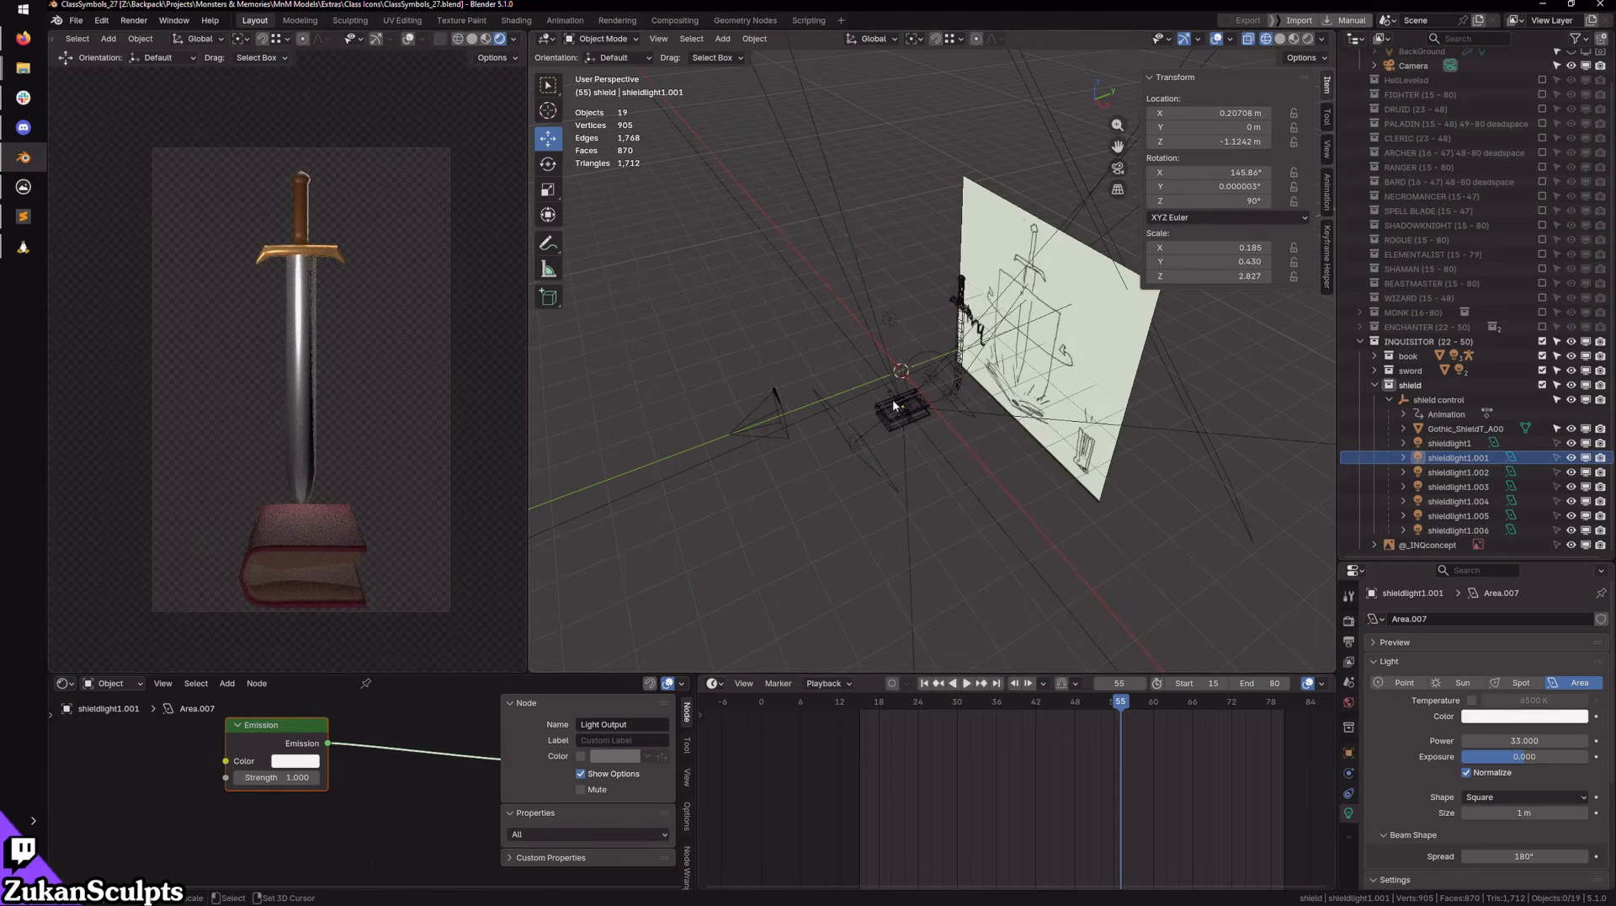
{"action": "scroll", "coordinate": [894, 405], "scroll_direction": "up", "scroll_amount": 6}
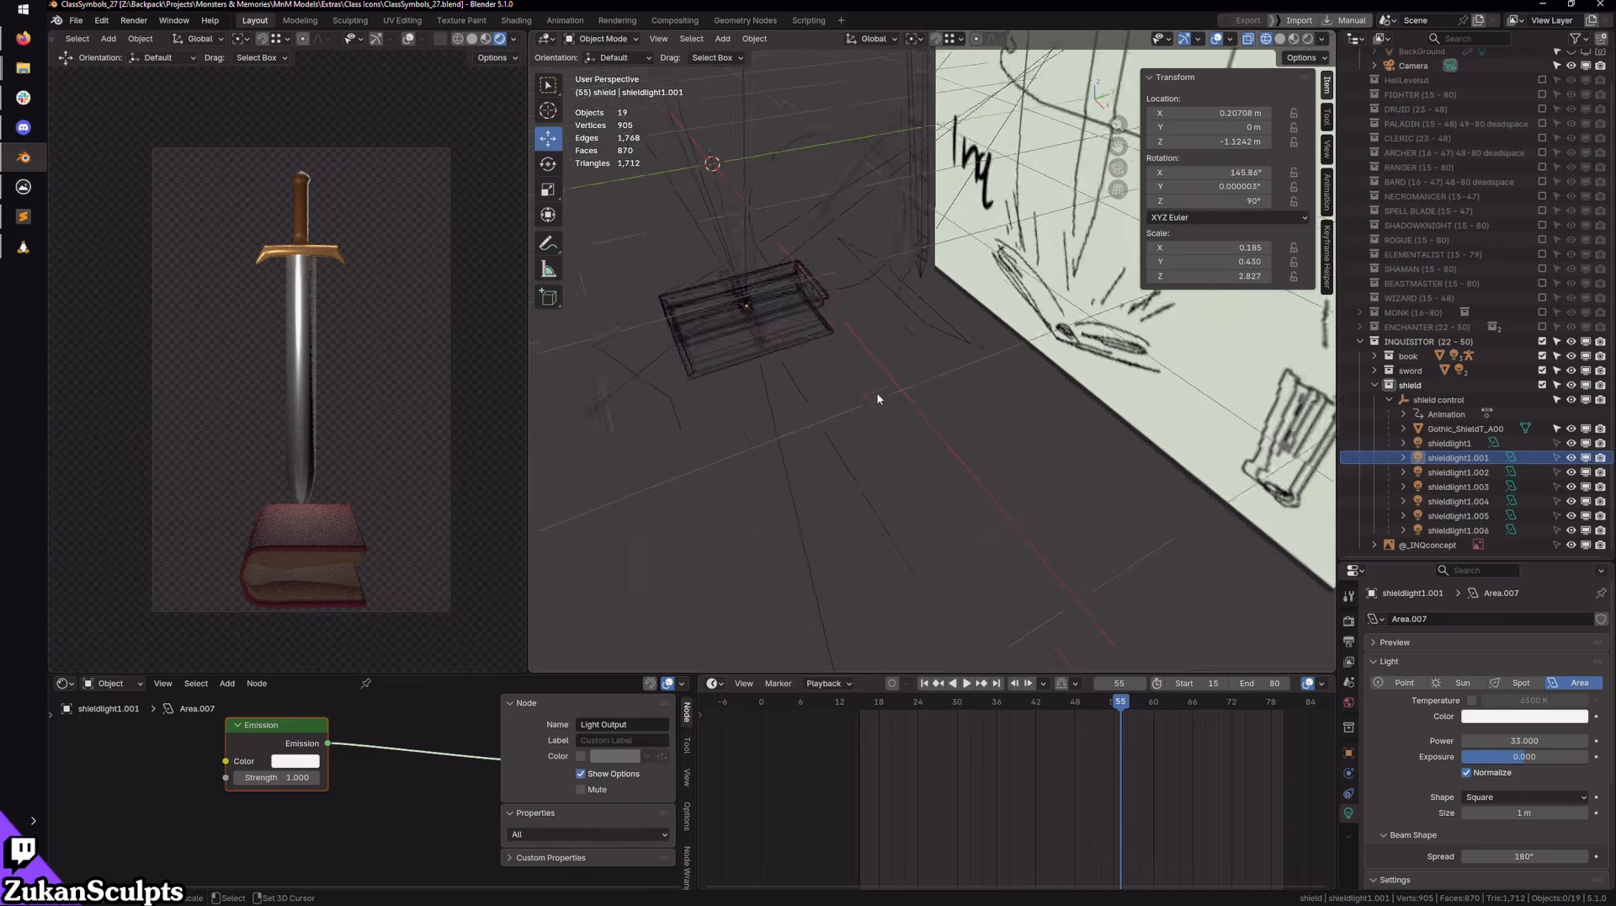
{"action": "scroll", "coordinate": [878, 398], "scroll_direction": "up", "scroll_amount": 3}
{"action": "scroll", "coordinate": [905, 418], "scroll_direction": "up", "scroll_amount": 4}
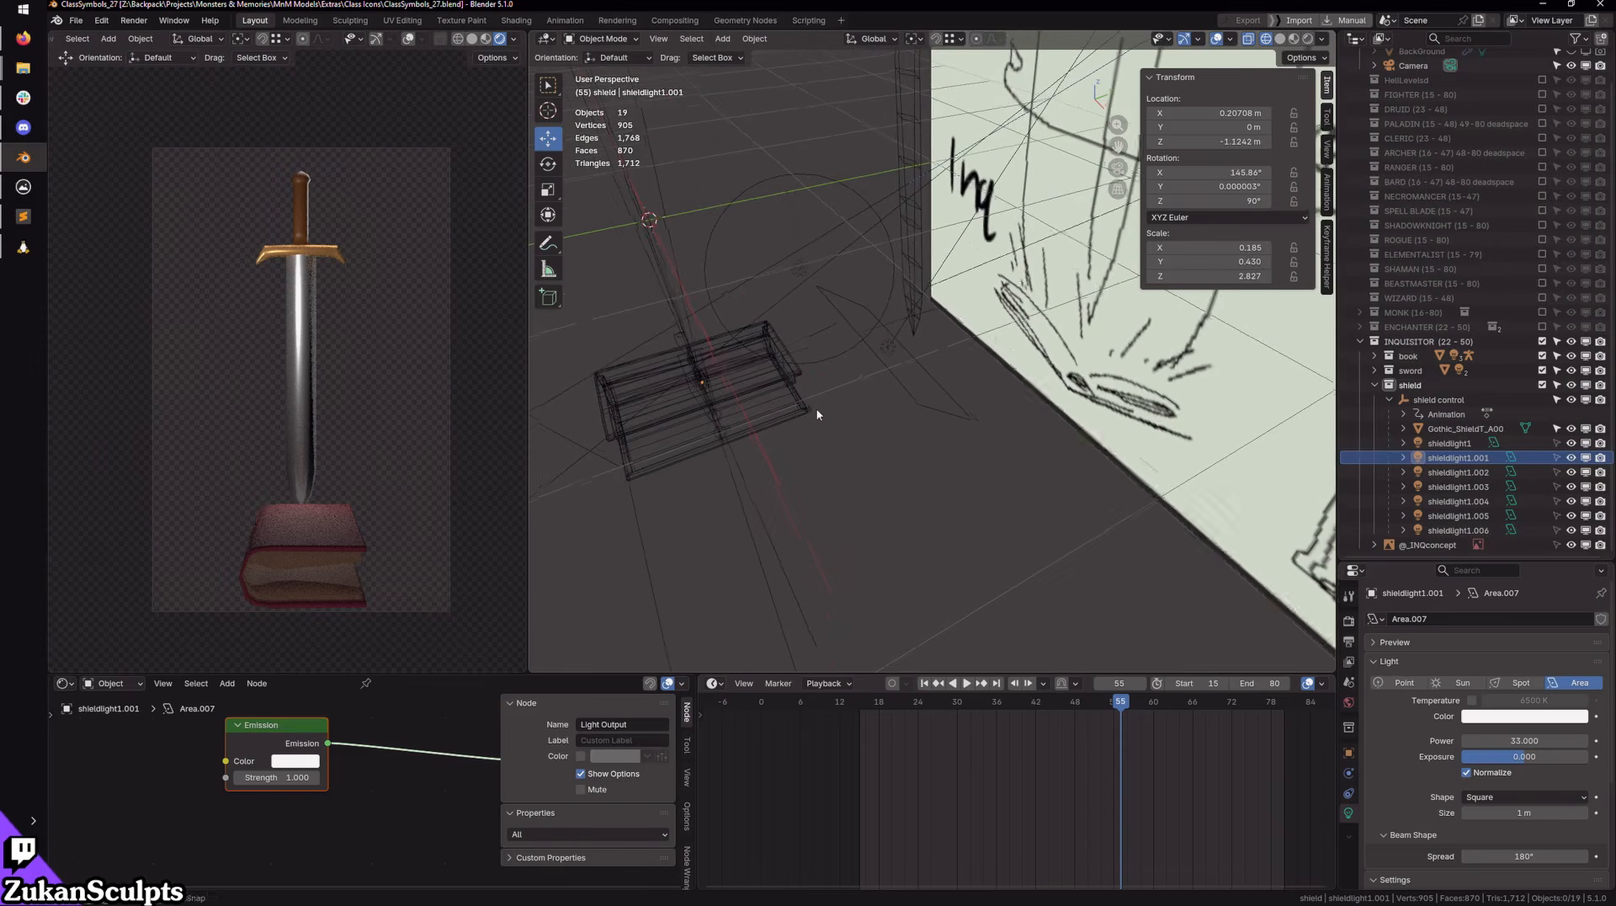
{"action": "middle_click_drag", "start_coordinate": [840, 492], "coordinate": [934, 418], "text": "shift"}
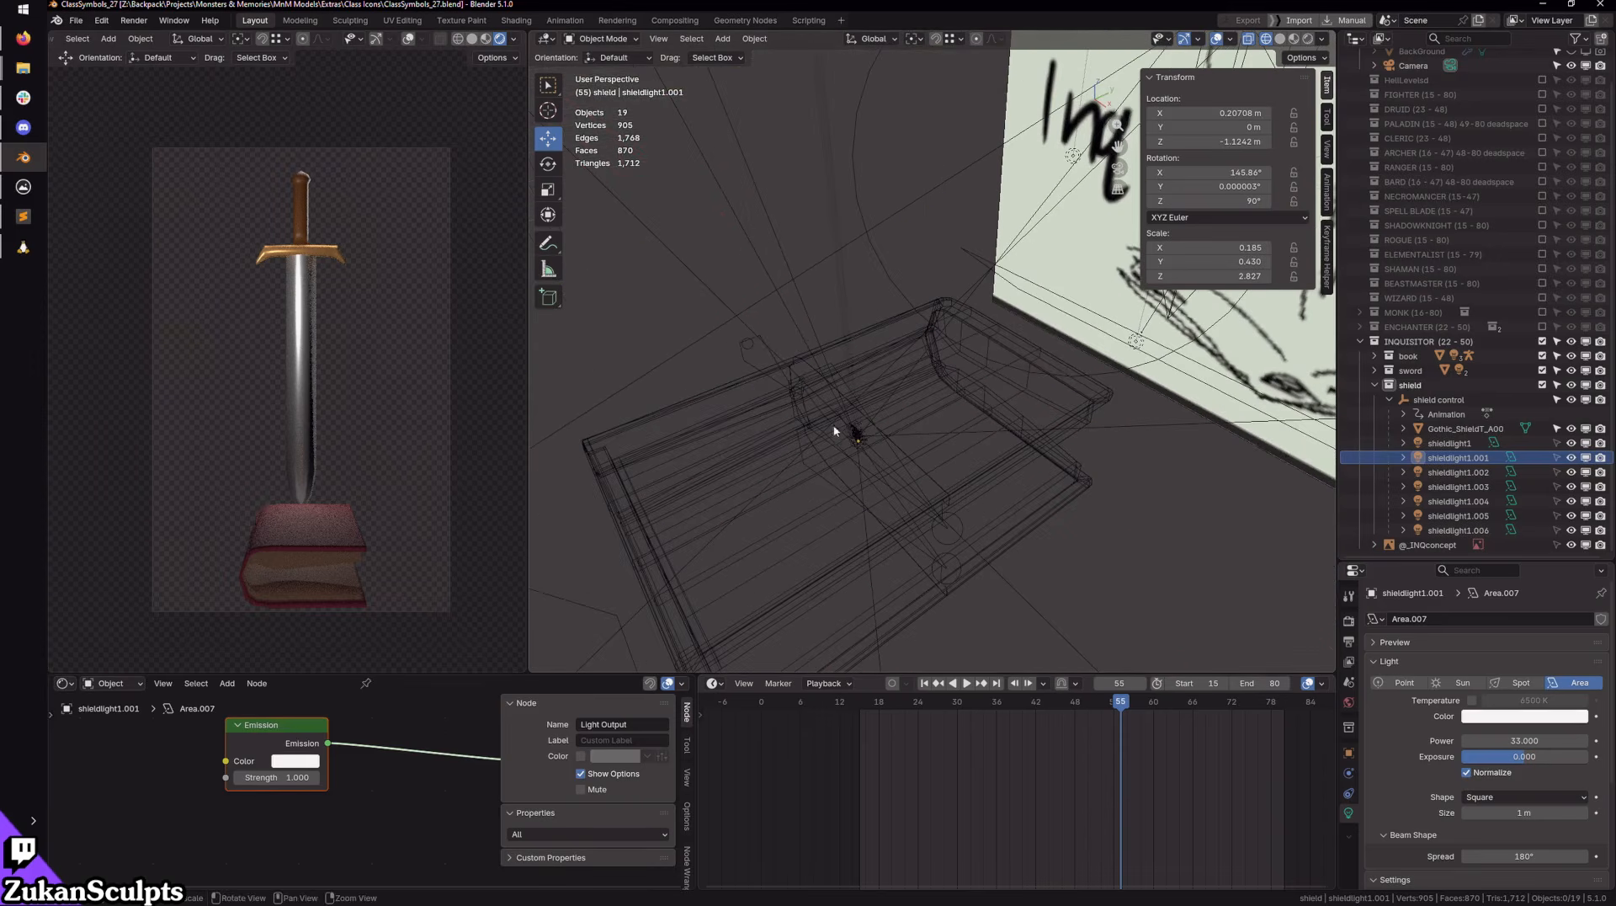
{"action": "left_click", "coordinate": [744, 345]}
{"action": "middle_click_drag", "start_coordinate": [746, 337], "coordinate": [754, 132]}
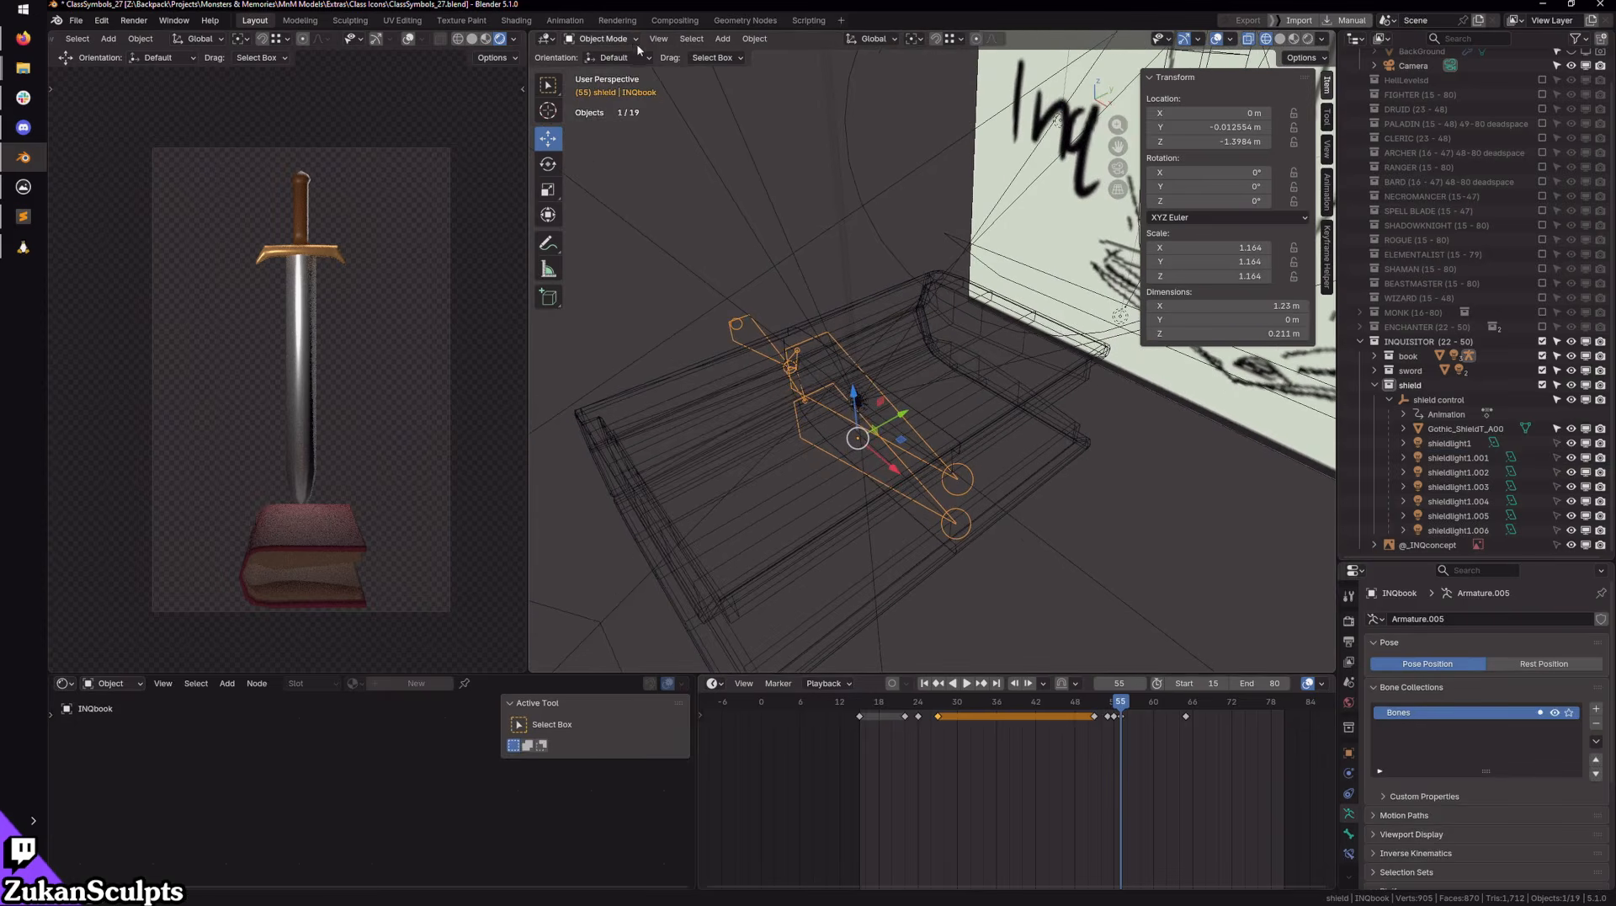
{"action": "left_click", "coordinate": [603, 39]}
{"action": "left_click", "coordinate": [603, 86]}
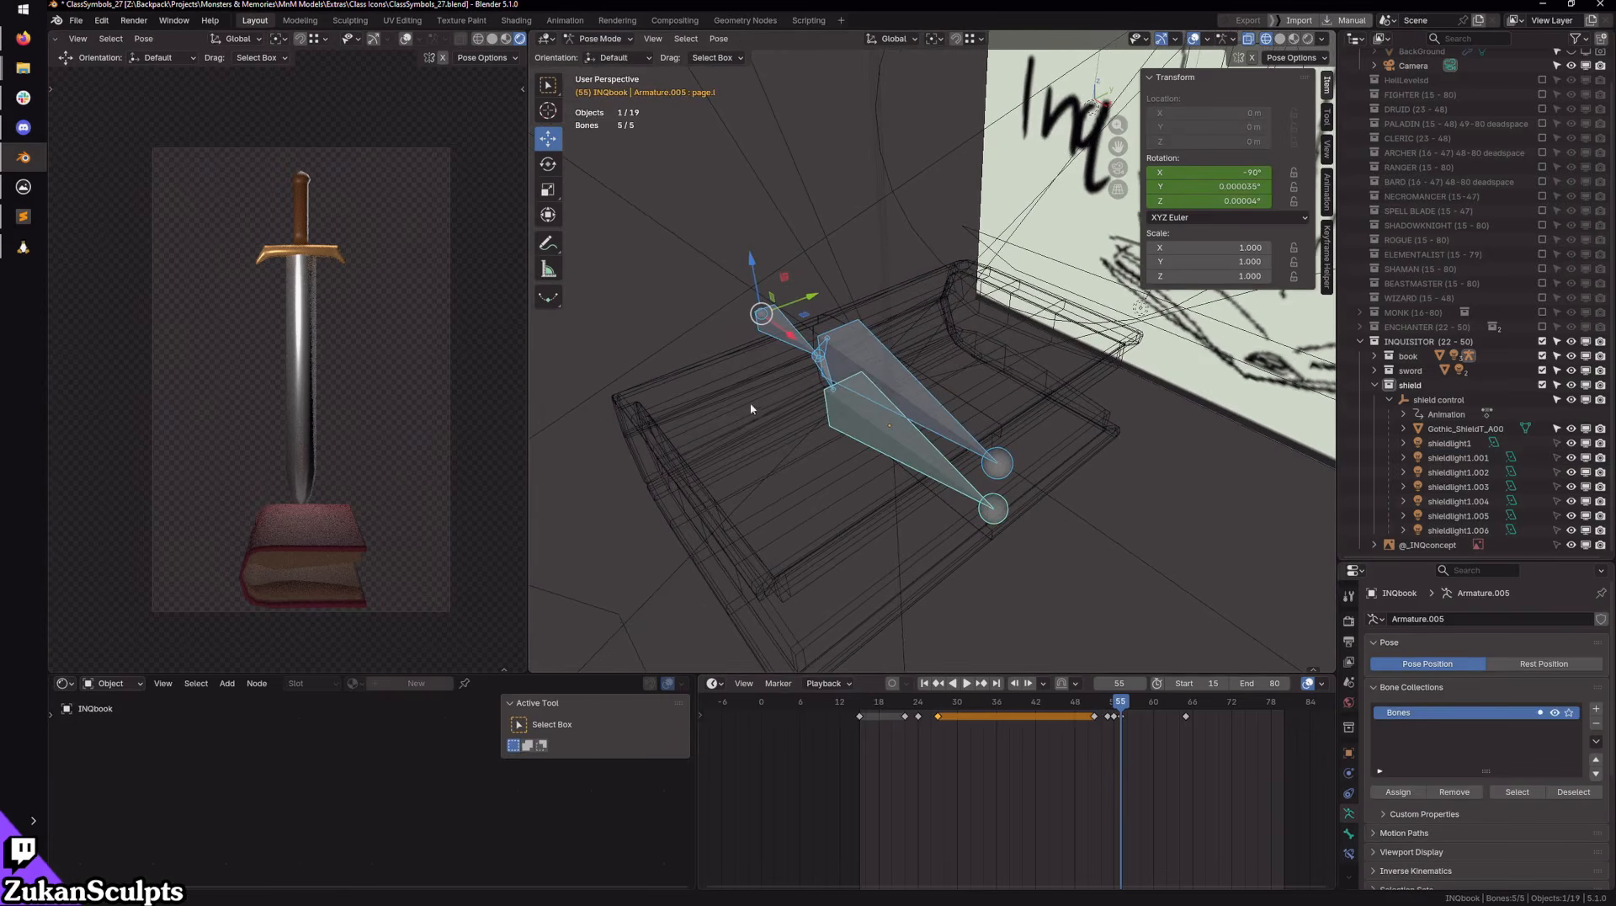
Step: Select both page bones of the book and shift their opening keyframes one frame earlier, to frames 23 and 26
{"action": "mouse_move", "coordinate": [846, 431]}
{"action": "middle_mouse_down"}
{"action": "mouse_move", "coordinate": [835, 407]}
{"action": "mouse_move", "coordinate": [907, 400]}
{"action": "middle_mouse_up"}
{"action": "left_click", "coordinate": [904, 403]}
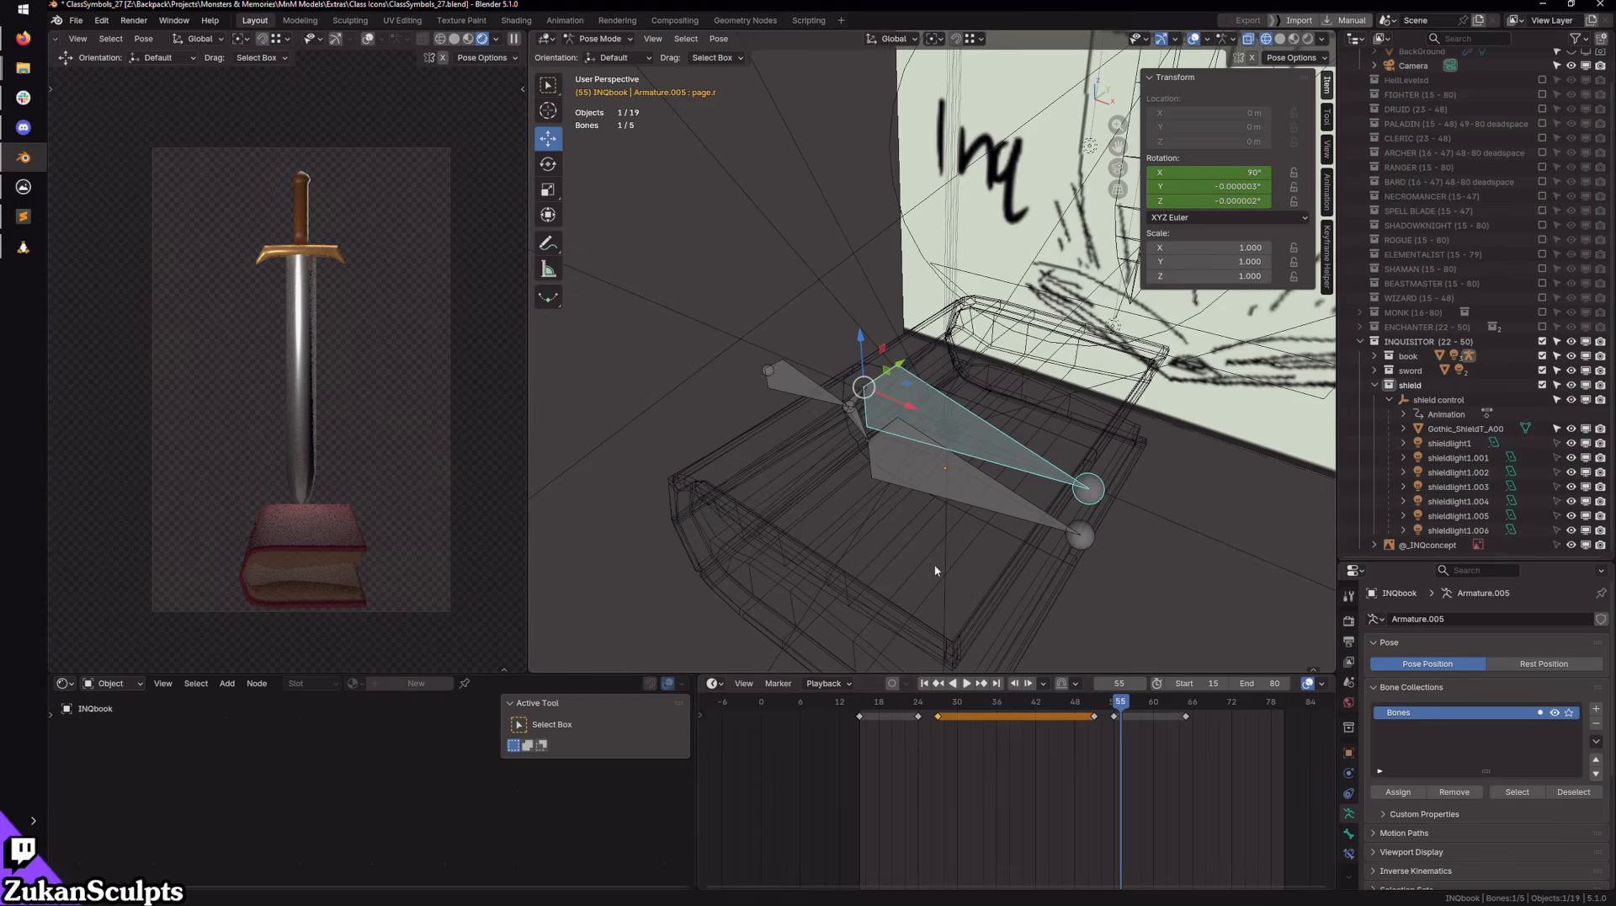
{"action": "mouse_move", "coordinate": [948, 707]}
{"action": "left_mouse_down"}
{"action": "mouse_move", "coordinate": [914, 709]}
{"action": "mouse_move", "coordinate": [952, 711]}
{"action": "mouse_move", "coordinate": [930, 717]}
{"action": "left_mouse_up"}
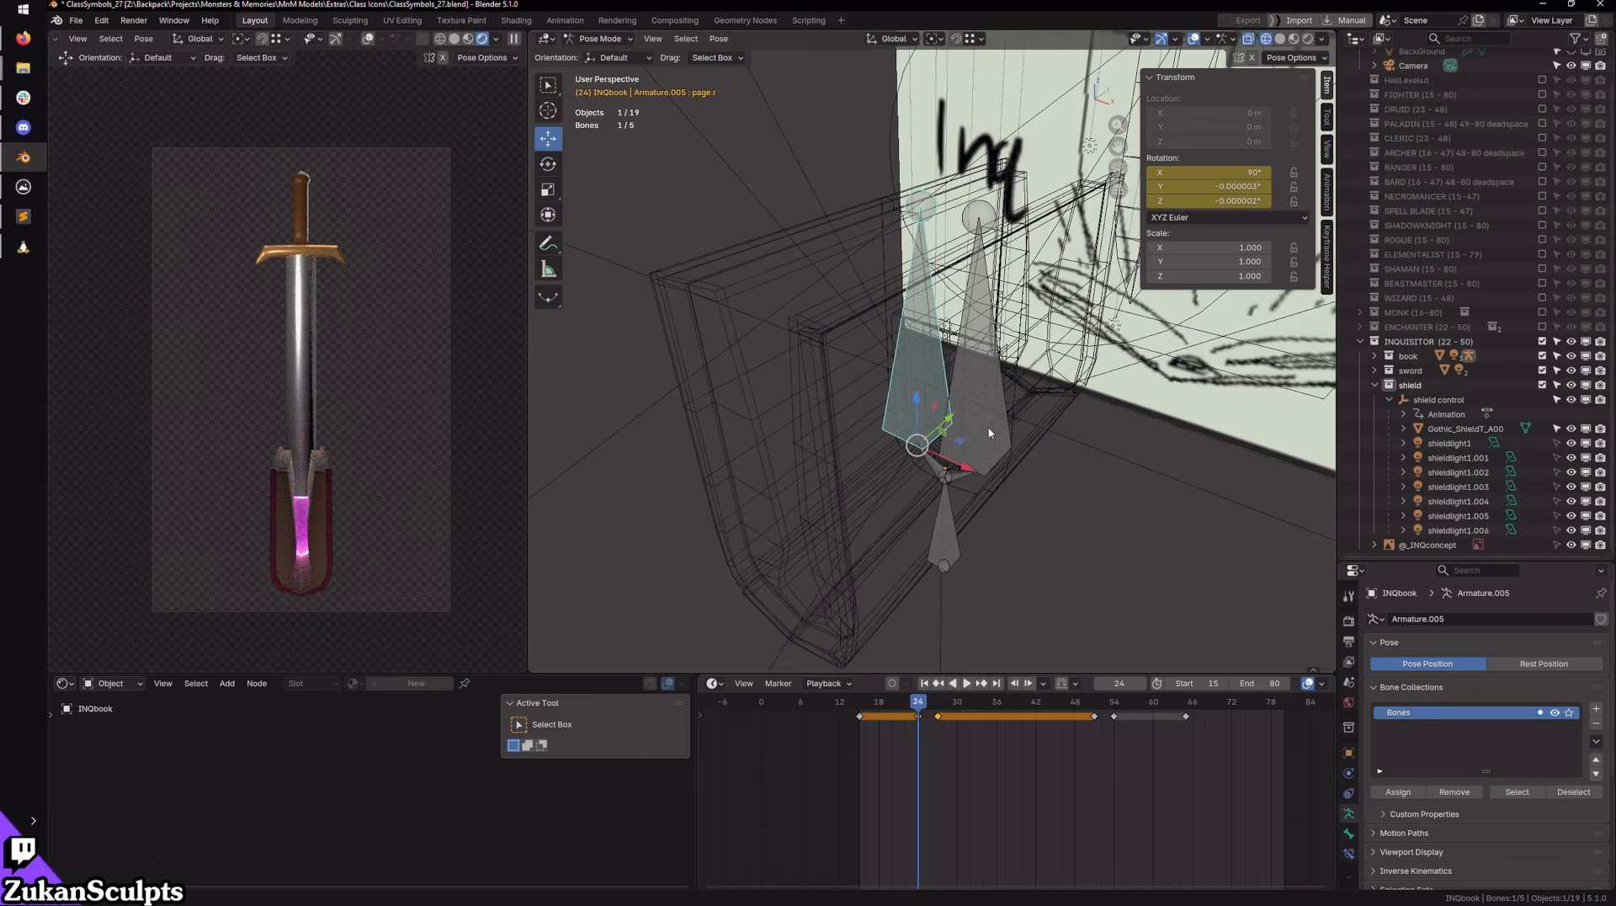
{"action": "left_click", "coordinate": [993, 429]}
{"action": "left_click", "coordinate": [906, 383], "text": "shift"}
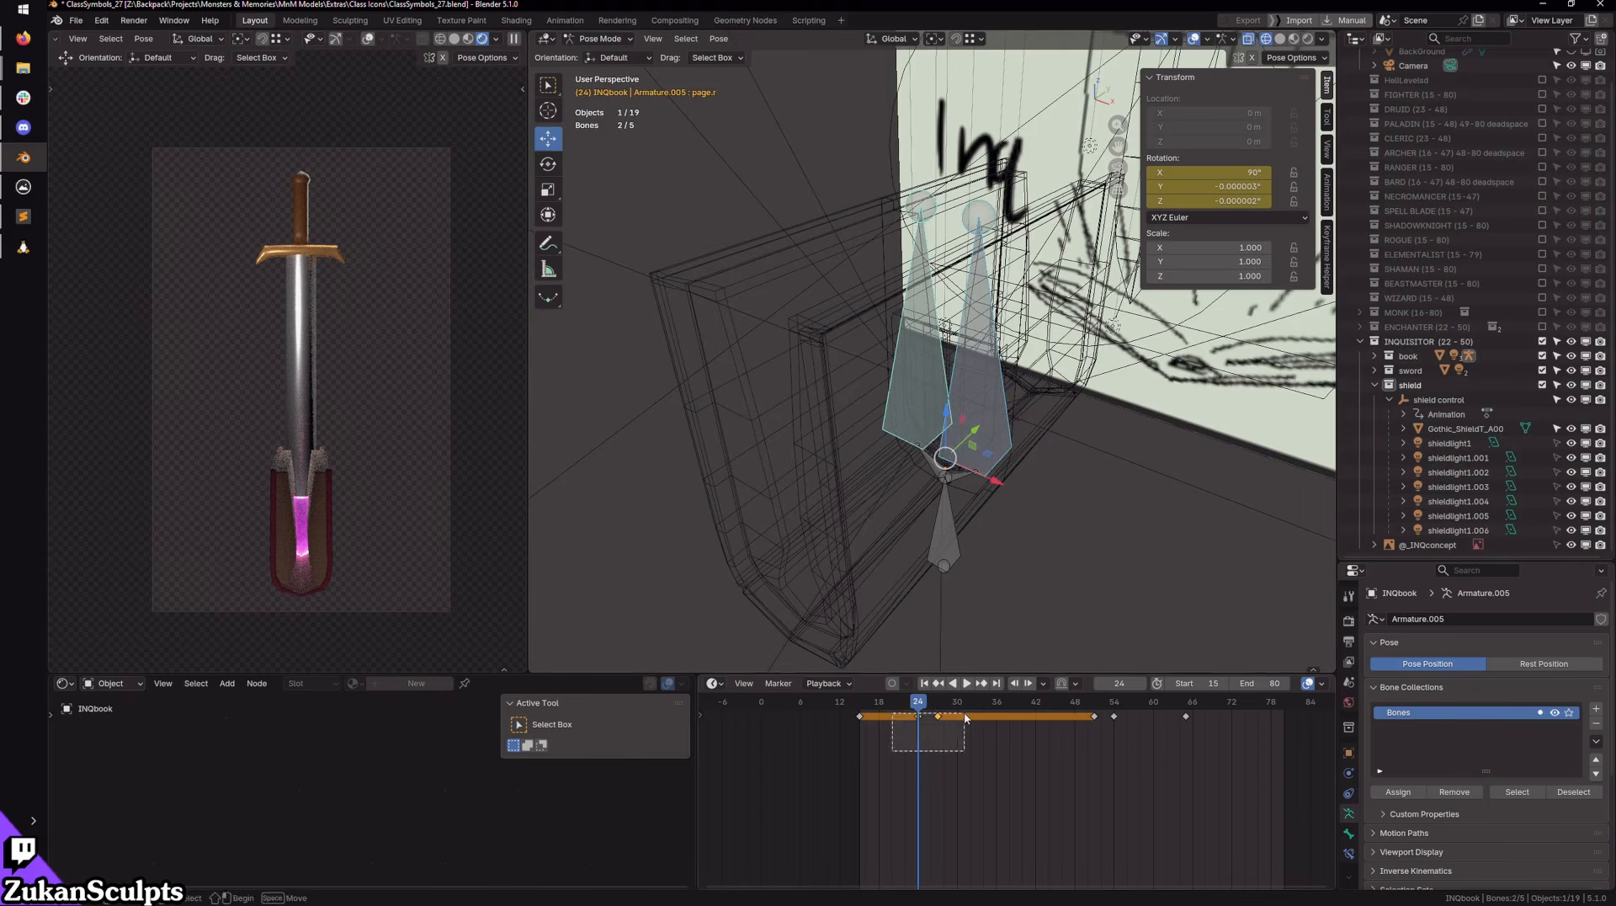
{"action": "mouse_move", "coordinate": [938, 718]}
{"action": "left_mouse_down"}
{"action": "mouse_move", "coordinate": [879, 709]}
{"action": "mouse_move", "coordinate": [906, 715]}
{"action": "left_mouse_up"}
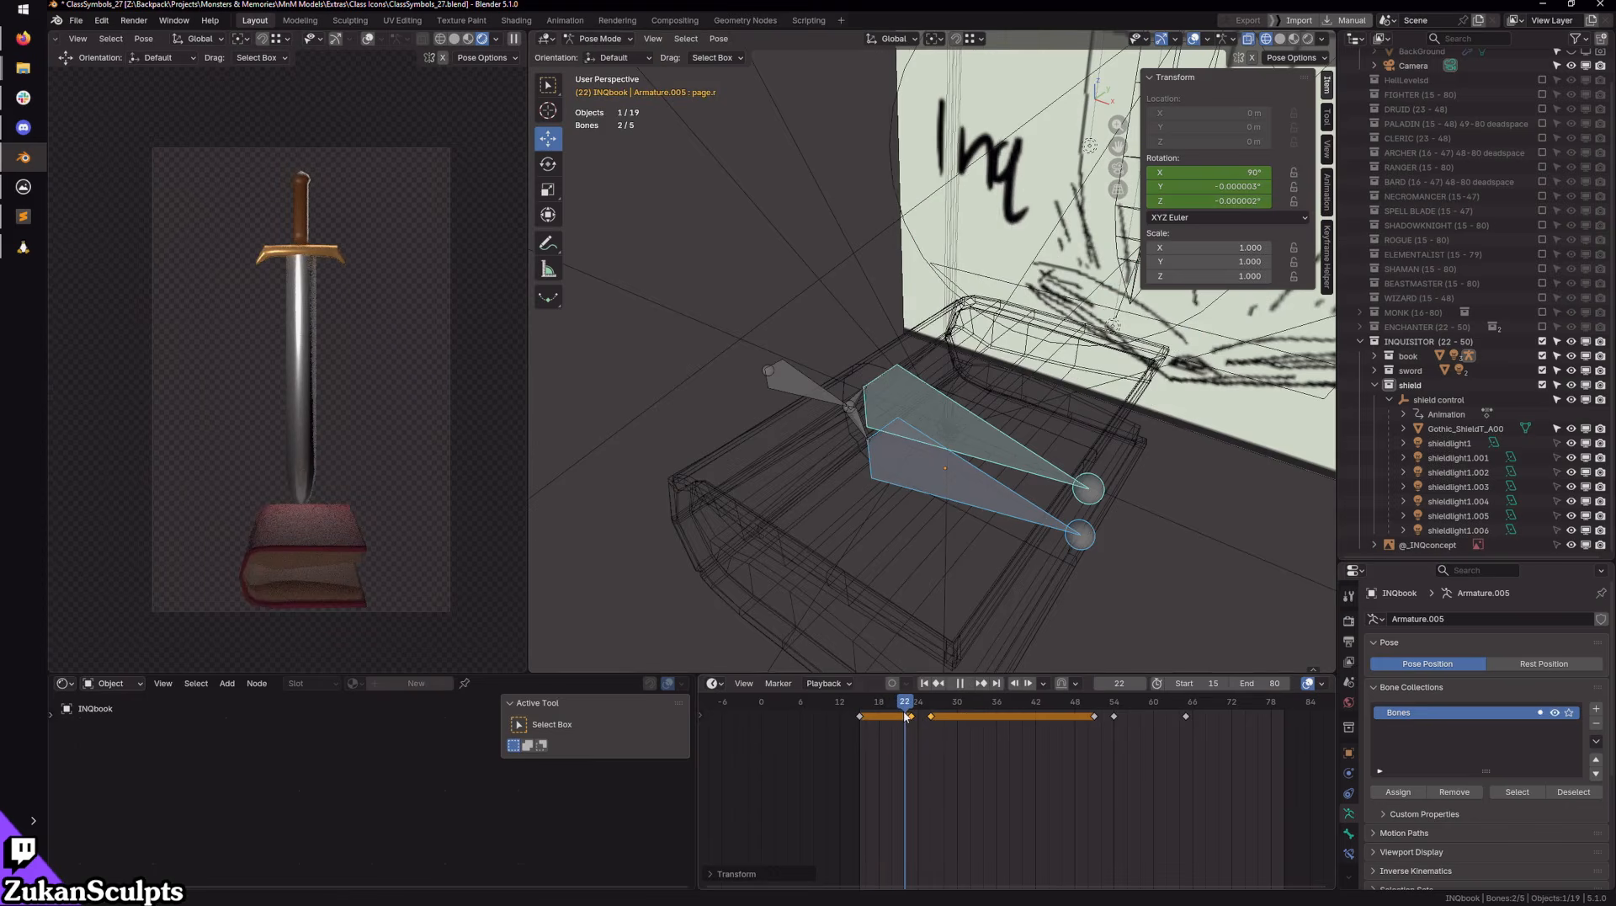
Step: Check the neighbouring frames and shift the page bones' opening keyframes another frame earlier, to frames 22 and 25
{"action": "left_click", "coordinate": [1142, 683]}
{"action": "left_click", "coordinate": [1142, 683]}
{"action": "left_click", "coordinate": [1142, 684]}
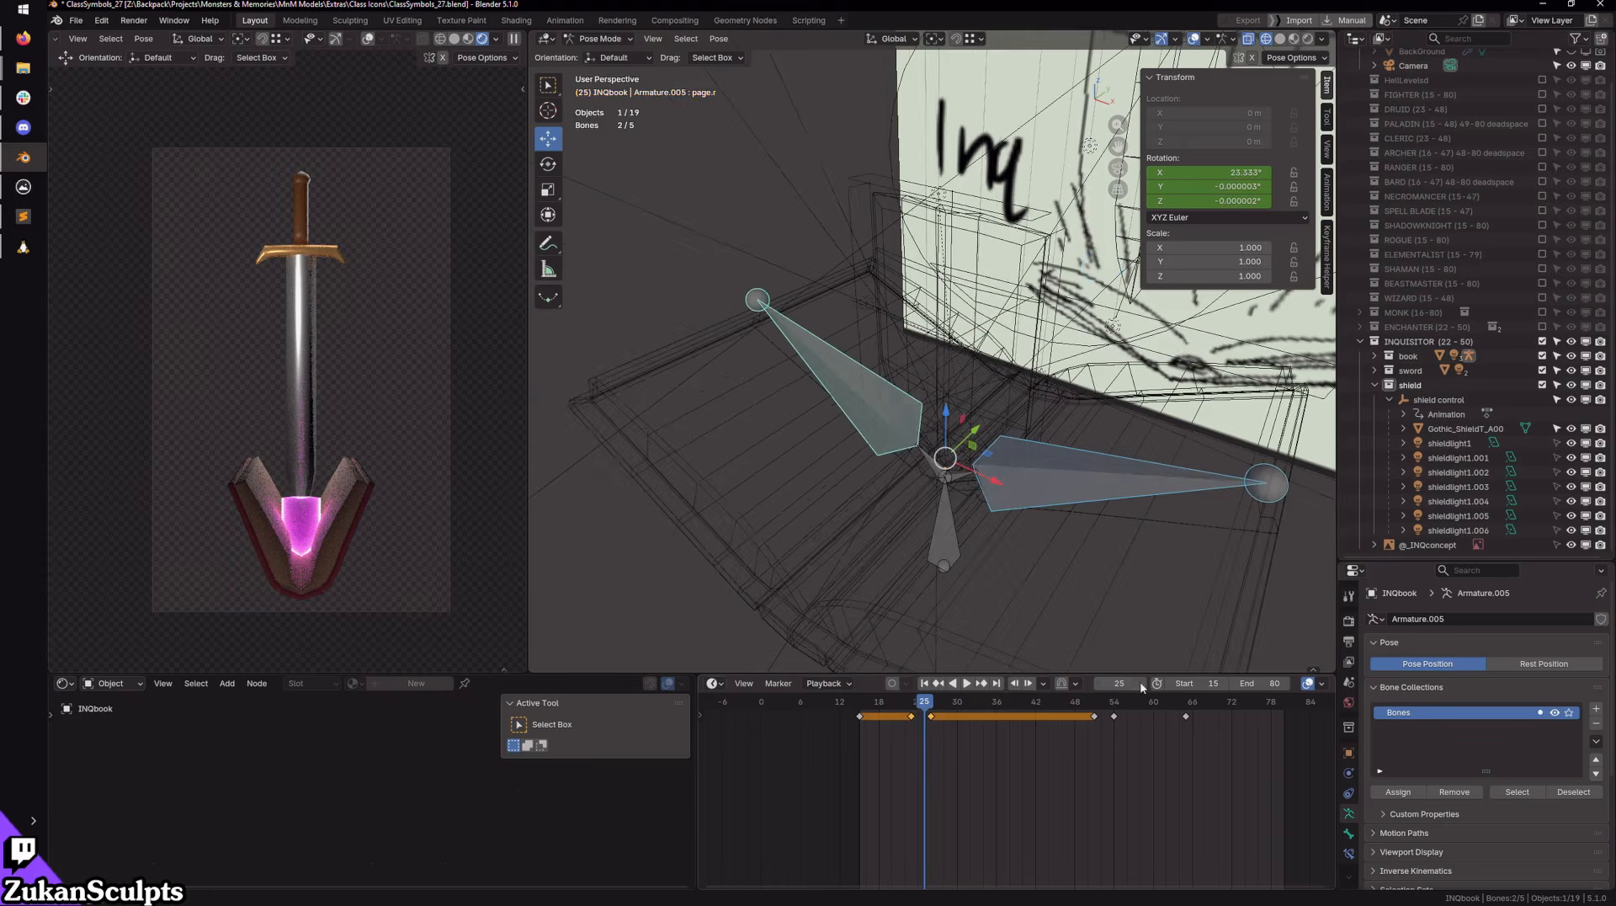
{"action": "left_click", "coordinate": [1099, 685]}
{"action": "left_click", "coordinate": [1100, 685]}
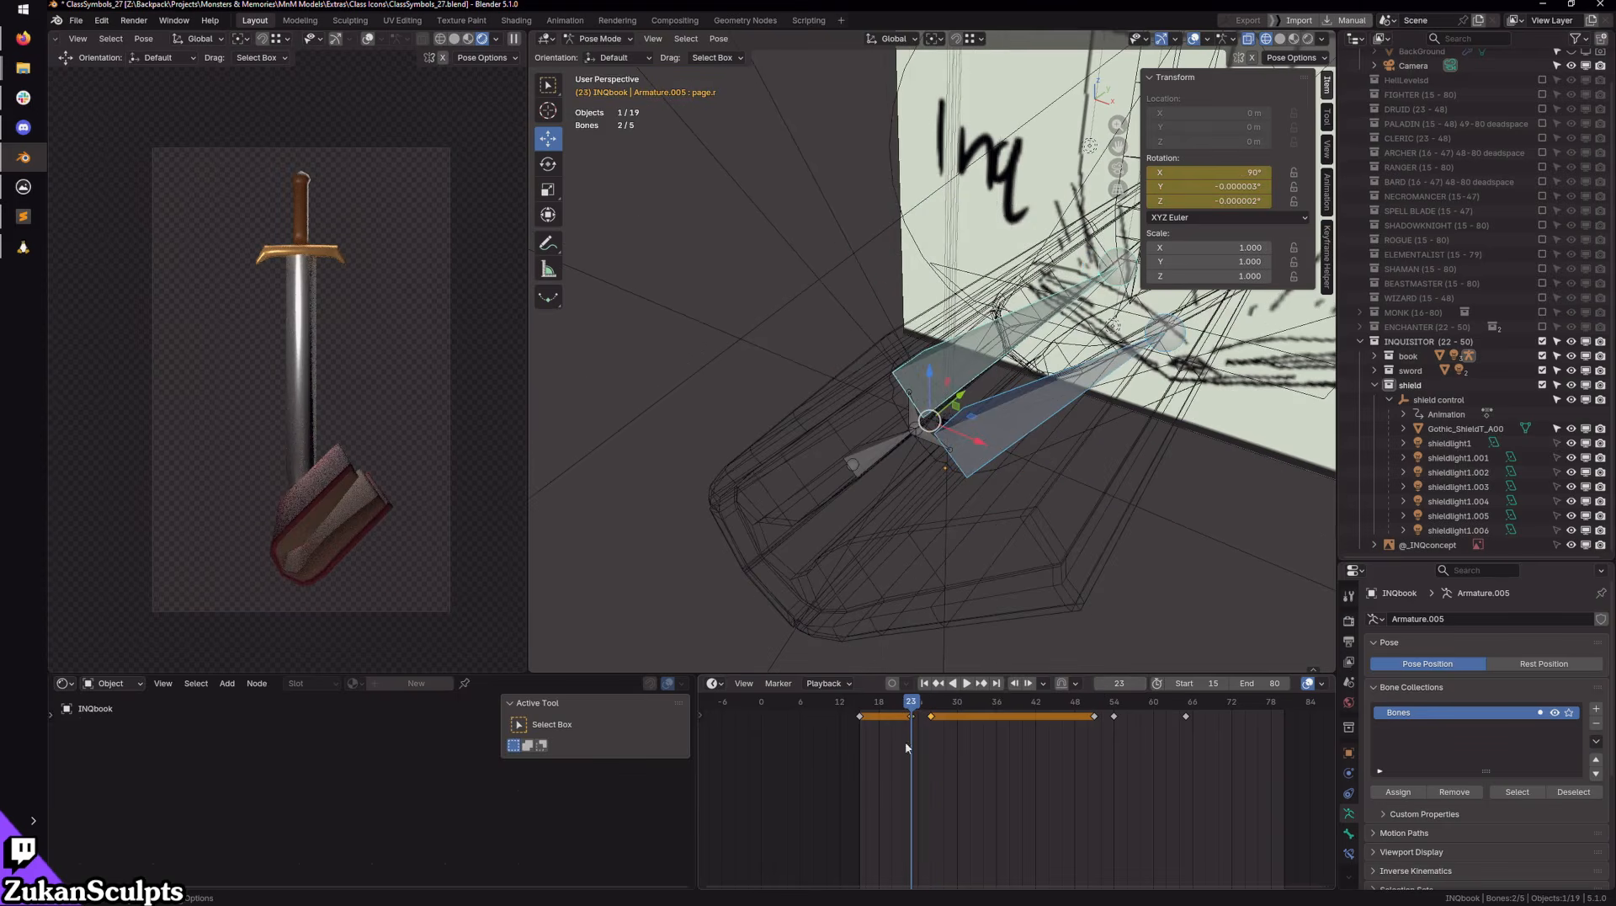
{"action": "left_click_drag", "start_coordinate": [930, 721], "coordinate": [924, 721]}
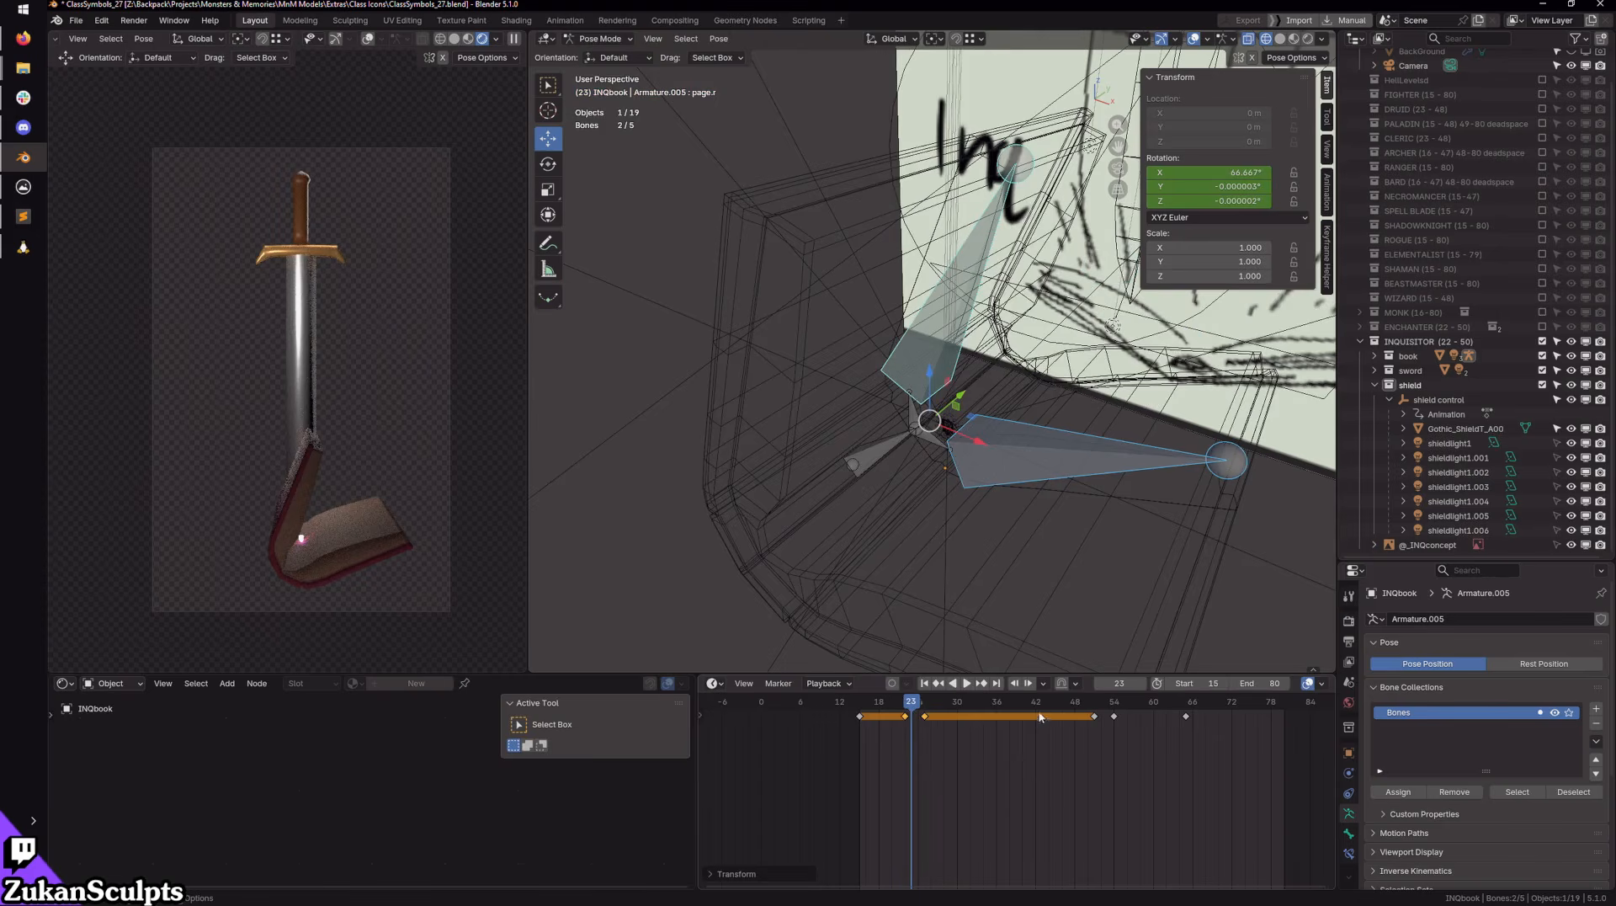
Step: Step through frames 16 to 25 and play the animation from the start to examine the book's opening timing against the shield
{"action": "left_click", "coordinate": [1099, 685]}
{"action": "left_click", "coordinate": [1100, 685]}
{"action": "left_click", "coordinate": [1099, 684]}
{"action": "left_click", "coordinate": [1099, 684]}
{"action": "left_click", "coordinate": [1100, 685]}
{"action": "left_click", "coordinate": [1099, 686]}
{"action": "left_click", "coordinate": [1100, 686]}
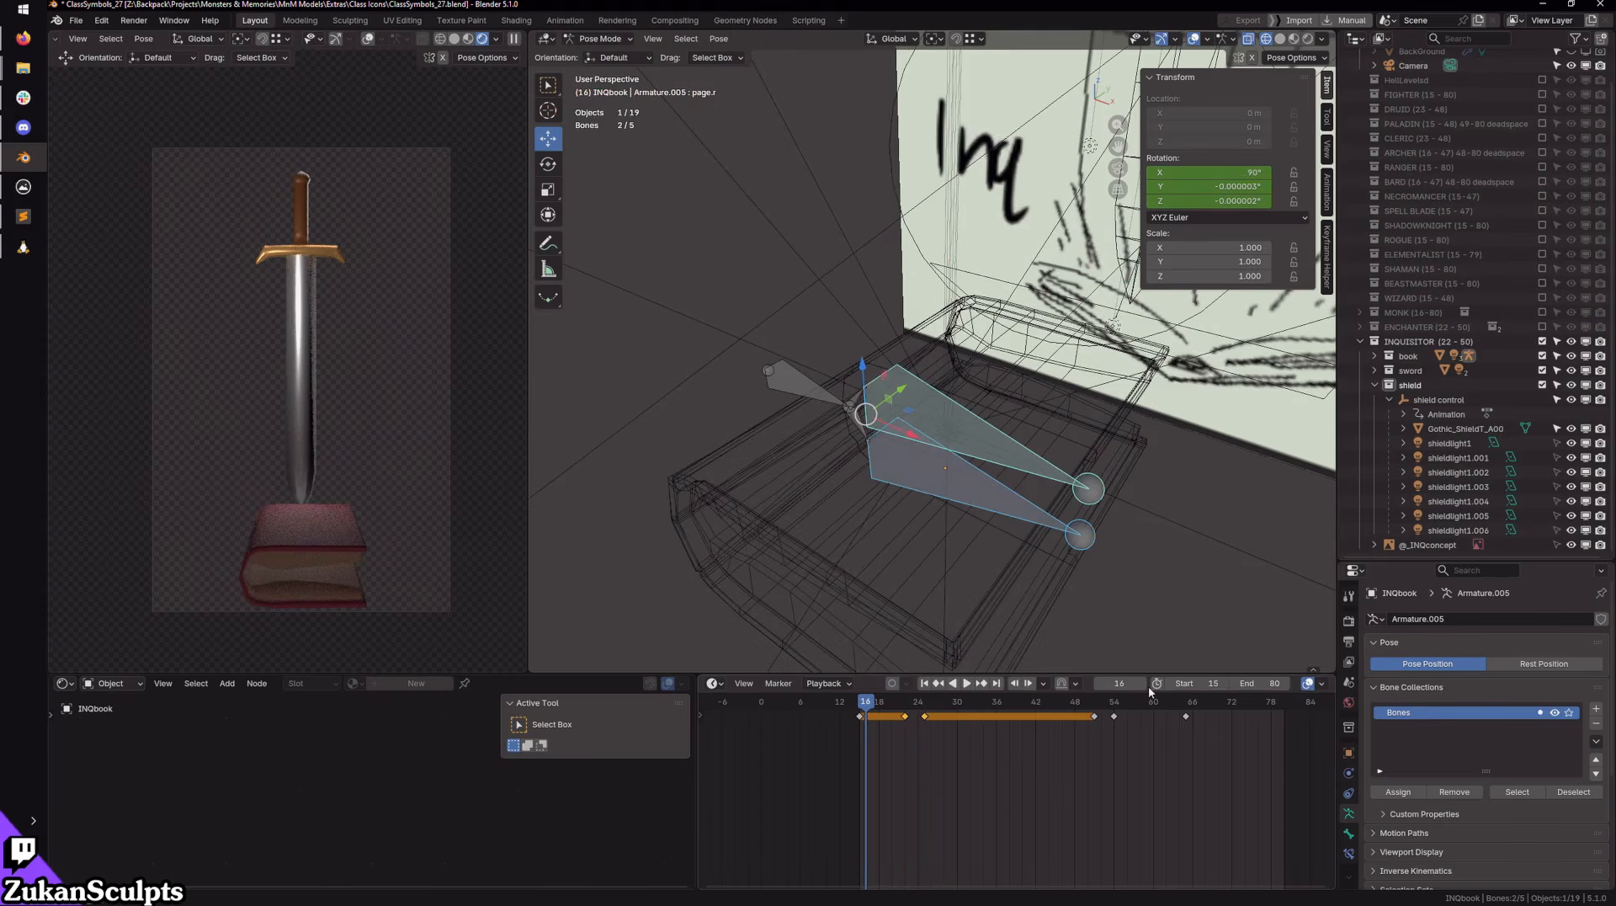
{"action": "left_click", "coordinate": [1143, 685]}
{"action": "left_click", "coordinate": [1142, 685]}
{"action": "left_click", "coordinate": [1142, 685]}
{"action": "left_click", "coordinate": [1143, 686]}
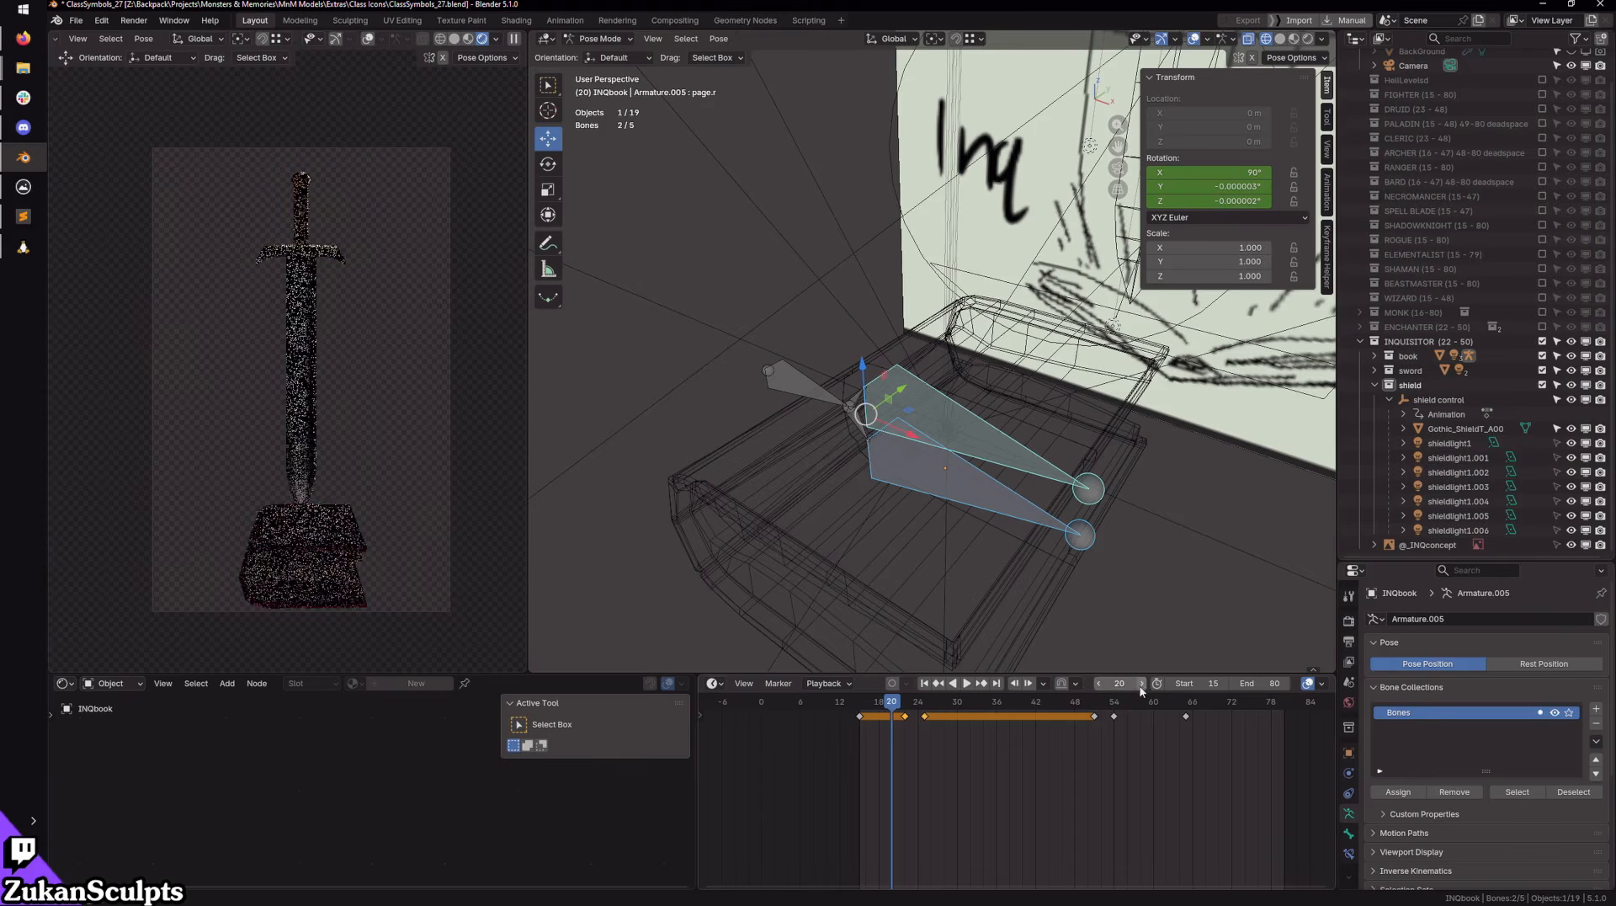
{"action": "left_click", "coordinate": [1142, 685]}
{"action": "left_click", "coordinate": [1143, 685]}
{"action": "left_click", "coordinate": [1143, 685]}
{"action": "left_click", "coordinate": [1143, 685]}
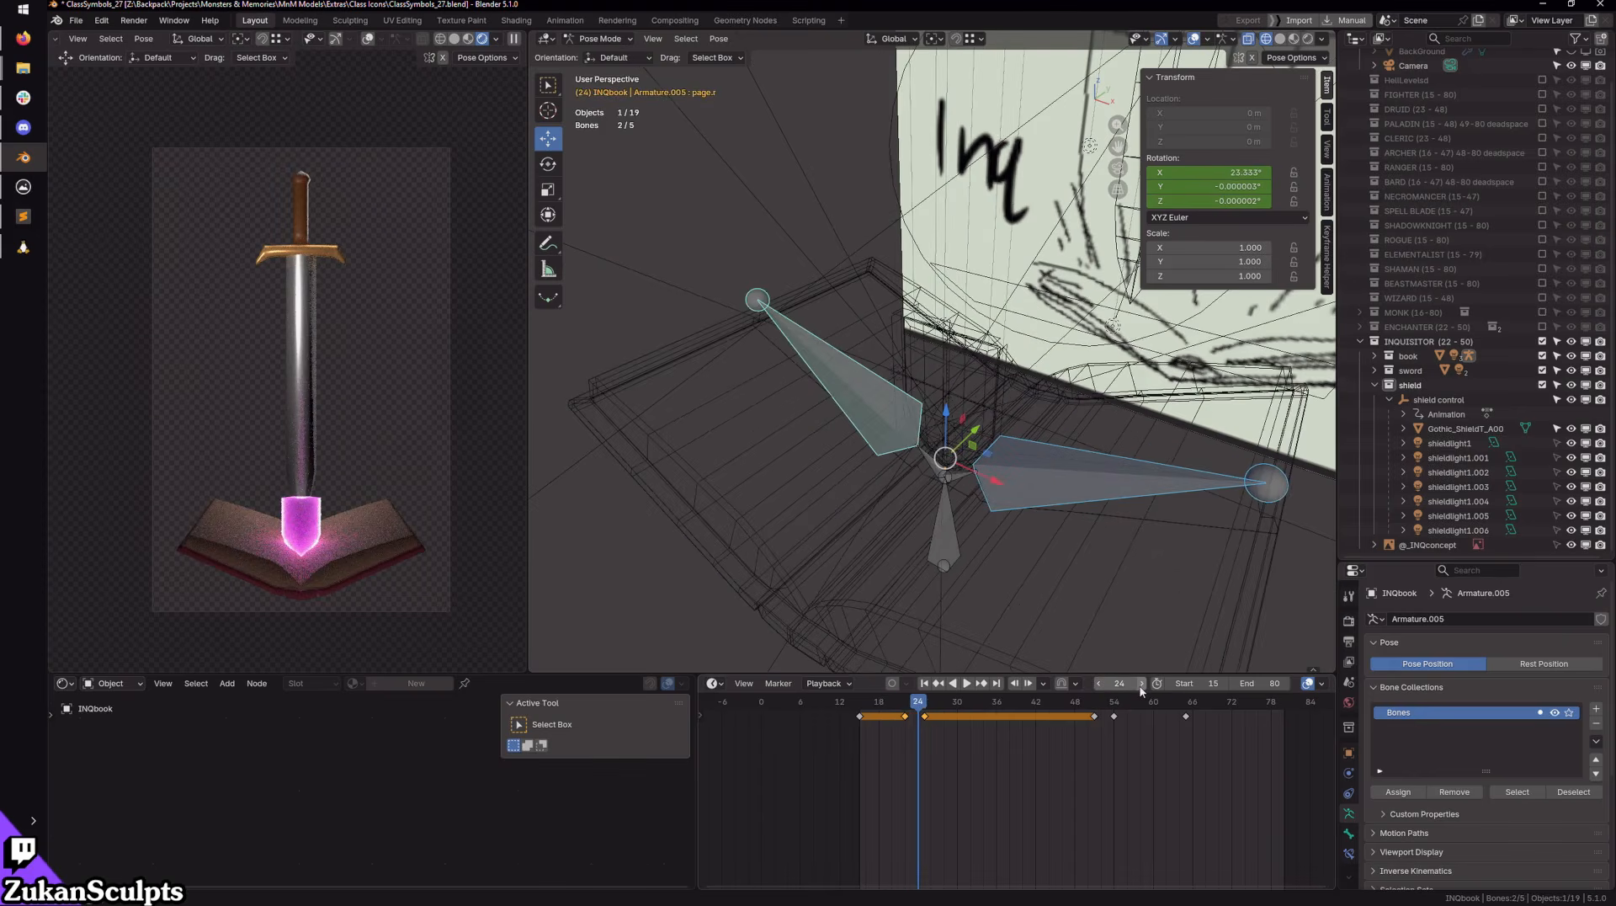
{"action": "left_click", "coordinate": [1142, 686]}
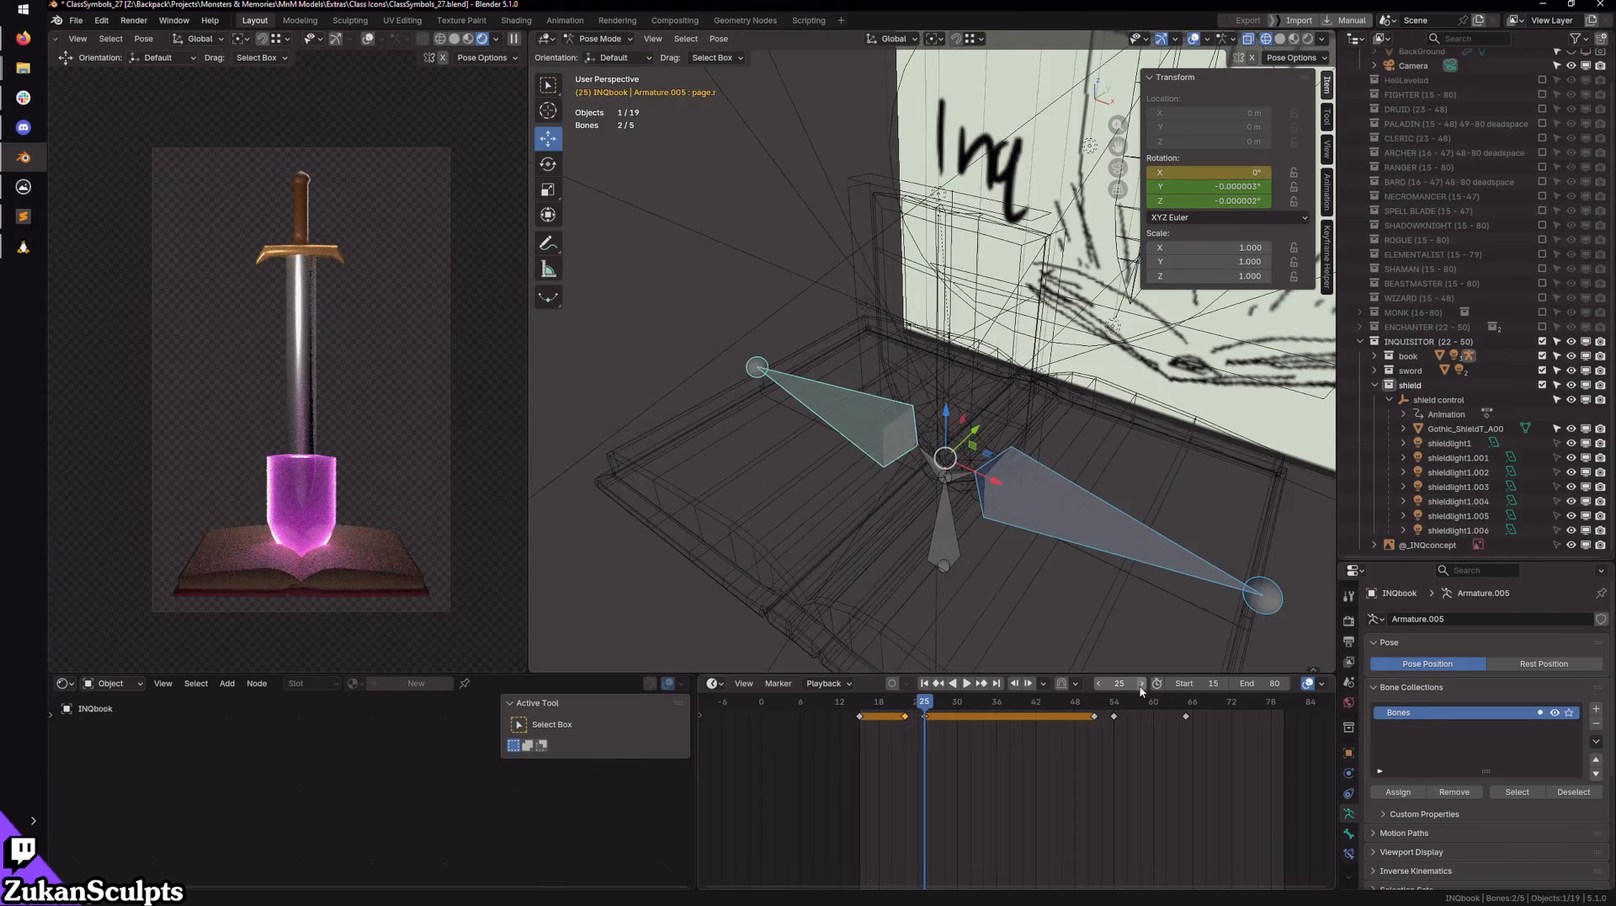
{"action": "left_click", "coordinate": [925, 682]}
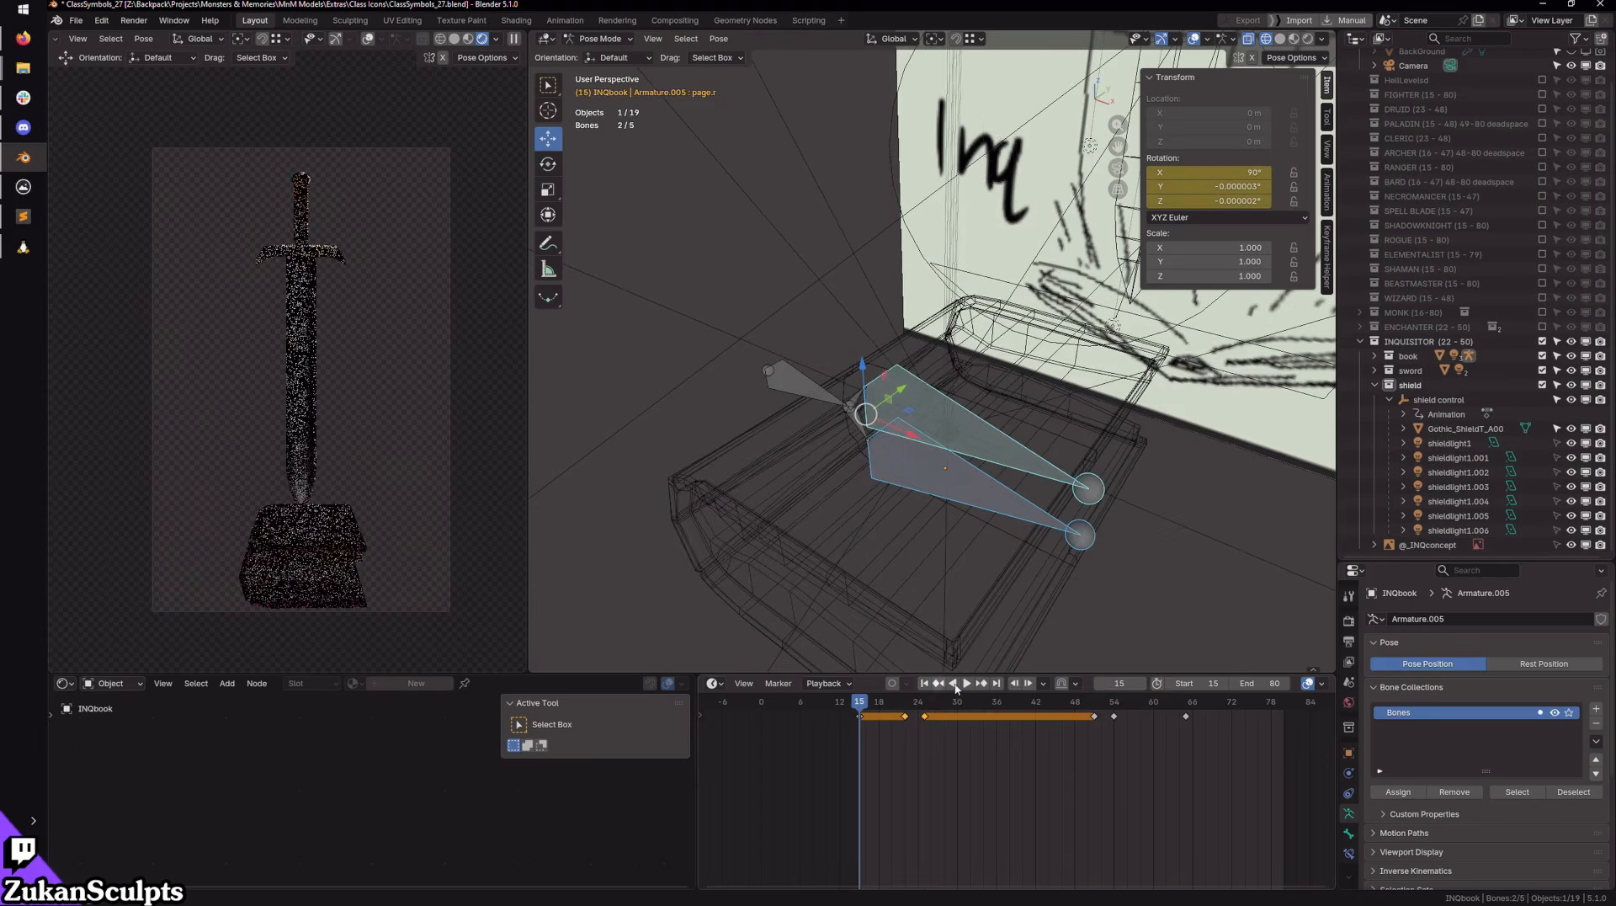
{"action": "left_click", "coordinate": [967, 684]}
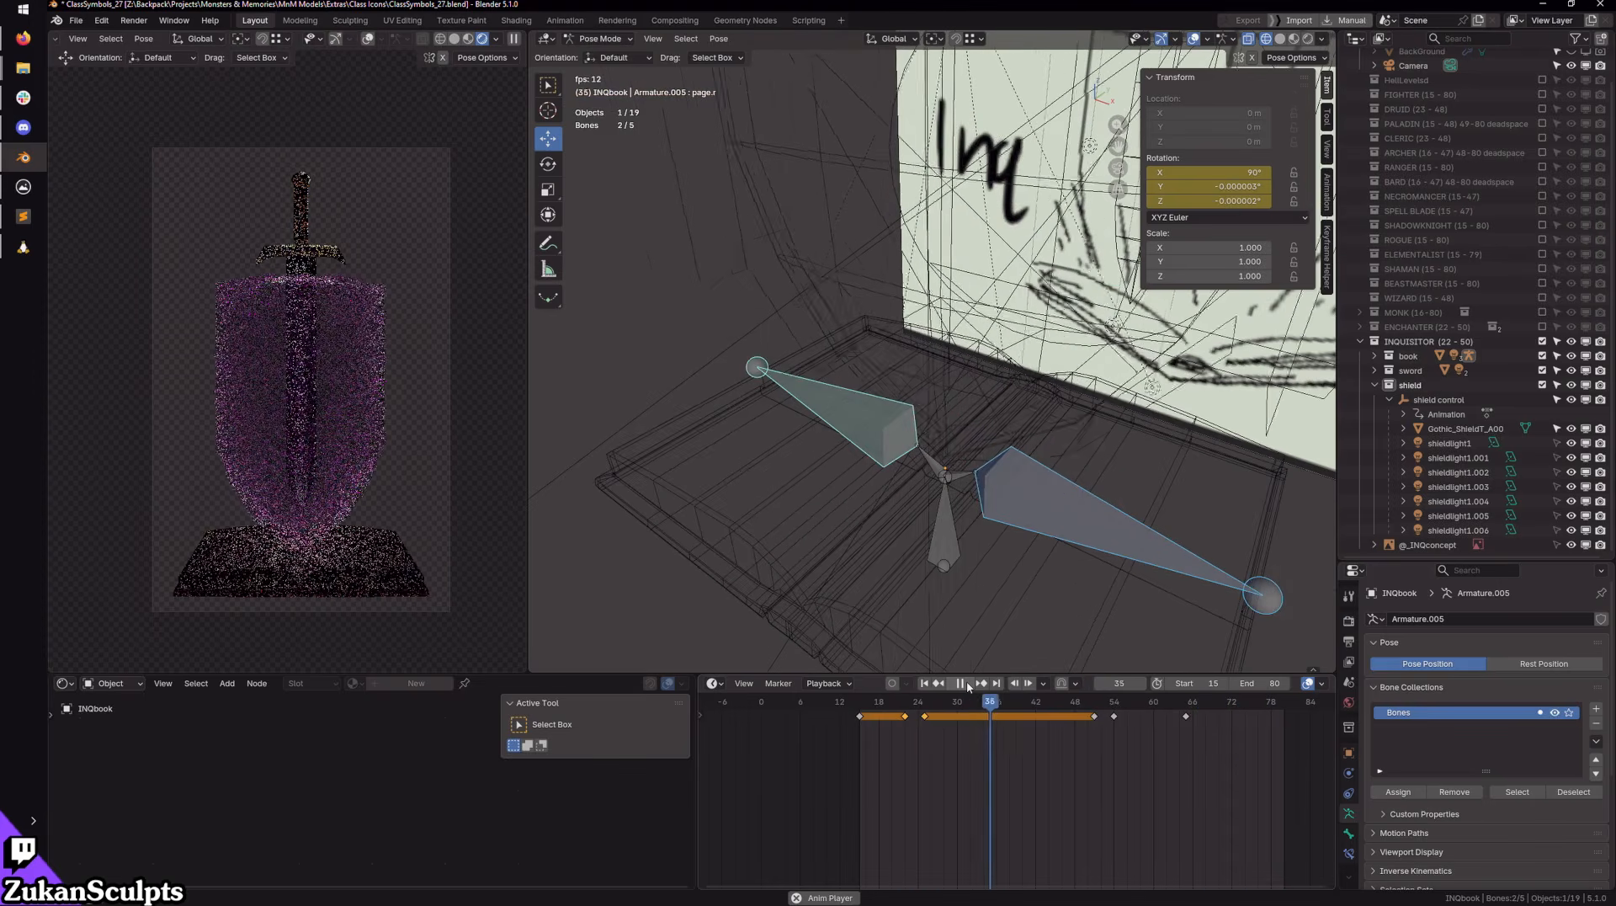
{"action": "left_click", "coordinate": [961, 683]}
Step: Move the page bones' fully open keyframe from frame 25 to frame 28 and play back the opening
{"action": "mouse_move", "coordinate": [951, 702]}
{"action": "left_mouse_down"}
{"action": "mouse_move", "coordinate": [920, 703]}
{"action": "mouse_move", "coordinate": [941, 739]}
{"action": "mouse_move", "coordinate": [919, 714]}
{"action": "mouse_move", "coordinate": [946, 715]}
{"action": "left_mouse_up"}
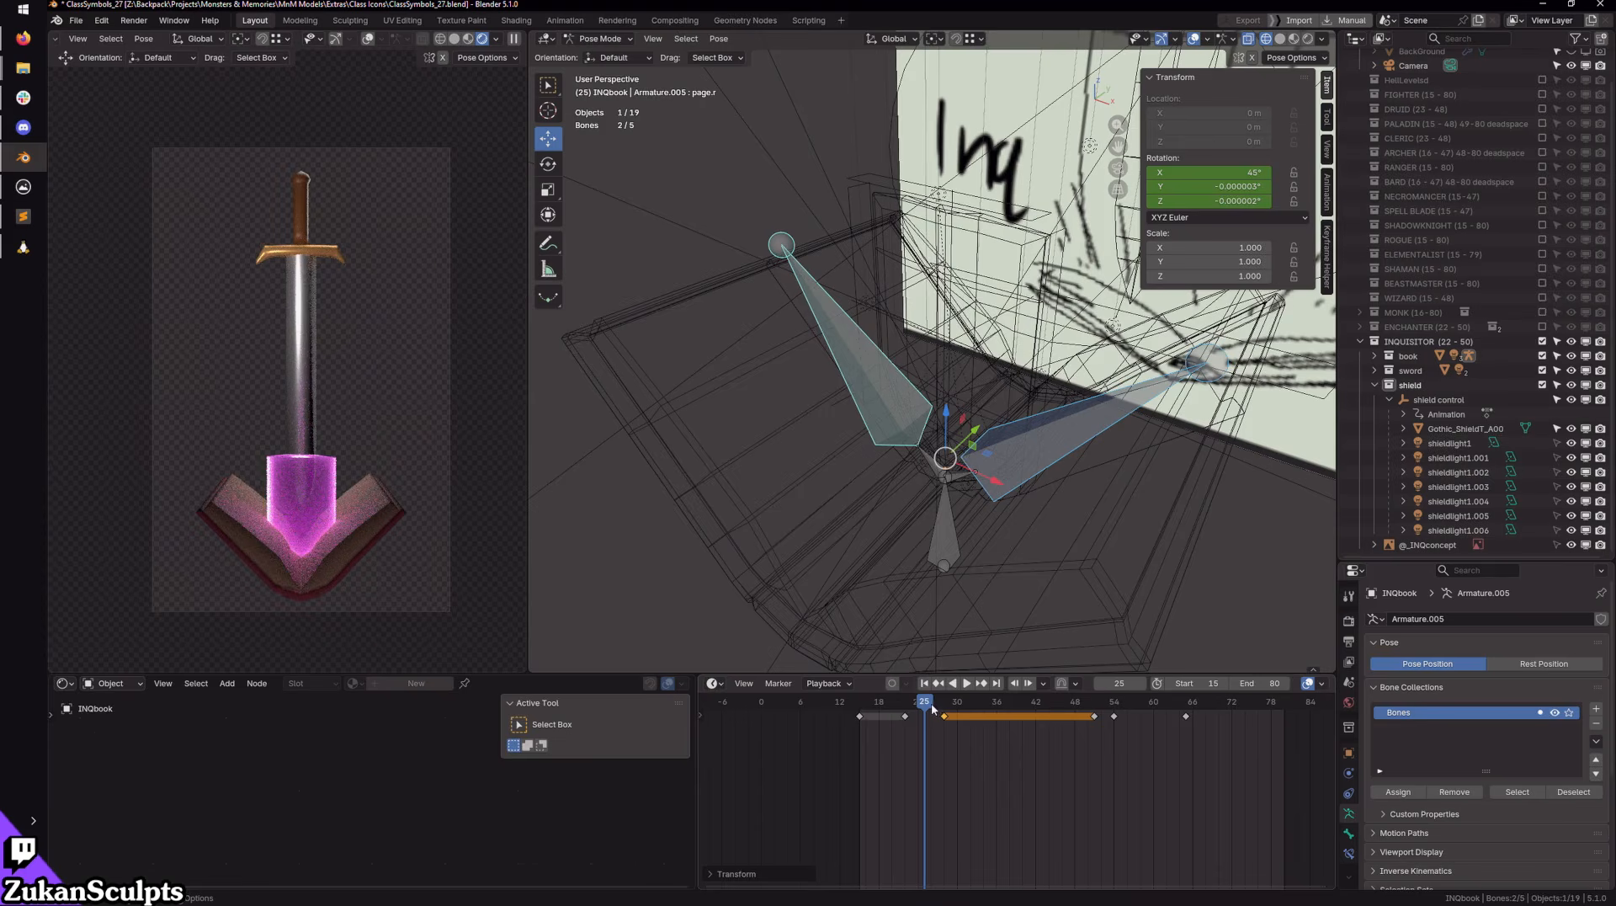
{"action": "left_click", "coordinate": [899, 702]}
{"action": "left_click", "coordinate": [961, 682]}
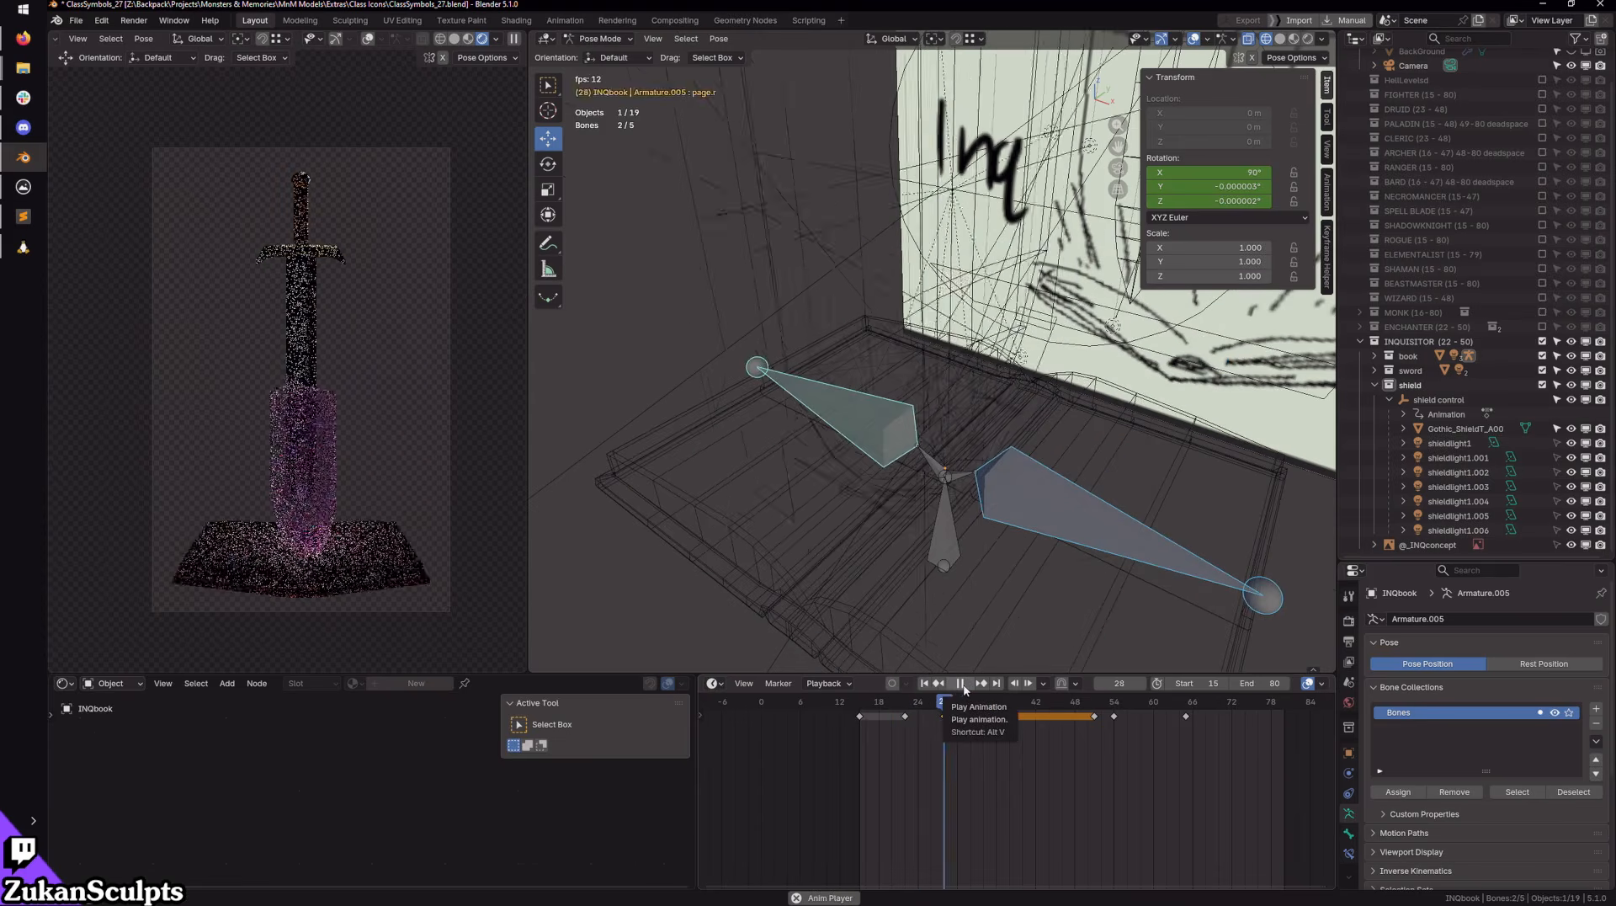
{"action": "left_click", "coordinate": [964, 686]}
Step: Return to the start and step frame by frame up to frame 24 to examine the slower page opening
{"action": "left_click", "coordinate": [925, 683]}
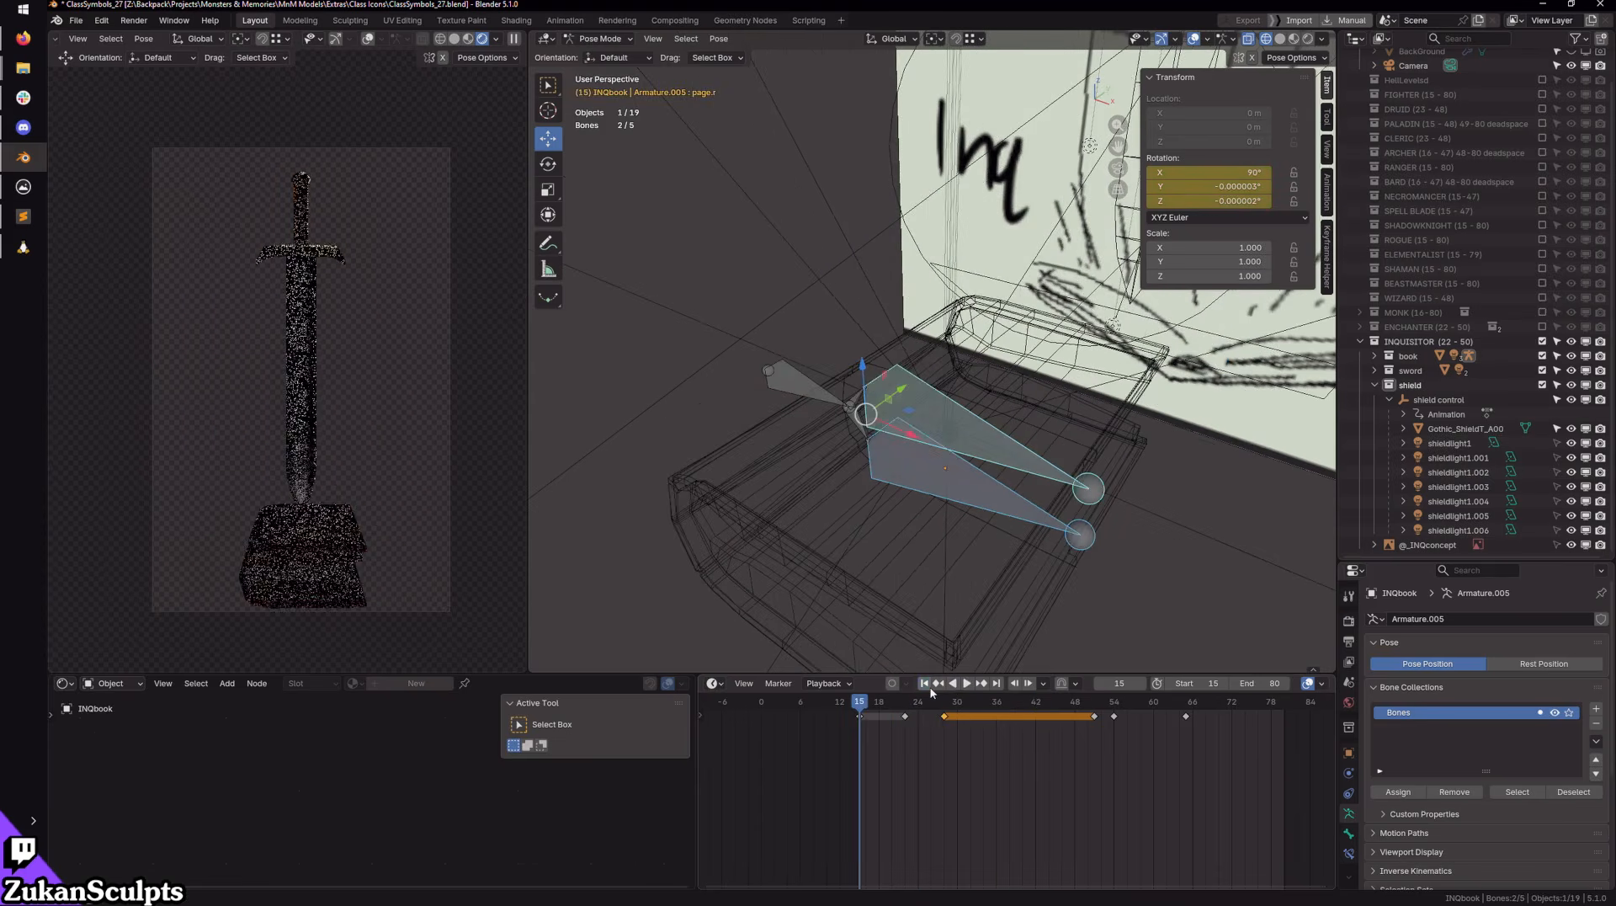
{"action": "left_click", "coordinate": [1140, 684]}
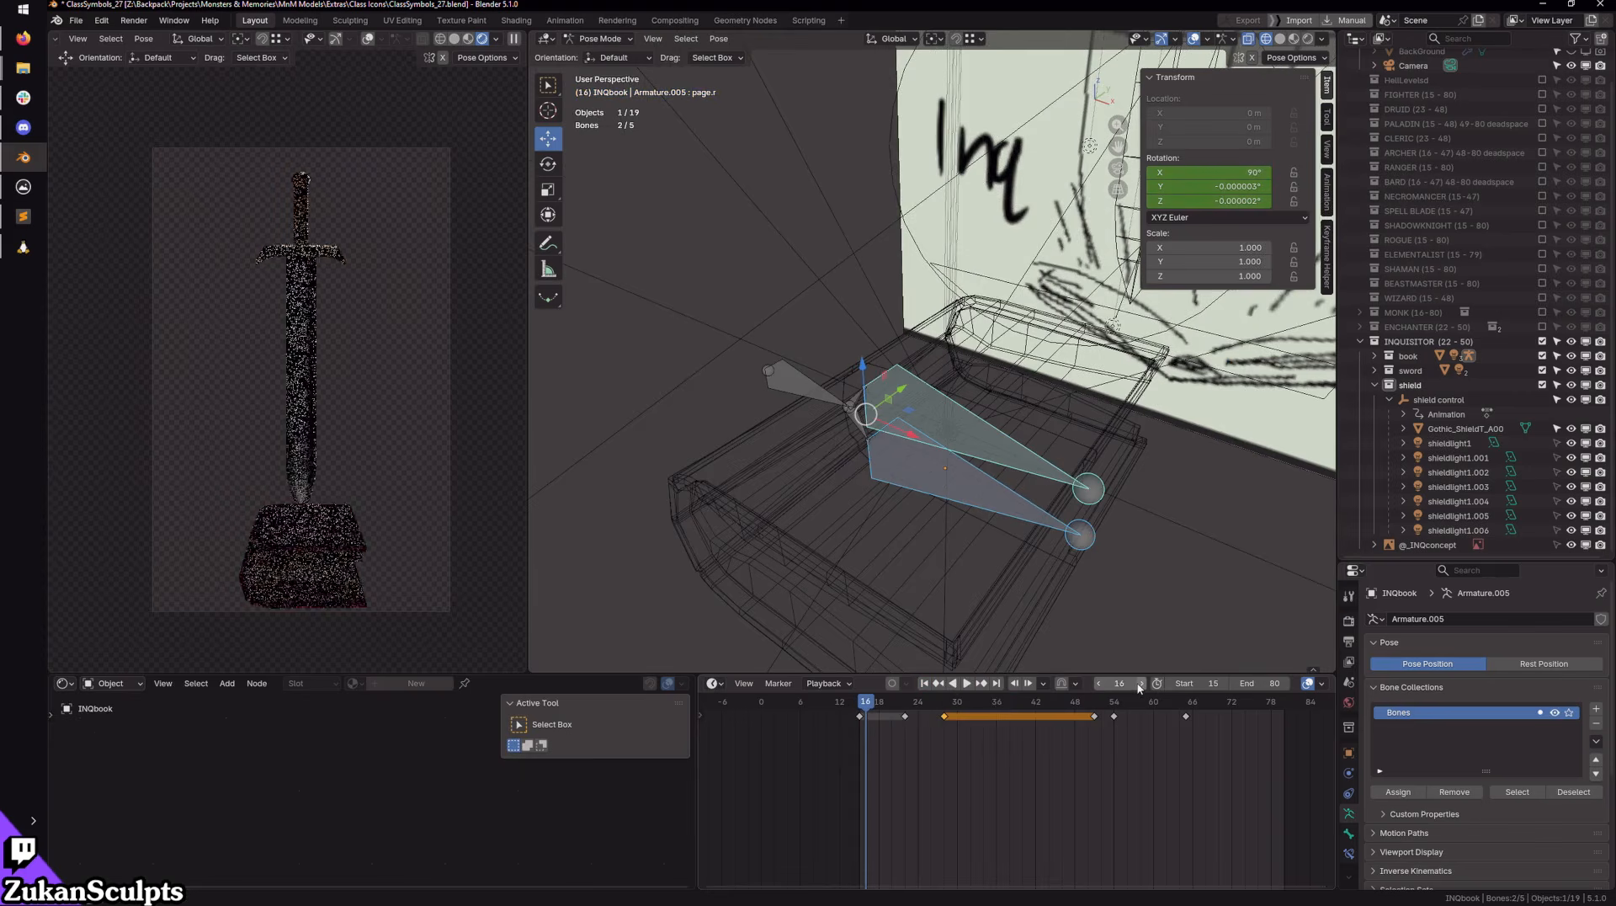
{"action": "left_click", "coordinate": [1139, 684]}
{"action": "left_click", "coordinate": [1140, 685]}
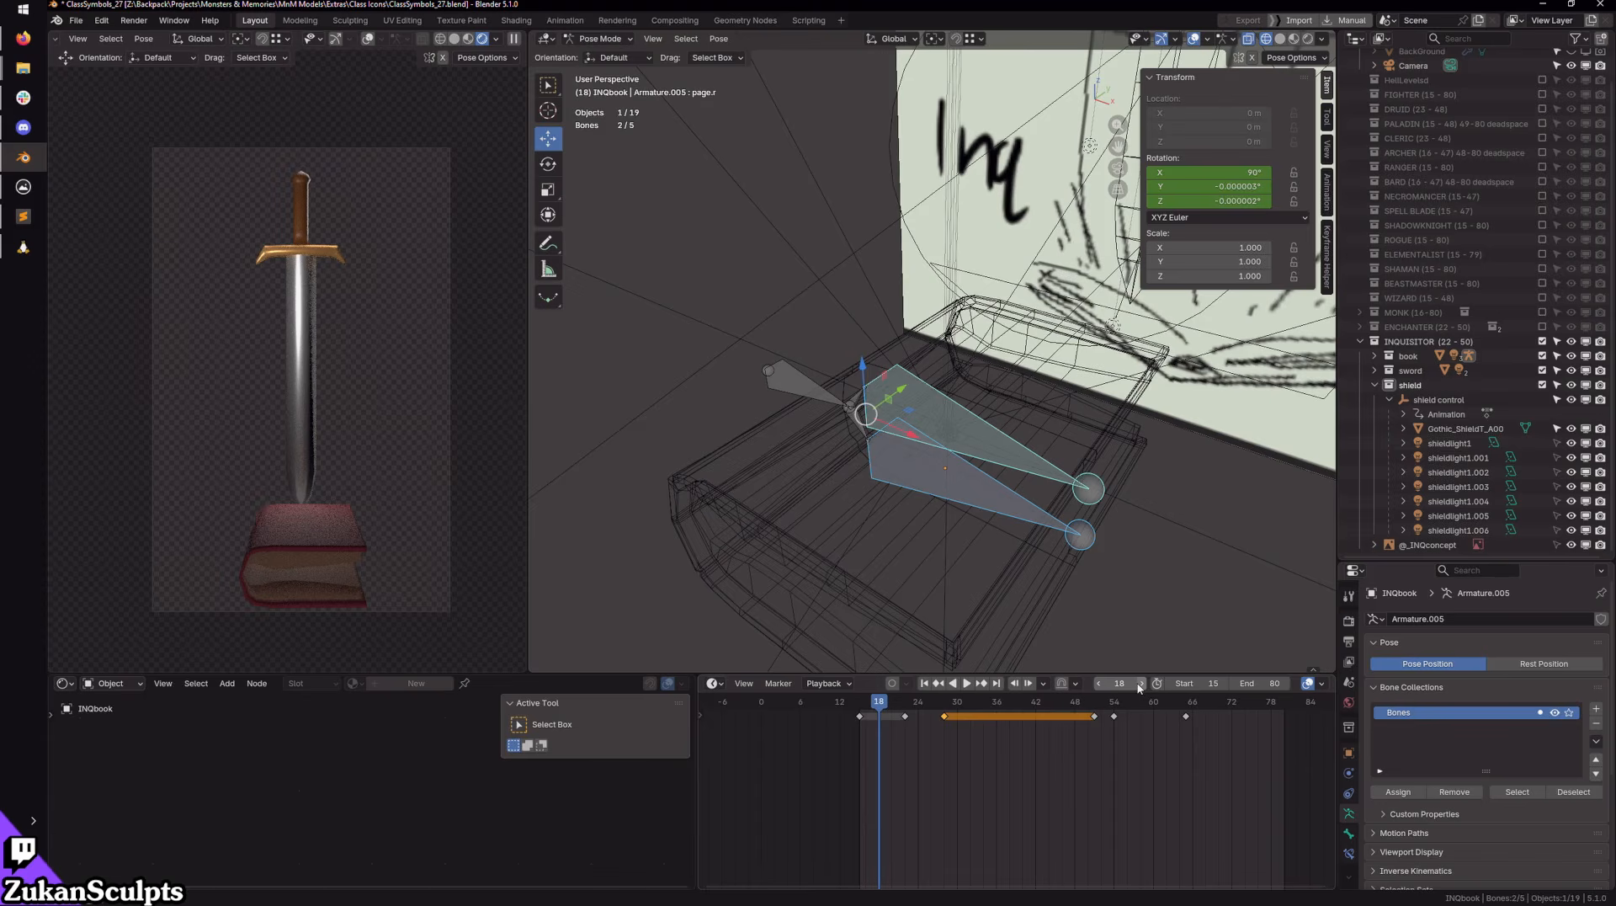
{"action": "left_click", "coordinate": [1139, 684]}
{"action": "left_click", "coordinate": [1139, 684]}
{"action": "left_click", "coordinate": [1139, 684]}
{"action": "left_click", "coordinate": [1140, 684]}
{"action": "left_click", "coordinate": [1139, 684]}
{"action": "left_click", "coordinate": [1140, 684]}
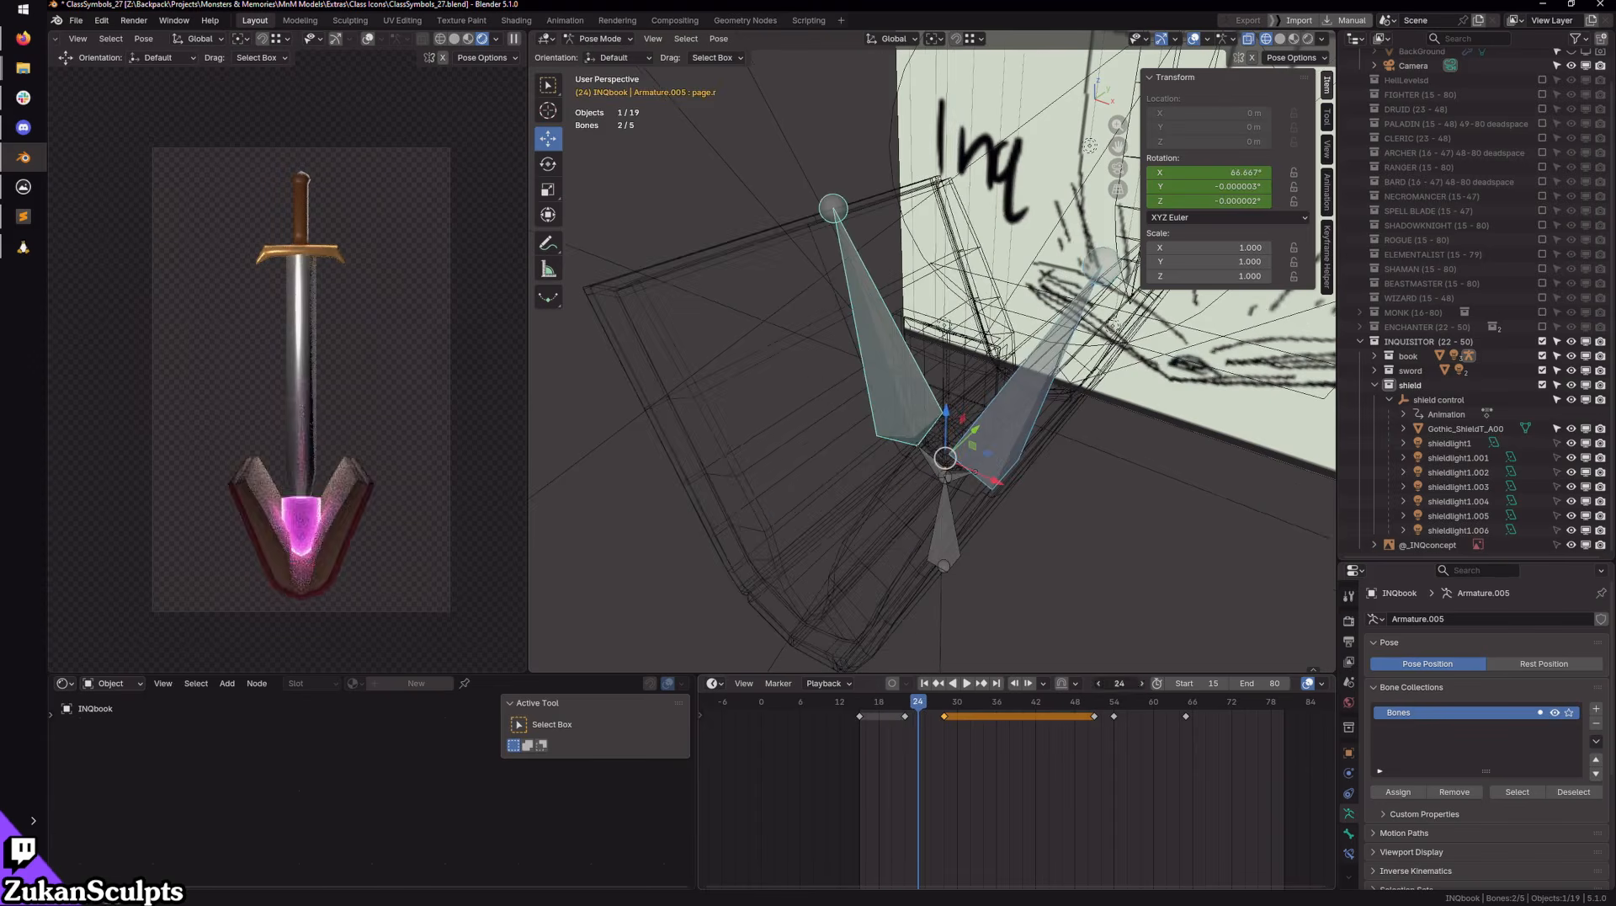
Step: Step forward to frame 28, play the animation, and scrub back to frame 26 to examine the shield against the opening pages
{"action": "left_click", "coordinate": [1140, 684]}
{"action": "left_click", "coordinate": [1140, 684]}
{"action": "left_click", "coordinate": [1140, 684]}
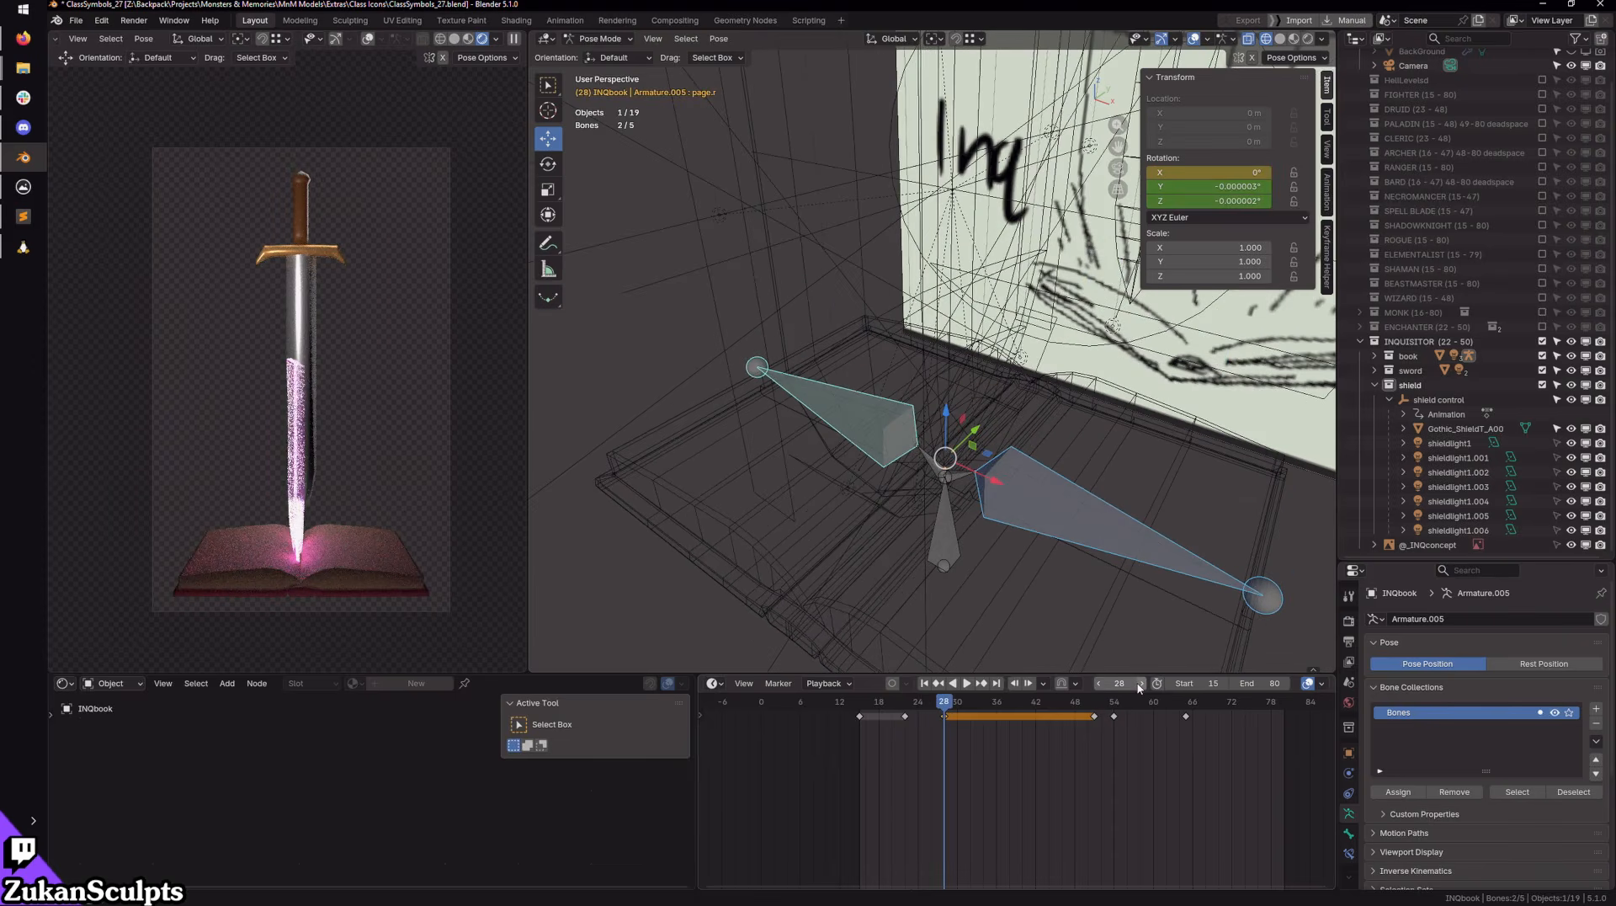
{"action": "left_click", "coordinate": [967, 685]}
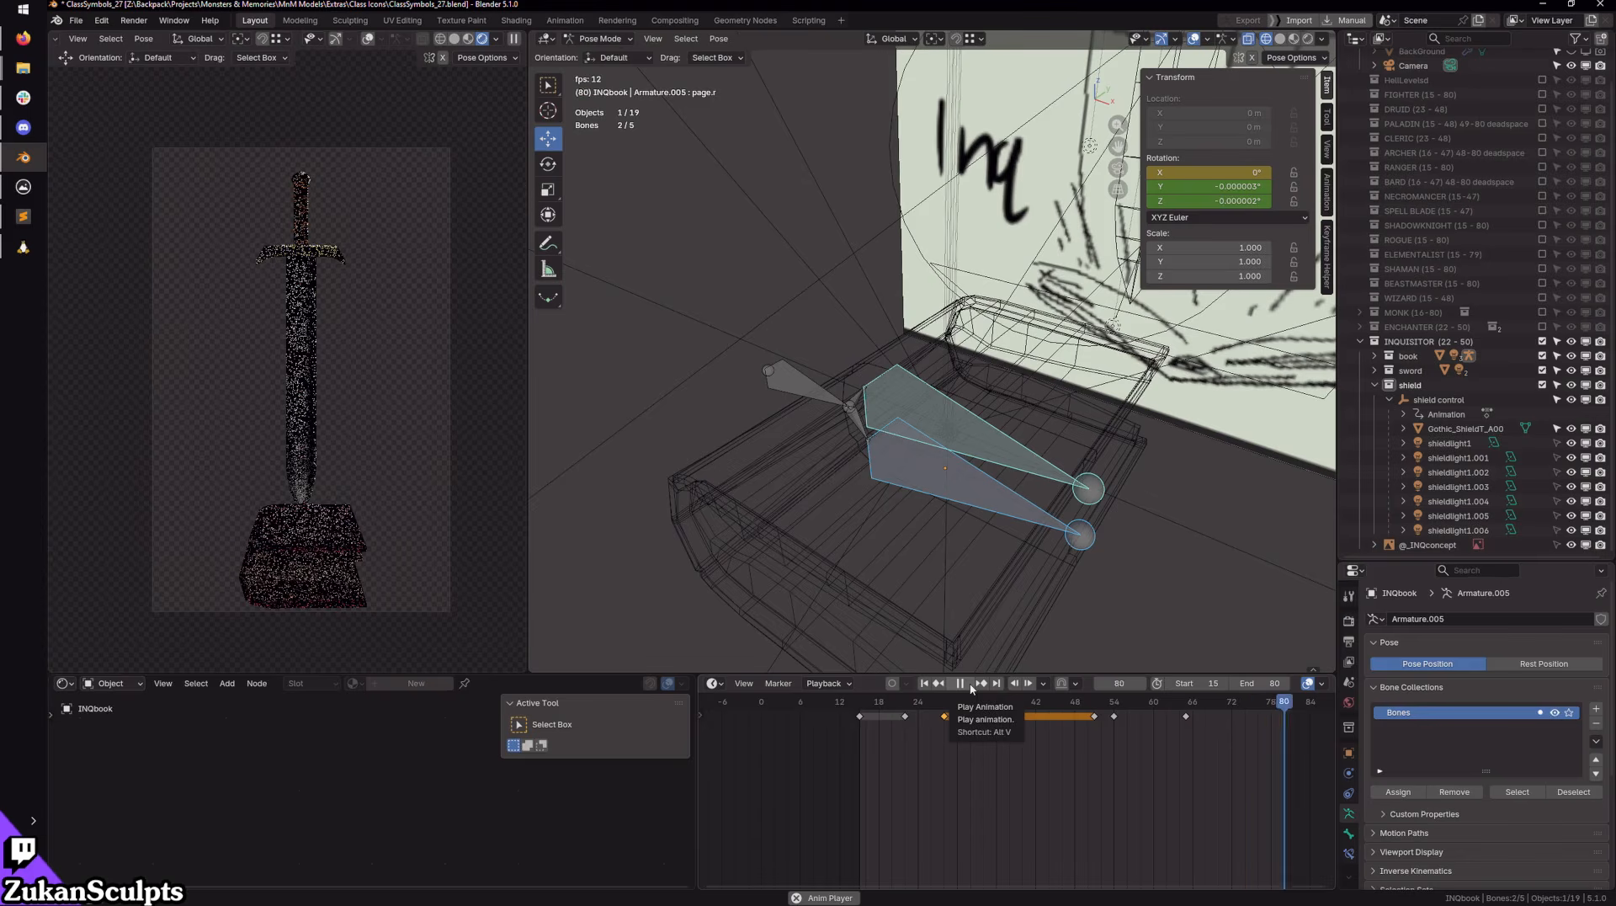
{"action": "left_click", "coordinate": [968, 684]}
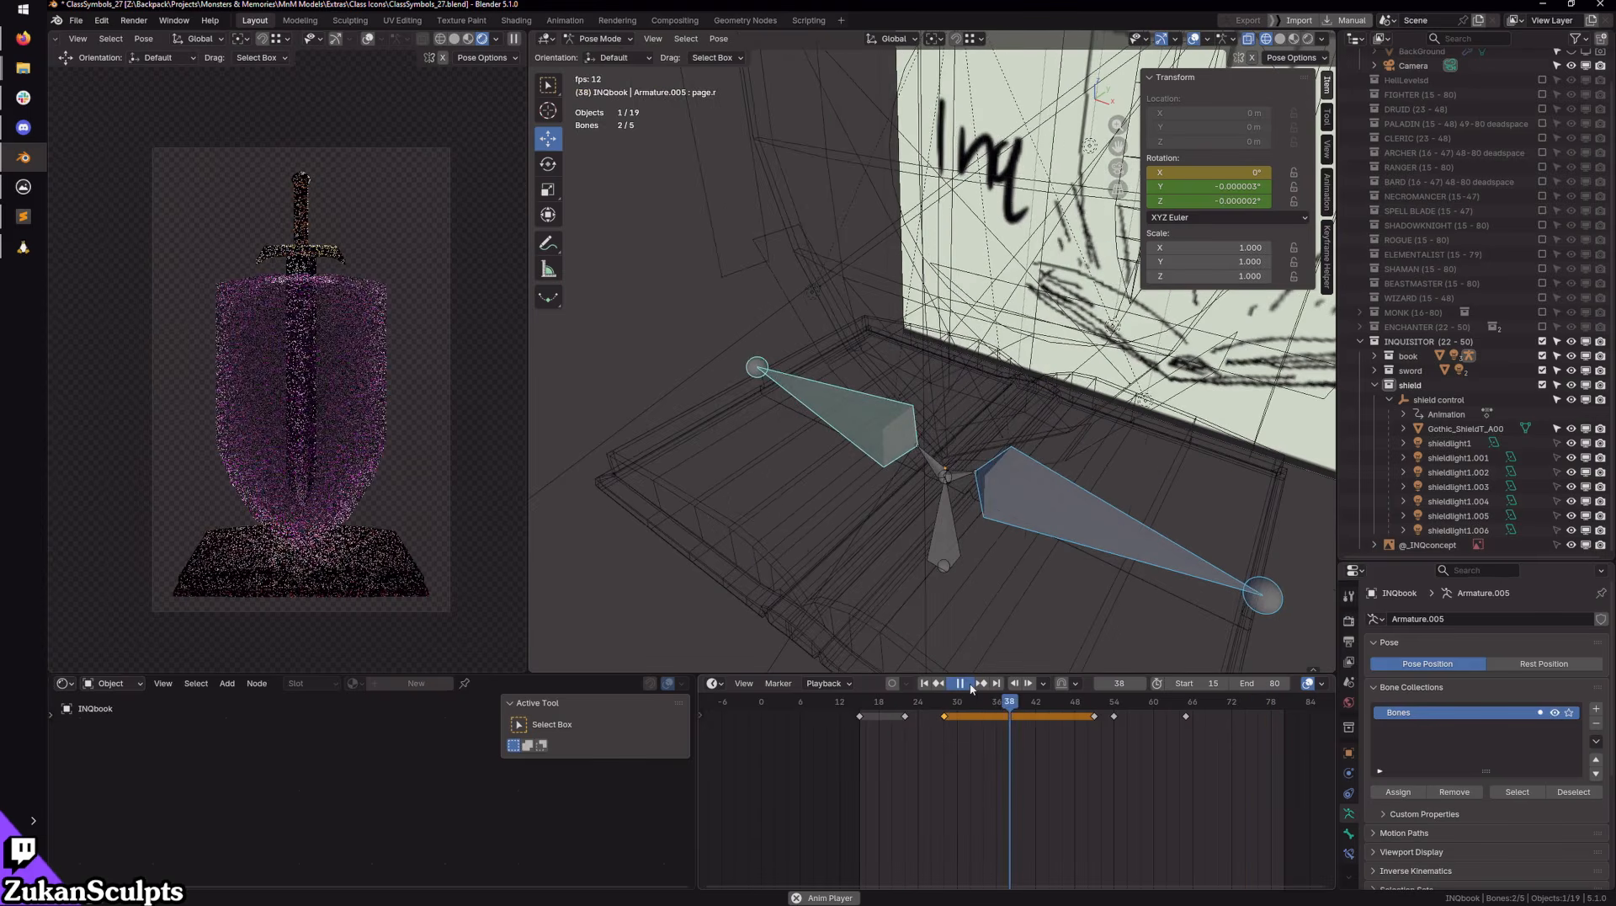
{"action": "mouse_move", "coordinate": [922, 709]}
{"action": "left_mouse_down"}
{"action": "mouse_move", "coordinate": [899, 711]}
{"action": "mouse_move", "coordinate": [932, 720]}
{"action": "left_mouse_up"}
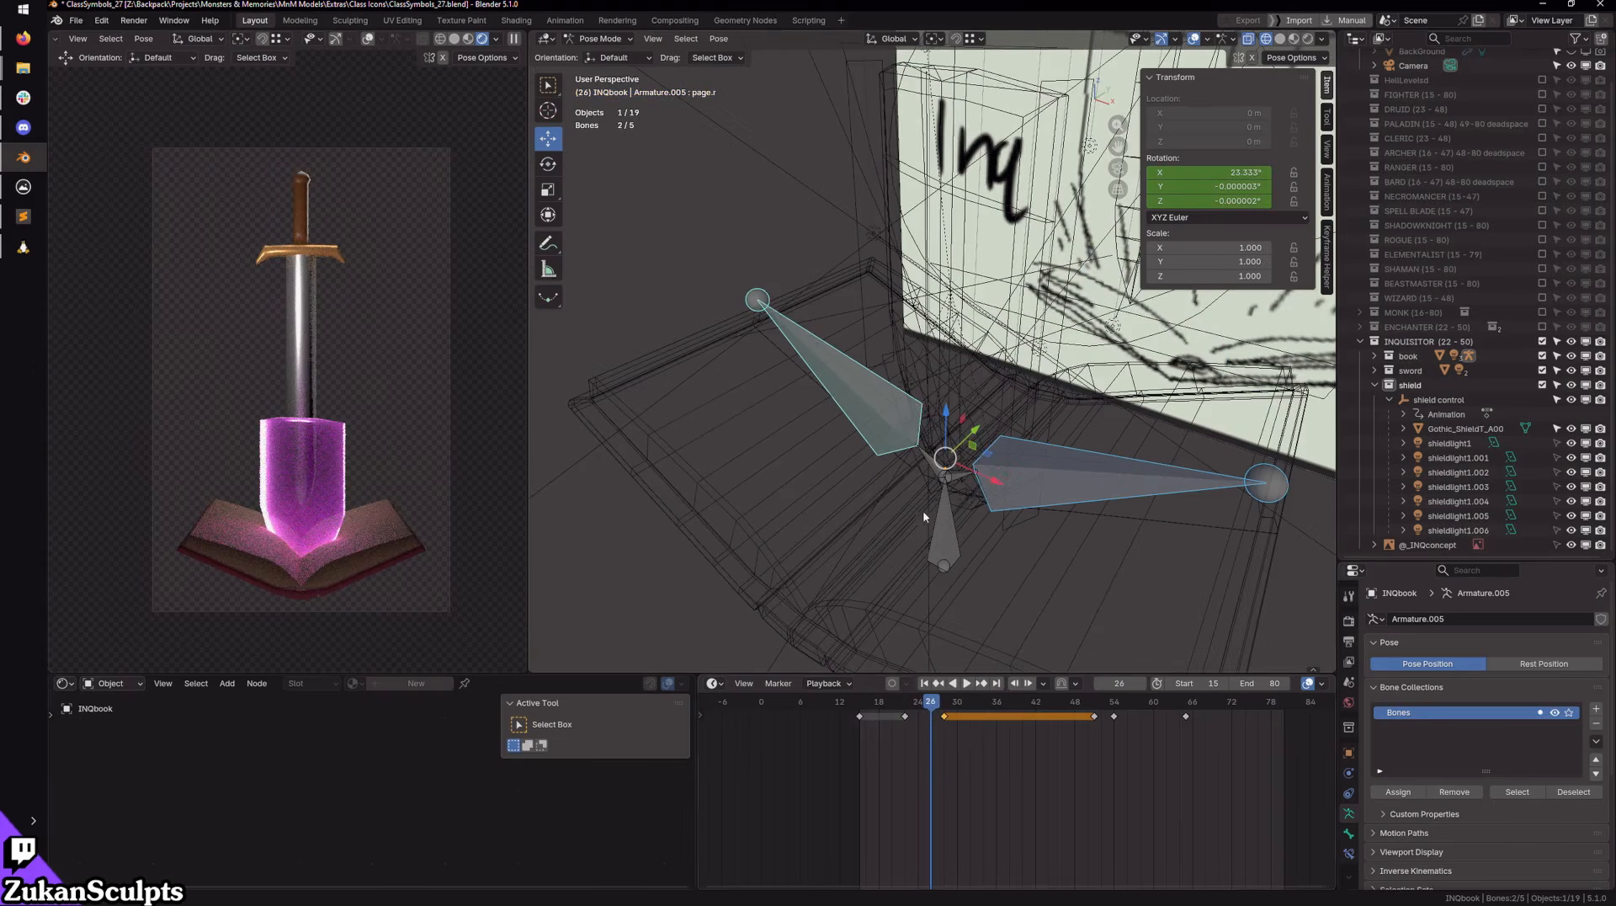
Step: Inspect the keyframes of all the book's bones, and switch to Object Mode with the shield control selected to compare its keyframes
{"action": "middle_click_drag", "start_coordinate": [923, 510], "coordinate": [791, 579]}
{"action": "key", "text": "a"}
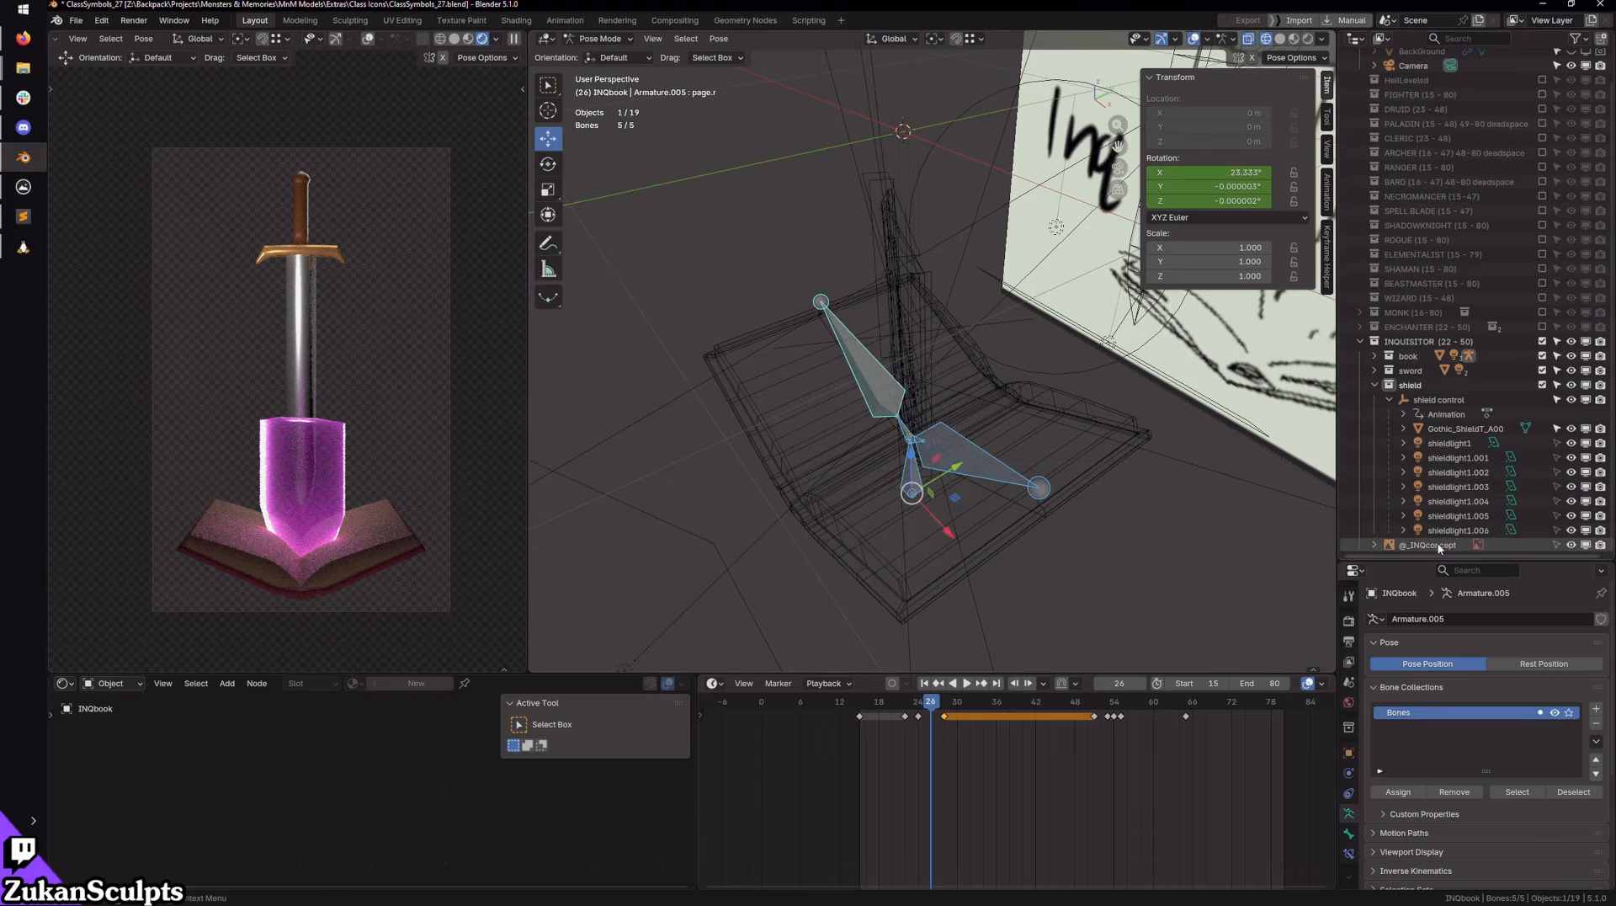
{"action": "left_click", "coordinate": [1390, 404]}
{"action": "left_click", "coordinate": [1431, 433]}
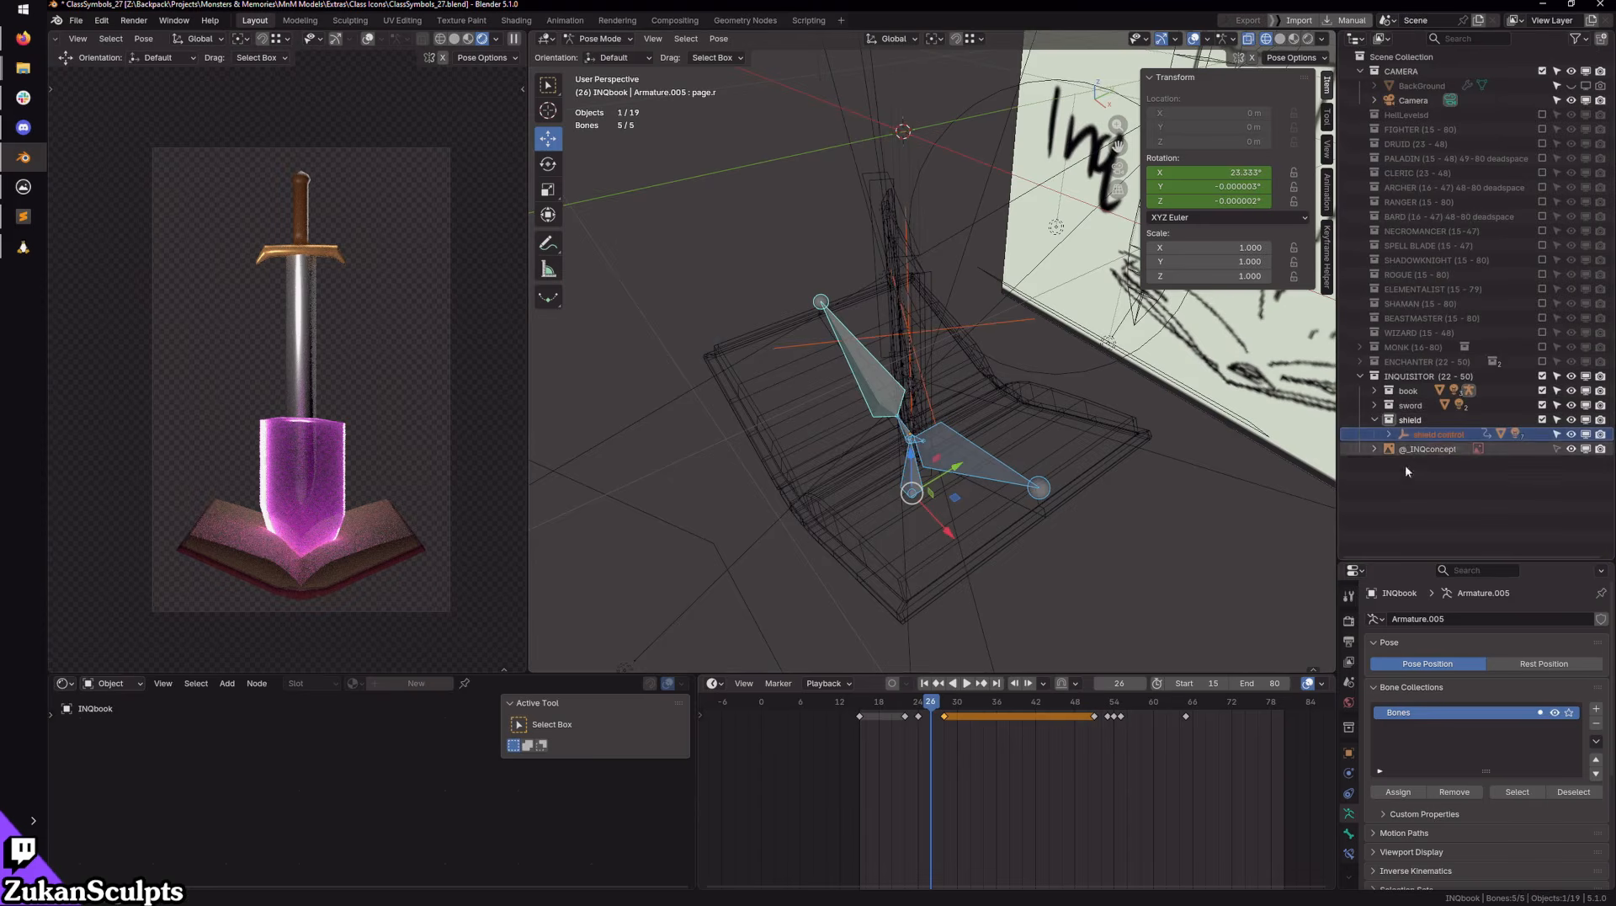
{"action": "scroll", "coordinate": [901, 735], "scroll_direction": "down", "scroll_amount": 3}
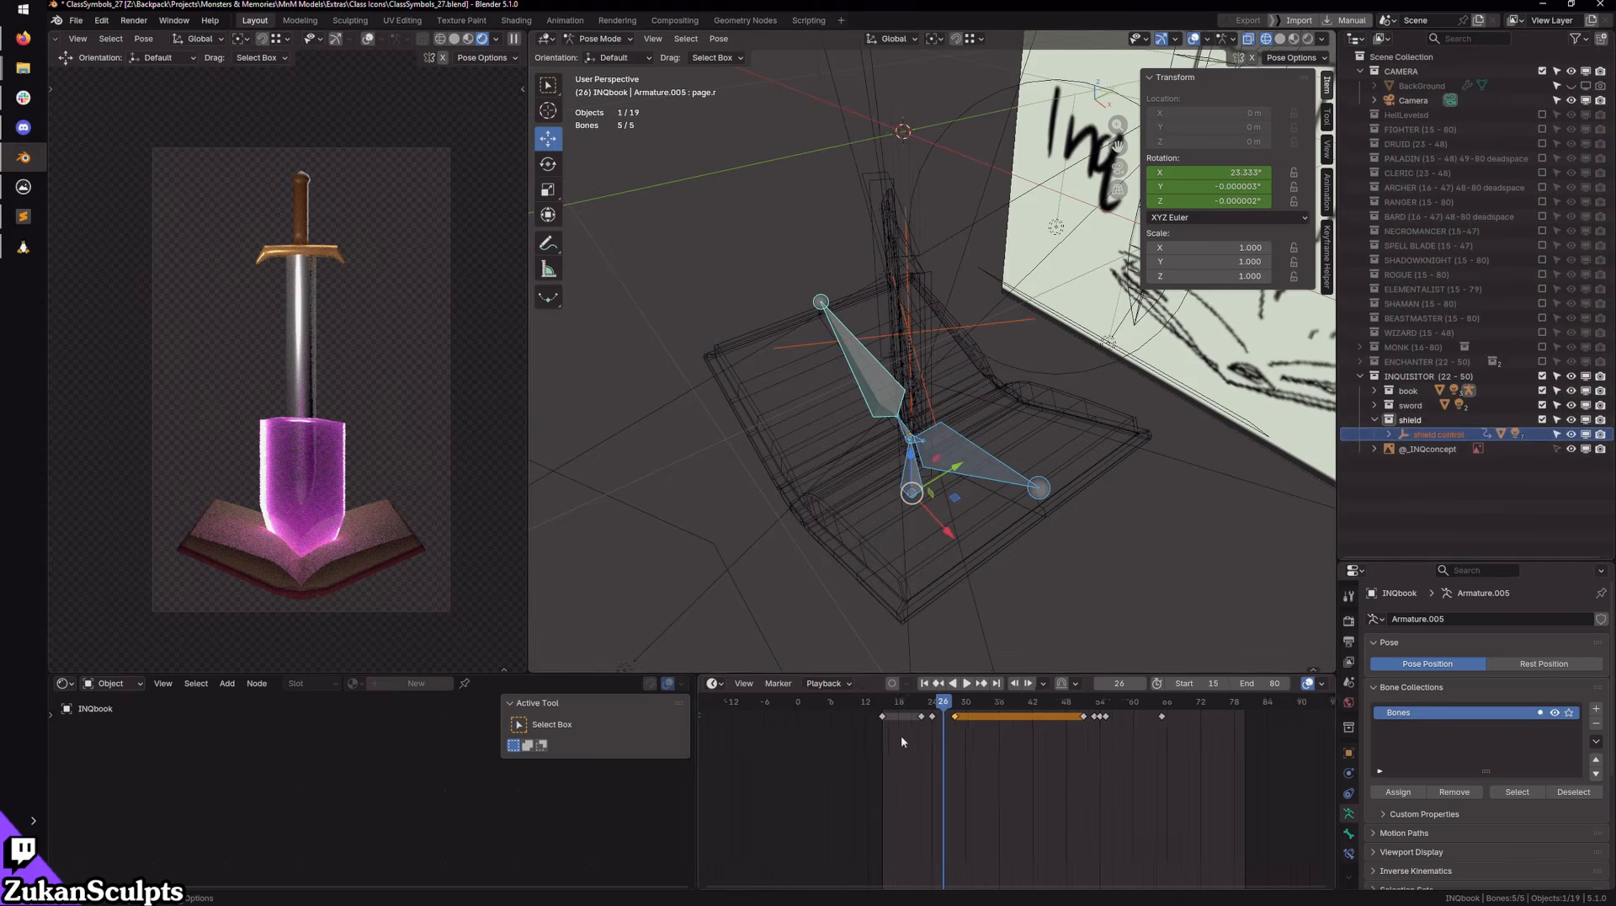
{"action": "scroll", "coordinate": [893, 776], "scroll_direction": "down", "scroll_amount": 1}
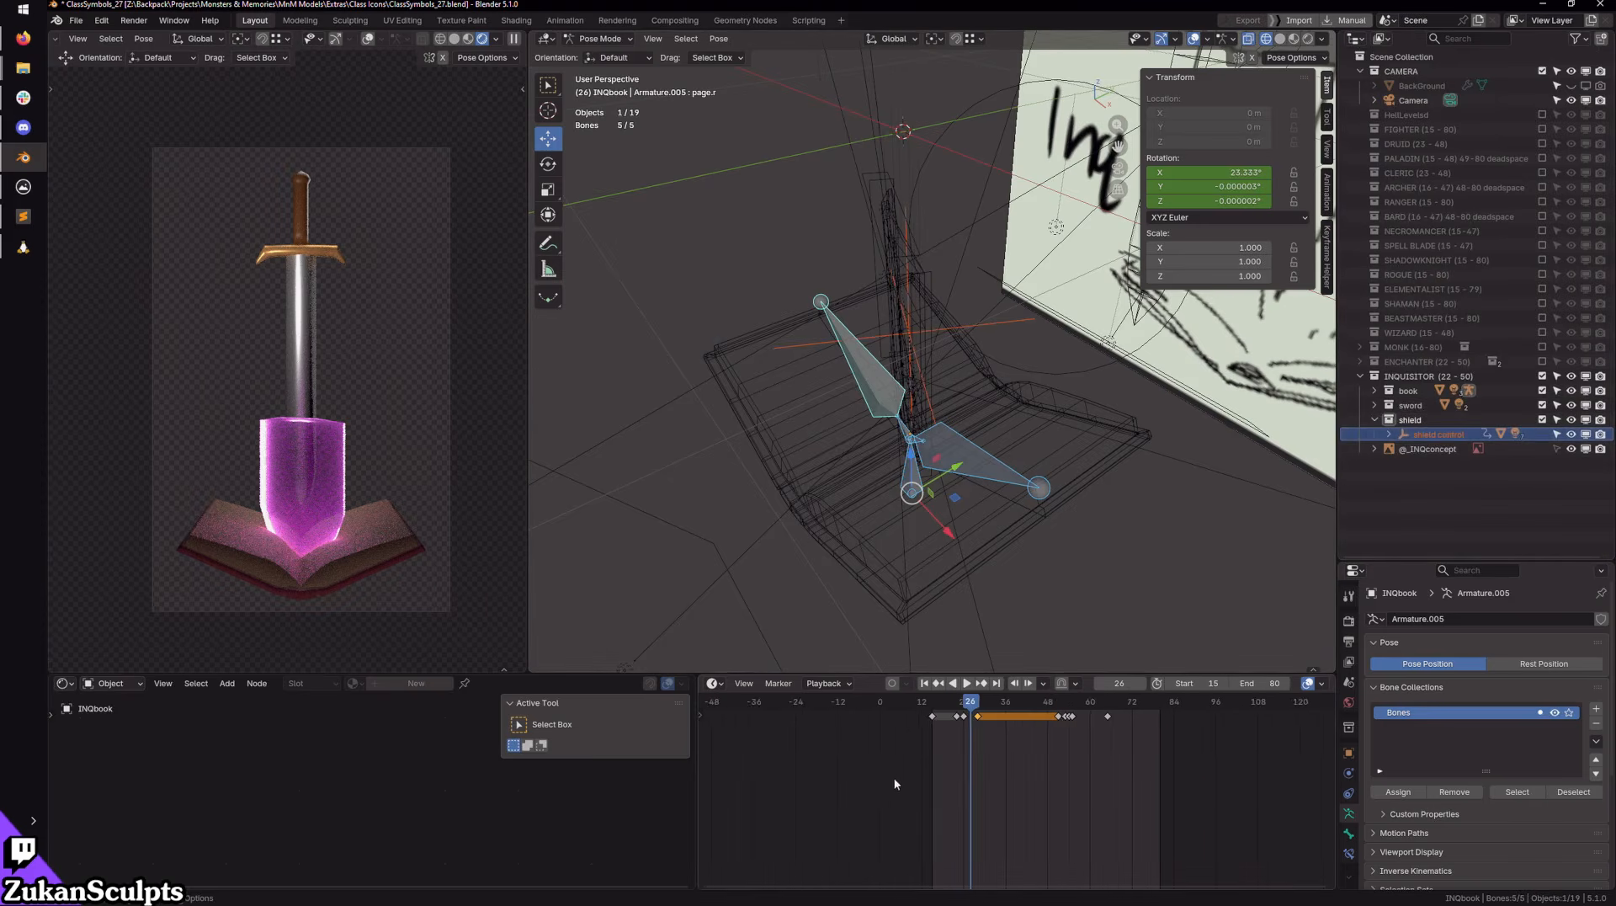
{"action": "left_click", "coordinate": [1429, 436]}
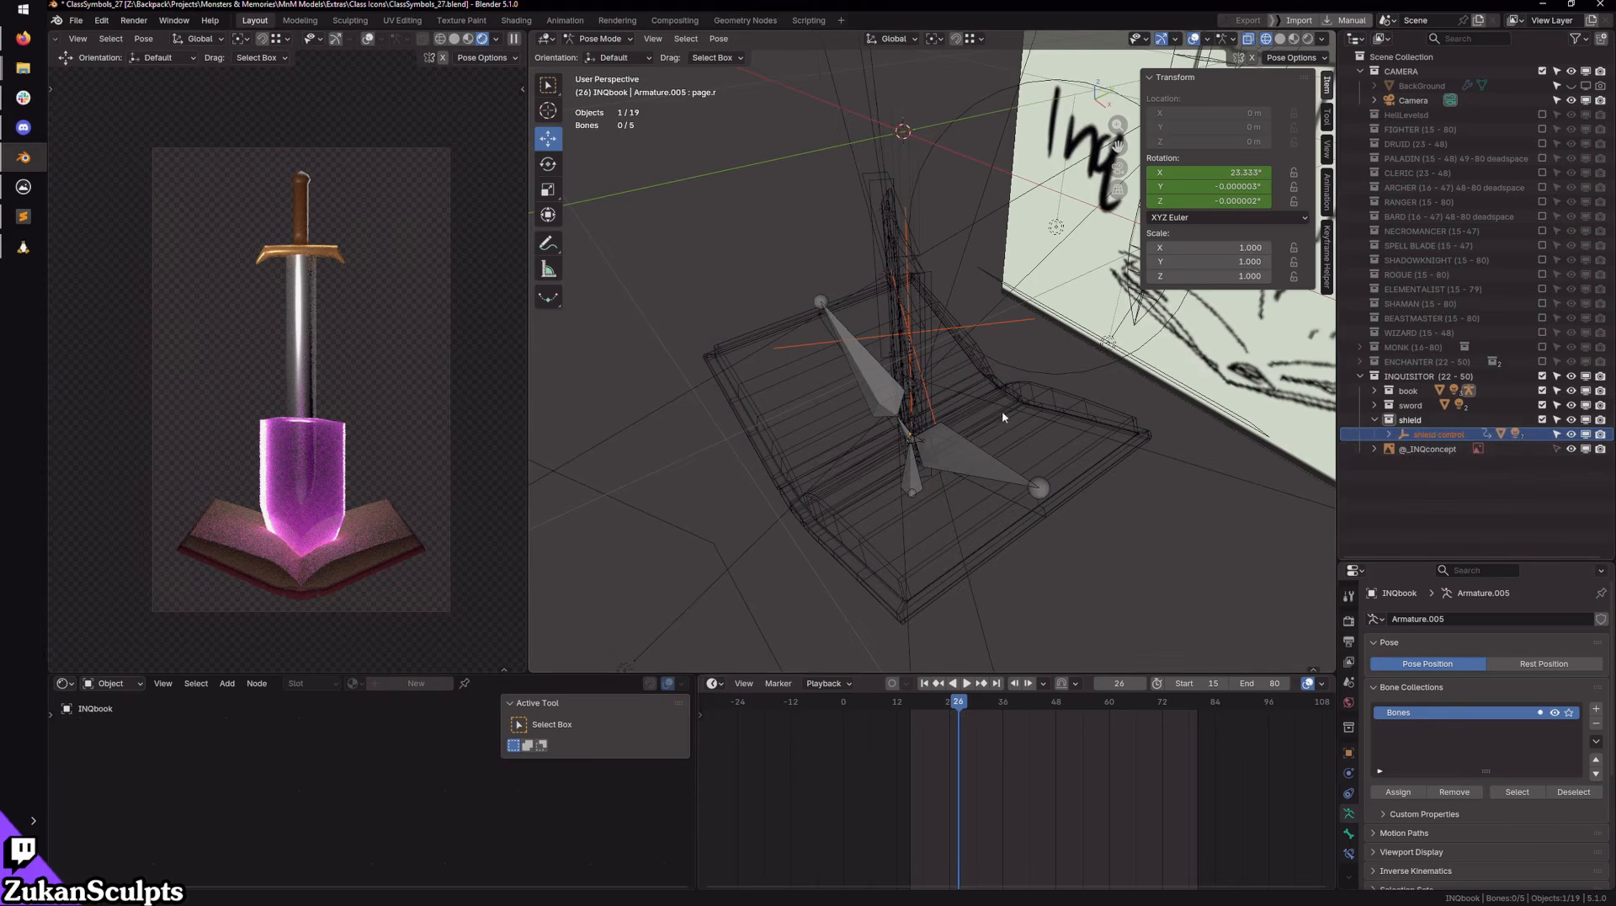
{"action": "left_click", "coordinate": [604, 39]}
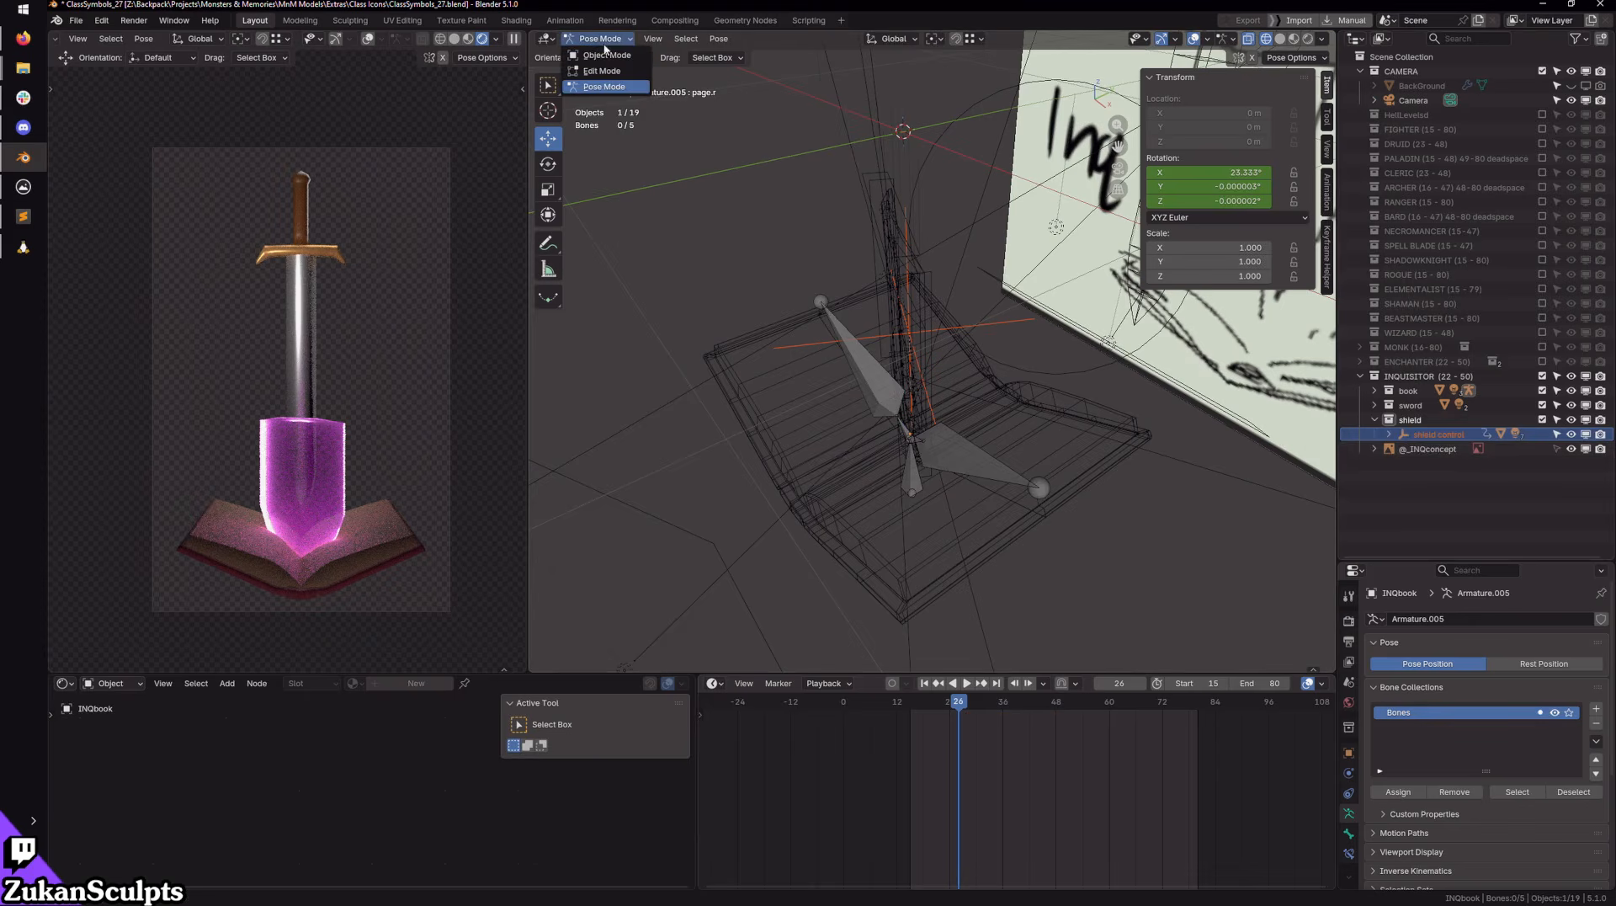
{"action": "left_click", "coordinate": [605, 54]}
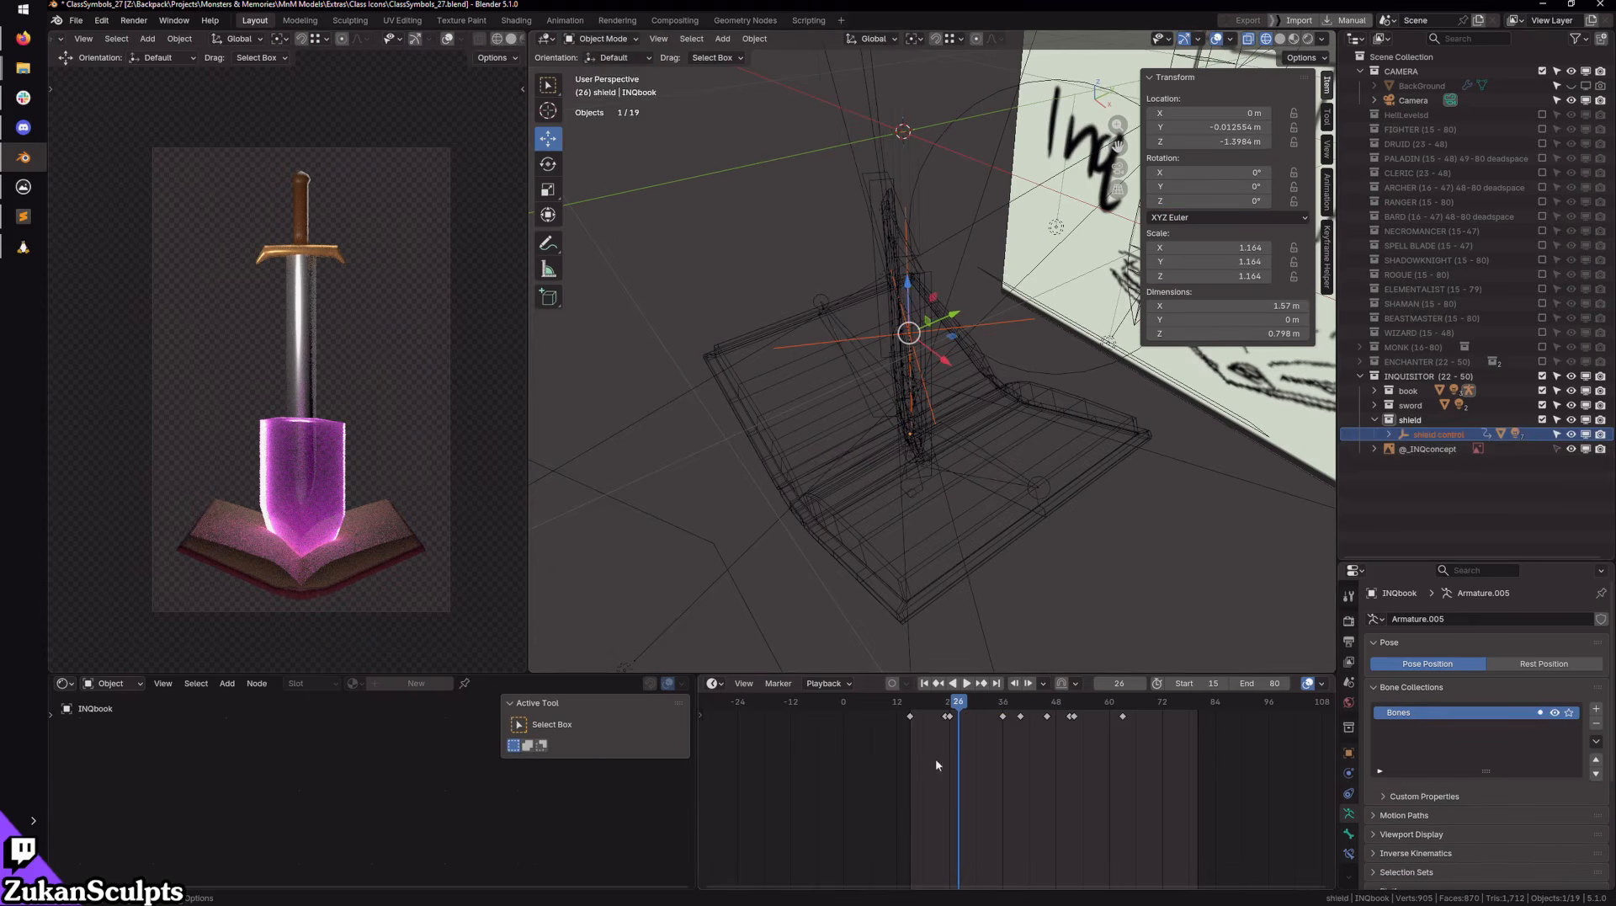
{"action": "scroll", "coordinate": [882, 760], "scroll_direction": "up", "scroll_amount": 2}
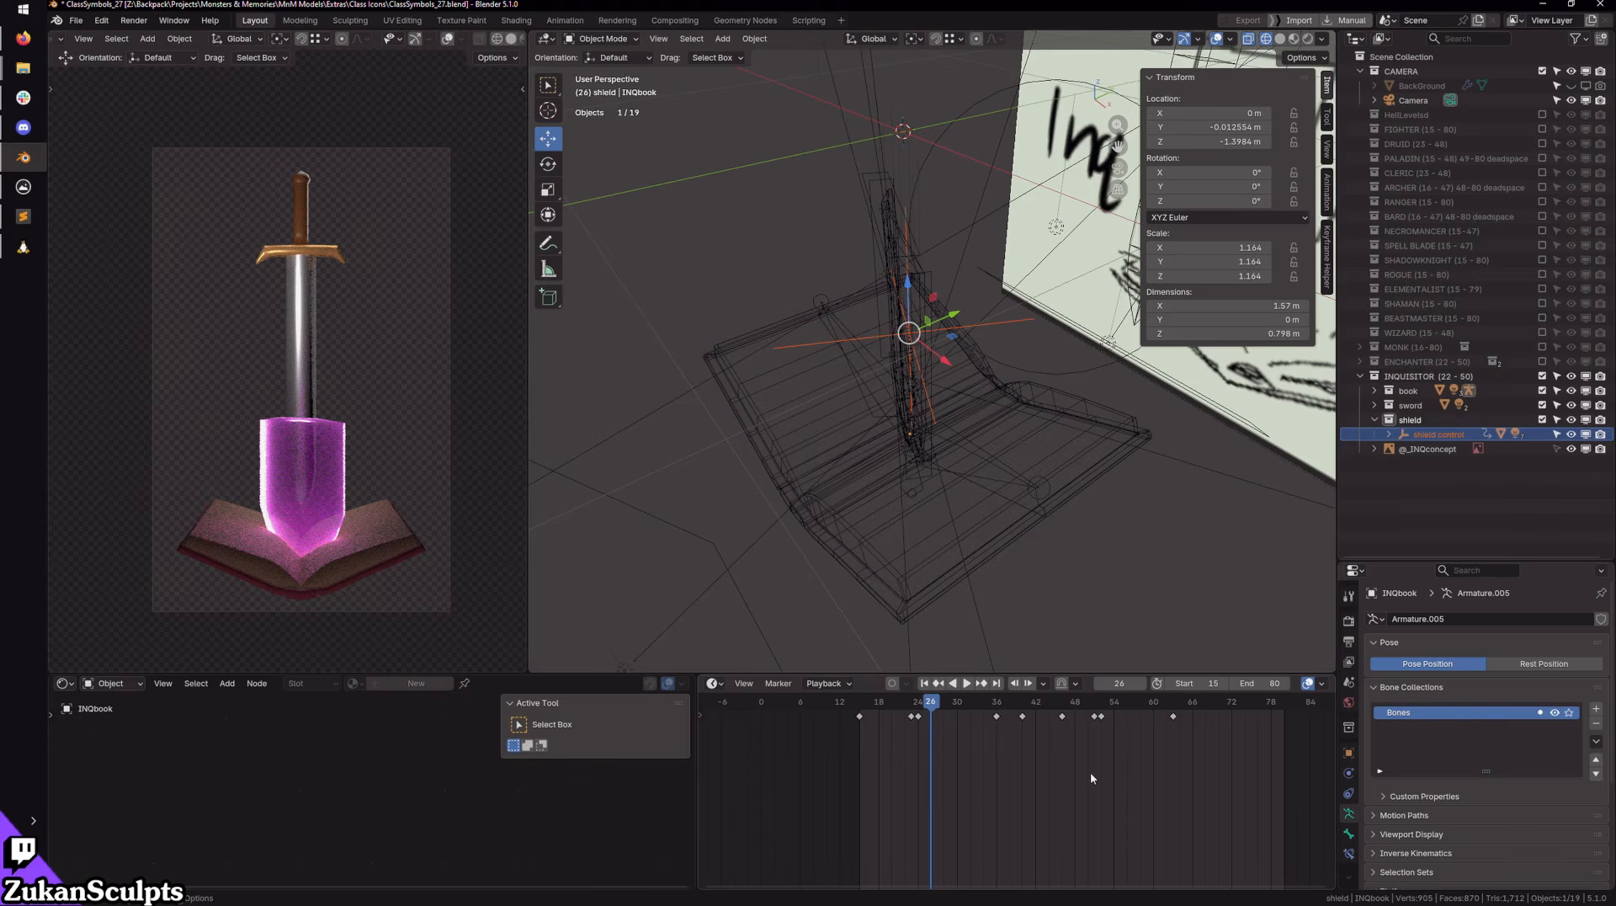
Step: Select all bones of the book armature in Pose Mode and go to their final keyframe at frame 65
{"action": "left_click", "coordinate": [1049, 493]}
{"action": "left_click", "coordinate": [603, 38]}
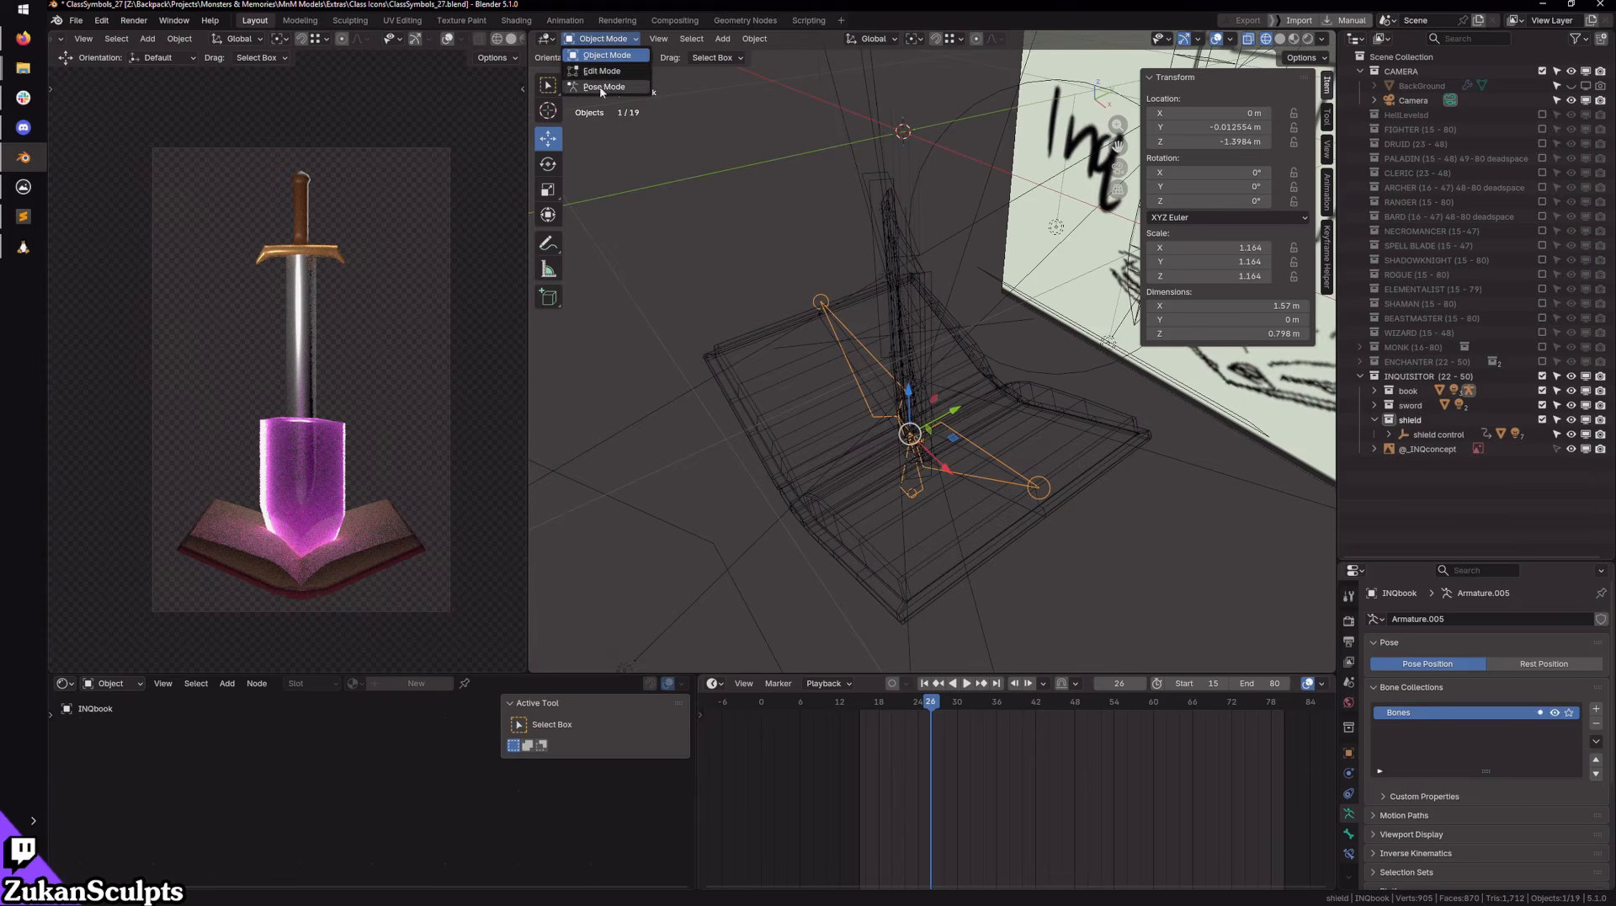
{"action": "left_click", "coordinate": [599, 87]}
{"action": "key", "text": "a"}
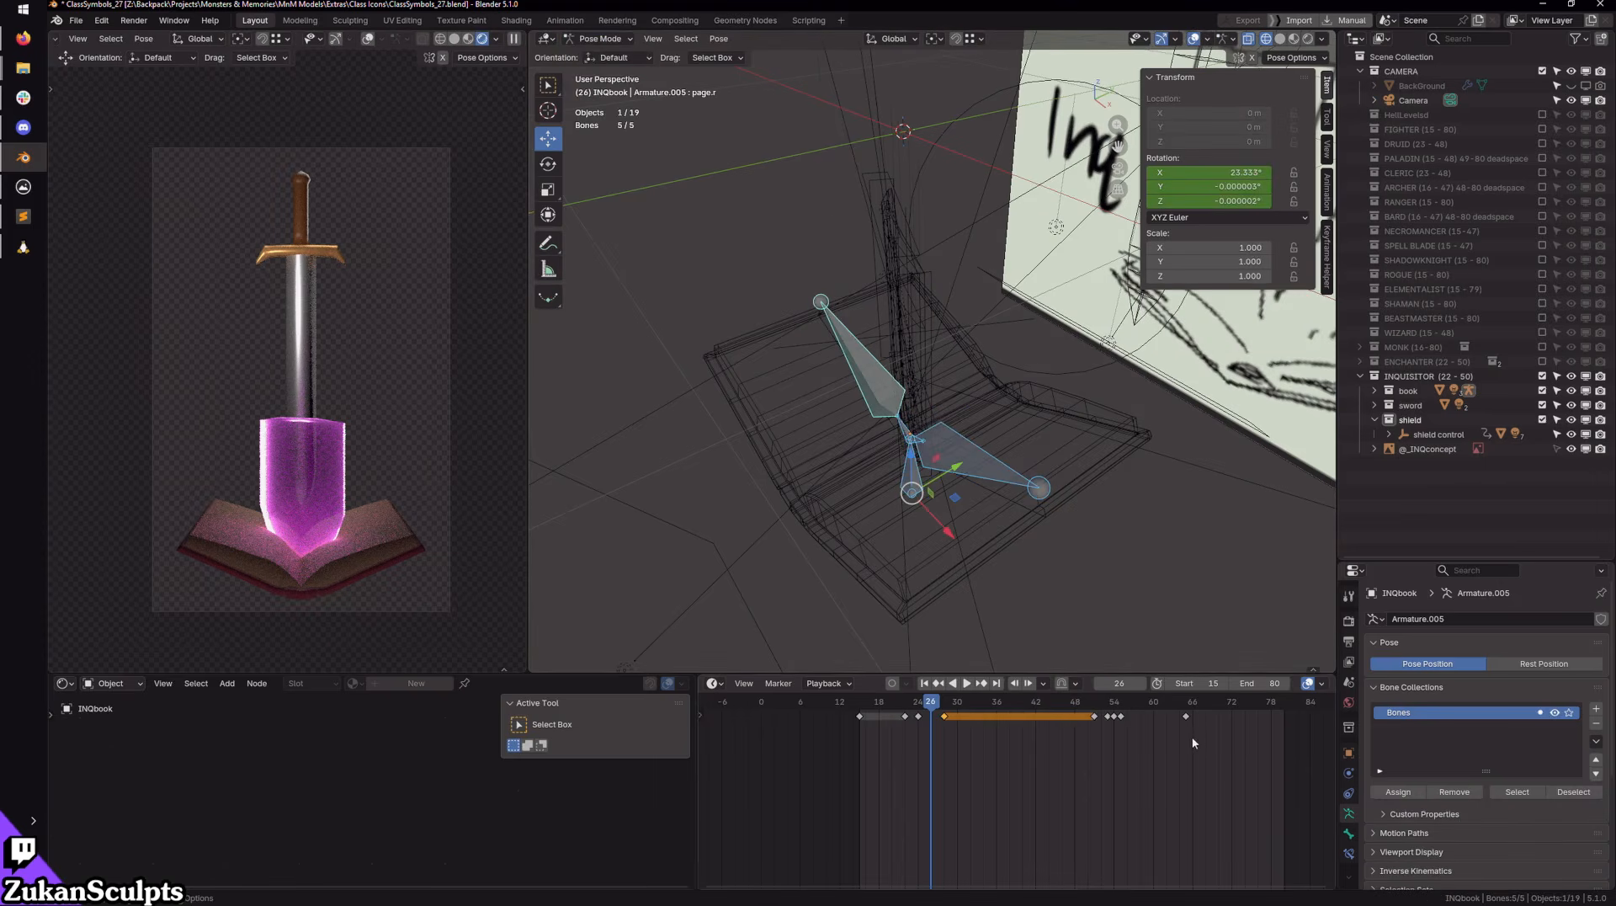
{"action": "left_click_drag", "start_coordinate": [1176, 702], "coordinate": [1185, 707]}
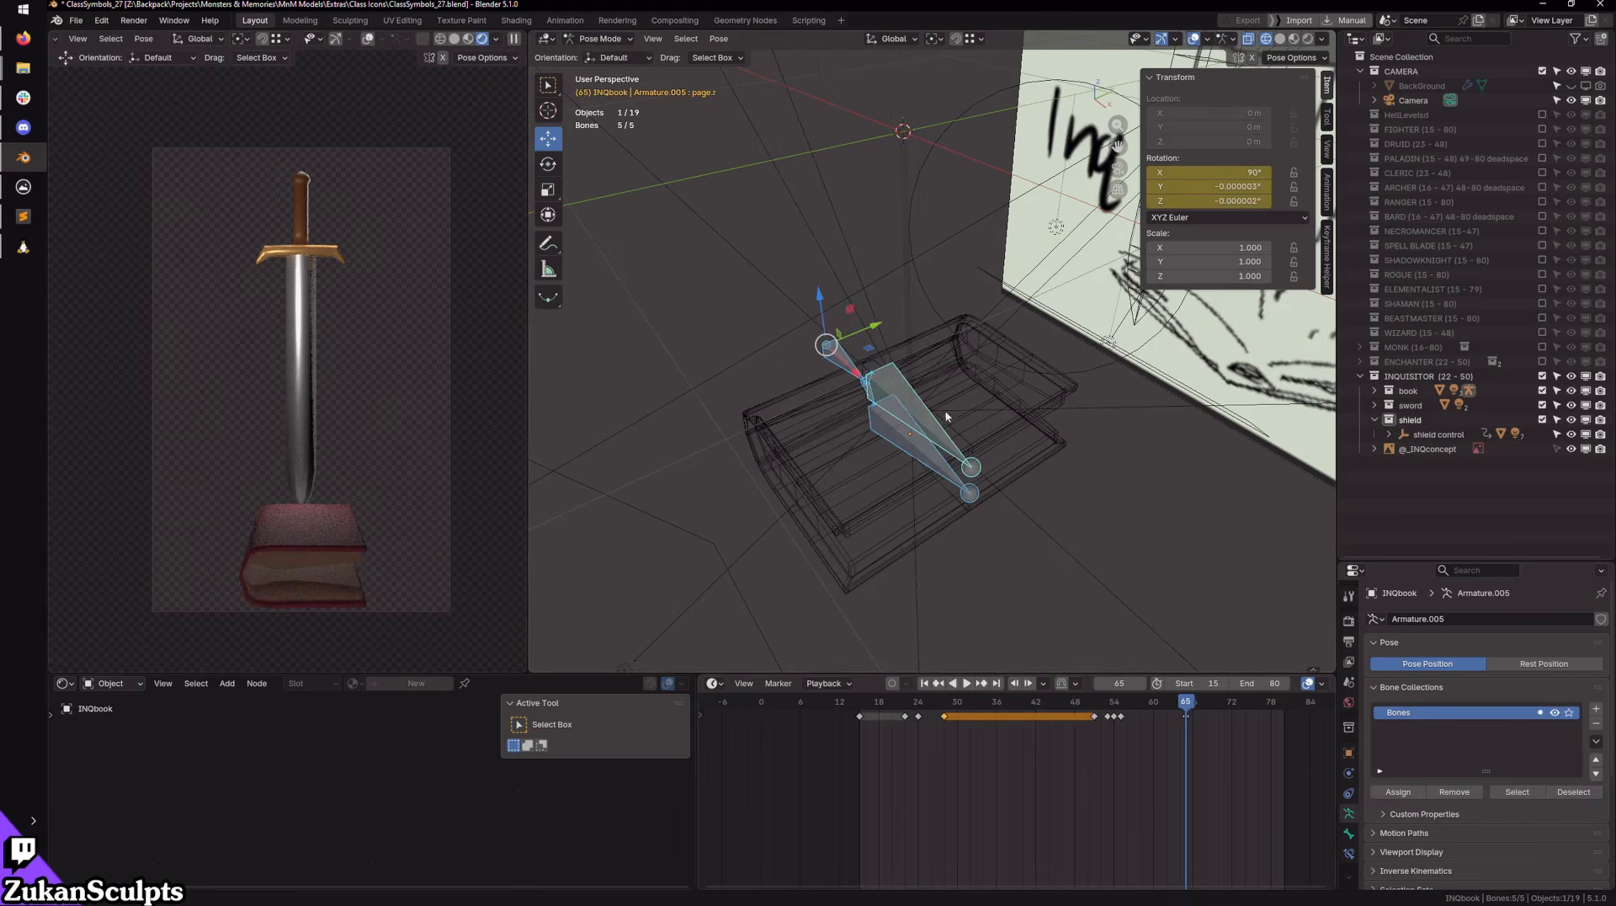
Step: In Object Mode, shift all of the shield control's keyframes 15 frames later so they start at frame 30
{"action": "left_click", "coordinate": [602, 42]}
{"action": "left_click", "coordinate": [599, 54]}
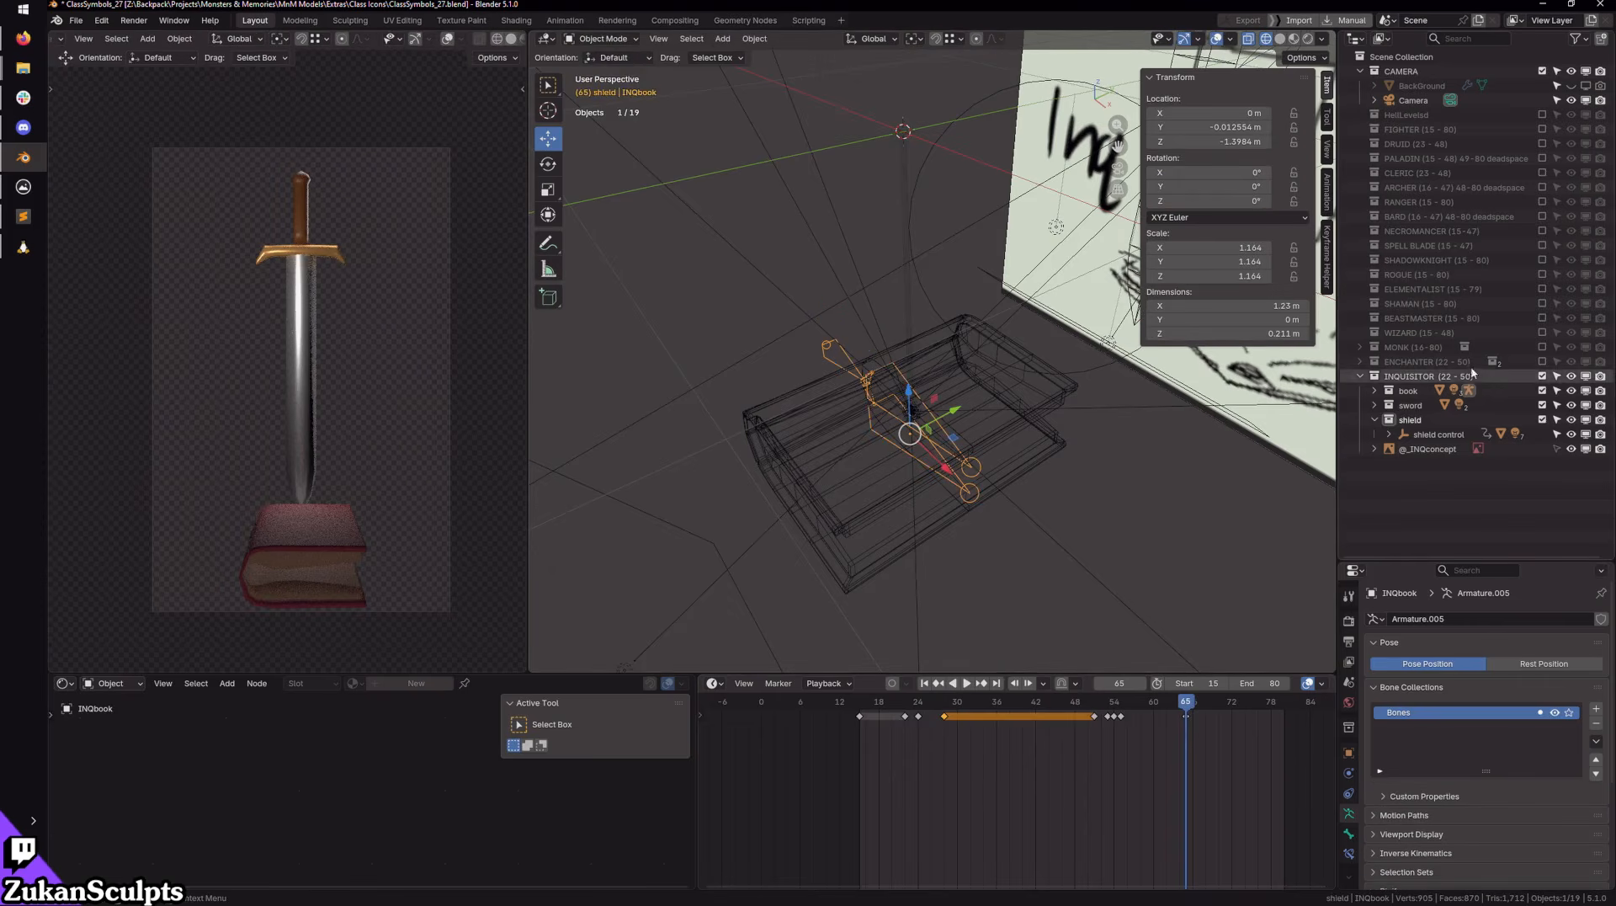
{"action": "left_click", "coordinate": [1439, 434]}
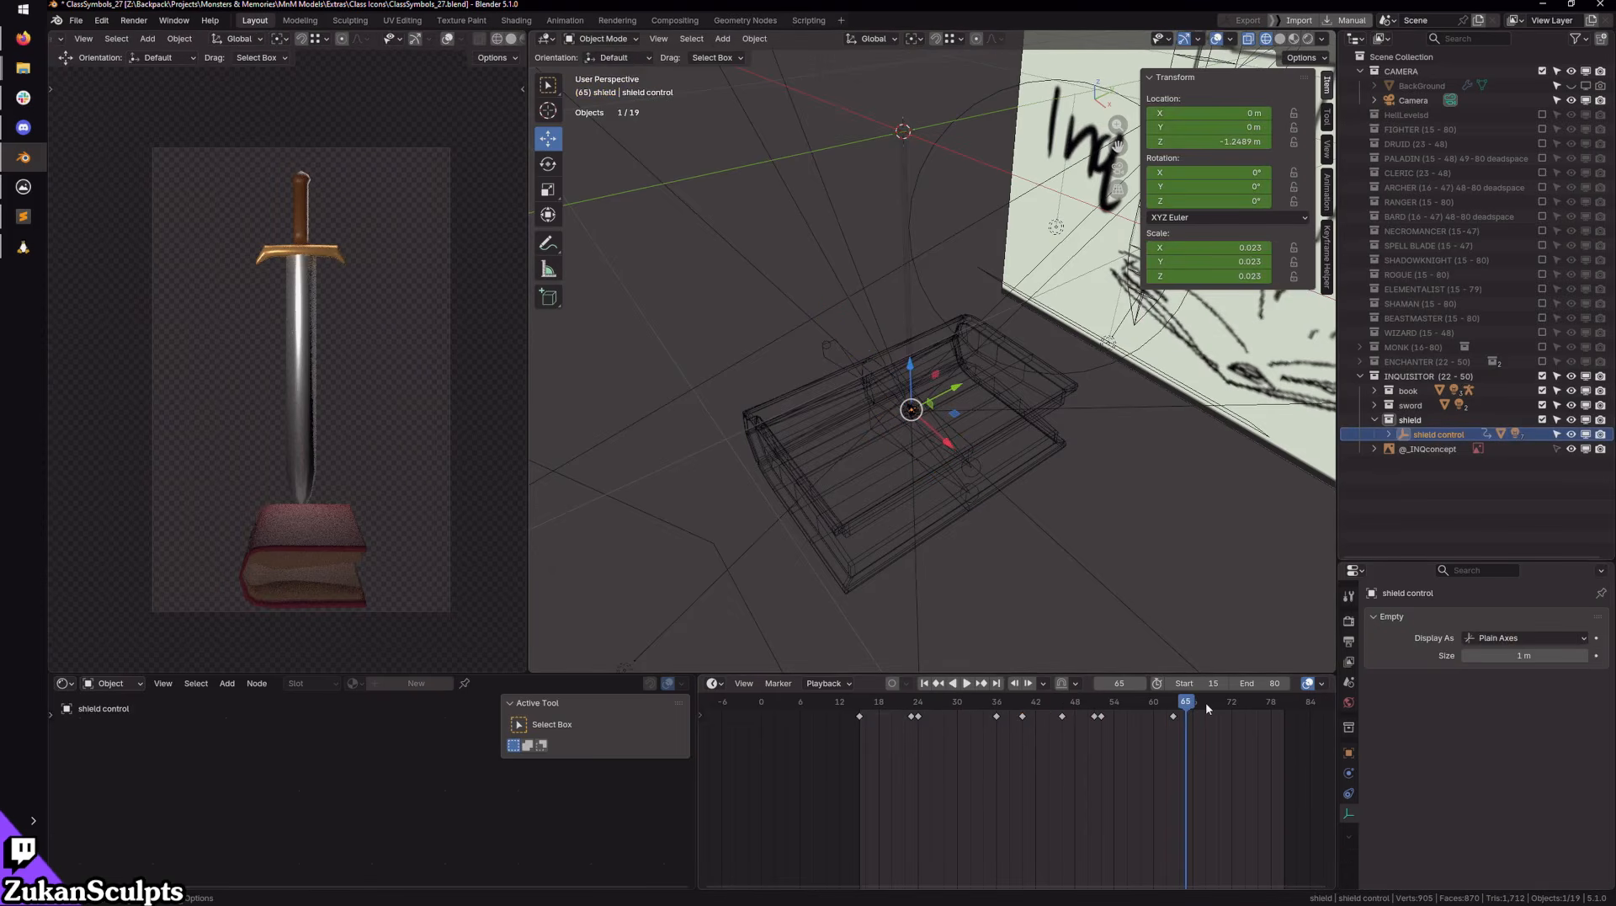
{"action": "scroll", "coordinate": [1213, 712], "scroll_direction": "down", "scroll_amount": 4}
{"action": "middle_click_drag", "start_coordinate": [1279, 756], "coordinate": [1046, 756]}
{"action": "scroll", "coordinate": [1210, 745], "scroll_direction": "up", "scroll_amount": 5}
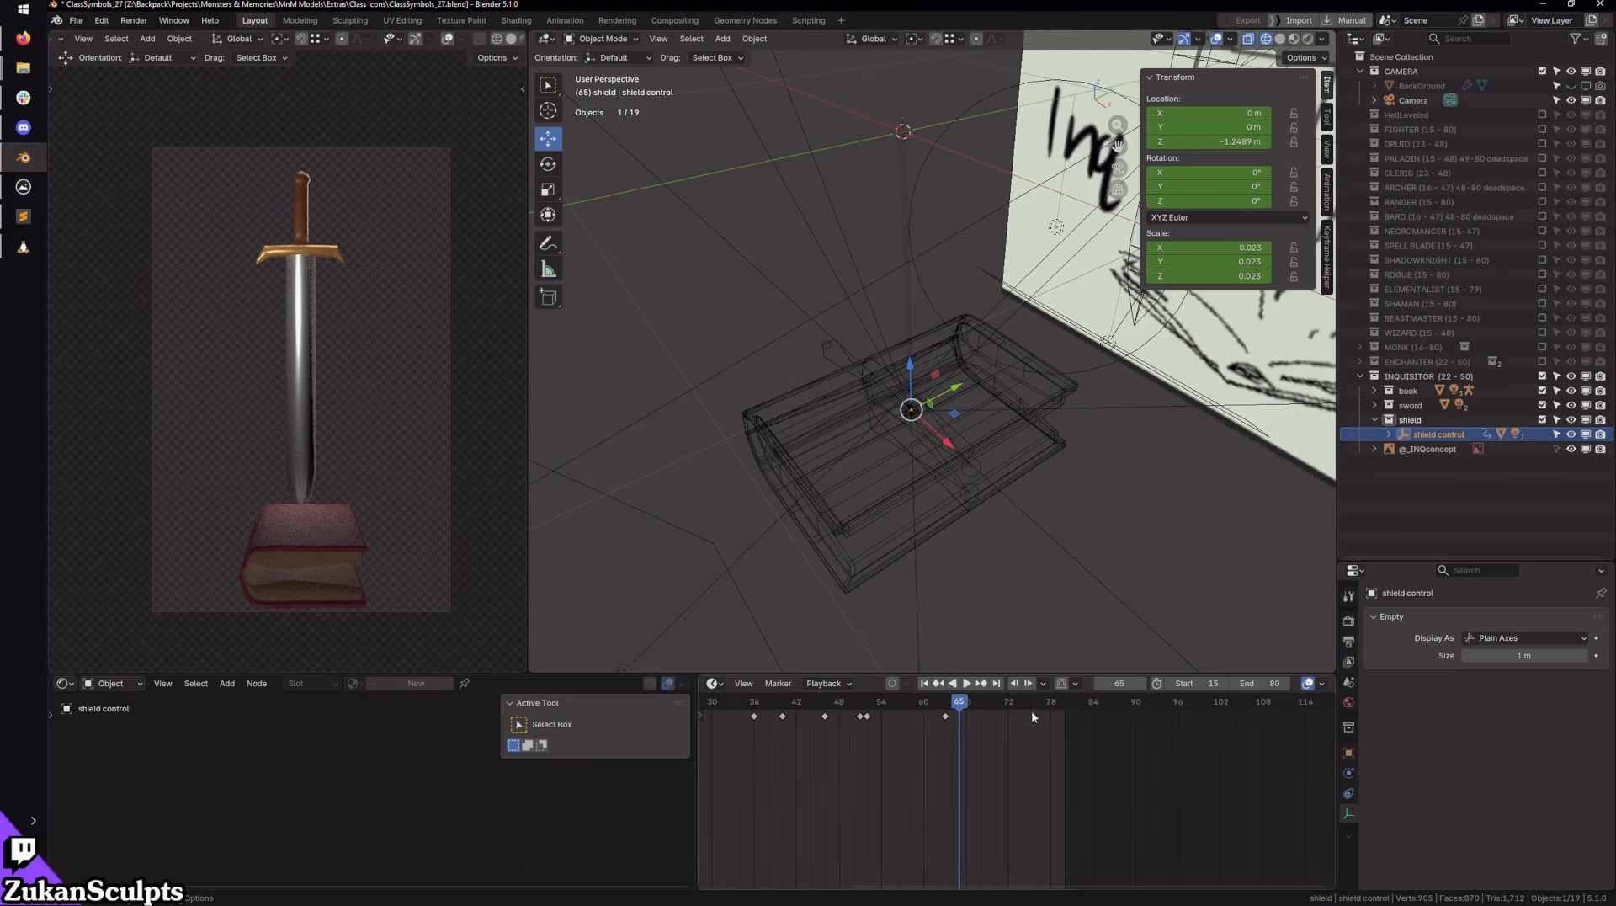
{"action": "scroll", "coordinate": [1024, 715], "scroll_direction": "down", "scroll_amount": 1}
{"action": "middle_click_drag", "start_coordinate": [886, 744], "coordinate": [967, 746]}
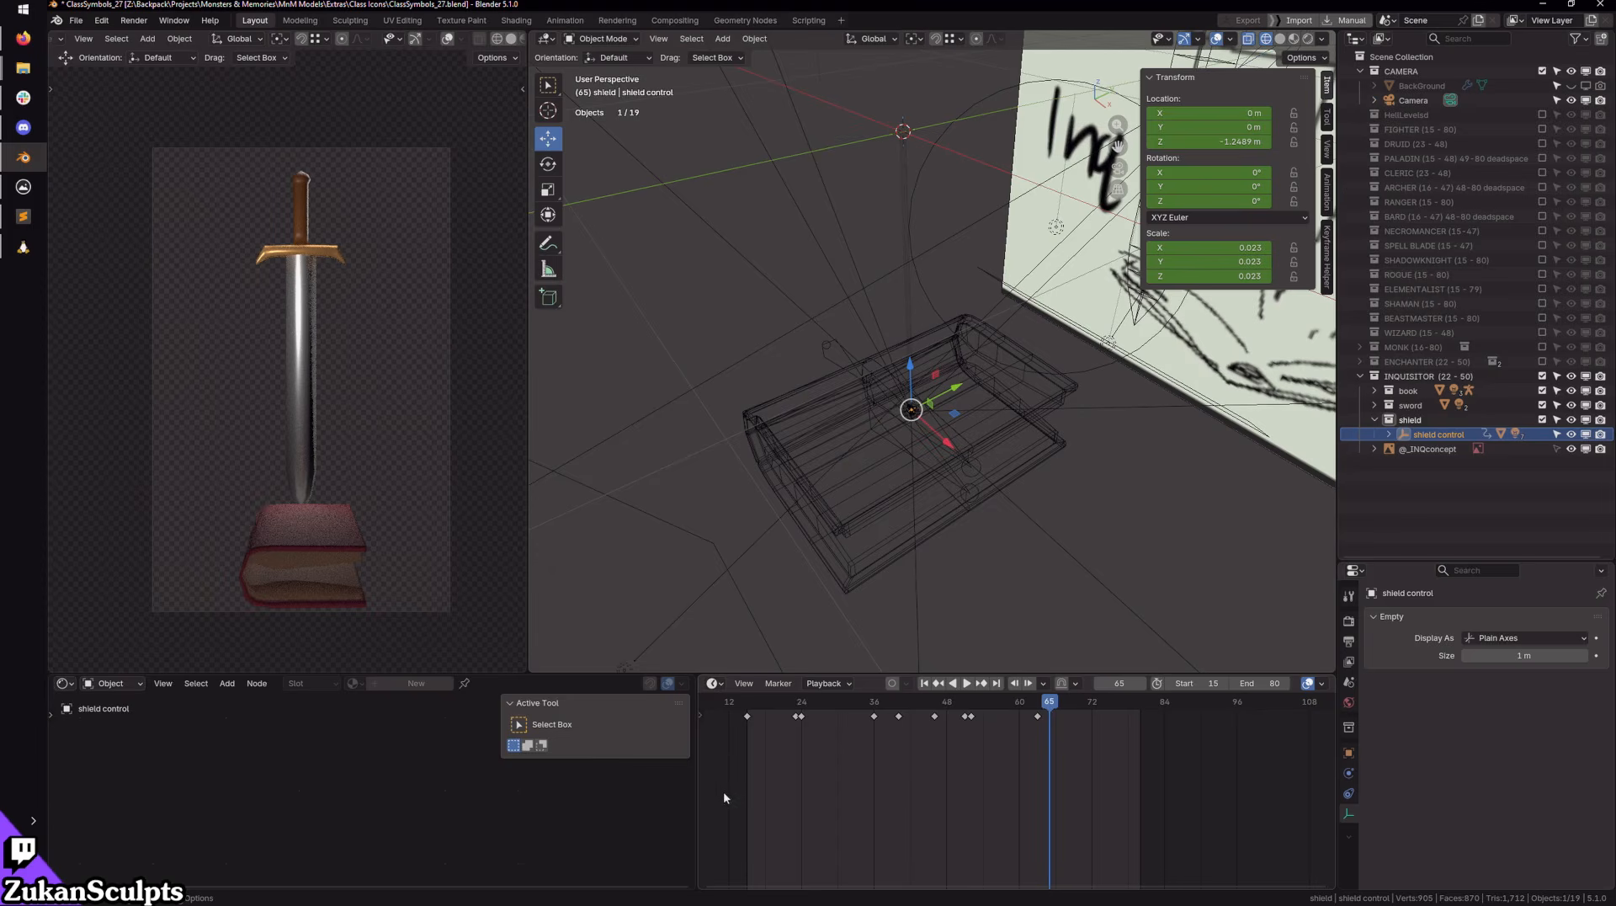
{"action": "left_click_drag", "start_coordinate": [724, 792], "coordinate": [1048, 704]}
{"action": "scroll", "coordinate": [758, 741], "scroll_direction": "up", "scroll_amount": 3}
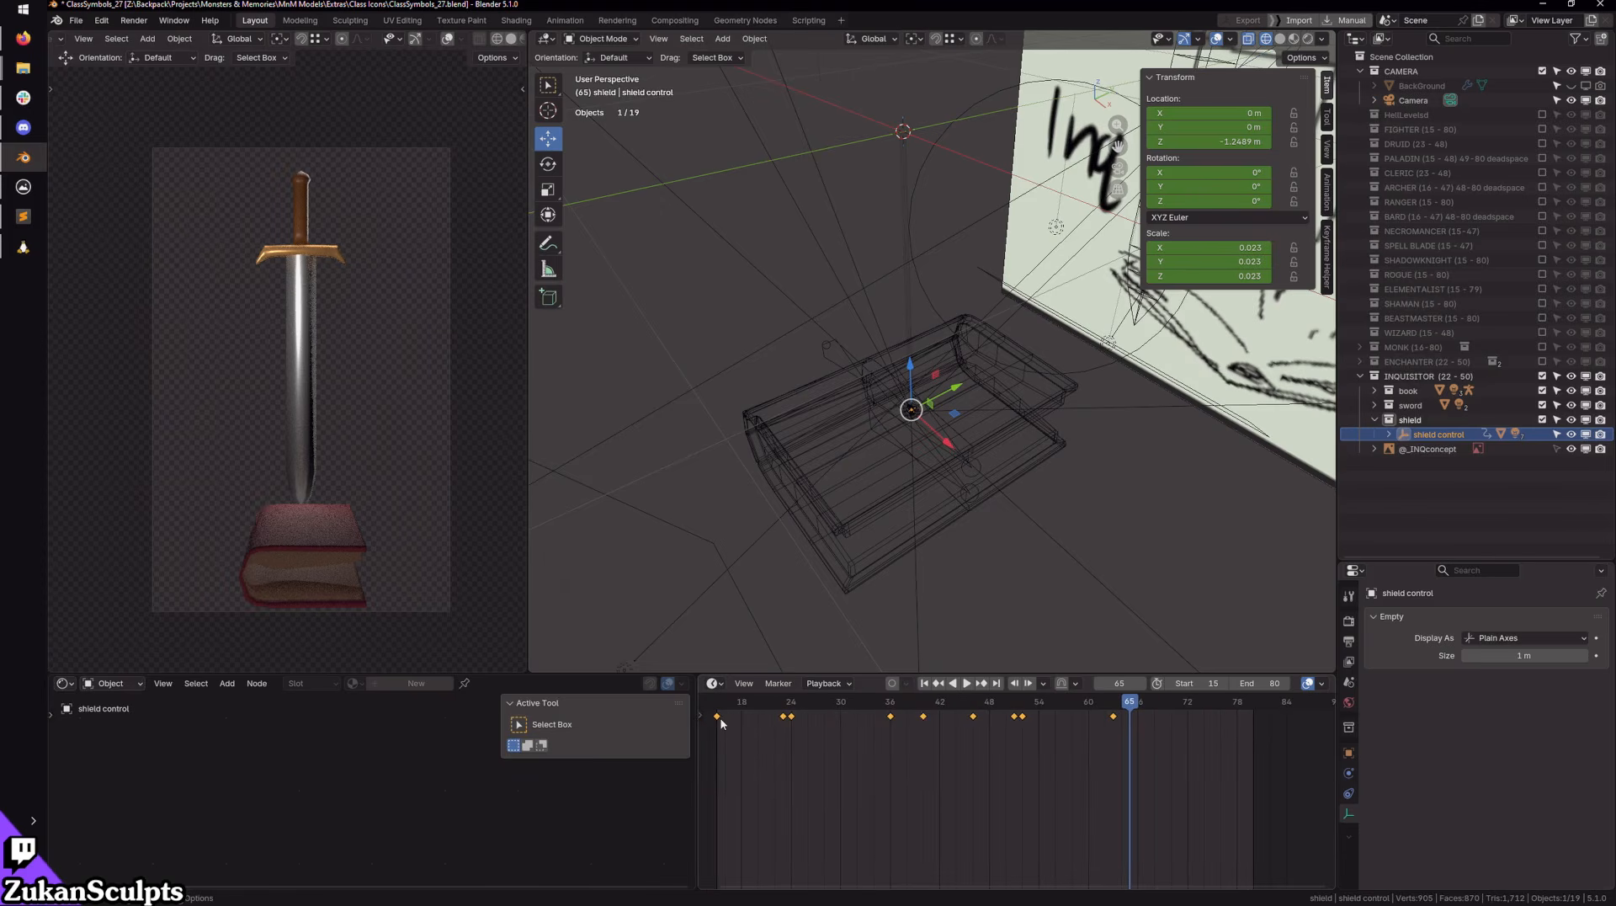
{"action": "left_click_drag", "start_coordinate": [721, 722], "coordinate": [844, 726]}
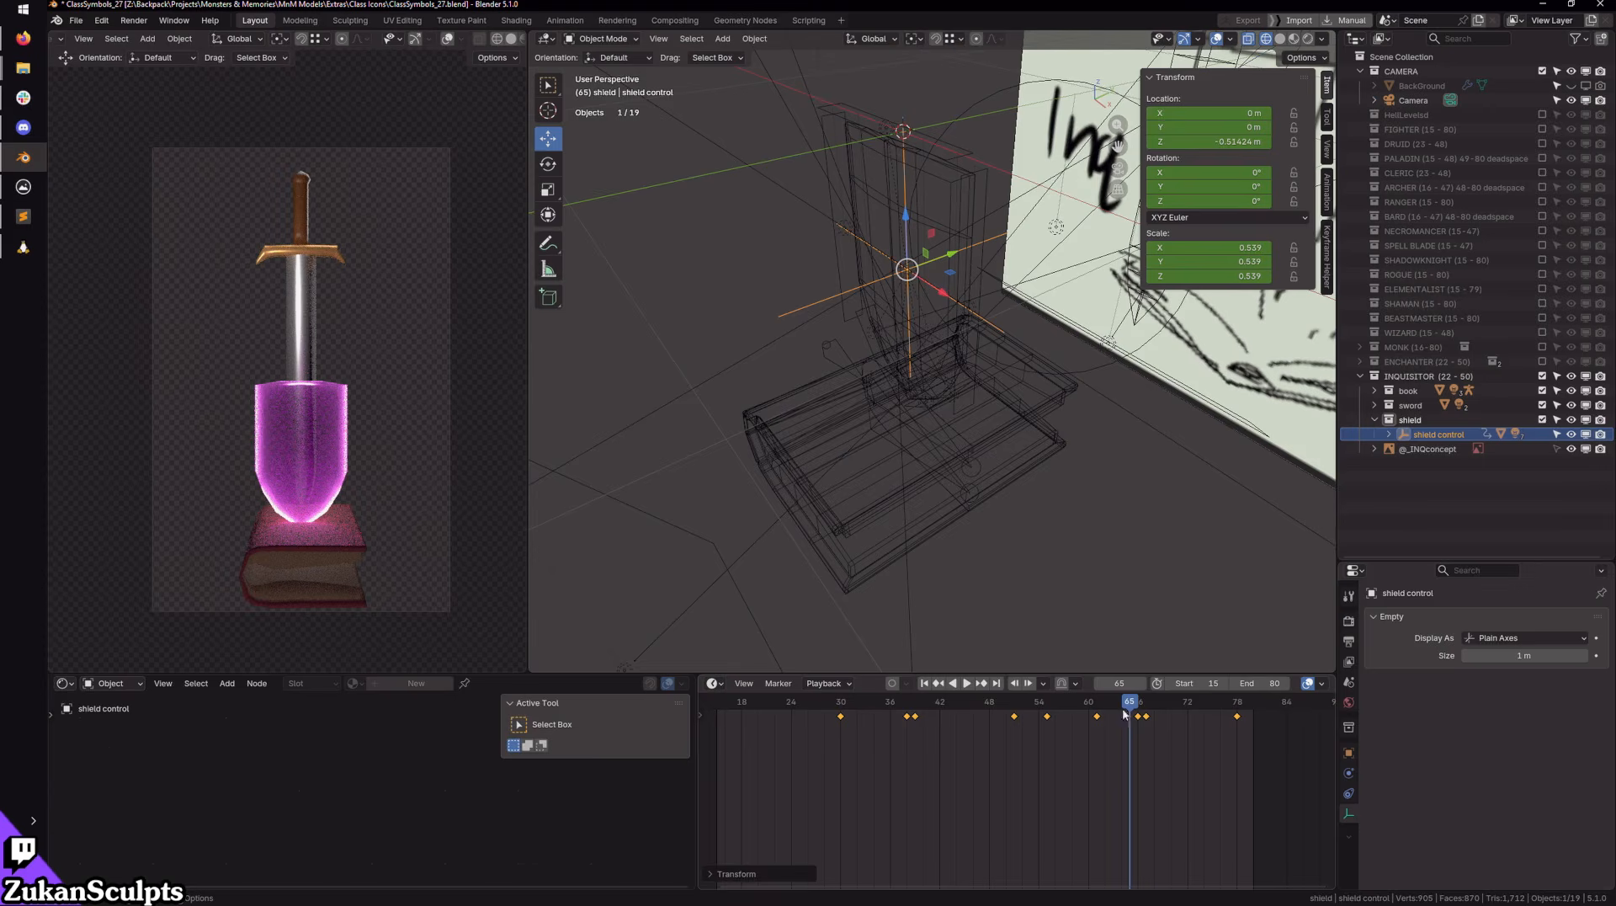
Step: Shift all of the book bones' keyframes 14 frames later in Pose Mode so they start at frame 29
{"action": "left_click", "coordinate": [826, 346]}
{"action": "left_click", "coordinate": [564, 42]}
{"action": "left_click", "coordinate": [594, 90]}
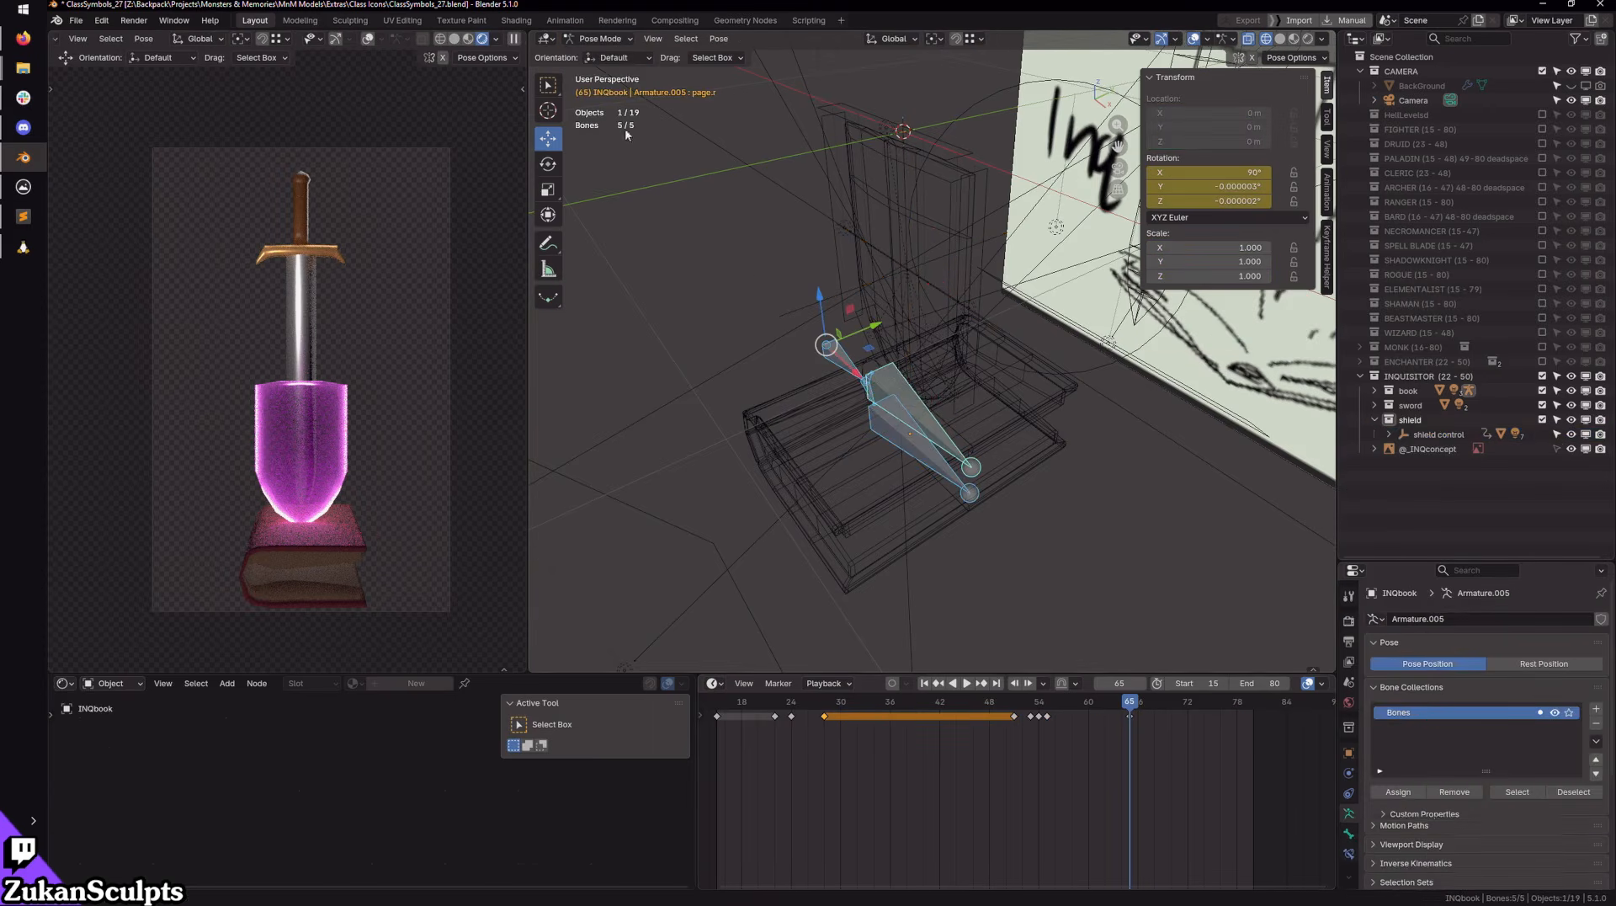
{"action": "left_click_drag", "start_coordinate": [687, 197], "coordinate": [1045, 584]}
{"action": "scroll", "coordinate": [1078, 818], "scroll_direction": "down", "scroll_amount": 3}
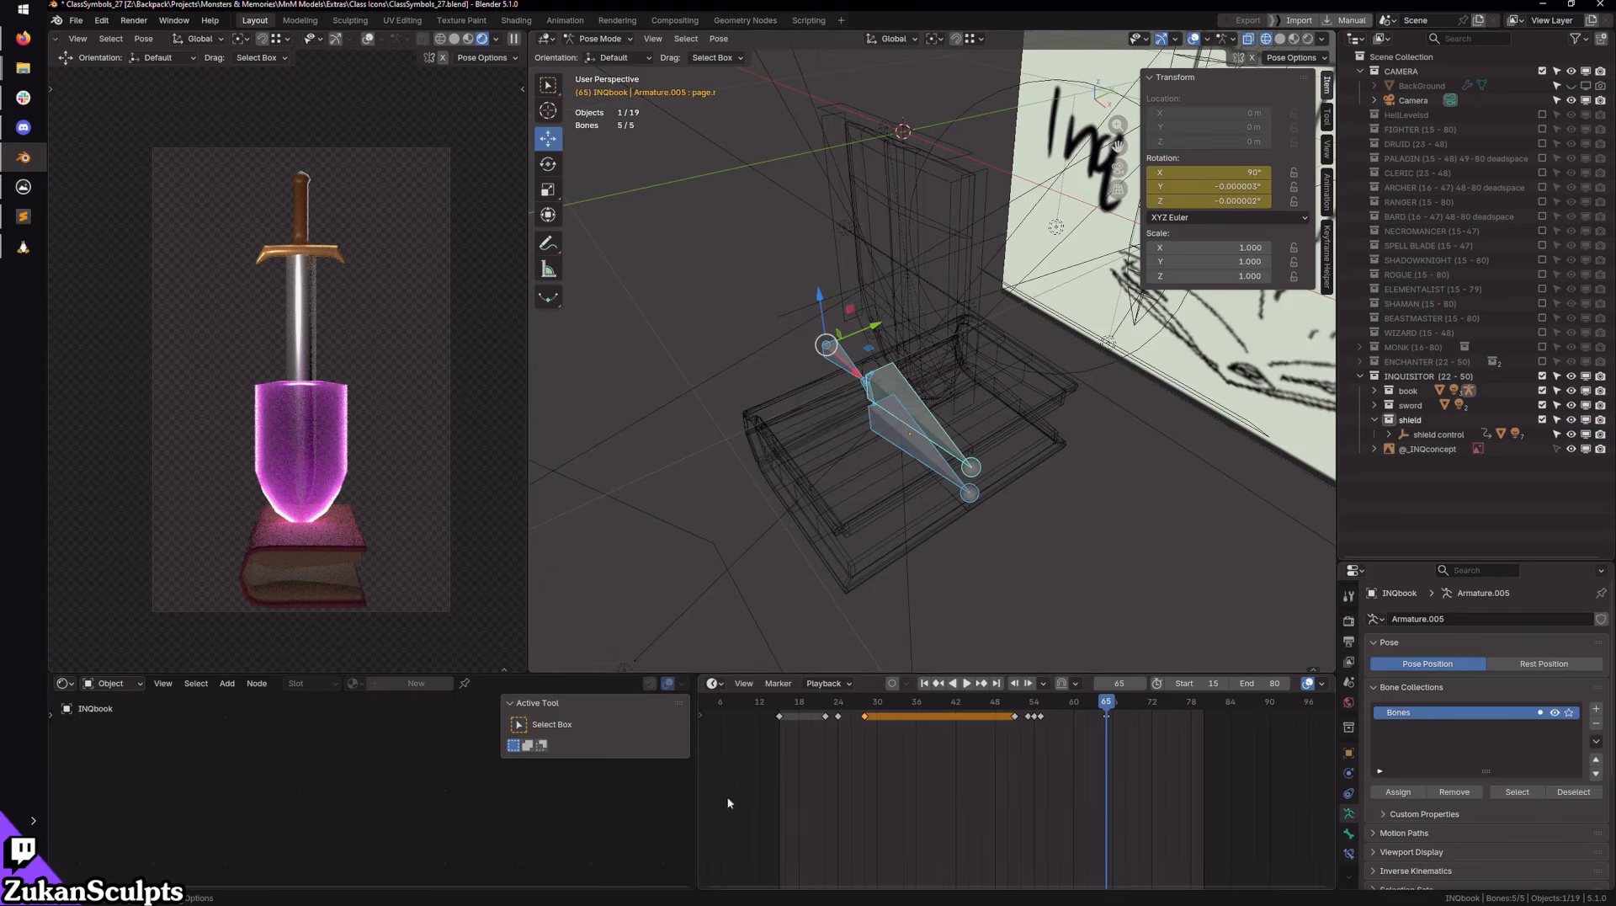
{"action": "left_click_drag", "start_coordinate": [715, 799], "coordinate": [1236, 709]}
{"action": "scroll", "coordinate": [793, 761], "scroll_direction": "up", "scroll_amount": 5}
{"action": "middle_click_drag", "start_coordinate": [778, 757], "coordinate": [844, 756]}
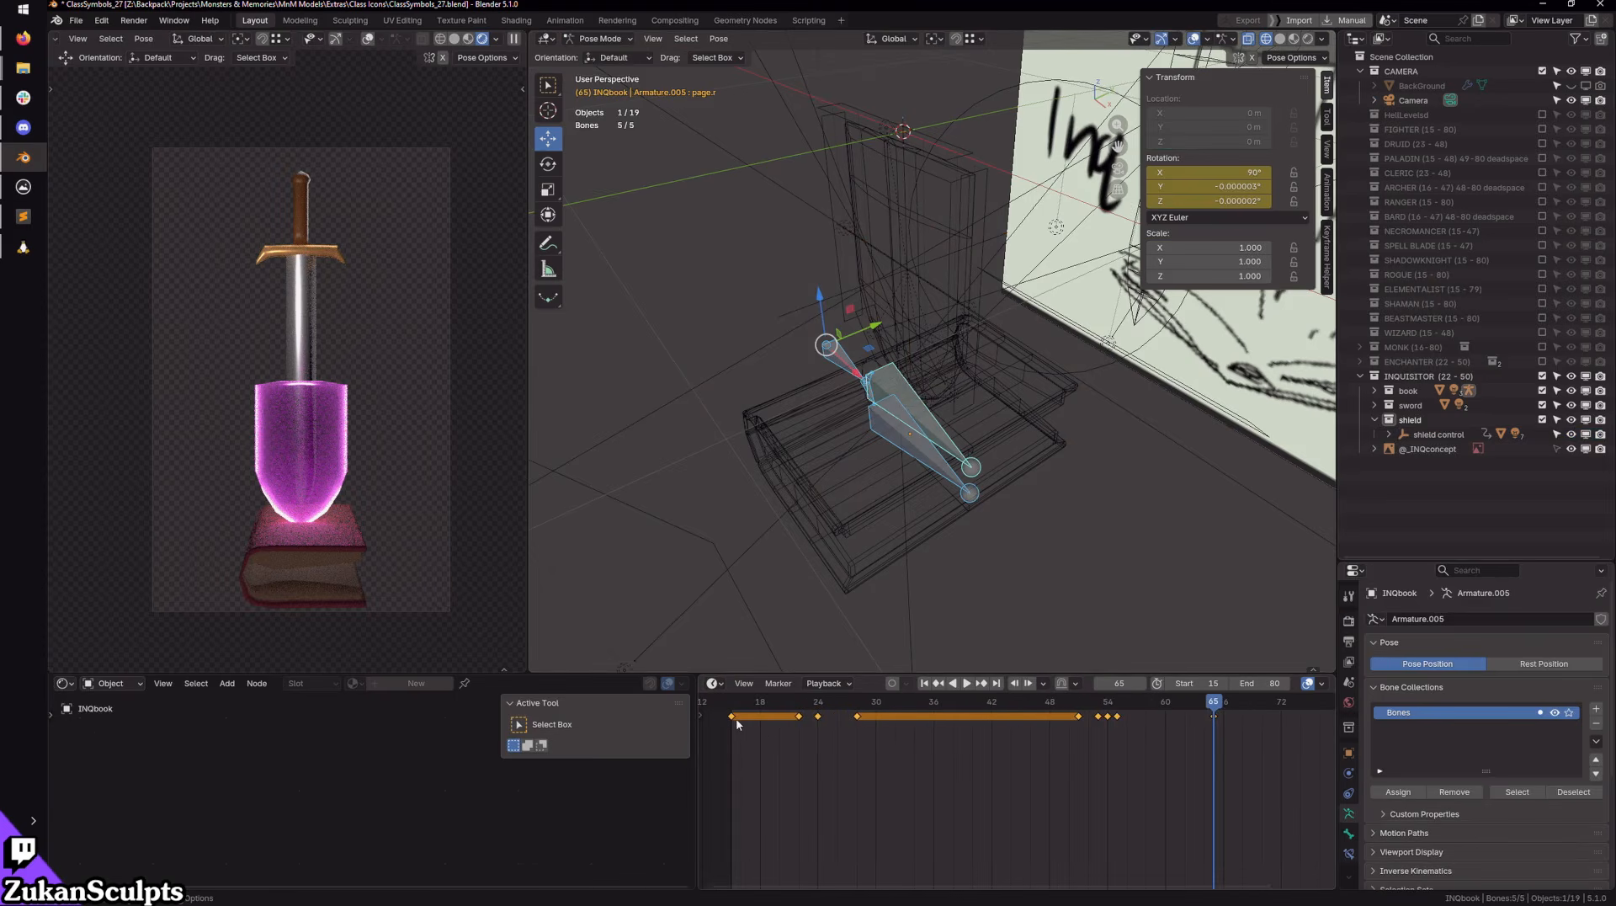
{"action": "left_click_drag", "start_coordinate": [735, 718], "coordinate": [866, 732]}
Step: Play the retimed animation from the start, twice, to check the book and shield timing
{"action": "left_click", "coordinate": [923, 683]}
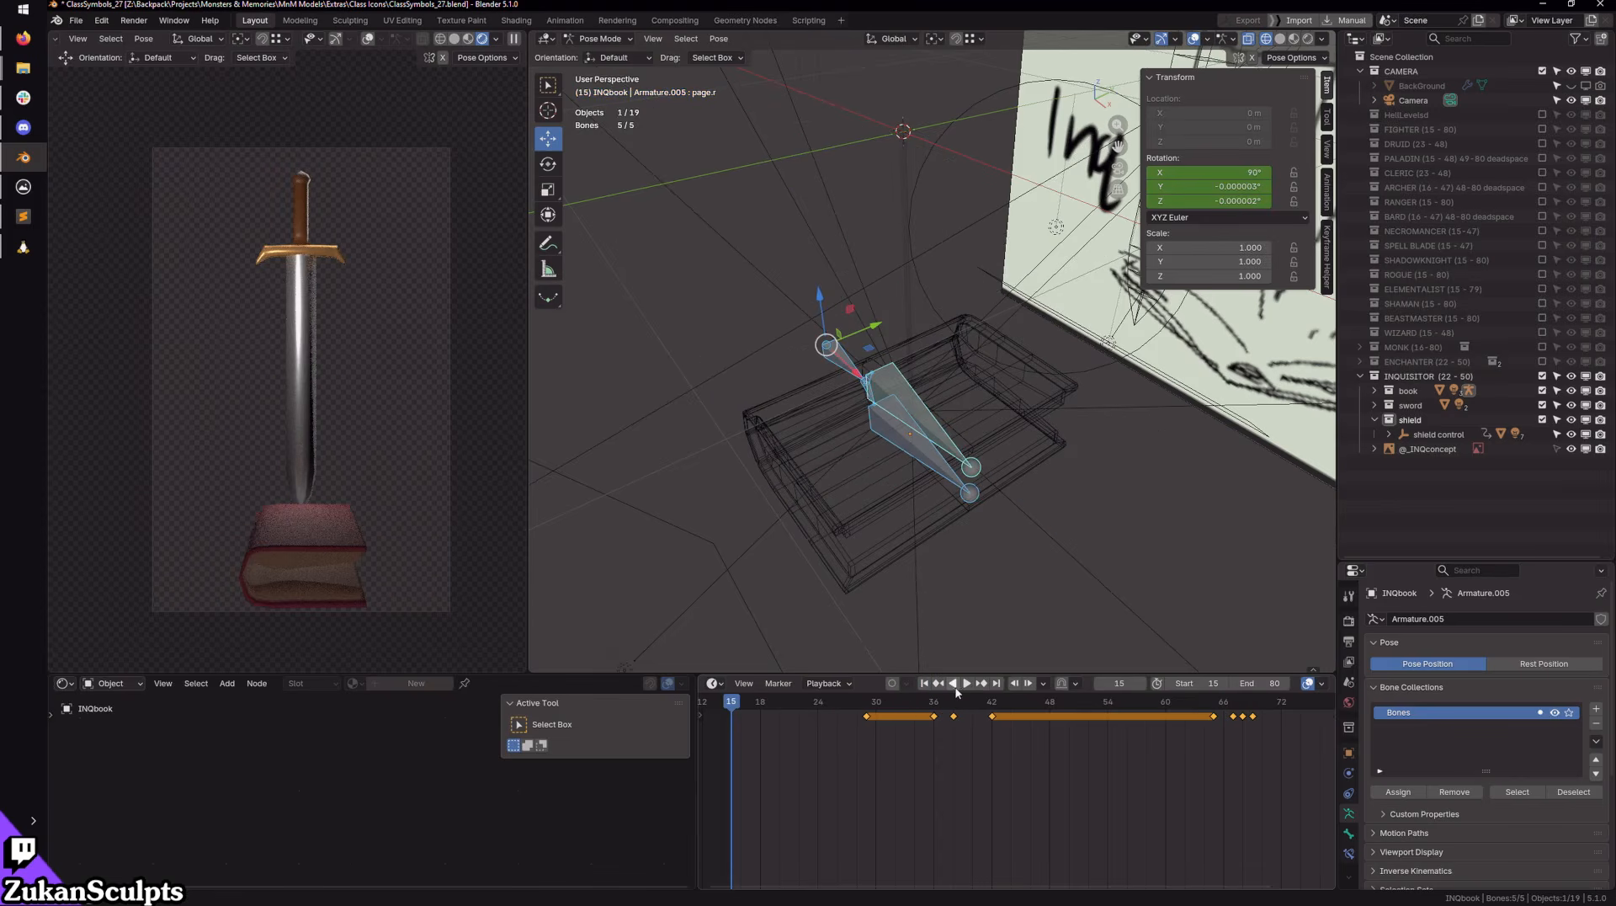
{"action": "left_click", "coordinate": [966, 683]}
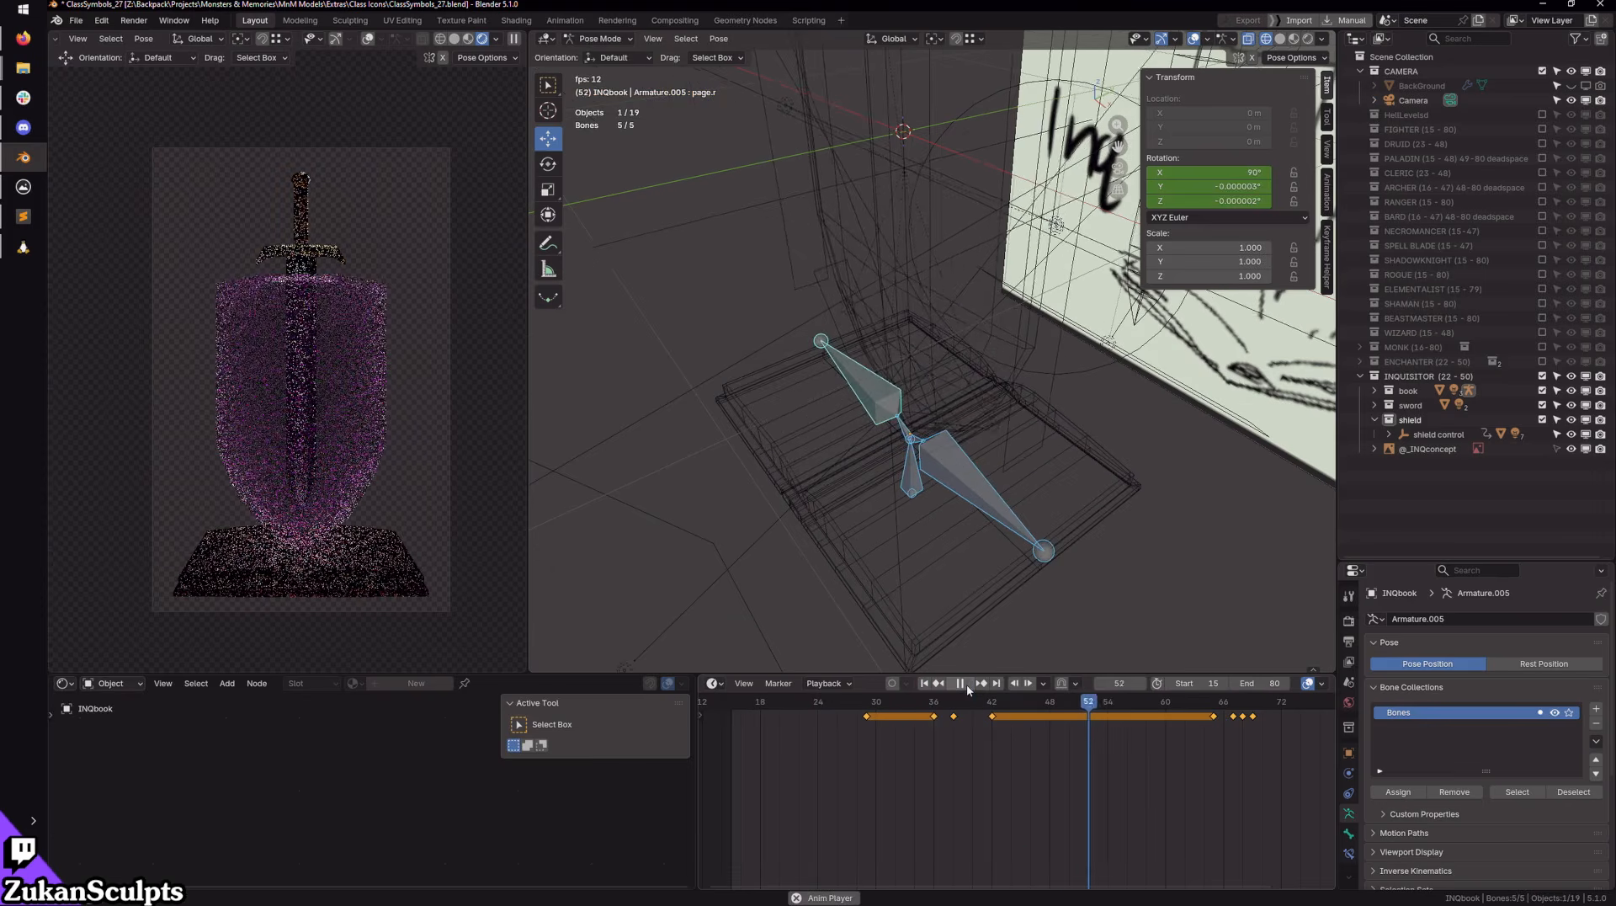
{"action": "left_click", "coordinate": [967, 683]}
{"action": "left_click", "coordinate": [966, 684]}
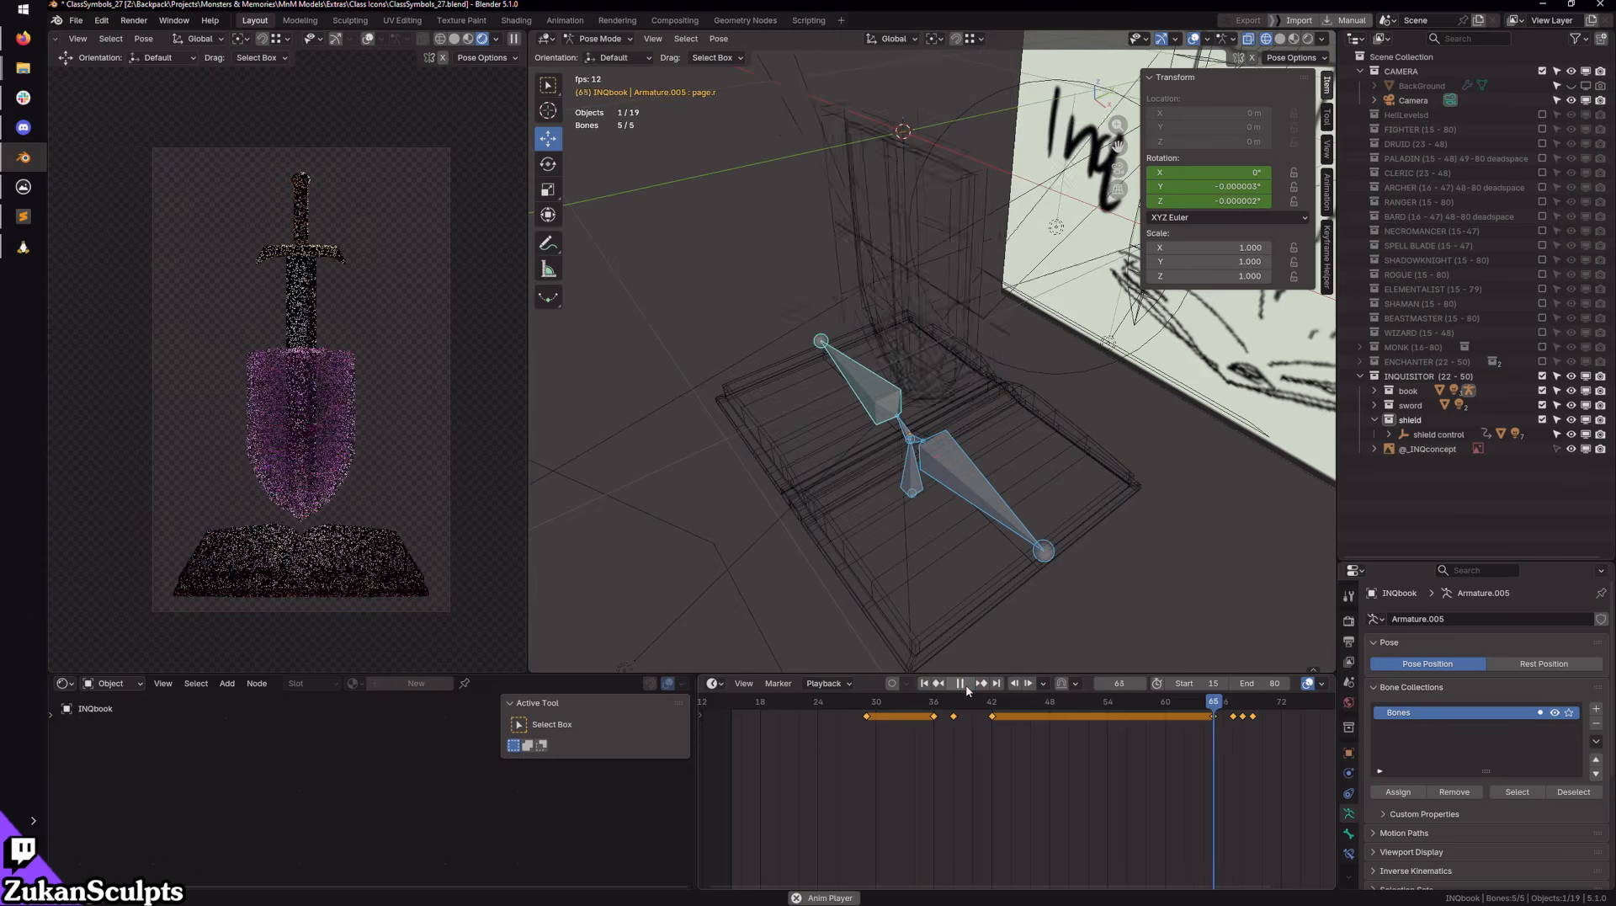
{"action": "left_click", "coordinate": [967, 684]}
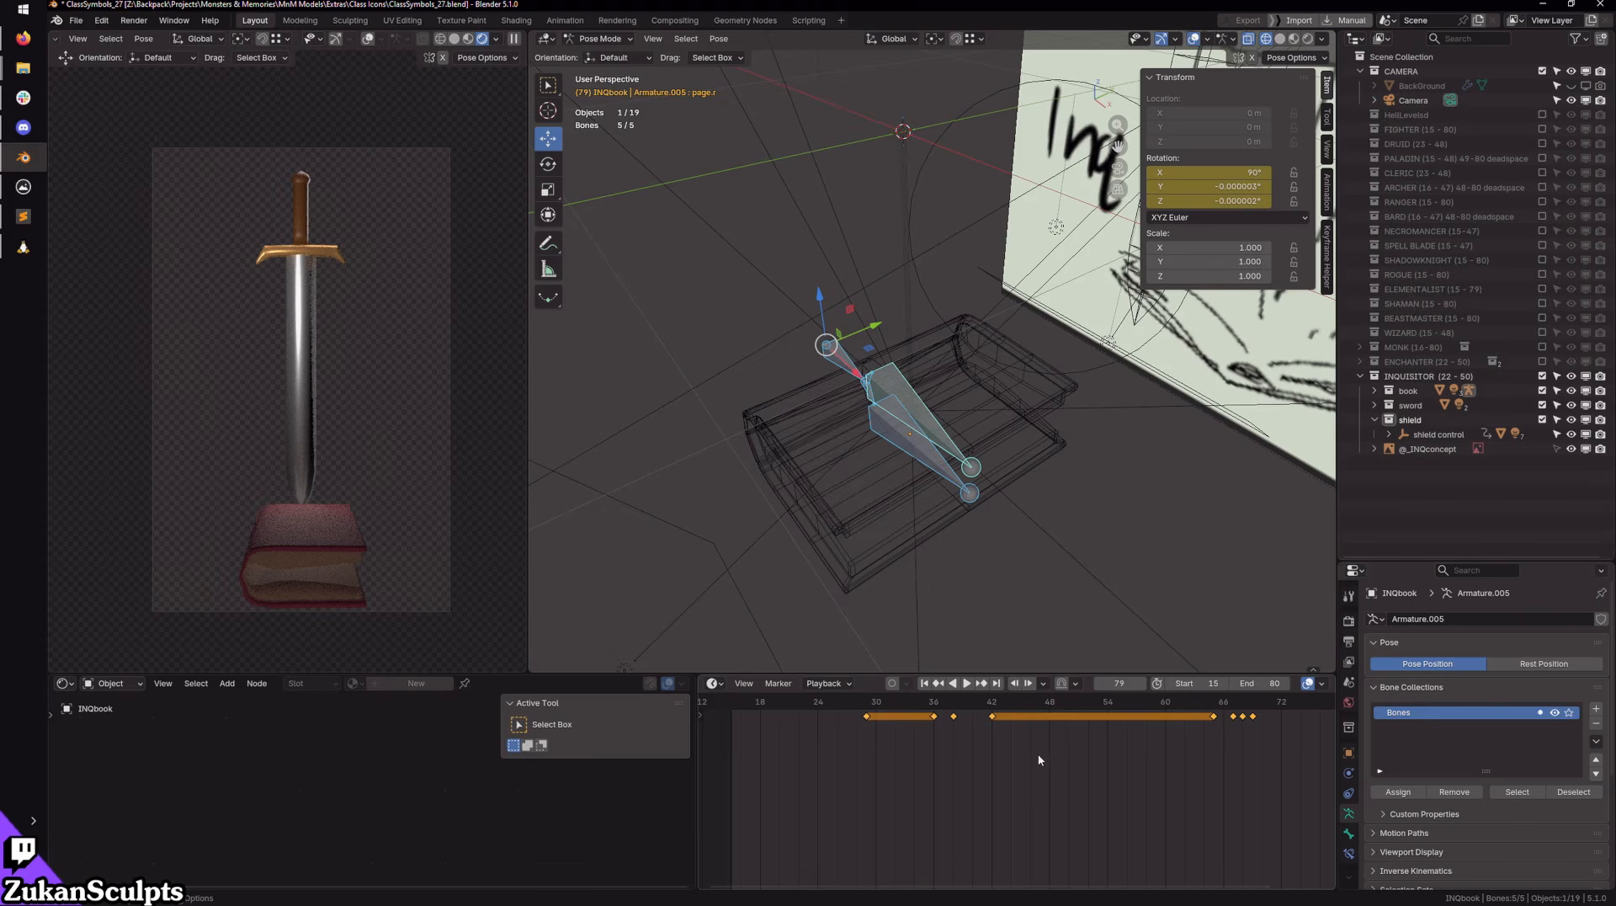
{"action": "left_click", "coordinate": [924, 683]}
{"action": "left_click", "coordinate": [966, 682]}
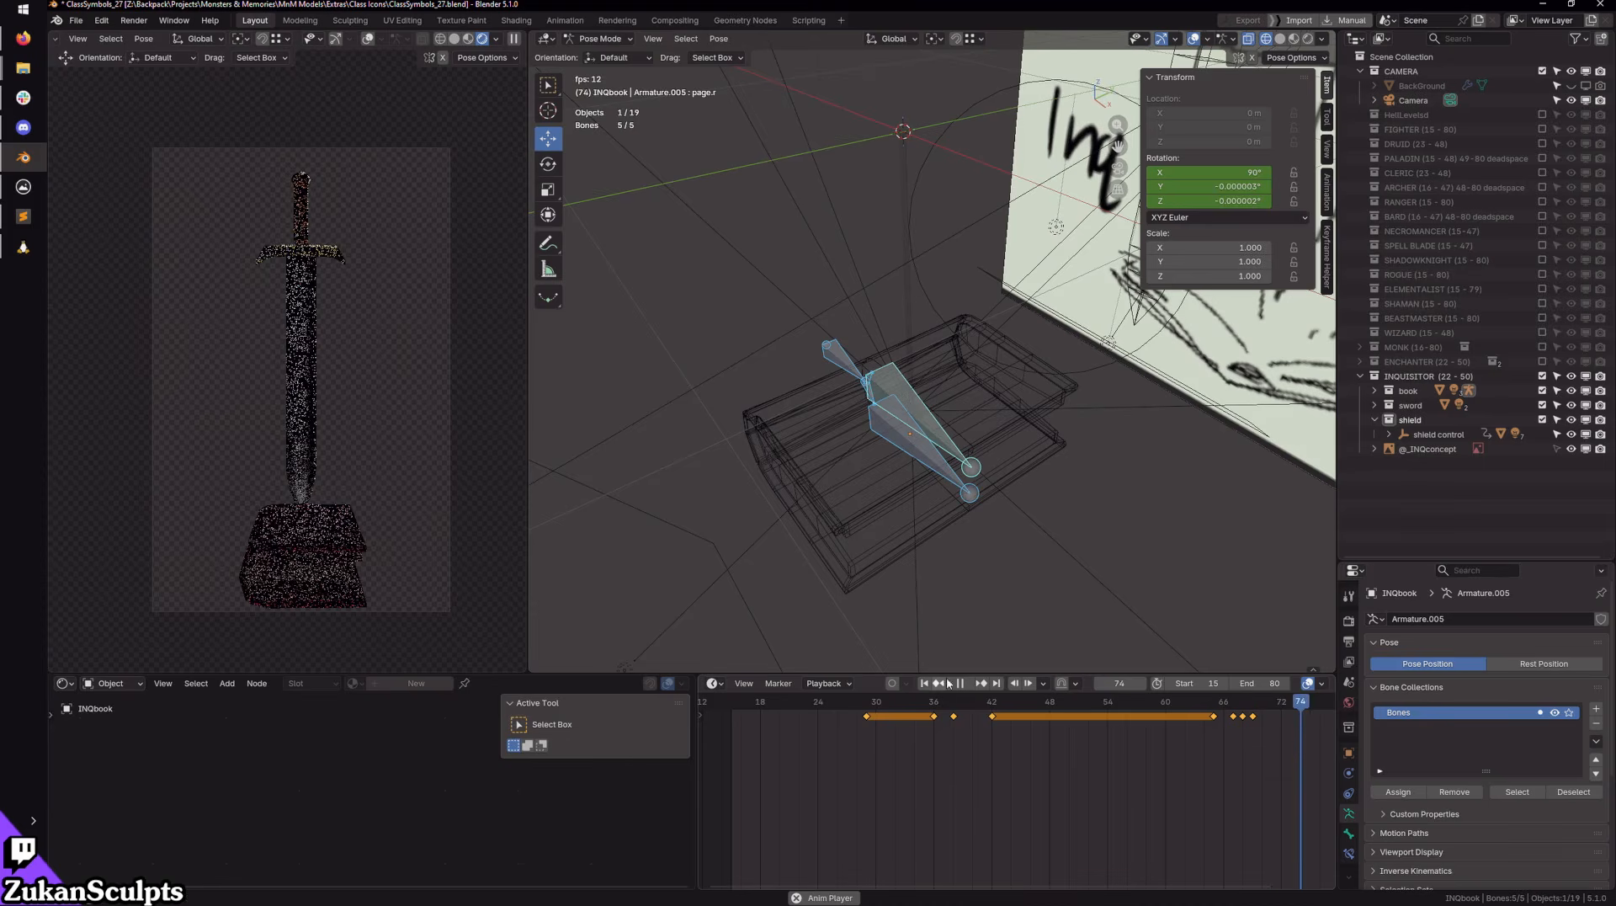
{"action": "key", "text": "space"}
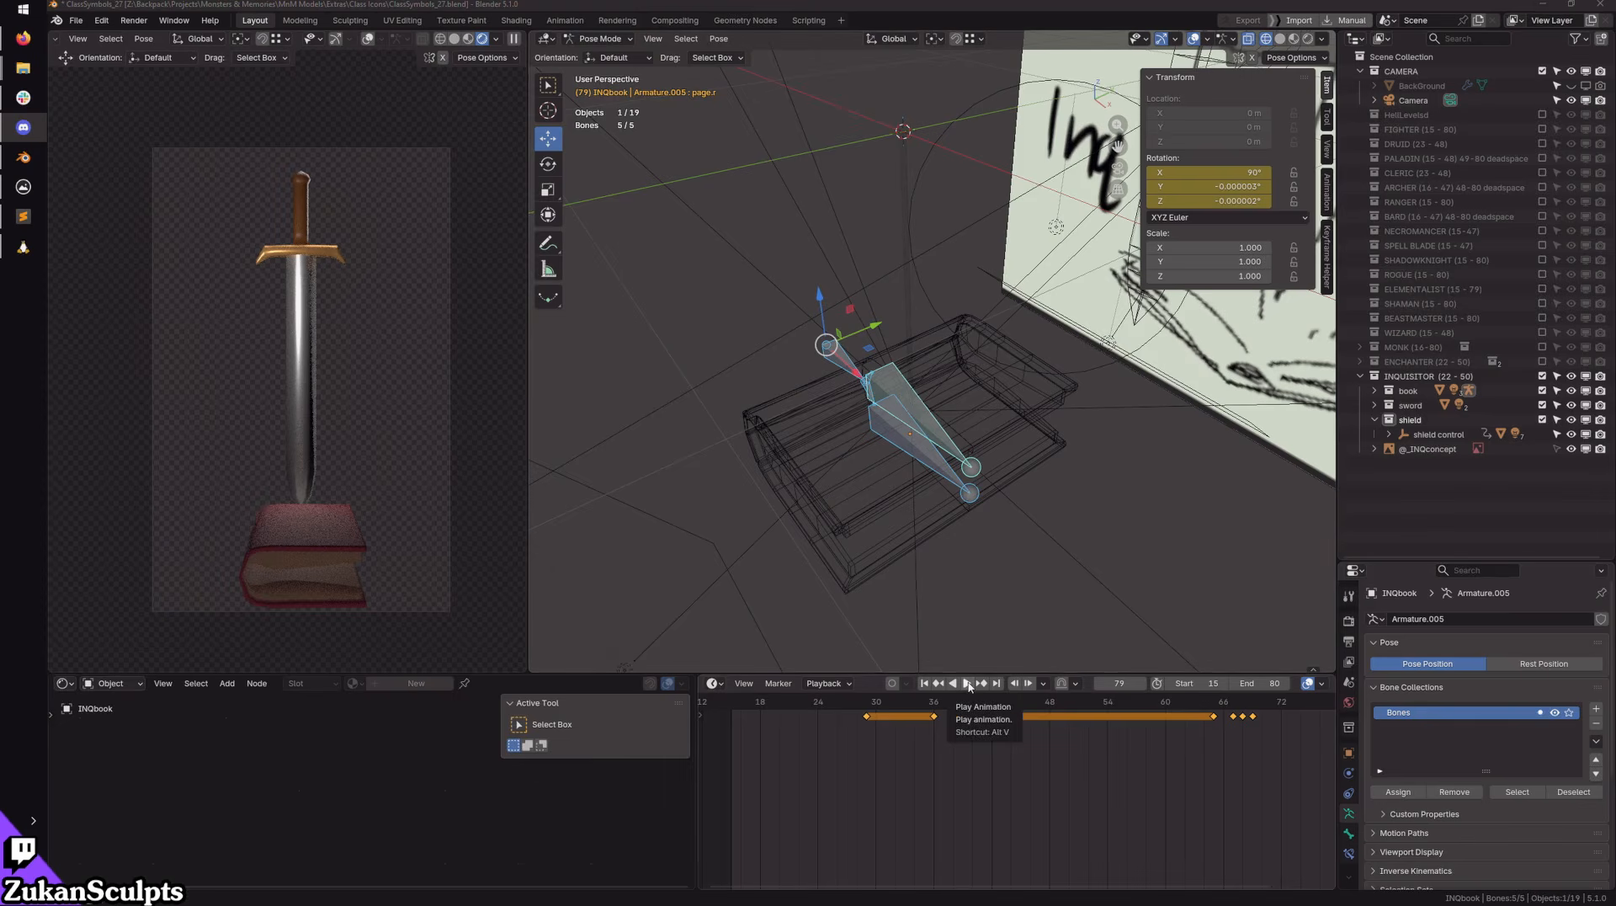
Step: Return the book armature to Object Mode and replay the animation
{"action": "left_click", "coordinate": [589, 43]}
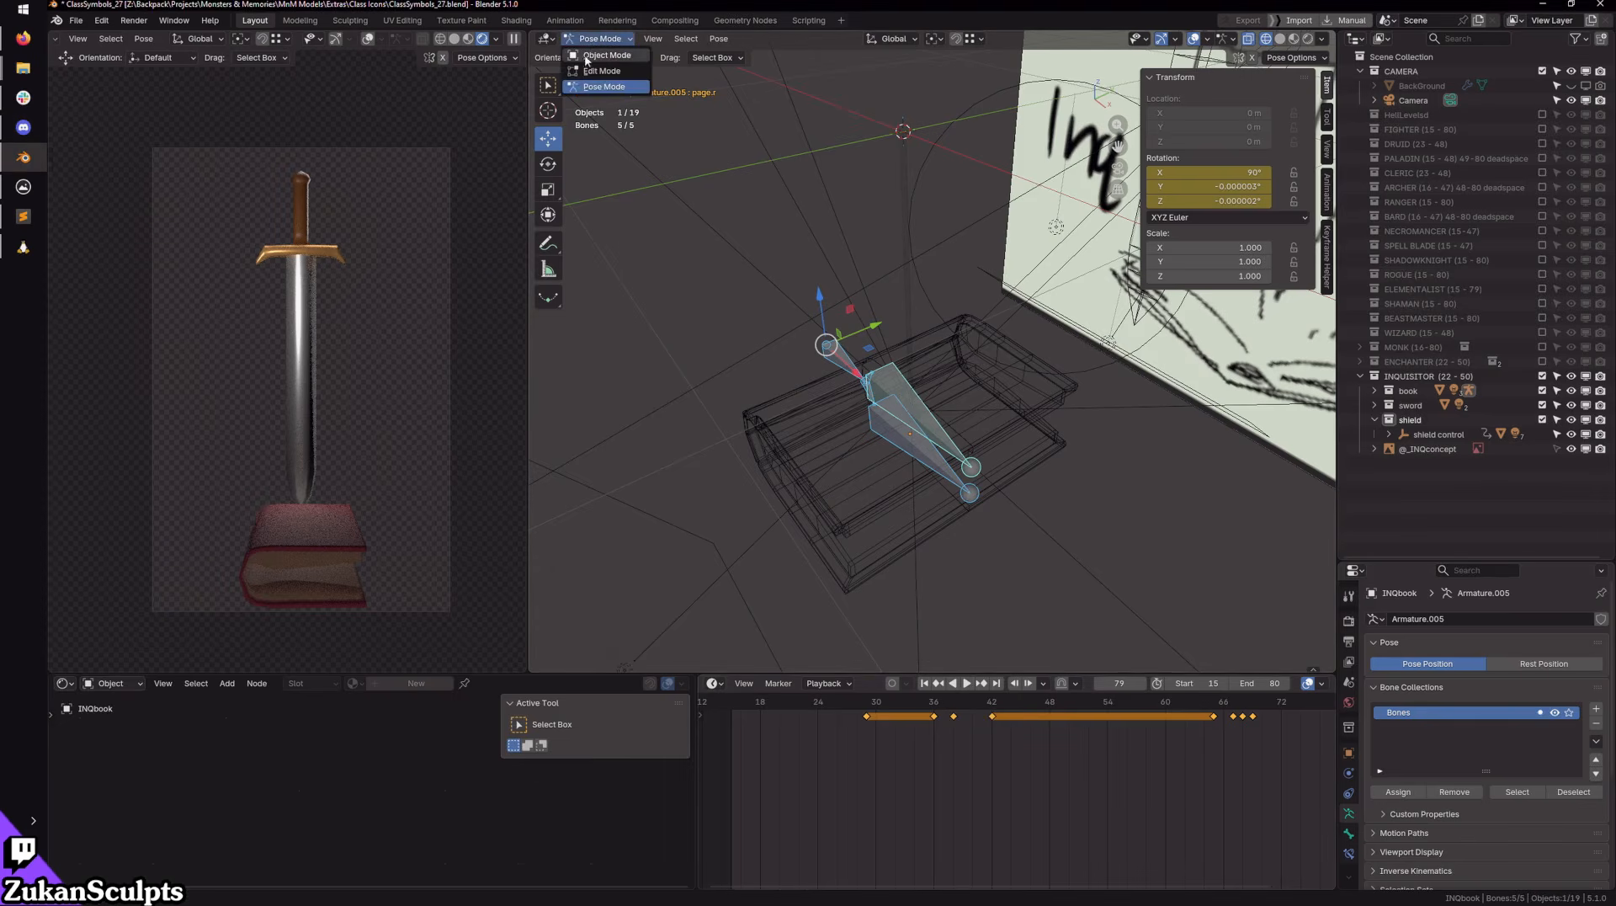
{"action": "left_click", "coordinate": [589, 63]}
{"action": "left_click", "coordinate": [965, 684]}
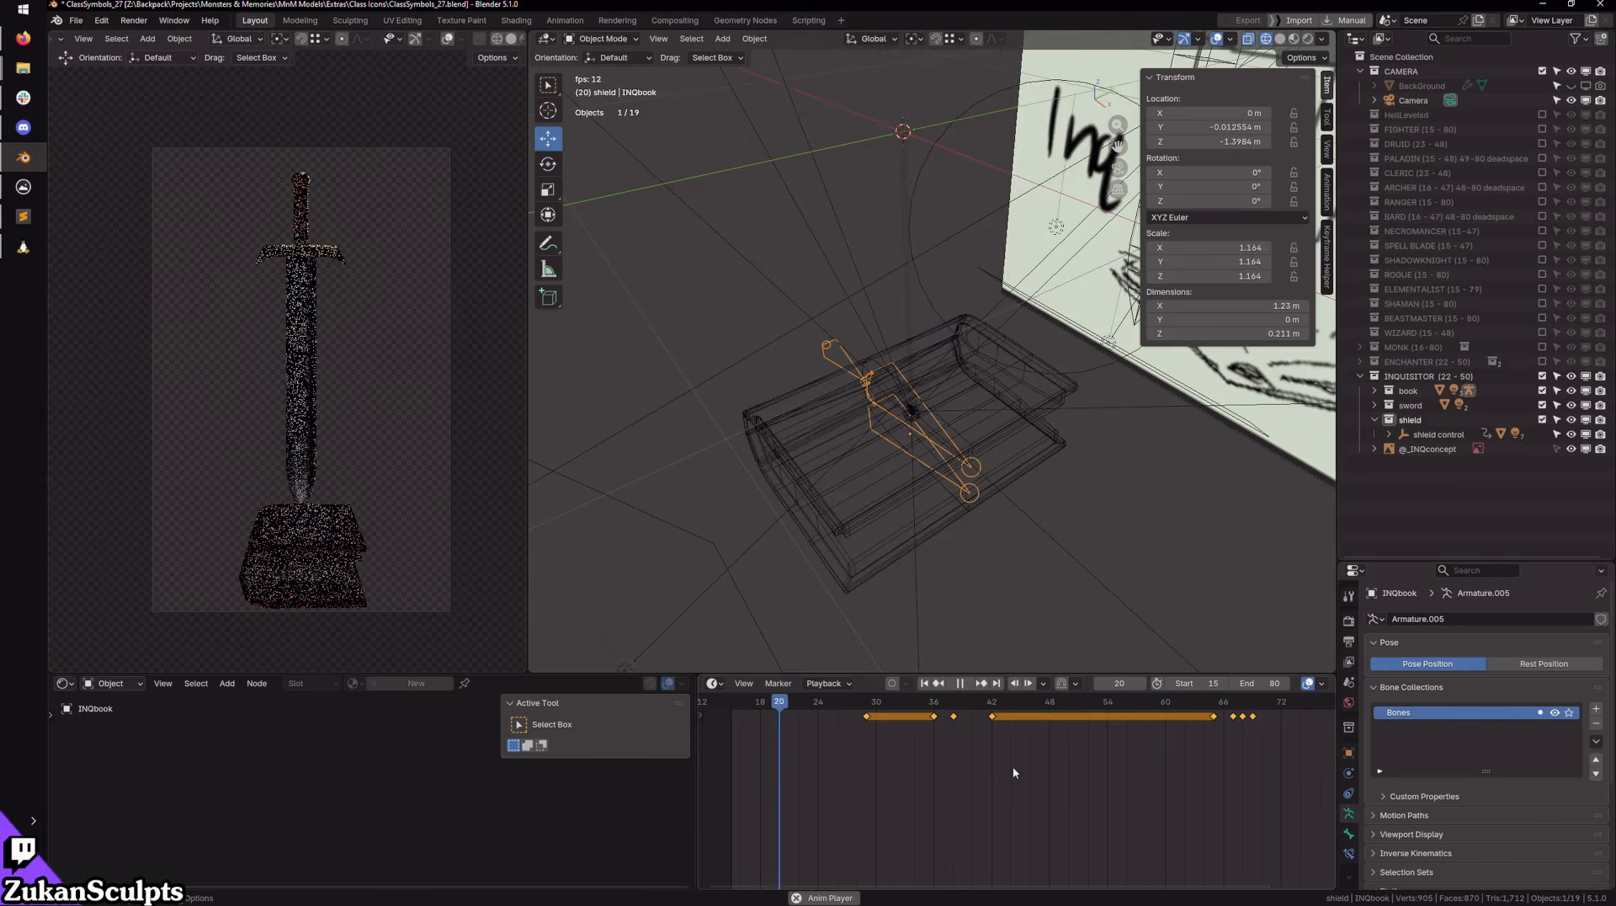
{"action": "scroll", "coordinate": [983, 758], "scroll_direction": "down", "scroll_amount": 1}
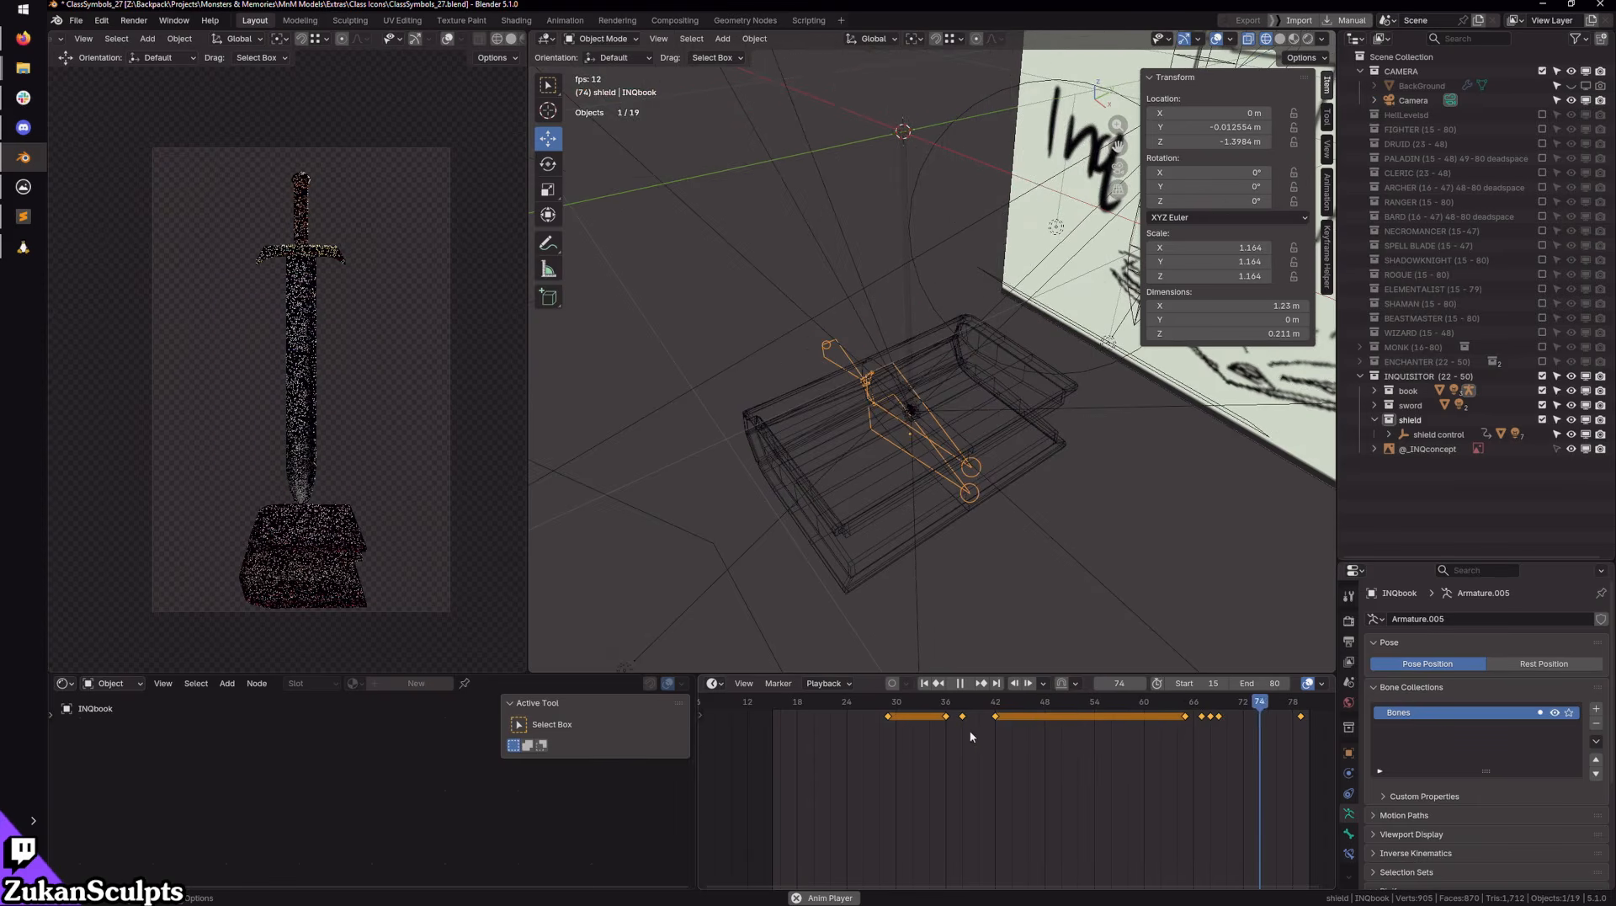
Step: Scrub back near the start and step frame by frame to frame 24 to examine the stretch before the book opens
{"action": "left_click", "coordinate": [823, 702]}
{"action": "left_click_drag", "start_coordinate": [824, 703], "coordinate": [805, 705]}
{"action": "left_click", "coordinate": [1141, 685]}
{"action": "left_click", "coordinate": [1142, 684]}
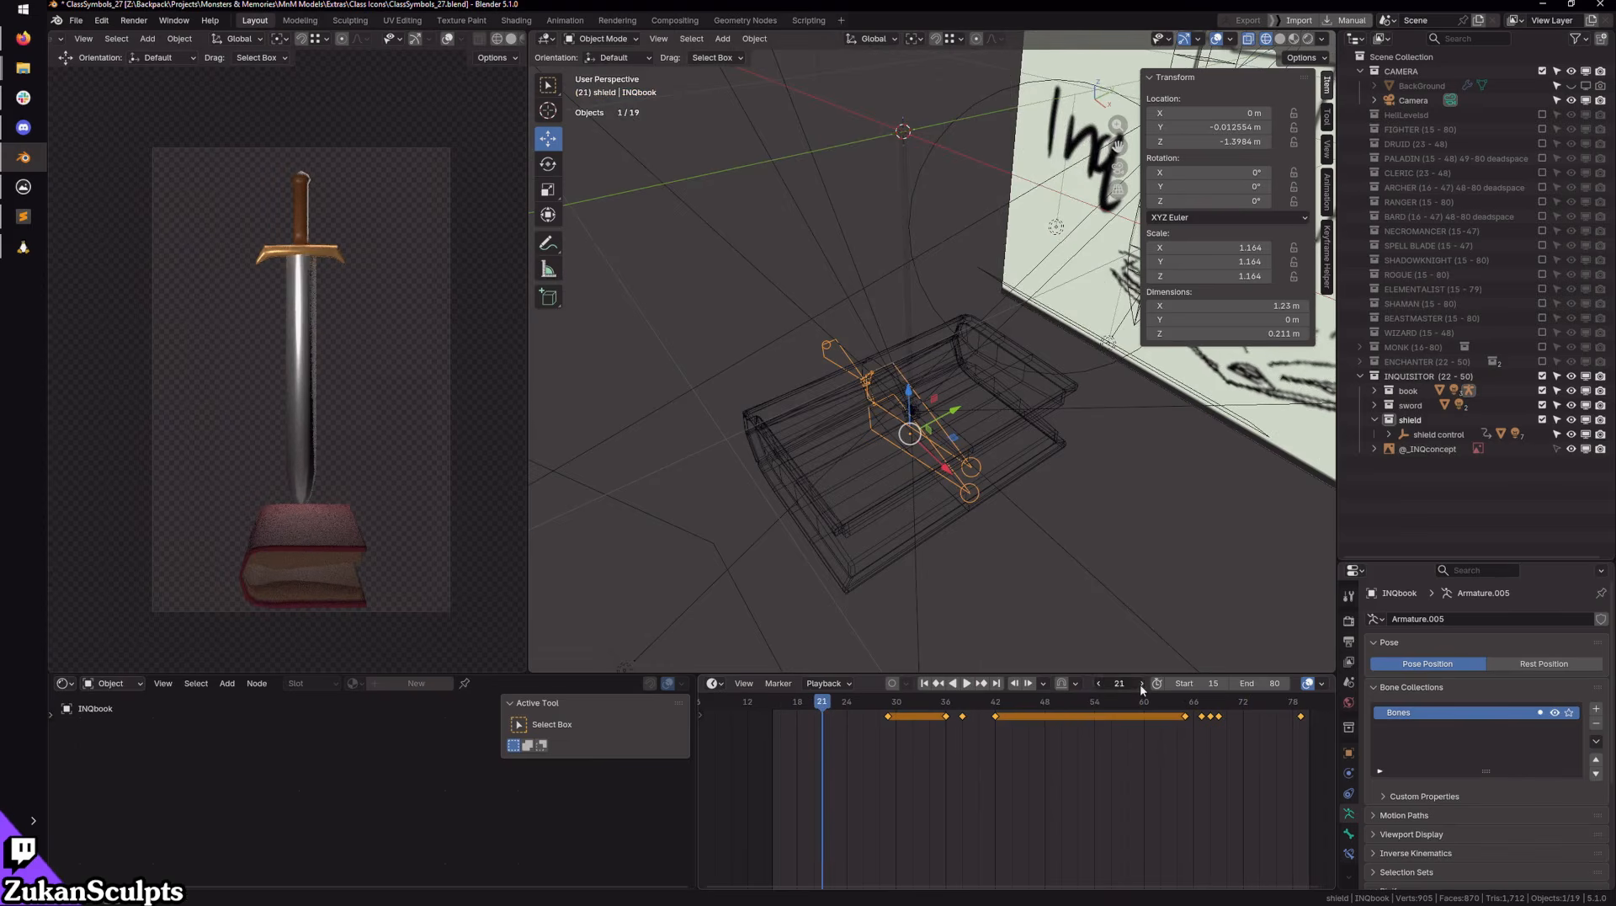
{"action": "left_click", "coordinate": [1142, 685]}
{"action": "left_click", "coordinate": [1141, 685]}
{"action": "left_click", "coordinate": [1142, 684]}
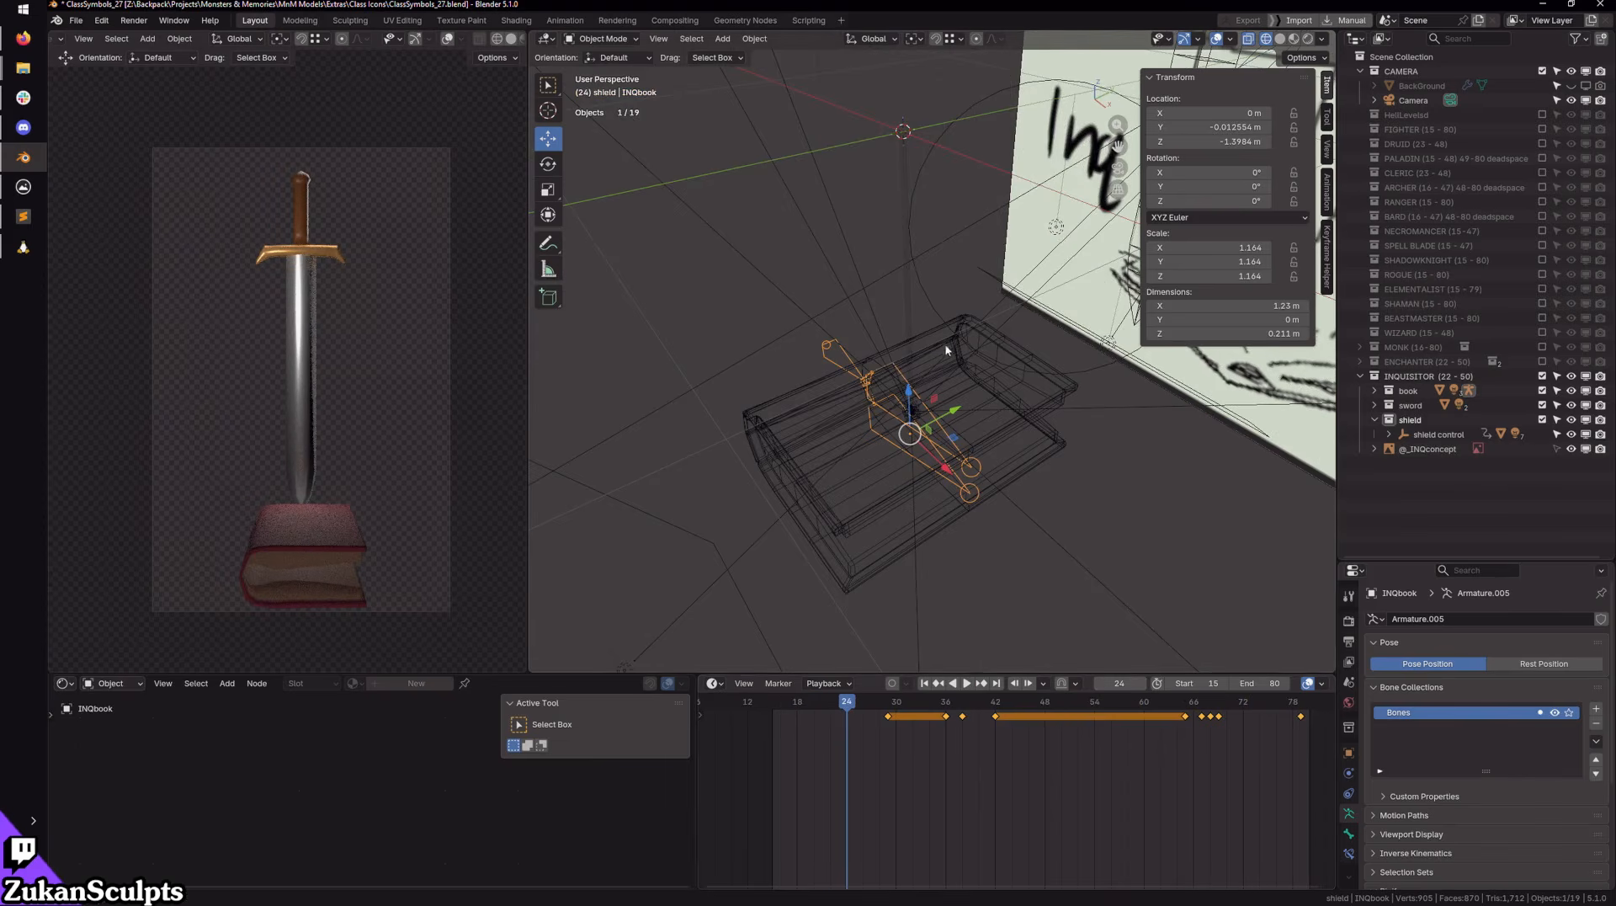
Step: Put the book armature into Pose Mode and select only the lower spine bone in the front view
{"action": "middle_click_drag", "start_coordinate": [946, 351], "coordinate": [938, 406]}
{"action": "scroll", "coordinate": [1017, 372], "scroll_direction": "up", "scroll_amount": 5}
{"action": "scroll", "coordinate": [937, 406], "scroll_direction": "up", "scroll_amount": 3}
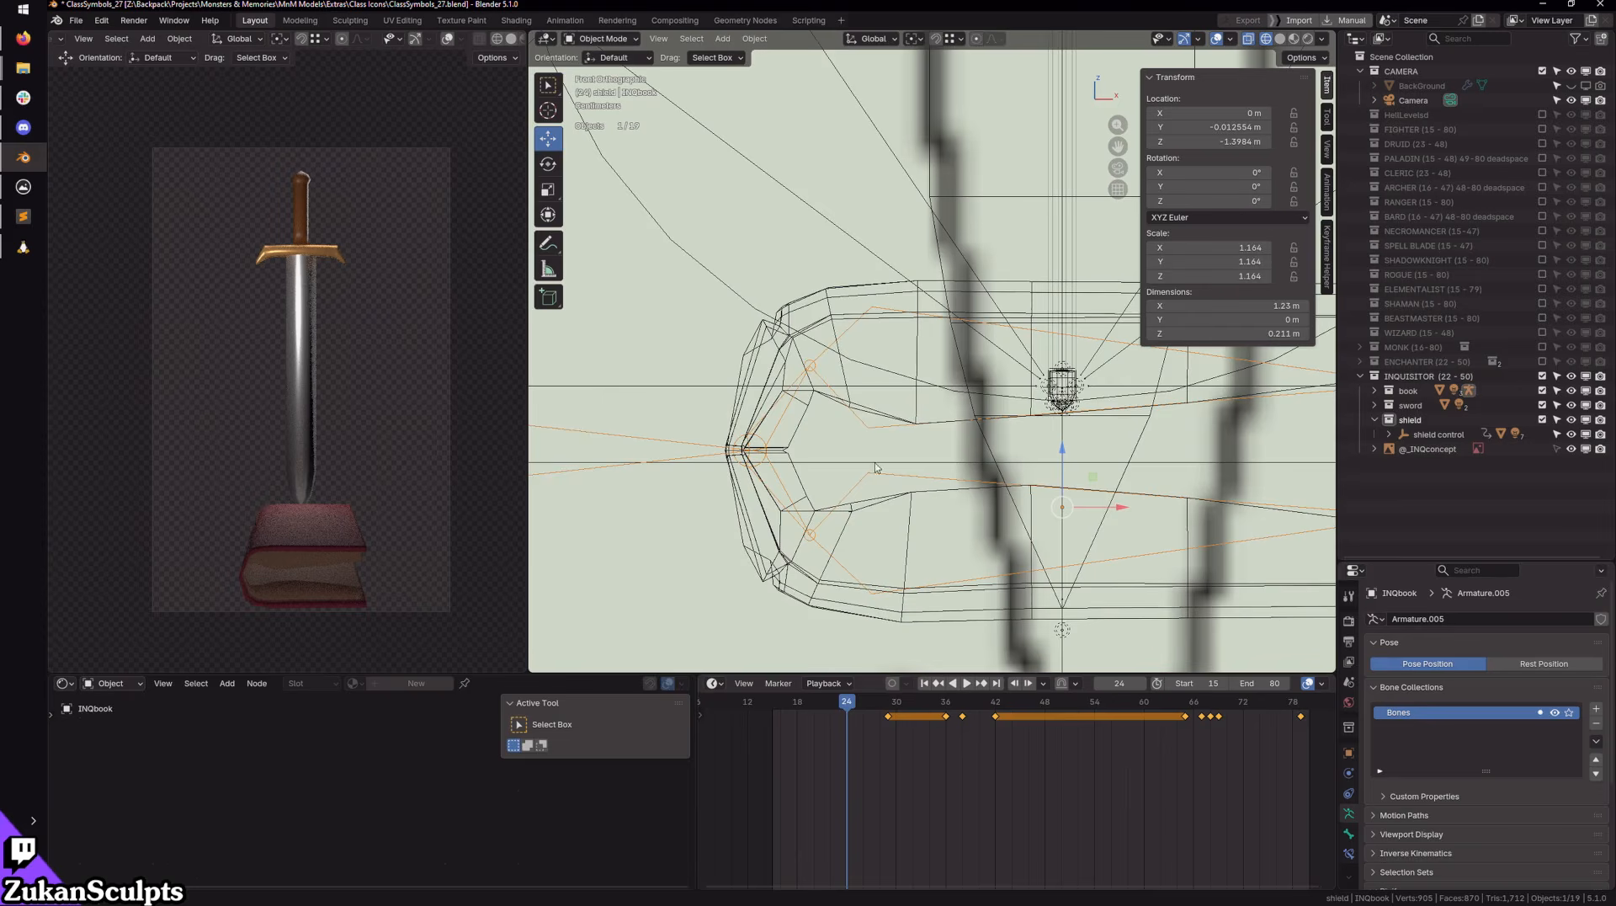
{"action": "middle_click_drag", "start_coordinate": [932, 462], "coordinate": [904, 452], "text": "shift"}
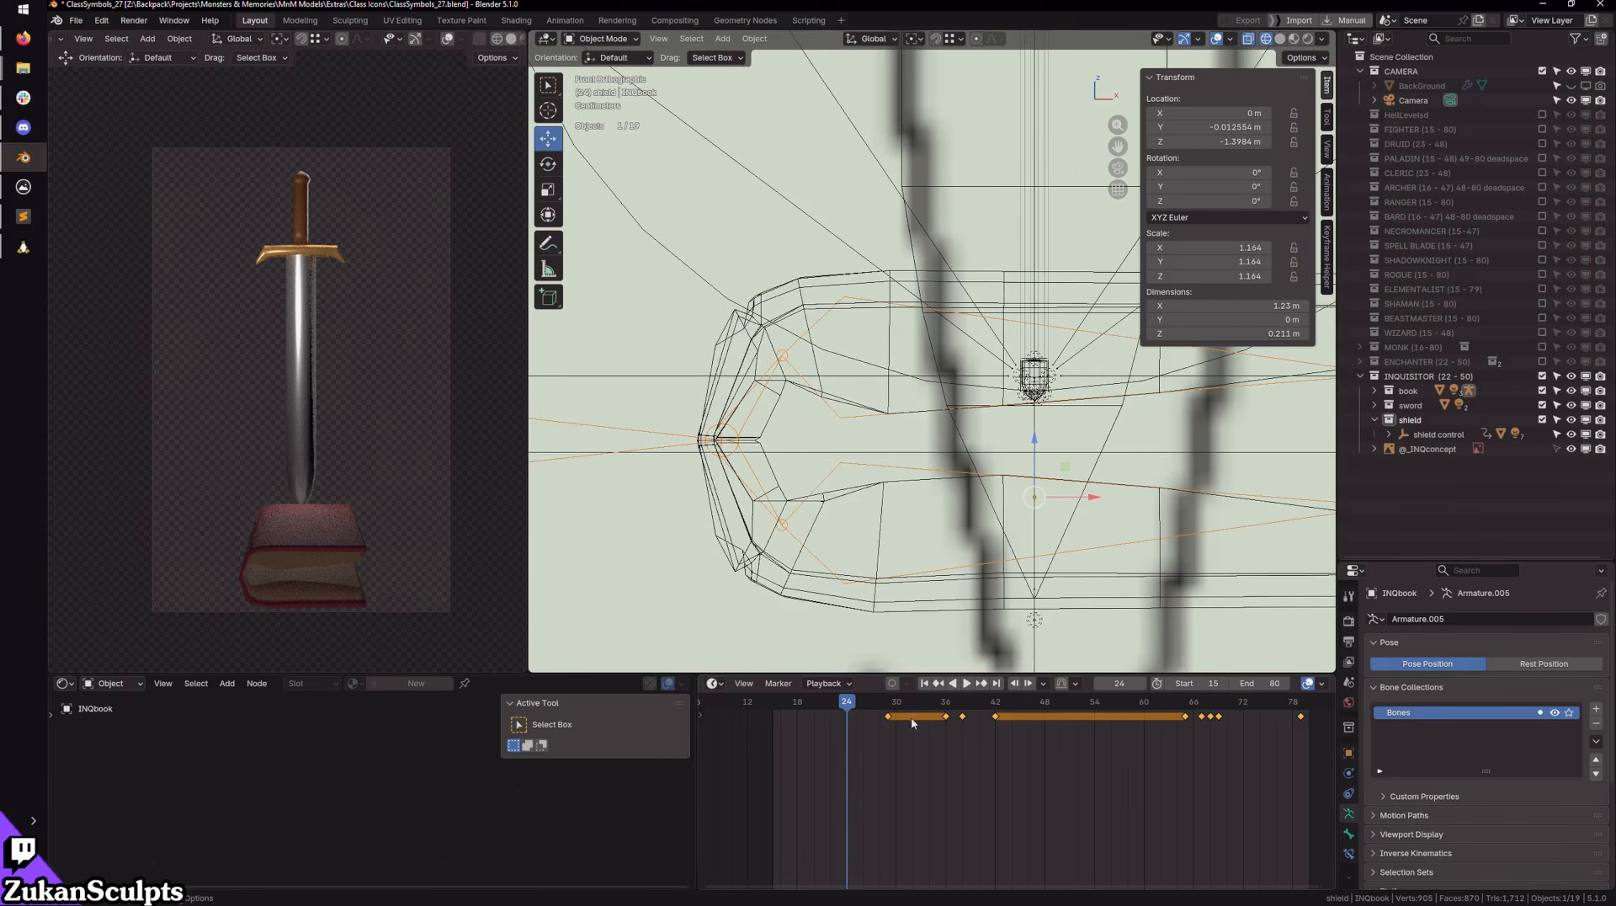
{"action": "left_click", "coordinate": [603, 38]}
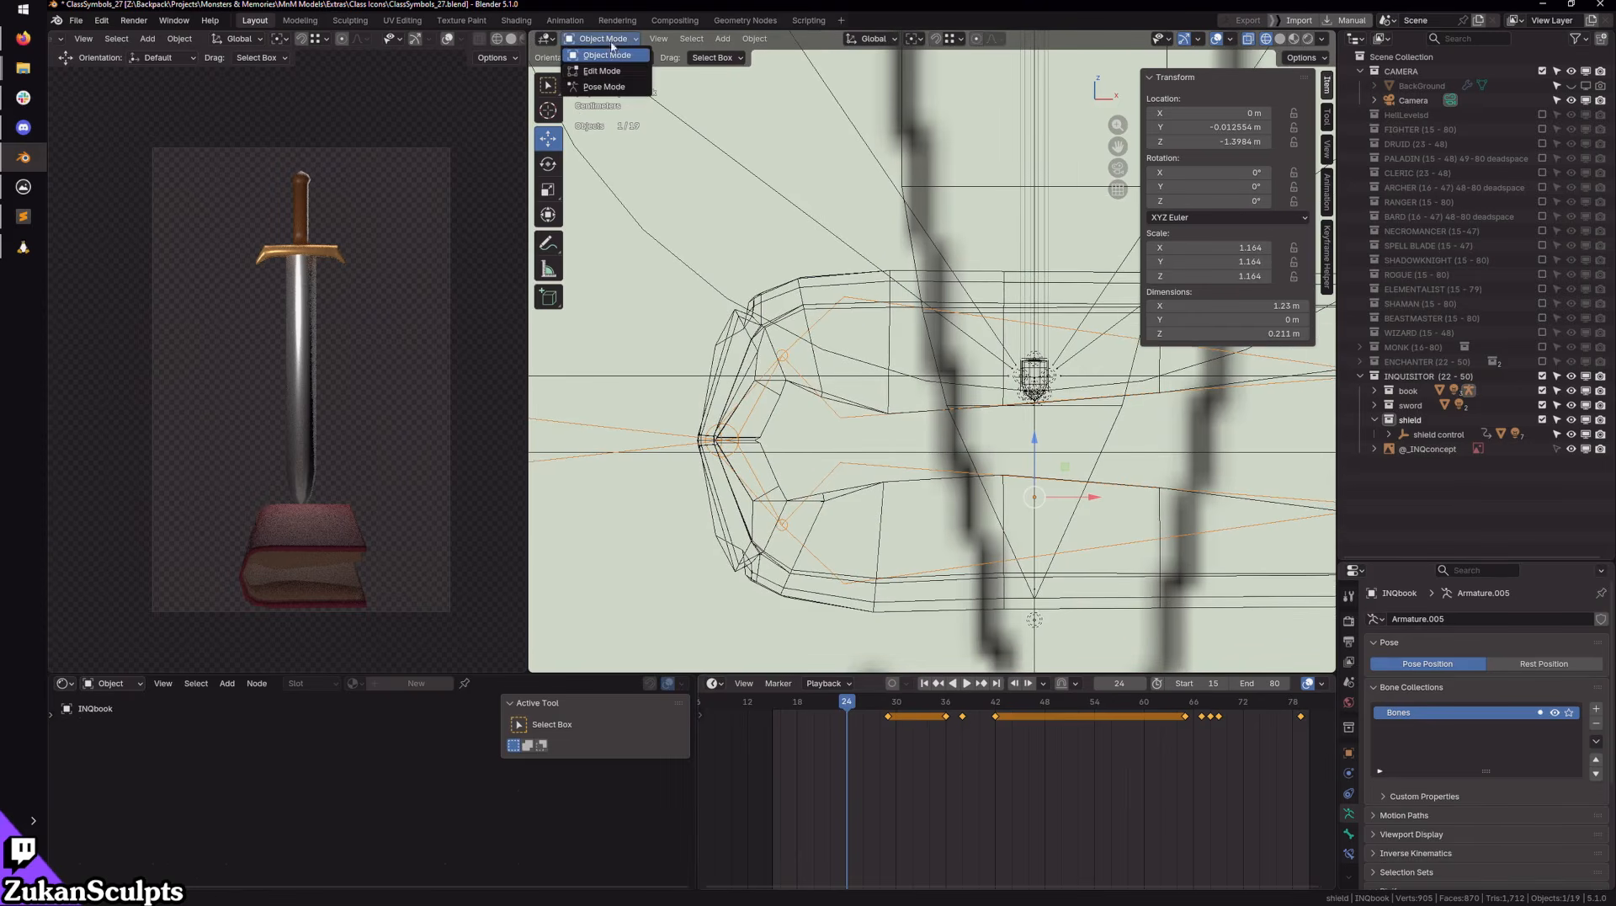
{"action": "left_click", "coordinate": [603, 80]}
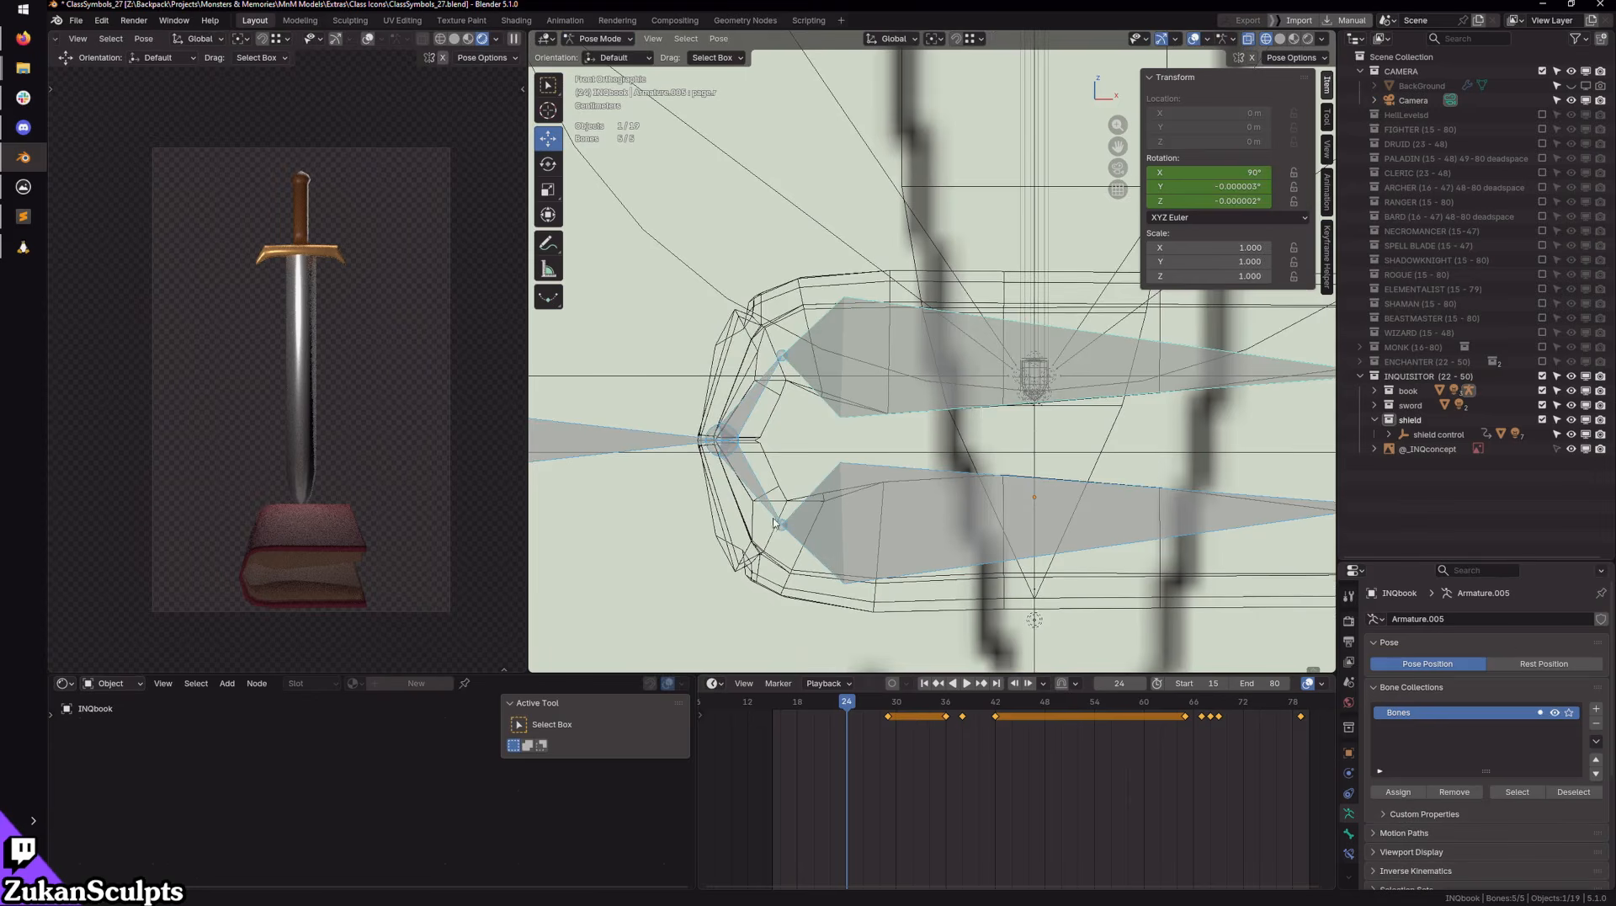
{"action": "left_click", "coordinate": [747, 485]}
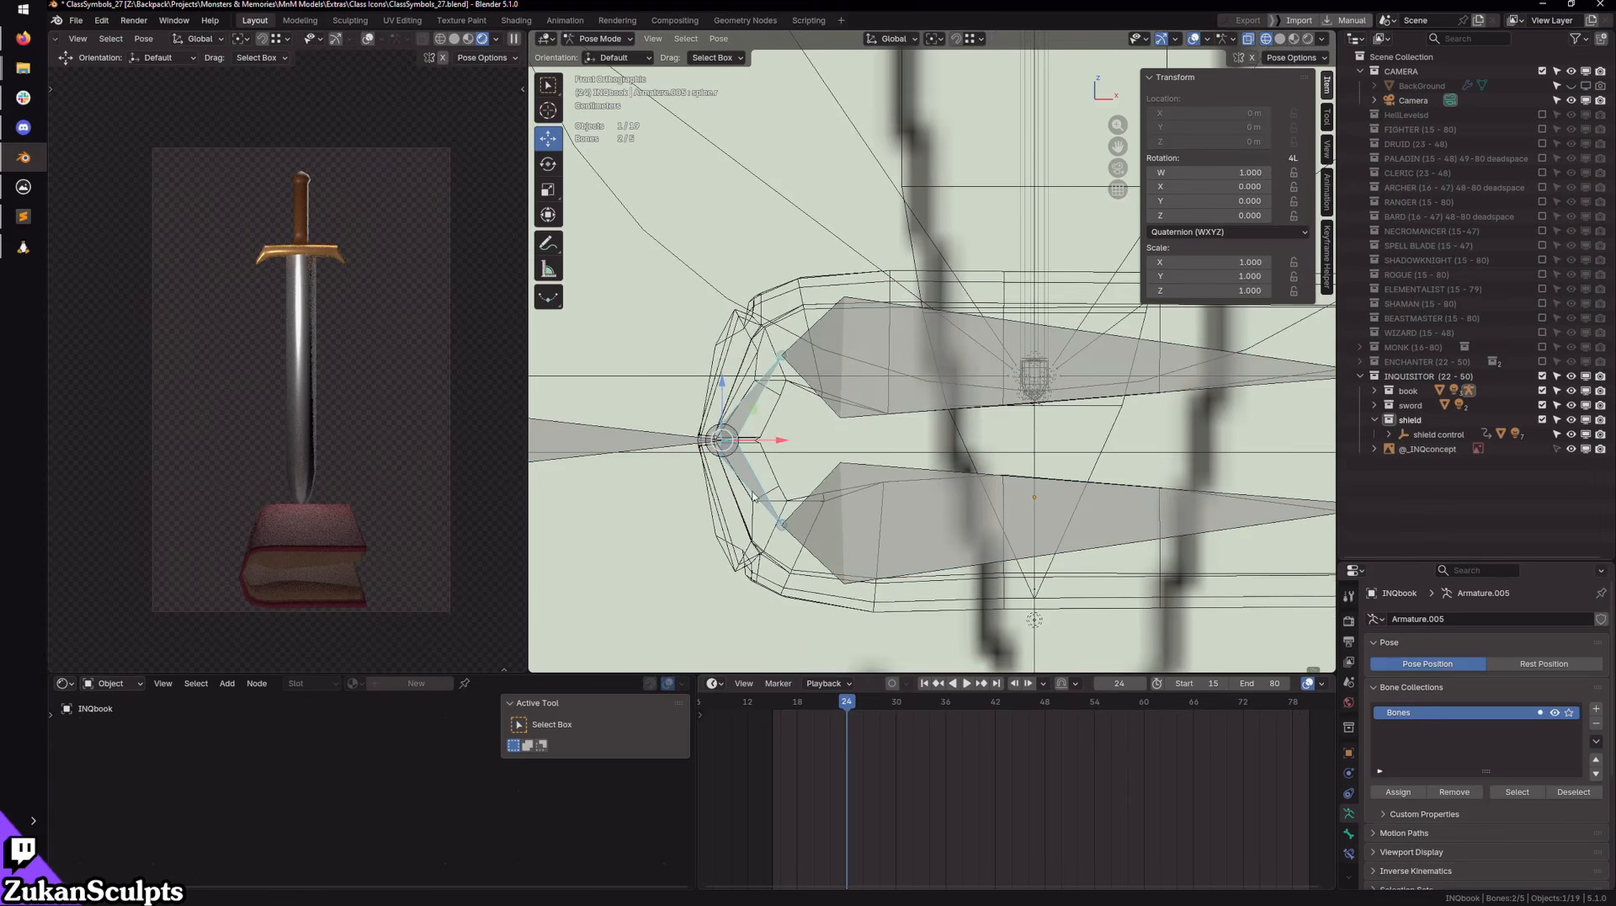
{"action": "left_click", "coordinate": [756, 493]}
Step: Activate the Scale tool and set its orientation to Global, keeping the scene's transform orientation on Global
{"action": "left_click", "coordinate": [548, 189]}
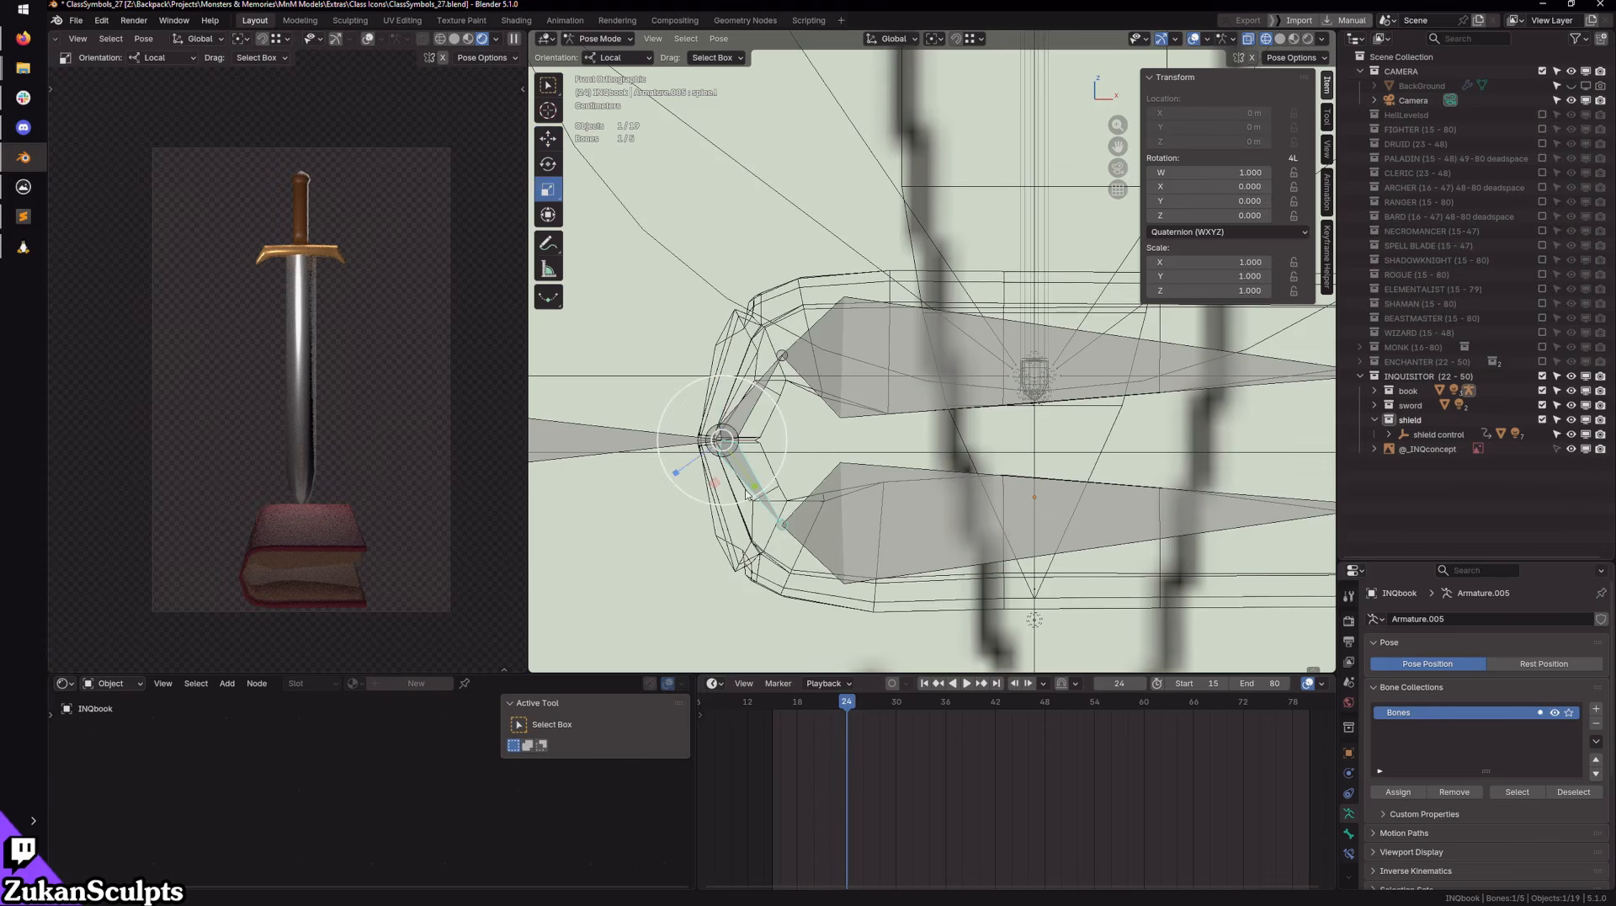
{"action": "left_click", "coordinate": [894, 39]}
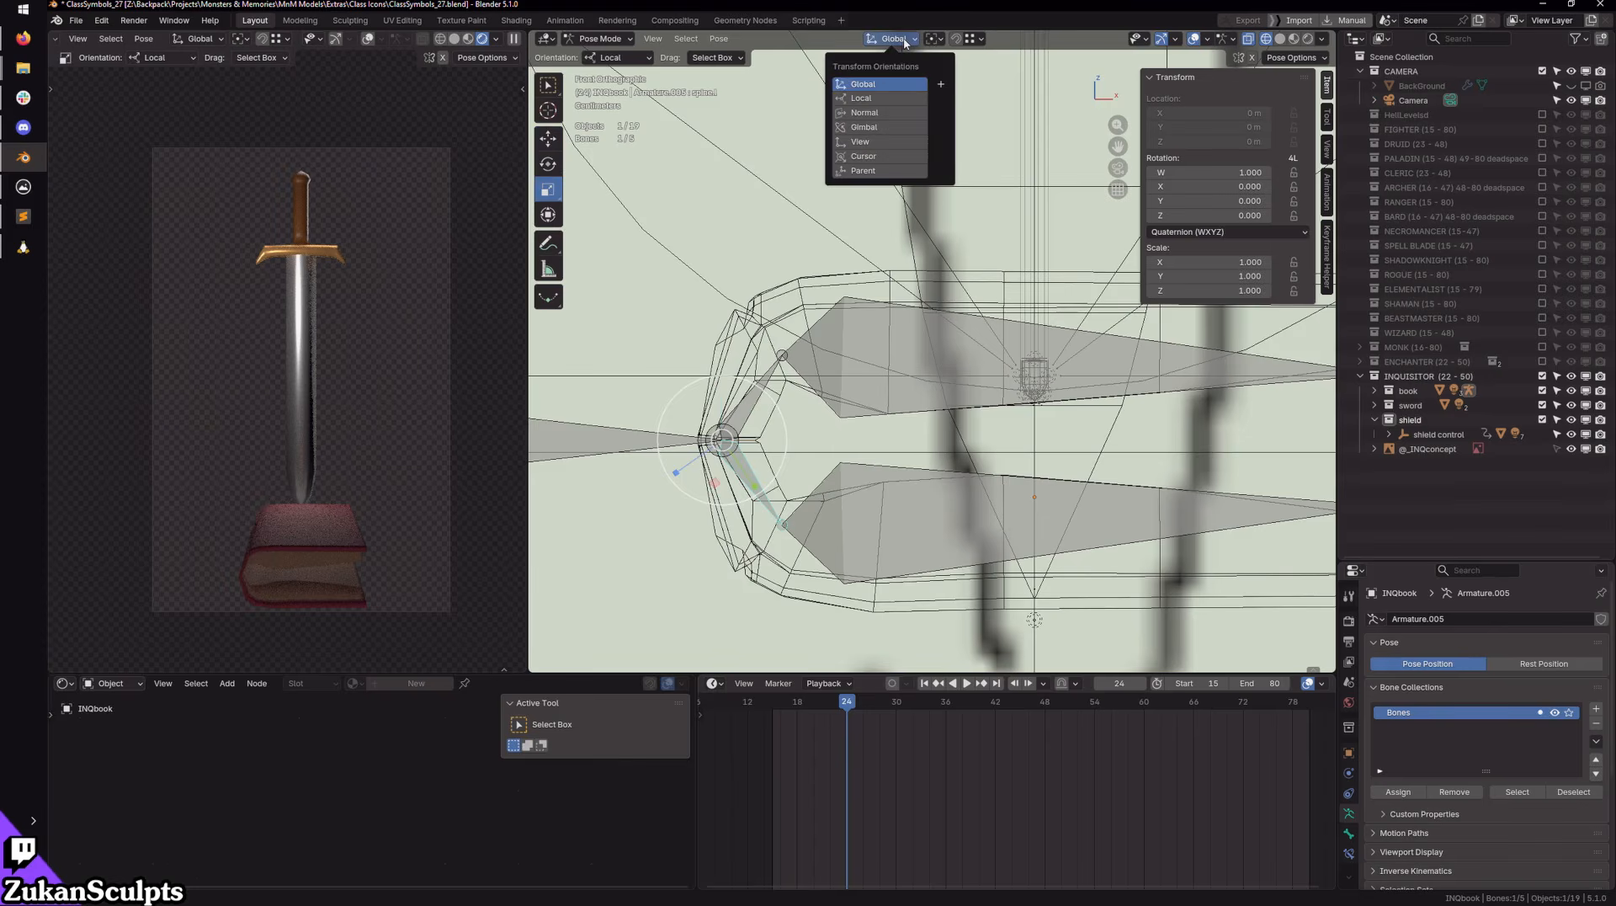
{"action": "left_click", "coordinate": [877, 142]}
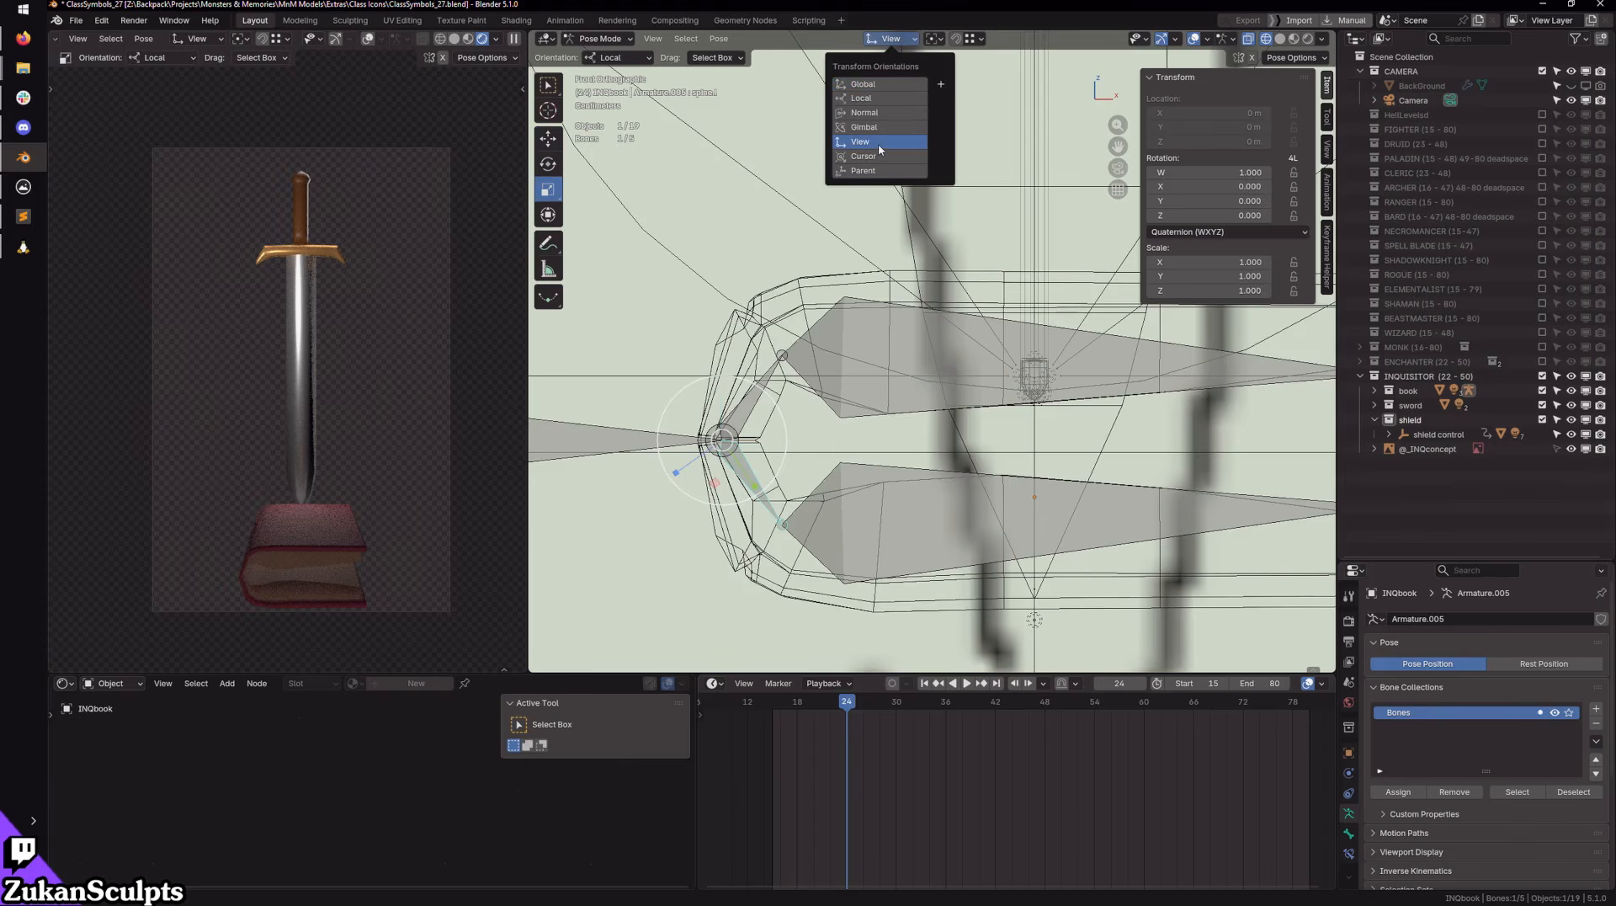
{"action": "left_click", "coordinate": [867, 84]}
{"action": "left_click", "coordinate": [627, 61]}
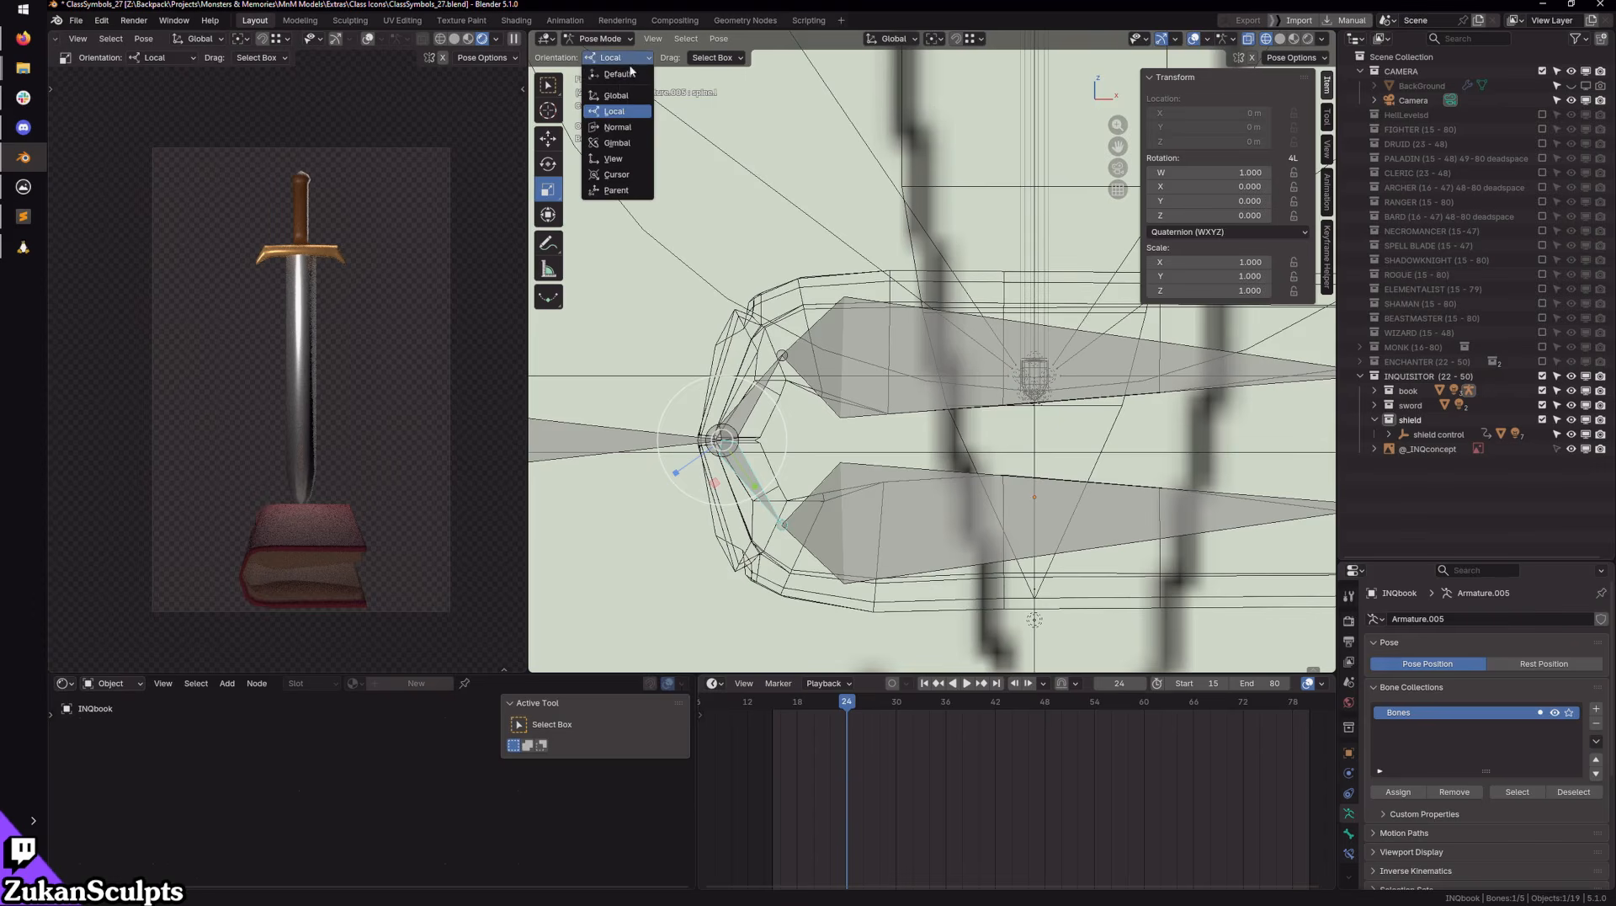
{"action": "left_click", "coordinate": [633, 96]}
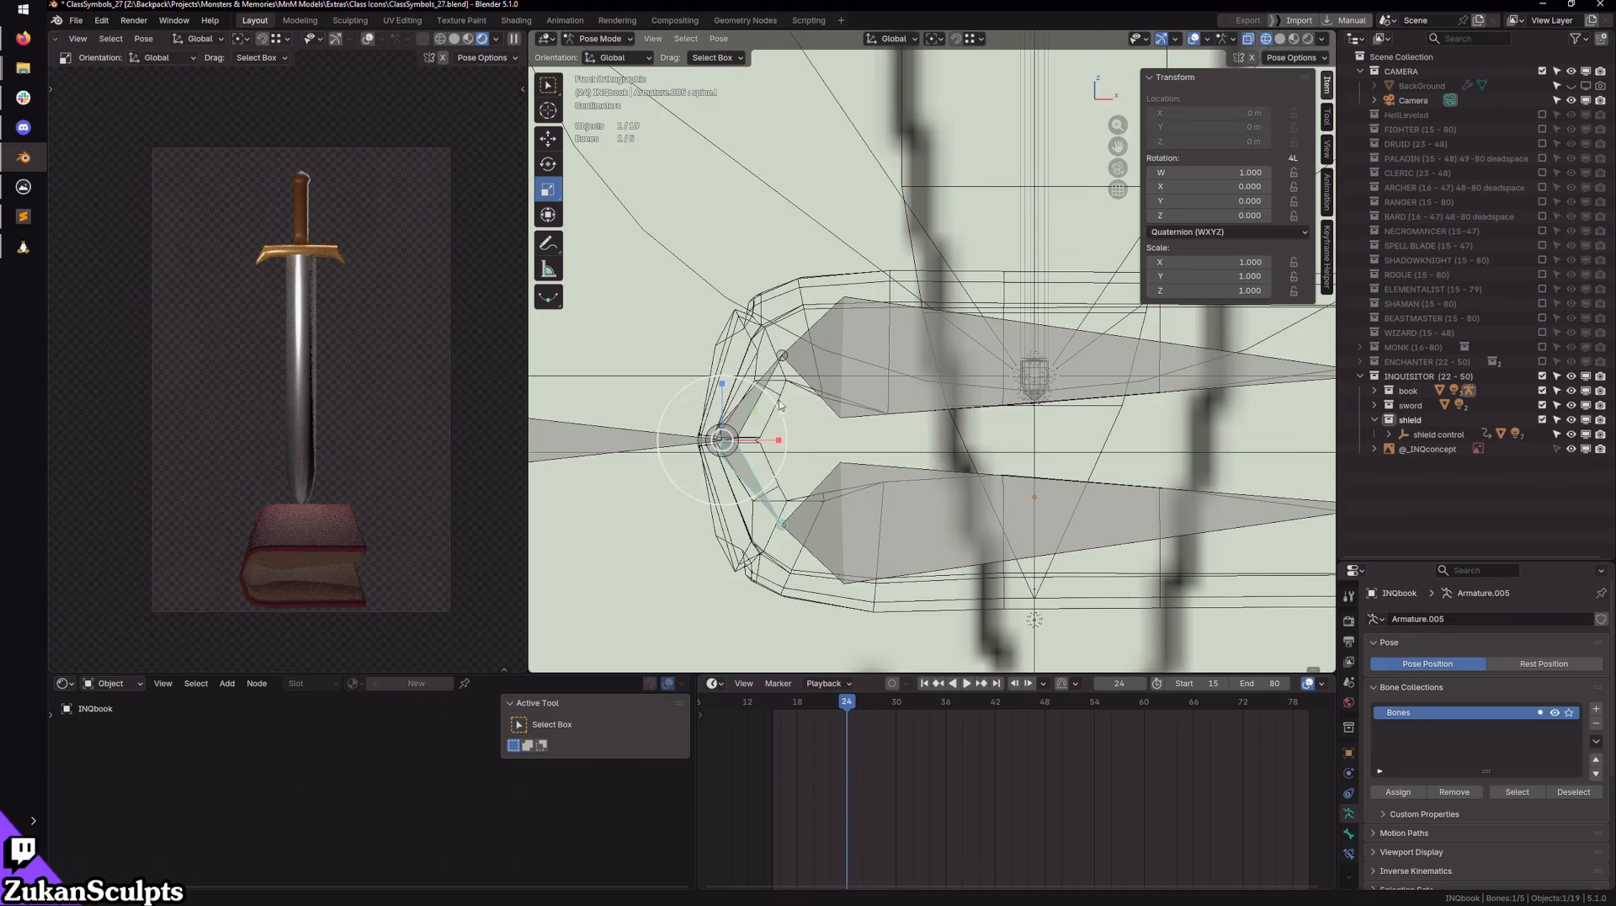
Step: Select both spine bones, turn on auto keying at frame 15, and try to scale them vertically, undoing each attempt
{"action": "left_click", "coordinate": [777, 367], "text": "shift"}
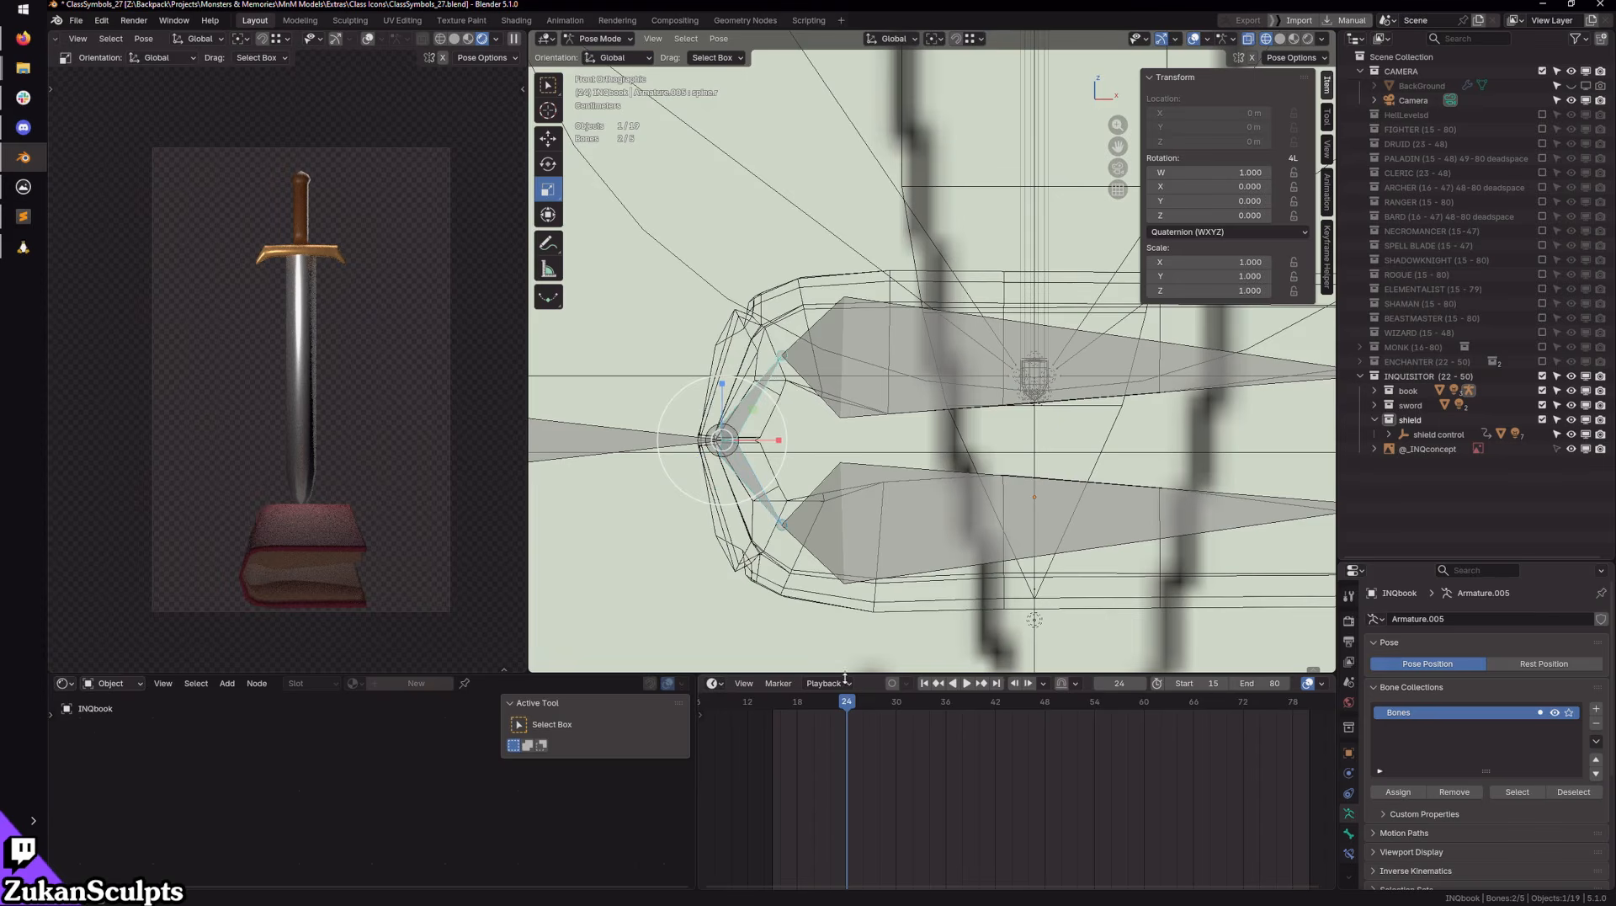
{"action": "left_click", "coordinate": [925, 684]}
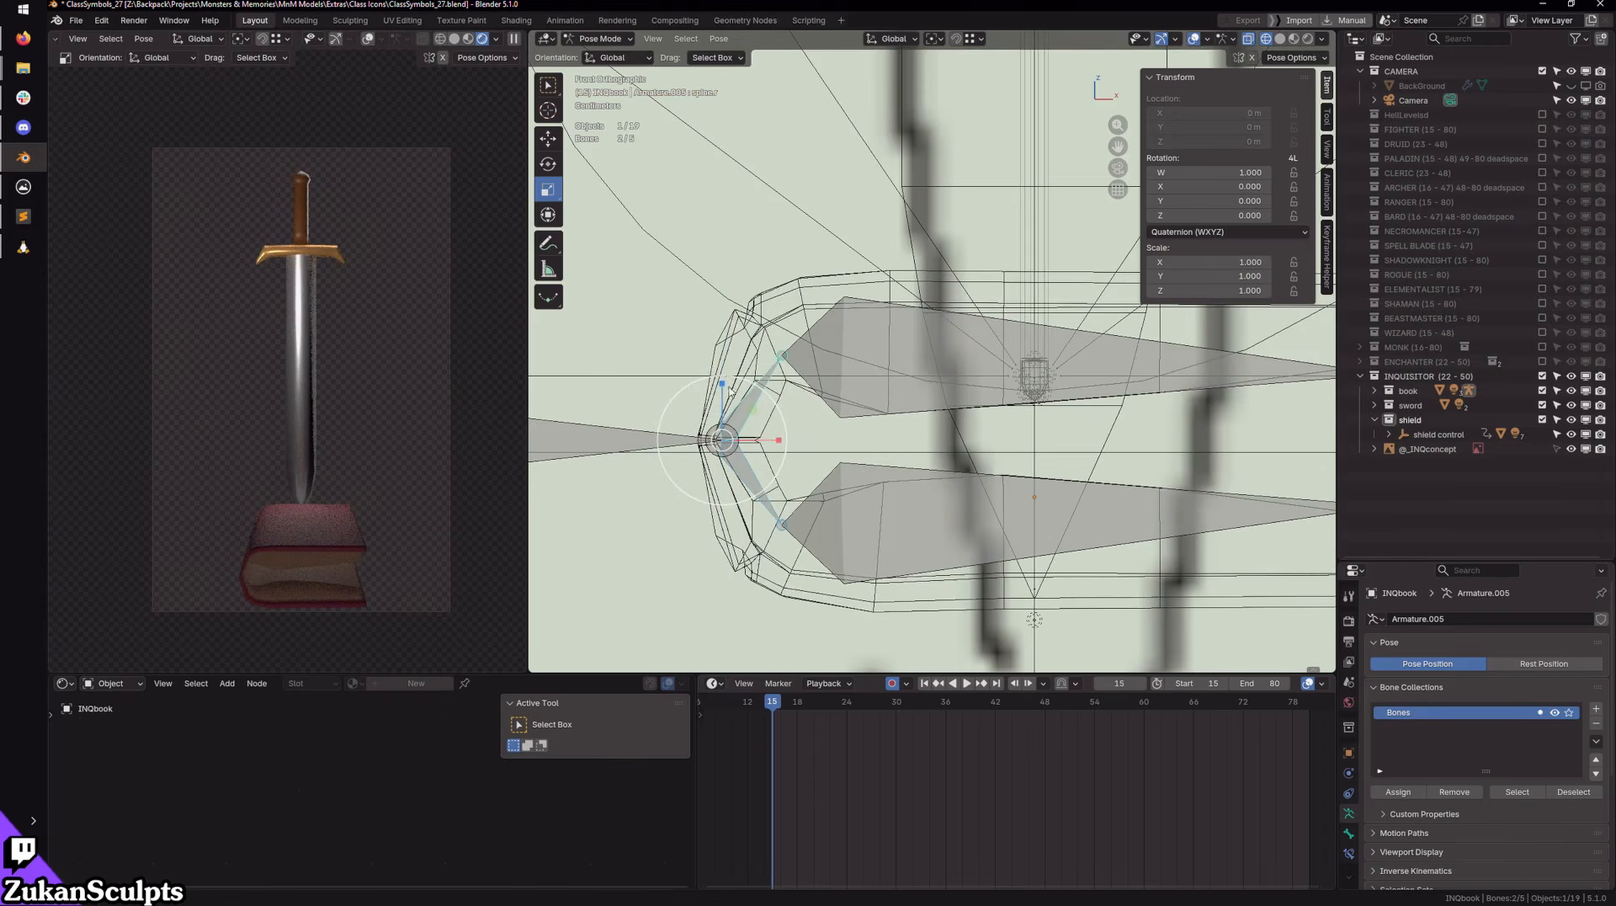
{"action": "left_click_drag", "start_coordinate": [725, 386], "coordinate": [727, 399]}
{"action": "key", "text": "ctrl+z"}
{"action": "middle_click_drag", "start_coordinate": [776, 446], "coordinate": [723, 421]}
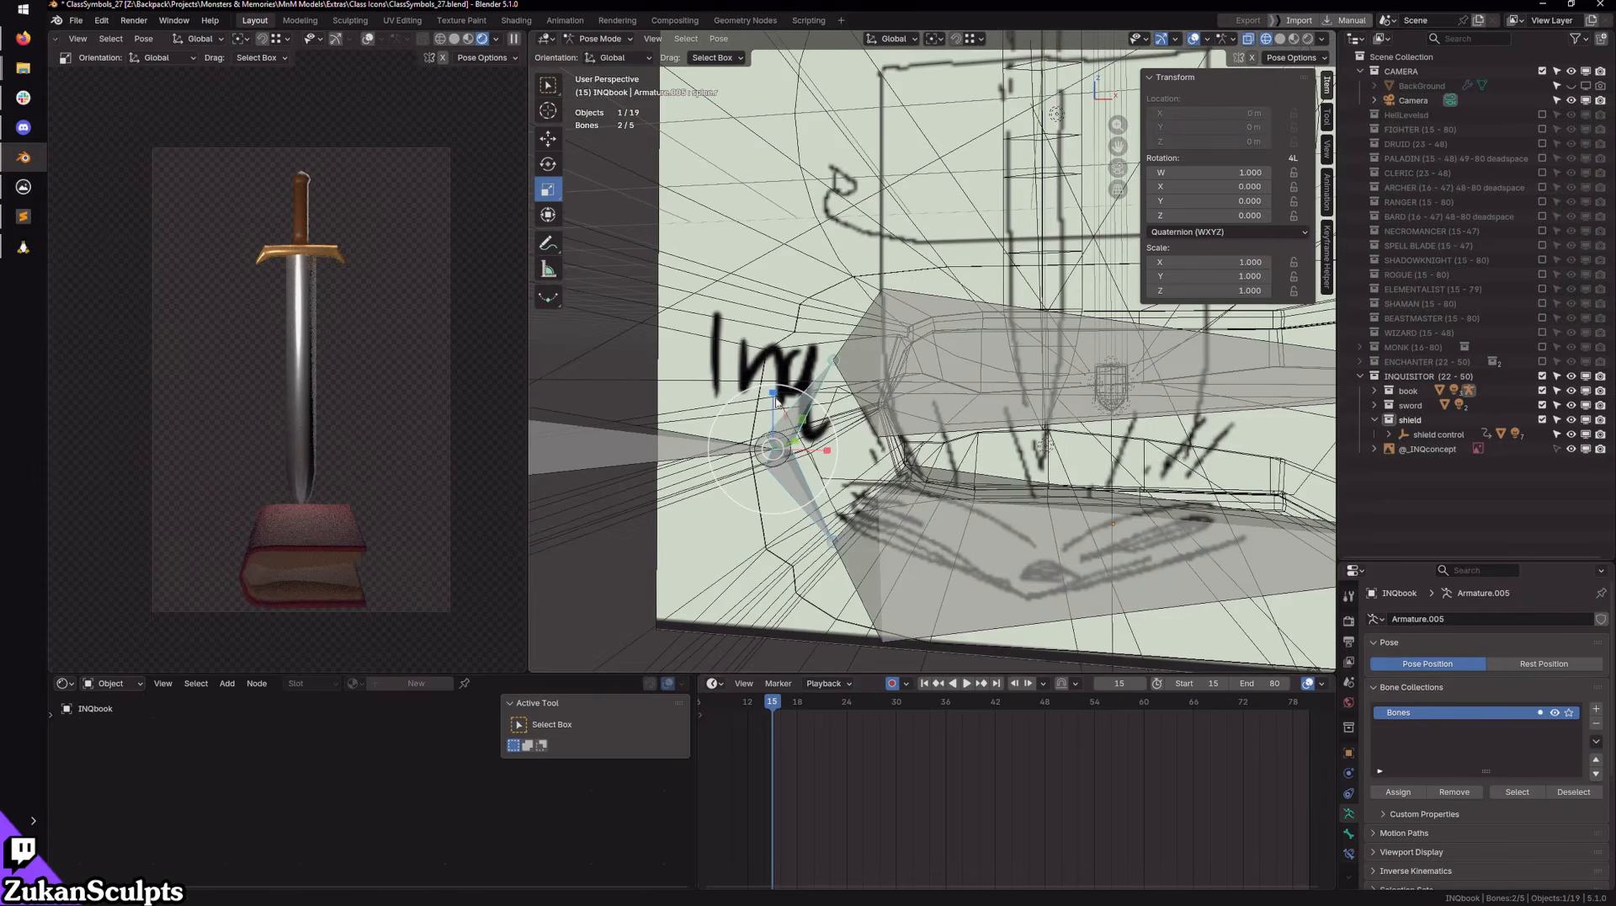
{"action": "left_click_drag", "start_coordinate": [776, 401], "coordinate": [774, 421]}
{"action": "key", "text": "ctrl+z"}
{"action": "scroll", "coordinate": [787, 425], "scroll_direction": "down", "scroll_amount": 2}
{"action": "middle_click_drag", "start_coordinate": [787, 425], "coordinate": [961, 502]}
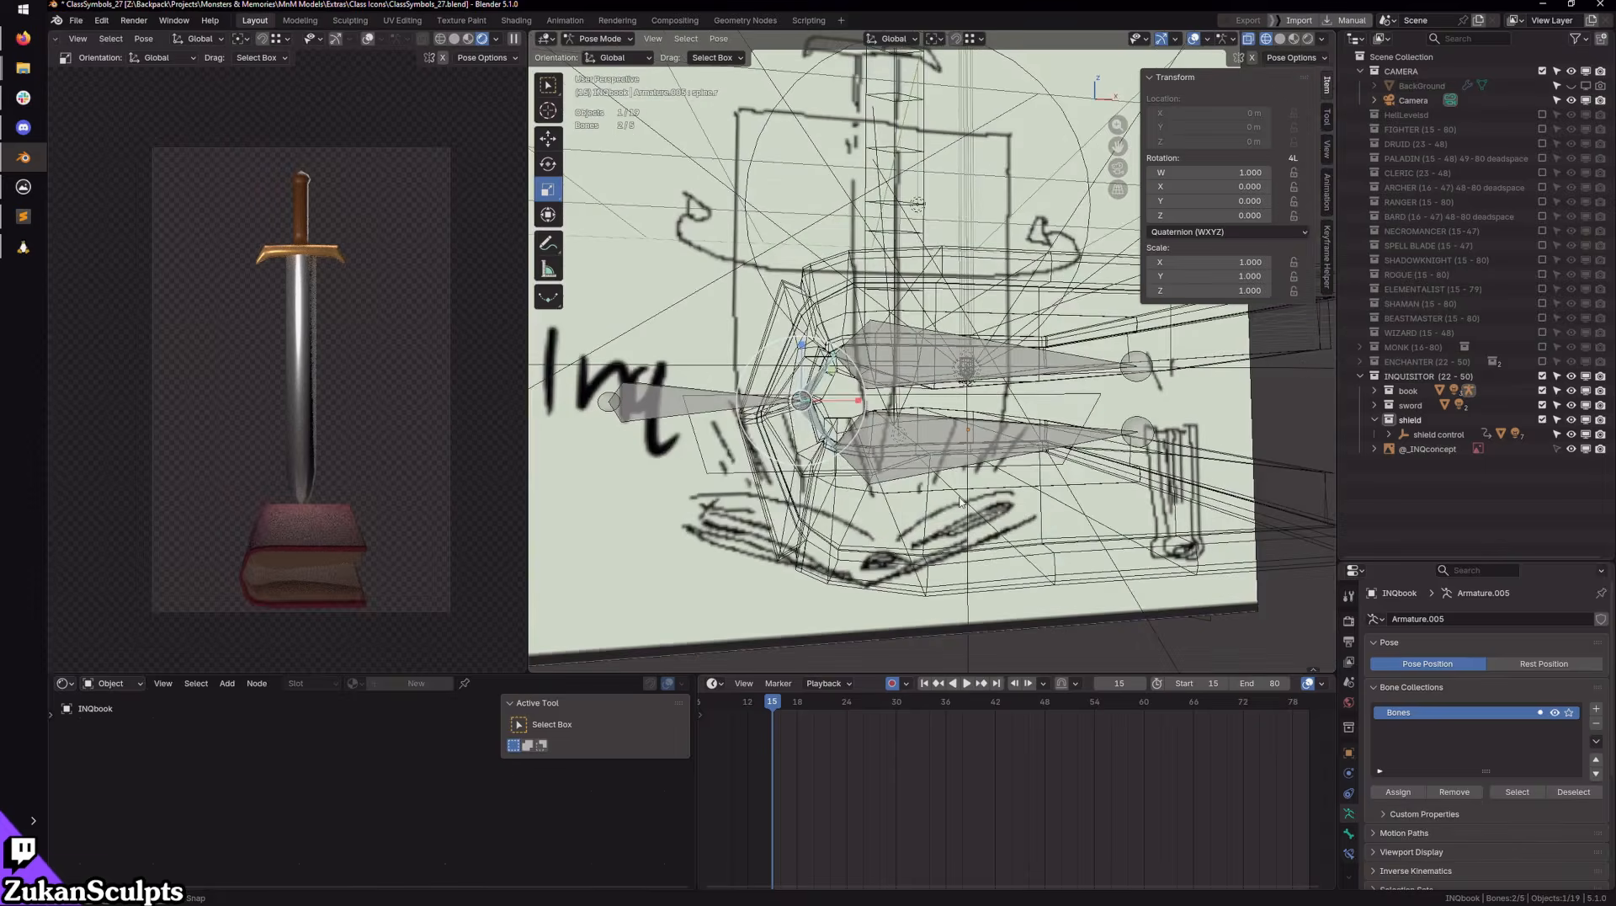
Step: Try to move the lower spine bone vertically in the front view and undo it
{"action": "key", "text": "KP_1"}
{"action": "scroll", "coordinate": [867, 497], "scroll_direction": "up", "scroll_amount": 3}
{"action": "left_click", "coordinate": [862, 554]}
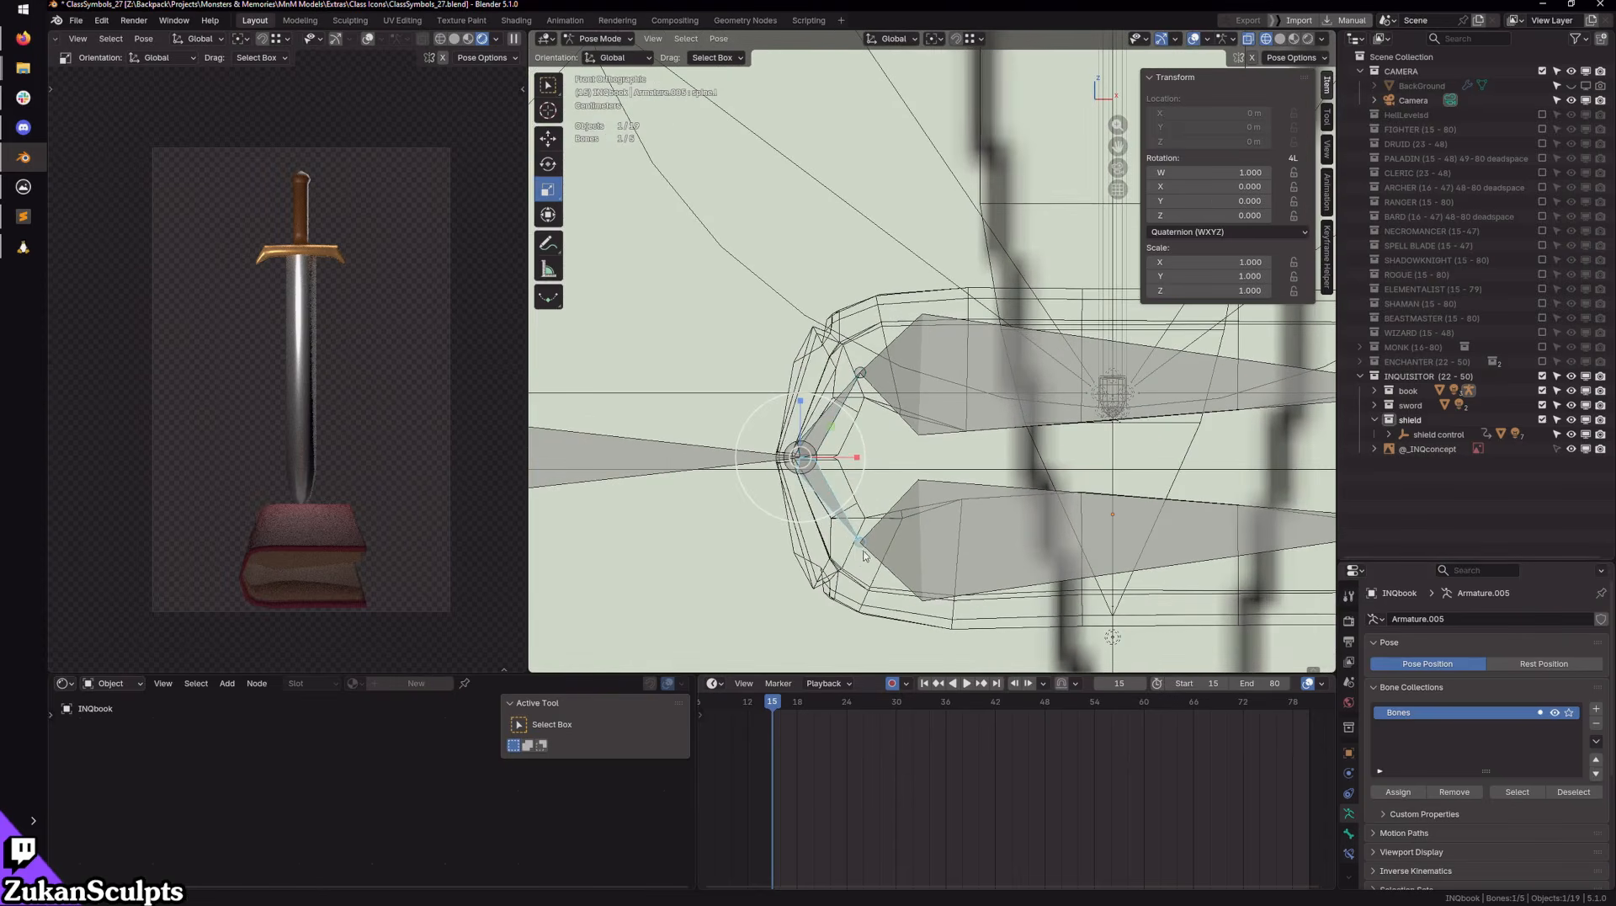
{"action": "left_click", "coordinate": [554, 148]}
{"action": "left_click_drag", "start_coordinate": [800, 409], "coordinate": [806, 409]}
{"action": "key", "text": "ctrl+z"}
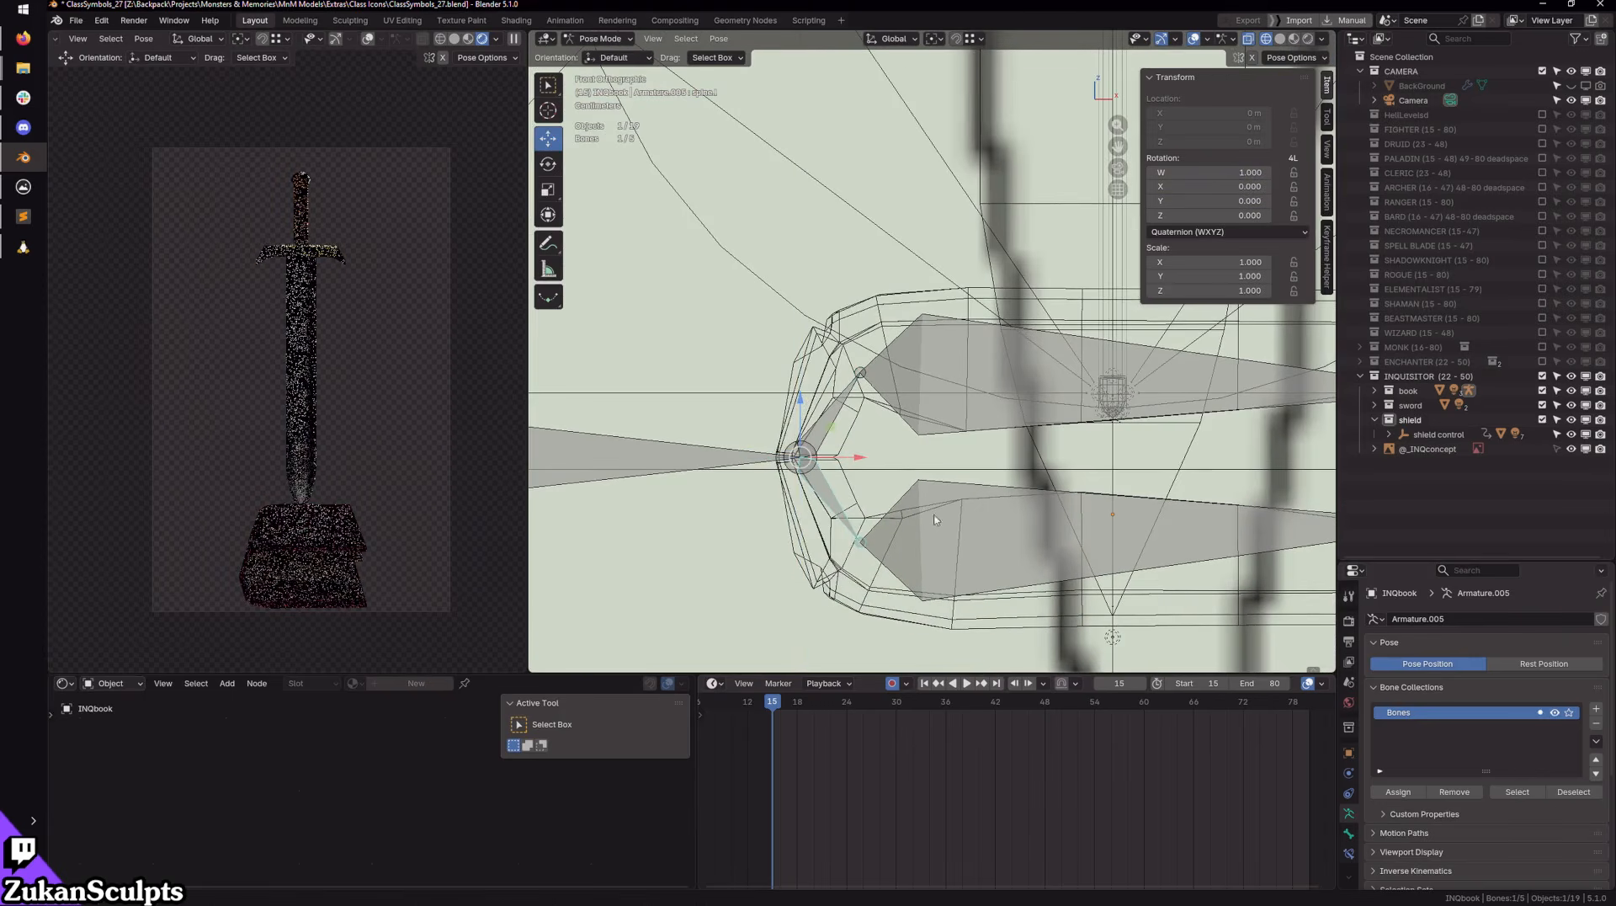
Step: Try to move the lower page bone vertically, from the front and from a perspective angle, undoing each attempt
{"action": "scroll", "coordinate": [949, 484], "scroll_direction": "down", "scroll_amount": 2}
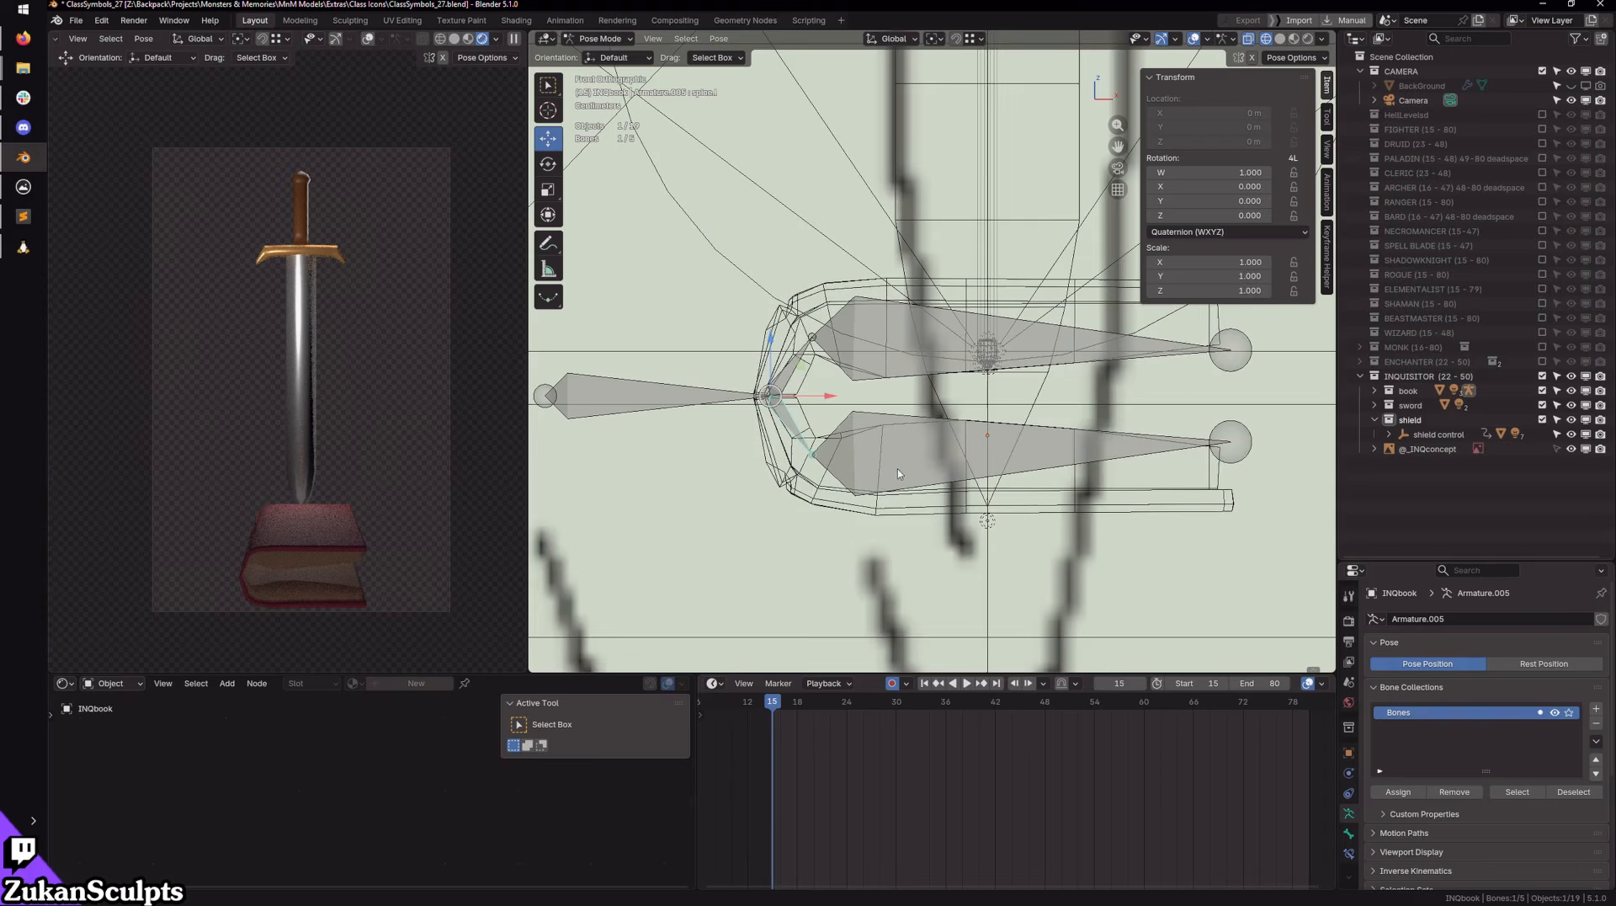
{"action": "left_click", "coordinate": [895, 424]}
{"action": "left_click_drag", "start_coordinate": [813, 406], "coordinate": [815, 411]}
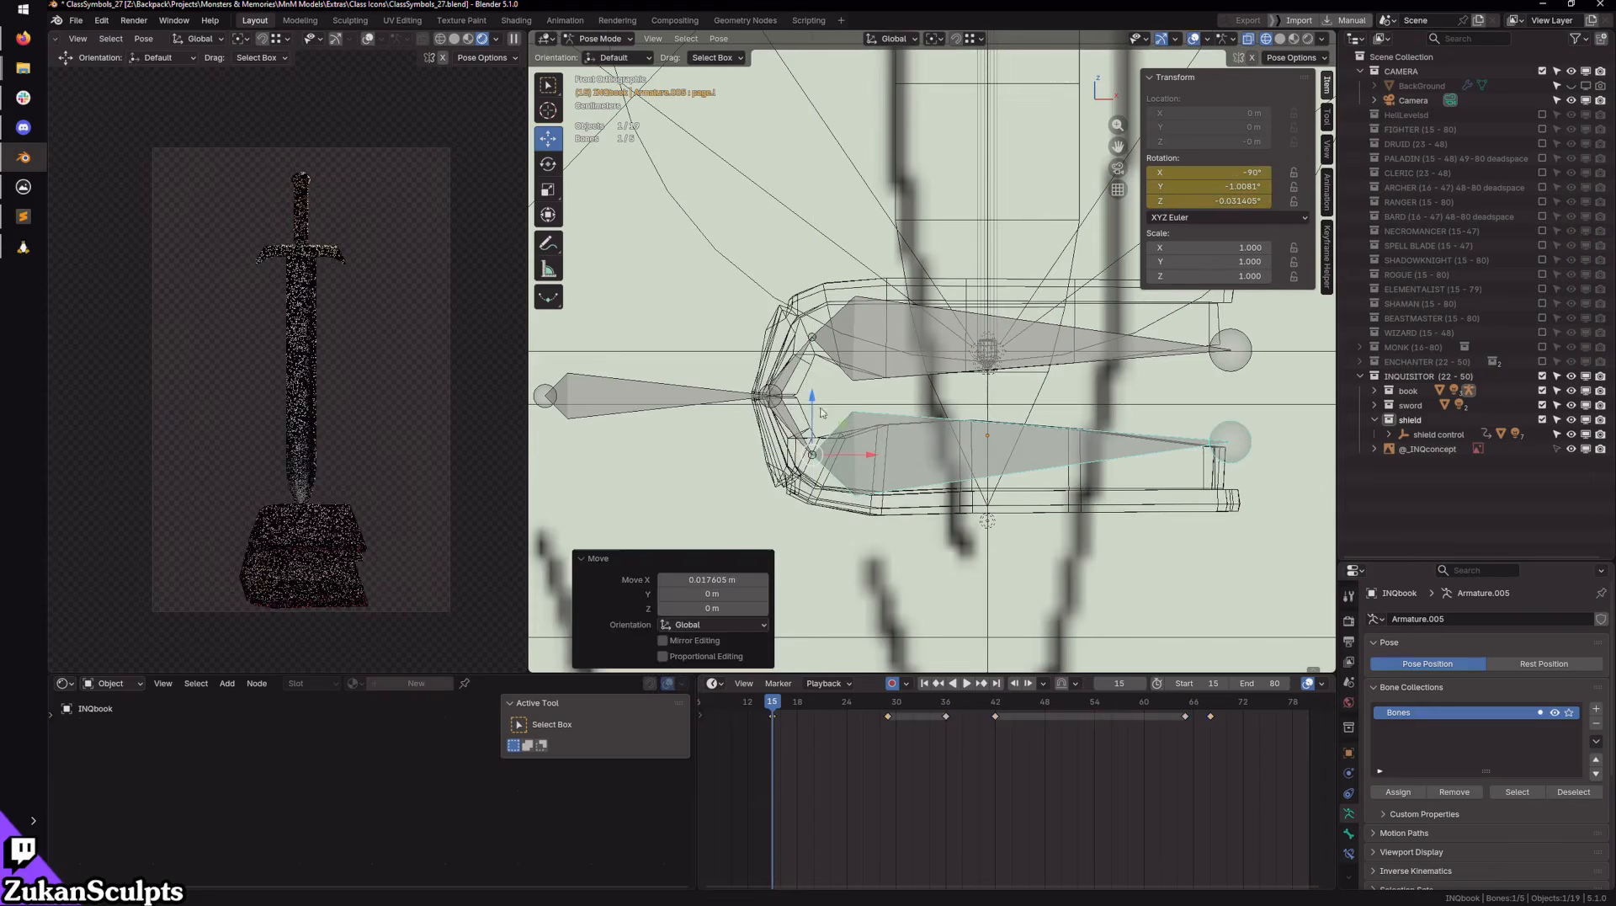
{"action": "key", "text": "ctrl+z"}
{"action": "middle_click_drag", "start_coordinate": [818, 414], "coordinate": [858, 485]}
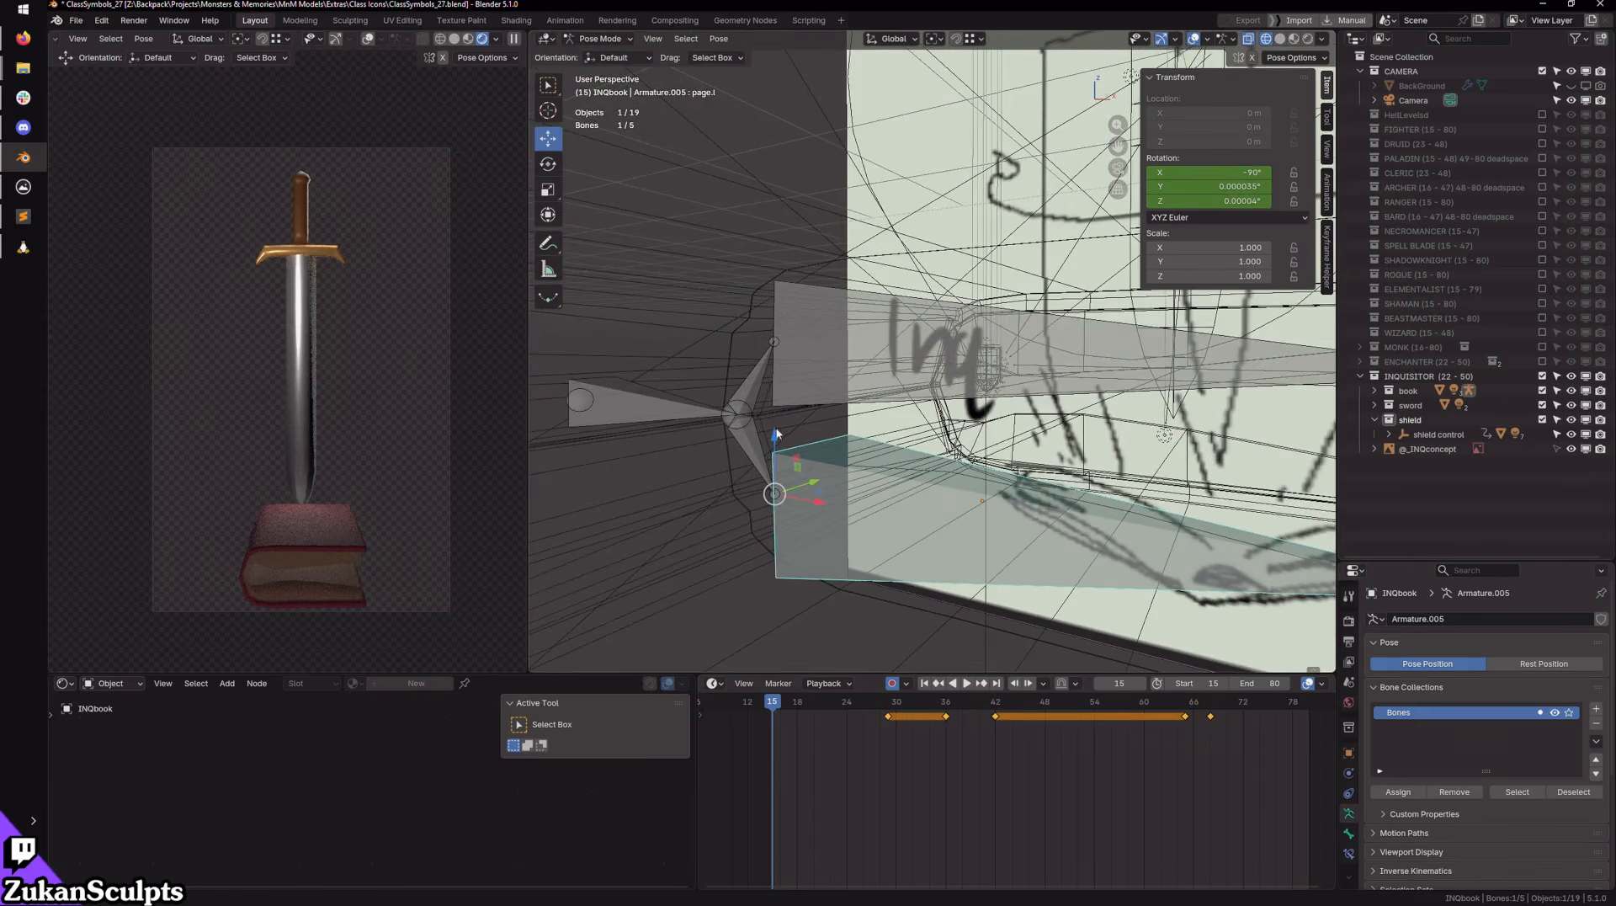
{"action": "left_click_drag", "start_coordinate": [775, 434], "coordinate": [781, 422]}
{"action": "key", "text": "ctrl+z"}
Step: Try rotating the lower page bone about -9.4° and the upper page bone about 12.1° around global Y, undoing each rotation
{"action": "scroll", "coordinate": [749, 401], "scroll_direction": "down", "scroll_amount": 5}
{"action": "middle_click_drag", "start_coordinate": [751, 402], "coordinate": [879, 389]}
{"action": "key", "text": "KP_1"}
{"action": "scroll", "coordinate": [881, 389], "scroll_direction": "up", "scroll_amount": 2}
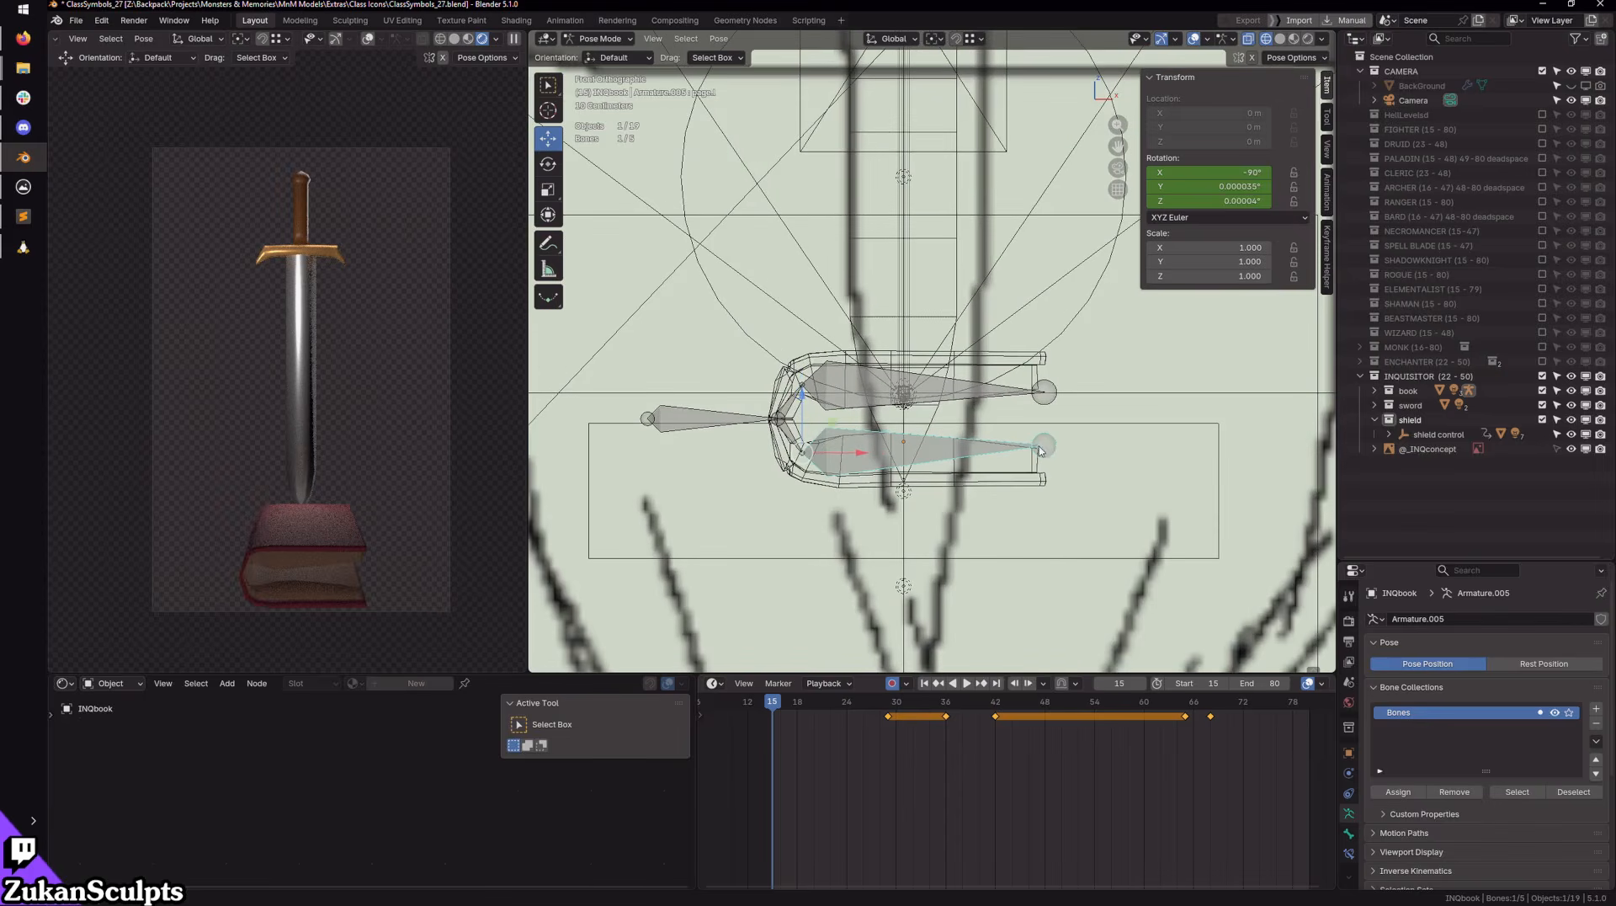
{"action": "key", "text": "r"}
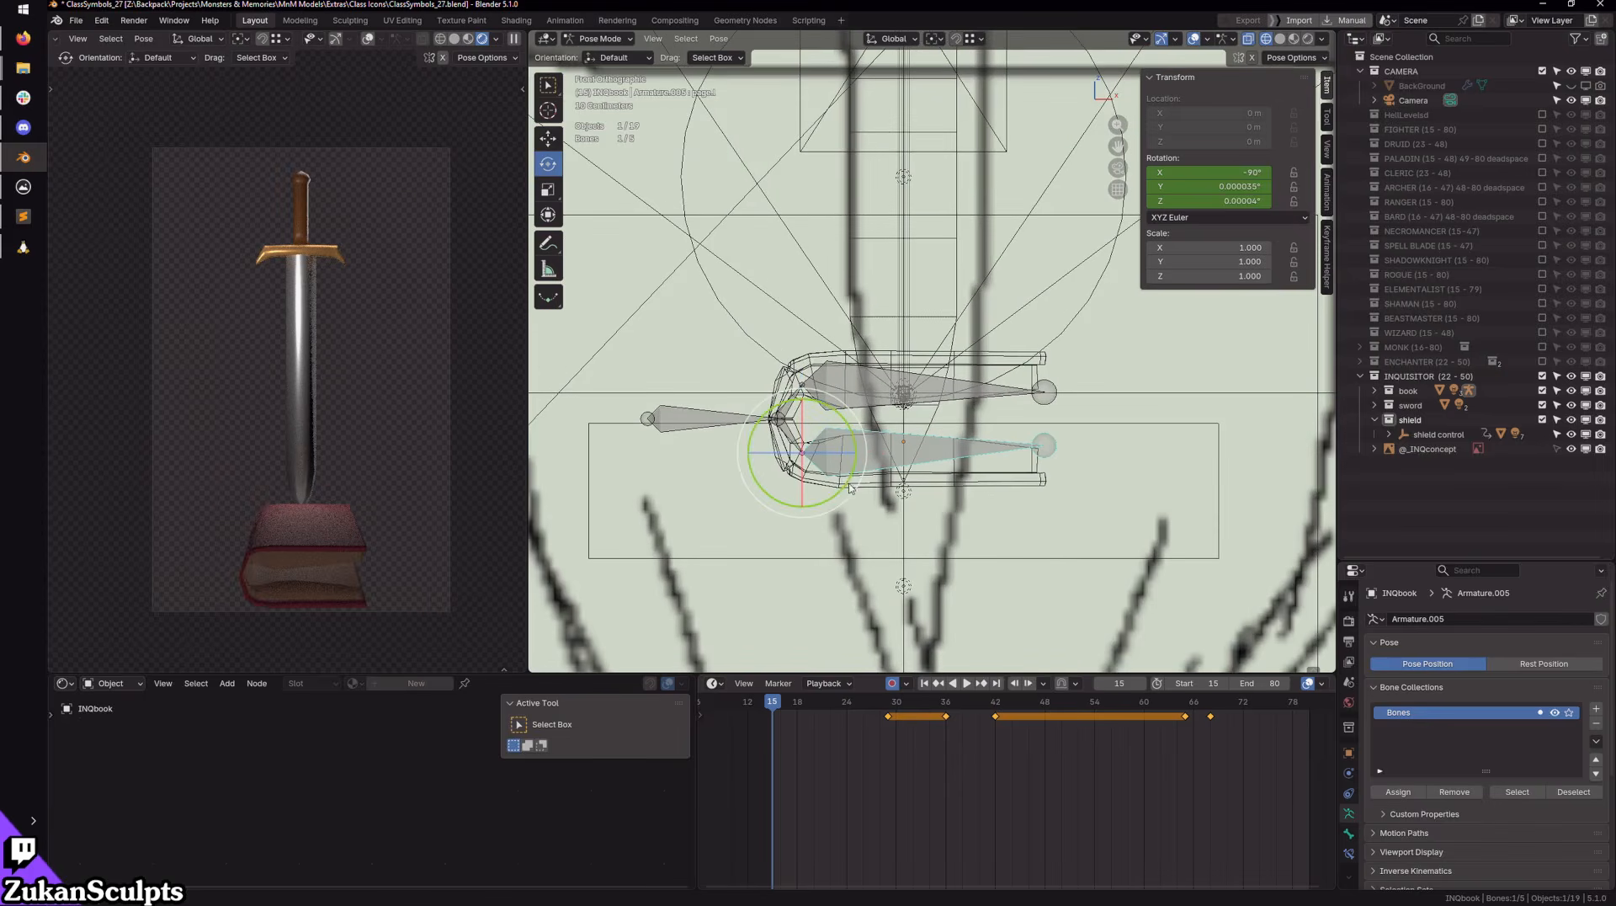
{"action": "left_click_drag", "start_coordinate": [850, 488], "coordinate": [956, 579]}
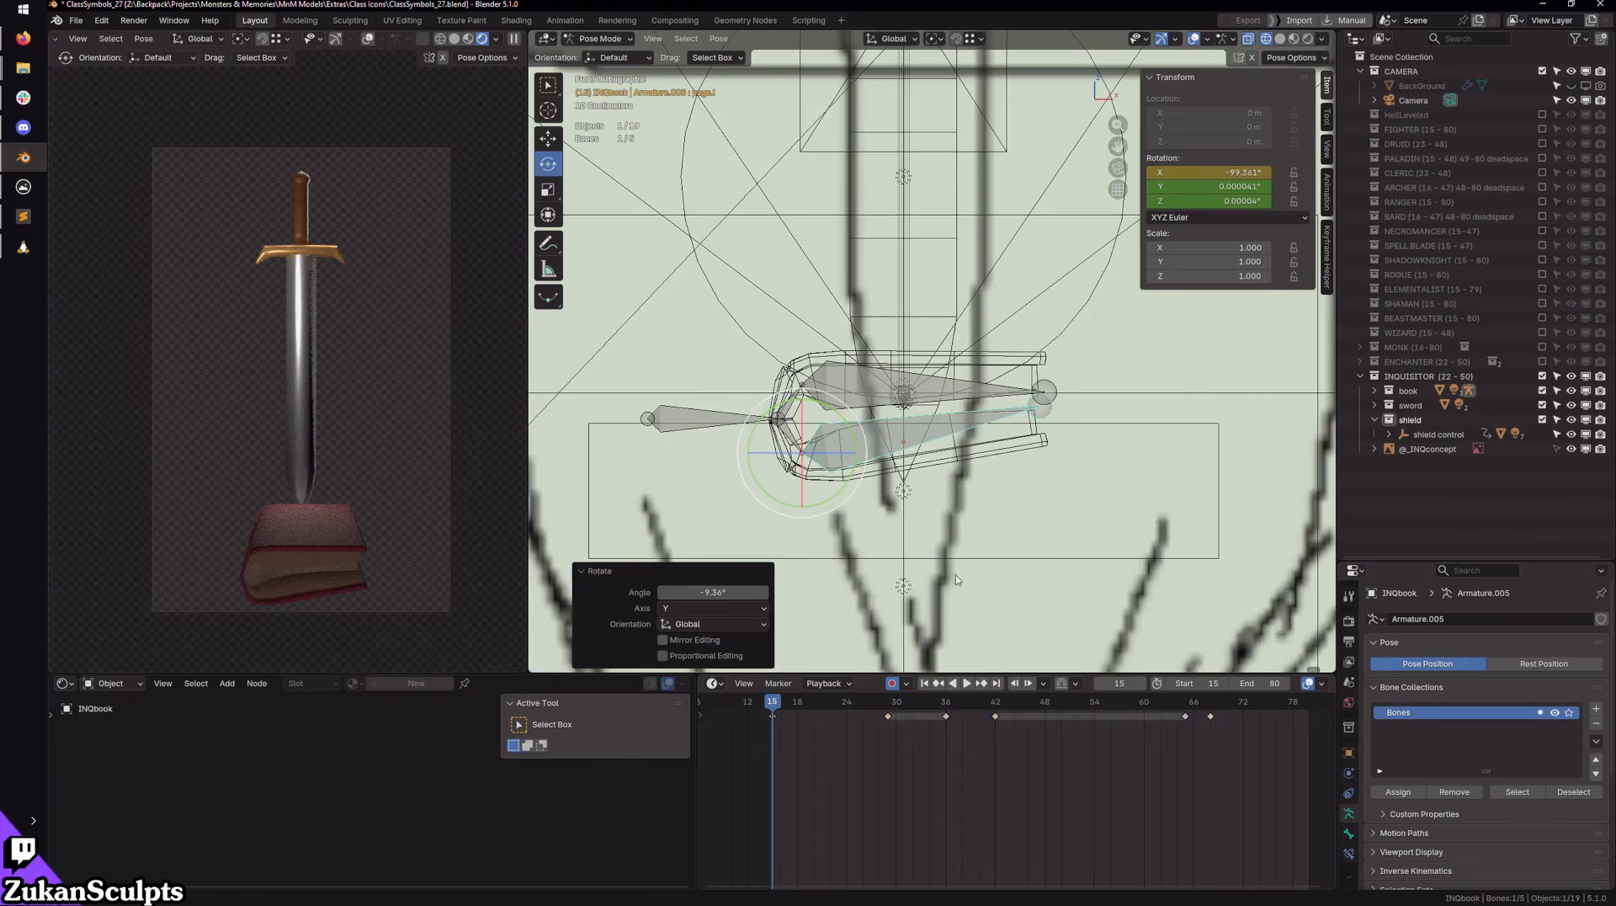
{"action": "key", "text": "ctrl+z"}
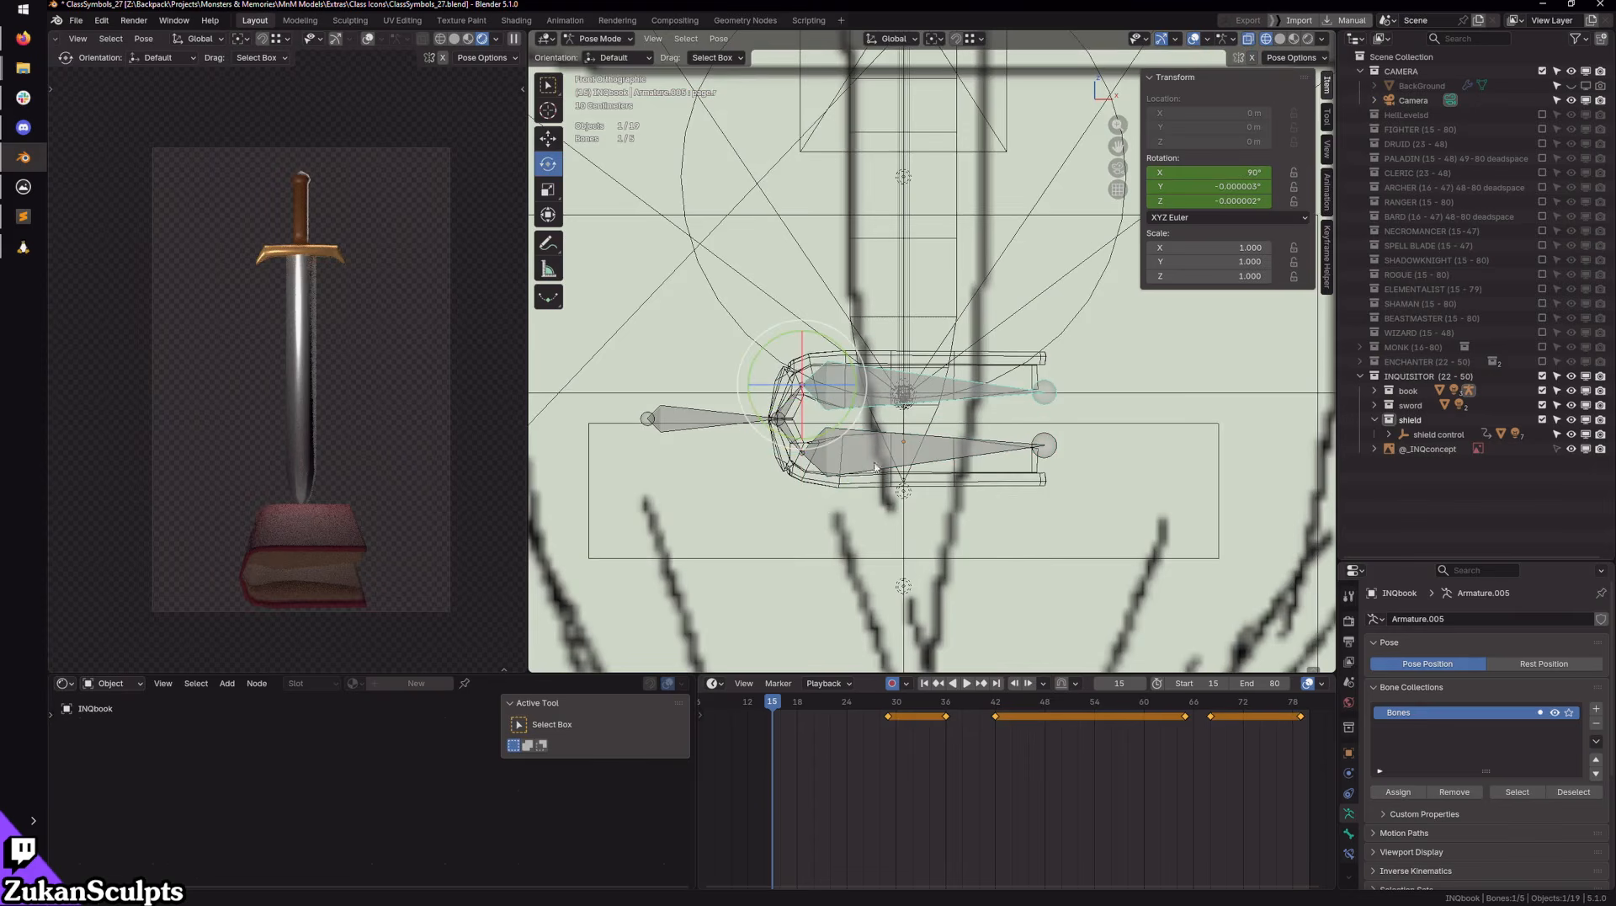
{"action": "left_click_drag", "start_coordinate": [846, 419], "coordinate": [928, 508]}
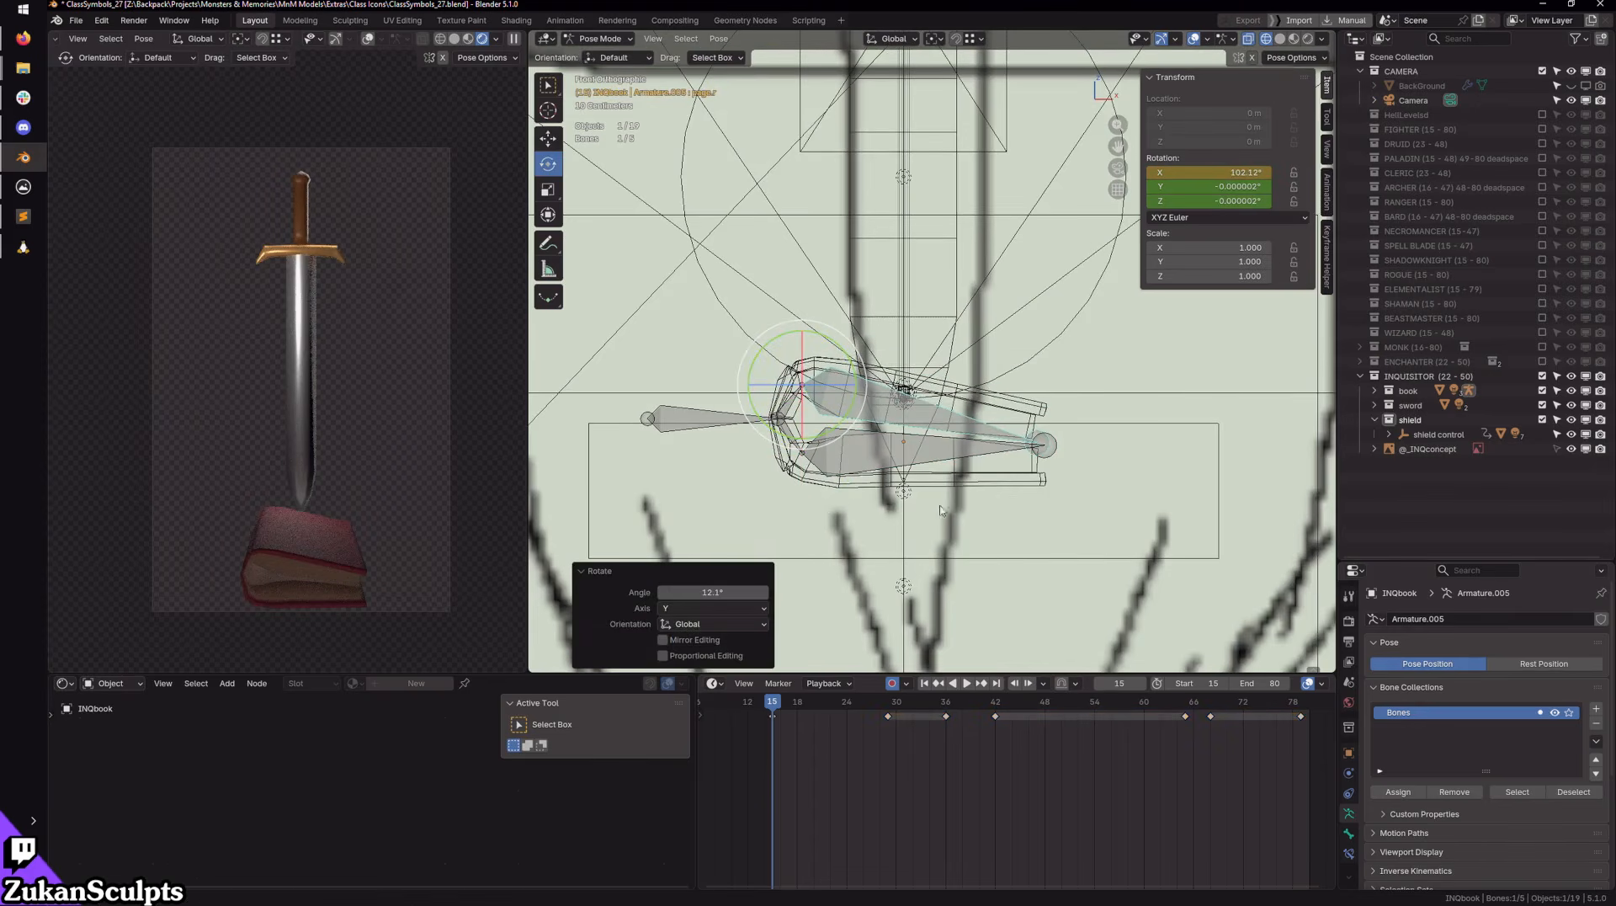
{"action": "key", "text": "ctrl+z"}
{"action": "scroll", "coordinate": [946, 471], "scroll_direction": "up", "scroll_amount": 4}
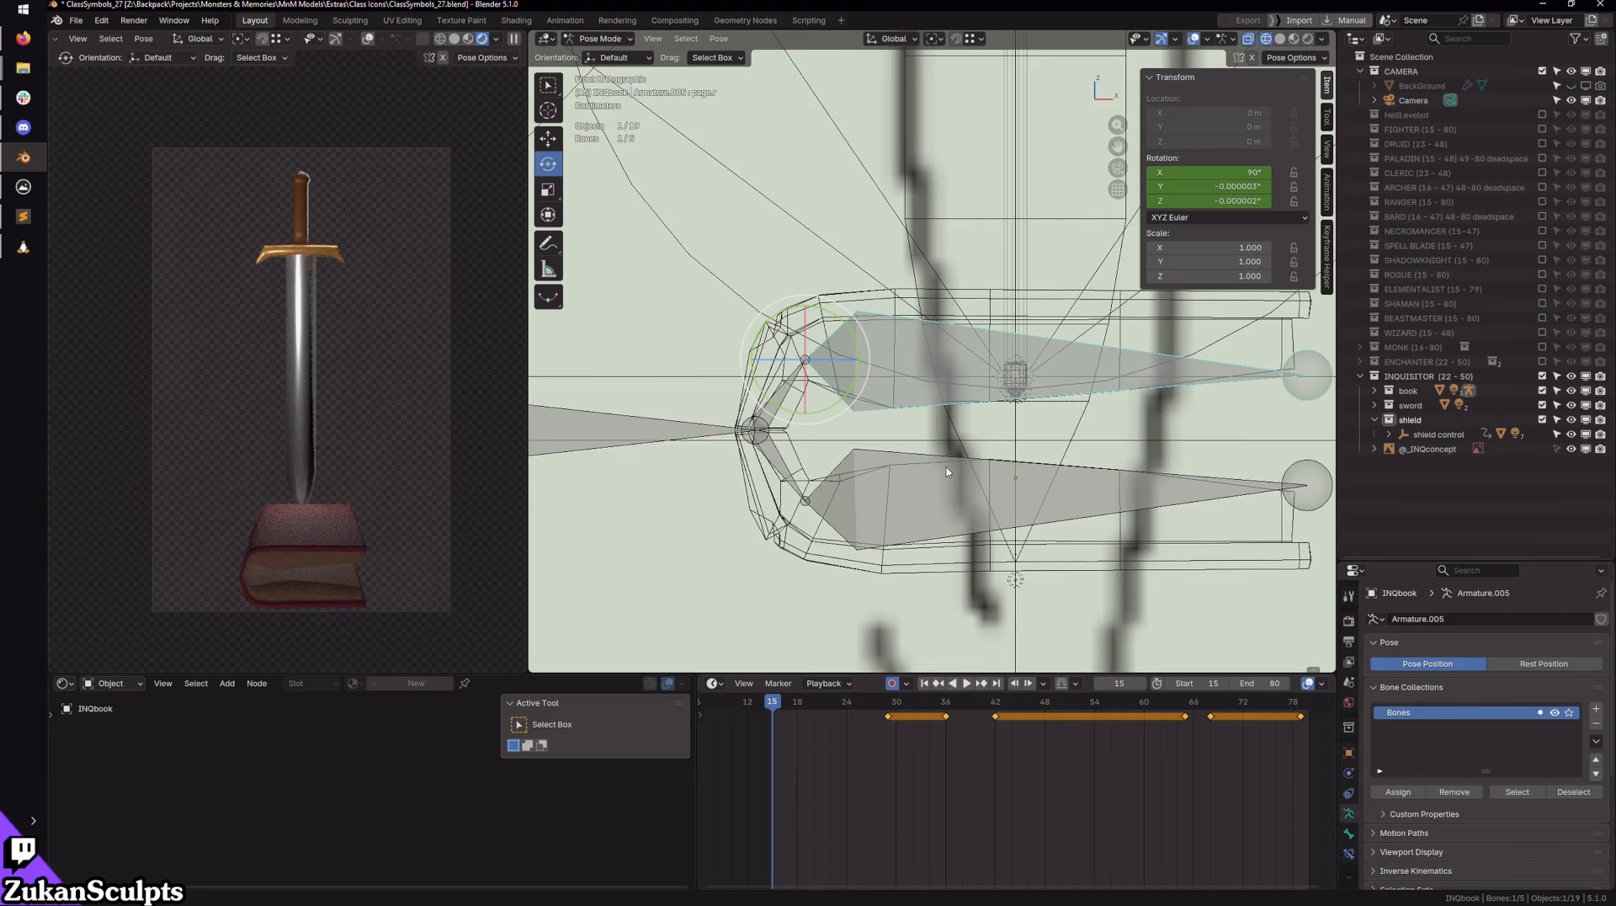
Step: Try to scale the book armature's Root bone vertically and undo it
{"action": "scroll", "coordinate": [876, 495], "scroll_direction": "down", "scroll_amount": 2}
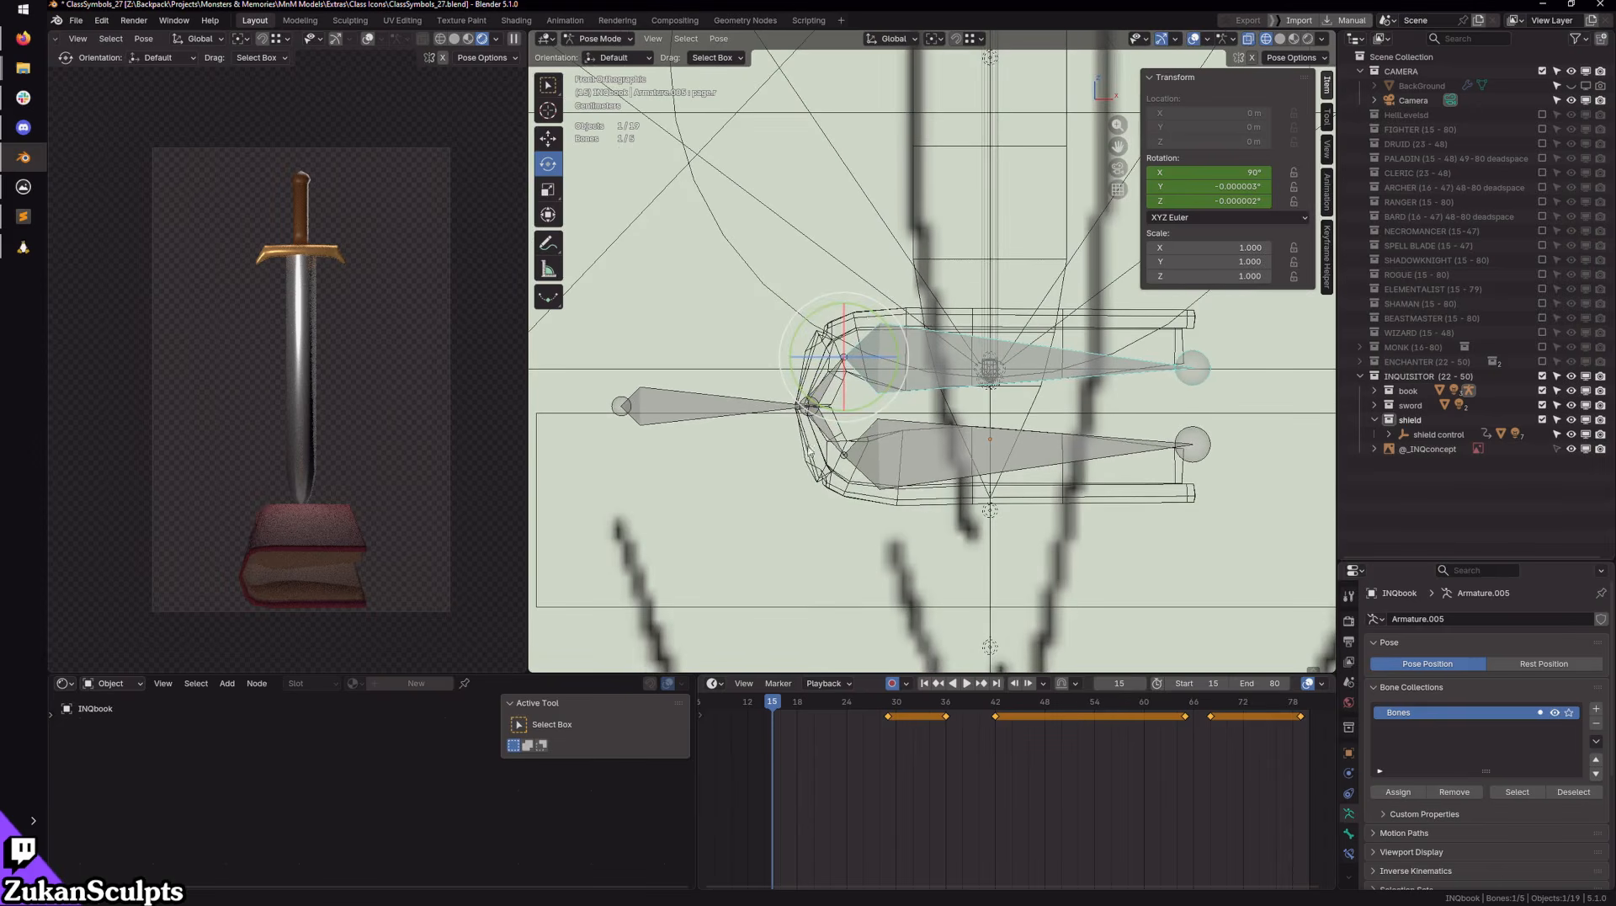
{"action": "left_click", "coordinate": [705, 409]}
{"action": "key", "text": "s"}
{"action": "left_click_drag", "start_coordinate": [623, 349], "coordinate": [623, 397]}
{"action": "key", "text": "ctrl+z"}
{"action": "middle_click_drag", "start_coordinate": [623, 397], "coordinate": [718, 253]}
{"action": "middle_click_drag", "start_coordinate": [721, 89], "coordinate": [929, 150]}
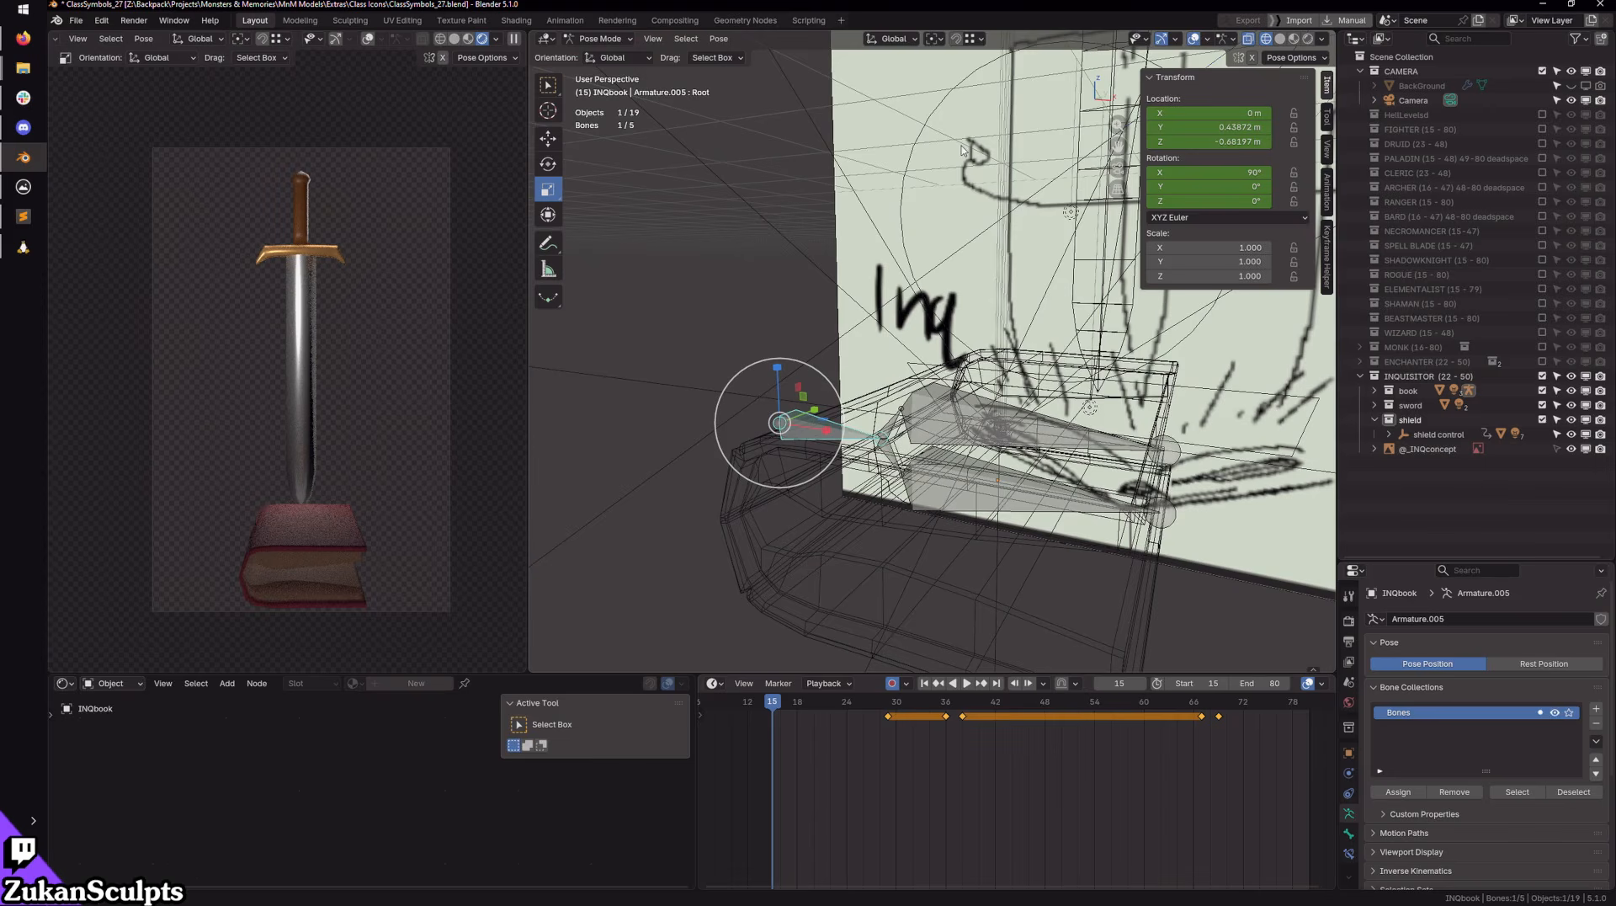
Step: Return the armature to Object Mode, select the book mesh INQbookk and turn off auto keying
{"action": "scroll", "coordinate": [746, 342], "scroll_direction": "down", "scroll_amount": 2}
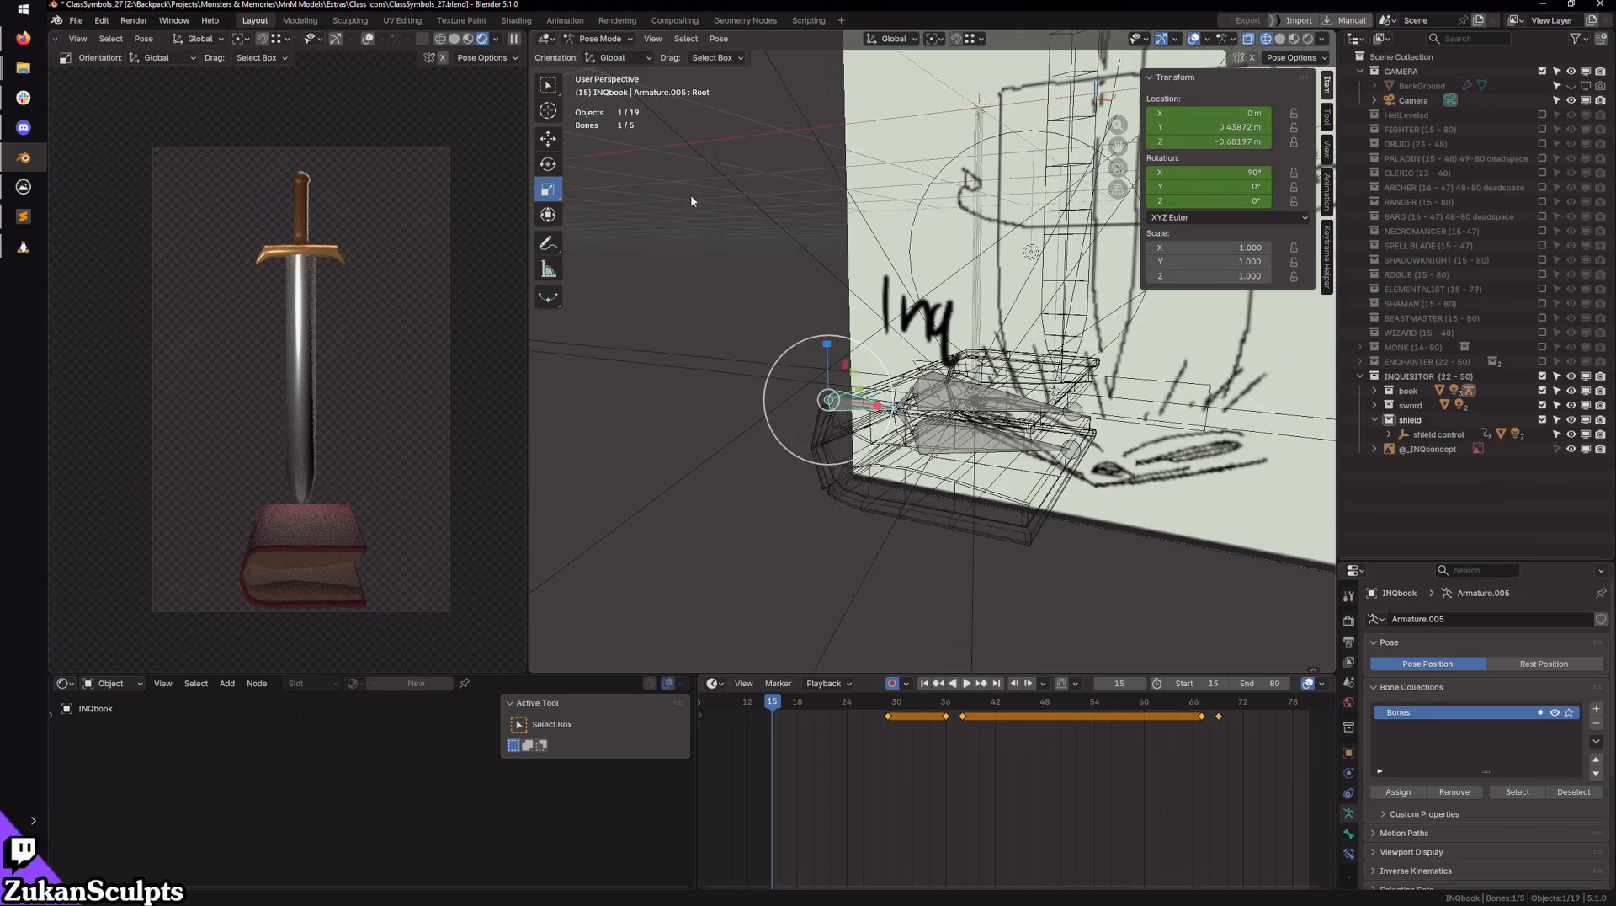
{"action": "left_click", "coordinate": [602, 38]}
{"action": "left_click", "coordinate": [601, 56]}
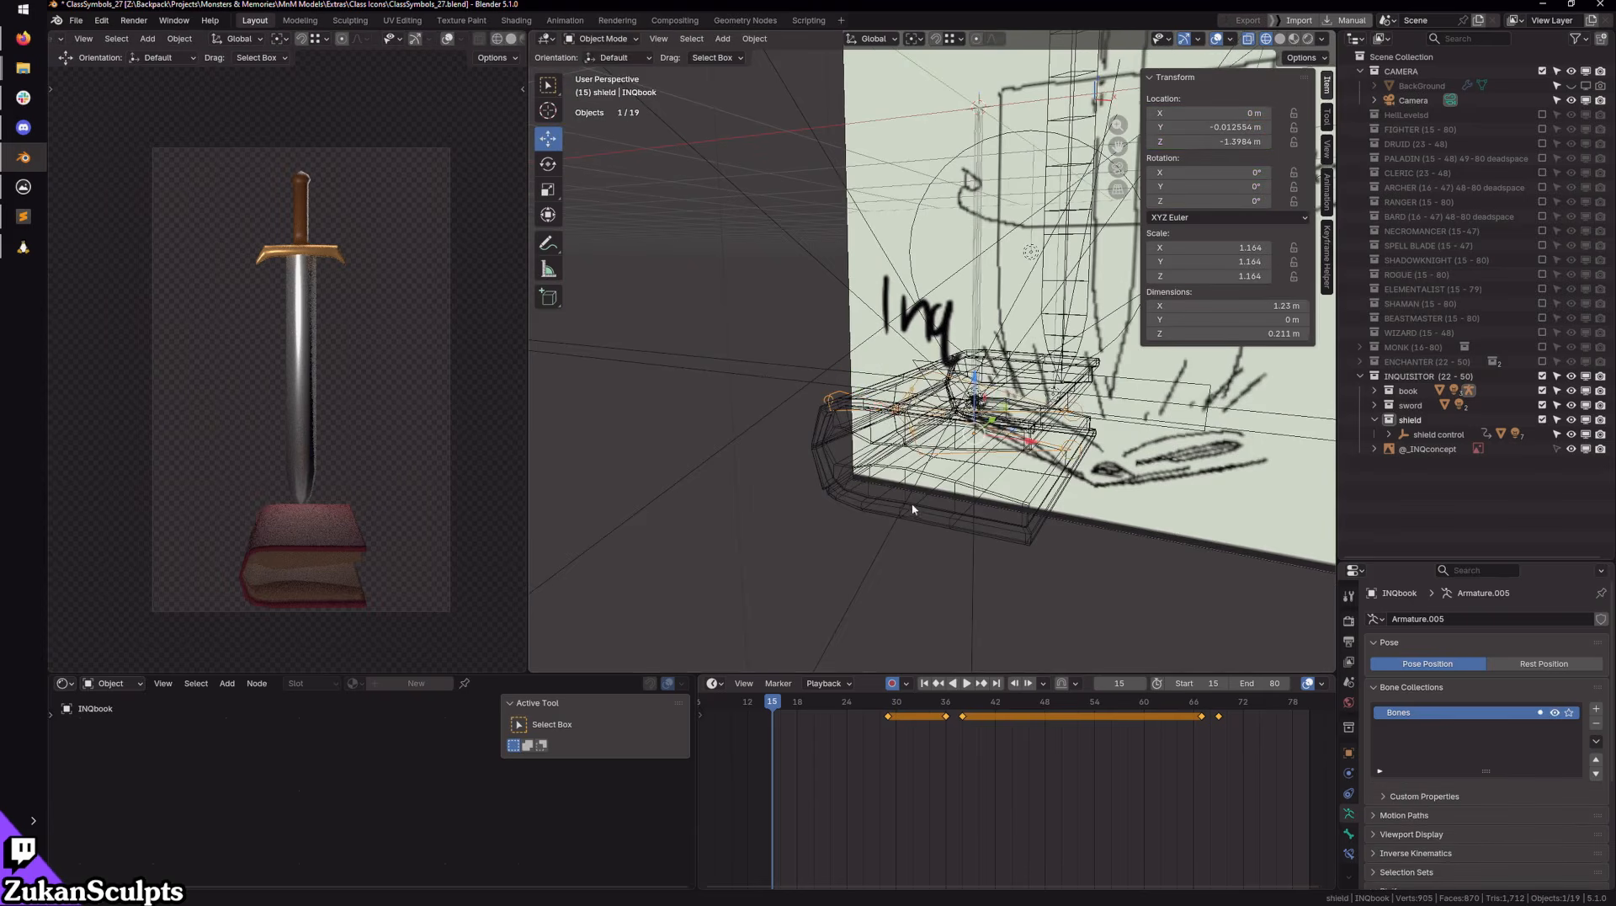
{"action": "scroll", "coordinate": [913, 505], "scroll_direction": "up", "scroll_amount": 1}
{"action": "middle_click_drag", "start_coordinate": [912, 505], "coordinate": [1000, 532]}
{"action": "left_click", "coordinate": [998, 532]}
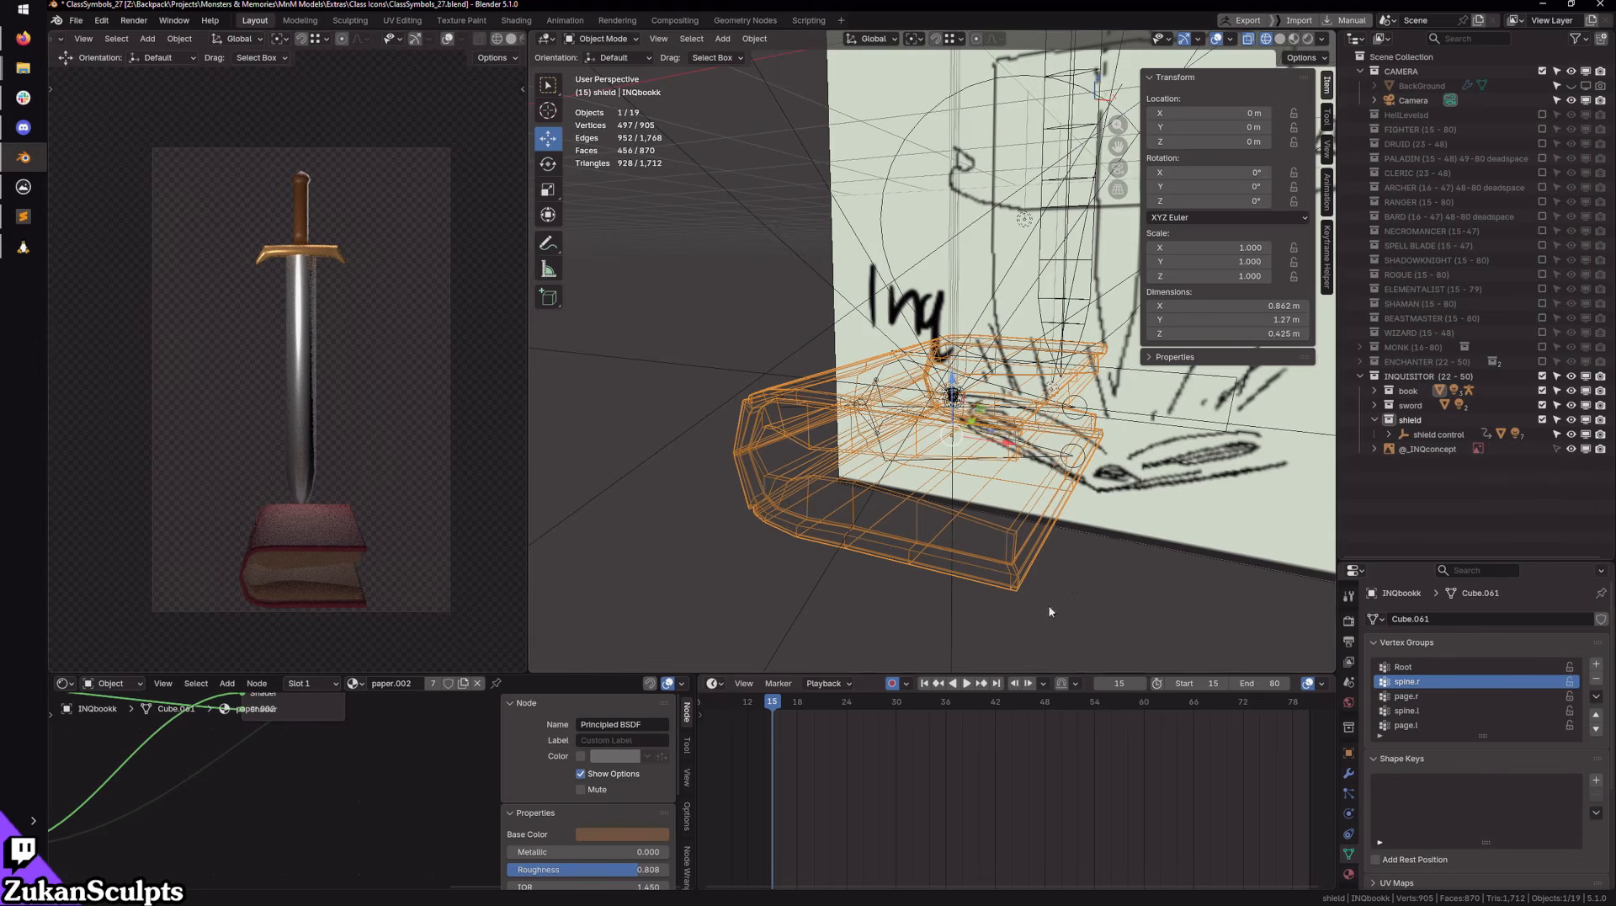
{"action": "mouse_move", "coordinate": [1048, 611]}
{"action": "middle_mouse_down"}
{"action": "mouse_move", "coordinate": [895, 408]}
{"action": "mouse_move", "coordinate": [954, 472]}
{"action": "mouse_move", "coordinate": [898, 563]}
{"action": "middle_mouse_up"}
{"action": "left_click", "coordinate": [894, 686]}
{"action": "scroll", "coordinate": [968, 539], "scroll_direction": "down", "scroll_amount": 4}
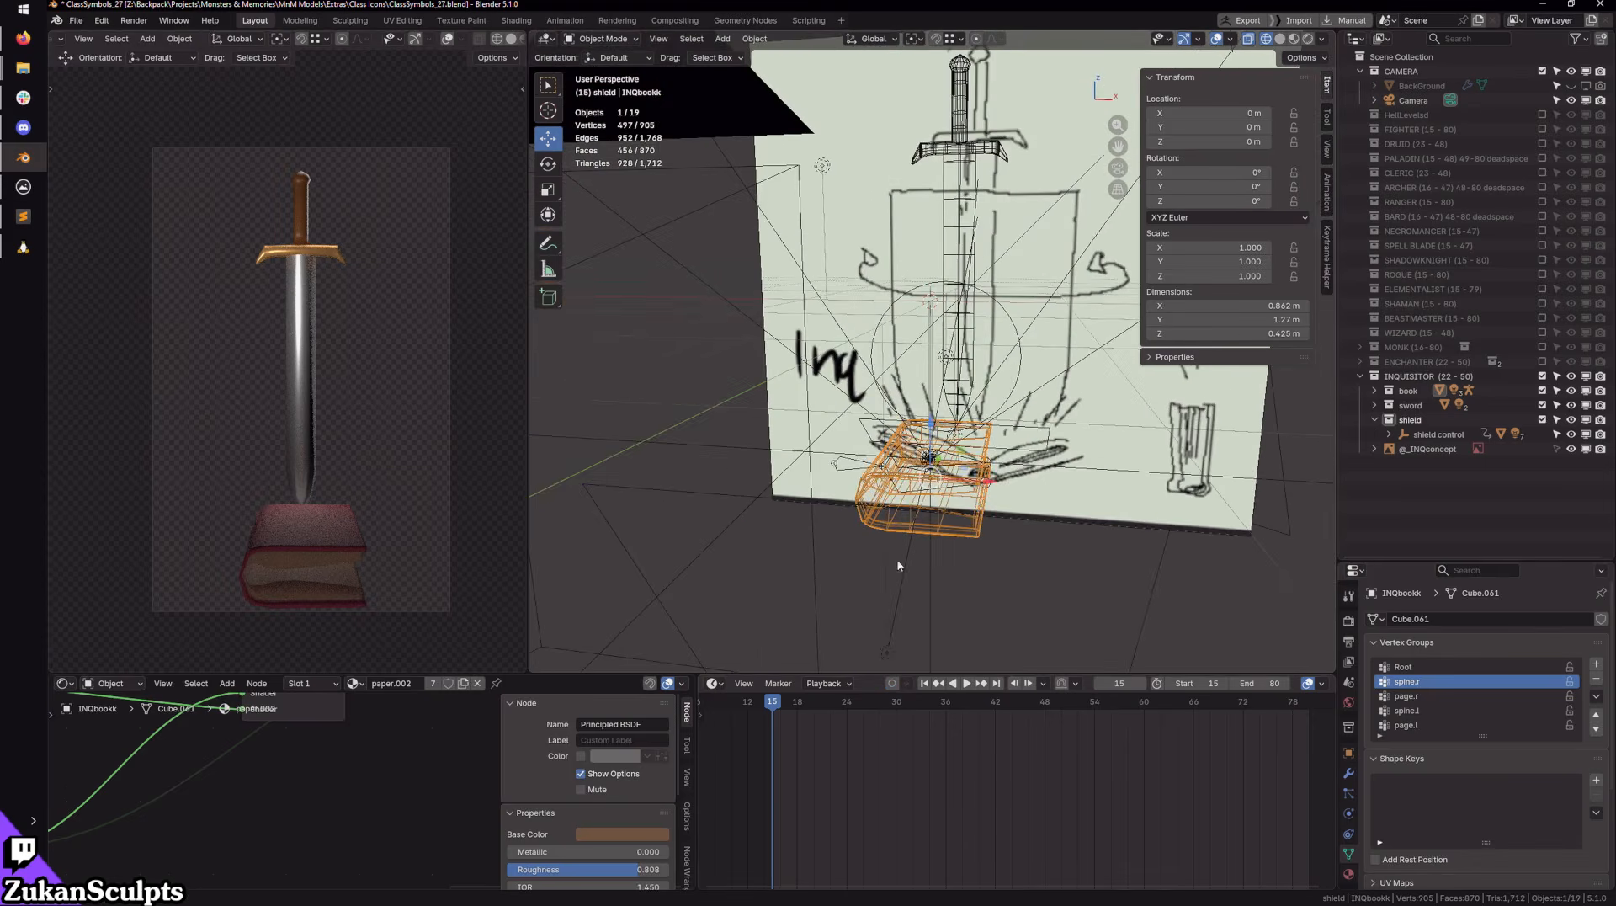
Step: Scrub to frame 38 and compare it with frame 39 to examine the opening book's shape as the shield emerges
{"action": "scroll", "coordinate": [893, 572], "scroll_direction": "up", "scroll_amount": 3}
{"action": "left_click_drag", "start_coordinate": [777, 710], "coordinate": [966, 742]}
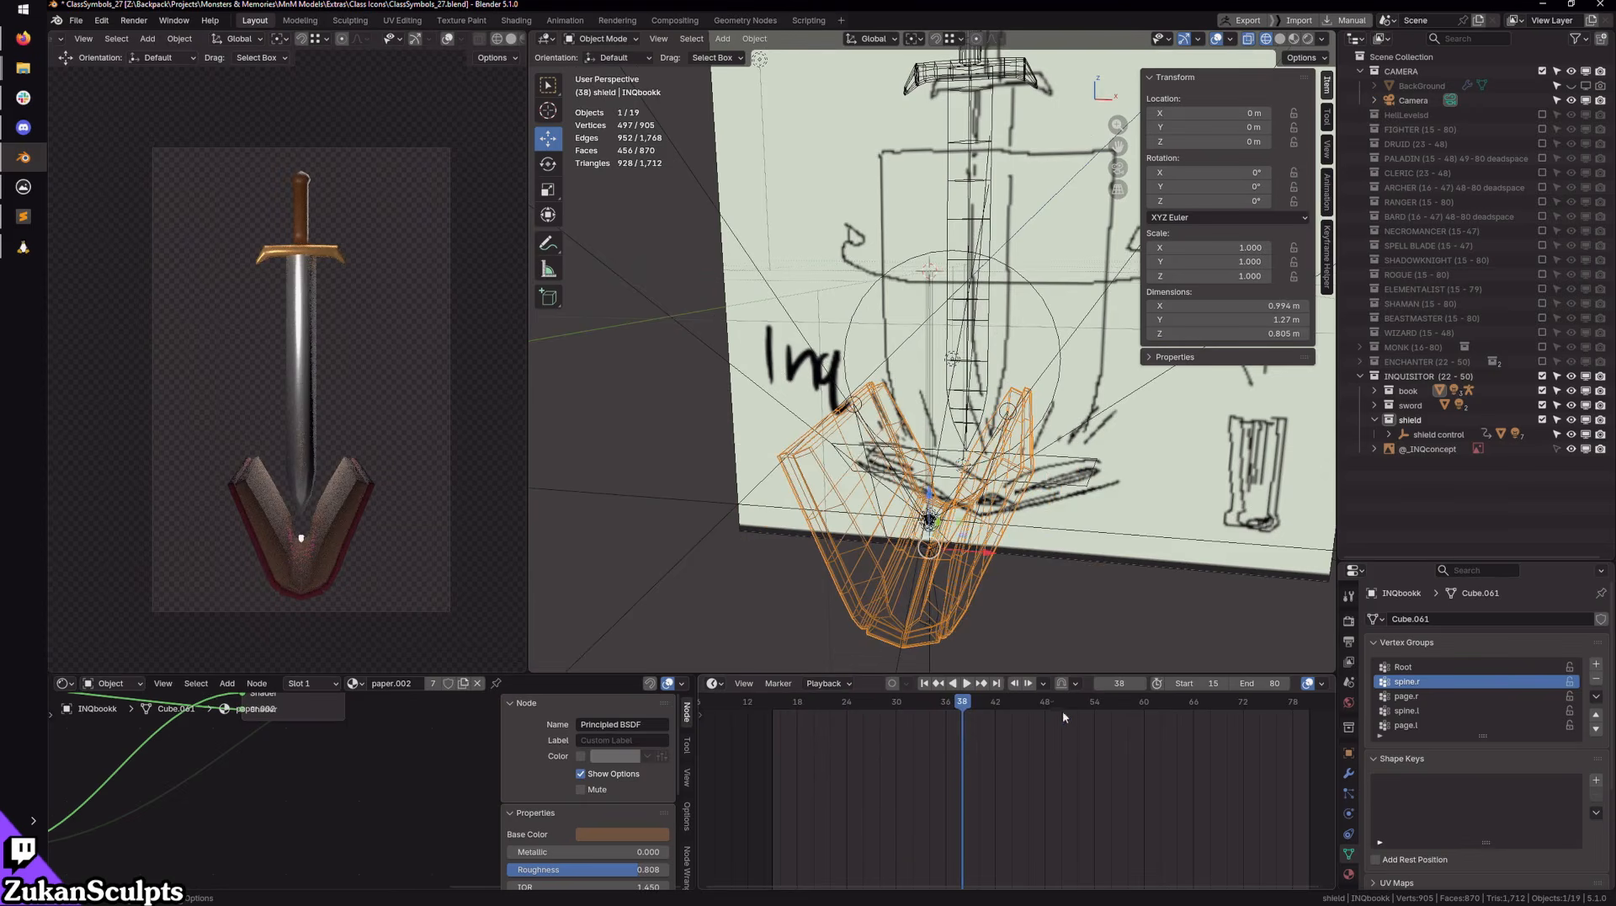
{"action": "left_click", "coordinate": [1140, 684]}
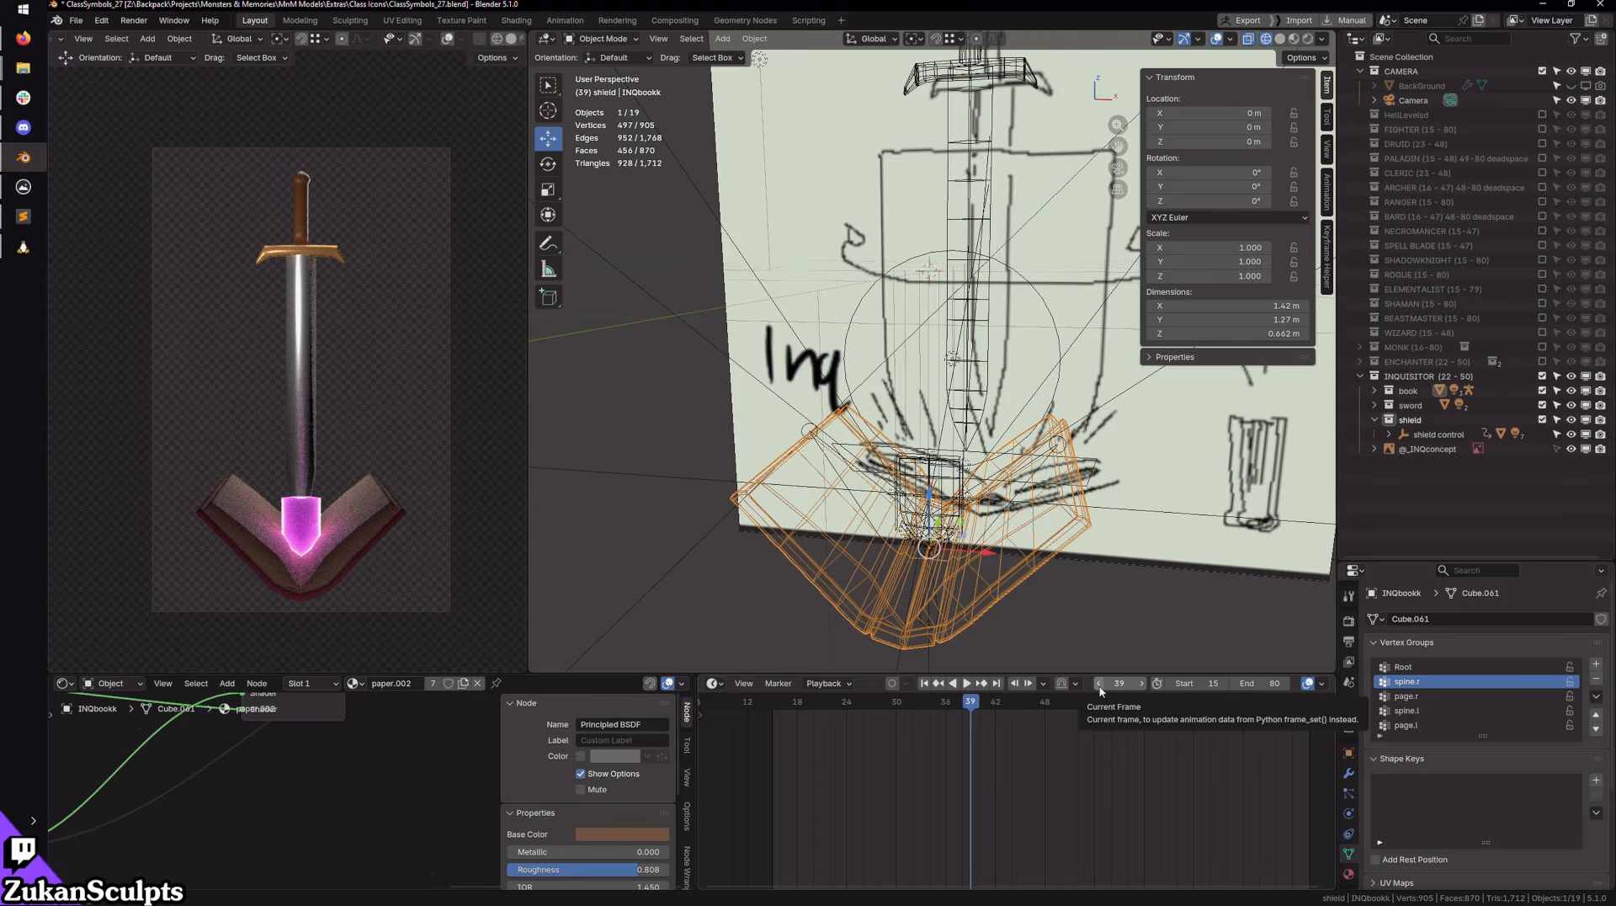
{"action": "left_click", "coordinate": [1099, 686]}
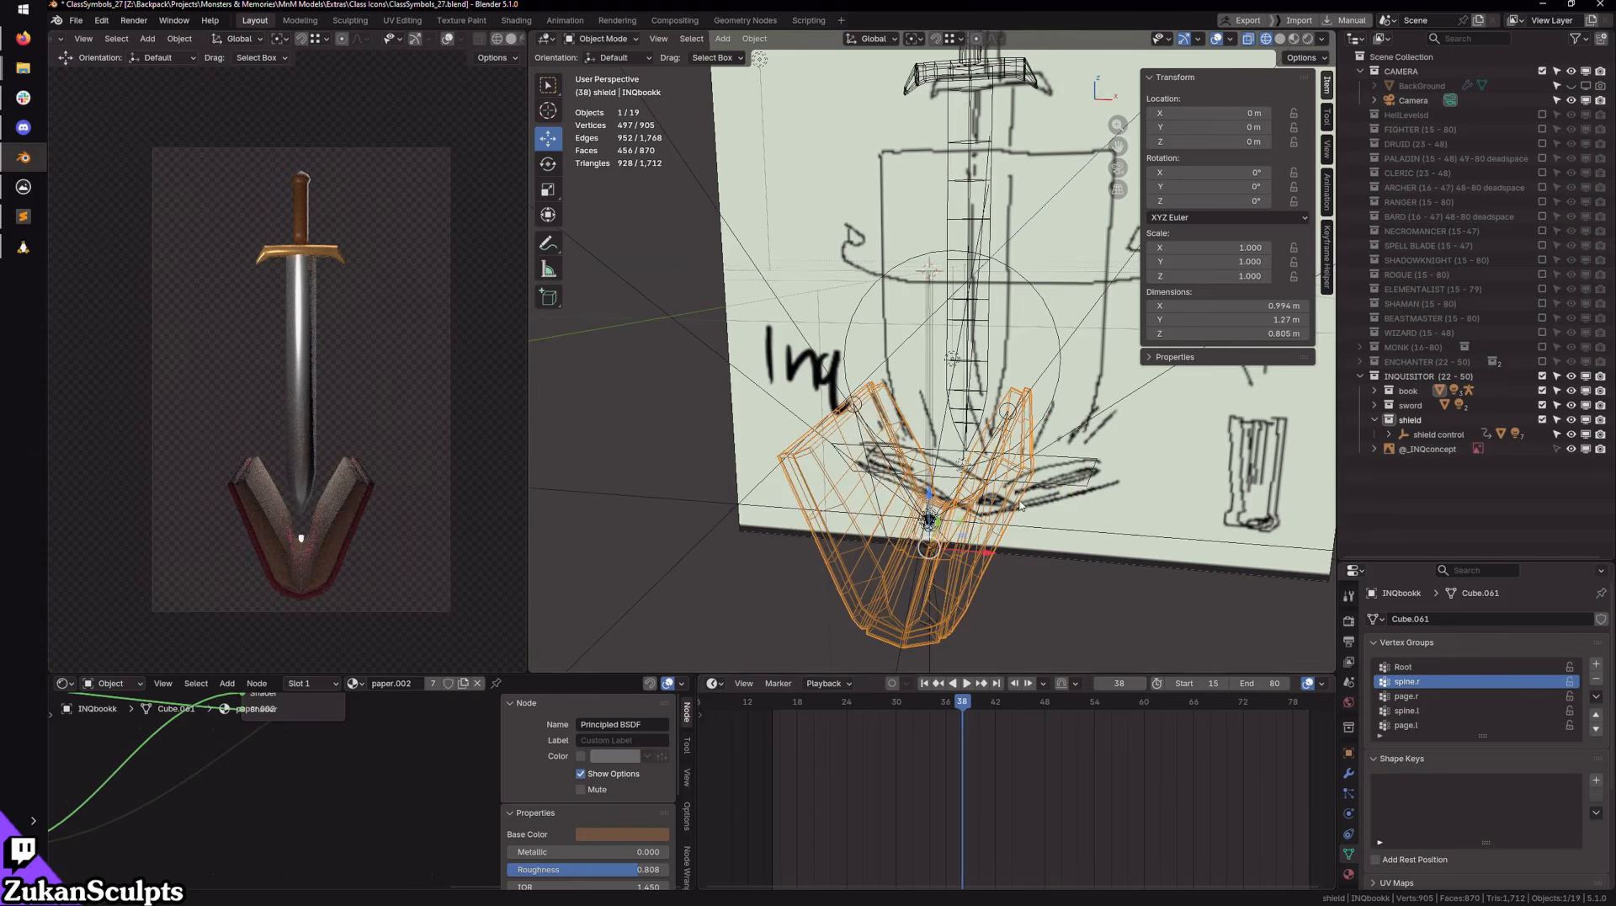
{"action": "scroll", "coordinate": [1020, 505], "scroll_direction": "up", "scroll_amount": 1}
{"action": "middle_click_drag", "start_coordinate": [1020, 505], "coordinate": [1031, 404], "text": "shift"}
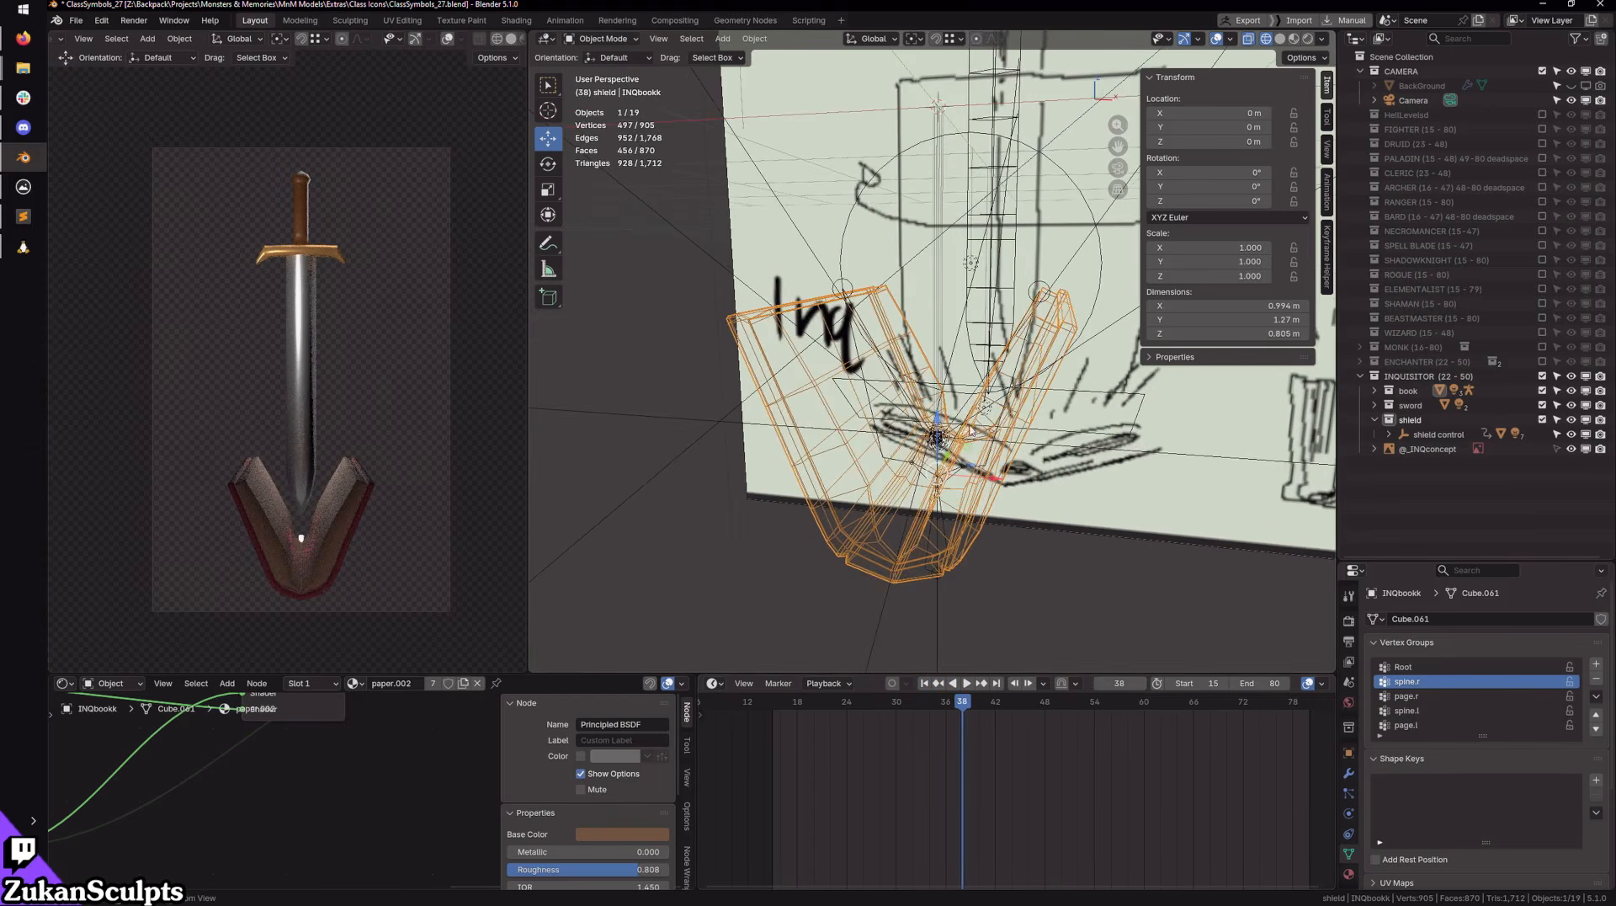
Step: Select the shield control empty and shift all its keyframes one frame earlier, starting at frame 29
{"action": "left_click", "coordinate": [1439, 435]}
{"action": "scroll", "coordinate": [1010, 775], "scroll_direction": "down", "scroll_amount": 3}
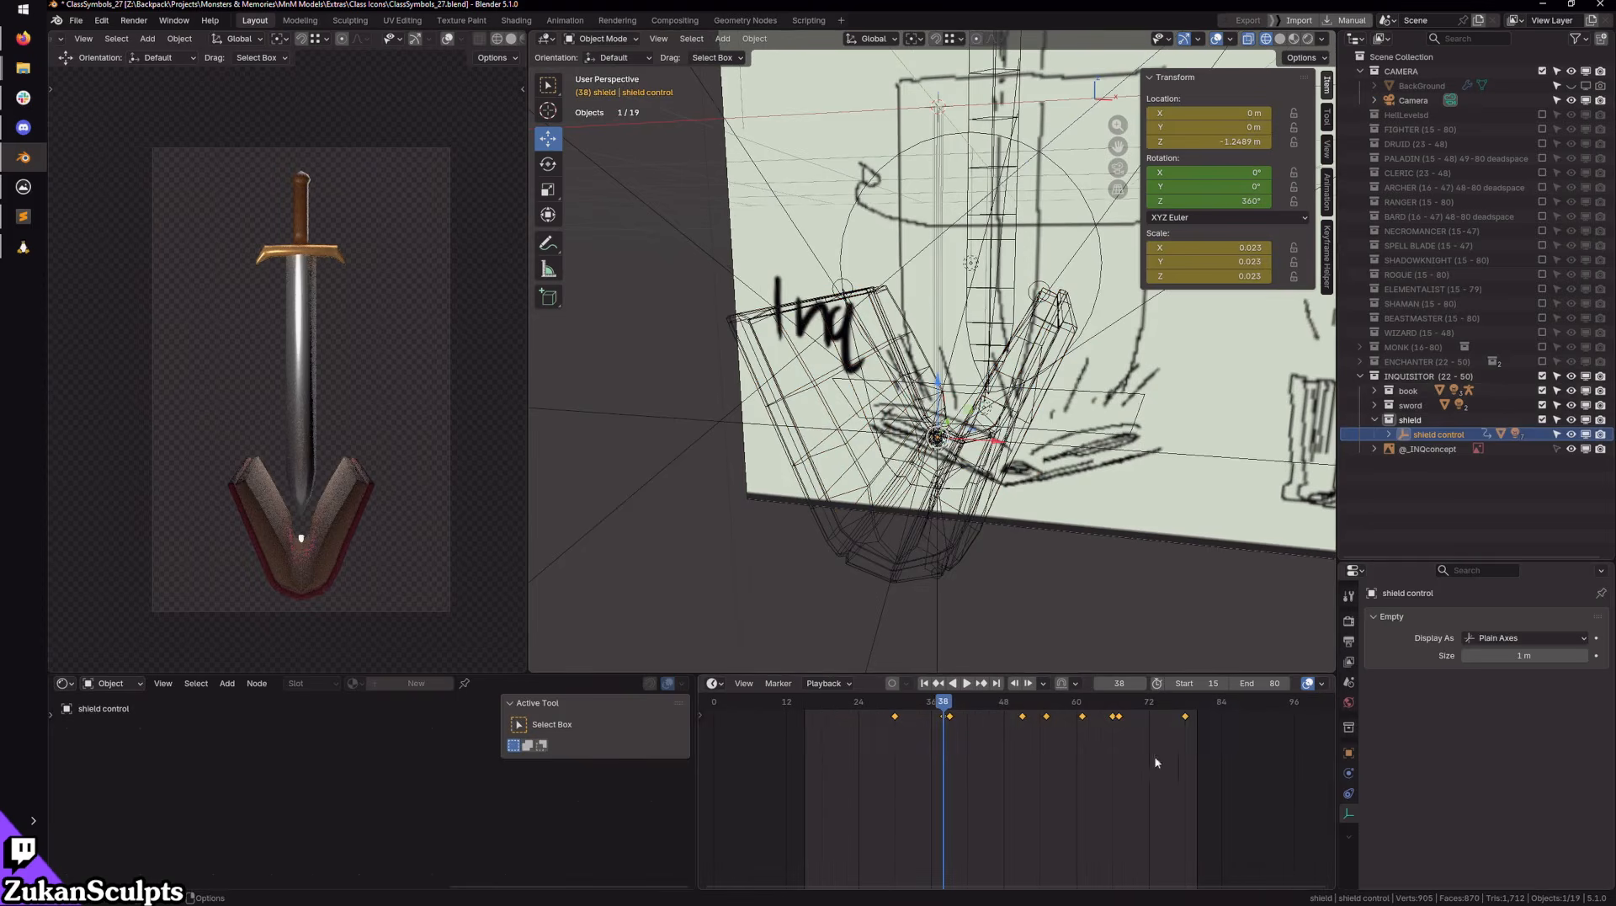
{"action": "scroll", "coordinate": [930, 749], "scroll_direction": "up", "scroll_amount": 2}
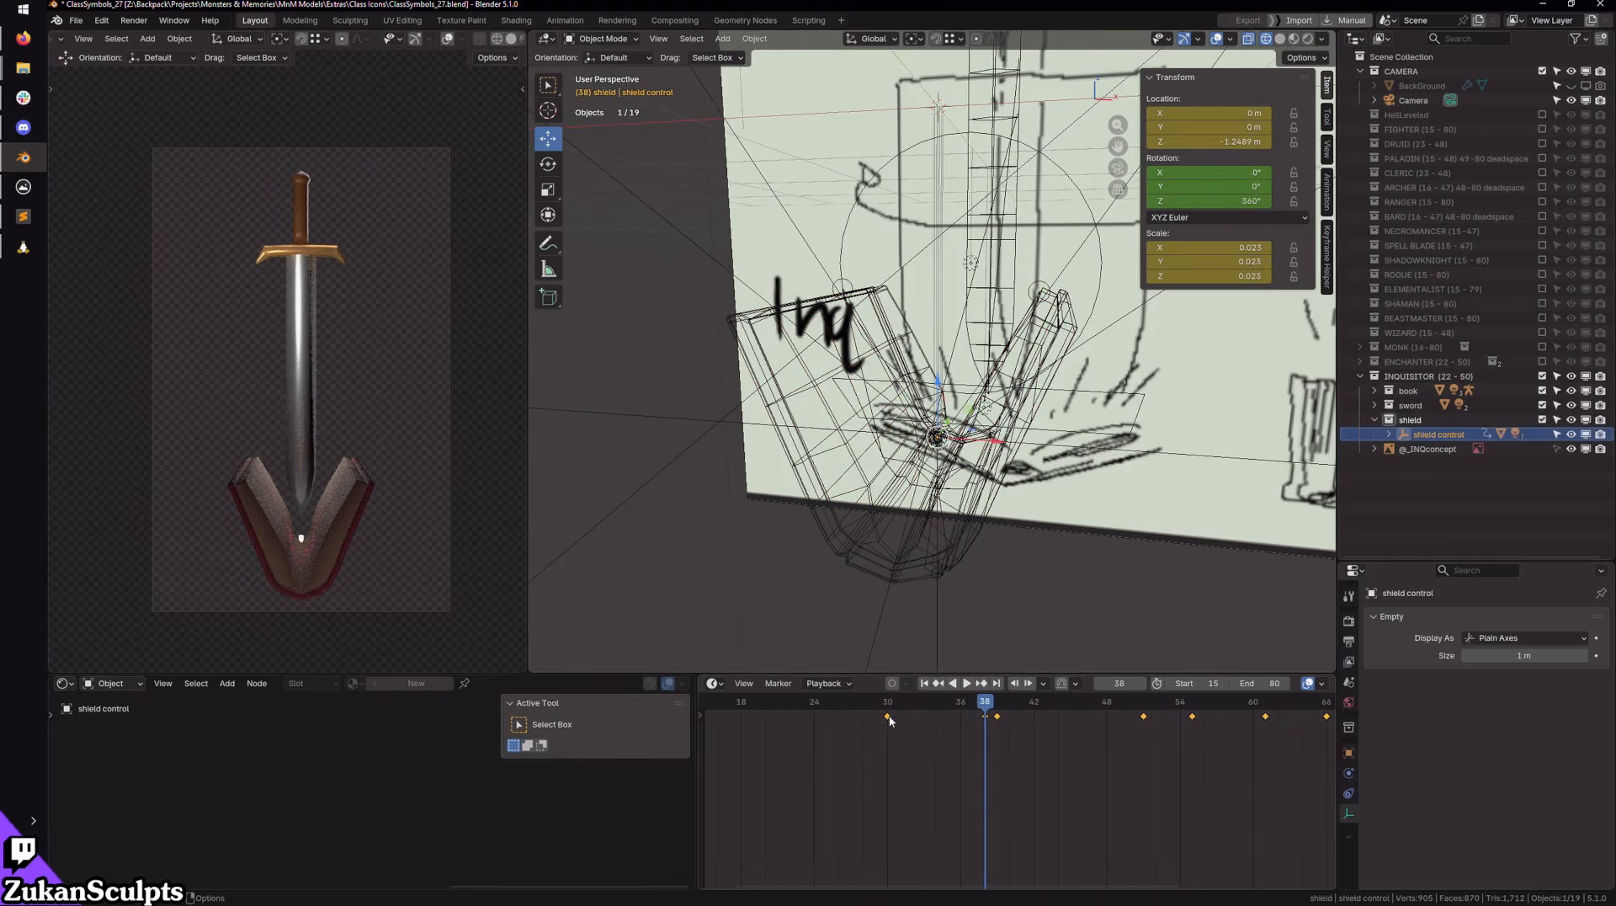
{"action": "left_click_drag", "start_coordinate": [891, 720], "coordinate": [879, 716]}
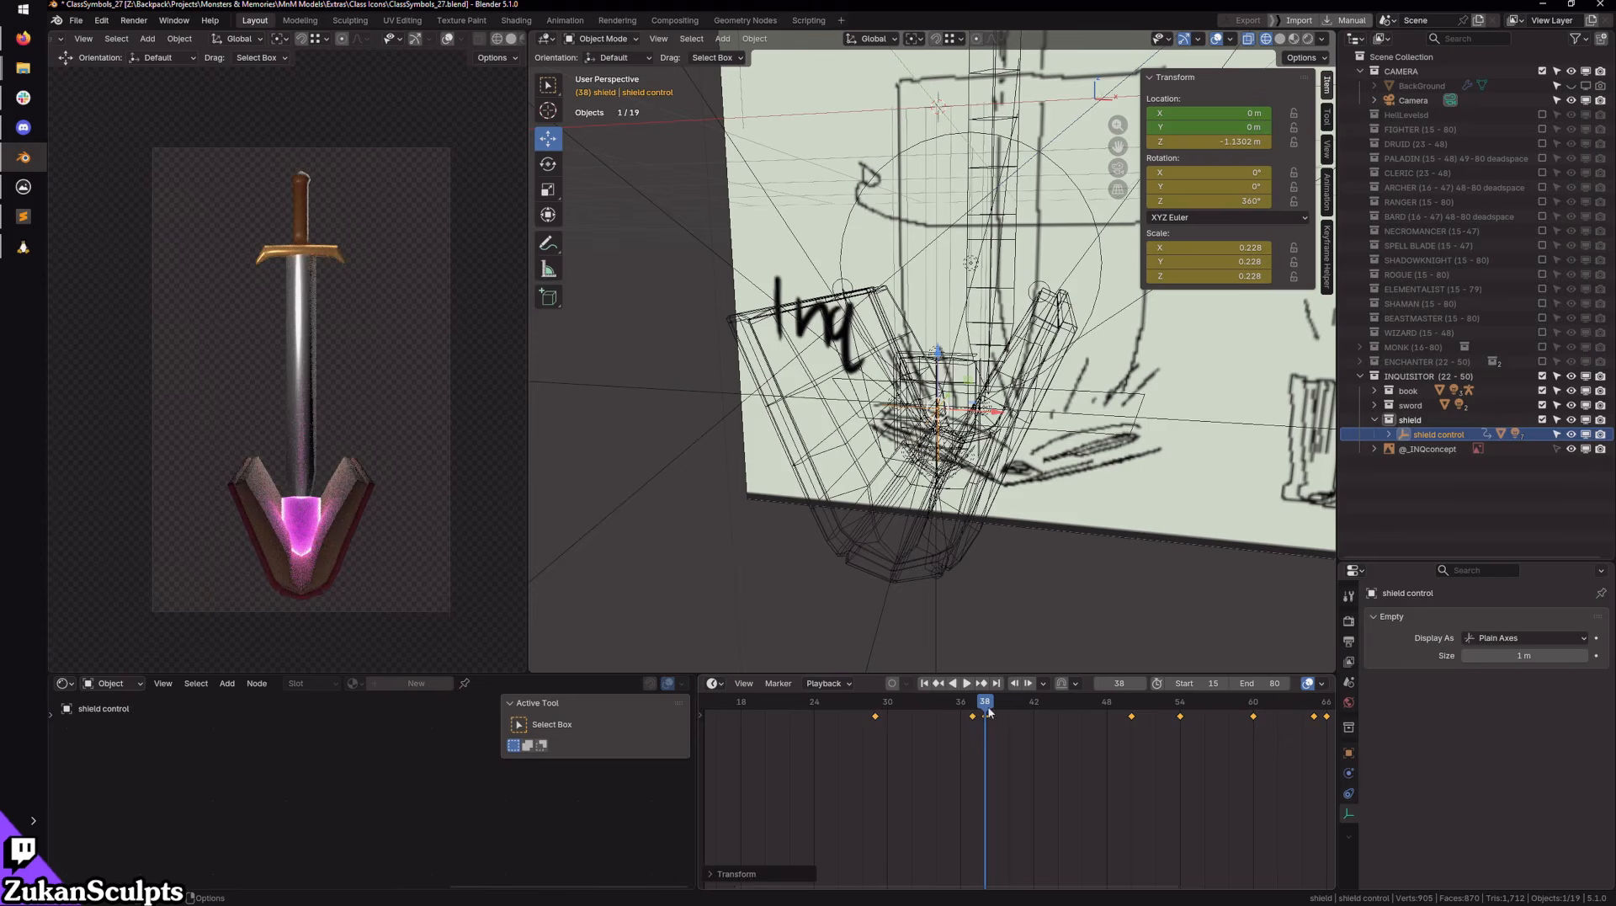
Step: Go frame by frame back from frame 38 and forward again to frame 37 to examine the shield's timing against the opening book
{"action": "left_click", "coordinate": [1100, 683]}
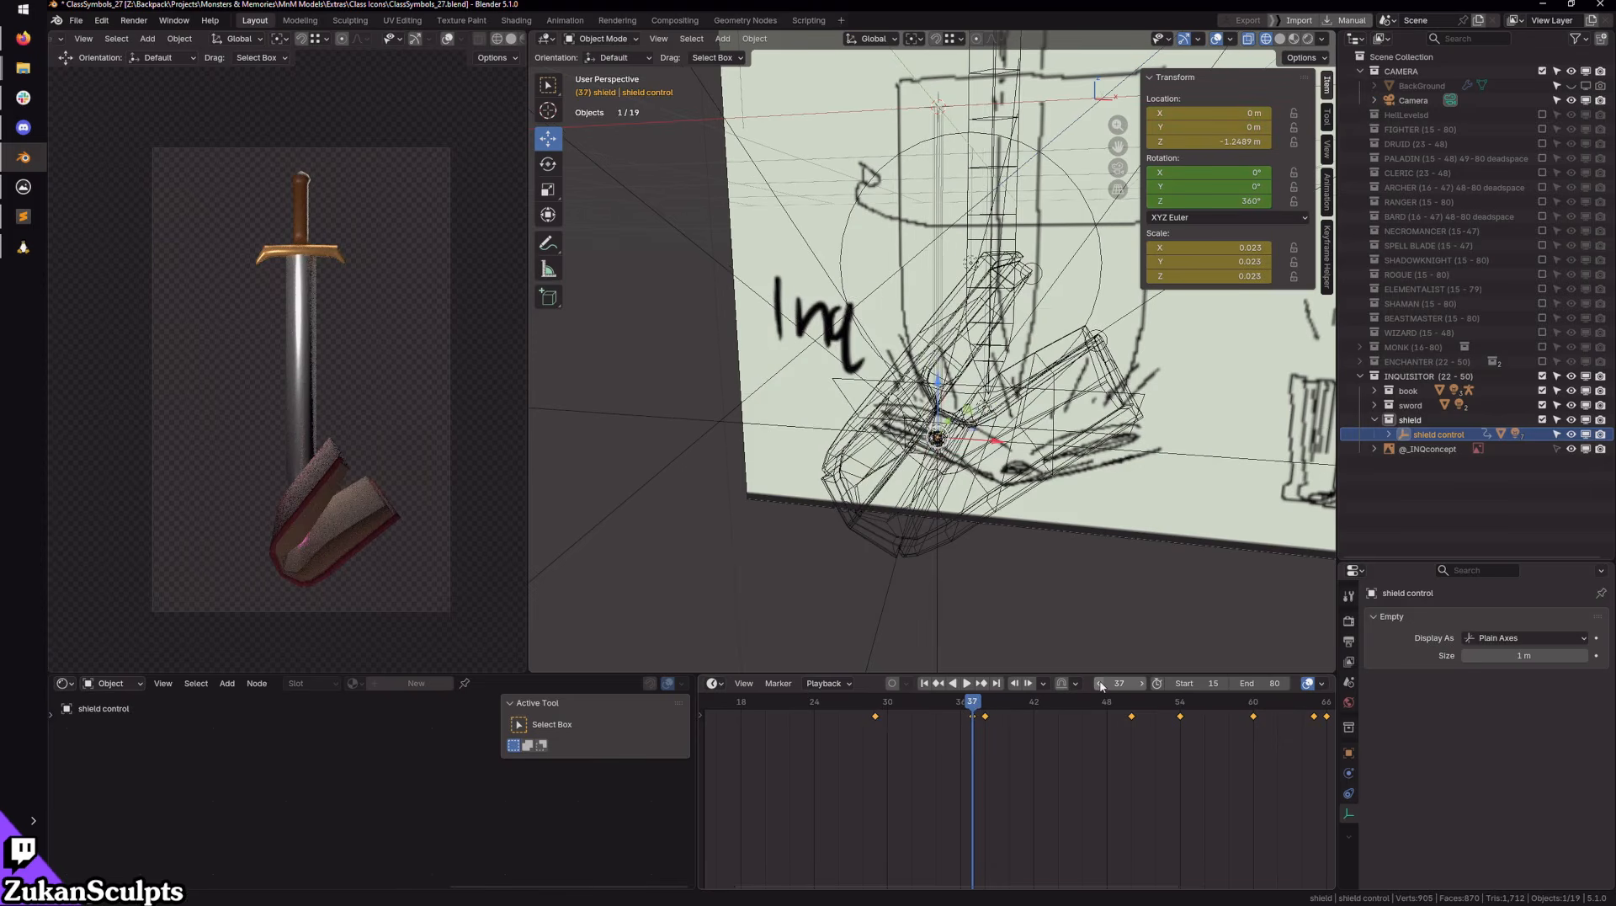
{"action": "left_click", "coordinate": [1099, 684]}
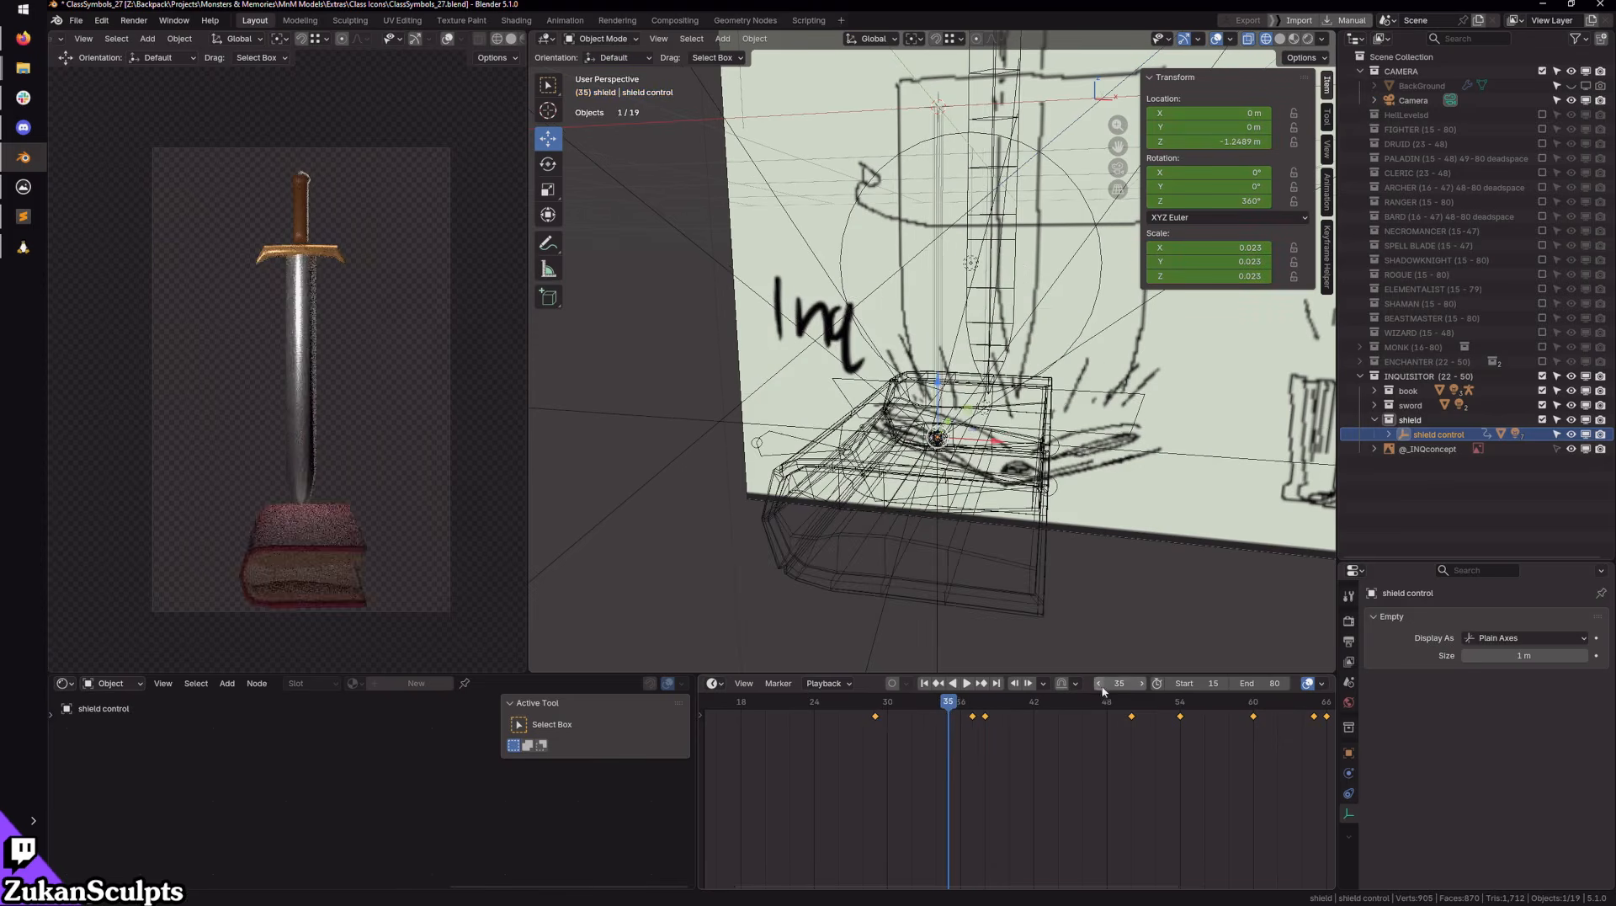
{"action": "left_click", "coordinate": [1099, 684]}
{"action": "left_click", "coordinate": [1099, 684]}
{"action": "left_click", "coordinate": [1099, 683]}
{"action": "left_click", "coordinate": [1100, 684]}
{"action": "left_click", "coordinate": [1142, 683]}
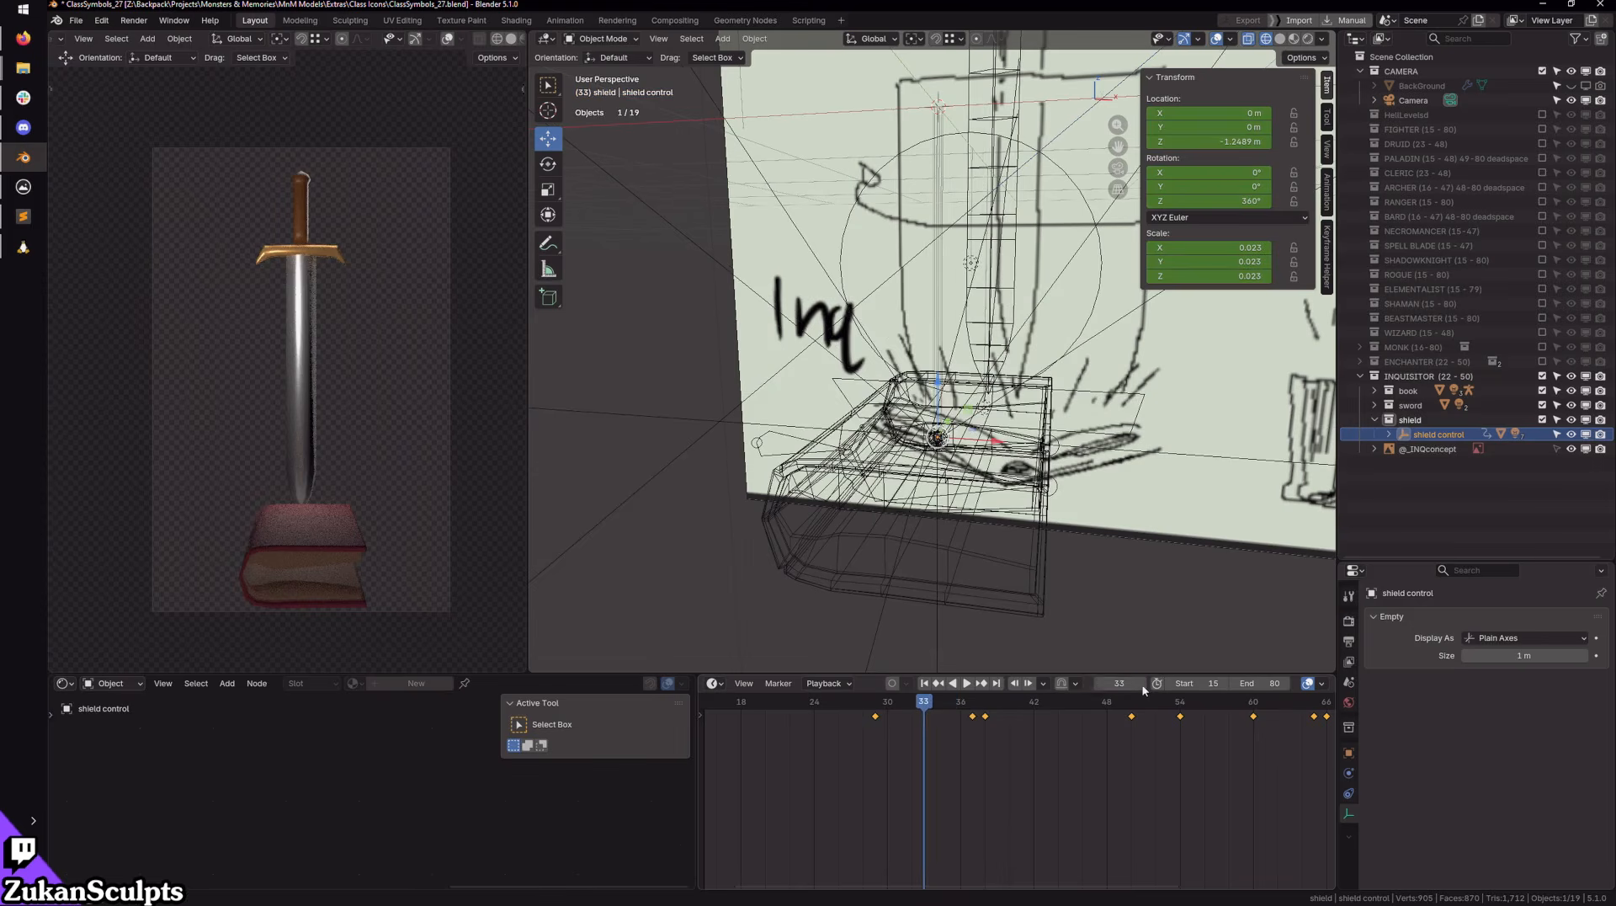
{"action": "left_click", "coordinate": [1143, 684]}
{"action": "left_click", "coordinate": [1142, 683]}
{"action": "left_click", "coordinate": [1142, 683]}
{"action": "left_click", "coordinate": [1142, 684]}
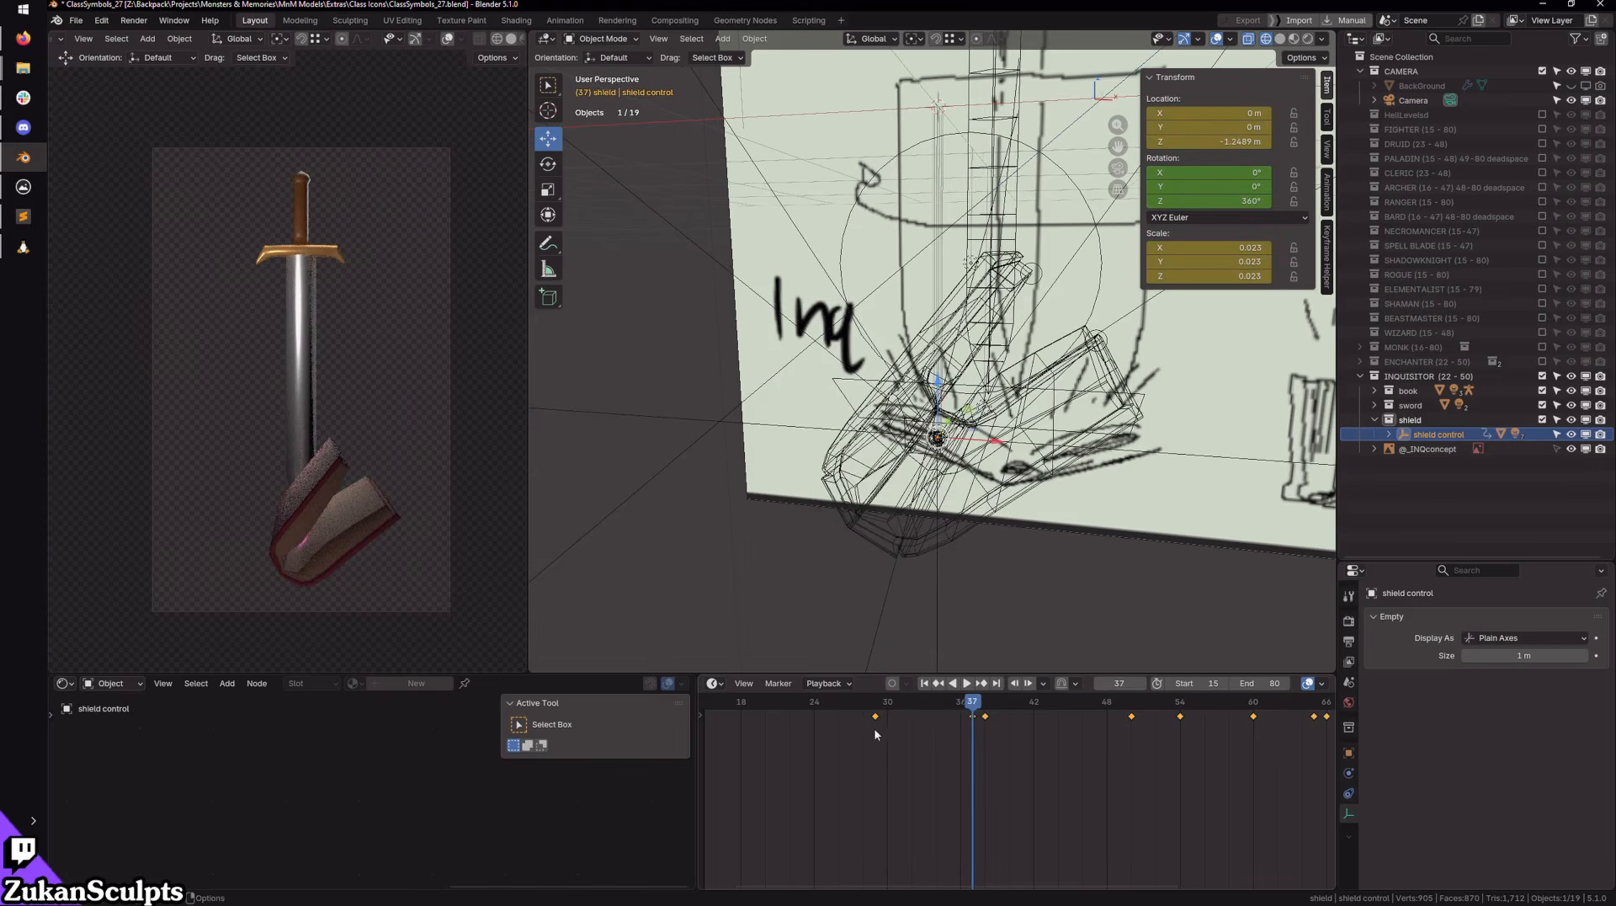
Step: At the frame 29 keyframe, set the shield control's scale to 0.0001 on all axes and keyframe it
{"action": "left_click", "coordinate": [939, 684]}
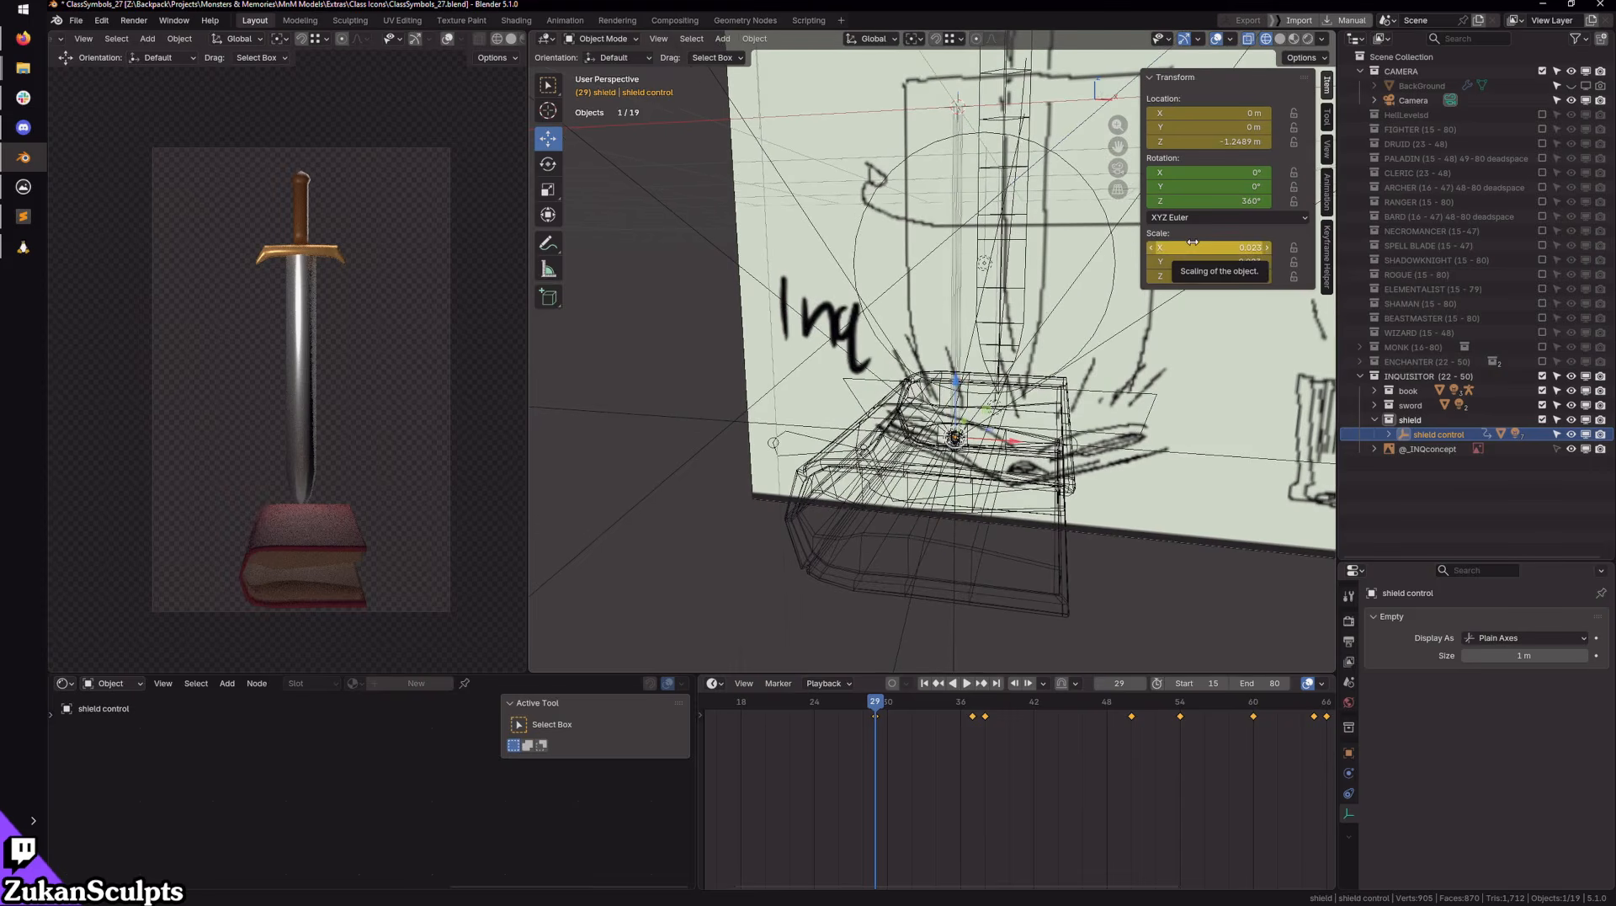
{"action": "left_click_drag", "start_coordinate": [1193, 244], "coordinate": [1193, 277]}
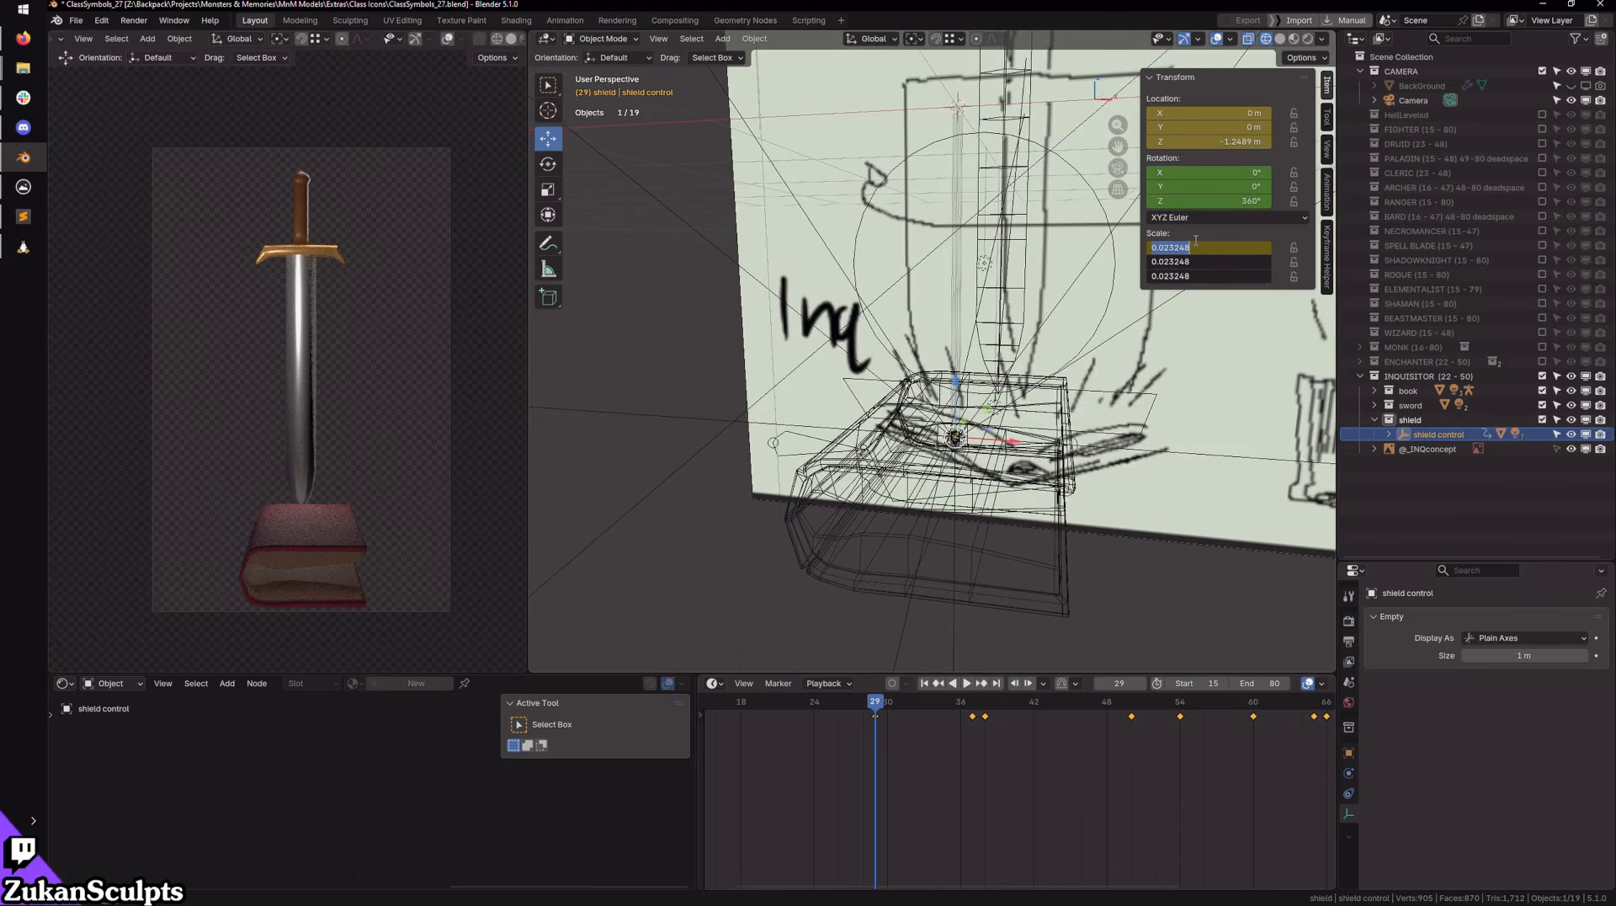
{"action": "type", "text": "0.0001"}
{"action": "key", "text": "Return"}
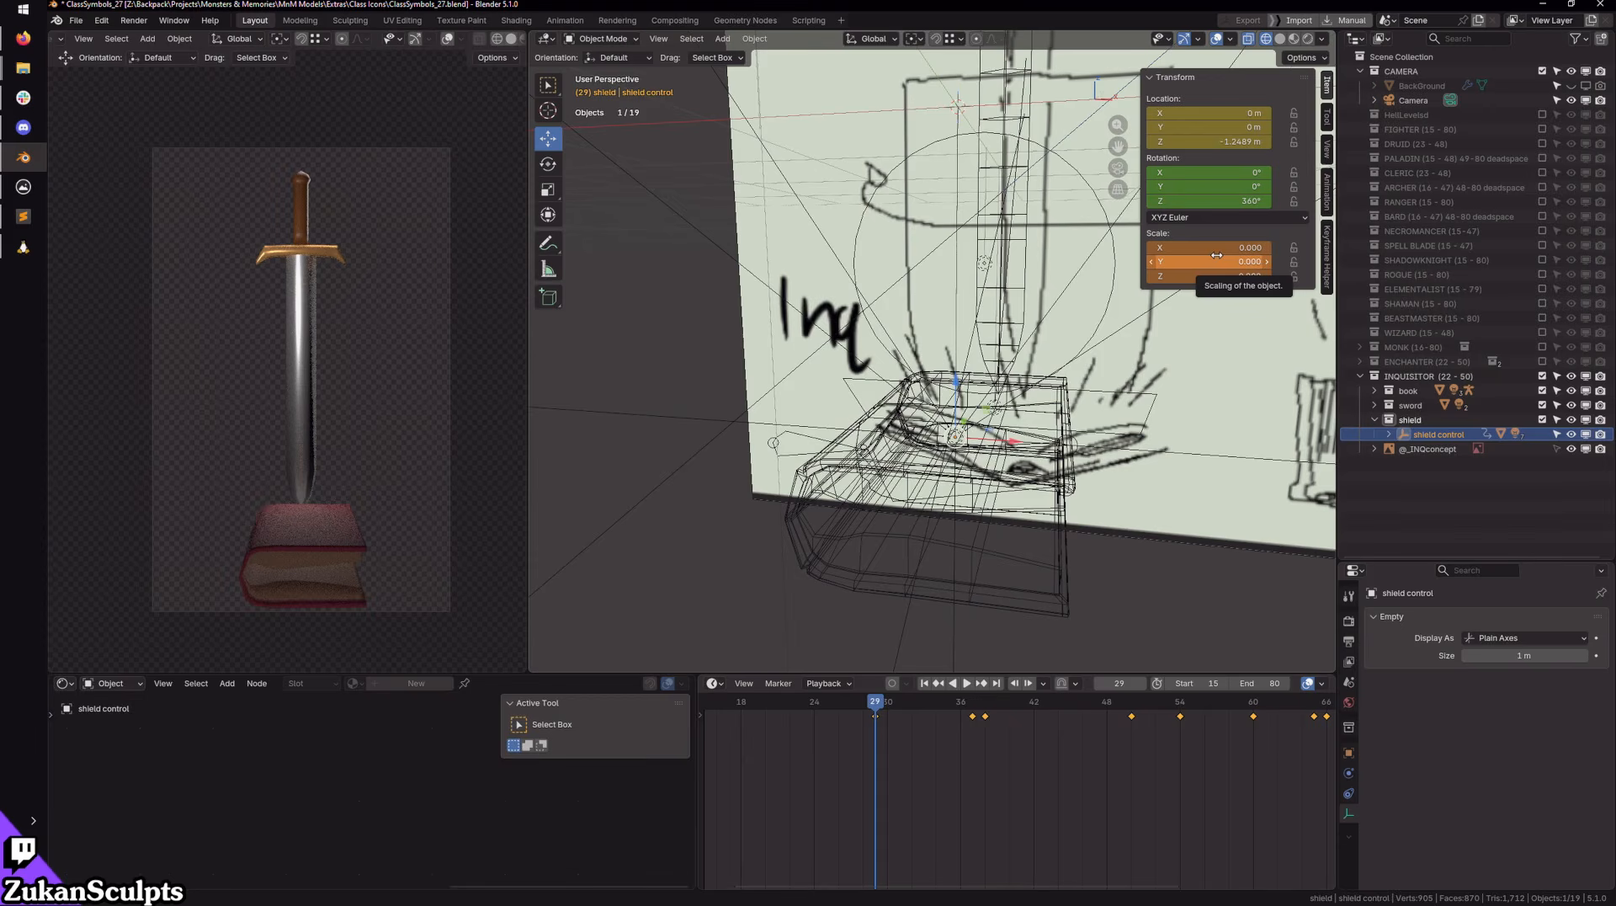
{"action": "key", "text": "i"}
Step: Go through frames 36 to 42 to check how the shield emerges as the book opens
{"action": "key", "text": "space"}
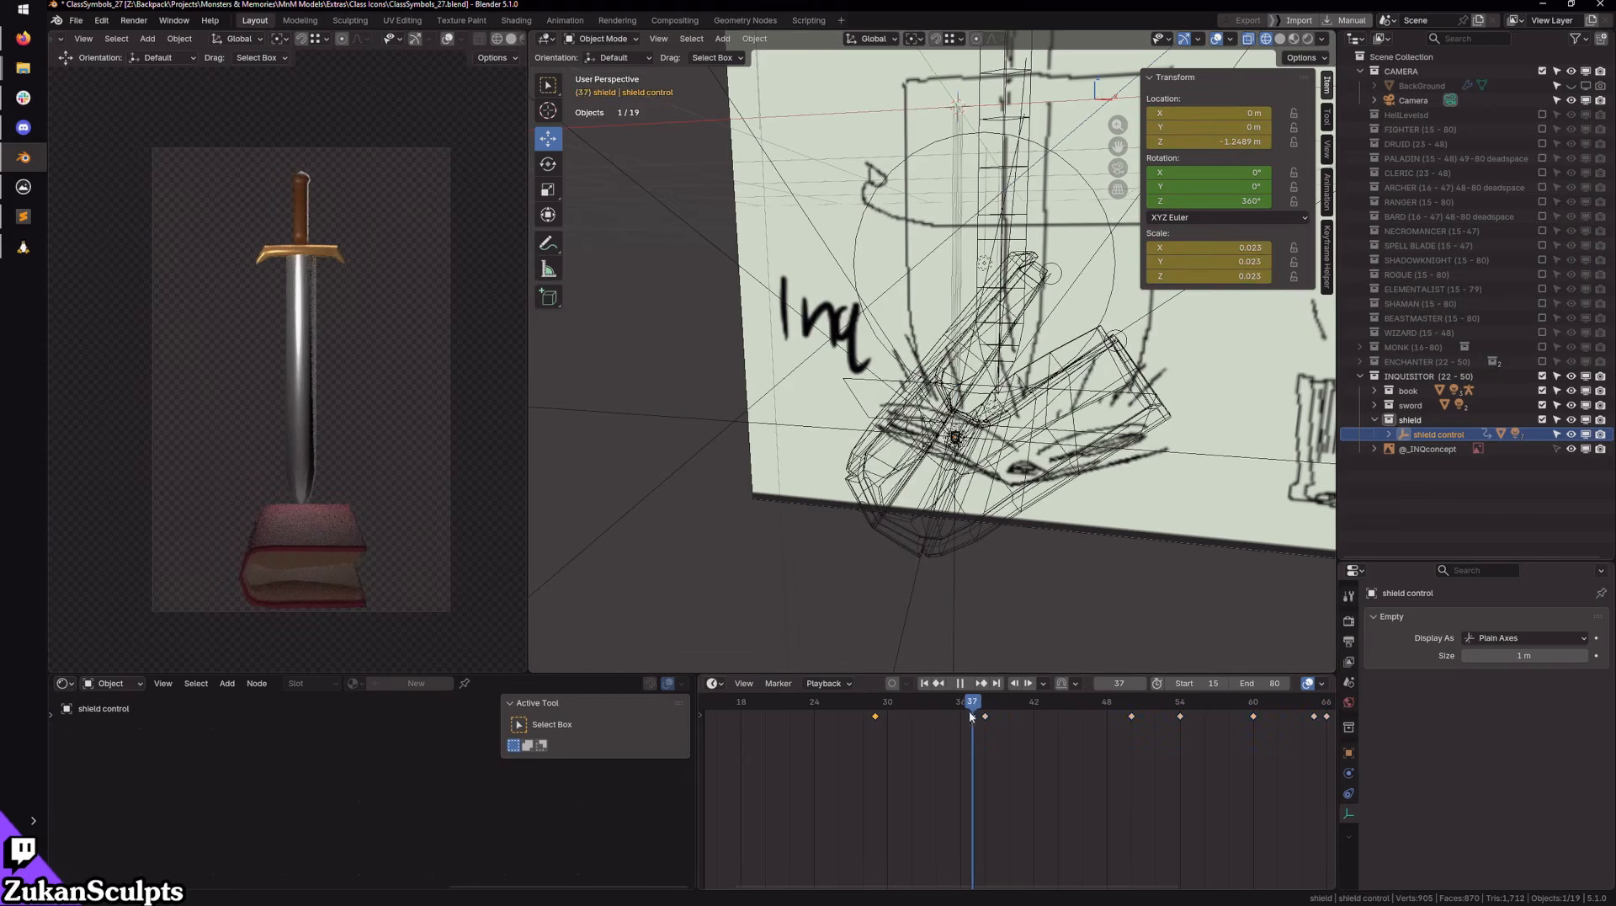
{"action": "key", "text": "space"}
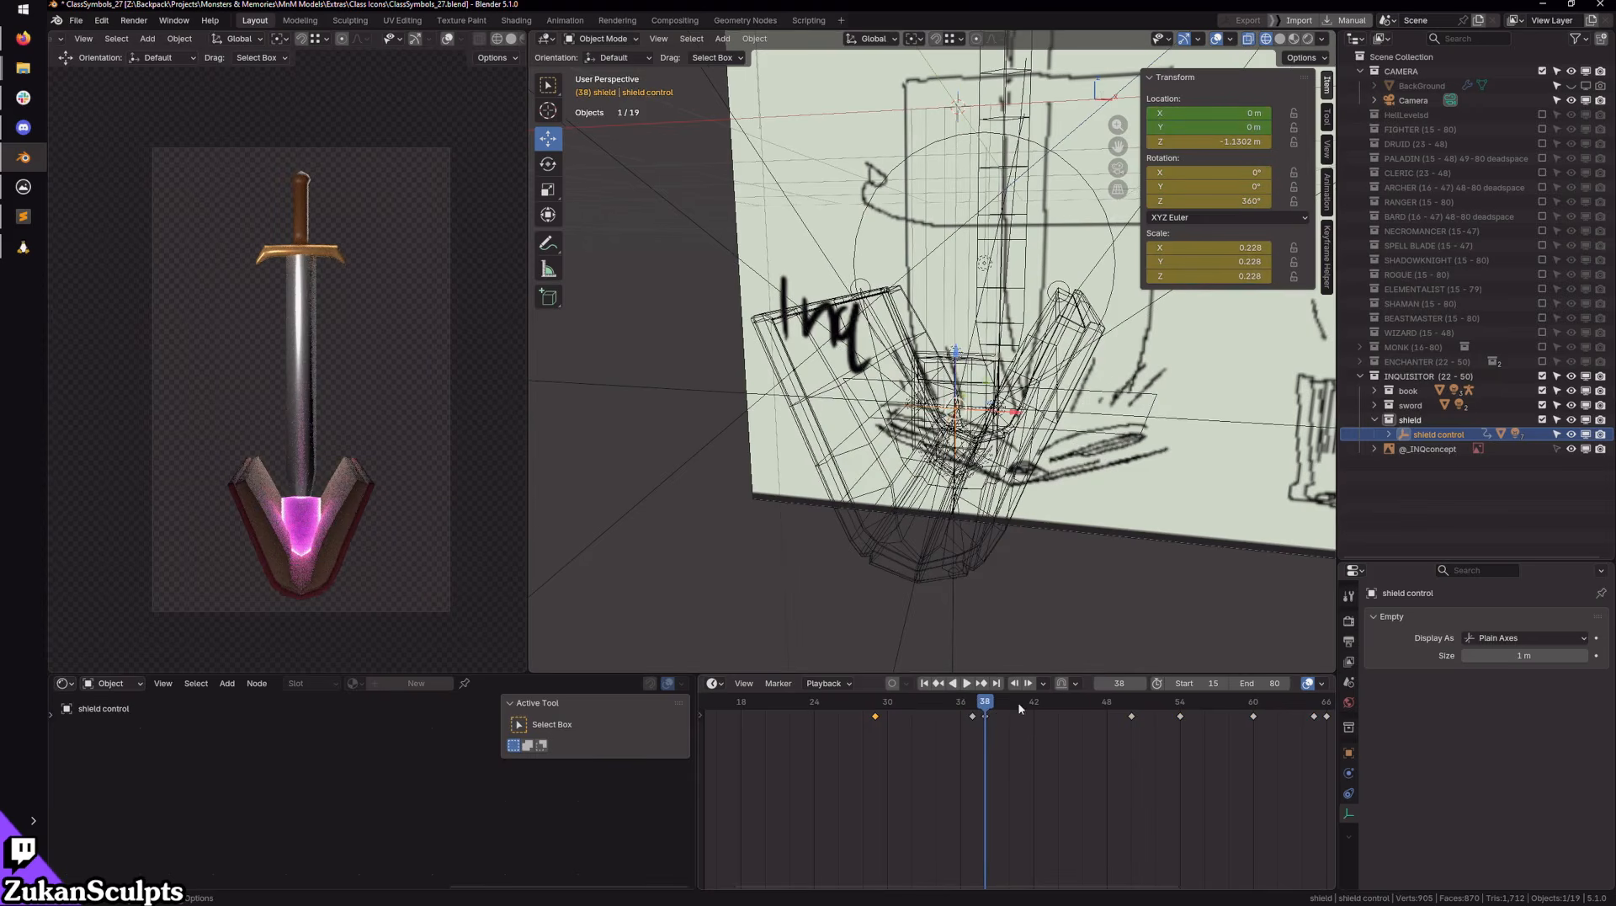
{"action": "left_click", "coordinate": [1099, 684]}
{"action": "left_click", "coordinate": [1099, 684]}
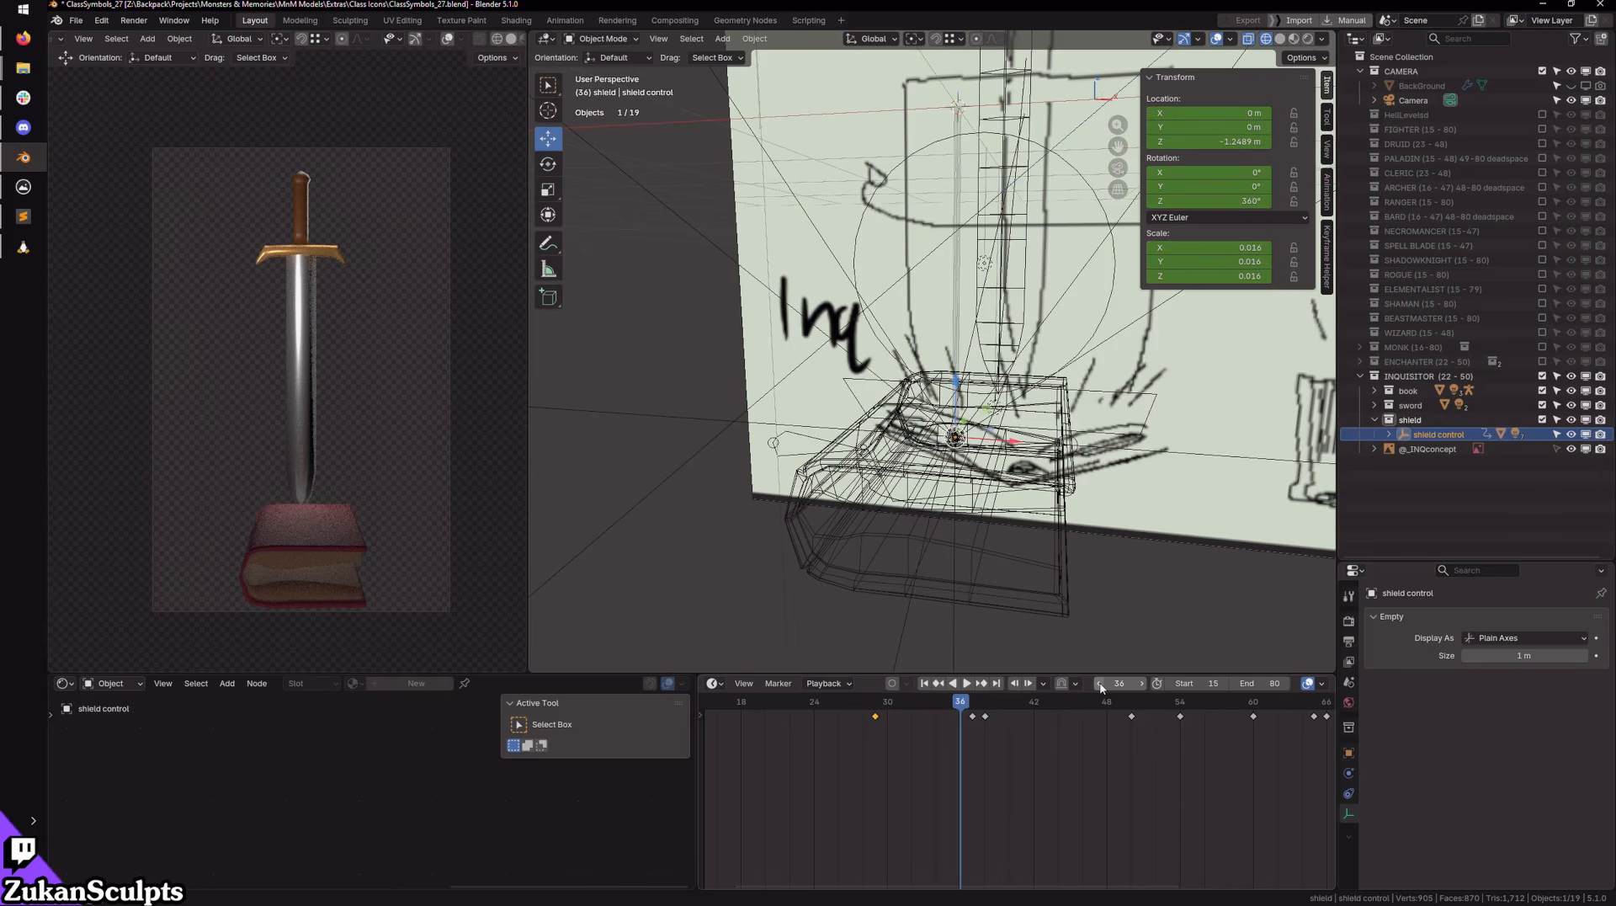
{"action": "left_click", "coordinate": [1141, 684]}
{"action": "left_click", "coordinate": [1142, 684]}
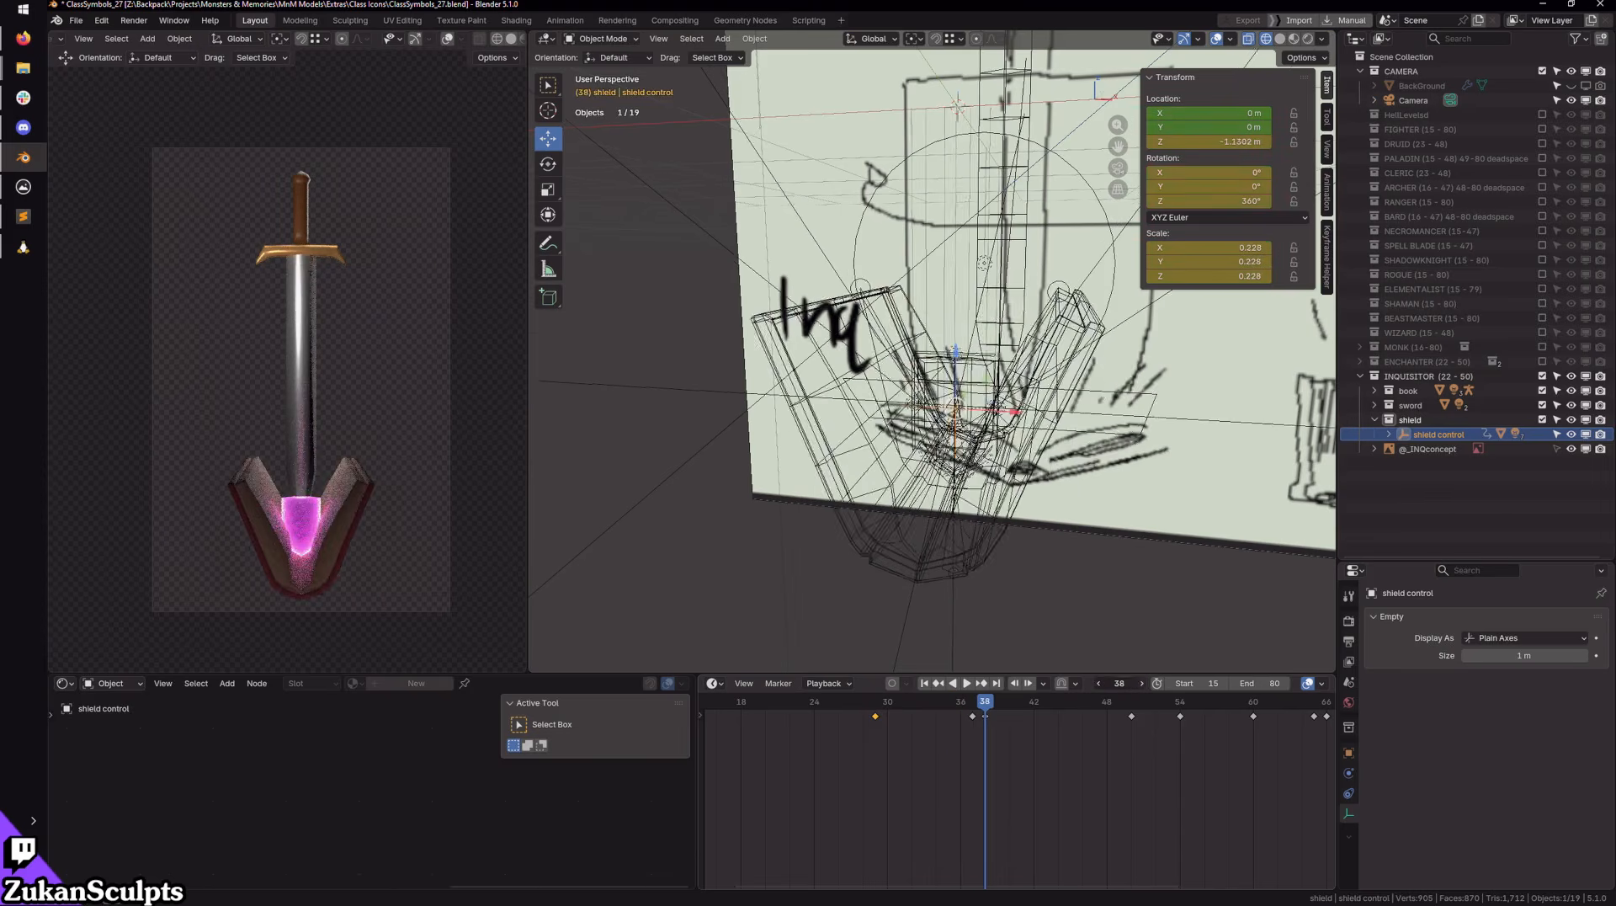
{"action": "left_click", "coordinate": [1141, 685]}
{"action": "left_click", "coordinate": [1141, 684]}
{"action": "left_click", "coordinate": [1142, 684]}
{"action": "left_click", "coordinate": [1141, 685]}
{"action": "scroll", "coordinate": [1143, 737], "scroll_direction": "down", "scroll_amount": 3}
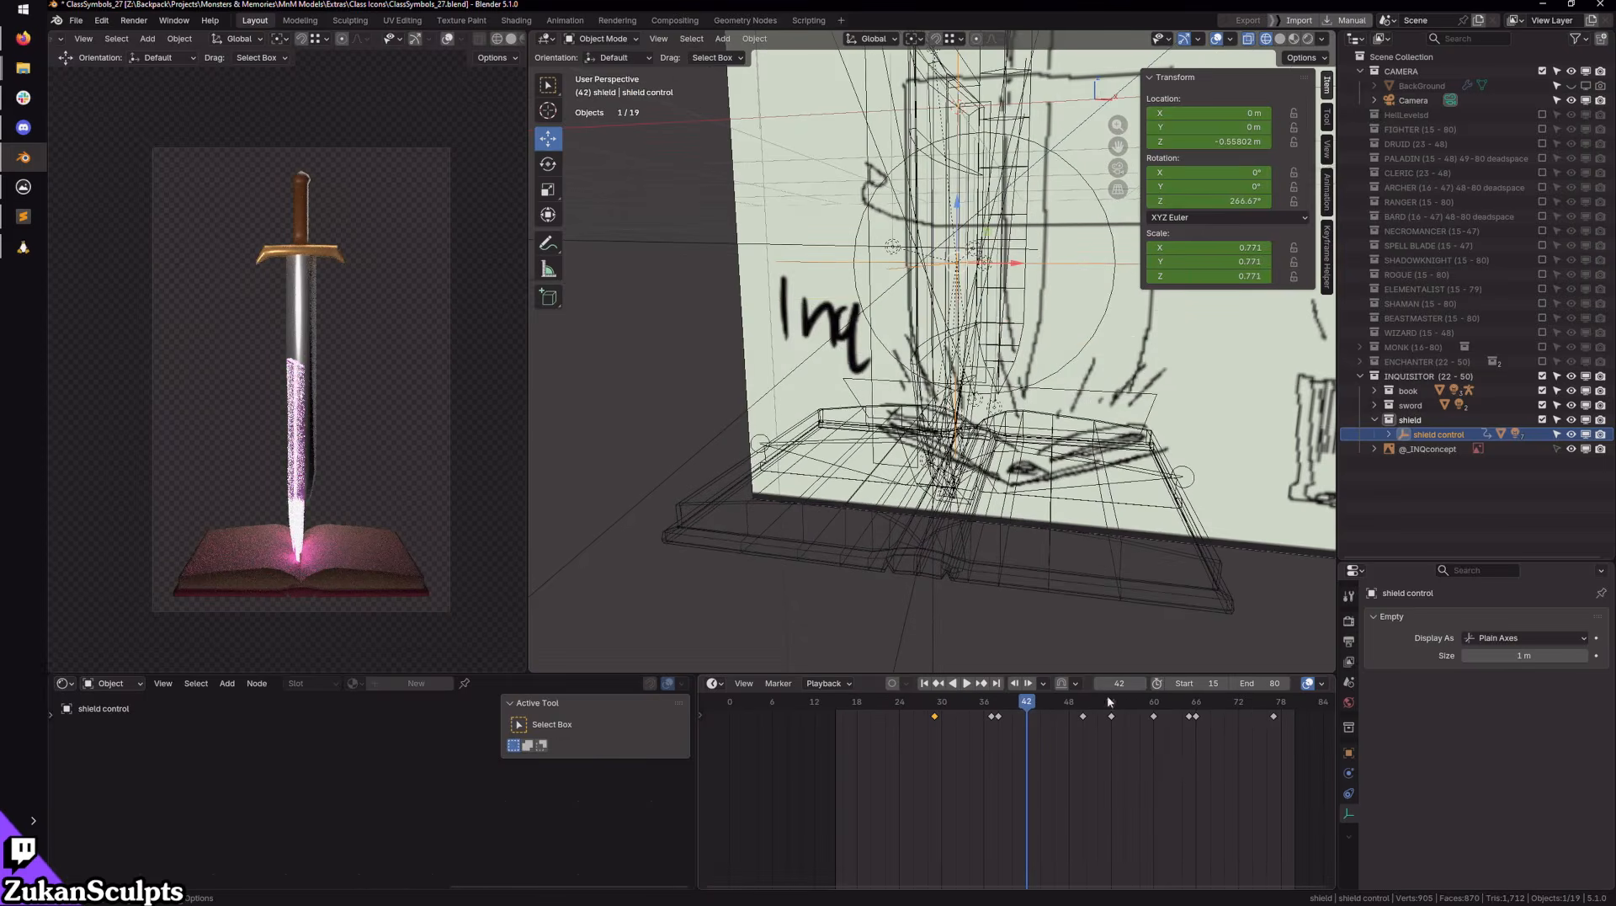
Step: Play the whole animation to review the shield's emergence and return to frame 25
{"action": "left_click", "coordinate": [966, 684]}
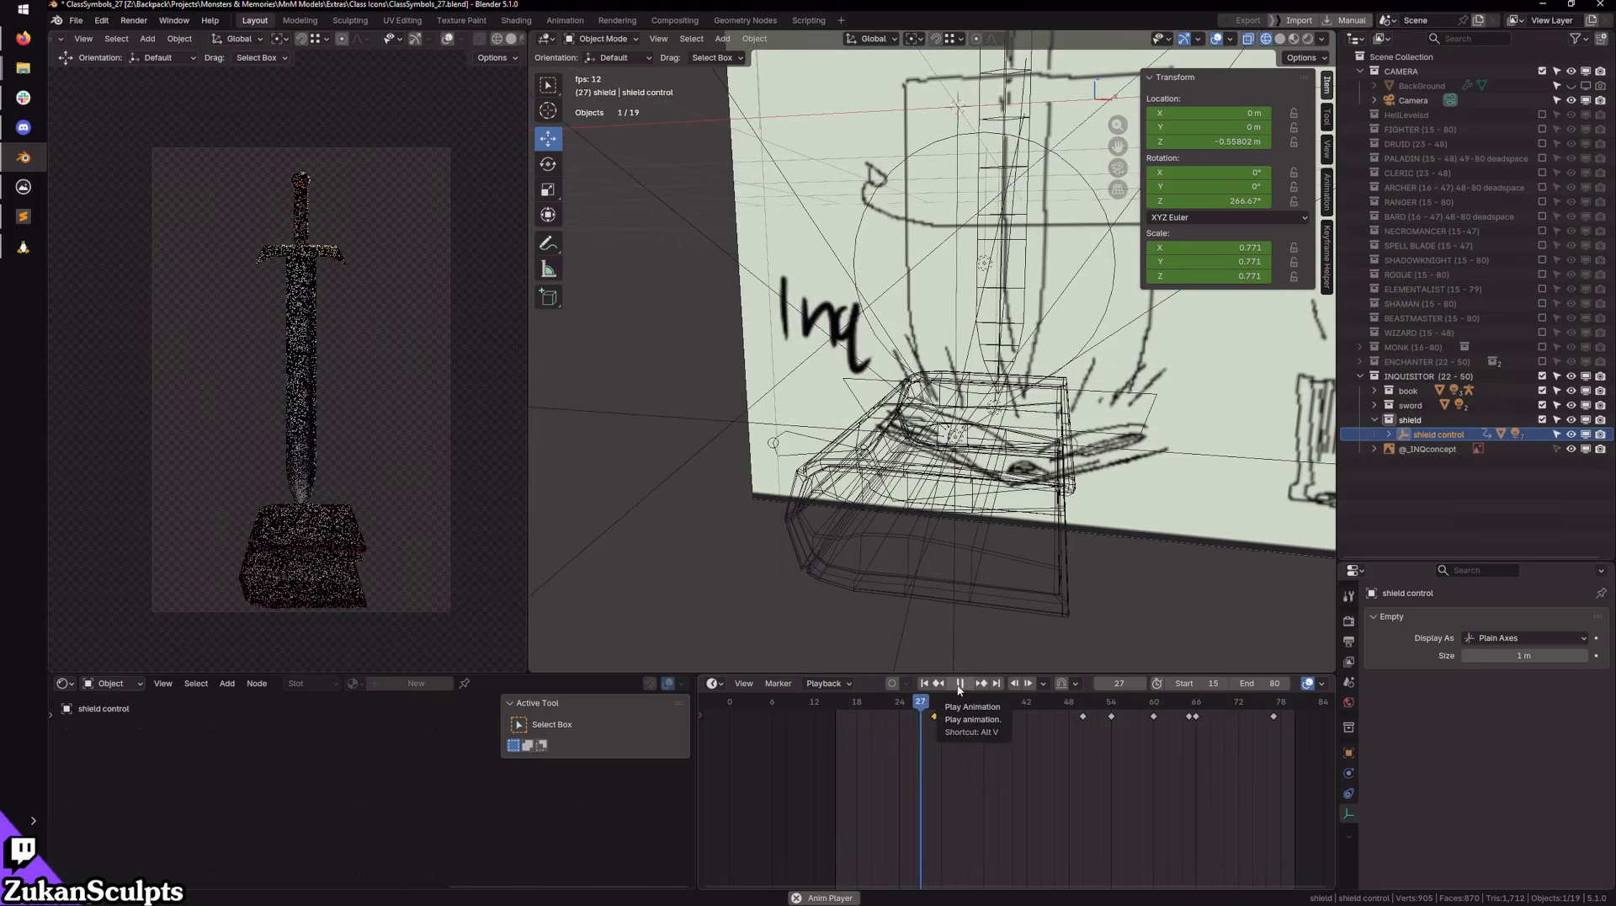
{"action": "left_click", "coordinate": [959, 684]}
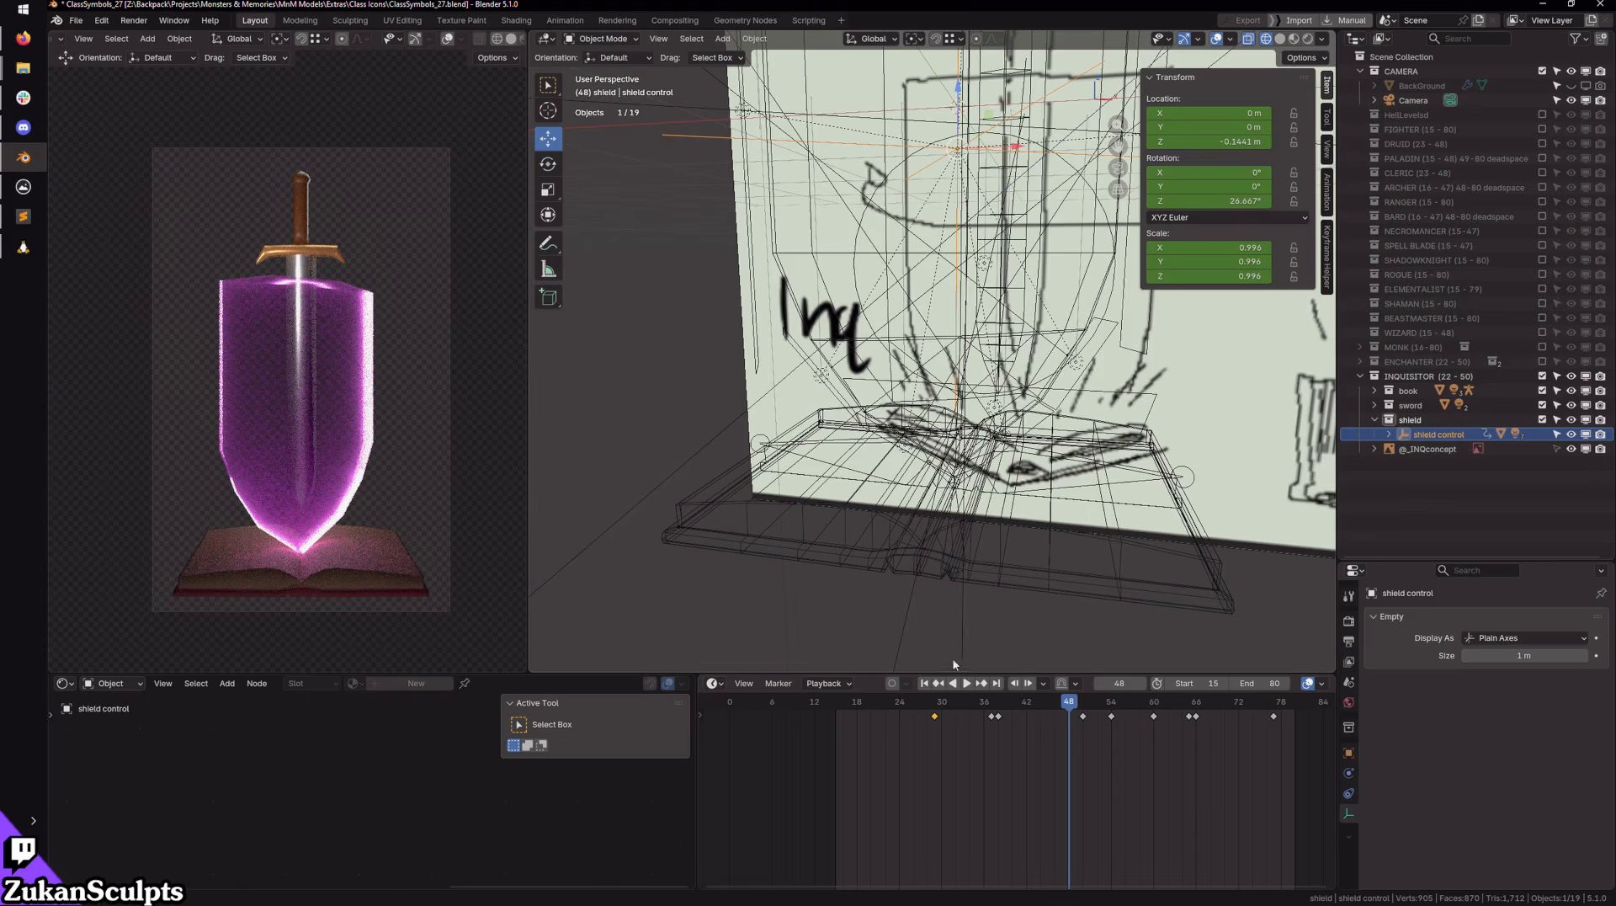
{"action": "mouse_move", "coordinate": [1000, 734]}
{"action": "left_mouse_down"}
{"action": "mouse_move", "coordinate": [848, 715]}
{"action": "mouse_move", "coordinate": [906, 706]}
{"action": "left_mouse_up"}
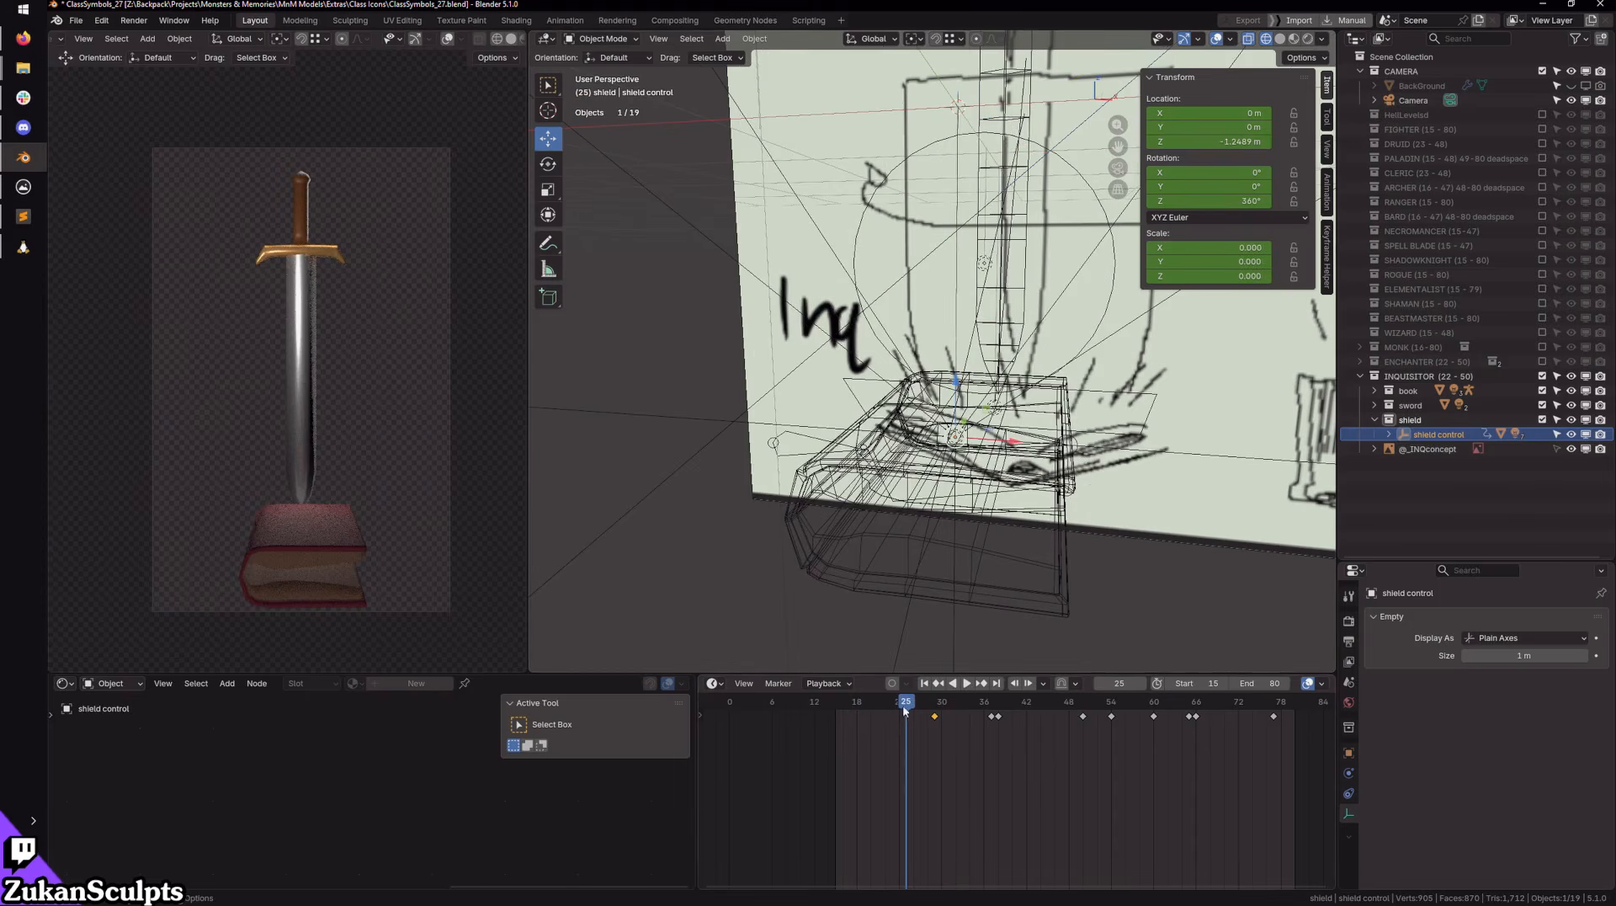
{"action": "mouse_move", "coordinate": [904, 708]}
{"action": "left_mouse_down"}
{"action": "mouse_move", "coordinate": [836, 707]}
{"action": "mouse_move", "coordinate": [904, 709]}
{"action": "left_mouse_up"}
{"action": "key", "text": "space"}
Step: Switch the 3D viewport to solid shading and select the book mesh INQbookk
{"action": "scroll", "coordinate": [940, 187], "scroll_direction": "down", "scroll_amount": 4}
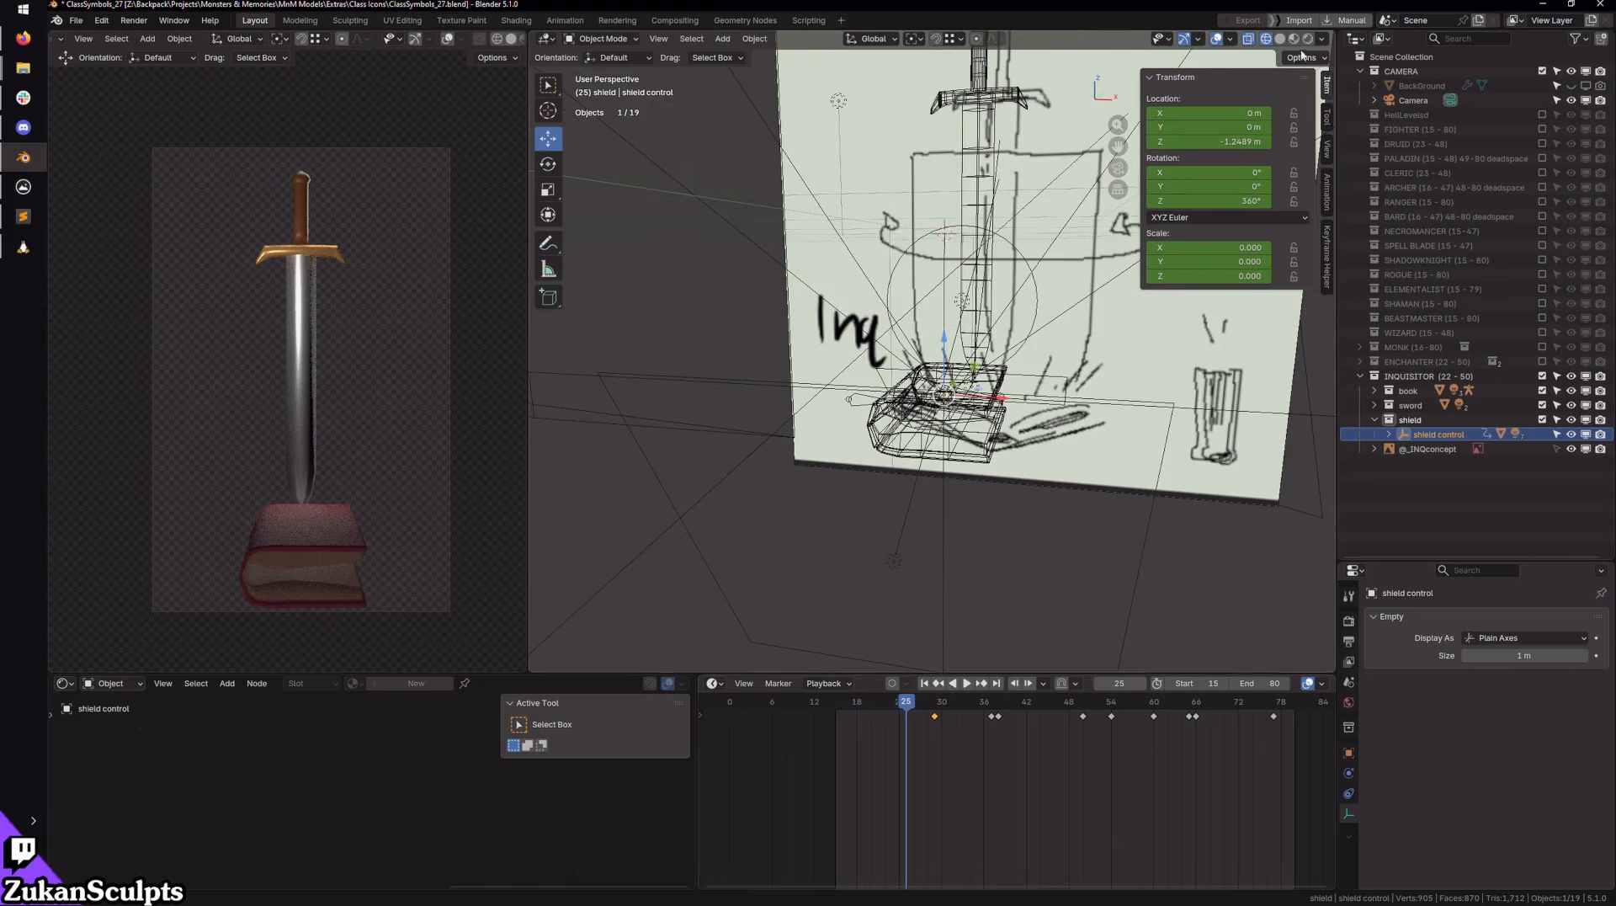
{"action": "left_click", "coordinate": [1280, 40]}
{"action": "left_click", "coordinate": [909, 462]}
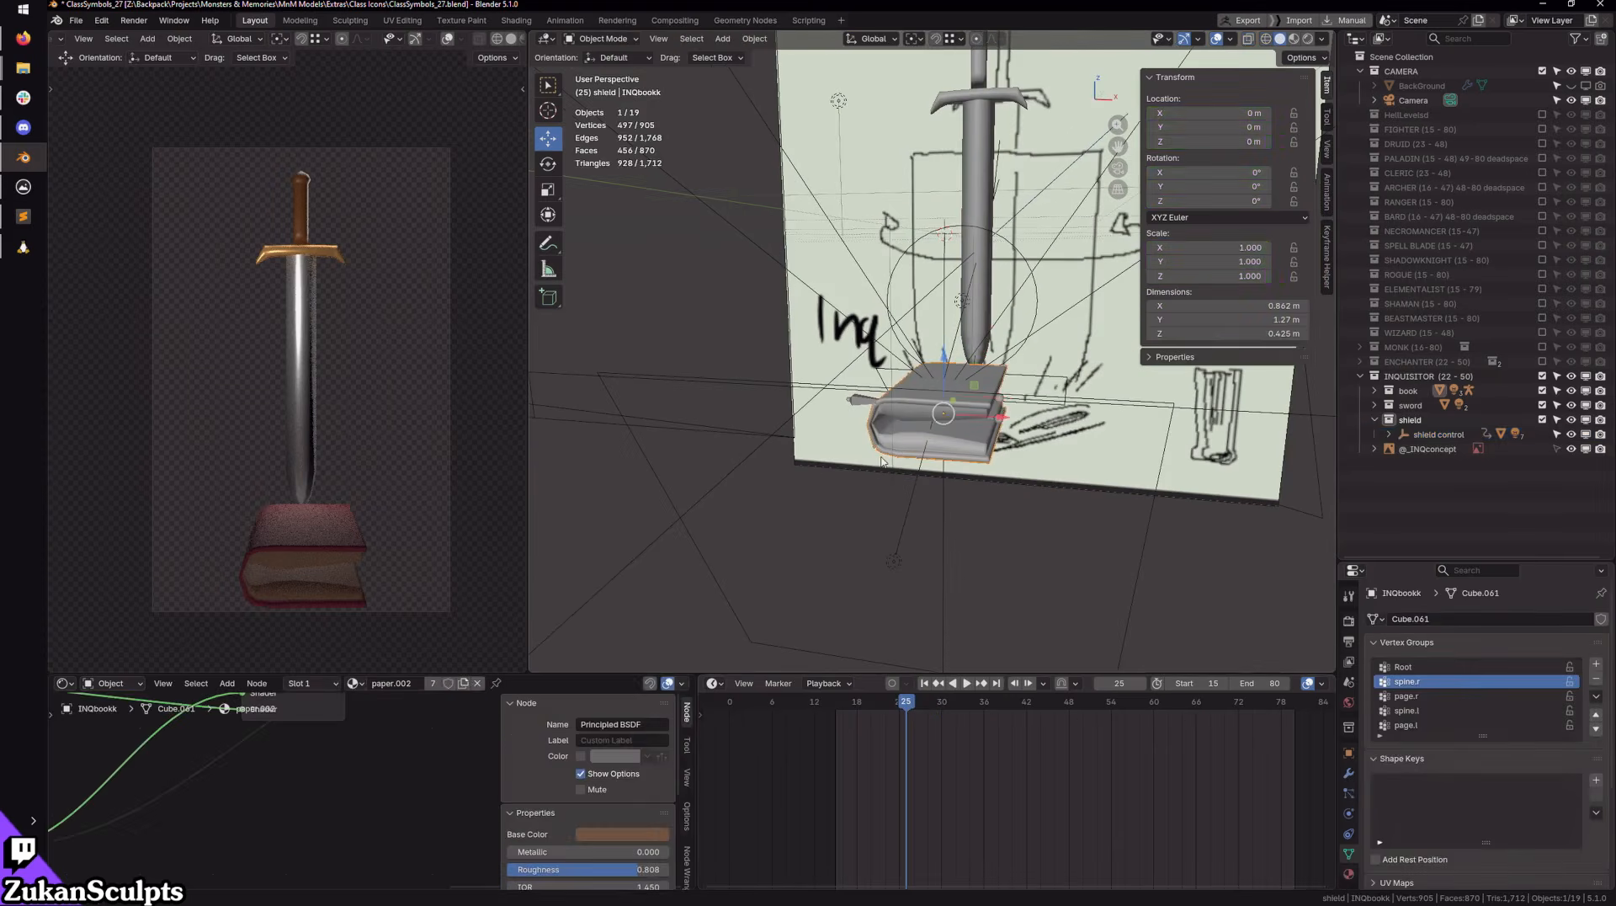
{"action": "scroll", "coordinate": [881, 461], "scroll_direction": "up", "scroll_amount": 2}
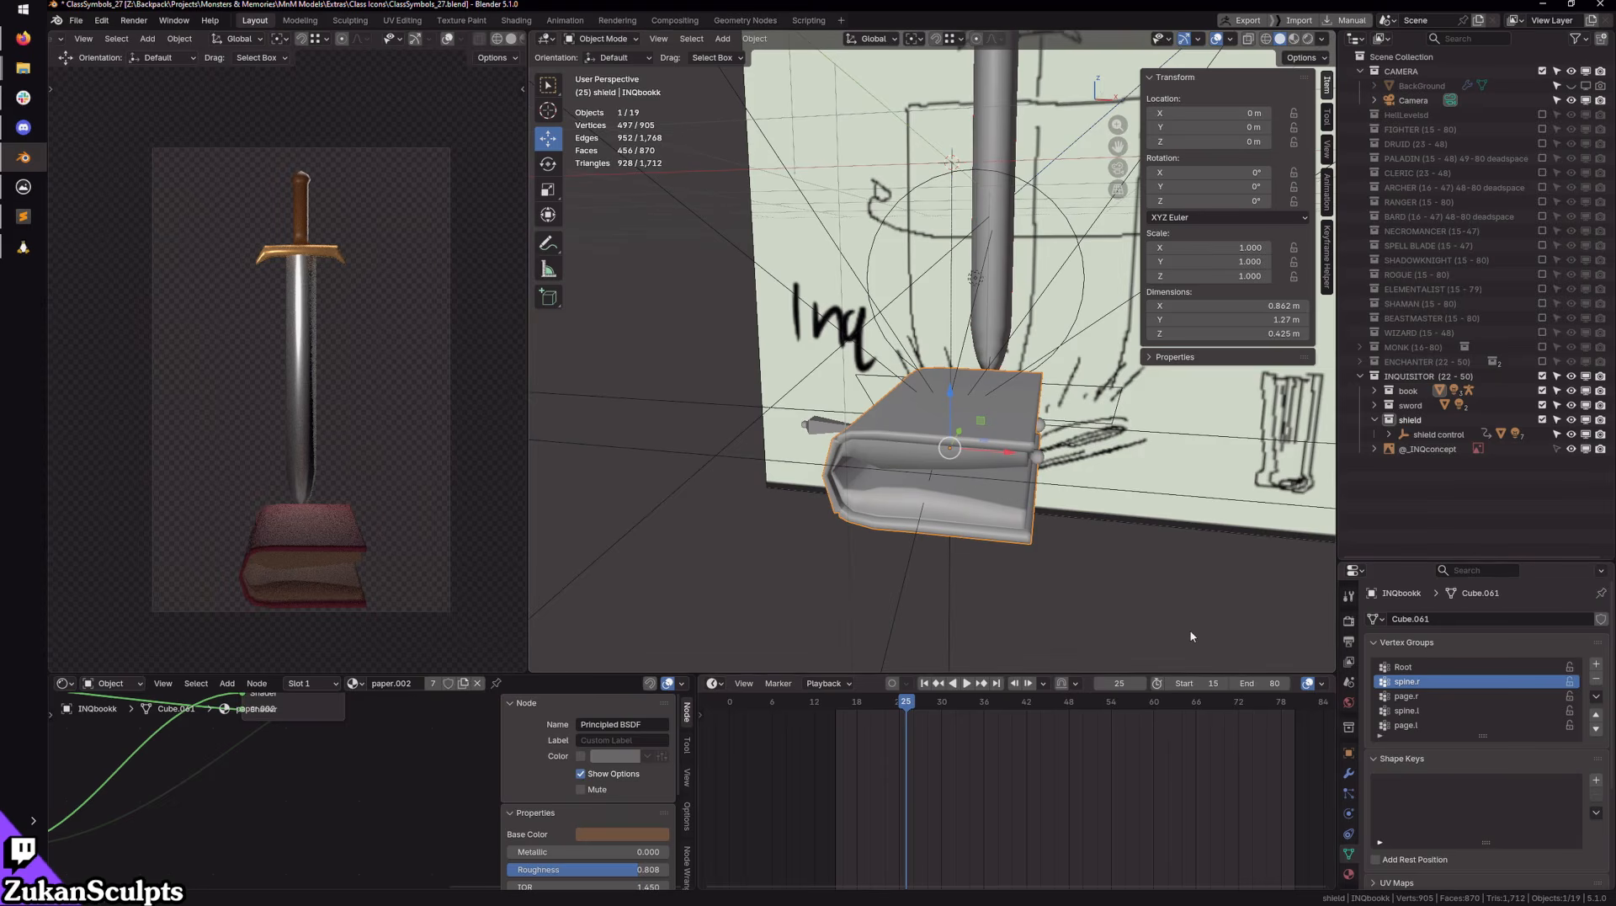
{"action": "scroll", "coordinate": [1366, 787], "scroll_direction": "down", "scroll_amount": 1}
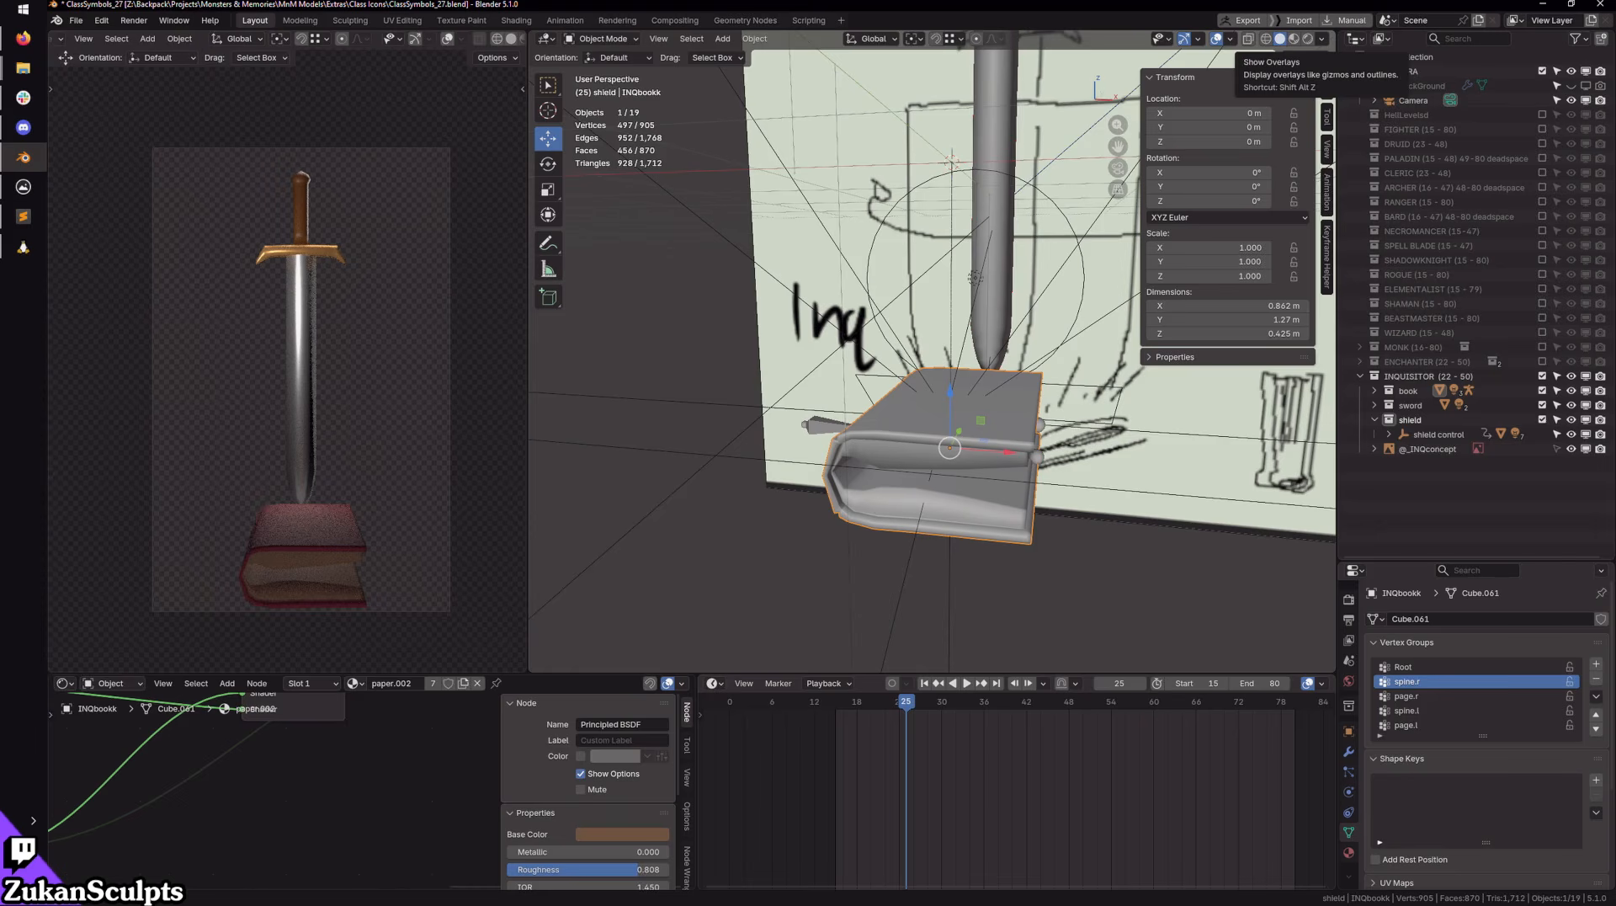
{"action": "key", "text": "alt+Tab"}
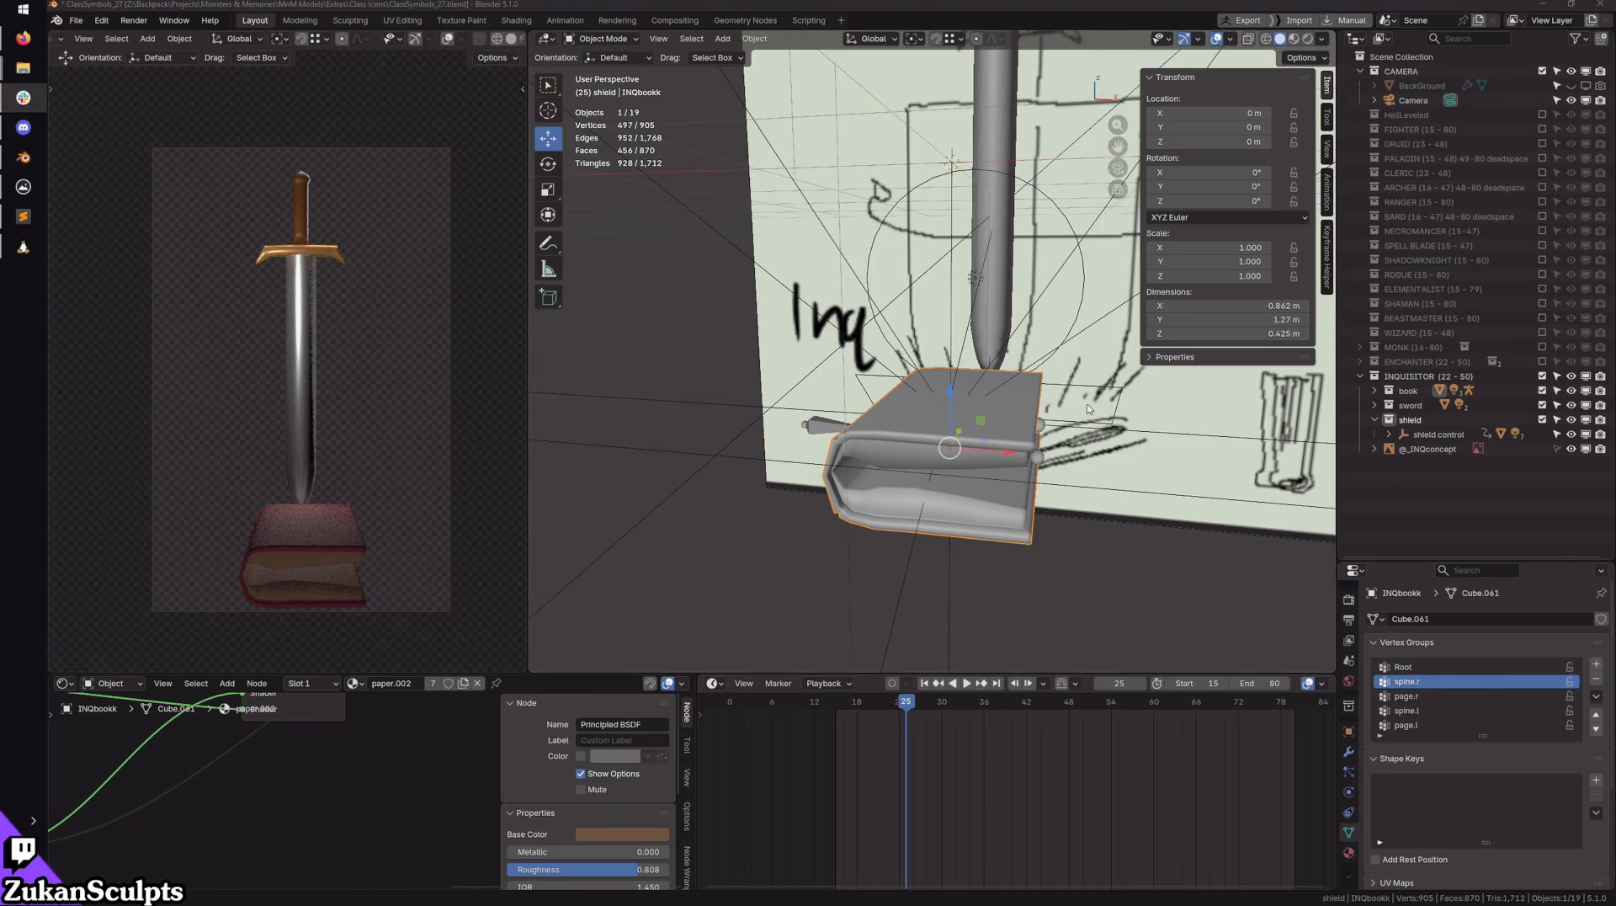
{"action": "key", "text": "alt+Tab"}
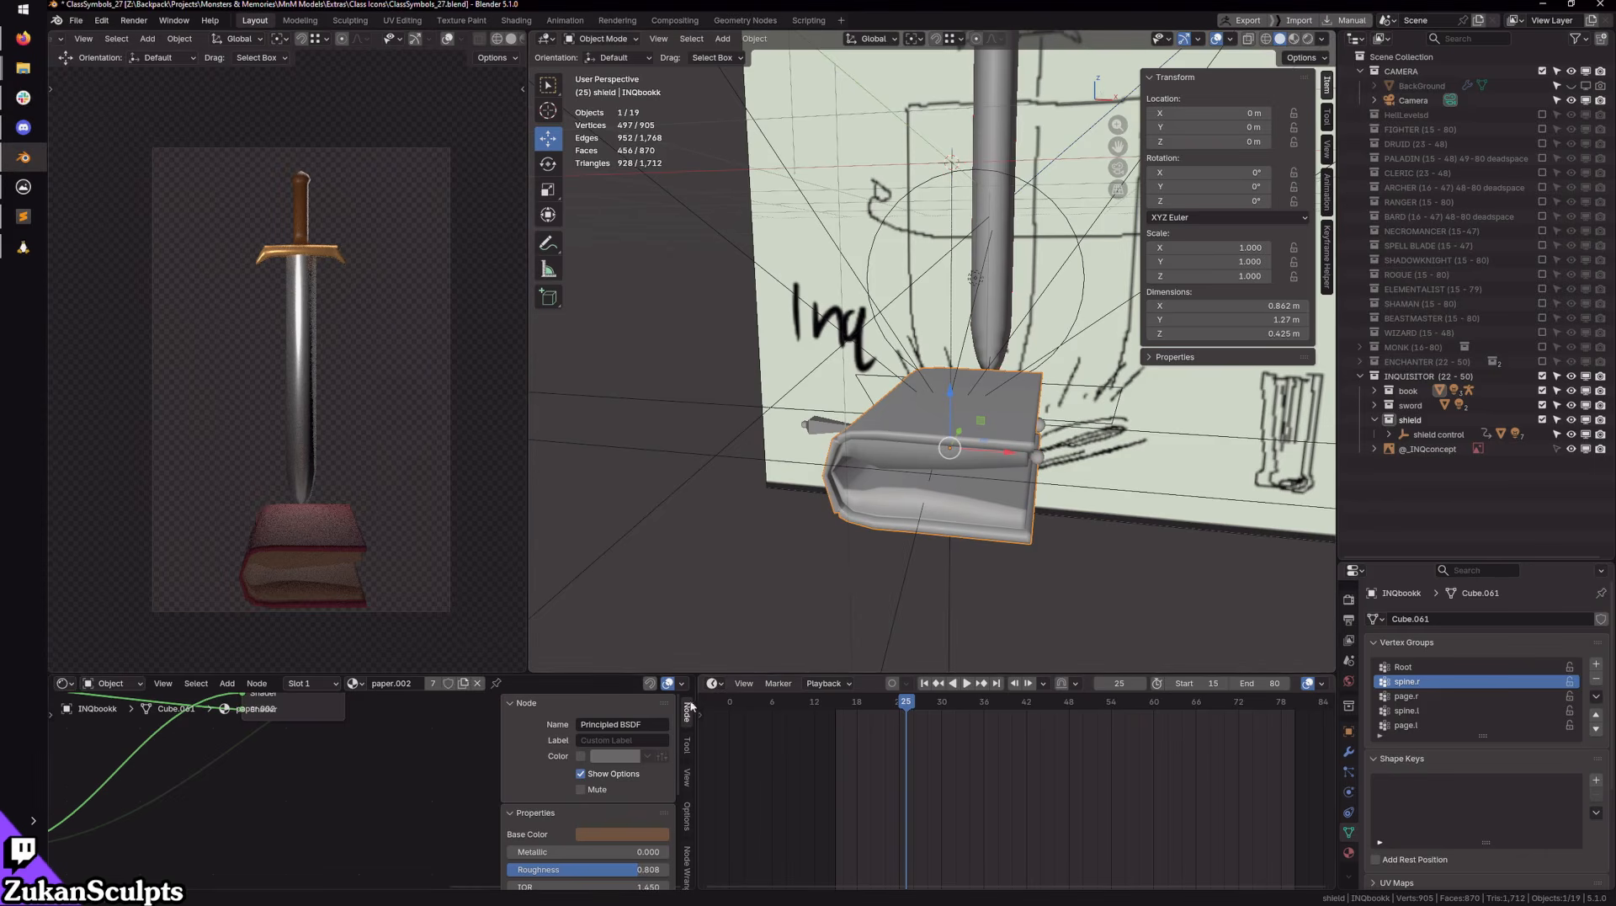
Step: Examine the paper.002 material's node tree in the maximized shader editor, including its Emission and Mix Shader connections
{"action": "scroll", "coordinate": [603, 813], "scroll_direction": "down", "scroll_amount": 1}
{"action": "key", "text": "Home"}
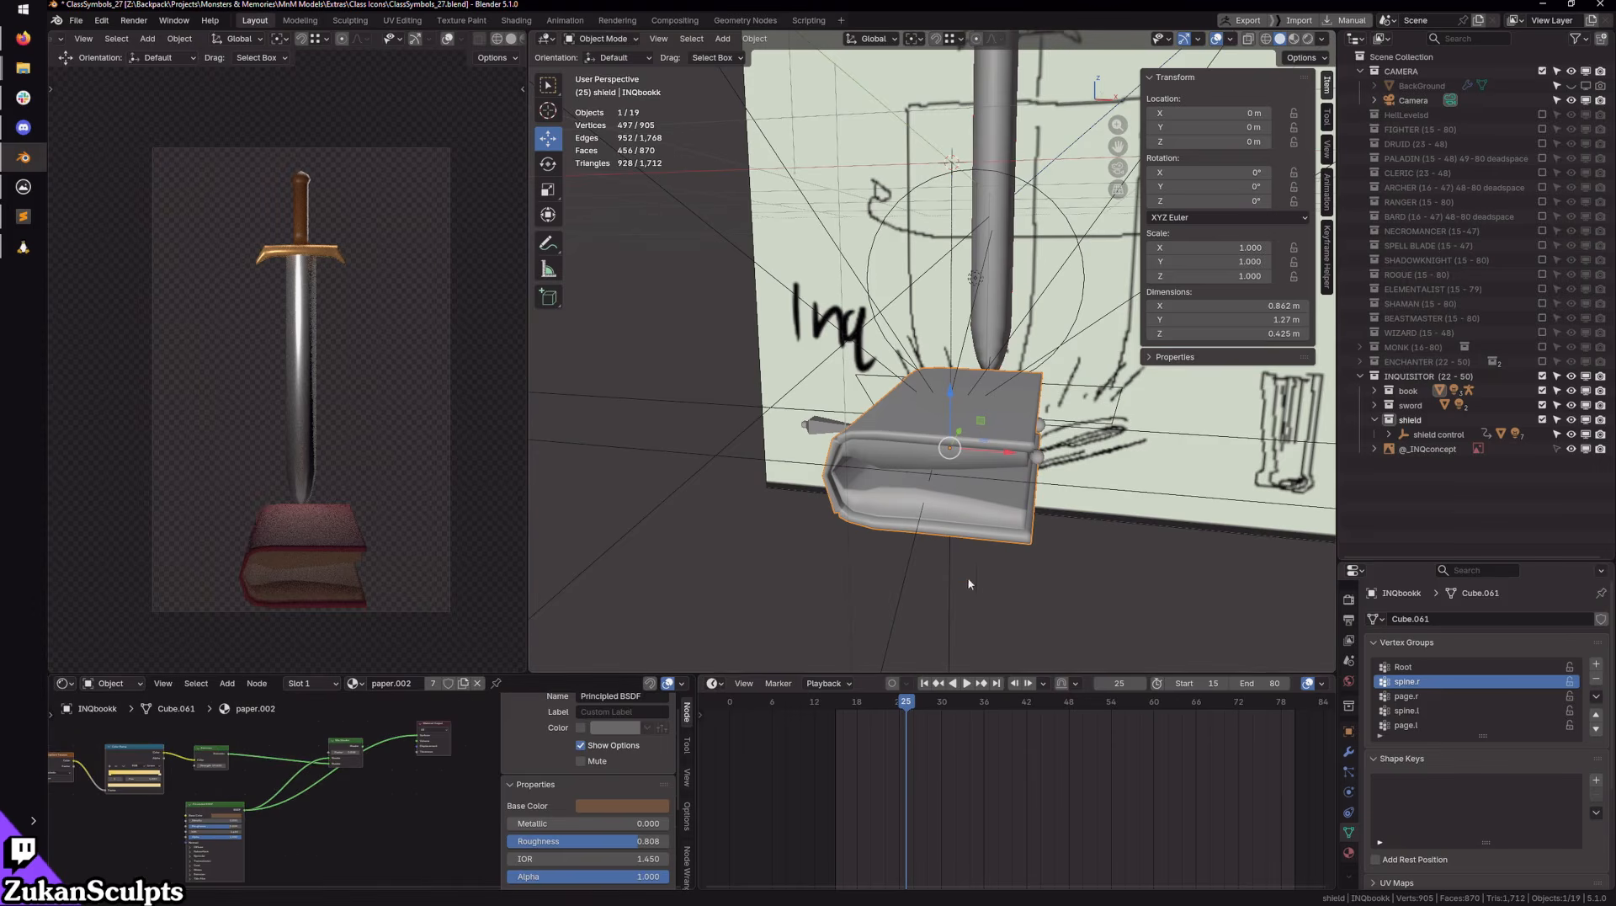
{"action": "middle_click_drag", "start_coordinate": [300, 825], "coordinate": [387, 814]}
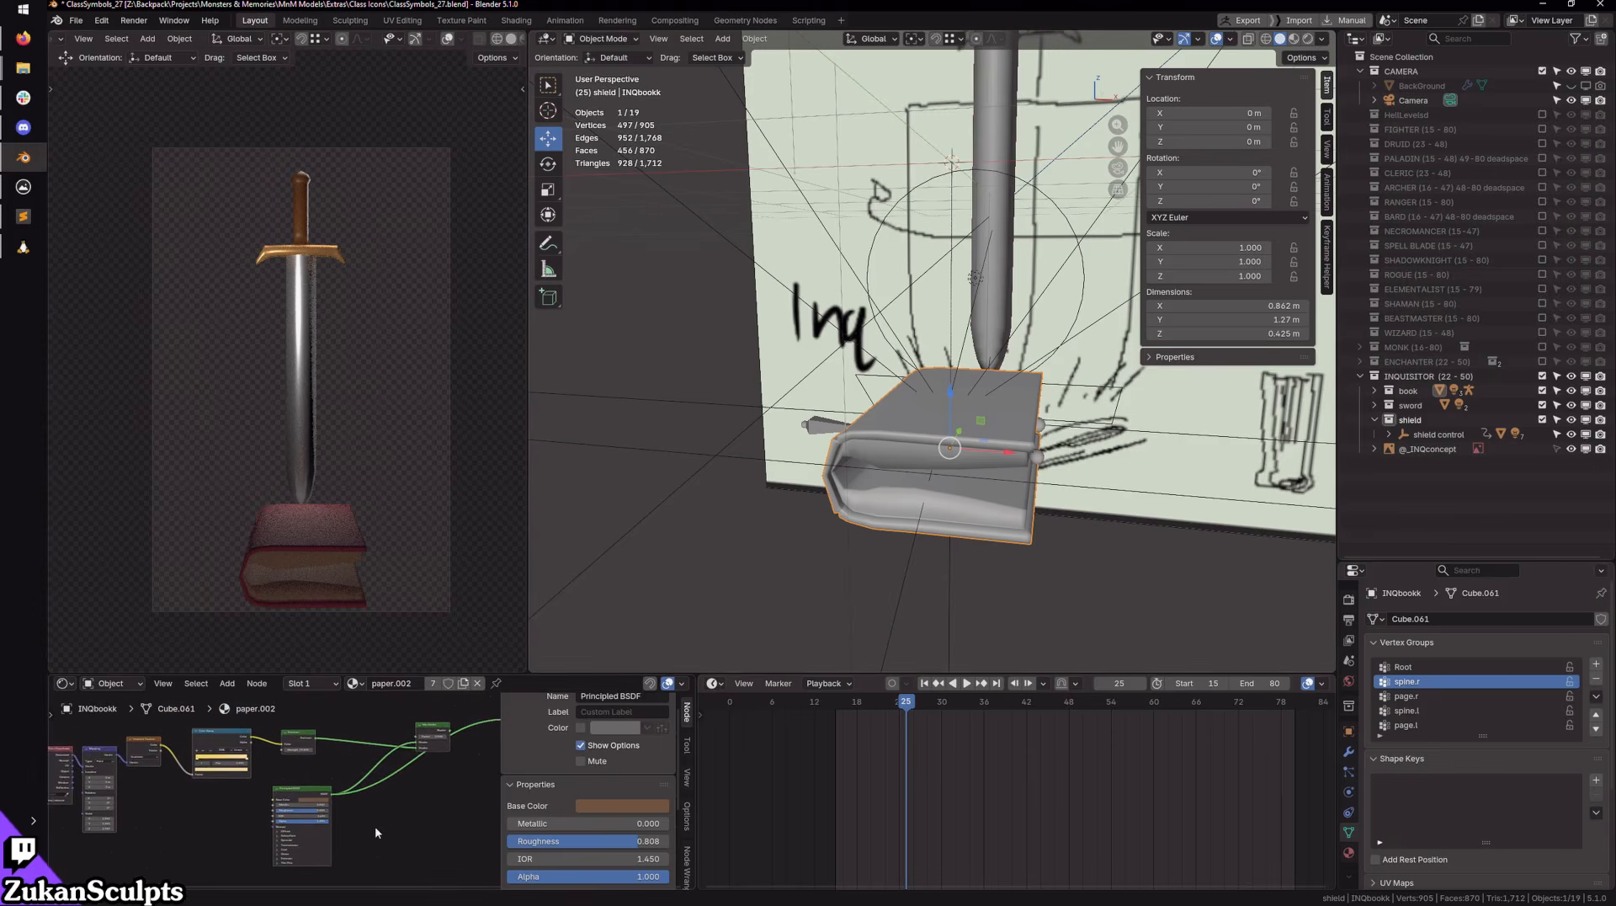
{"action": "scroll", "coordinate": [379, 827], "scroll_direction": "up", "scroll_amount": 1}
{"action": "key", "text": "ctrl+space"}
{"action": "middle_click_drag", "start_coordinate": [371, 365], "coordinate": [594, 520]}
{"action": "scroll", "coordinate": [648, 505], "scroll_direction": "down", "scroll_amount": 4}
{"action": "scroll", "coordinate": [648, 509], "scroll_direction": "down", "scroll_amount": 3}
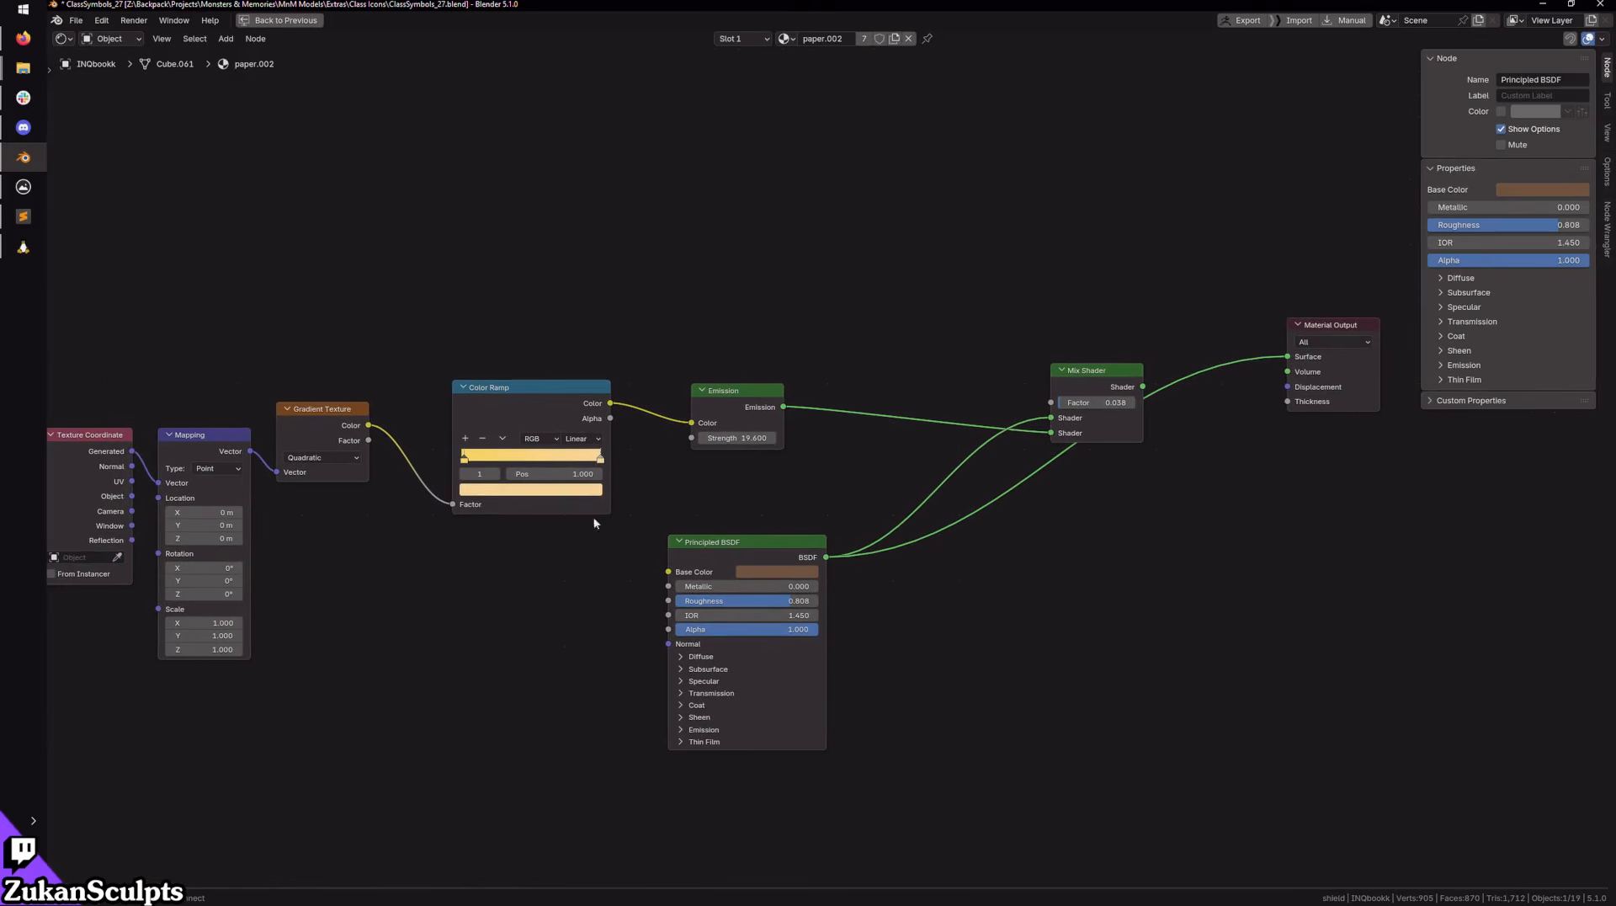
{"action": "middle_click_drag", "start_coordinate": [1154, 528], "coordinate": [765, 541]}
{"action": "middle_click_drag", "start_coordinate": [676, 581], "coordinate": [856, 580]}
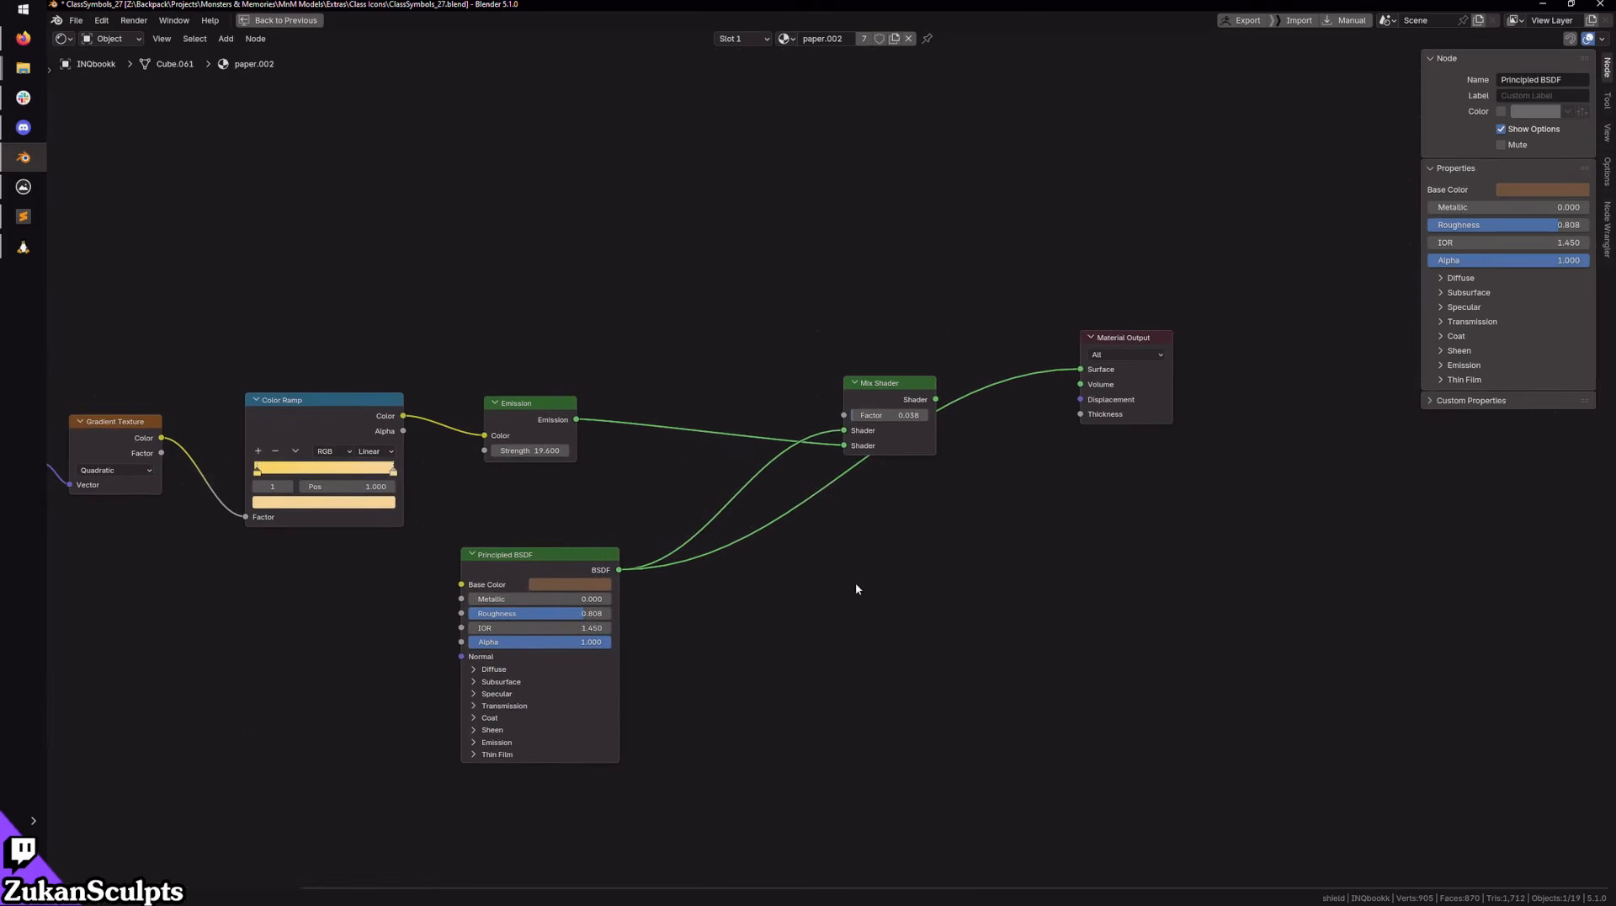
{"action": "key", "text": "ctrl+space"}
Step: Select the book's paper.001 material slot and expand the Emission settings of its Principled BSDF node
{"action": "left_click", "coordinate": [1348, 852]}
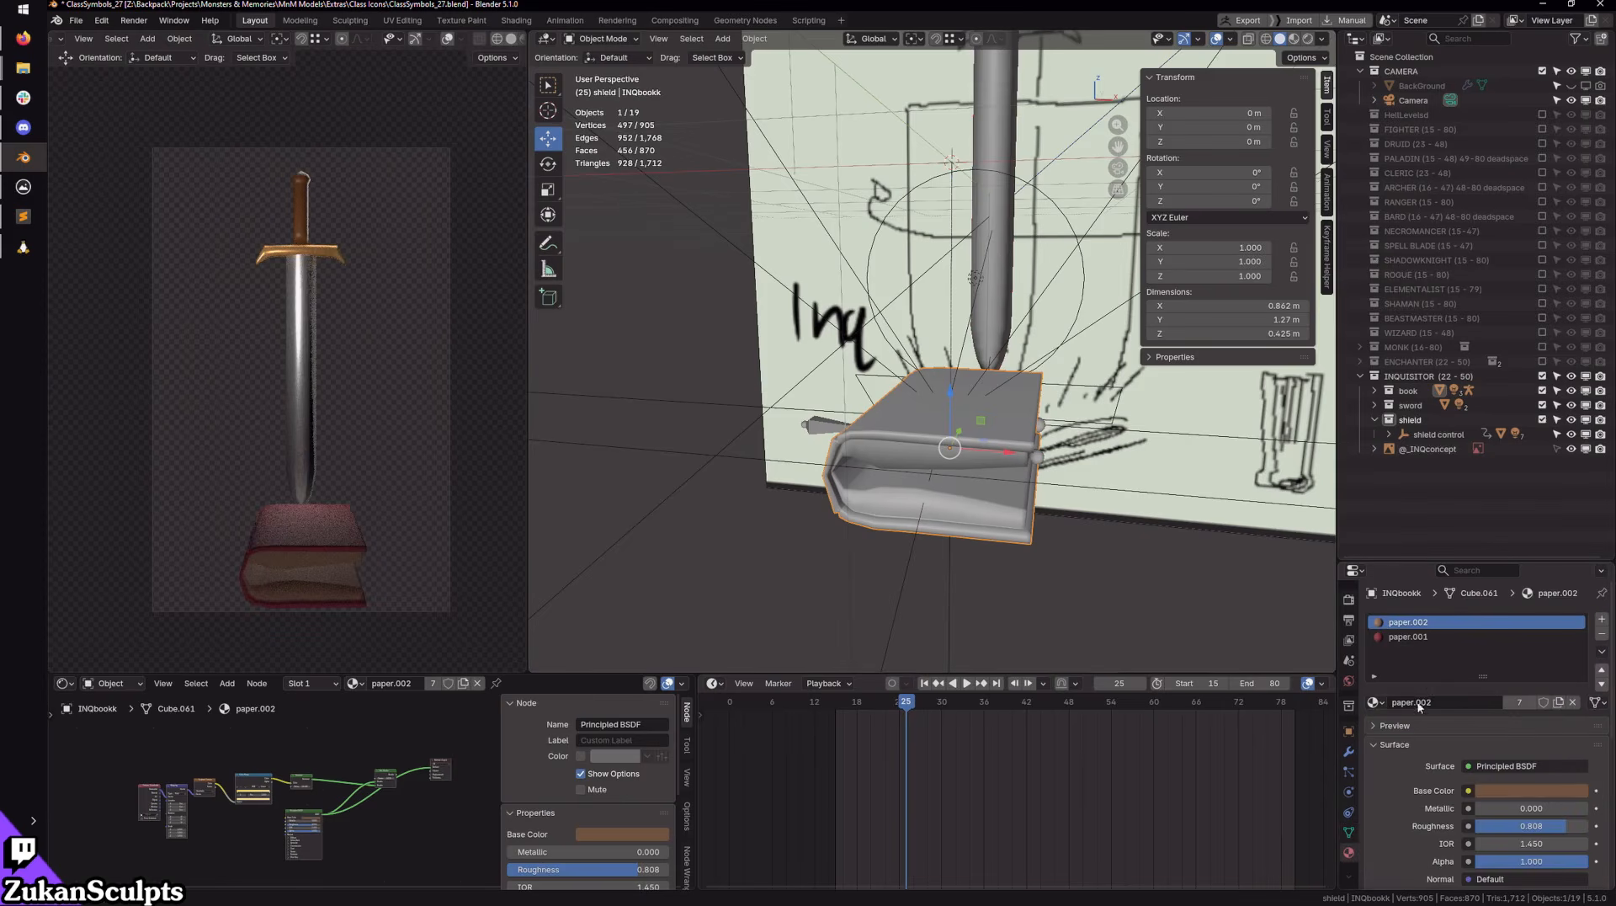
{"action": "left_click", "coordinate": [1435, 638]}
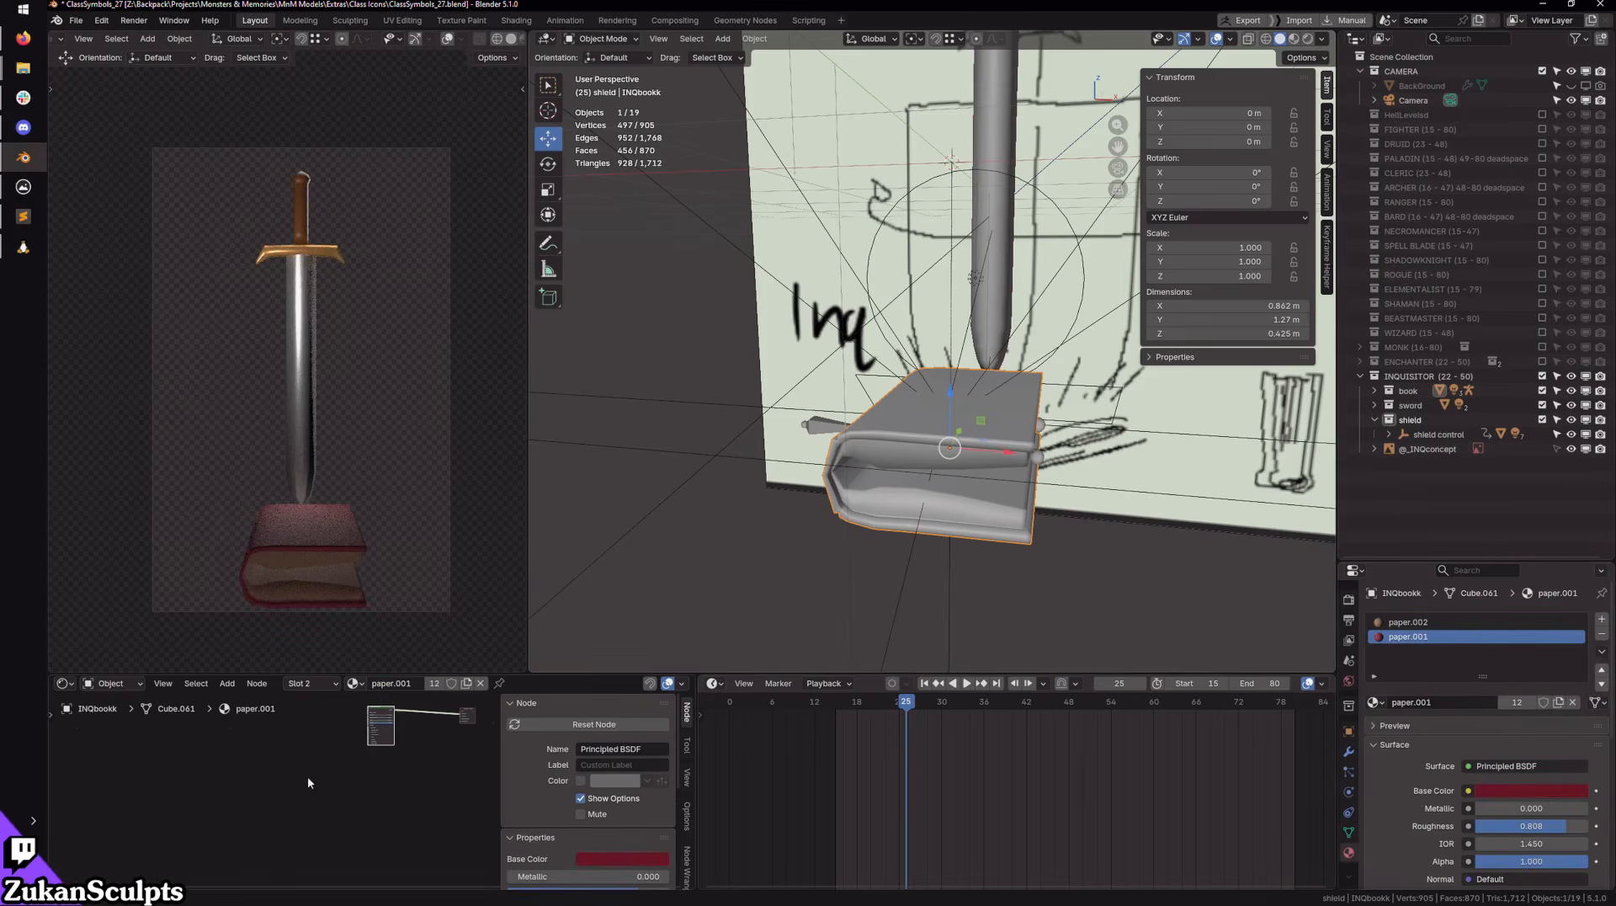
{"action": "scroll", "coordinate": [415, 776], "scroll_direction": "up", "scroll_amount": 6}
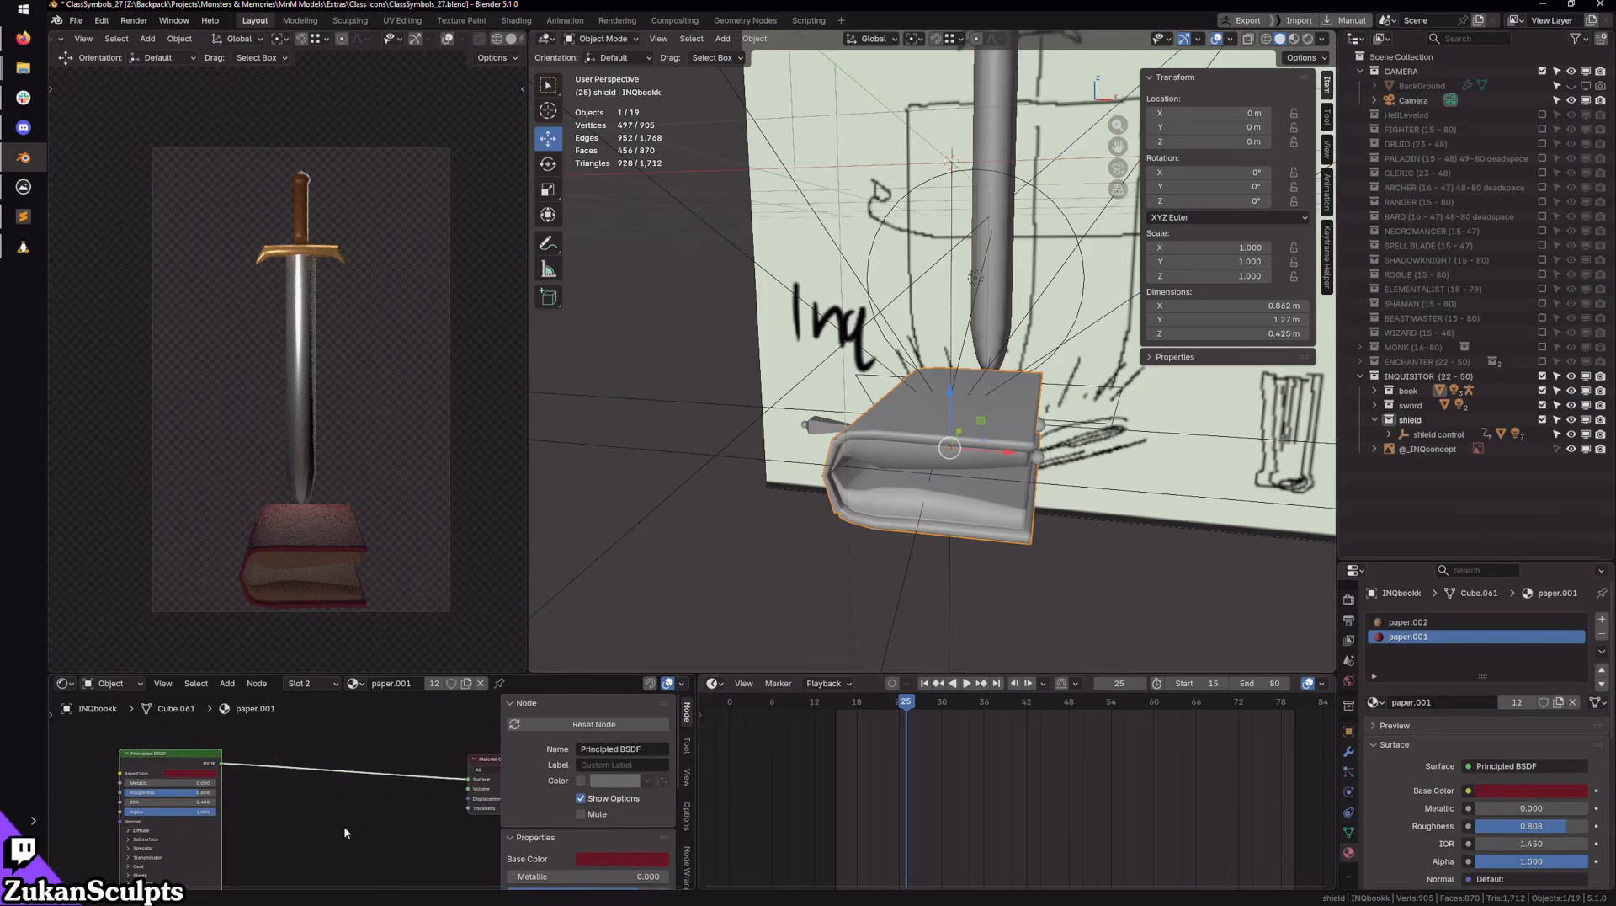
{"action": "scroll", "coordinate": [345, 844], "scroll_direction": "up", "scroll_amount": 3}
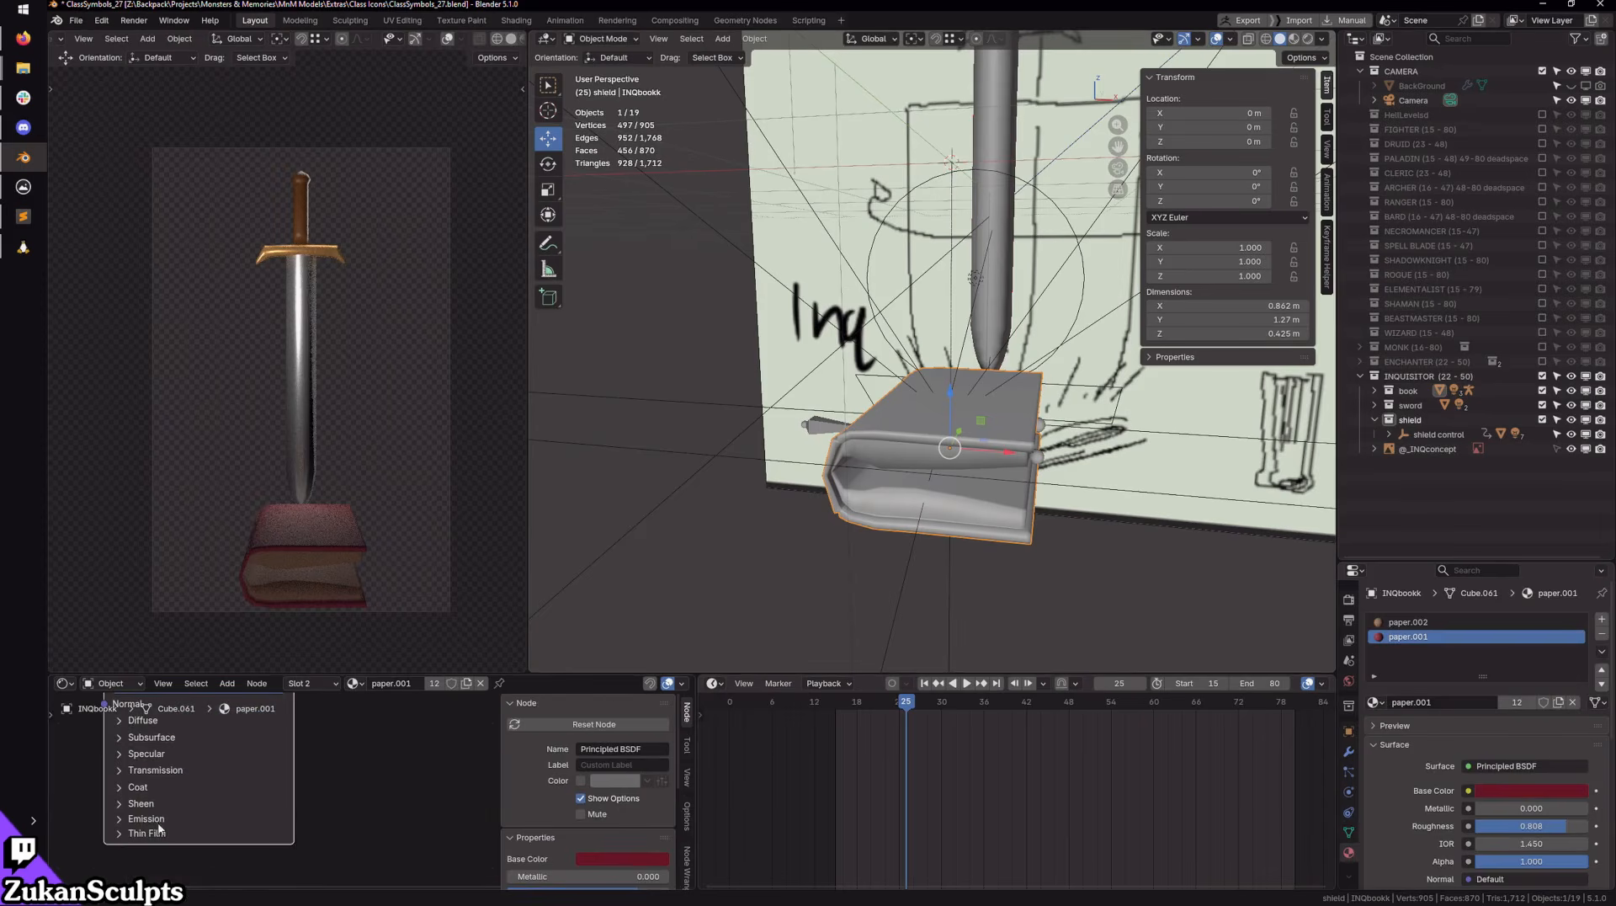
{"action": "left_click", "coordinate": [159, 822]}
Step: Set the paper.001 Principled BSDF's emission strength to 13.6 and its emission color to bright magenta
{"action": "middle_click_drag", "start_coordinate": [407, 835], "coordinate": [493, 783]}
{"action": "left_click_drag", "start_coordinate": [315, 805], "coordinate": [429, 805]}
{"action": "left_click", "coordinate": [318, 790]}
{"action": "left_click_drag", "start_coordinate": [355, 613], "coordinate": [387, 596]}
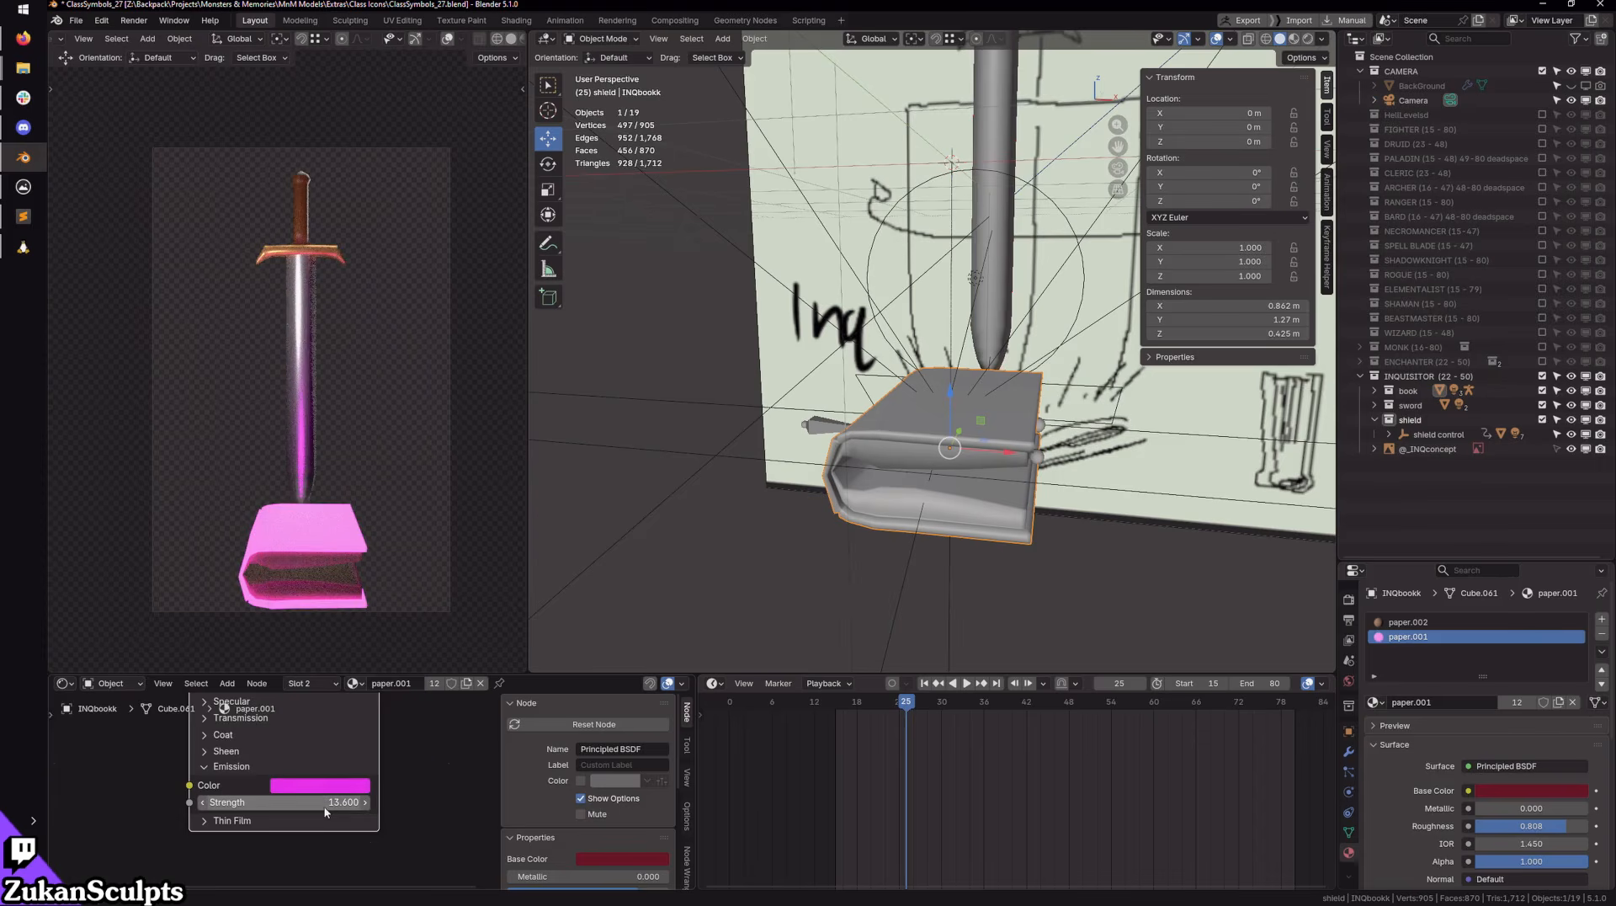
Step: Set the emission strength of the paper.001 material to 1
{"action": "left_click_drag", "start_coordinate": [328, 804], "coordinate": [308, 804]}
{"action": "left_click", "coordinate": [282, 801]}
{"action": "key", "text": "BackSpace"}
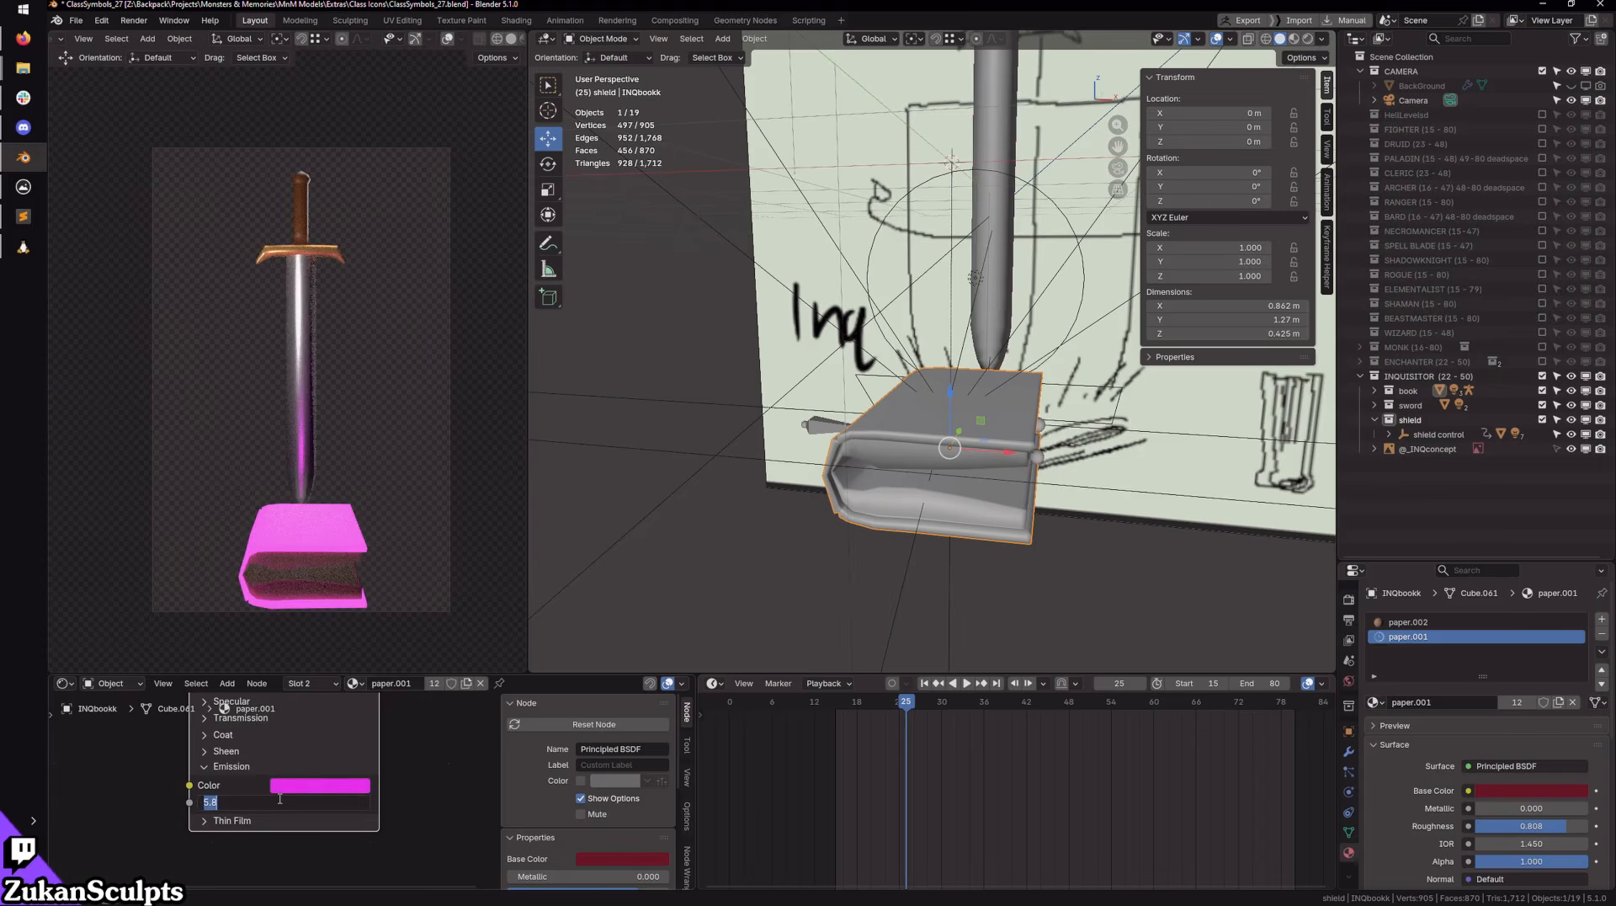
{"action": "type", "text": "1"}
{"action": "key", "text": "Return"}
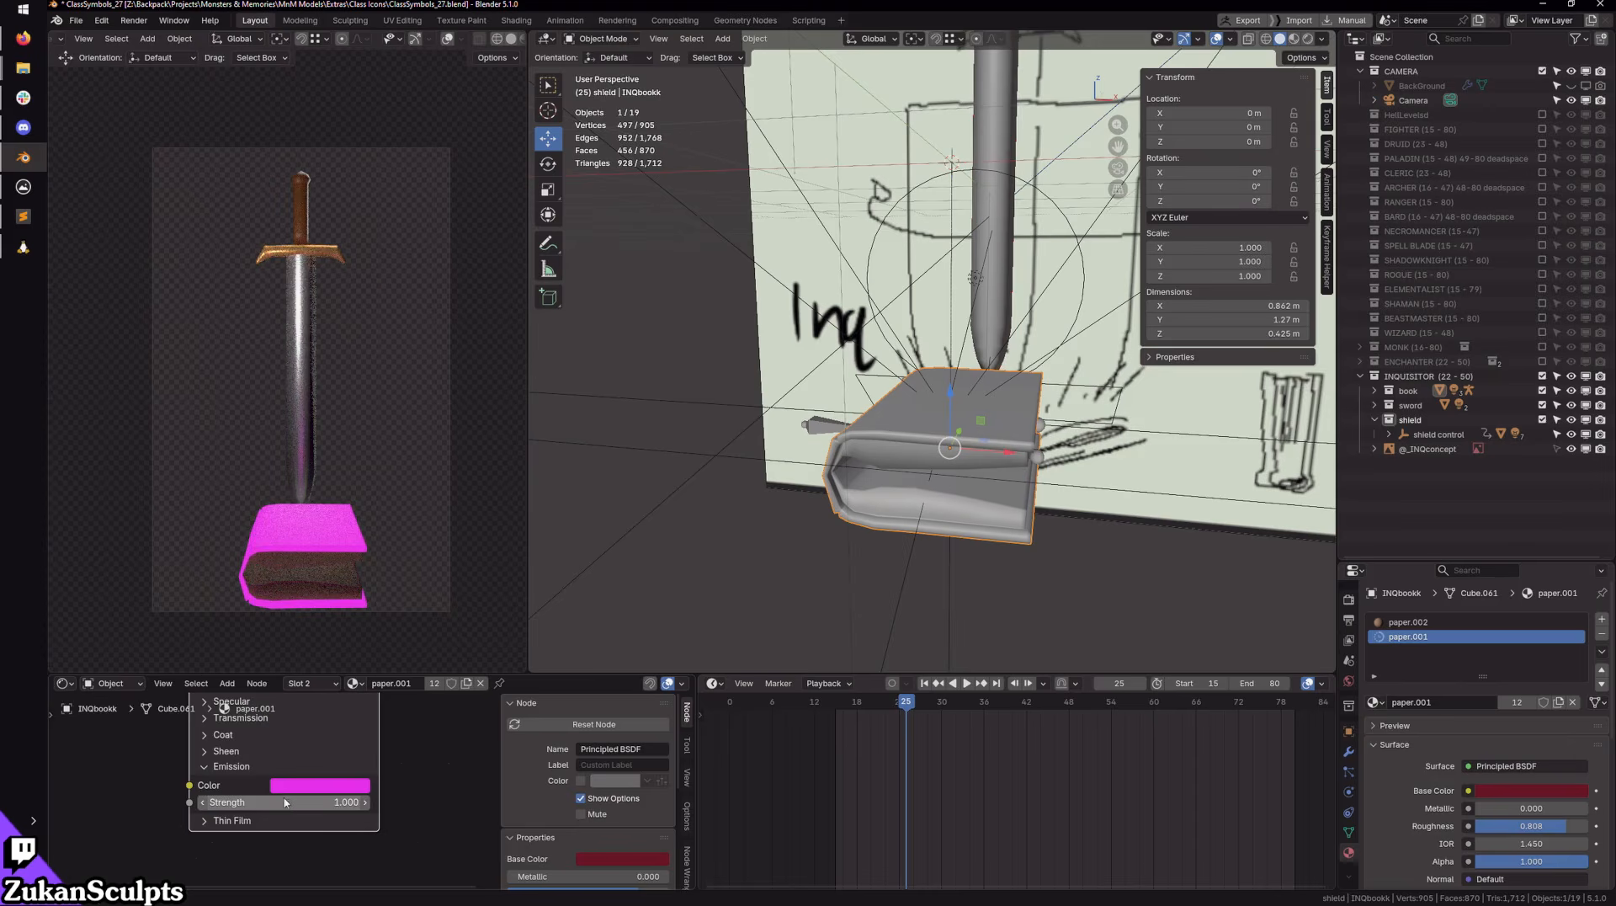
Step: Reduce the paper.001 material's emission strength to 0
{"action": "left_click", "coordinate": [202, 804]}
{"action": "left_click", "coordinate": [202, 804]}
{"action": "left_click", "coordinate": [202, 803]}
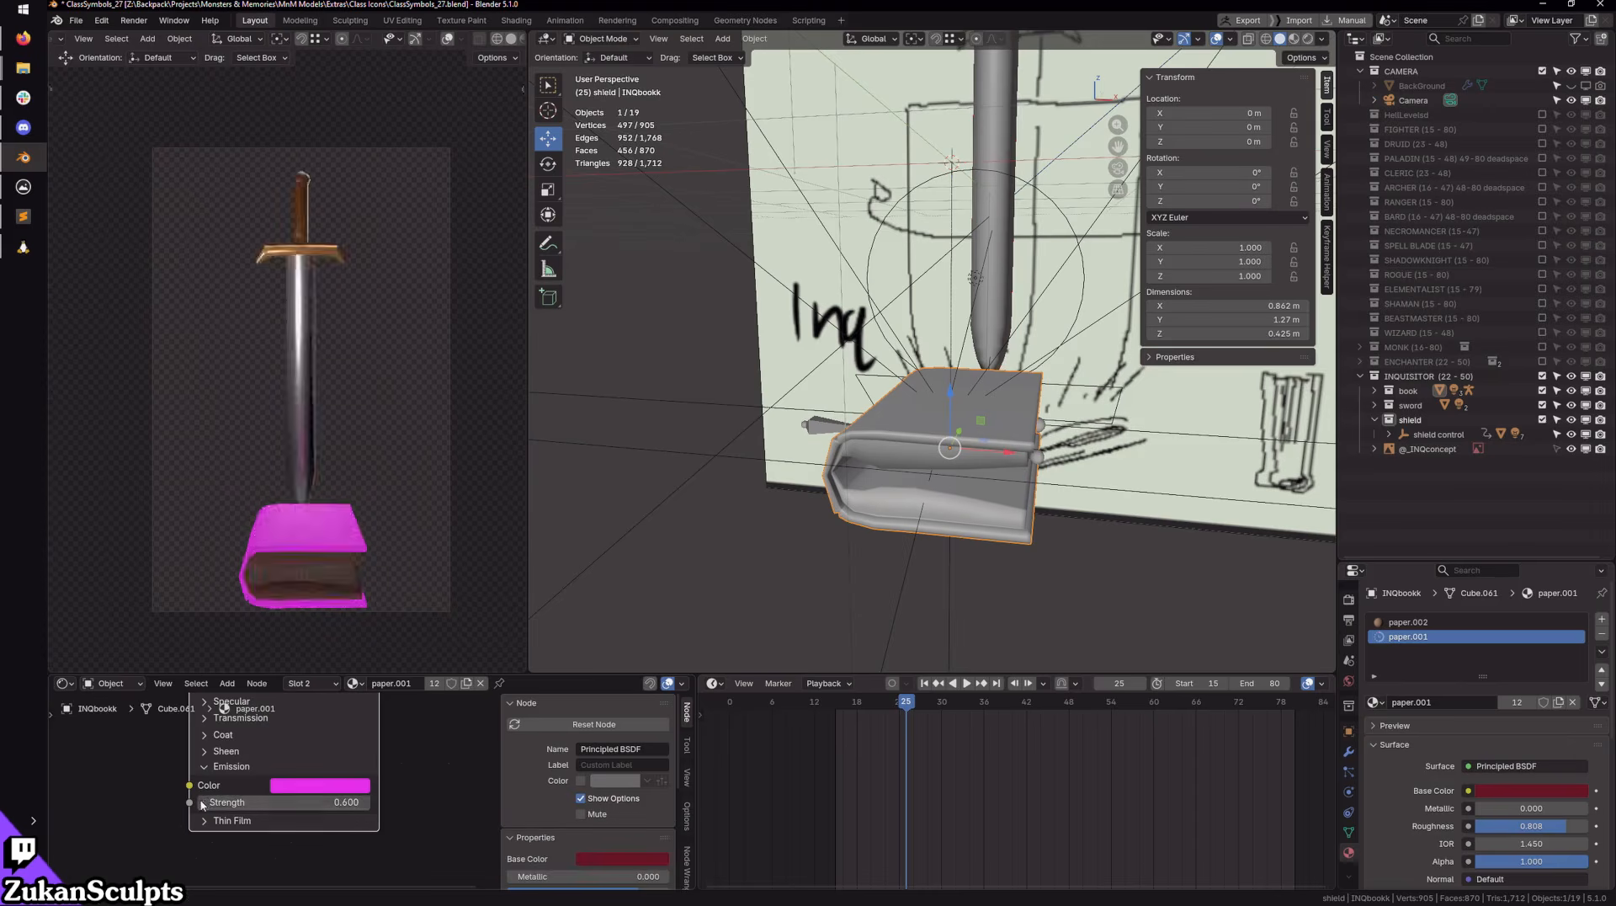
{"action": "left_click", "coordinate": [202, 804]}
{"action": "left_click", "coordinate": [202, 804]}
{"action": "left_click", "coordinate": [202, 804]}
{"action": "left_click", "coordinate": [202, 804]}
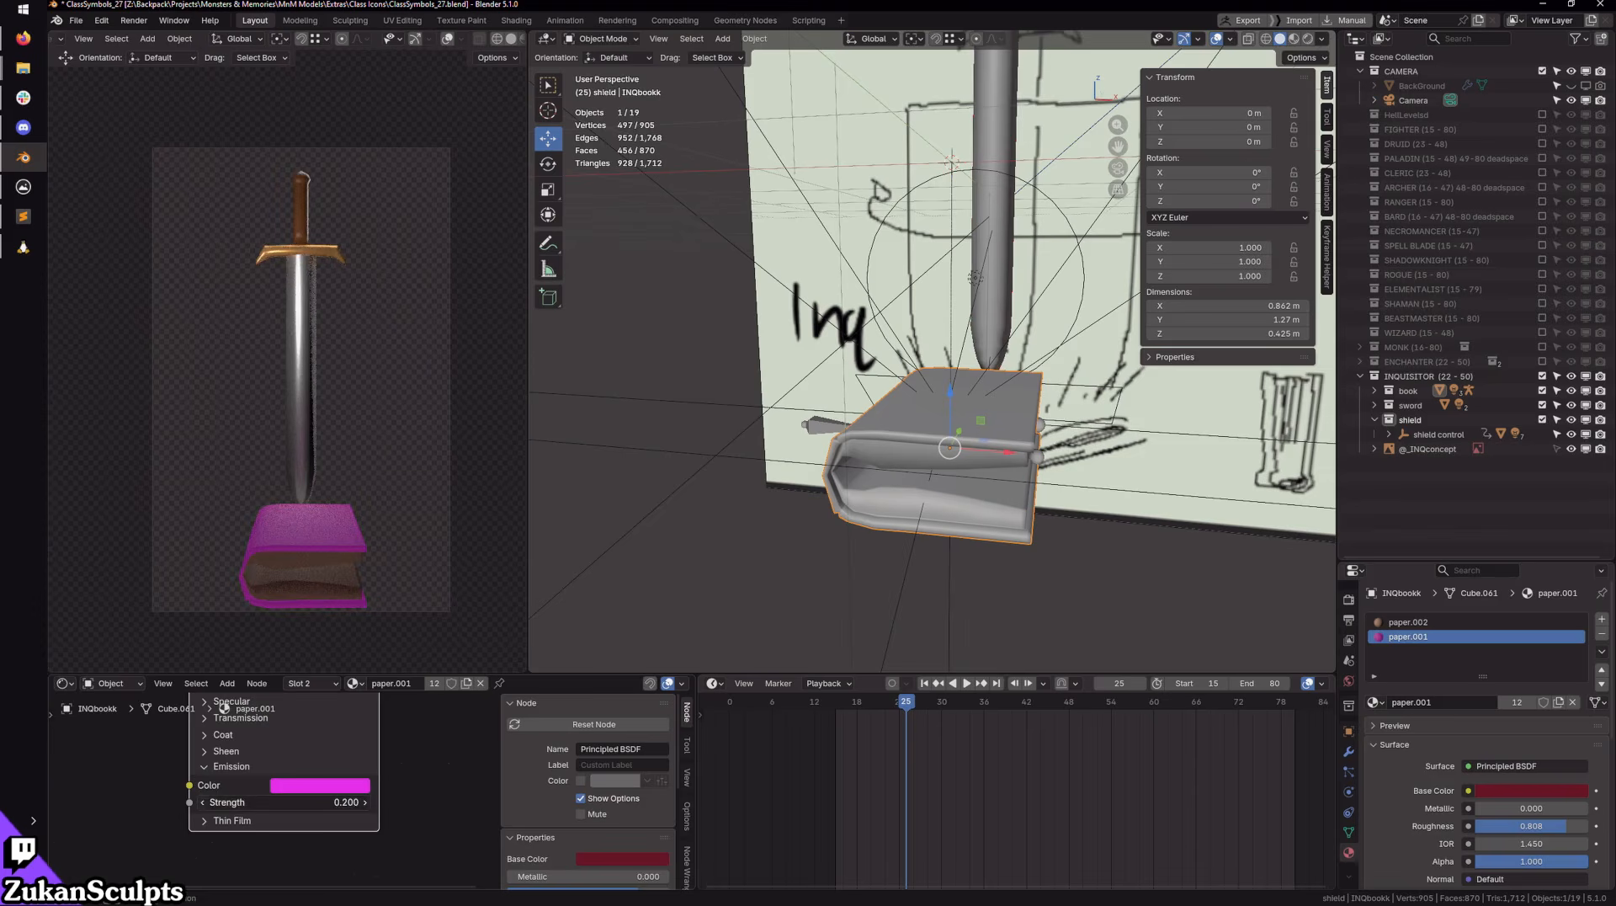
{"action": "left_click", "coordinate": [202, 804]}
{"action": "left_click", "coordinate": [202, 803]}
{"action": "left_click", "coordinate": [202, 804]}
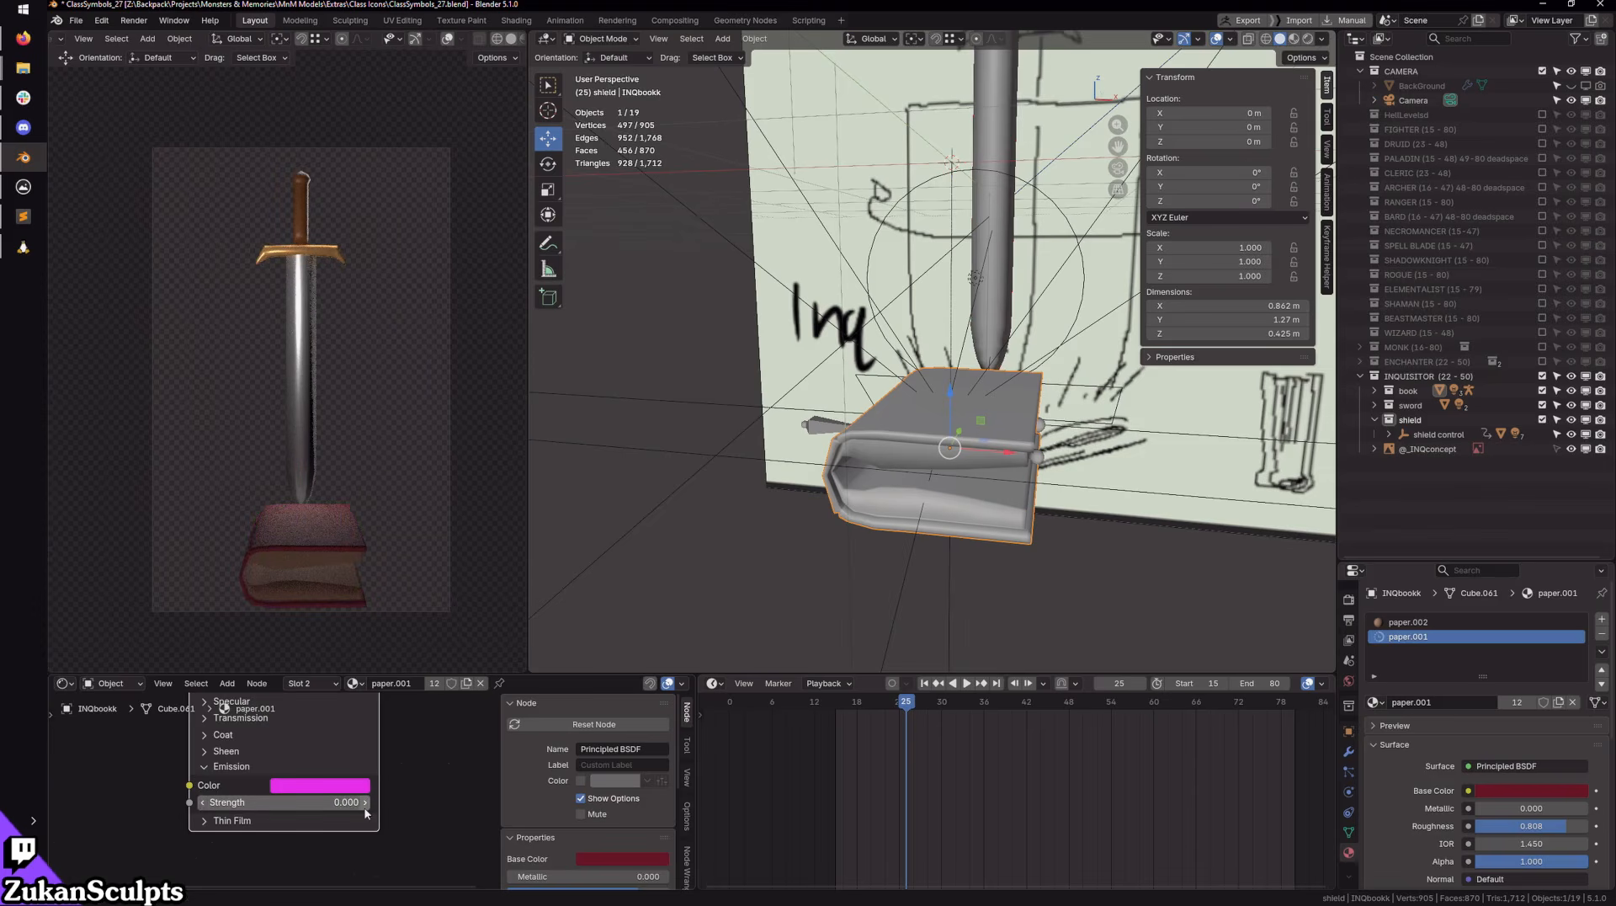
{"action": "scroll", "coordinate": [252, 794], "scroll_direction": "down", "scroll_amount": 2}
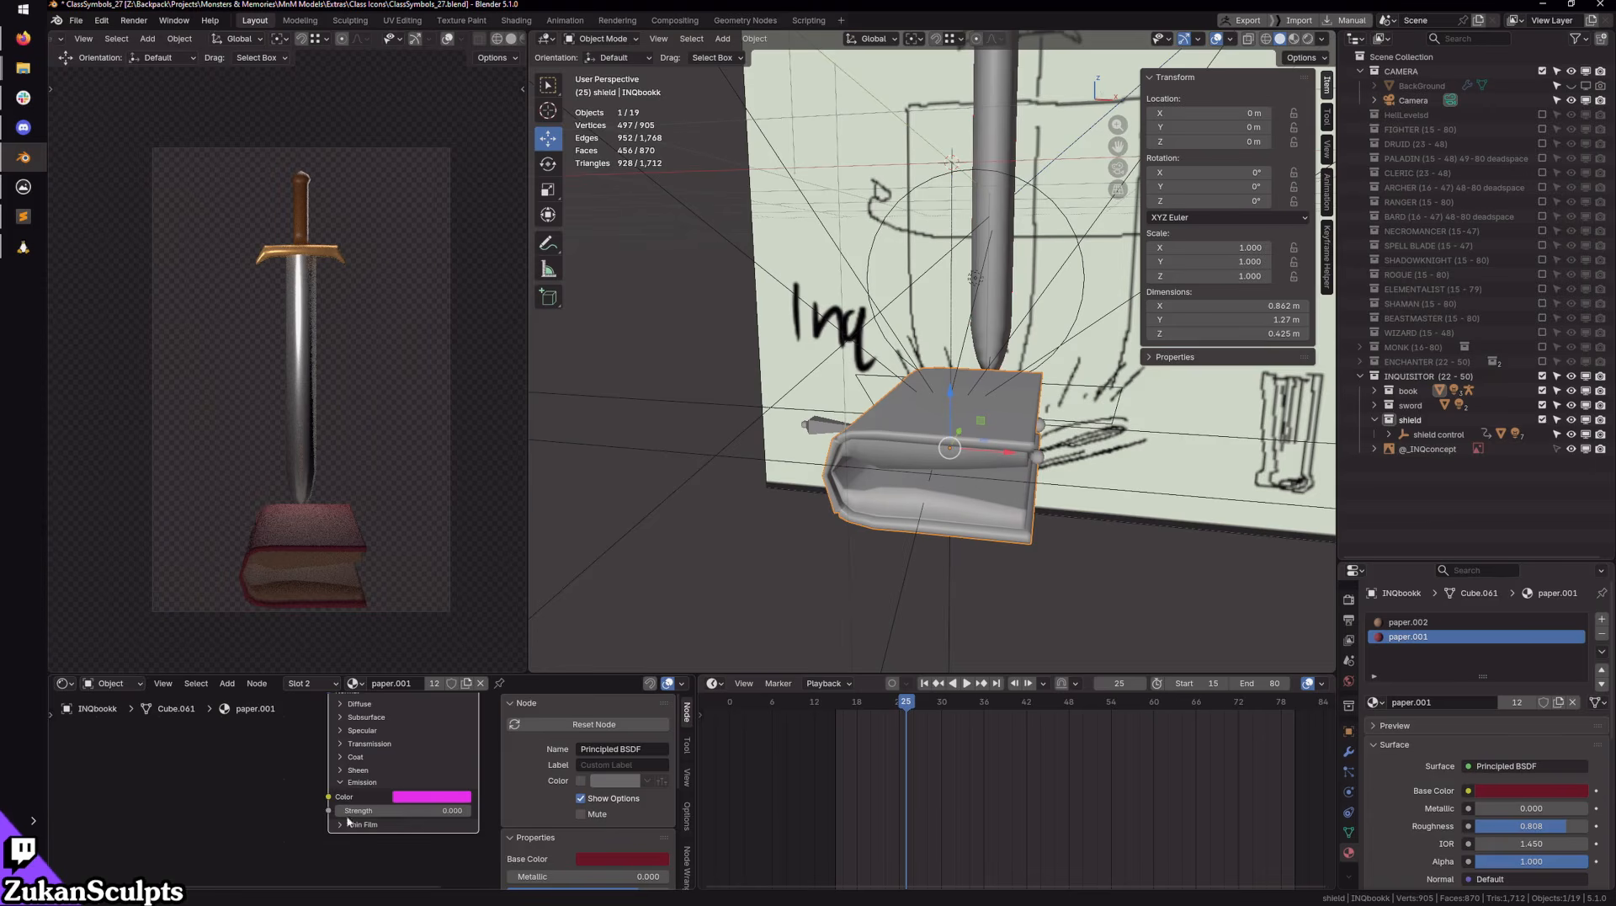
{"action": "scroll", "coordinate": [239, 798], "scroll_direction": "down", "scroll_amount": 1}
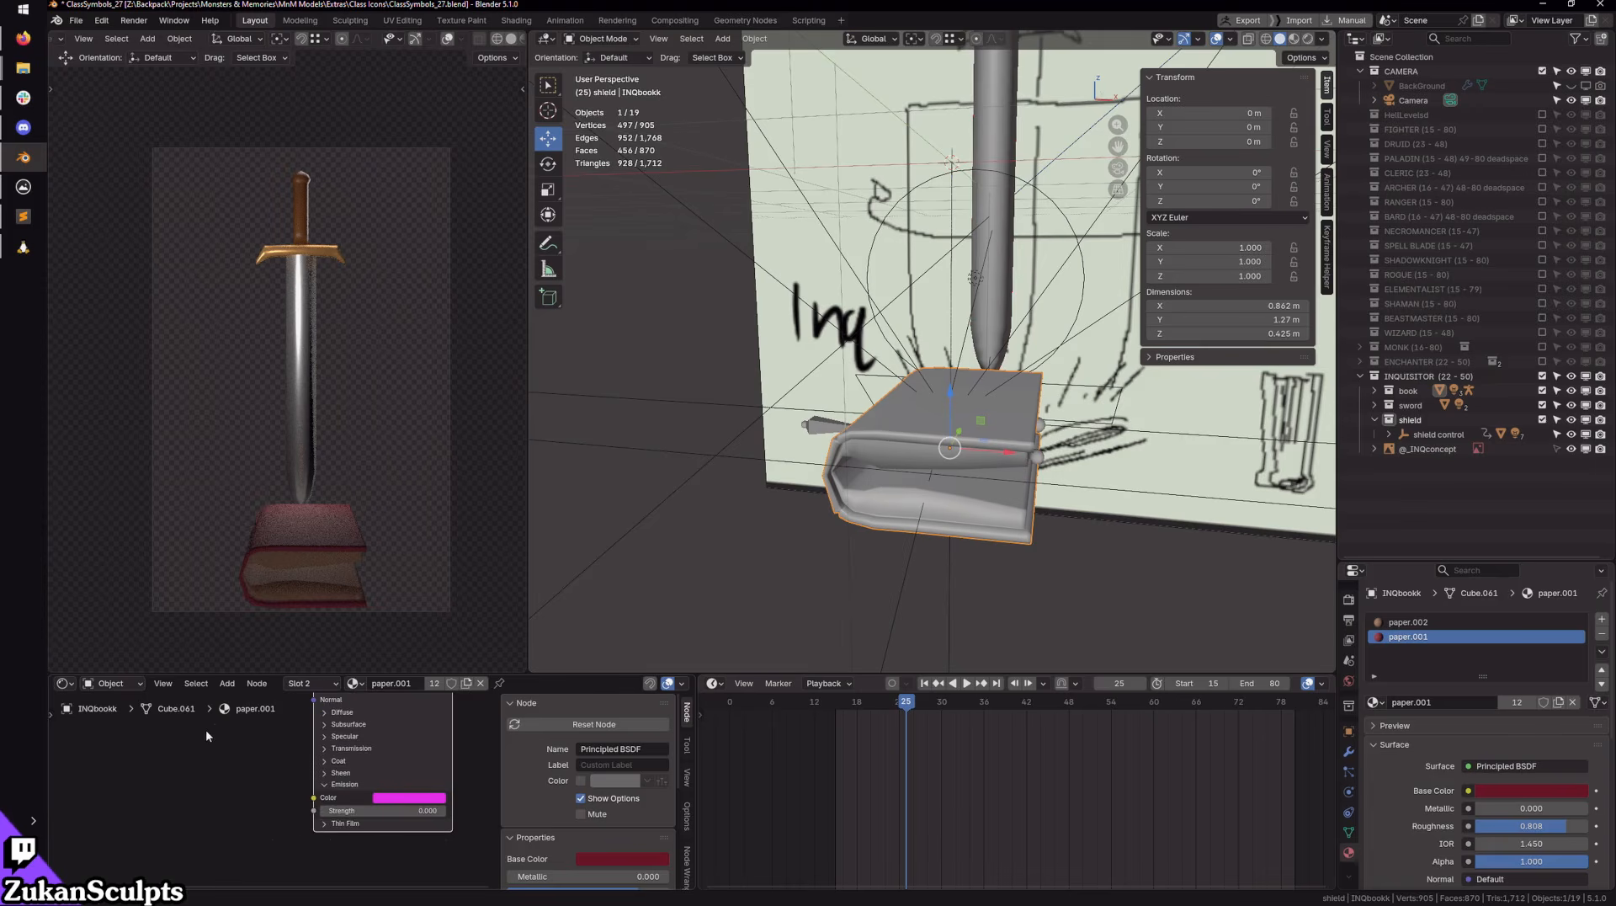
{"action": "scroll", "coordinate": [948, 505], "scroll_direction": "down", "scroll_amount": 4}
Step: Deselect the book and add a point light to the INQUISITOR (22 - 50) collection
{"action": "middle_click_drag", "start_coordinate": [1052, 475], "coordinate": [1000, 549], "text": "shift"}
{"action": "scroll", "coordinate": [889, 523], "scroll_direction": "up", "scroll_amount": 2}
{"action": "left_click", "coordinate": [993, 547]}
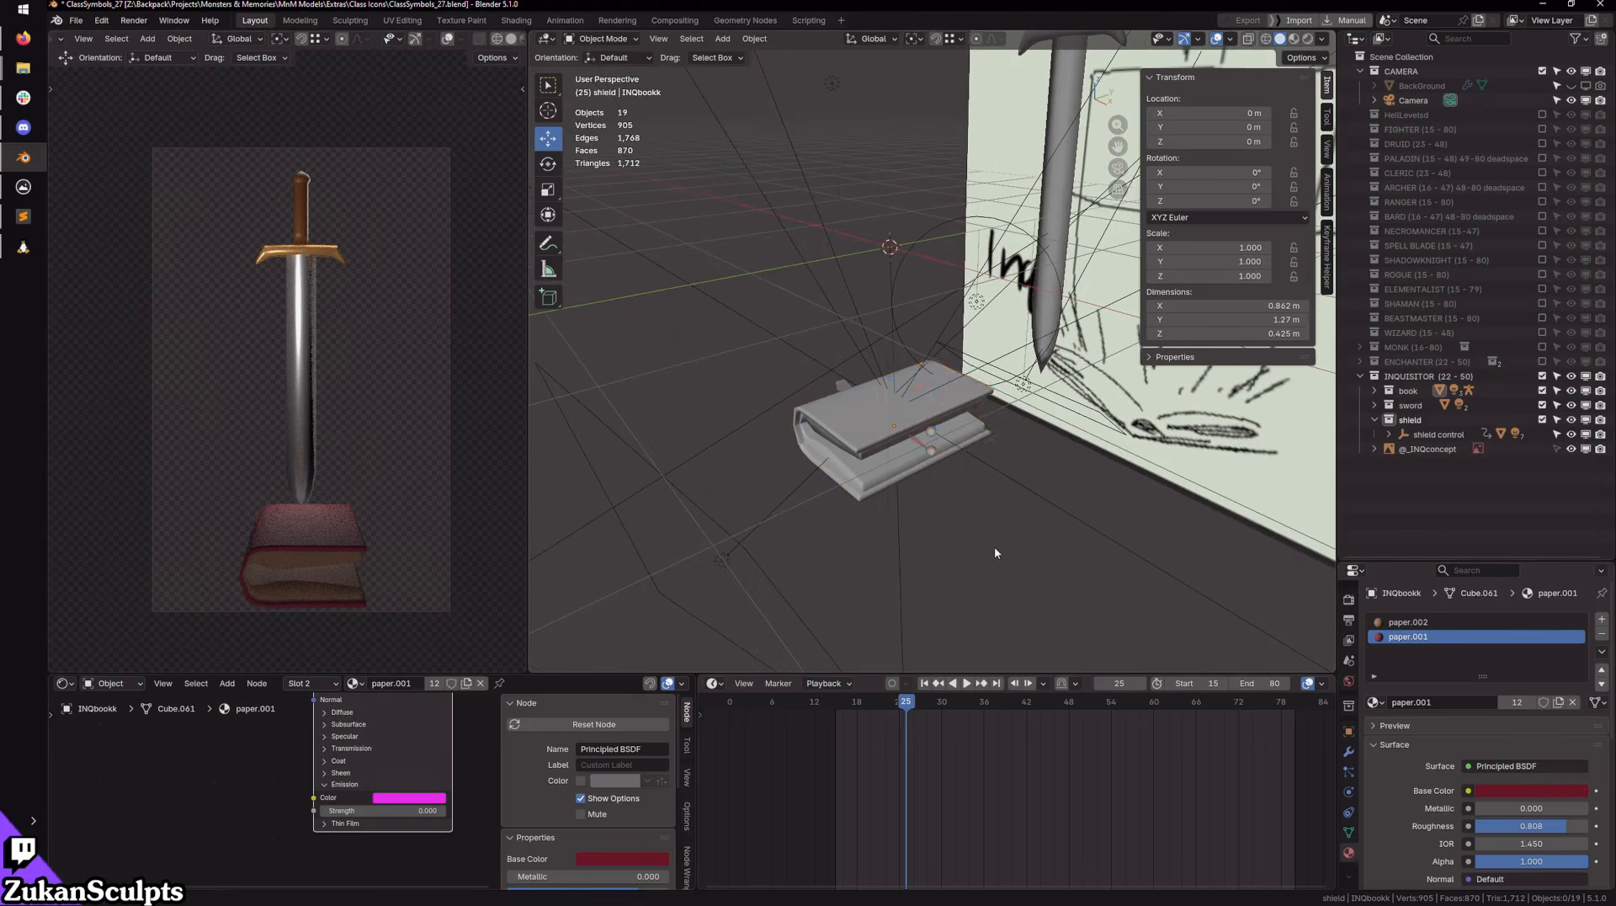
{"action": "key", "text": "shift+a"}
{"action": "mouse_move", "coordinate": [957, 550]}
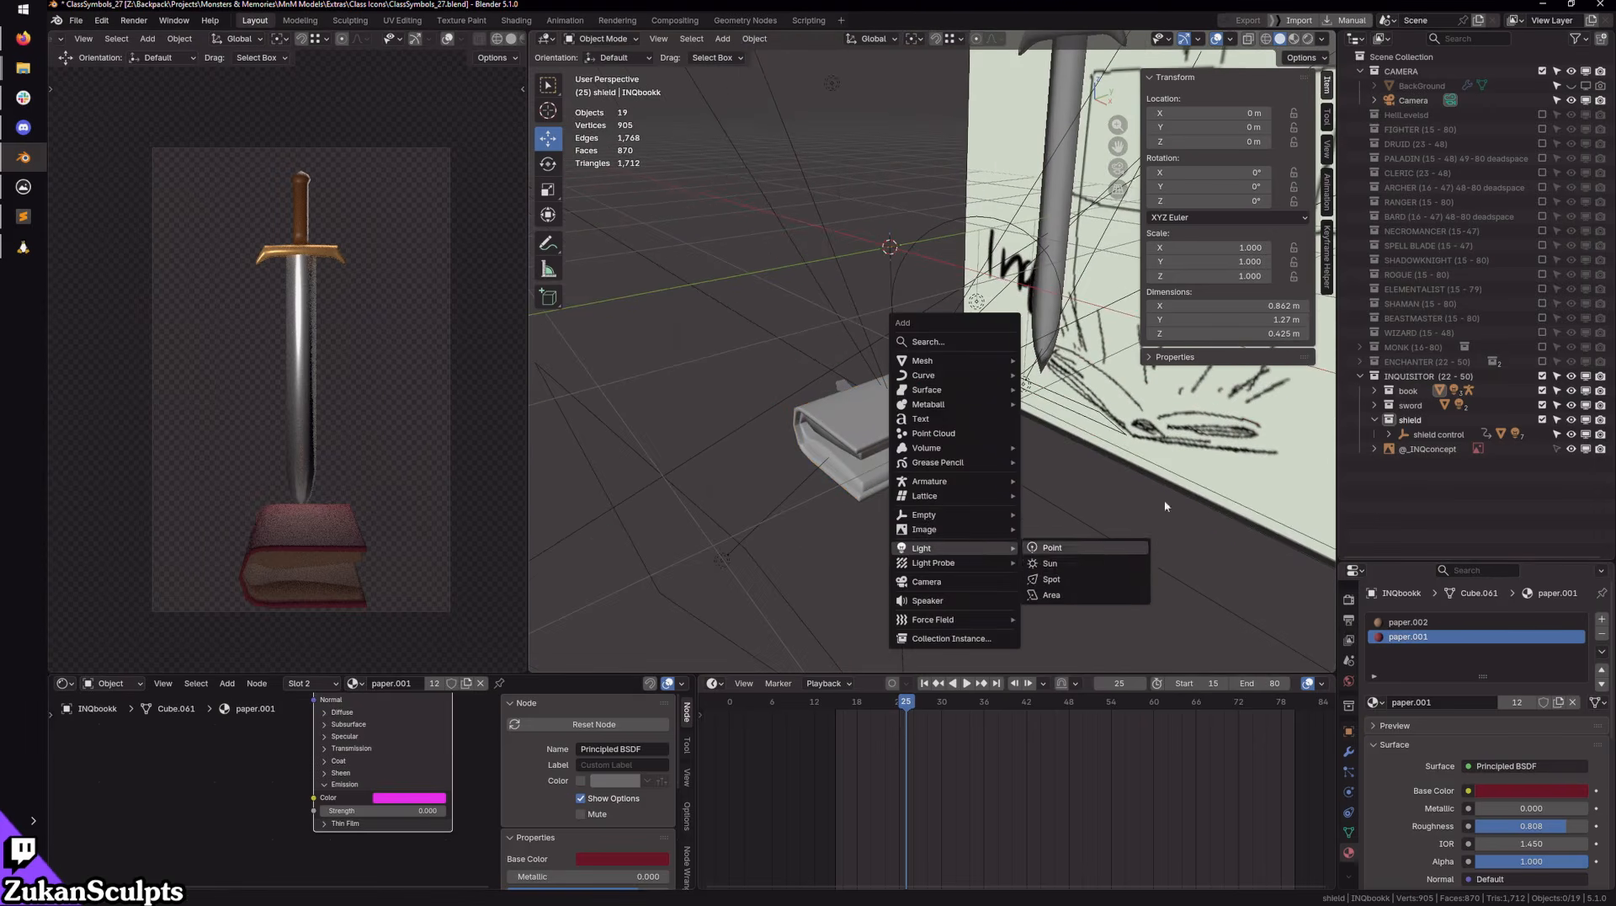
{"action": "left_click", "coordinate": [1429, 376]}
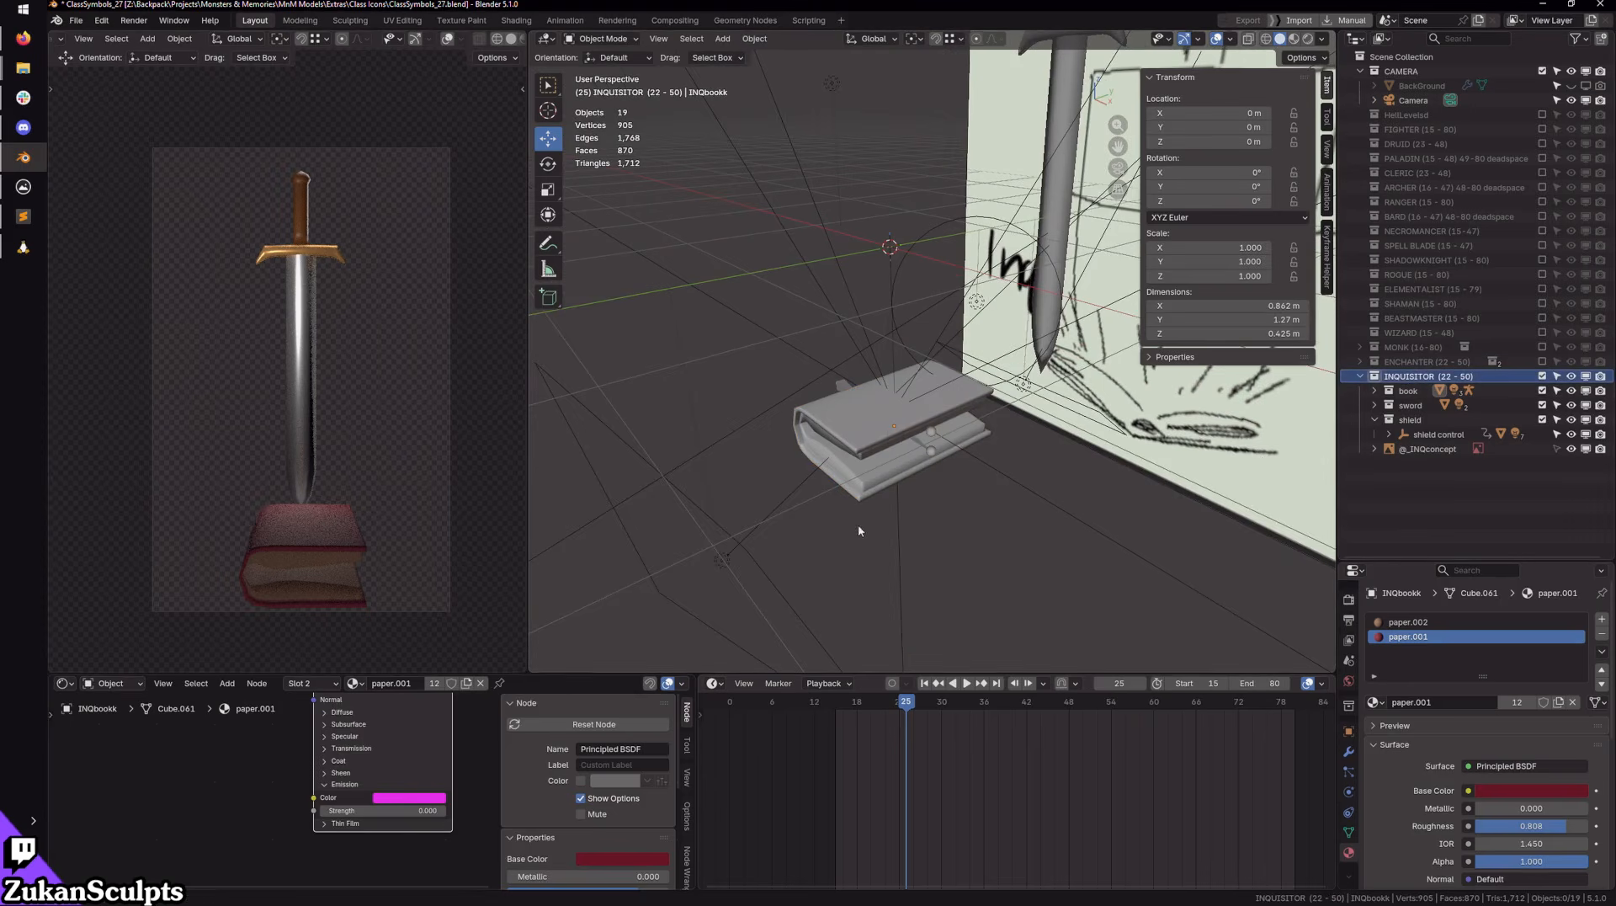
{"action": "key", "text": "shift+a"}
{"action": "left_click", "coordinate": [915, 513]}
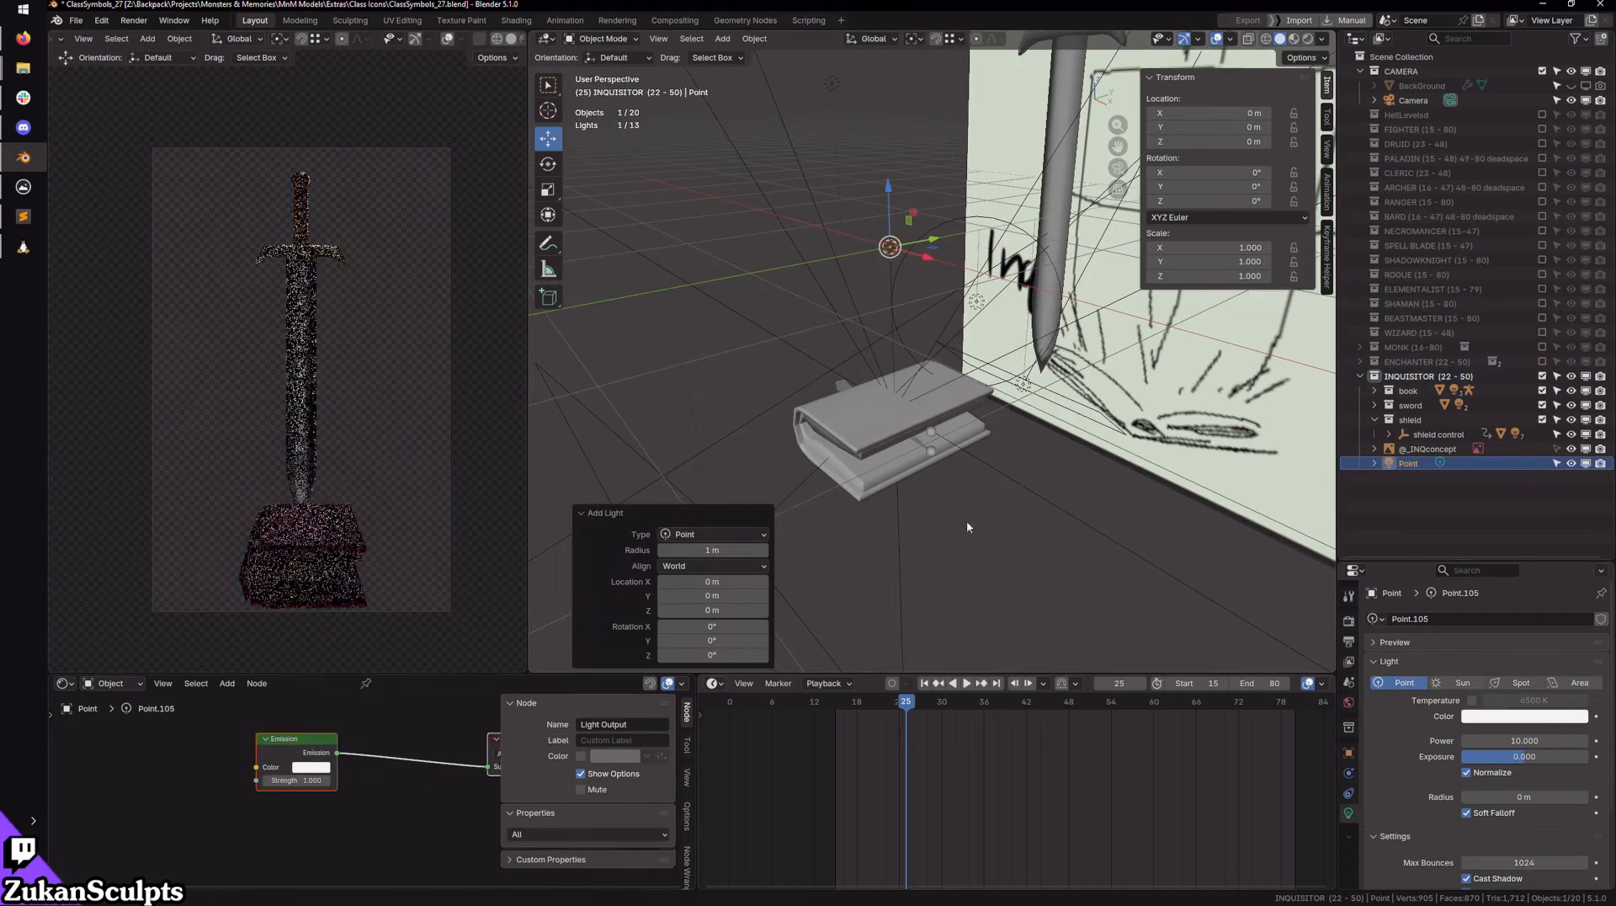
Step: Move the point light down near the book's rear edge, to about X 0.54 m, Y 0.09 m, Z -0.92 m
{"action": "middle_click_drag", "start_coordinate": [966, 520], "coordinate": [920, 455]}
{"action": "key", "text": "KP_1"}
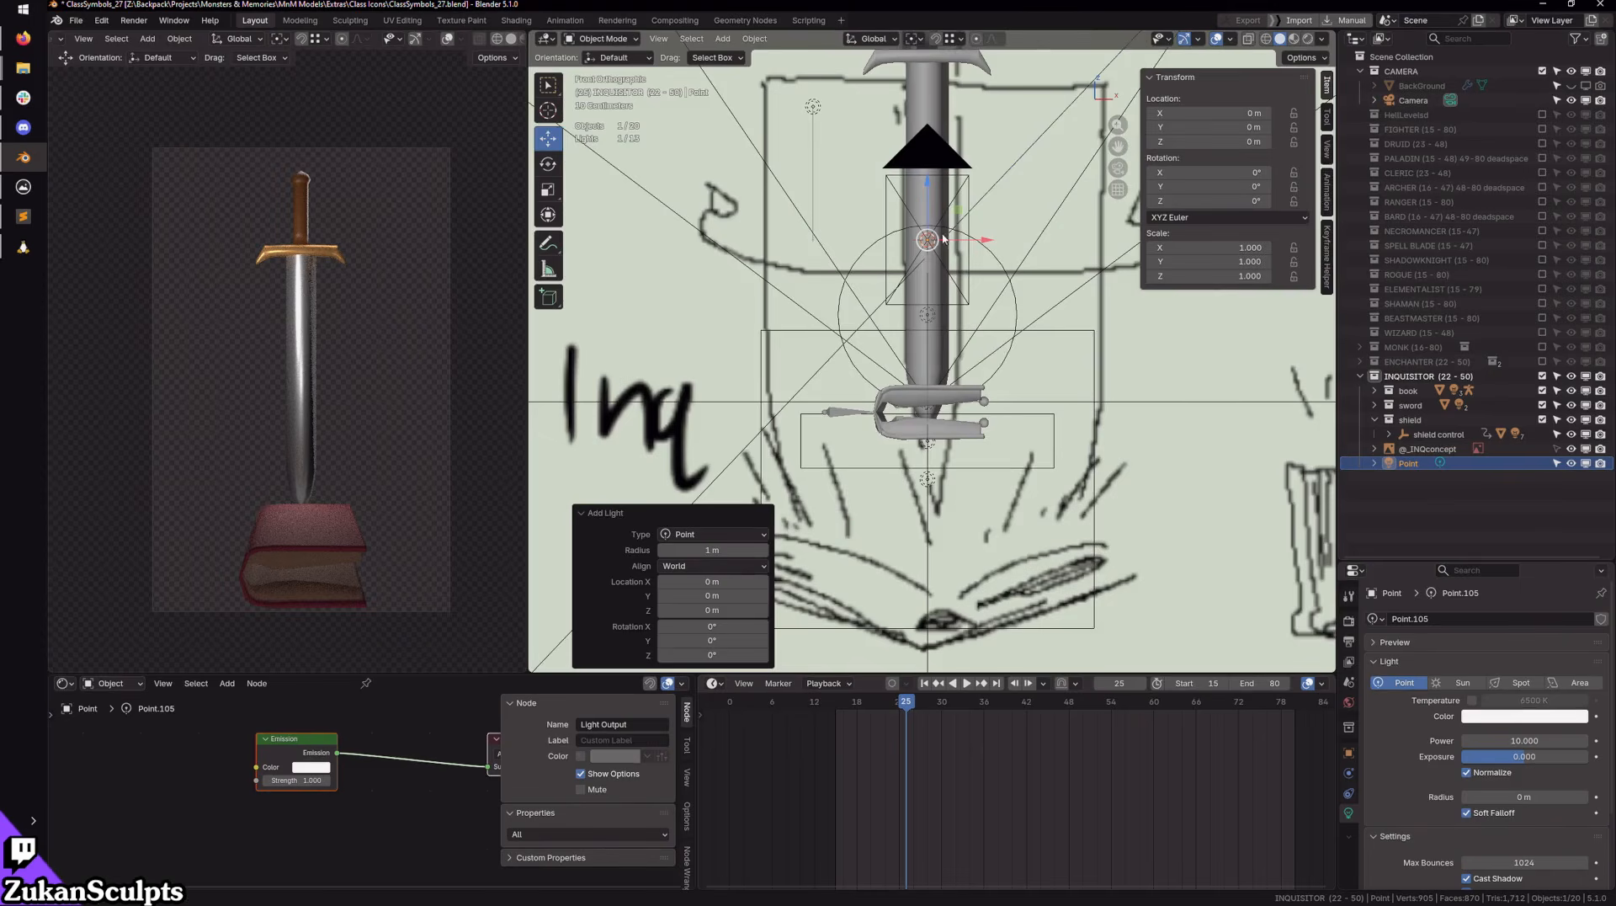
{"action": "key", "text": "g"}
{"action": "left_click", "coordinate": [1068, 396]}
{"action": "middle_click_drag", "start_coordinate": [1067, 396], "coordinate": [1110, 478]}
{"action": "left_click_drag", "start_coordinate": [1120, 467], "coordinate": [1028, 387]}
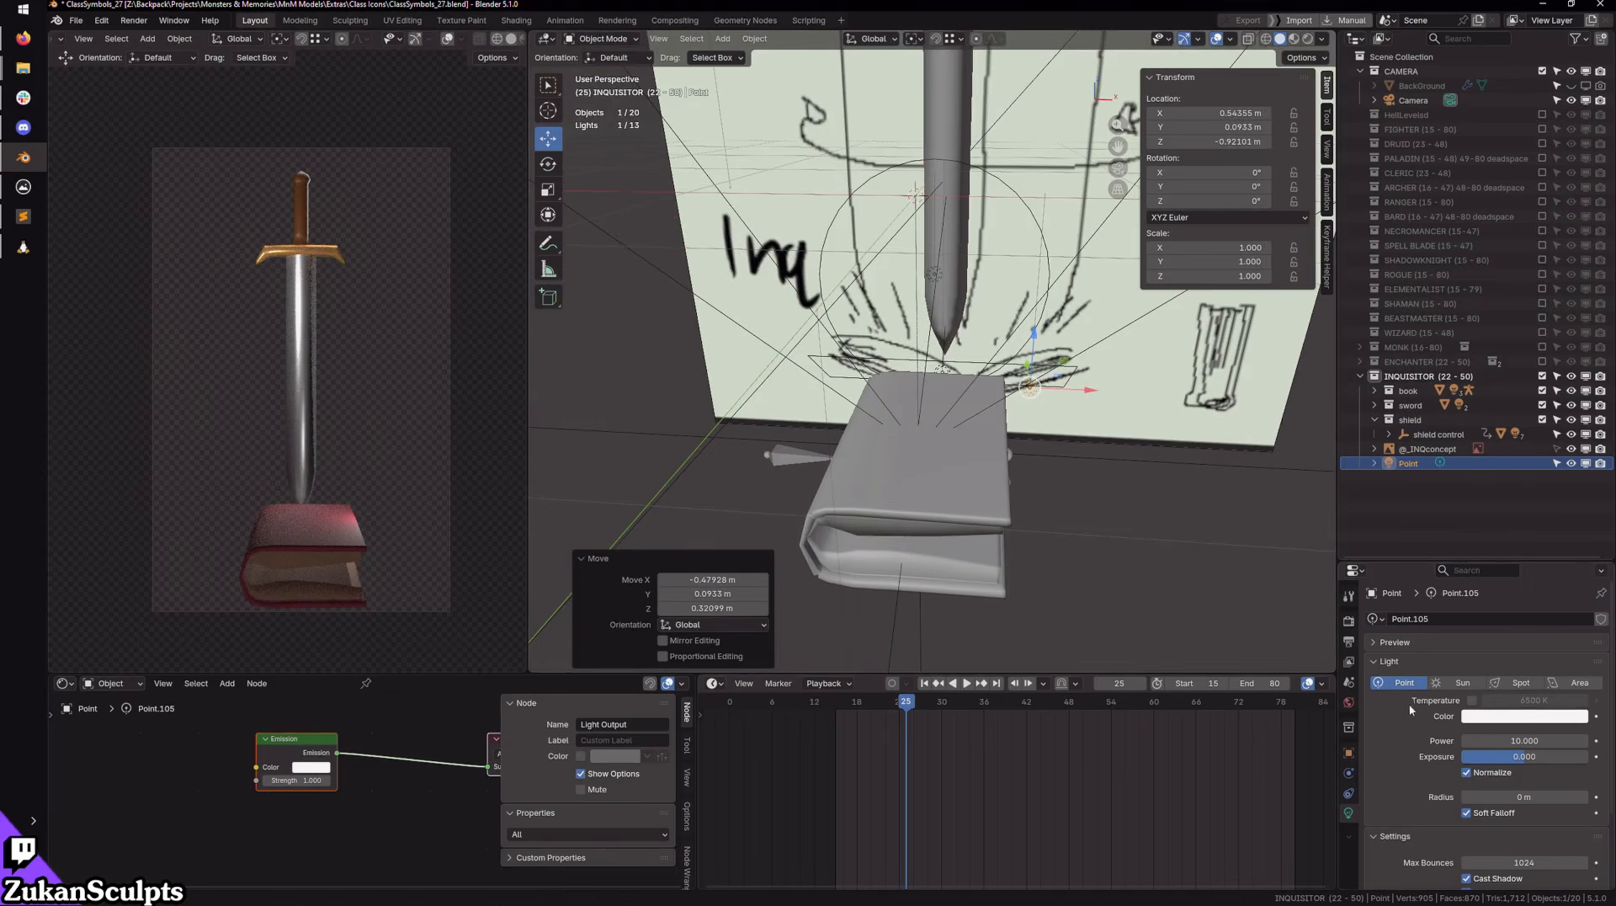
Step: Color the point light bright magenta-purple and move it along X to about 0.03 m, centering it over the book
{"action": "left_click", "coordinate": [1509, 724]}
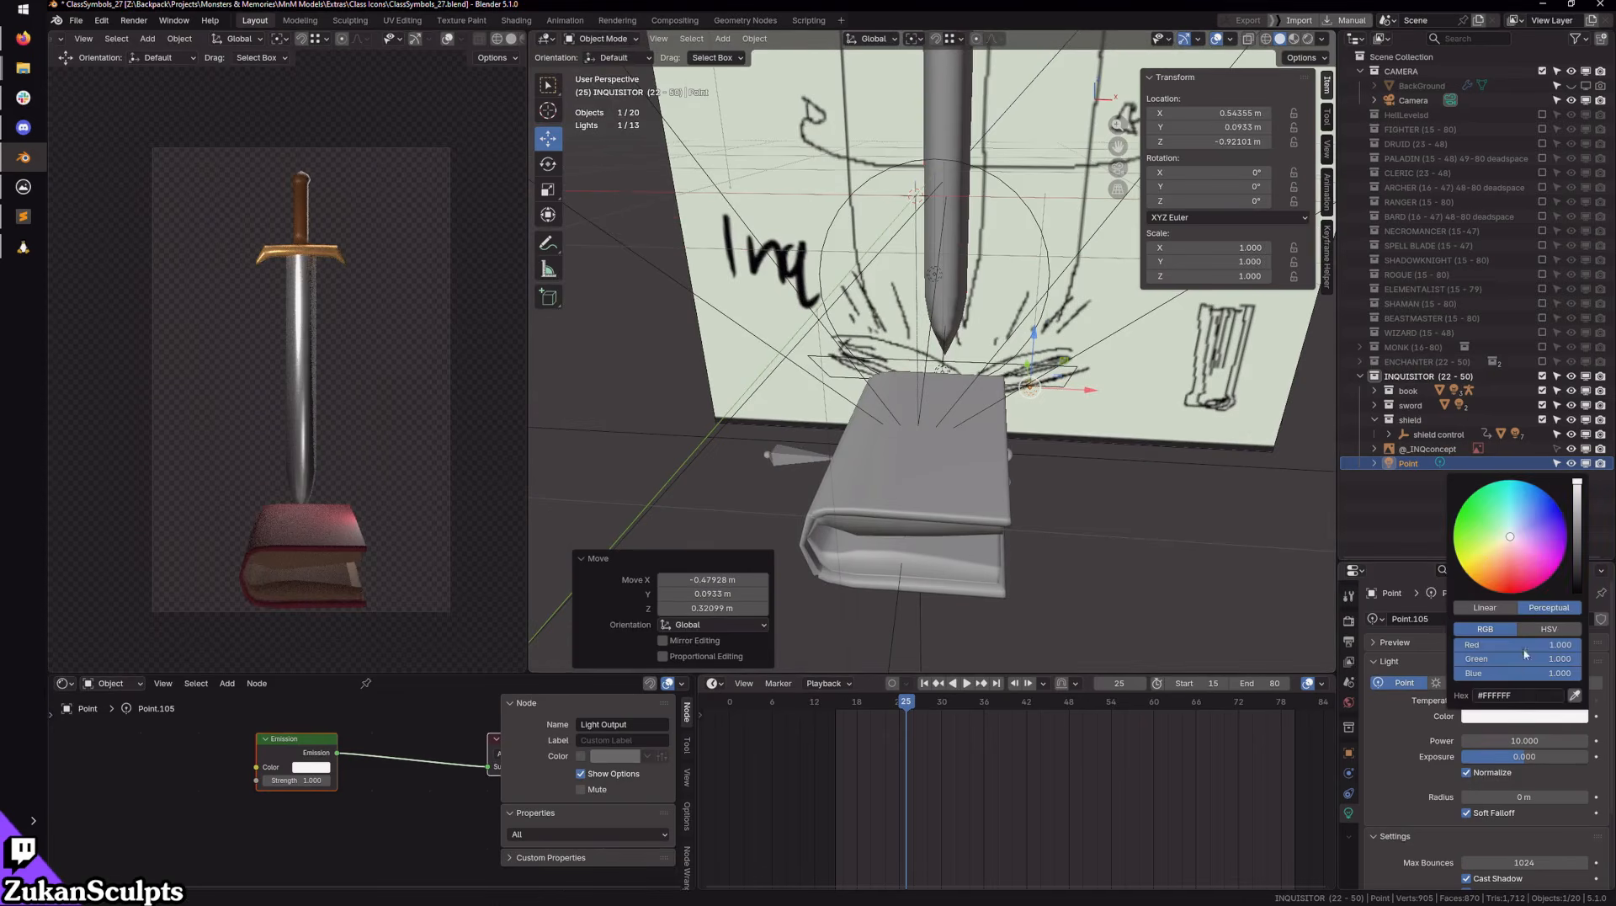
{"action": "left_click_drag", "start_coordinate": [1535, 559], "coordinate": [1542, 555]}
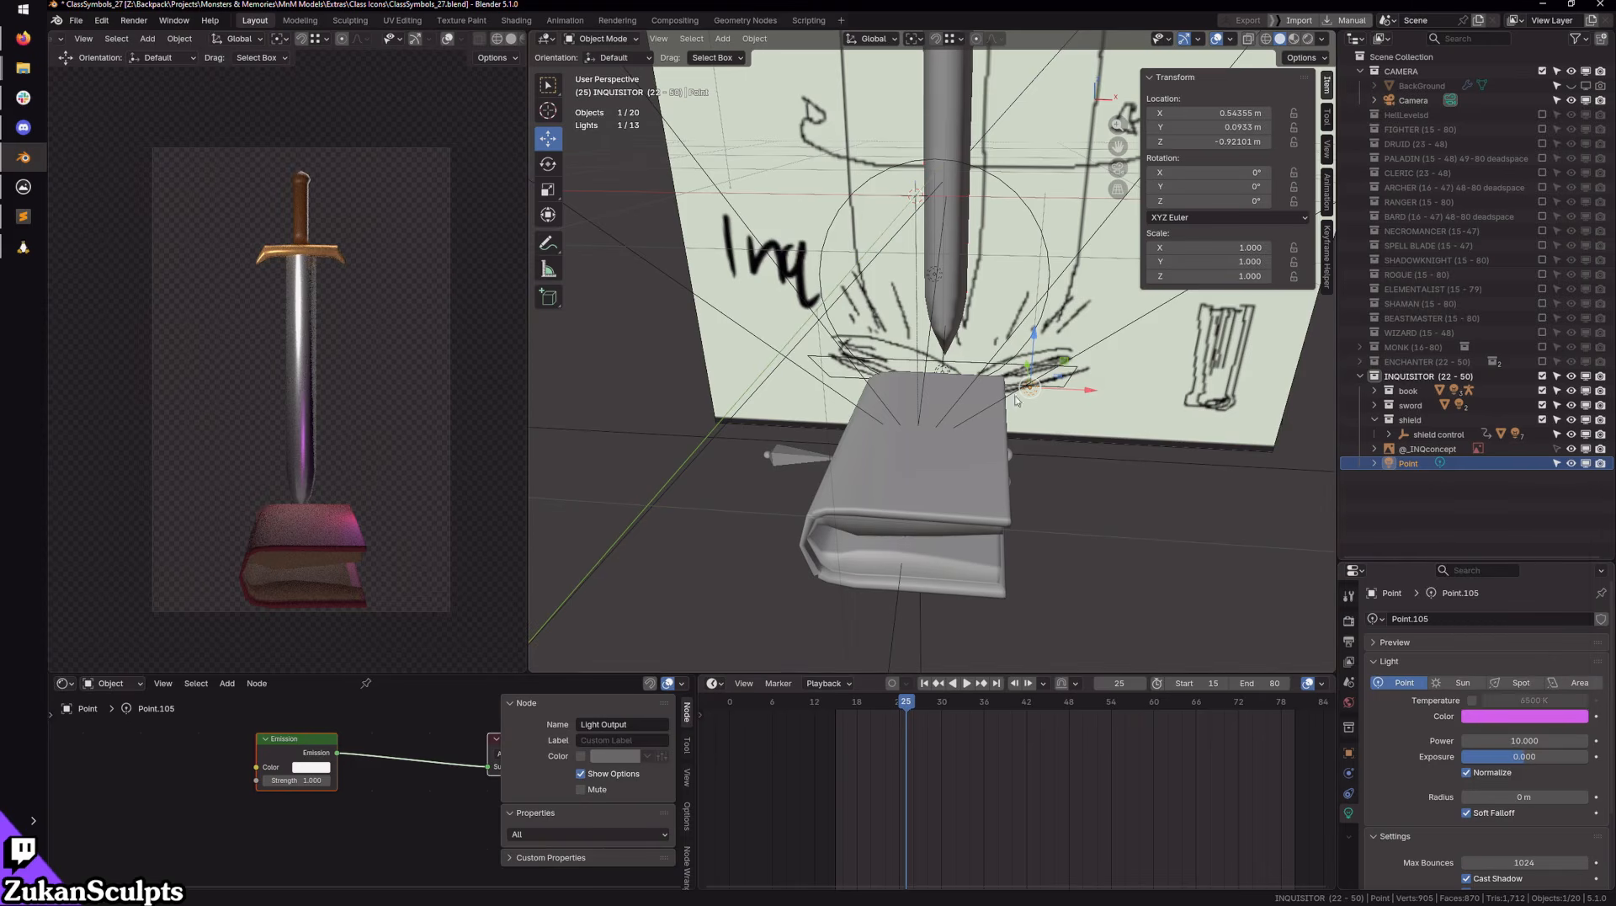
{"action": "key", "text": "g"}
{"action": "key", "text": "x"}
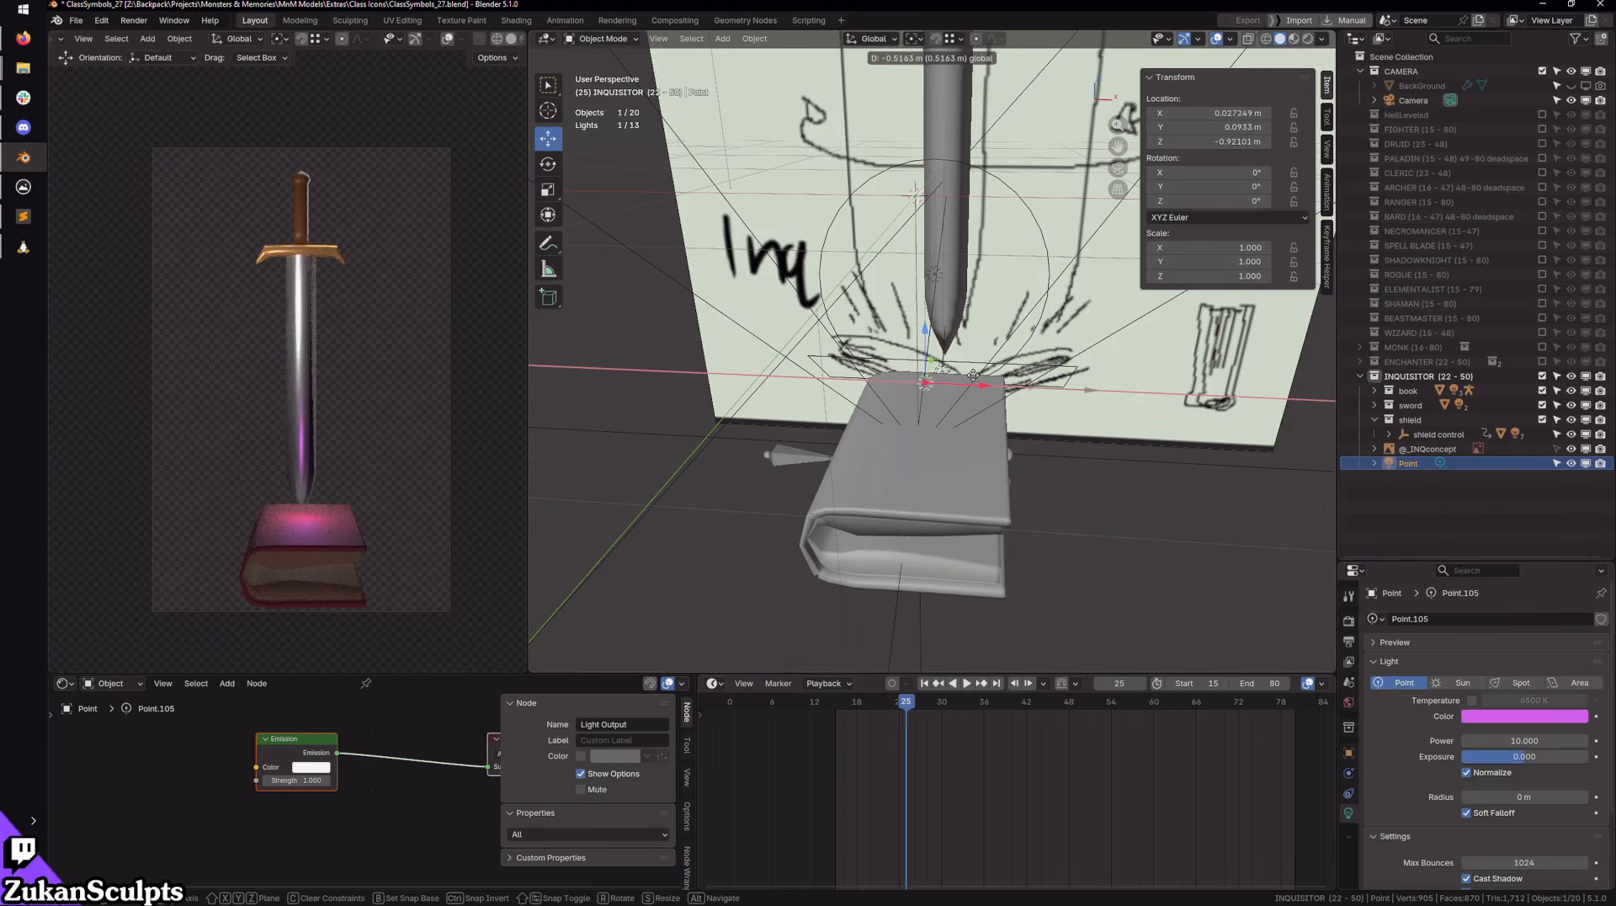
{"action": "left_click", "coordinate": [976, 376]}
Step: Set the point light's power to 99.4 and its radius to 1.07 m
{"action": "left_click_drag", "start_coordinate": [1472, 744], "coordinate": [1527, 744]}
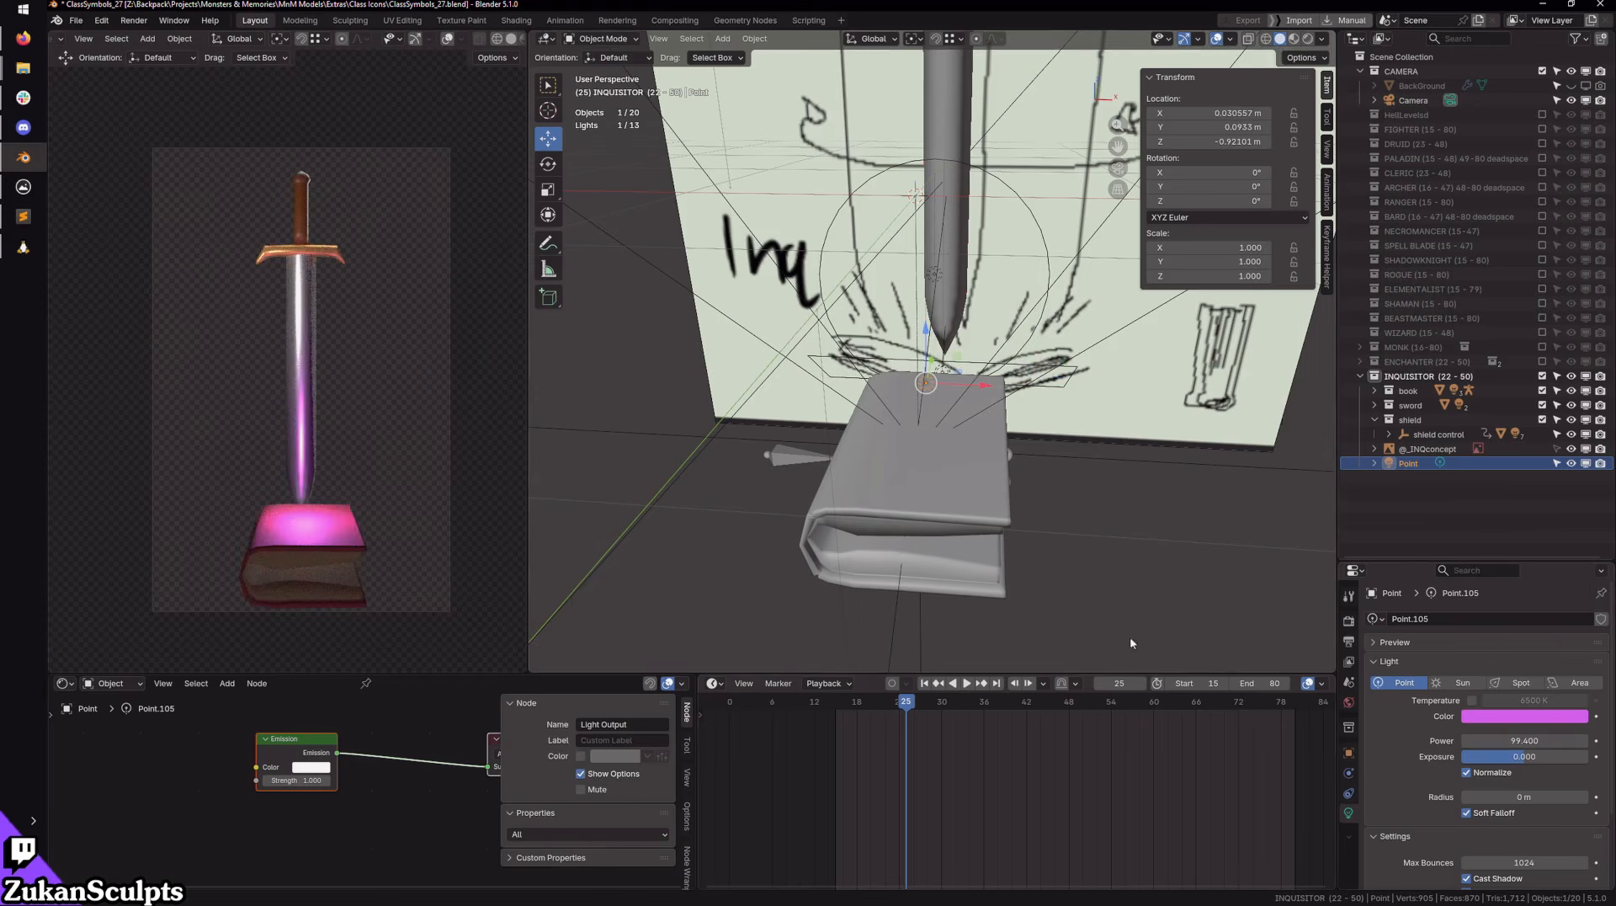
{"action": "middle_click_drag", "start_coordinate": [1268, 638], "coordinate": [1228, 648]}
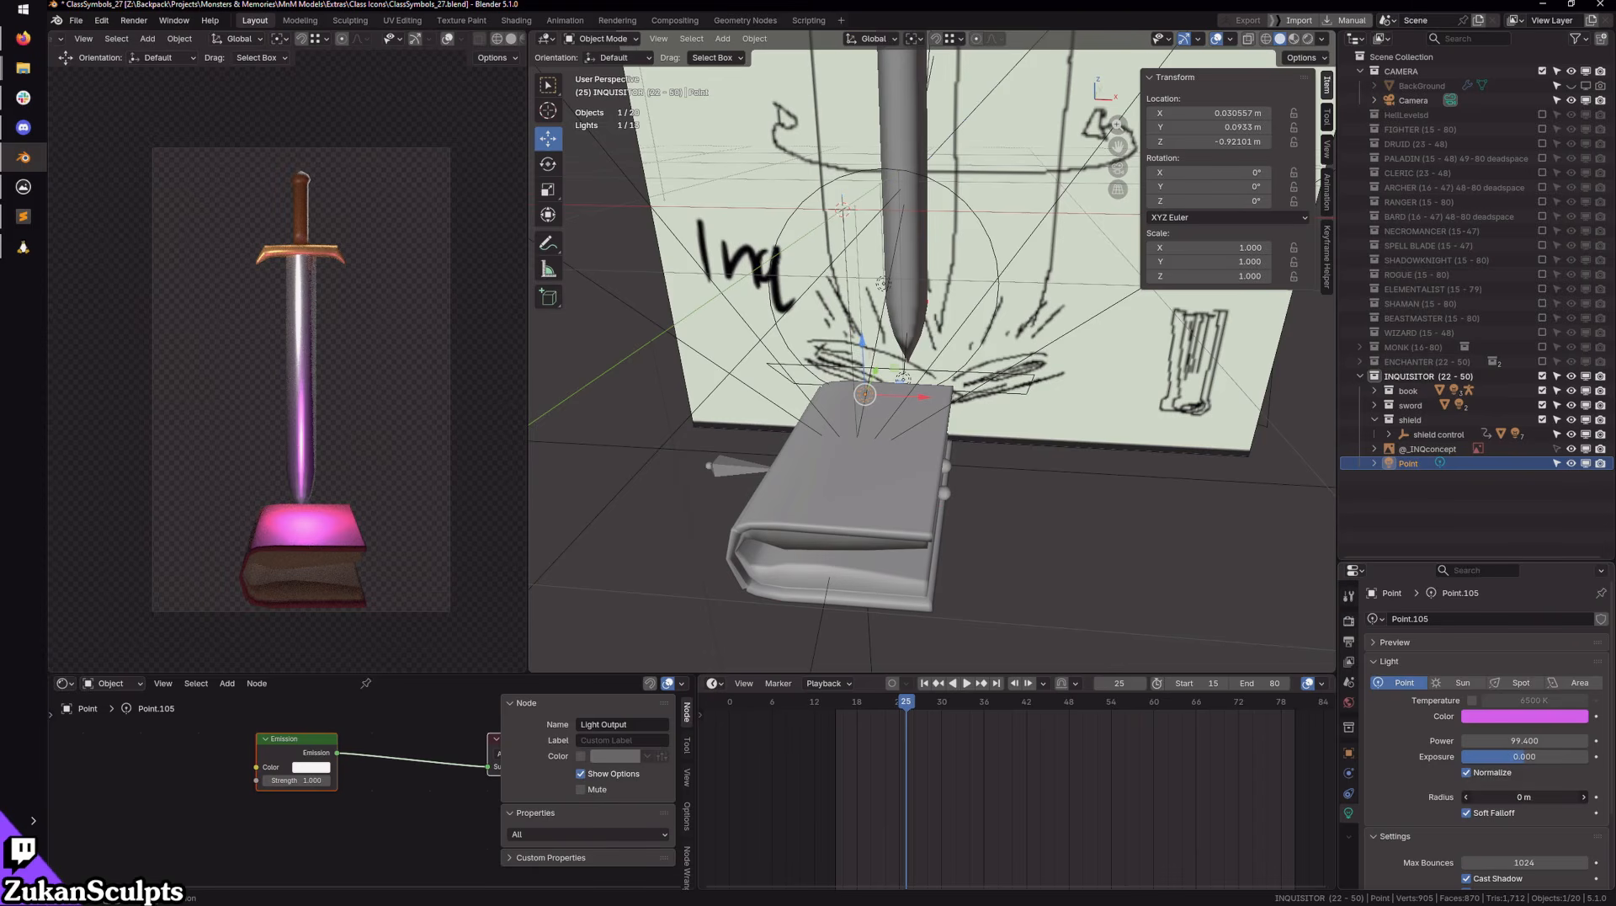
{"action": "left_click_drag", "start_coordinate": [1523, 796], "coordinate": [1553, 796]}
{"action": "scroll", "coordinate": [941, 589], "scroll_direction": "down", "scroll_amount": 2}
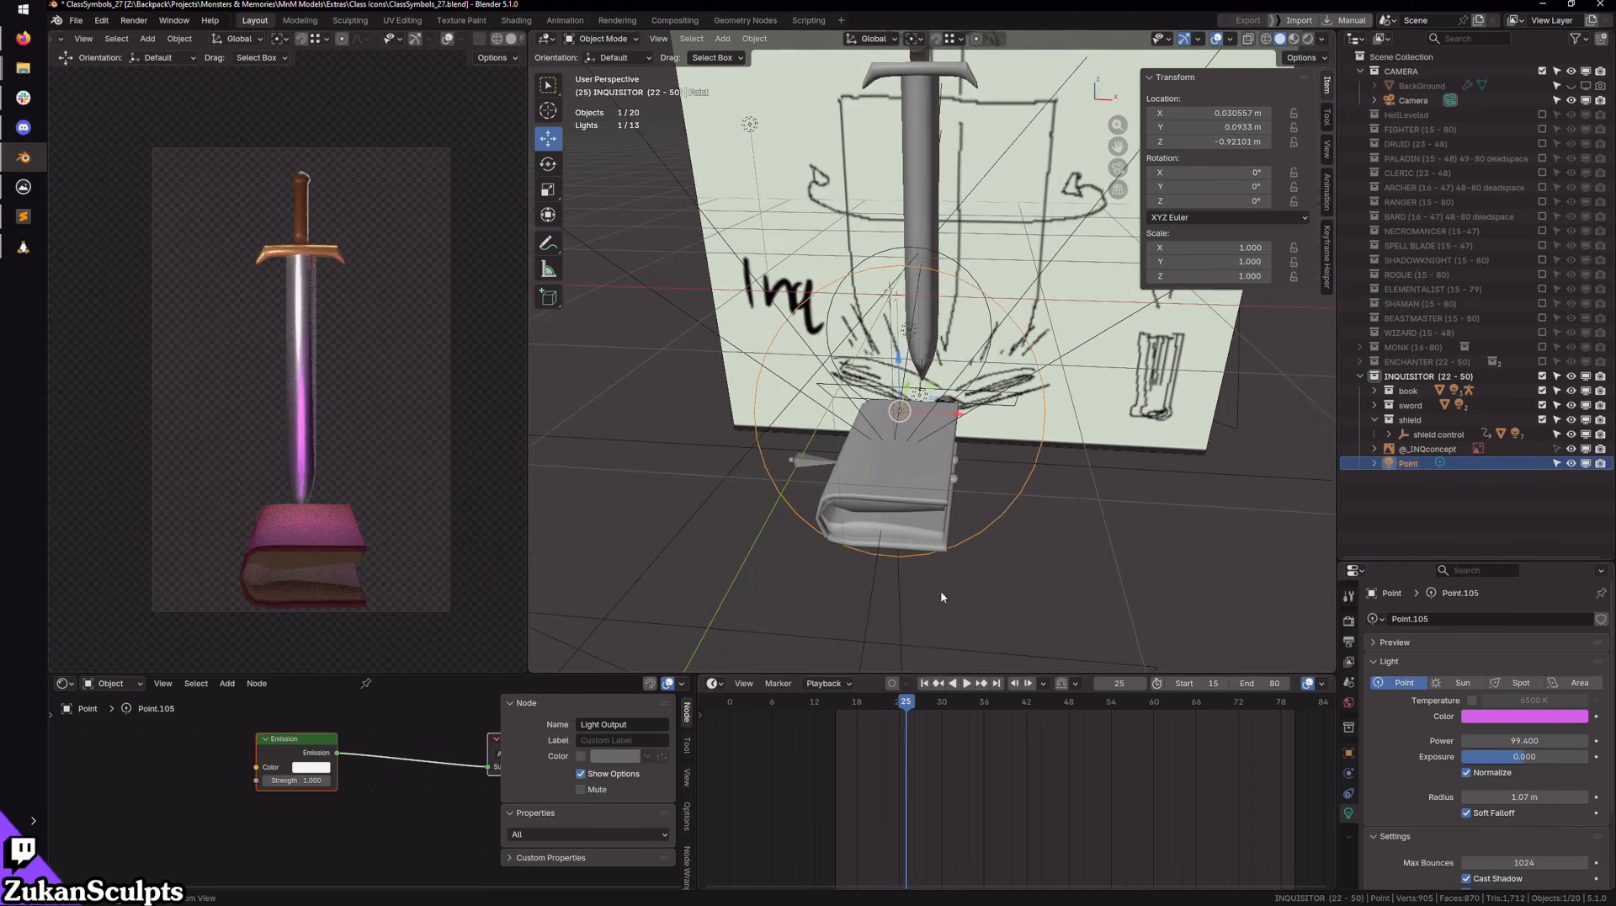
Step: Adjust the point light's height along Z to about -0.72 m, just above the book
{"action": "left_click_drag", "start_coordinate": [901, 351], "coordinate": [1115, 579]}
{"action": "middle_click_drag", "start_coordinate": [1096, 570], "coordinate": [882, 476]}
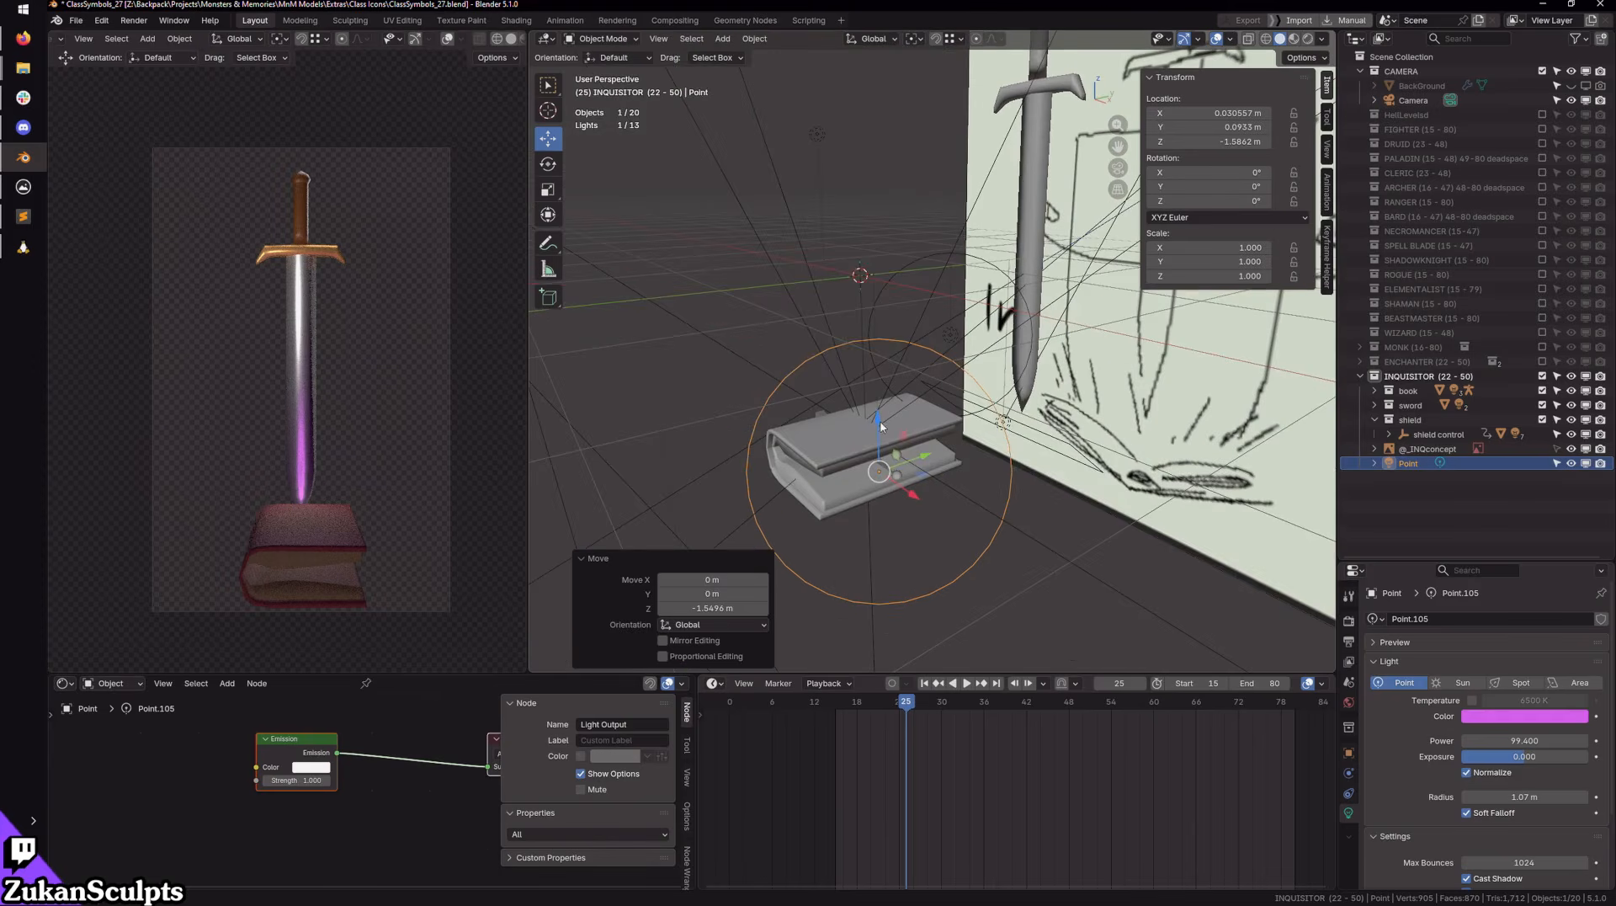
{"action": "left_click_drag", "start_coordinate": [882, 427], "coordinate": [878, 324]}
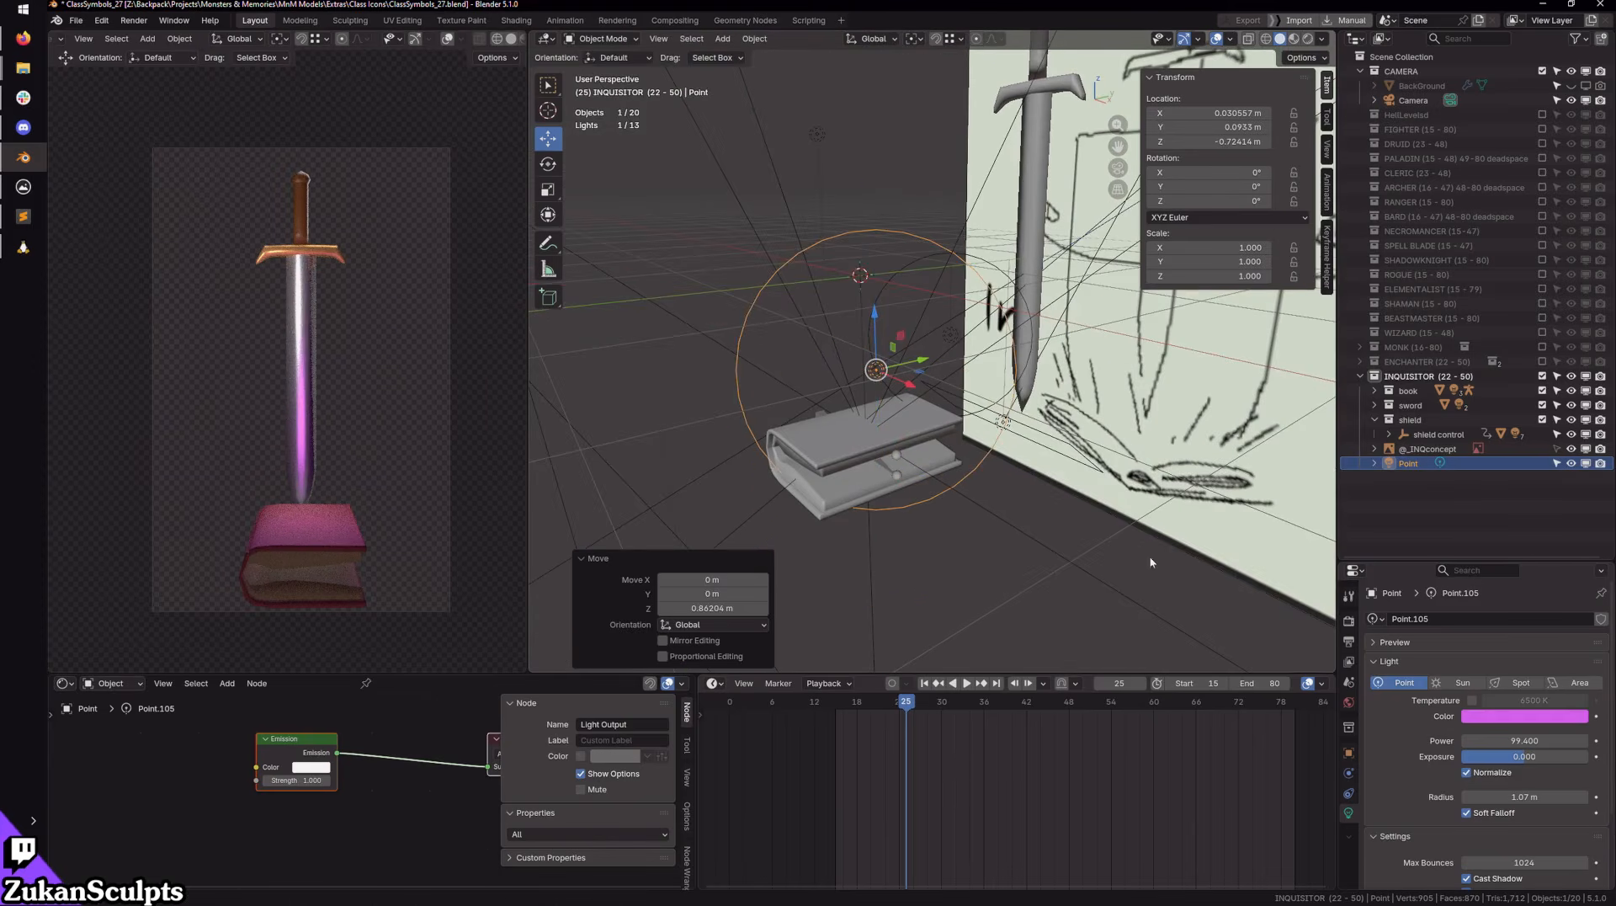
Step: Set the light's power to 109.3, exposure to 2.759 and radius to 0.7 m, and move it to about Y -0.47 m, Z -0.18 m
{"action": "left_click_drag", "start_coordinate": [1507, 797], "coordinate": [1552, 741]}
{"action": "middle_click_drag", "start_coordinate": [1082, 562], "coordinate": [906, 409]}
{"action": "left_click_drag", "start_coordinate": [882, 369], "coordinate": [809, 299]}
Step: Duplicate the point light and place the copy in front of the book, about 1.22 m forward and 0.77 m lower
{"action": "key", "text": "shift+d"}
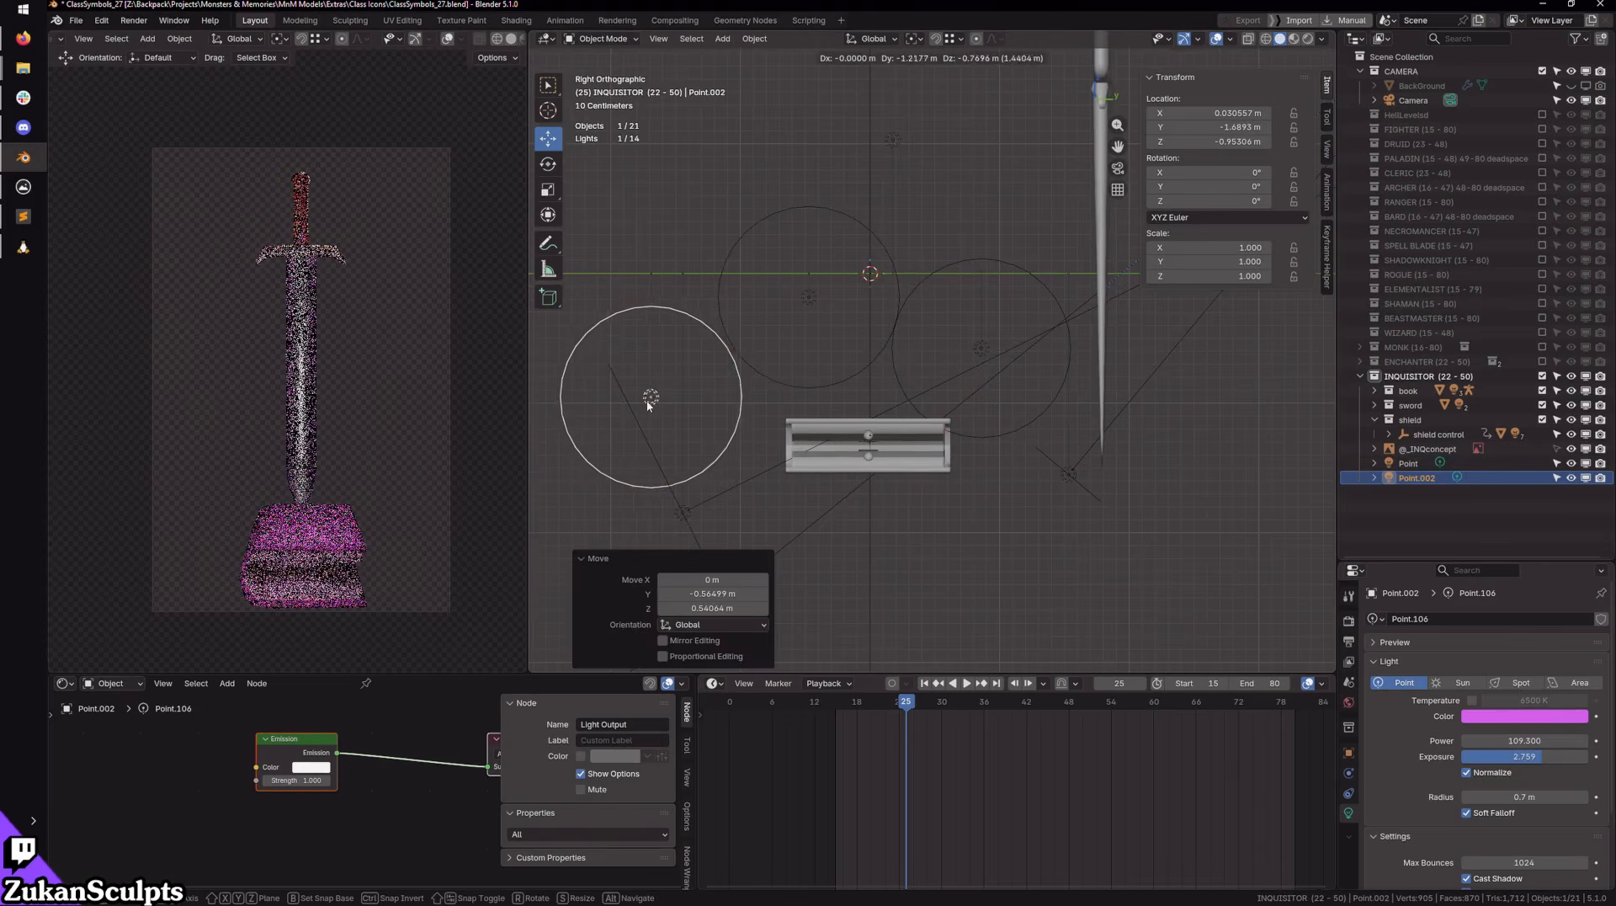
{"action": "left_click", "coordinate": [651, 400]}
{"action": "middle_click_drag", "start_coordinate": [893, 524], "coordinate": [929, 551]}
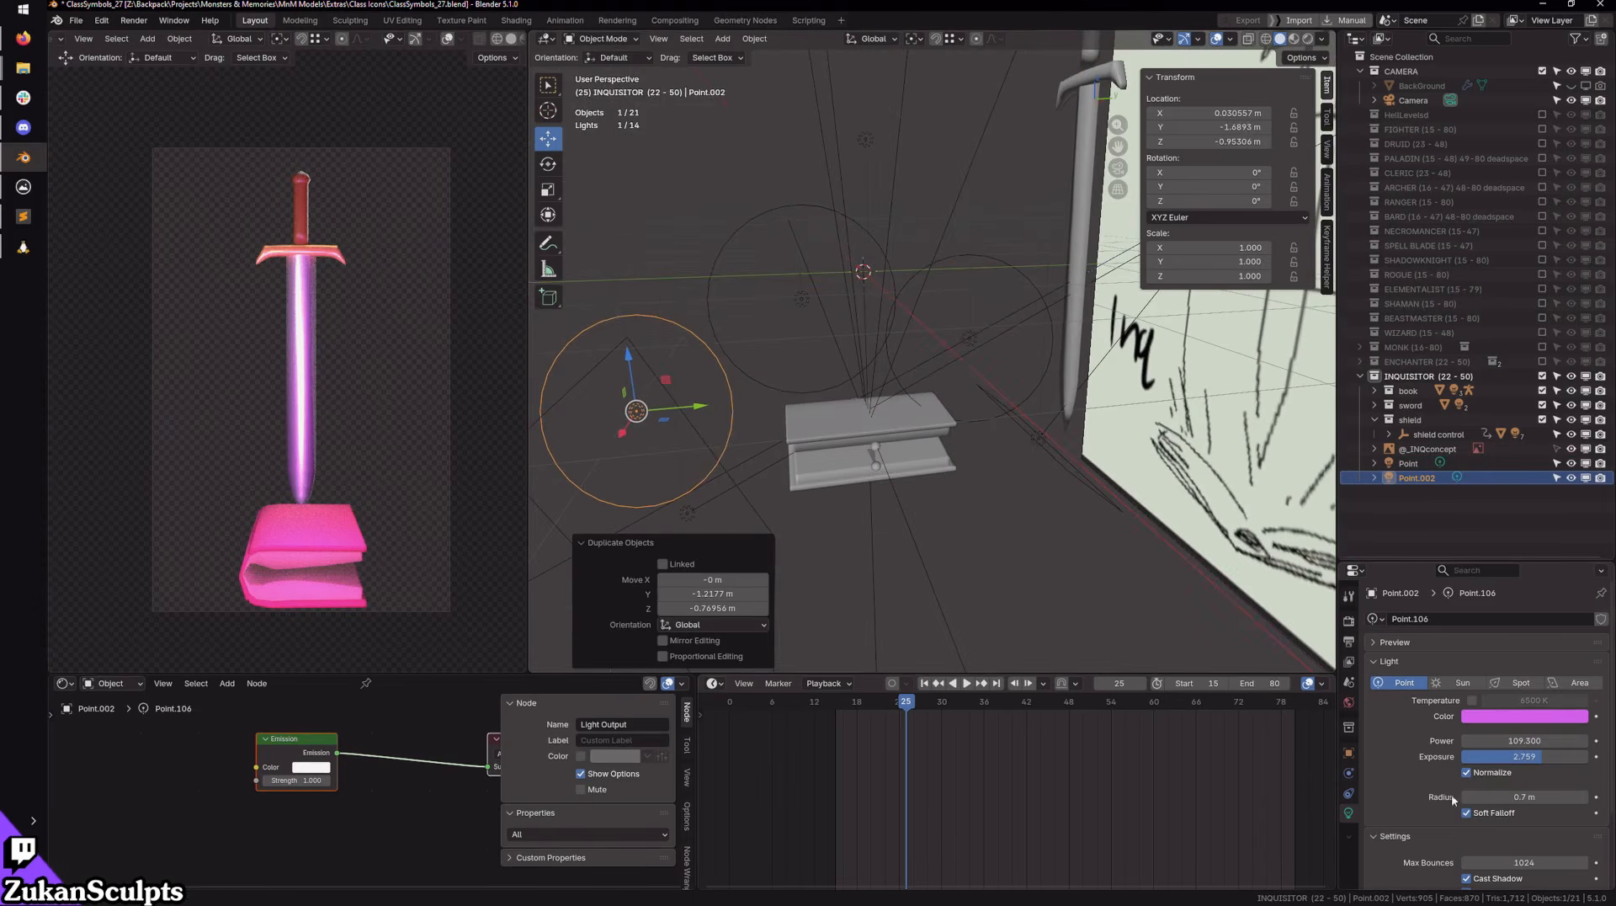
Step: Keyframe the power of both magenta point lights at 109.3 on frame 25
{"action": "middle_click_drag", "start_coordinate": [926, 492], "coordinate": [1031, 538], "text": "shift"}
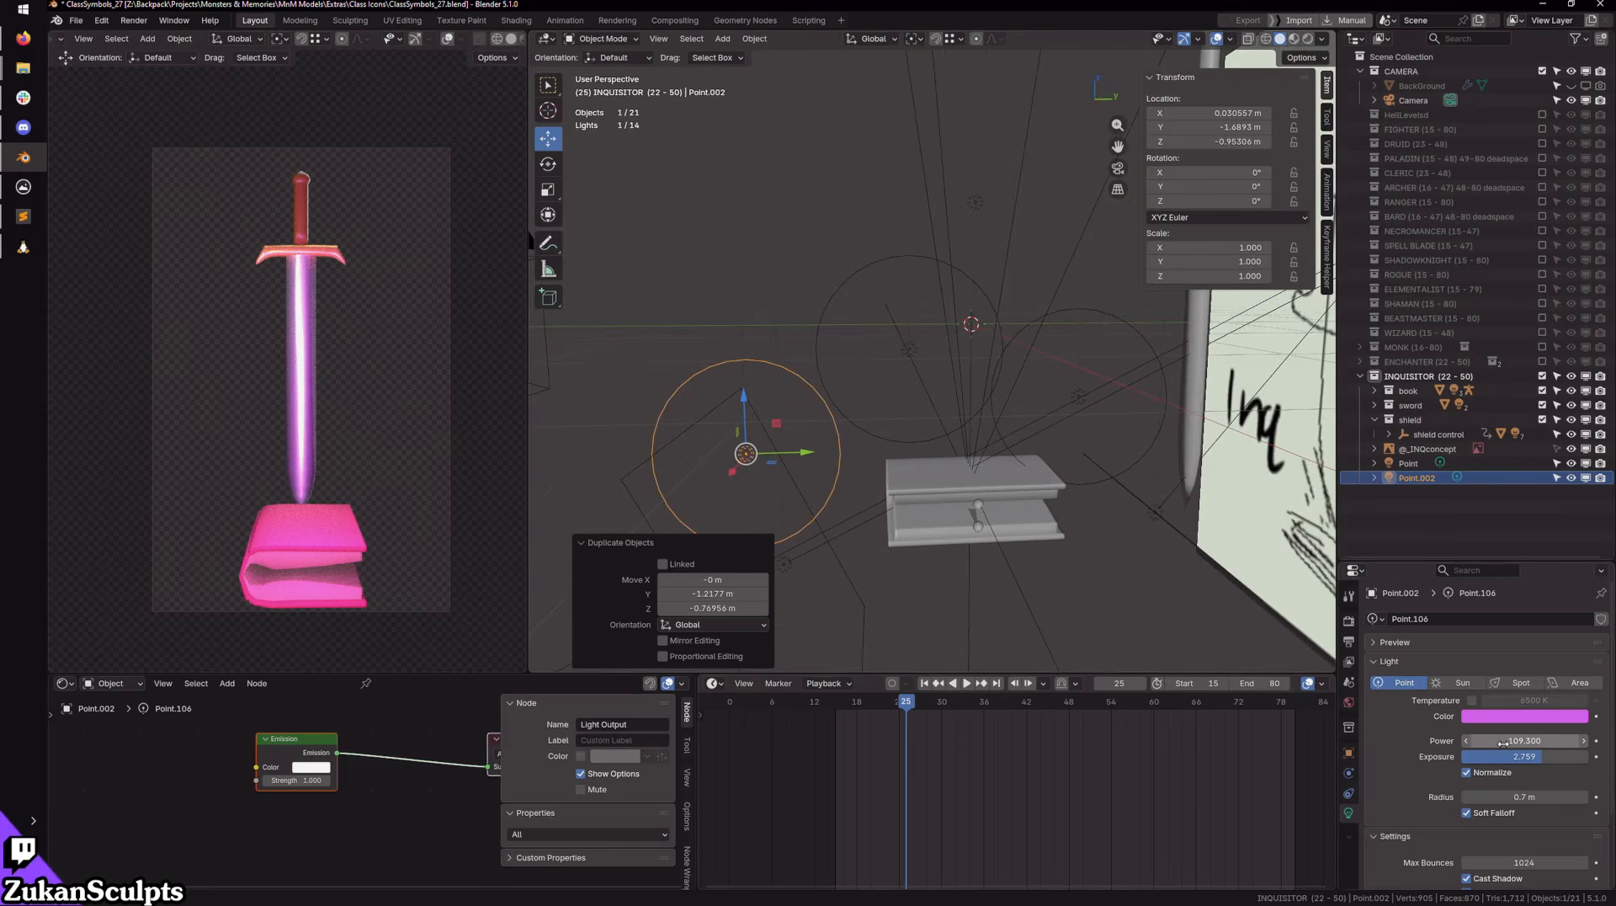
{"action": "key", "text": "i"}
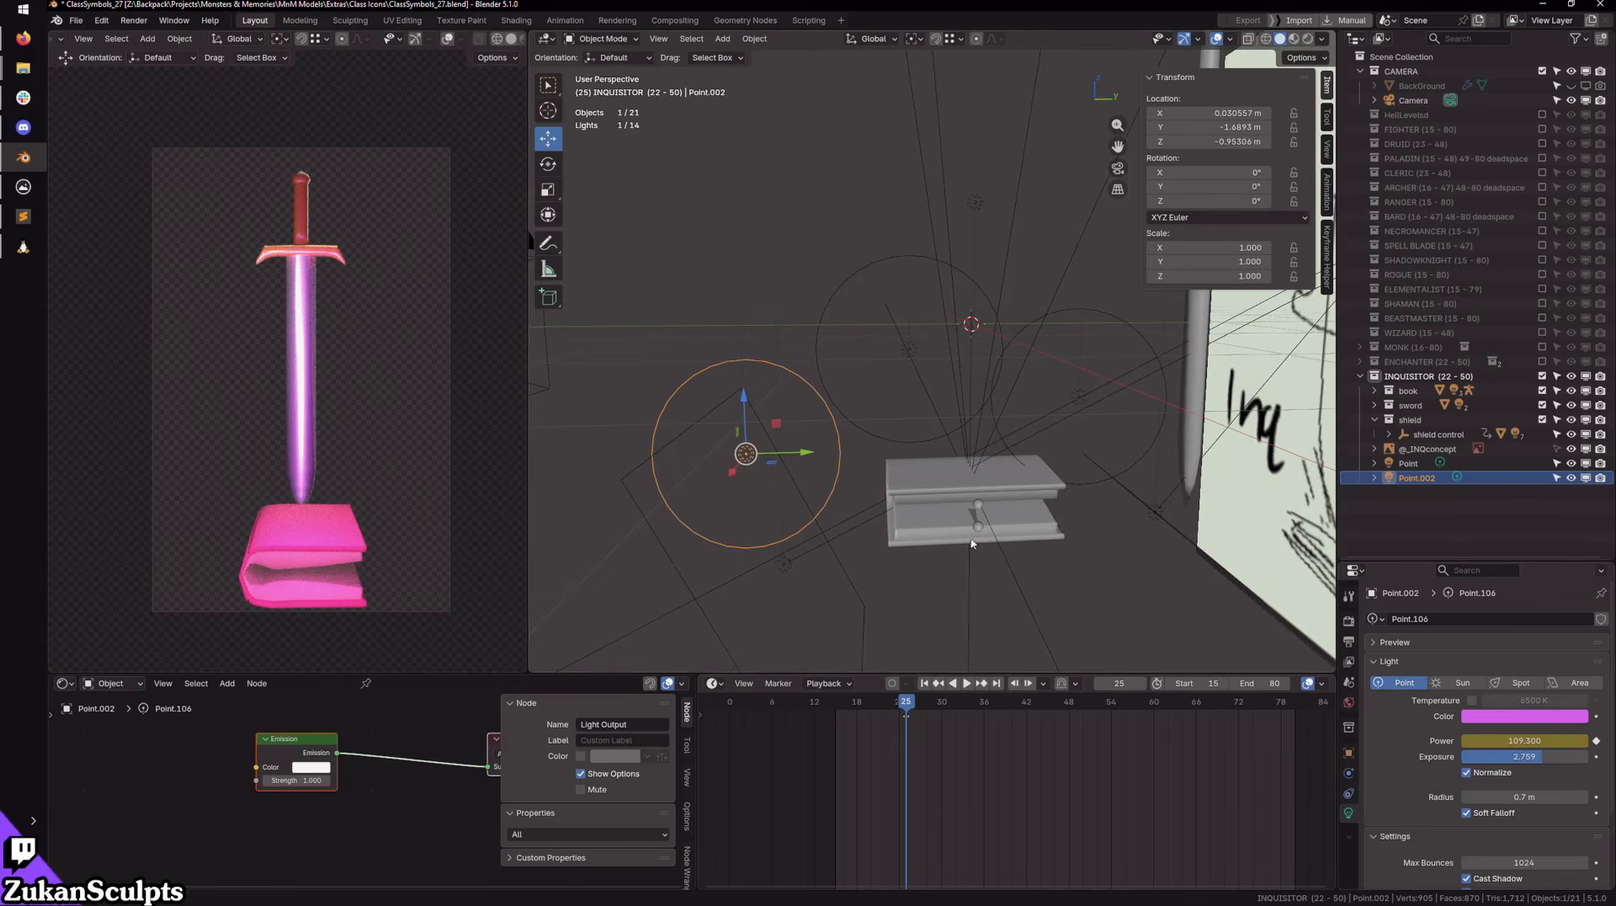
{"action": "left_click", "coordinate": [921, 354]}
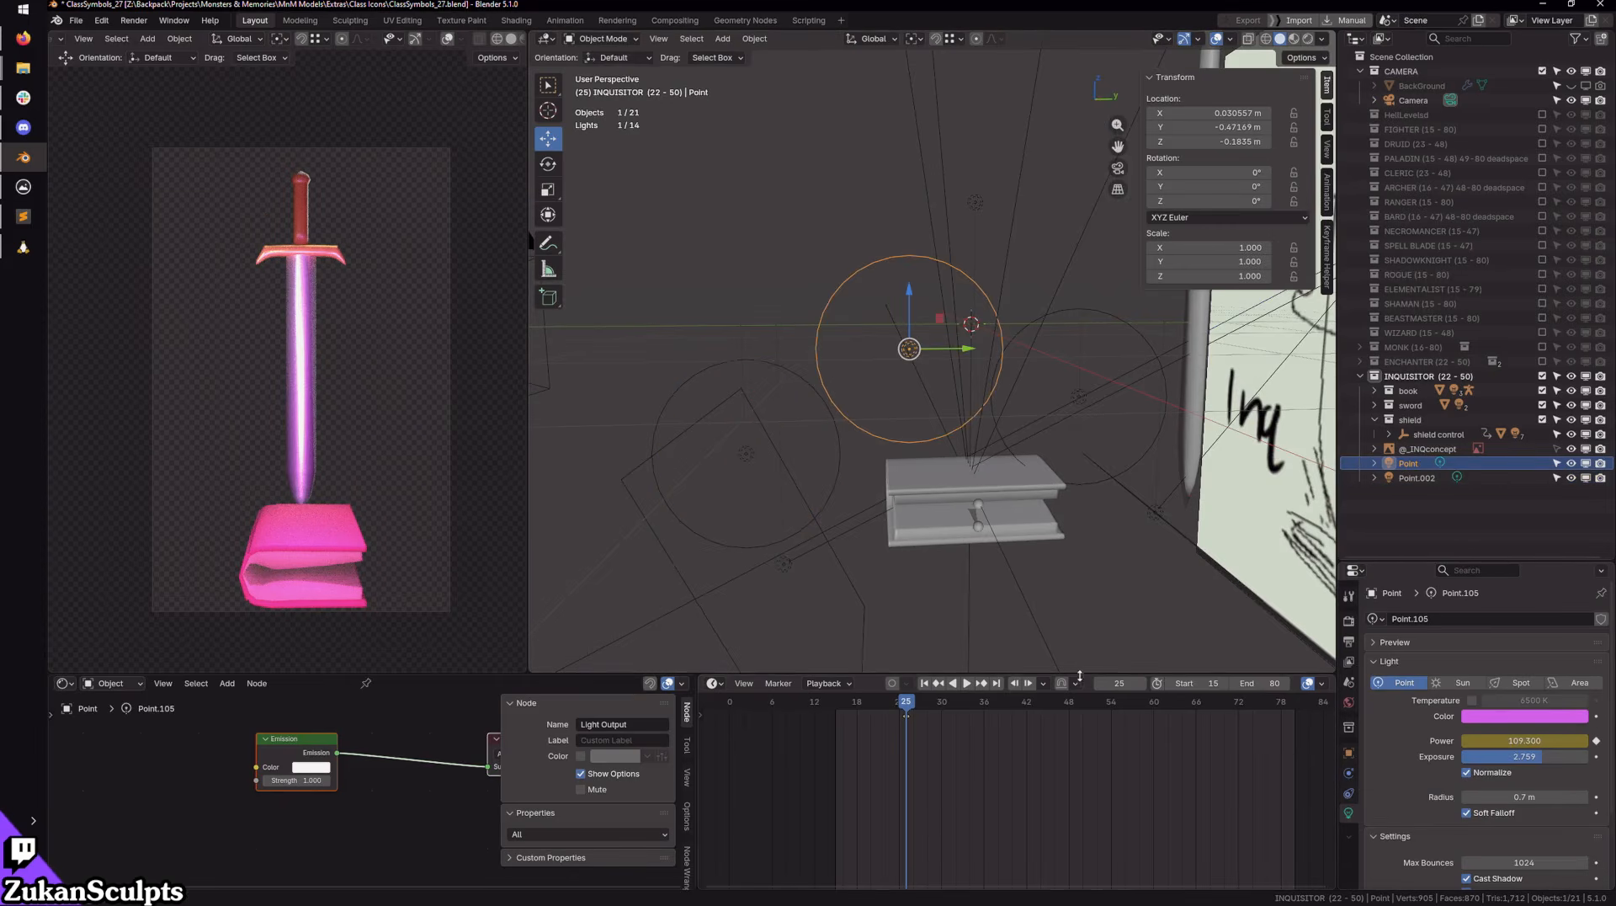
Step: Go to frame 15 and keyframe the upper point light's power at 0
{"action": "left_click", "coordinate": [923, 683]}
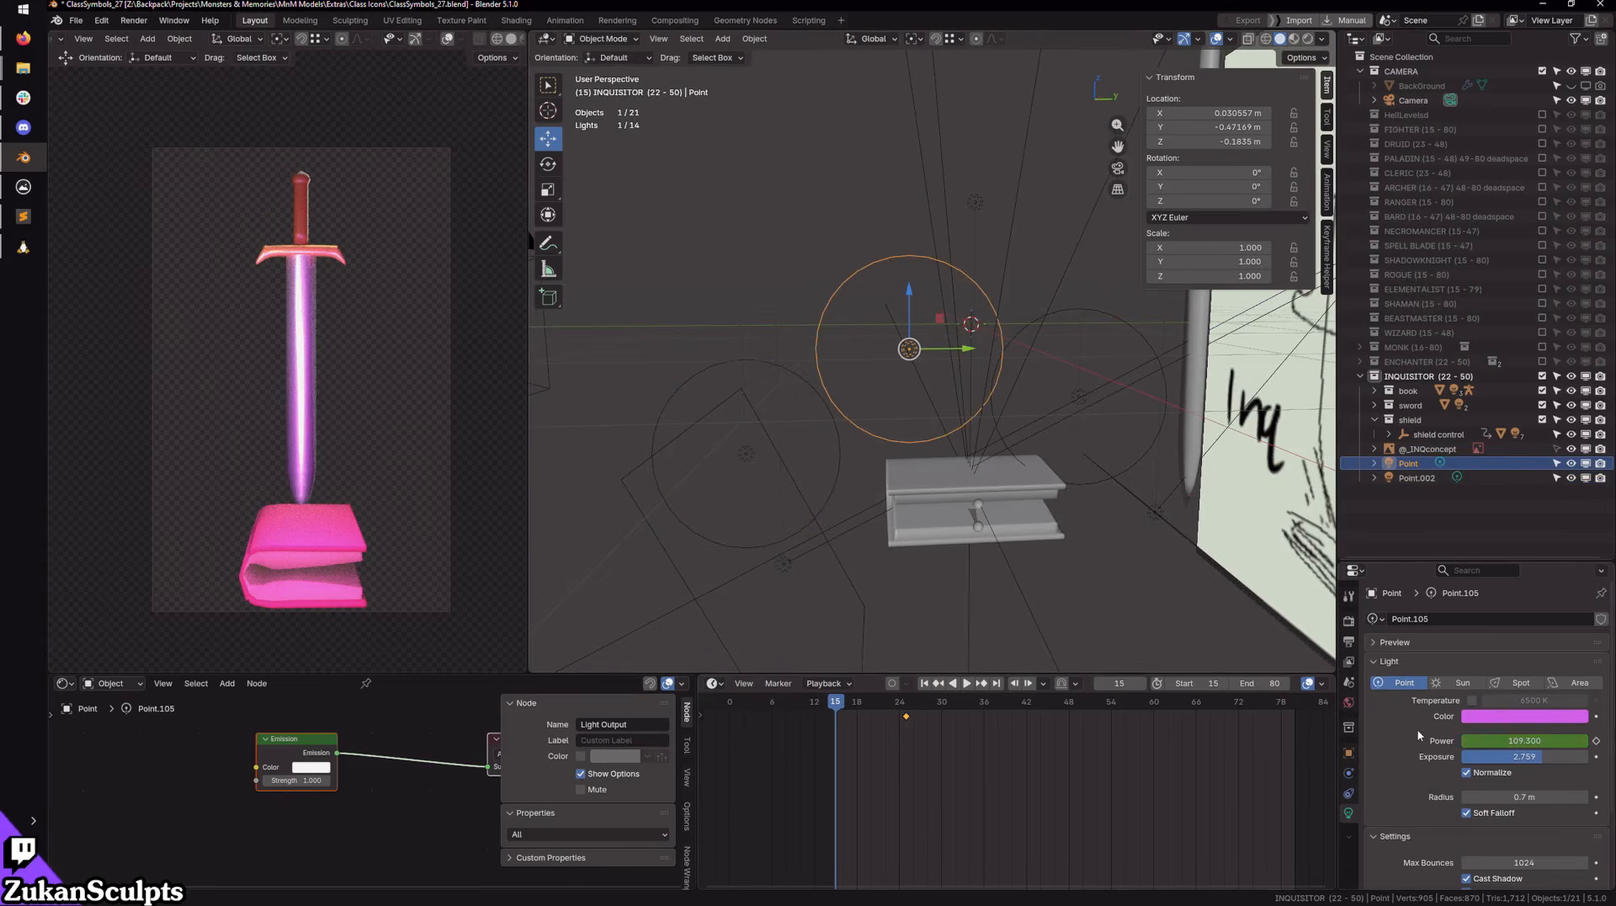
{"action": "left_click", "coordinate": [1516, 743]}
{"action": "type", "text": "0"}
{"action": "key", "text": "Return"}
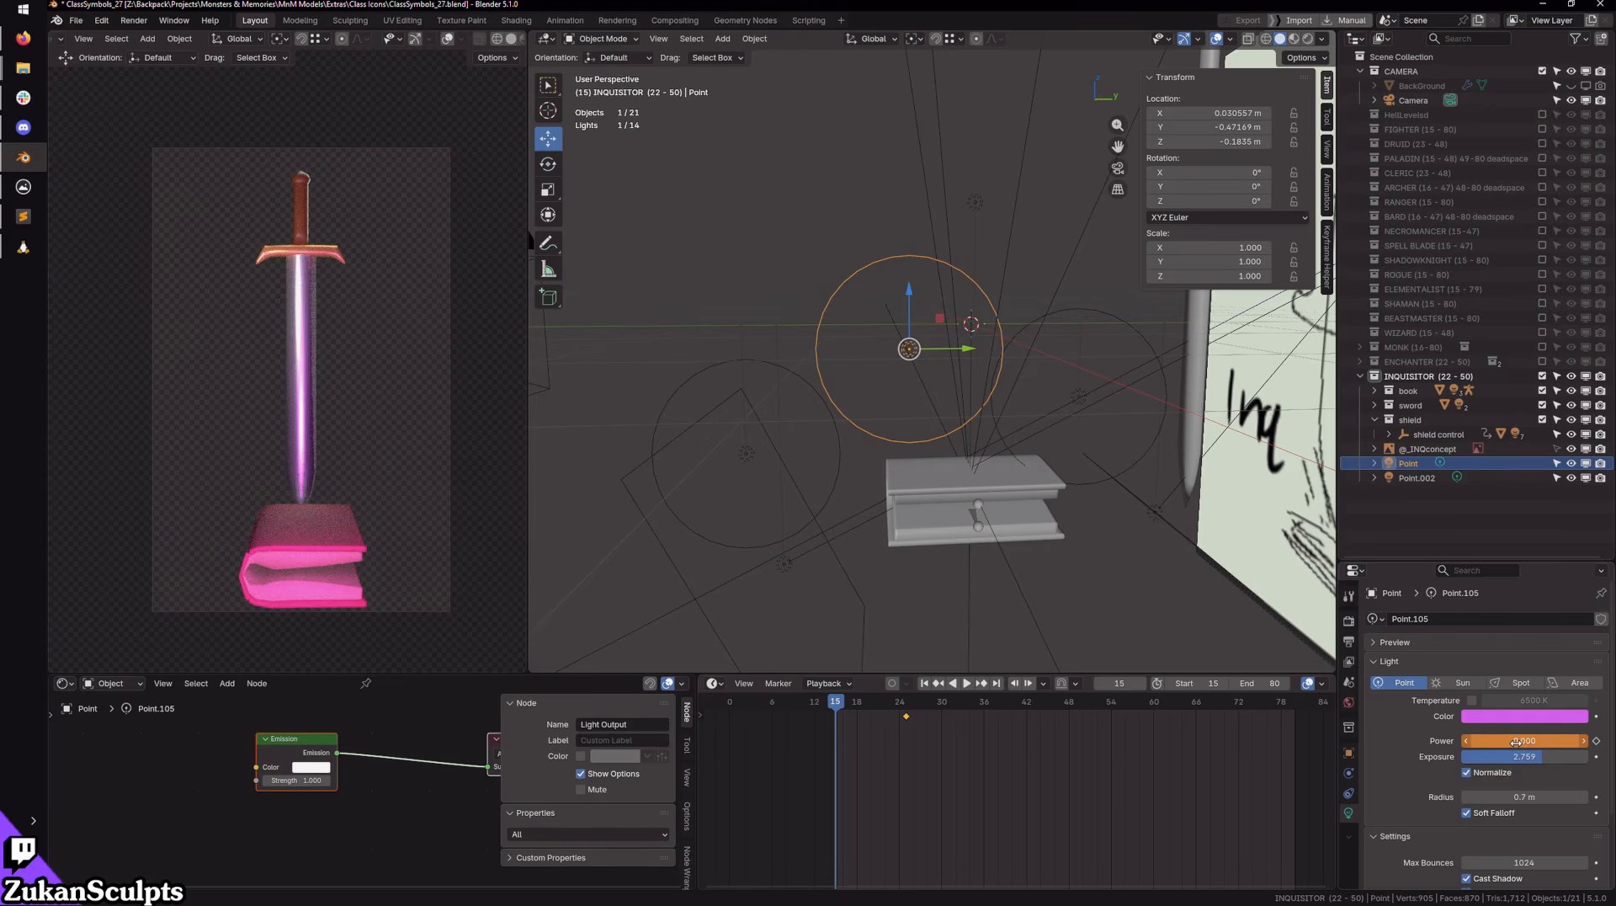
{"action": "key", "text": "i"}
Step: Select the duplicated light Point.002 and keyframe its power at 0 on frame 15
{"action": "left_click", "coordinate": [734, 461]}
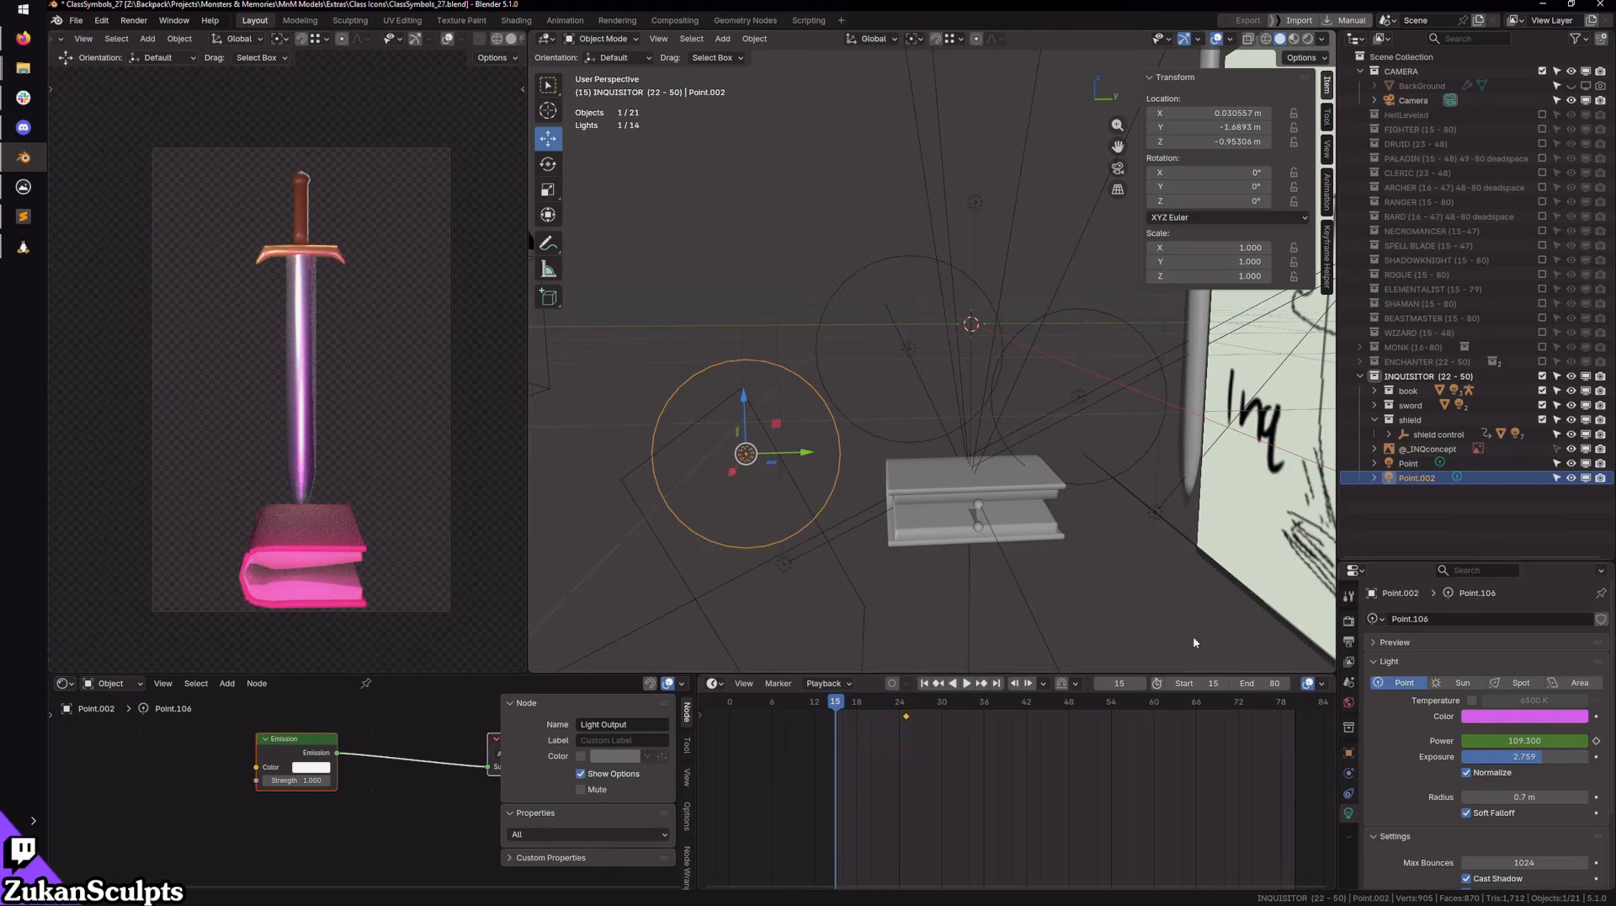
{"action": "left_click", "coordinate": [1497, 740]}
{"action": "type", "text": "0"}
{"action": "key", "text": "Return"}
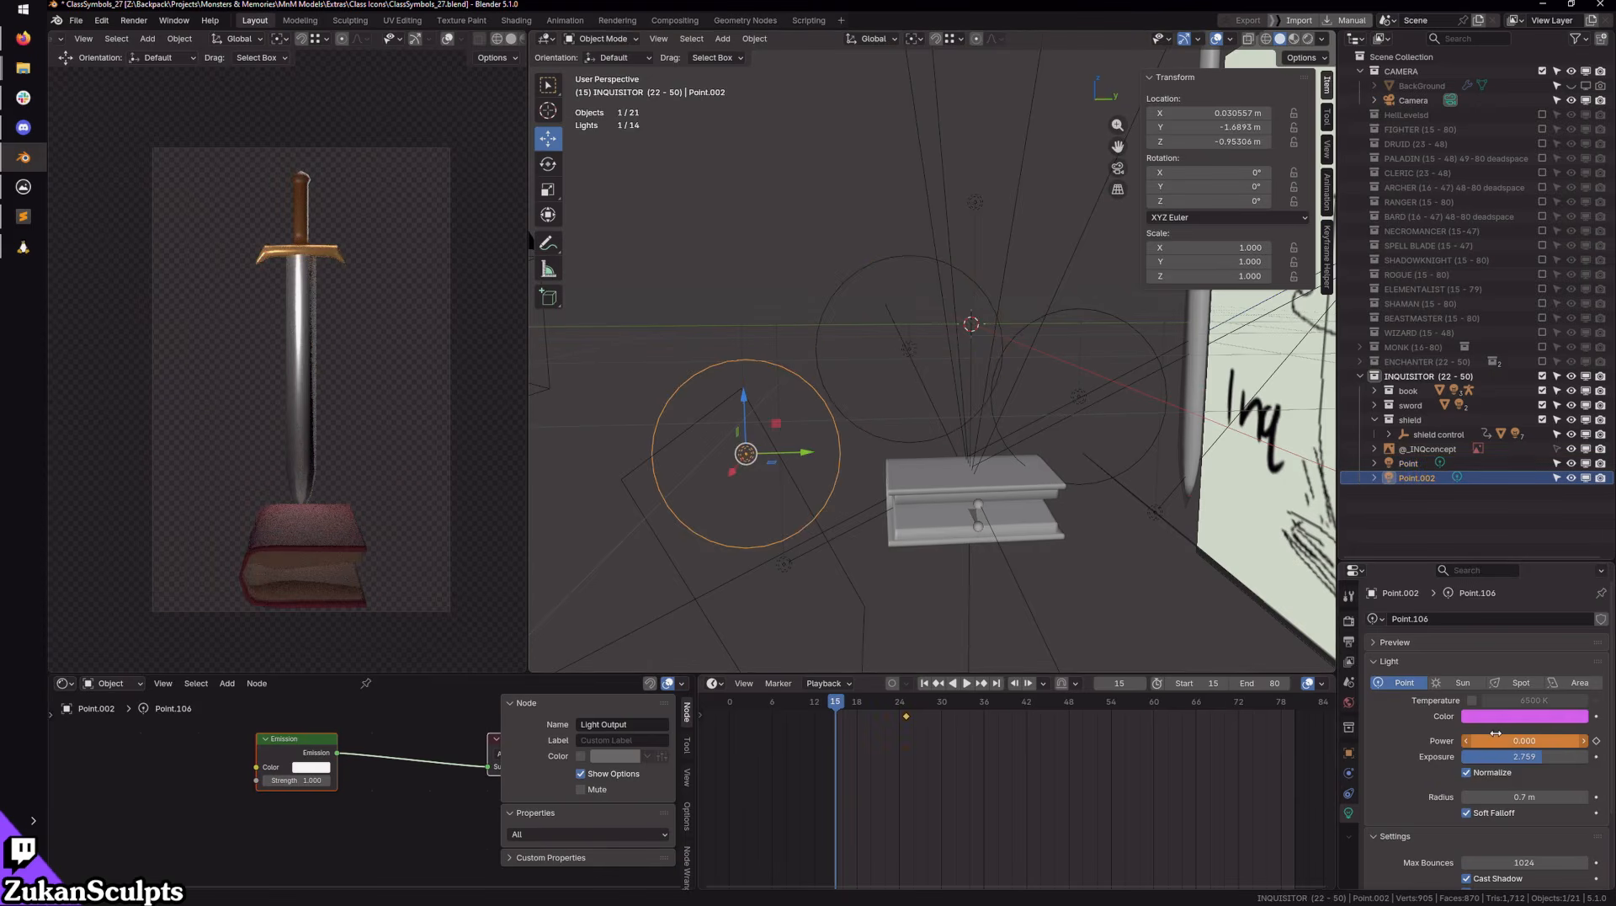
{"action": "key", "text": "i"}
Step: Play the animation to review the magenta light's fade-in, stopping at frame 61
{"action": "left_click", "coordinate": [971, 684]}
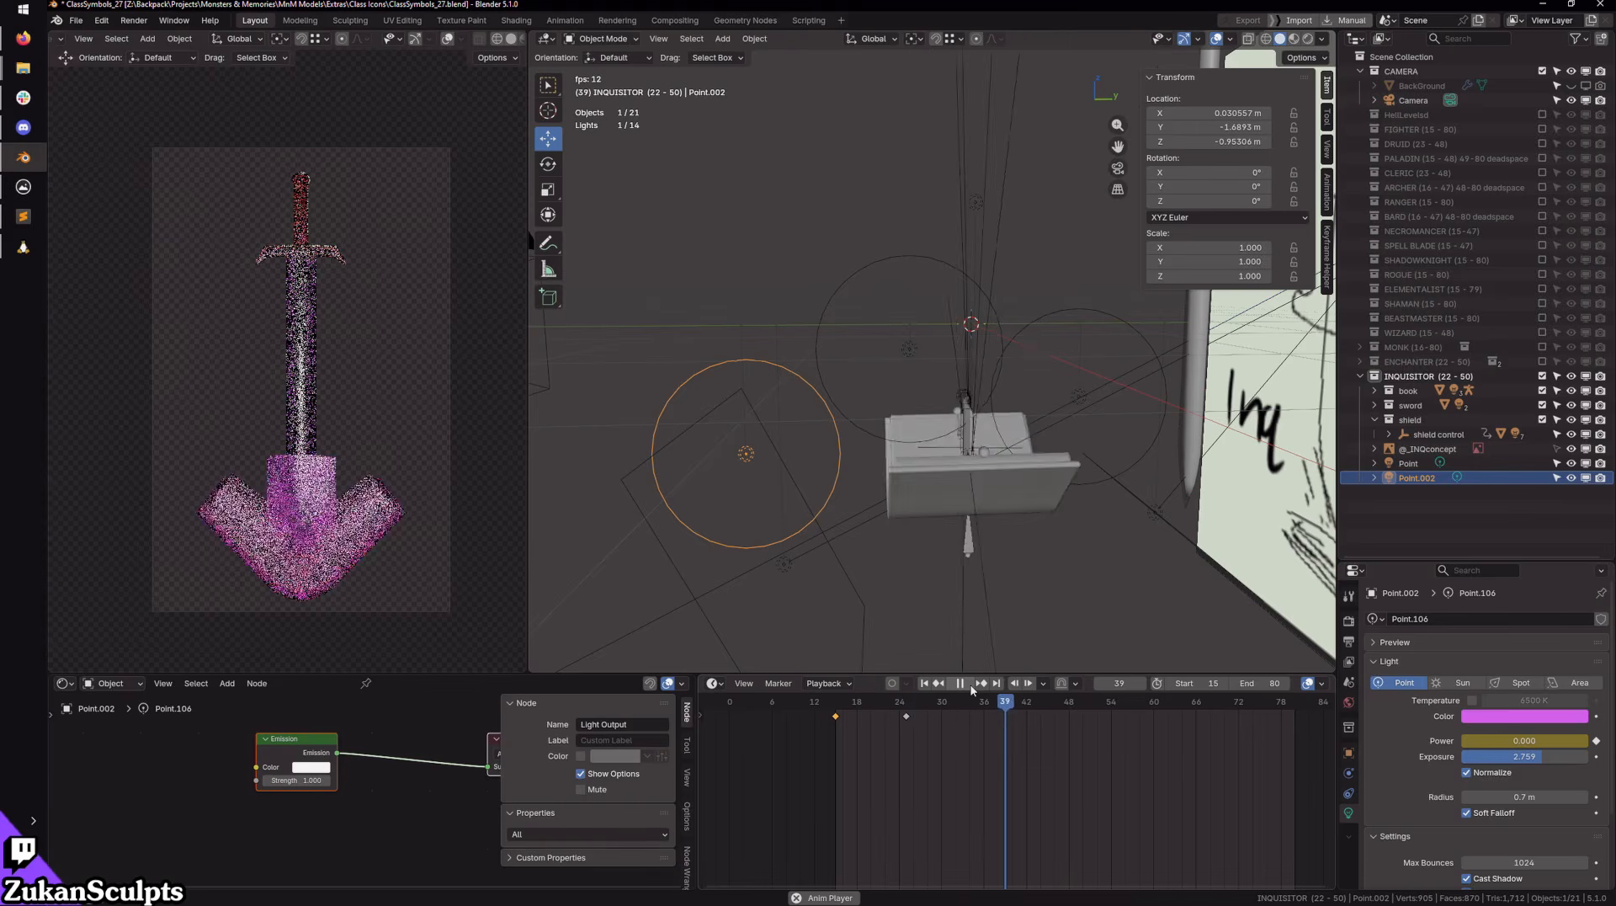
{"action": "left_click", "coordinate": [970, 684]}
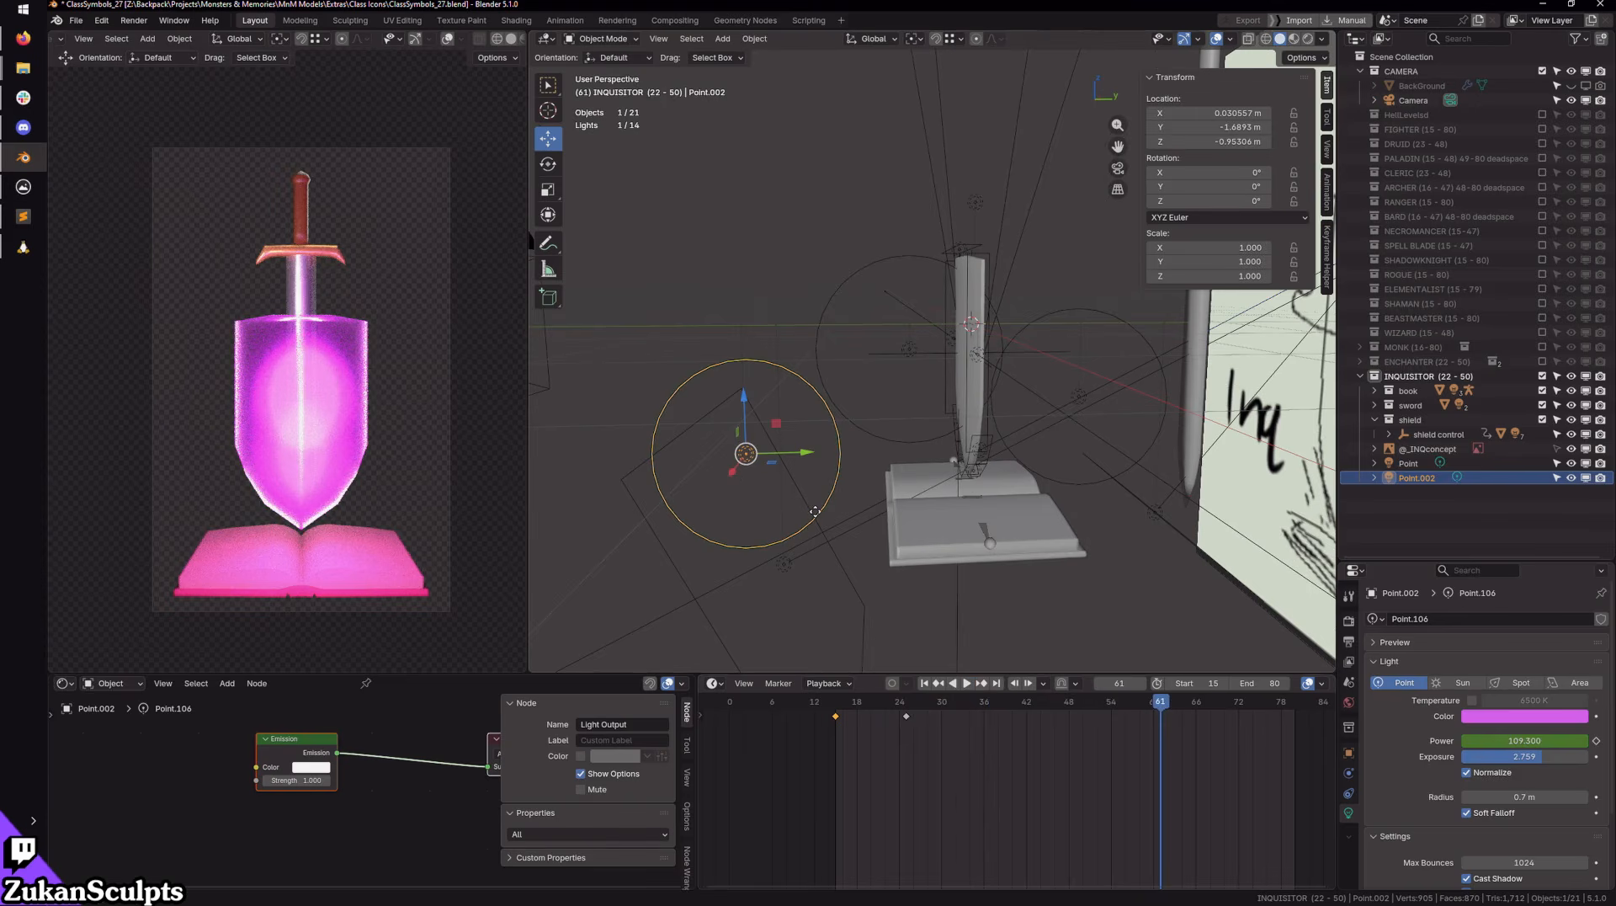
{"action": "scroll", "coordinate": [815, 512], "scroll_direction": "down", "scroll_amount": 2}
{"action": "scroll", "coordinate": [814, 512], "scroll_direction": "up", "scroll_amount": 1}
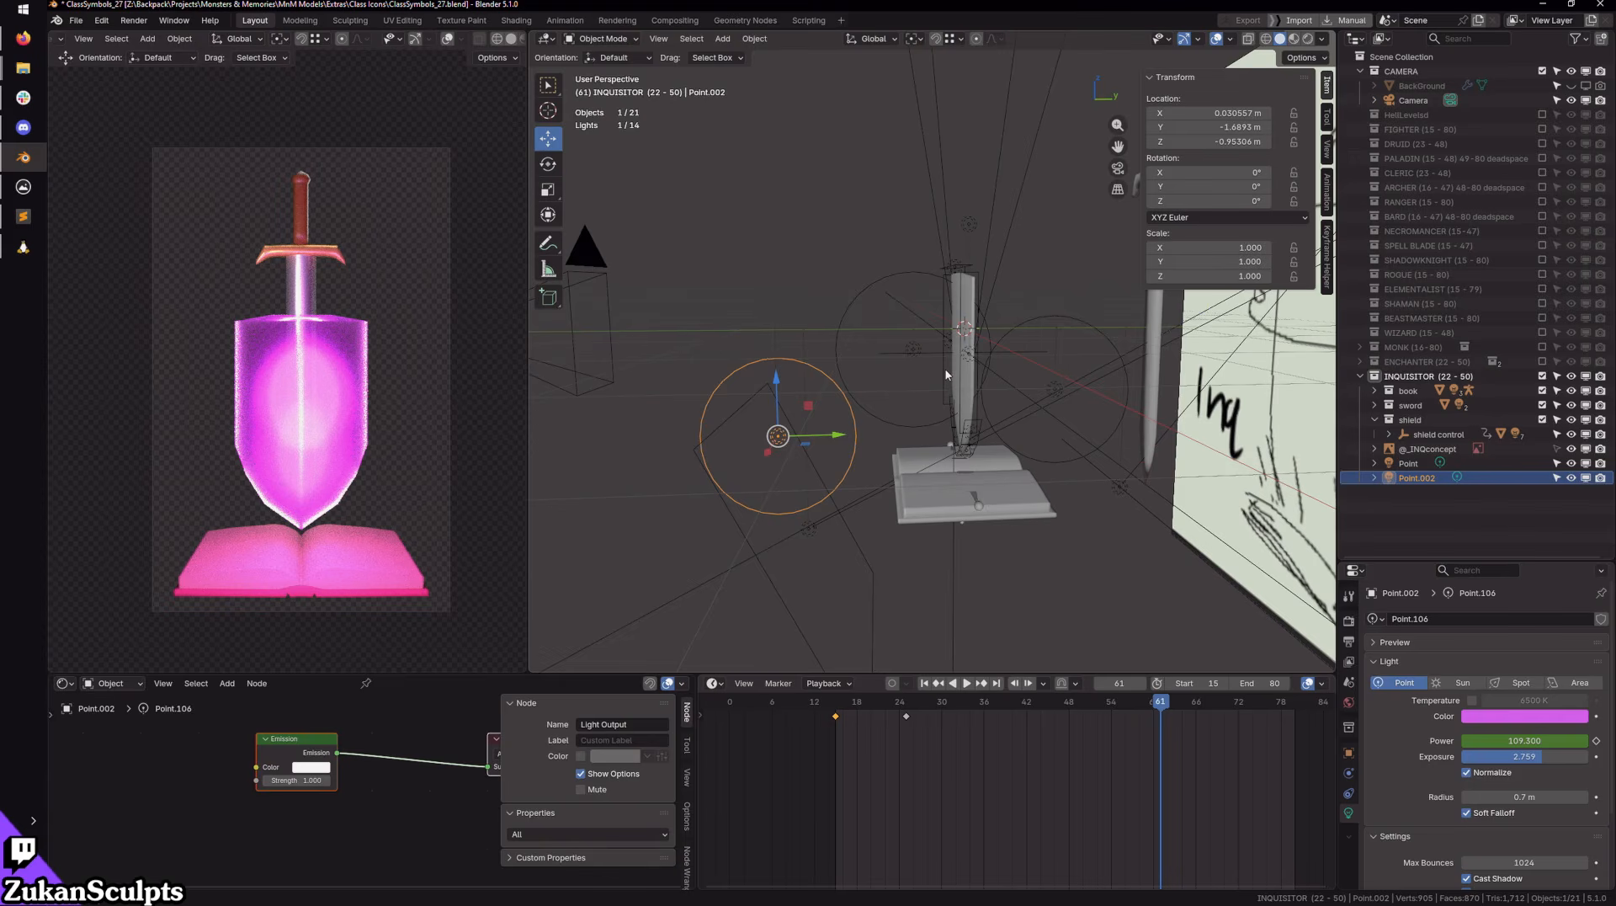
Step: Create a light linking collection for the upper point light and link the book INQbookk to it
{"action": "middle_click_drag", "start_coordinate": [903, 398], "coordinate": [906, 584]}
{"action": "left_click", "coordinate": [887, 567]}
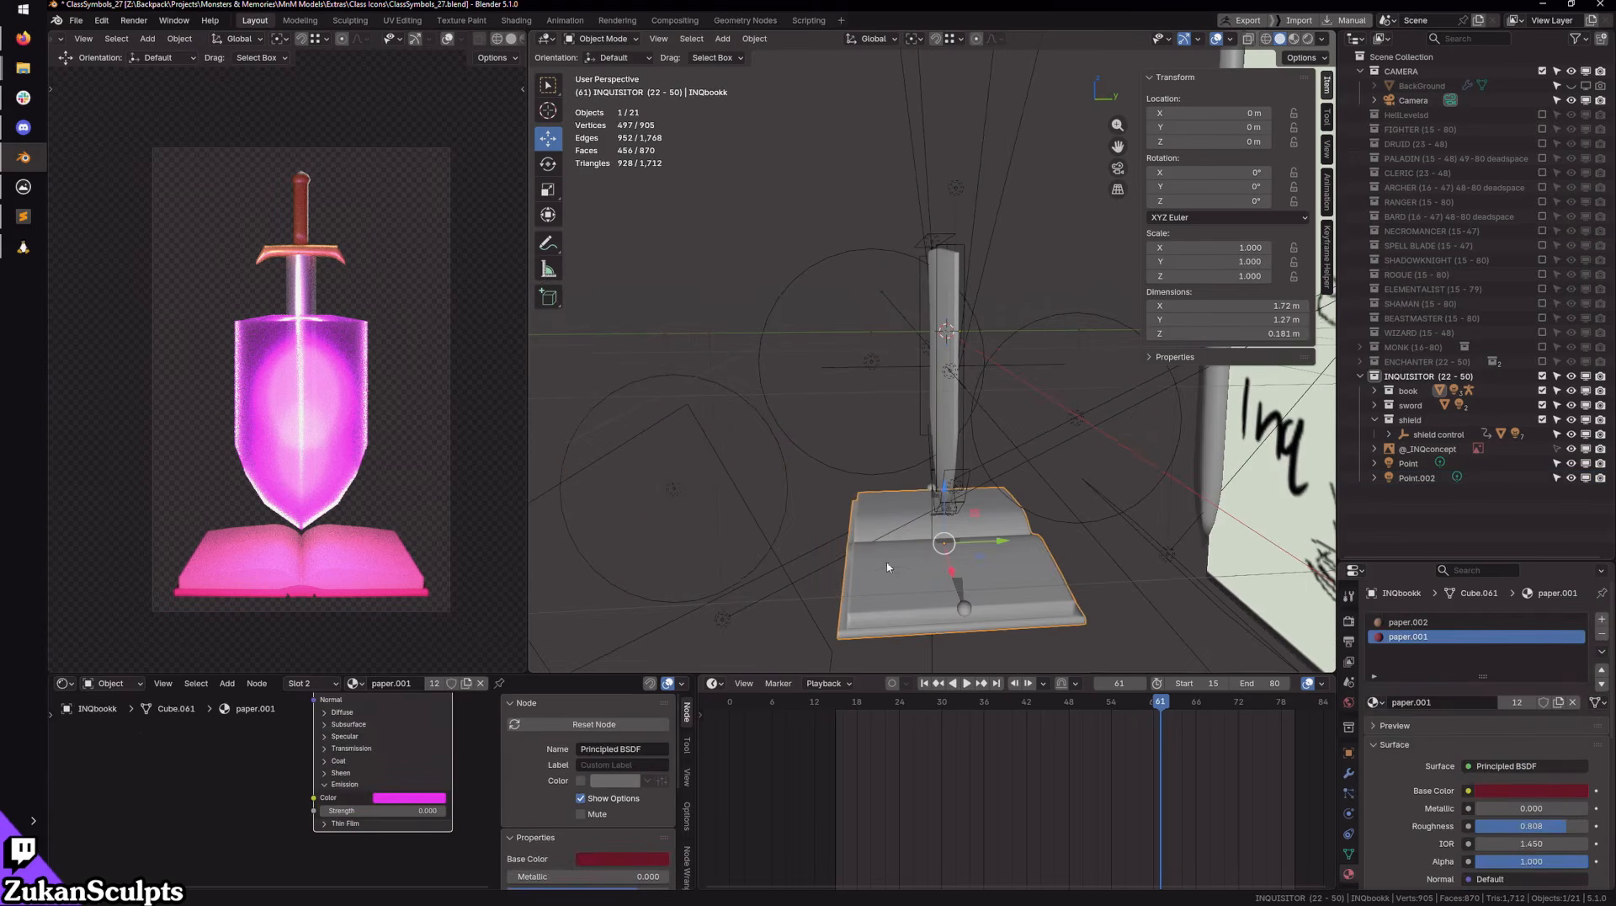
{"action": "left_click", "coordinate": [877, 368]}
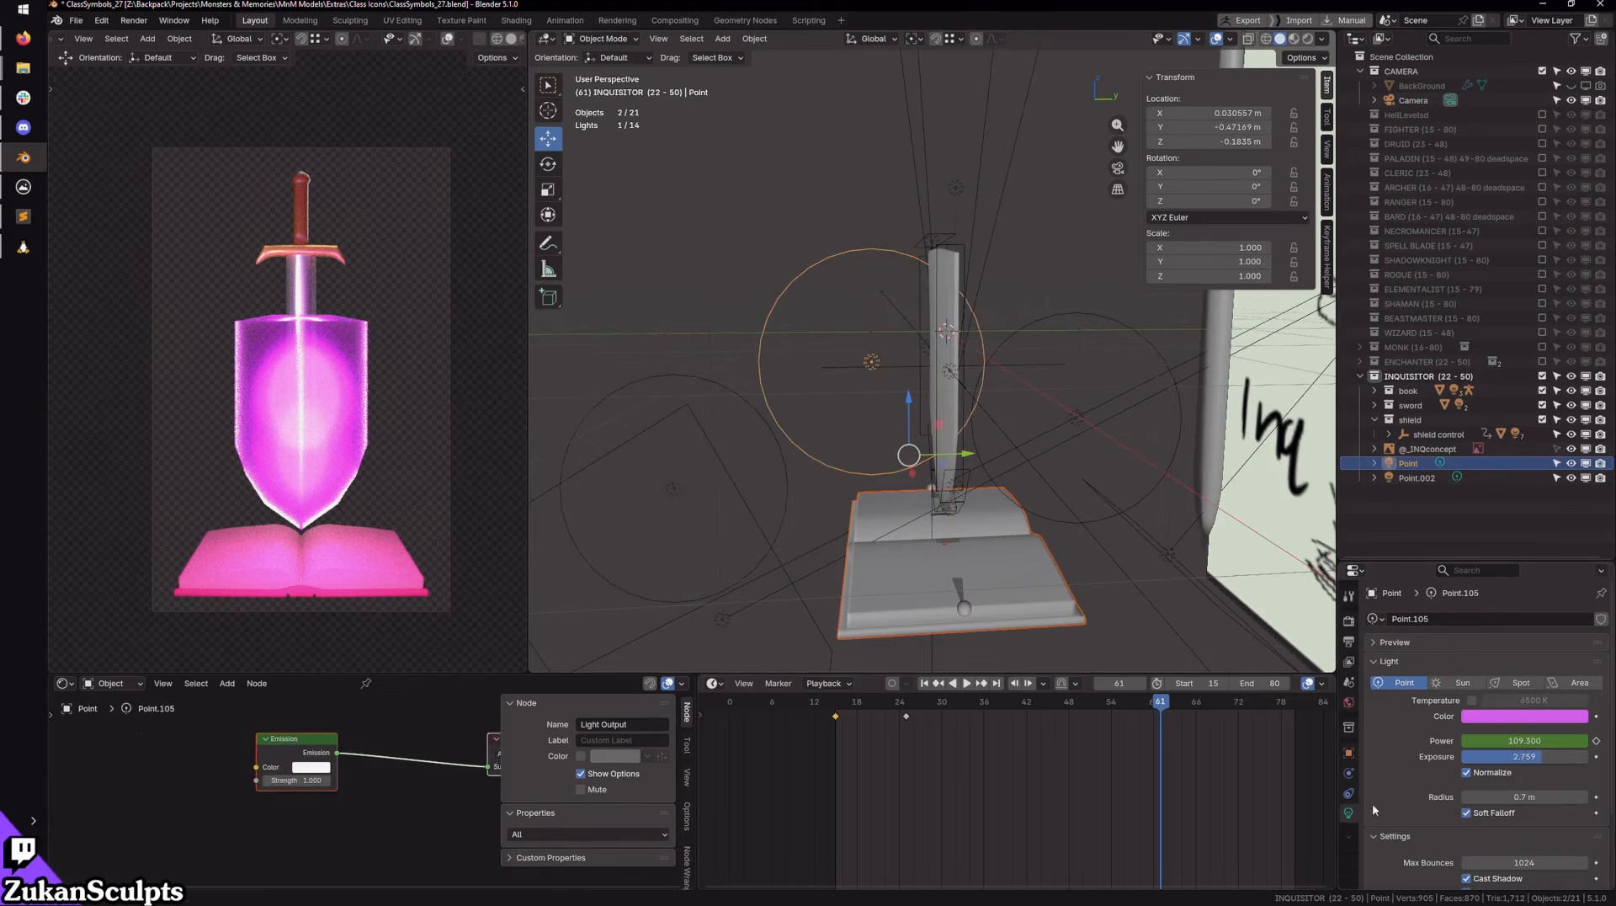
{"action": "left_click", "coordinate": [1348, 752]}
{"action": "scroll", "coordinate": [1480, 826], "scroll_direction": "down", "scroll_amount": 3}
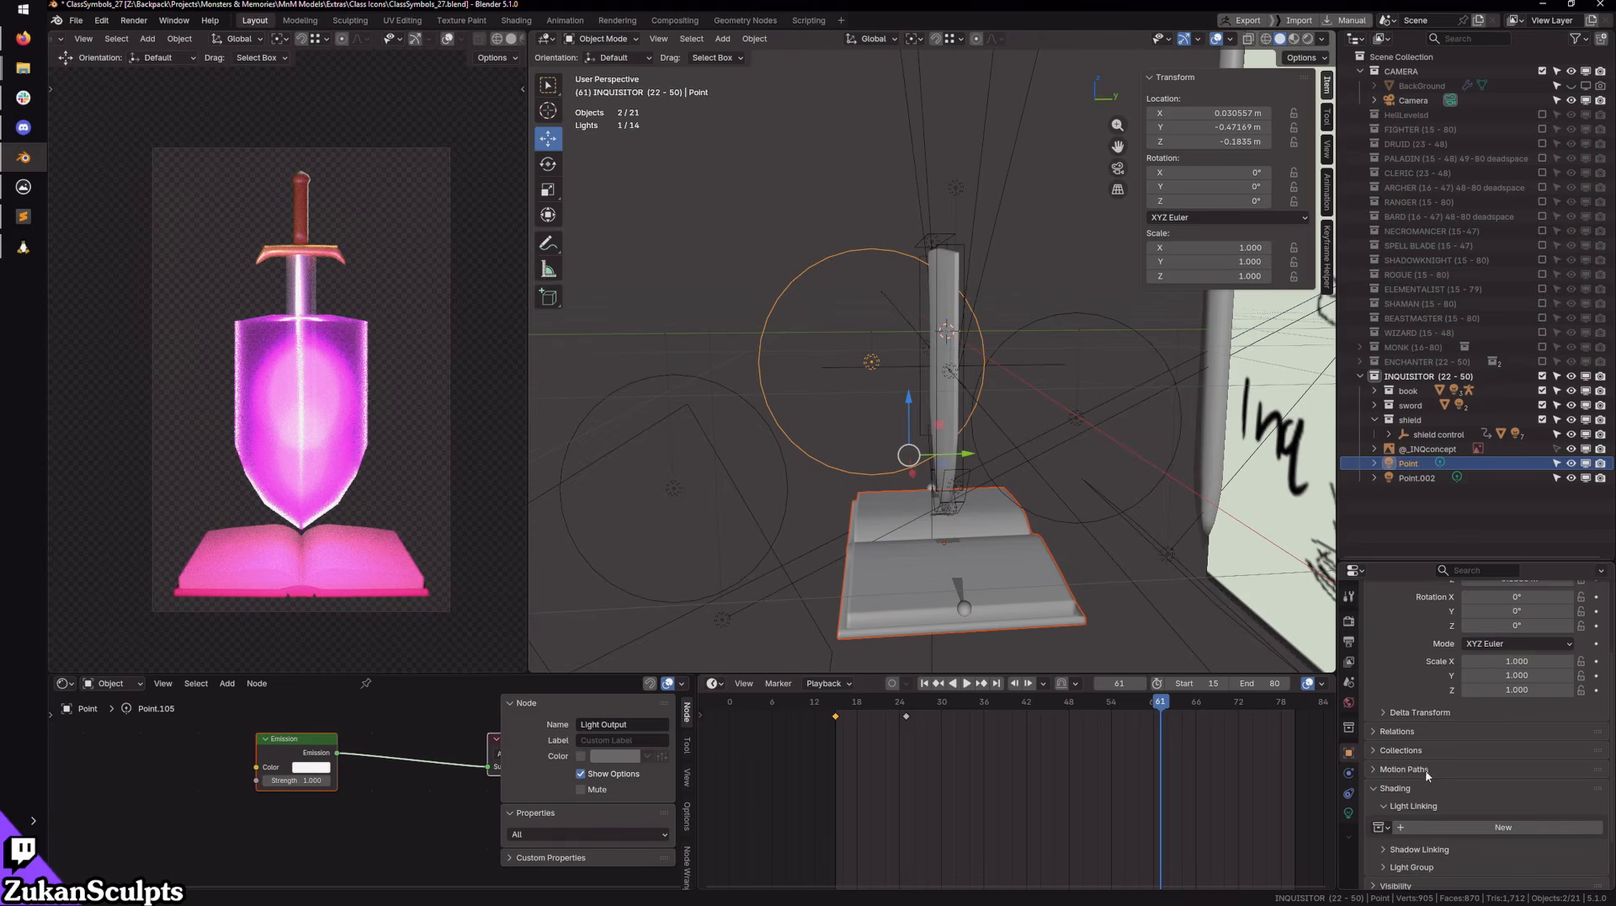
{"action": "left_click", "coordinate": [1481, 826]}
{"action": "left_click", "coordinate": [1596, 847]}
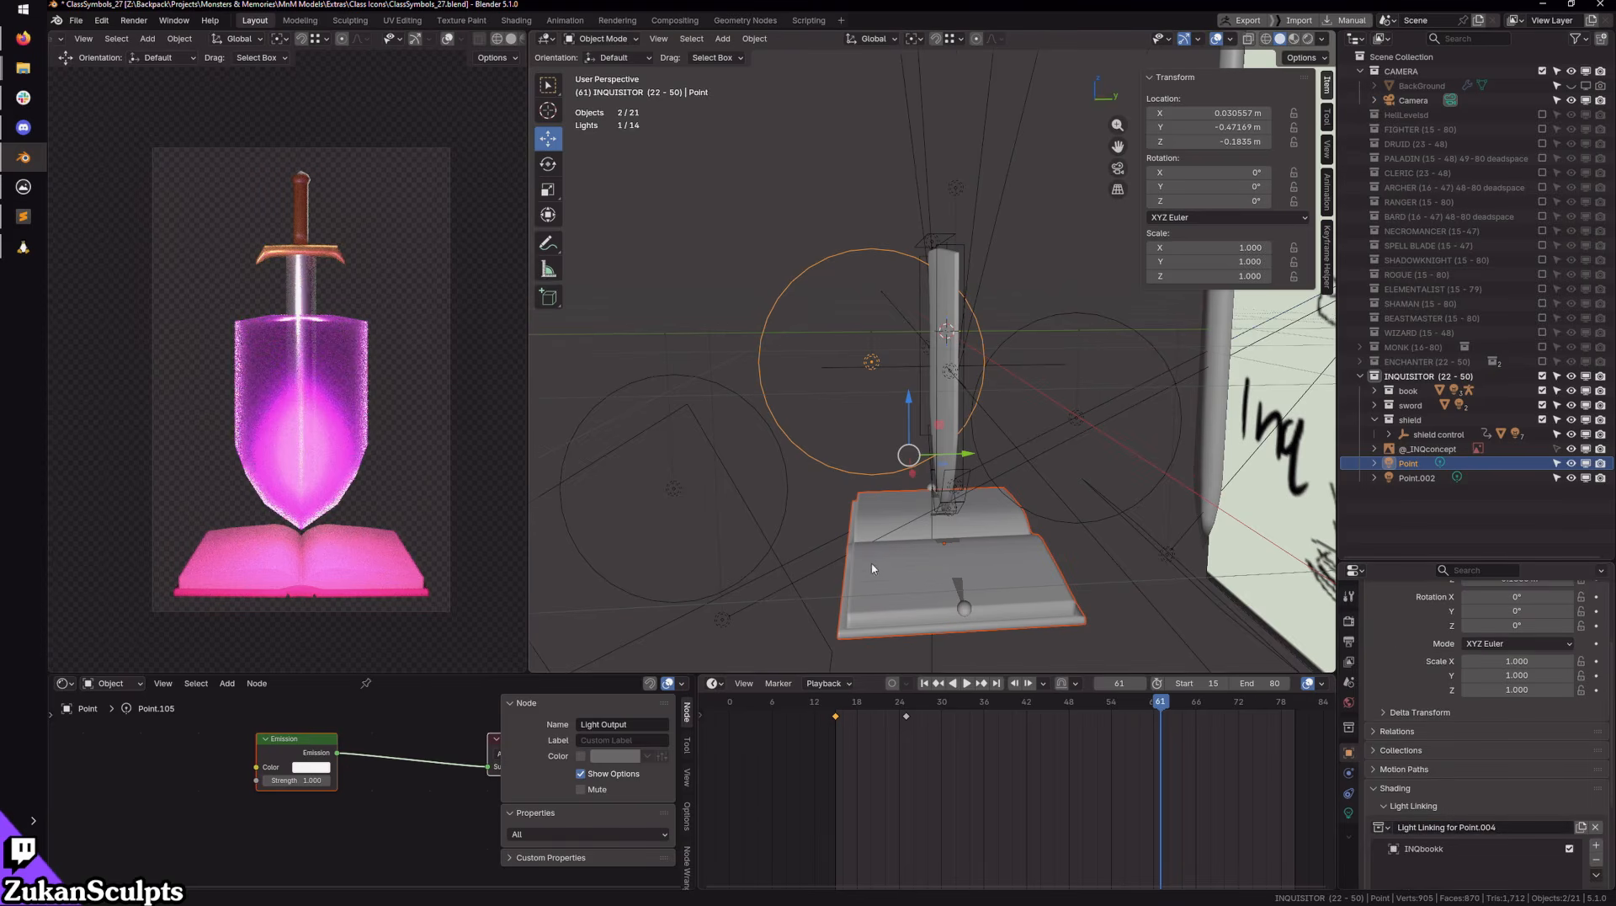
Step: Create a light linking collection for the lower light Point.002 and link the book INQbookk to it
{"action": "middle_click_drag", "start_coordinate": [913, 592], "coordinate": [984, 567], "text": "shift"}
{"action": "left_click", "coordinate": [987, 567]}
{"action": "left_click", "coordinate": [742, 475]}
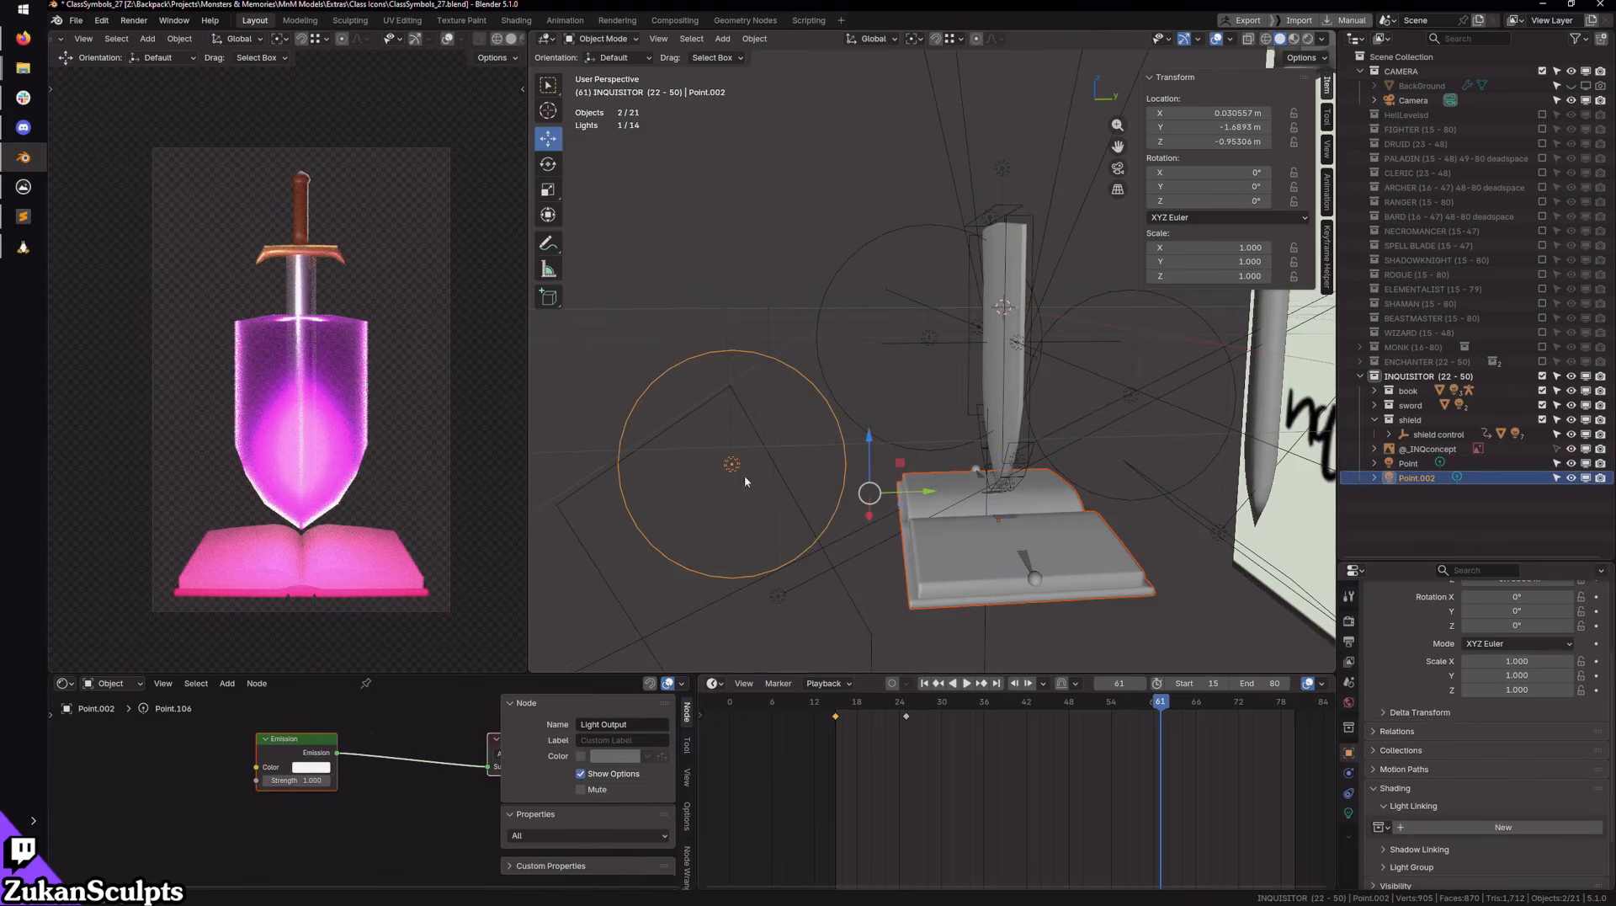
{"action": "left_click", "coordinate": [1495, 828]}
{"action": "left_click", "coordinate": [1597, 849]}
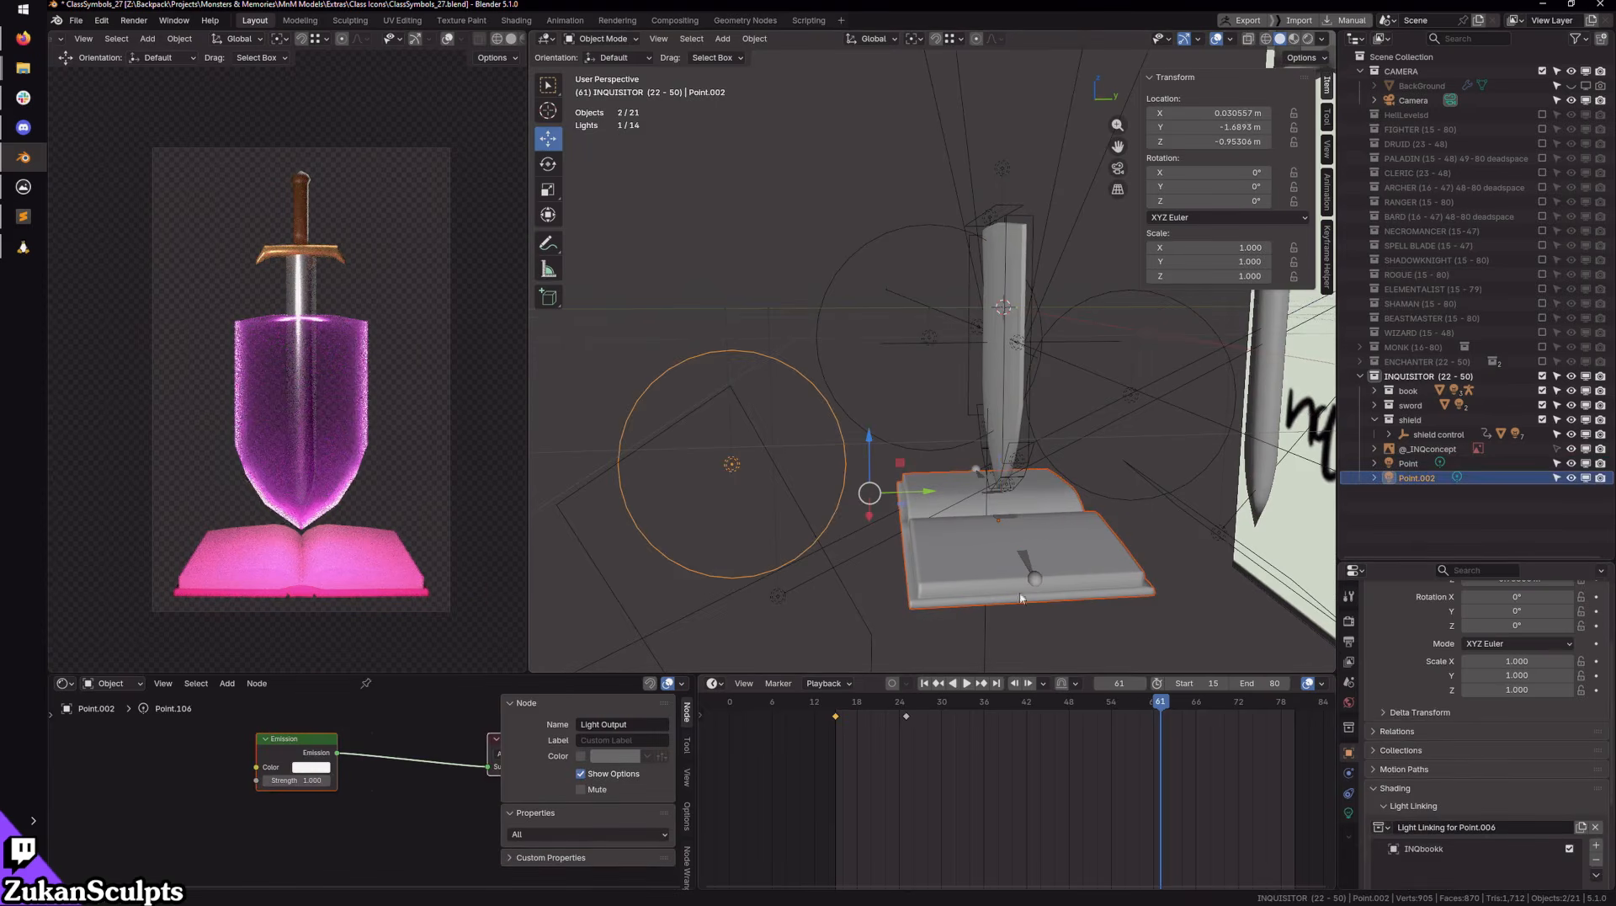
Step: Add the sword mesh sword.009 to the upper point light's light linking collection
{"action": "scroll", "coordinate": [1004, 478], "scroll_direction": "down", "scroll_amount": 1}
{"action": "middle_click_drag", "start_coordinate": [1004, 475], "coordinate": [877, 506], "text": "shift"}
{"action": "scroll", "coordinate": [888, 520], "scroll_direction": "down", "scroll_amount": 2}
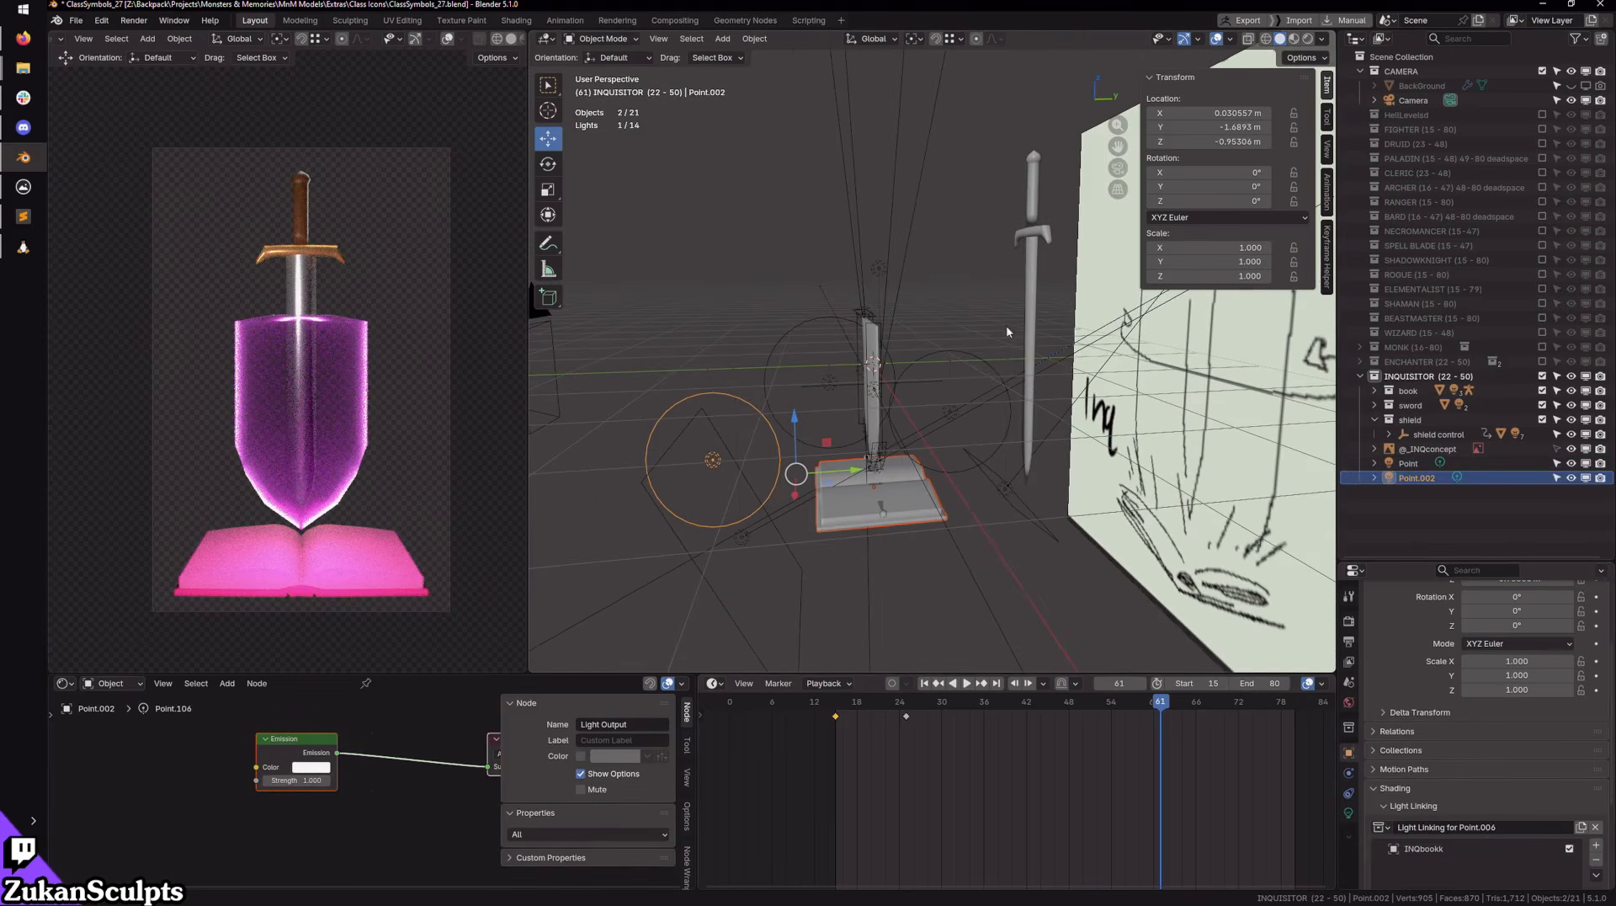
{"action": "left_click", "coordinate": [1028, 304]}
{"action": "left_click", "coordinate": [711, 465], "text": "shift"}
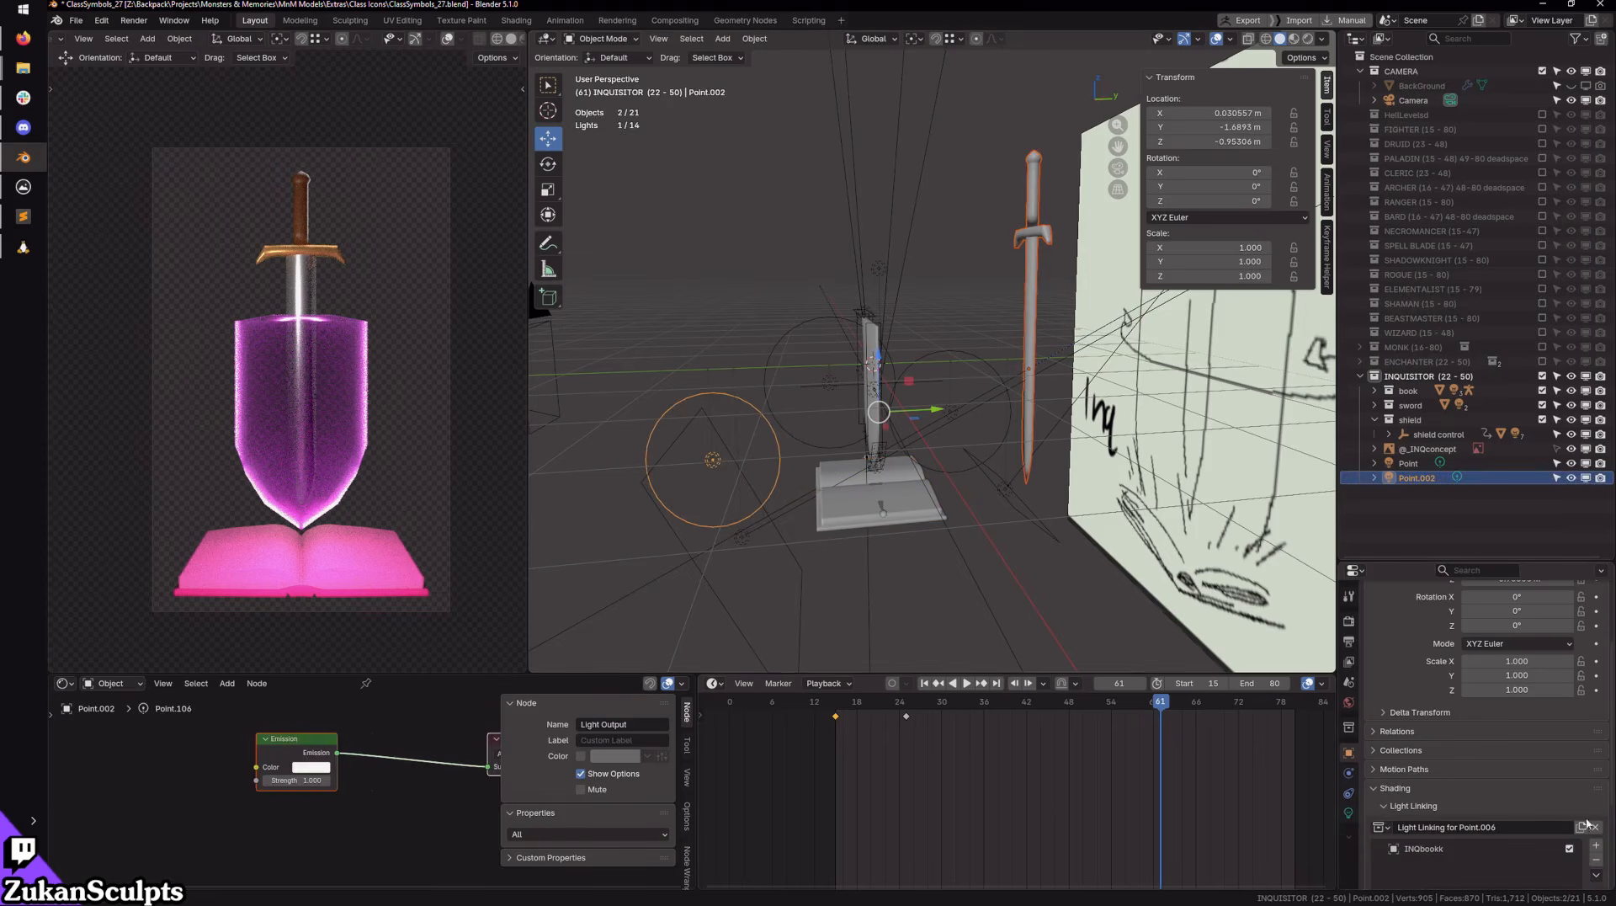
{"action": "left_click", "coordinate": [1038, 295]}
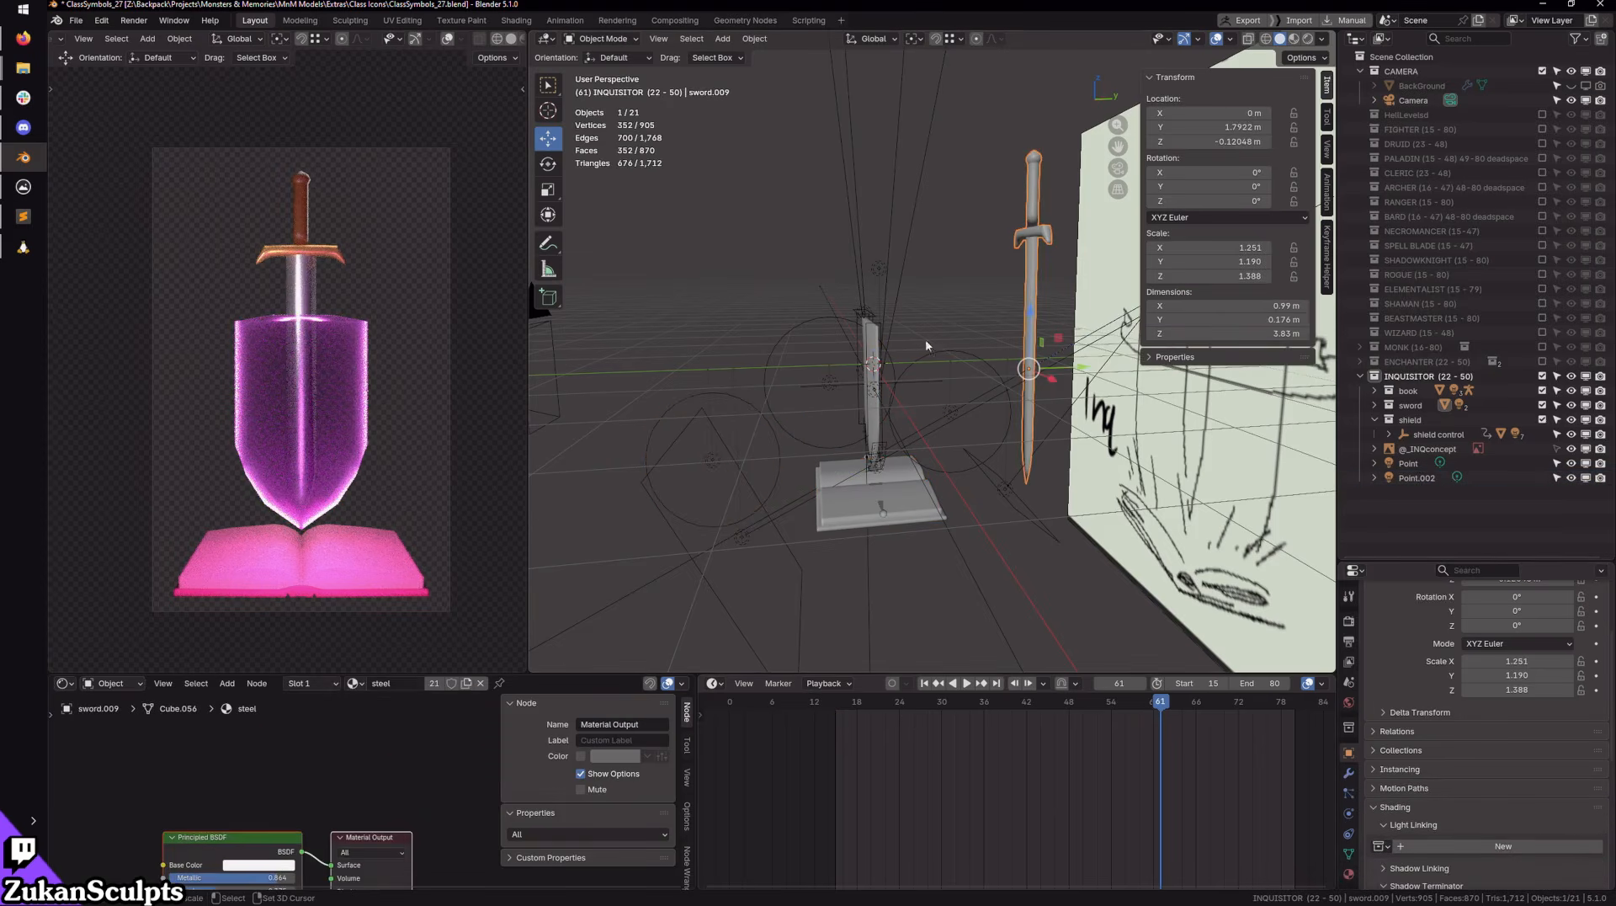
{"action": "left_click", "coordinate": [830, 375], "text": "shift"}
{"action": "left_click", "coordinate": [1597, 845]}
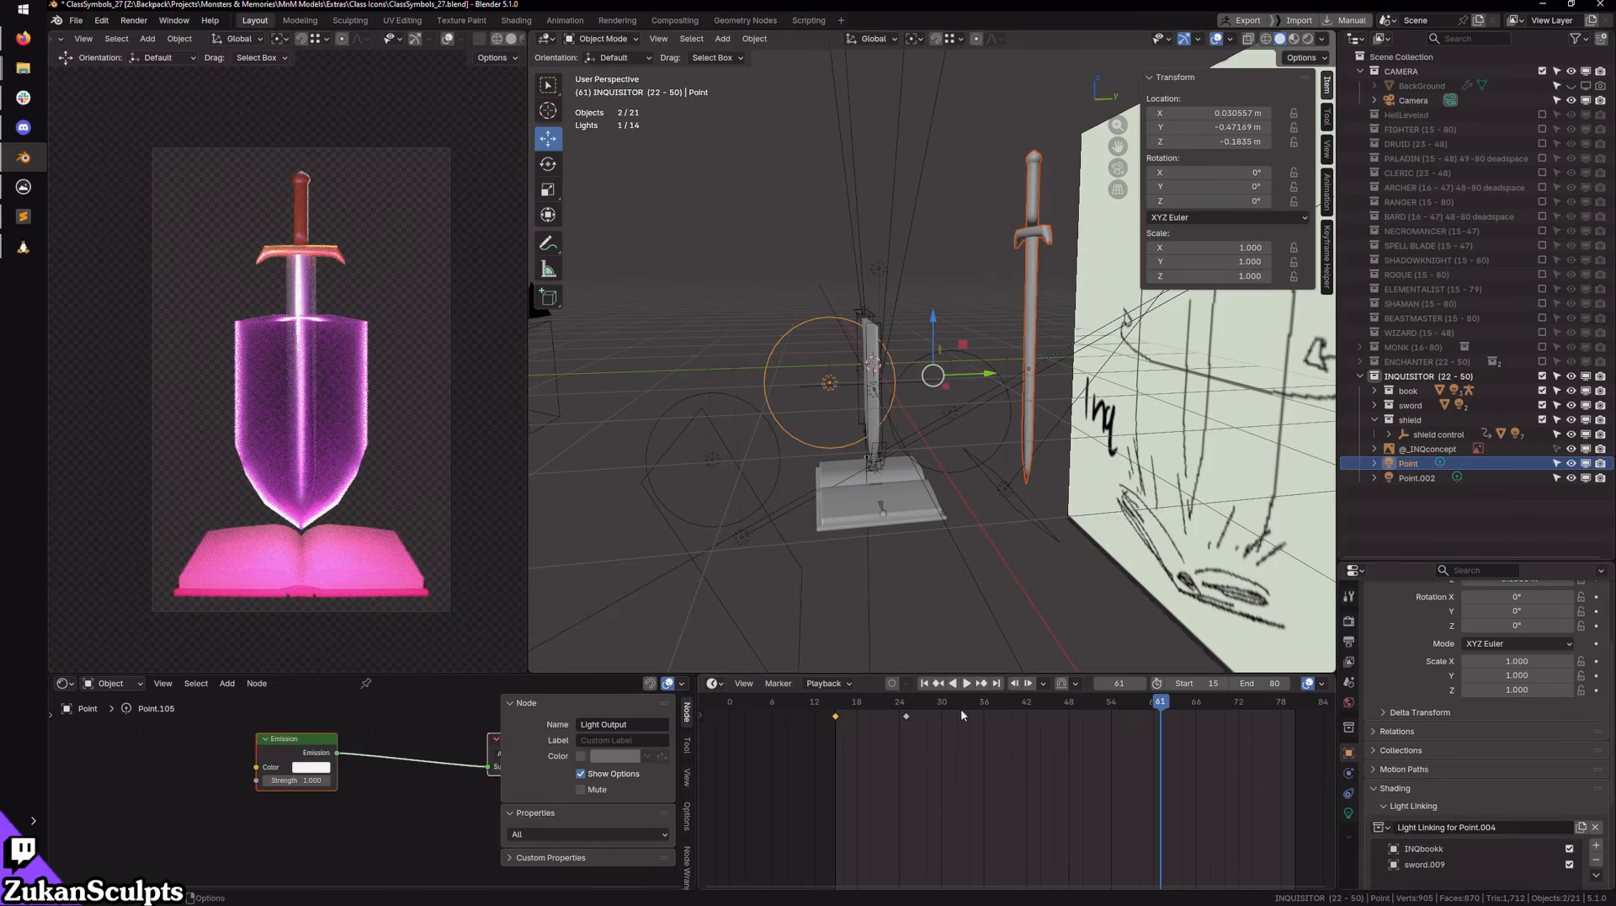
Step: Go to frame 66 and paste the upper point light's zero-power keyframe there
{"action": "left_click", "coordinate": [1348, 812]}
{"action": "key", "text": "space"}
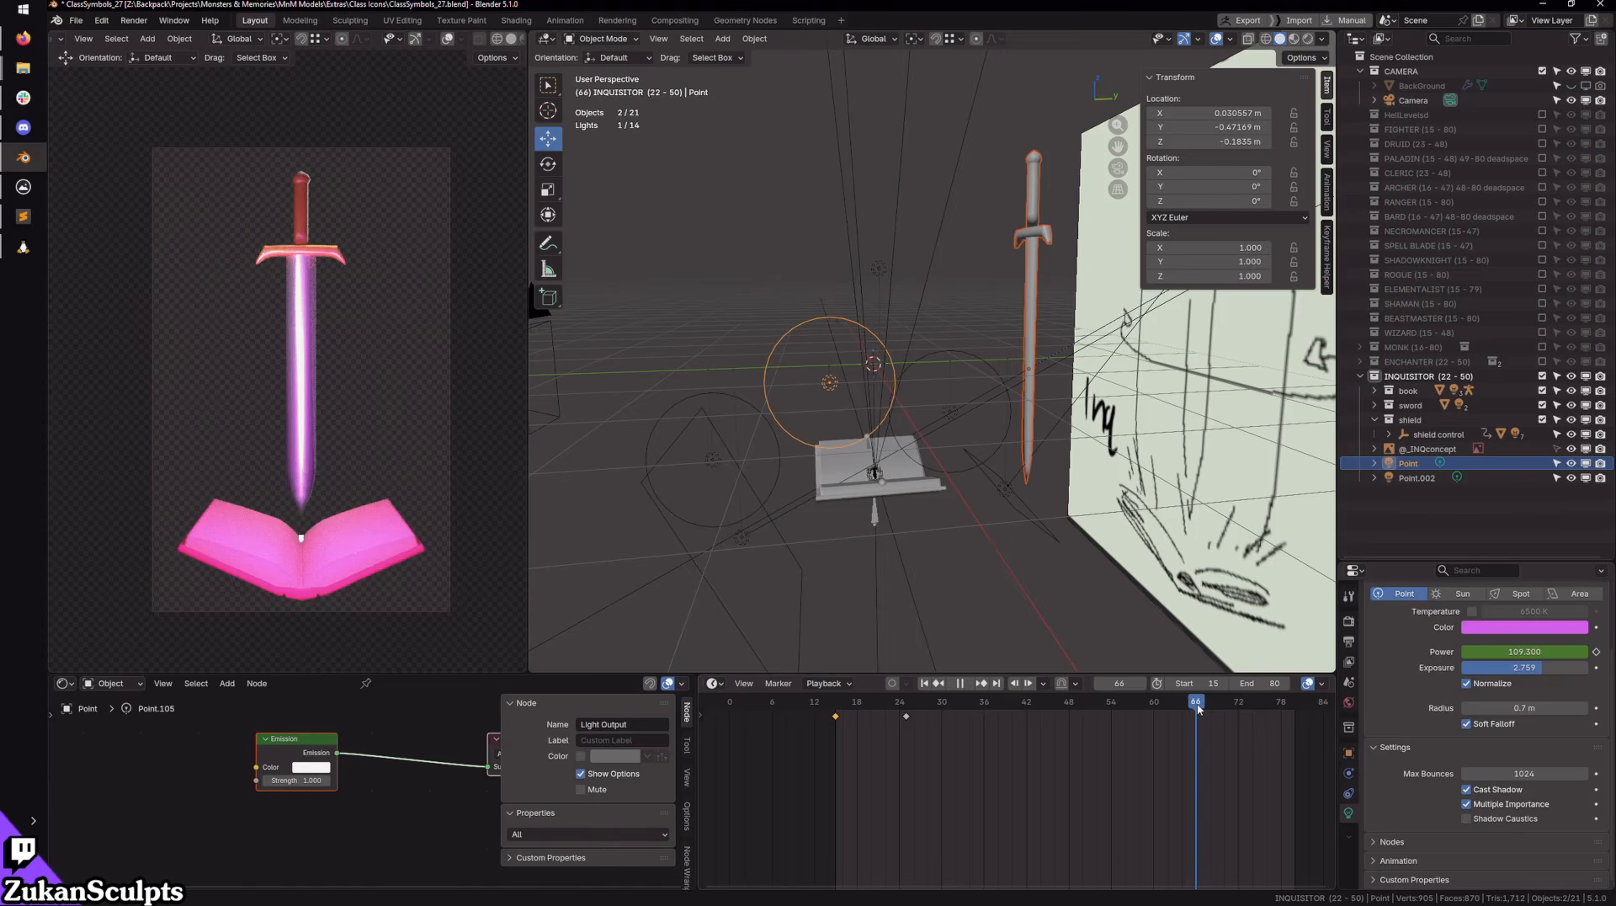
{"action": "key", "text": "space"}
{"action": "left_click", "coordinate": [829, 382]}
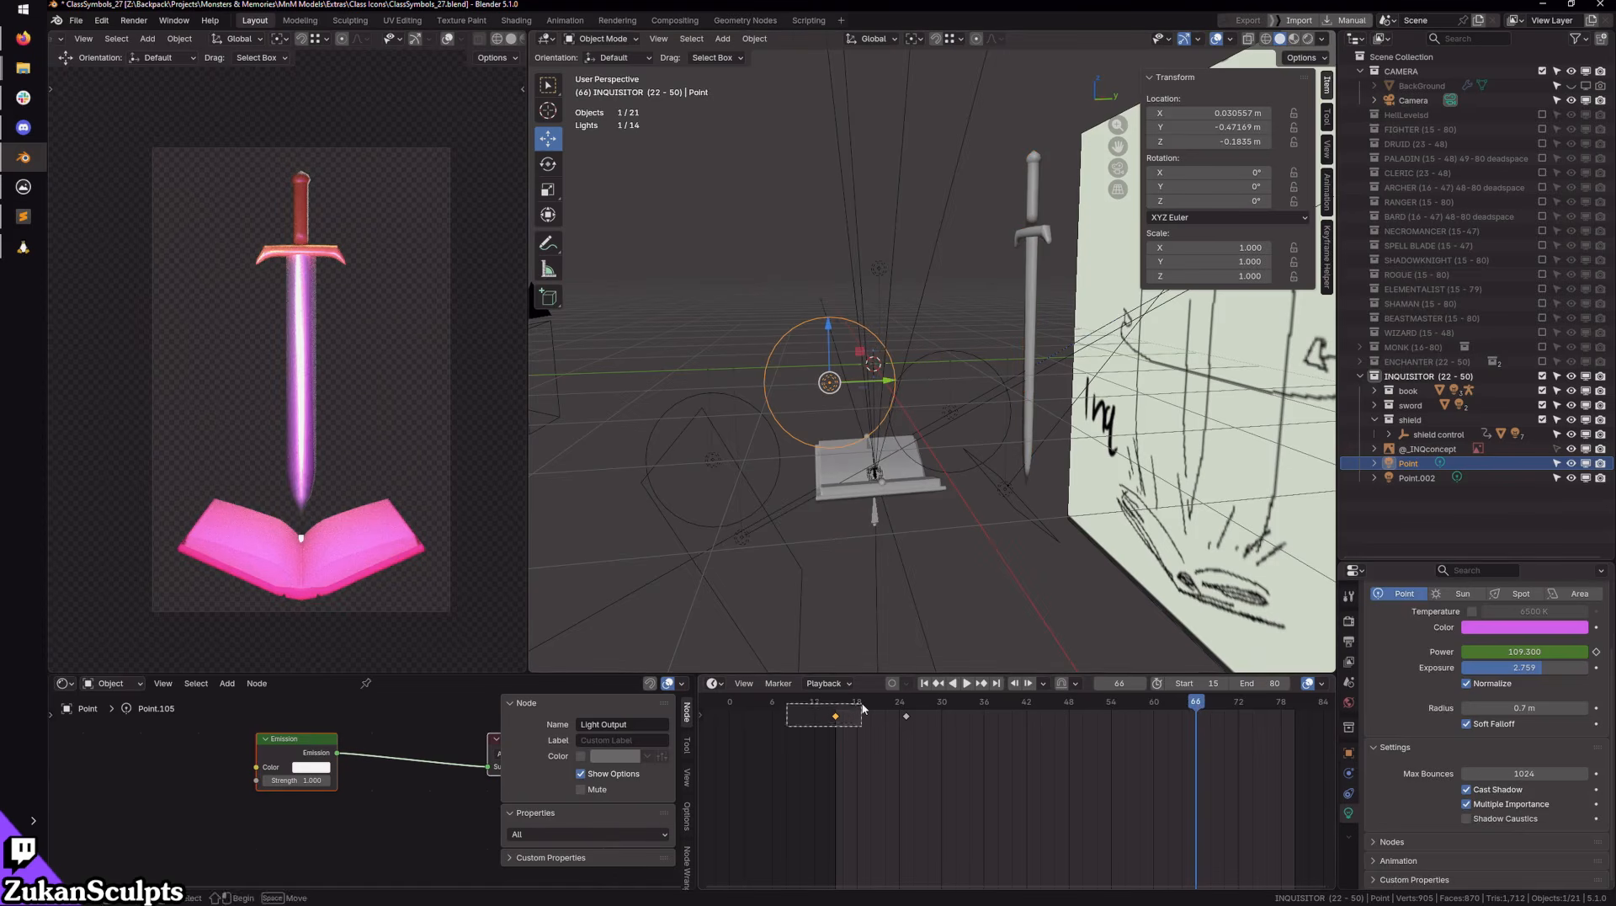
{"action": "key", "text": "ctrl+v"}
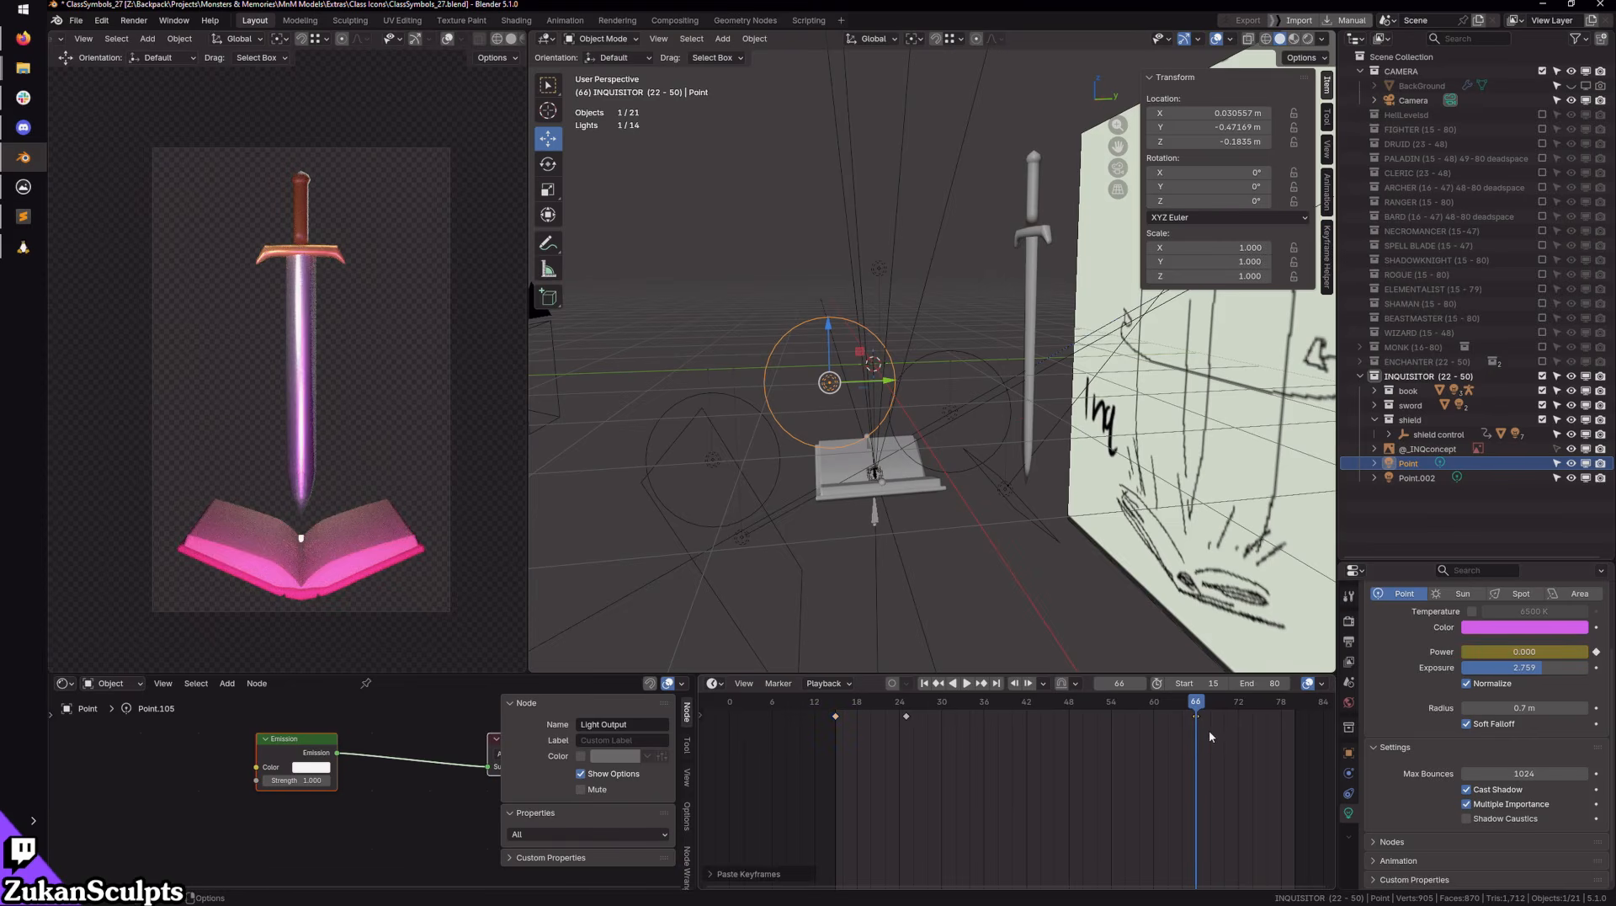
Step: Go to frame 67 and paste a zero-power keyframe for the lower light Point.002
{"action": "left_click_drag", "start_coordinate": [1194, 706], "coordinate": [1106, 715]}
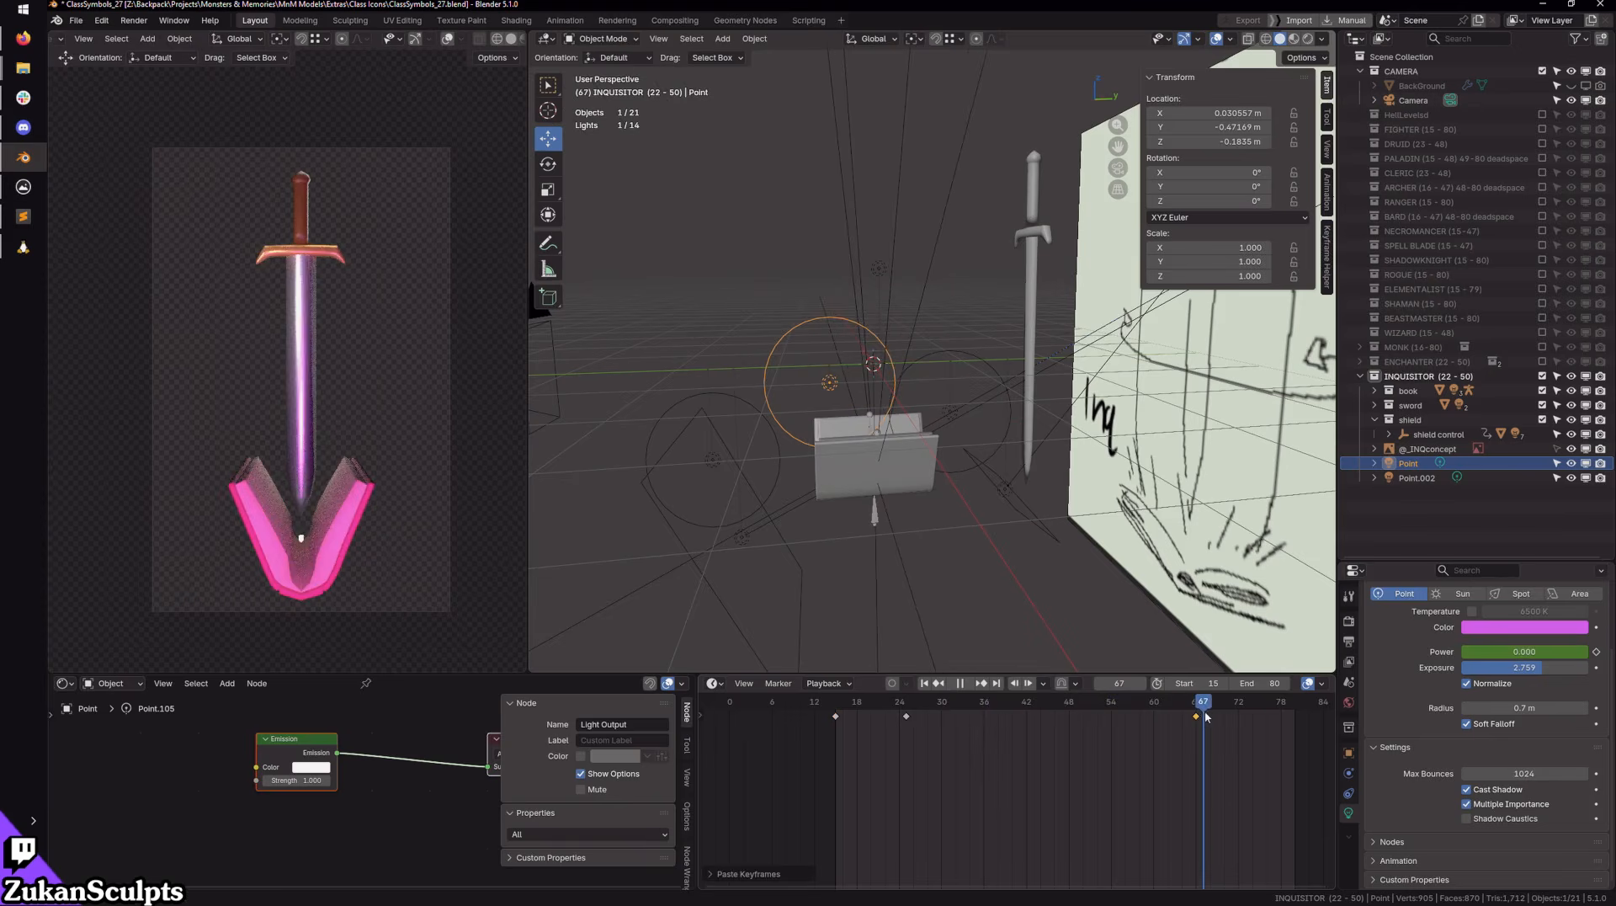
{"action": "key", "text": "space"}
{"action": "left_click", "coordinate": [713, 460]}
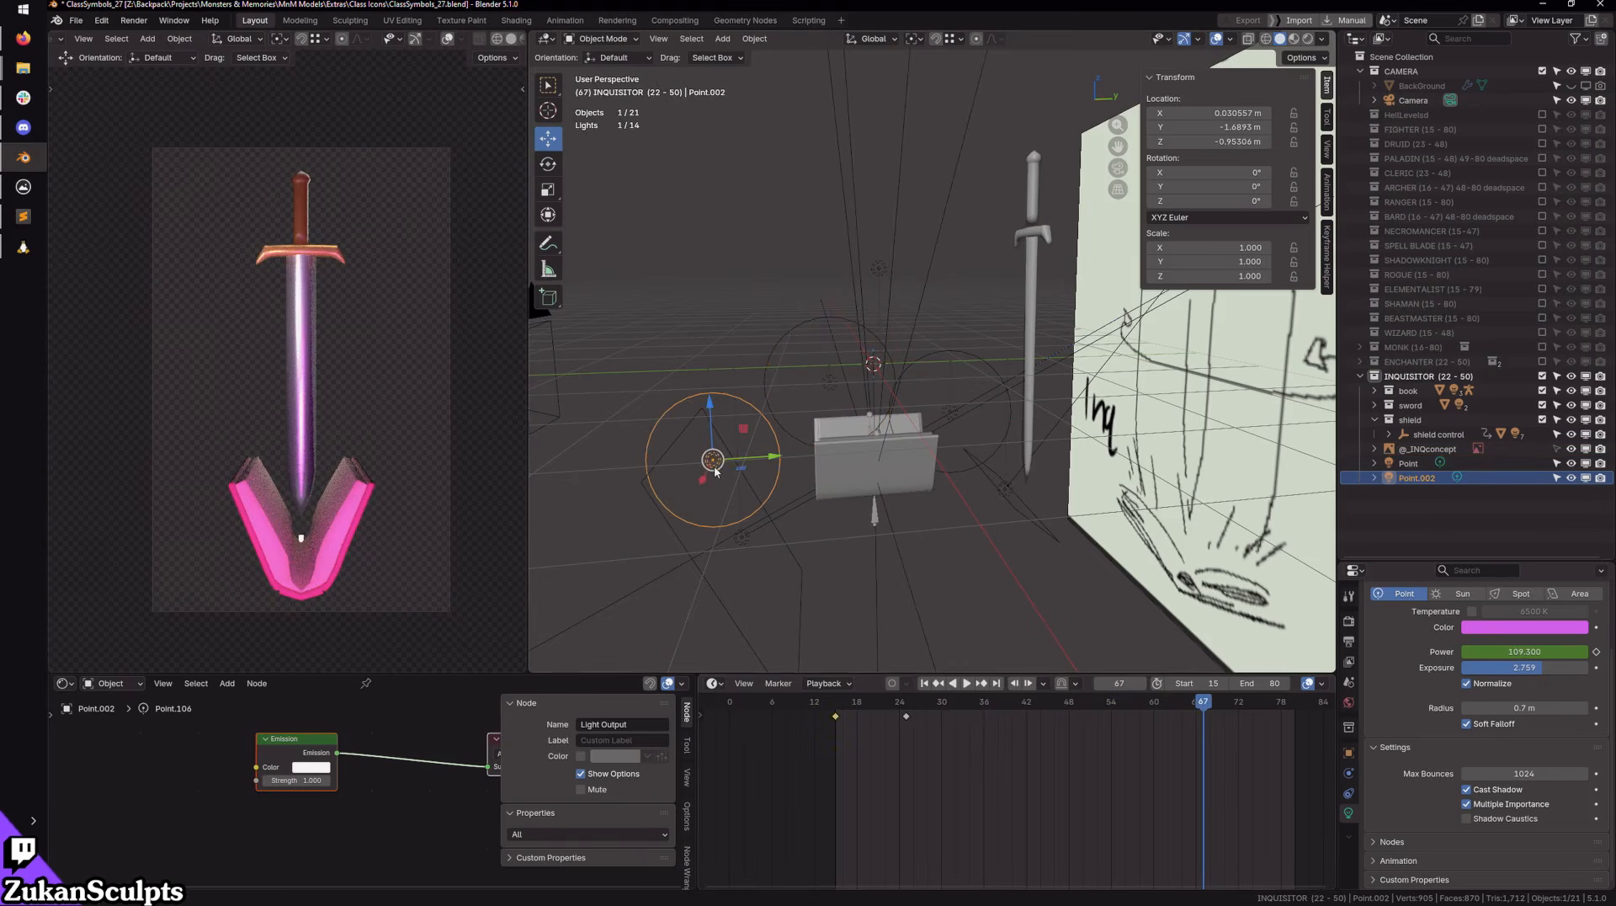
{"action": "left_click", "coordinate": [902, 717]}
{"action": "key", "text": "ctrl+v"}
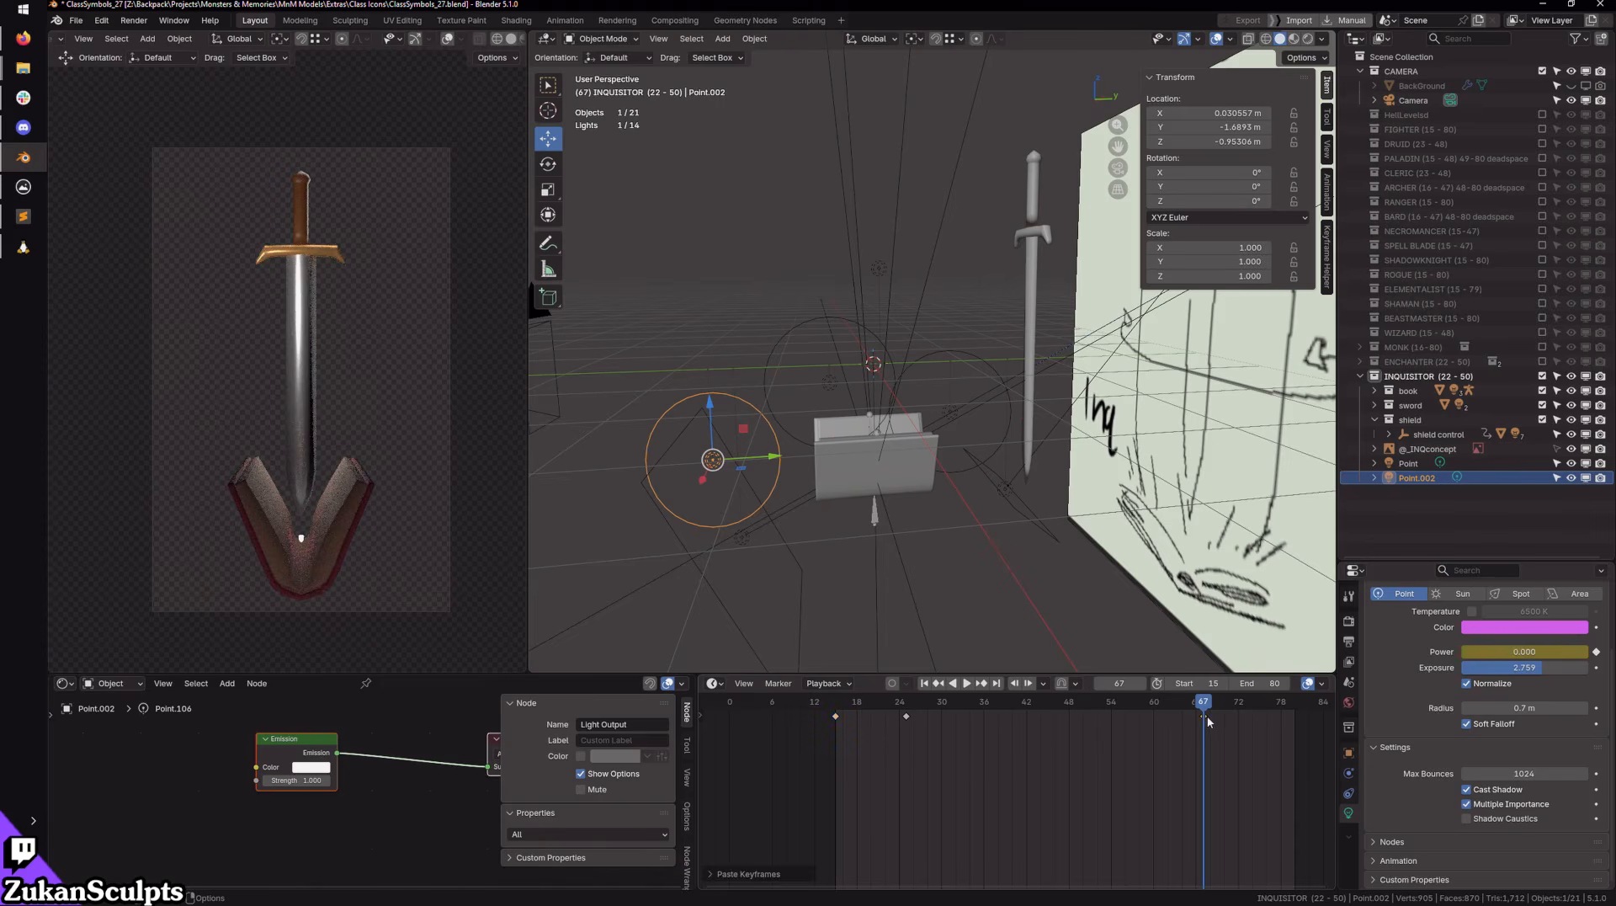
Step: Set the start frame to 15 and play the animation from the beginning, stopping at frame 76
{"action": "mouse_move", "coordinate": [1189, 686]}
{"action": "left_mouse_down"}
{"action": "mouse_move", "coordinate": [1175, 685]}
{"action": "mouse_move", "coordinate": [1221, 685]}
{"action": "mouse_move", "coordinate": [1188, 685]}
{"action": "left_mouse_up"}
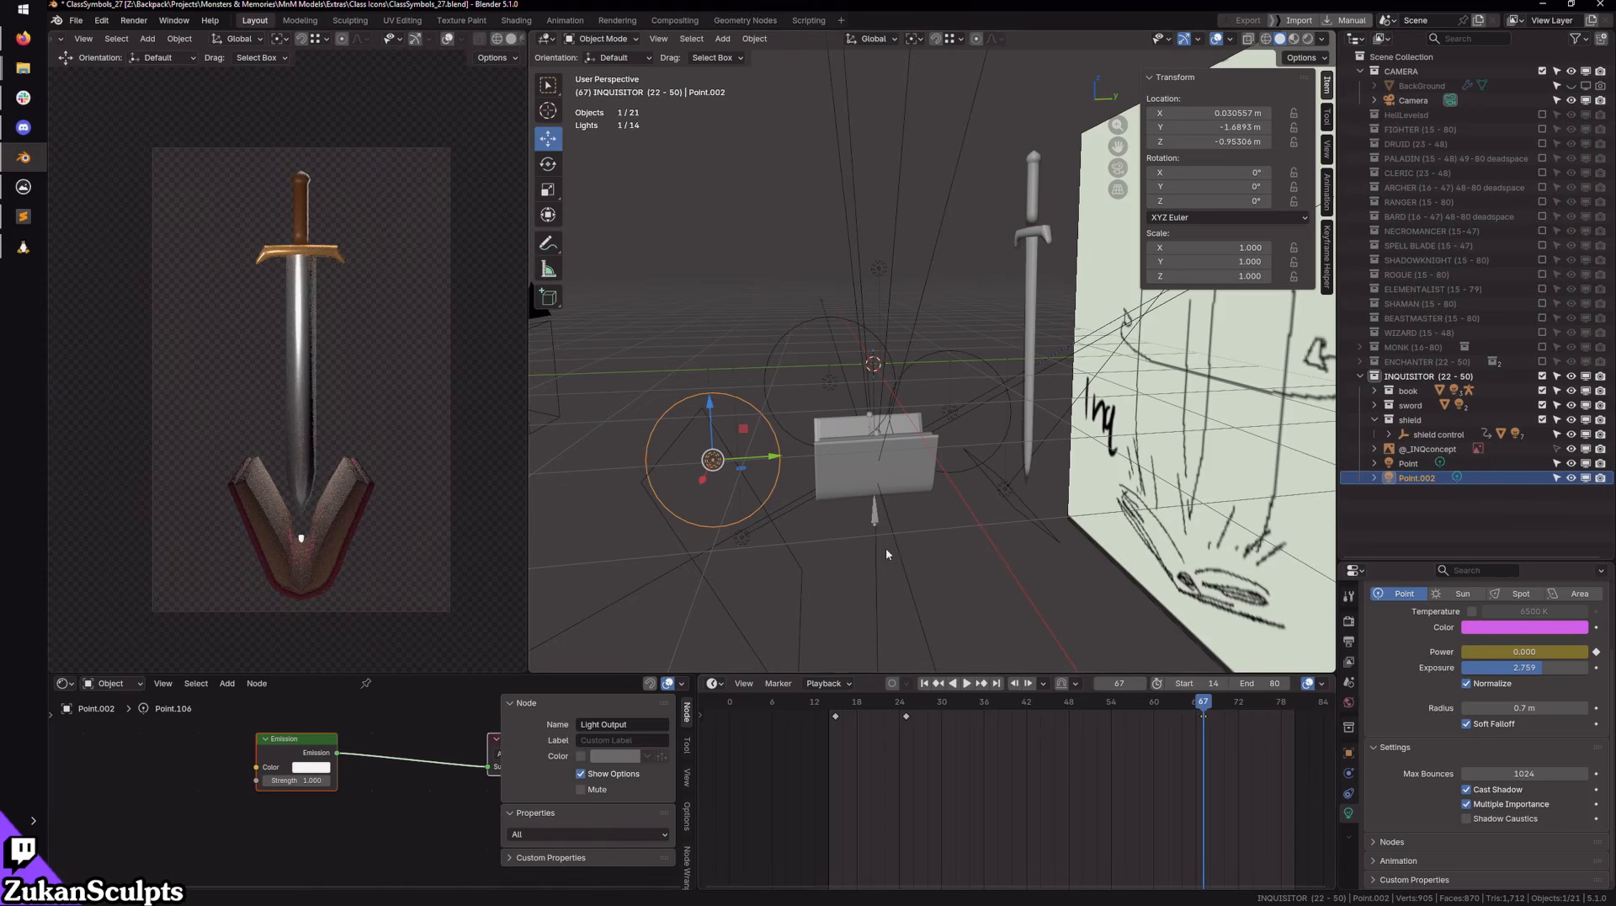
{"action": "left_click", "coordinate": [1205, 686]}
{"action": "type", "text": "15"}
{"action": "key", "text": "Return"}
{"action": "left_click", "coordinate": [924, 683]}
{"action": "left_click", "coordinate": [967, 682]}
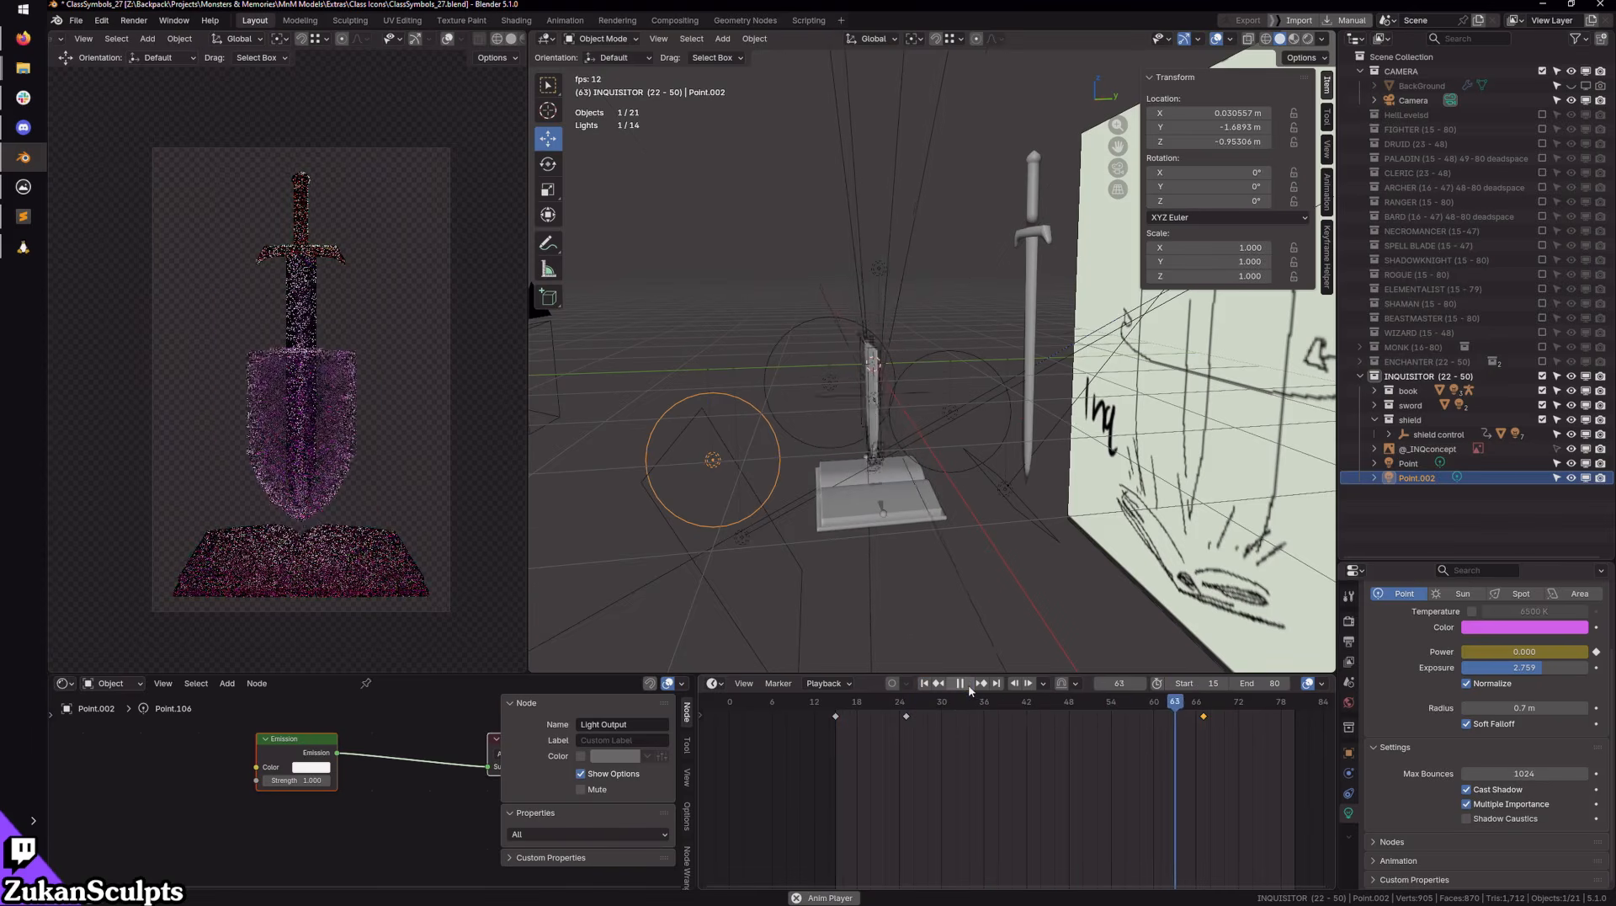
{"action": "left_click", "coordinate": [964, 685]}
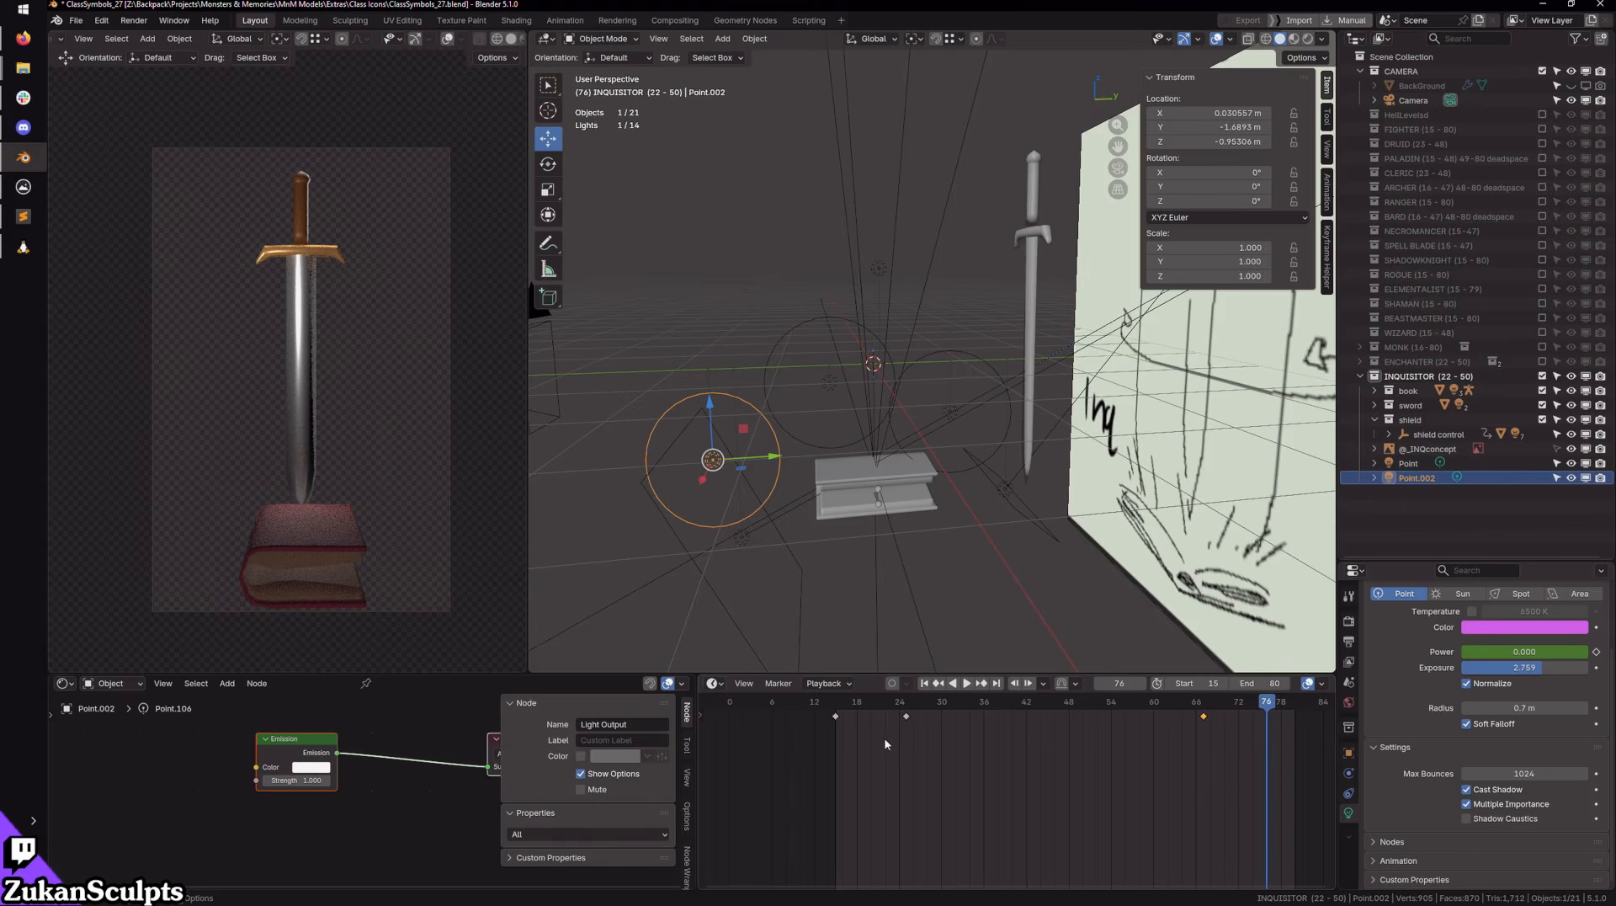
Step: Move the peak-power keyframes of both point lights to frame 57 and play the animation from the start
{"action": "left_click", "coordinate": [823, 395], "text": "shift"}
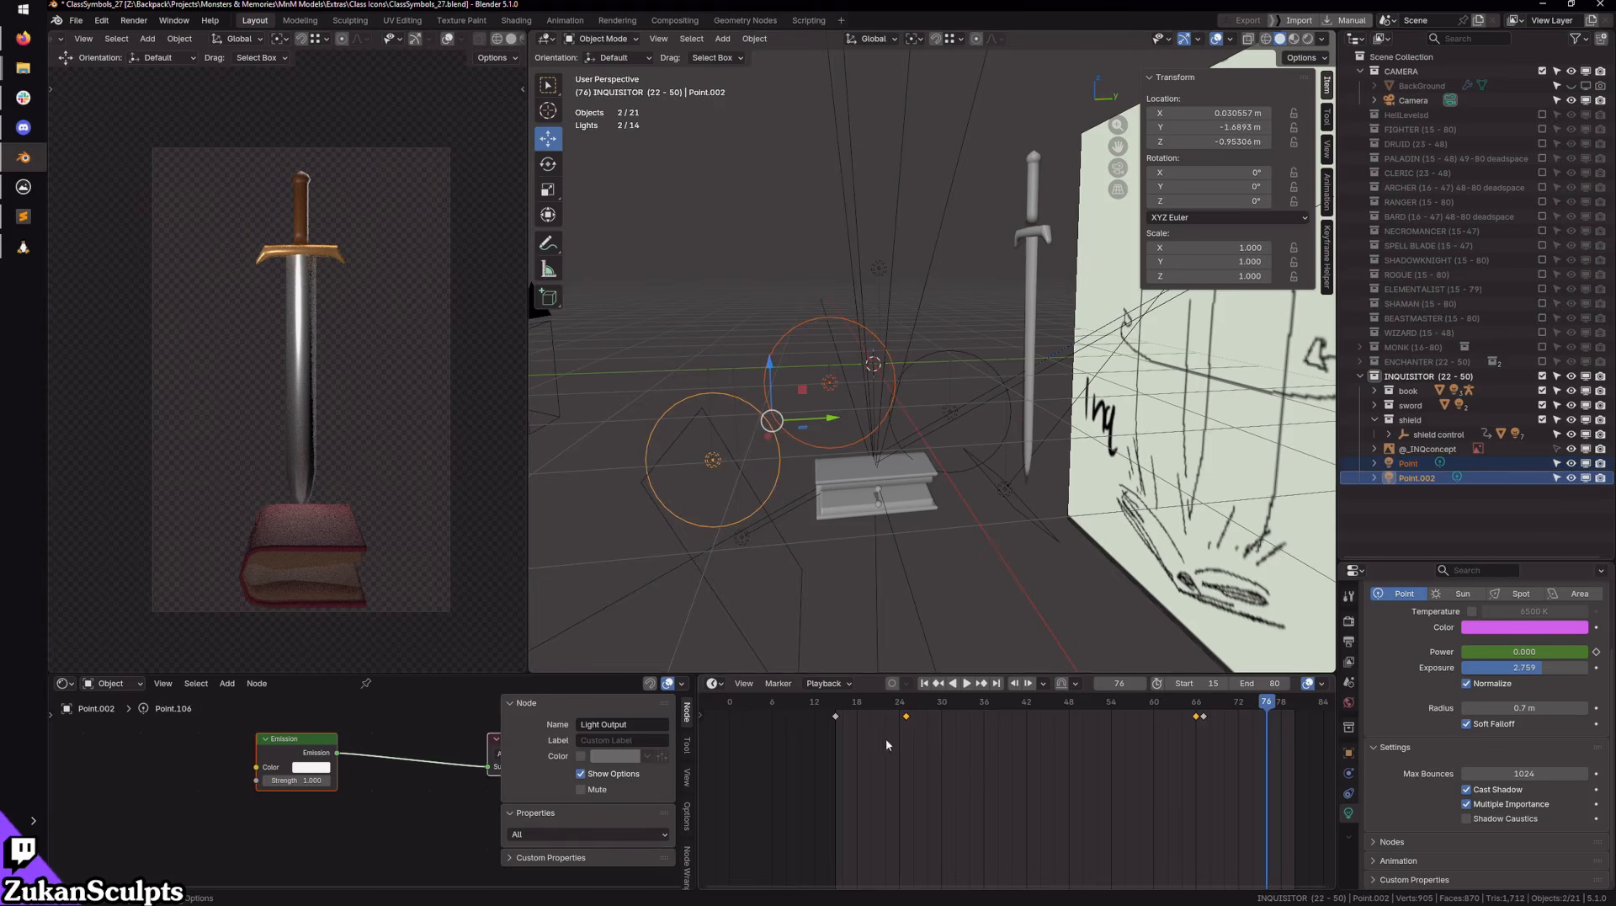
{"action": "left_click_drag", "start_coordinate": [914, 716], "coordinate": [1139, 716]}
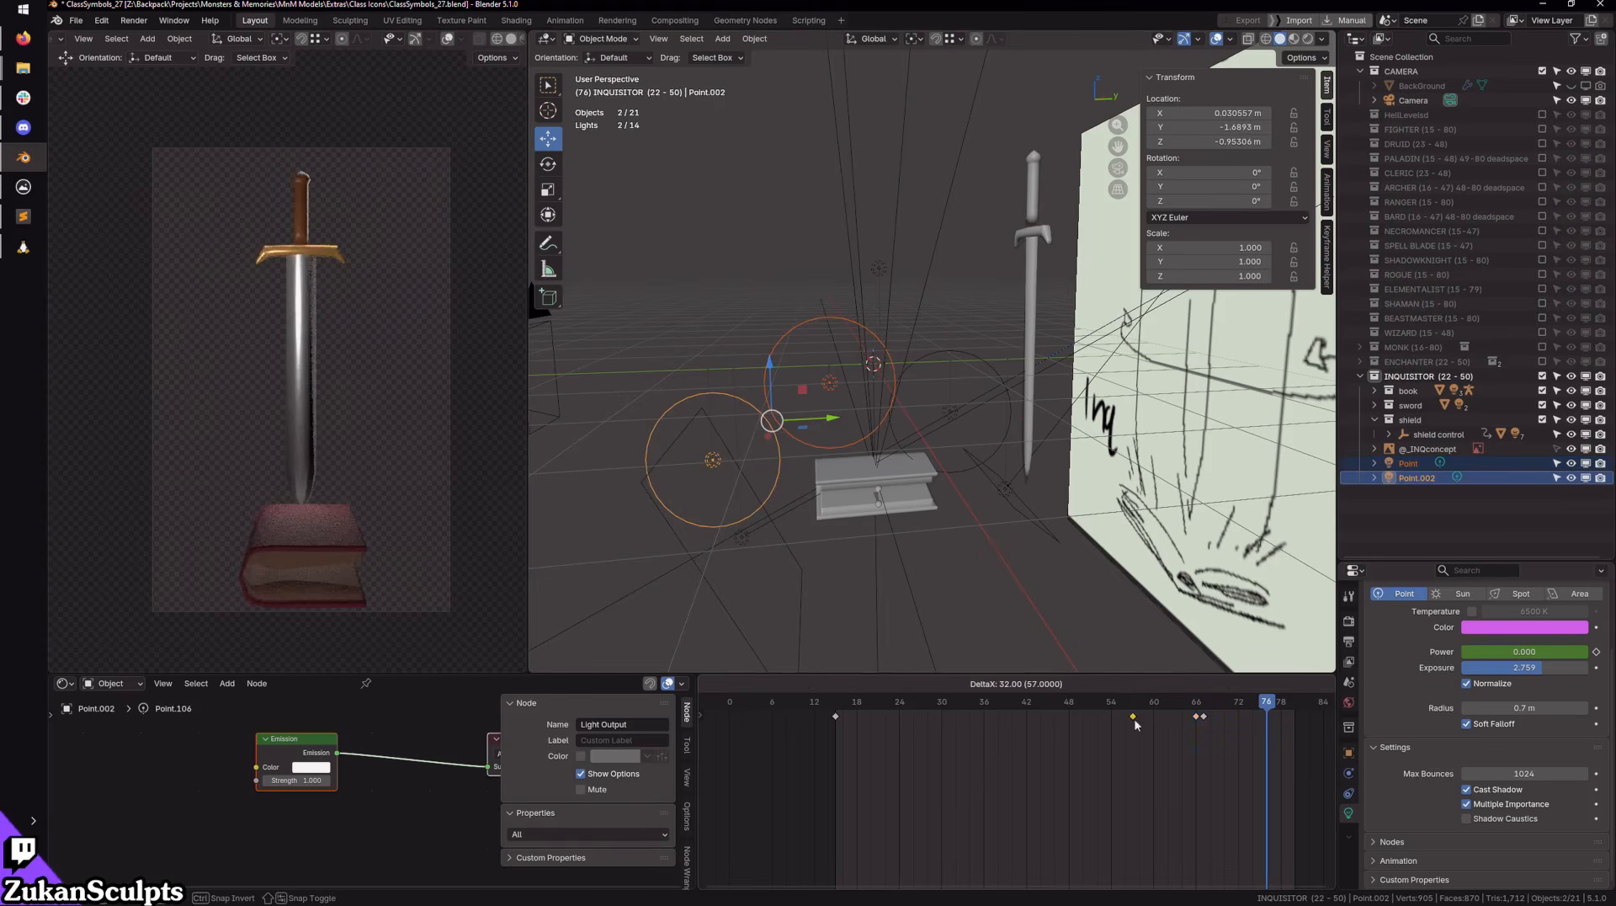
{"action": "left_click", "coordinate": [924, 683]}
{"action": "left_click", "coordinate": [966, 683]}
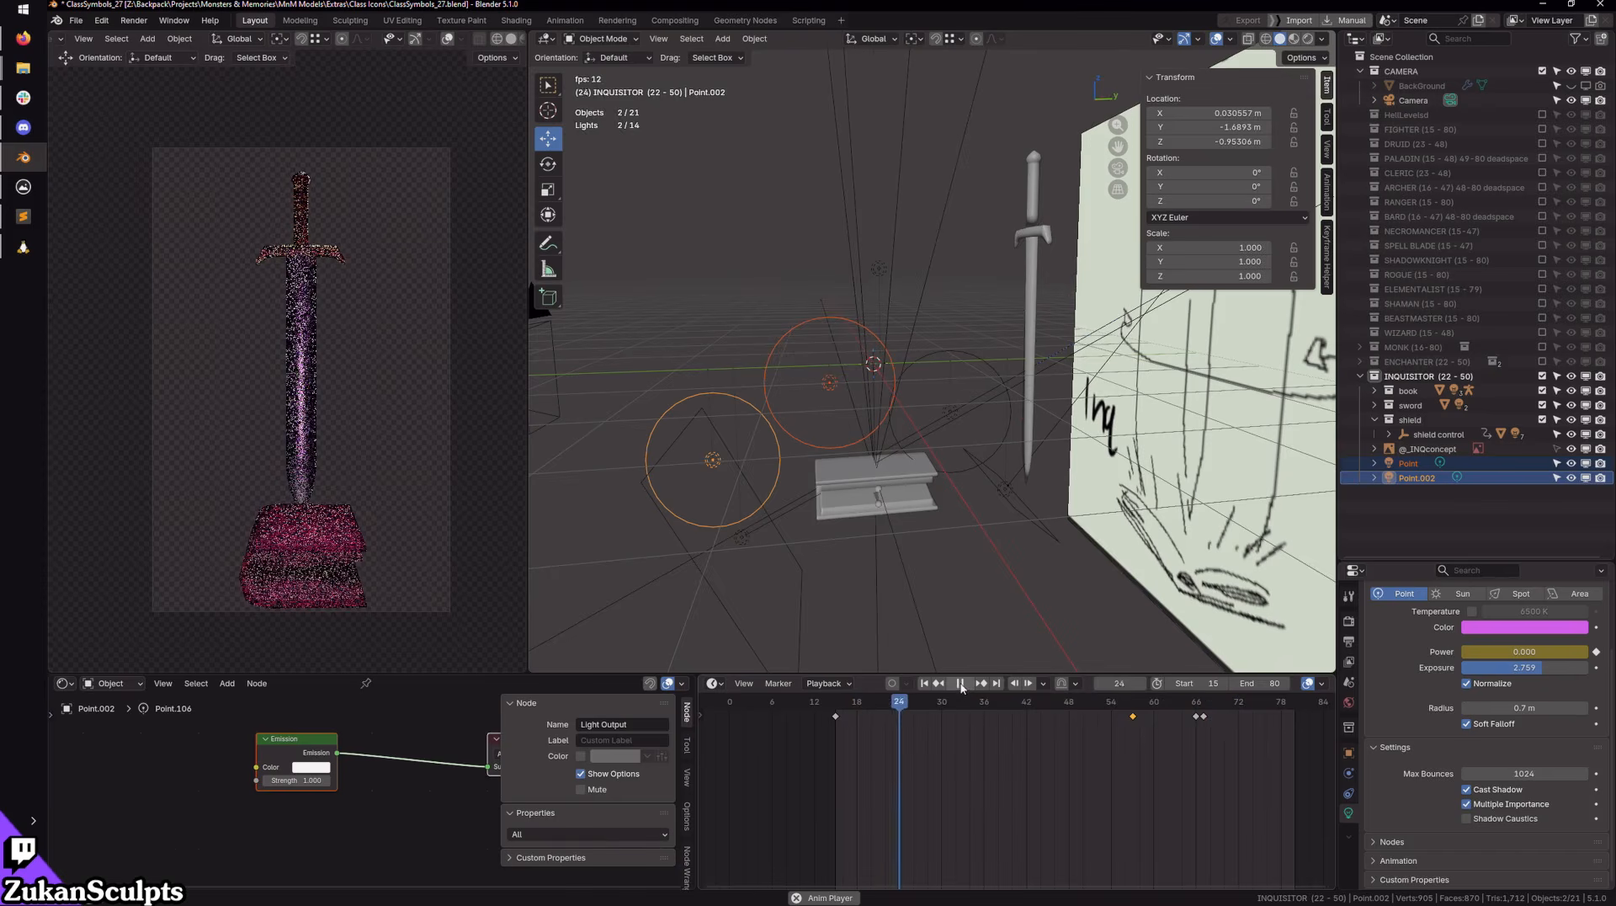
{"action": "left_click", "coordinate": [960, 684]}
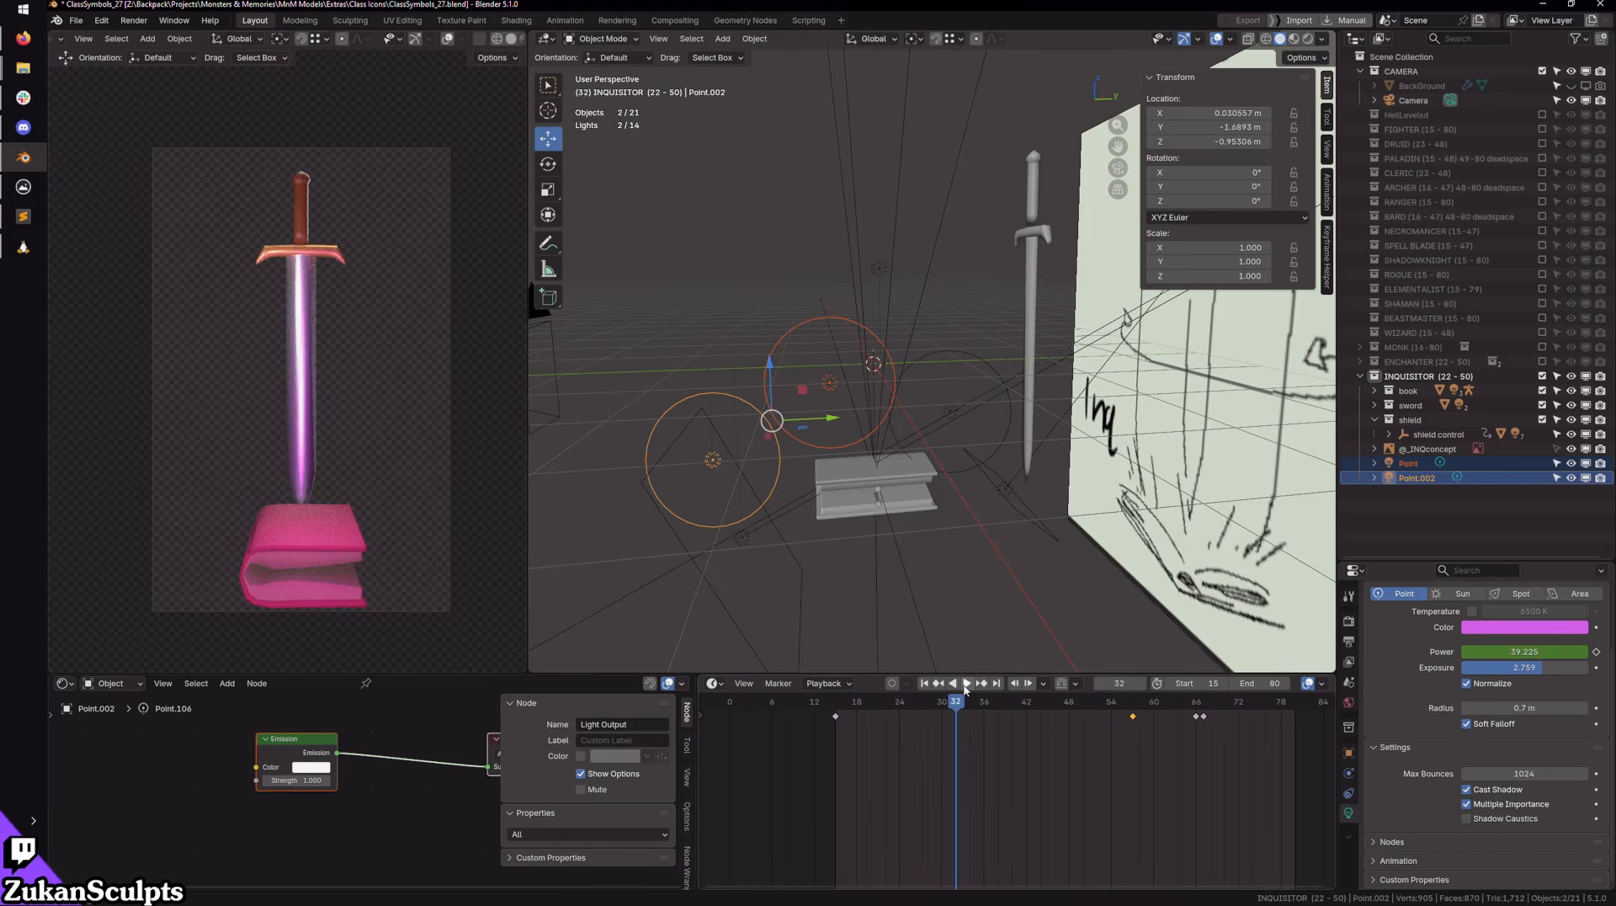
Step: Switch the camera view to wireframe shading and render the full animation
{"action": "left_click", "coordinate": [497, 39]}
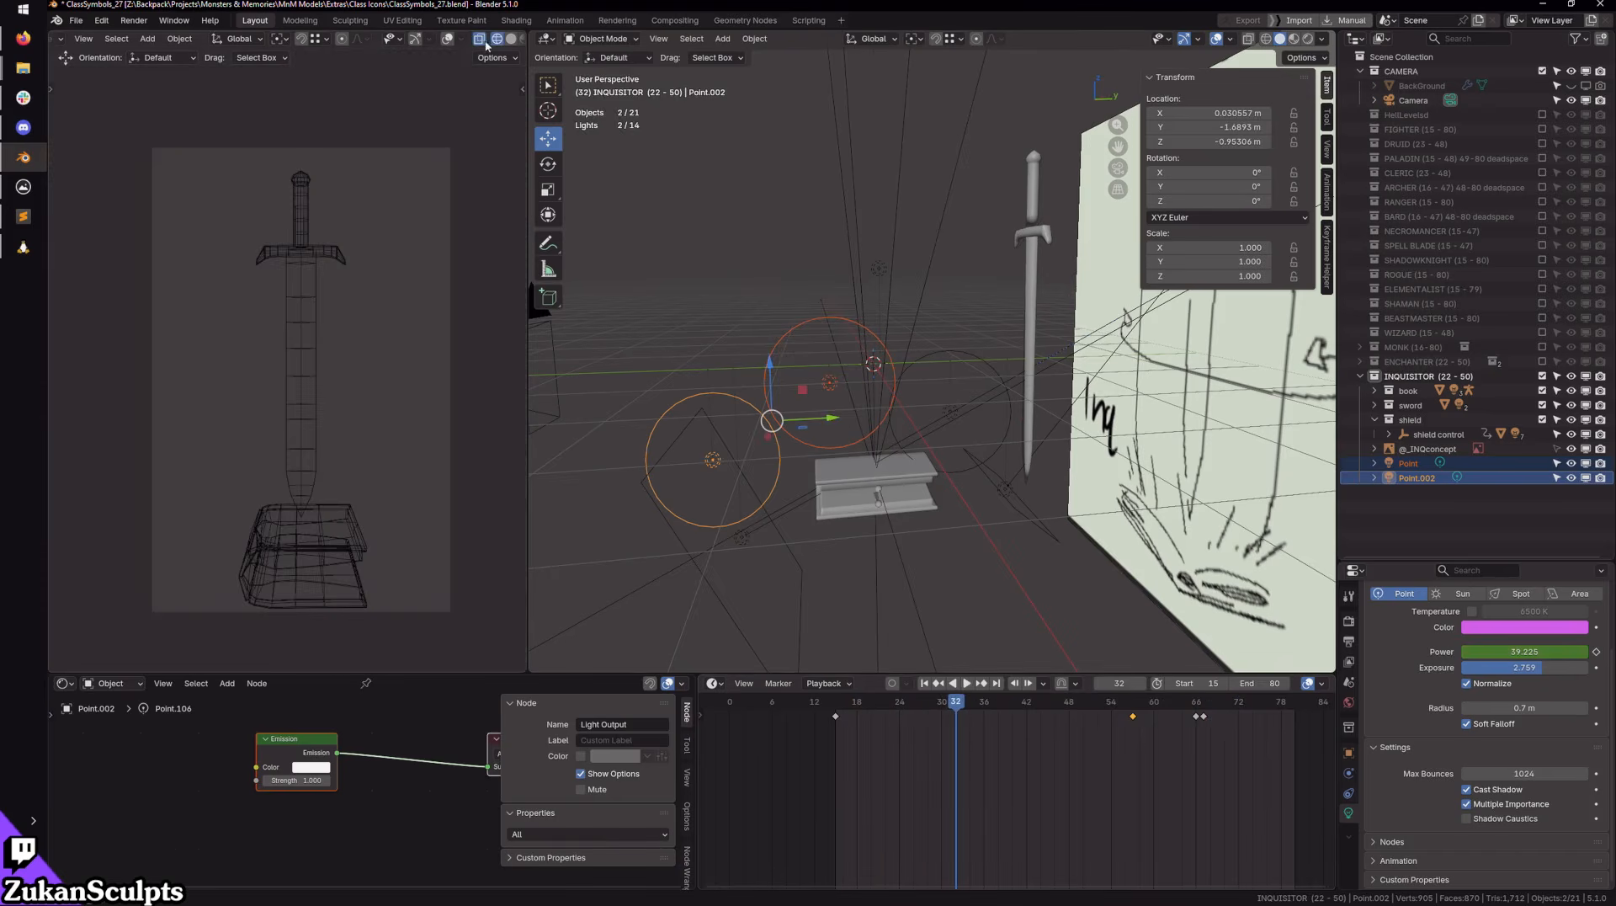
{"action": "left_click", "coordinate": [134, 20]}
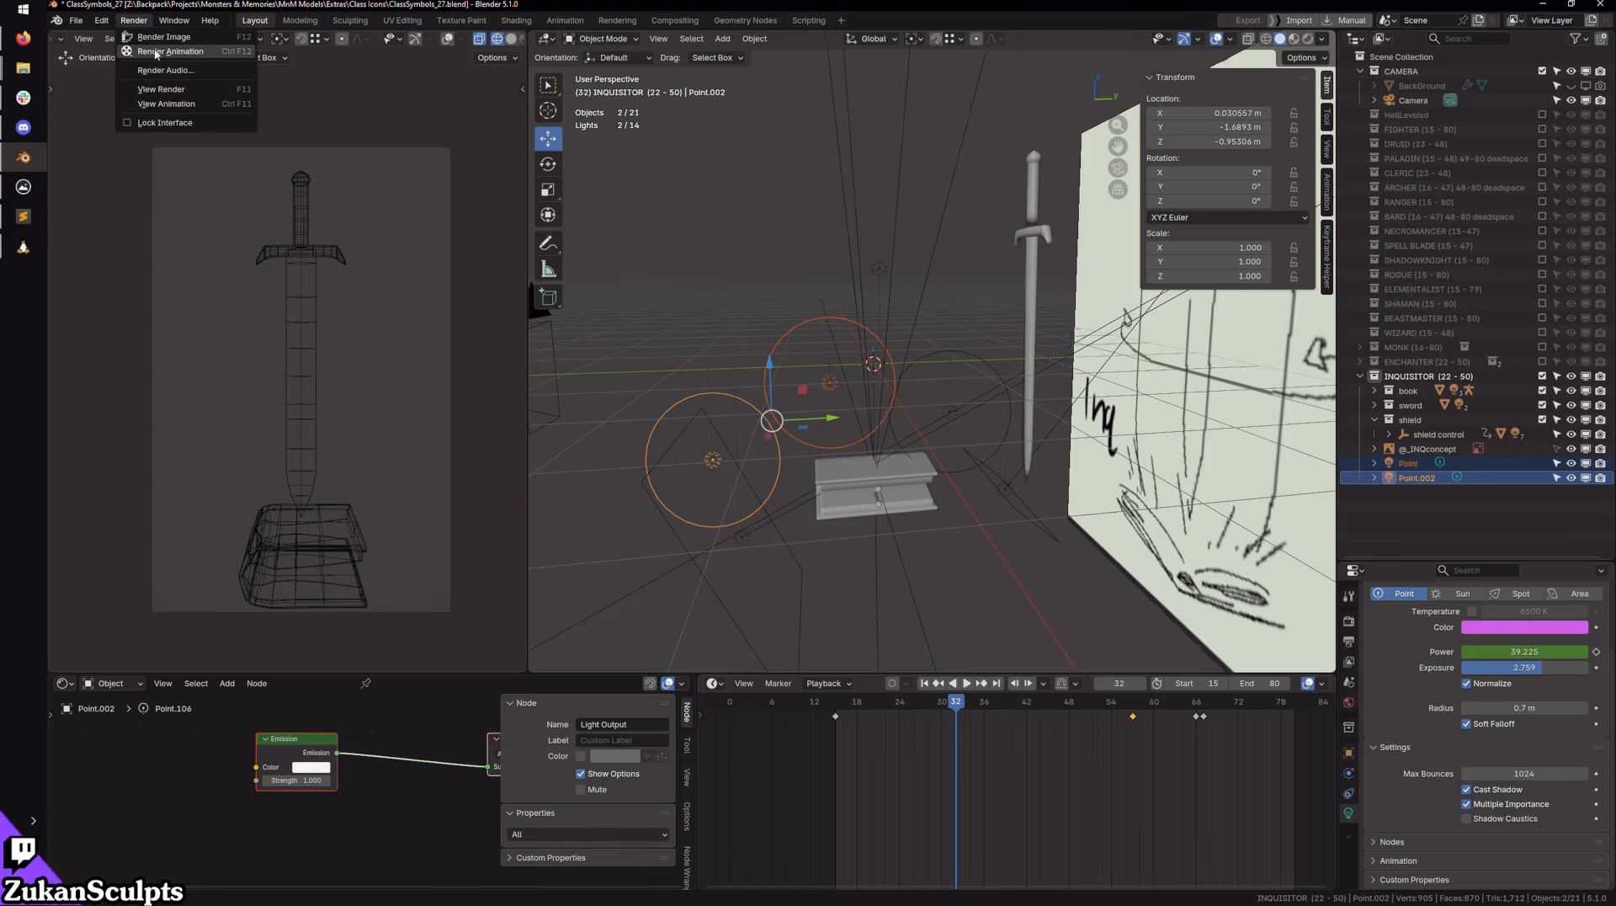
{"action": "left_click", "coordinate": [154, 51]}
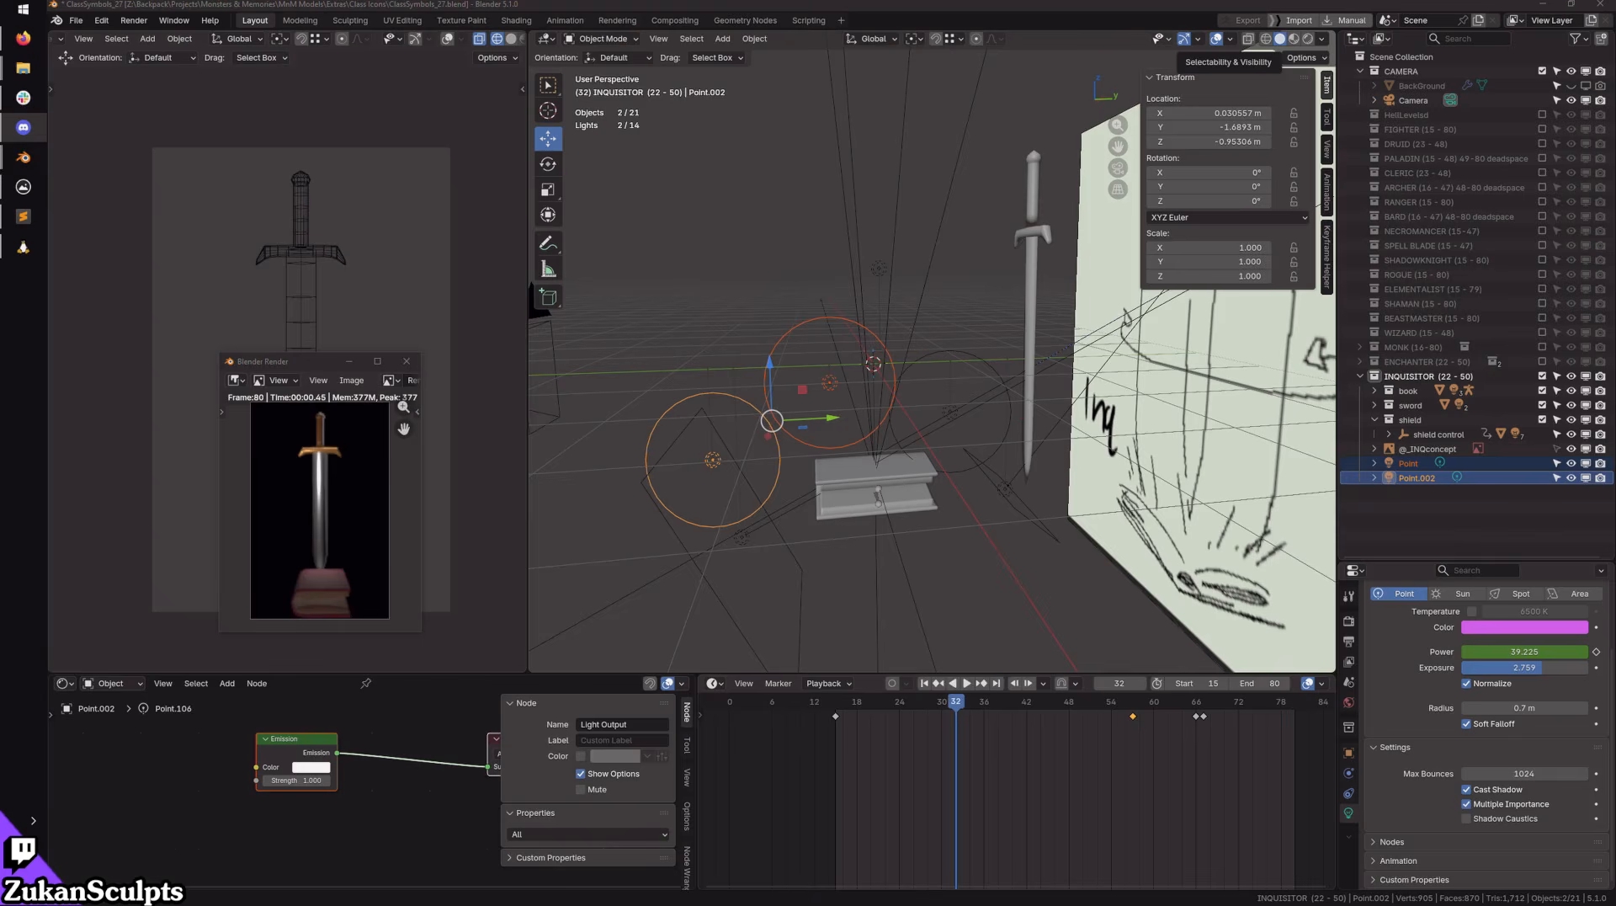
Step: Examine the rendered animation frames in the image viewer, checking the book, sword and shield lighting
{"action": "left_click", "coordinate": [720, 324]}
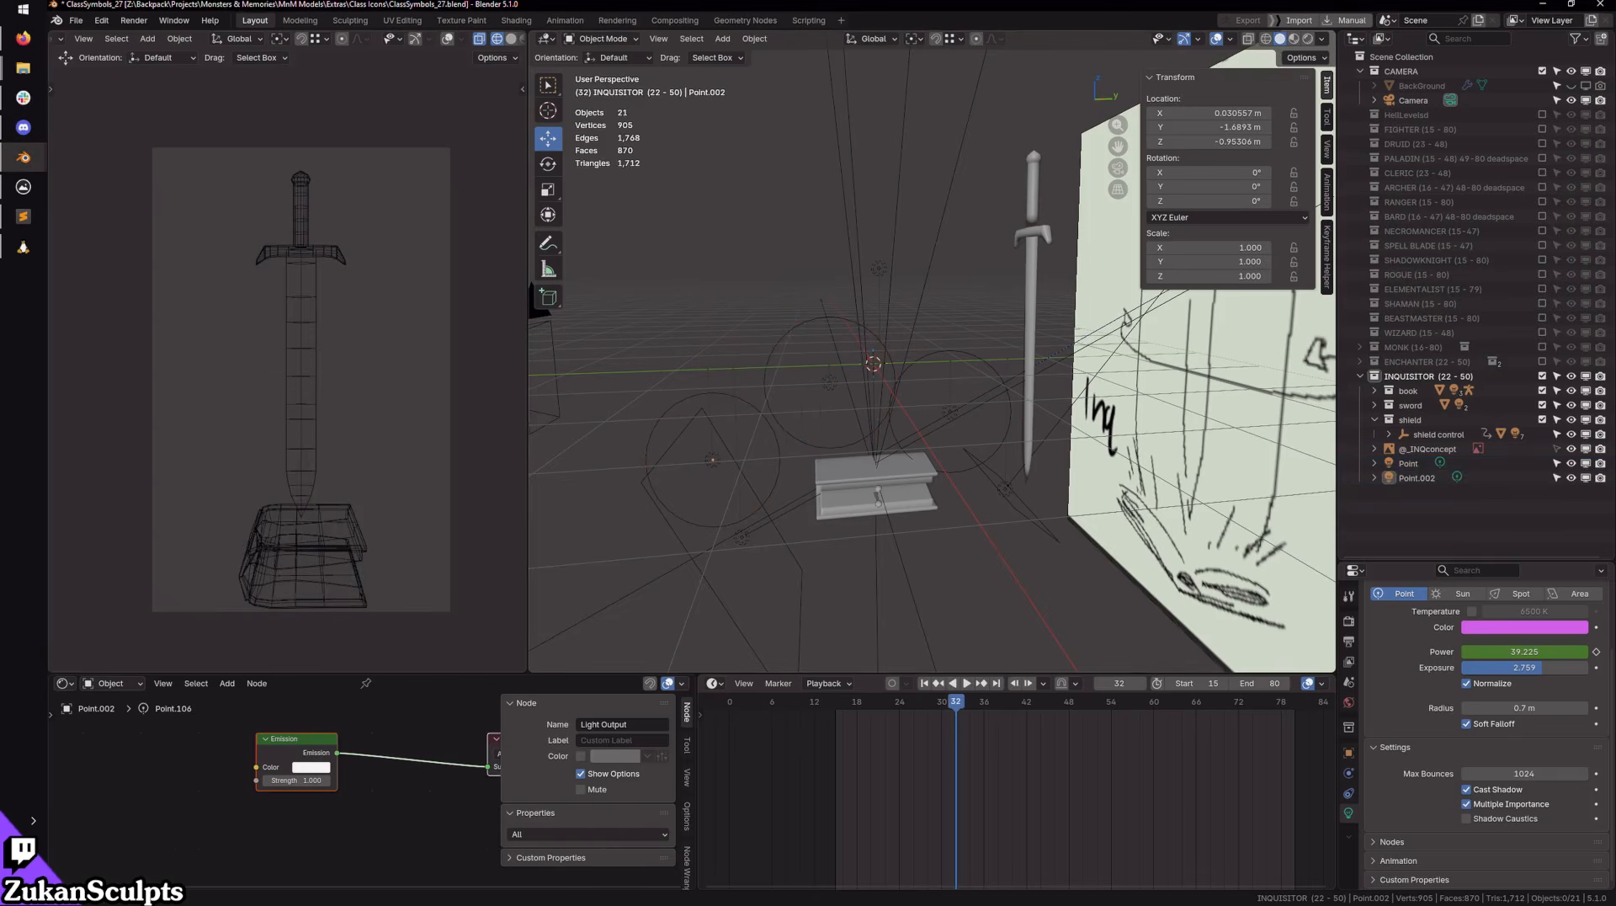
{"action": "key", "text": "alt+Tab"}
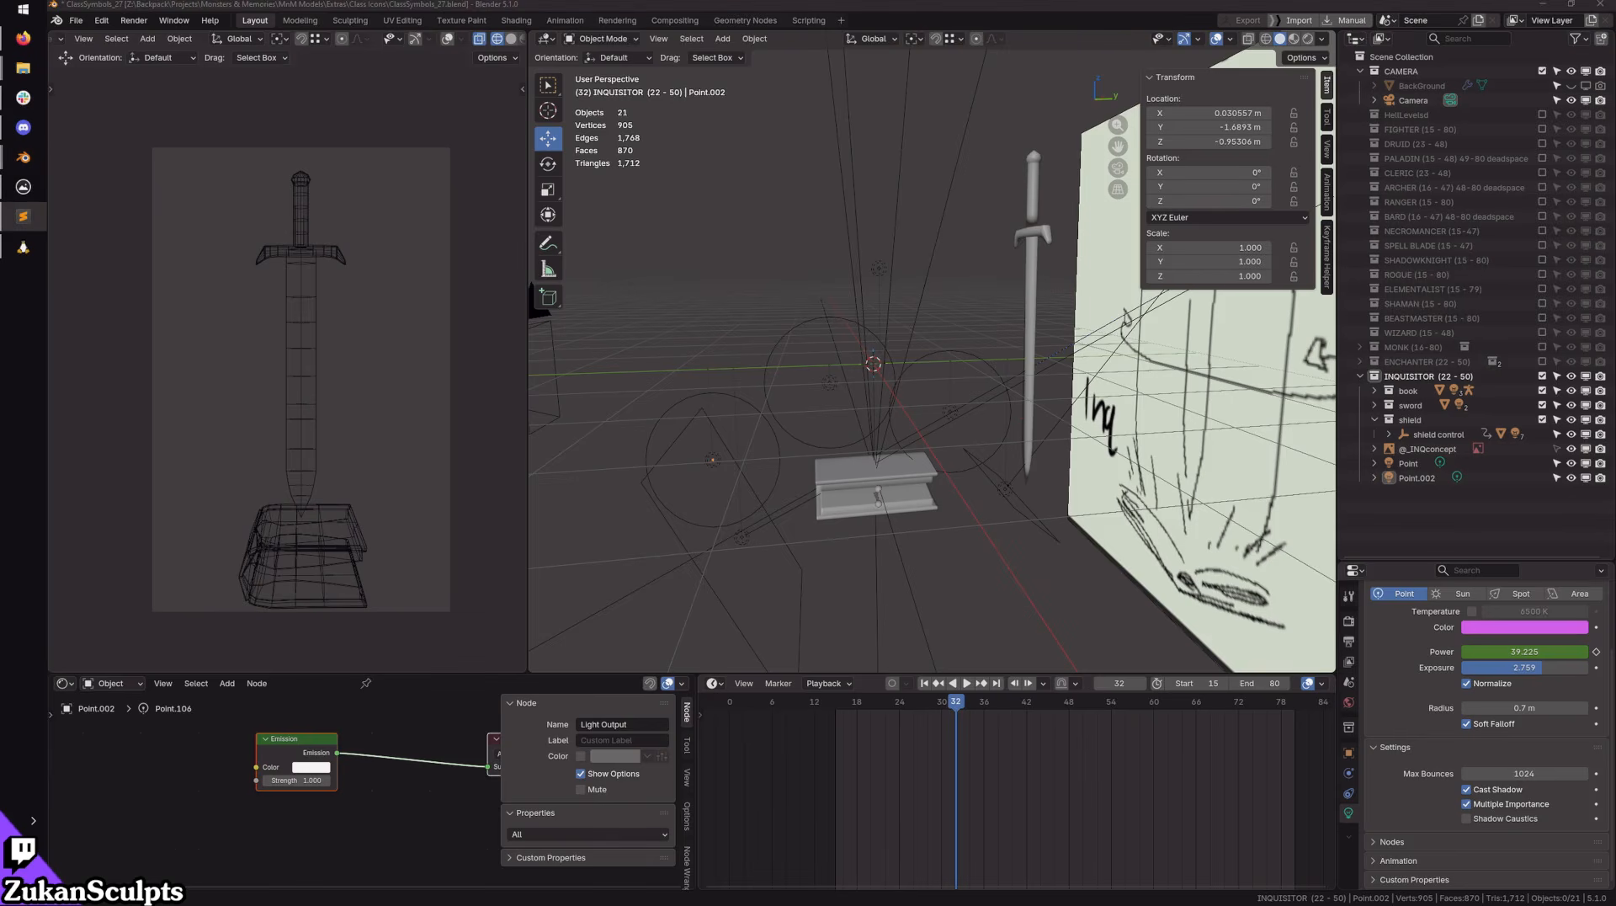
{"action": "key", "text": "alt+Tab"}
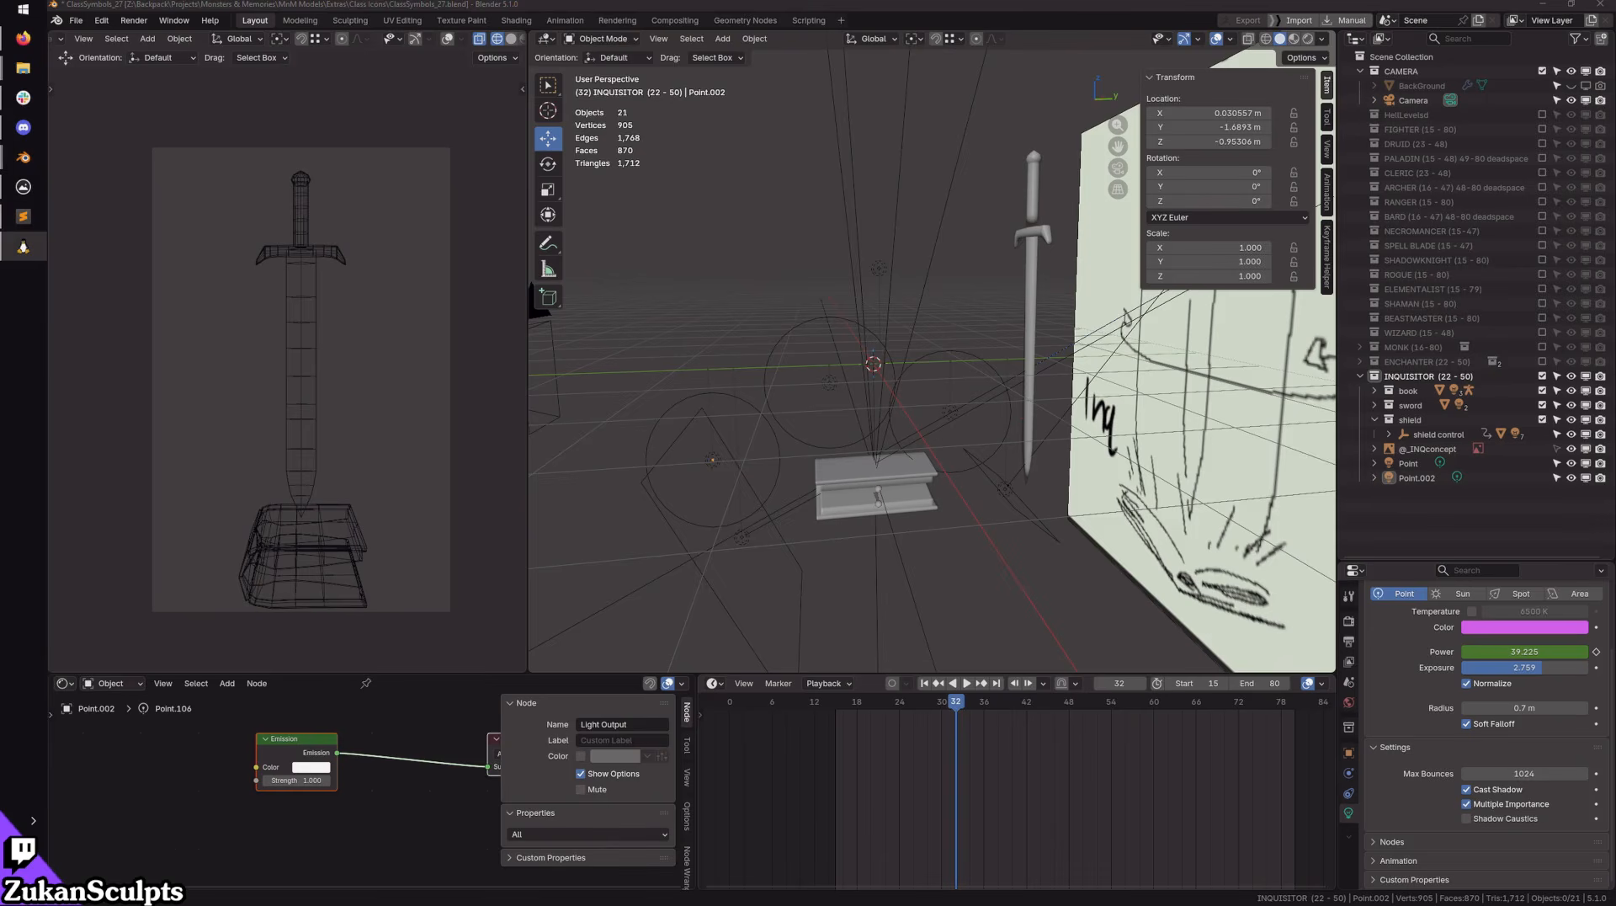
{"action": "key", "text": "alt+Tab"}
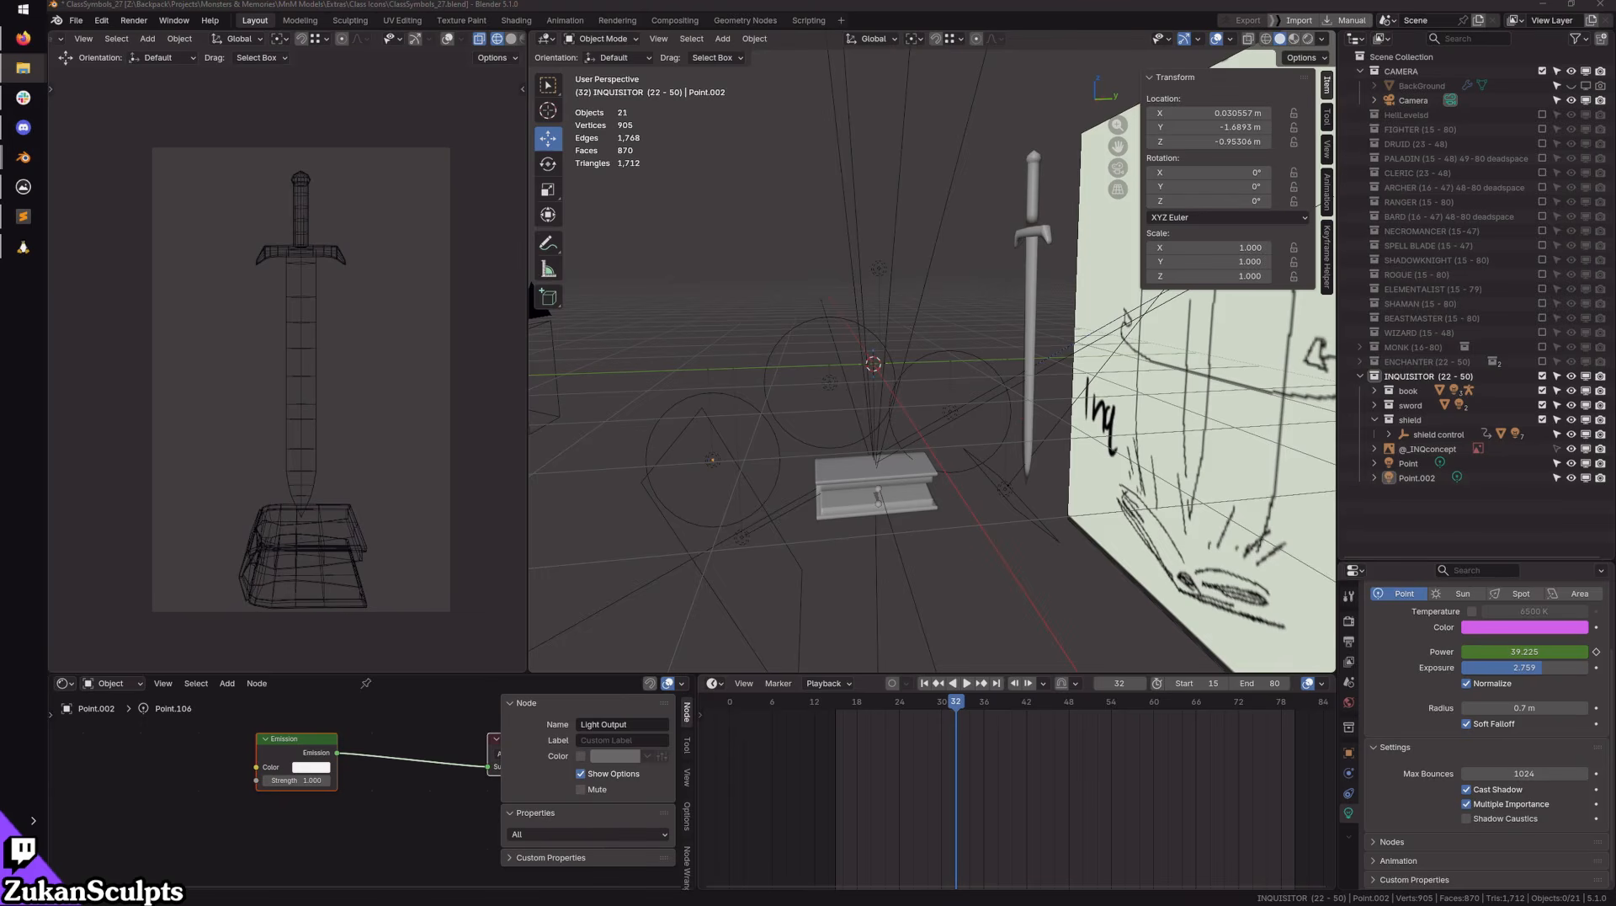
{"action": "left_click_drag", "start_coordinate": [917, 326], "coordinate": [663, 74]}
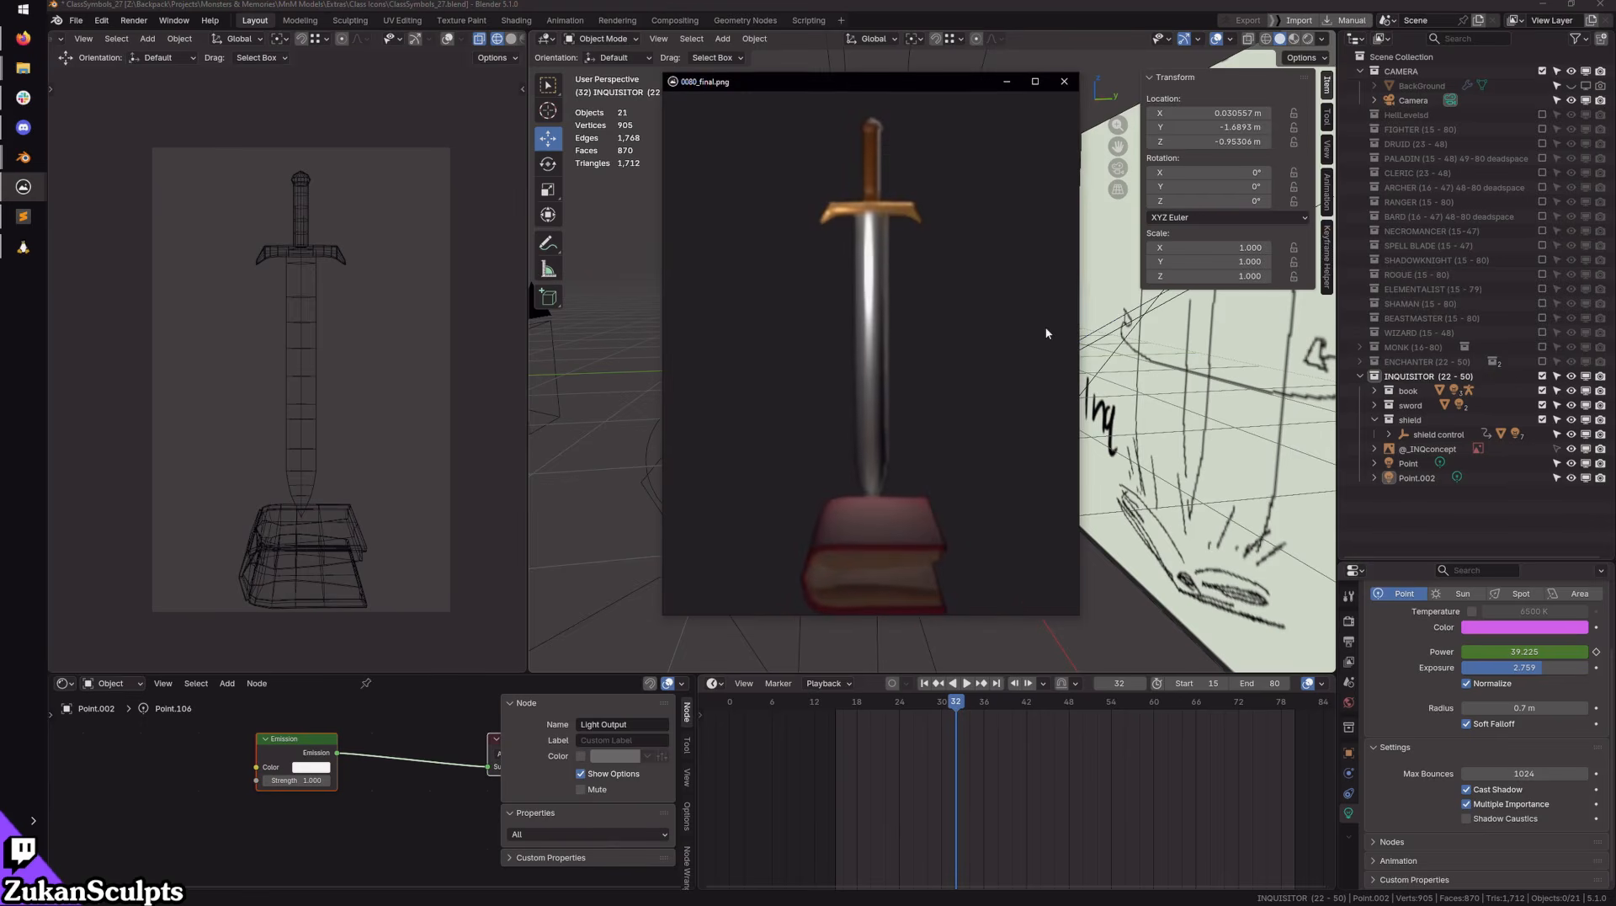
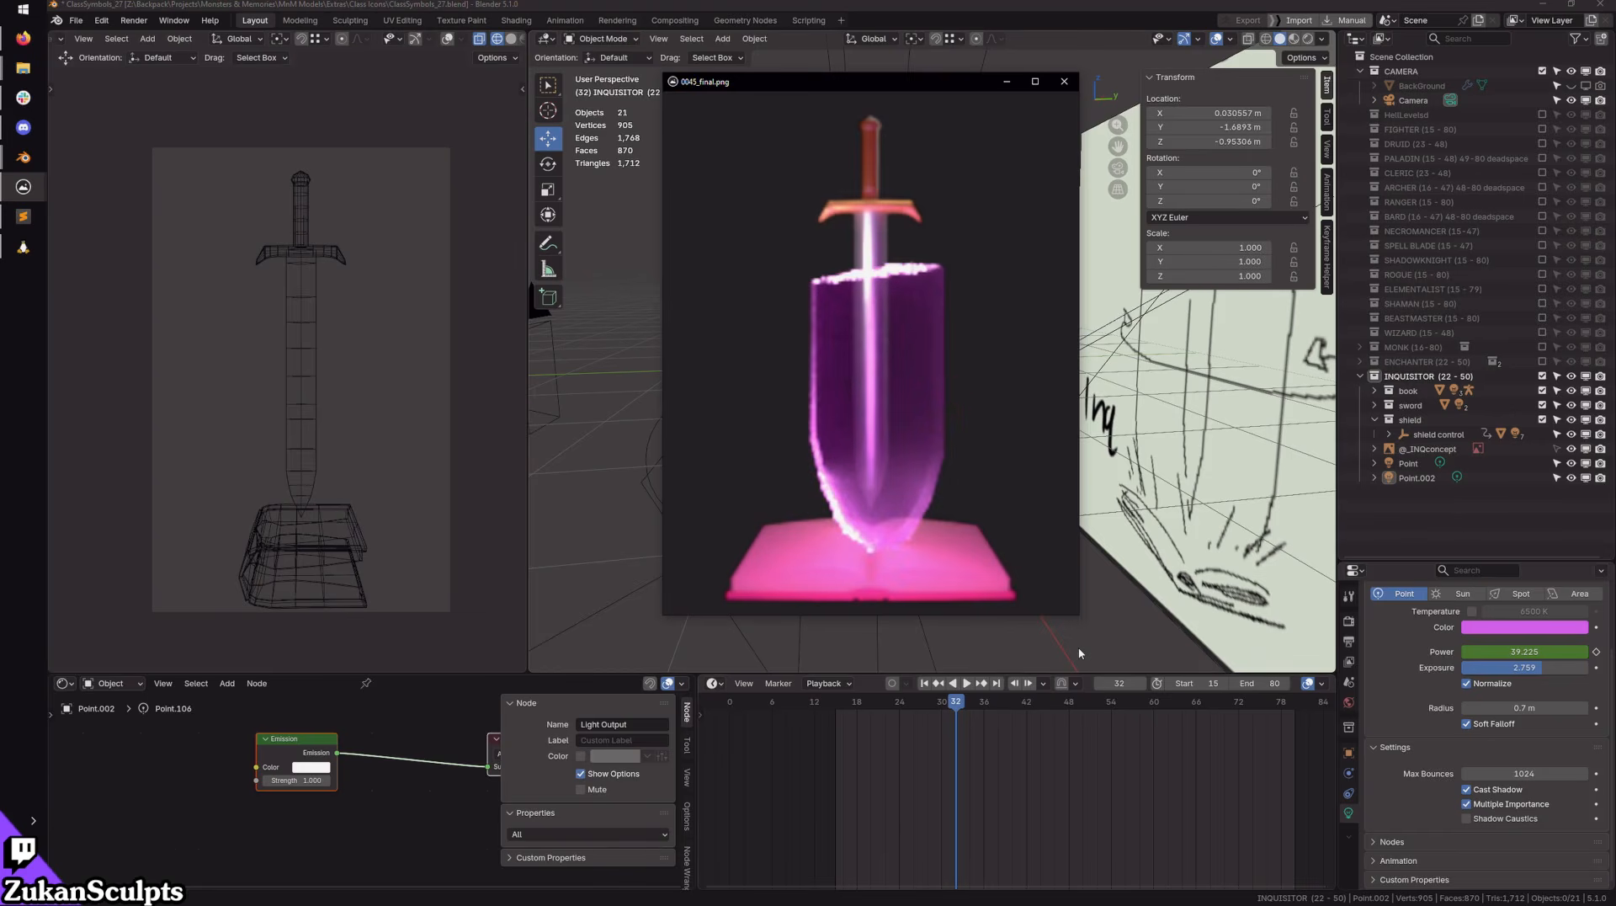
{"action": "left_click", "coordinate": [1179, 740]}
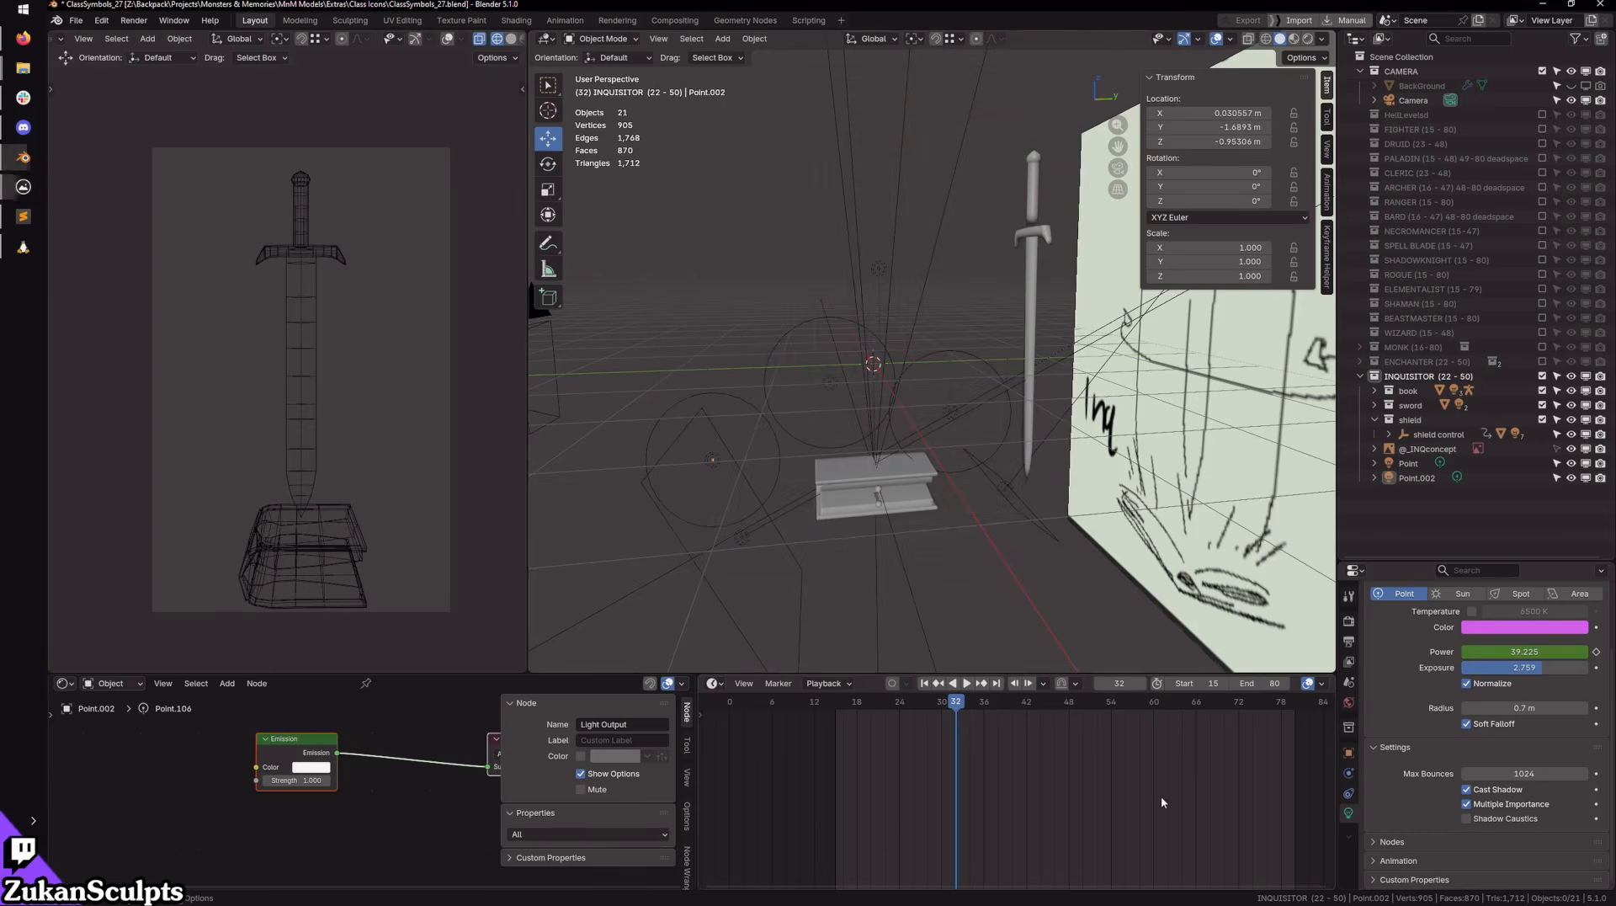
Step: Go to frame 44 and move Point.002's zero-power end keyframe to frame 66, matching the upper light
{"action": "left_click", "coordinate": [1407, 477]}
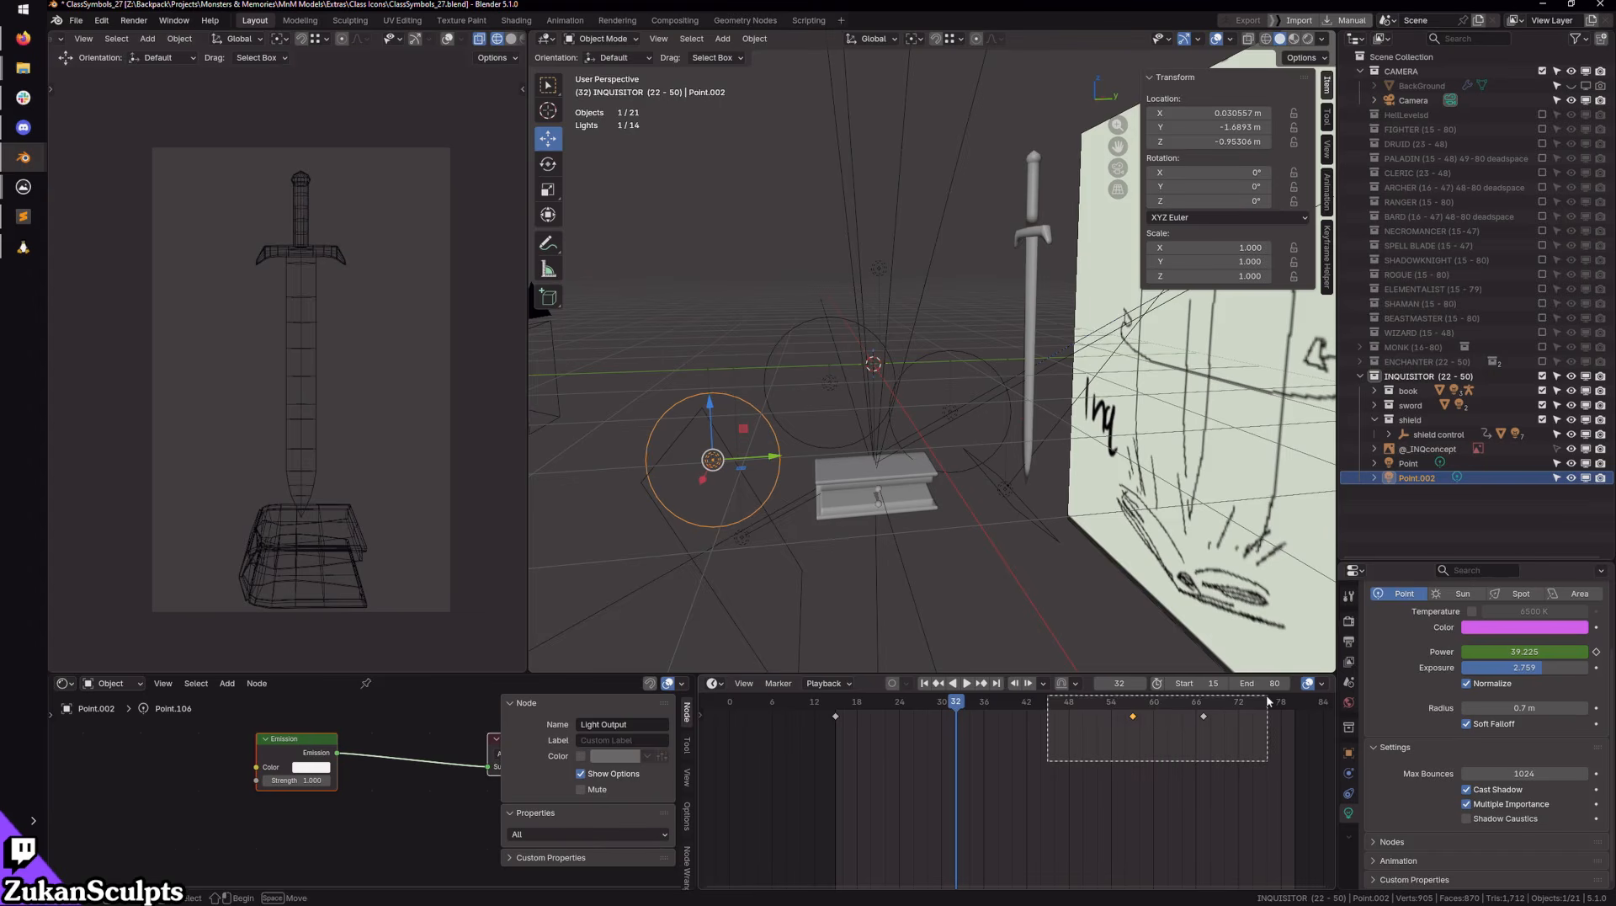
{"action": "left_click", "coordinate": [1414, 463]}
{"action": "left_click", "coordinate": [1412, 477], "text": "shift"}
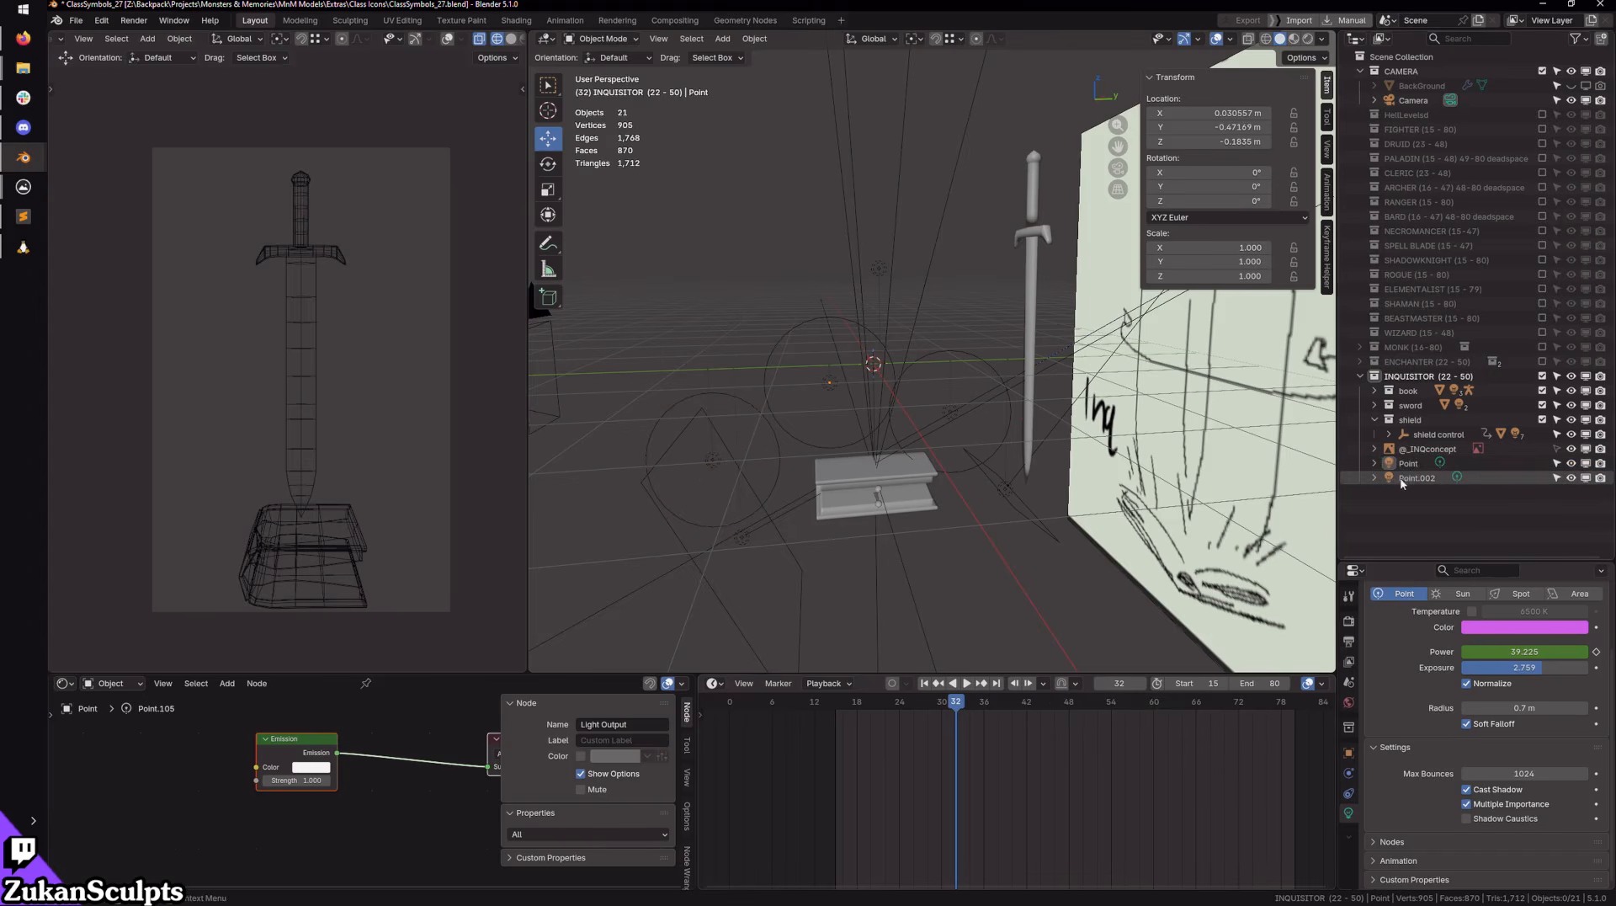
{"action": "left_click_drag", "start_coordinate": [959, 708], "coordinate": [1041, 712]}
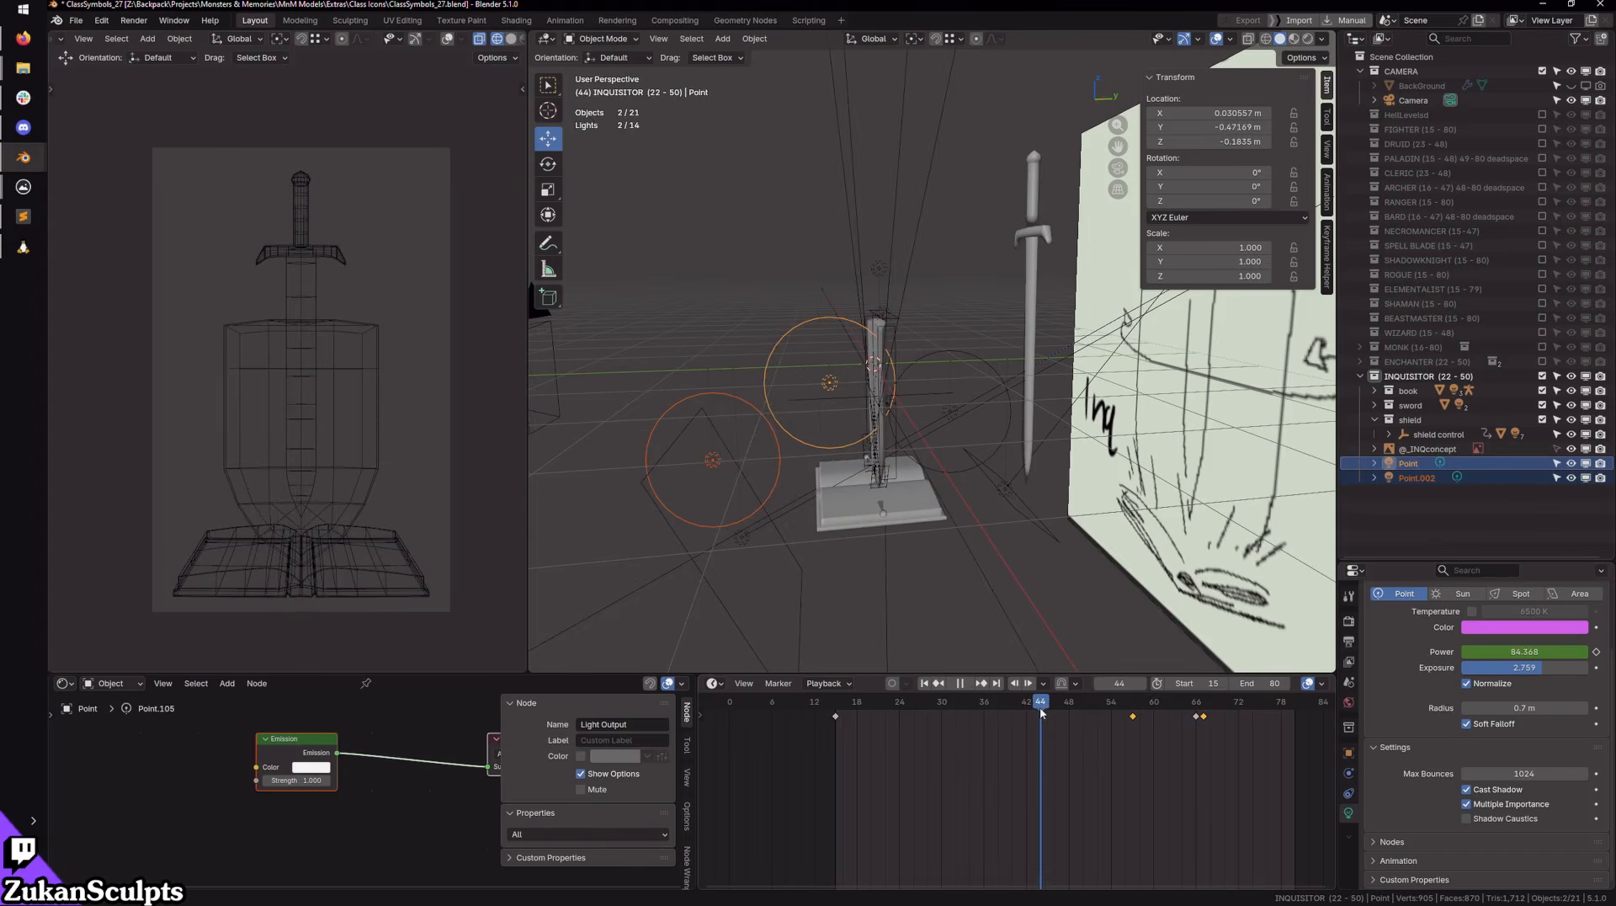
{"action": "left_click_drag", "start_coordinate": [1097, 756], "coordinate": [1229, 716]}
{"action": "left_click", "coordinate": [1408, 463]}
{"action": "left_click", "coordinate": [1417, 477]}
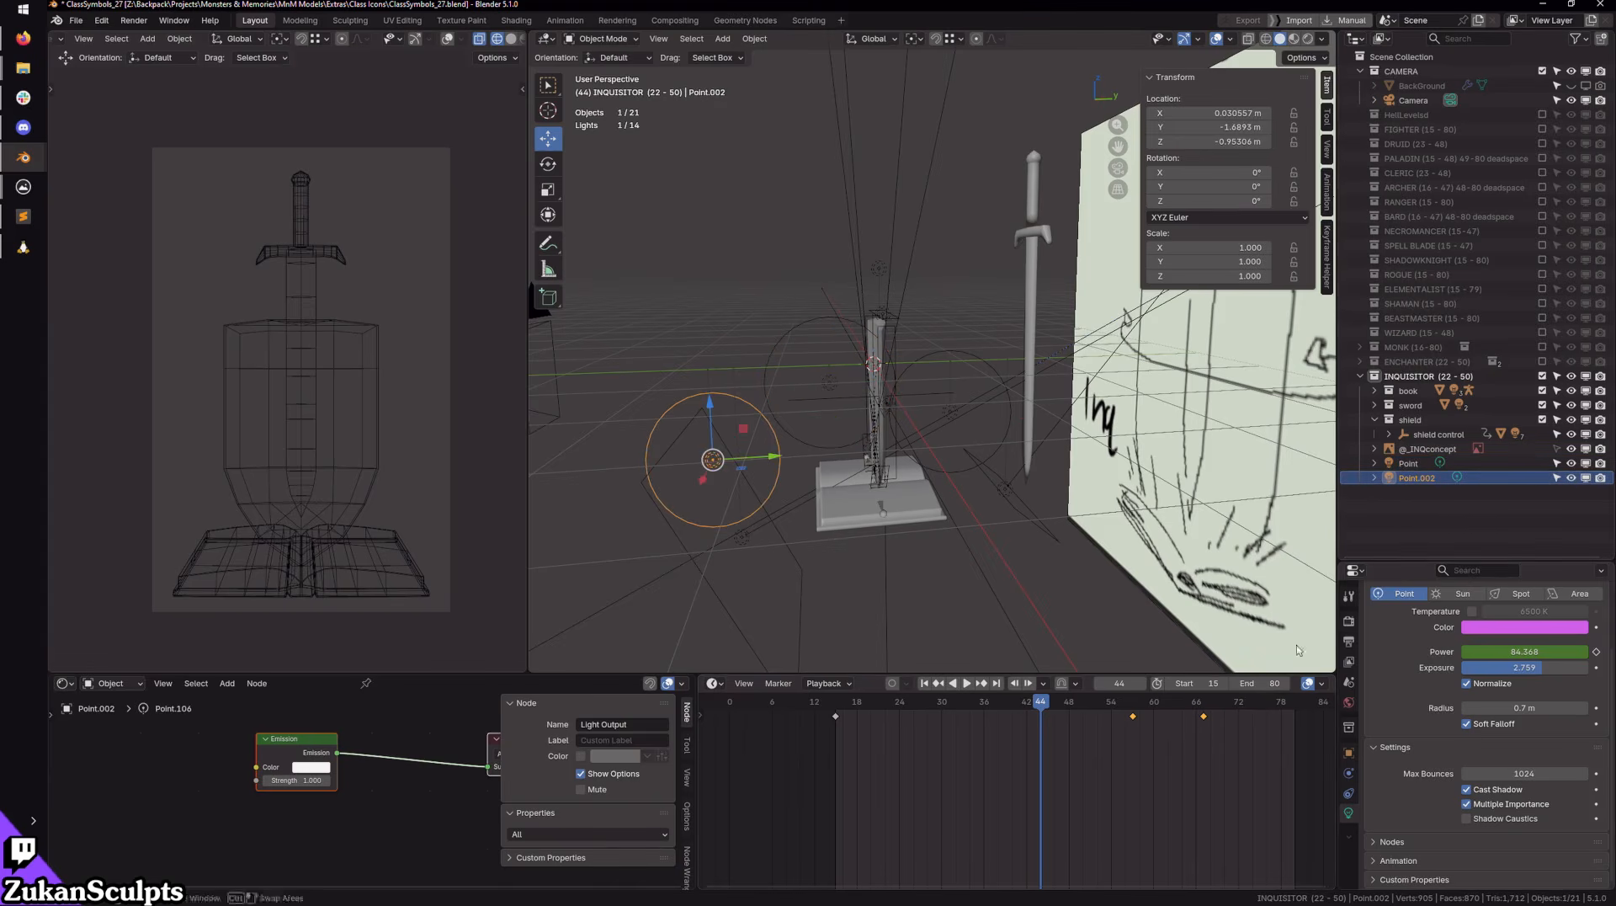
{"action": "left_click_drag", "start_coordinate": [1190, 732], "coordinate": [1235, 703]}
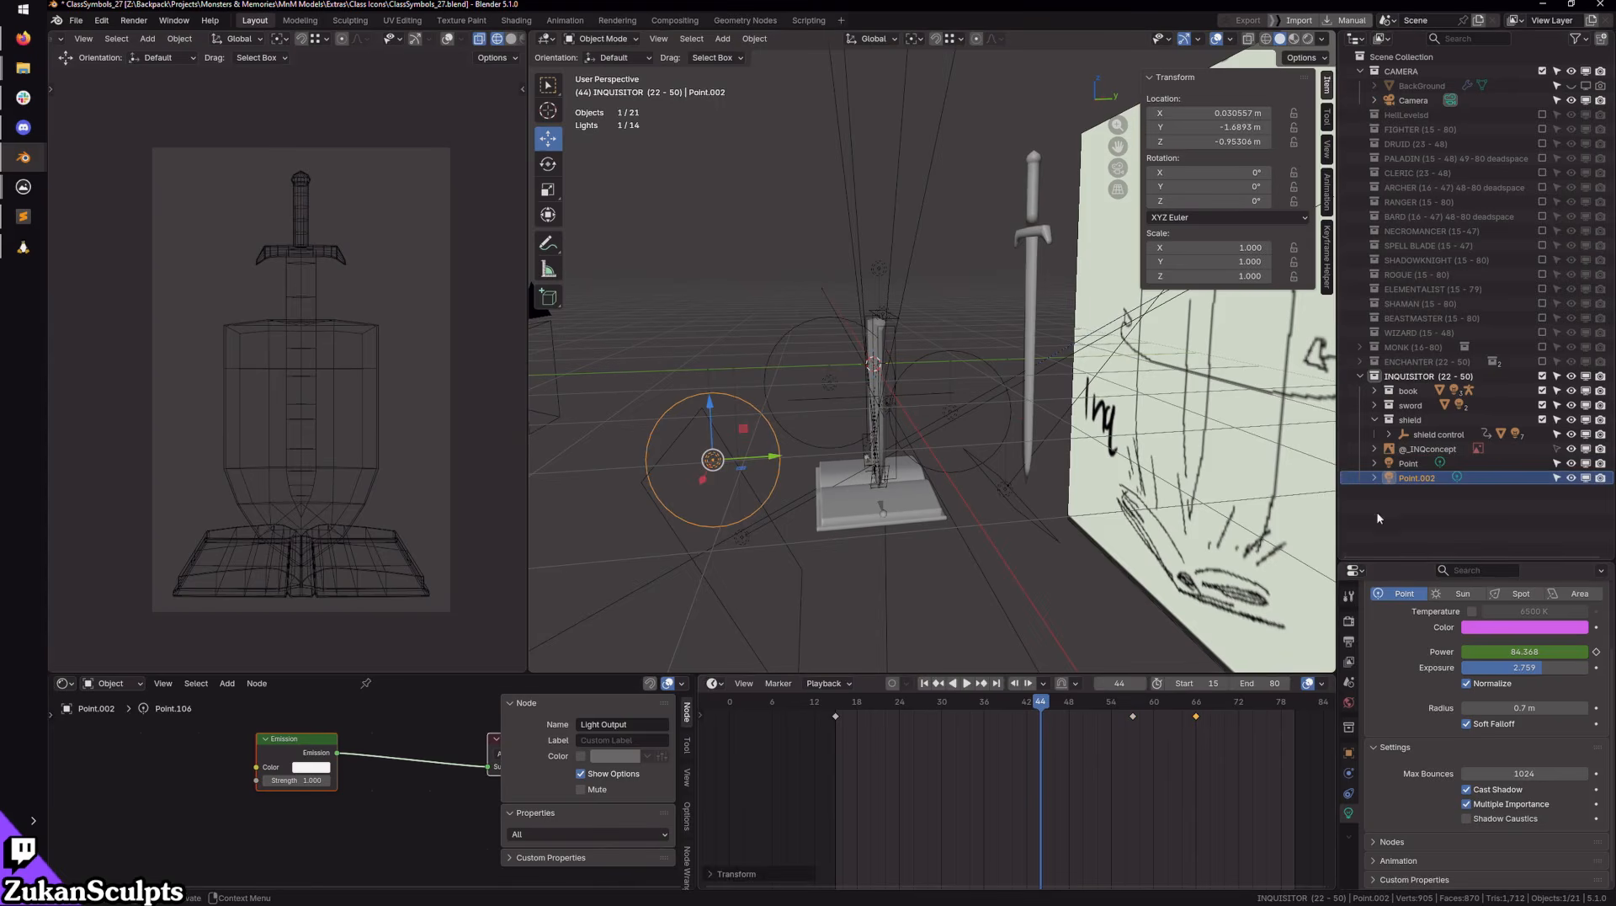
Step: Select both point lights and move their peak-power keyframes to frame 40 and their closing zero-power keyframes to frame 44
{"action": "left_click", "coordinate": [1417, 465]}
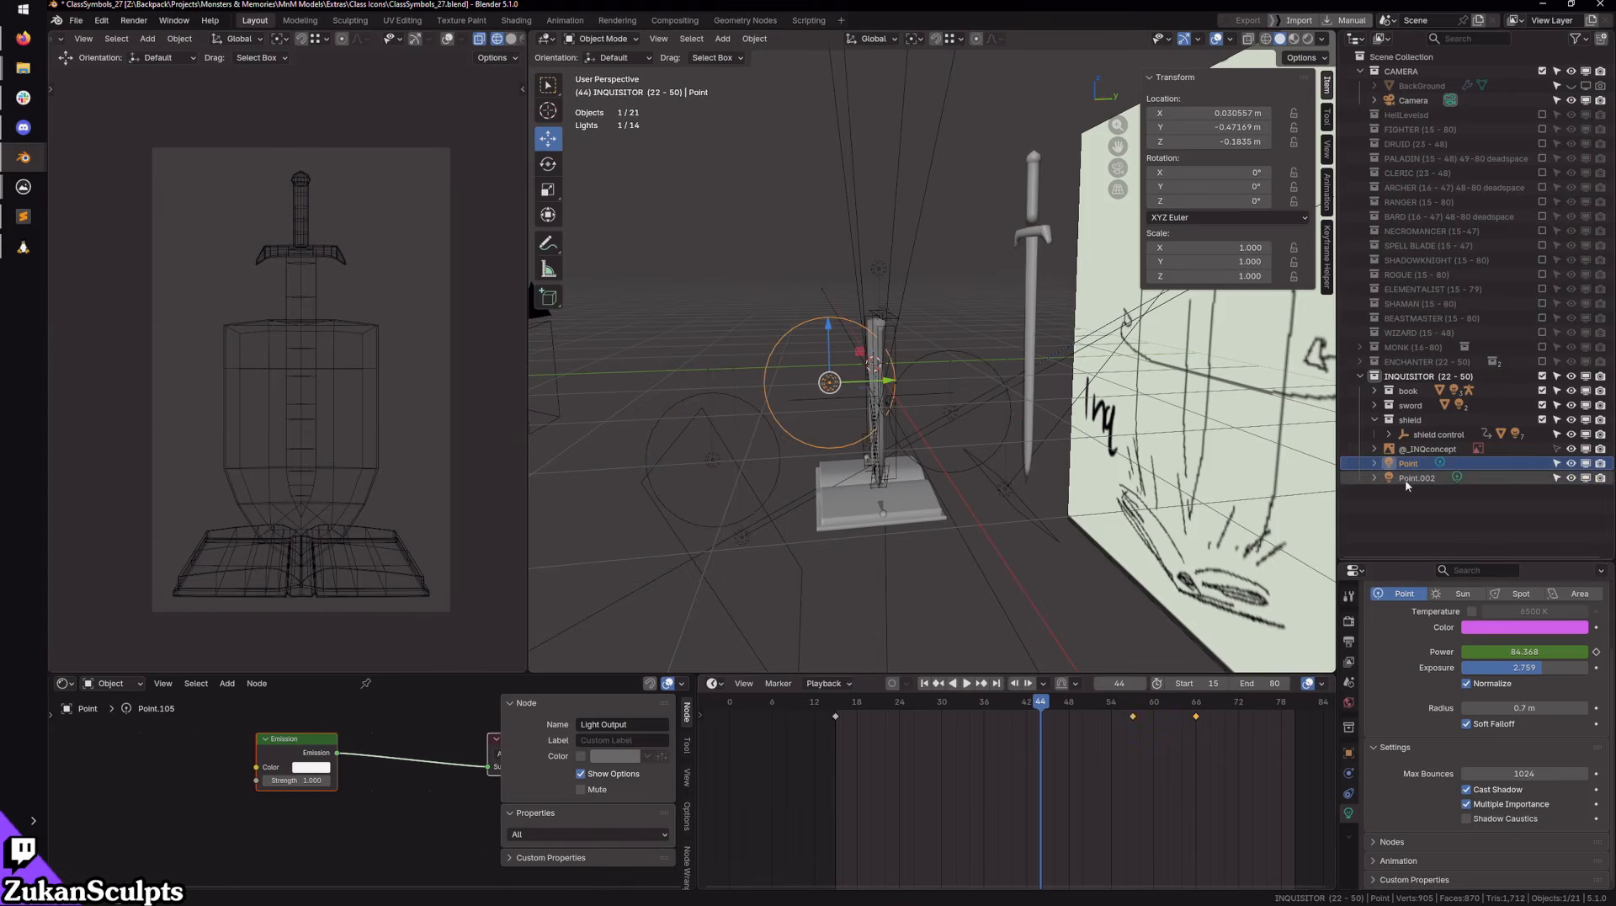
{"action": "left_click", "coordinate": [1407, 479], "text": "ctrl"}
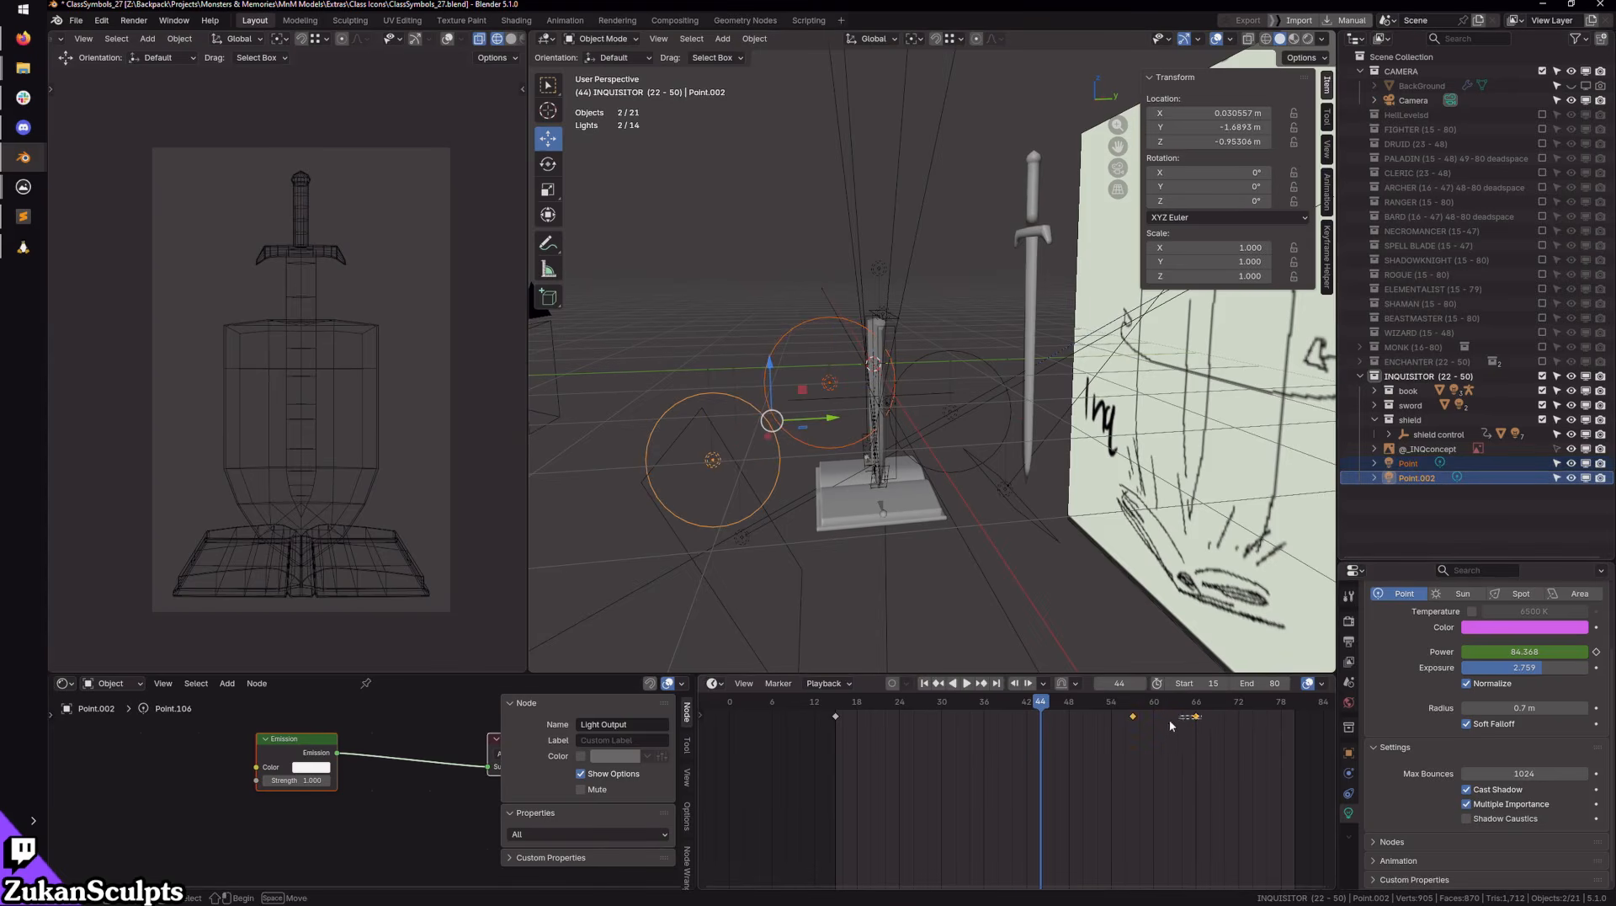
{"action": "left_click_drag", "start_coordinate": [1133, 721], "coordinate": [1012, 720]}
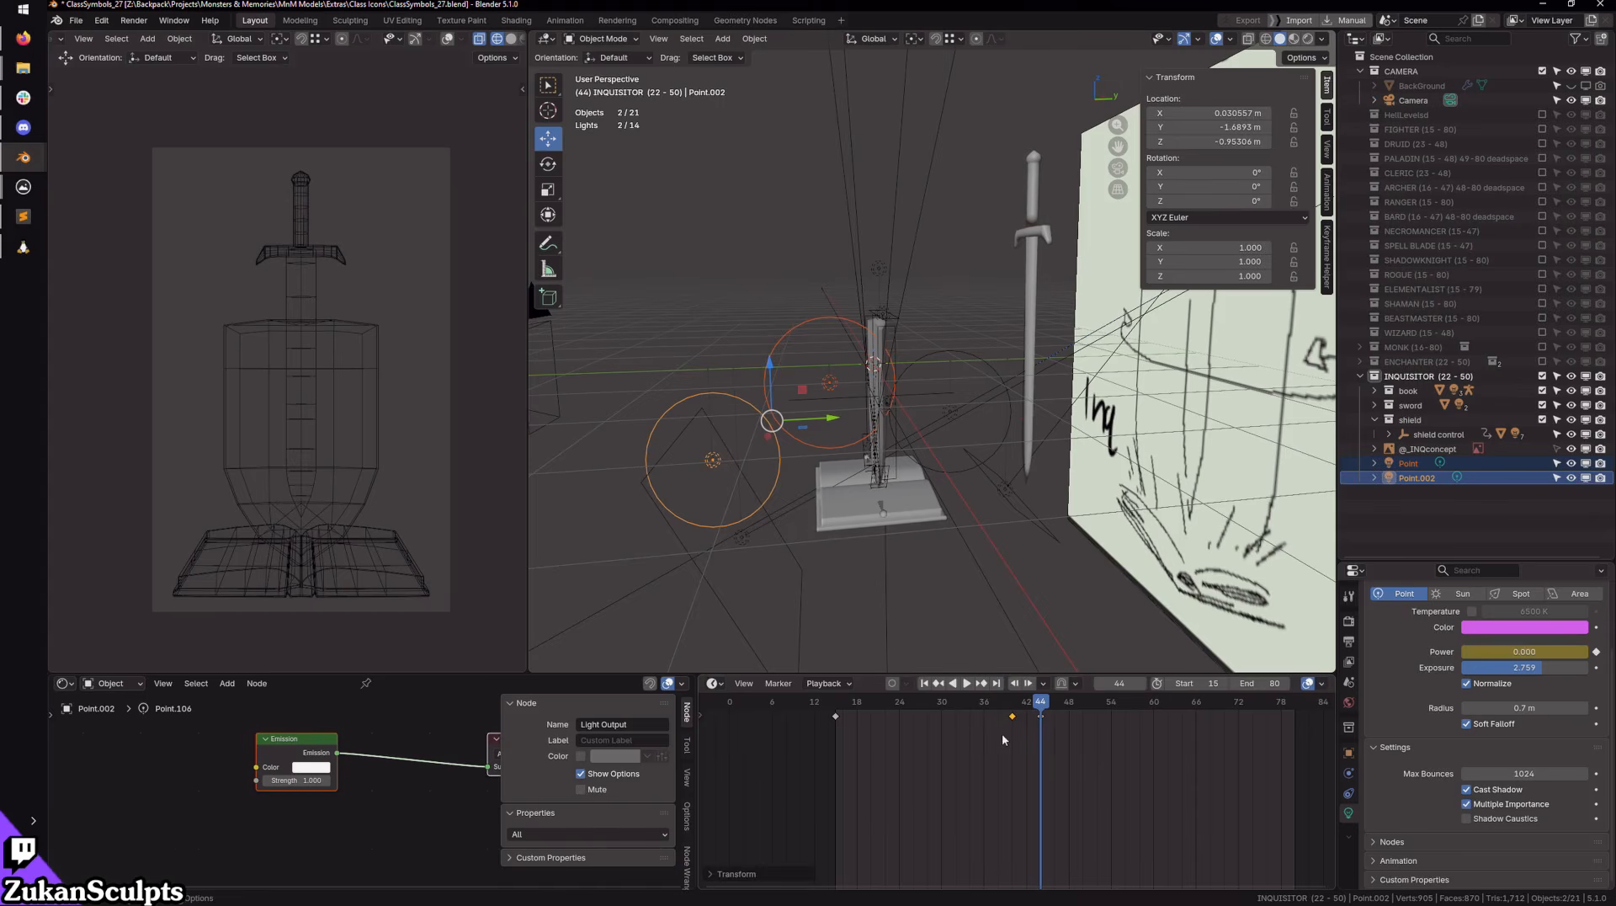
Step: Switch the camera viewport to rendered shading, play the animation to check the lights, and return to frame 44
{"action": "scroll", "coordinate": [504, 38], "scroll_direction": "down", "scroll_amount": 2}
{"action": "left_click", "coordinate": [499, 39]}
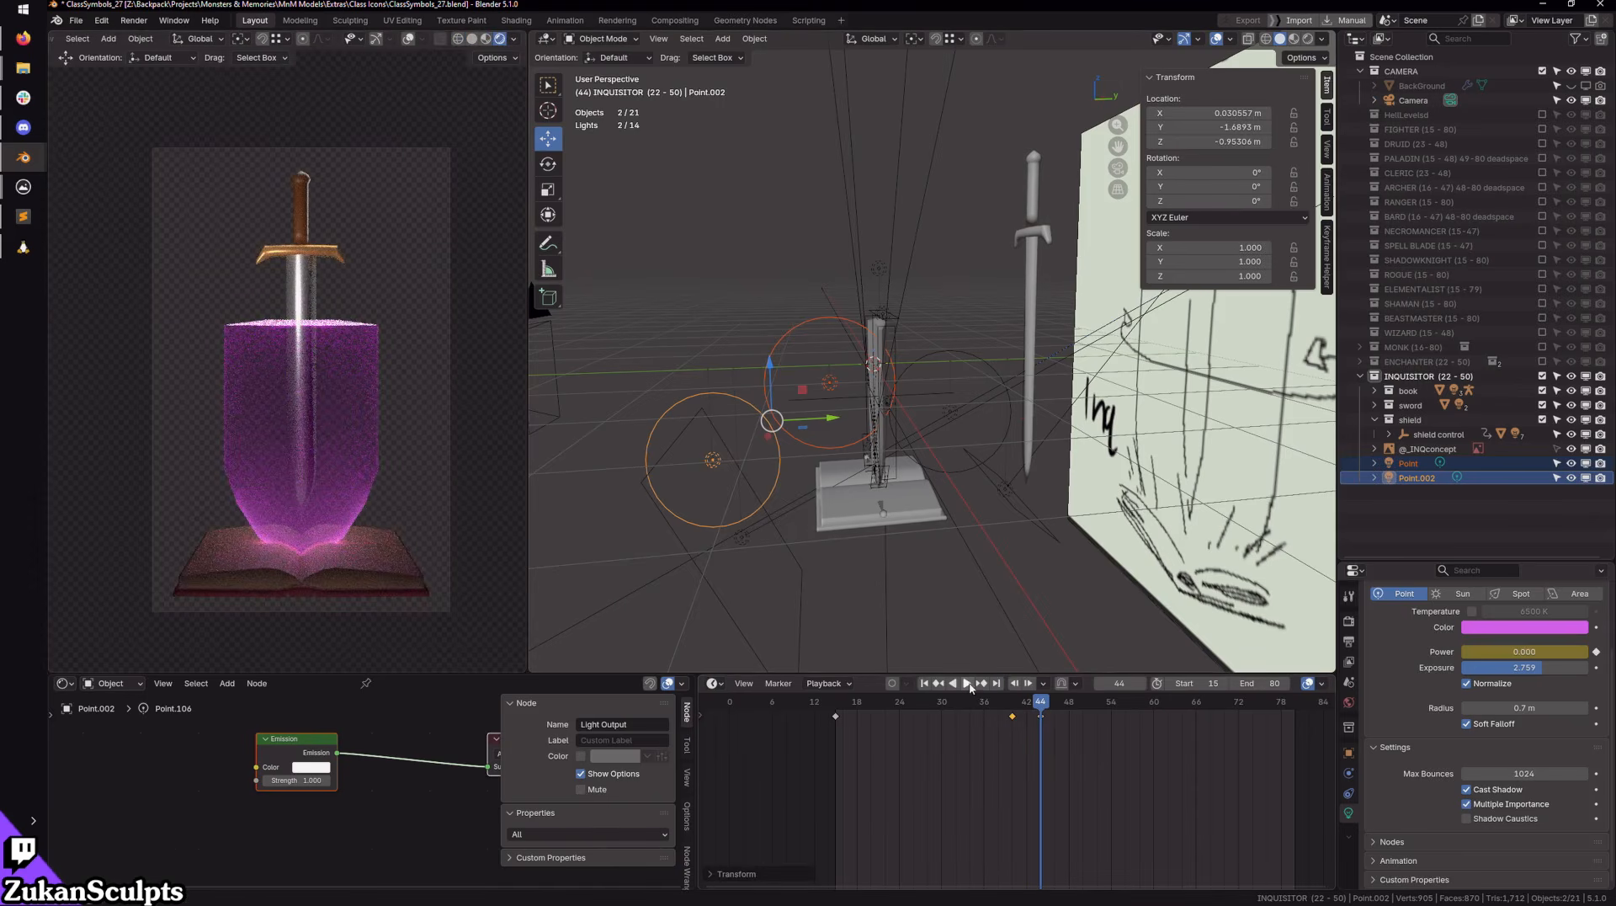
{"action": "left_click", "coordinate": [966, 684]}
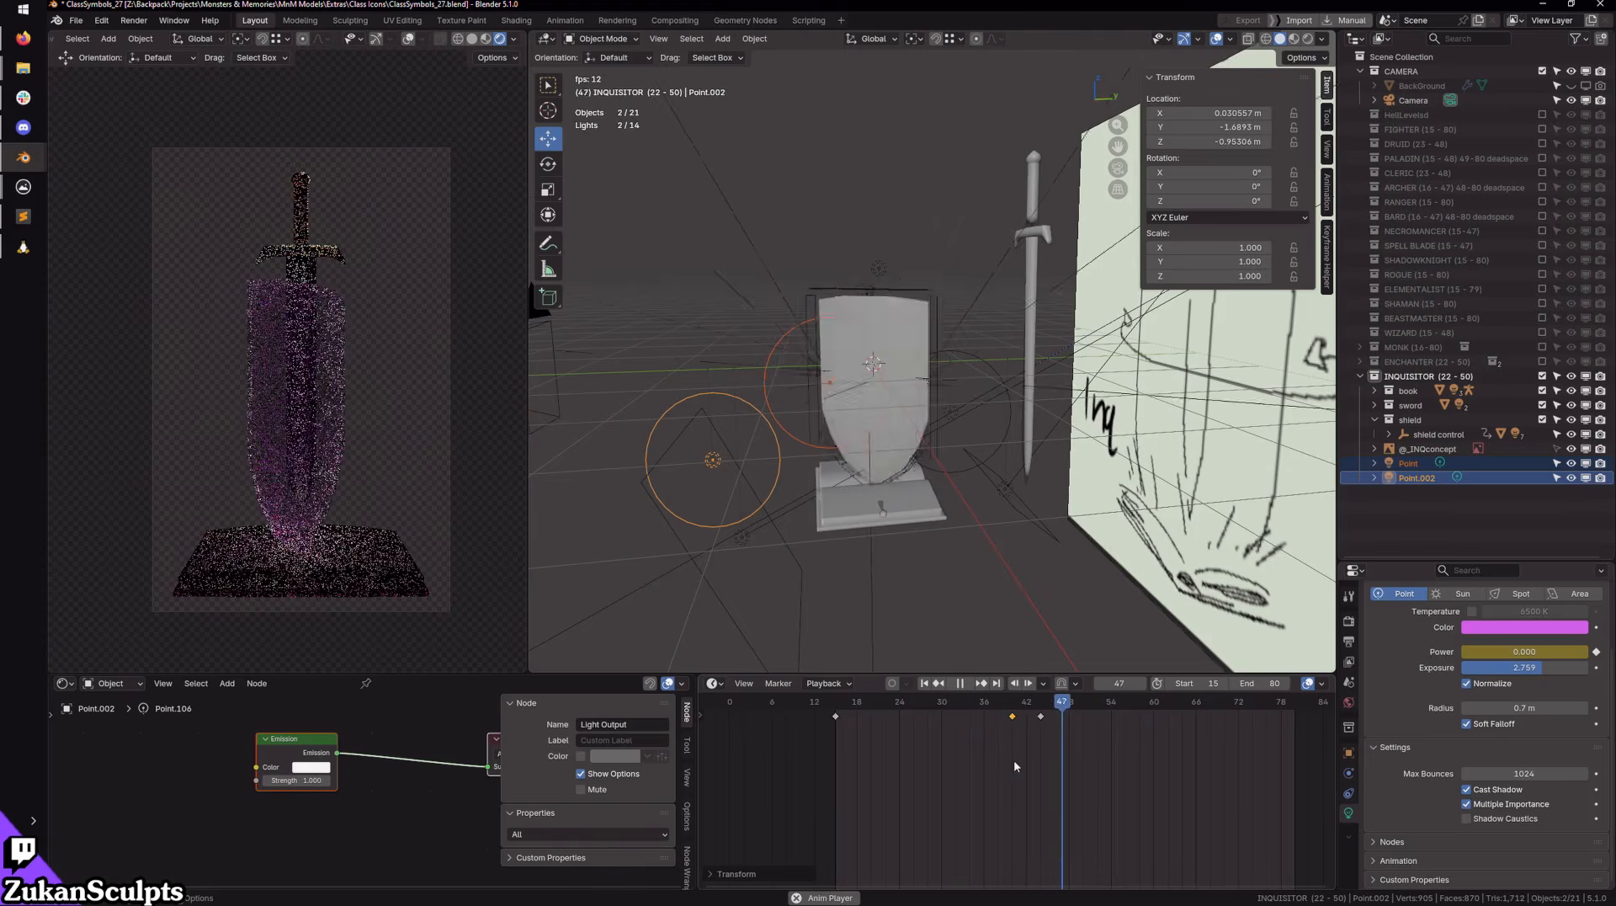
{"action": "left_click", "coordinate": [960, 684]}
{"action": "left_click", "coordinate": [1040, 704]}
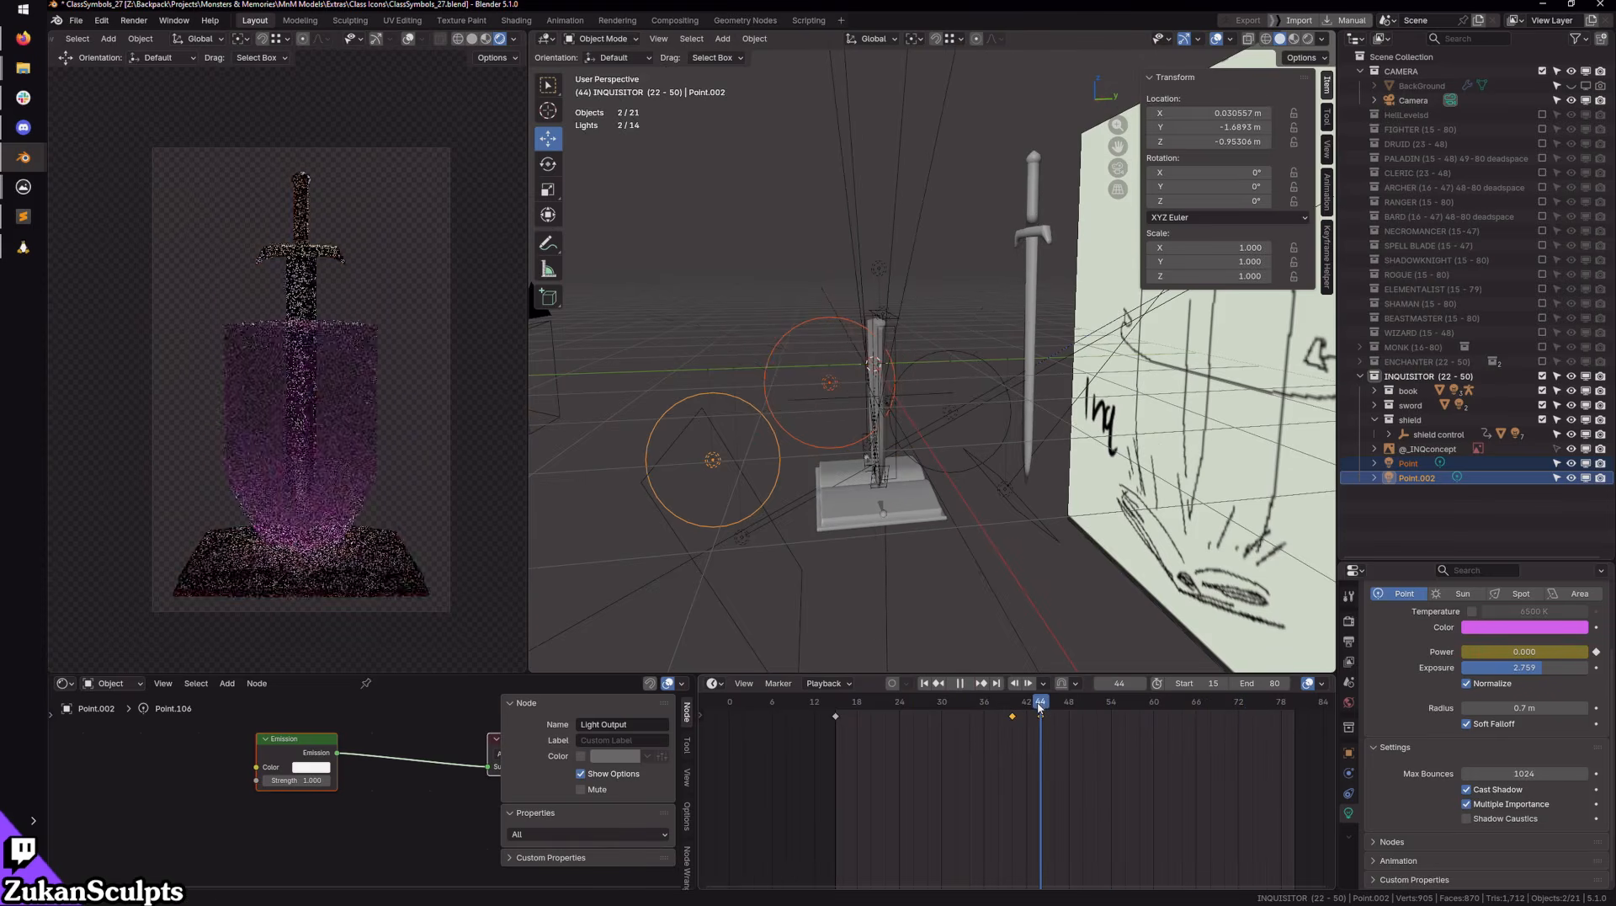
Step: Shift the two later power keyframes of the selected point lights to frames 45 and 49, and play the animation from the start
{"action": "left_click_drag", "start_coordinate": [987, 738], "coordinate": [1047, 720]}
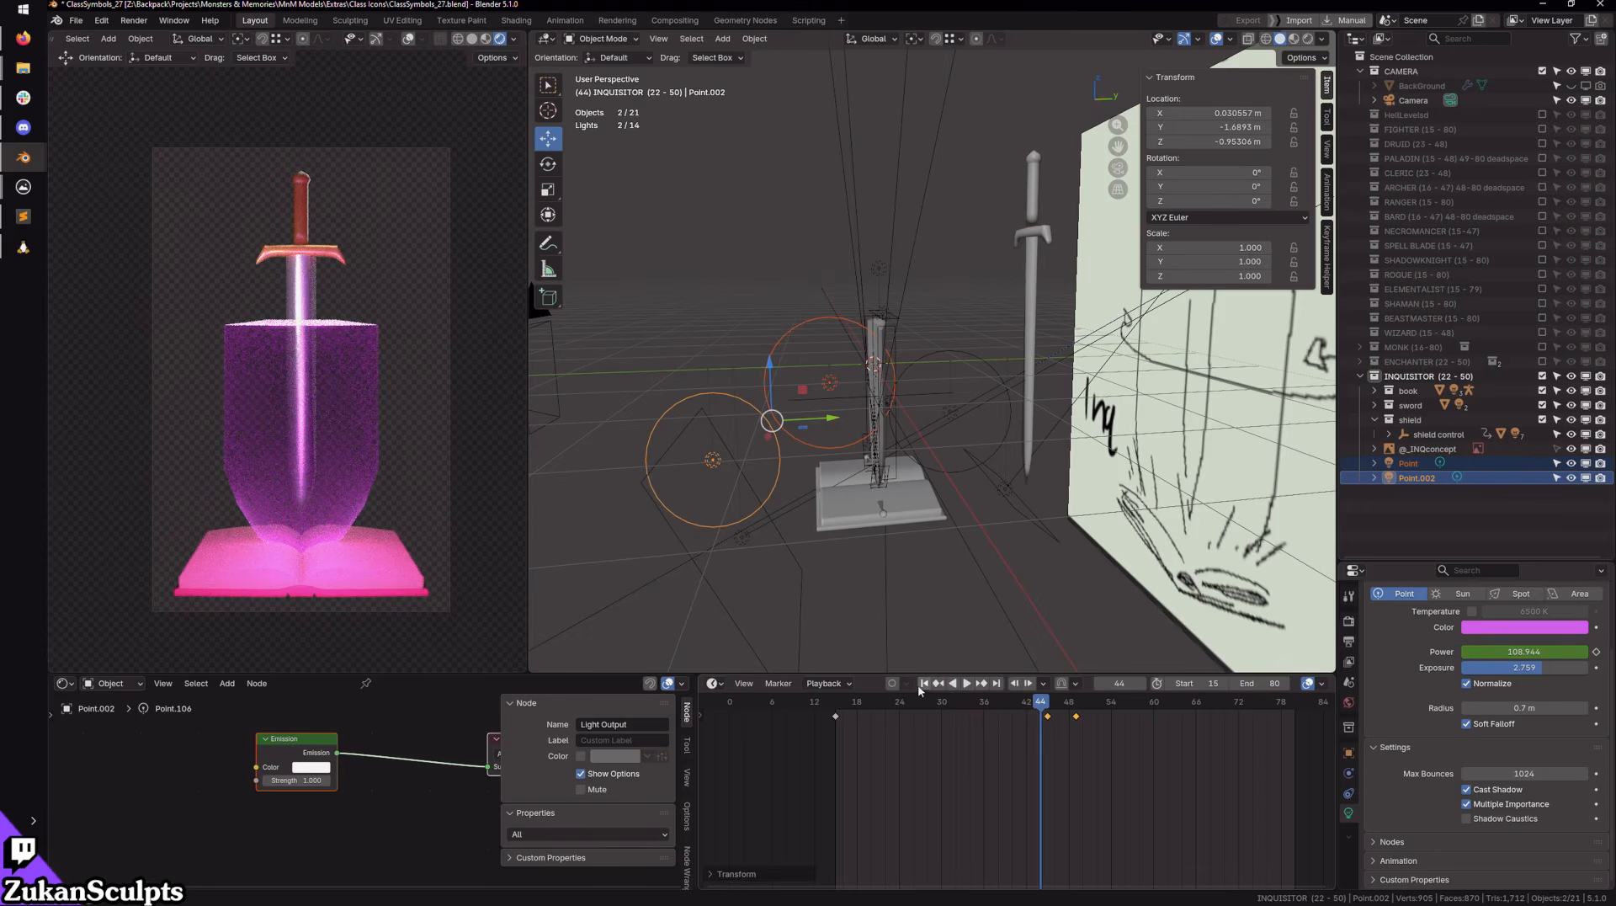
{"action": "left_click", "coordinate": [923, 682]}
{"action": "left_click", "coordinate": [967, 682]}
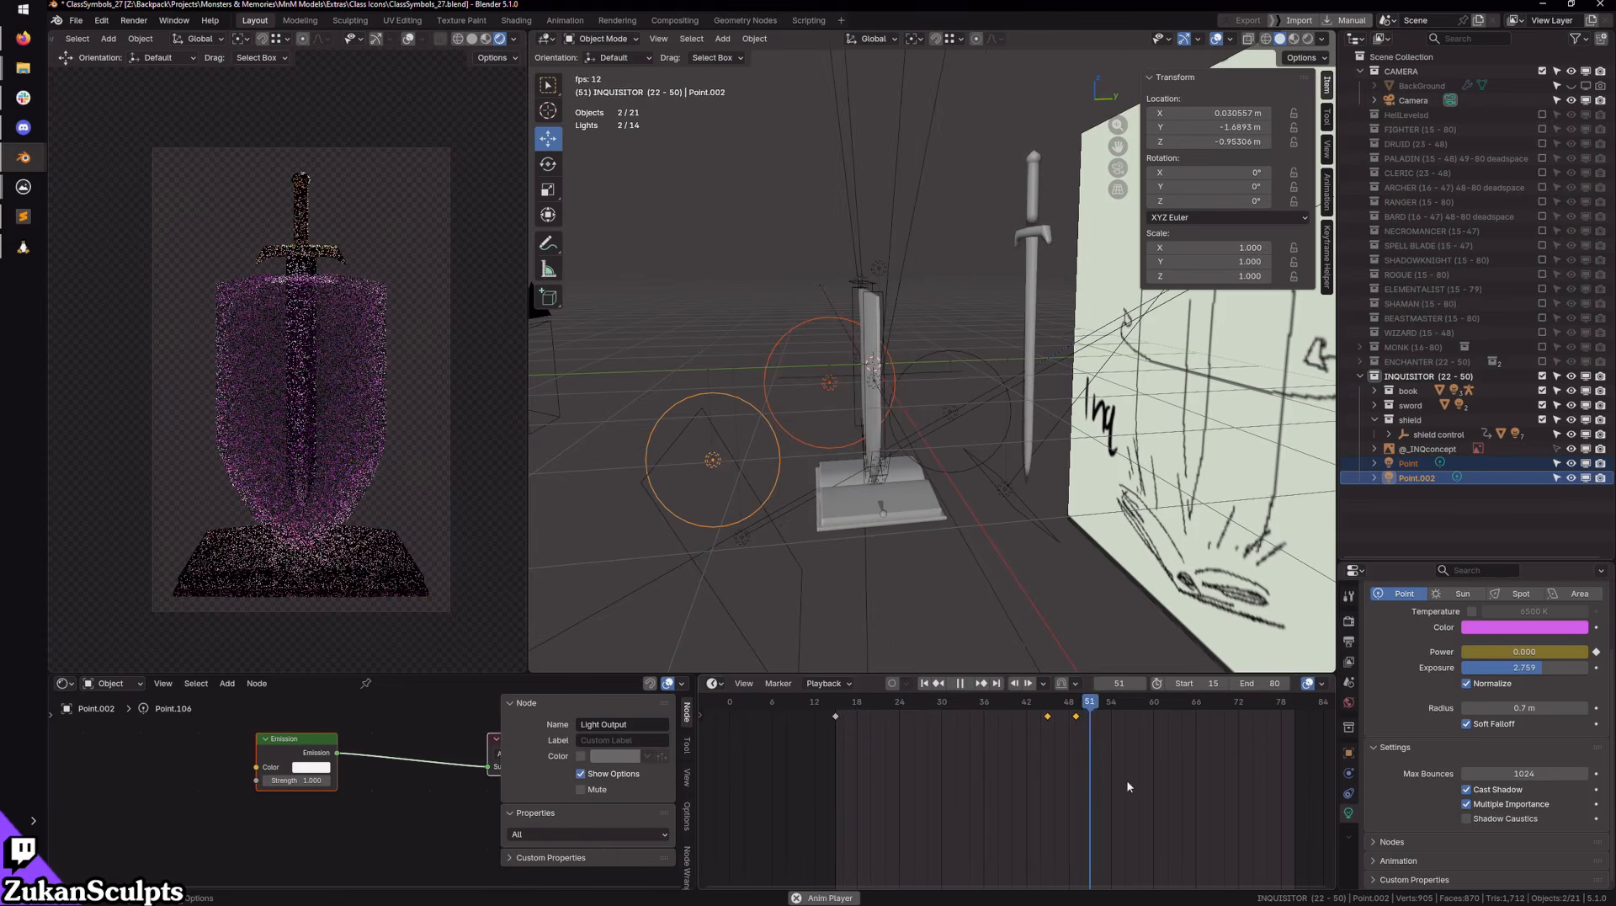
{"action": "key", "text": "space"}
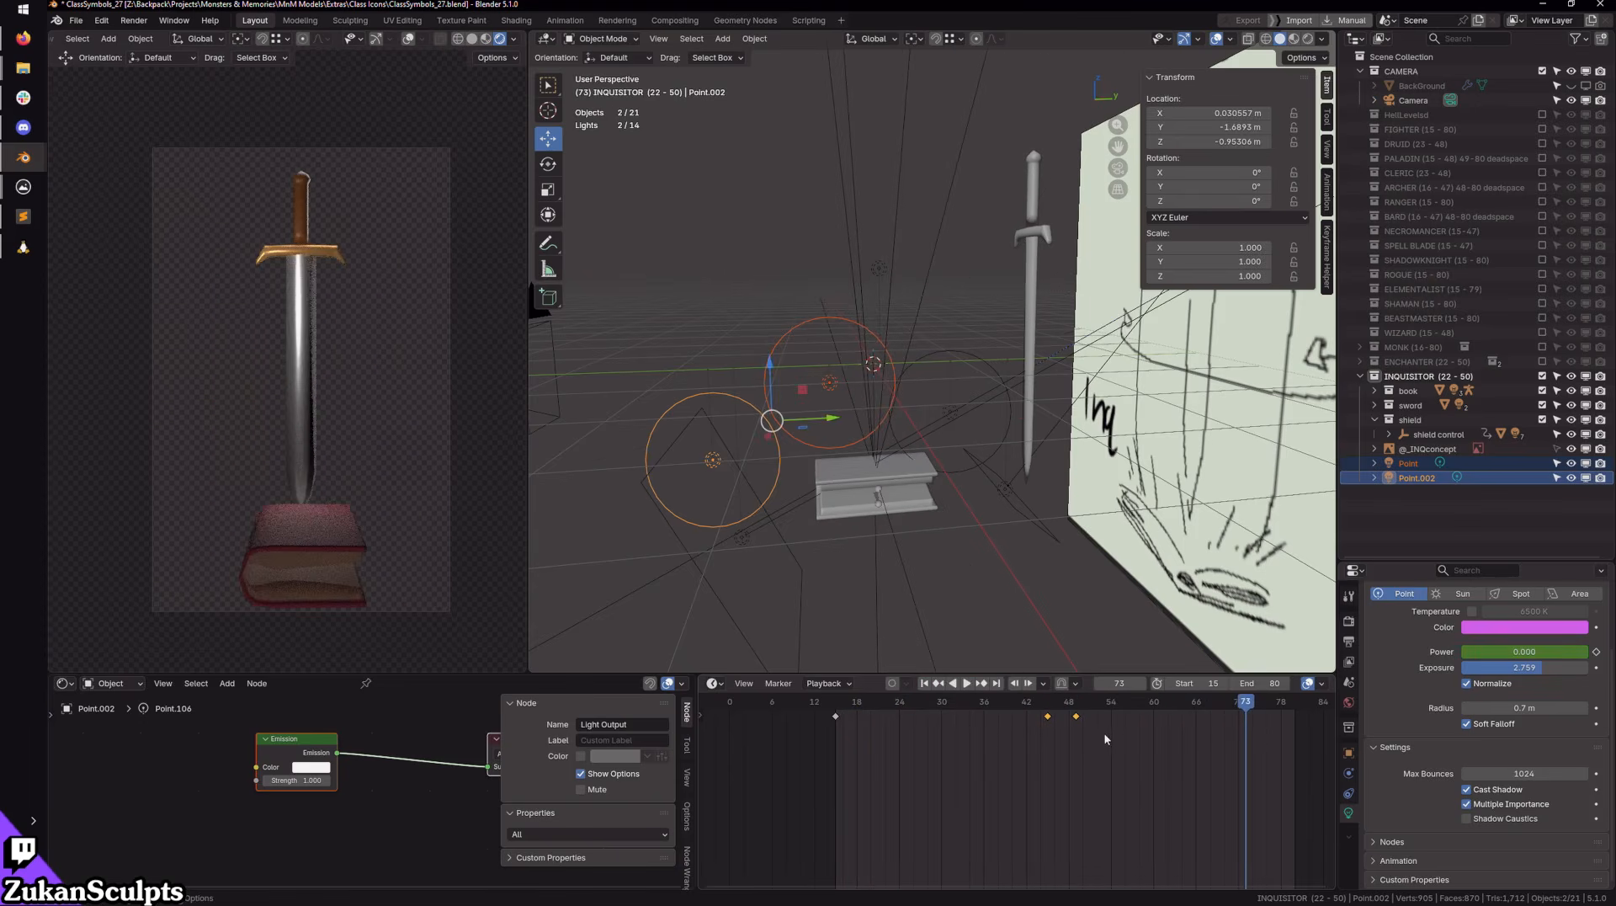
Step: Move the lights' last power keyframe to frame 52 and play the animation from the start to check the fade-out
{"action": "left_click_drag", "start_coordinate": [1075, 718], "coordinate": [1099, 718]}
{"action": "left_click", "coordinate": [925, 683]}
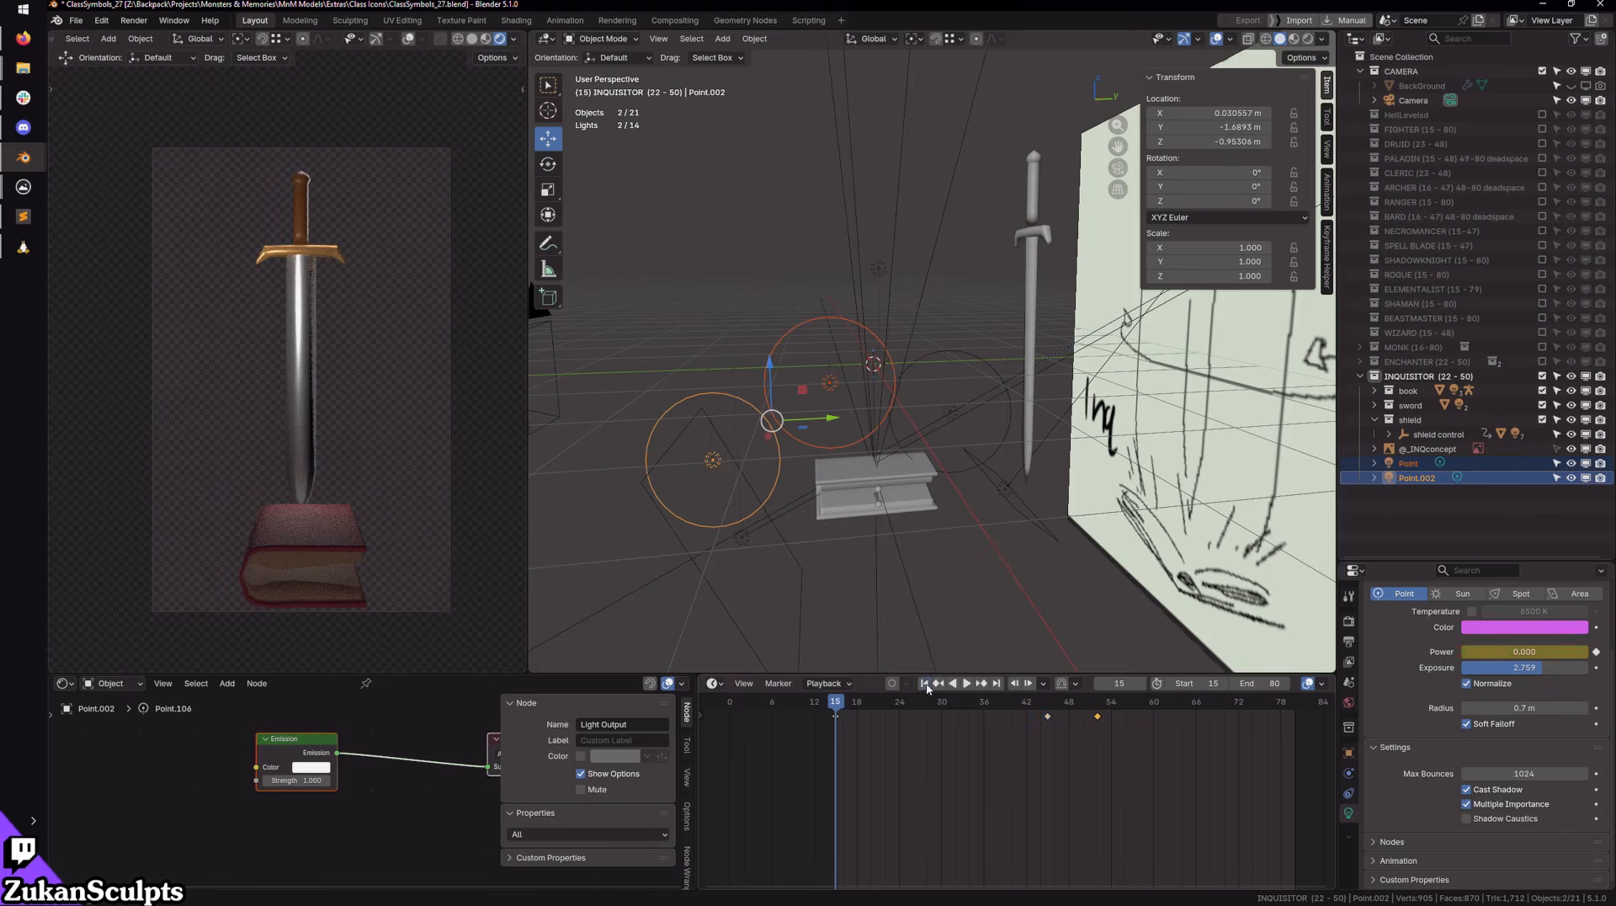
{"action": "left_click", "coordinate": [966, 683]}
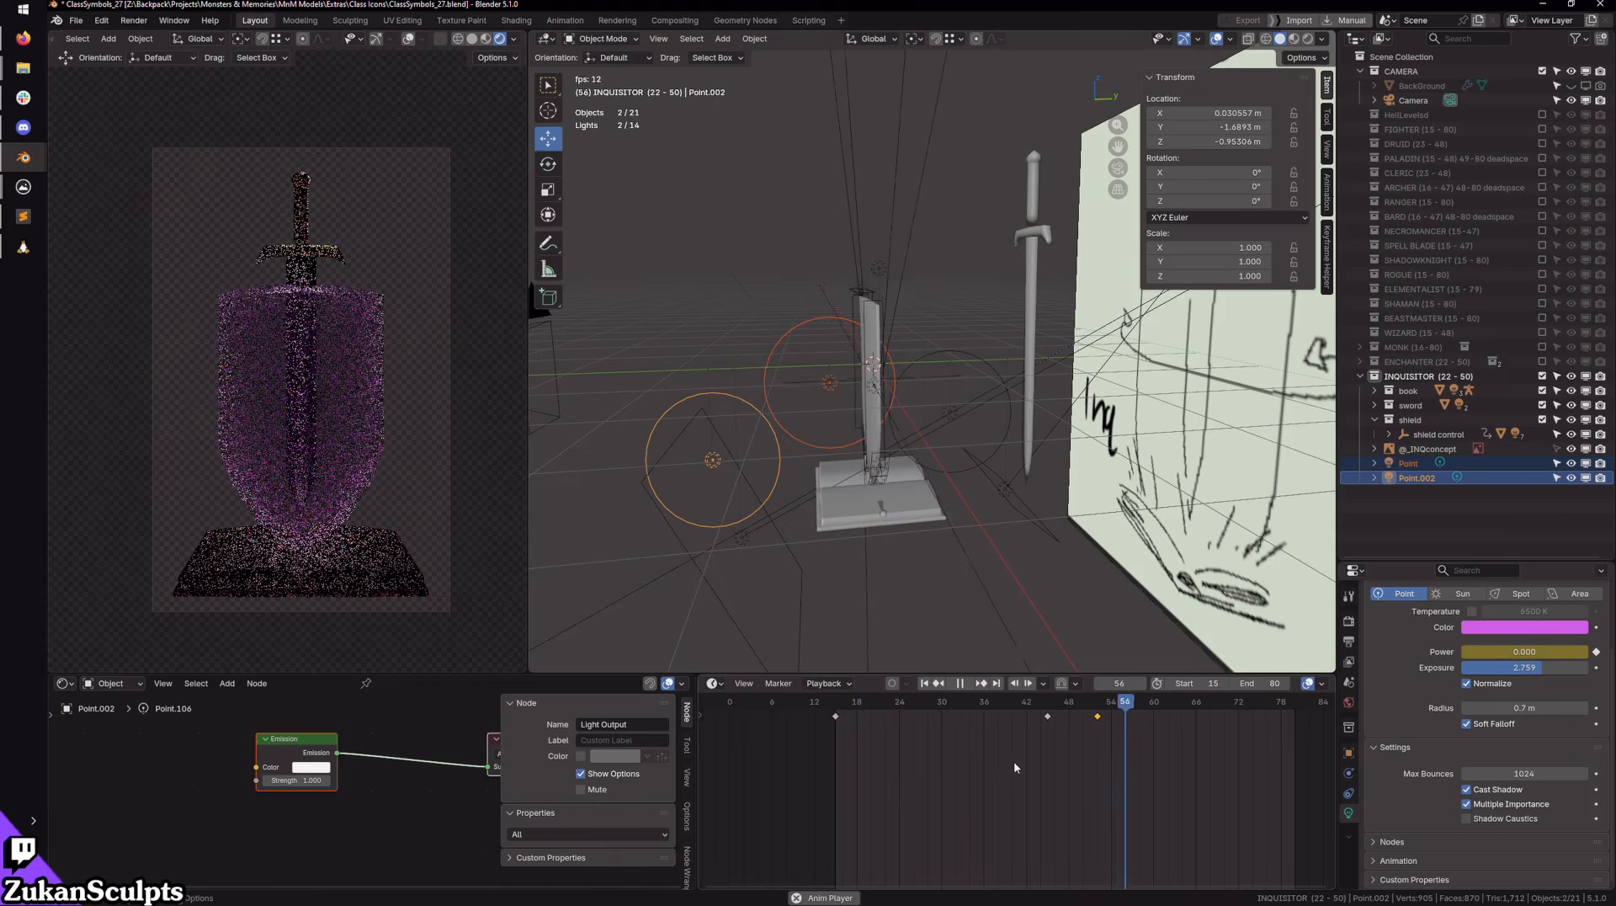
{"action": "key", "text": "space"}
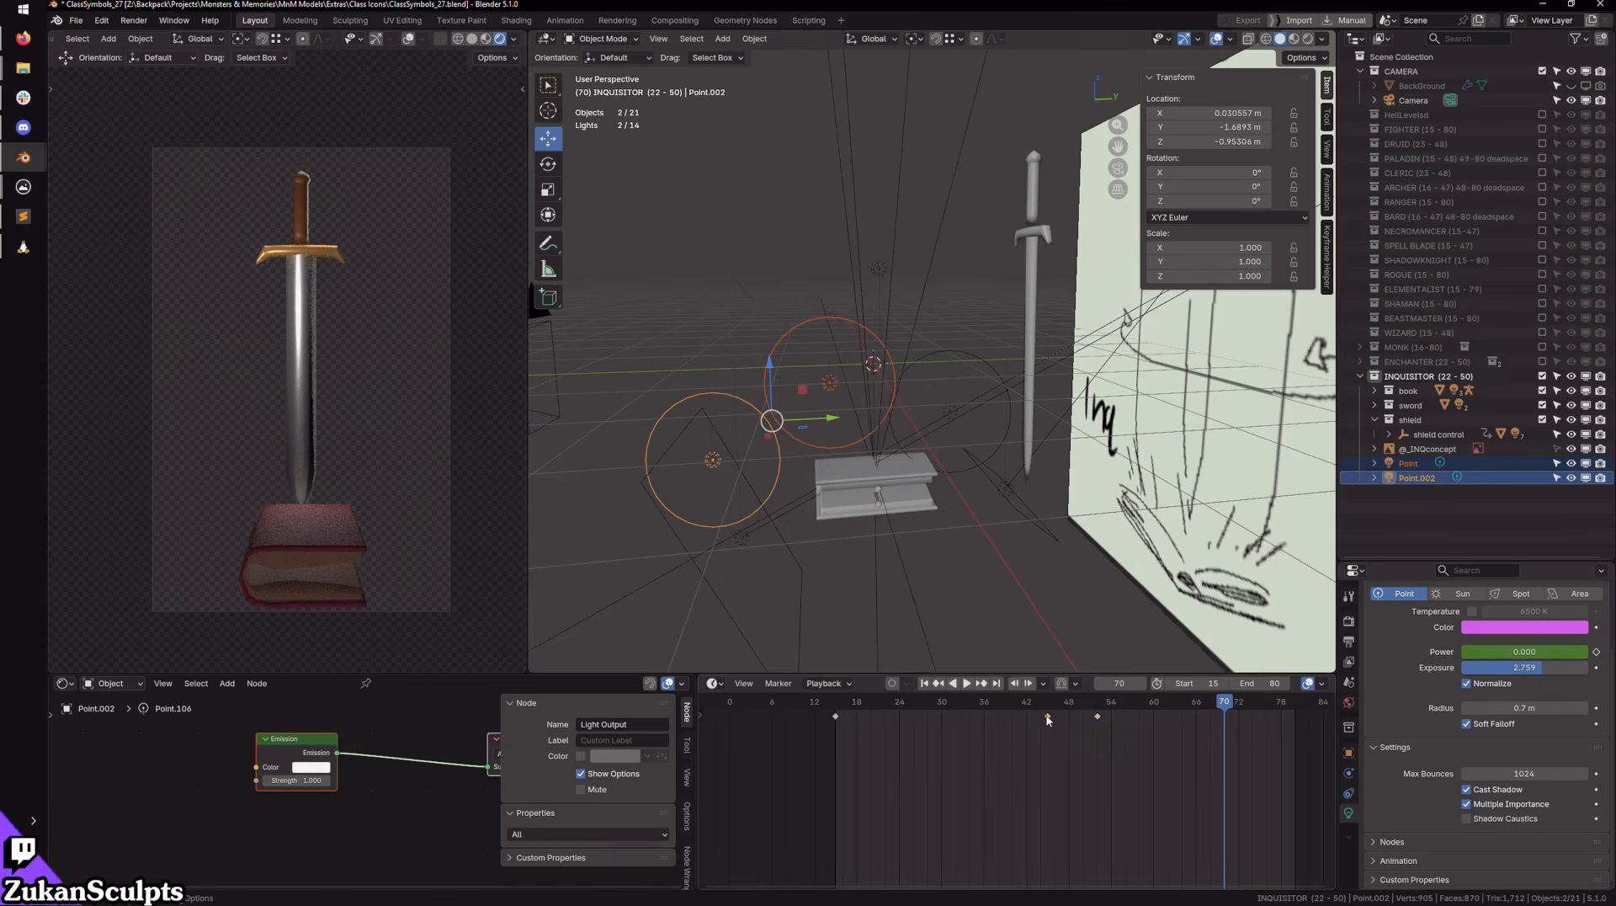
Step: Move the lights' middle power keyframe to frame 40 and play the animation from the start
{"action": "left_click_drag", "start_coordinate": [1048, 717], "coordinate": [1013, 718]}
{"action": "left_click", "coordinate": [932, 684]}
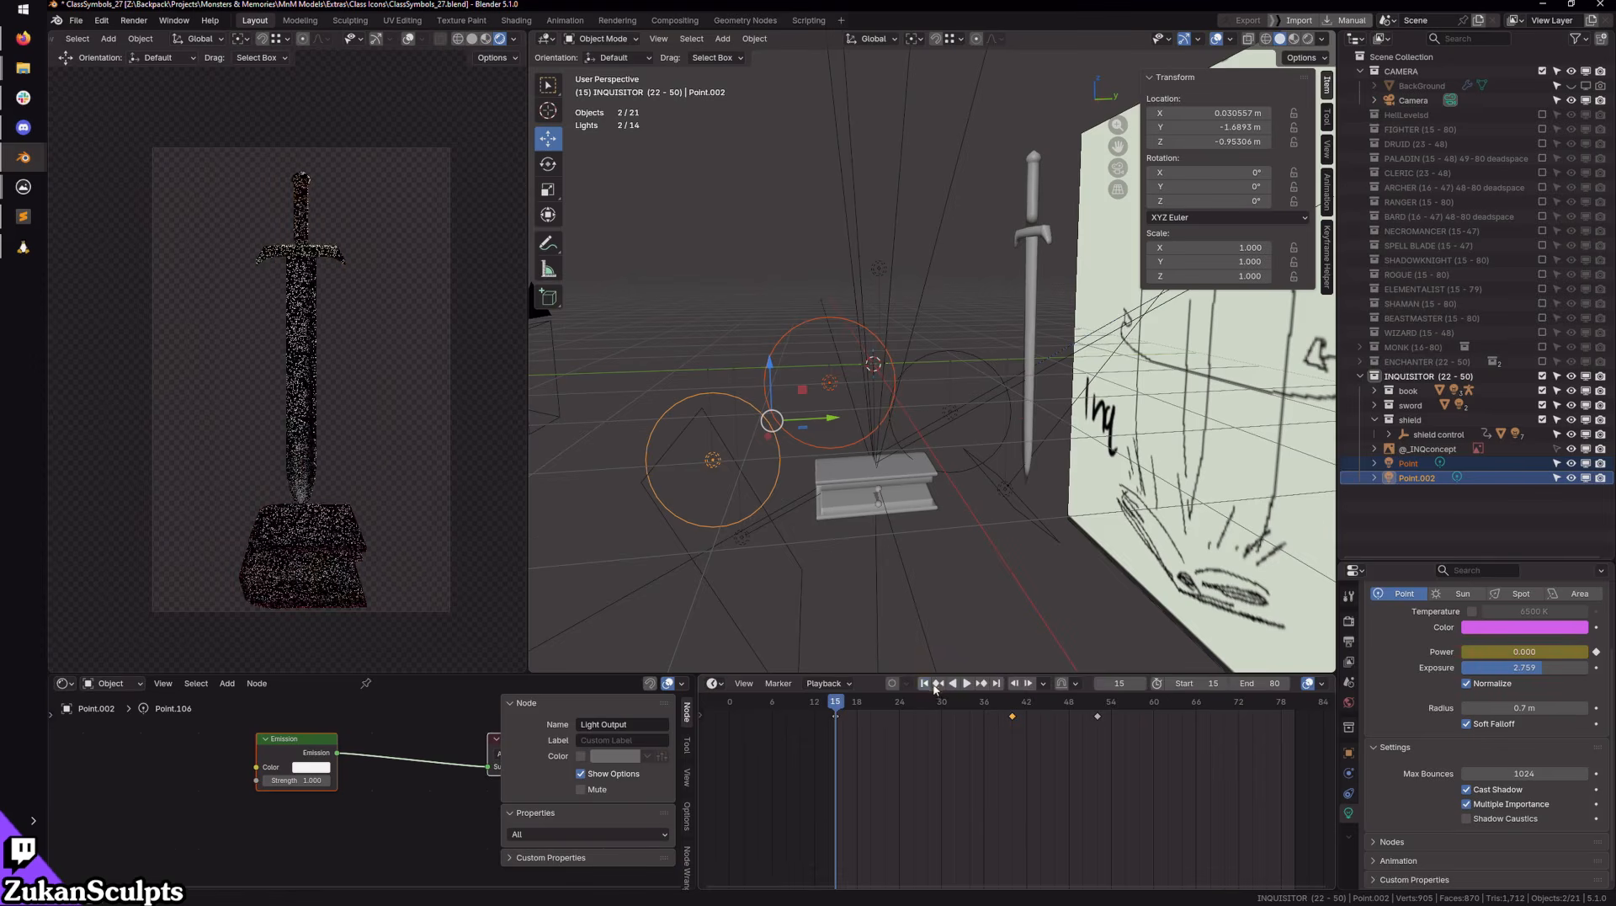
{"action": "left_click", "coordinate": [967, 683]}
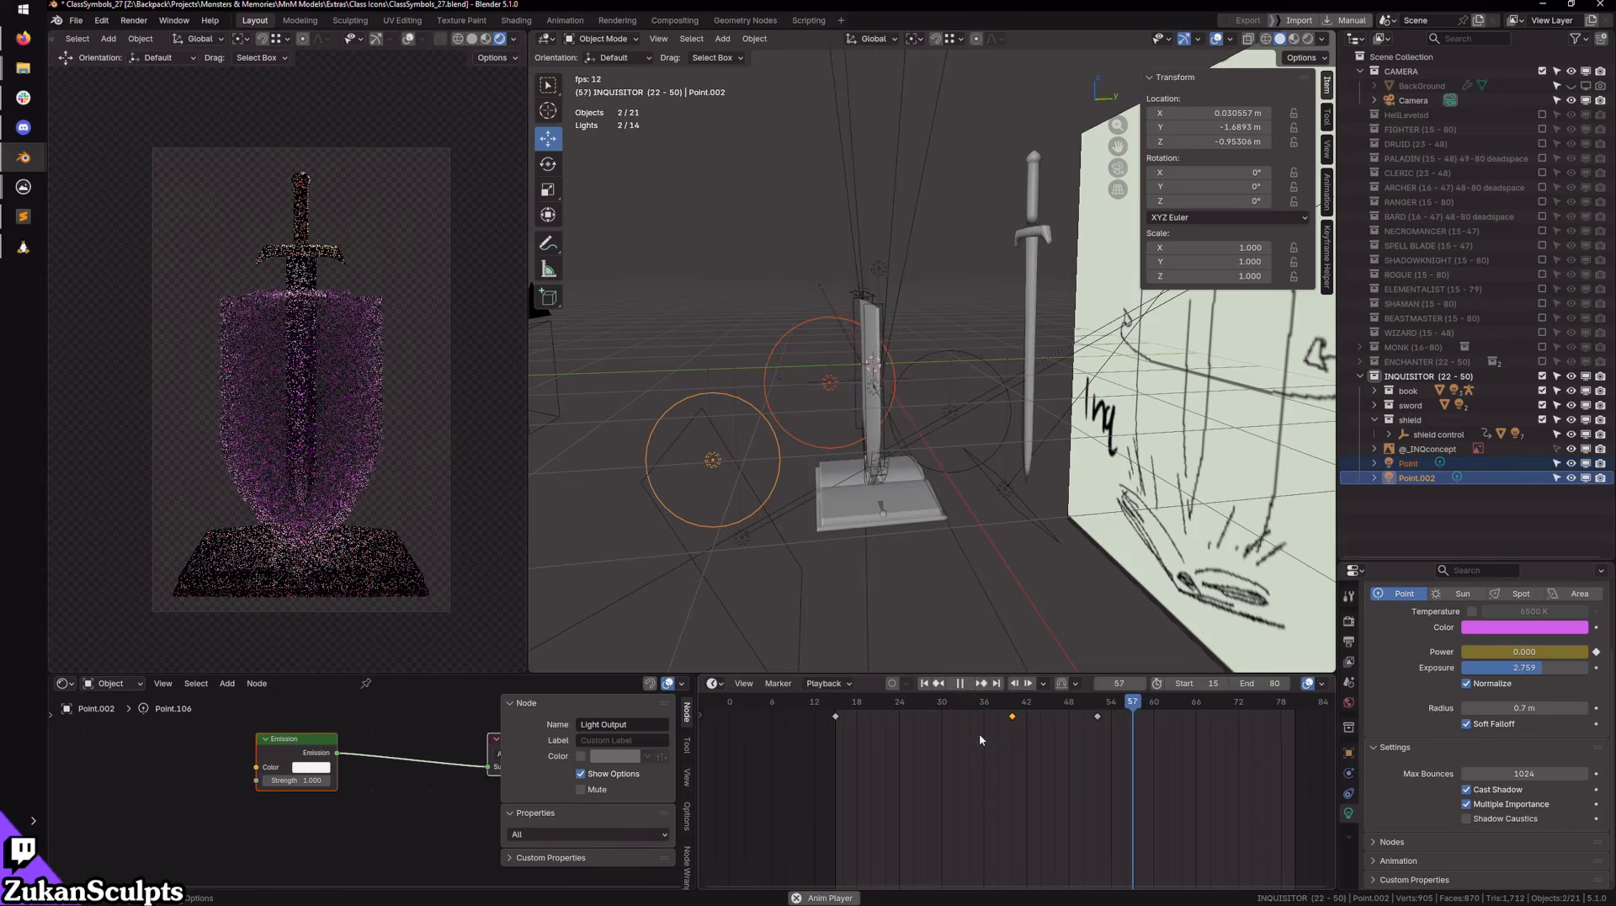
{"action": "left_click", "coordinate": [961, 683]}
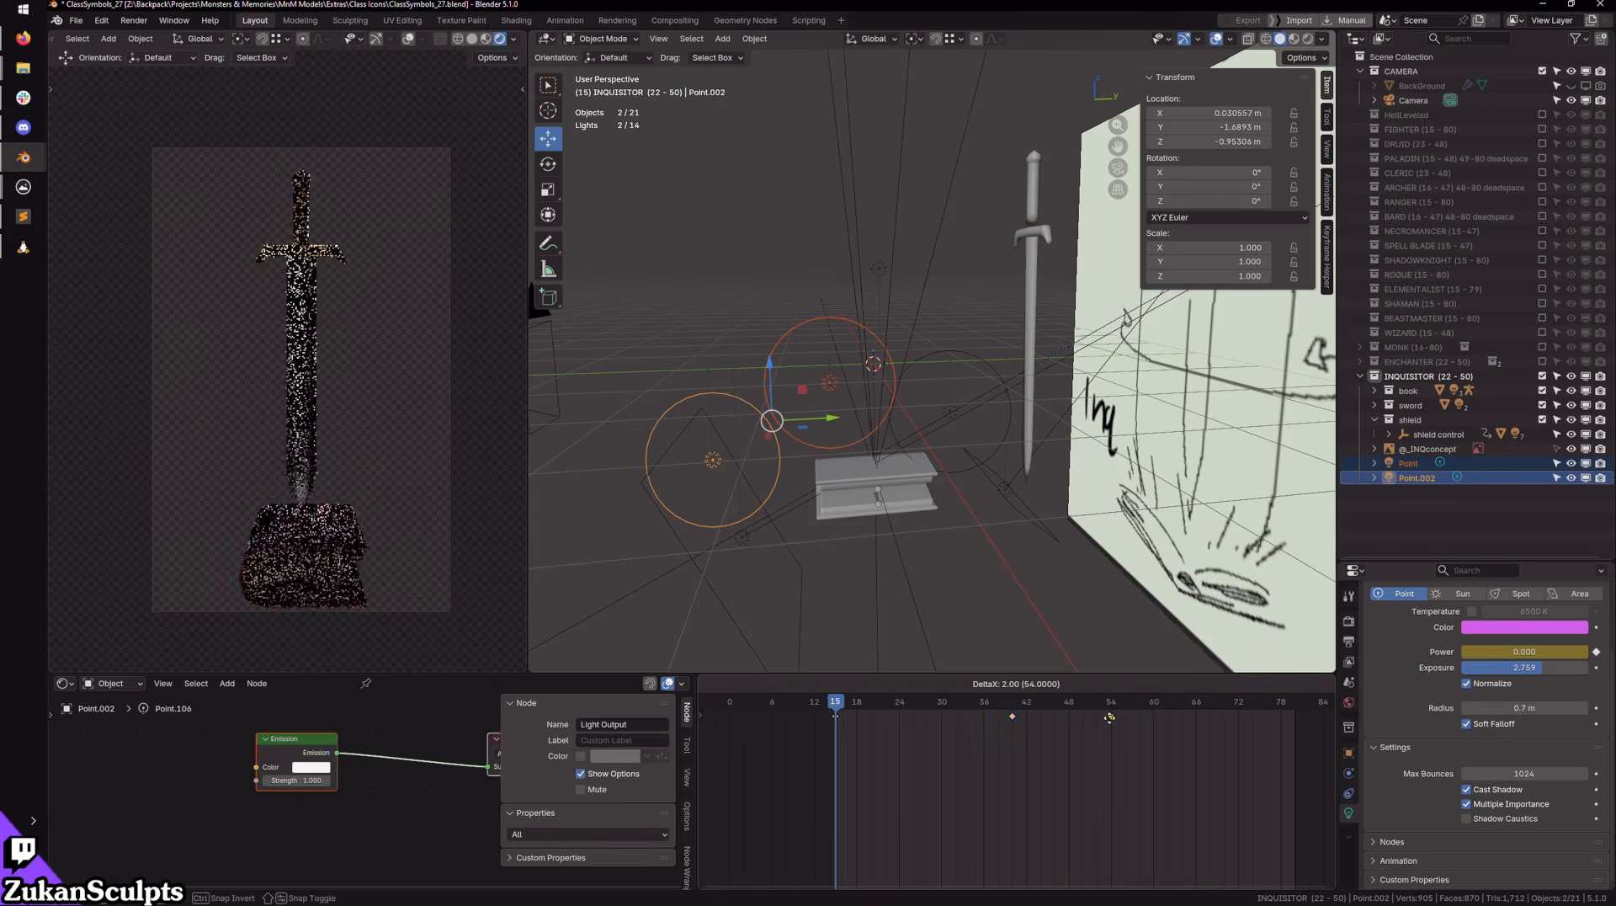
Step: Move the lights' last power keyframe to frame 54 and replay the animation
{"action": "left_click_drag", "start_coordinate": [1093, 715], "coordinate": [1107, 715]}
{"action": "left_click", "coordinate": [961, 683]}
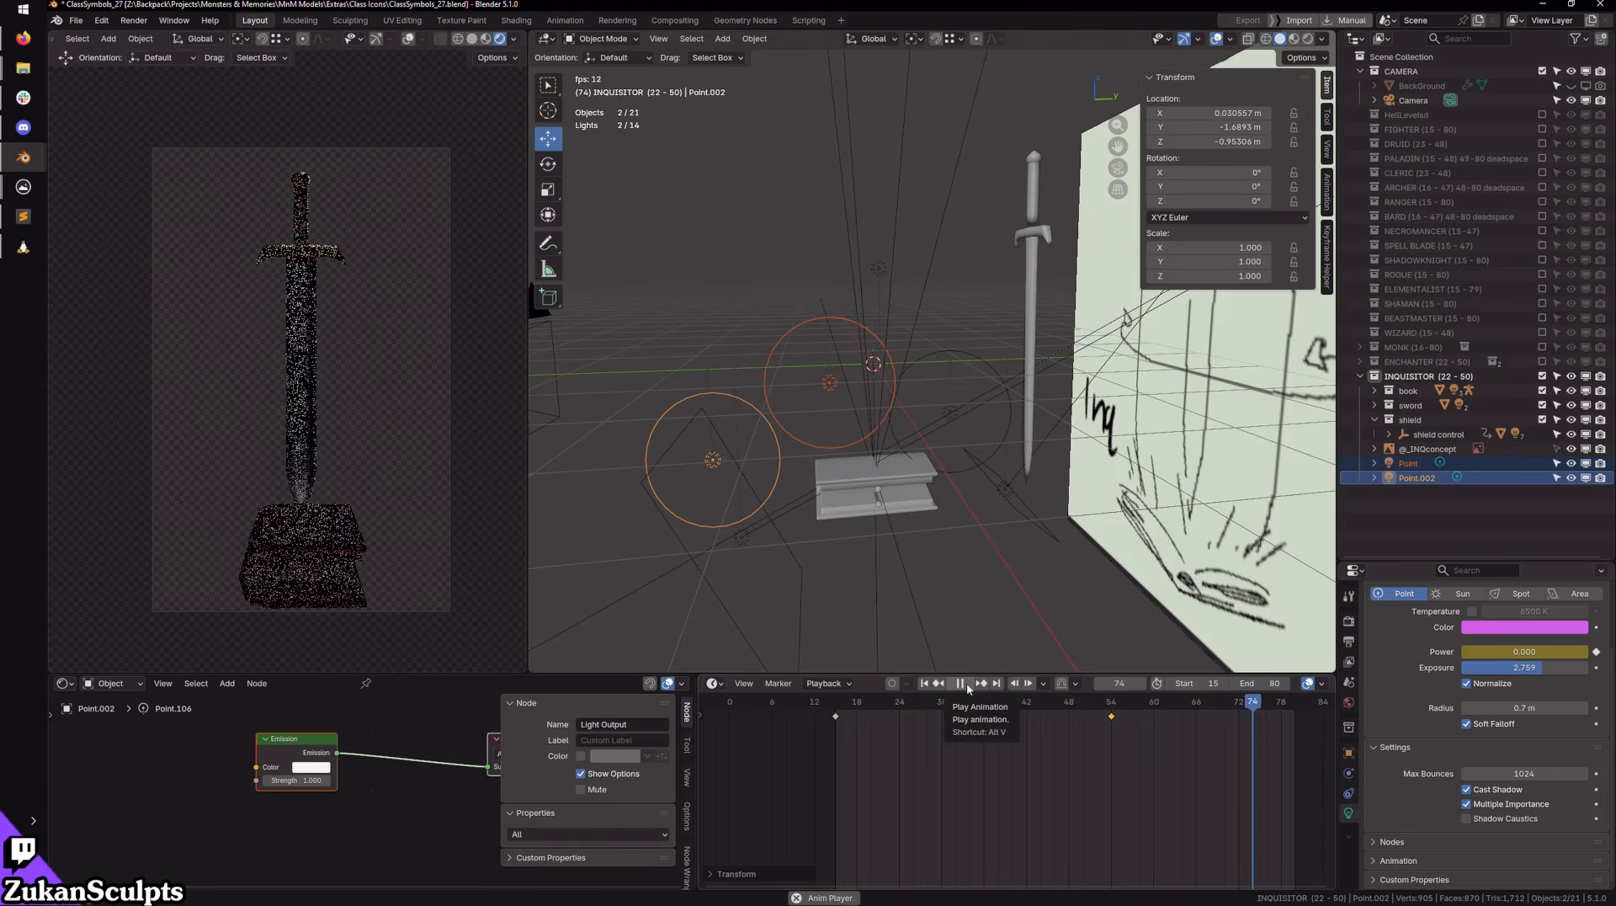
{"action": "left_click", "coordinate": [961, 683]}
Step: Move the lights' first power keyframe to frame 30 and play the animation to check the fade-in
{"action": "left_click_drag", "start_coordinate": [890, 699], "coordinate": [1000, 736]}
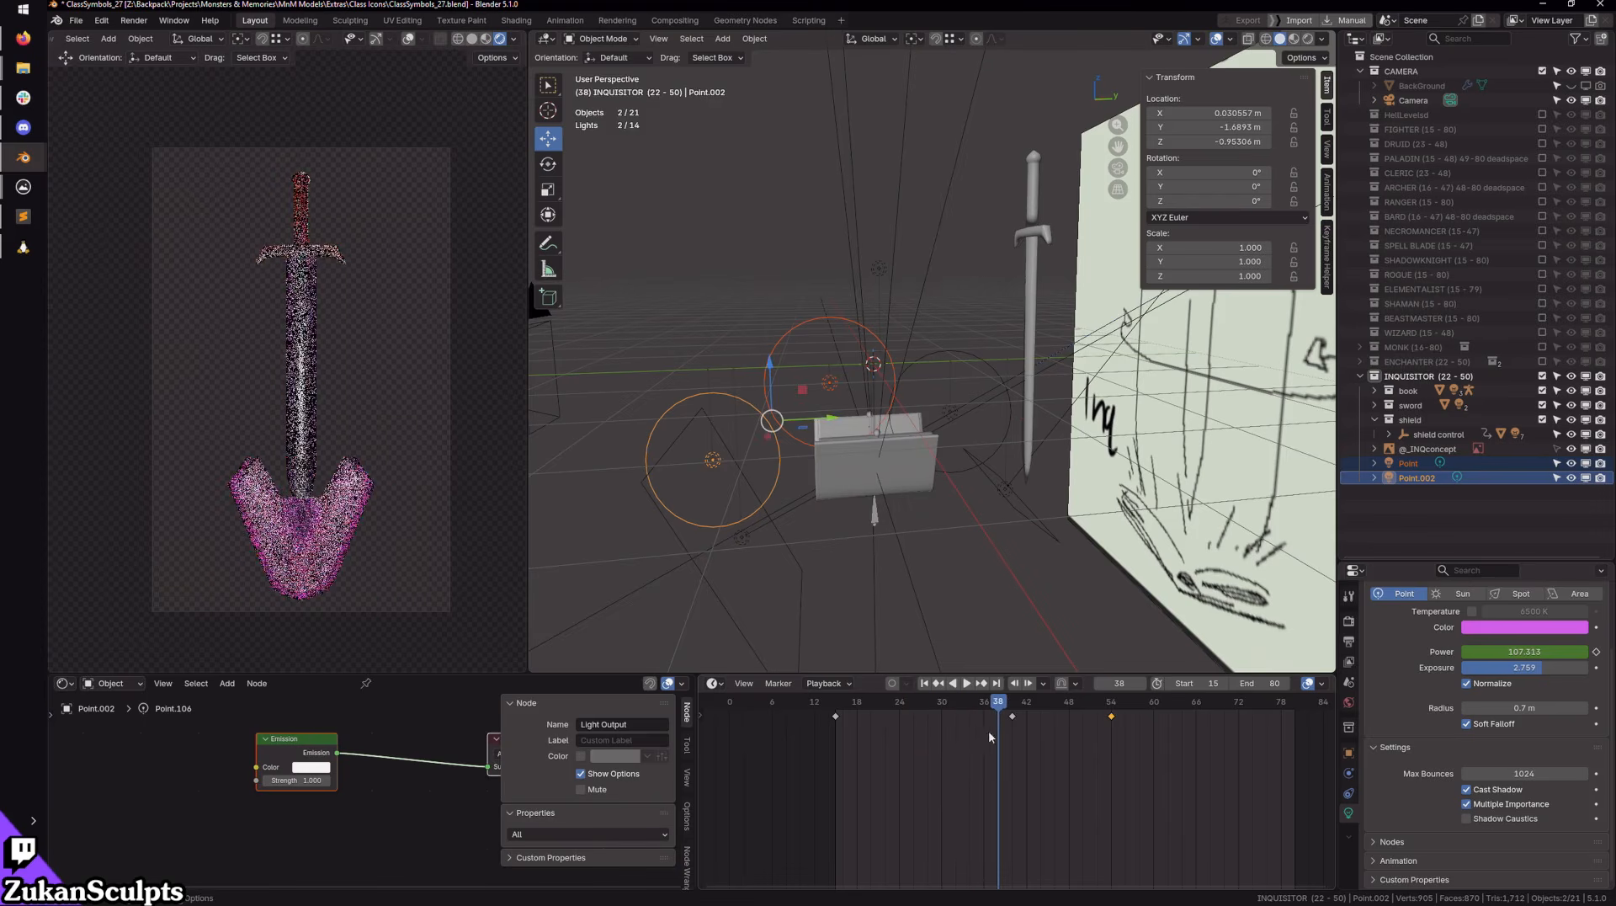
{"action": "left_click_drag", "start_coordinate": [833, 721], "coordinate": [926, 700]}
{"action": "key", "text": "space"}
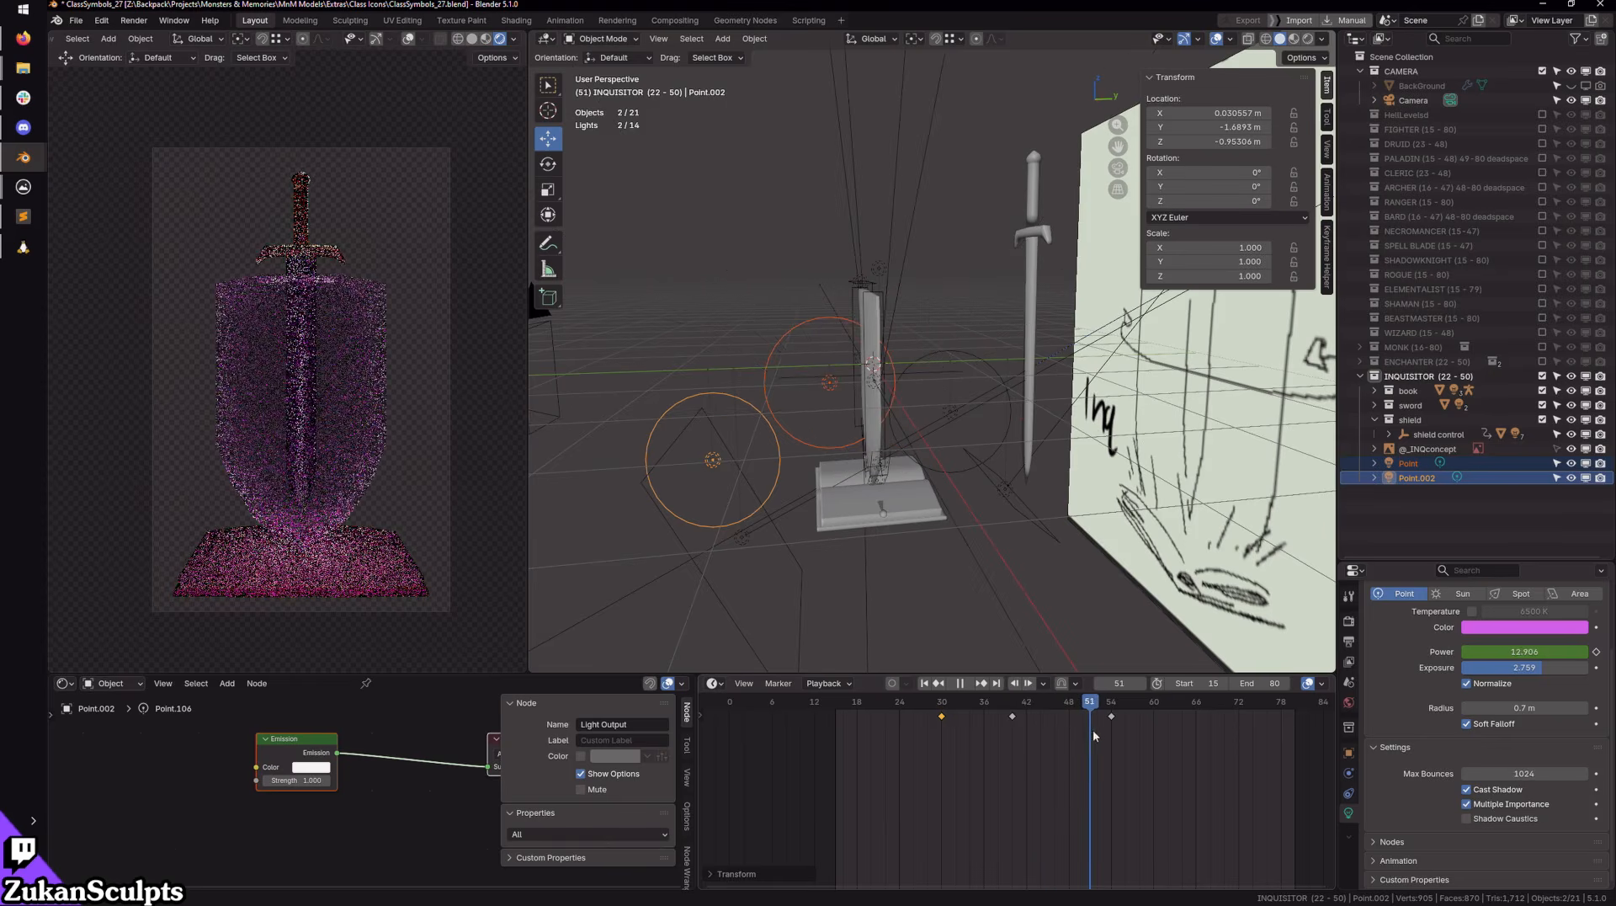
{"action": "key", "text": "space"}
{"action": "left_click", "coordinate": [924, 683]}
{"action": "key", "text": "space"}
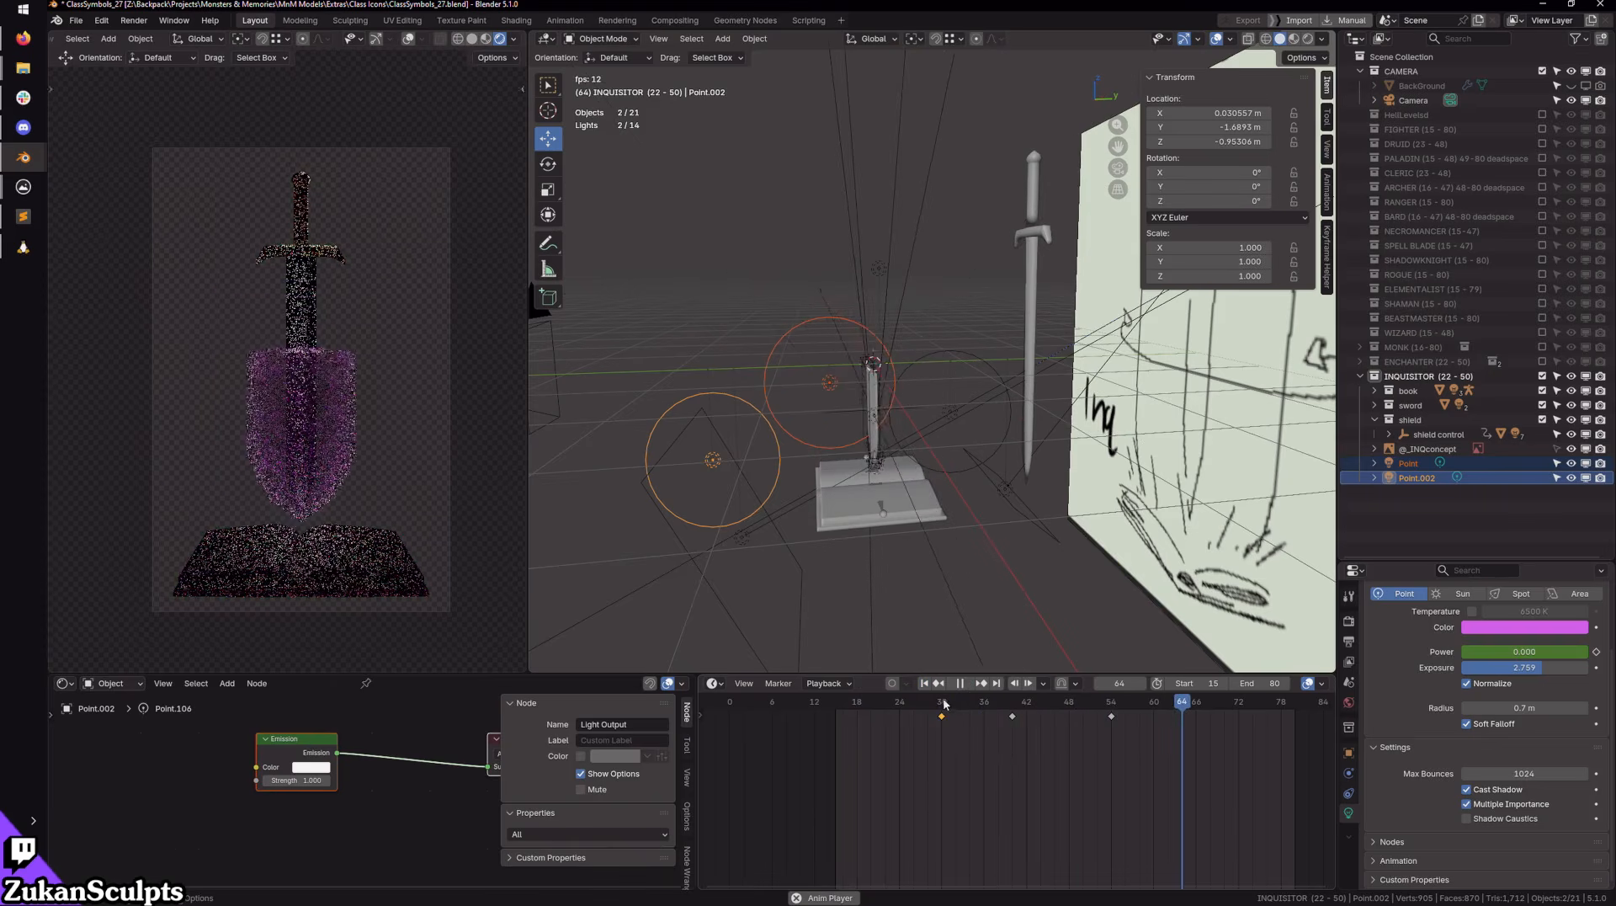
{"action": "key", "text": "space"}
Step: Scrub to frame 41, move the lights' last power keyframe to frame 45, and play the animation
{"action": "left_click_drag", "start_coordinate": [945, 706], "coordinate": [1015, 715]}
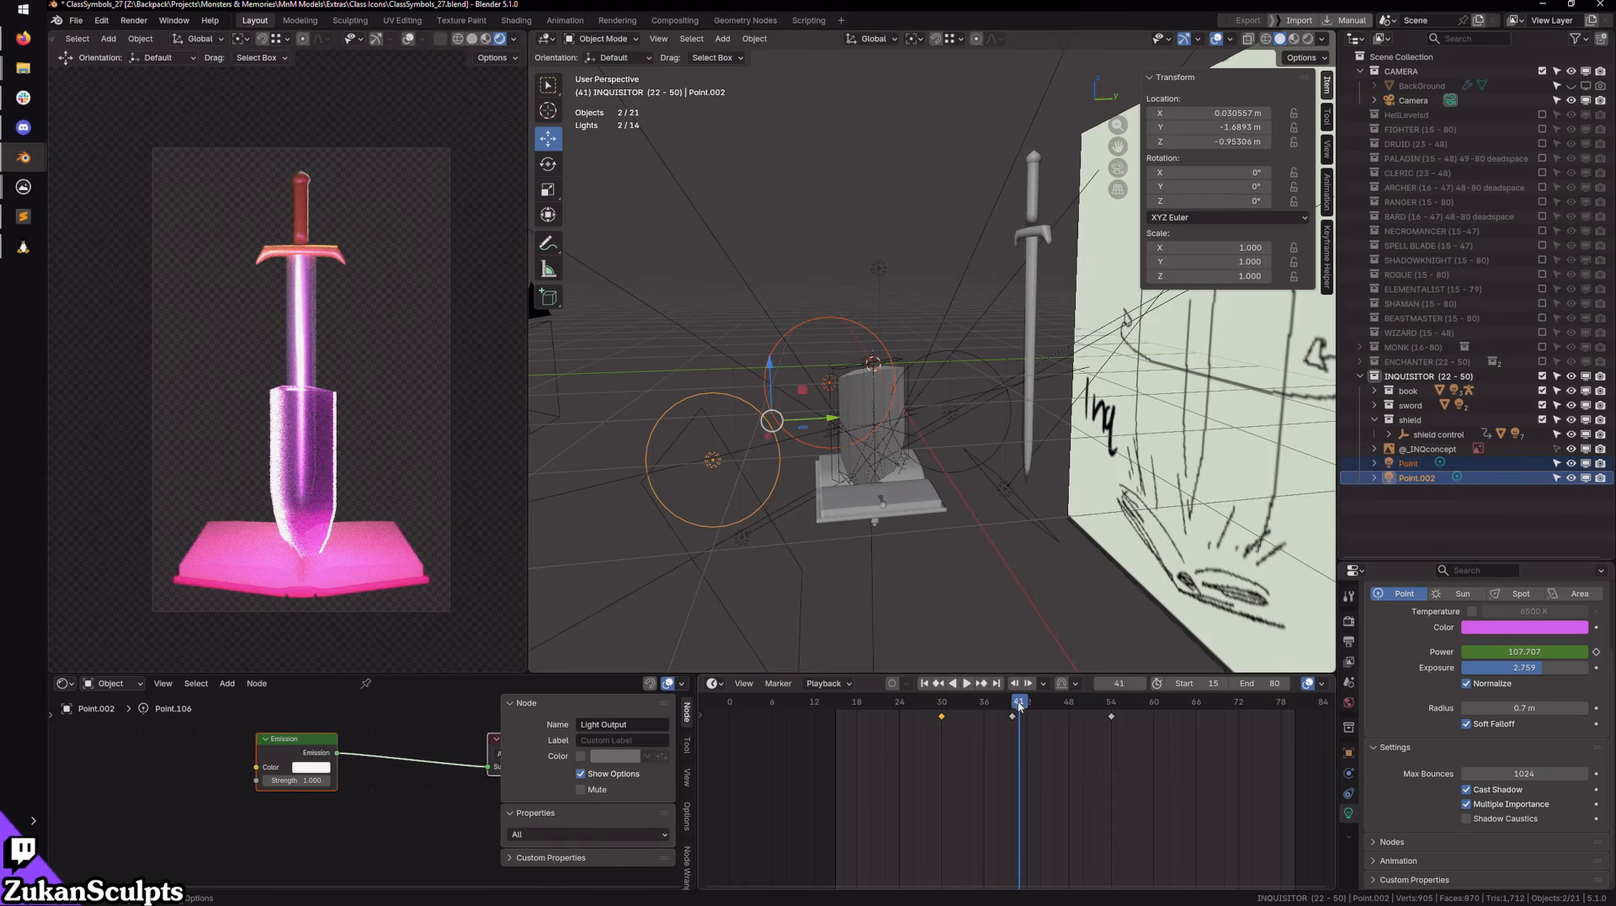
{"action": "left_click_drag", "start_coordinate": [1111, 716], "coordinate": [1048, 720]}
{"action": "key", "text": "space"}
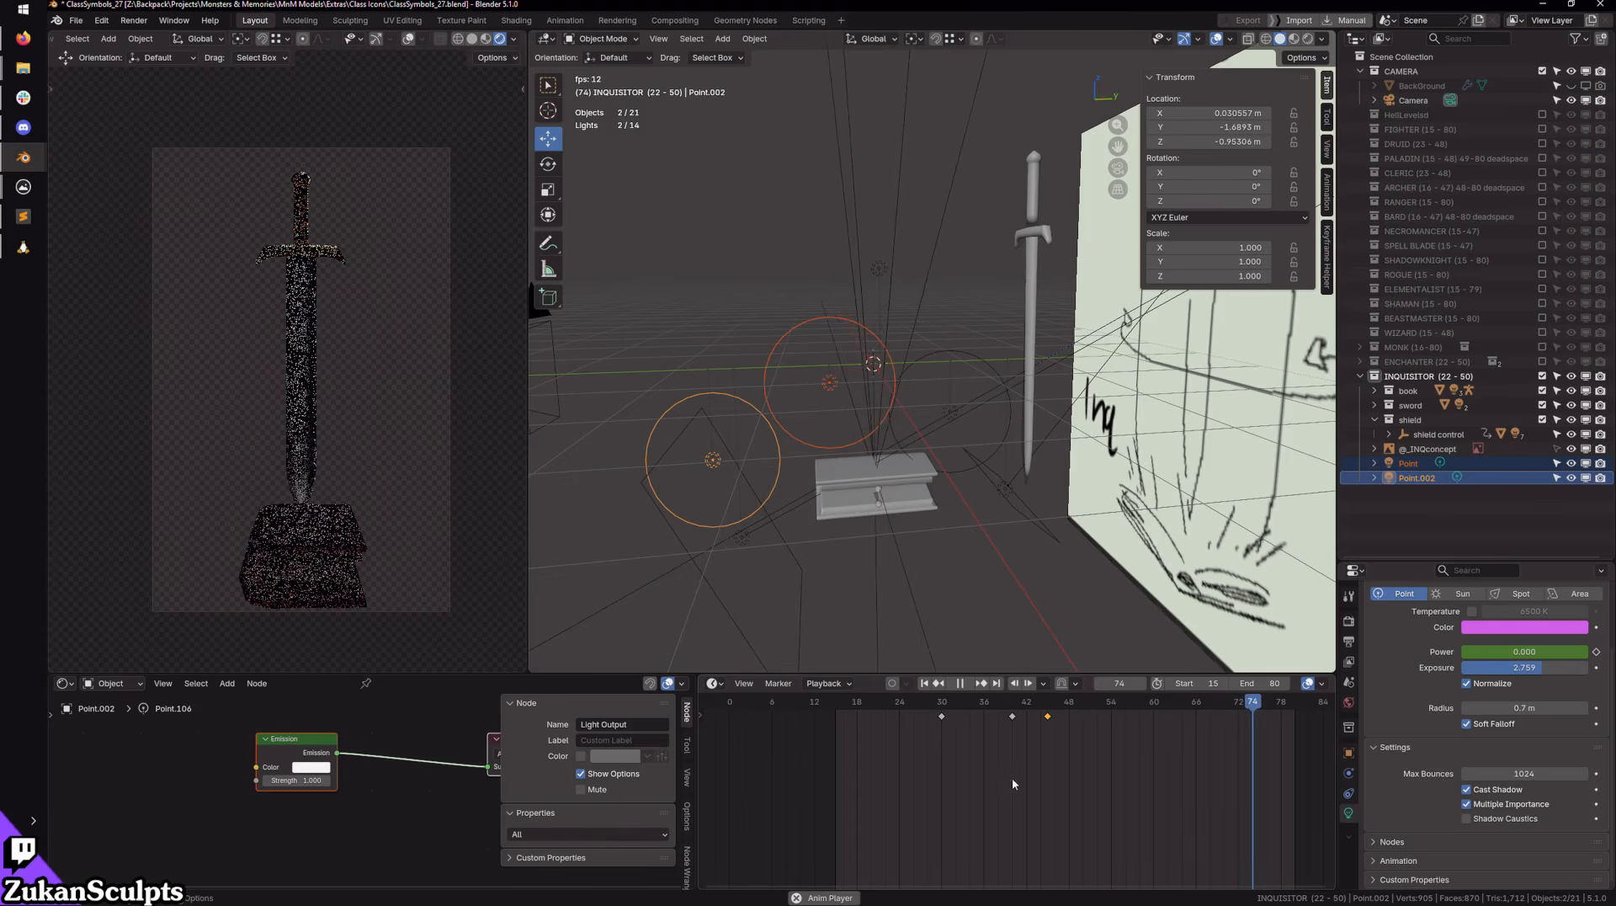
{"action": "left_click", "coordinate": [959, 684]}
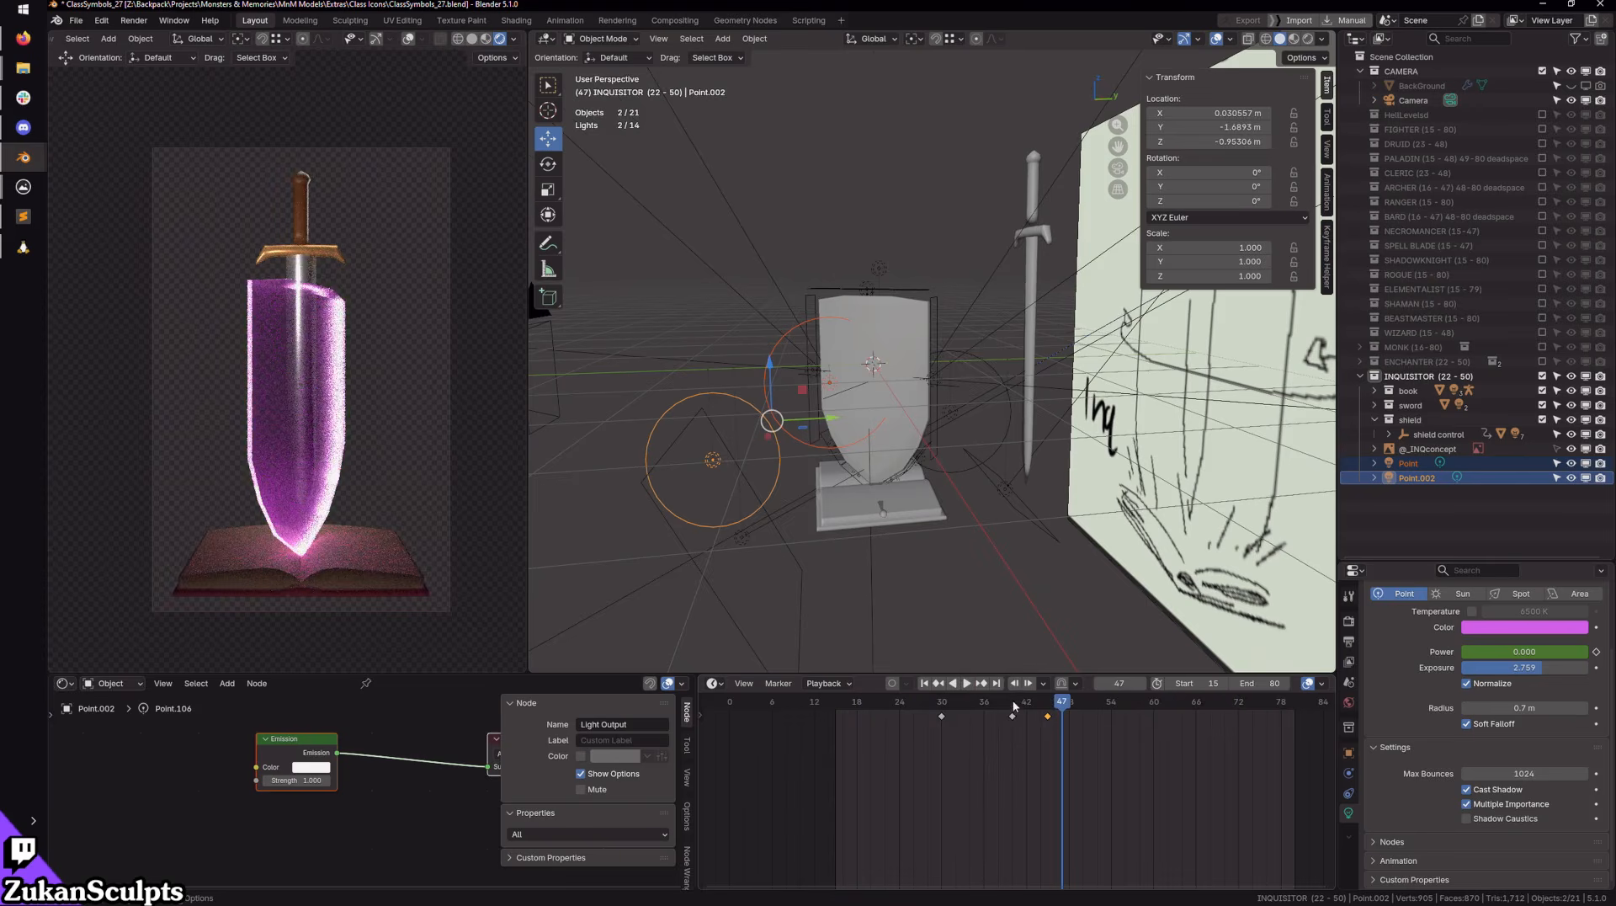
Step: Shift the lights' last two power keyframes to frames 38 and 43, and review the flash by playing and scrubbing to frame 43
{"action": "mouse_move", "coordinate": [1012, 702]}
{"action": "left_mouse_down"}
{"action": "mouse_move", "coordinate": [949, 707]}
{"action": "mouse_move", "coordinate": [1028, 717]}
{"action": "left_mouse_up"}
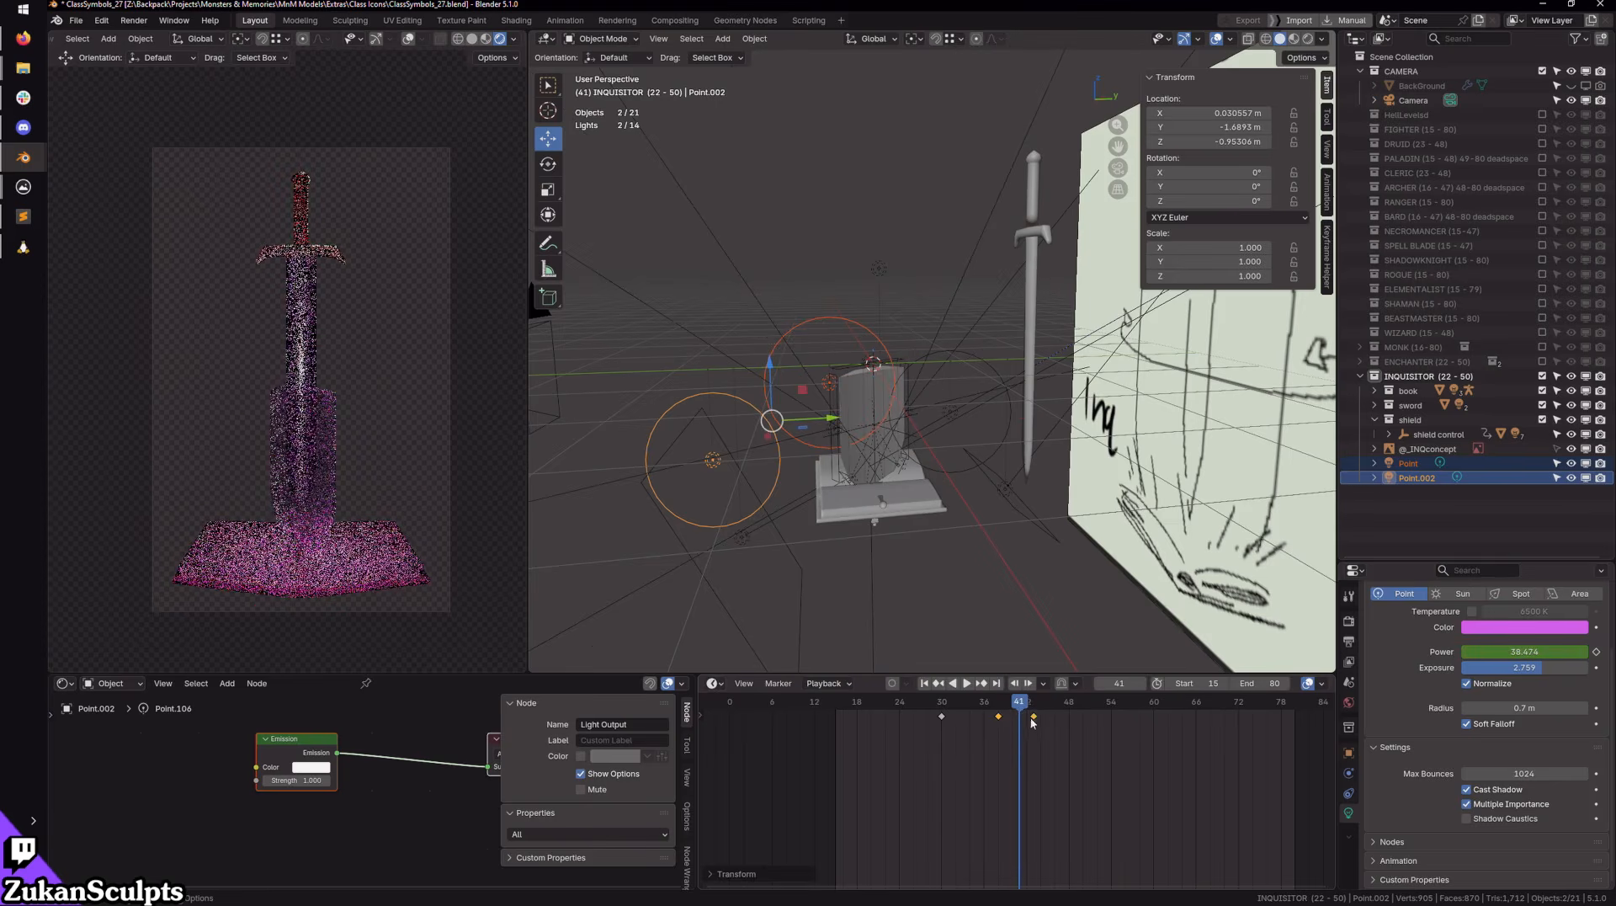
{"action": "left_click", "coordinate": [924, 682]}
{"action": "key", "text": "space"}
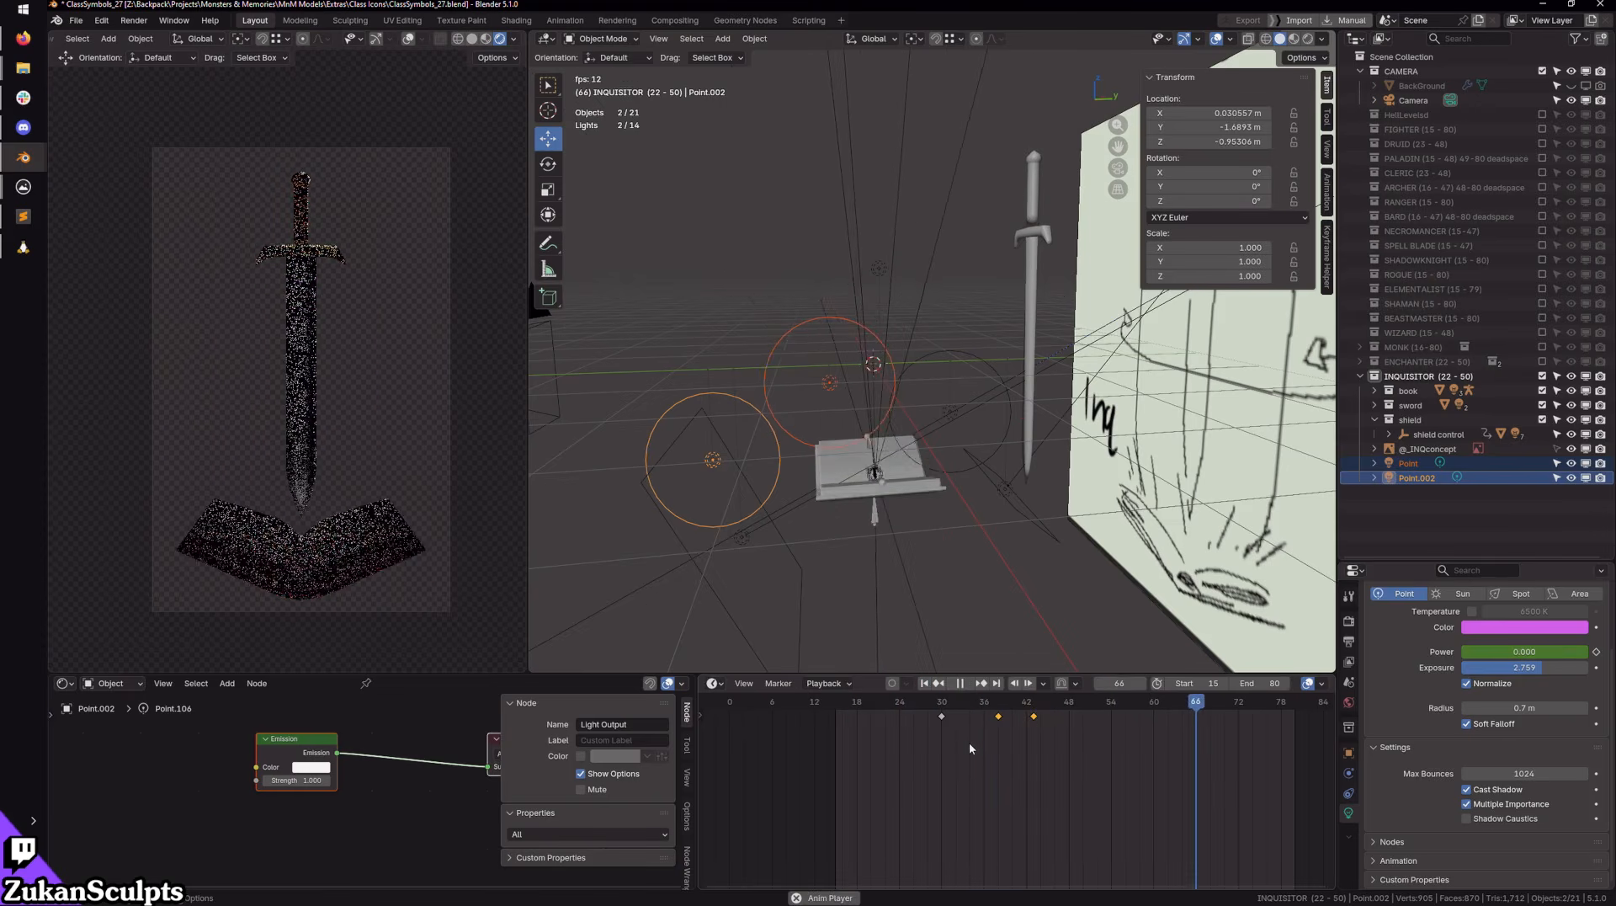
{"action": "left_click", "coordinate": [961, 685]}
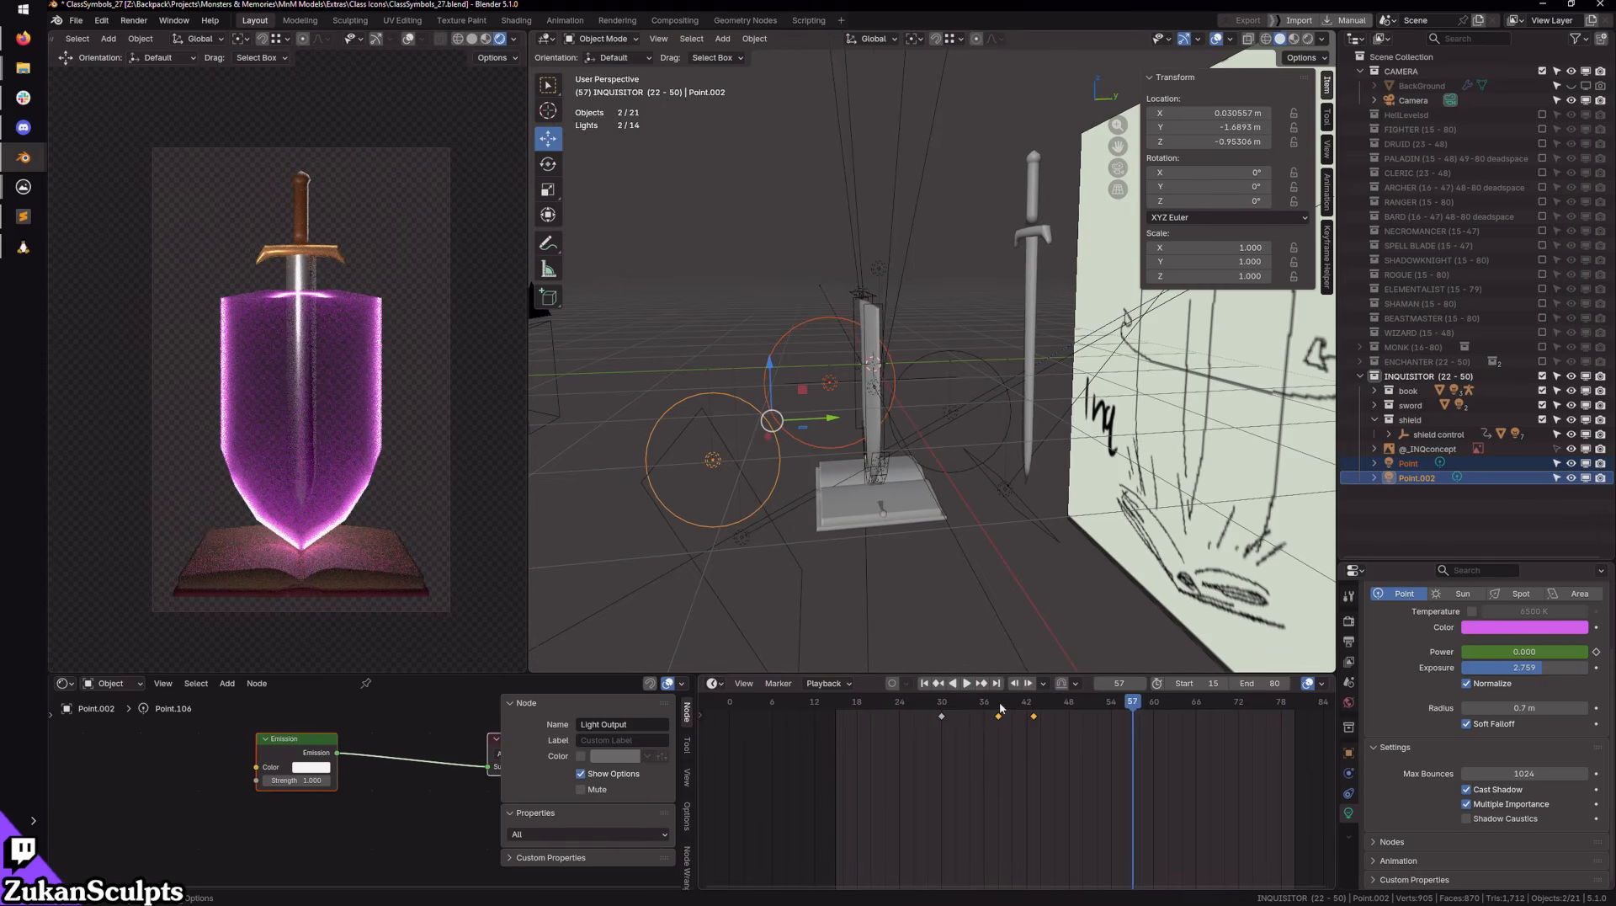
{"action": "left_click_drag", "start_coordinate": [935, 707], "coordinate": [1032, 732]}
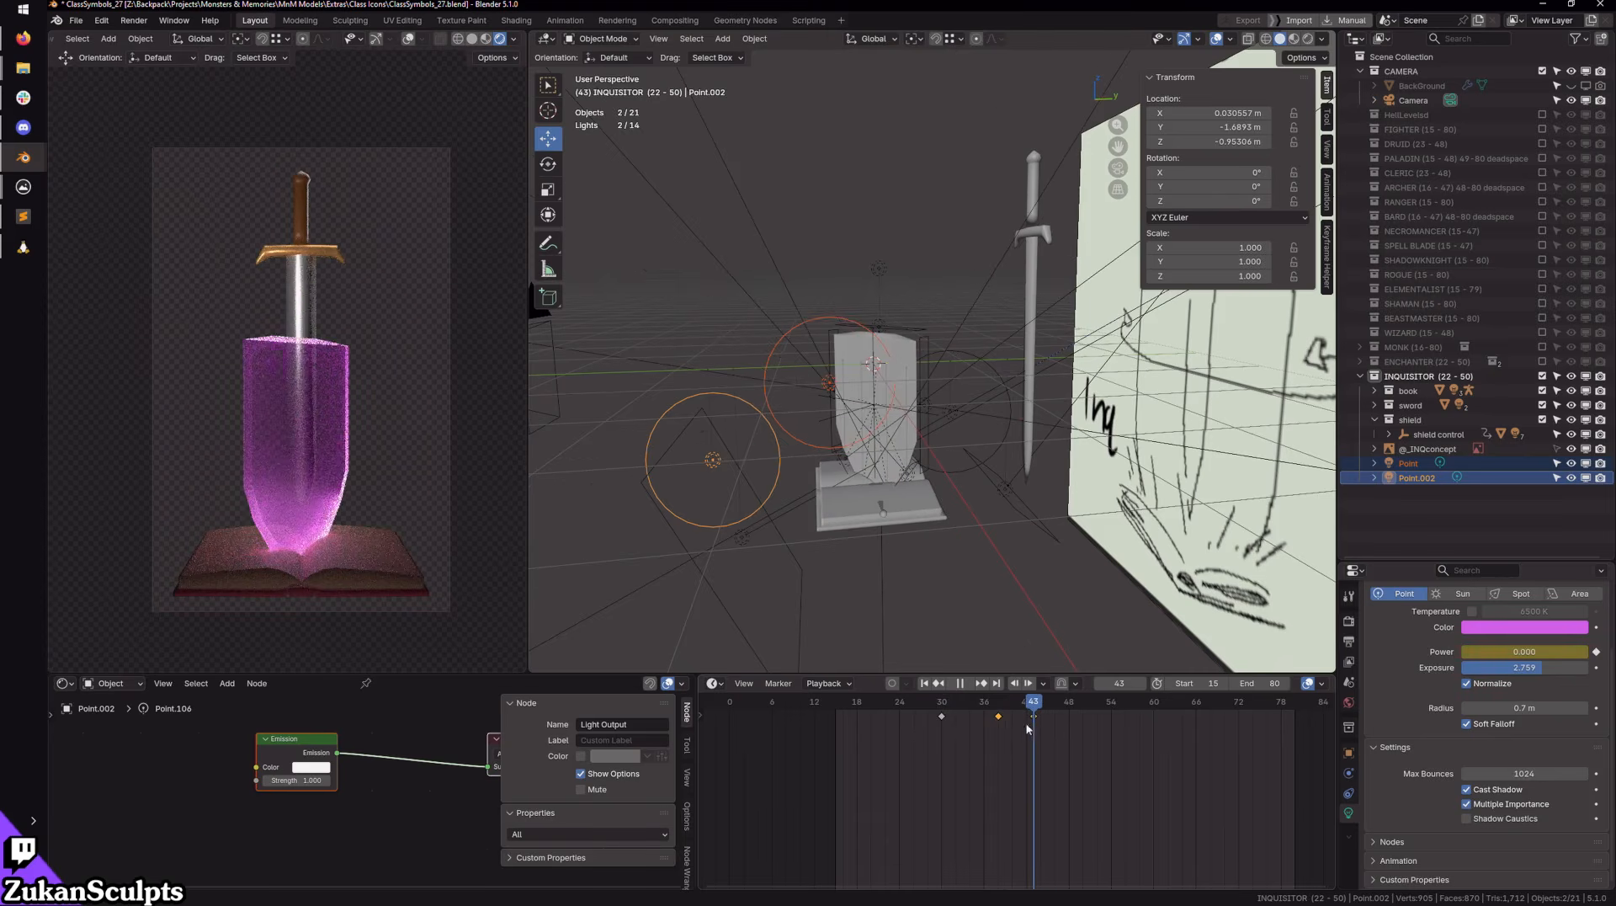
Step: Duplicate the point light nearest the shield and move the copy about 0.5 m down along Z
{"action": "left_click", "coordinate": [837, 401]}
{"action": "left_click", "coordinate": [839, 409]}
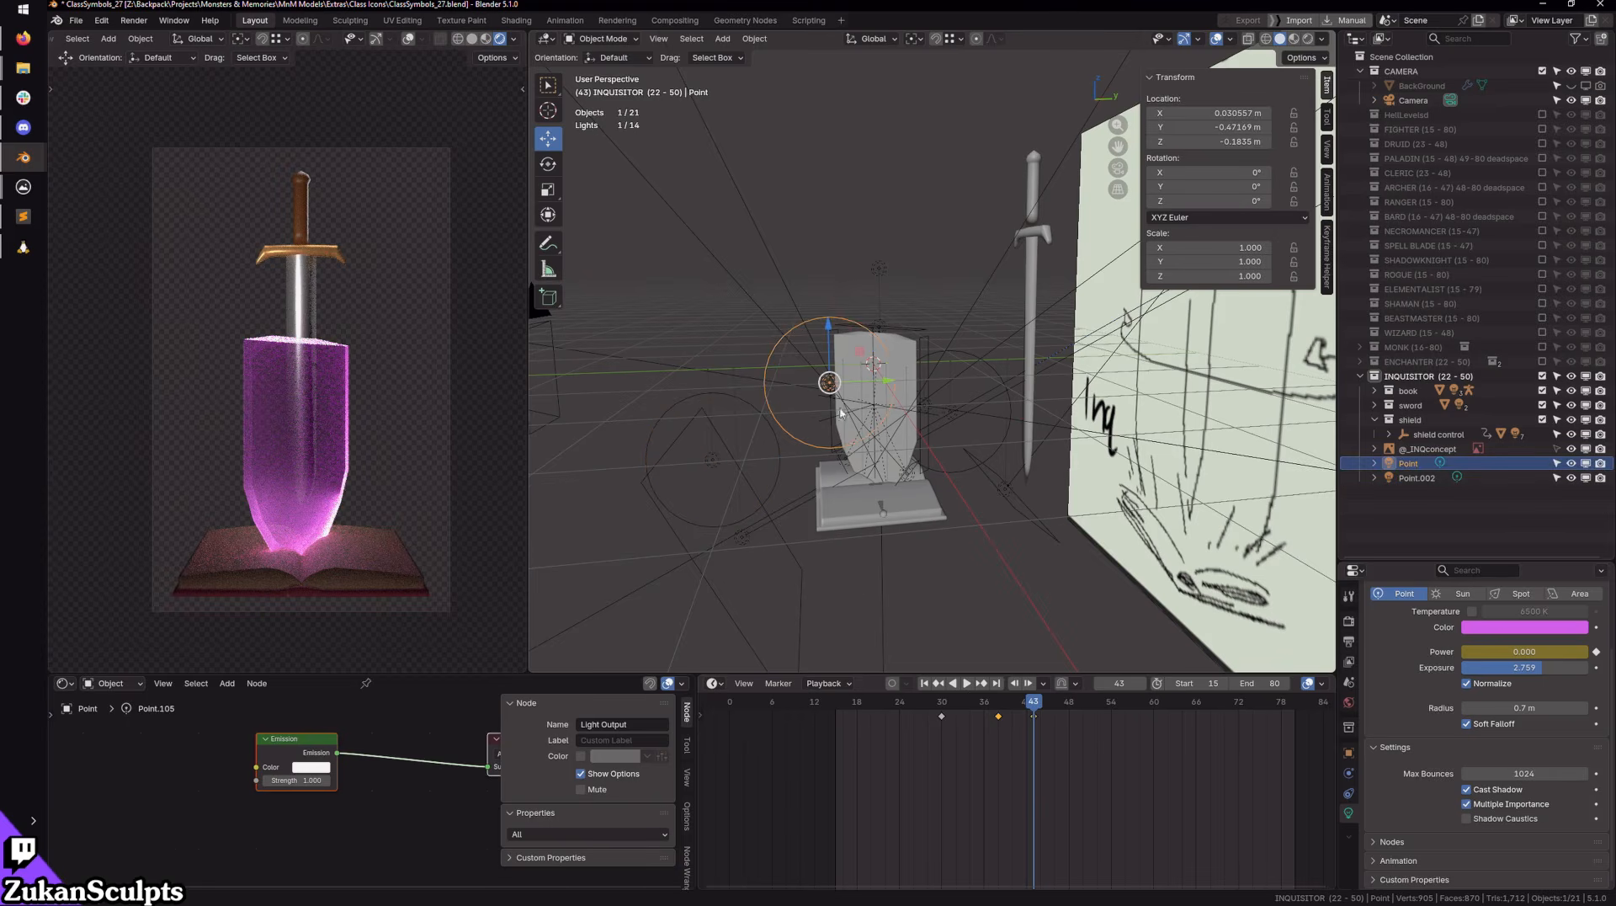
{"action": "scroll", "coordinate": [907, 474], "scroll_direction": "up", "scroll_amount": 3}
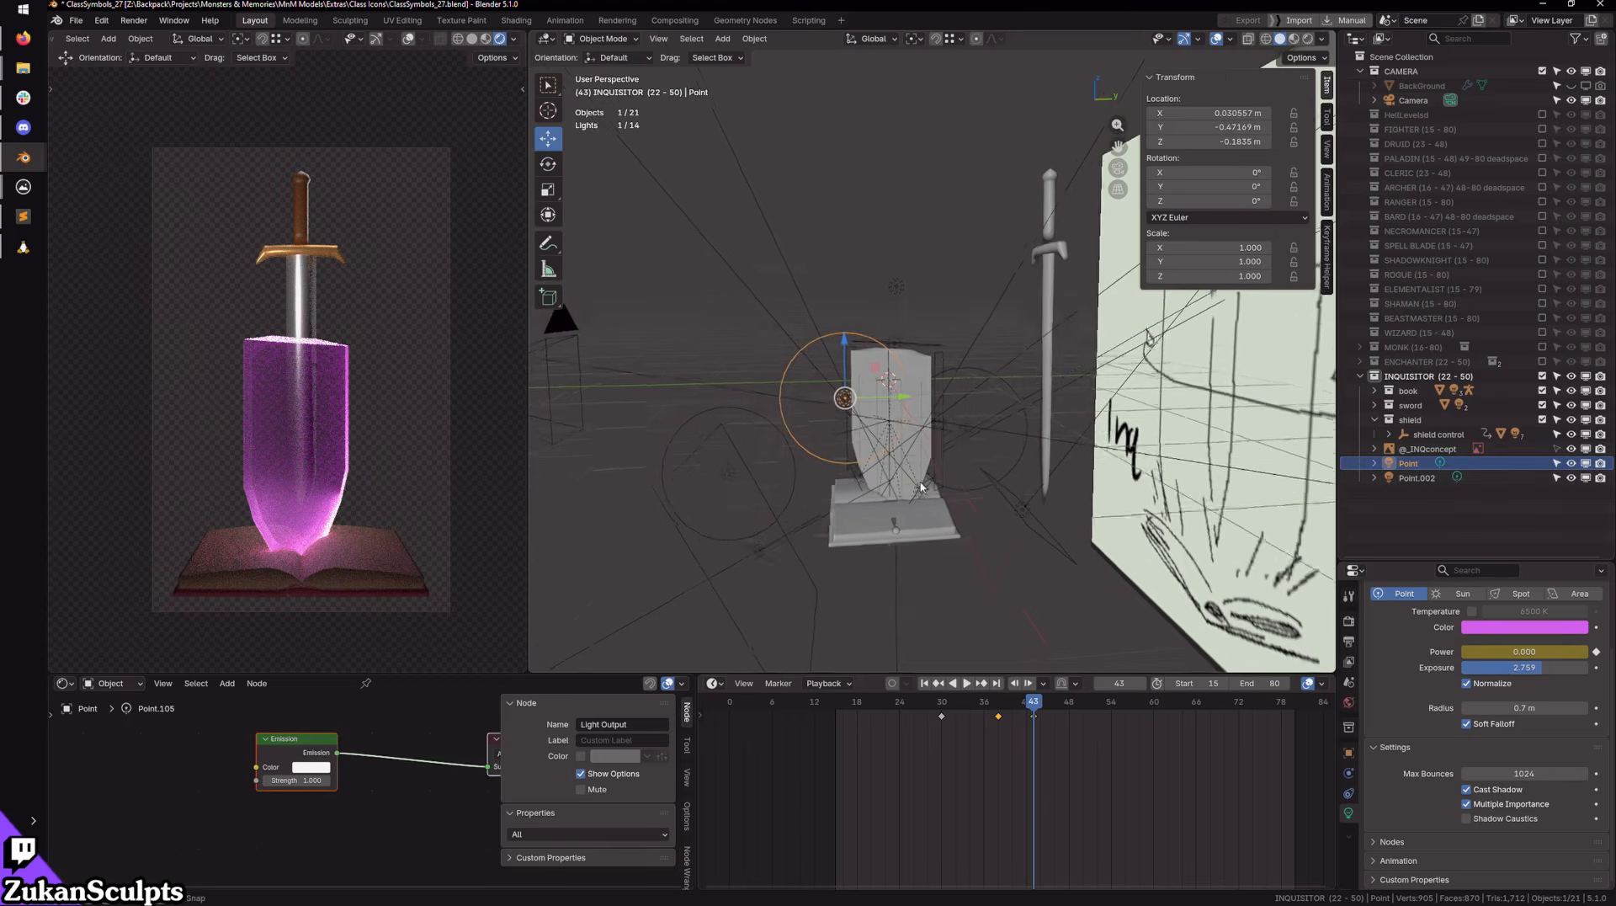
{"action": "key", "text": "shift+d"}
{"action": "key", "text": "Escape"}
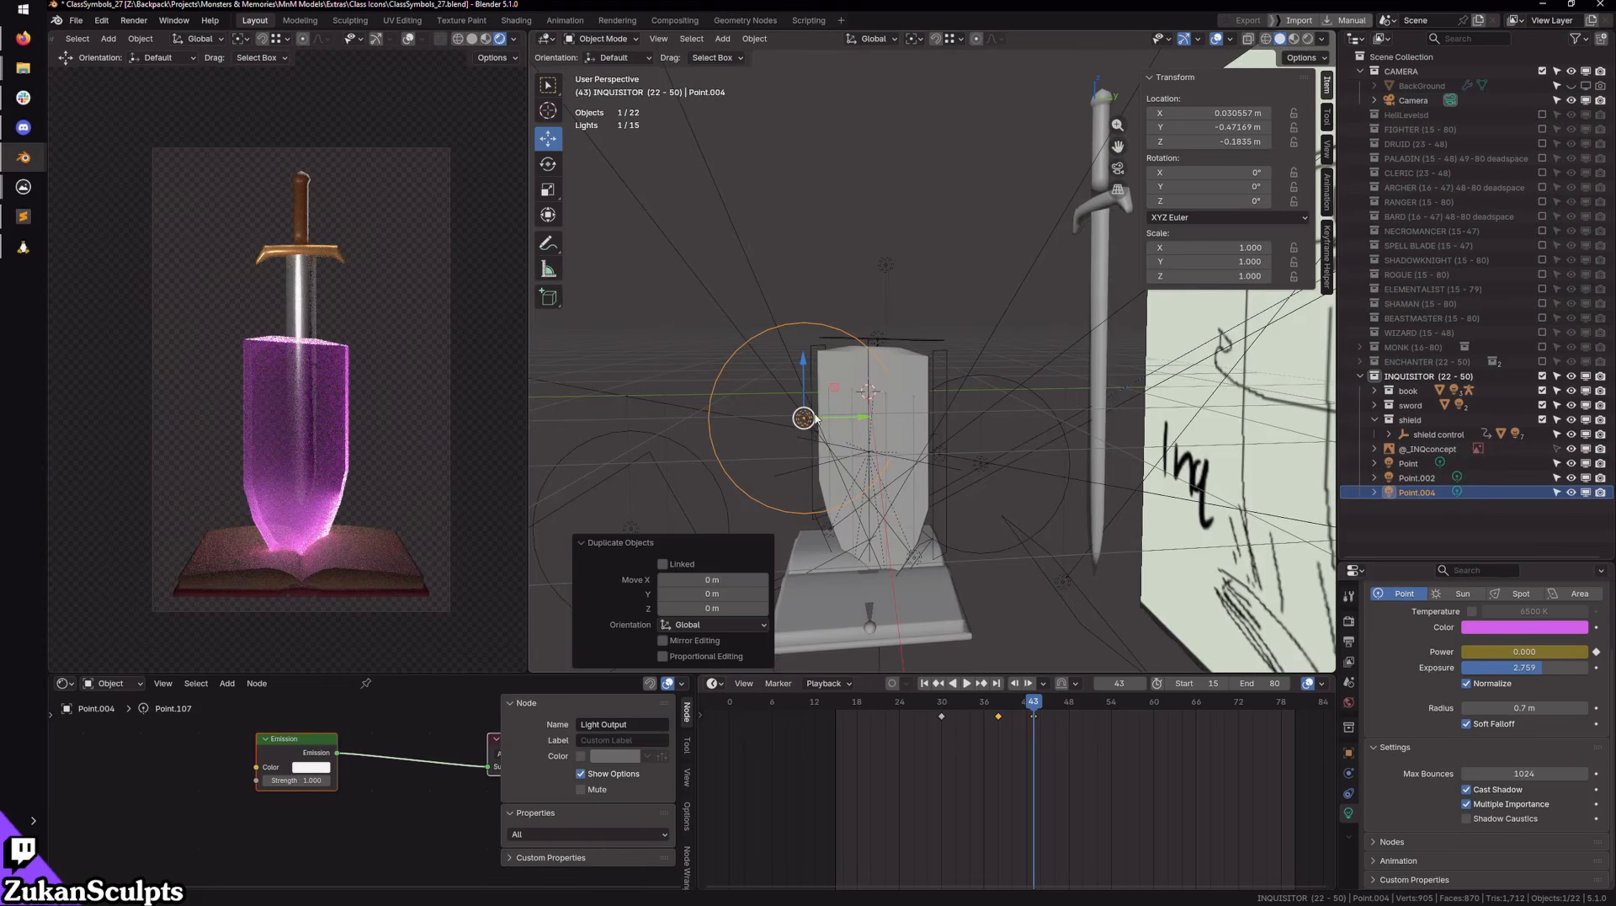
{"action": "left_click_drag", "start_coordinate": [806, 394], "coordinate": [807, 462]}
{"action": "key", "text": "r"}
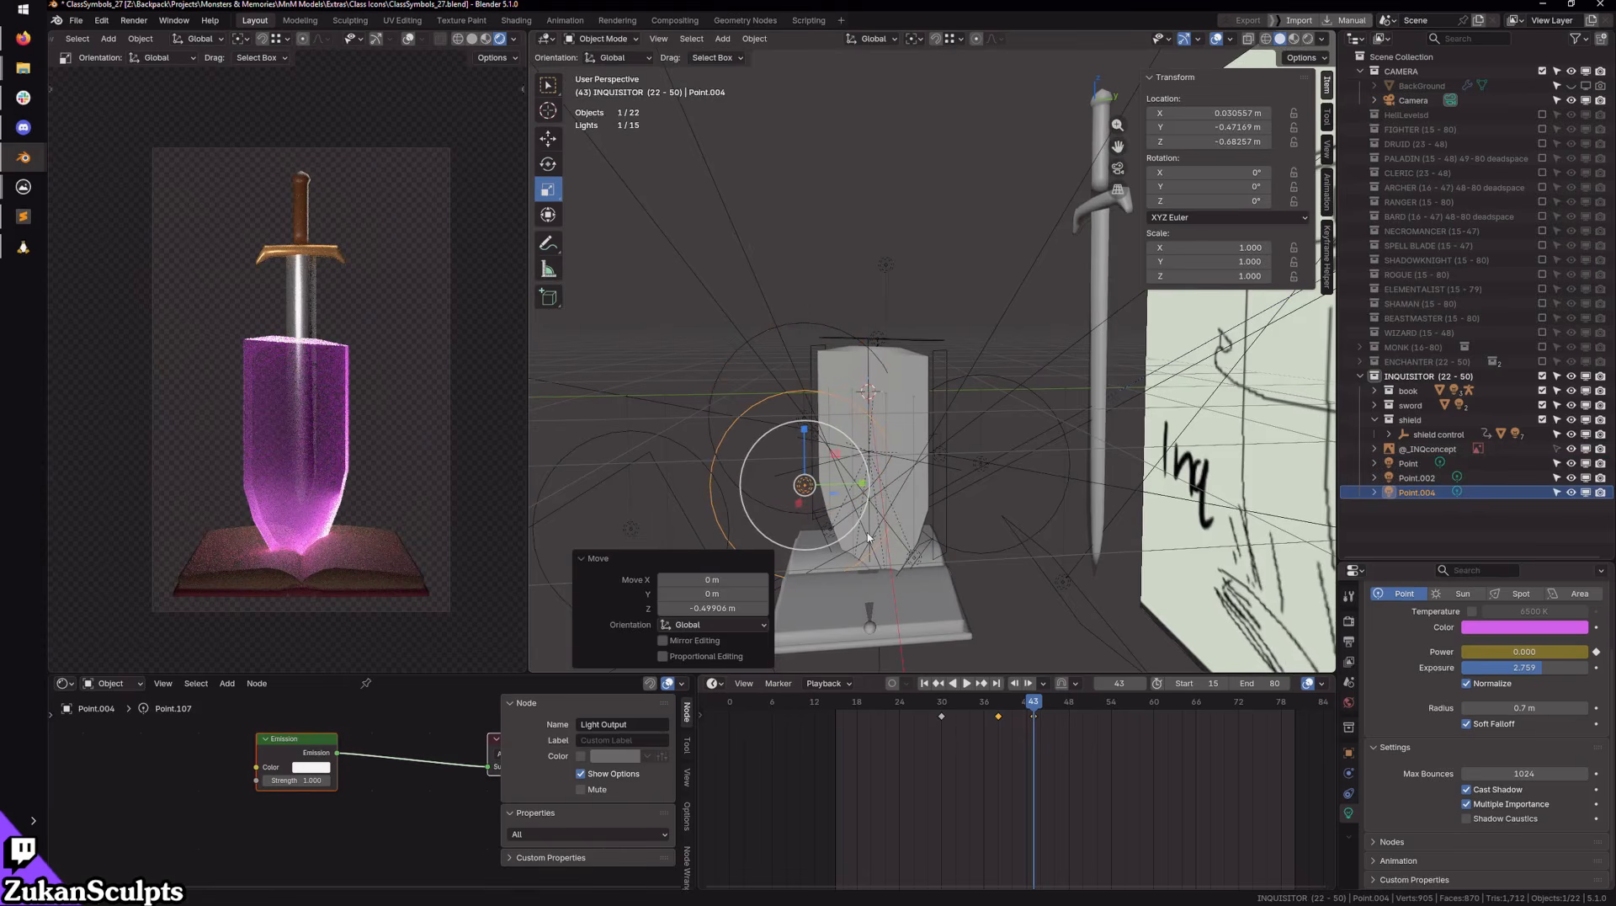
Step: Clear the power keyframes from the duplicated light and reduce its radius to 0.21 m
{"action": "right_click", "coordinate": [1525, 652]}
{"action": "left_click", "coordinate": [1514, 655]}
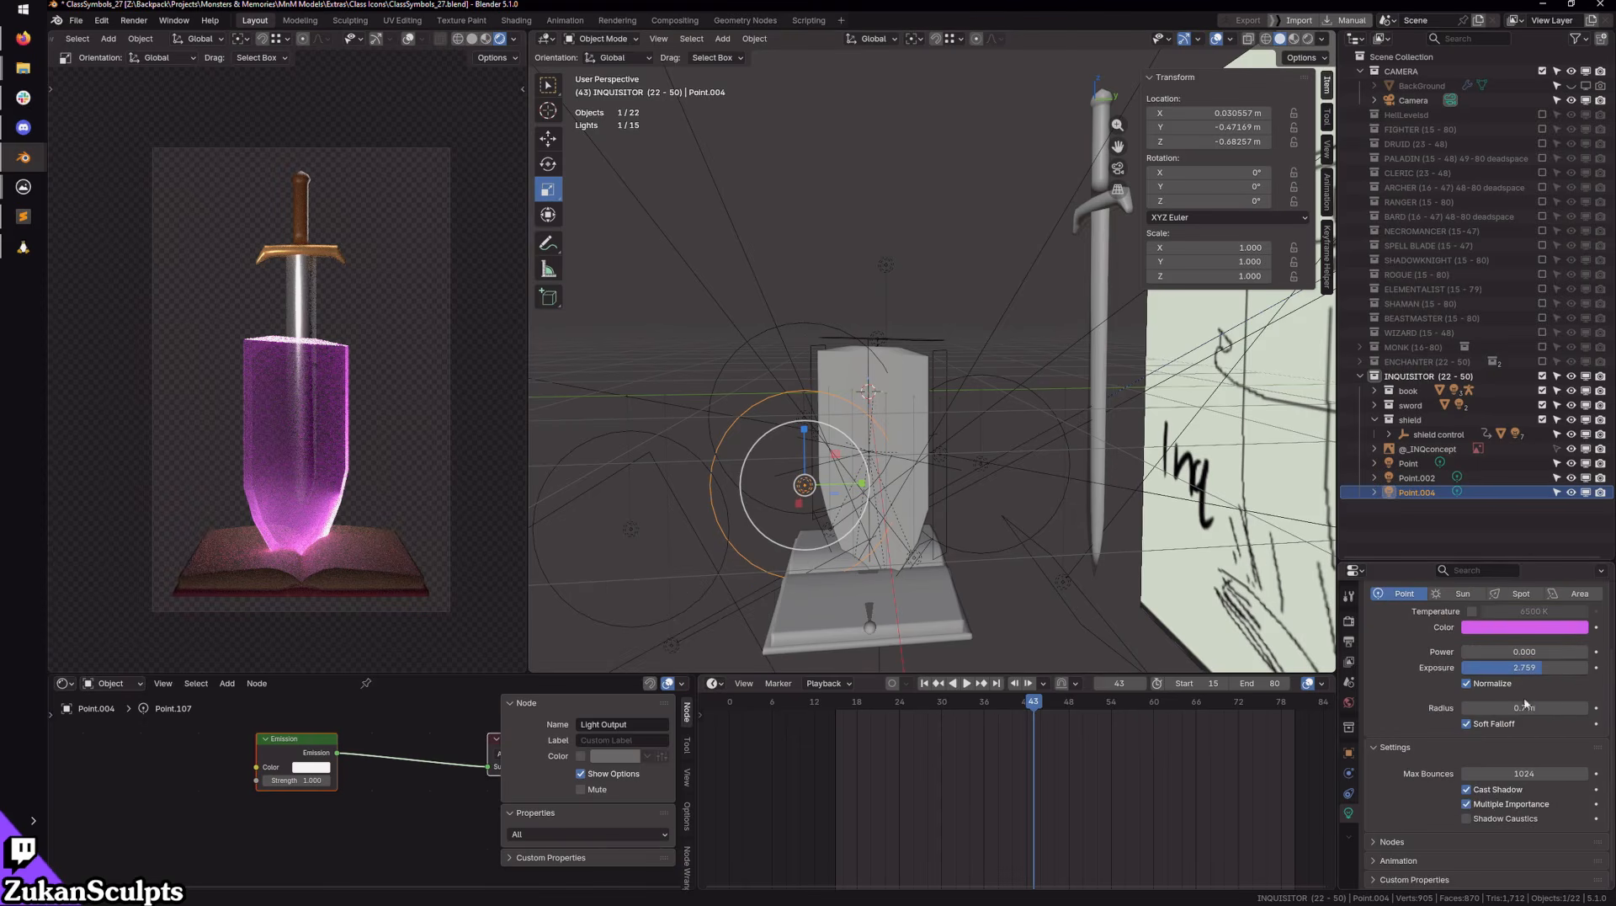
{"action": "left_click_drag", "start_coordinate": [1525, 708], "coordinate": [1484, 708]}
Step: Move the duplicated light about 0.33 m along Y toward the shield and set its power to 33.4
{"action": "key", "text": "w"}
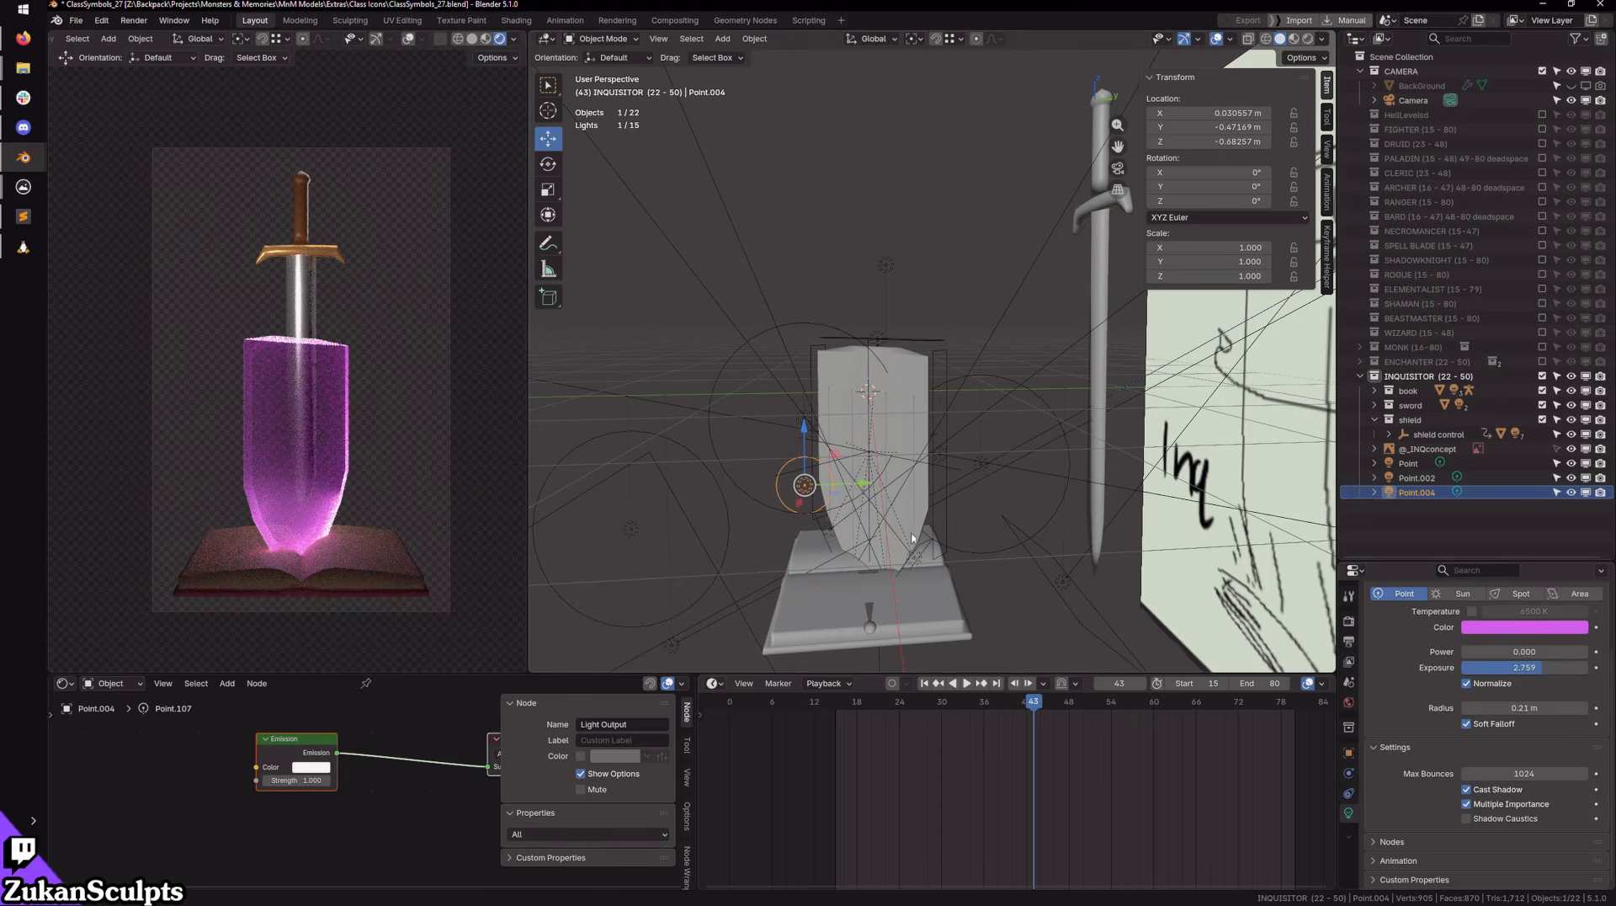
{"action": "left_click_drag", "start_coordinate": [848, 483], "coordinate": [879, 483]}
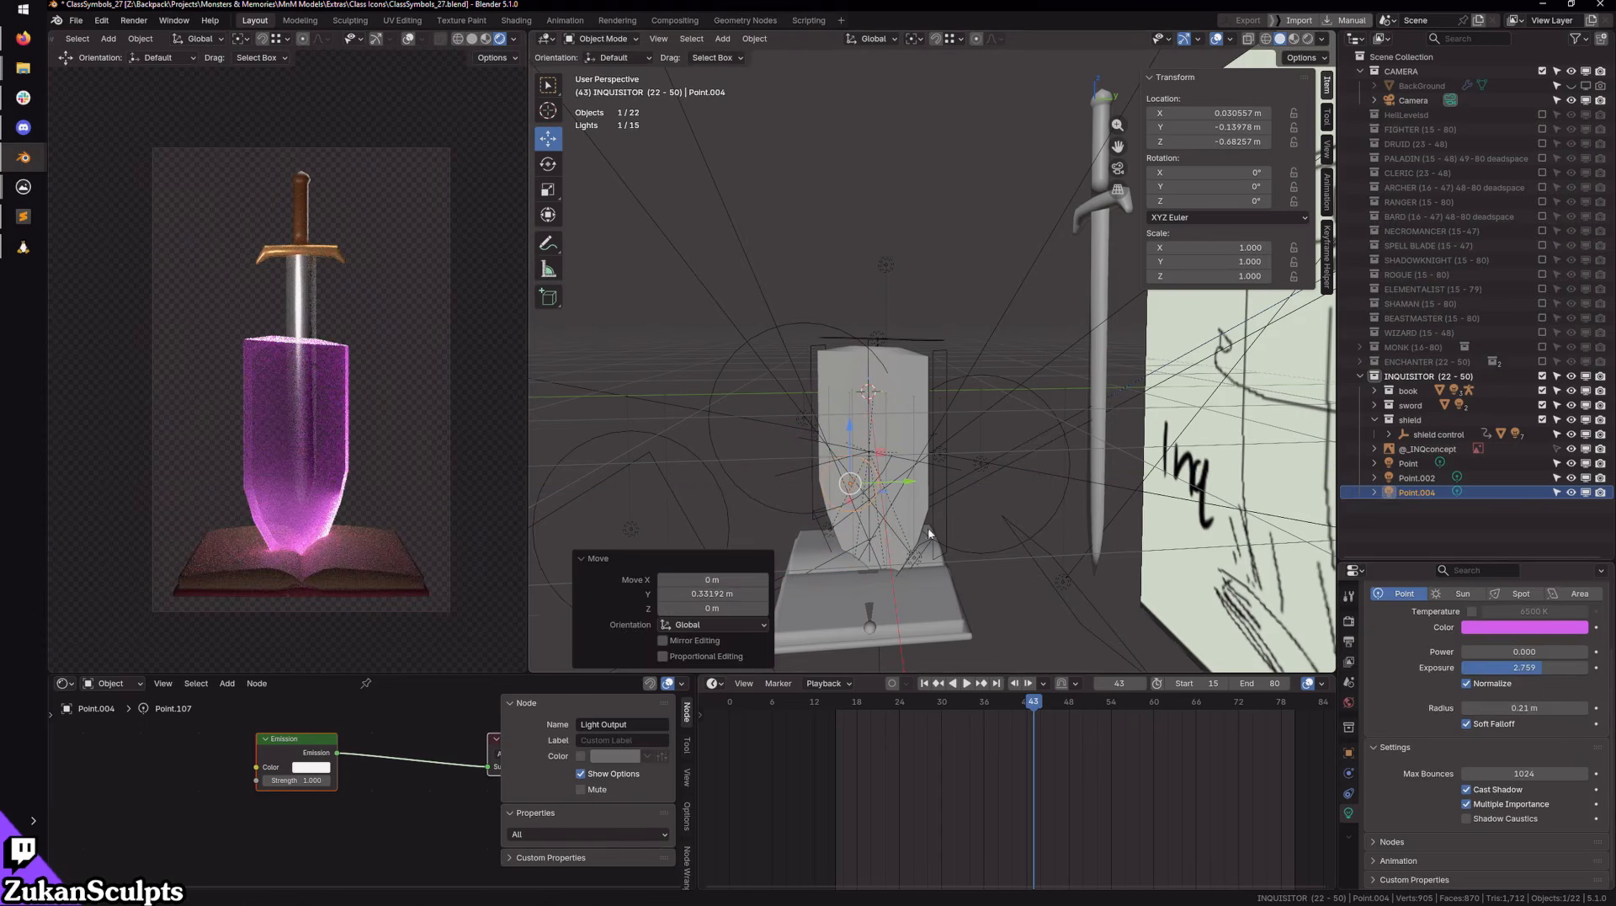
{"action": "middle_click_drag", "start_coordinate": [879, 496], "coordinate": [970, 455]}
{"action": "scroll", "coordinate": [1531, 657], "scroll_direction": "up", "scroll_amount": 3}
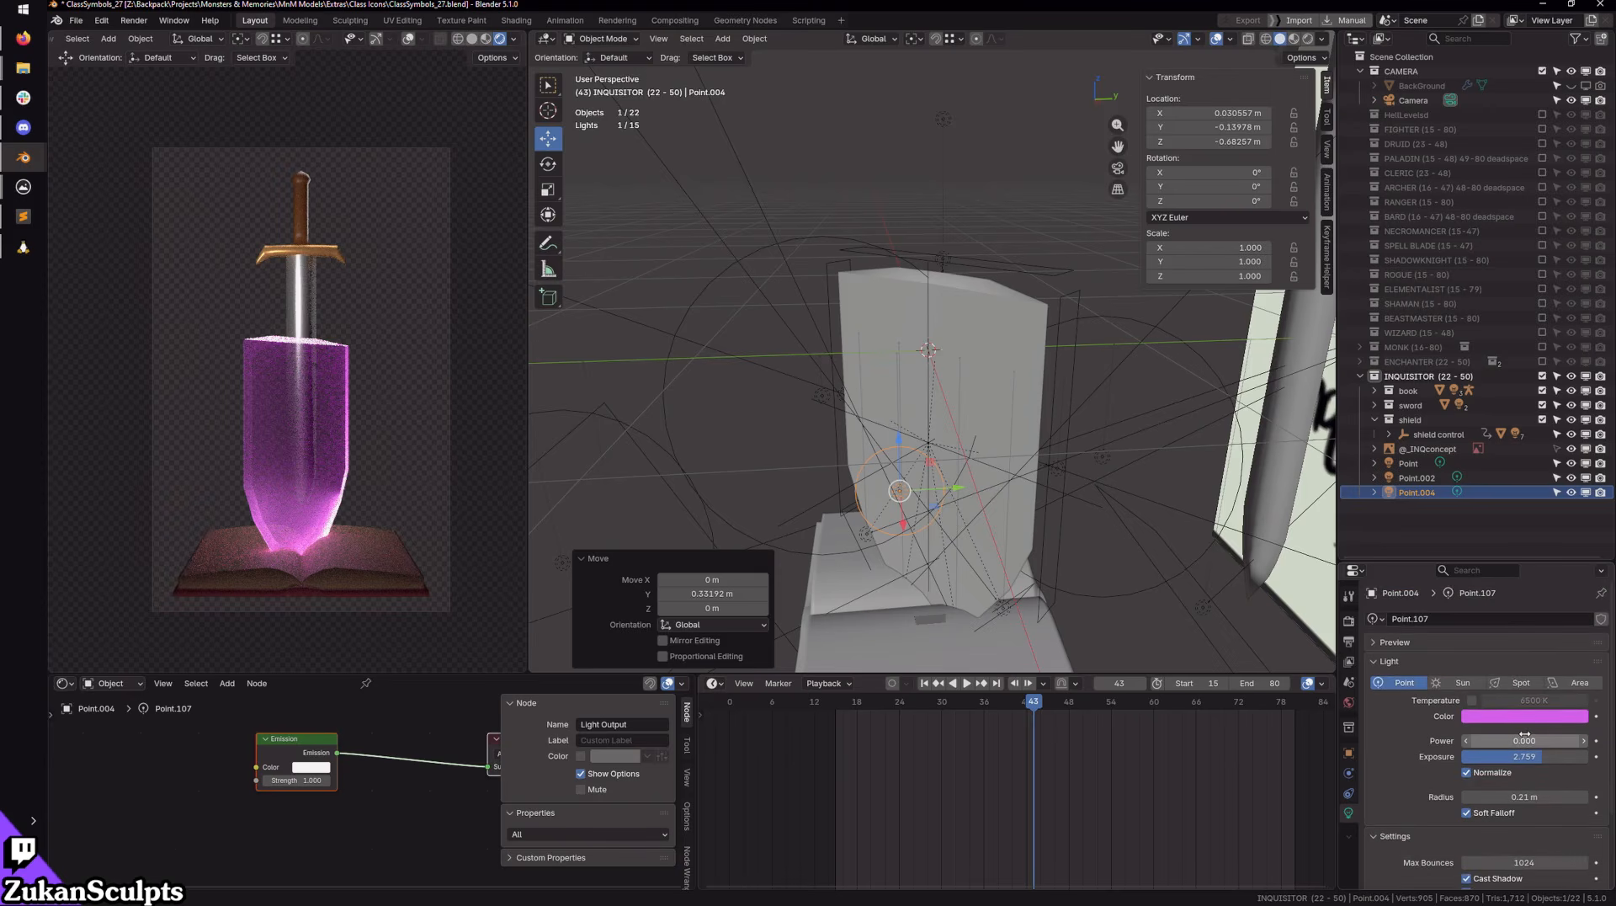
{"action": "left_click_drag", "start_coordinate": [1524, 739], "coordinate": [1543, 740]}
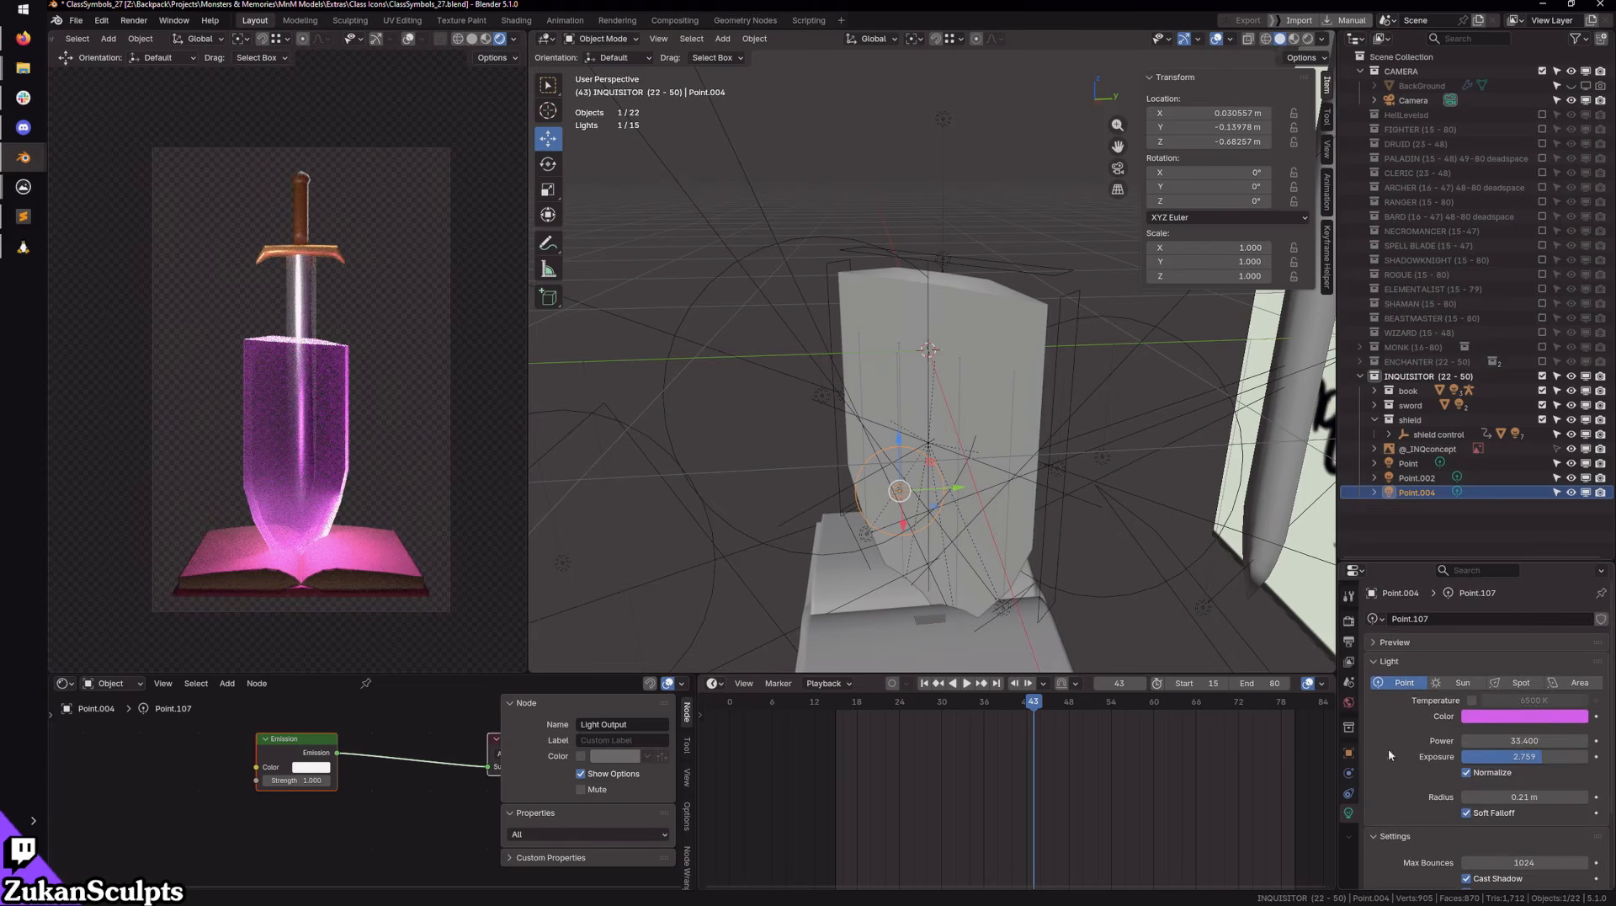
Step: Check the original light's power at frame 38, and set the duplicated light's power to 100 and exposure to 1
{"action": "left_click", "coordinate": [819, 393]}
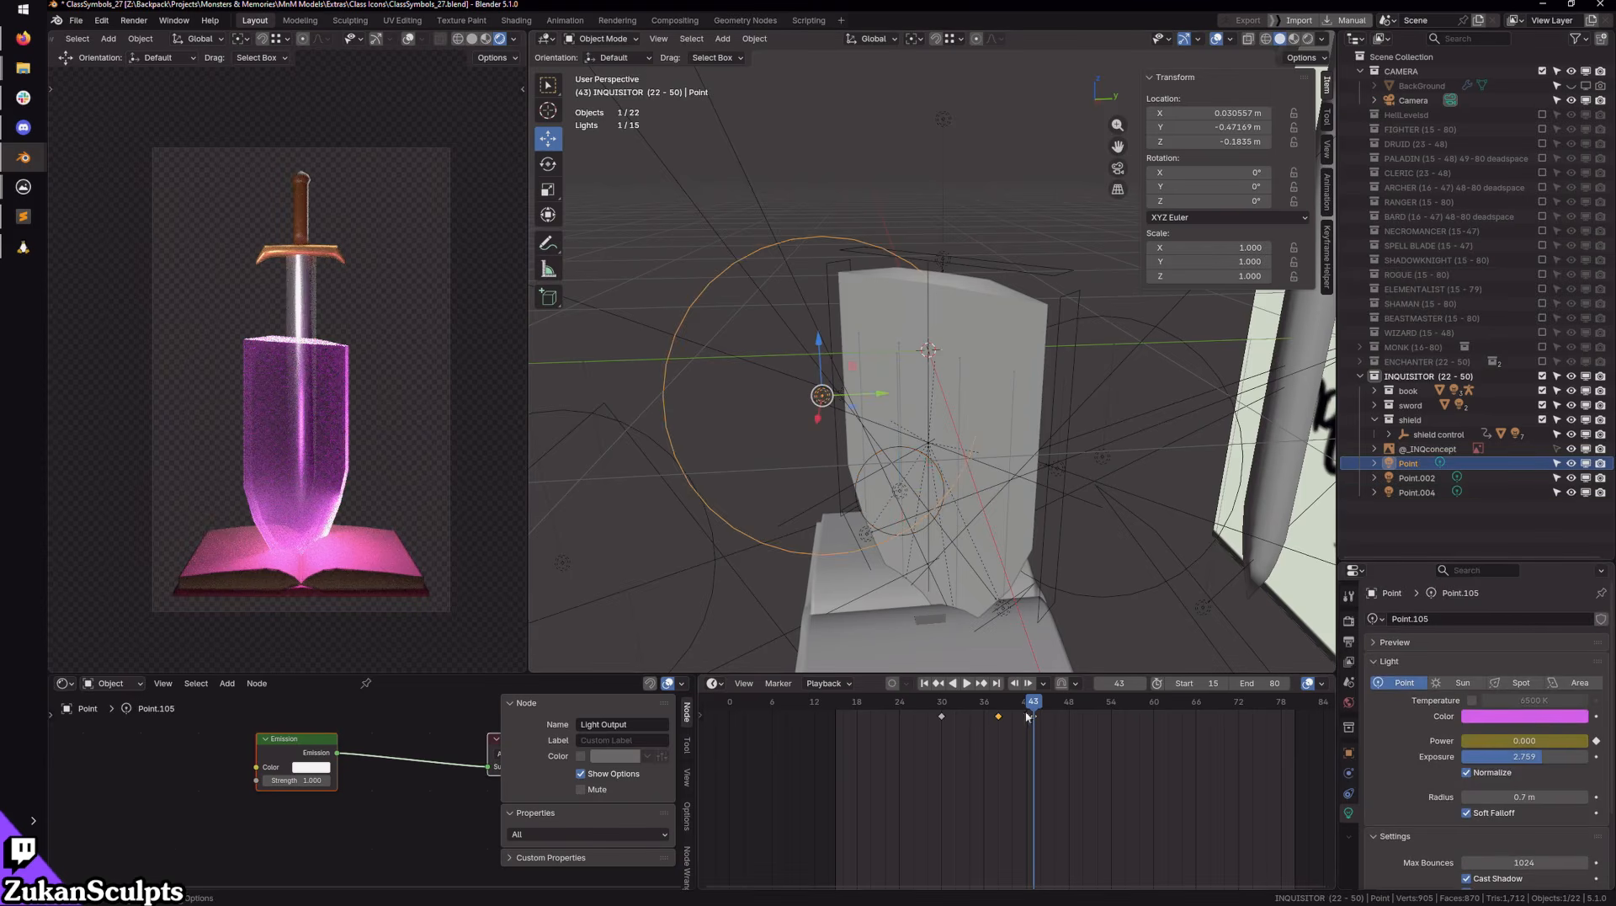
{"action": "left_click_drag", "start_coordinate": [1036, 710], "coordinate": [1001, 708]}
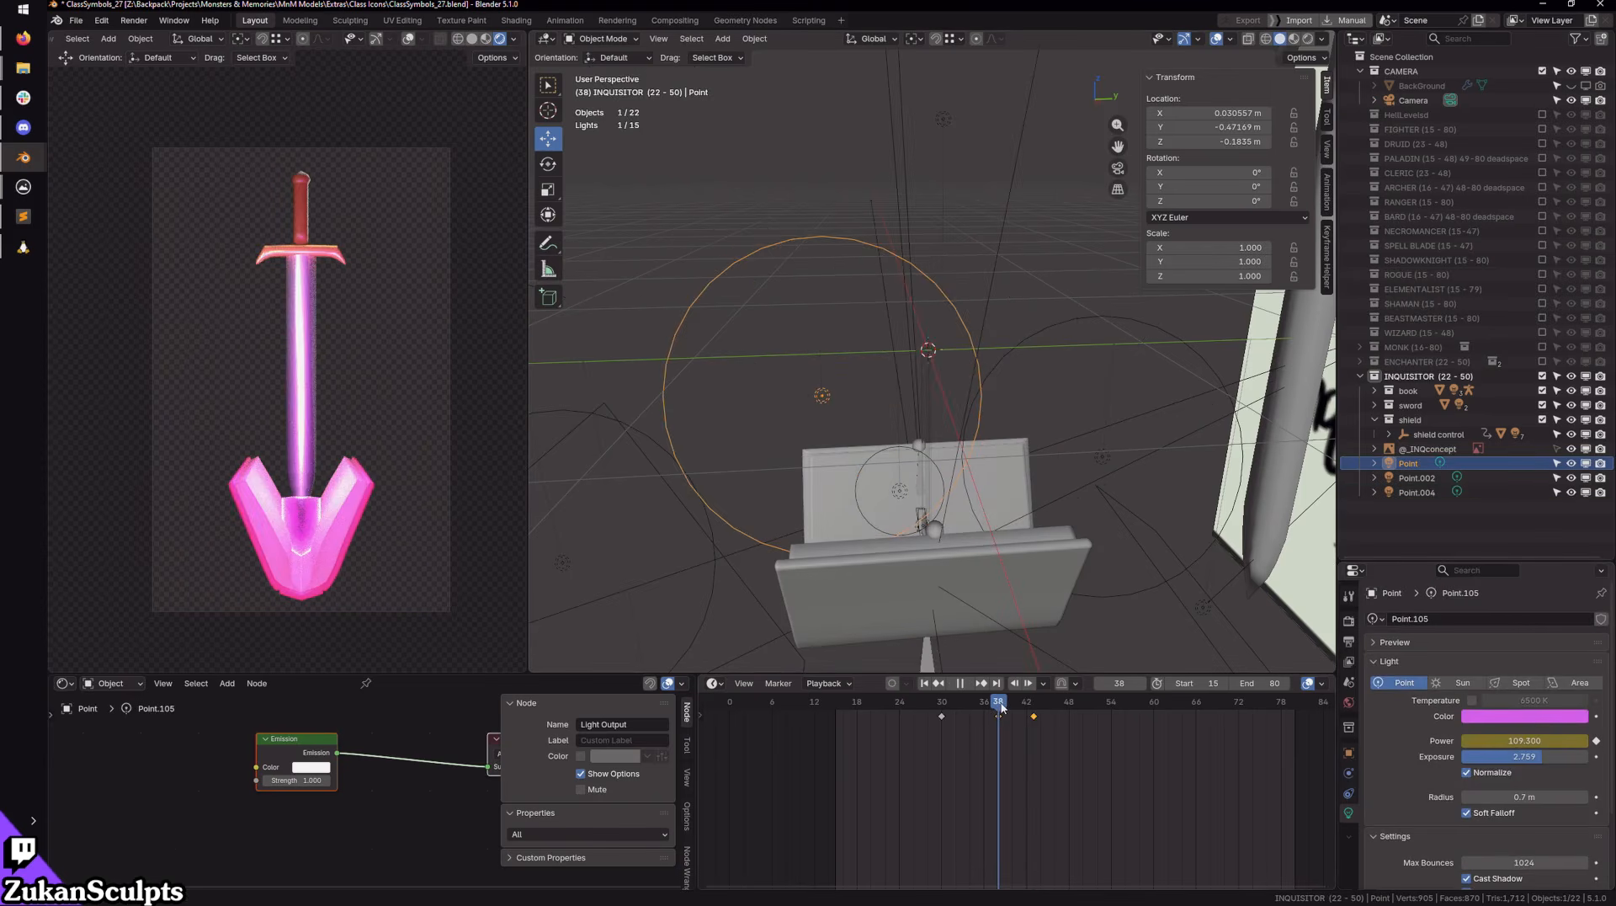
{"action": "left_click", "coordinate": [898, 493]}
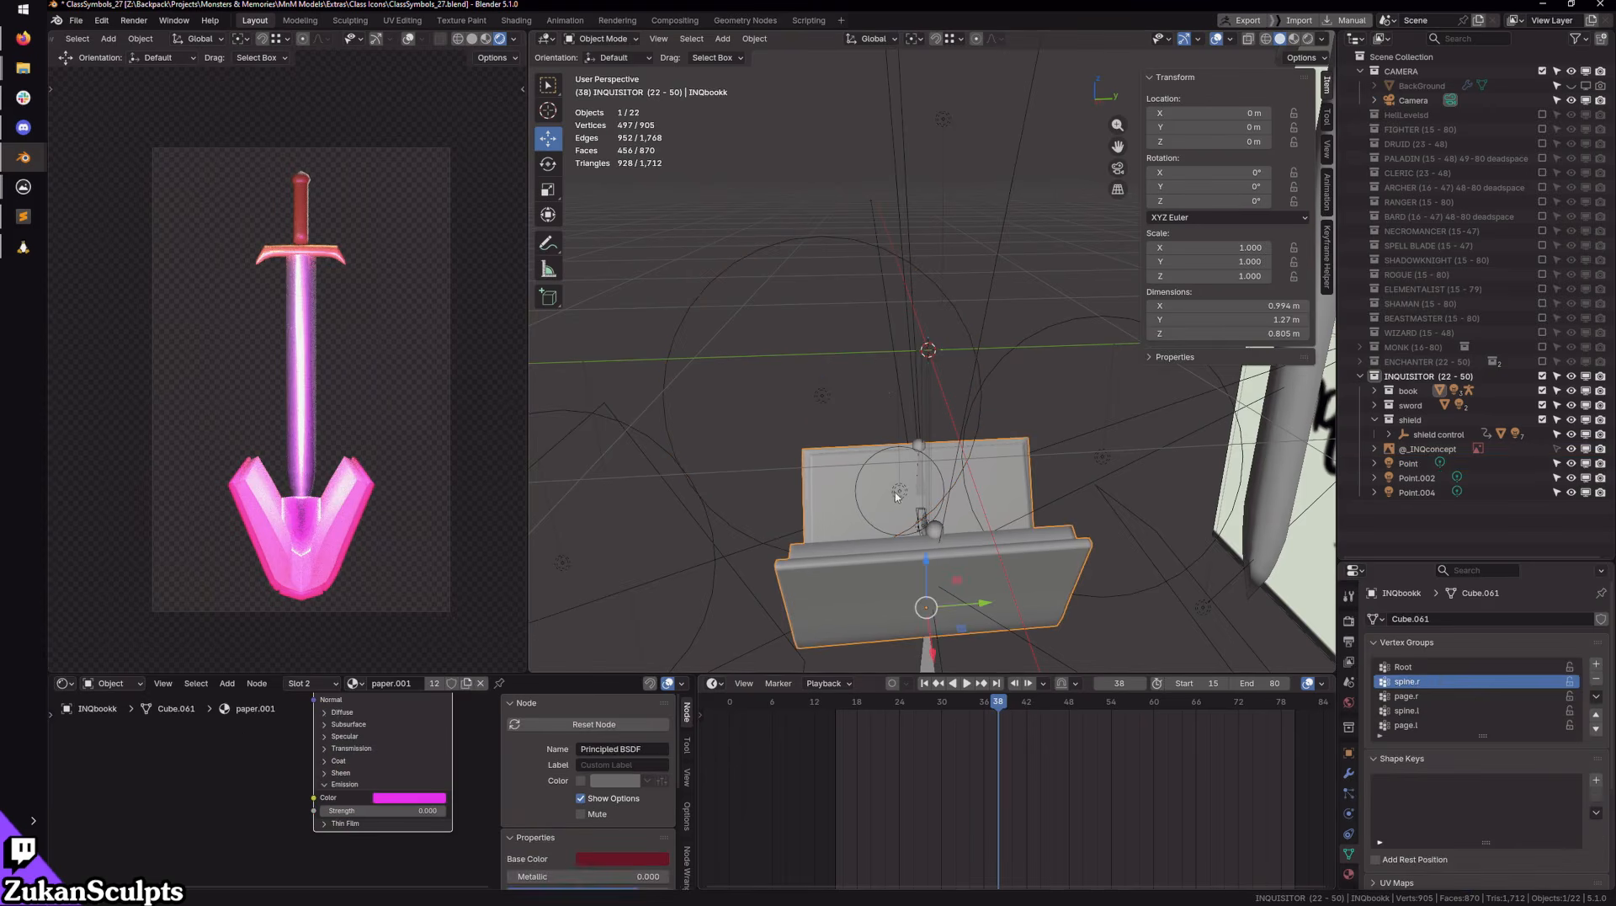
{"action": "left_click", "coordinate": [898, 494]}
{"action": "left_click", "coordinate": [1530, 739]}
{"action": "type", "text": "1"}
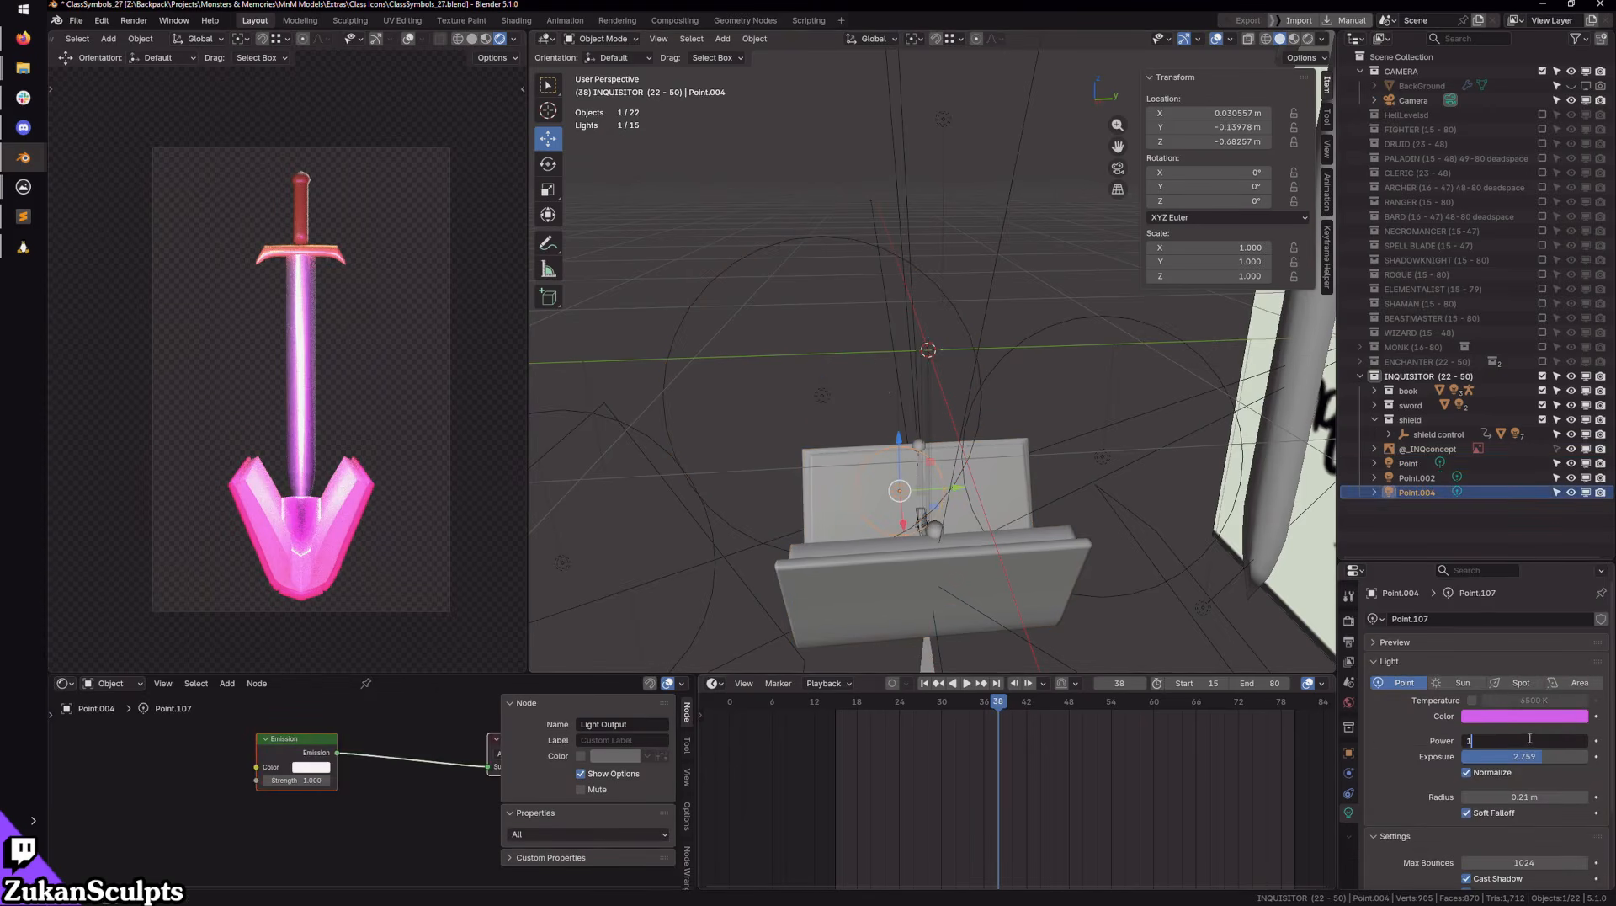
{"action": "type", "text": "00"}
{"action": "key", "text": "Return"}
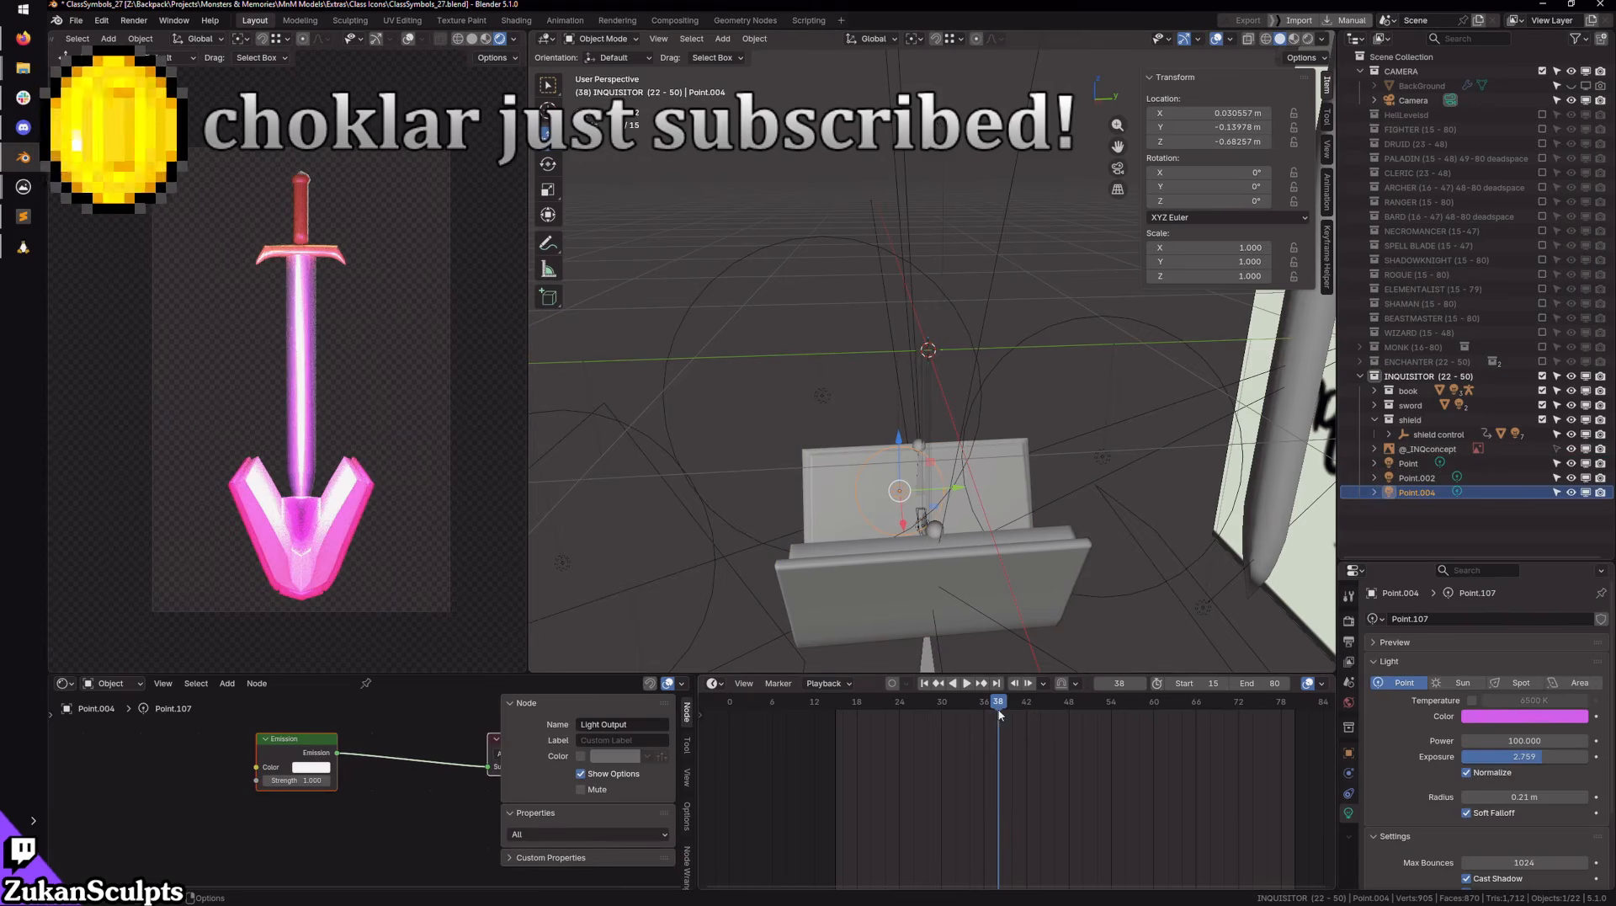
{"action": "left_click", "coordinate": [1512, 759]}
{"action": "type", "text": "1"}
{"action": "key", "text": "Return"}
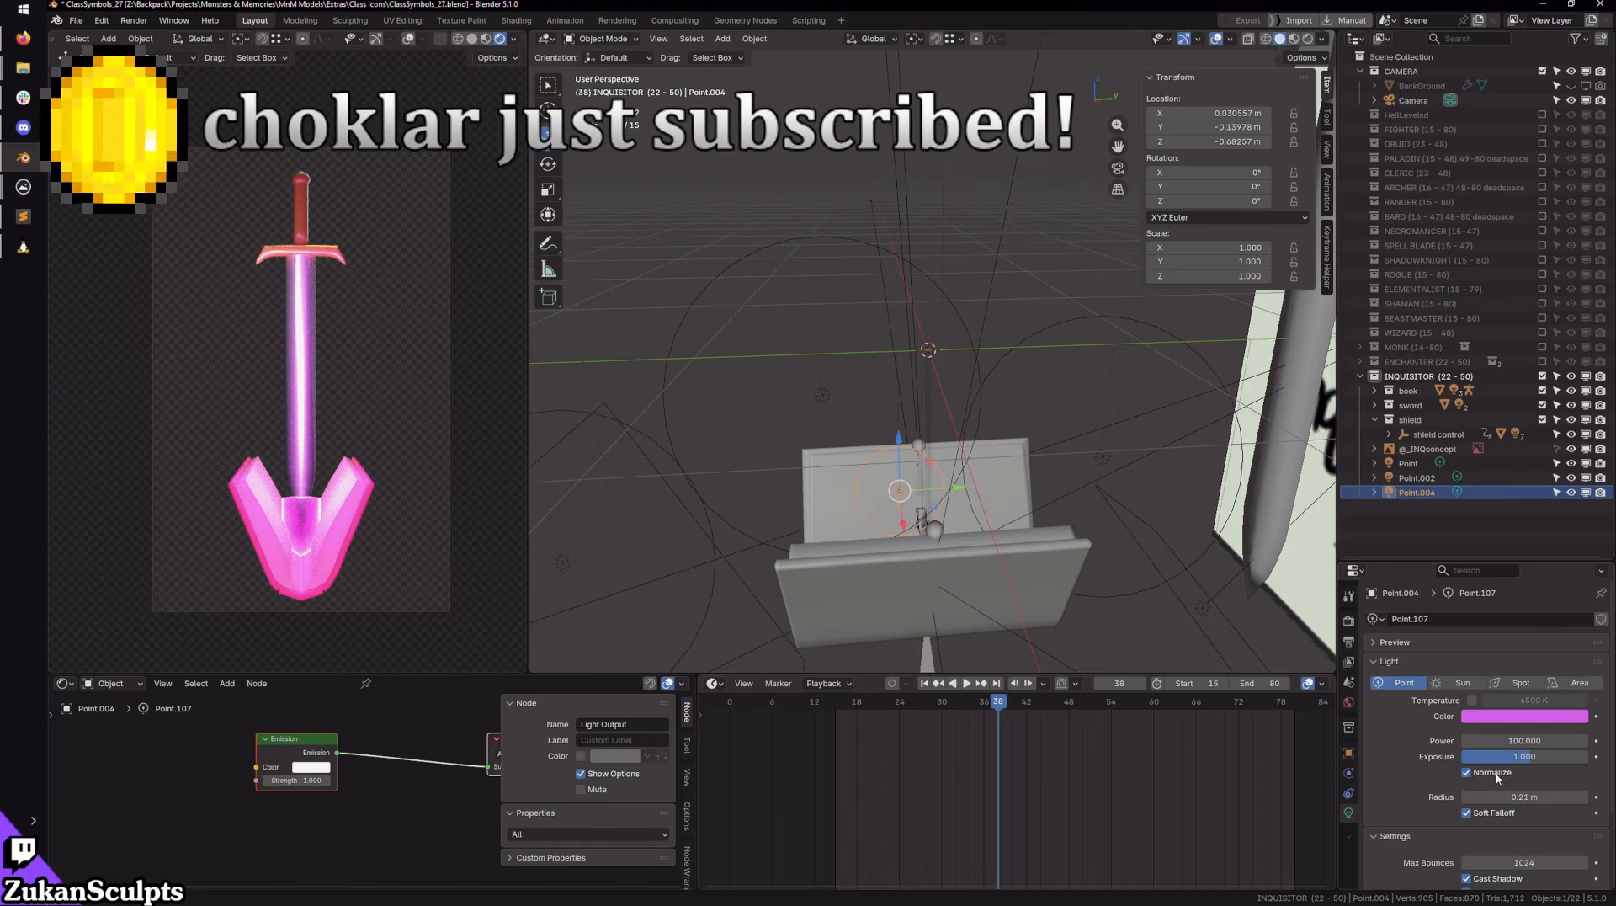
Step: Scrub and play the shield's appearance up to frame 56, and move the duplicated light about 0.12 m along negative Y
{"action": "scroll", "coordinate": [952, 531], "scroll_direction": "down", "scroll_amount": 2}
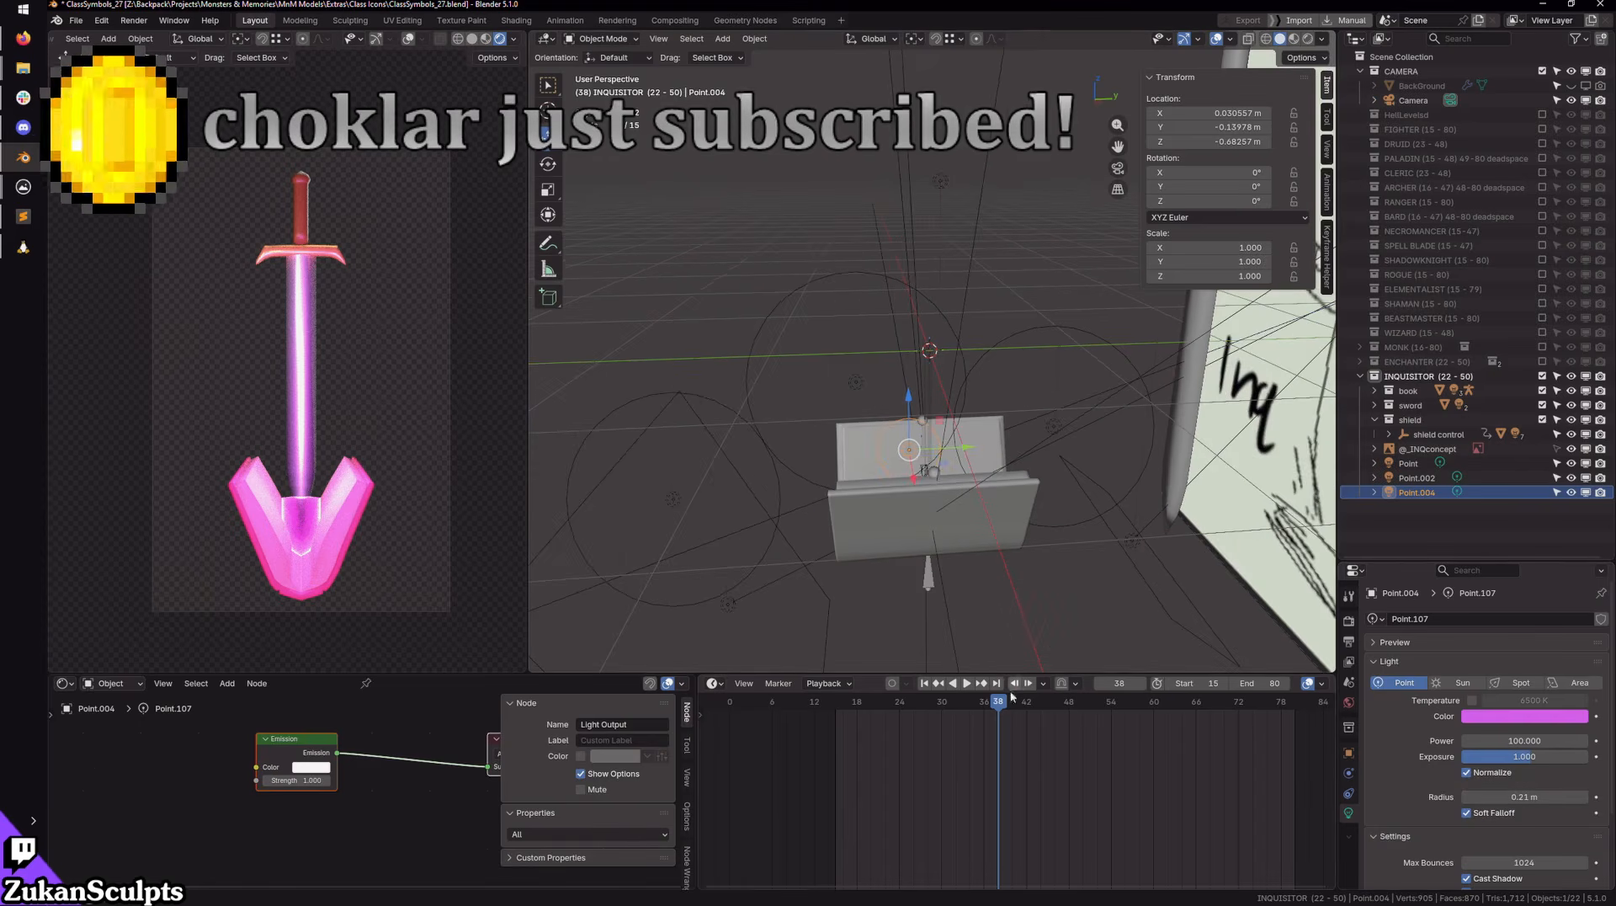
{"action": "left_click_drag", "start_coordinate": [1001, 712], "coordinate": [1048, 711]}
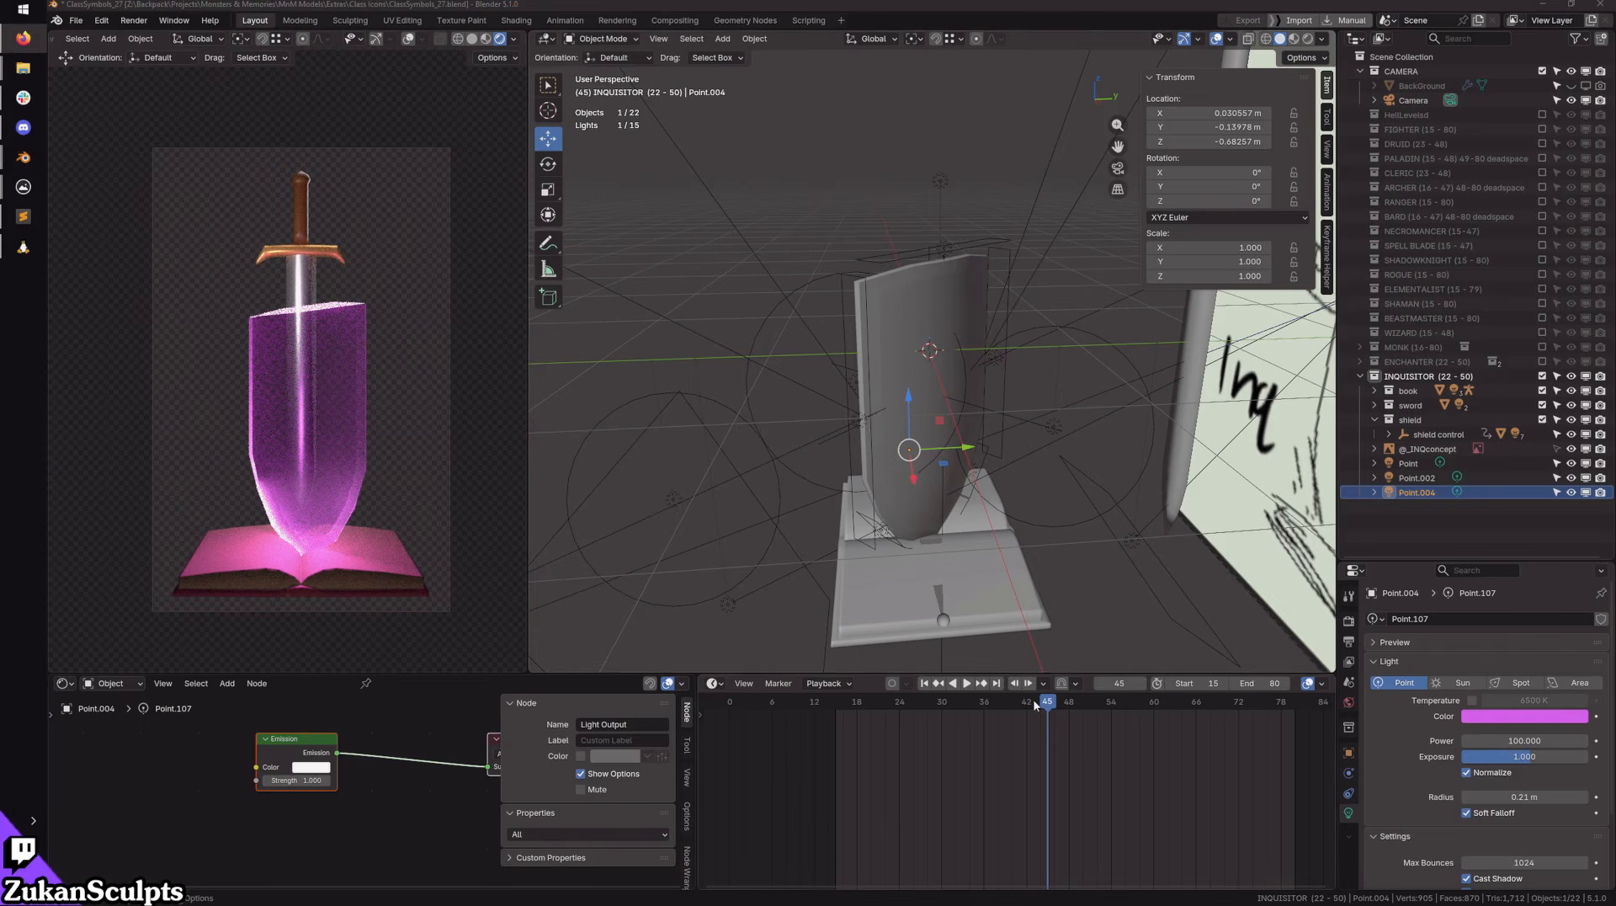
{"action": "left_click", "coordinate": [965, 682]}
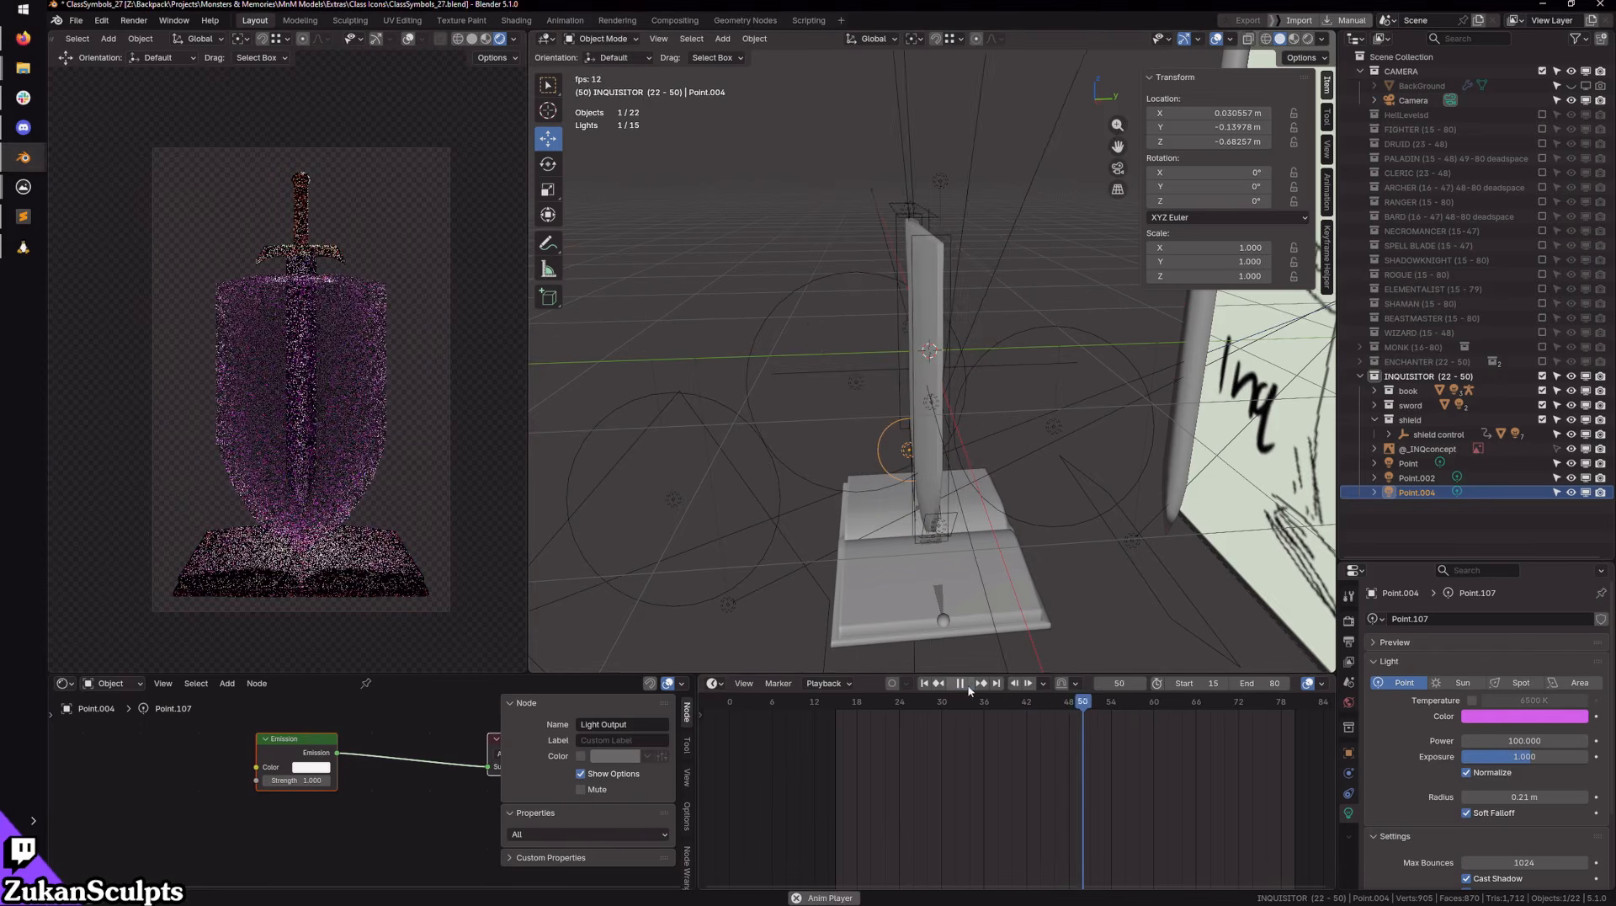
{"action": "left_click", "coordinate": [963, 684]}
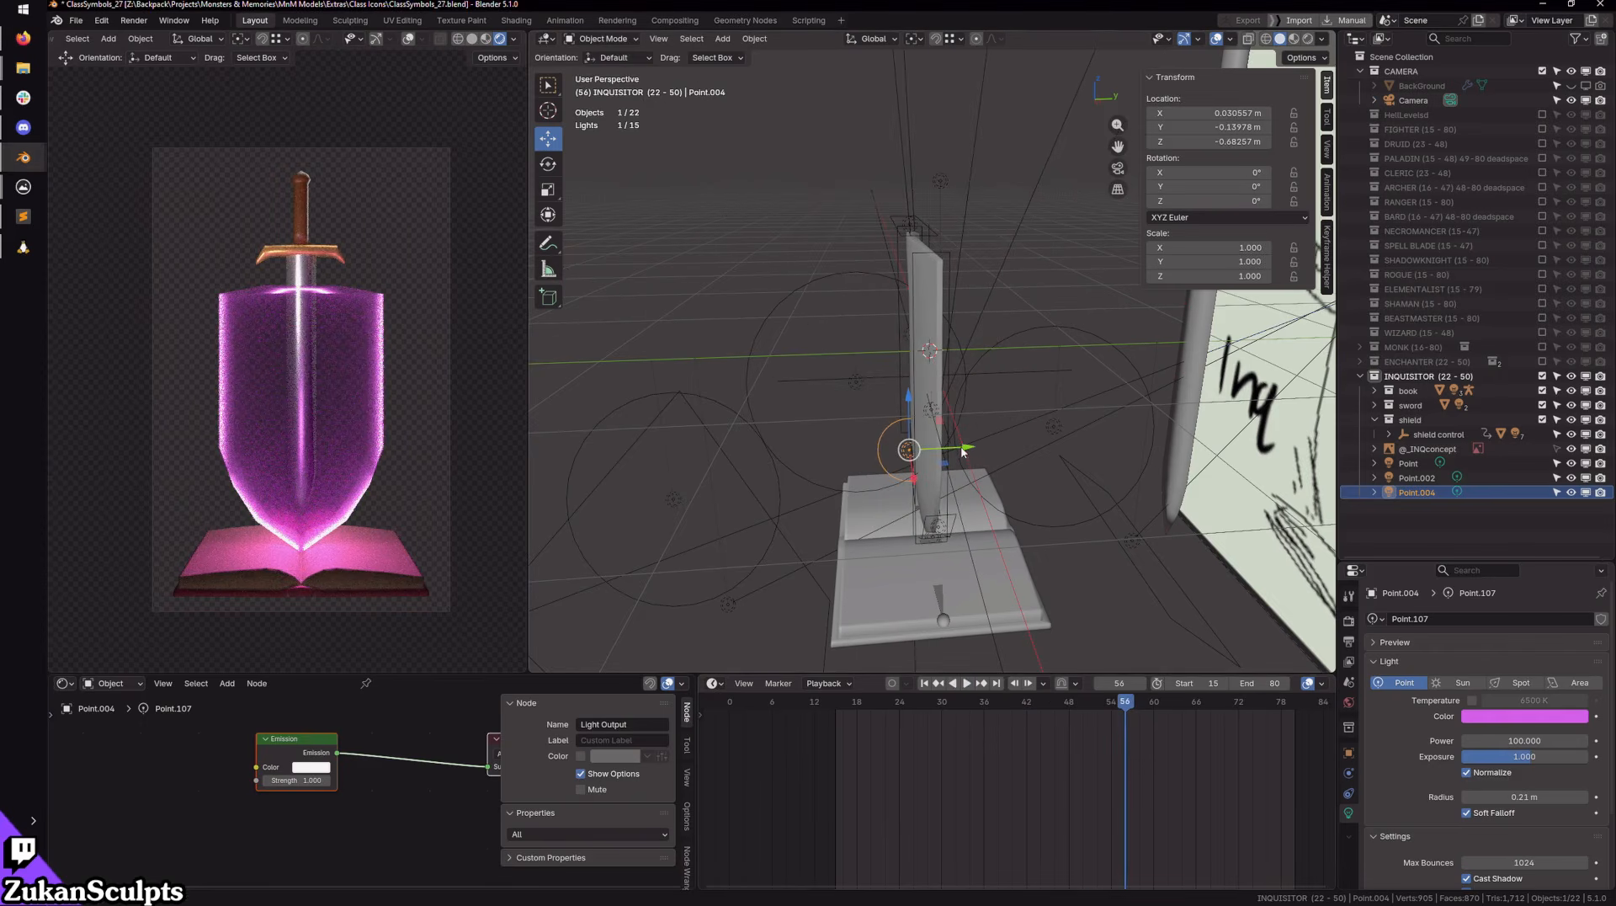
{"action": "left_click_drag", "start_coordinate": [962, 452], "coordinate": [883, 433]}
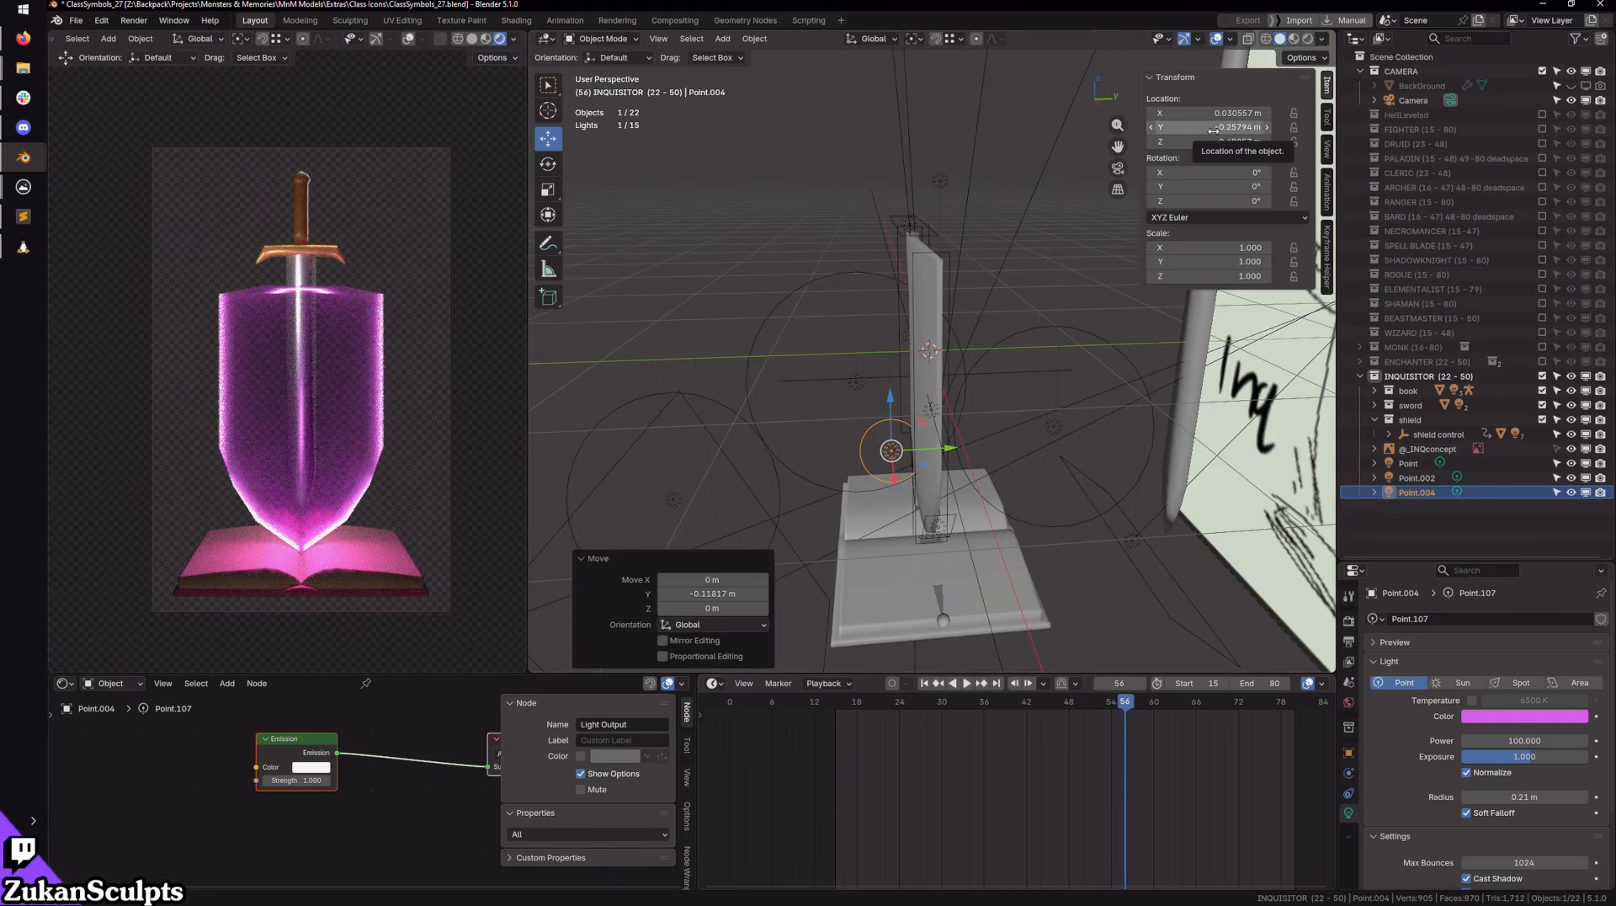
Step: Keyframe the duplicated light's location and shift that keyframe to frame 39
{"action": "key", "text": "i"}
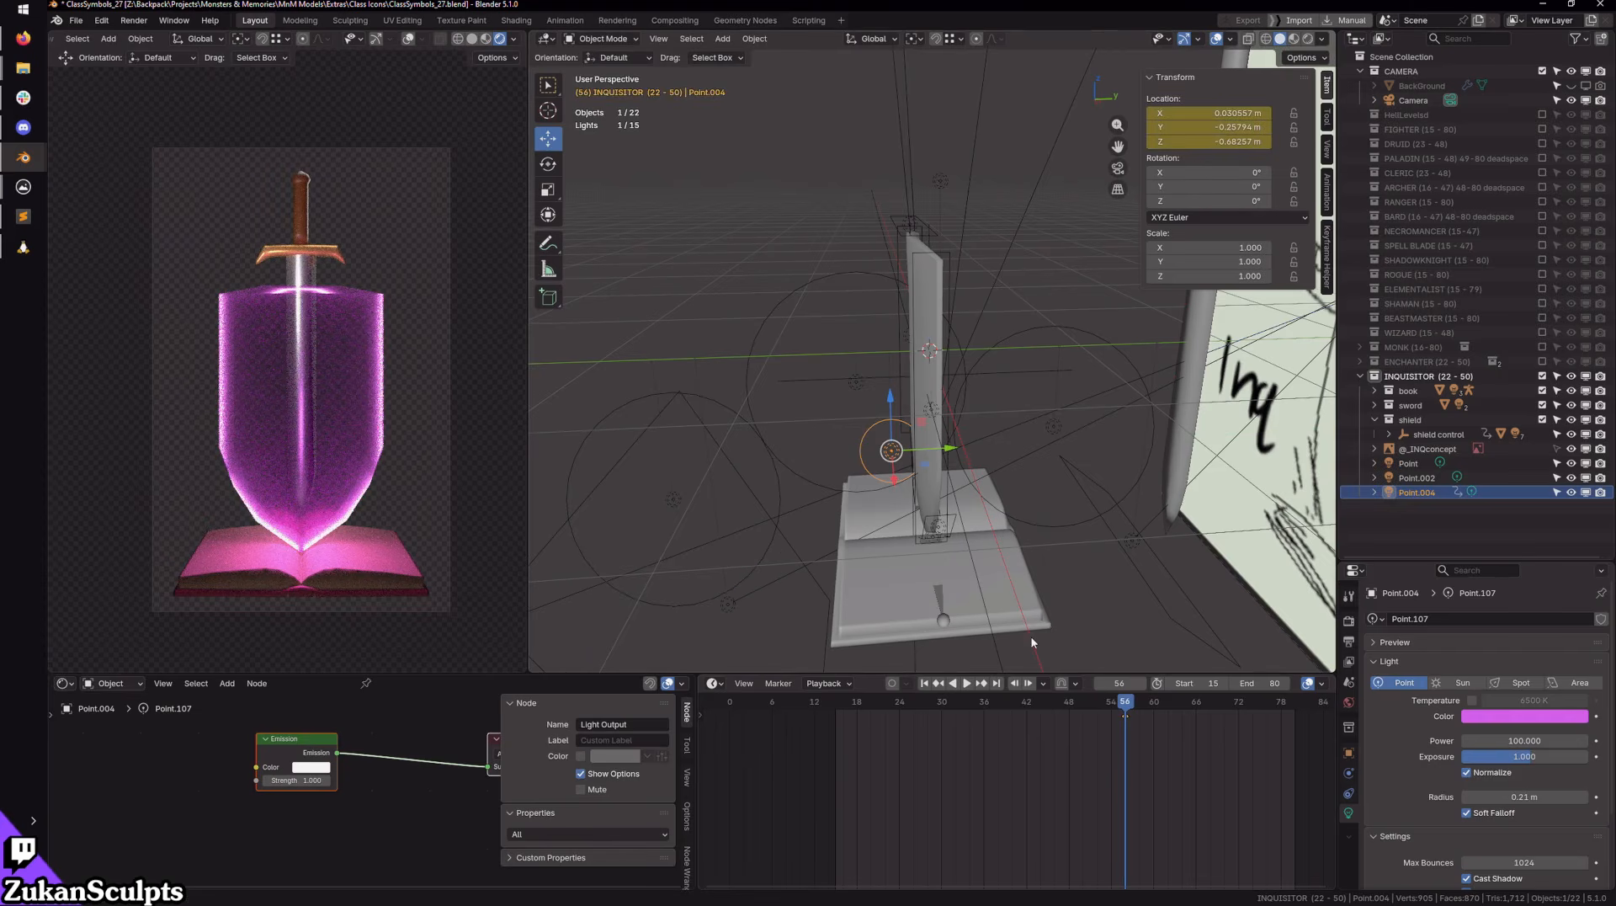
{"action": "left_click_drag", "start_coordinate": [1127, 703], "coordinate": [1004, 731]}
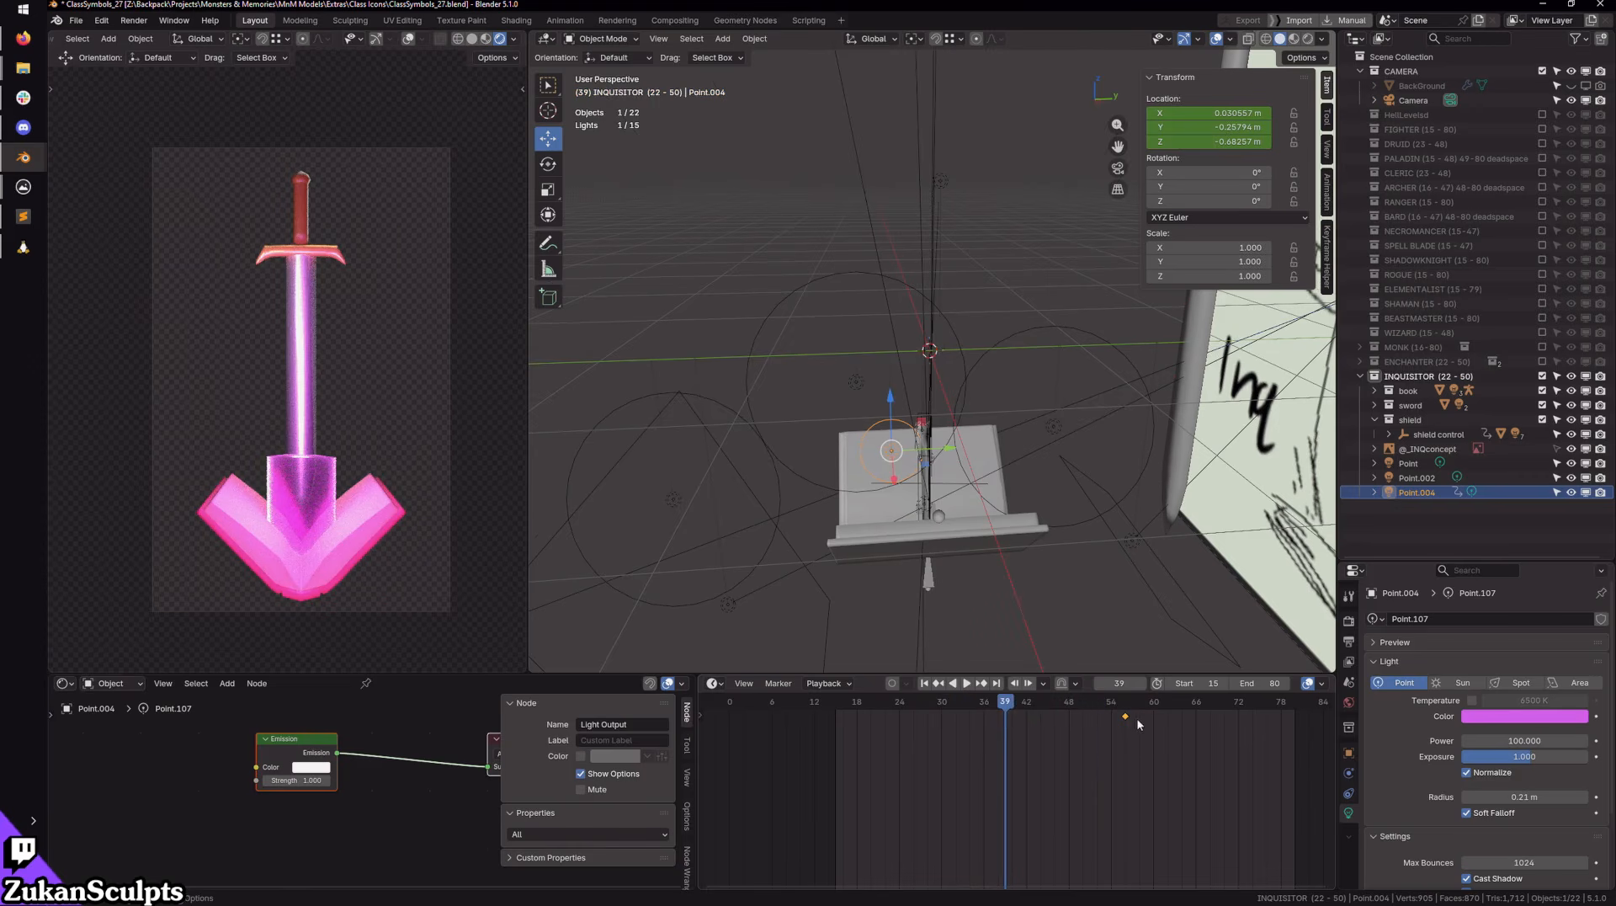
{"action": "left_click_drag", "start_coordinate": [1125, 716], "coordinate": [1001, 716]}
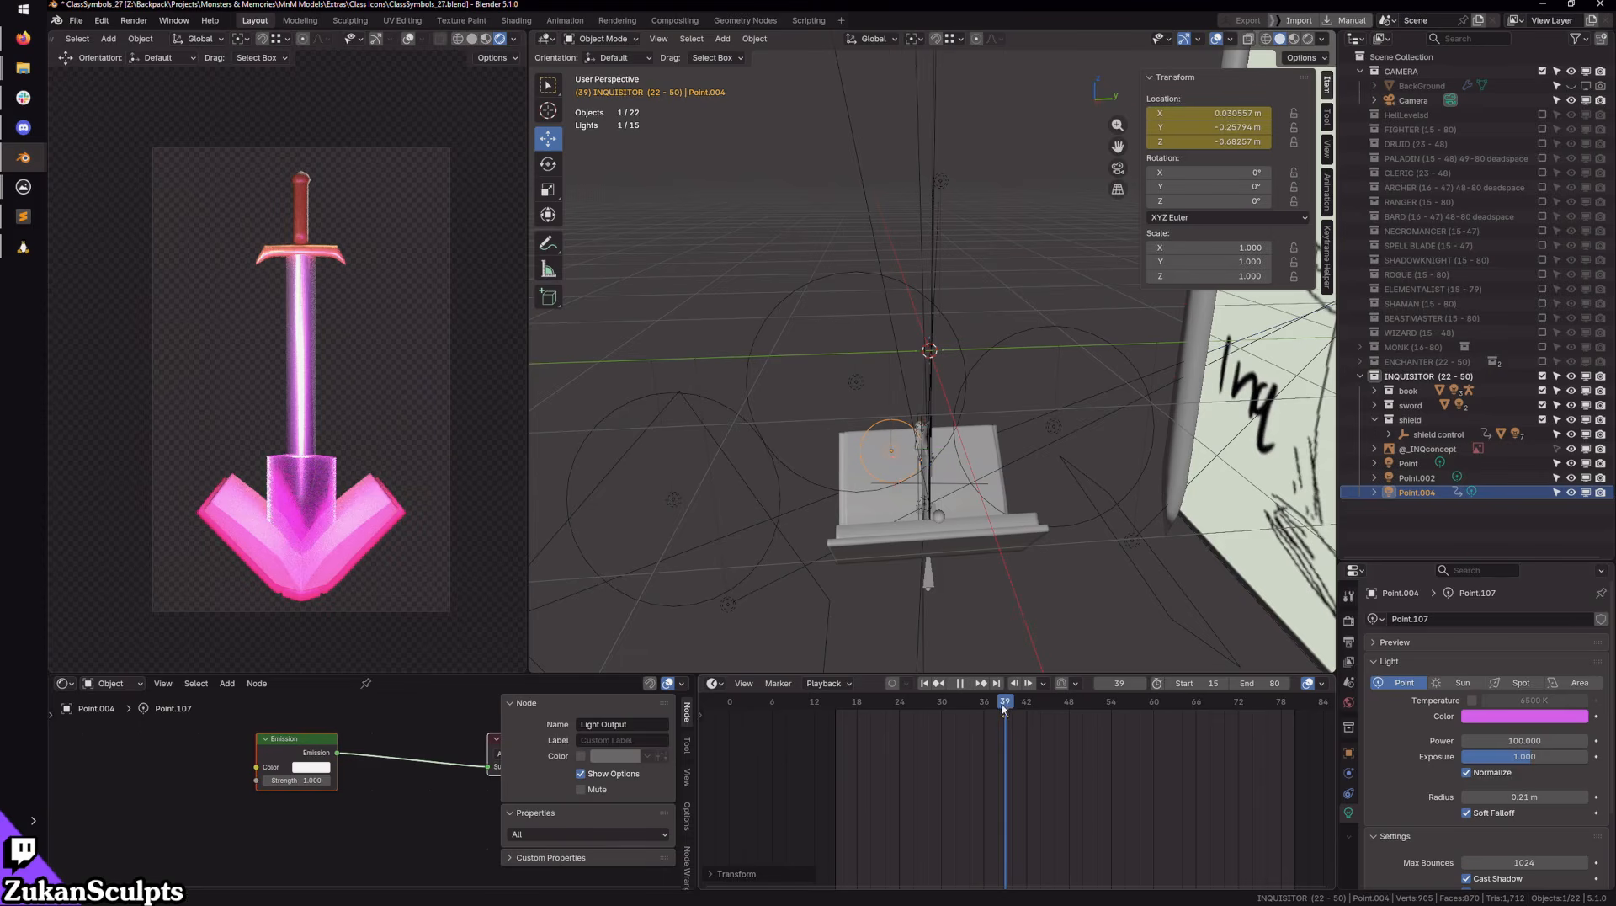
Step: With auto keying on, move the light about 10.13 m along negative Y at frame 38, and play the animation from frame 30
{"action": "key", "text": "Left"}
{"action": "scroll", "coordinate": [933, 519], "scroll_direction": "down", "scroll_amount": 5}
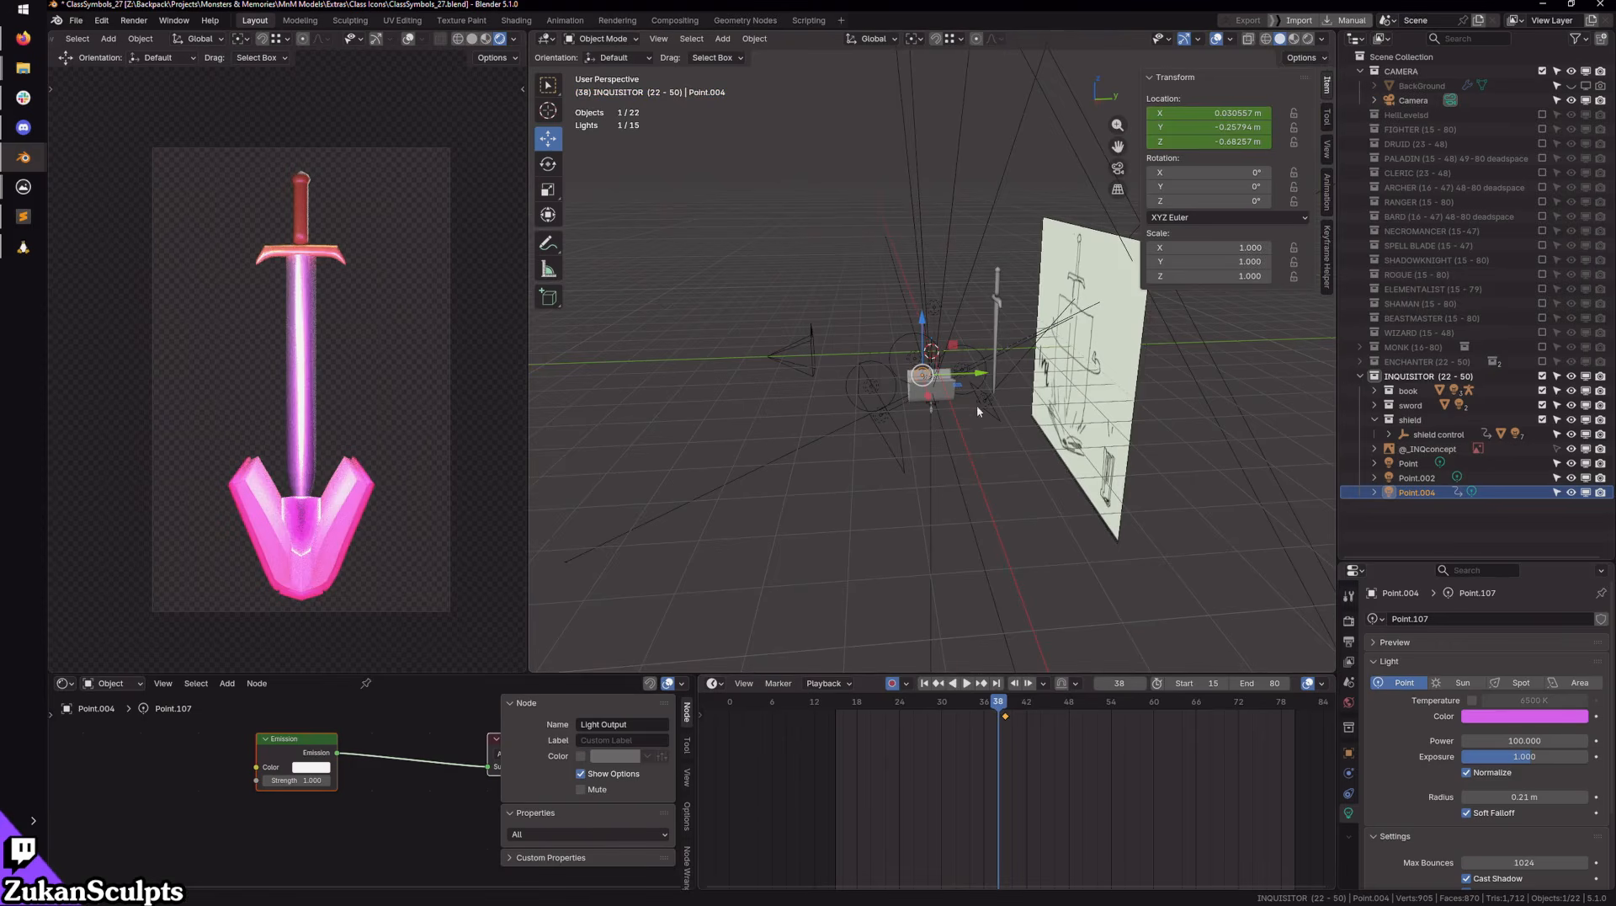
{"action": "left_click_drag", "start_coordinate": [981, 372], "coordinate": [588, 384]}
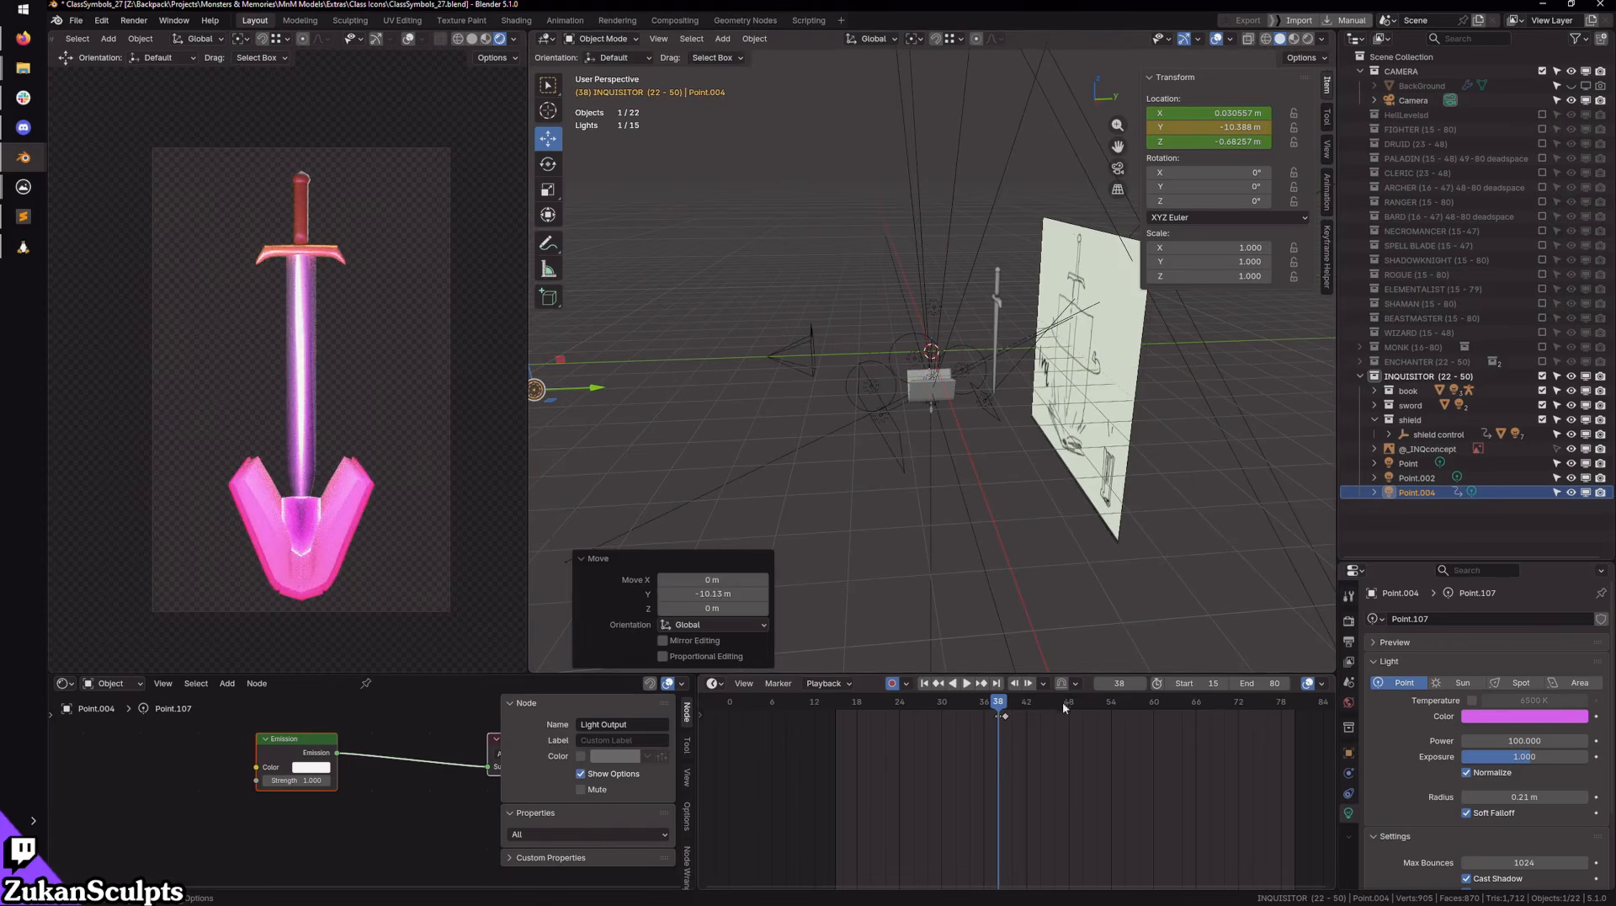
{"action": "left_click_drag", "start_coordinate": [997, 701], "coordinate": [942, 701]}
{"action": "left_click", "coordinate": [967, 685]}
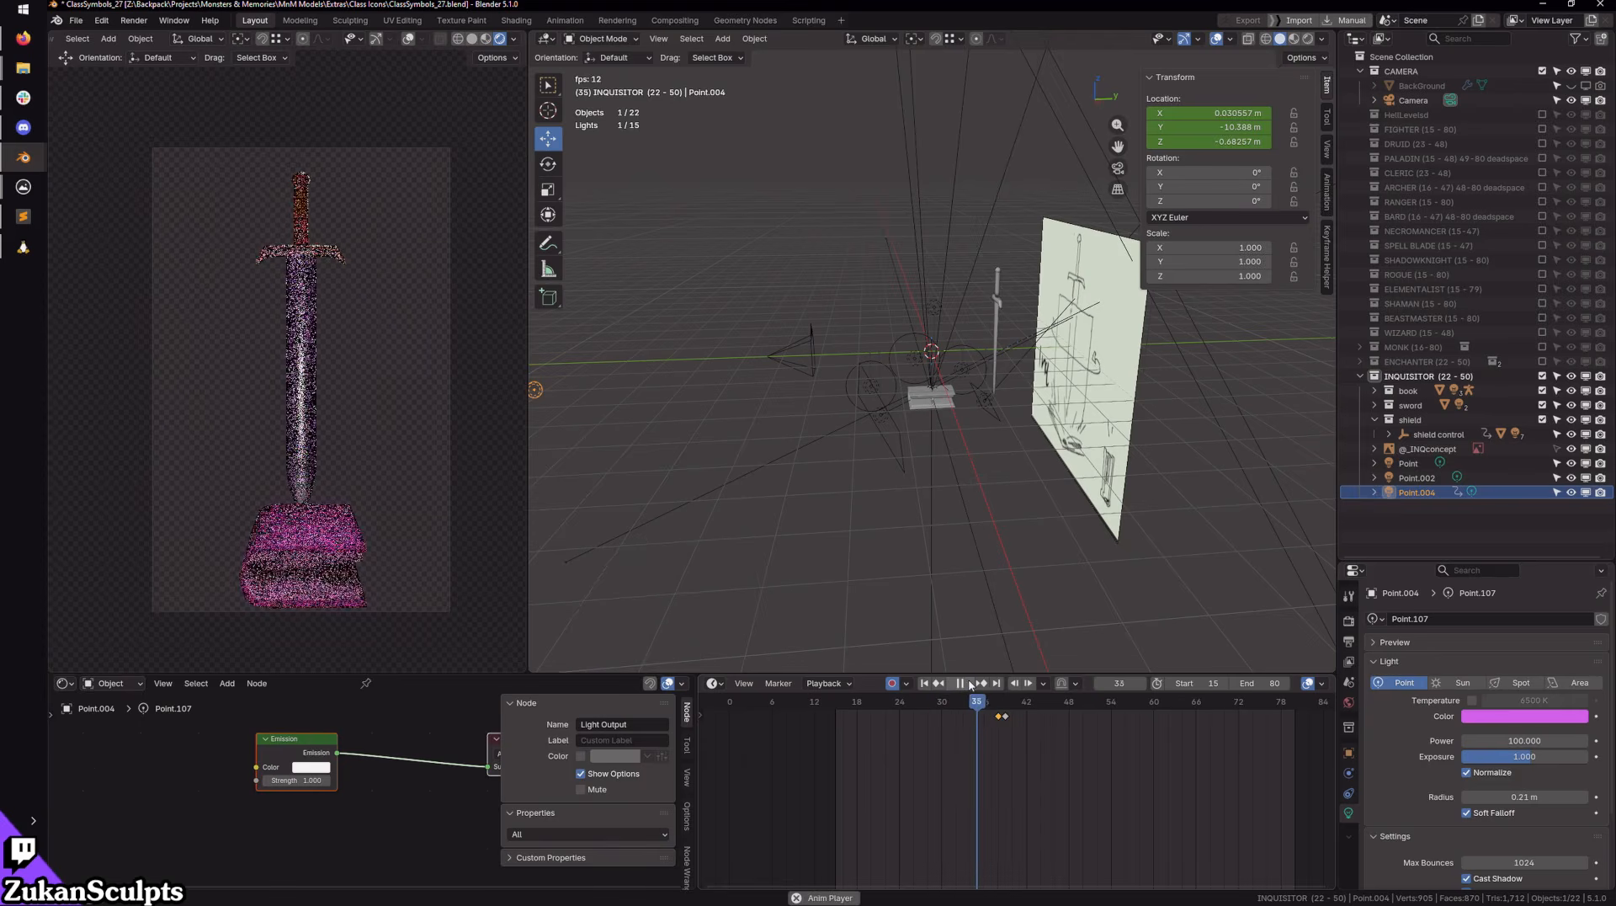
{"action": "left_click", "coordinate": [967, 684]}
Step: Paste the light's frame 39 location keyframe at frame 66 and its frame 38 location keyframe at frame 67
{"action": "left_click_drag", "start_coordinate": [1034, 705], "coordinate": [1197, 725]}
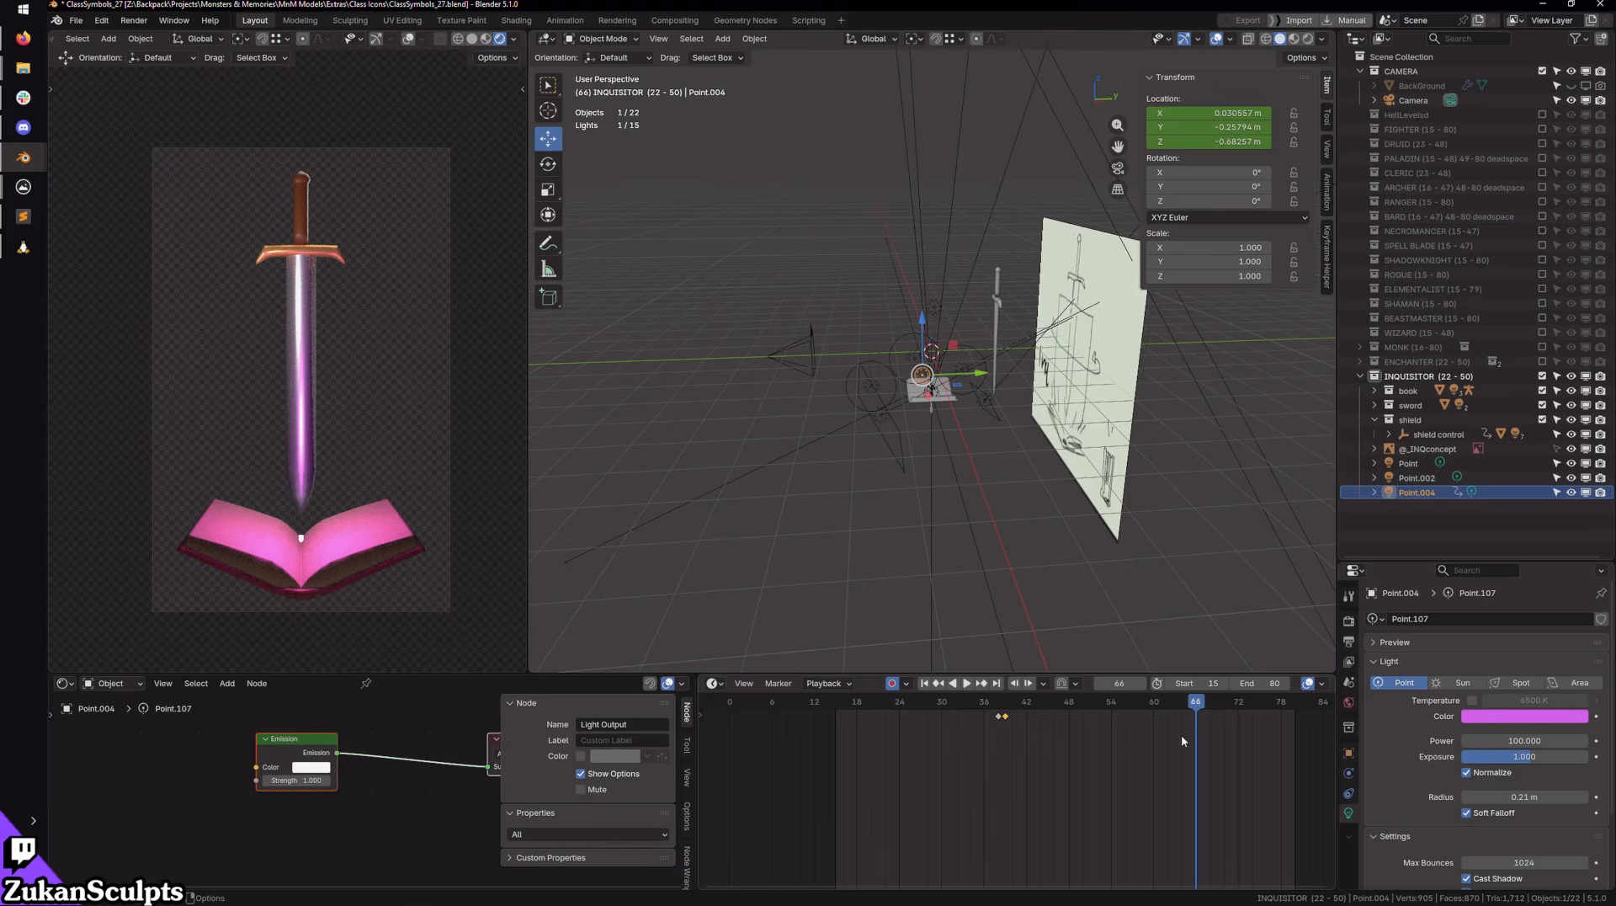
{"action": "key", "text": "ctrl+v"}
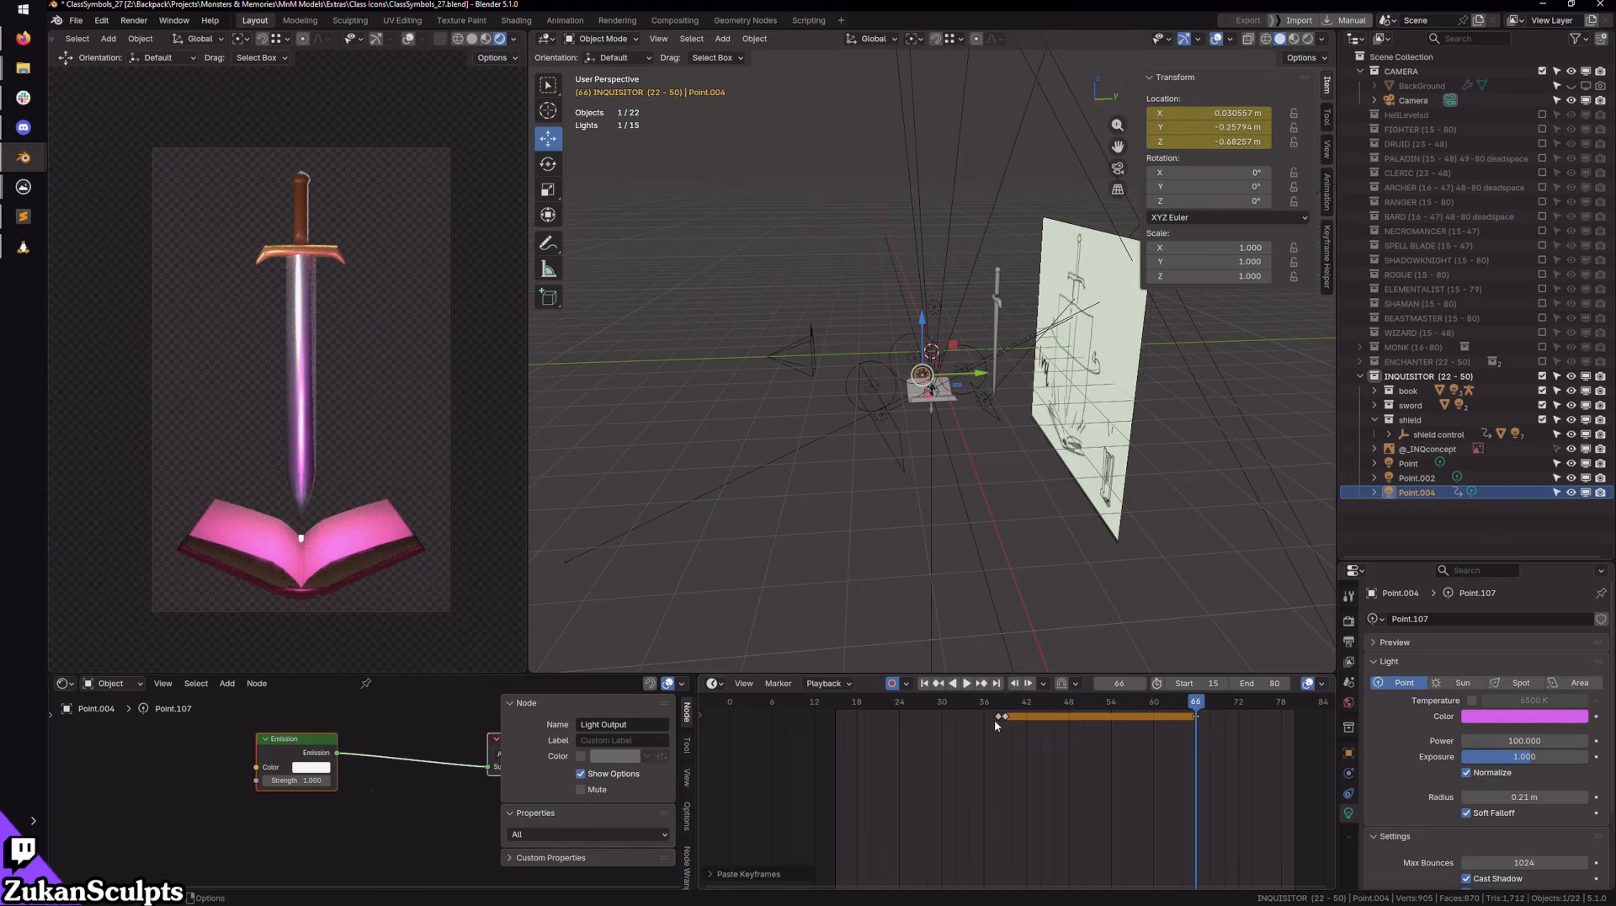
{"action": "left_click", "coordinate": [996, 725]}
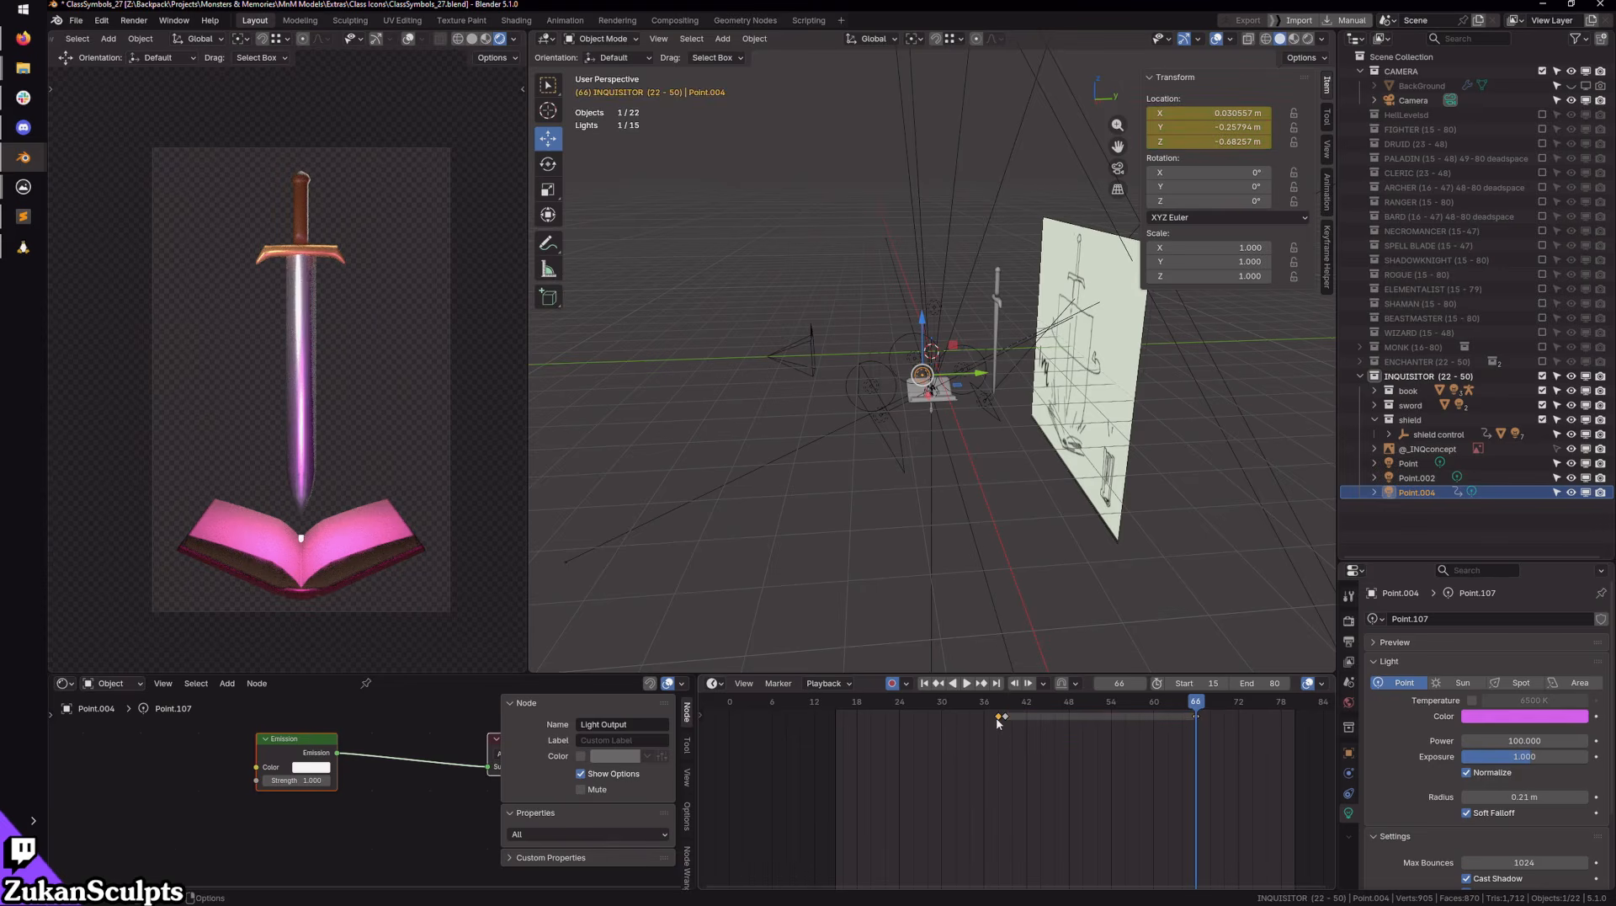
{"action": "left_click", "coordinate": [1141, 684]}
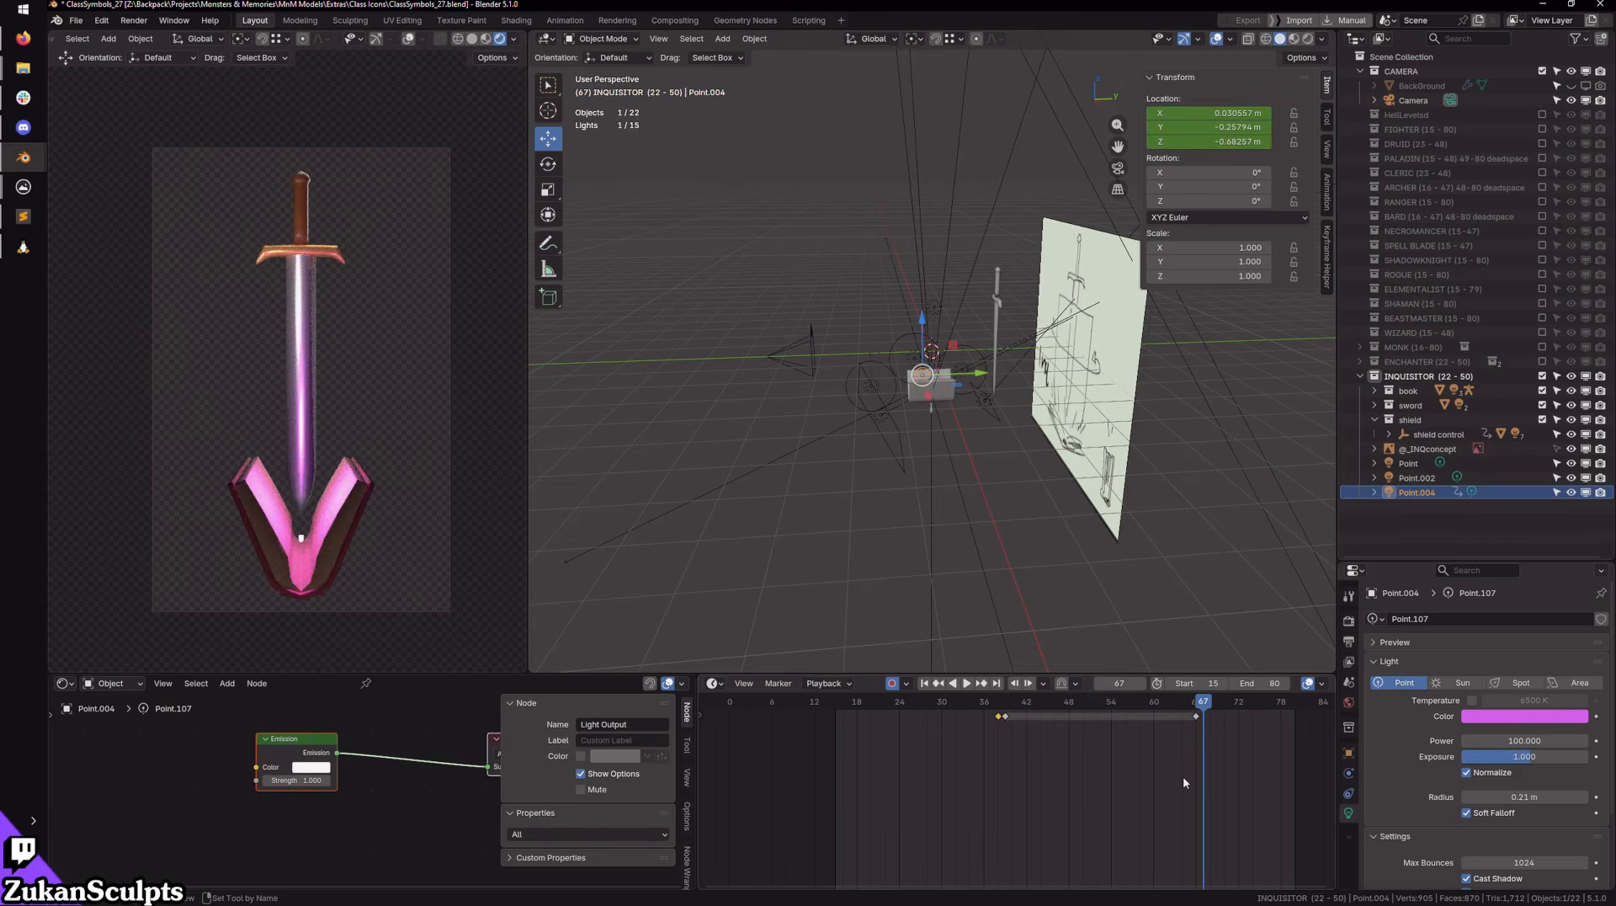
{"action": "key", "text": "ctrl+v"}
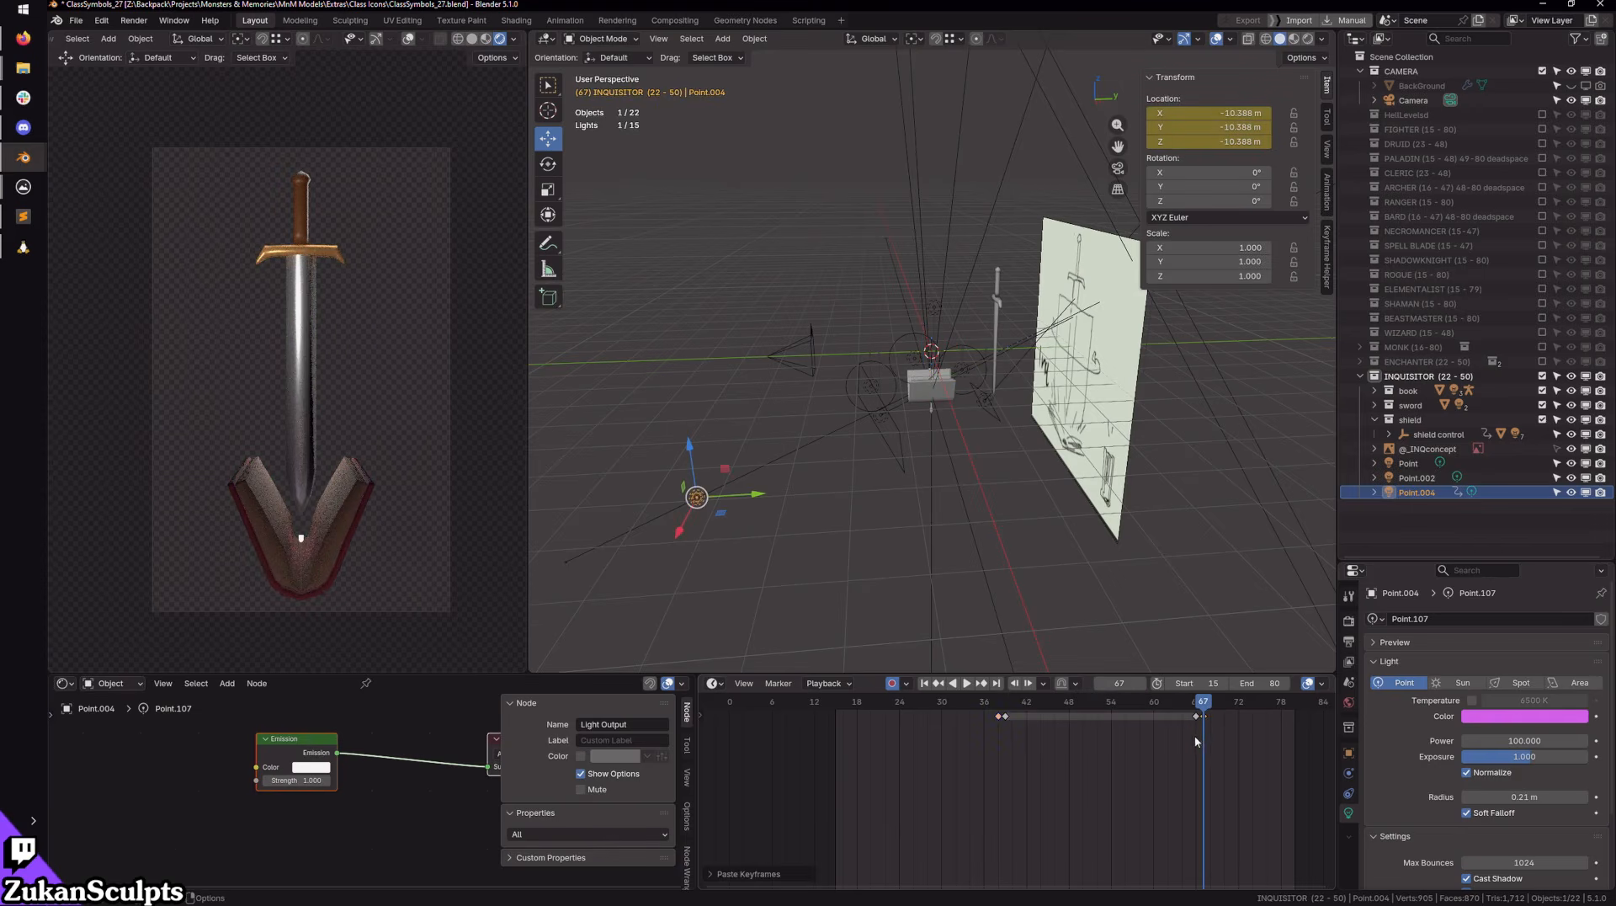
Step: Shift the two pasted location keyframes one frame later, to frames 67 and 68, and check frame 68
{"action": "scroll", "coordinate": [1211, 738], "scroll_direction": "up", "scroll_amount": 3}
{"action": "middle_click_drag", "start_coordinate": [1262, 729], "coordinate": [1095, 758]}
{"action": "scroll", "coordinate": [1094, 759], "scroll_direction": "up", "scroll_amount": 3}
{"action": "mouse_move", "coordinate": [1086, 745]}
{"action": "left_mouse_down"}
{"action": "mouse_move", "coordinate": [1167, 705]}
{"action": "mouse_move", "coordinate": [1103, 721]}
{"action": "left_mouse_up"}
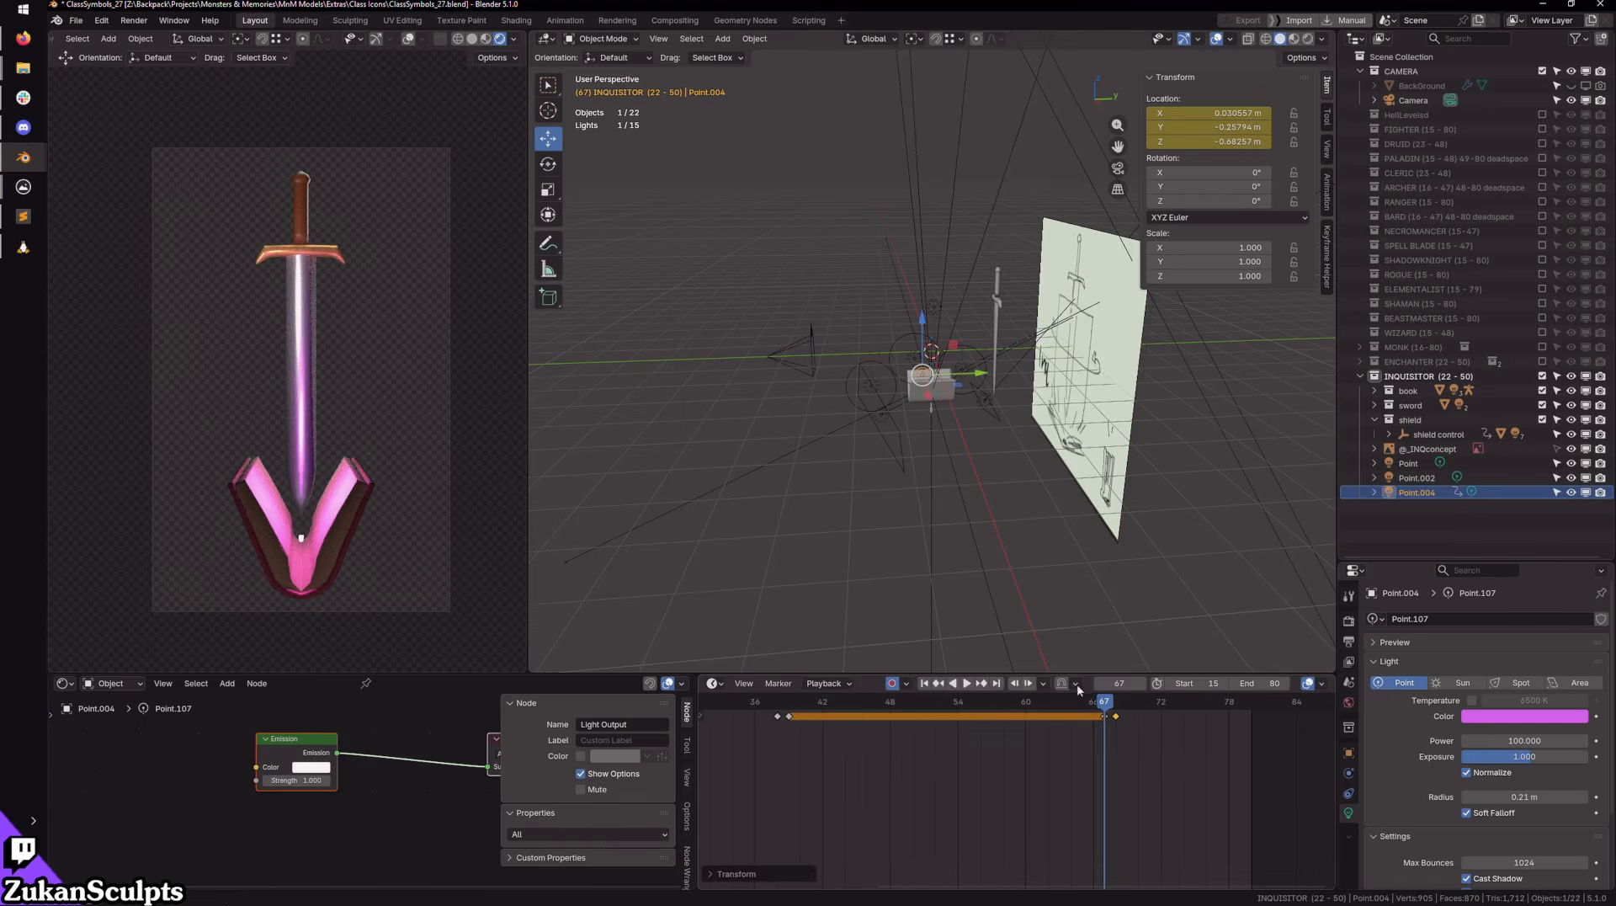
{"action": "left_click", "coordinate": [1142, 684]}
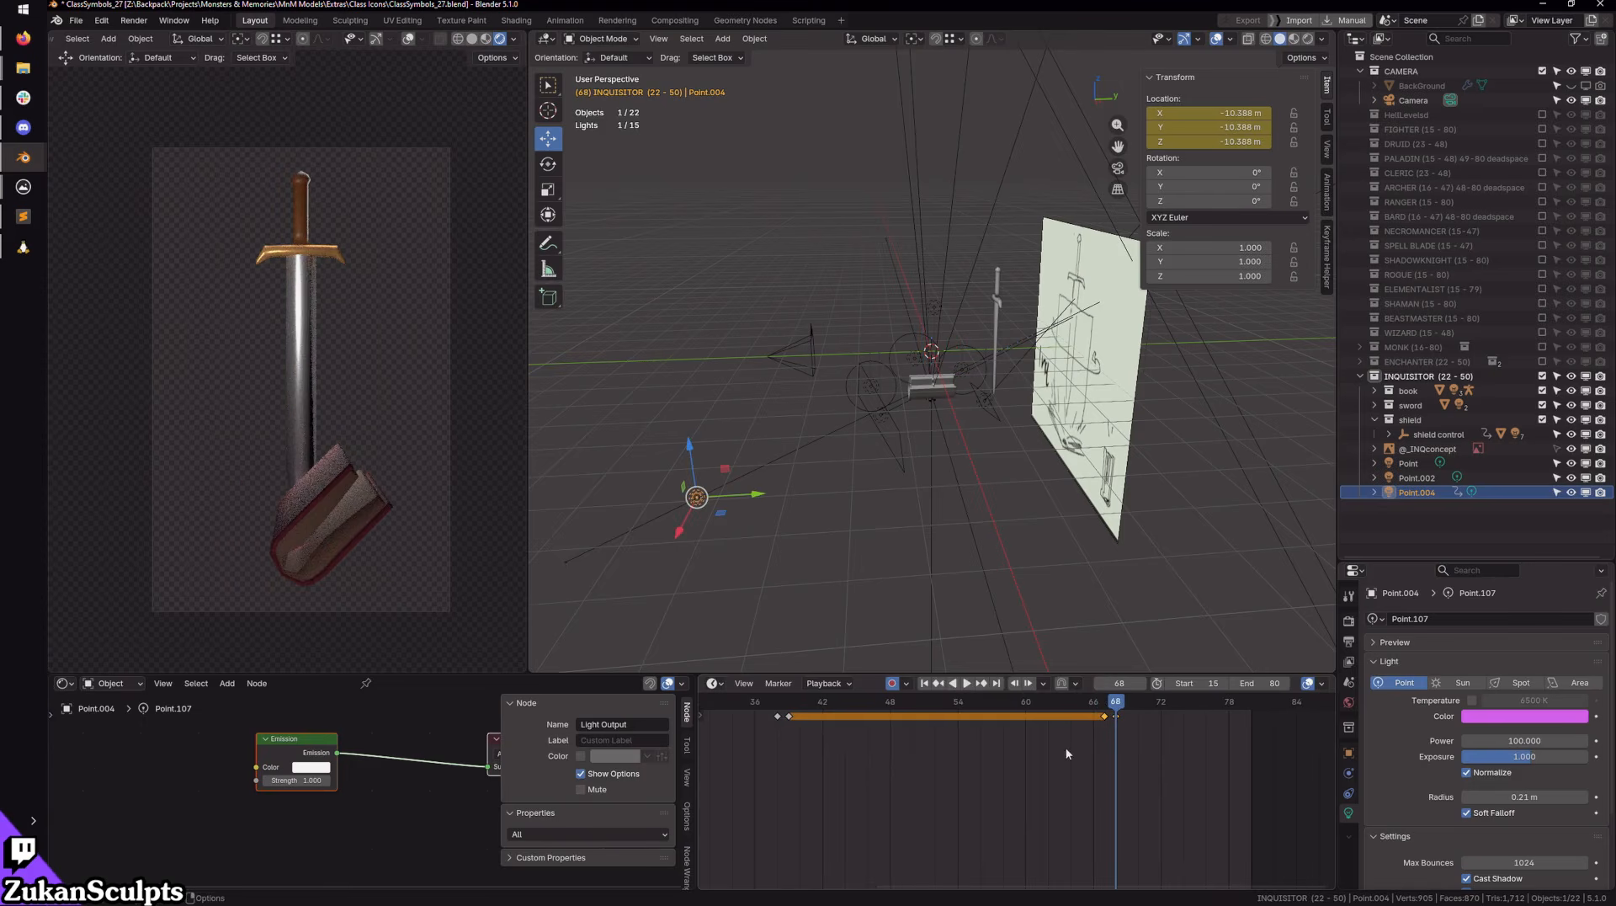
Step: Play and scrub the animation from frame 34 to check the light's position jumps, turn auto keying off and stop at frame 47
{"action": "left_click", "coordinate": [966, 682]}
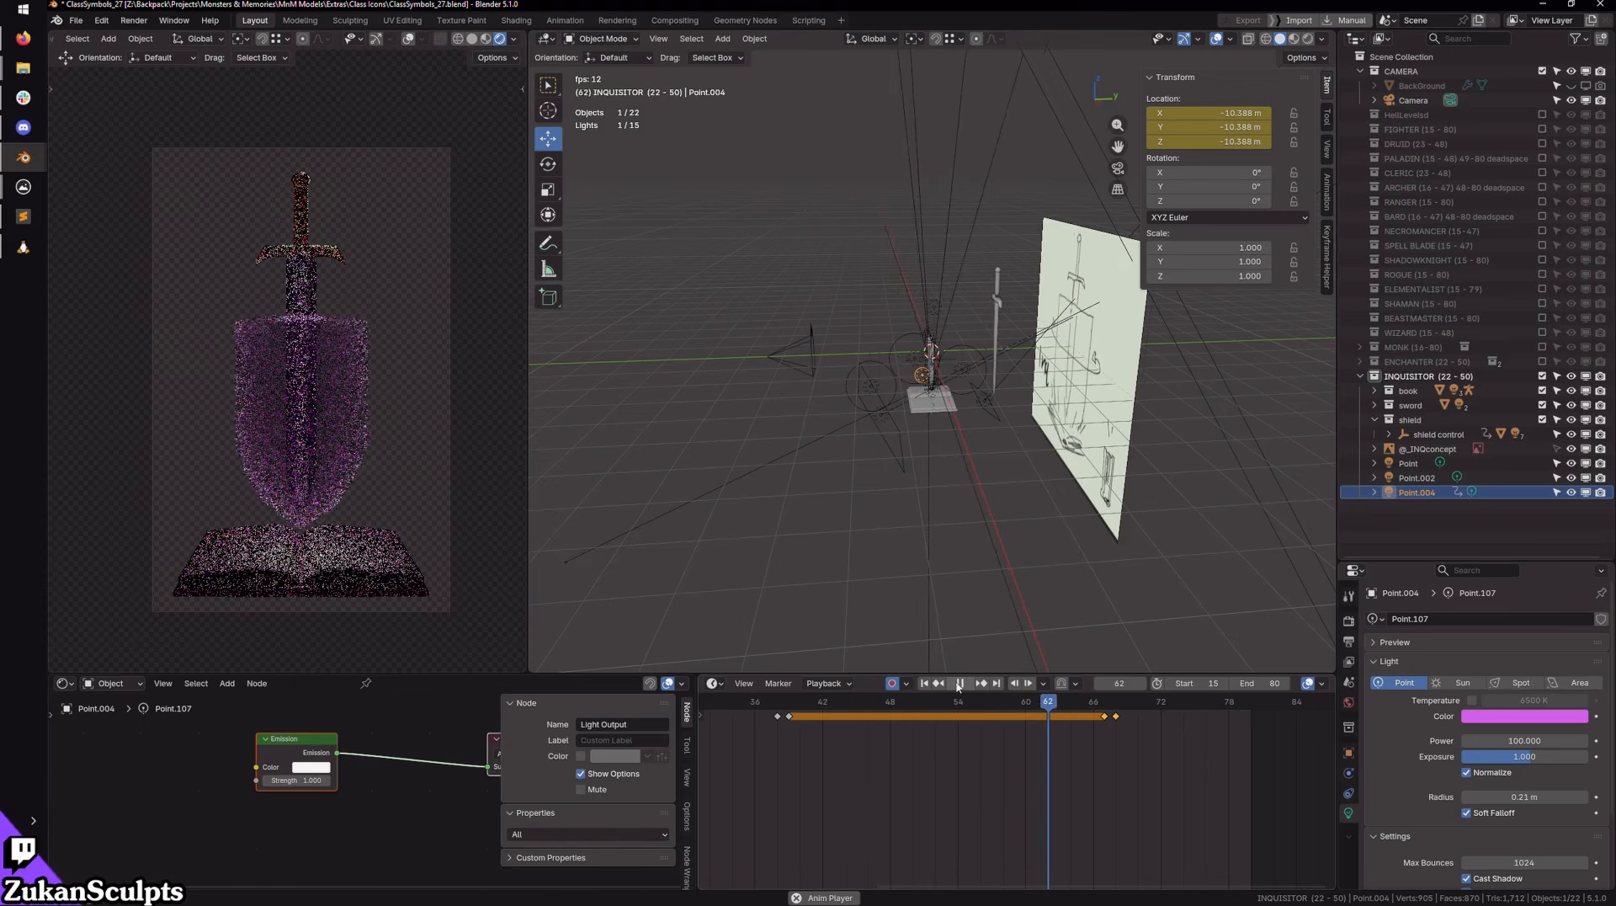
{"action": "left_click", "coordinate": [733, 701]}
{"action": "left_click_drag", "start_coordinate": [733, 700], "coordinate": [777, 705]}
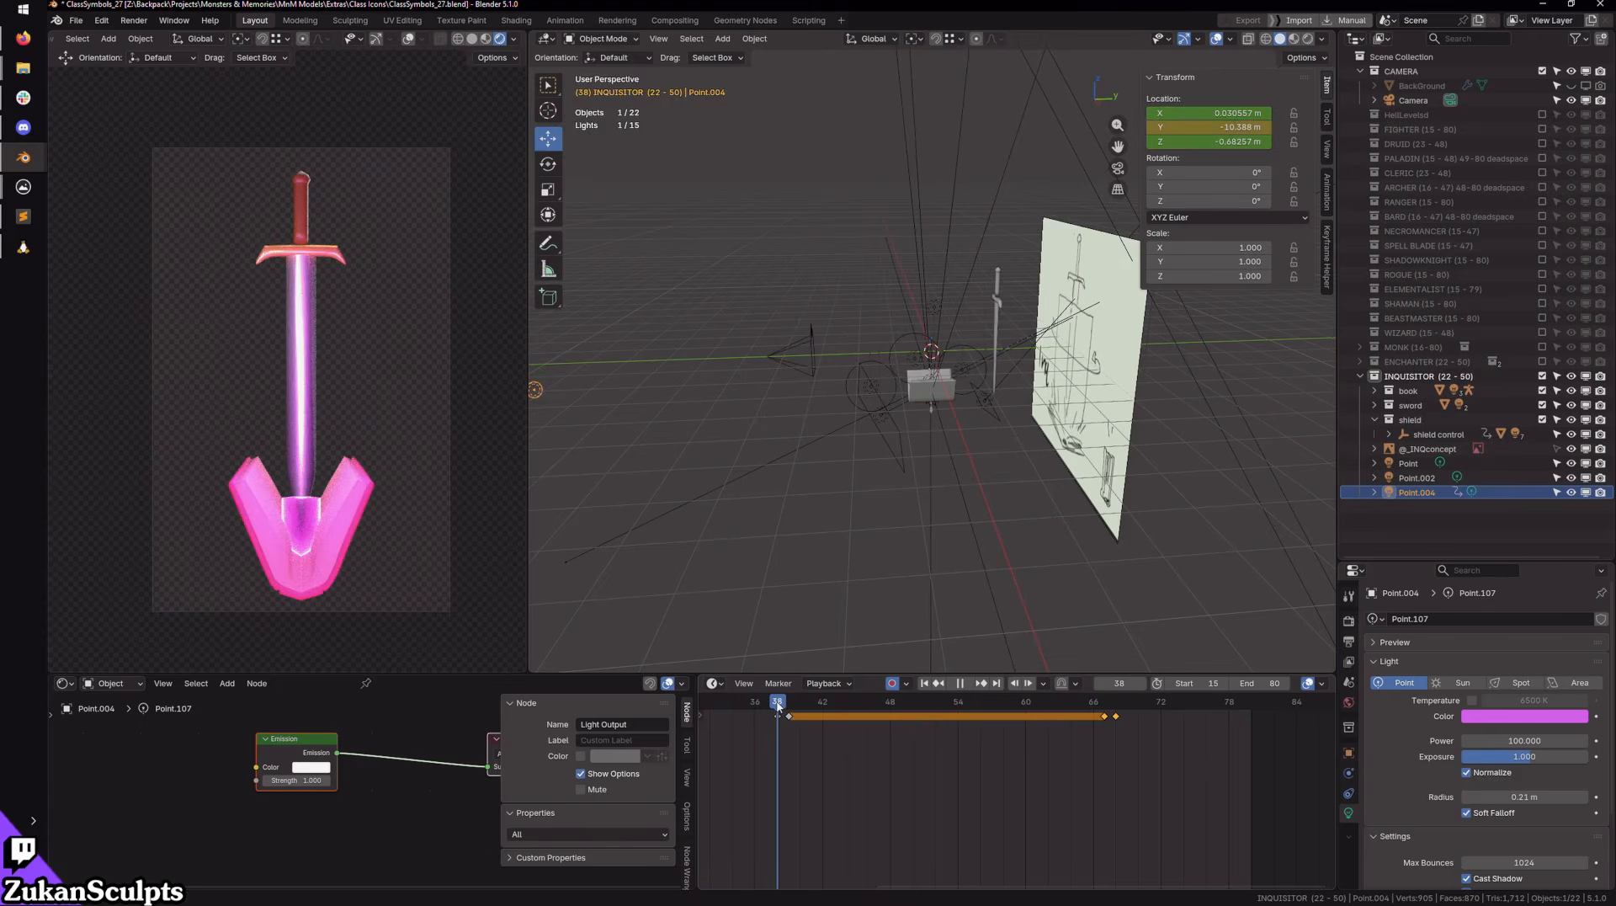
{"action": "left_click_drag", "start_coordinate": [776, 704], "coordinate": [732, 701]}
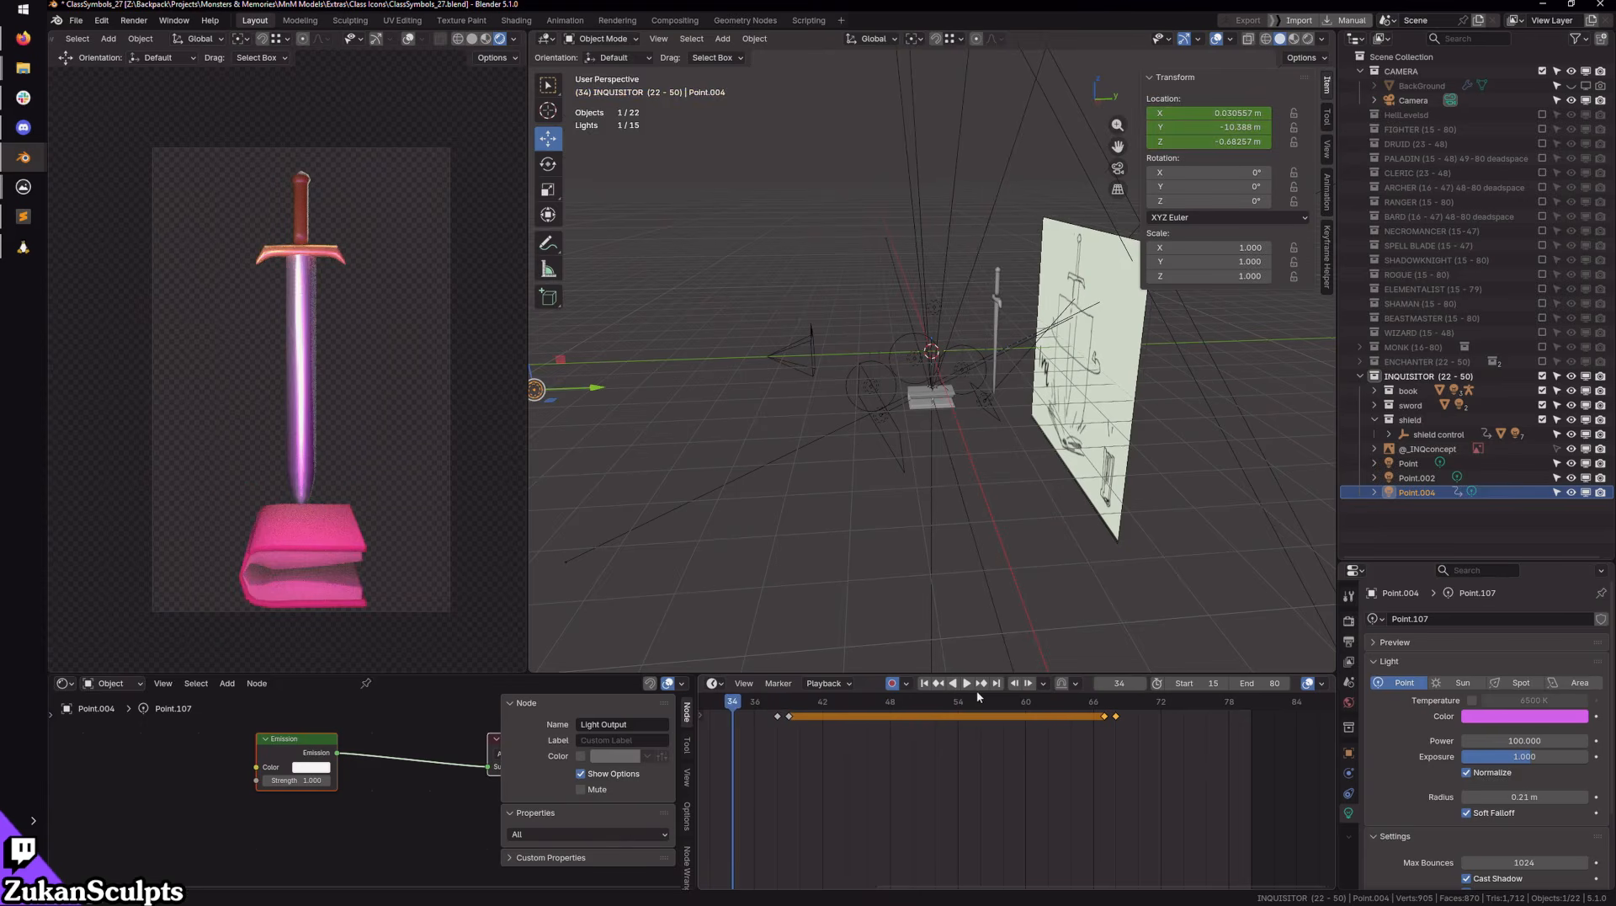
{"action": "key", "text": "space"}
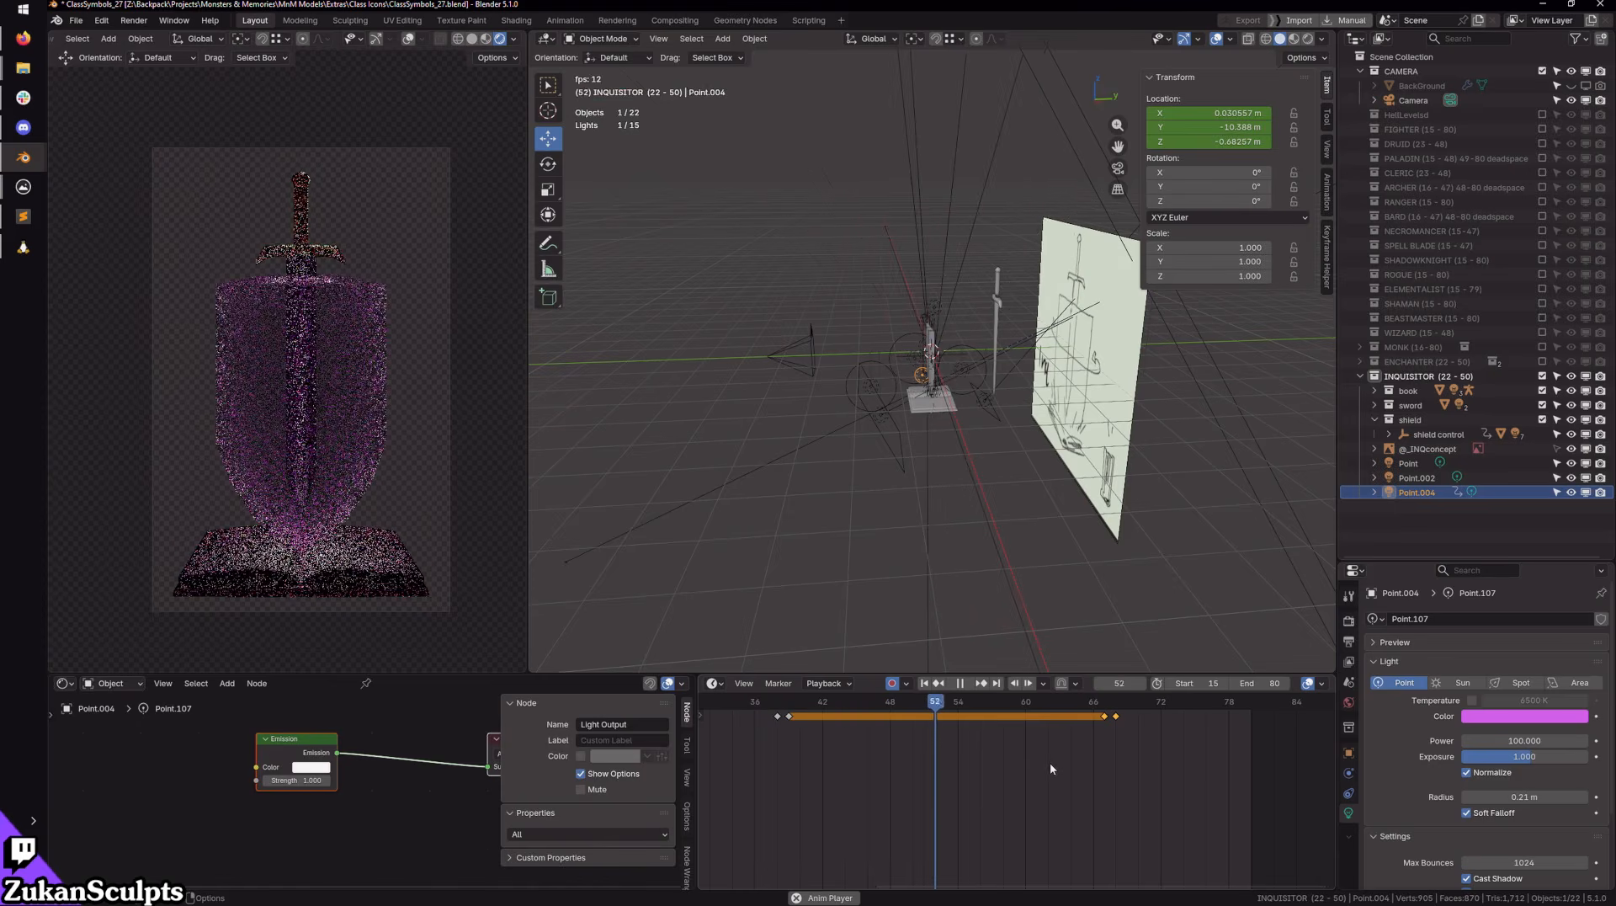
{"action": "left_click", "coordinate": [1048, 761]}
{"action": "left_click", "coordinate": [960, 683]}
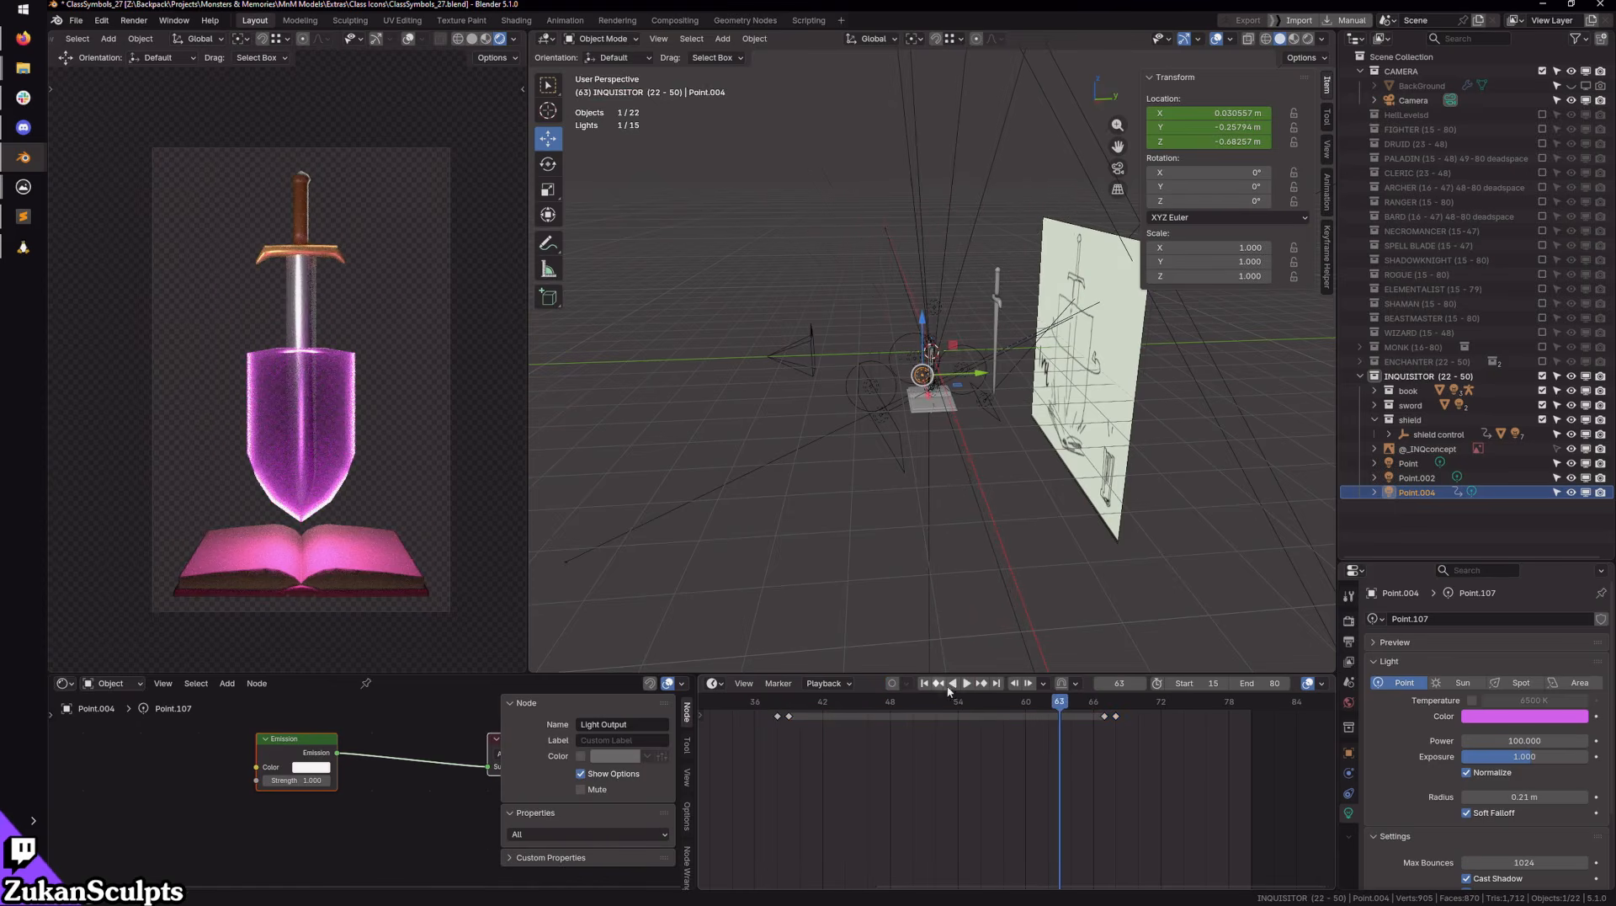
{"action": "left_click", "coordinate": [958, 703]}
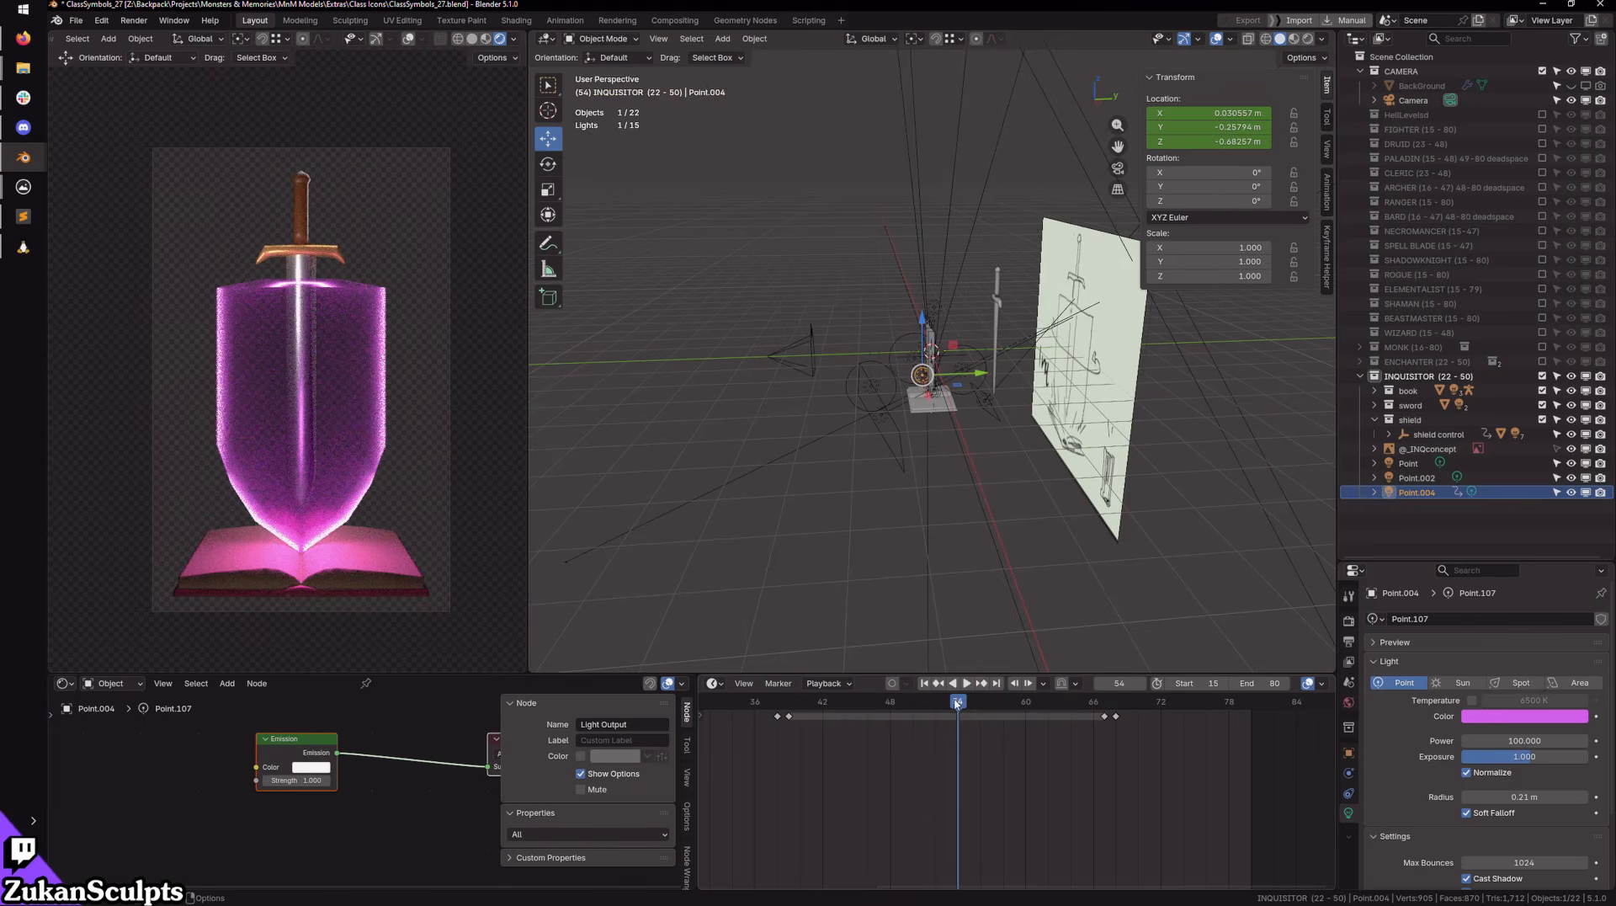
{"action": "left_click_drag", "start_coordinate": [957, 703], "coordinate": [885, 707]}
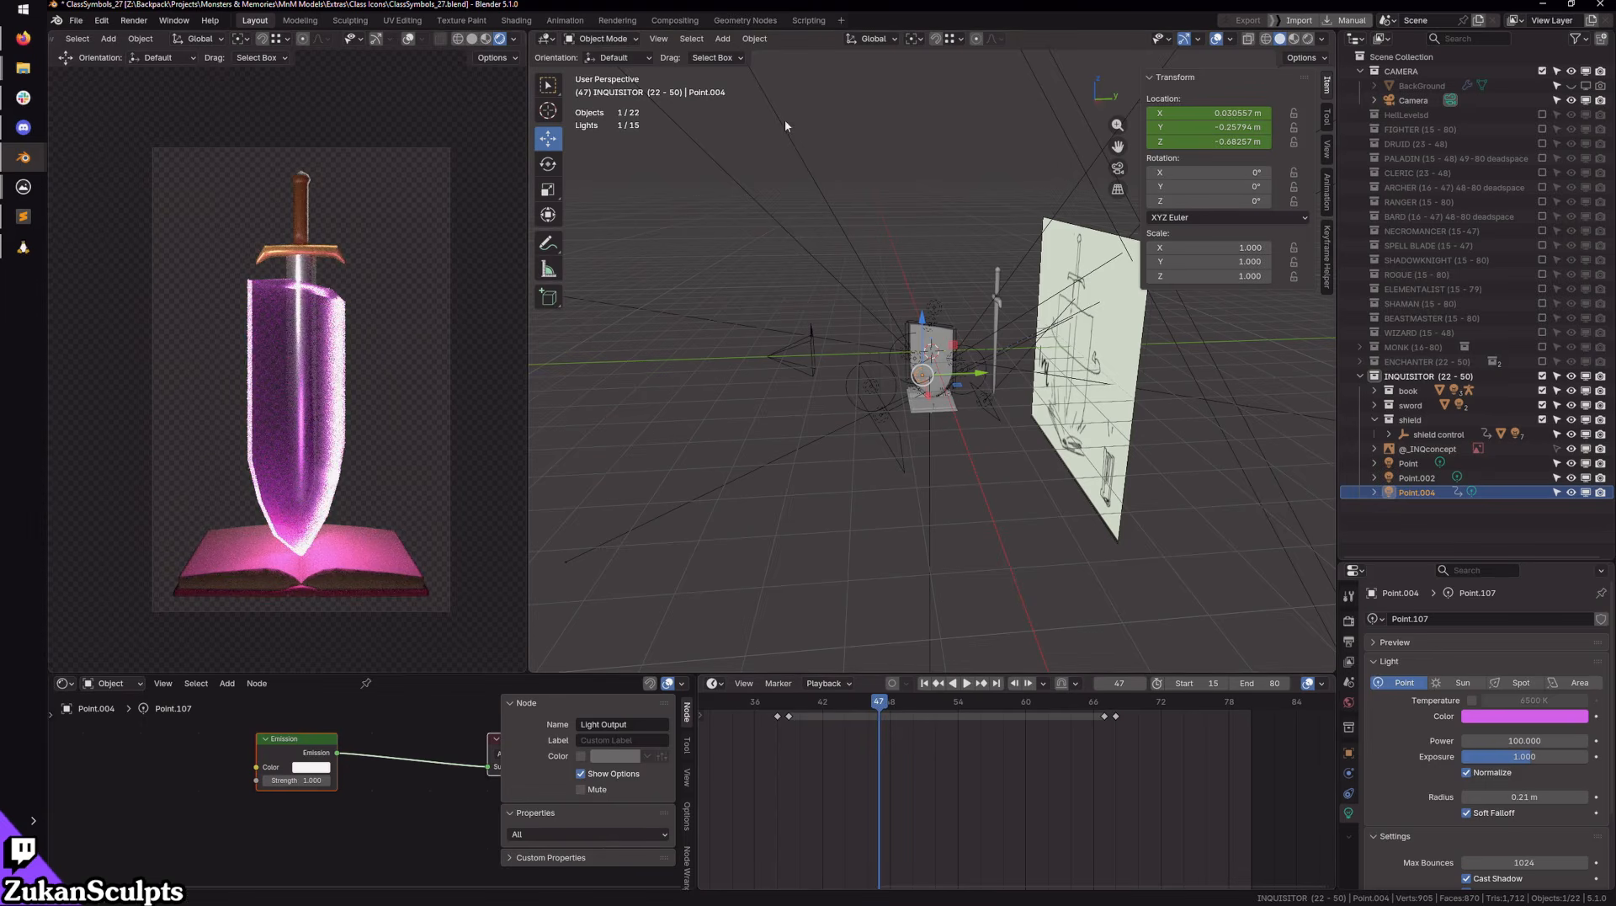
Step: Switch to the image viewer showing 0045_final.png and step through the rendered frames back to 0027_final.png to examine the glow
{"action": "mouse_move", "coordinate": [23, 186]}
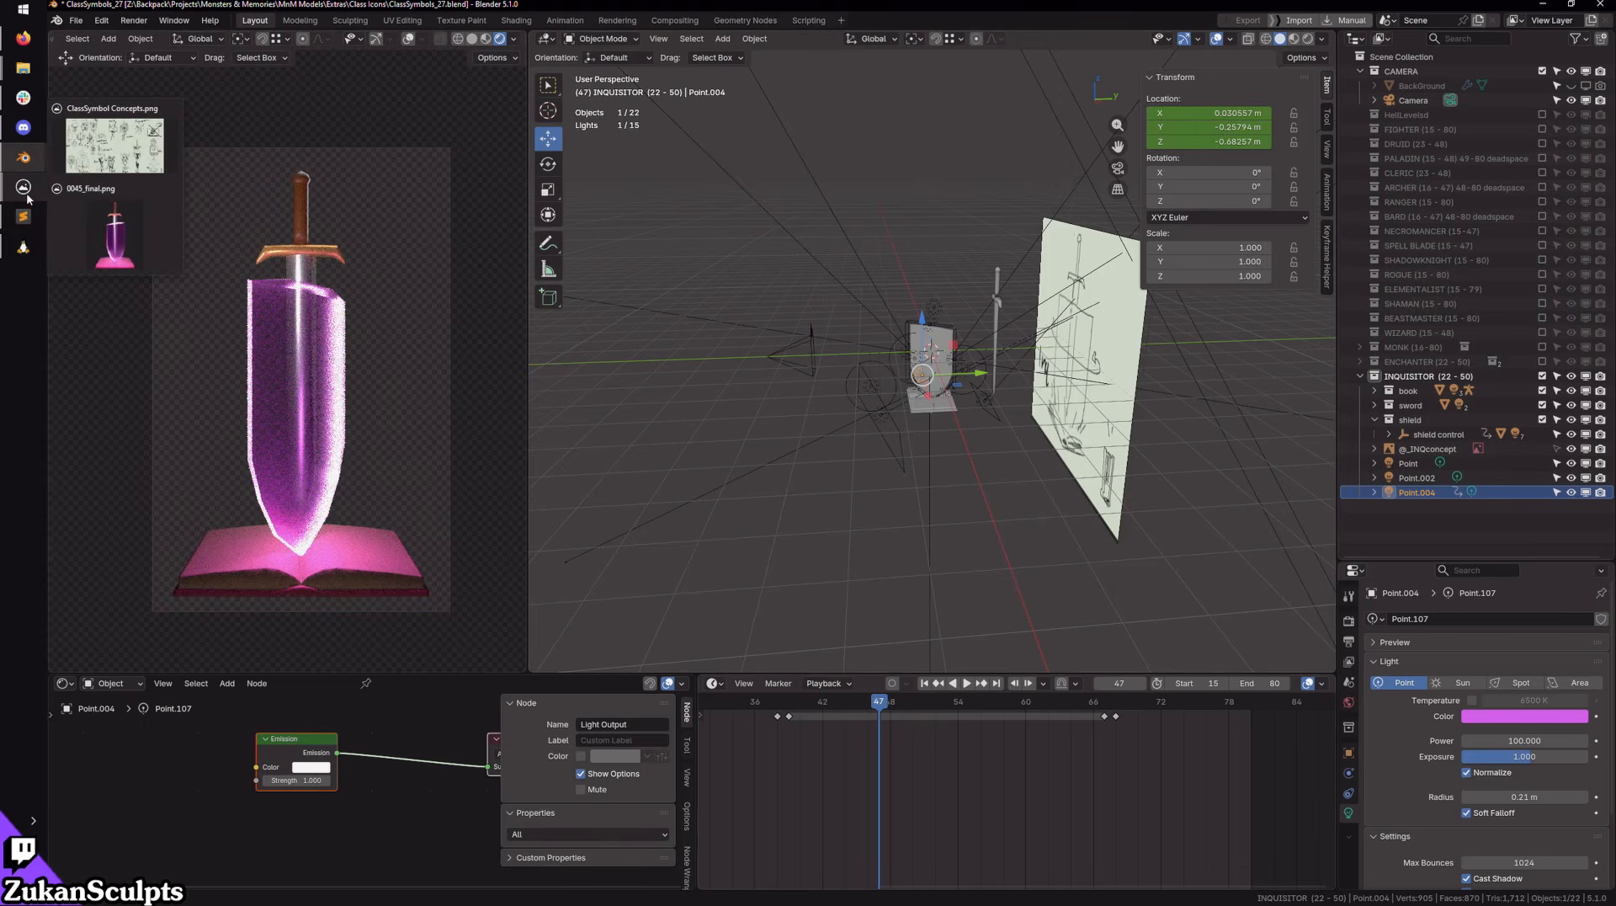
{"action": "left_click", "coordinate": [92, 220]}
{"action": "key", "text": "Left"}
{"action": "key", "text": "Left"}
{"action": "key", "text": "Left"}
{"action": "key", "text": "Left"}
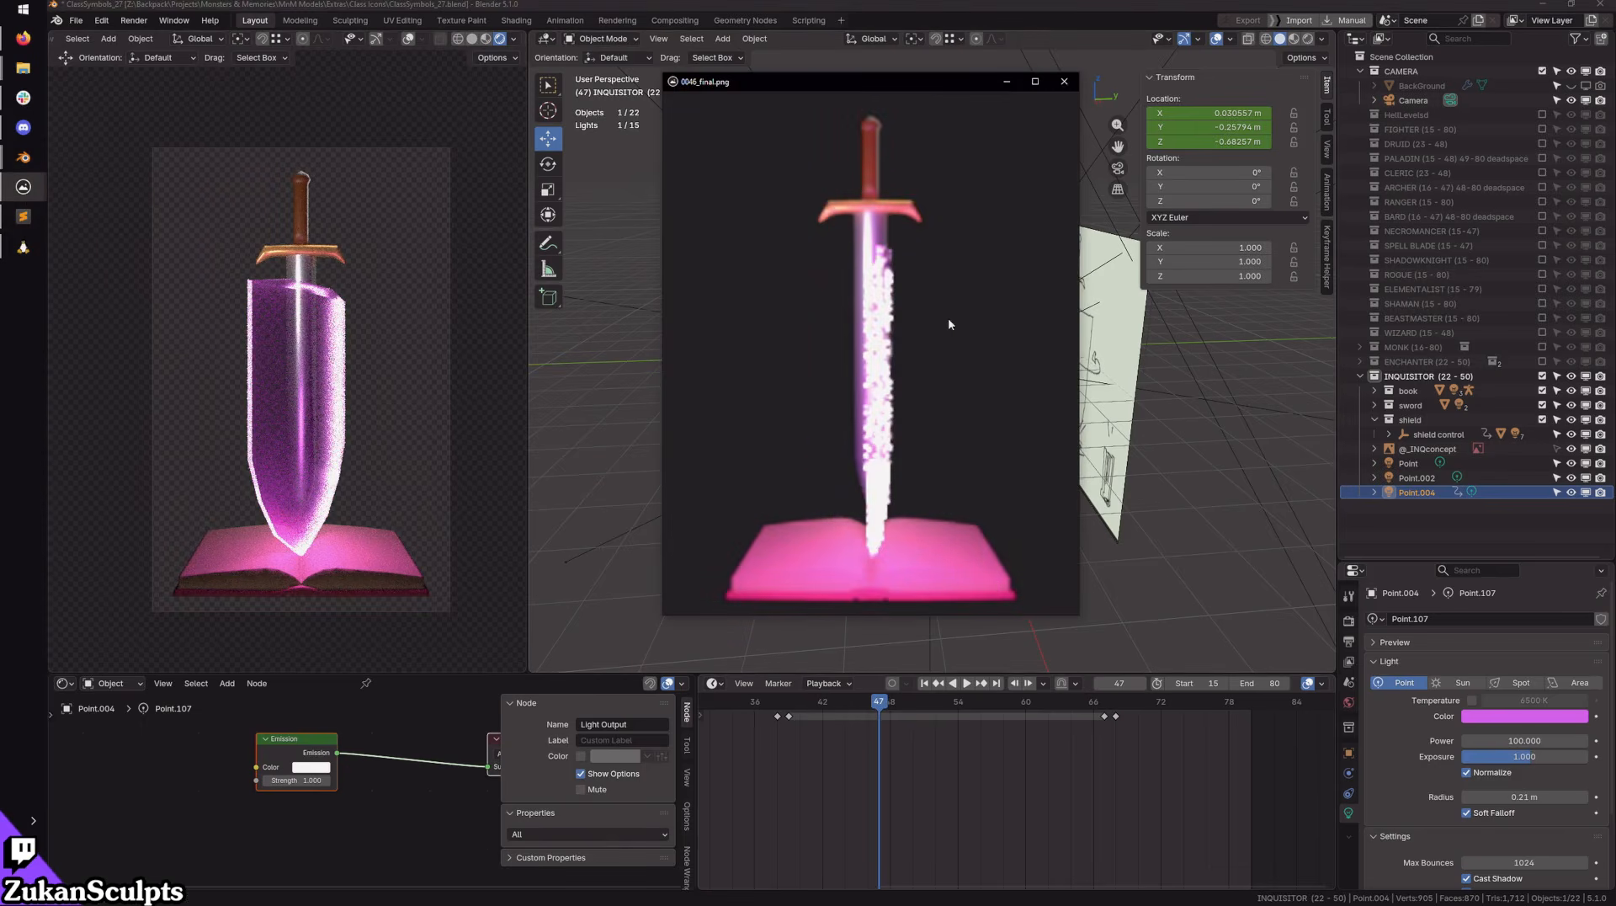
{"action": "key", "text": "Right"}
{"action": "key", "text": "Right"}
{"action": "key", "text": "Right"}
{"action": "key", "text": "Right"}
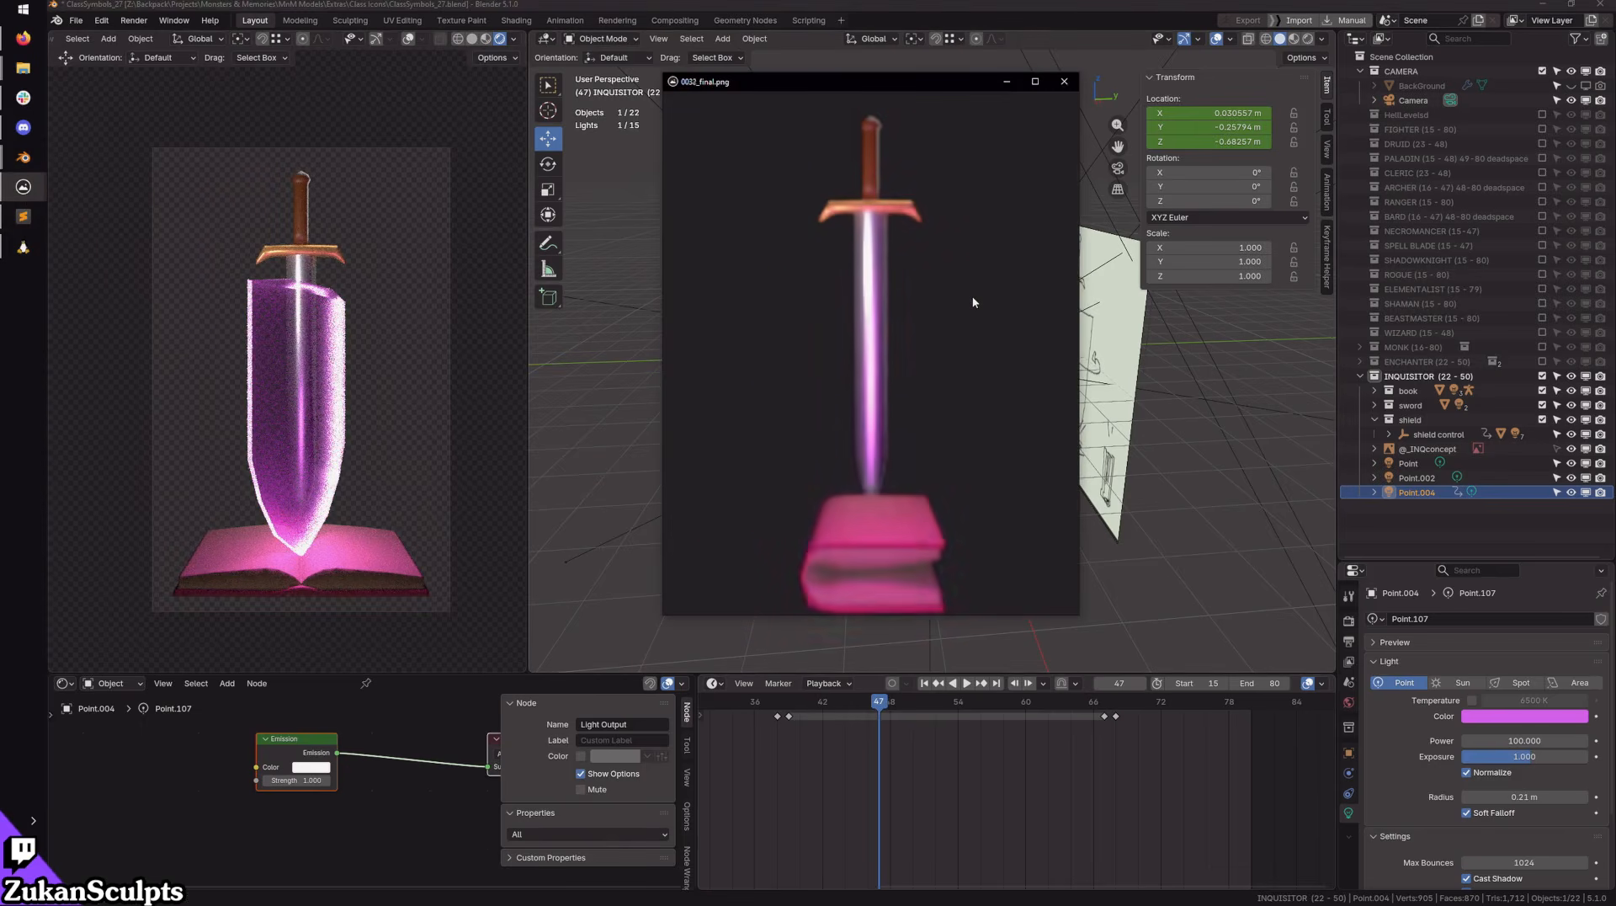
{"action": "key", "text": "Left"}
{"action": "key", "text": "Left"}
{"action": "key", "text": "Left"}
{"action": "key", "text": "Left"}
{"action": "key", "text": "Left"}
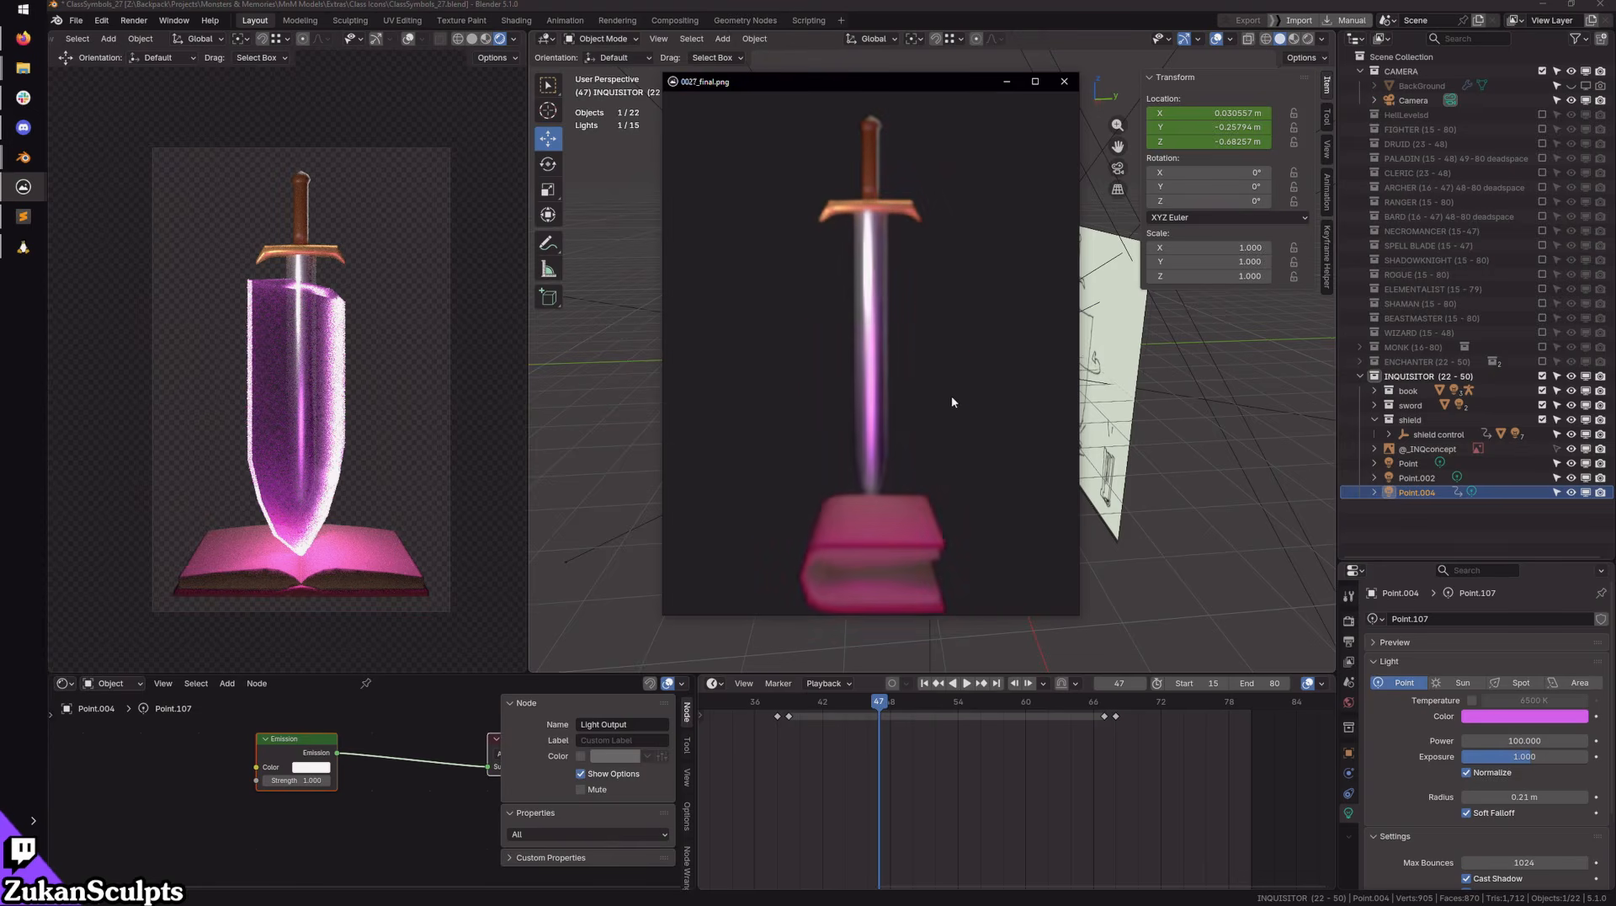
Step: Step back through the earlier rendered frames before 0027_final.png to examine where the purple glow starts, and close the image viewer
{"action": "key", "text": "Left"}
{"action": "key", "text": "Left"}
{"action": "key", "text": "Left"}
{"action": "key", "text": "Left"}
{"action": "key", "text": "Left"}
{"action": "key", "text": "Left"}
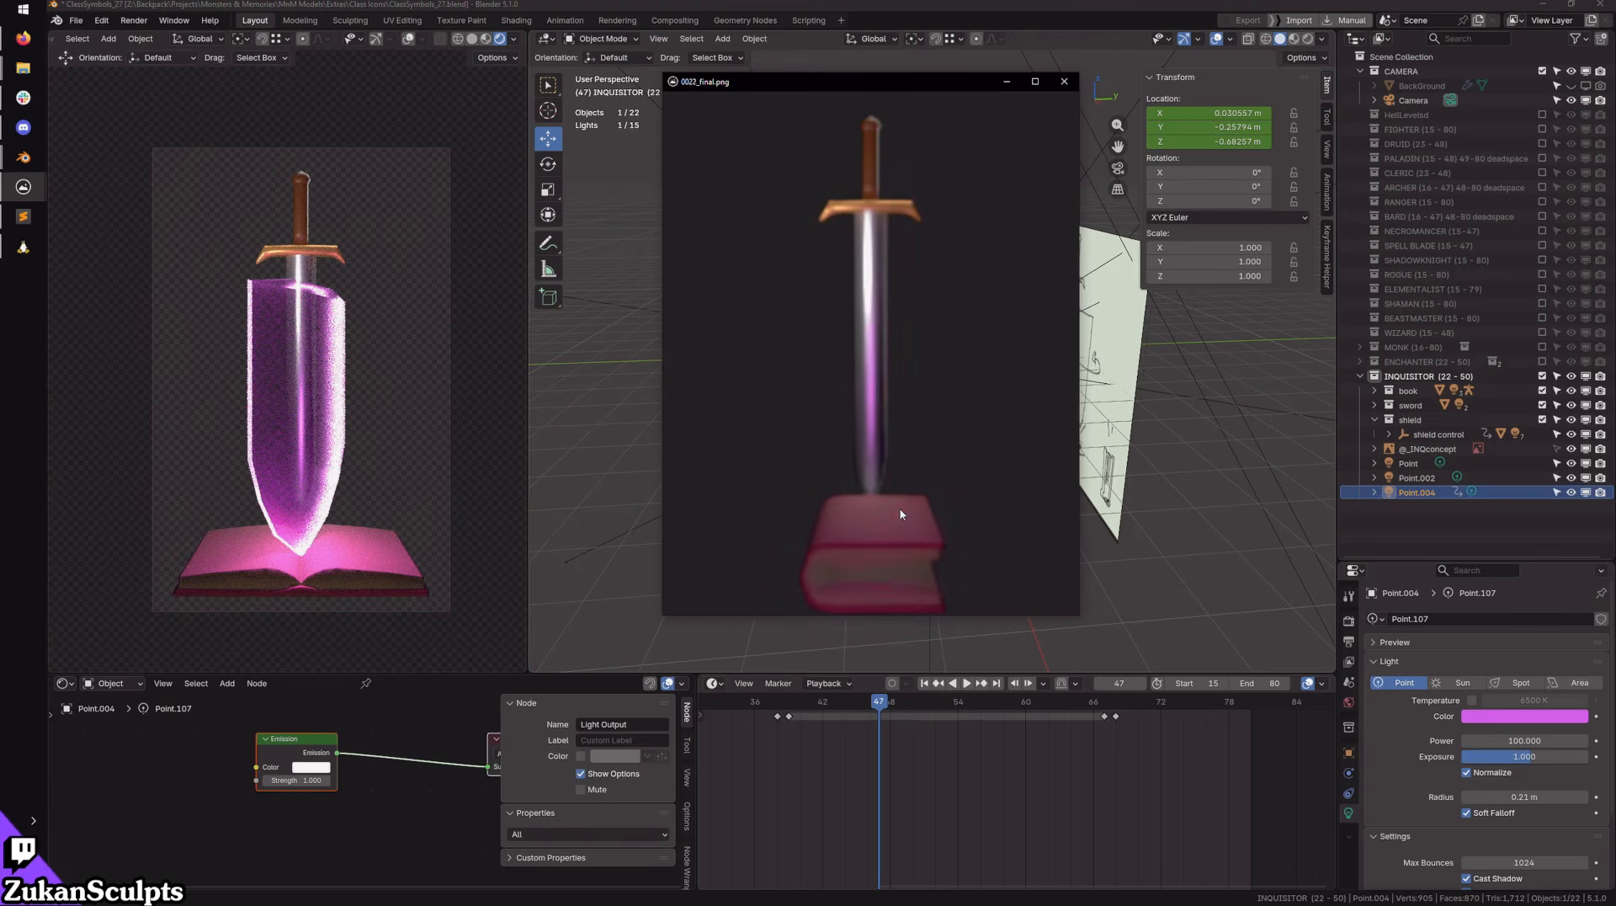
{"action": "key", "text": "Left"}
{"action": "key", "text": "Left"}
{"action": "key", "text": "Left"}
{"action": "key", "text": "Left"}
{"action": "key", "text": "Left"}
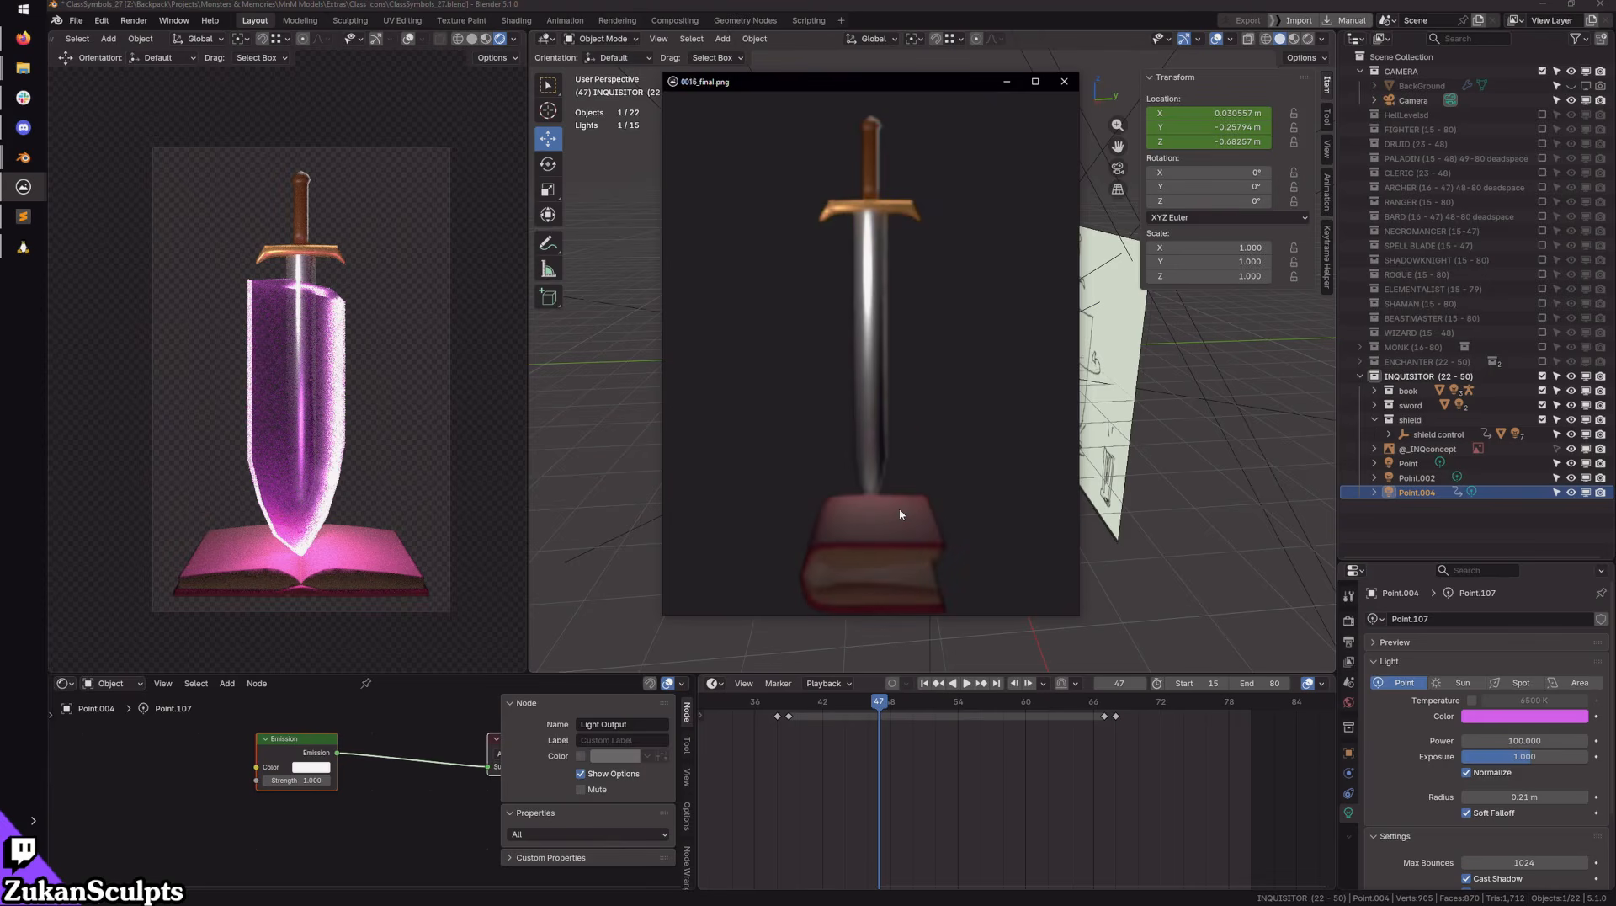
{"action": "key", "text": "Left"}
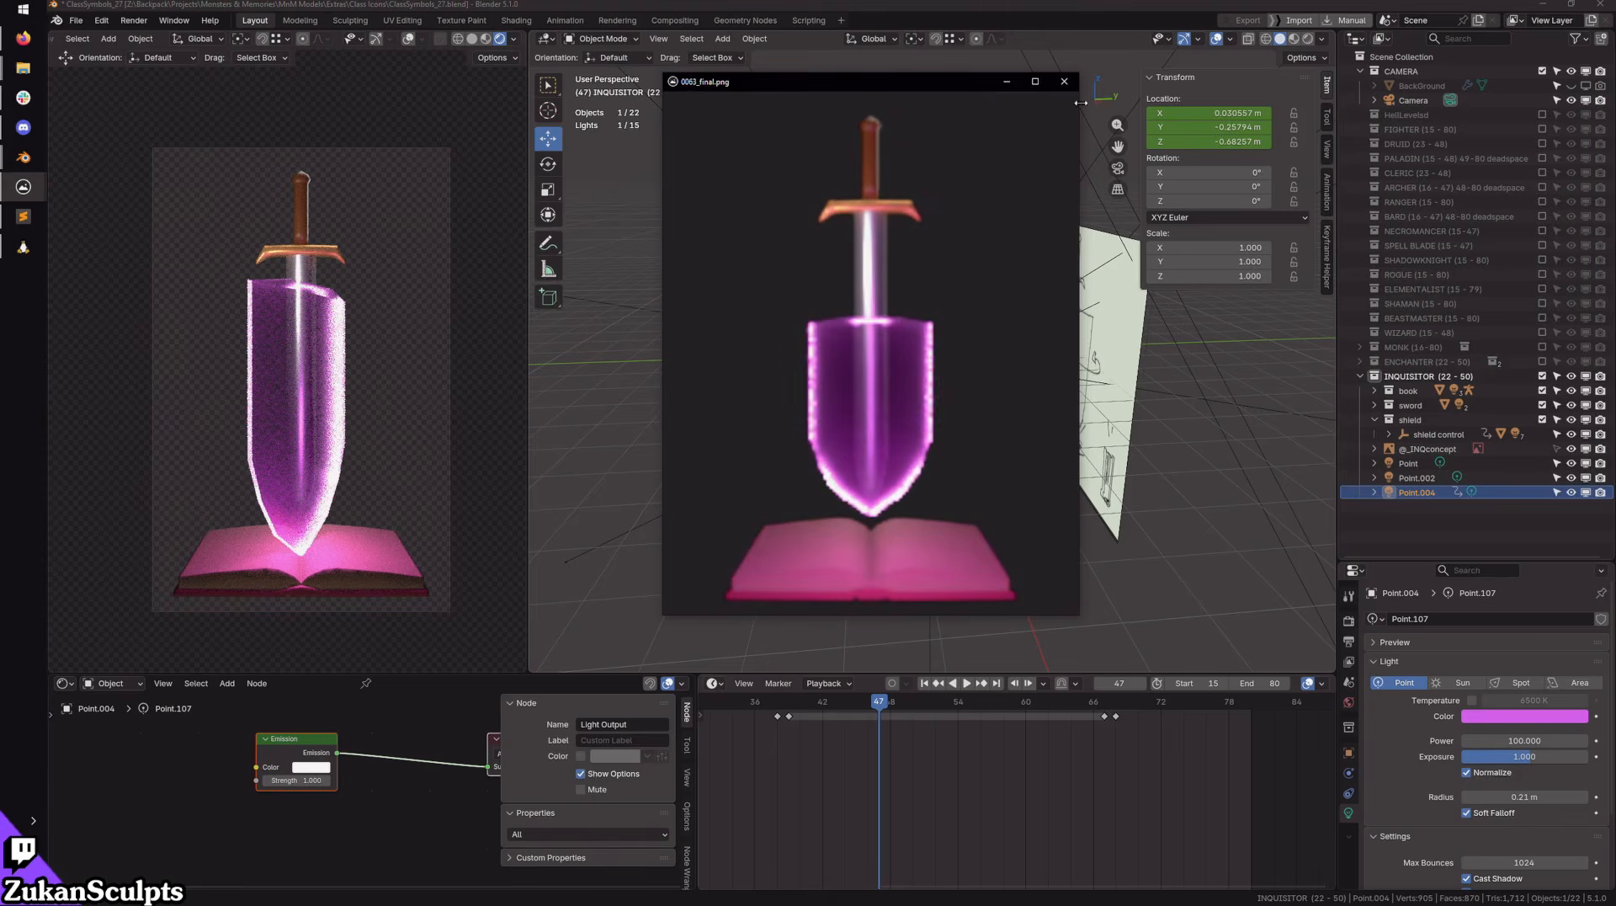
{"action": "left_click", "coordinate": [1066, 82]}
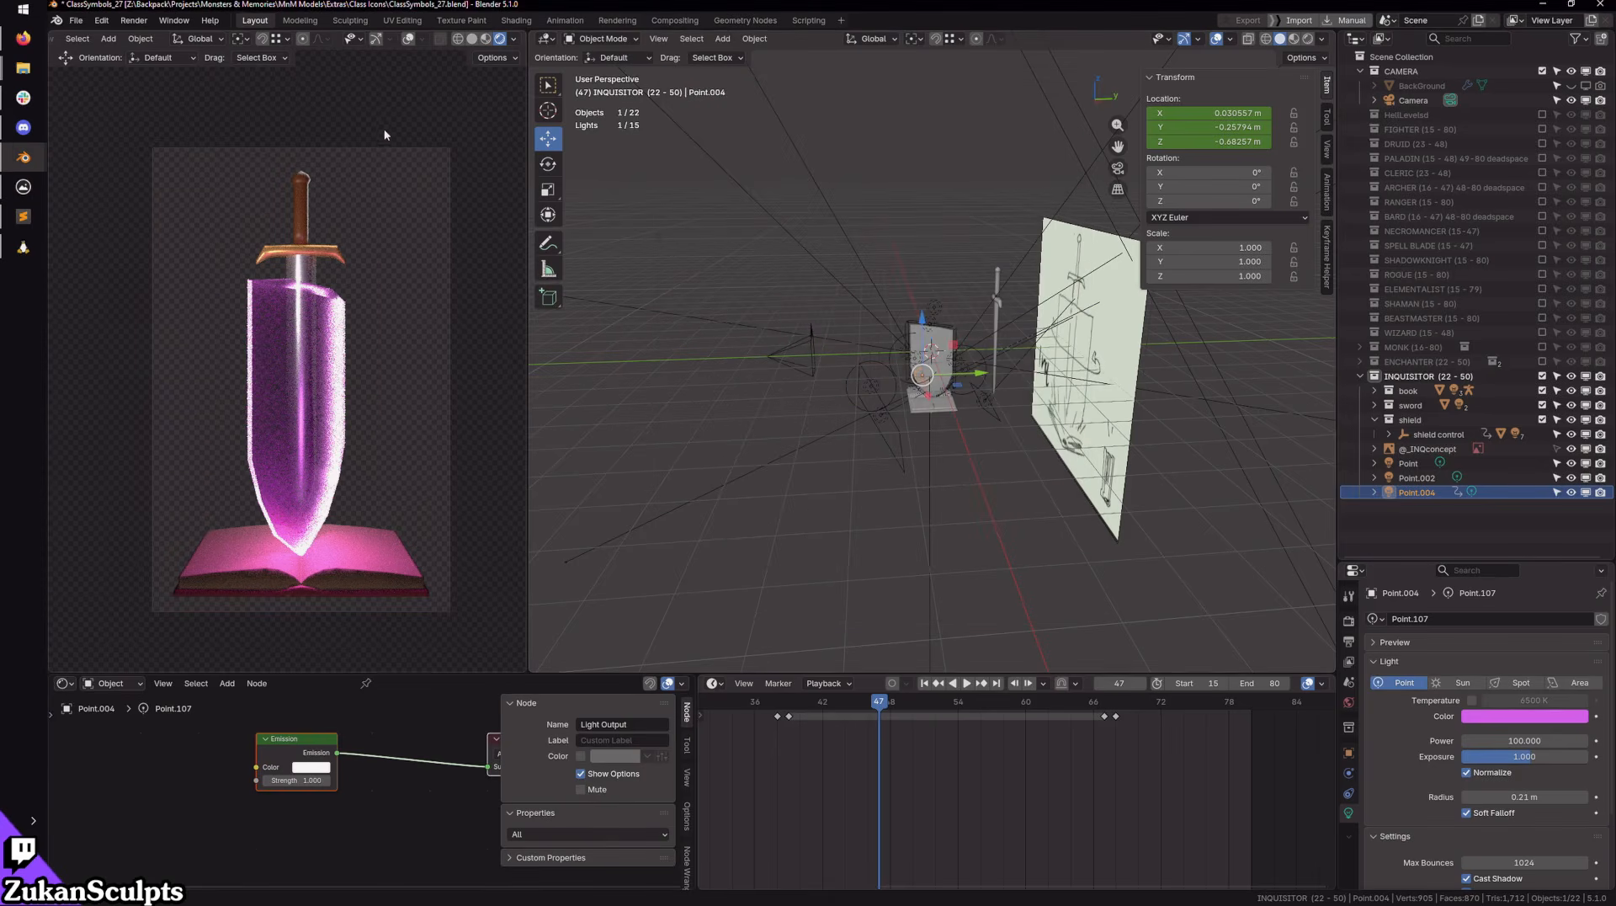
Step: Set the camera viewport to wireframe shading, return to start frame 15 and save ClassSymbols_27.blend
{"action": "left_click", "coordinate": [458, 38]}
{"action": "left_click", "coordinate": [923, 684]}
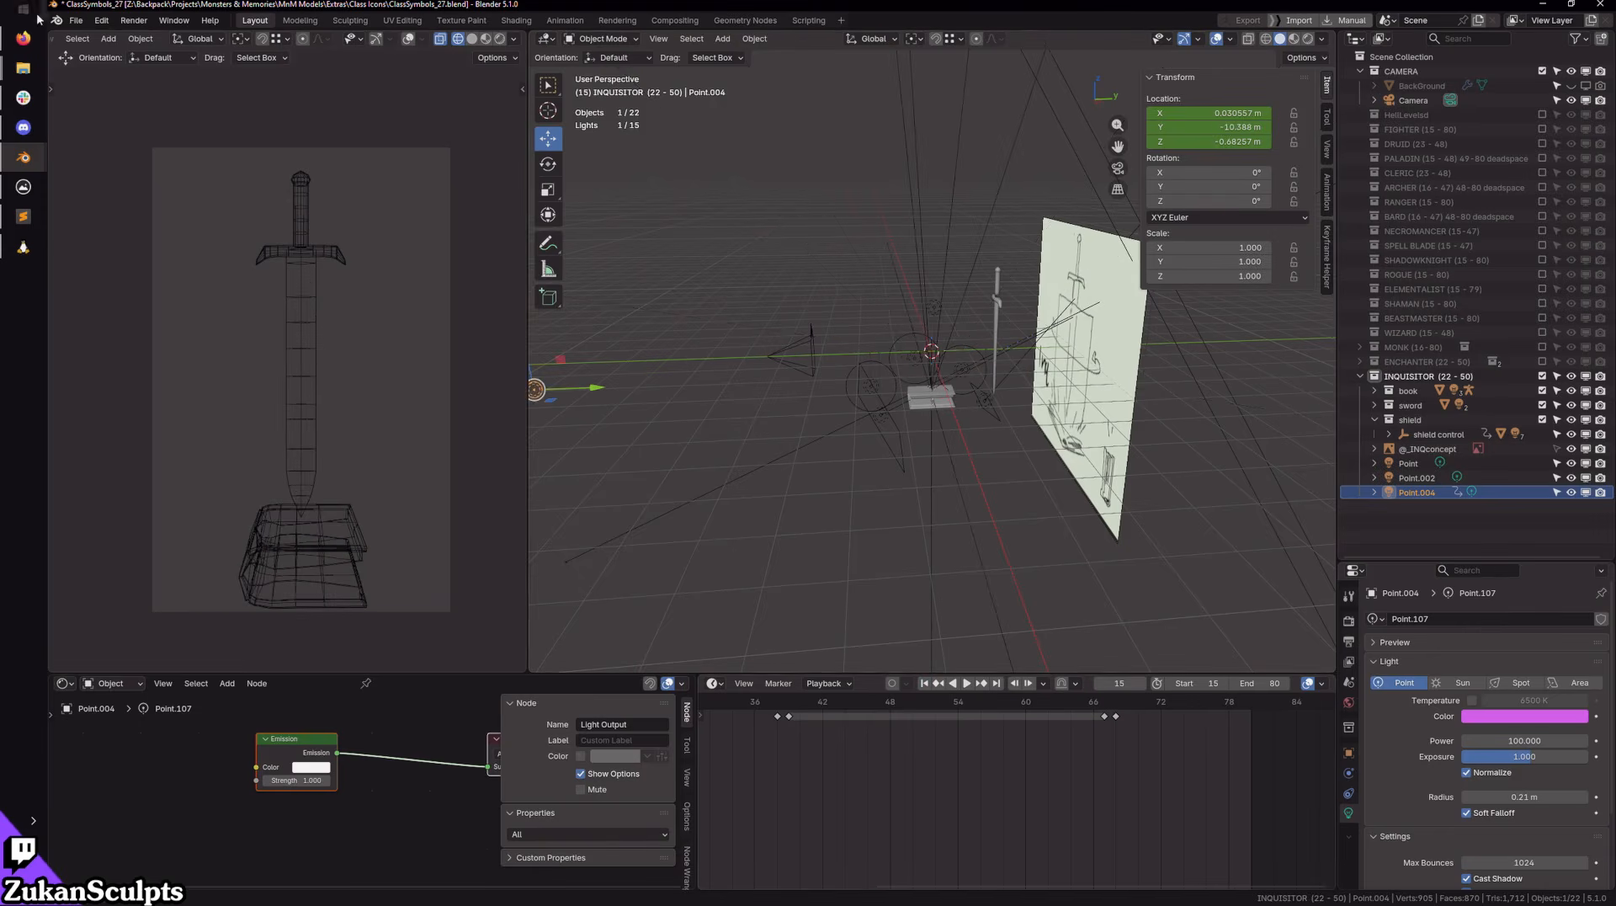
{"action": "left_click", "coordinate": [76, 20]}
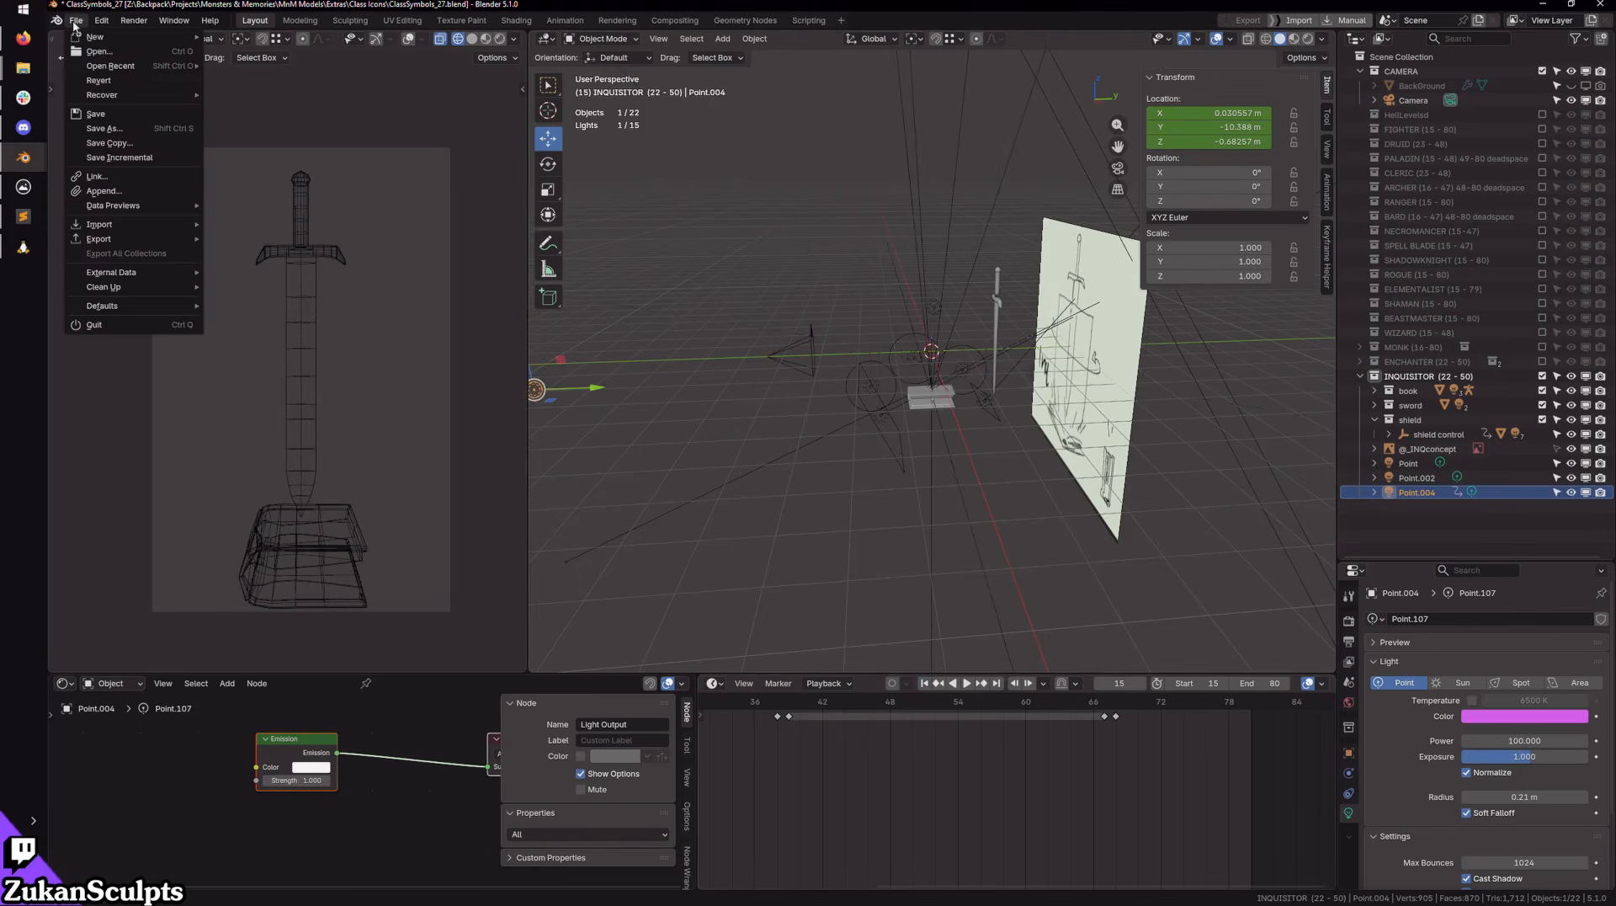
{"action": "left_click", "coordinate": [133, 118]}
Step: Render the animation through frame 80 and close the render window
{"action": "left_click", "coordinate": [145, 18]}
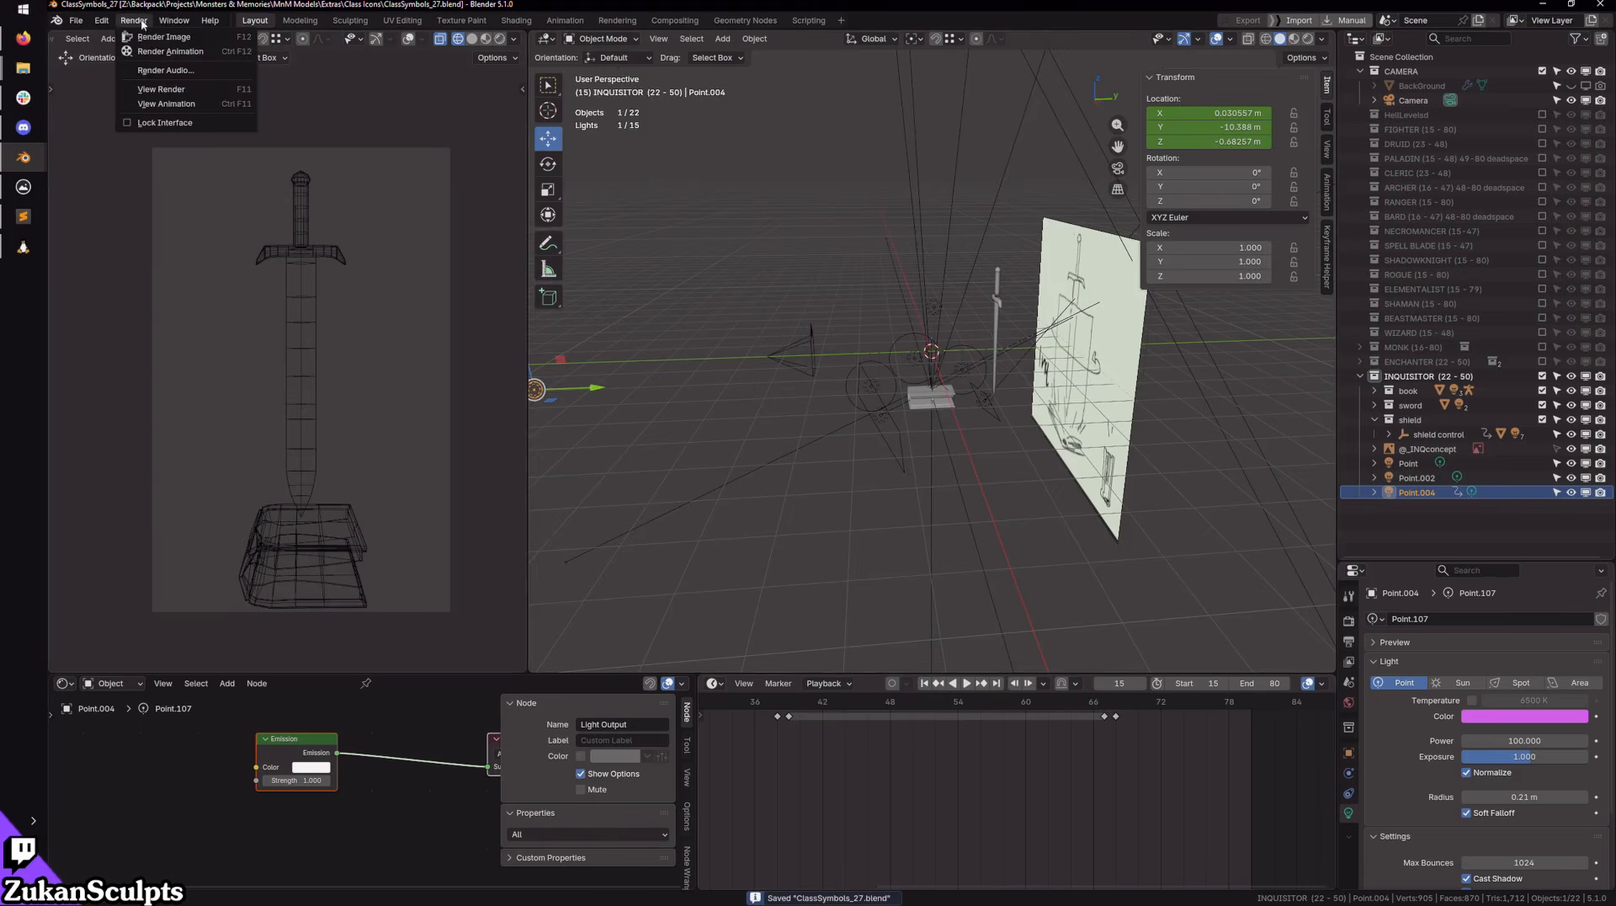
{"action": "left_click", "coordinate": [150, 45]}
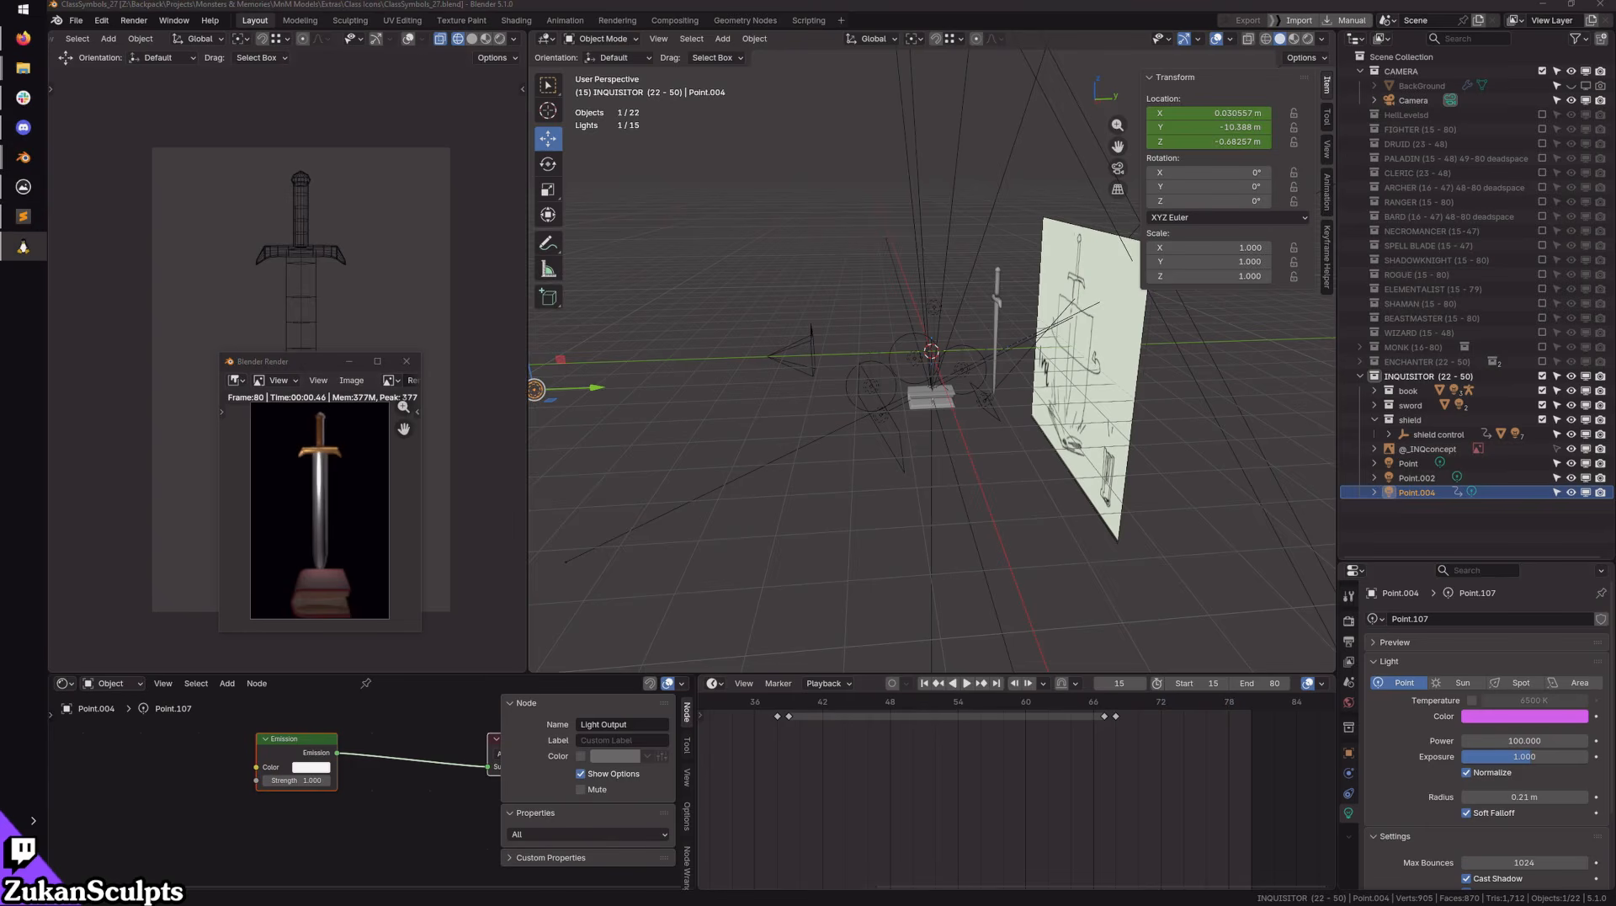
{"action": "left_click", "coordinate": [409, 364]}
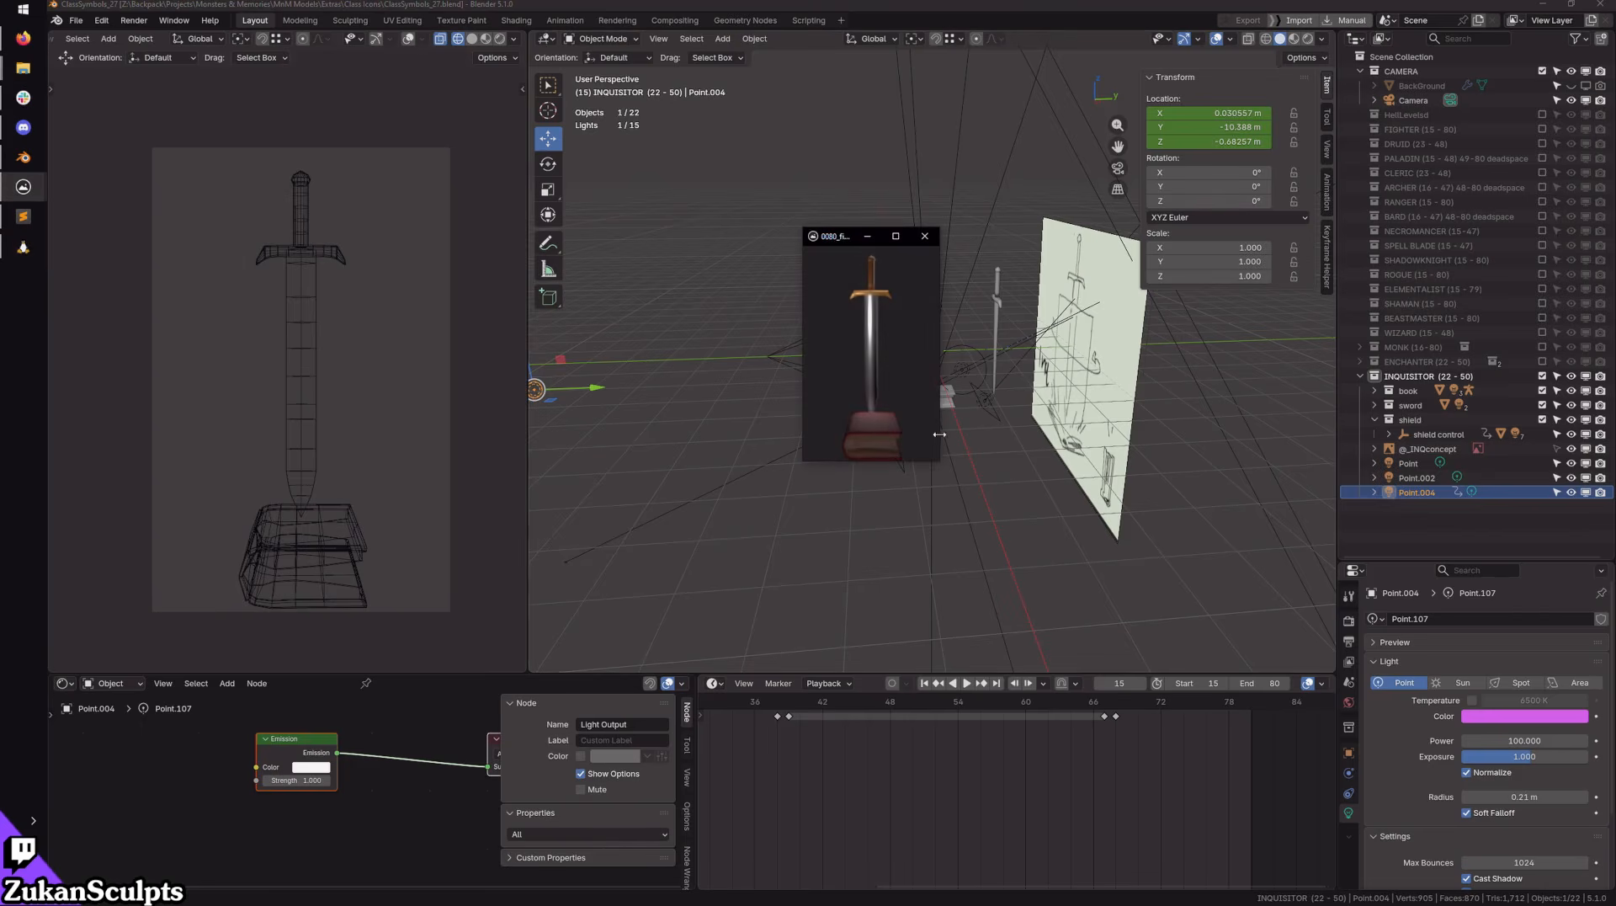
Step: Enlarge and reposition the image viewer showing 0080_final.png, and step through the newly rendered frames to review the glow
{"action": "left_click_drag", "start_coordinate": [935, 460], "coordinate": [976, 482]}
{"action": "left_click_drag", "start_coordinate": [837, 236], "coordinate": [681, 144]}
{"action": "left_click_drag", "start_coordinate": [839, 155], "coordinate": [829, 208]}
{"action": "key", "text": "Right"}
{"action": "key", "text": "Right"}
{"action": "key", "text": "Right"}
{"action": "key", "text": "Right"}
{"action": "key", "text": "Right"}
{"action": "key", "text": "Right"}
{"action": "key", "text": "Right"}
{"action": "key", "text": "Right"}
{"action": "key", "text": "Right"}
{"action": "key", "text": "Right"}
{"action": "key", "text": "Right"}
{"action": "key", "text": "Right"}
{"action": "key", "text": "Right"}
{"action": "key", "text": "Right"}
{"action": "key", "text": "Right"}
{"action": "key", "text": "Right"}
{"action": "key", "text": "Right"}
{"action": "key", "text": "Right"}
{"action": "key", "text": "Right"}
{"action": "key", "text": "Right"}
{"action": "key", "text": "Right"}
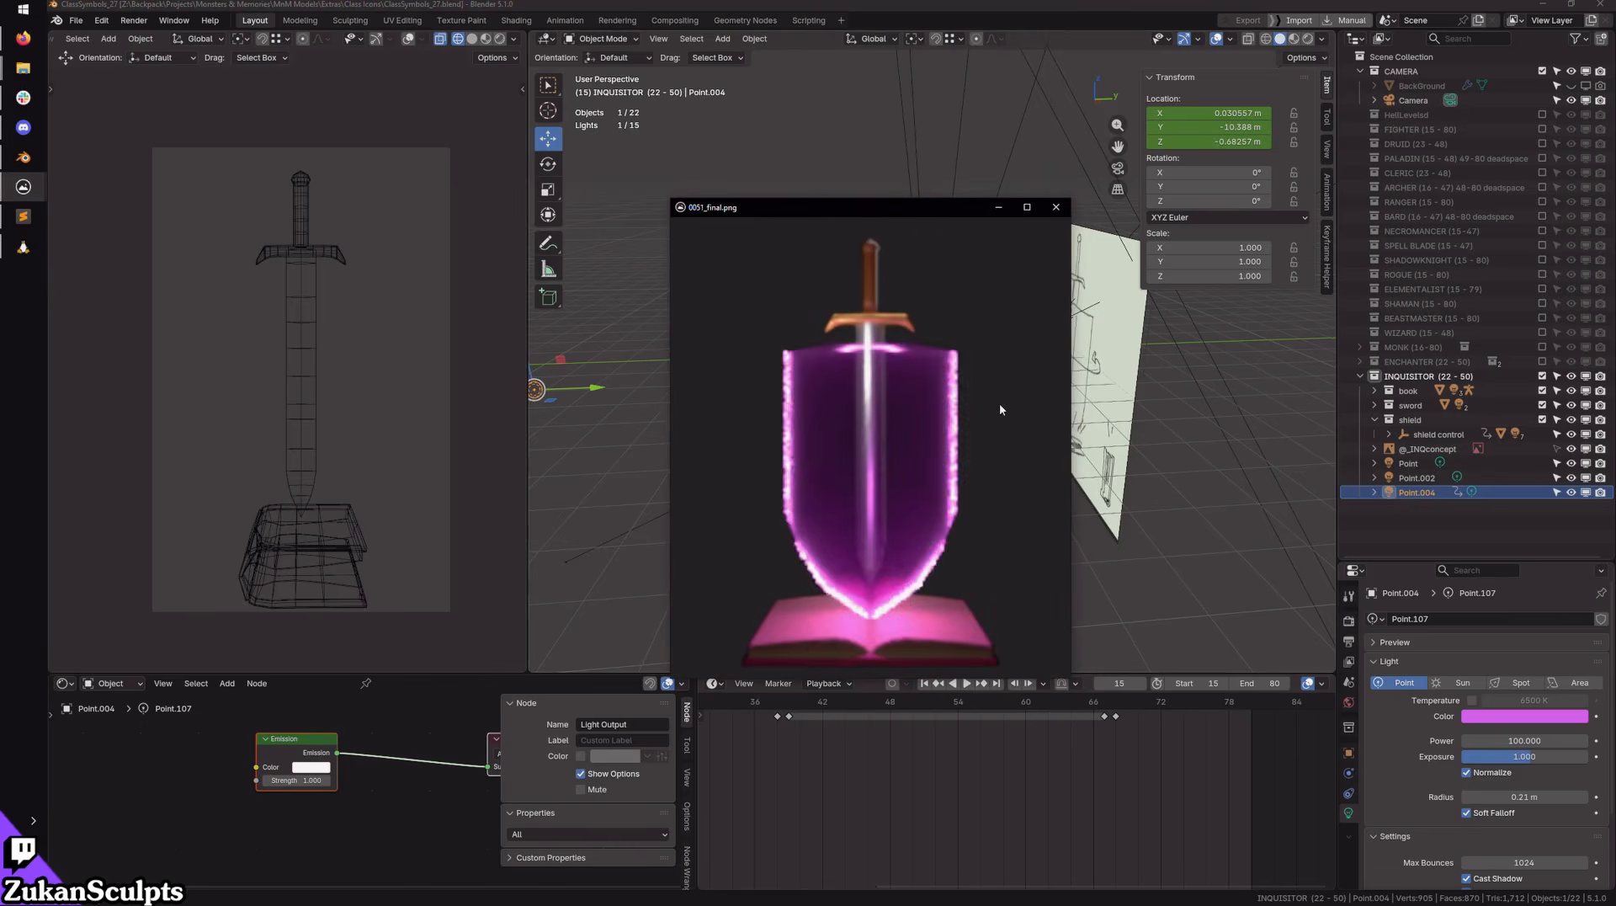
{"action": "key", "text": "Right"}
{"action": "key", "text": "Right"}
{"action": "key", "text": "Right"}
{"action": "key", "text": "Right"}
{"action": "key", "text": "Right"}
{"action": "key", "text": "Right"}
{"action": "key", "text": "Right"}
{"action": "key", "text": "Right"}
{"action": "key", "text": "Right"}
{"action": "key", "text": "Right"}
{"action": "key", "text": "Right"}
{"action": "key", "text": "Right"}
{"action": "key", "text": "Right"}
{"action": "key", "text": "Right"}
{"action": "key", "text": "Right"}
{"action": "key", "text": "Right"}
{"action": "key", "text": "Right"}
{"action": "key", "text": "Right"}
{"action": "key", "text": "Right"}
{"action": "key", "text": "Right"}
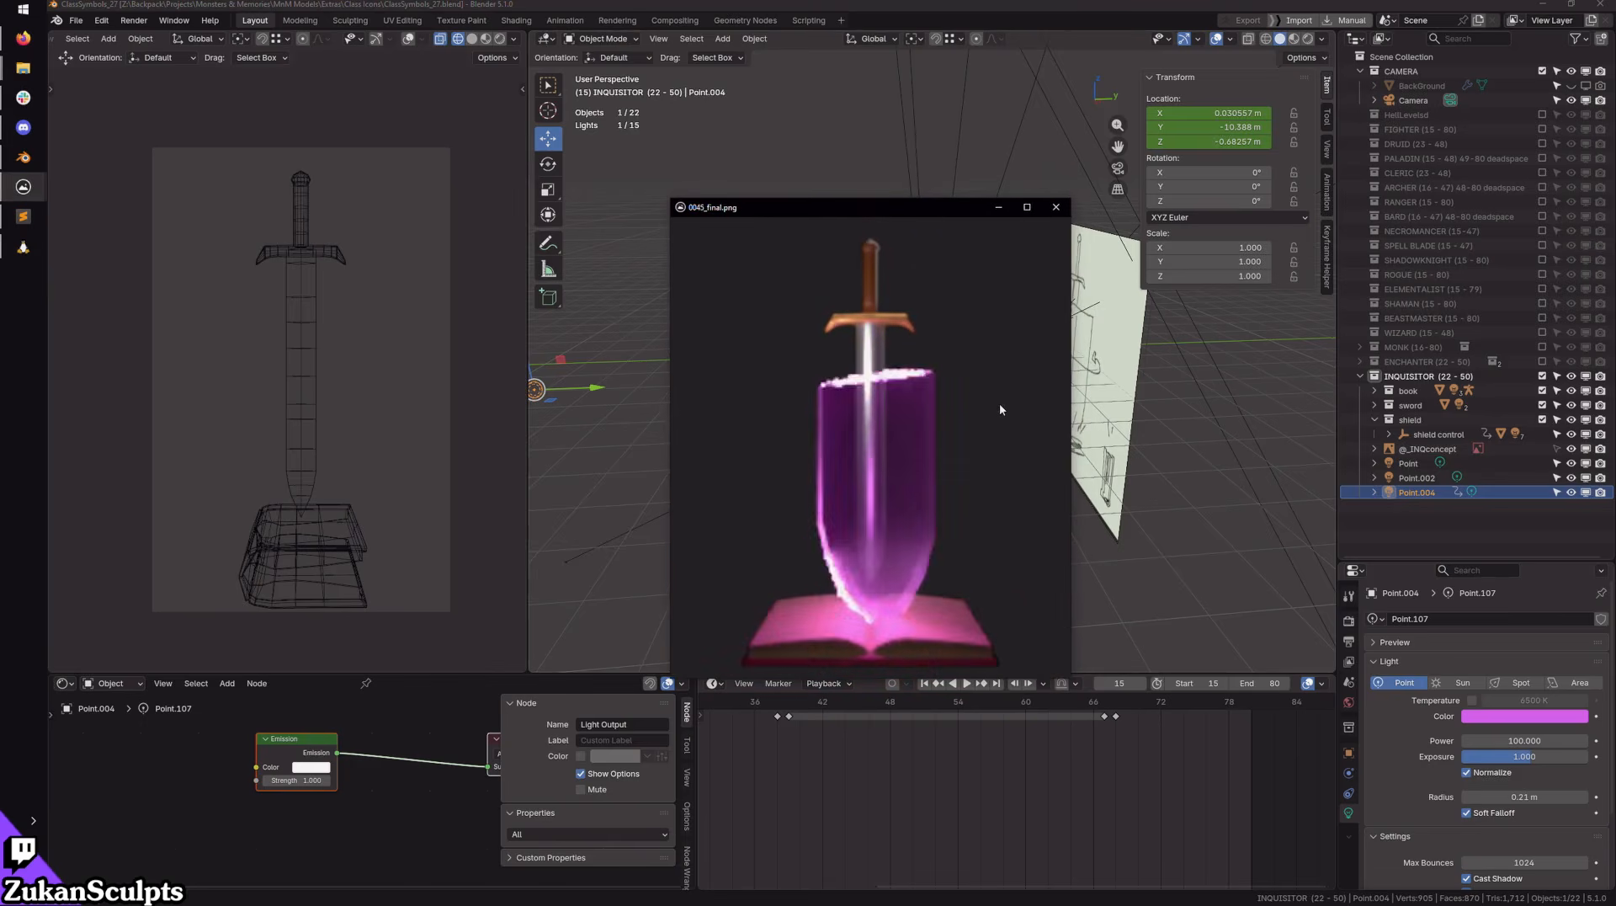
{"action": "key", "text": "Right"}
{"action": "key", "text": "Right"}
{"action": "key", "text": "Right"}
{"action": "key", "text": "Right"}
{"action": "key", "text": "Right"}
{"action": "key", "text": "Right"}
{"action": "key", "text": "Right"}
{"action": "key", "text": "Right"}
{"action": "key", "text": "Right"}
{"action": "key", "text": "Right"}
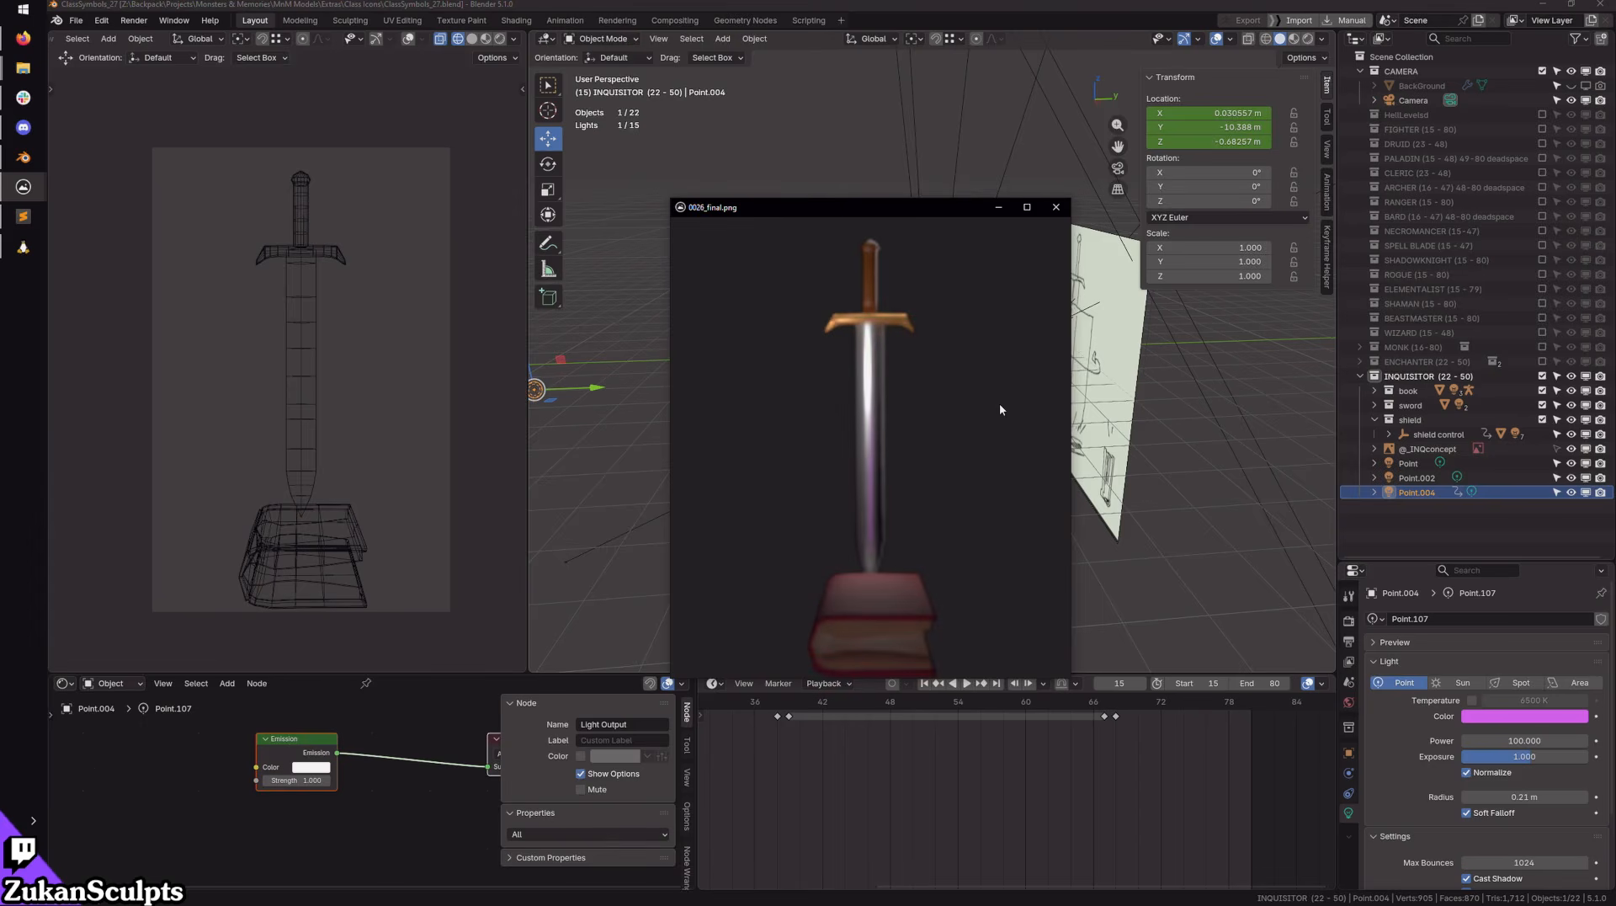
{"action": "key", "text": "Right"}
{"action": "key", "text": "Right"}
{"action": "key", "text": "Right"}
{"action": "key", "text": "Right"}
{"action": "key", "text": "Right"}
{"action": "key", "text": "Right"}
{"action": "key", "text": "Right"}
{"action": "key", "text": "Right"}
{"action": "key", "text": "Right"}
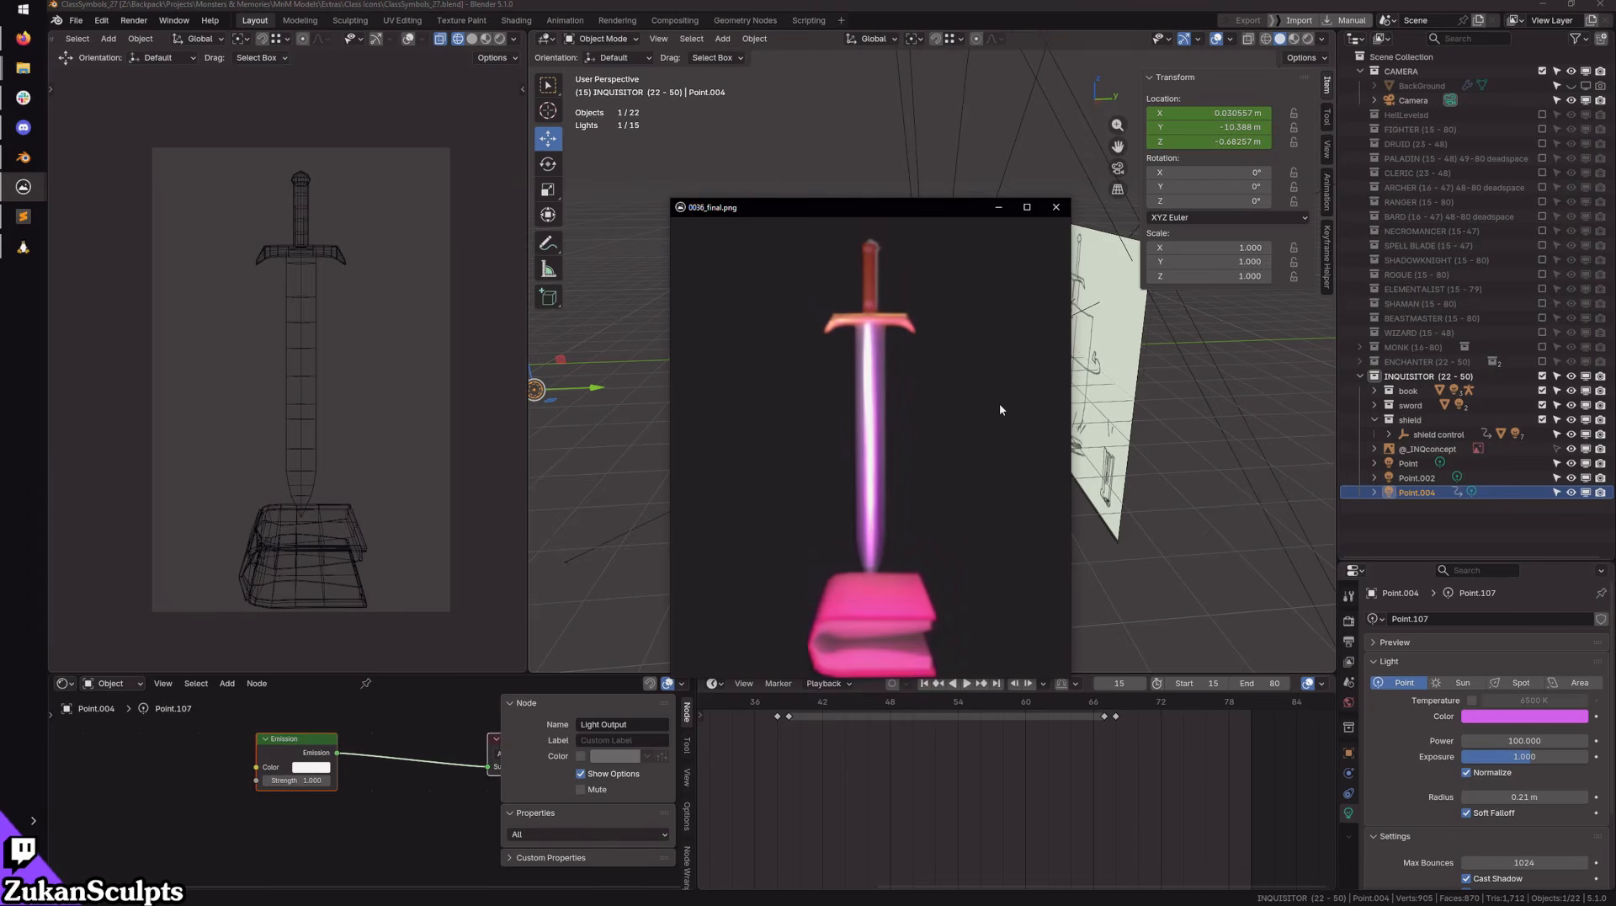
{"action": "key", "text": "Right"}
{"action": "key", "text": "Right"}
{"action": "key", "text": "Right"}
{"action": "key", "text": "Right"}
{"action": "key", "text": "Right"}
{"action": "key", "text": "Right"}
{"action": "key", "text": "Right"}
{"action": "key", "text": "Right"}
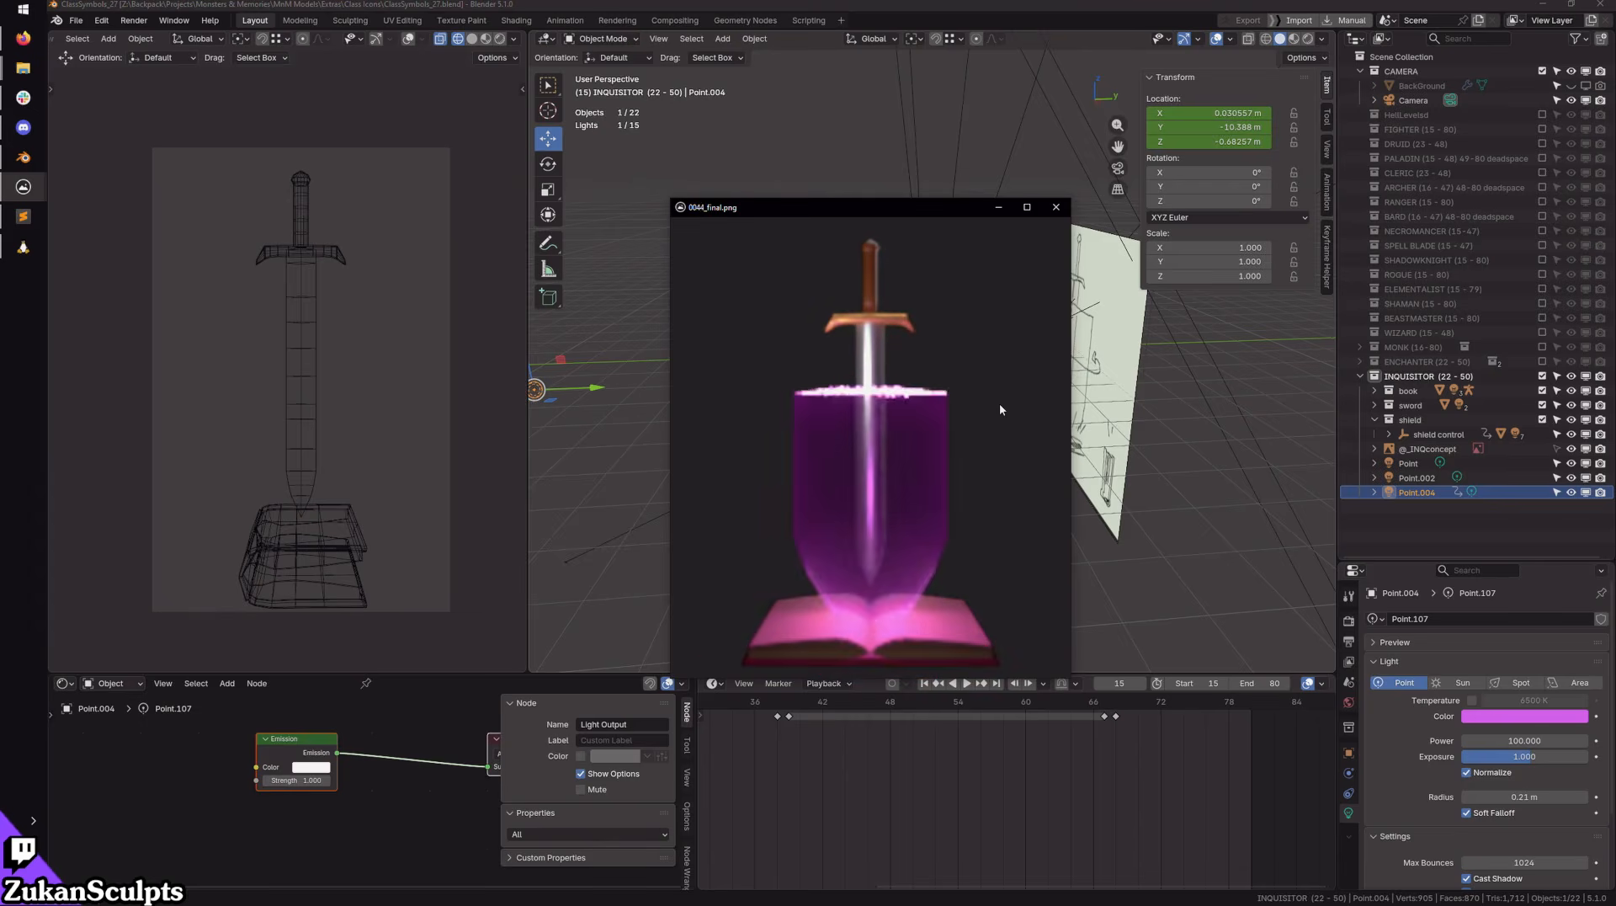
{"action": "key", "text": "Right"}
{"action": "key", "text": "Right"}
Step: Step back and forth among the rendered frames around 0043_final.png to 0046_final.png to compare the shield's glow, ending on 0045_final.png
{"action": "key", "text": "Left"}
{"action": "key", "text": "Left"}
{"action": "key", "text": "Left"}
{"action": "key", "text": "Left"}
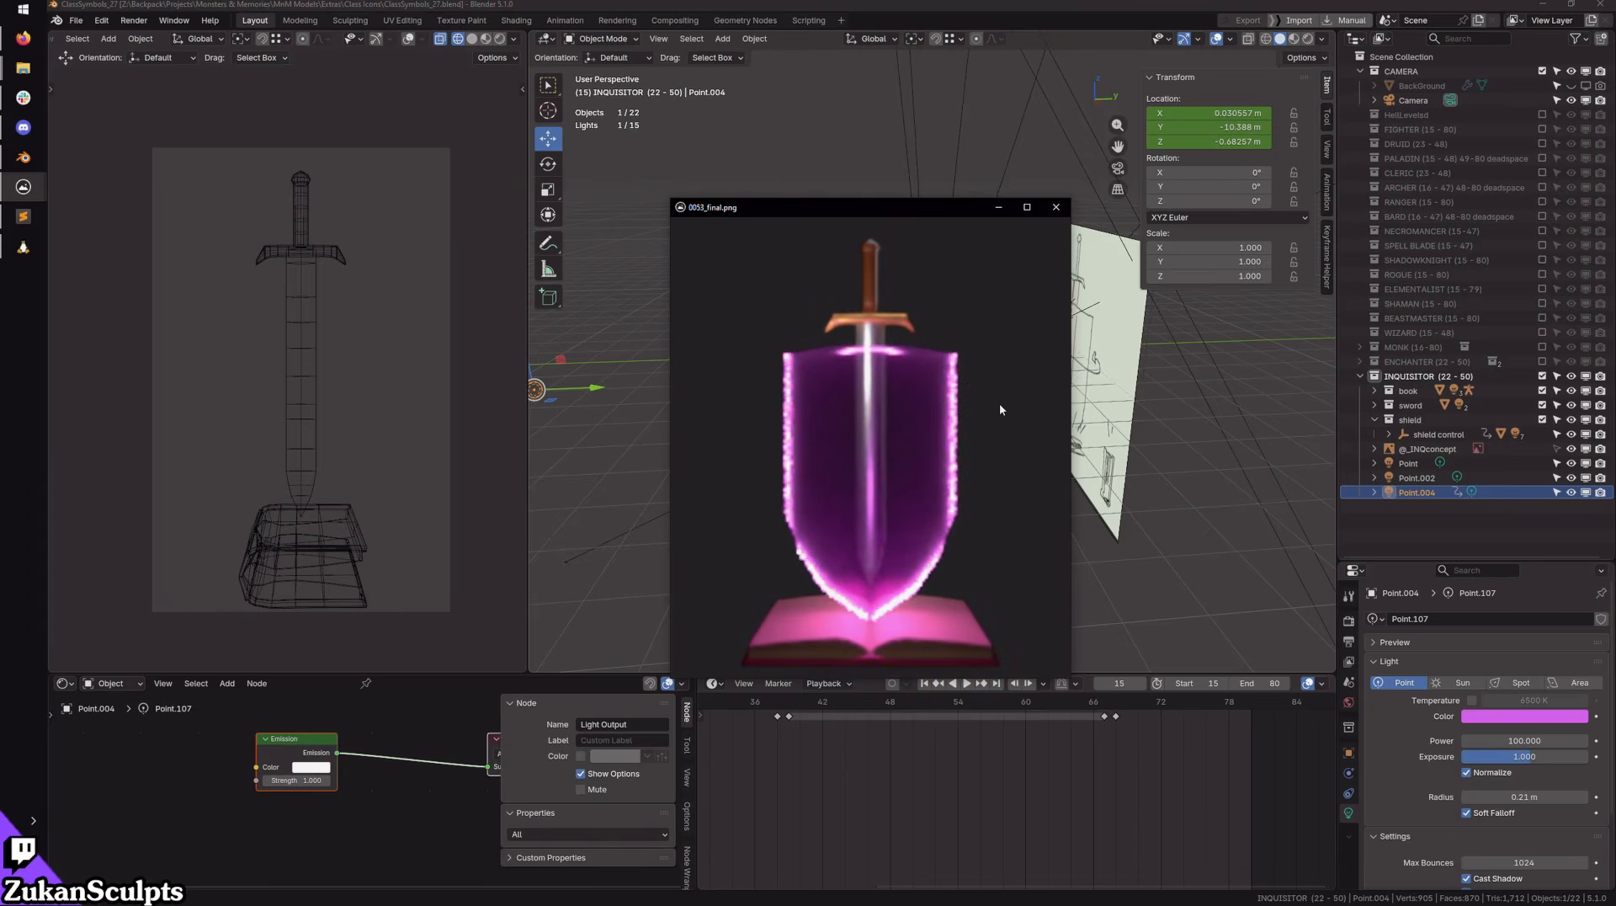
{"action": "key", "text": "Left"}
{"action": "key", "text": "Left"}
{"action": "key", "text": "Left"}
{"action": "key", "text": "Left"}
{"action": "key", "text": "Left"}
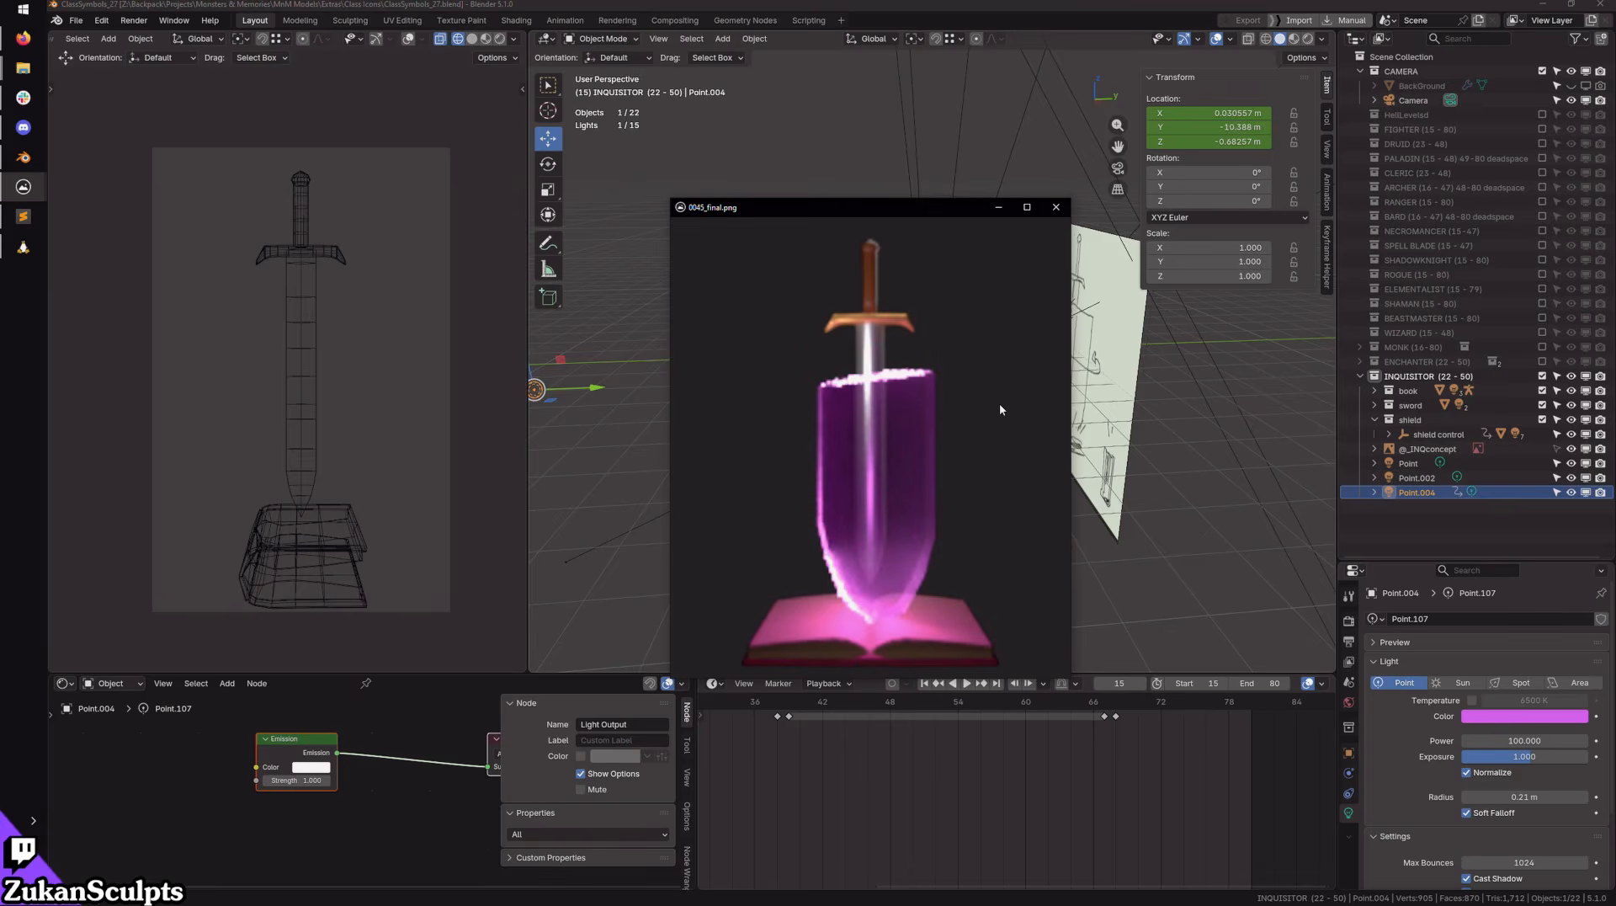
{"action": "key", "text": "Right"}
{"action": "key", "text": "Right"}
{"action": "key", "text": "Right"}
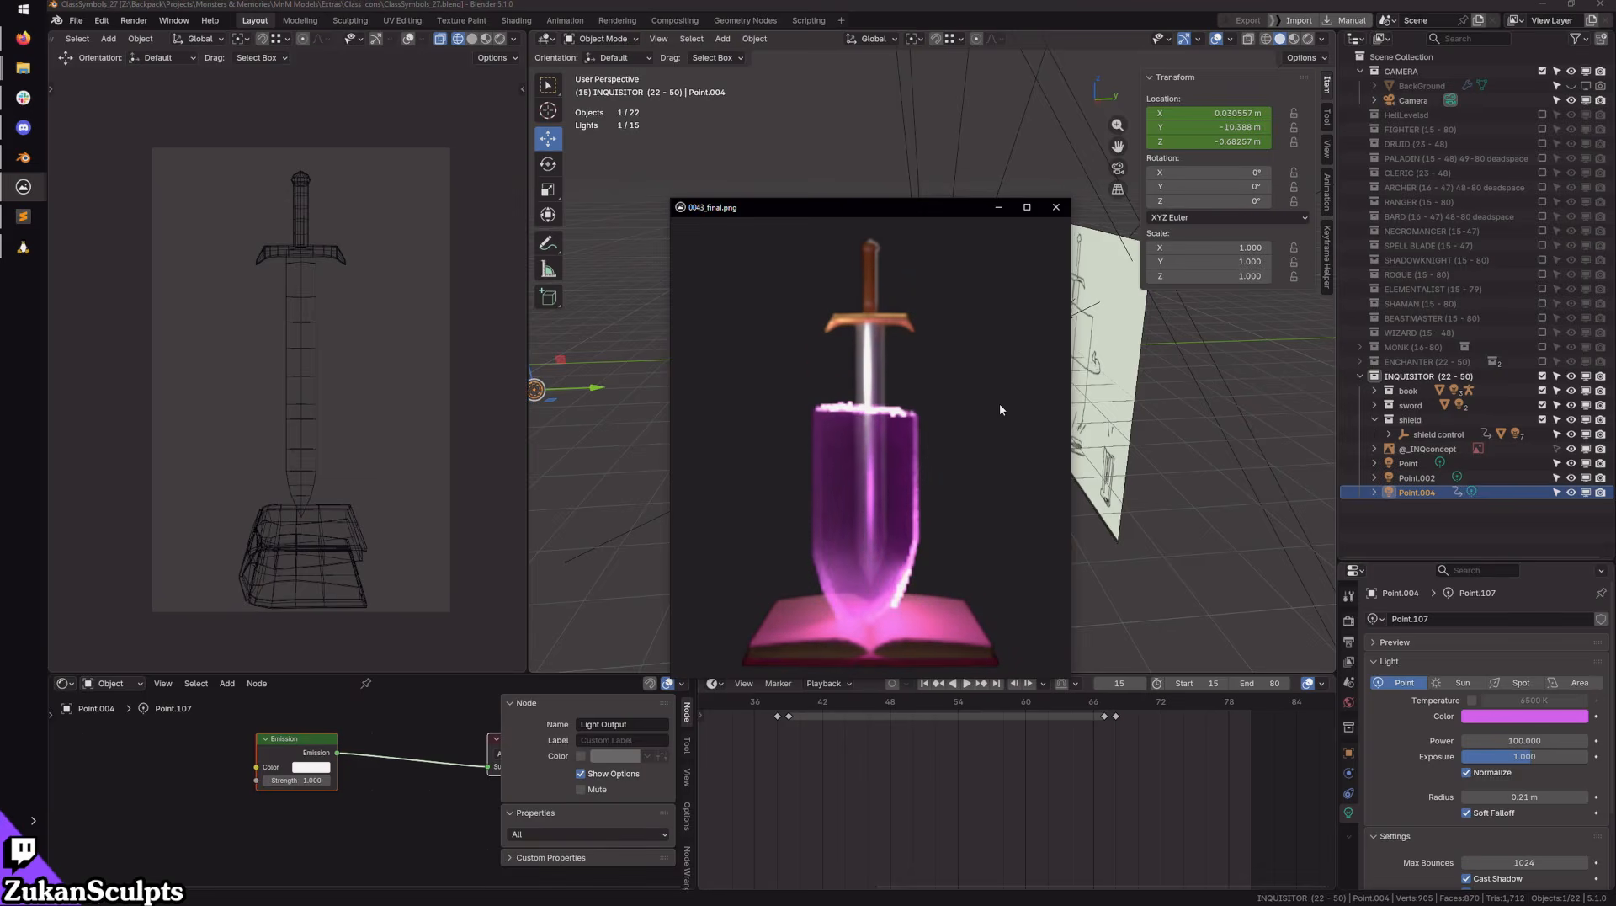
{"action": "key", "text": "Right"}
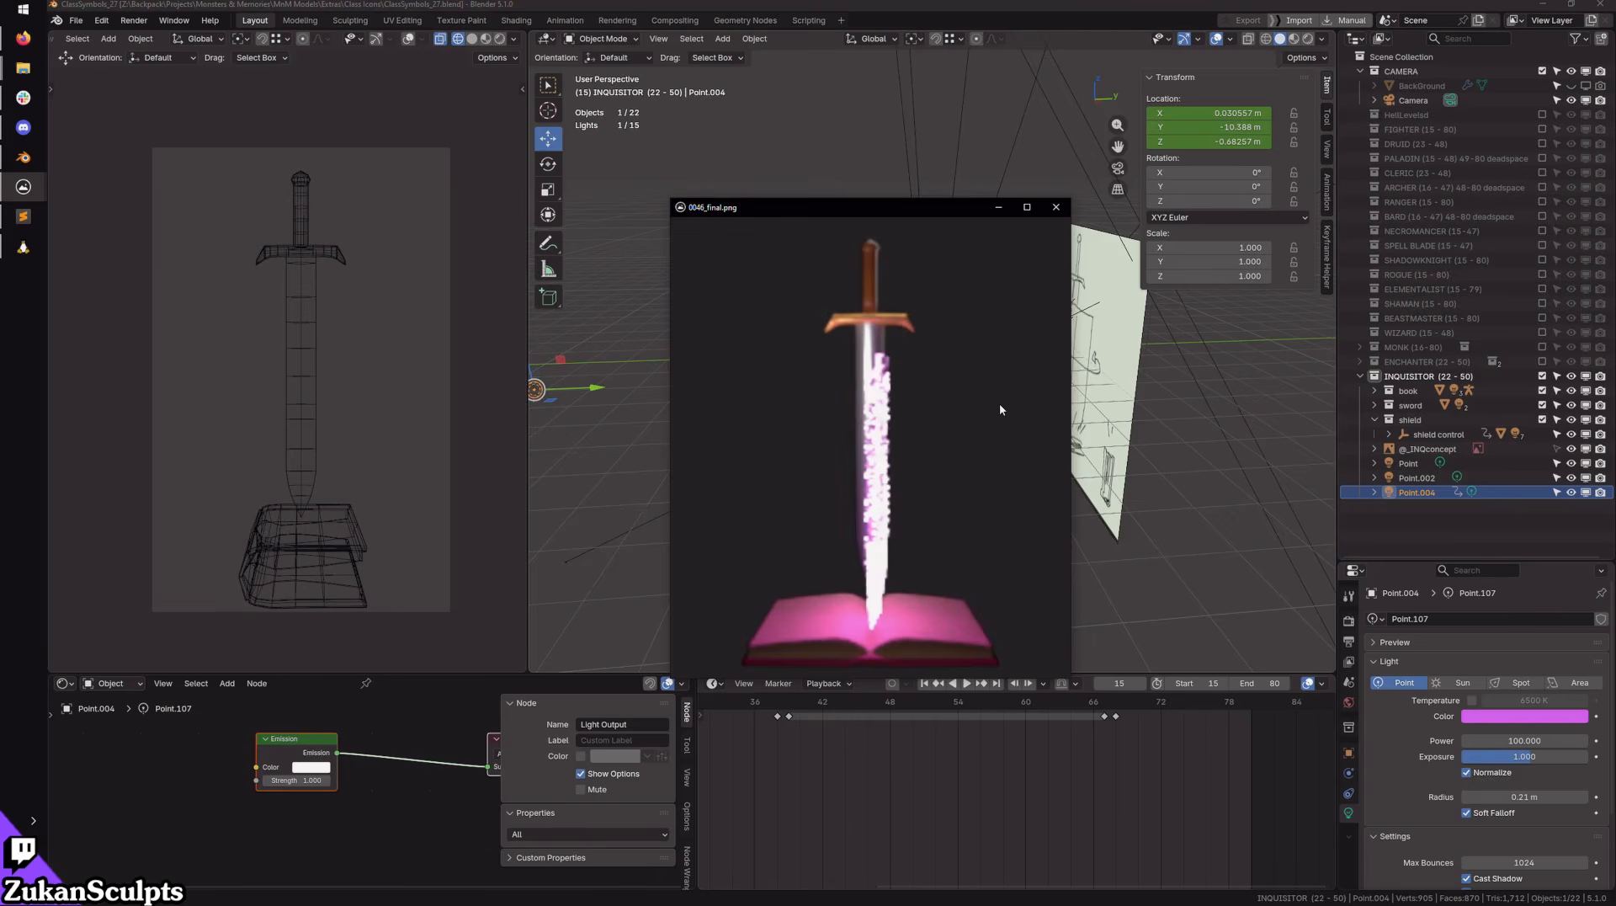
{"action": "key", "text": "Left"}
{"action": "key", "text": "Left"}
{"action": "key", "text": "Right"}
{"action": "key", "text": "Right"}
{"action": "key", "text": "Left"}
{"action": "key", "text": "Left"}
{"action": "key", "text": "Right"}
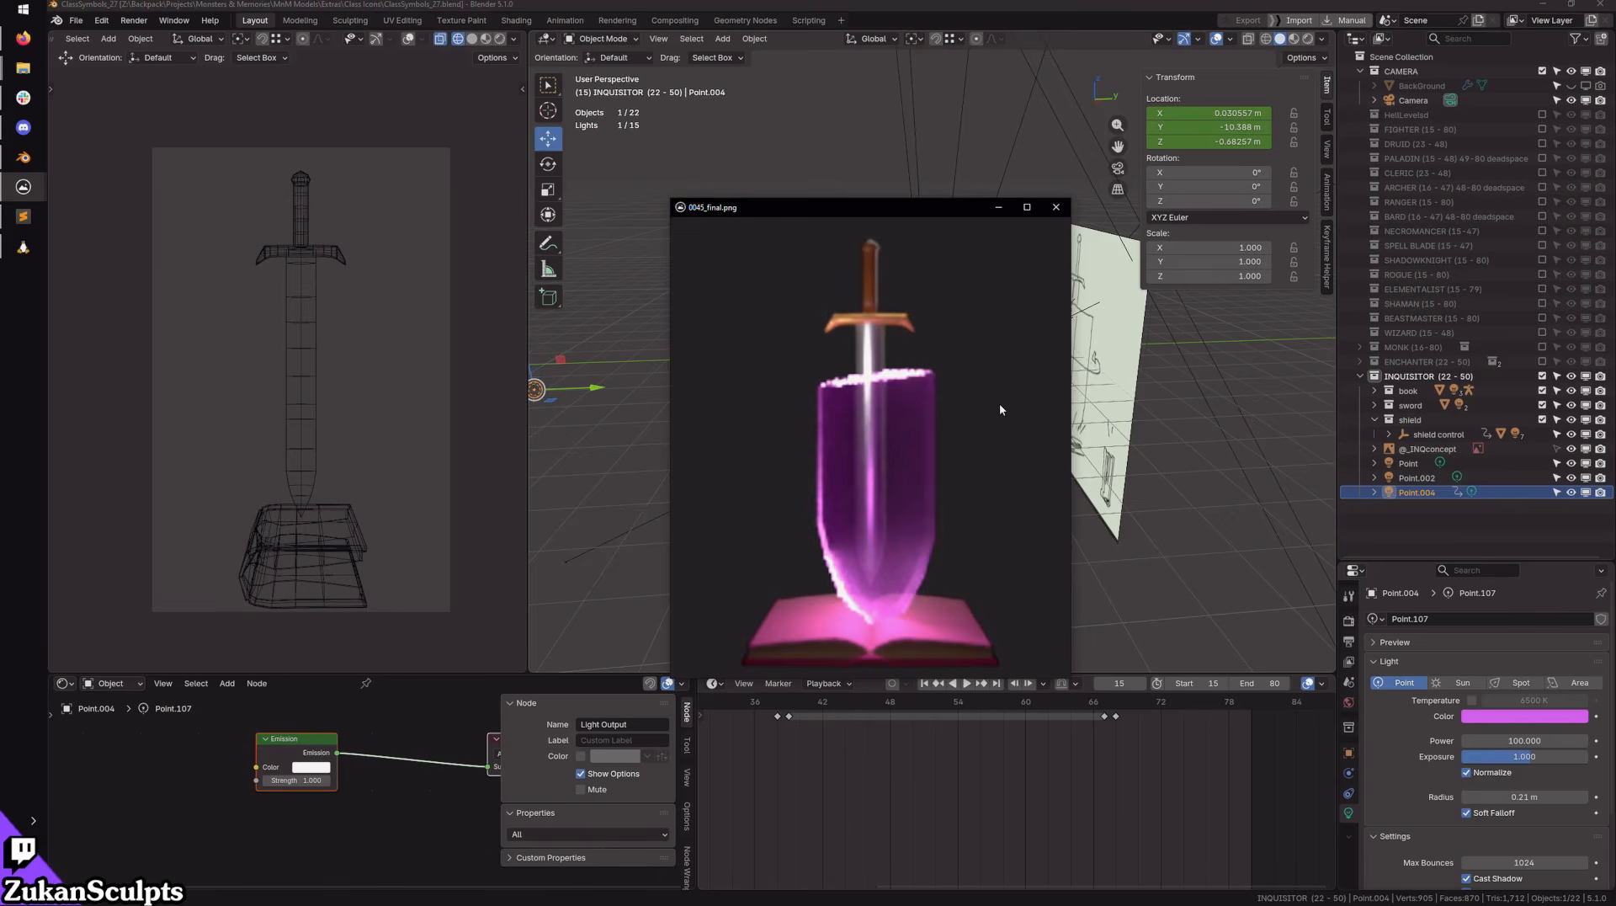
{"action": "key", "text": "Right"}
{"action": "key", "text": "Left"}
Step: Set the camera viewport to rendered shading and go to frame 45 to compare it with 0045_final.png
{"action": "left_click", "coordinate": [499, 39]}
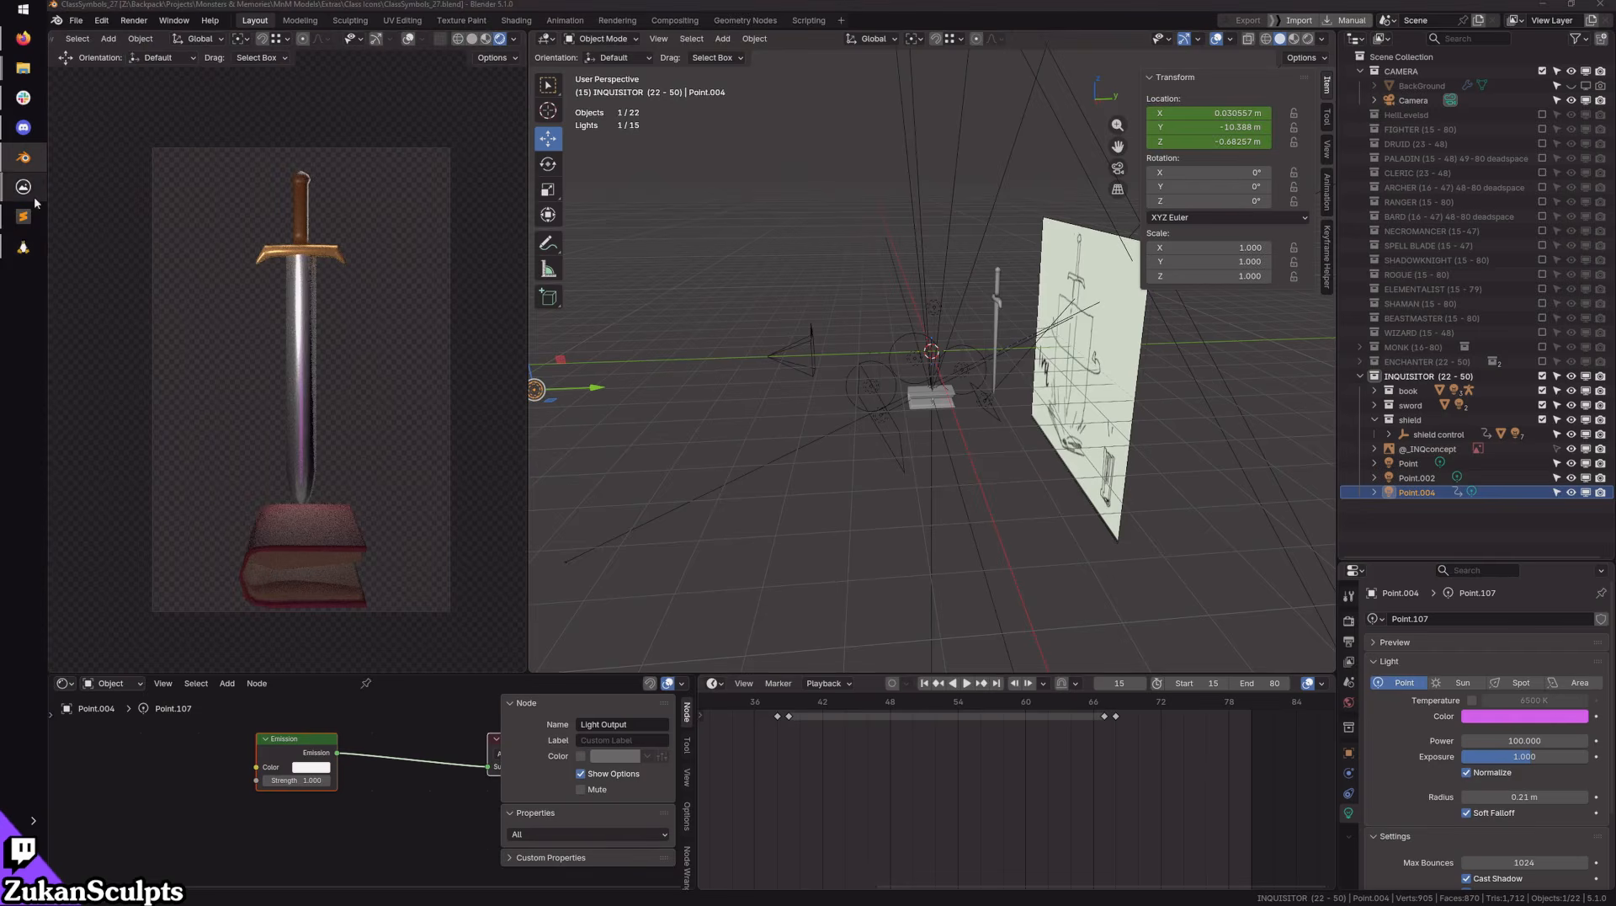
{"action": "mouse_move", "coordinate": [23, 186]}
{"action": "left_click", "coordinate": [118, 236]}
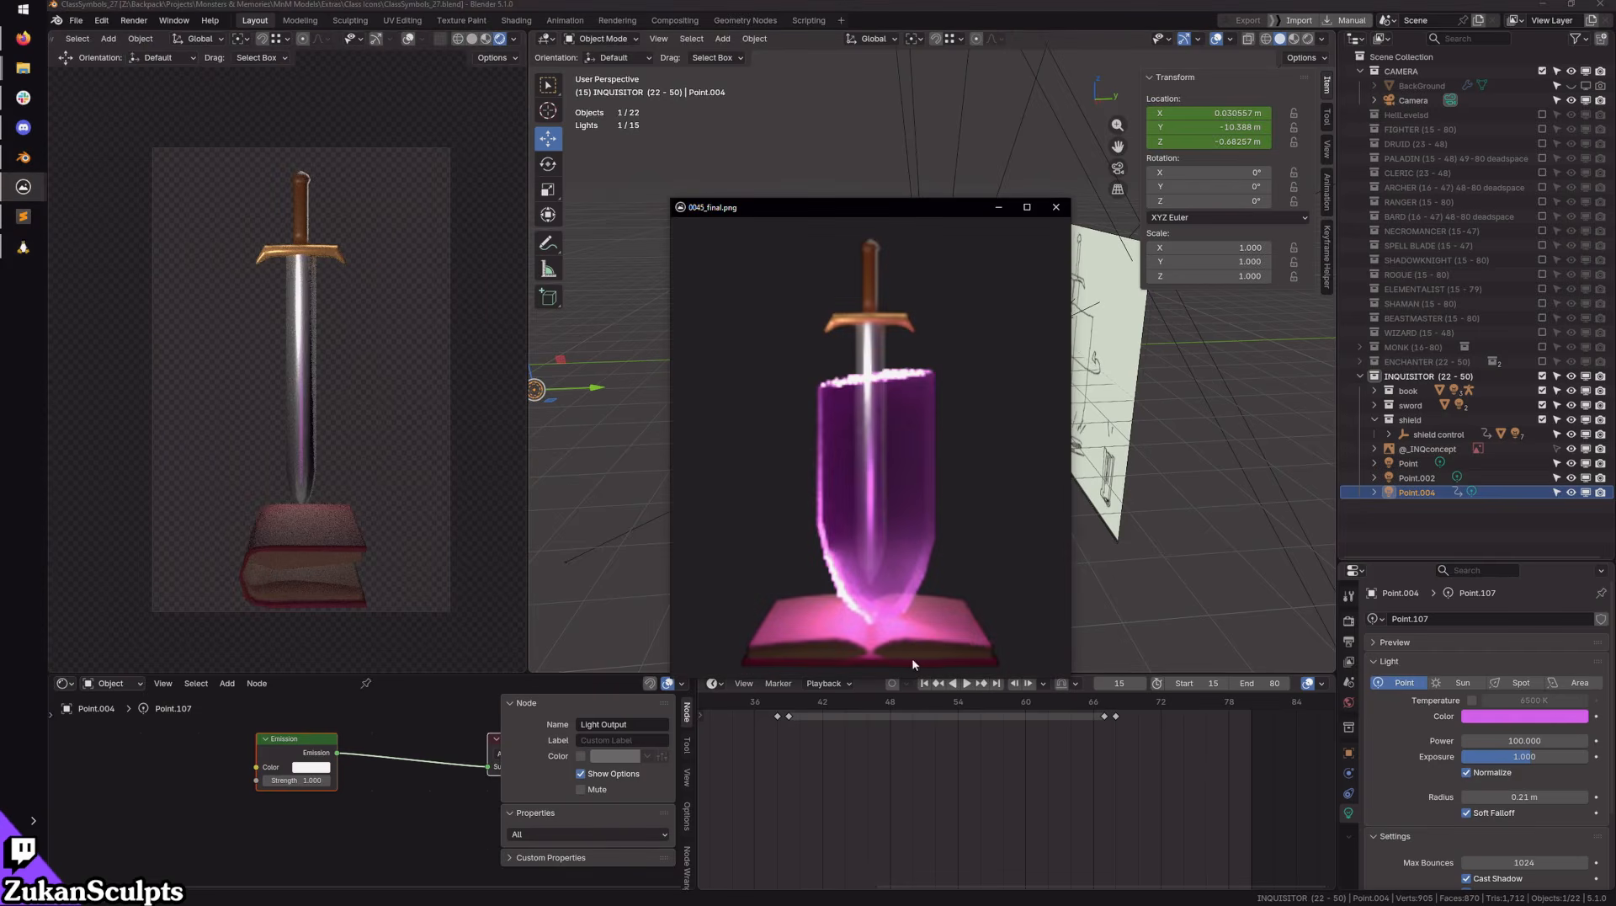
{"action": "left_click_drag", "start_coordinate": [957, 710], "coordinate": [854, 709]}
{"action": "scroll", "coordinate": [906, 436], "scroll_direction": "up", "scroll_amount": 3}
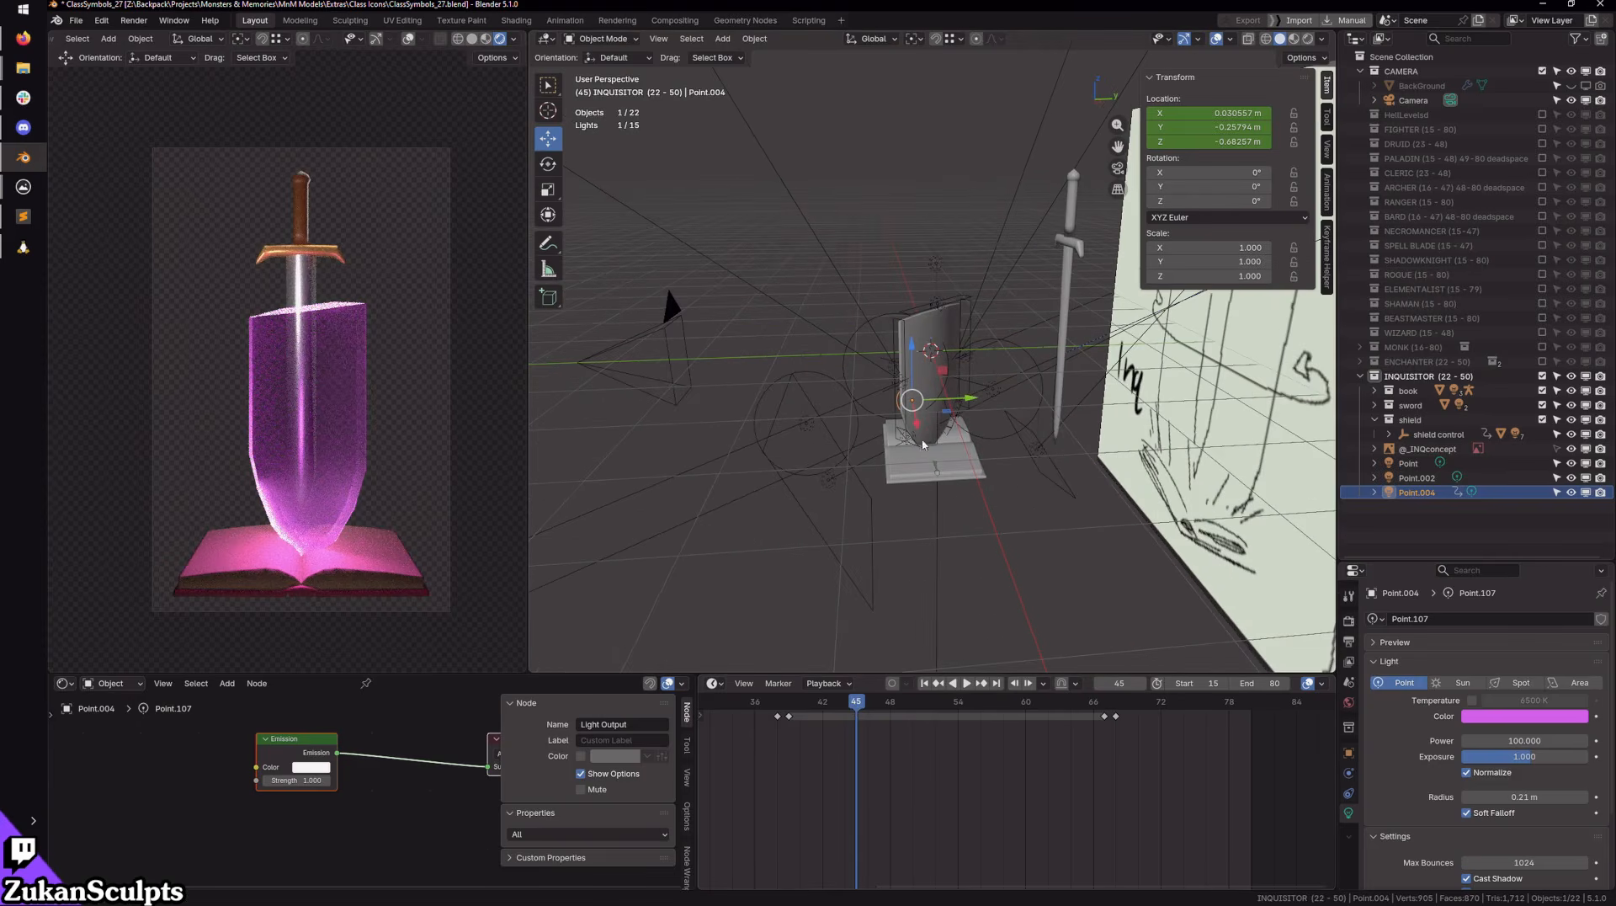
Step: Turn off Cast Shadow and Multiple Importance for the Point.004 light and check frame 45
{"action": "scroll", "coordinate": [1481, 813], "scroll_direction": "down", "scroll_amount": 3}
{"action": "left_click", "coordinate": [1483, 822]}
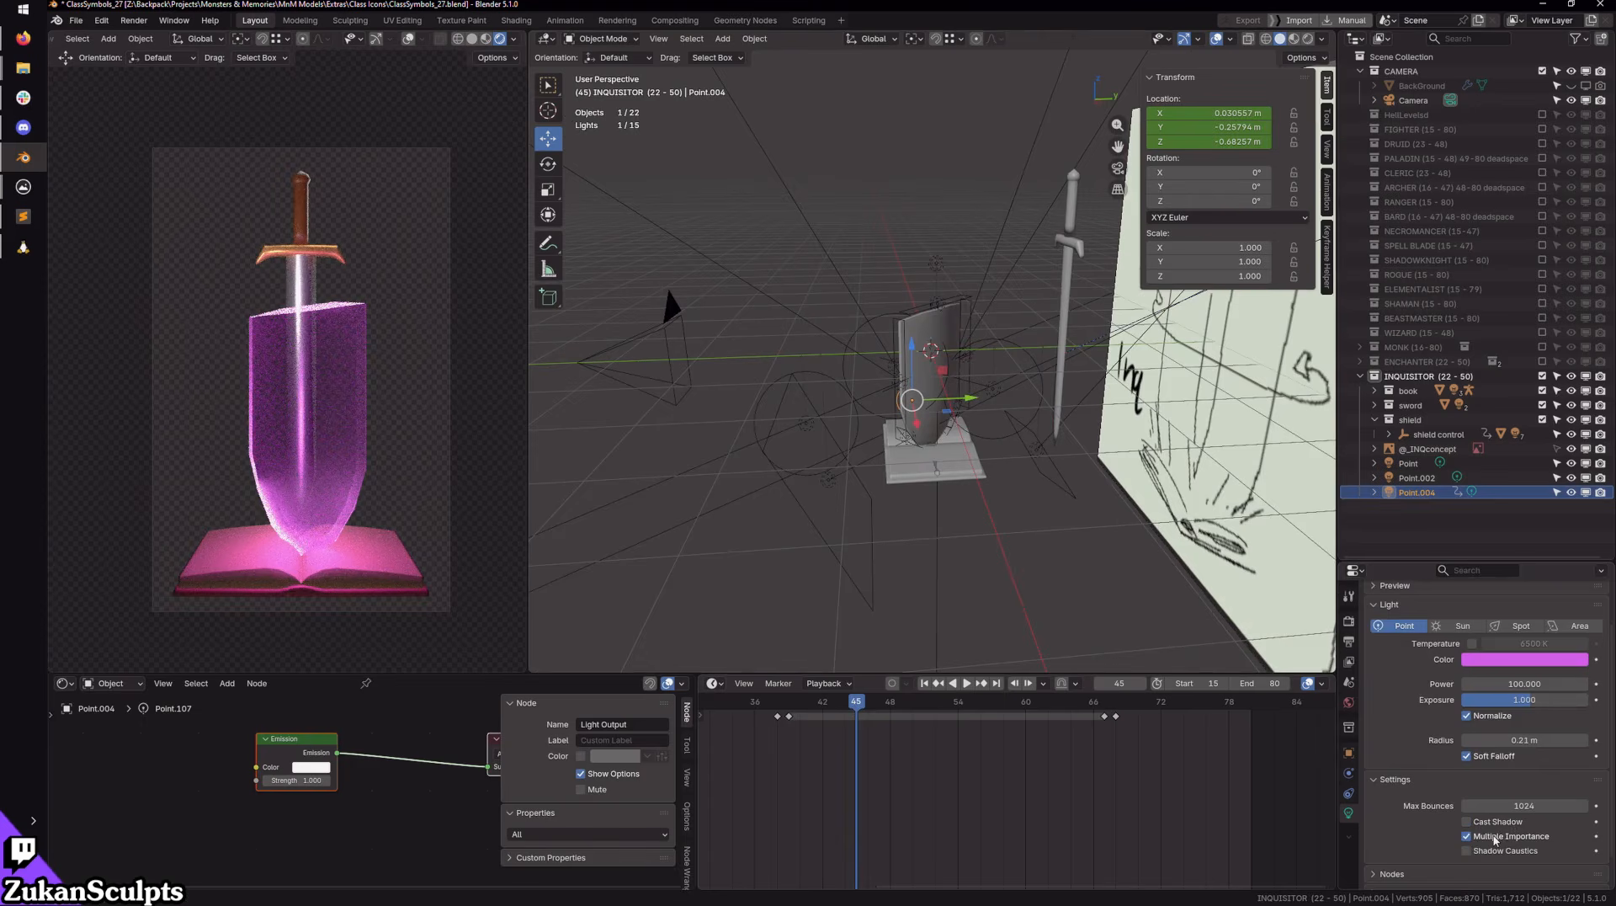
{"action": "left_click", "coordinate": [1498, 835]}
{"action": "mouse_move", "coordinate": [851, 704]}
{"action": "left_mouse_down"}
{"action": "mouse_move", "coordinate": [752, 704]}
{"action": "mouse_move", "coordinate": [860, 721]}
{"action": "left_mouse_up"}
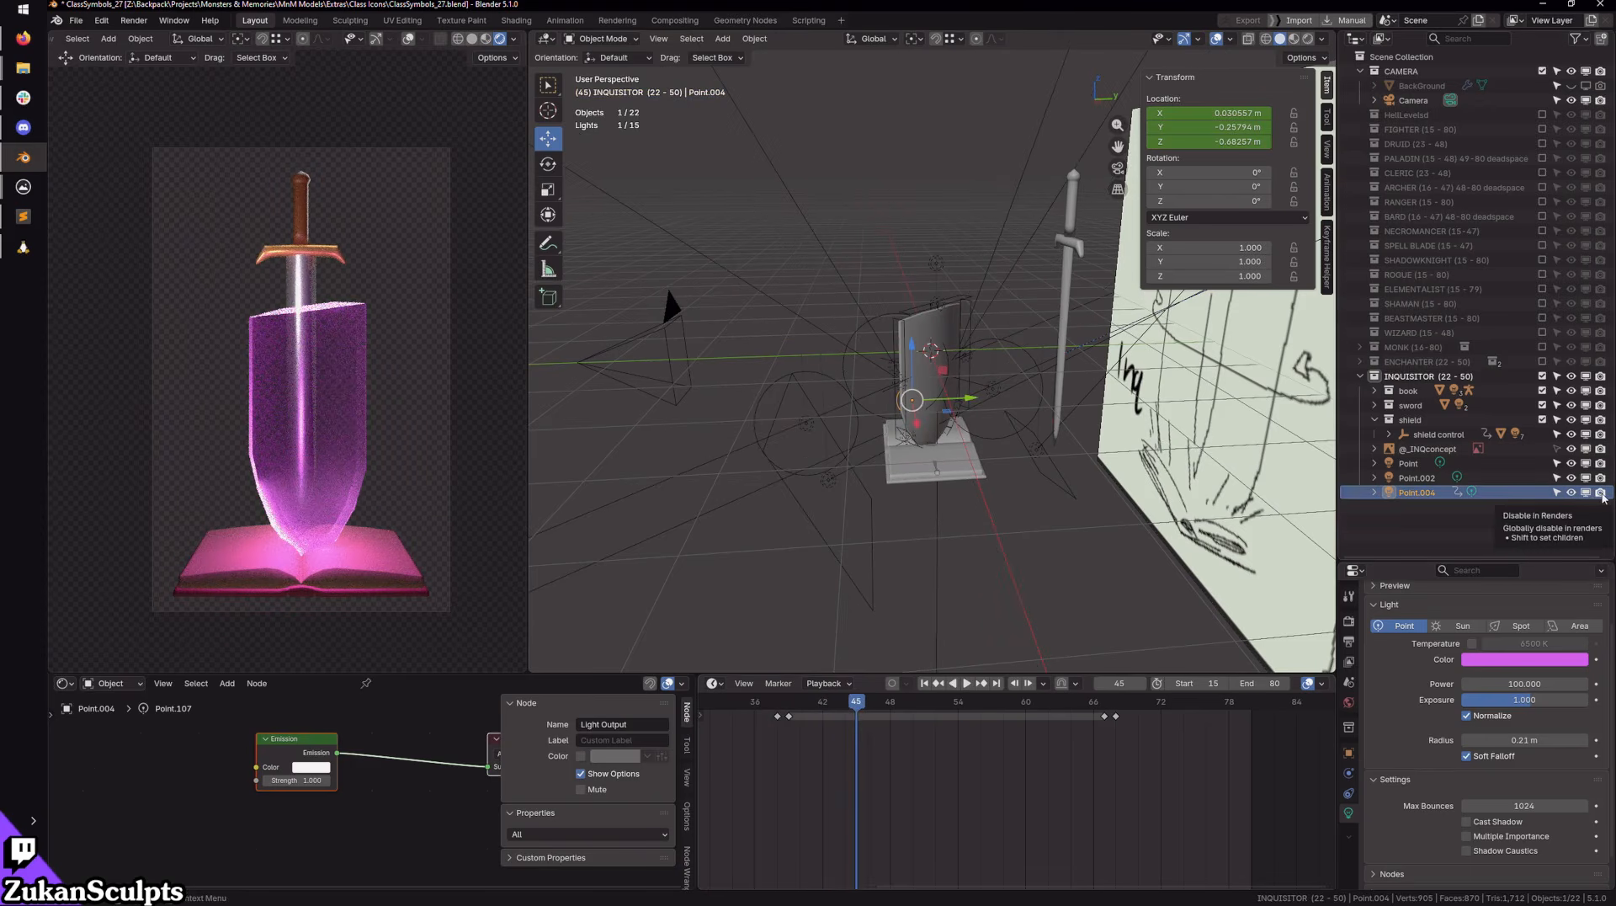
Step: Hide the Point.004 light in the viewport and renders to compare frames 45 and 46, and re-enable it
{"action": "left_click_drag", "start_coordinate": [1601, 494], "coordinate": [1547, 492]}
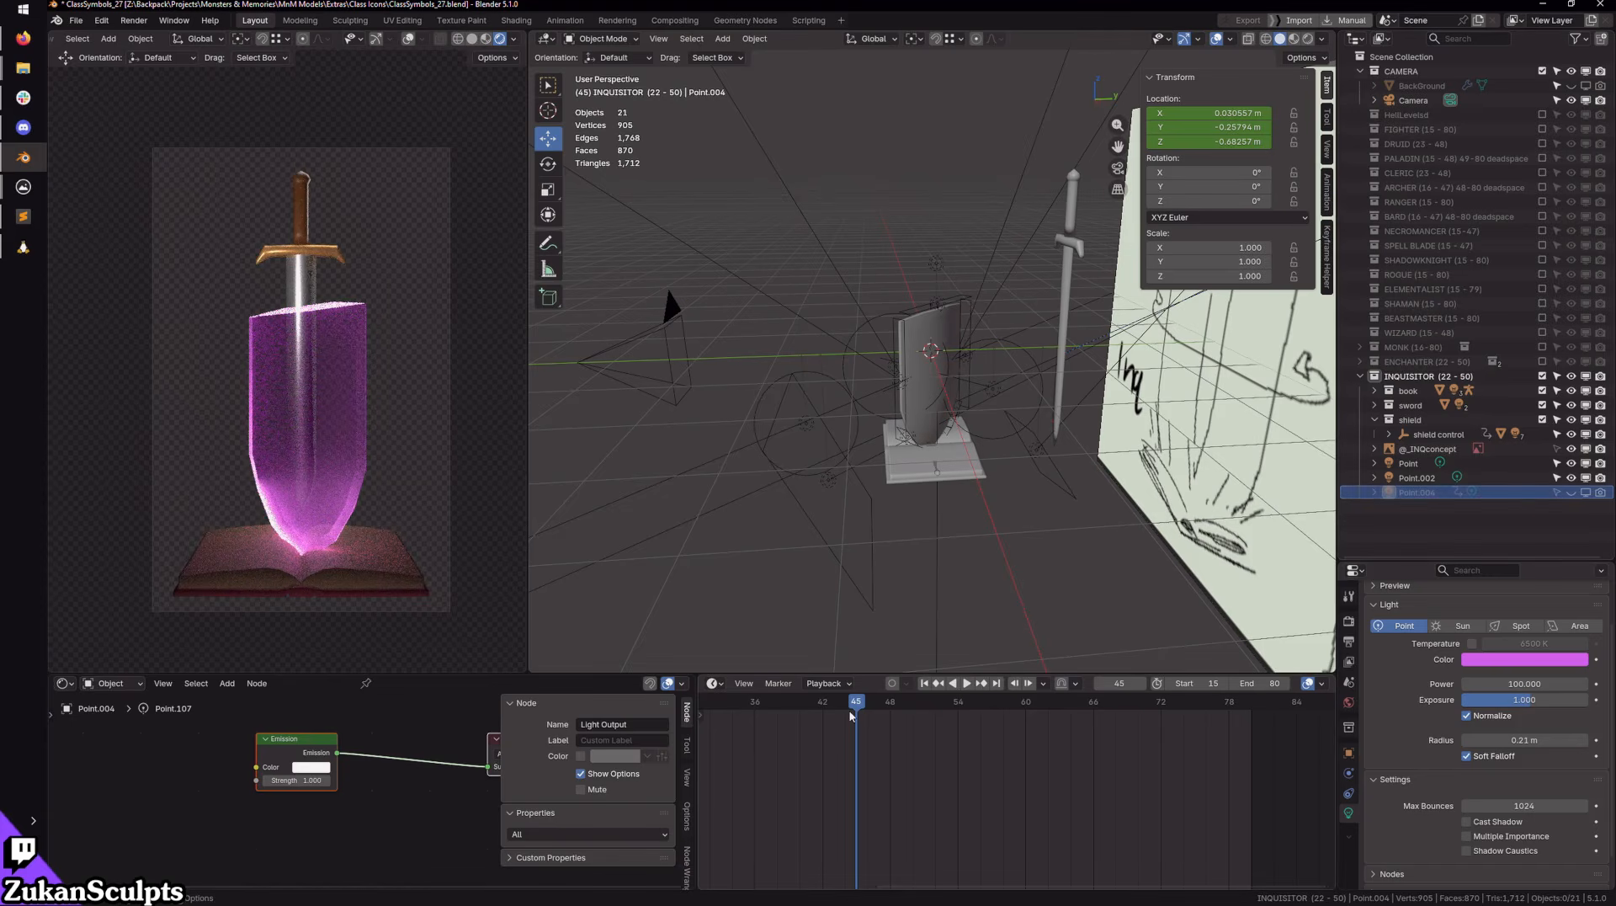
{"action": "mouse_move", "coordinate": [850, 717]}
{"action": "left_mouse_down"}
{"action": "mouse_move", "coordinate": [787, 714]}
{"action": "mouse_move", "coordinate": [867, 712]}
{"action": "left_mouse_up"}
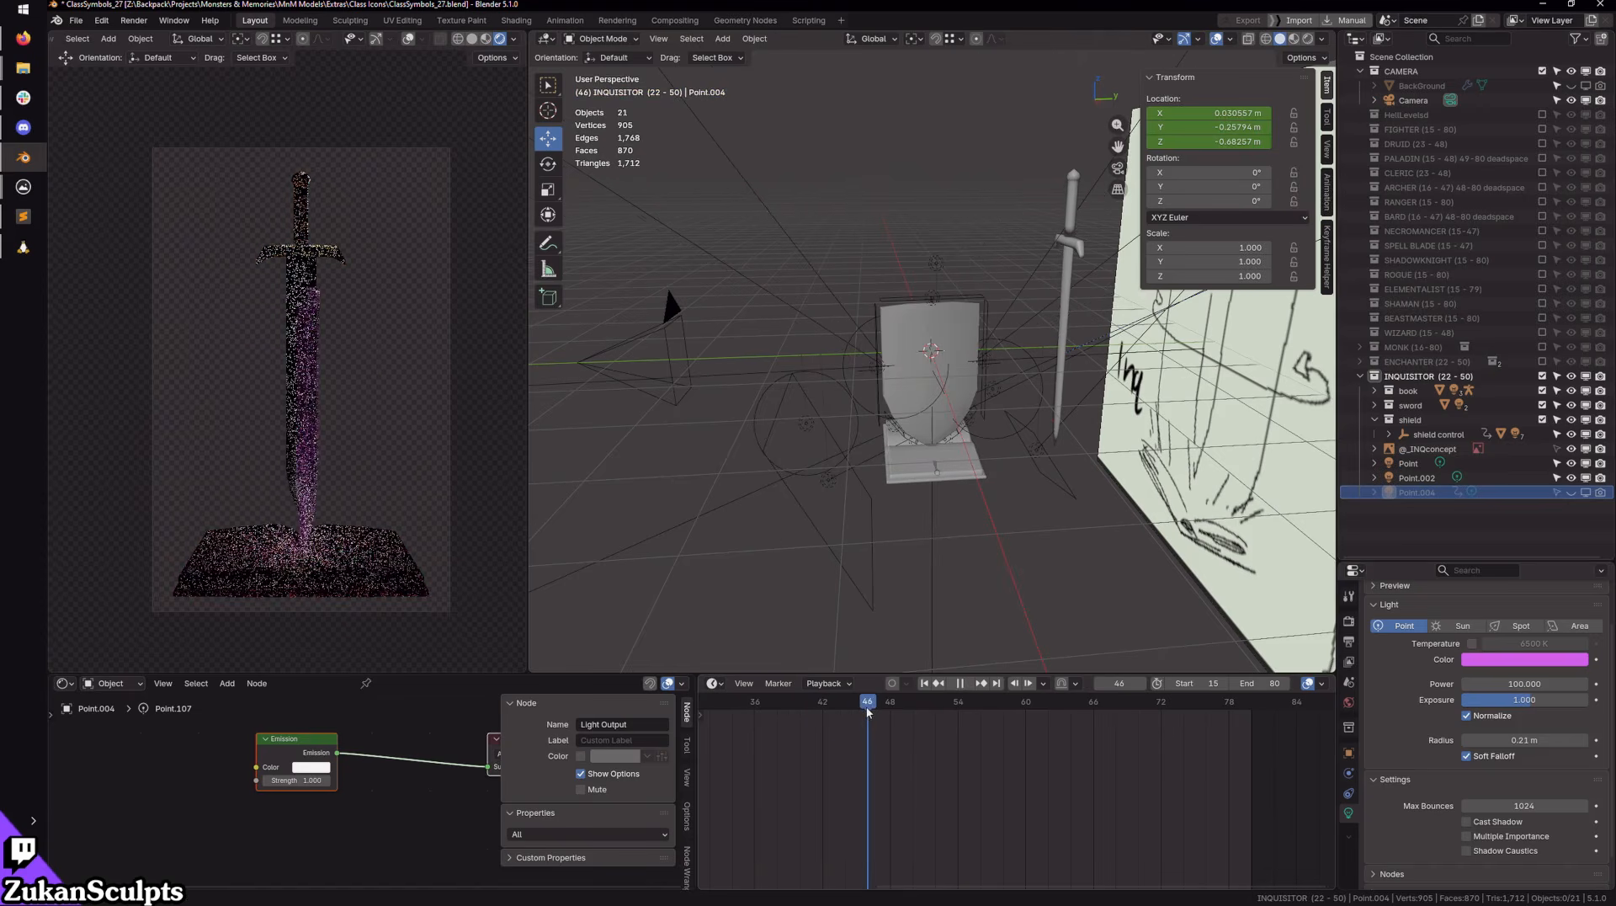
{"action": "left_click", "coordinate": [1588, 494]}
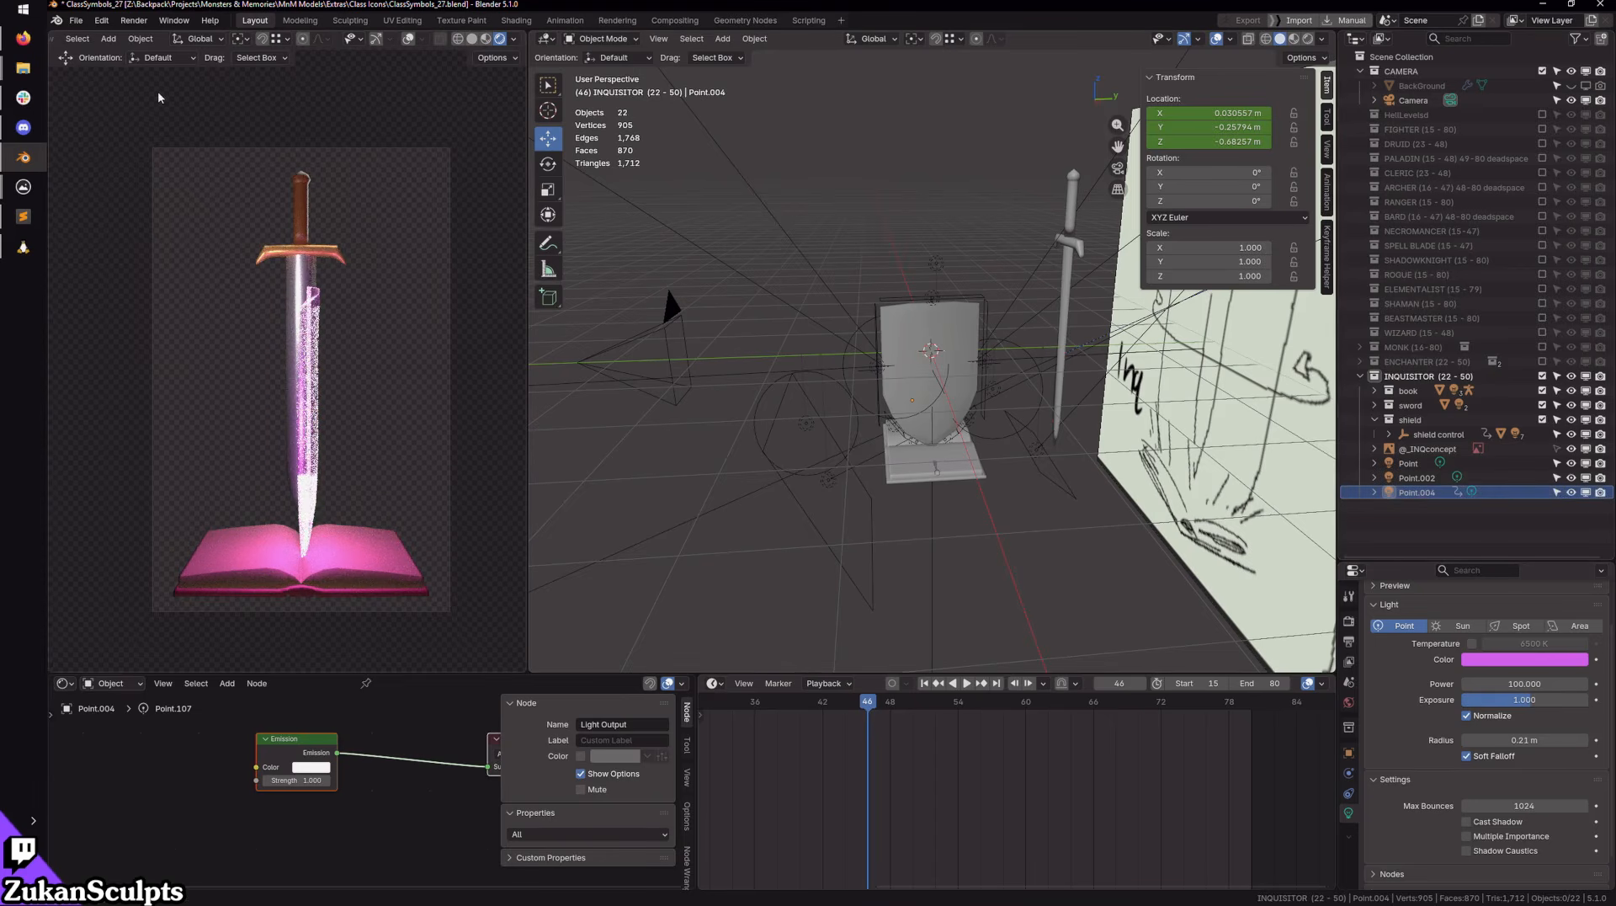
Step: Play the animation from shortly before frame 41 to frame 45 to check the glow on the rising shield
{"action": "left_click", "coordinate": [784, 702]}
{"action": "key", "text": "space"}
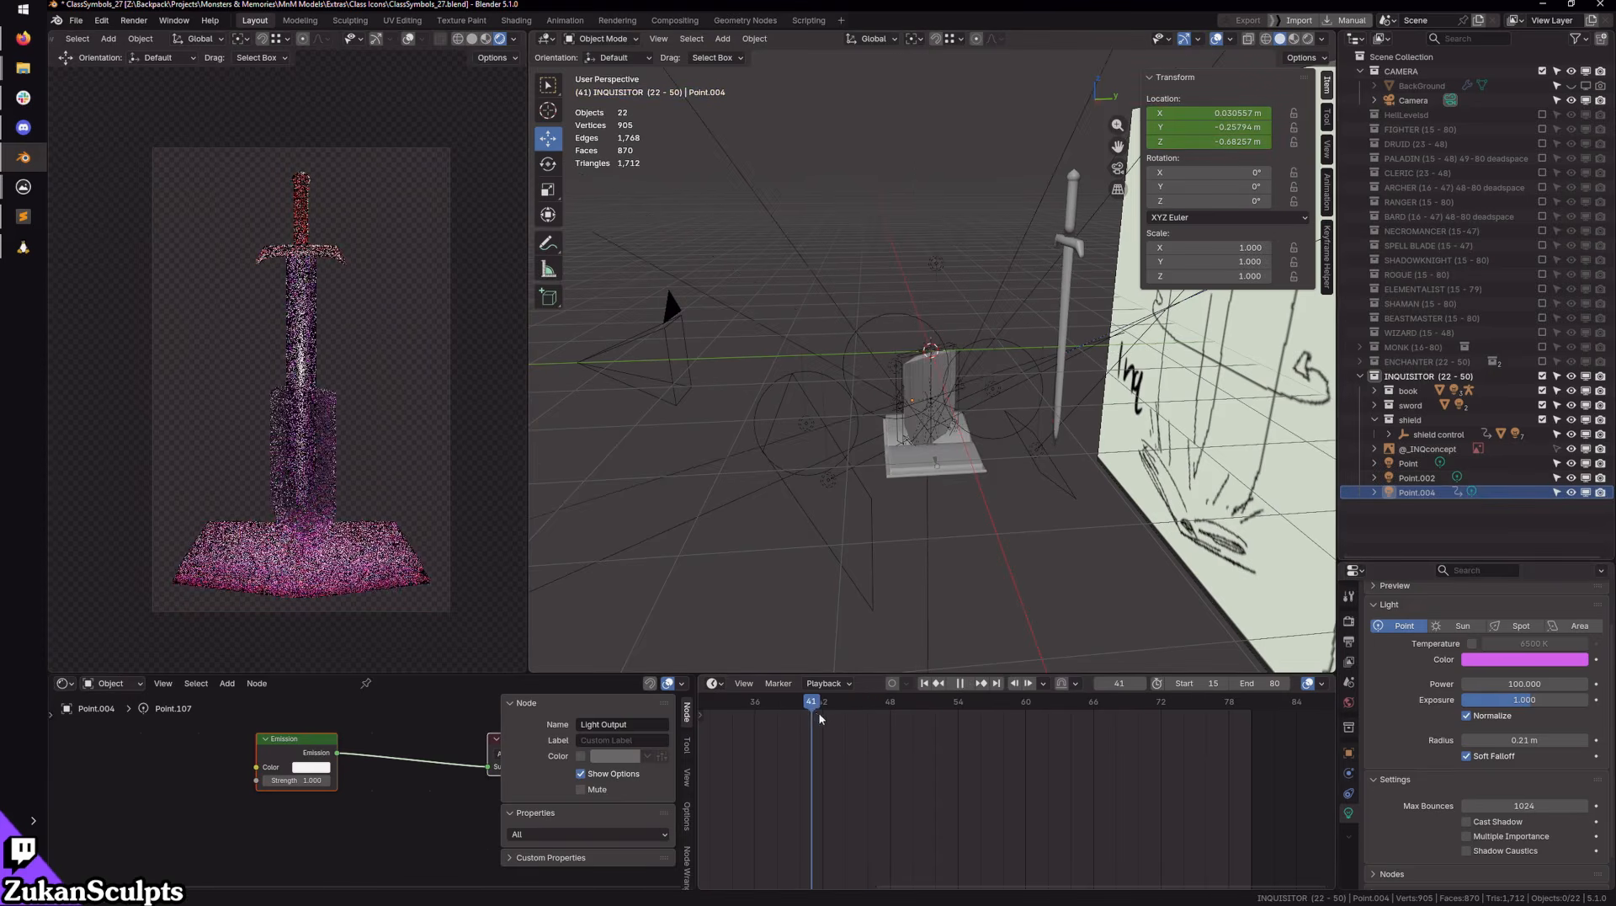
{"action": "key", "text": "space"}
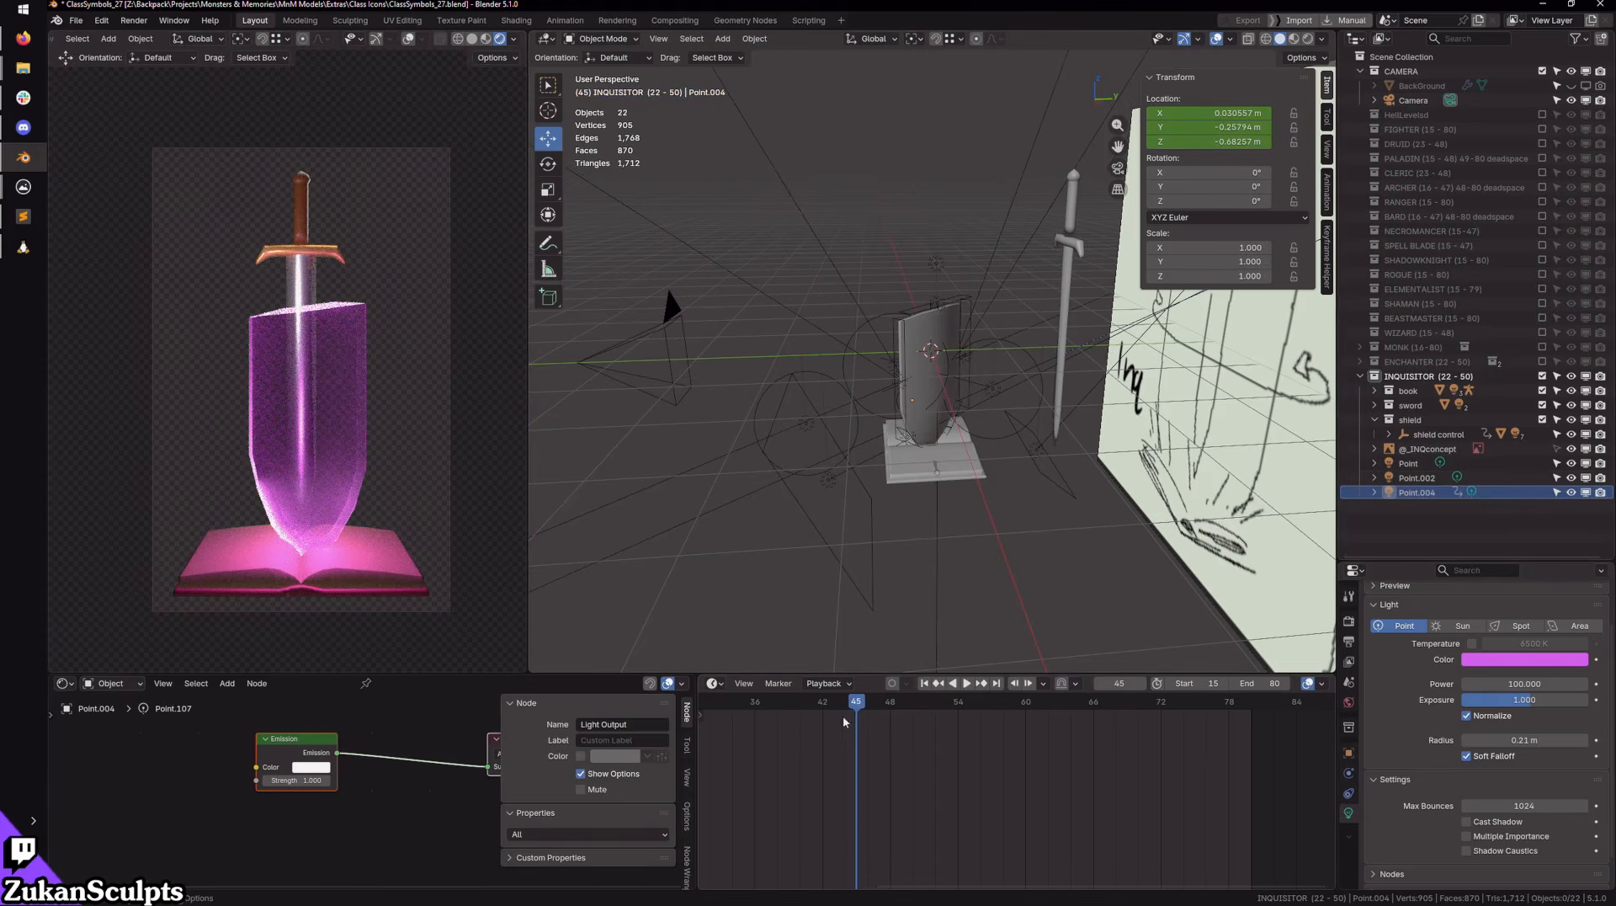
Step: Select the Point light and check its glow at its power keyframes on frames 30 and 38
{"action": "left_click", "coordinate": [766, 702]}
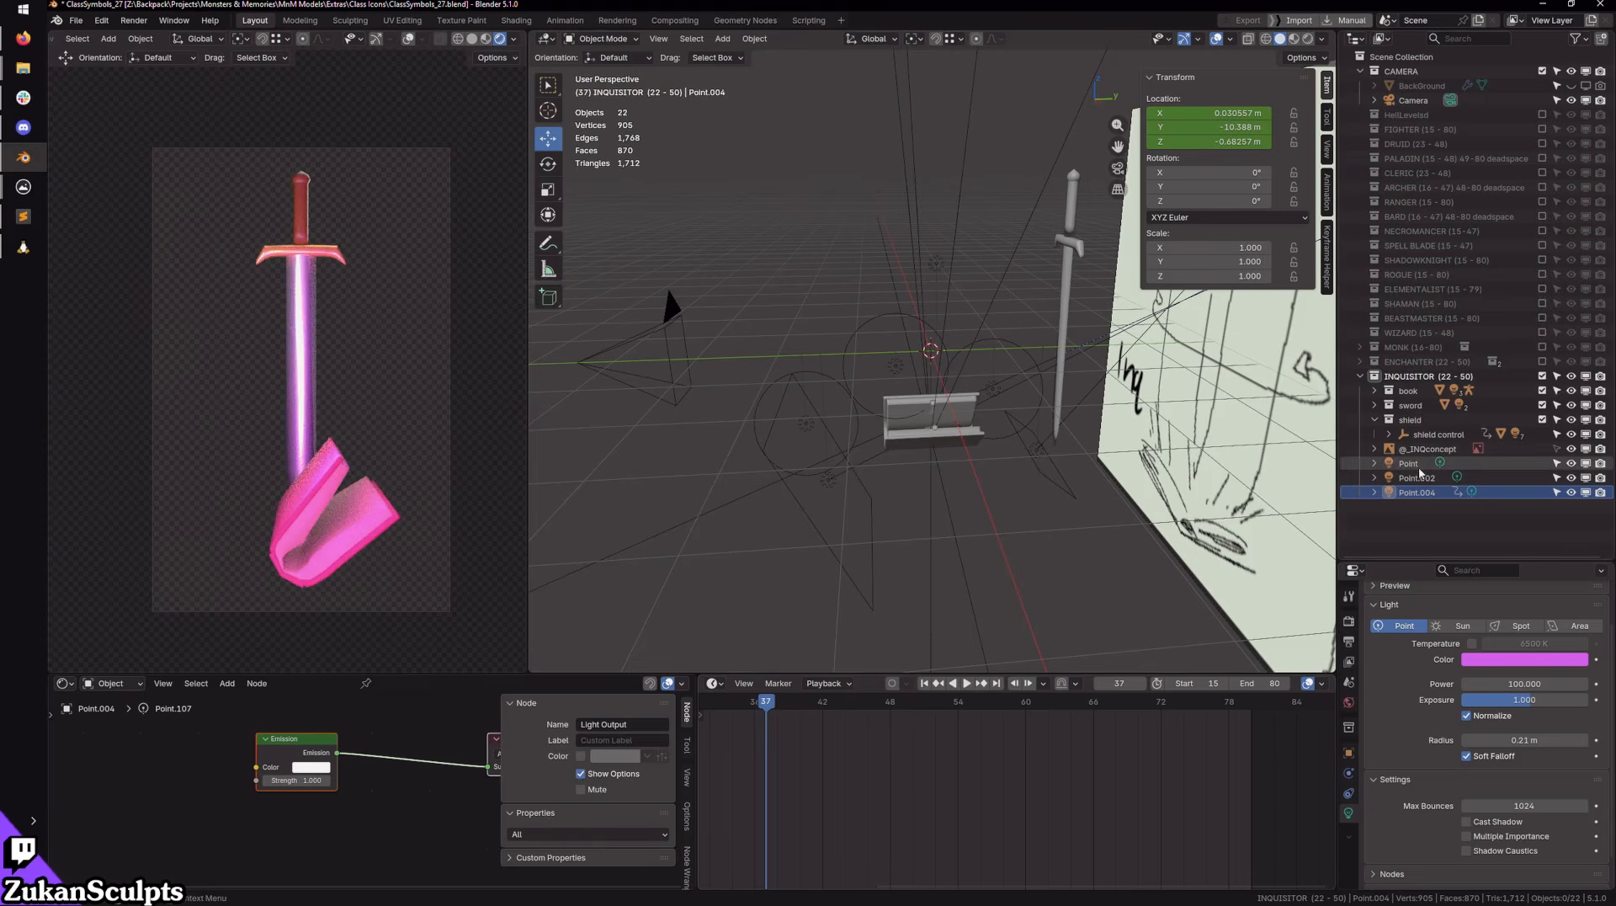
{"action": "left_click", "coordinate": [1419, 468]}
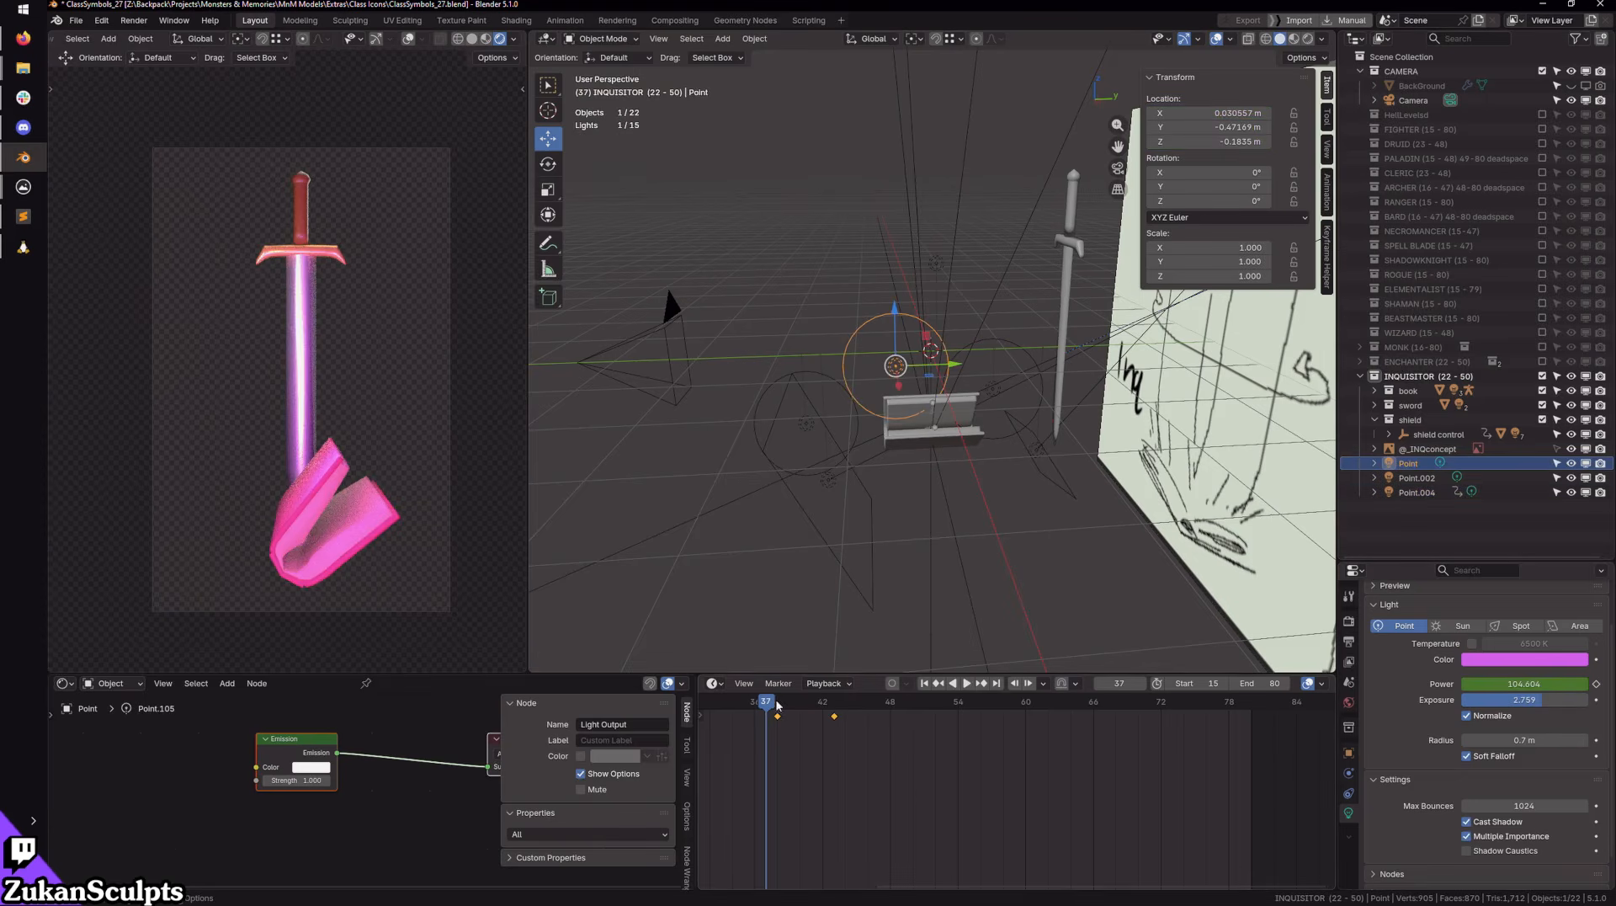
{"action": "left_click", "coordinate": [983, 684]}
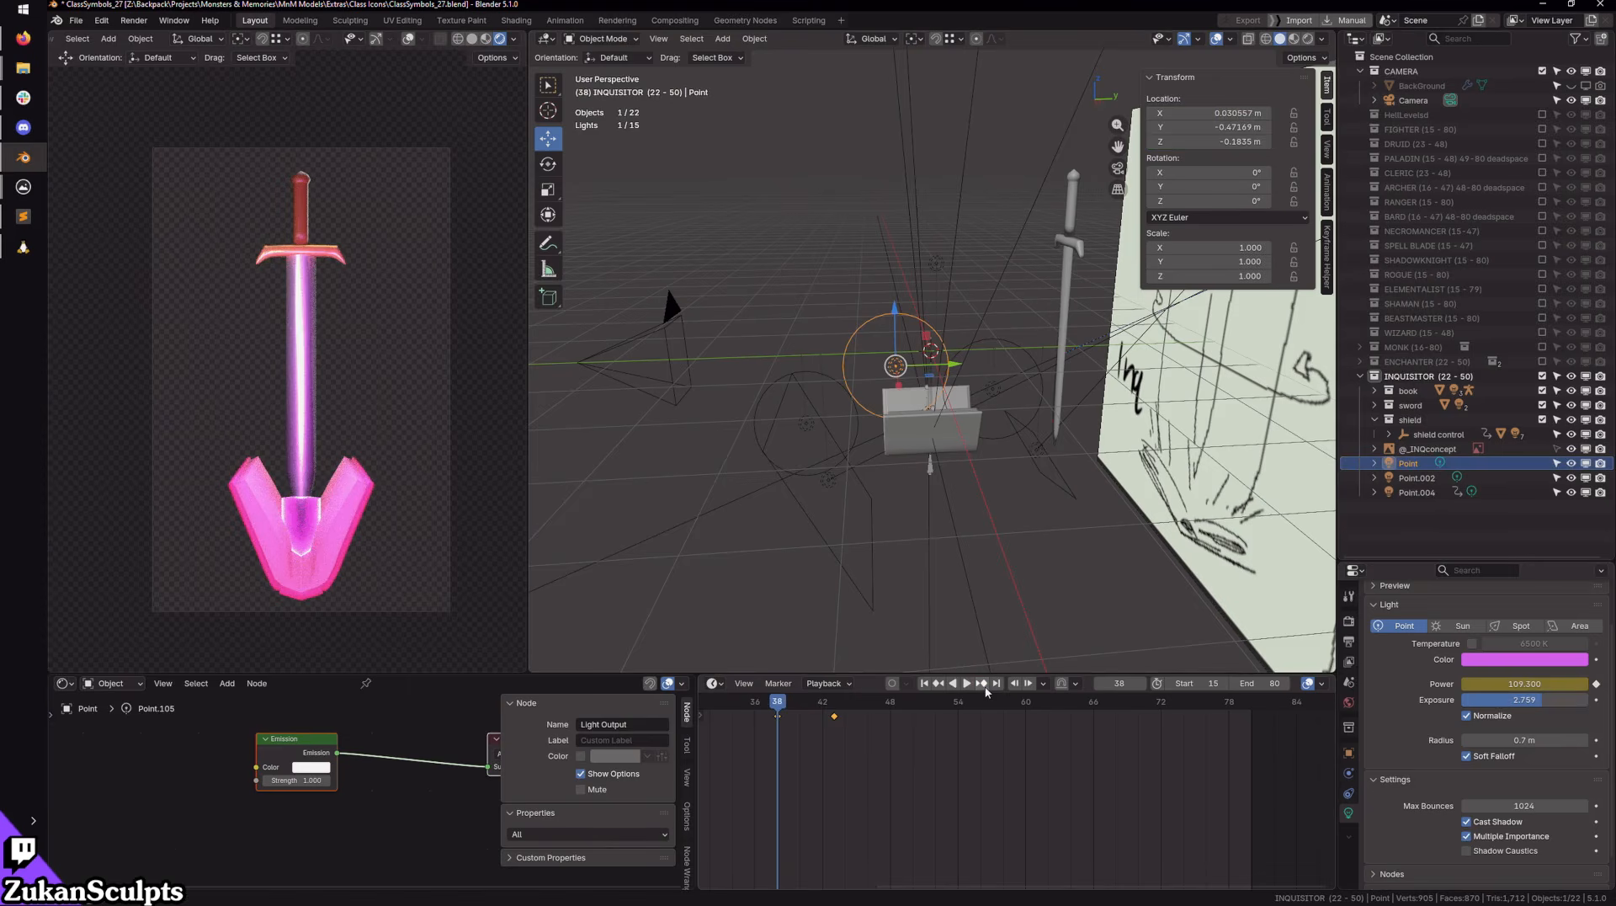
{"action": "scroll", "coordinate": [767, 729], "scroll_direction": "down", "scroll_amount": 3}
{"action": "middle_click_drag", "start_coordinate": [782, 731], "coordinate": [853, 738]}
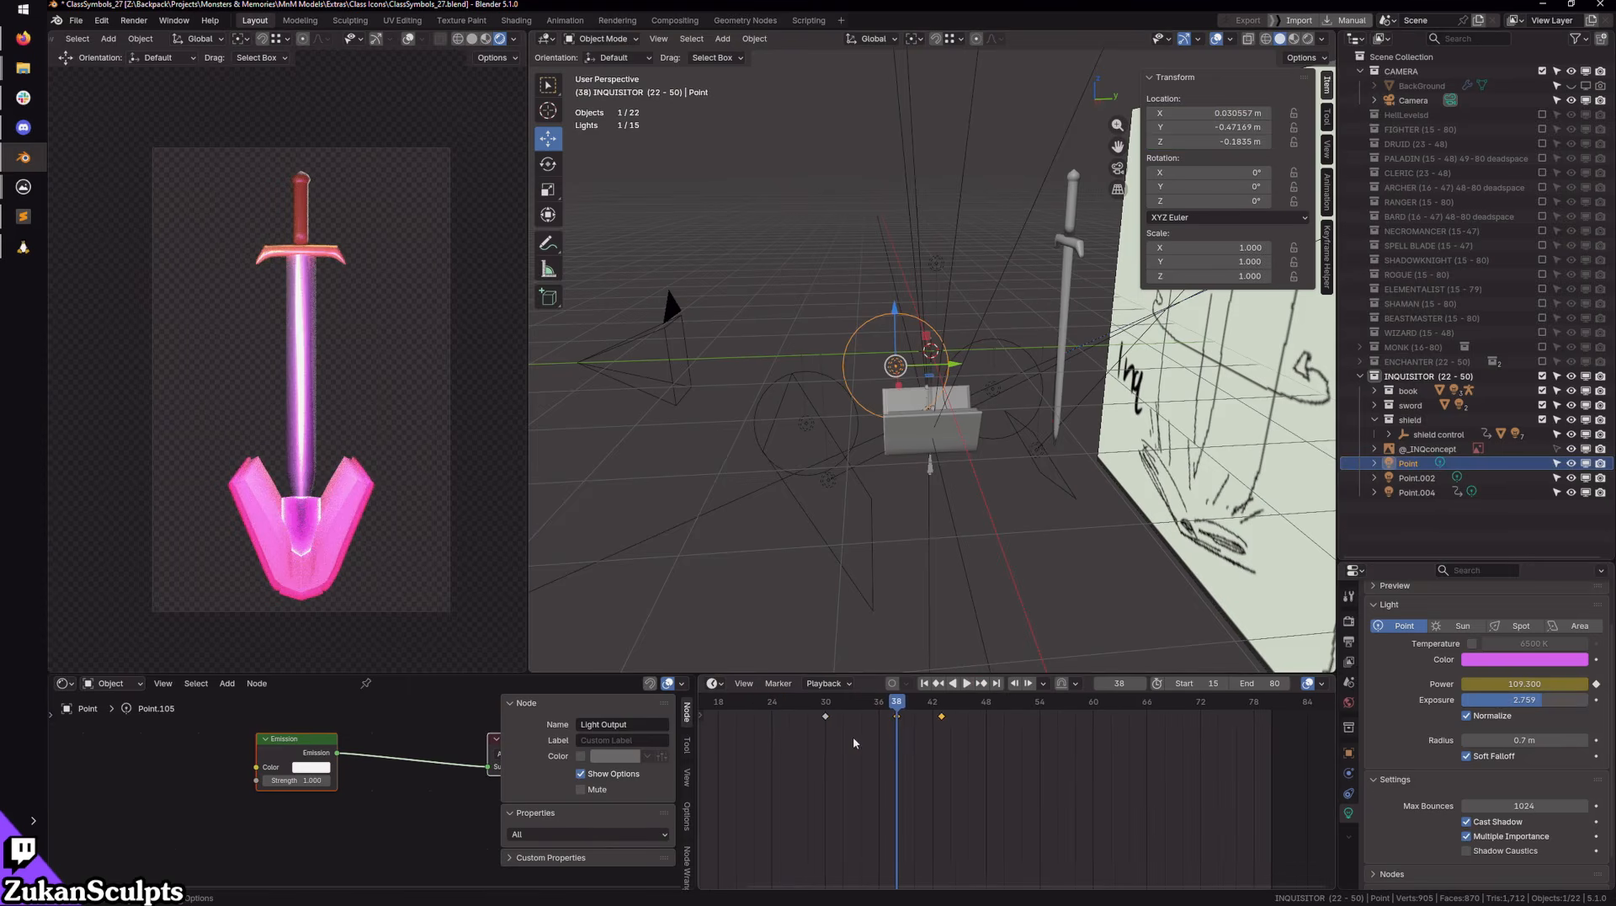
{"action": "left_click", "coordinate": [938, 682]}
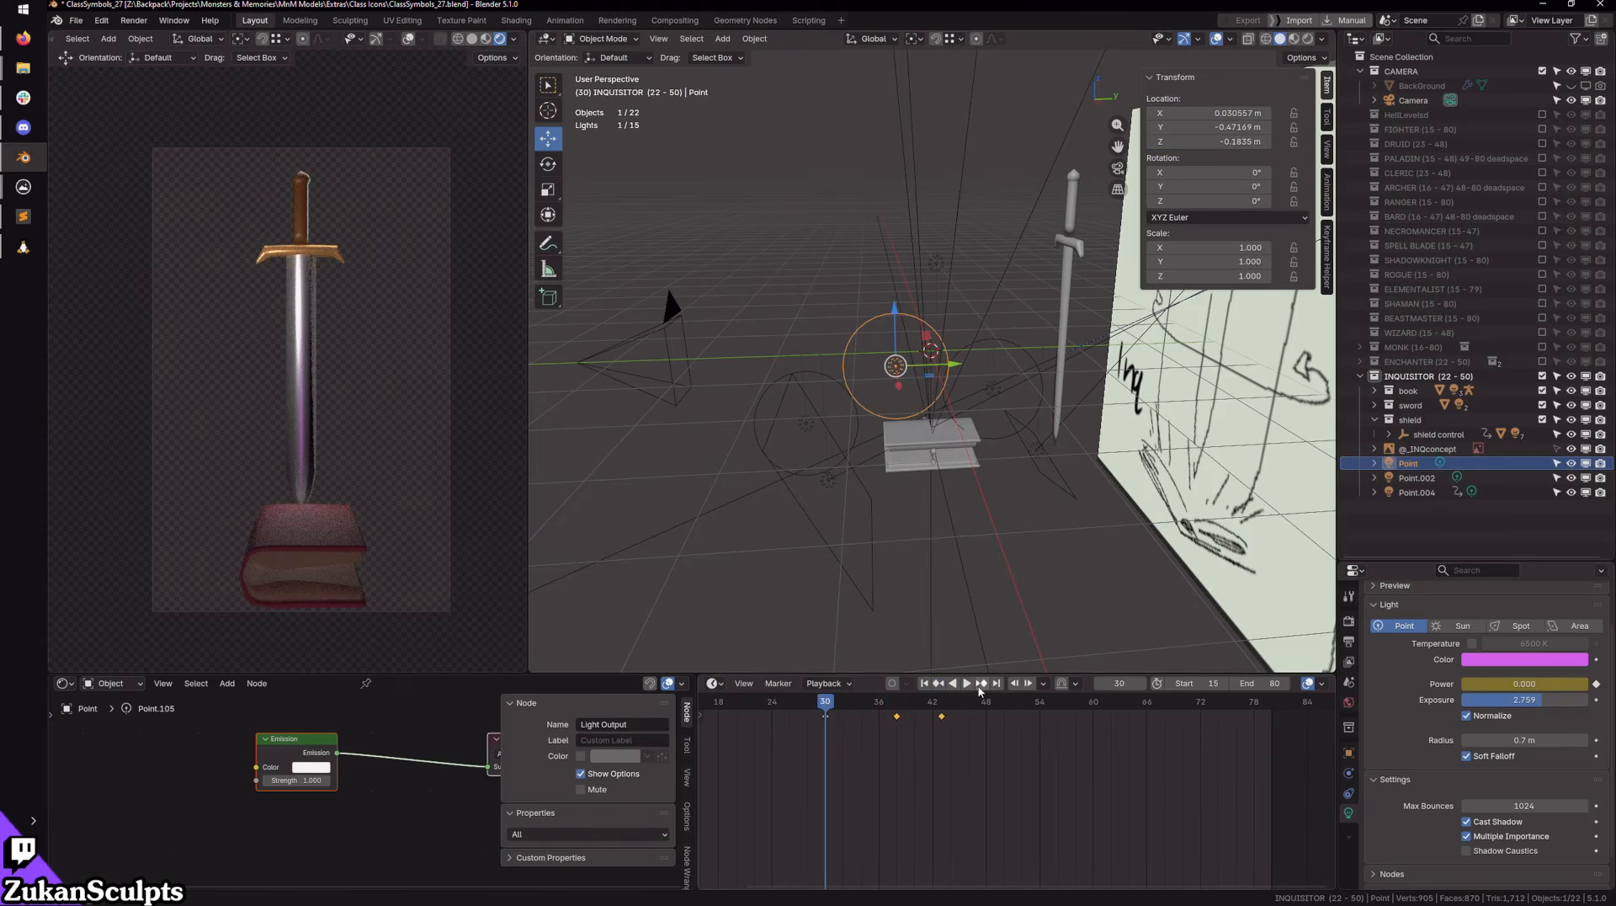
{"action": "left_click", "coordinate": [981, 684]}
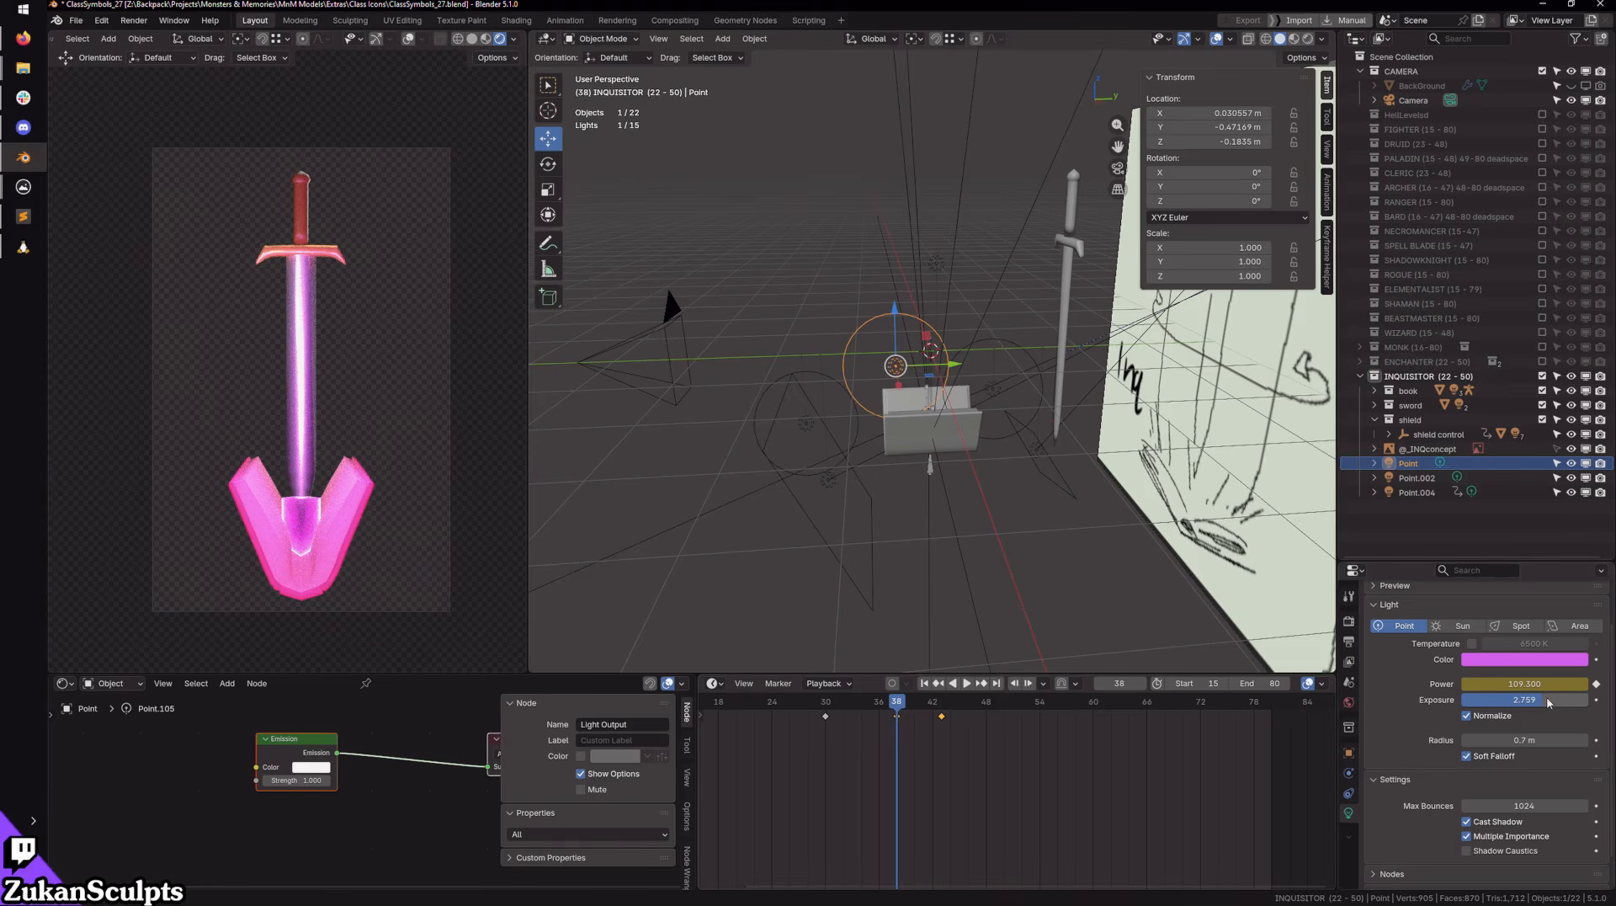
Step: Raise the Point light's exposure to about 8.08 and check the glow at frames 30, 32 and 38
{"action": "left_click_drag", "start_coordinate": [1531, 705], "coordinate": [1568, 705]}
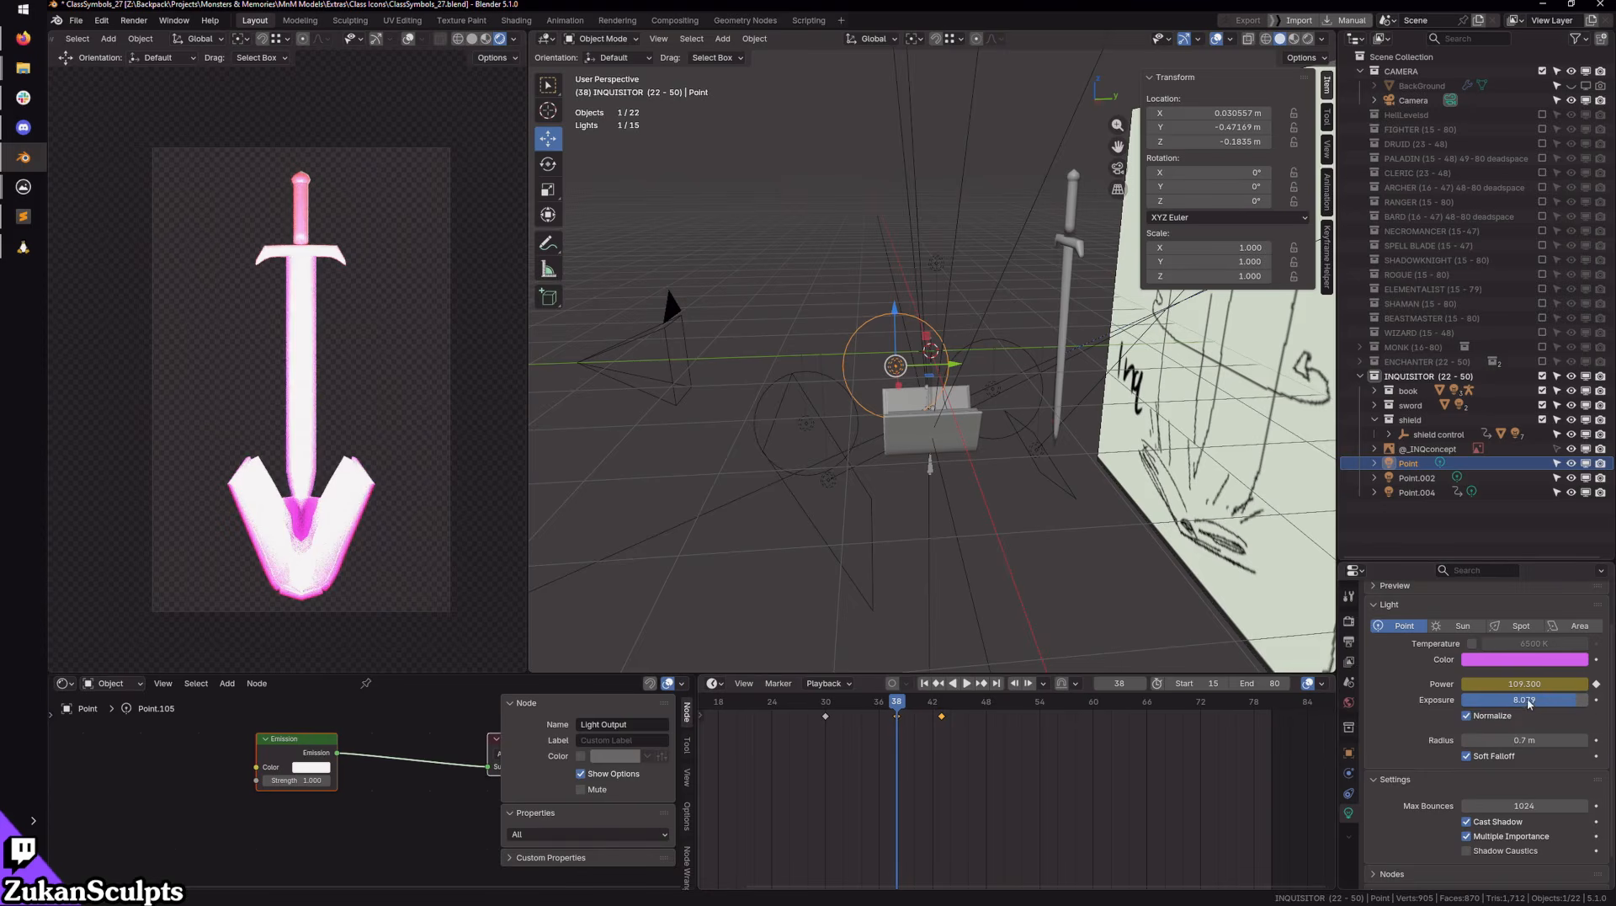
{"action": "key", "text": "space"}
{"action": "left_click", "coordinate": [829, 709]}
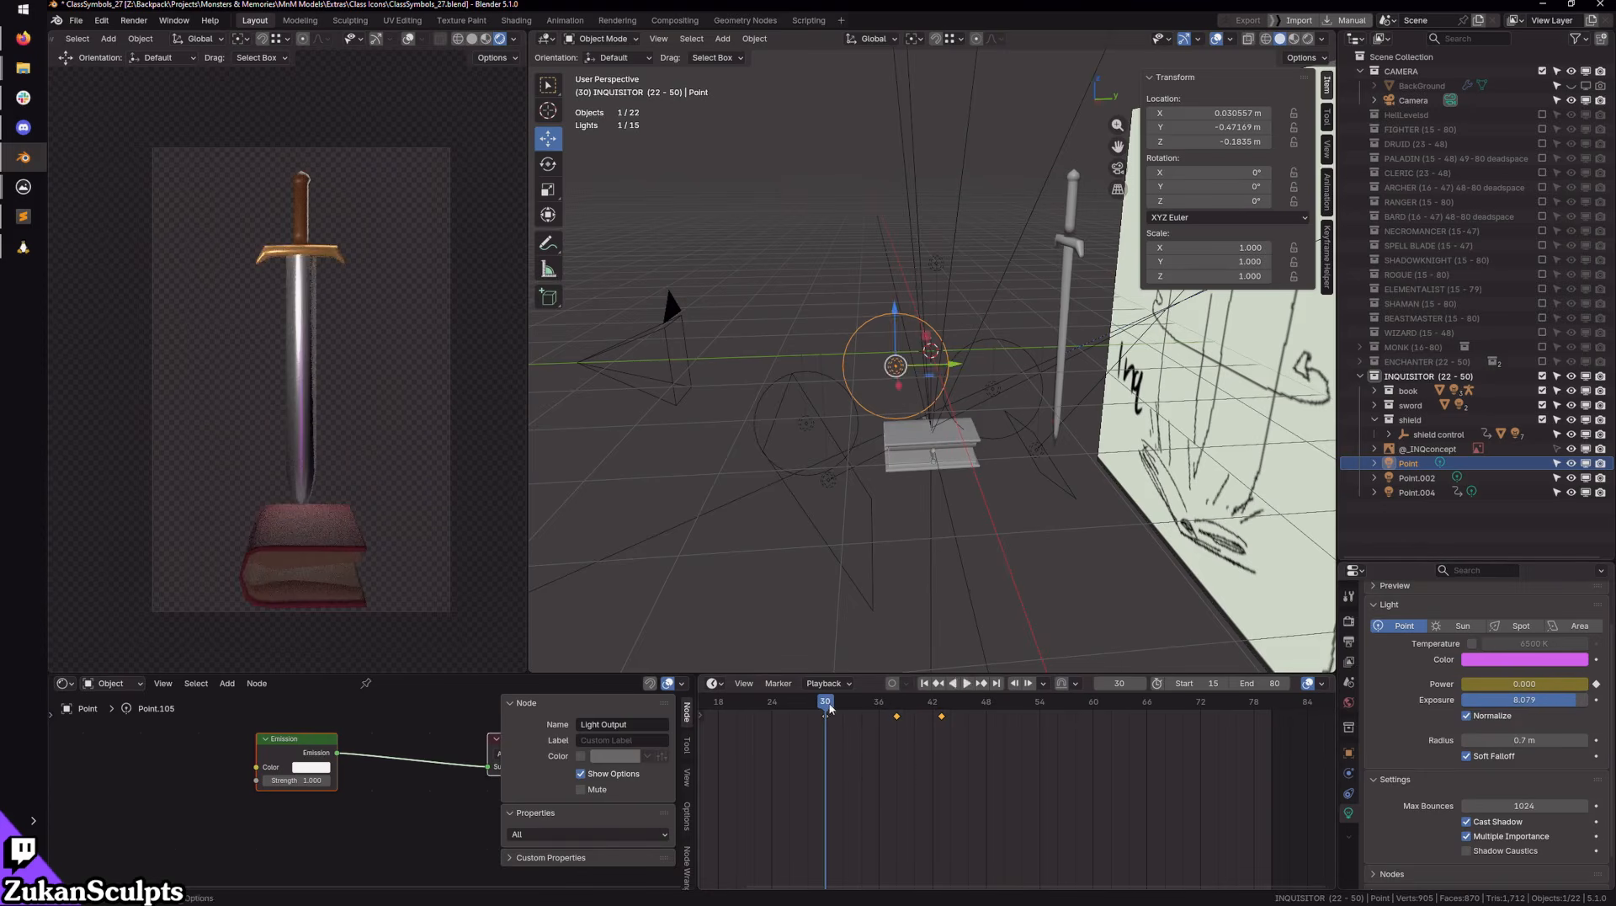
{"action": "left_click_drag", "start_coordinate": [830, 709], "coordinate": [844, 710]}
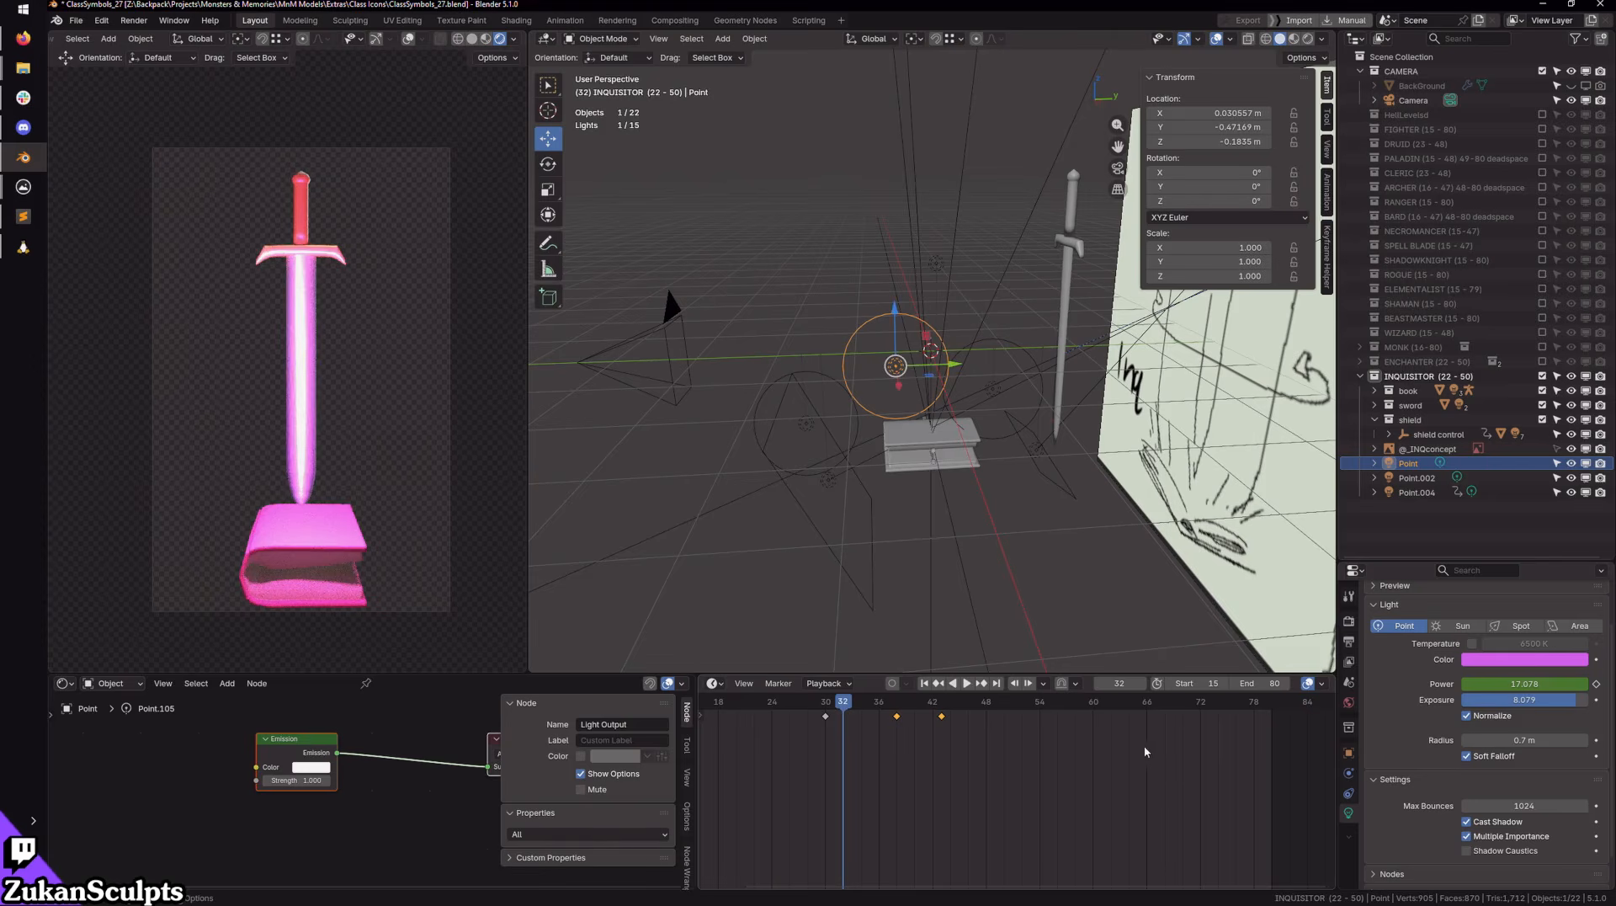
{"action": "left_click", "coordinate": [982, 684]}
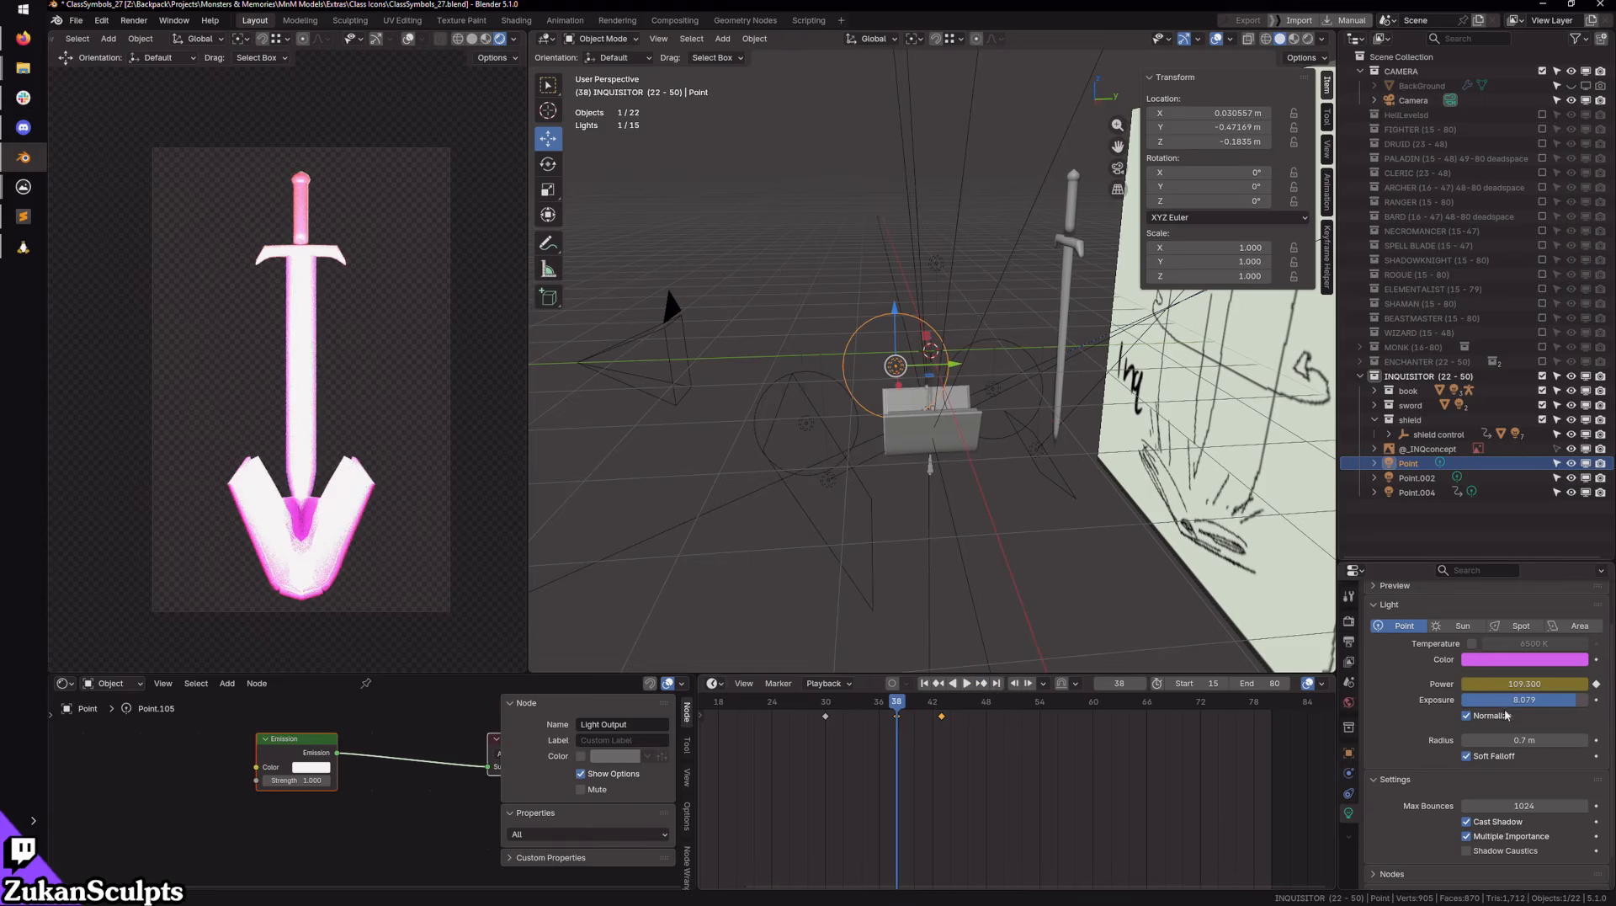
Step: Set the Point light's exposure to 5, play the book opening and return to frame 38
{"action": "left_click", "coordinate": [1536, 701]}
{"action": "type", "text": "5"}
{"action": "key", "text": "Return"}
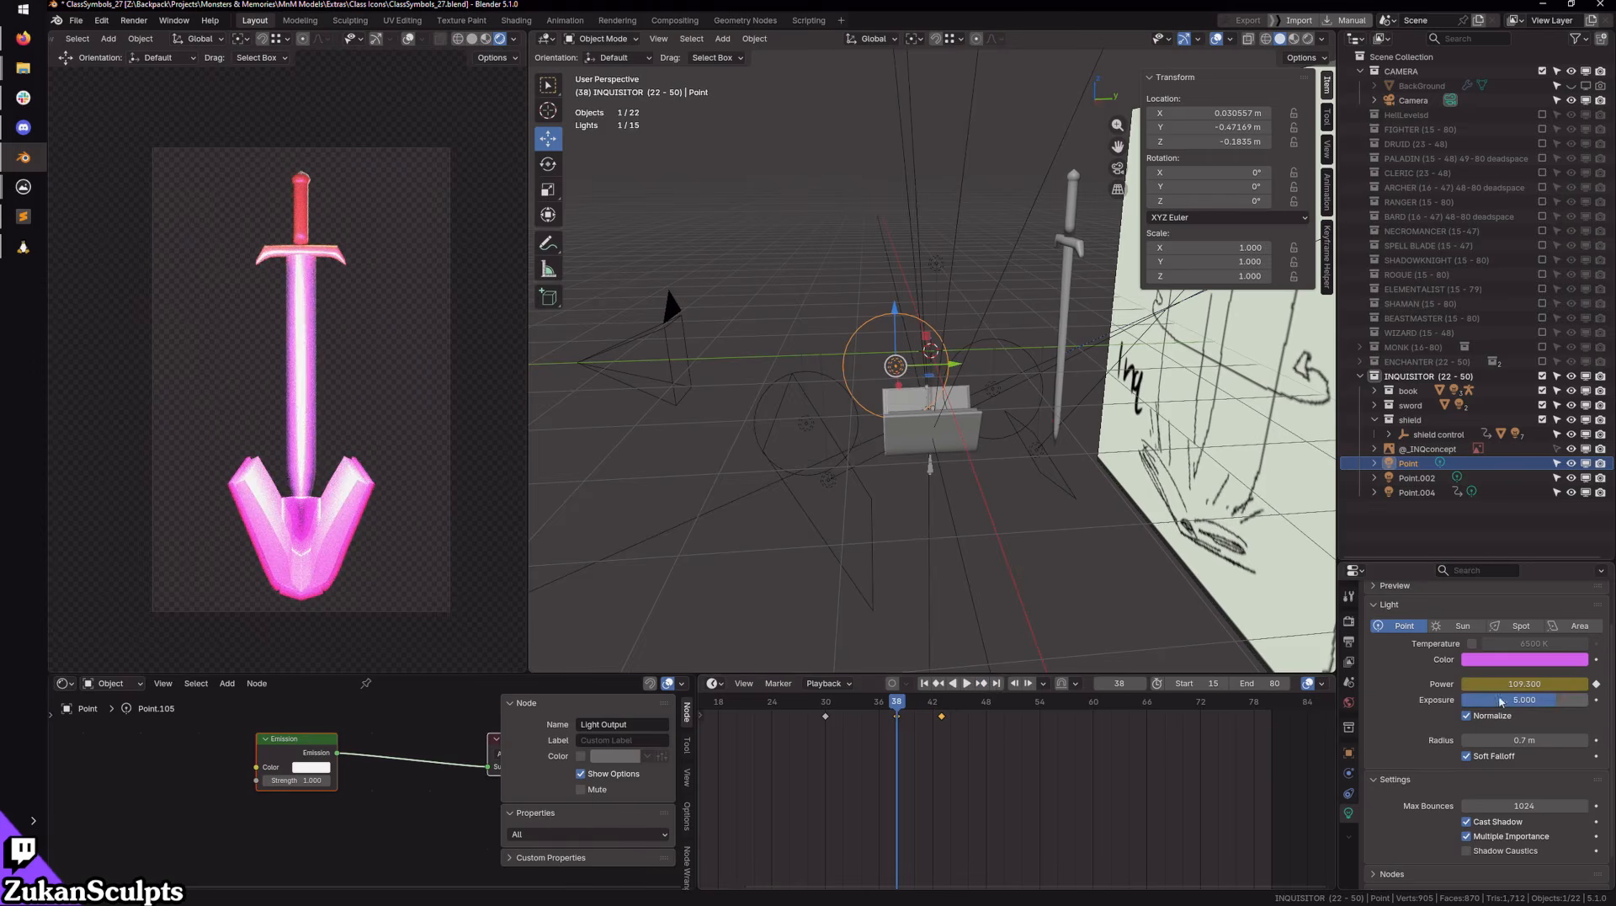
{"action": "left_click_drag", "start_coordinate": [872, 704], "coordinate": [809, 705]}
{"action": "key", "text": "space"}
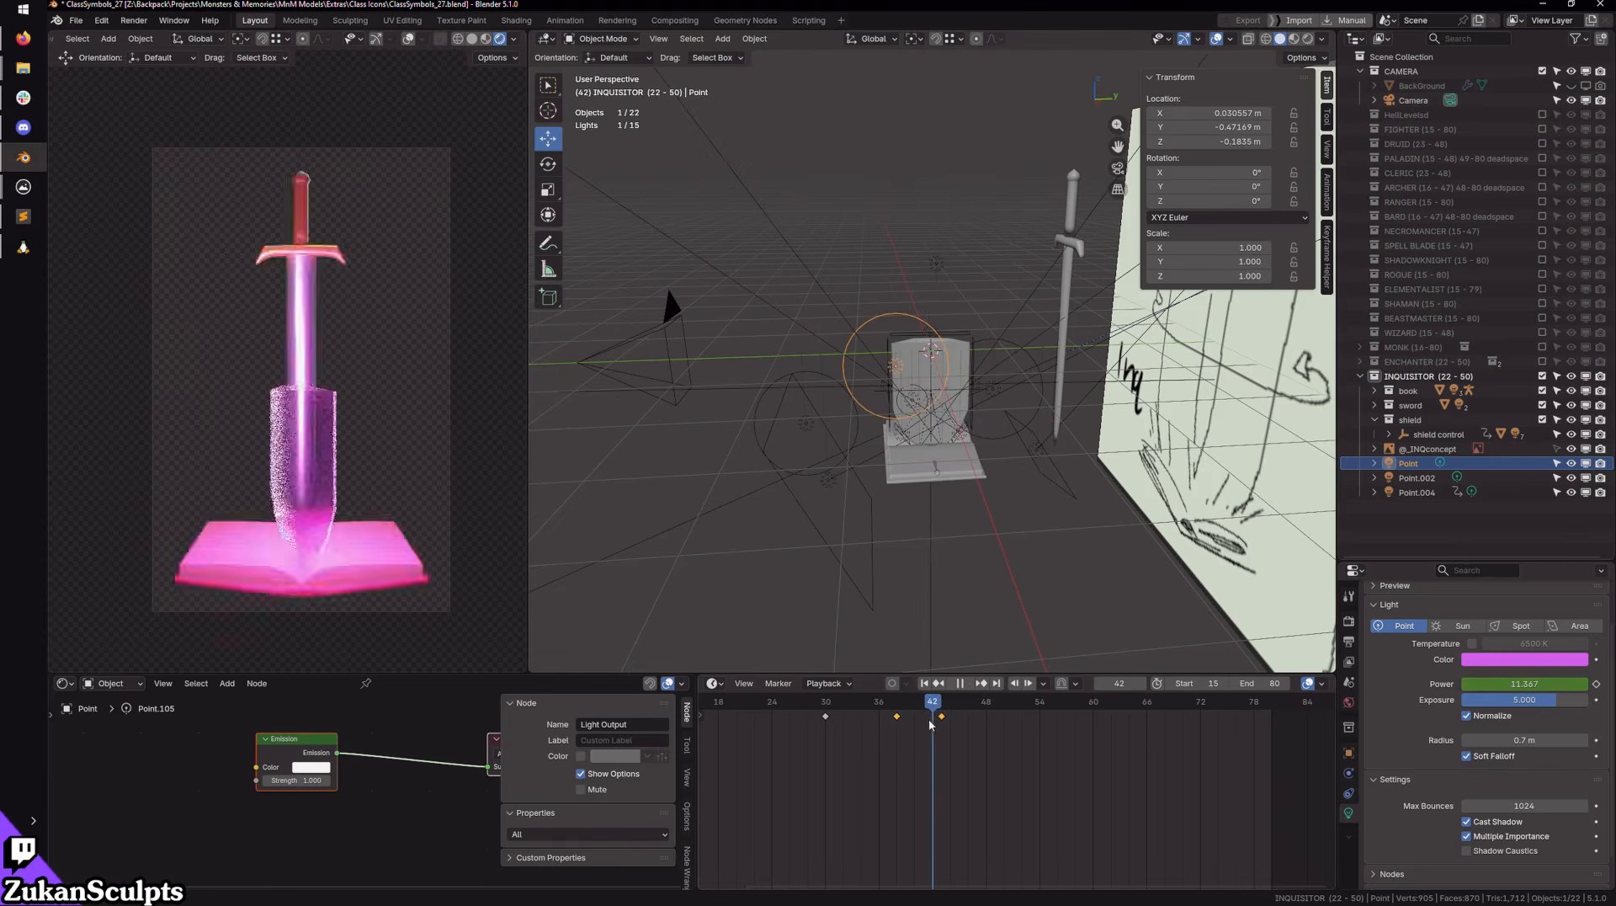
{"action": "key", "text": "space"}
{"action": "left_click_drag", "start_coordinate": [962, 731], "coordinate": [894, 758]}
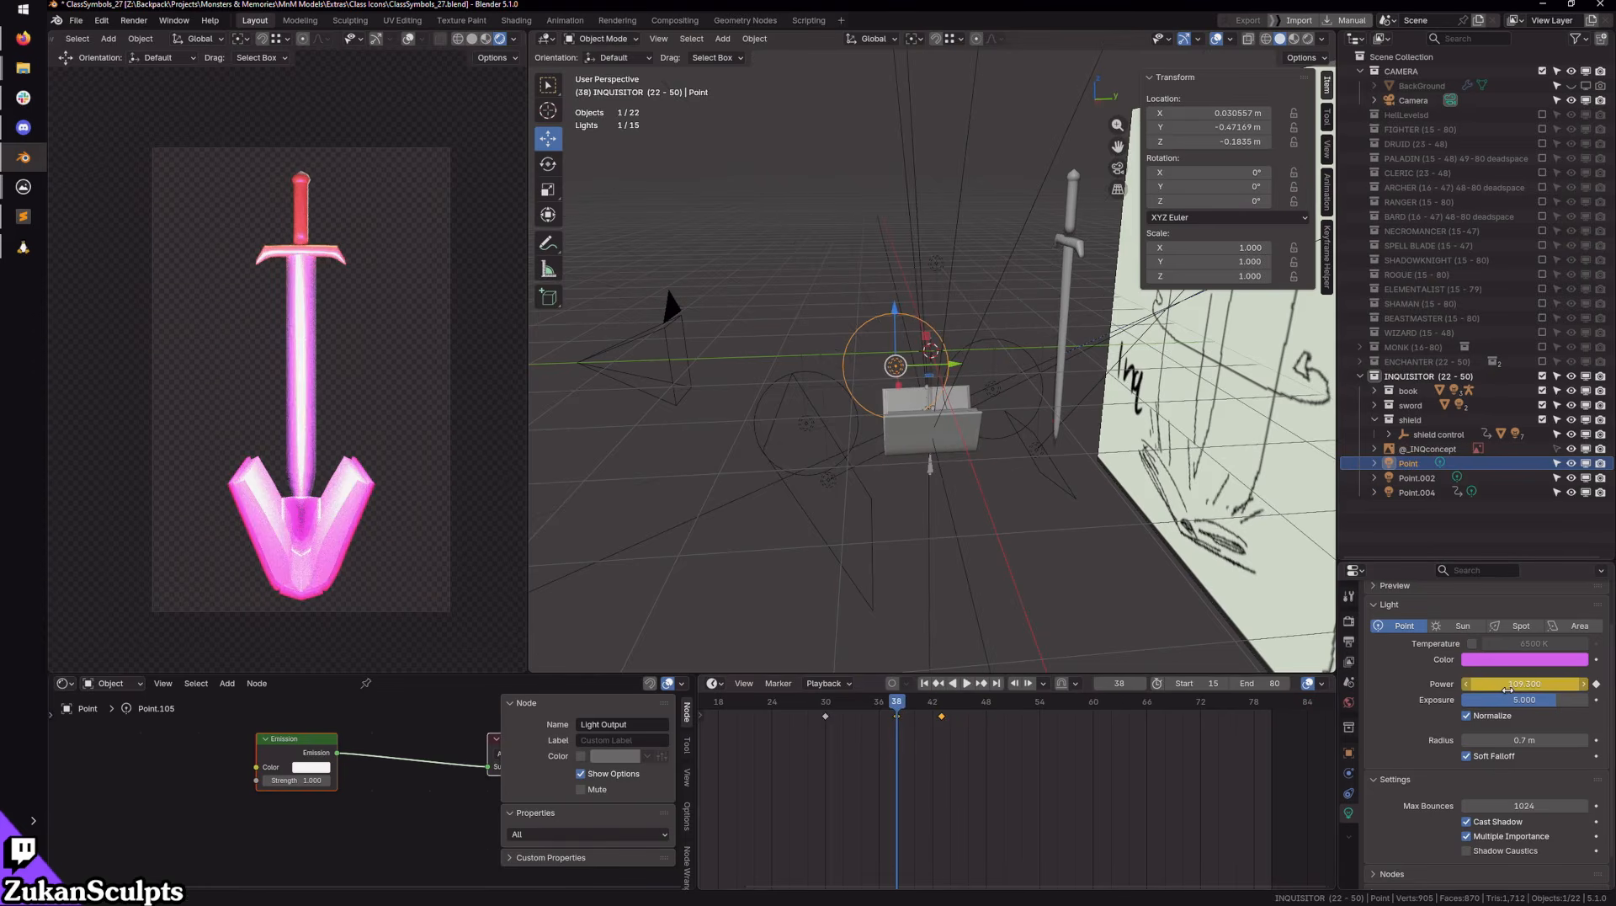
Step: Set the Point.002 light's exposure to 5 and play the animation from the start to check the glow
{"action": "left_click", "coordinate": [1418, 478]}
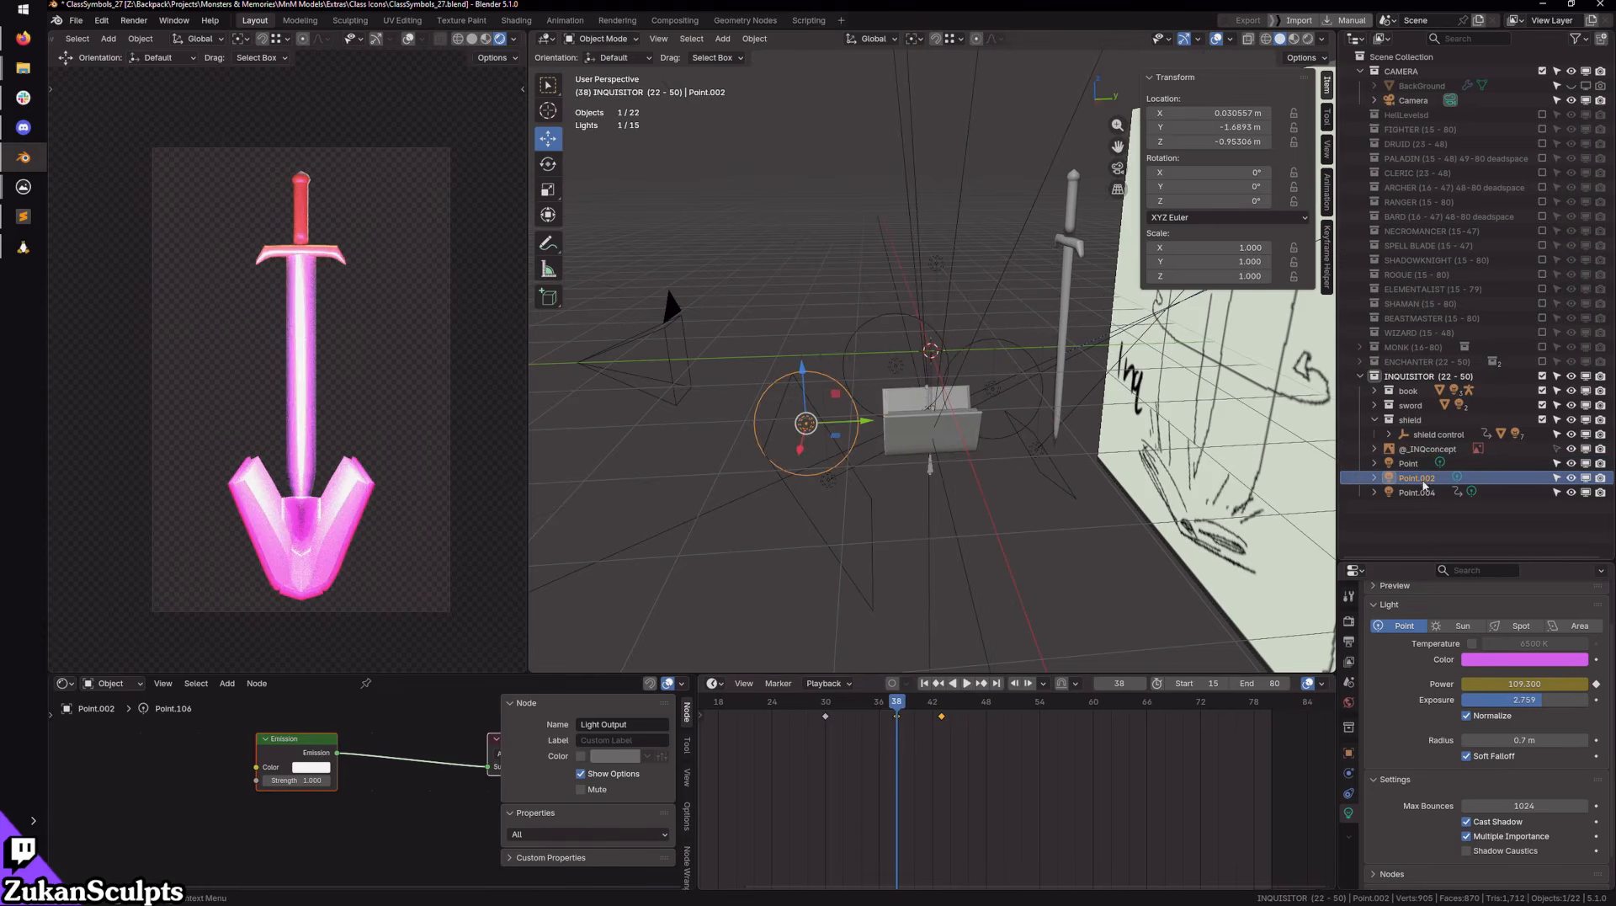
{"action": "left_click", "coordinate": [1532, 700]}
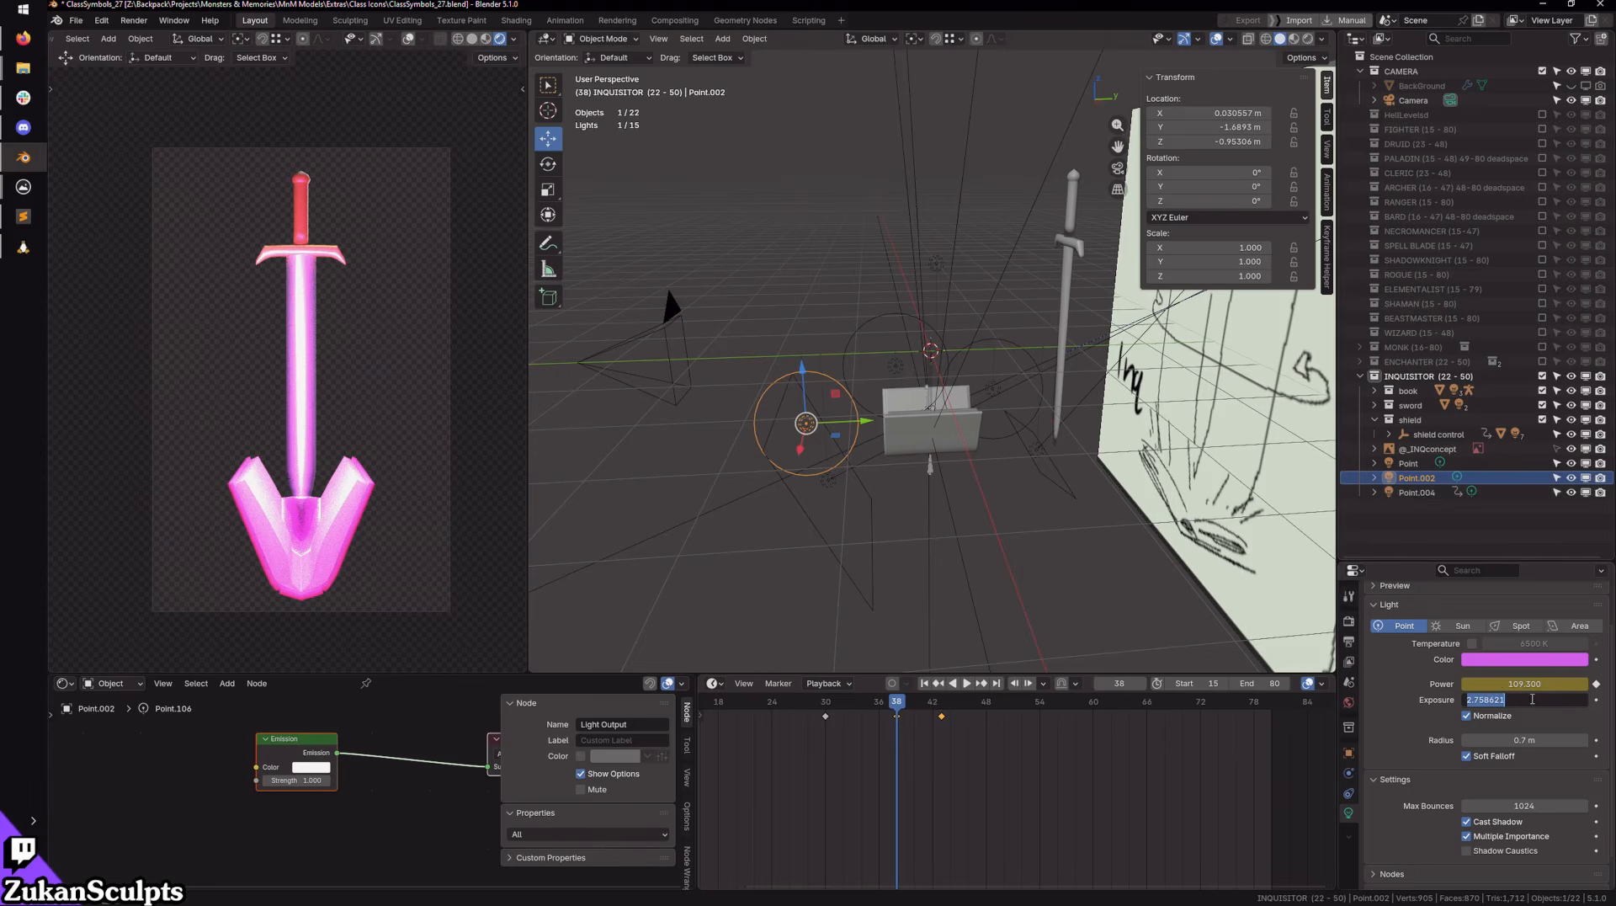
{"action": "type", "text": "5"}
{"action": "key", "text": "Return"}
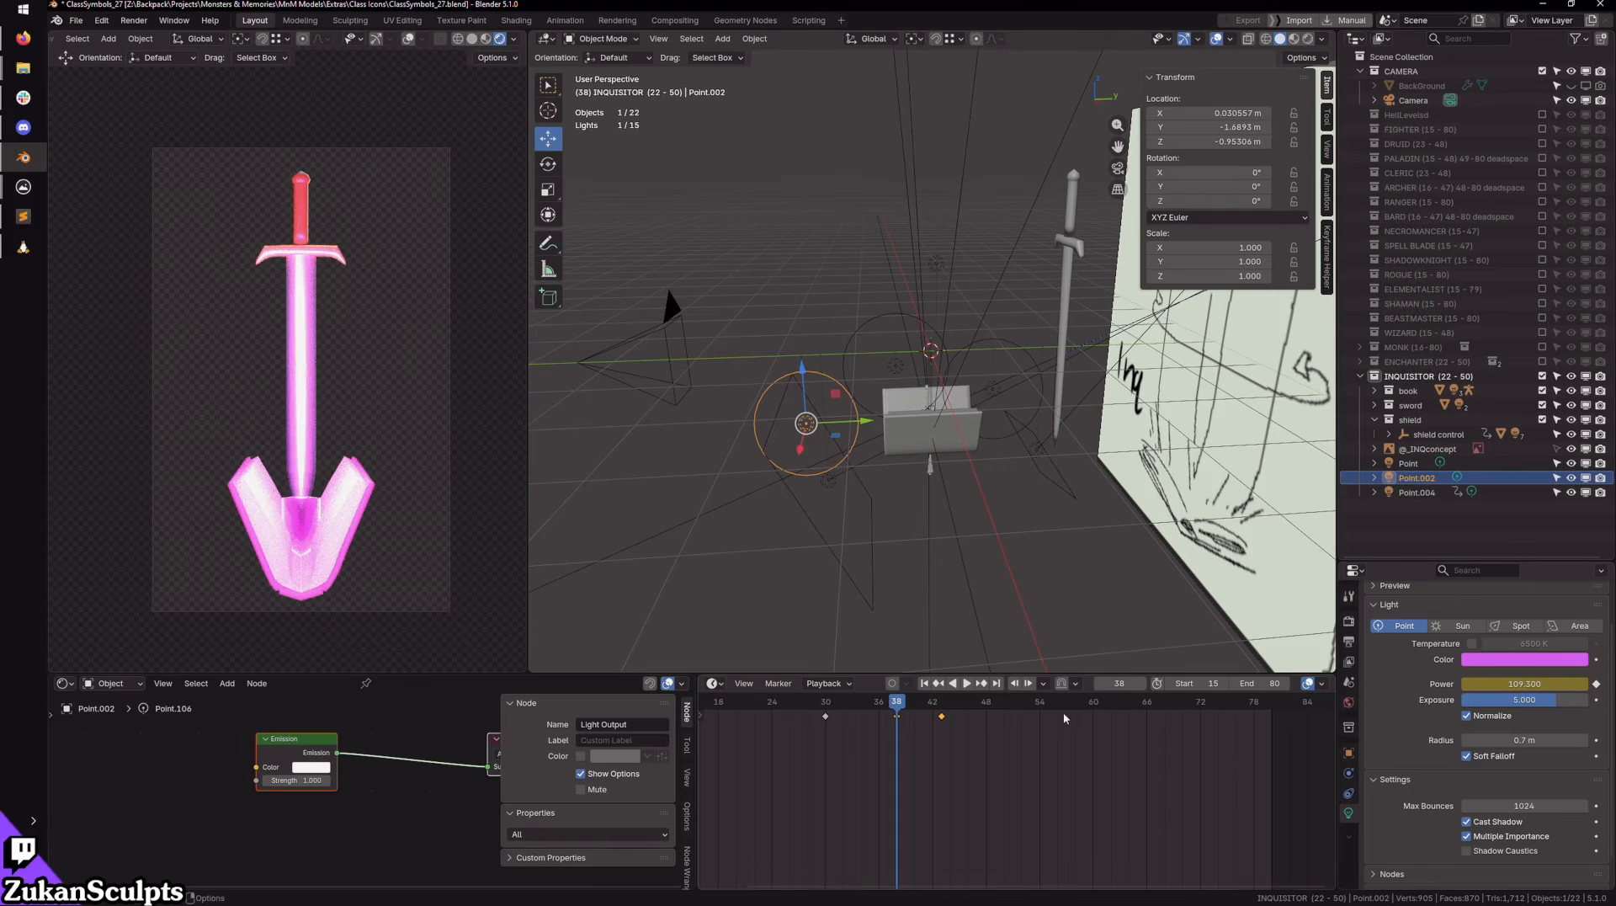
{"action": "left_click", "coordinate": [924, 683]}
{"action": "key", "text": "space"}
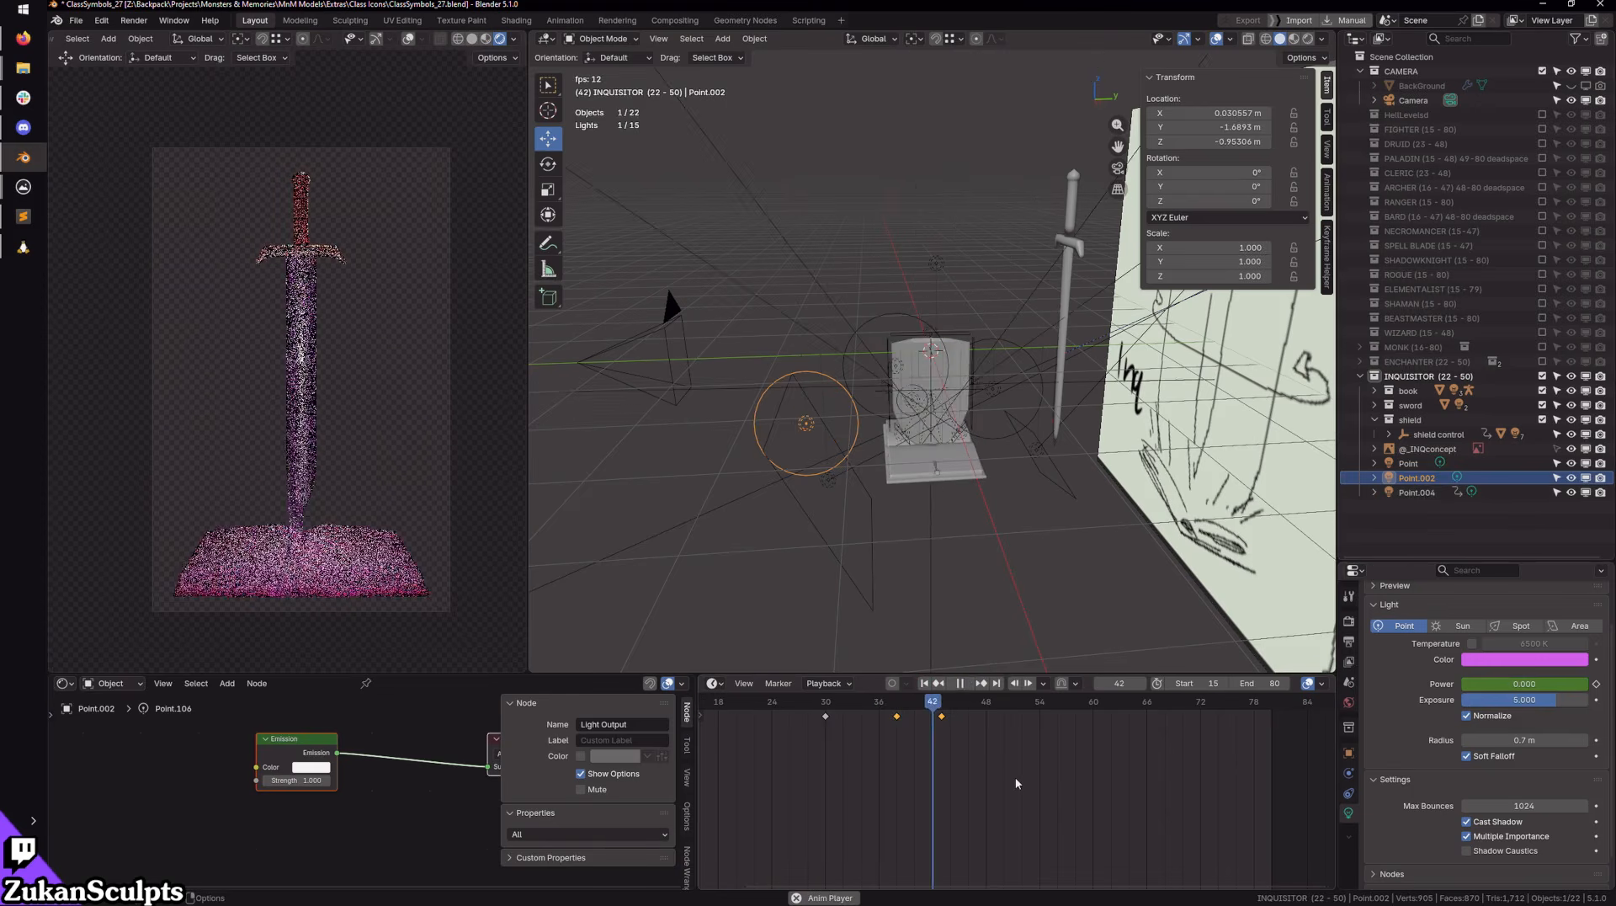
{"action": "left_click", "coordinate": [961, 683]}
{"action": "left_click", "coordinate": [897, 714]}
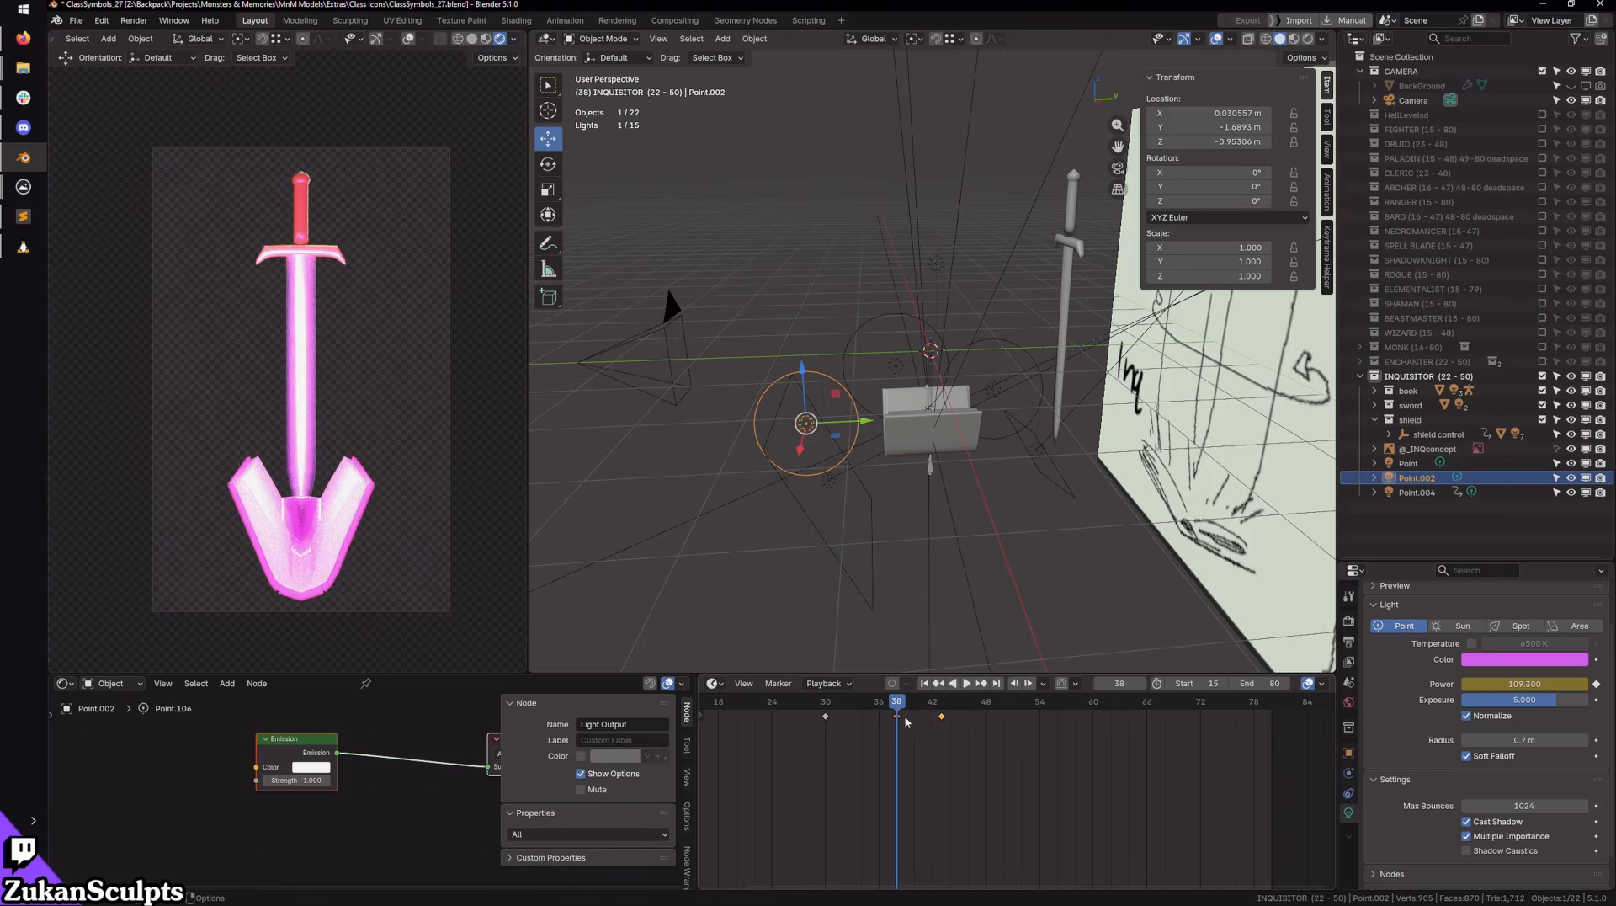
{"action": "left_click_drag", "start_coordinate": [942, 717], "coordinate": [923, 719]}
{"action": "key", "text": "ctrl+z"}
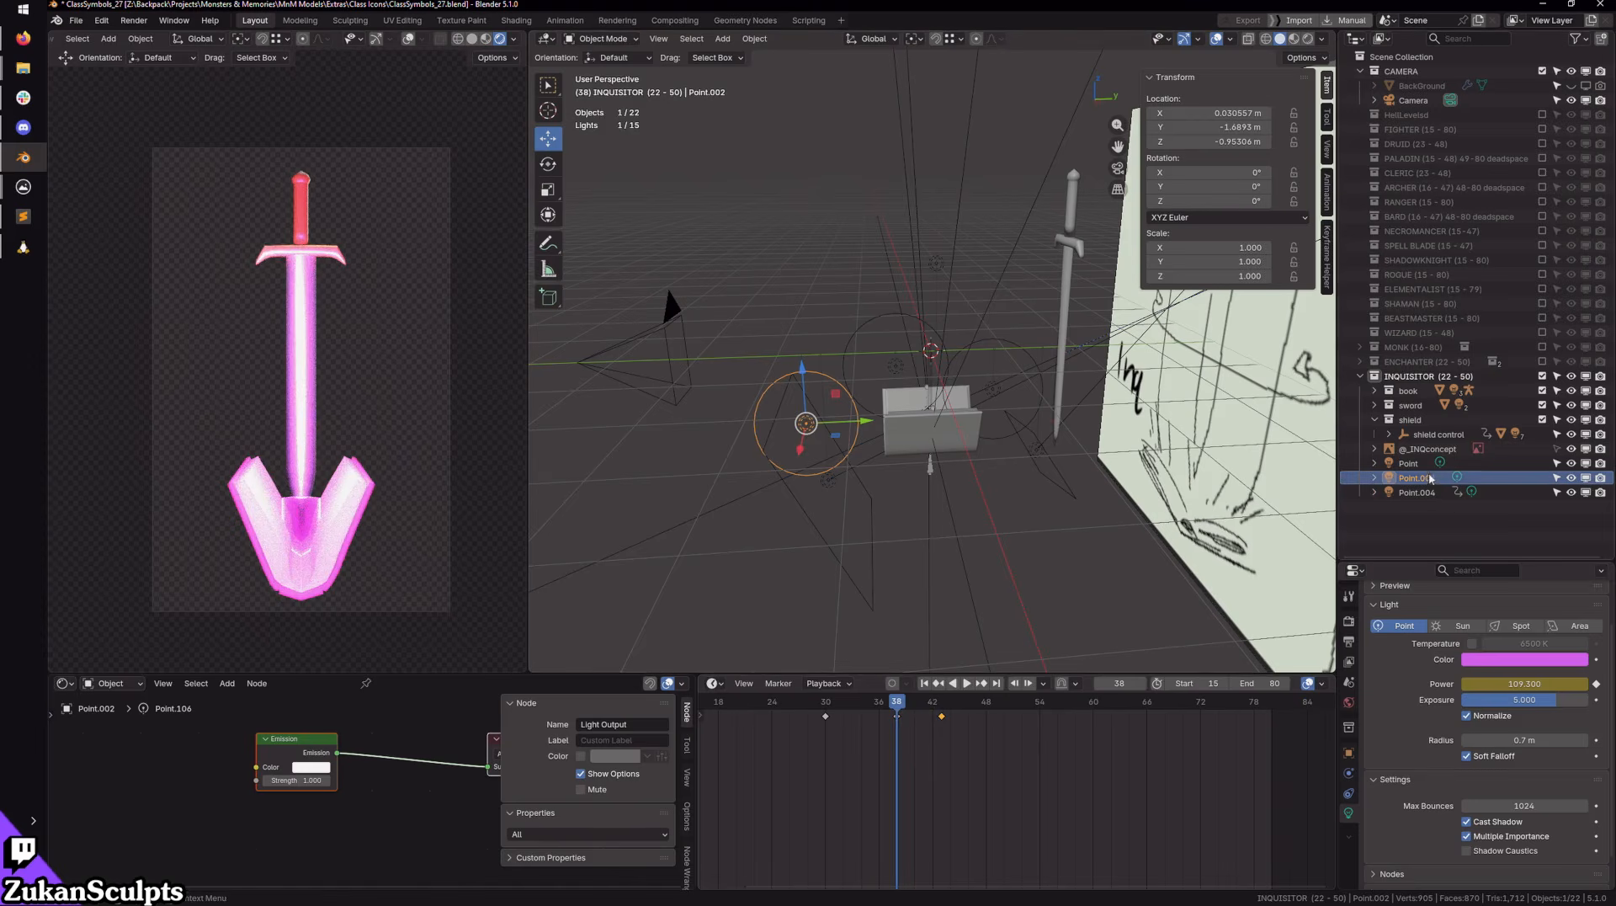
Step: Select the Point and Point.002 lights together, move their last power keyframes to frame 40 and play the animation from the start
{"action": "left_click", "coordinate": [1403, 495]}
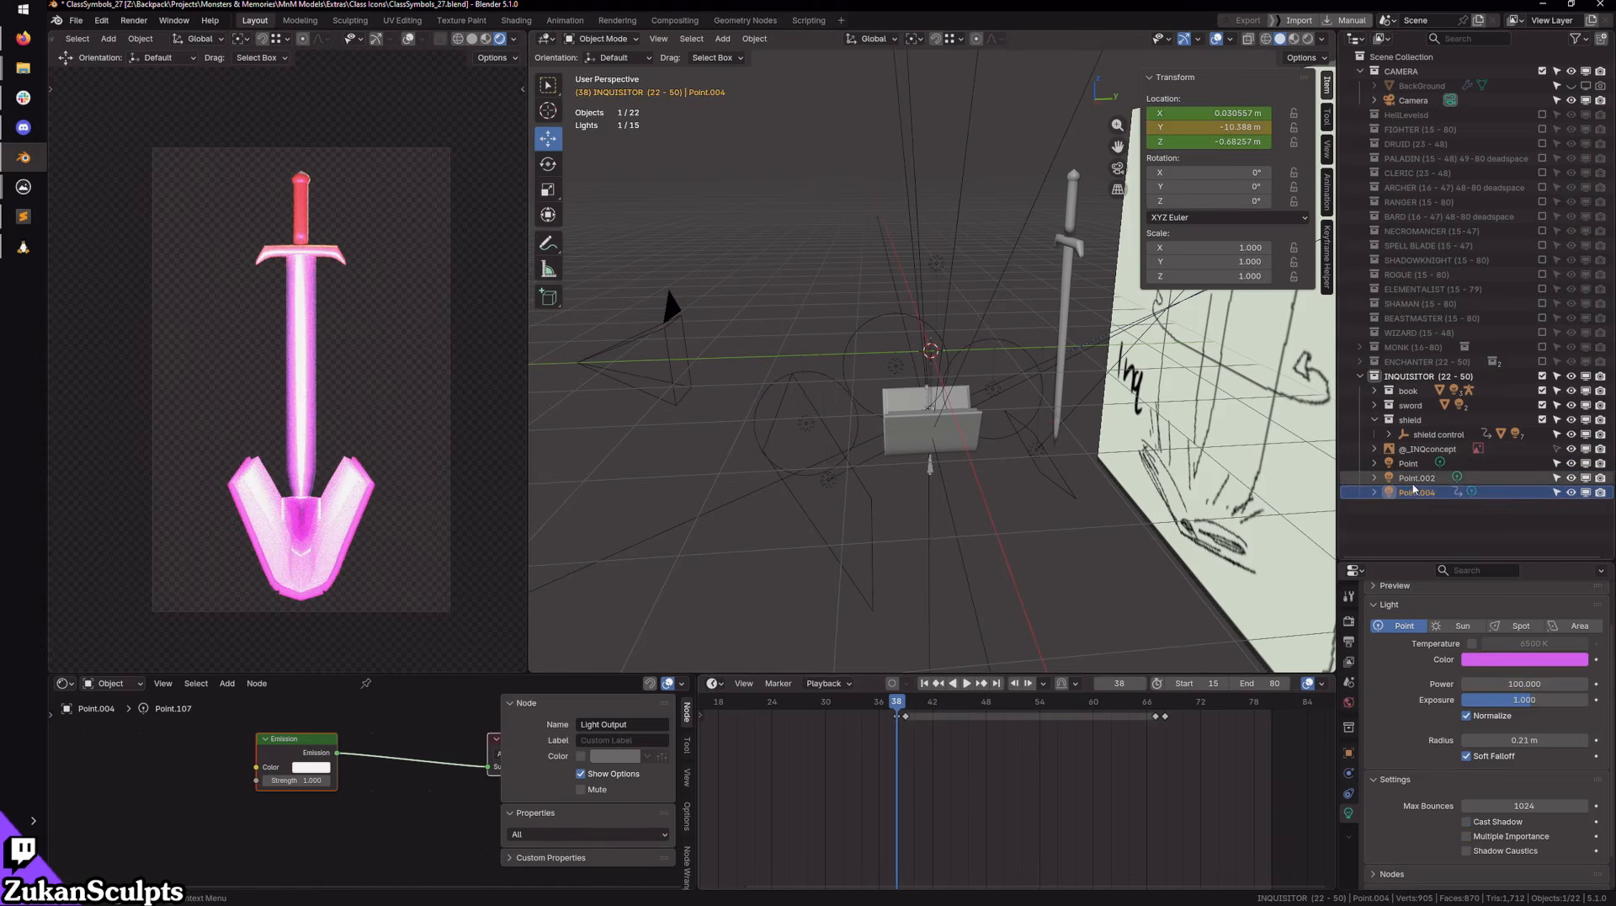
{"action": "left_click", "coordinate": [1417, 477]}
{"action": "left_click", "coordinate": [1411, 463], "text": "ctrl"}
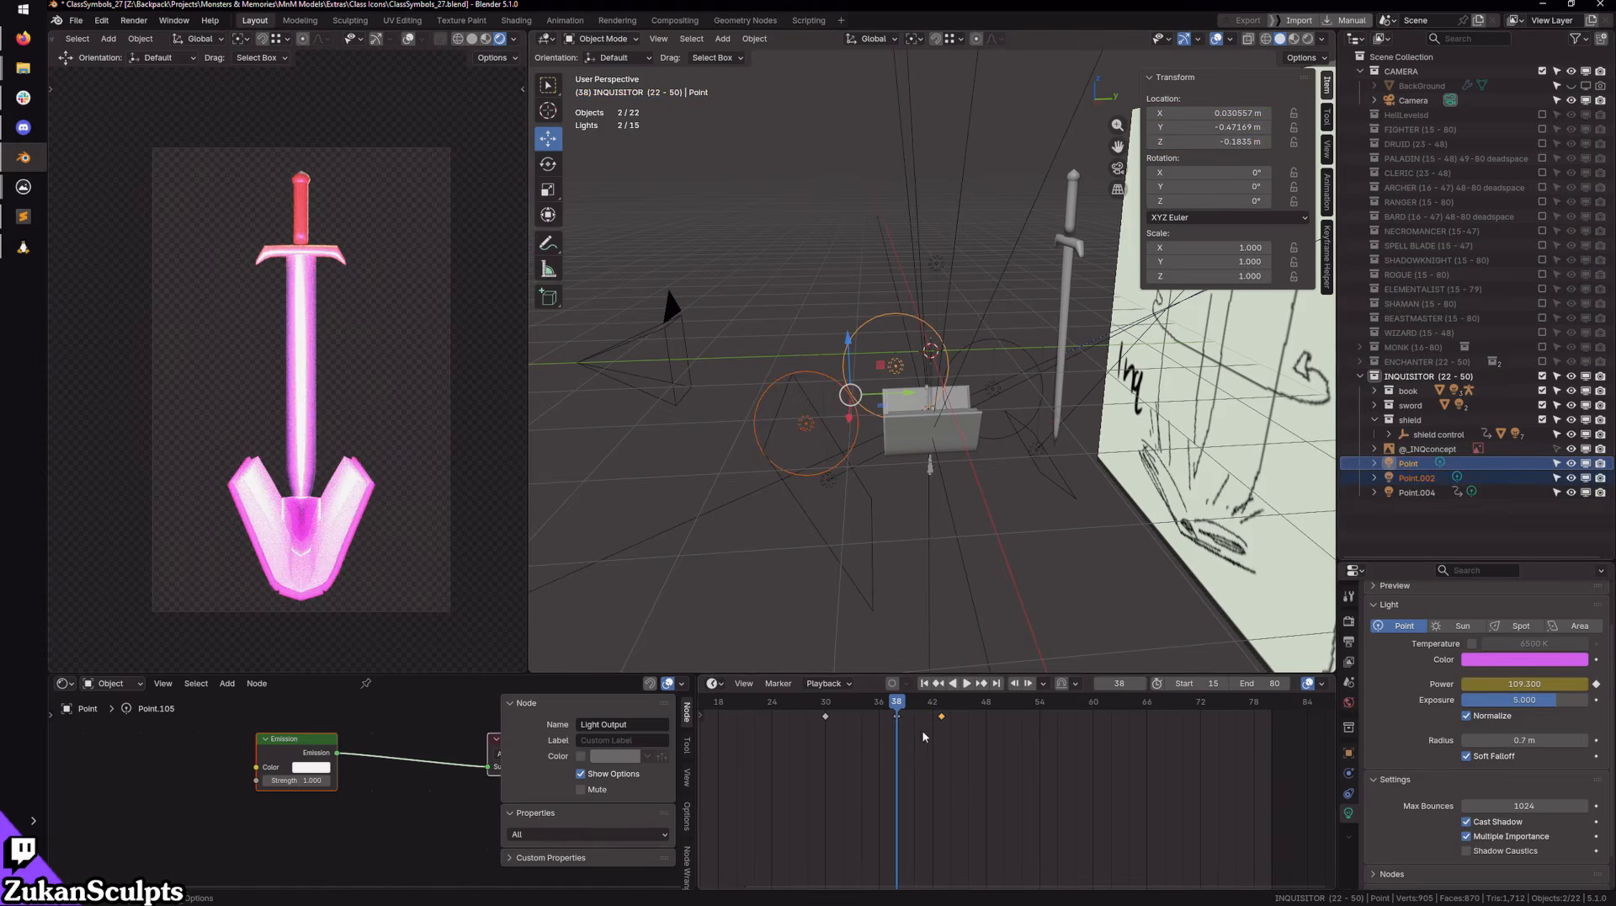
{"action": "left_click_drag", "start_coordinate": [944, 724], "coordinate": [917, 726]}
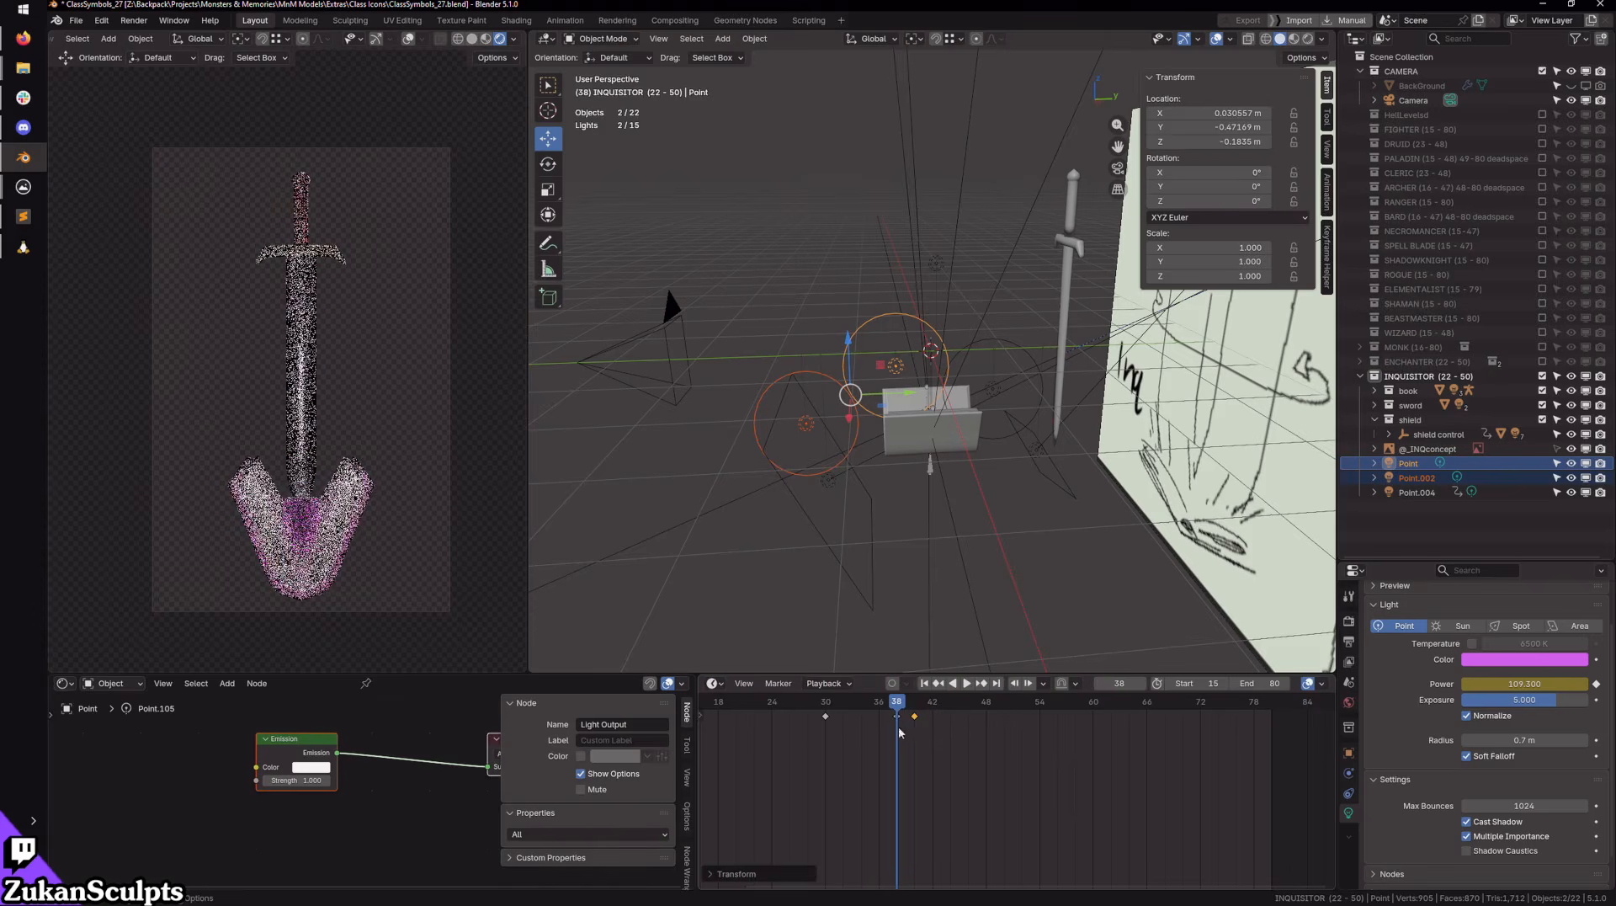
{"action": "left_click", "coordinate": [924, 683]}
{"action": "left_click", "coordinate": [968, 684]}
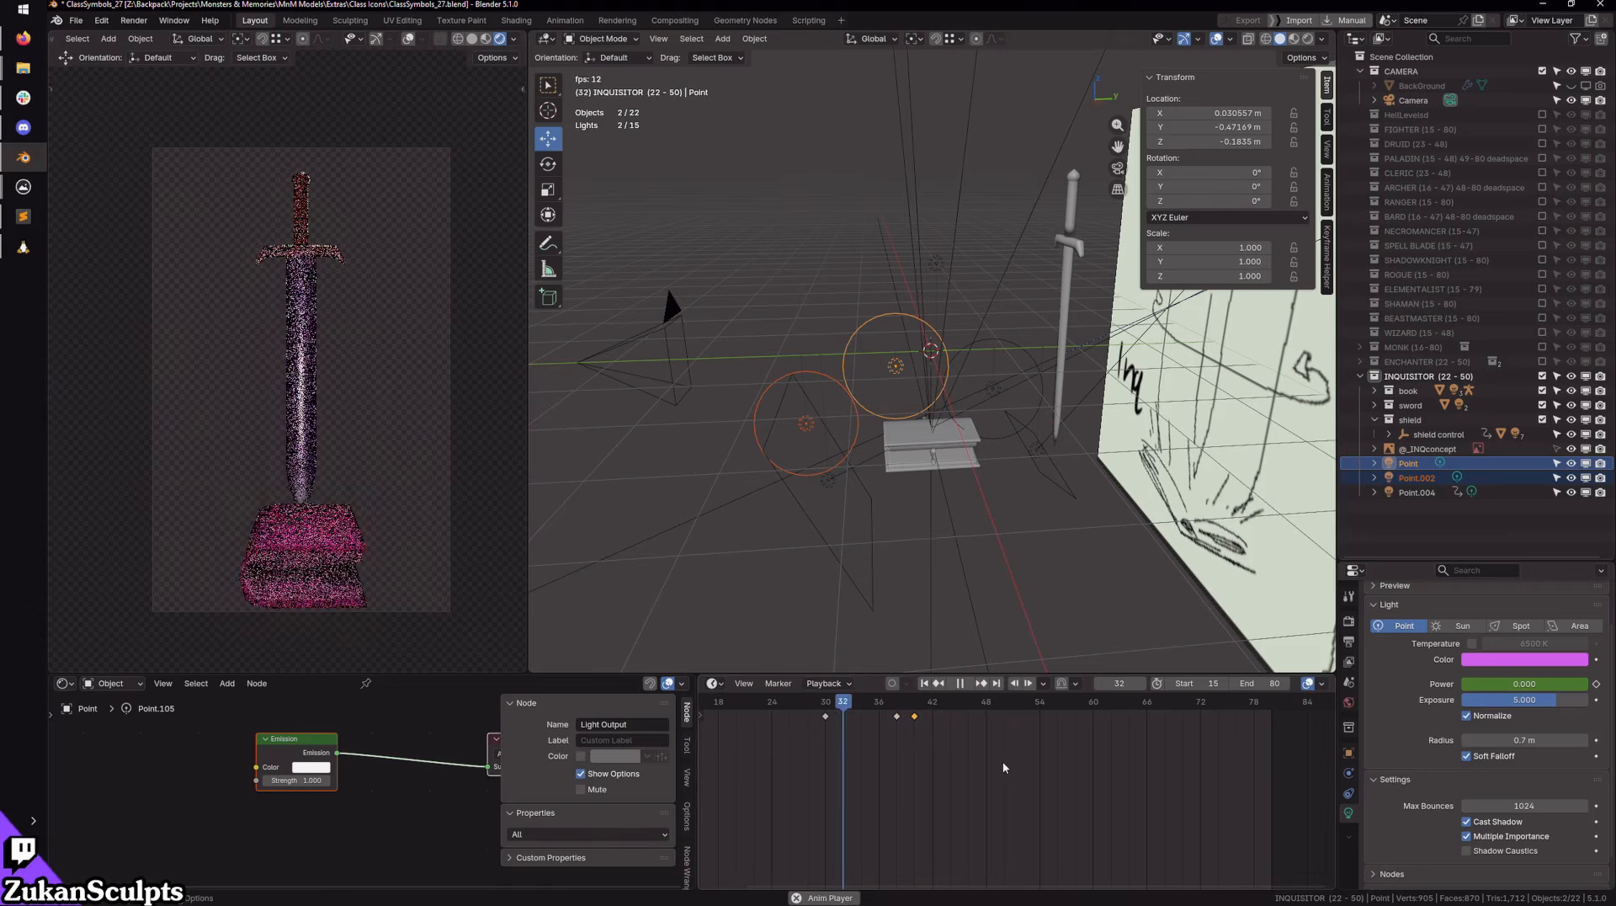
{"action": "left_click", "coordinate": [960, 683]}
Step: Move both lights' last power keyframes to frame 42 and the middle ones to frame 36, and play the animation to check the timing
{"action": "key", "text": "g"}
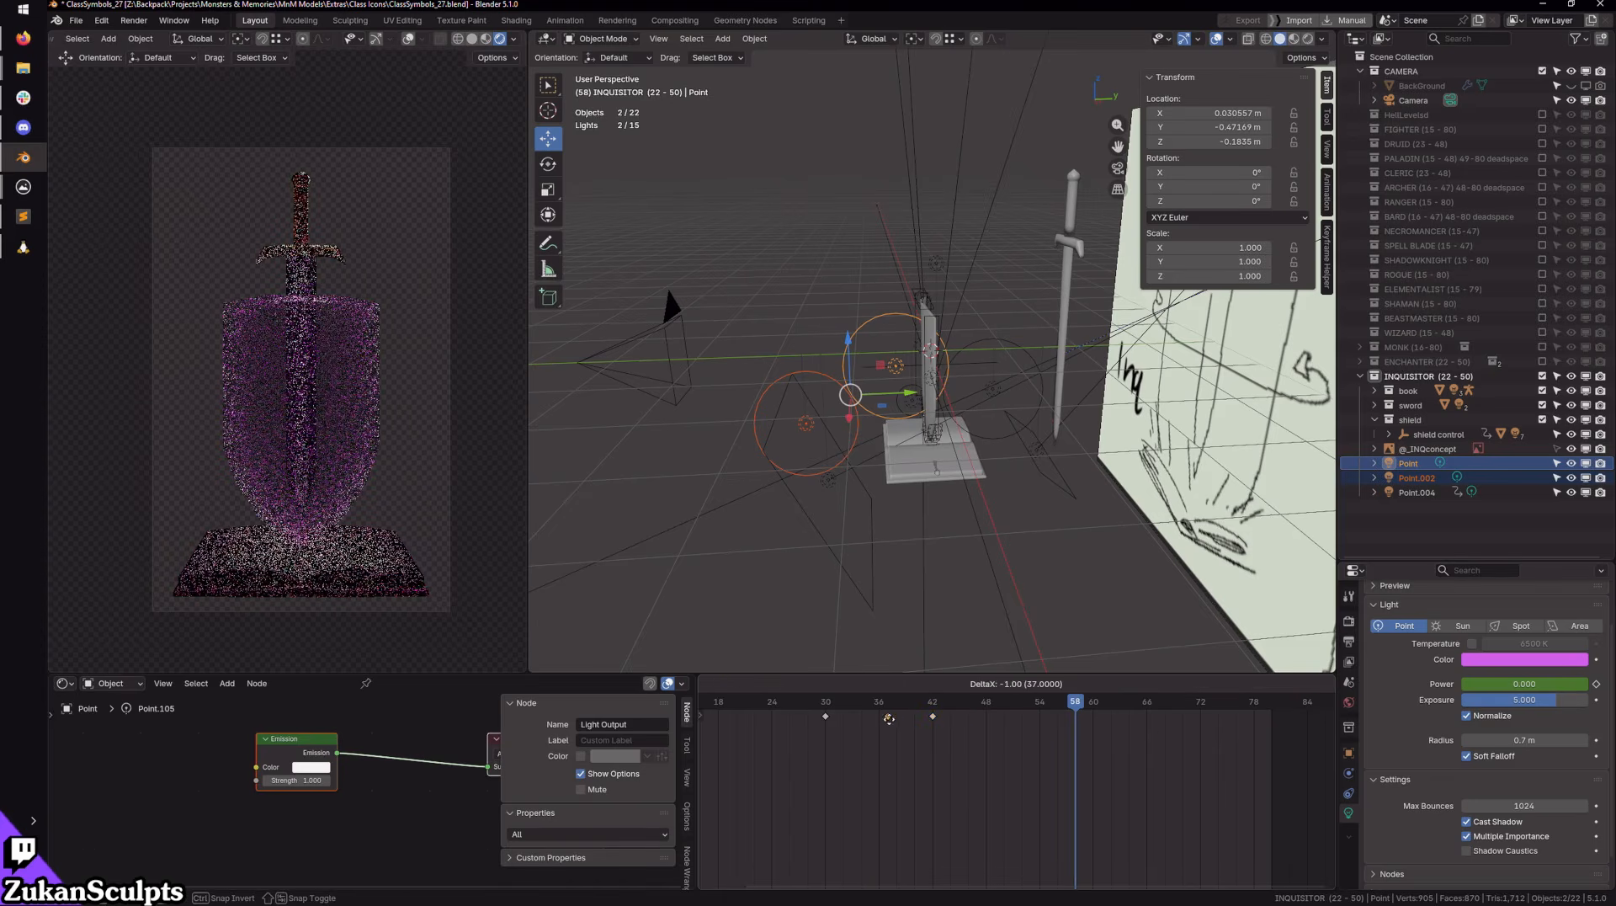
{"action": "left_click", "coordinate": [882, 717]}
{"action": "key", "text": "space"}
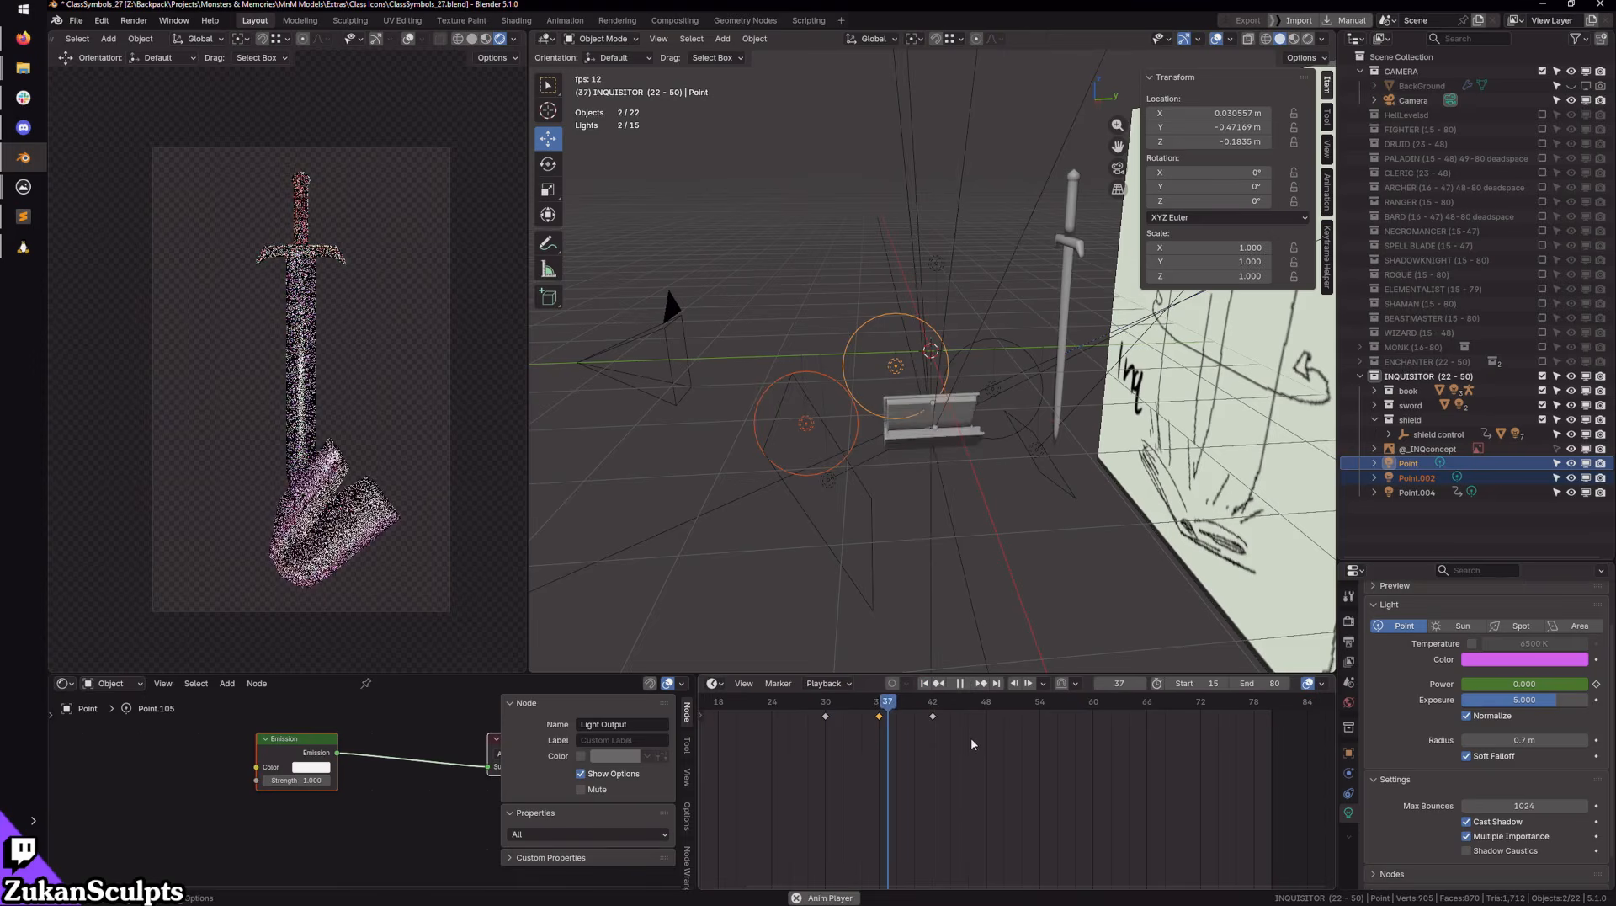
{"action": "left_click", "coordinate": [961, 684]}
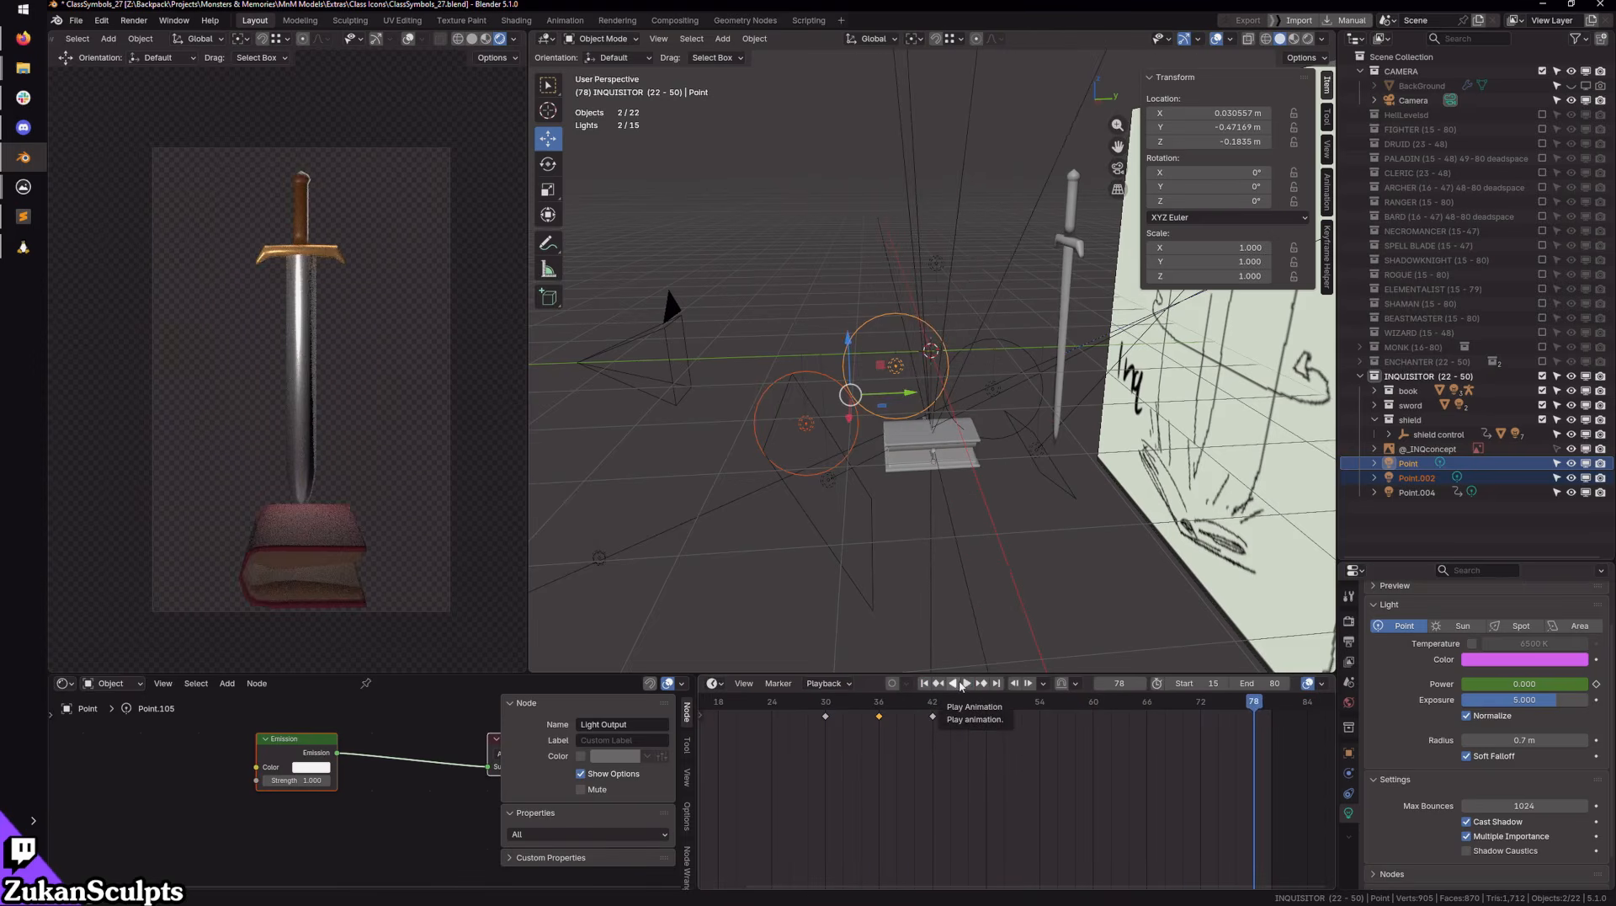
{"action": "left_click", "coordinate": [924, 684]}
{"action": "left_click", "coordinate": [967, 684]}
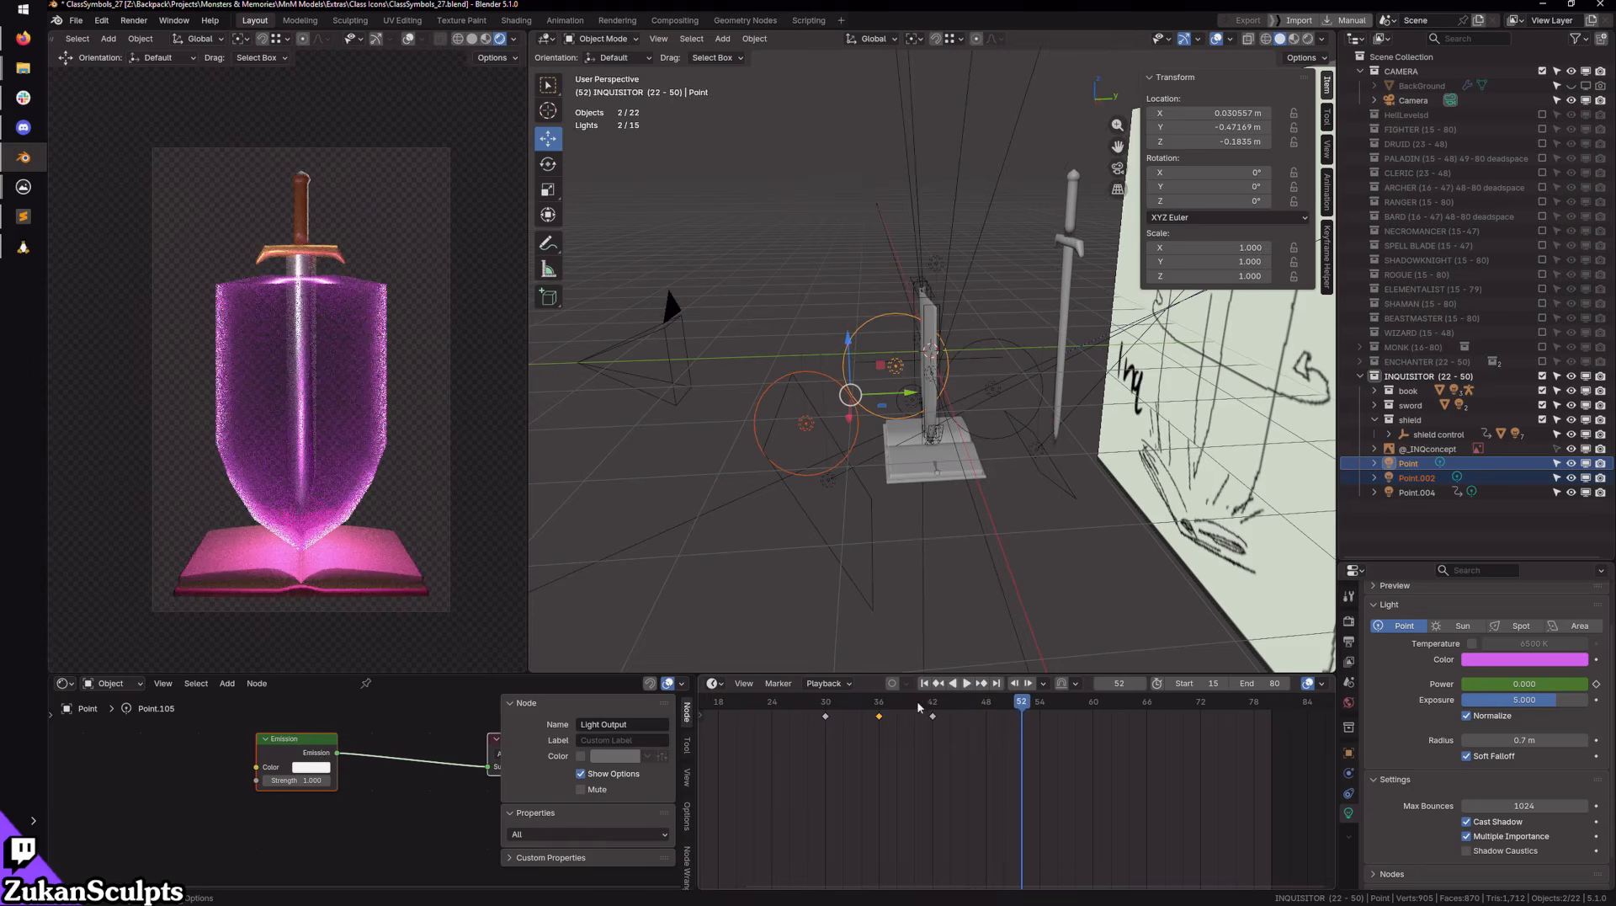
Step: Go to frame 36 and set the exposure of the Point light alone to 1
{"action": "left_click", "coordinate": [878, 703]}
{"action": "key", "text": "space"}
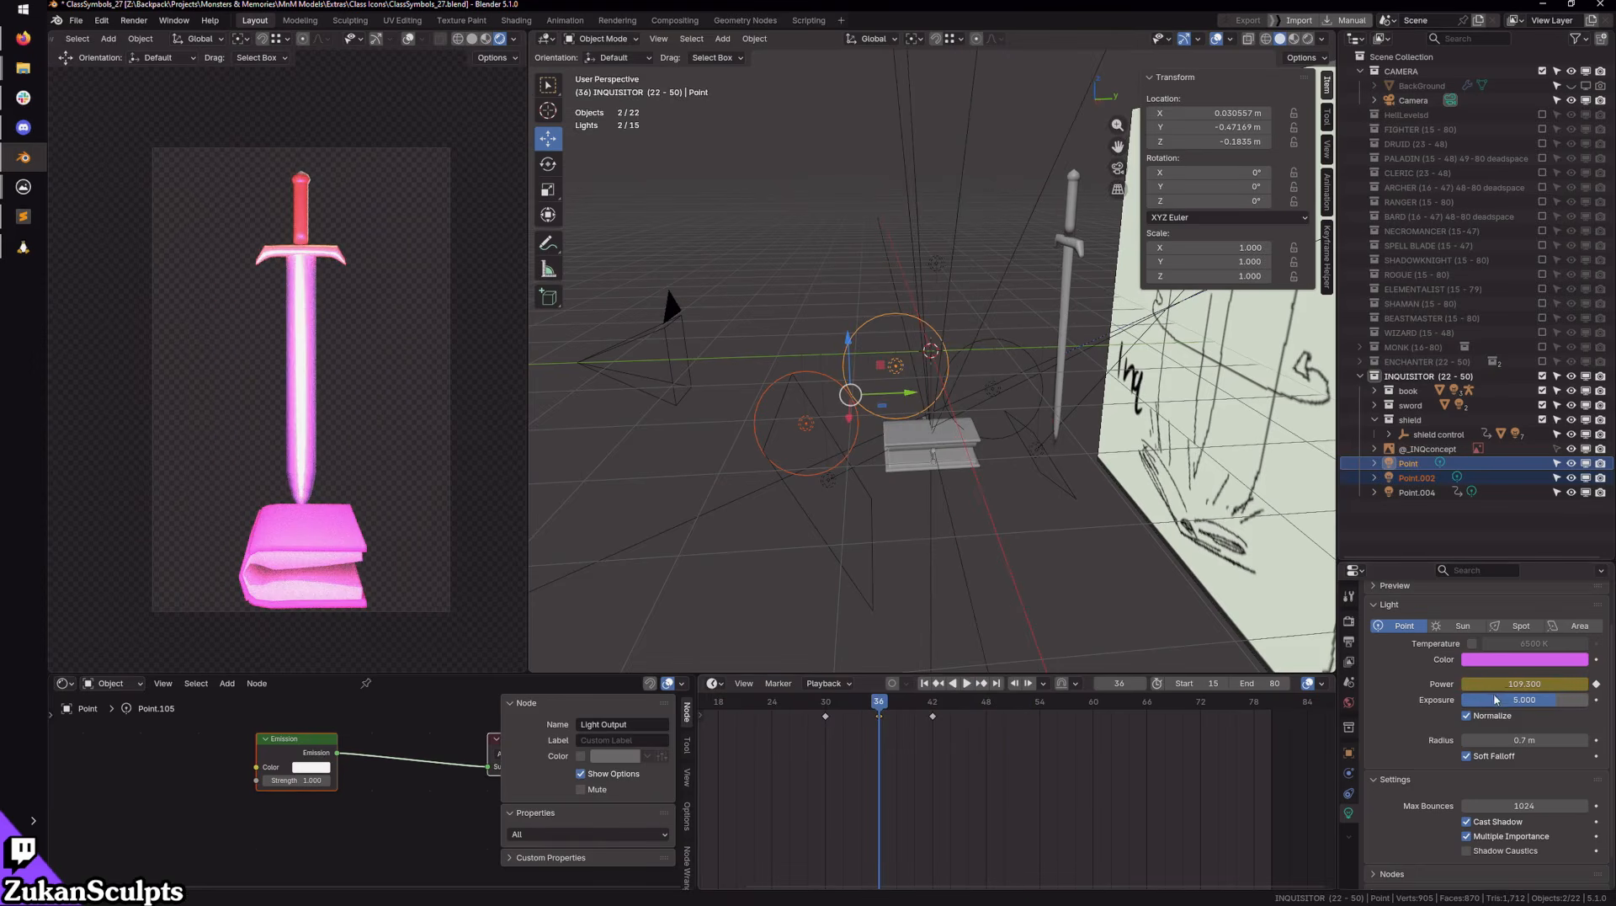
{"action": "left_click", "coordinate": [1408, 463]}
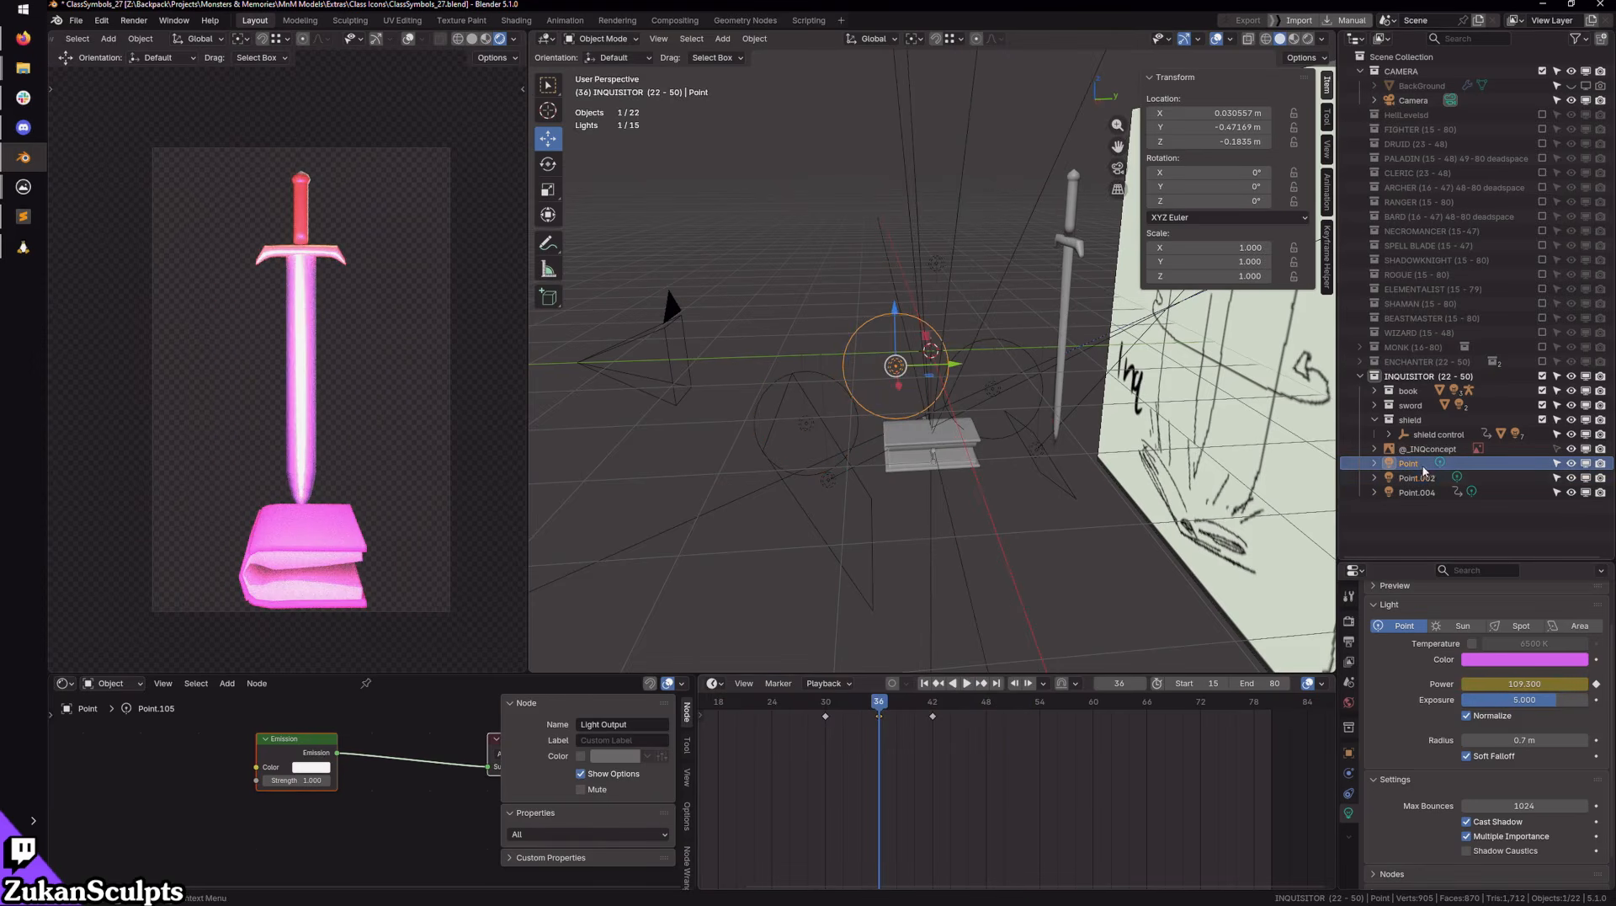
{"action": "left_click", "coordinate": [1523, 699]}
{"action": "type", "text": "1"}
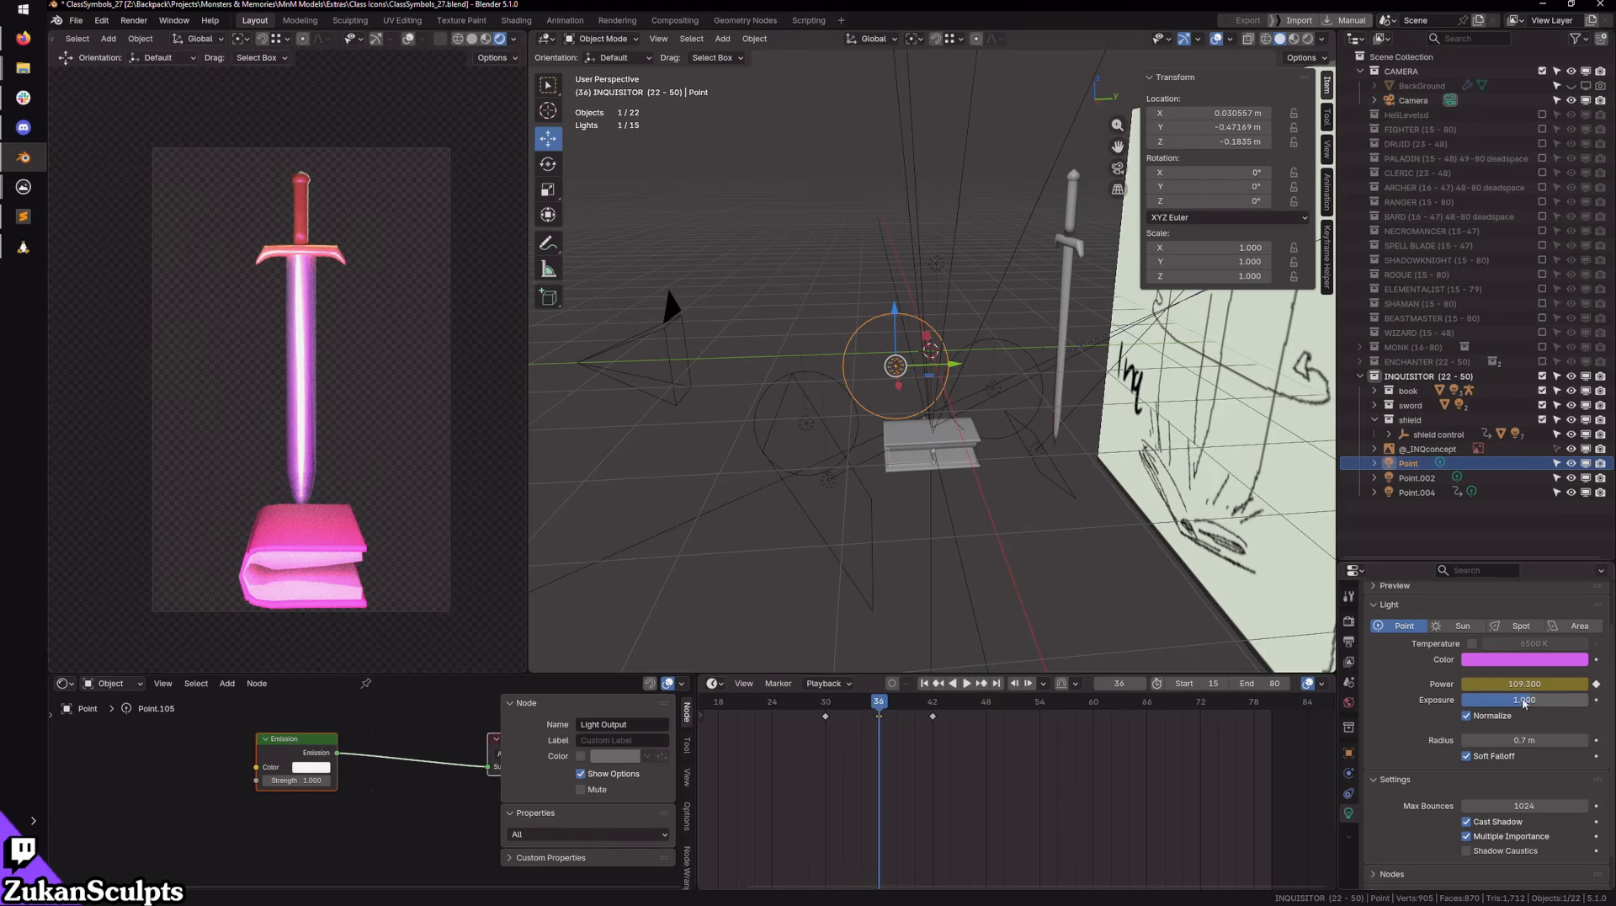
{"action": "key", "text": "Return"}
Step: Try exposures of 1 and 2 on the Point.002 light and set it to 3
{"action": "left_click", "coordinate": [1417, 492]}
{"action": "left_click", "coordinate": [1417, 478]}
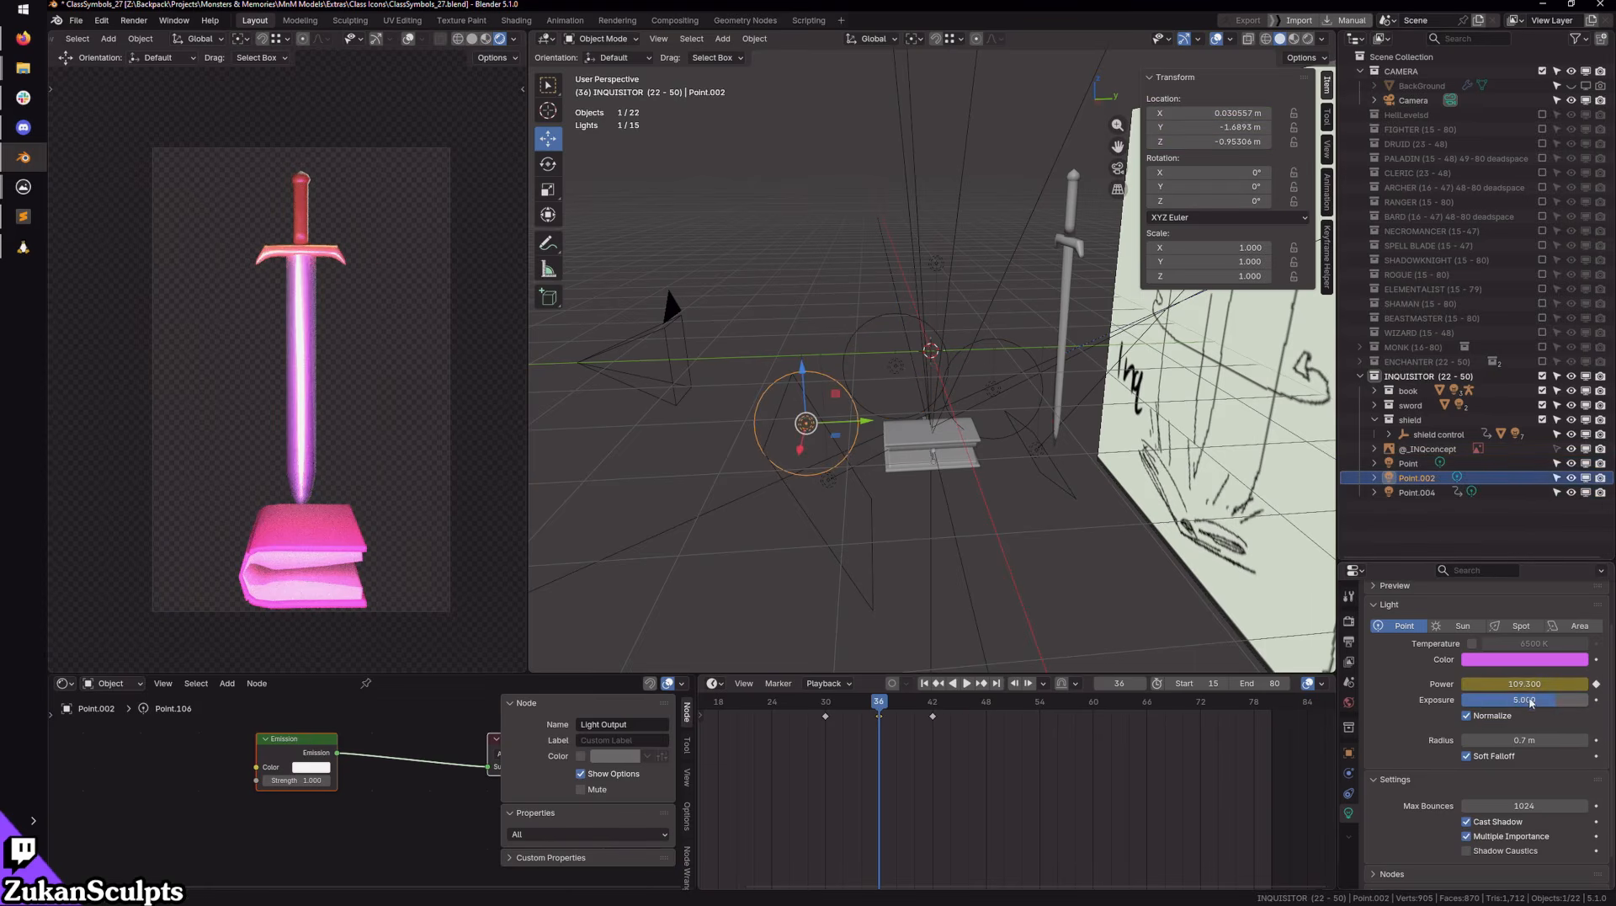
{"action": "left_click", "coordinate": [1536, 705]}
{"action": "type", "text": "1"}
{"action": "key", "text": "Return"}
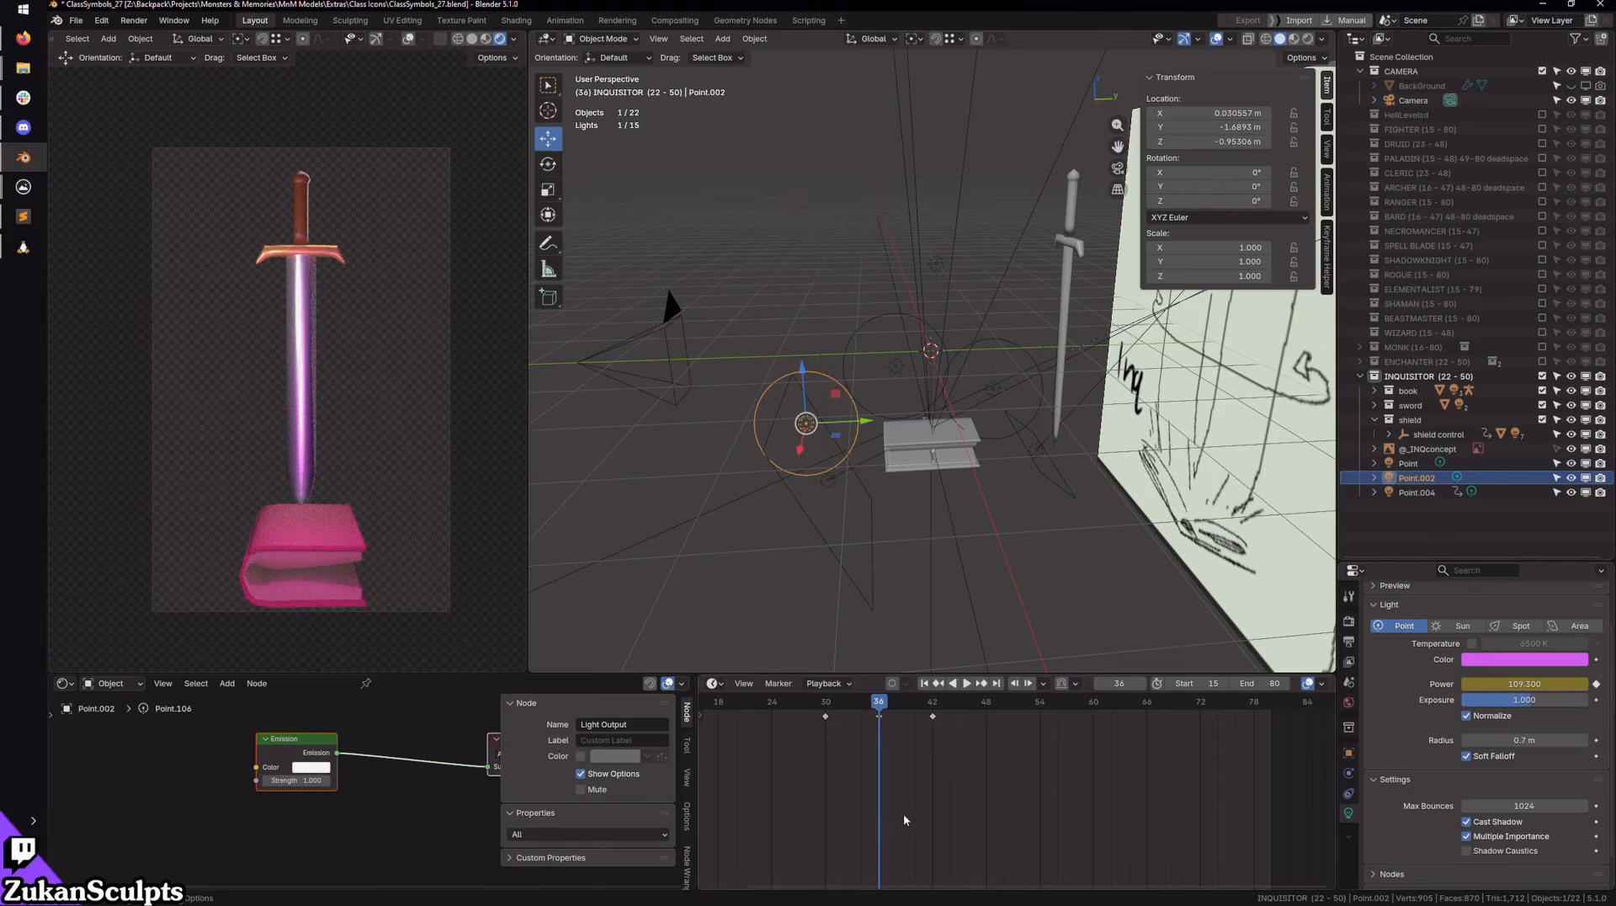
{"action": "left_click", "coordinate": [1507, 699]}
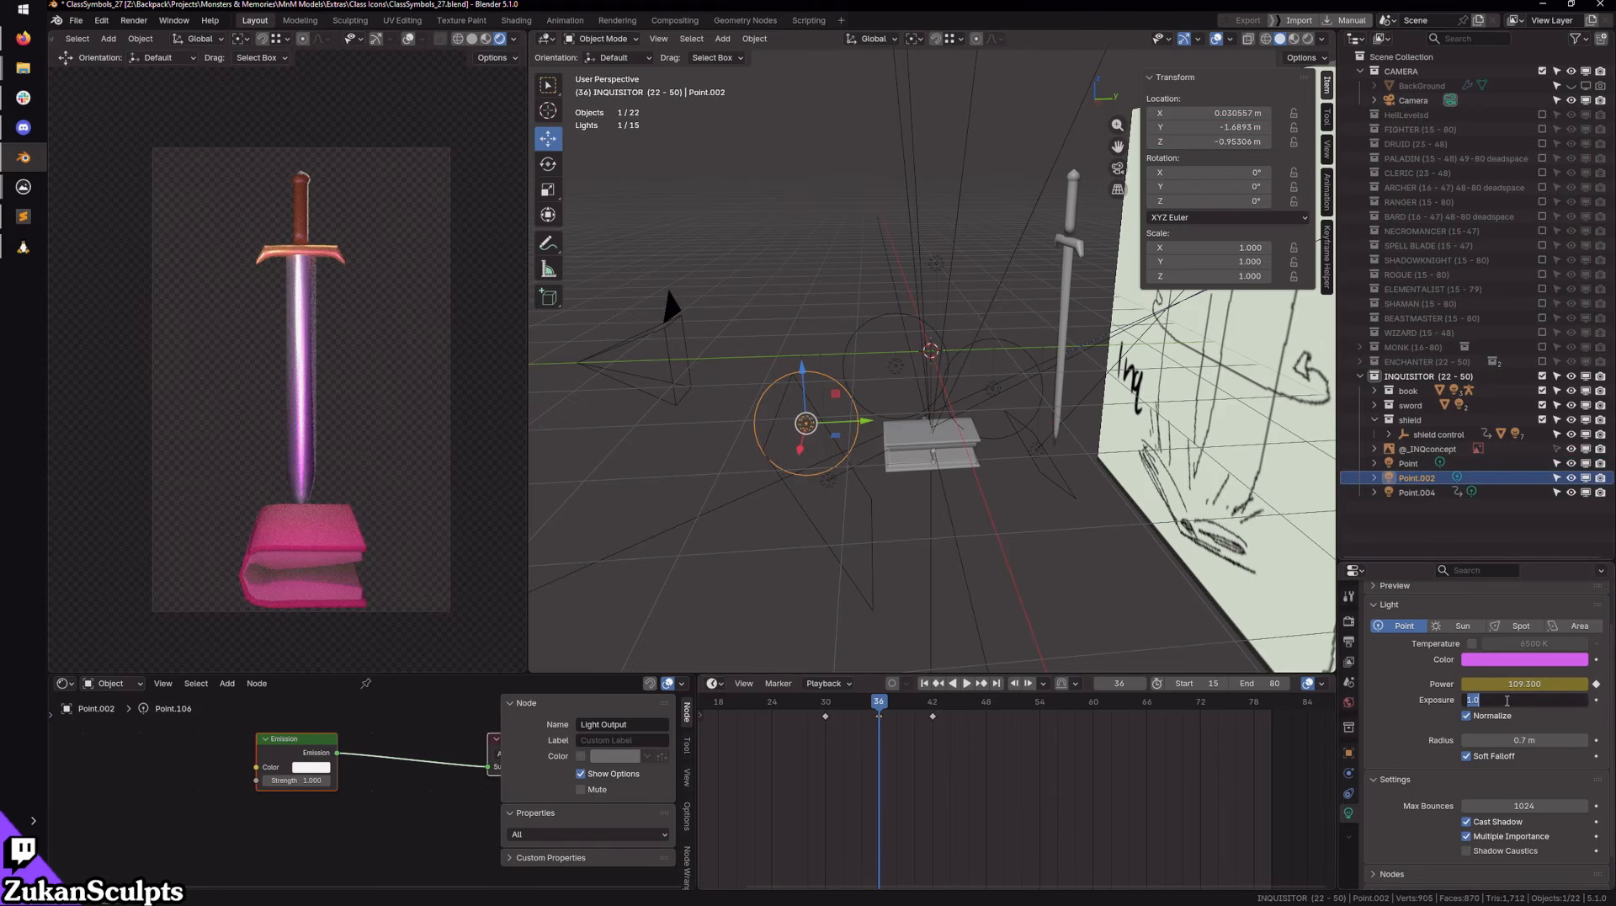
{"action": "type", "text": "2"}
{"action": "key", "text": "Return"}
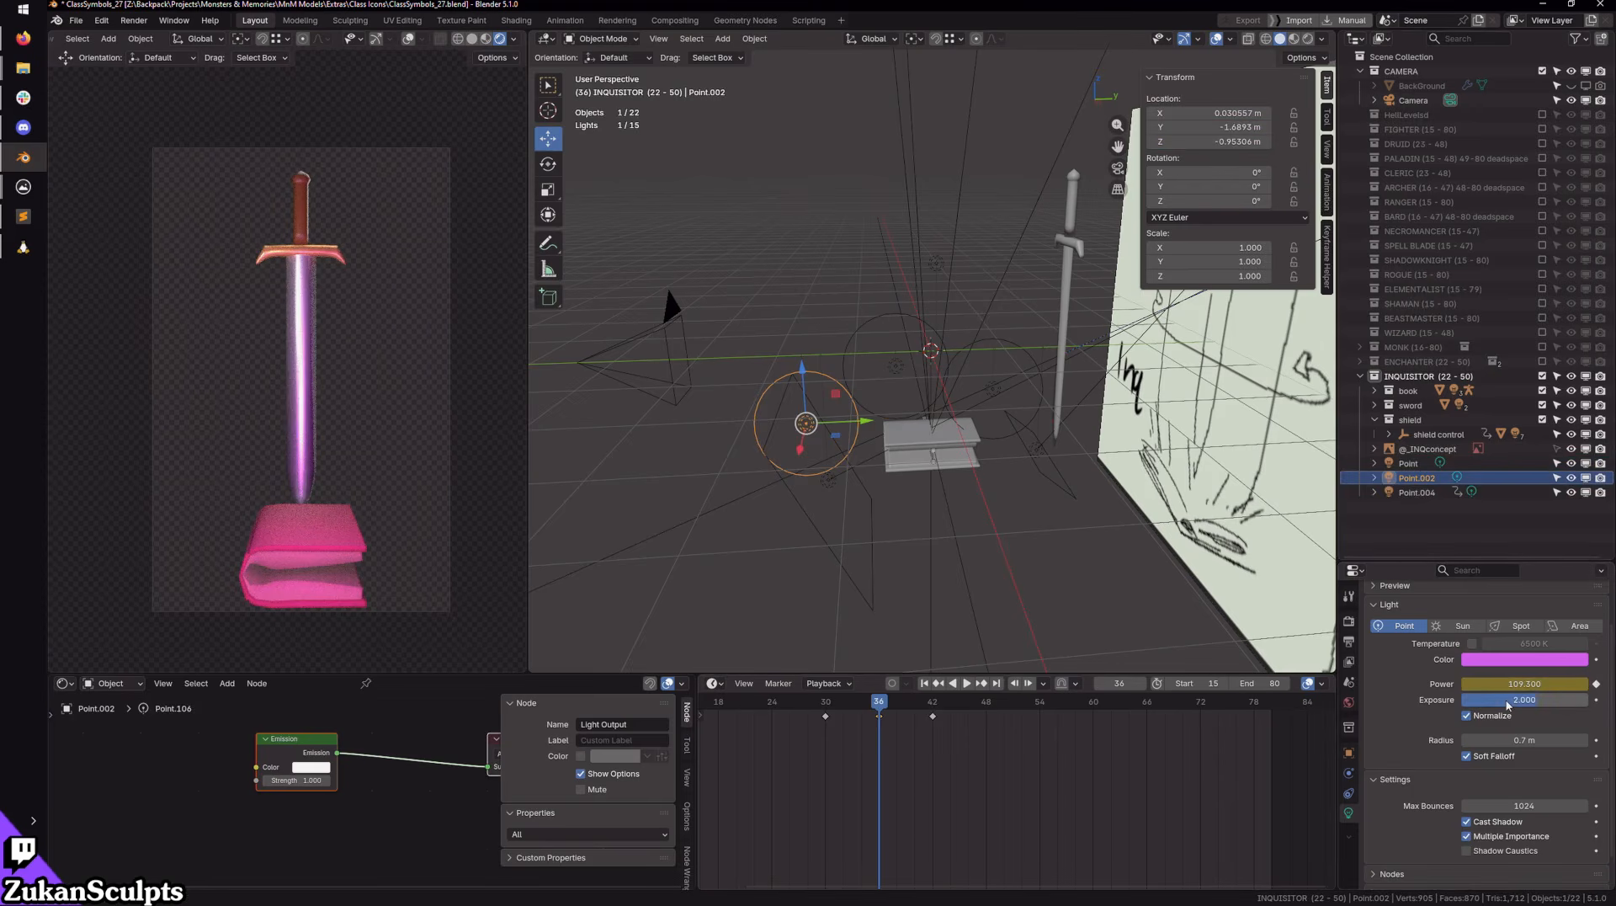
{"action": "left_click", "coordinate": [1507, 703]}
{"action": "type", "text": "3"}
{"action": "key", "text": "Return"}
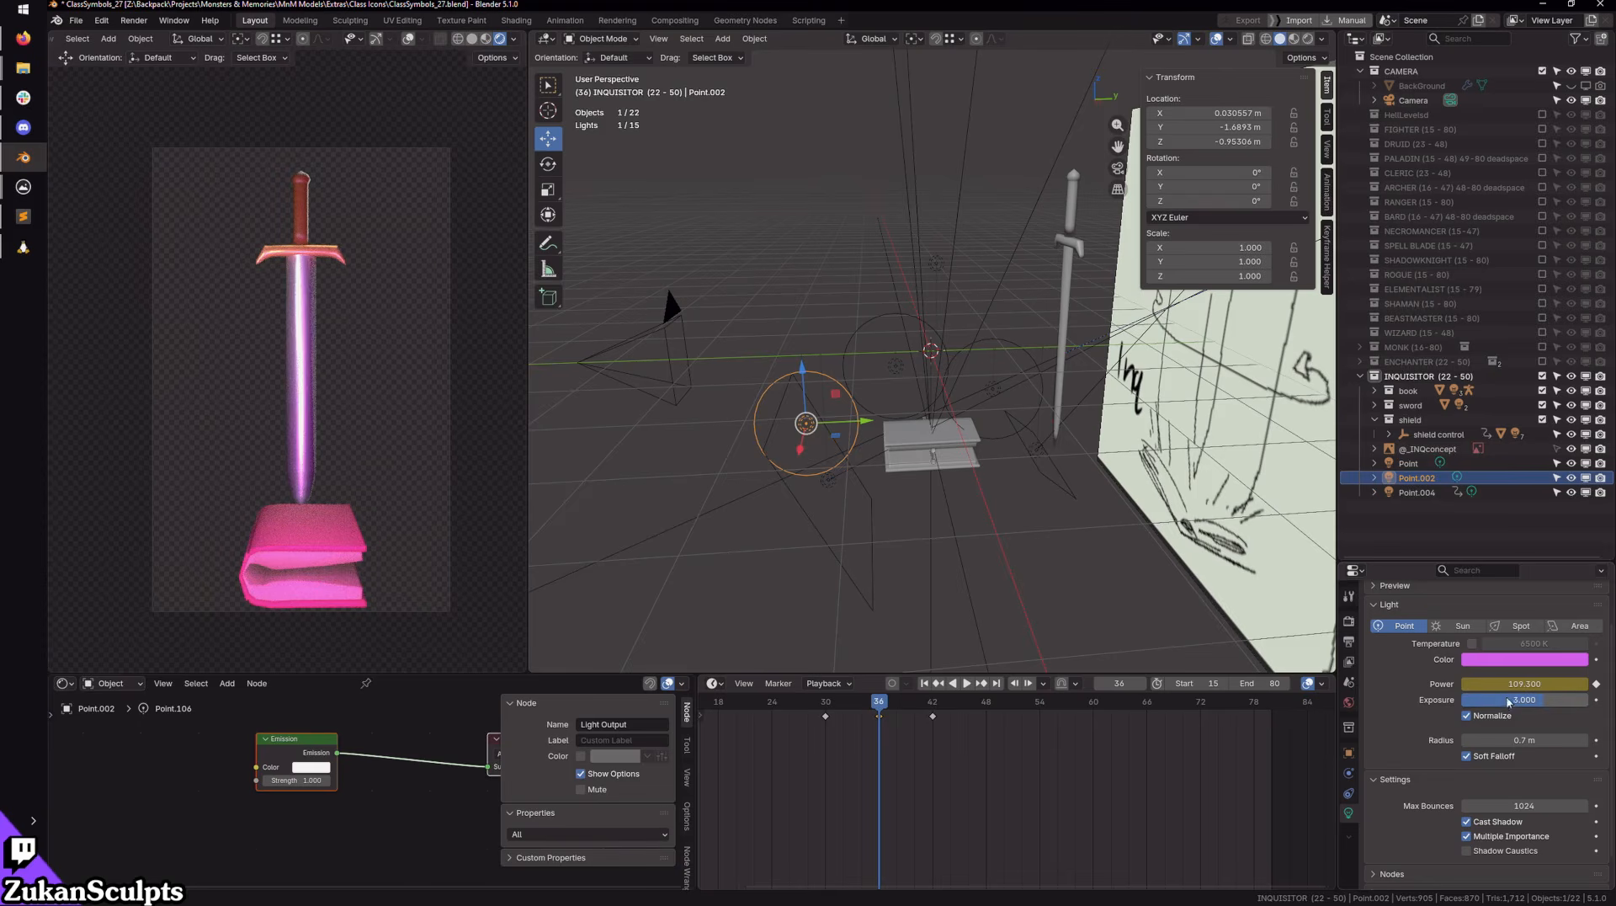
Step: Set the exposure of the Point light to 3
{"action": "left_click", "coordinate": [1408, 463]}
{"action": "left_click", "coordinate": [1522, 700]}
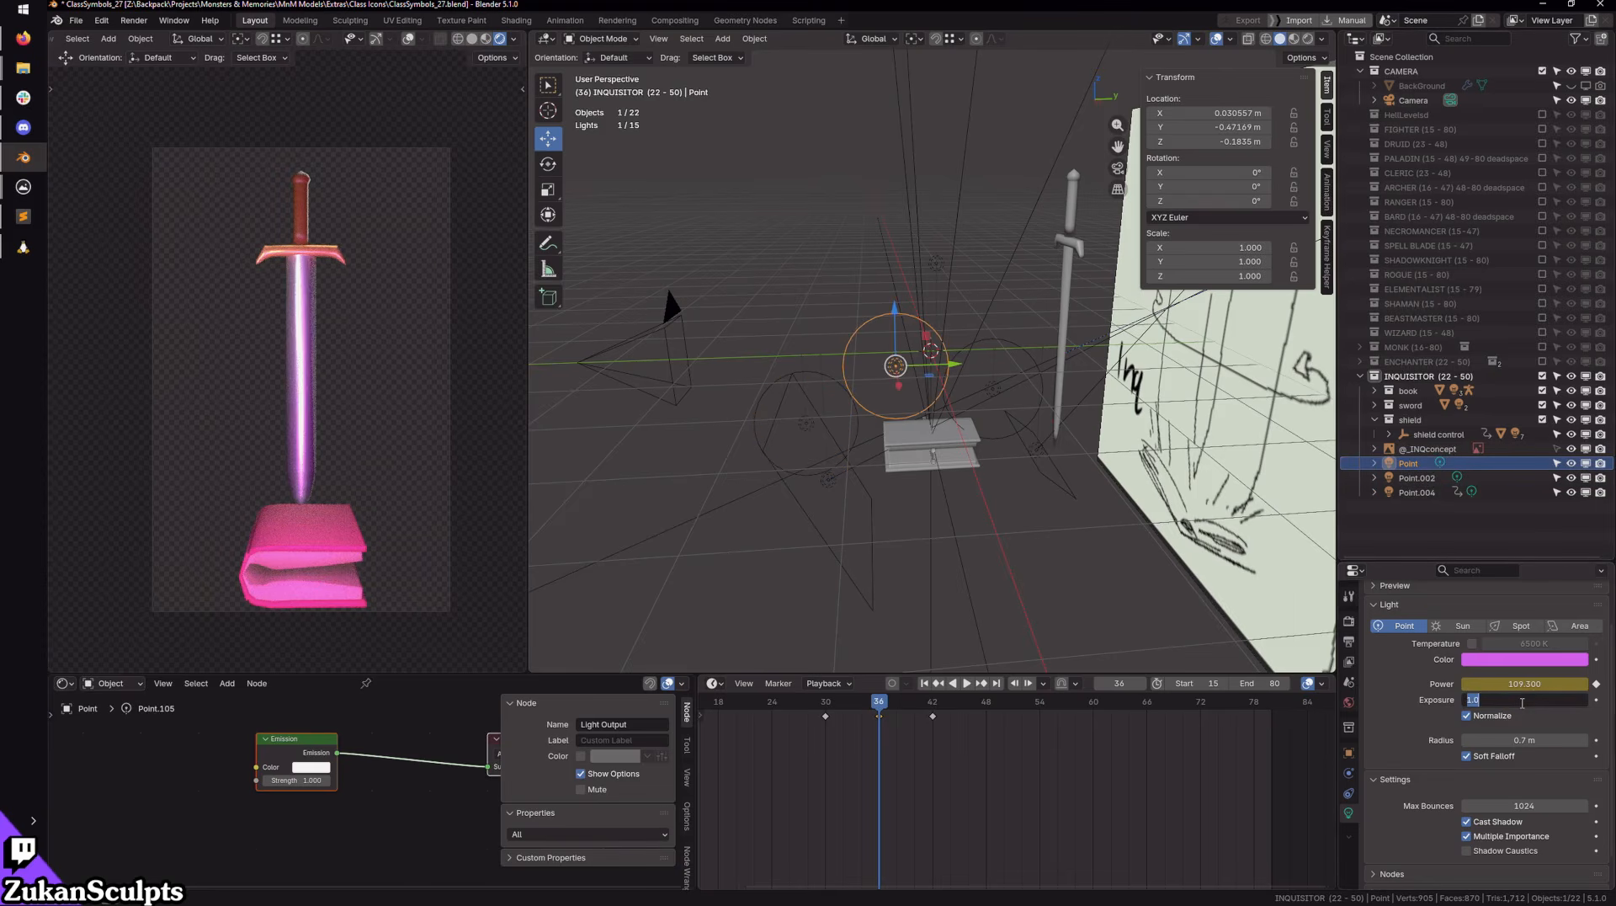
{"action": "key", "text": "Return"}
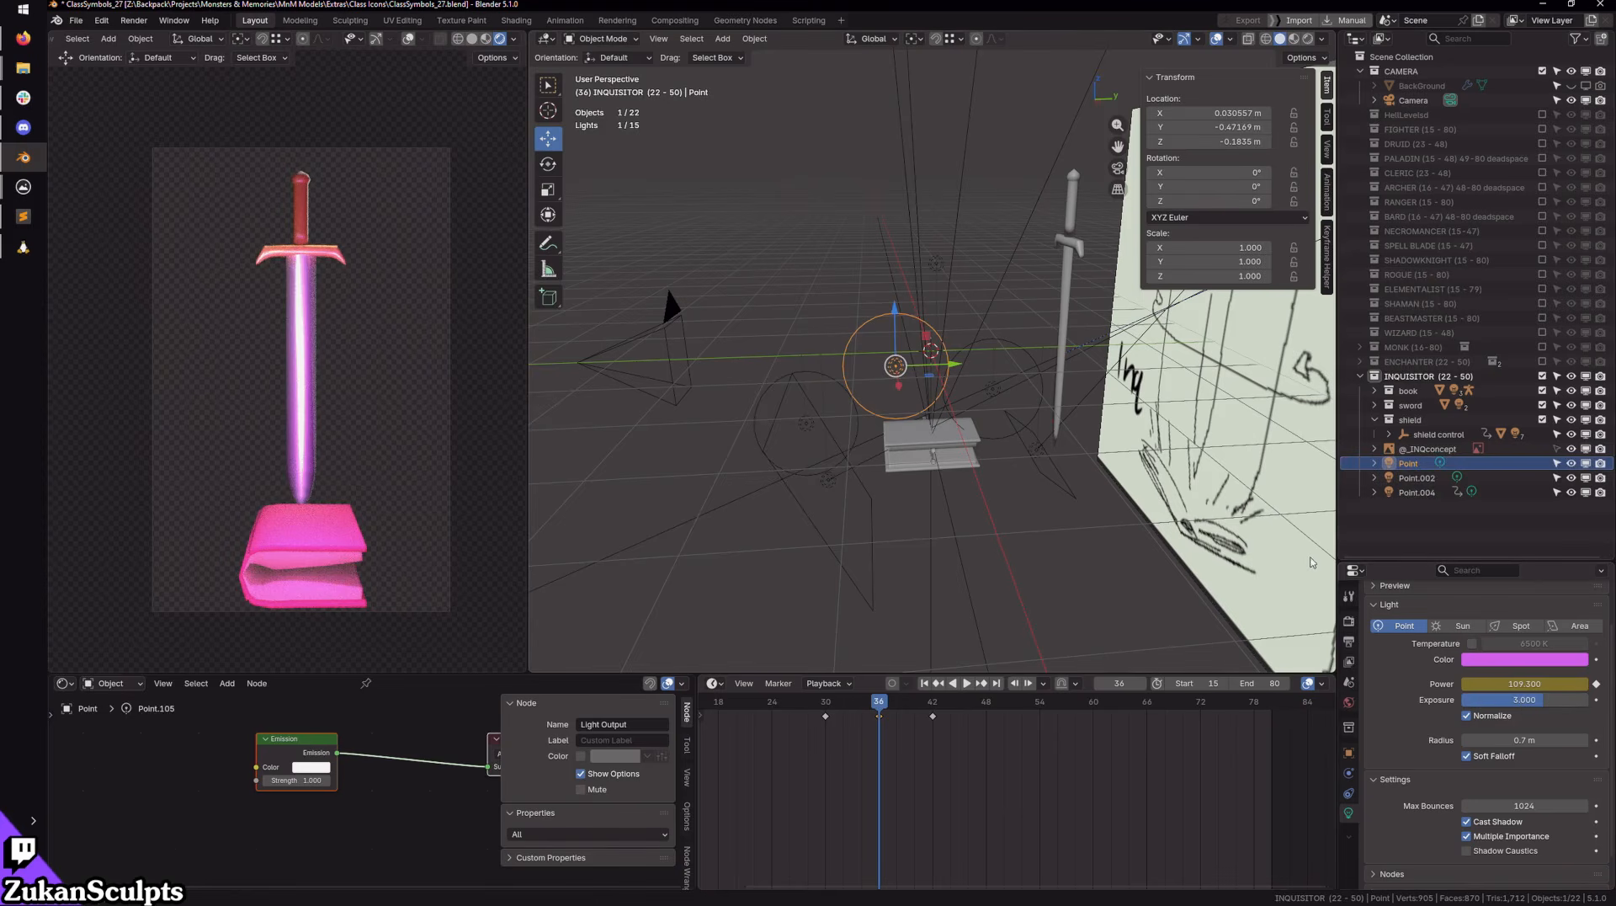
Step: Remove sword.009 from the Point light's light linking list in its object shading properties
{"action": "left_click", "coordinate": [1069, 292]}
{"action": "left_click", "coordinate": [898, 368]}
{"action": "left_click", "coordinate": [1349, 773]}
{"action": "left_click", "coordinate": [1348, 753]}
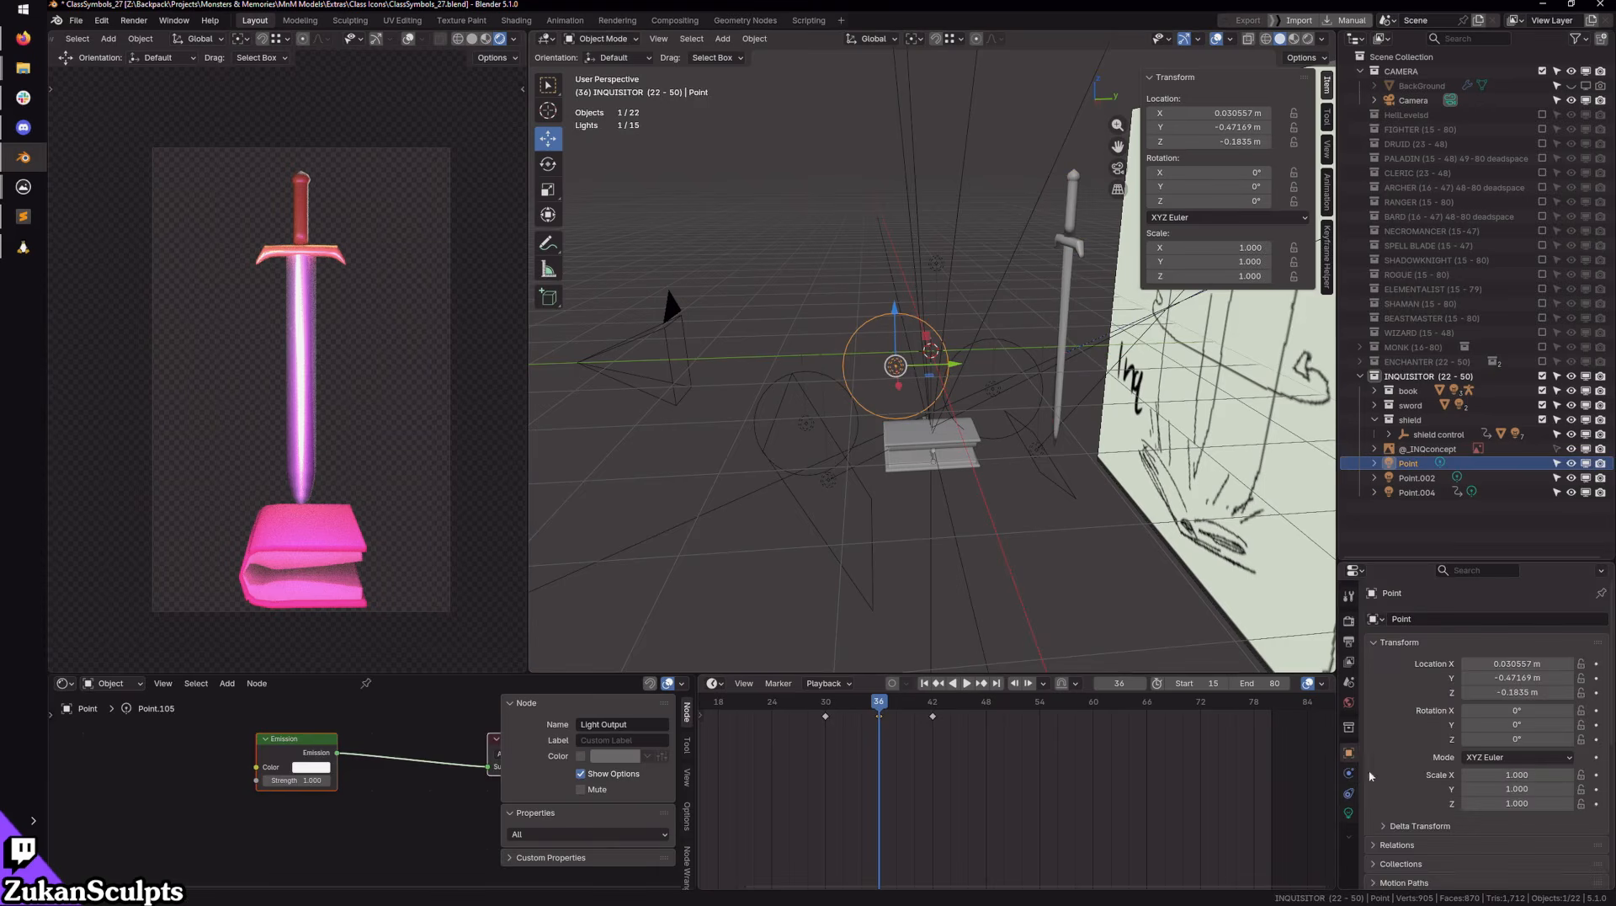
{"action": "scroll", "coordinate": [1368, 769], "scroll_direction": "down", "scroll_amount": 6}
{"action": "left_click", "coordinate": [1443, 751]}
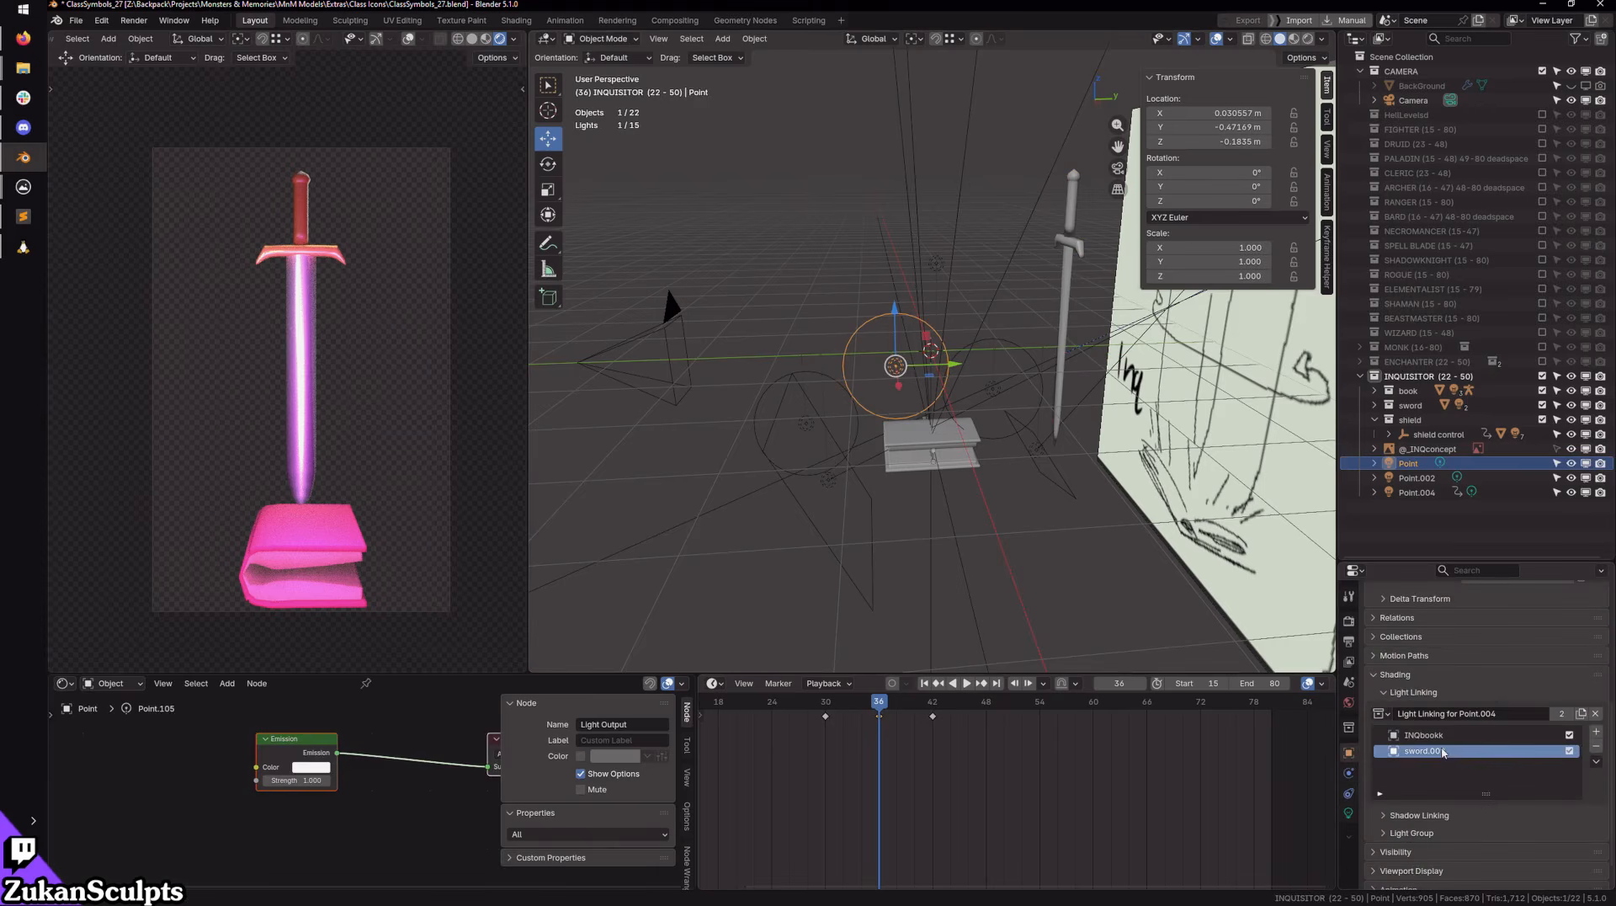
{"action": "left_click", "coordinate": [1596, 746]}
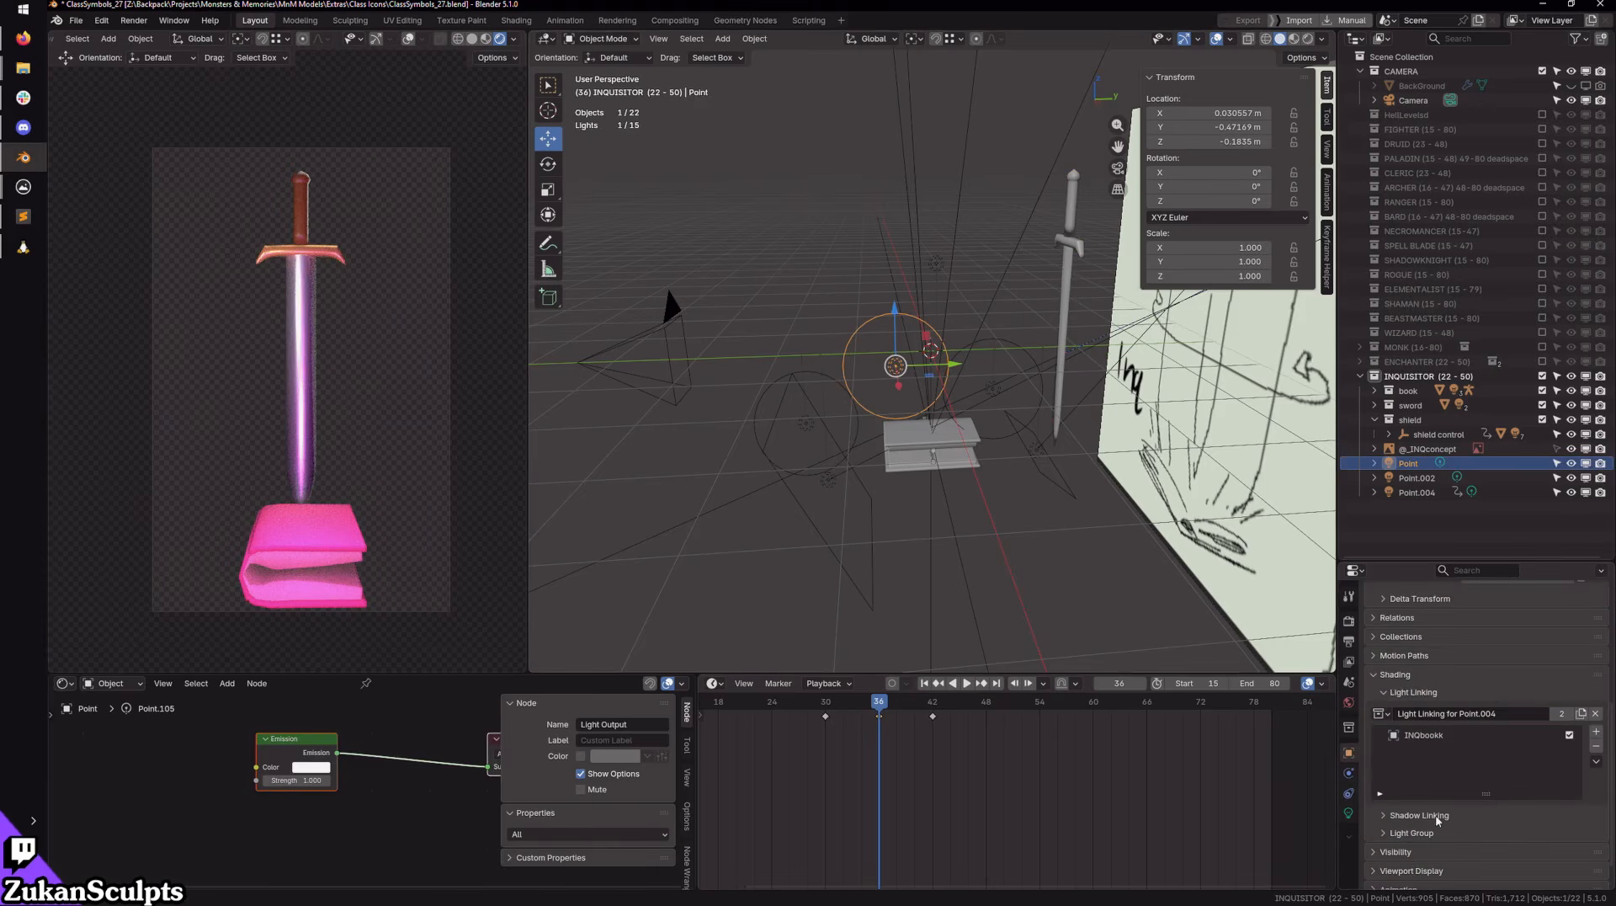
Step: Remove sword.009 from the Point.002 light's light linking list as well
{"action": "left_click", "coordinate": [805, 427]}
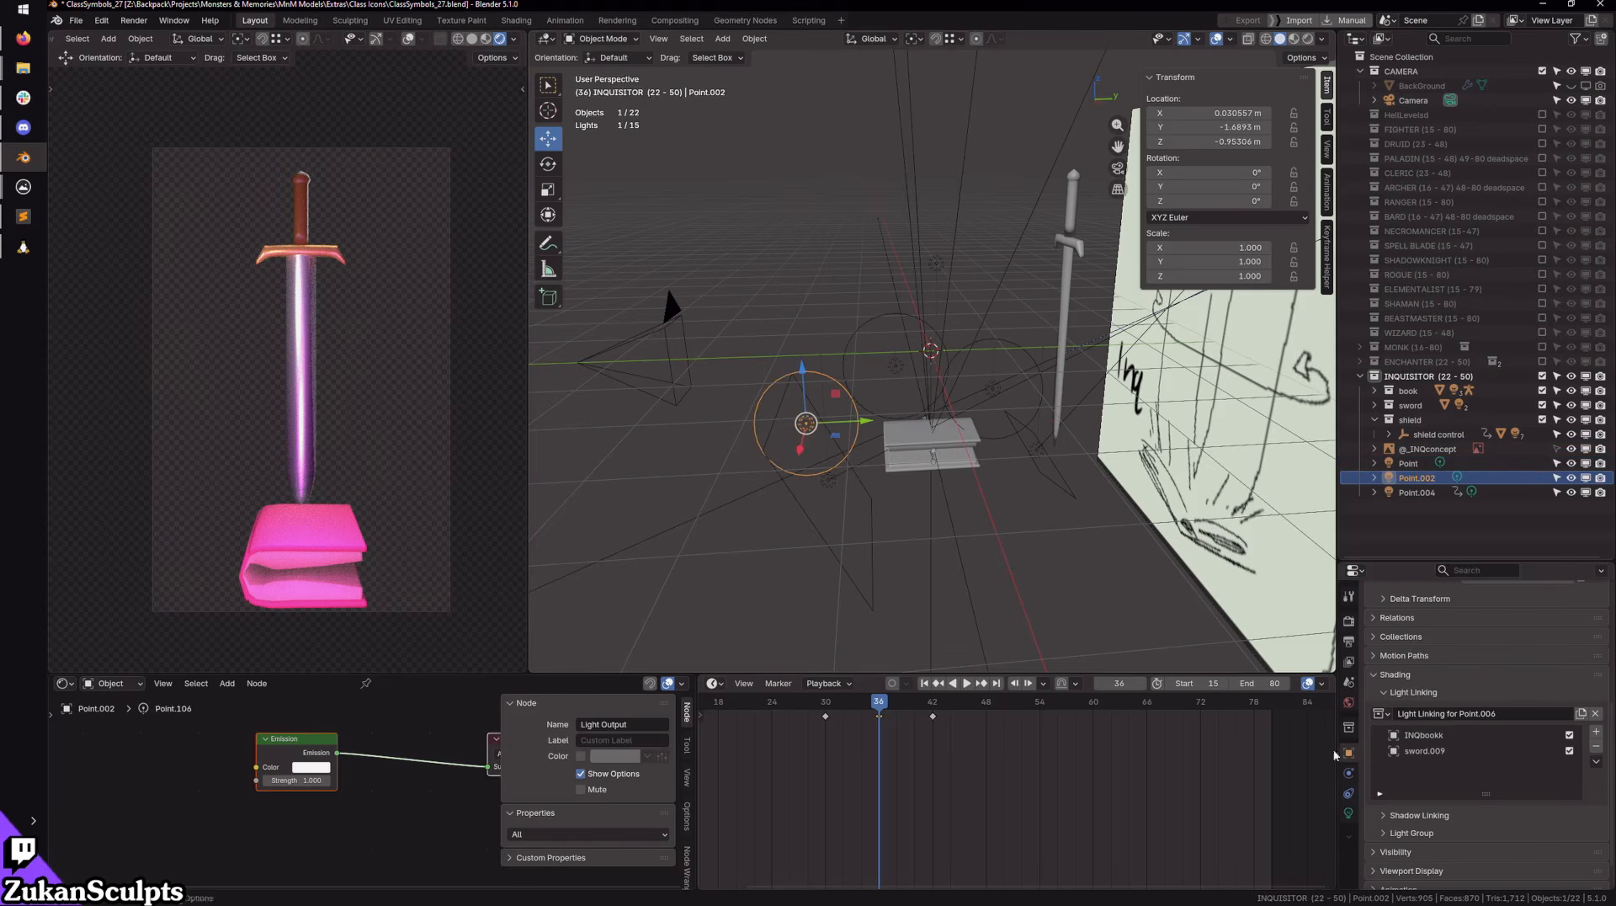
{"action": "left_click", "coordinate": [1443, 750]}
{"action": "left_click", "coordinate": [1596, 747]}
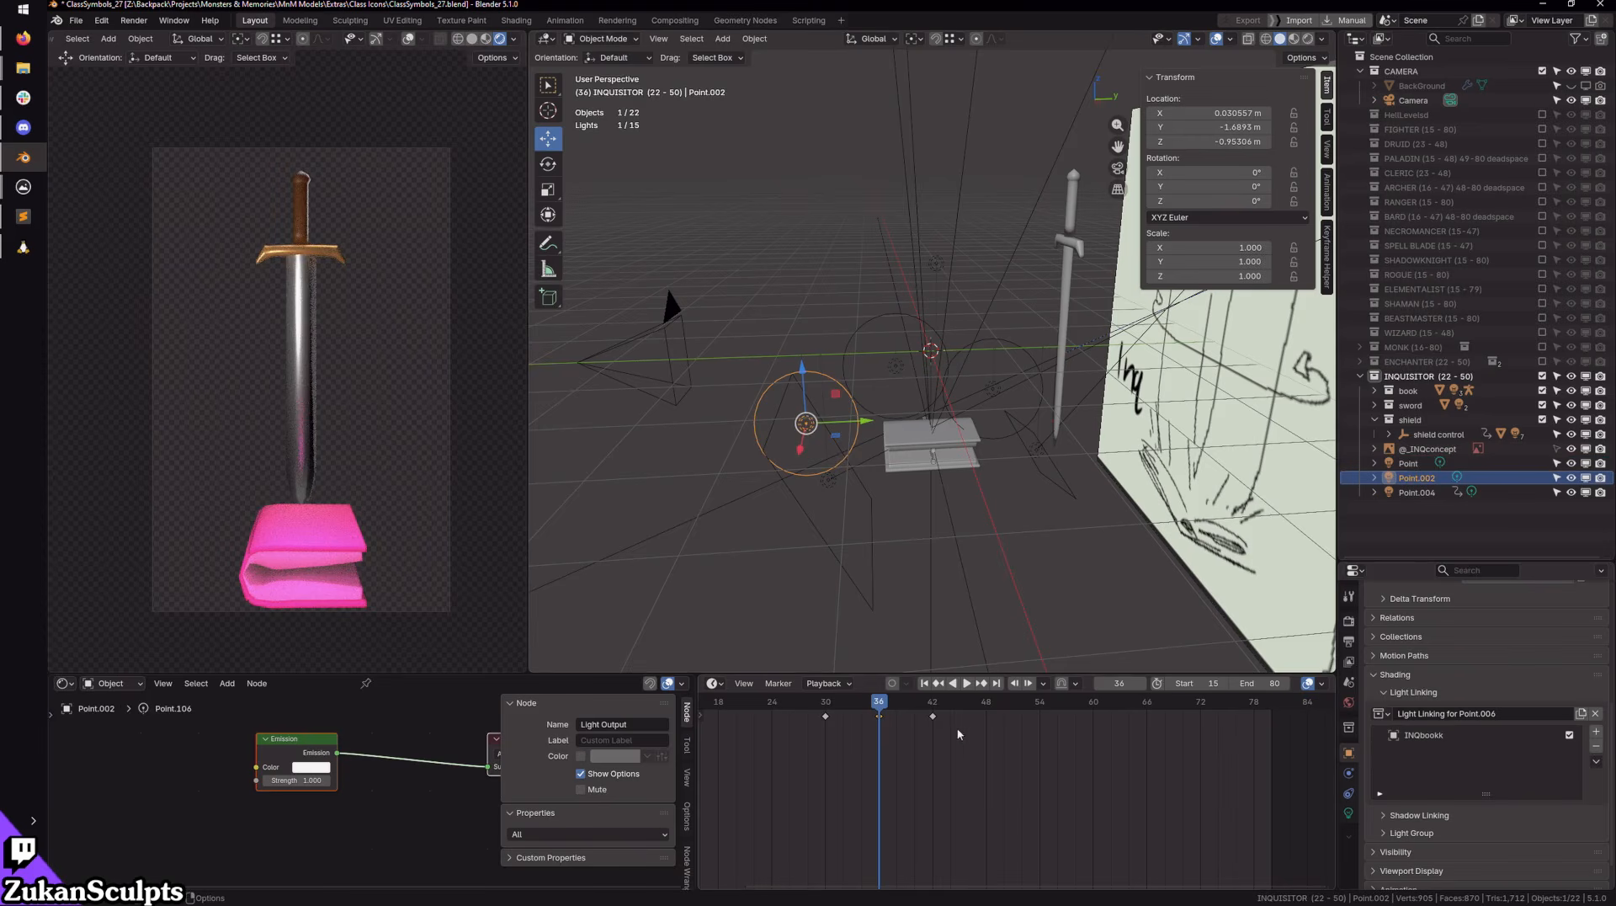
Step: Play the animation from the start to check the book-only glow, and stop at frame 45
{"action": "left_click", "coordinate": [924, 684]}
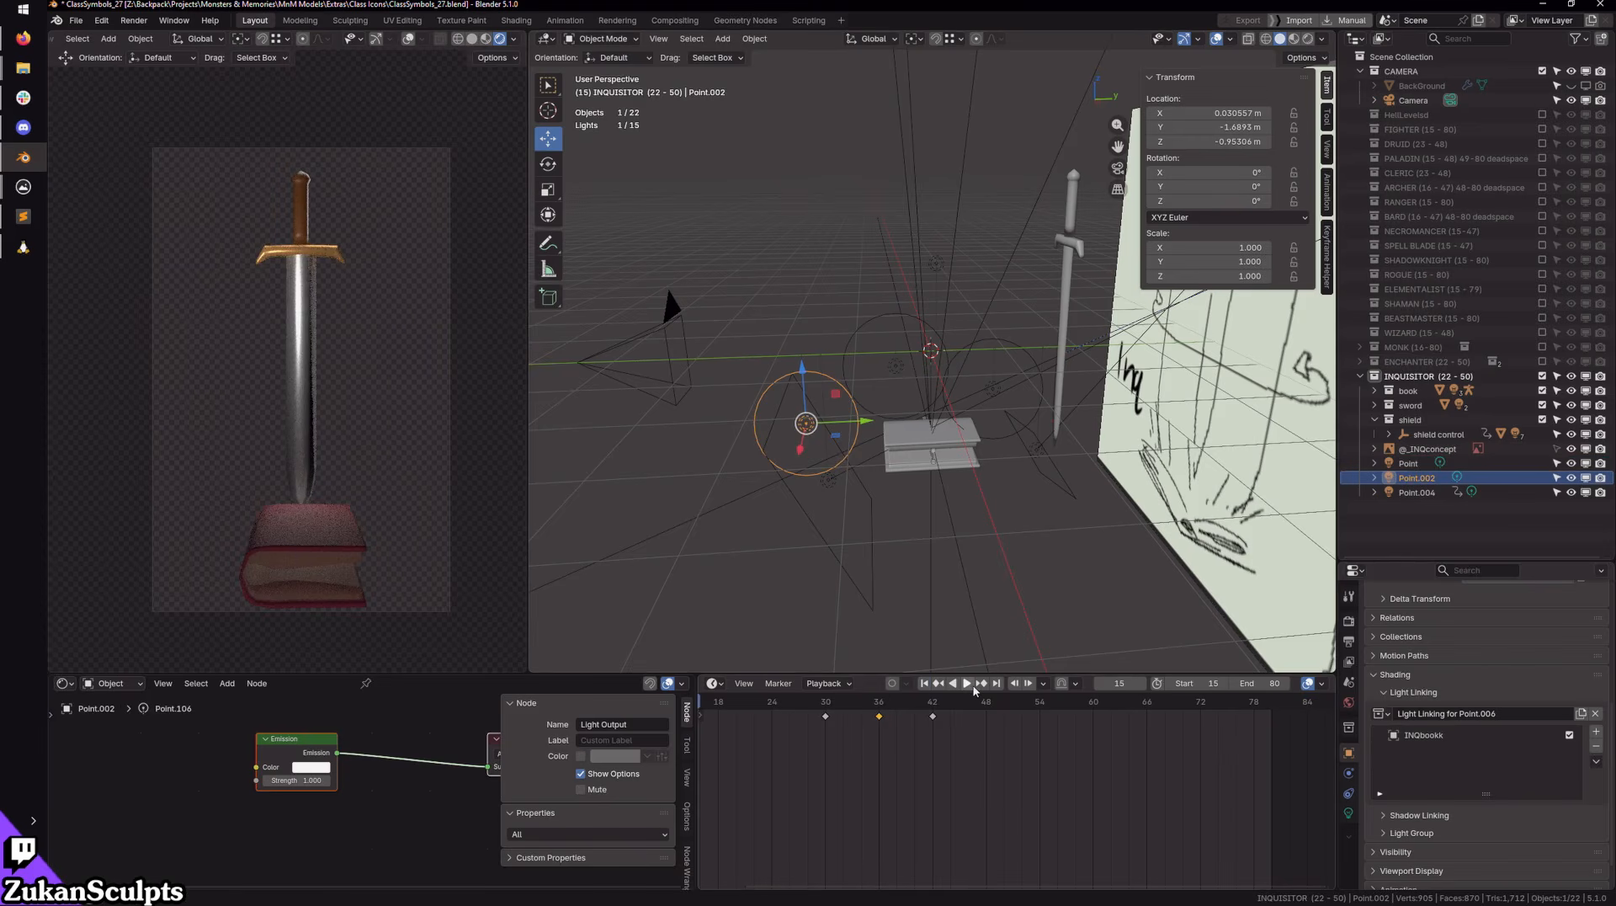
{"action": "left_click", "coordinate": [967, 683]}
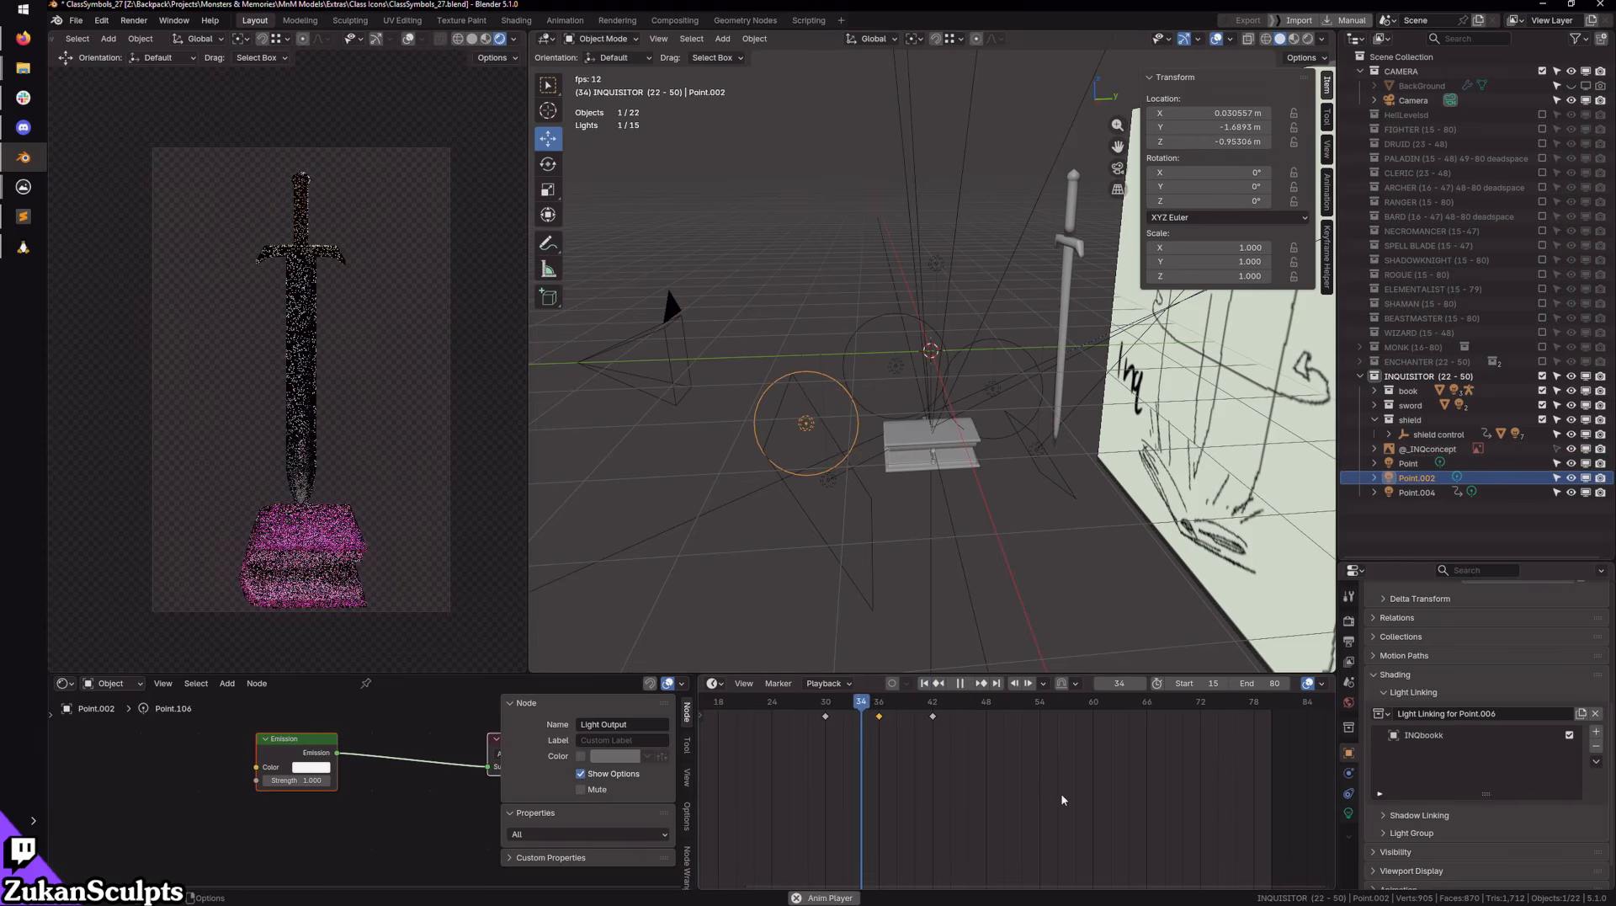
{"action": "key", "text": "space"}
{"action": "left_click", "coordinate": [987, 703]}
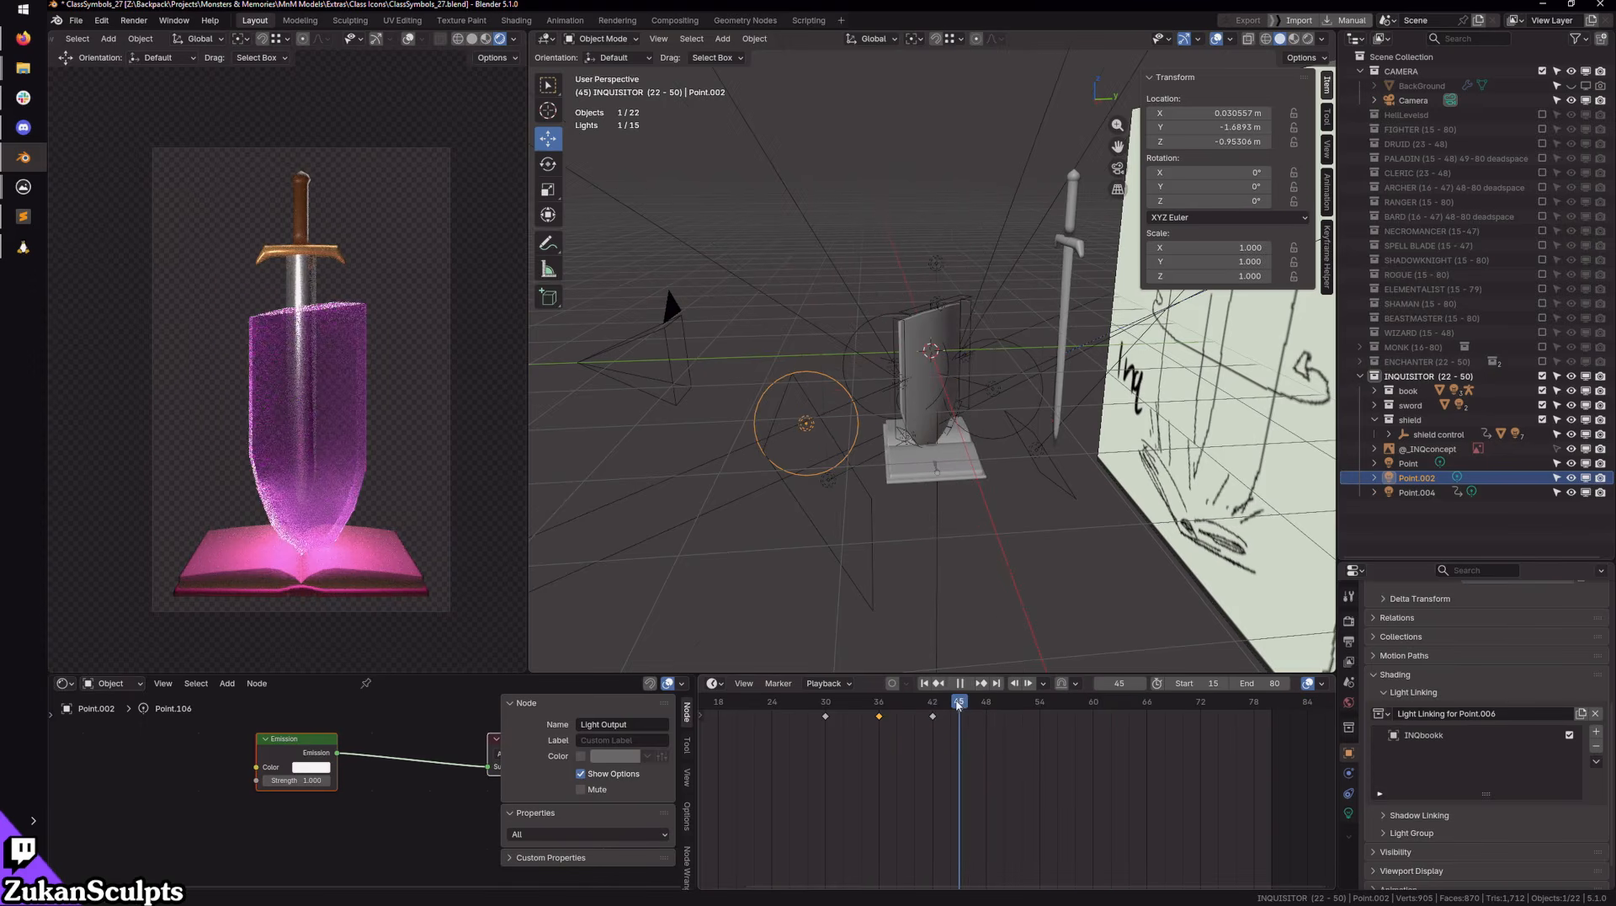
{"action": "left_click", "coordinate": [959, 703]}
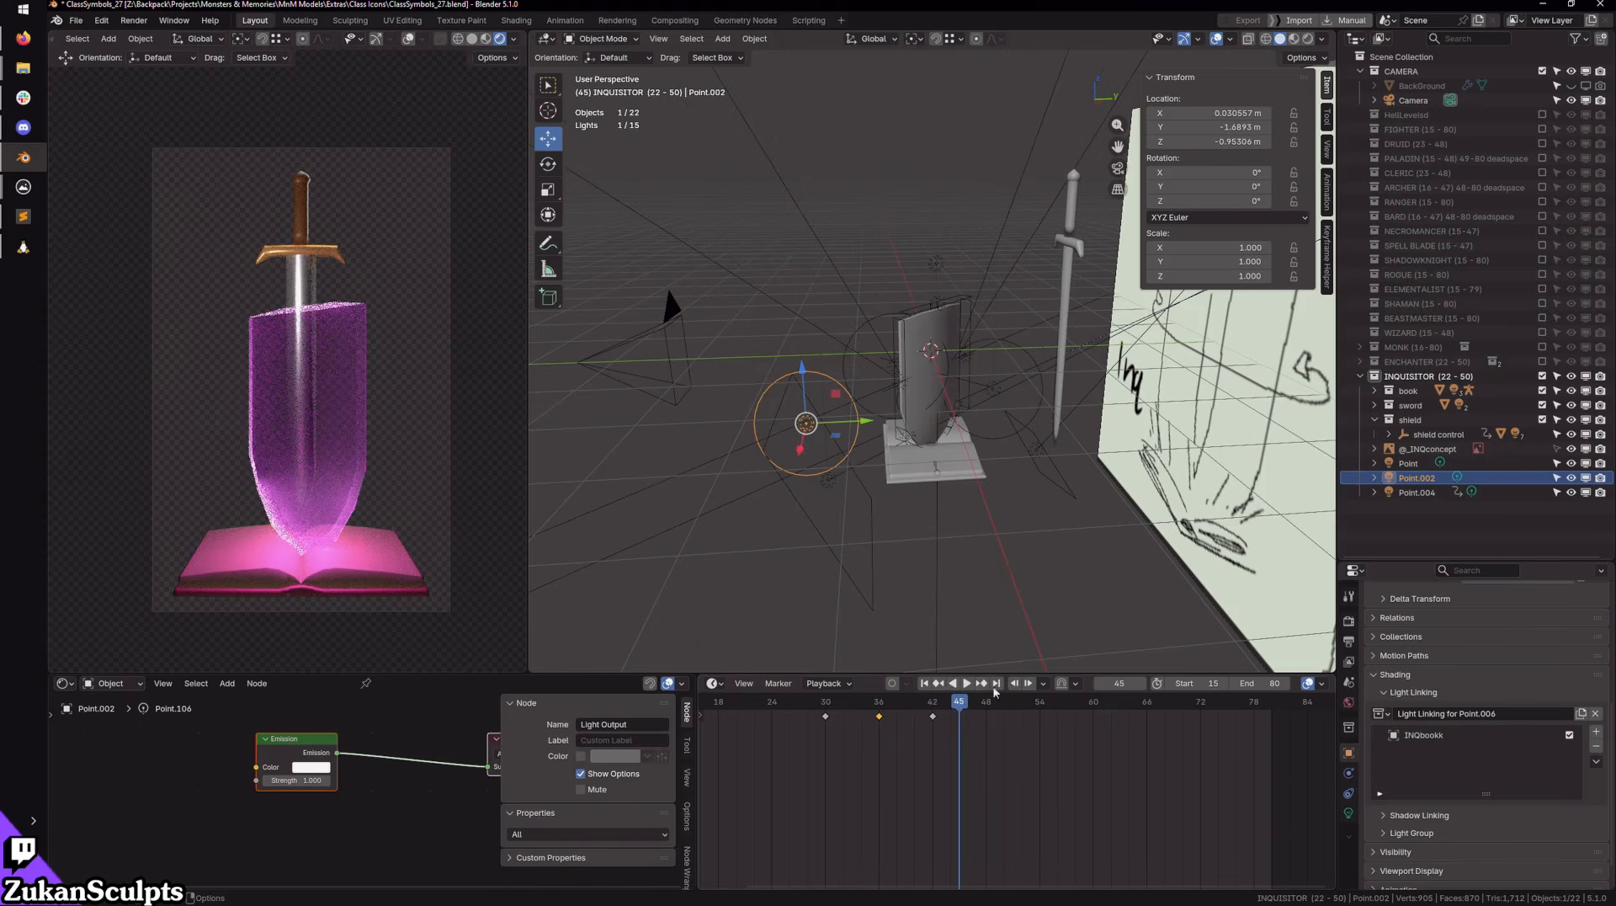
Step: Add the sword to the Point.004 light's light linking, with the sword selected and the light active
{"action": "left_click", "coordinate": [1418, 493]}
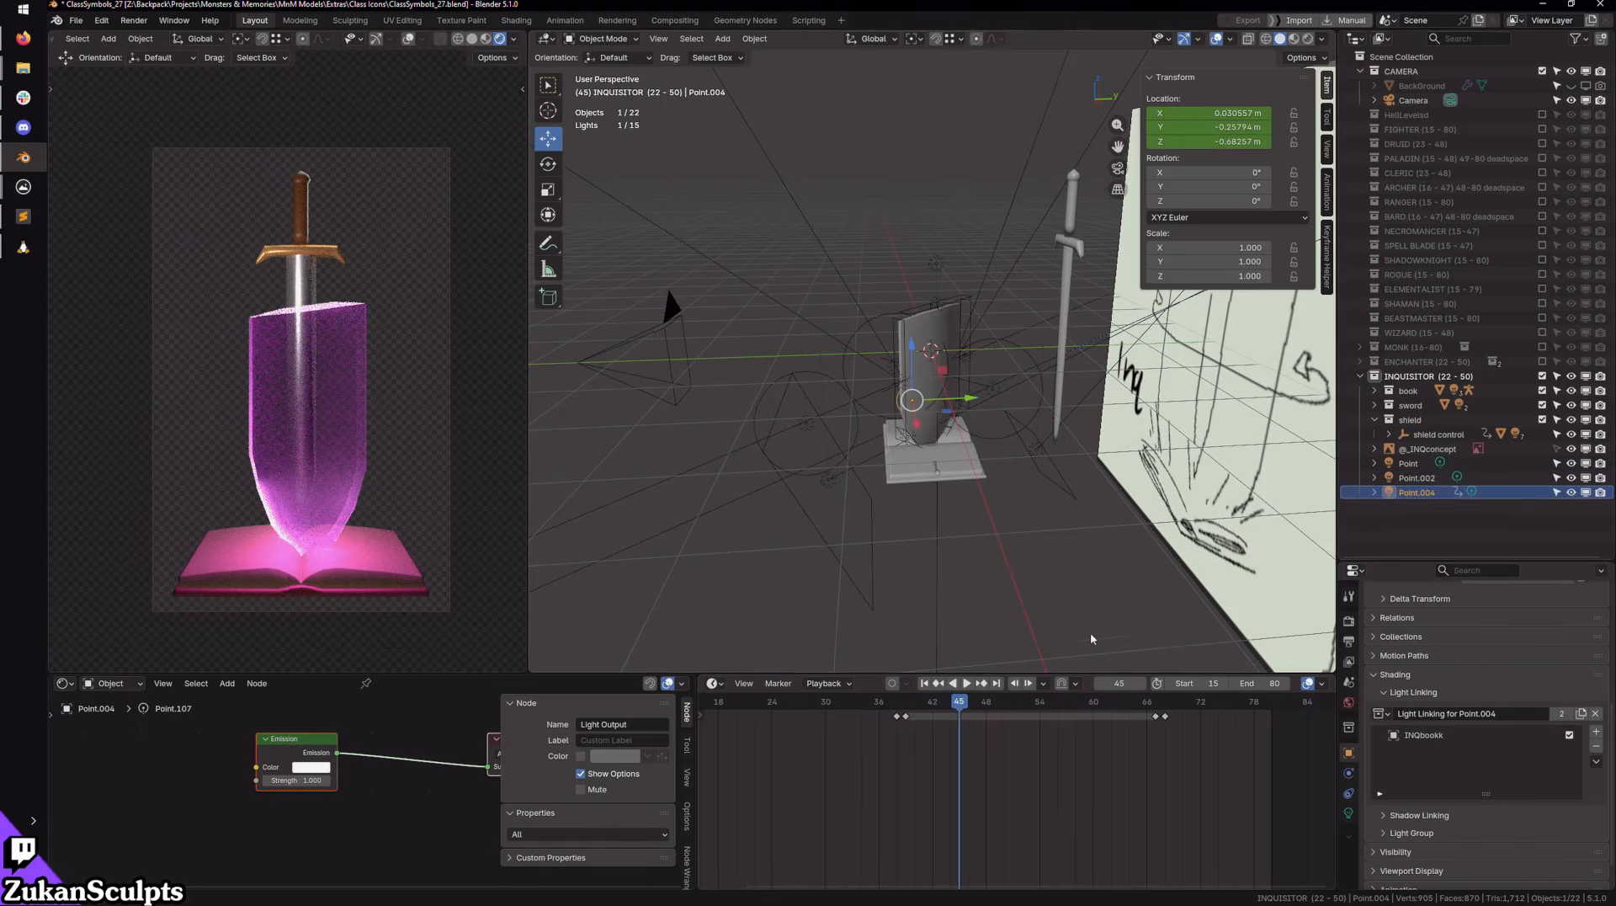
{"action": "scroll", "coordinate": [1096, 355], "scroll_direction": "up", "scroll_amount": 2}
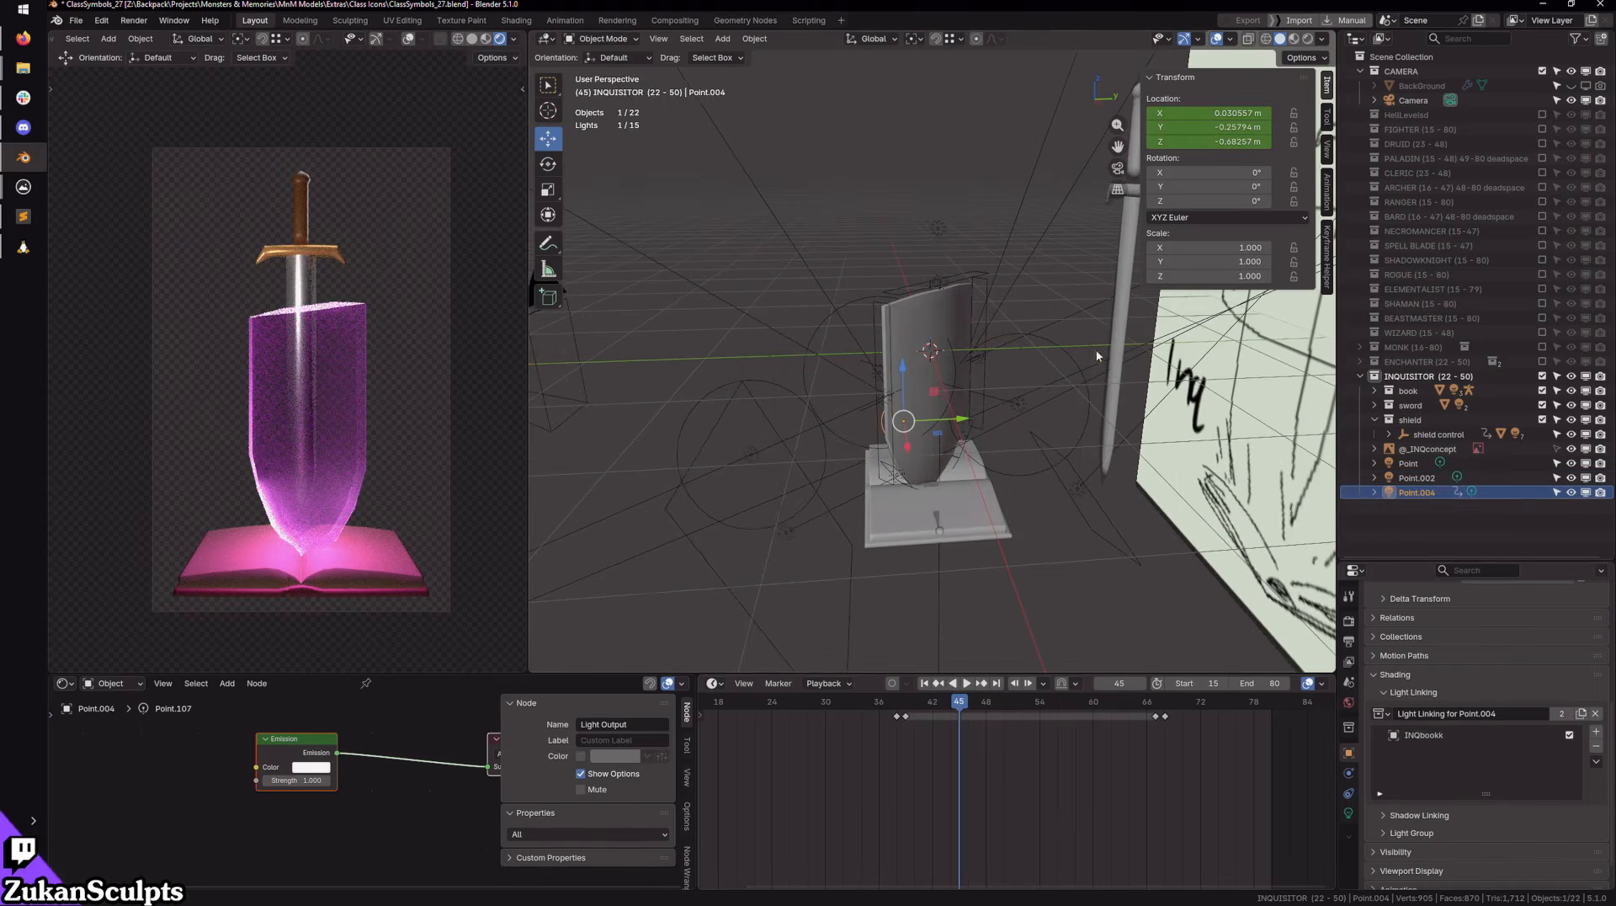
{"action": "left_click", "coordinate": [1123, 323]}
{"action": "left_click", "coordinate": [1412, 494], "text": "ctrl"}
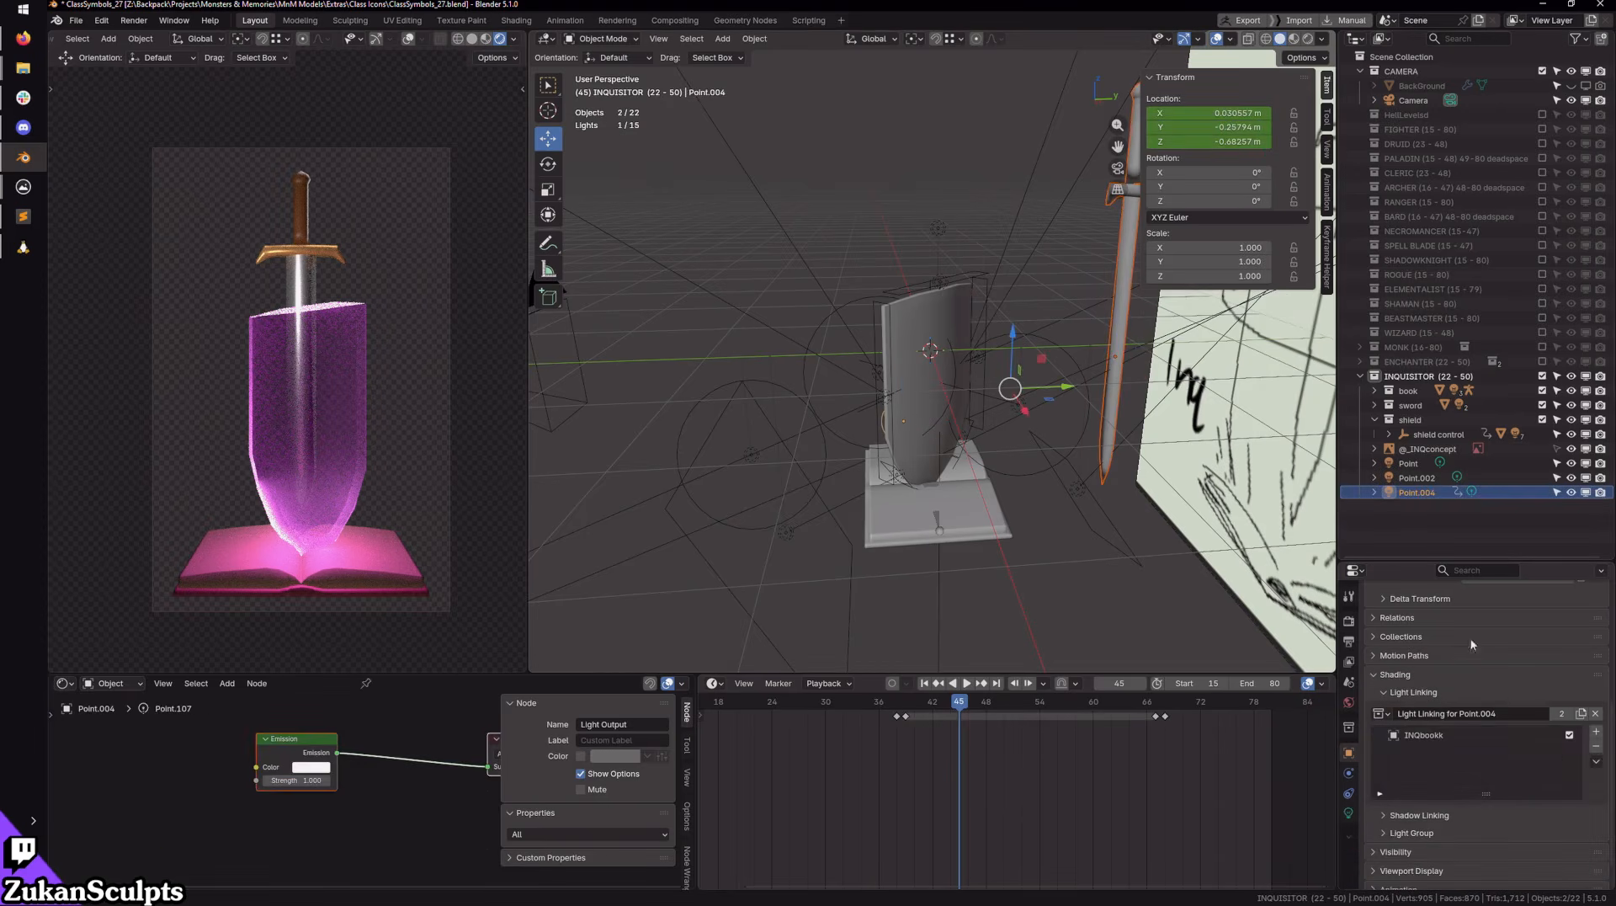
{"action": "left_click", "coordinate": [1593, 732]}
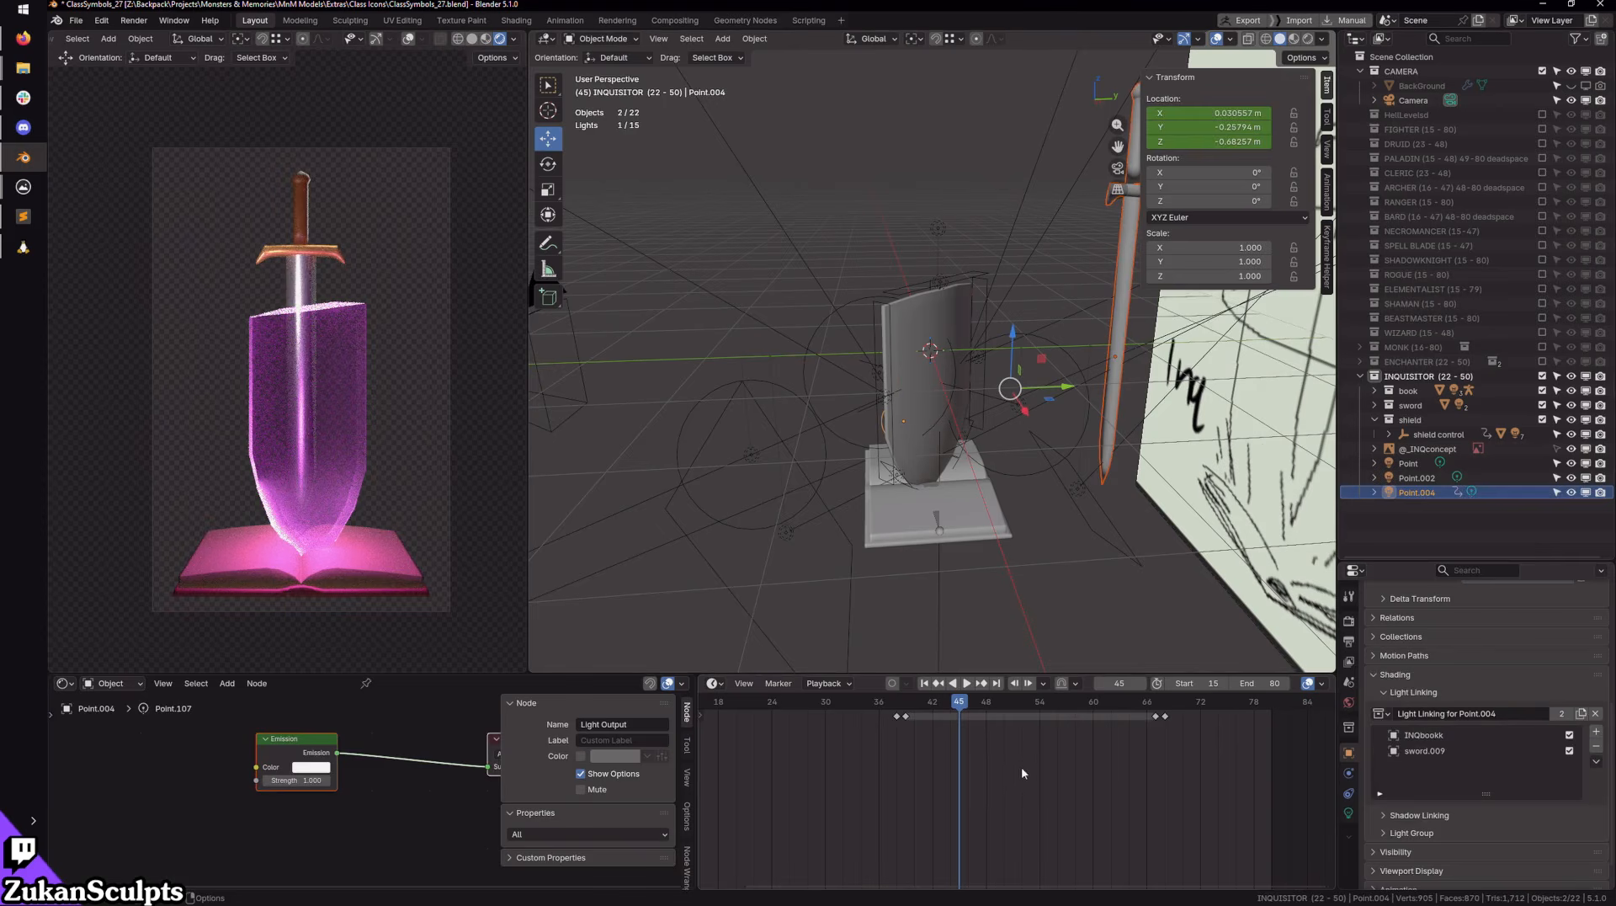
Step: Play the animation from the start to check the light on the sword, and return to frame 15
{"action": "left_click", "coordinate": [926, 682]}
{"action": "left_click", "coordinate": [966, 682]}
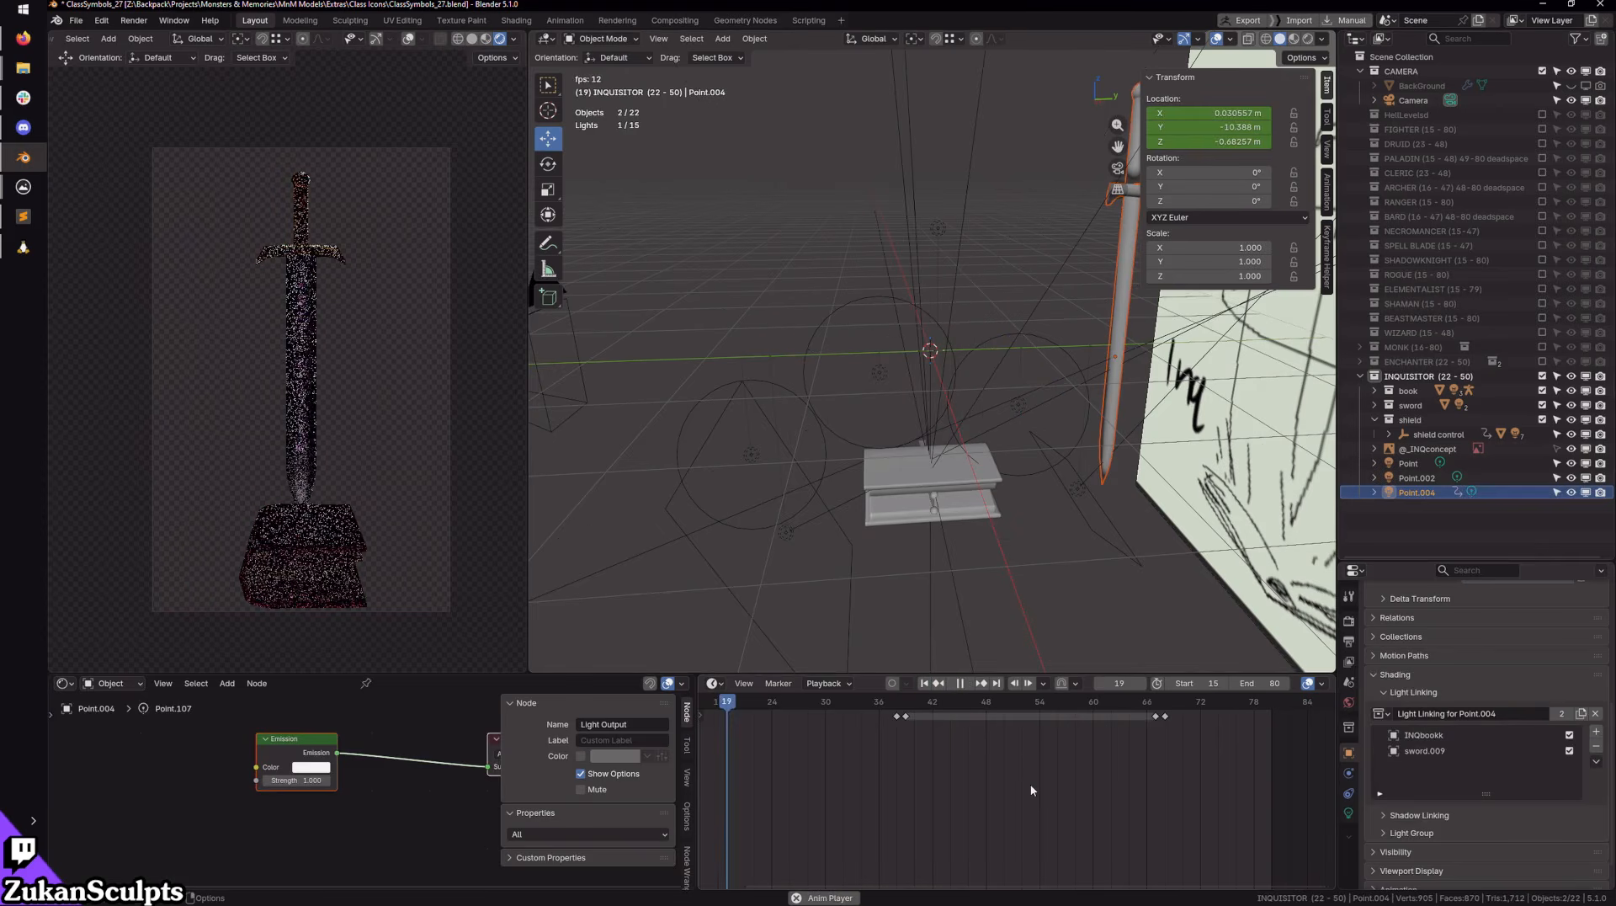
{"action": "left_click", "coordinate": [962, 684]}
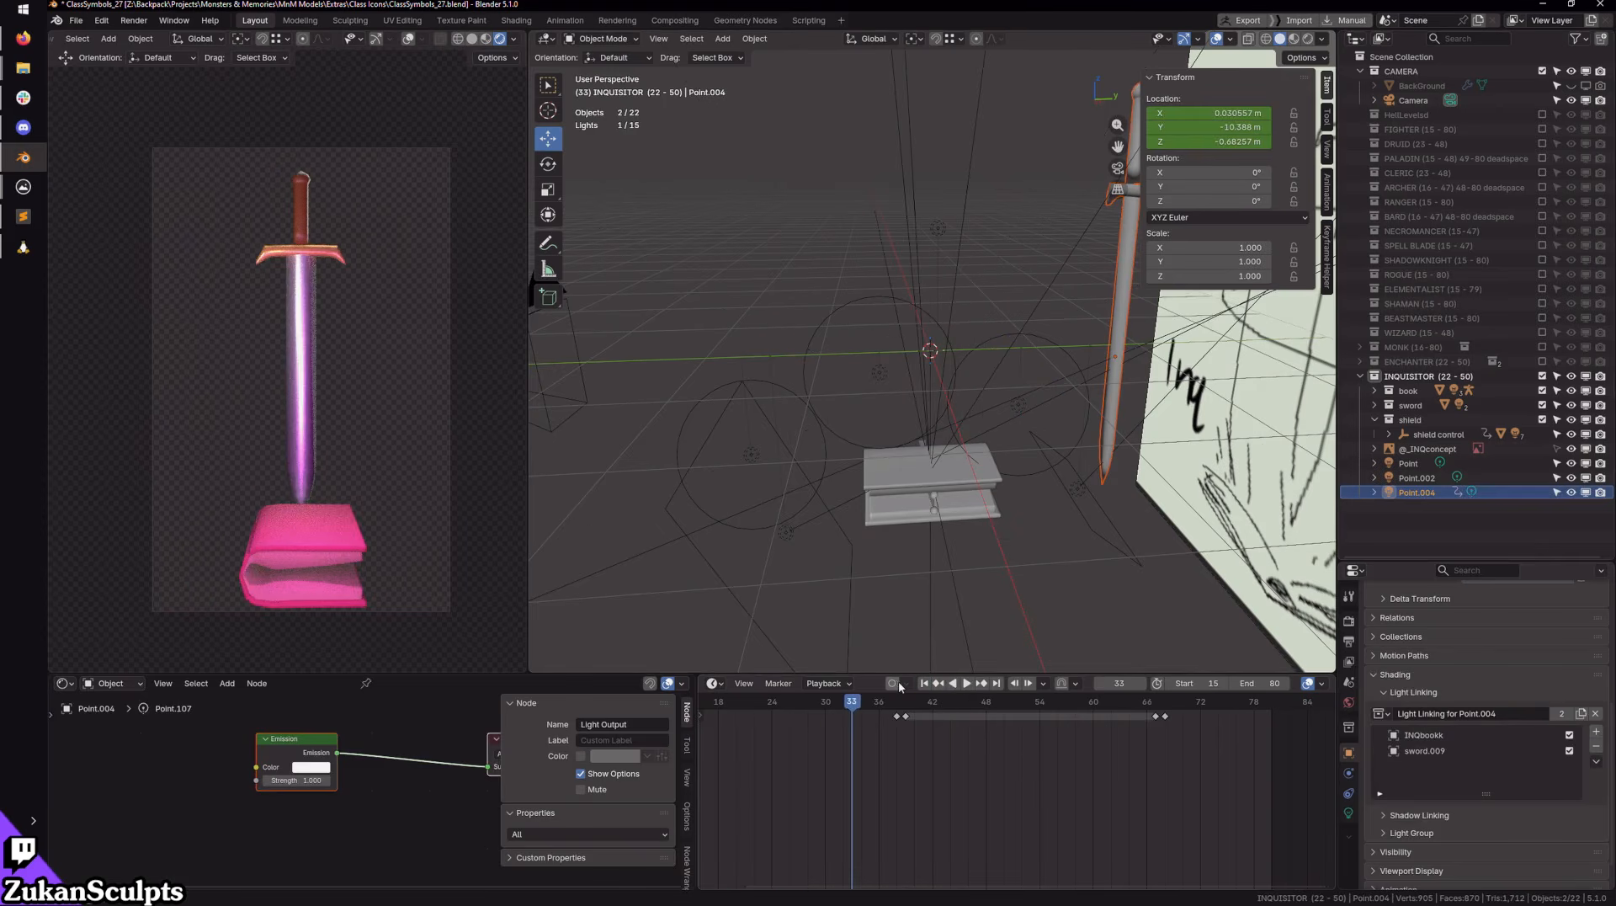
{"action": "left_click", "coordinate": [924, 683]}
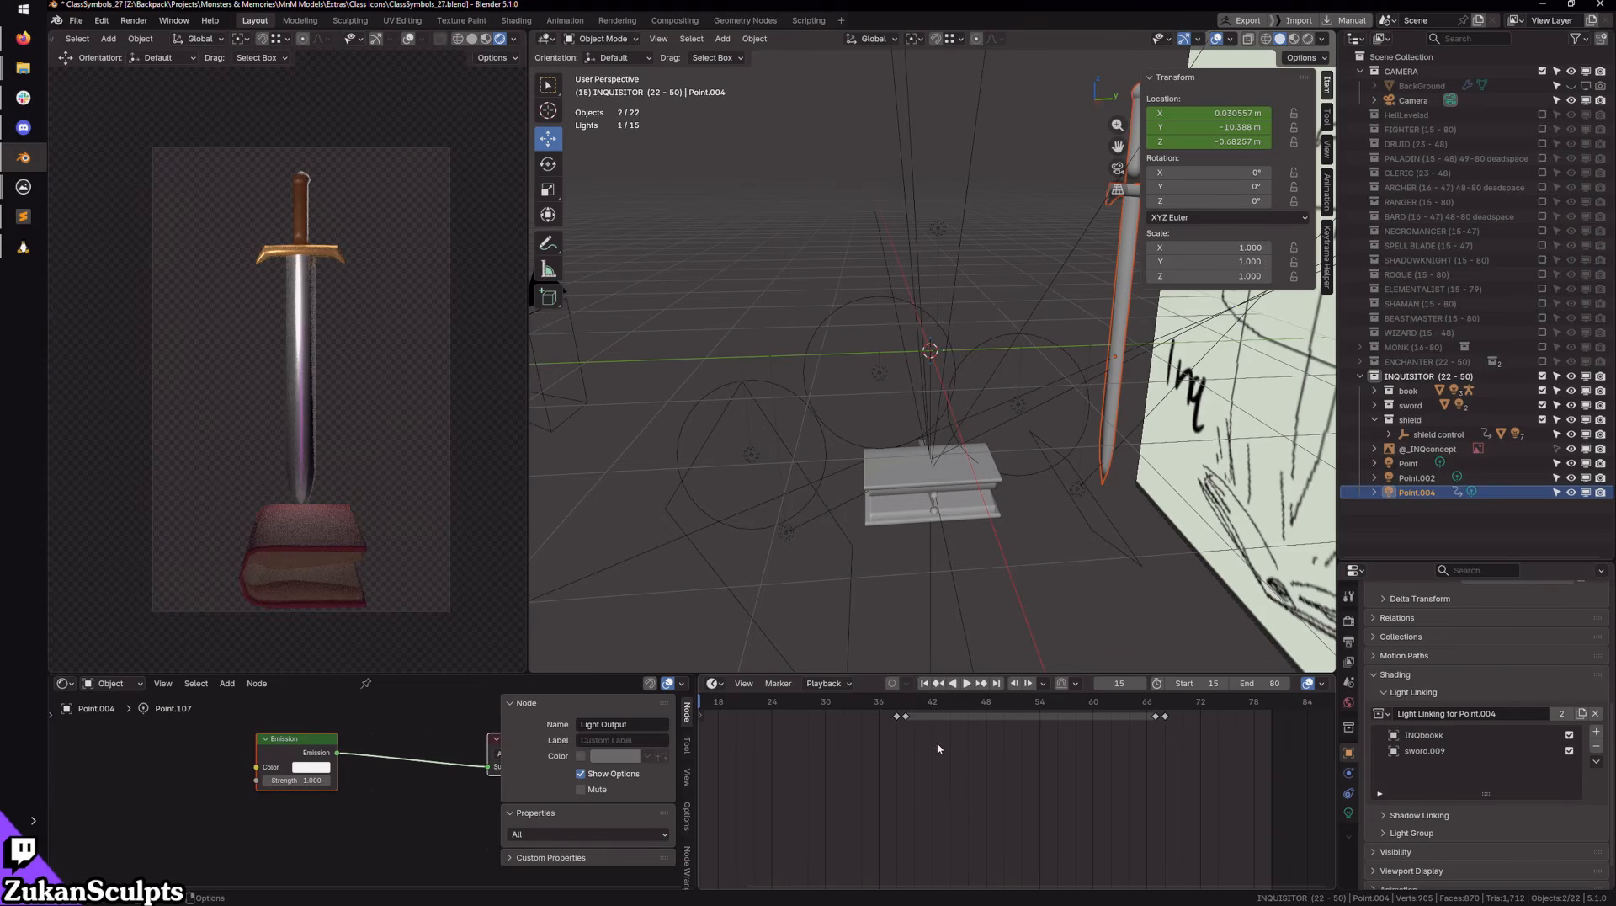
Step: Select only the Point.004 light and fit the whole frame range in the timeline
{"action": "scroll", "coordinate": [744, 502], "scroll_direction": "down", "scroll_amount": 5}
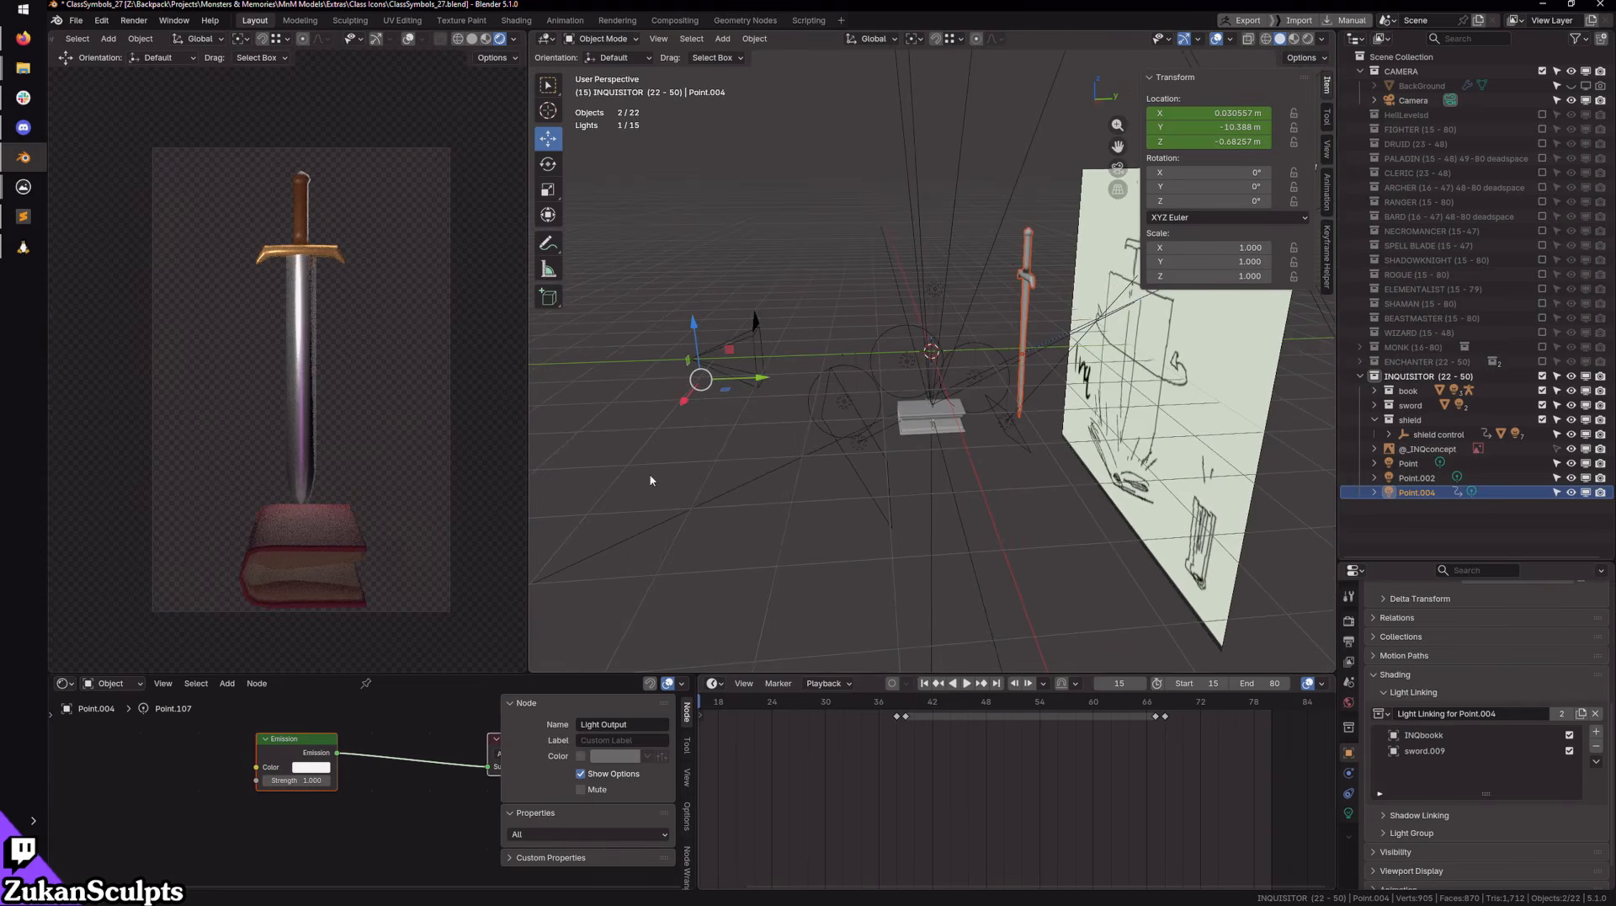
{"action": "scroll", "coordinate": [651, 480], "scroll_direction": "down", "scroll_amount": 3}
{"action": "left_click", "coordinate": [617, 431]}
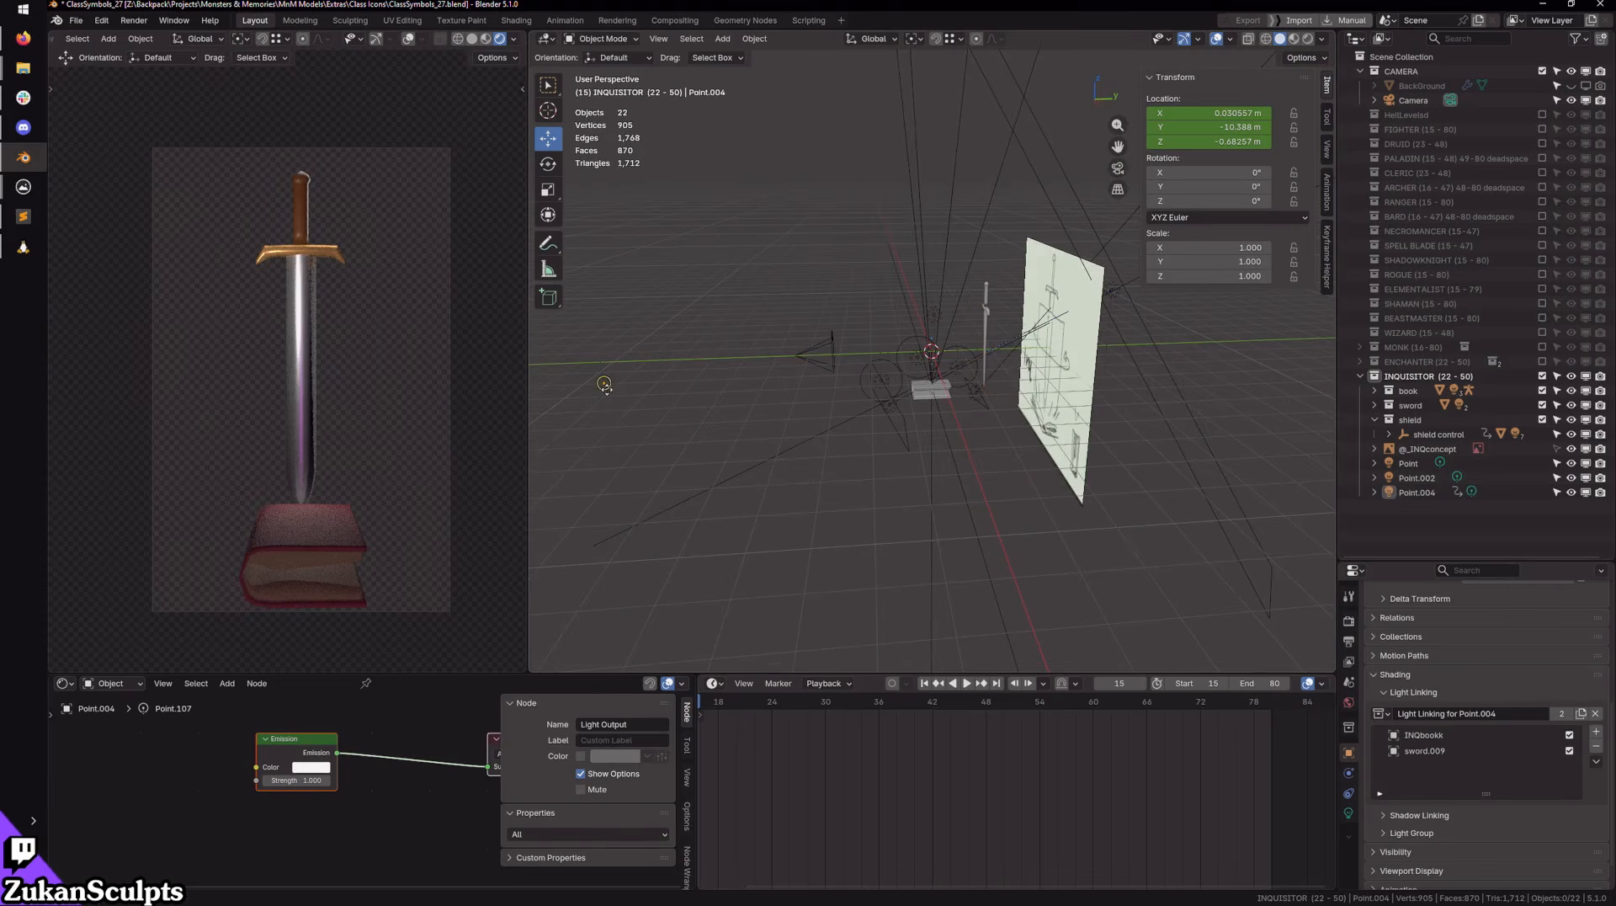
{"action": "left_click", "coordinate": [1423, 494]}
{"action": "scroll", "coordinate": [856, 610], "scroll_direction": "down", "scroll_amount": 4}
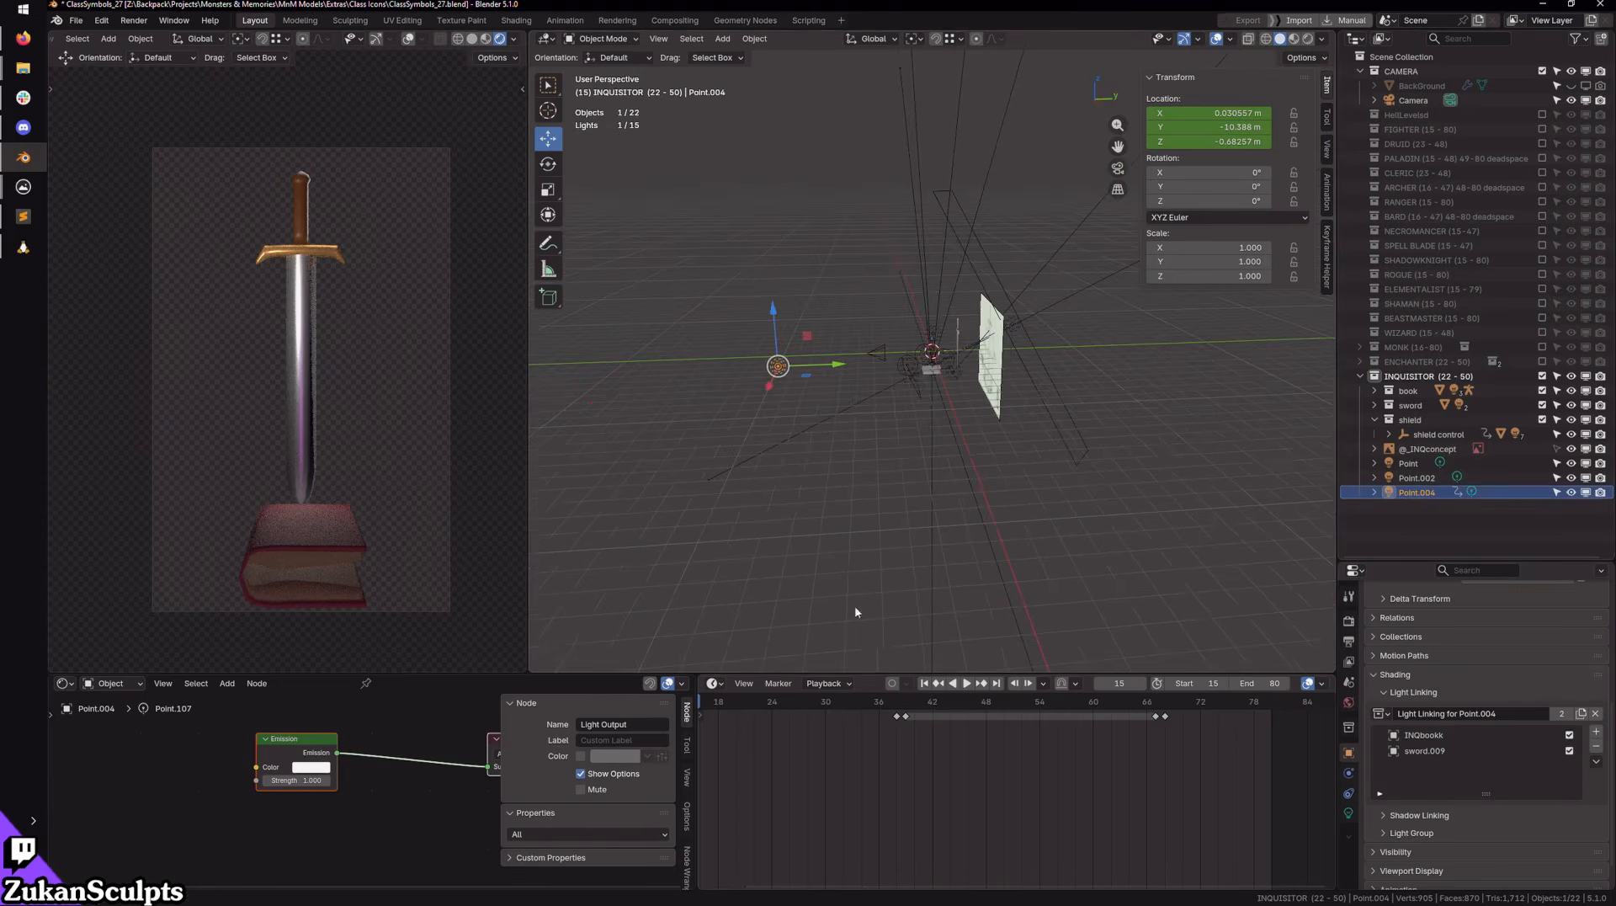
{"action": "key", "text": "Home"}
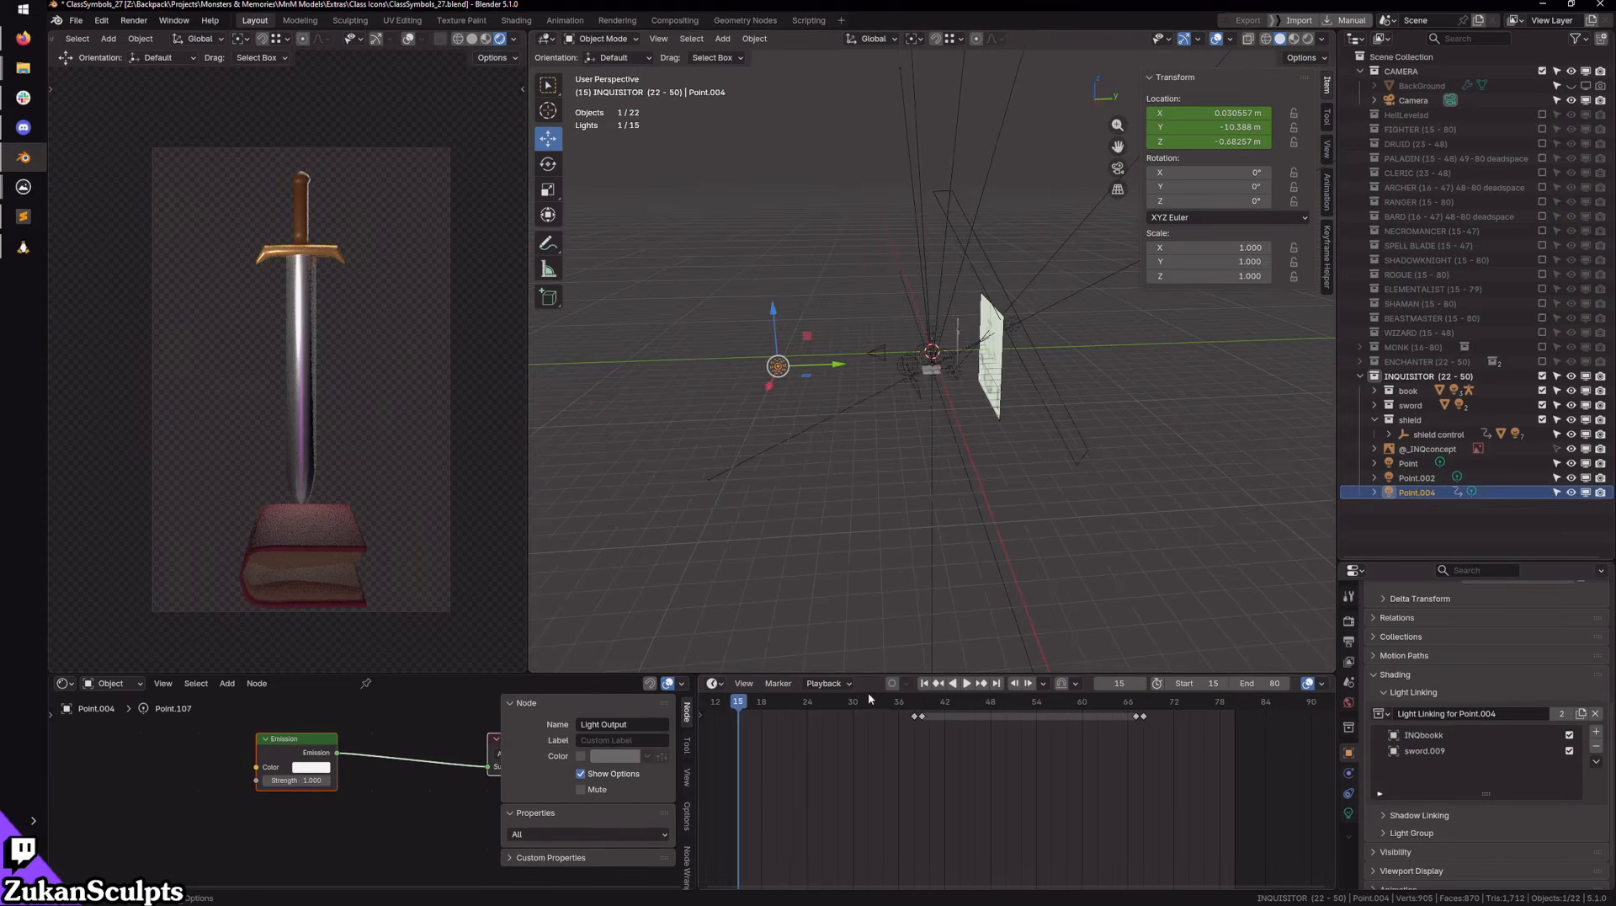
{"action": "left_click", "coordinate": [982, 684]}
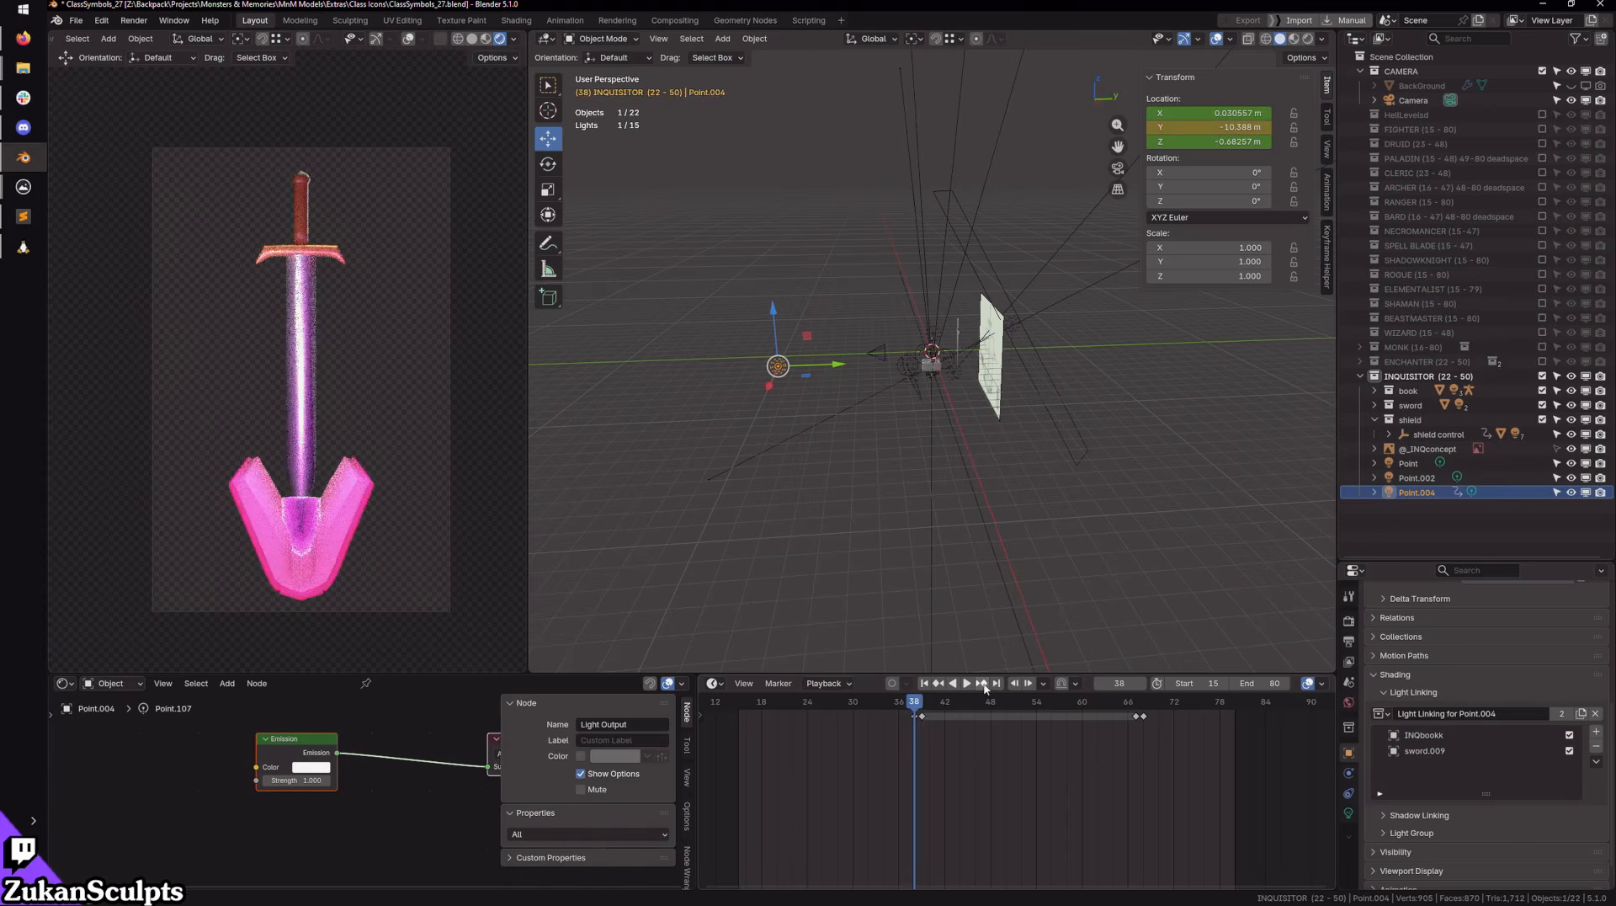
{"action": "scroll", "coordinate": [828, 548], "scroll_direction": "up", "scroll_amount": 2}
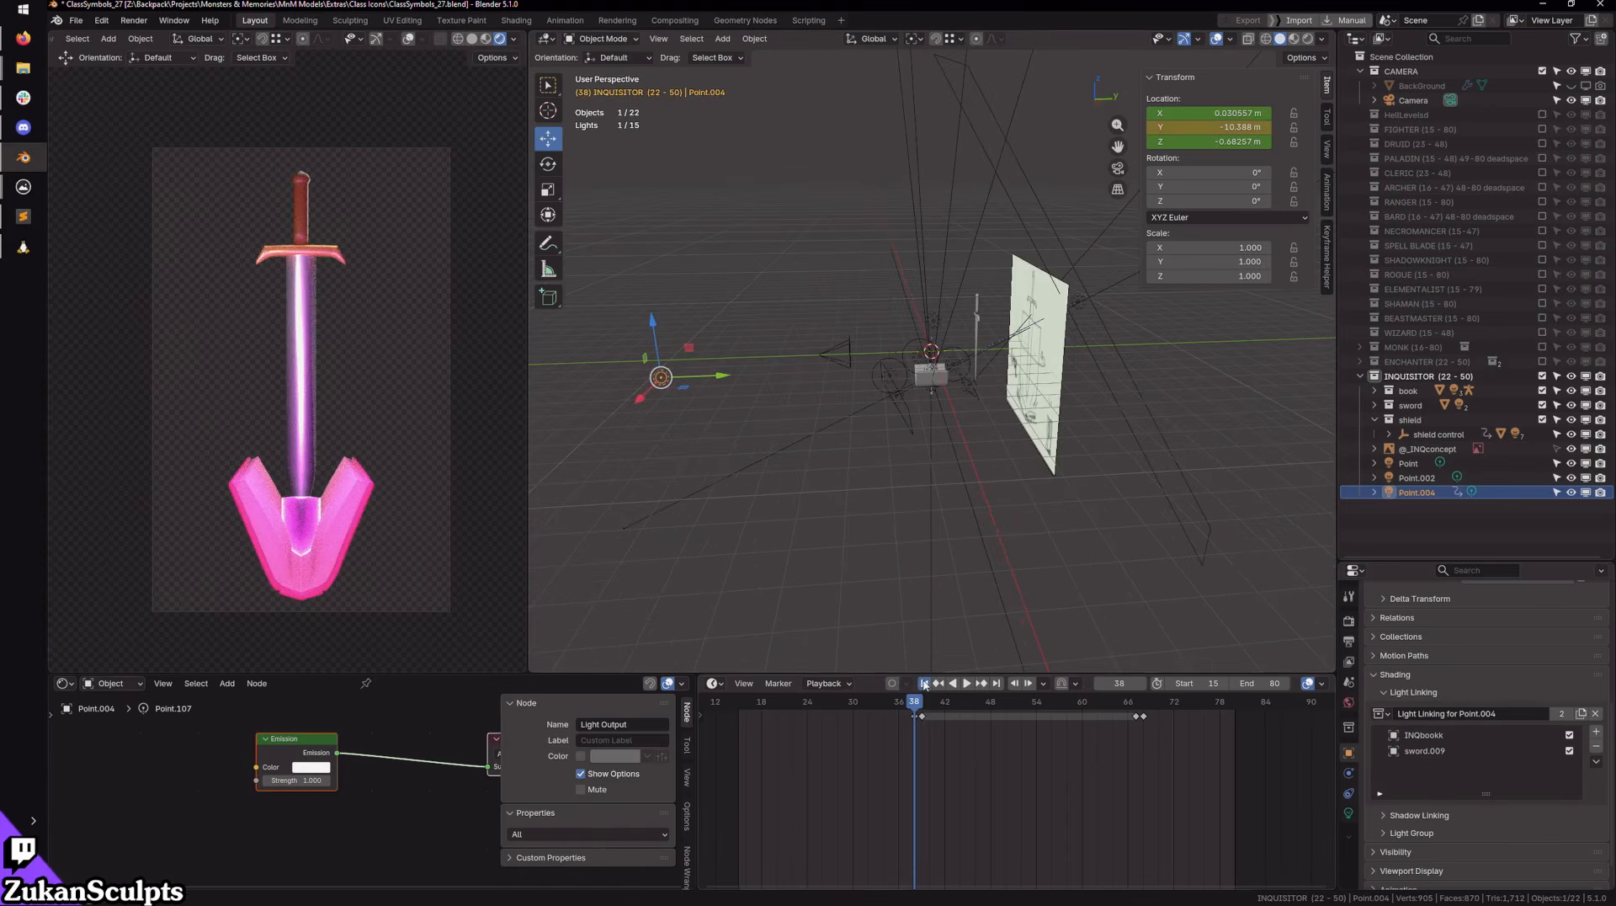
{"action": "left_click", "coordinate": [924, 684]}
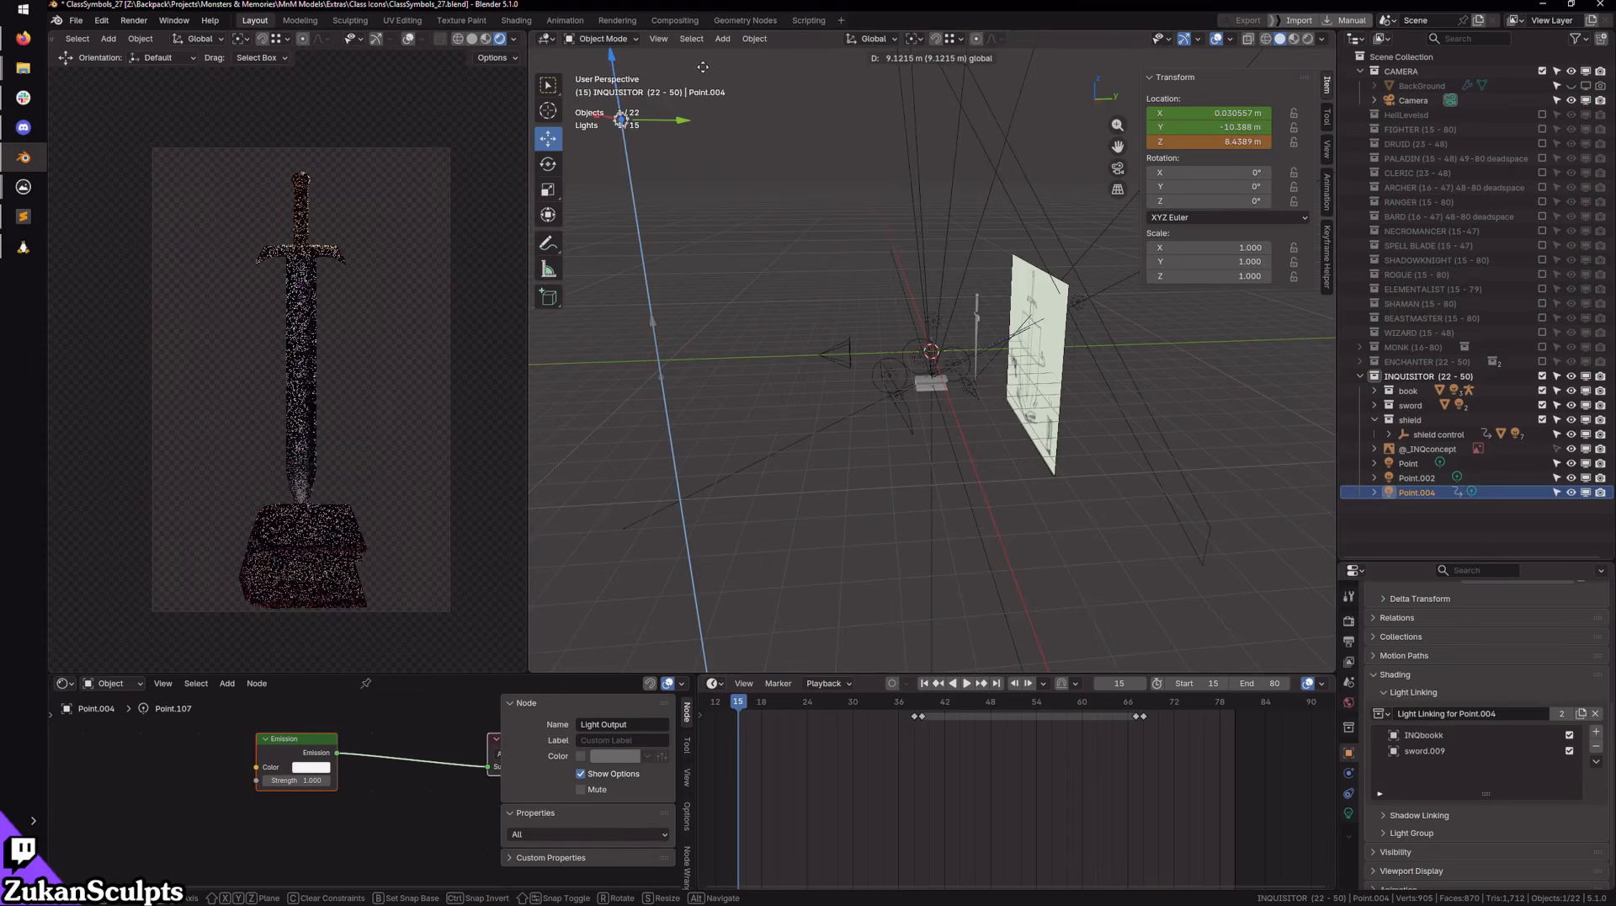
{"action": "scroll", "coordinate": [851, 436], "scroll_direction": "down", "scroll_amount": 2}
{"action": "middle_click_drag", "start_coordinate": [828, 425], "coordinate": [1000, 444]}
Step: At frame 38, enable auto keying, move Point.004 in right view to about Y -18.278 m, Z 27.979 m, and keyframe its location
{"action": "left_click", "coordinate": [981, 684]}
{"action": "left_click_drag", "start_coordinate": [902, 673], "coordinate": [900, 675]}
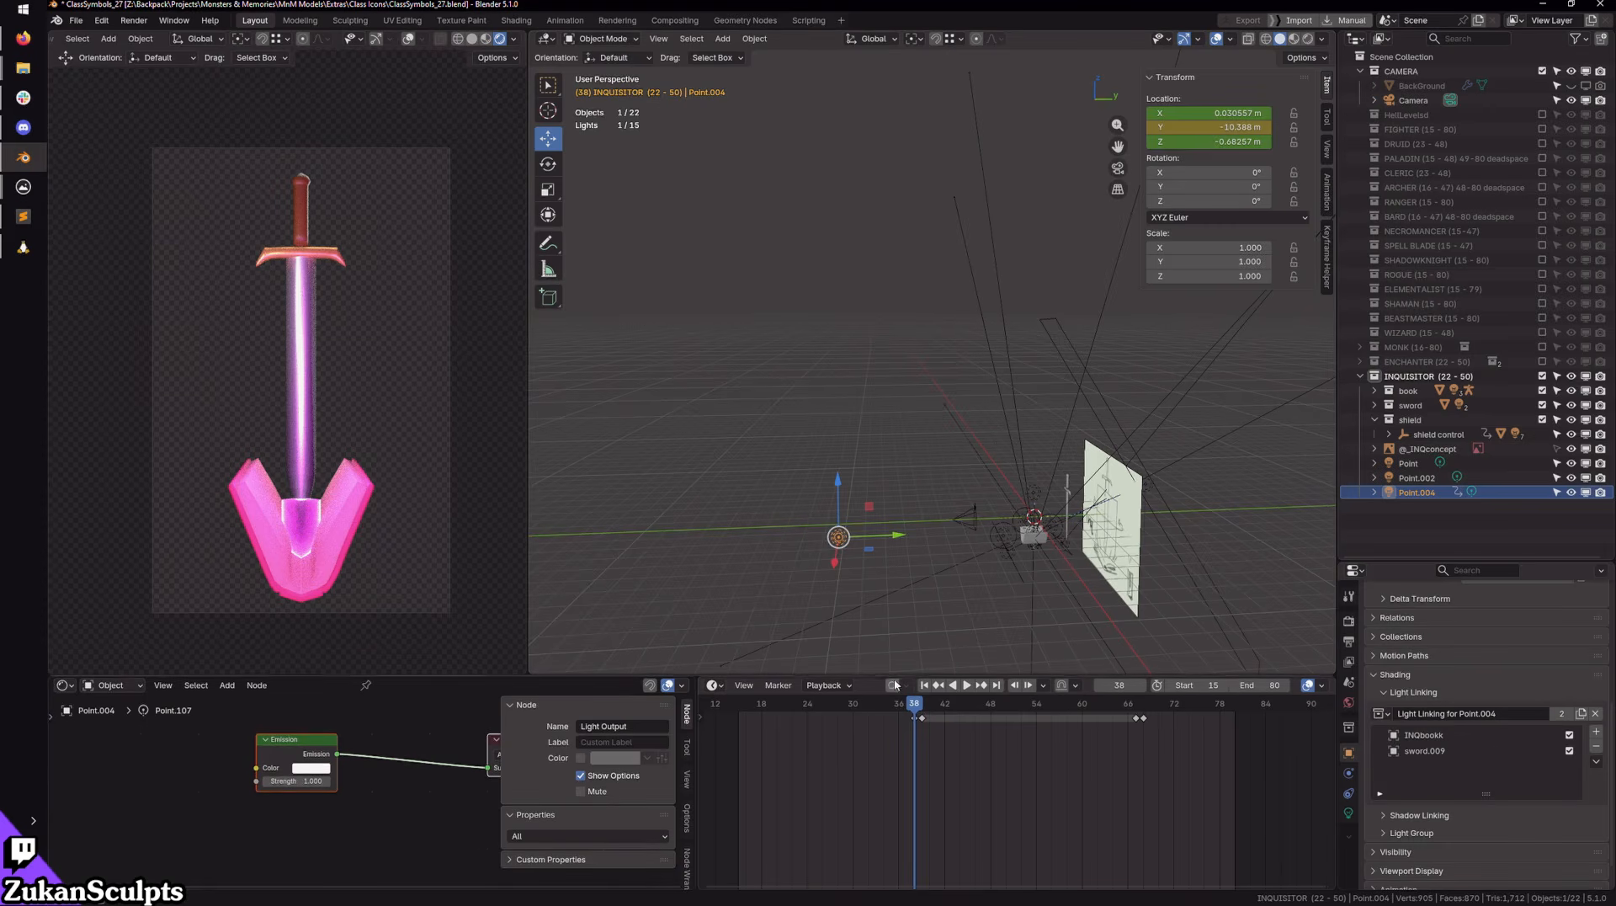
{"action": "left_click", "coordinate": [893, 684]}
{"action": "key", "text": "KP_3"}
{"action": "left_click_drag", "start_coordinate": [848, 524], "coordinate": [743, 134]}
{"action": "middle_click_drag", "start_coordinate": [845, 277], "coordinate": [824, 371], "text": "shift"}
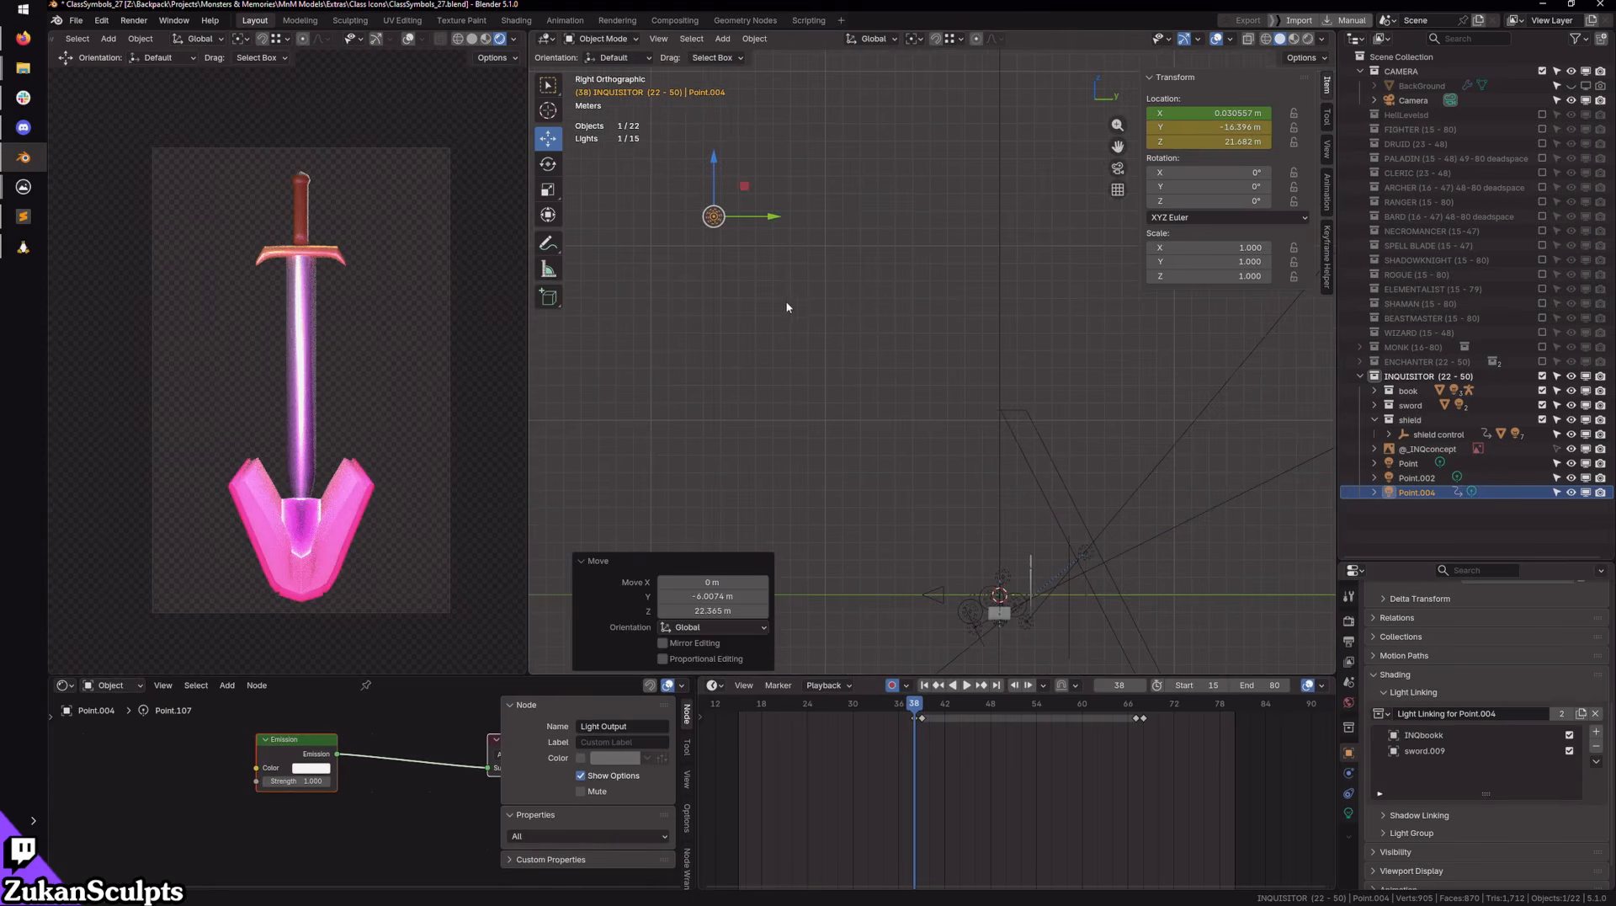
{"action": "left_click_drag", "start_coordinate": [727, 236], "coordinate": [693, 127]}
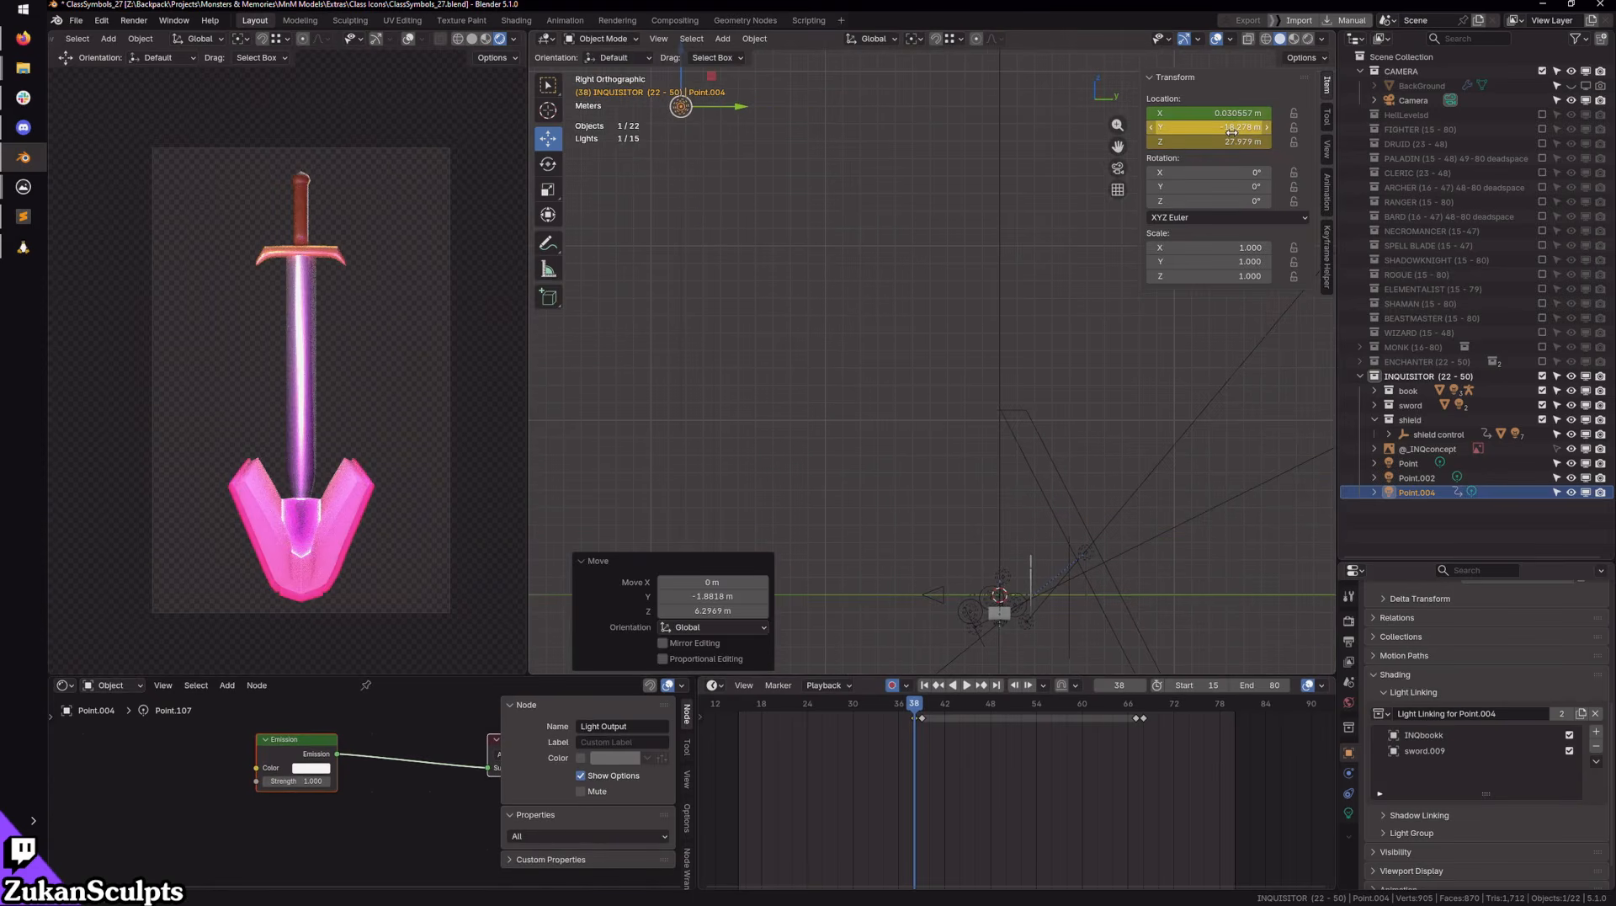
{"action": "key", "text": "i"}
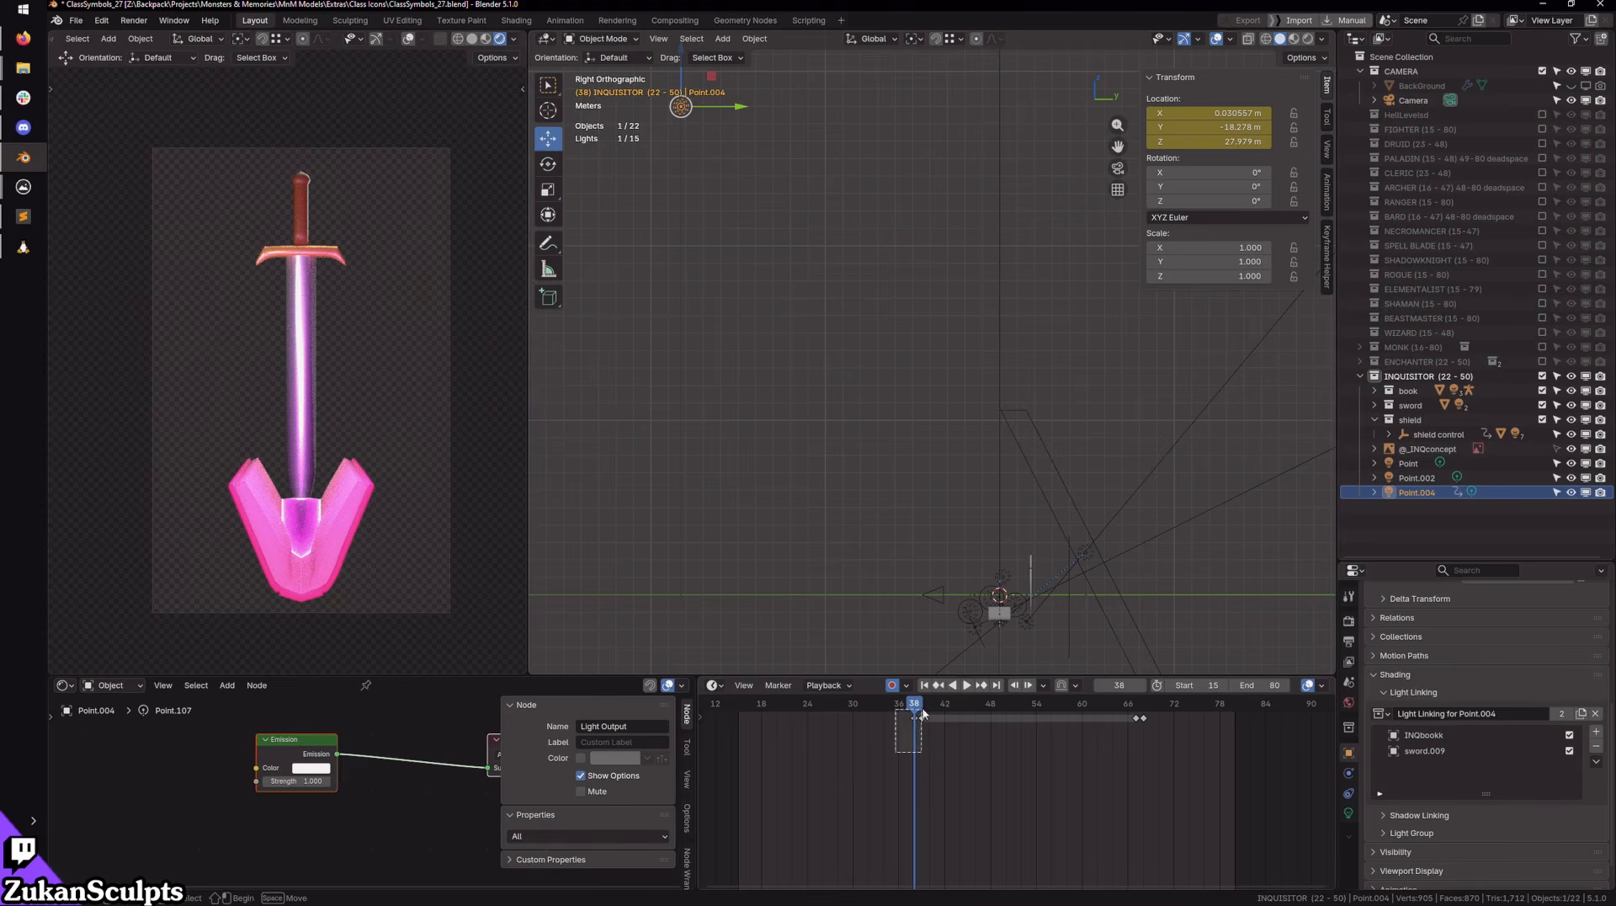
Step: Paste Point.004's frame 38 location keyframes onto its last keyframe at frame 68
{"action": "left_click", "coordinate": [985, 686]}
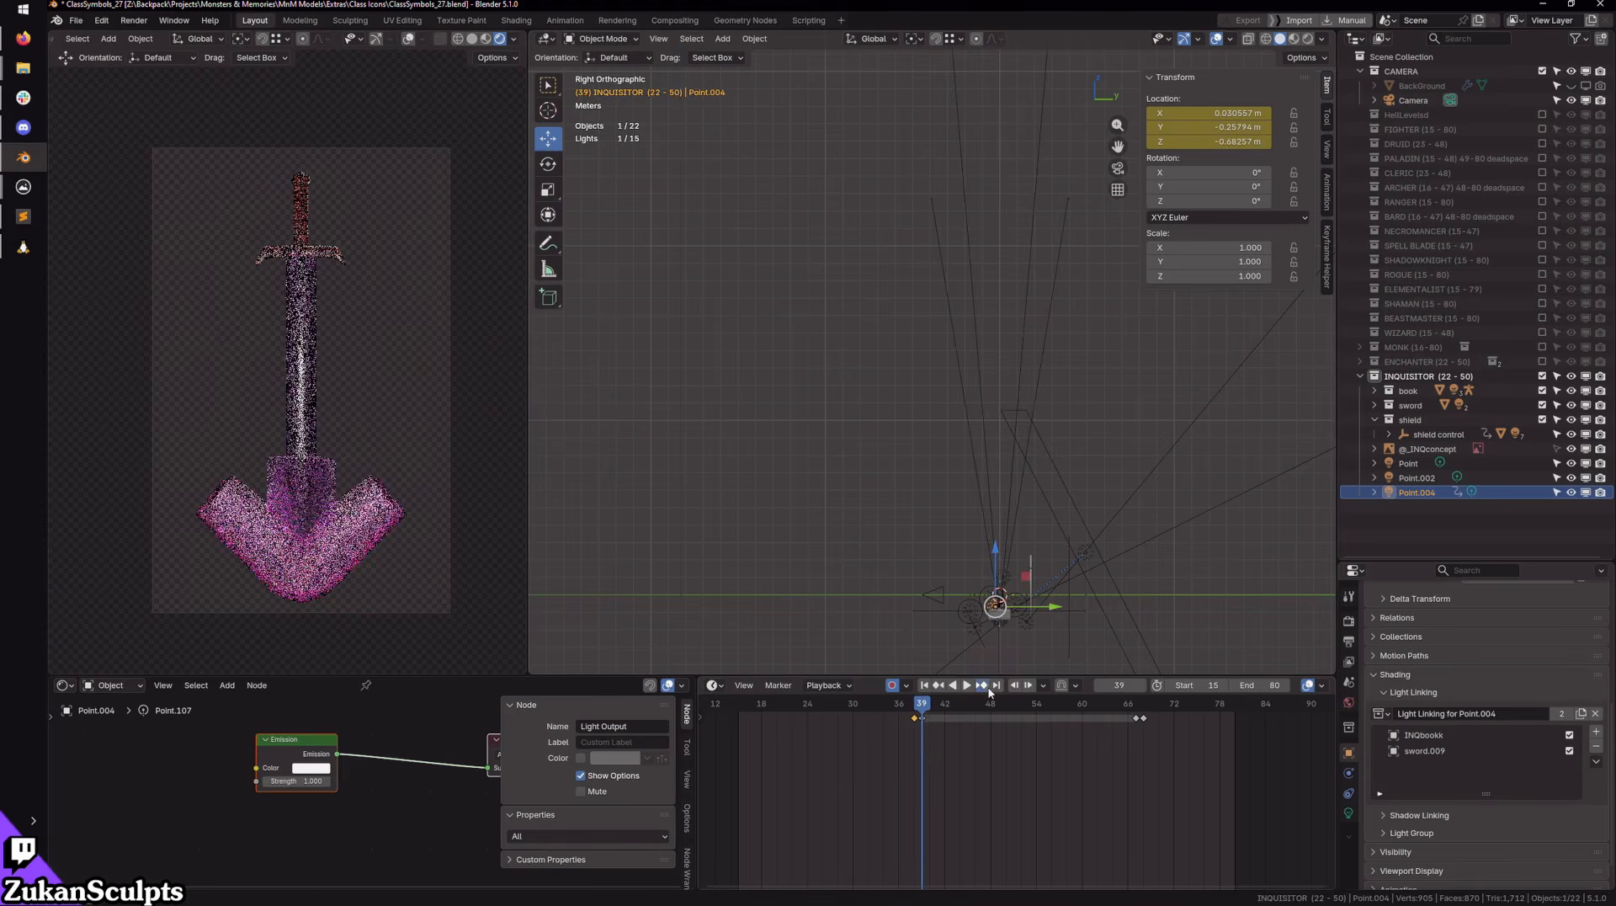
{"action": "left_click", "coordinate": [984, 686]}
{"action": "left_click", "coordinate": [985, 686]}
{"action": "key", "text": "ctrl+v"}
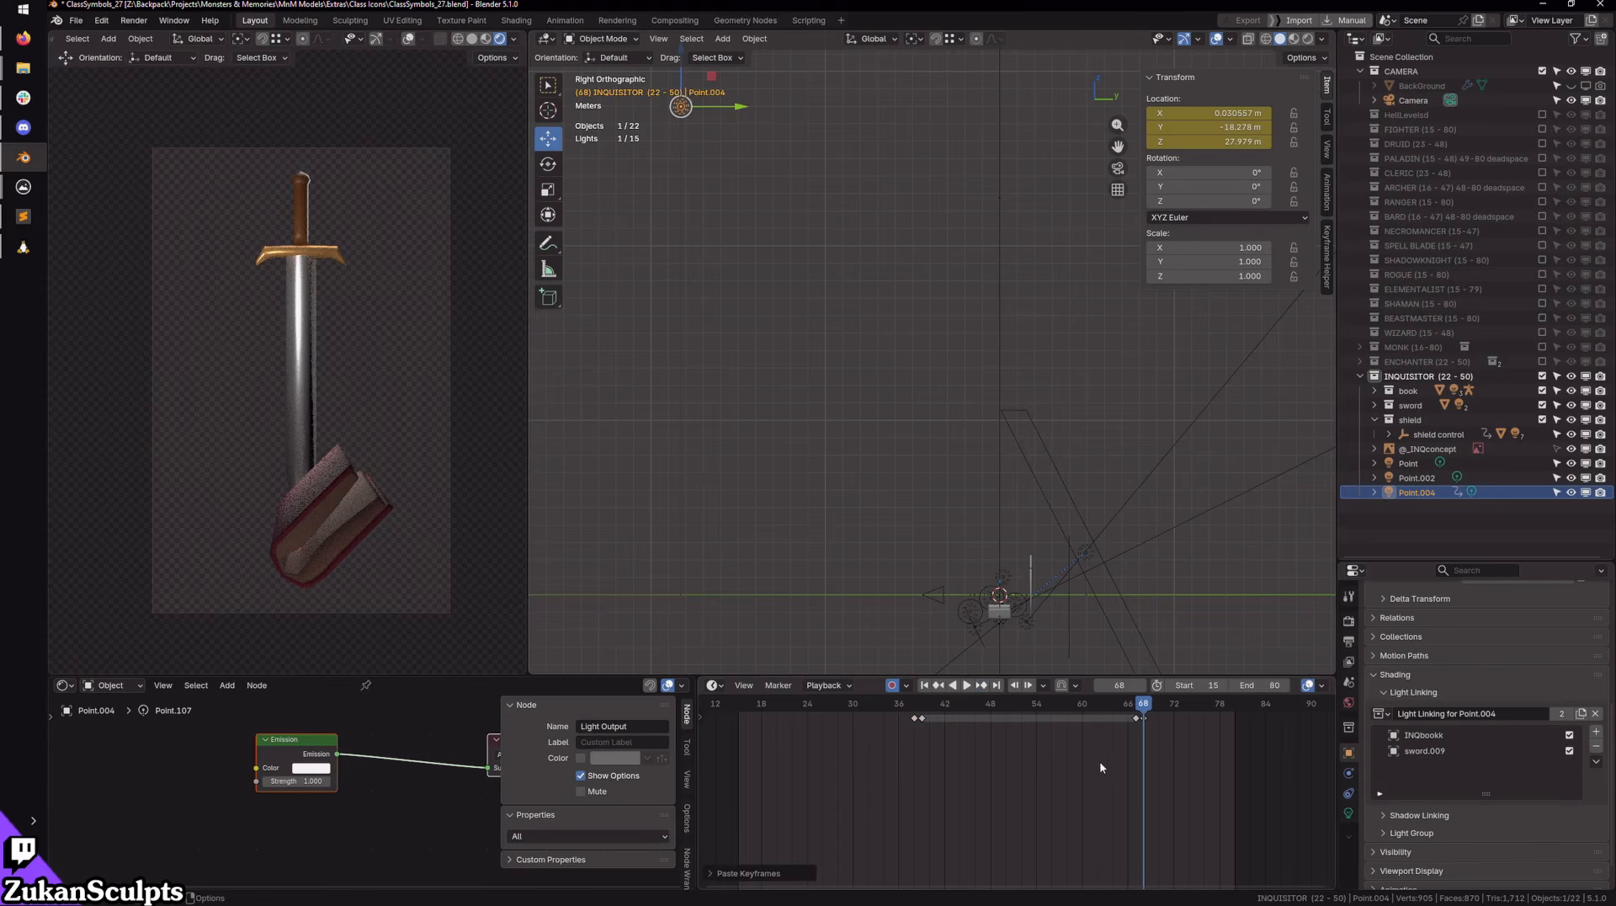
{"action": "left_click", "coordinate": [1034, 750]}
Step: Play the animation from the start to check the light's new far position, and inspect frame 68
{"action": "left_click", "coordinate": [923, 685]}
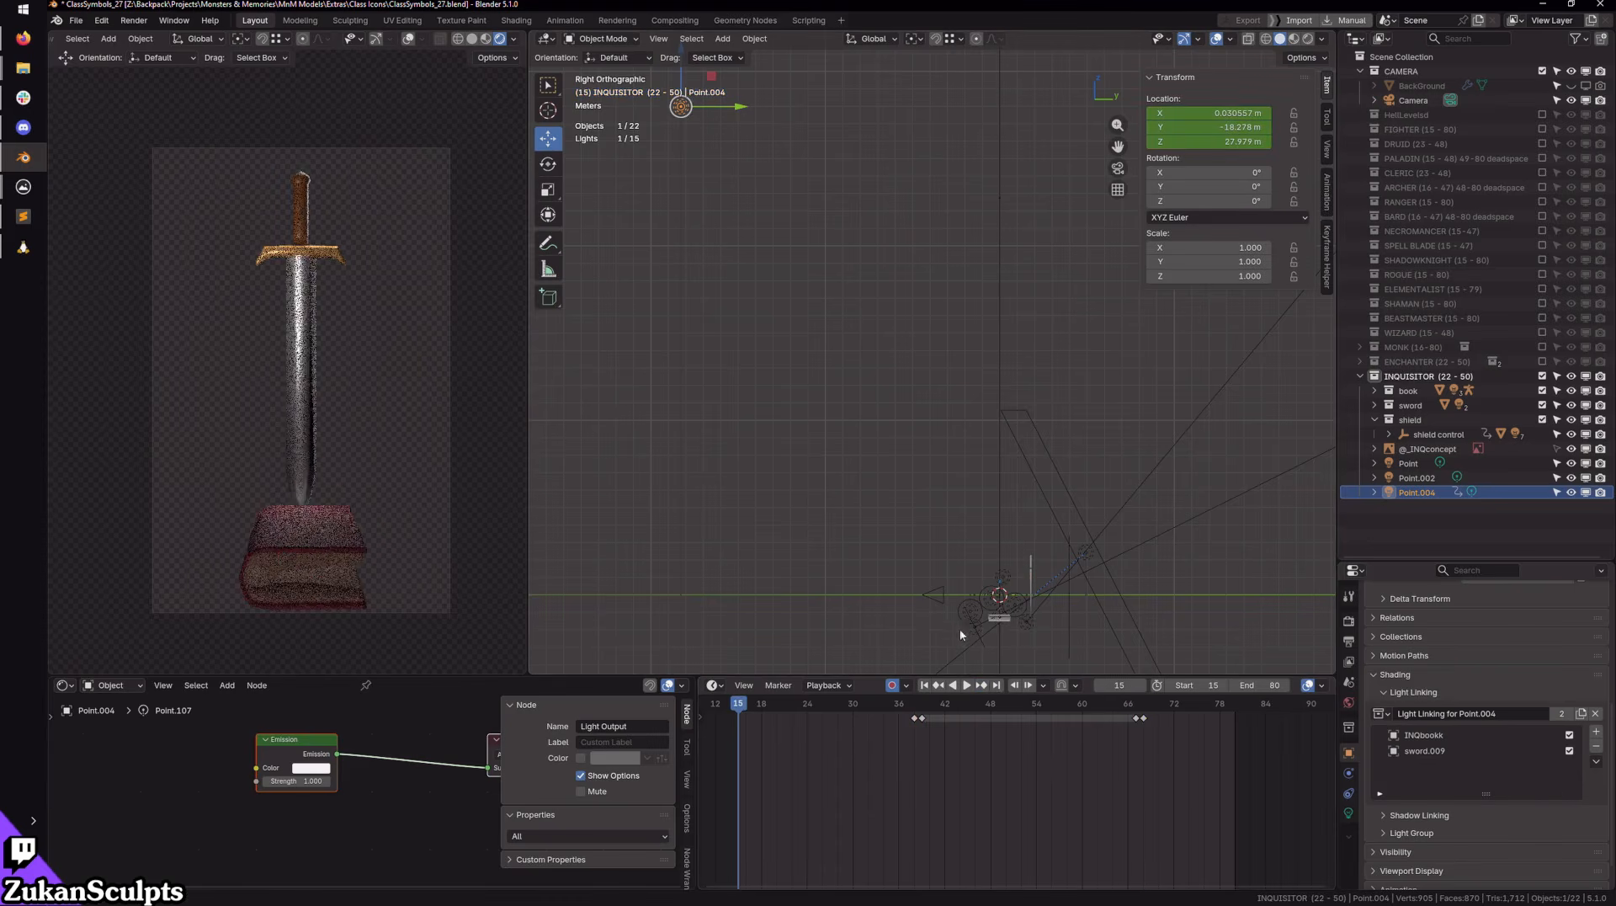
{"action": "mouse_move", "coordinate": [959, 628]}
{"action": "middle_mouse_down"}
{"action": "mouse_move", "coordinate": [961, 345]}
{"action": "mouse_move", "coordinate": [1012, 468]}
{"action": "mouse_move", "coordinate": [869, 477]}
{"action": "middle_mouse_up"}
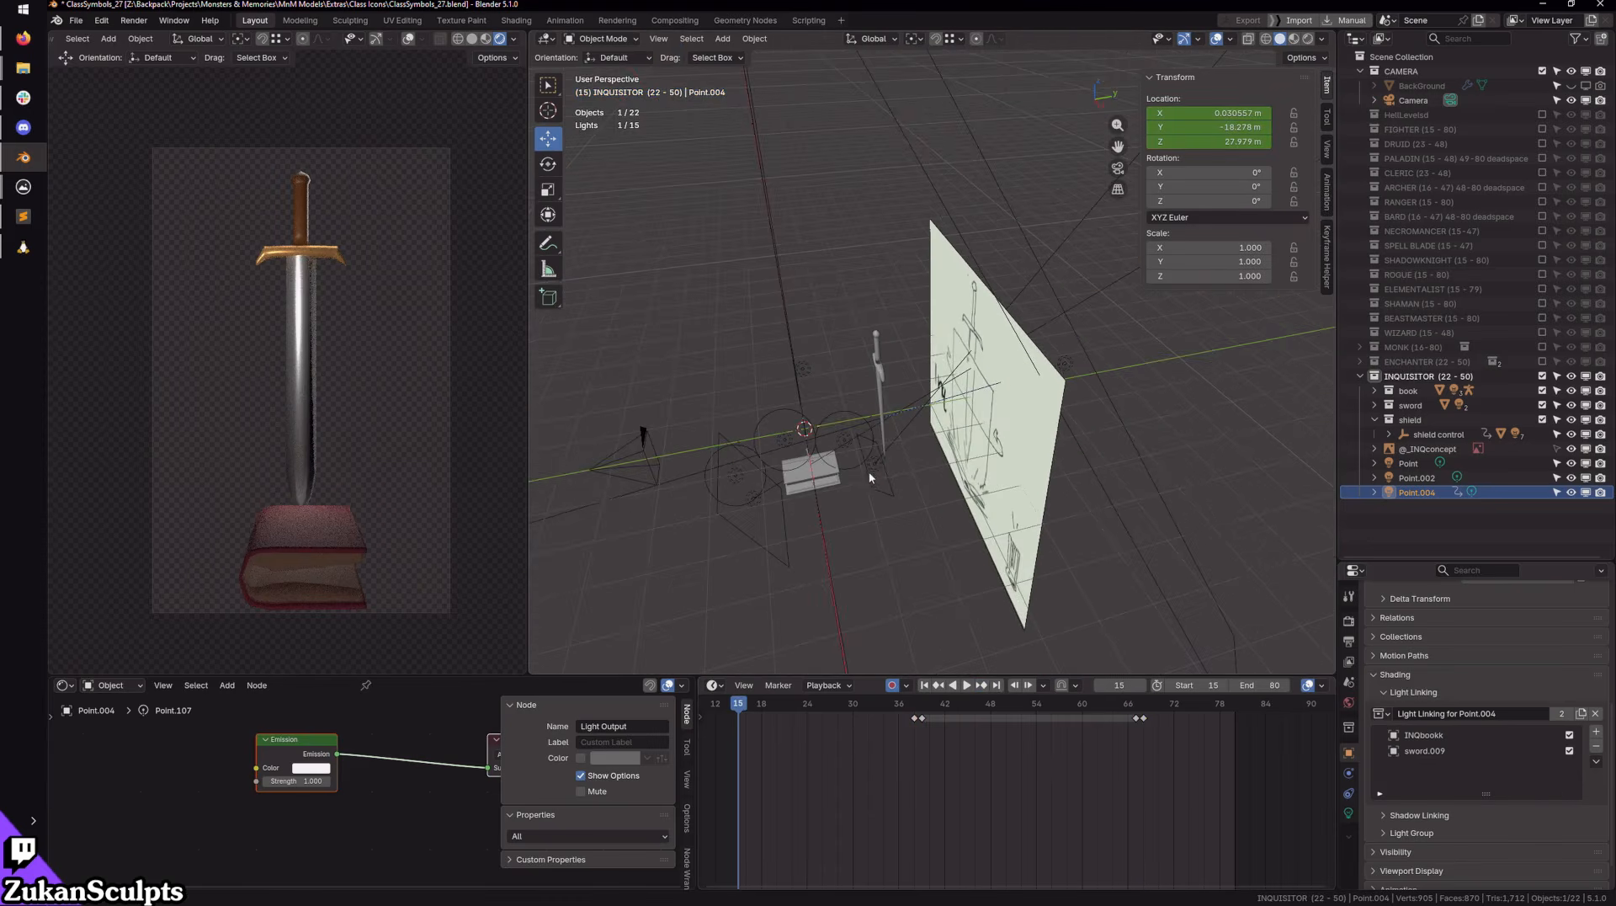
{"action": "left_click", "coordinate": [967, 686]}
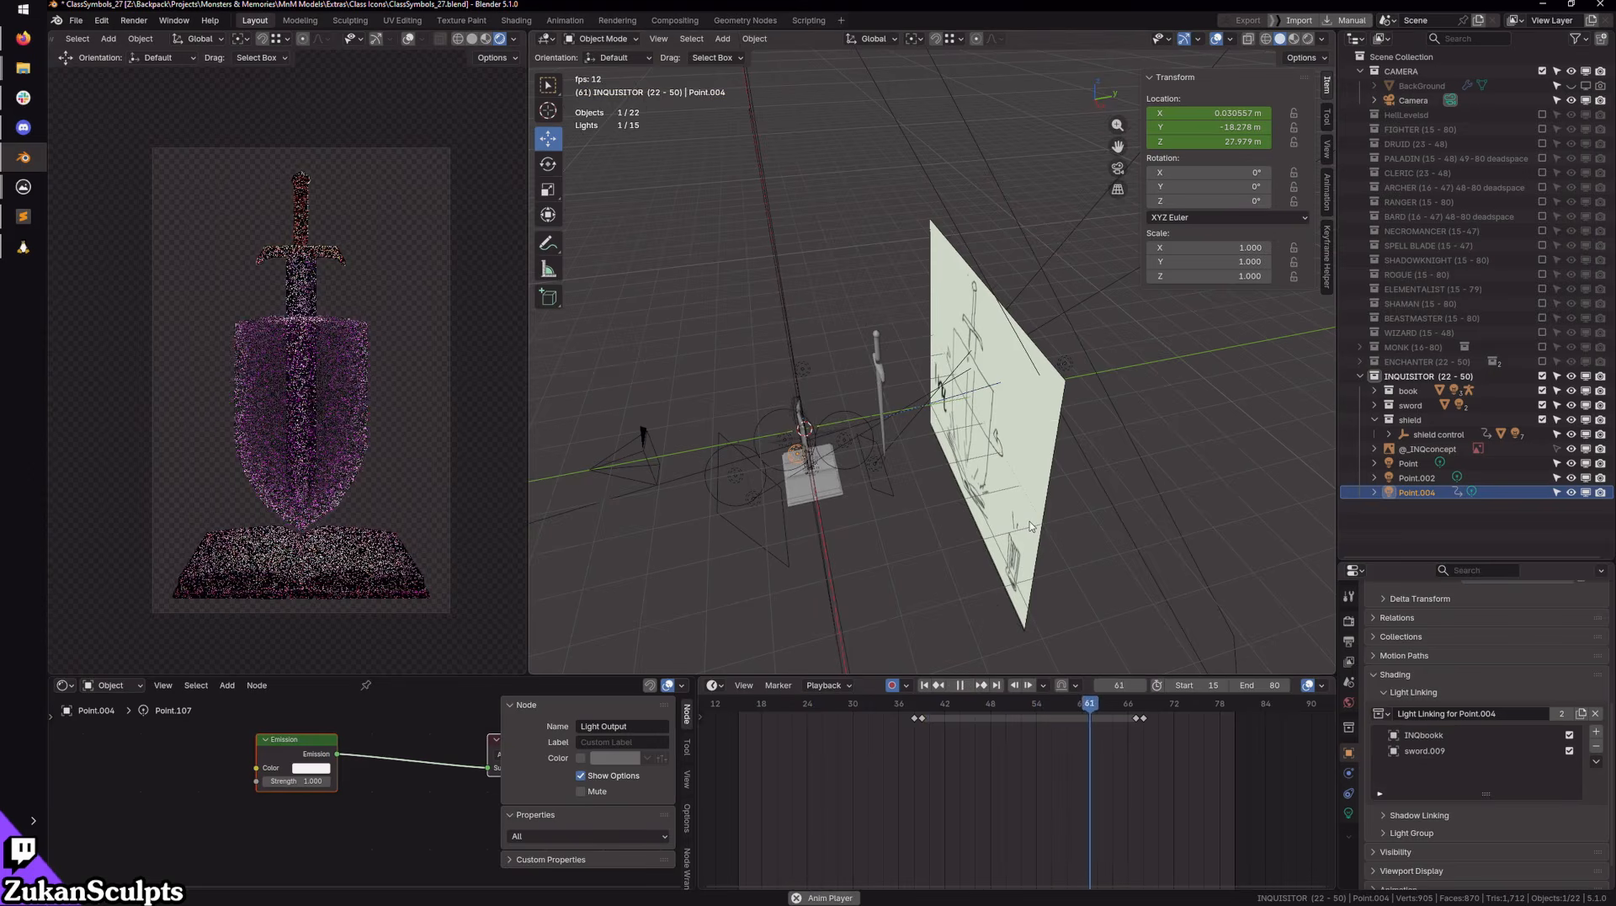
{"action": "left_click", "coordinate": [964, 686]}
{"action": "left_click_drag", "start_coordinate": [1167, 698], "coordinate": [1143, 713]}
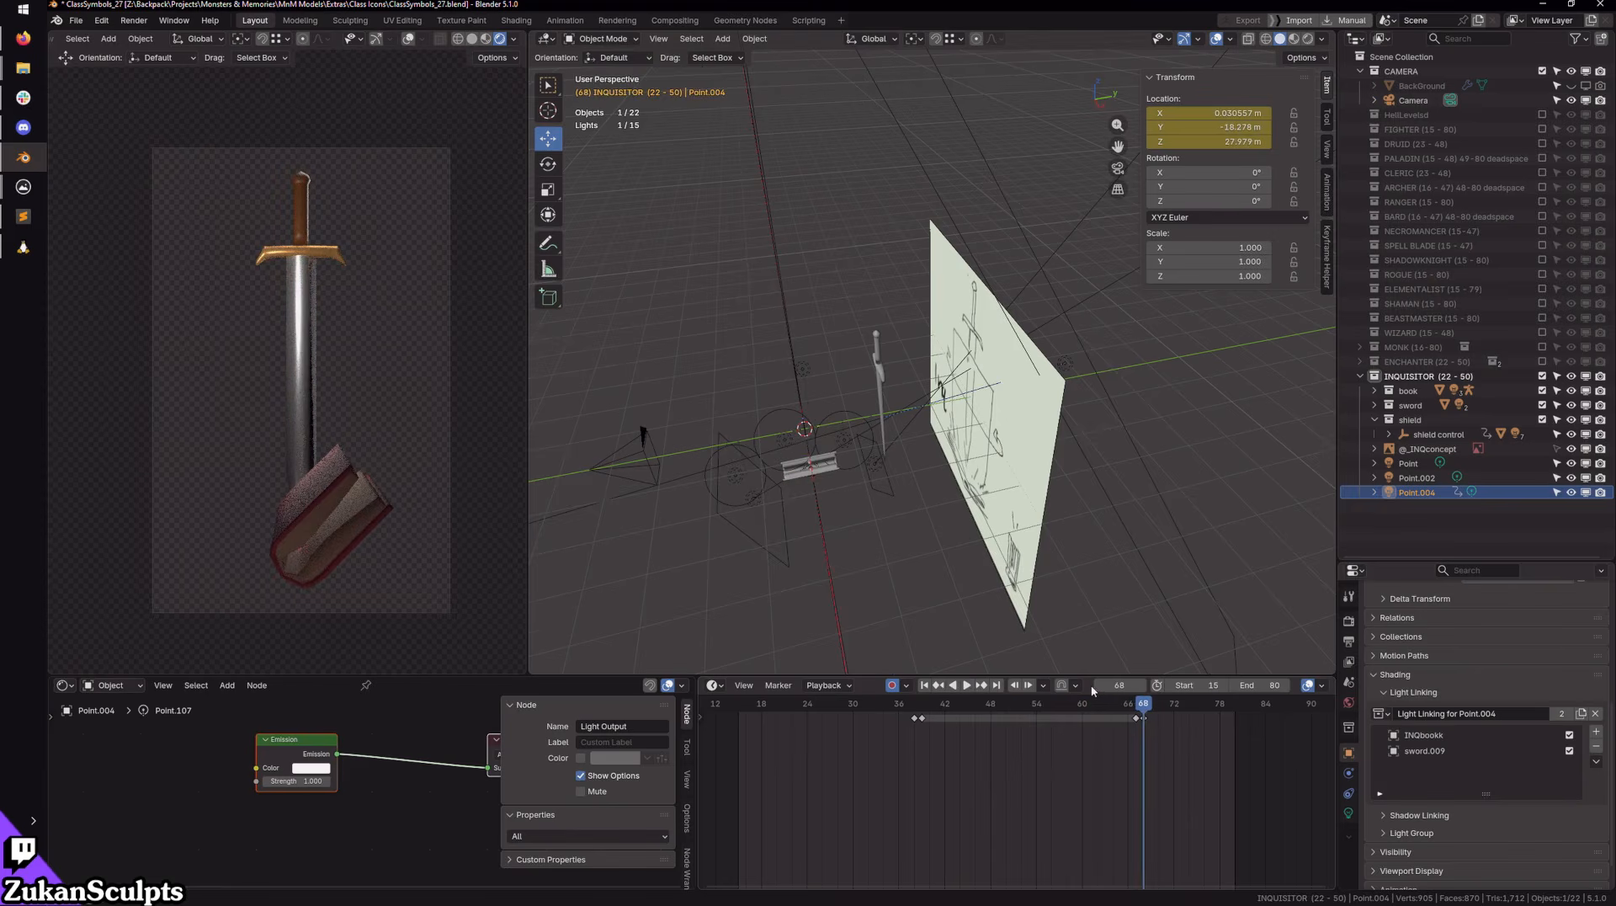
Step: Compare frames 67 and 68, and move Point.004's last location keyframe to frame 75
{"action": "left_click", "coordinate": [1100, 685]}
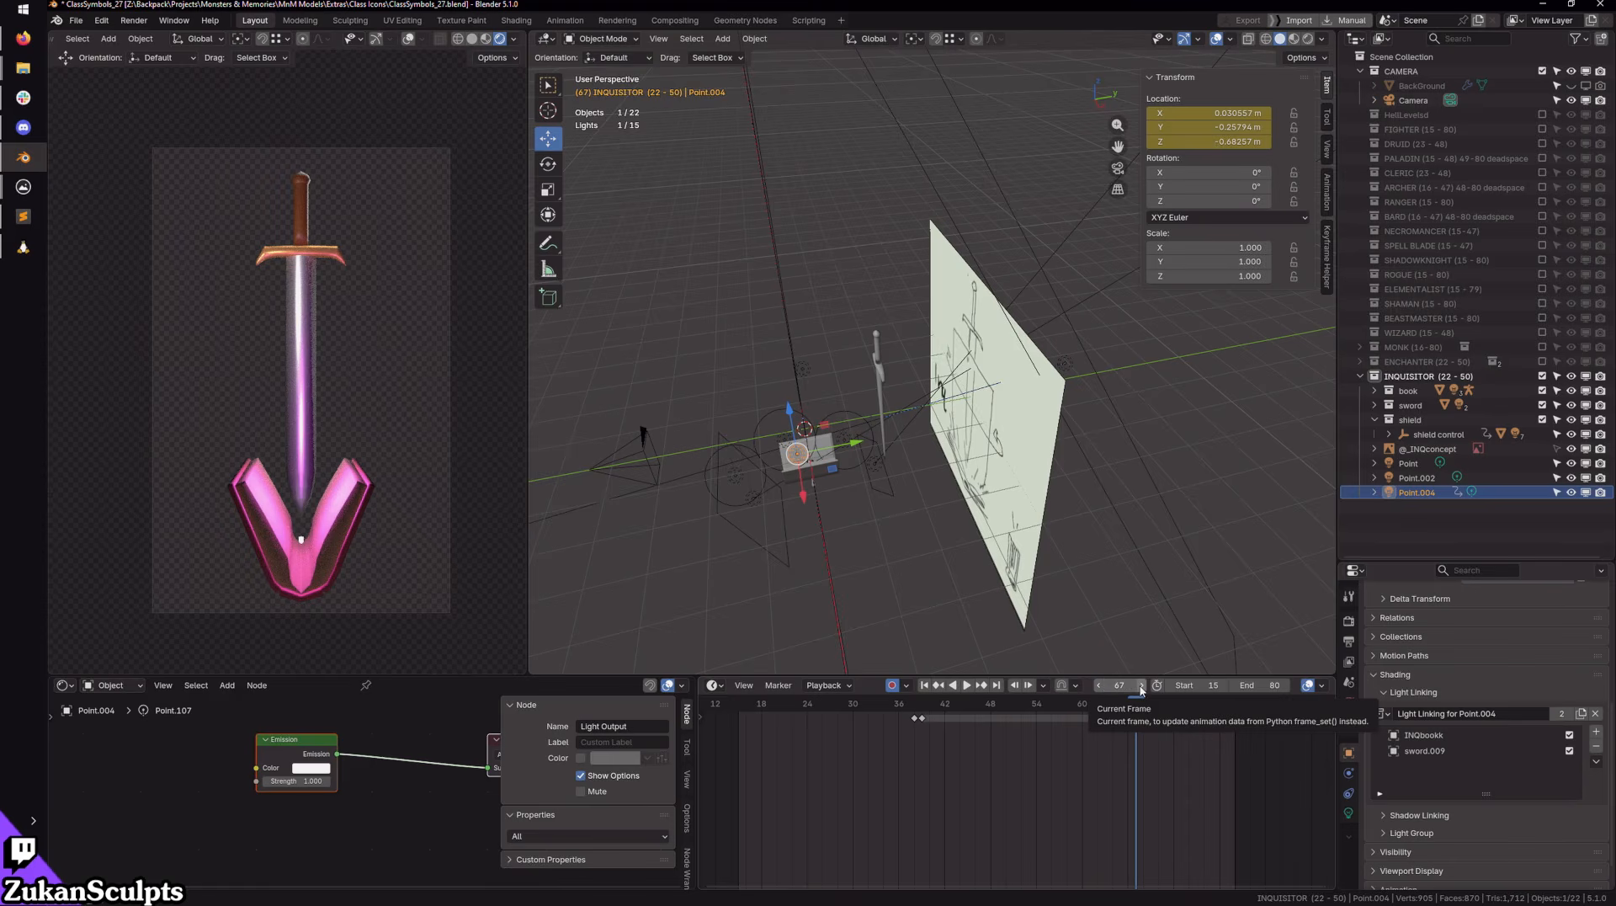
{"action": "left_click", "coordinate": [1141, 685]}
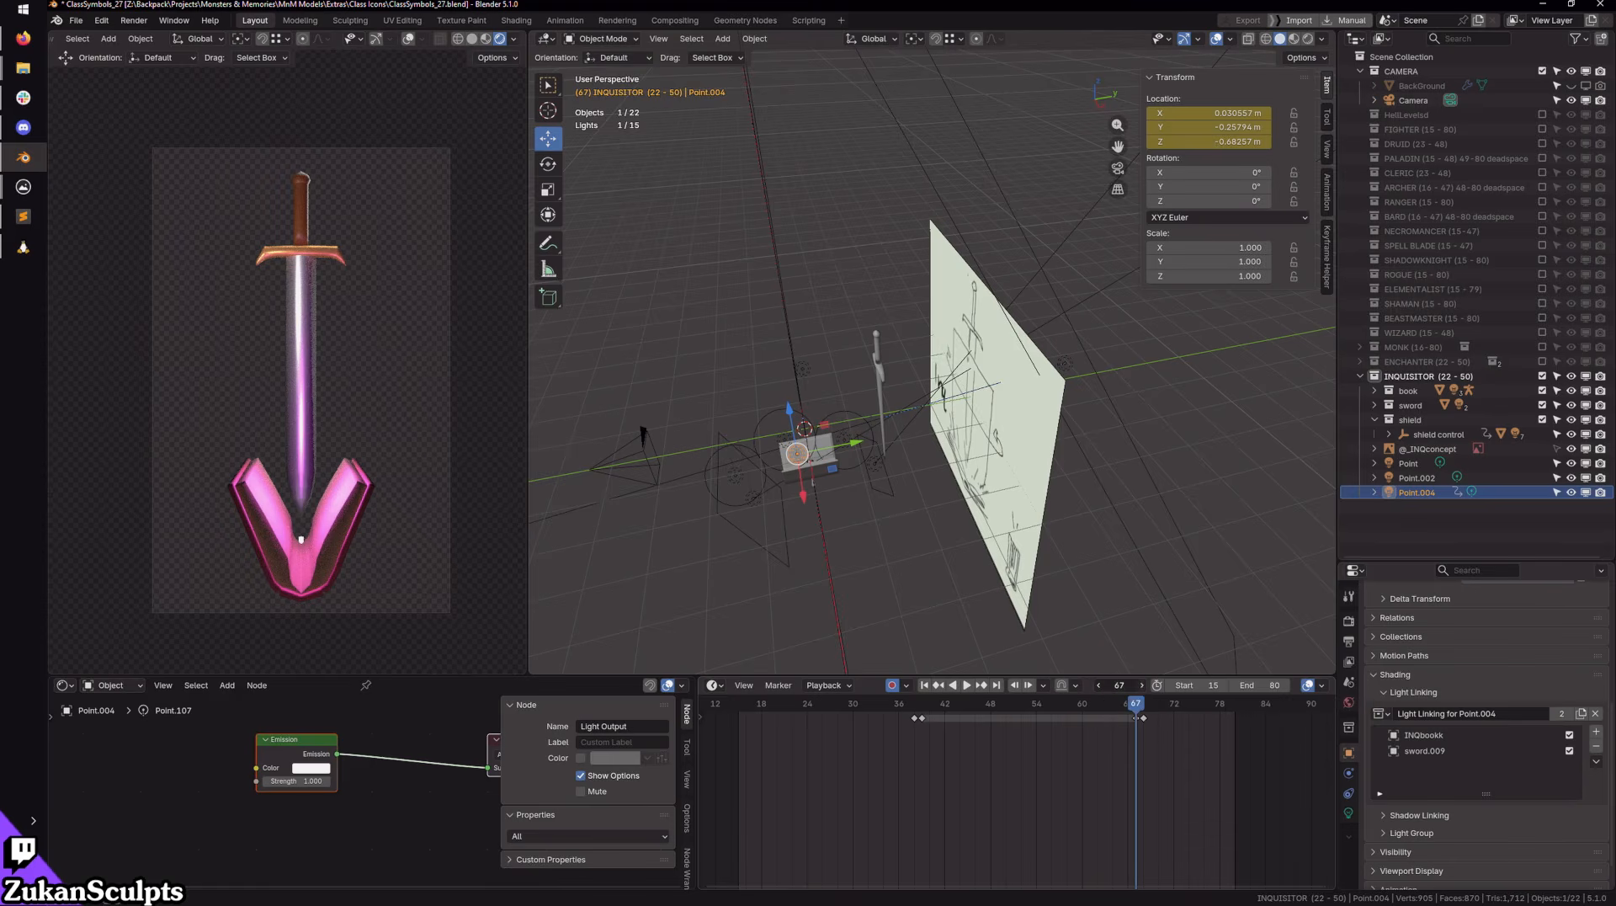
{"action": "left_click_drag", "start_coordinate": [1178, 752], "coordinate": [1195, 720]}
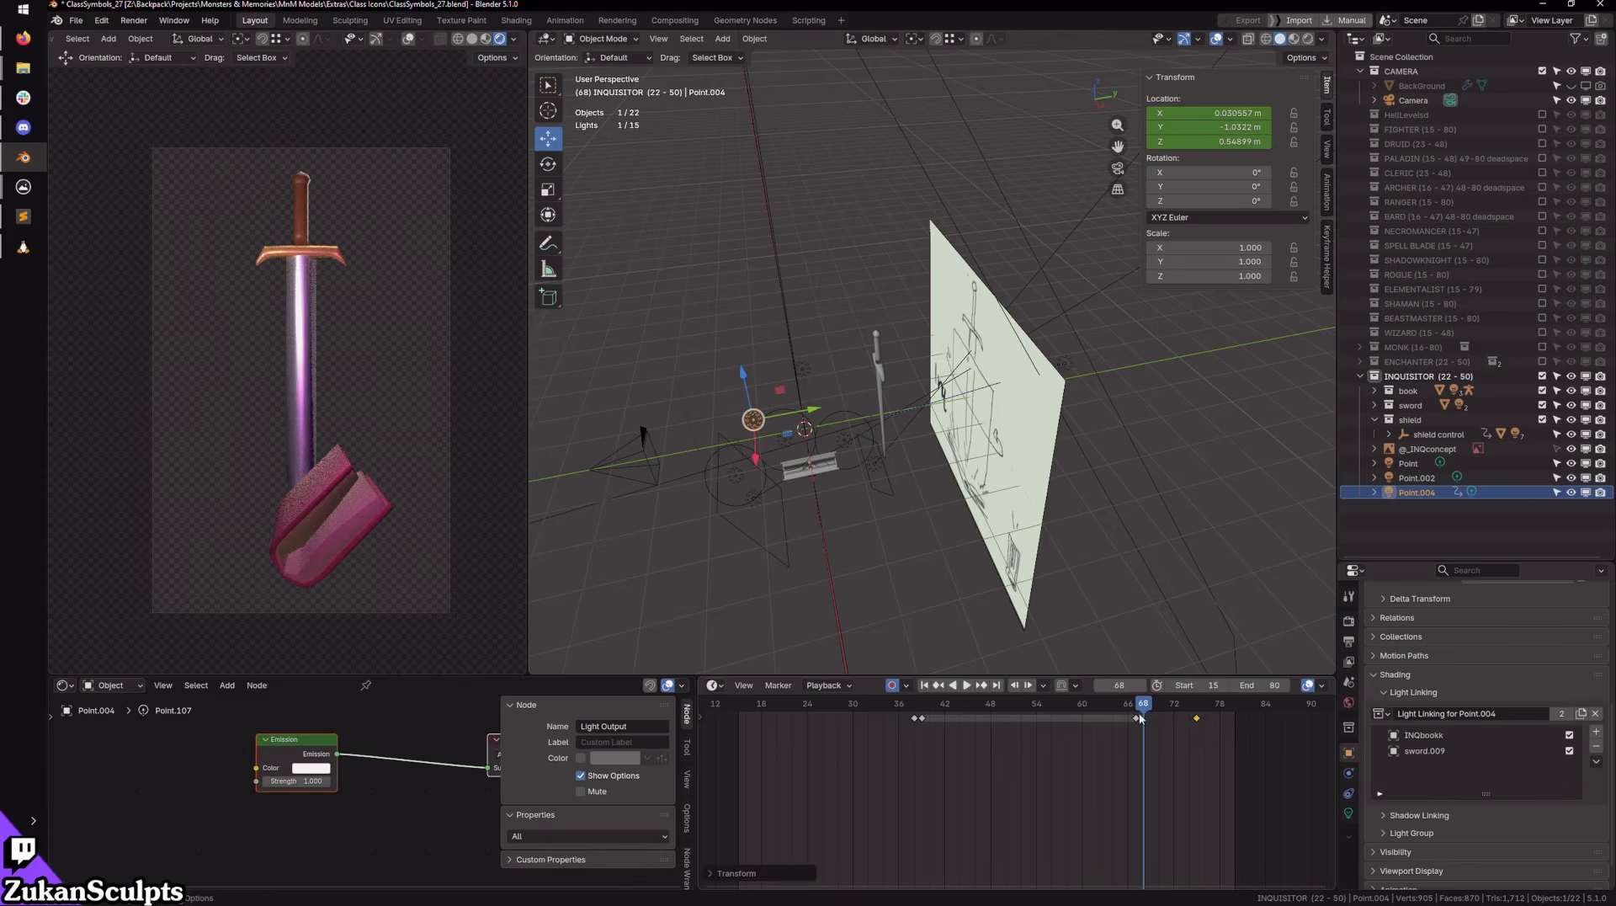
{"action": "left_click", "coordinate": [1100, 686]}
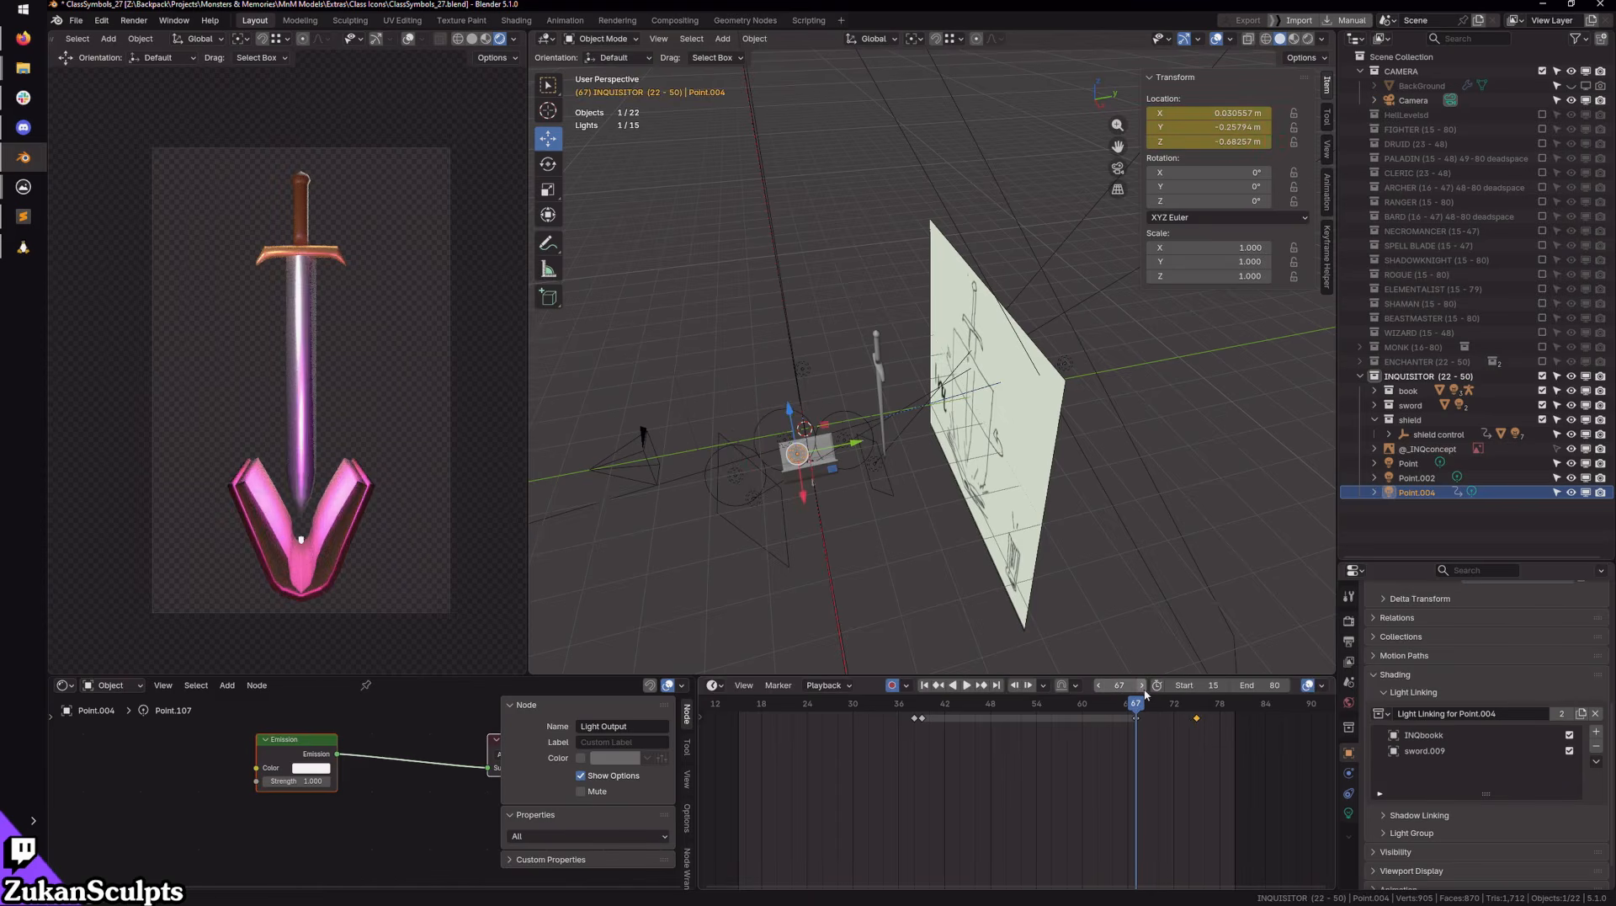
Step: Move Point.004's last location keyframe to frame 79 and step through to frame 73 to check the fading glow
{"action": "left_click_drag", "start_coordinate": [1197, 720], "coordinate": [1228, 720]}
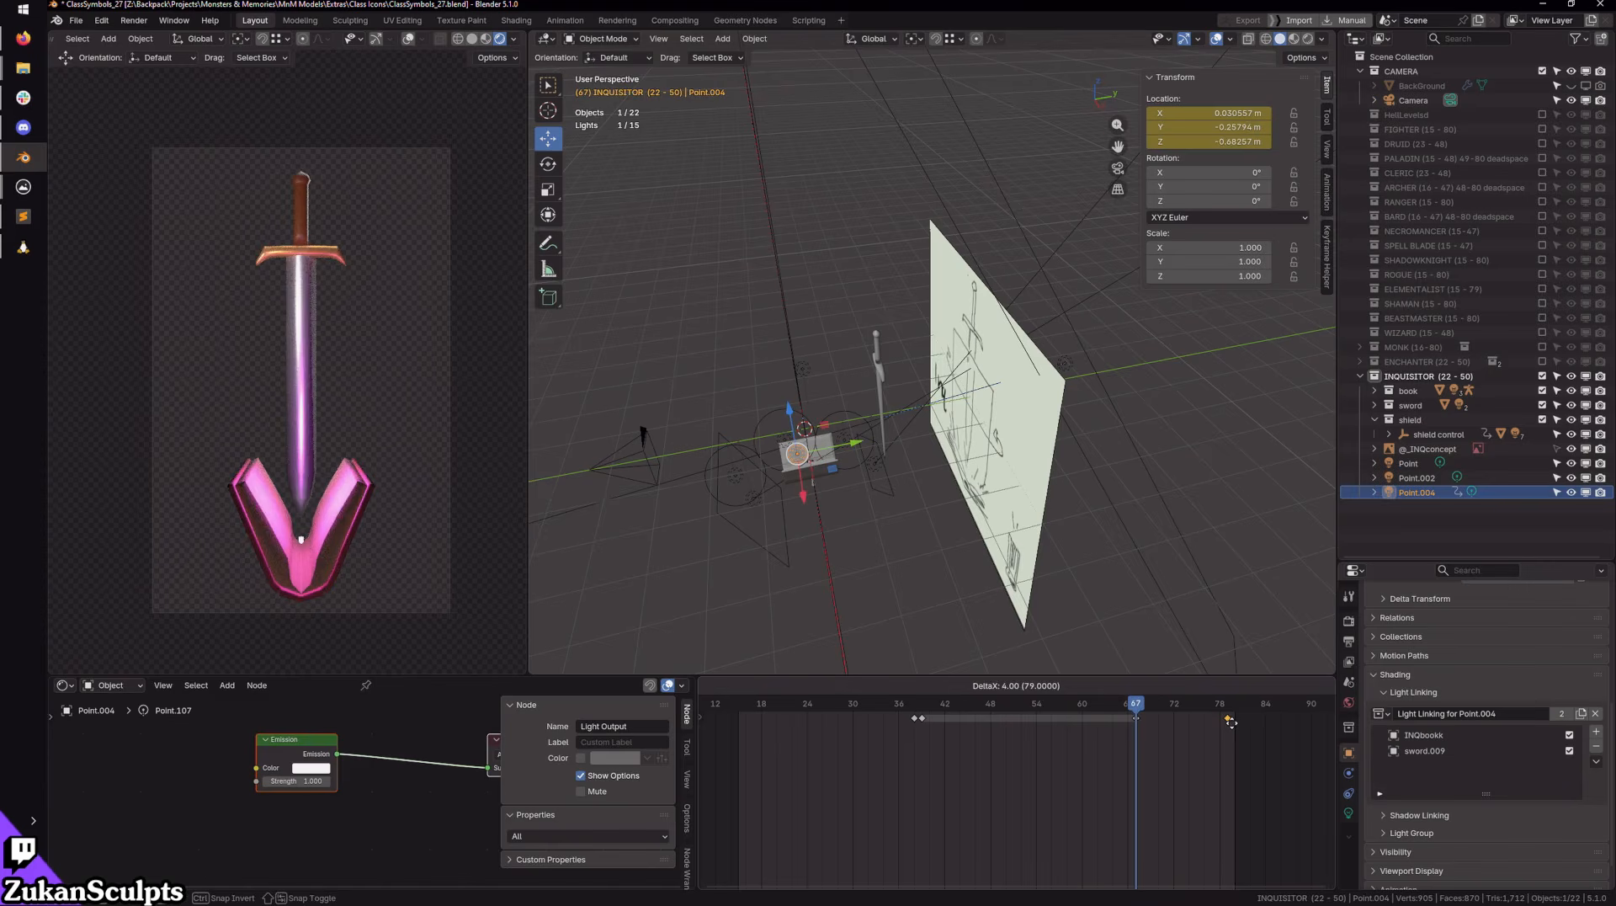
{"action": "left_click", "coordinate": [1142, 686]}
{"action": "left_click", "coordinate": [1141, 686]}
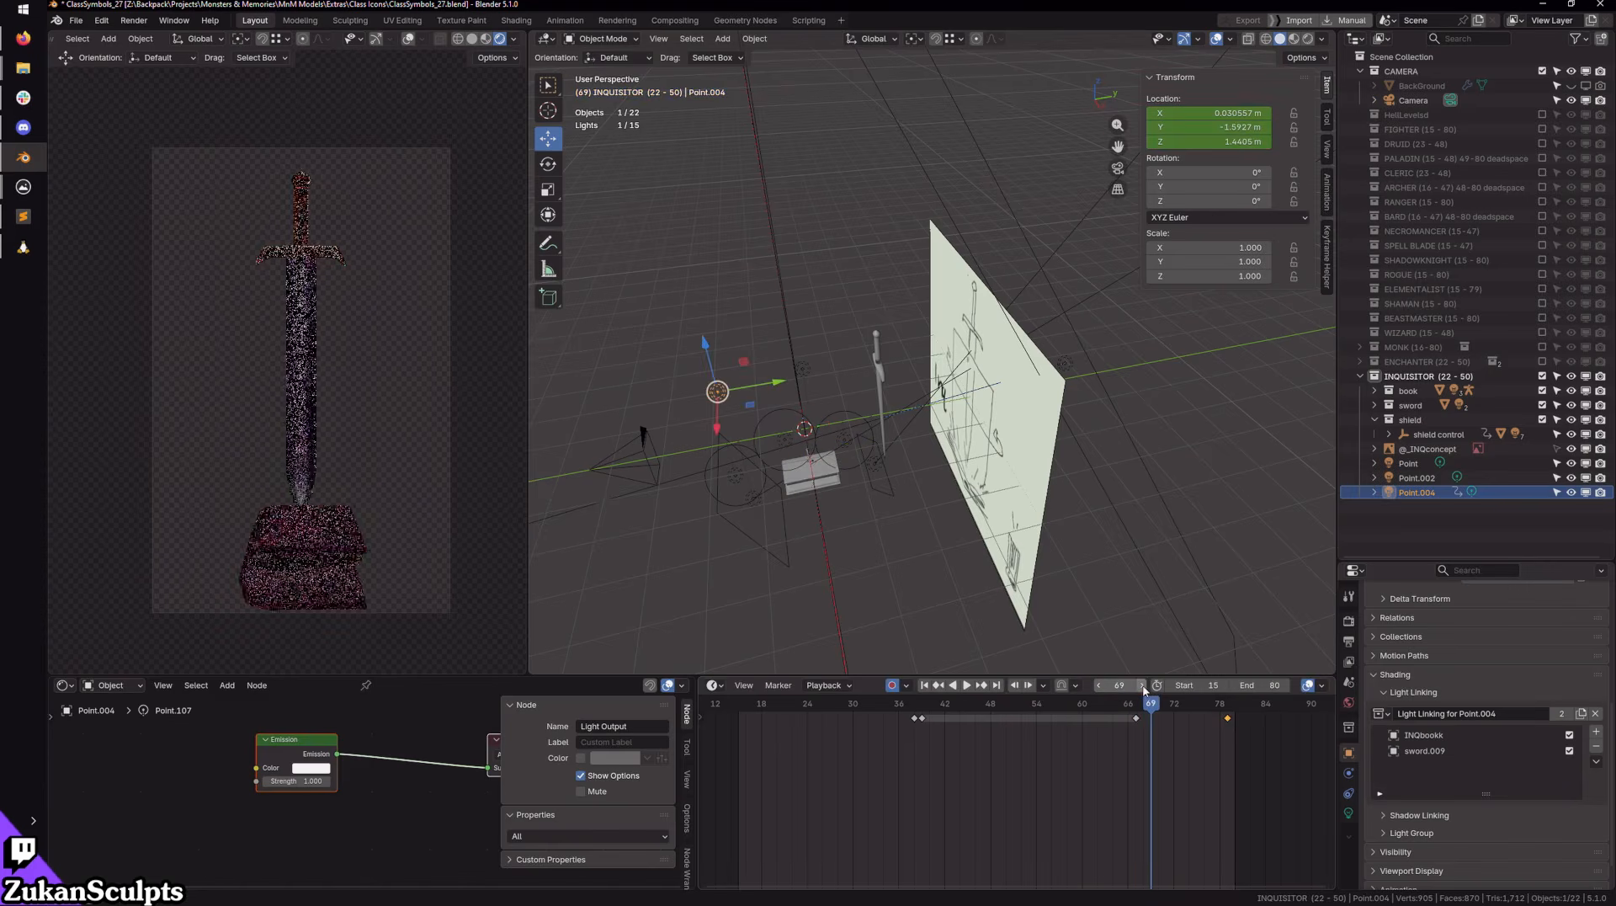
{"action": "left_click", "coordinate": [1143, 686]}
{"action": "left_click", "coordinate": [1143, 686]}
{"action": "left_click", "coordinate": [1142, 686]}
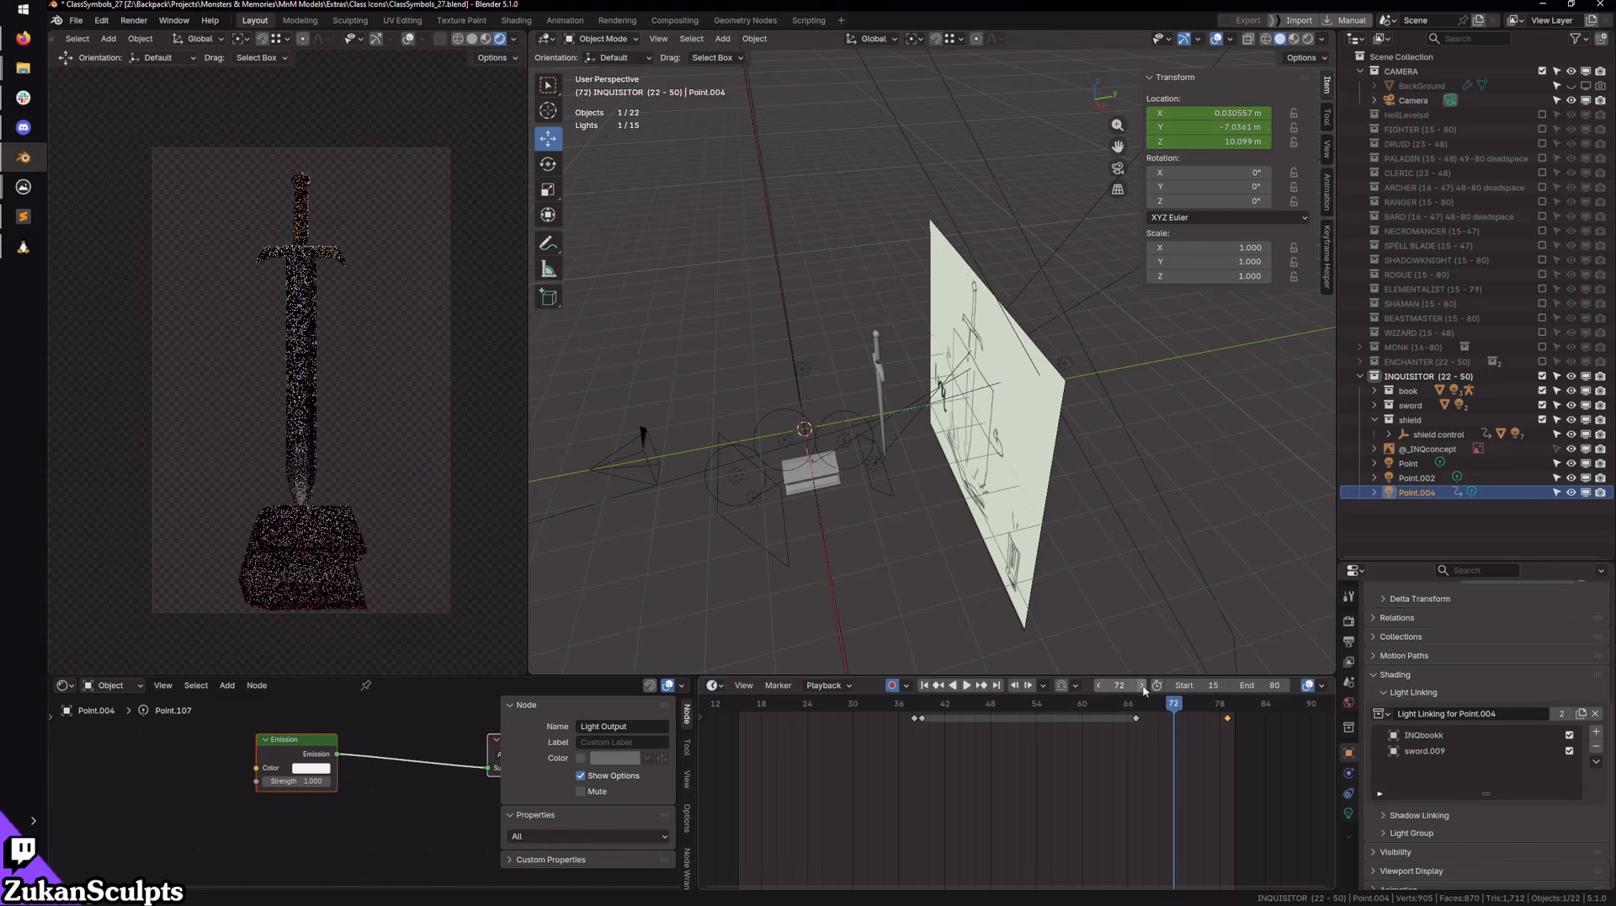
{"action": "left_click", "coordinate": [1142, 686]}
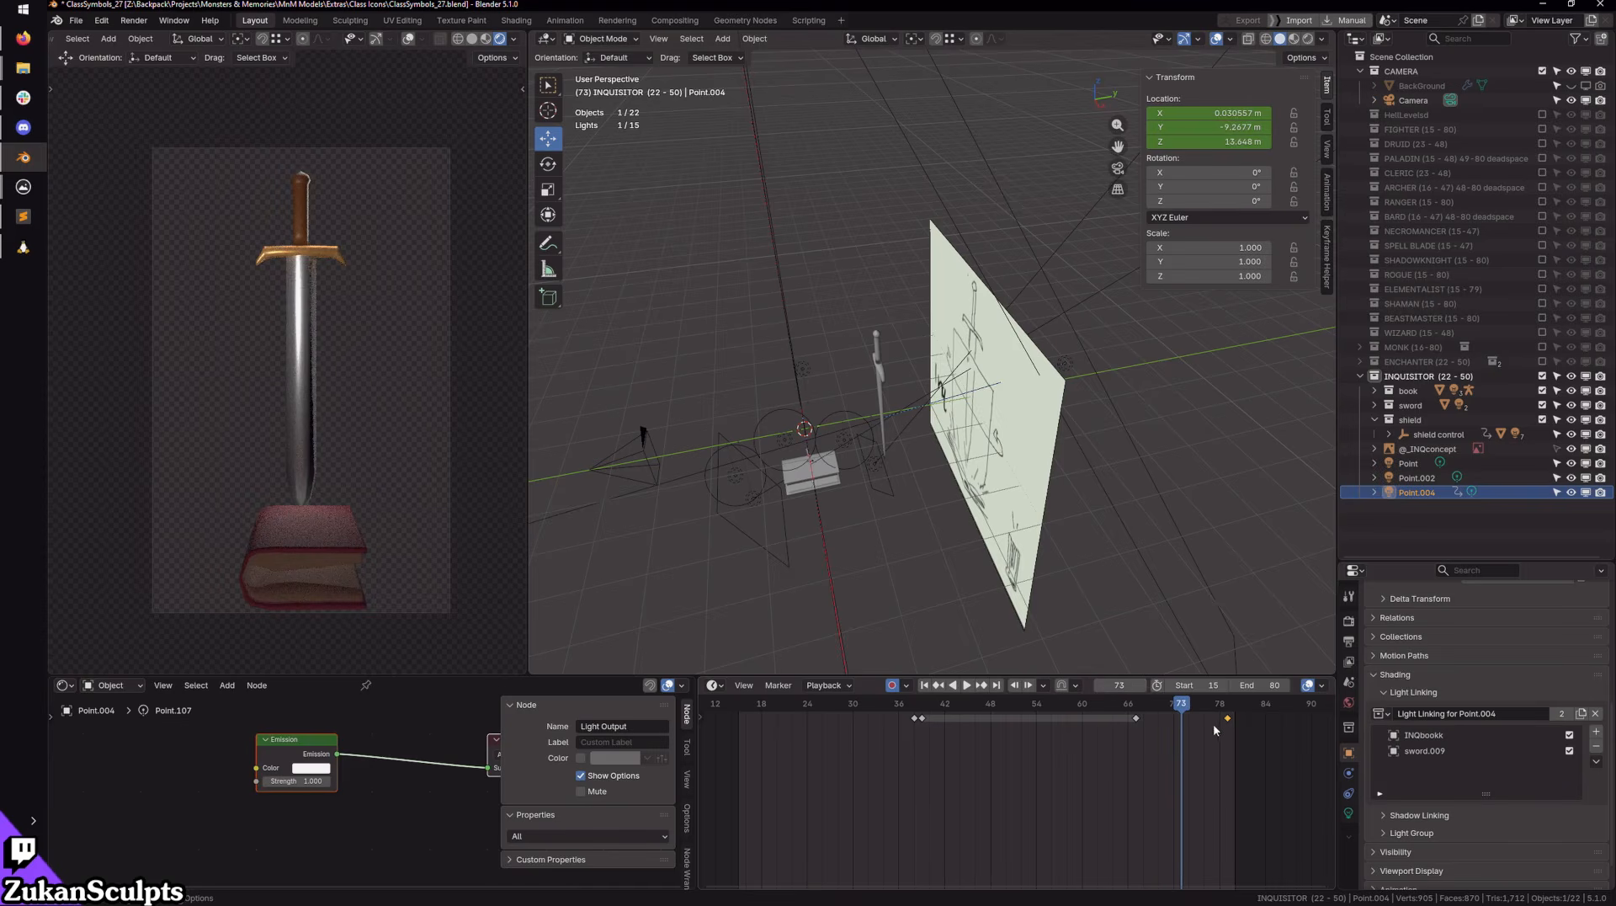
Step: Move Point.004's last location keyframe to frame 74 and play the animation to check the glow
{"action": "left_click_drag", "start_coordinate": [1228, 720], "coordinate": [1160, 763]}
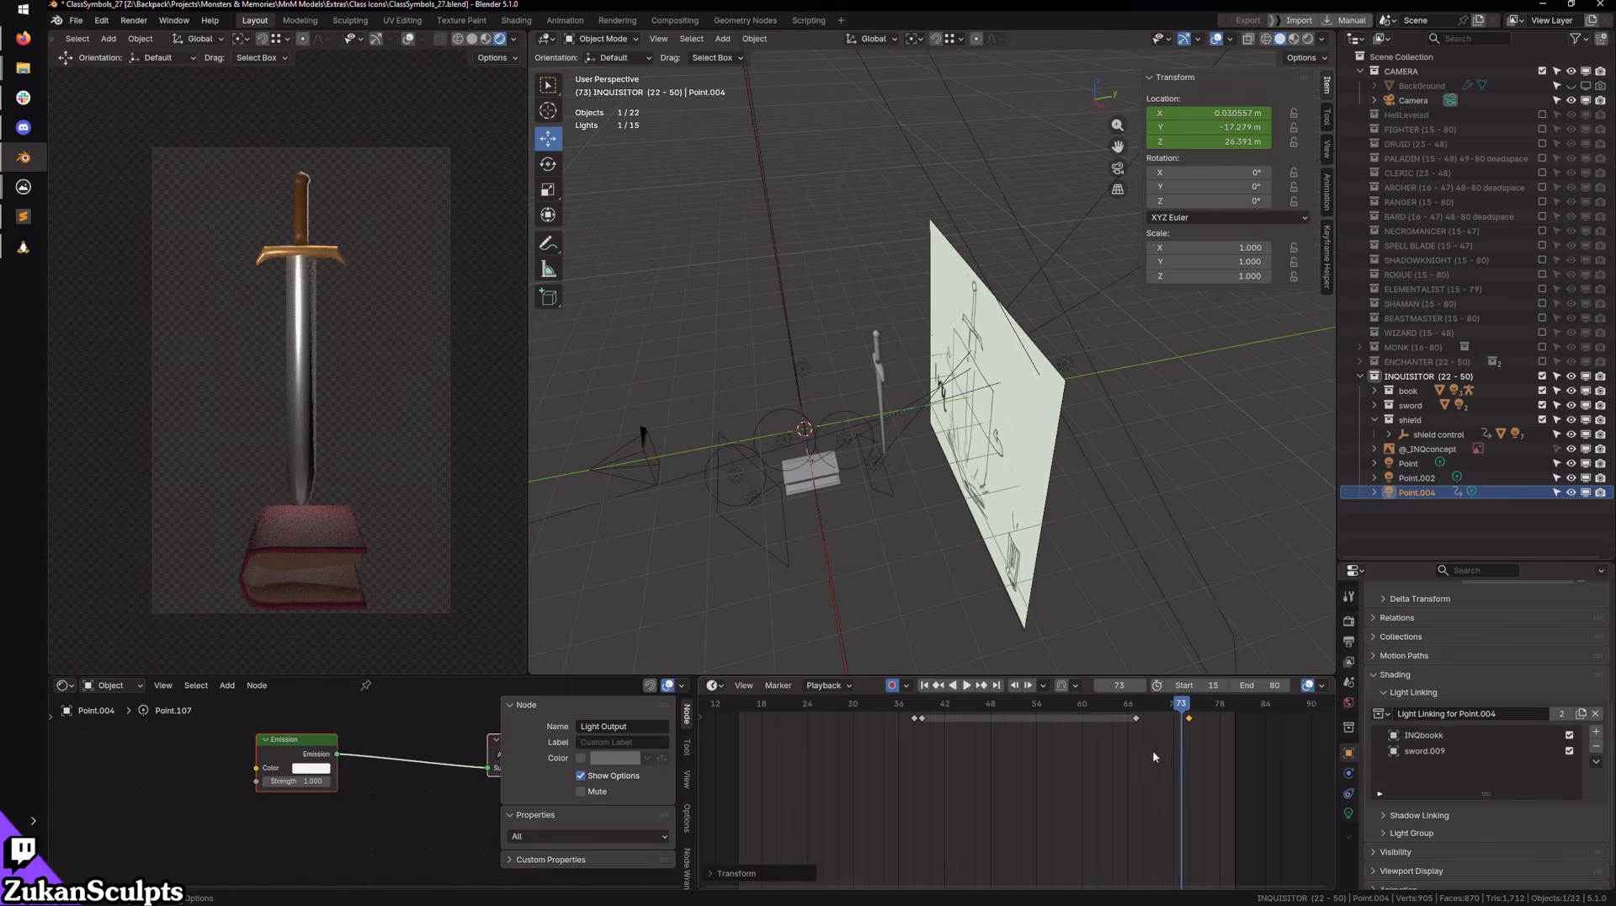
{"action": "left_click", "coordinate": [968, 686]}
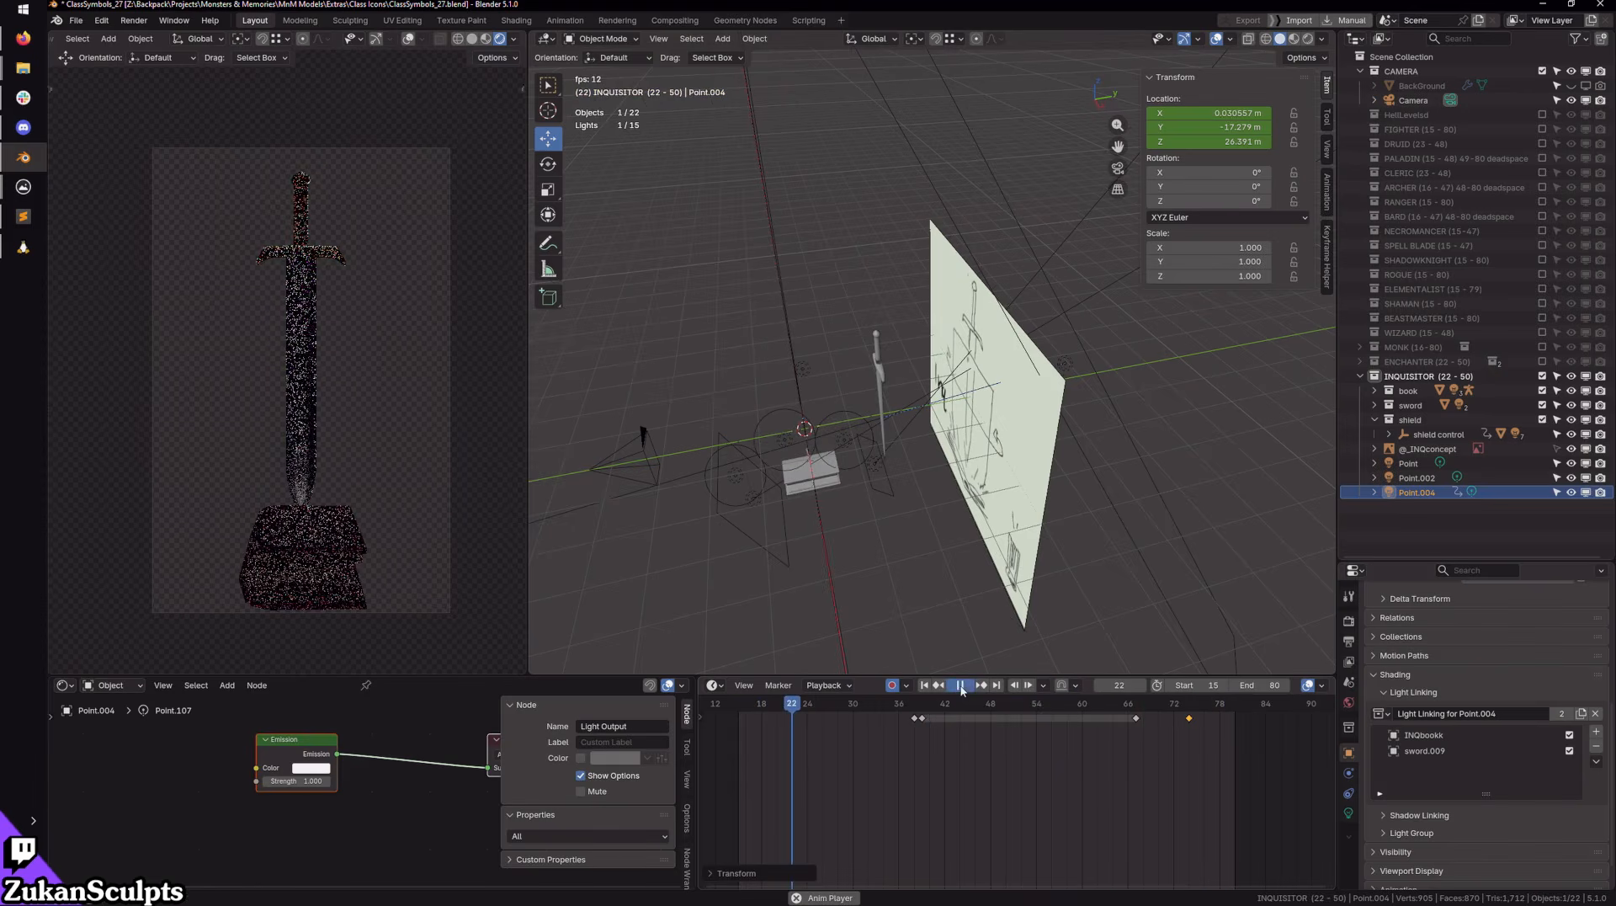
{"action": "key", "text": "space"}
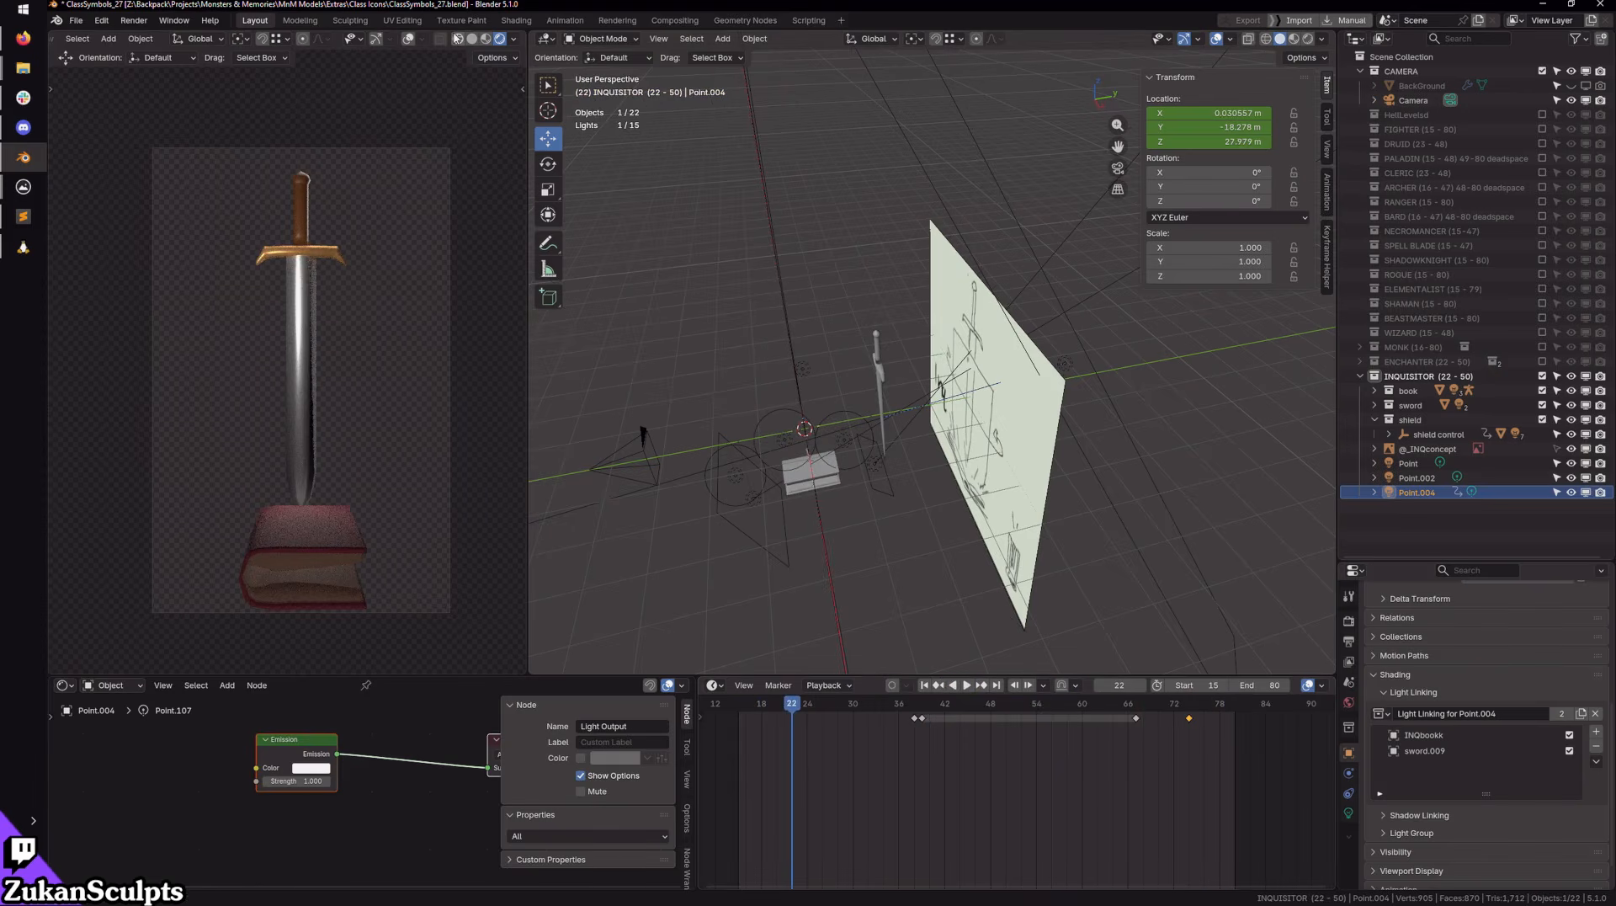
Step: With the camera viewport in wireframe shading, save the file and render the animation, closing the render window when it finishes
{"action": "left_click", "coordinate": [458, 39]}
{"action": "left_click", "coordinate": [78, 21]}
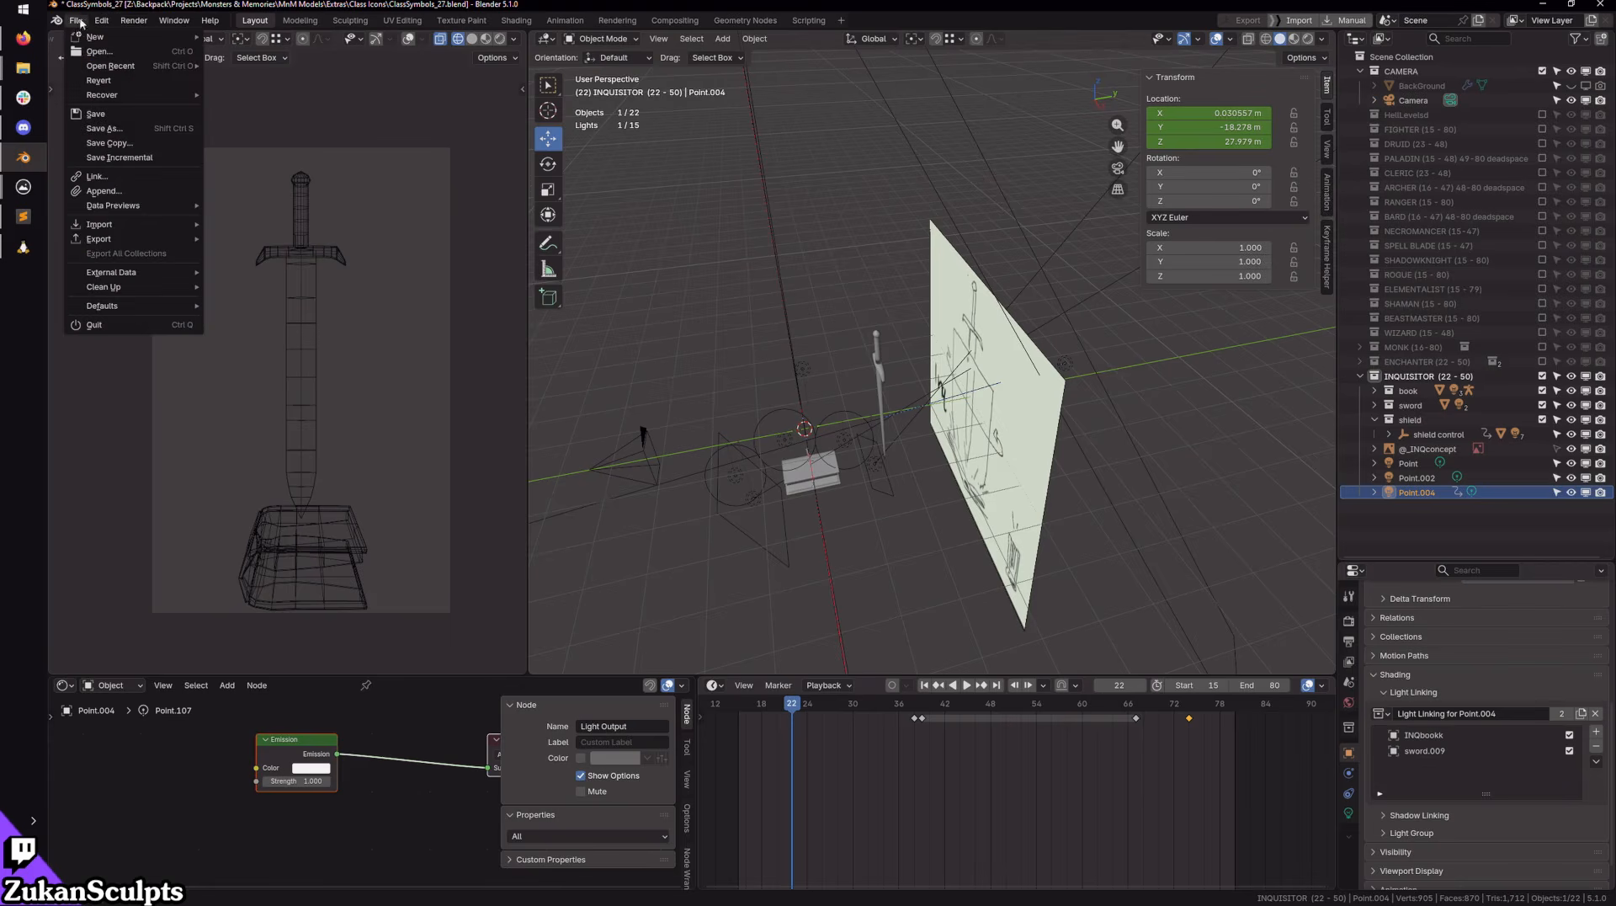
{"action": "left_click", "coordinate": [106, 114]}
{"action": "left_click", "coordinate": [134, 20]}
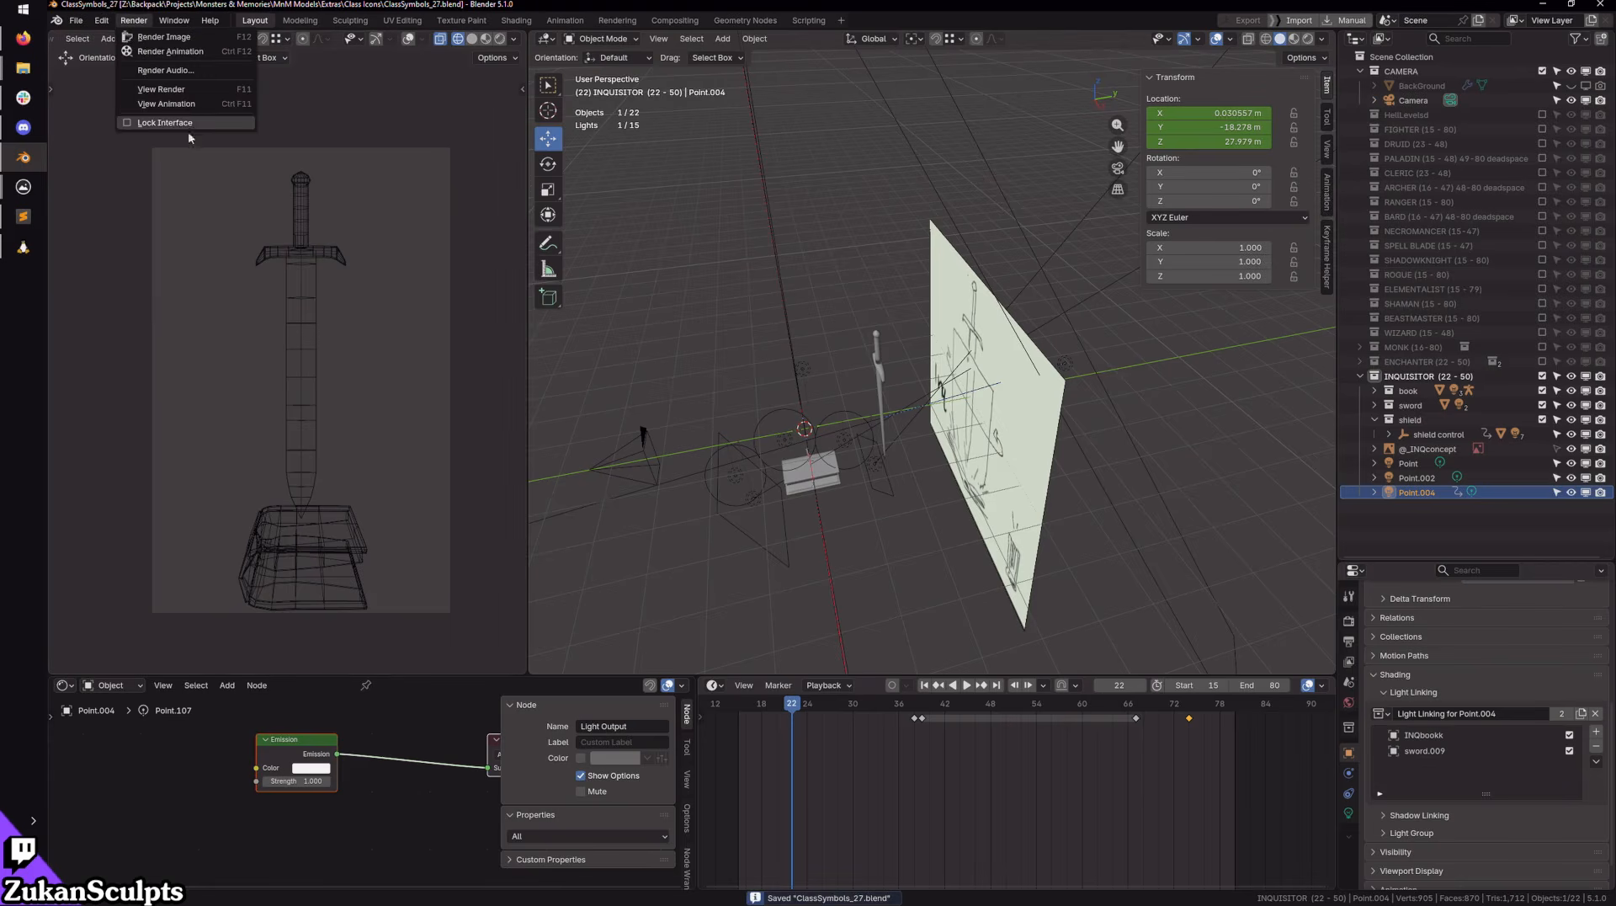
{"action": "left_click", "coordinate": [194, 71]}
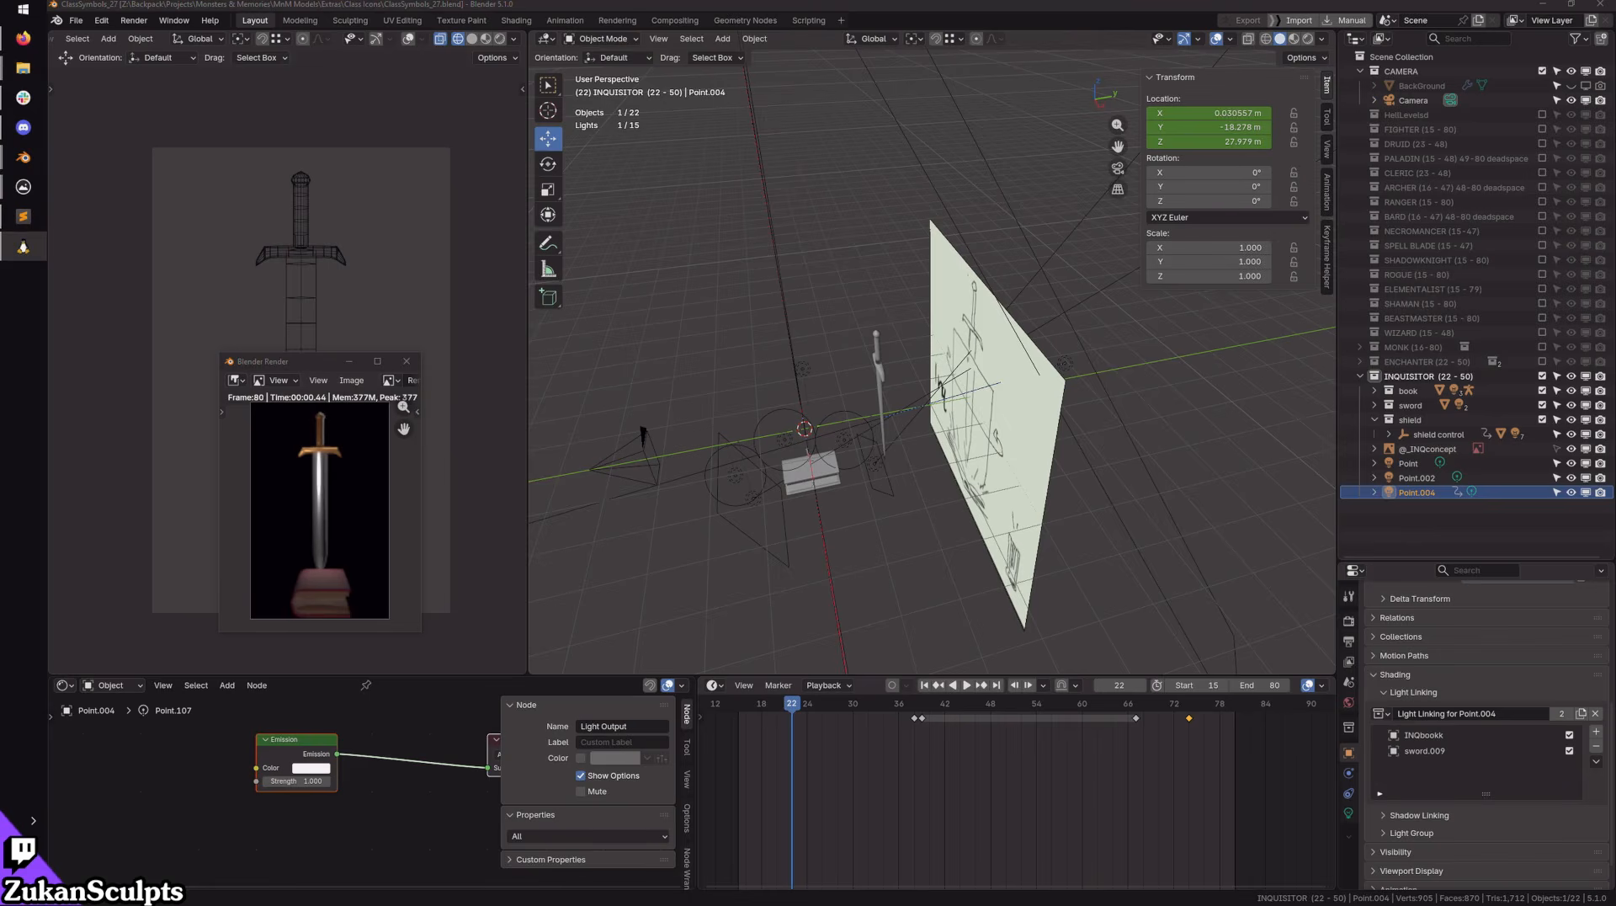
{"action": "left_click", "coordinate": [406, 360]}
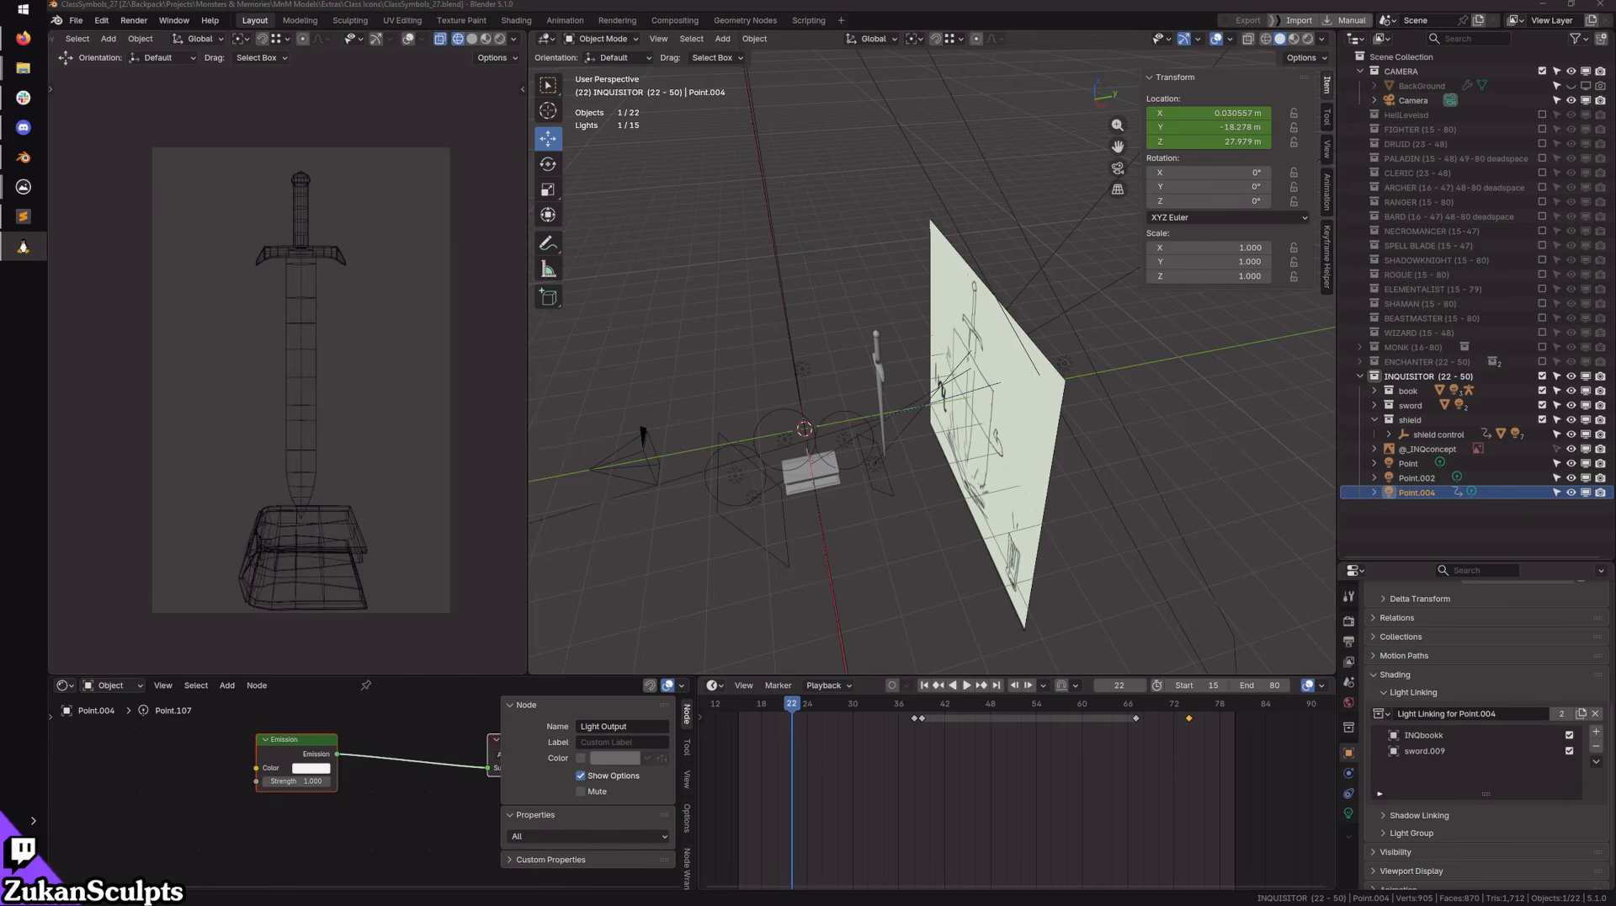
Step: View the rendered PNG frames in the image viewer, stepping forward through the loop to examine the glow on sword, book and shield
{"action": "left_click_drag", "start_coordinate": [831, 241], "coordinate": [553, 55]}
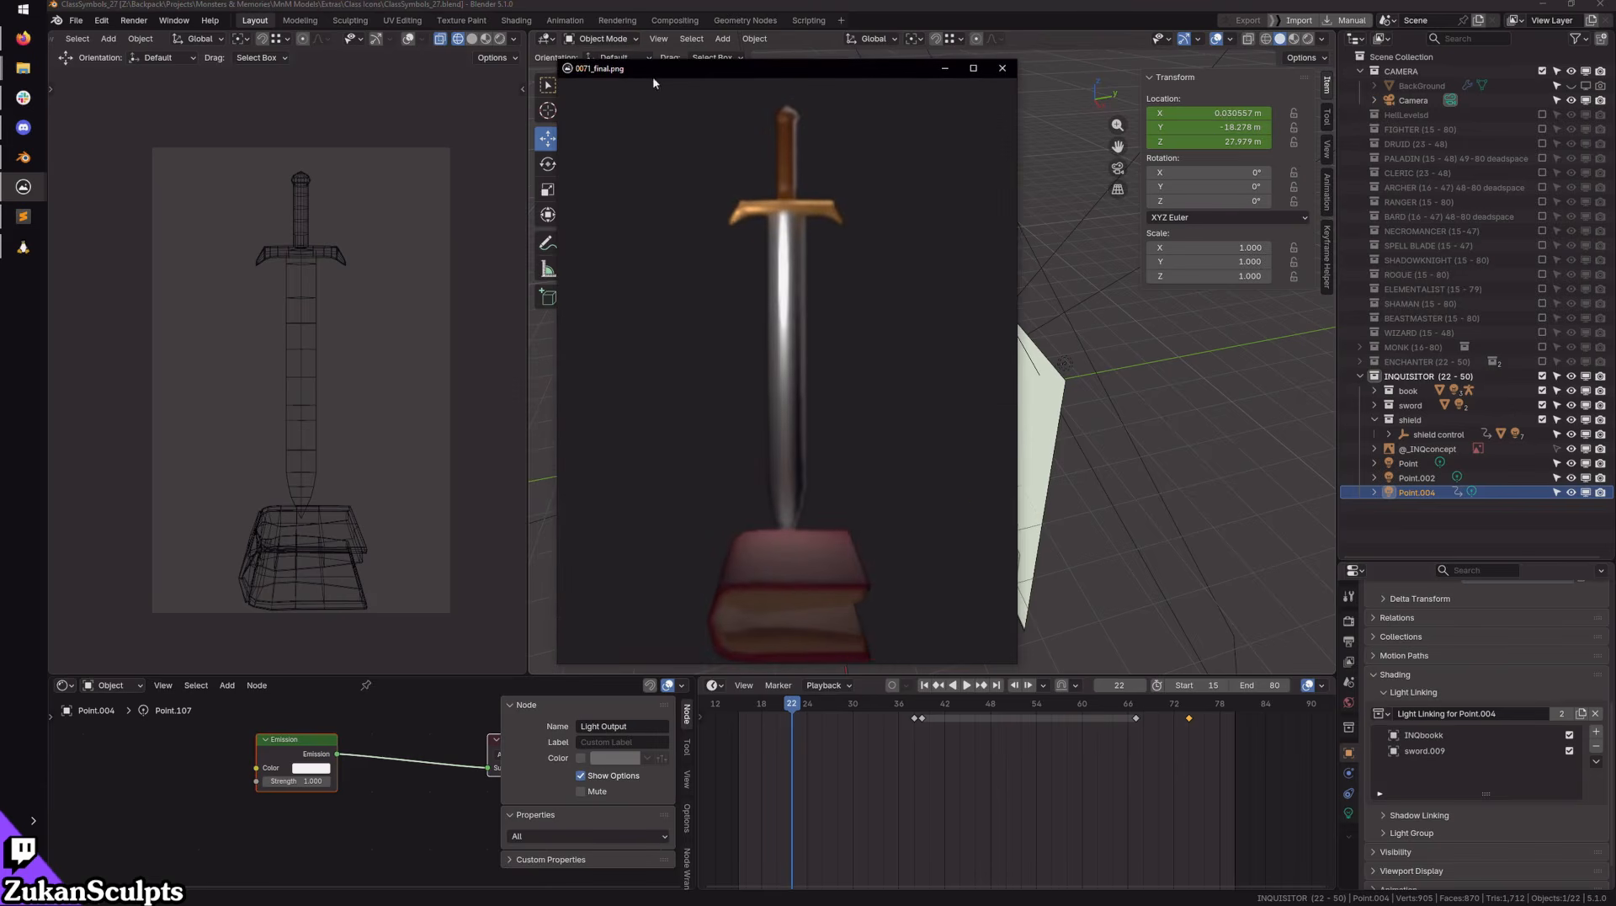
{"action": "left_click_drag", "start_coordinate": [653, 69], "coordinate": [741, 234]}
{"action": "key", "text": "Right"}
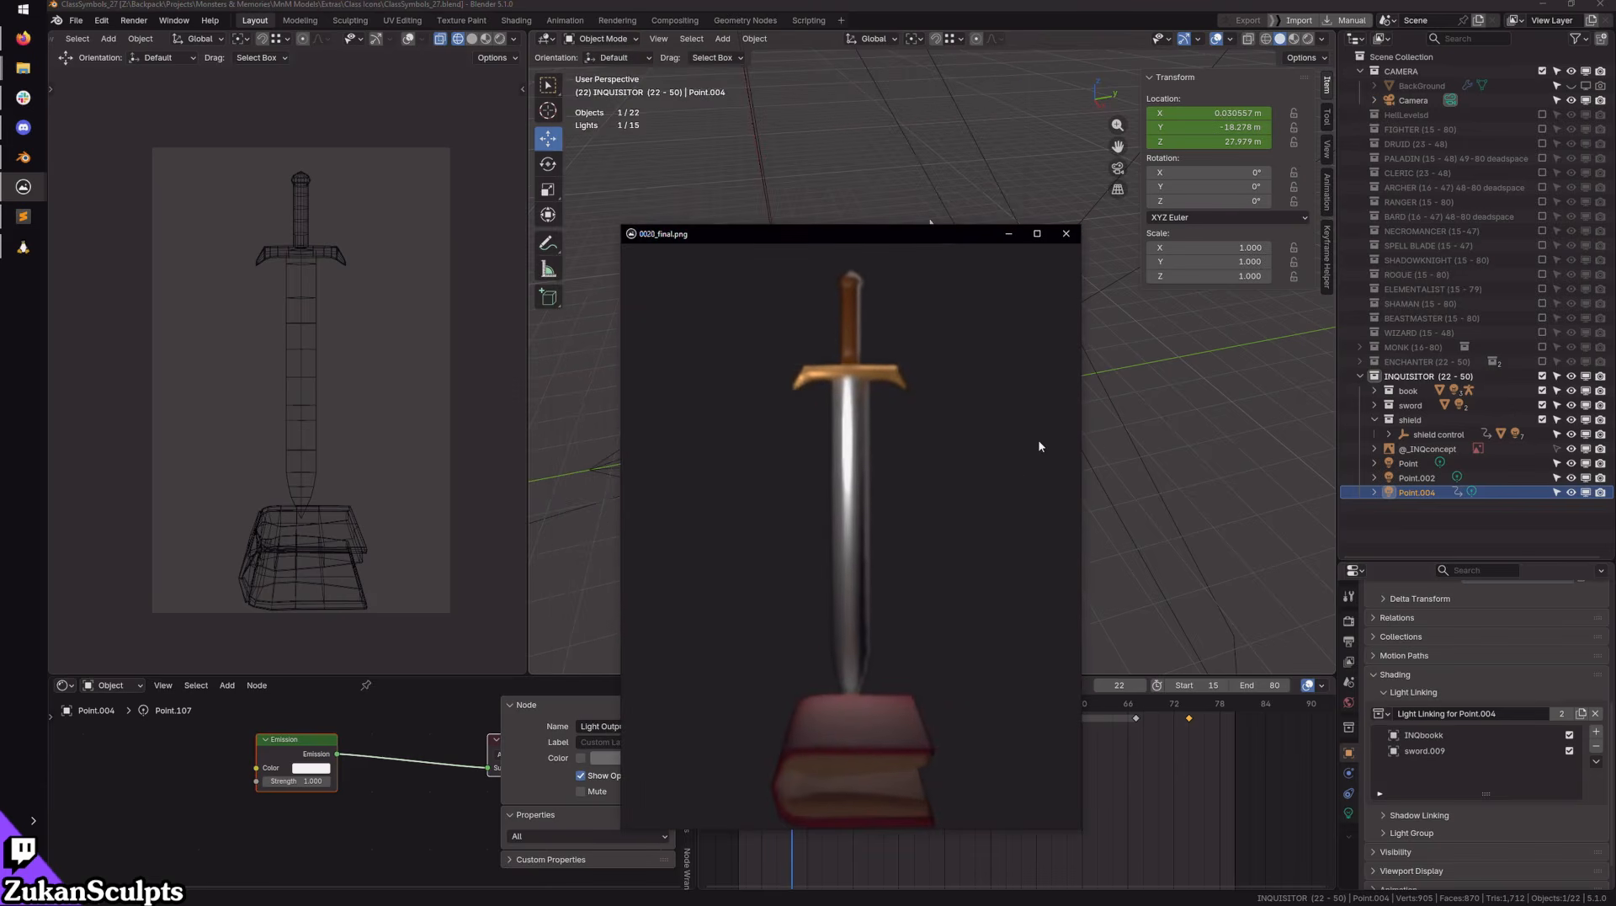
{"action": "key", "text": "Right"}
{"action": "key", "text": "Right"}
{"action": "key", "text": "Right"}
{"action": "key", "text": "Right"}
{"action": "key", "text": "Right"}
{"action": "key", "text": "Right"}
{"action": "key", "text": "Right"}
{"action": "key", "text": "Right"}
{"action": "key", "text": "Right"}
{"action": "key", "text": "Right"}
{"action": "key", "text": "Right"}
{"action": "key", "text": "Right"}
{"action": "key", "text": "Right"}
{"action": "key", "text": "Right"}
{"action": "key", "text": "Right"}
{"action": "key", "text": "Right"}
{"action": "key", "text": "Right"}
{"action": "key", "text": "Right"}
{"action": "key", "text": "Right"}
{"action": "key", "text": "Right"}
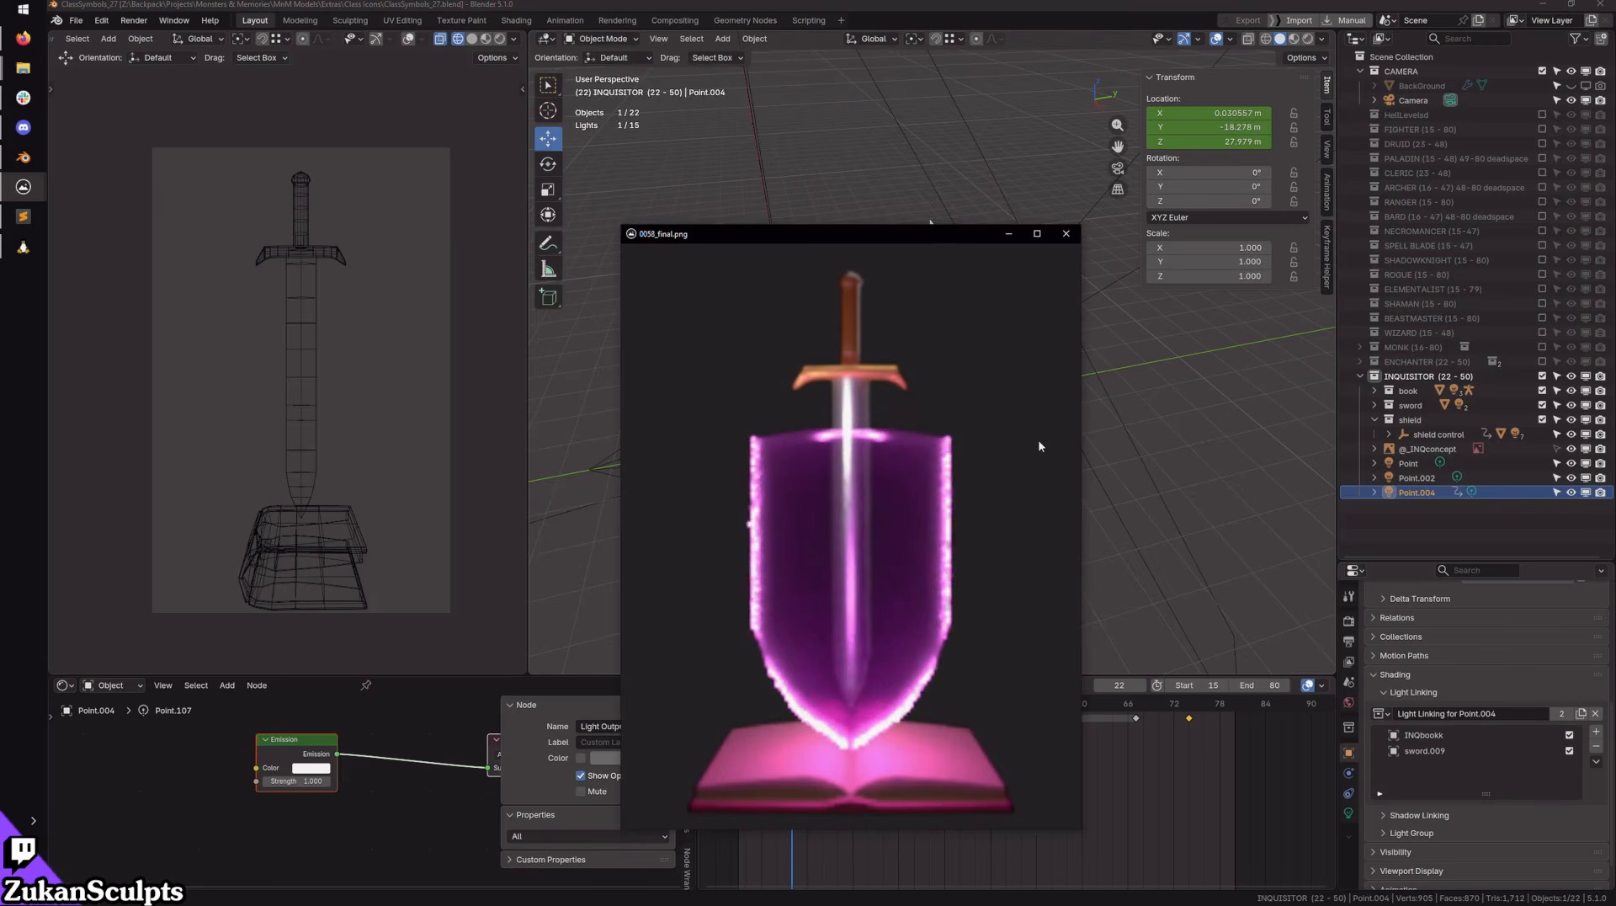
{"action": "key", "text": "Right"}
{"action": "key", "text": "Right"}
{"action": "key", "text": "Right"}
{"action": "key", "text": "Right"}
{"action": "key", "text": "Right"}
{"action": "key", "text": "Right"}
{"action": "key", "text": "Right"}
{"action": "key", "text": "Right"}
{"action": "key", "text": "Right"}
{"action": "key", "text": "Right"}
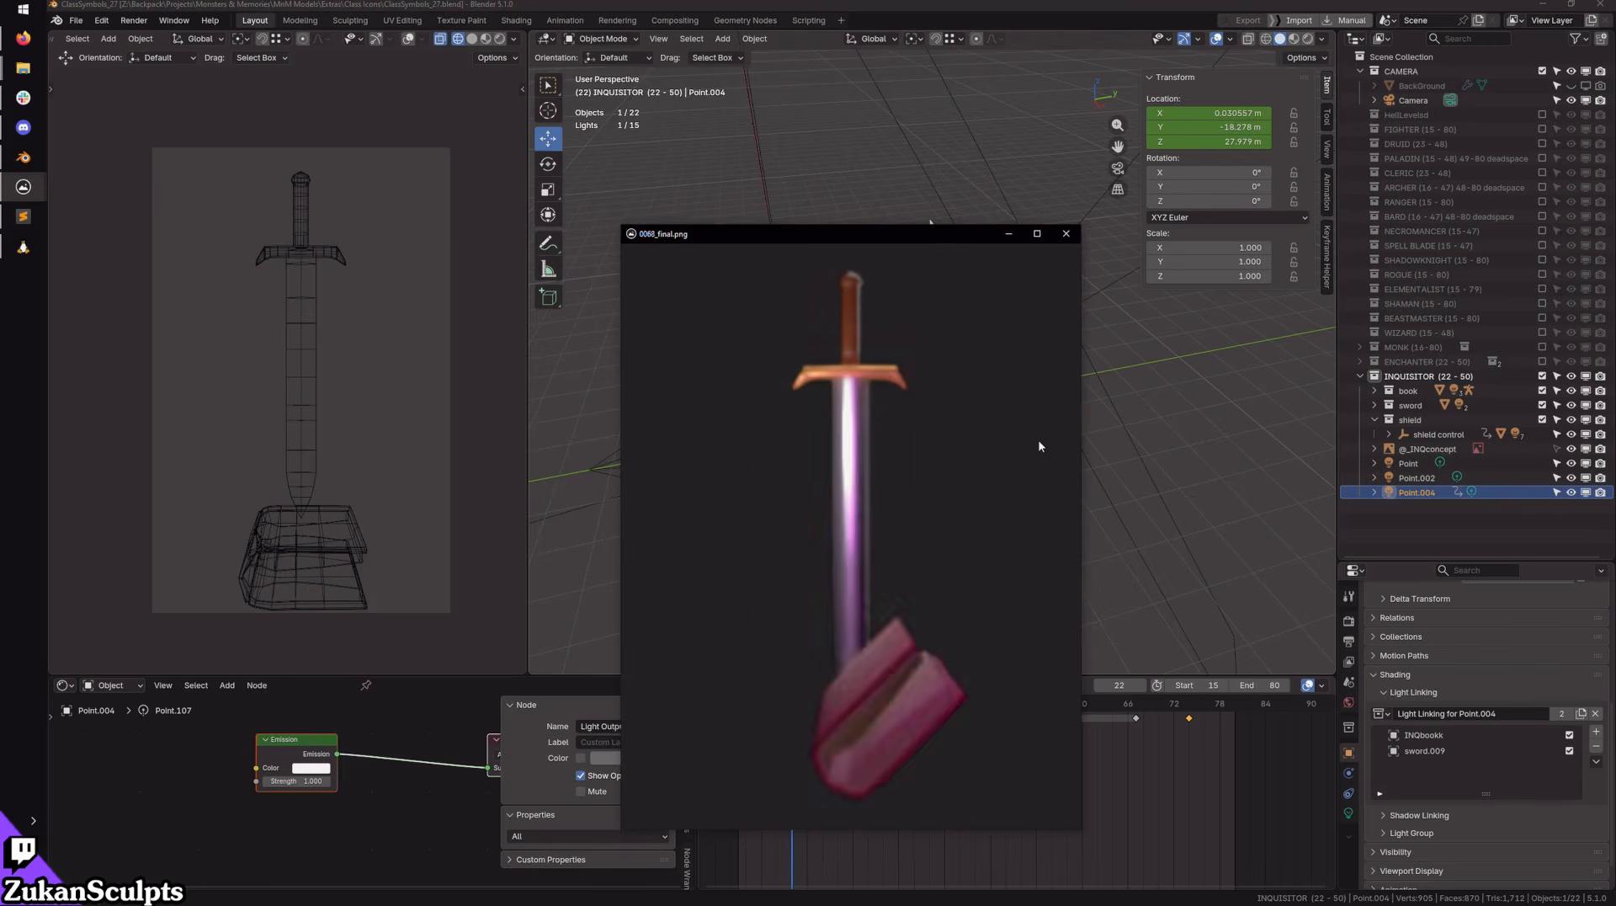
{"action": "key", "text": "Right"}
{"action": "key", "text": "Right"}
{"action": "key", "text": "Right"}
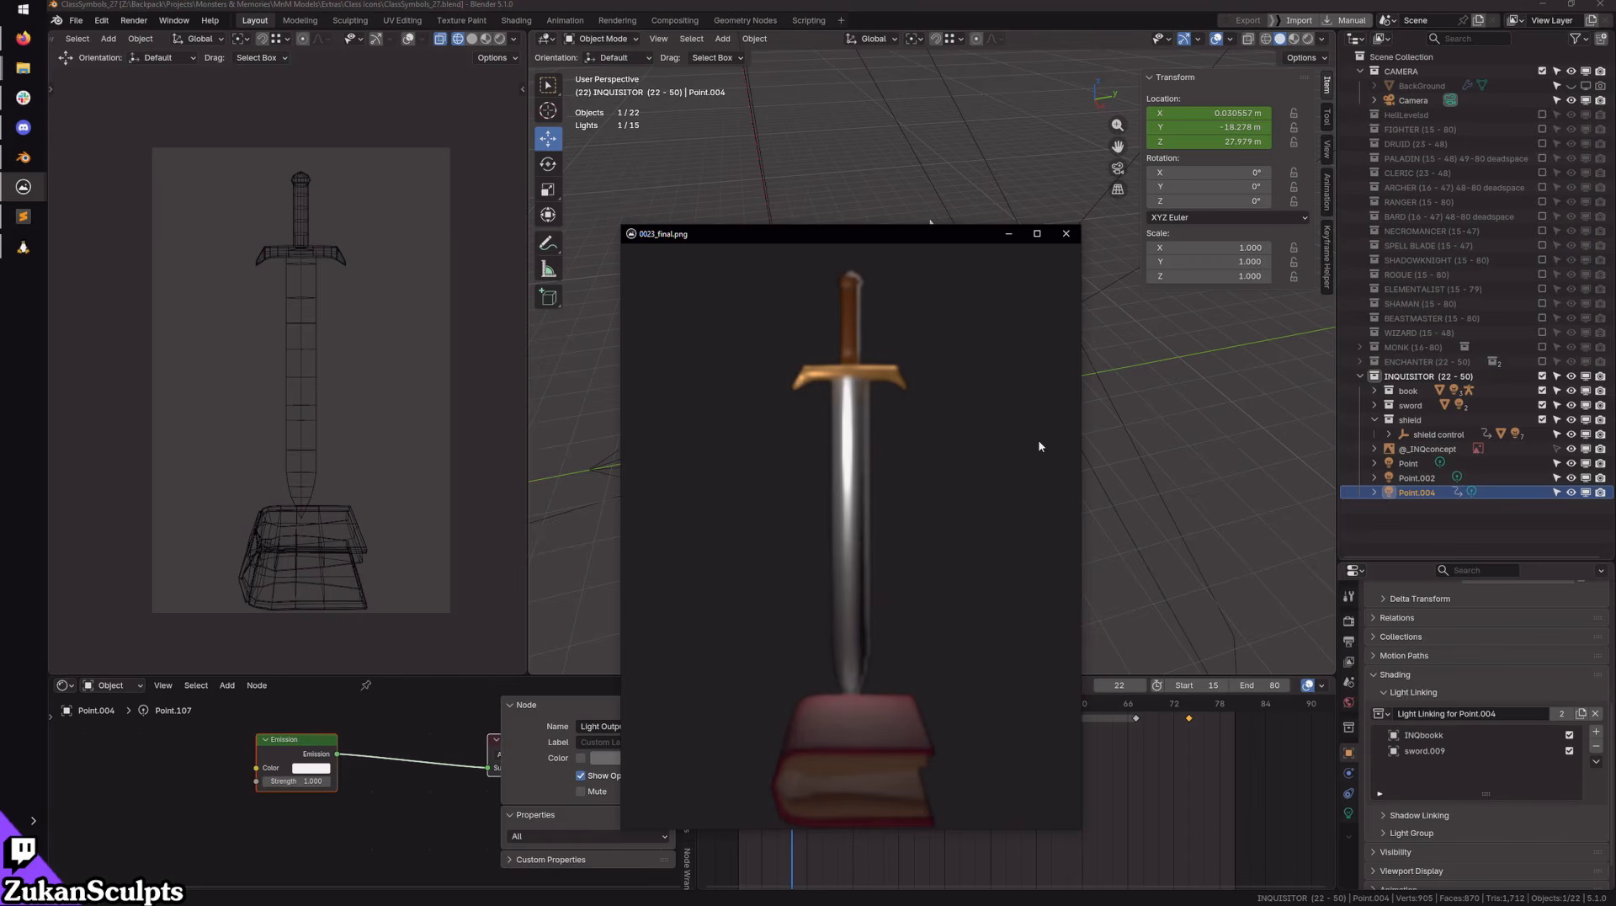
{"action": "key", "text": "Right"}
{"action": "key", "text": "Right"}
{"action": "key", "text": "Right"}
{"action": "key", "text": "Right"}
{"action": "key", "text": "Right"}
{"action": "key", "text": "Right"}
{"action": "key", "text": "Right"}
{"action": "key", "text": "Right"}
{"action": "key", "text": "Right"}
{"action": "key", "text": "Right"}
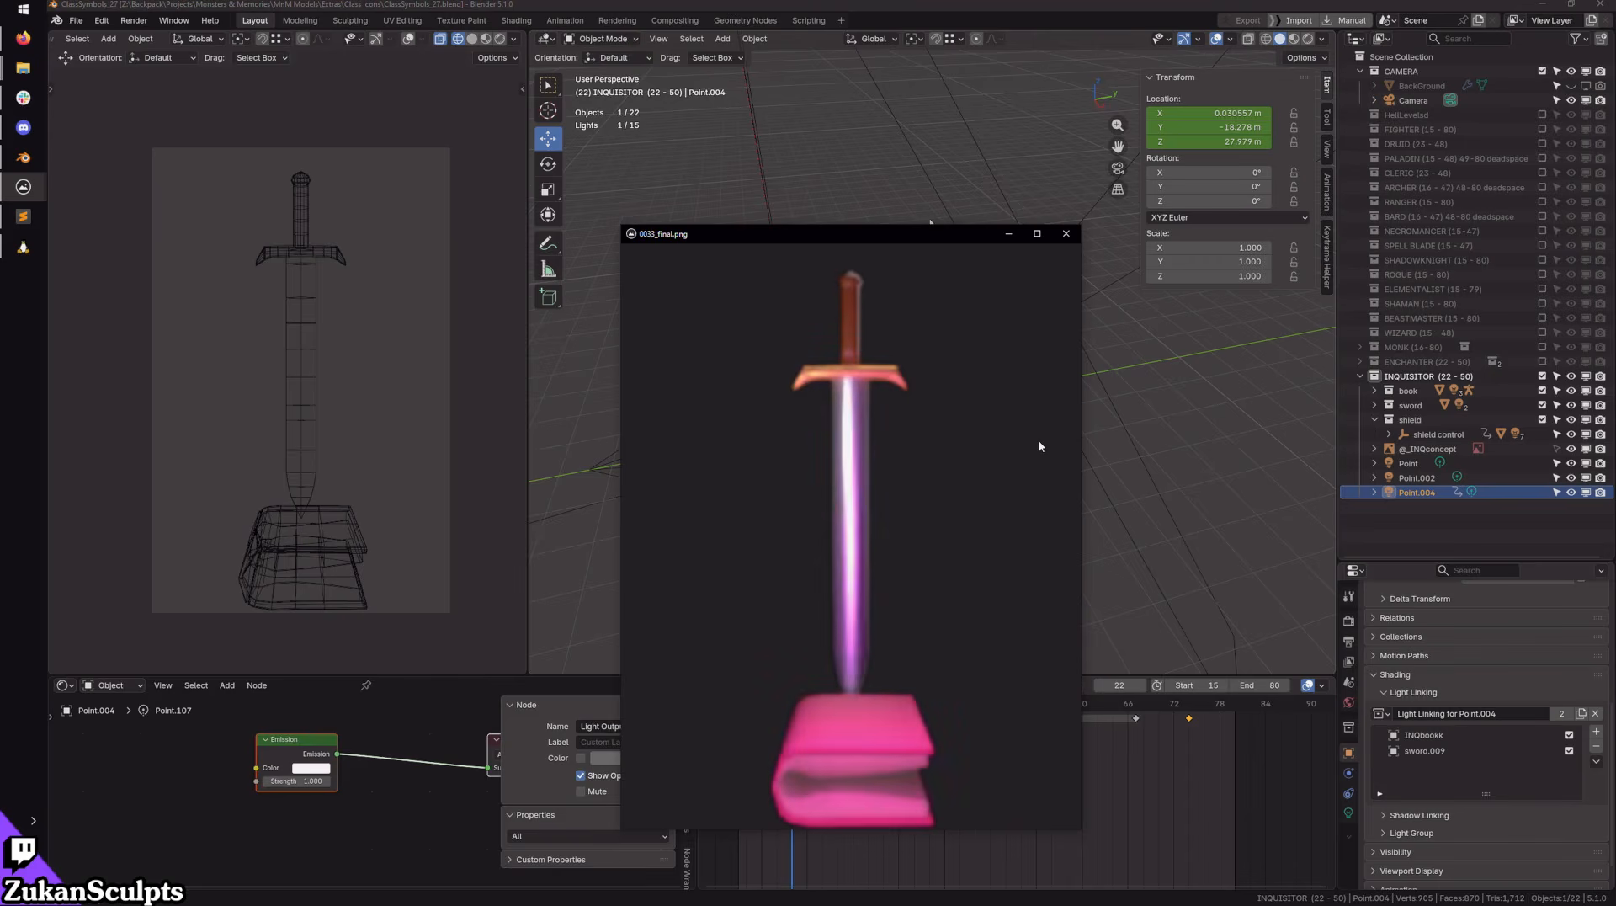
{"action": "key", "text": "Right"}
{"action": "key", "text": "Right"}
{"action": "key", "text": "Right"}
{"action": "key", "text": "Right"}
{"action": "key", "text": "Right"}
{"action": "key", "text": "Right"}
{"action": "key", "text": "Right"}
{"action": "key", "text": "Right"}
{"action": "key", "text": "Right"}
{"action": "key", "text": "Right"}
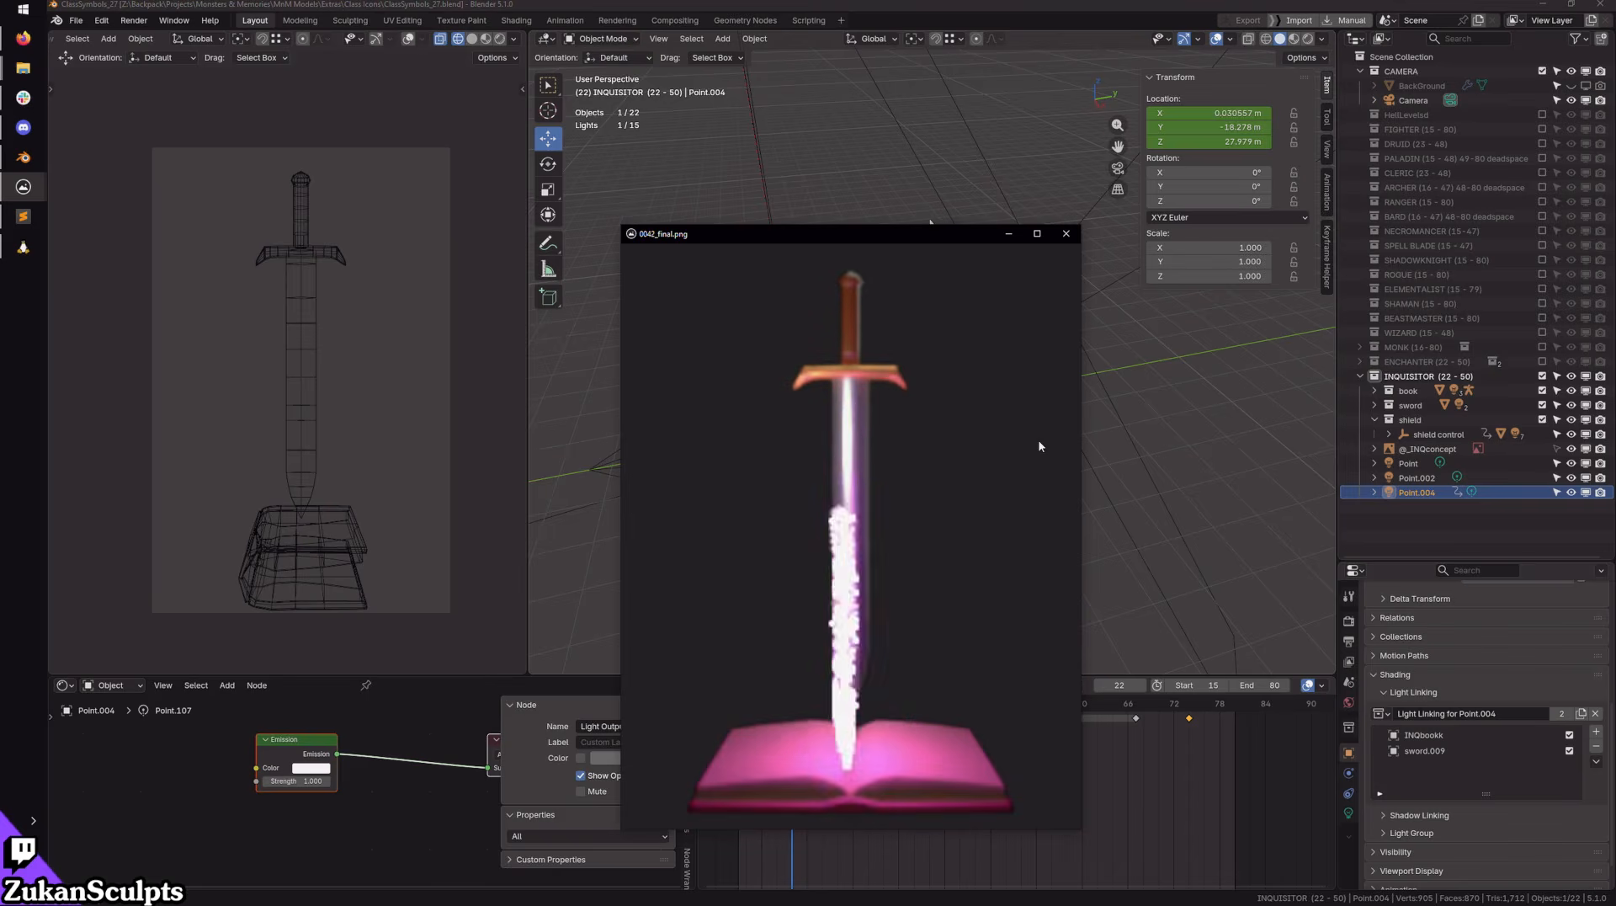
{"action": "key", "text": "Right"}
{"action": "key", "text": "Right"}
{"action": "key", "text": "Right"}
{"action": "key", "text": "Right"}
{"action": "key", "text": "Right"}
{"action": "key", "text": "Right"}
{"action": "key", "text": "Right"}
{"action": "key", "text": "Right"}
{"action": "key", "text": "Right"}
{"action": "key", "text": "Right"}
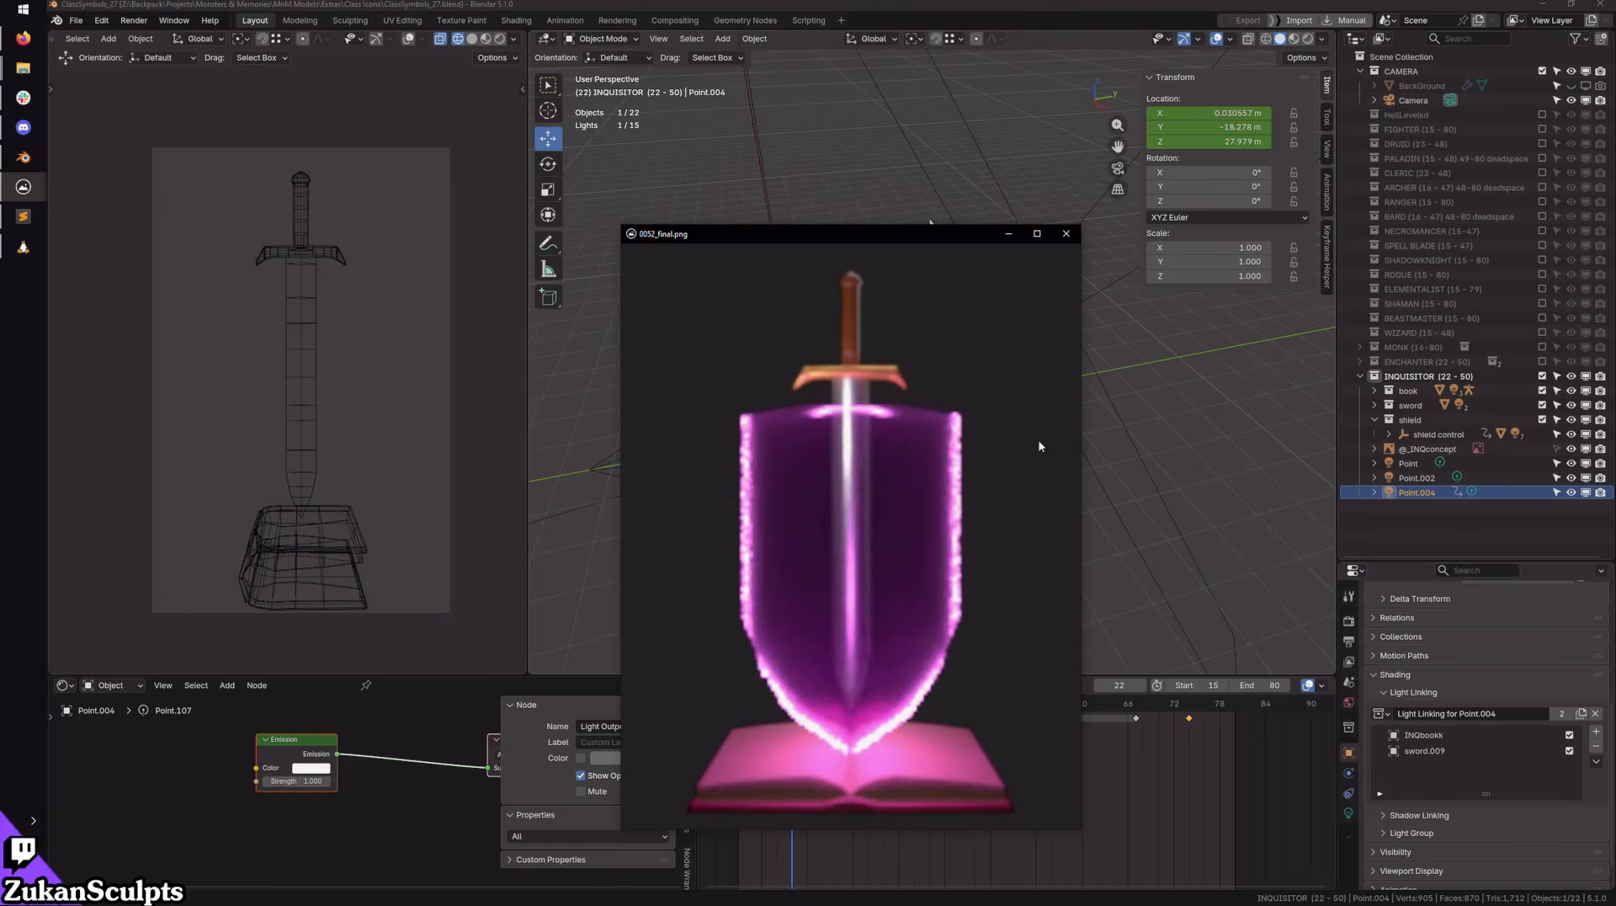
Step: Step back through the rendered frames to 0037_final.png to examine the book's glow, and close the image viewer
{"action": "key", "text": "Left"}
{"action": "key", "text": "Left"}
{"action": "key", "text": "Left"}
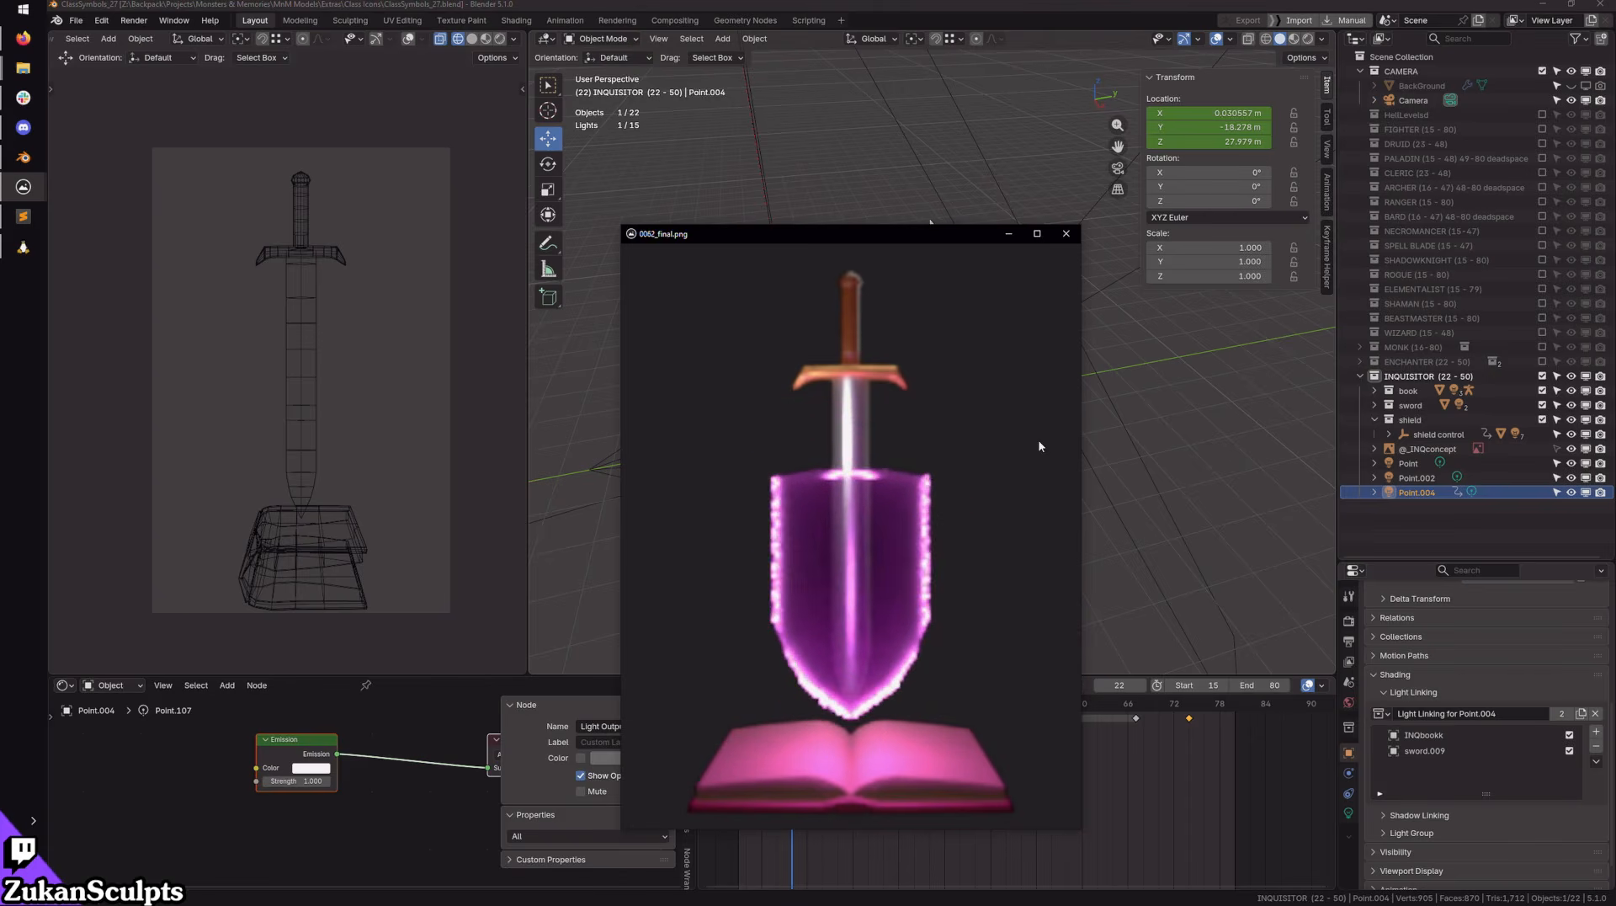
{"action": "key", "text": "Left"}
{"action": "key", "text": "Left"}
{"action": "key", "text": "Left"}
{"action": "key", "text": "Left"}
{"action": "key", "text": "Left"}
{"action": "key", "text": "Left"}
{"action": "key", "text": "Left"}
{"action": "key", "text": "Left"}
{"action": "key", "text": "Left"}
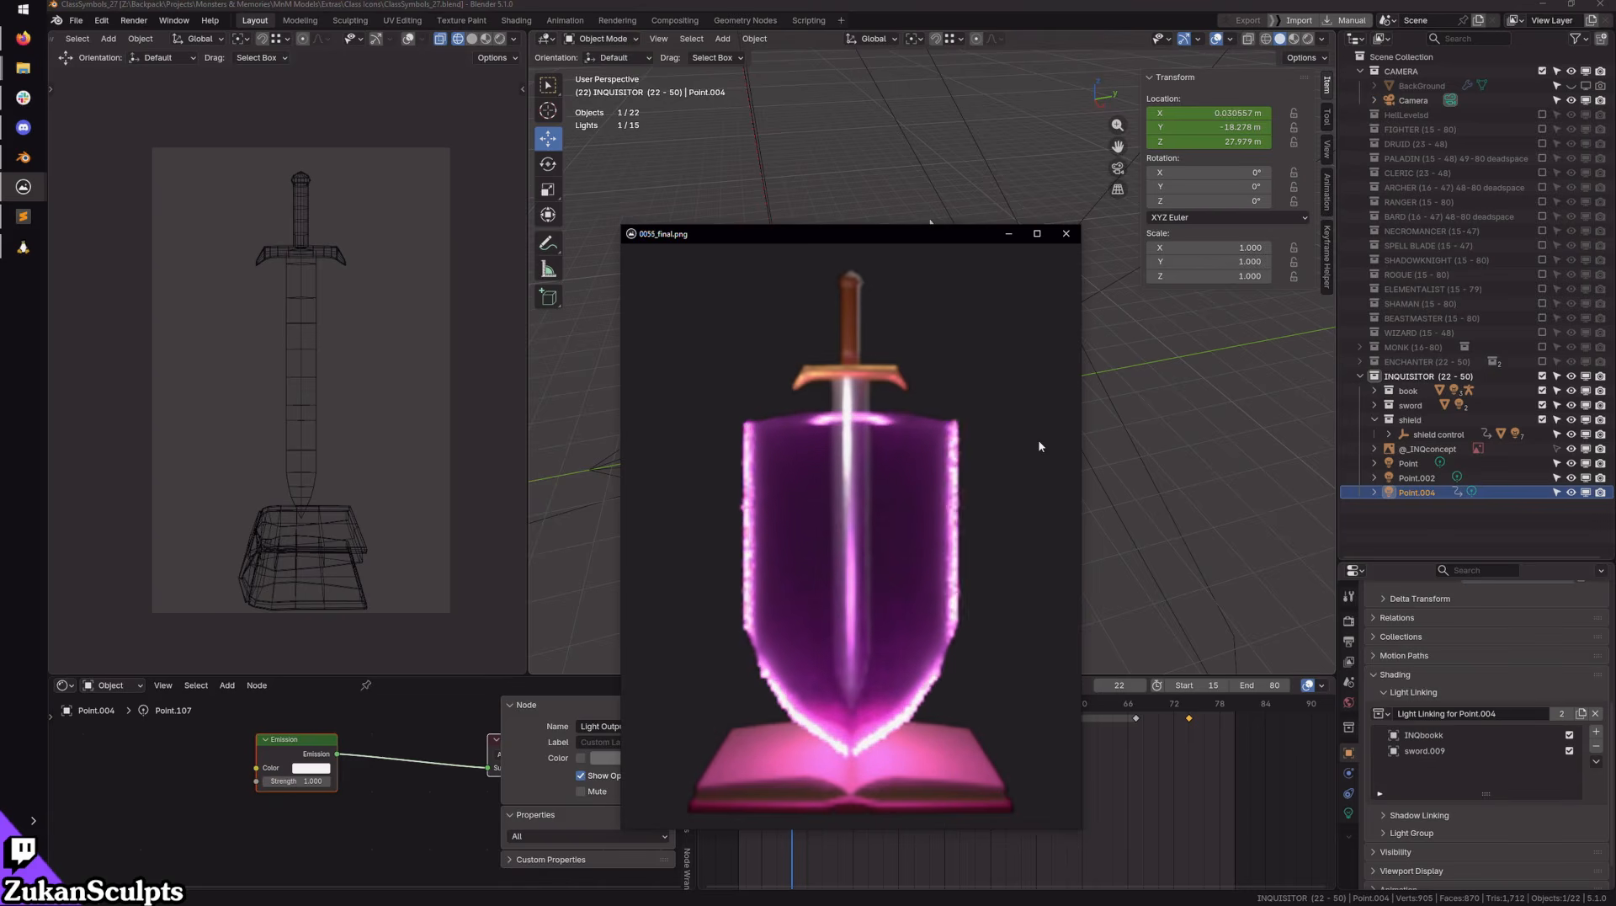
{"action": "key", "text": "Left"}
{"action": "key", "text": "Left"}
{"action": "key", "text": "Left"}
{"action": "key", "text": "Left"}
{"action": "key", "text": "Left"}
{"action": "key", "text": "Left"}
{"action": "key", "text": "Left"}
{"action": "key", "text": "Left"}
{"action": "key", "text": "Left"}
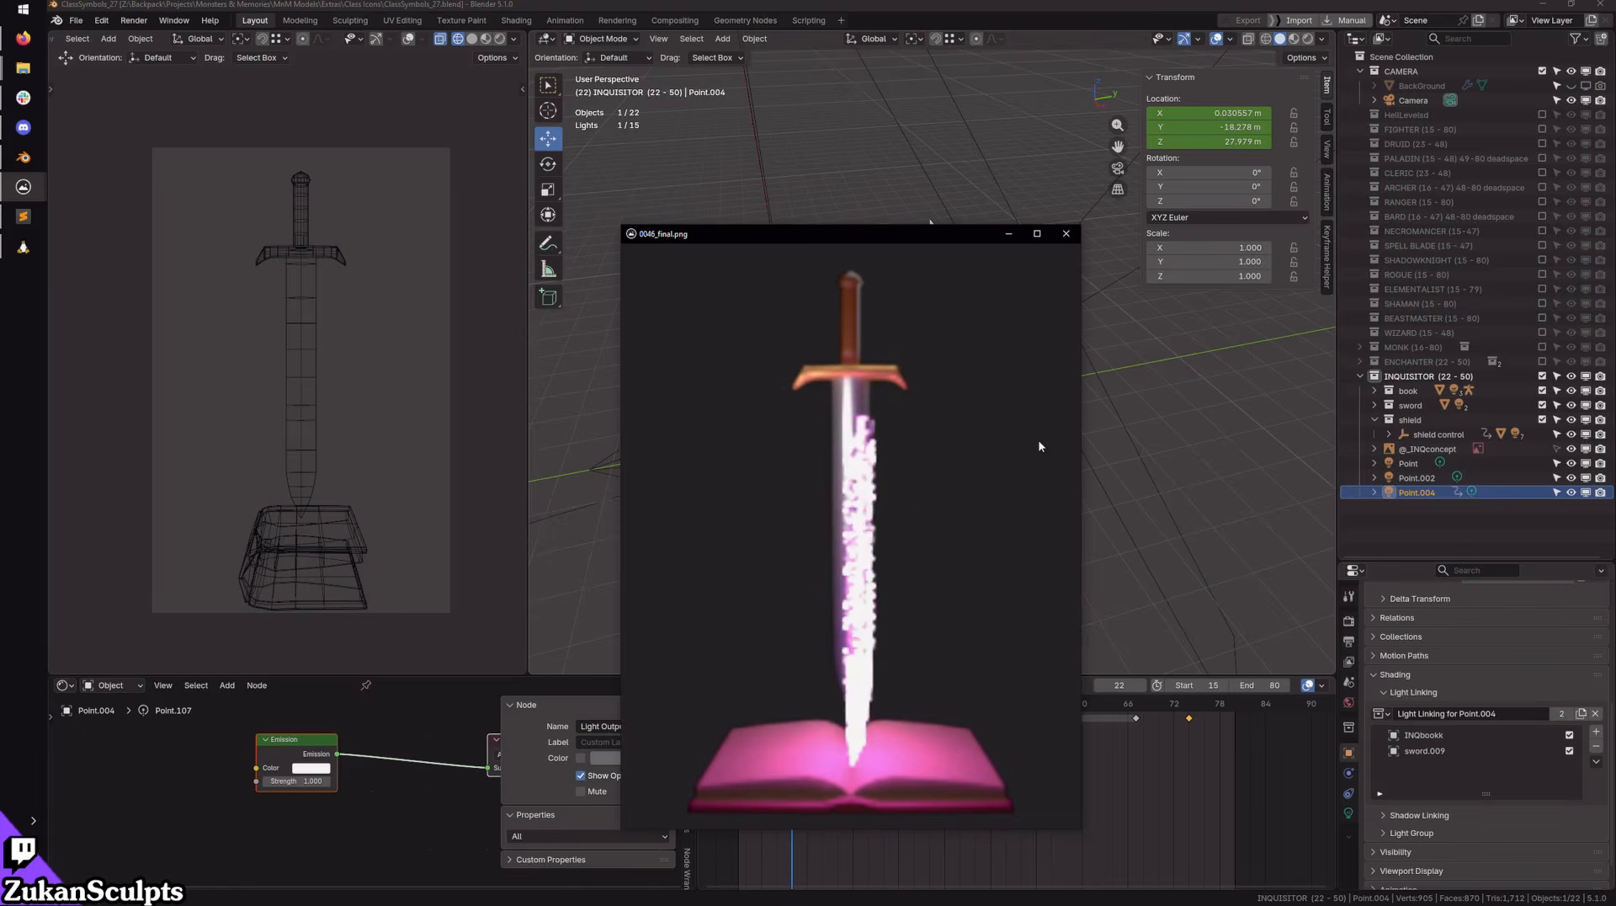
{"action": "key", "text": "Left"}
{"action": "key", "text": "Left"}
{"action": "key", "text": "Left"}
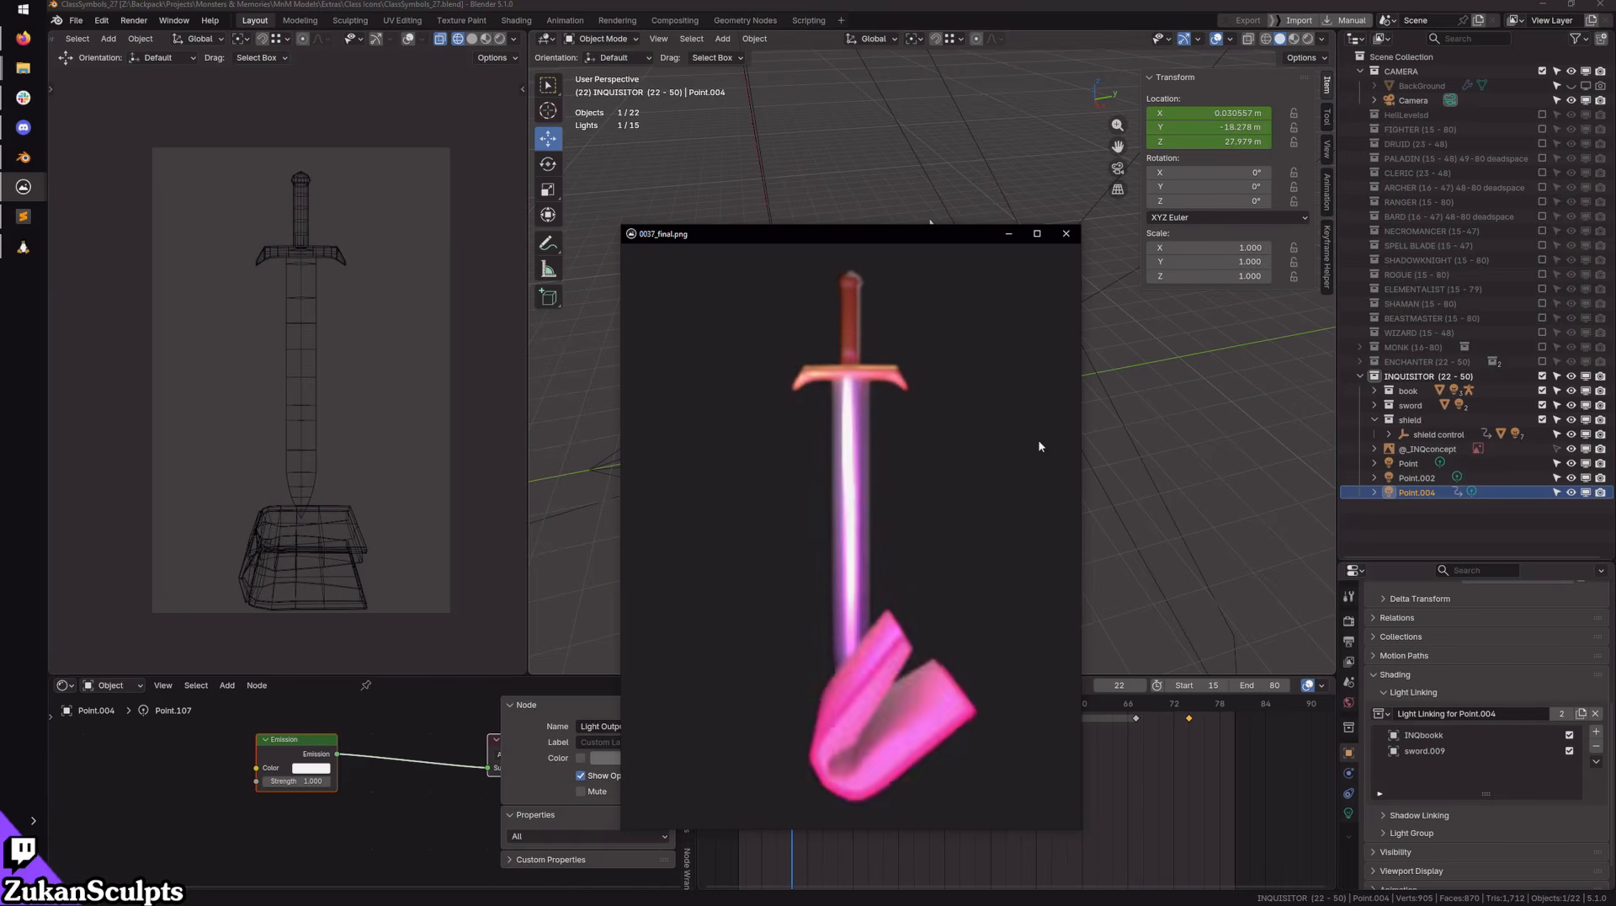
{"action": "left_click", "coordinate": [1066, 234]}
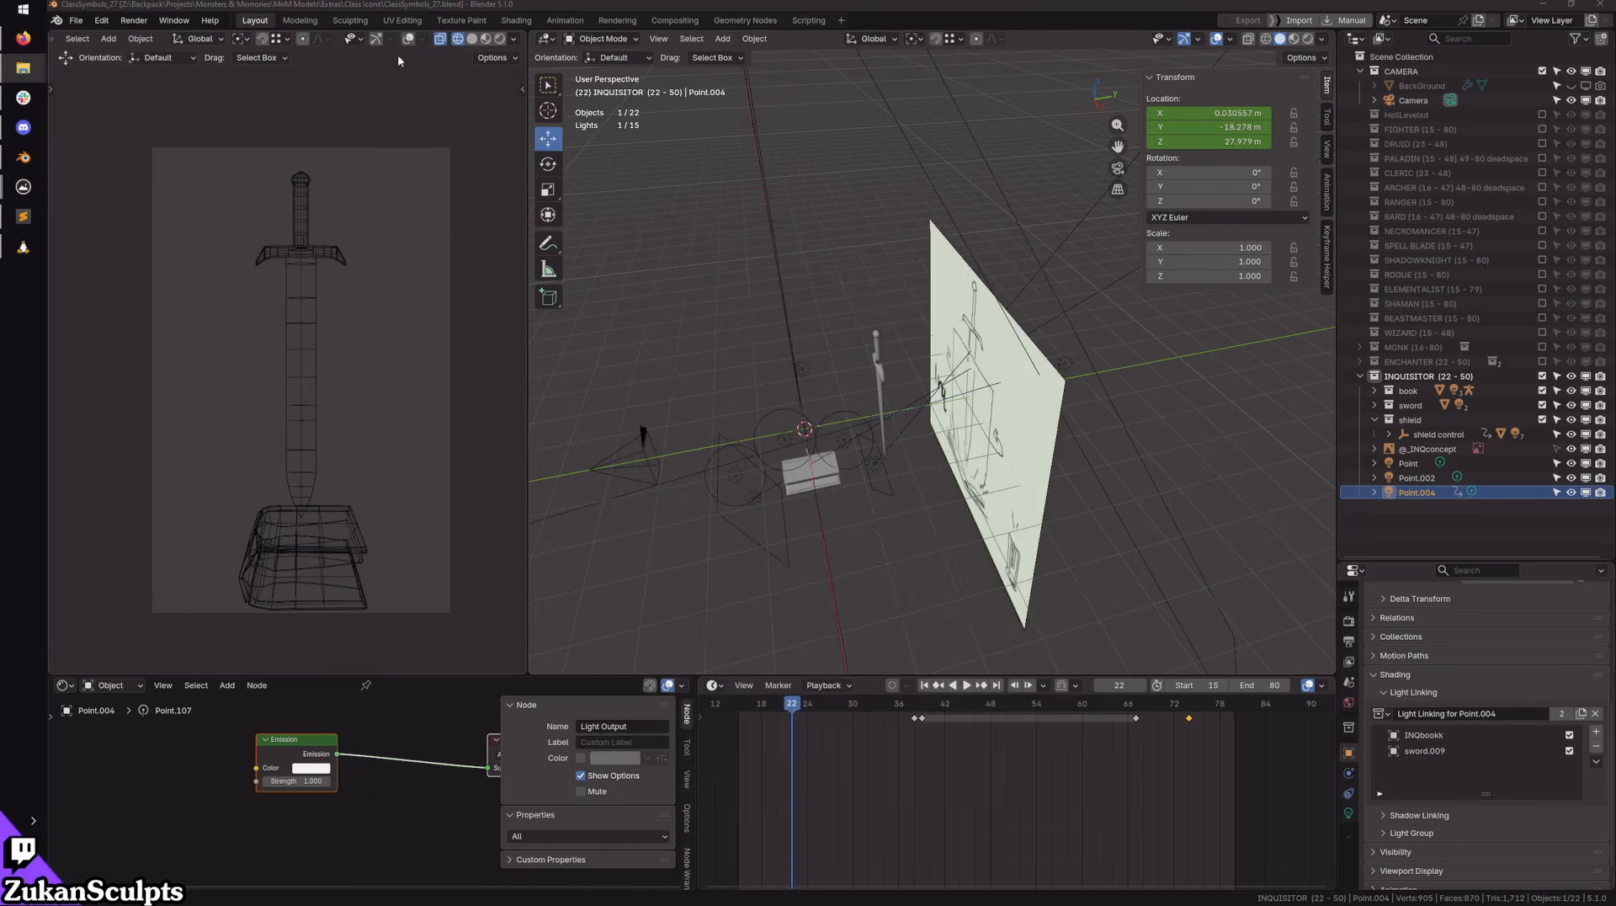
Step: At frame 38 in rendered shading, set the Point light's color hue to 0.704 in HSV
{"action": "left_click", "coordinate": [500, 38]}
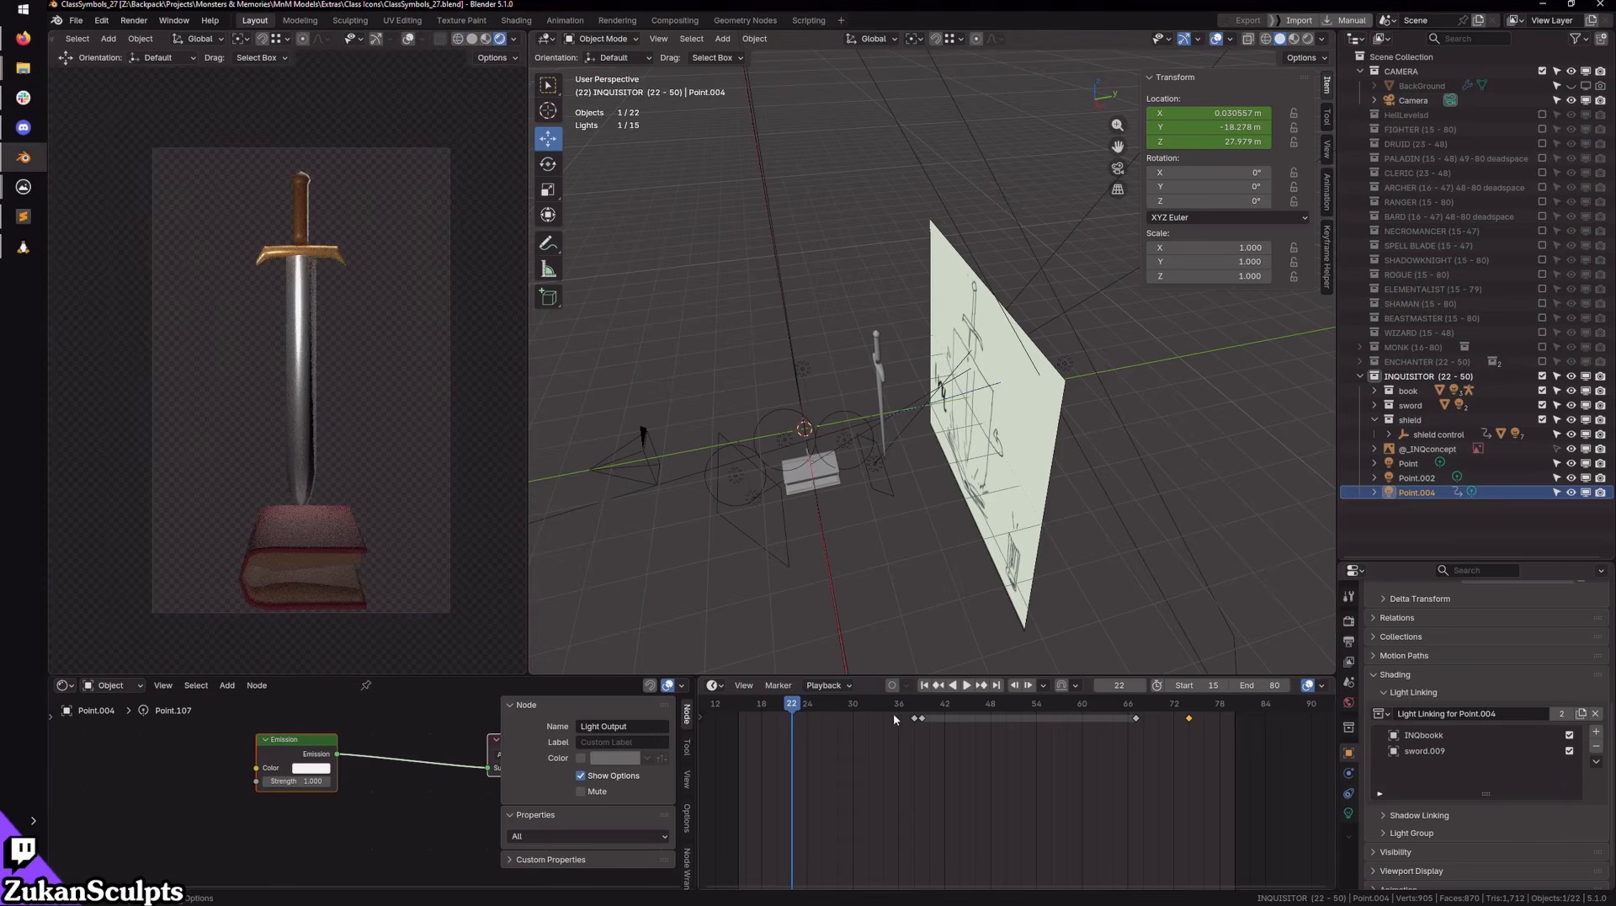
{"action": "left_click_drag", "start_coordinate": [892, 714], "coordinate": [914, 713]}
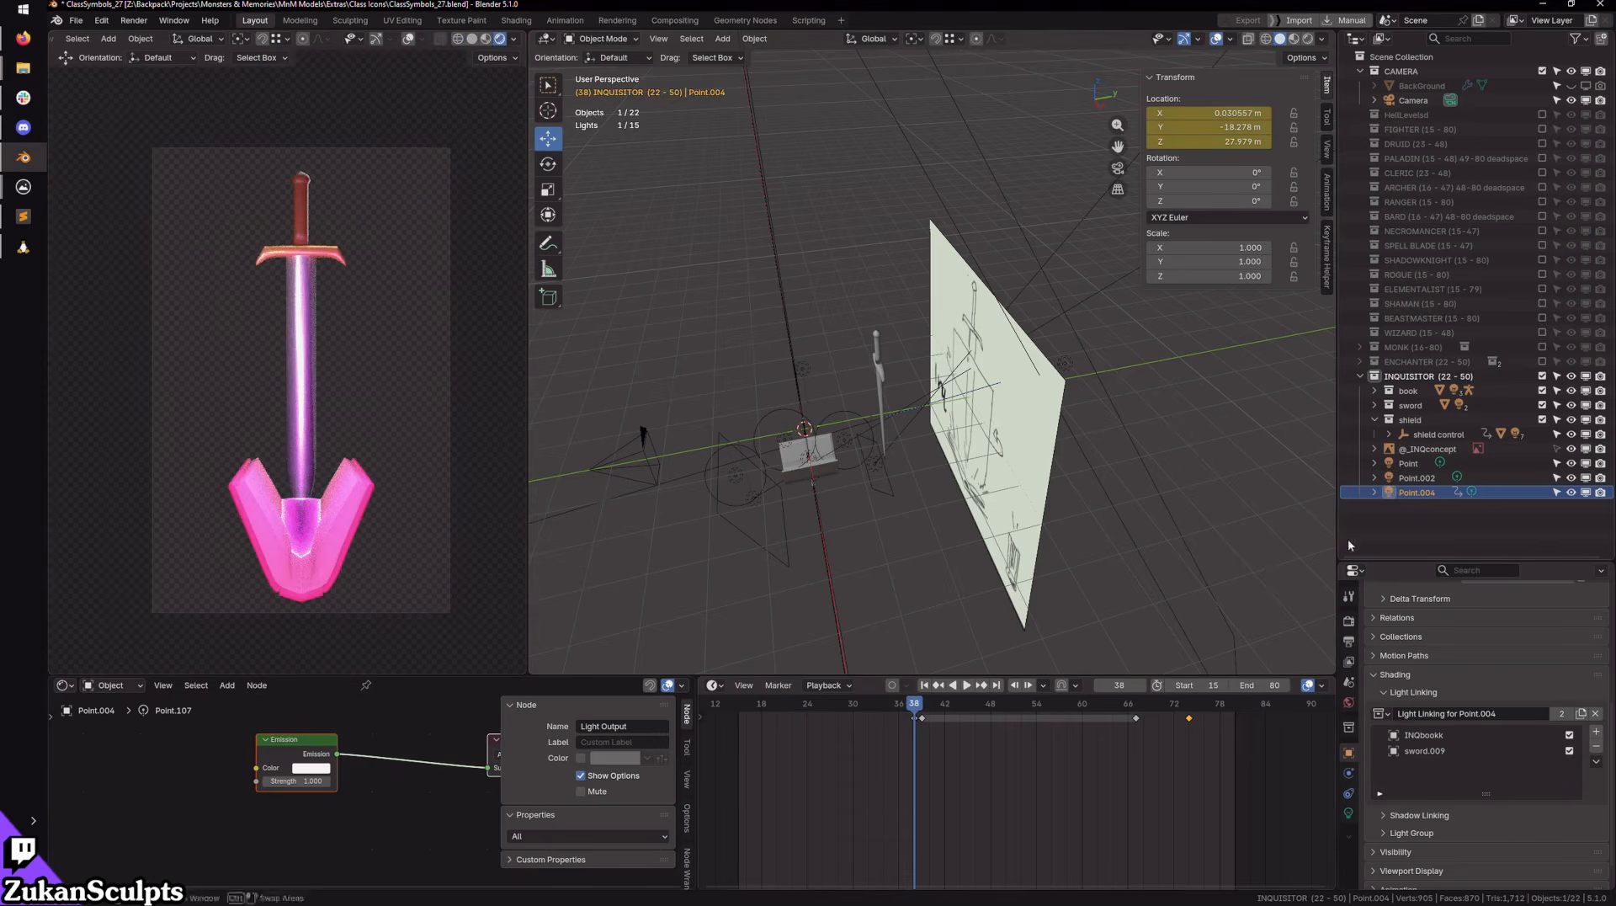
{"action": "left_click", "coordinate": [1408, 463]}
{"action": "left_click", "coordinate": [1348, 813]}
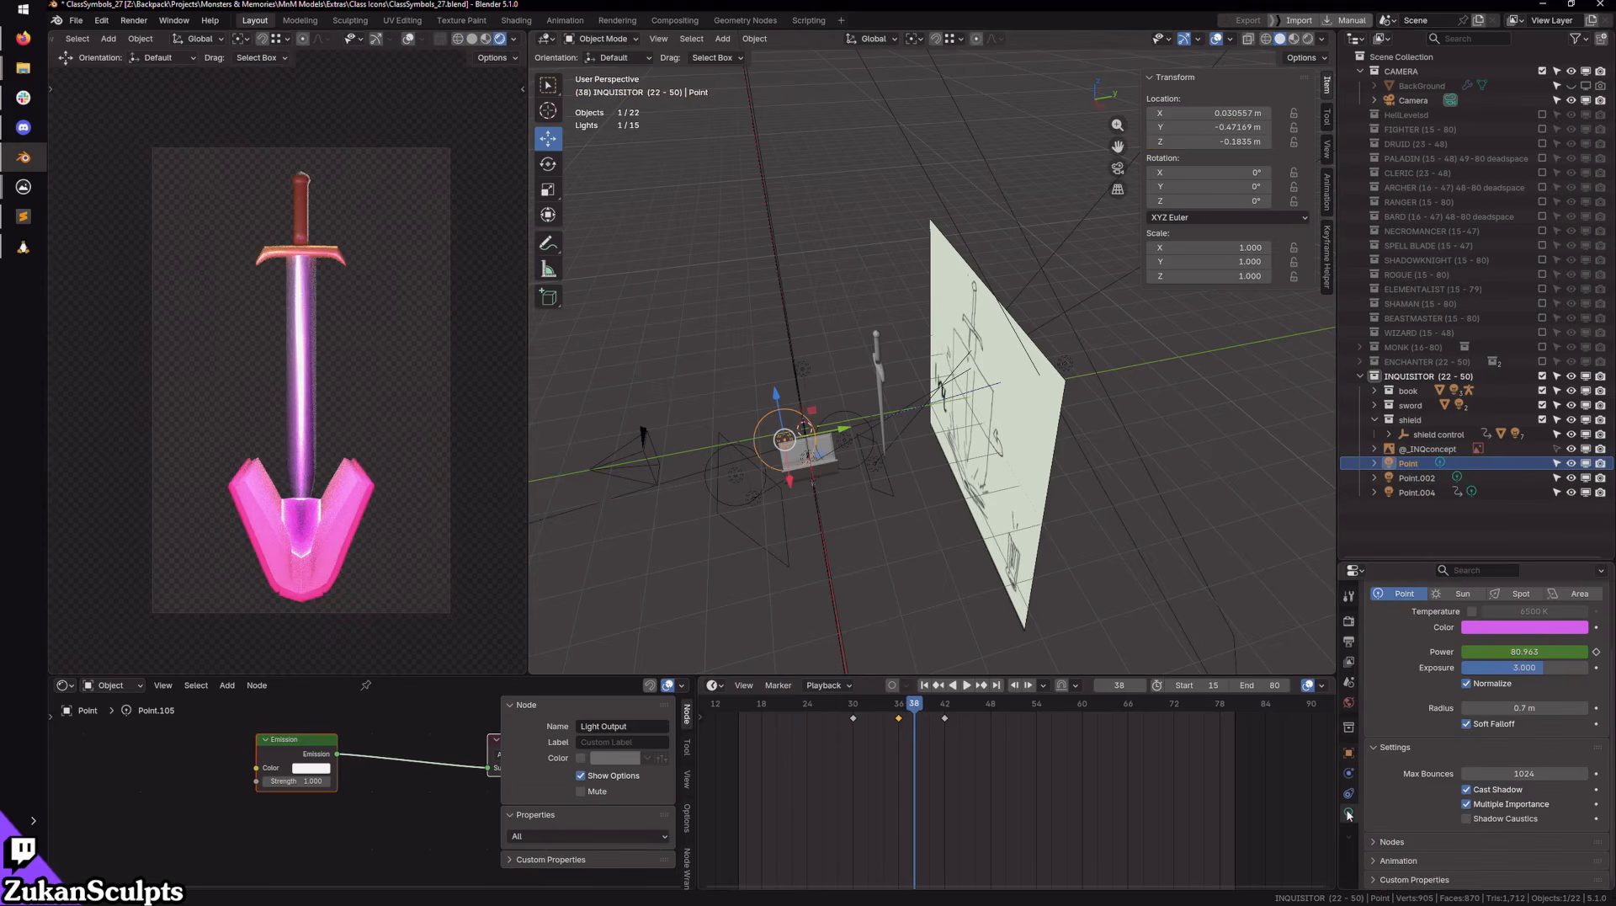
{"action": "left_click", "coordinate": [1526, 628]}
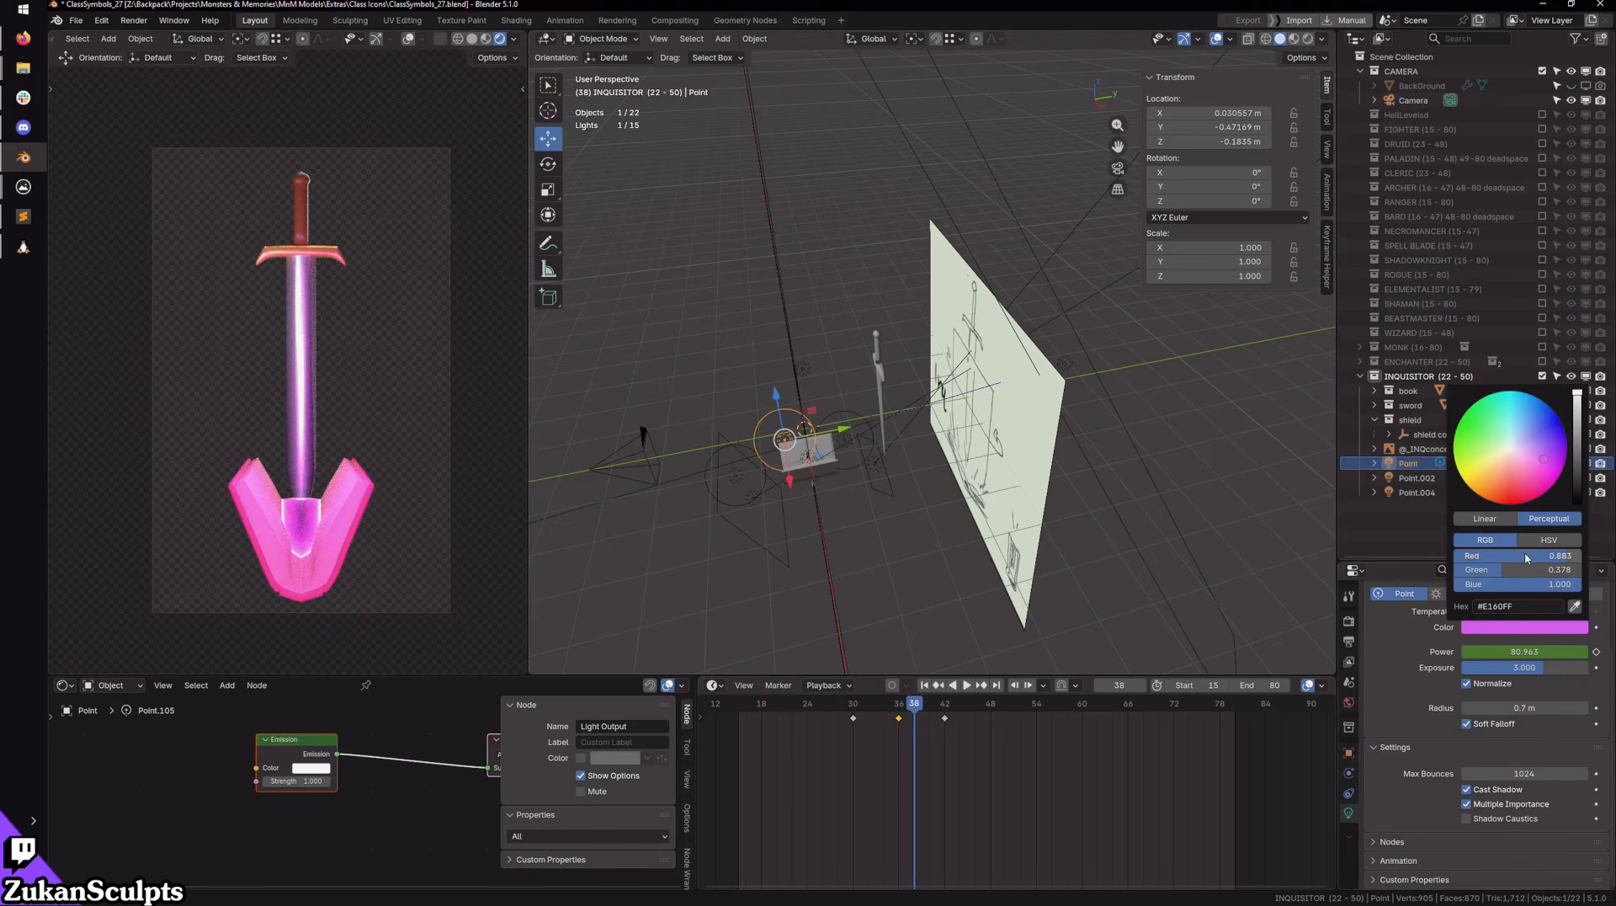
{"action": "left_click", "coordinate": [1549, 540]}
{"action": "left_click_drag", "start_coordinate": [1503, 555], "coordinate": [1492, 556]}
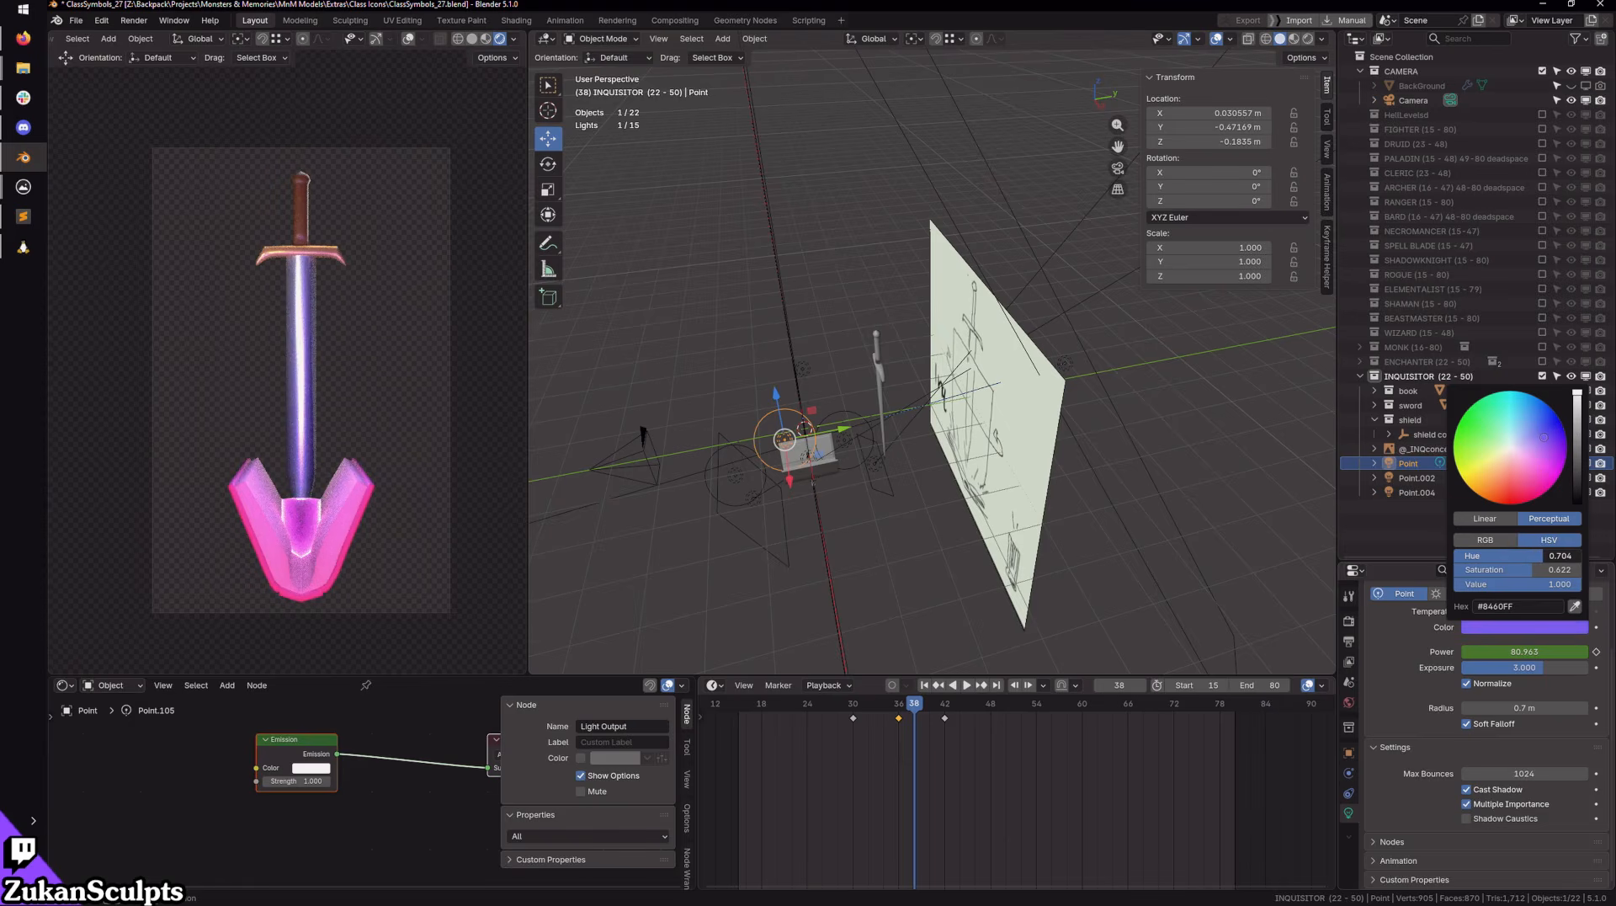
Step: Copy the Point light's color hex #8460FF and apply it to the Point.002 light
{"action": "left_click", "coordinate": [1536, 607]}
{"action": "key", "text": "ctrl+c"}
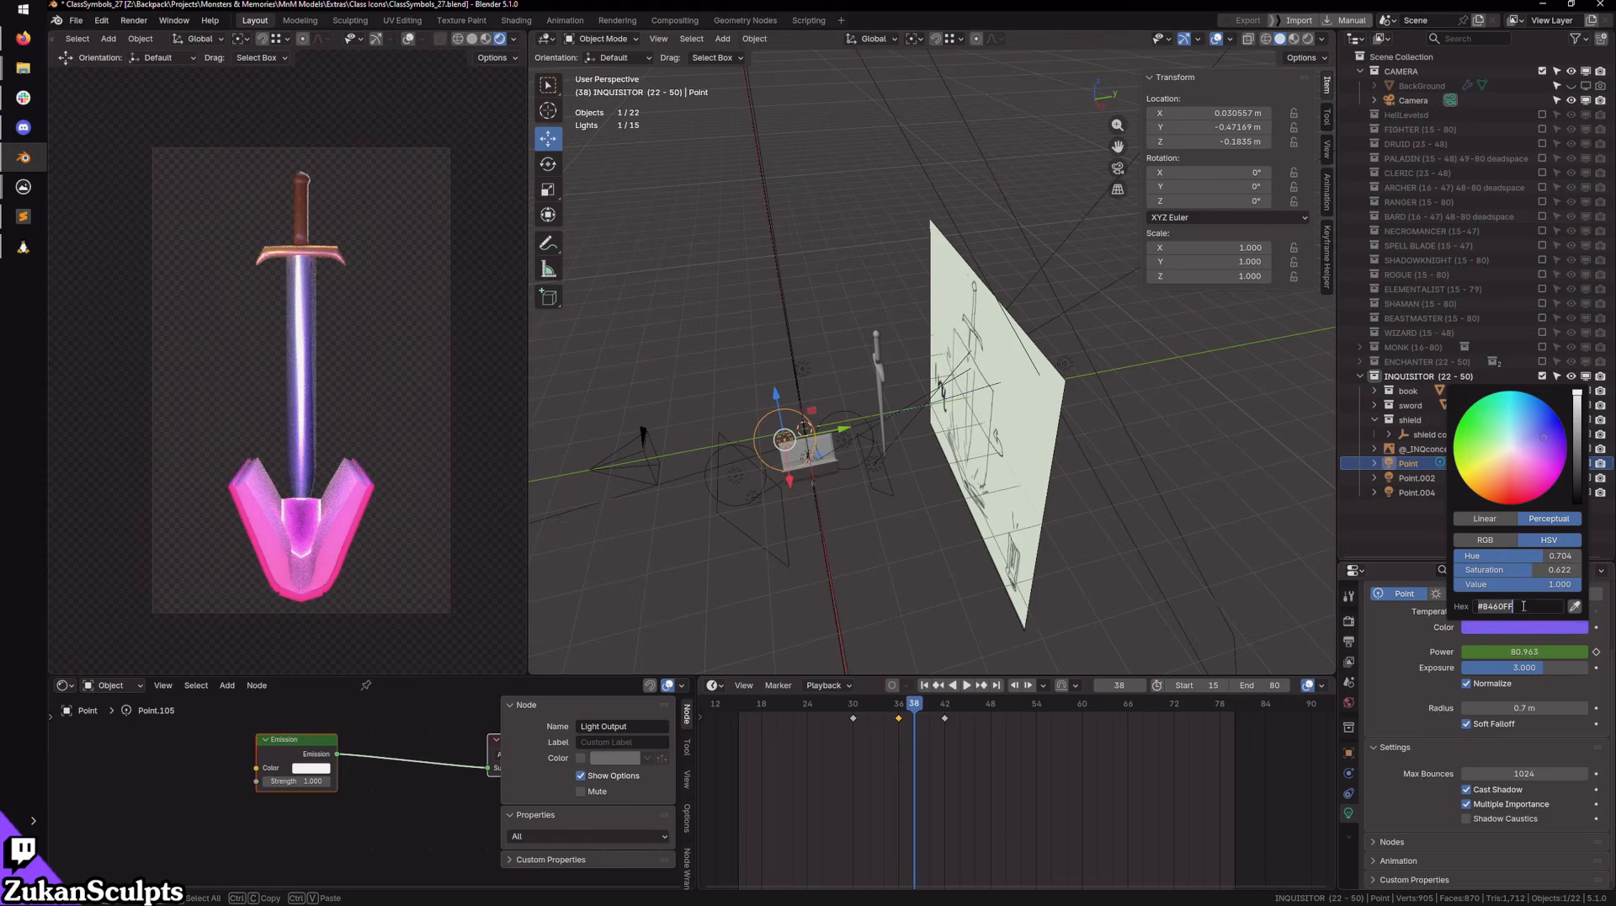
{"action": "left_click", "coordinate": [1215, 498]}
{"action": "left_click", "coordinate": [1411, 478]}
{"action": "left_click", "coordinate": [1411, 478]}
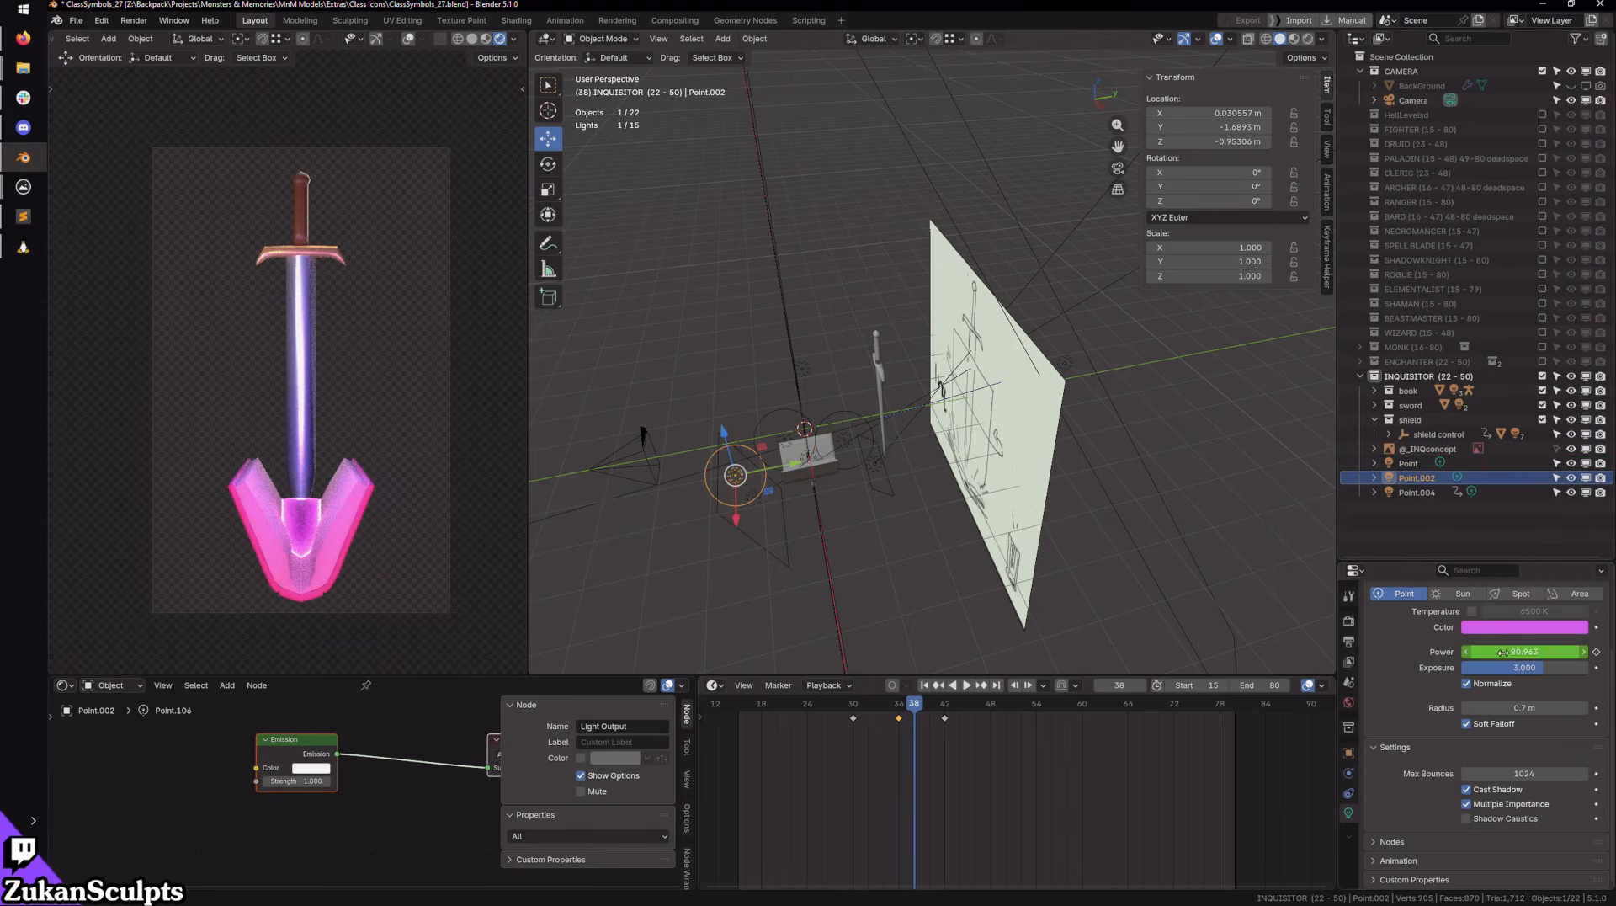
{"action": "left_click", "coordinate": [1519, 627]}
{"action": "left_click", "coordinate": [1547, 604]}
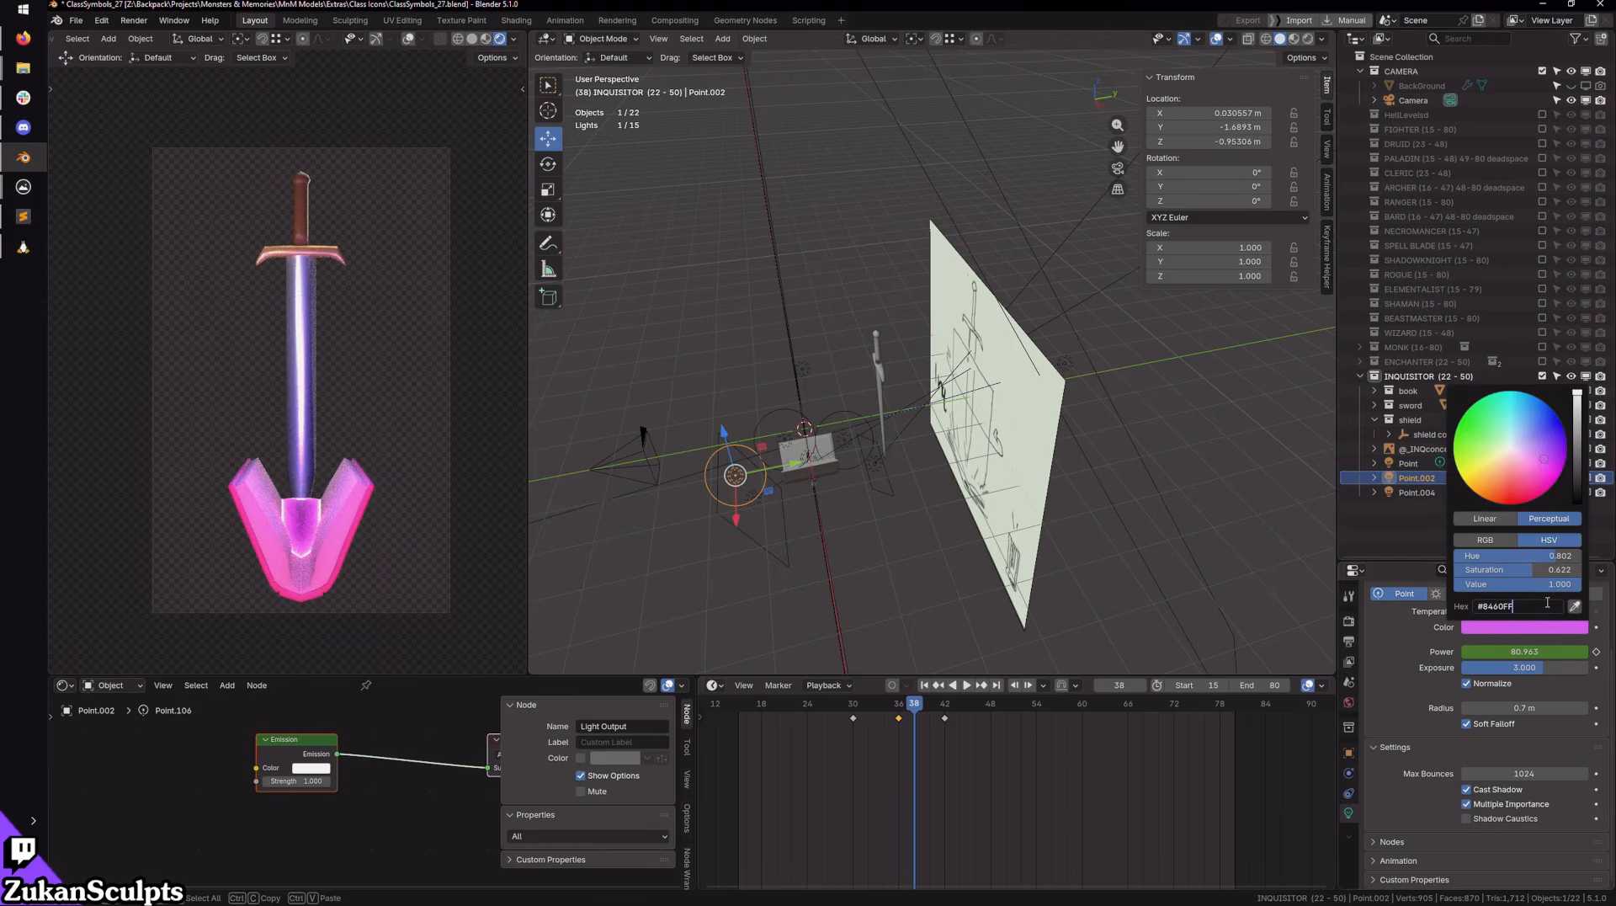
{"action": "key", "text": "Return"}
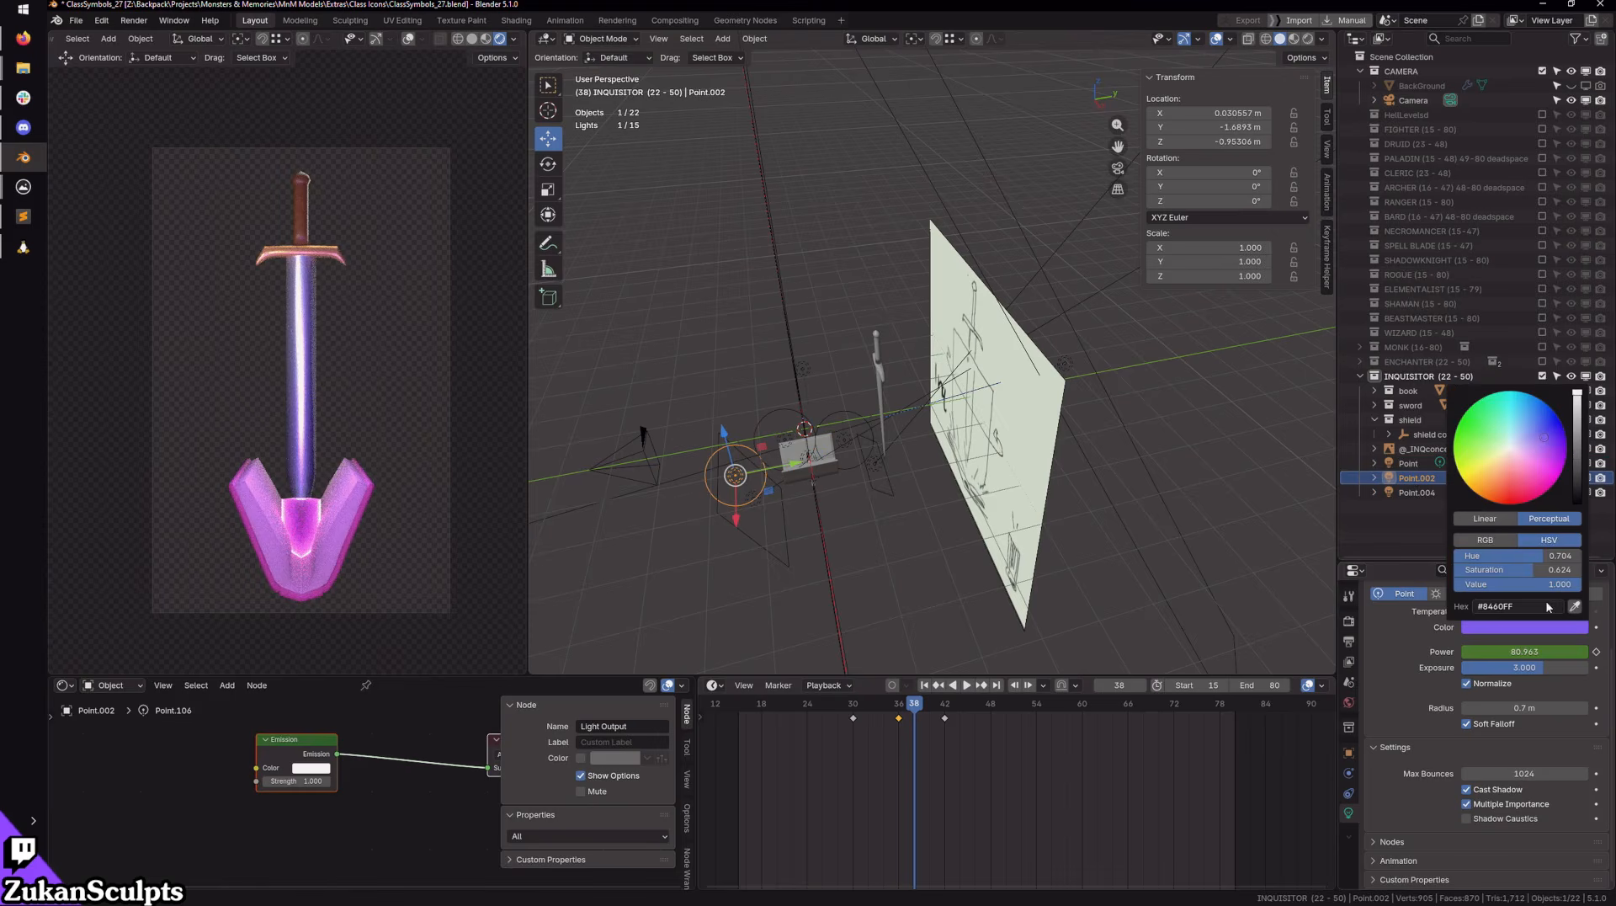
Step: Apply the copied color hex #8460FF to the Point.004 light
{"action": "left_click", "coordinate": [1420, 492]}
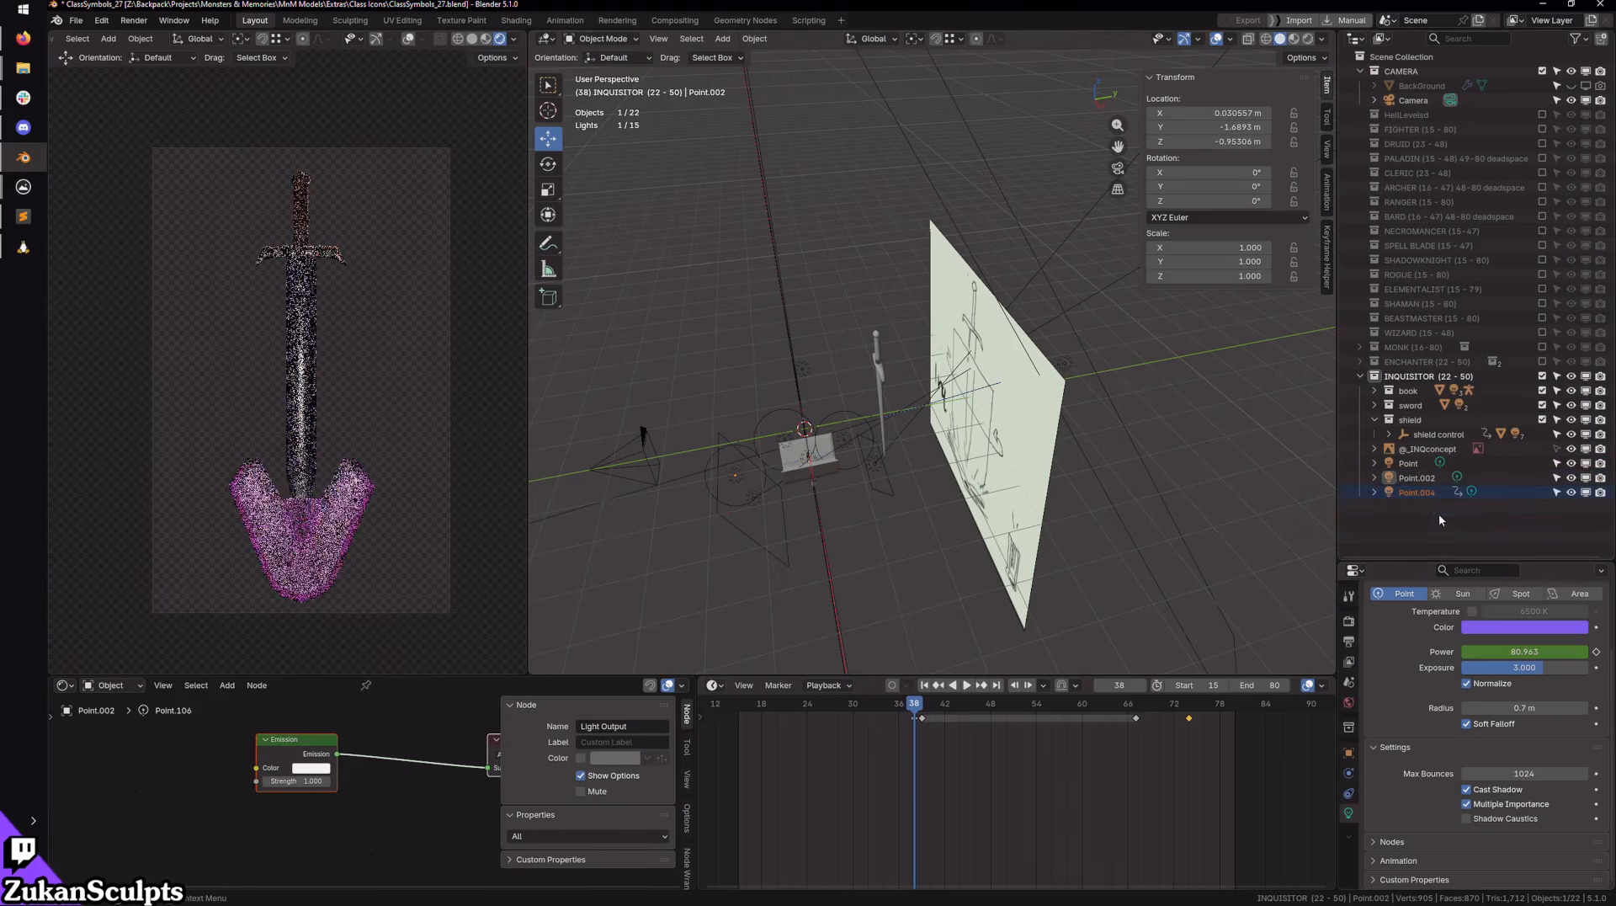
{"action": "left_click", "coordinate": [1531, 627]}
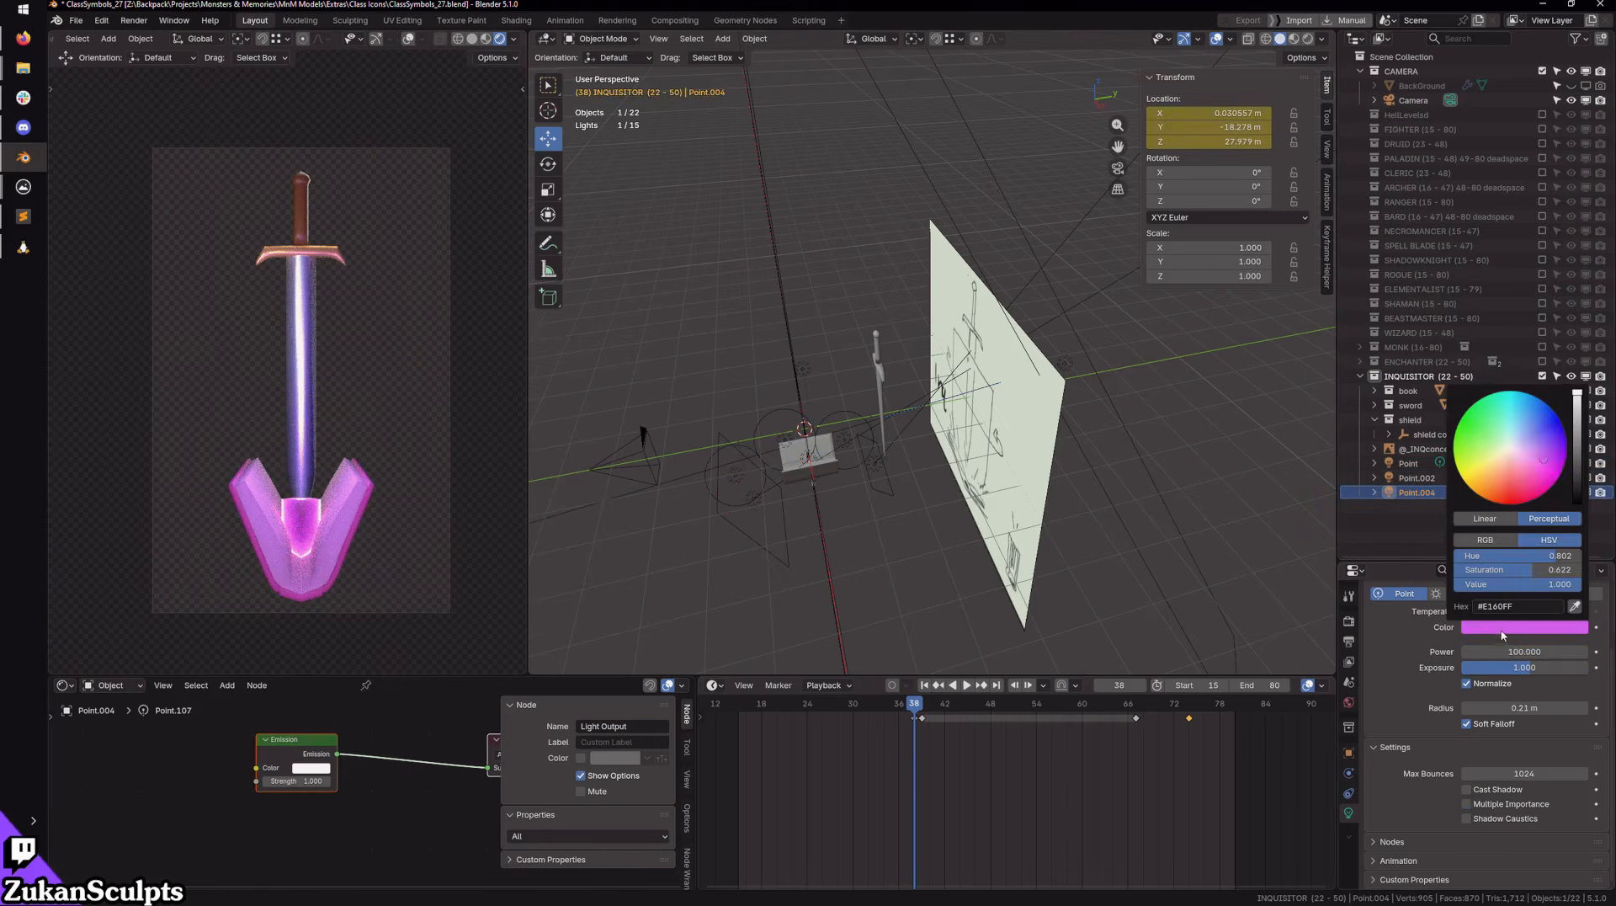
{"action": "left_click", "coordinate": [1534, 603]}
{"action": "key", "text": "ctrl+v"}
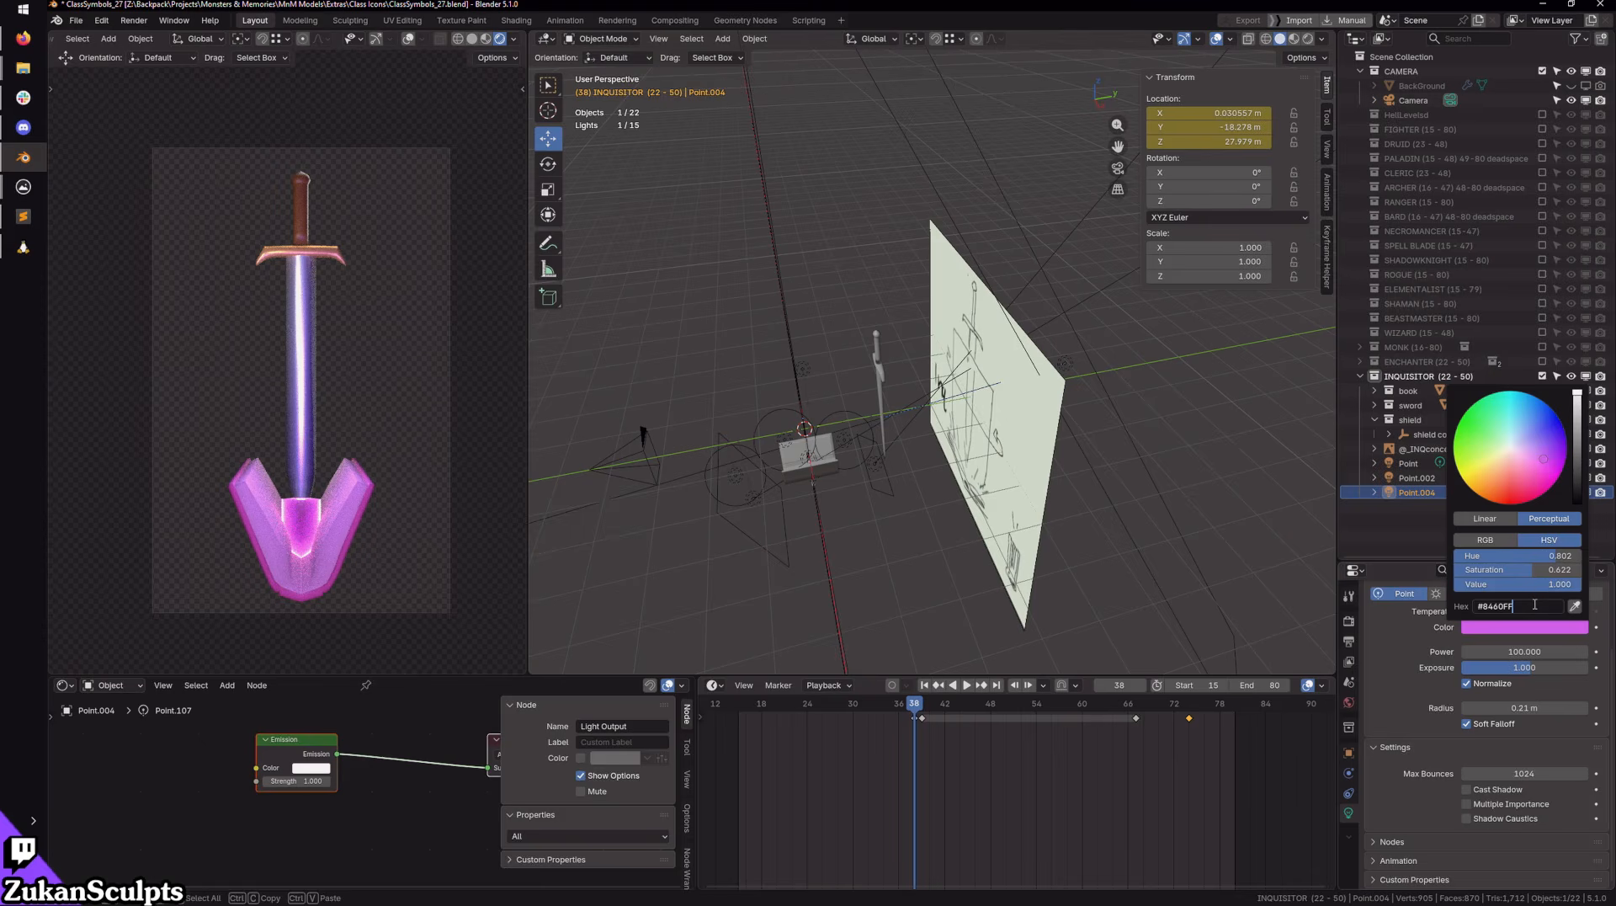
{"action": "key", "text": "Return"}
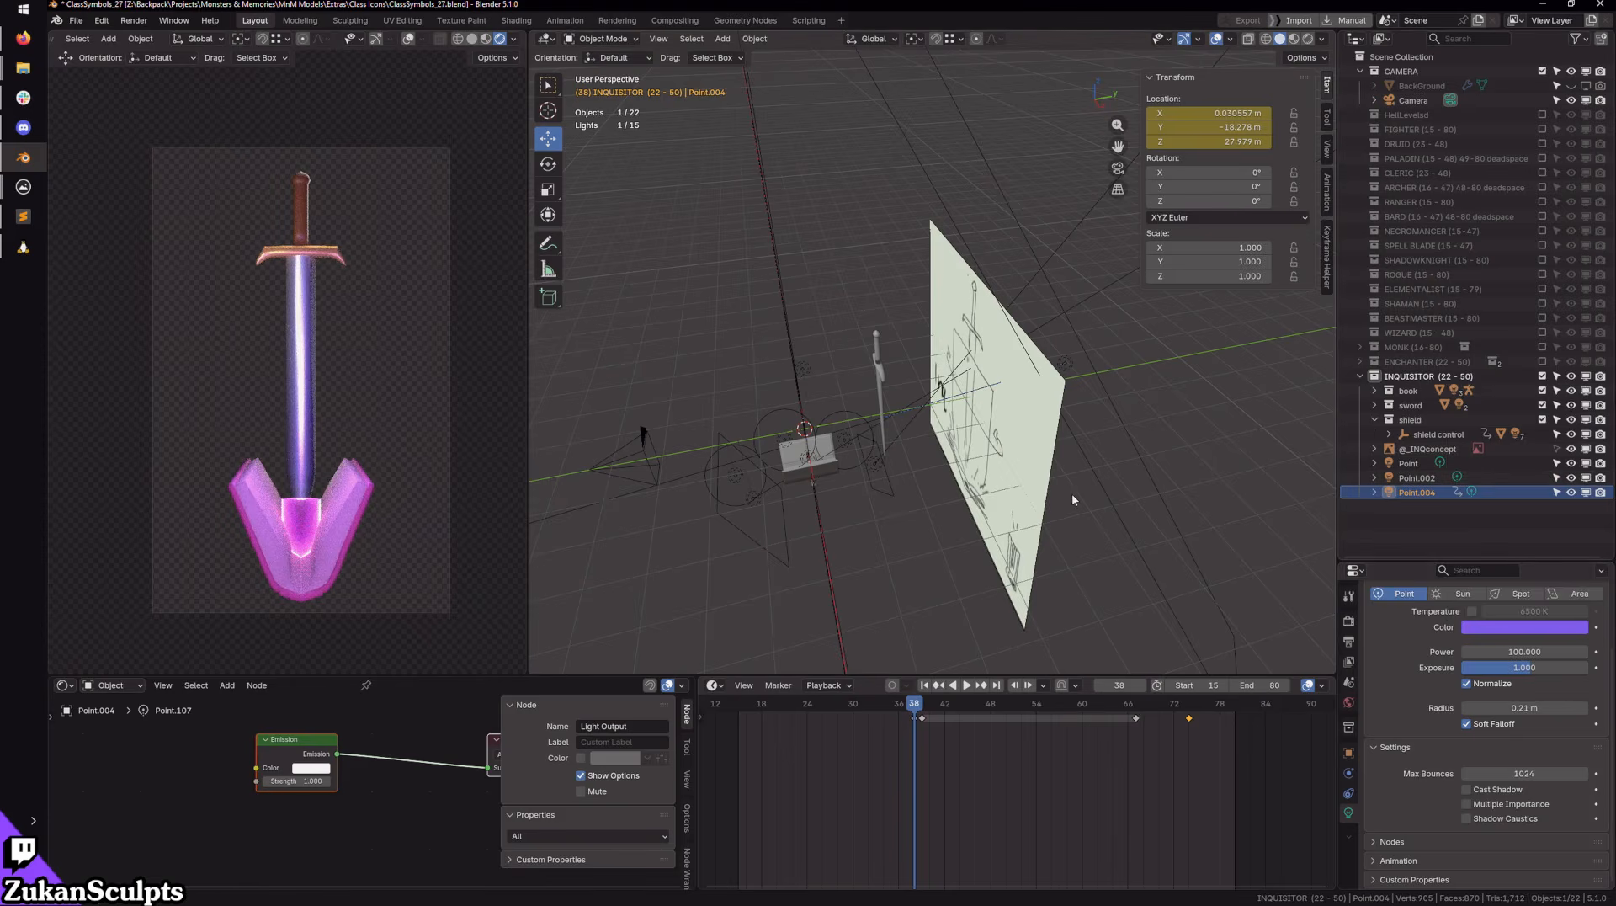
Step: Expand the shield control hierarchy and check the color settings of the shield's area lights
{"action": "left_click", "coordinate": [1388, 434]}
{"action": "left_click", "coordinate": [1431, 477]}
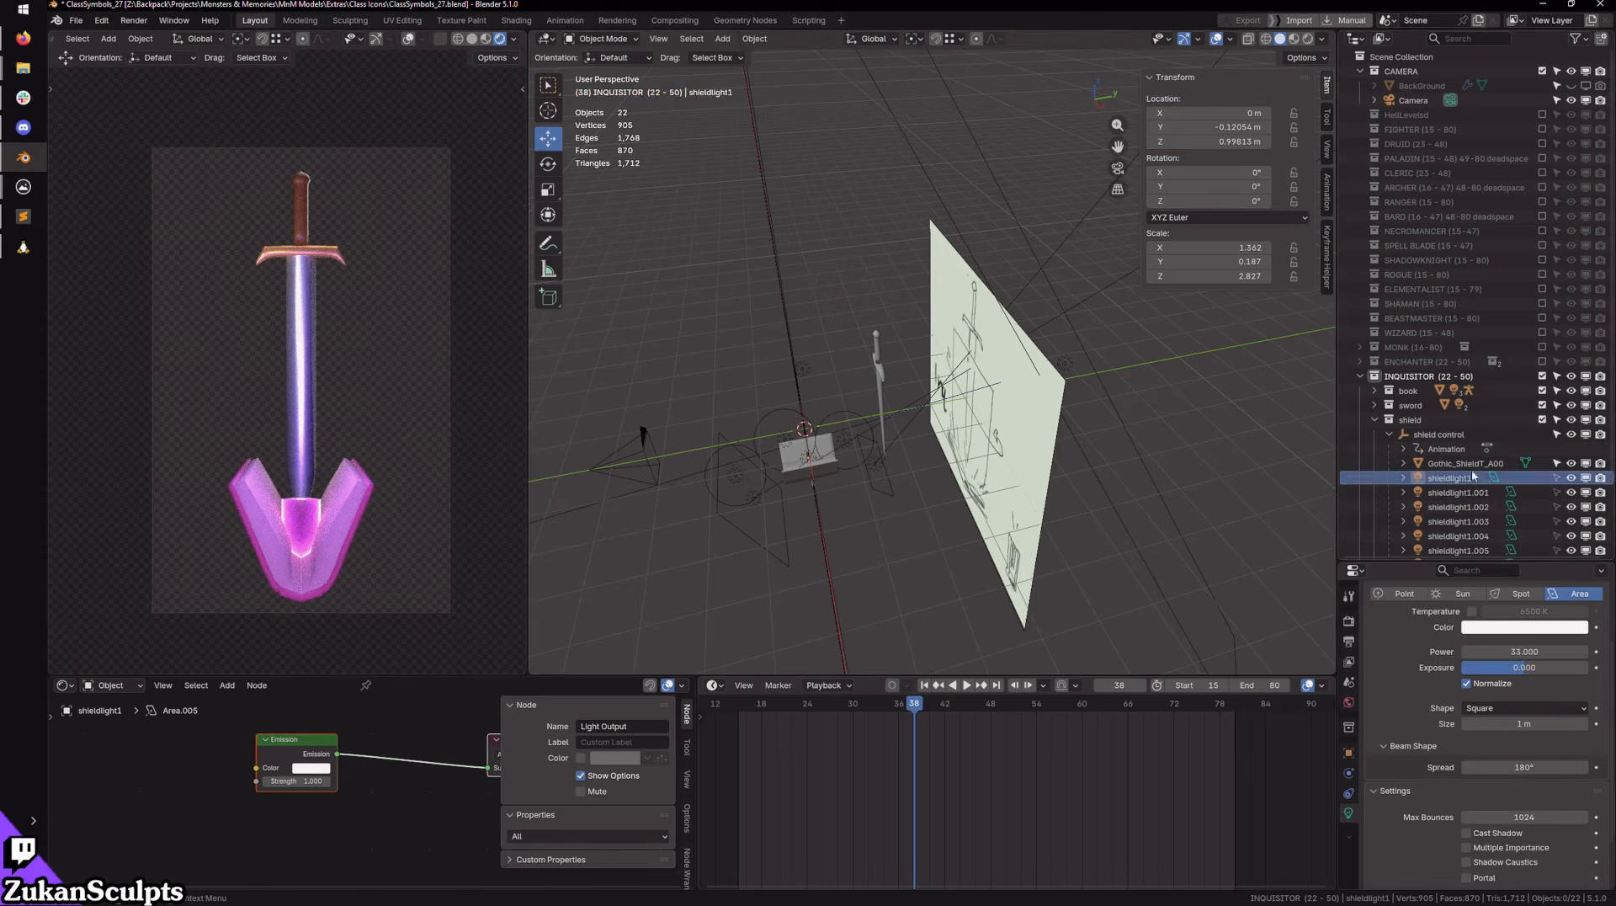
{"action": "left_click", "coordinate": [1457, 523]}
{"action": "left_click", "coordinate": [1451, 538]}
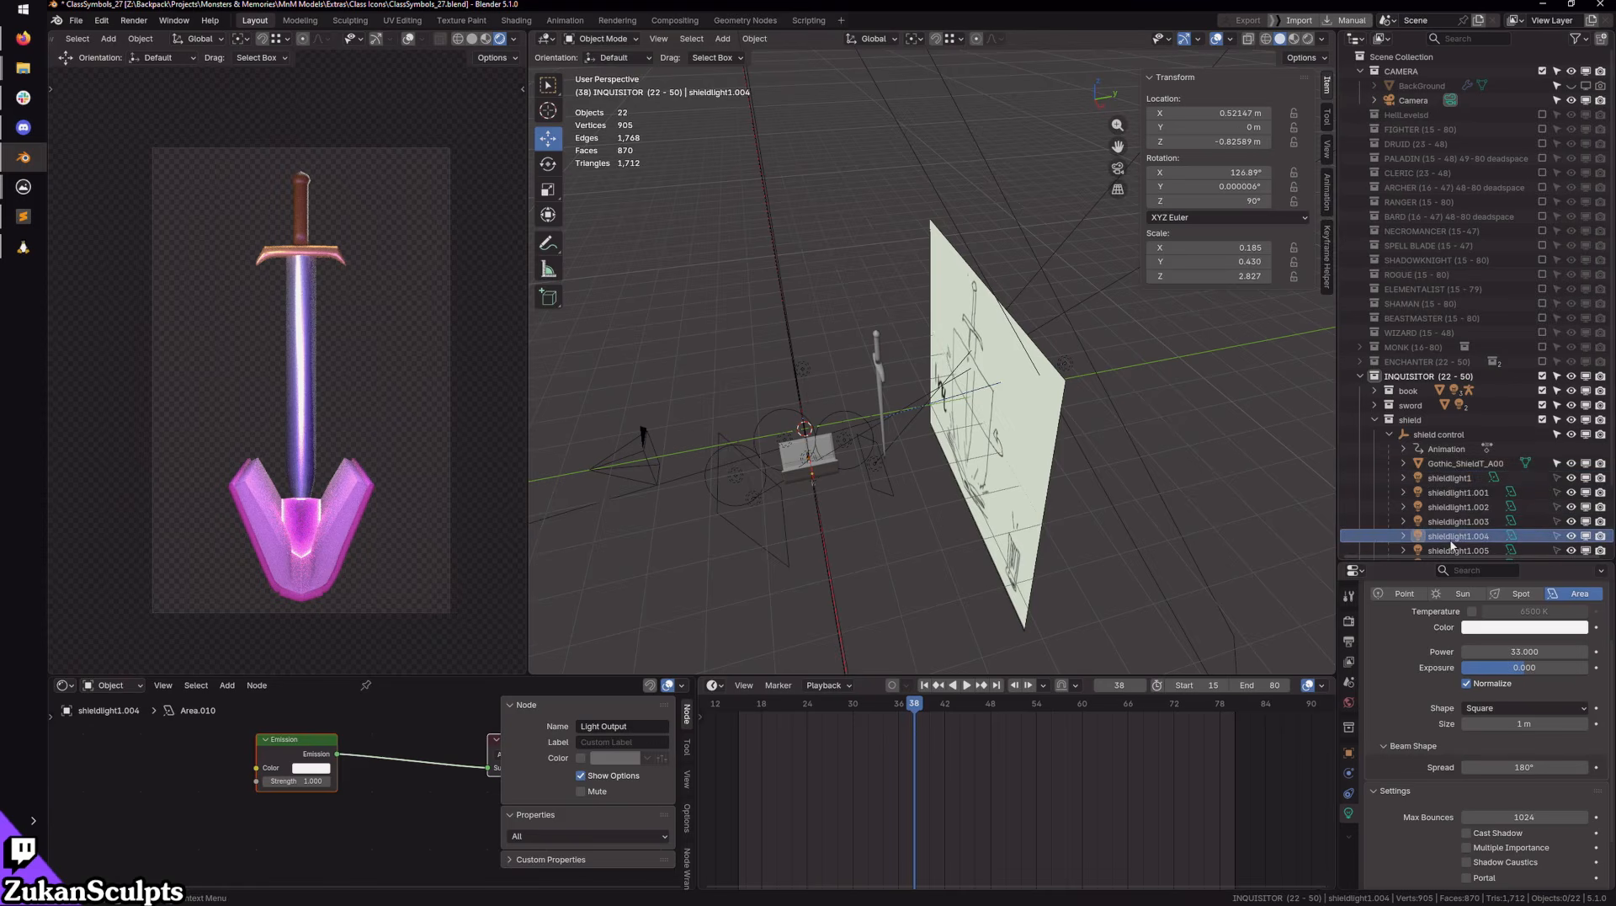
{"action": "left_click", "coordinate": [1501, 628]}
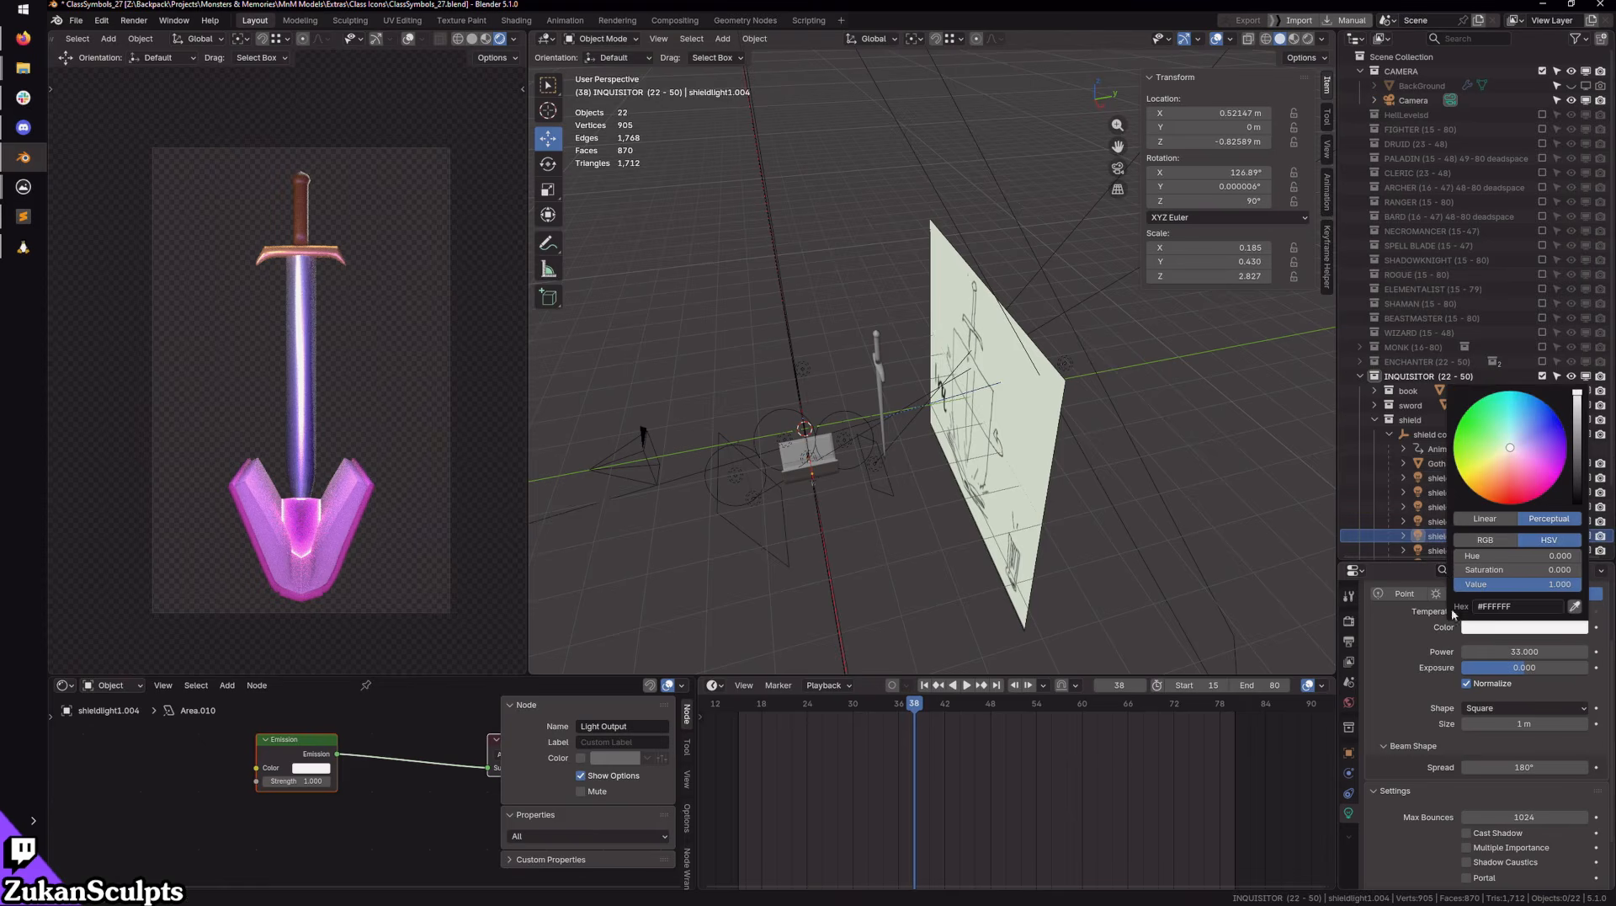
Step: Set the base color of the shield mesh's INQ-shield material to hex #8460FF, and shift its hue to 0.763
{"action": "left_click", "coordinate": [1465, 463]}
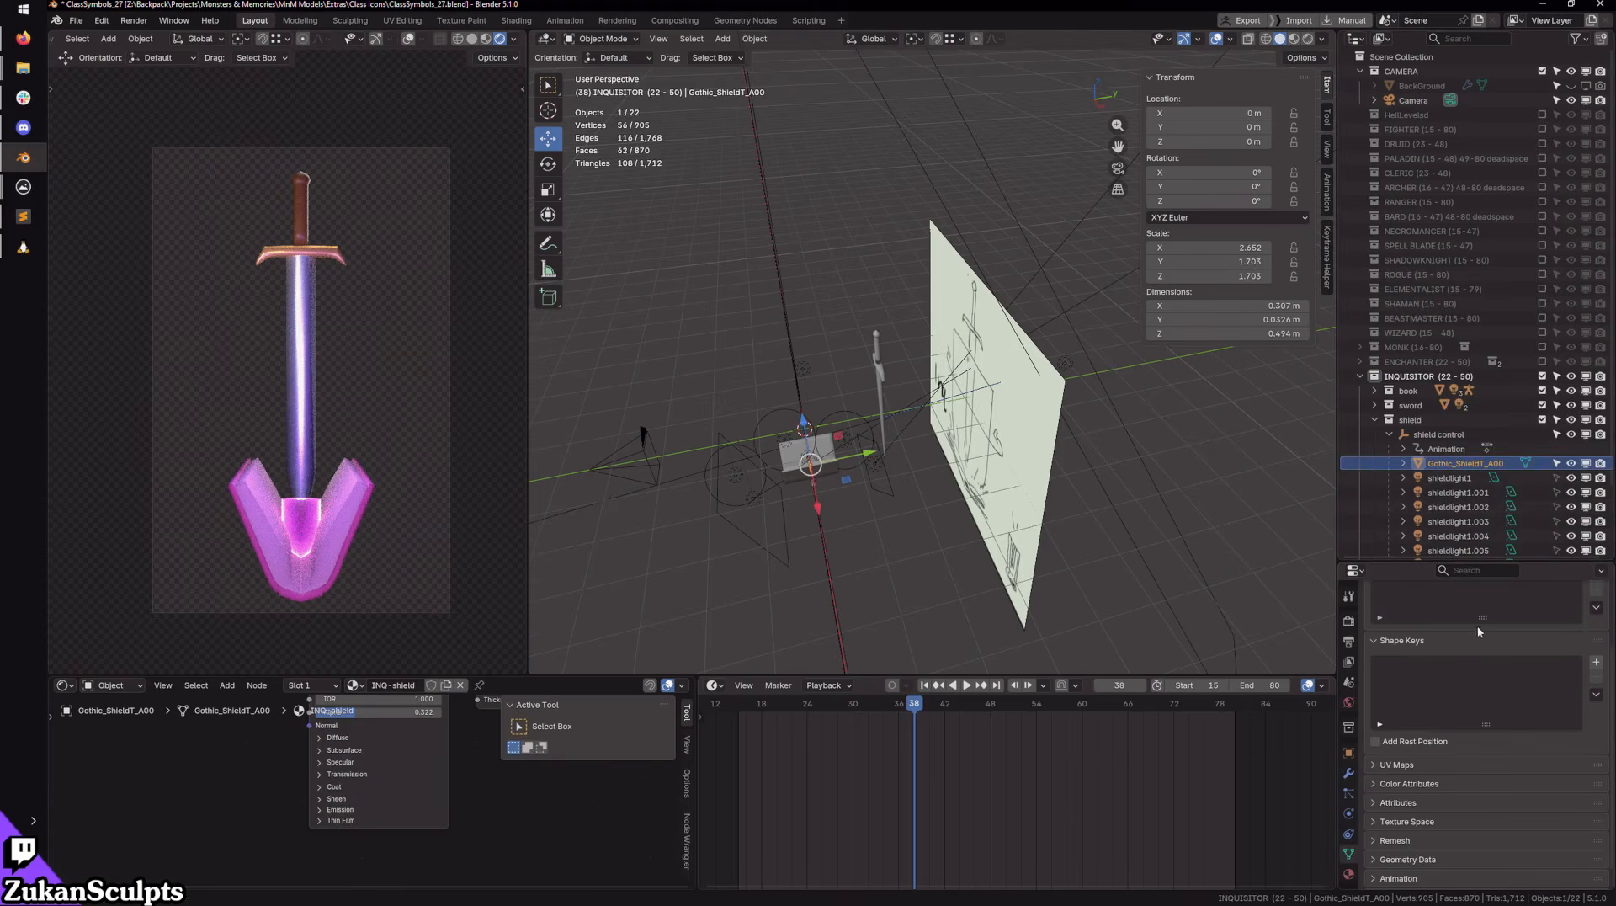
{"action": "left_click", "coordinate": [1349, 875]}
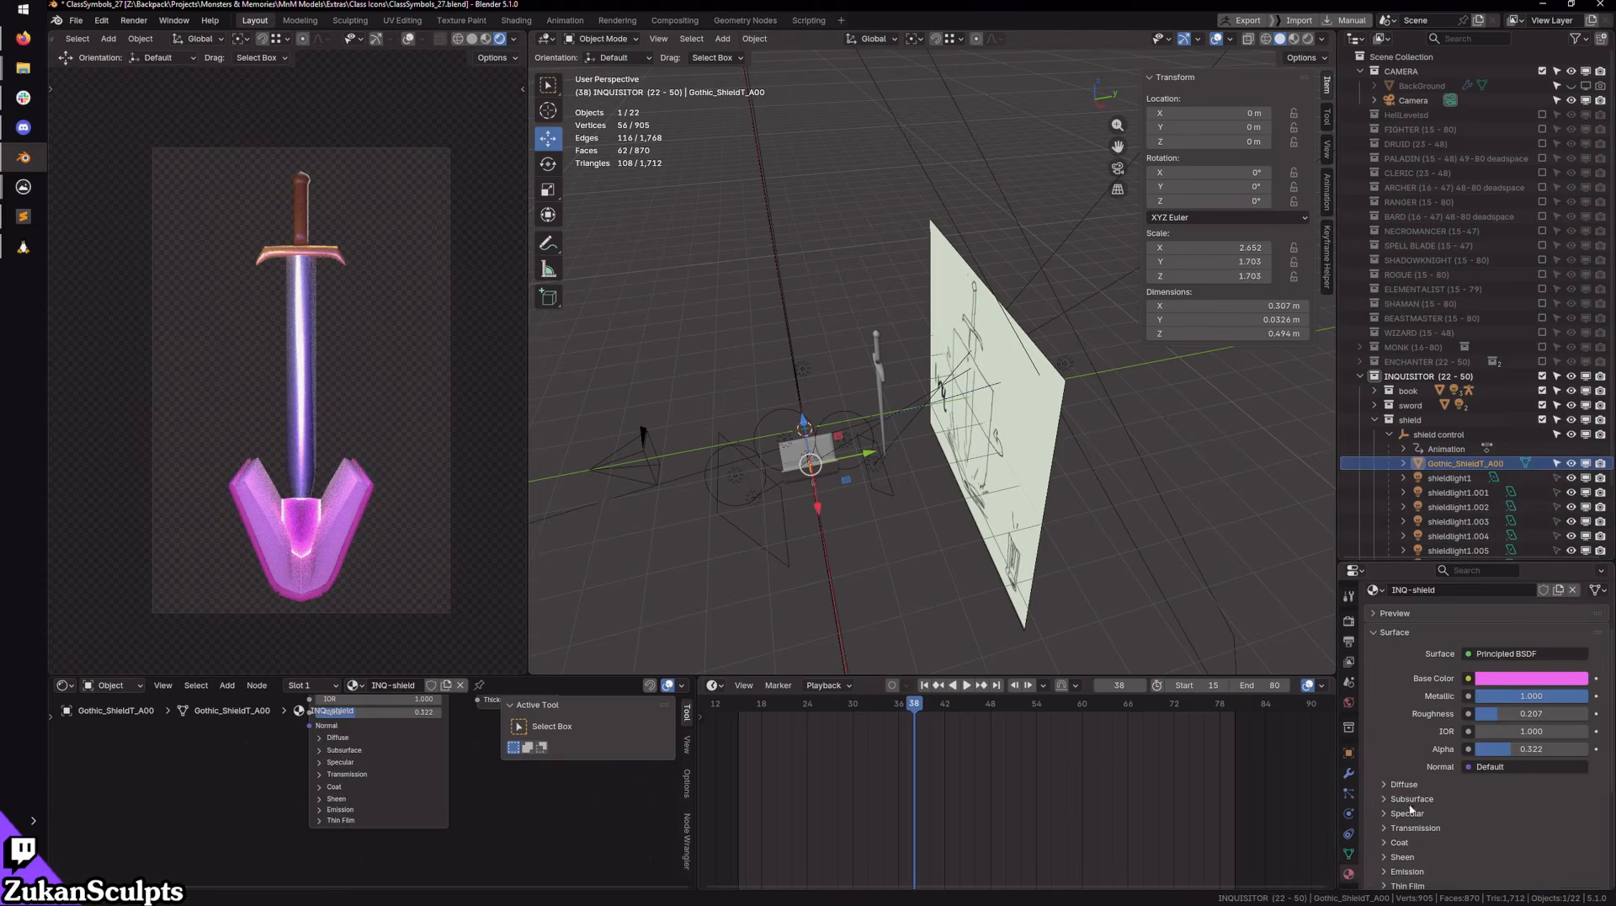
{"action": "left_click", "coordinate": [1519, 679]}
{"action": "left_click", "coordinate": [1520, 656]}
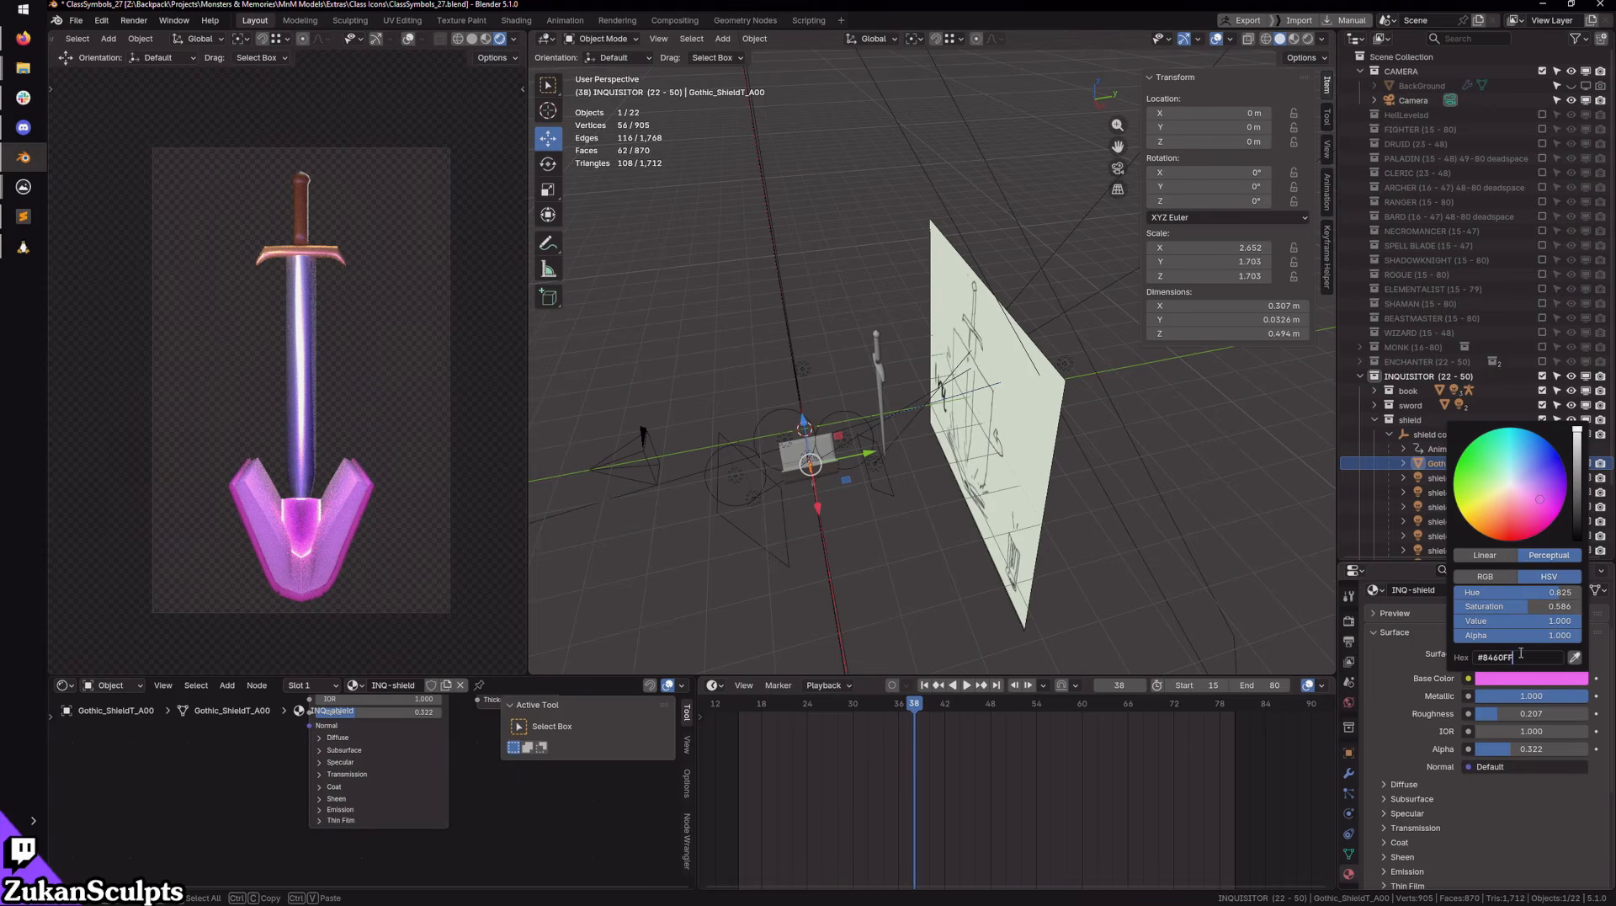
{"action": "key", "text": "Return"}
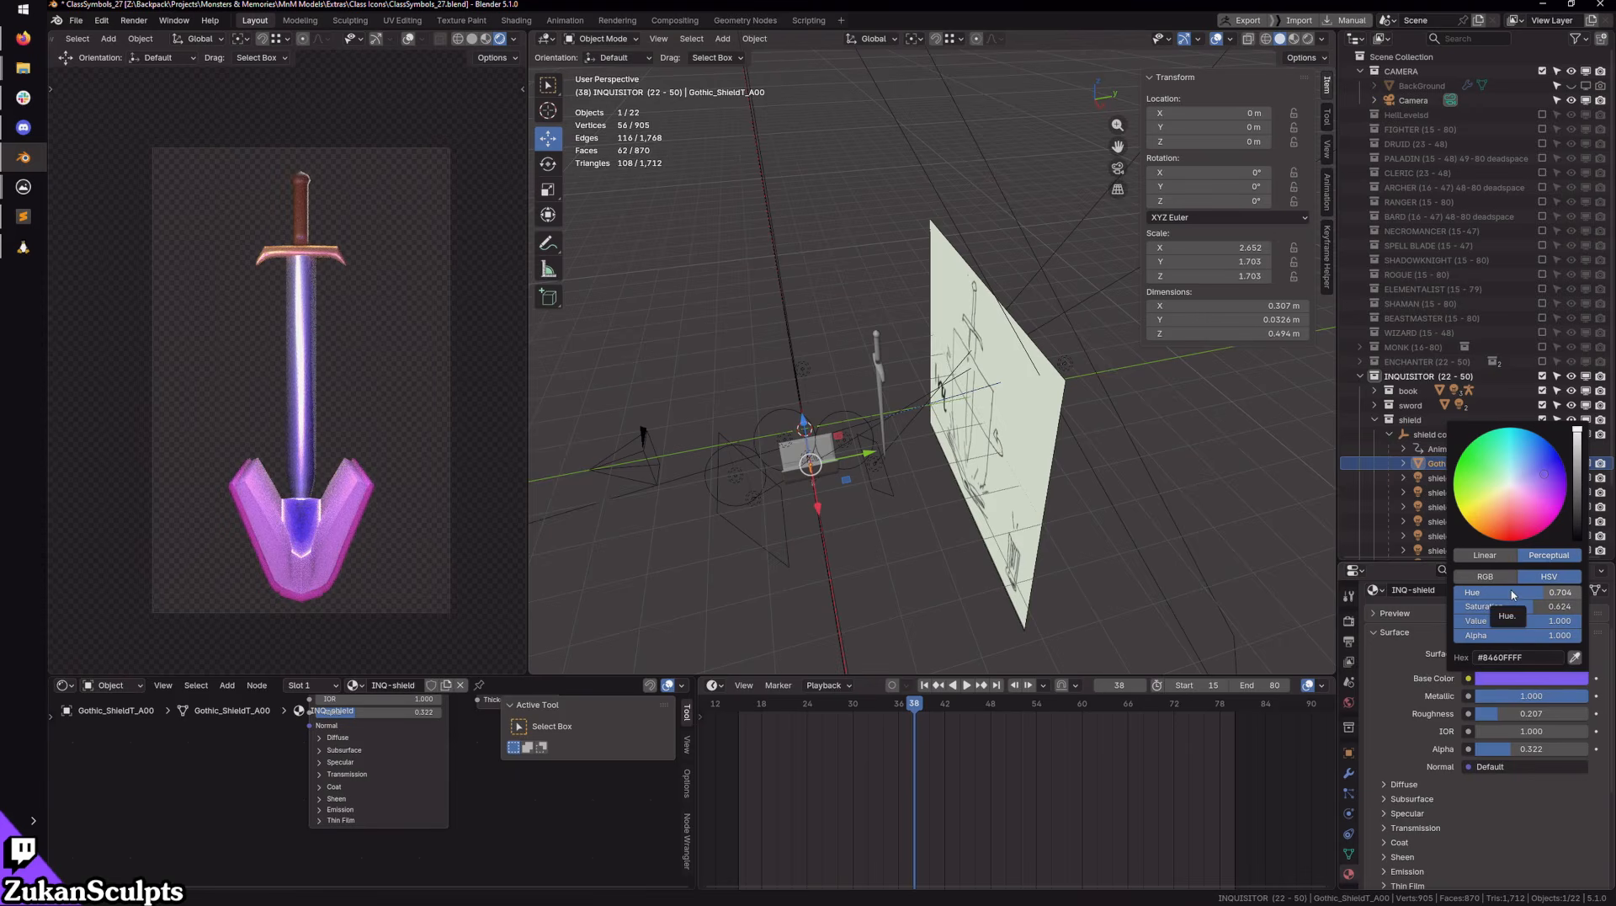
{"action": "left_click_drag", "start_coordinate": [1512, 595], "coordinate": [1520, 595]}
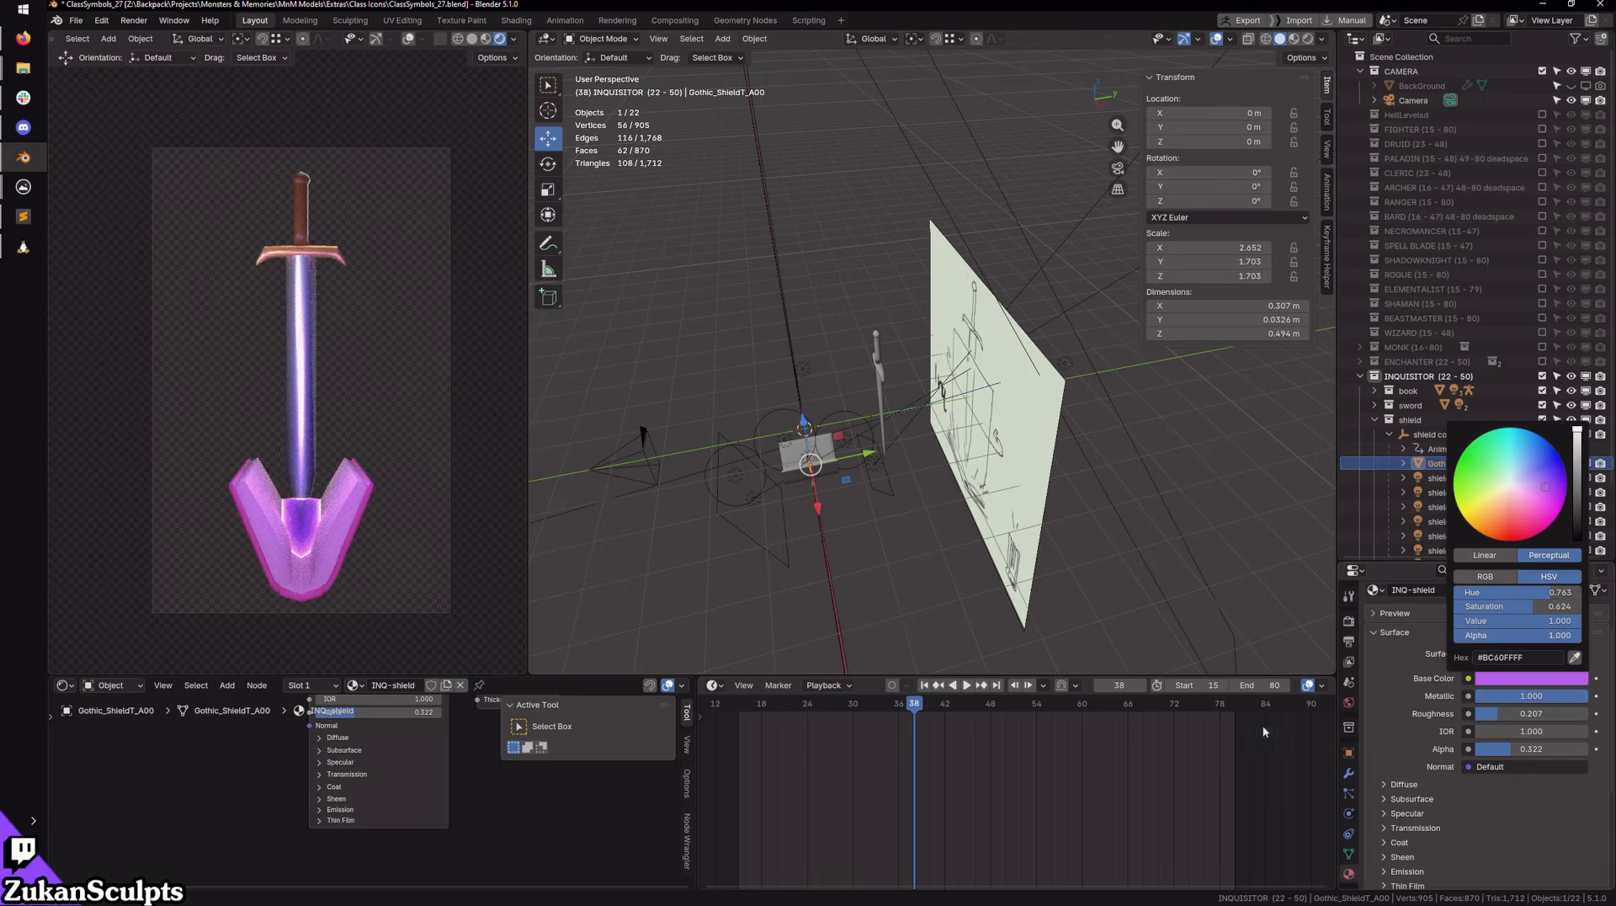
Step: Play the animation to frame 53 and adjust the shield material's base color to hue 0.788 and saturation 0.712
{"action": "left_click", "coordinate": [968, 686]}
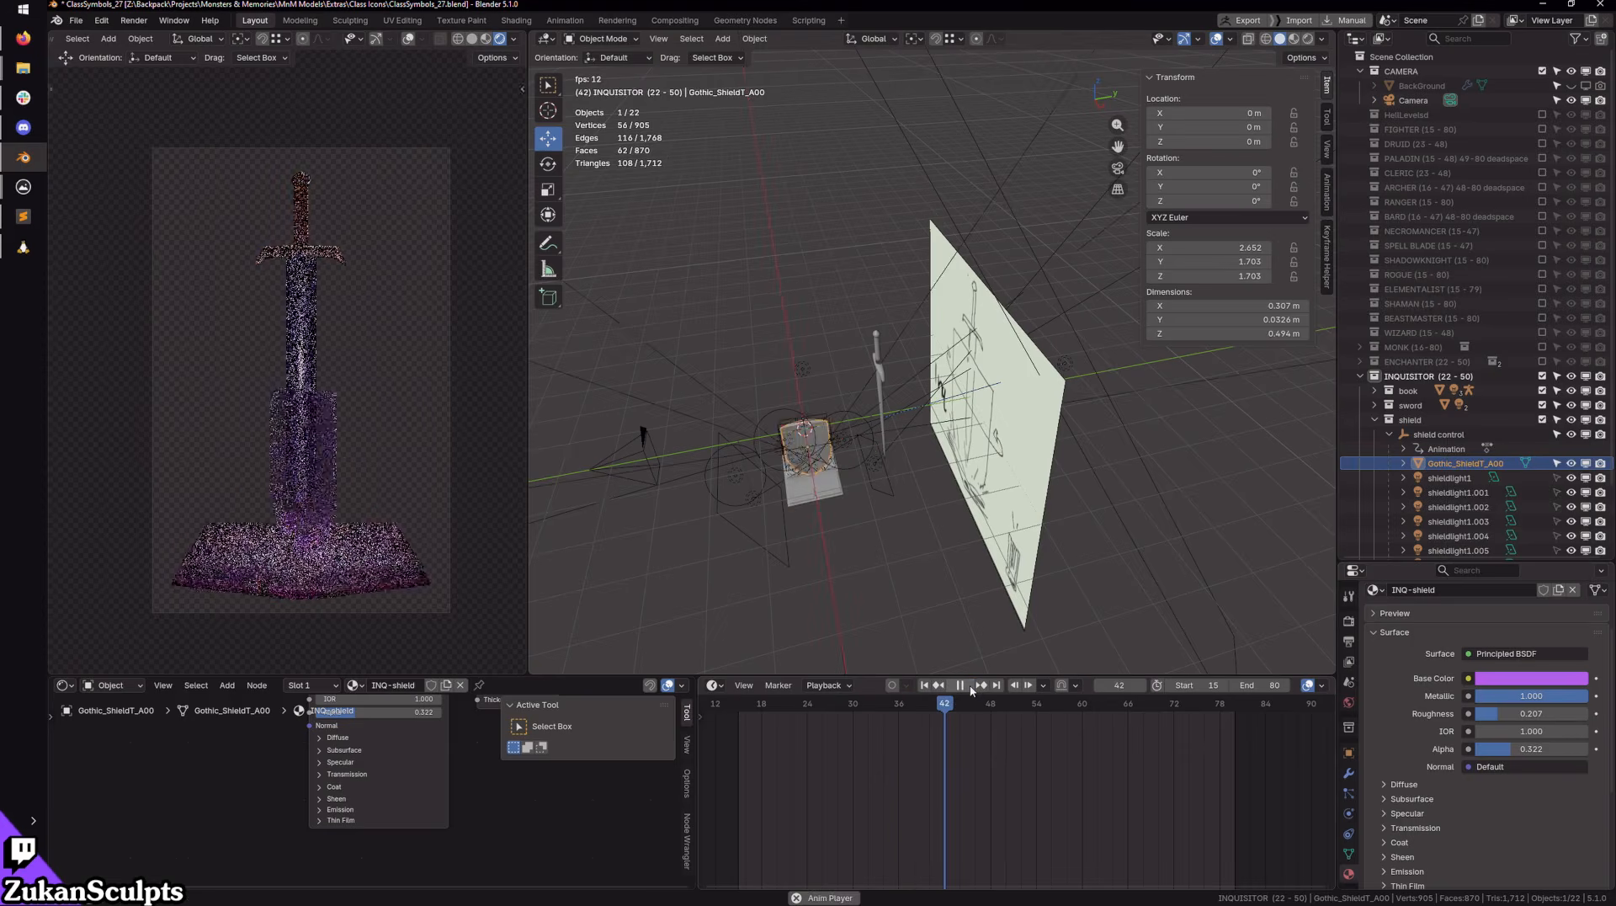
{"action": "left_click", "coordinate": [966, 686]}
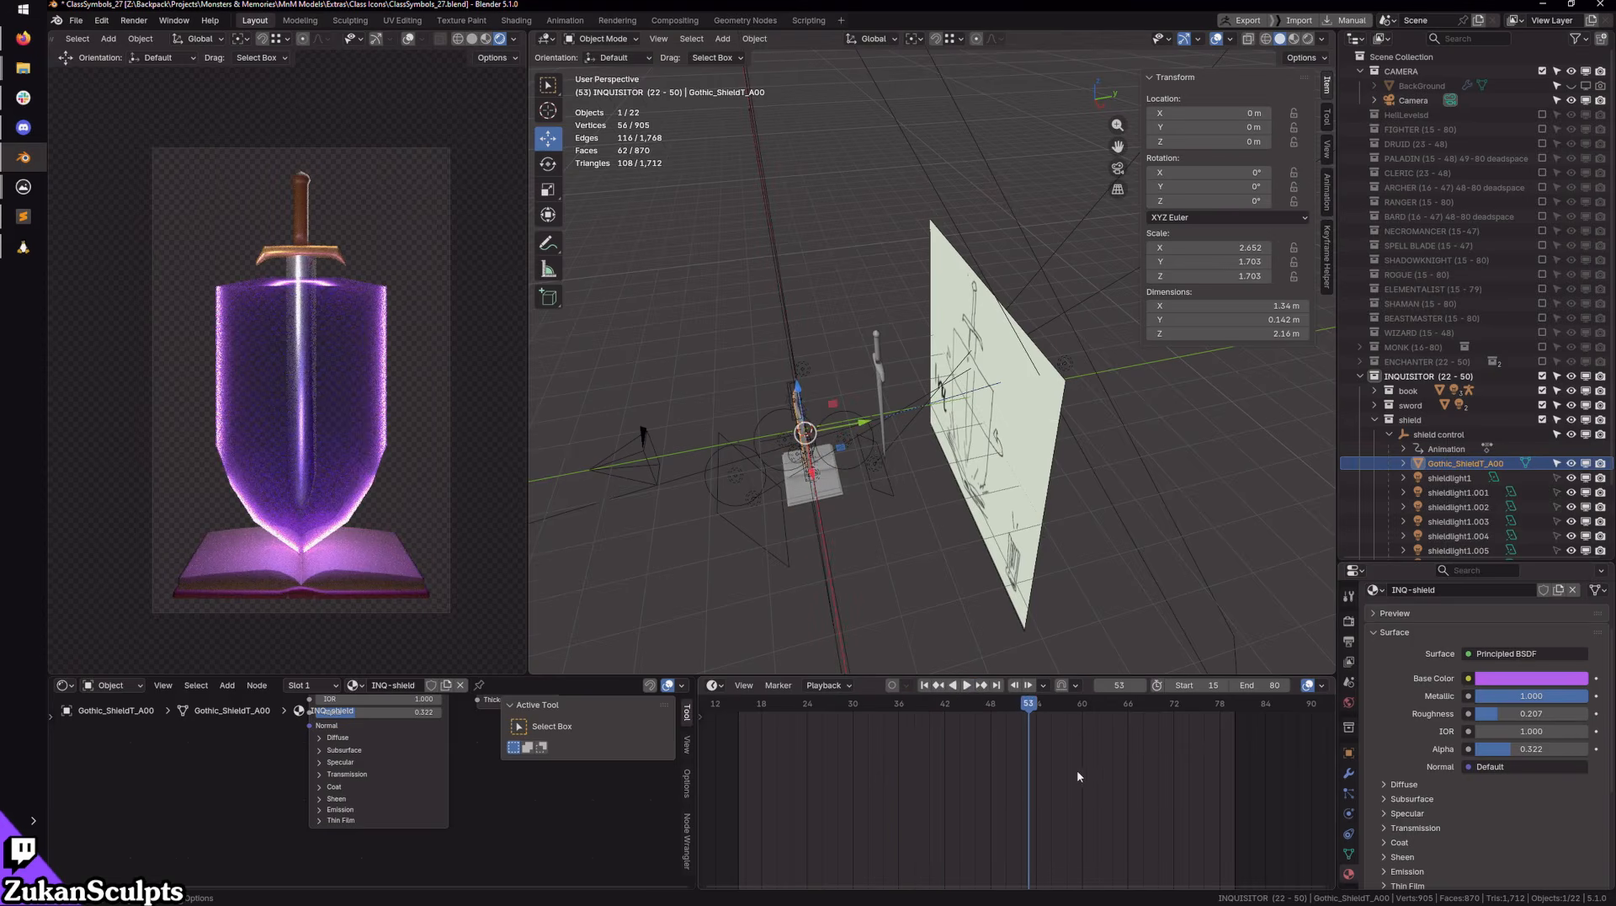
{"action": "left_click", "coordinate": [1513, 679]}
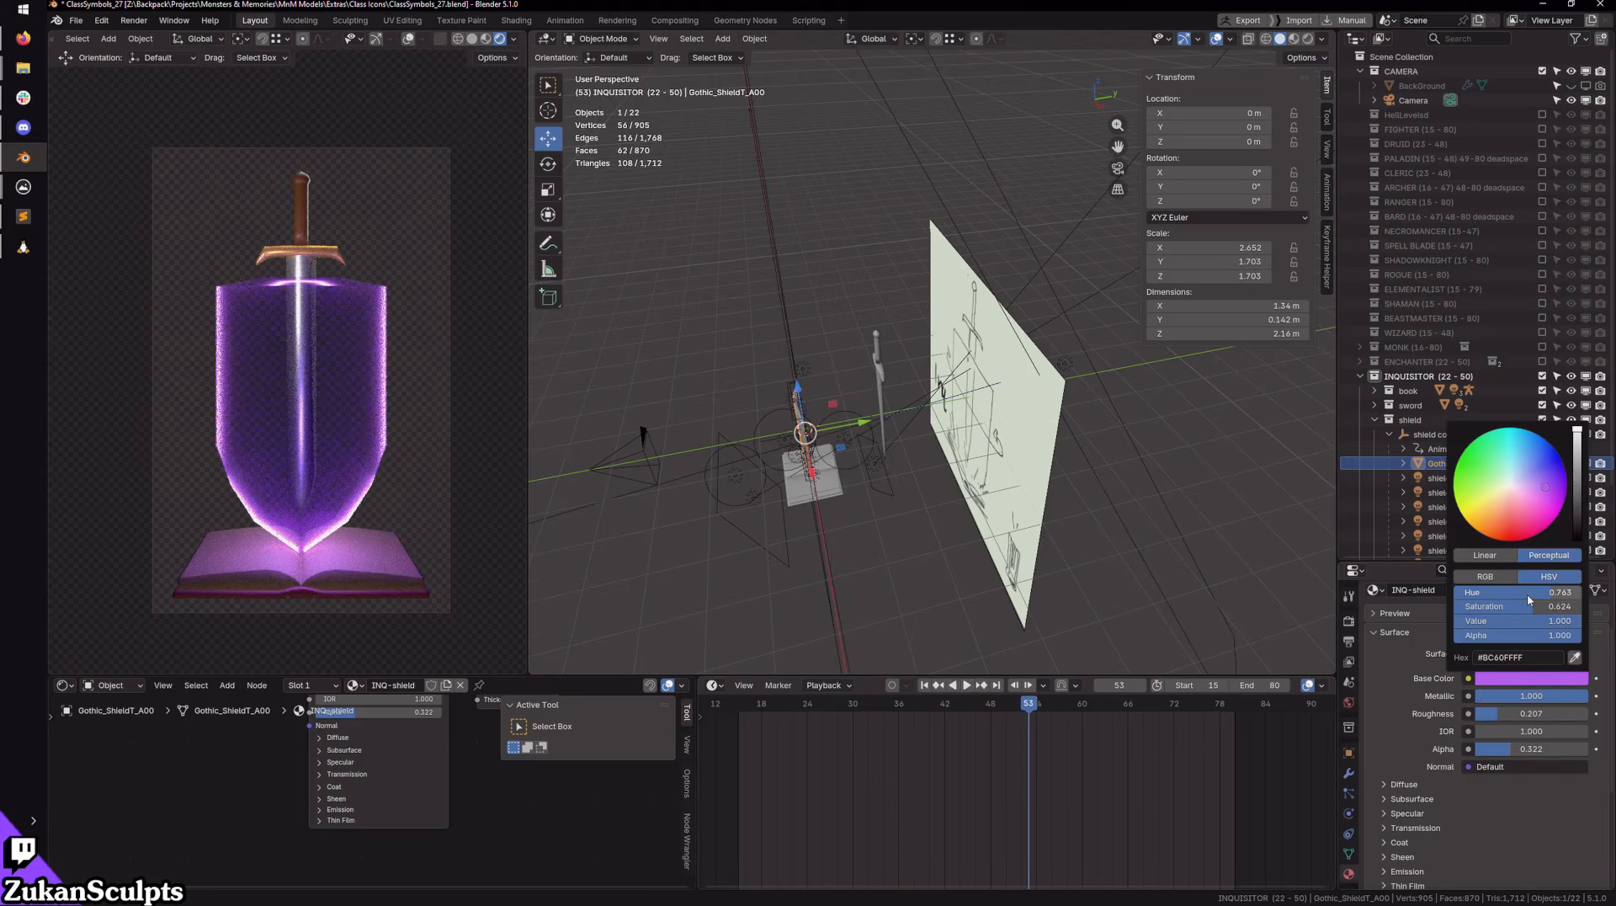
{"action": "left_click_drag", "start_coordinate": [1549, 591], "coordinate": [1557, 591]}
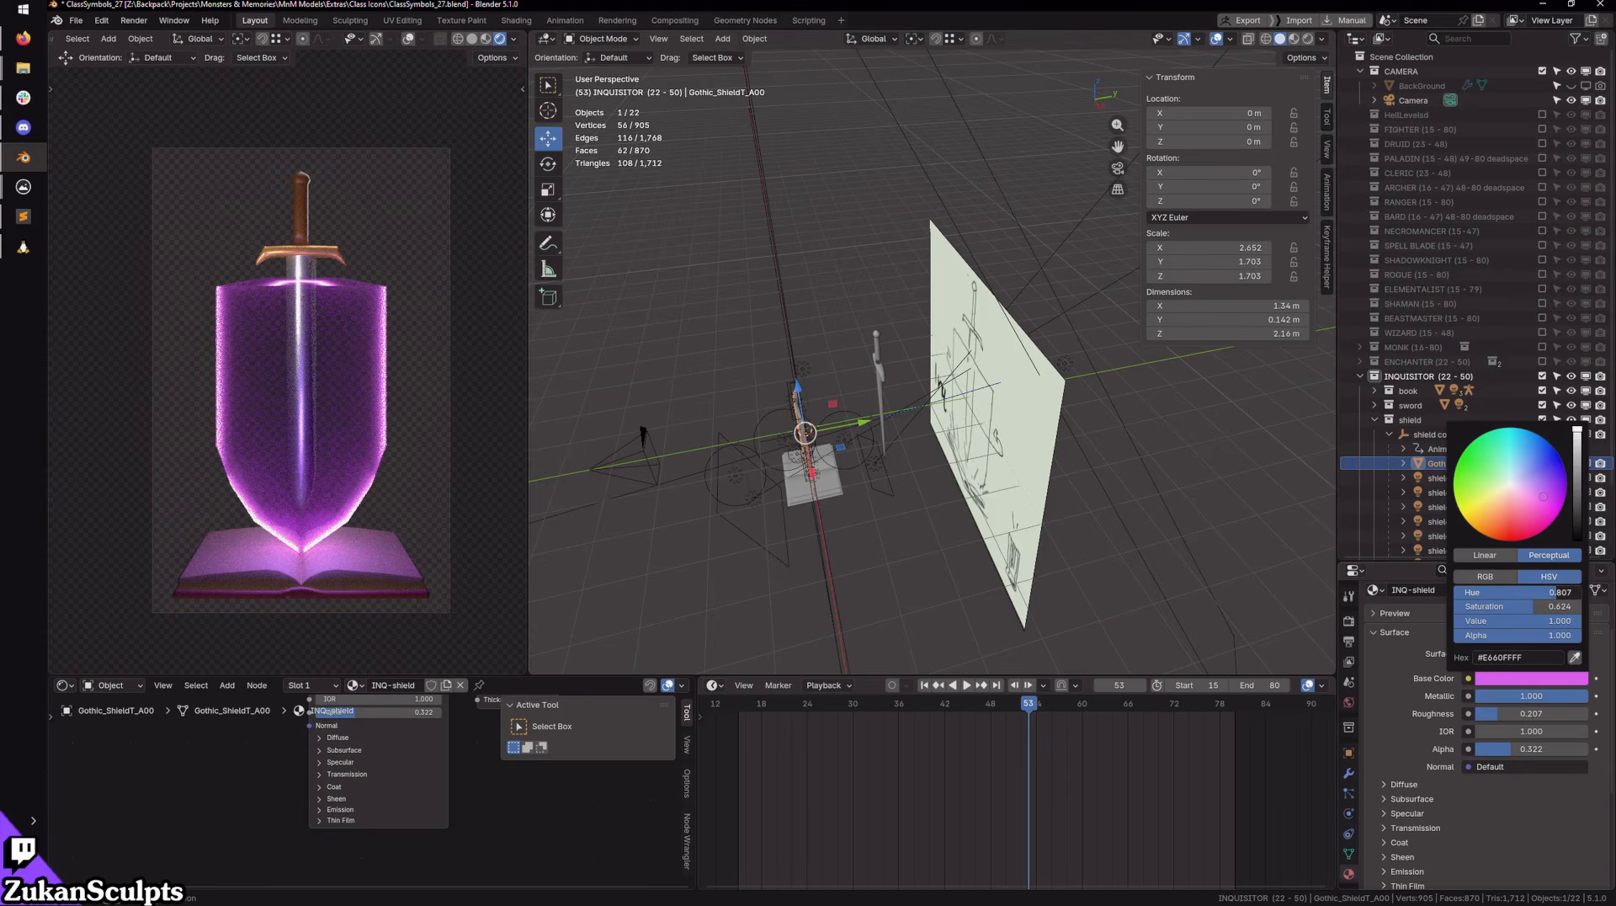
{"action": "left_click_drag", "start_coordinate": [1559, 592], "coordinate": [1473, 623]}
{"action": "mouse_move", "coordinate": [1554, 592]}
{"action": "left_mouse_down"}
{"action": "mouse_move", "coordinate": [1556, 624]}
{"action": "mouse_move", "coordinate": [1384, 643]}
{"action": "mouse_move", "coordinate": [1576, 637]}
{"action": "left_mouse_up"}
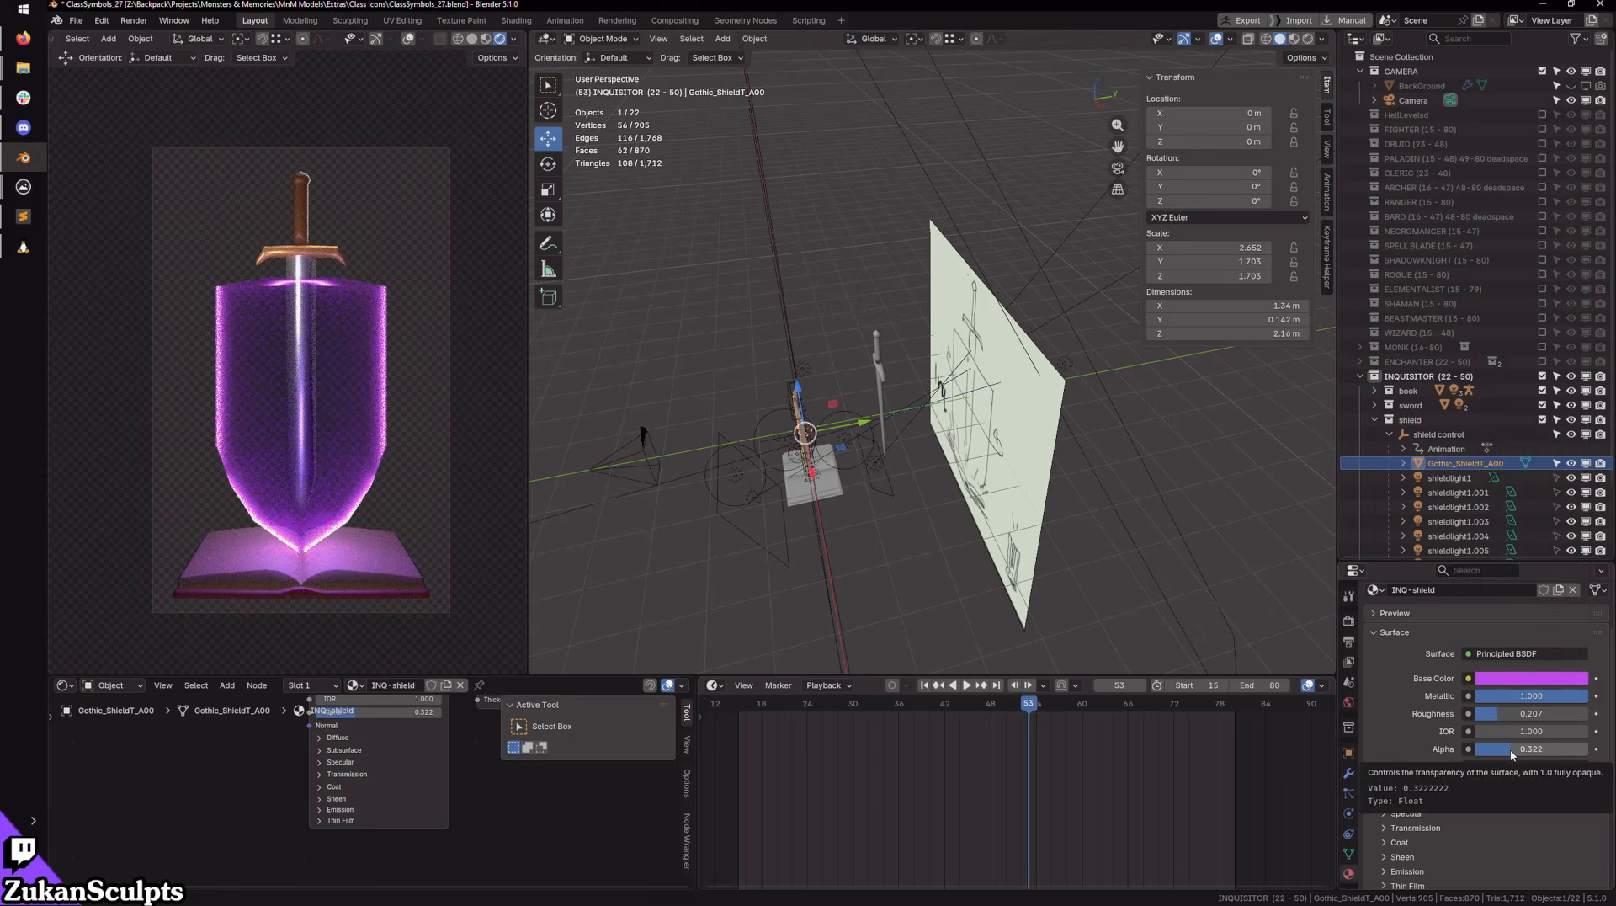
Step: Set the shield material's alpha to 0.350
{"action": "mouse_move", "coordinate": [1511, 749]}
{"action": "left_mouse_down"}
{"action": "mouse_move", "coordinate": [1583, 748]}
{"action": "mouse_move", "coordinate": [1475, 749]}
{"action": "mouse_move", "coordinate": [1496, 748]}
{"action": "left_mouse_up"}
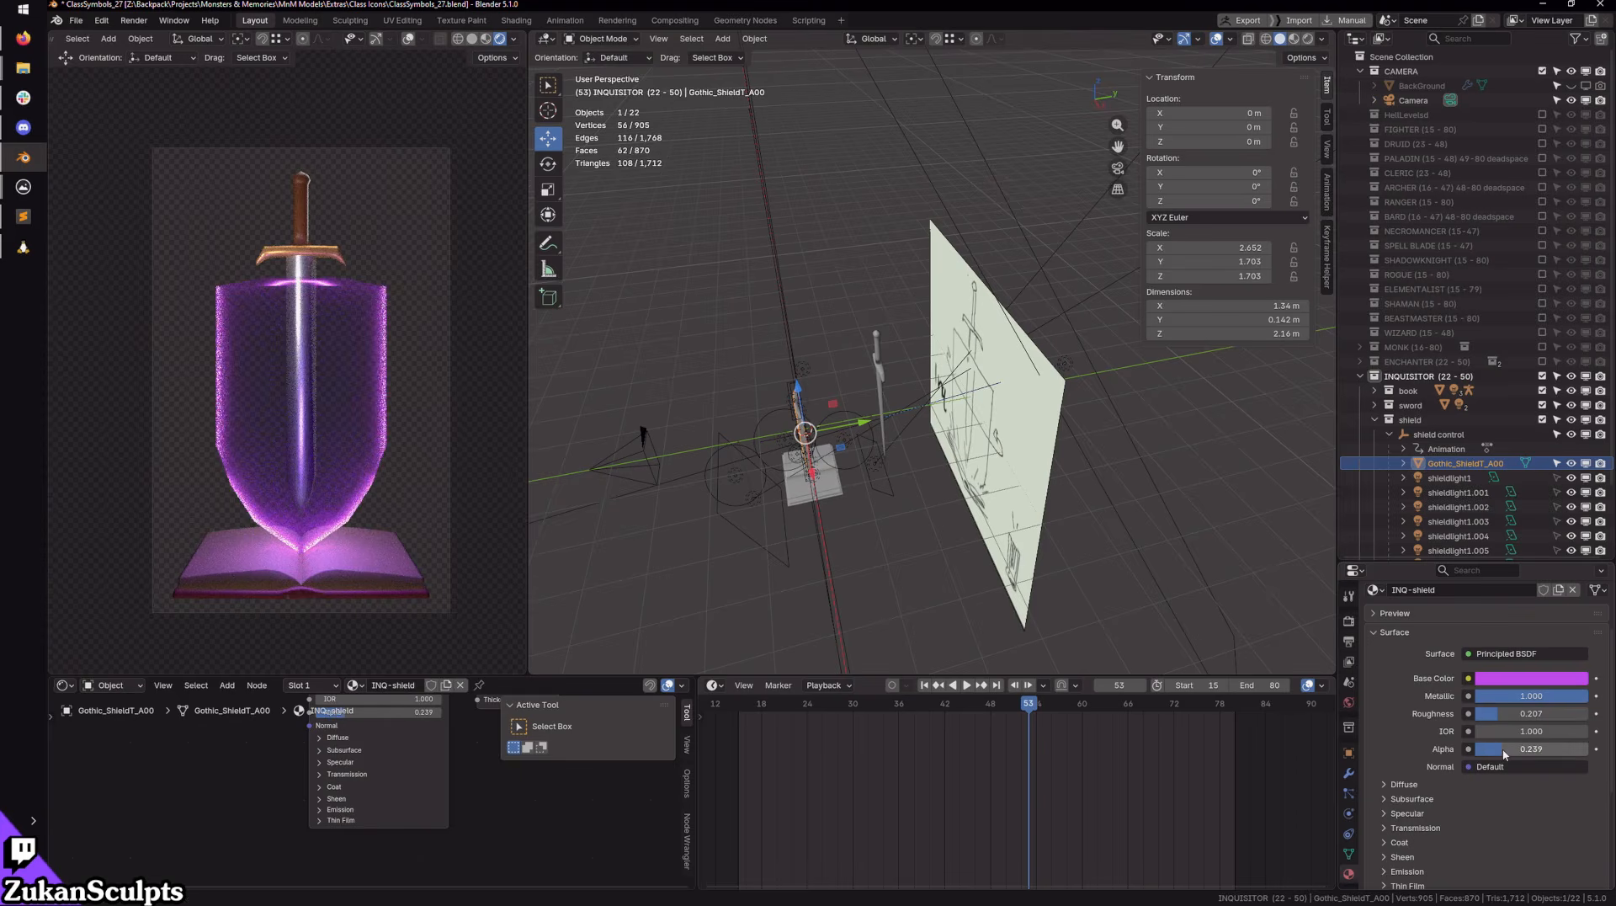
{"action": "left_click_drag", "start_coordinate": [1500, 748], "coordinate": [1507, 749]}
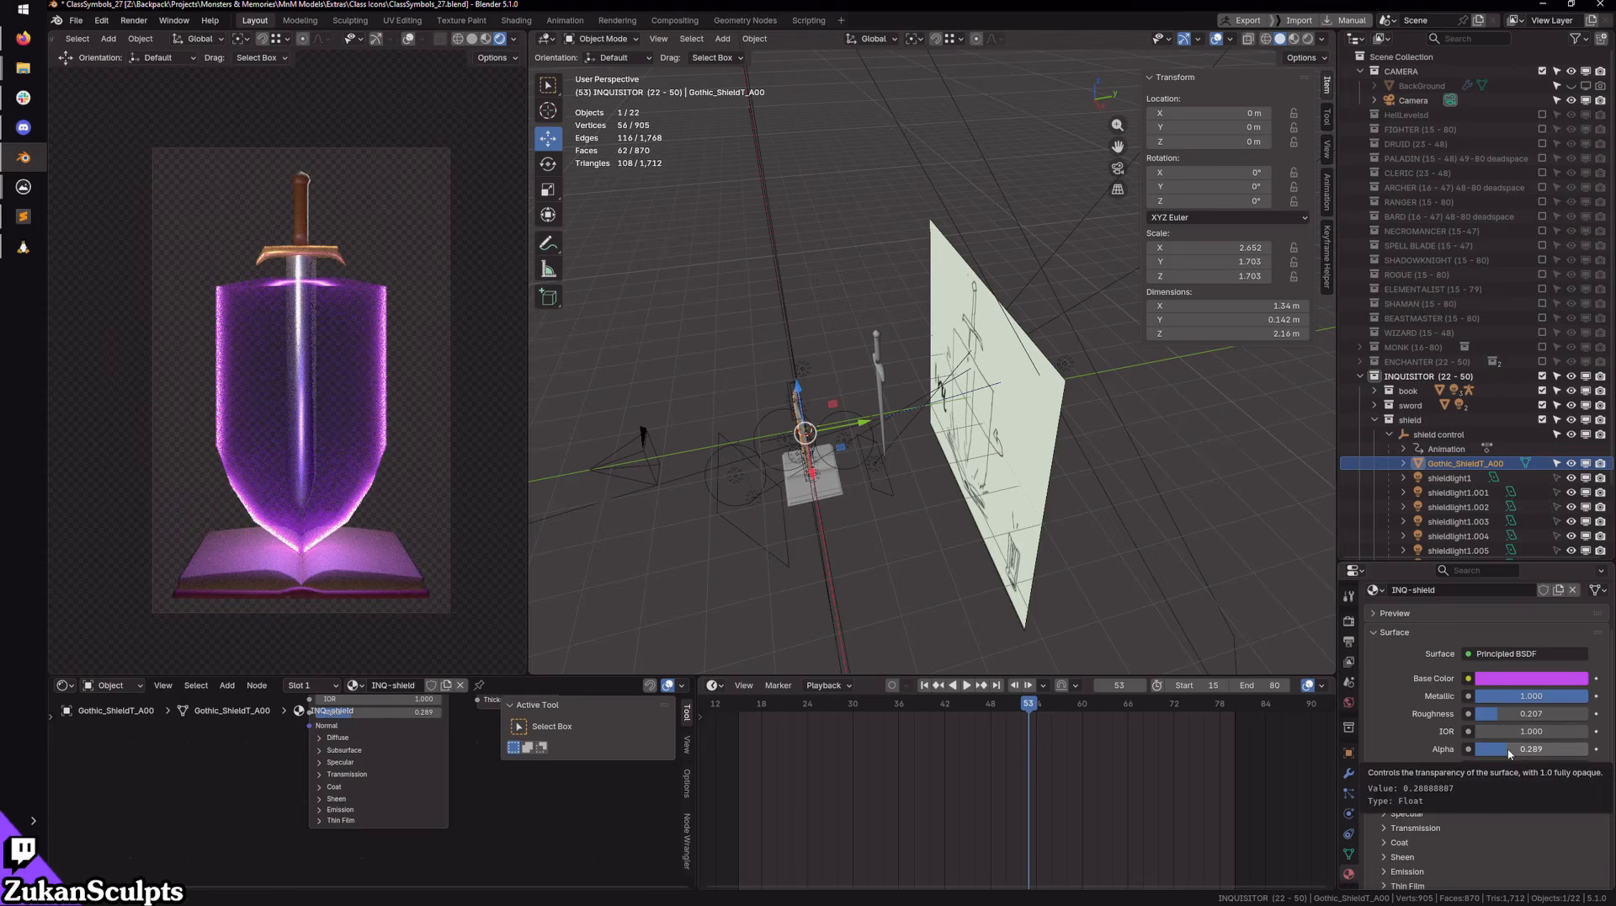
{"action": "left_click_drag", "start_coordinate": [1510, 748], "coordinate": [1514, 748]}
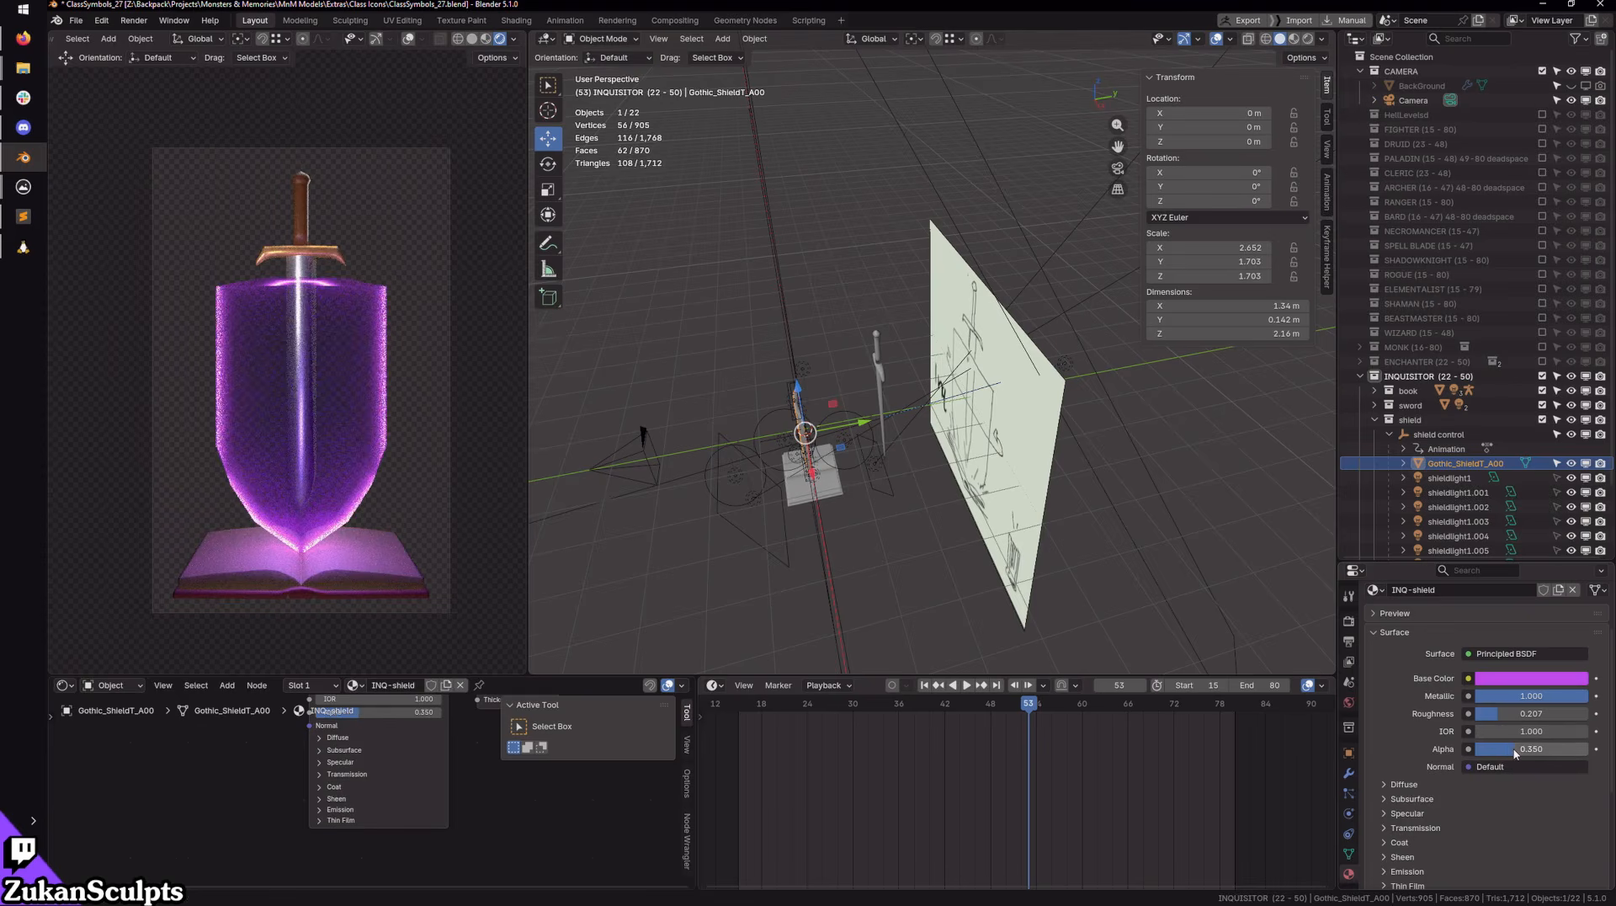
Step: Fine-tune the hue of the shield material's purple base color and expand its Coat settings
{"action": "left_click", "coordinate": [1525, 679]}
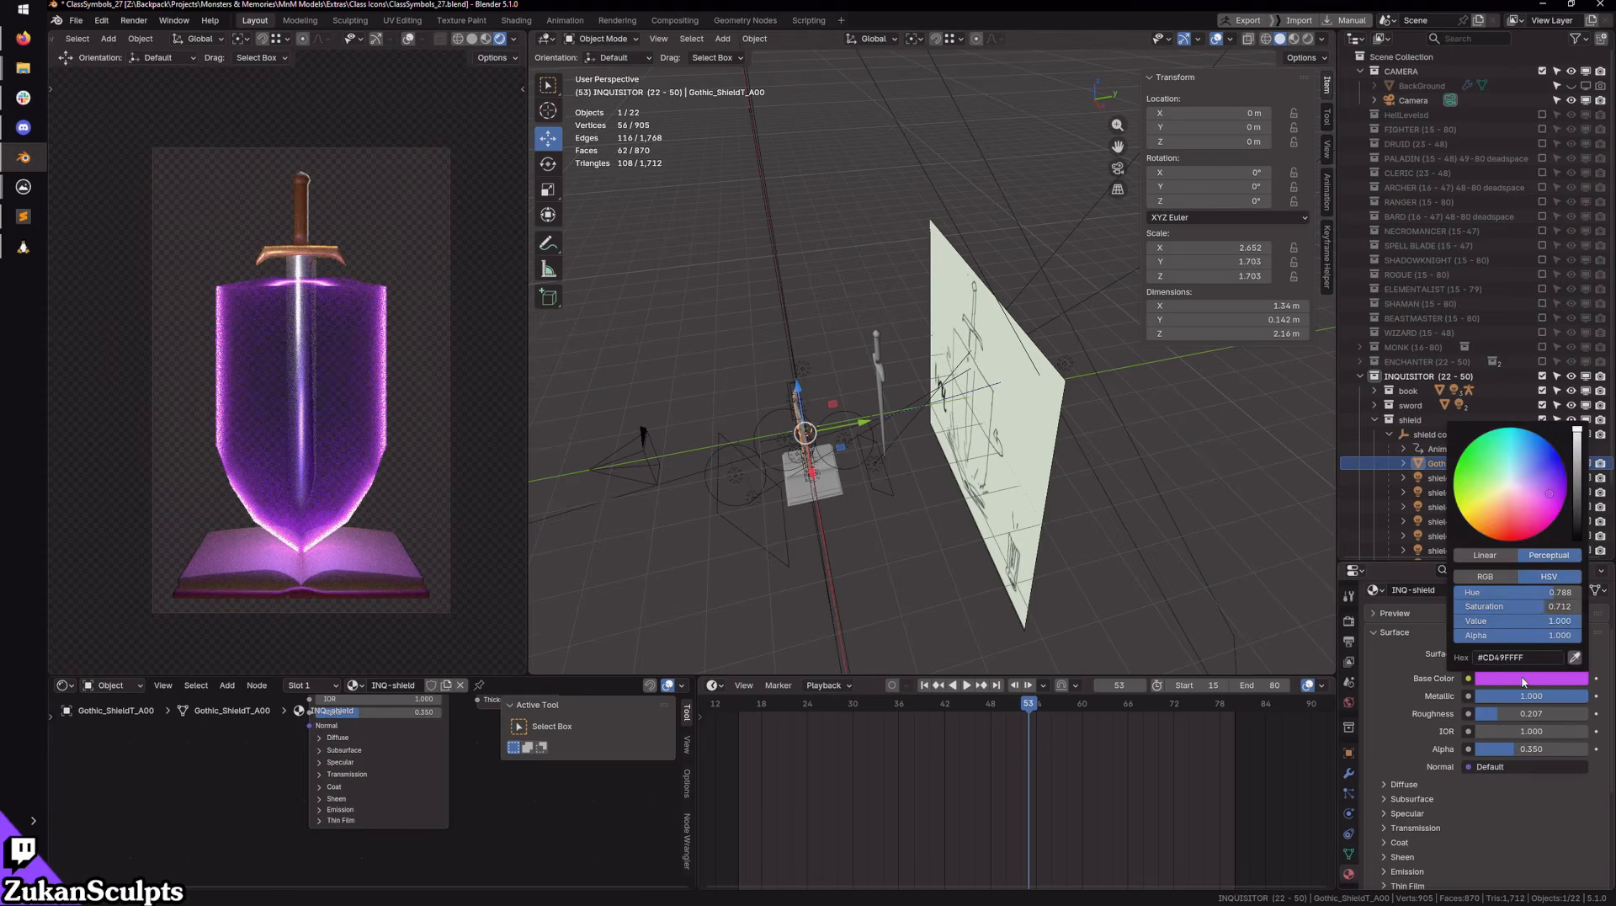
{"action": "left_click", "coordinate": [1512, 589]}
{"action": "left_click_drag", "start_coordinate": [1512, 592], "coordinate": [1556, 593]}
{"action": "left_click", "coordinate": [1547, 843]}
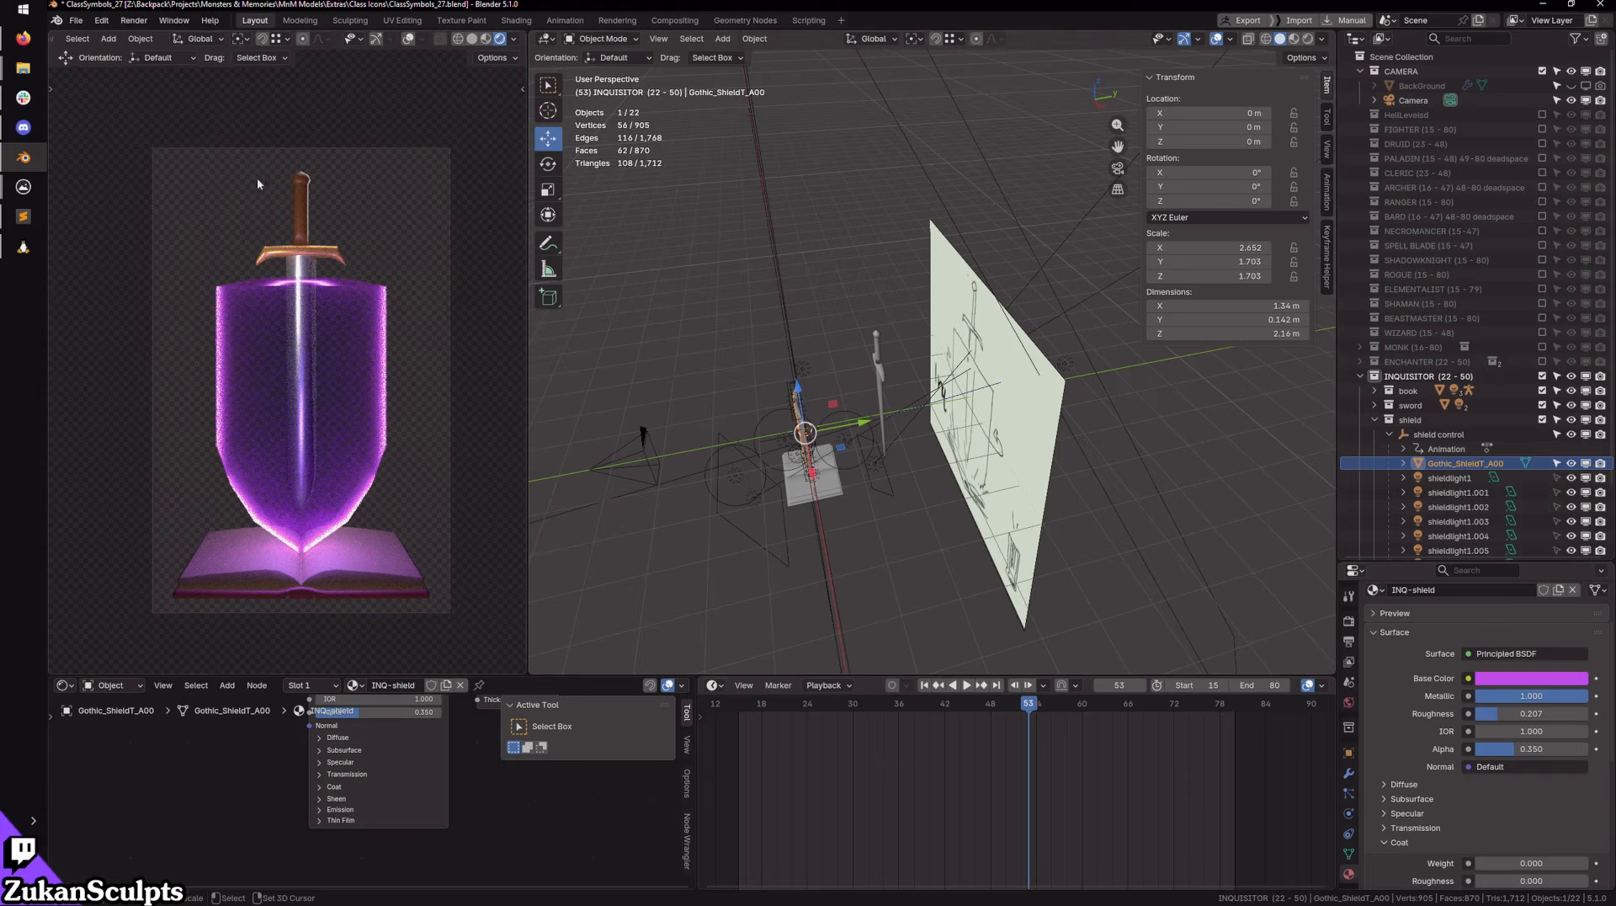
Step: Switch the camera viewport to wireframe shading, save the file and render the animation
{"action": "left_click", "coordinate": [458, 39]}
{"action": "left_click", "coordinate": [76, 20]}
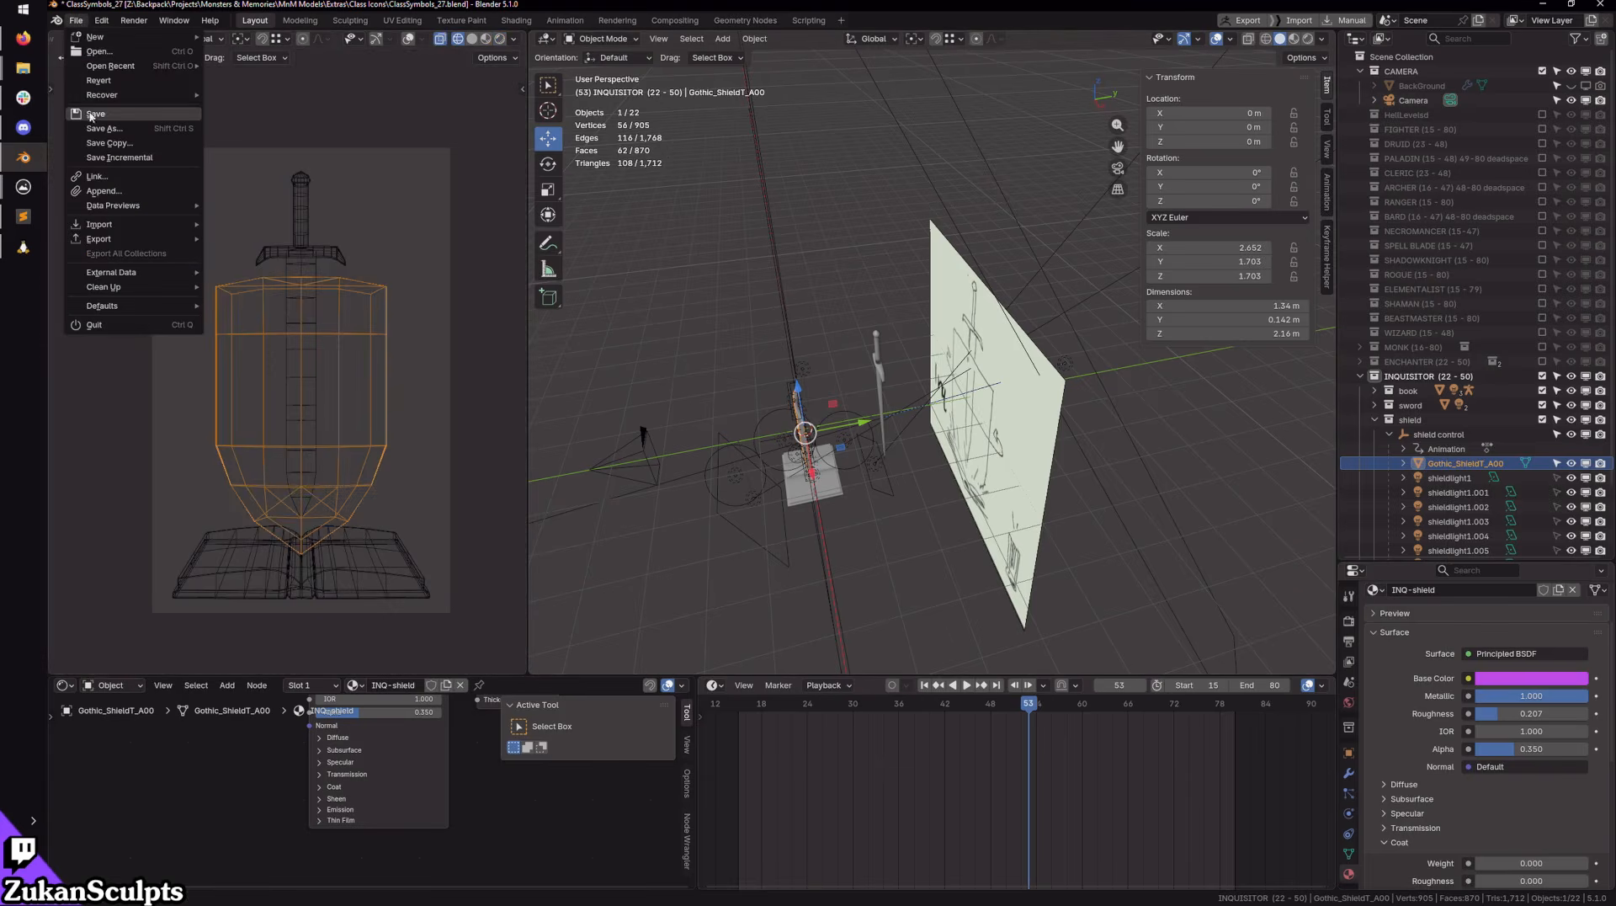
{"action": "left_click", "coordinate": [96, 114]}
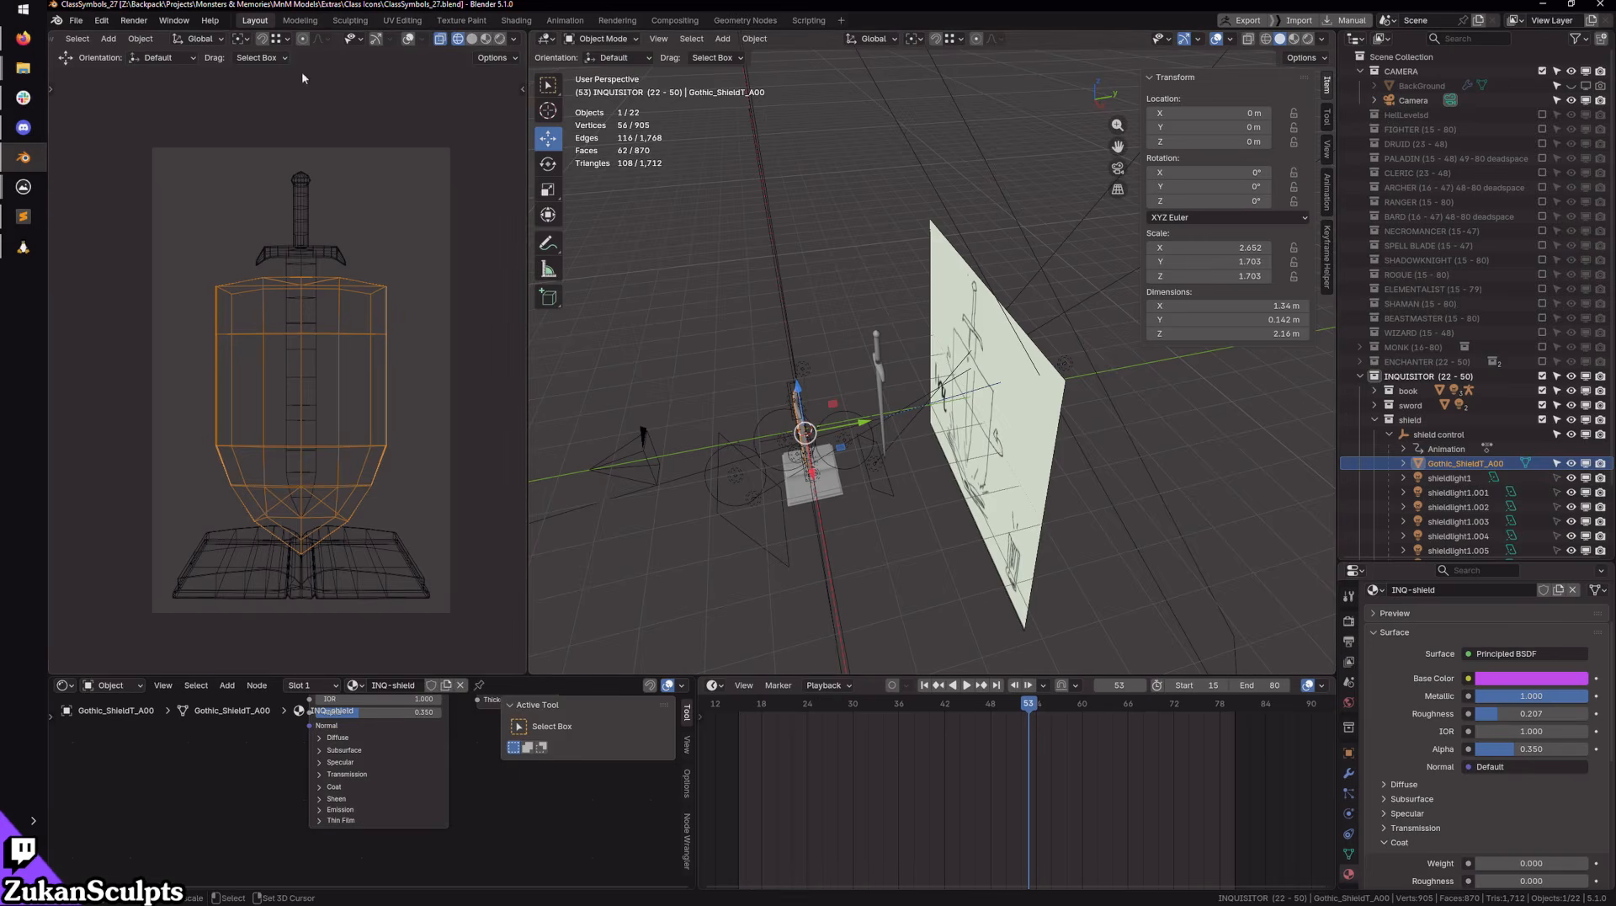
{"action": "left_click", "coordinate": [133, 20]}
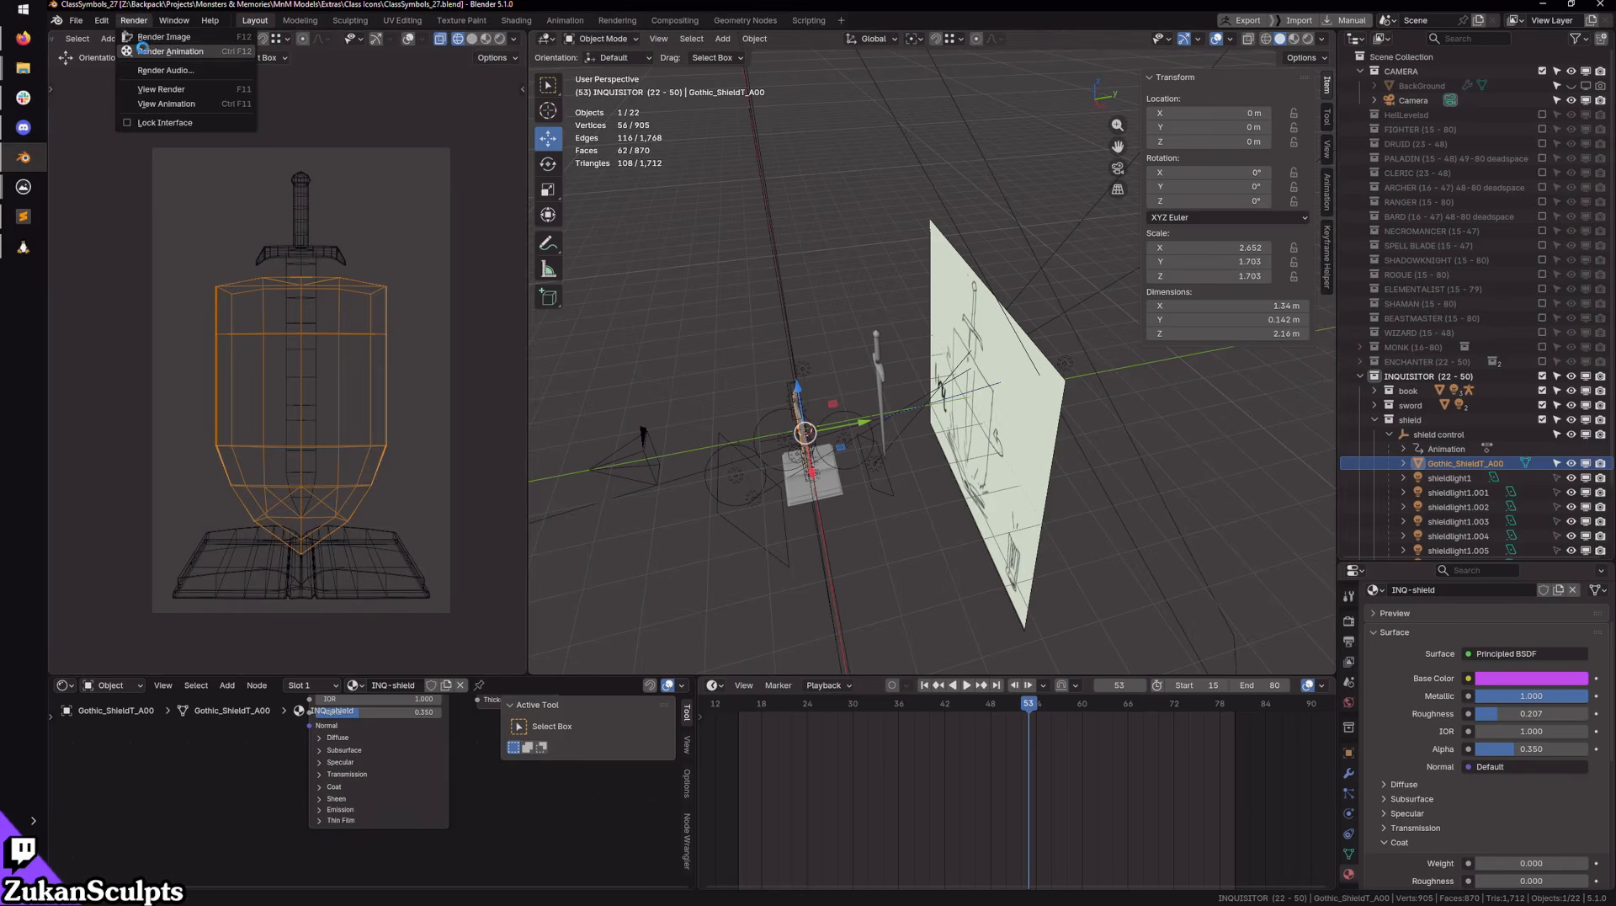
{"action": "left_click", "coordinate": [142, 50]}
Step: Glance at the rendered frame 0045_final.png in the image viewer during the render, and minimize the viewer
{"action": "mouse_move", "coordinate": [17, 199]}
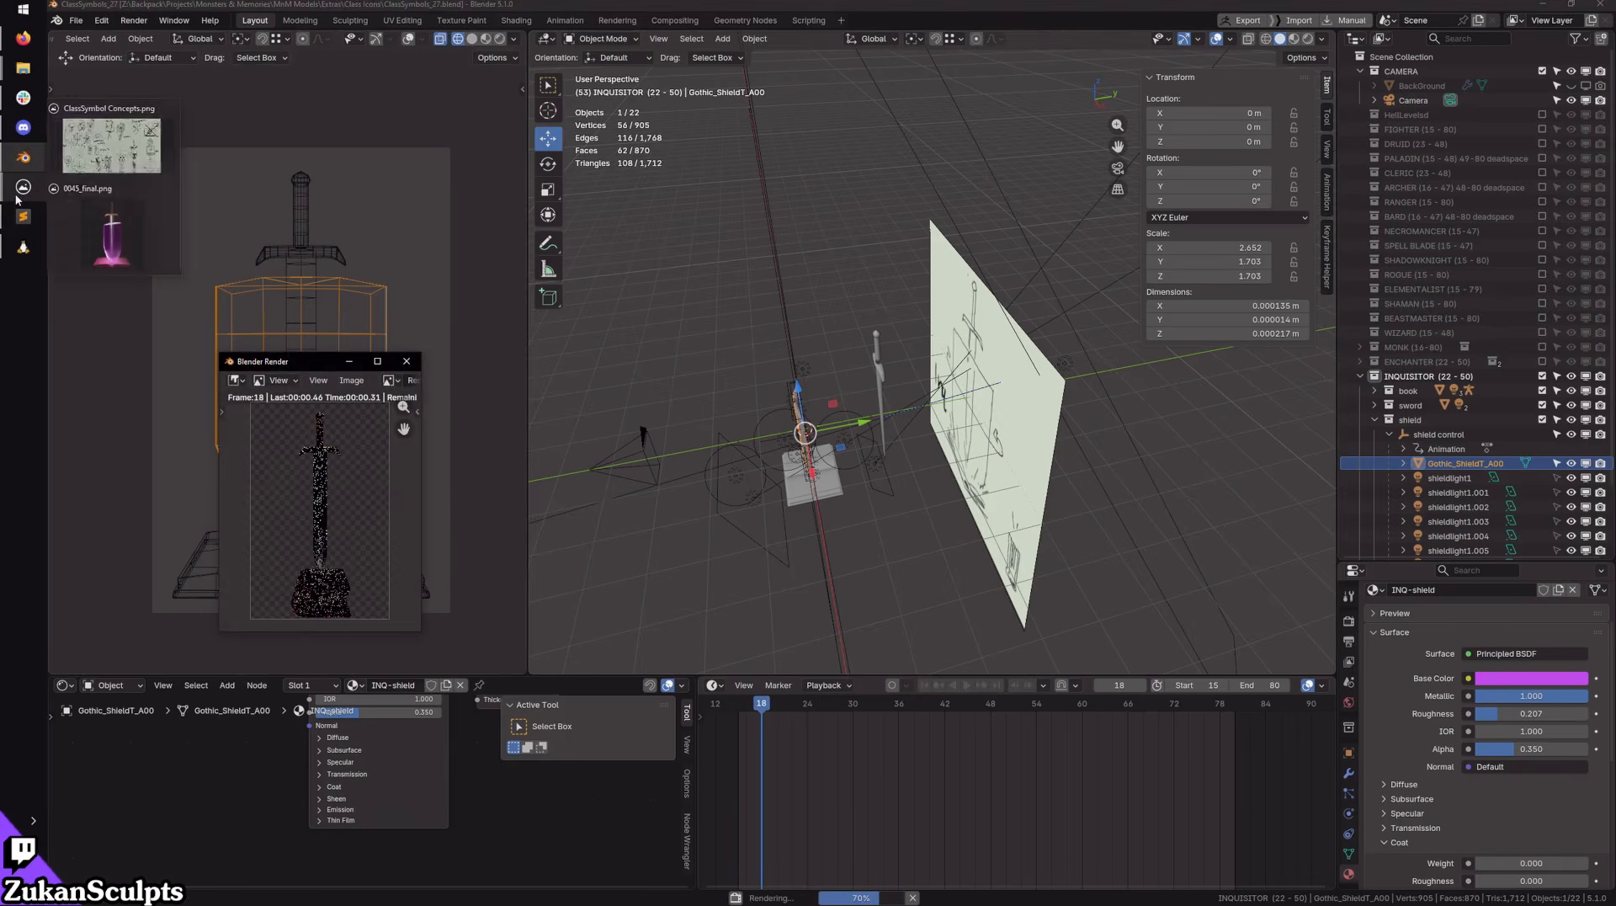
{"action": "left_click", "coordinate": [112, 231]}
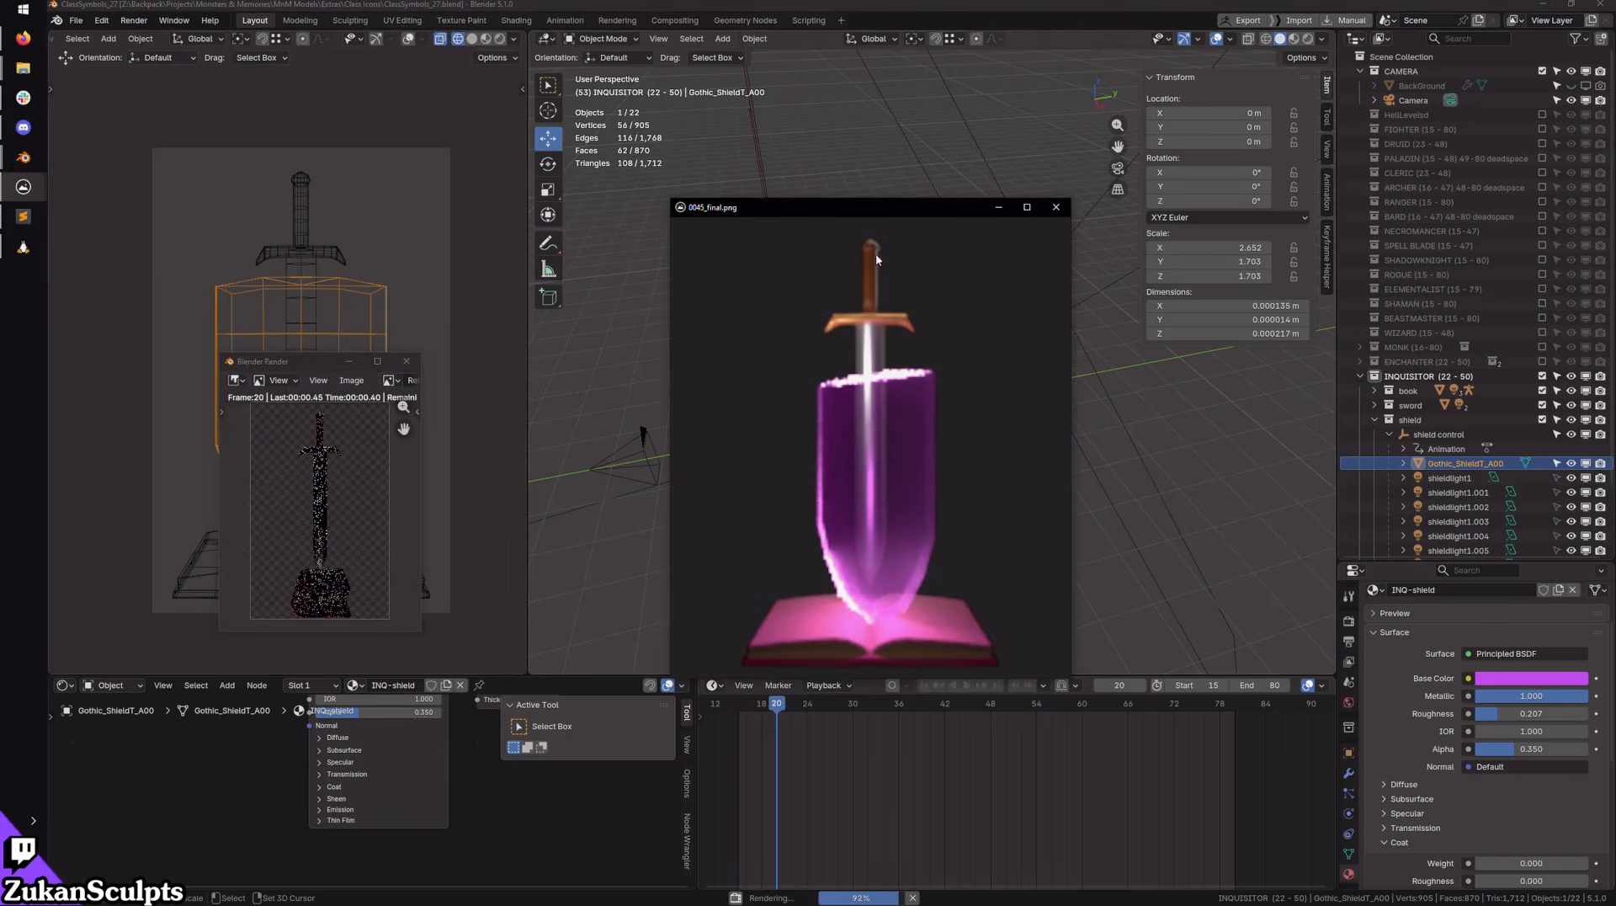
{"action": "left_click", "coordinate": [1001, 206]}
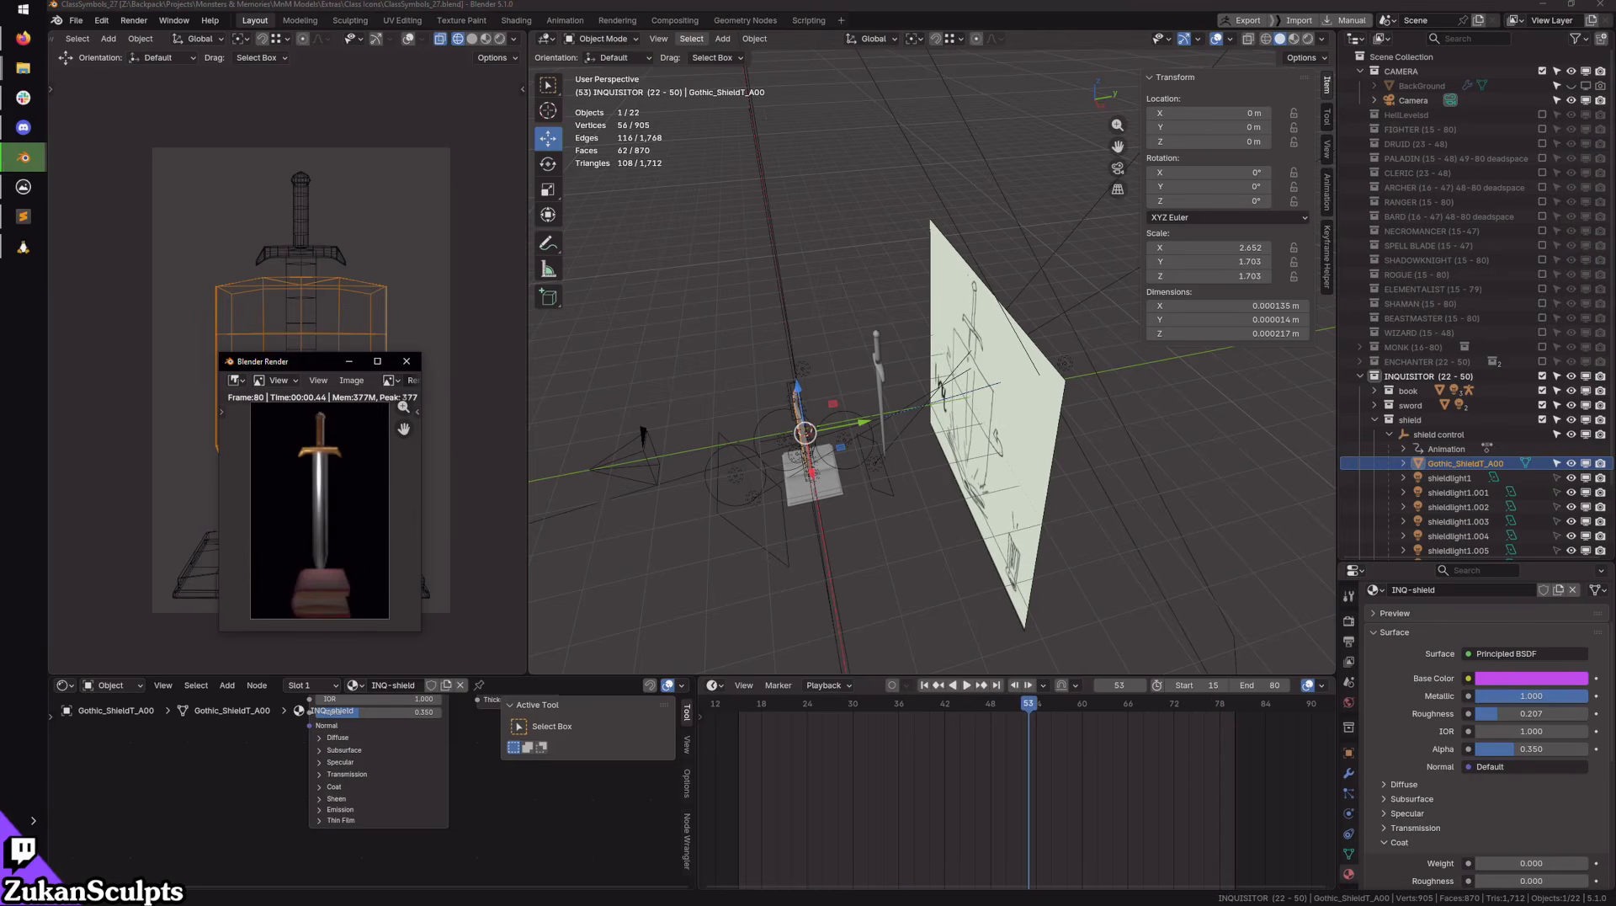
Step: Switch to the image viewer showing 0080_final.png and enlarge its window over the viewport
{"action": "key", "text": "alt+Tab"}
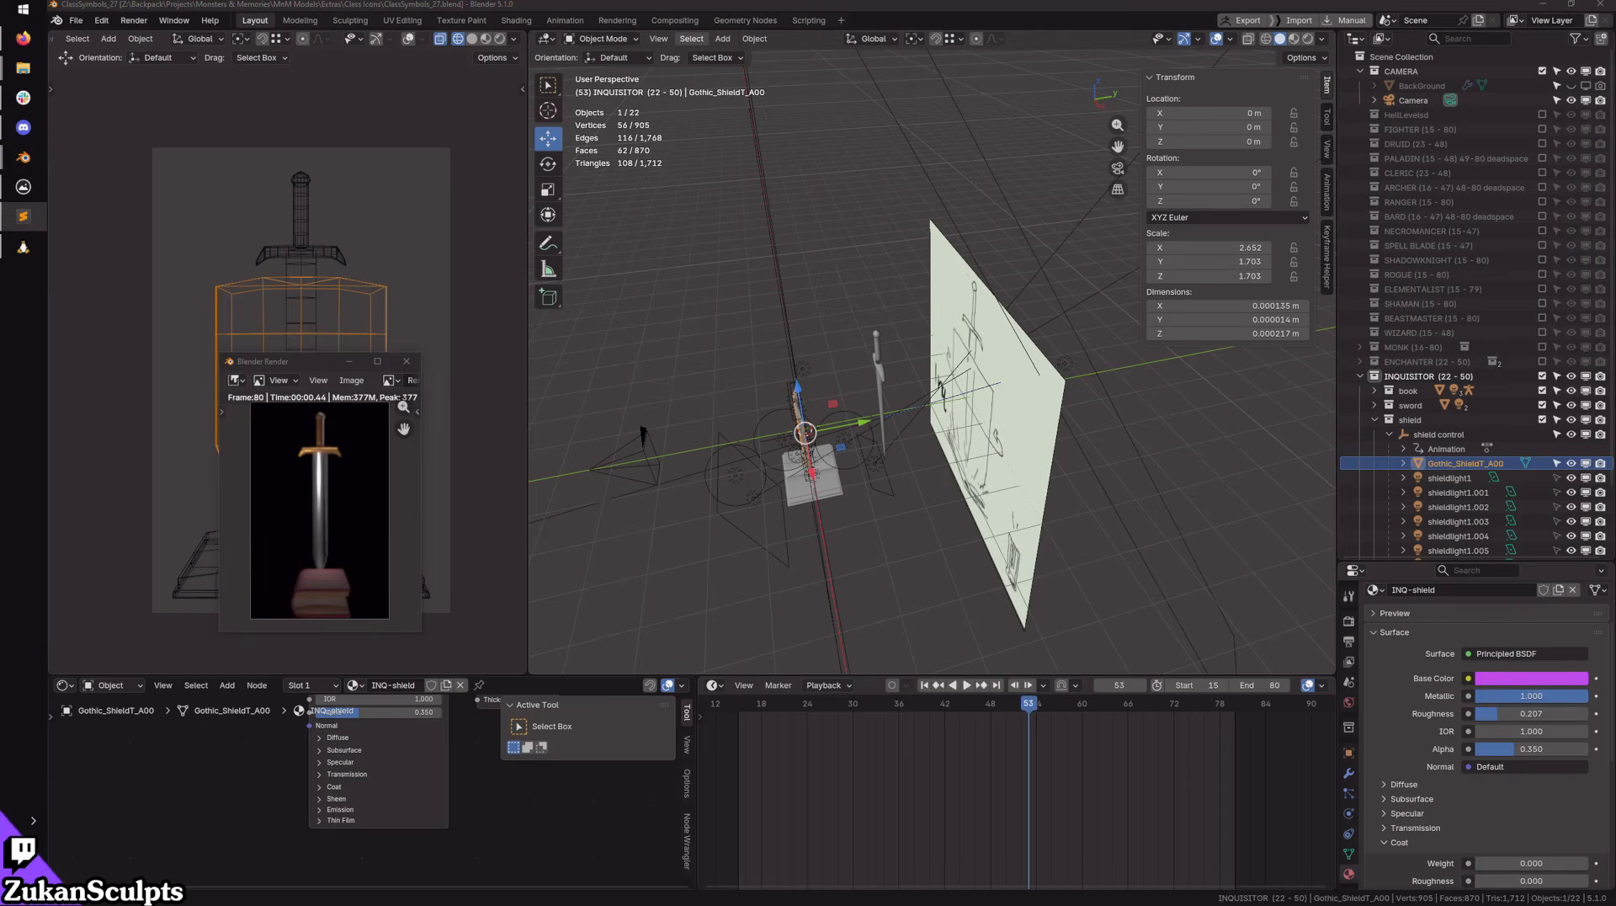
{"action": "key", "text": "alt+Tab"}
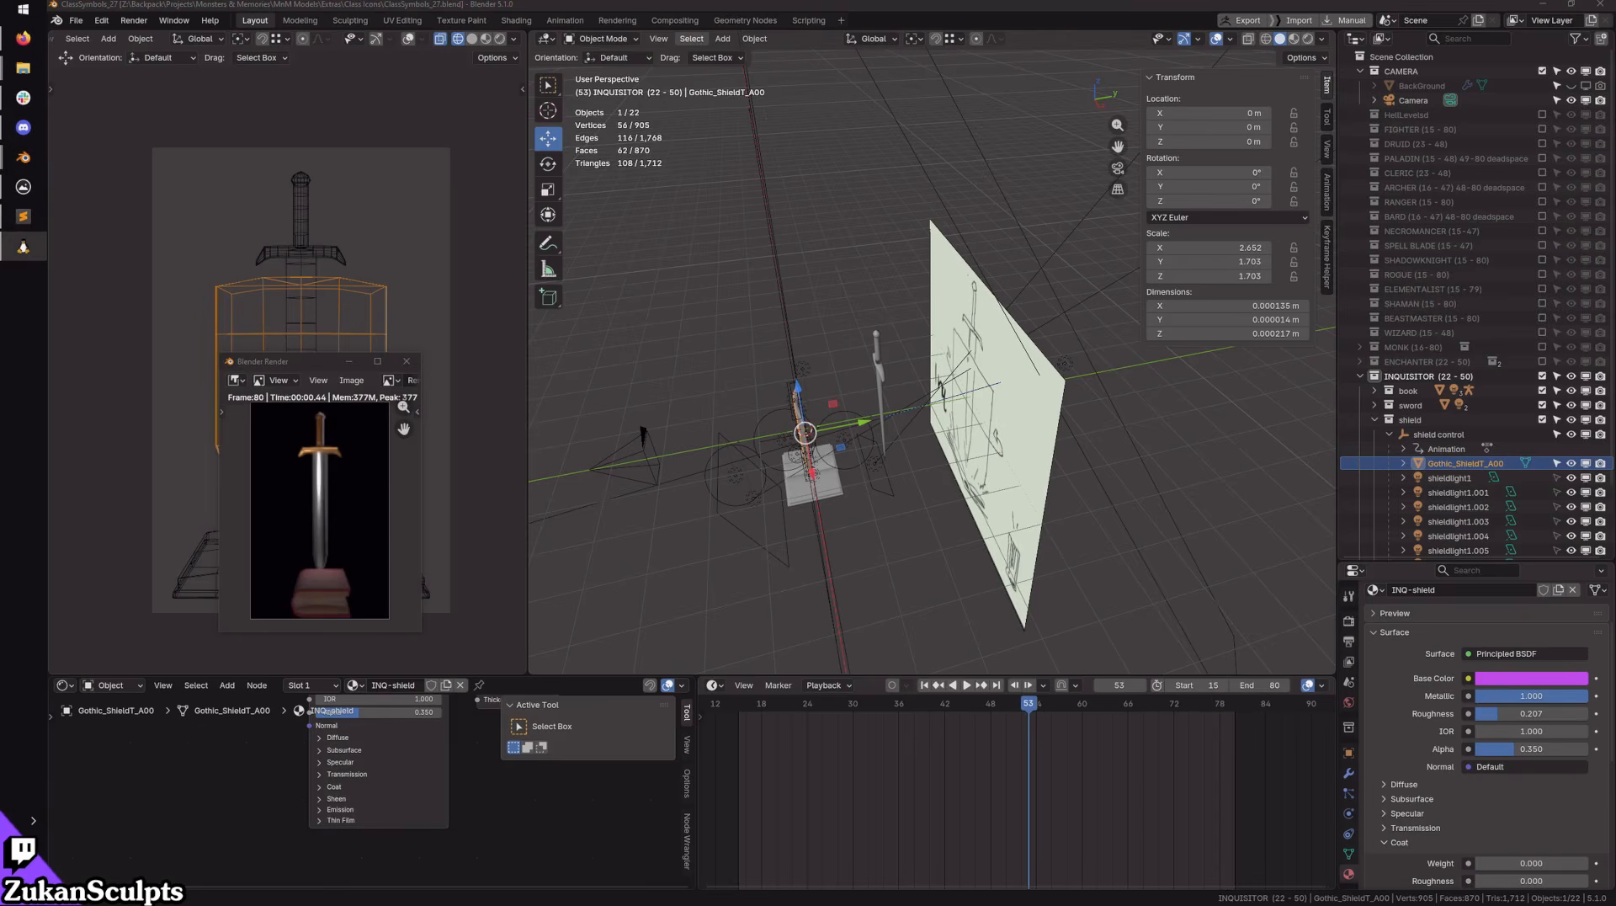
{"action": "key", "text": "alt+Tab"}
{"action": "left_click_drag", "start_coordinate": [828, 330], "coordinate": [579, 111]}
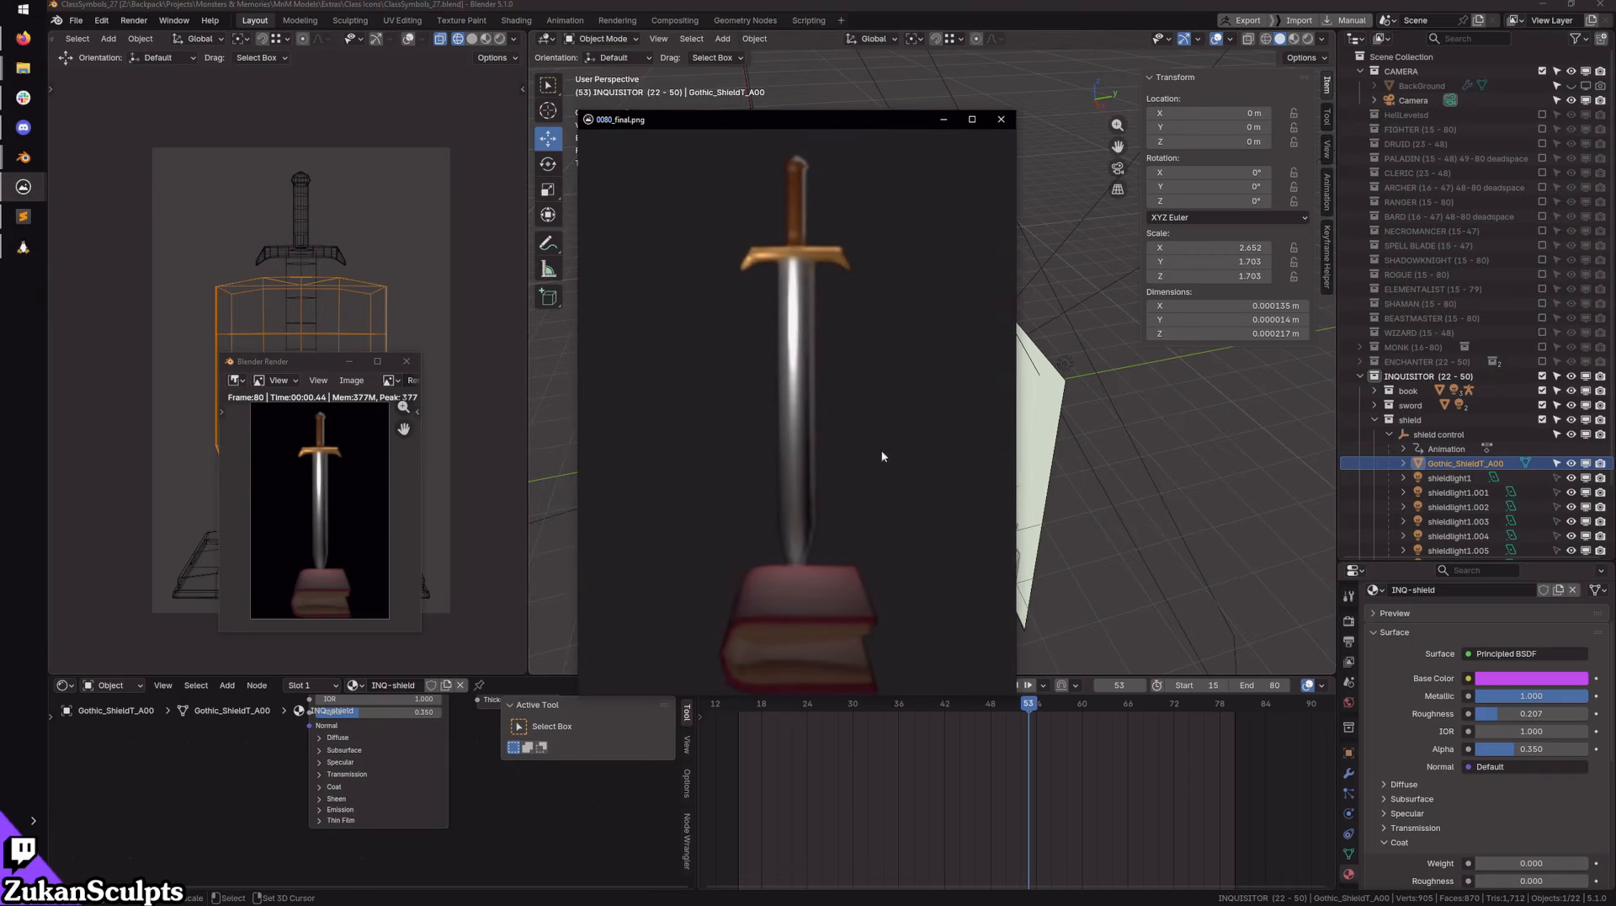
Step: Step through the rendered final frames to examine the shield, sword and book animation, and close the image viewer and render window
{"action": "key", "text": "Right"}
{"action": "key", "text": "Right"}
{"action": "key", "text": "Right"}
{"action": "key", "text": "Right"}
{"action": "key", "text": "Right"}
{"action": "key", "text": "Right"}
{"action": "key", "text": "Right"}
{"action": "key", "text": "Right"}
{"action": "key", "text": "Right"}
{"action": "key", "text": "Right"}
{"action": "key", "text": "Right"}
{"action": "key", "text": "Right"}
{"action": "key", "text": "Right"}
{"action": "key", "text": "Right"}
{"action": "key", "text": "Right"}
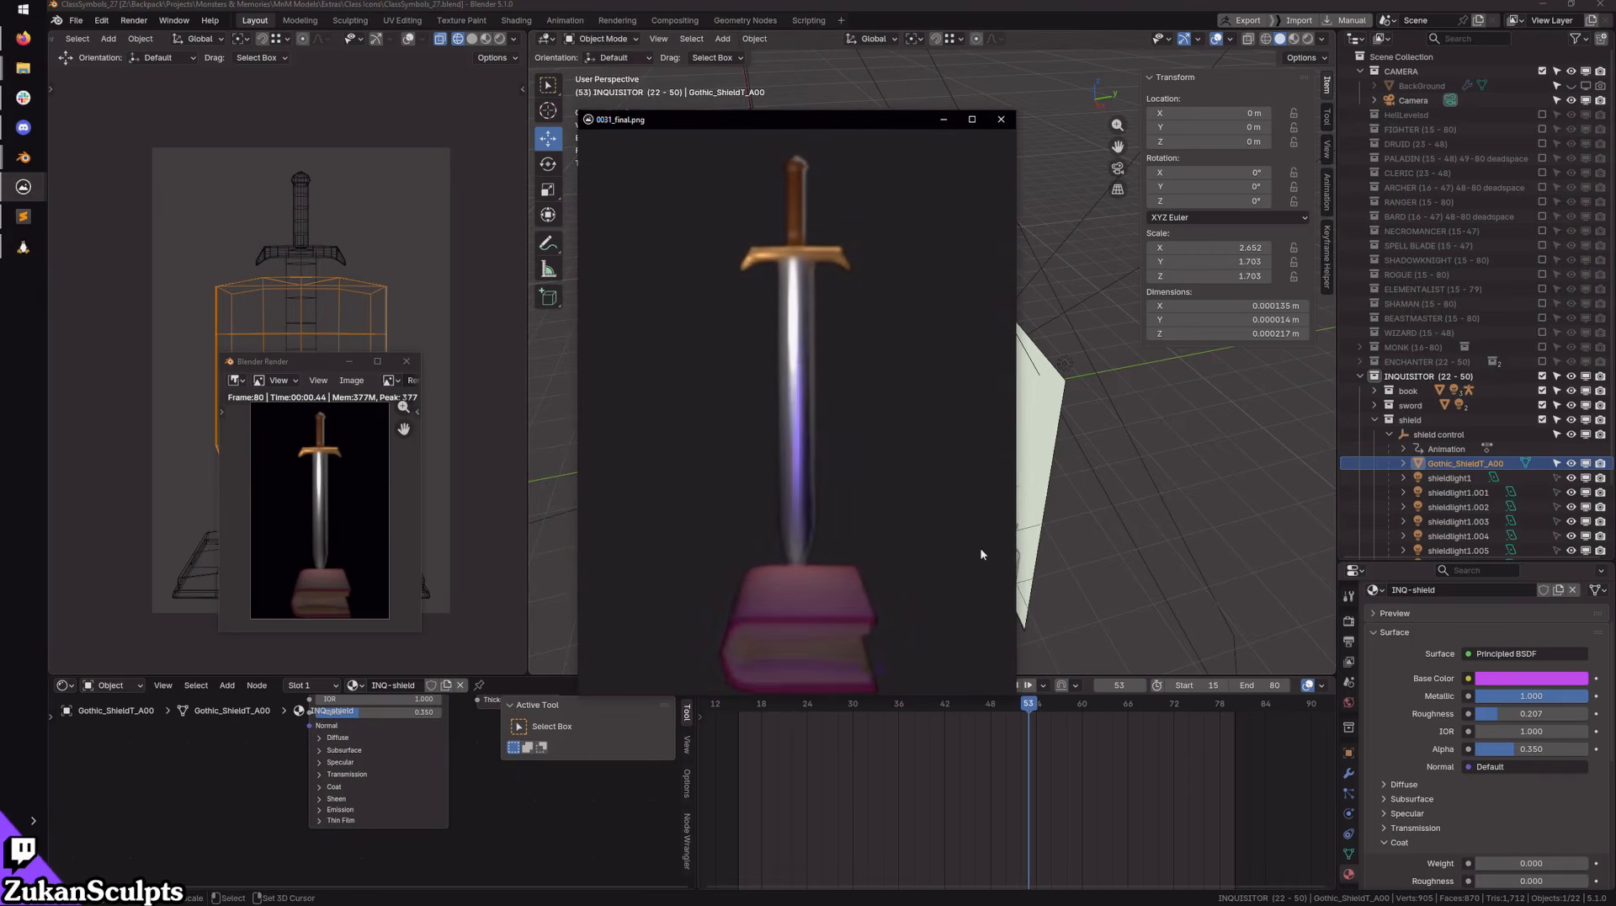
{"action": "key", "text": "Right"}
{"action": "key", "text": "Right"}
{"action": "key", "text": "Right"}
{"action": "key", "text": "Right"}
{"action": "key", "text": "Right"}
{"action": "key", "text": "Right"}
{"action": "key", "text": "Right"}
{"action": "key", "text": "Right"}
{"action": "key", "text": "Right"}
{"action": "key", "text": "Right"}
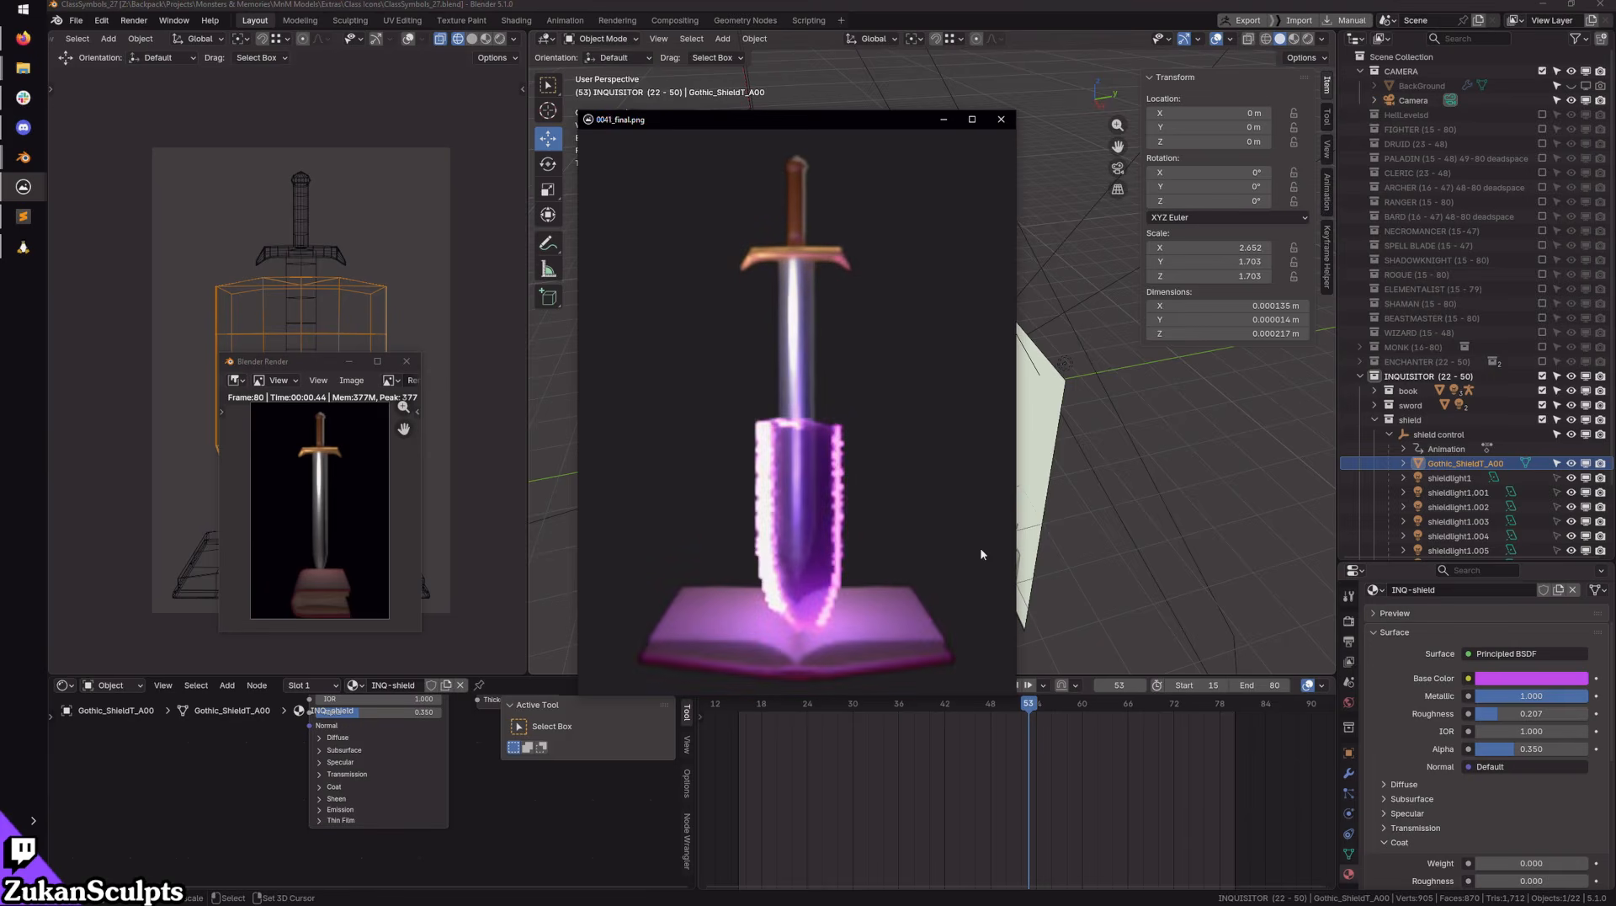
{"action": "key", "text": "Right"}
{"action": "key", "text": "Right"}
{"action": "key", "text": "Right"}
{"action": "key", "text": "Right"}
{"action": "key", "text": "Right"}
{"action": "key", "text": "Right"}
{"action": "key", "text": "Right"}
{"action": "key", "text": "Right"}
{"action": "key", "text": "Right"}
{"action": "key", "text": "Right"}
{"action": "key", "text": "Right"}
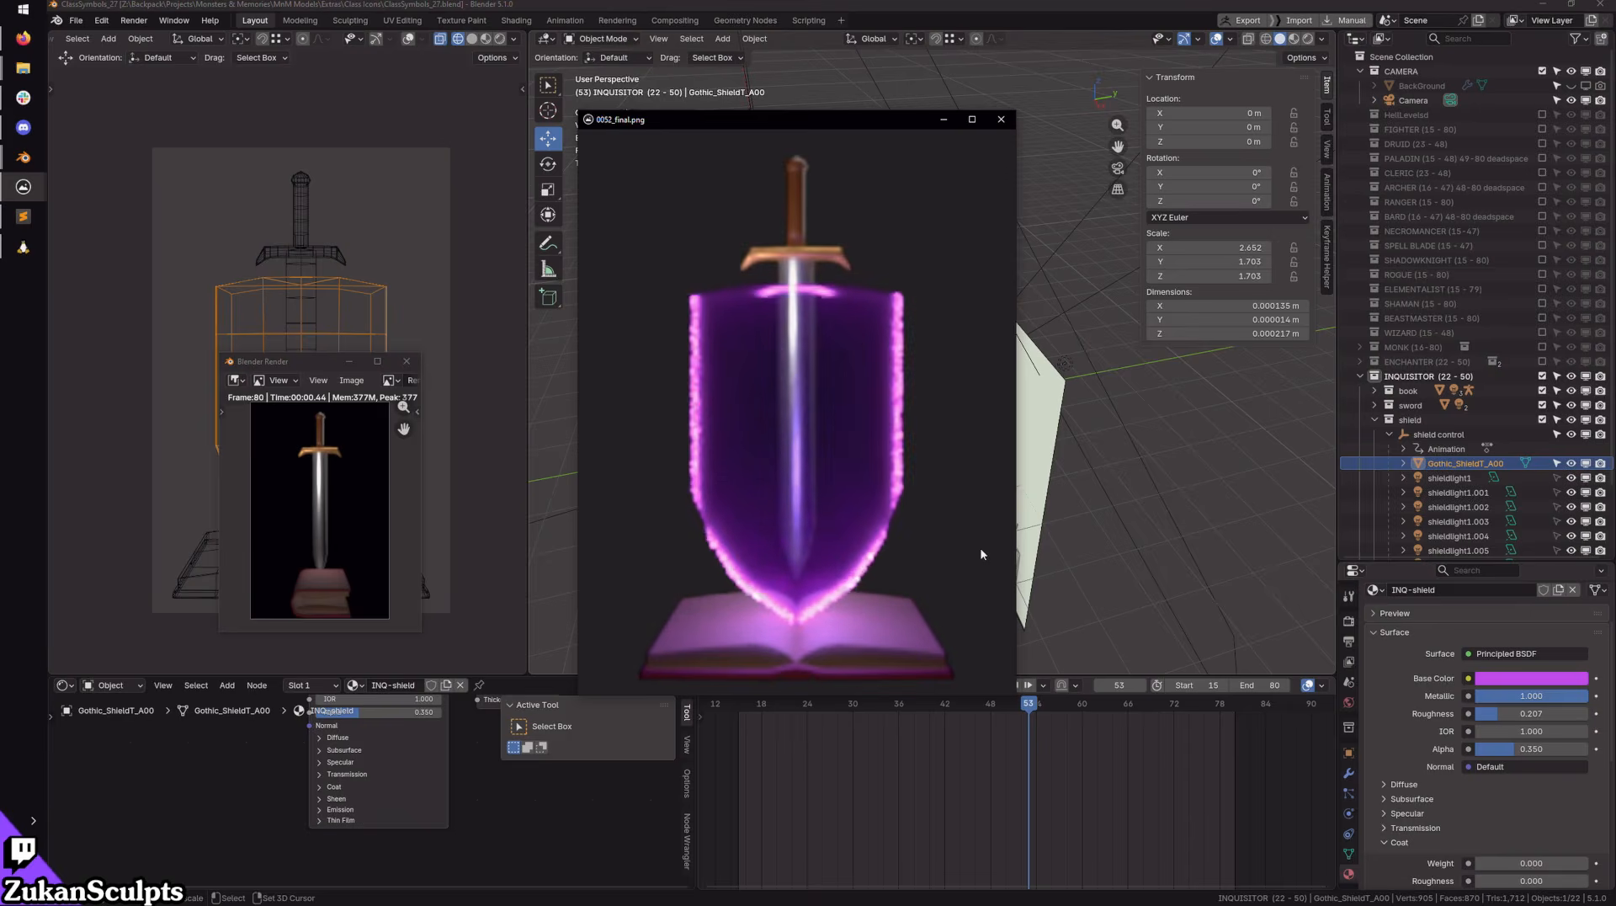
{"action": "key", "text": "Right"}
{"action": "key", "text": "Right"}
{"action": "key", "text": "Right"}
{"action": "key", "text": "Right"}
{"action": "key", "text": "Right"}
{"action": "key", "text": "Right"}
{"action": "key", "text": "Right"}
{"action": "key", "text": "Right"}
{"action": "key", "text": "Right"}
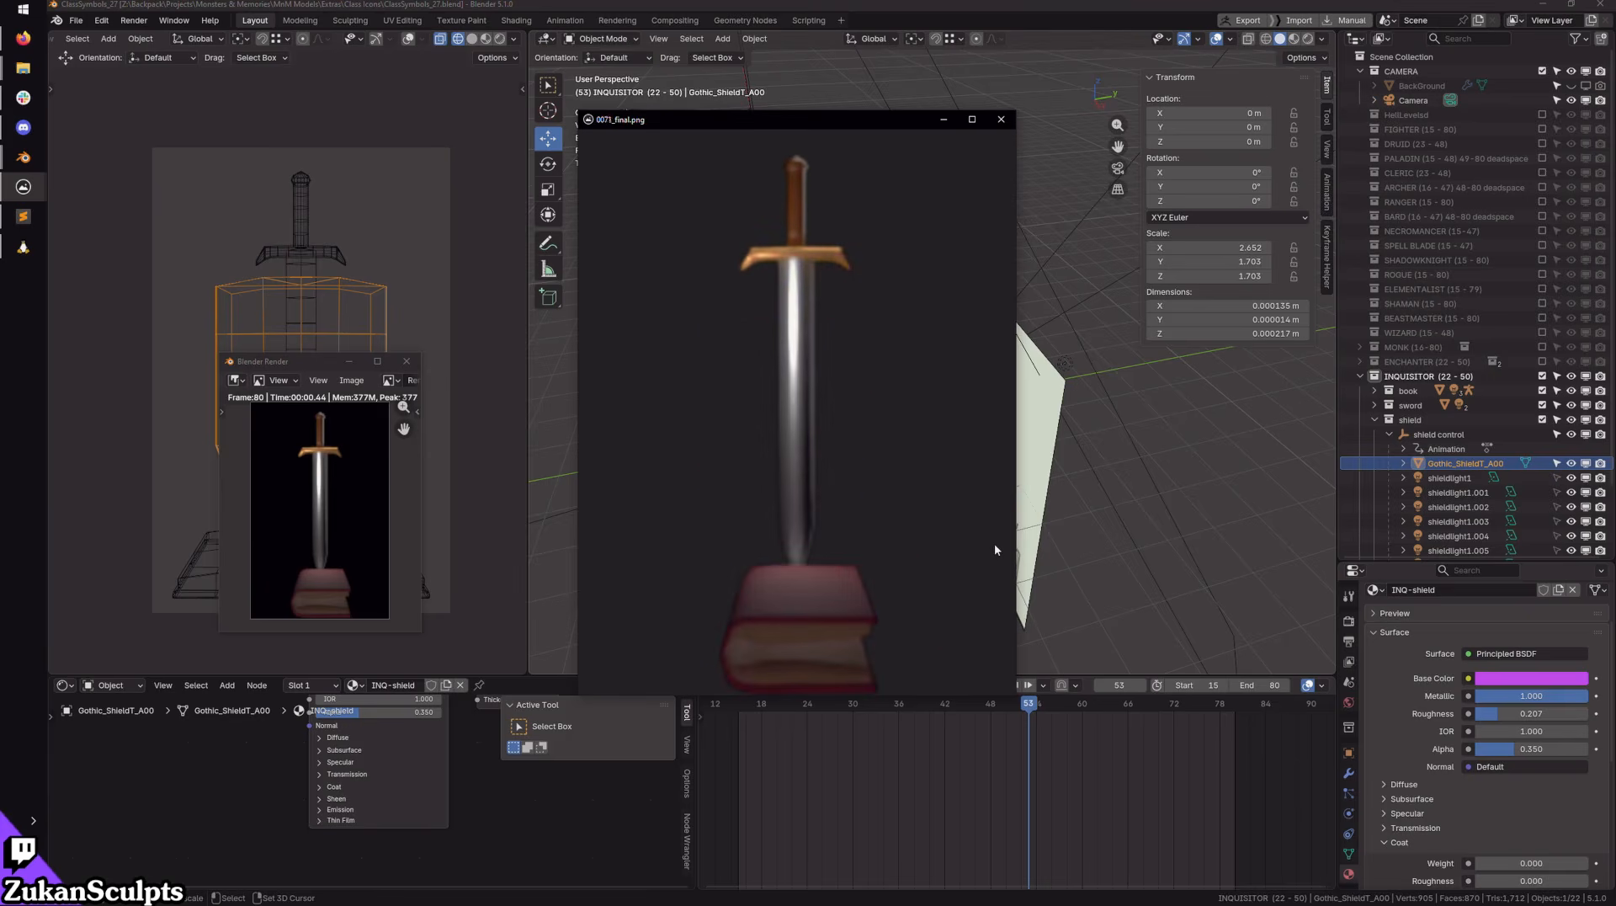
{"action": "key", "text": "Right"}
{"action": "key", "text": "Right"}
{"action": "key", "text": "Right"}
{"action": "key", "text": "Right"}
{"action": "key", "text": "Right"}
{"action": "key", "text": "Right"}
{"action": "key", "text": "Right"}
{"action": "key", "text": "Right"}
{"action": "key", "text": "Right"}
{"action": "key", "text": "Right"}
{"action": "key", "text": "Right"}
{"action": "key", "text": "Right"}
{"action": "key", "text": "Right"}
{"action": "key", "text": "Right"}
{"action": "key", "text": "Right"}
{"action": "key", "text": "Right"}
{"action": "key", "text": "Right"}
{"action": "key", "text": "Right"}
{"action": "key", "text": "Right"}
{"action": "key", "text": "Right"}
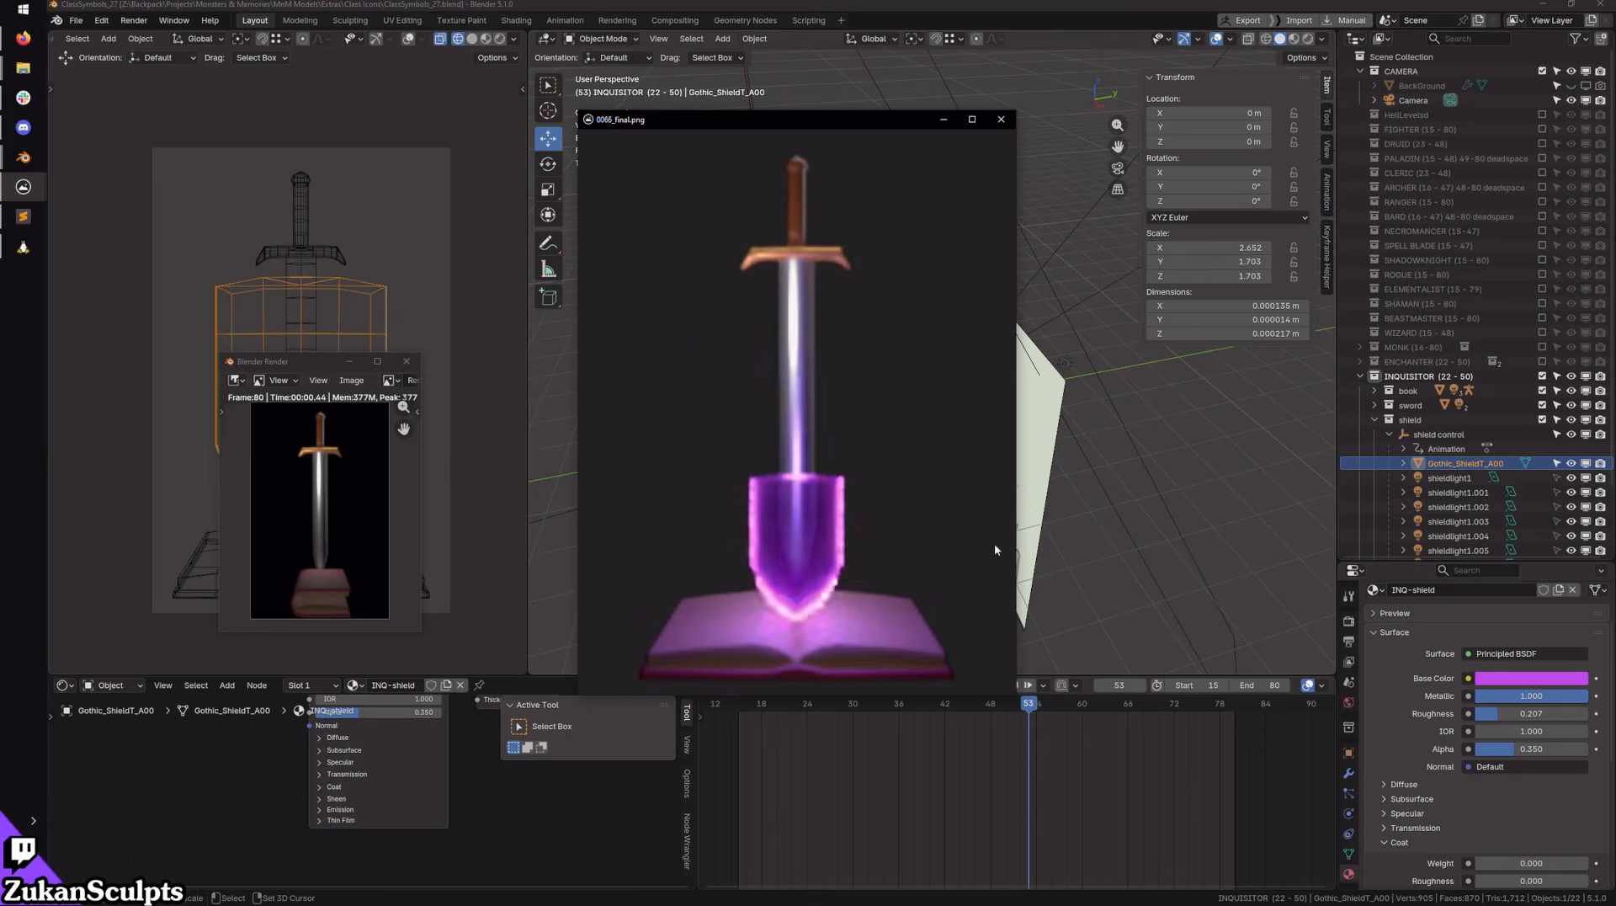
{"action": "key", "text": "Right"}
{"action": "key", "text": "Right"}
{"action": "key", "text": "Right"}
{"action": "key", "text": "Right"}
{"action": "key", "text": "Right"}
{"action": "key", "text": "Right"}
{"action": "key", "text": "Right"}
{"action": "key", "text": "Right"}
{"action": "key", "text": "Right"}
{"action": "key", "text": "Right"}
{"action": "key", "text": "Right"}
{"action": "key", "text": "Right"}
{"action": "key", "text": "Right"}
{"action": "key", "text": "Right"}
{"action": "key", "text": "Right"}
{"action": "key", "text": "Right"}
{"action": "key", "text": "Right"}
{"action": "key", "text": "Right"}
{"action": "key", "text": "Right"}
{"action": "key", "text": "Right"}
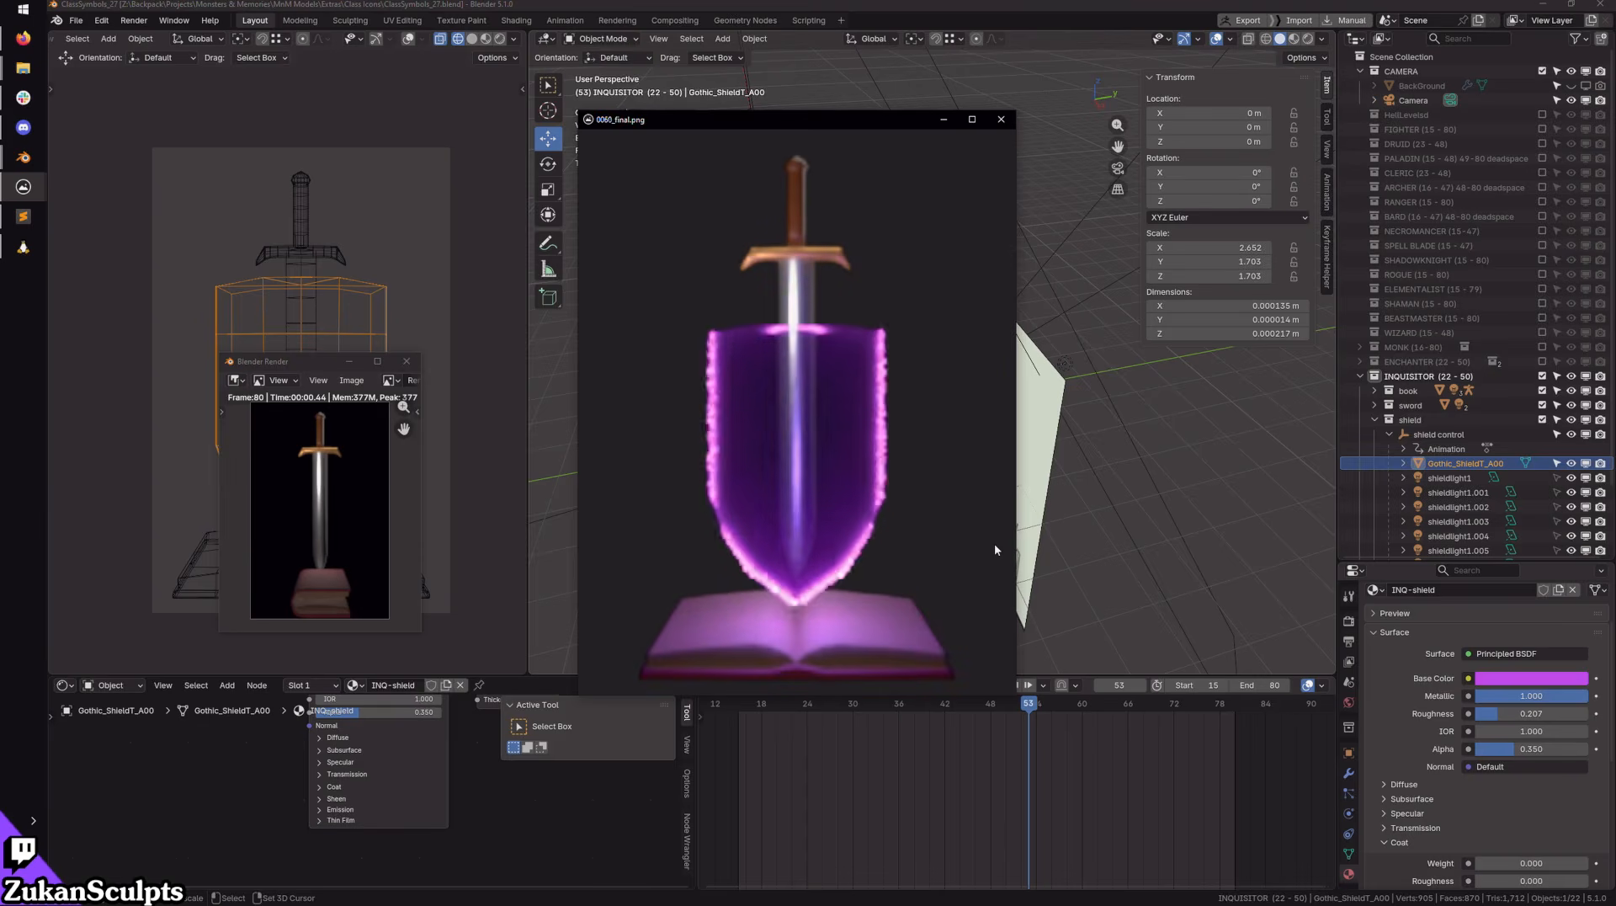
{"action": "key", "text": "Right"}
{"action": "key", "text": "Right"}
{"action": "key", "text": "Right"}
{"action": "key", "text": "Right"}
{"action": "key", "text": "Right"}
{"action": "key", "text": "Right"}
{"action": "key", "text": "Right"}
{"action": "key", "text": "Right"}
{"action": "key", "text": "Right"}
{"action": "key", "text": "Right"}
{"action": "key", "text": "Right"}
{"action": "key", "text": "Right"}
{"action": "key", "text": "Right"}
{"action": "key", "text": "Right"}
{"action": "key", "text": "Right"}
{"action": "key", "text": "Right"}
{"action": "key", "text": "Right"}
{"action": "key", "text": "Right"}
{"action": "key", "text": "Right"}
{"action": "key", "text": "Right"}
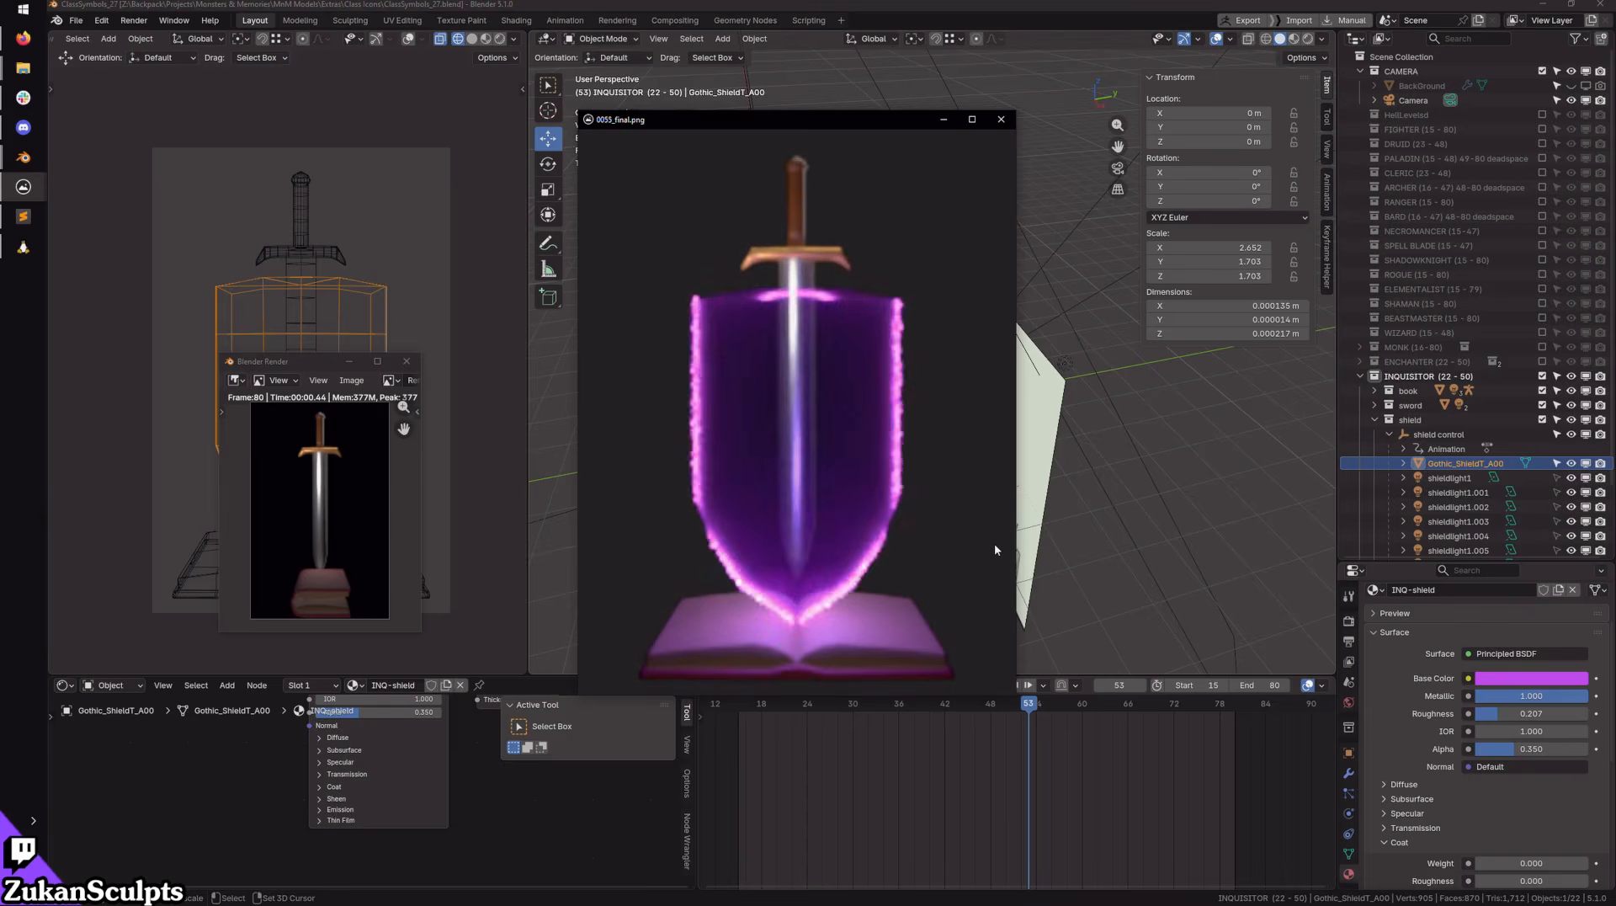
{"action": "key", "text": "Right"}
{"action": "key", "text": "Right"}
{"action": "key", "text": "Right"}
{"action": "key", "text": "Right"}
{"action": "key", "text": "Right"}
{"action": "key", "text": "Right"}
{"action": "key", "text": "Right"}
{"action": "key", "text": "Right"}
{"action": "key", "text": "Right"}
{"action": "key", "text": "Right"}
{"action": "key", "text": "Right"}
{"action": "key", "text": "Right"}
{"action": "key", "text": "Right"}
{"action": "key", "text": "Right"}
{"action": "key", "text": "Right"}
{"action": "key", "text": "Right"}
{"action": "key", "text": "Right"}
{"action": "key", "text": "Right"}
{"action": "key", "text": "Right"}
{"action": "key", "text": "Right"}
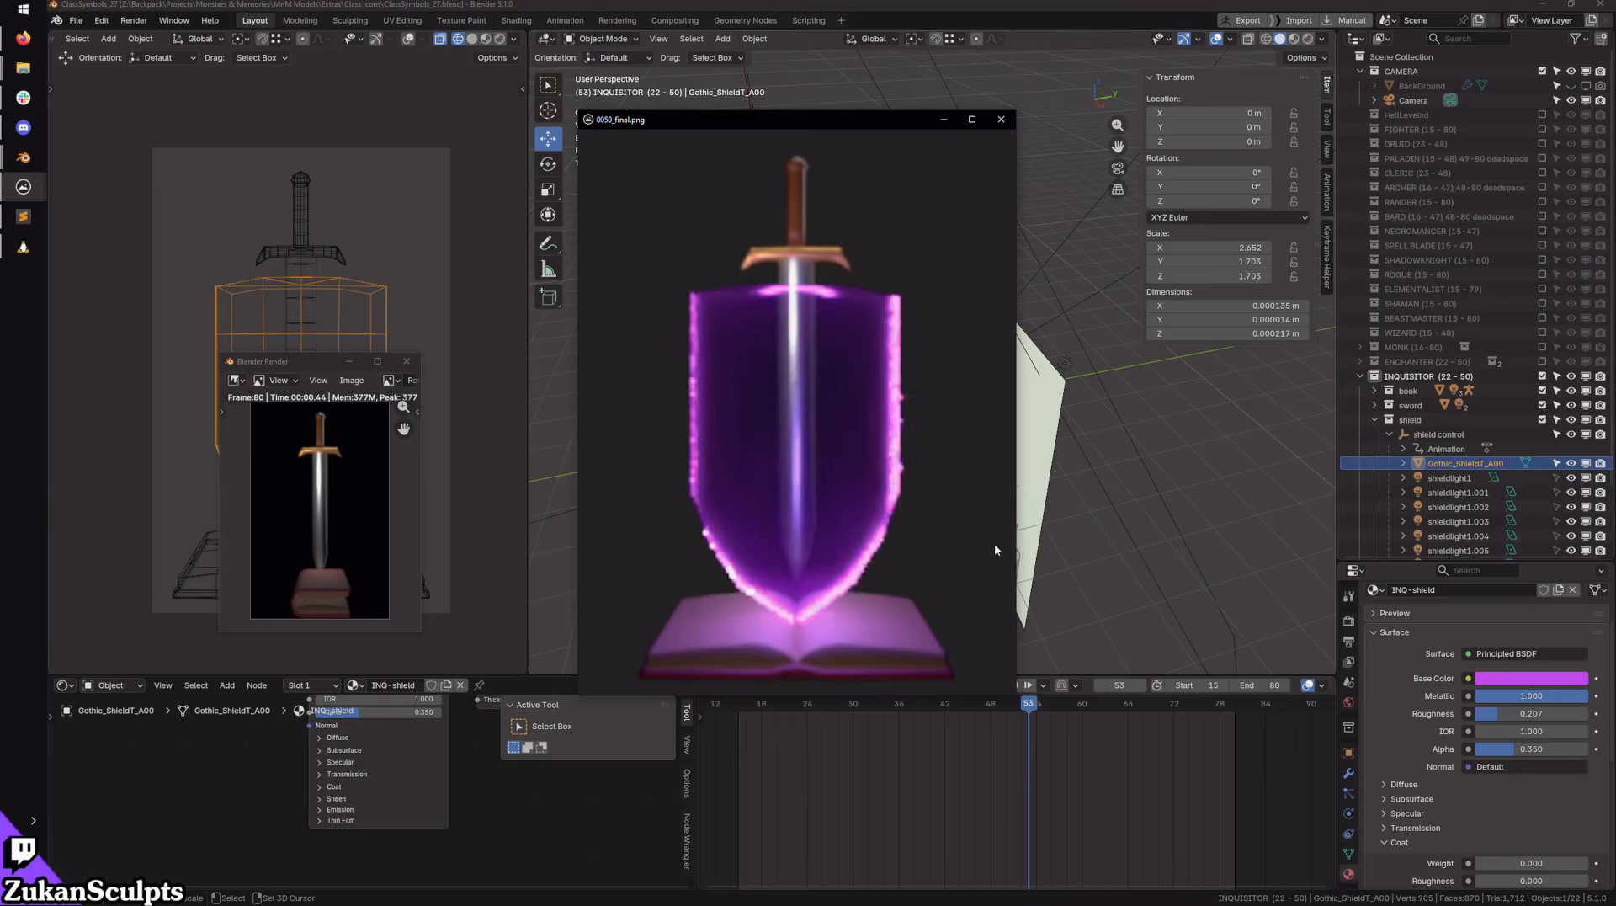
{"action": "key", "text": "Right"}
{"action": "key", "text": "Right"}
{"action": "key", "text": "Right"}
{"action": "key", "text": "Right"}
{"action": "key", "text": "Right"}
{"action": "key", "text": "Right"}
{"action": "key", "text": "Right"}
{"action": "key", "text": "Right"}
{"action": "key", "text": "Right"}
{"action": "key", "text": "Right"}
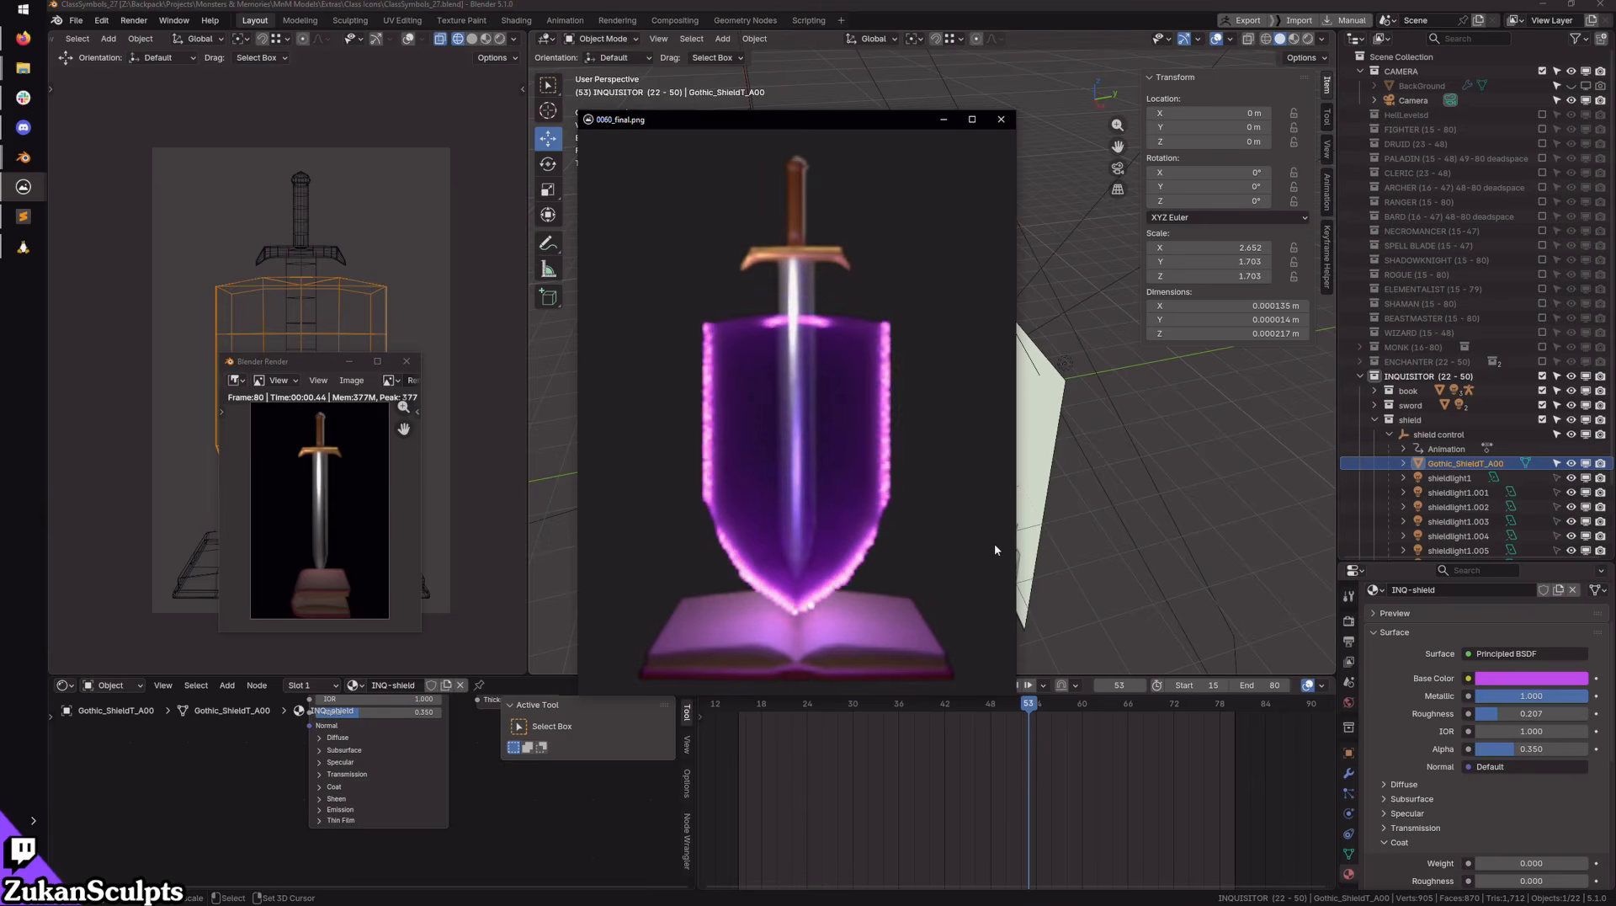
{"action": "key", "text": "Right"}
{"action": "key", "text": "Right"}
{"action": "key", "text": "Right"}
{"action": "key", "text": "Right"}
{"action": "key", "text": "Right"}
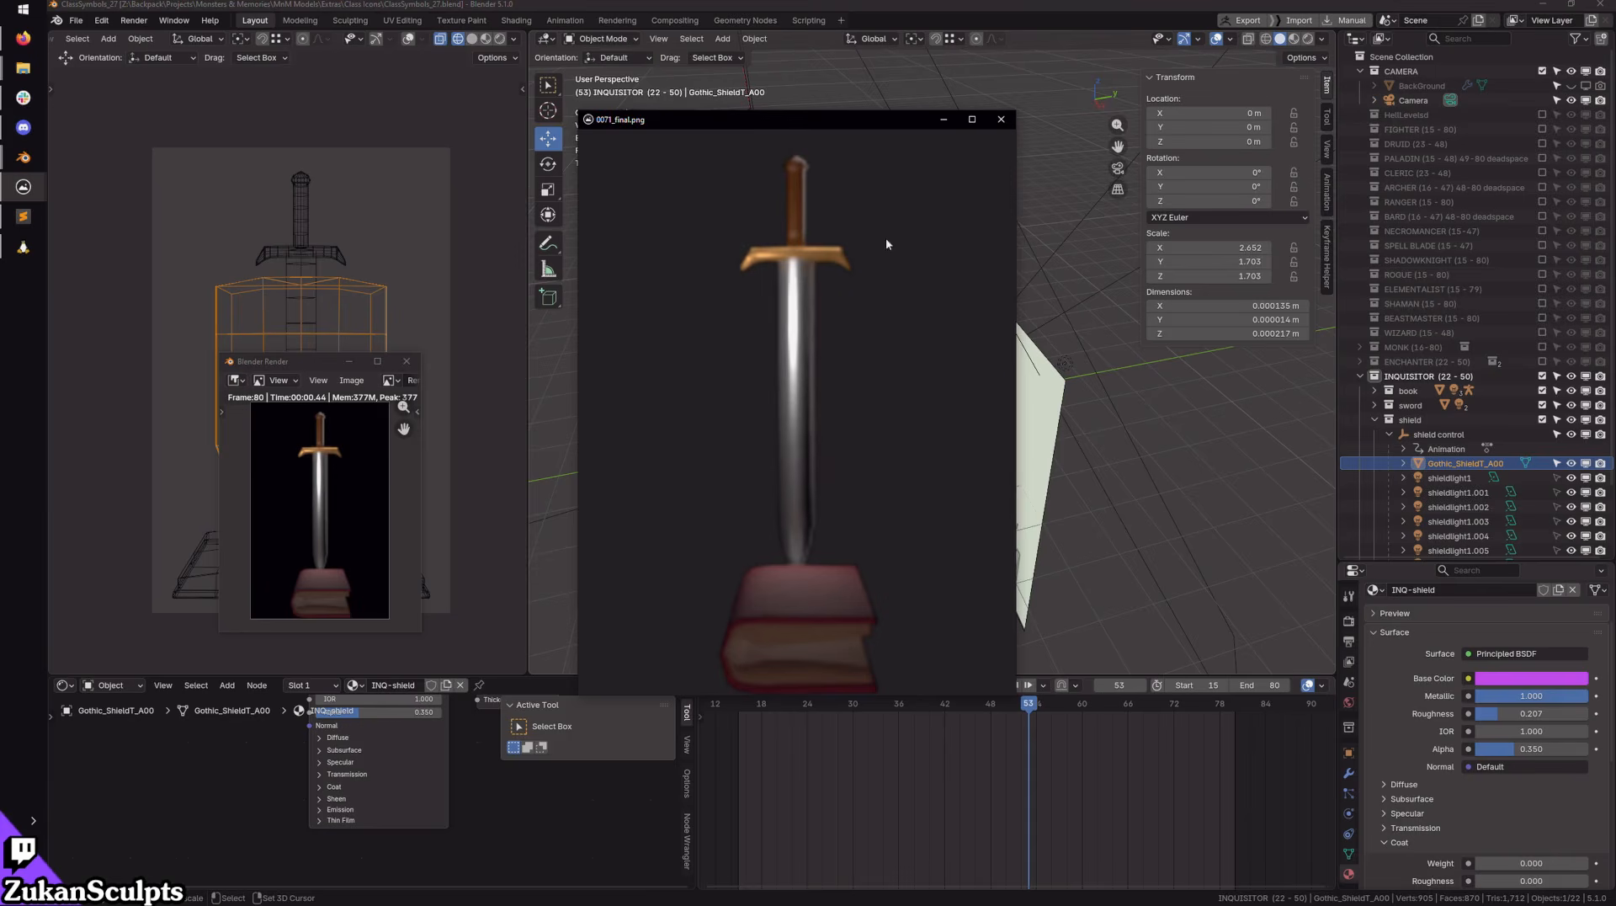
{"action": "left_click", "coordinate": [1001, 119]}
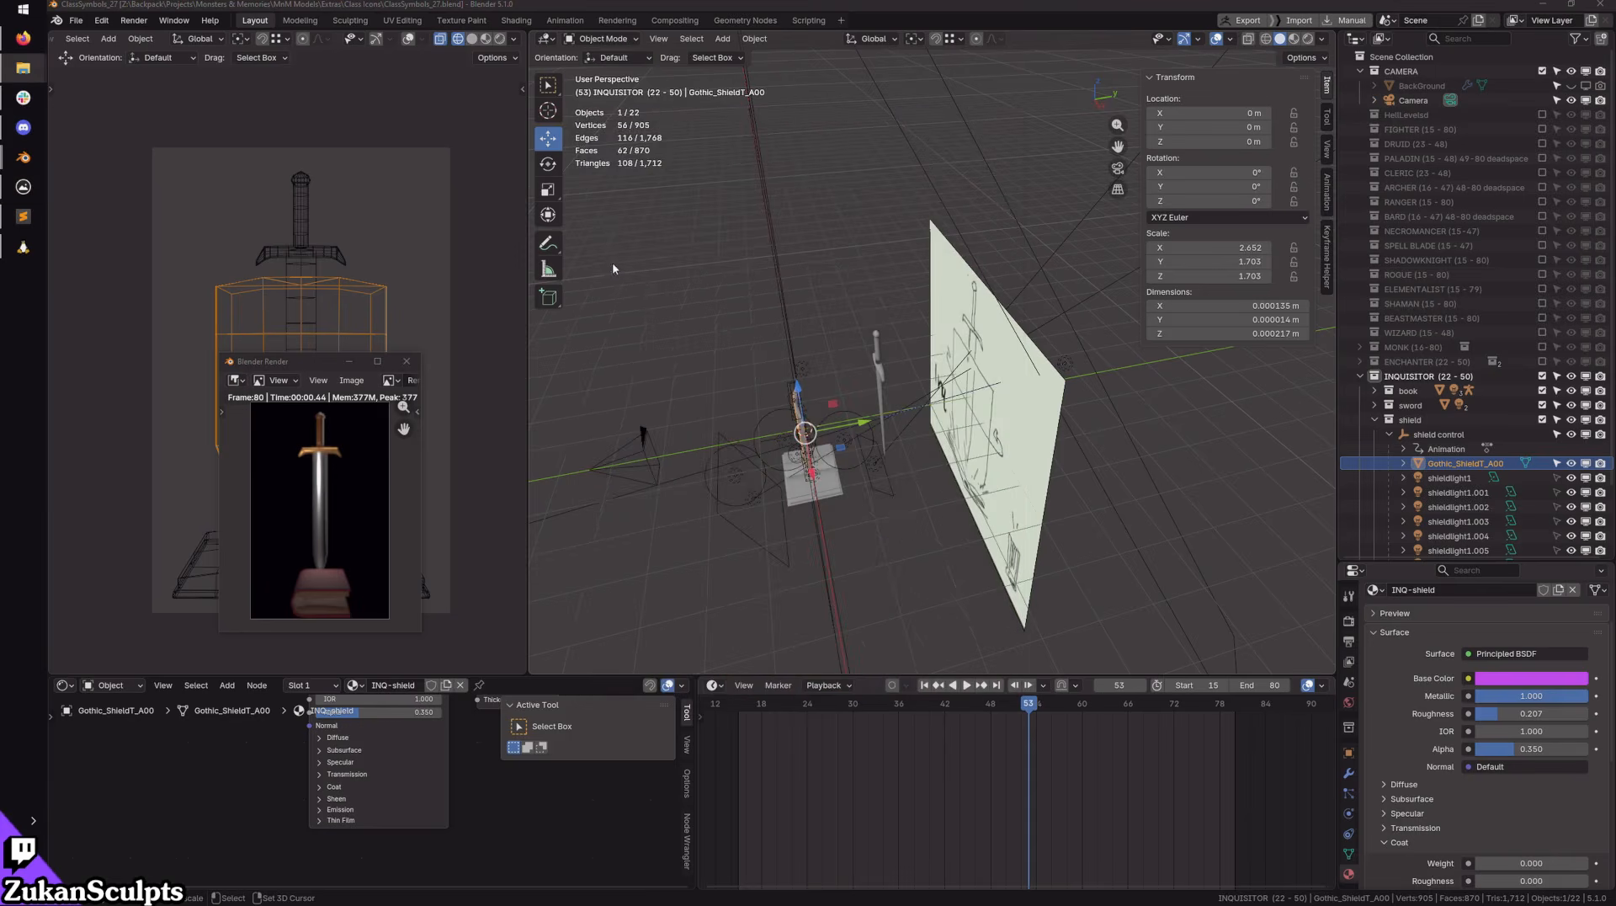
{"action": "left_click", "coordinate": [407, 361]}
{"action": "left_click", "coordinate": [80, 18]}
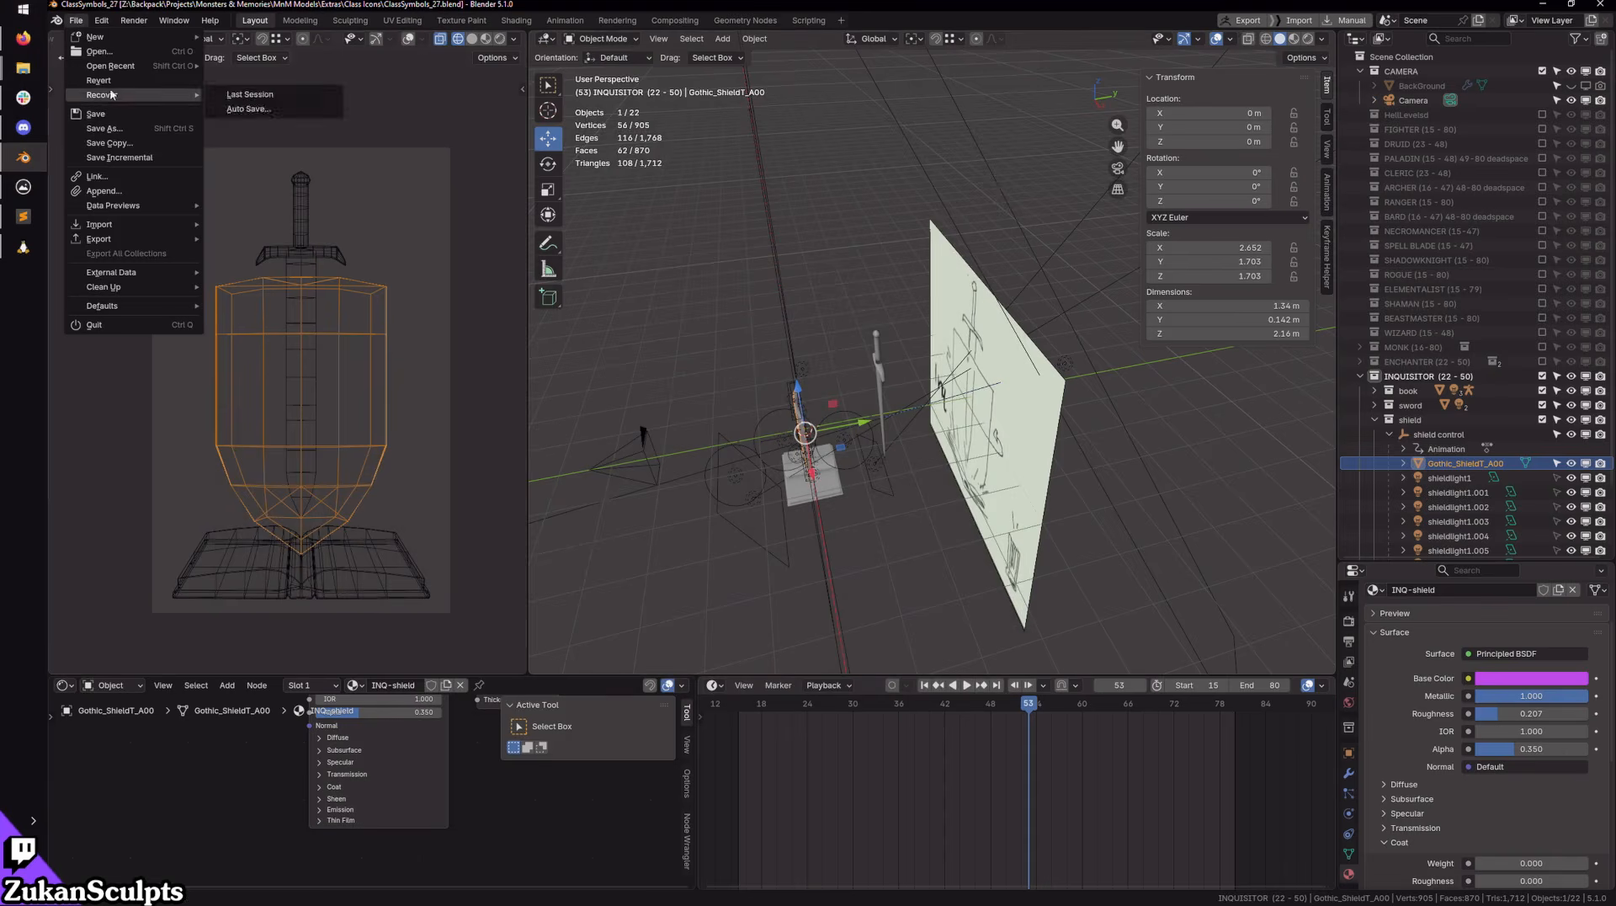
{"action": "left_click", "coordinate": [123, 52]}
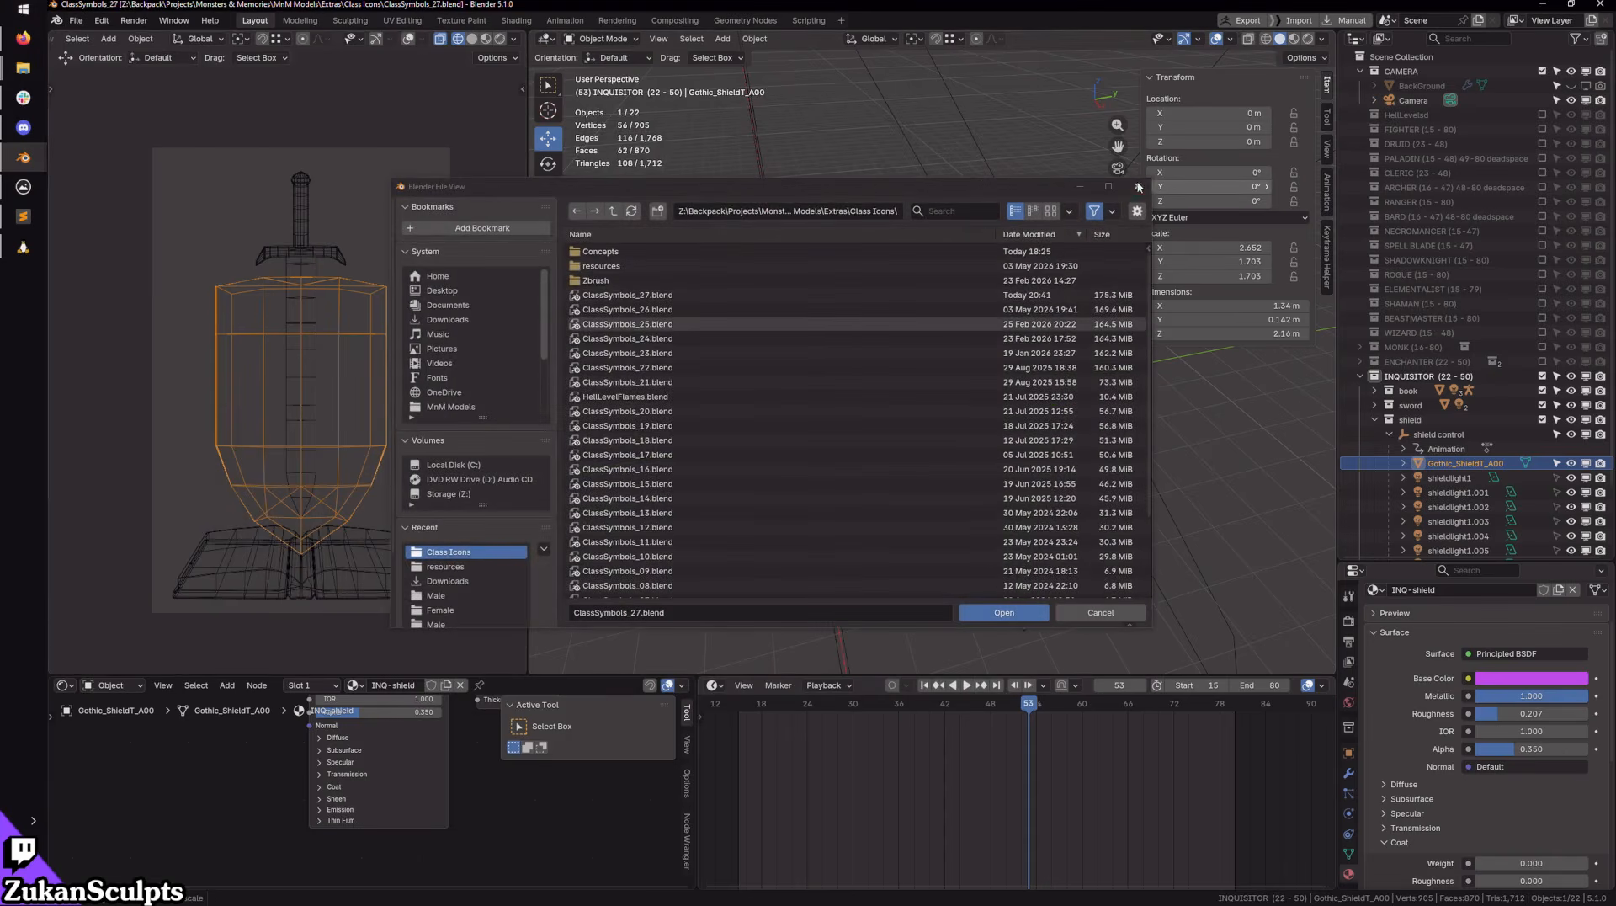
{"action": "key", "text": "Escape"}
Step: Save the Blender file and minimize its window to reach the texture packer
{"action": "left_click", "coordinate": [69, 20]}
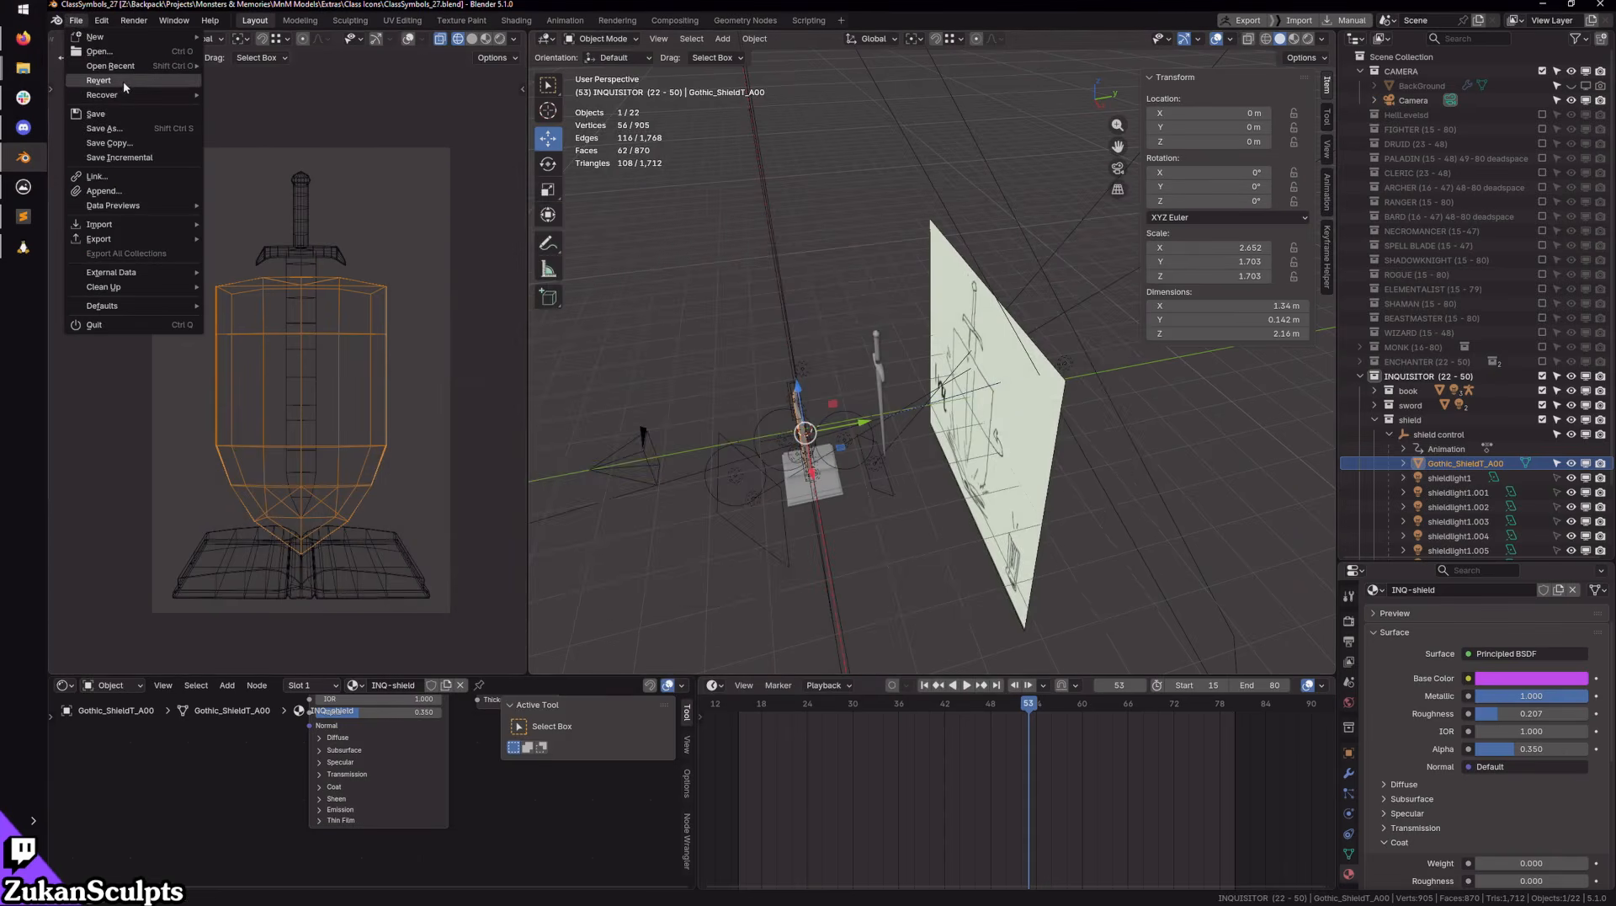
{"action": "left_click", "coordinate": [106, 114]}
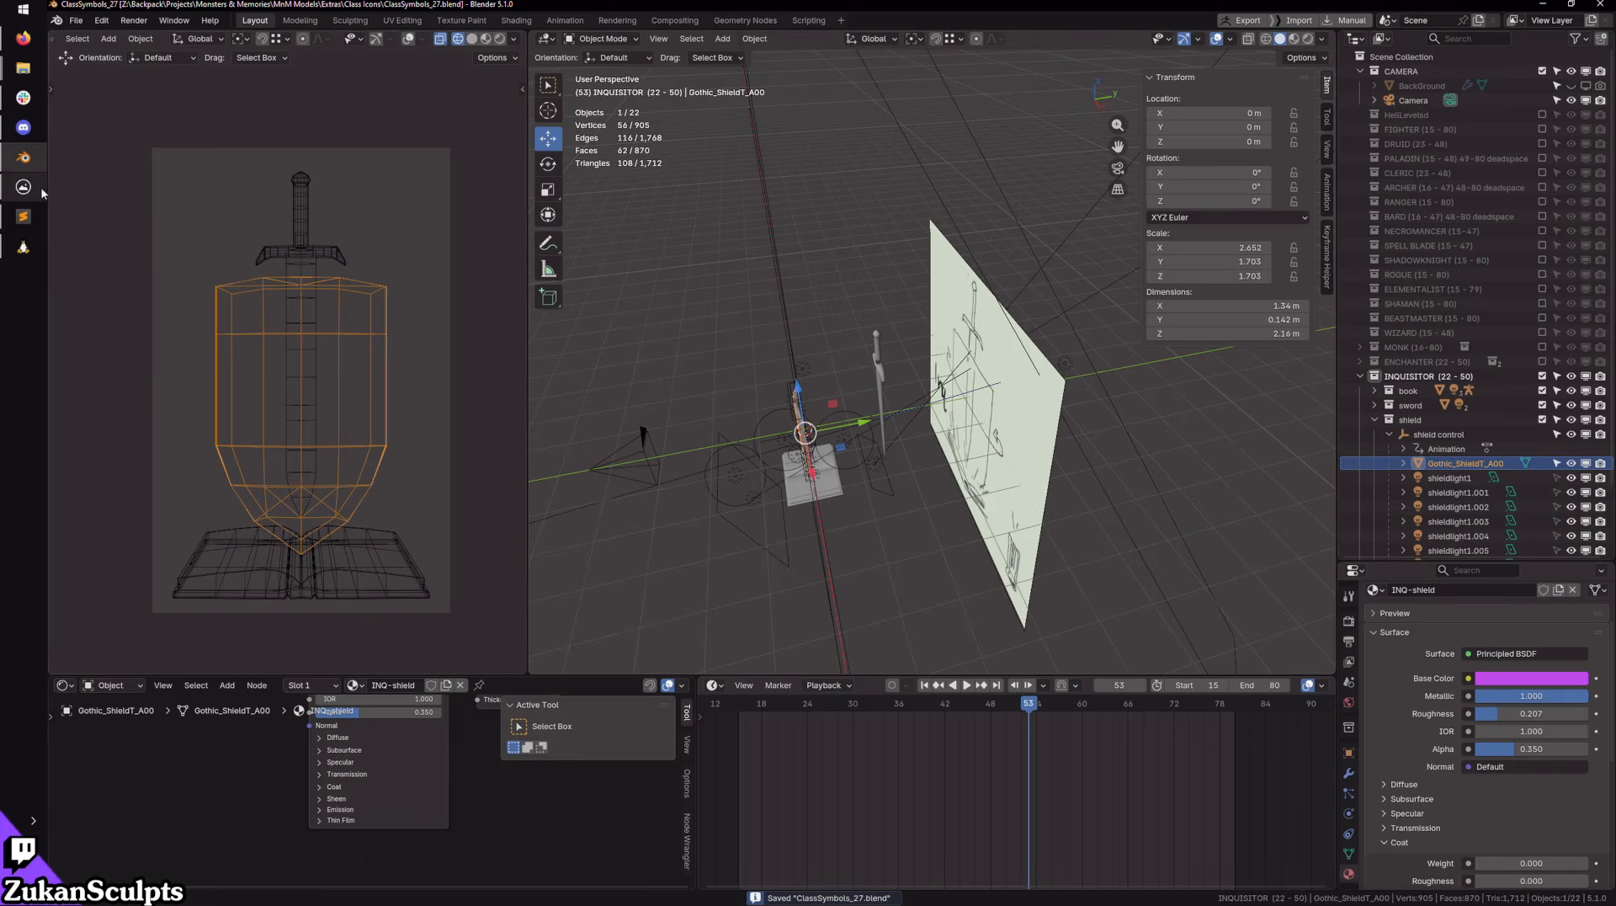
{"action": "mouse_move", "coordinate": [38, 192]}
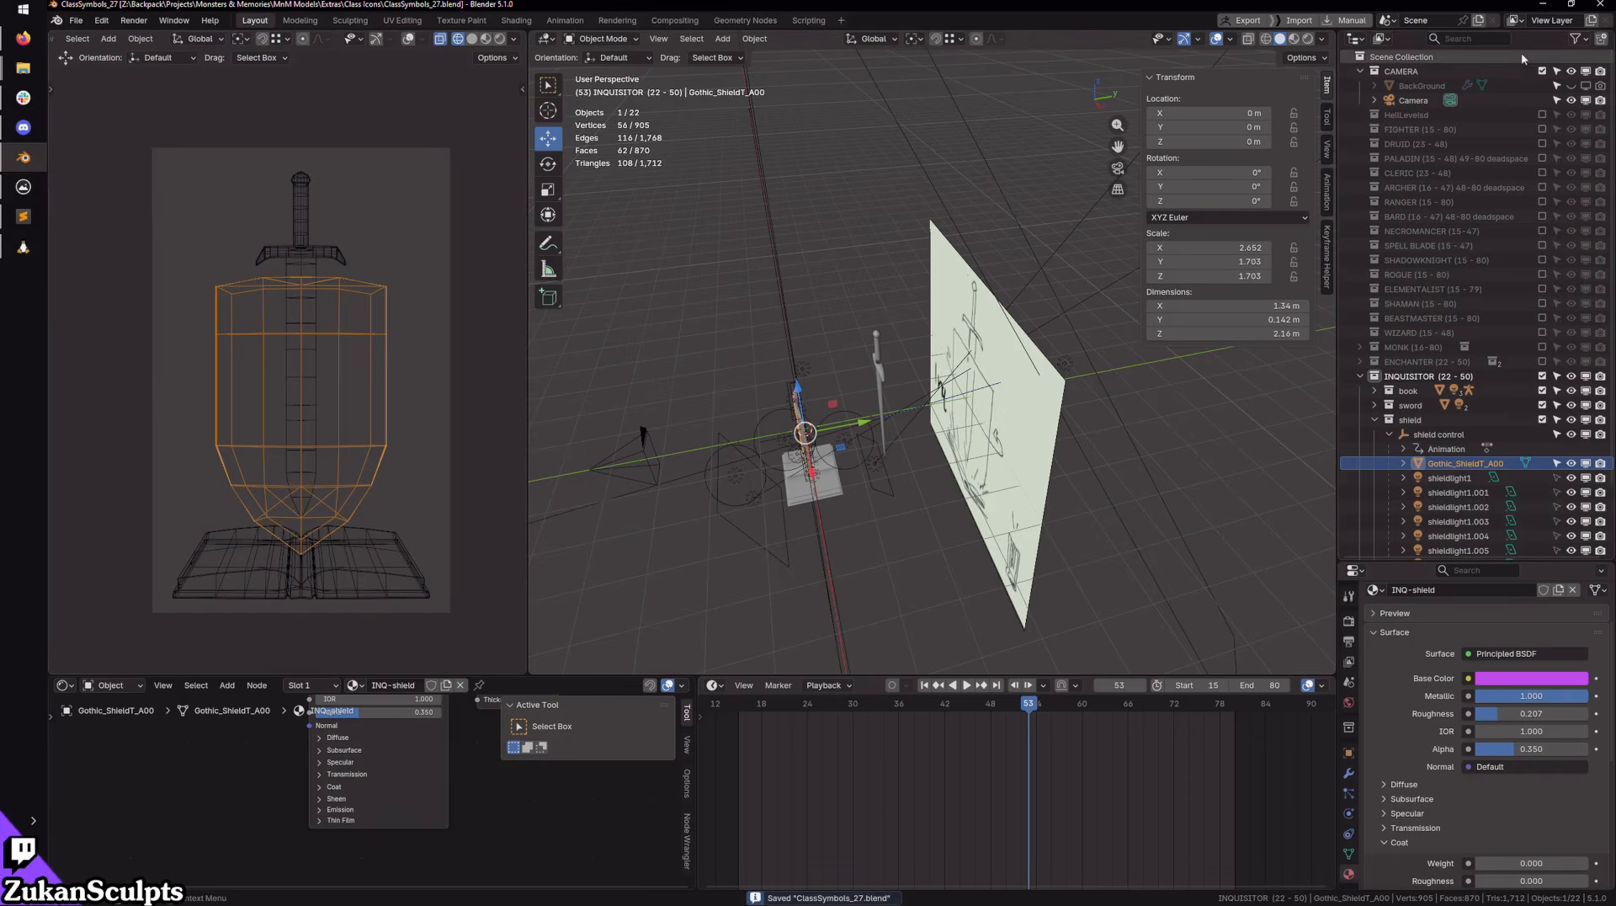
{"action": "left_click", "coordinate": [1544, 5]}
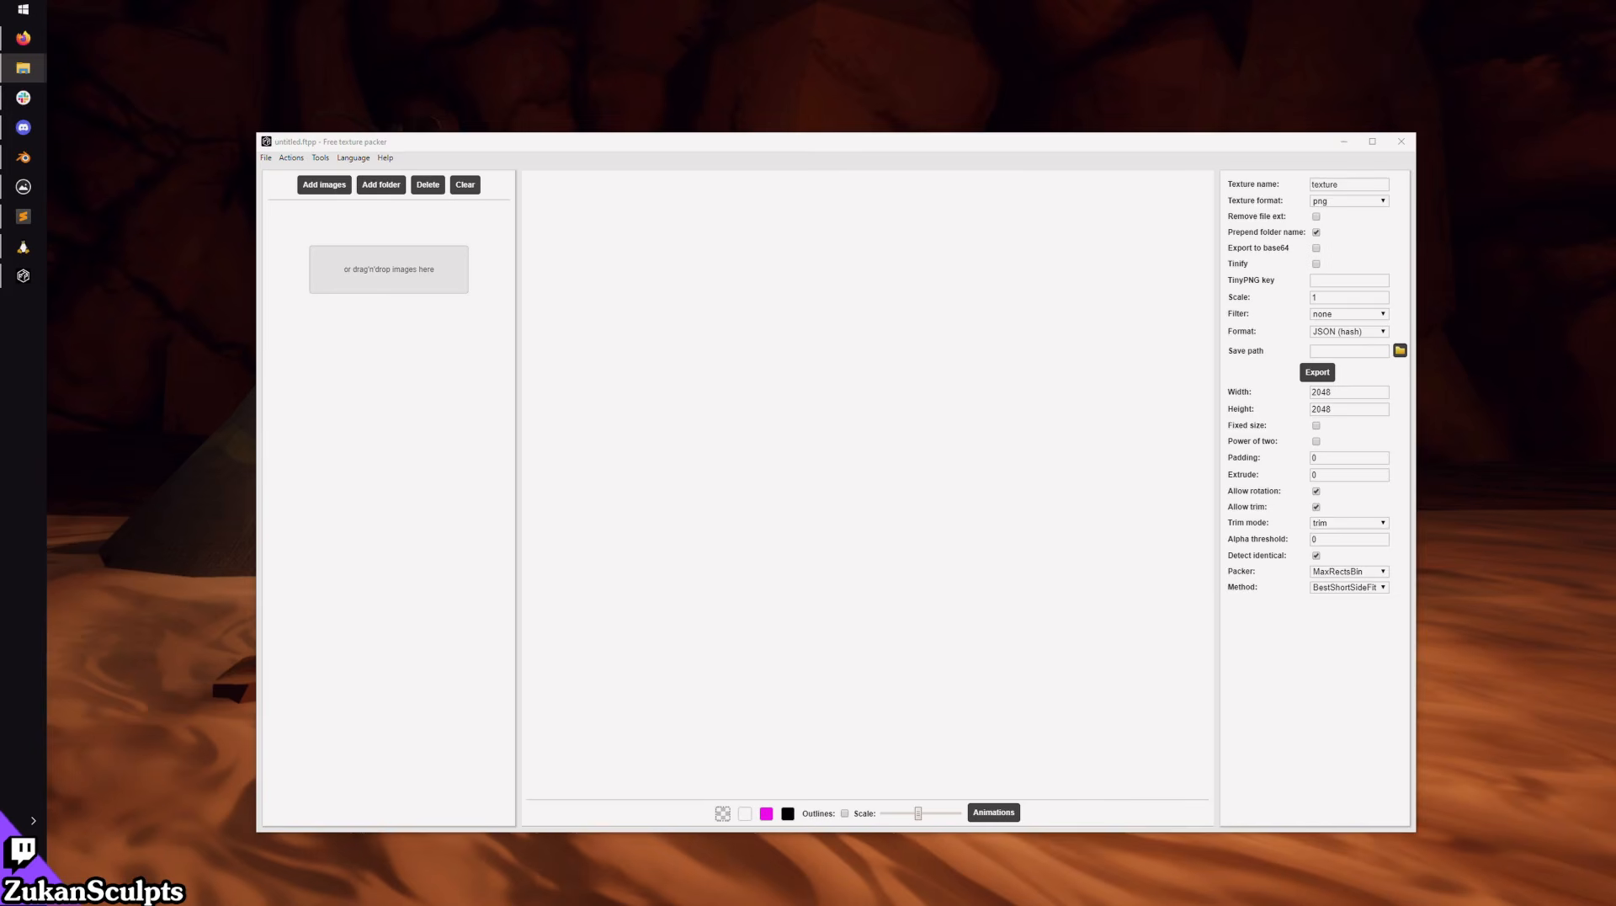
Step: Add the rendered final PNG frames to Free texture packer and enable power-of-two and fixed-size output
{"action": "left_click_drag", "start_coordinate": [415, 415], "coordinate": [383, 274]}
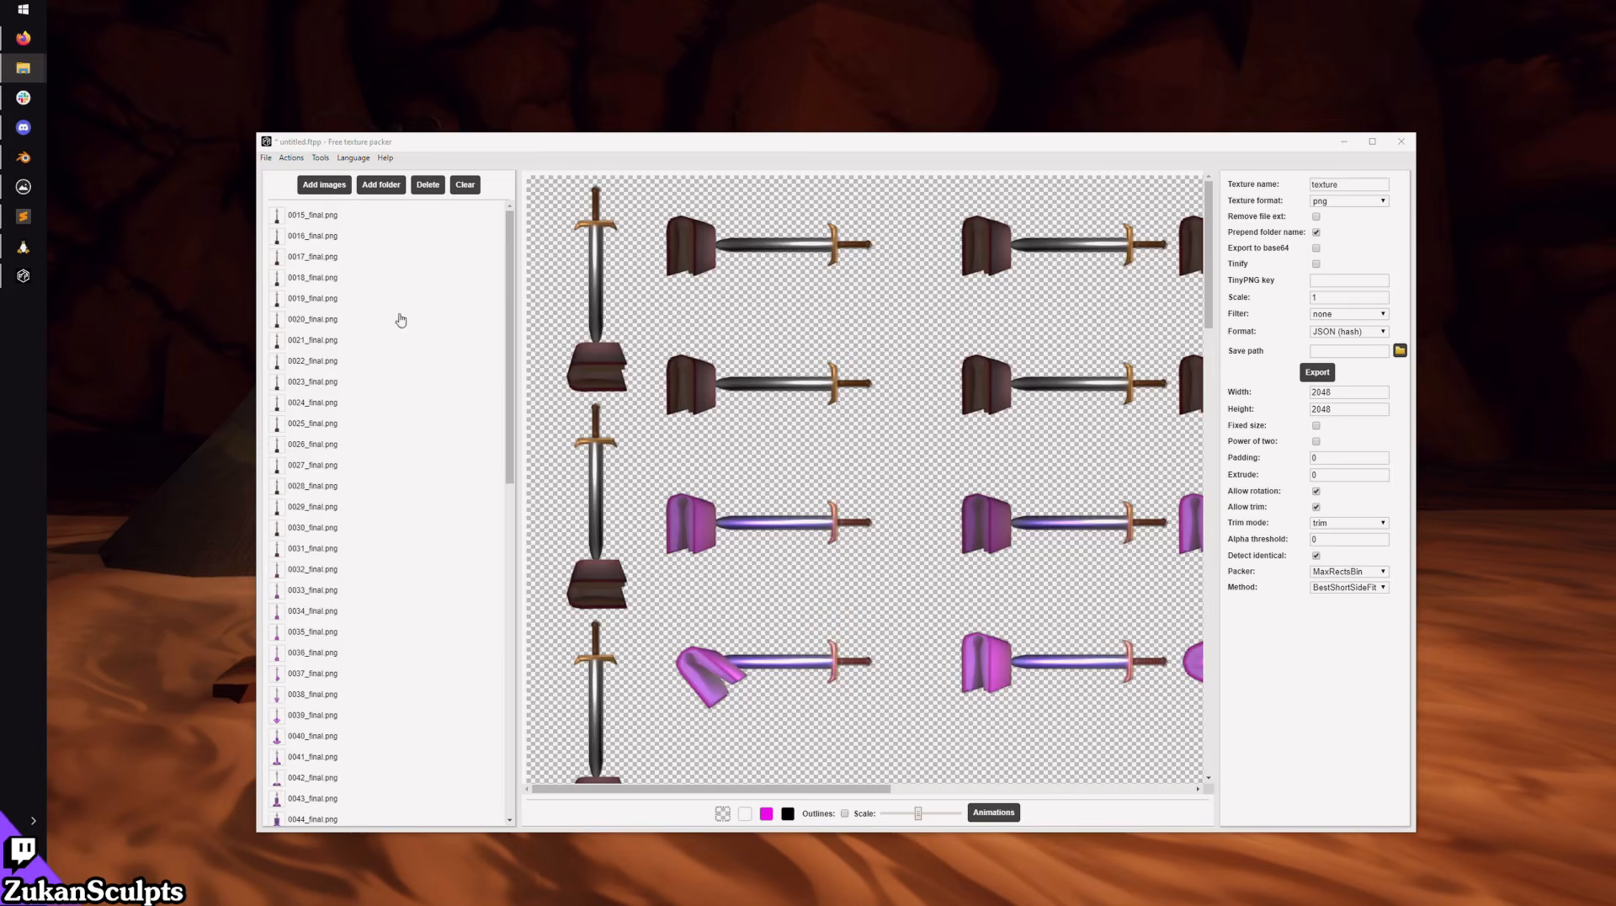
{"action": "left_click", "coordinate": [1320, 436]}
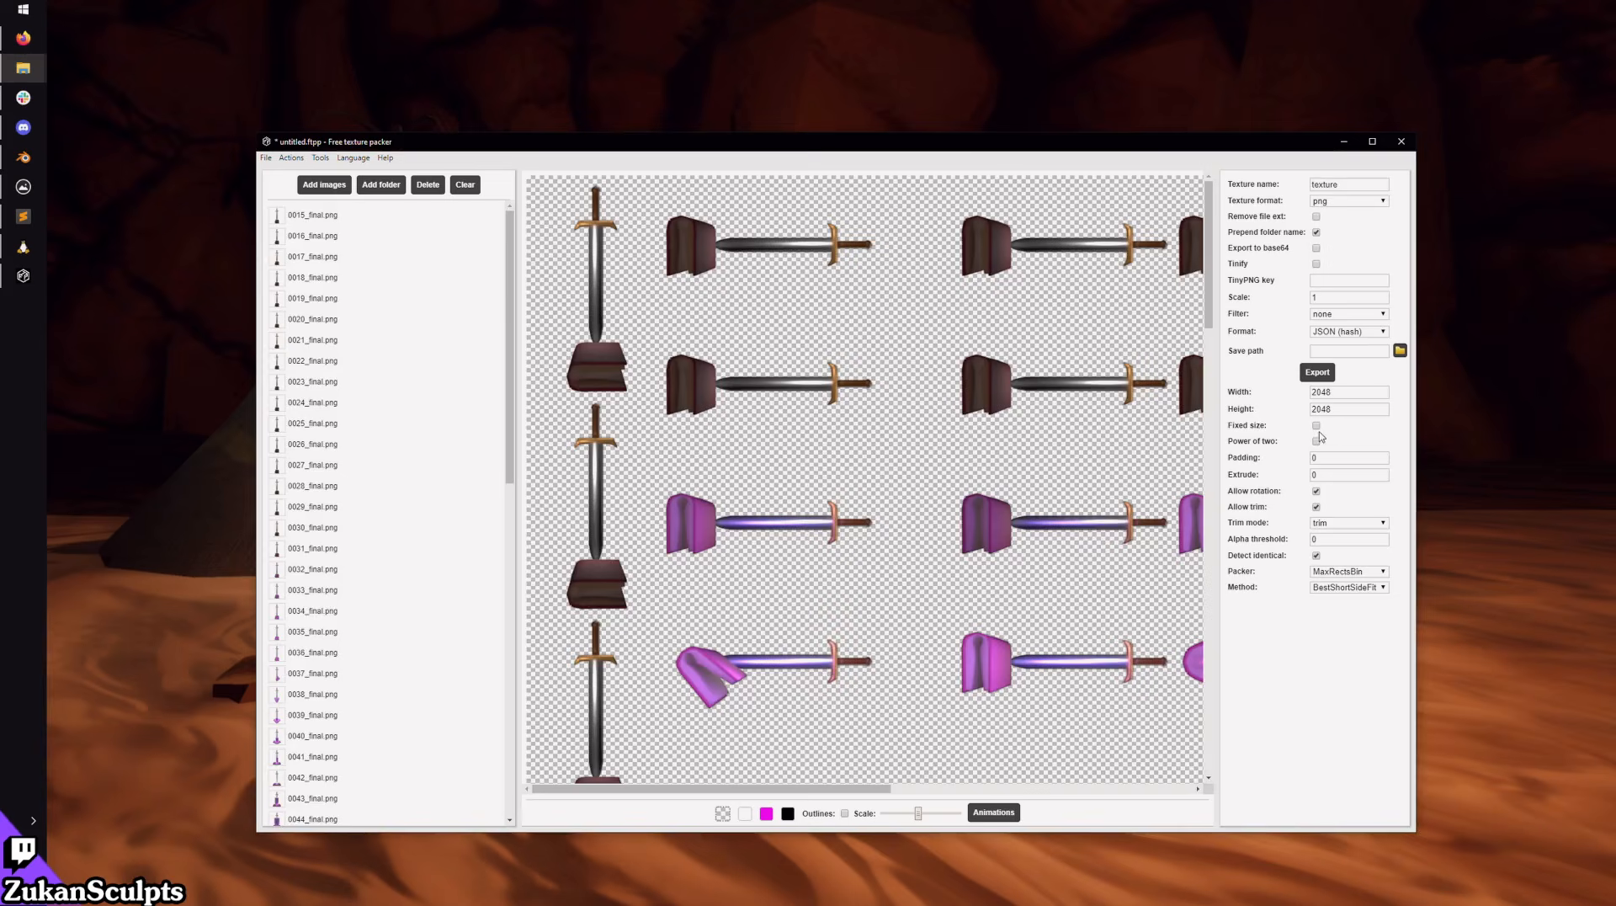
{"action": "left_click", "coordinate": [1317, 441]}
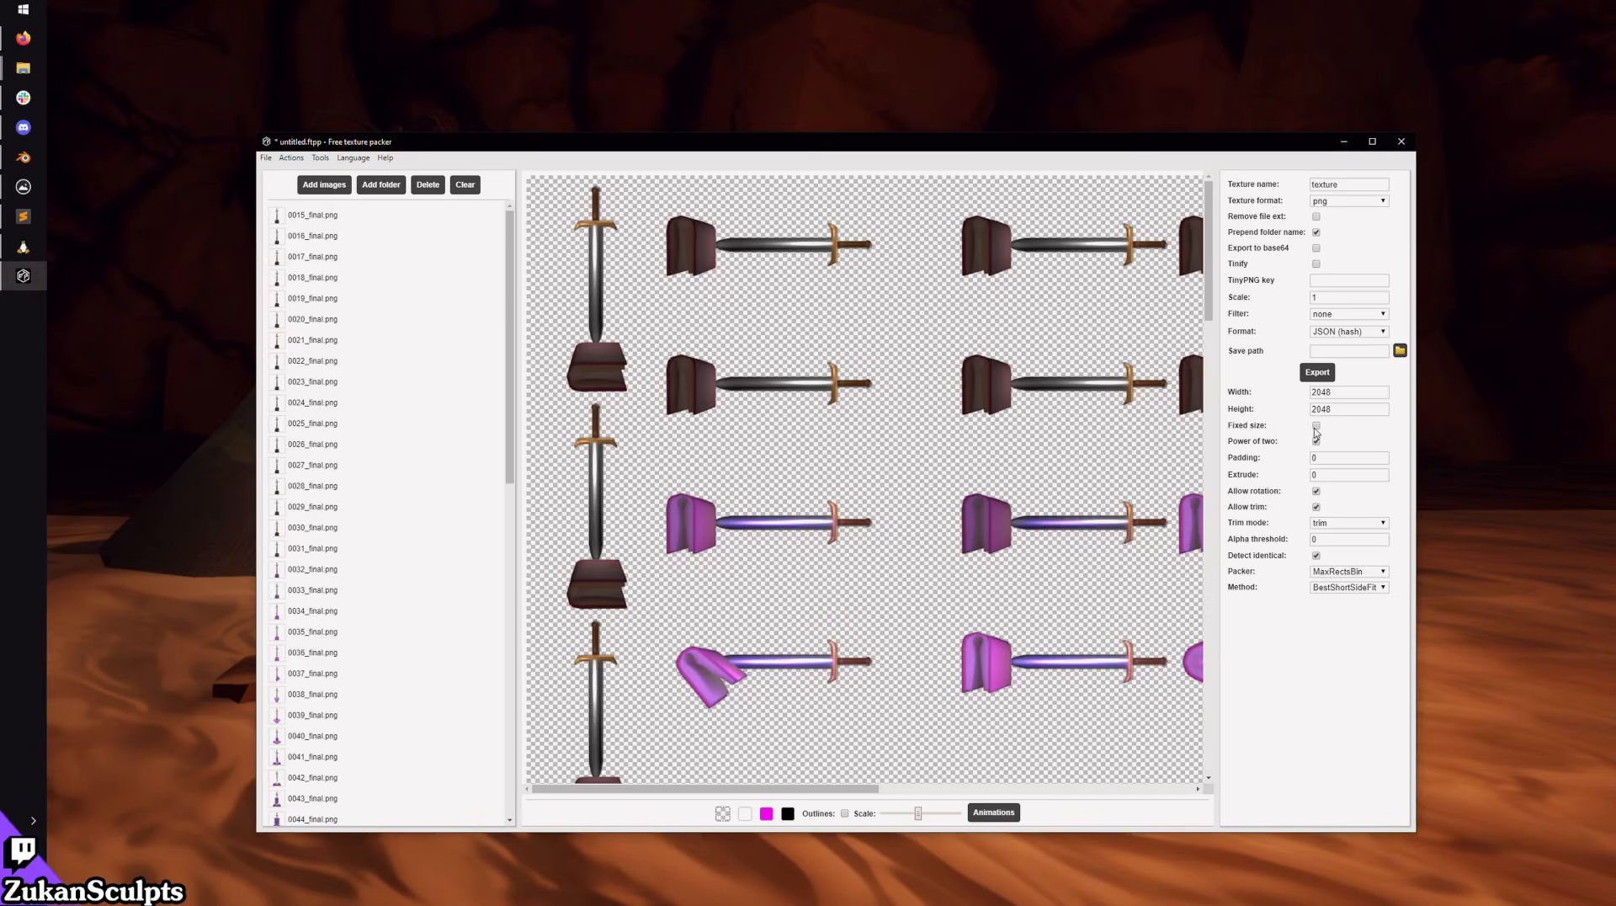
{"action": "left_click", "coordinate": [1317, 425]}
Step: Disallow rotation and trimming, set the packing method to BottomLeftRule, and reduce the preview scale to show whole sheets
{"action": "left_click", "coordinate": [1316, 491]}
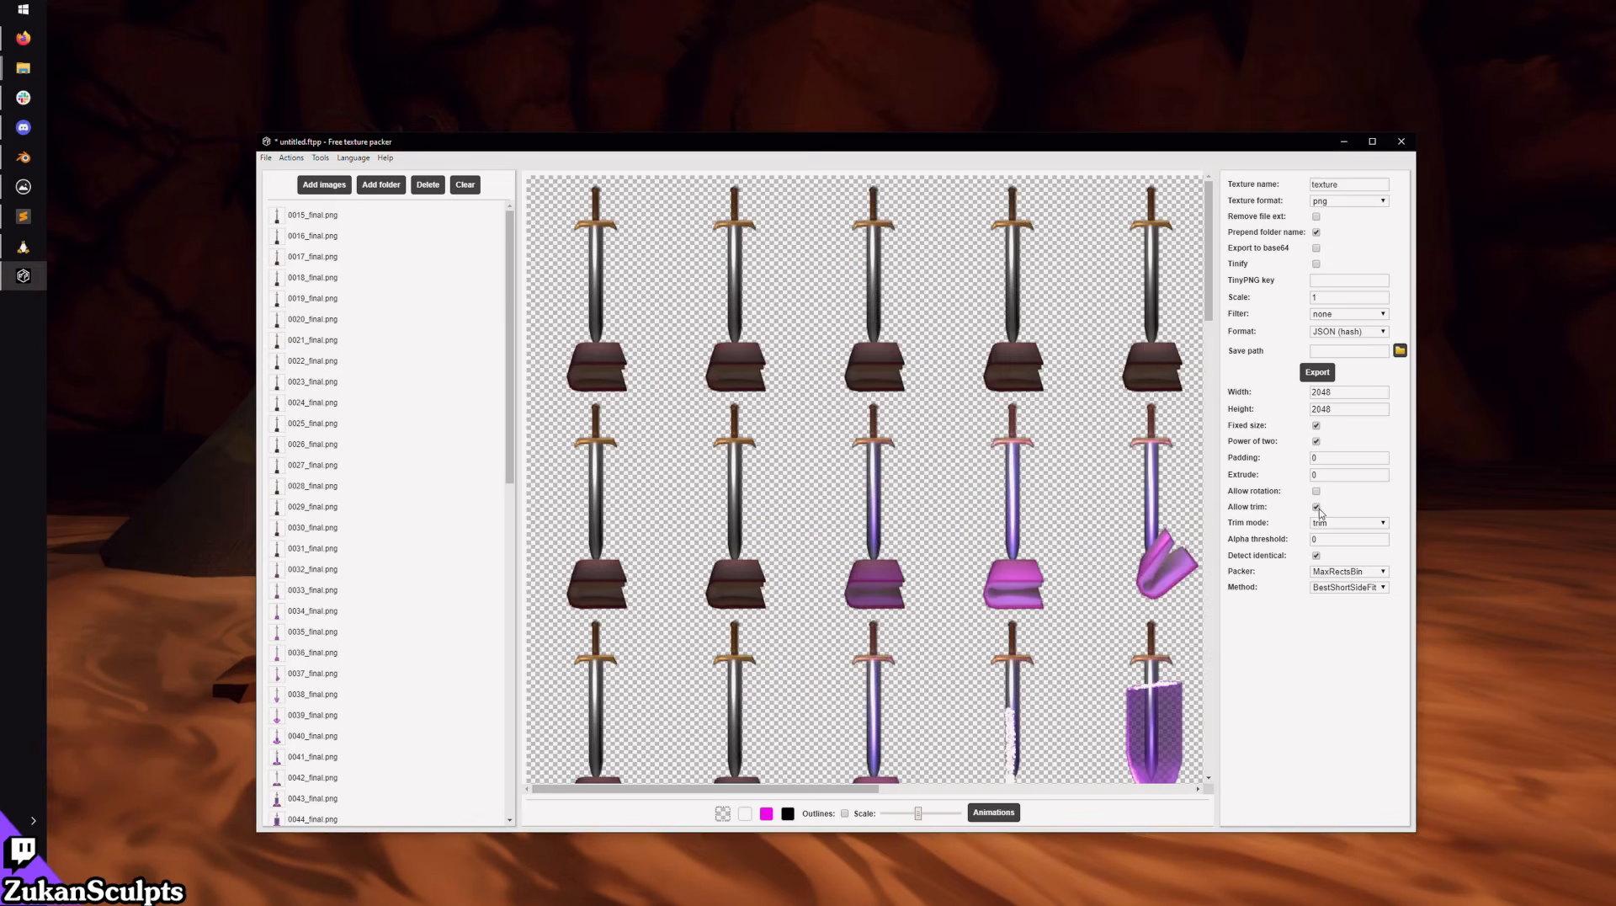
{"action": "left_click", "coordinate": [1317, 507]}
{"action": "left_click", "coordinate": [1347, 586]}
{"action": "left_click", "coordinate": [1340, 672]}
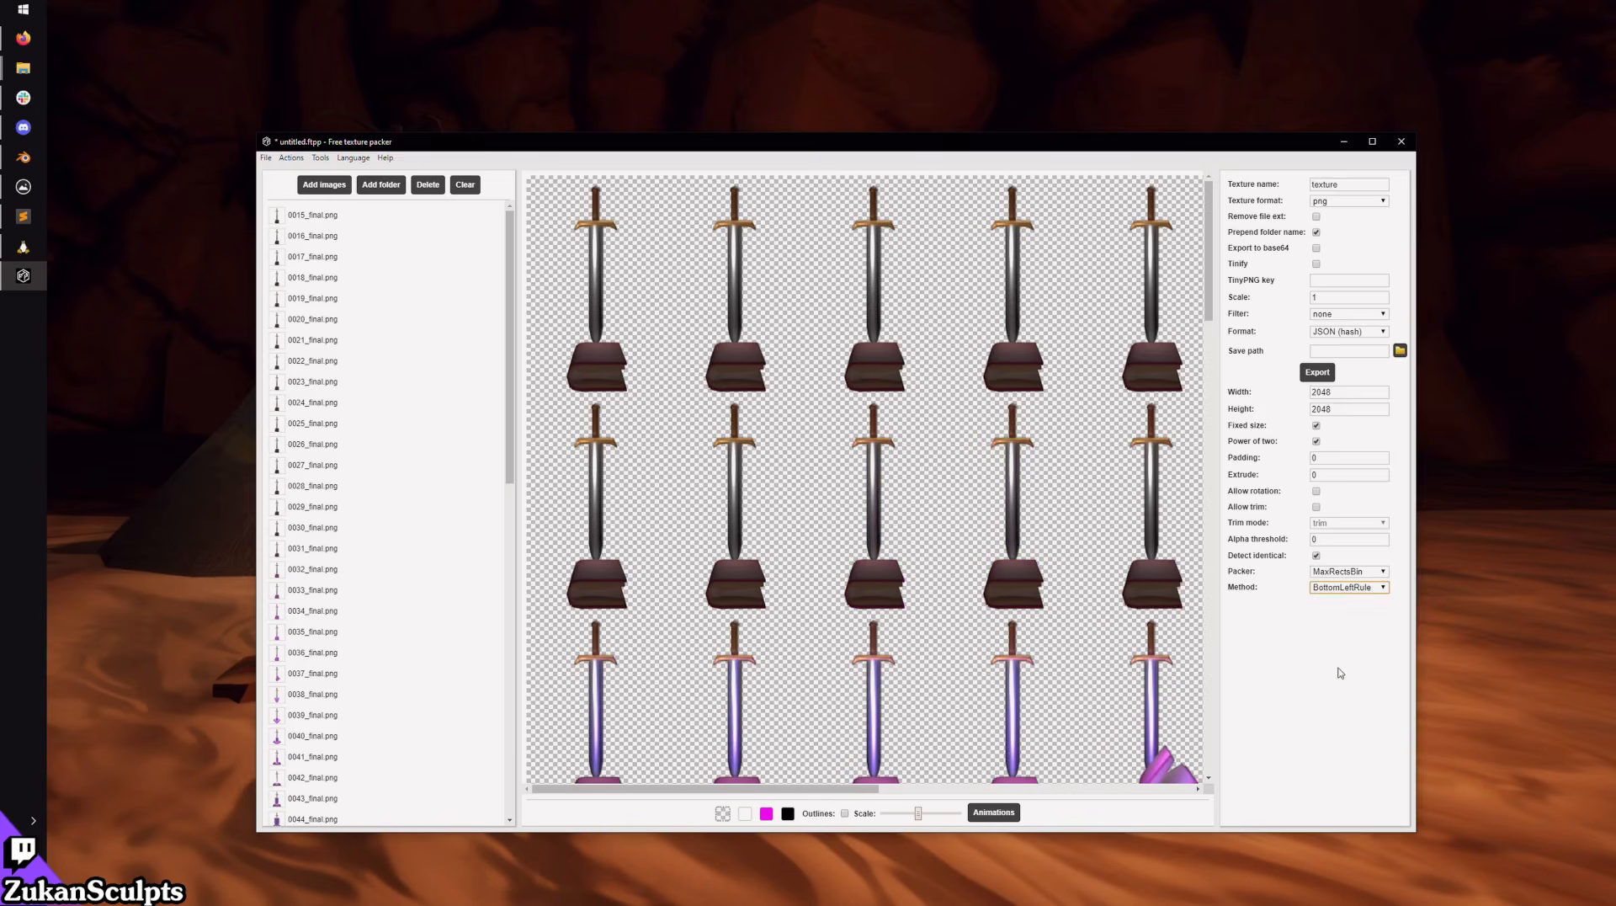
{"action": "left_click_drag", "start_coordinate": [918, 814], "coordinate": [892, 817]}
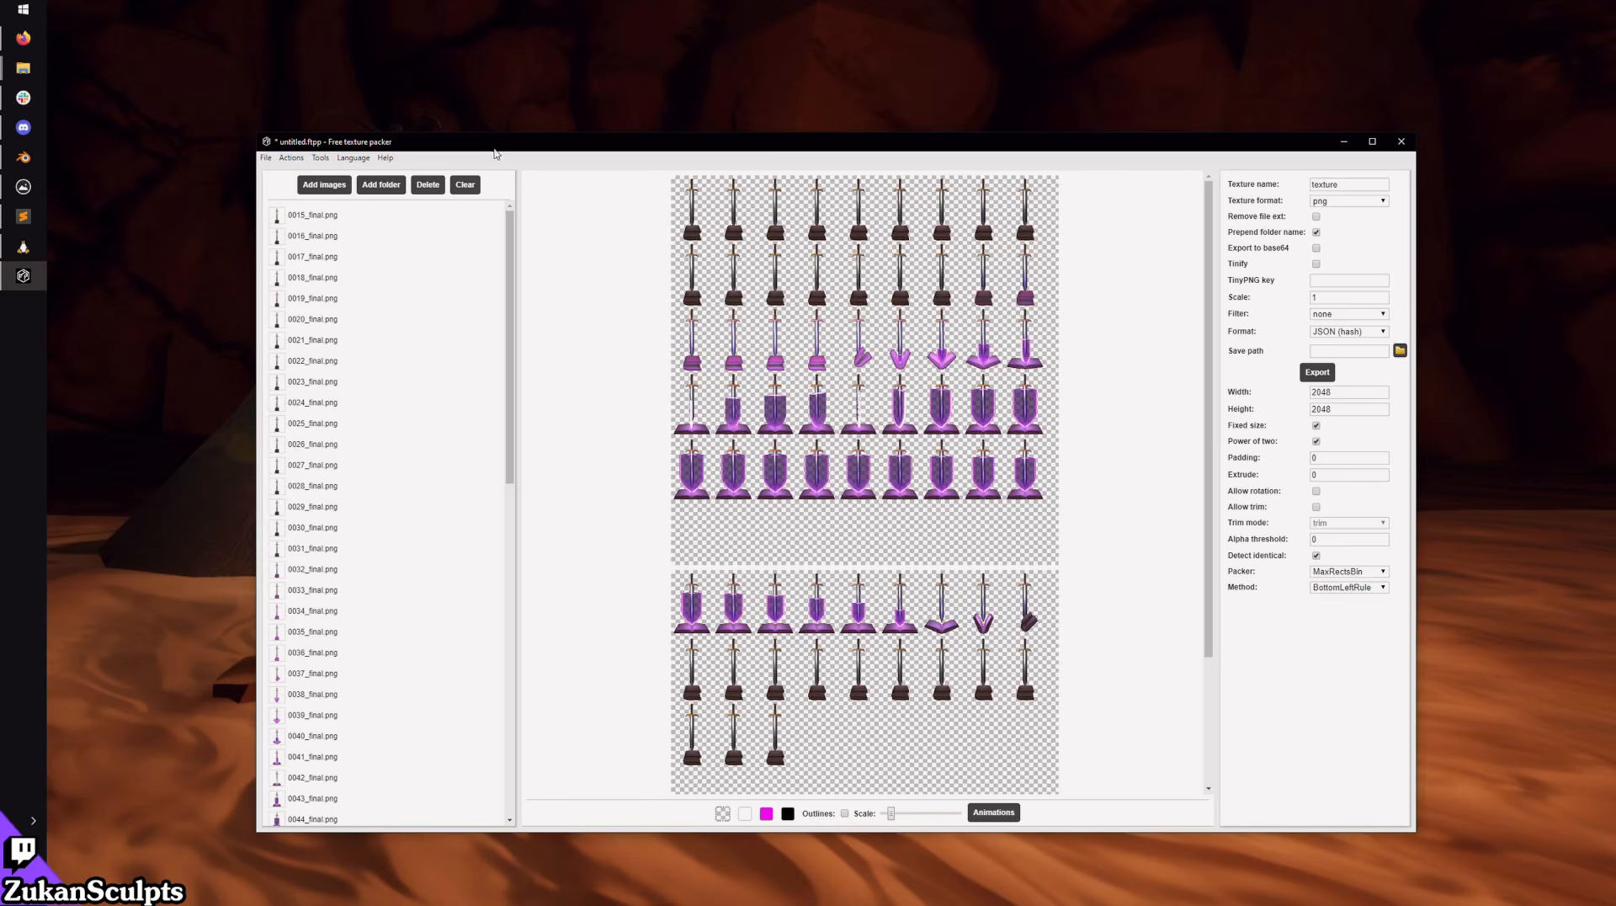
{"action": "left_click", "coordinate": [23, 69]}
{"action": "left_click", "coordinate": [107, 54]}
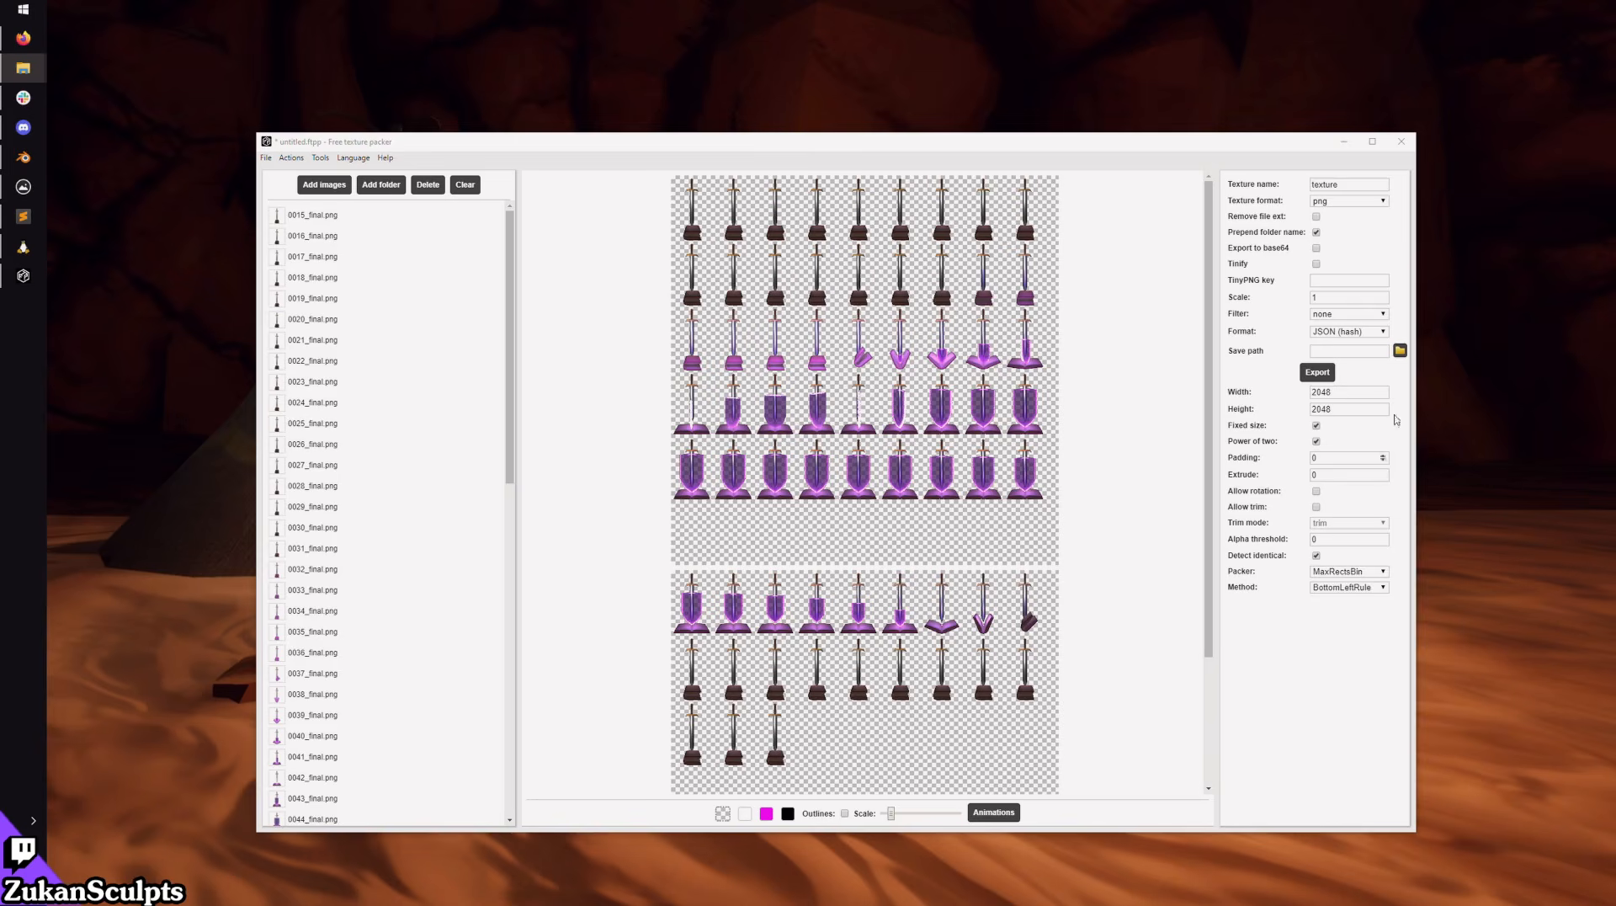
{"action": "left_click", "coordinate": [1325, 373]}
{"action": "left_click", "coordinate": [1318, 372]}
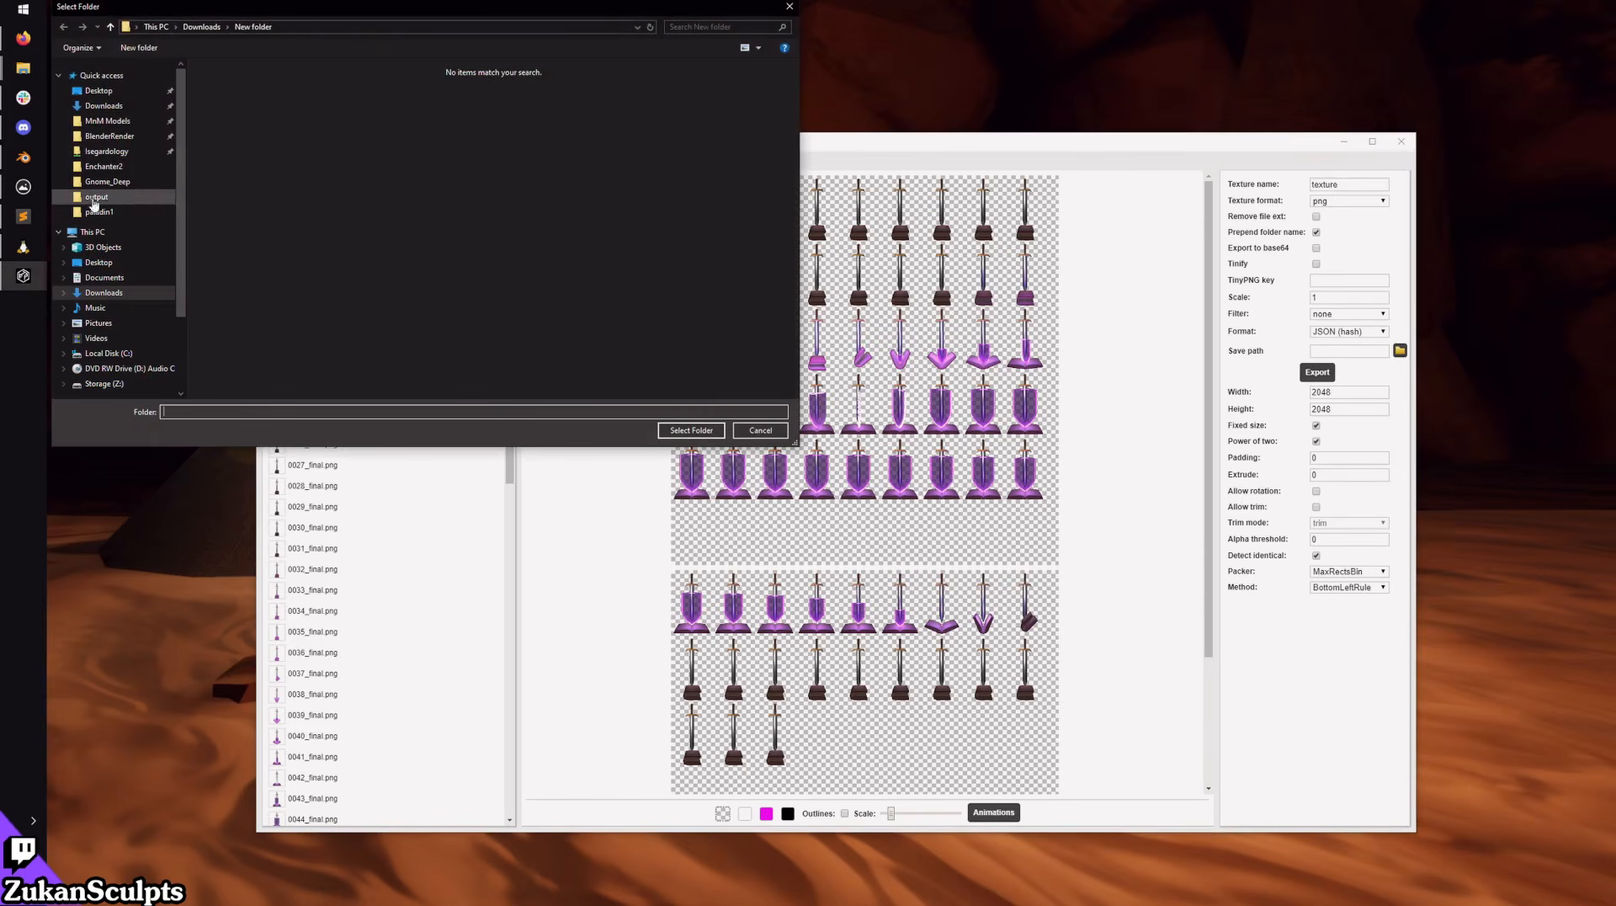
{"action": "left_click", "coordinate": [105, 106]}
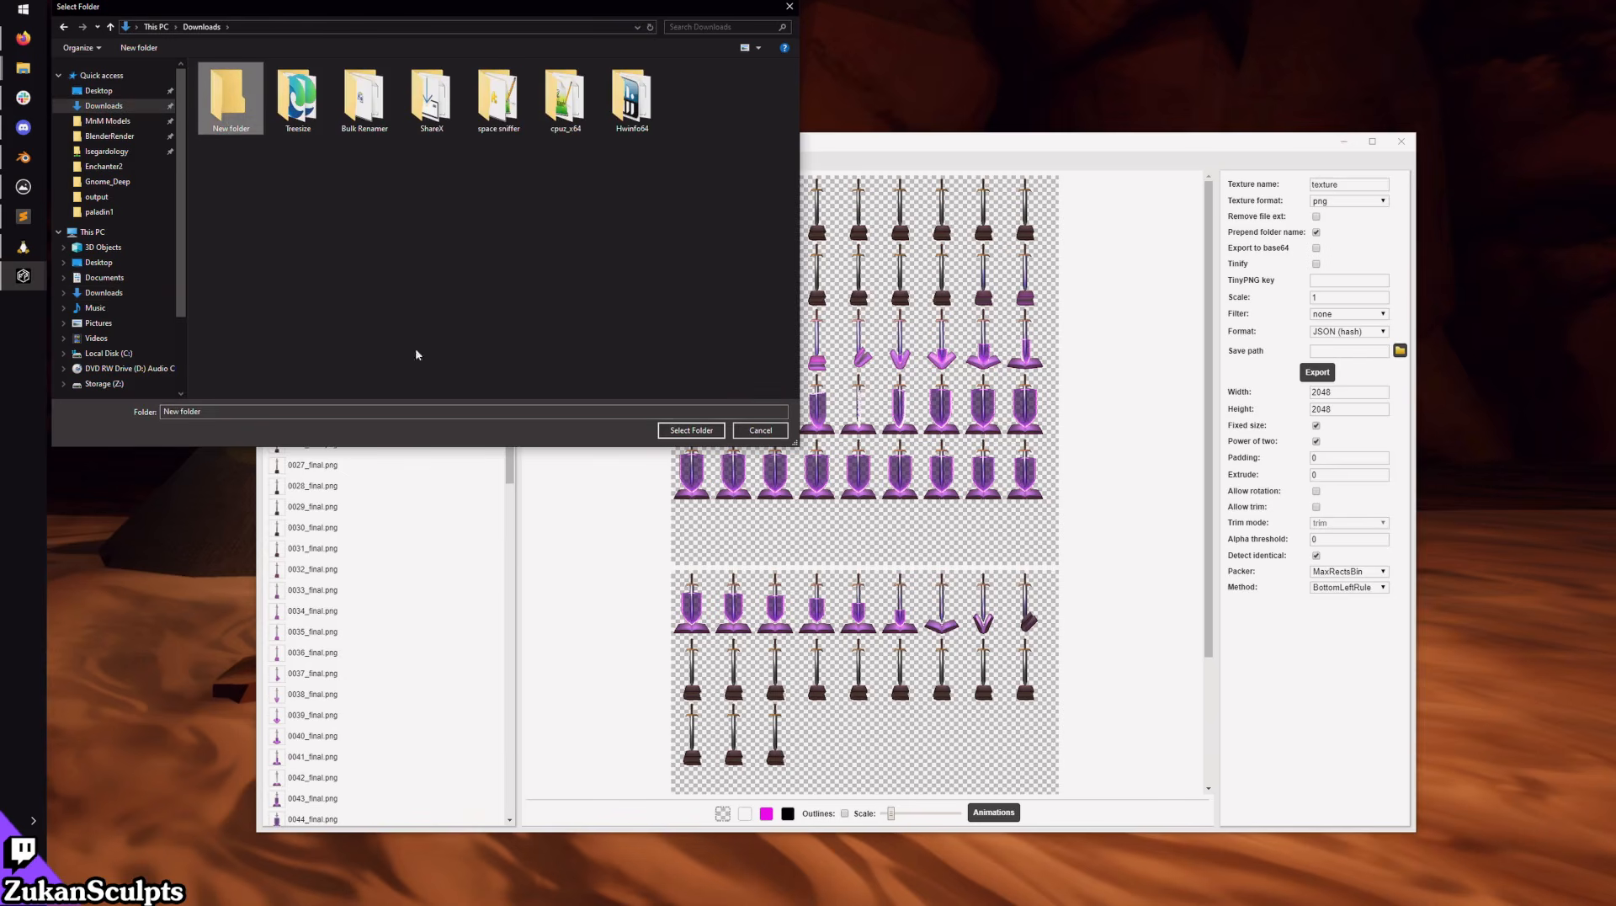
{"action": "left_click", "coordinate": [743, 431]}
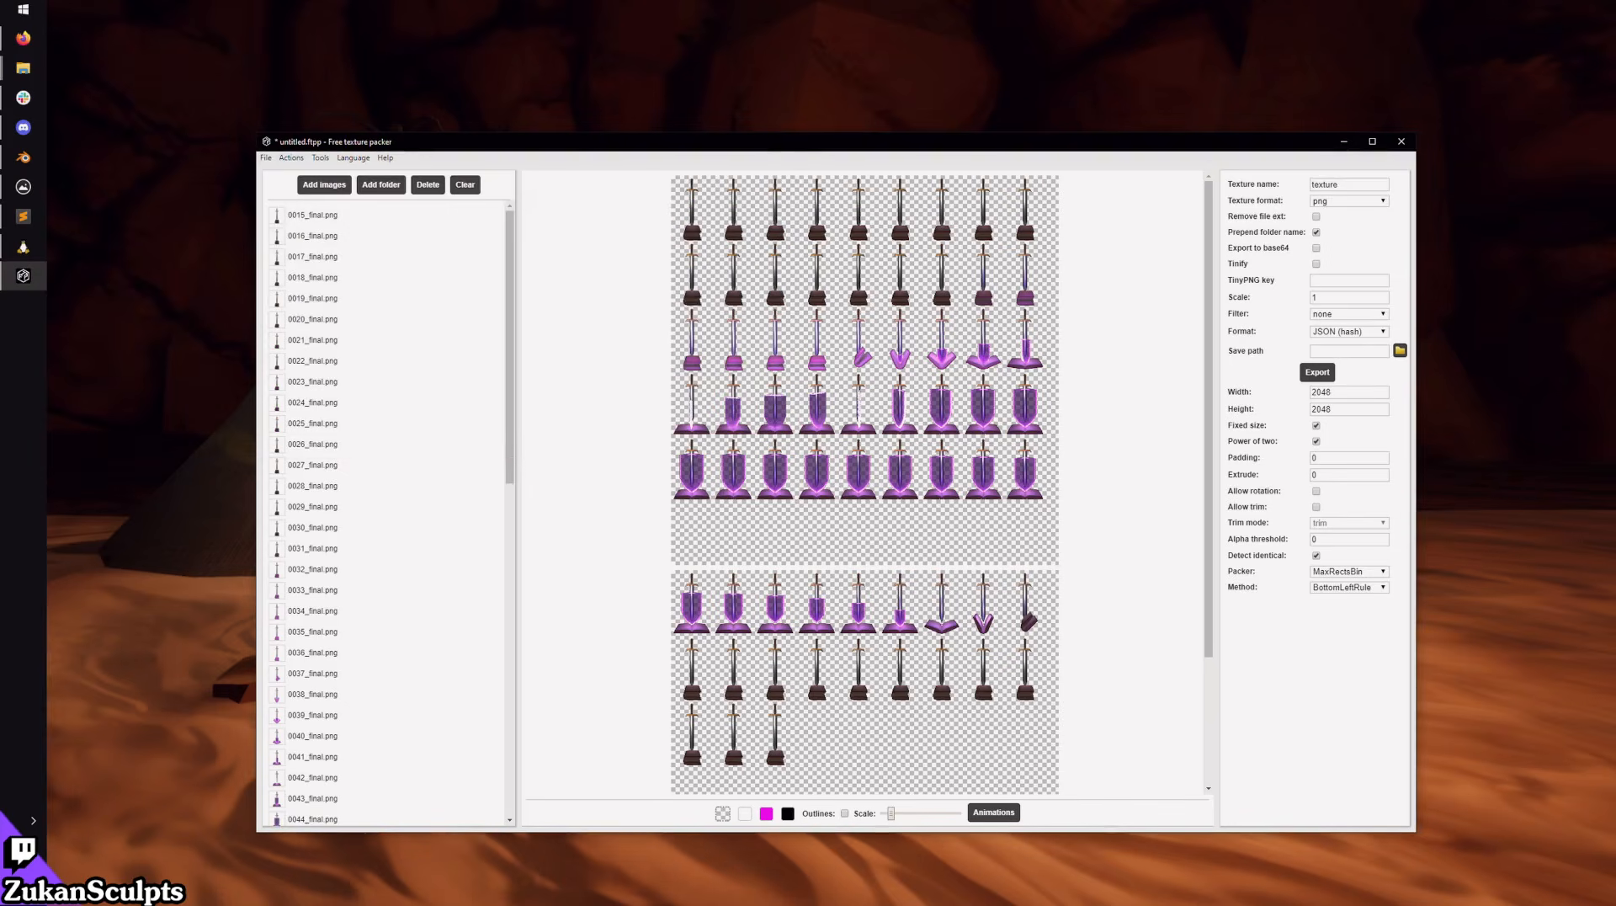
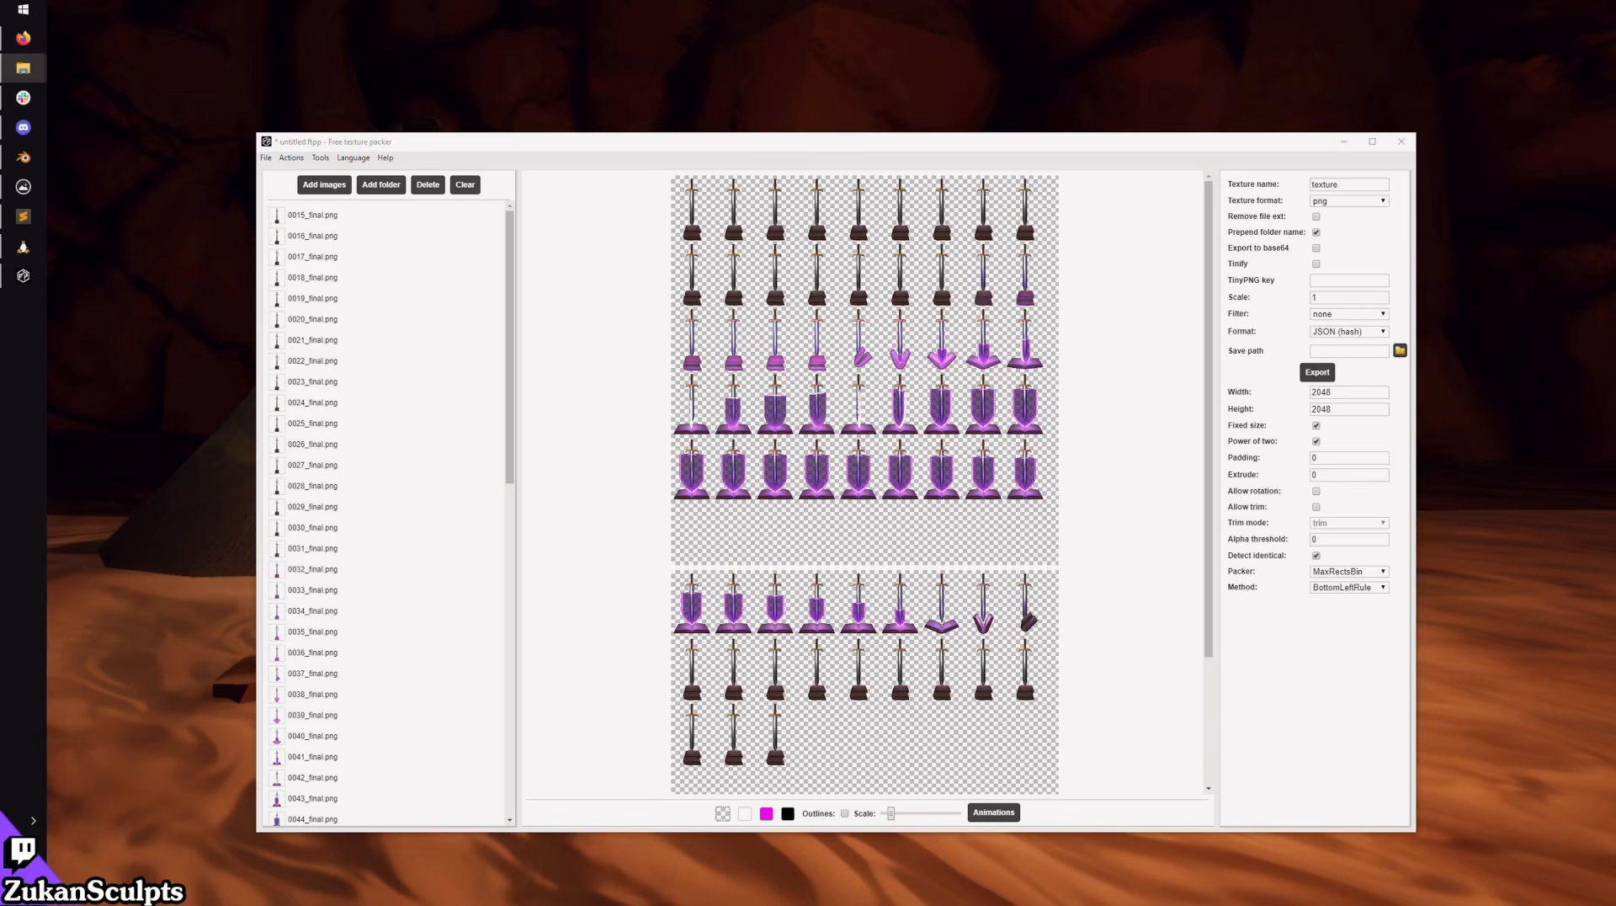
Step: Switch to Blender, collapse the Inquisitor collection, and rename it INQUISITOR (15 - 80)
{"action": "left_click", "coordinate": [23, 158]}
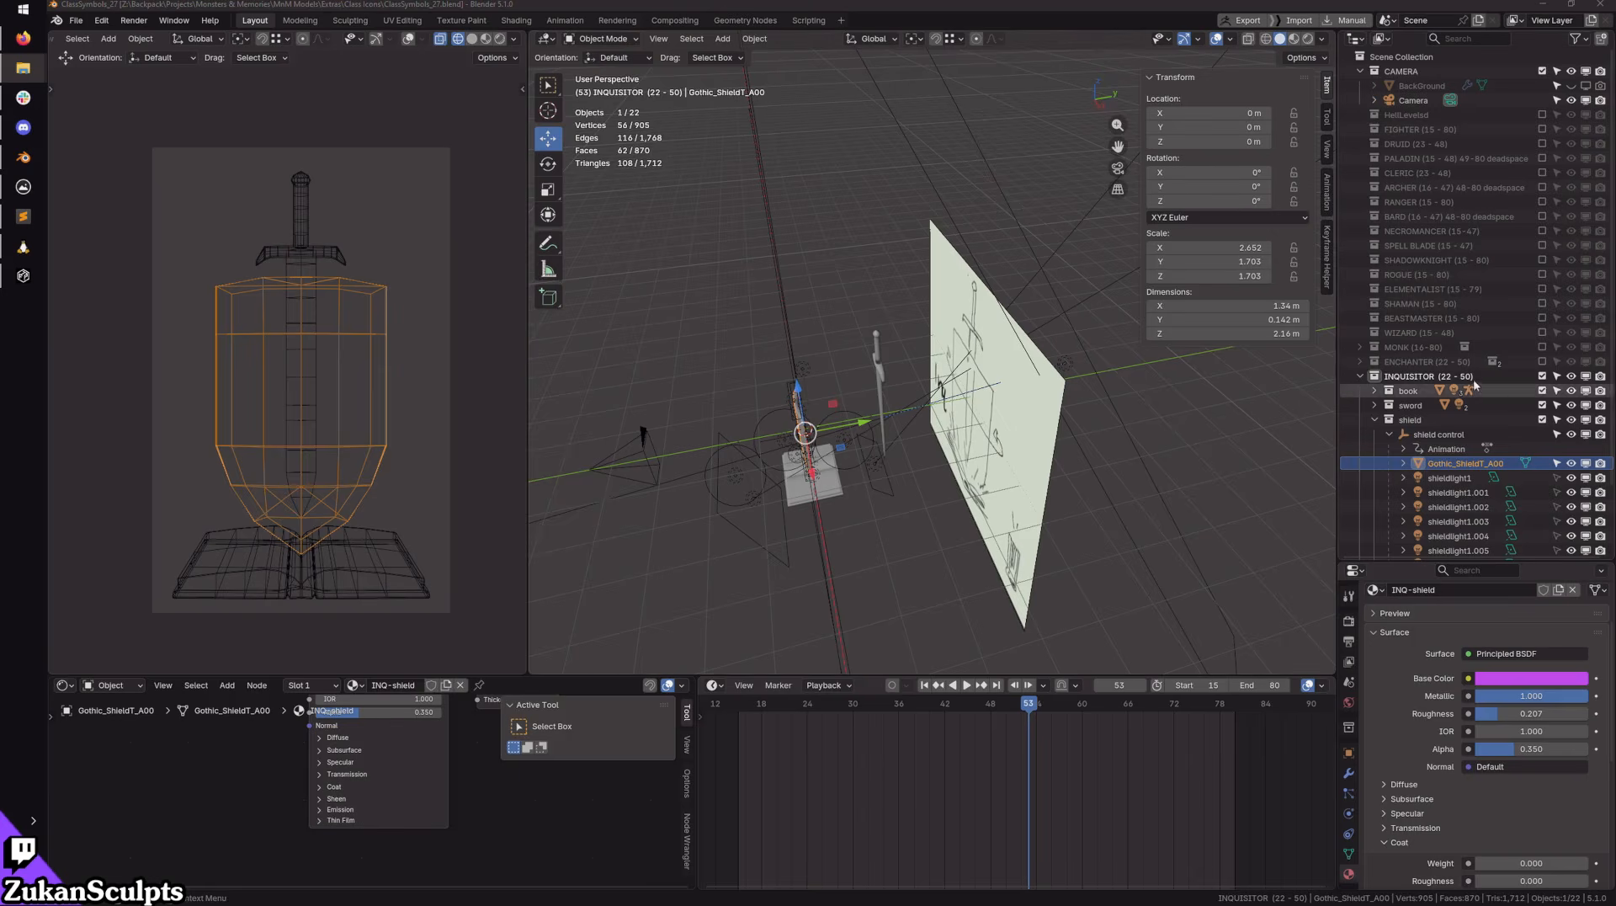
{"action": "left_click", "coordinate": [1360, 376]}
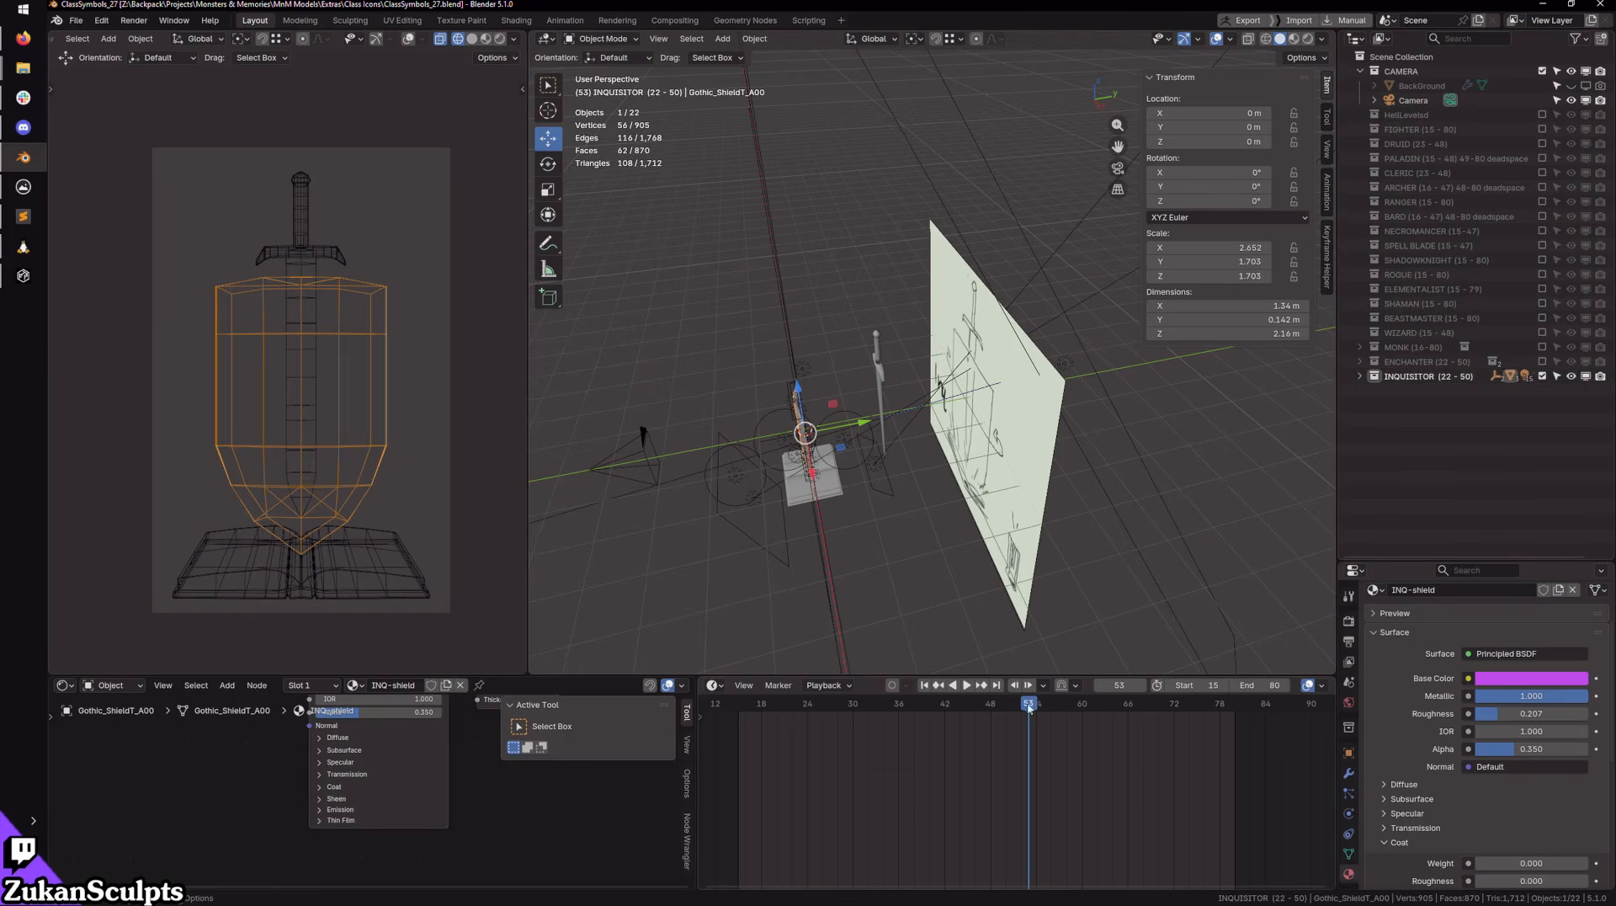
{"action": "left_click", "coordinate": [1097, 685]}
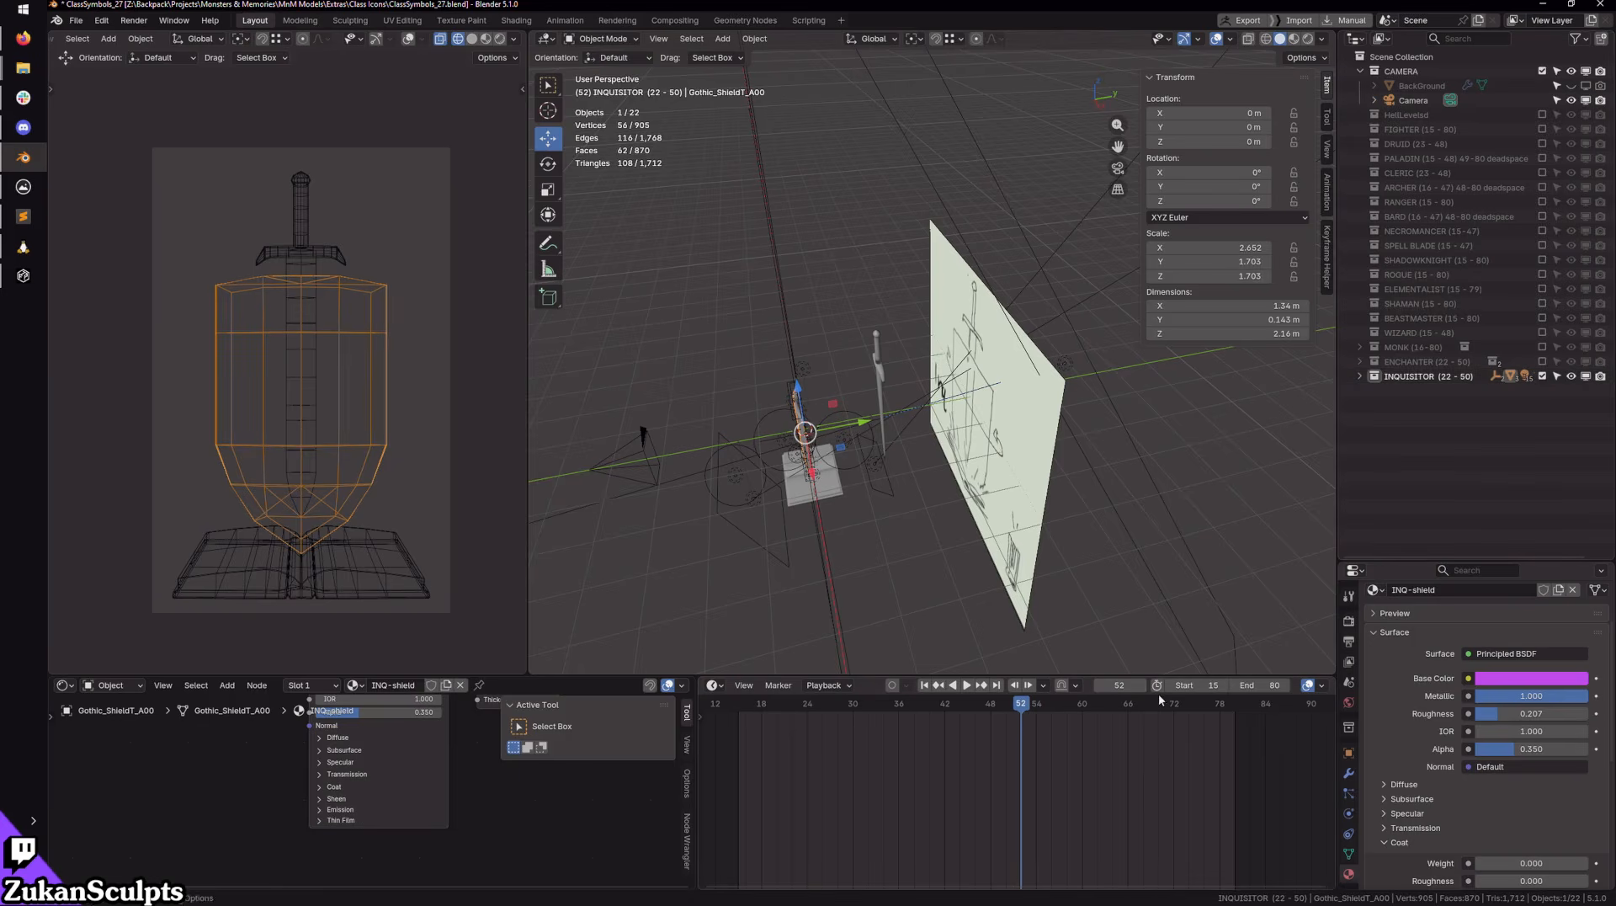
{"action": "double_click", "coordinate": [1456, 376]}
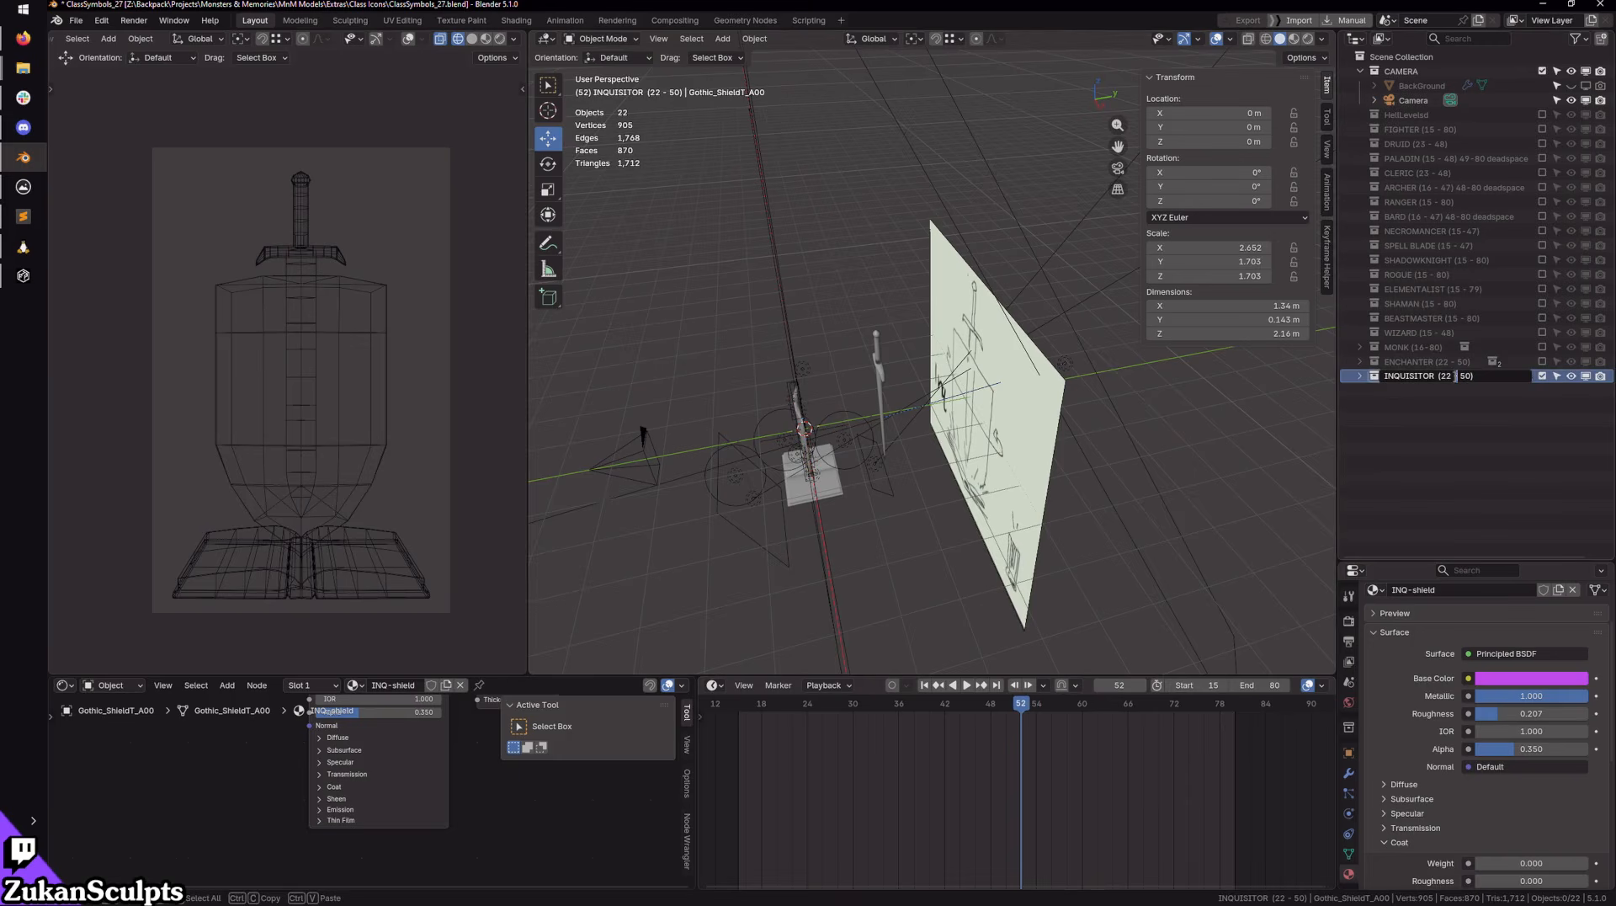
{"action": "key", "text": "BackSpace"}
{"action": "key", "text": "BackSpace"}
{"action": "key", "text": "BackSpace"}
{"action": "type", "text": "15"}
{"action": "key", "text": "Right"}
{"action": "key", "text": "Right"}
{"action": "key", "text": "Right"}
{"action": "key", "text": "shift+Right"}
{"action": "key", "text": "shift+Right"}
{"action": "type", "text": "80"}
{"action": "key", "text": "Return"}
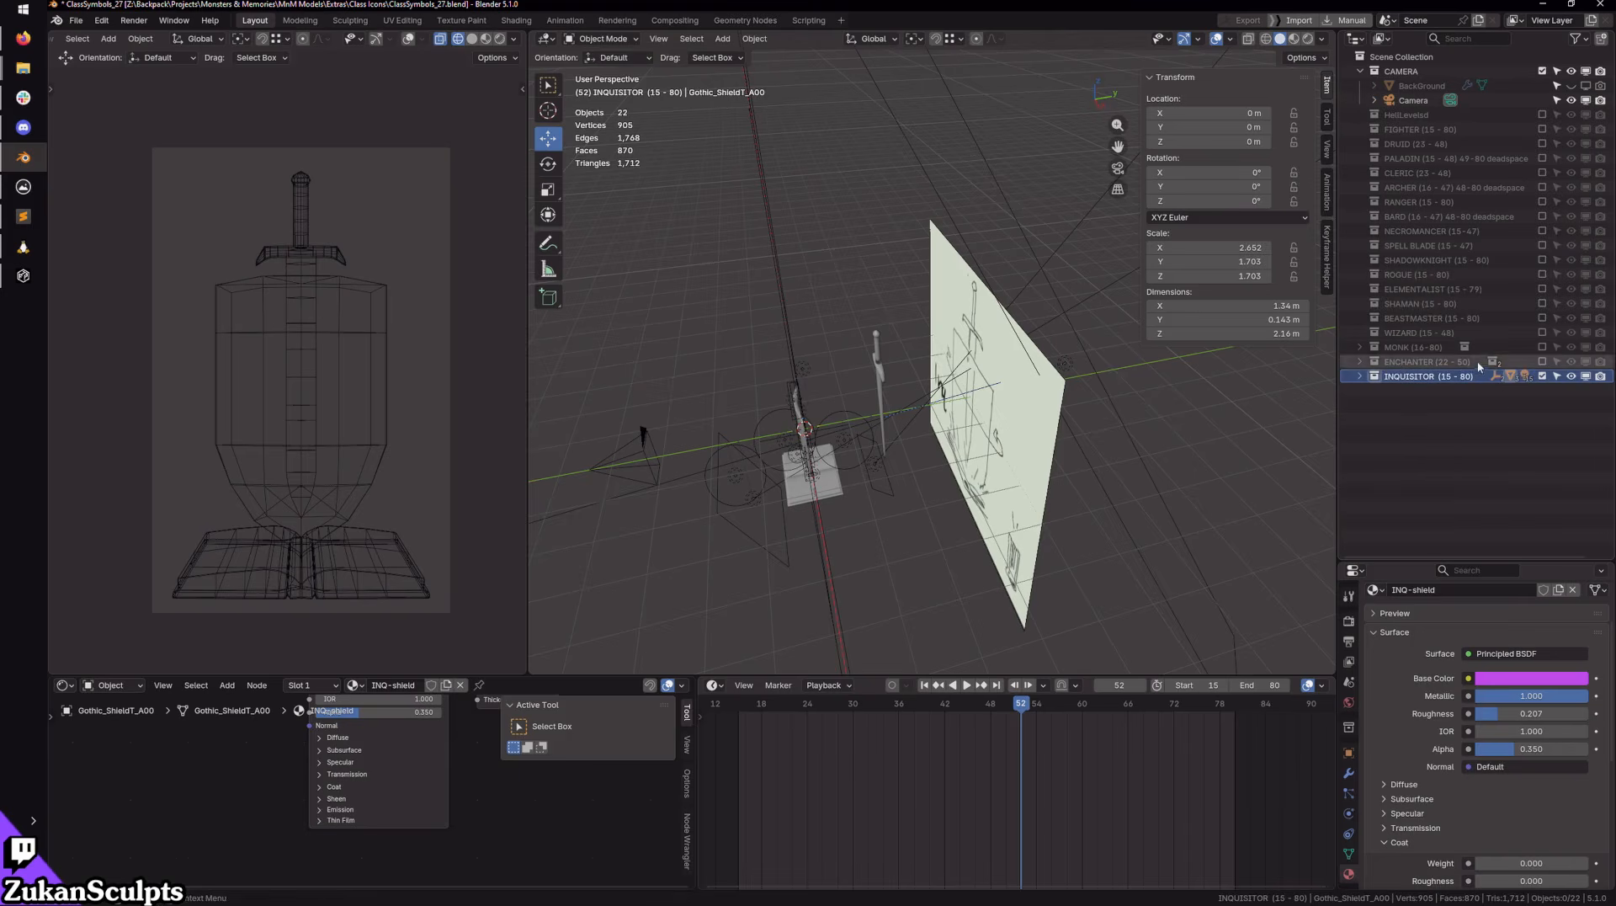
Step: Exclude the Inquisitor collection, include the Enchanter collection, and return the timeline to frame 15
{"action": "left_click", "coordinate": [1542, 377]}
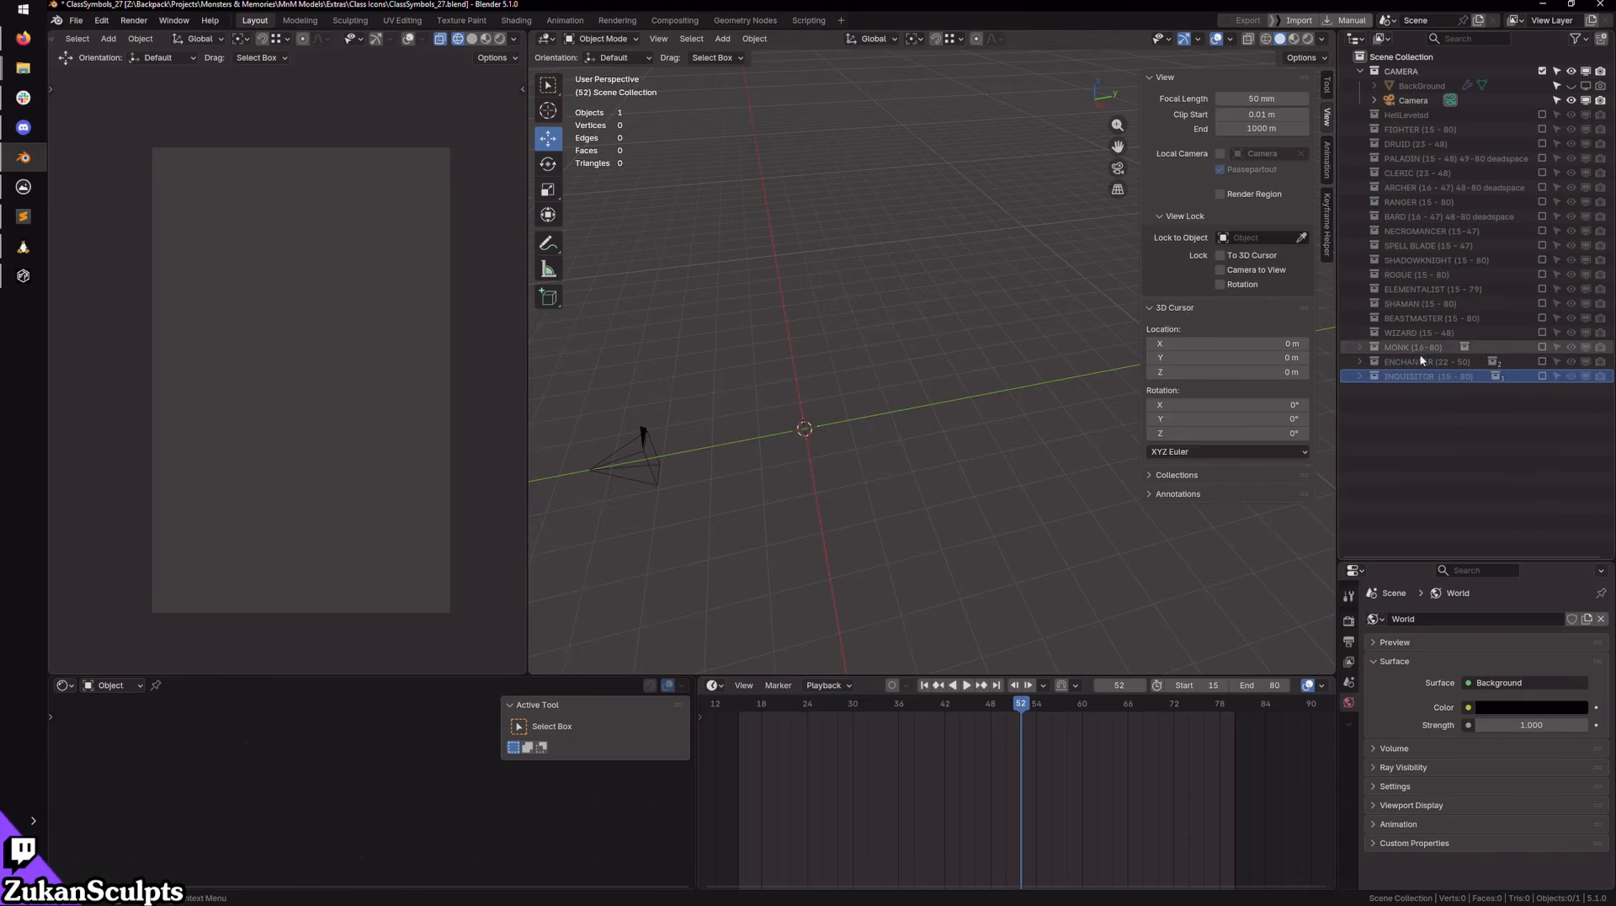
{"action": "left_click", "coordinate": [1542, 361]}
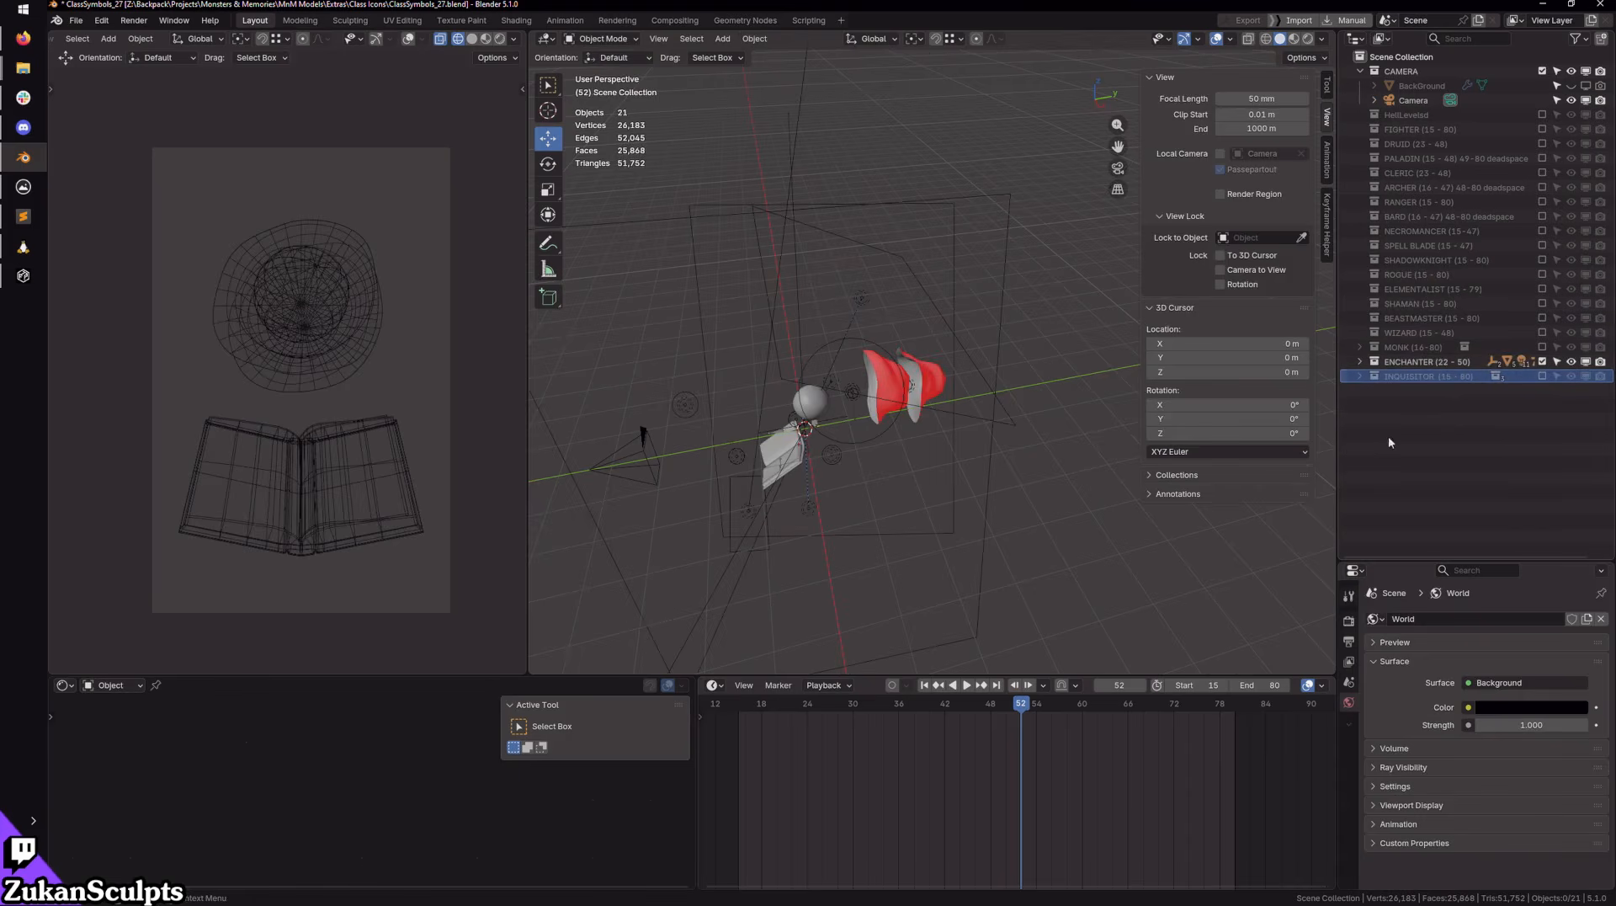
{"action": "left_click", "coordinate": [1263, 688]}
{"action": "key", "text": "Return"}
{"action": "key", "text": "shift+Left"}
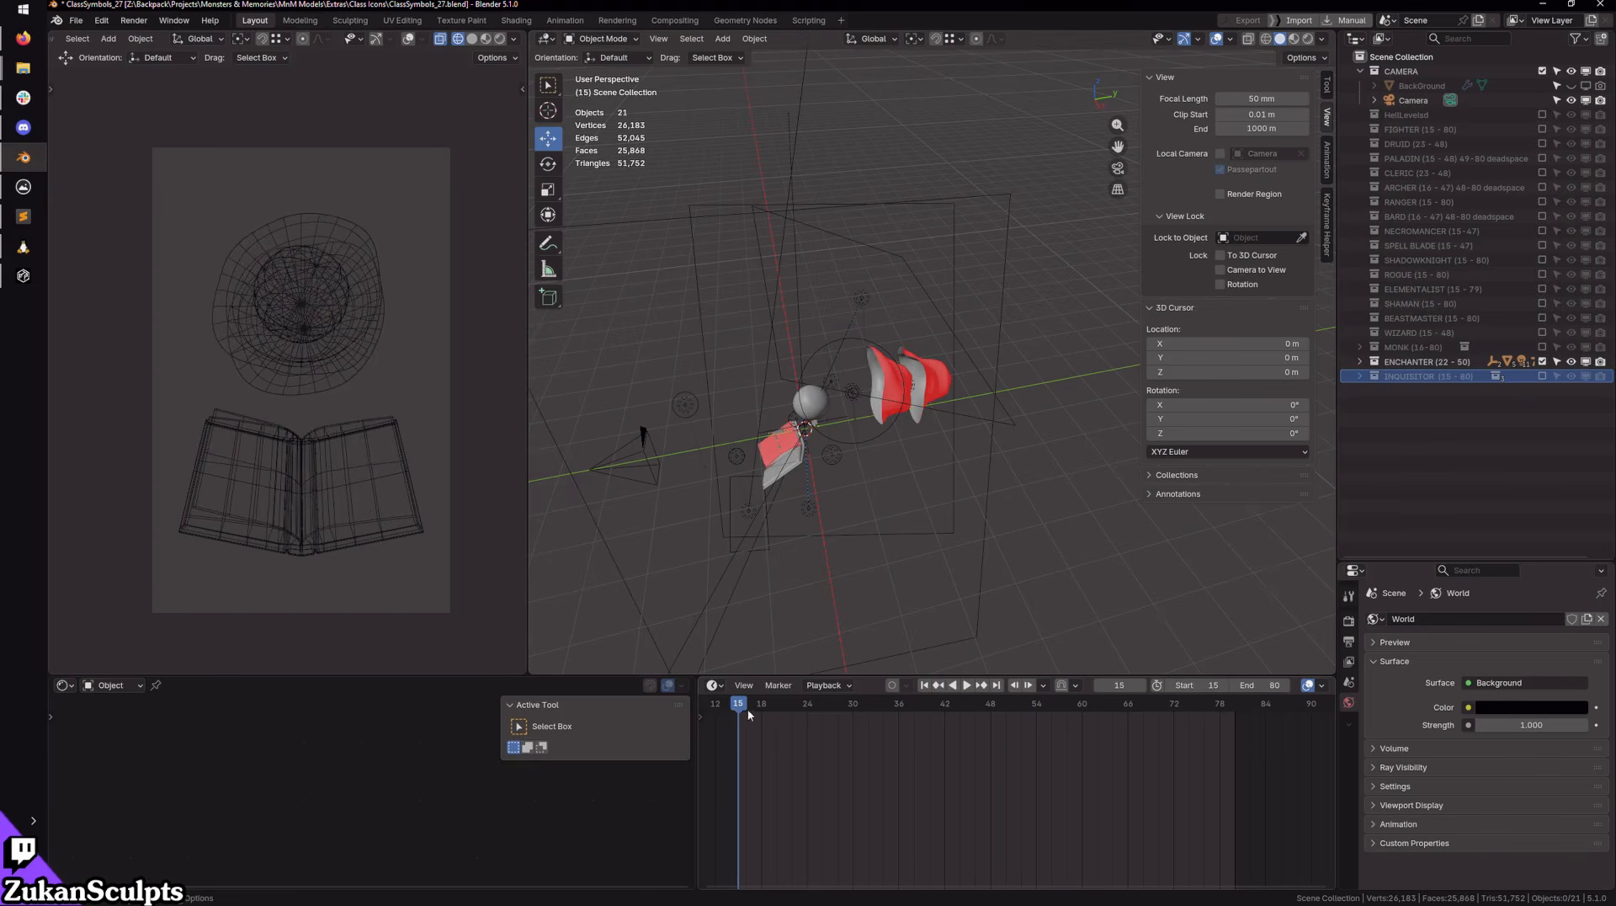
Step: Show the camera view in material preview and play the Enchanter animation to examine the eye and book motion
{"action": "key", "text": "space"}
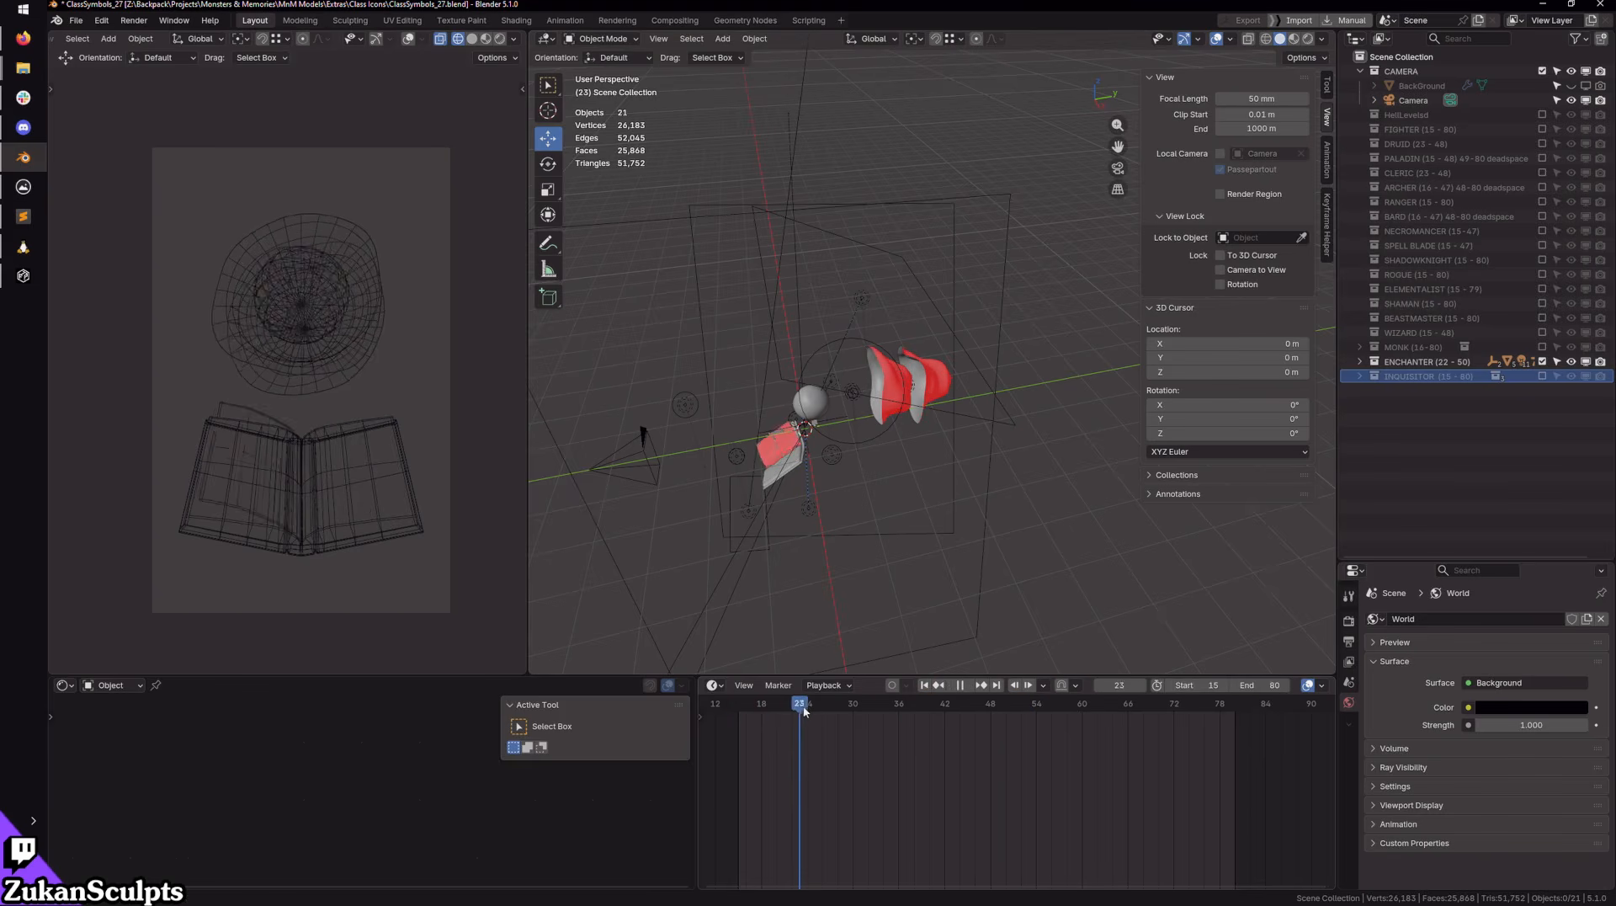
{"action": "left_click_drag", "start_coordinate": [916, 725], "coordinate": [784, 724]}
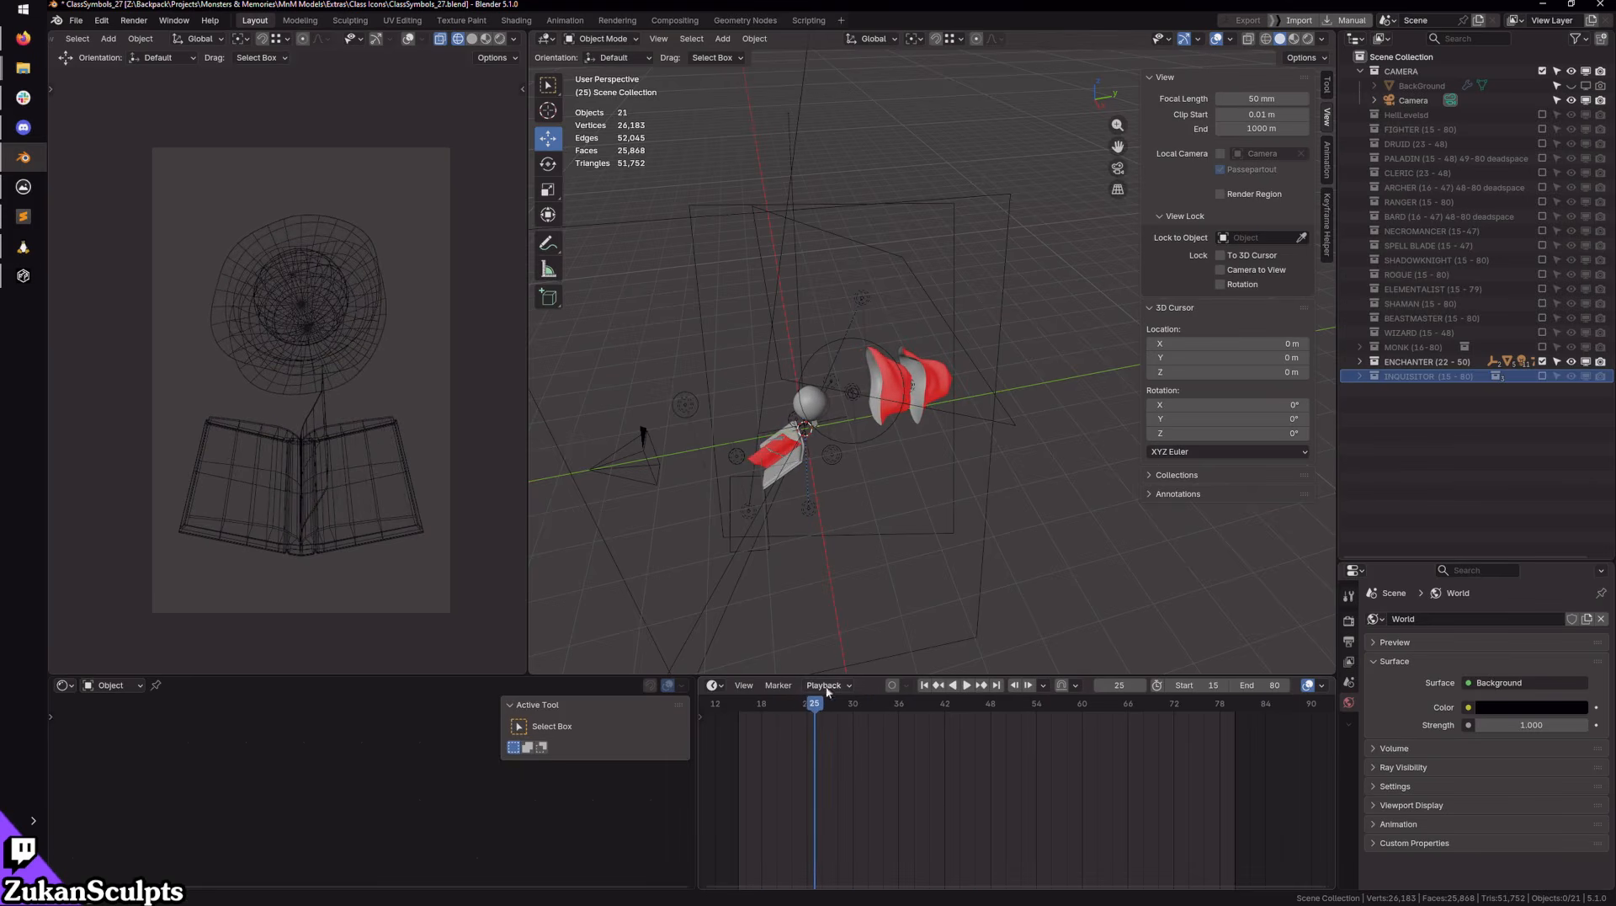
{"action": "middle_click_drag", "start_coordinate": [829, 392], "coordinate": [952, 426]}
{"action": "scroll", "coordinate": [952, 426], "scroll_direction": "up", "scroll_amount": 4}
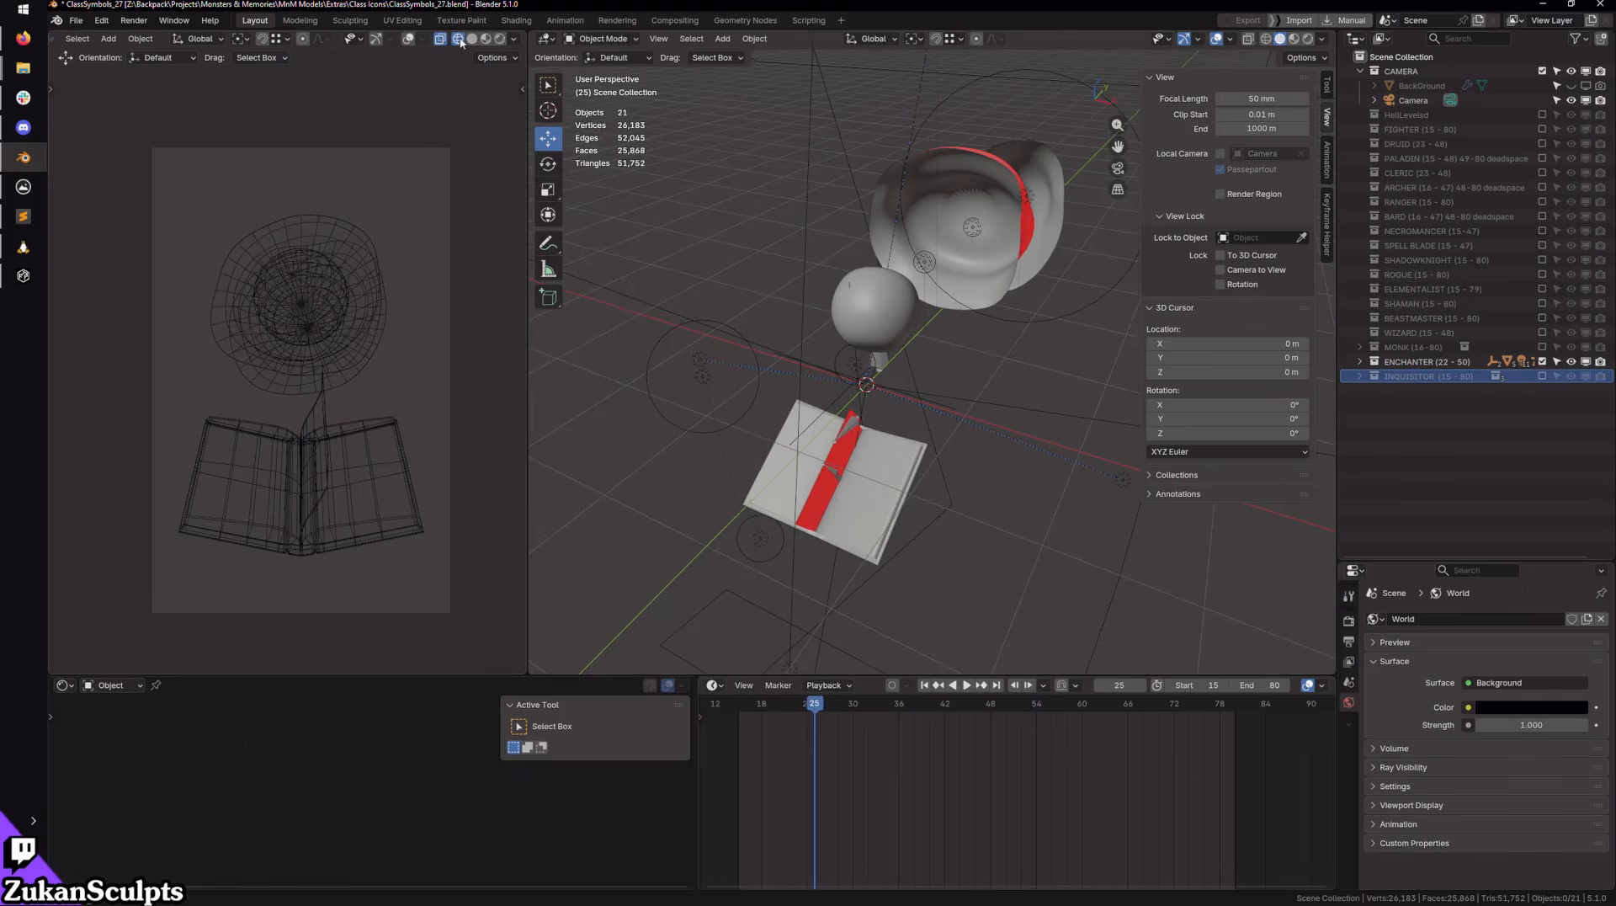
{"action": "left_click", "coordinate": [485, 38]}
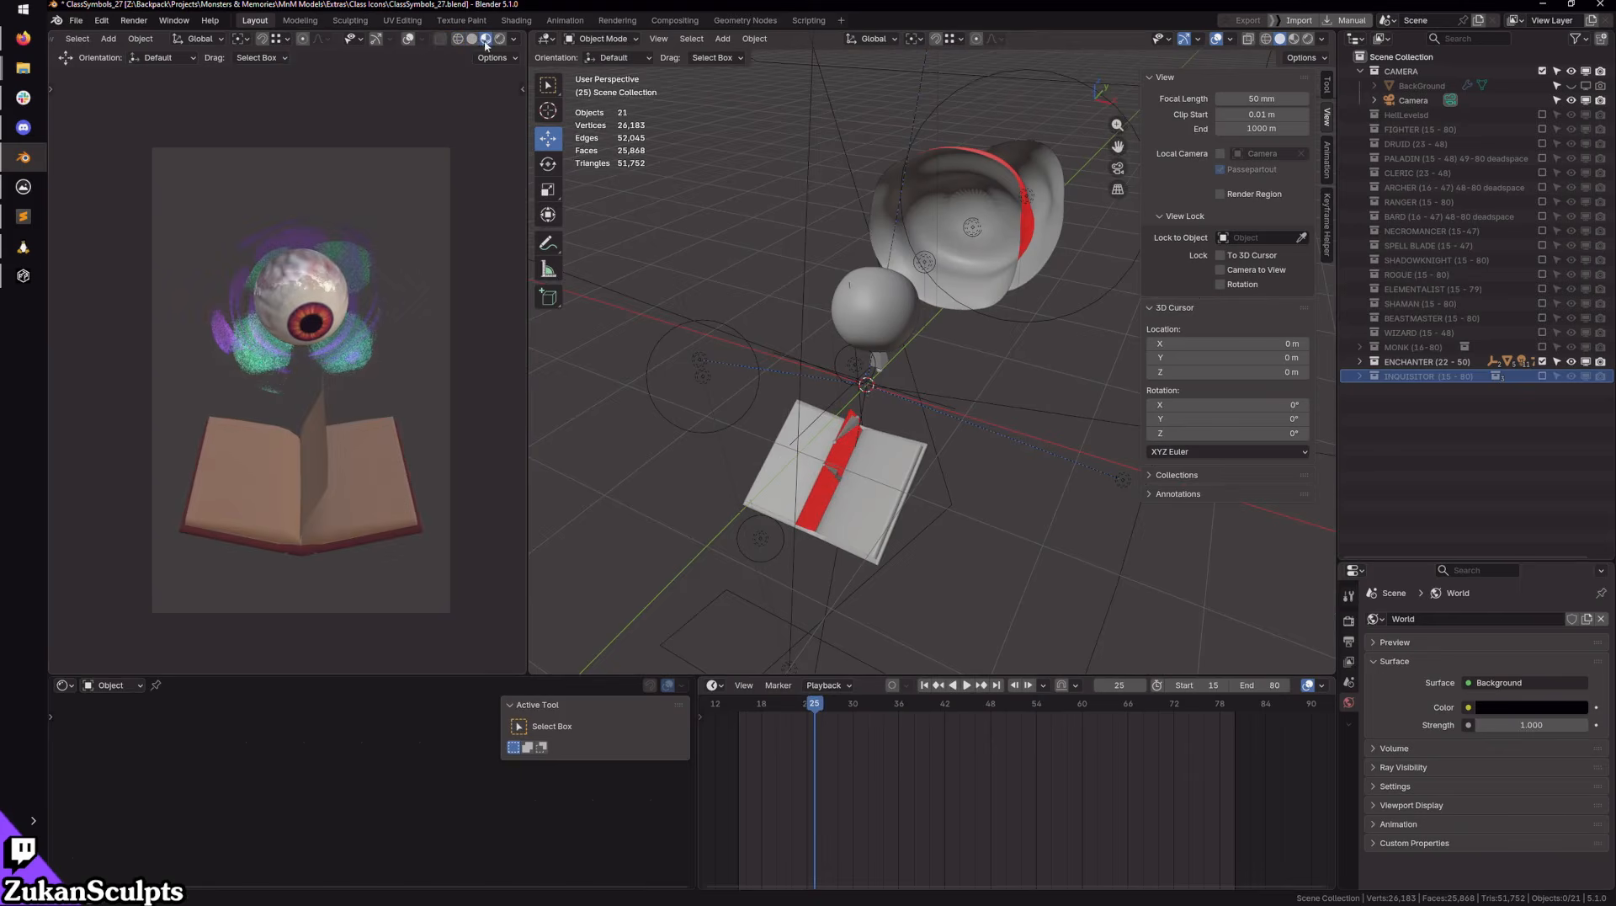
{"action": "left_click", "coordinate": [968, 685]}
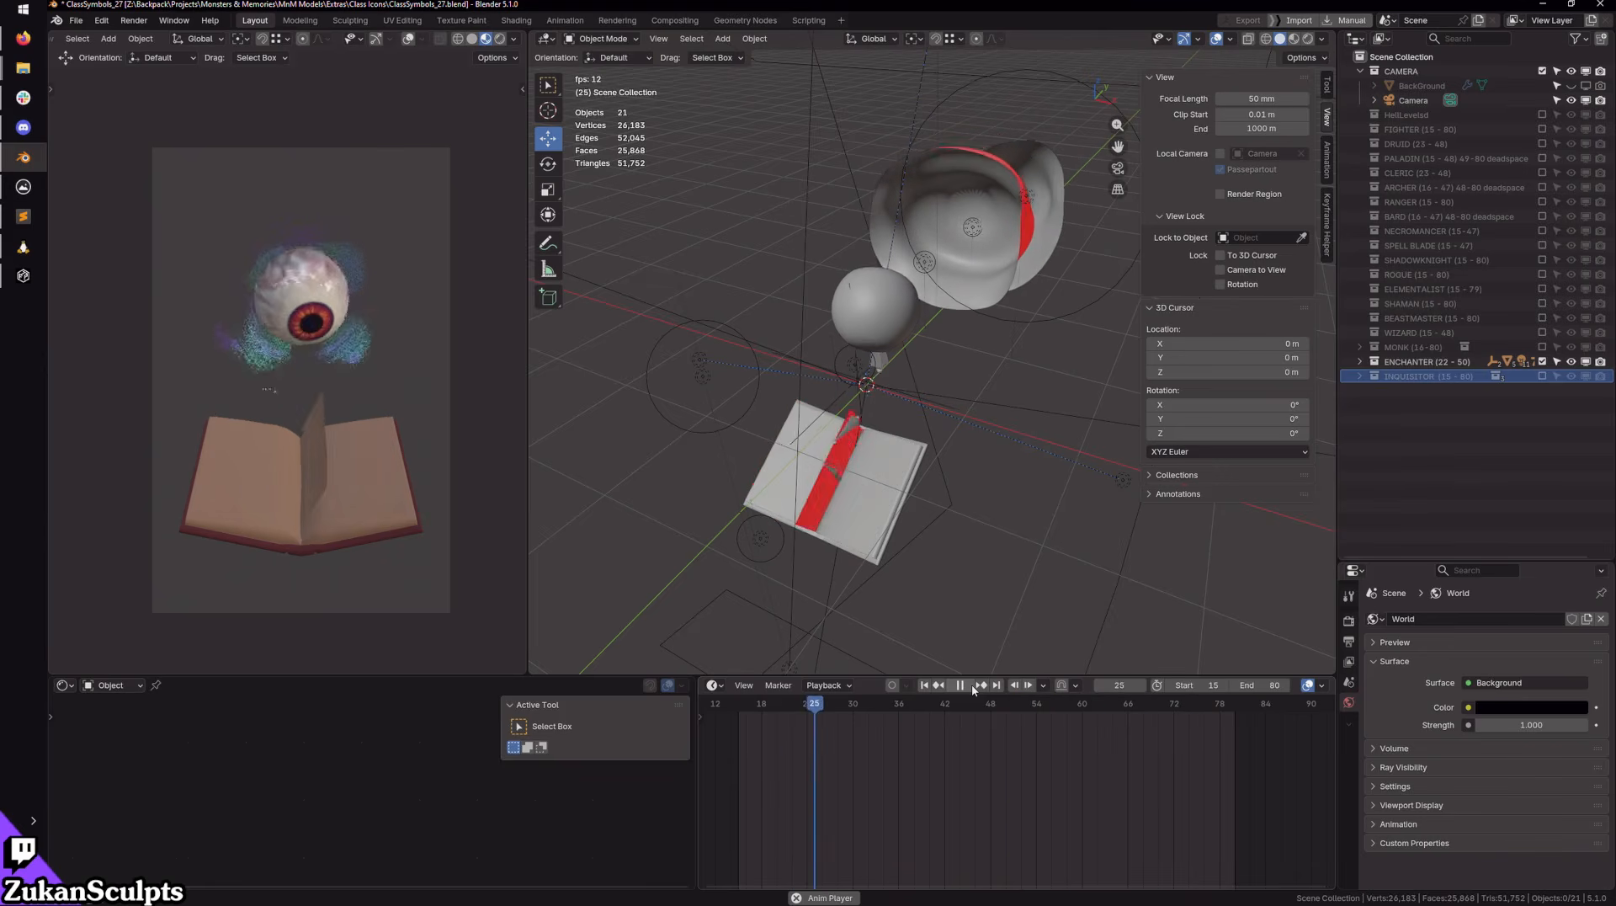
{"action": "left_click", "coordinate": [971, 684]}
Step: Set the timeline's frame range to start at 22 and end at 50, and play the loop
{"action": "left_click", "coordinate": [1191, 688]}
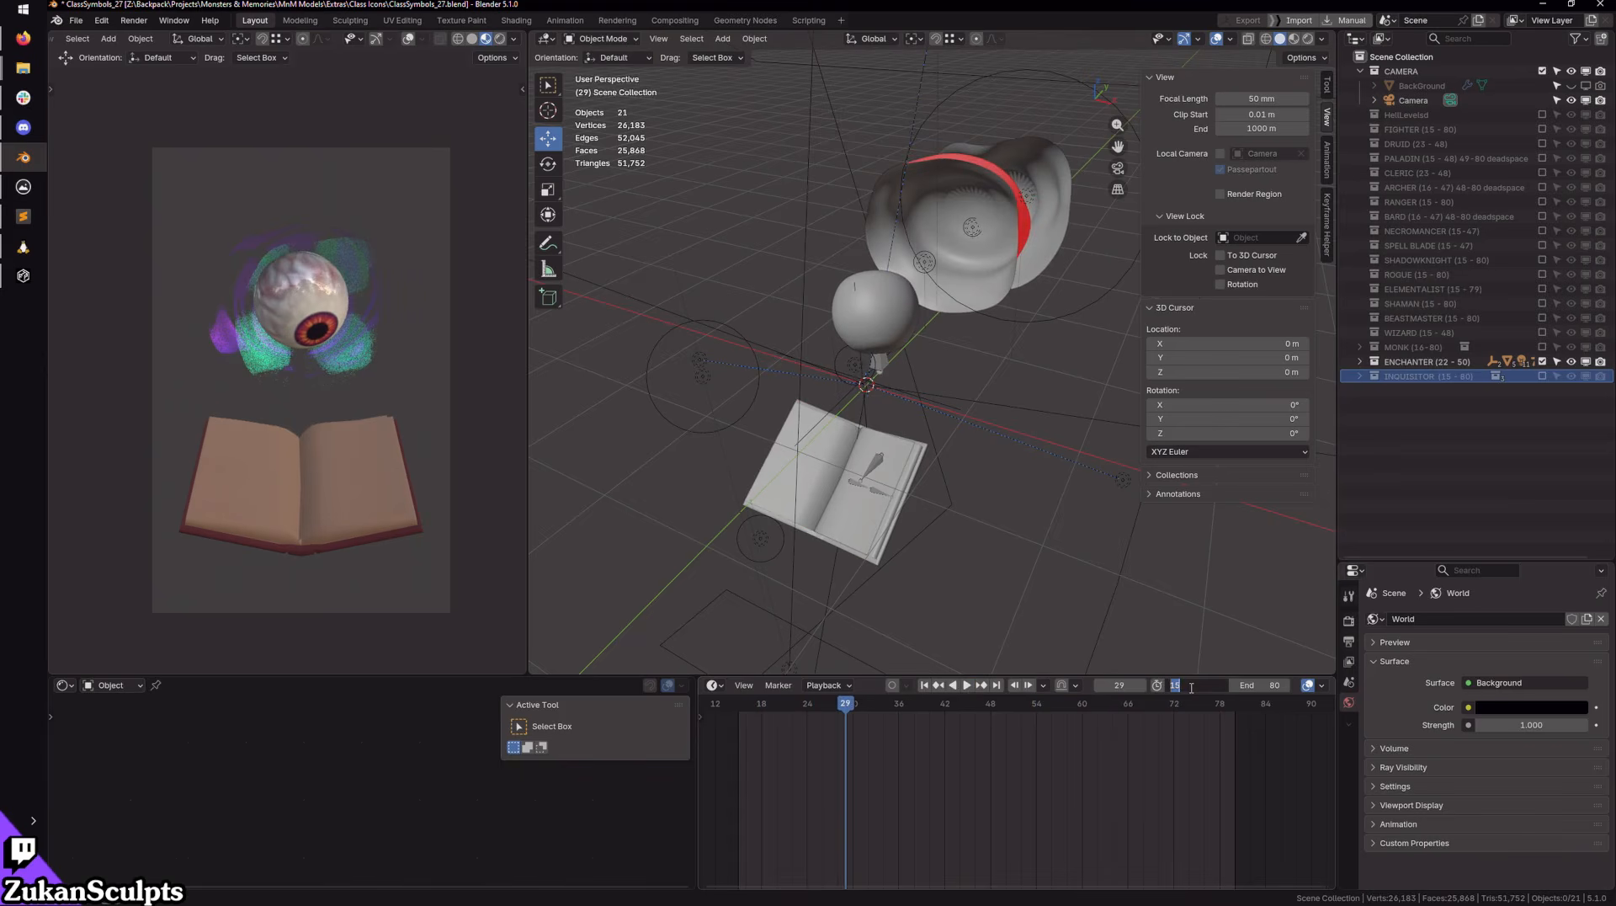
{"action": "type", "text": "22"}
{"action": "left_click", "coordinate": [1261, 684]}
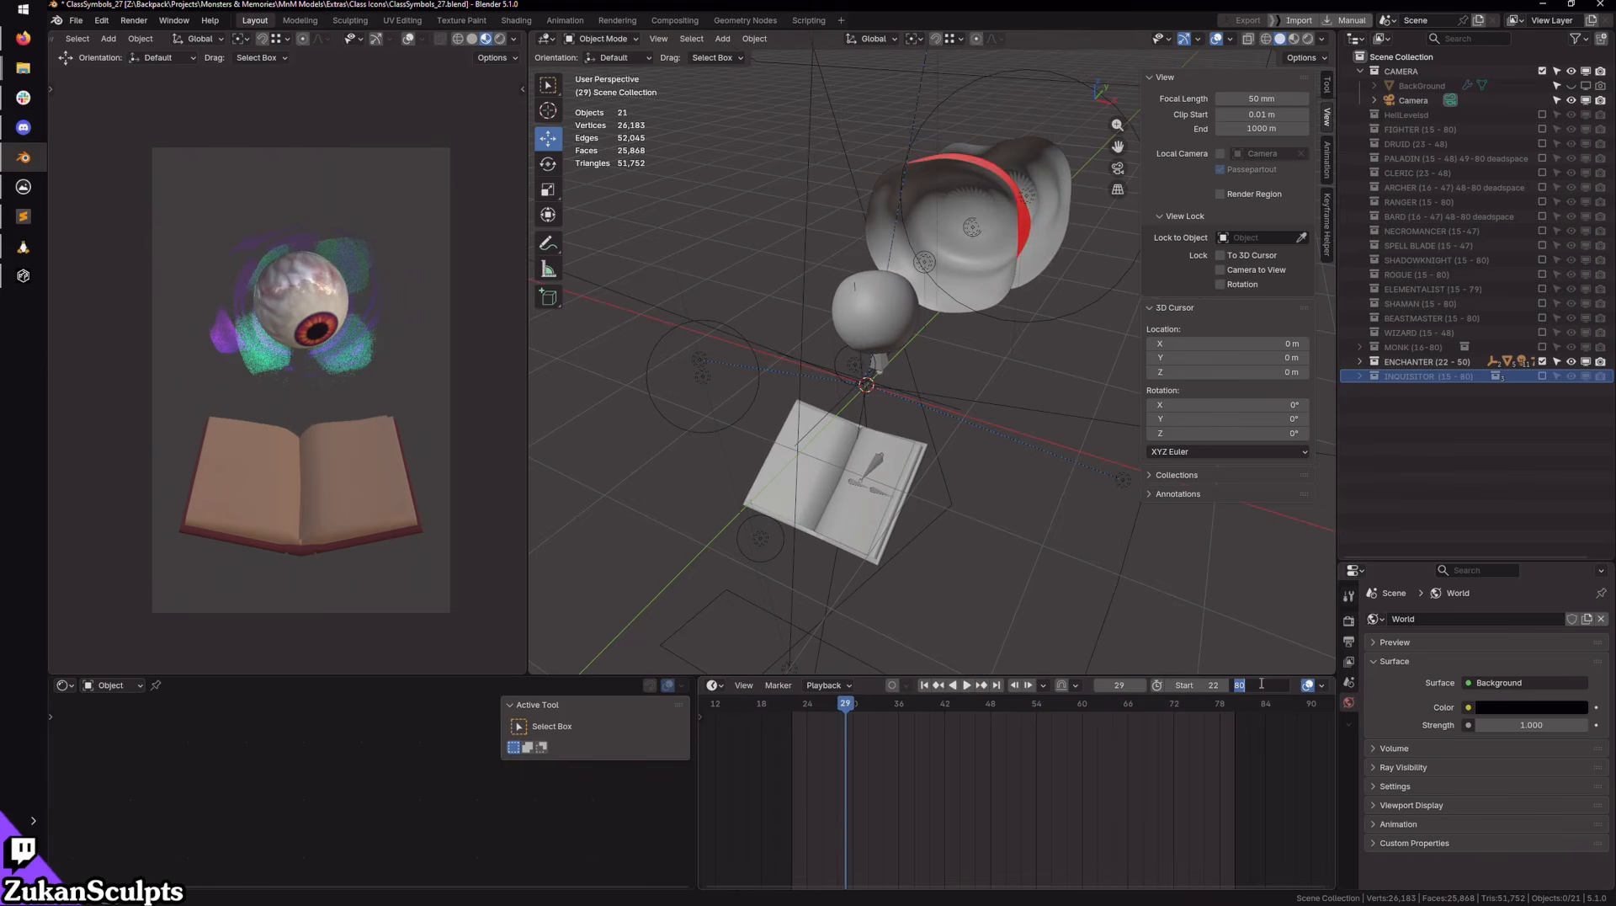
{"action": "type", "text": "50"}
{"action": "key", "text": "Return"}
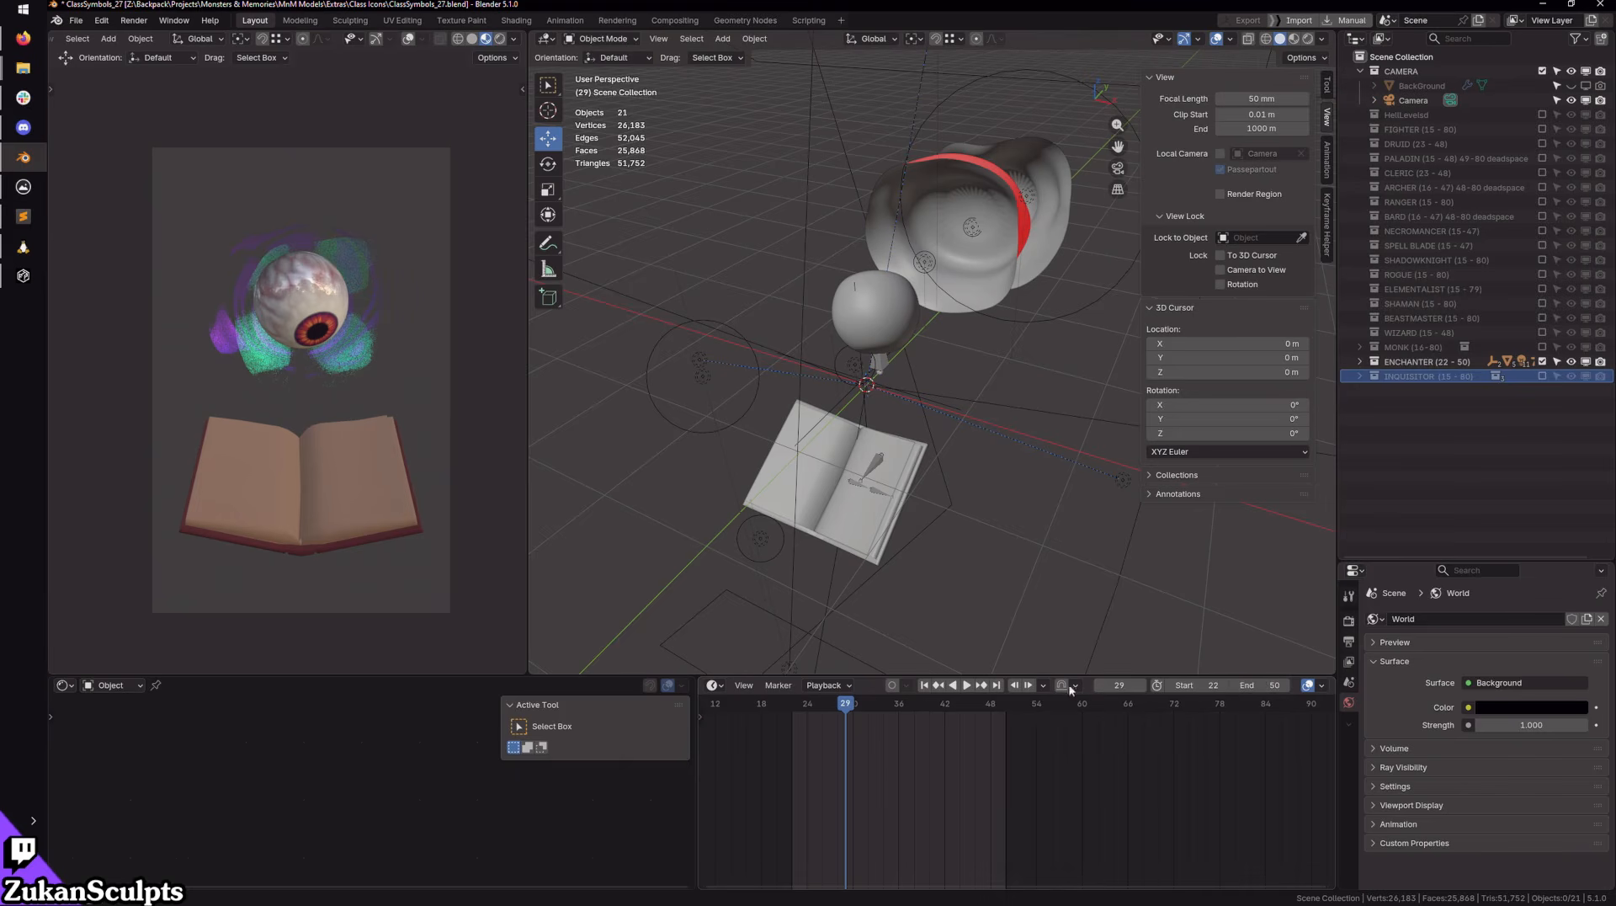
{"action": "left_click", "coordinate": [968, 686]}
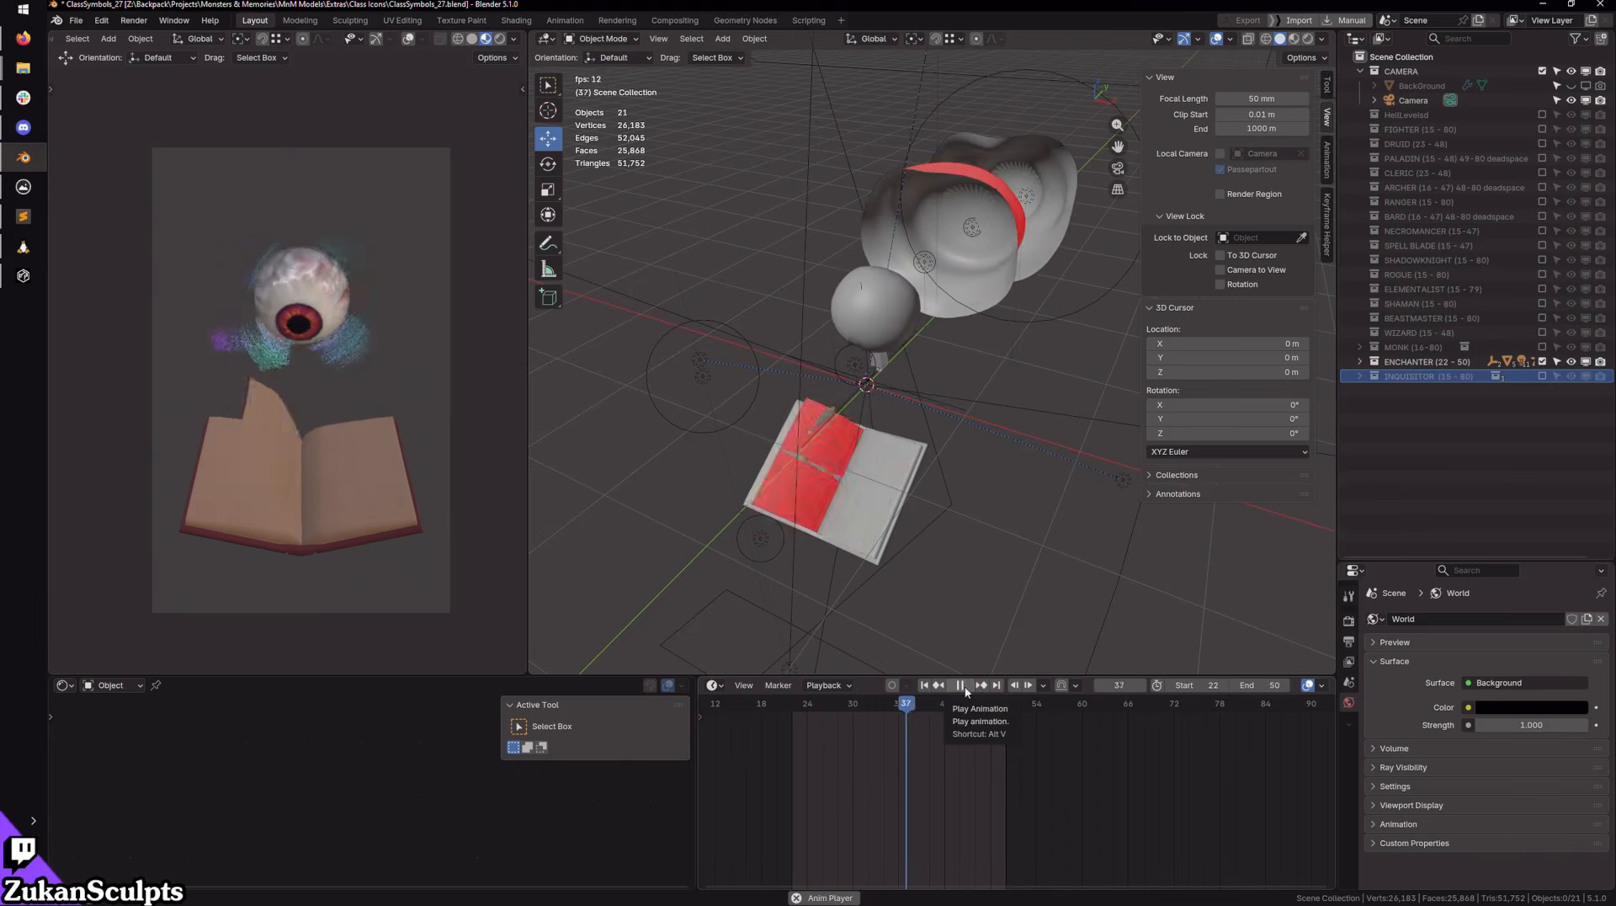
{"action": "left_click", "coordinate": [962, 686]}
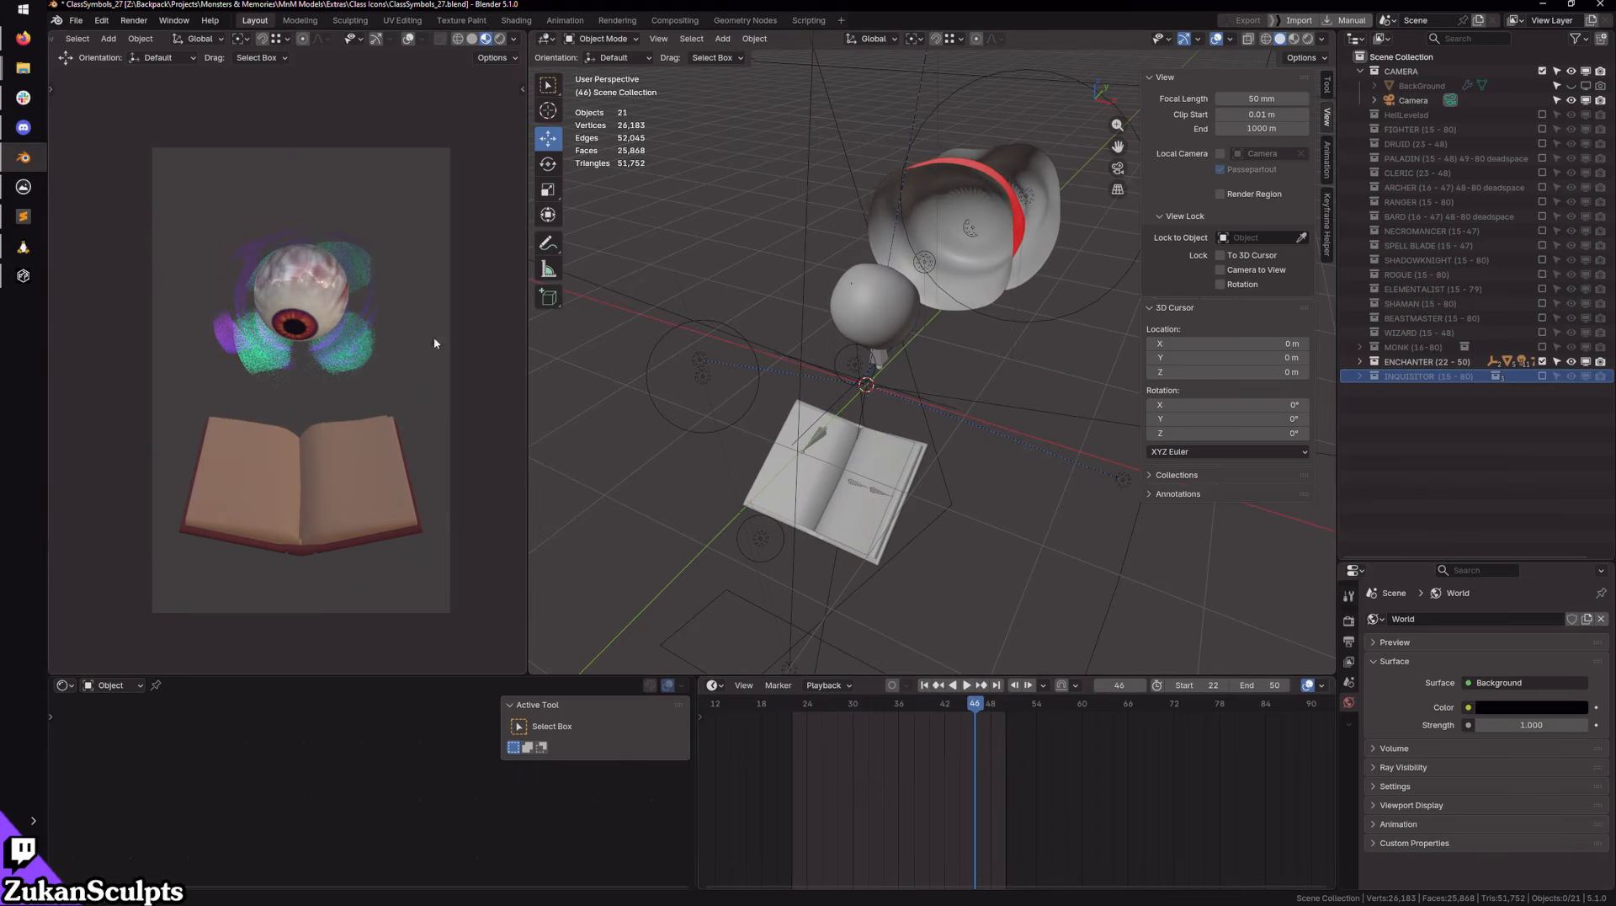
Step: Return the camera view to wireframe, render the Enchanter animation, and close the render window
{"action": "left_click", "coordinate": [458, 39]}
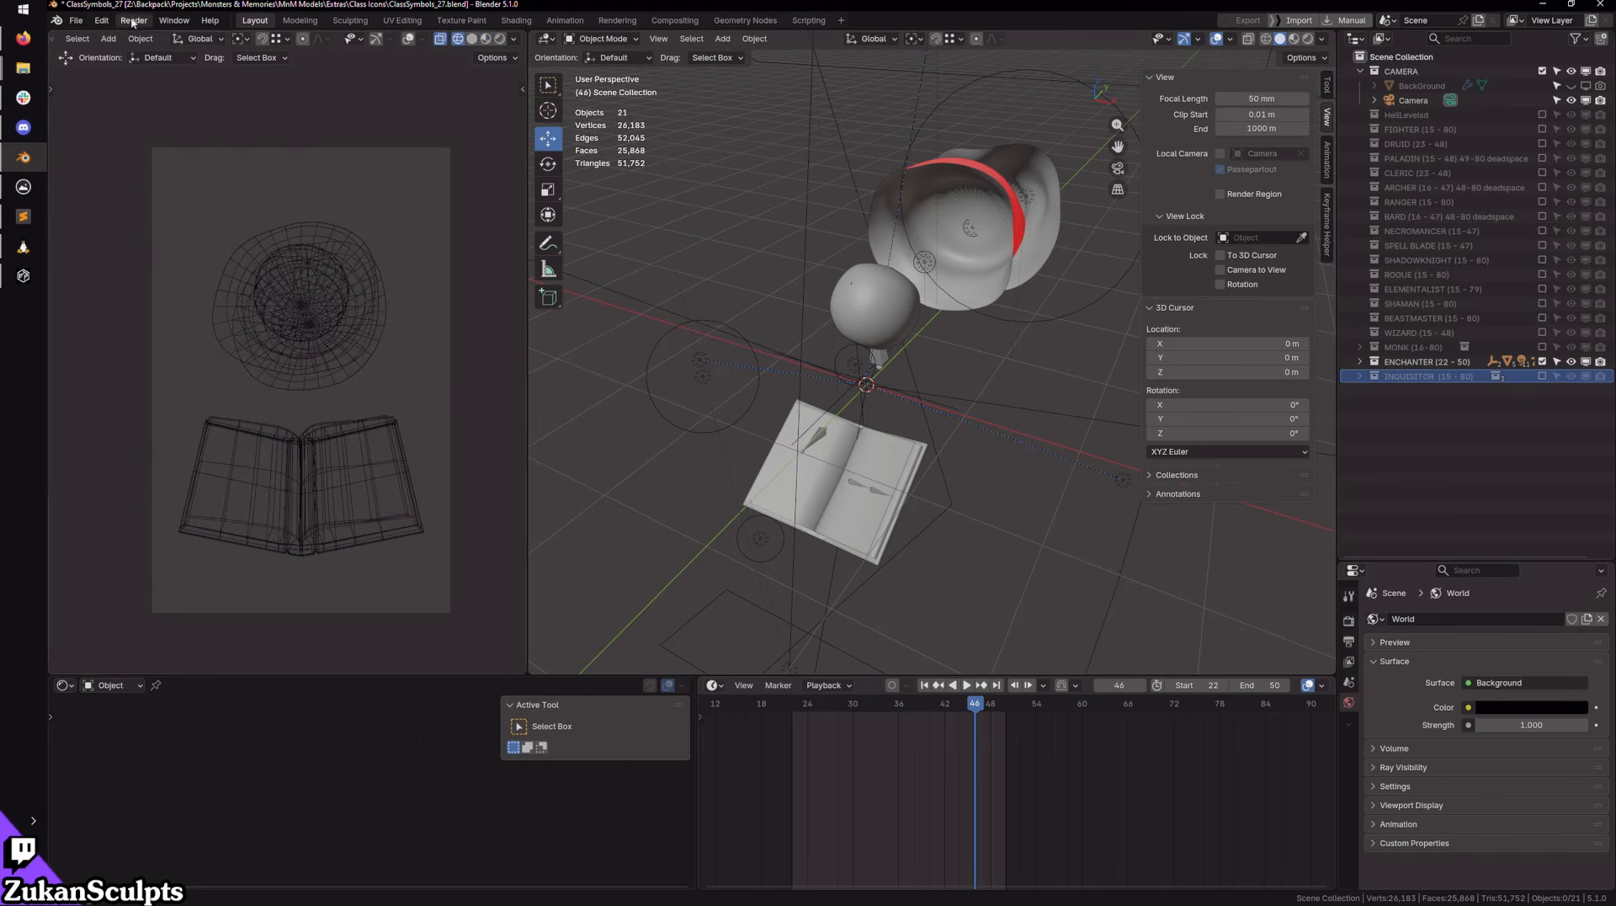
{"action": "left_click", "coordinate": [132, 20]}
{"action": "left_click", "coordinate": [177, 53]}
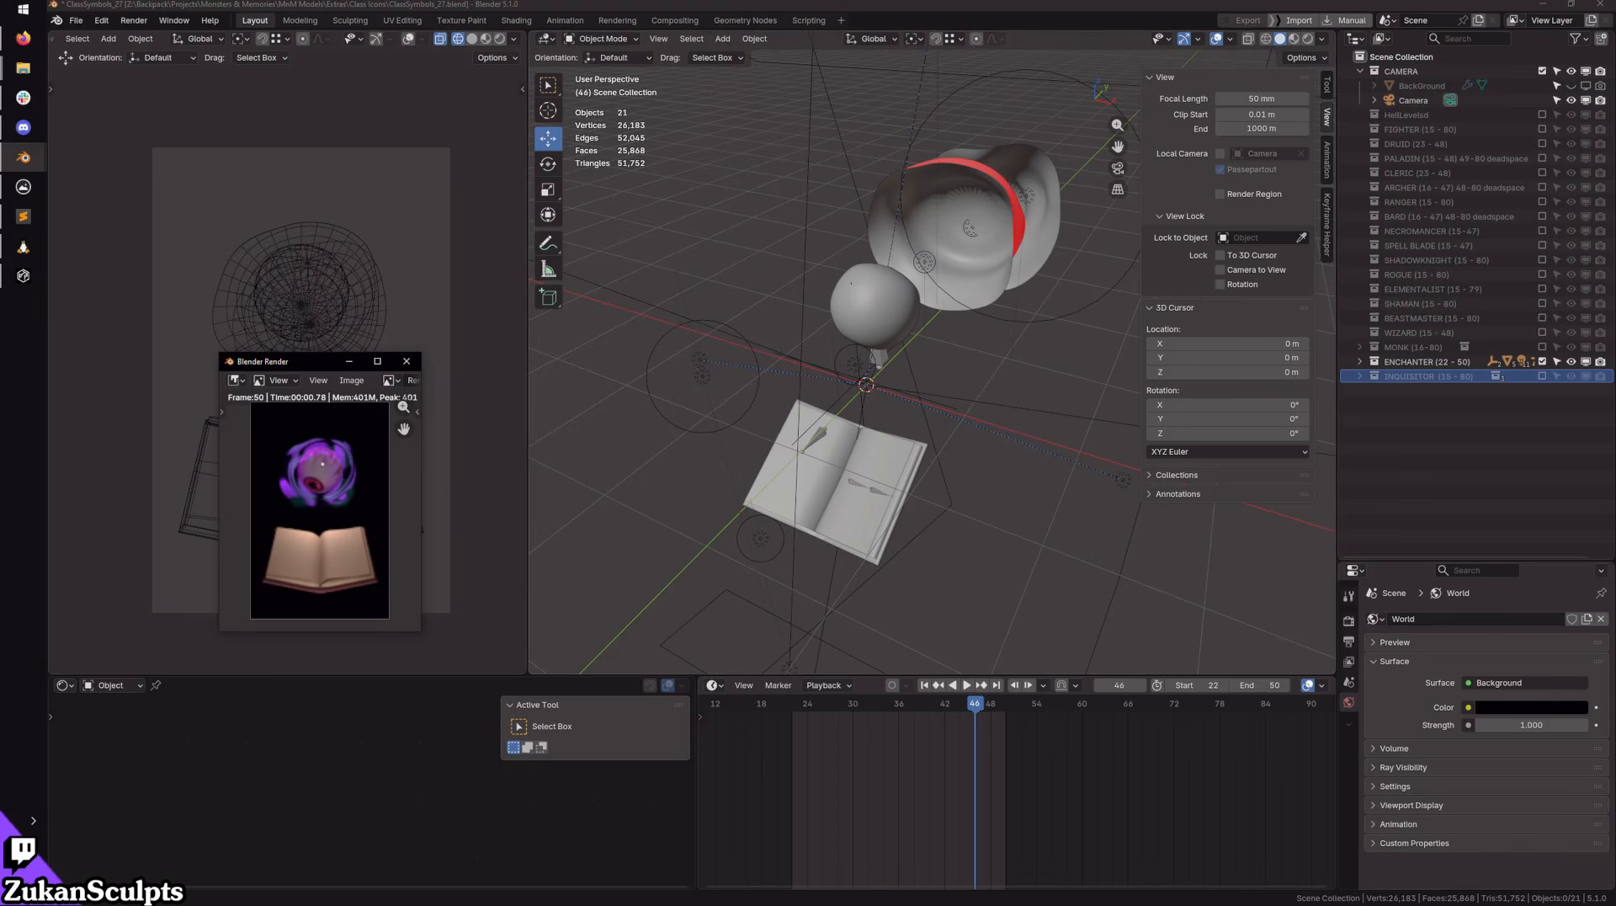
{"action": "key", "text": "alt+Tab"}
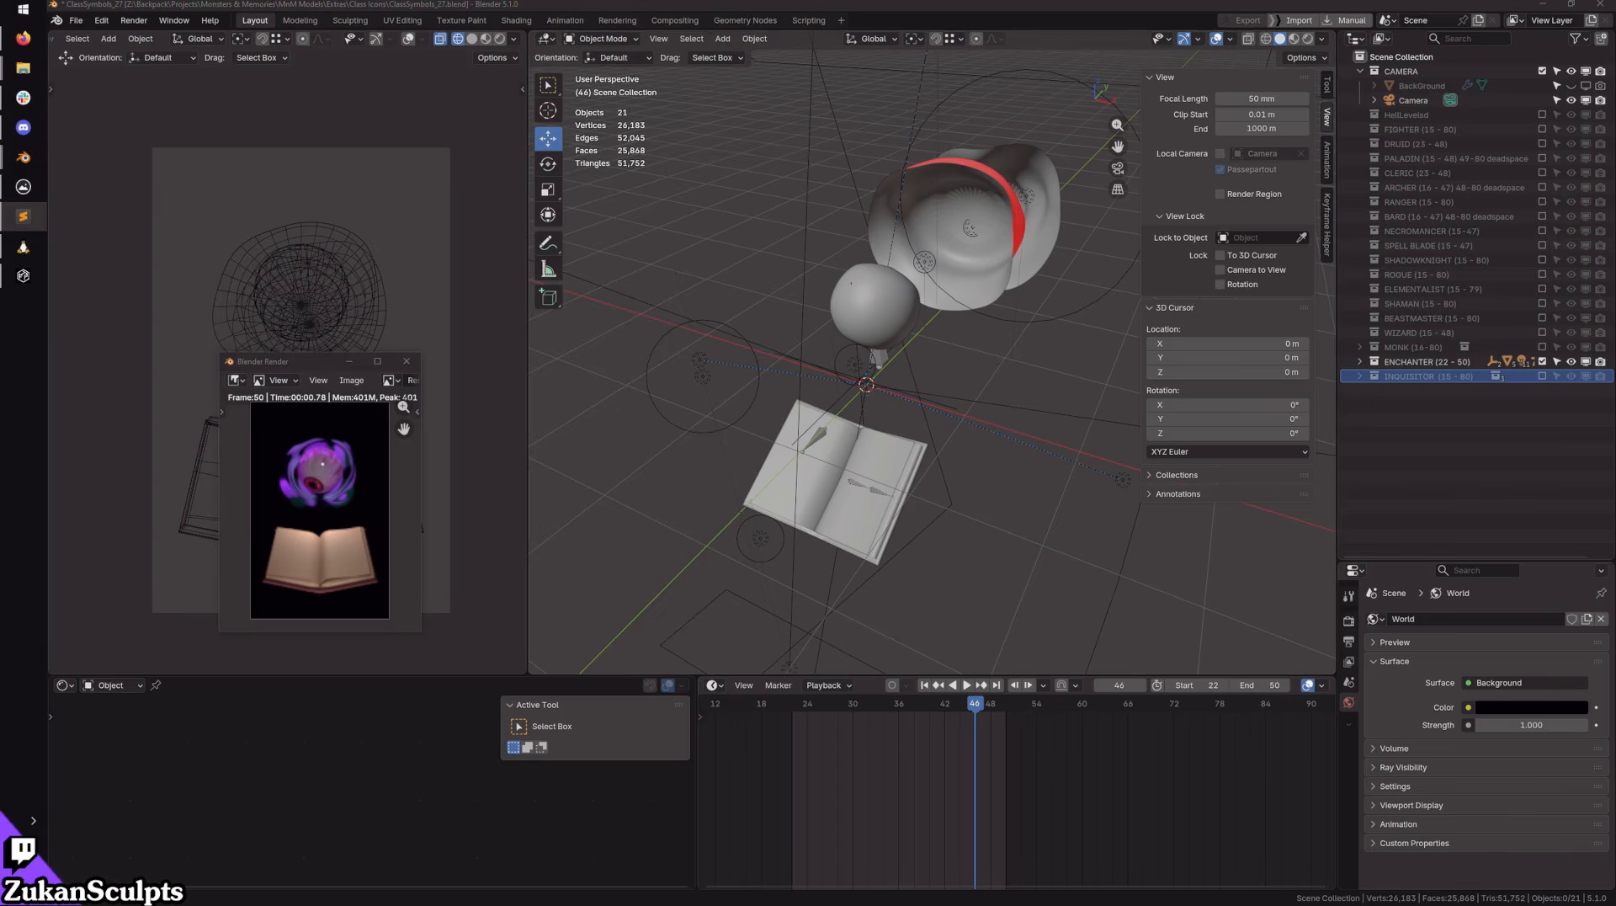
{"action": "key", "text": "alt+Tab"}
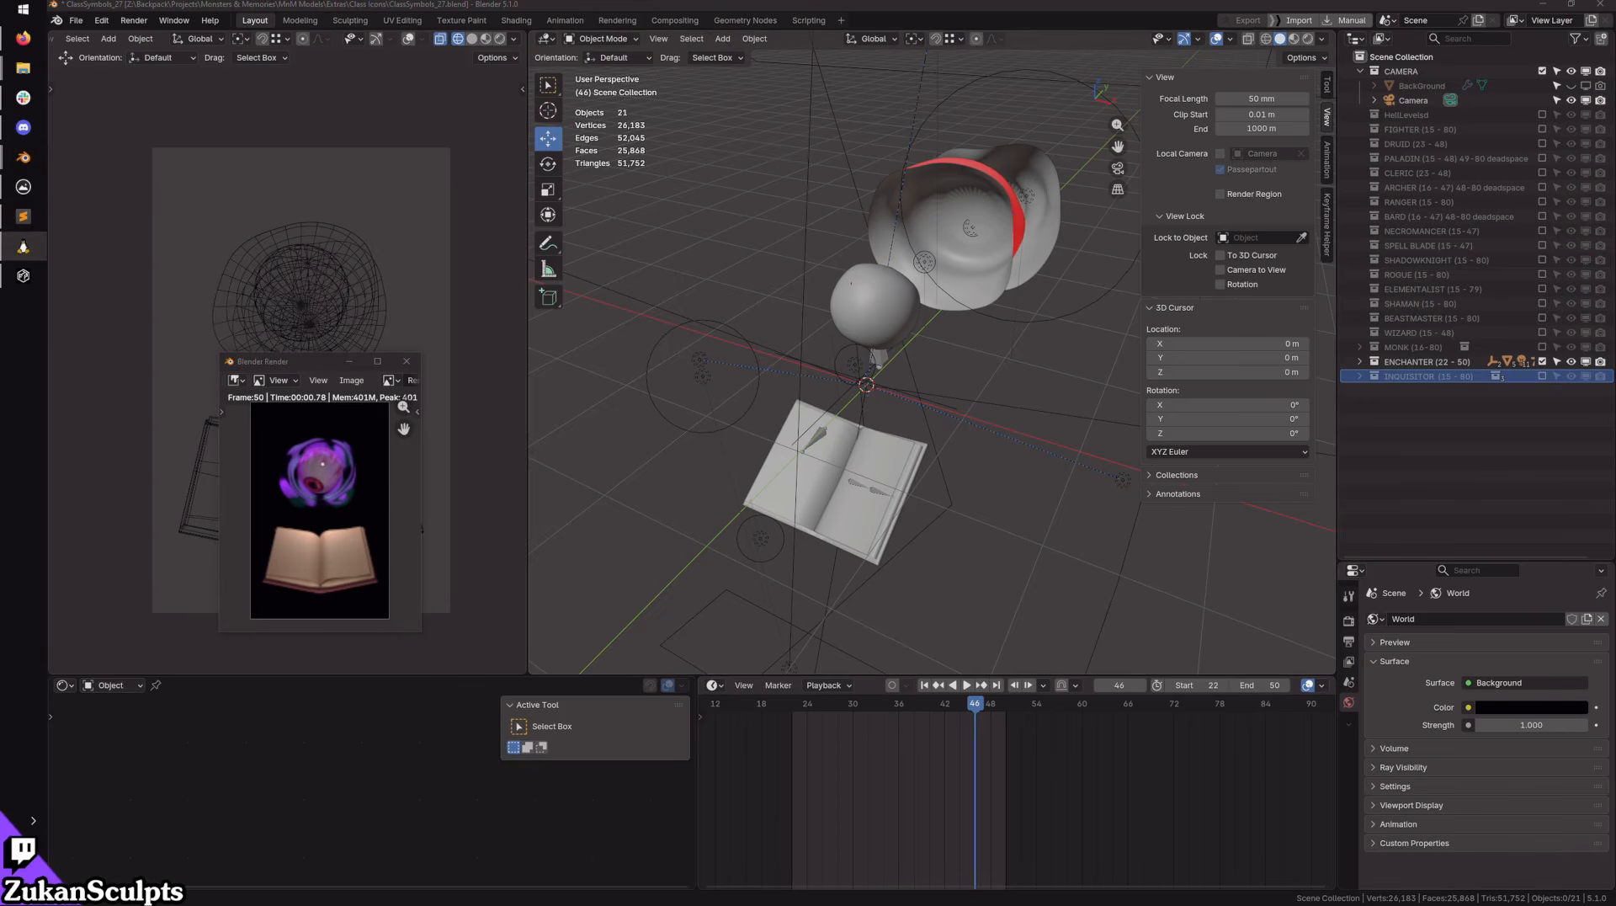
{"action": "left_click", "coordinate": [409, 360]}
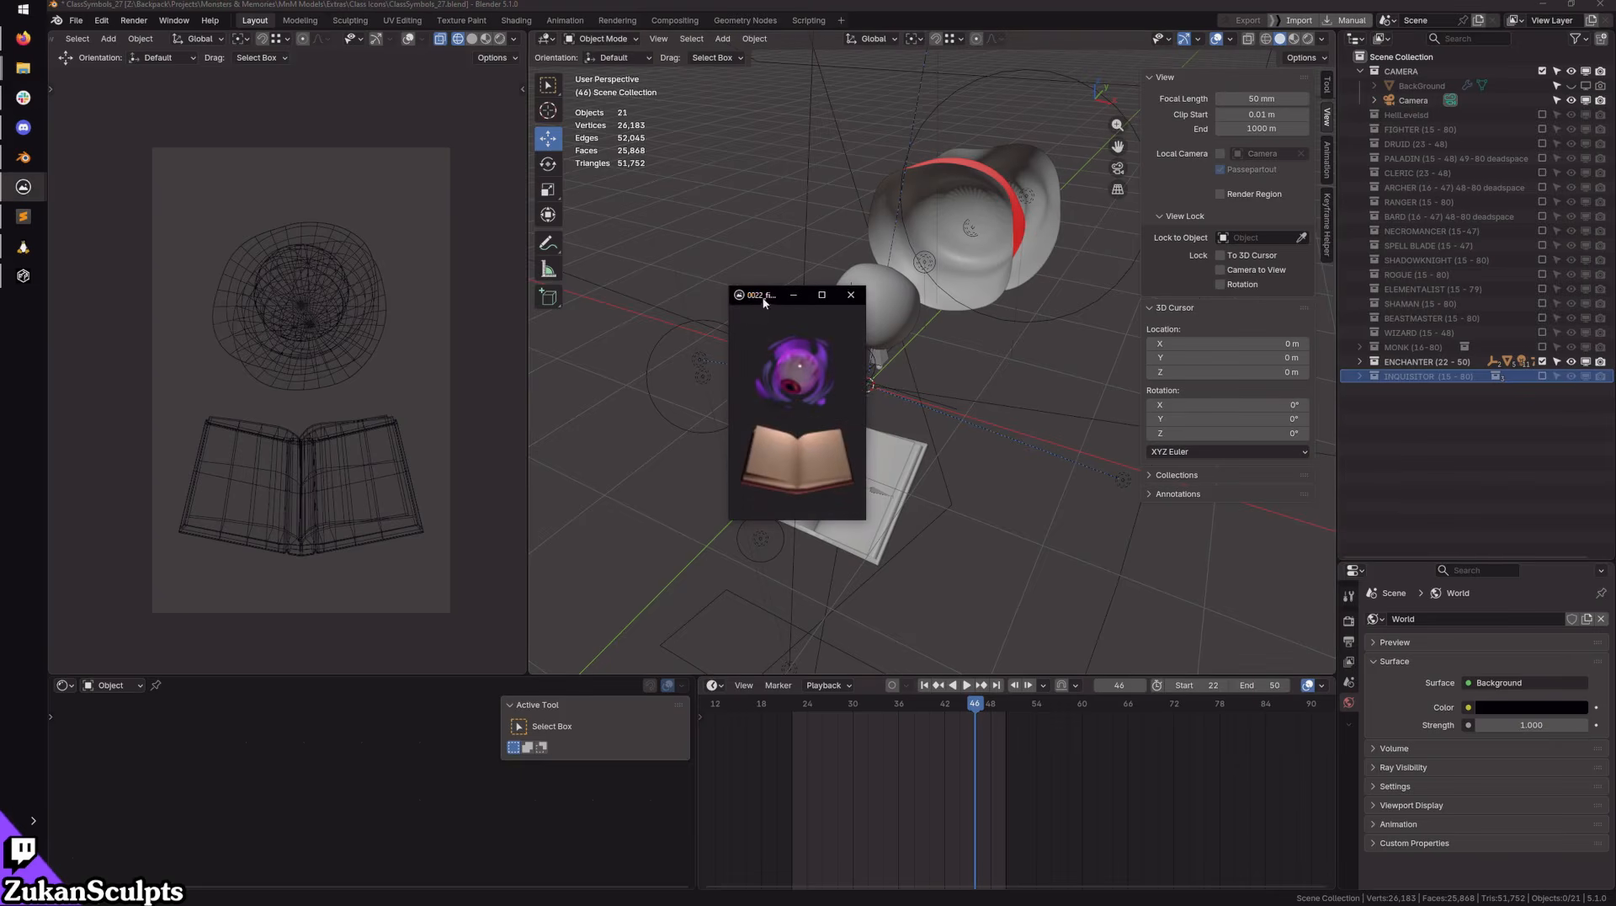
Step: Enlarge the image viewer and step forward from 0022_final.png through the rendered Enchanter frames to examine the animation
{"action": "left_click_drag", "start_coordinate": [763, 298], "coordinate": [385, 1]}
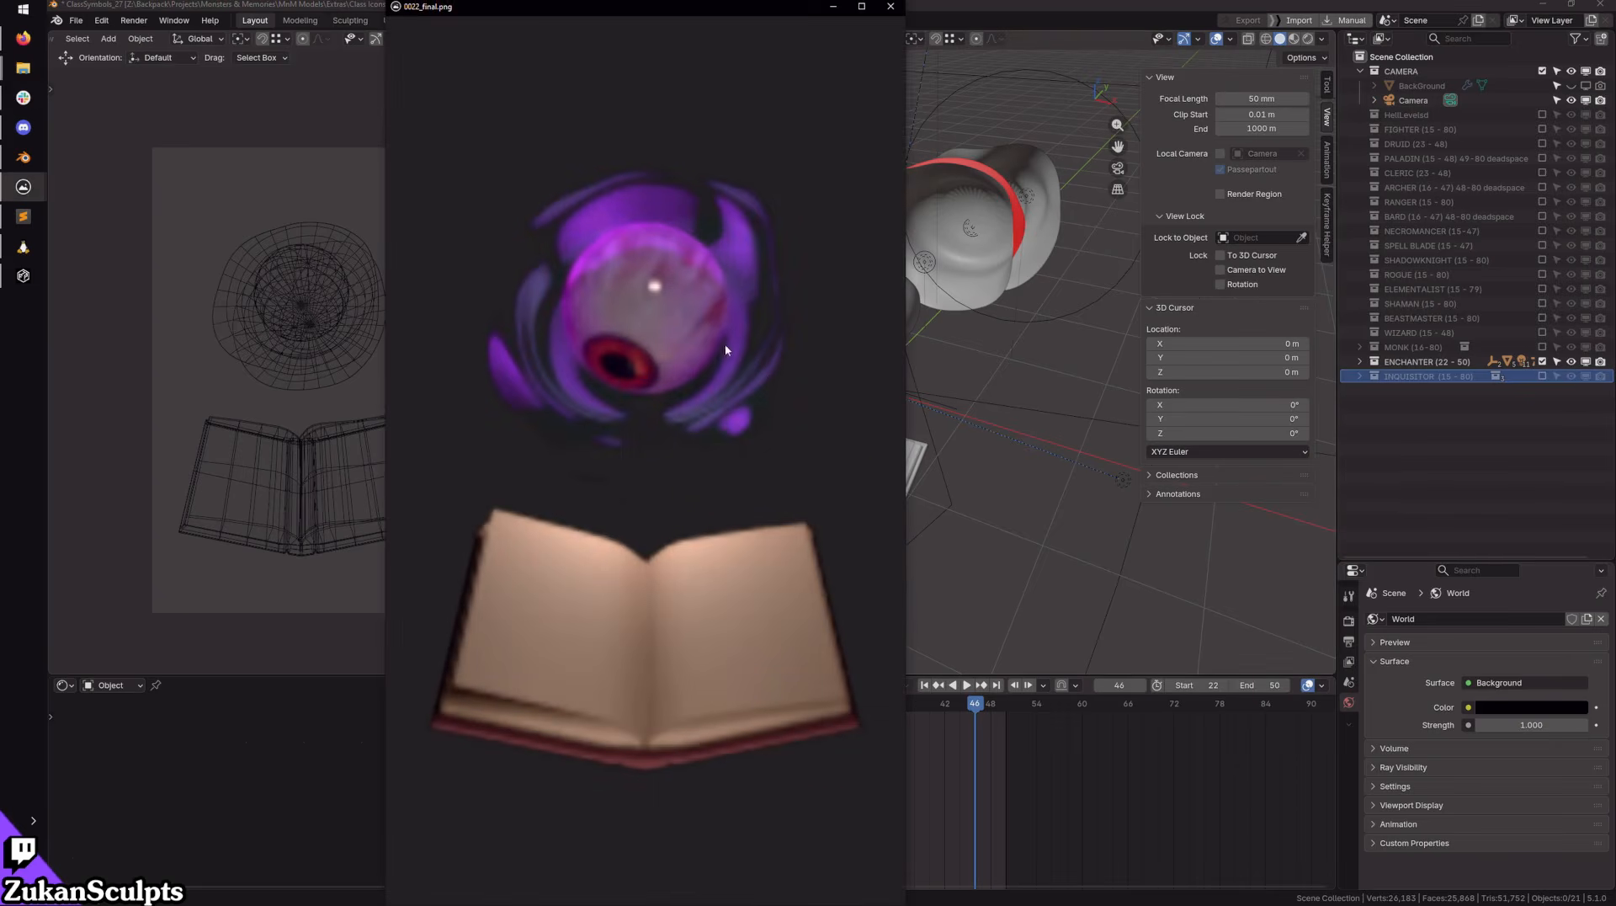
{"action": "left_click_drag", "start_coordinate": [593, 20], "coordinate": [461, 74]}
{"action": "key", "text": "Right"}
{"action": "key", "text": "Right"}
{"action": "key", "text": "Right"}
{"action": "key", "text": "Right"}
{"action": "key", "text": "Right"}
{"action": "key", "text": "Right"}
{"action": "key", "text": "Right"}
{"action": "key", "text": "Right"}
{"action": "key", "text": "Right"}
{"action": "key", "text": "Right"}
{"action": "key", "text": "Right"}
{"action": "key", "text": "Right"}
{"action": "key", "text": "Right"}
{"action": "key", "text": "Right"}
{"action": "key", "text": "Right"}
{"action": "key", "text": "Right"}
{"action": "key", "text": "Right"}
{"action": "key", "text": "Right"}
{"action": "key", "text": "Right"}
{"action": "key", "text": "Right"}
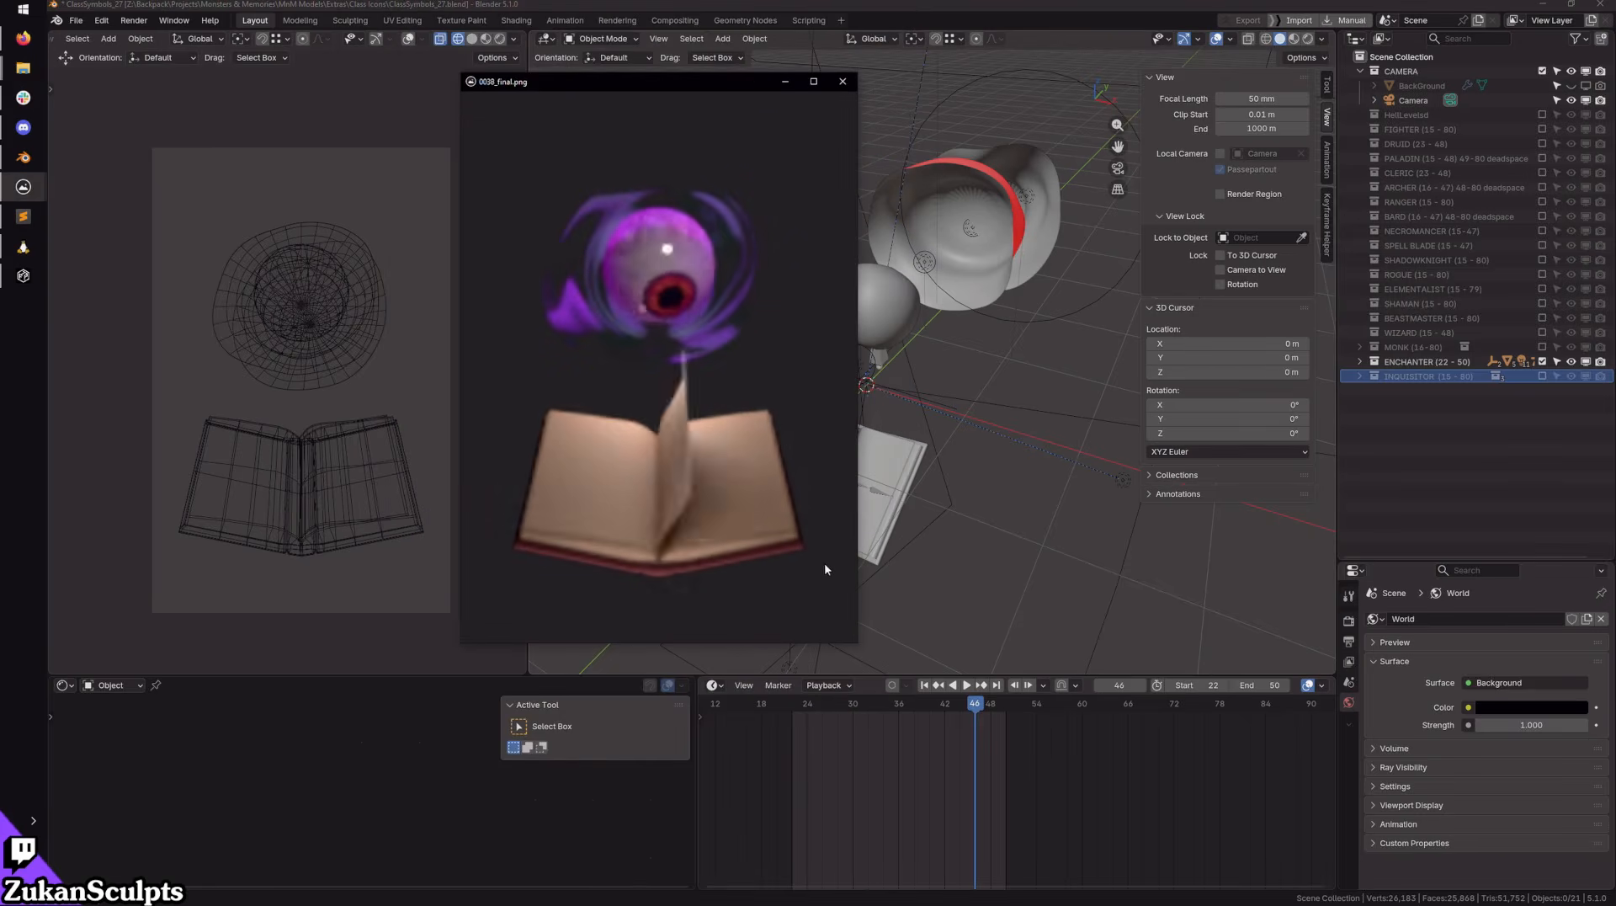
{"action": "key", "text": "Right"}
{"action": "key", "text": "Right"}
{"action": "key", "text": "Right"}
{"action": "key", "text": "Right"}
{"action": "key", "text": "Right"}
{"action": "key", "text": "Right"}
{"action": "key", "text": "Right"}
{"action": "key", "text": "Right"}
{"action": "key", "text": "Right"}
{"action": "key", "text": "Right"}
{"action": "key", "text": "Right"}
{"action": "key", "text": "Right"}
{"action": "key", "text": "Right"}
{"action": "key", "text": "Right"}
{"action": "key", "text": "Right"}
{"action": "key", "text": "Right"}
{"action": "key", "text": "Right"}
{"action": "key", "text": "Right"}
{"action": "key", "text": "Right"}
{"action": "key", "text": "Right"}
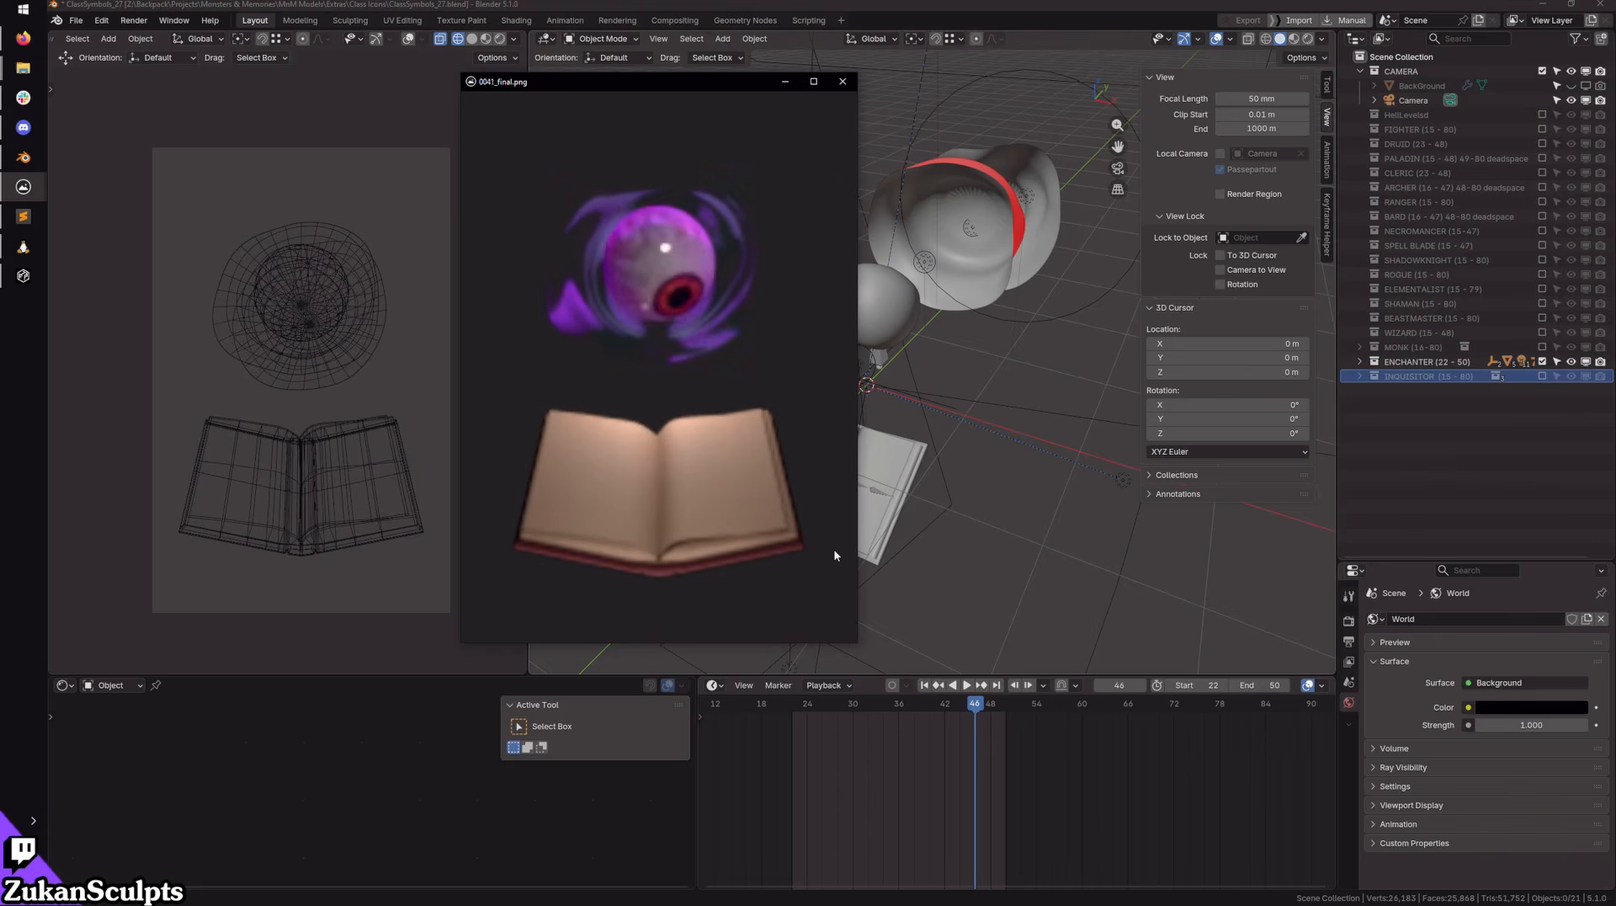
{"action": "key", "text": "Right"}
{"action": "key", "text": "Right"}
{"action": "key", "text": "Right"}
{"action": "key", "text": "Right"}
{"action": "key", "text": "Right"}
{"action": "key", "text": "Right"}
{"action": "key", "text": "Right"}
{"action": "key", "text": "Right"}
{"action": "key", "text": "Right"}
{"action": "key", "text": "Right"}
{"action": "key", "text": "Right"}
{"action": "key", "text": "Right"}
{"action": "key", "text": "Right"}
{"action": "key", "text": "Right"}
{"action": "key", "text": "Right"}
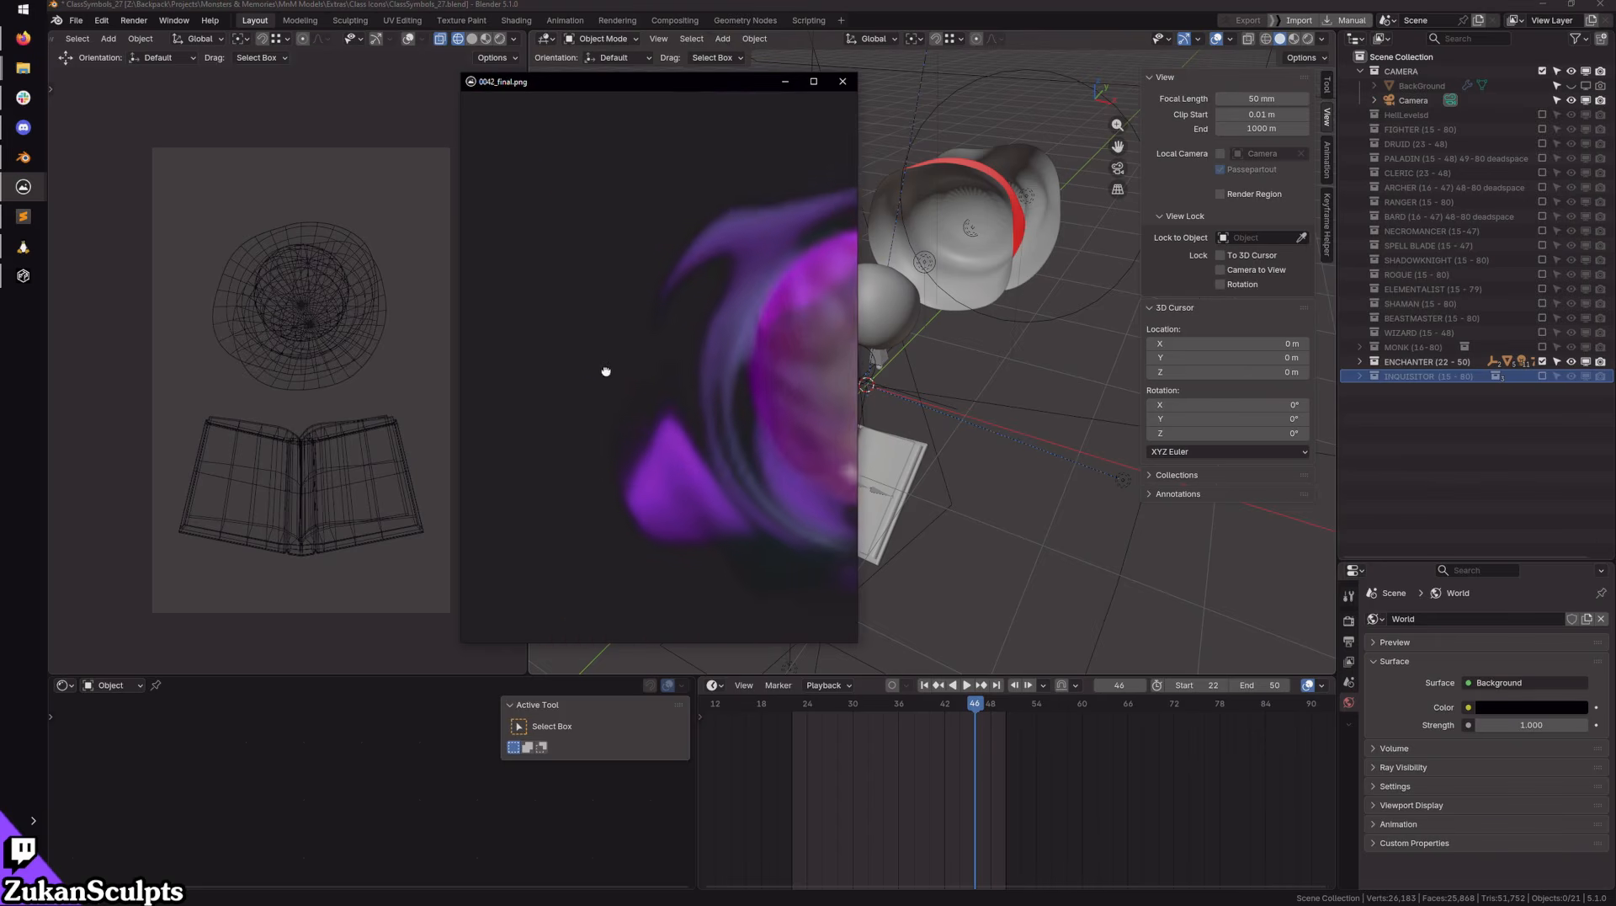
Step: Move the image viewer aside and step back and forth through the Enchanter frames to re-check the eye's motion
{"action": "left_click_drag", "start_coordinate": [608, 82], "coordinate": [802, 104]}
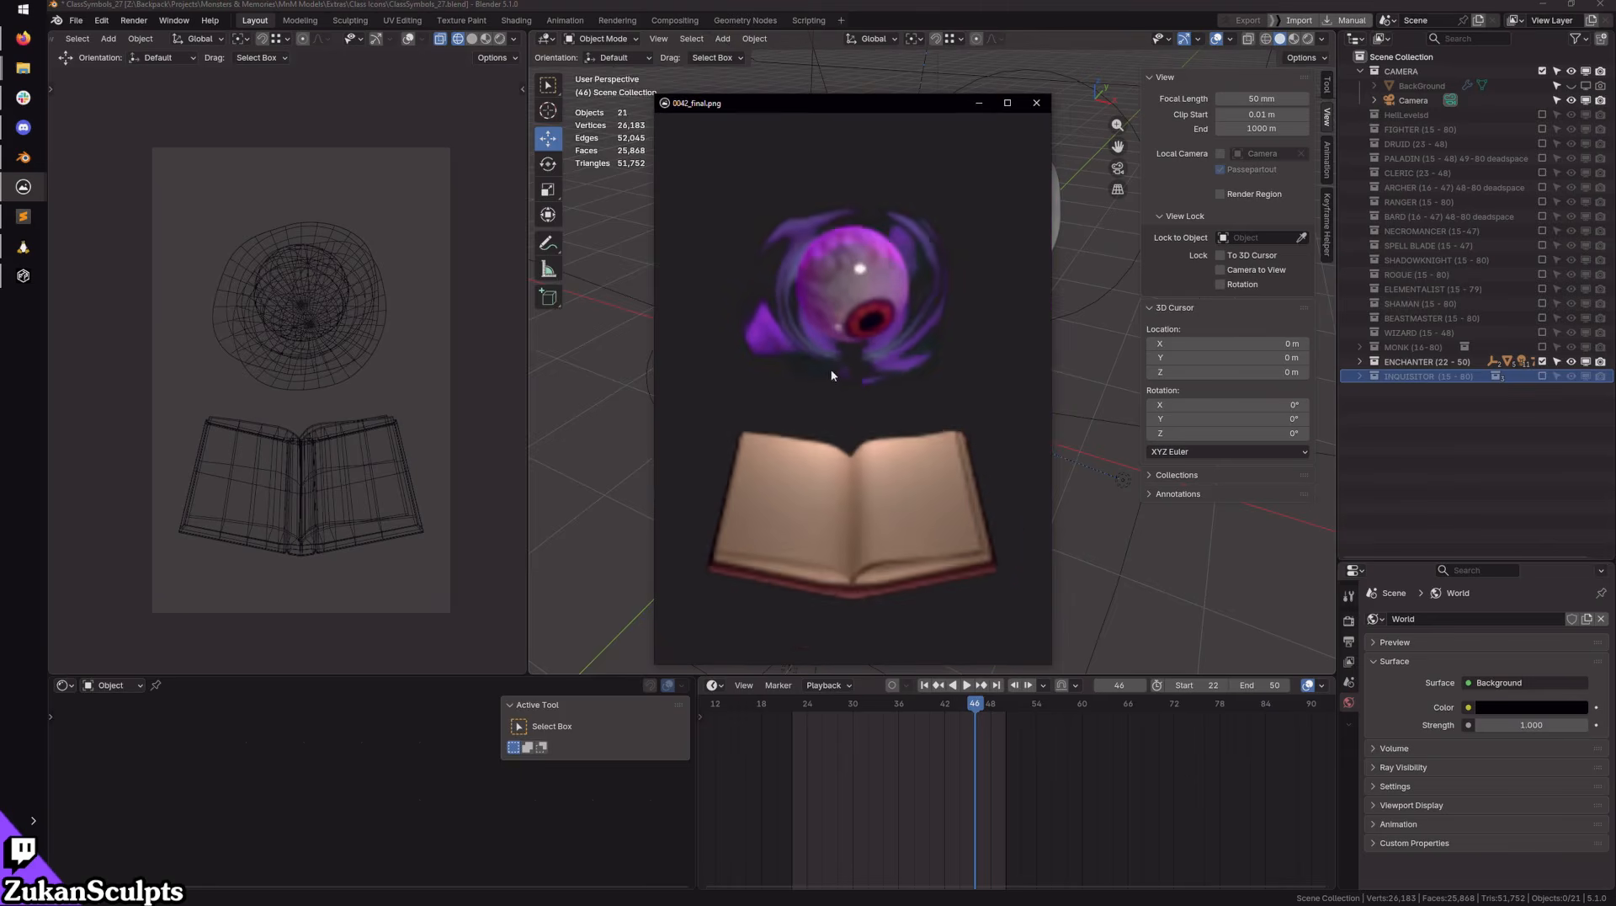
{"action": "key", "text": "Left"}
{"action": "key", "text": "Left"}
{"action": "key", "text": "Left"}
{"action": "key", "text": "Left"}
{"action": "key", "text": "Left"}
{"action": "key", "text": "Left"}
{"action": "key", "text": "Left"}
{"action": "key", "text": "Left"}
{"action": "key", "text": "Left"}
{"action": "key", "text": "Left"}
{"action": "key", "text": "Left"}
{"action": "key", "text": "Left"}
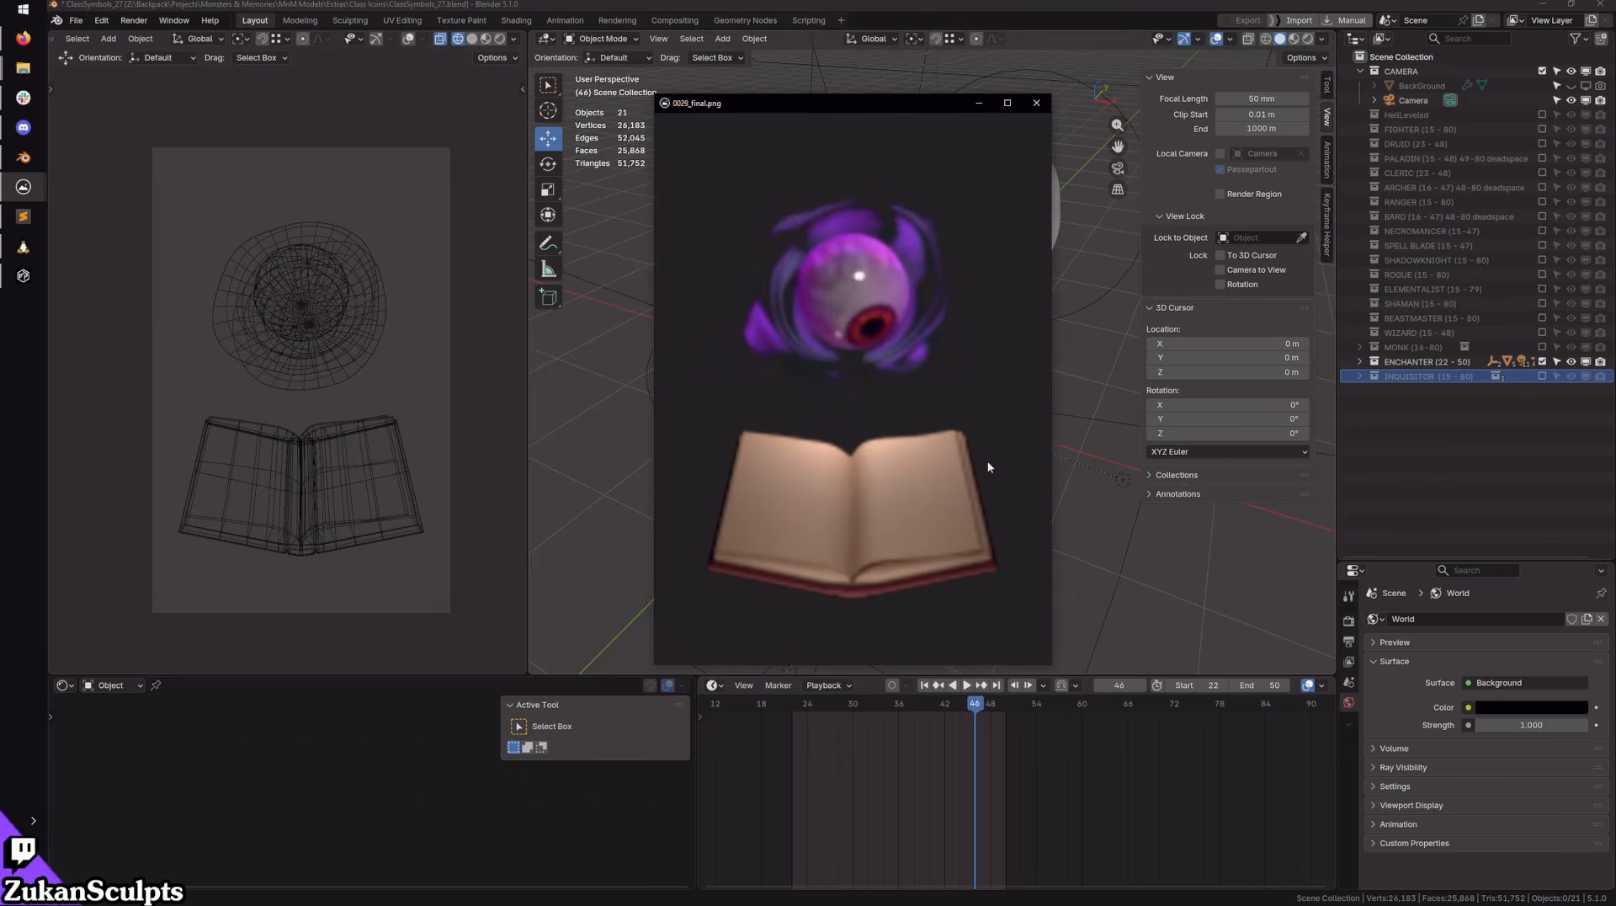
{"action": "key", "text": "Right"}
{"action": "key", "text": "Right"}
{"action": "key", "text": "Right"}
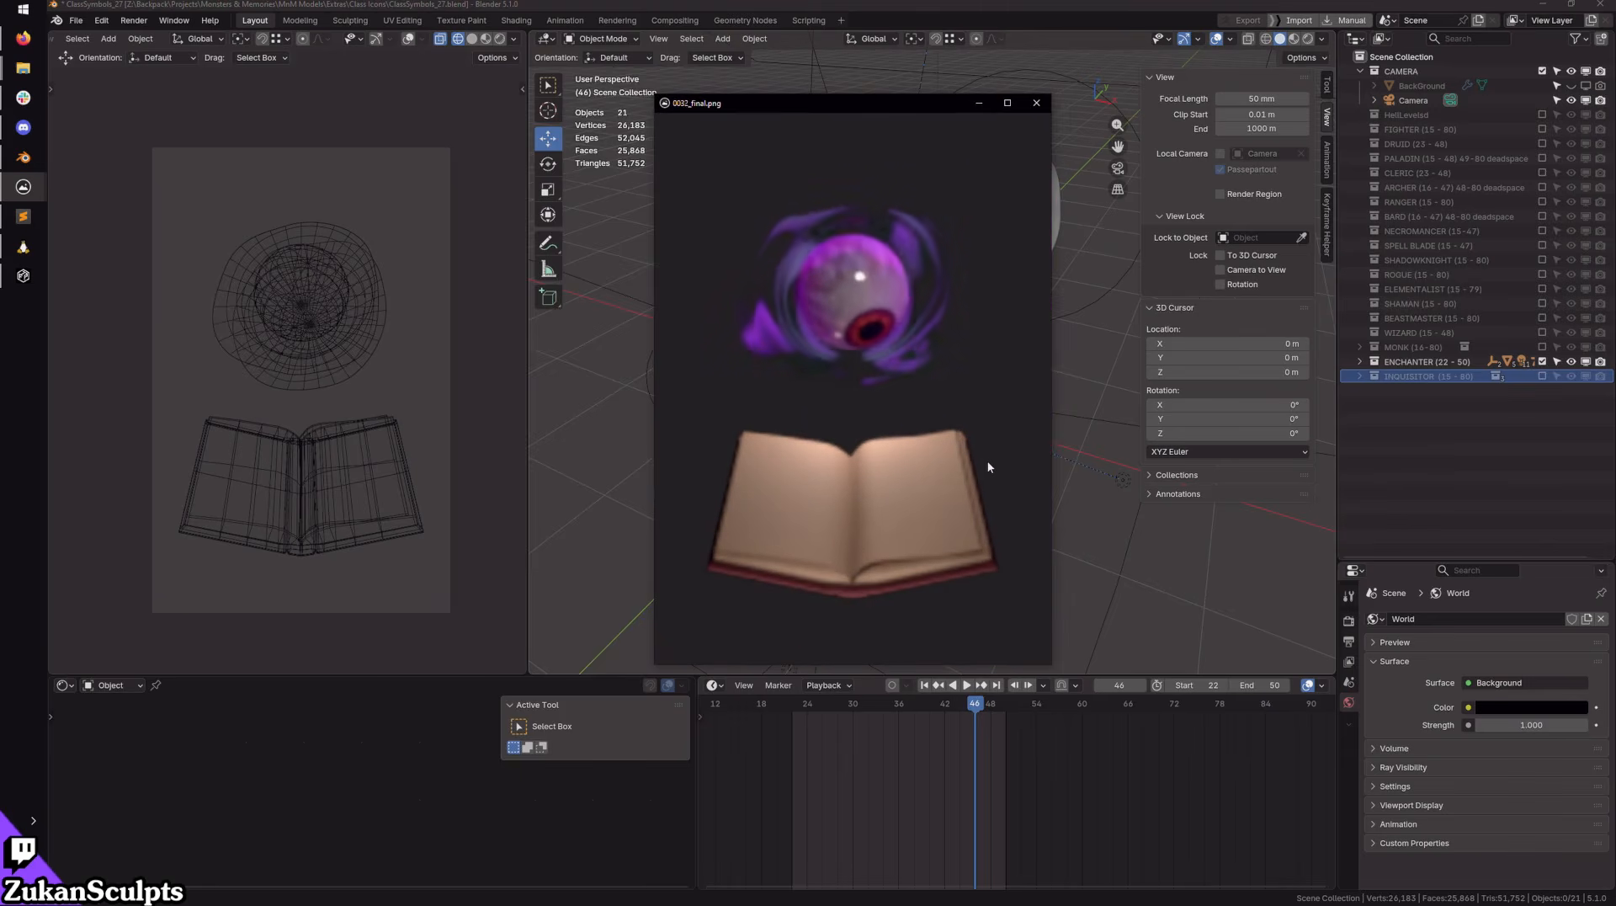
Step: Step forward through the rendered Enchanter frames to check the eye's motion, and close the image viewer
{"action": "key", "text": "Right"}
{"action": "key", "text": "Right"}
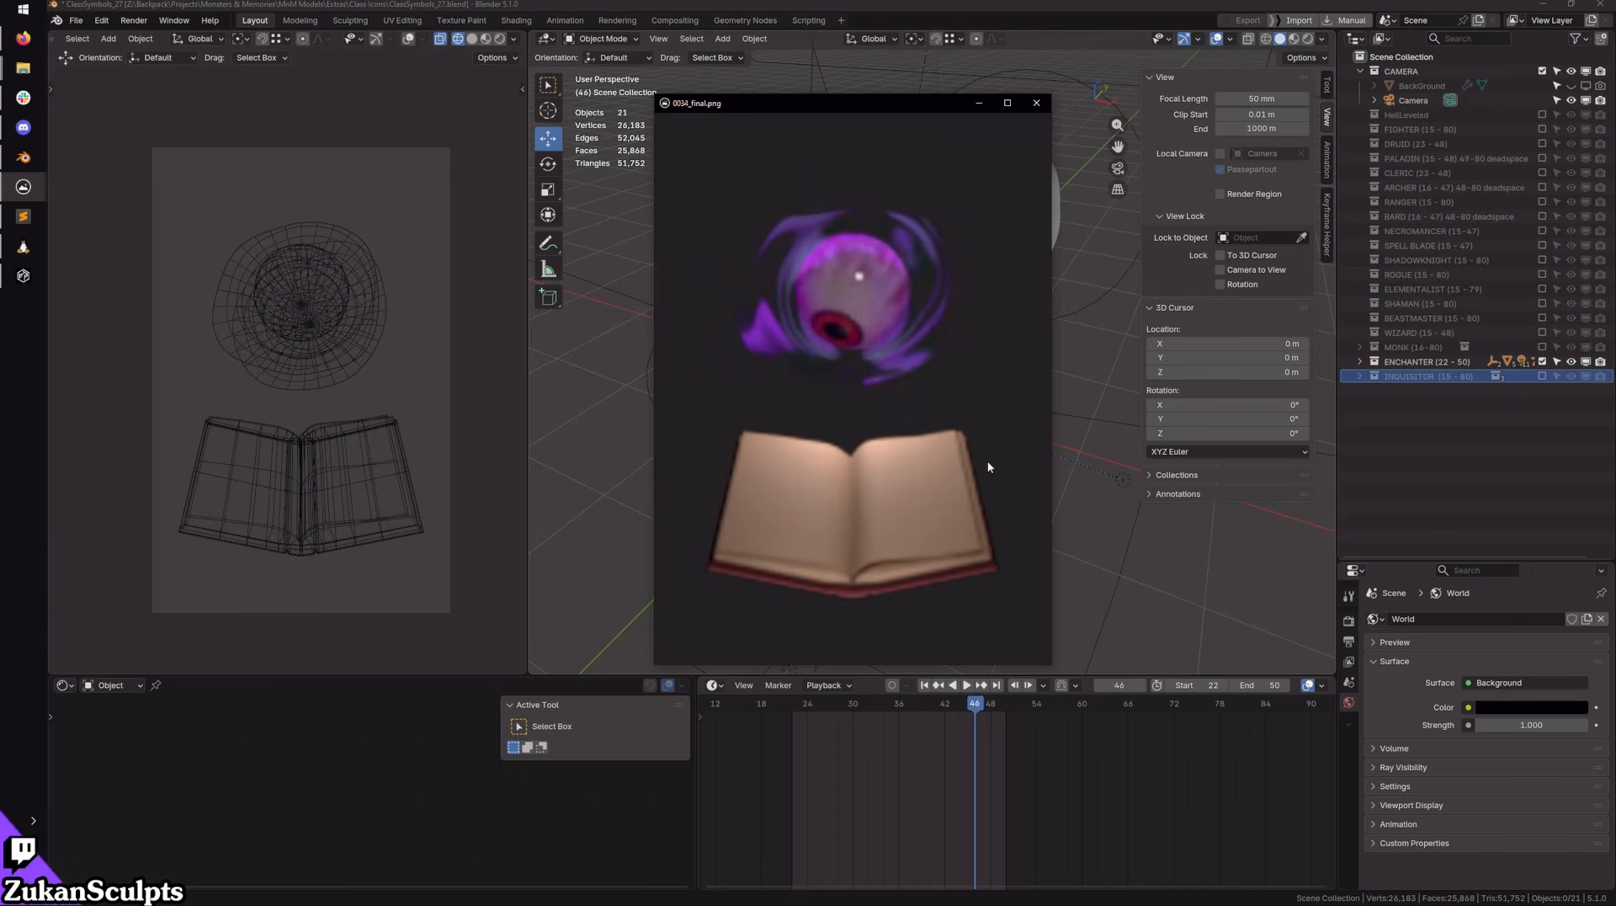
{"action": "key", "text": "Right"}
{"action": "key", "text": "Right"}
{"action": "key", "text": "Right"}
{"action": "key", "text": "Right"}
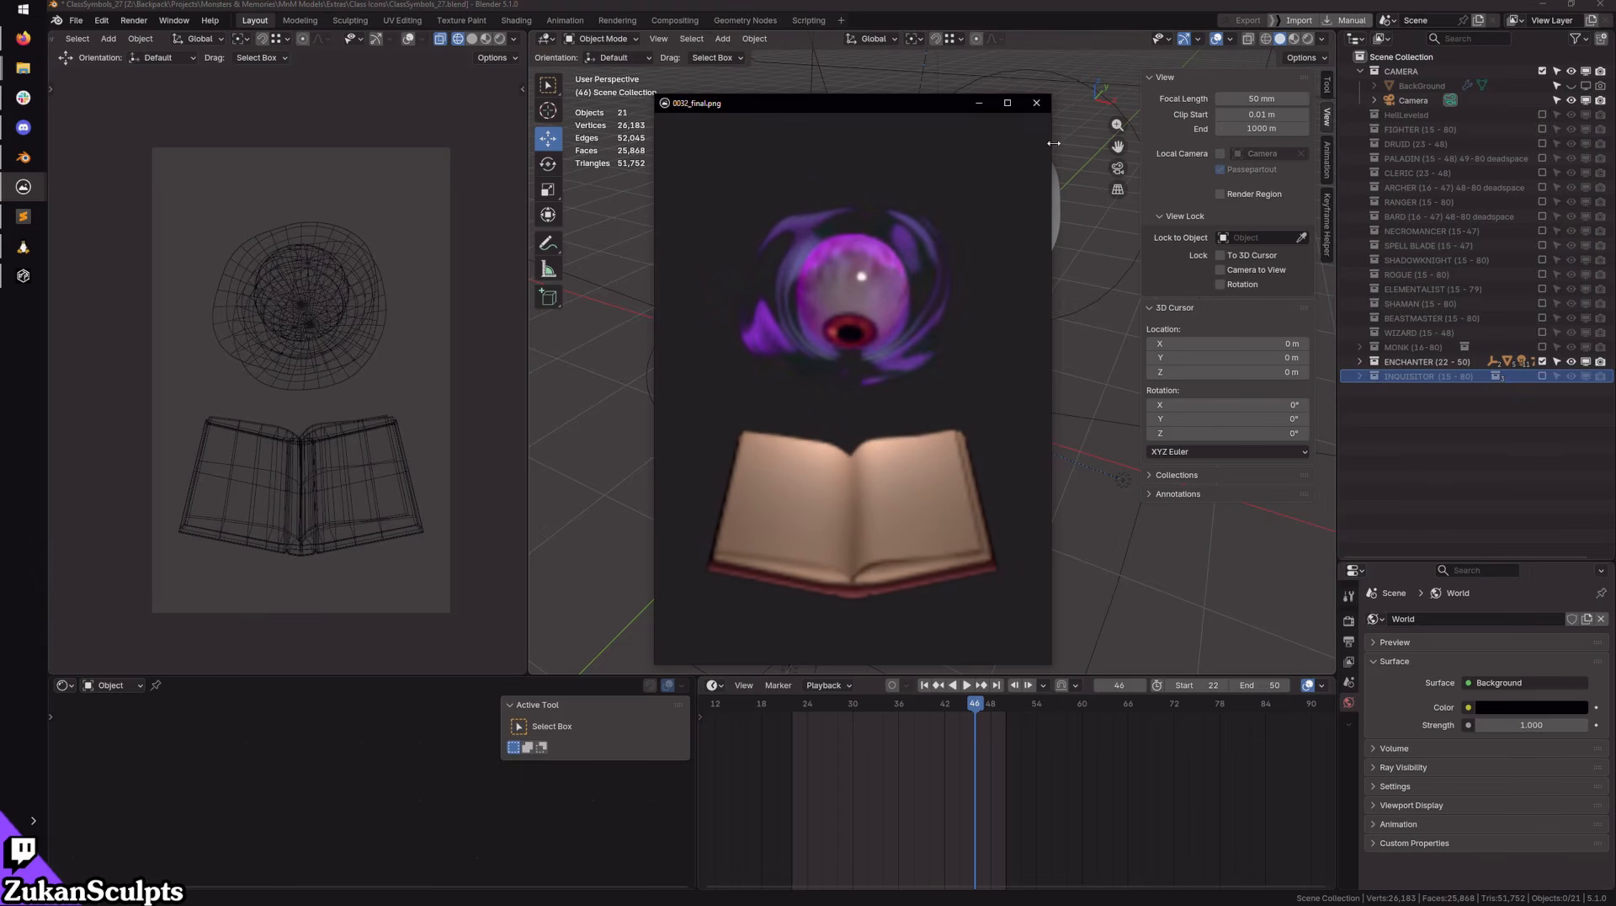
{"action": "left_click", "coordinate": [1036, 102]}
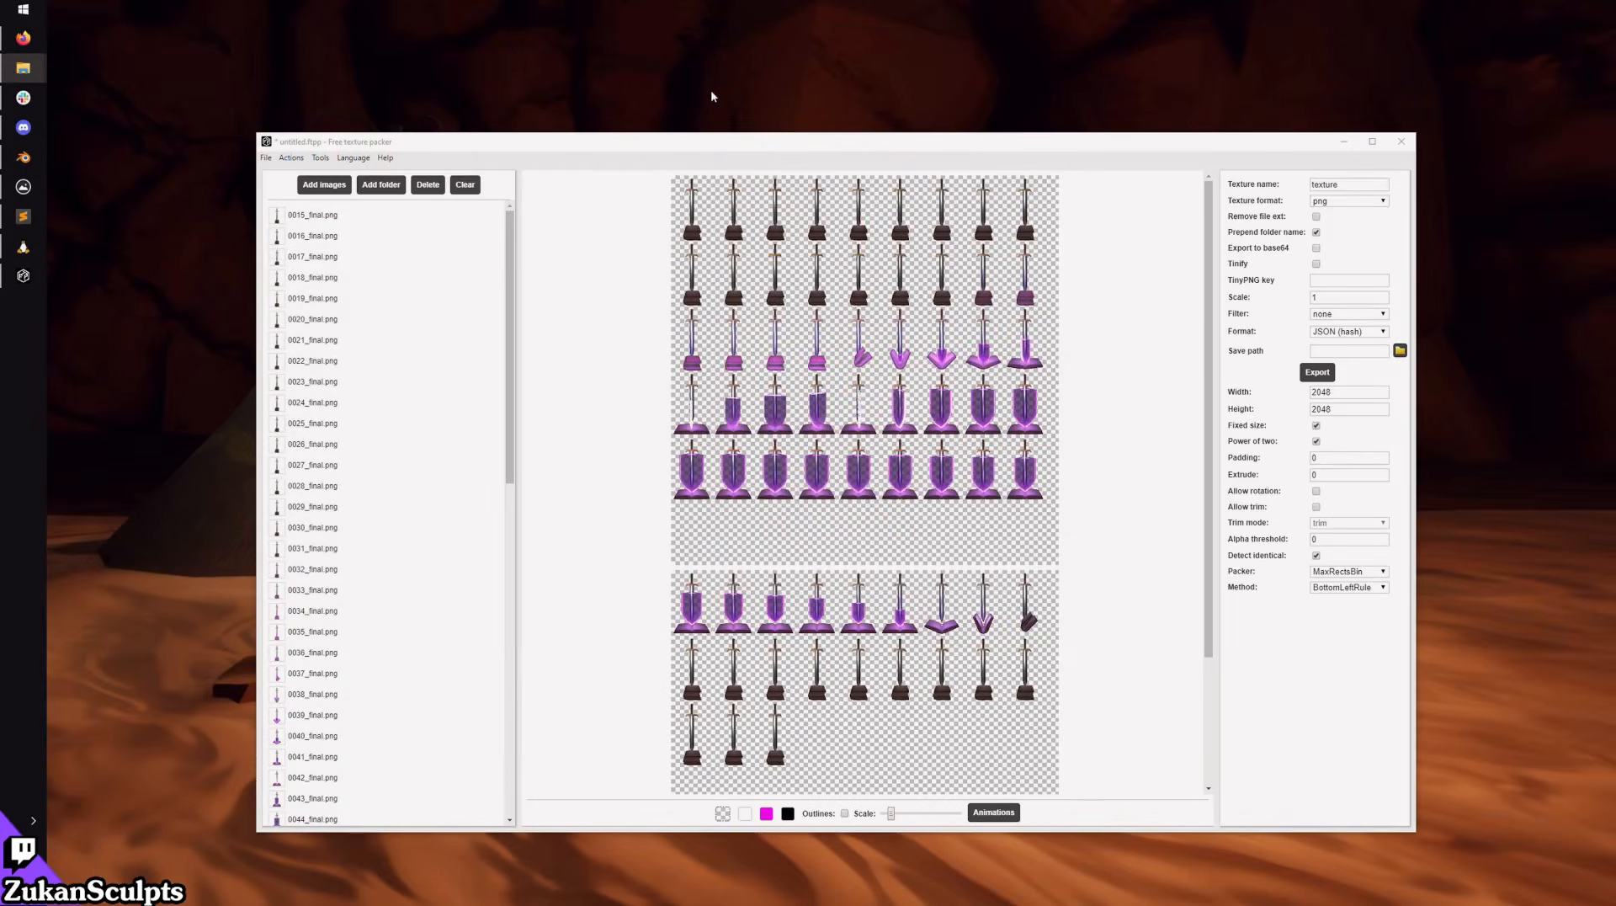
Step: Switch to Free texture packer, clear the Inquisitor images, and load the Enchanter frames 0022_final.png to 0050_final.png
{"action": "left_click", "coordinate": [459, 186]}
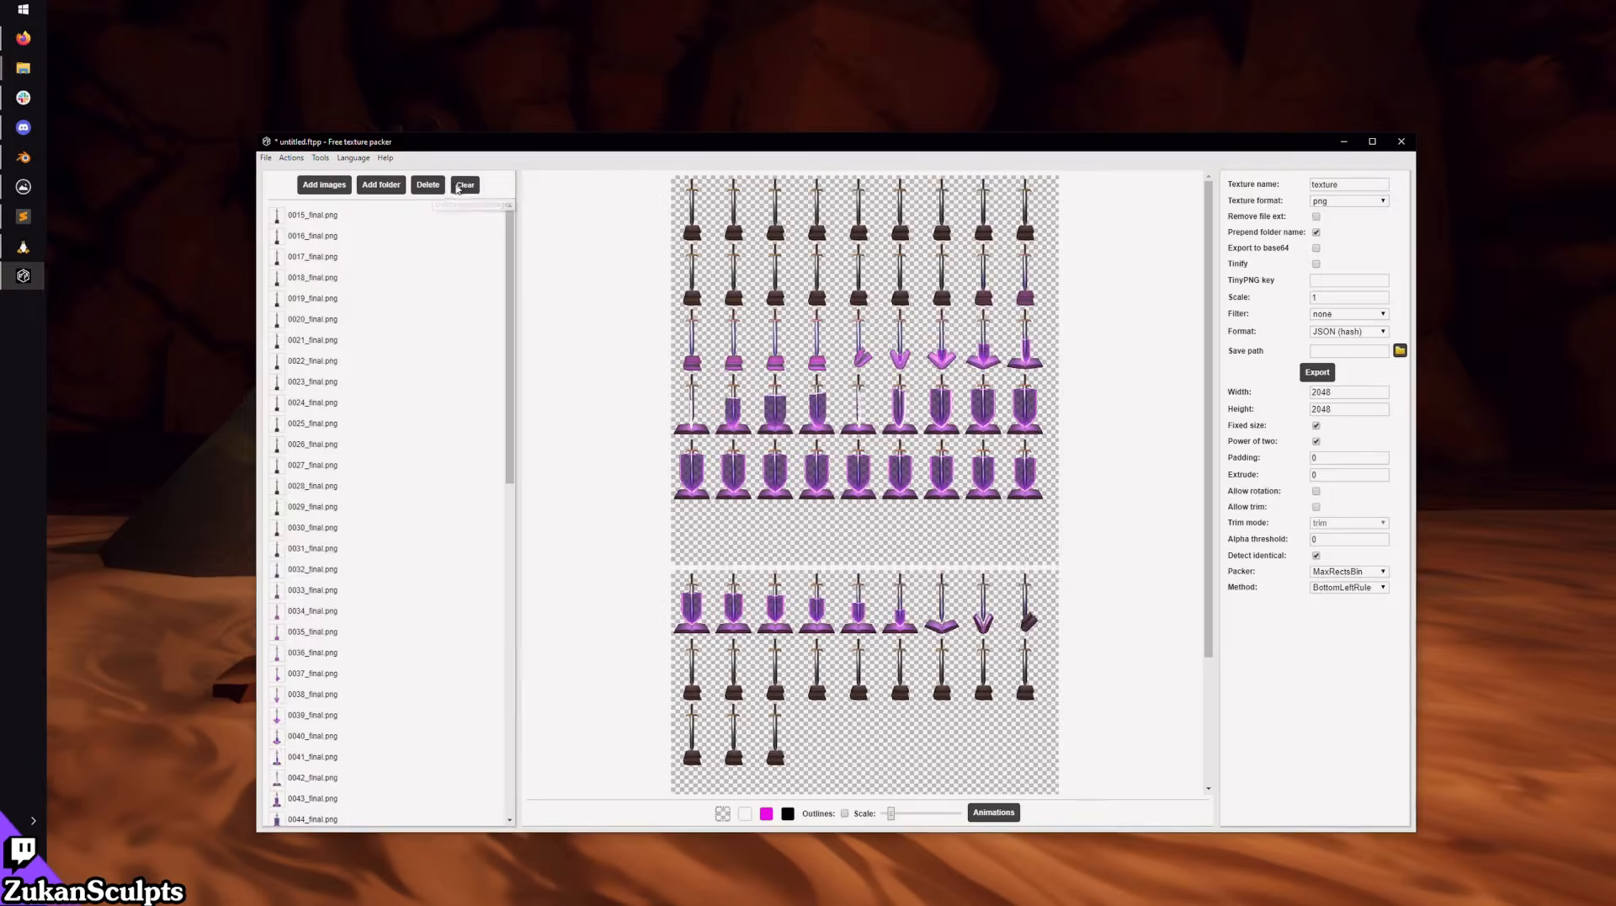
{"action": "left_click", "coordinate": [458, 186]}
{"action": "left_click", "coordinate": [813, 366]}
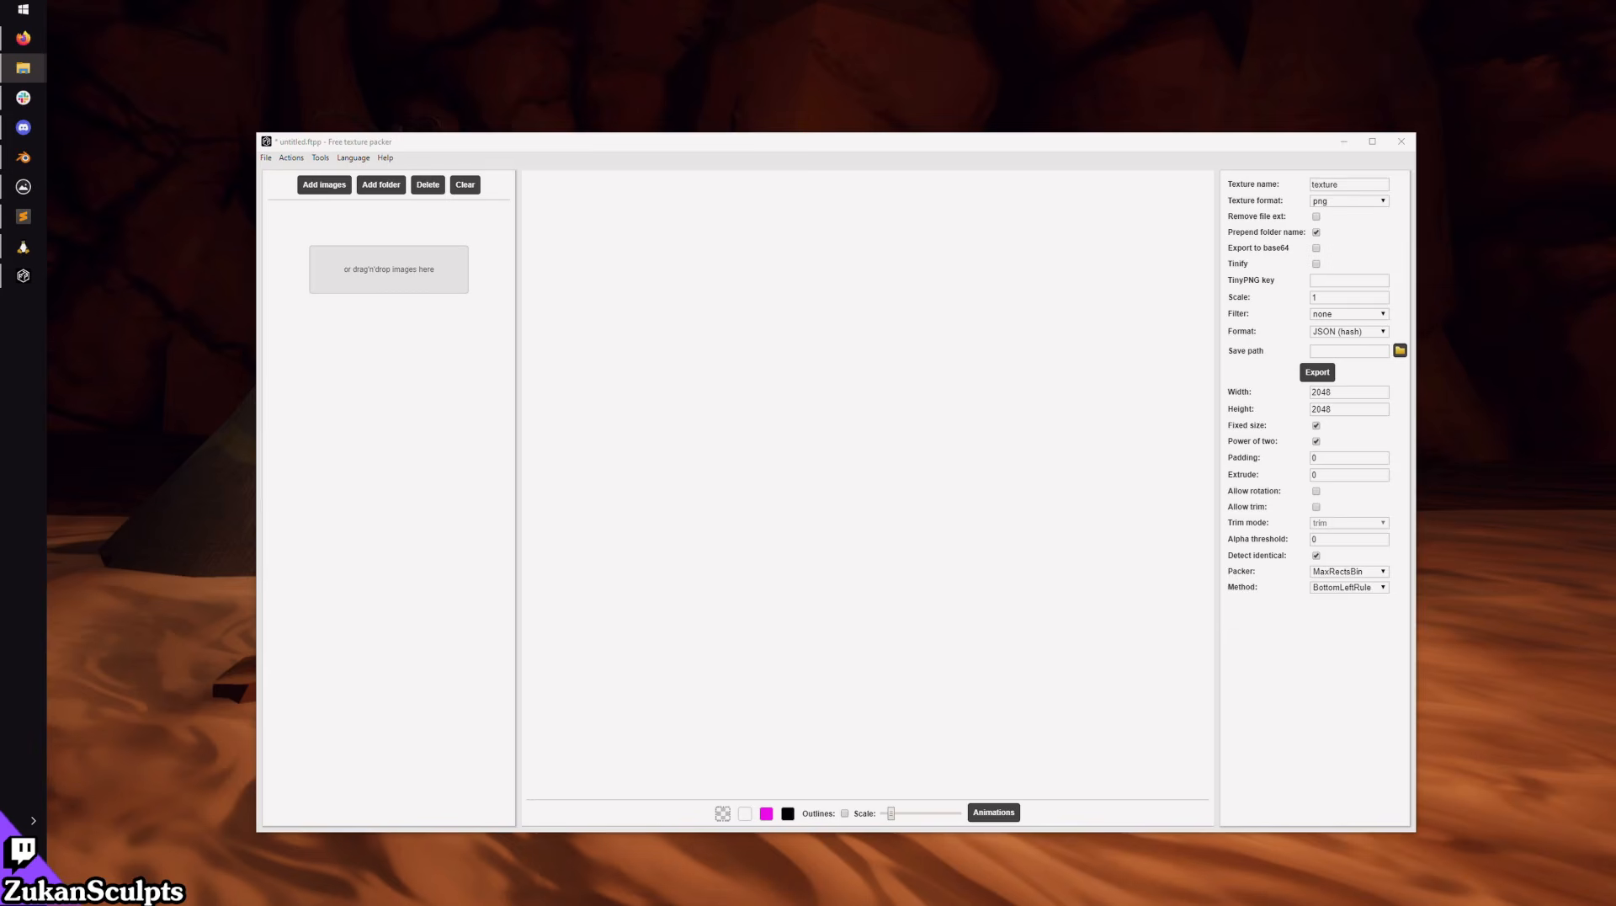
{"action": "left_click_drag", "start_coordinate": [527, 404], "coordinate": [381, 278]}
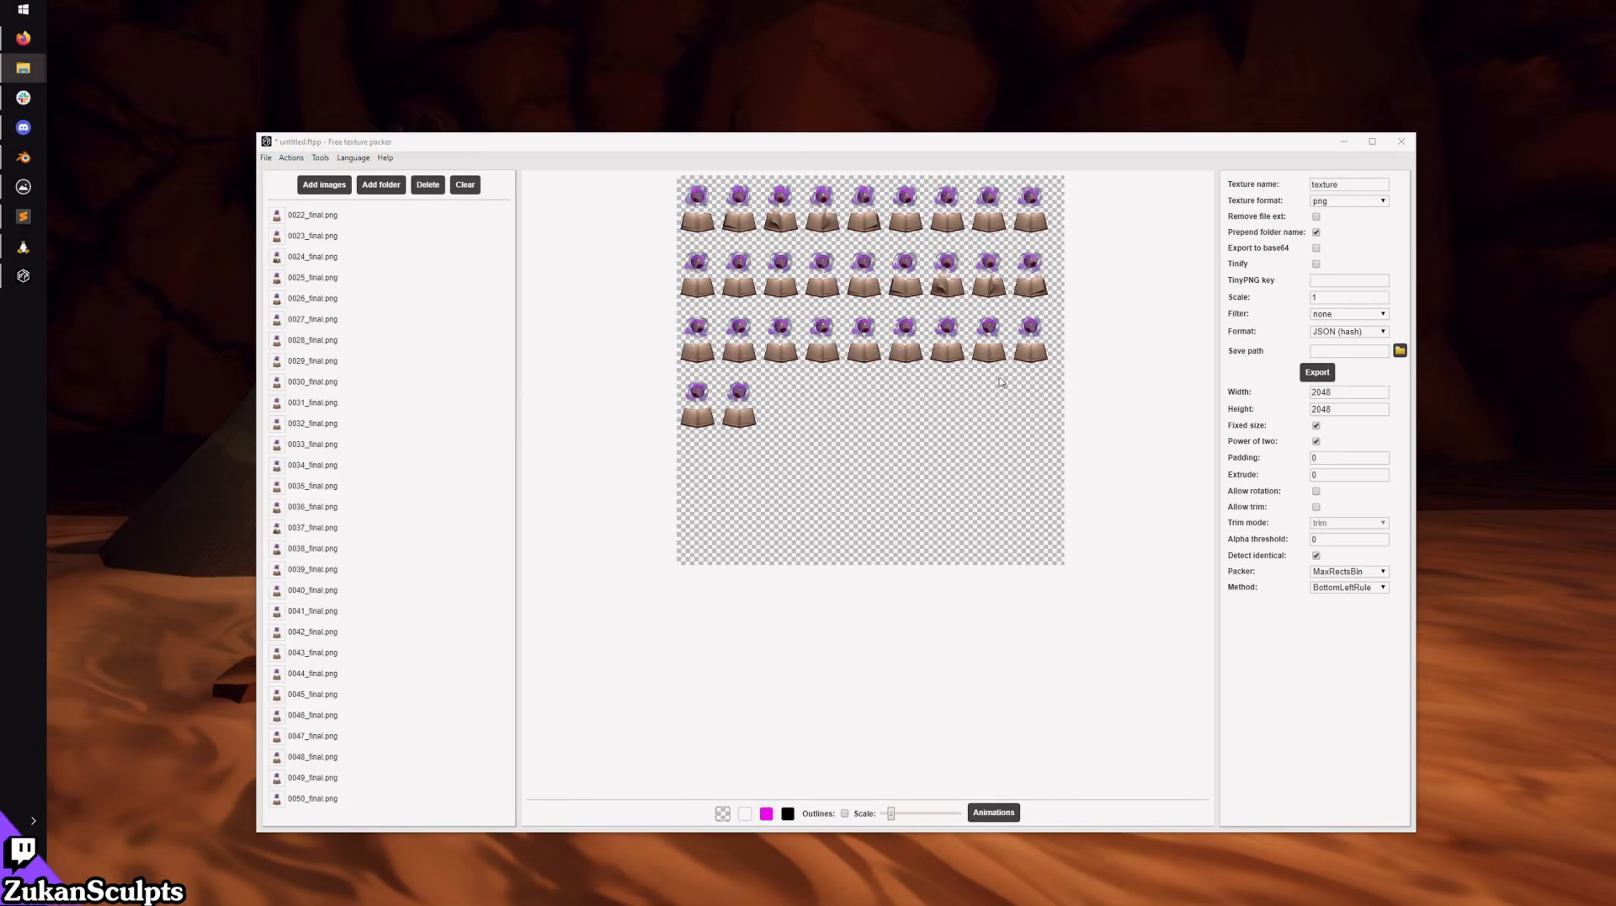
Step: Export the packed Enchanter sprite sheet to the Downloads folder and close the texture packer without saving the project
{"action": "left_click", "coordinate": [1318, 373]}
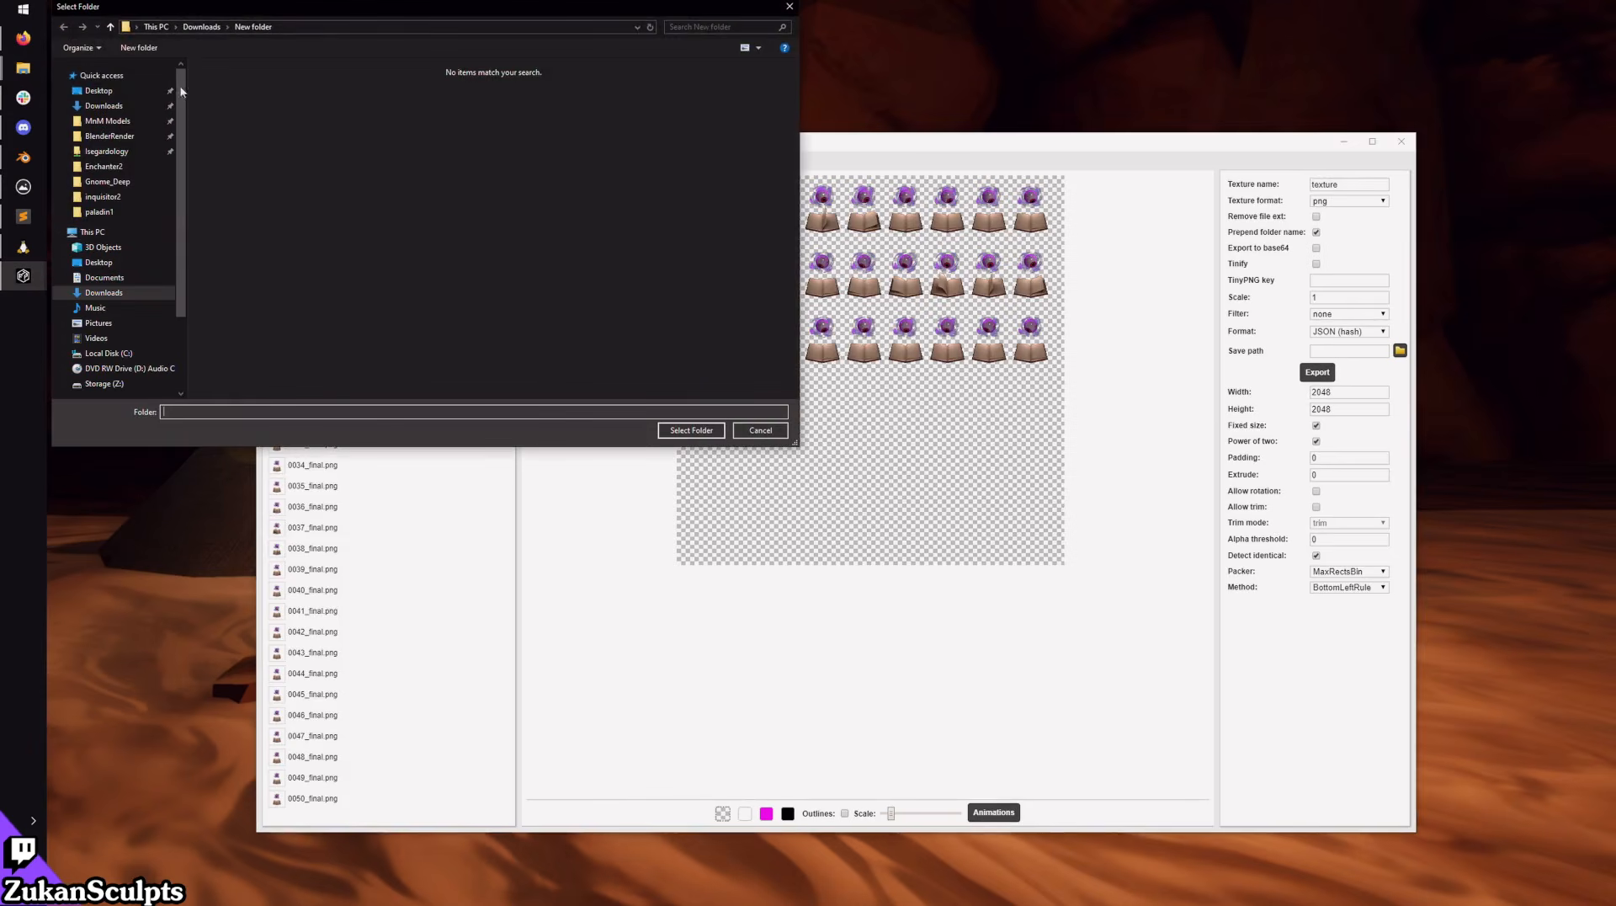
{"action": "left_click", "coordinate": [111, 26]}
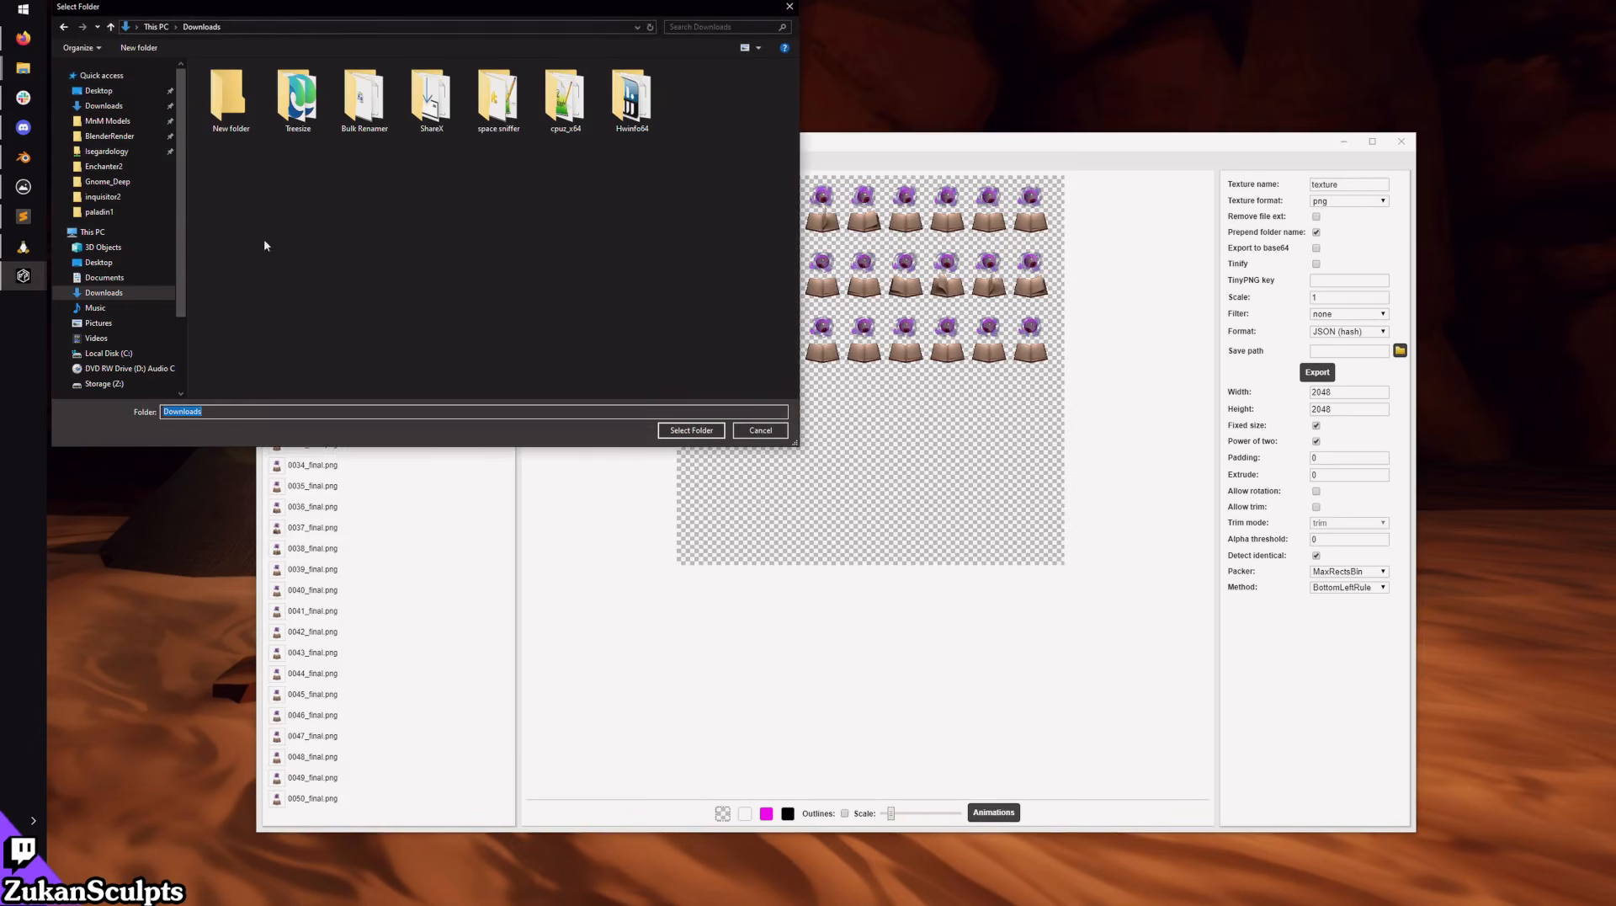
{"action": "left_click", "coordinate": [691, 430]}
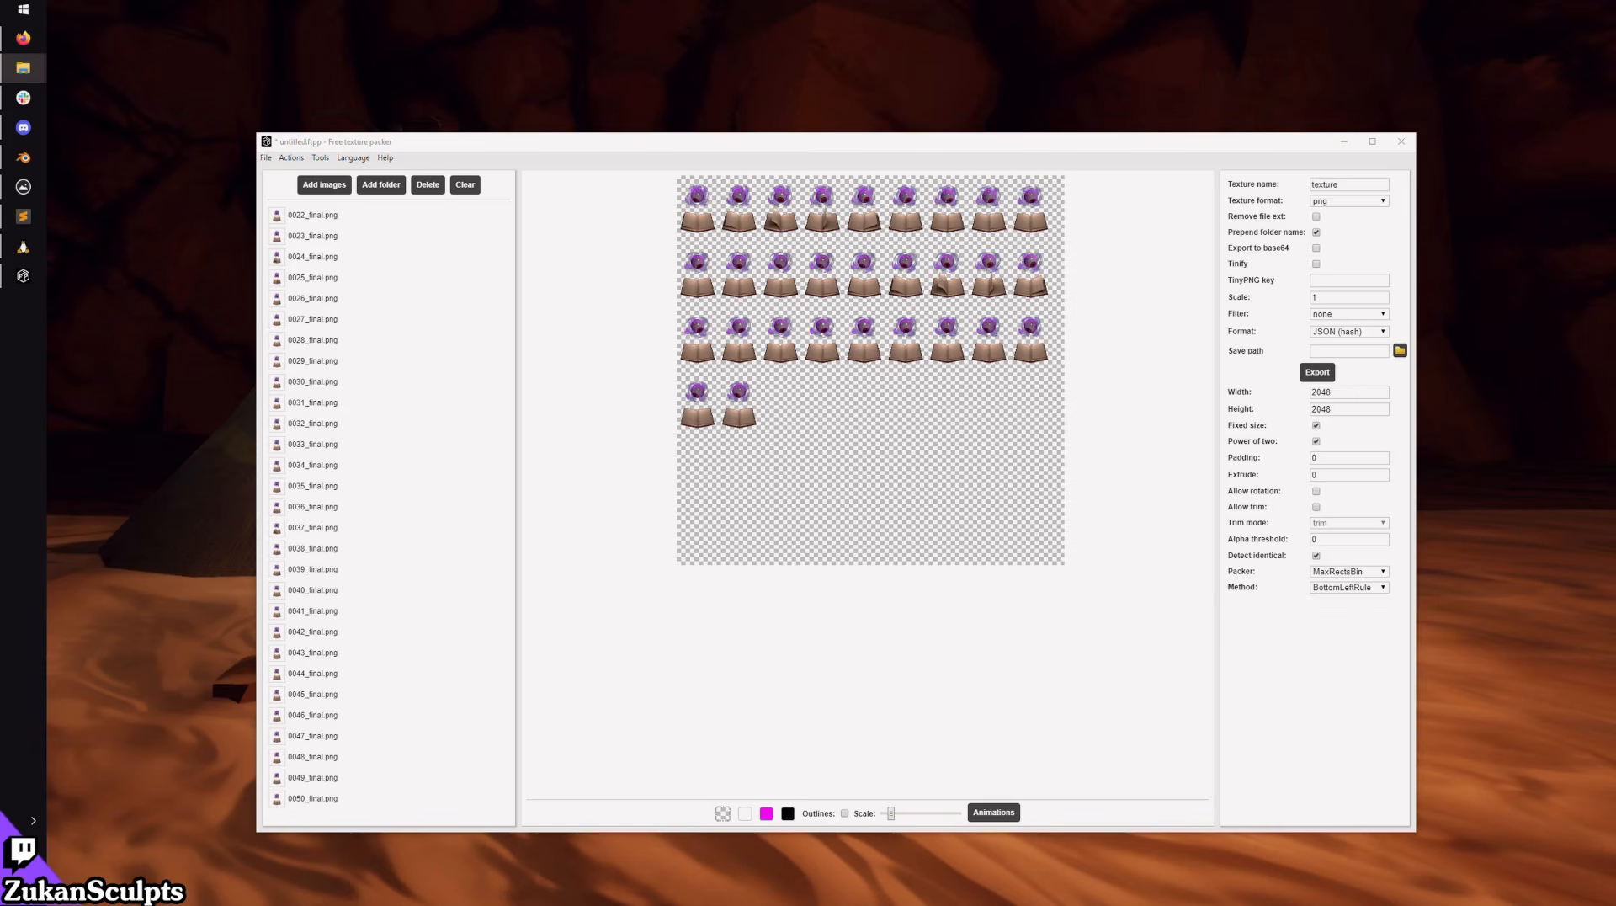
{"action": "left_click", "coordinate": [1401, 141]}
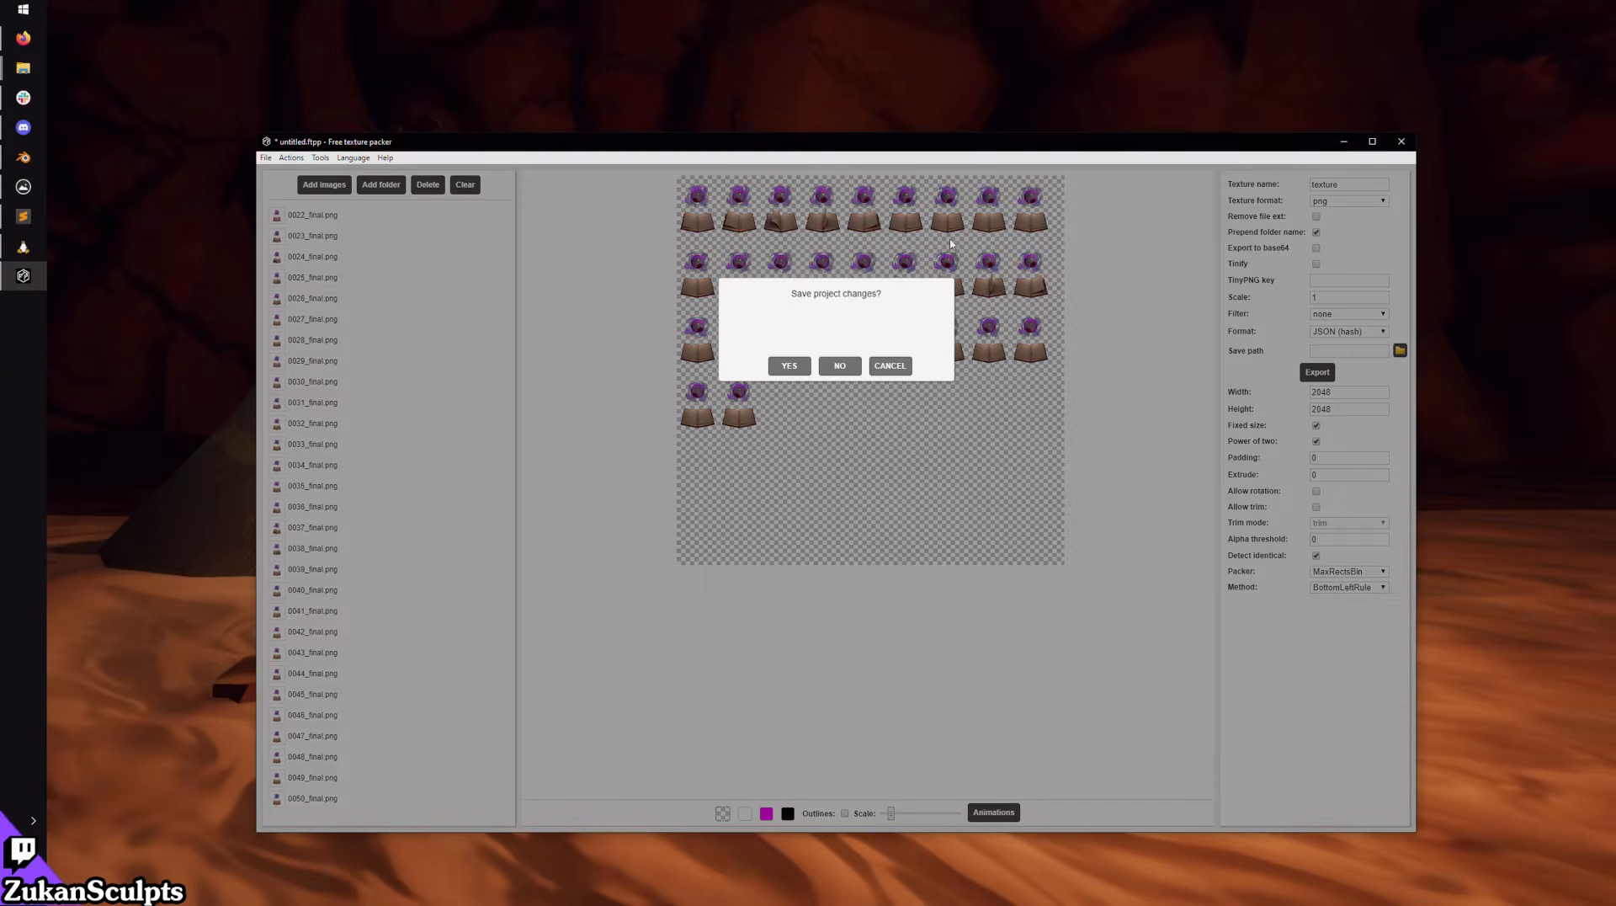
{"action": "left_click", "coordinate": [838, 366]}
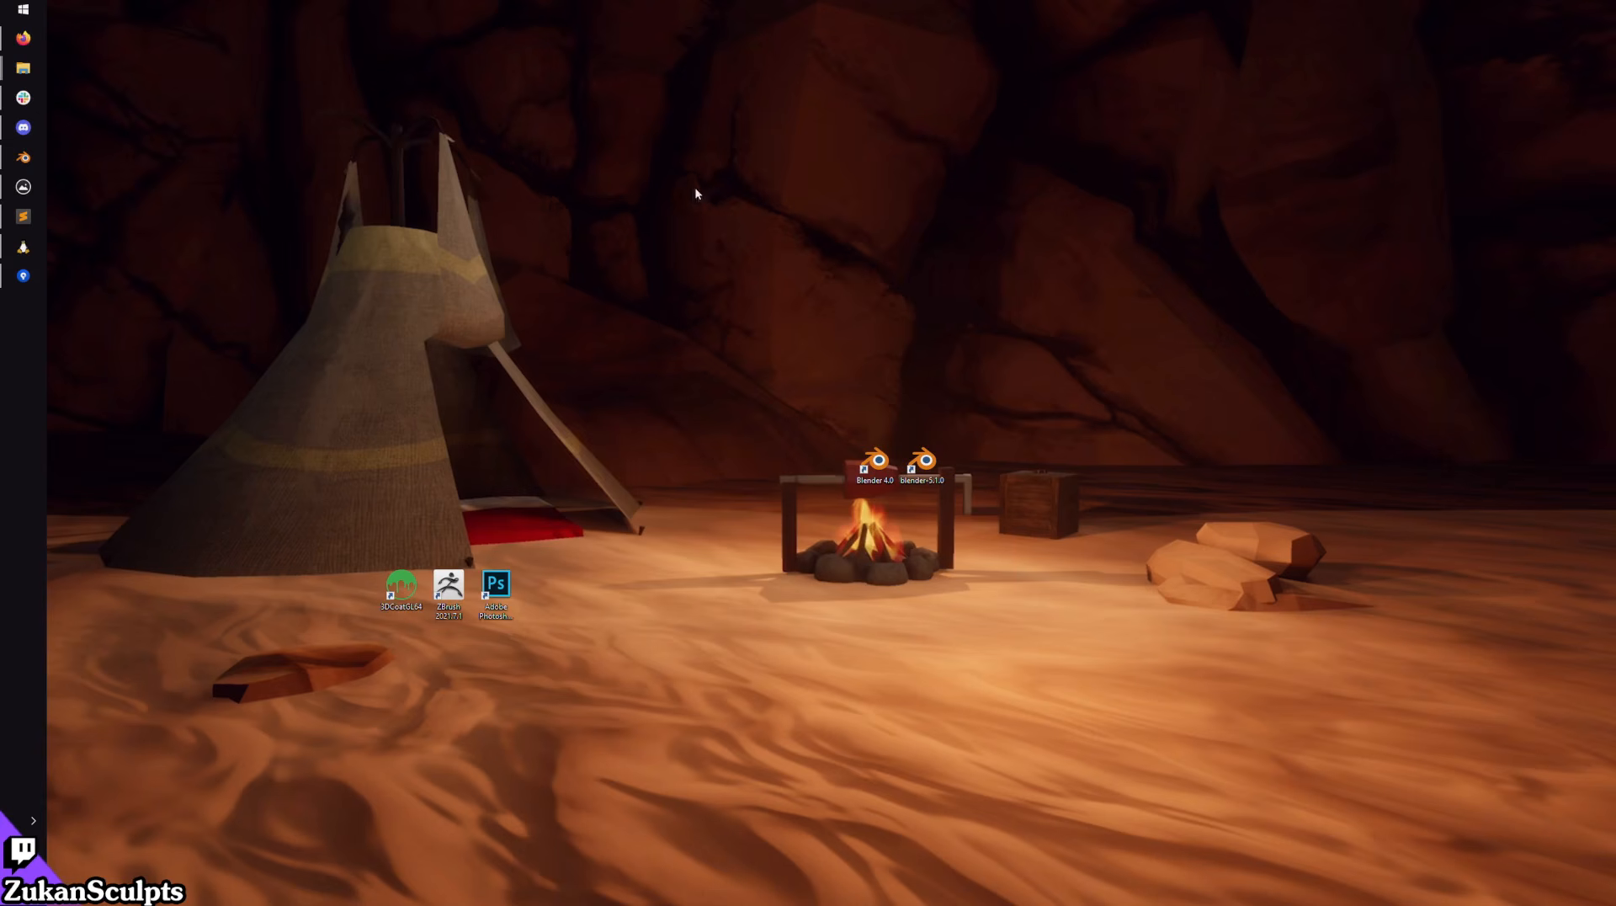
Step: Launch the MnM Client project through Unity Hub
{"action": "left_click", "coordinate": [33, 820]}
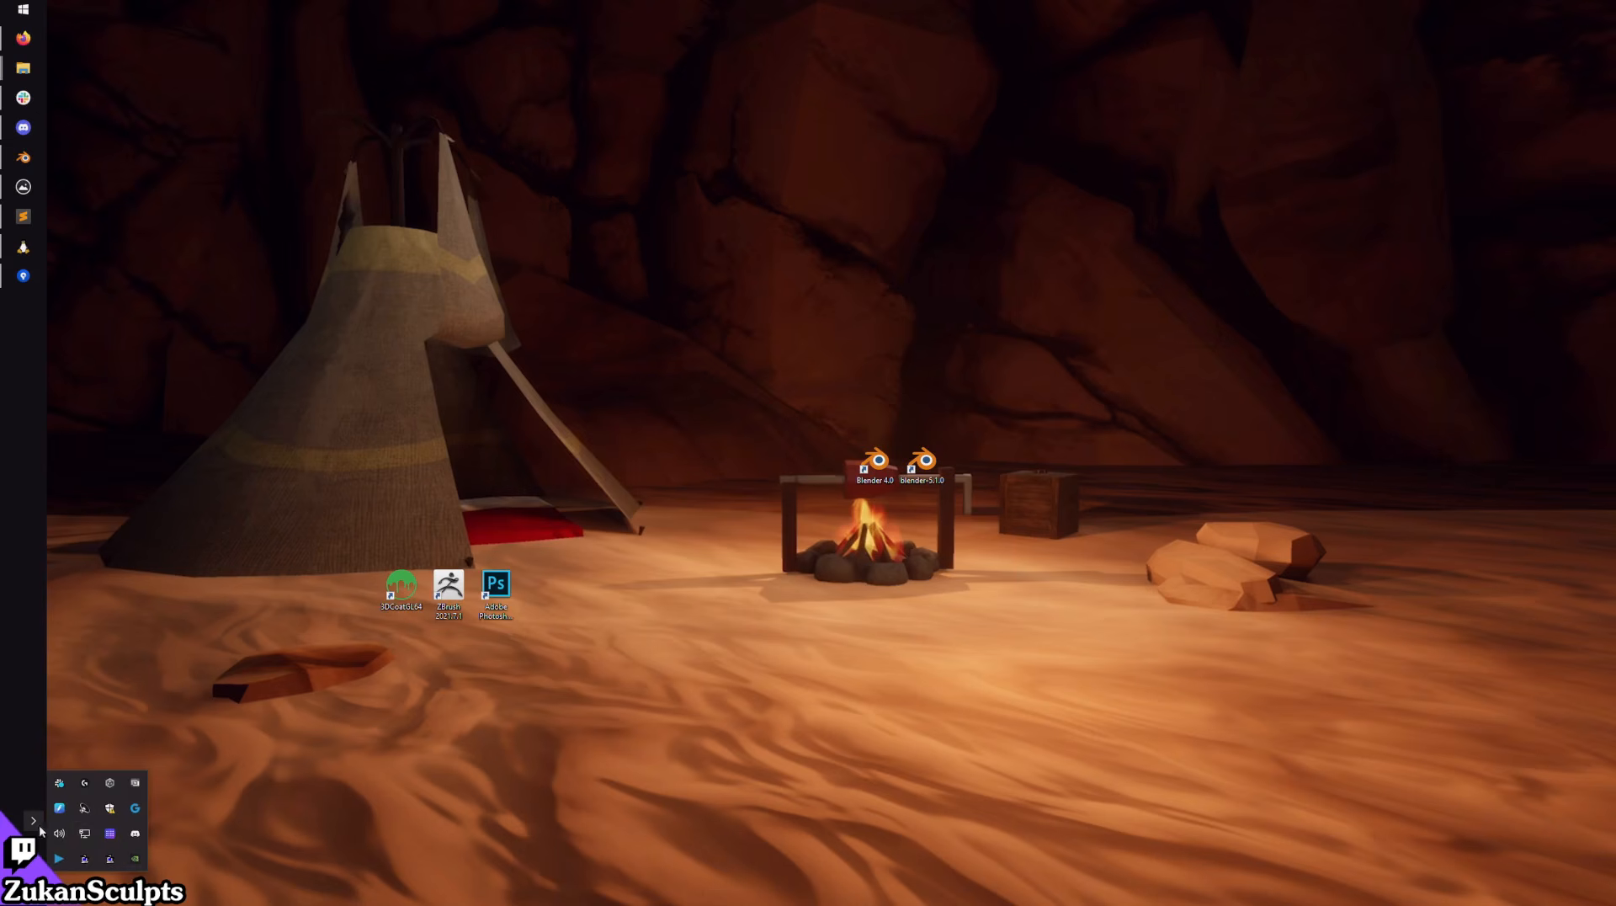
{"action": "right_click", "coordinate": [109, 784]}
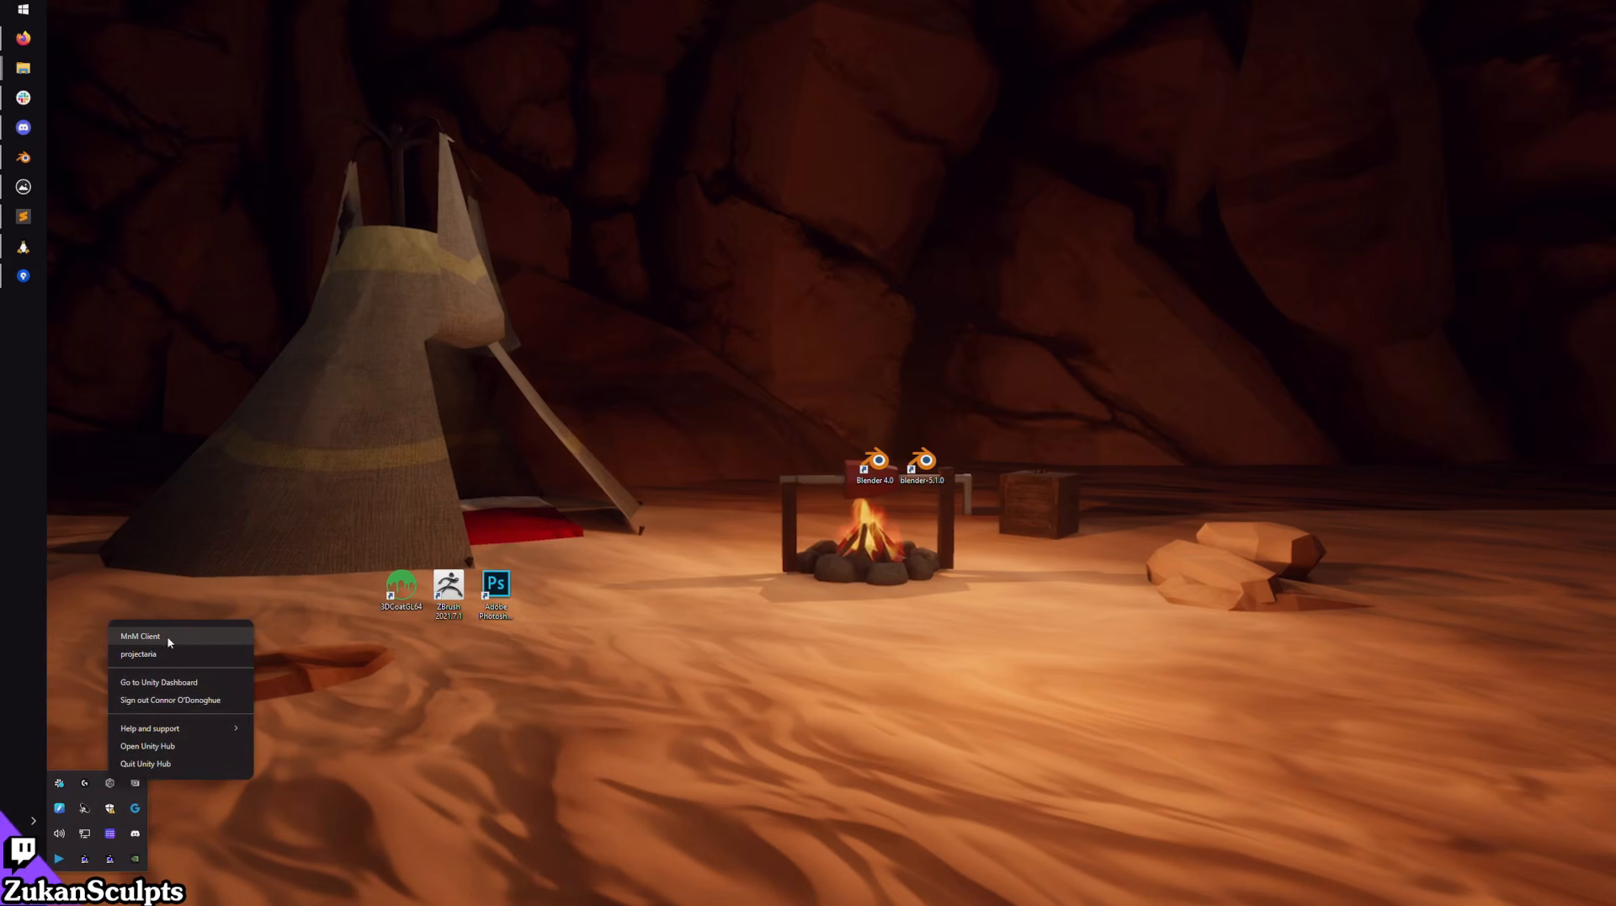
{"action": "left_click", "coordinate": [169, 638]}
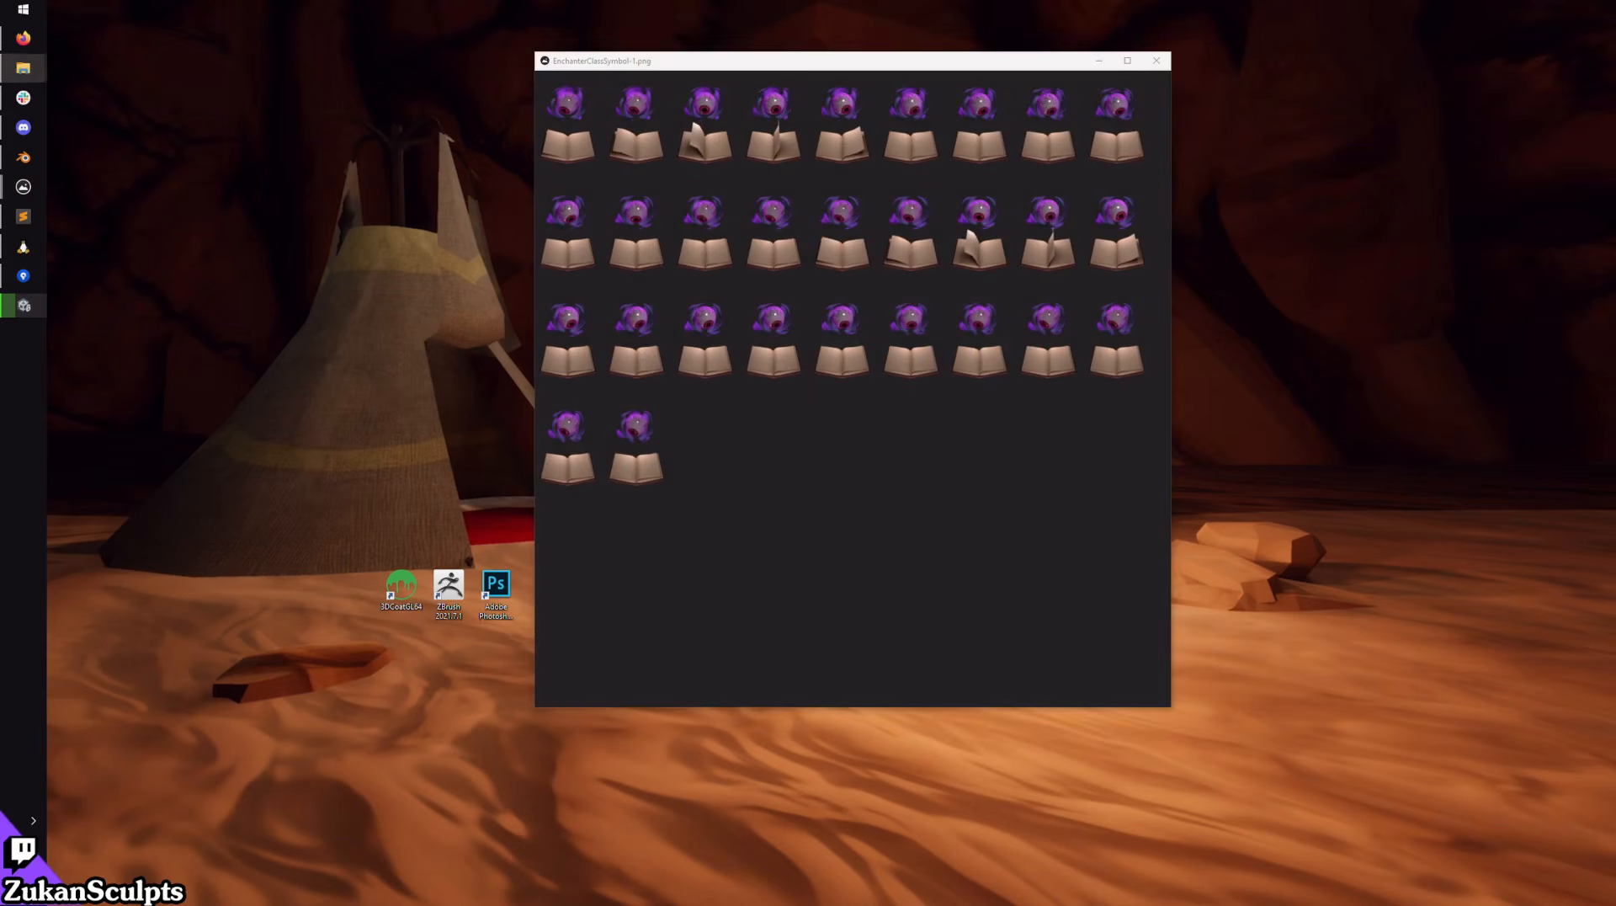
Step: Arrange the InquisitorClassSymbol-1.png and EnchanterClassSymbol-1.png sheets side by side and examine the Enchanter frames
{"action": "left_click_drag", "start_coordinate": [753, 72], "coordinate": [1138, 194]}
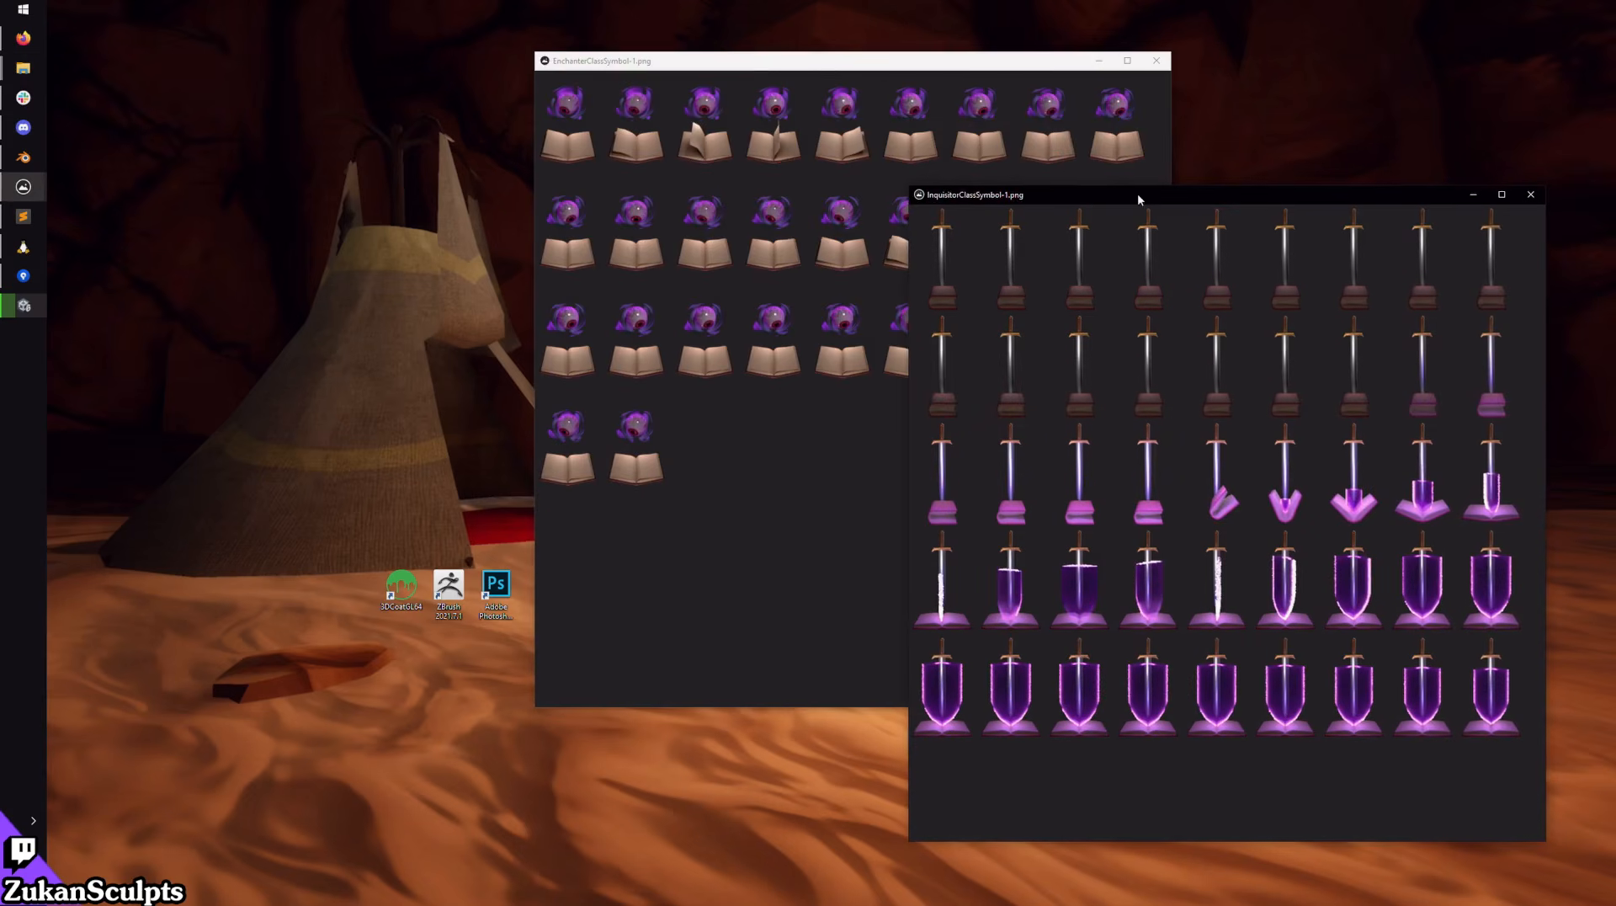
{"action": "left_click", "coordinate": [825, 83]}
{"action": "left_click_drag", "start_coordinate": [829, 59], "coordinate": [451, 133]}
{"action": "left_click_drag", "start_coordinate": [457, 299], "coordinate": [562, 318]}
{"action": "scroll", "coordinate": [581, 362], "scroll_direction": "down", "scroll_amount": 1}
{"action": "left_click_drag", "start_coordinate": [606, 418], "coordinate": [598, 405]}
{"action": "scroll", "coordinate": [578, 307], "scroll_direction": "up", "scroll_amount": 1}
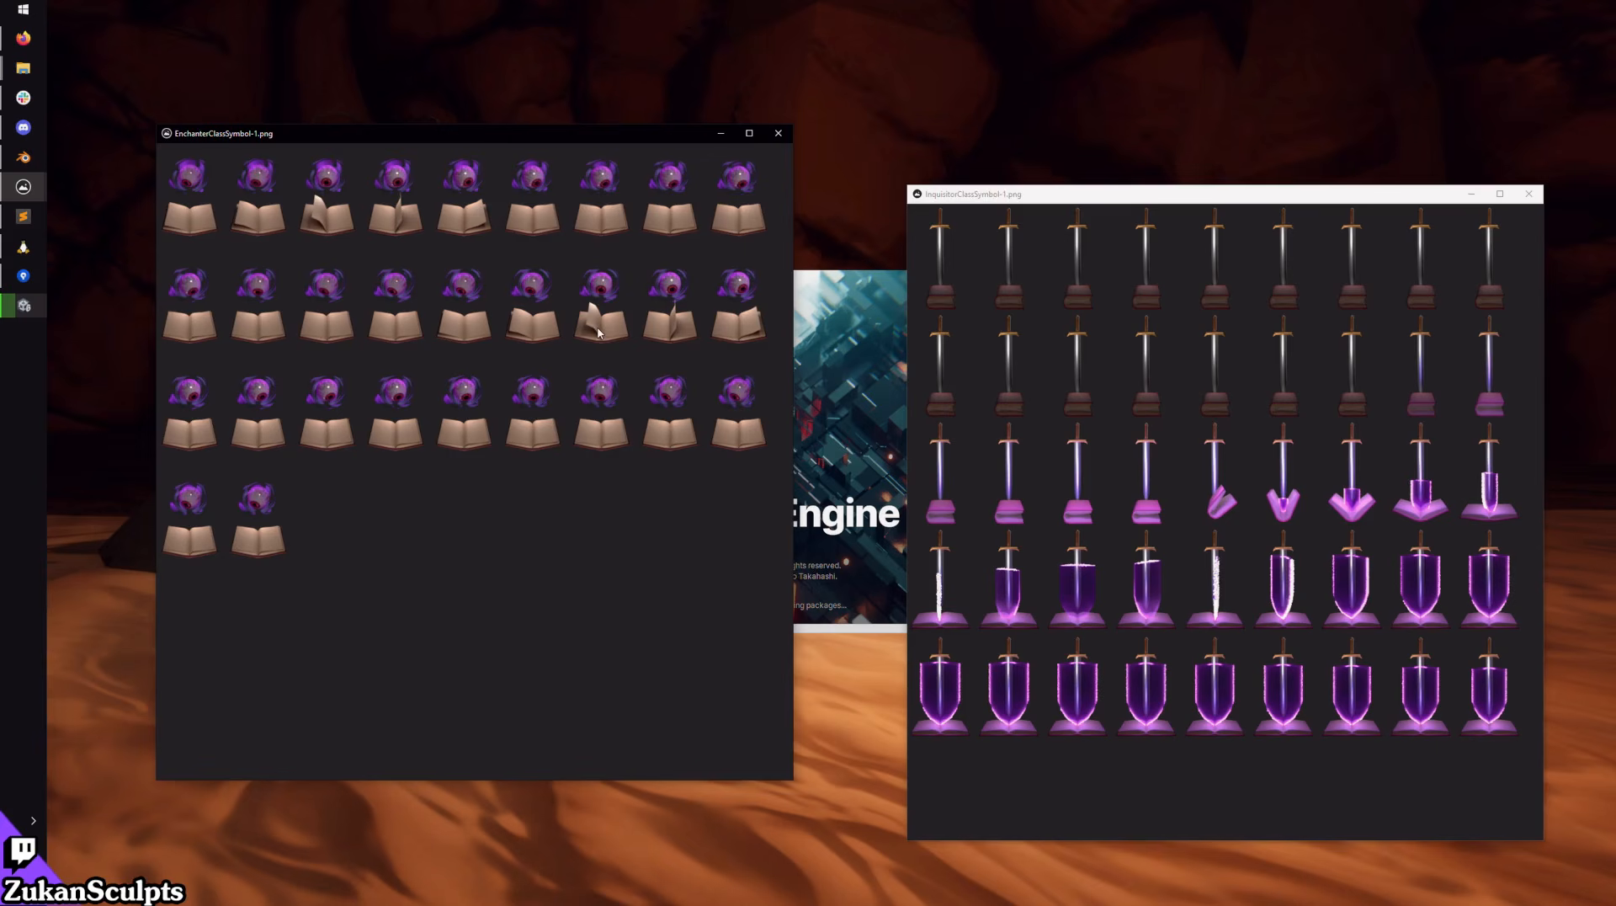
{"action": "scroll", "coordinate": [580, 306], "scroll_direction": "down", "scroll_amount": 1}
{"action": "left_click_drag", "start_coordinate": [1072, 204], "coordinate": [890, 130]}
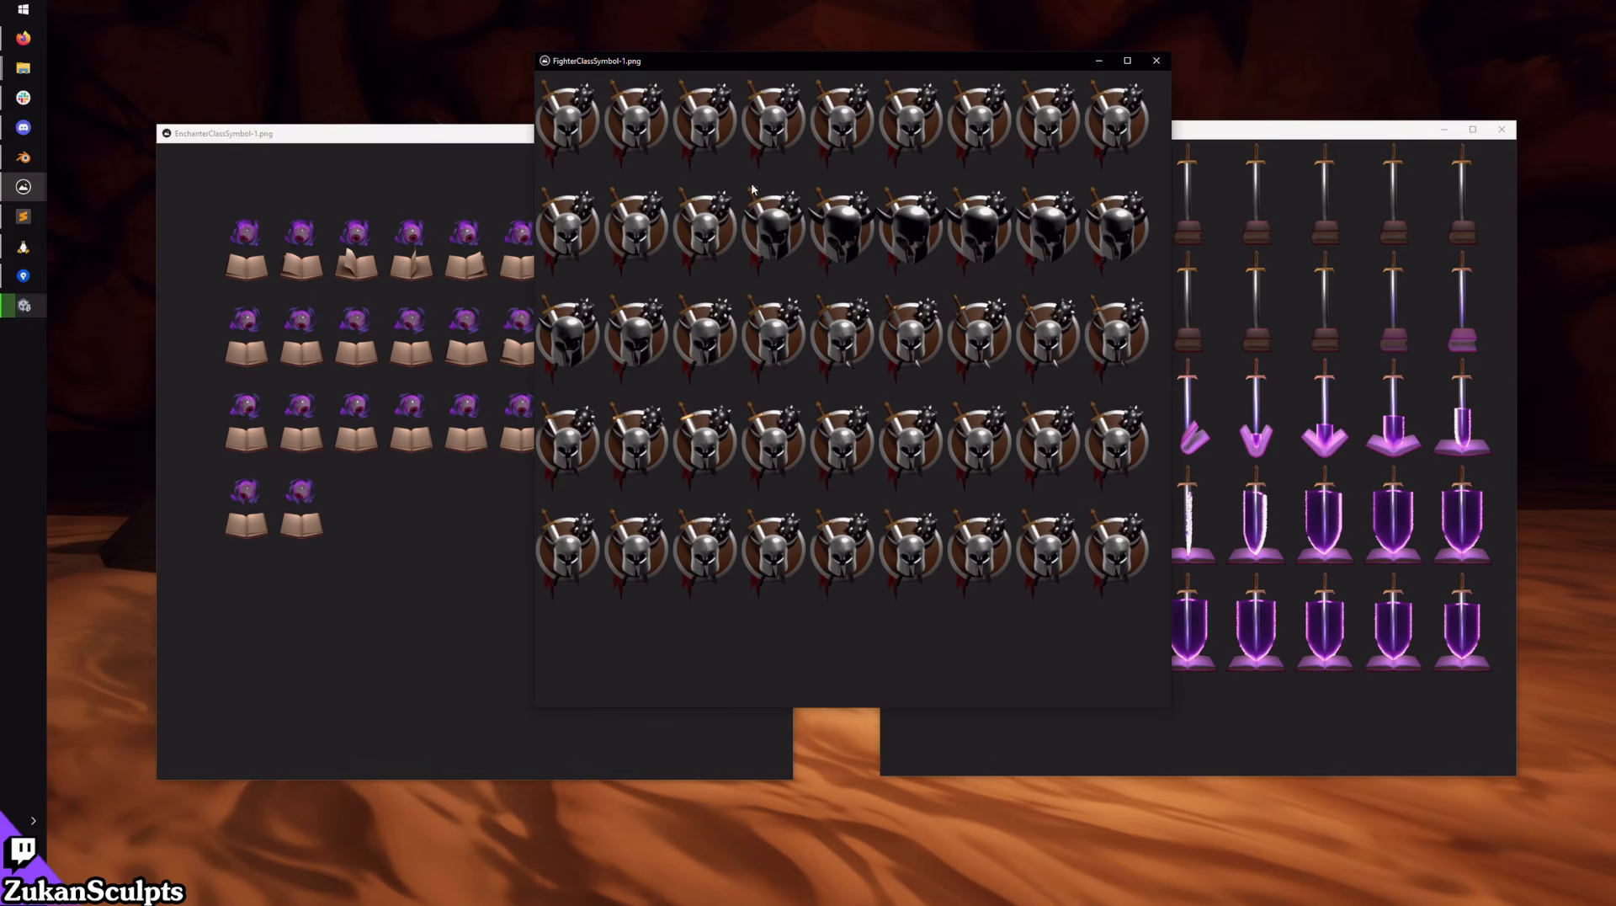
Step: Place the FighterClassSymbol-1.png sheet between the other two and examine its helmet frames up close
{"action": "left_click_drag", "start_coordinate": [705, 67], "coordinate": [729, 113]}
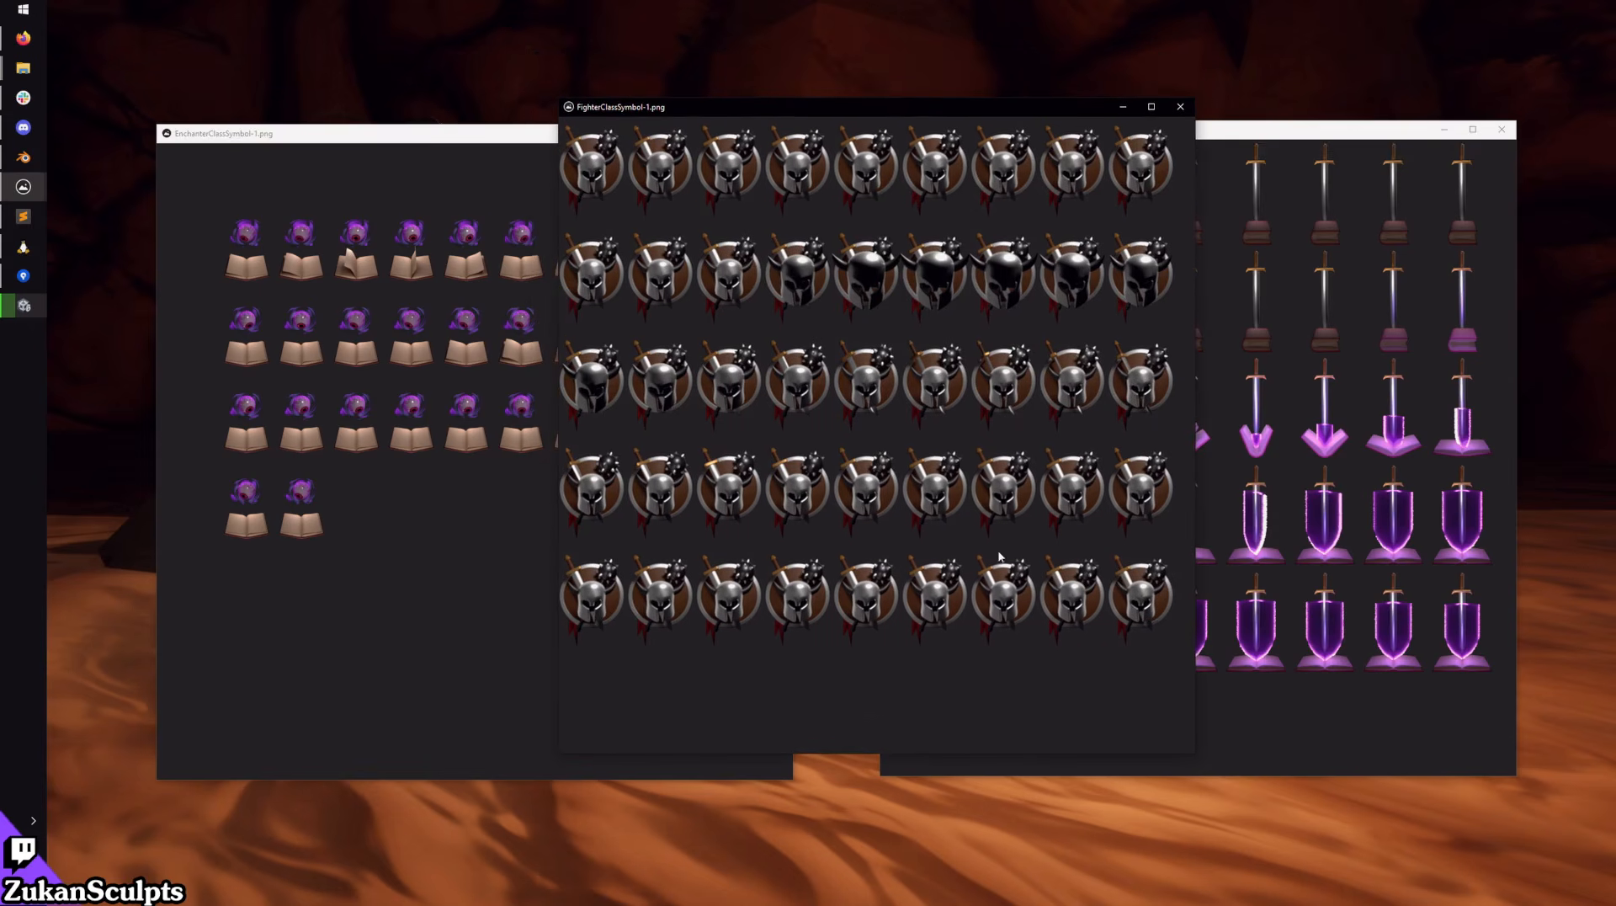
{"action": "left_click_drag", "start_coordinate": [800, 393], "coordinate": [800, 427]}
{"action": "scroll", "coordinate": [791, 362], "scroll_direction": "up", "scroll_amount": 1}
{"action": "left_click_drag", "start_coordinate": [791, 352], "coordinate": [842, 369]}
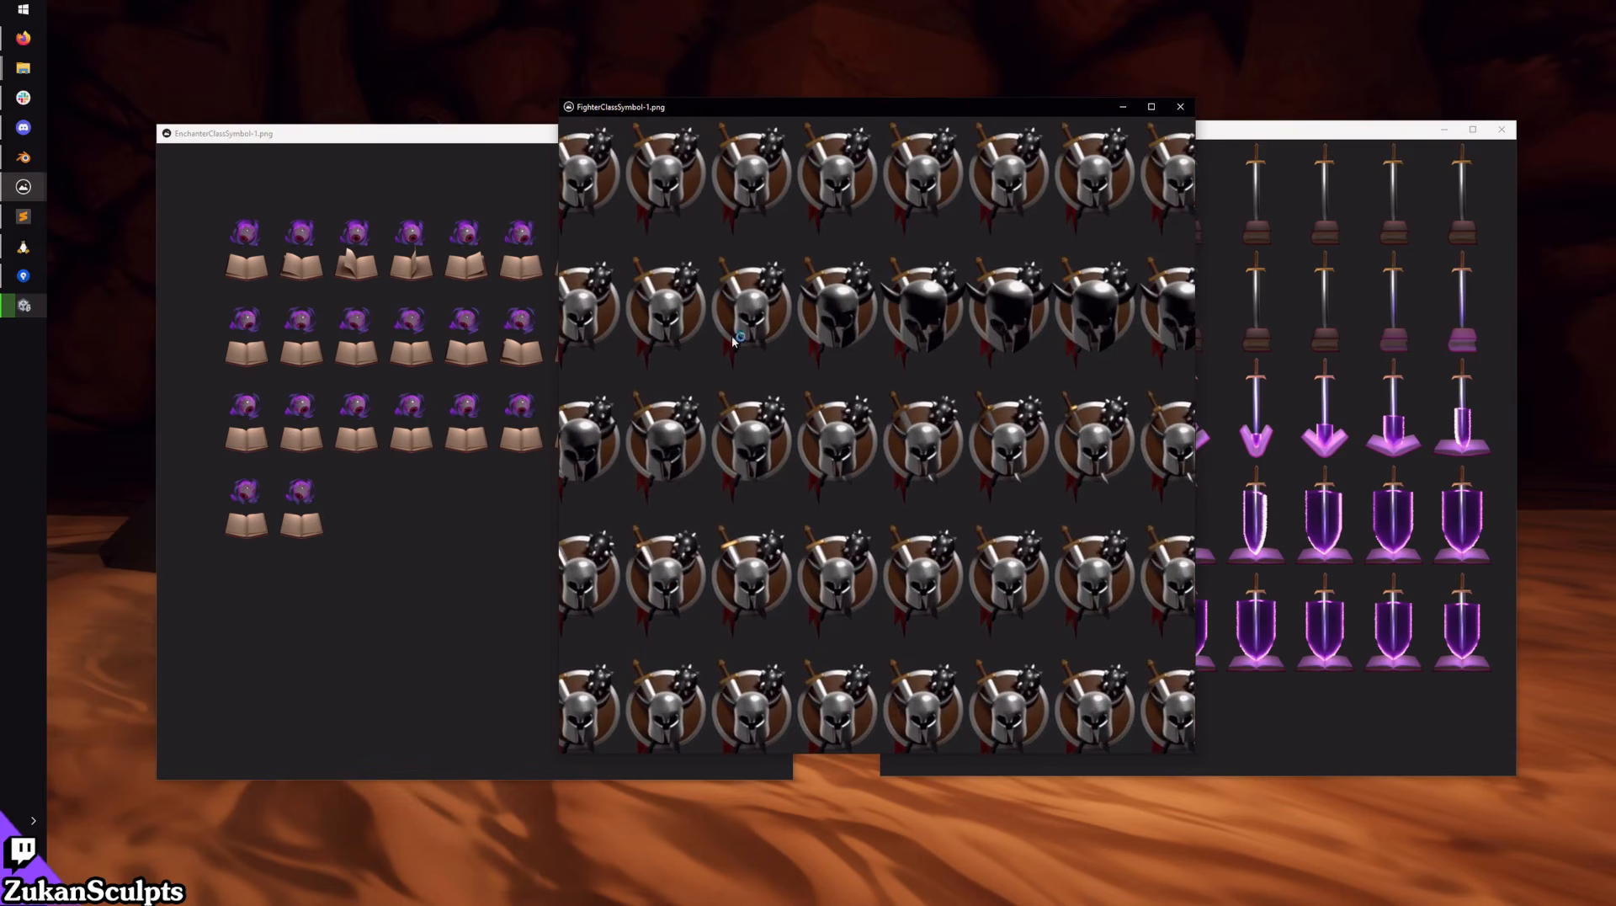
{"action": "left_click_drag", "start_coordinate": [732, 339], "coordinate": [806, 356]}
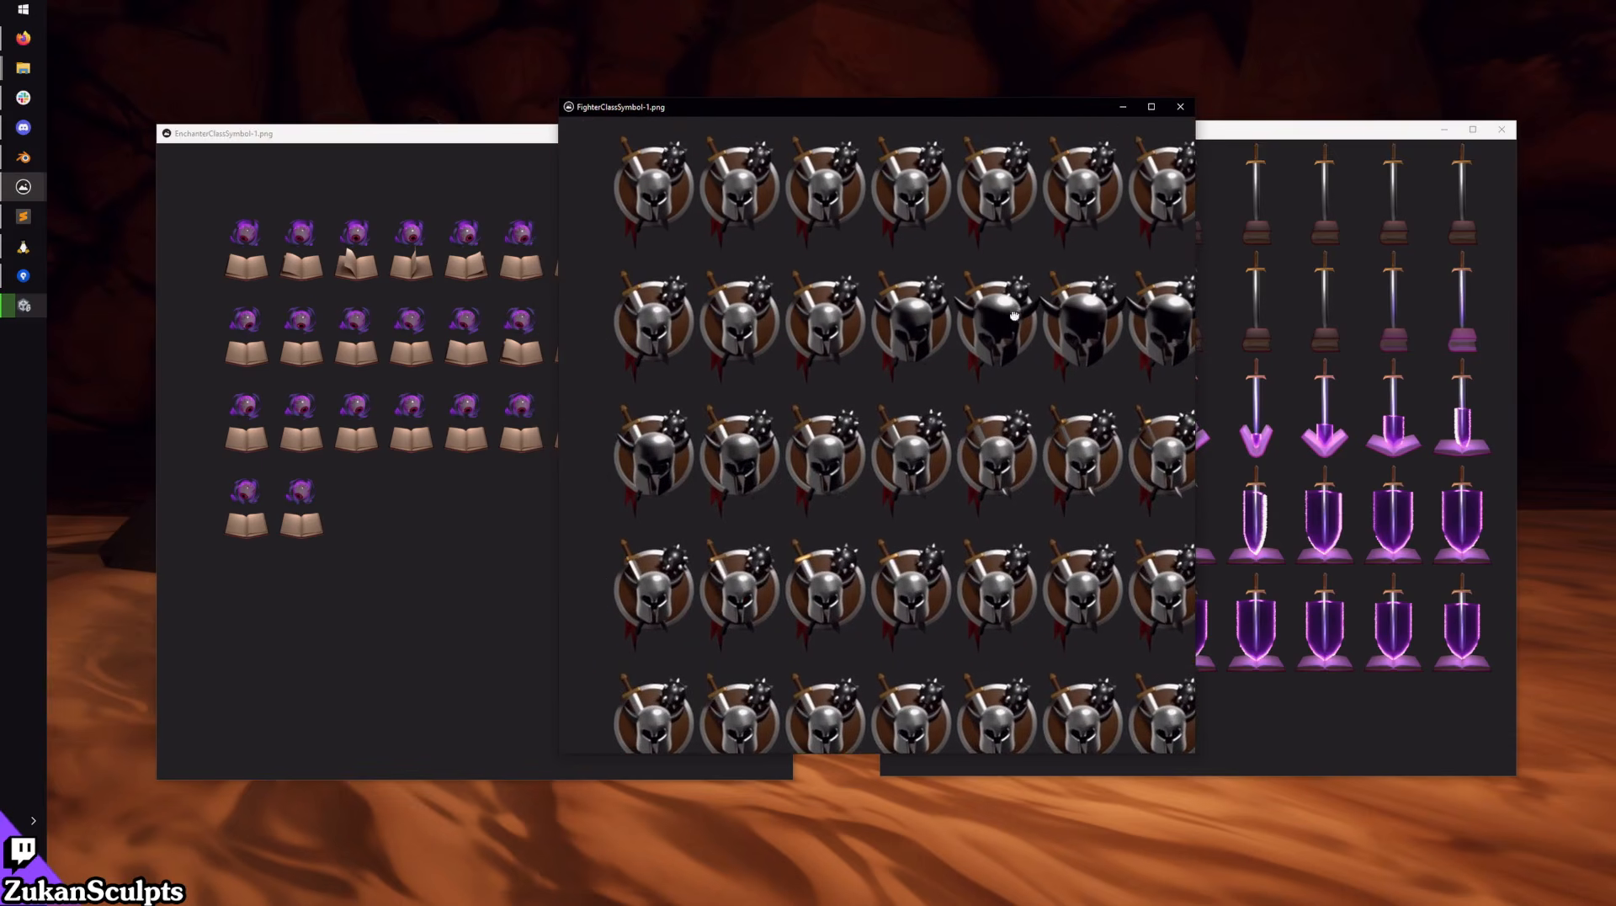
{"action": "scroll", "coordinate": [968, 313], "scroll_direction": "down", "scroll_amount": 2}
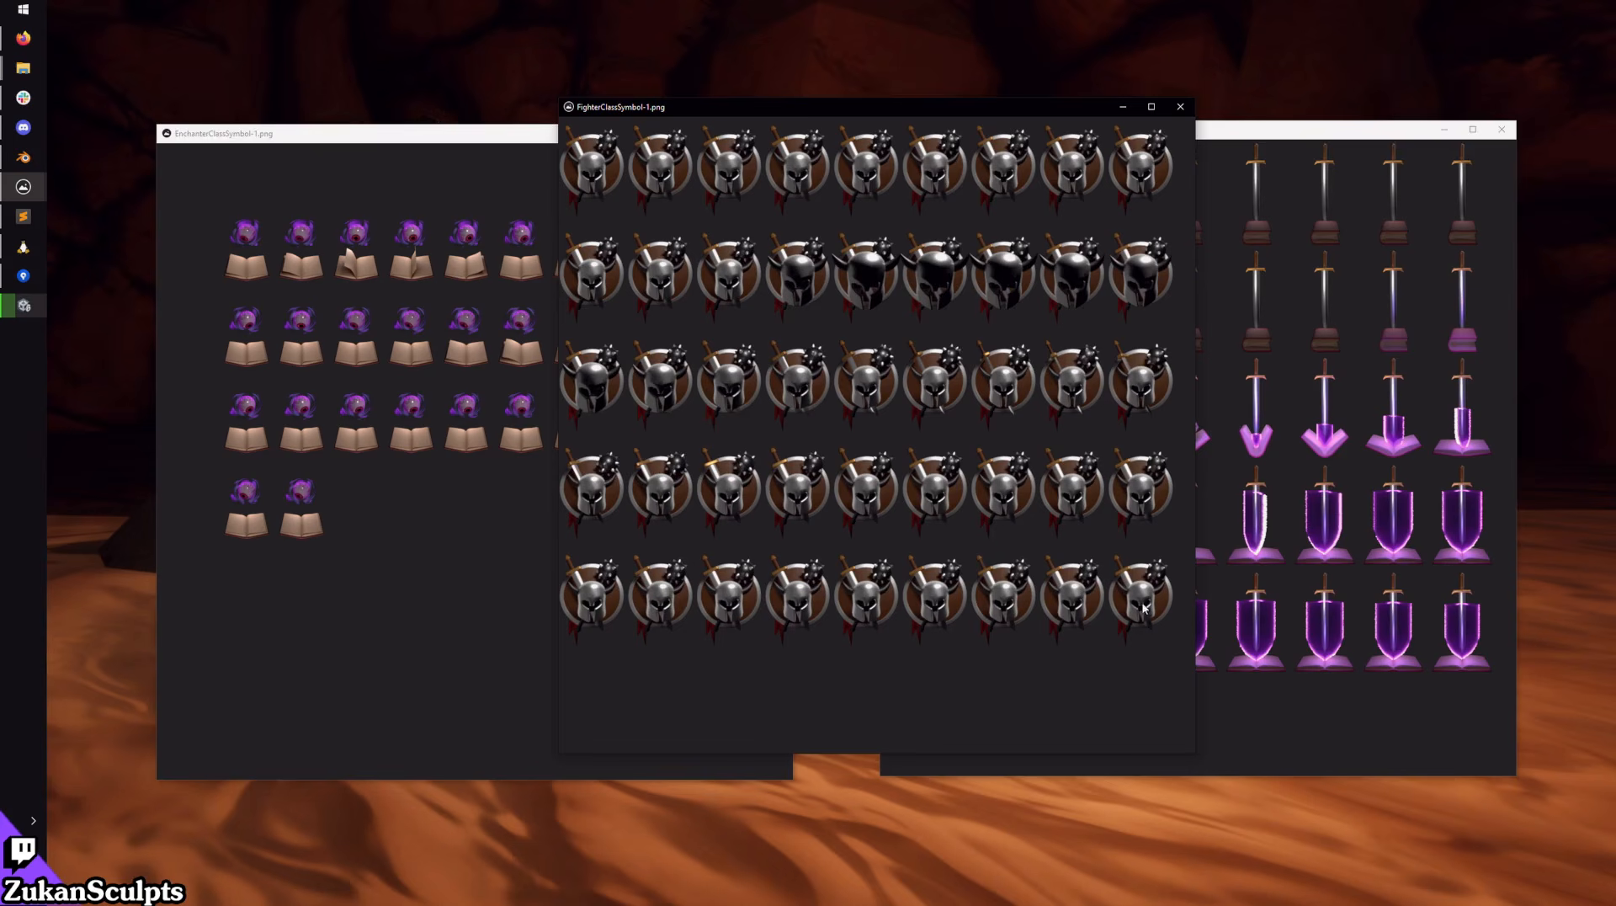
Step: Re-examine the dark helmet frames in the Fighter sheet's second row and compare the sheet with the Inquisitor one
{"action": "left_click_drag", "start_coordinate": [1069, 348], "coordinate": [1108, 462]}
{"action": "left_click_drag", "start_coordinate": [950, 431], "coordinate": [888, 412]}
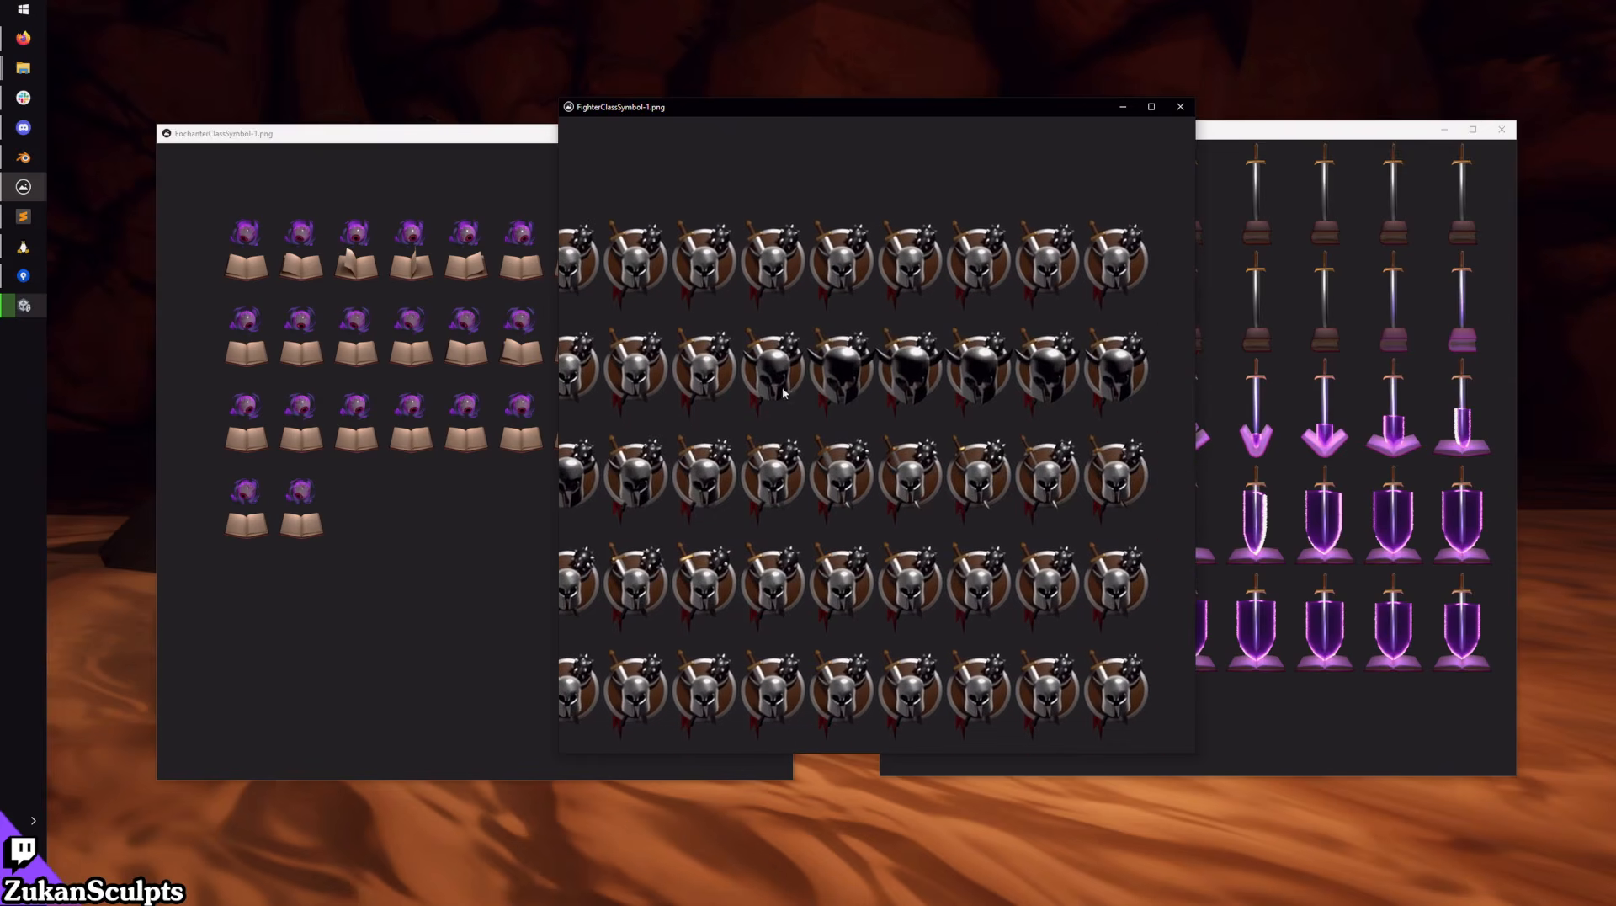
{"action": "left_click_drag", "start_coordinate": [700, 382], "coordinate": [713, 381]}
{"action": "left_click_drag", "start_coordinate": [840, 384], "coordinate": [860, 379]}
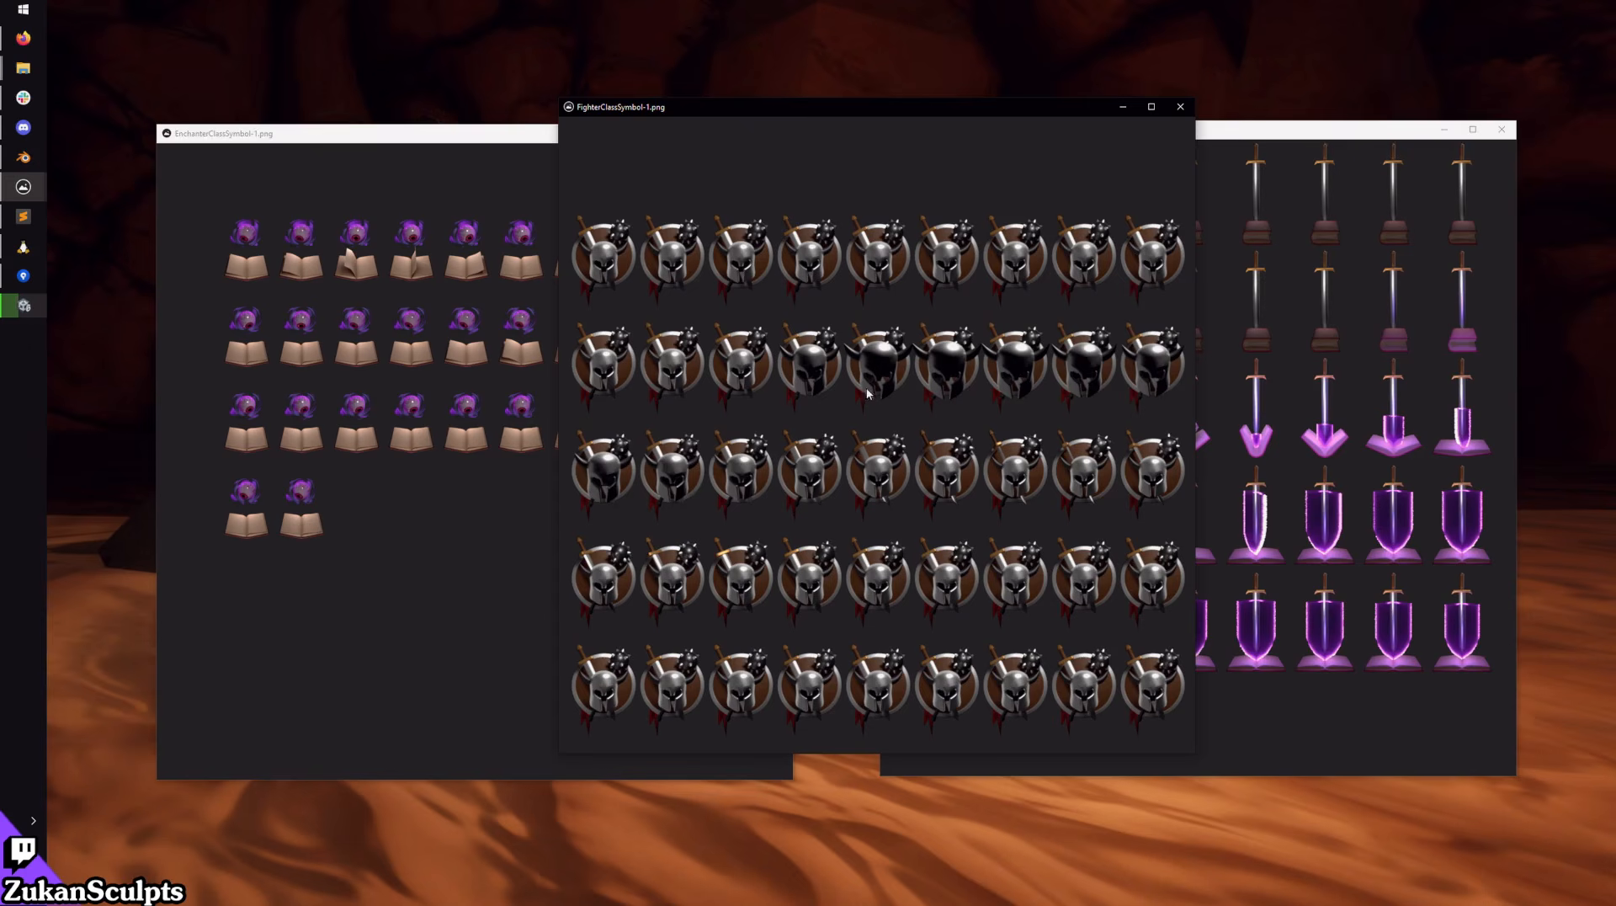
{"action": "scroll", "coordinate": [841, 372], "scroll_direction": "up", "scroll_amount": 3}
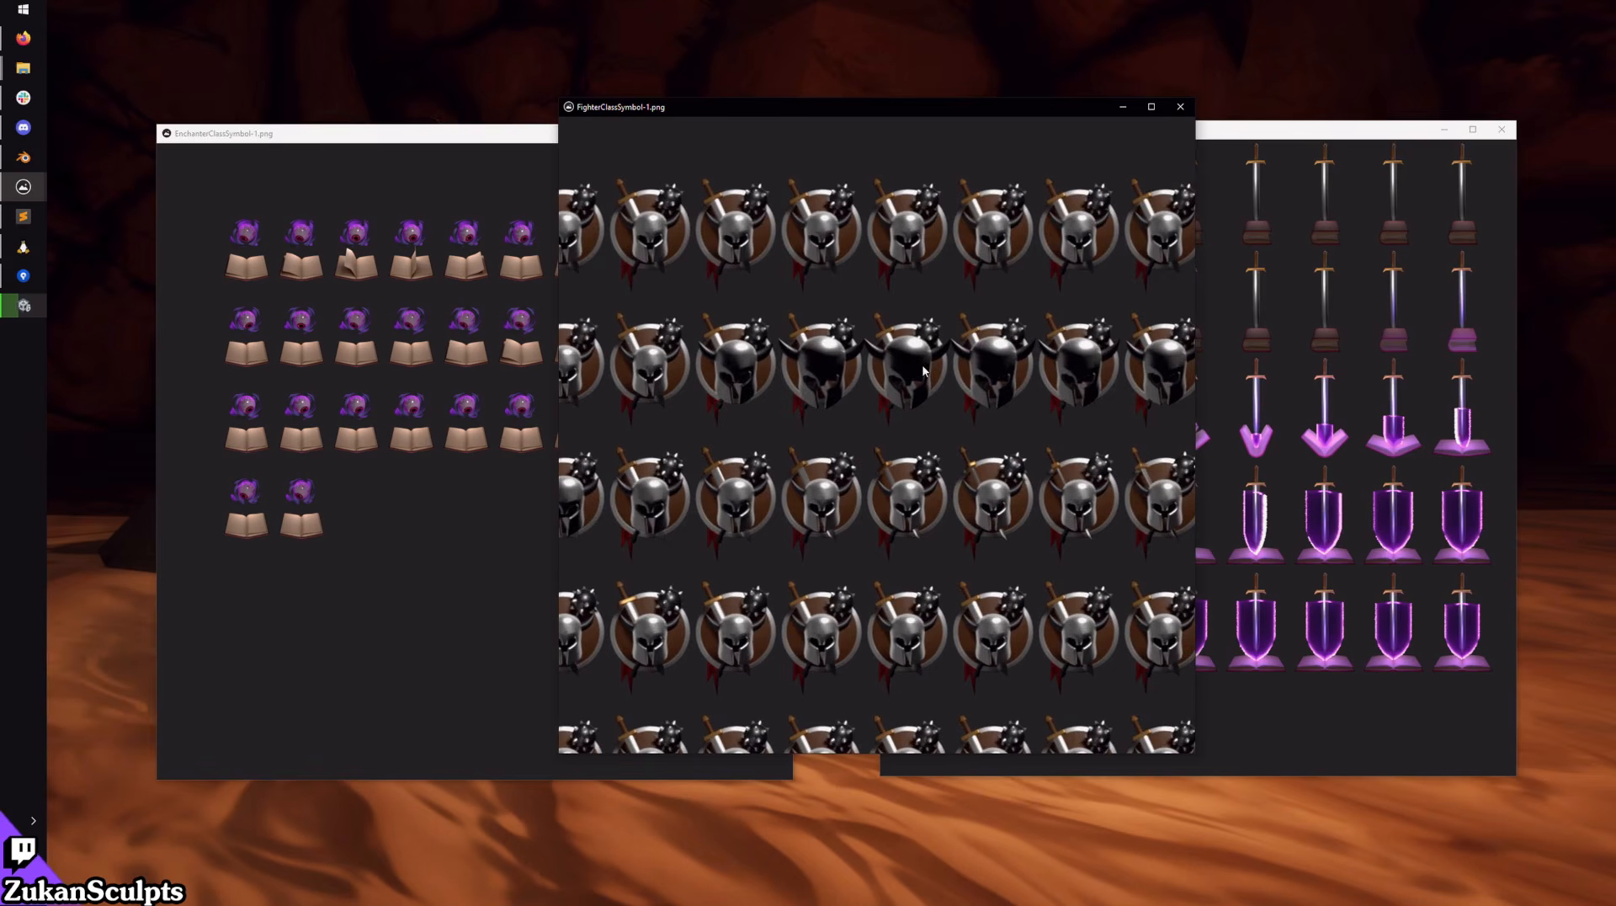
{"action": "left_click_drag", "start_coordinate": [785, 374], "coordinate": [727, 378]}
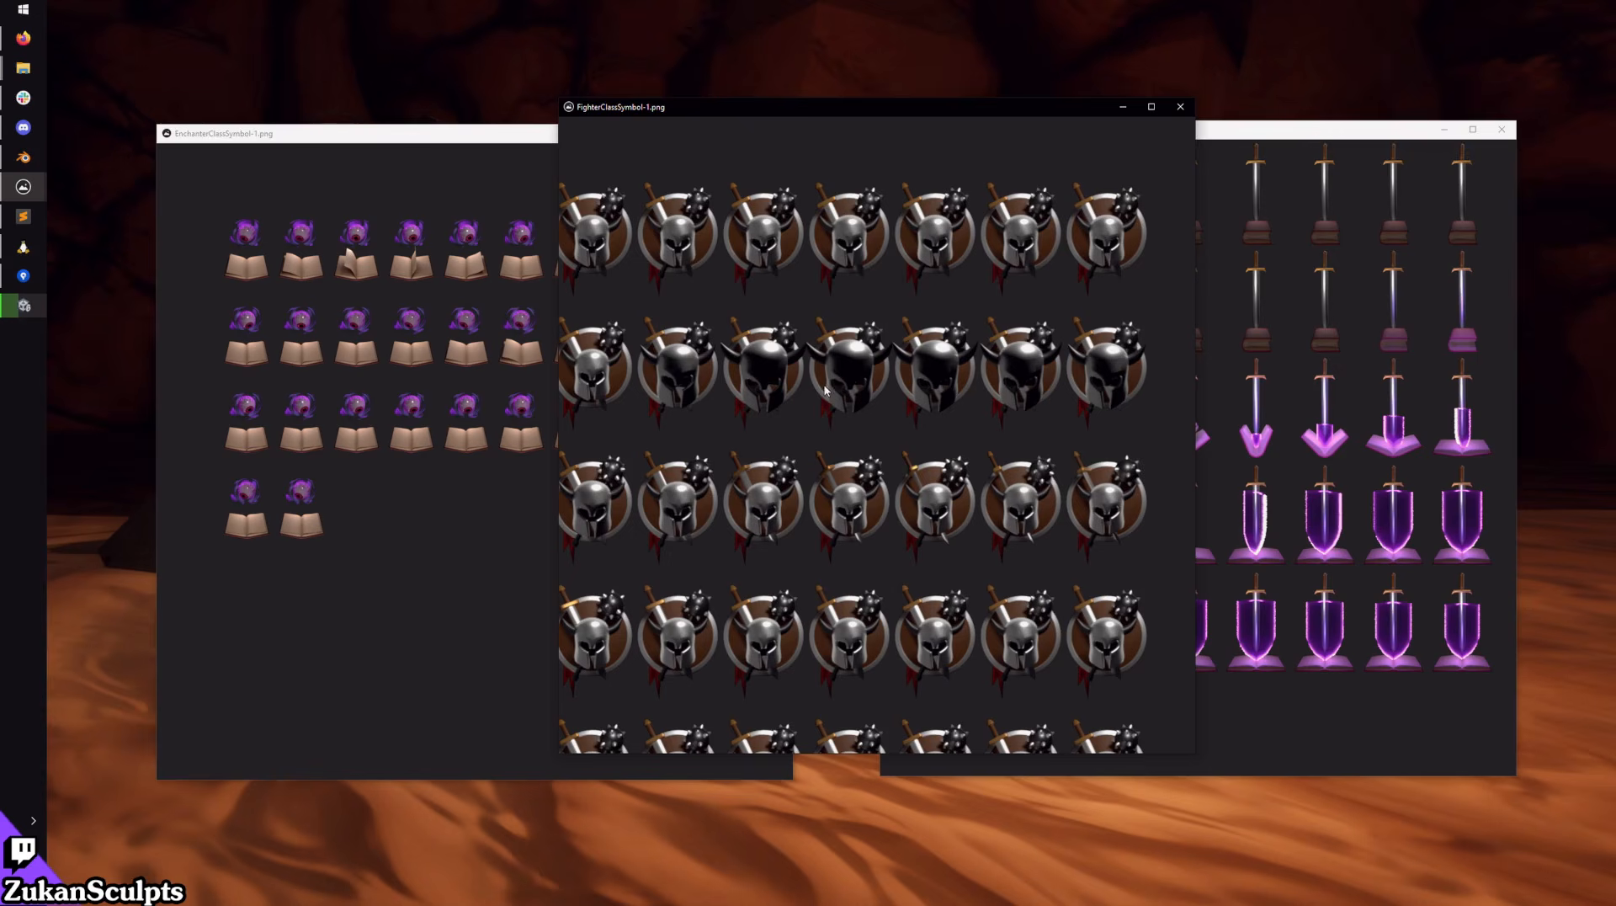
{"action": "scroll", "coordinate": [844, 398], "scroll_direction": "down", "scroll_amount": 1}
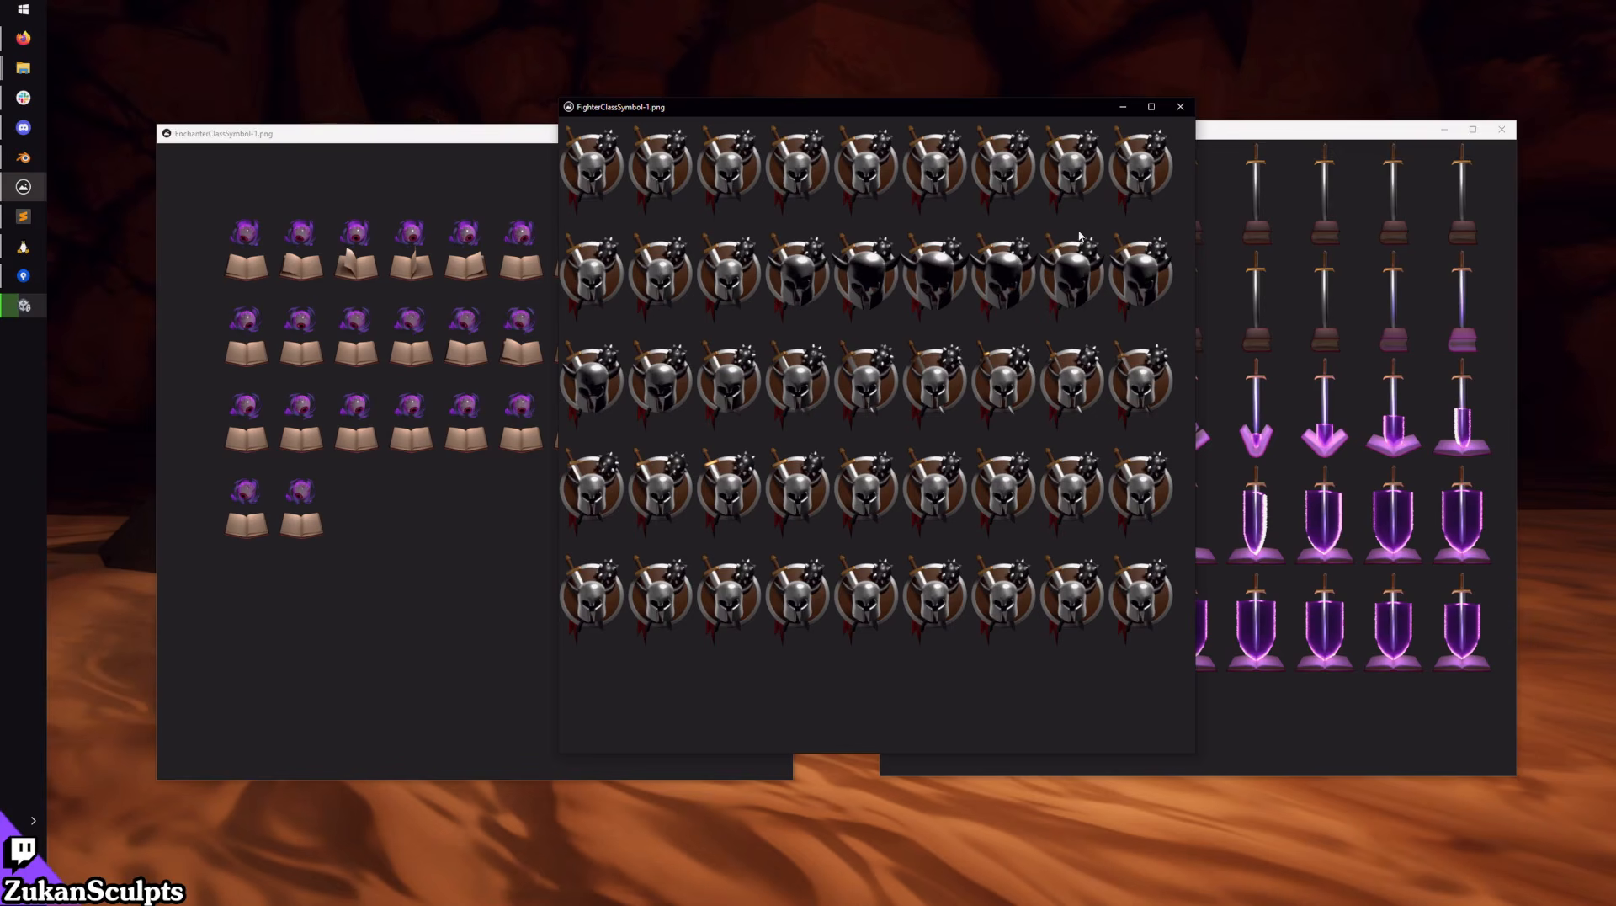
{"action": "left_click", "coordinate": [1331, 373]}
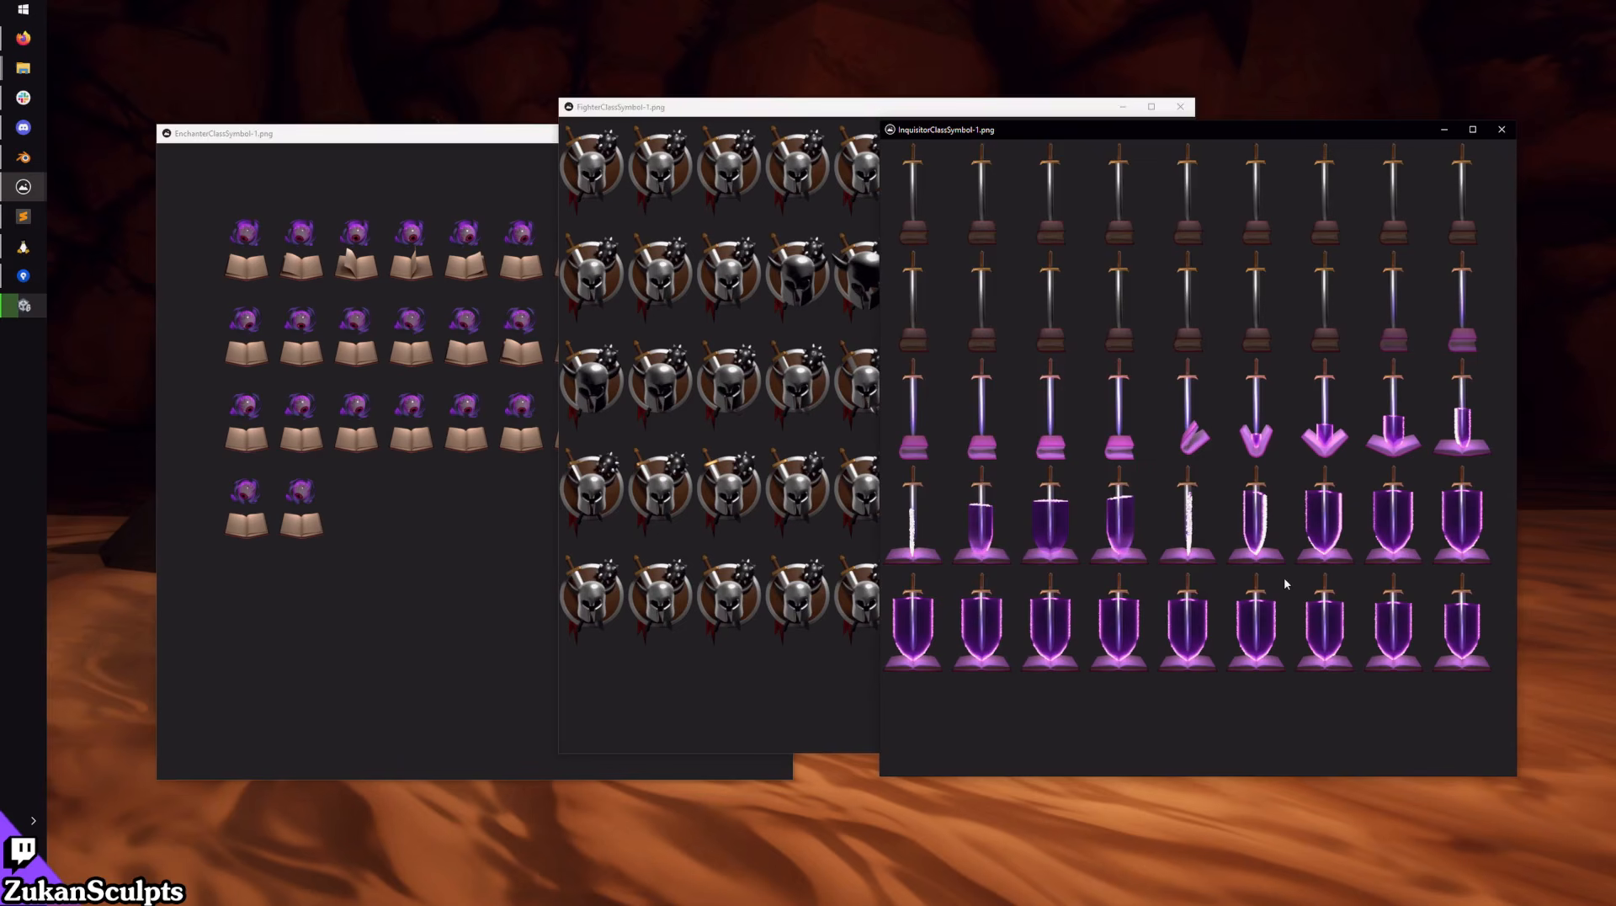
{"action": "left_click", "coordinate": [817, 320]}
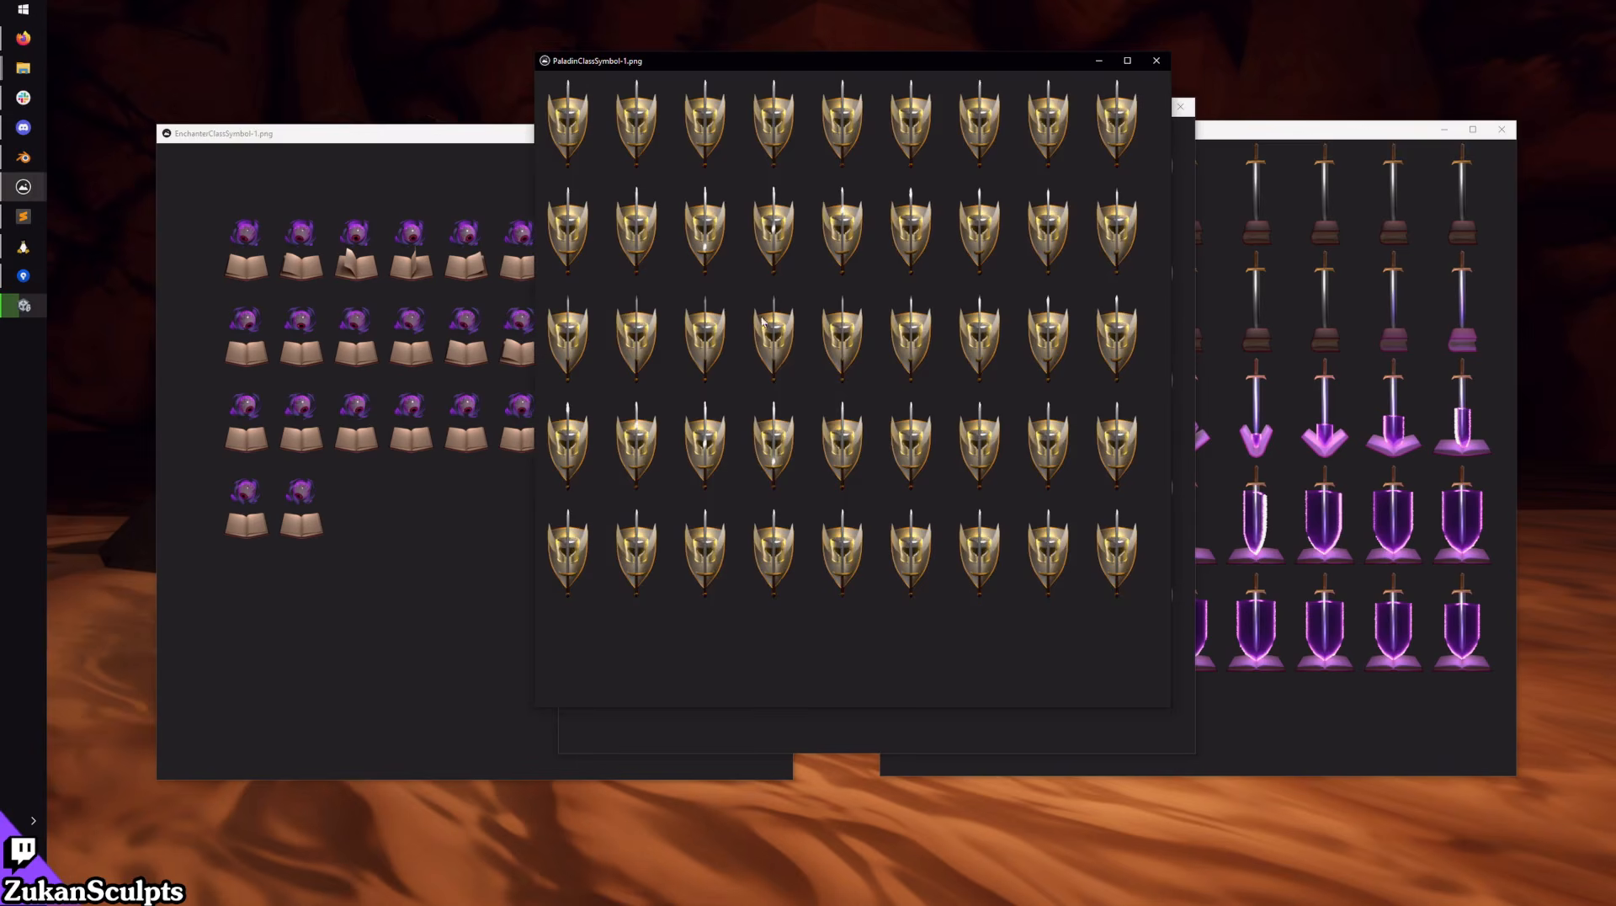
Step: Examine the PaladinClassSymbol-1.png sheet's shield frames up close, and close the Paladin and Fighter sheets
{"action": "scroll", "coordinate": [763, 321], "scroll_direction": "up", "scroll_amount": 5}
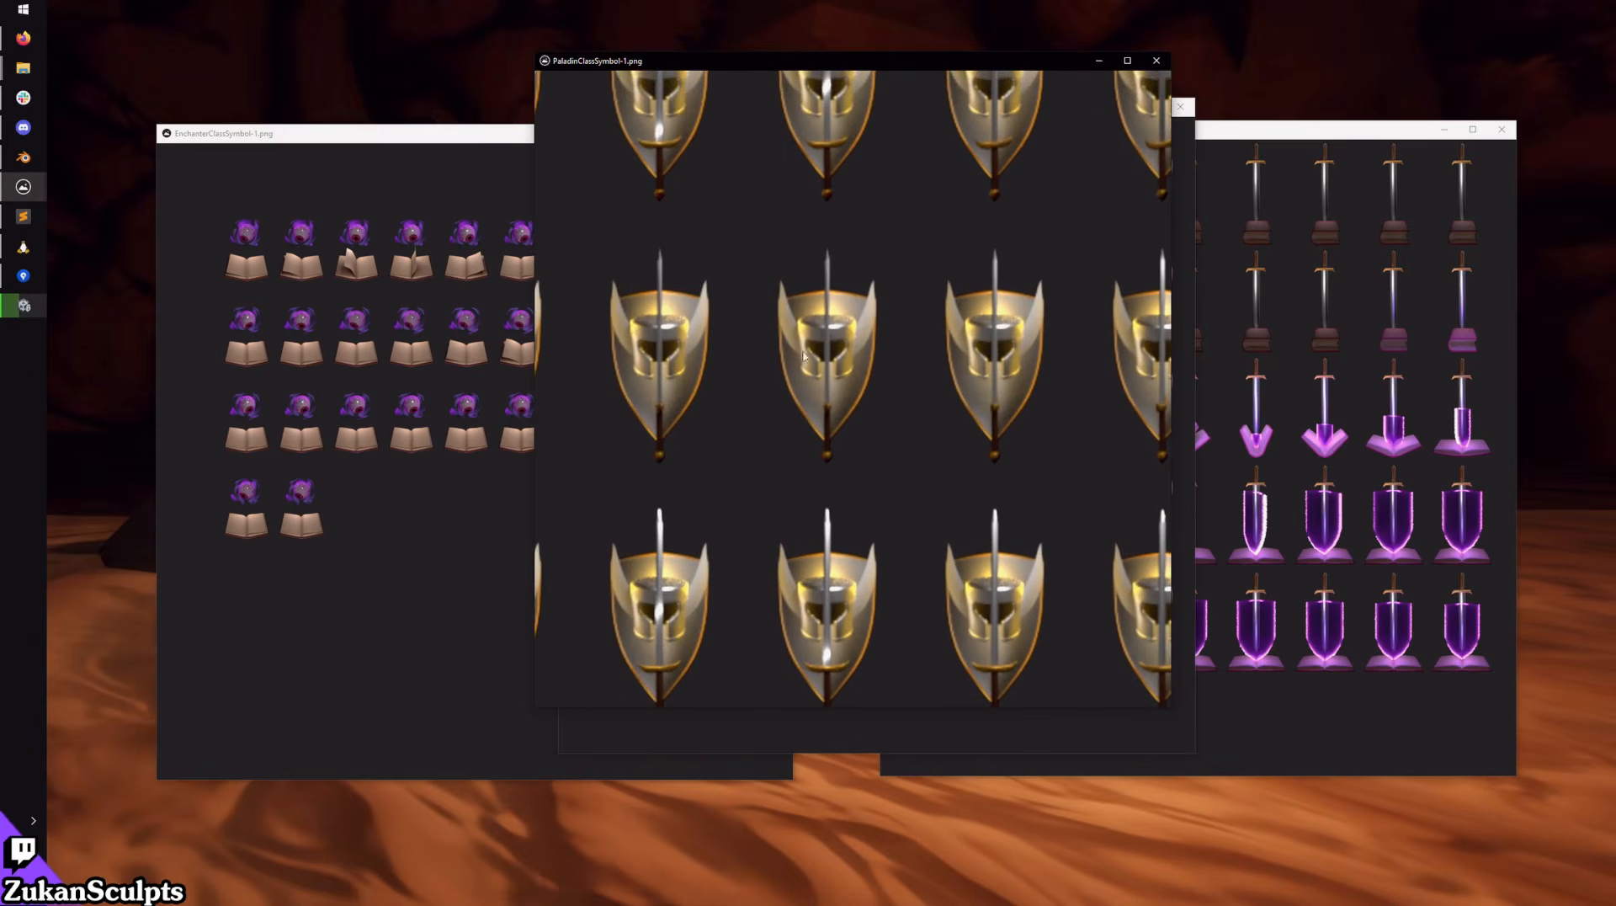
{"action": "scroll", "coordinate": [842, 352], "scroll_direction": "down", "scroll_amount": 3}
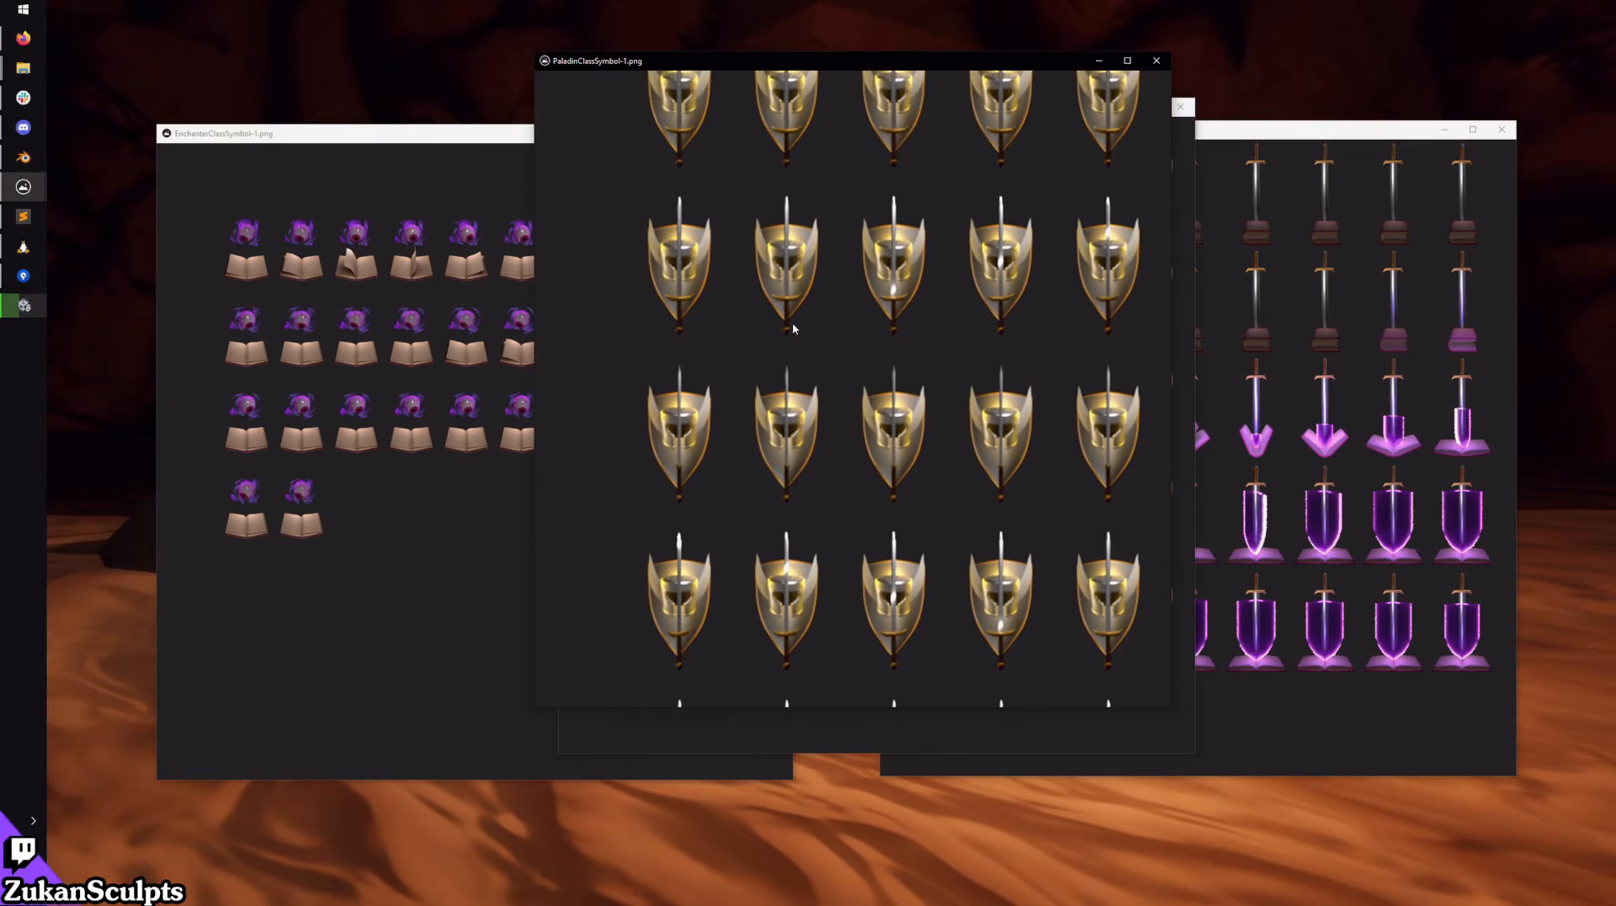
{"action": "scroll", "coordinate": [793, 330], "scroll_direction": "down", "scroll_amount": 3}
{"action": "scroll", "coordinate": [960, 404], "scroll_direction": "up", "scroll_amount": 2}
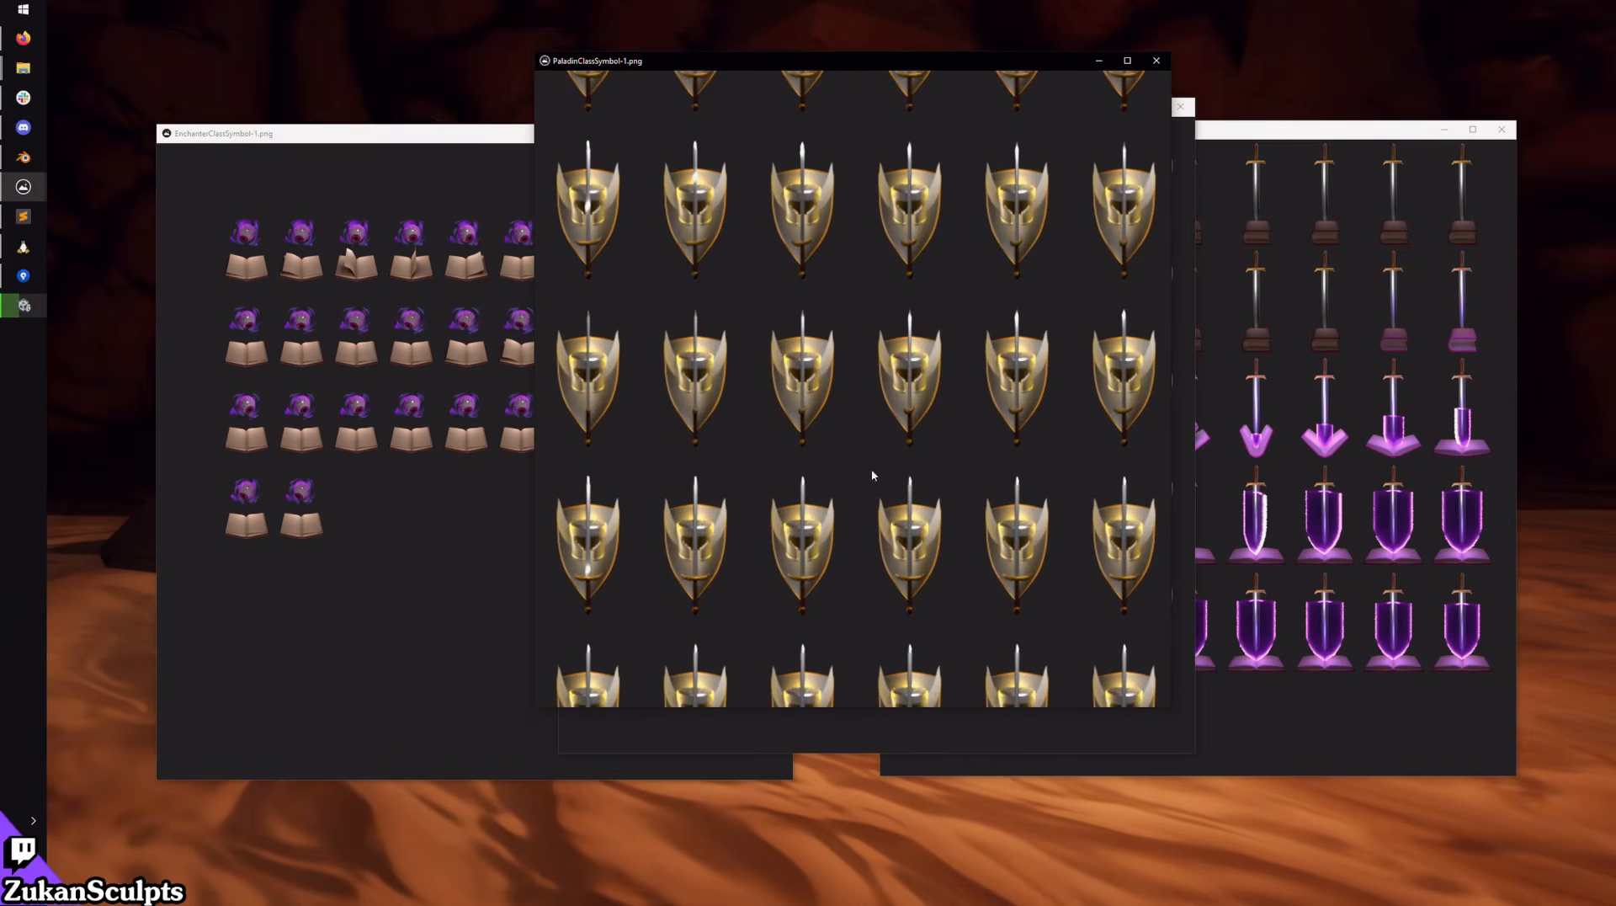
{"action": "left_click_drag", "start_coordinate": [871, 476], "coordinate": [976, 405]}
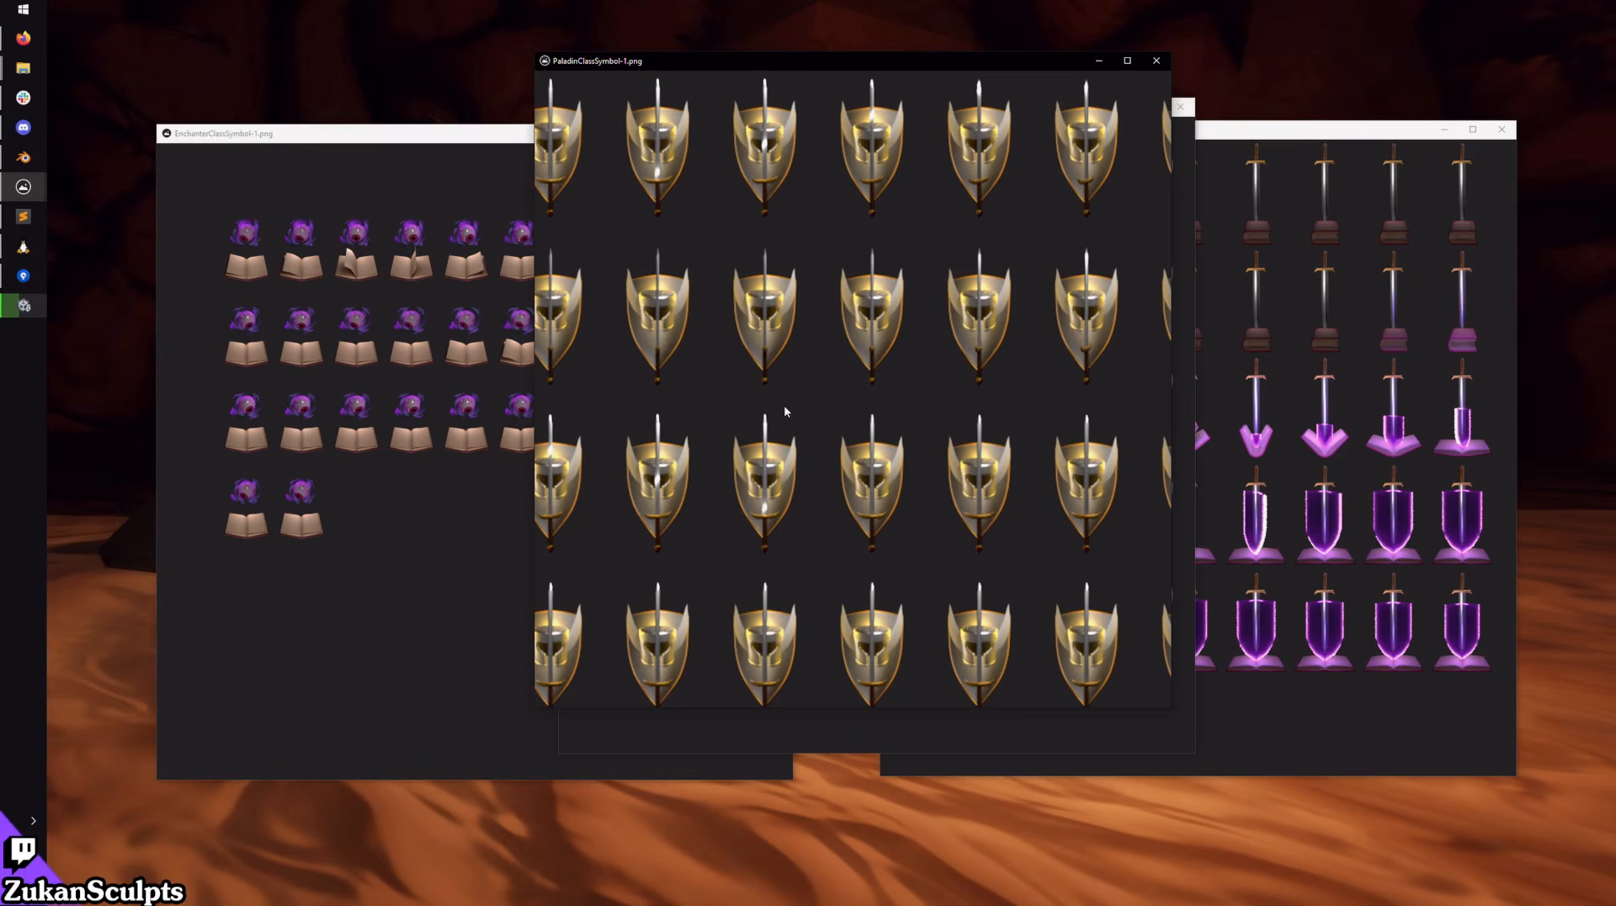
{"action": "scroll", "coordinate": [811, 337], "scroll_direction": "down", "scroll_amount": 3}
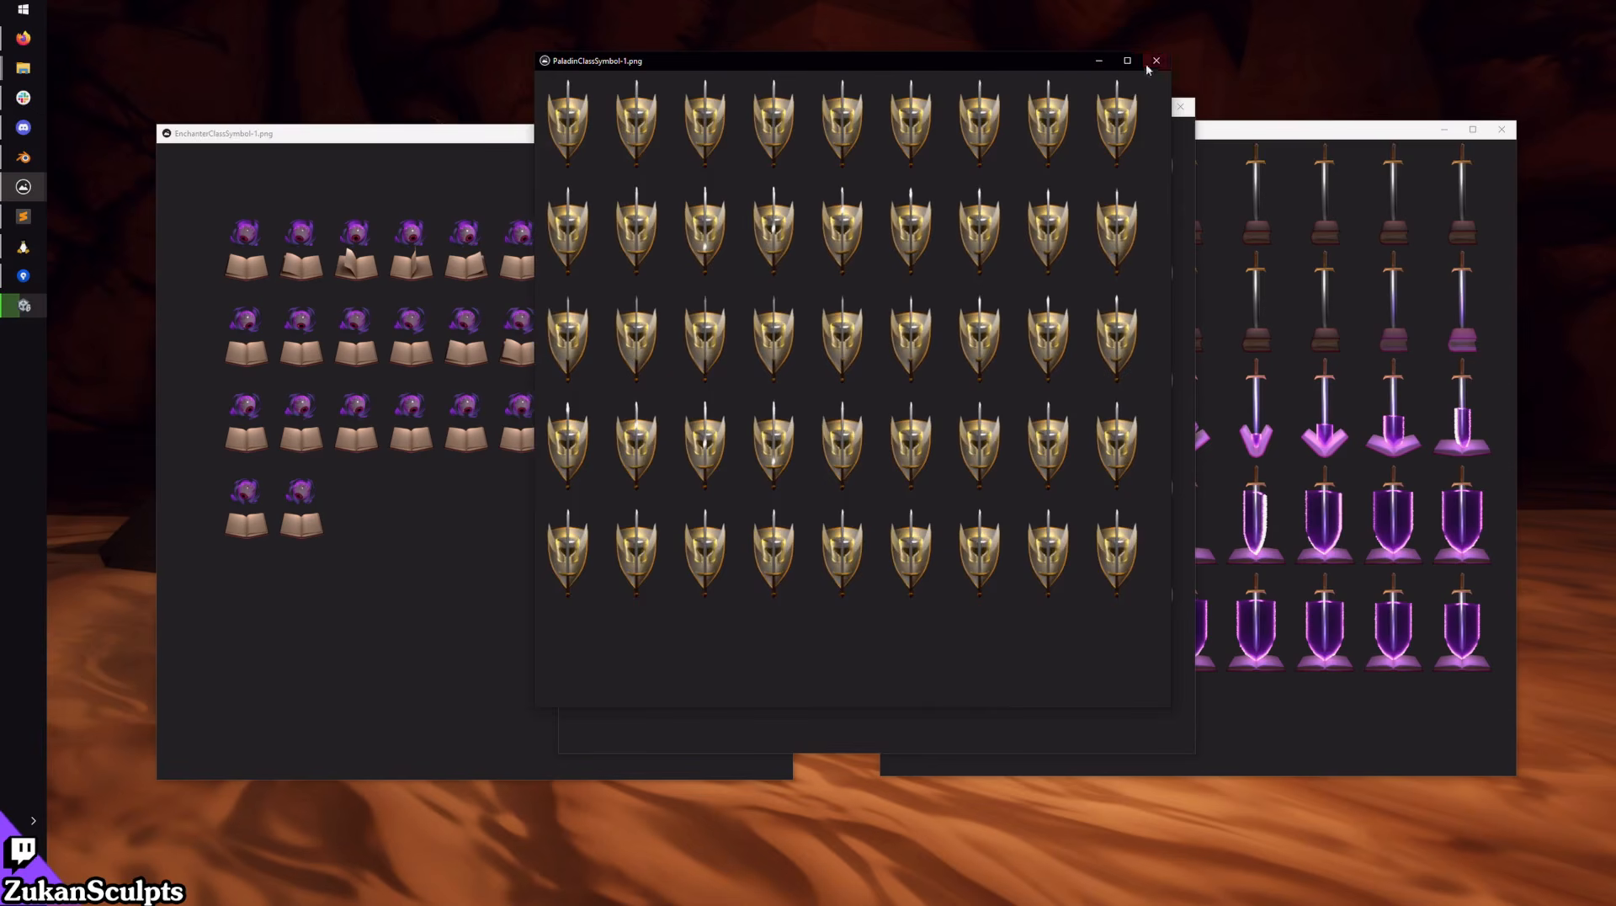
{"action": "scroll", "coordinate": [955, 167], "scroll_direction": "down", "scroll_amount": 1}
{"action": "left_click", "coordinate": [1157, 60]}
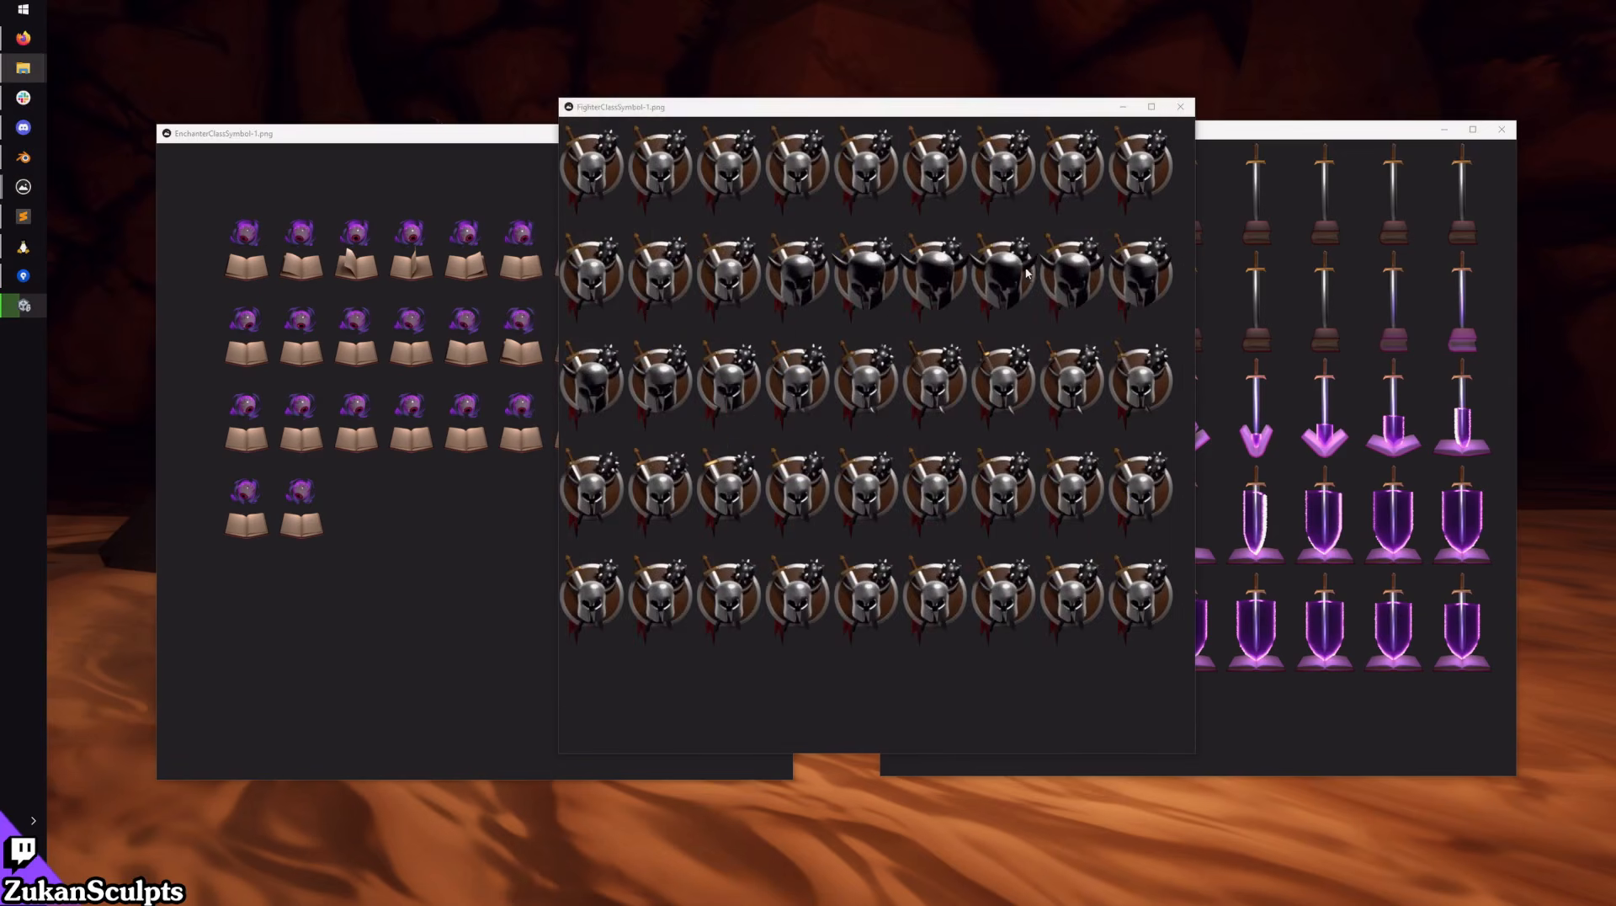
{"action": "left_click", "coordinate": [1180, 107]}
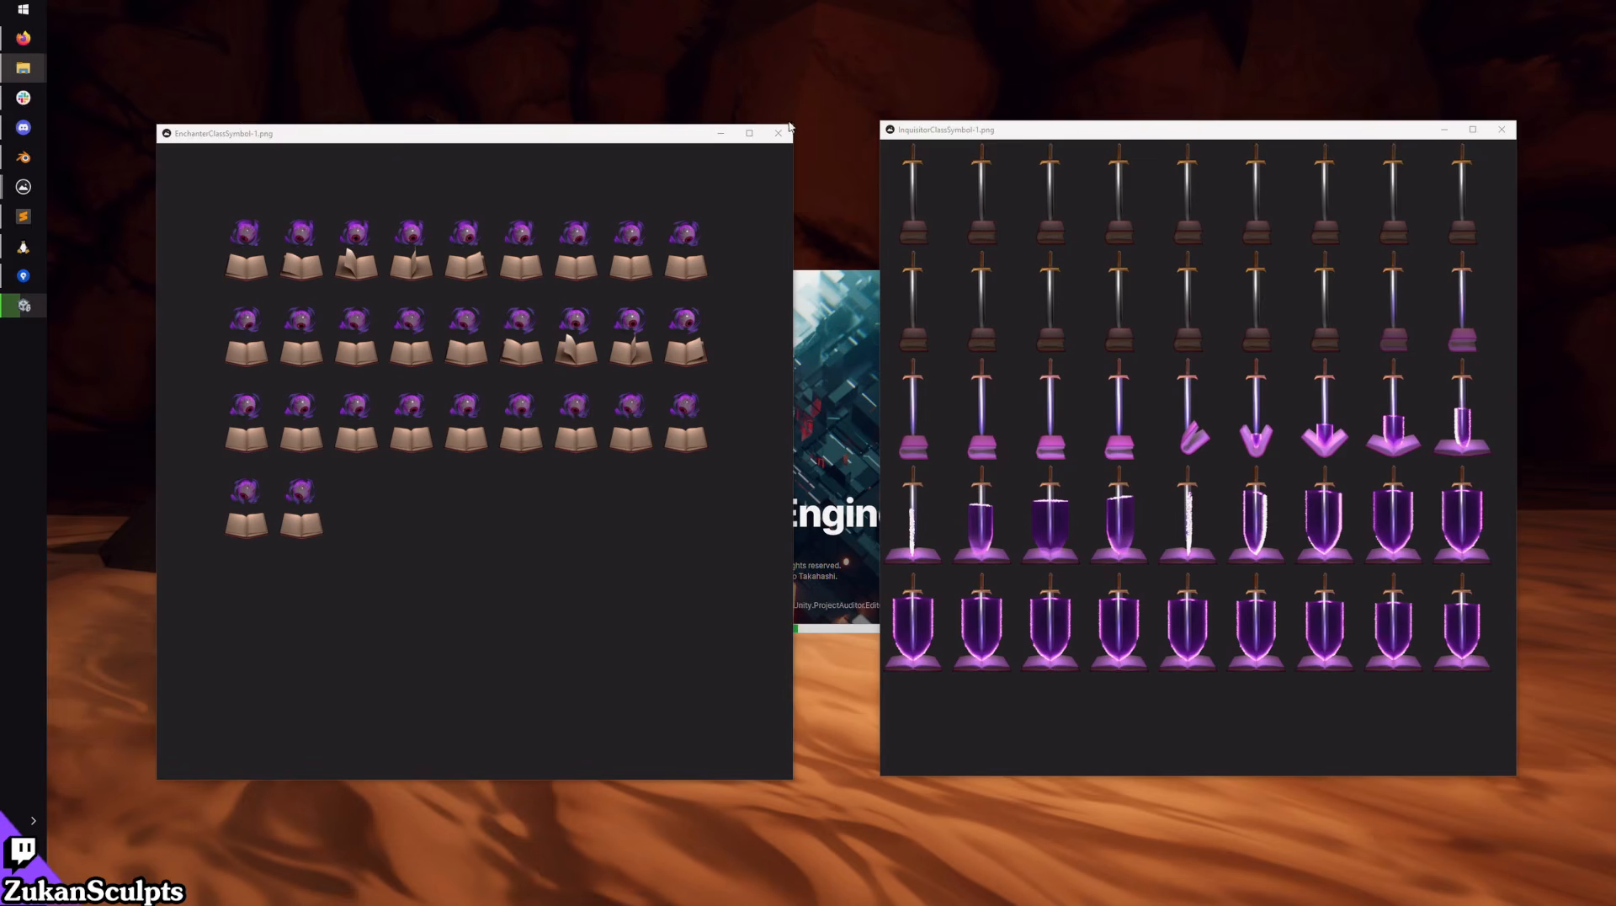
Step: Close the EnchanterClassSymbol-1.png and InquisitorClassSymbol-1.png sheets
{"action": "left_click", "coordinate": [778, 133]}
{"action": "left_click", "coordinate": [1502, 130]}
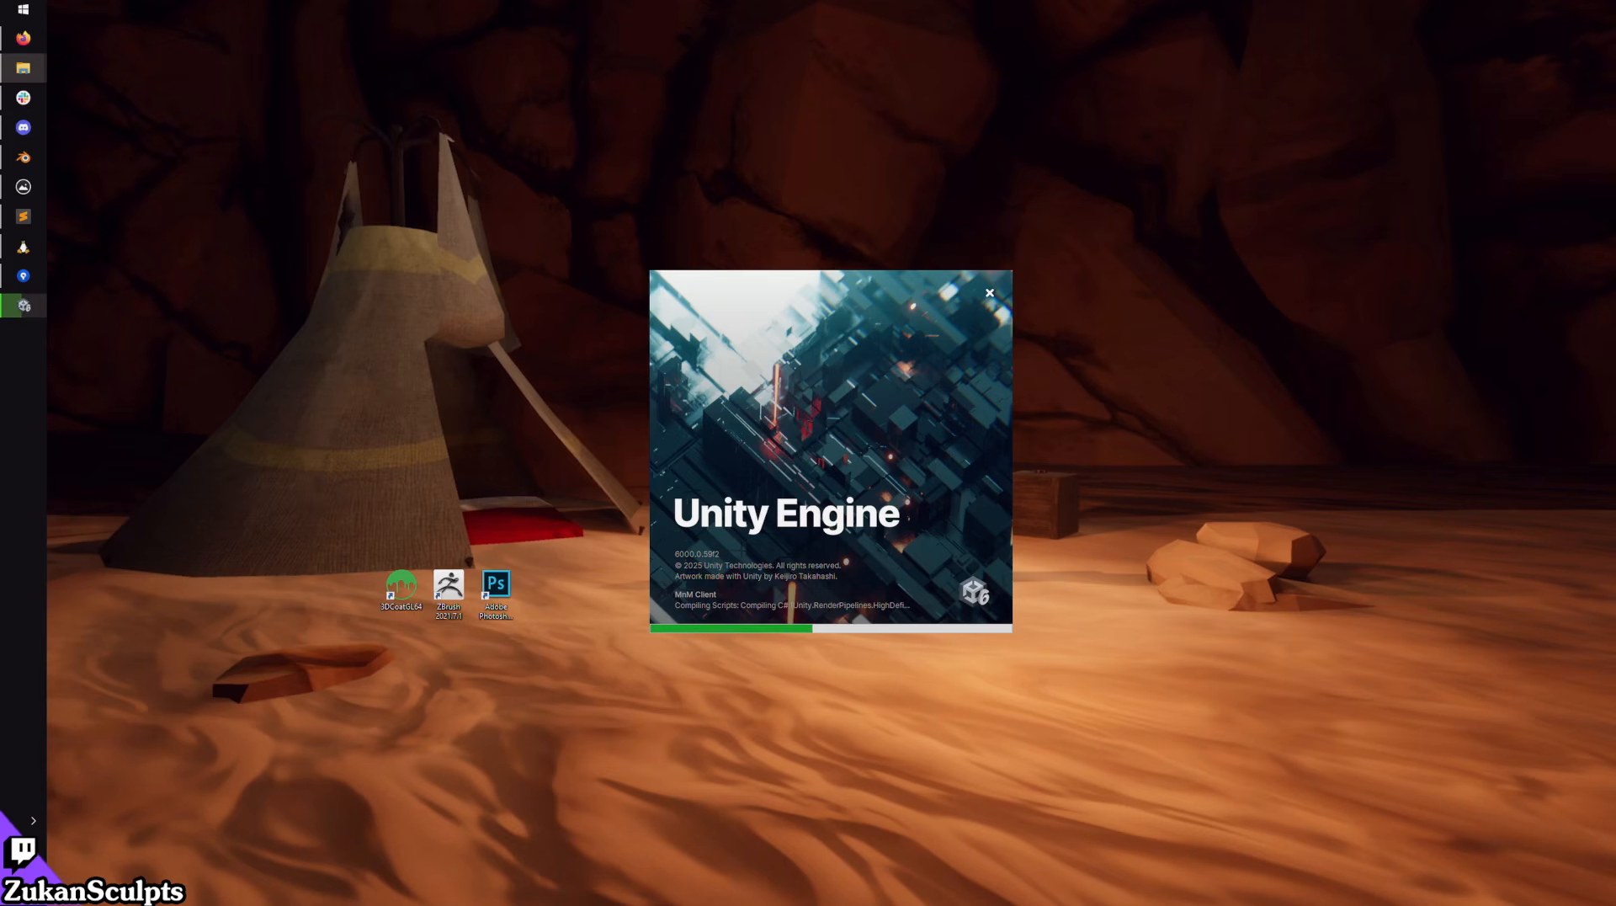
{"action": "left_click", "coordinate": [32, 820]}
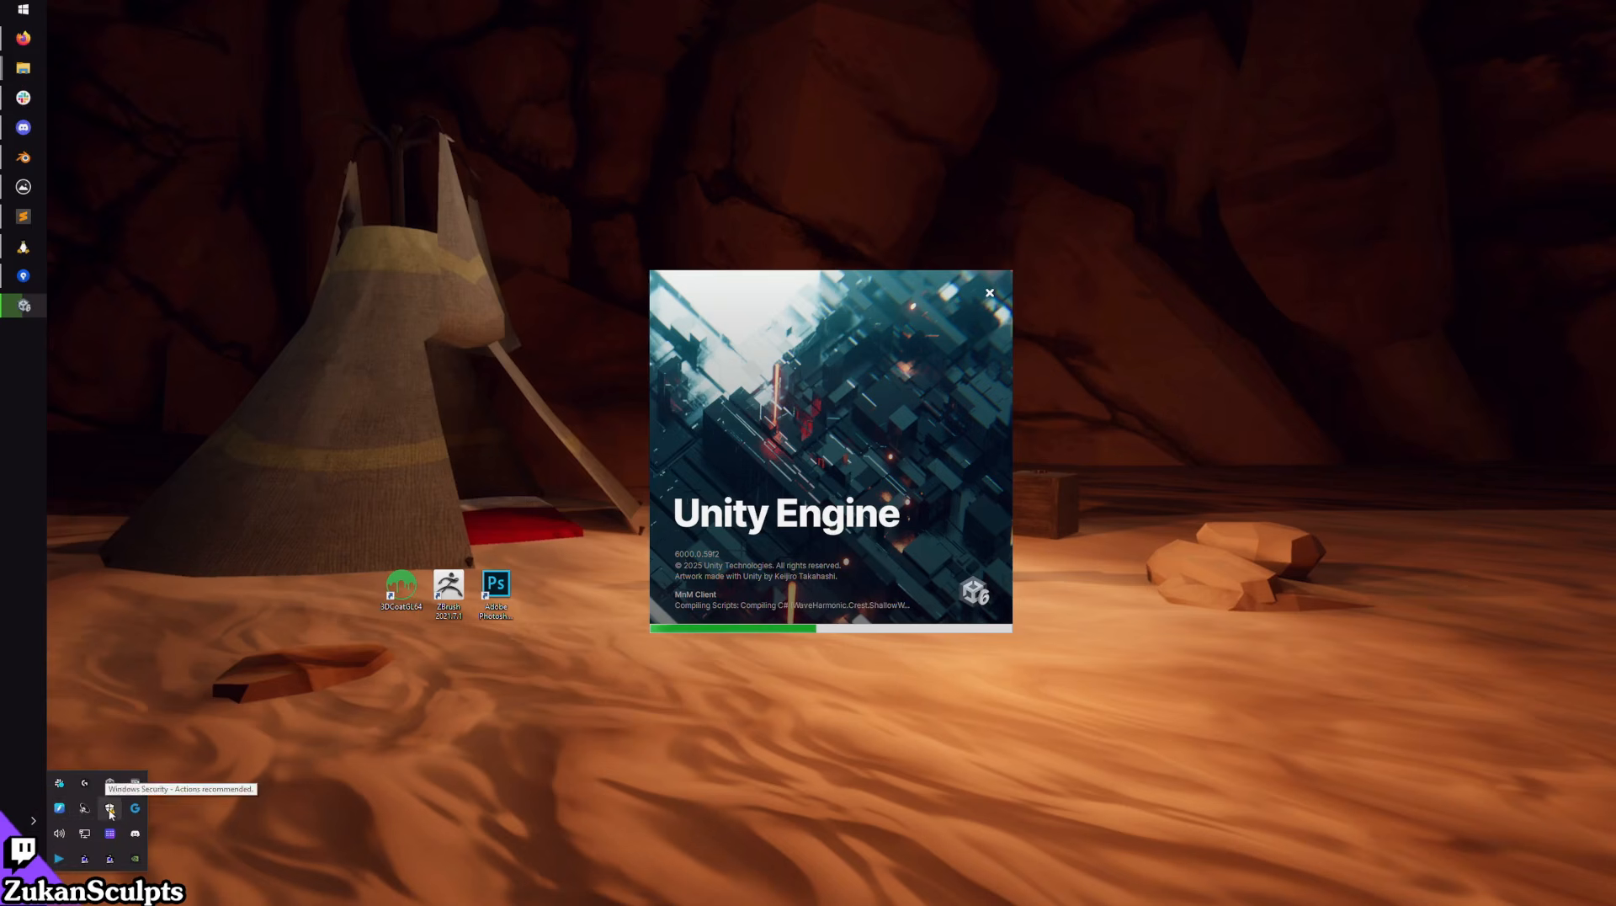
{"action": "left_click", "coordinate": [412, 383]}
{"action": "left_click", "coordinate": [730, 399]}
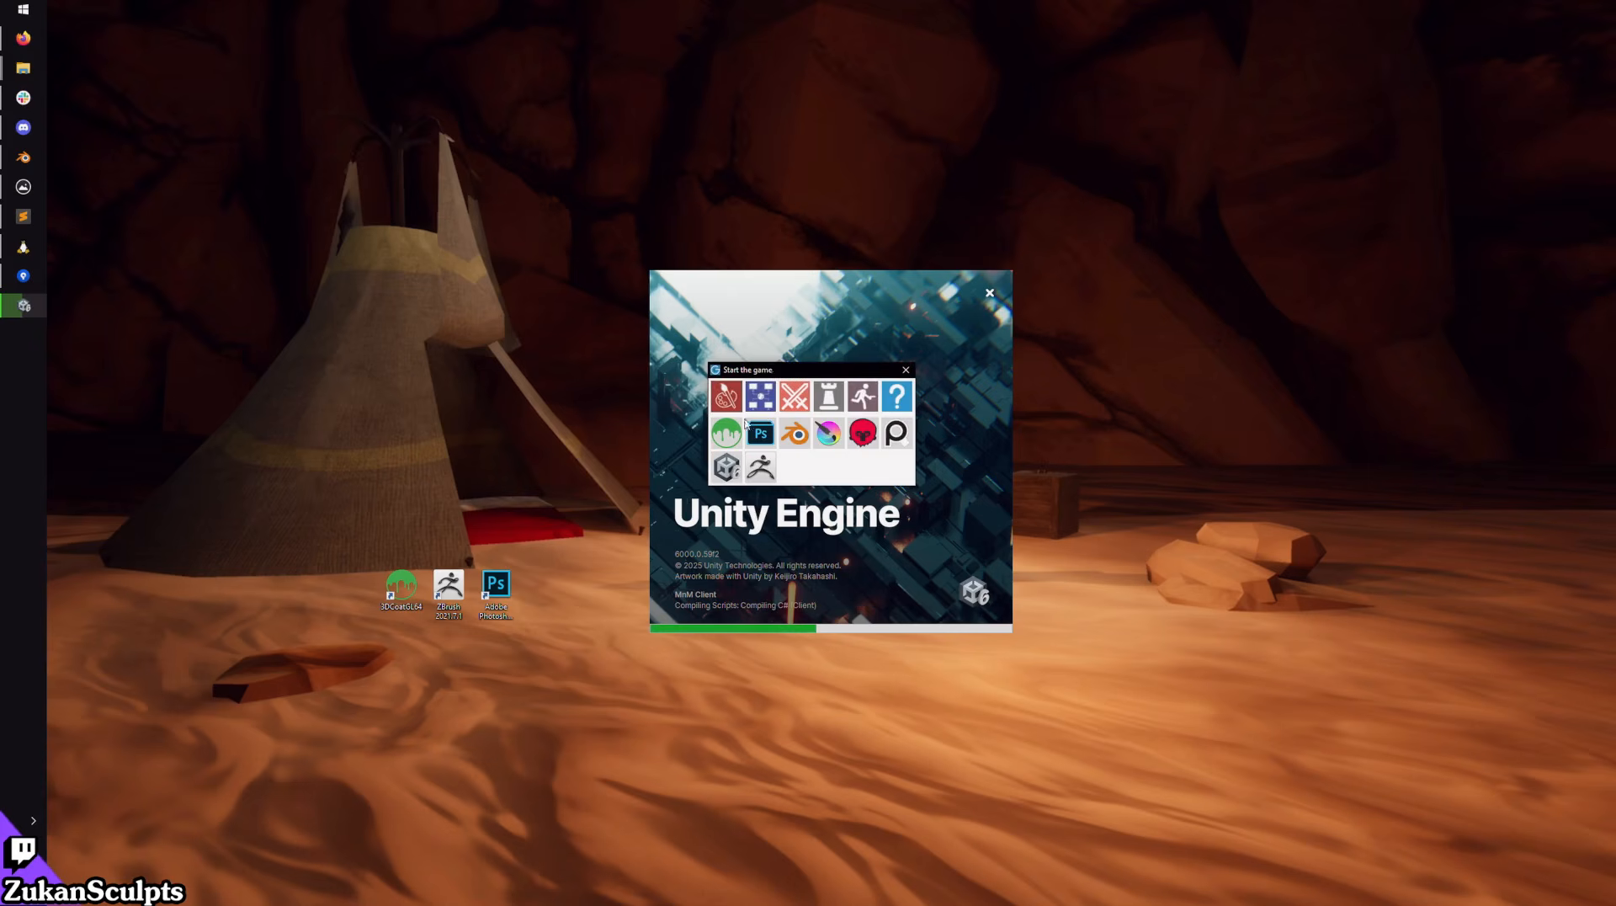
{"action": "left_click", "coordinate": [868, 436]}
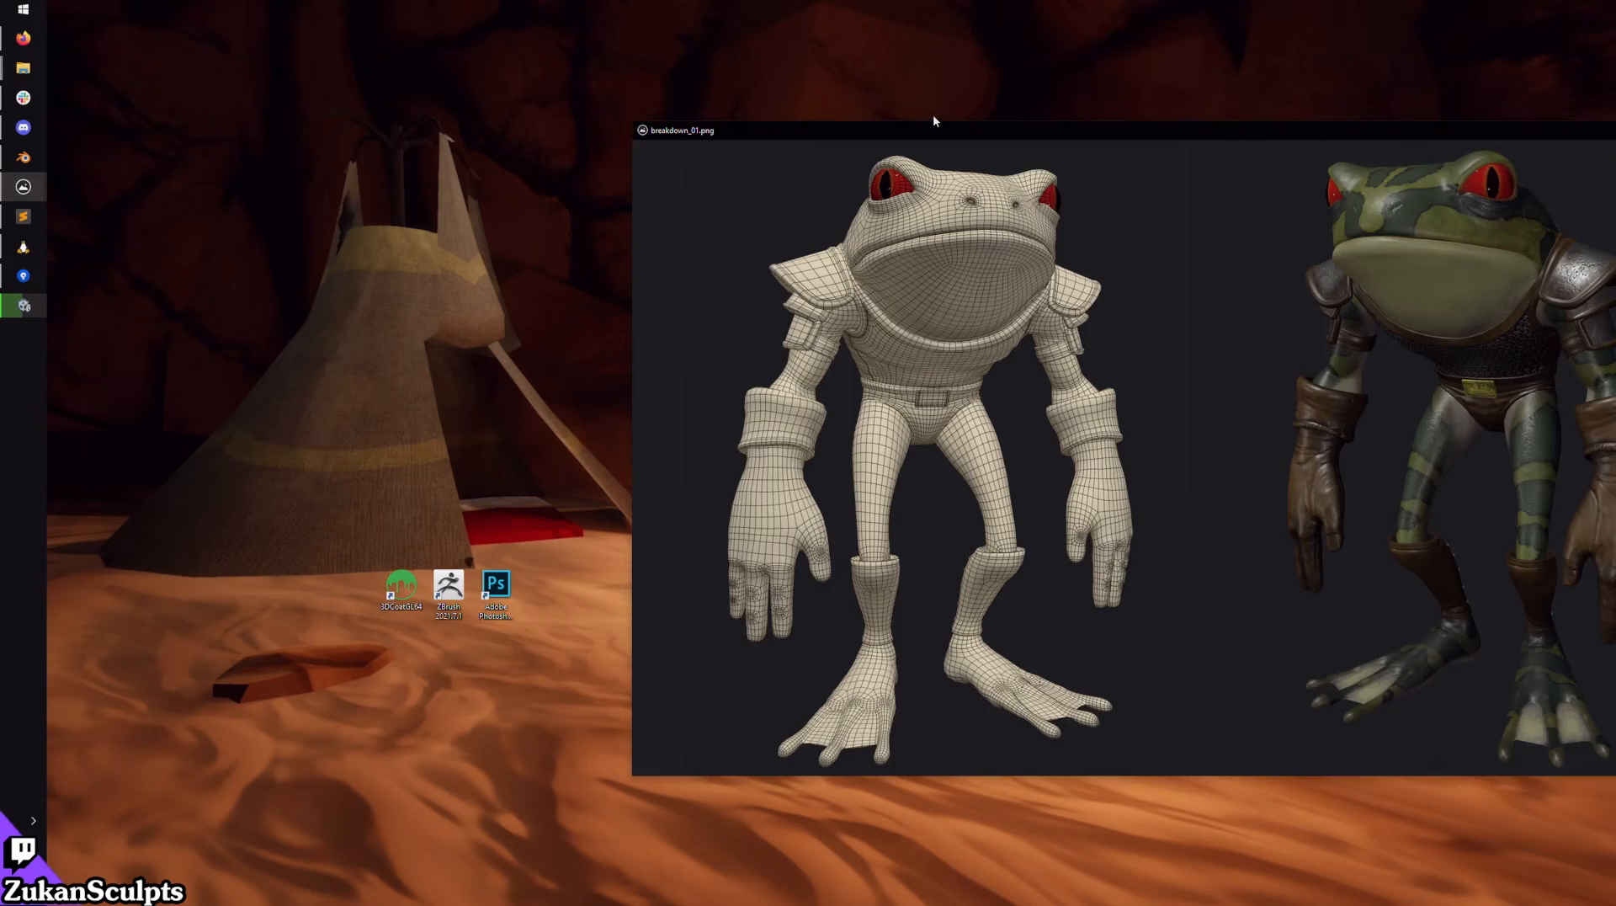
Step: Browse the armoured frog renders from breakdown_01.png to topshot.png and examine the topshot.png figure up close
{"action": "left_click_drag", "start_coordinate": [930, 129], "coordinate": [588, 128]}
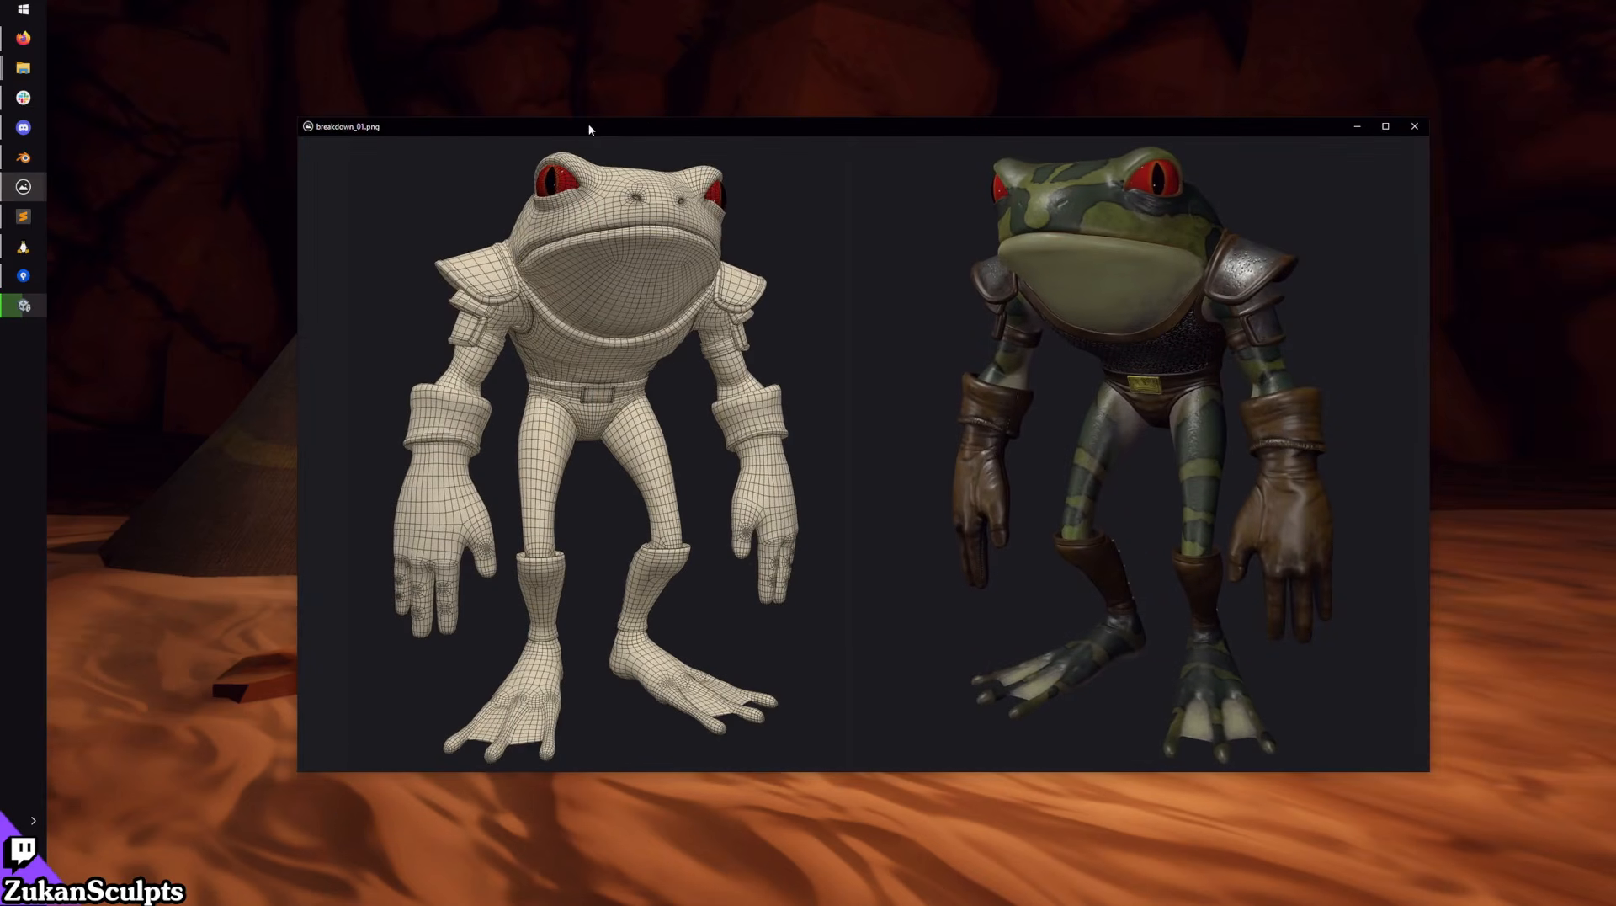
{"action": "key", "text": "Right"}
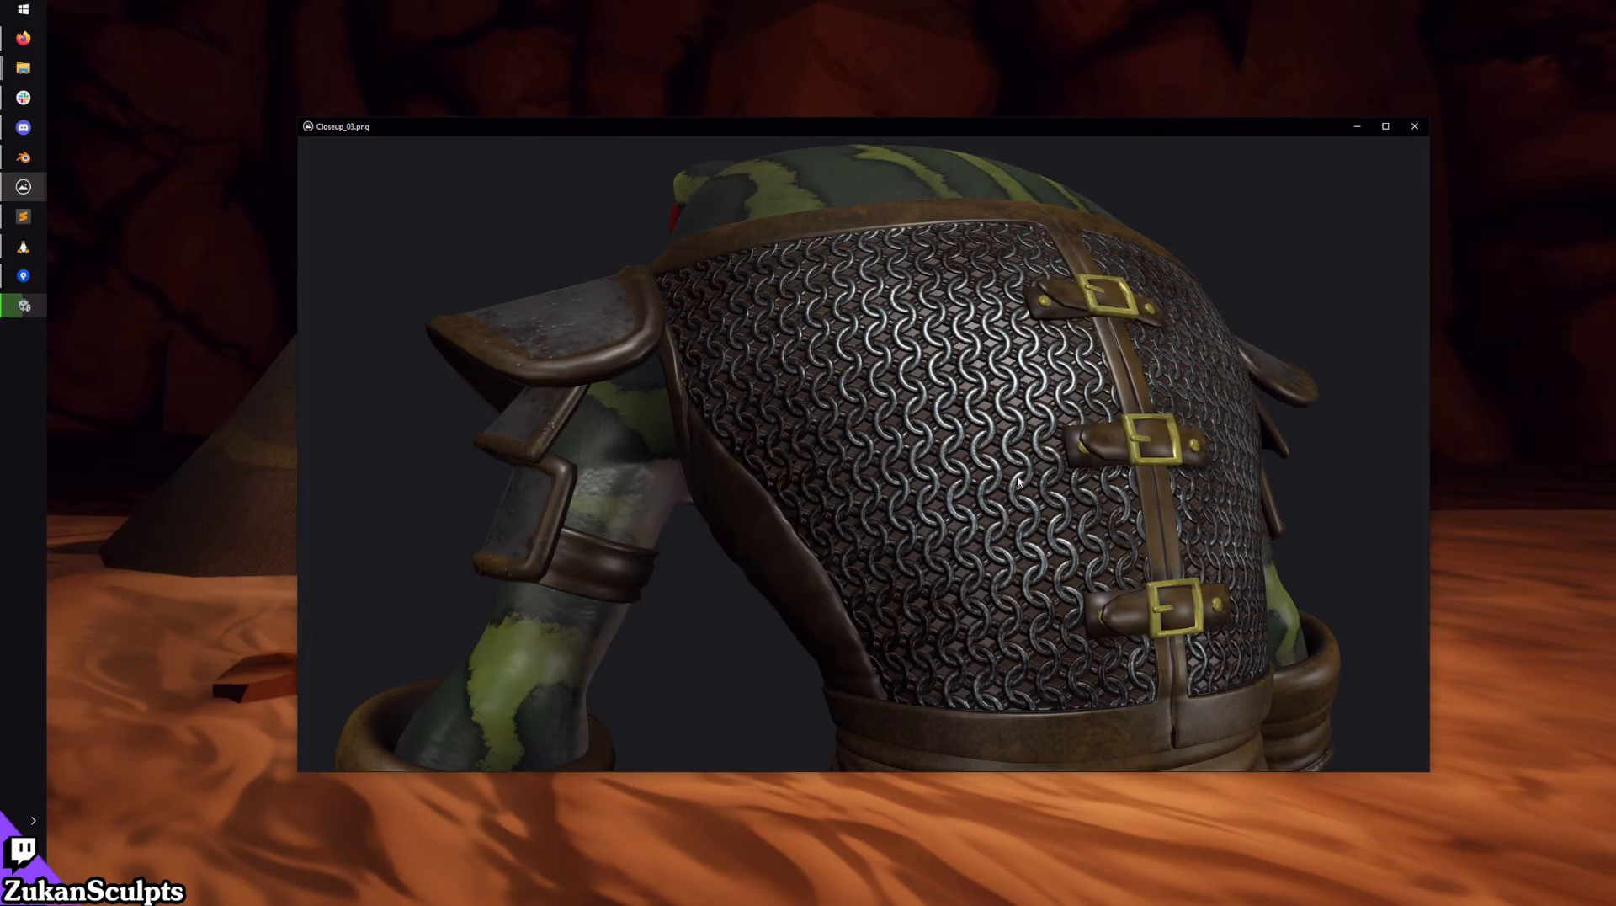
{"action": "key", "text": "Right"}
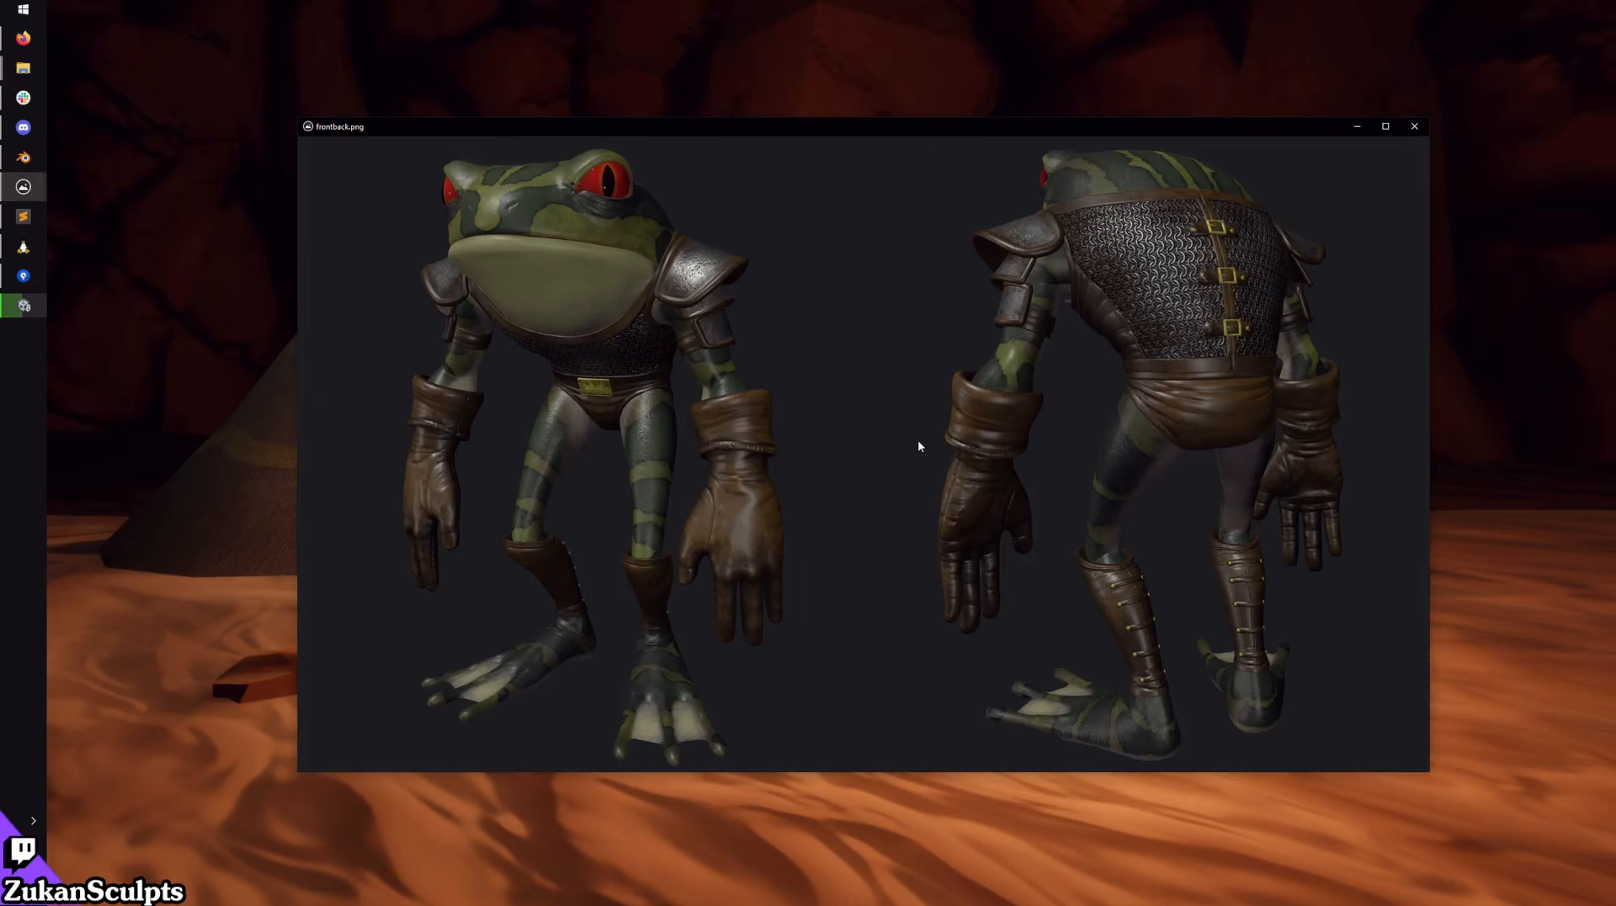
{"action": "key", "text": "Right"}
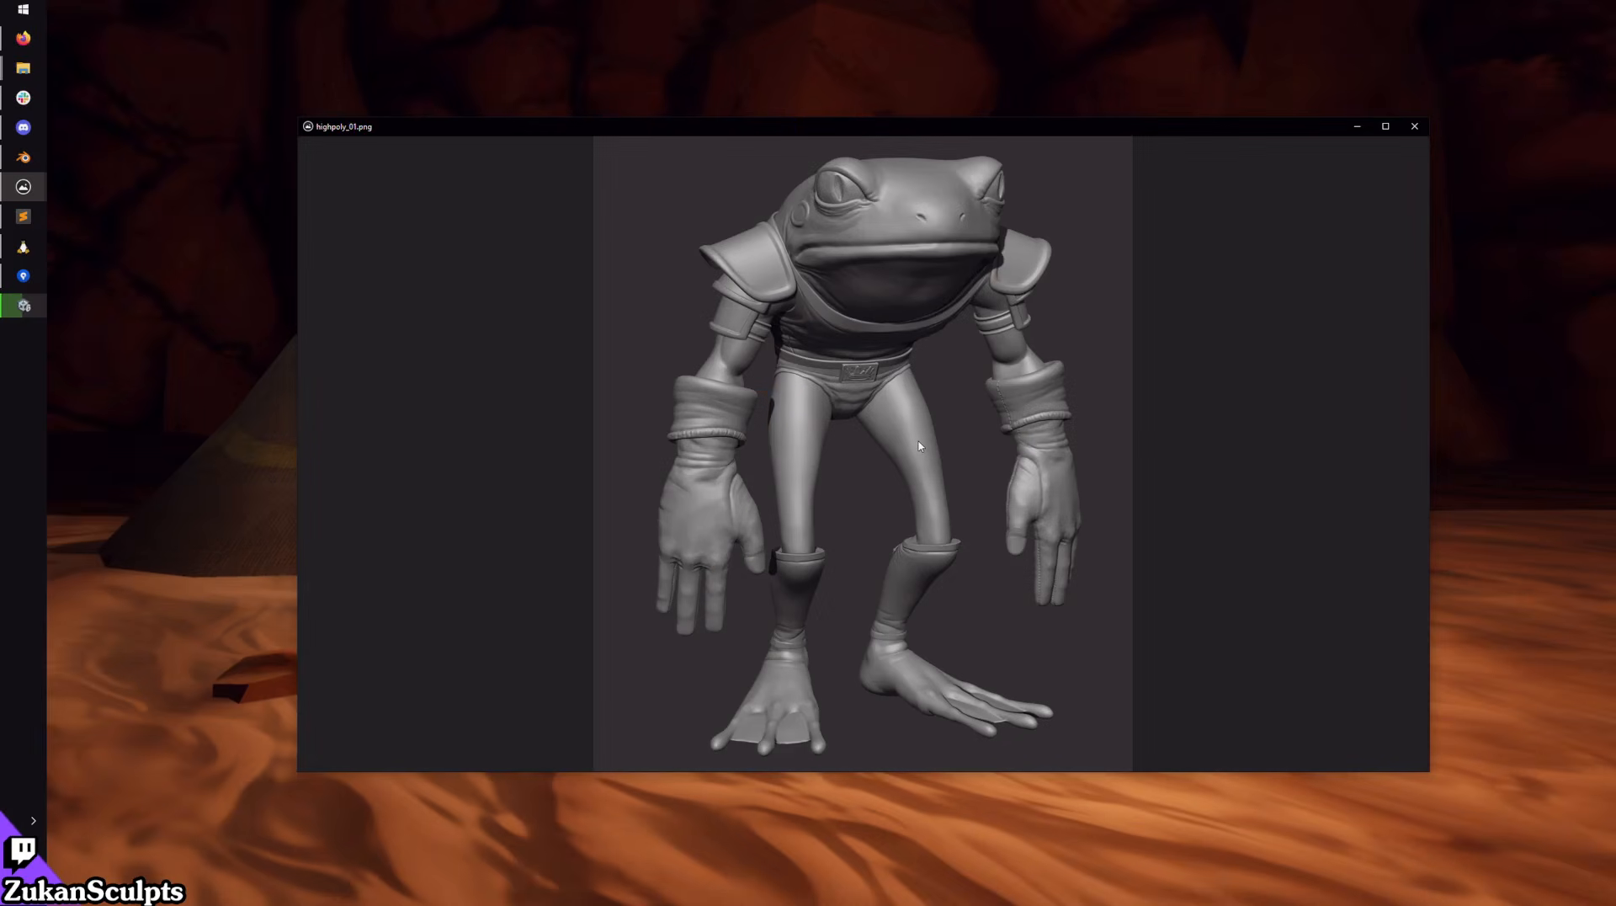
{"action": "key", "text": "Right"}
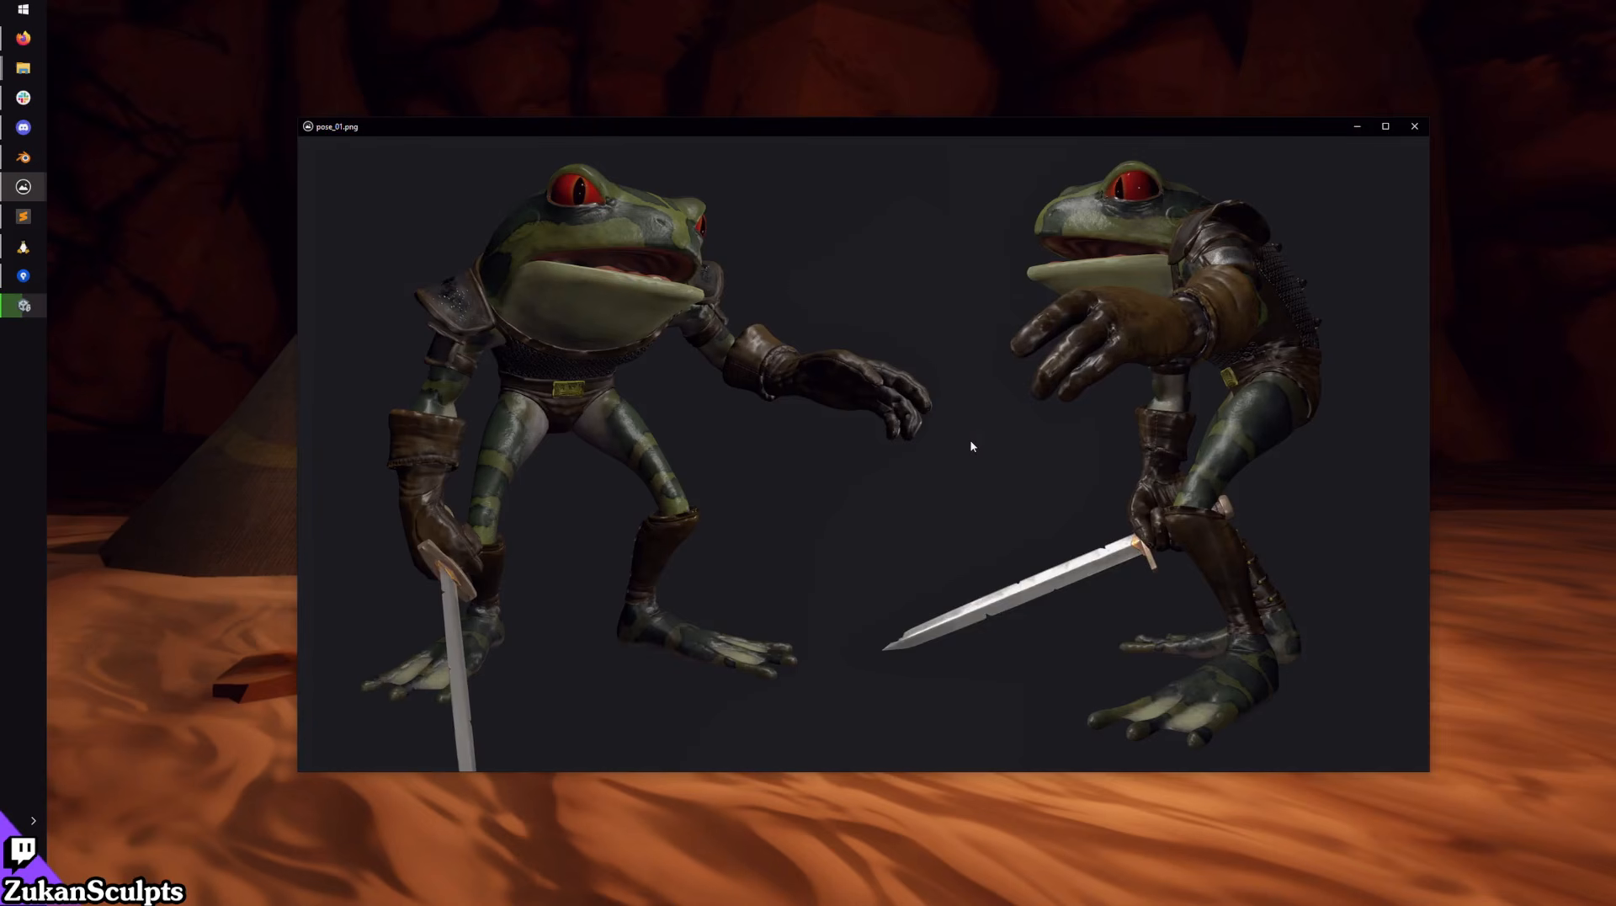
{"action": "key", "text": "Right"}
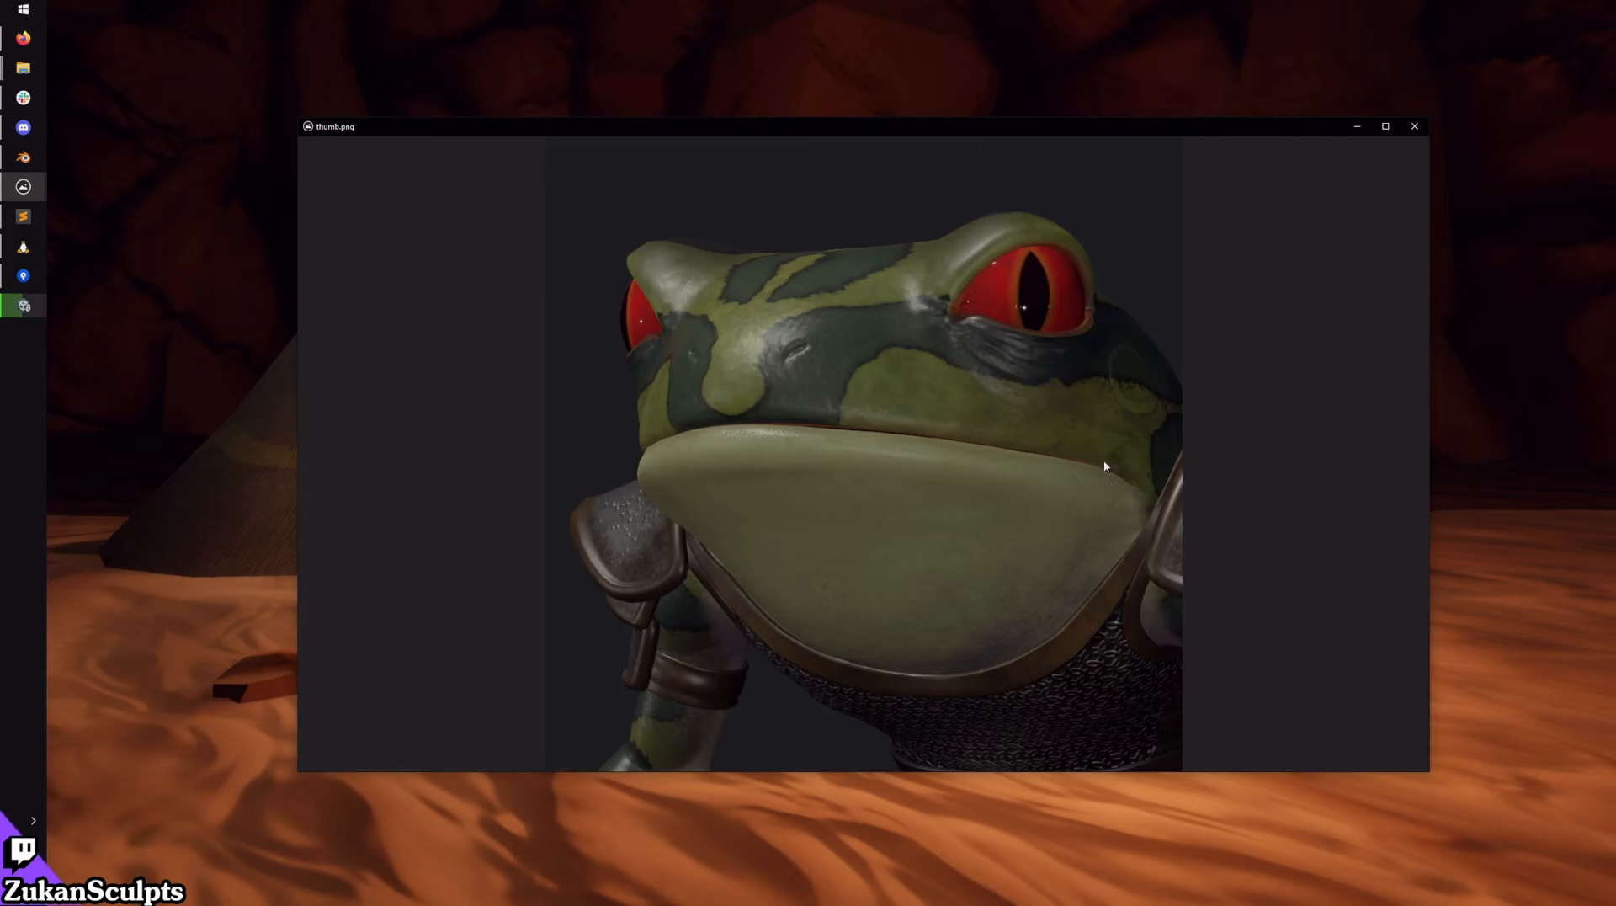
{"action": "key", "text": "Right"}
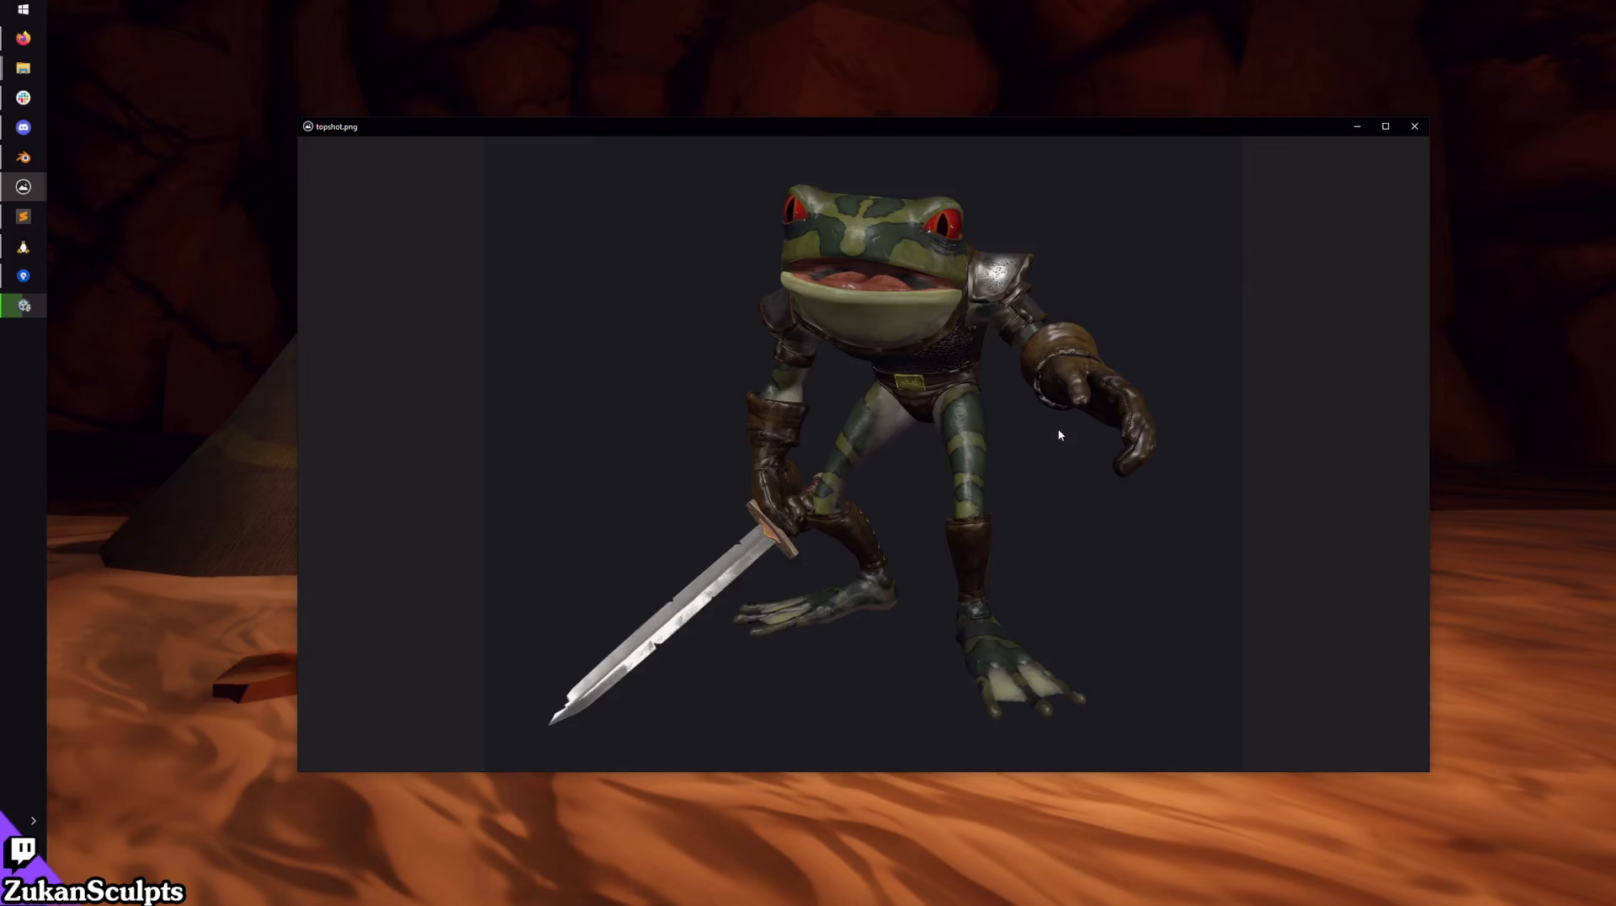
{"action": "scroll", "coordinate": [1058, 427], "scroll_direction": "up", "scroll_amount": 3}
{"action": "scroll", "coordinate": [1081, 518], "scroll_direction": "down", "scroll_amount": 4}
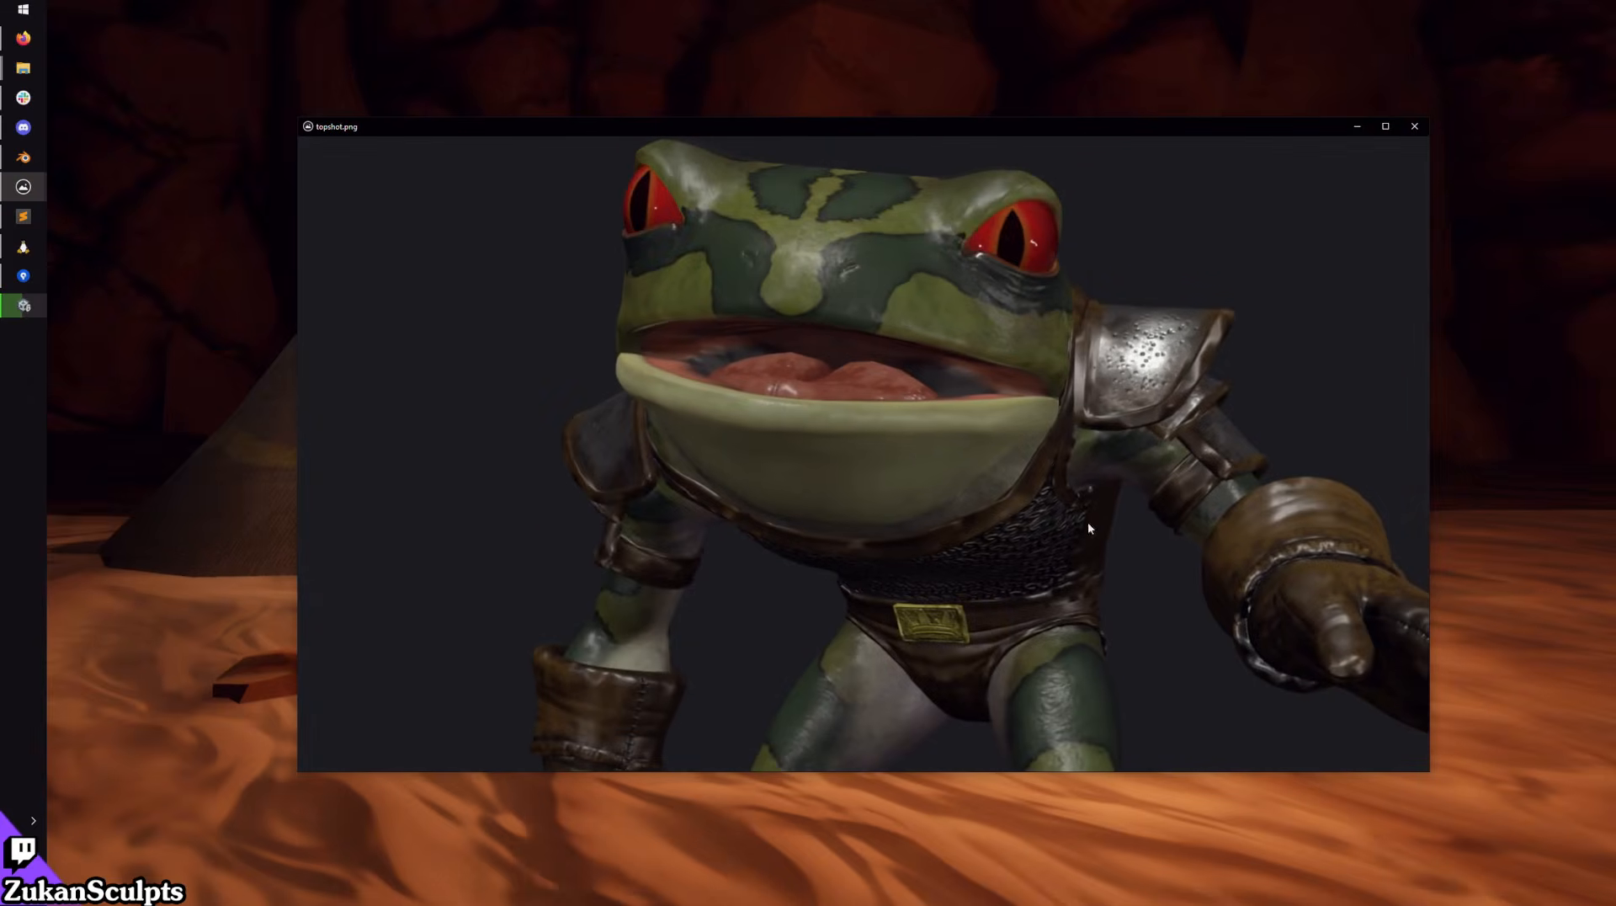
Step: Review the frog's wireframe.png, breakdown_01.png and frontback.png renders, and close the image viewer
{"action": "key", "text": "Right"}
{"action": "key", "text": "Left"}
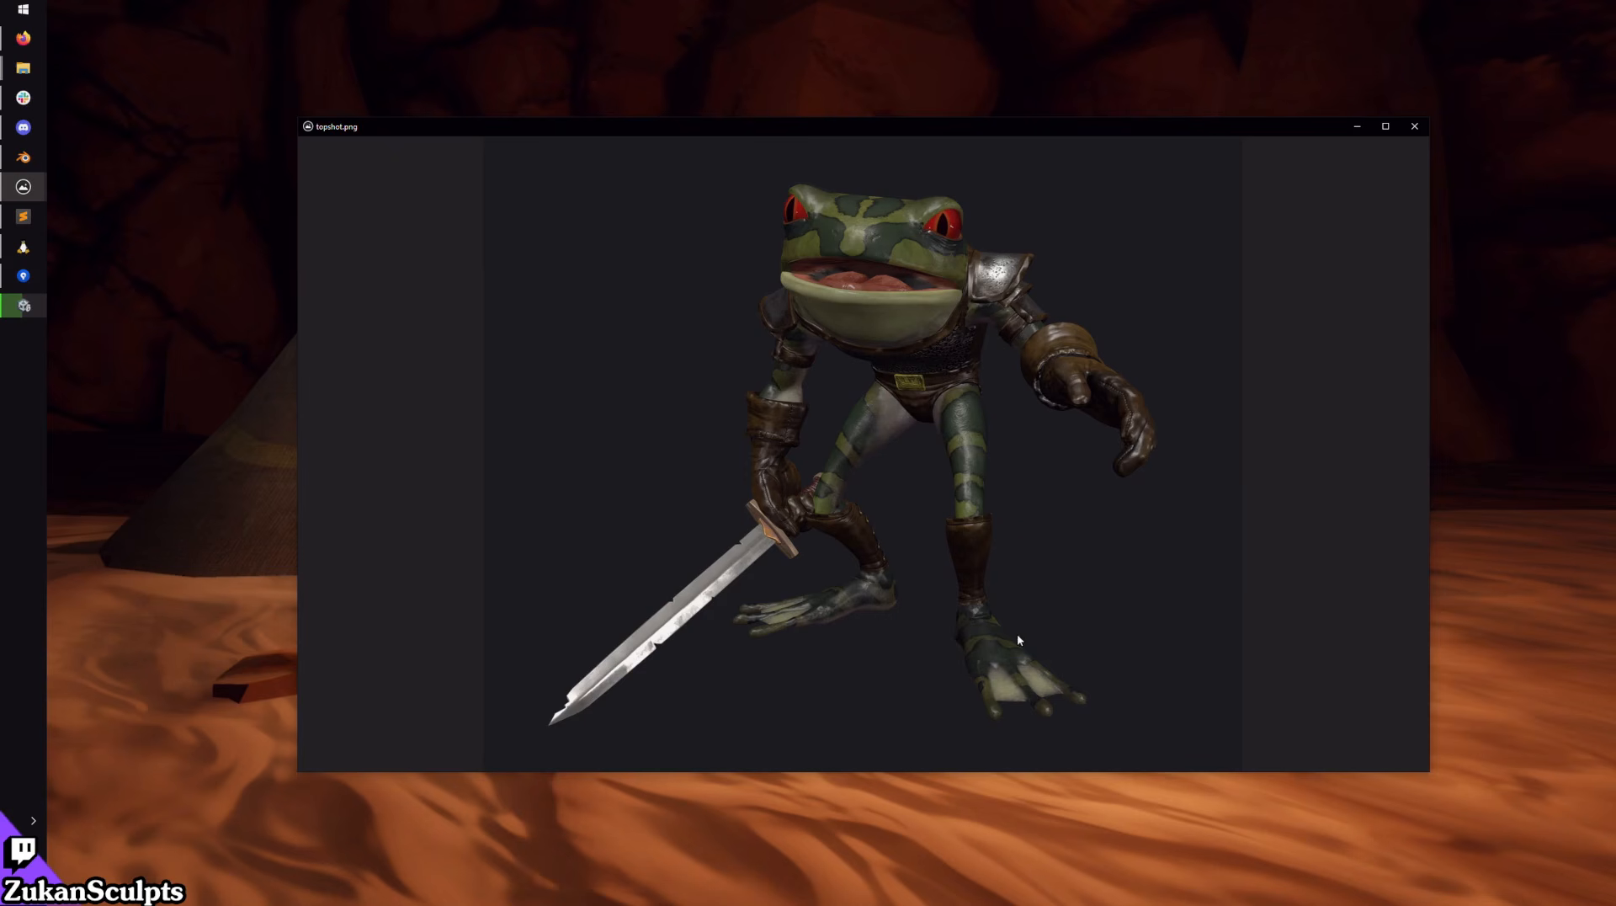
{"action": "key", "text": "Right"}
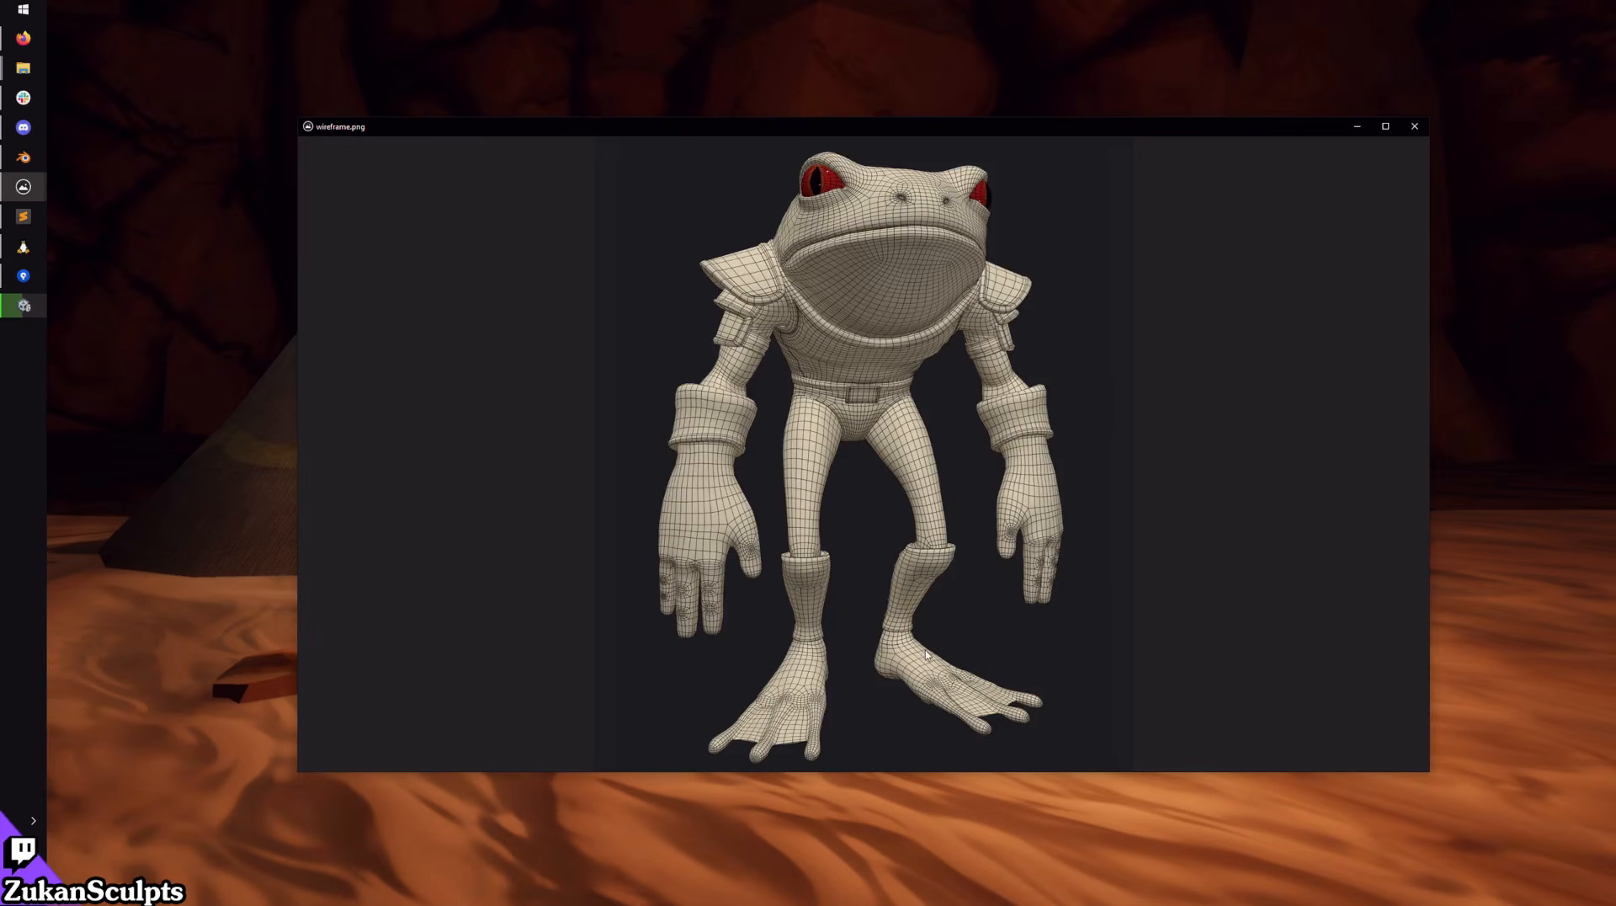
{"action": "key", "text": "Right"}
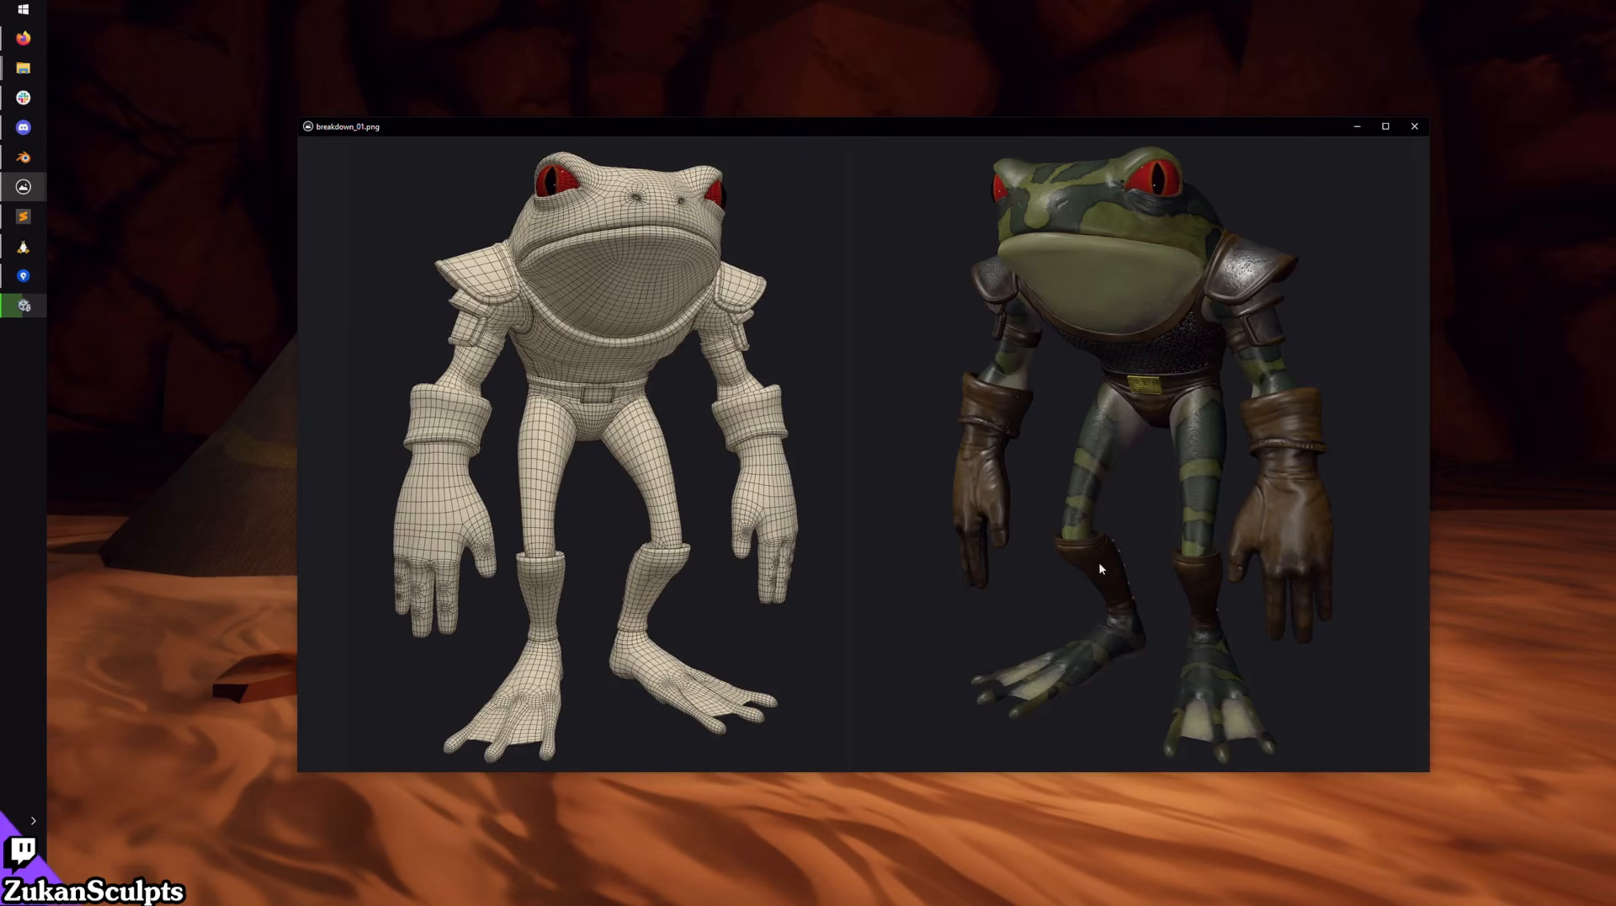
{"action": "key", "text": "Right"}
{"action": "key", "text": "Right"}
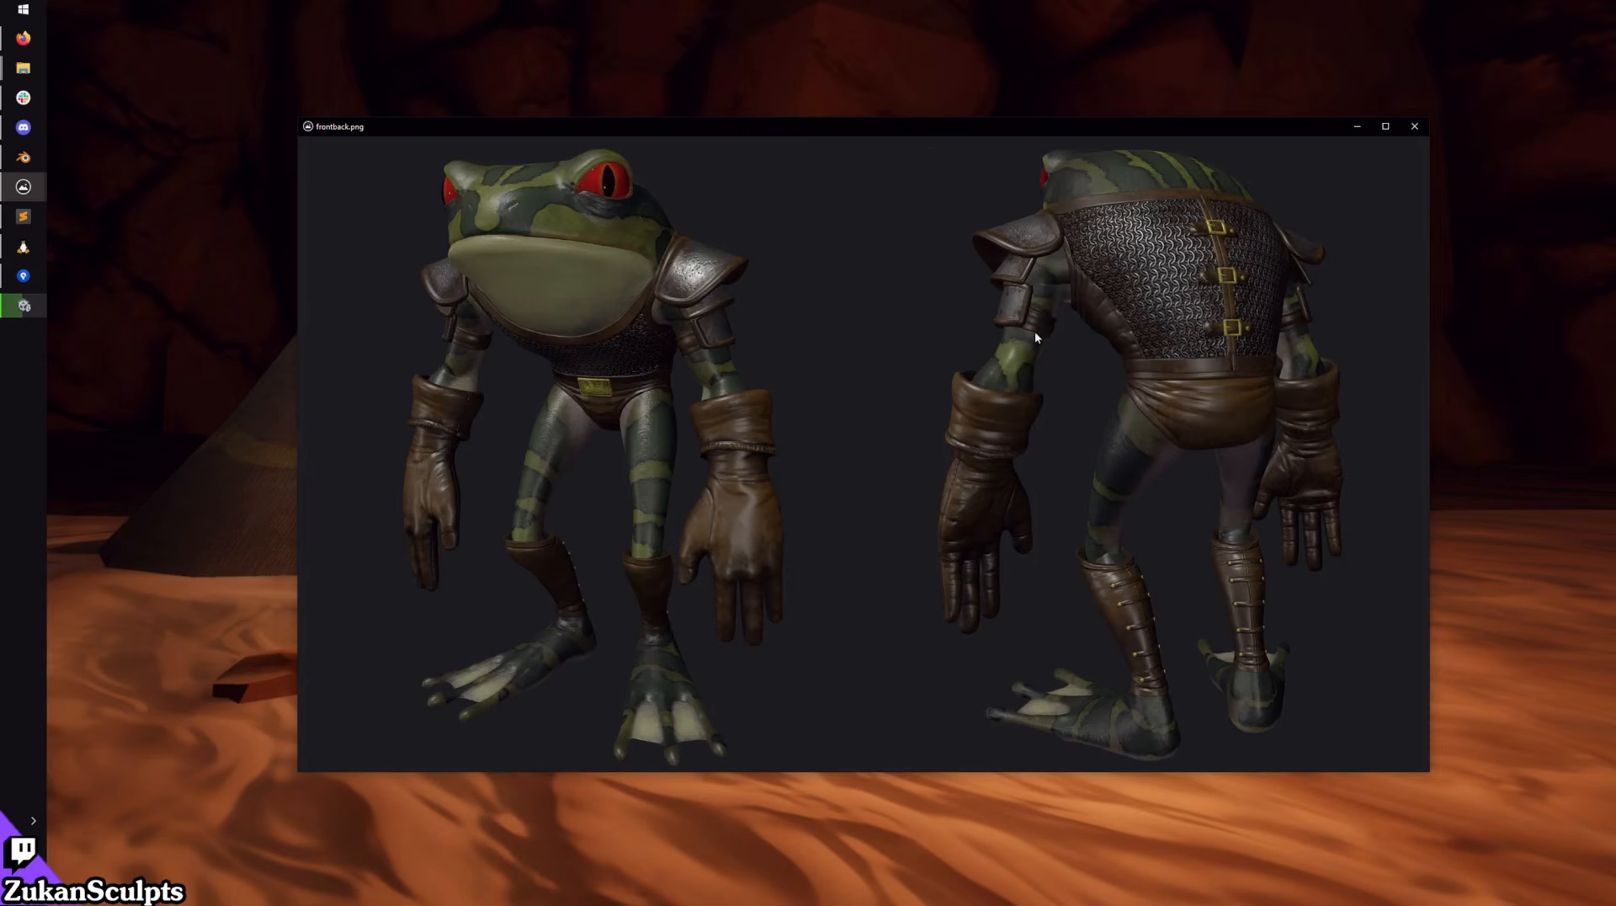
{"action": "key", "text": "alt+Tab"}
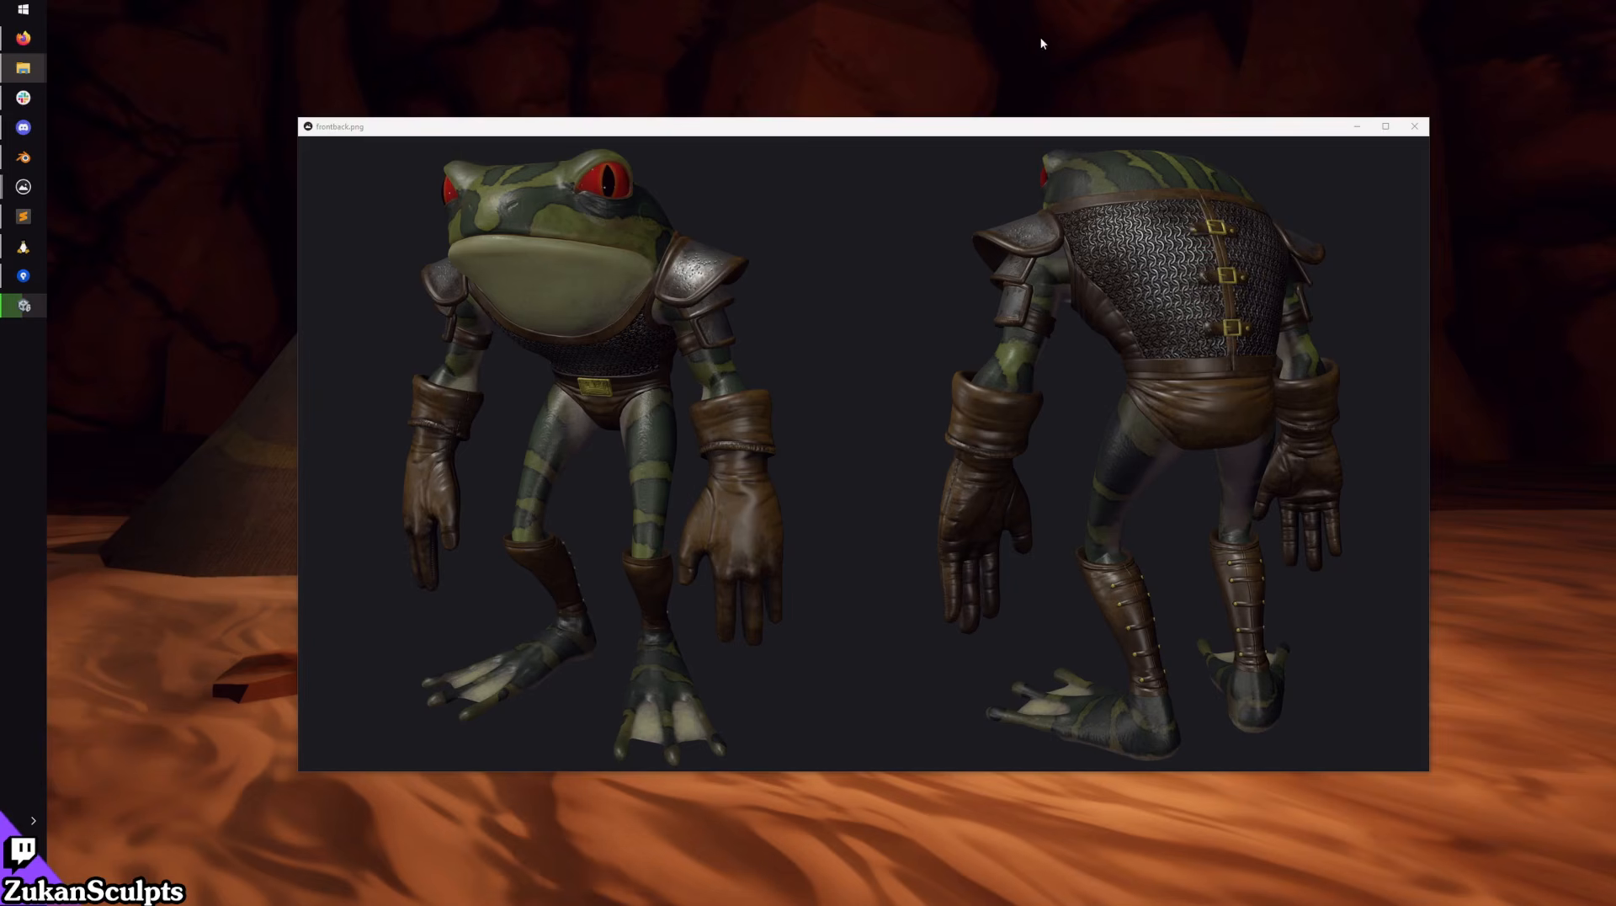
{"action": "left_click", "coordinate": [1414, 126]}
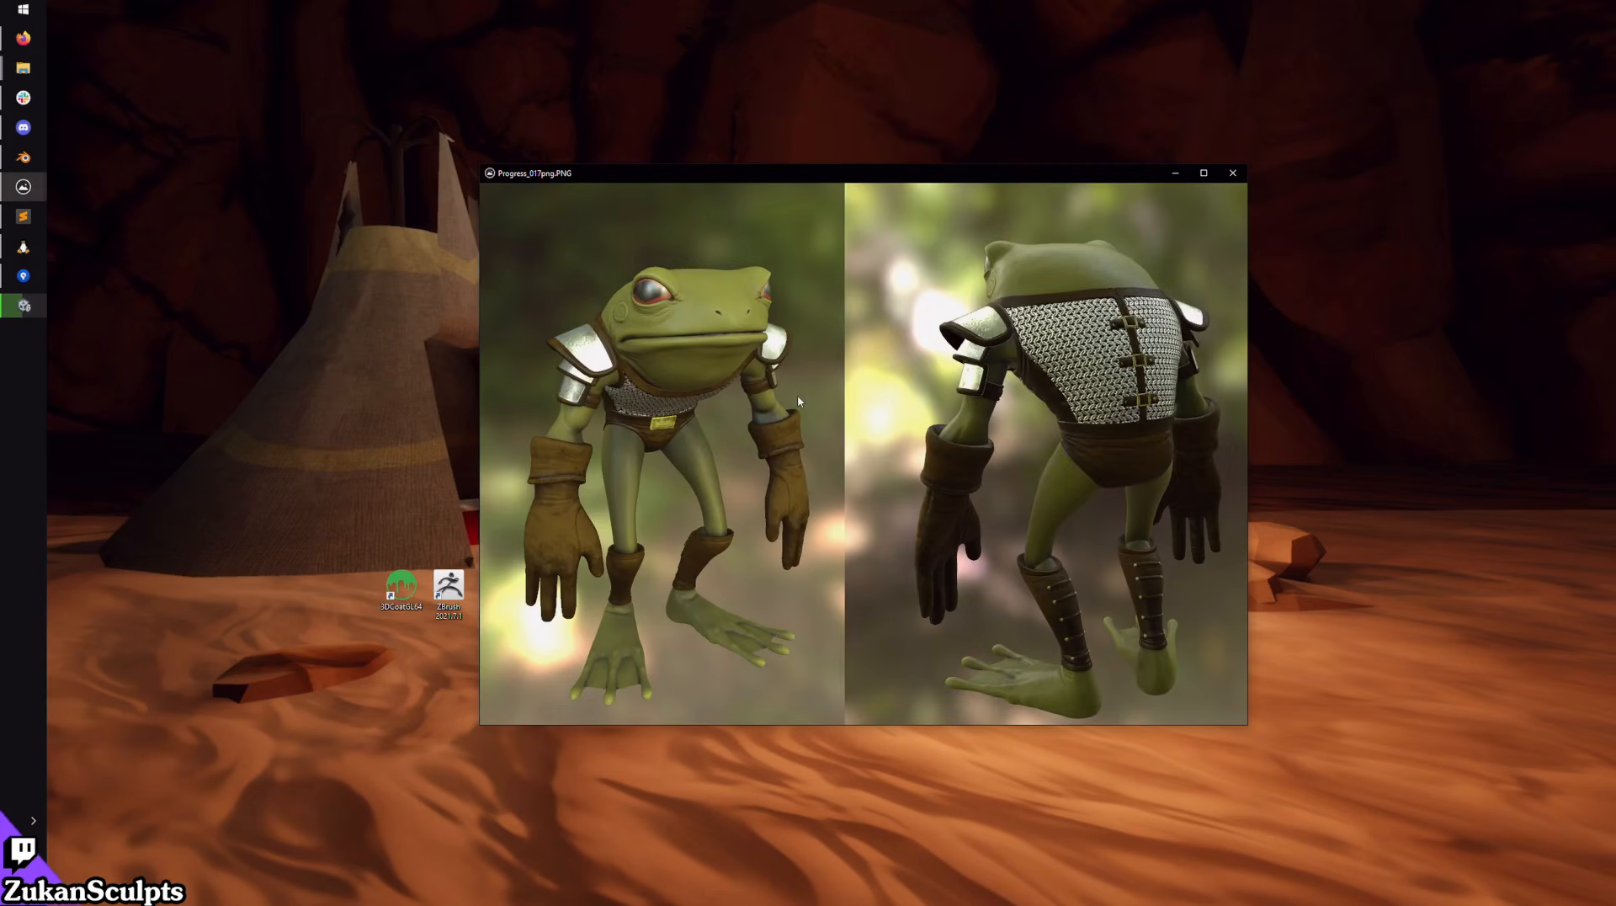
Step: Examine the frog's front and back in Progress_017png.PNG at full size, and view Progress_018.png and progress_24.png
{"action": "scroll", "coordinate": [797, 396], "scroll_direction": "up", "scroll_amount": 1}
{"action": "left_click_drag", "start_coordinate": [1004, 497], "coordinate": [1067, 490]}
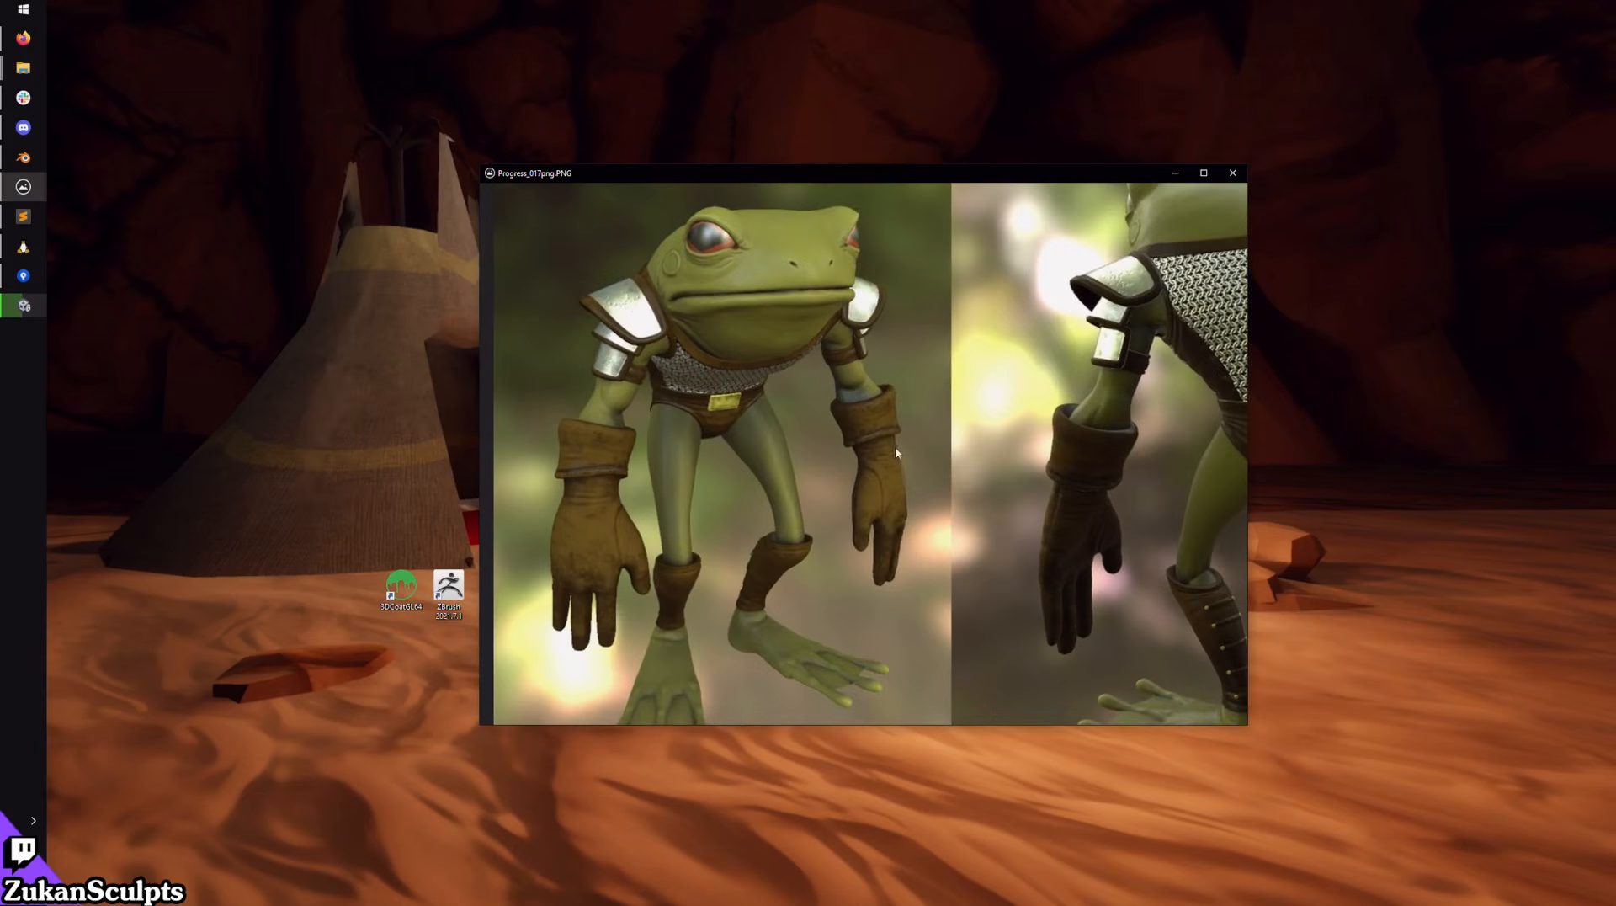
{"action": "double_click", "coordinate": [698, 177]}
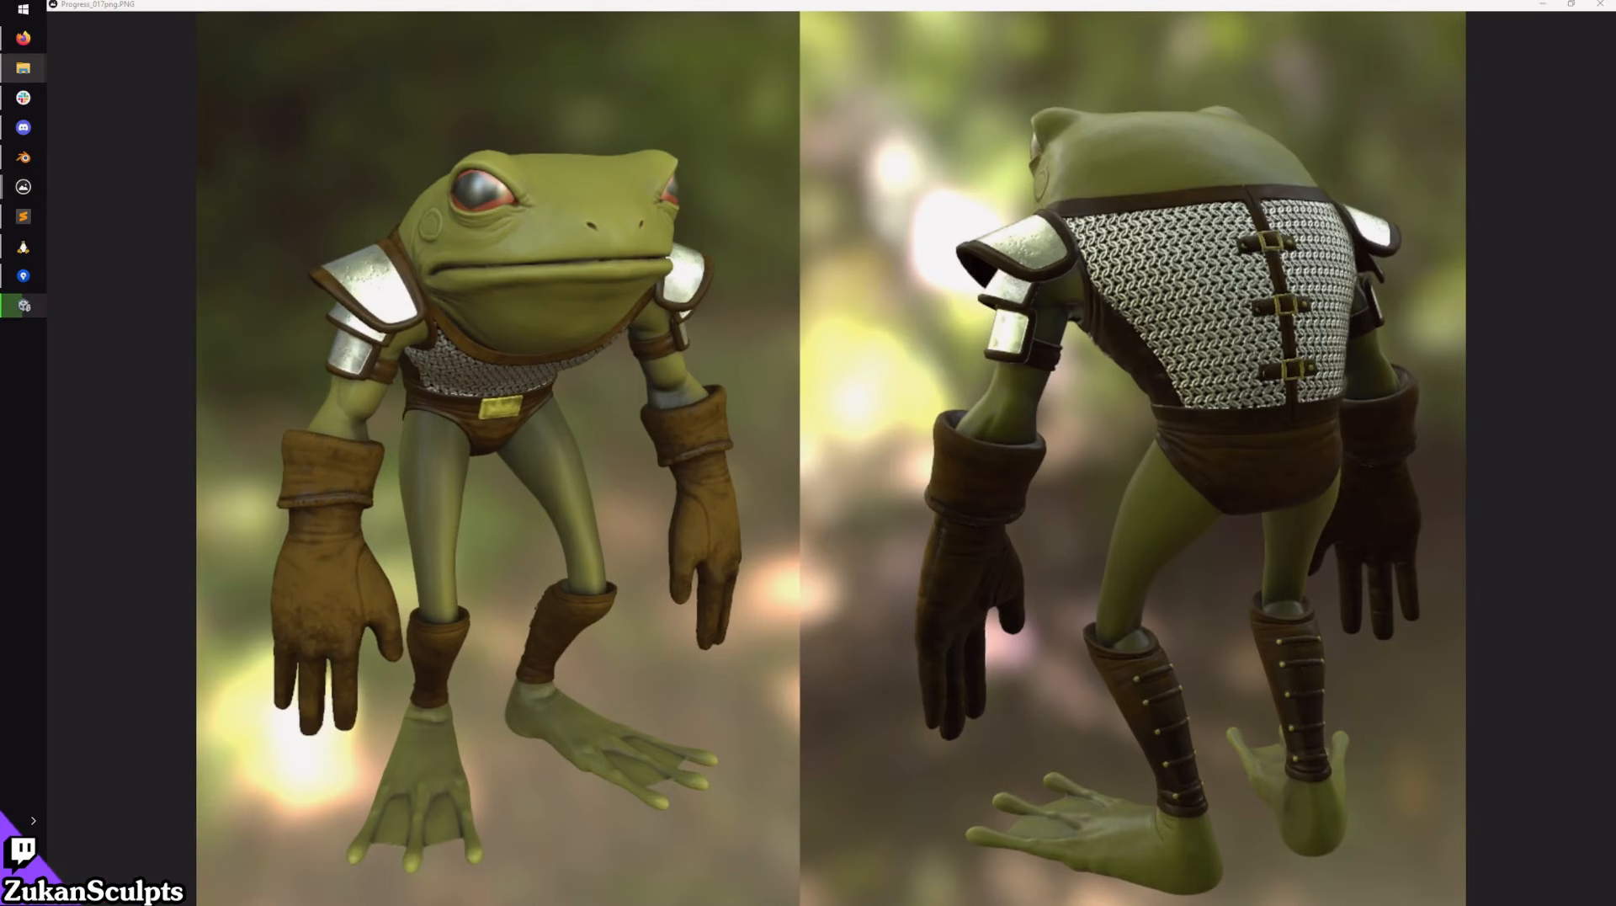
{"action": "left_click", "coordinate": [1040, 148]}
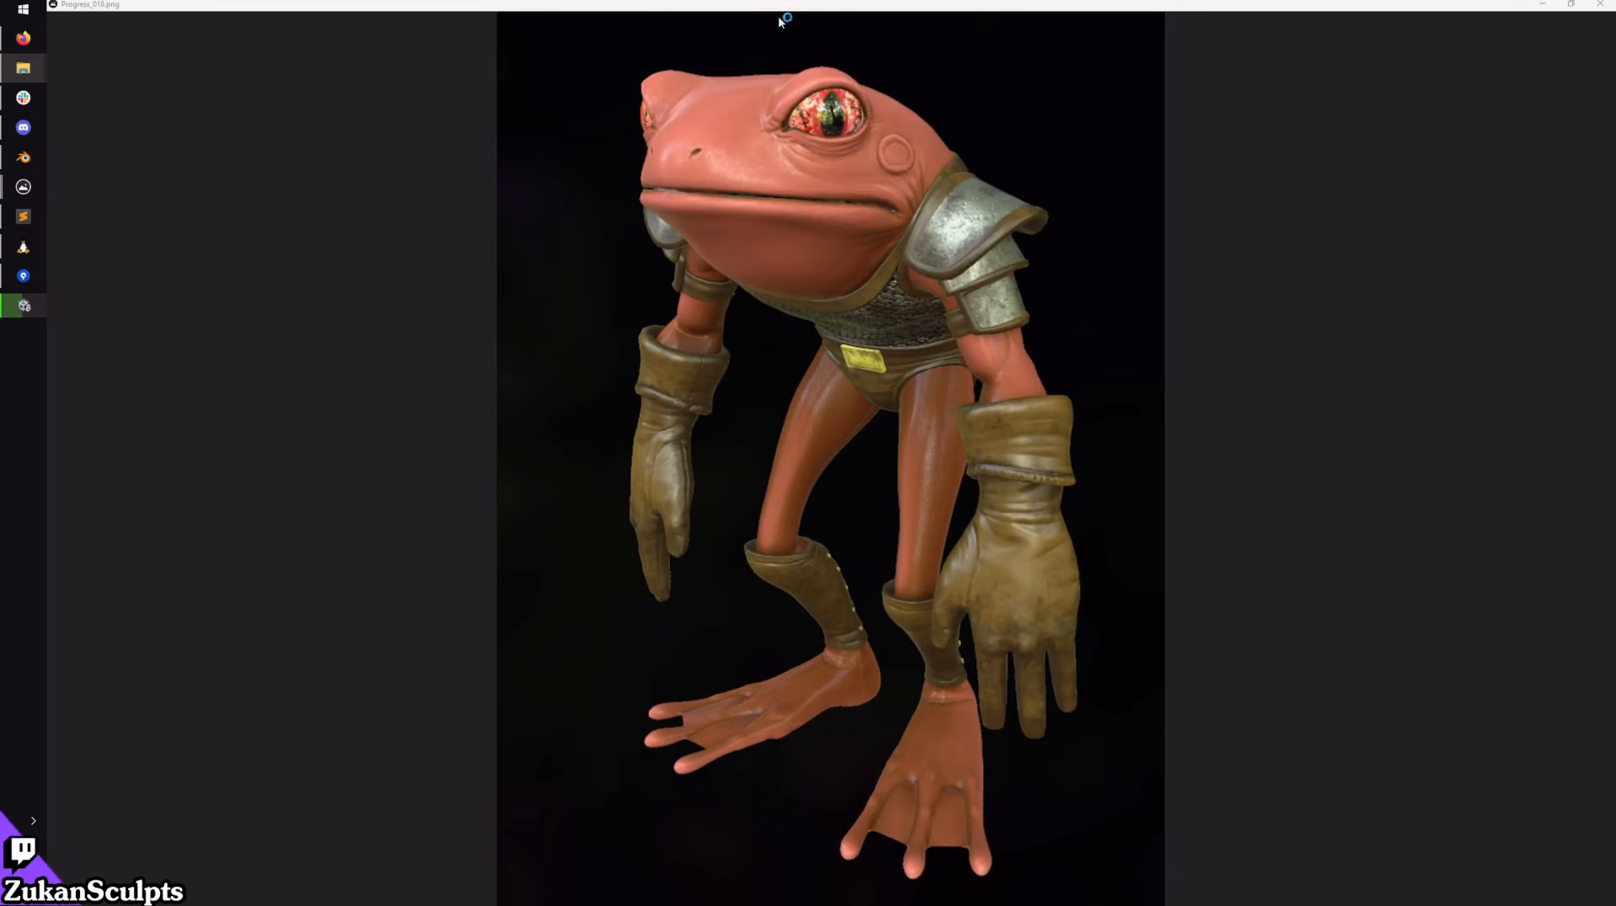
{"action": "left_click", "coordinate": [976, 287]}
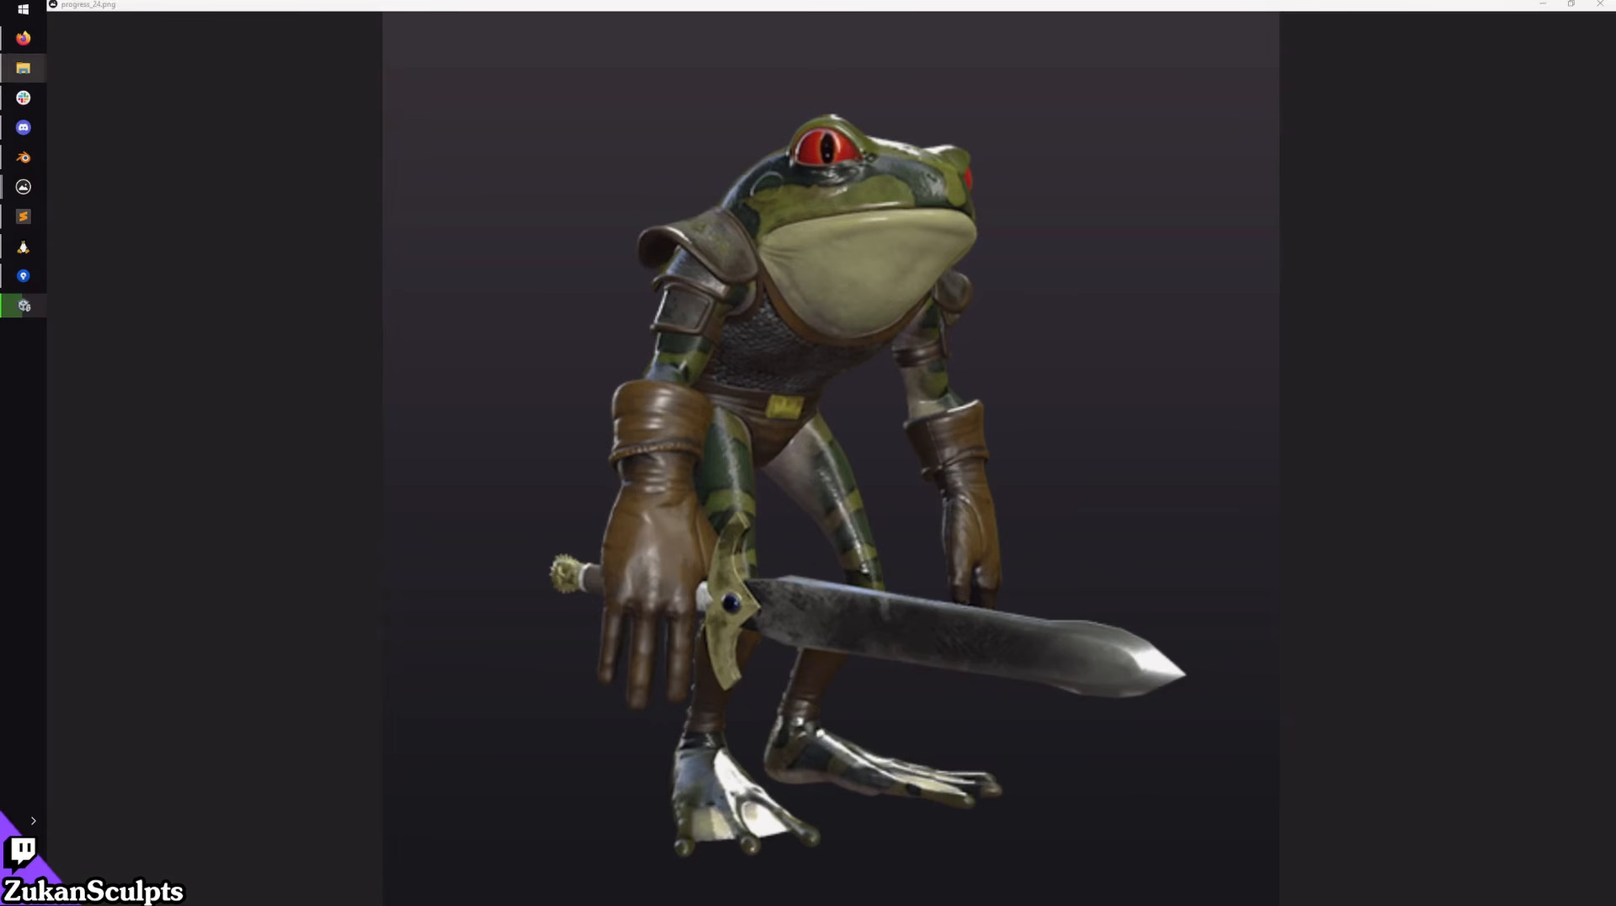
Step: View the sword-wielding frog poses in pose_01.png and topshot.png at full size
{"action": "left_click", "coordinate": [1386, 126]}
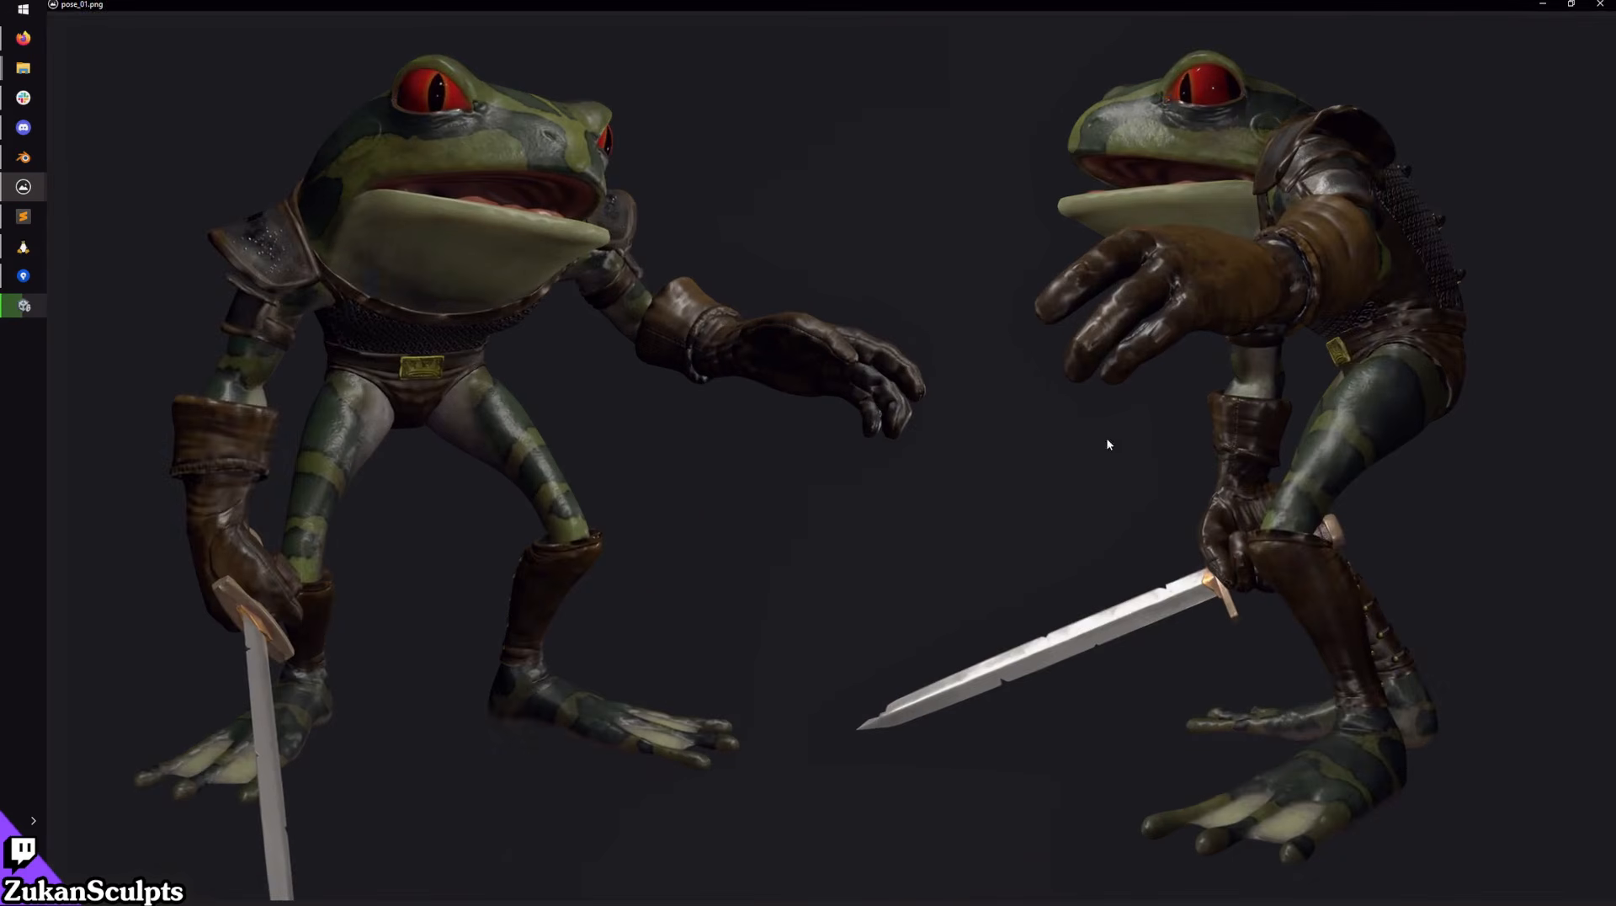
{"action": "left_click_drag", "start_coordinate": [939, 500], "coordinate": [954, 436]}
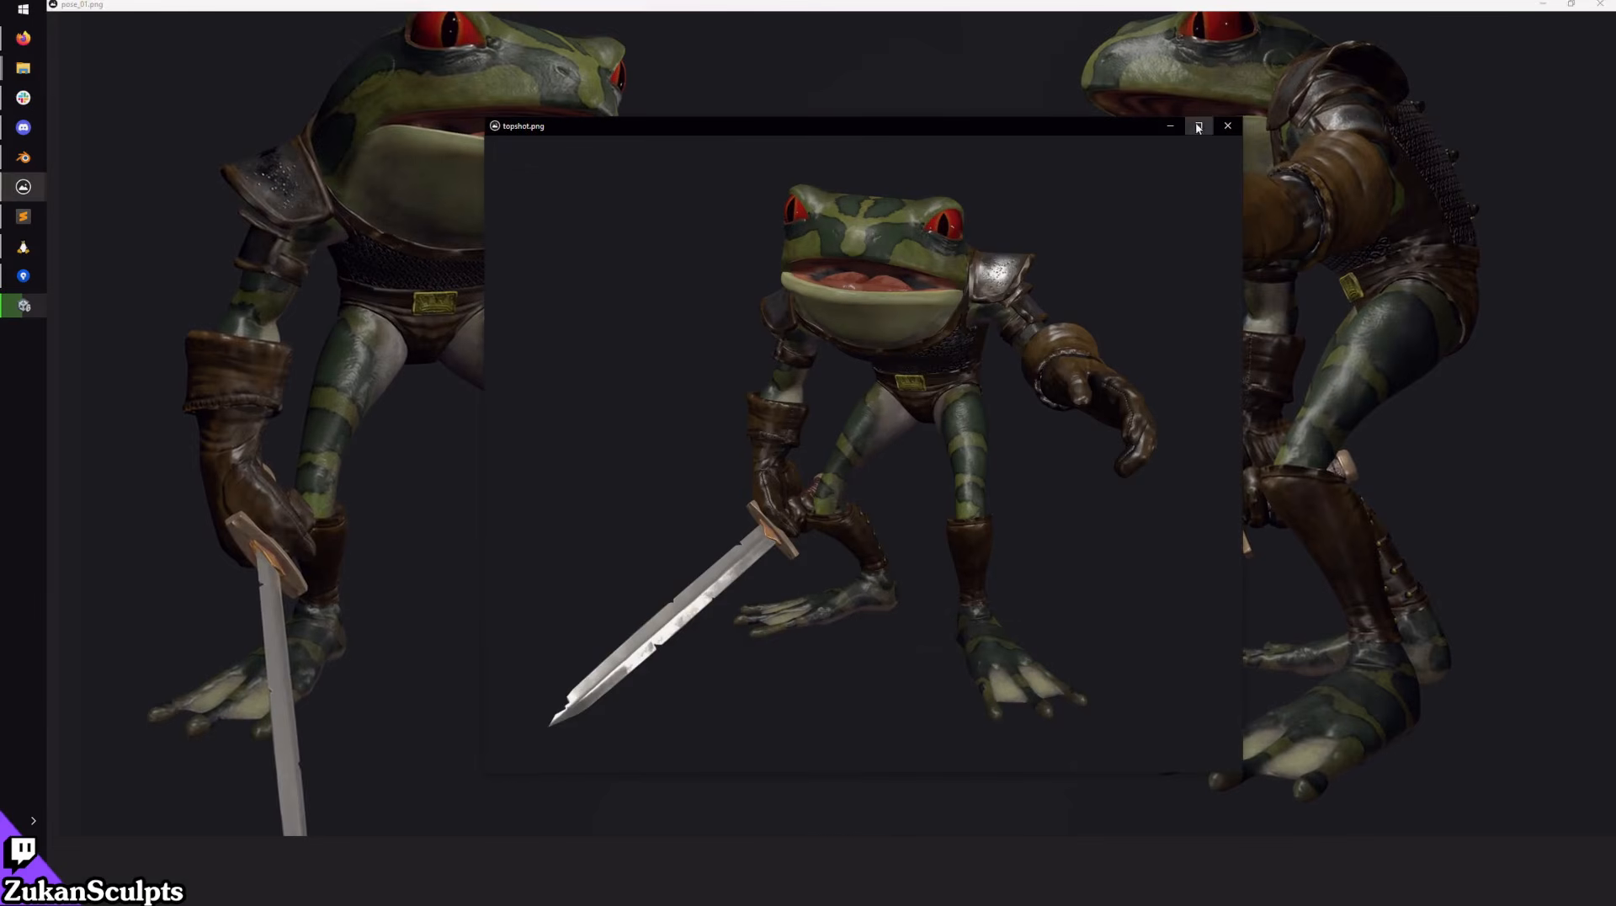
{"action": "left_click", "coordinate": [1199, 126]}
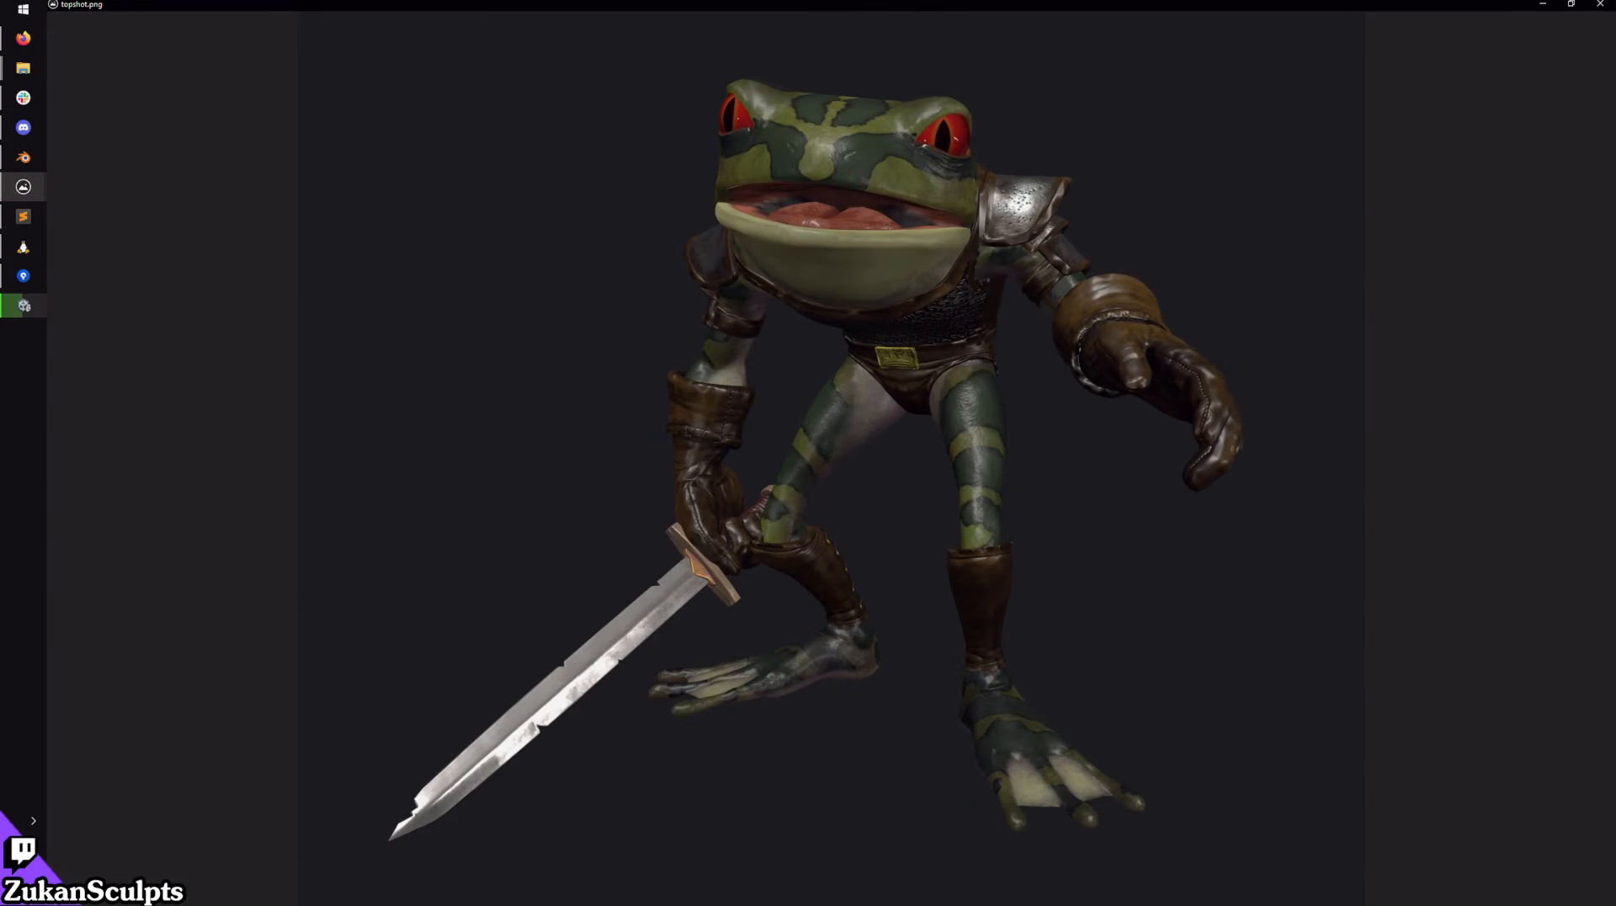
Step: View the early frog sculpt in Progress_01.PNG, and close all open image viewer windows
{"action": "left_click", "coordinate": [23, 67]}
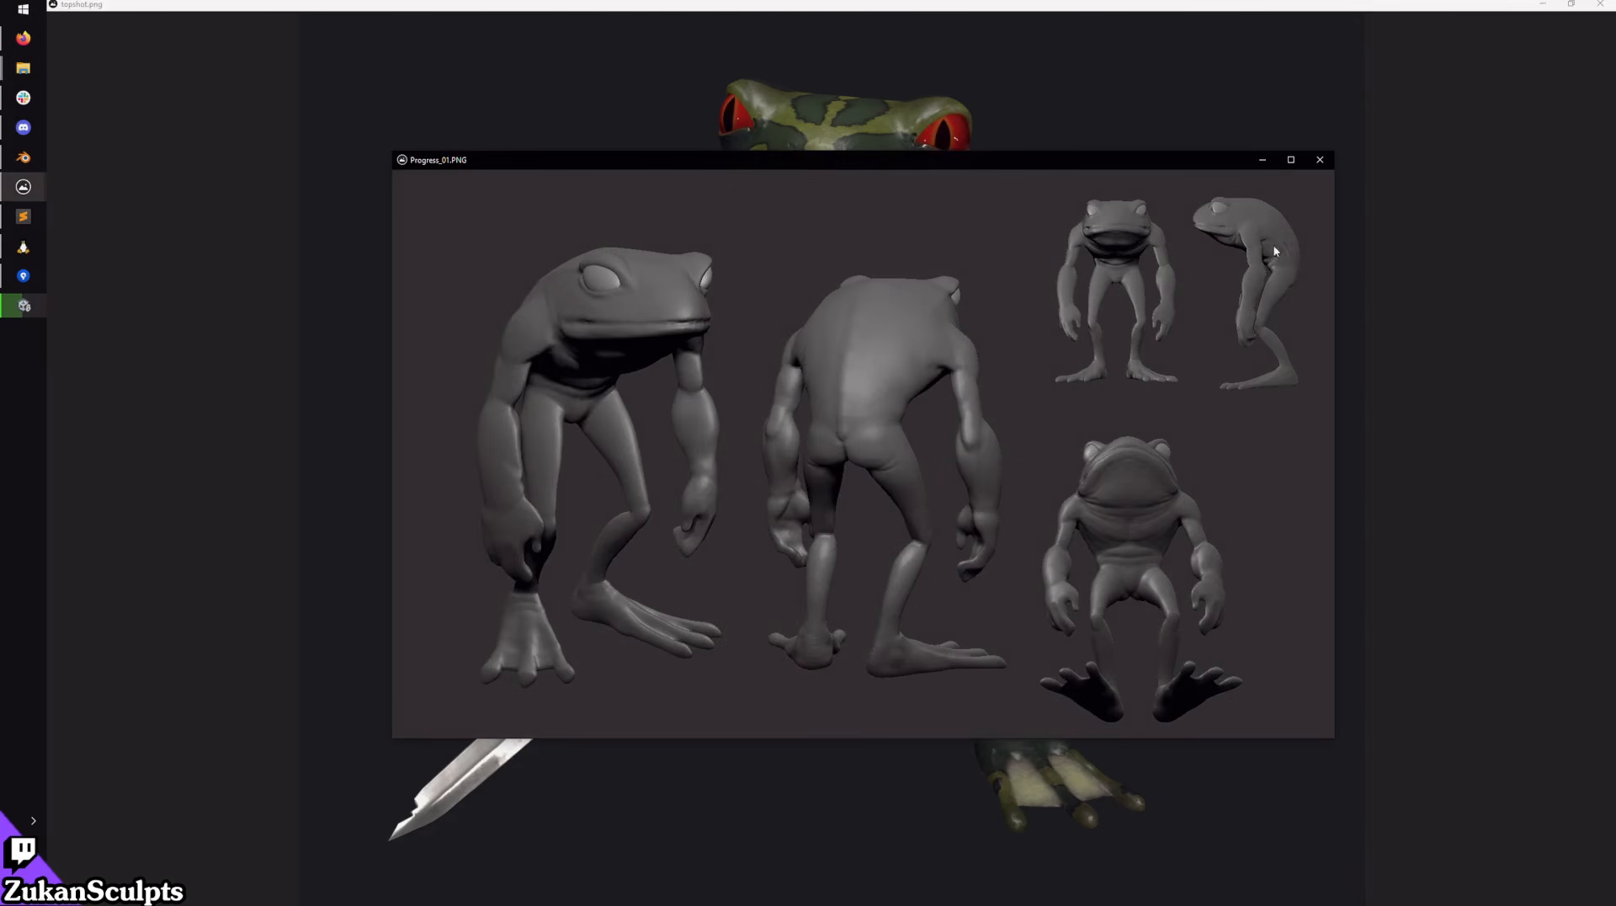
{"action": "left_click", "coordinate": [1319, 160]}
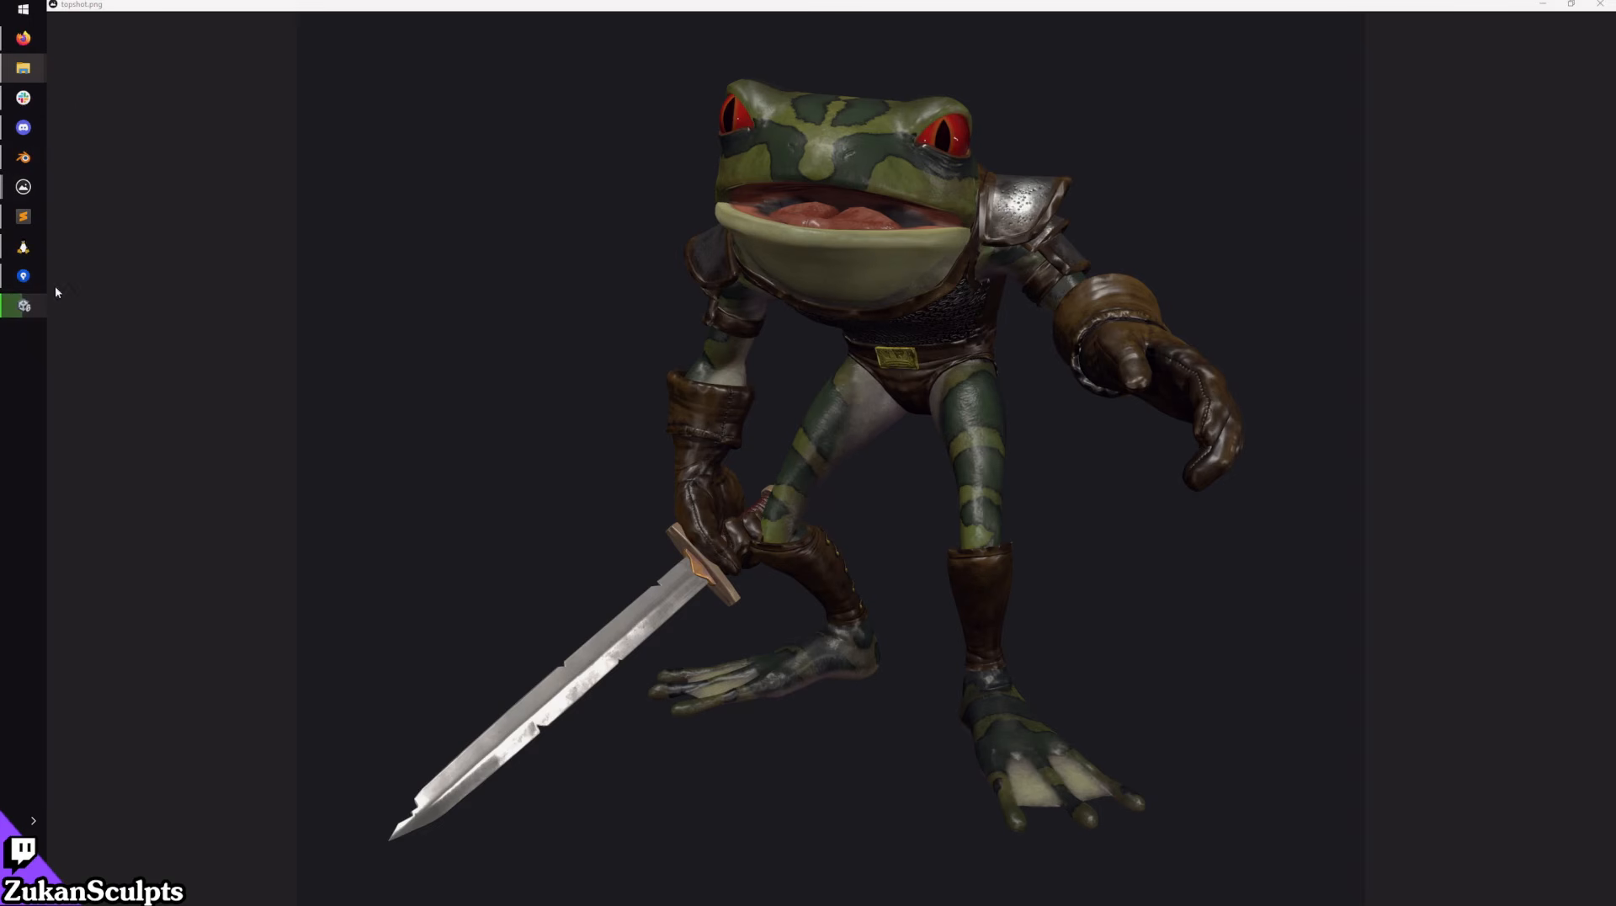
{"action": "right_click", "coordinate": [29, 187]}
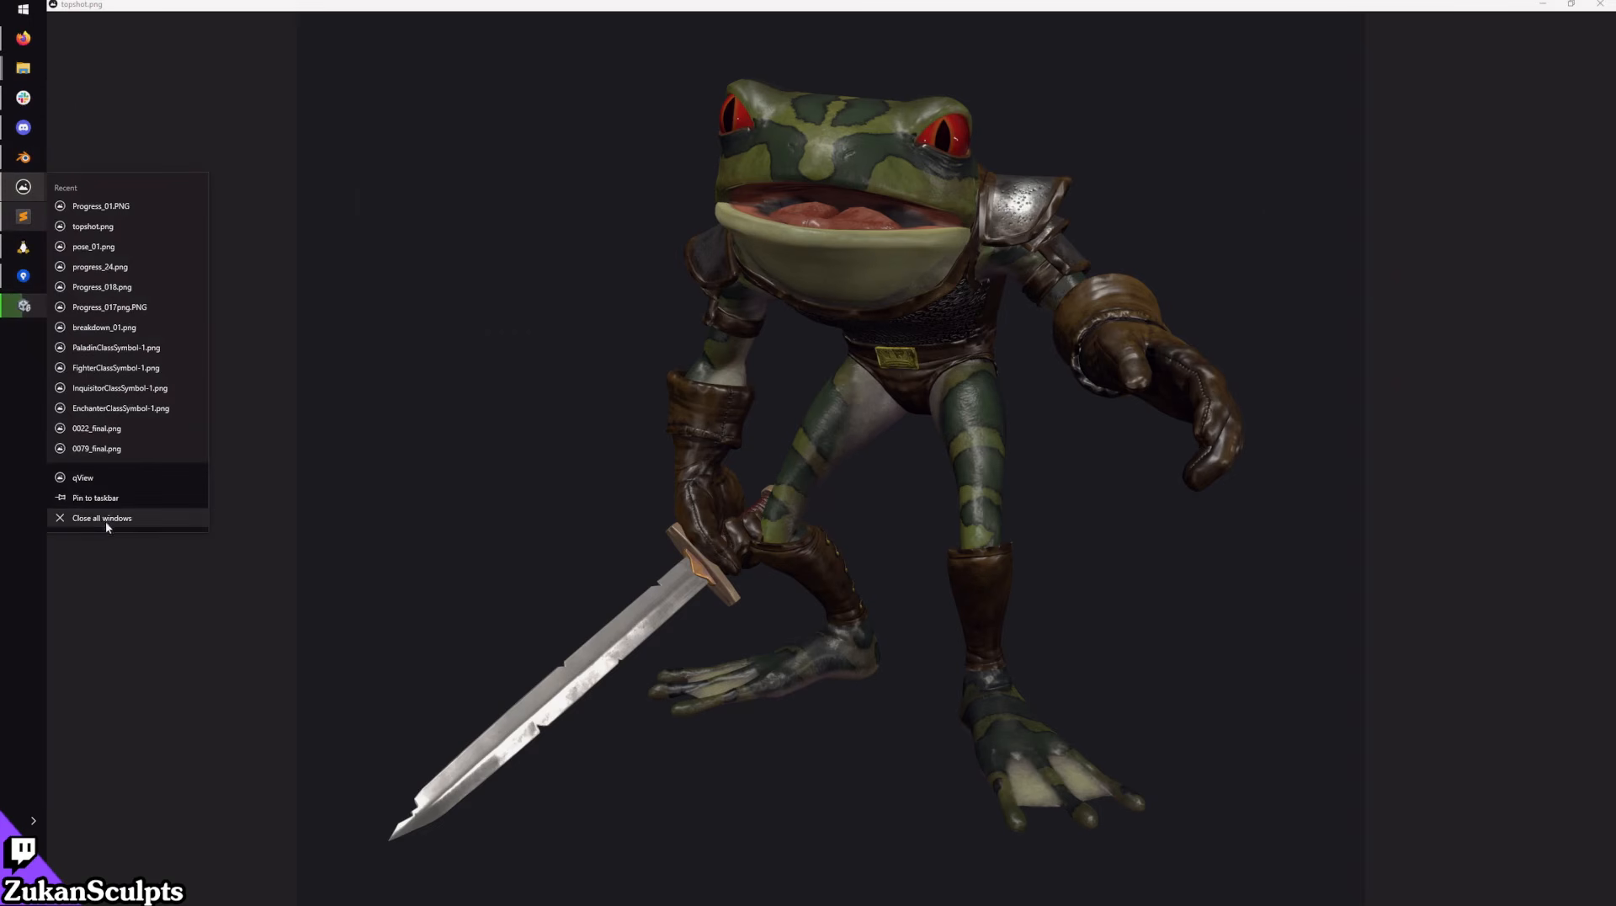
{"action": "left_click", "coordinate": [92, 518]}
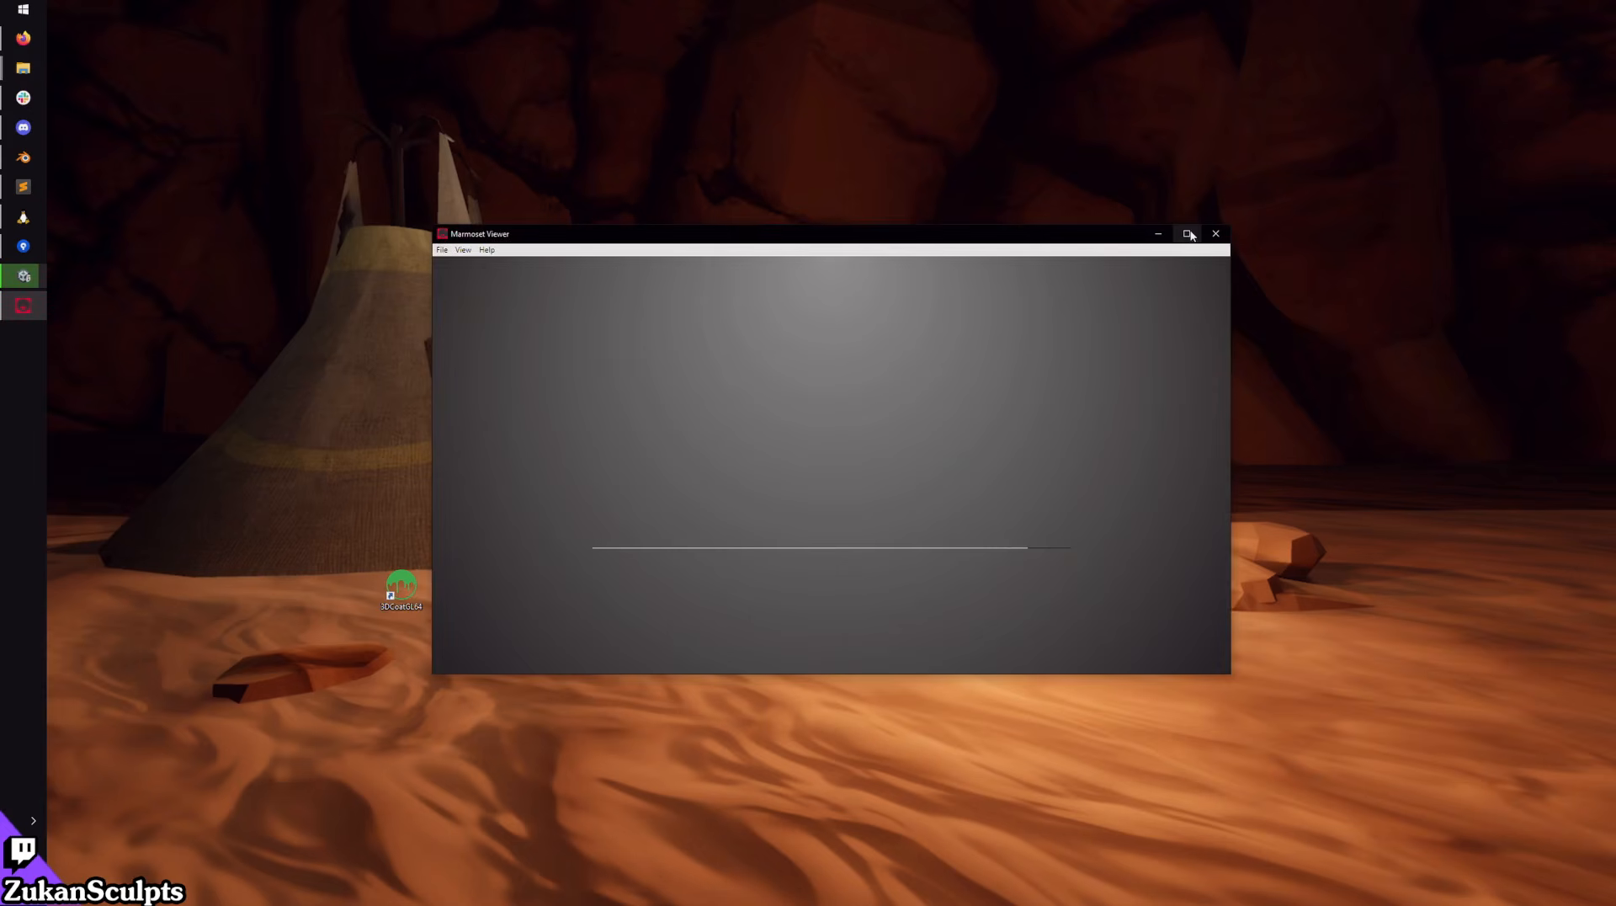
Step: Examine the Classic EverQuest Troll model from several angles in a maximized Marmoset Viewer, and close the viewer
{"action": "left_click", "coordinate": [1188, 234]}
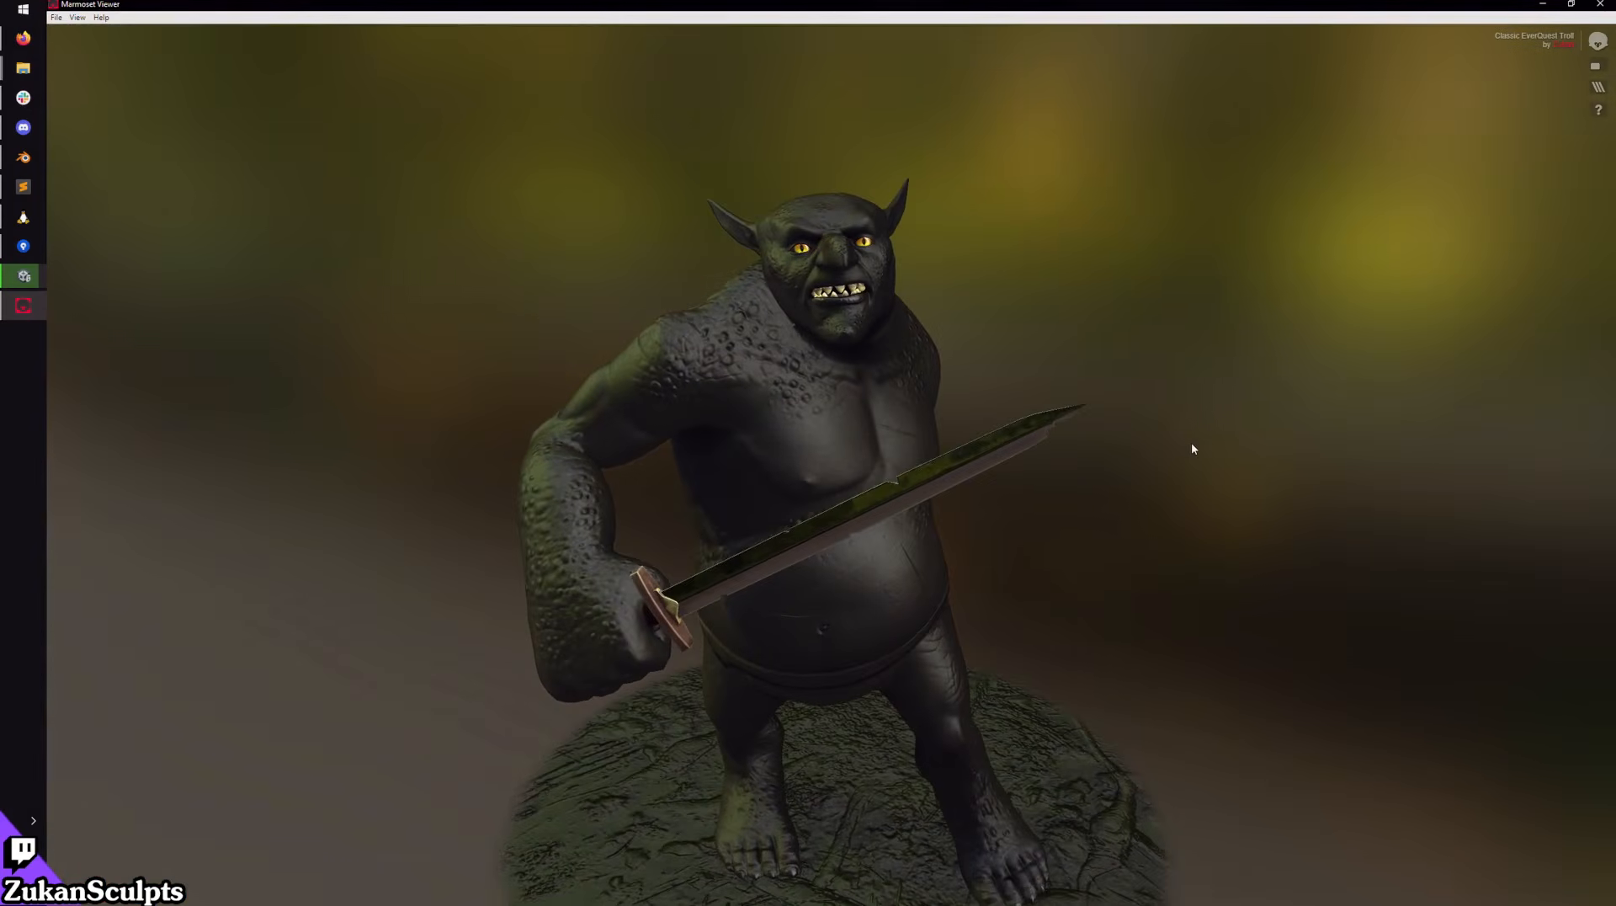
{"action": "left_click_drag", "start_coordinate": [1190, 447], "coordinate": [1592, 151]}
{"action": "left_click_drag", "start_coordinate": [1072, 411], "coordinate": [827, 308]}
{"action": "left_click_drag", "start_coordinate": [1046, 446], "coordinate": [948, 503]}
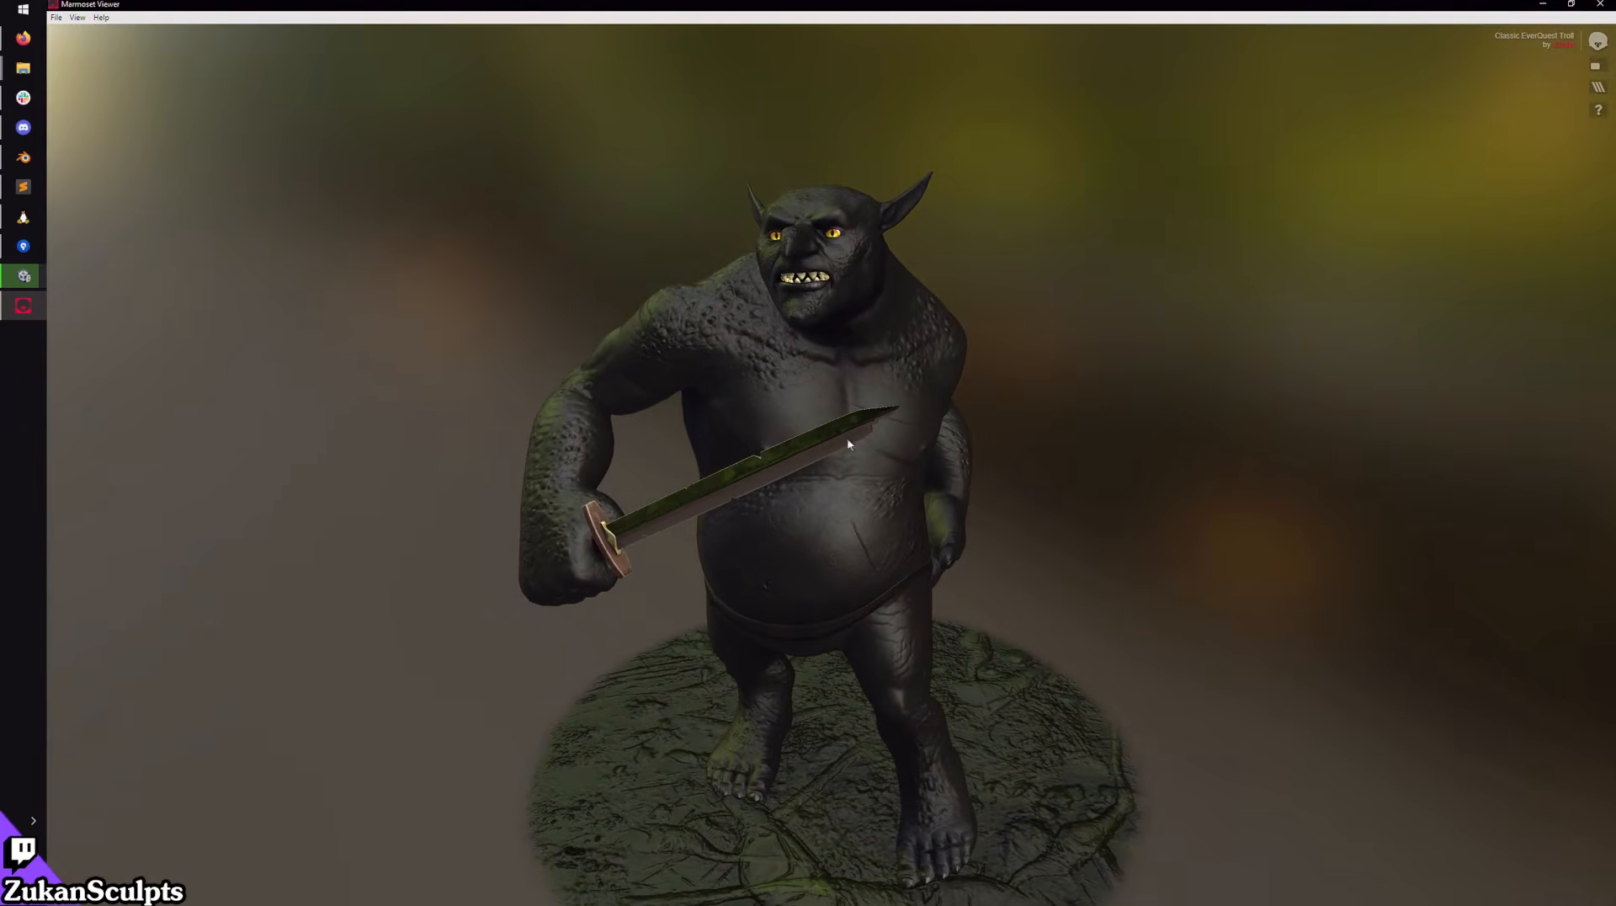
{"action": "left_click", "coordinate": [1600, 4]}
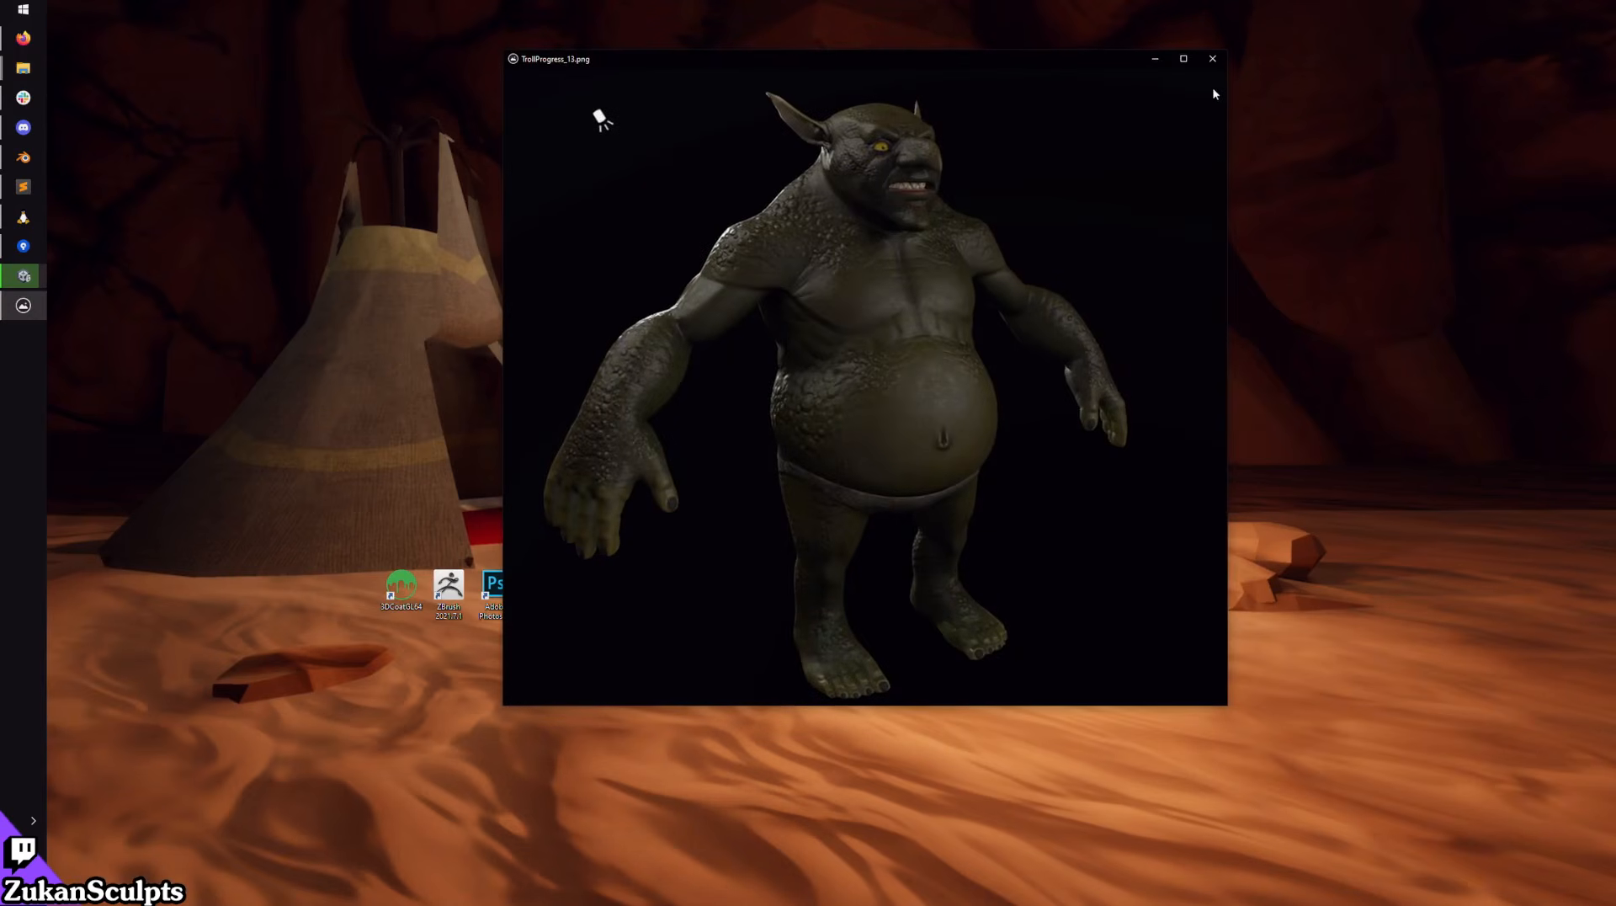
Step: View the troll progress renders TrollProgress_13.png and TrollProgress_17.png at full size, and bring up TrollProgress_18.png
{"action": "left_click", "coordinate": [1189, 58]}
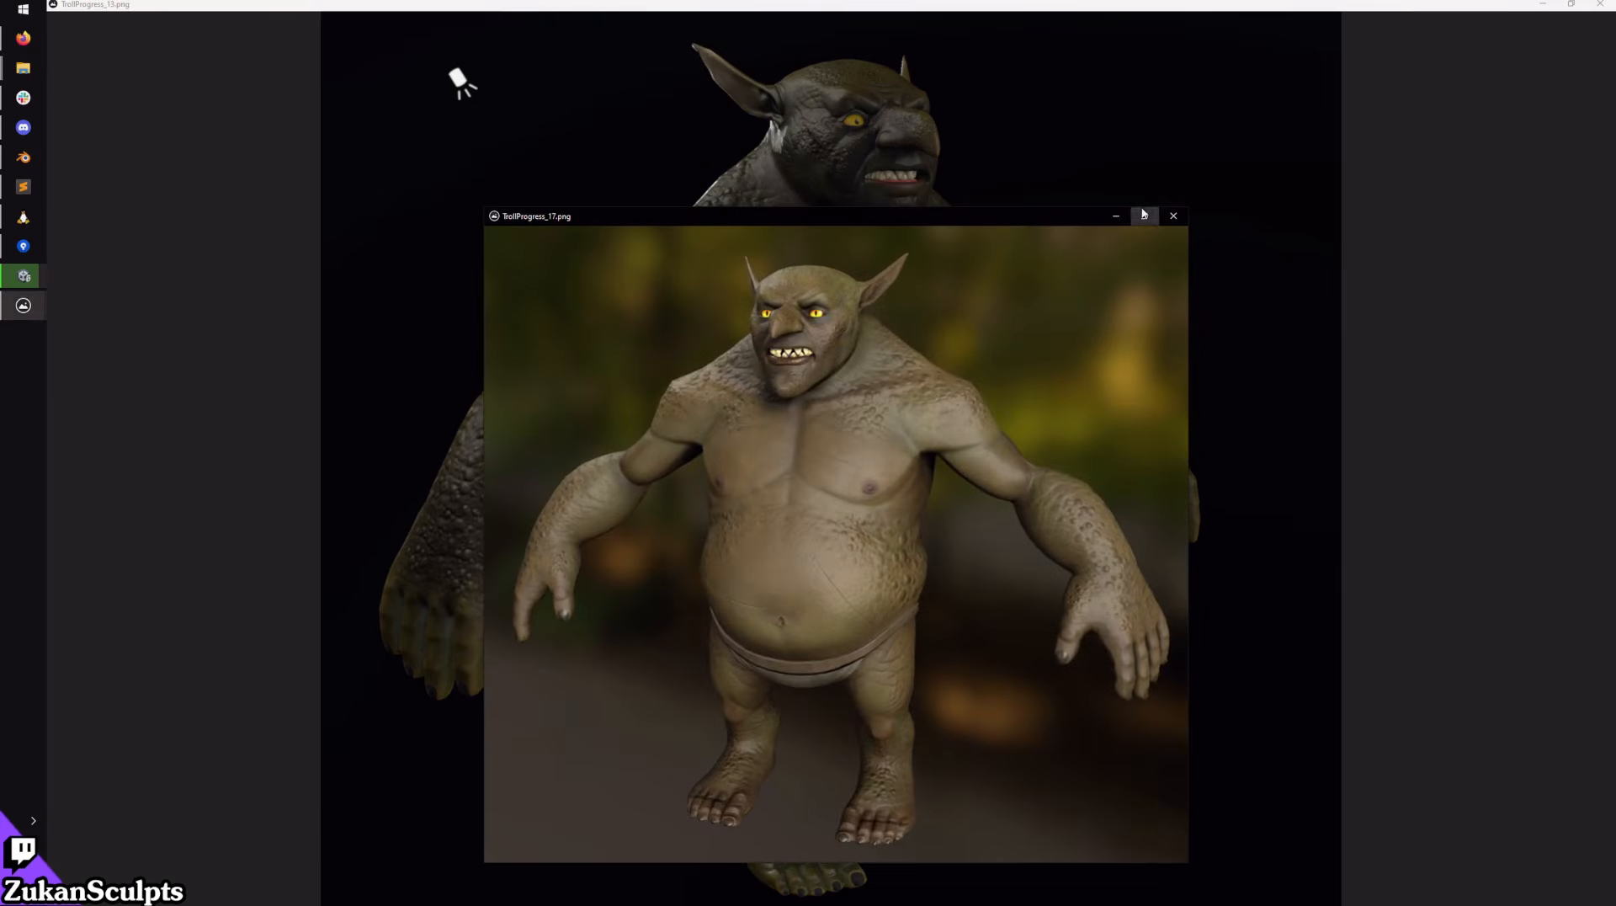
{"action": "left_click", "coordinate": [1140, 217]}
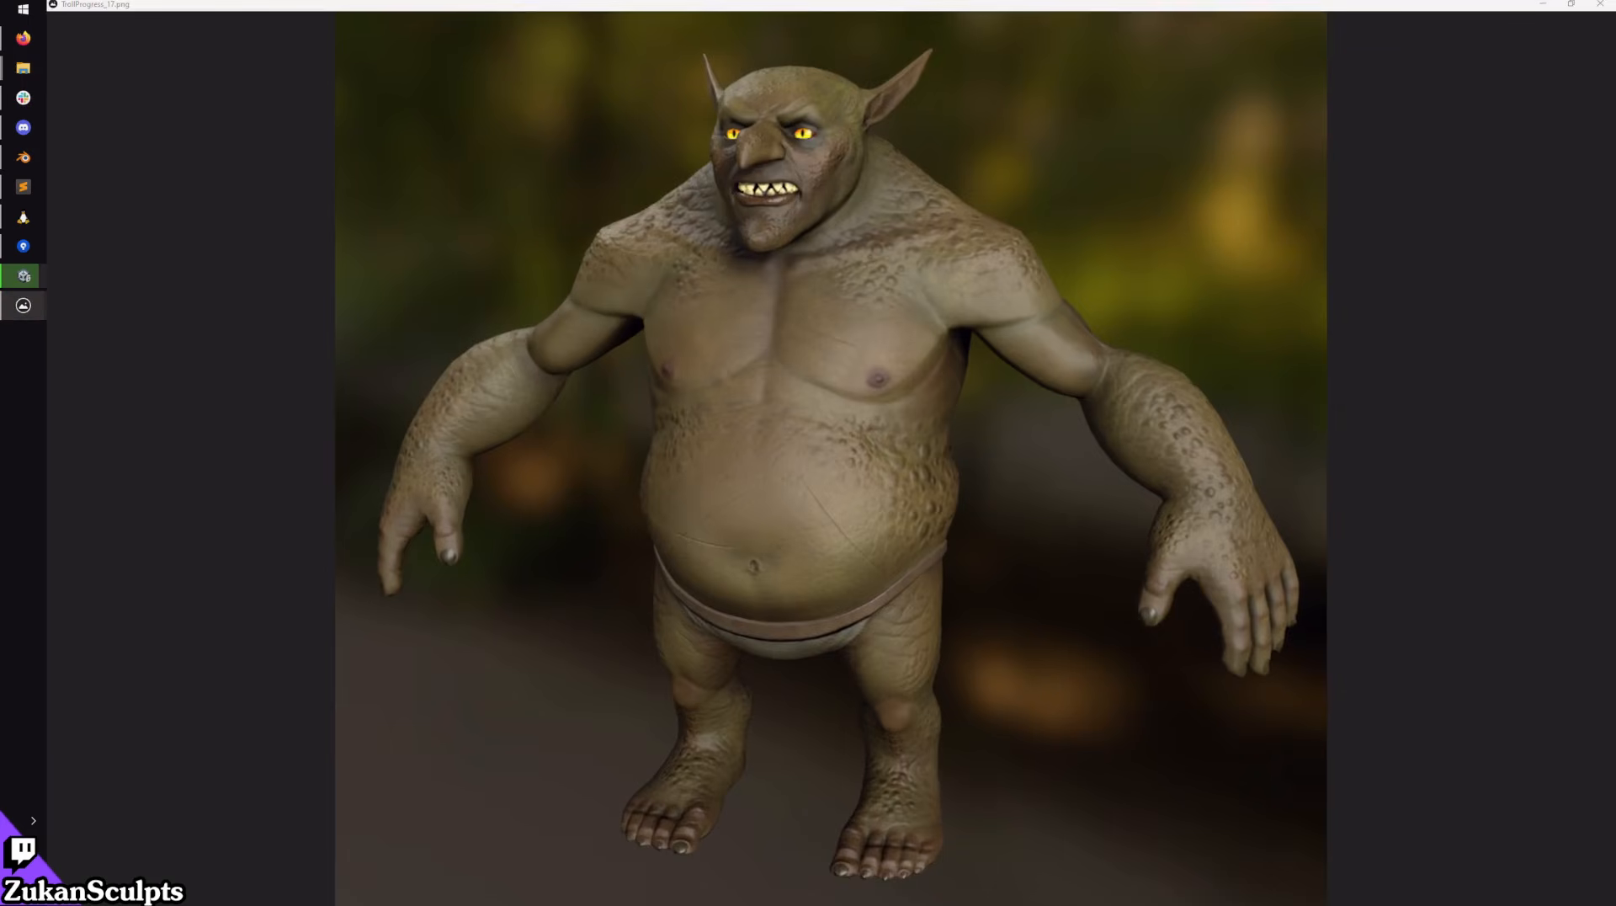
{"action": "left_click_drag", "start_coordinate": [1180, 180], "coordinate": [1092, 192]}
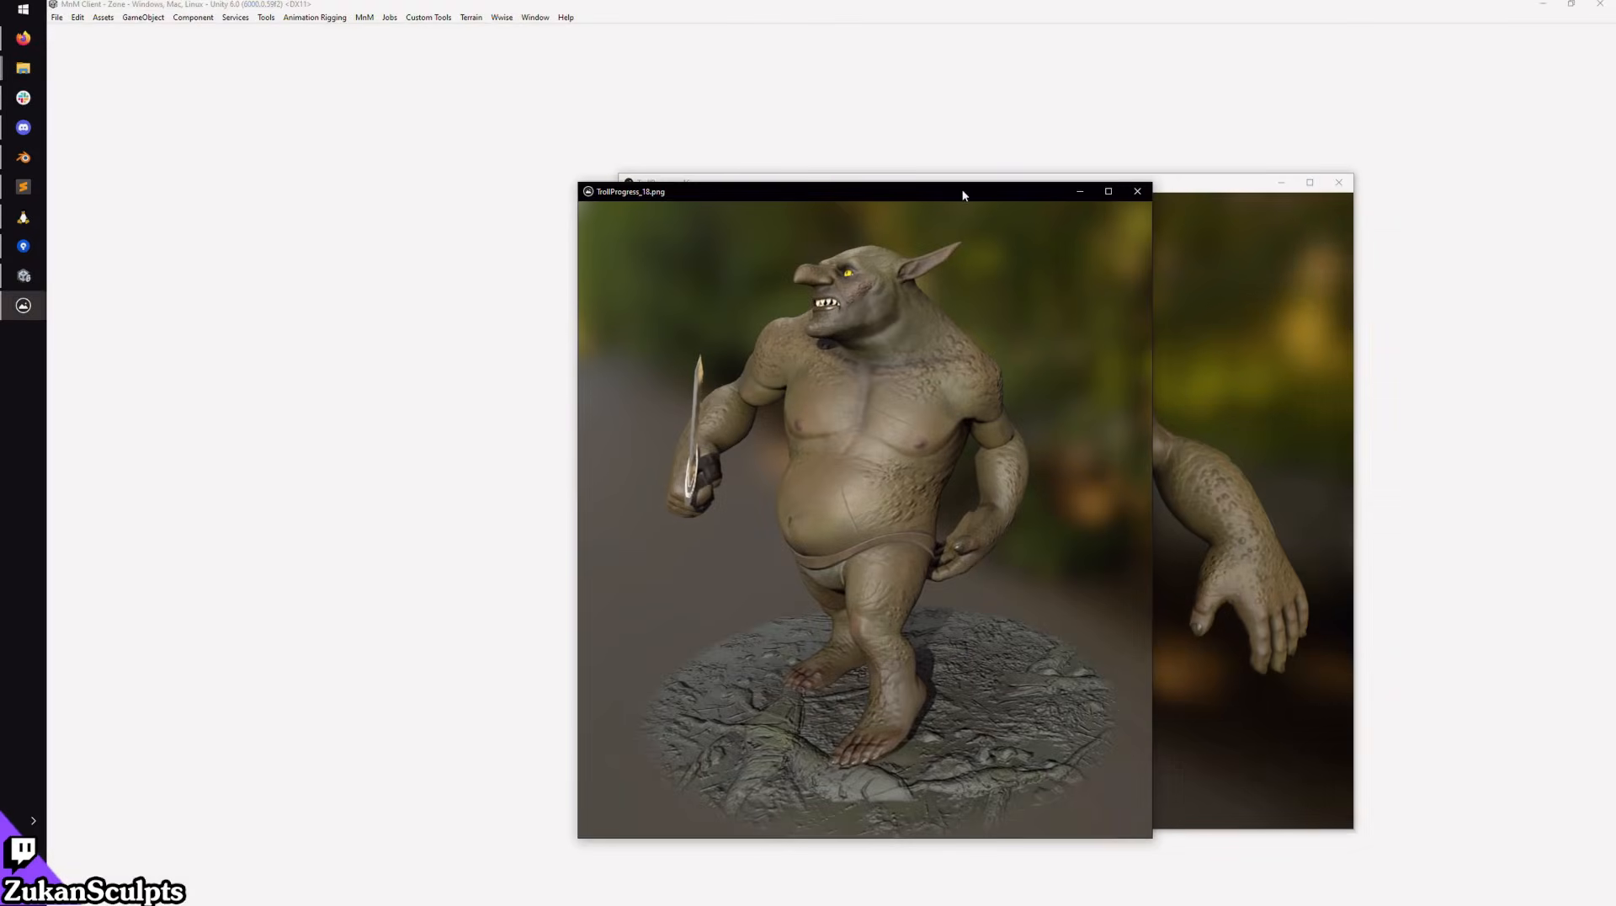
Step: View TrollProgress_18.png at full size and examine the troll's skin detail, hand and upper body up close
{"action": "left_click", "coordinate": [1110, 193]}
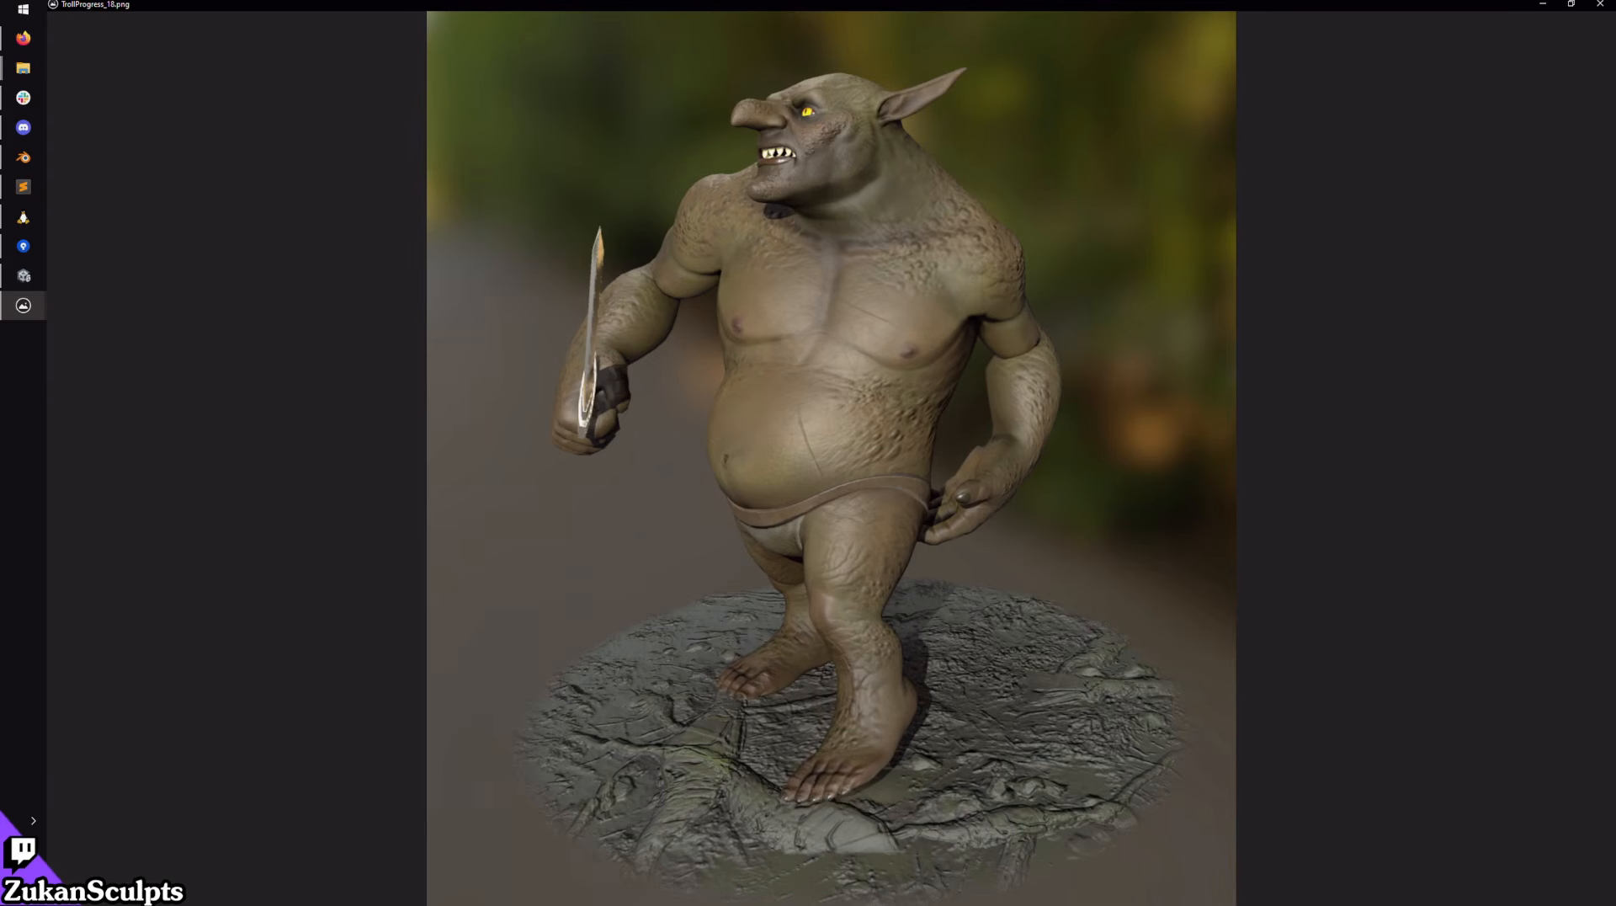
{"action": "key", "text": "alt+Tab"}
{"action": "scroll", "coordinate": [931, 542], "scroll_direction": "up", "scroll_amount": 4}
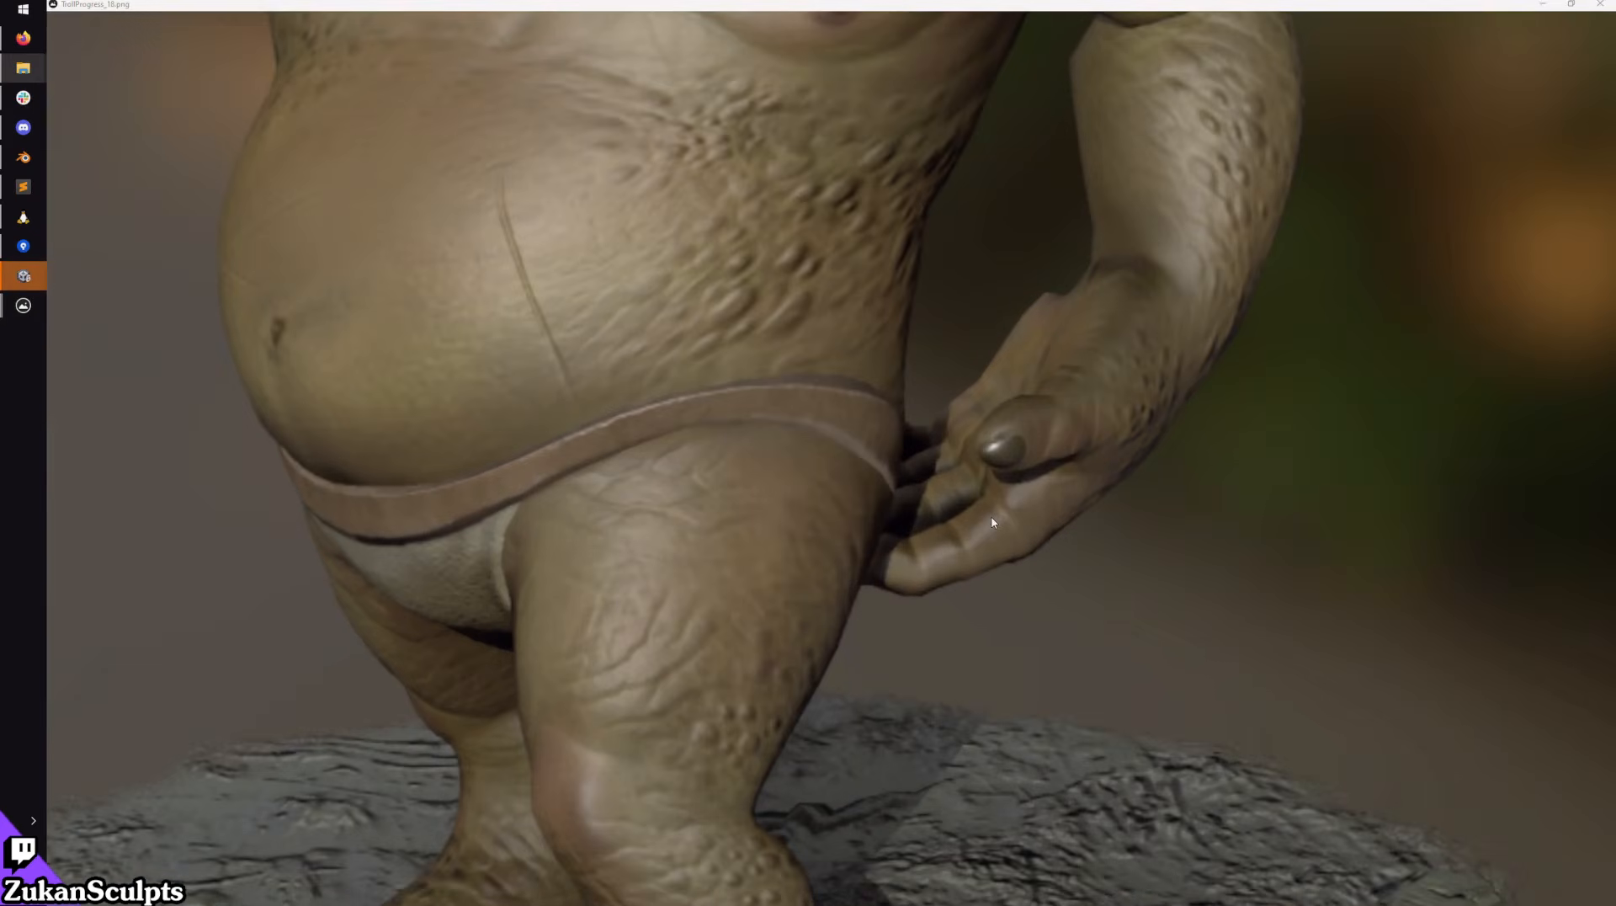
{"action": "scroll", "coordinate": [968, 488], "scroll_direction": "down", "scroll_amount": 4}
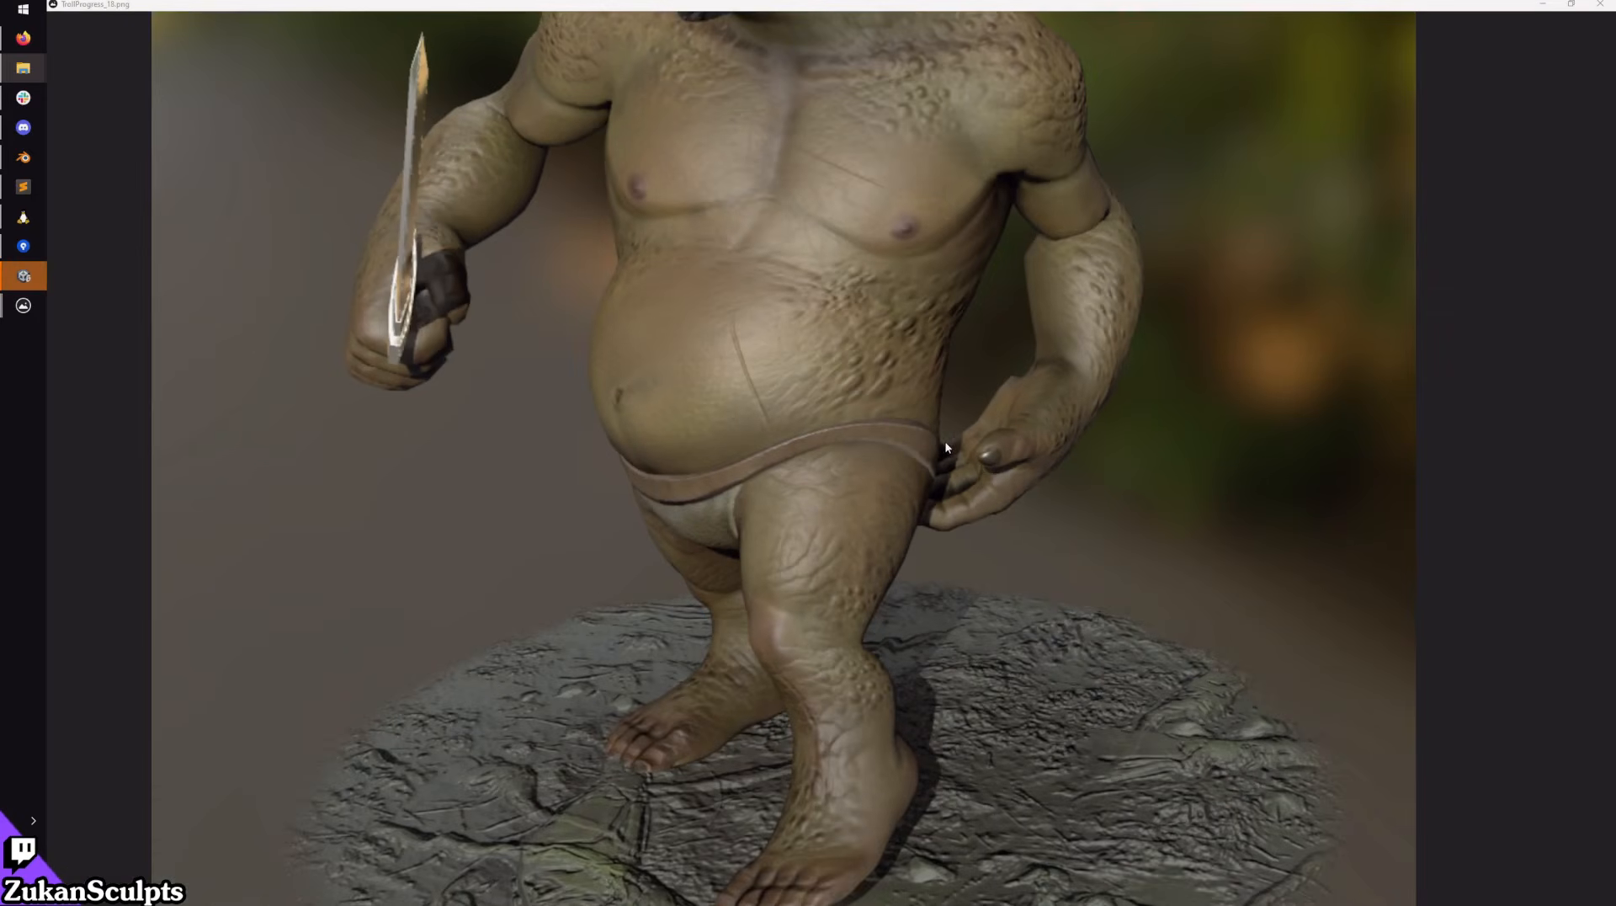
{"action": "scroll", "coordinate": [981, 395], "scroll_direction": "up", "scroll_amount": 6}
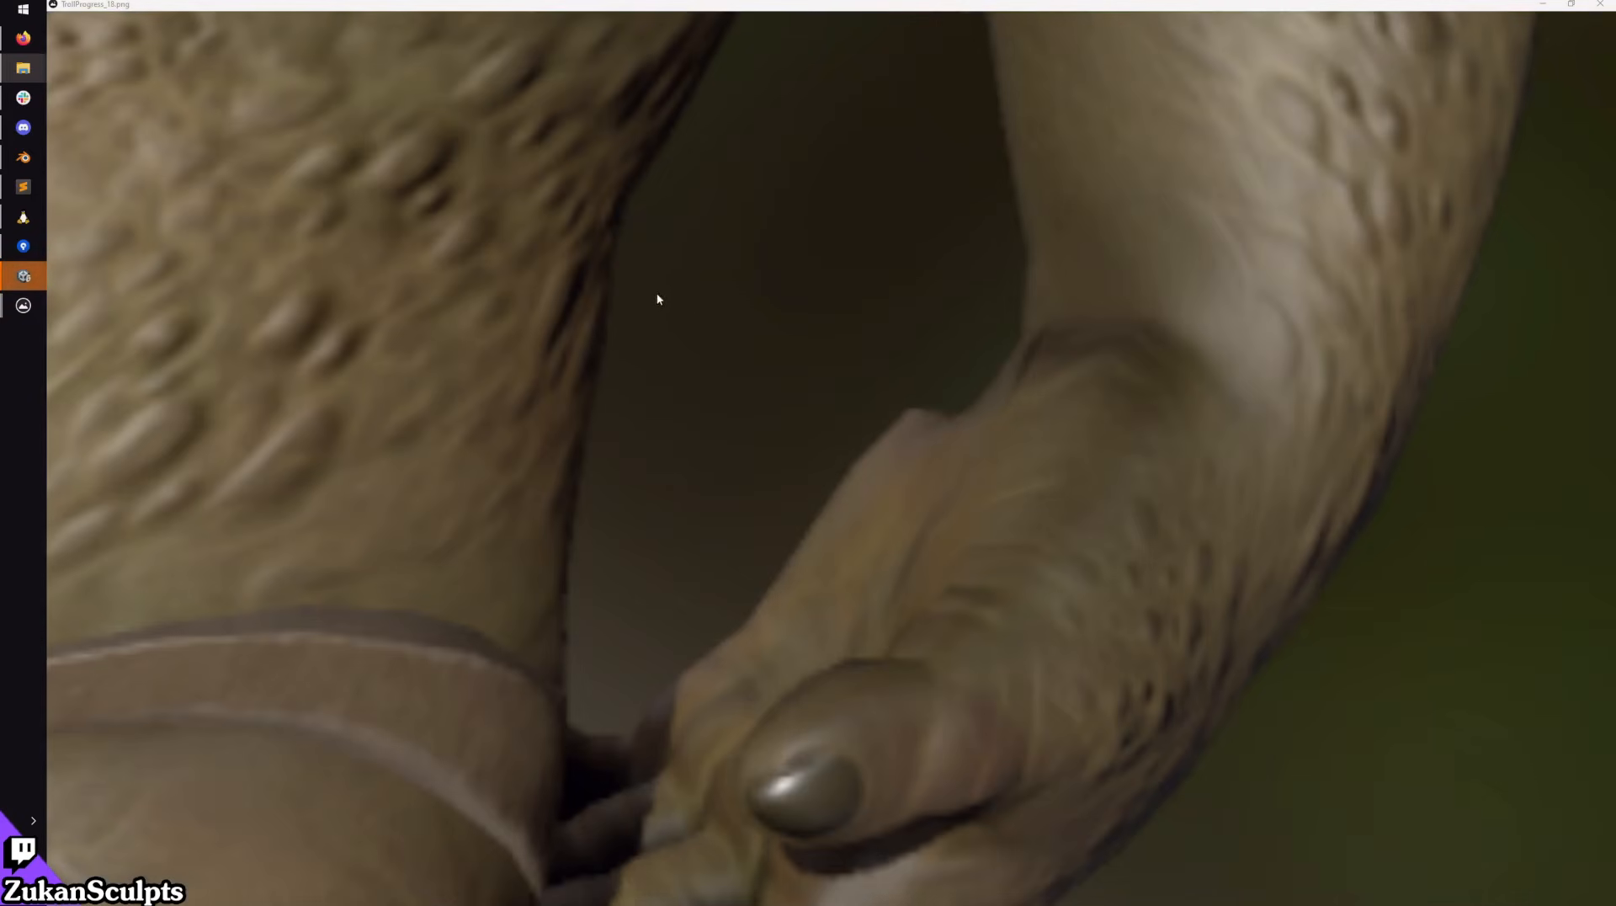
{"action": "scroll", "coordinate": [656, 295], "scroll_direction": "down", "scroll_amount": 5}
{"action": "left_click_drag", "start_coordinate": [471, 232], "coordinate": [888, 390]}
{"action": "scroll", "coordinate": [887, 393], "scroll_direction": "down", "scroll_amount": 5}
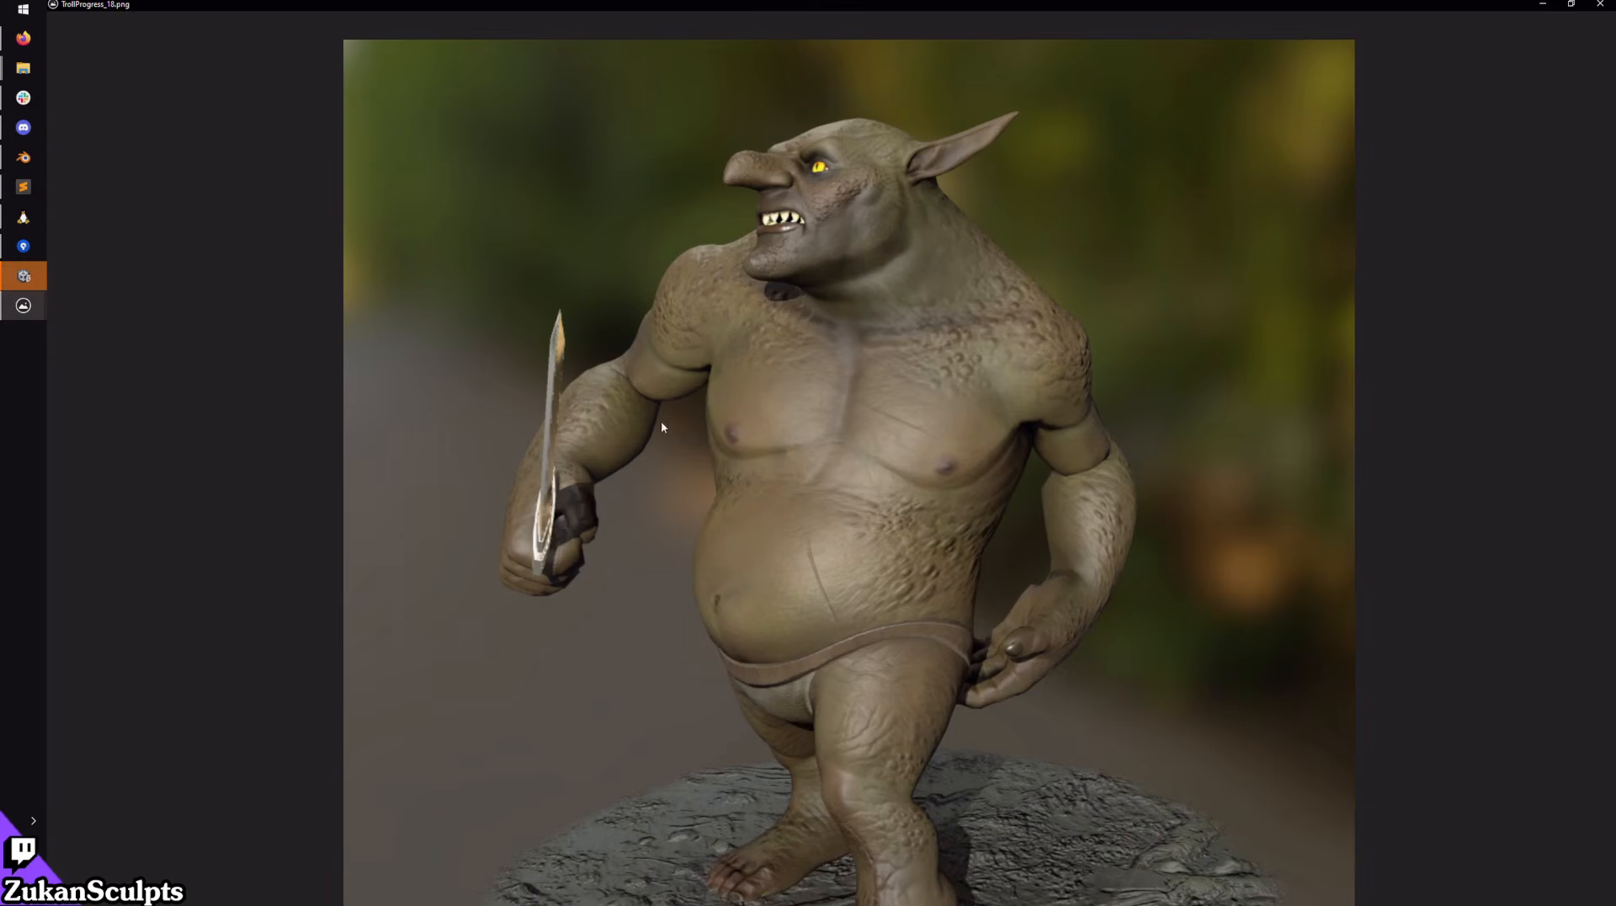
Step: Close the open troll renders and all remaining image viewer windows
{"action": "left_click", "coordinate": [1597, 5]}
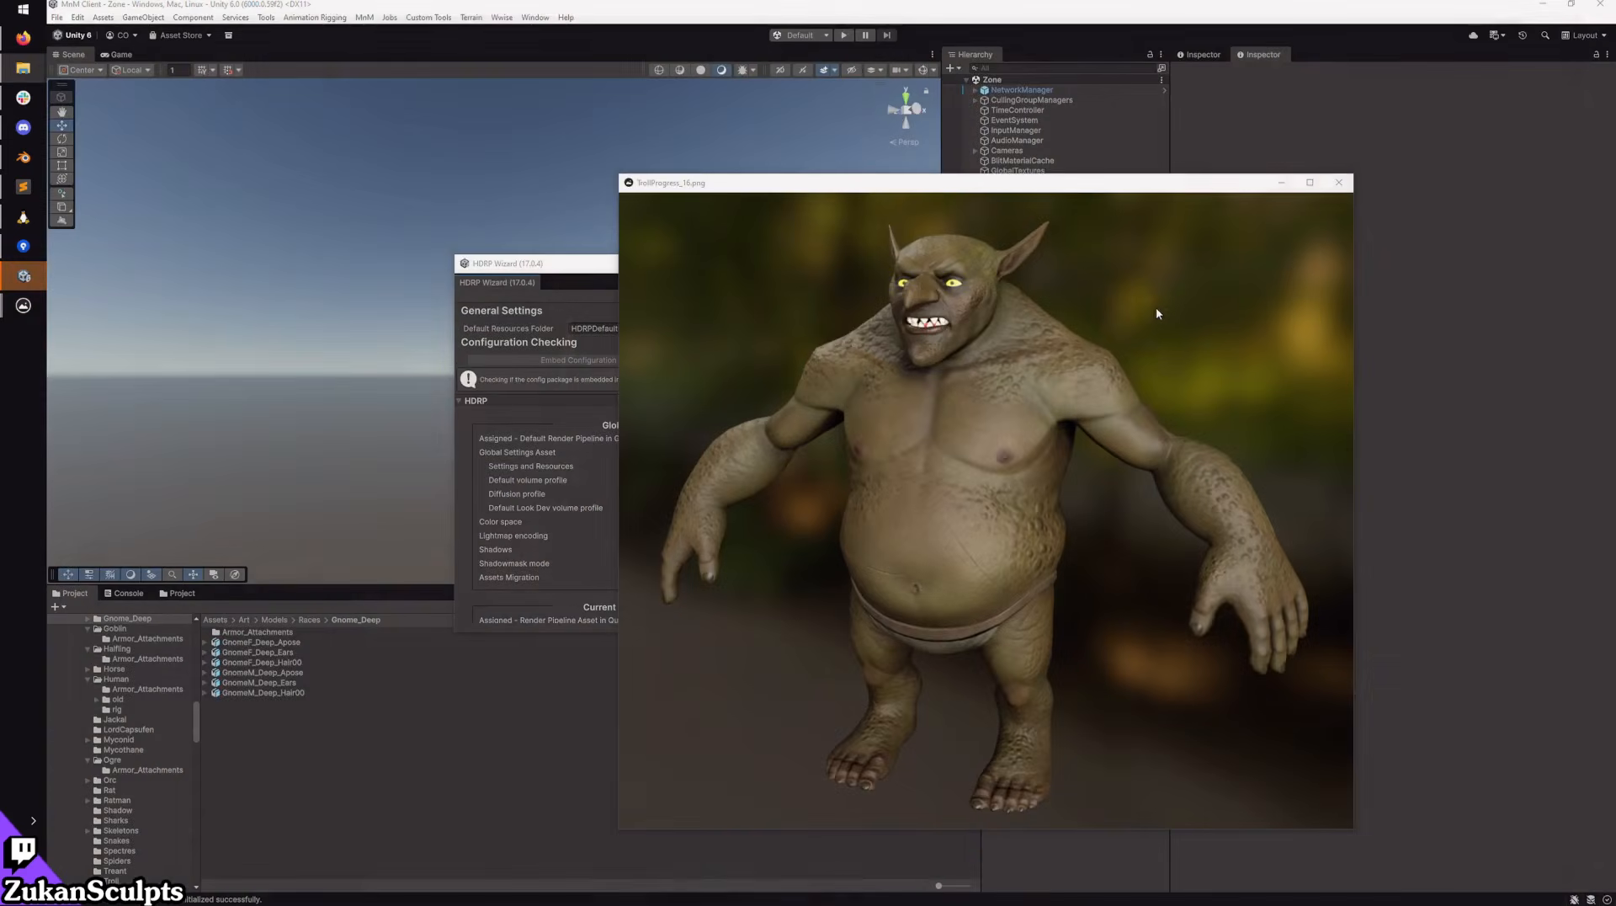
{"action": "left_click", "coordinate": [1338, 182]}
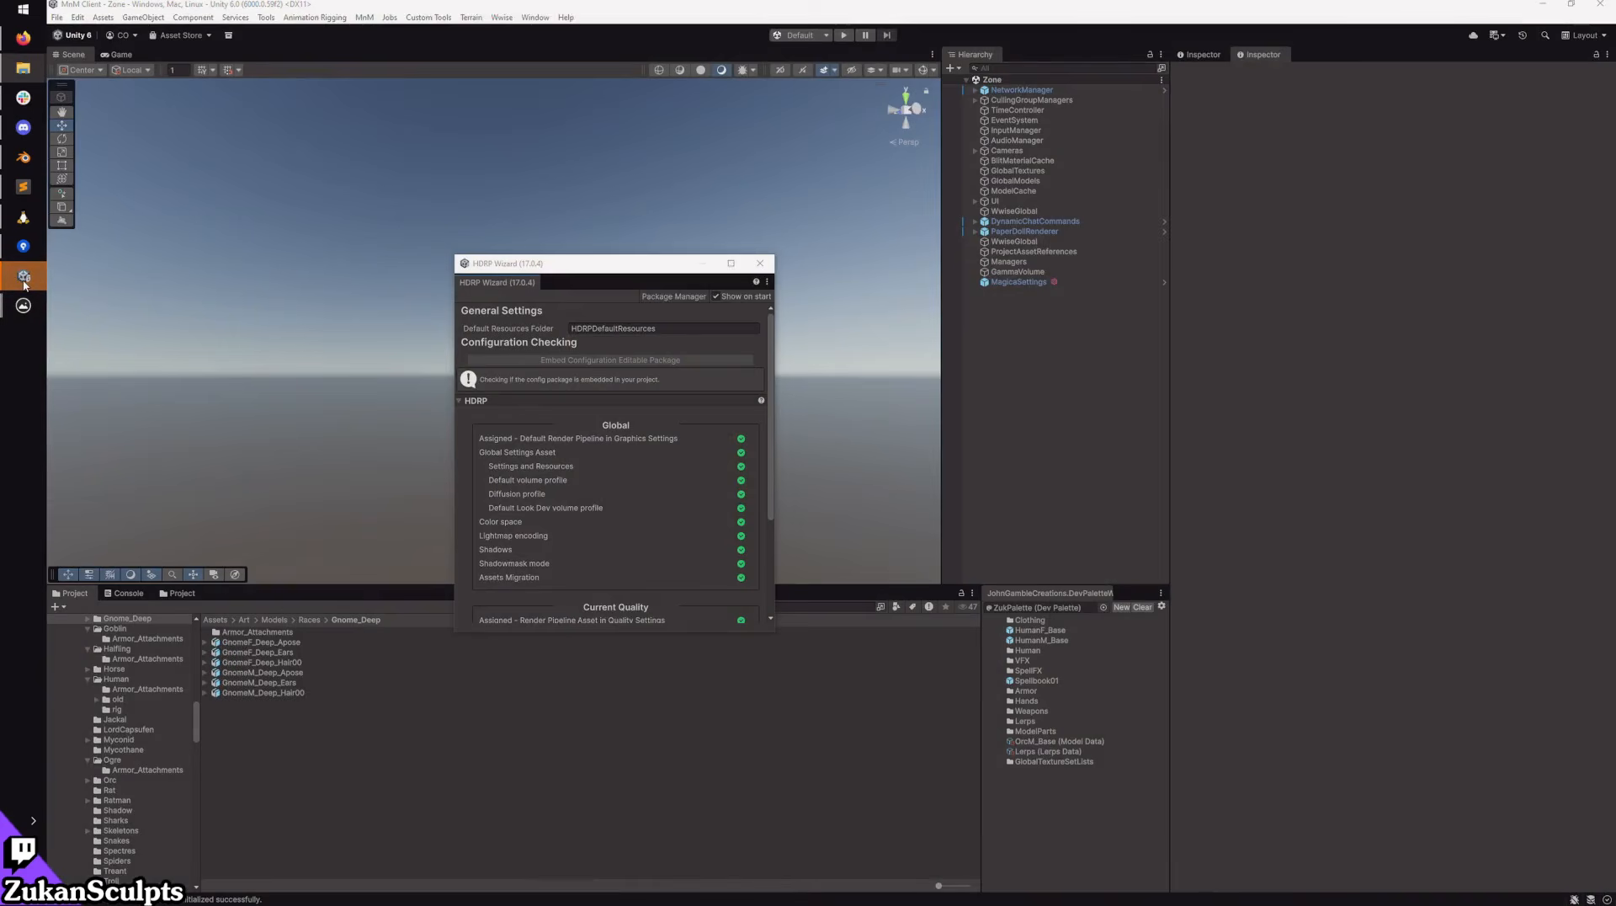
{"action": "right_click", "coordinate": [22, 304]}
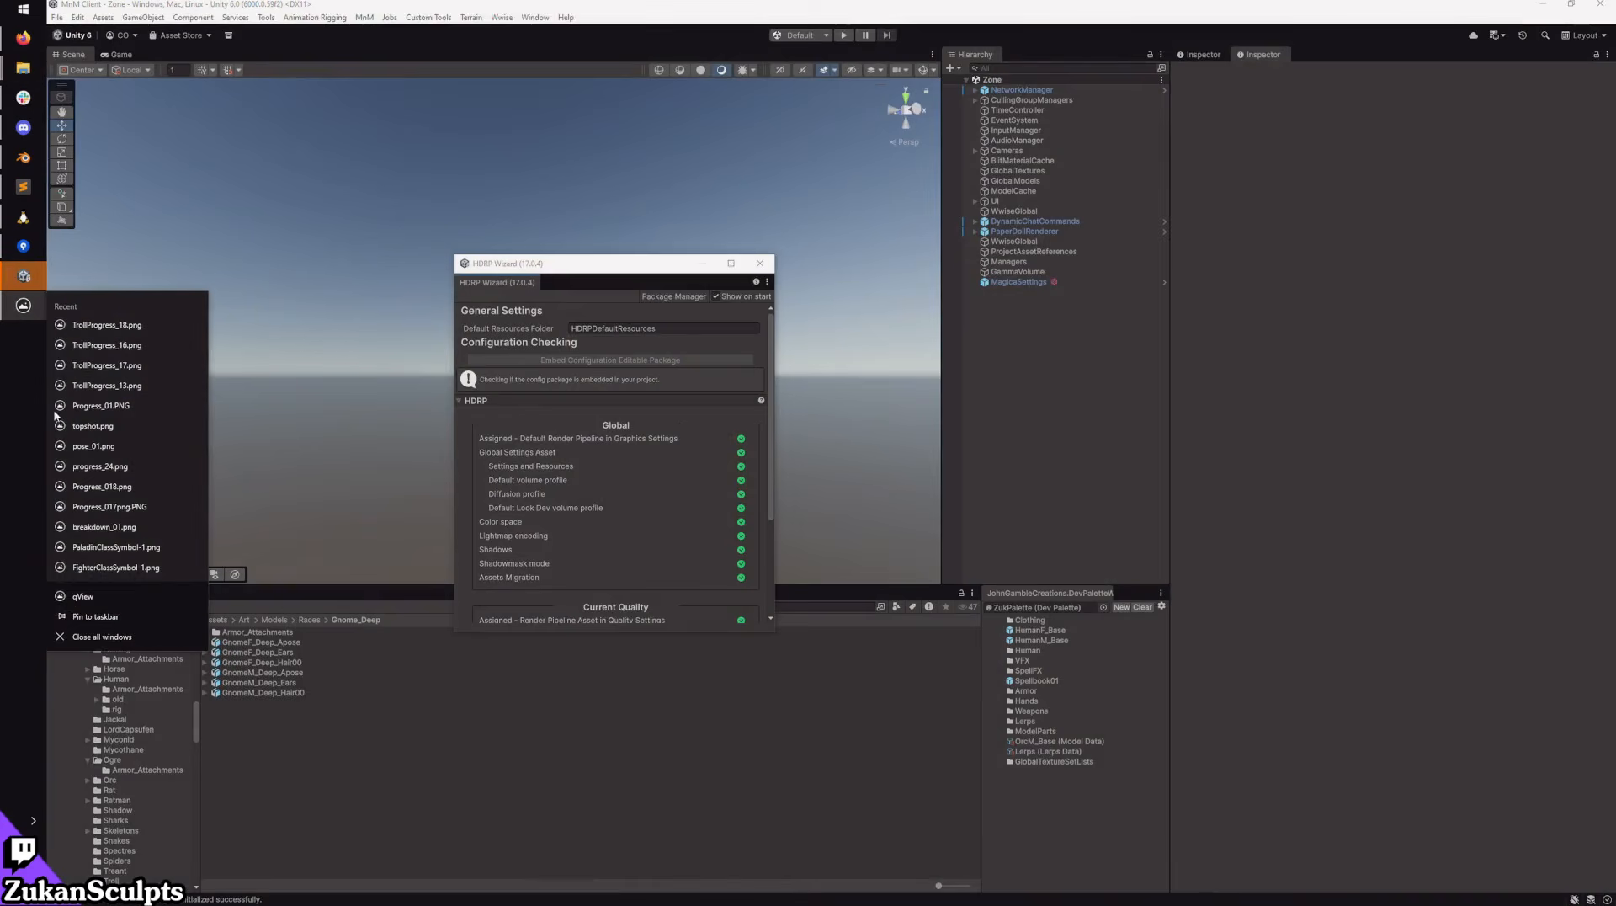
{"action": "left_click", "coordinate": [92, 643]}
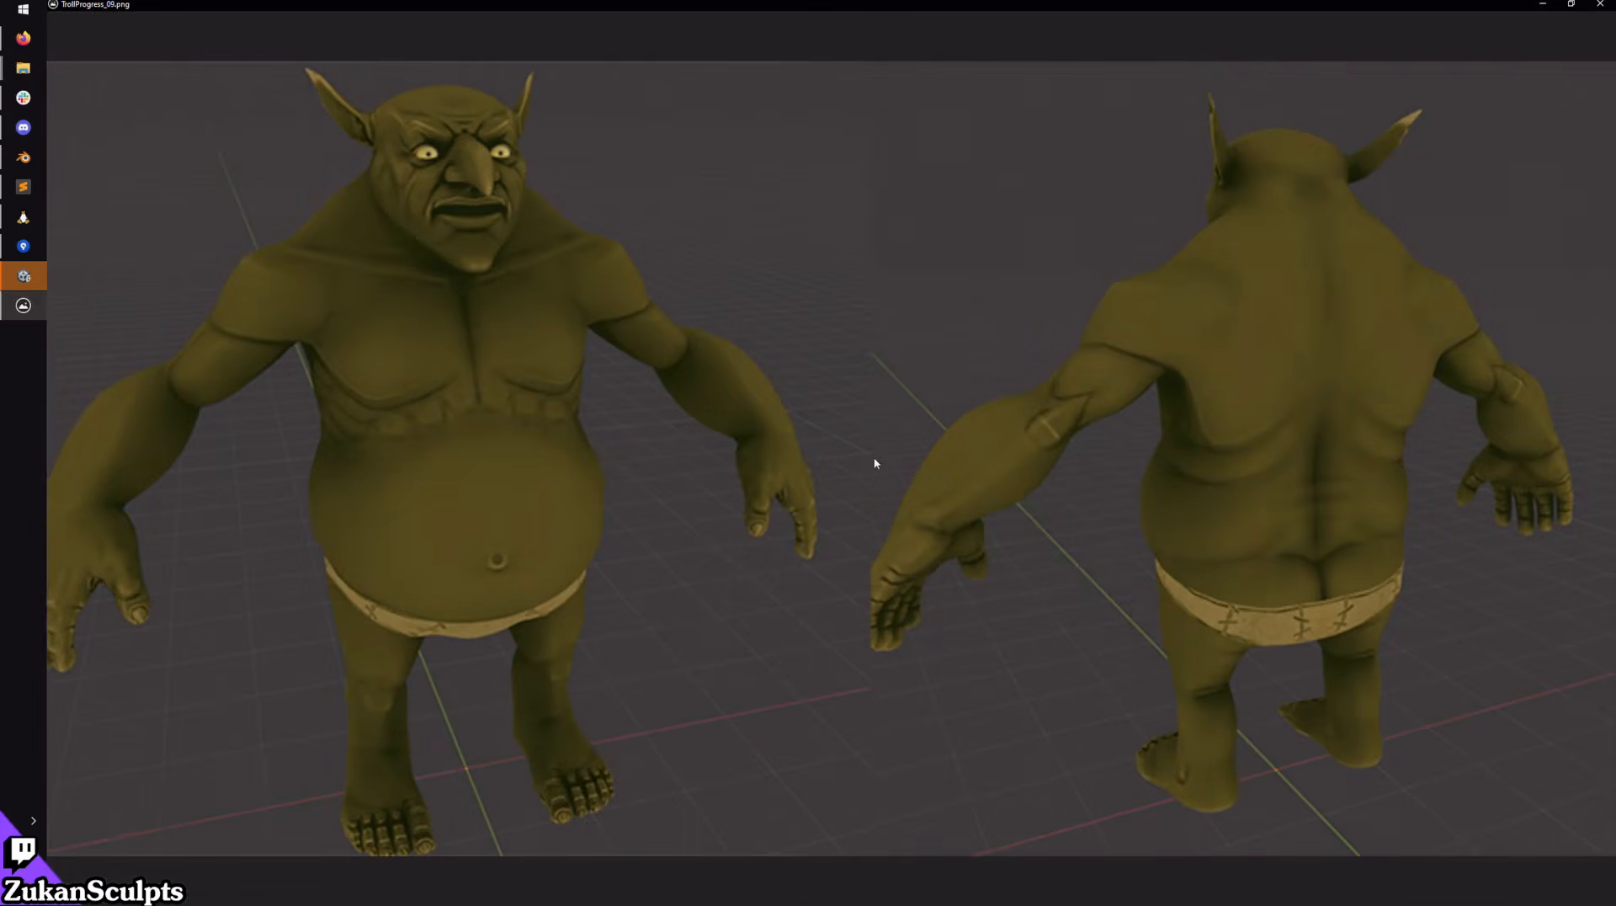
Step: Examine the face of the early olive-green troll in the front-and-back render up close, and close the image
{"action": "scroll", "coordinate": [392, 315], "scroll_direction": "up", "scroll_amount": 8}
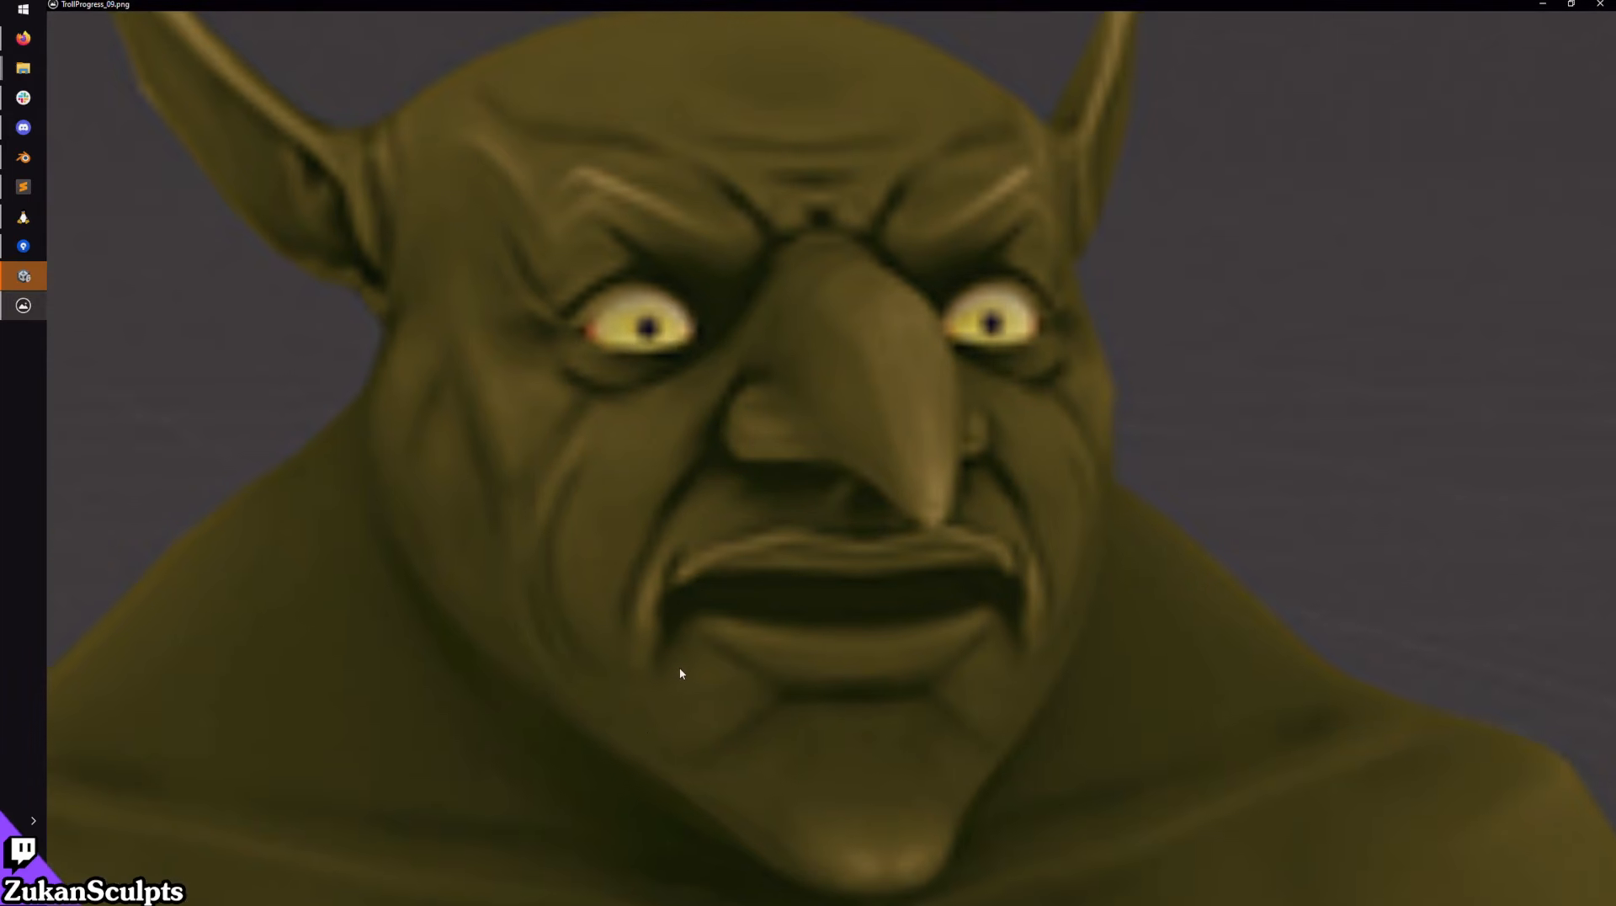
{"action": "scroll", "coordinate": [679, 666], "scroll_direction": "down", "scroll_amount": 2}
{"action": "left_click", "coordinate": [1600, 5]}
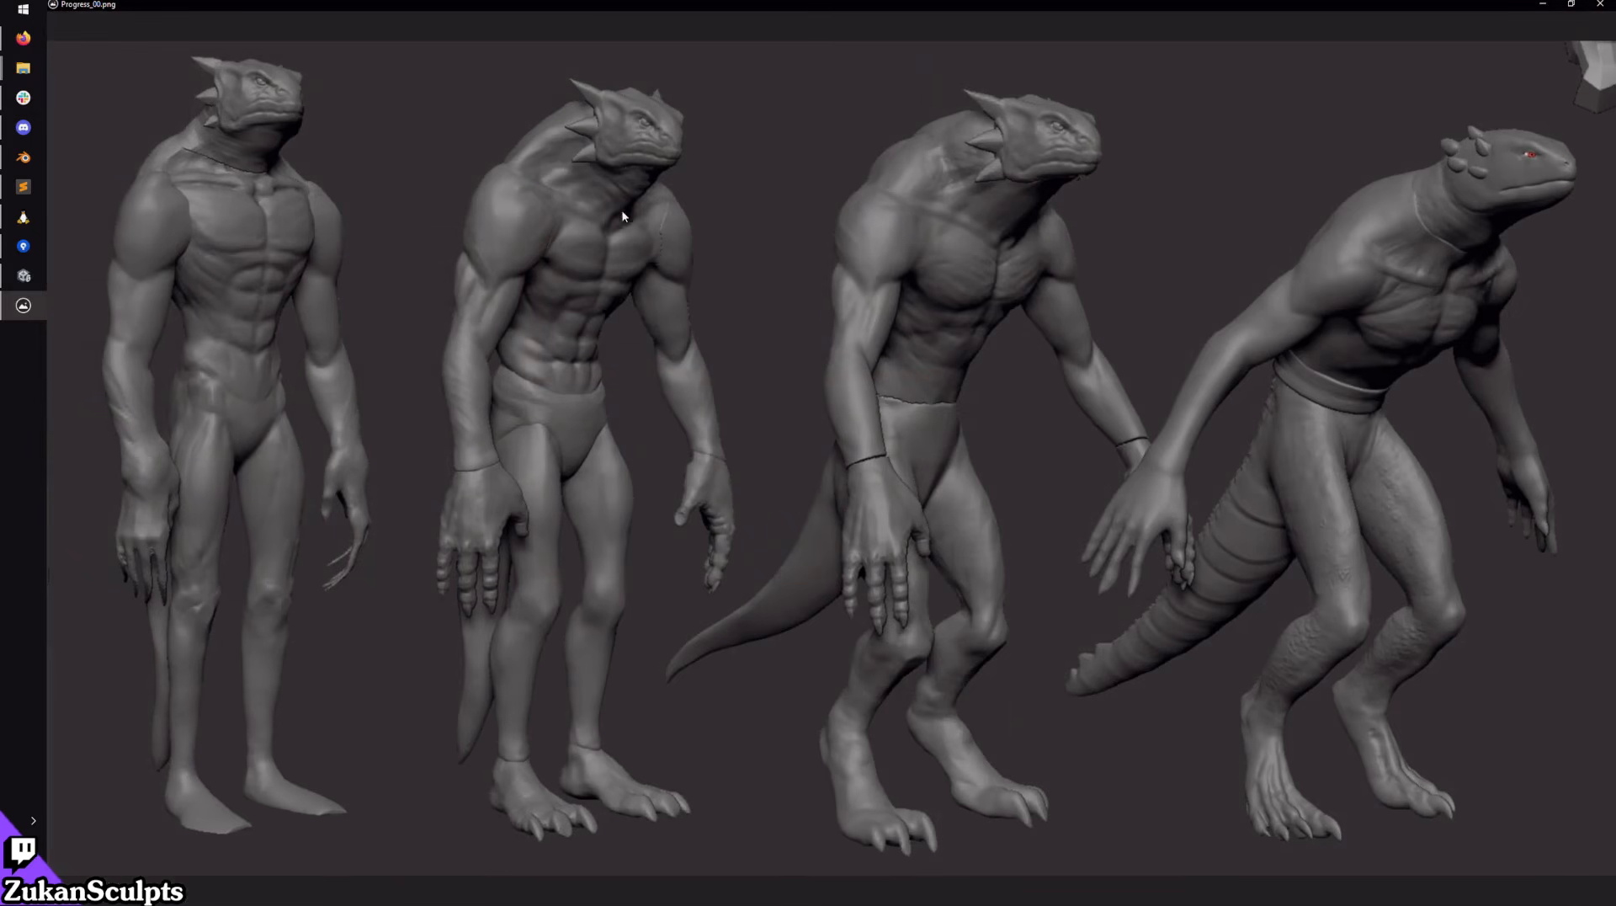
Step: Browse the lizardman sculpt renders from Progress_00.png forward to Progress_05.png, and return to Progress_00.png
{"action": "key", "text": "Right"}
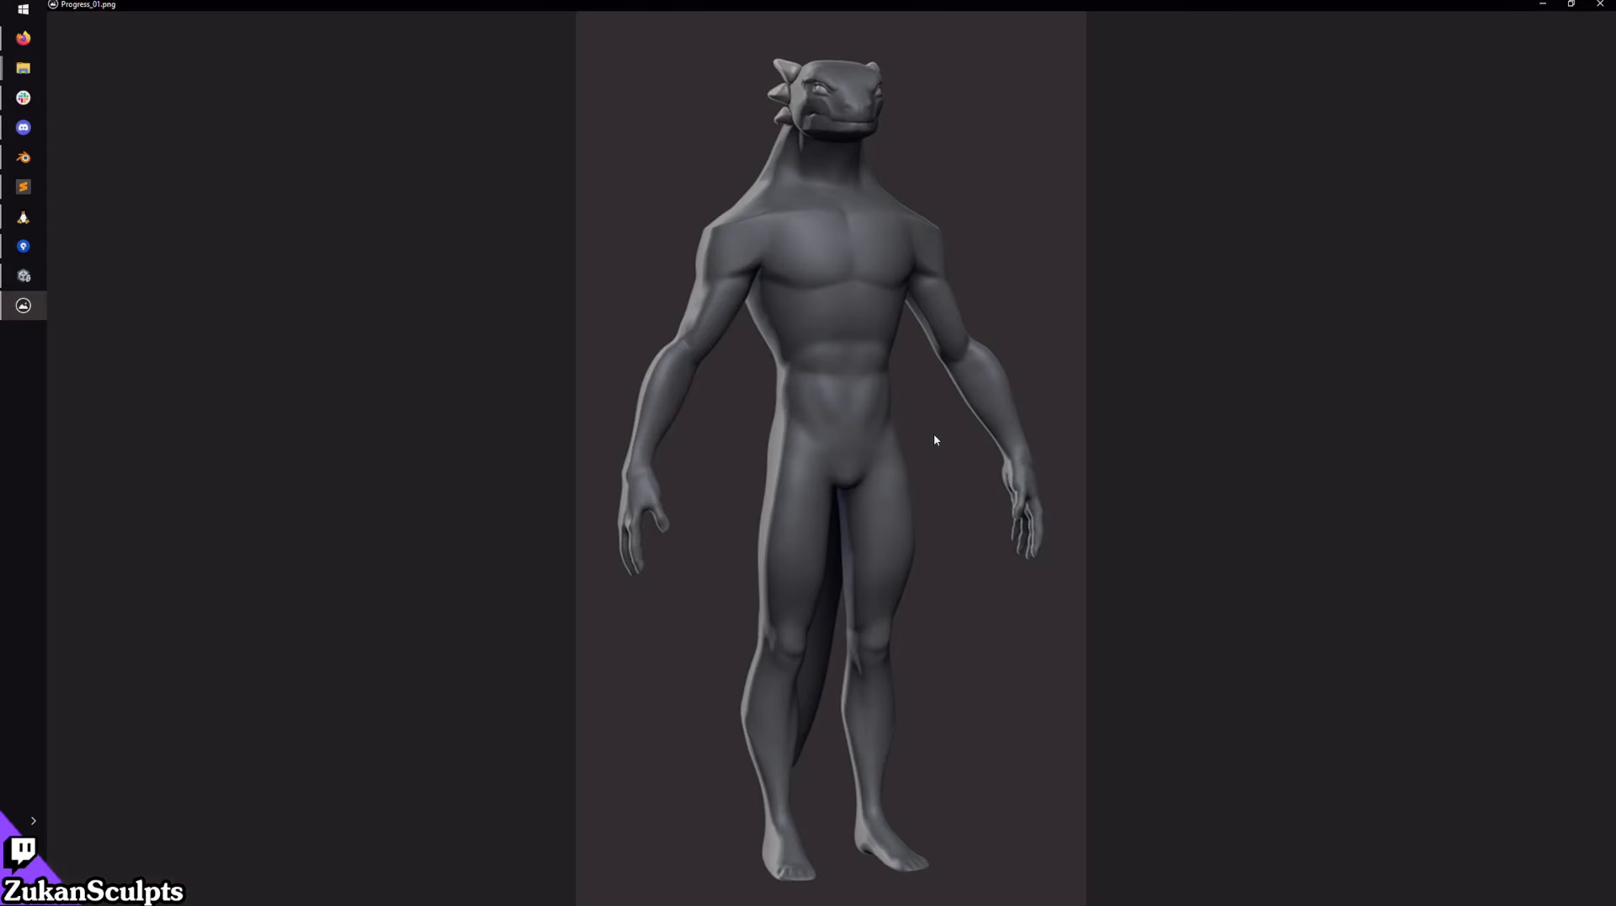
{"action": "key", "text": "Right"}
{"action": "key", "text": "Right"}
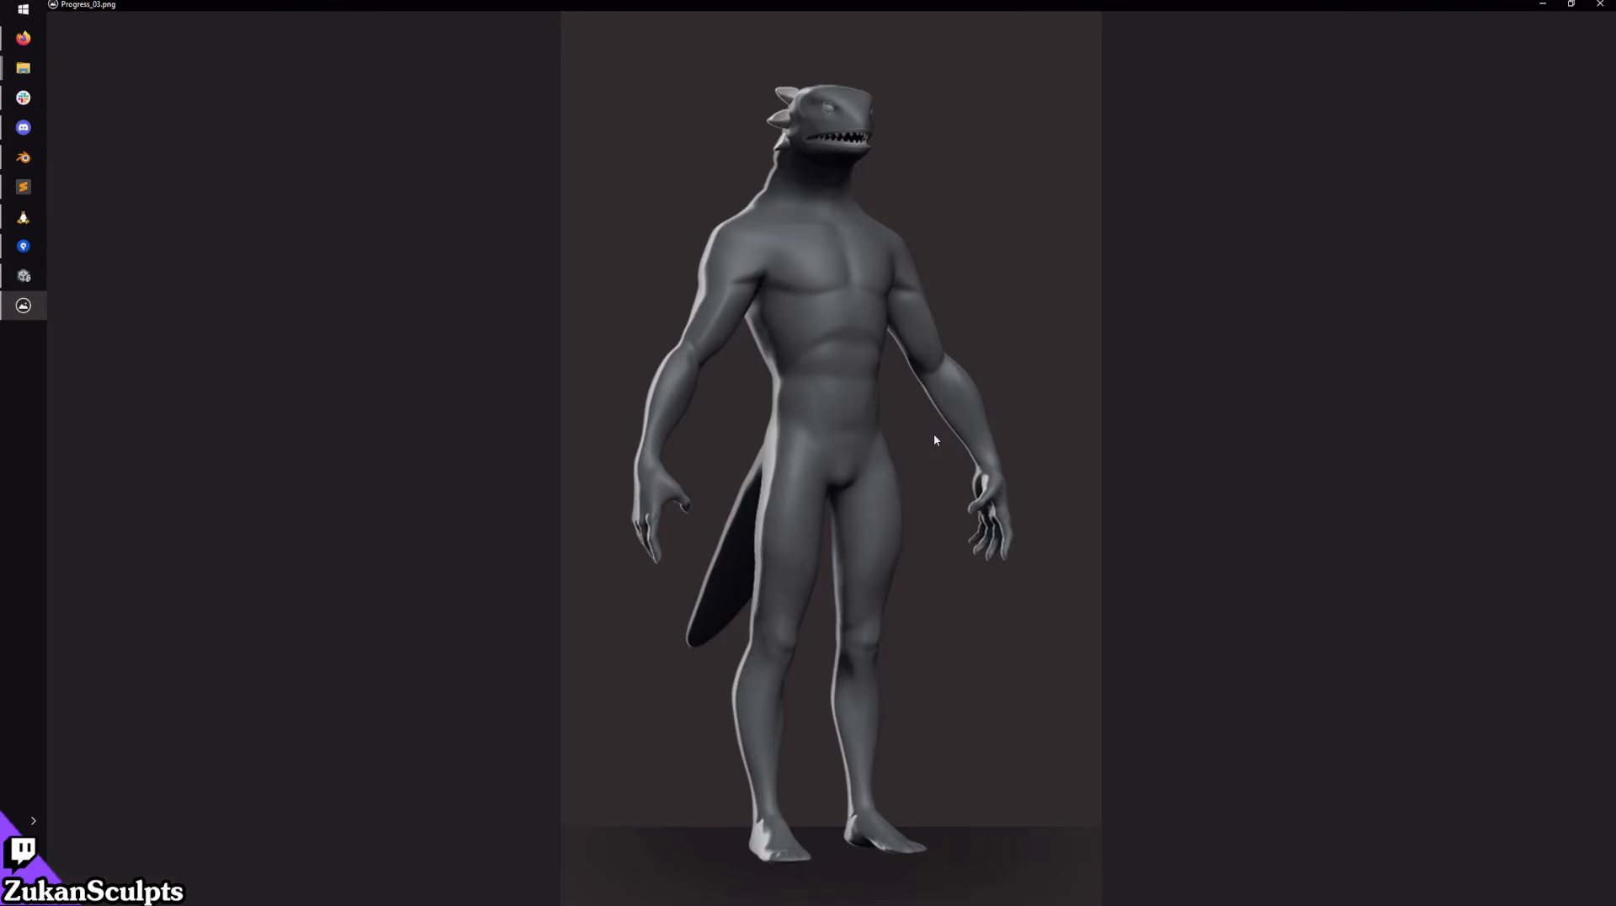
{"action": "key", "text": "Right"}
{"action": "key", "text": "Right"}
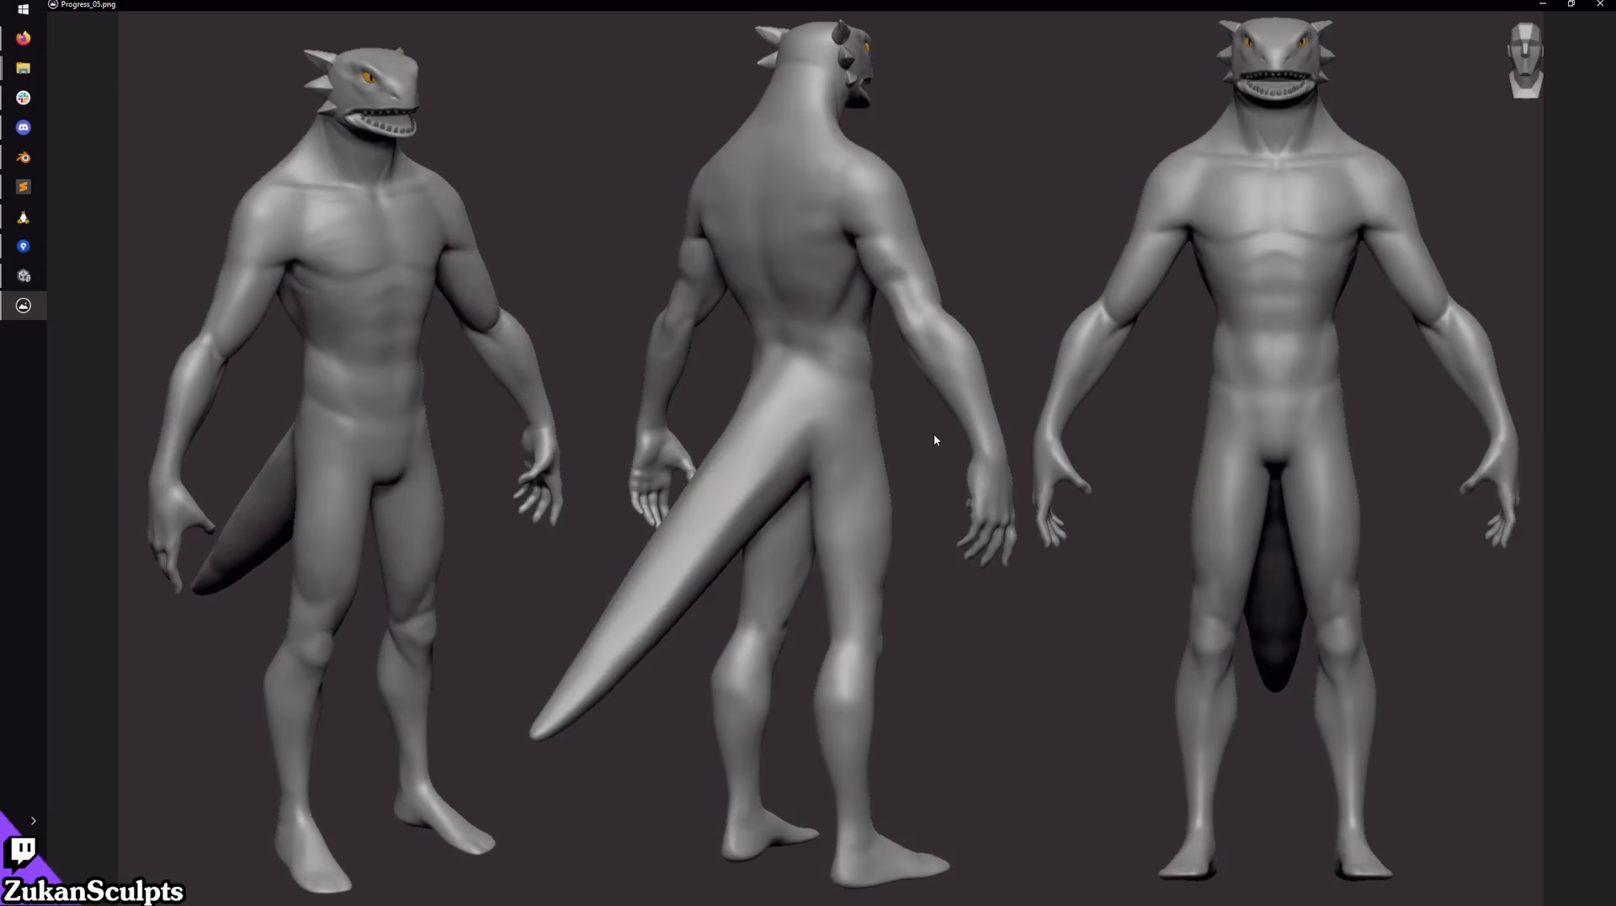
{"action": "key", "text": "Left"}
{"action": "key", "text": "Left"}
{"action": "key", "text": "Left"}
{"action": "key", "text": "Left"}
{"action": "key", "text": "Left"}
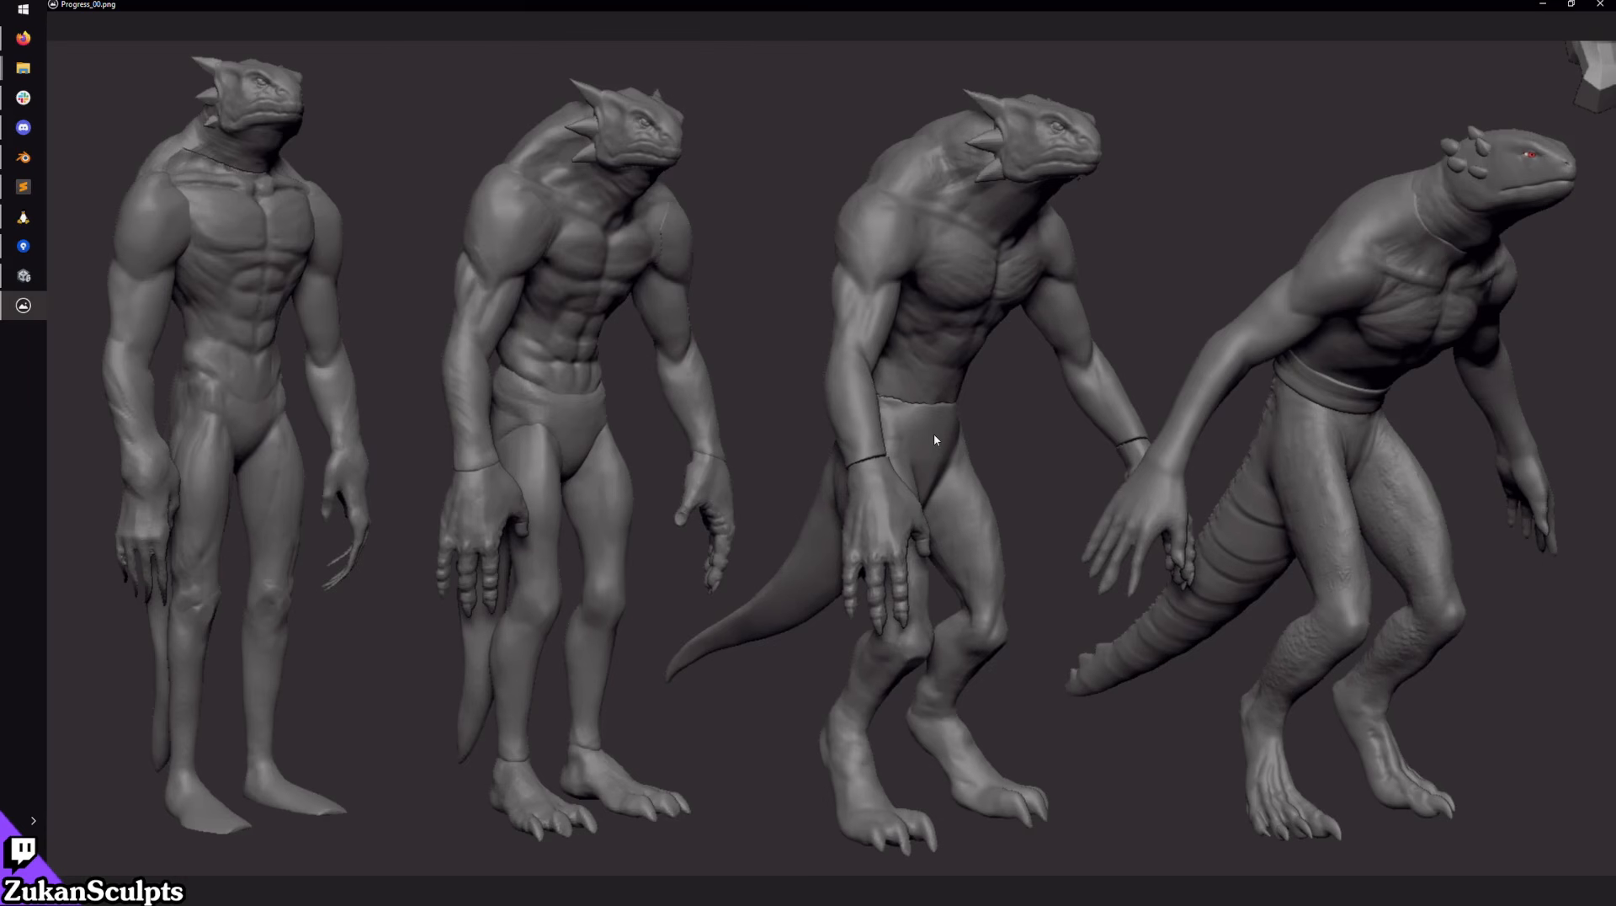
Step: Browse backward from Progress_00.png through the lizardman sculpts in Untitled-1.psd and Progress_06.png to Progress_04.png
{"action": "key", "text": "Left"}
{"action": "key", "text": "Left"}
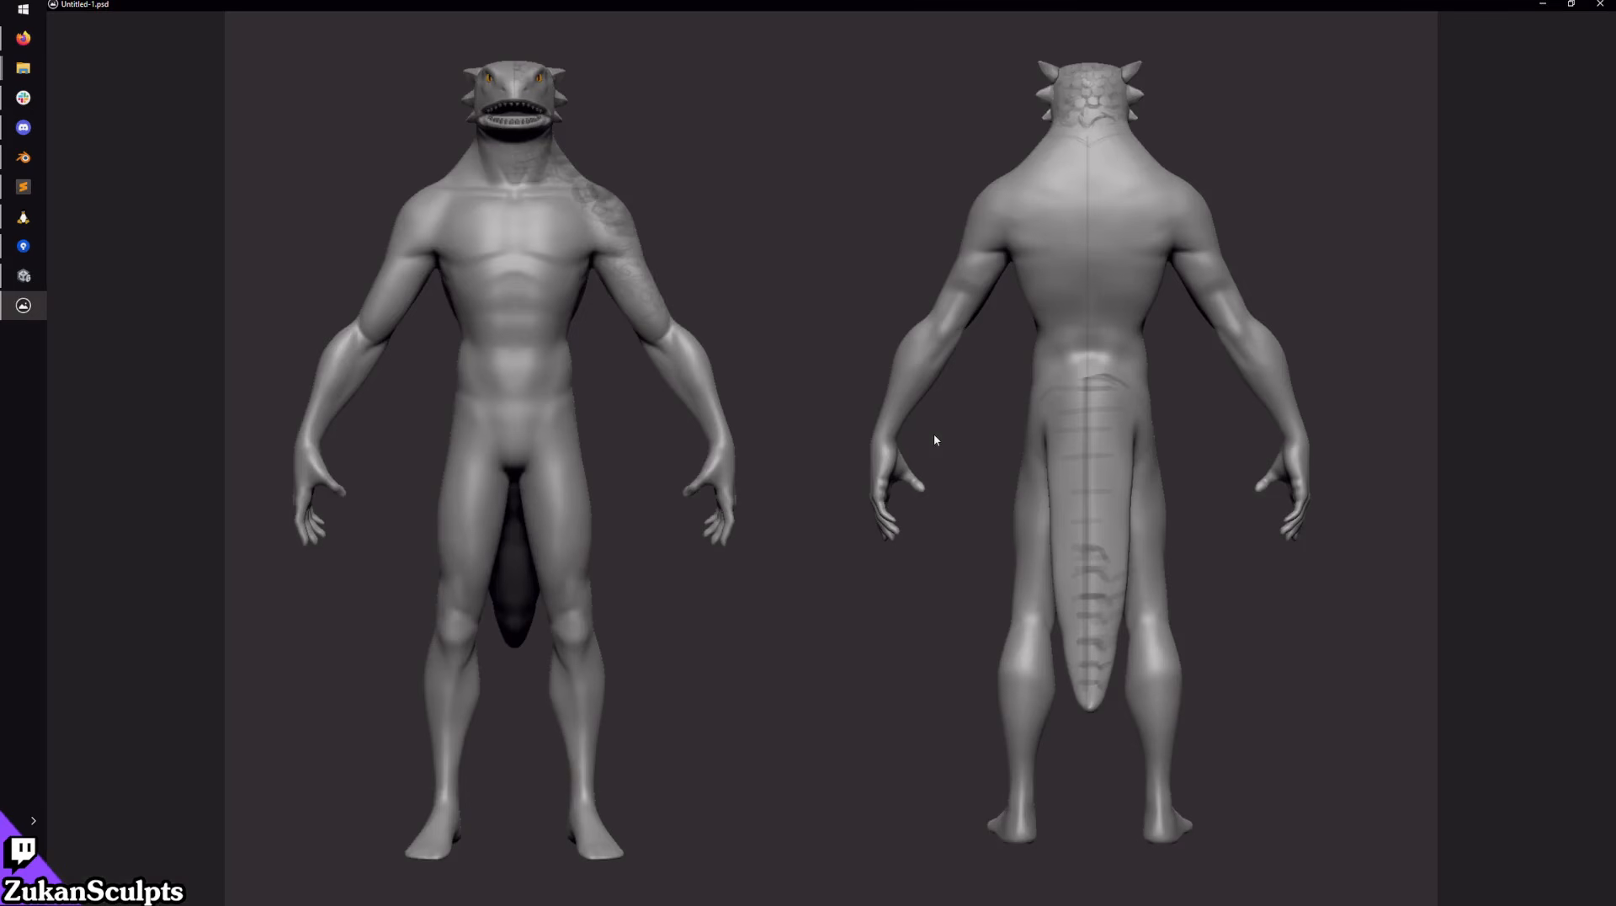
{"action": "key", "text": "Left"}
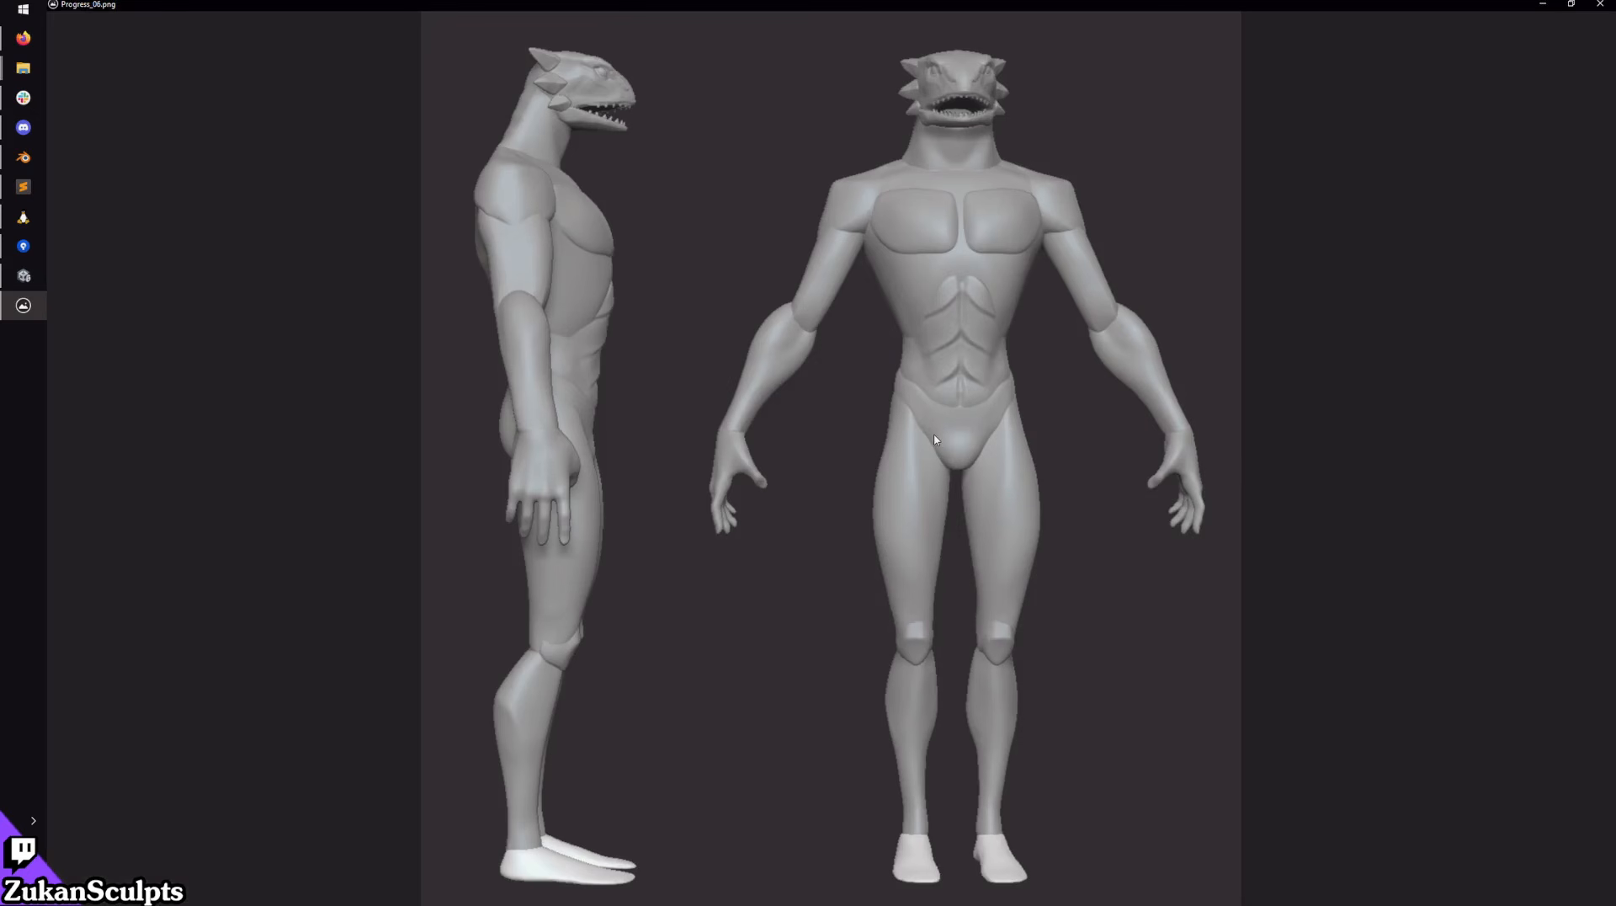
{"action": "key", "text": "Left"}
{"action": "key", "text": "Left"}
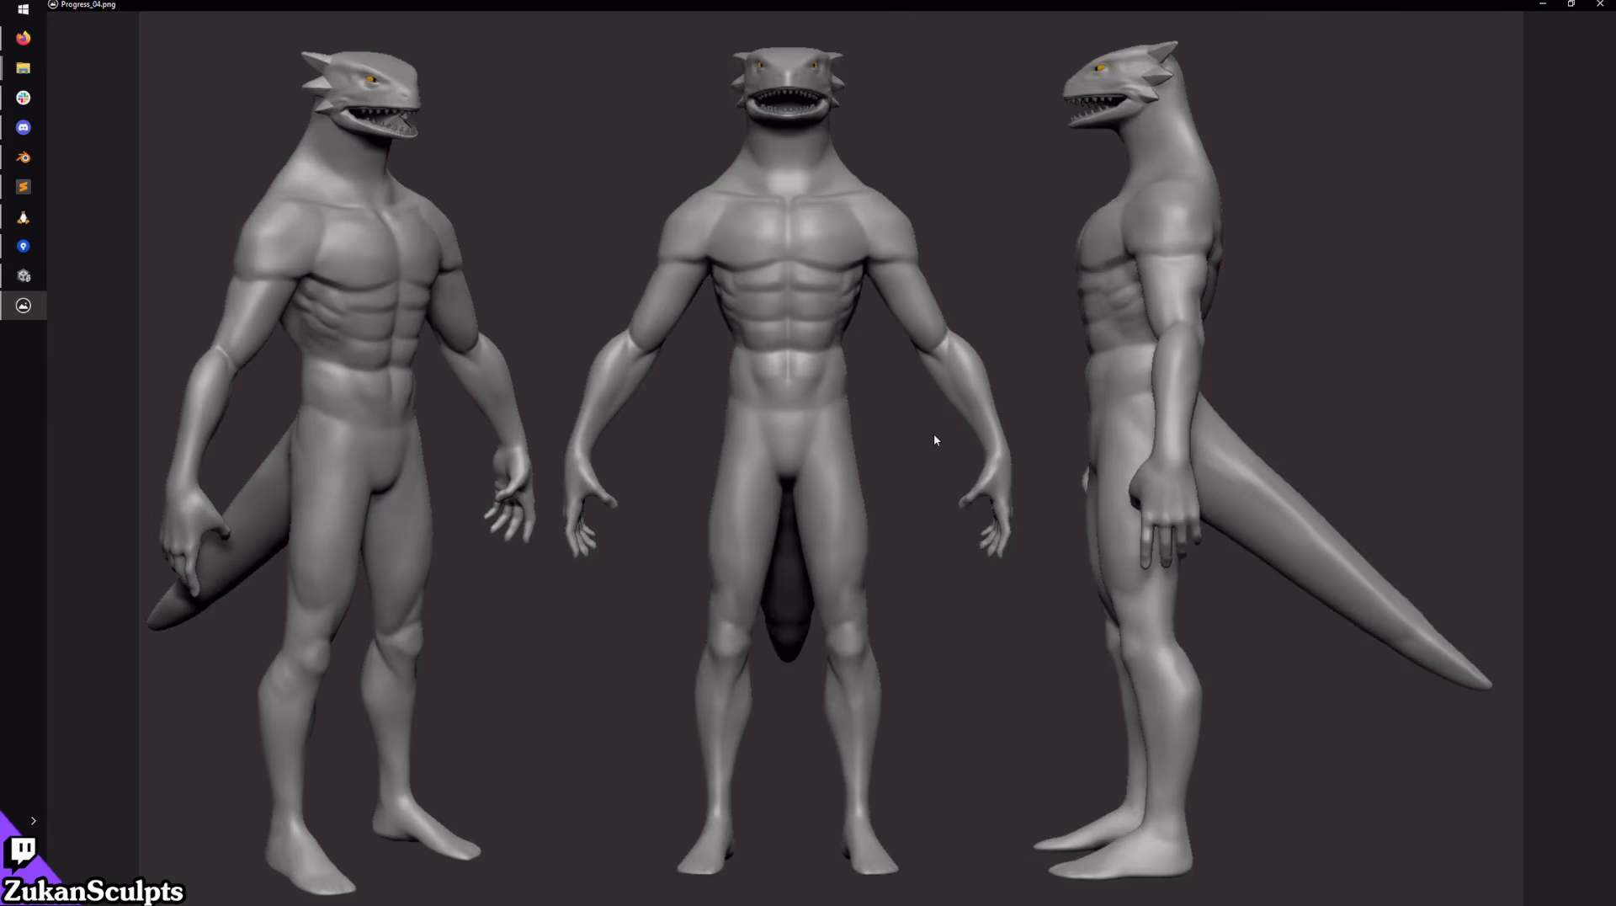
Step: Close the lizard character render and examine the ogre renders Progress_01.png and Progress_02.png
{"action": "left_click", "coordinate": [1600, 3]}
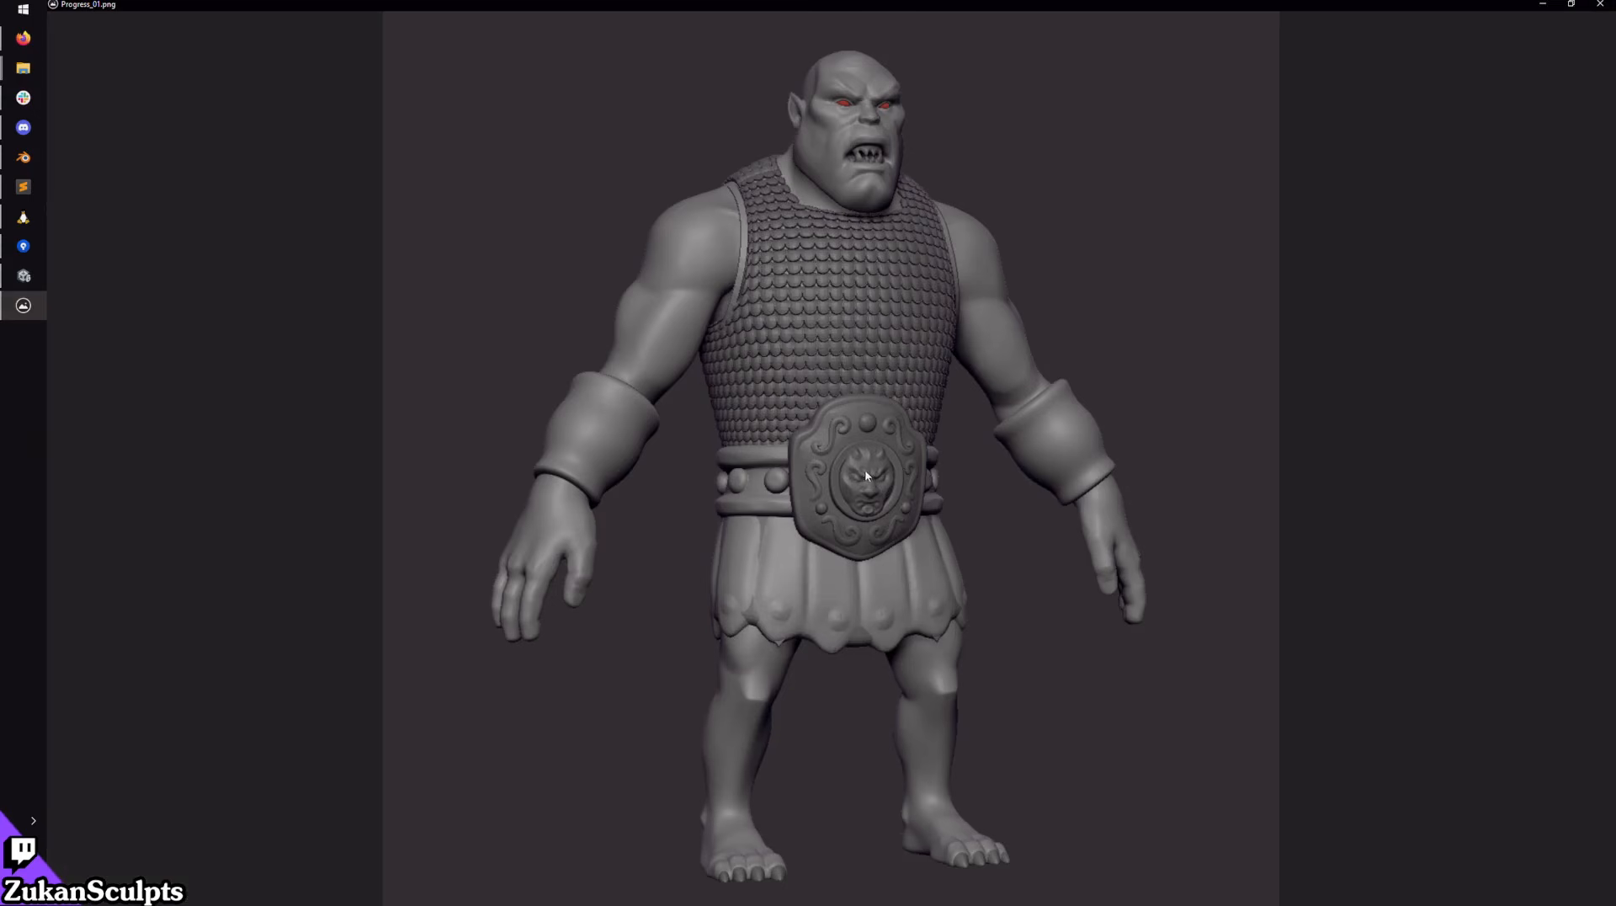
{"action": "scroll", "coordinate": [915, 397], "scroll_direction": "up", "scroll_amount": 1}
{"action": "left_click_drag", "start_coordinate": [960, 345], "coordinate": [968, 486]}
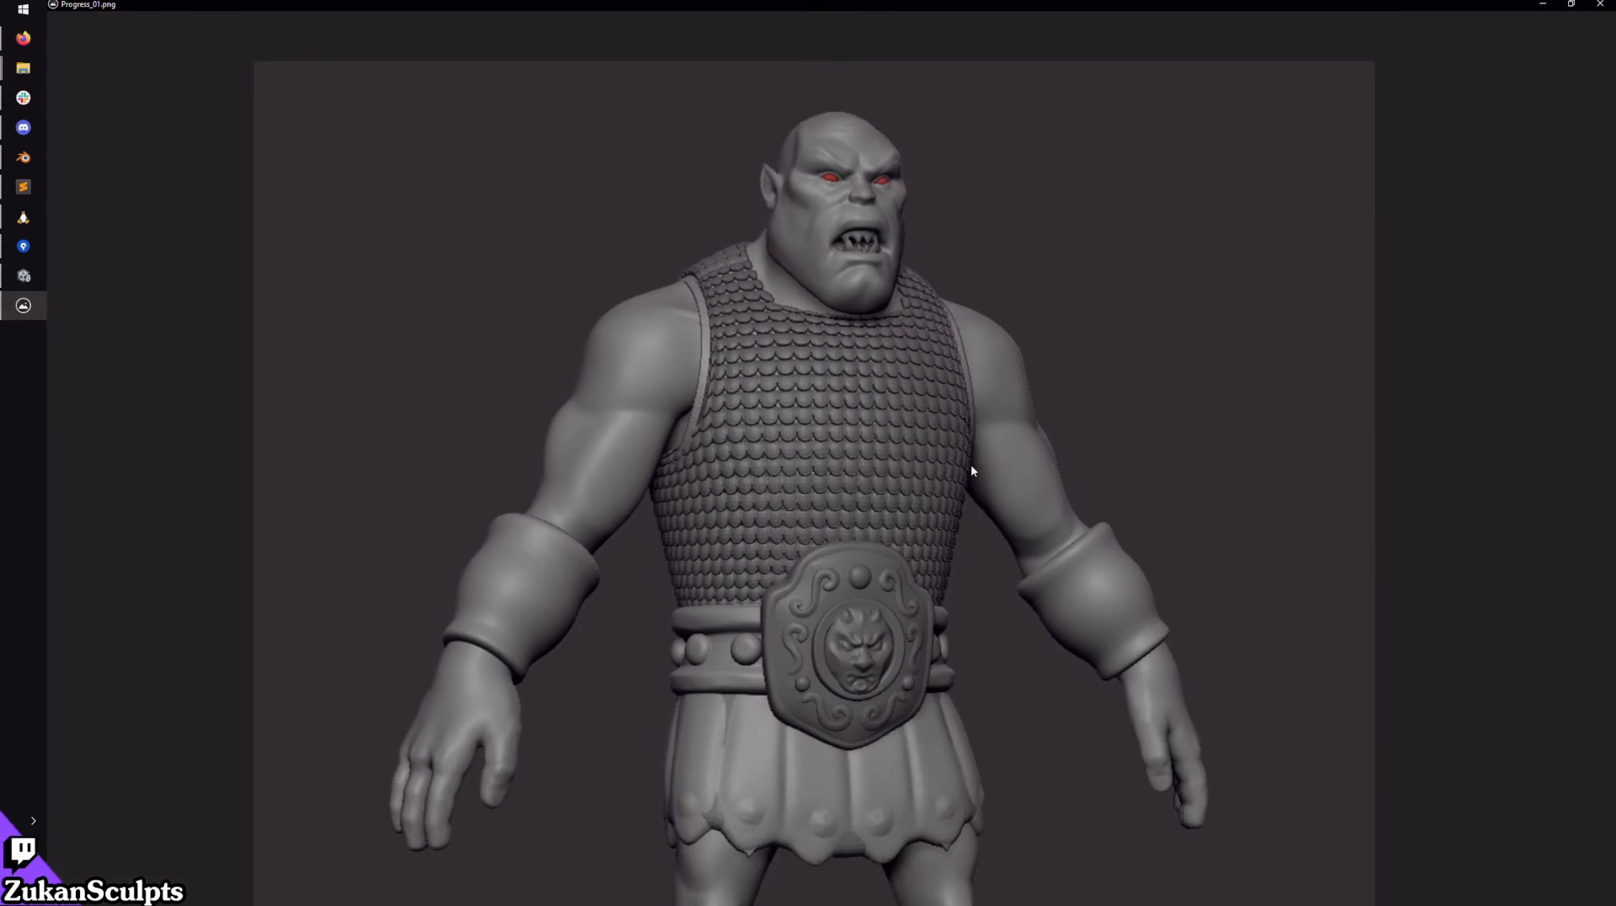
{"action": "left_click_drag", "start_coordinate": [1019, 610], "coordinate": [982, 346]}
{"action": "scroll", "coordinate": [1000, 547], "scroll_direction": "down", "scroll_amount": 2}
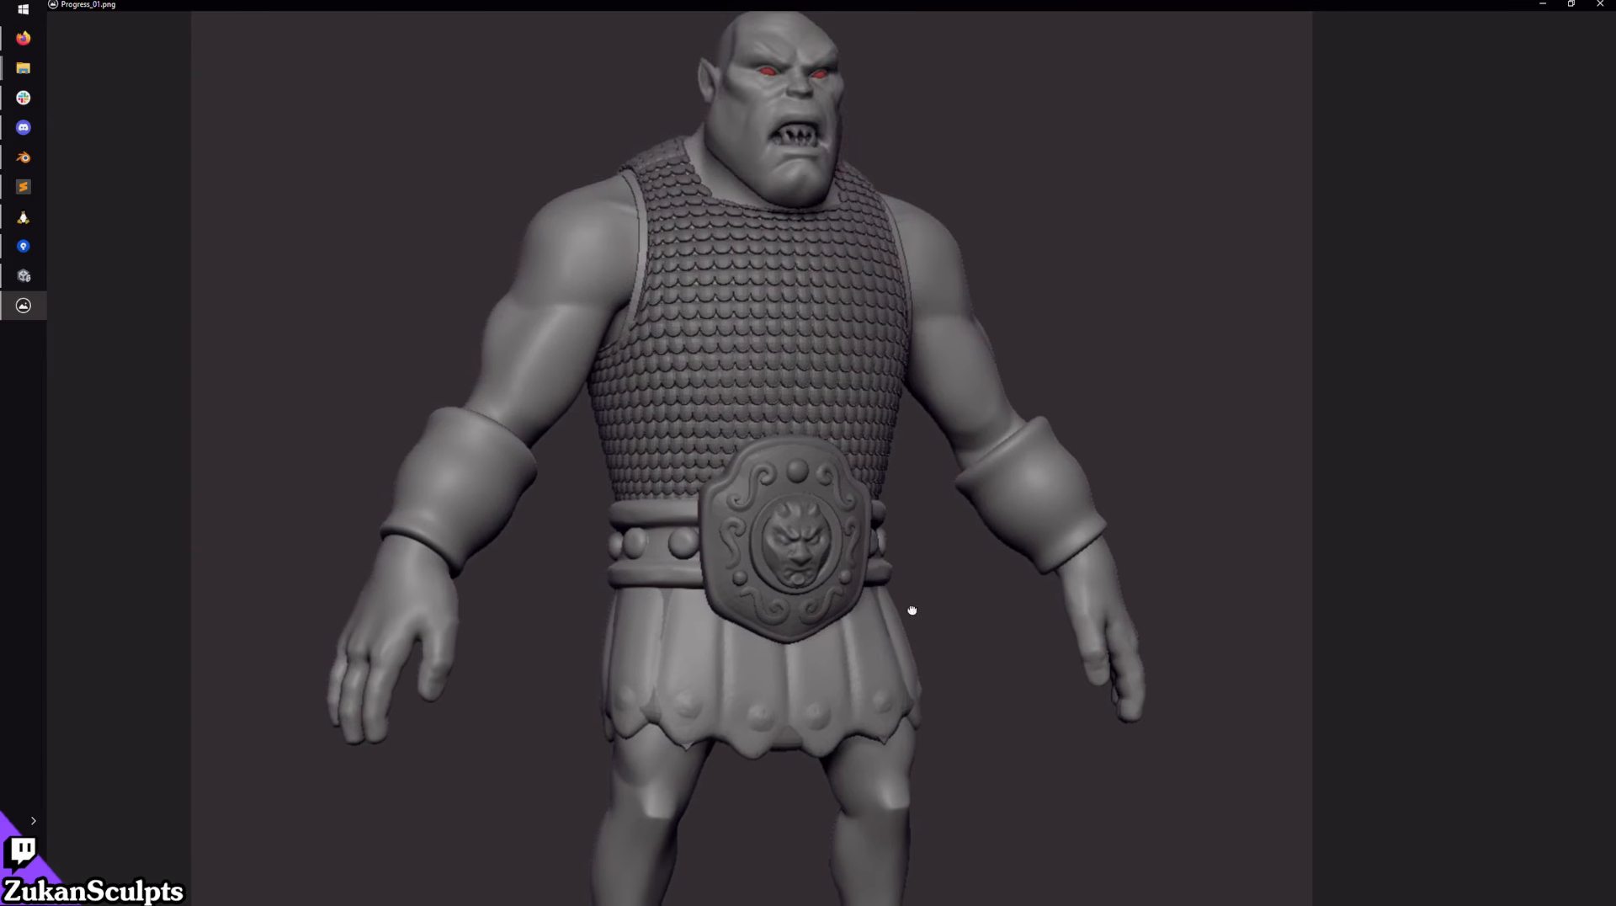
{"action": "scroll", "coordinate": [931, 487], "scroll_direction": "down", "scroll_amount": 1}
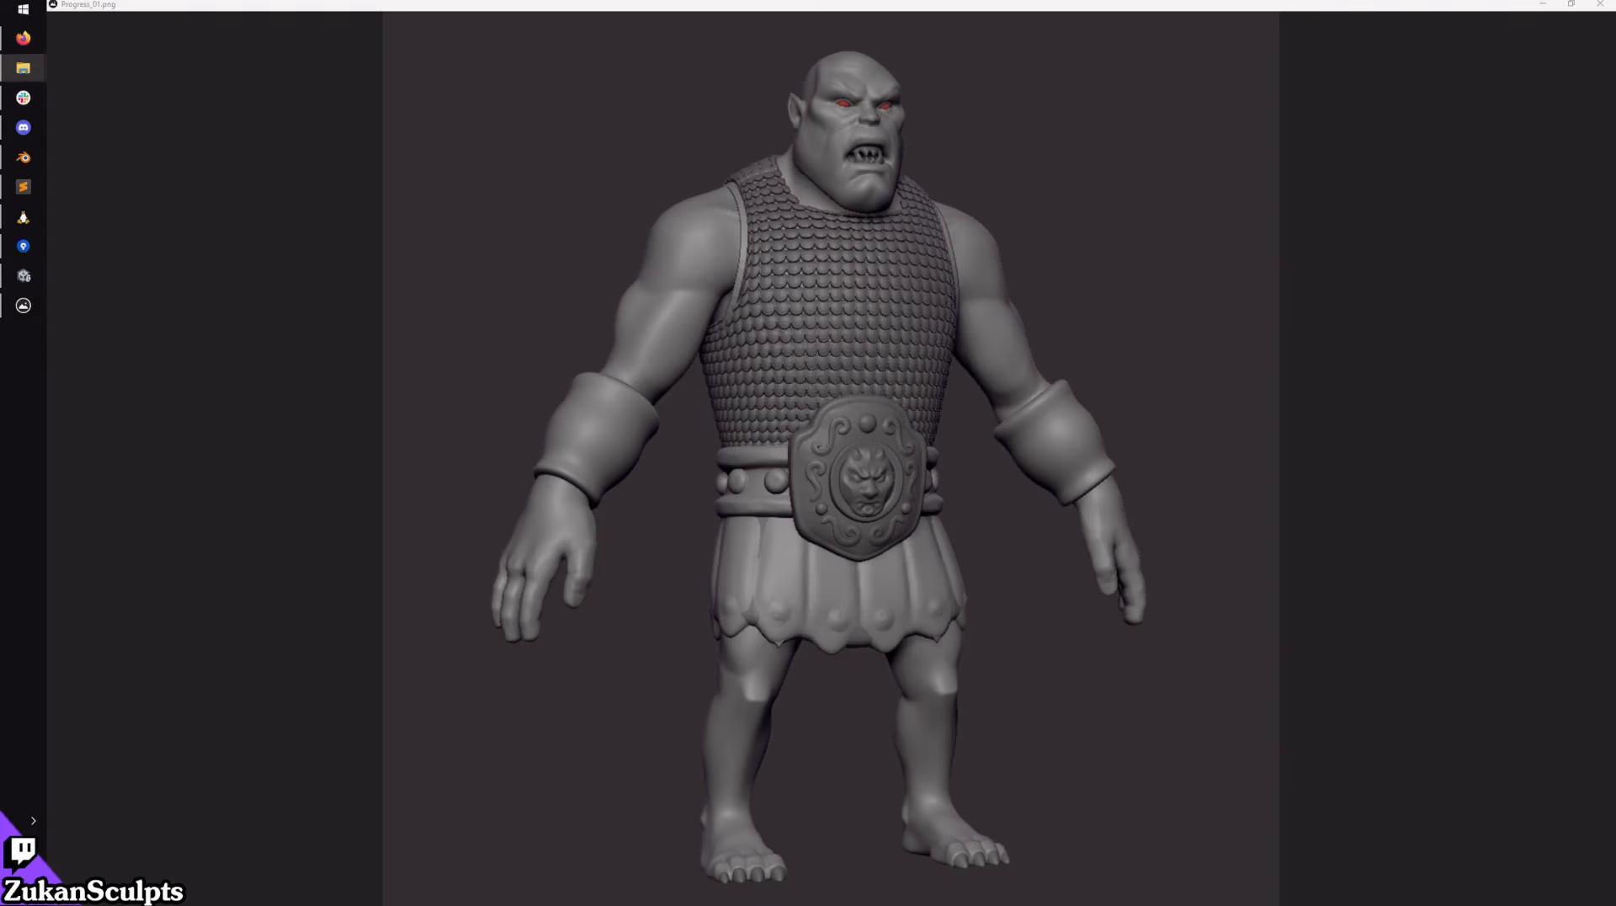
{"action": "key", "text": "Right"}
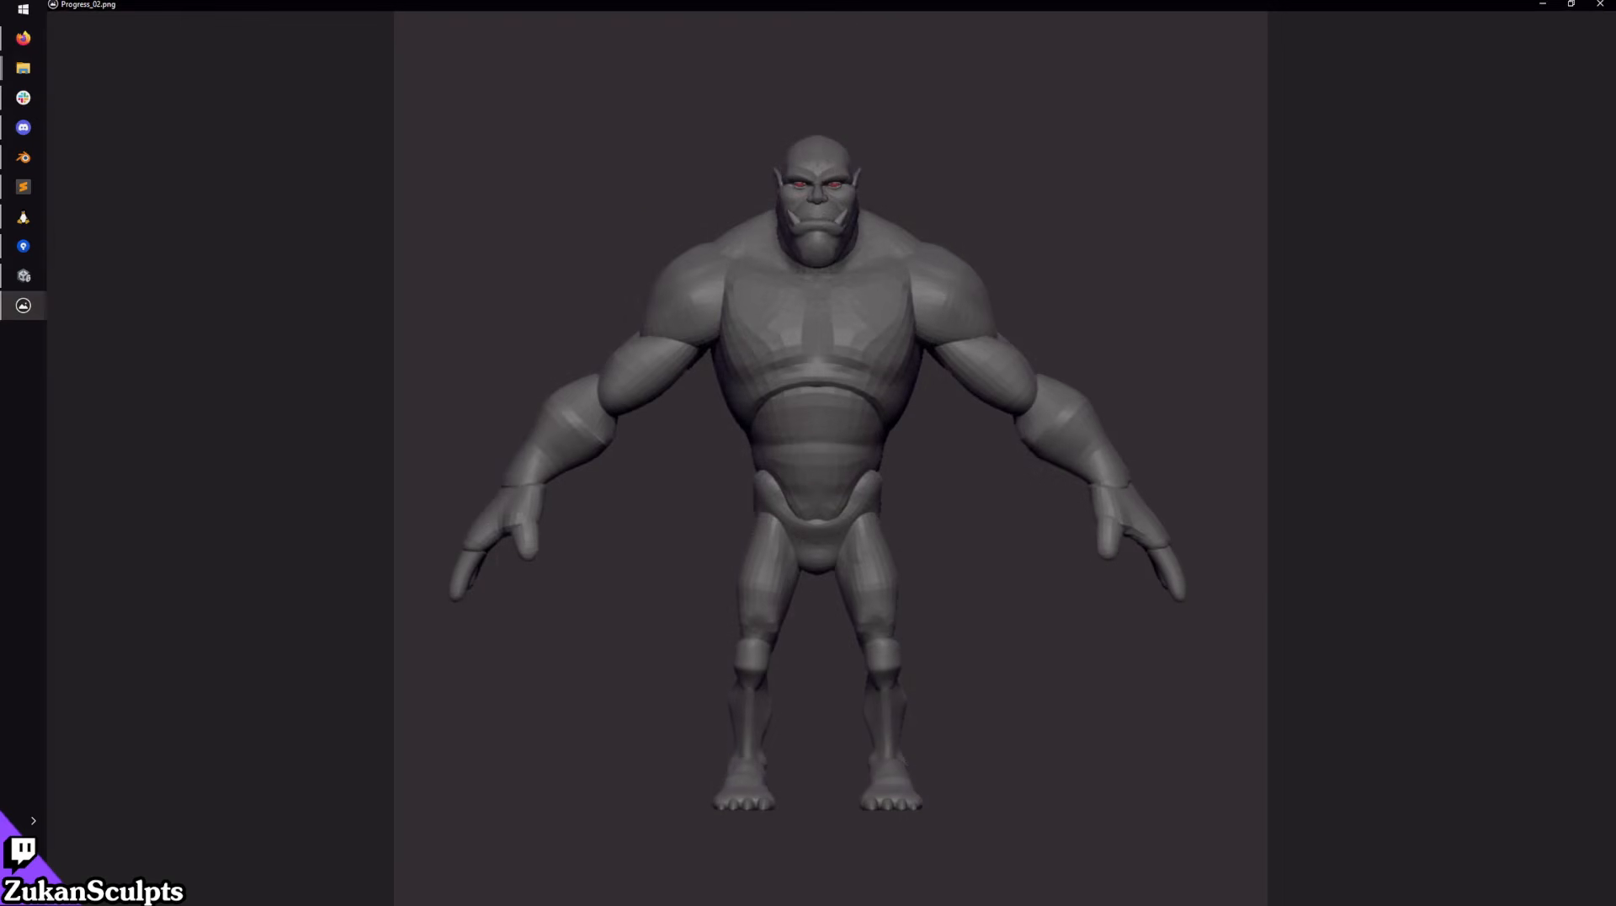
Step: Close all open qView image windows
{"action": "left_click", "coordinate": [1543, 4]}
{"action": "left_click", "coordinate": [26, 306]}
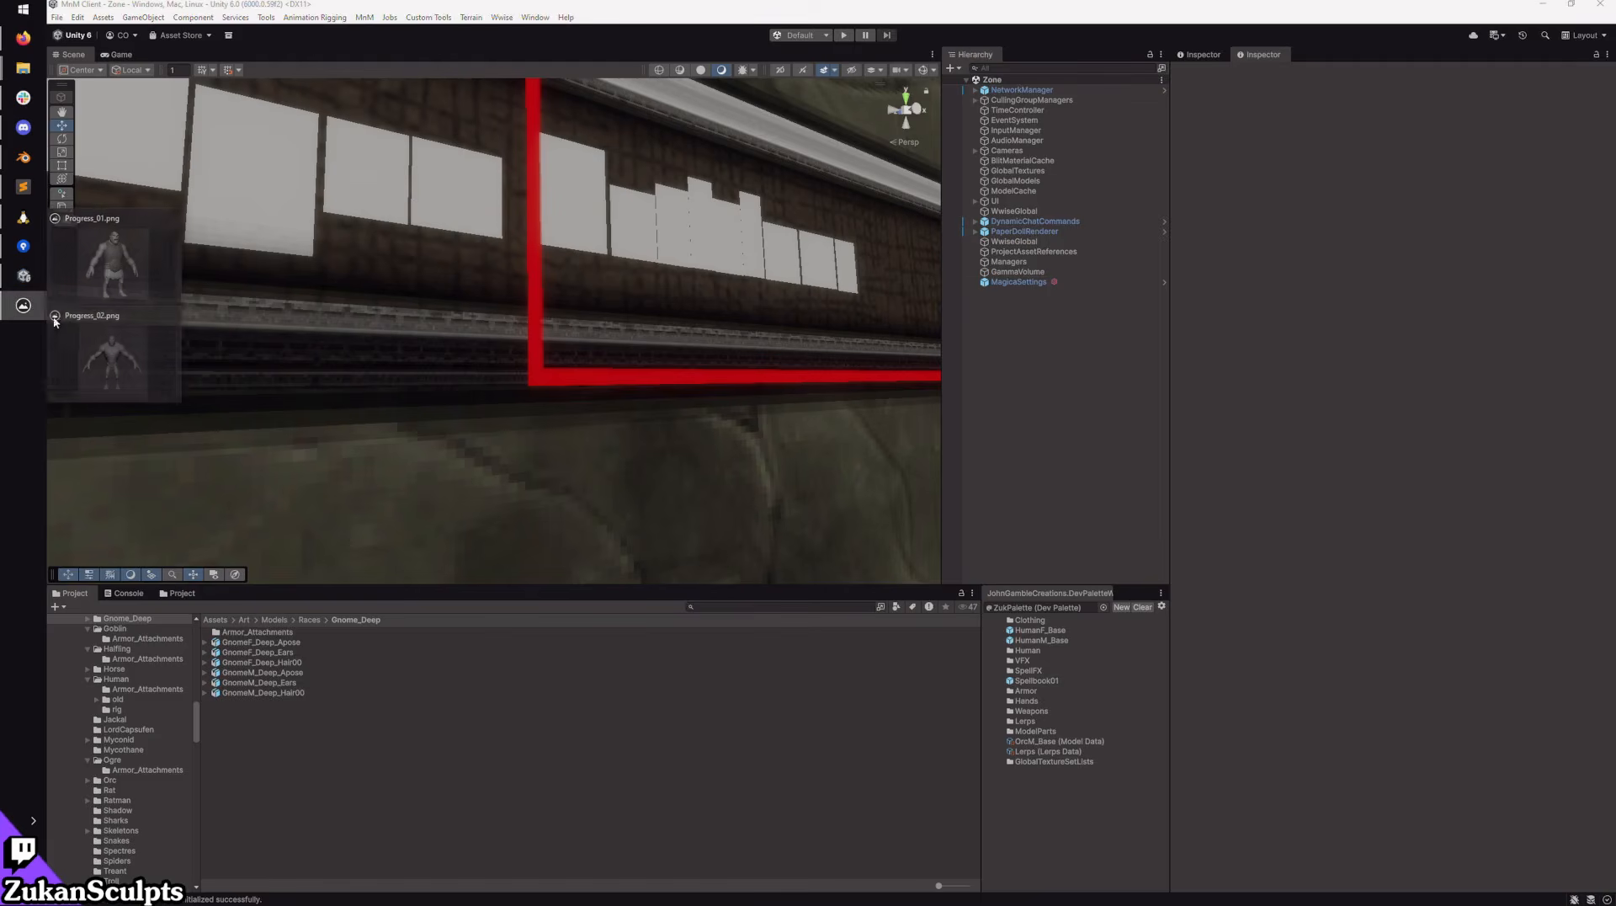
{"action": "left_click", "coordinate": [55, 321]}
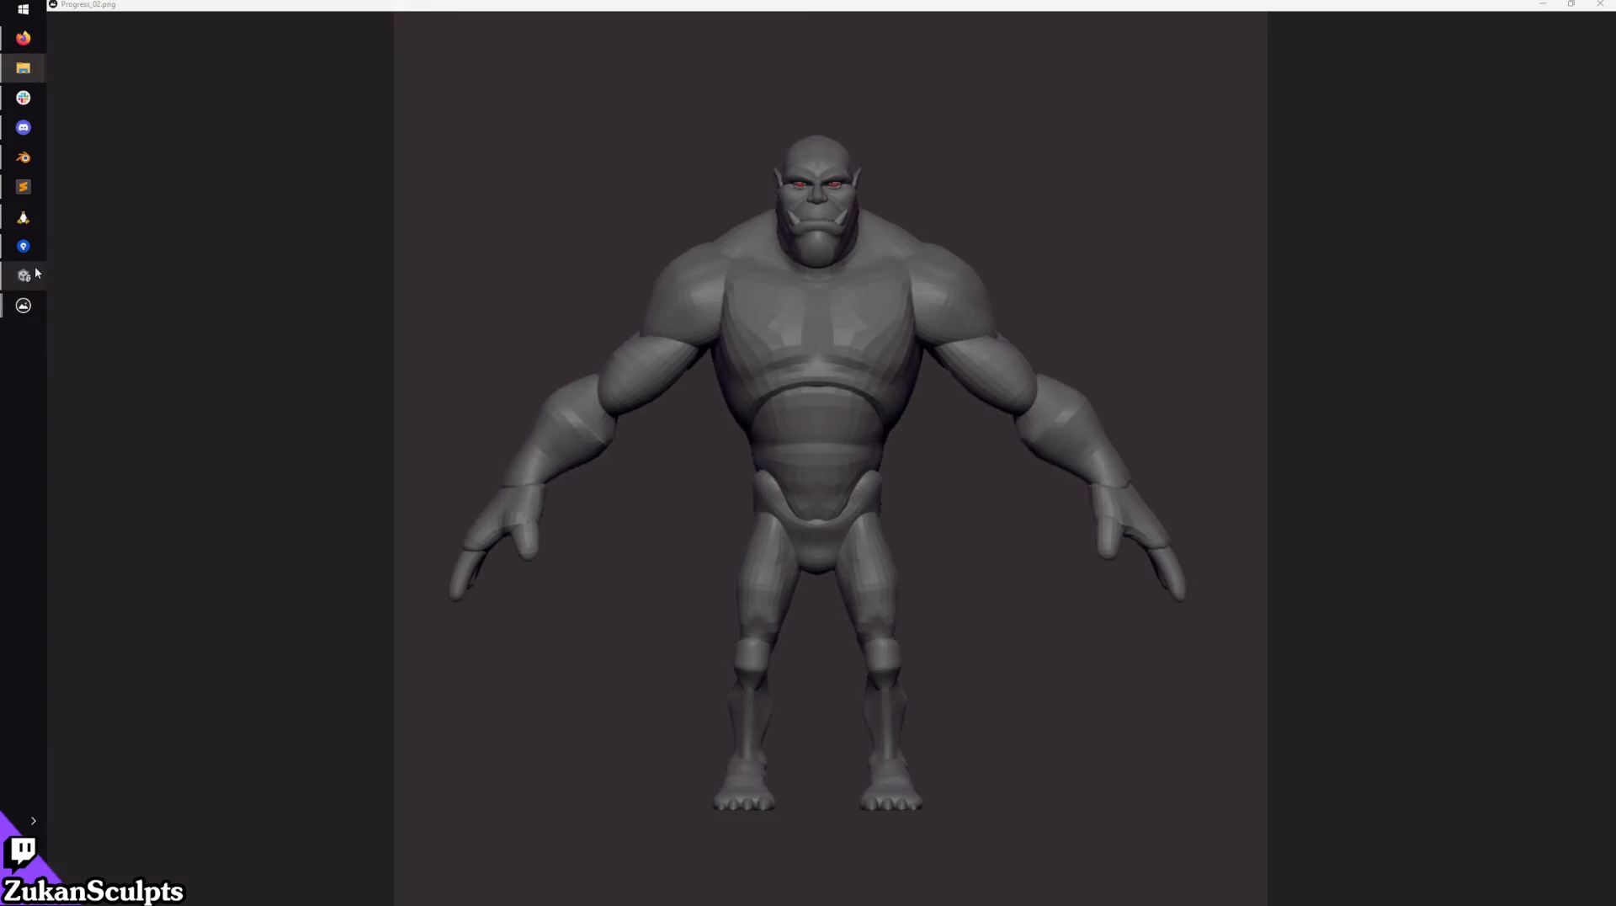
{"action": "right_click", "coordinate": [22, 306]}
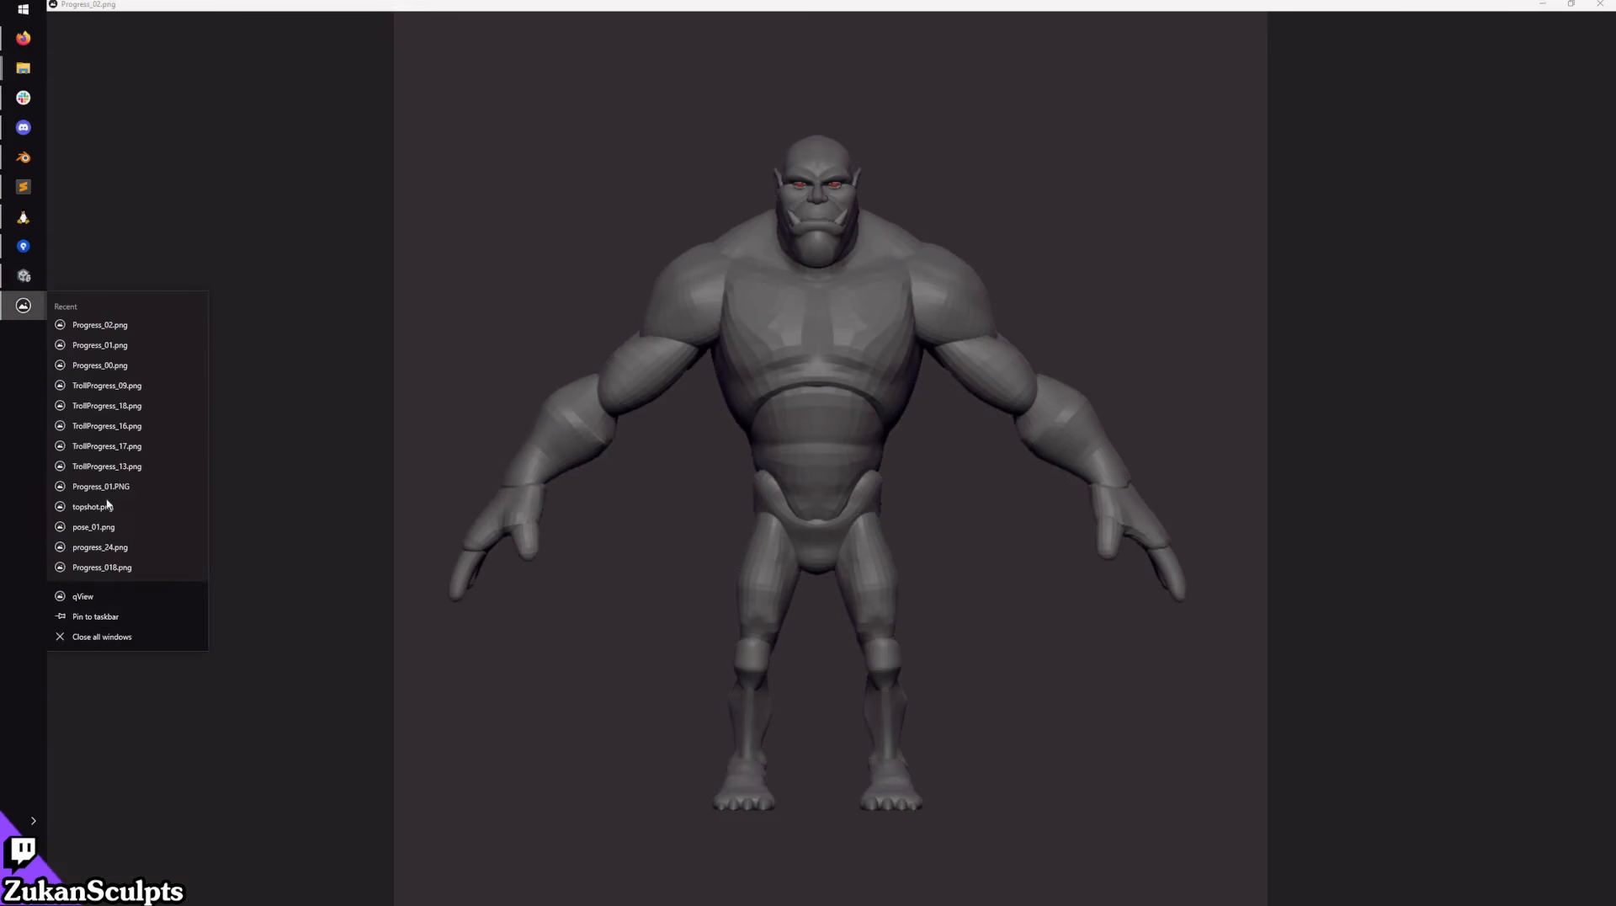
{"action": "left_click", "coordinate": [130, 636]}
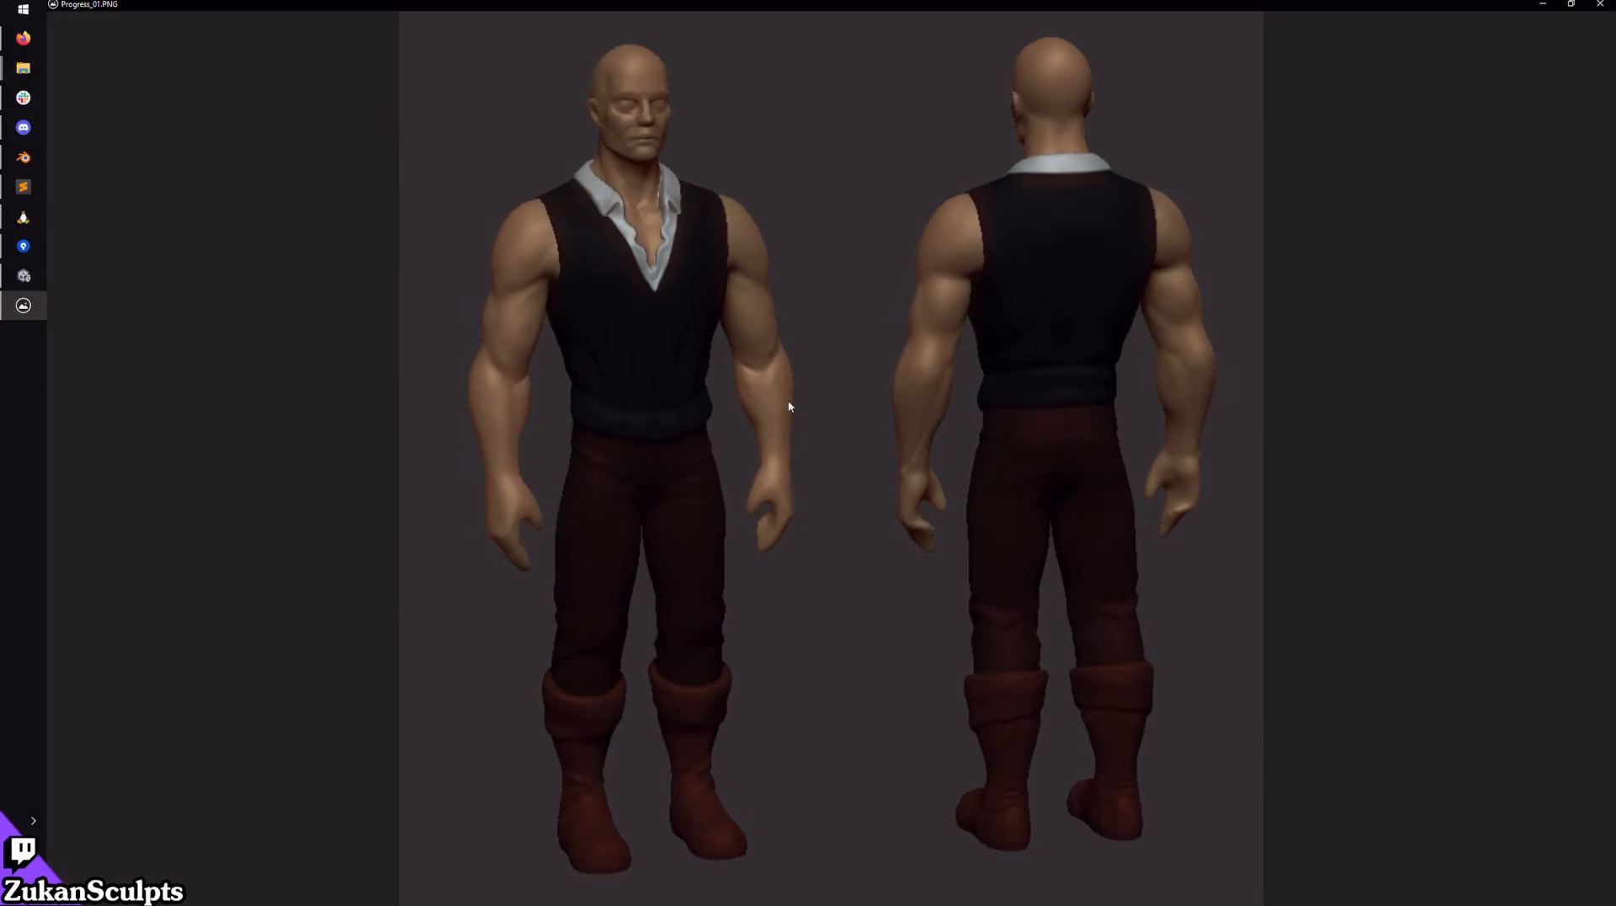
Step: Browse the human male progress renders starting at Progress_01.PNG, take another look at Progress_02.PNG, and close the viewer
{"action": "key", "text": "Right"}
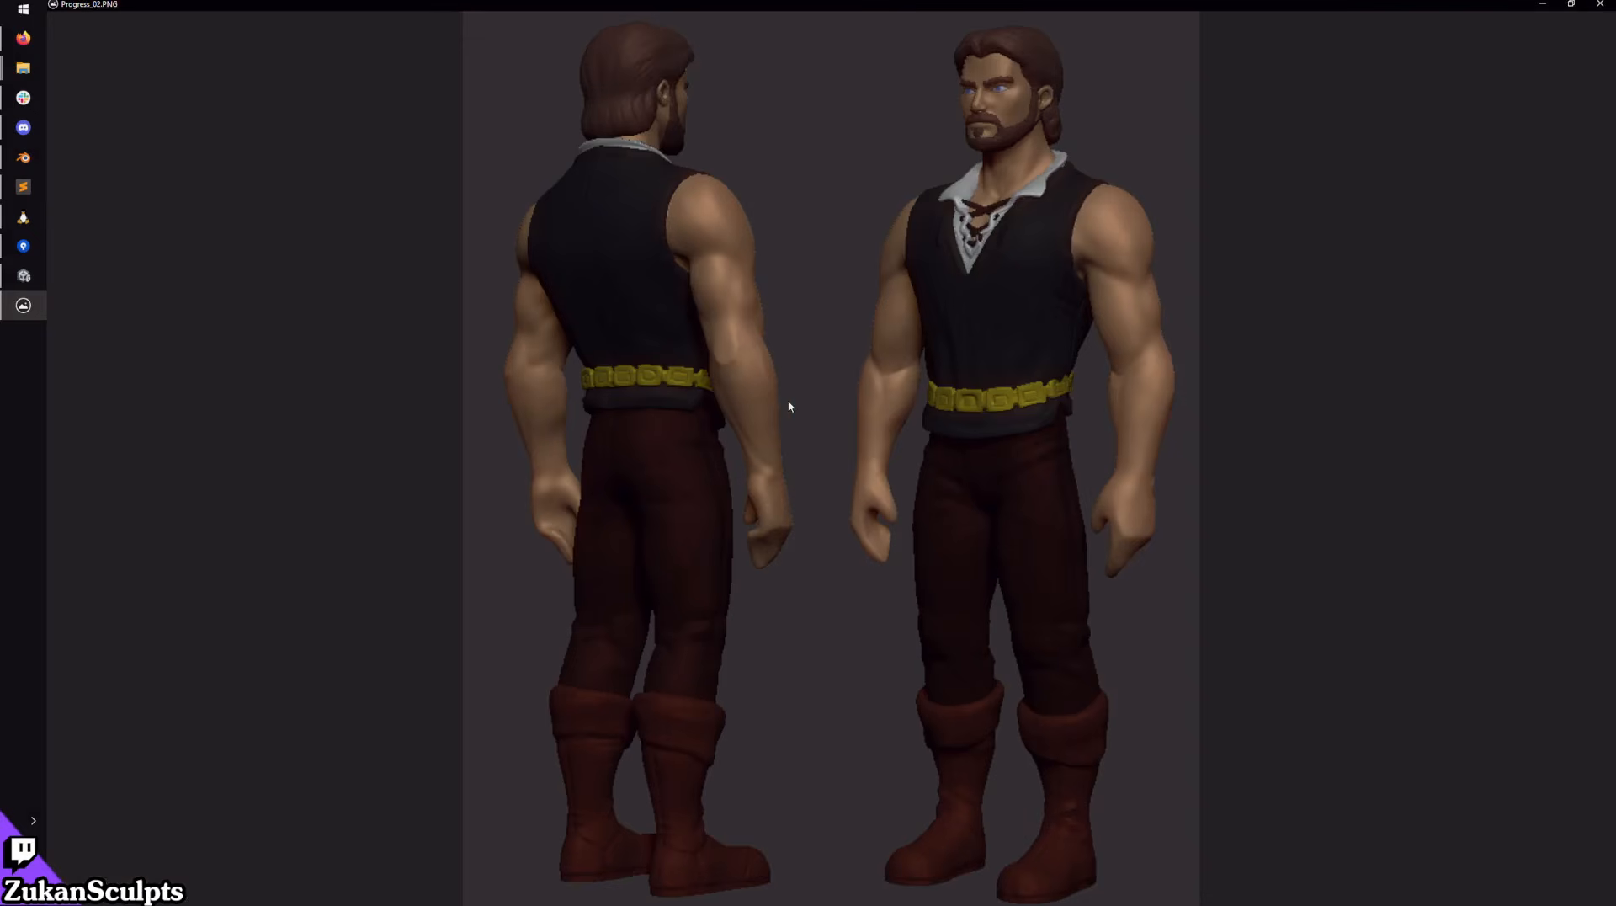
{"action": "key", "text": "Right"}
{"action": "key", "text": "Right"}
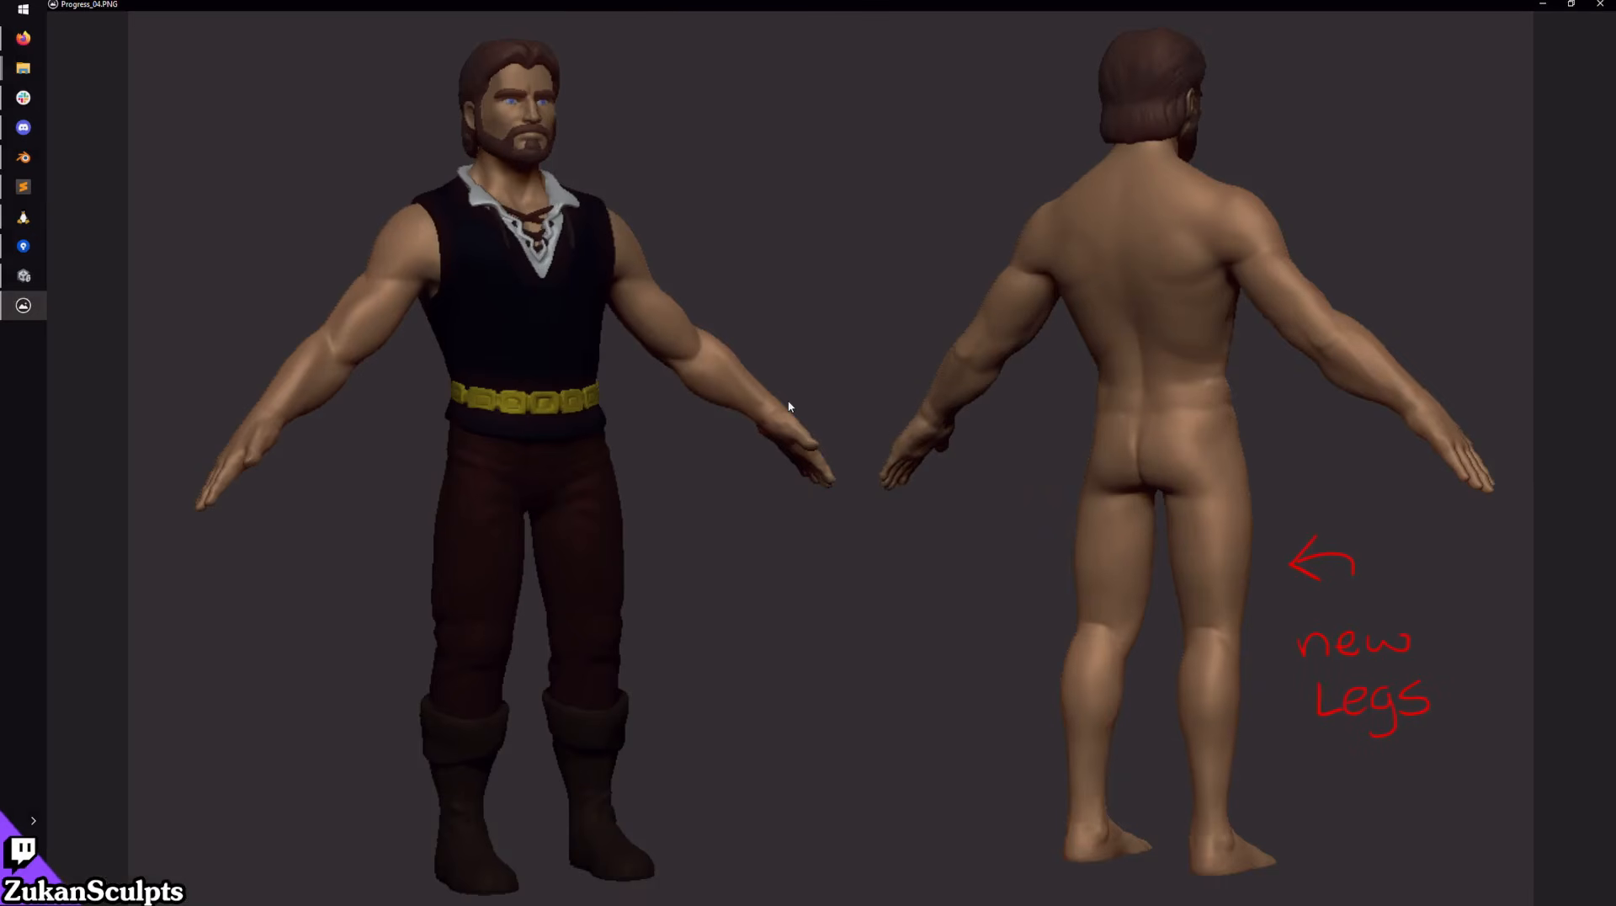
{"action": "key", "text": "Right"}
{"action": "key", "text": "Right"}
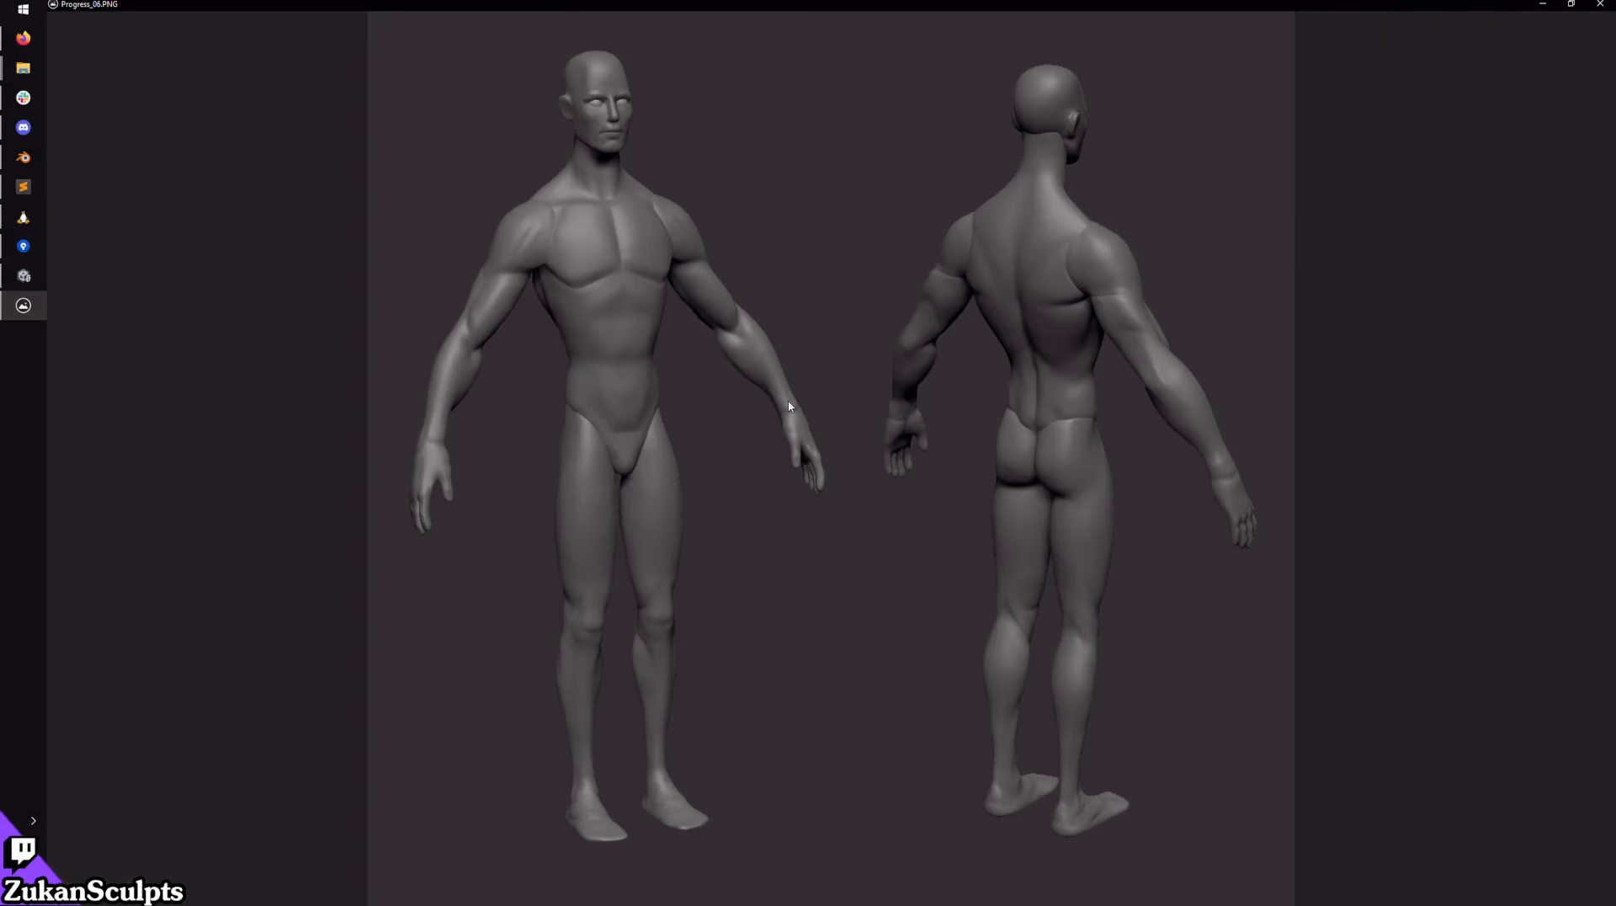
{"action": "key", "text": "Right"}
{"action": "key", "text": "Right"}
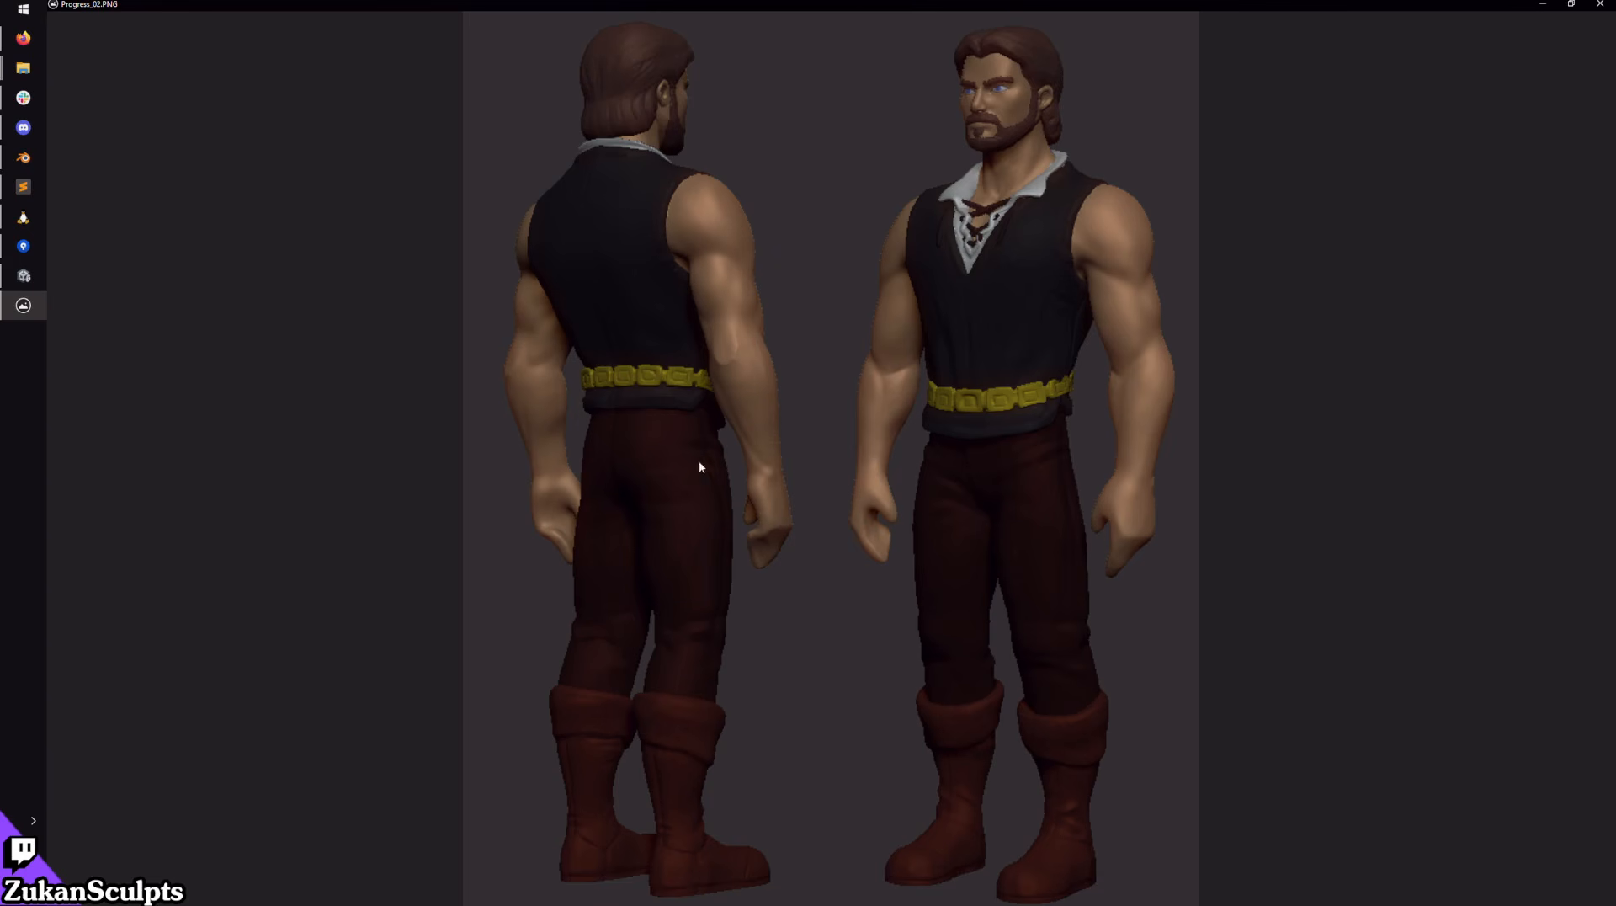
{"action": "scroll", "coordinate": [755, 374], "scroll_direction": "down", "scroll_amount": 1}
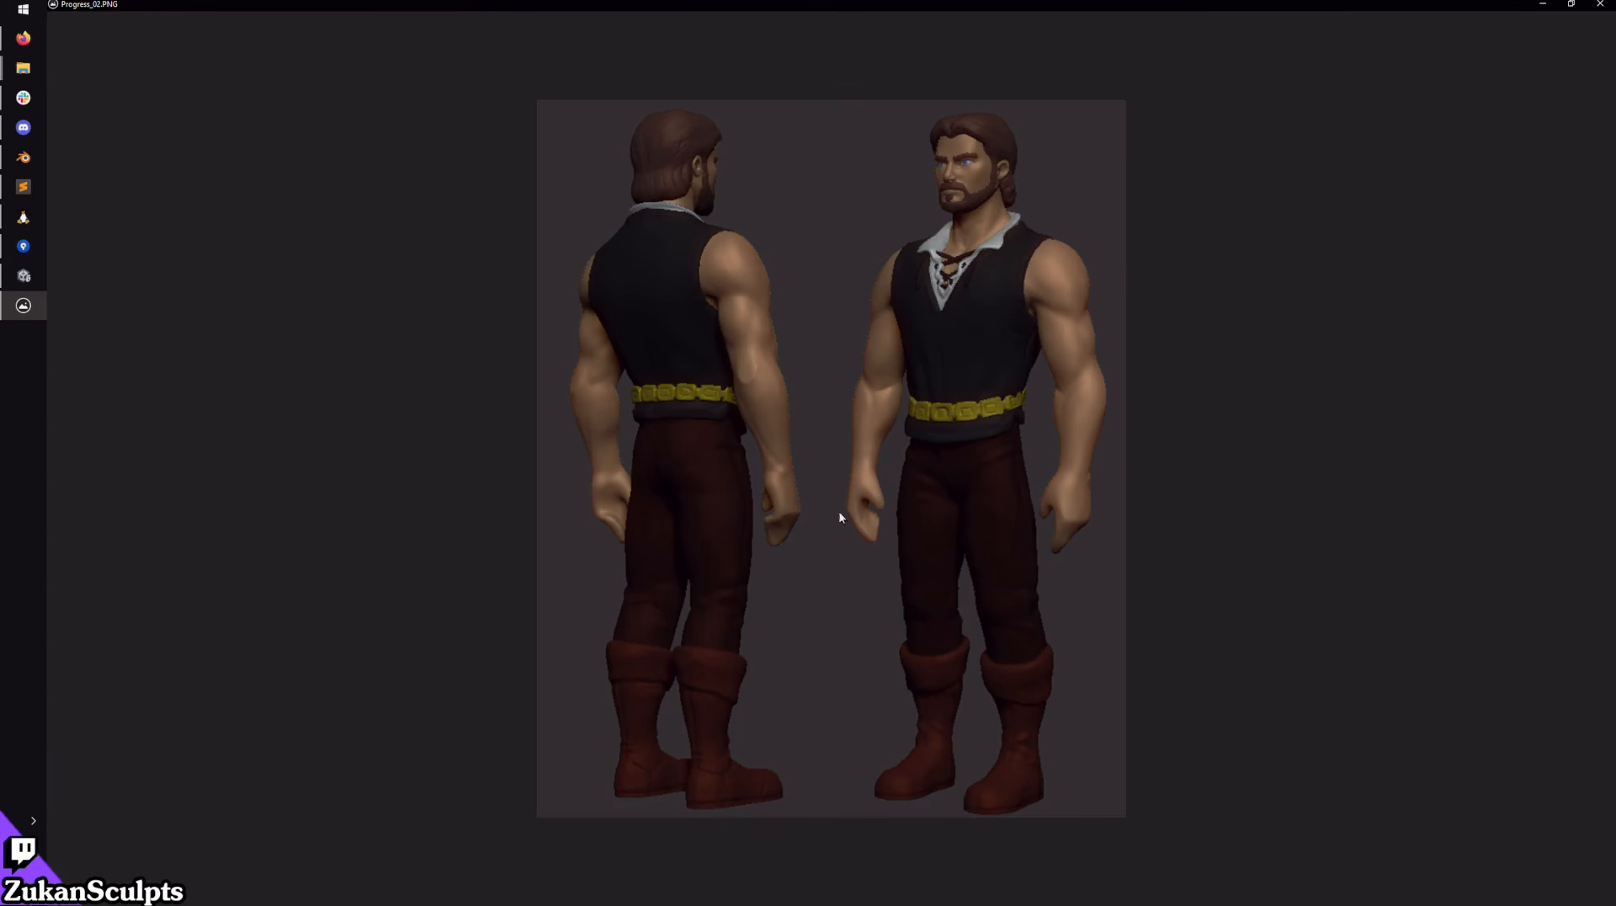
{"action": "scroll", "coordinate": [1069, 462], "scroll_direction": "up", "scroll_amount": 1}
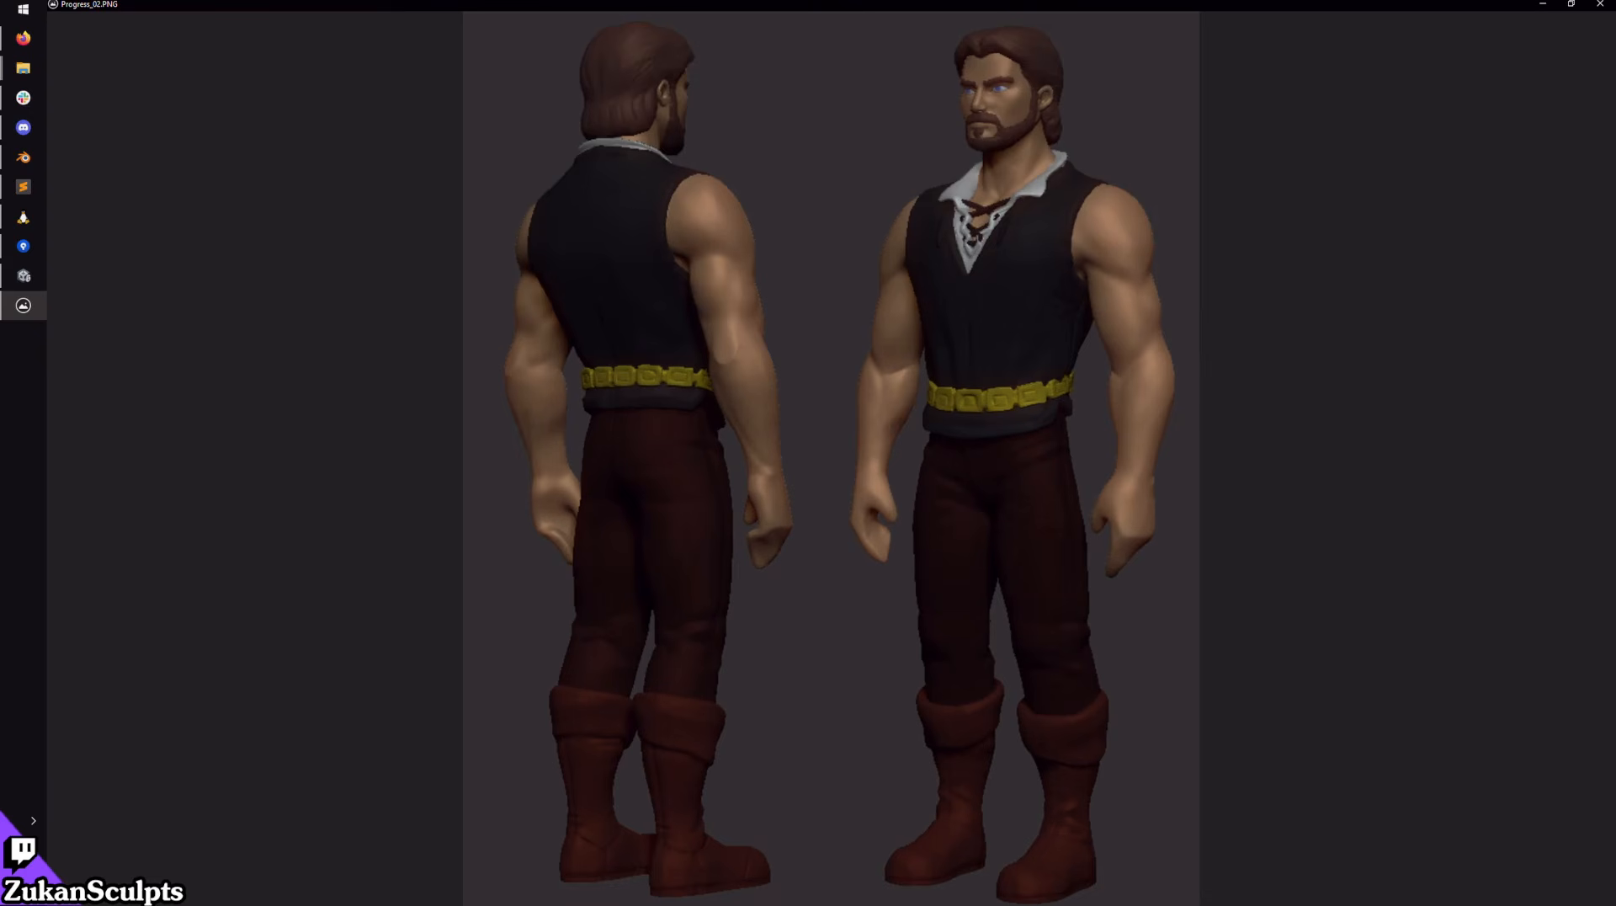
{"action": "left_click", "coordinate": [1601, 5]}
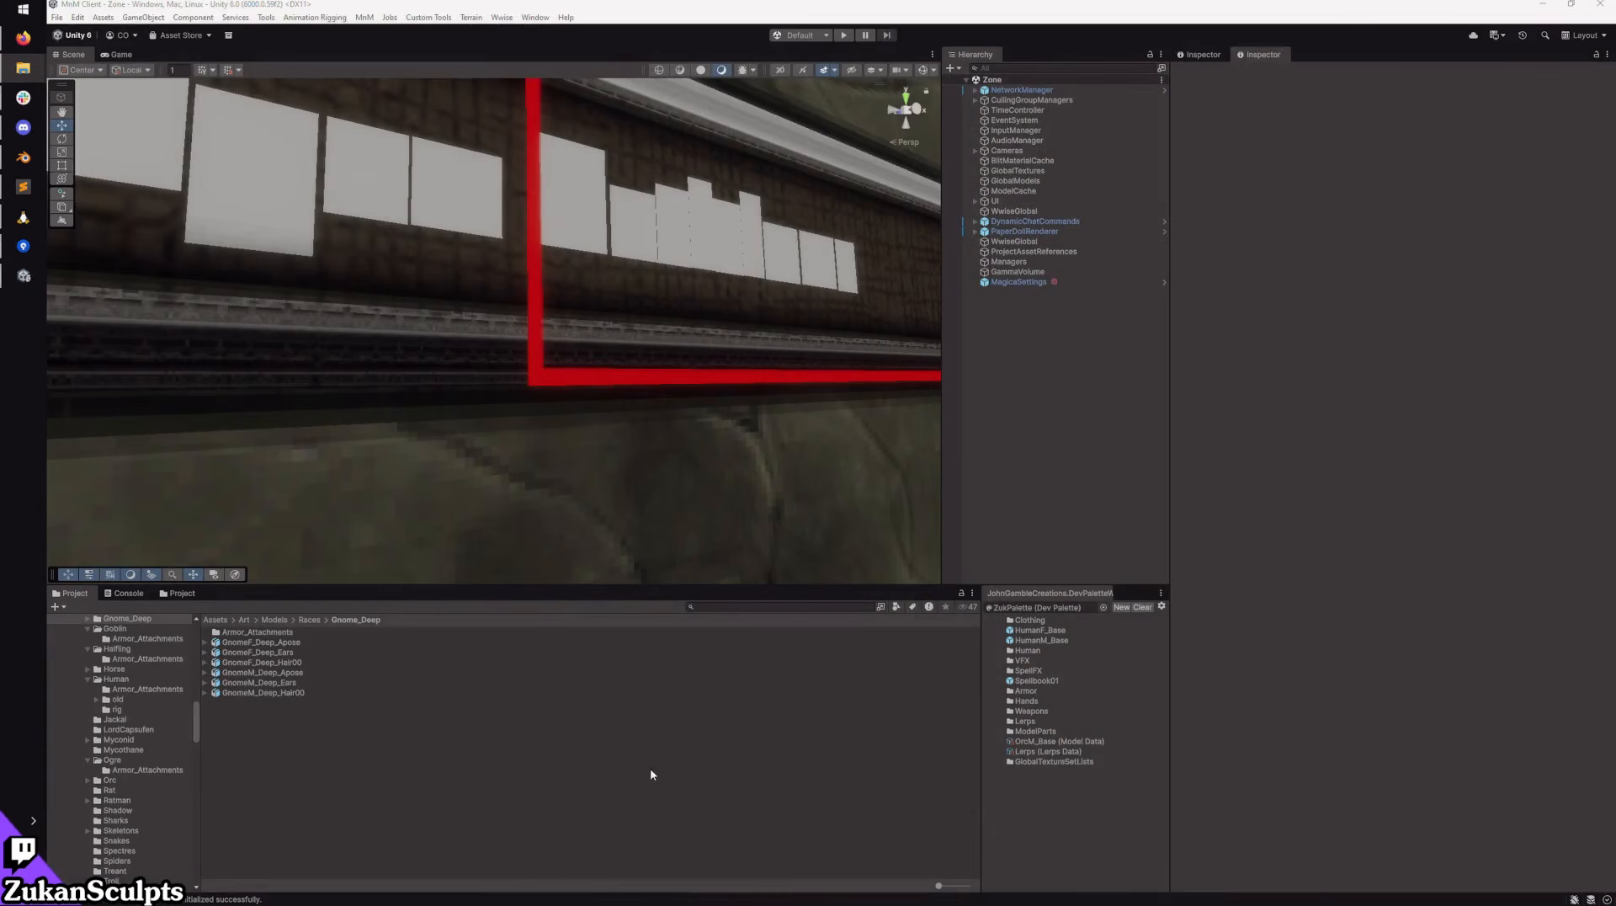
{"action": "left_click", "coordinate": [1022, 854]}
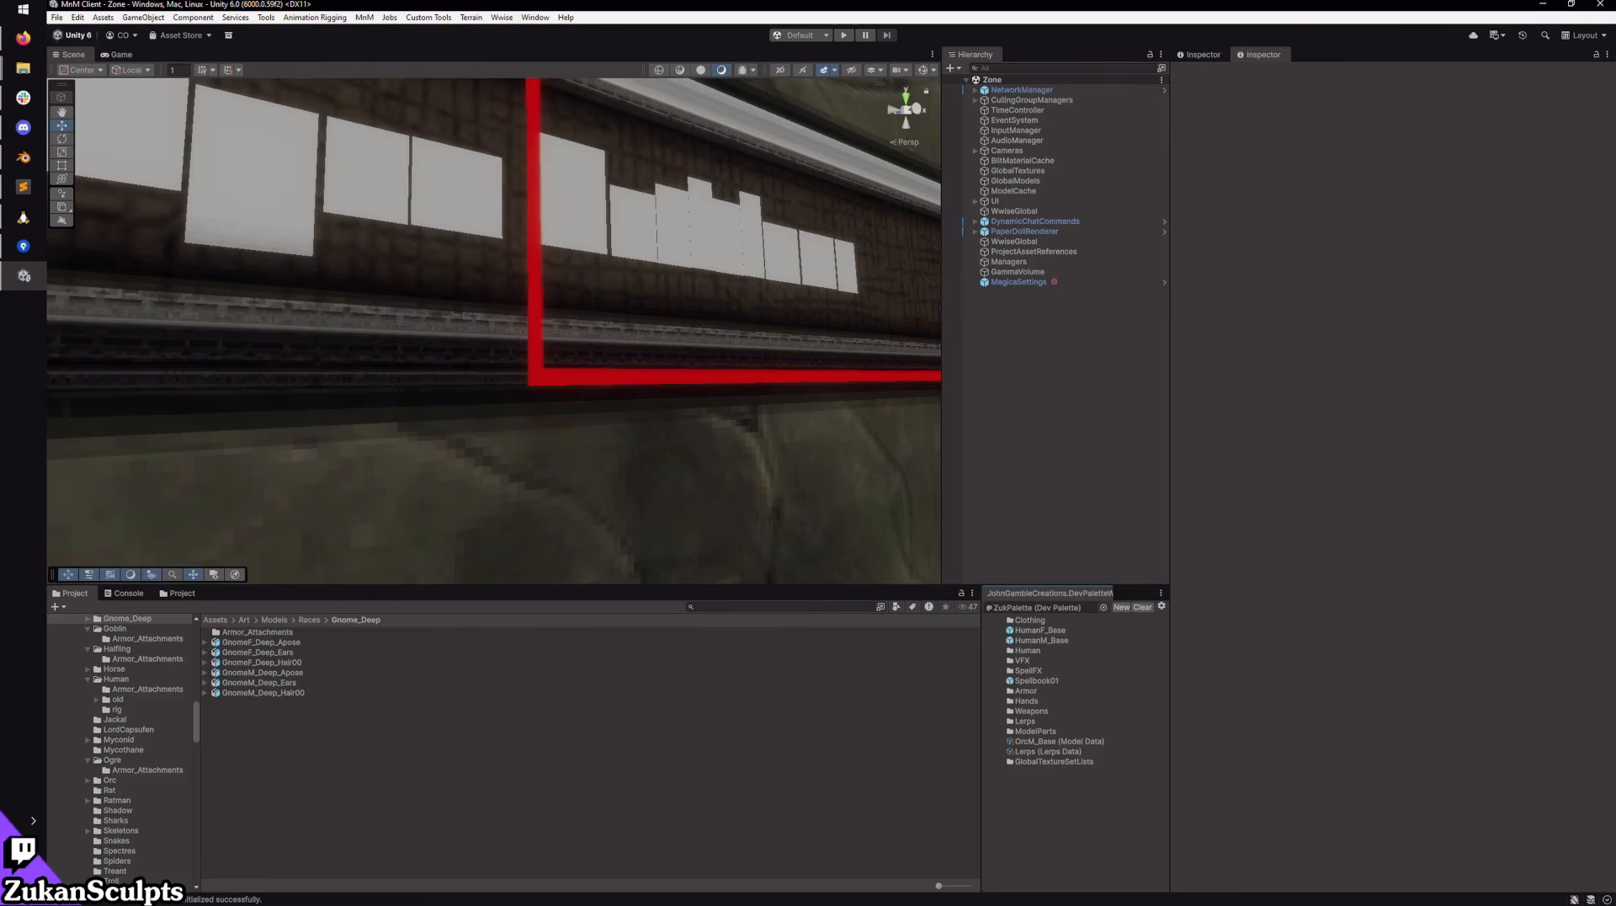
{"action": "key", "text": "alt+Tab"}
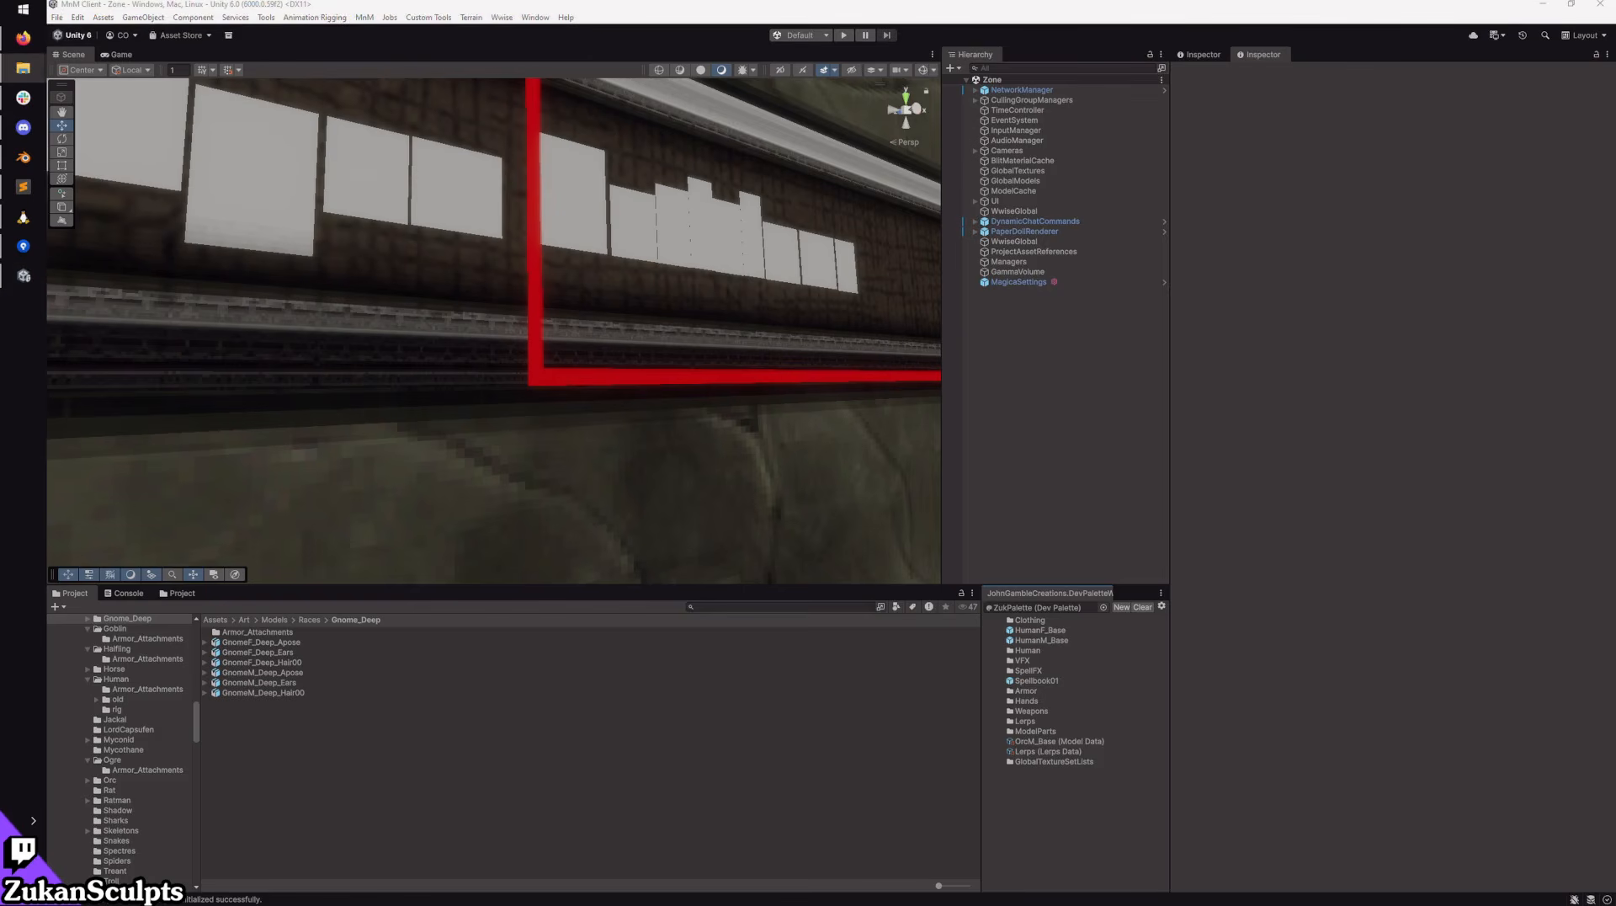
{"action": "key", "text": "alt+Tab"}
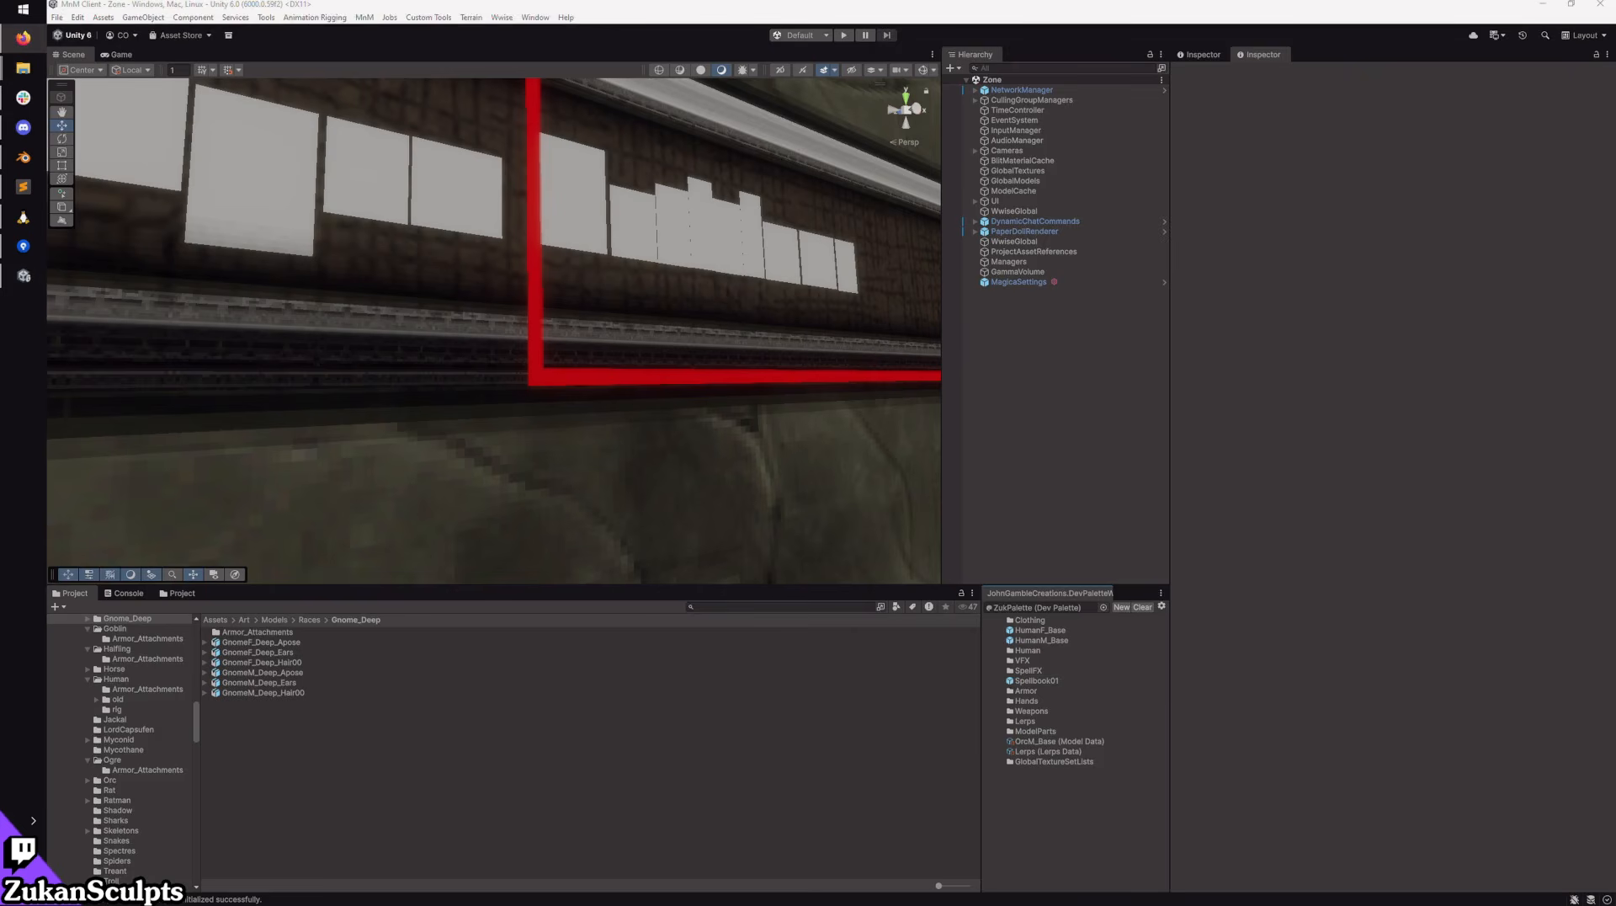
{"action": "key", "text": "alt+Tab"}
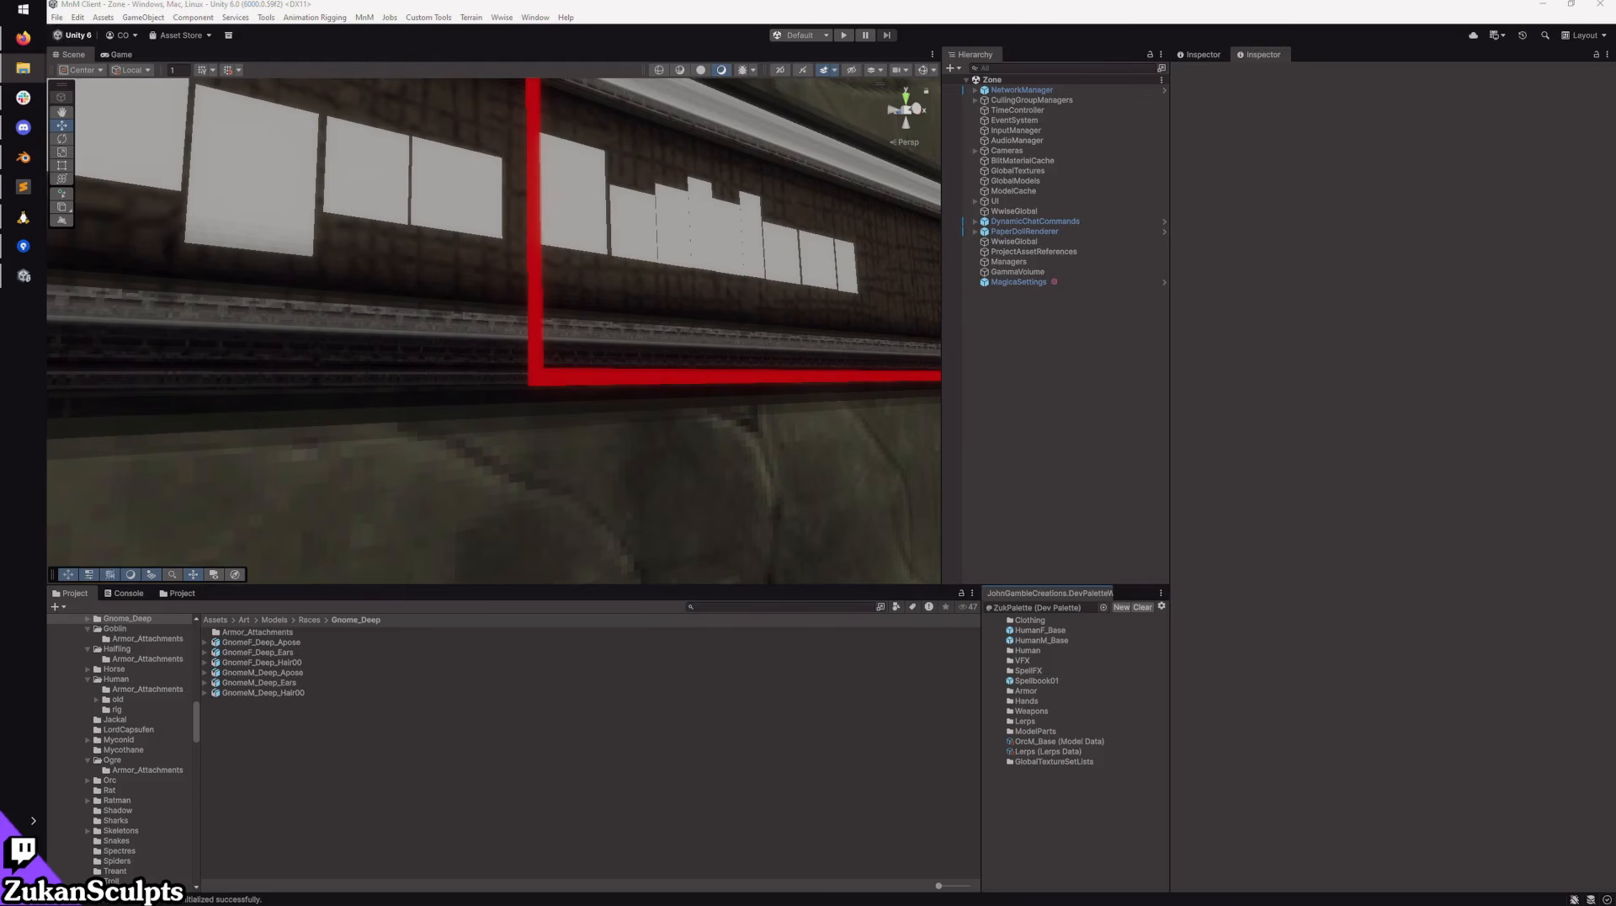
Step: Search the project assets for "Fighter" and inspect the second ClassIcon_Fighter sprite in the results
{"action": "left_click", "coordinate": [749, 606]}
{"action": "type", "text": "FighterClassSymbol-1"}
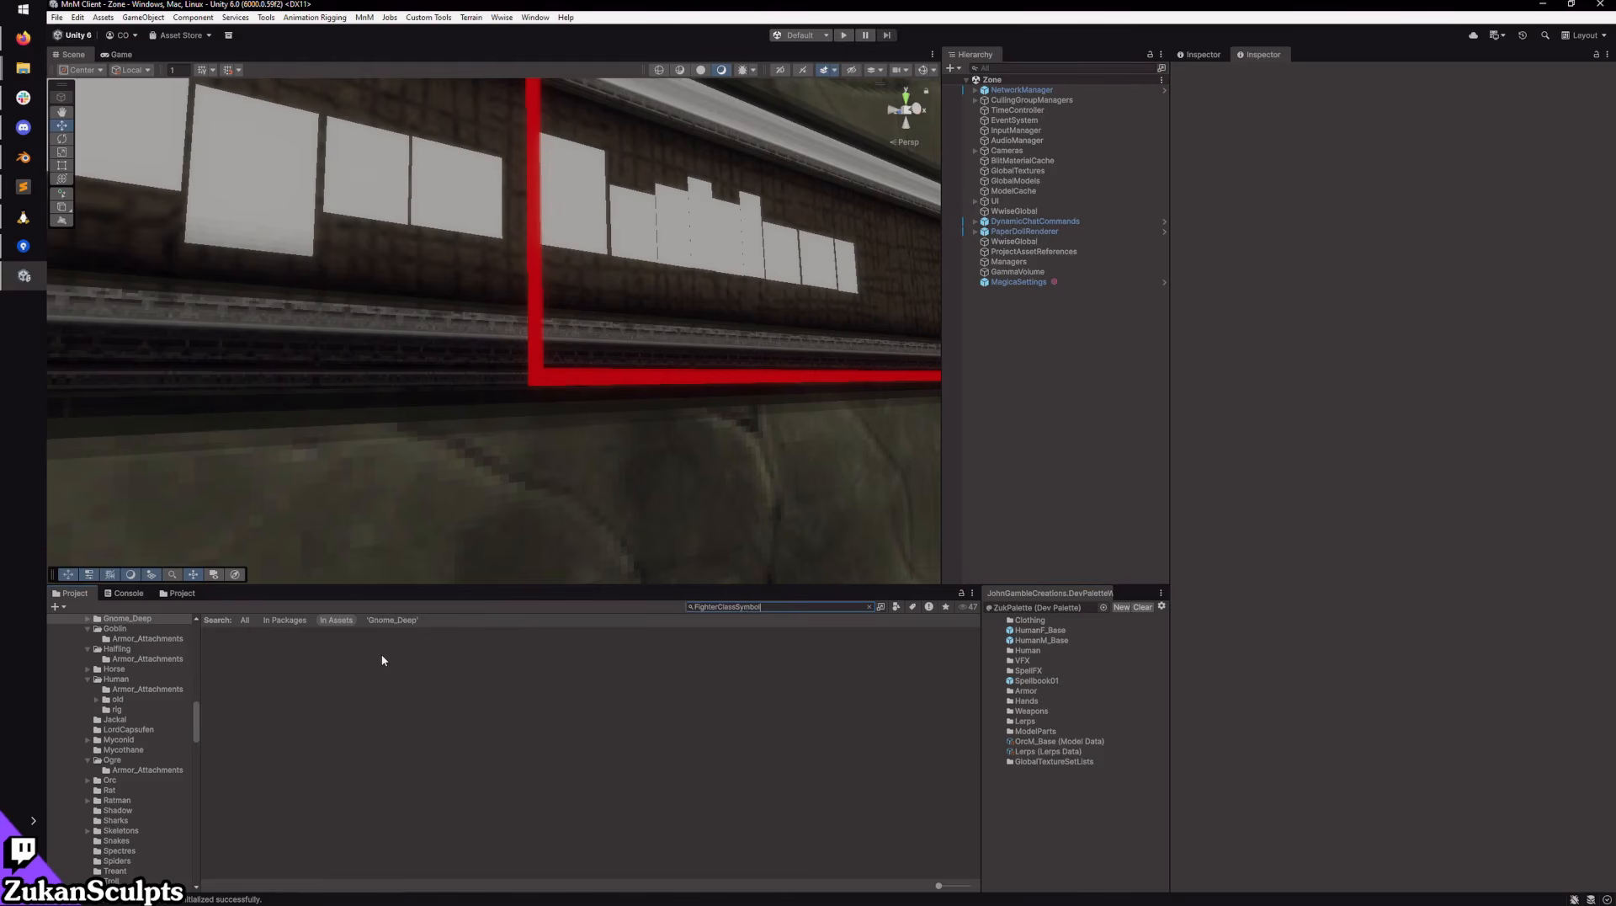
{"action": "key", "text": "BackSpace"}
{"action": "key", "text": "BackSpace"}
{"action": "key", "text": "BackSpace"}
{"action": "key", "text": "BackSpace"}
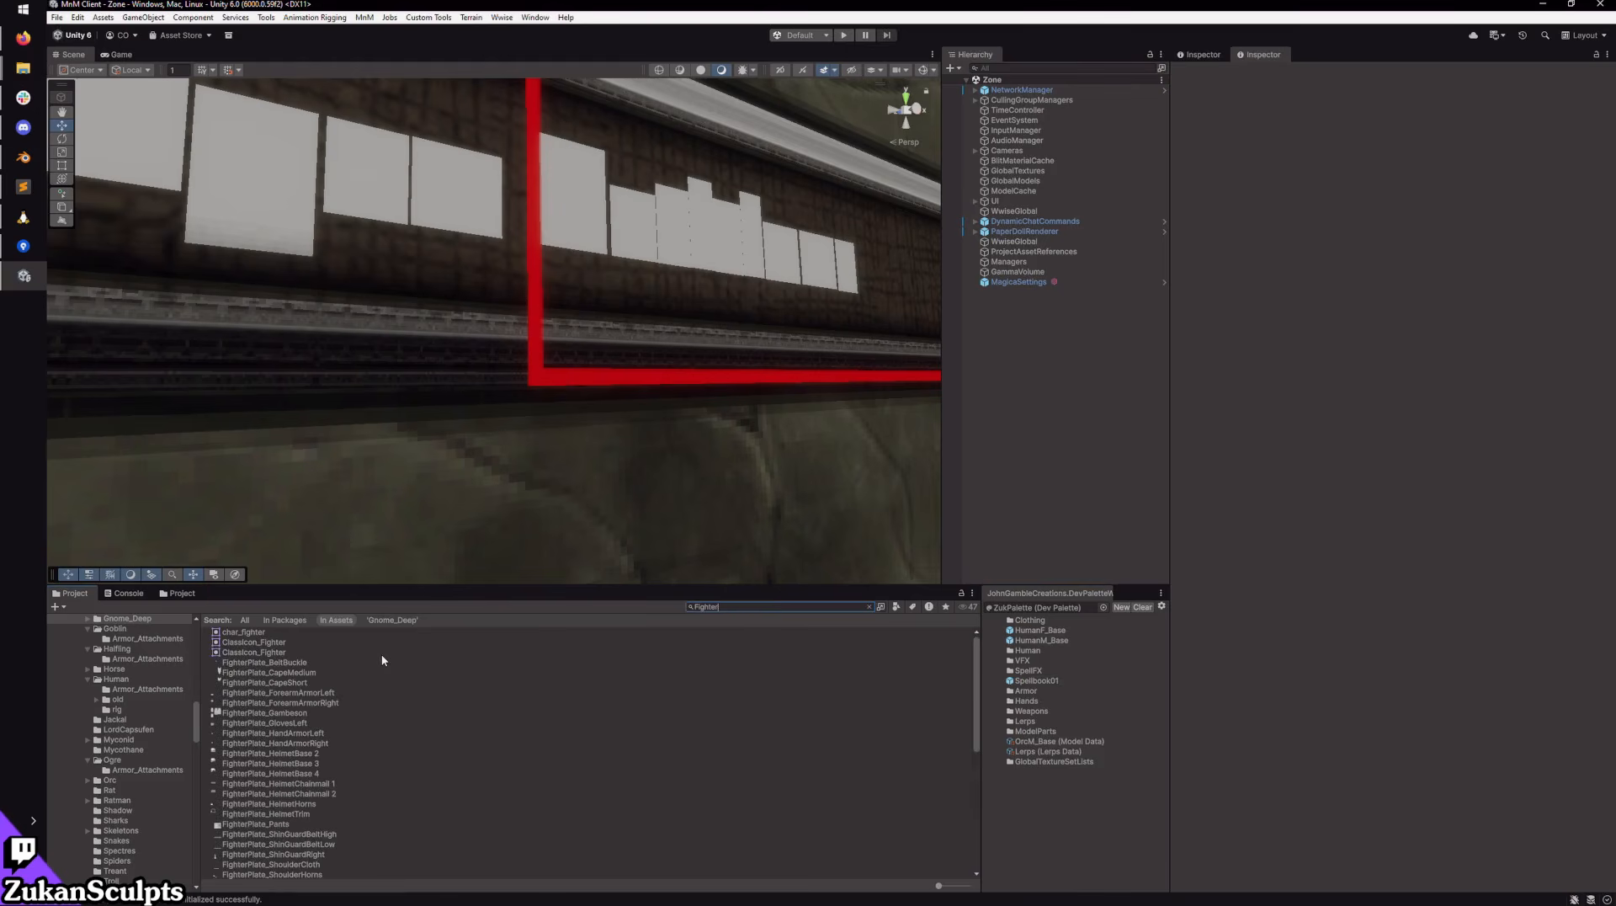
{"action": "left_click", "coordinate": [268, 653]}
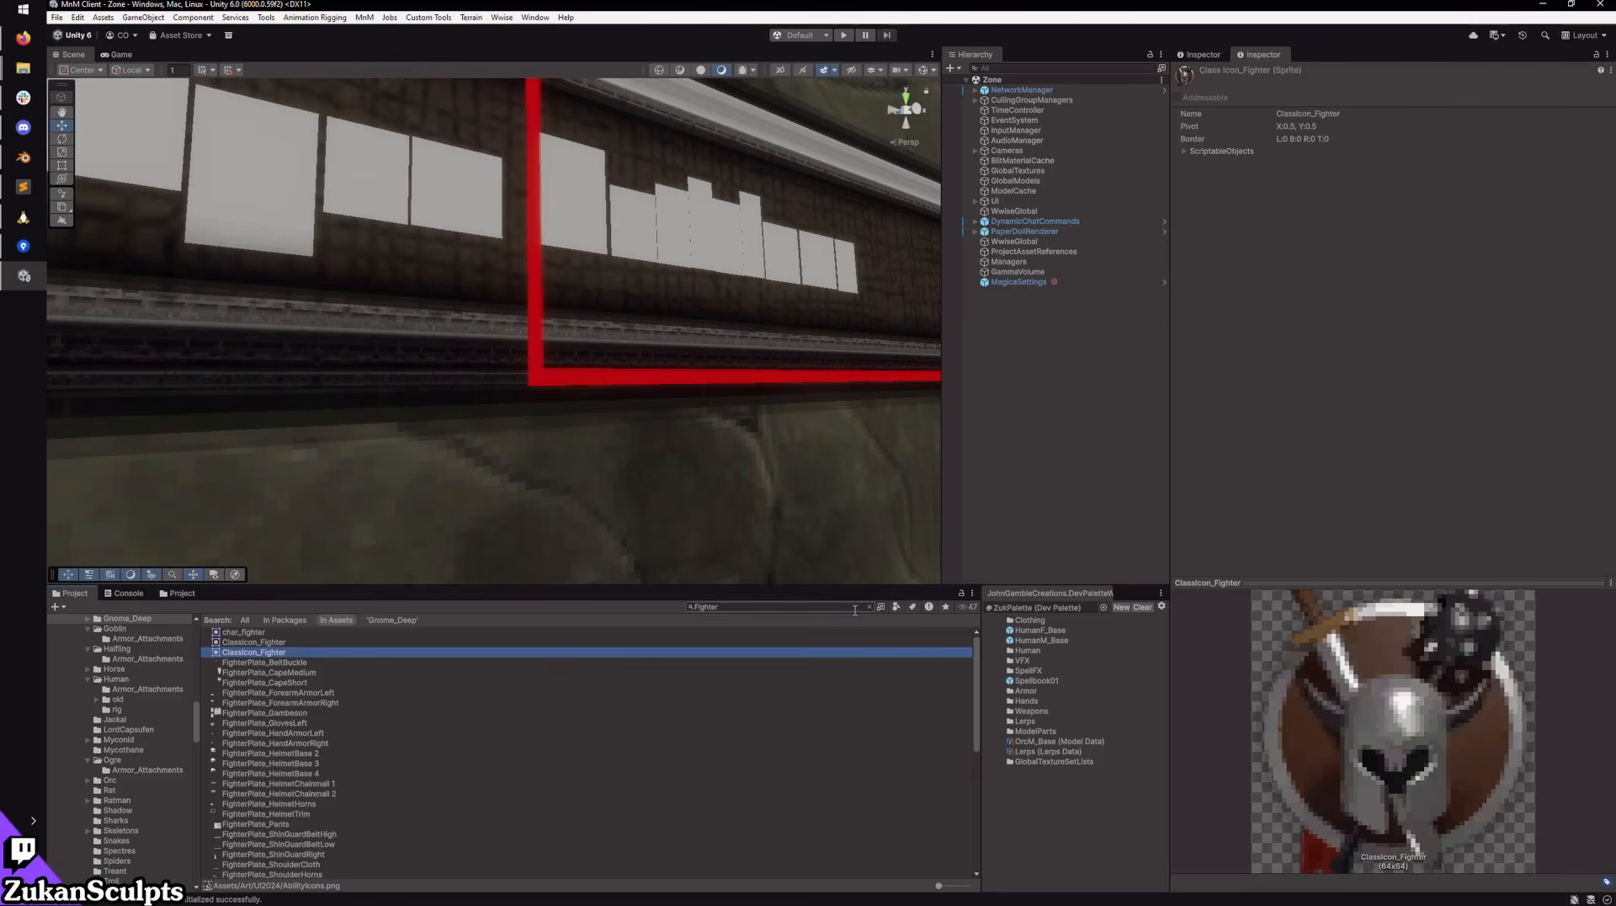
Step: Clear the asset search and look through the sprites around ClassIcon_Fighter in the UI2024 folder
{"action": "left_click", "coordinate": [869, 606]}
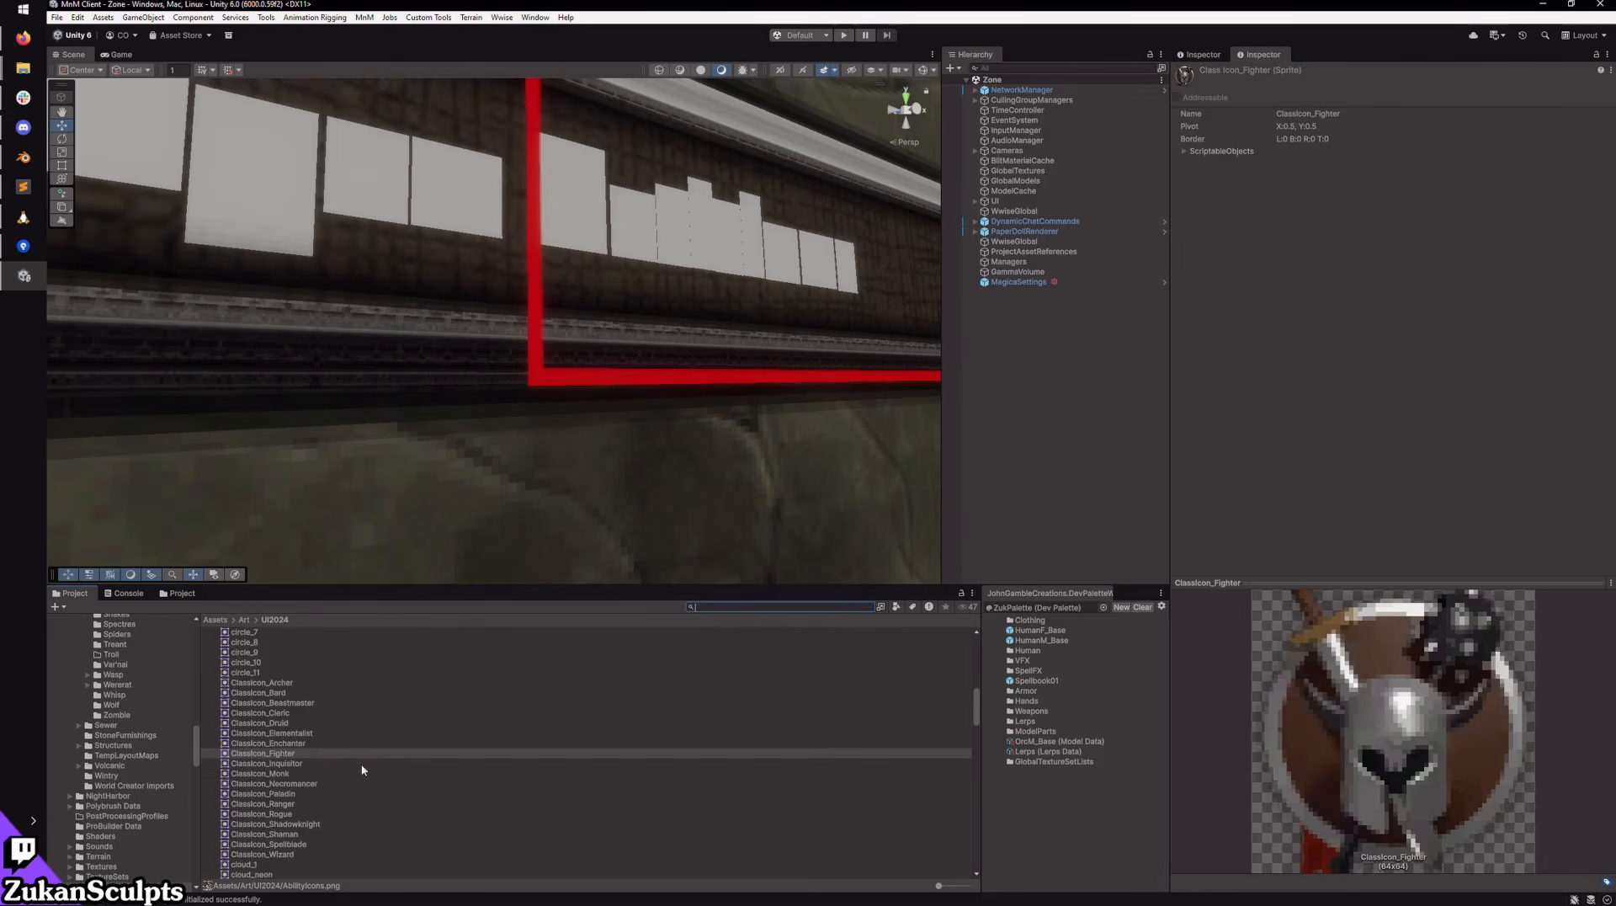
{"action": "scroll", "coordinate": [284, 752], "scroll_direction": "up", "scroll_amount": 10}
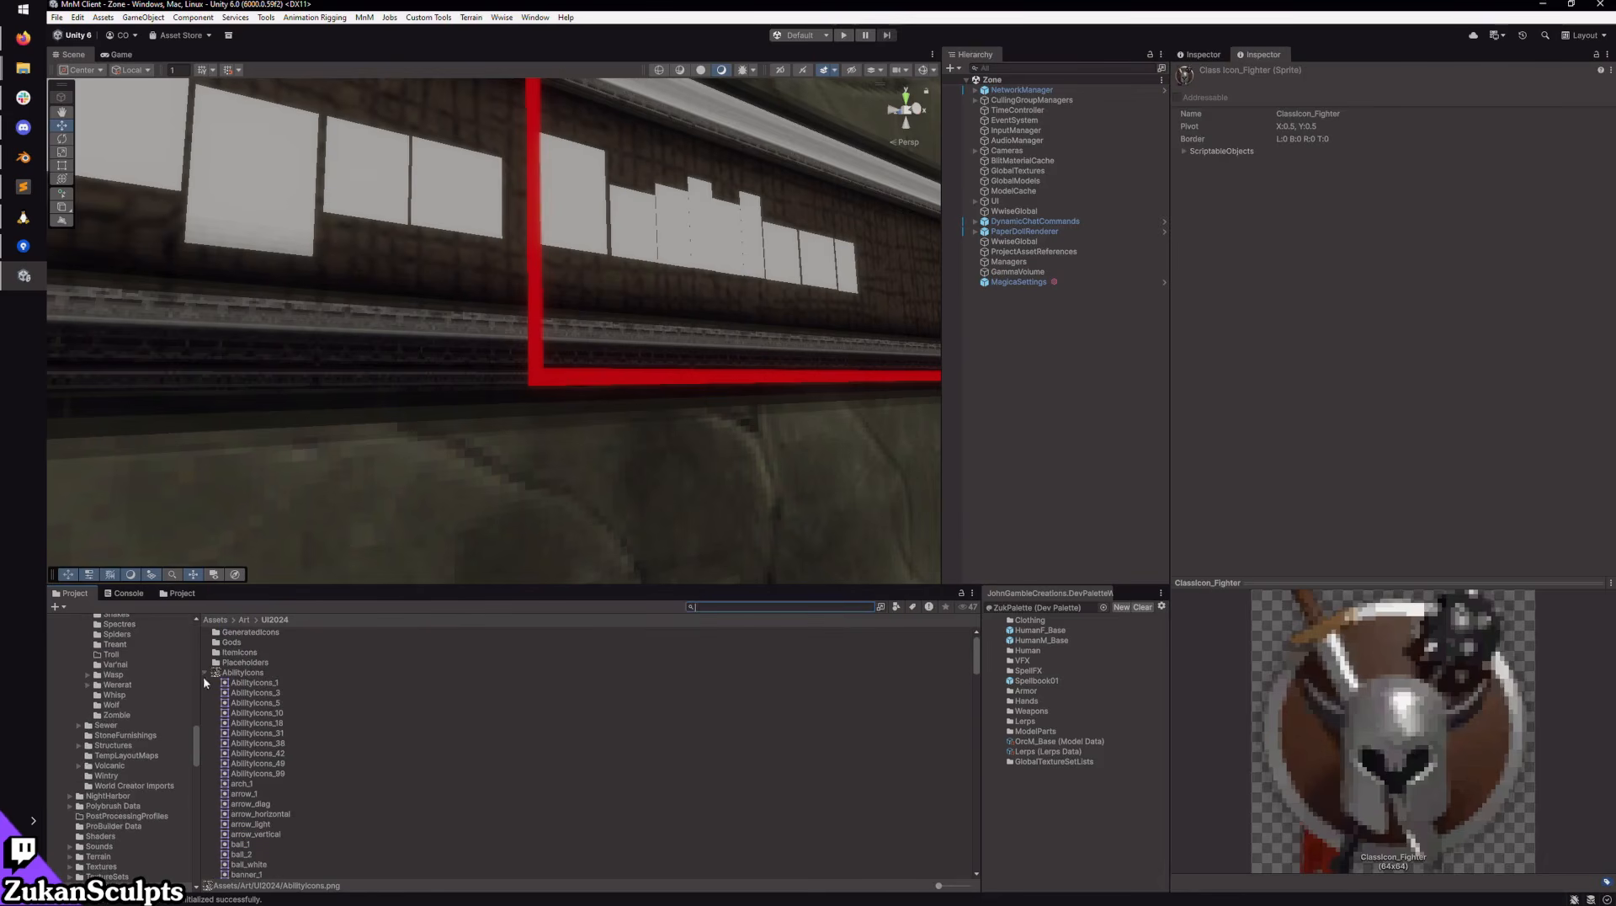
{"action": "scroll", "coordinate": [345, 732], "scroll_direction": "down", "scroll_amount": 10}
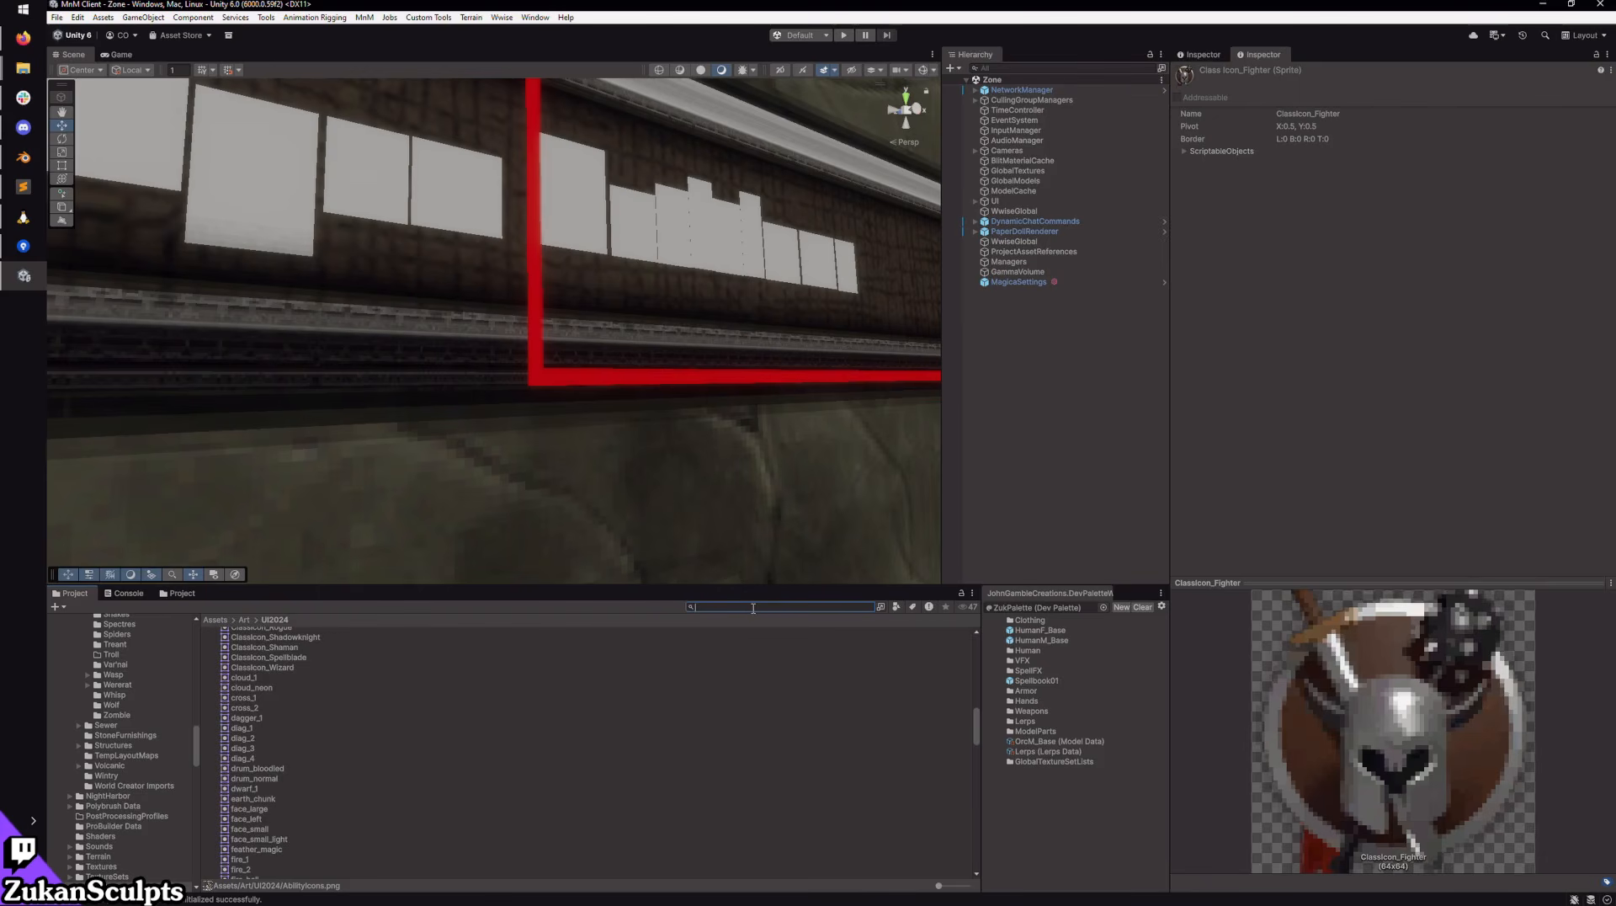
Step: Search the assets for "Fighte", select the FighterSymbol_12 sprite, and clear the search to reveal its ClassSymbols folder
{"action": "type", "text": "Fighte"}
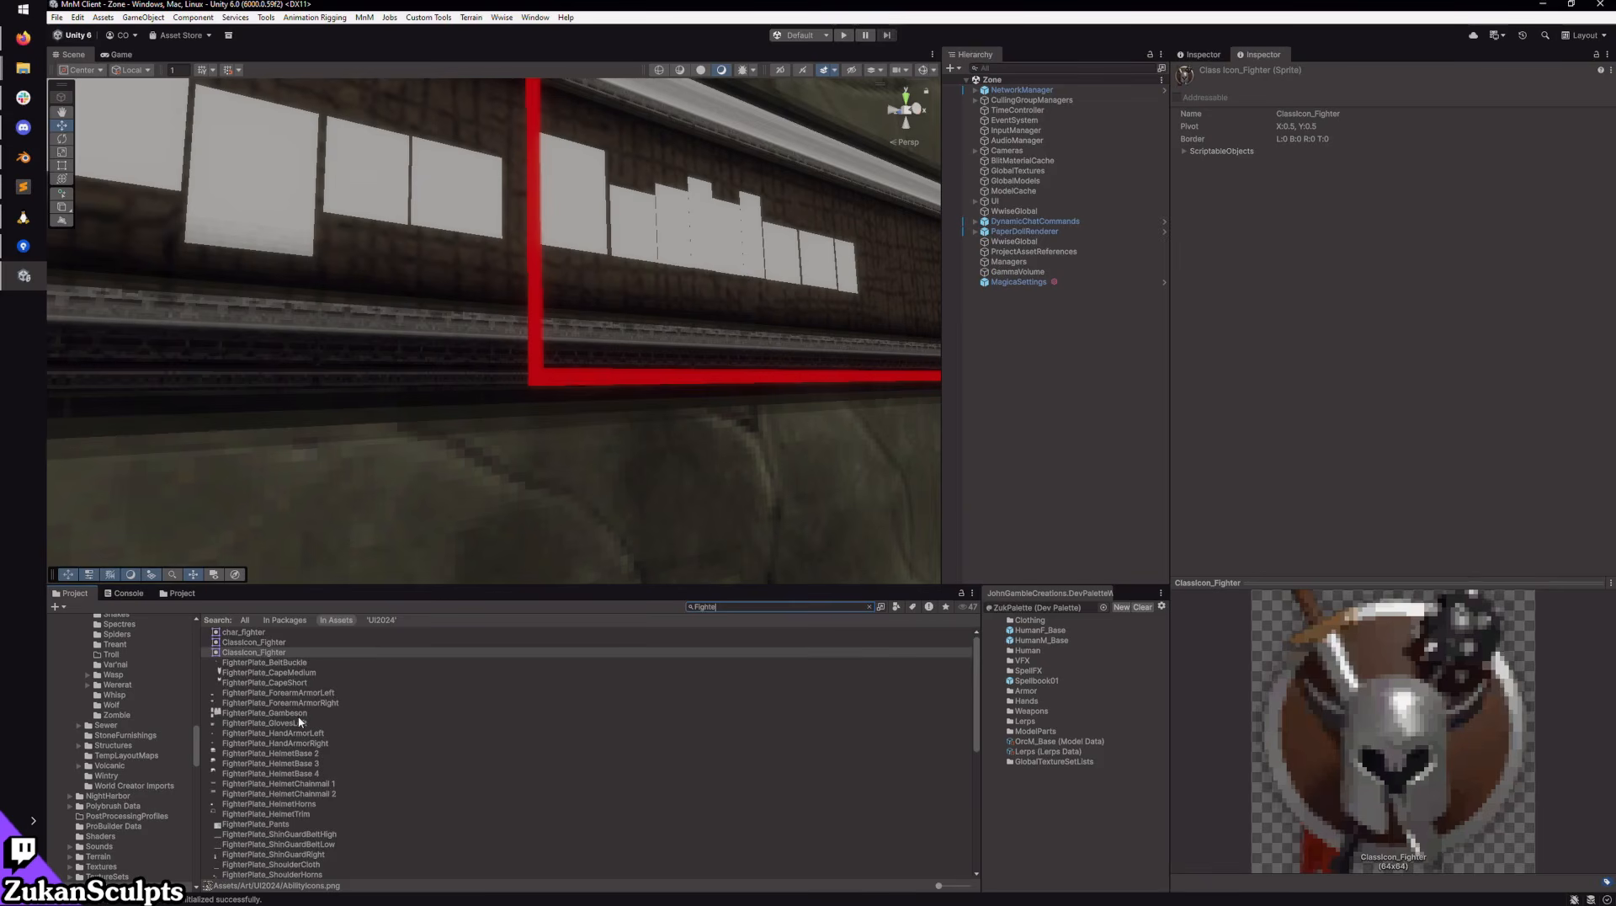
{"action": "scroll", "coordinate": [296, 715], "scroll_direction": "down", "scroll_amount": 6}
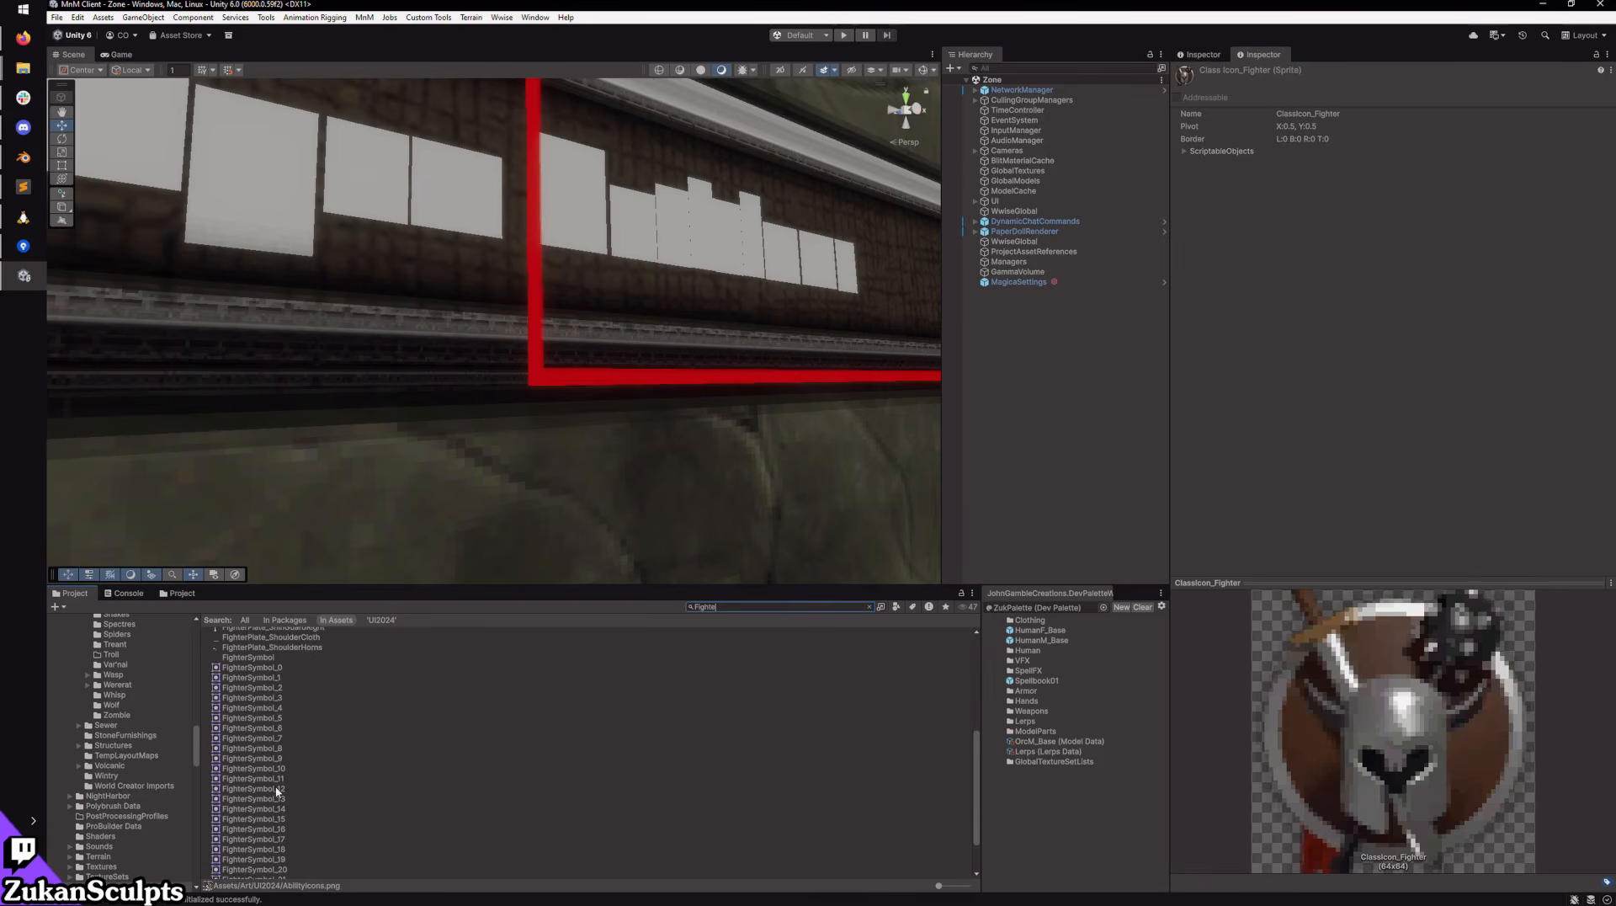
{"action": "left_click", "coordinate": [277, 789]}
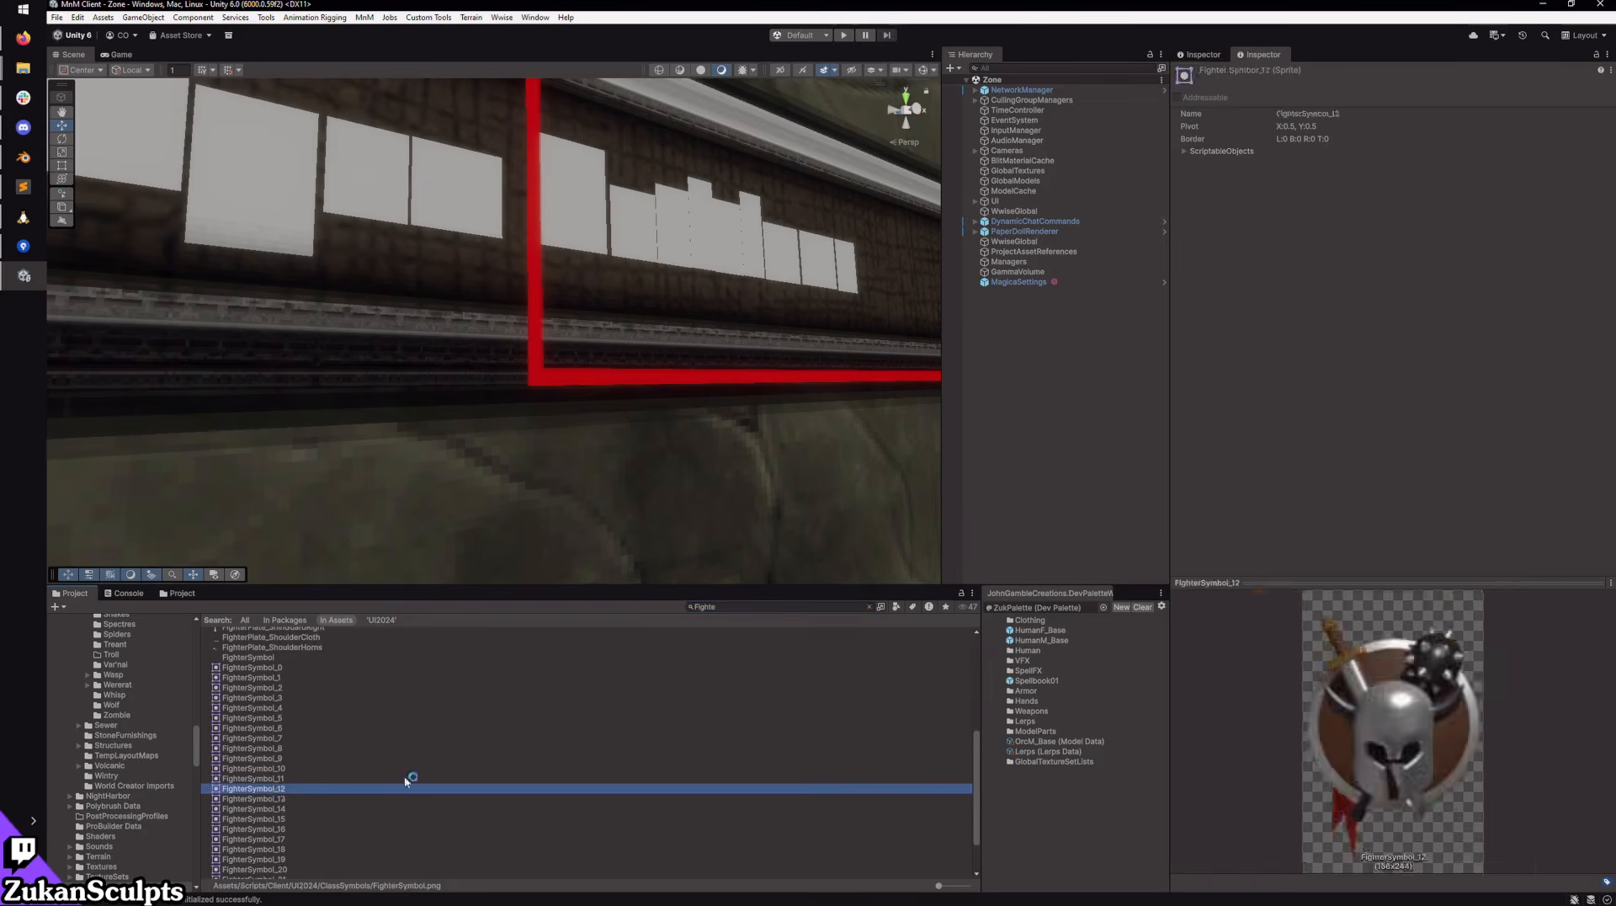
{"action": "left_click", "coordinate": [870, 606]}
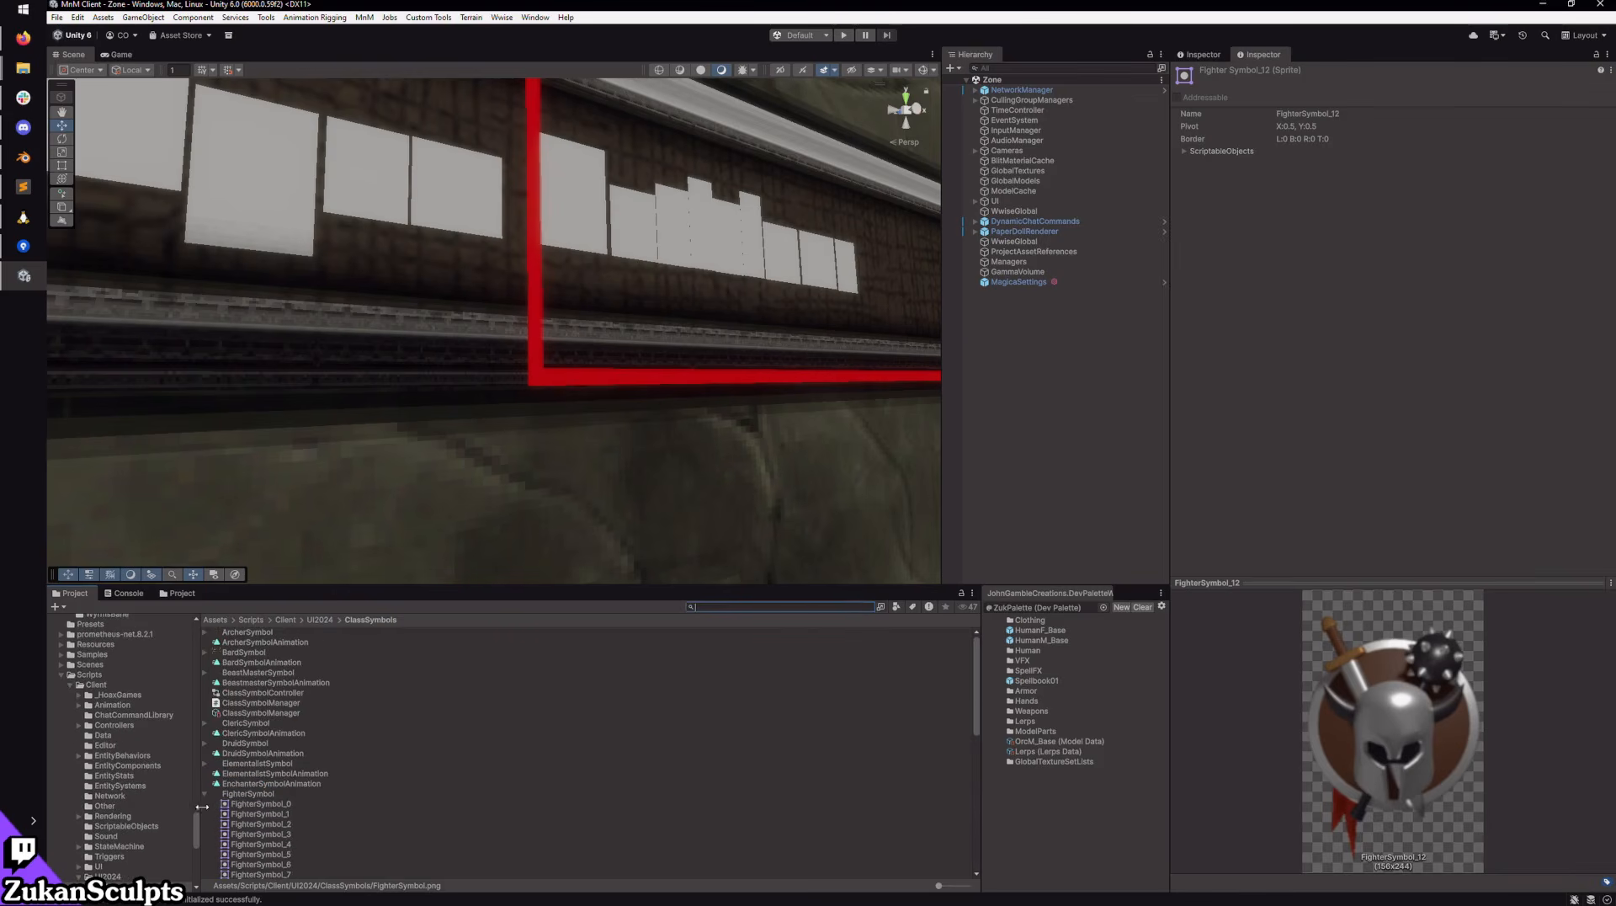
Step: Collapse the FighterSymbol sprite sheet in the ClassSymbols folder and rename the texture to FighterSymbol-1
{"action": "left_click", "coordinate": [204, 794]}
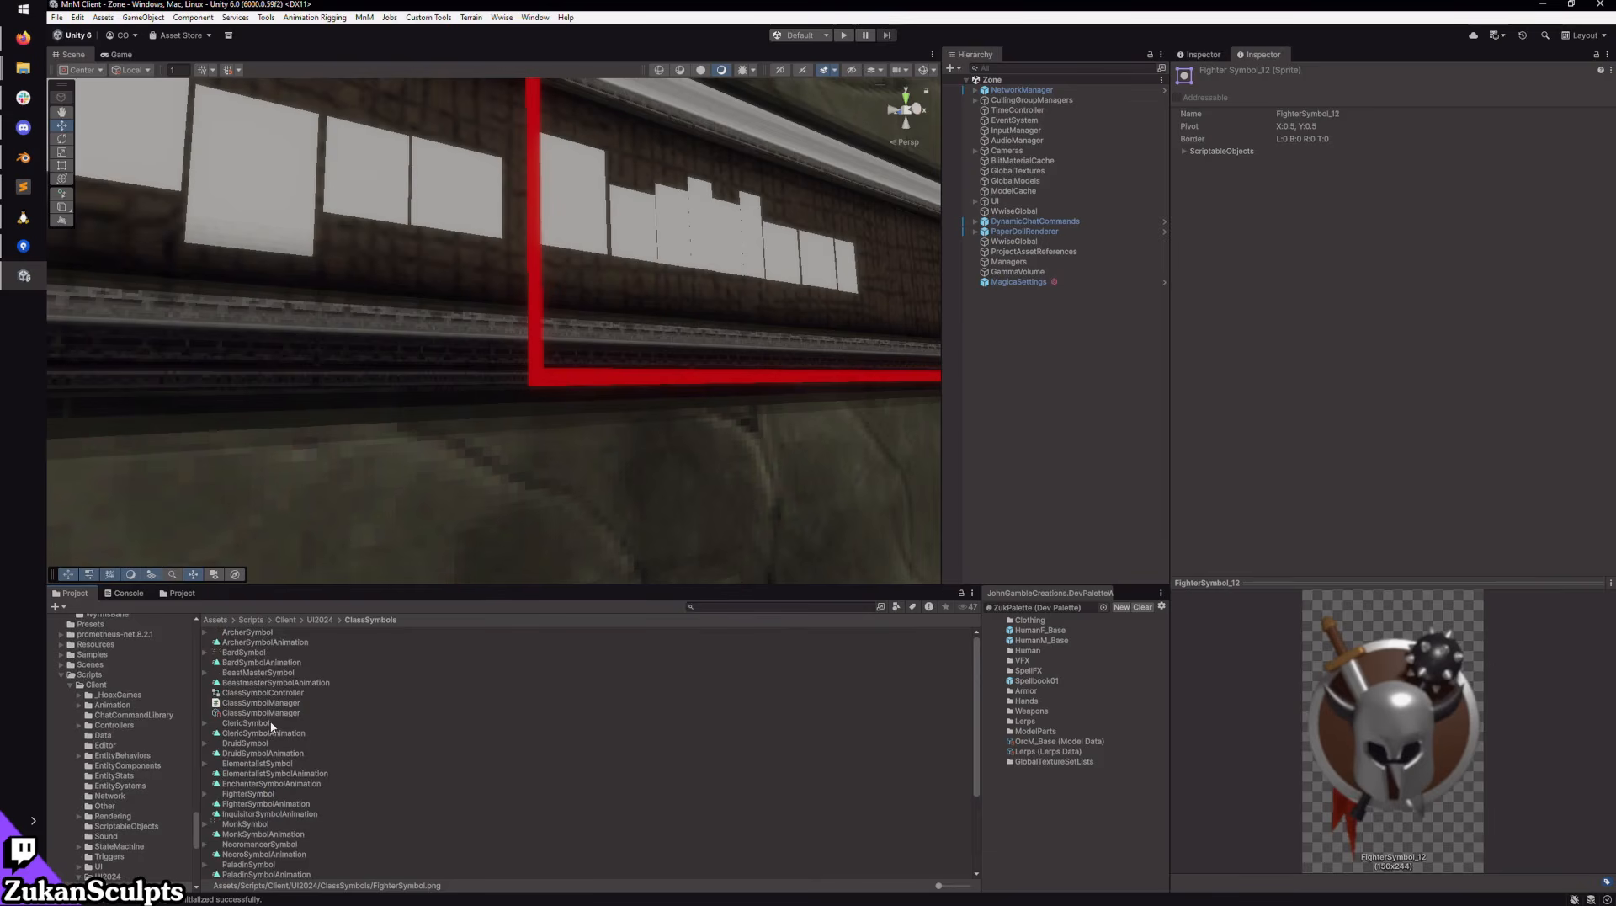
{"action": "left_click", "coordinate": [243, 795]}
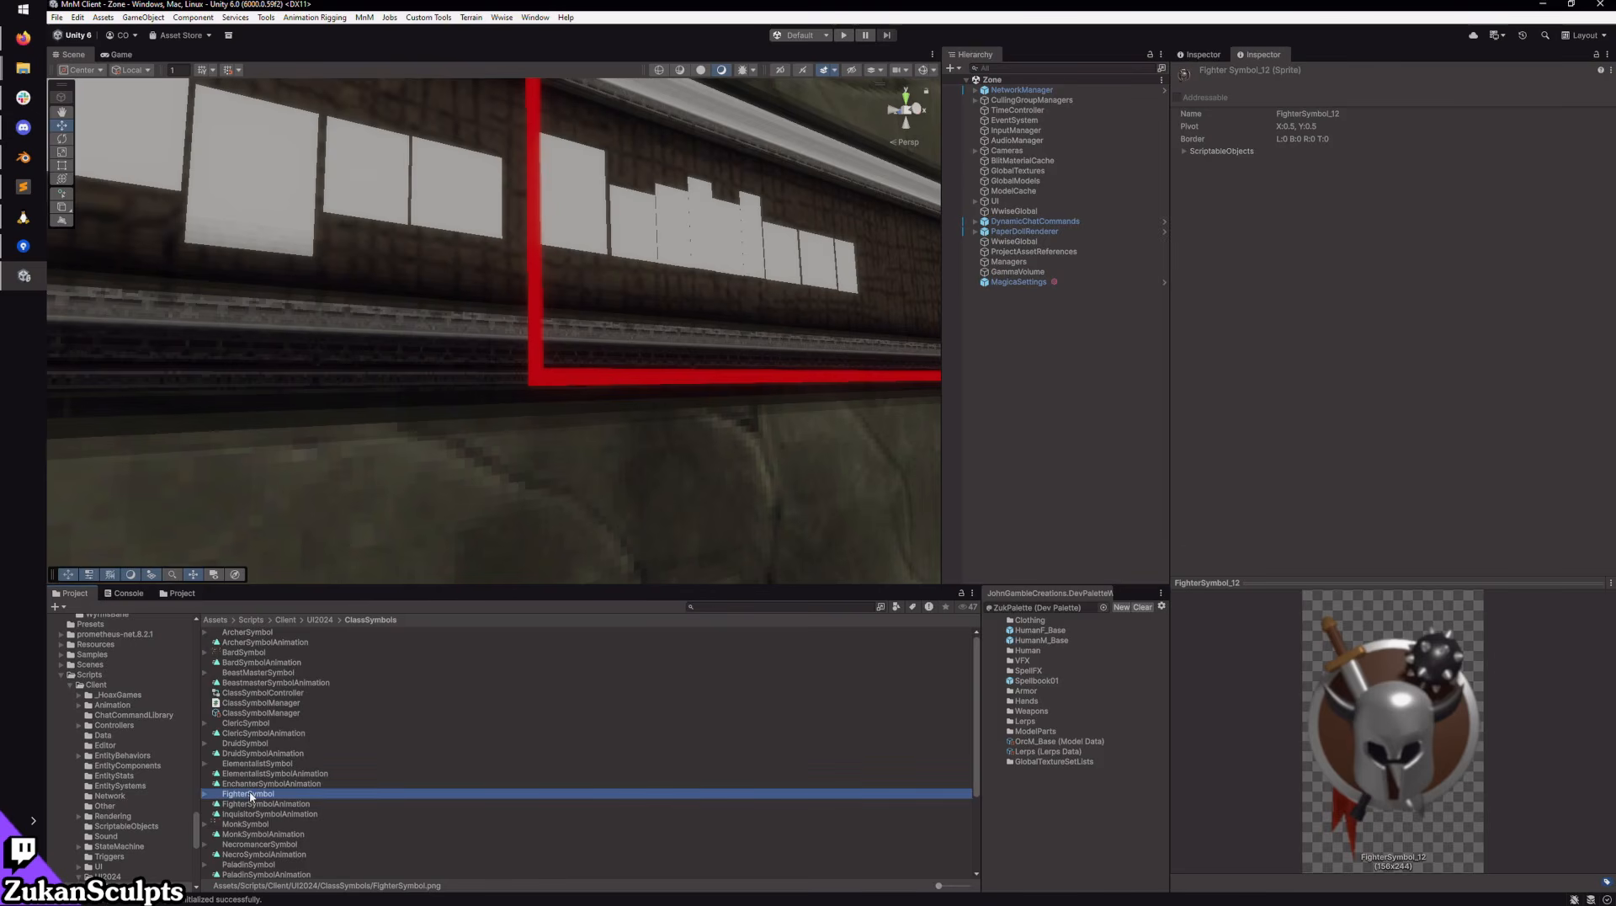
{"action": "key", "text": "F2"}
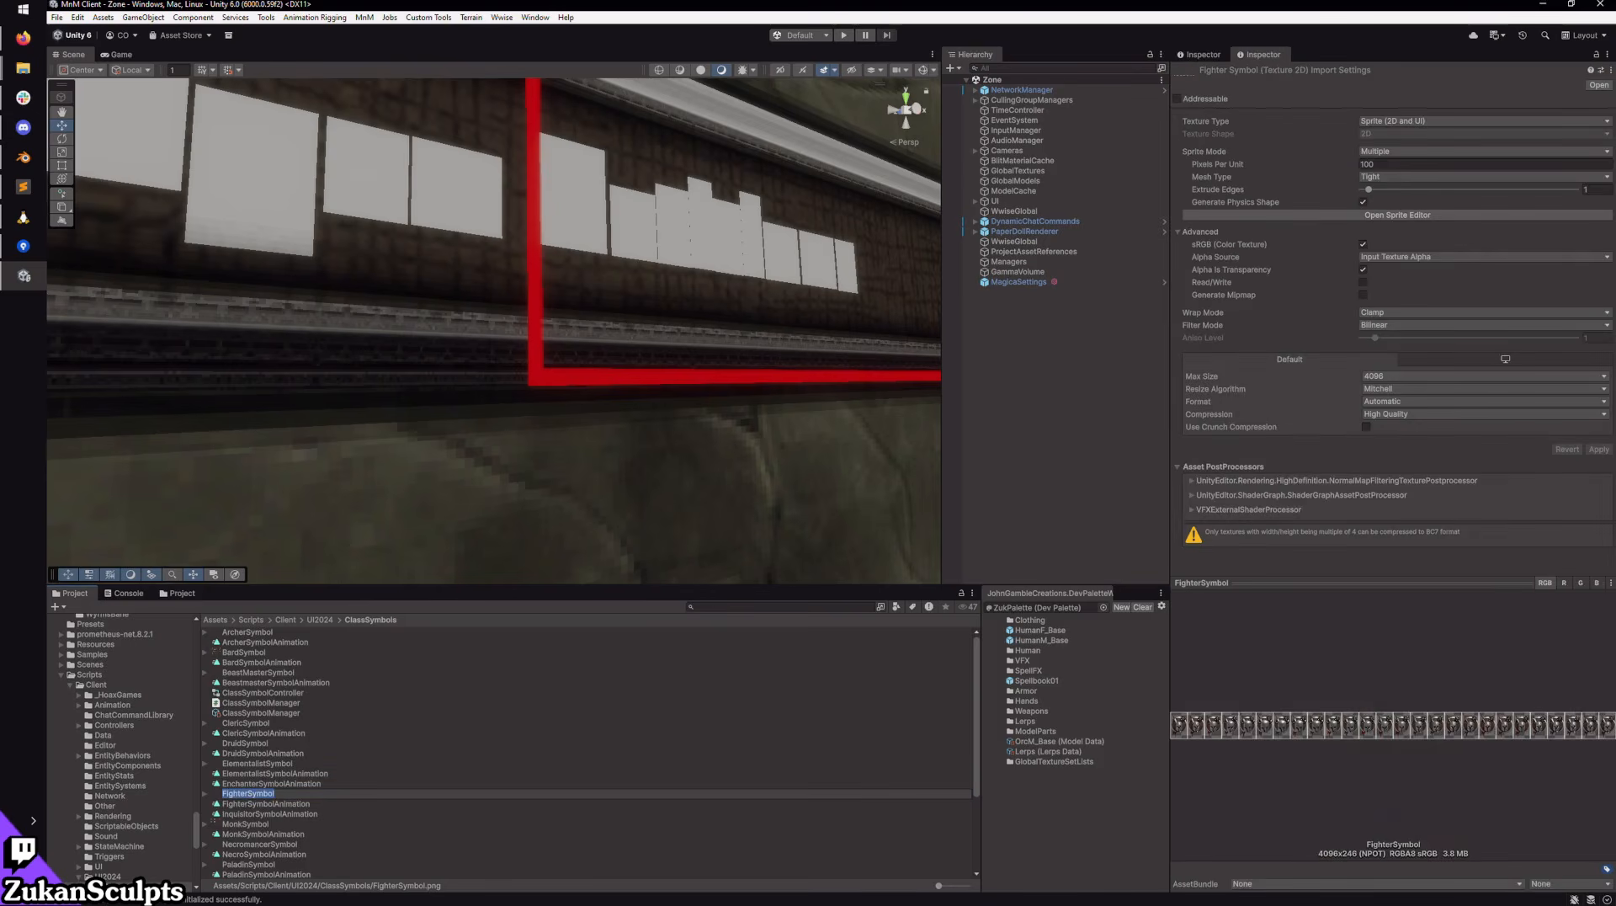
{"action": "key", "text": "alt+Tab"}
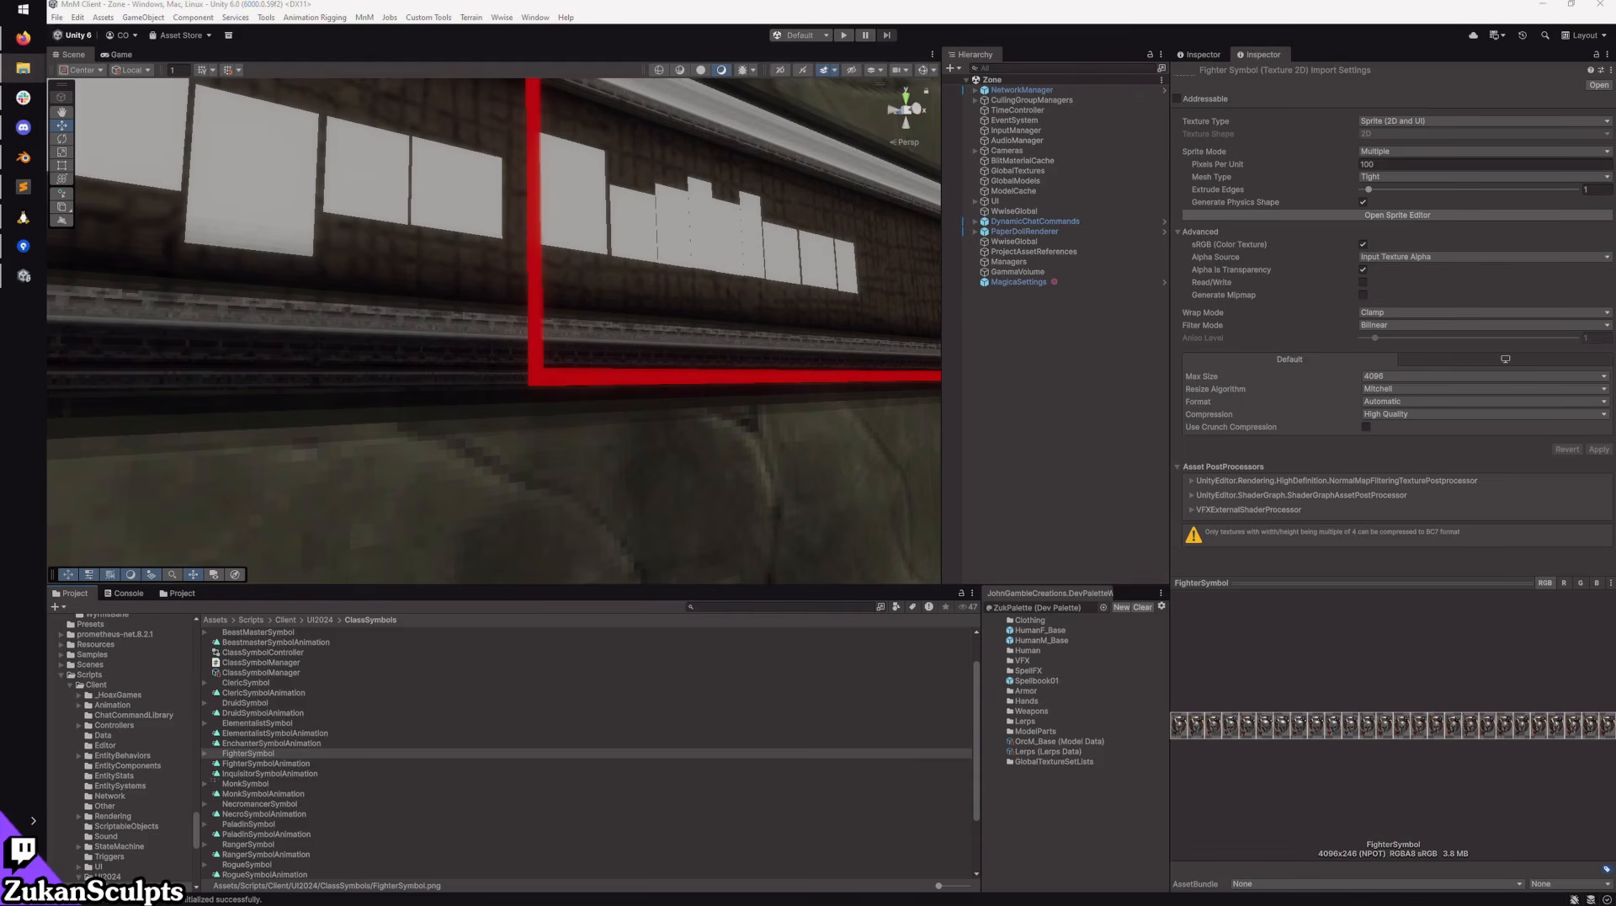
{"action": "left_click", "coordinate": [254, 754]}
{"action": "key", "text": "F2"}
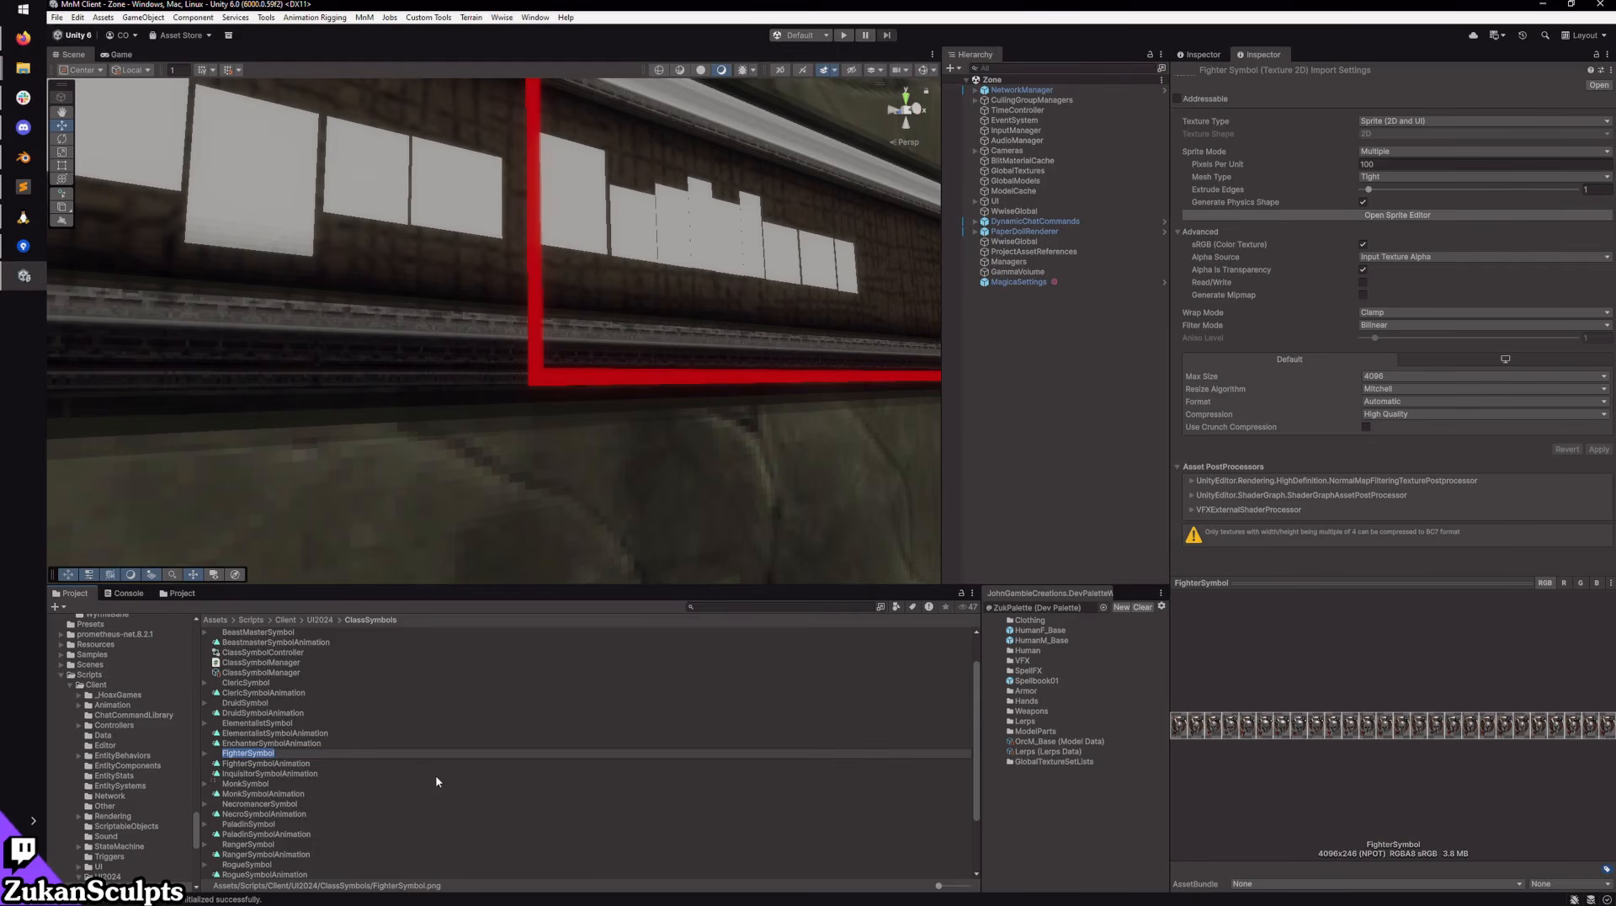
{"action": "key", "text": "End"}
{"action": "type", "text": "-1"}
{"action": "key", "text": "Return"}
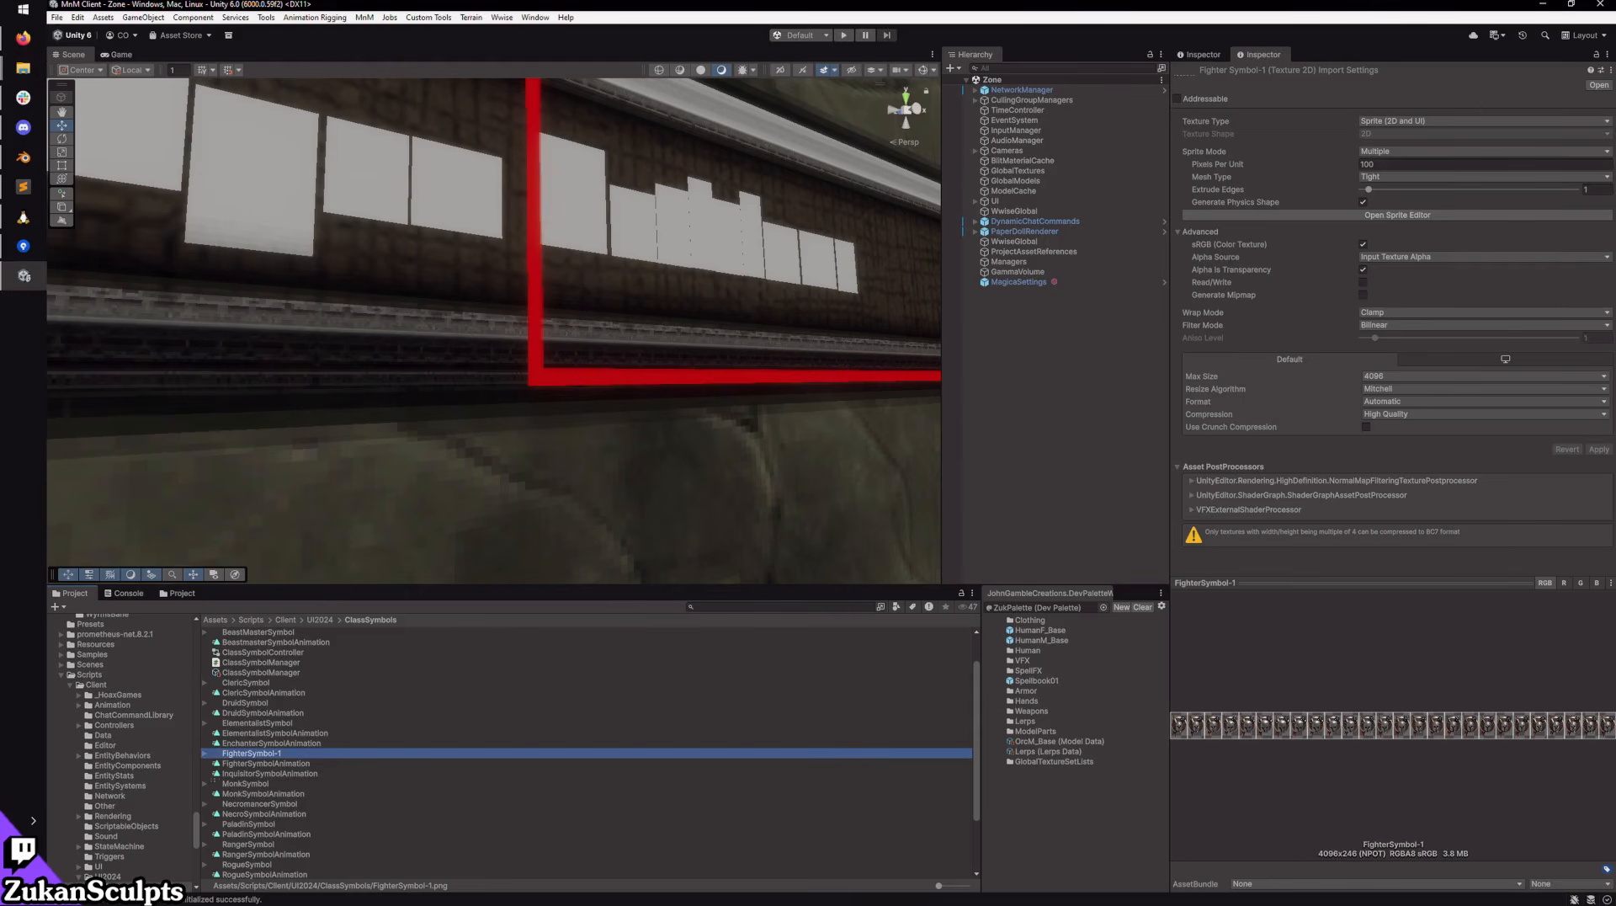
Step: Open the FighterSymbol-1 texture file from the ClassSymbols folder, and return to Unity
{"action": "key", "text": "alt+Tab"}
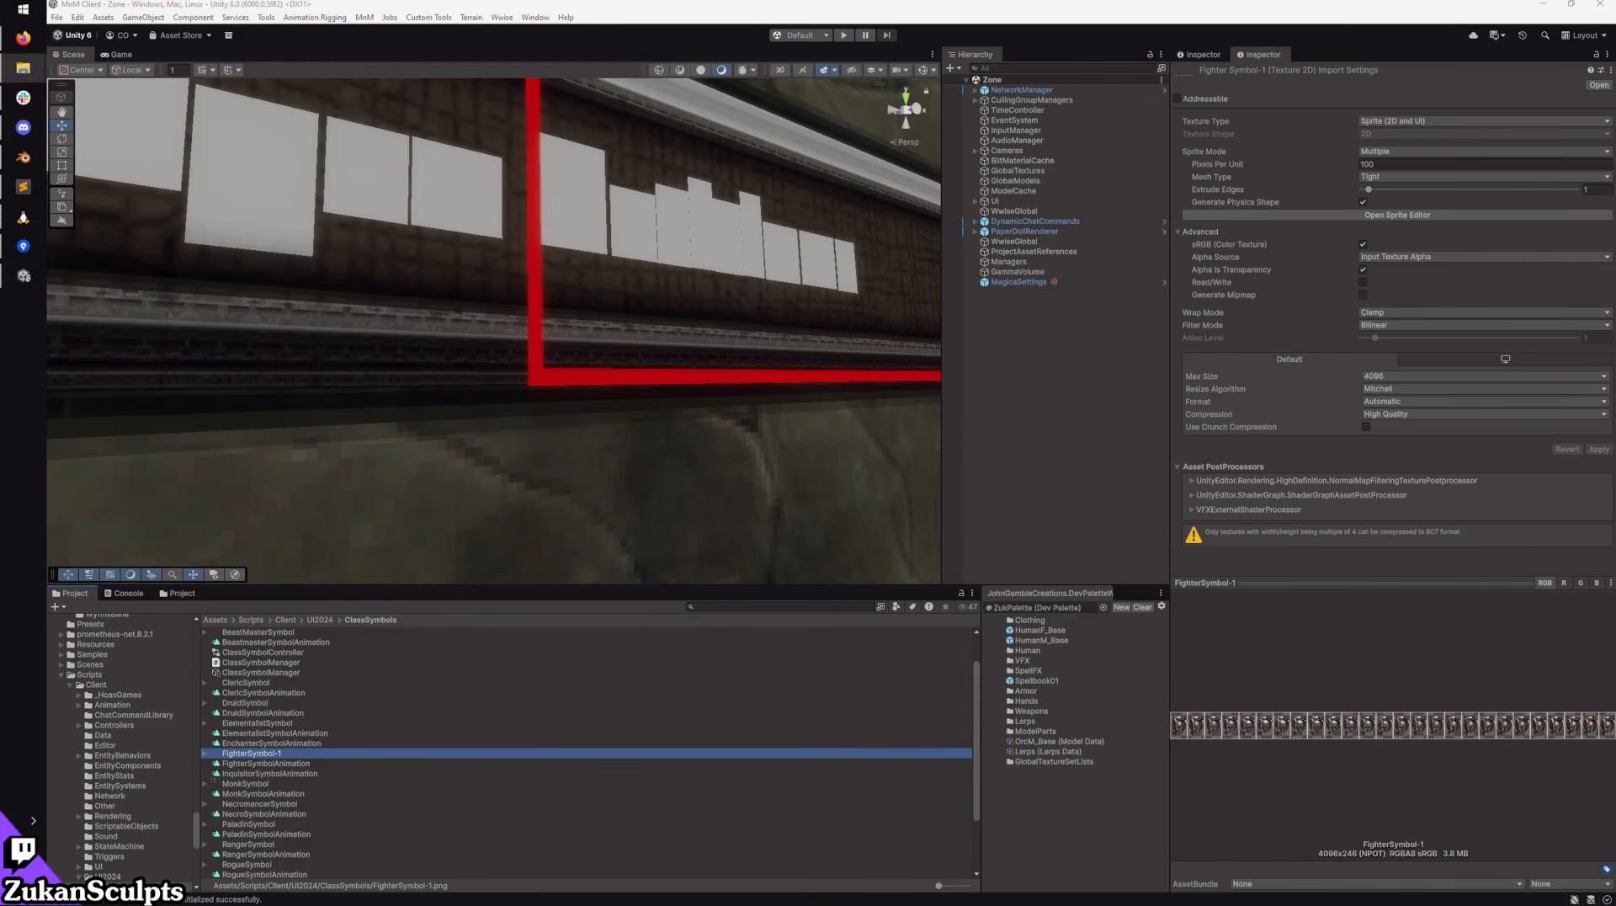
{"action": "key", "text": "alt+Tab"}
{"action": "key", "text": "Up"}
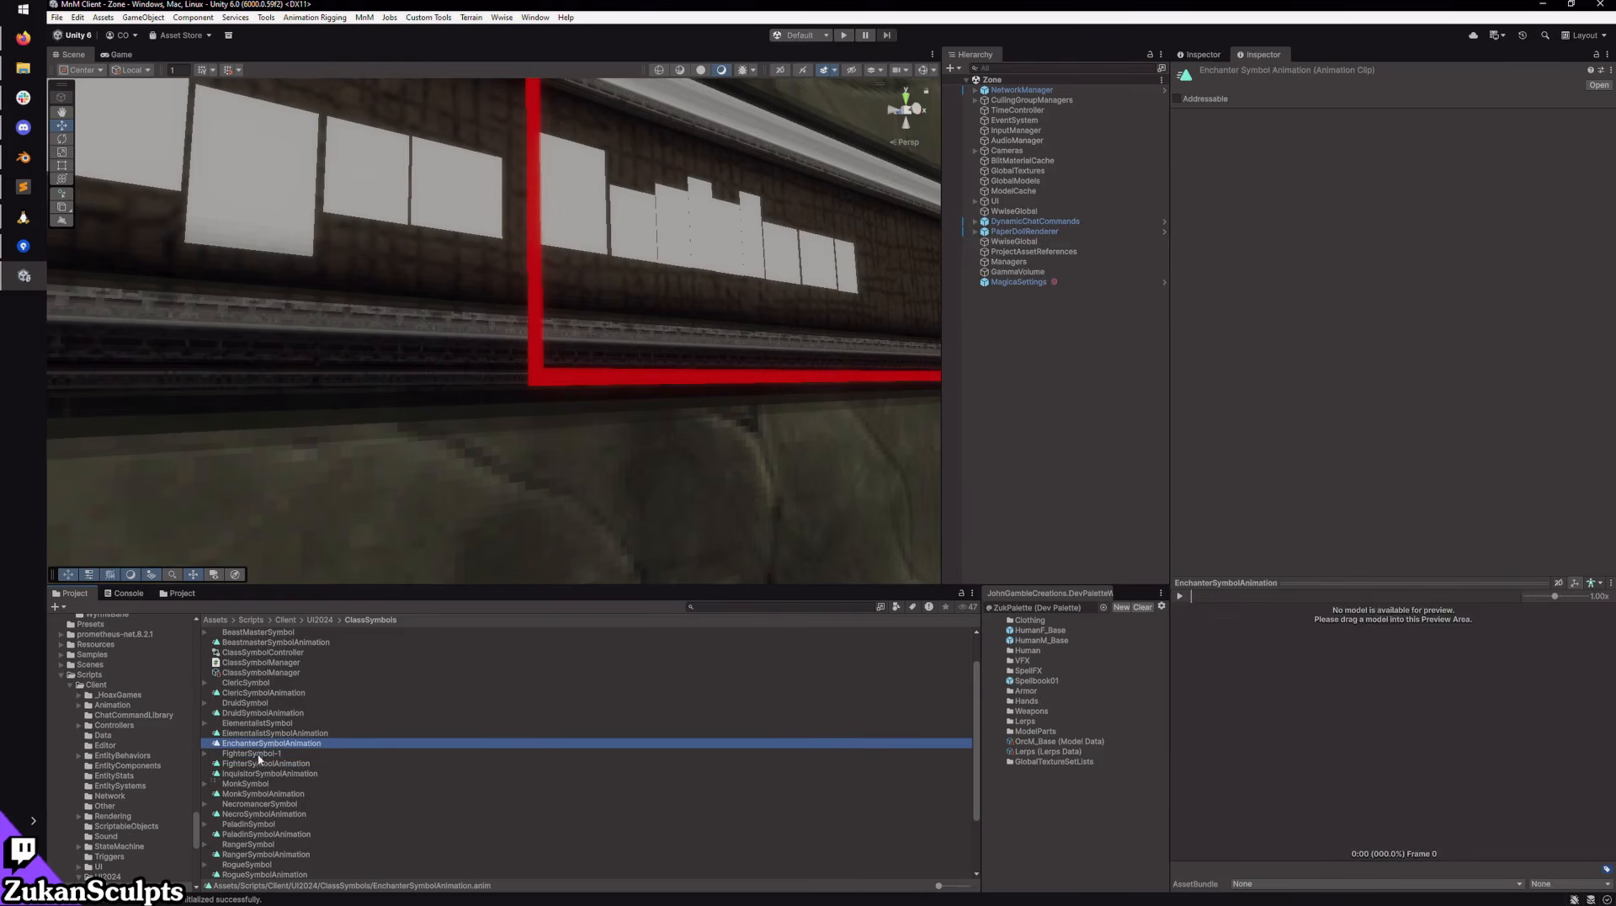
{"action": "right_click", "coordinate": [265, 745]}
{"action": "left_click", "coordinate": [254, 755]}
{"action": "right_click", "coordinate": [251, 754]}
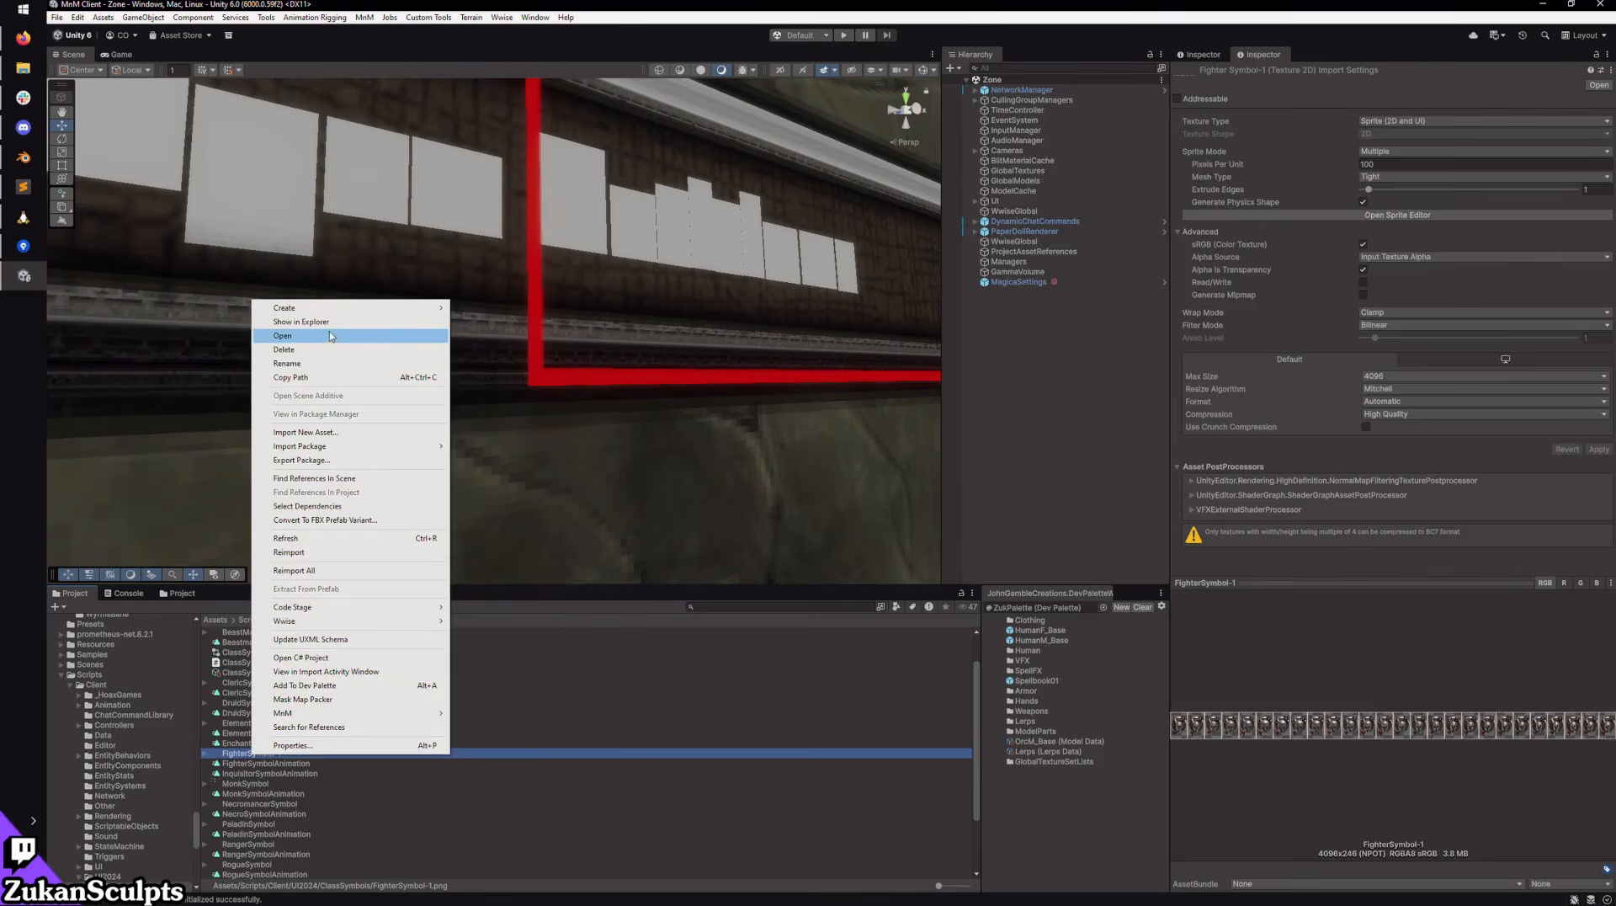
{"action": "left_click", "coordinate": [330, 335]}
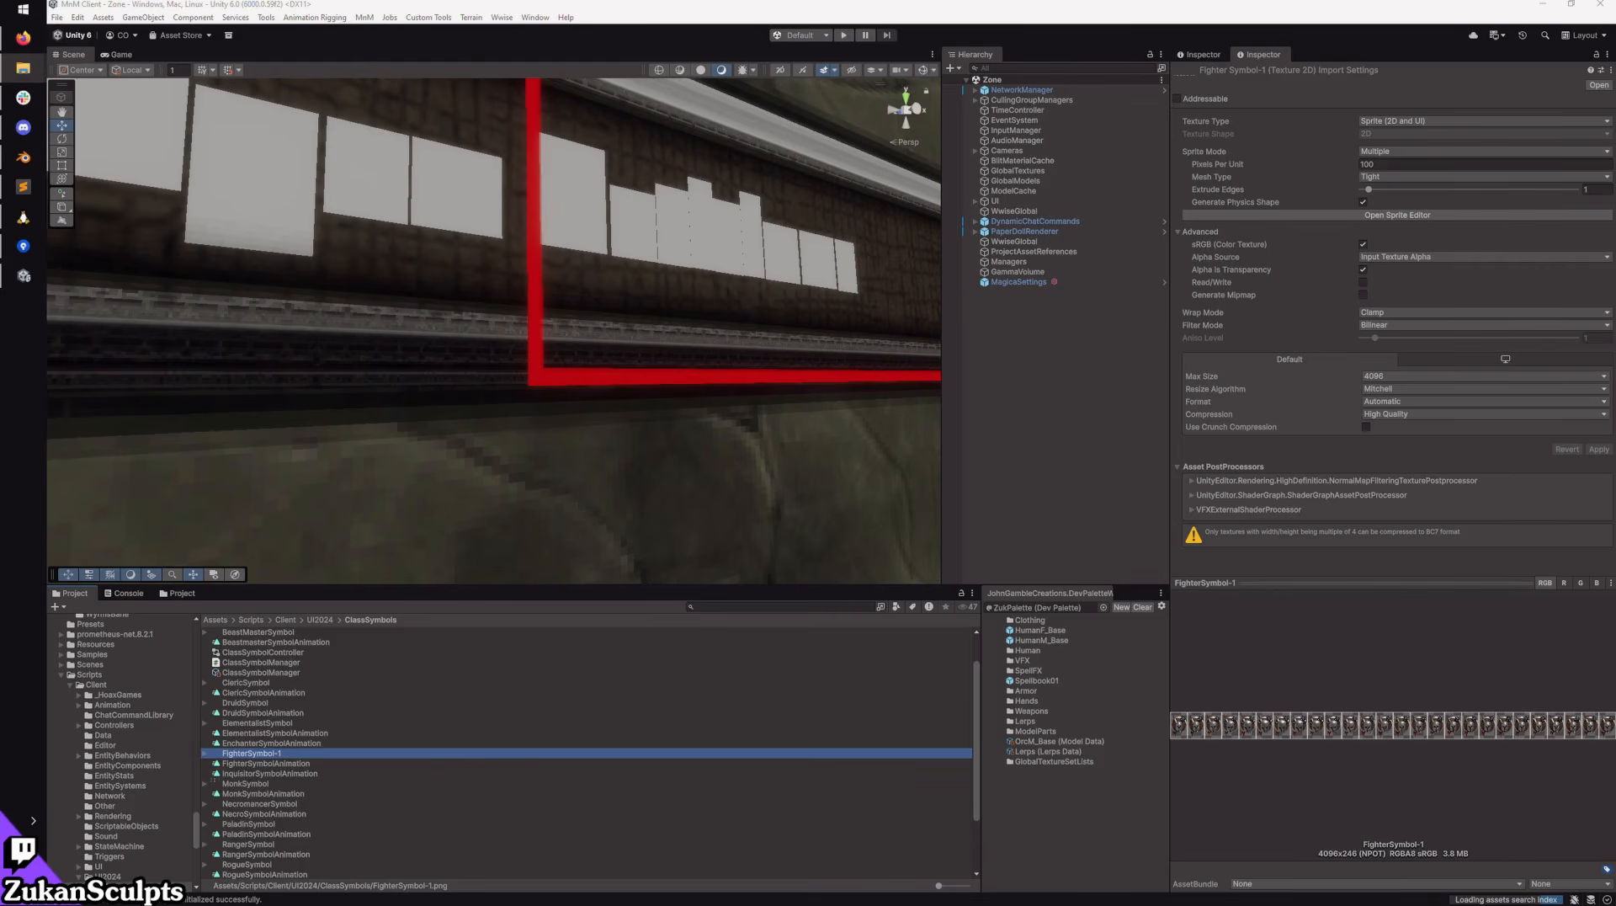
{"action": "left_click", "coordinate": [1054, 863]}
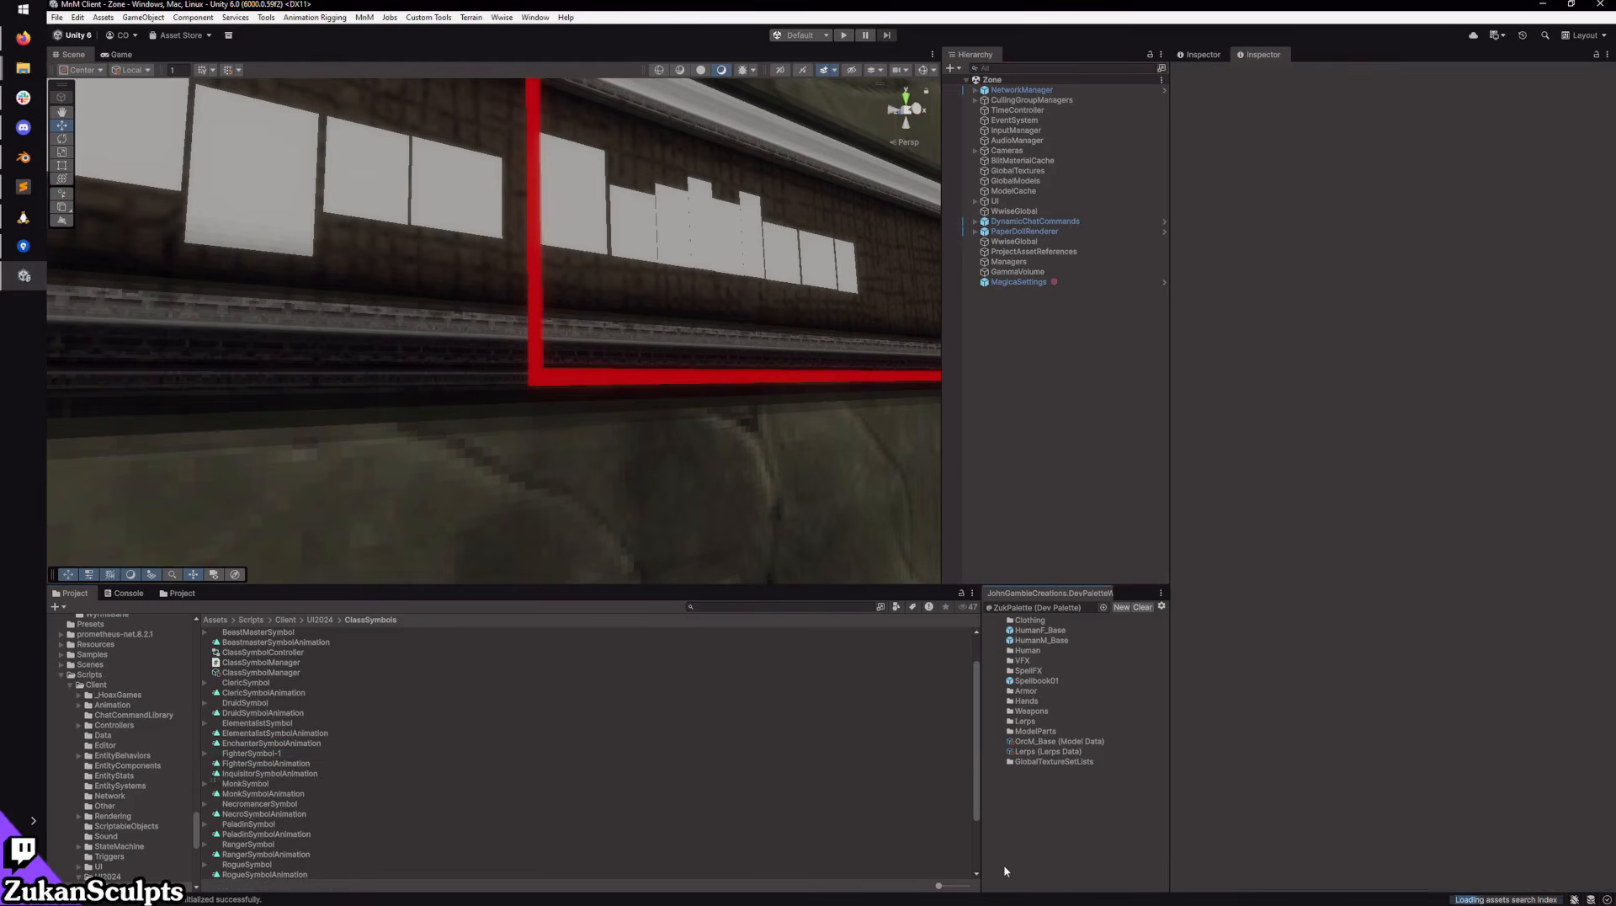
Step: Duplicate the FighterSymbol-1 texture and rename the copy to FighterSymbol-2
{"action": "left_click", "coordinate": [254, 744]}
{"action": "left_click", "coordinate": [249, 751]}
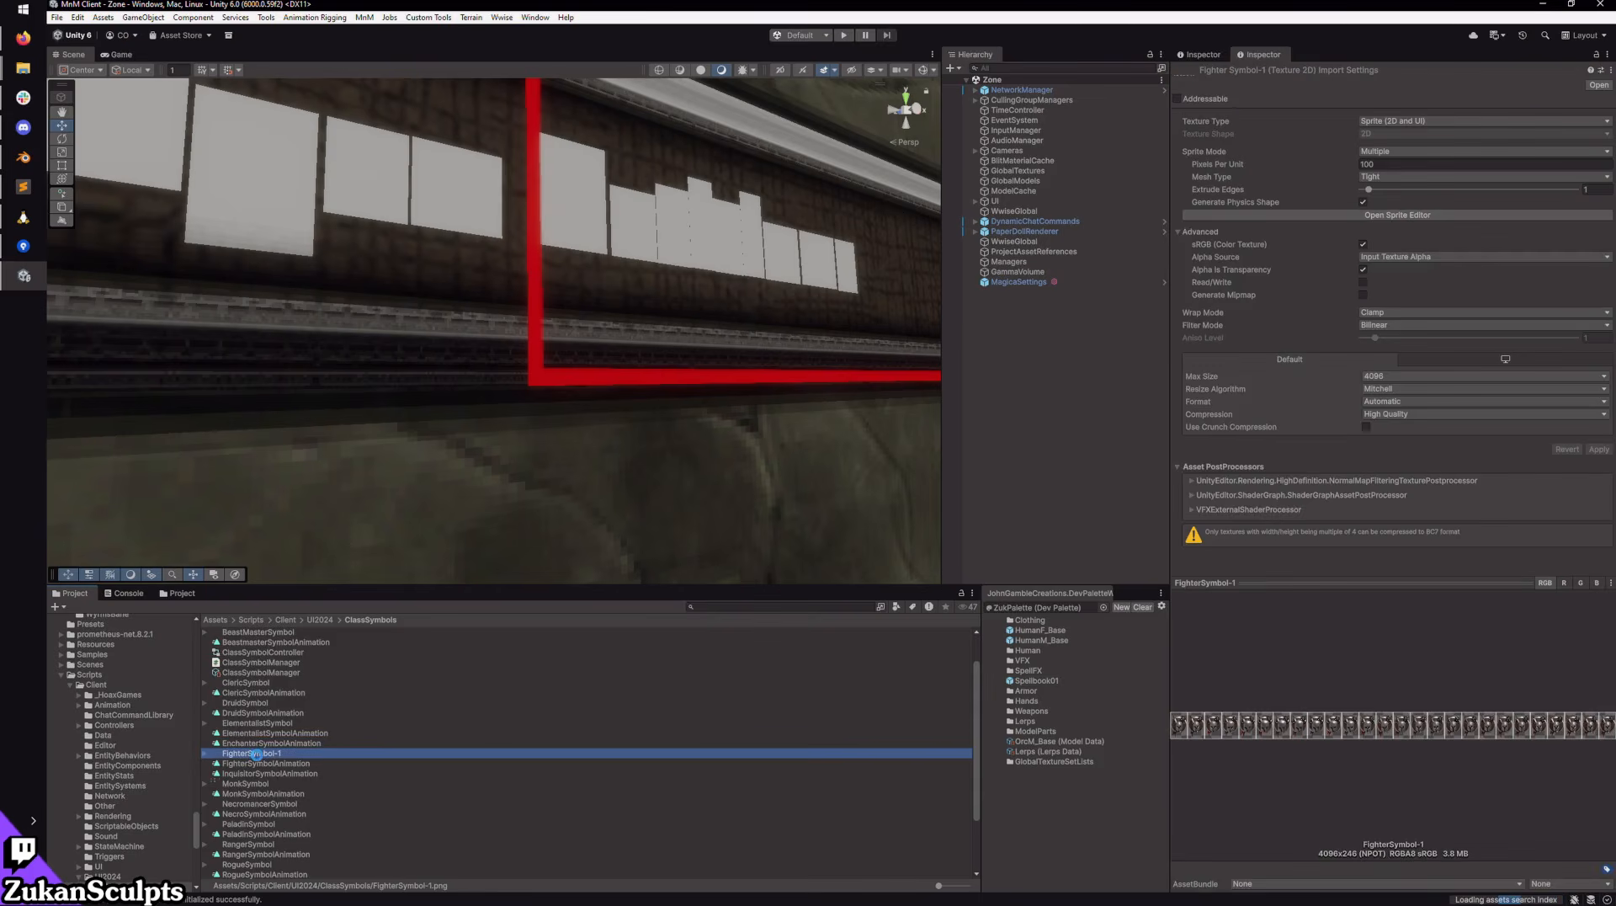
{"action": "key", "text": "ctrl+d"}
{"action": "key", "text": "F2"}
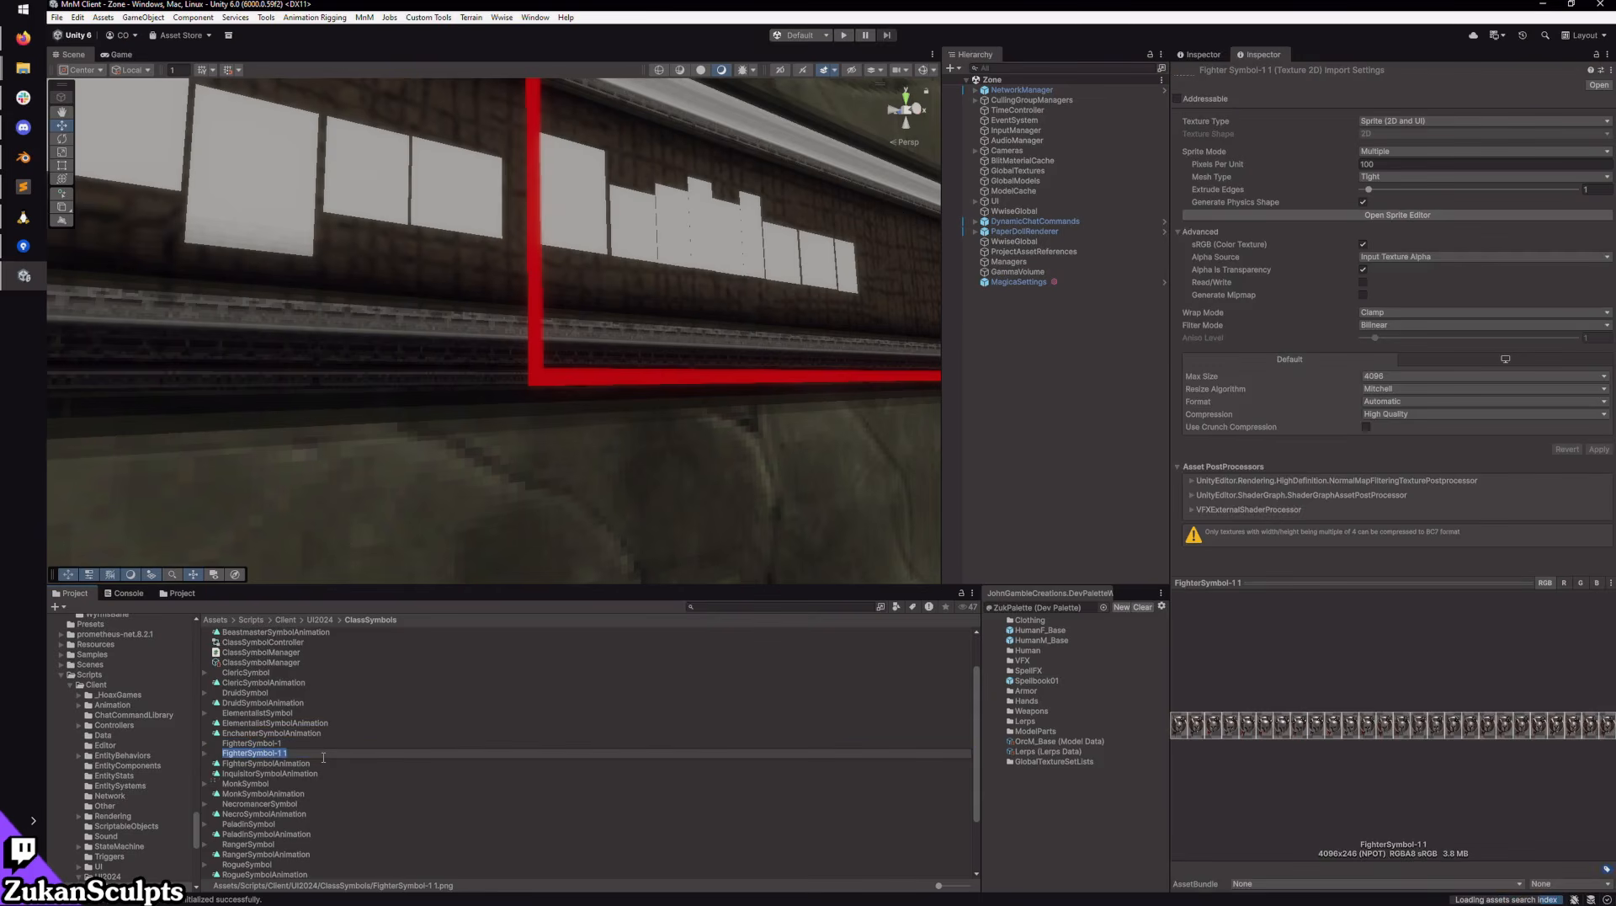
{"action": "left_click", "coordinate": [323, 757]}
{"action": "key", "text": "BackSpace"}
{"action": "key", "text": "BackSpace"}
{"action": "key", "text": "BackSpace"}
{"action": "type", "text": "2"}
{"action": "key", "text": "Return"}
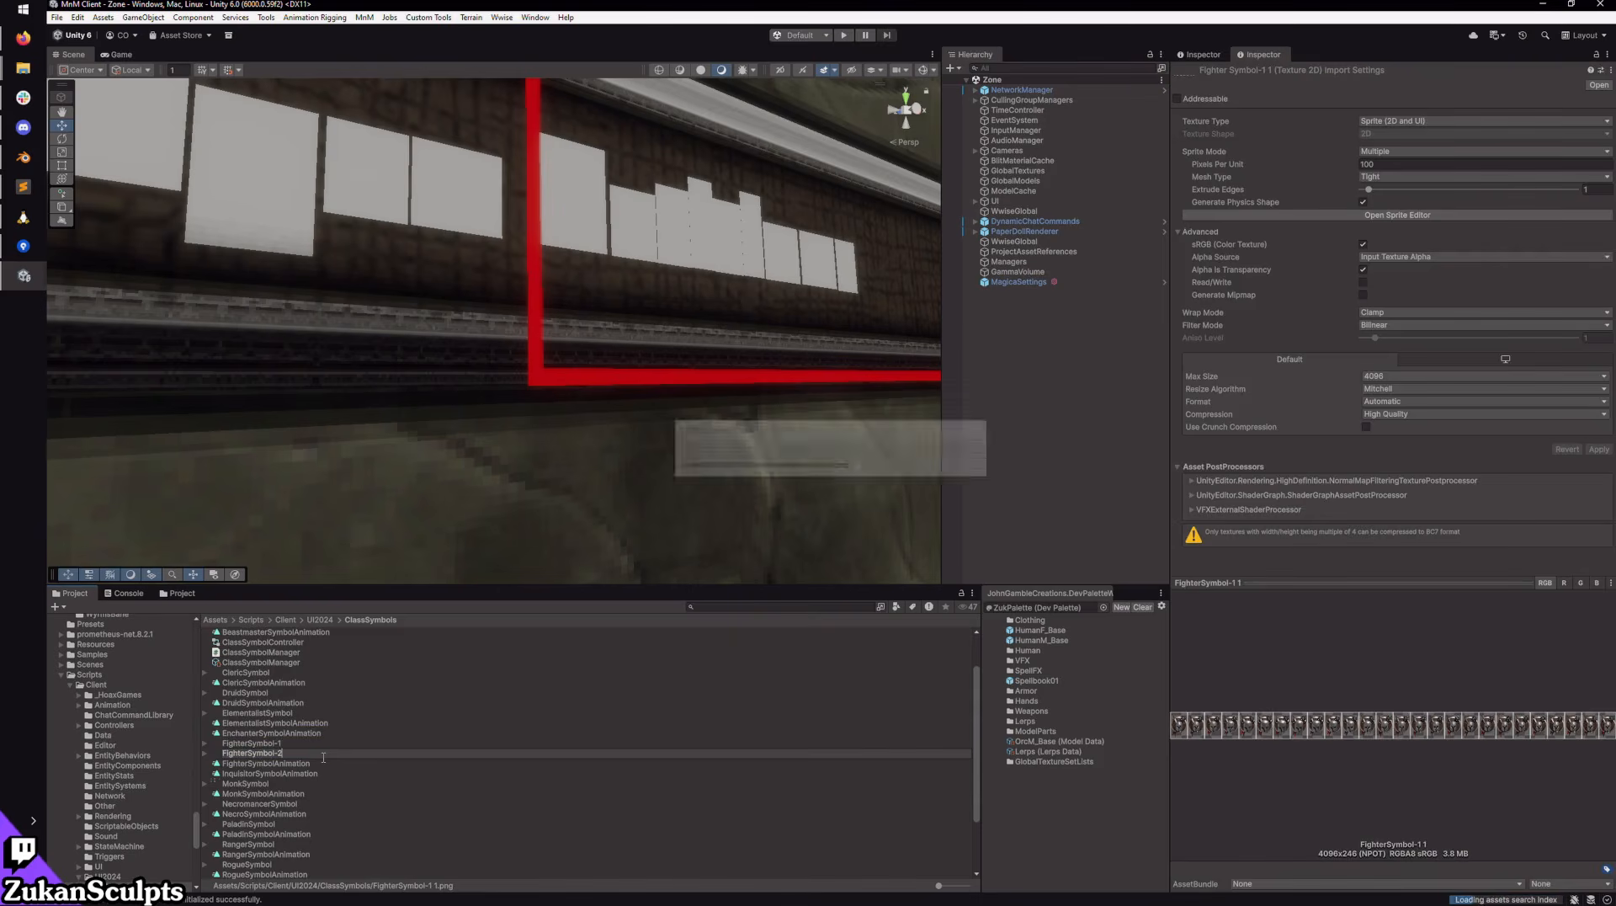
Step: Load FighterSymbol-1 in the Sprite Editor and remove every sprite rect that lies outside the texture bounds
{"action": "key", "text": "alt+Tab"}
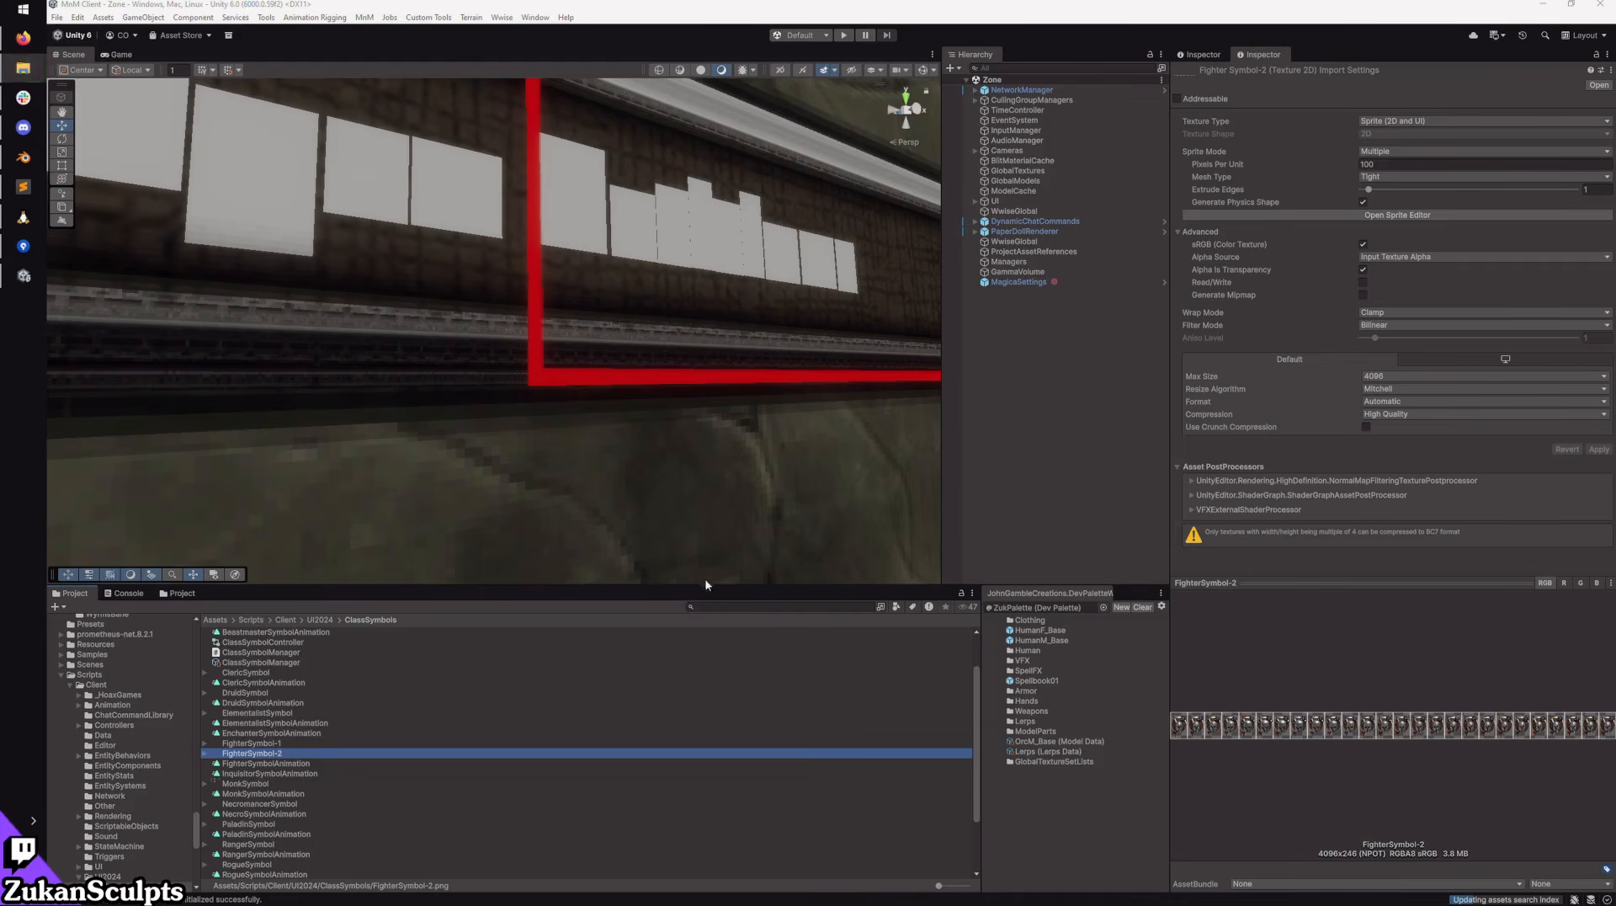
{"action": "left_click", "coordinate": [878, 853]}
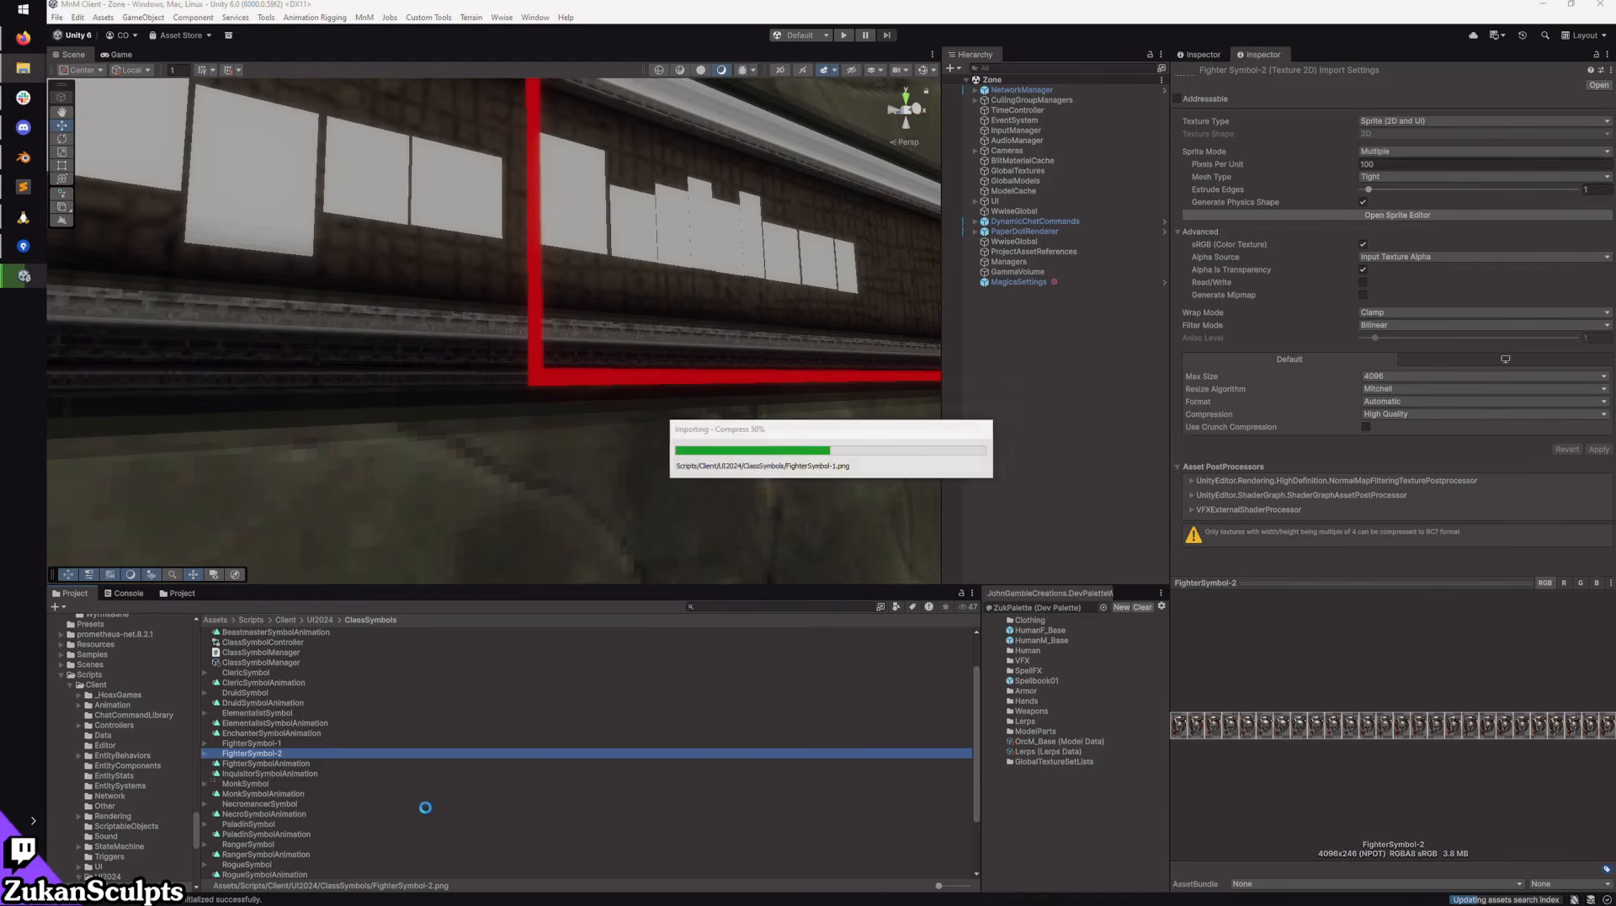
{"action": "left_click", "coordinate": [281, 743]}
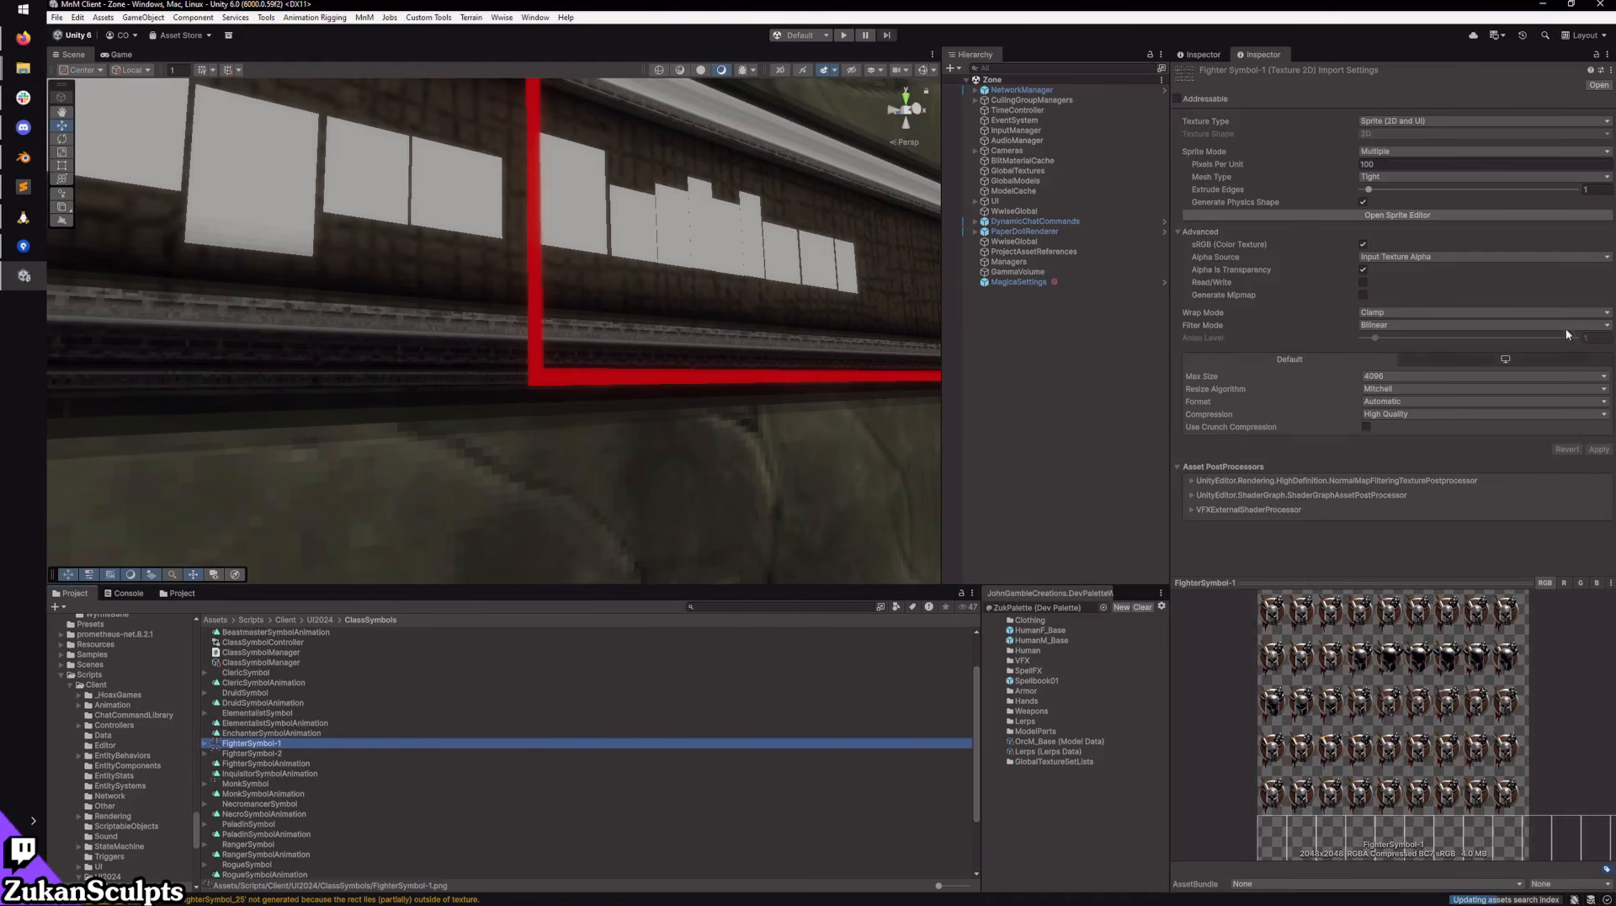
{"action": "left_click", "coordinate": [1380, 213]}
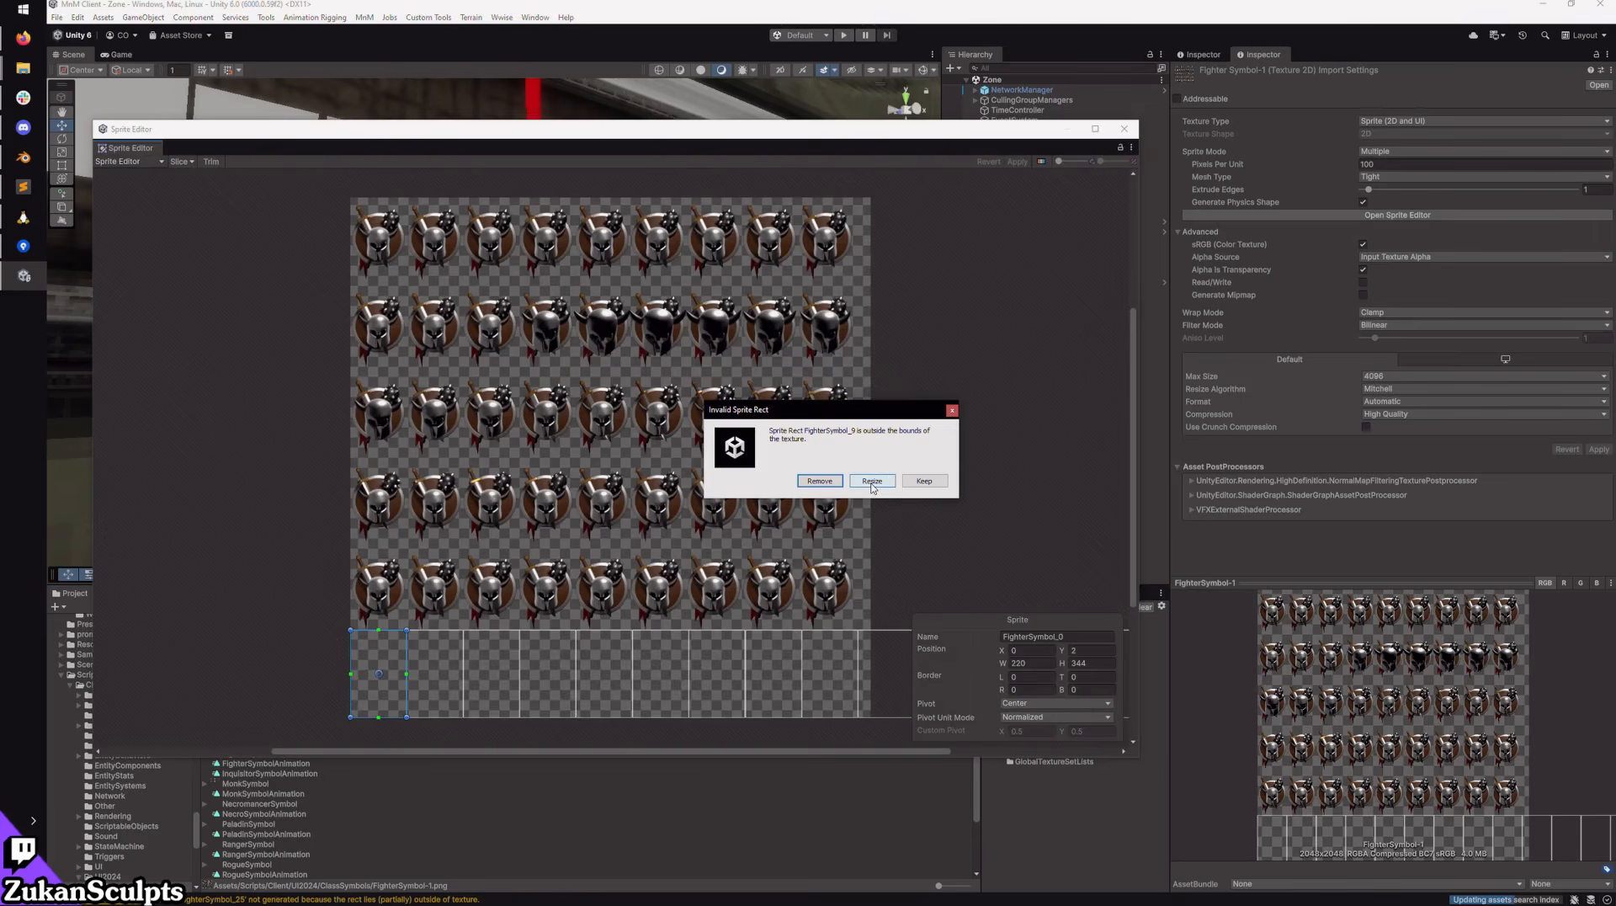
{"action": "left_click", "coordinate": [820, 482]}
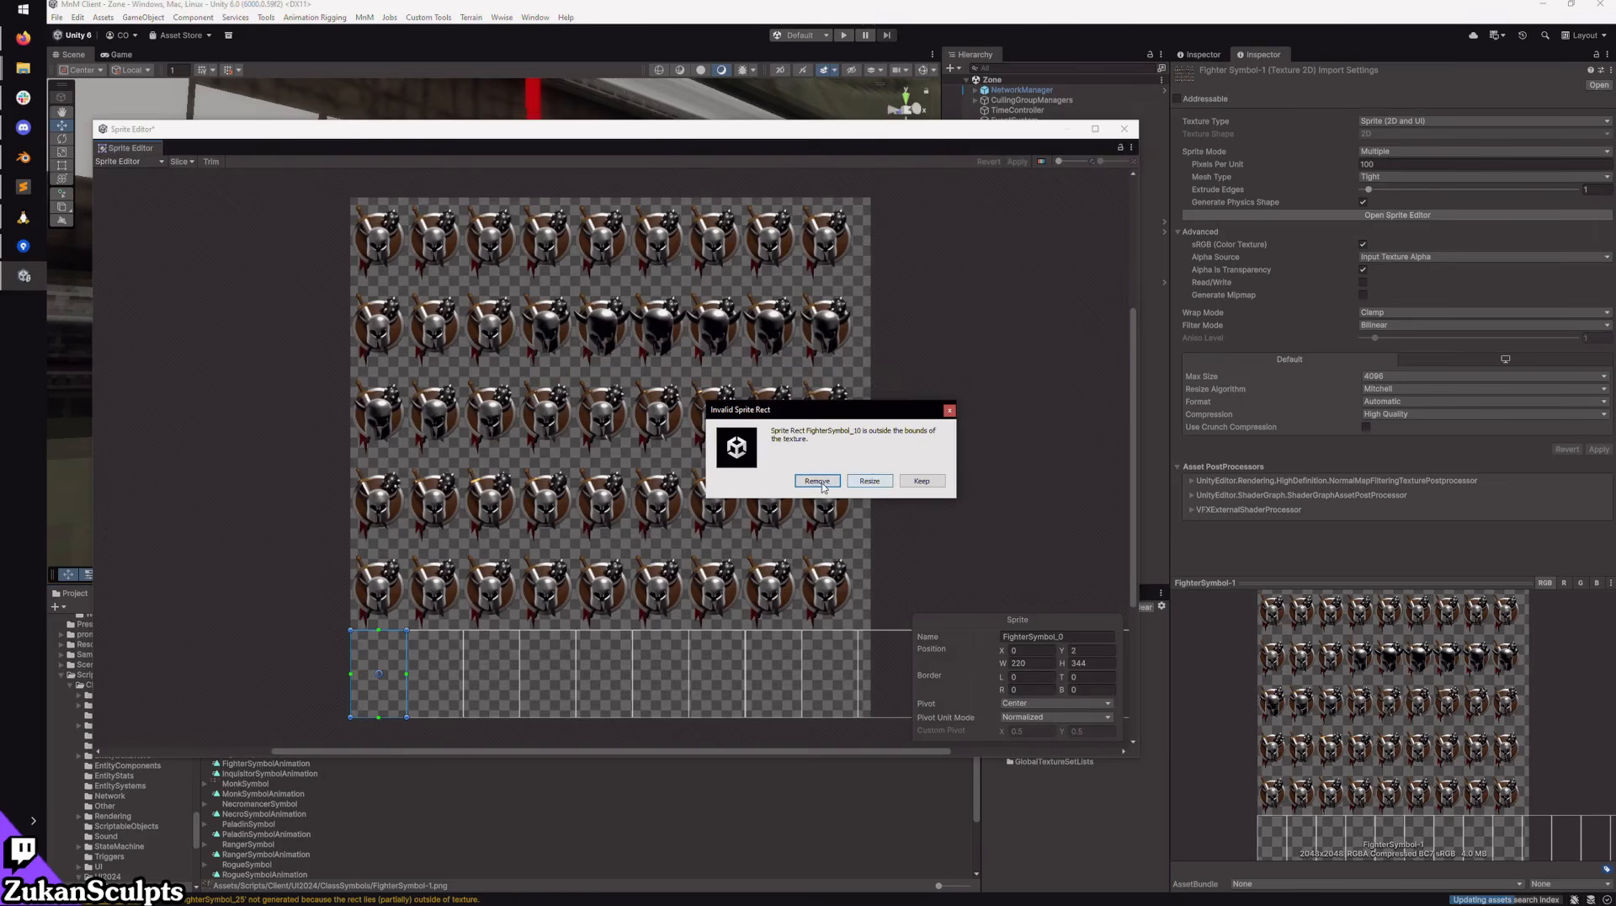
{"action": "left_click", "coordinate": [822, 485]}
{"action": "left_click", "coordinate": [822, 484]}
{"action": "left_click", "coordinate": [822, 485]}
{"action": "left_click", "coordinate": [822, 485]}
{"action": "left_click", "coordinate": [817, 482]}
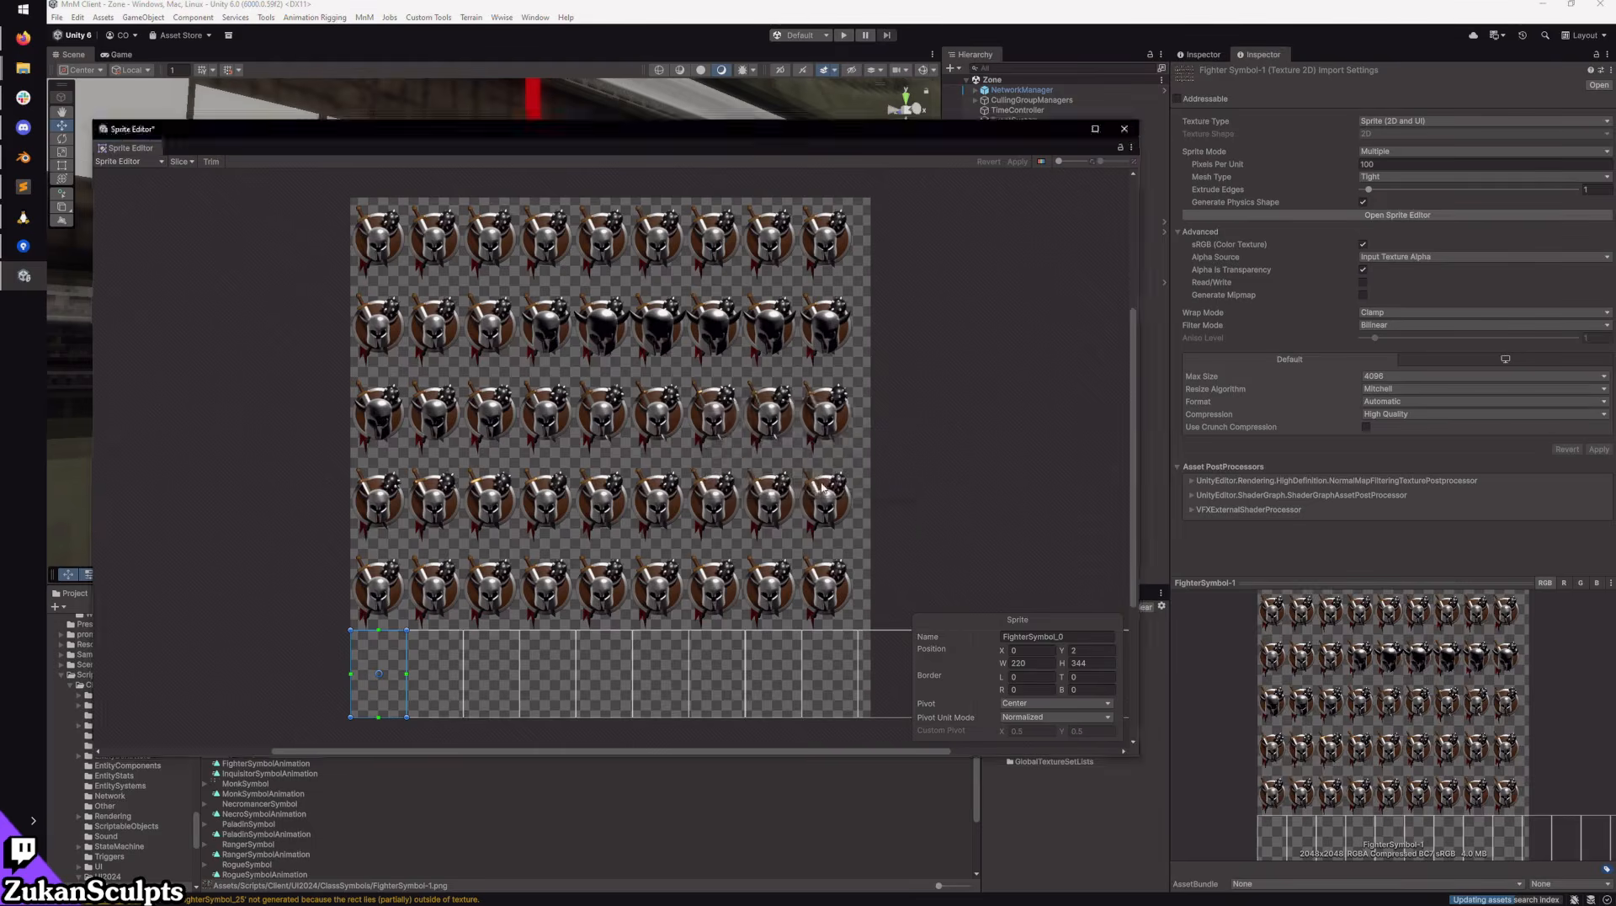
{"action": "left_click", "coordinate": [817, 481]}
{"action": "left_click", "coordinate": [817, 481]}
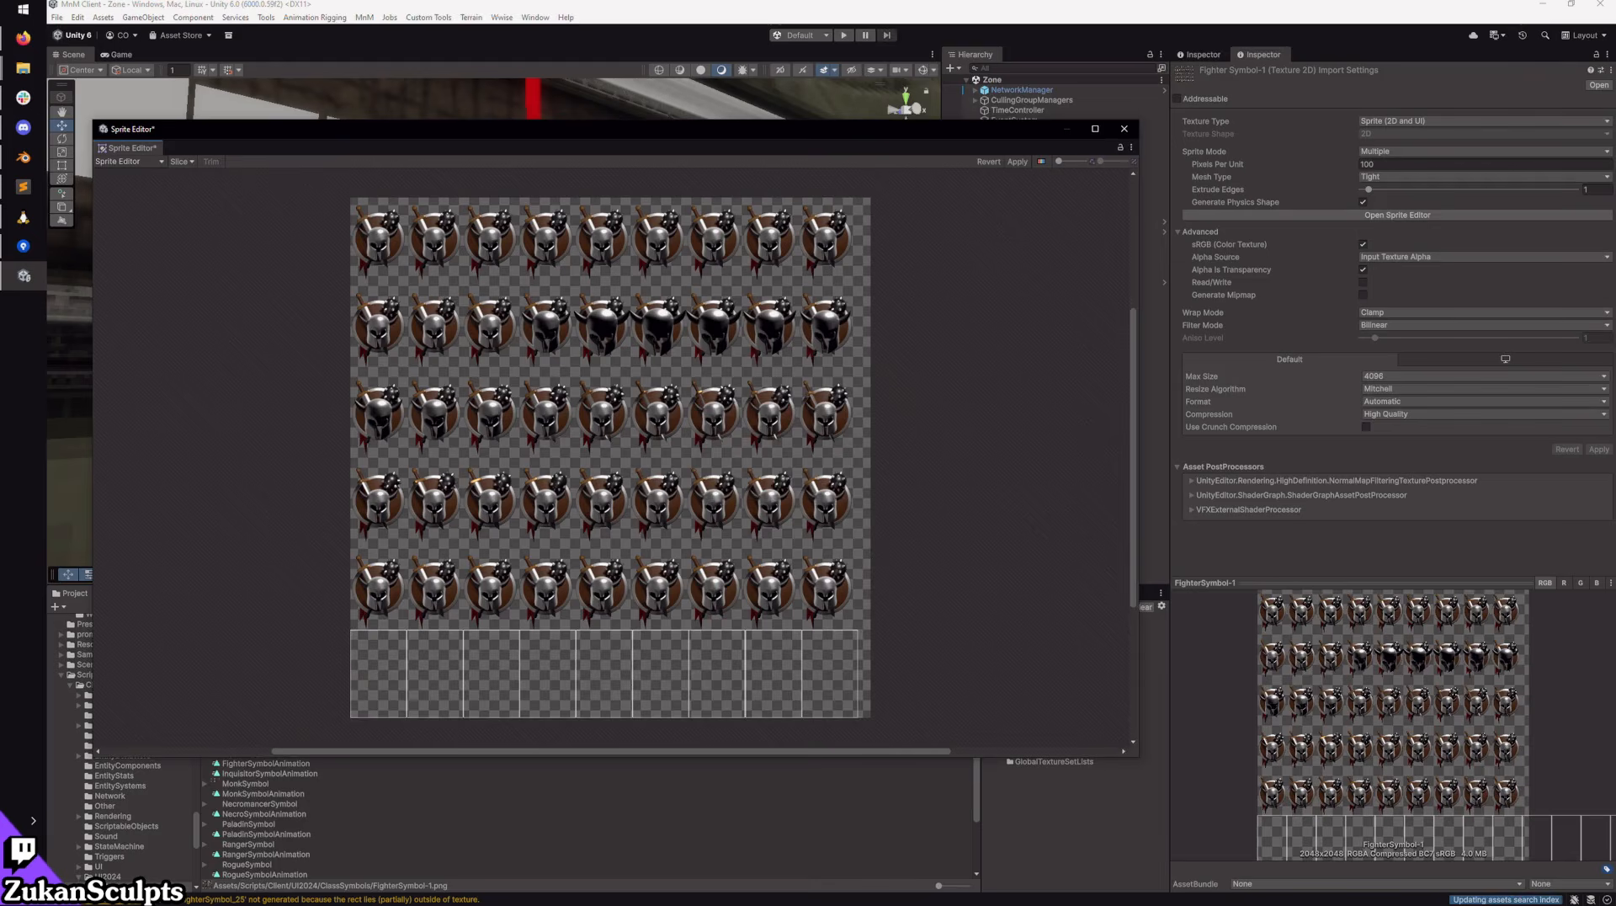
Step: Slice FighterSymbol-1 by grid cell size with 220 x 344 pixel cells, replacing the existing sprites, and apply the slicing
{"action": "key", "text": "alt+Tab"}
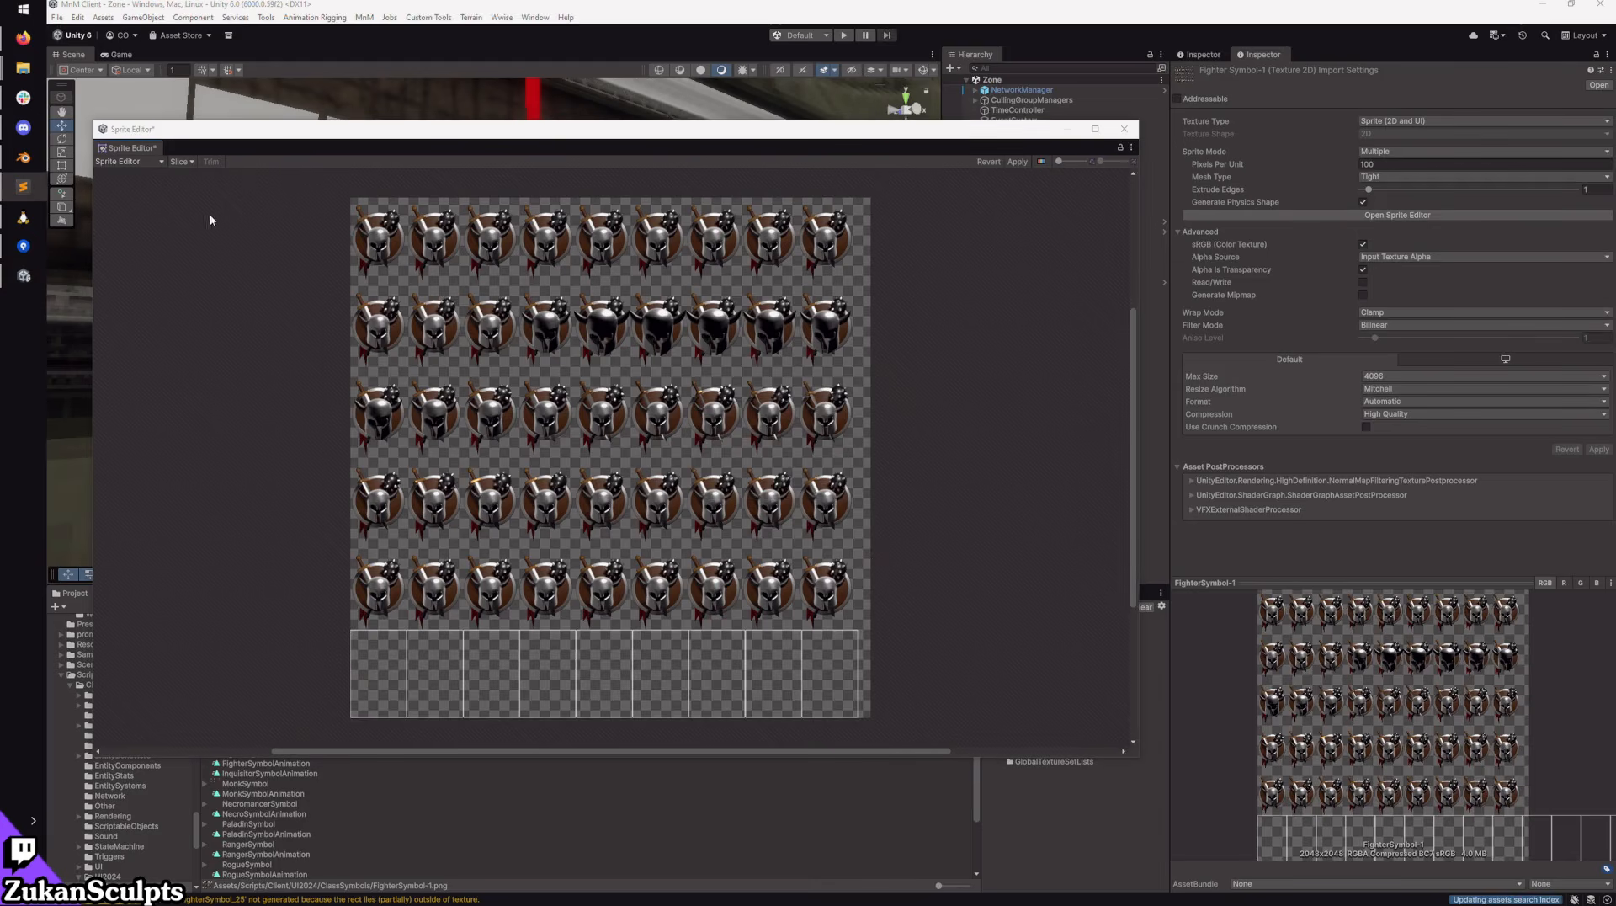
{"action": "left_click", "coordinate": [180, 160]}
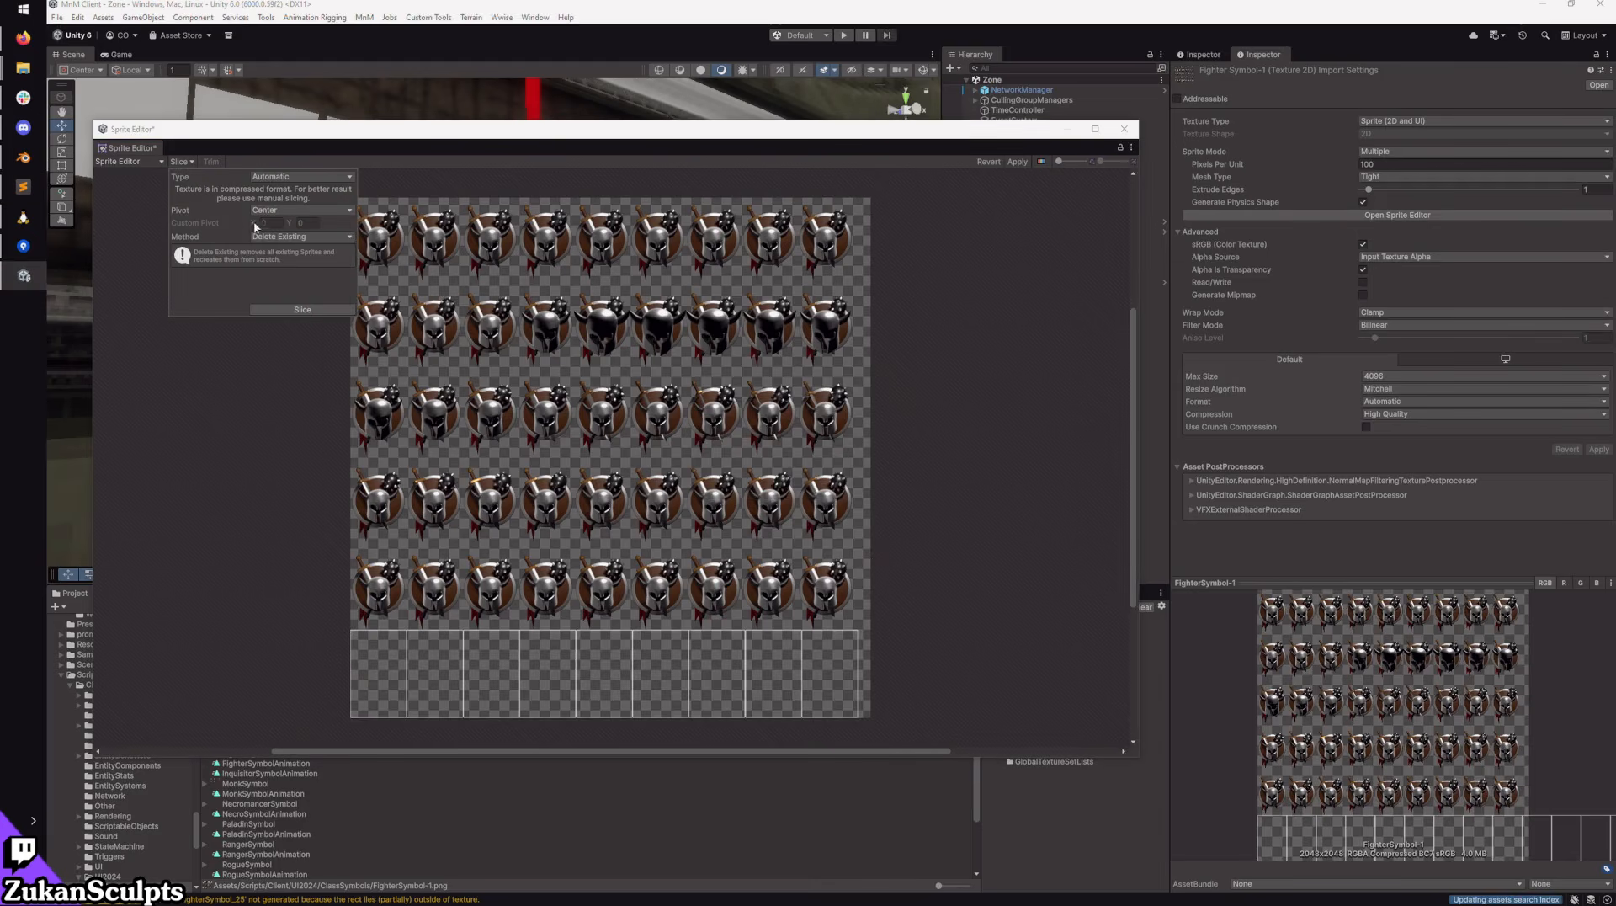
{"action": "left_click", "coordinate": [289, 180]}
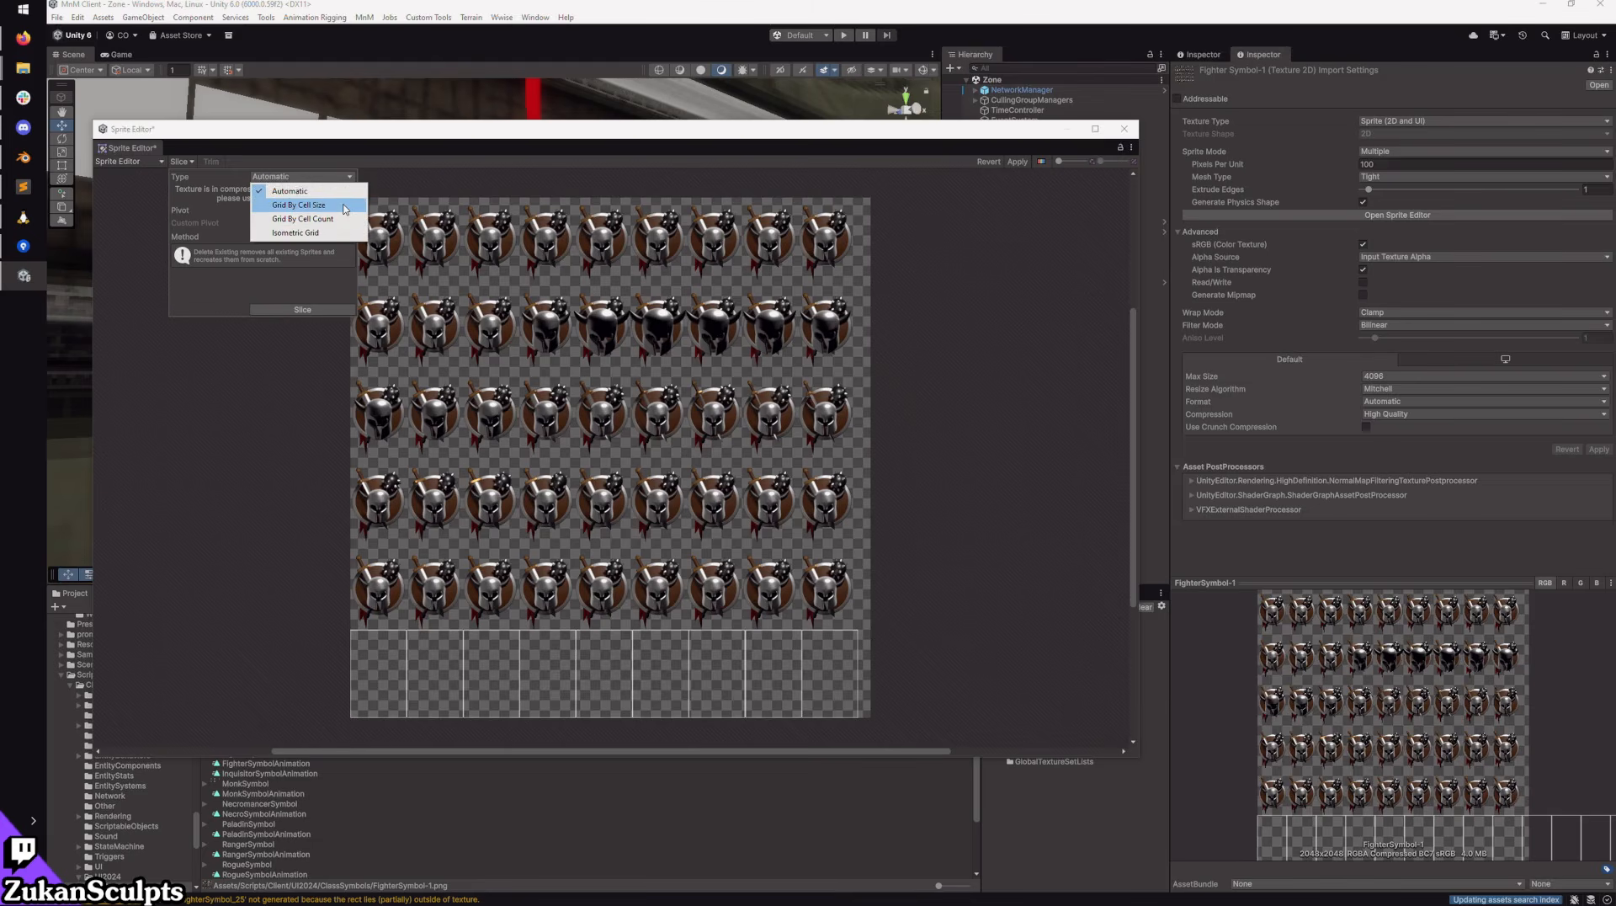
{"action": "left_click", "coordinate": [303, 205]}
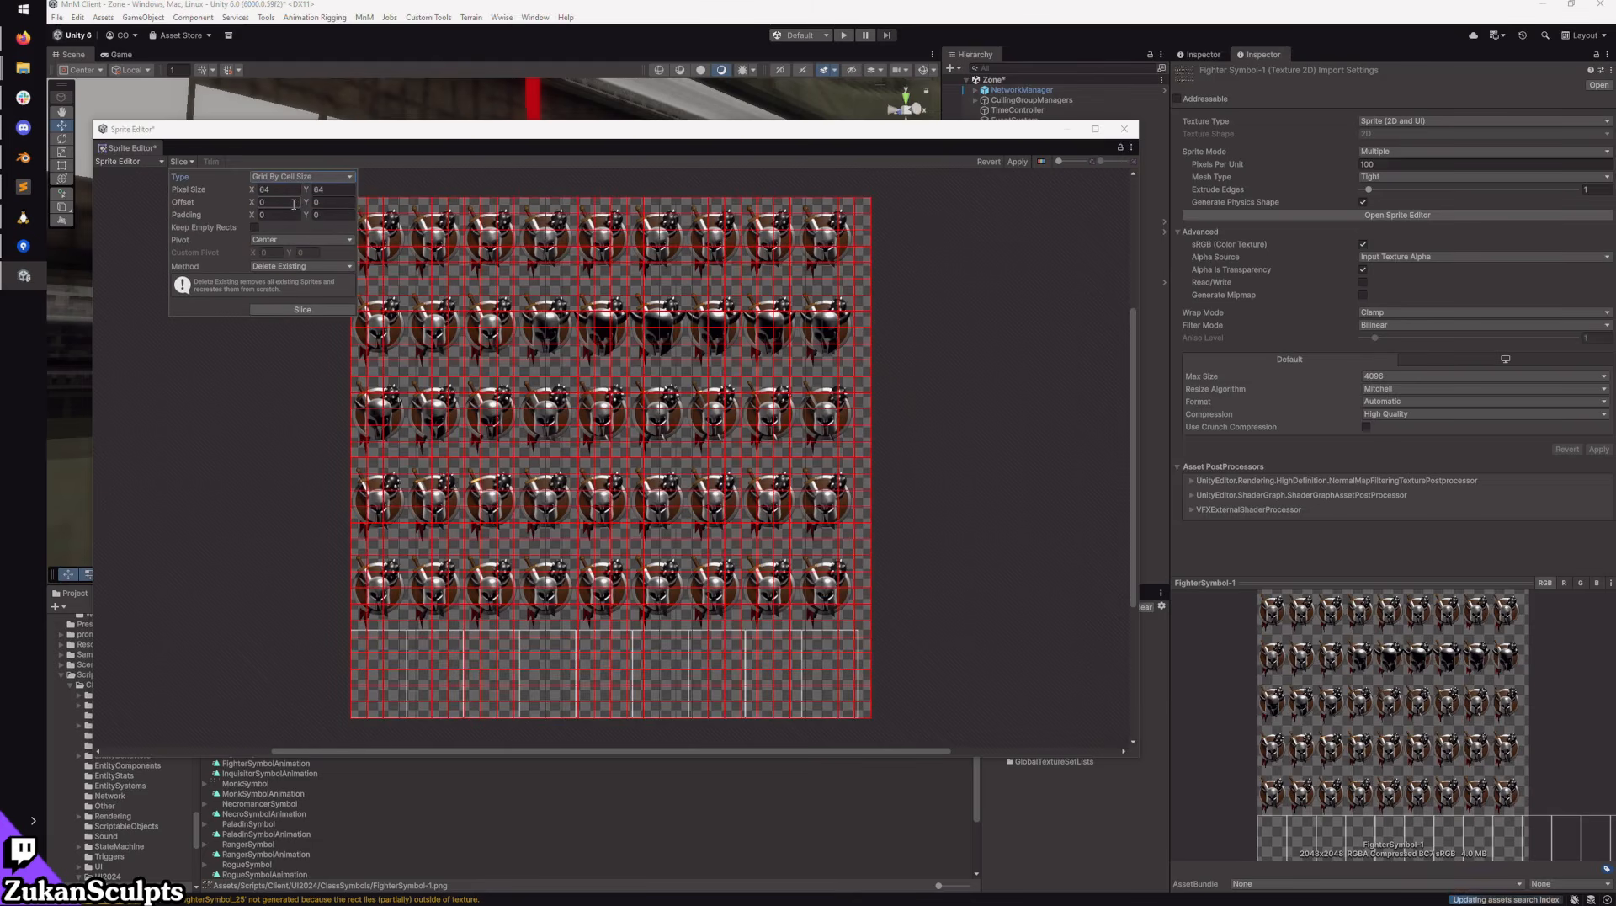
{"action": "left_click", "coordinate": [279, 190]}
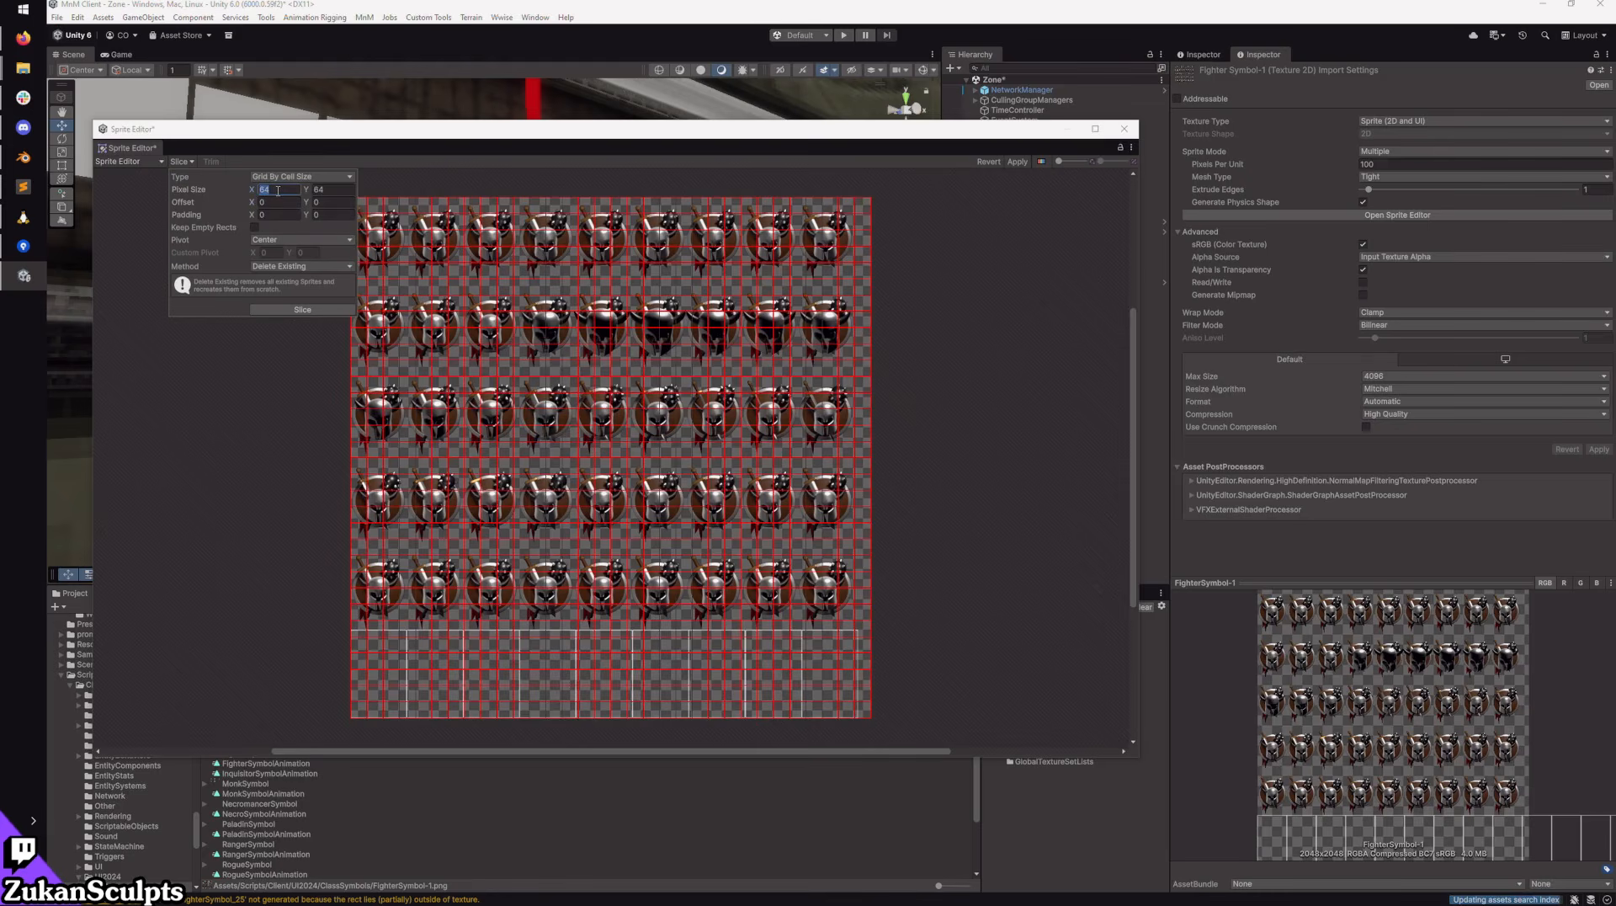
{"action": "type", "text": "220"}
{"action": "left_click", "coordinate": [339, 190]}
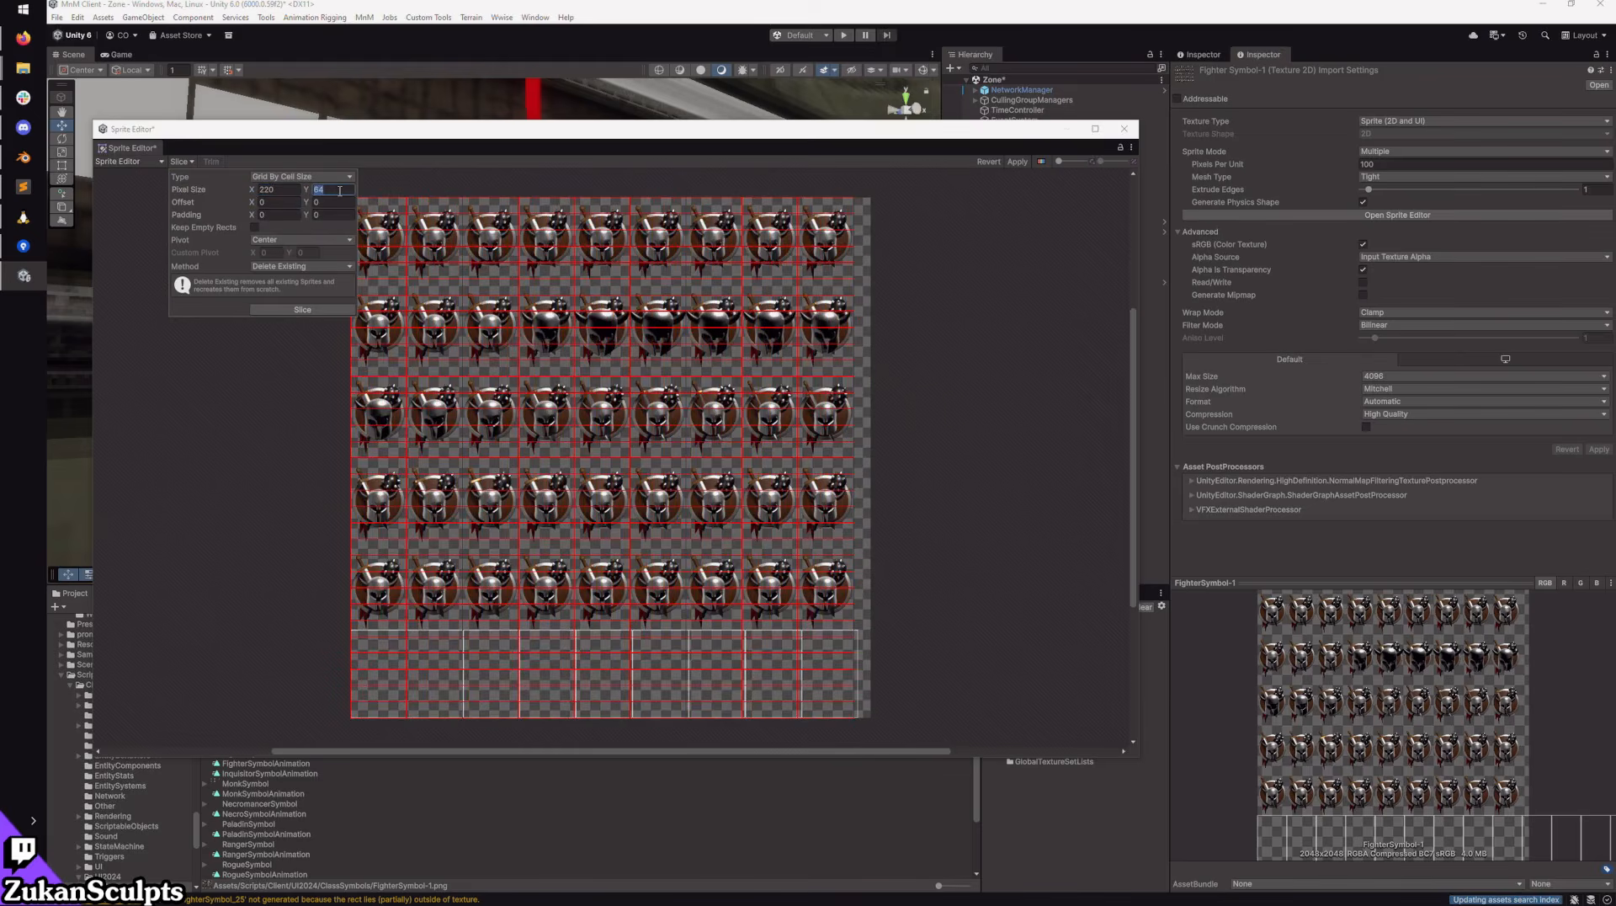
{"action": "type", "text": "344"}
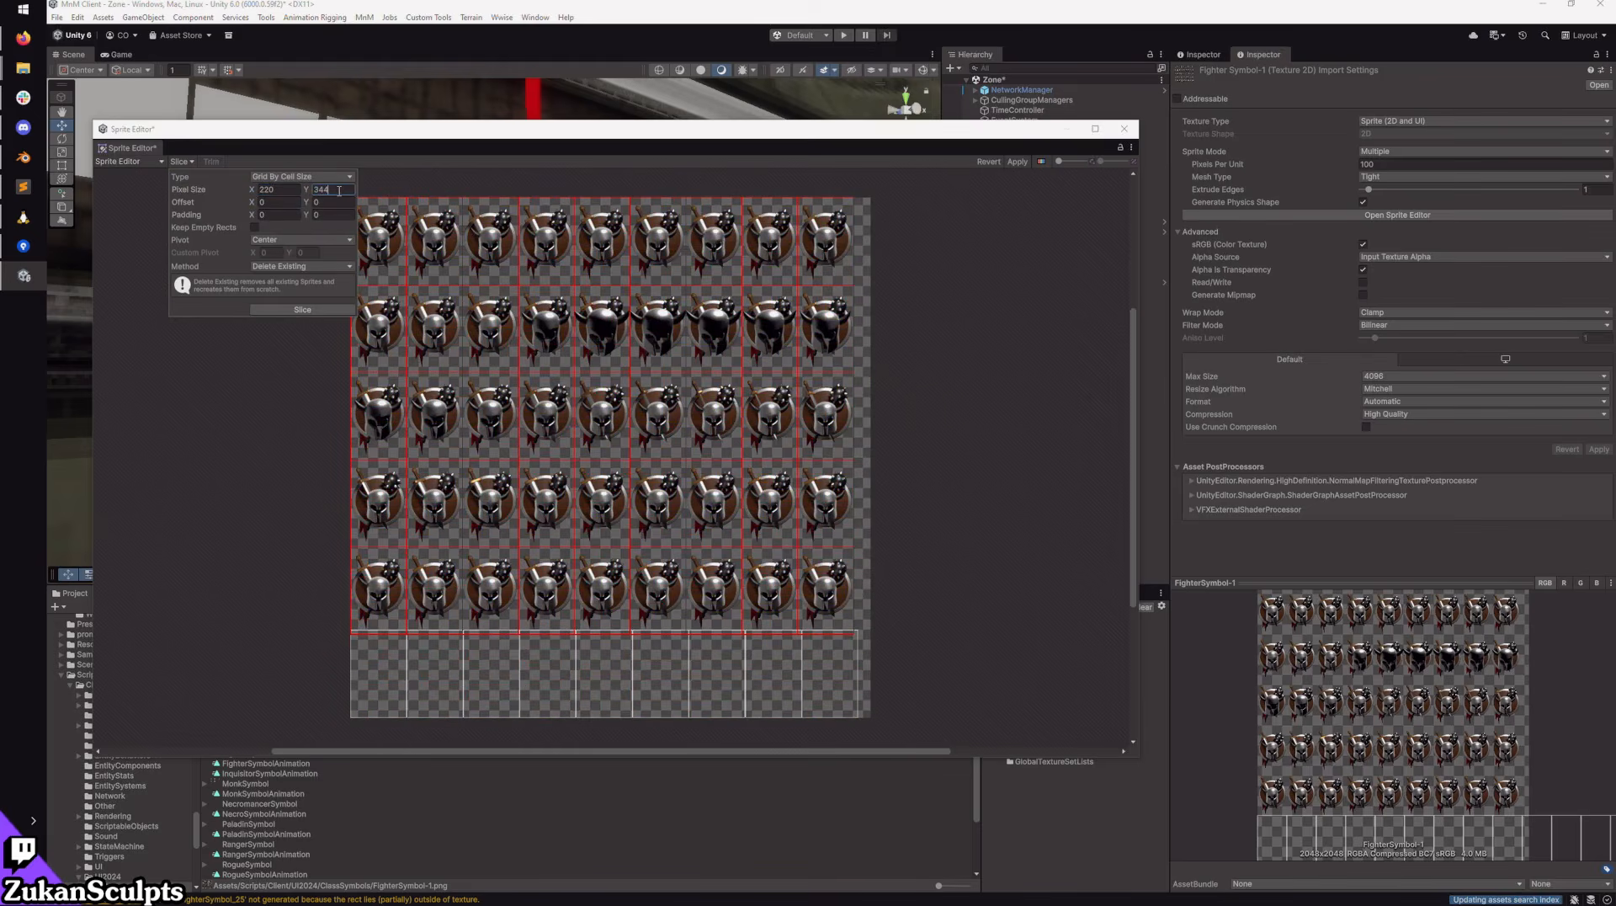
{"action": "left_click", "coordinate": [303, 308]}
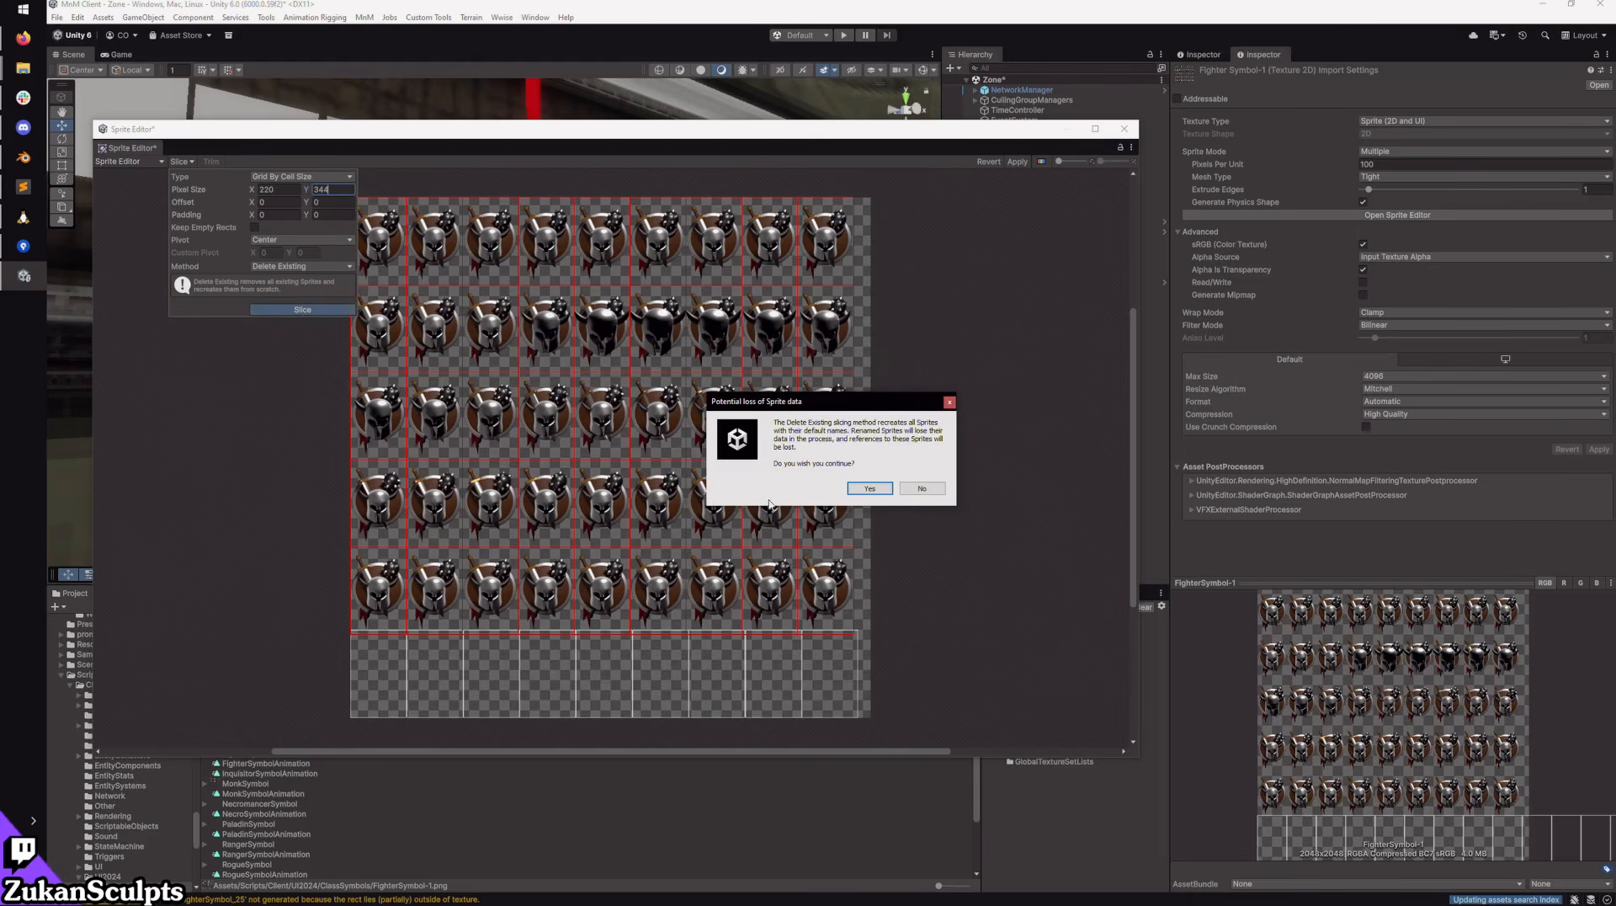
{"action": "left_click", "coordinate": [871, 489]}
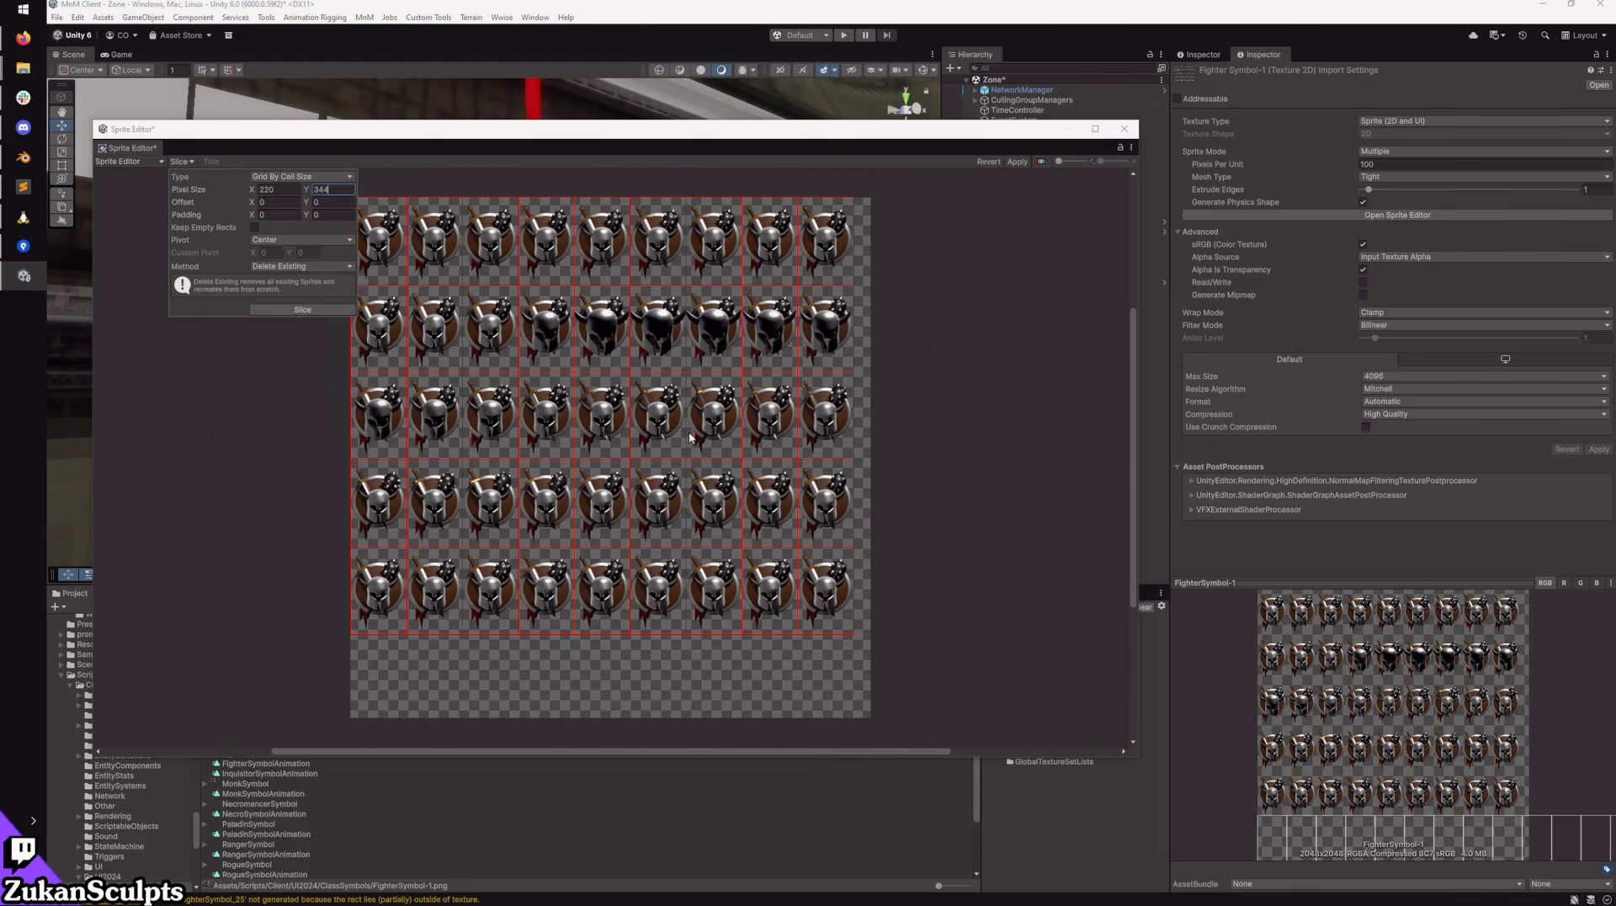
{"action": "left_click", "coordinate": [1019, 161]}
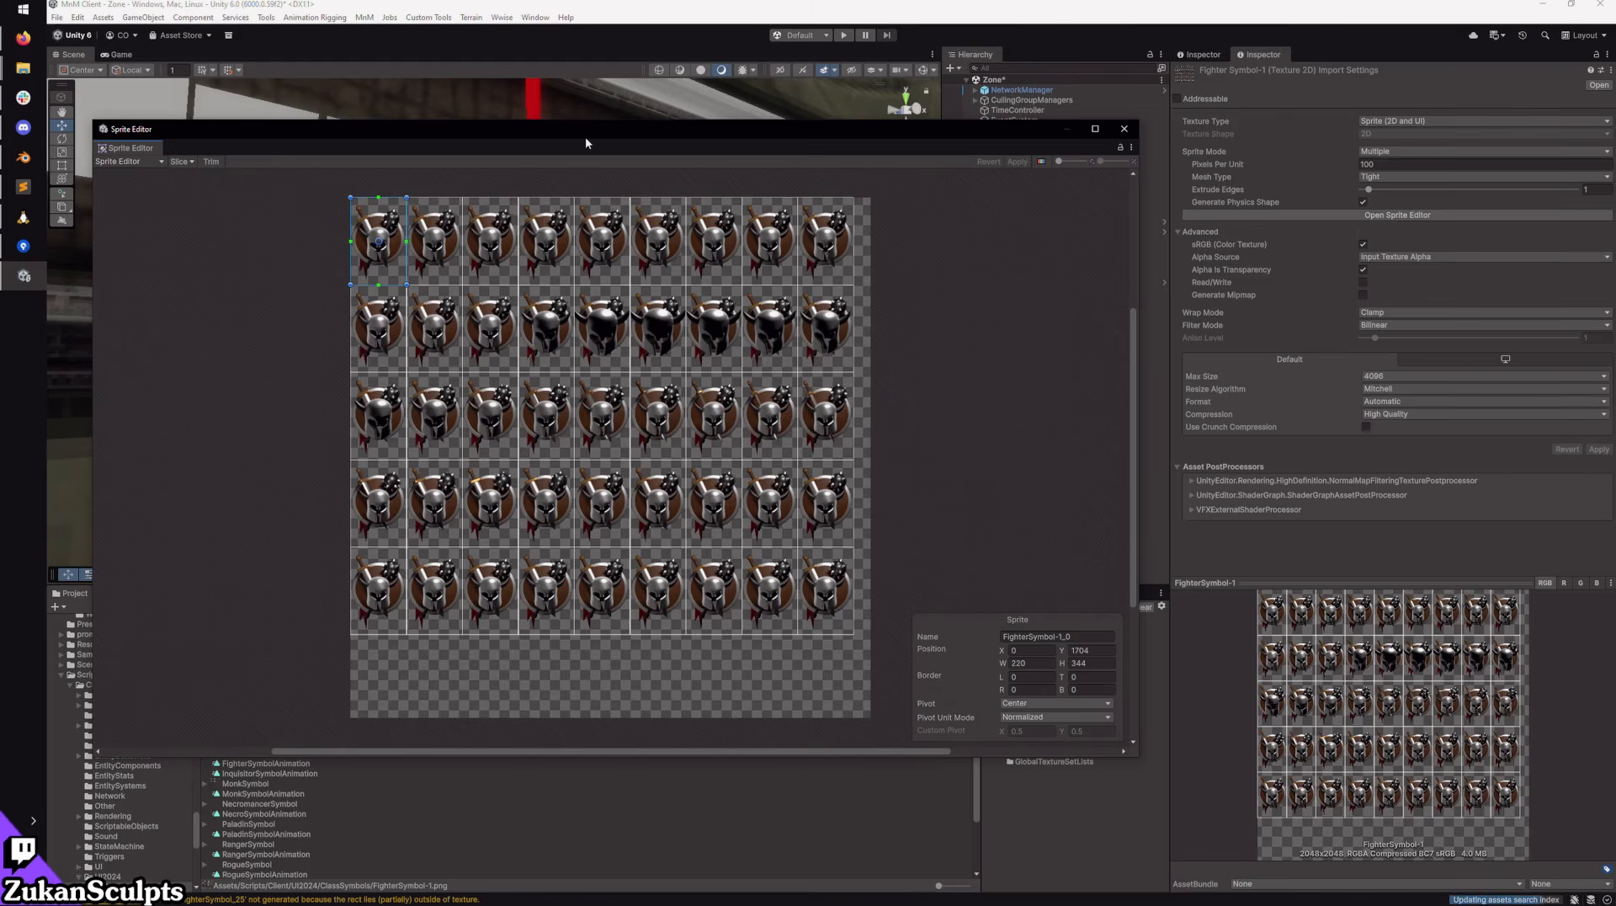
Step: Load FighterSymbol-2 in the Sprite Editor and remove every sprite rect that lies outside the texture bounds
{"action": "left_click_drag", "start_coordinate": [586, 134], "coordinate": [603, 66]}
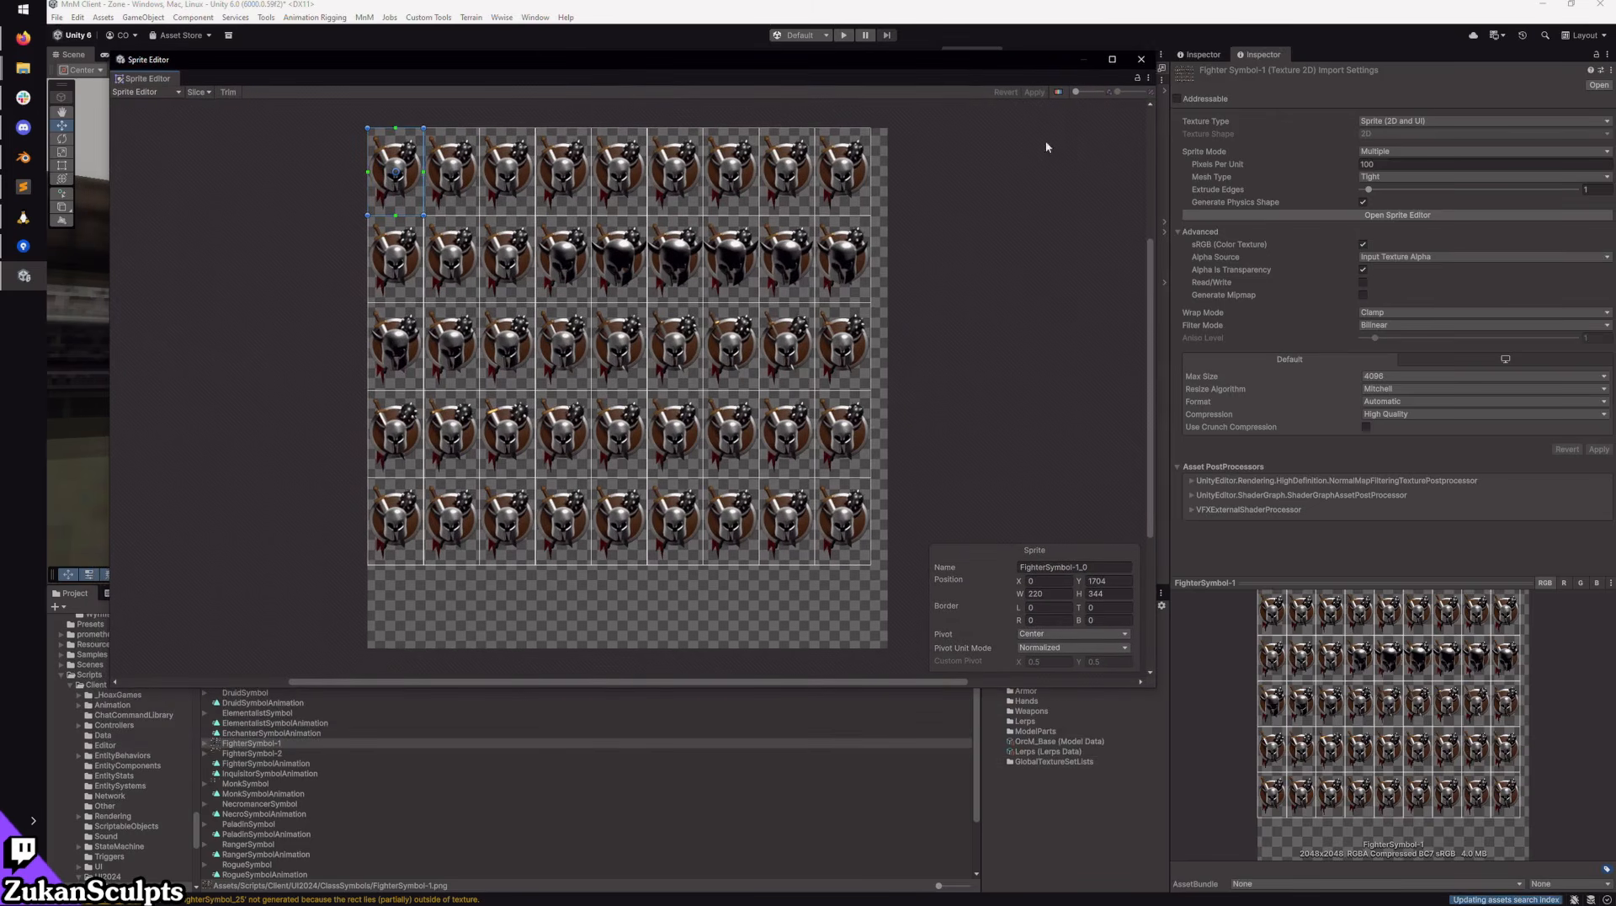
{"action": "left_click", "coordinate": [256, 754]}
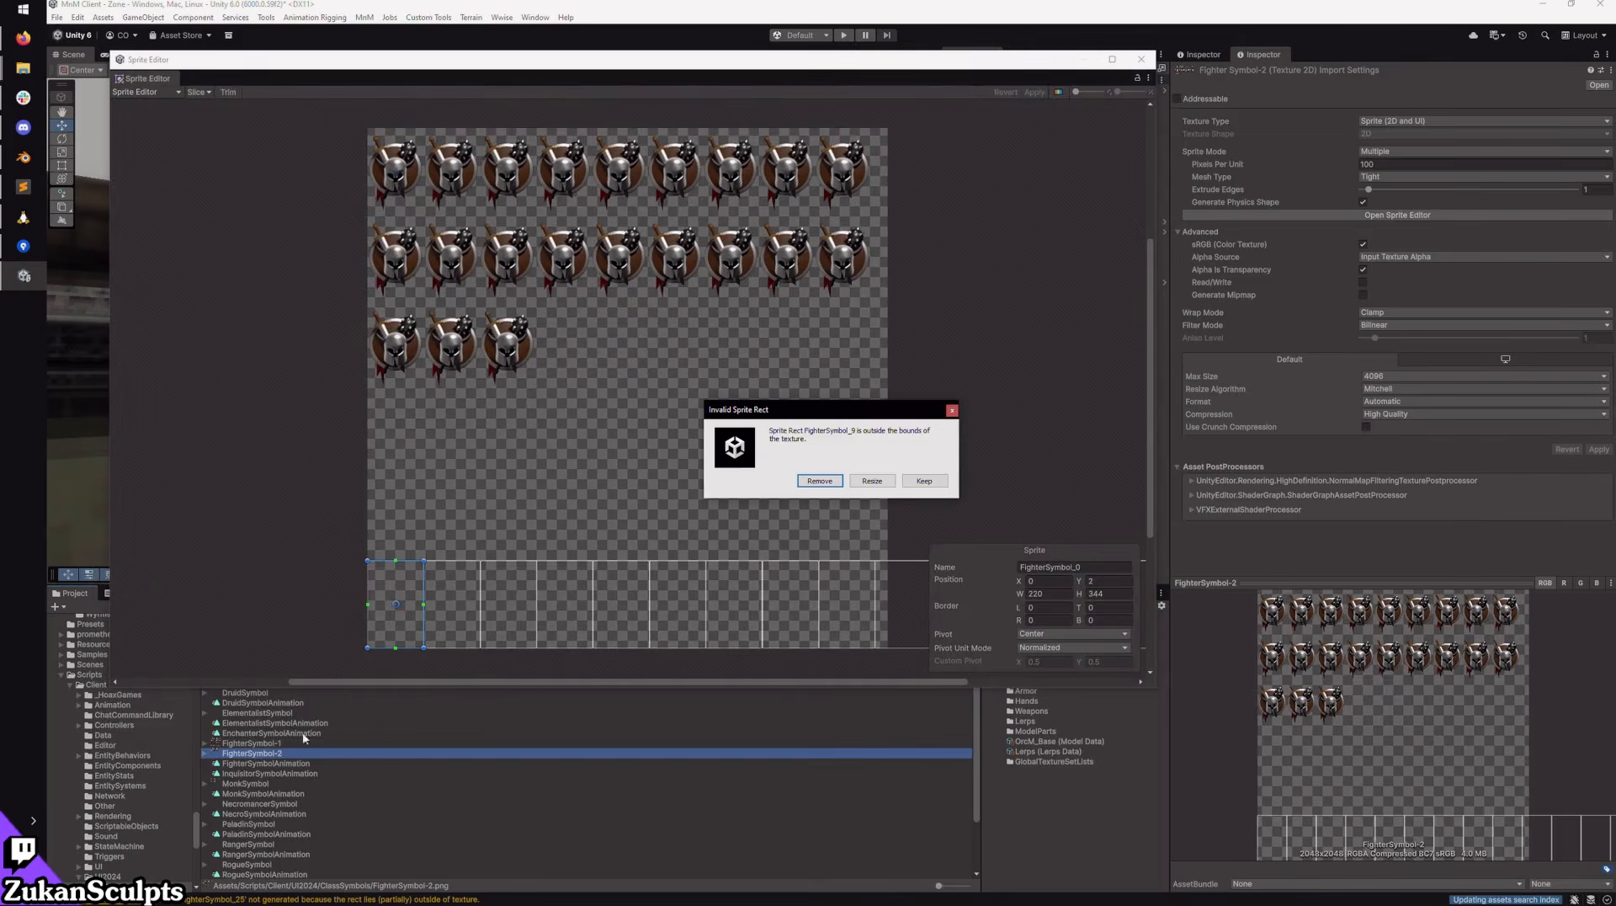
{"action": "left_click", "coordinate": [821, 480]}
{"action": "left_click", "coordinate": [820, 481]}
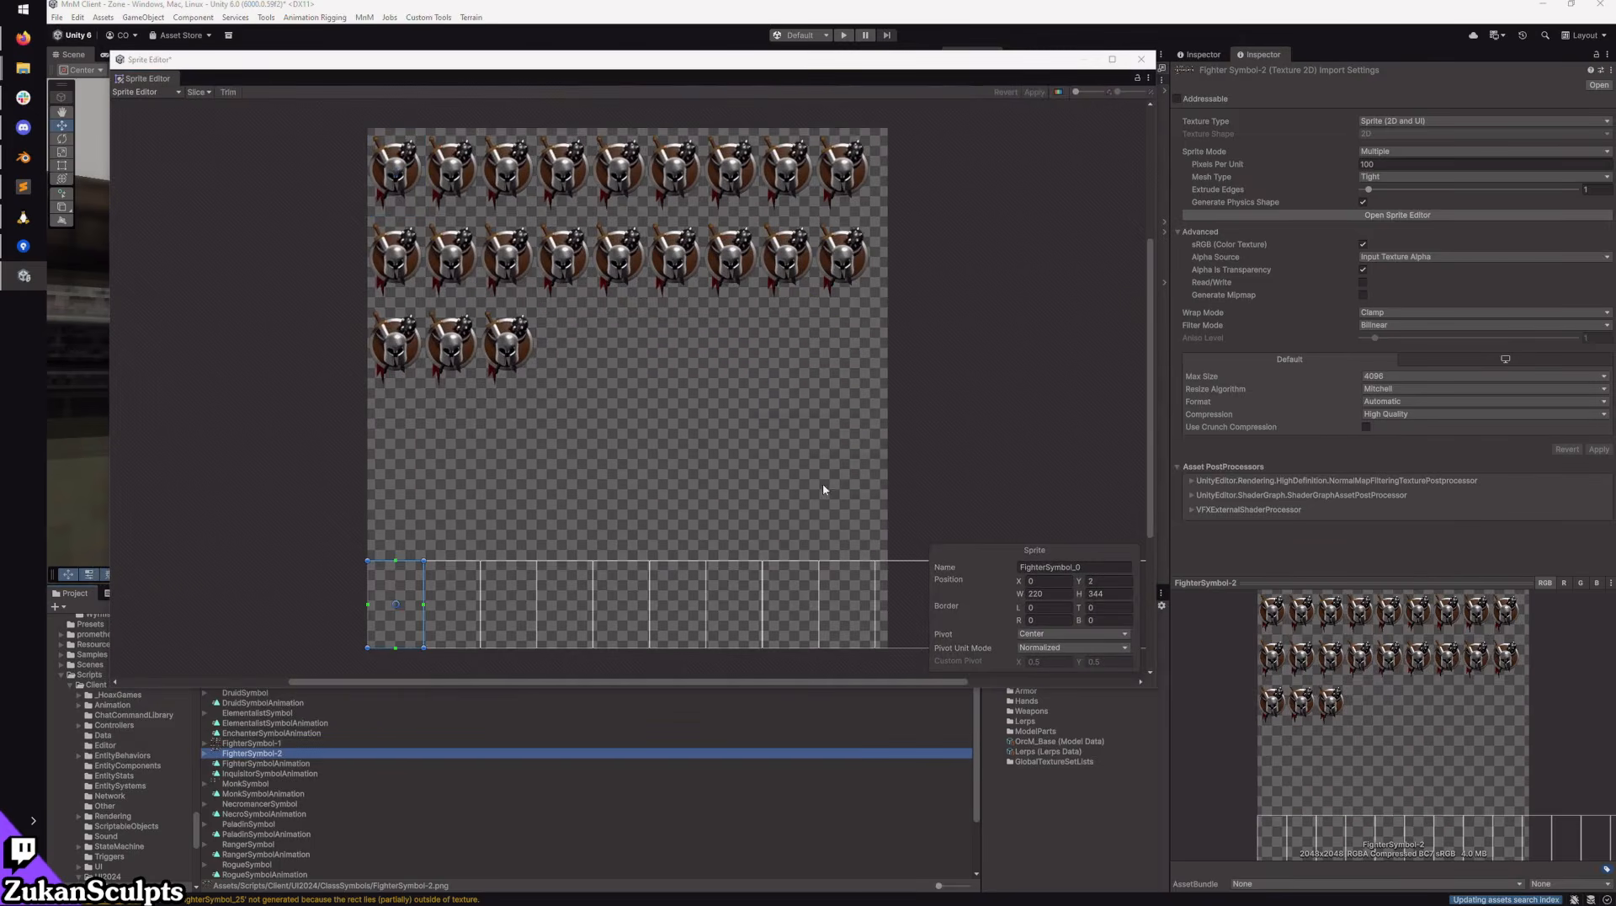
{"action": "left_click", "coordinate": [821, 481]}
{"action": "left_click", "coordinate": [817, 481]}
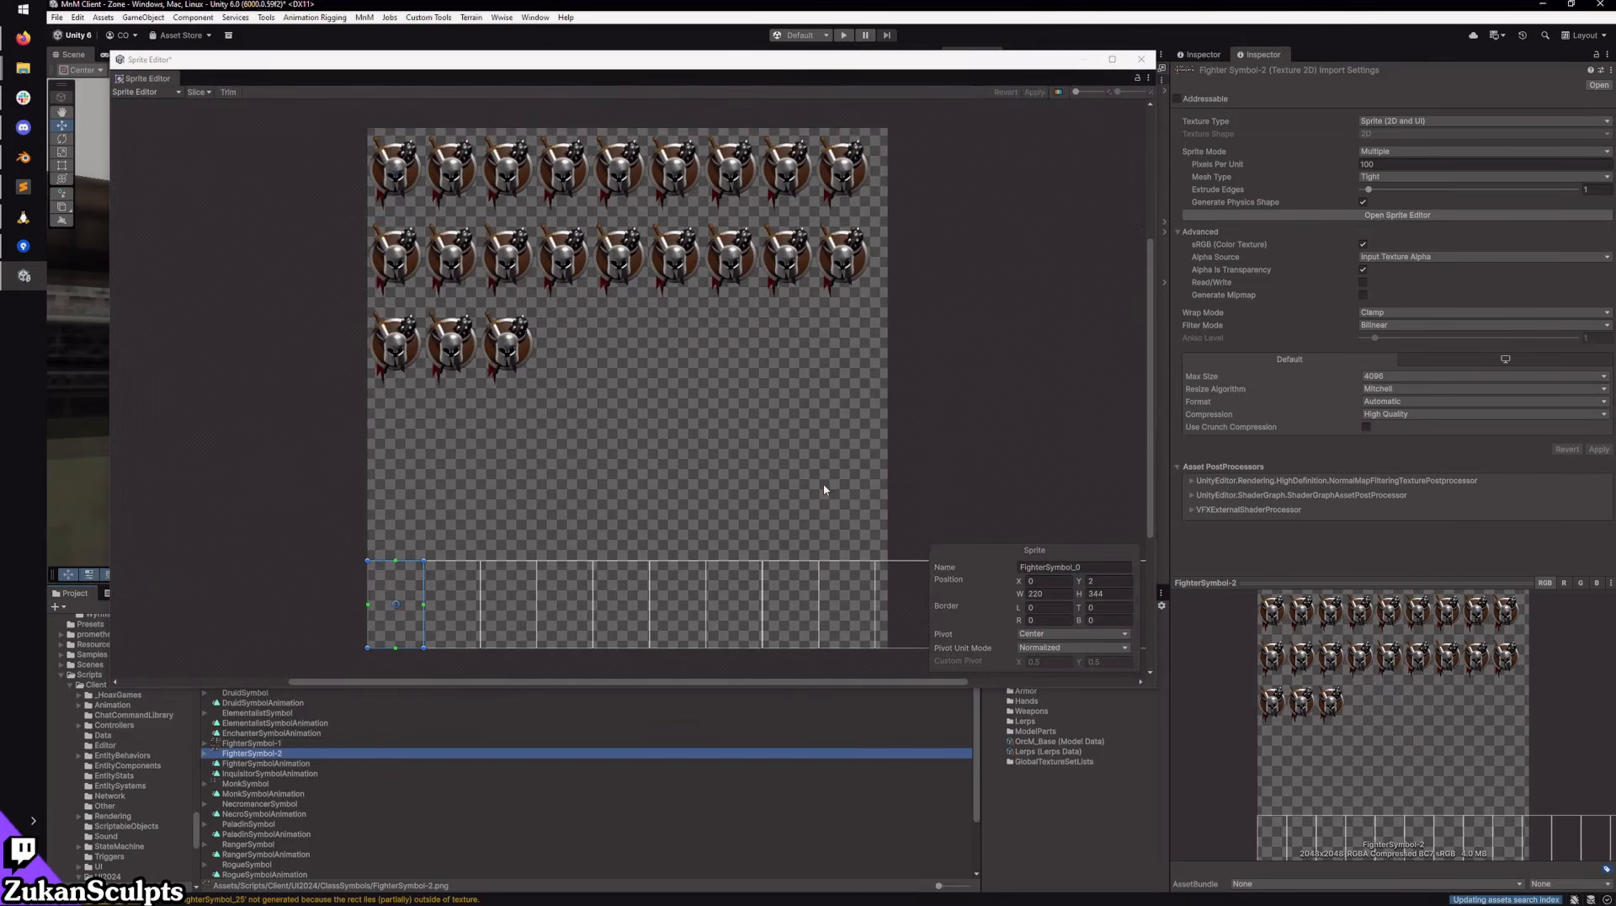
Step: Slice FighterSymbol-2 by grid cell size with 220 x 344 pixel cells, replacing the existing sprites, then apply and close the Sprite Editor
{"action": "left_click", "coordinate": [200, 93]}
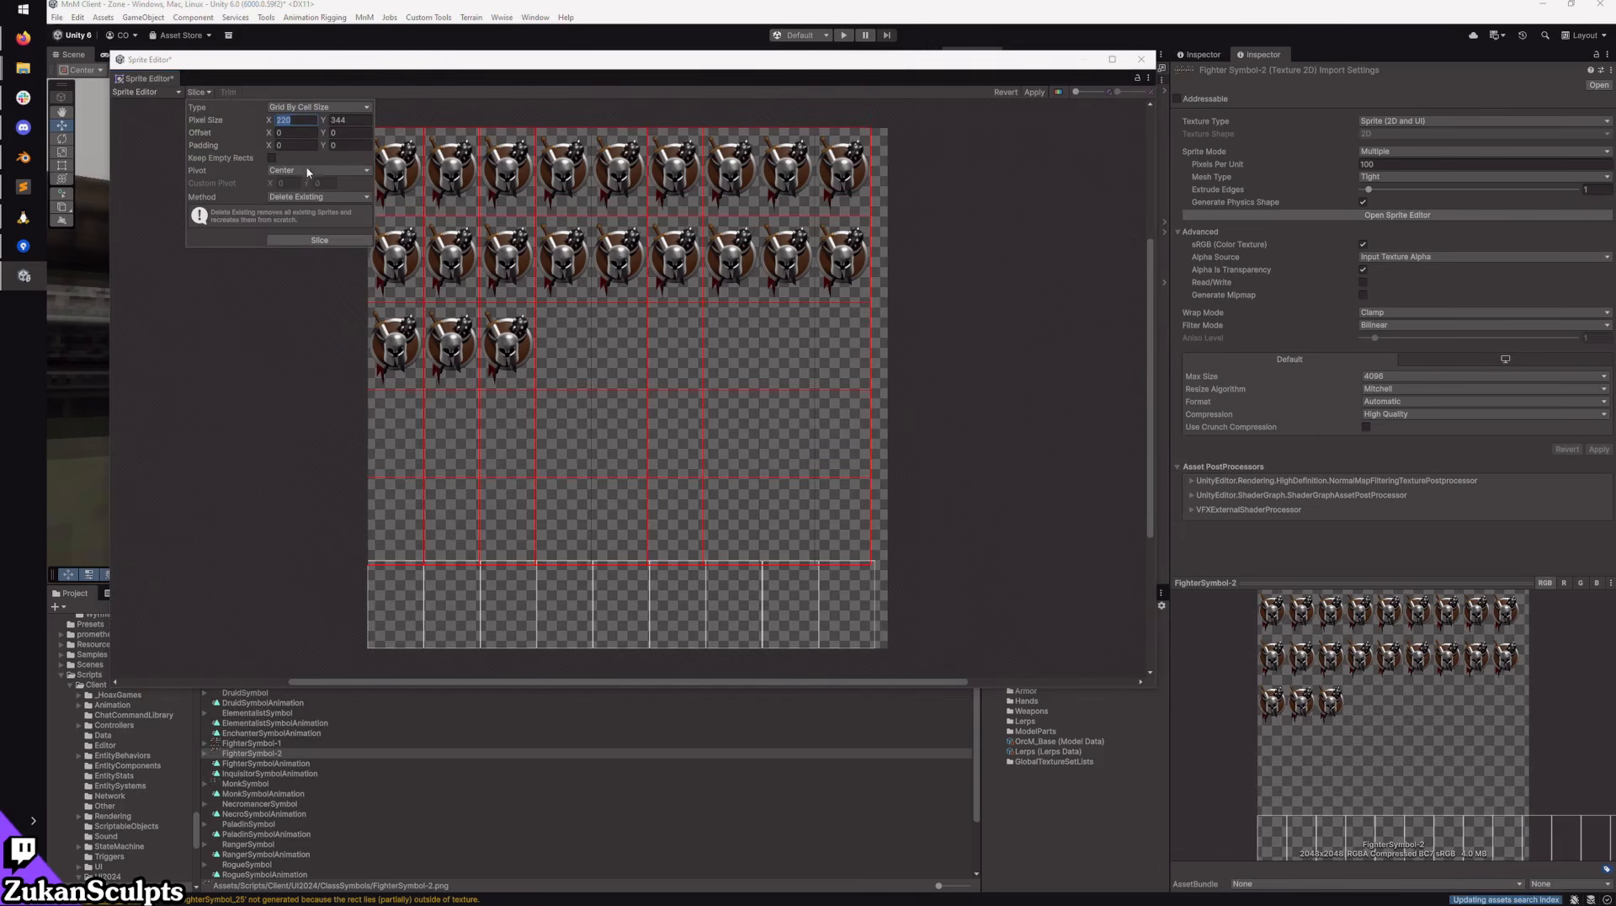
{"action": "left_click", "coordinate": [304, 242]}
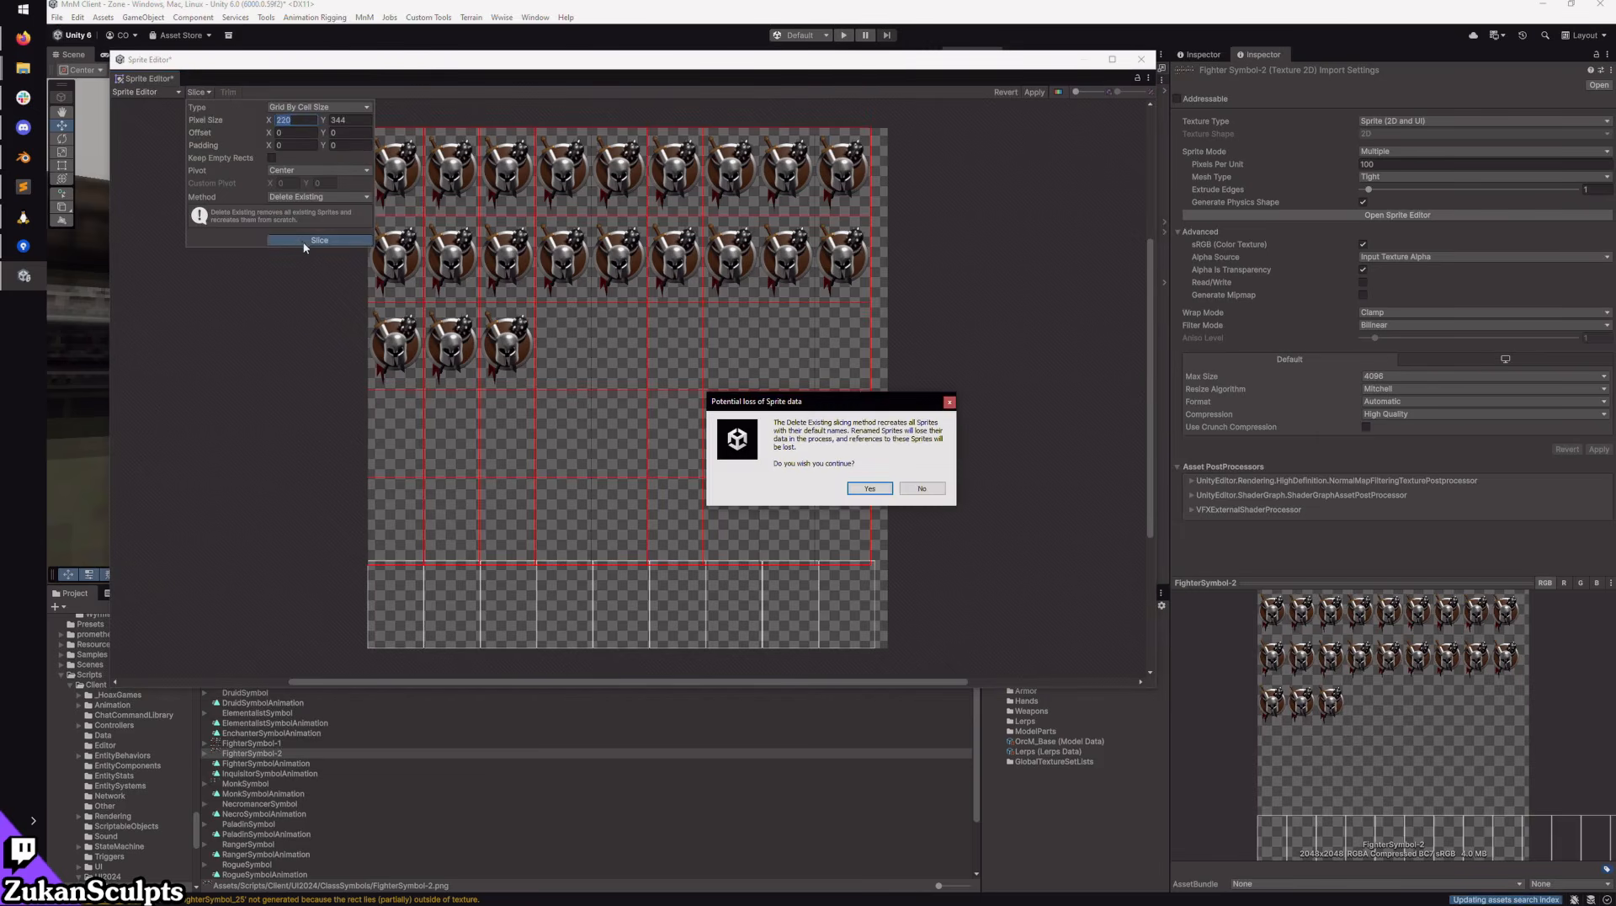
{"action": "left_click", "coordinate": [860, 487]}
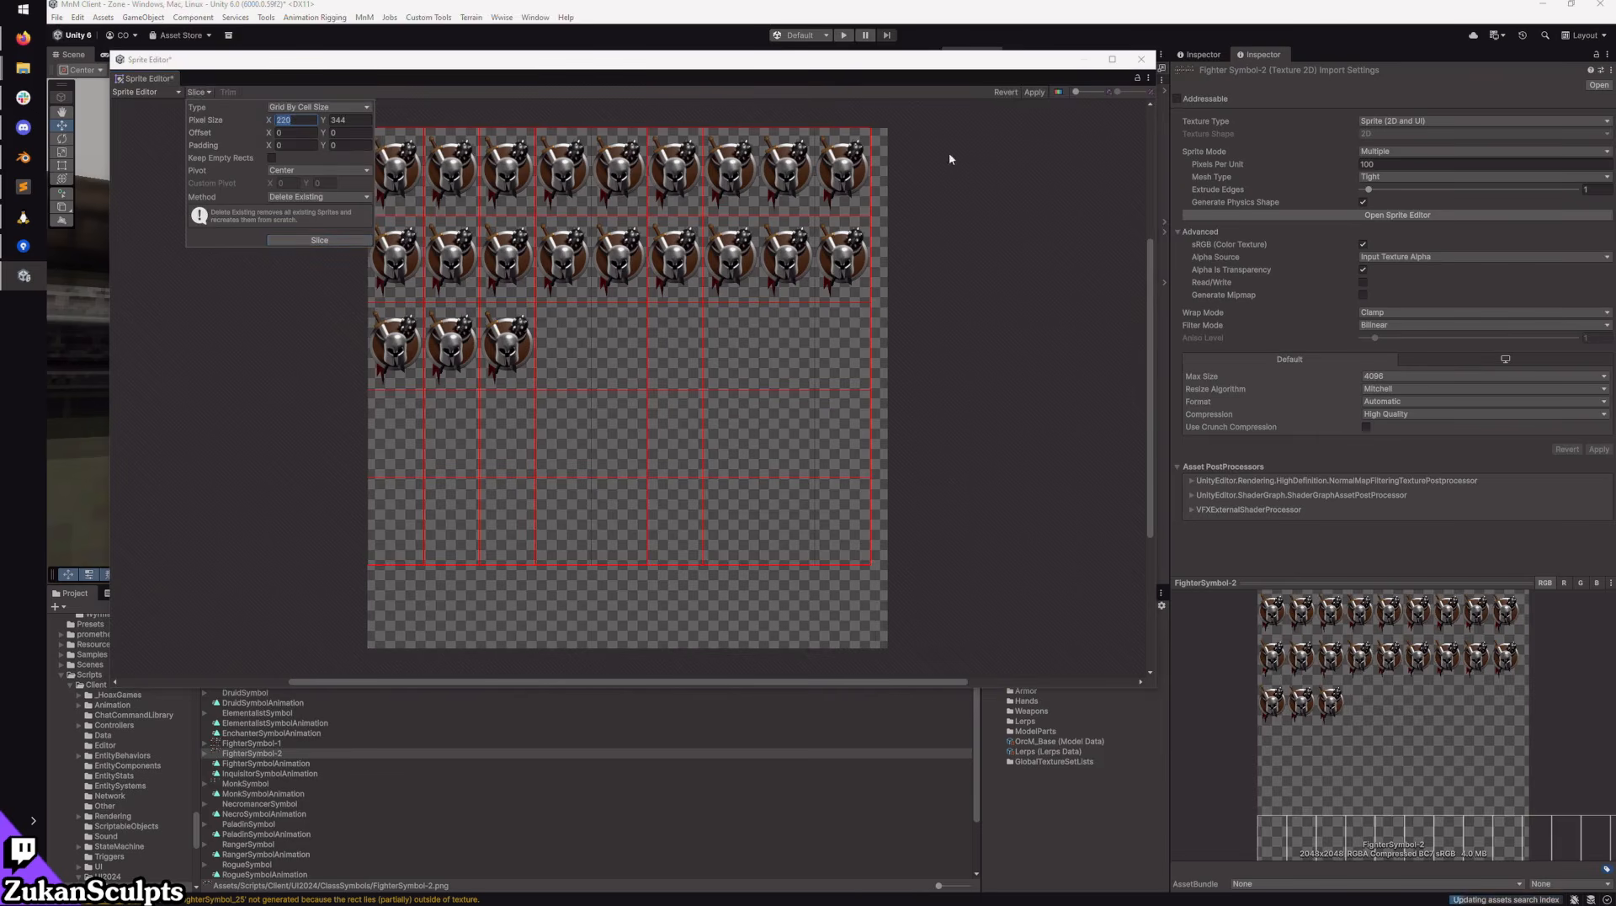
{"action": "left_click", "coordinate": [1033, 92]}
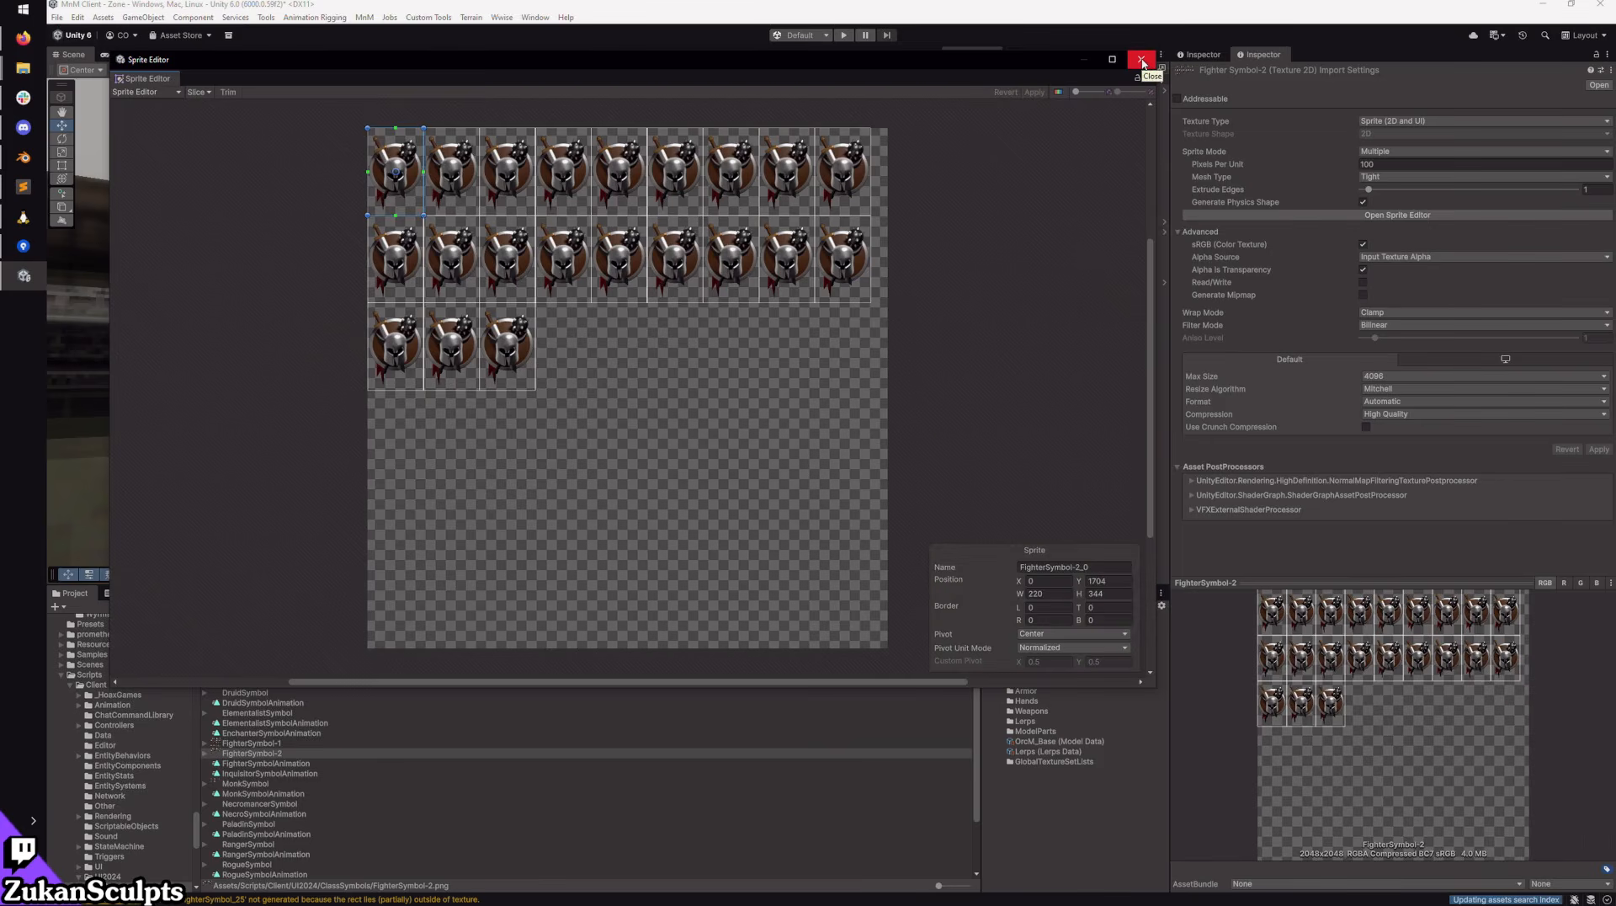
{"action": "left_click", "coordinate": [1141, 60]}
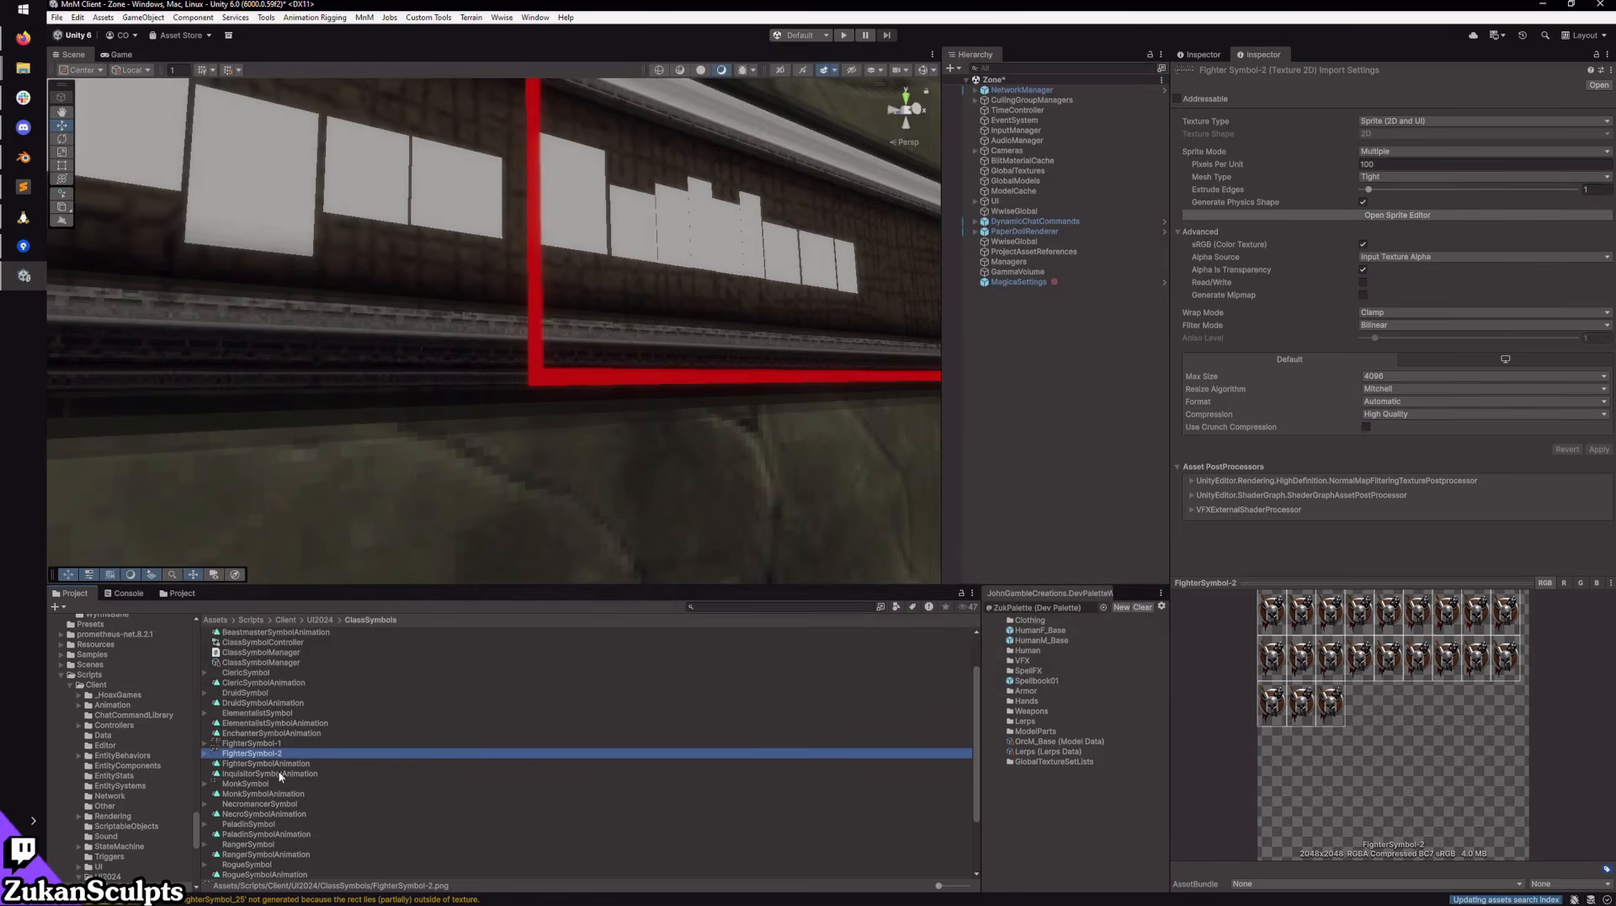
Step: Duplicate the FighterSymbol-1 texture and name the copy EnchanterClassSymbol-1
{"action": "left_click", "coordinate": [266, 746]}
{"action": "left_click", "coordinate": [262, 756]}
{"action": "key", "text": "alt+Tab"}
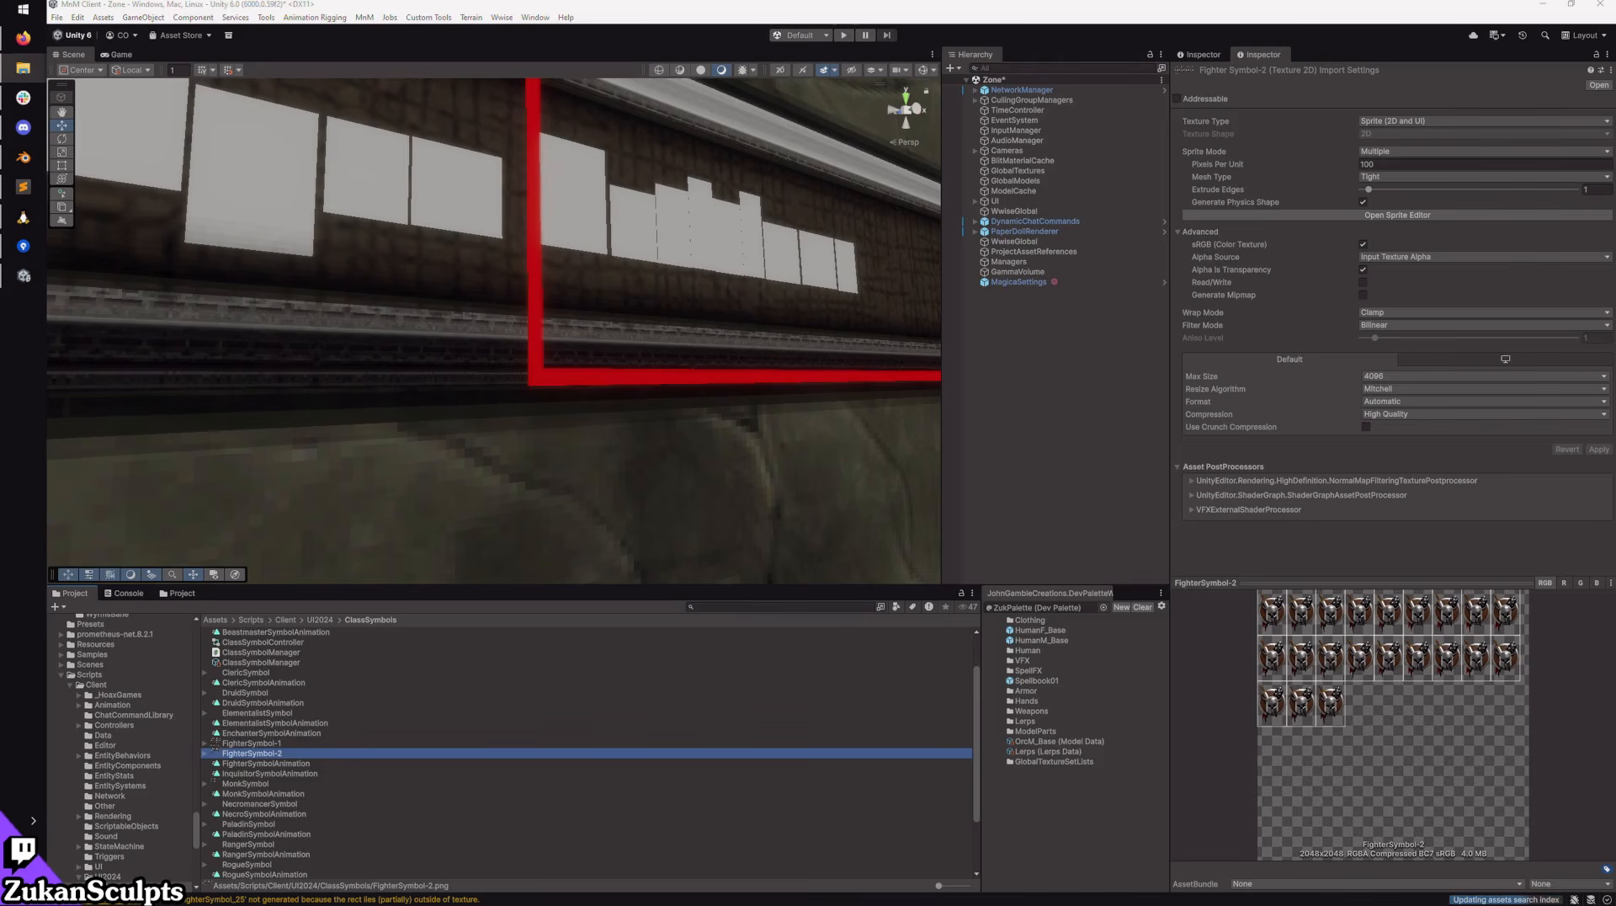
{"action": "key", "text": "Up"}
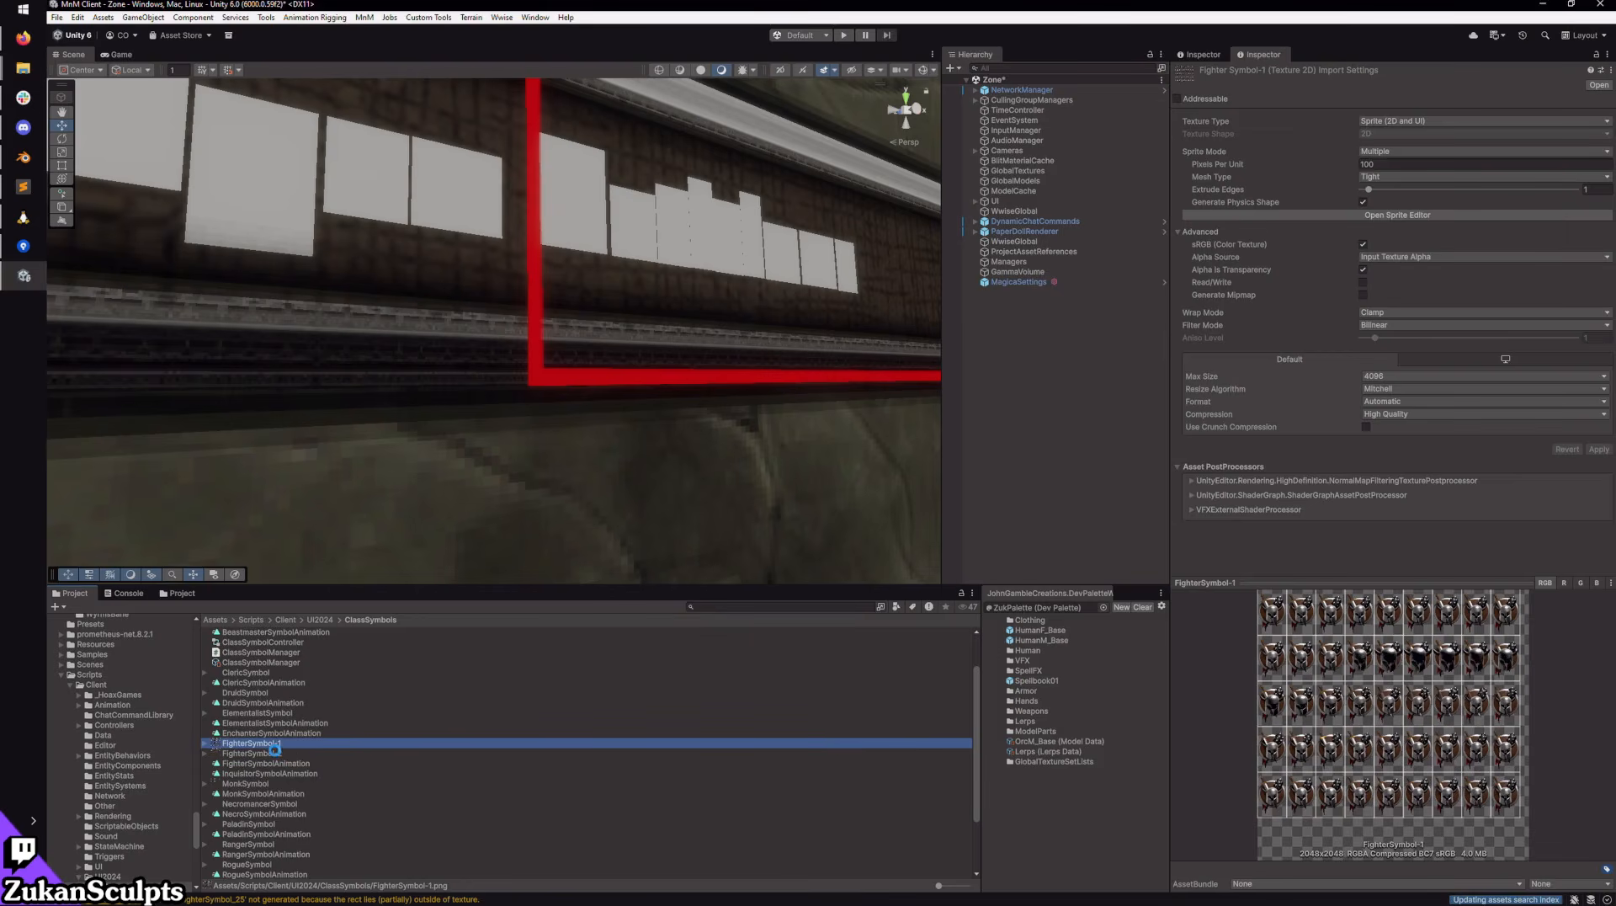
{"action": "key", "text": "ctrl+d"}
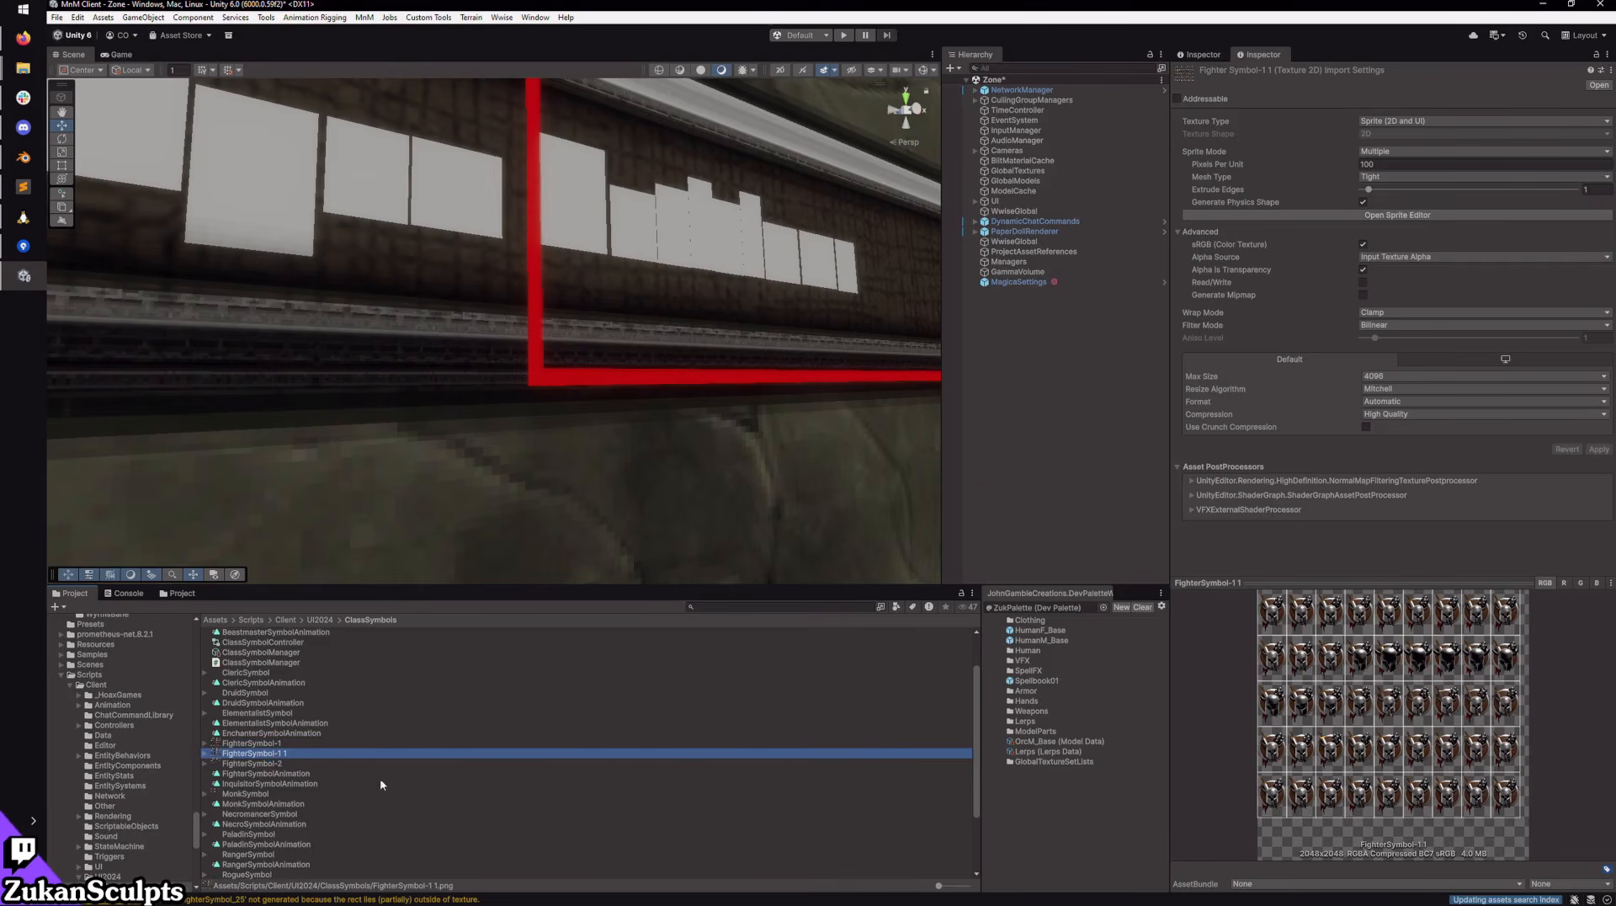
{"action": "key", "text": "F2"}
{"action": "type", "text": "EnchanterClassSymbol-1"}
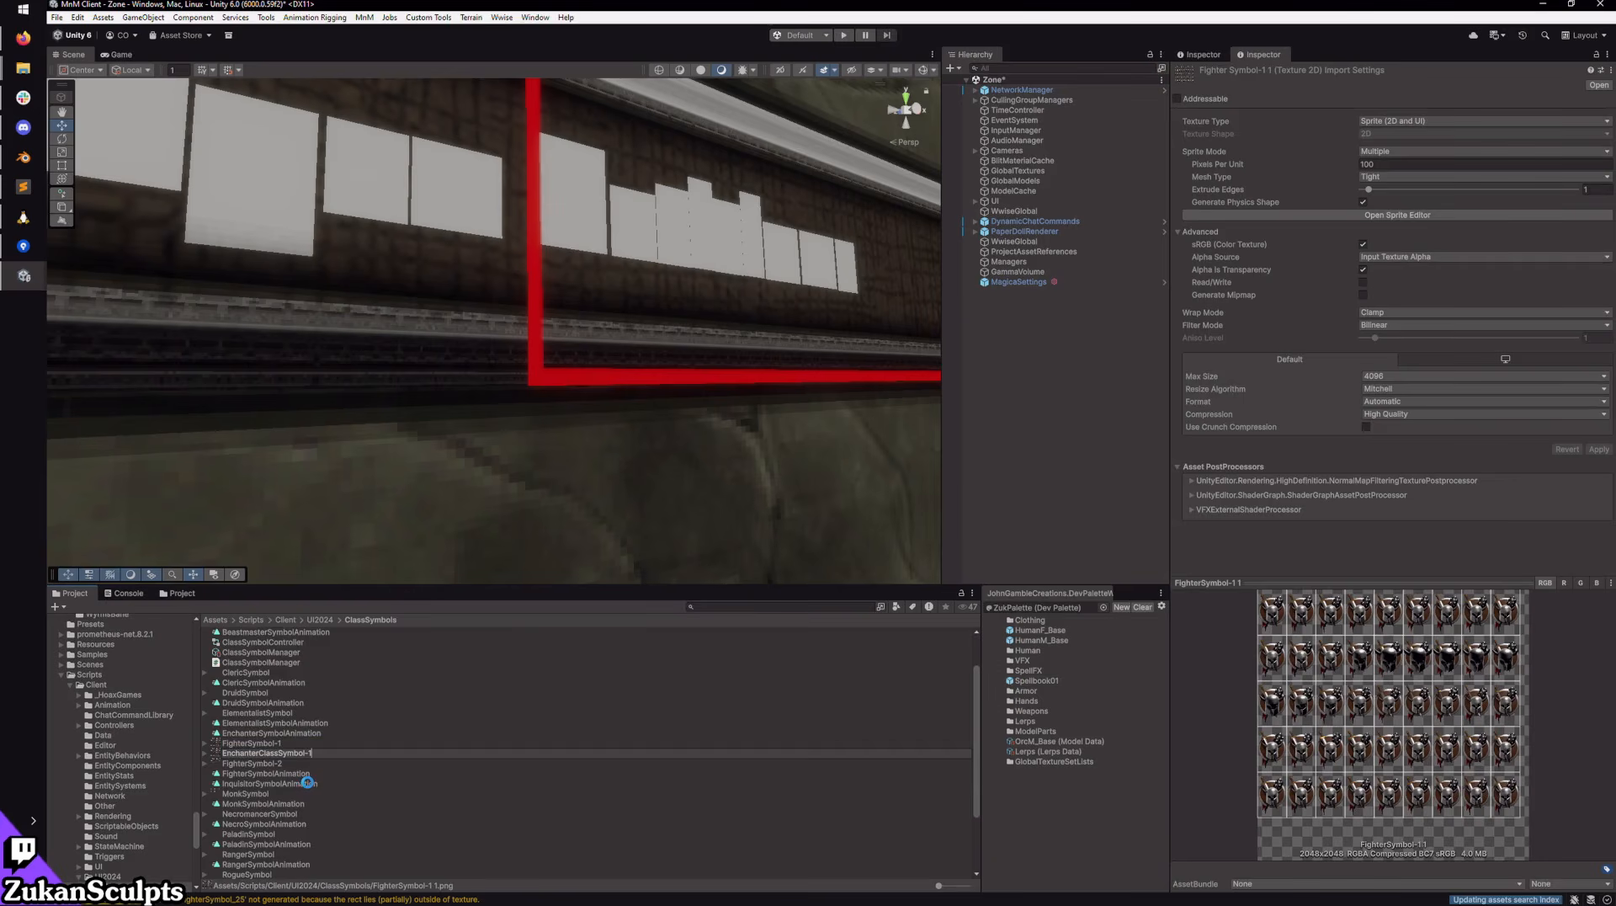
{"action": "key", "text": "Return"}
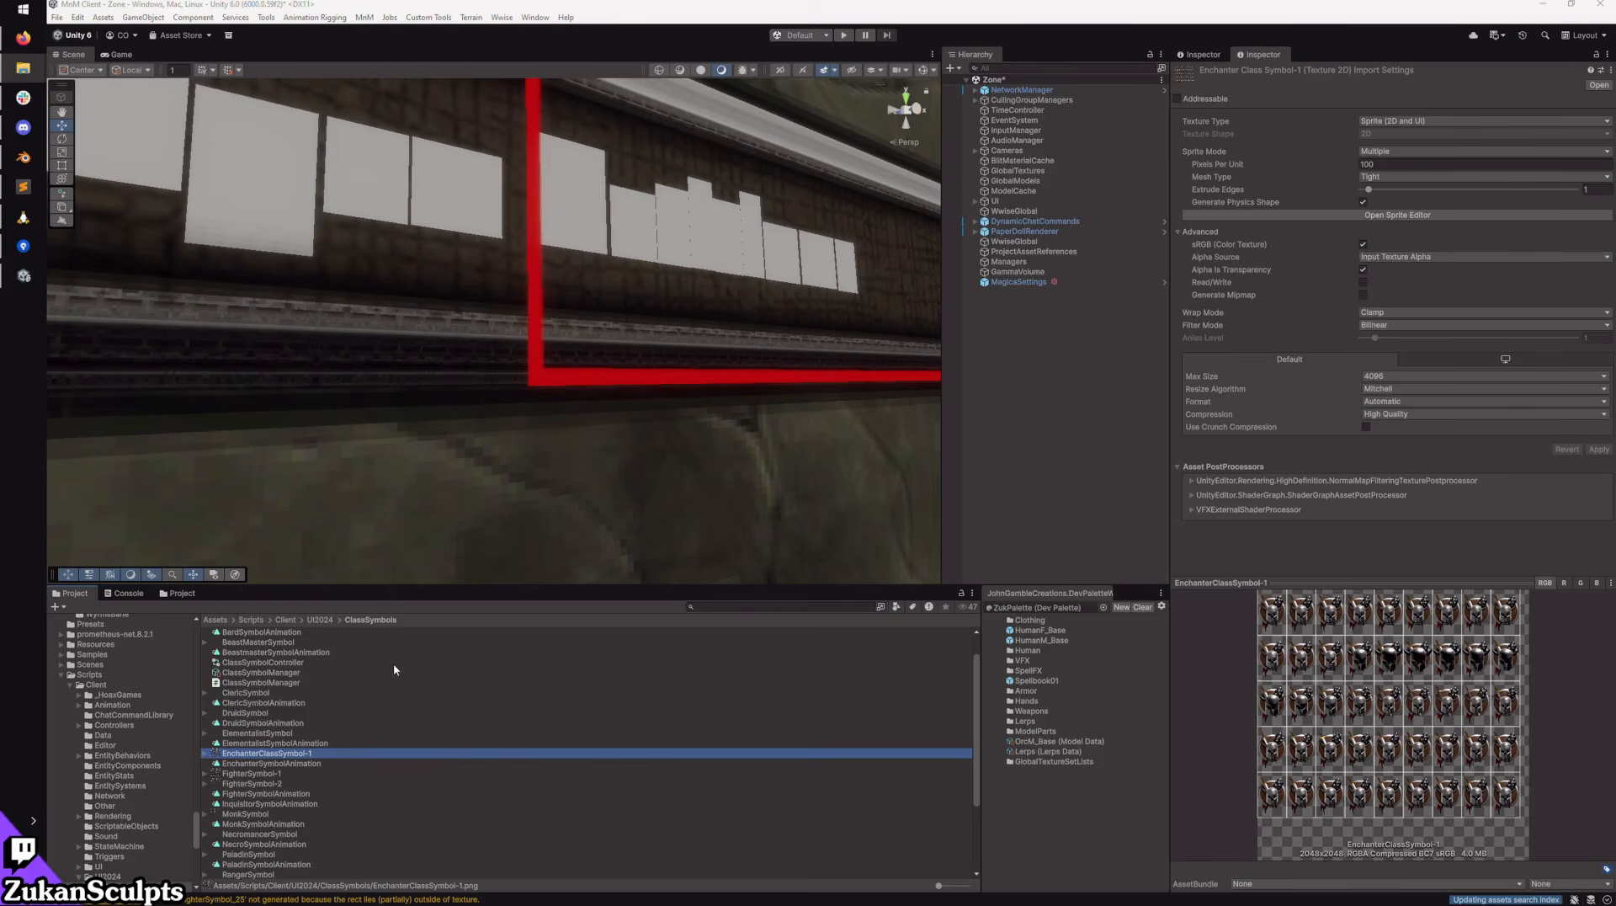
Step: Shorten the name of the EnchanterClassSymbol-1 texture to EnchanterSymbol-1
{"action": "left_click", "coordinate": [280, 753]}
{"action": "left_click", "coordinate": [280, 755]}
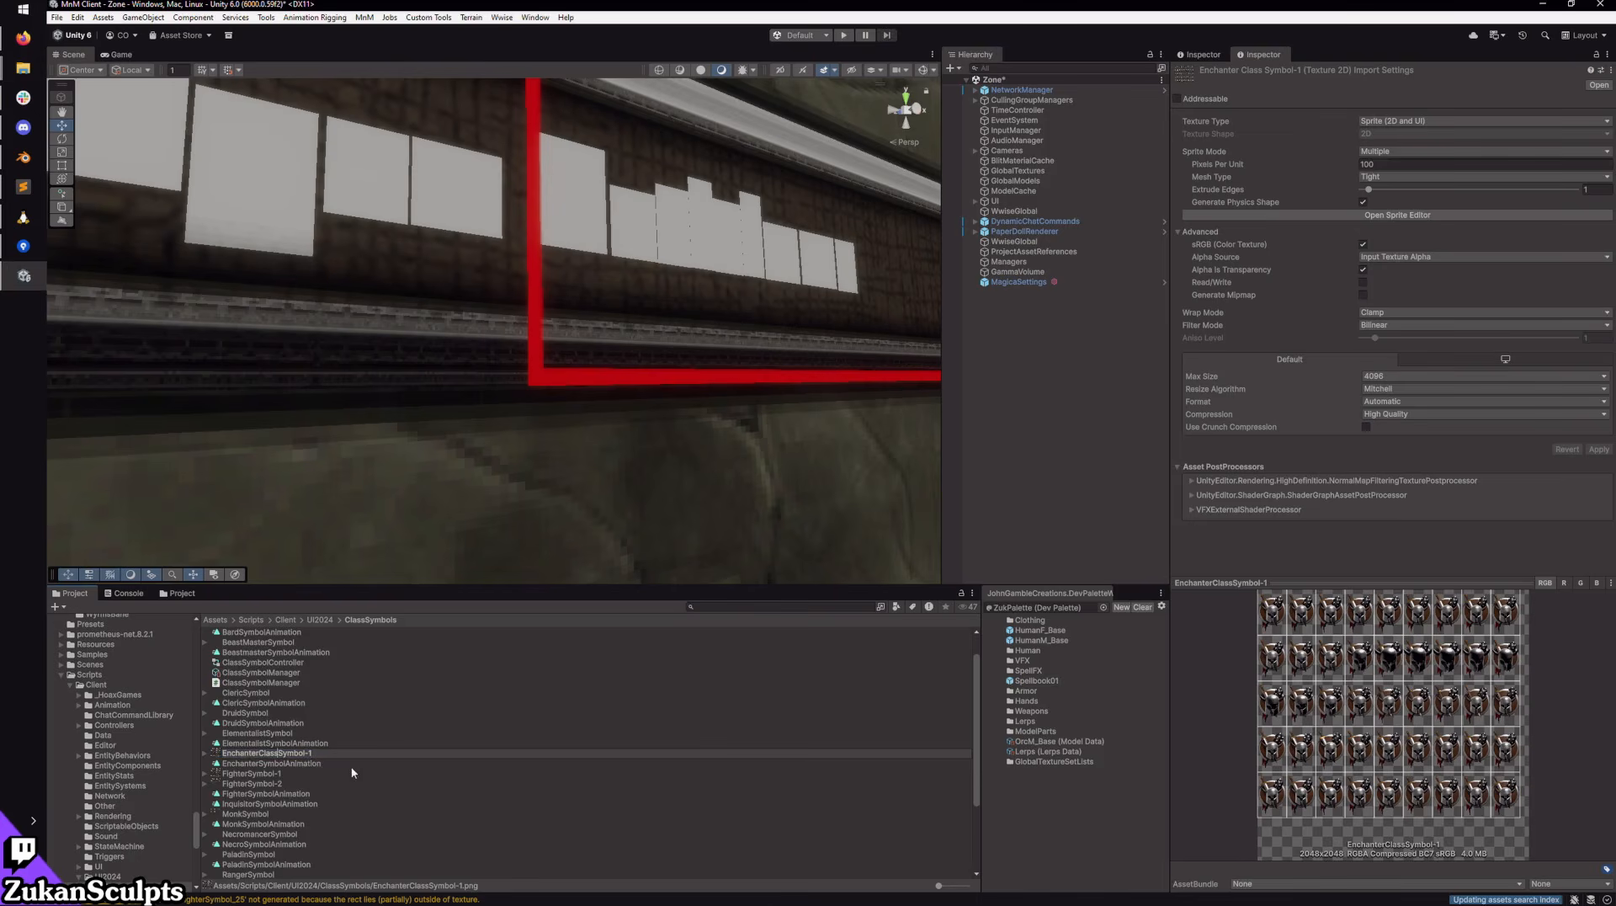
{"action": "key", "text": "BackSpace"}
{"action": "key", "text": "BackSpace"}
{"action": "key", "text": "BackSpace"}
{"action": "key", "text": "BackSpace"}
{"action": "key", "text": "BackSpace"}
{"action": "key", "text": "Return"}
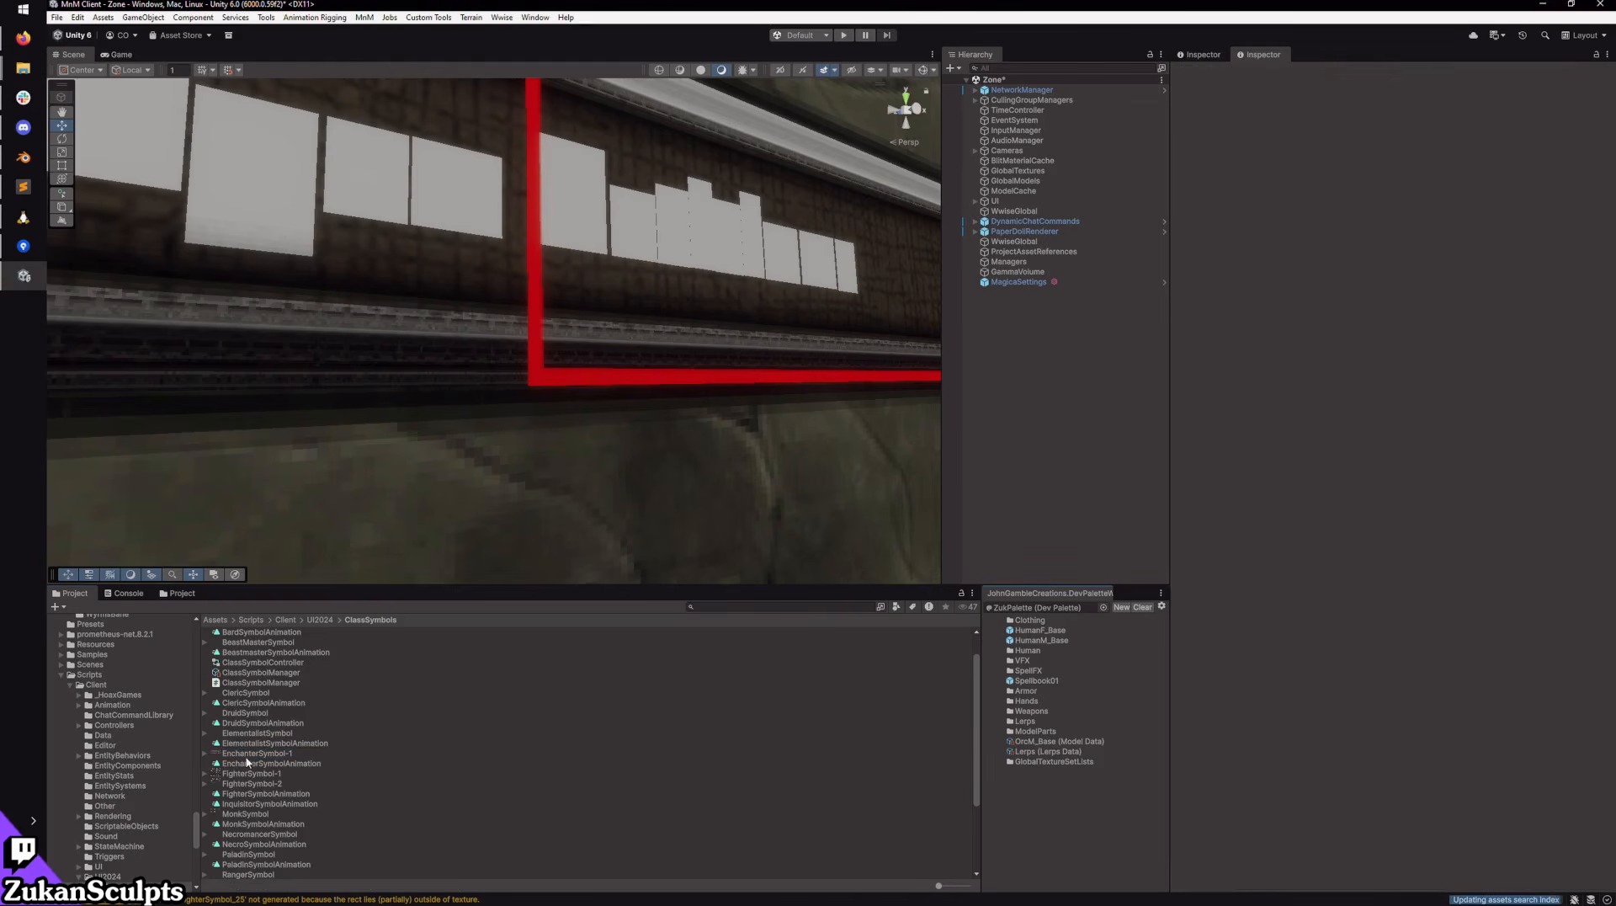
Step: Slice EnchanterSymbol-1 into 220 x 344 pixel grid cells, replacing the existing sprites, then apply and close the Sprite Editor
{"action": "left_click", "coordinate": [247, 755]}
{"action": "left_click", "coordinate": [1331, 212]}
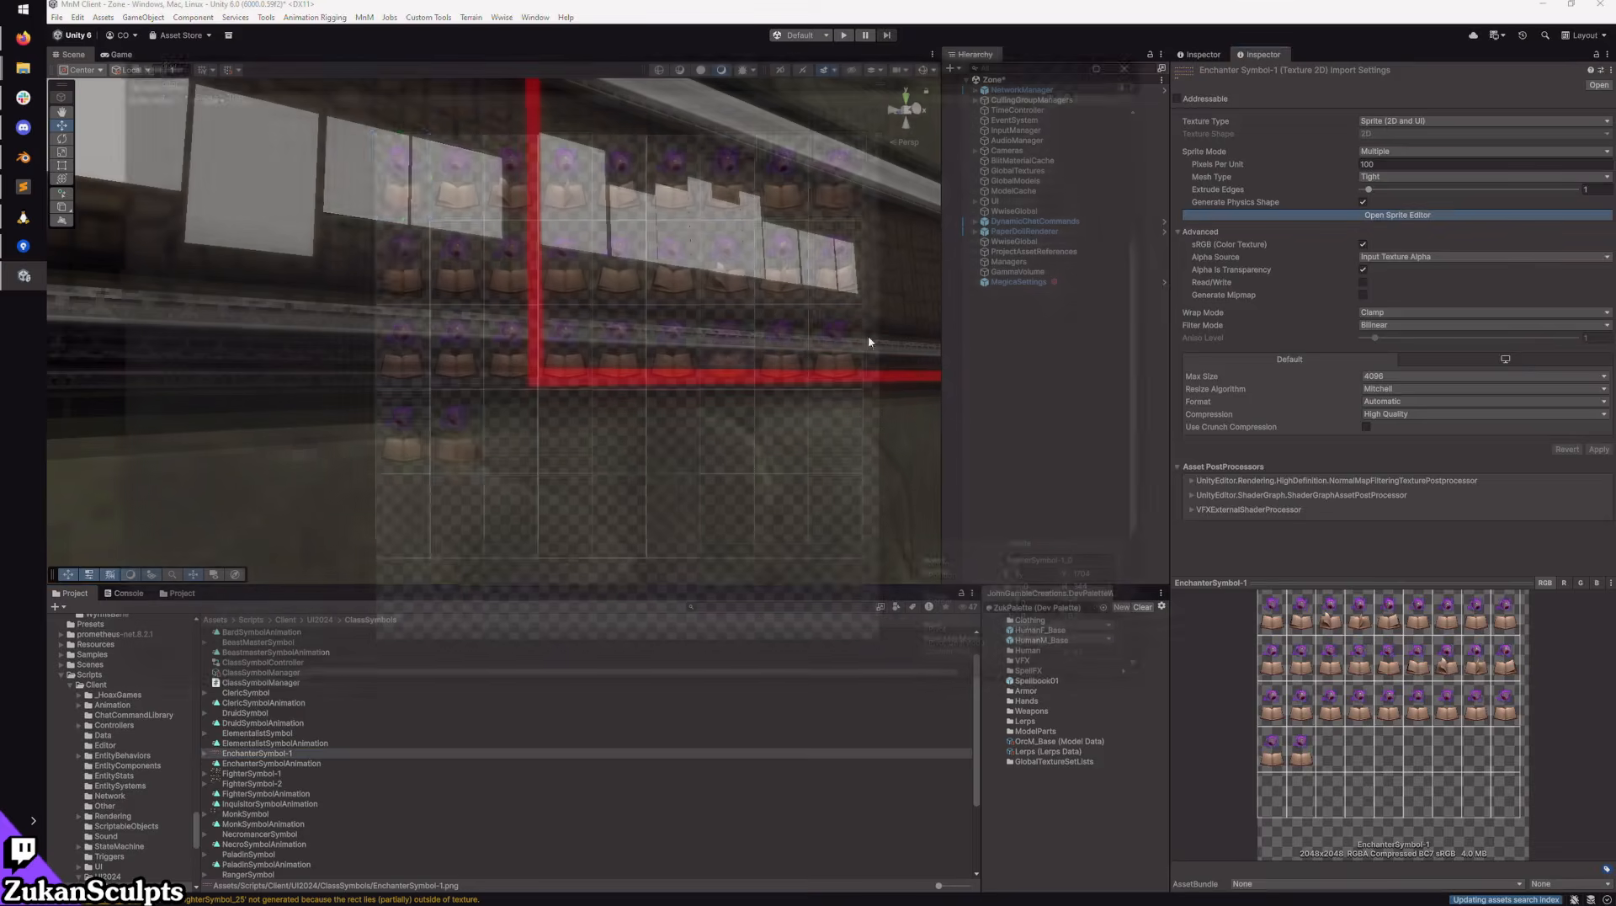
{"action": "left_click", "coordinate": [202, 92]}
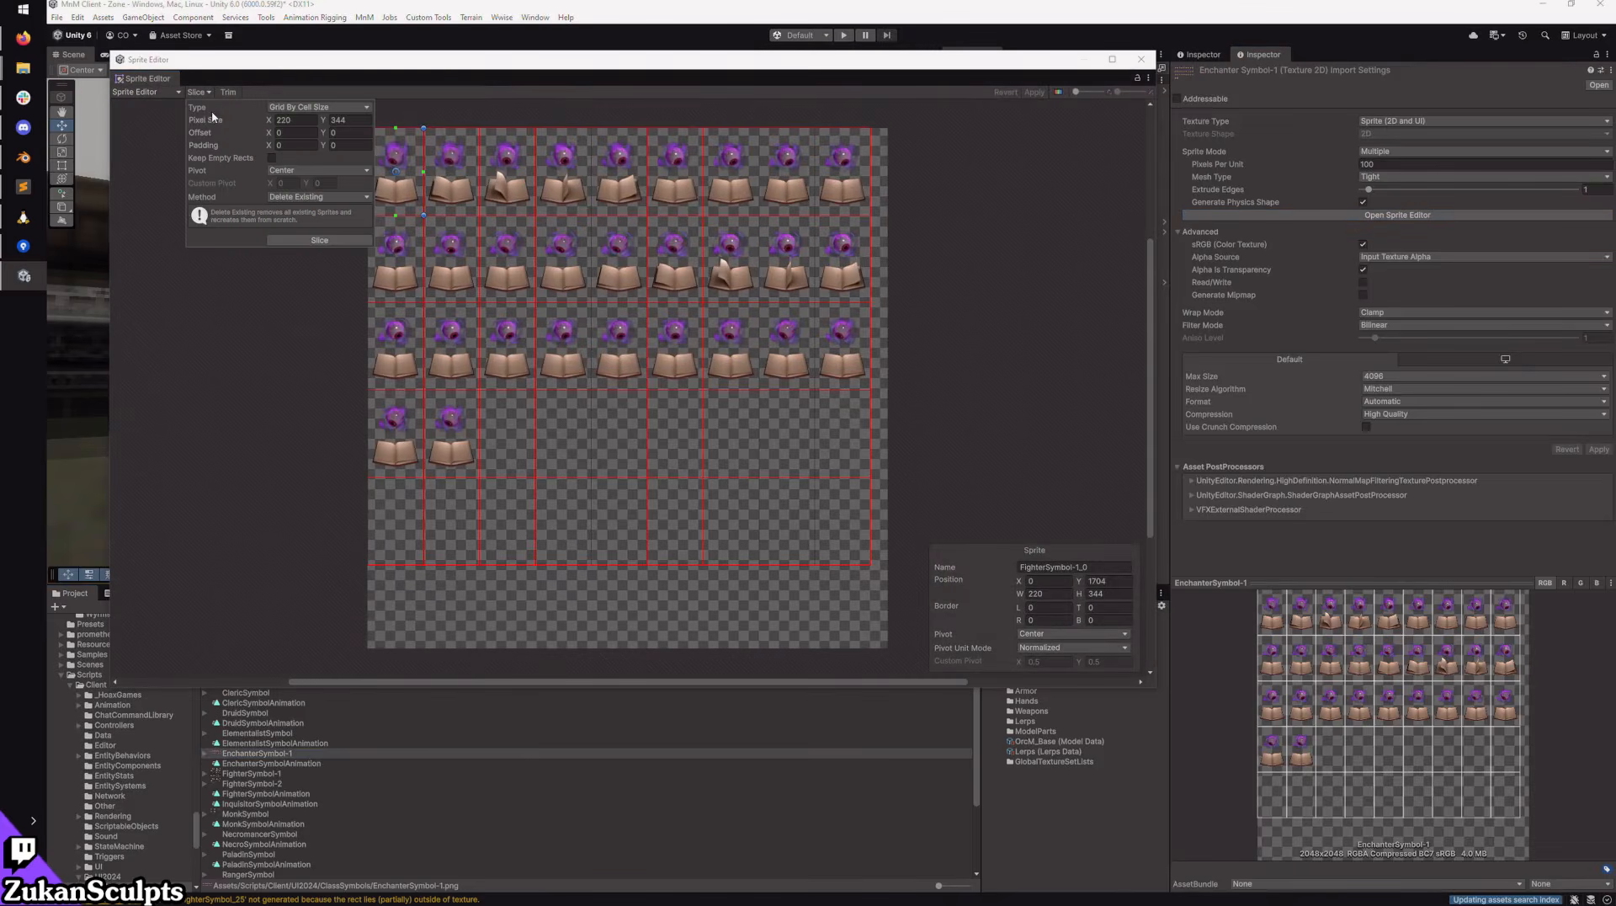
{"action": "left_click", "coordinate": [320, 241]}
{"action": "left_click", "coordinate": [870, 494]}
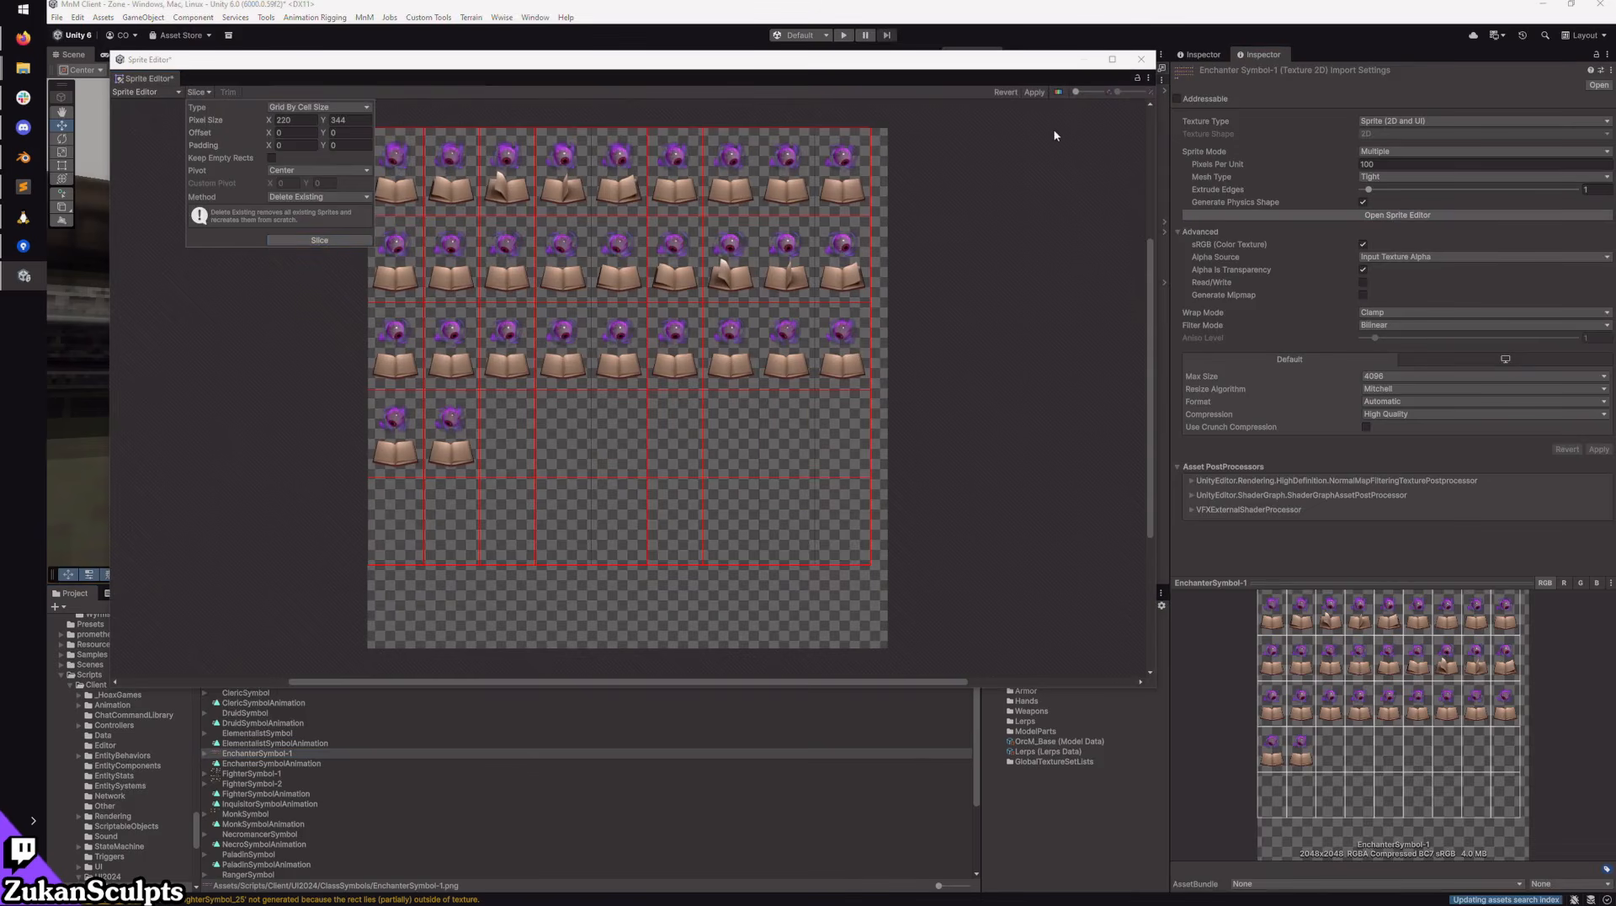
{"action": "left_click", "coordinate": [1005, 230]}
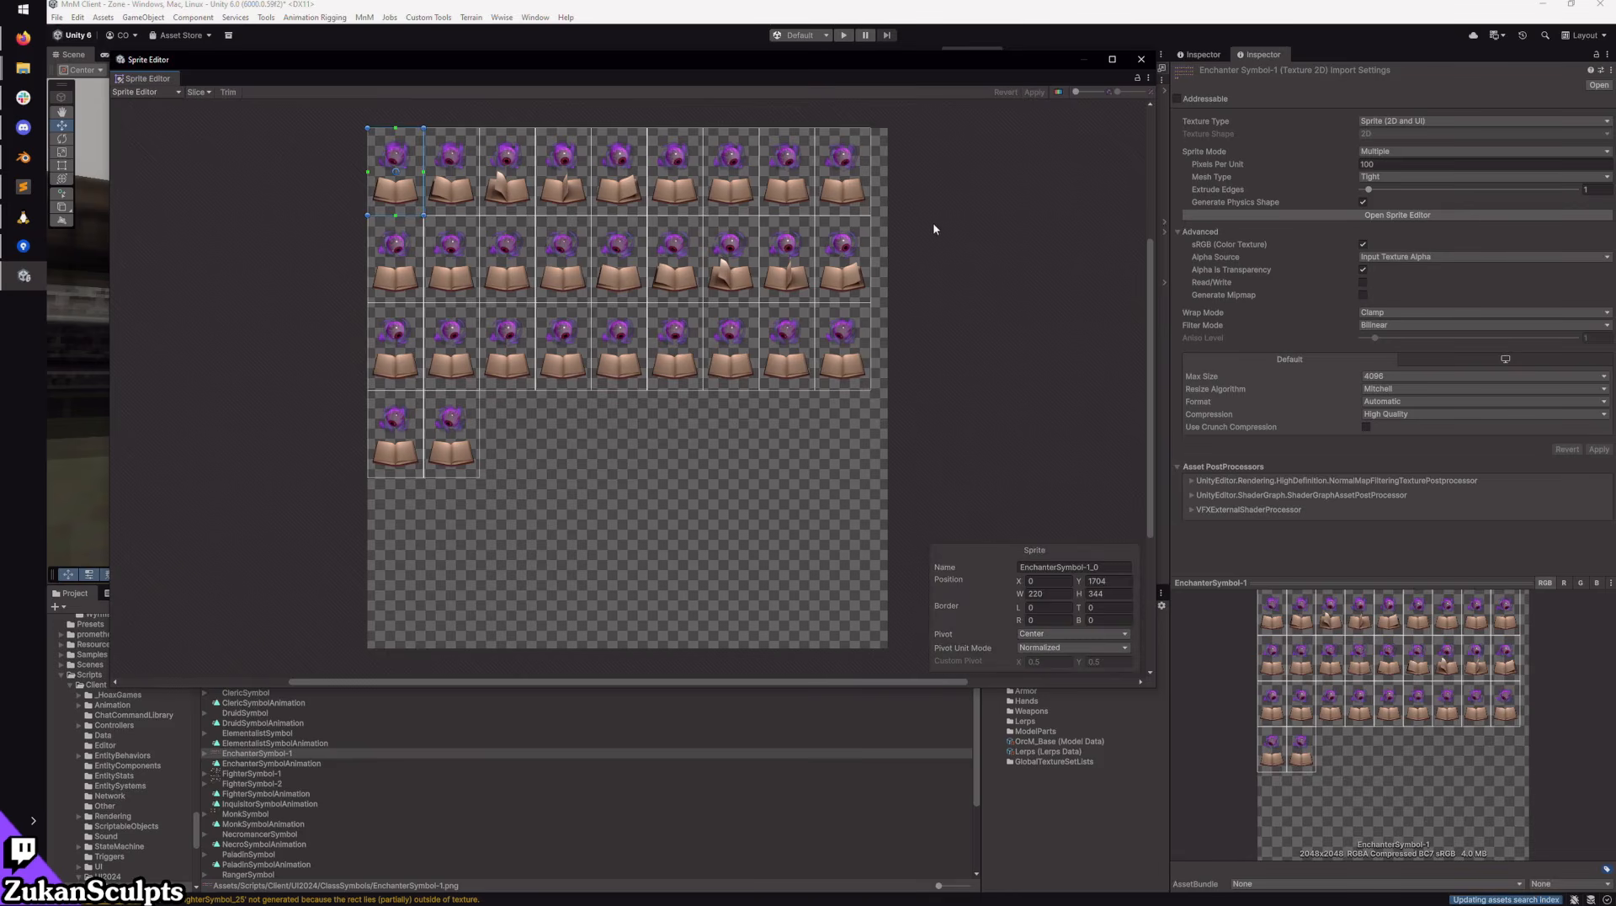
{"action": "left_click", "coordinate": [1141, 59]}
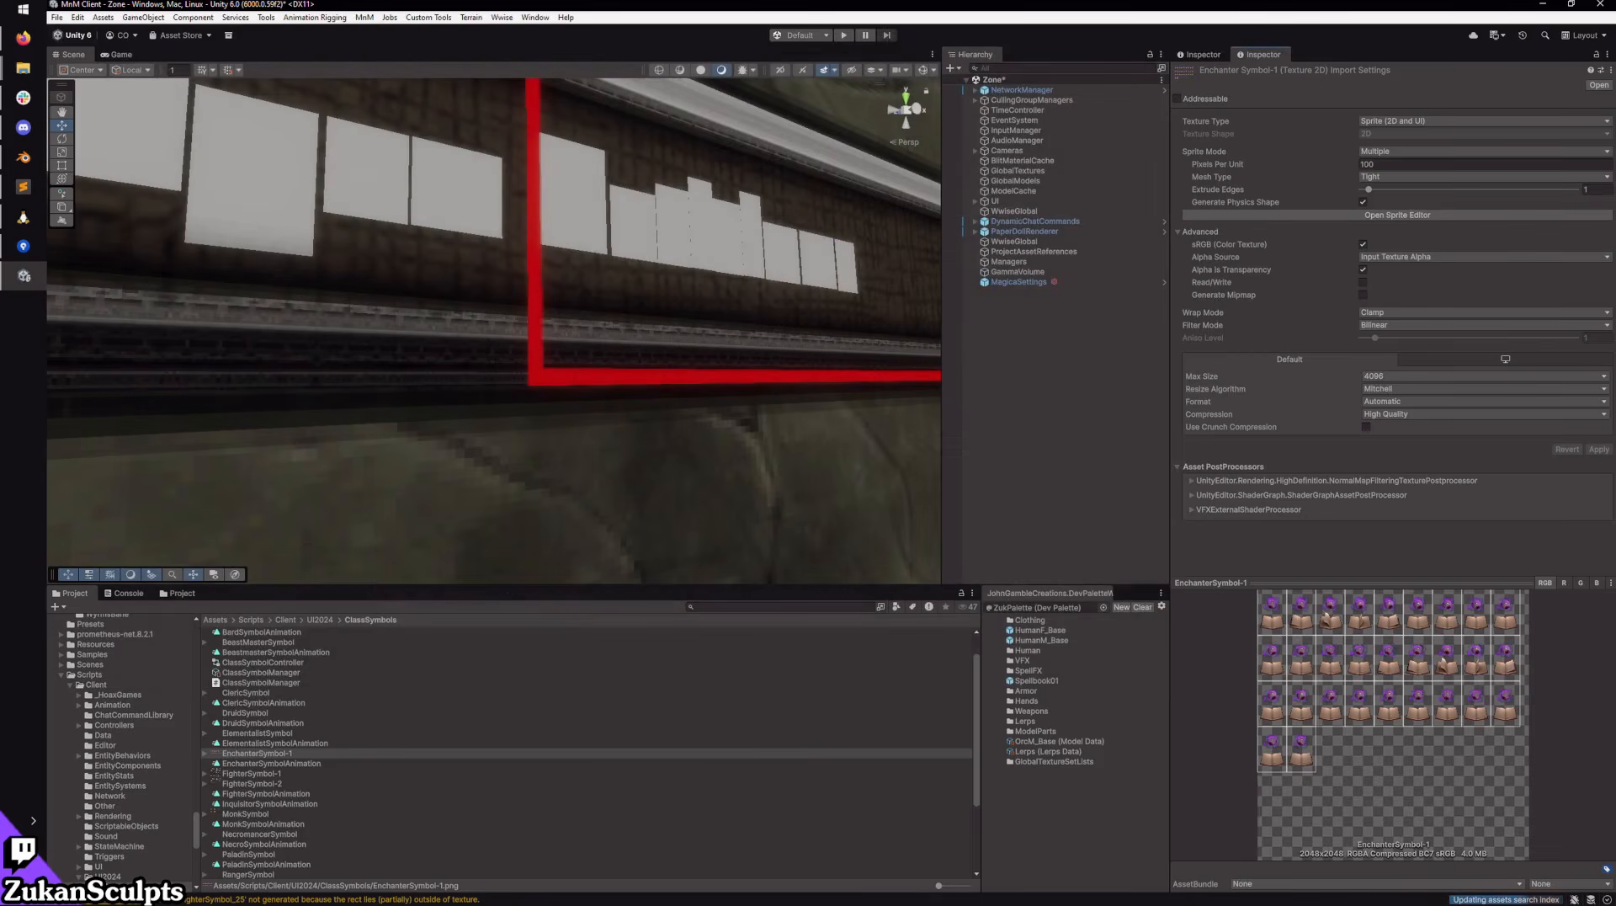
Step: Duplicate the EnchanterSymbol-1 texture and rename the copy to InquisitorSymbol-1
{"action": "key", "text": "alt+Tab"}
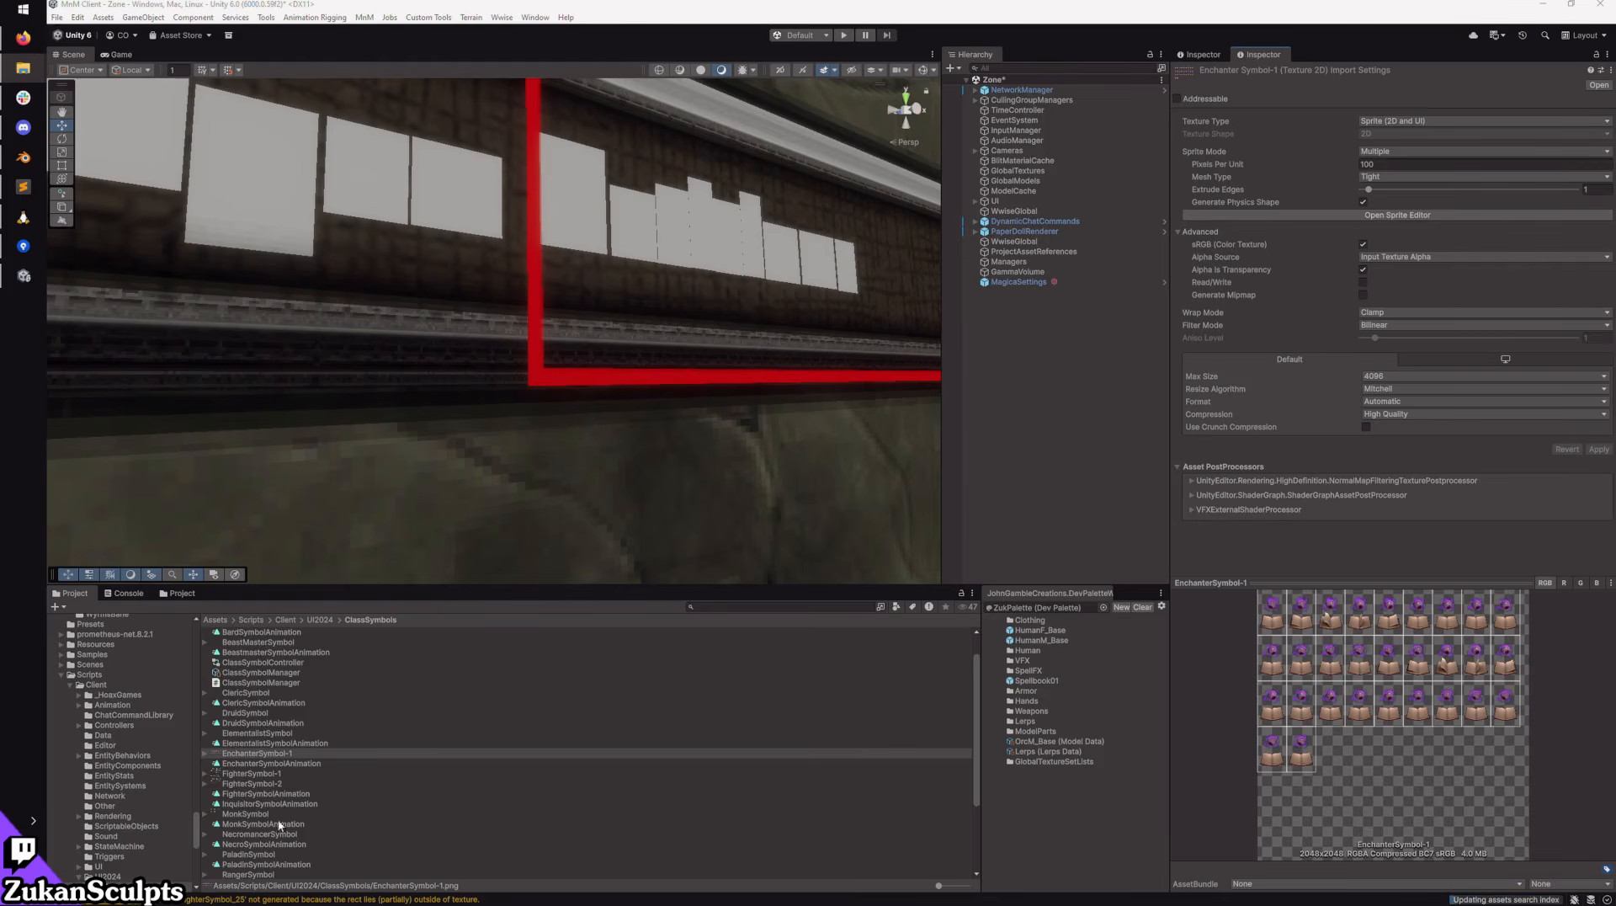
{"action": "left_click", "coordinate": [273, 753]}
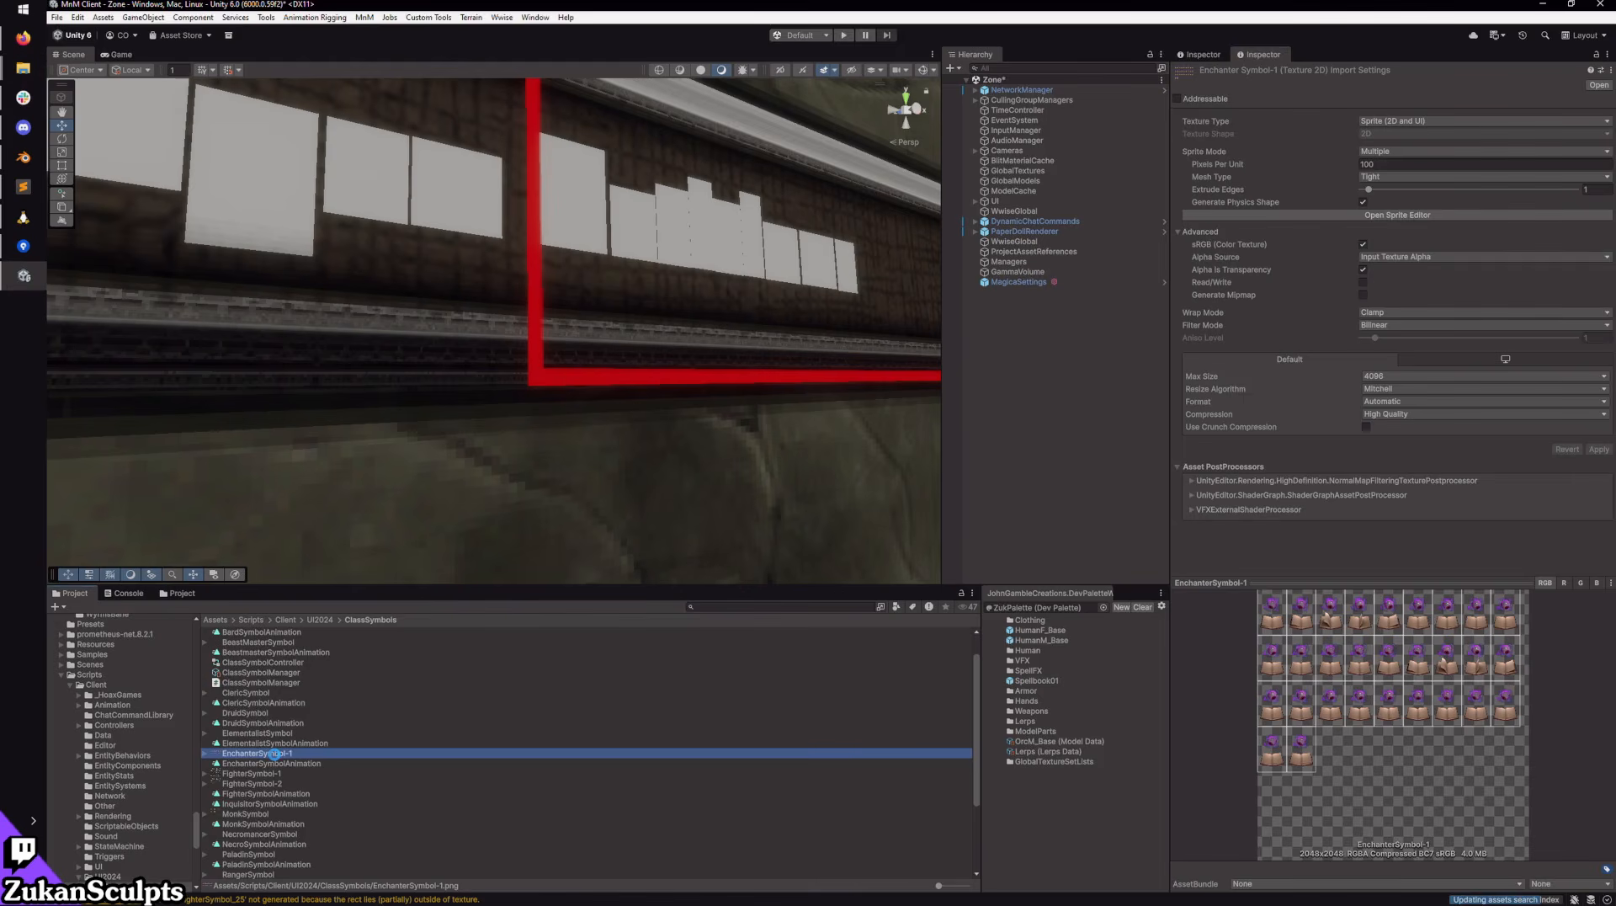
{"action": "key", "text": "ctrl+d"}
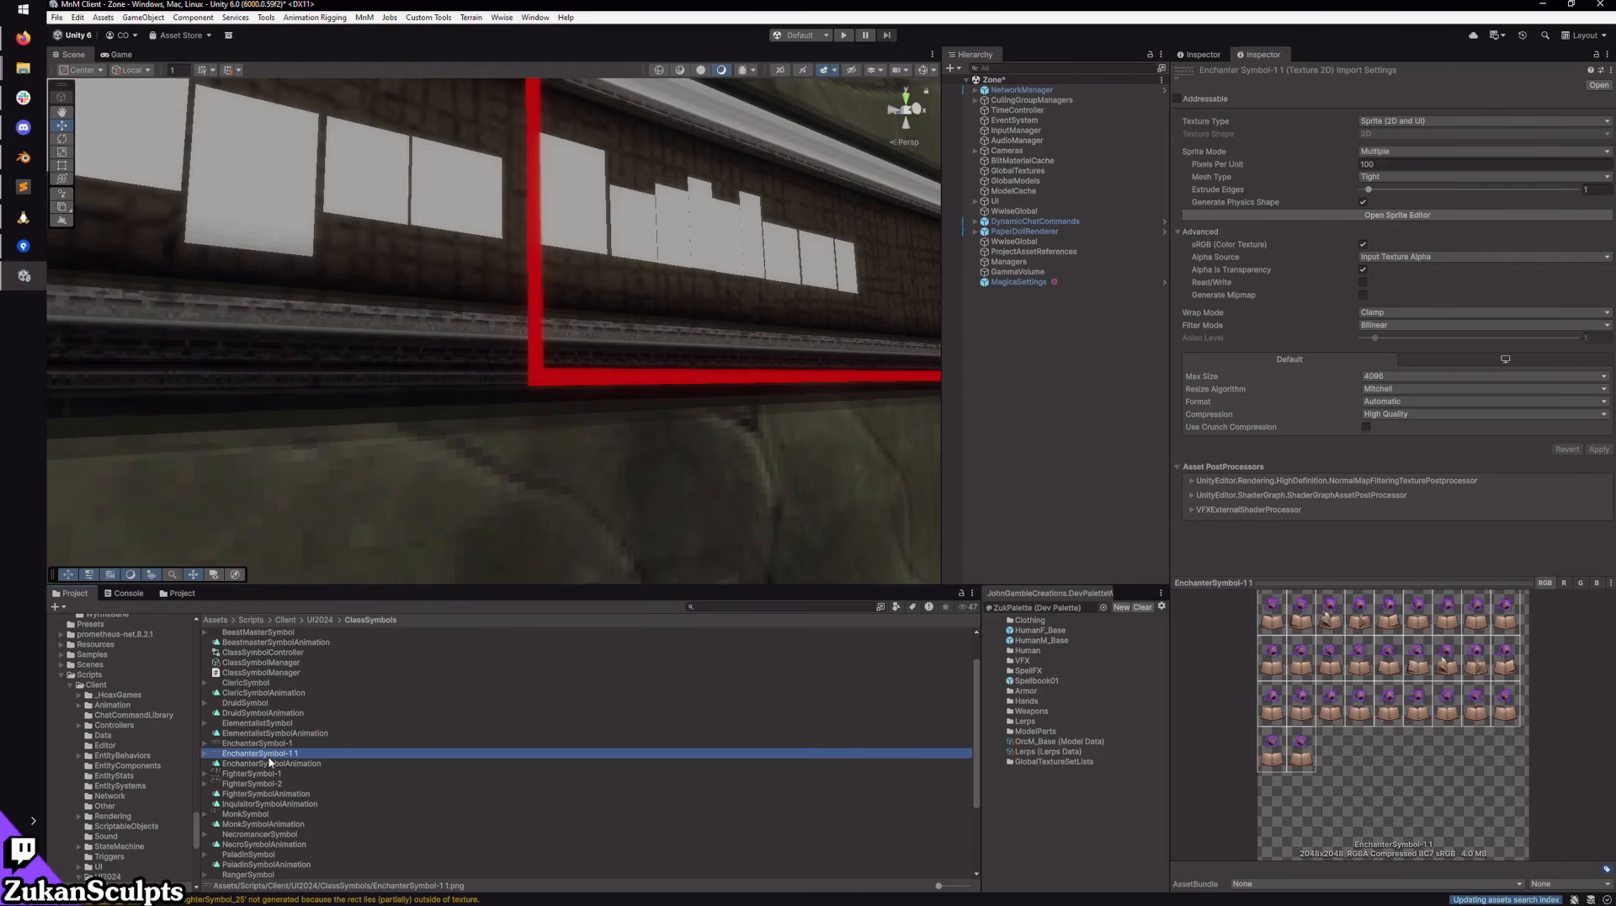
{"action": "key", "text": "F2"}
{"action": "type", "text": "InquisitorSymbol-1"}
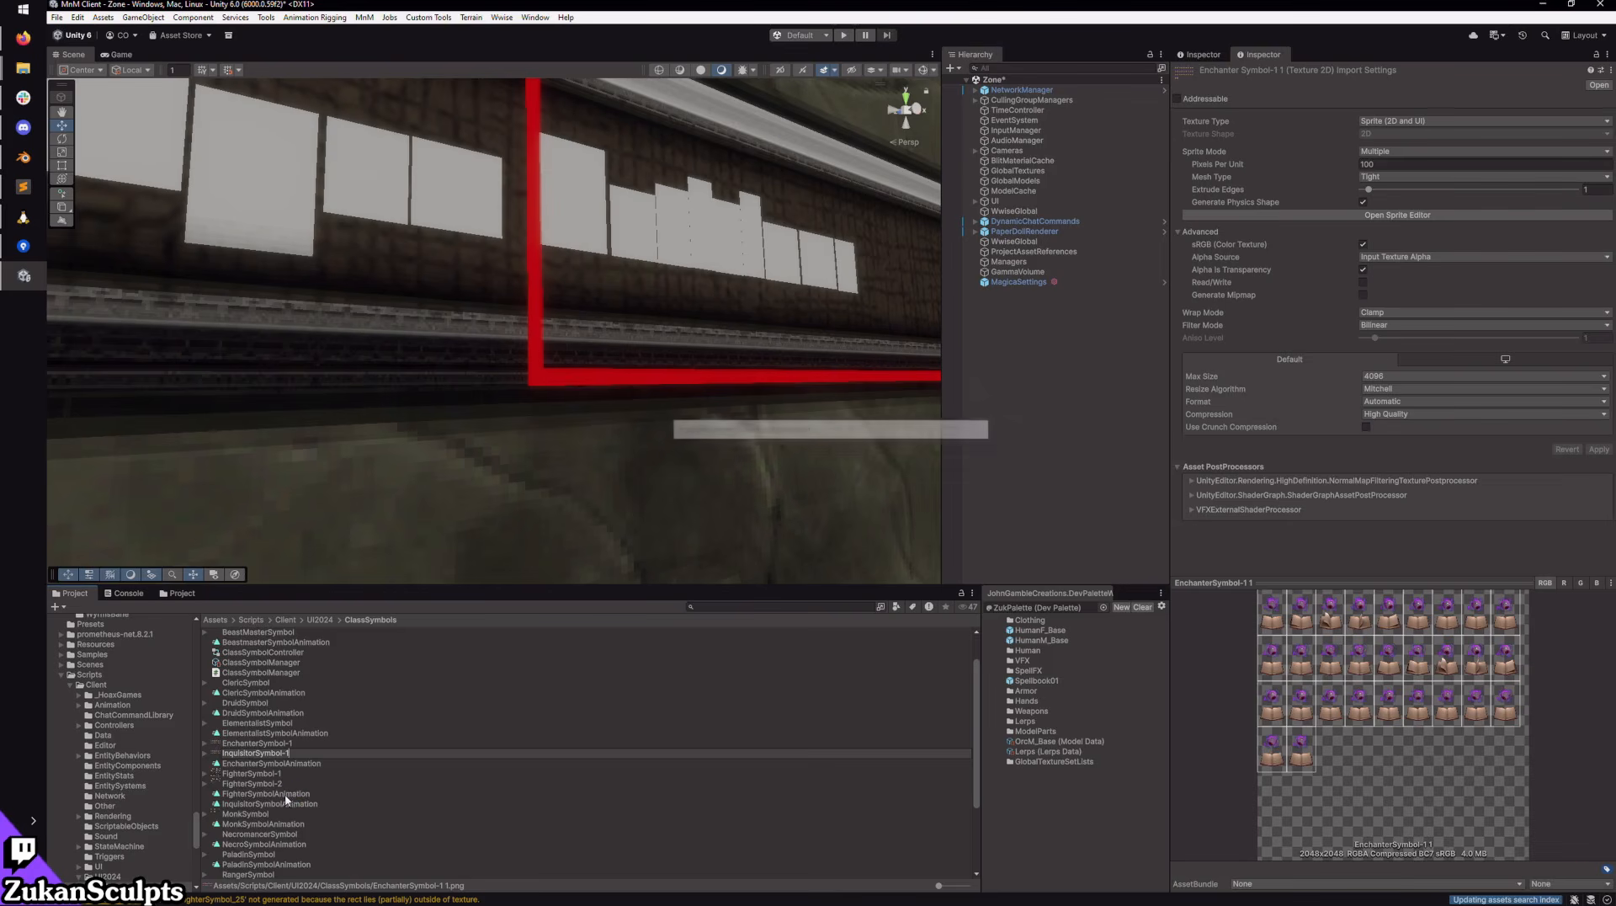
{"action": "key", "text": "Return"}
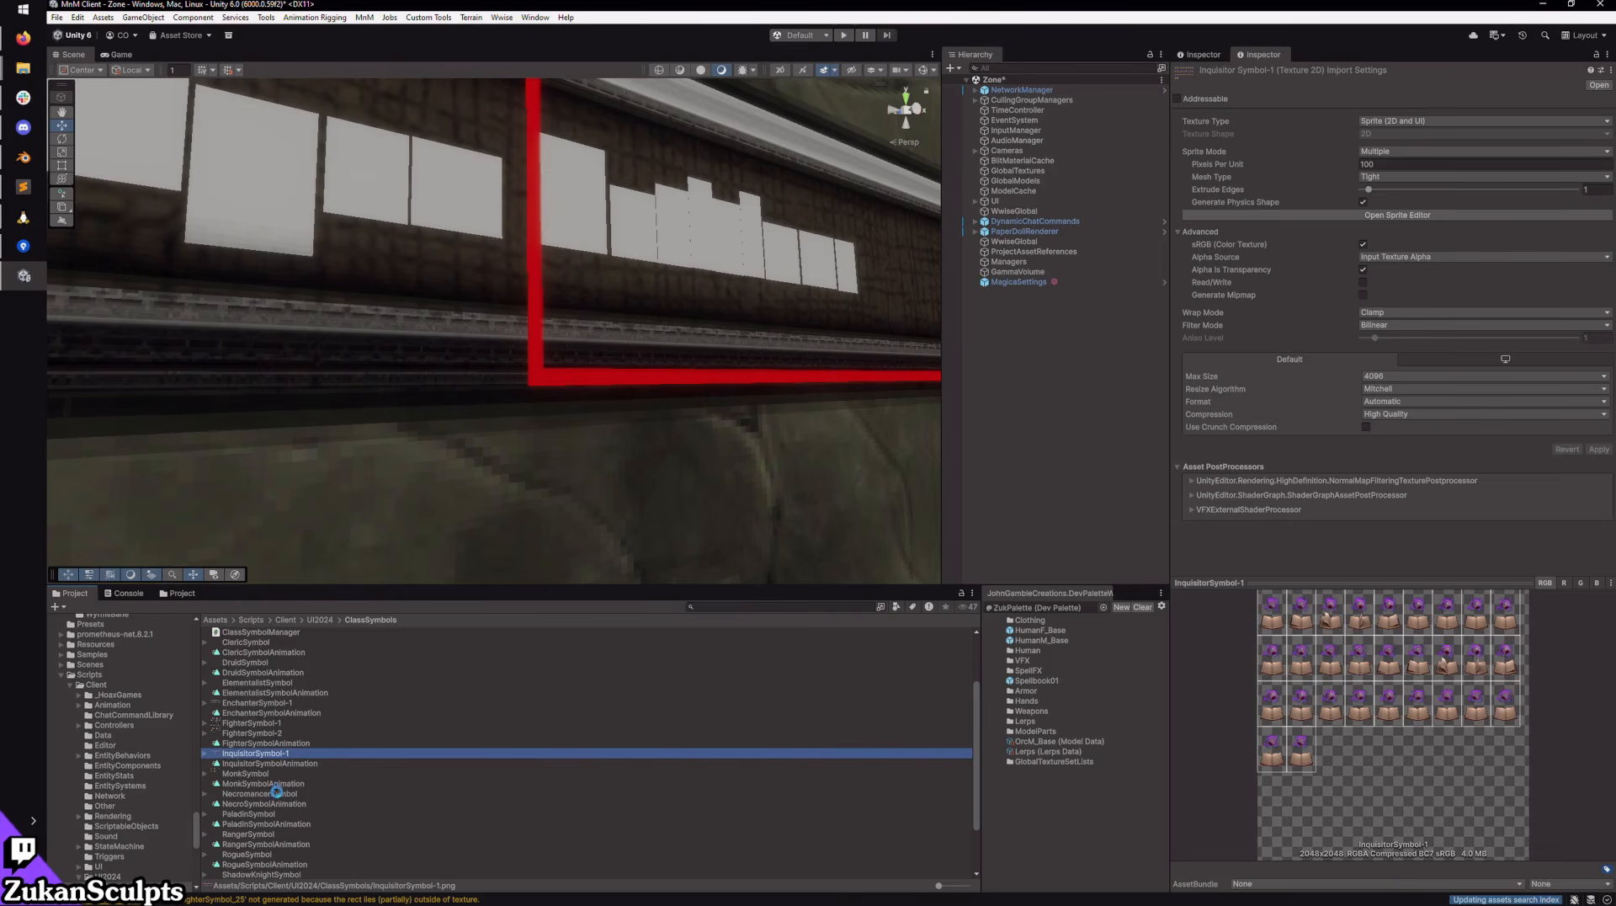
Step: Duplicate the InquisitorSymbol-1 texture and rename the copy to InquisitorSymbol-2
{"action": "key", "text": "ctrl+d"}
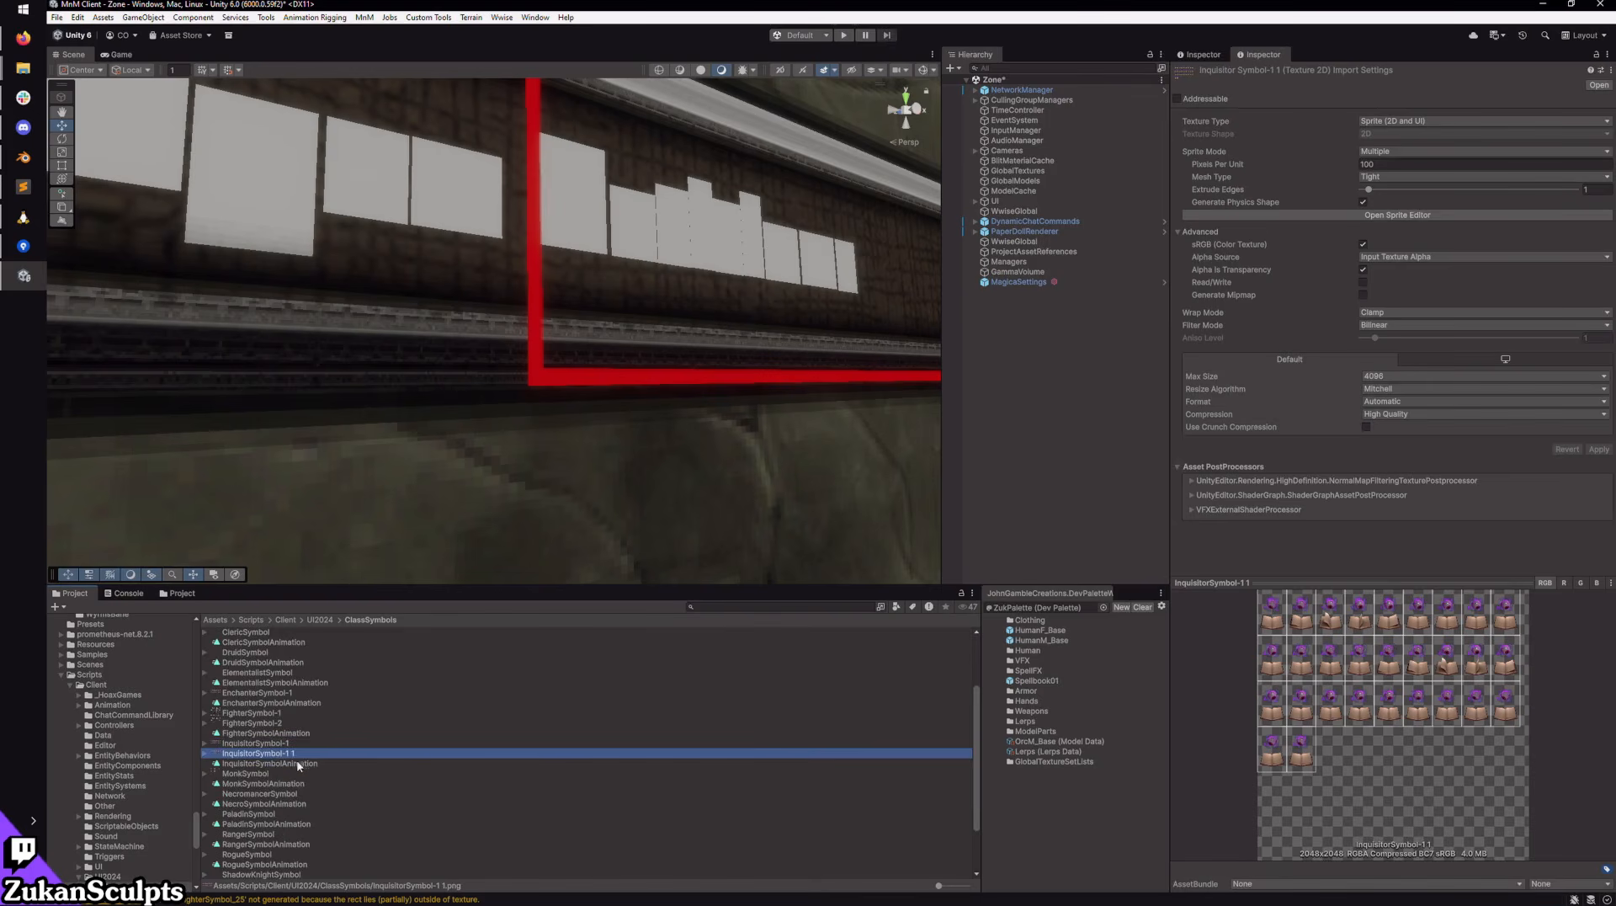
{"action": "key", "text": "F2"}
{"action": "key", "text": "Right"}
{"action": "key", "text": "BackSpace"}
{"action": "key", "text": "BackSpace"}
{"action": "key", "text": "BackSpace"}
{"action": "type", "text": "2"}
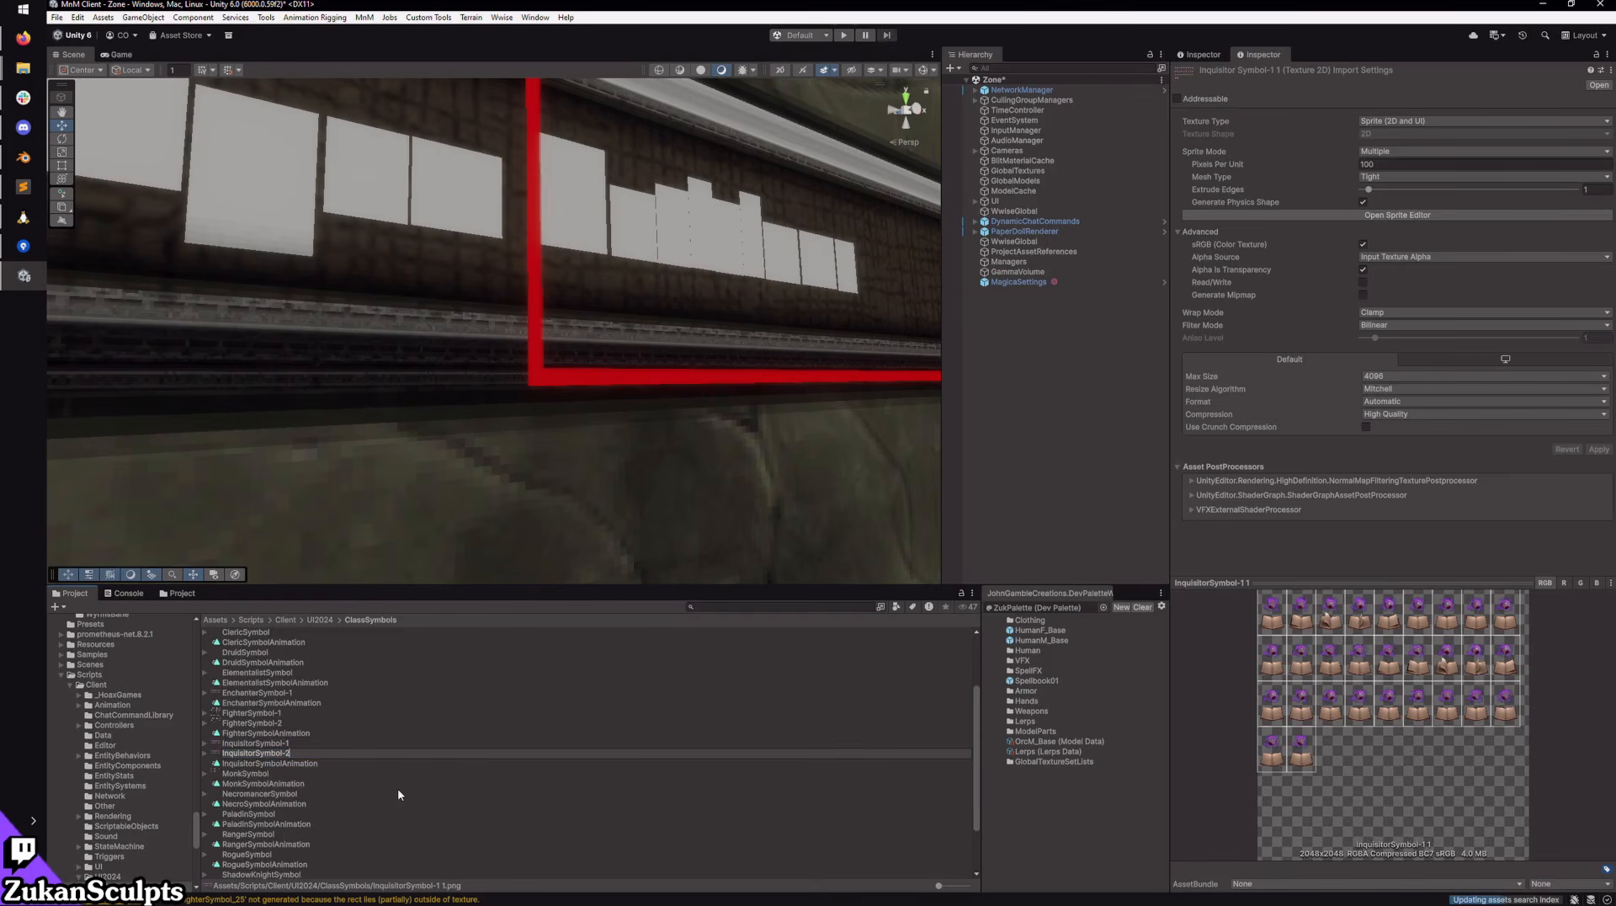
{"action": "key", "text": "Return"}
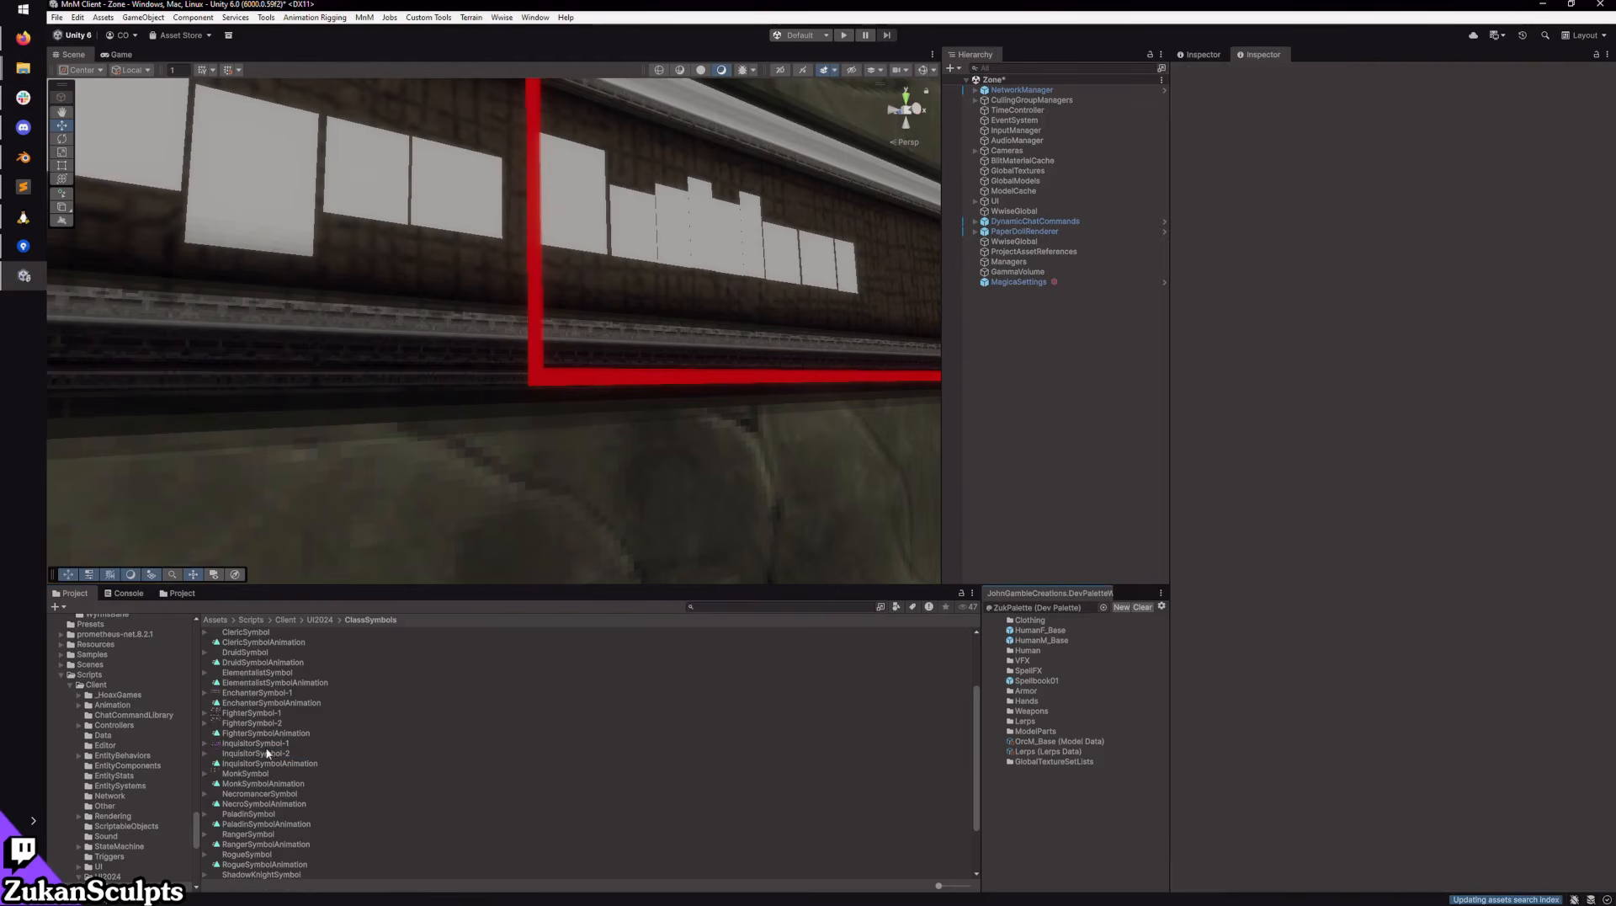
Step: Slice InquisitorSymbol-1 in the Sprite Editor by 220 x 344 pixel grid cells, replacing the existing sprites, and apply the slicing
{"action": "left_click", "coordinate": [270, 744]}
{"action": "left_click", "coordinate": [1345, 214]}
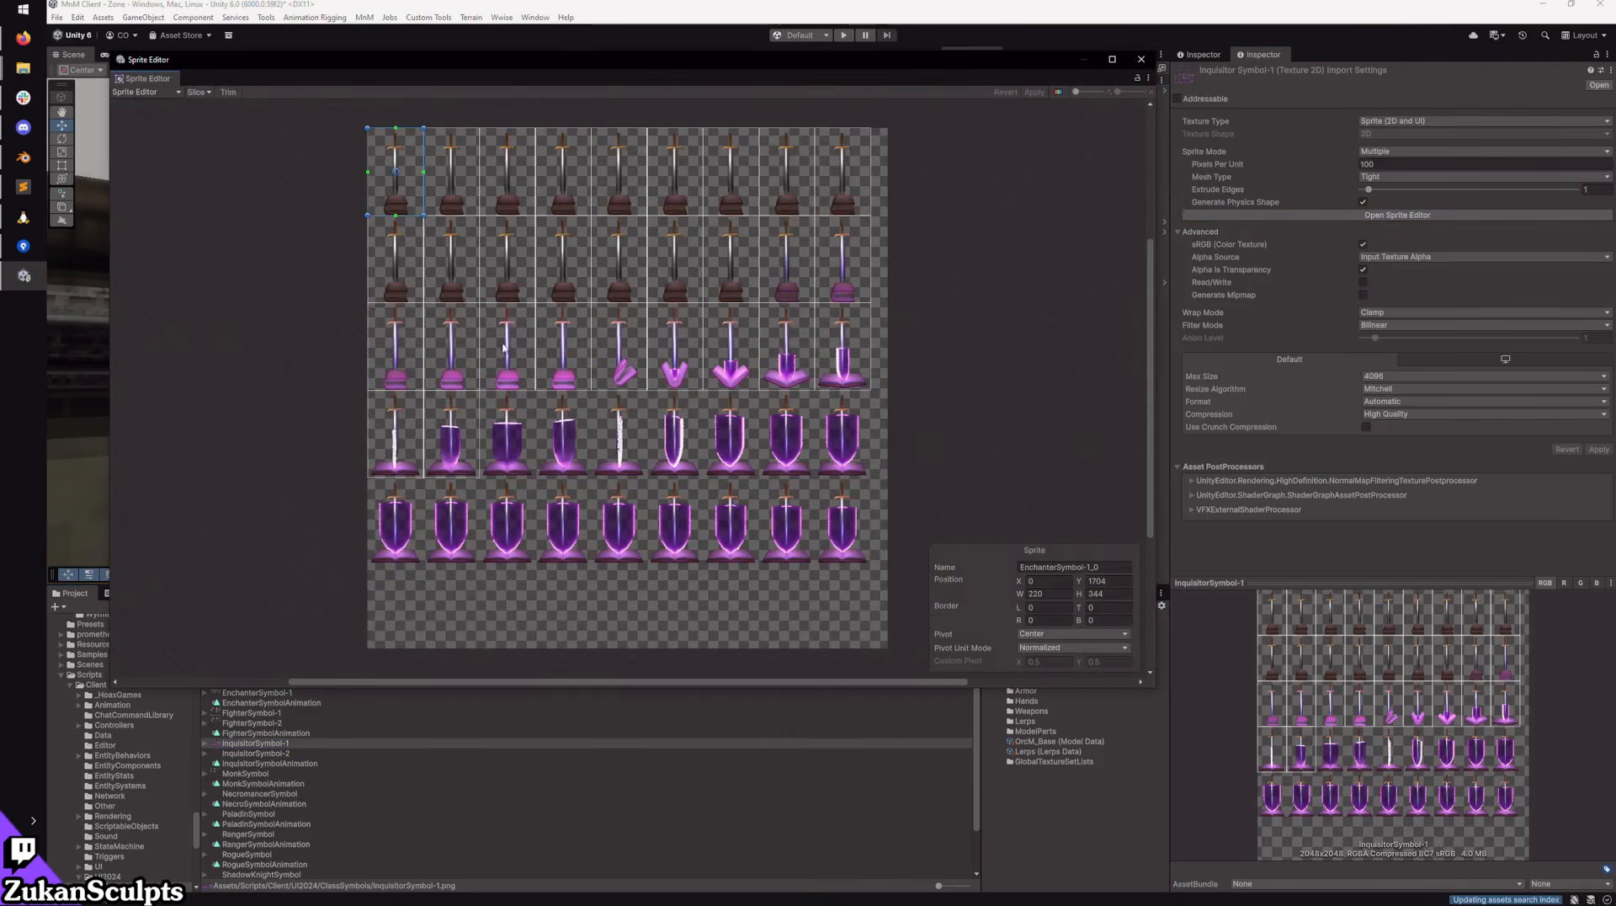
{"action": "left_click", "coordinate": [202, 92]}
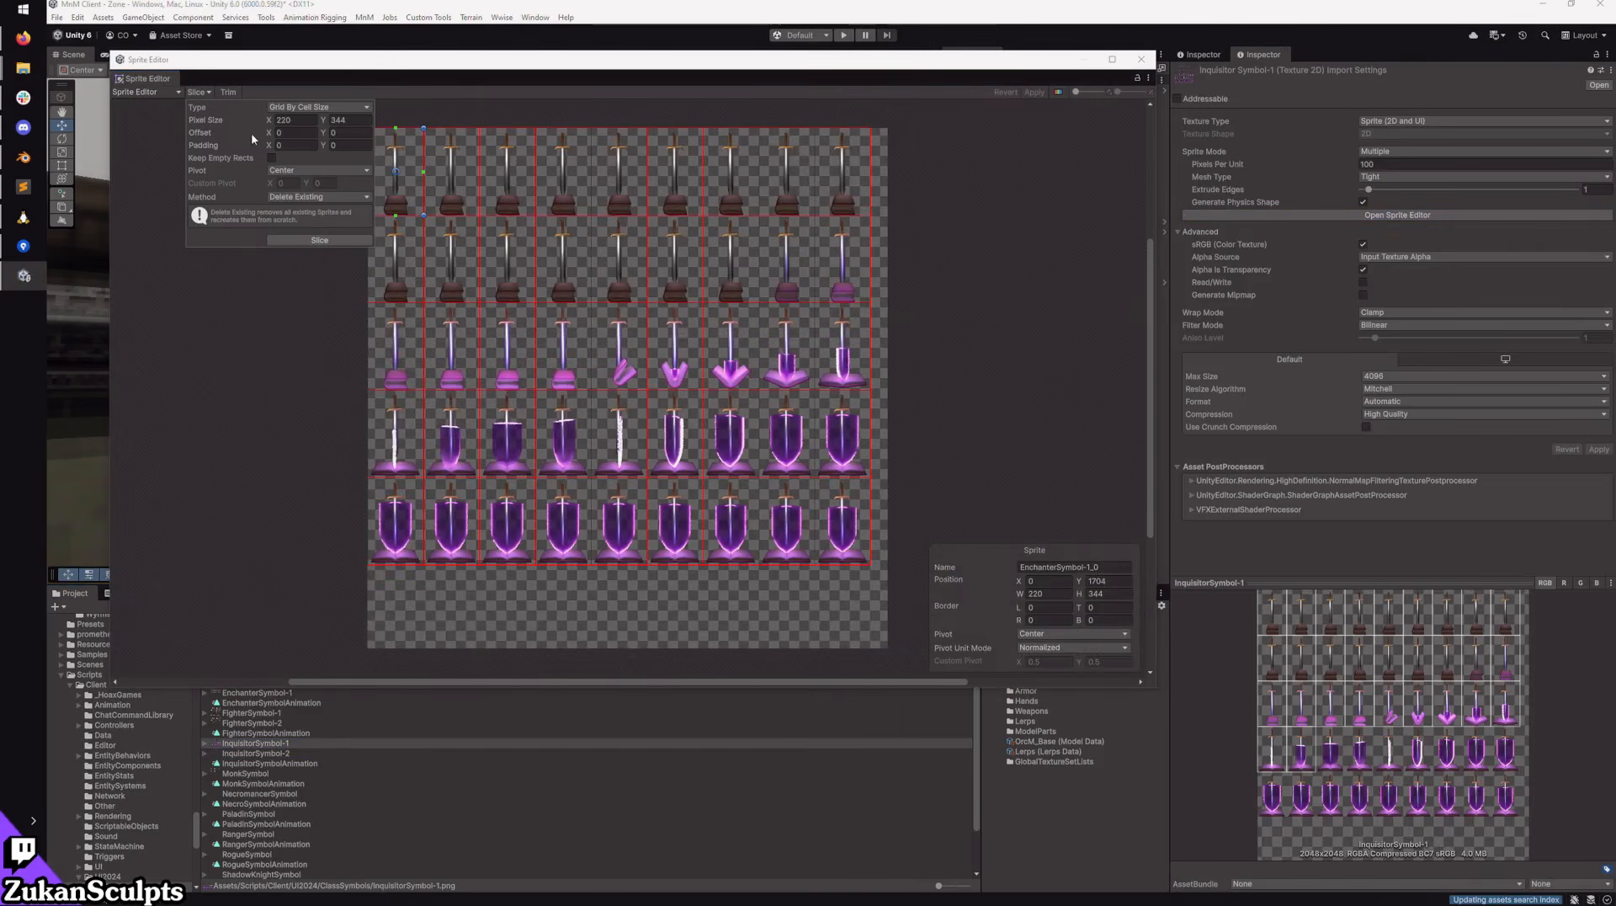
{"action": "left_click", "coordinate": [313, 240]}
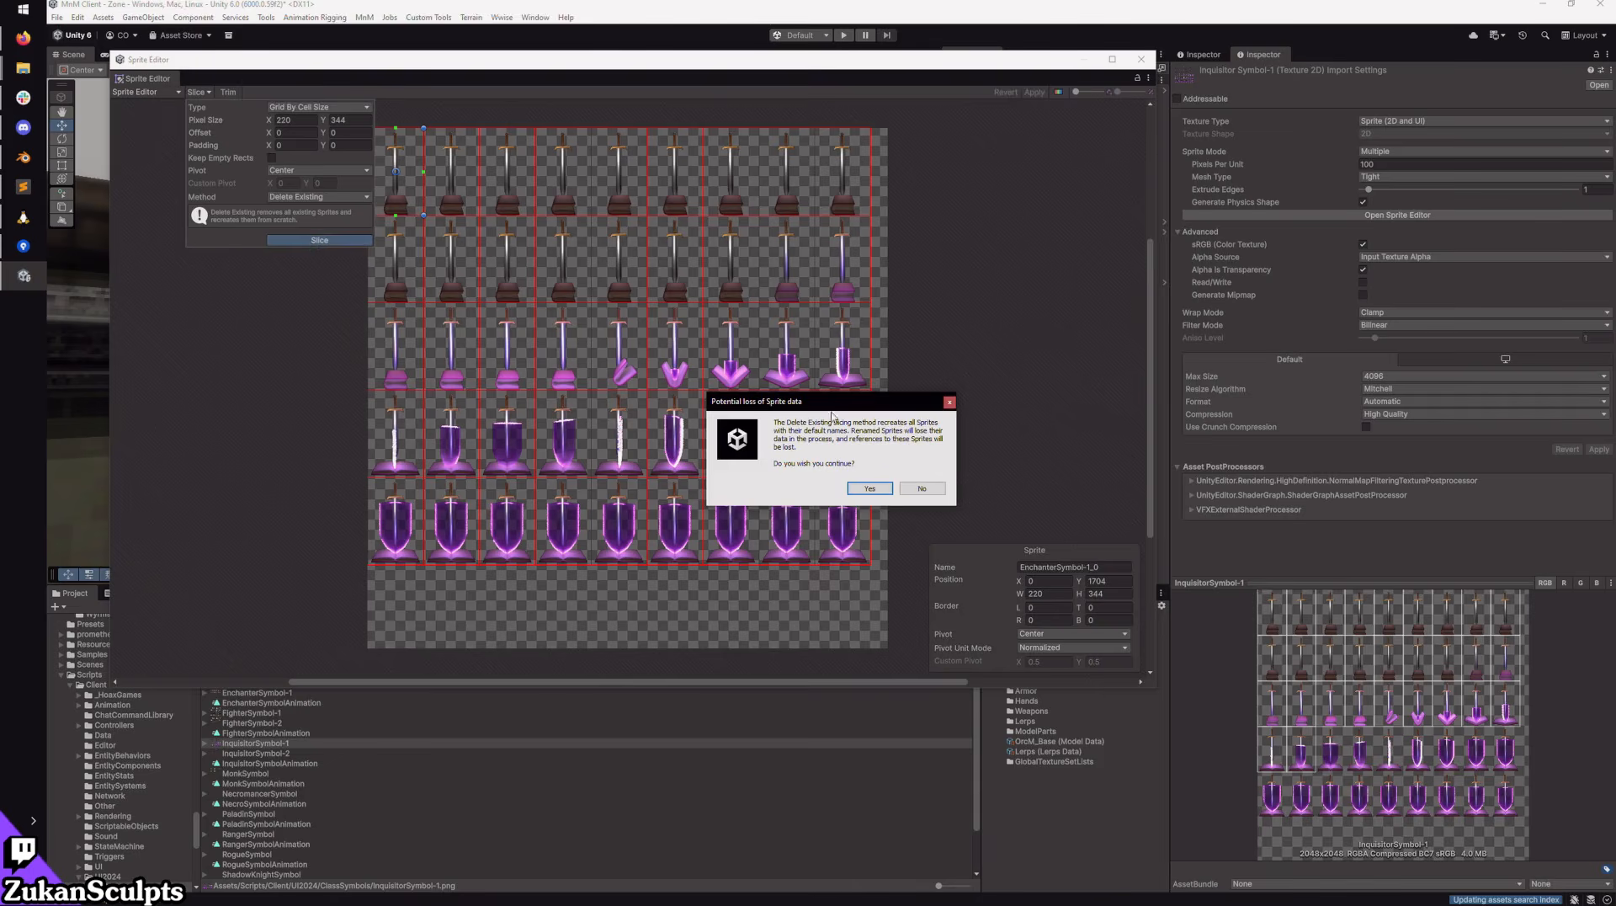
{"action": "left_click", "coordinate": [870, 493]}
{"action": "left_click", "coordinate": [1034, 92]}
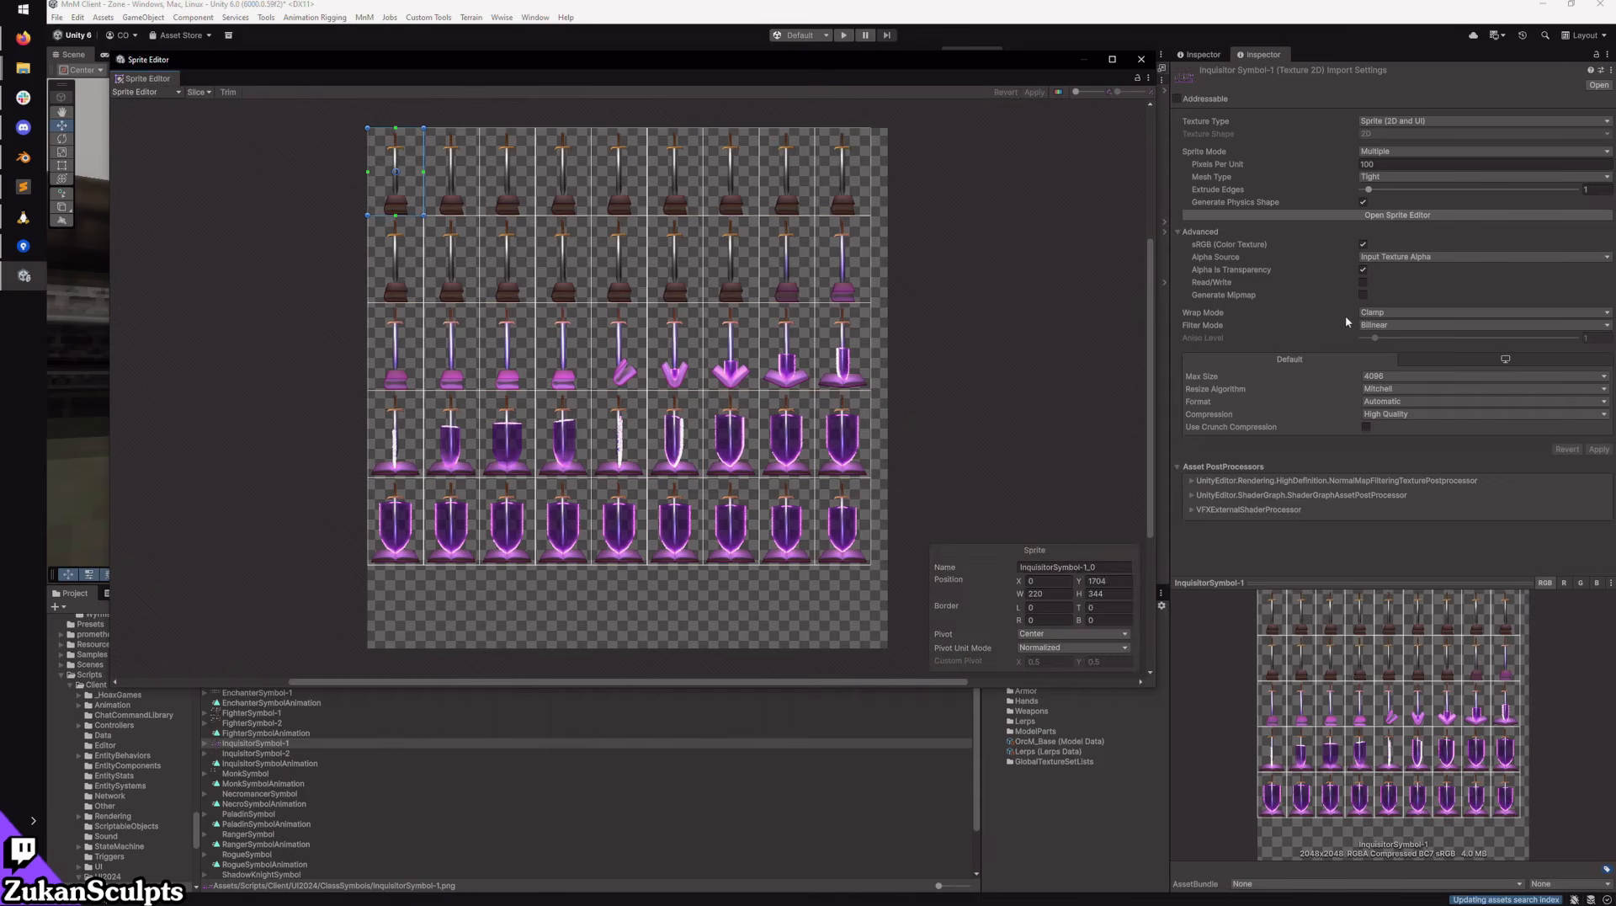
Step: Slice InquisitorSymbol-2 into 220 x 344 pixel grid cells, replacing the existing sprites, then apply and close the Sprite Editor
{"action": "left_click", "coordinate": [299, 753]}
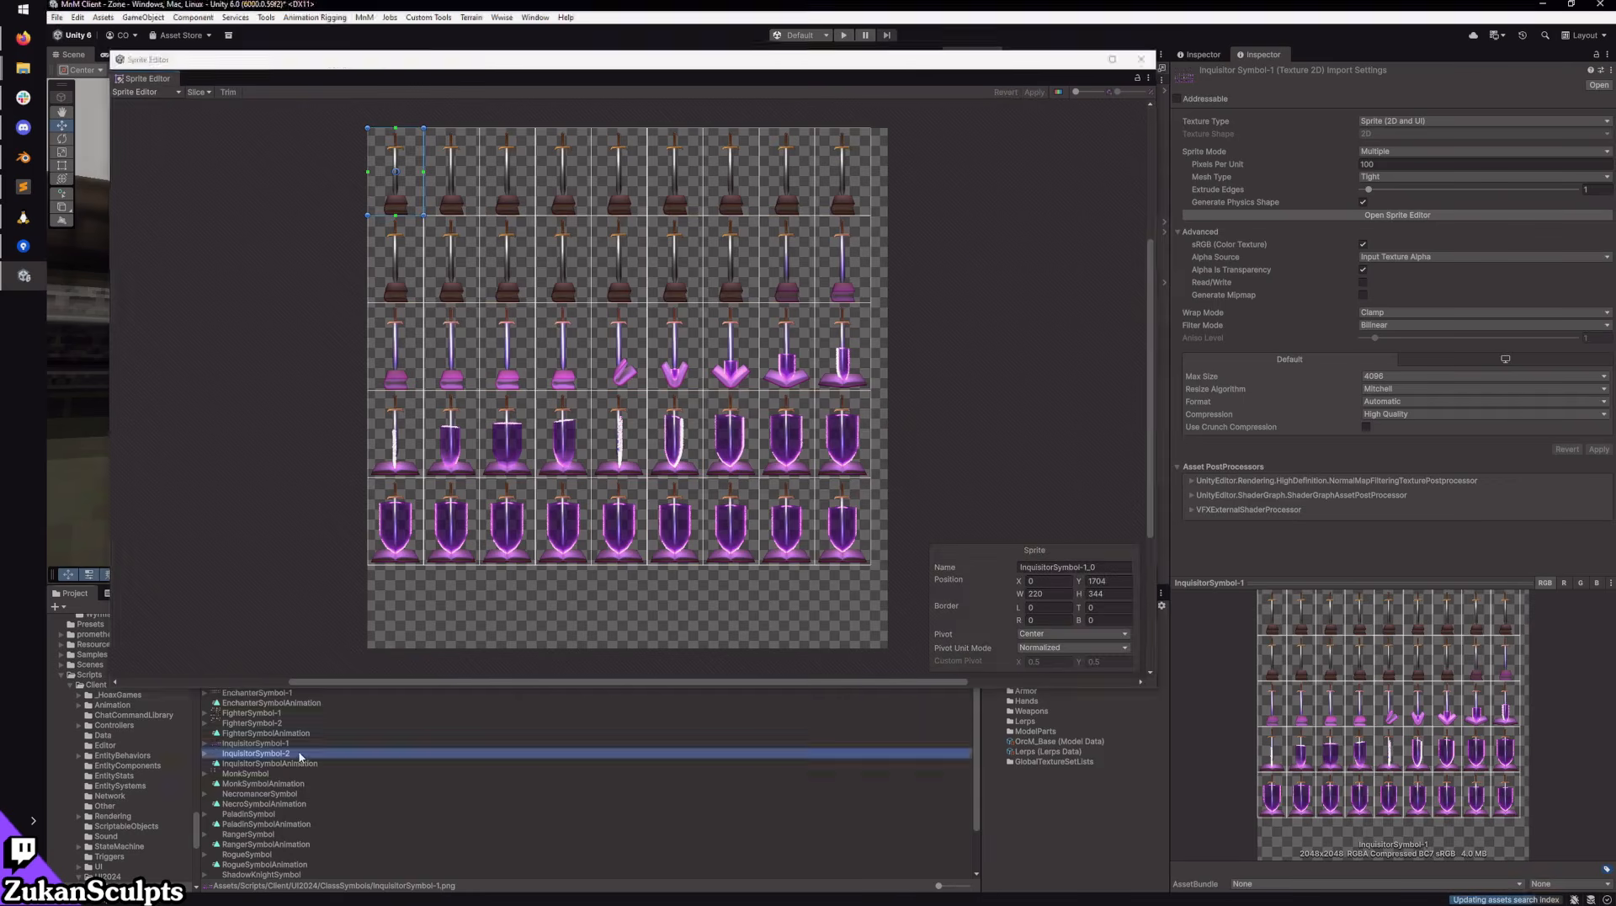
{"action": "left_click", "coordinate": [198, 92]}
{"action": "left_click", "coordinate": [302, 240]}
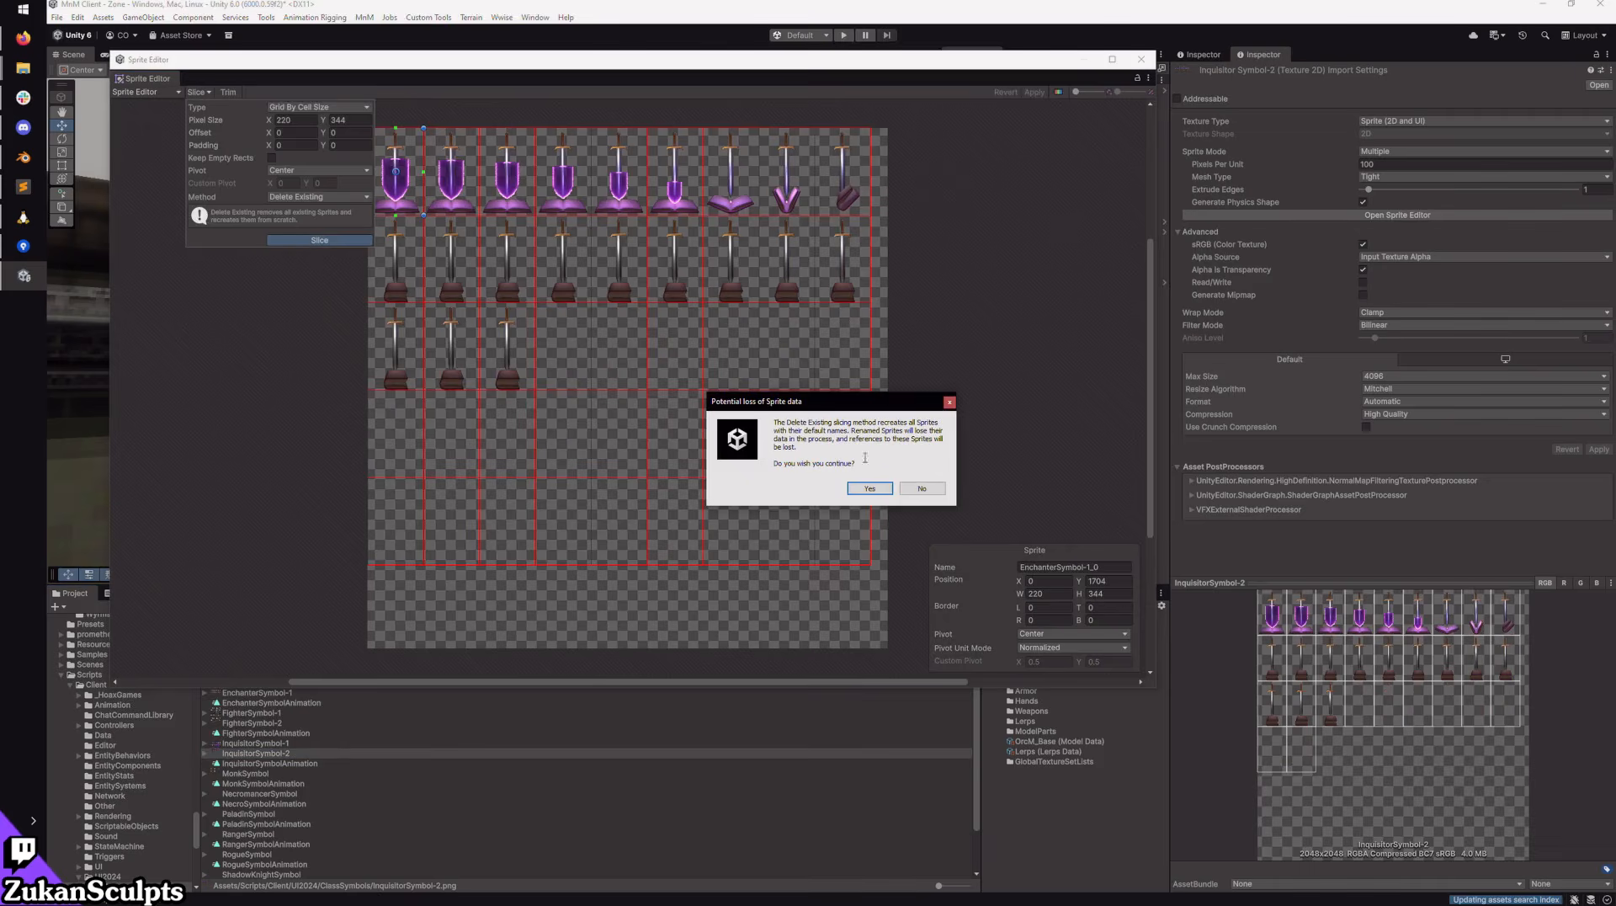
{"action": "left_click", "coordinate": [872, 483]}
{"action": "left_click", "coordinate": [1040, 93]}
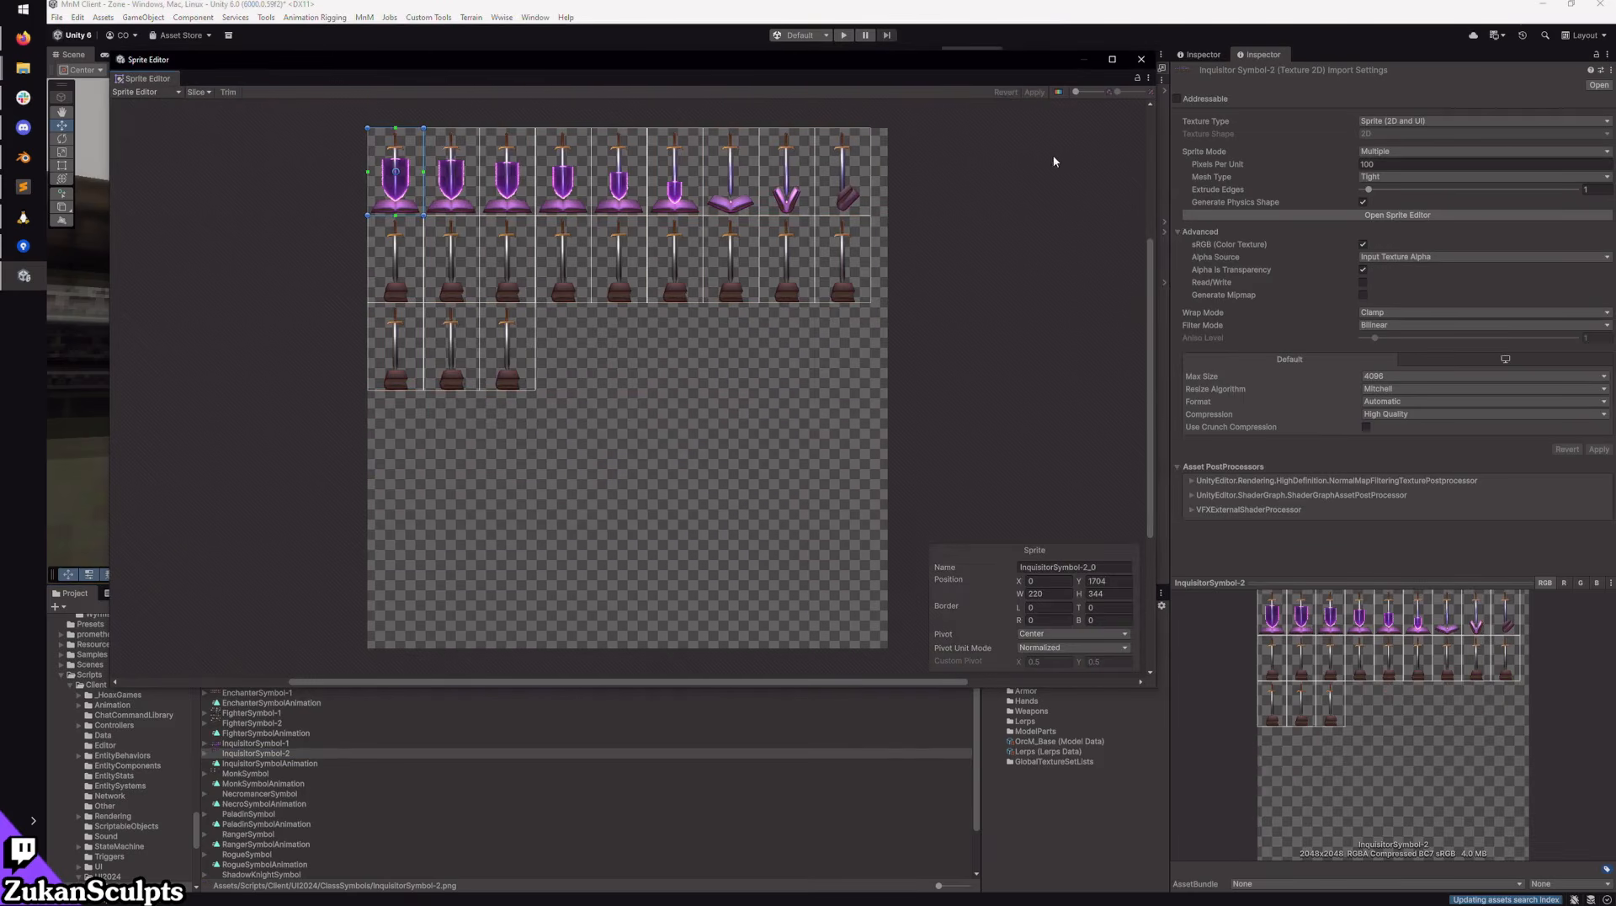
{"action": "left_click", "coordinate": [1142, 61]}
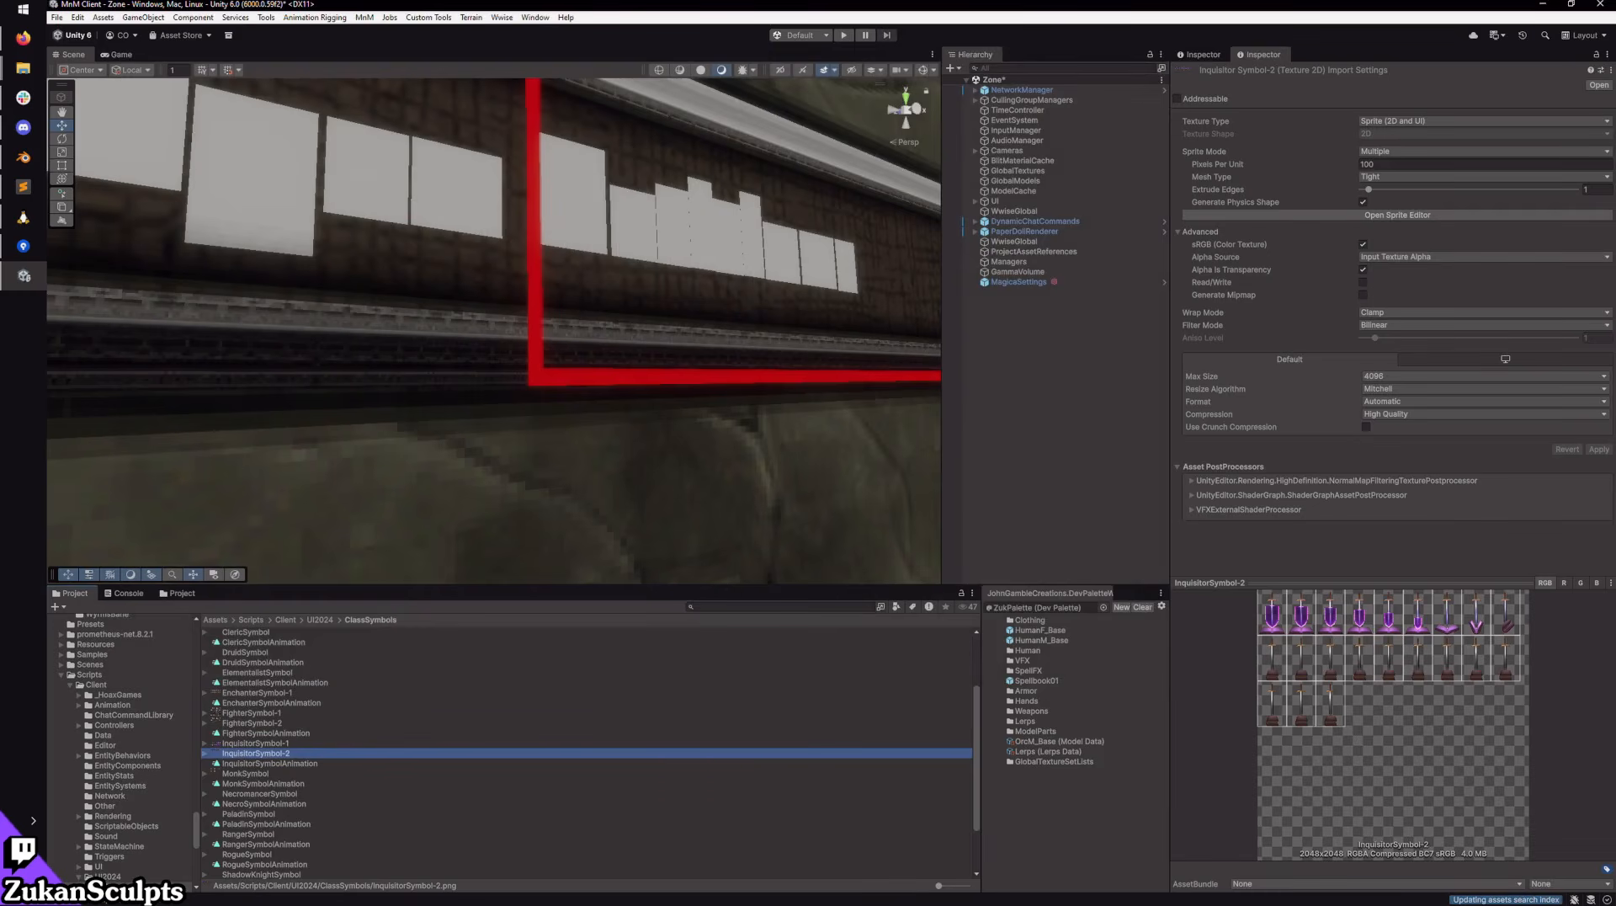
Step: Search the scene hierarchy for ClassSymbolAnimation and select the active object
{"action": "key", "text": "alt+Tab"}
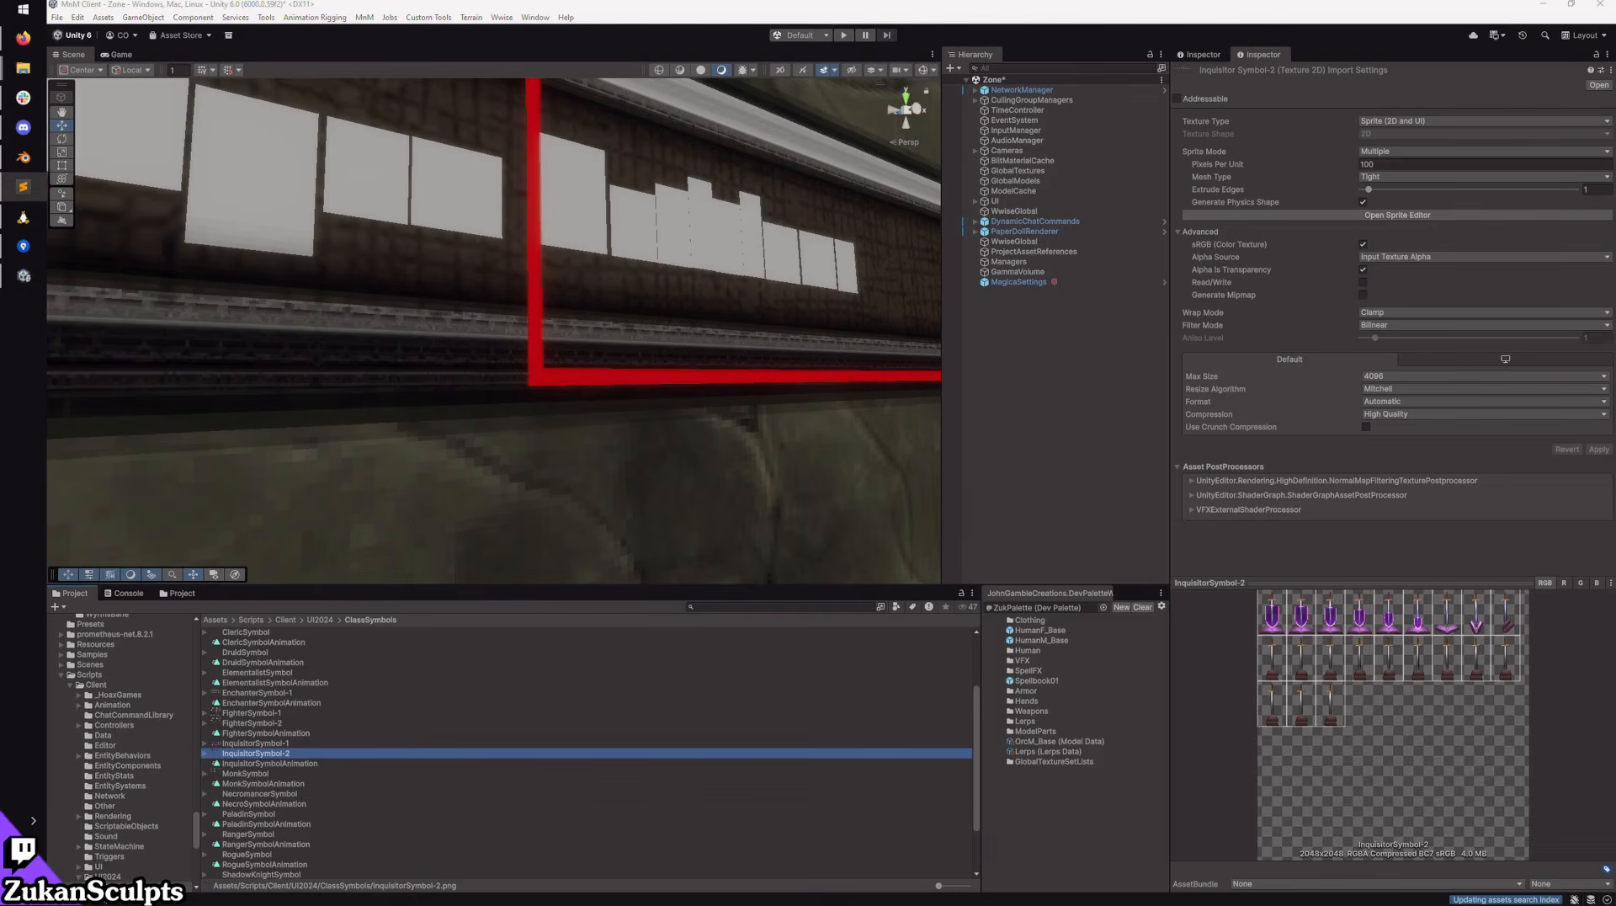
{"action": "left_click", "coordinate": [1017, 69]}
{"action": "type", "text": "ClassSymbolAnimation"}
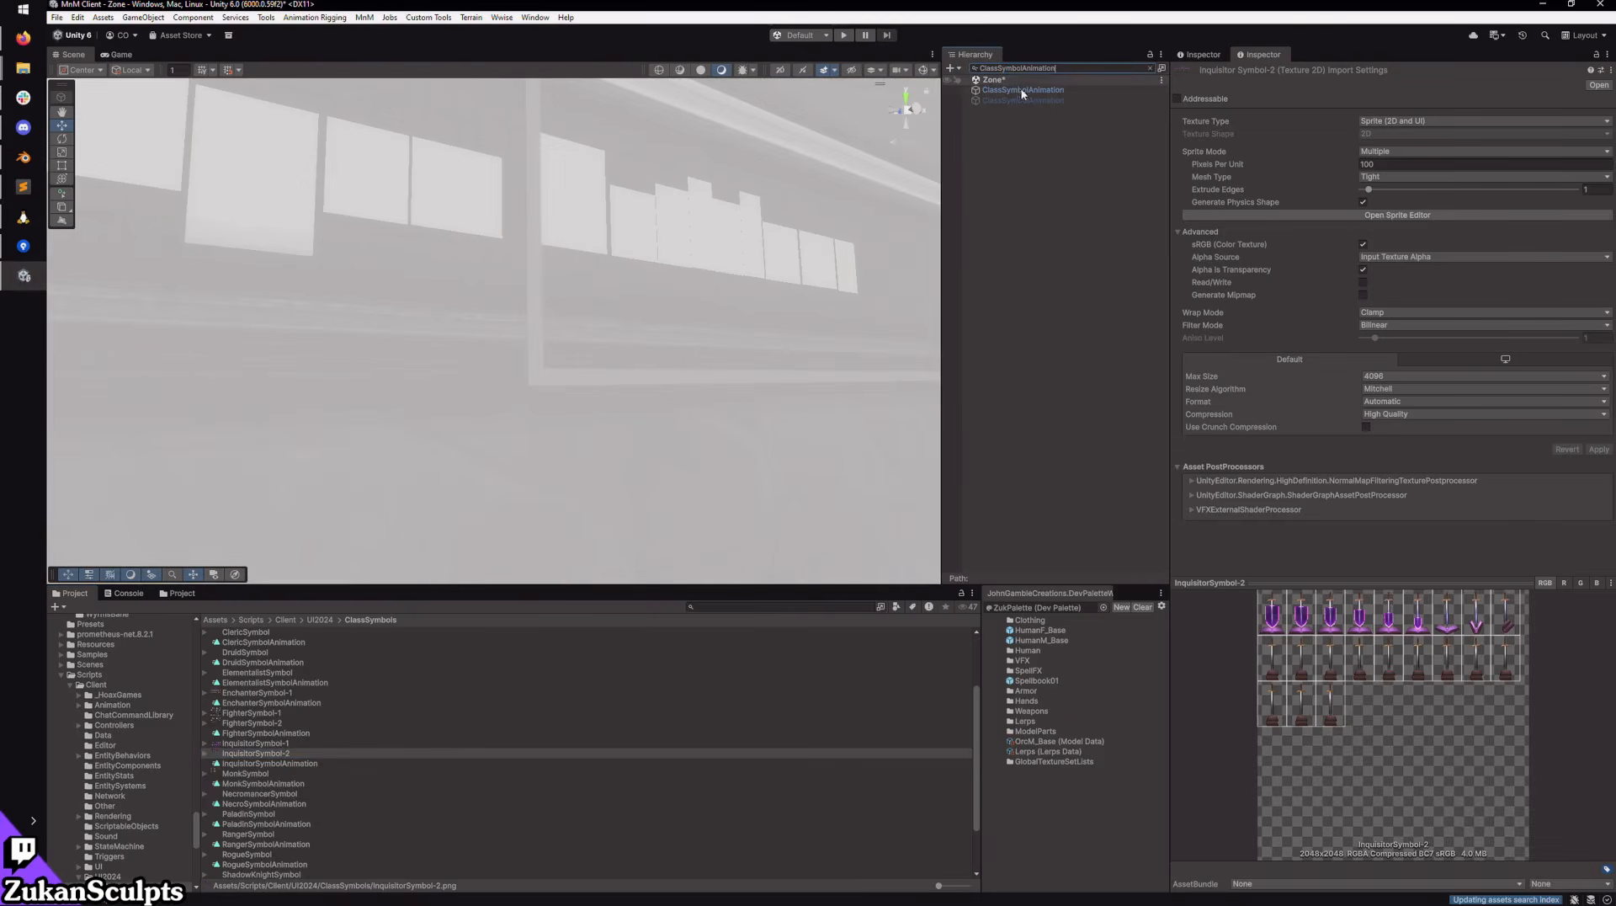
{"action": "left_click", "coordinate": [979, 91]}
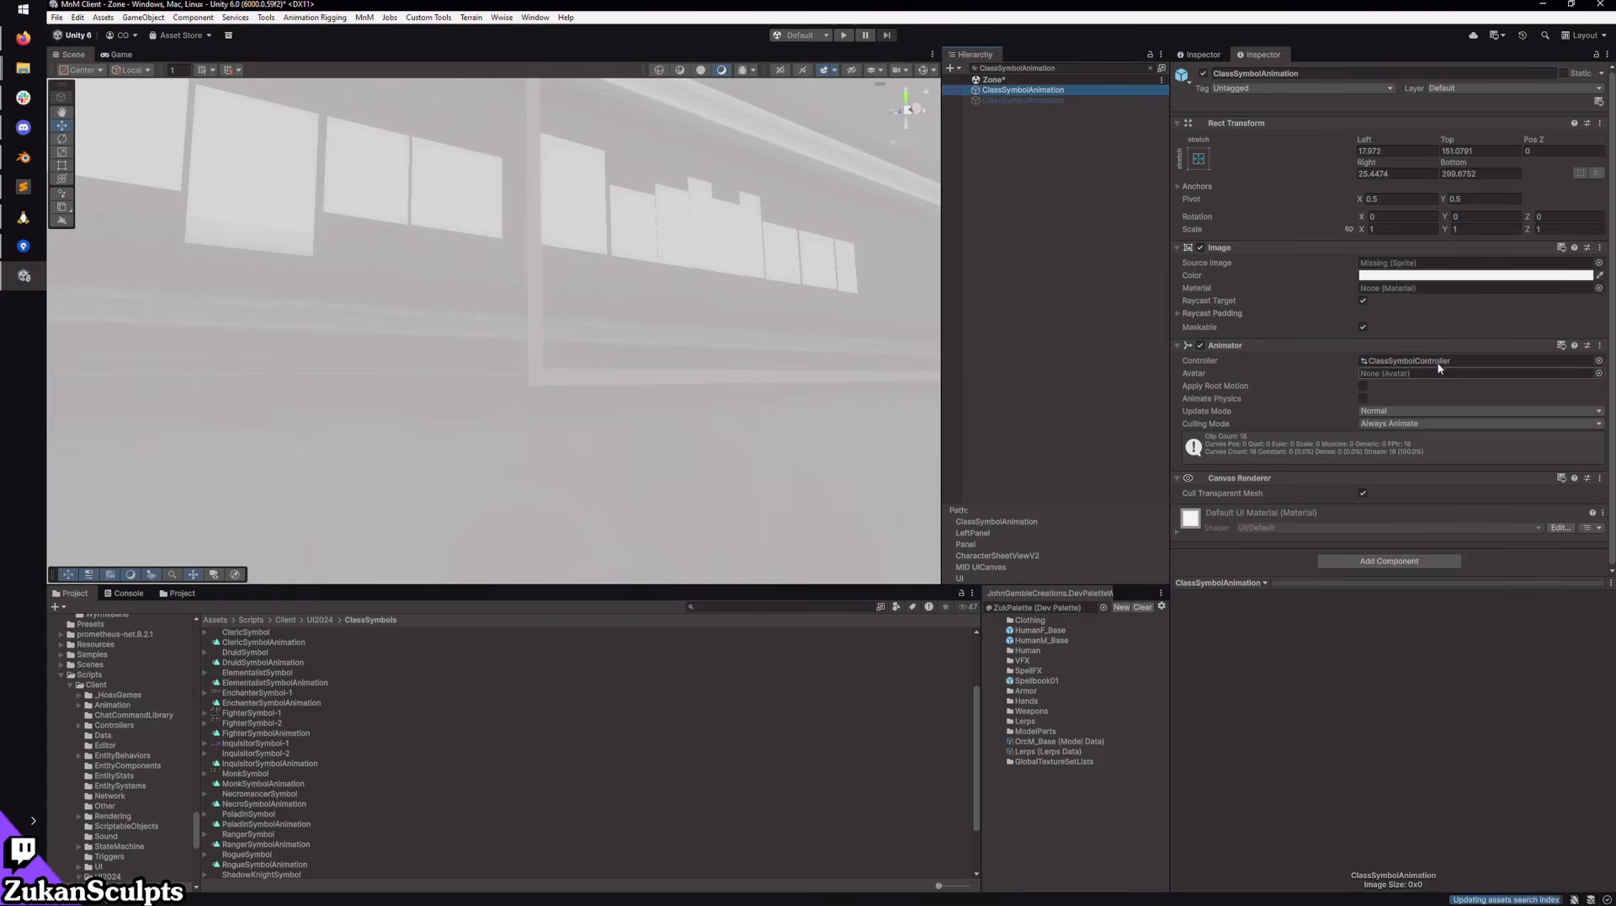
Step: Locate the ClassSymbolController assigned to the object's Animator and open its state graph
{"action": "left_click", "coordinate": [1481, 361]}
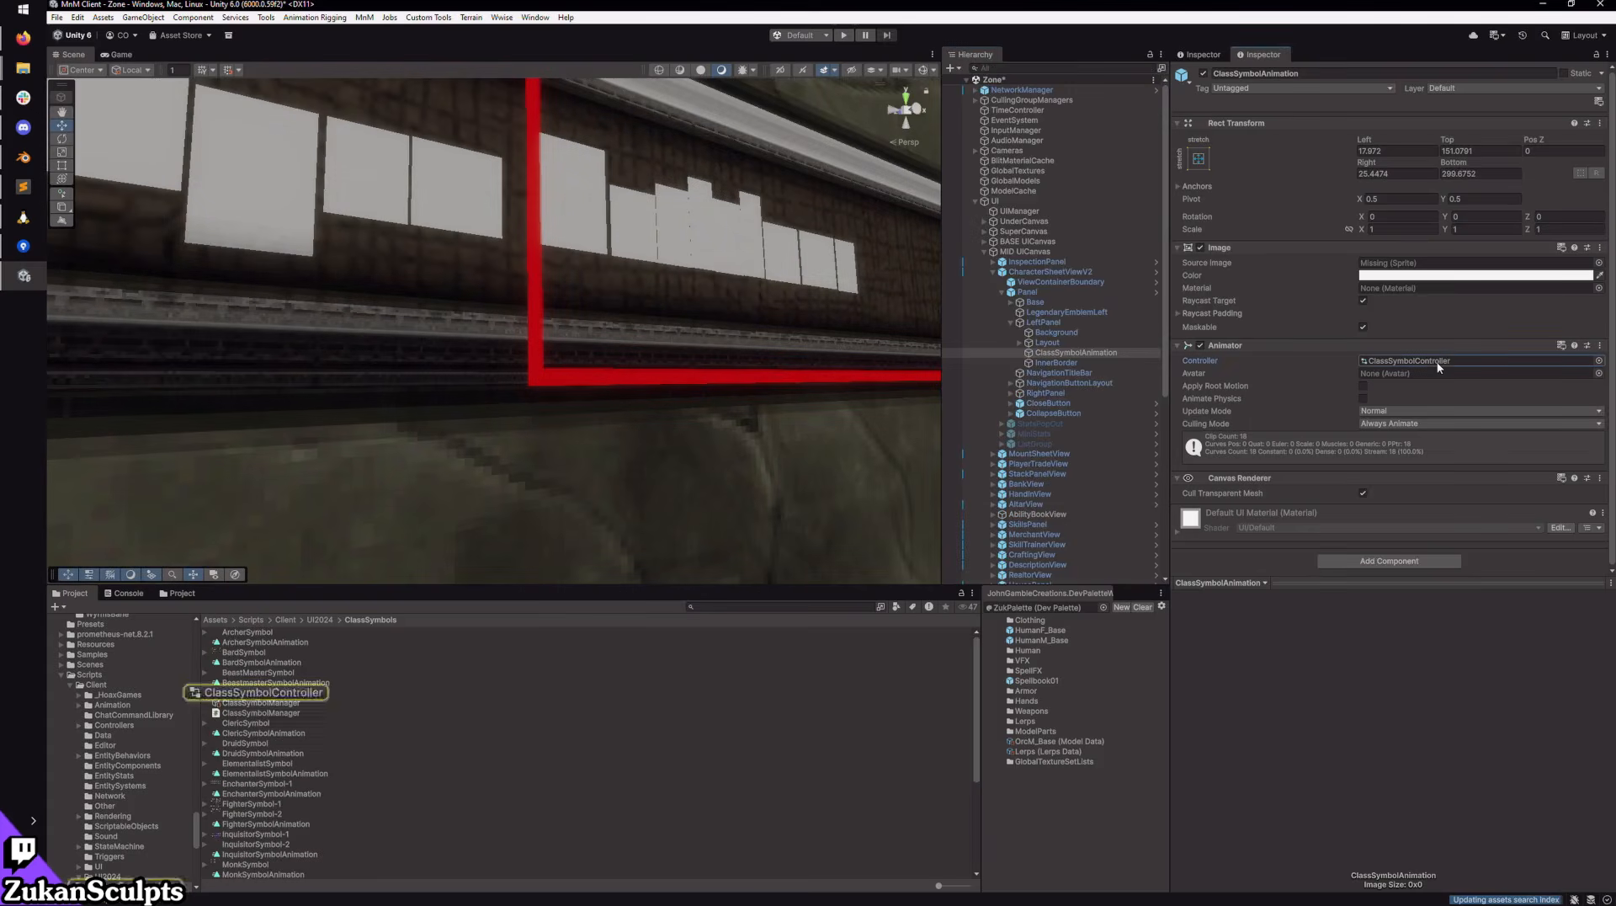
{"action": "left_click", "coordinate": [274, 693]}
{"action": "double_click", "coordinate": [273, 694]}
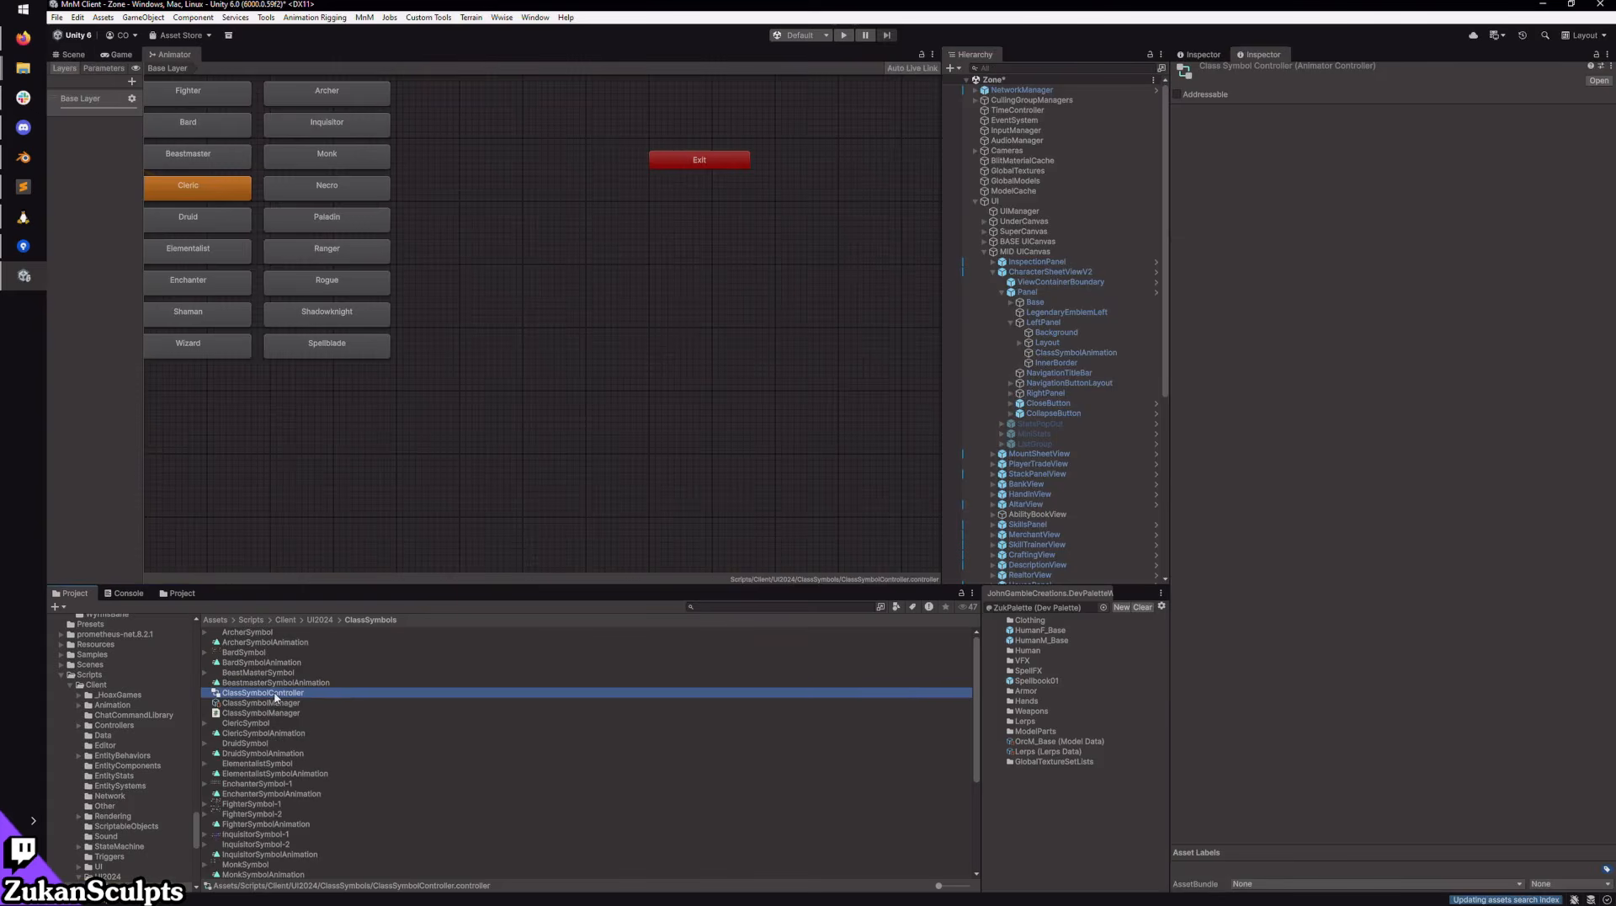
{"action": "scroll", "coordinate": [471, 389], "scroll_direction": "down", "scroll_amount": 5}
{"action": "middle_click_drag", "start_coordinate": [499, 362], "coordinate": [611, 422]}
{"action": "scroll", "coordinate": [608, 421], "scroll_direction": "up", "scroll_amount": 4}
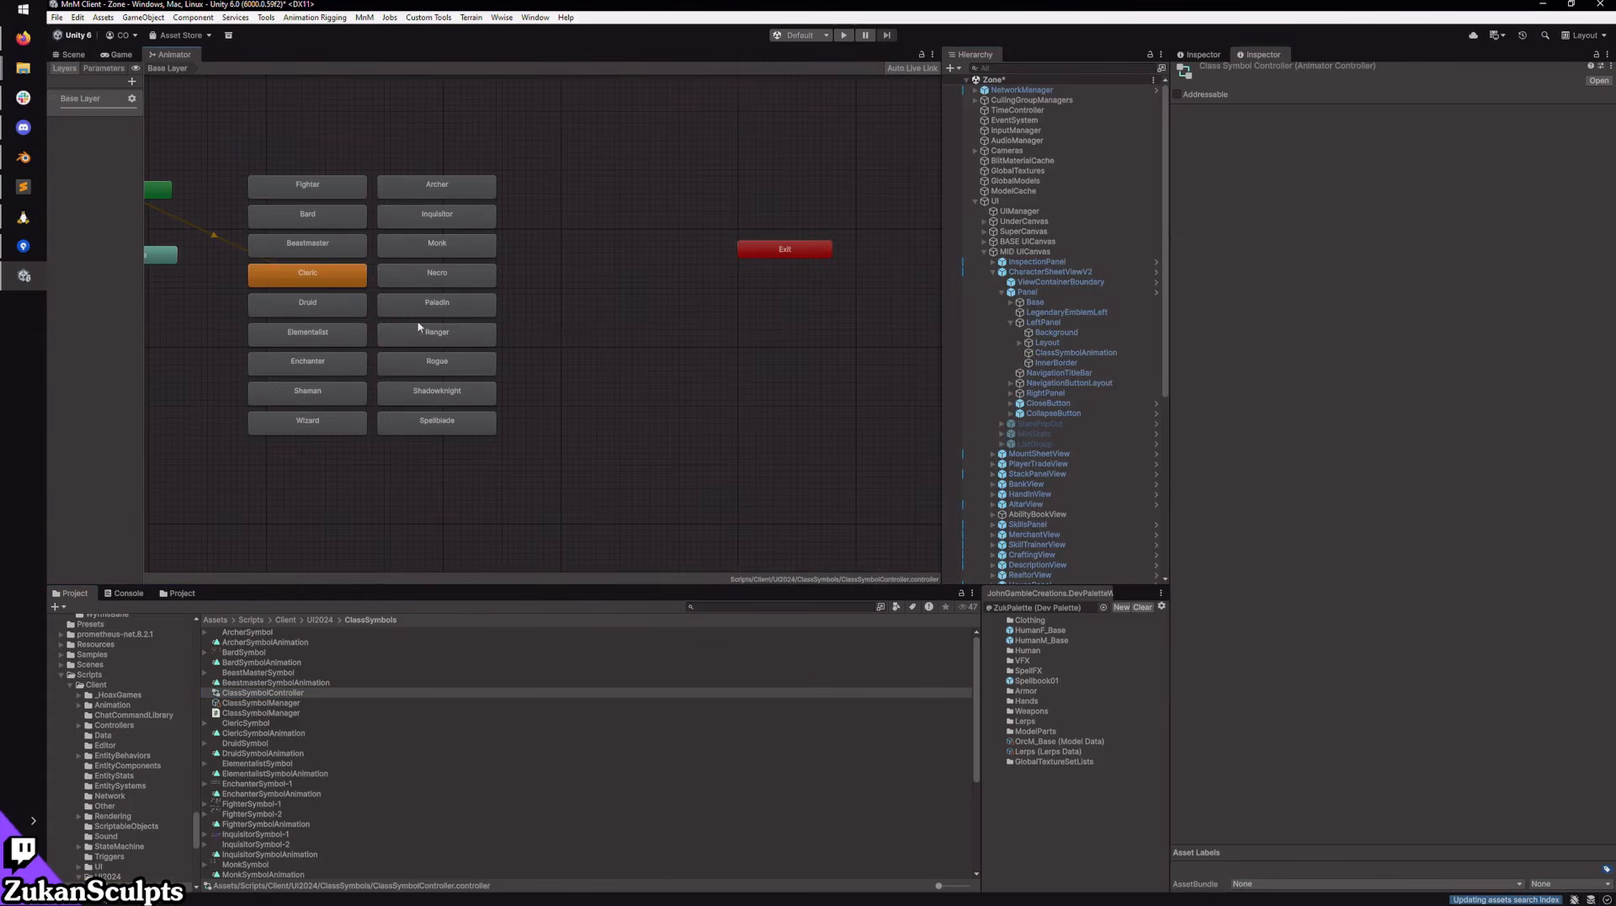
{"action": "middle_click_drag", "start_coordinate": [424, 371], "coordinate": [515, 372]}
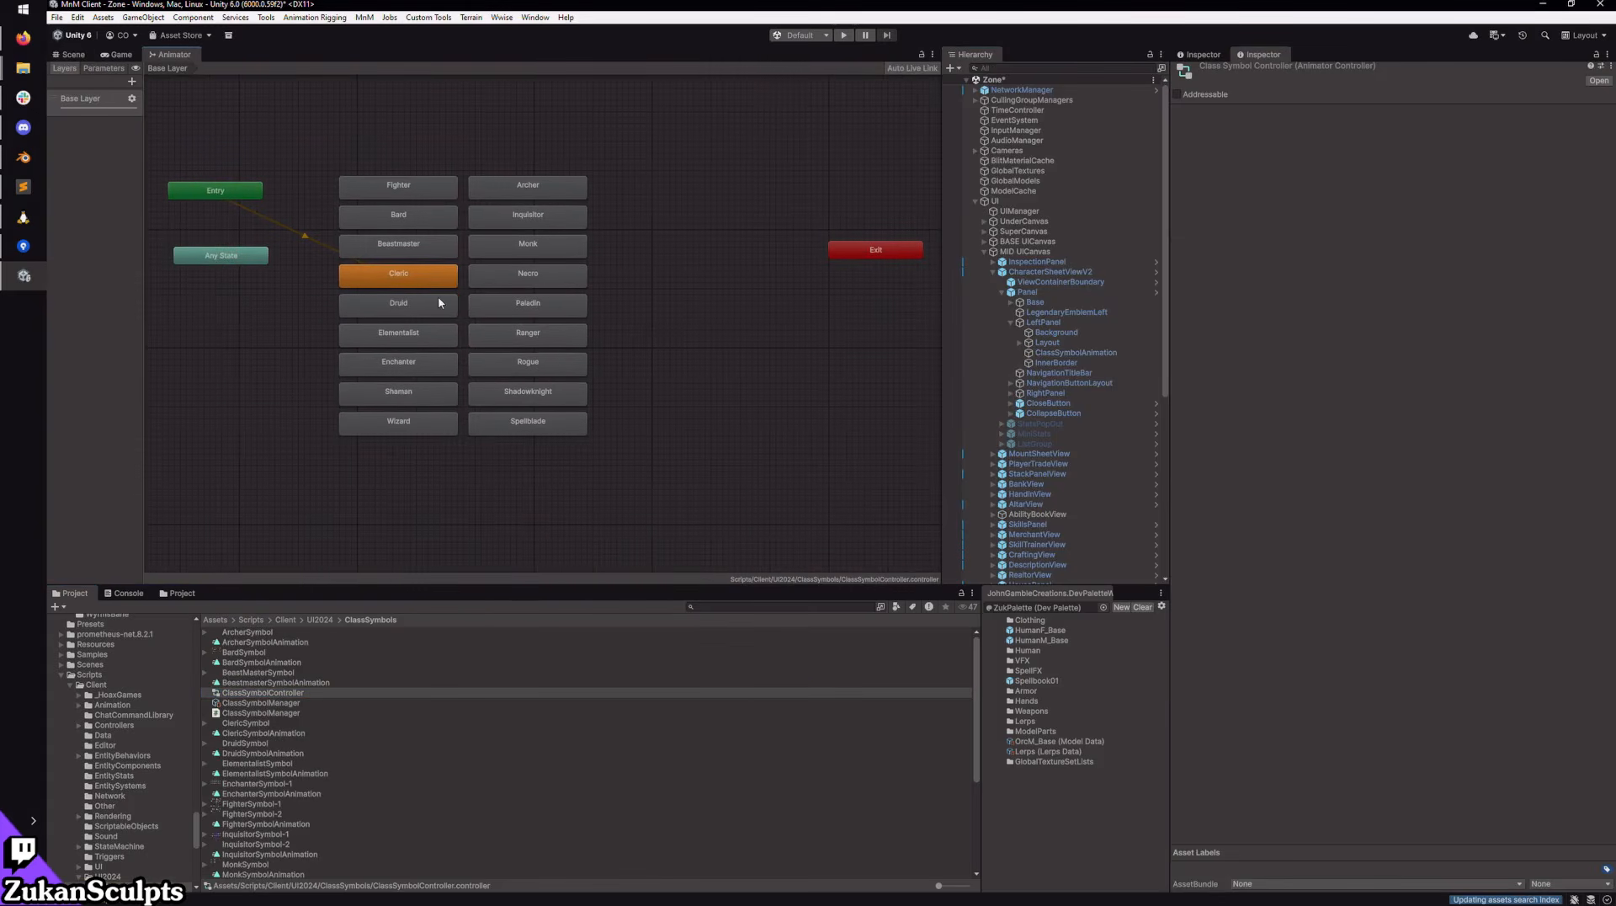
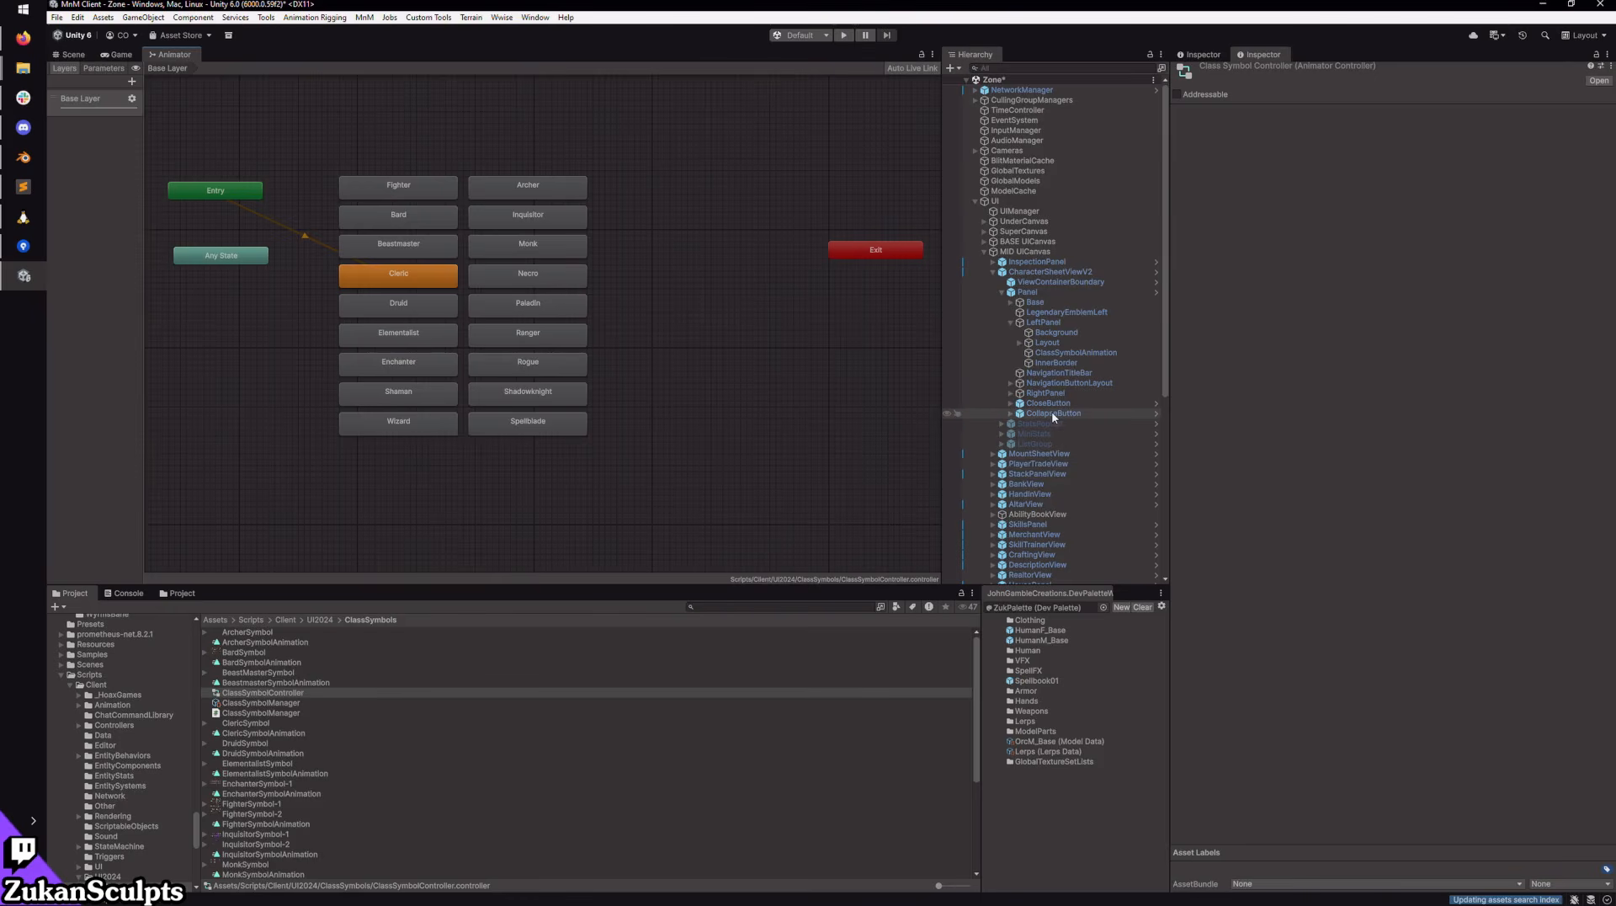
Step: Select ClassSymbolAnimation in the hierarchy, open the Animation window for it, and expand the Image.Sprite track
{"action": "left_click", "coordinate": [1054, 352]}
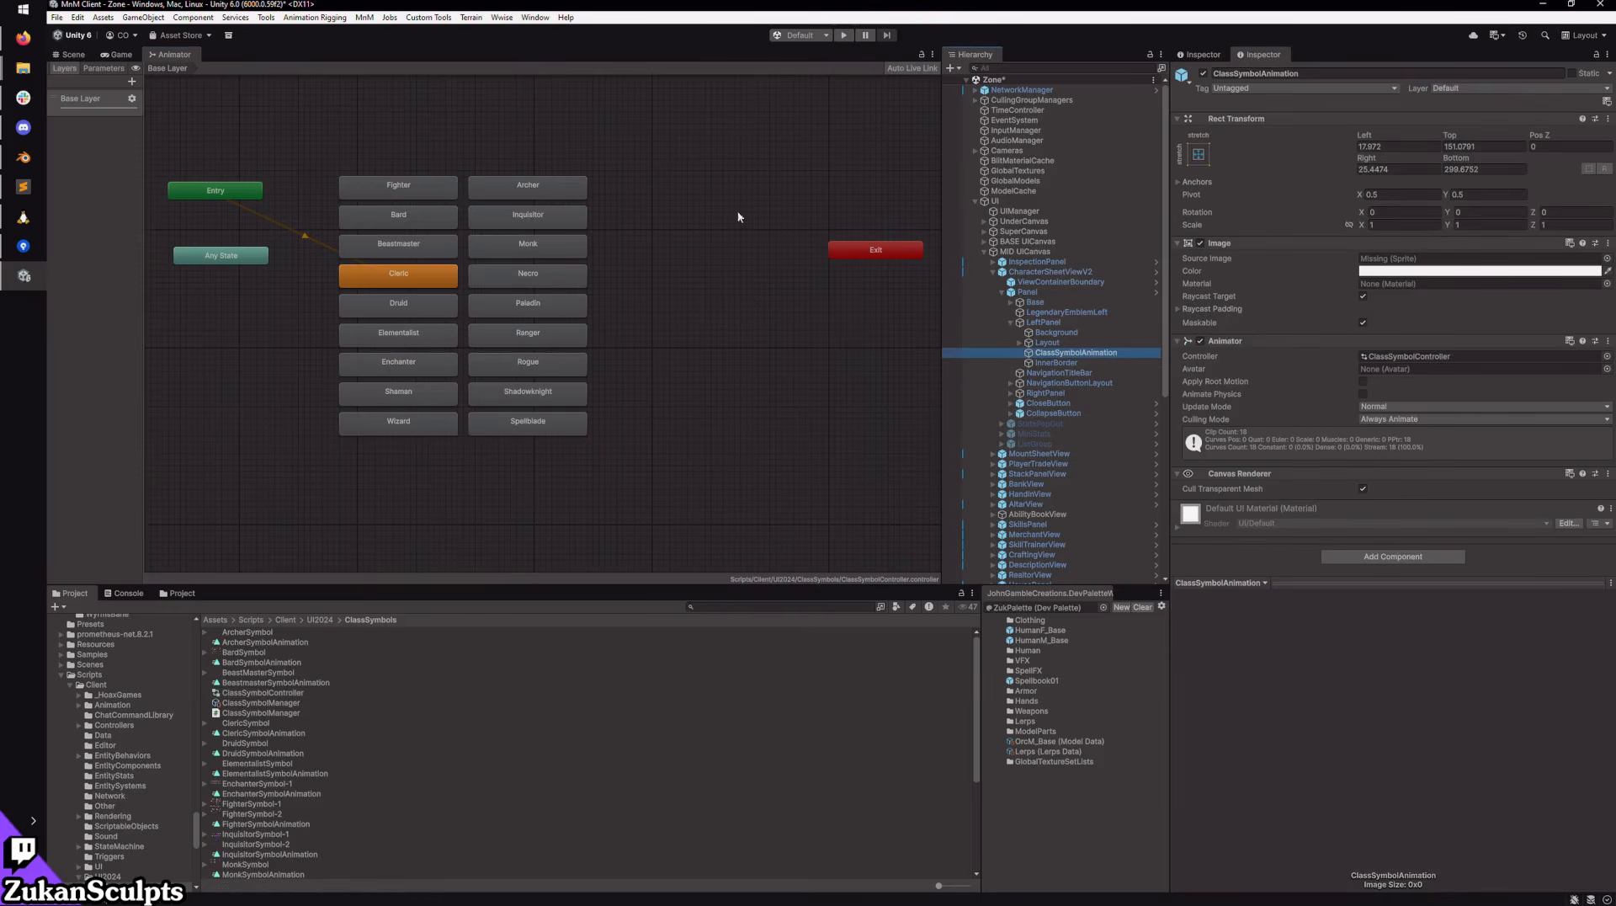
{"action": "left_click", "coordinate": [298, 17]}
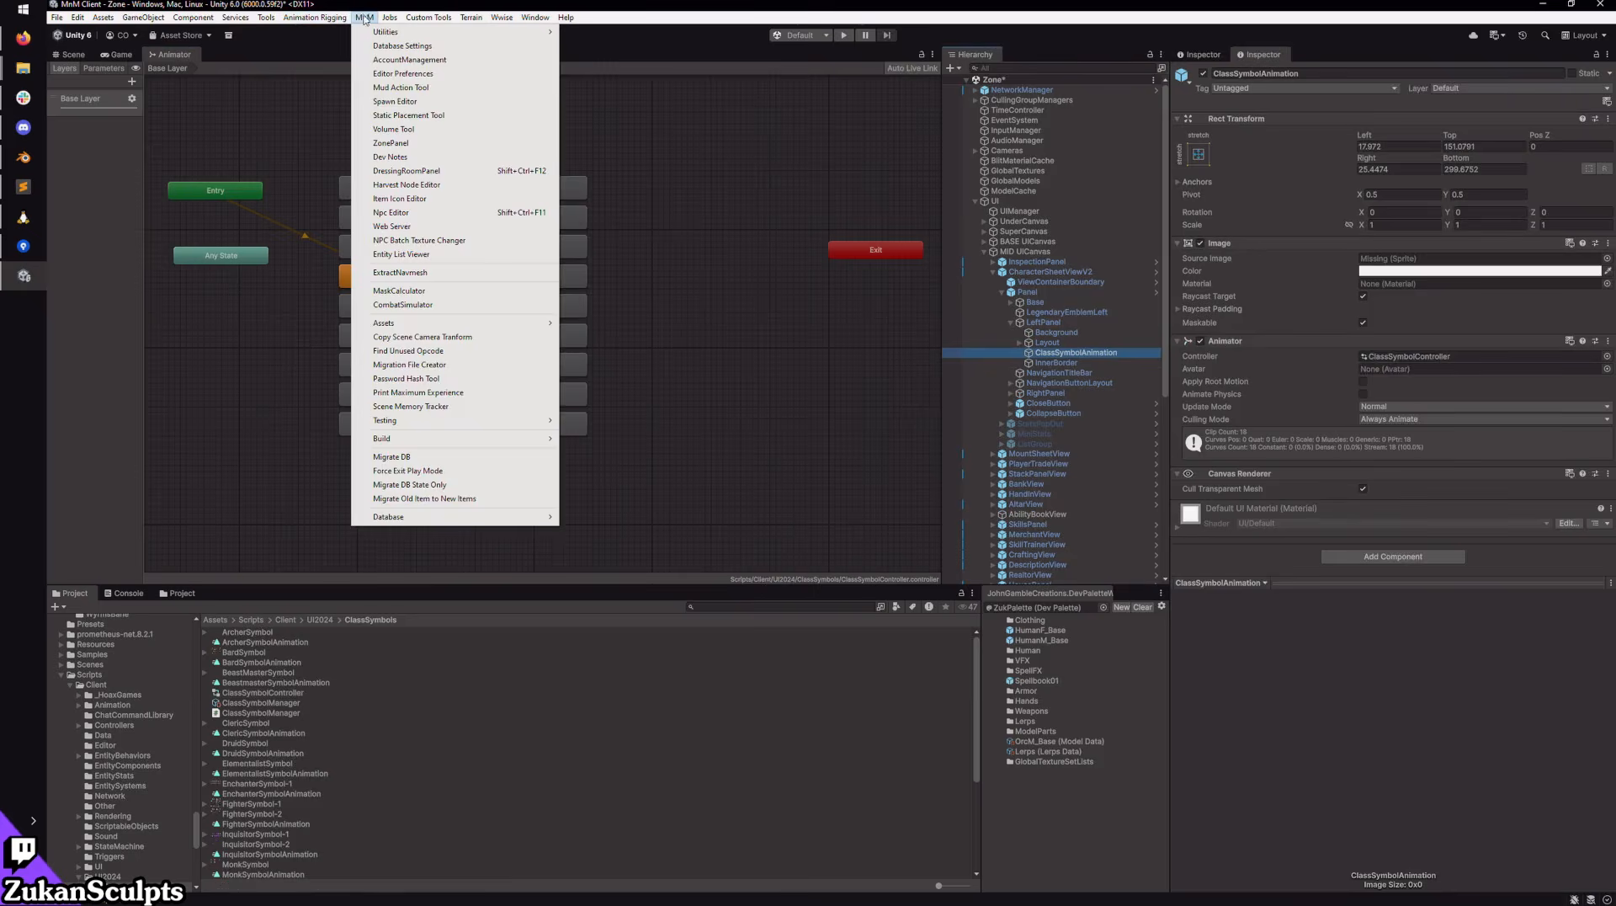
{"action": "mouse_move", "coordinate": [471, 17]}
{"action": "mouse_move", "coordinate": [535, 17]}
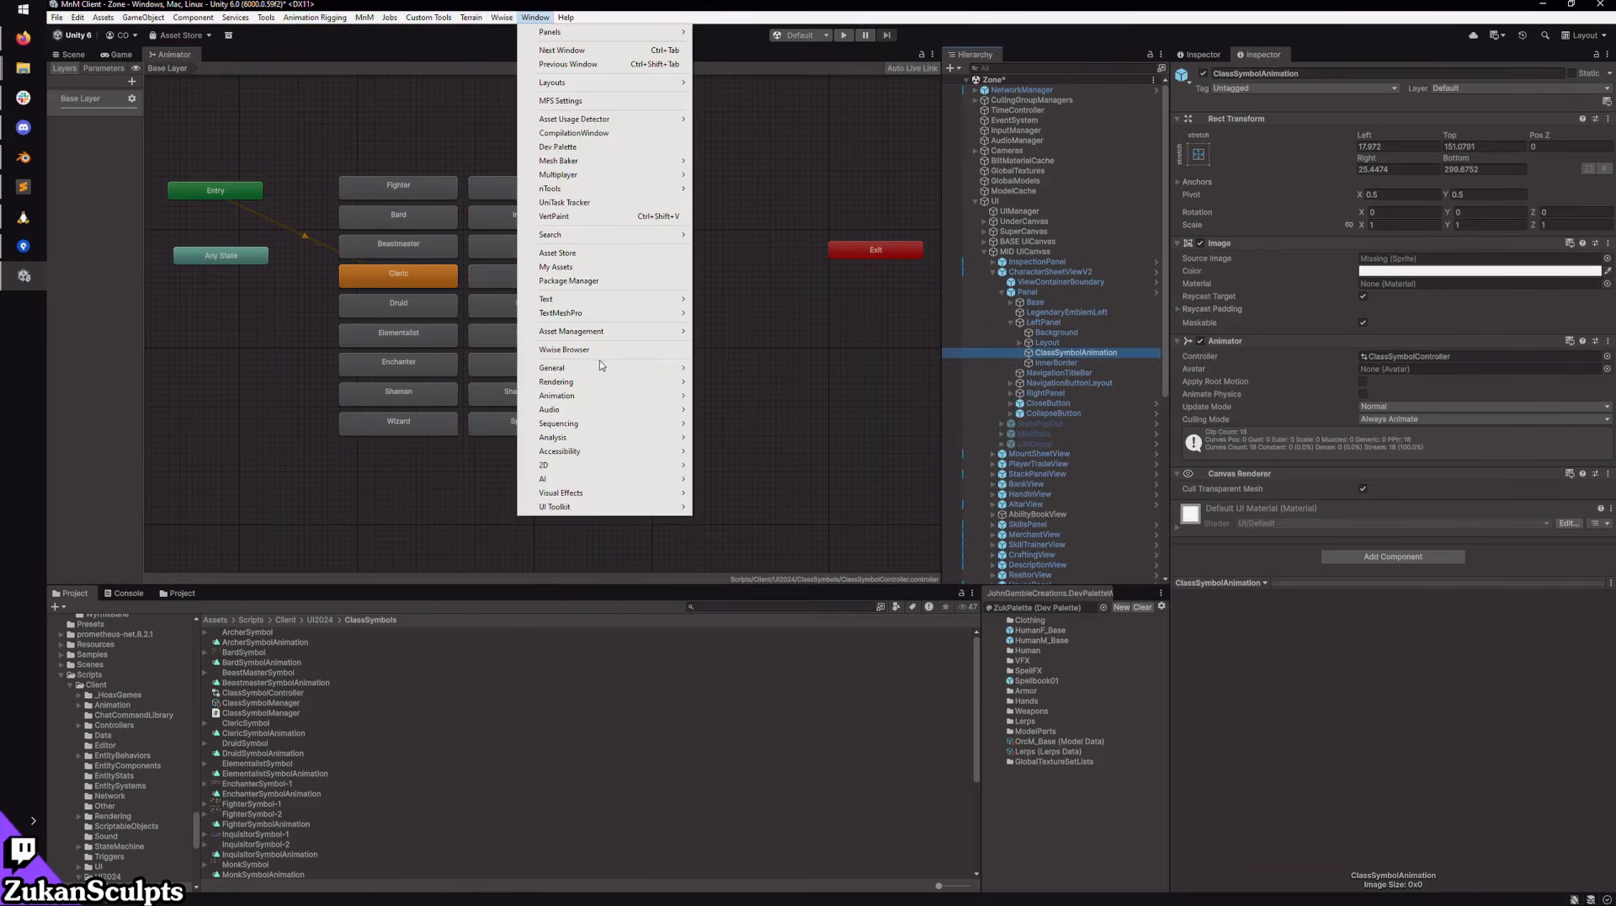
{"action": "mouse_move", "coordinate": [601, 396]}
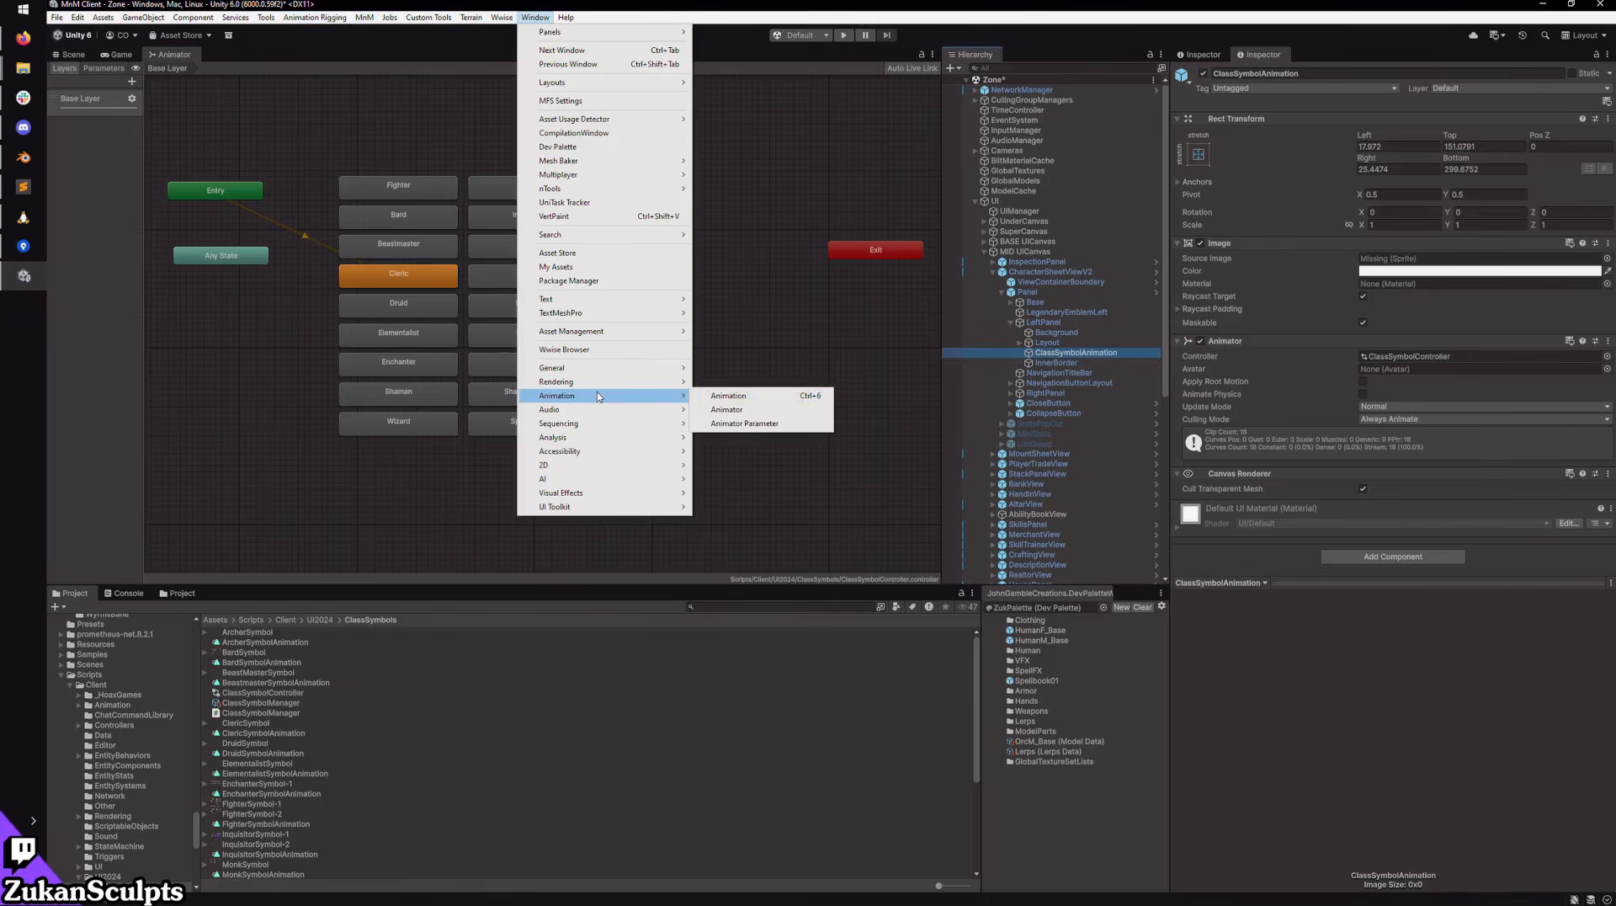
{"action": "left_click", "coordinate": [718, 397]}
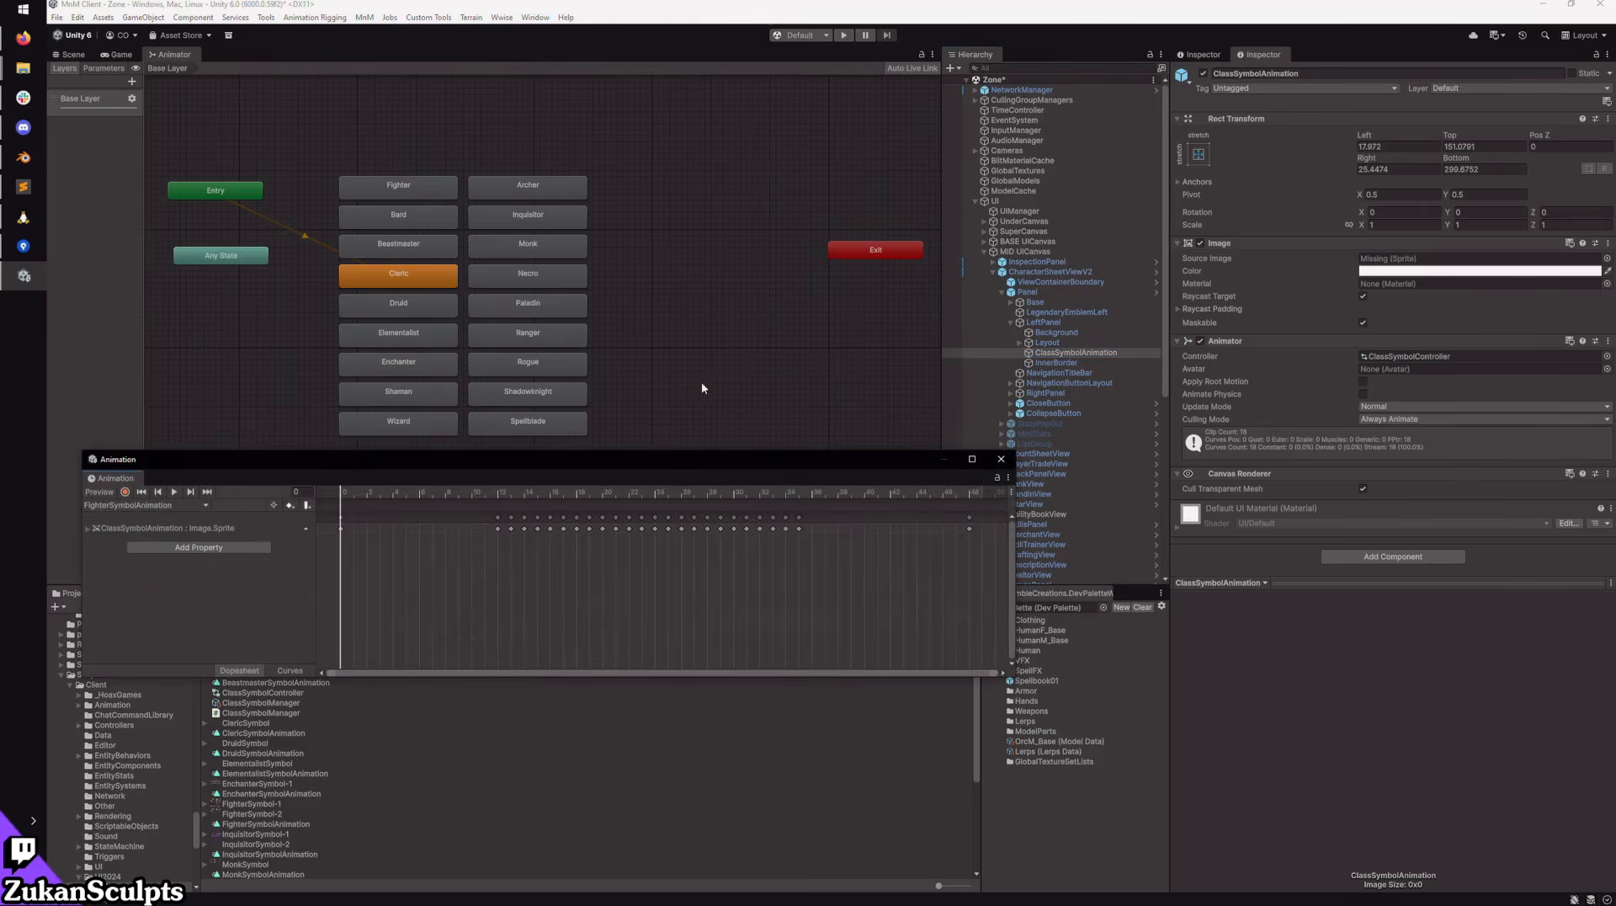
{"action": "left_click_drag", "start_coordinate": [665, 466], "coordinate": [844, 466]}
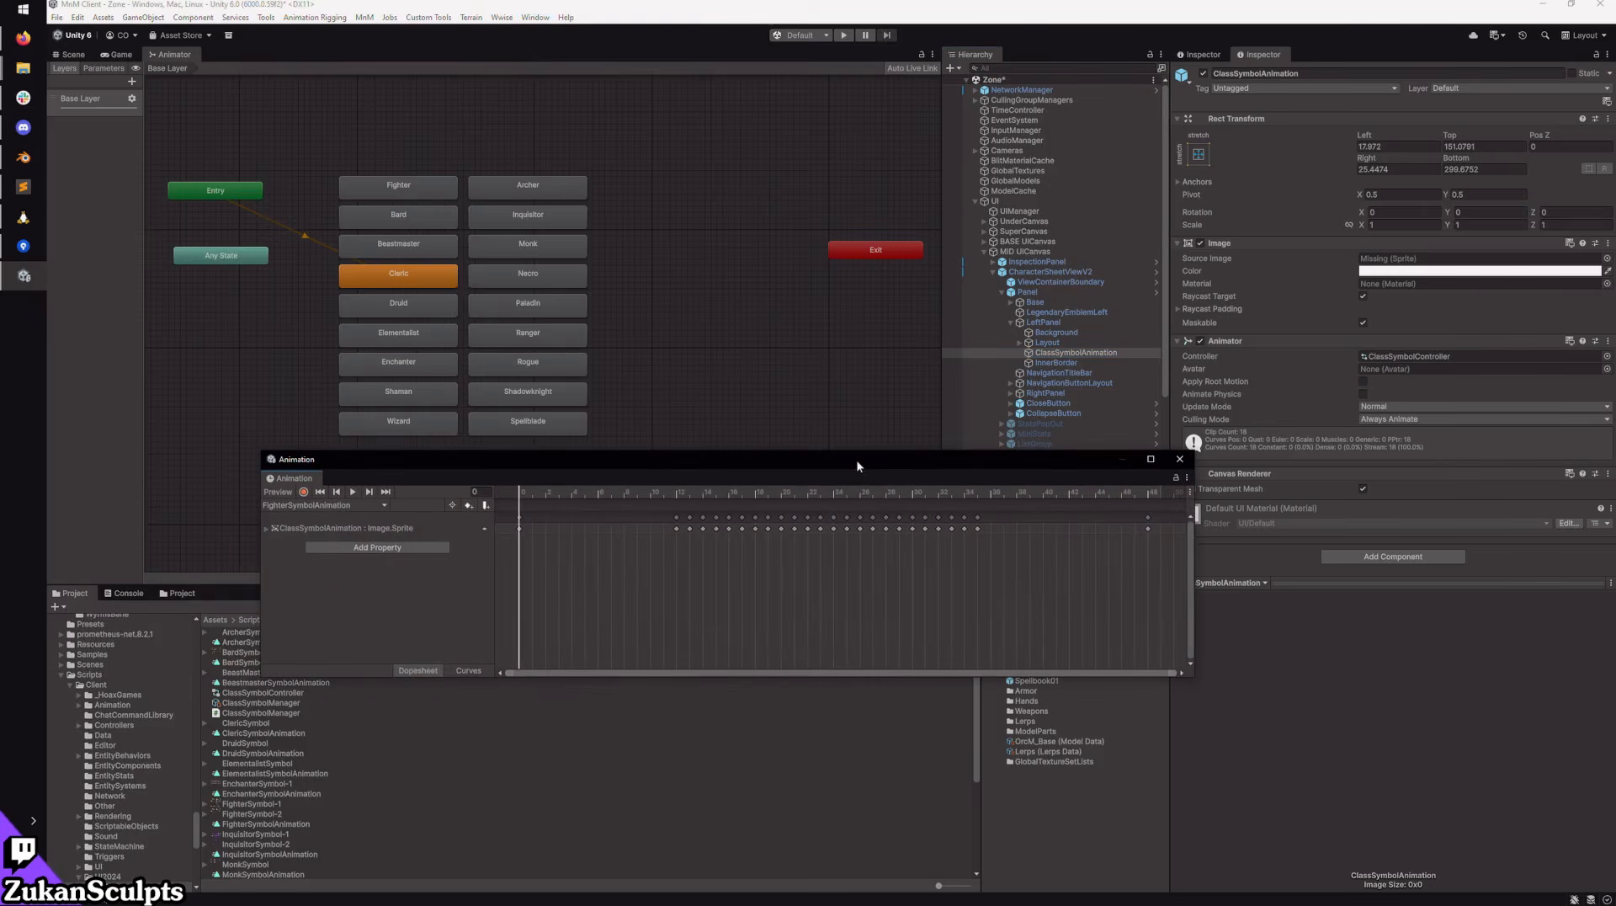
{"action": "left_click", "coordinate": [266, 530]}
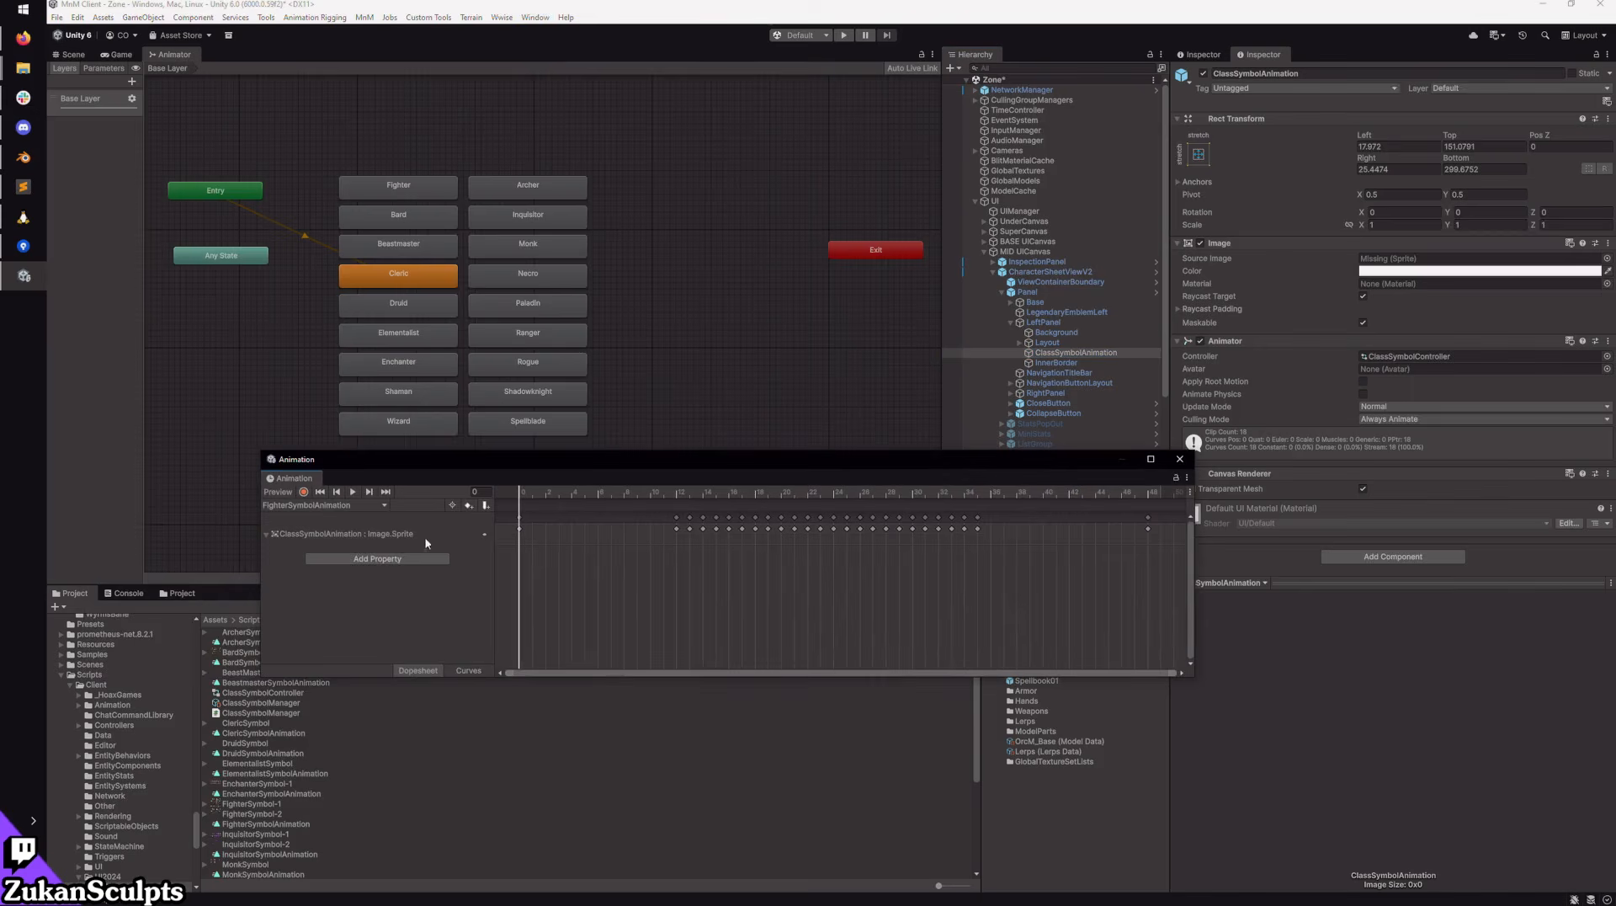
Step: Examine the keyframes of the BeastmasterSymbolAnimation clip and return to the FighterSymbolAnimation clip
{"action": "left_click", "coordinate": [344, 505]}
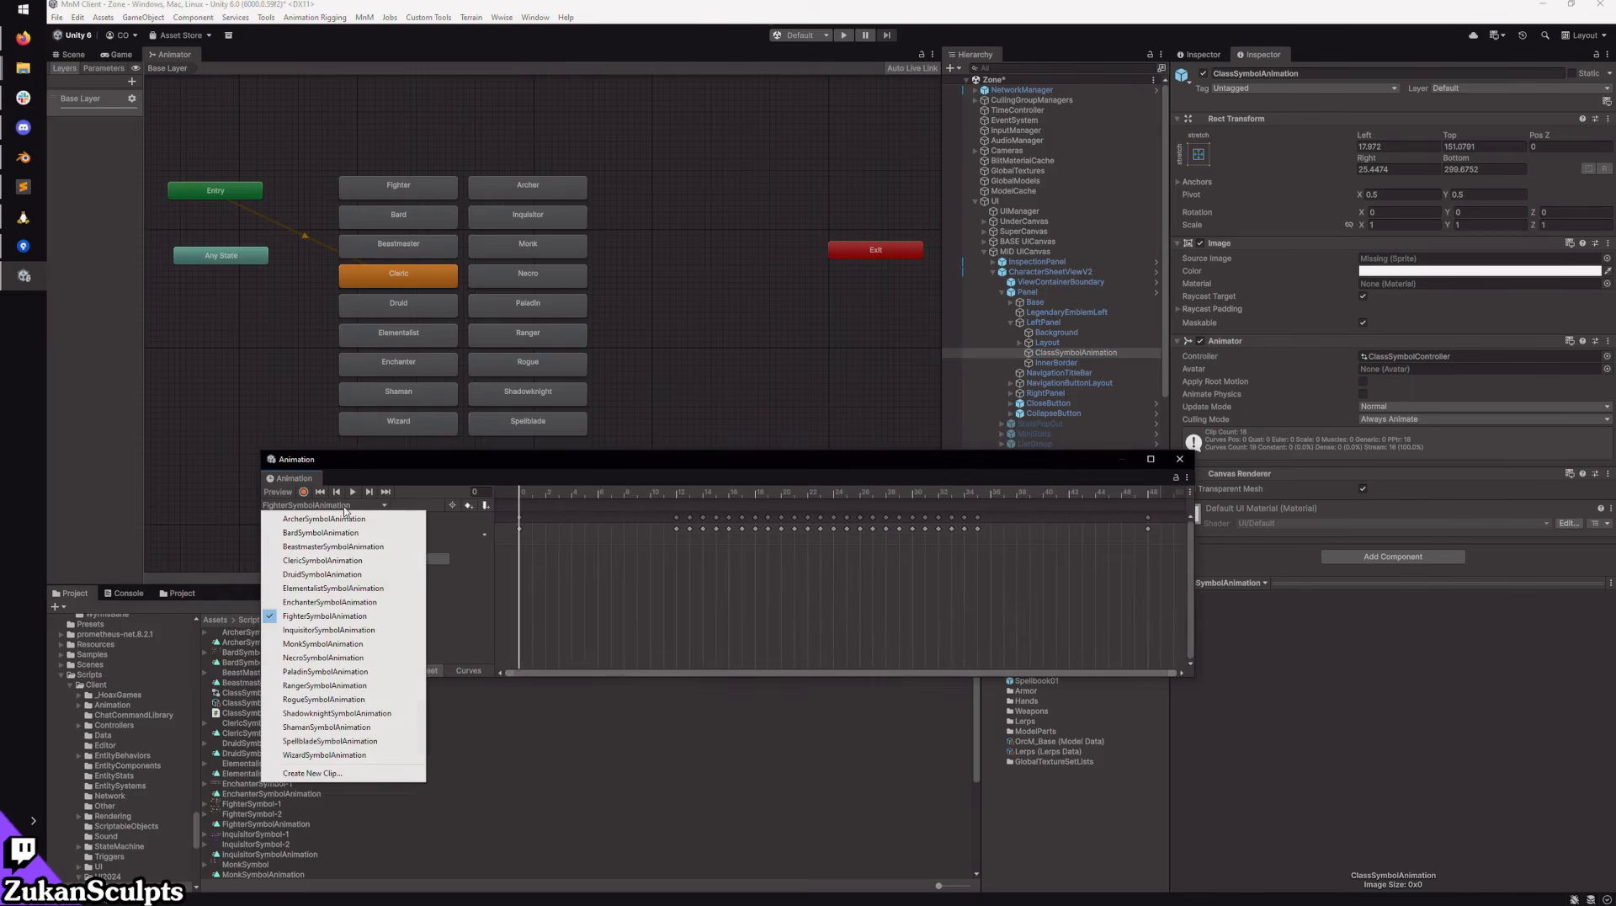
{"action": "left_click_drag", "start_coordinate": [581, 471], "coordinate": [528, 425]}
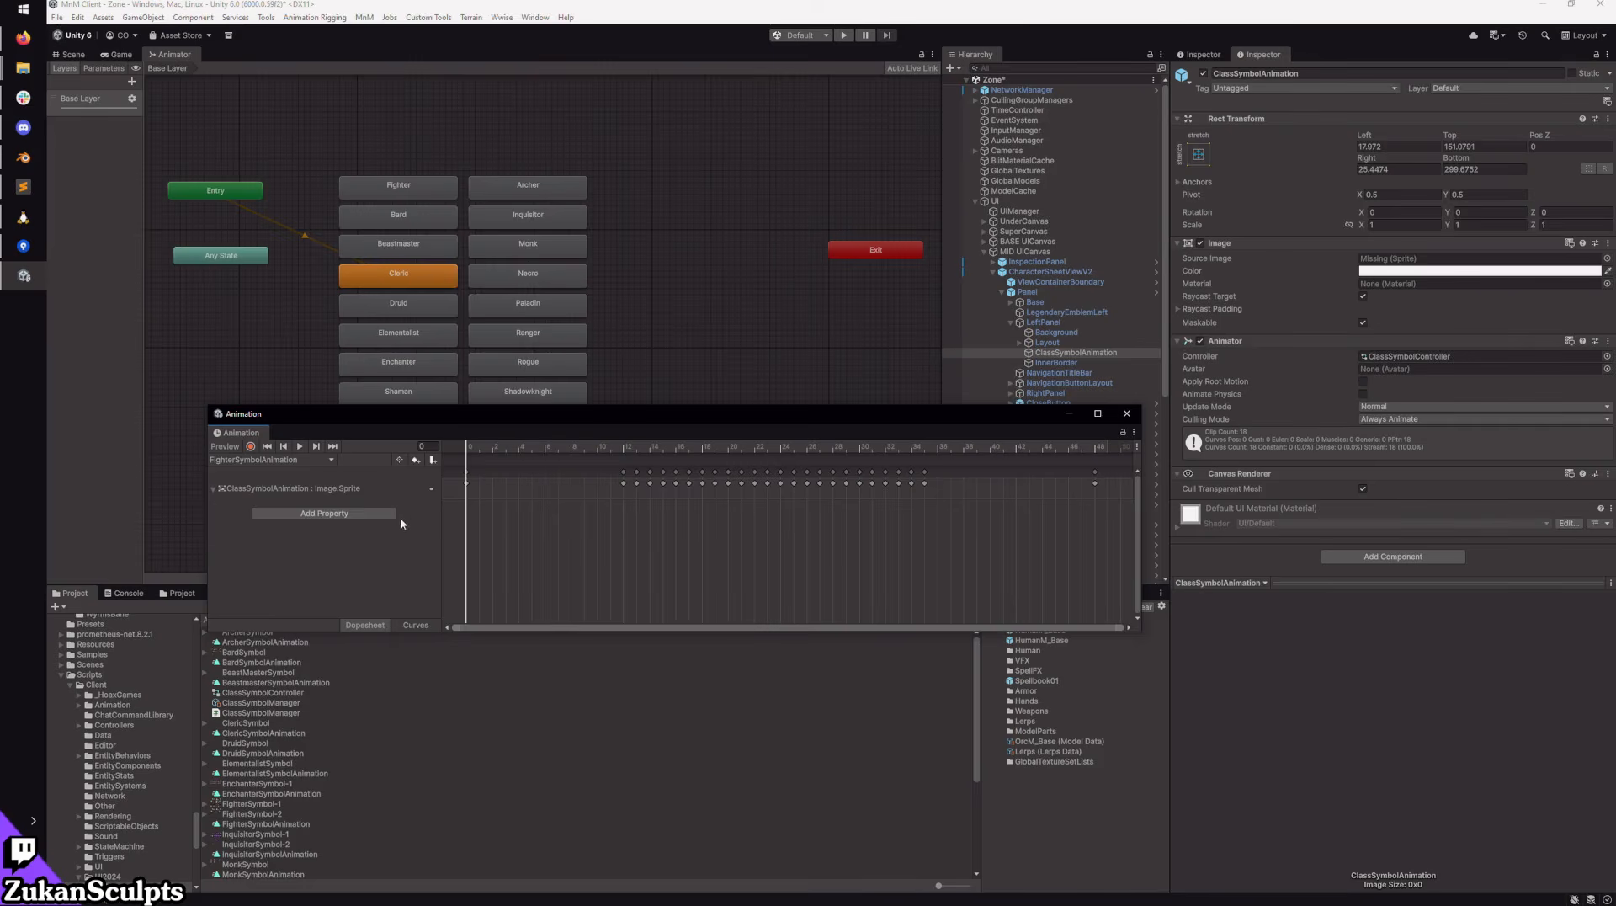
{"action": "left_click", "coordinate": [271, 461]}
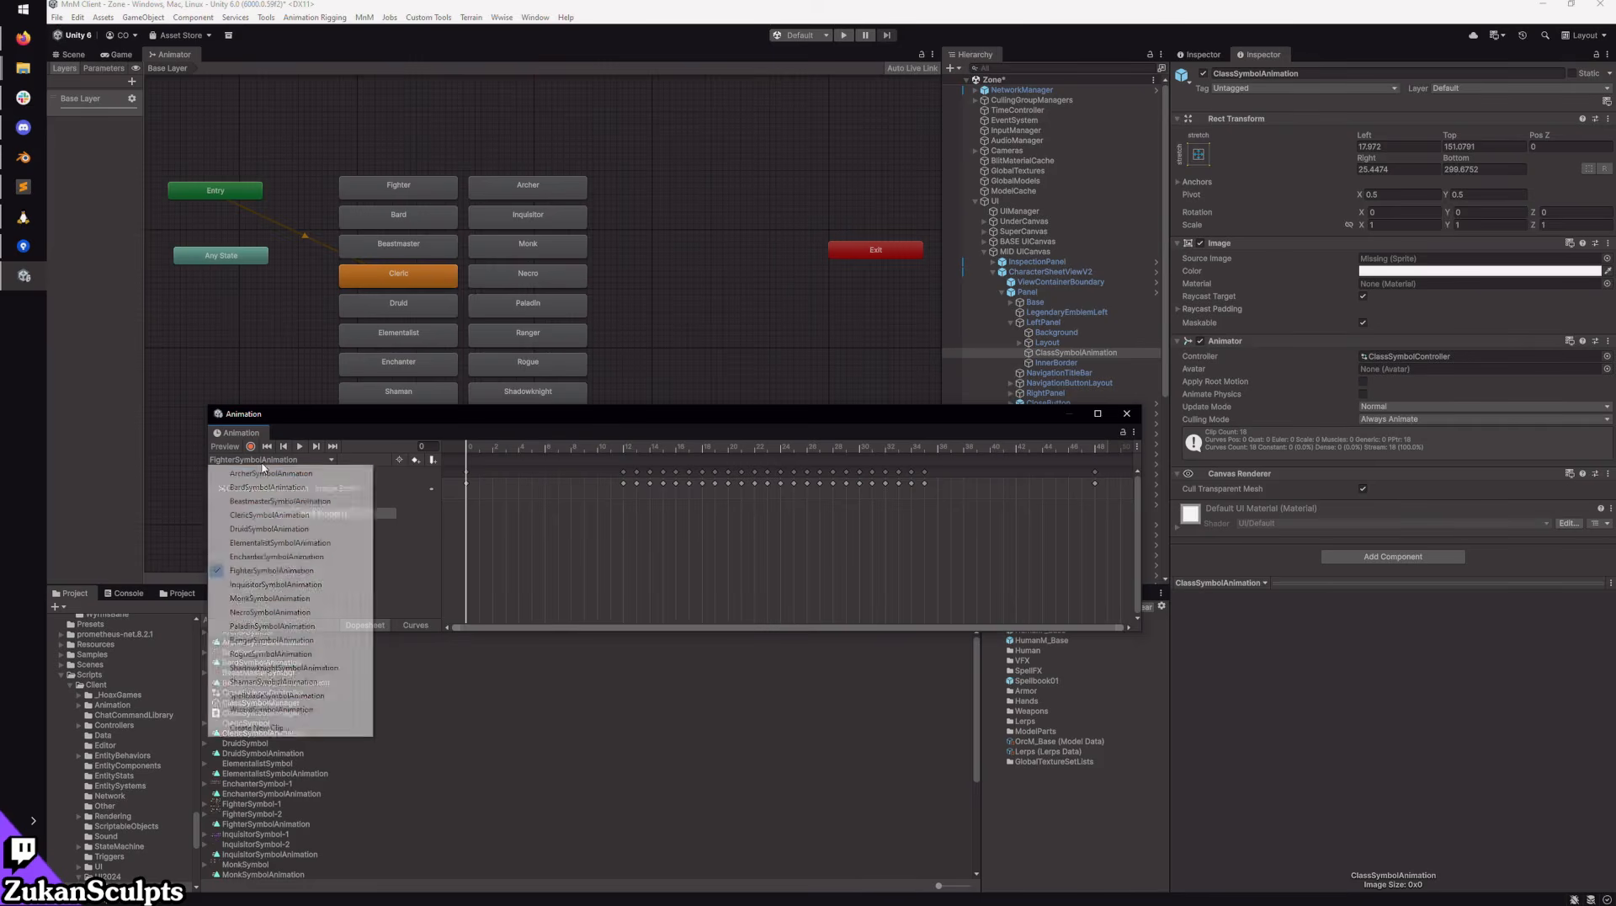
{"action": "left_click", "coordinate": [261, 508]}
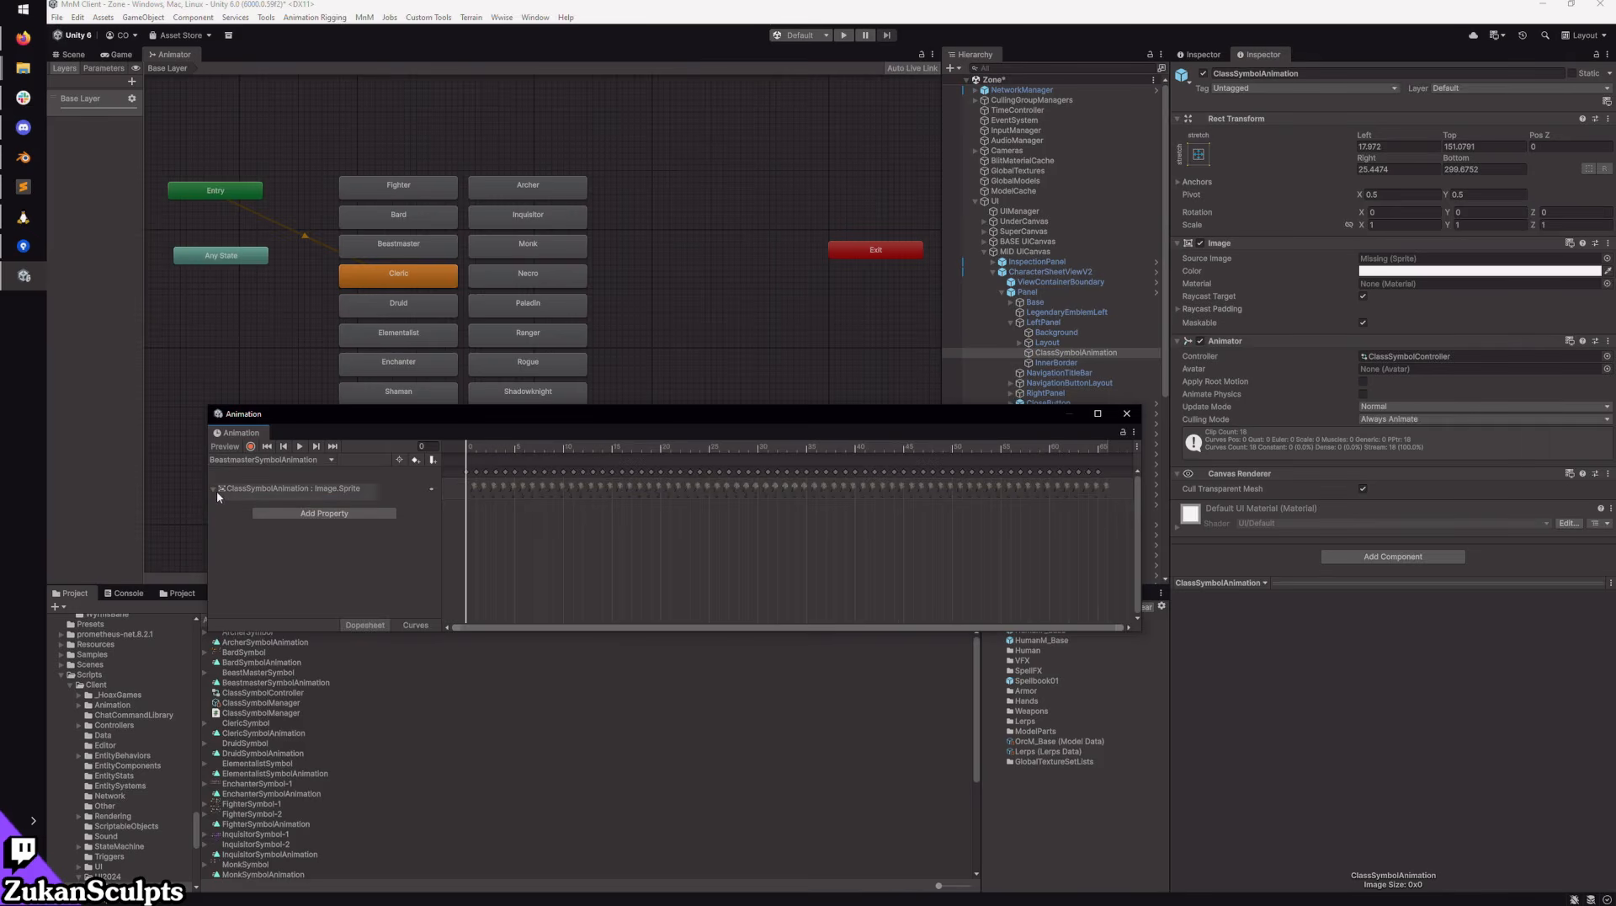
{"action": "left_click", "coordinate": [246, 460]}
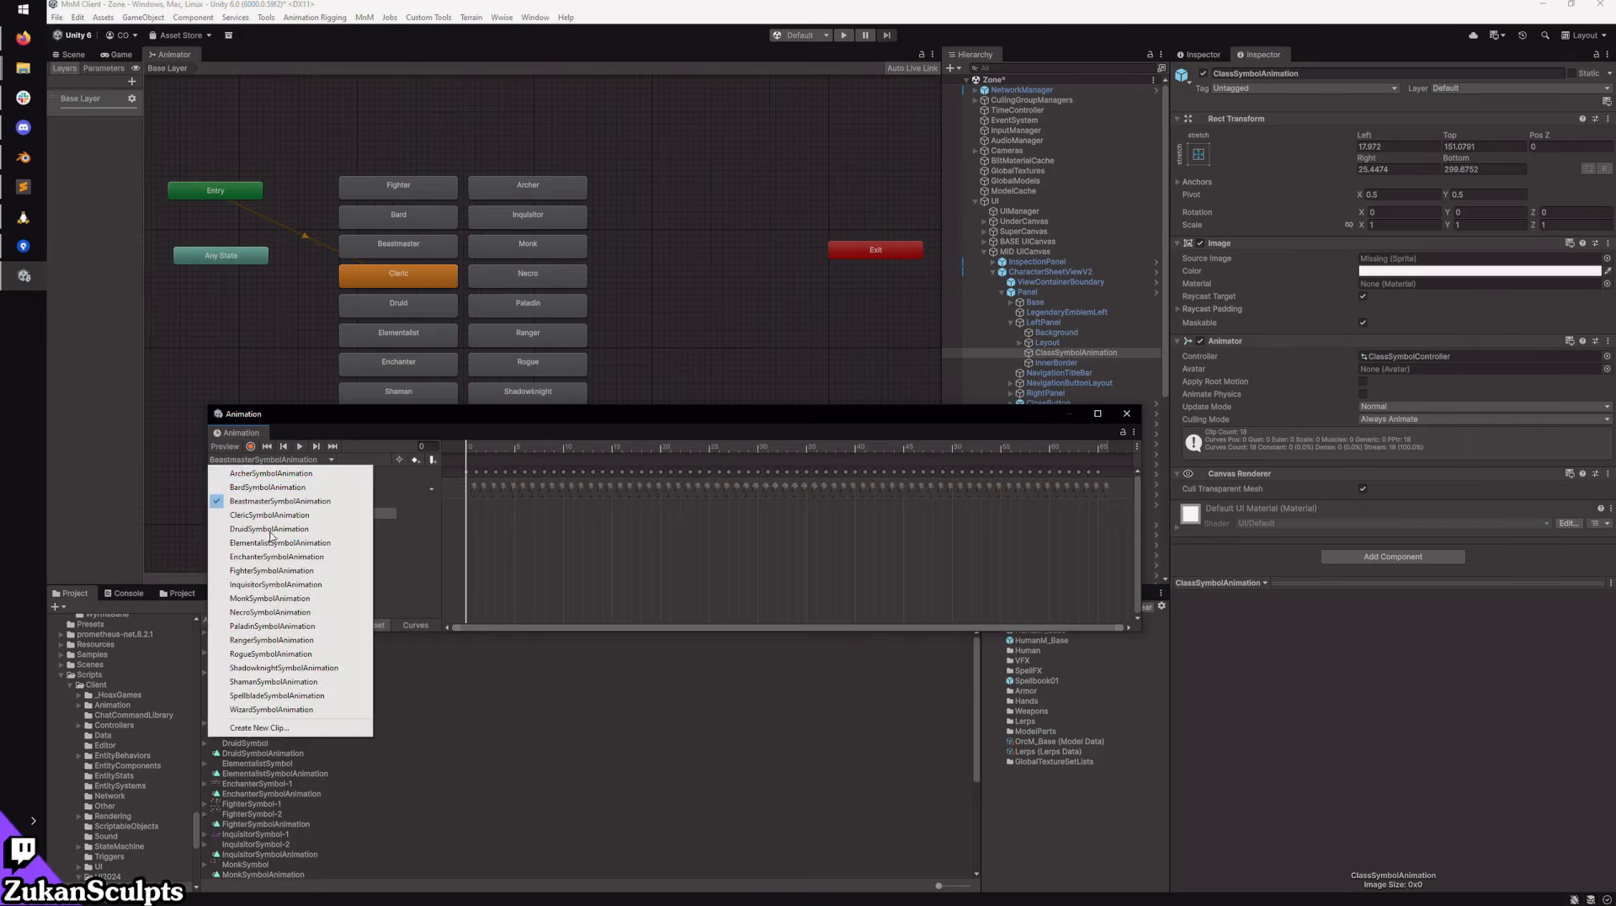
{"action": "left_click", "coordinate": [287, 573]}
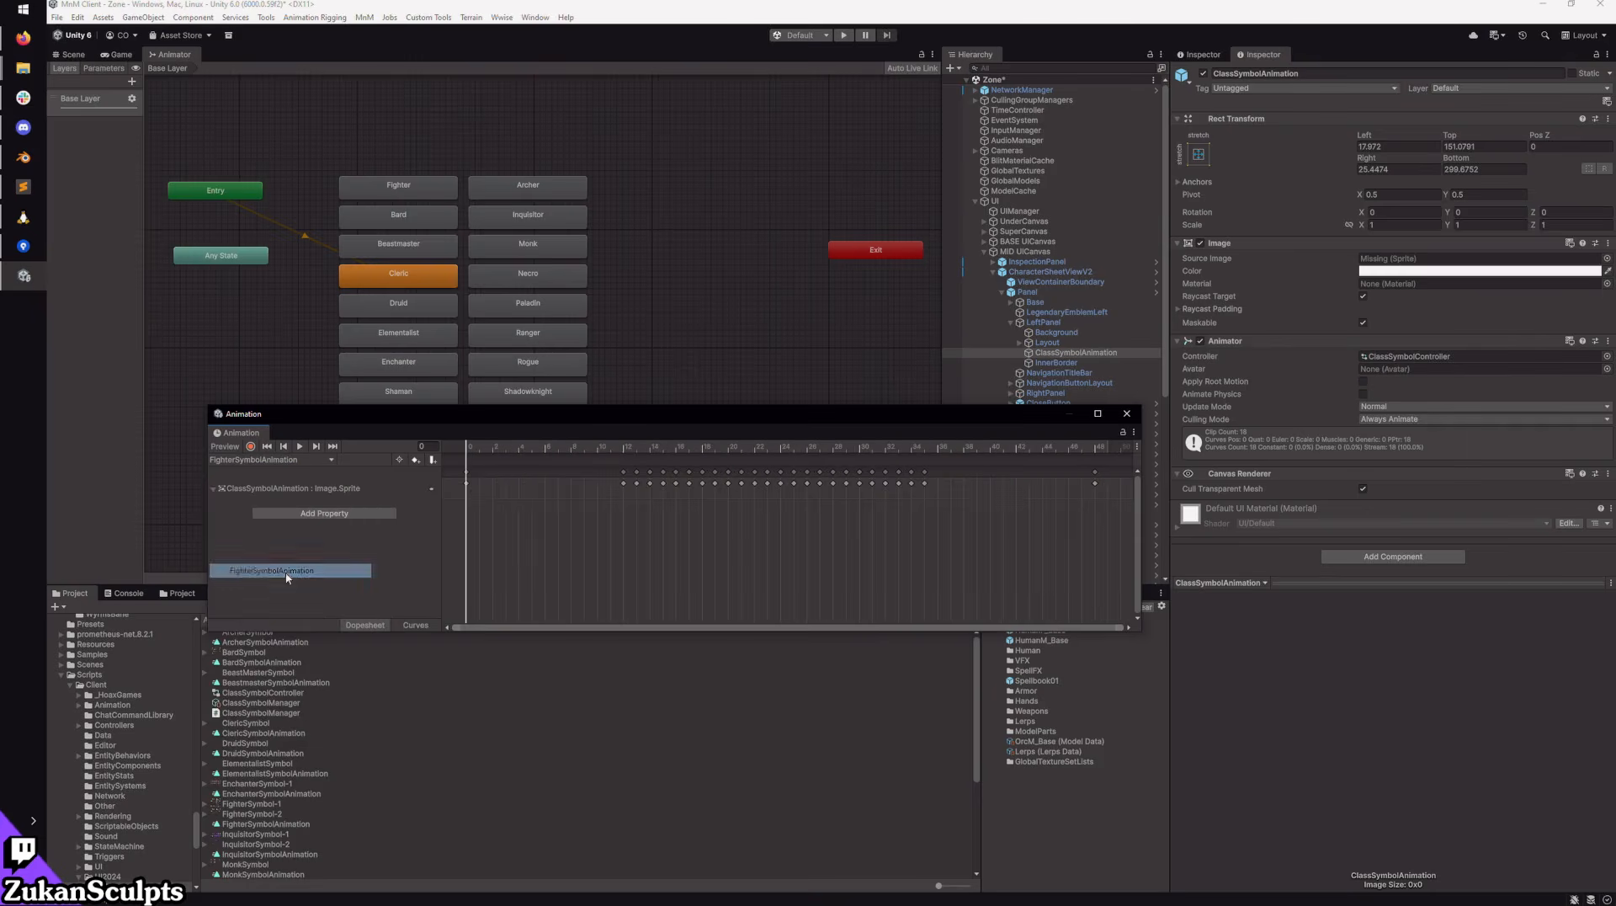
Step: Place sprites FighterSymbol-1_0 through FighterSymbol-1_44 on the FighterSymbolAnimation sprite track from frame 0, and delete the final two keyframes
{"action": "left_click_drag", "start_coordinate": [502, 416], "coordinate": [477, 379]}
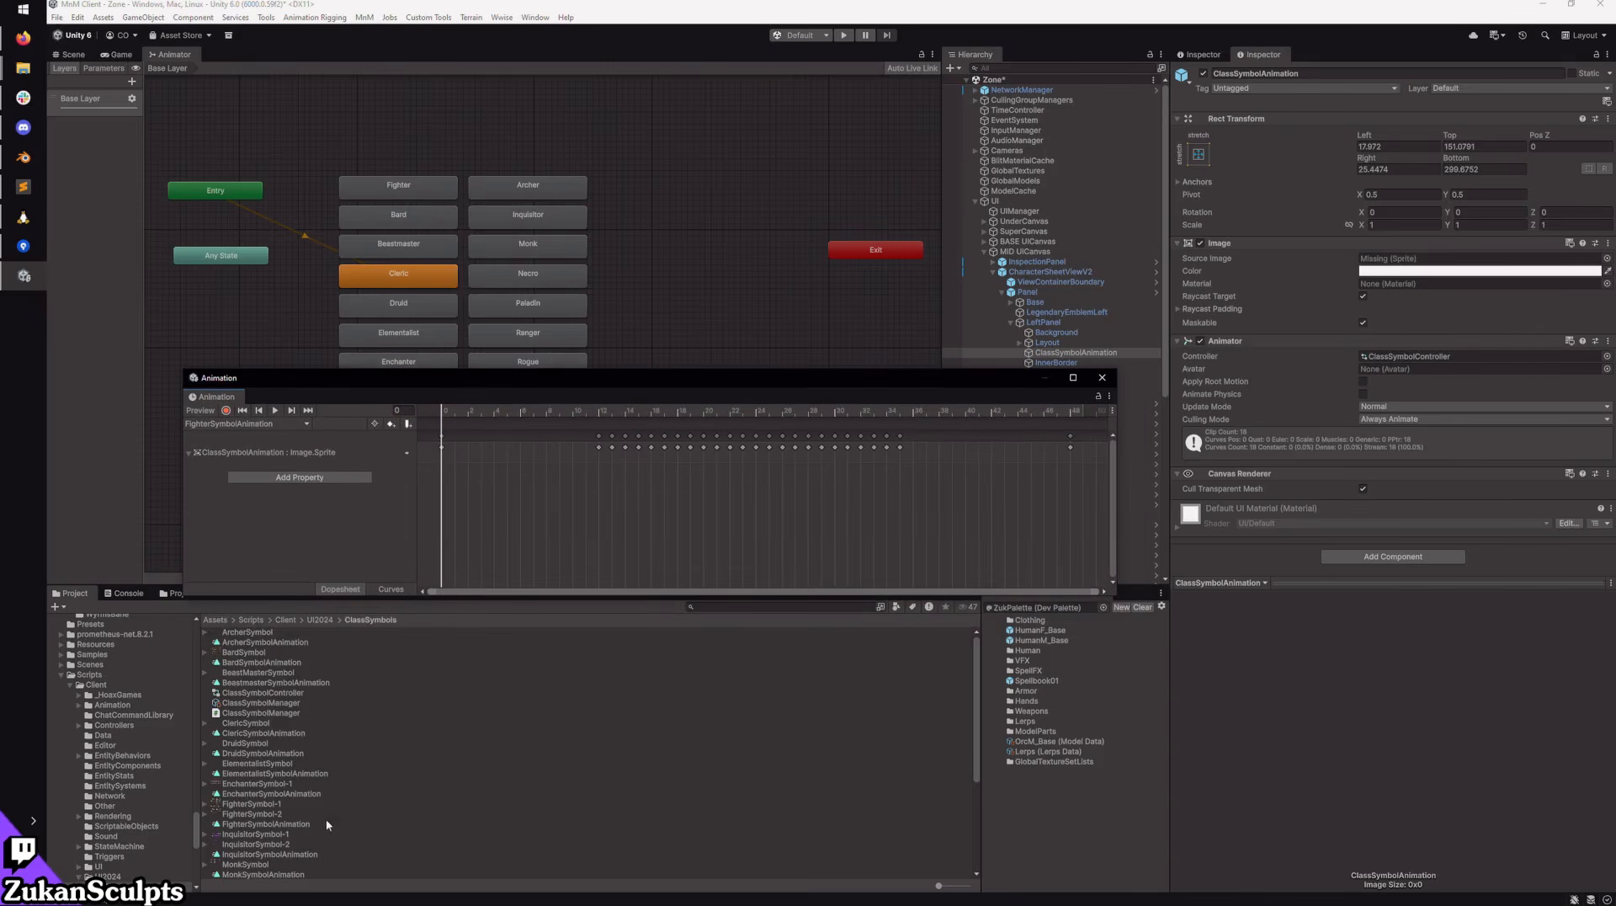
{"action": "scroll", "coordinate": [276, 833], "scroll_direction": "down", "scroll_amount": 5}
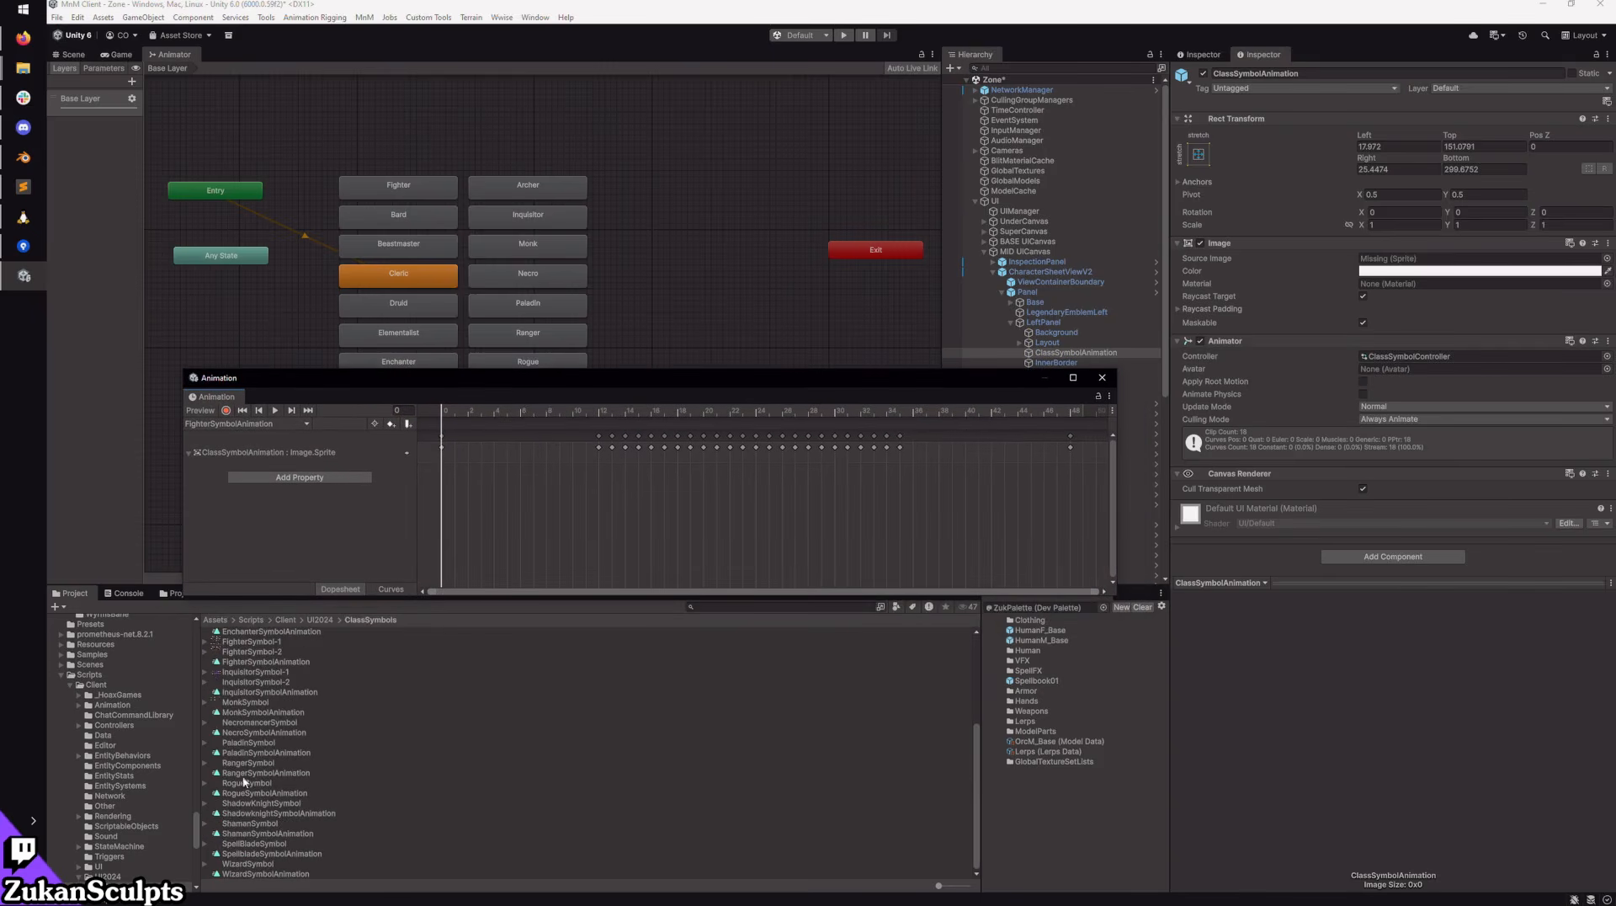
{"action": "scroll", "coordinate": [242, 726], "scroll_direction": "up", "scroll_amount": 5}
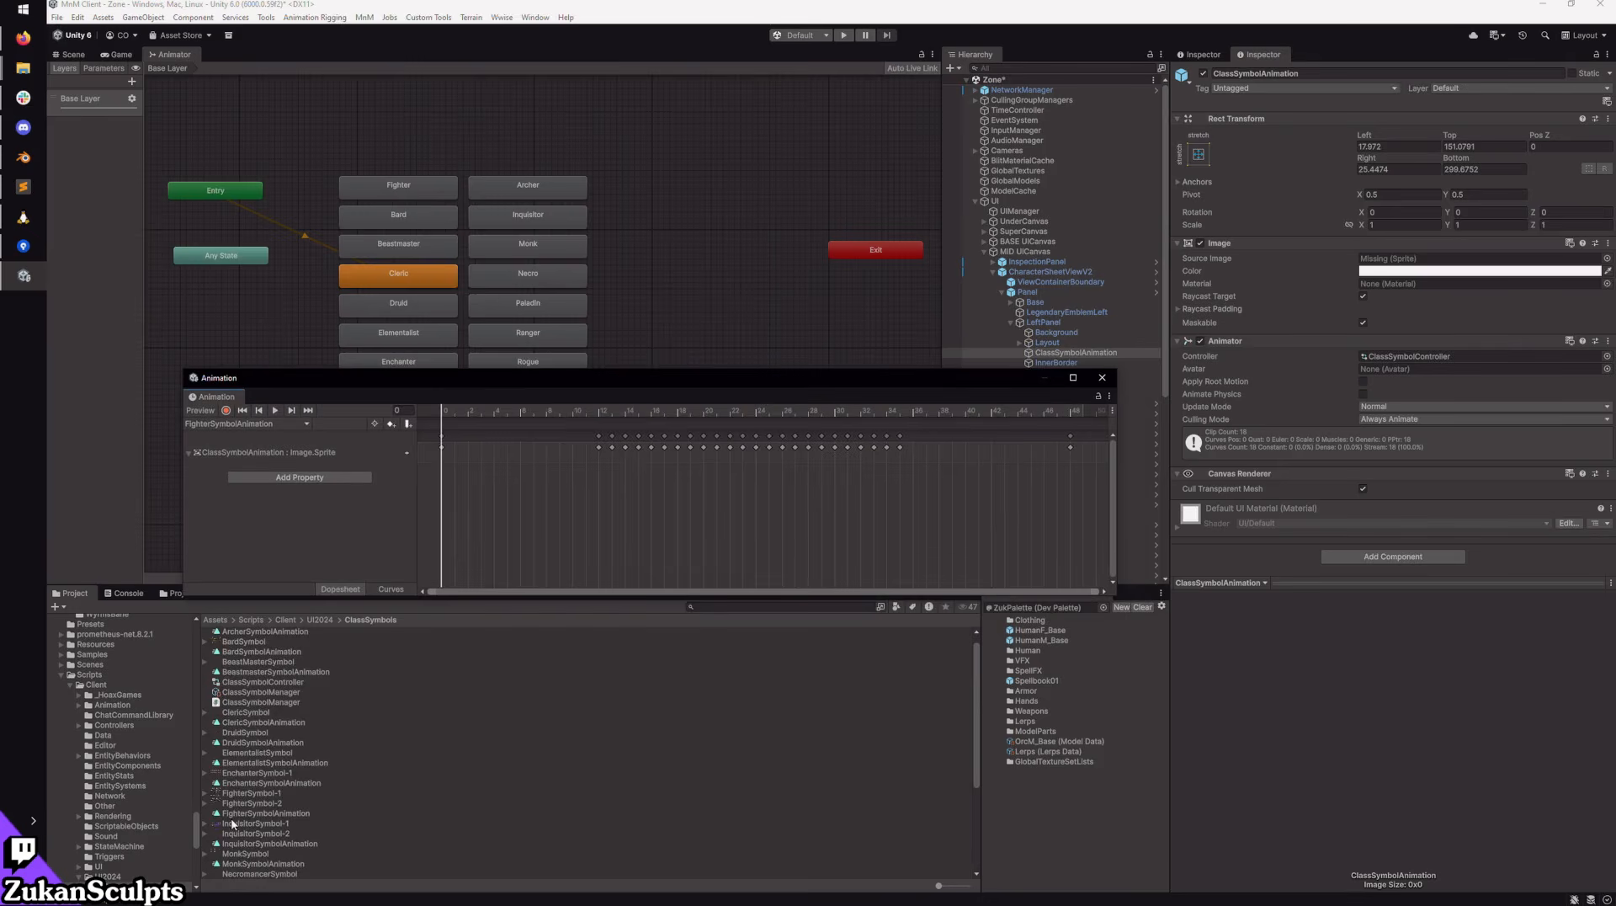
{"action": "left_click", "coordinate": [205, 793]}
{"action": "left_click", "coordinate": [269, 803]}
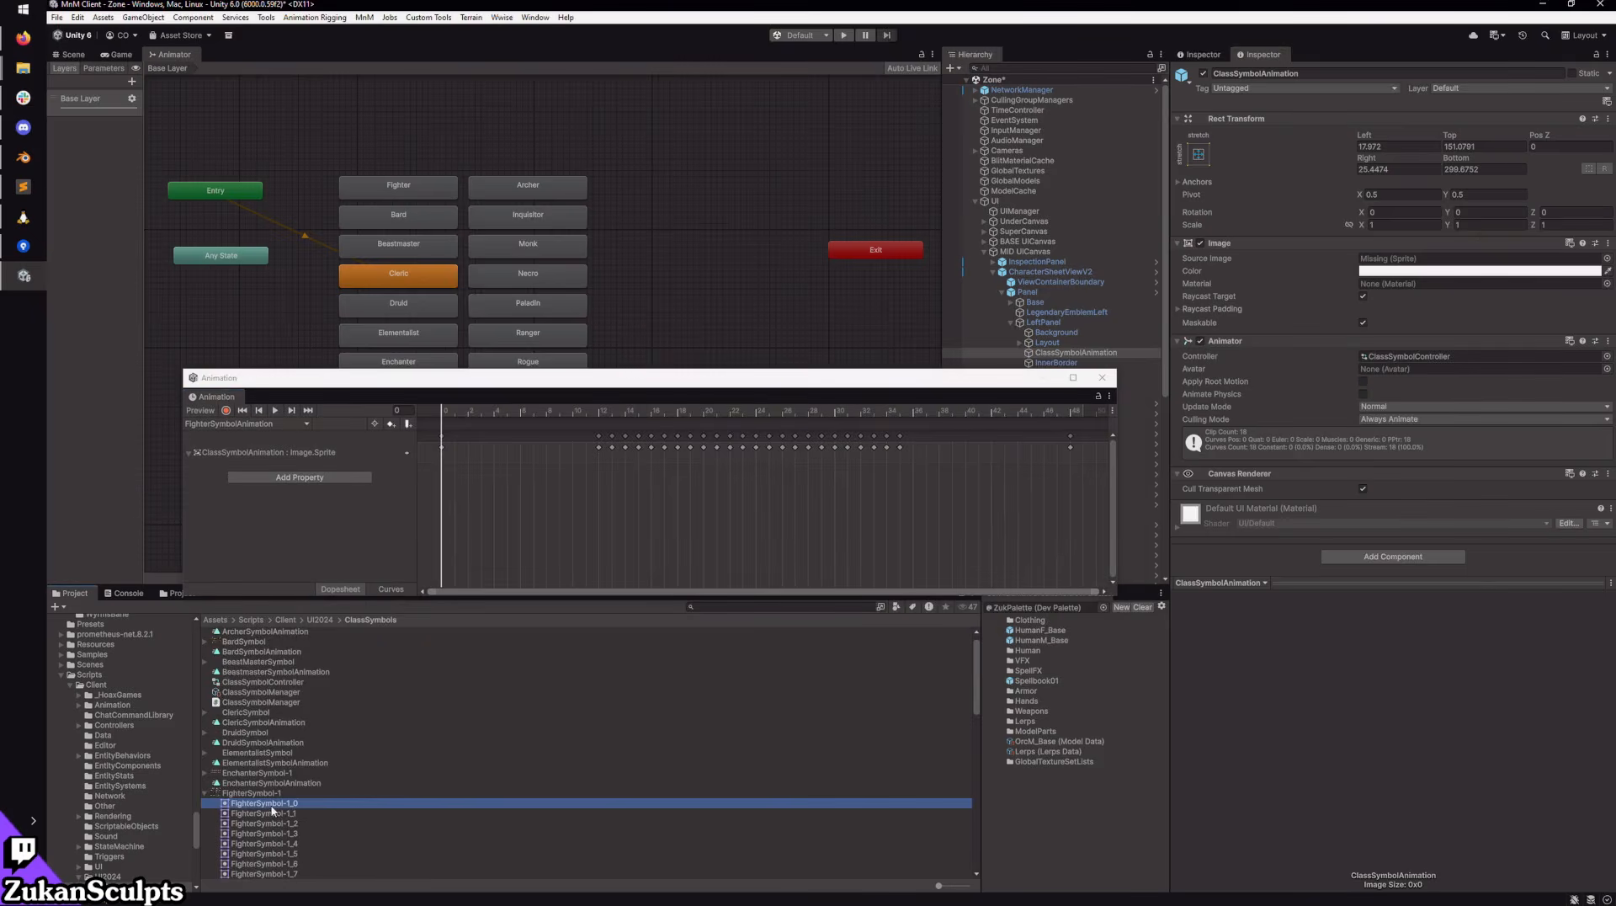
{"action": "scroll", "coordinate": [400, 782], "scroll_direction": "down", "scroll_amount": 5}
{"action": "scroll", "coordinate": [400, 781], "scroll_direction": "down", "scroll_amount": 10}
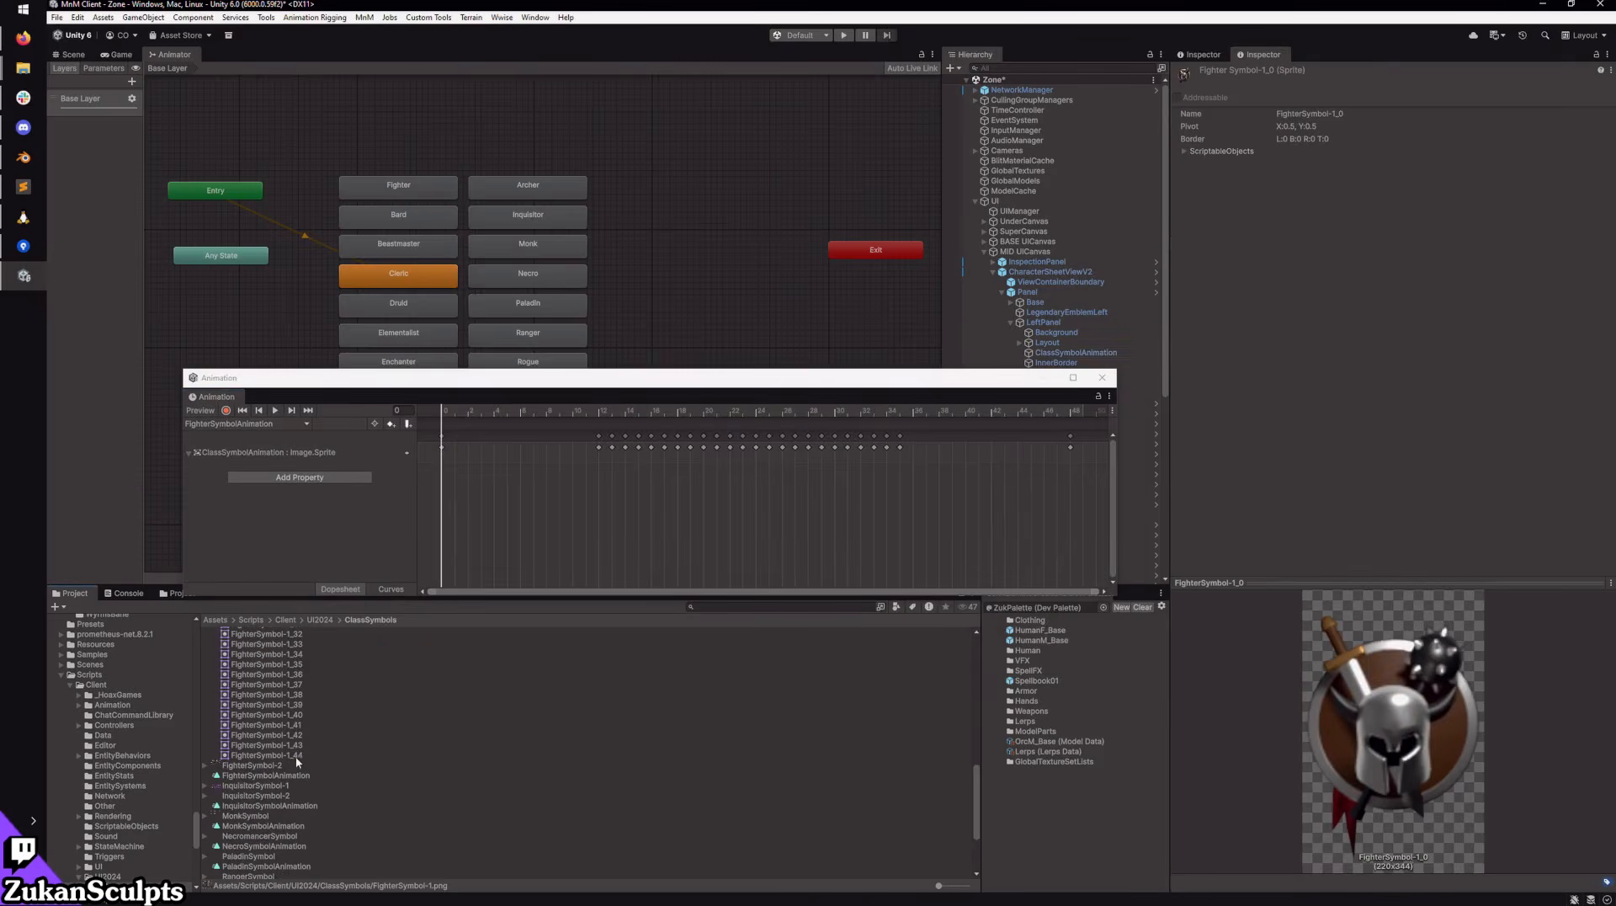
{"action": "left_click", "coordinate": [296, 754], "text": "shift"}
{"action": "left_click_drag", "start_coordinate": [296, 754], "coordinate": [440, 455]}
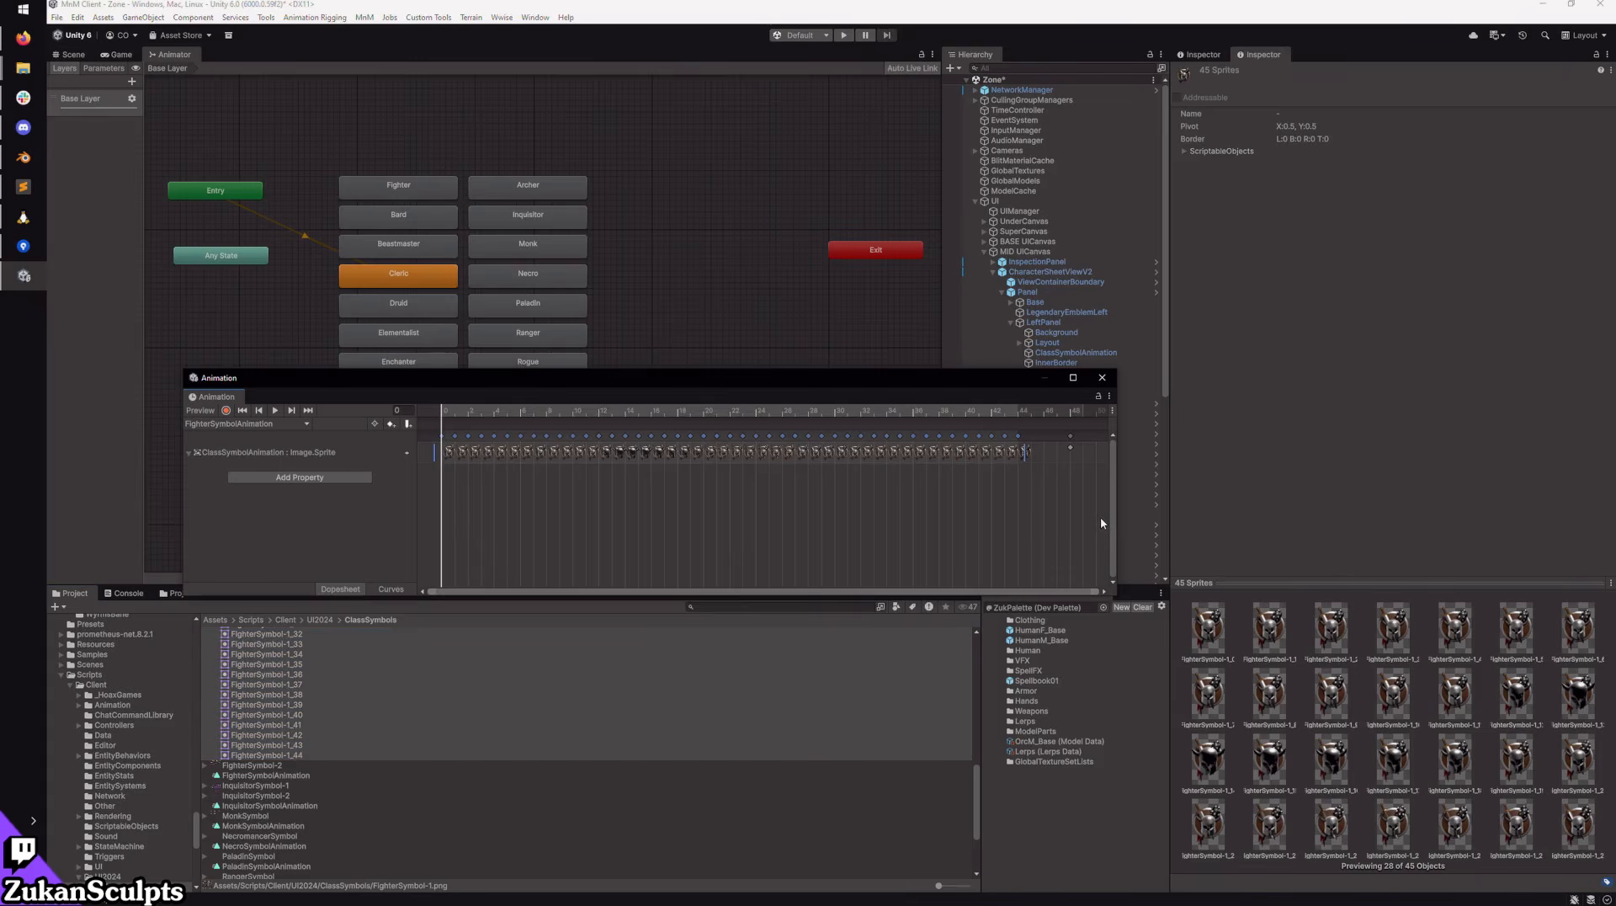
{"action": "left_click_drag", "start_coordinate": [1100, 522], "coordinate": [1018, 421]}
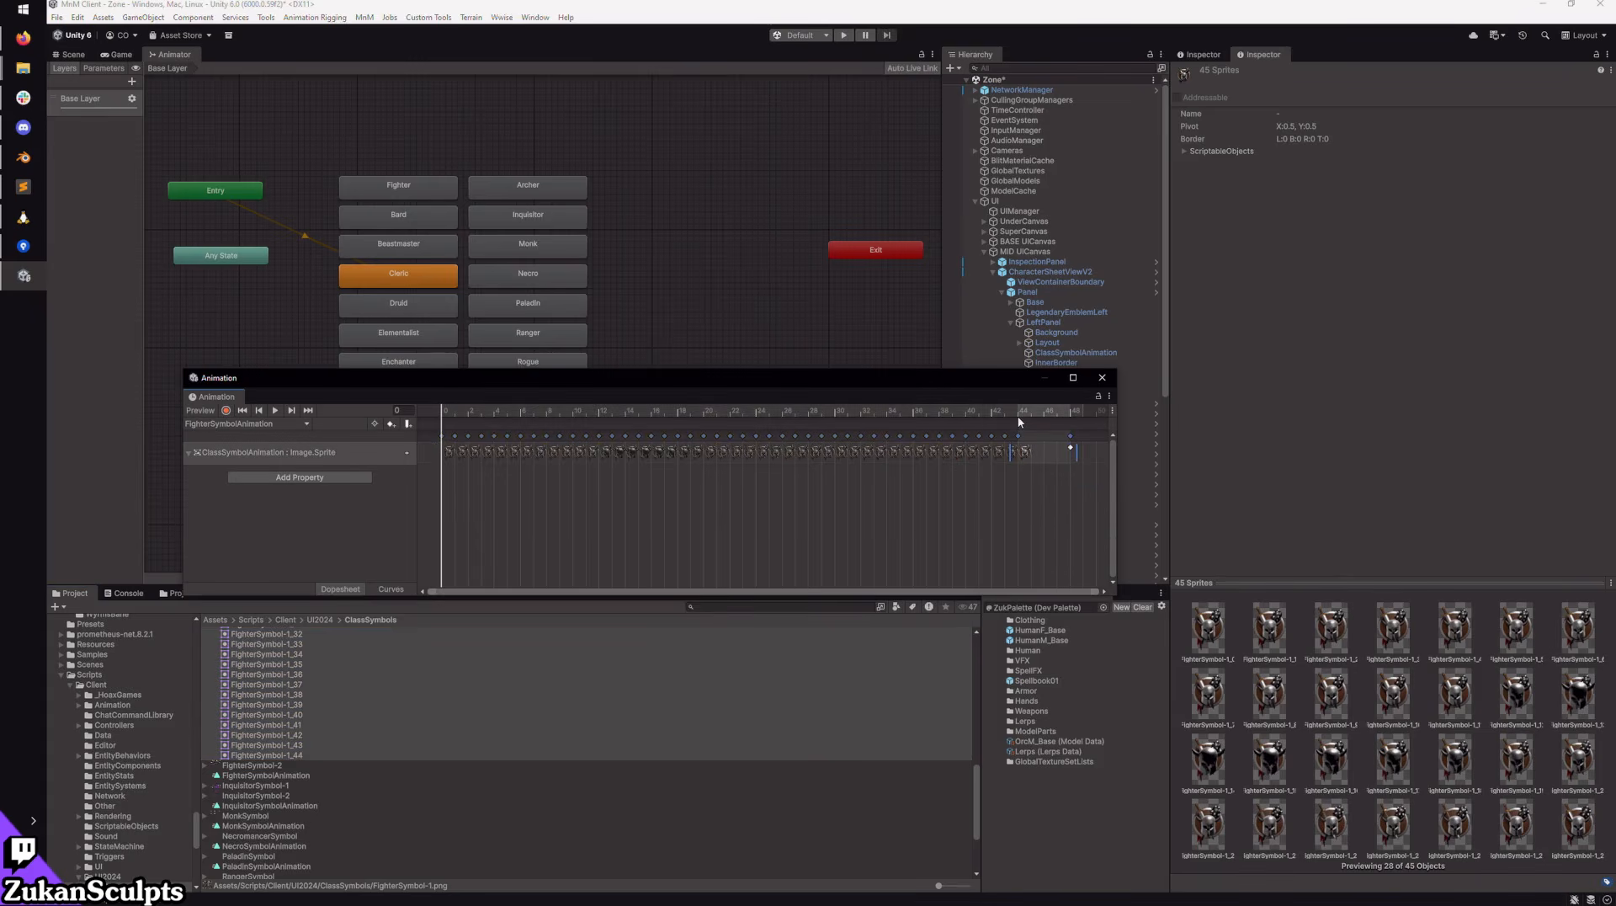
{"action": "key", "text": "Delete"}
Step: Append sprites FighterSymbol-2_0 through FighterSymbol-2_20 to the FighterSymbolAnimation sprite track, starting at frame 44
{"action": "left_click", "coordinate": [205, 766]}
{"action": "left_click", "coordinate": [279, 776]}
{"action": "scroll", "coordinate": [320, 775], "scroll_direction": "down", "scroll_amount": 4}
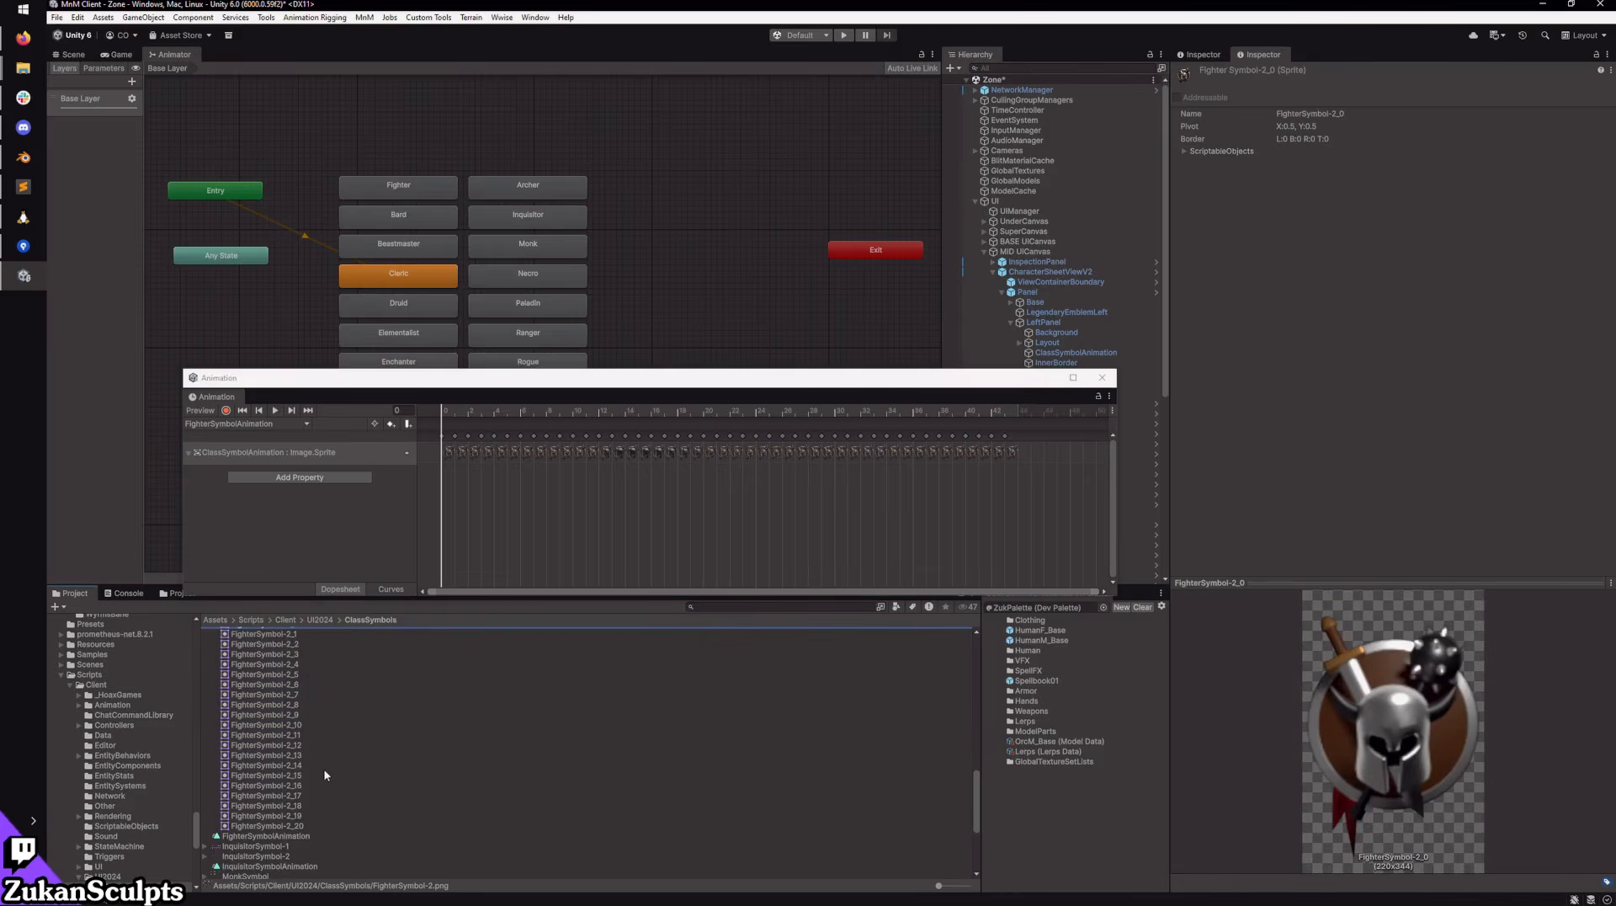
{"action": "left_click", "coordinate": [278, 823], "text": "shift"}
{"action": "left_click_drag", "start_coordinate": [300, 736], "coordinate": [1022, 456]}
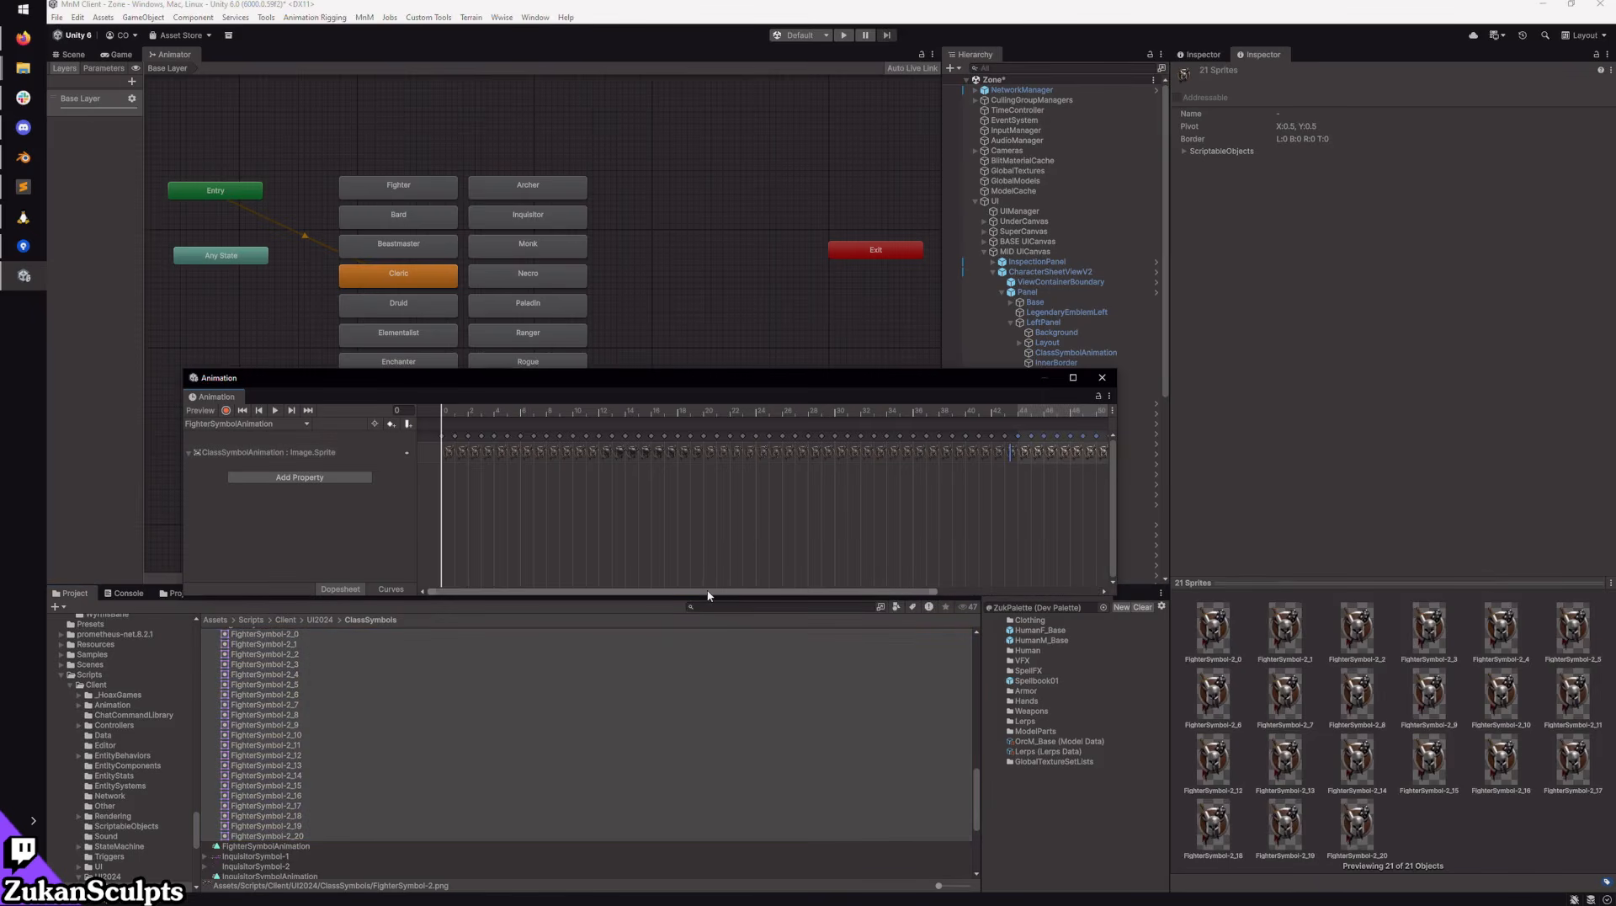
{"action": "left_click_drag", "start_coordinate": [707, 594], "coordinate": [993, 598]}
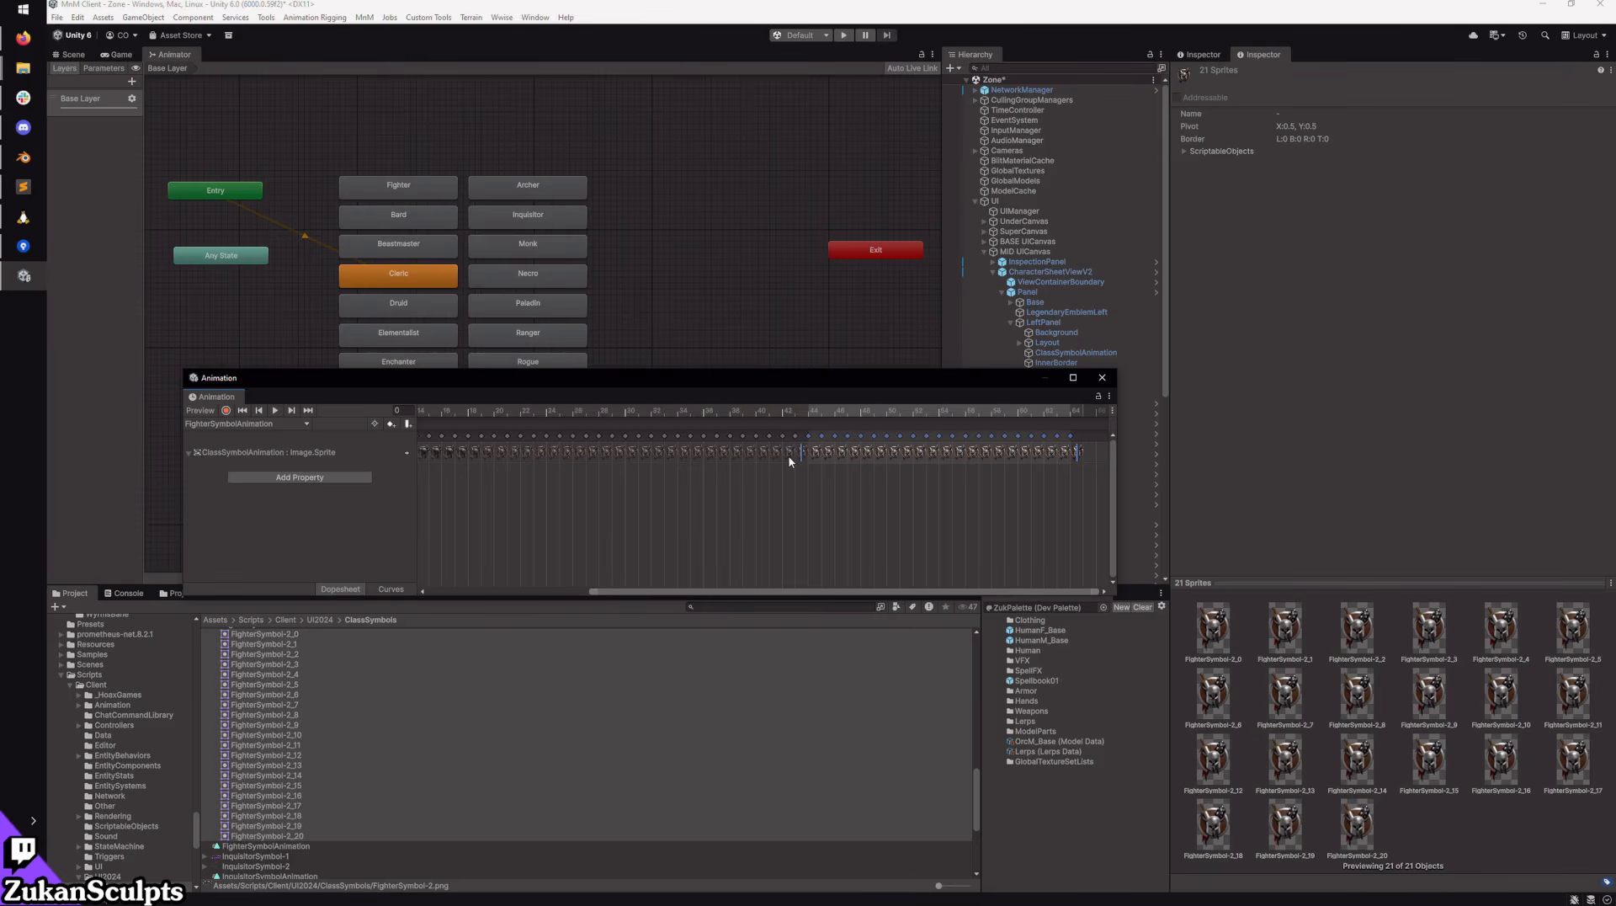
Step: Shift the FighterSymbol-2 keyframes one frame later and place sprite FighterSymbol-1_44 in the gap at frame 44
{"action": "left_click_drag", "start_coordinate": [814, 455], "coordinate": [831, 459]}
{"action": "left_click", "coordinate": [1086, 452]}
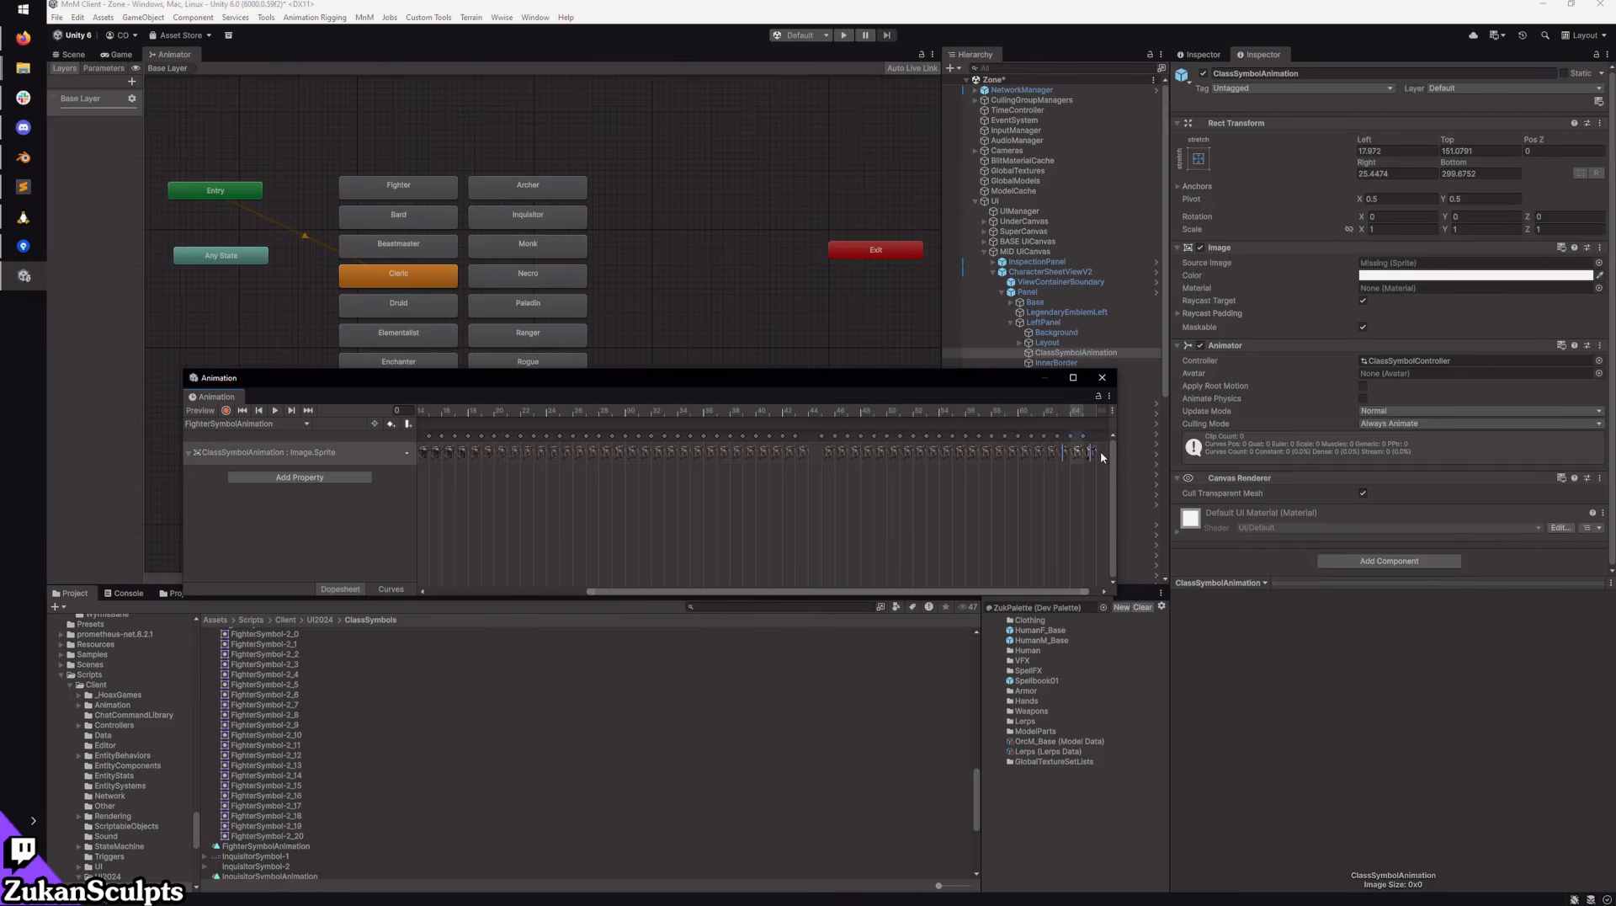
{"action": "left_click", "coordinate": [1040, 495]}
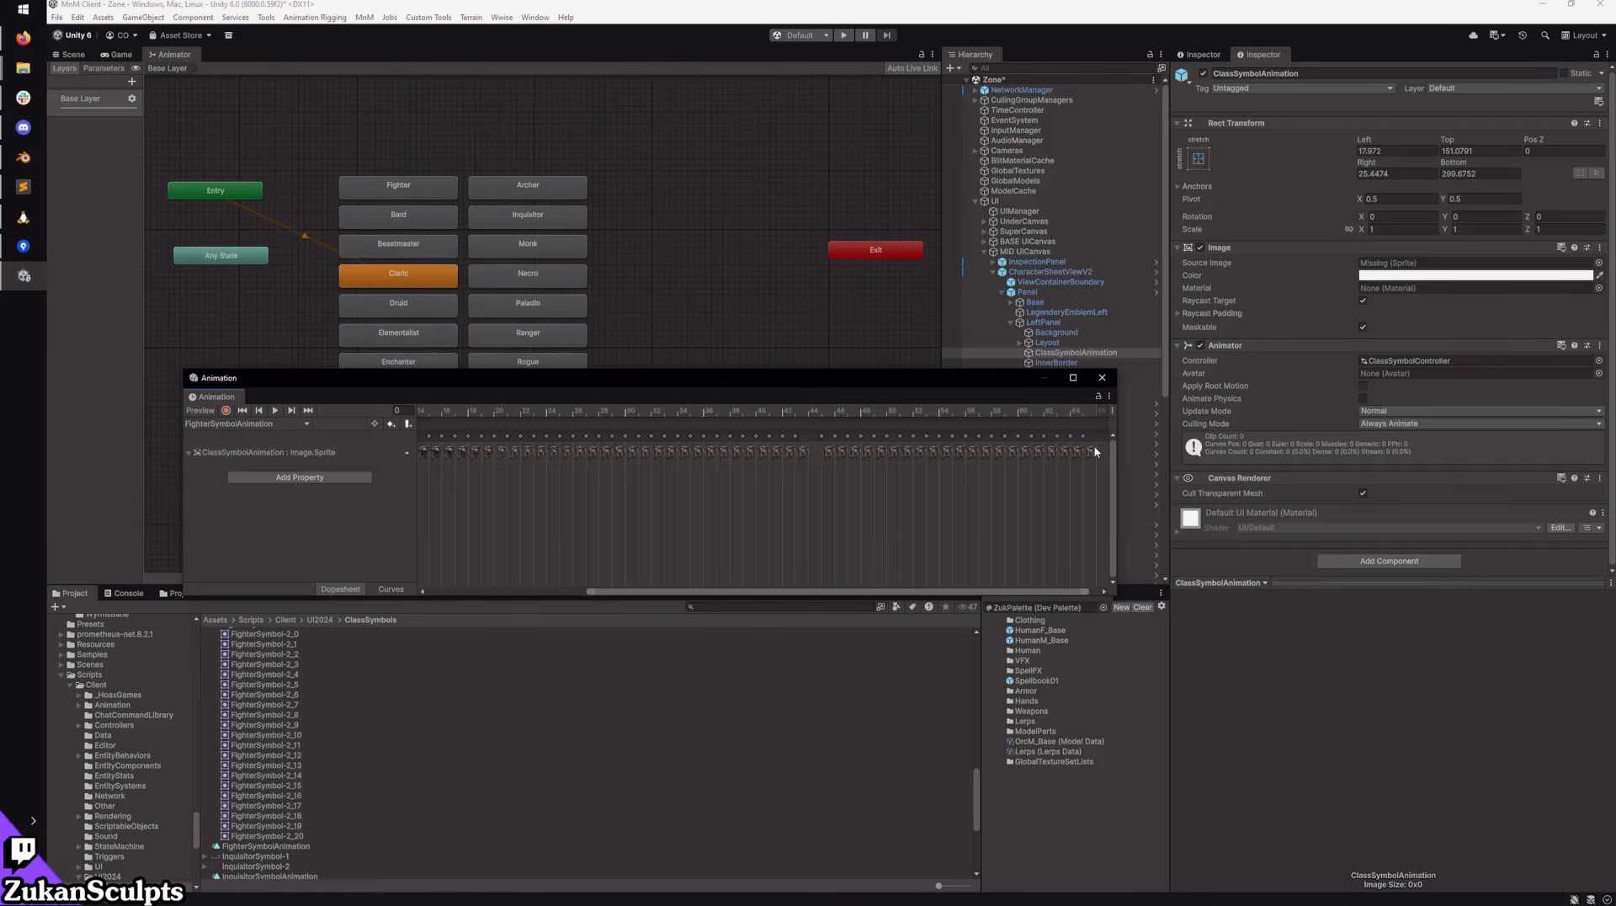
{"action": "left_click", "coordinate": [1092, 452]}
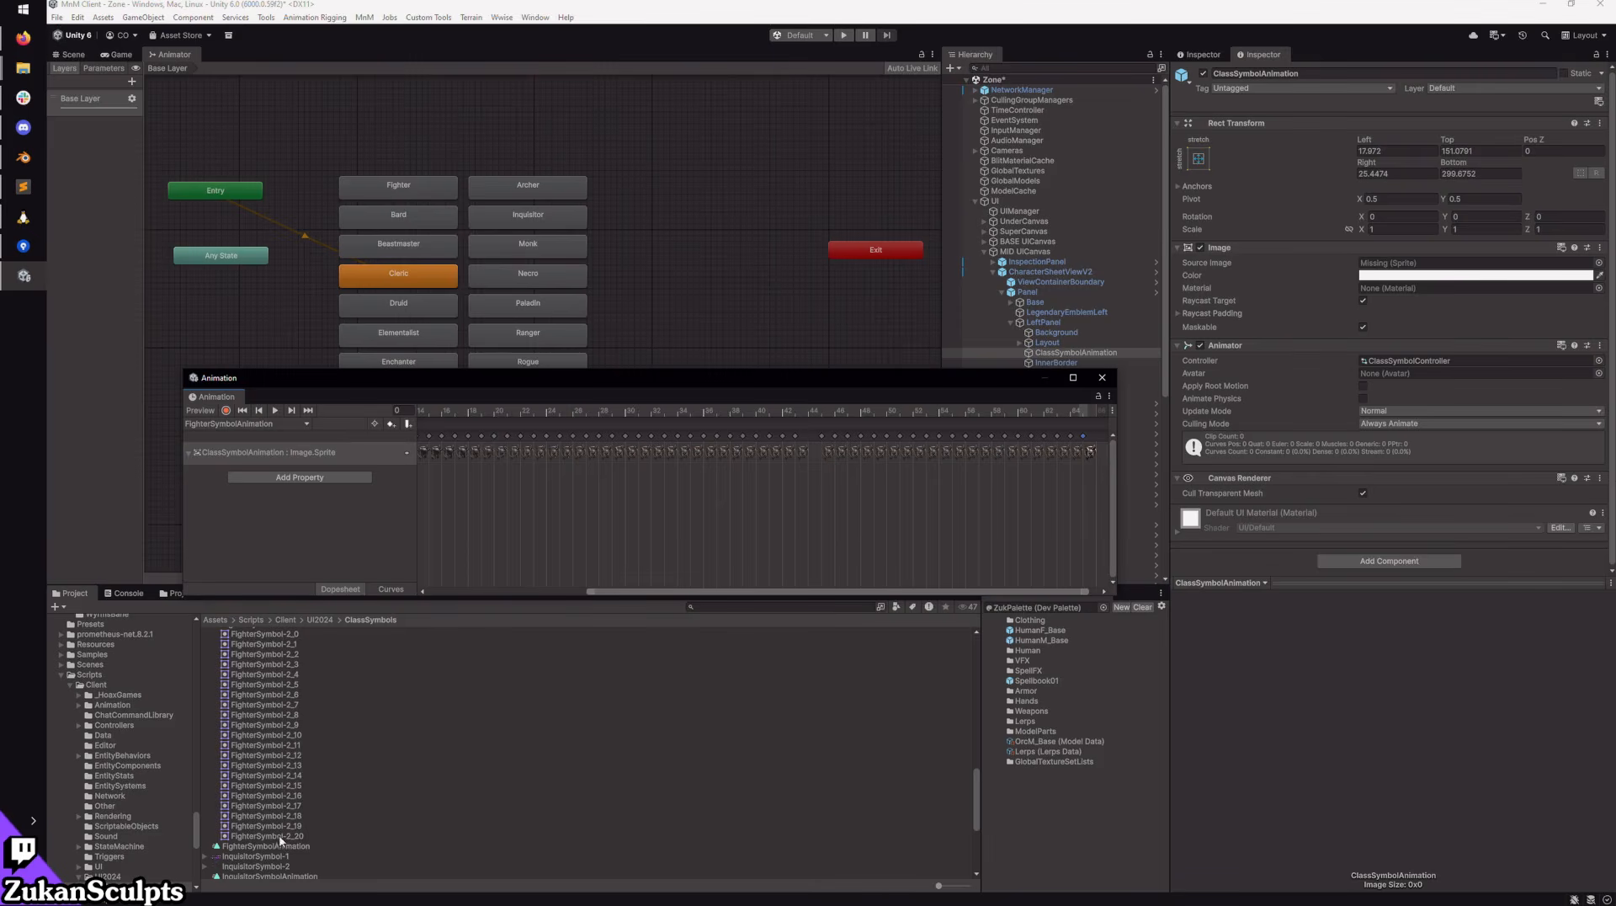
{"action": "scroll", "coordinate": [279, 835], "scroll_direction": "up", "scroll_amount": 6}
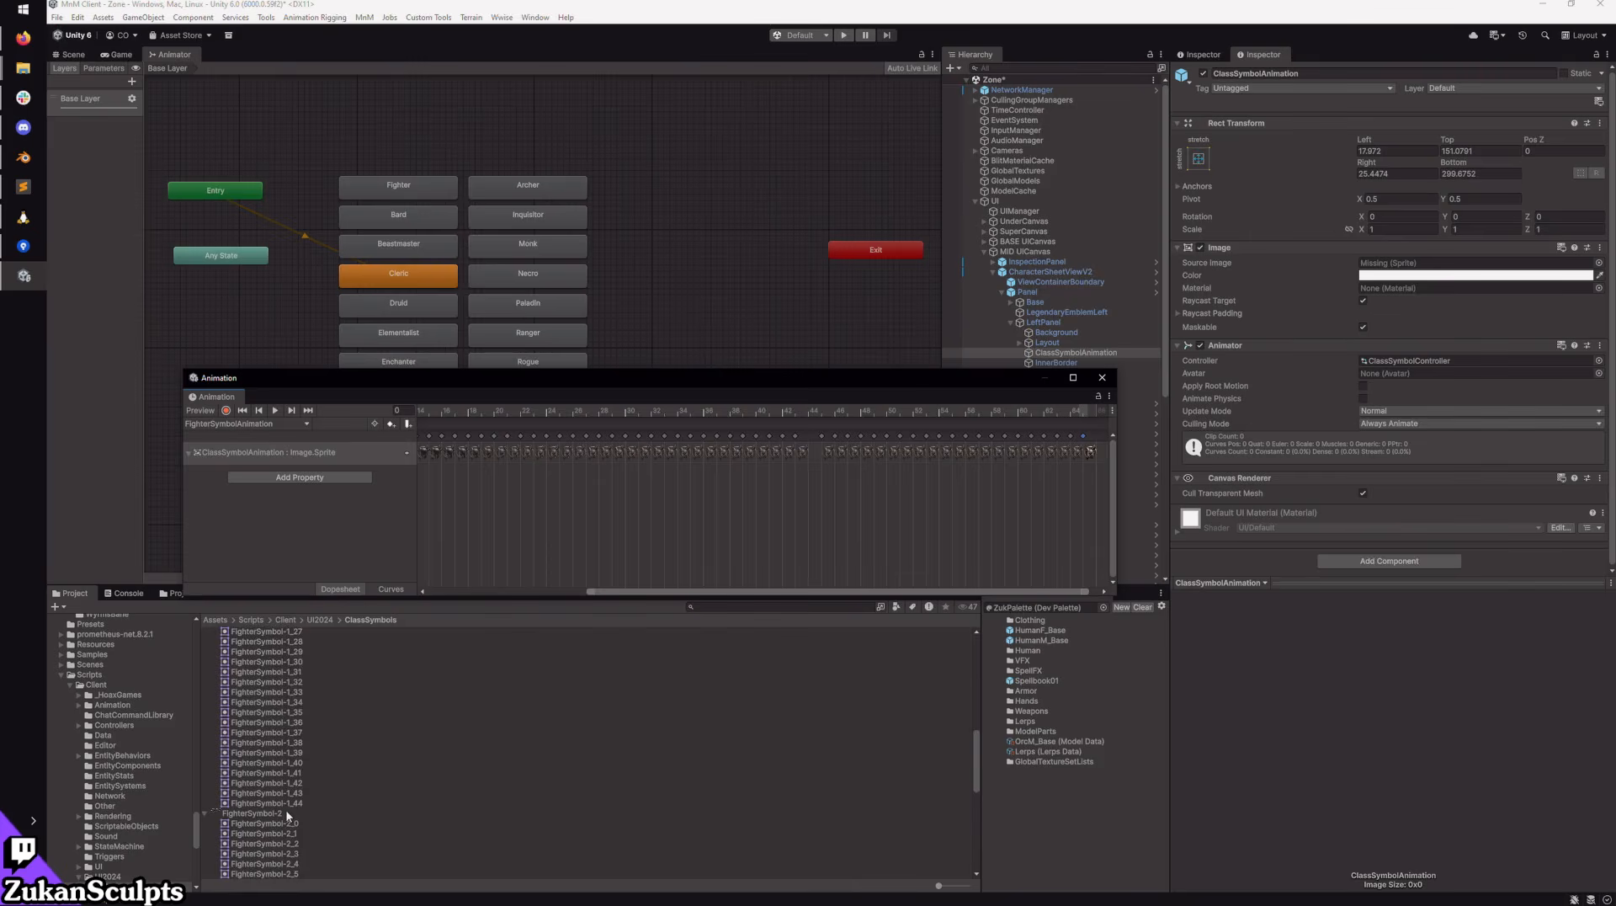
{"action": "scroll", "coordinate": [325, 756], "scroll_direction": "down", "scroll_amount": 2}
{"action": "left_click", "coordinate": [282, 765]}
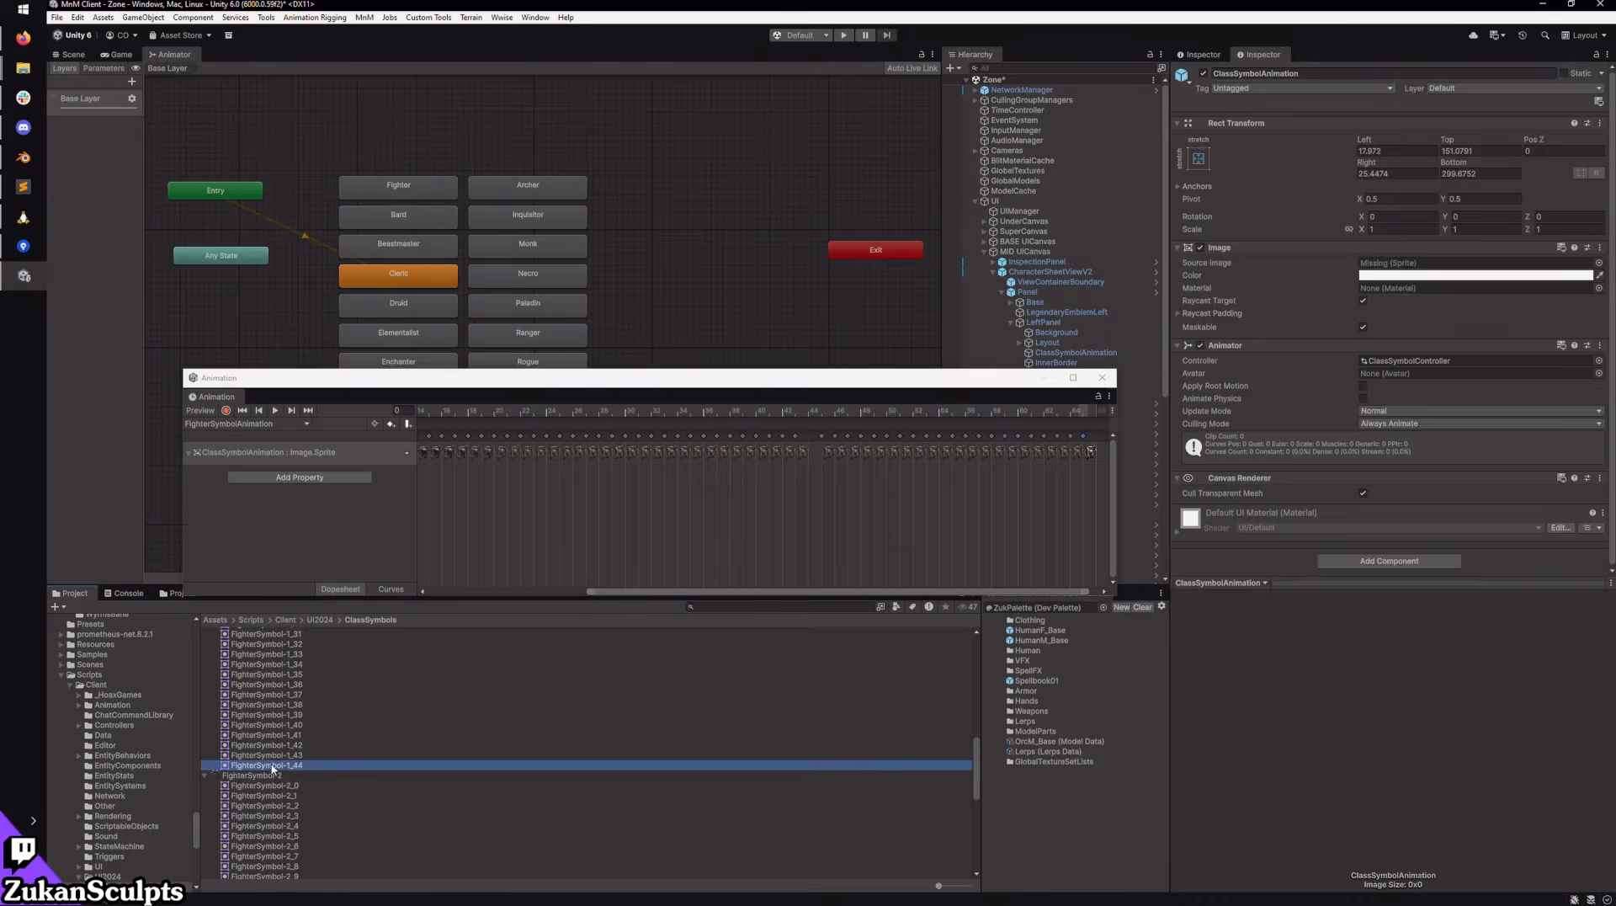
{"action": "left_click_drag", "start_coordinate": [281, 766], "coordinate": [815, 453]}
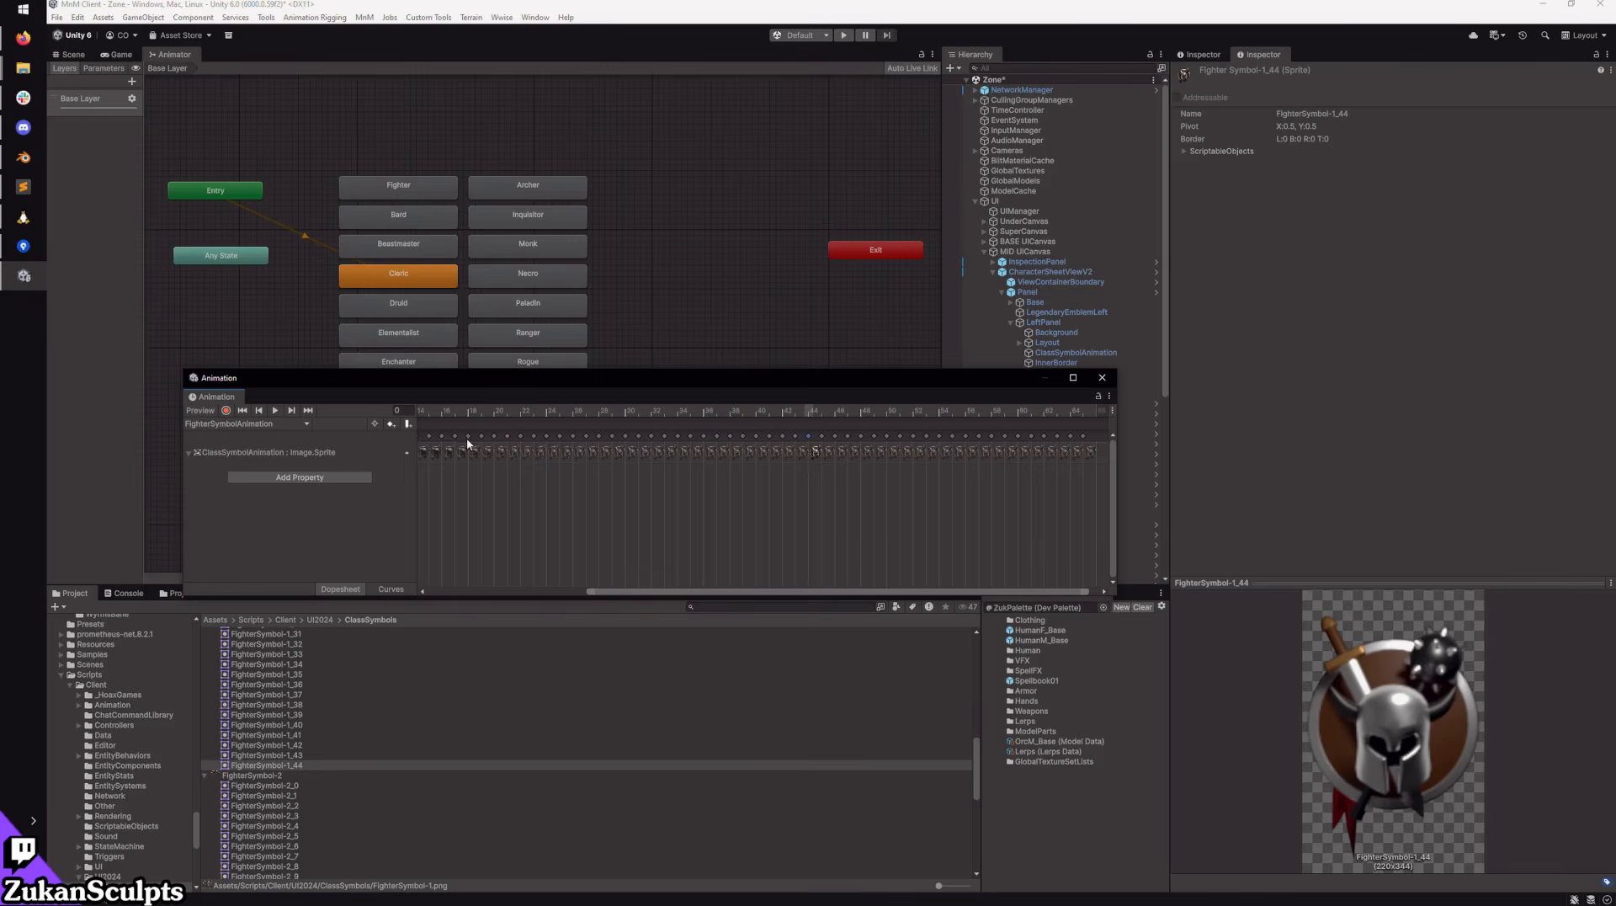
Step: Scrub the FighterSymbolAnimation preview to frame 26 and delete all sprite keyframes from the clip
{"action": "left_click_drag", "start_coordinate": [493, 412], "coordinate": [572, 416]}
{"action": "left_click", "coordinate": [615, 460]}
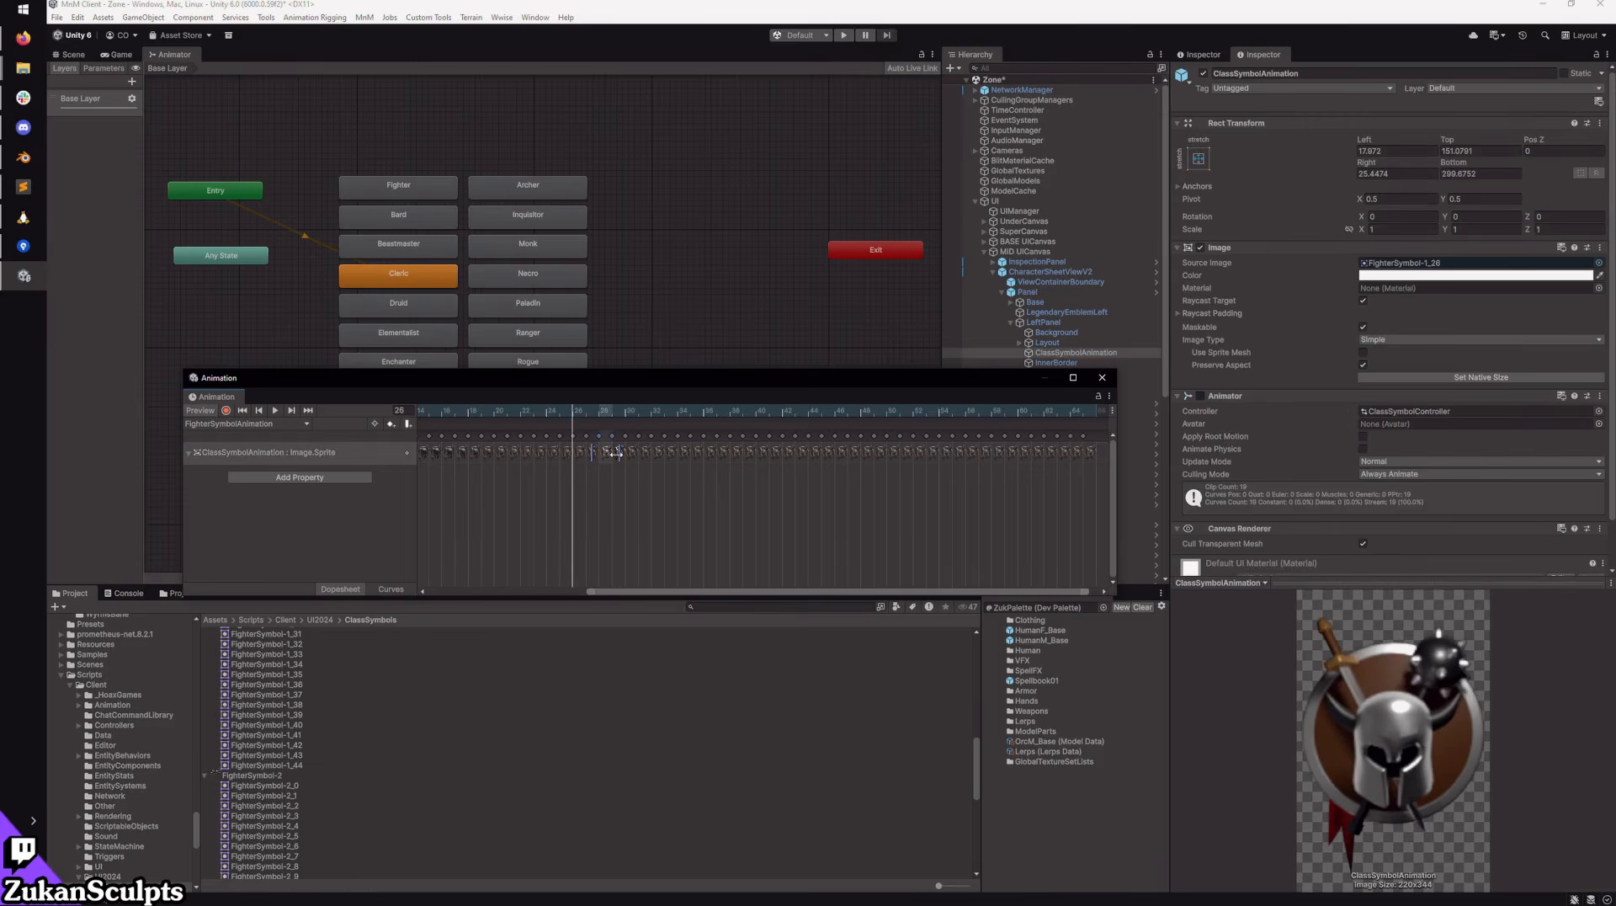
{"action": "key", "text": "Delete"}
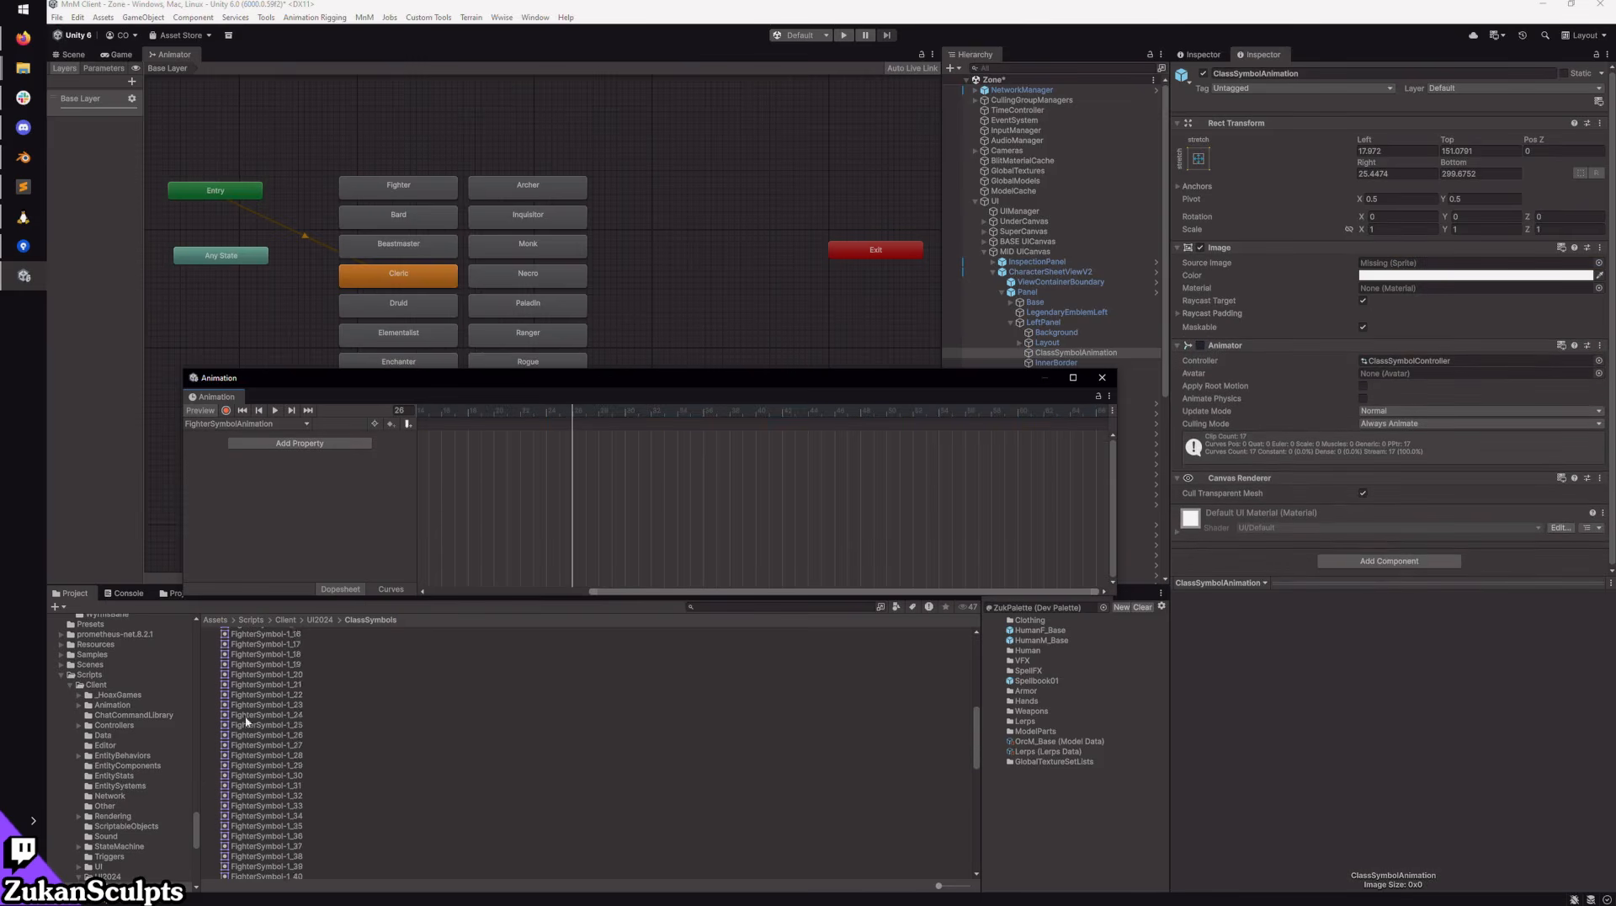
Step: Try to place sprites FighterSymbol-1_0 through FighterSymbol-1_44 on the emptied FighterSymbolAnimation timeline
{"action": "scroll", "coordinate": [276, 690], "scroll_direction": "up", "scroll_amount": 10}
{"action": "left_click", "coordinate": [269, 738]}
{"action": "scroll", "coordinate": [273, 741], "scroll_direction": "down", "scroll_amount": 6}
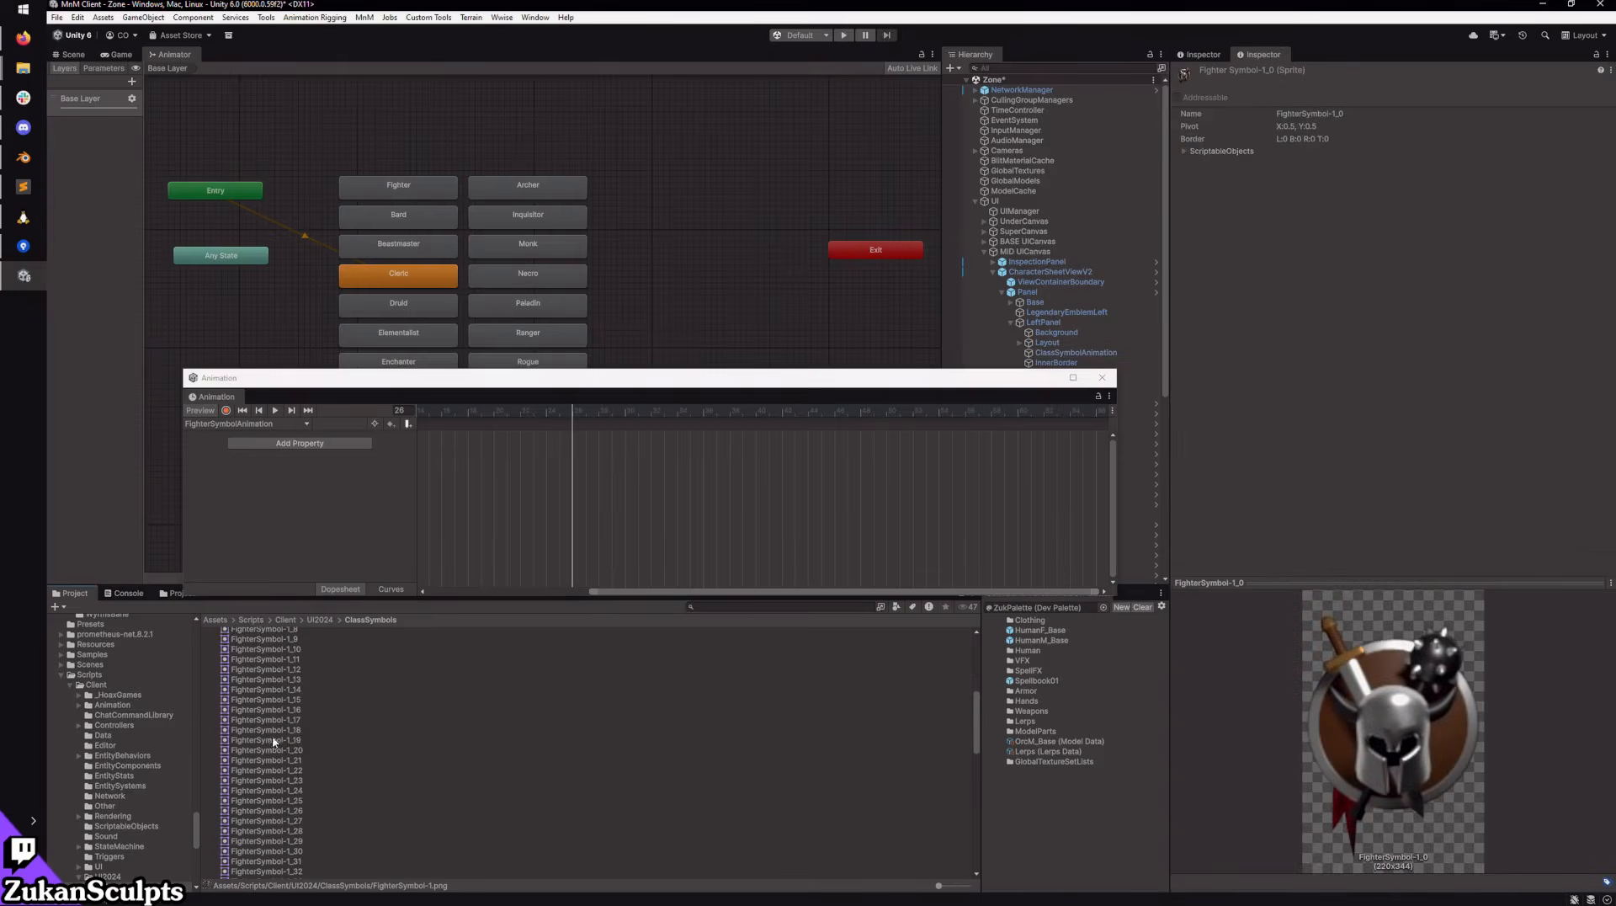
{"action": "left_click_drag", "start_coordinate": [587, 592], "coordinate": [425, 591]}
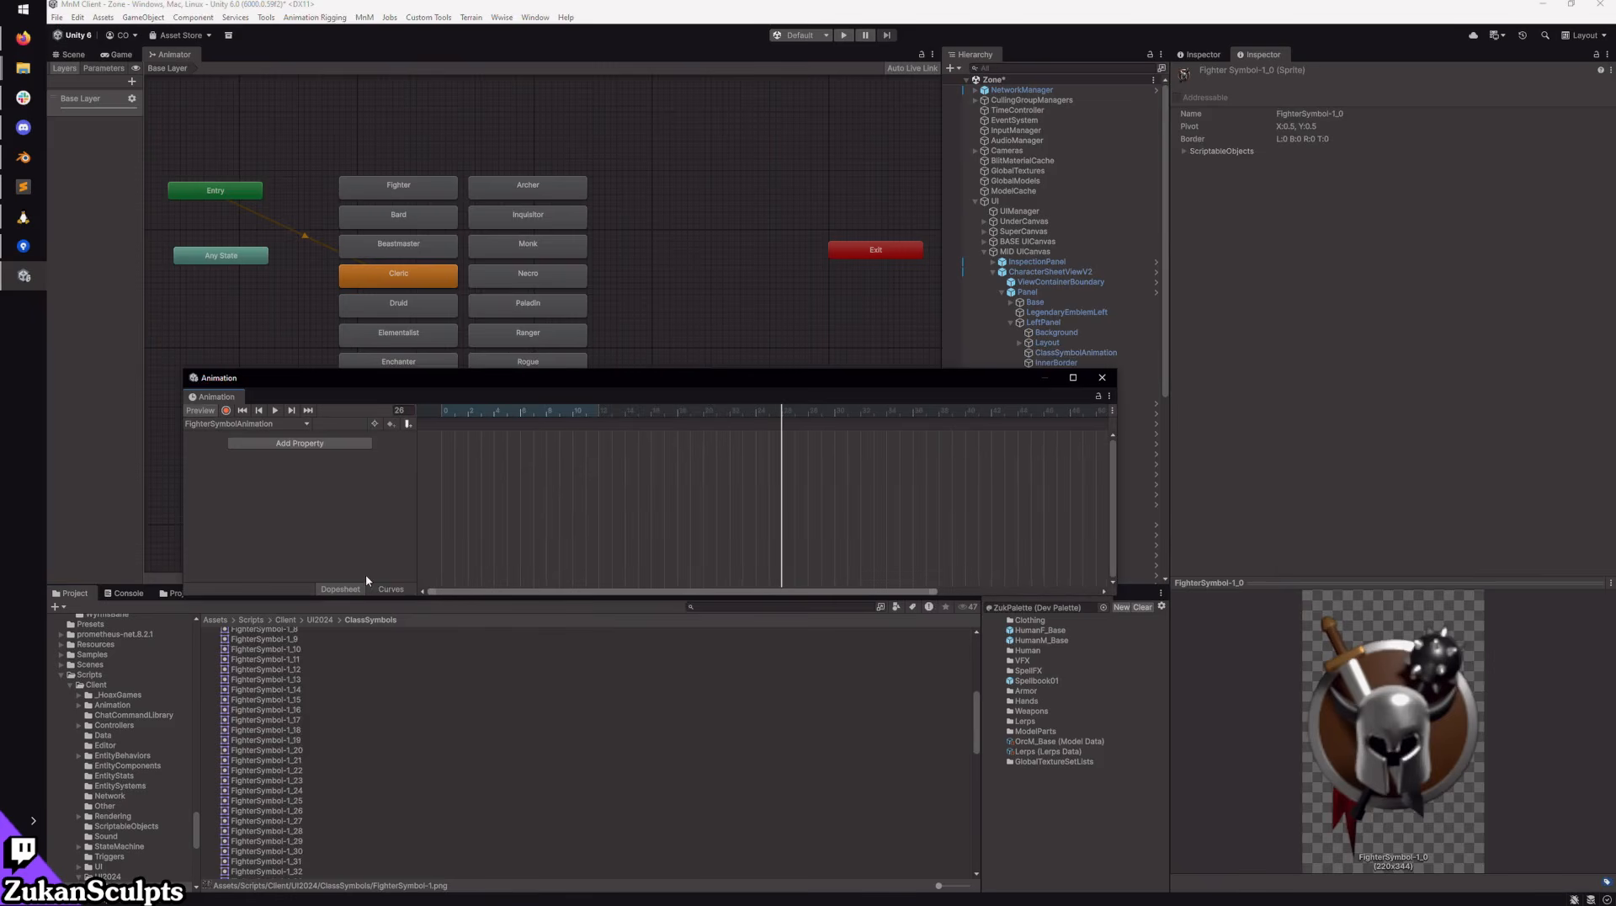
{"action": "scroll", "coordinate": [285, 801], "scroll_direction": "down", "scroll_amount": 4}
{"action": "left_click", "coordinate": [266, 851], "text": "shift"}
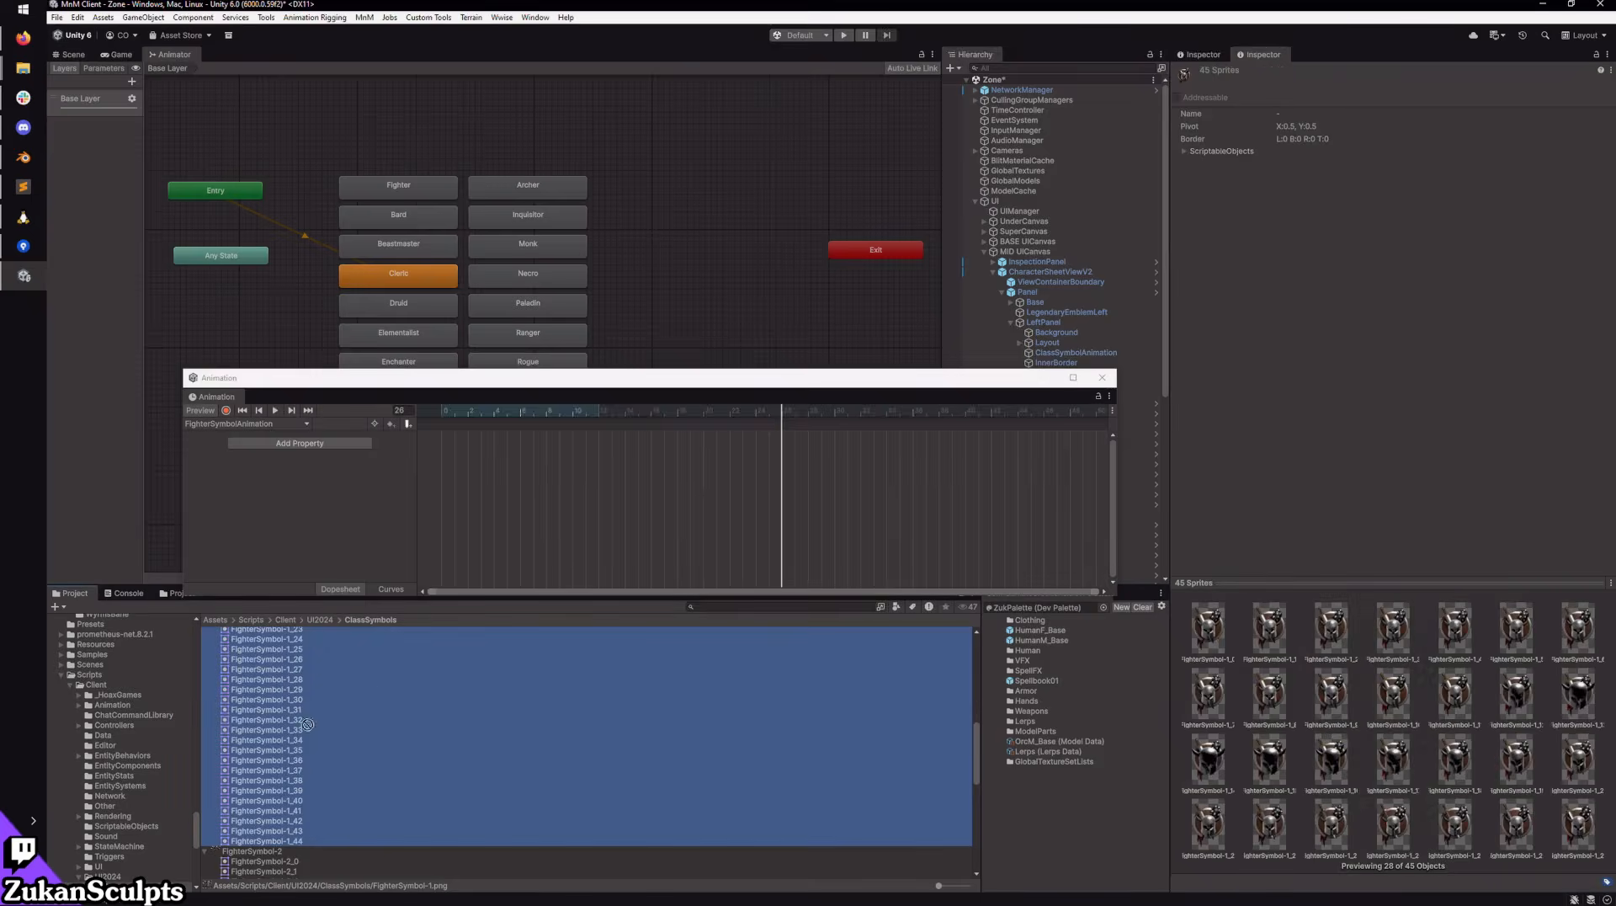
{"action": "left_click_drag", "start_coordinate": [267, 851], "coordinate": [477, 481]}
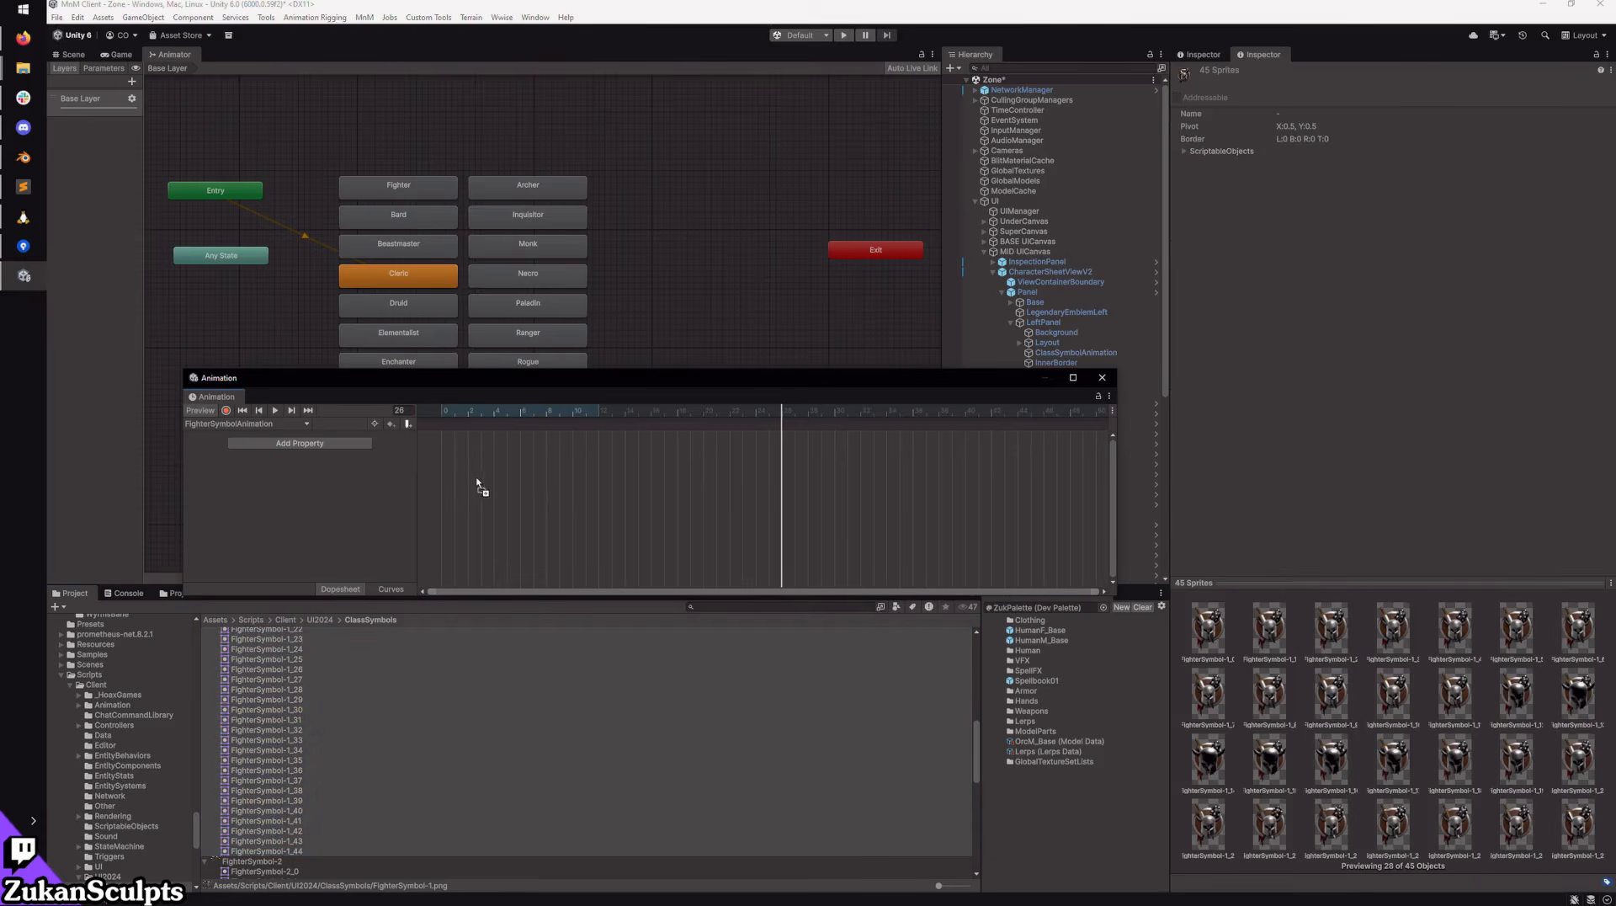
Step: Move the Animation window clear of the hierarchy, reselect ClassSymbolAnimation, and reload the FighterSymbolAnimation clip
{"action": "left_click_drag", "start_coordinate": [1004, 379], "coordinate": [988, 432]}
{"action": "left_click", "coordinate": [1062, 353]}
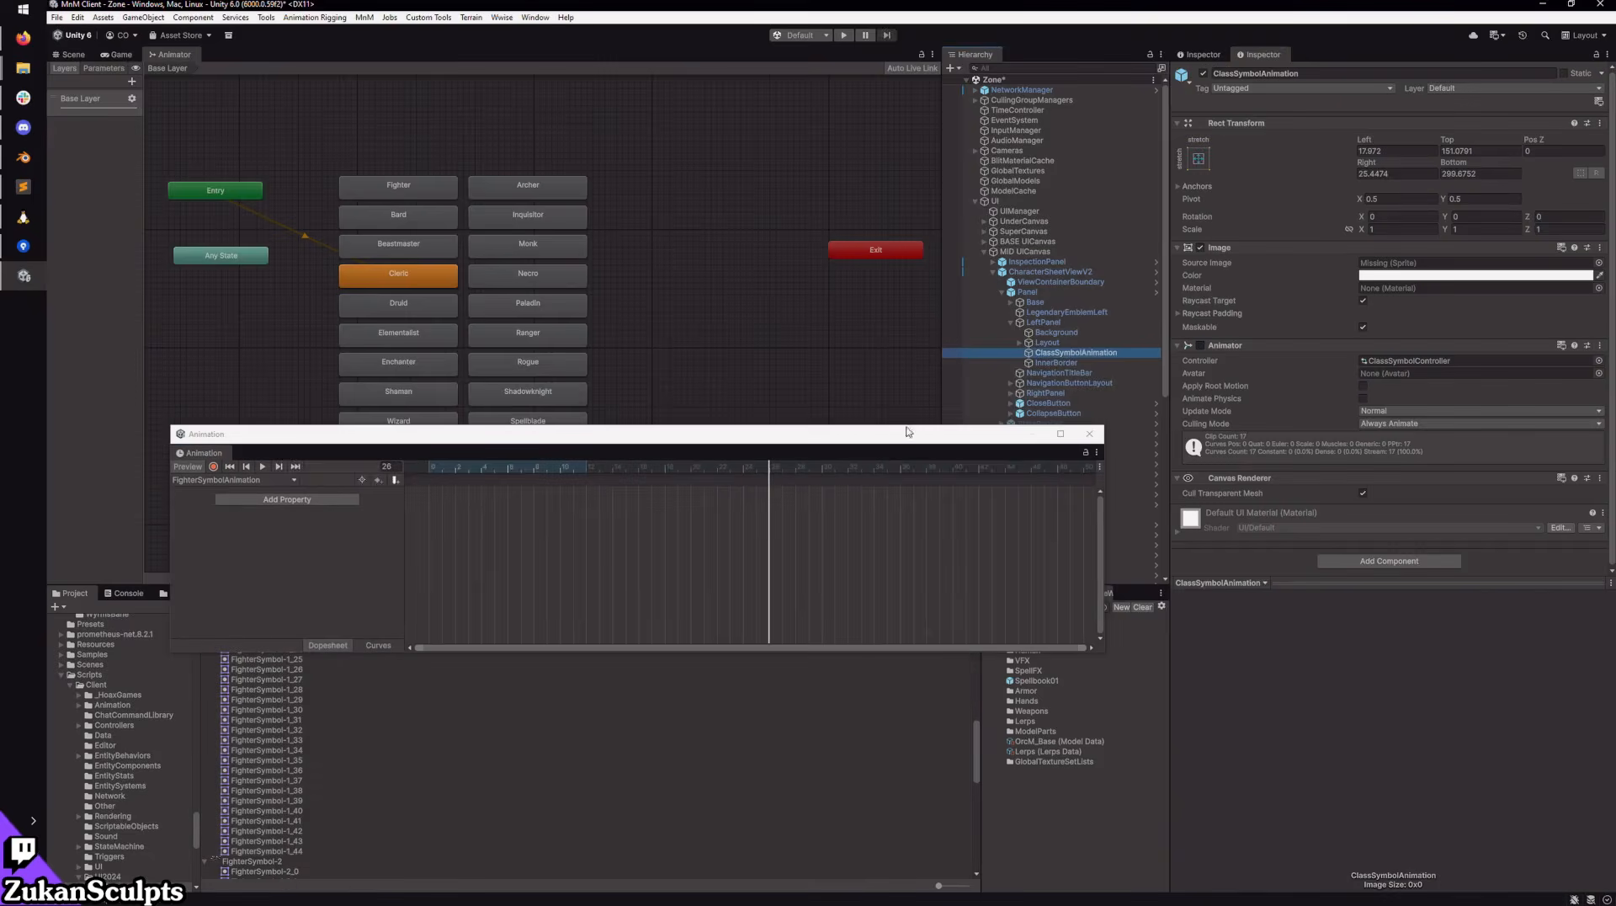
{"action": "left_click", "coordinate": [210, 480]}
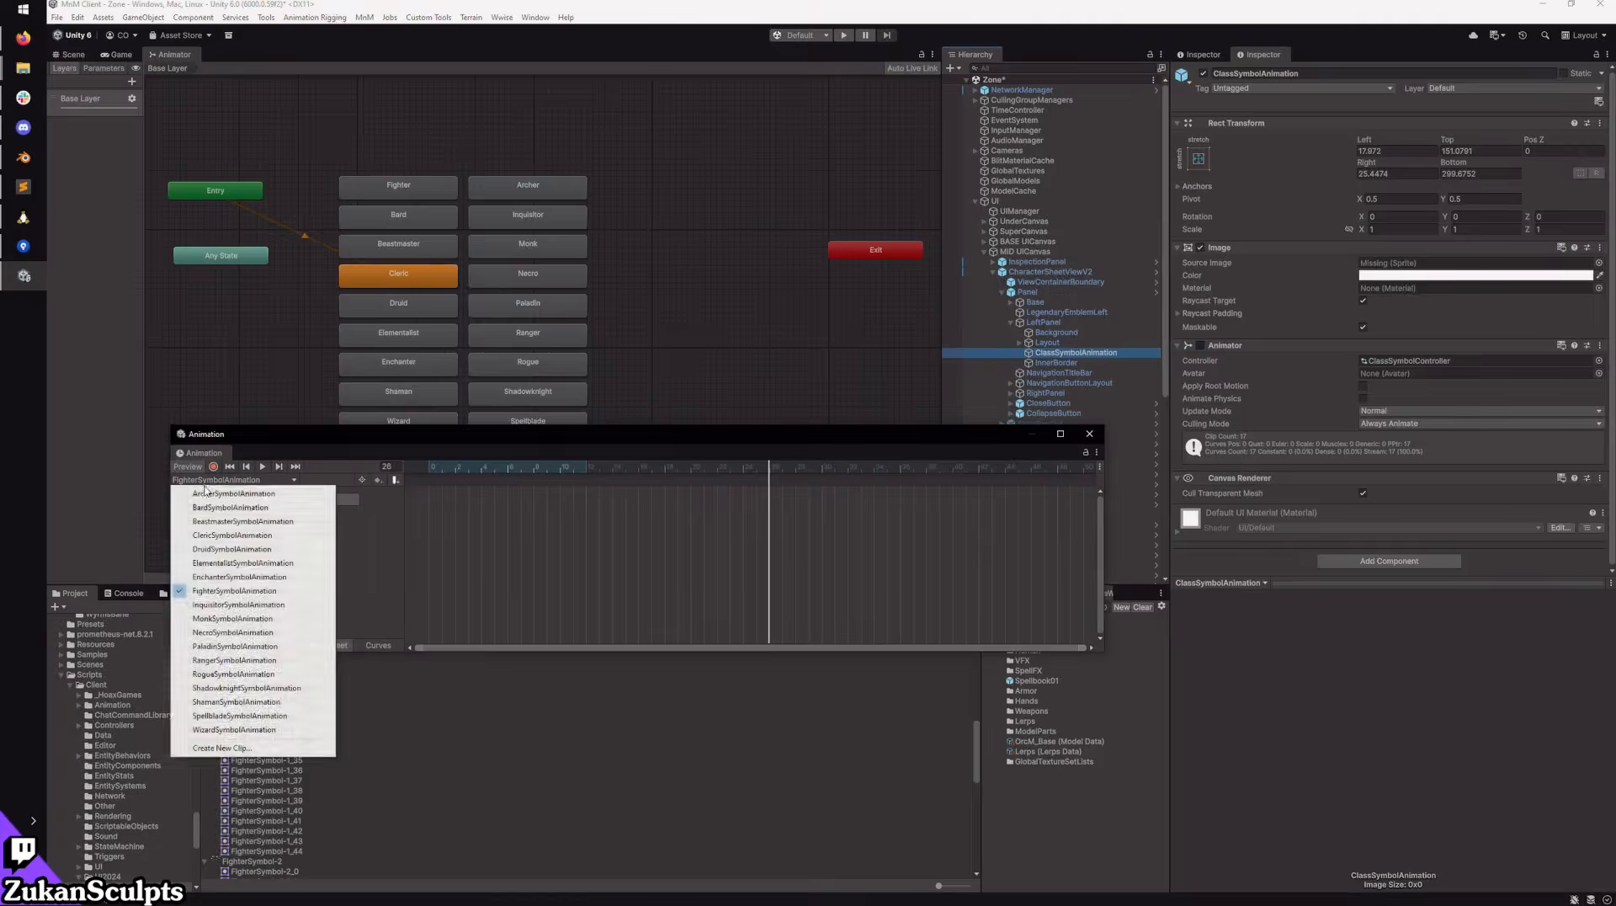
{"action": "left_click", "coordinate": [231, 591]}
Step: Place sprites FighterSymbol-1_0 through FighterSymbol-1_44 on the FighterSymbolAnimation timeline, starting at frame 0
{"action": "scroll", "coordinate": [283, 683], "scroll_direction": "up", "scroll_amount": 5}
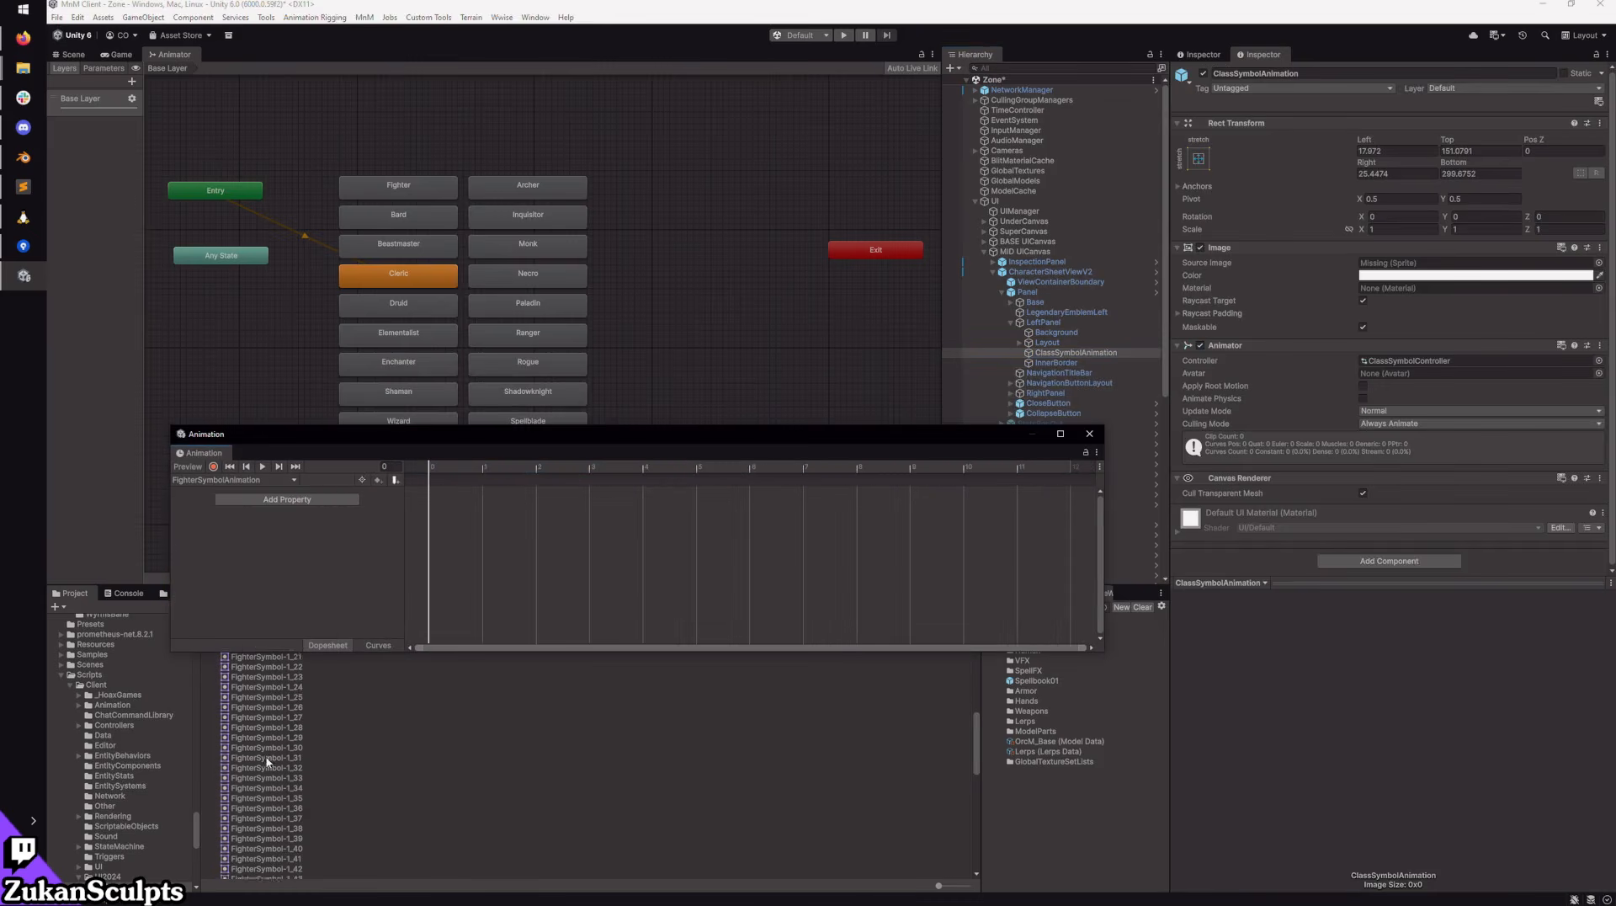
{"action": "left_click", "coordinate": [283, 672]}
{"action": "scroll", "coordinate": [295, 758], "scroll_direction": "down", "scroll_amount": 10}
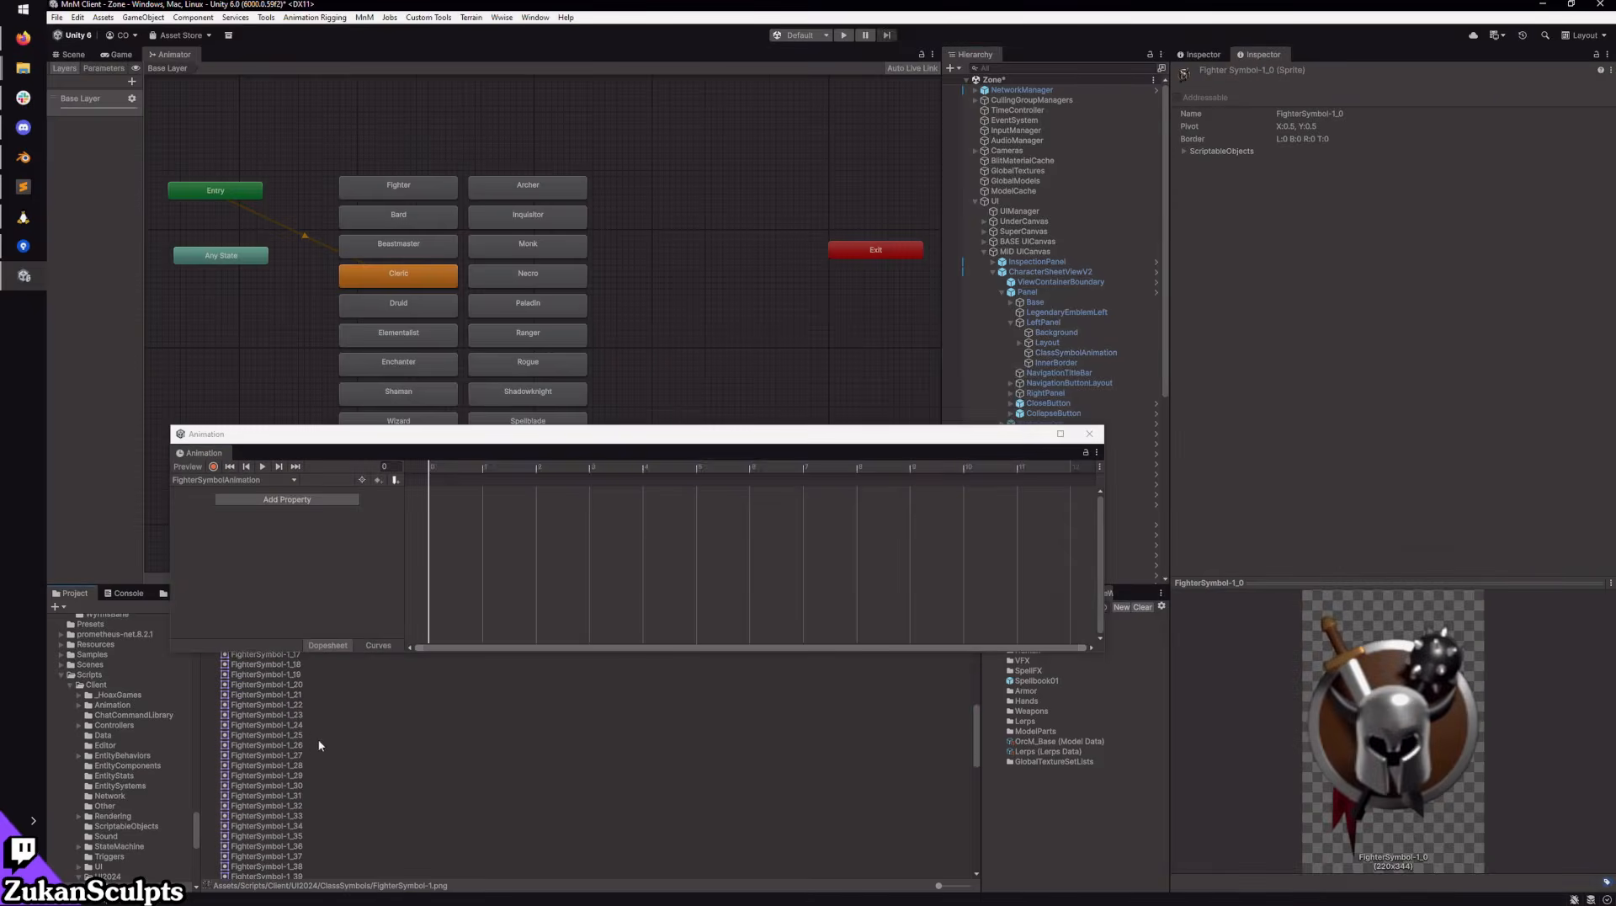
{"action": "left_click", "coordinate": [264, 813], "text": "shift"}
{"action": "left_click_drag", "start_coordinate": [263, 813], "coordinate": [438, 489]}
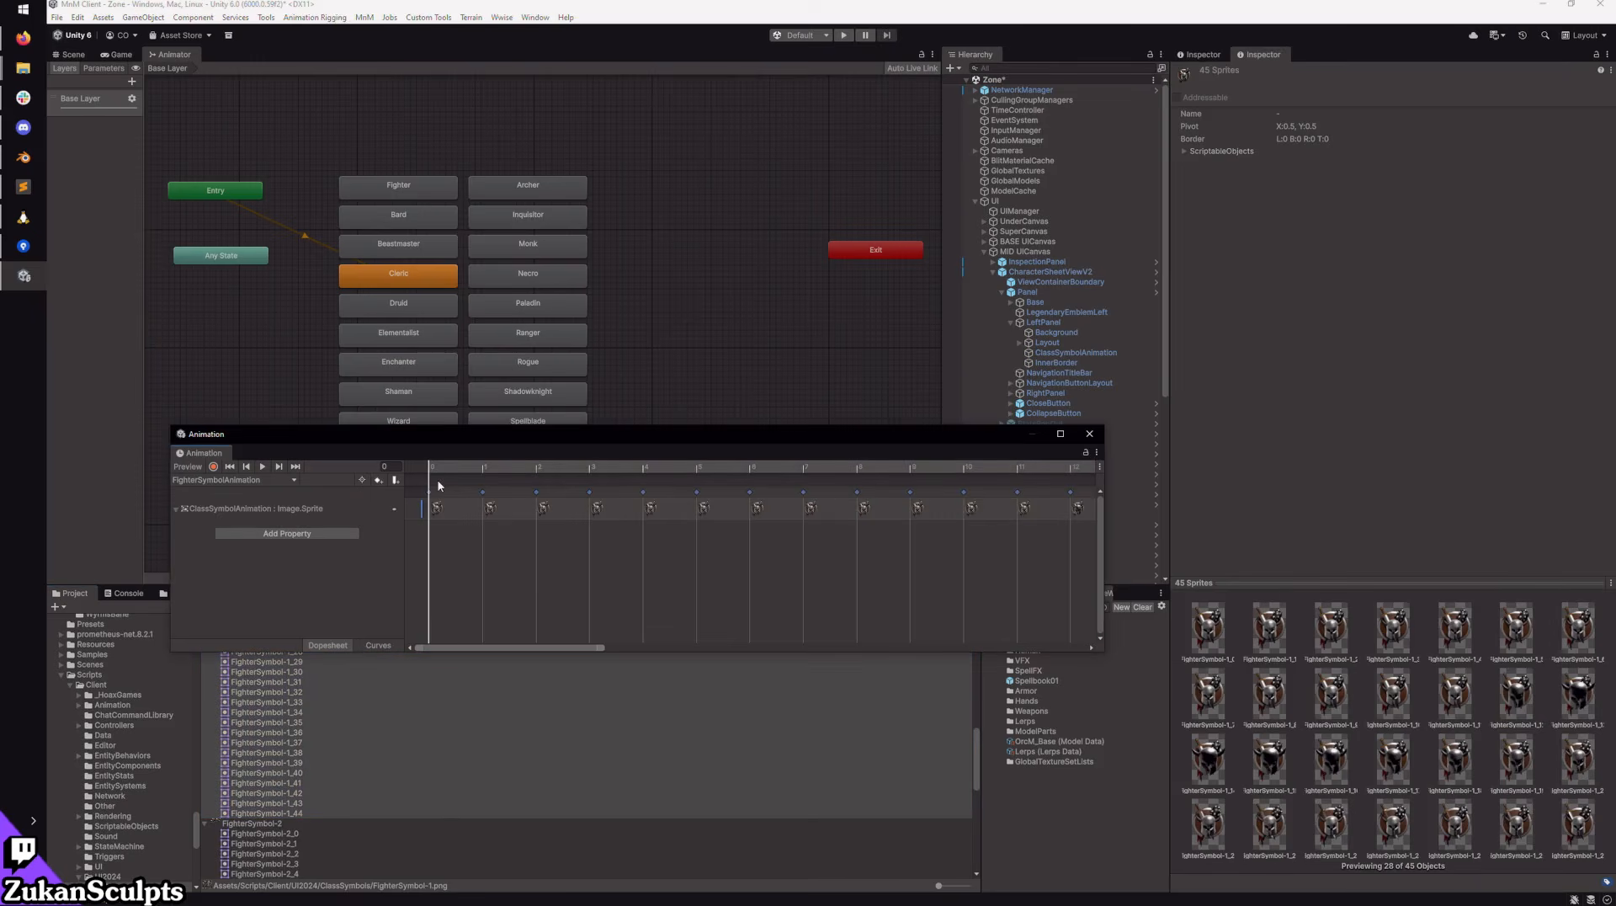
{"action": "scroll", "coordinate": [569, 579], "scroll_direction": "down", "scroll_amount": 5}
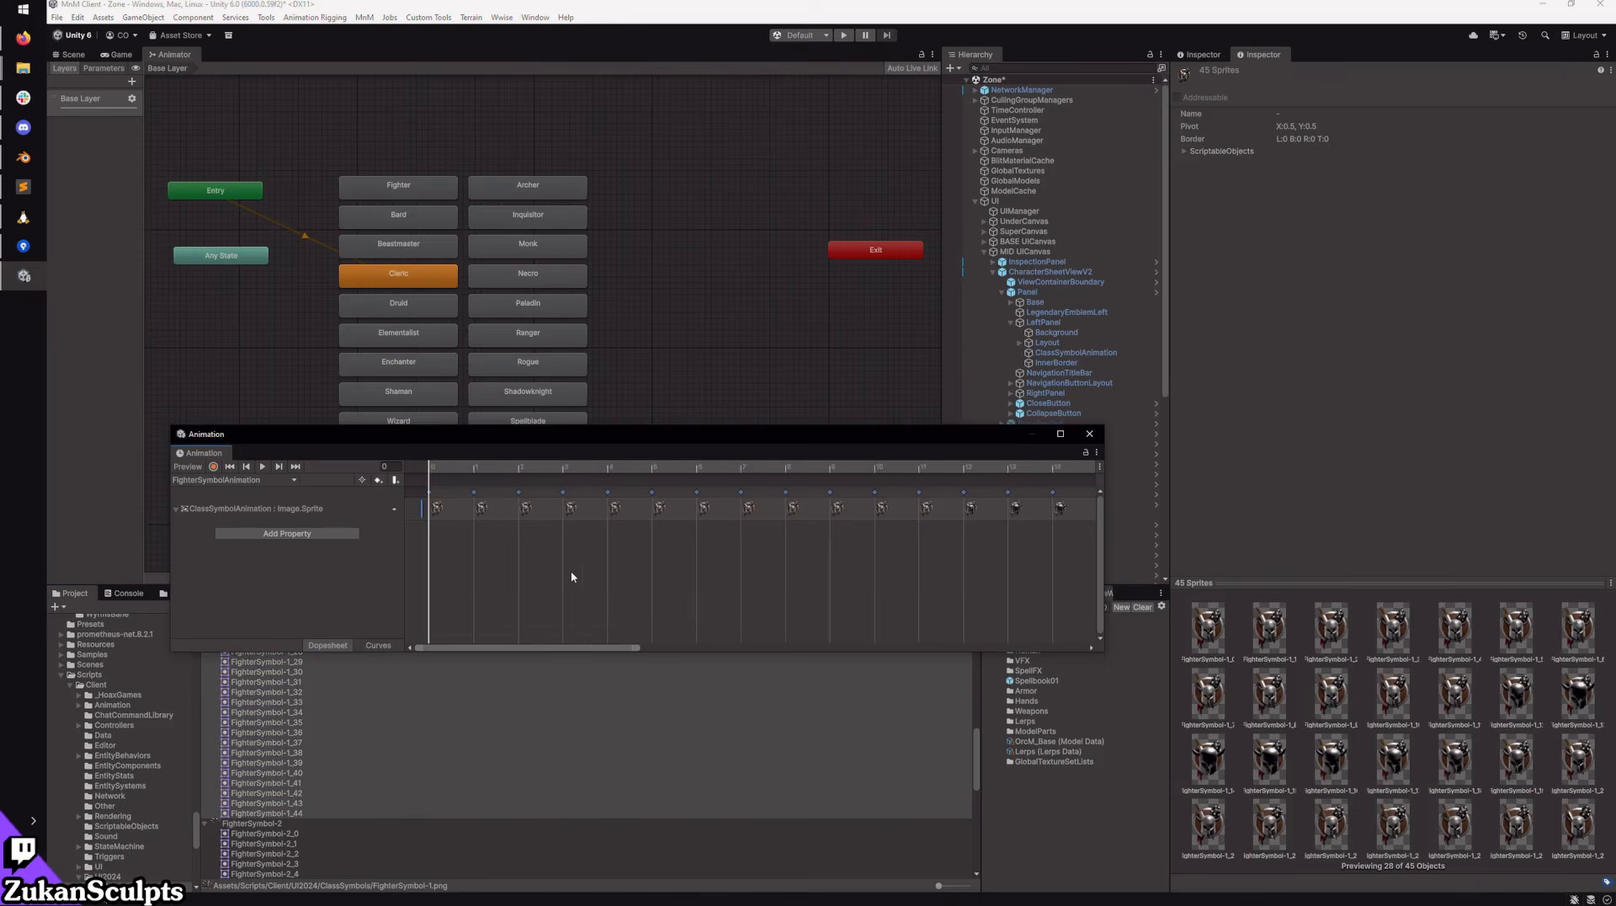
{"action": "scroll", "coordinate": [569, 578], "scroll_direction": "down", "scroll_amount": 5}
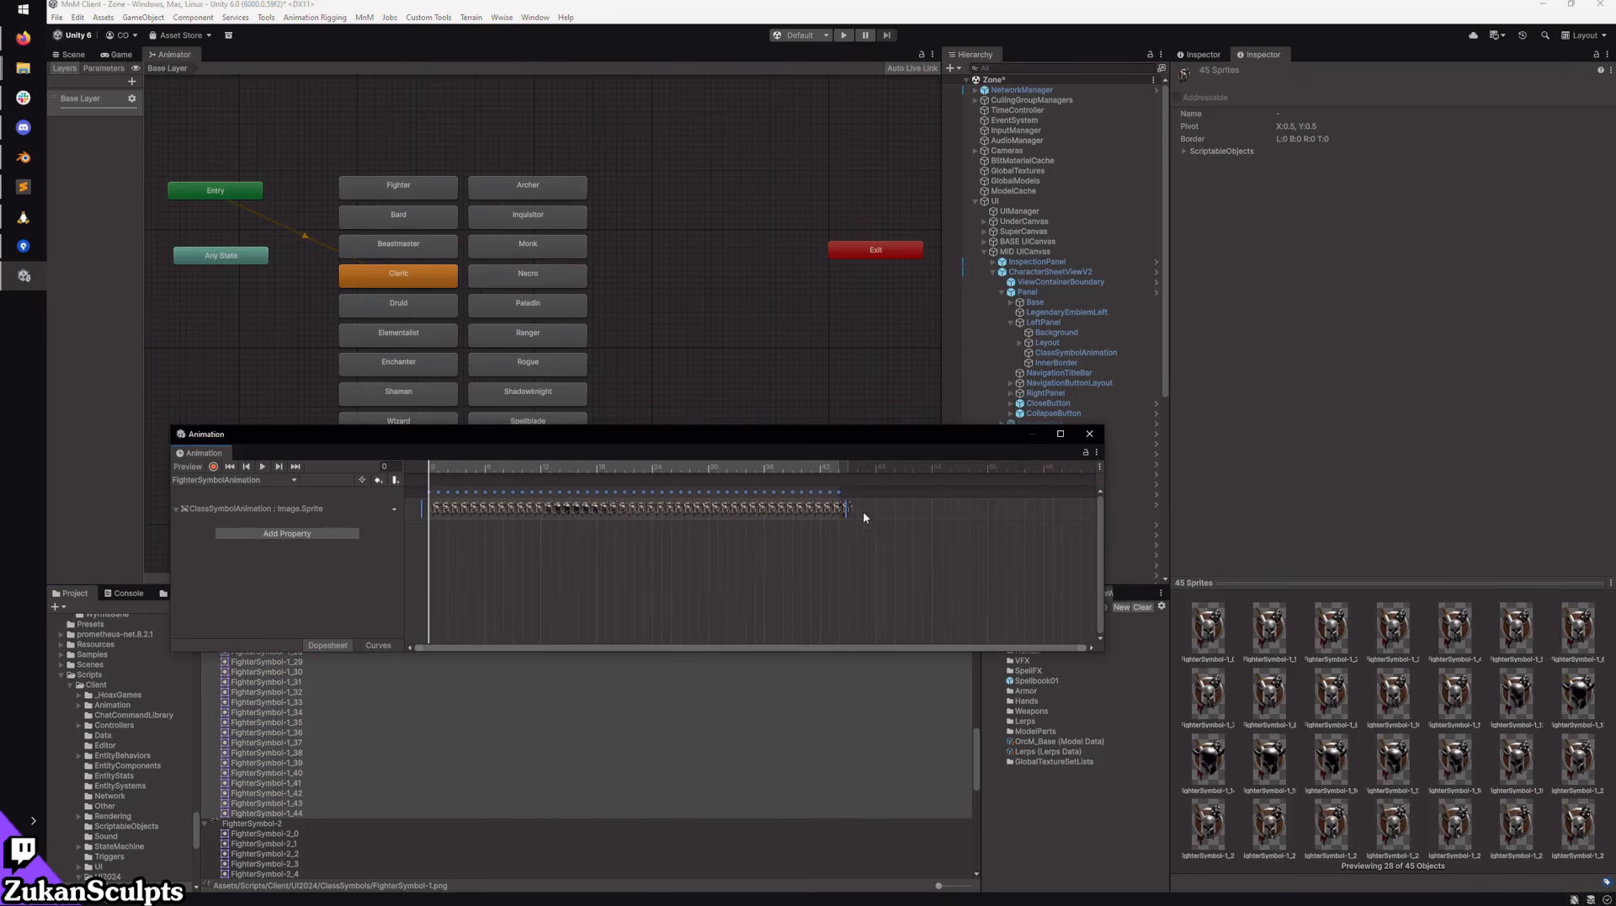
Step: Append sprites FighterSymbol-2_0 through FighterSymbol-2_20 to the FighterSymbolAnimation sprite track directly after the last keyframe, starting at frame 45
{"action": "left_click", "coordinate": [281, 833]}
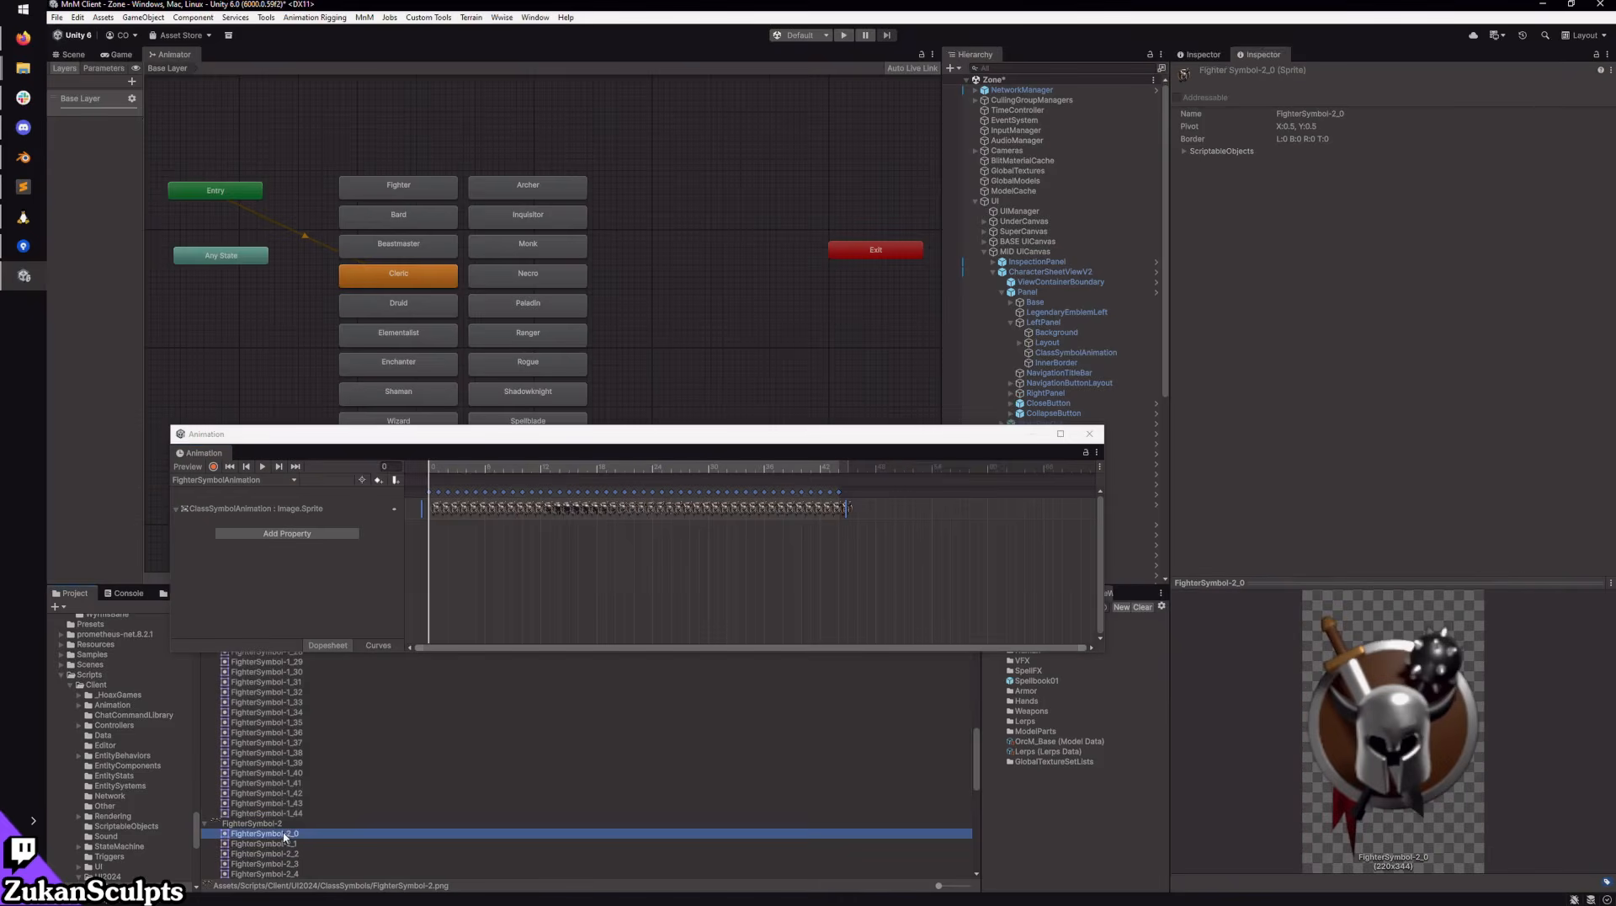
{"action": "scroll", "coordinate": [297, 826], "scroll_direction": "down", "scroll_amount": 5}
{"action": "left_click", "coordinate": [295, 810], "text": "shift"}
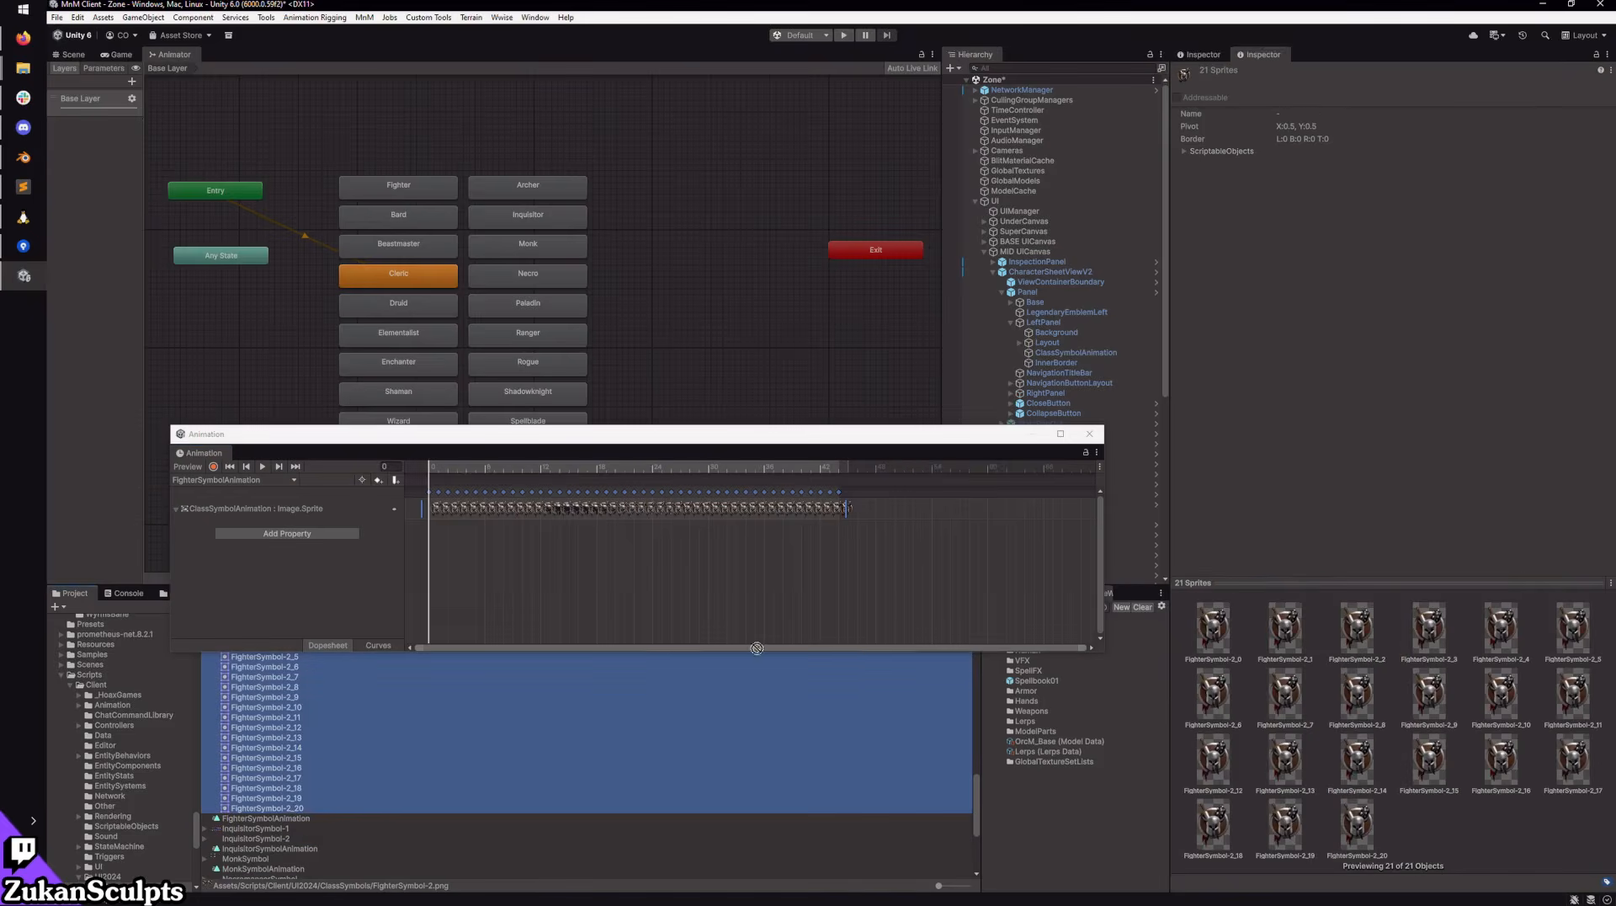
{"action": "left_click_drag", "start_coordinate": [295, 809], "coordinate": [958, 516]}
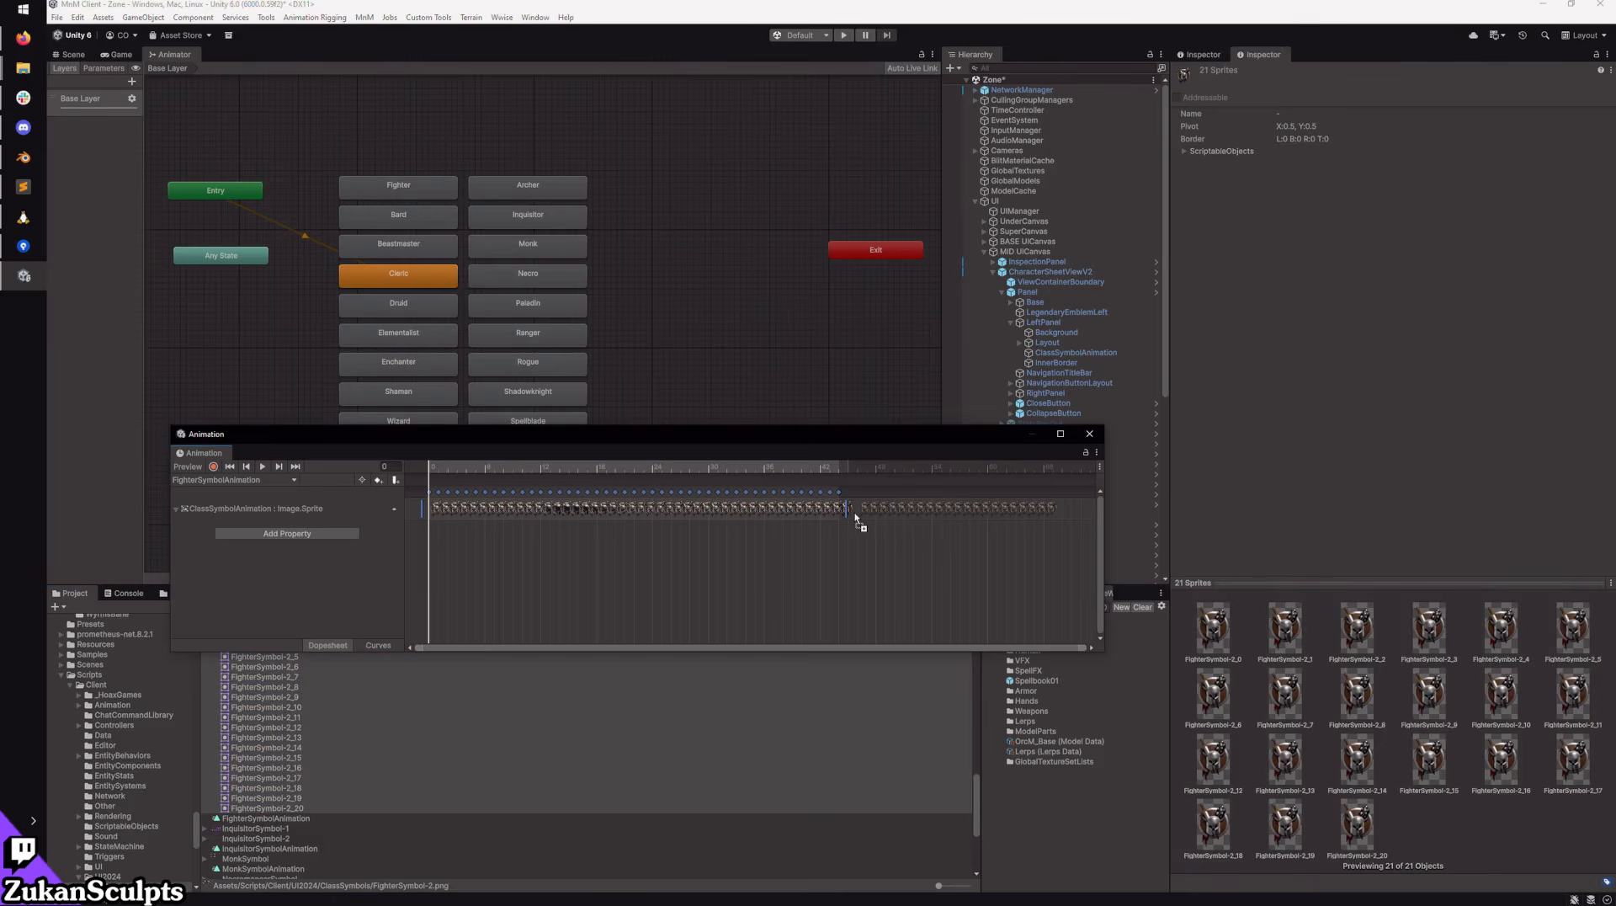
{"action": "left_click_drag", "start_coordinate": [851, 512], "coordinate": [851, 512]}
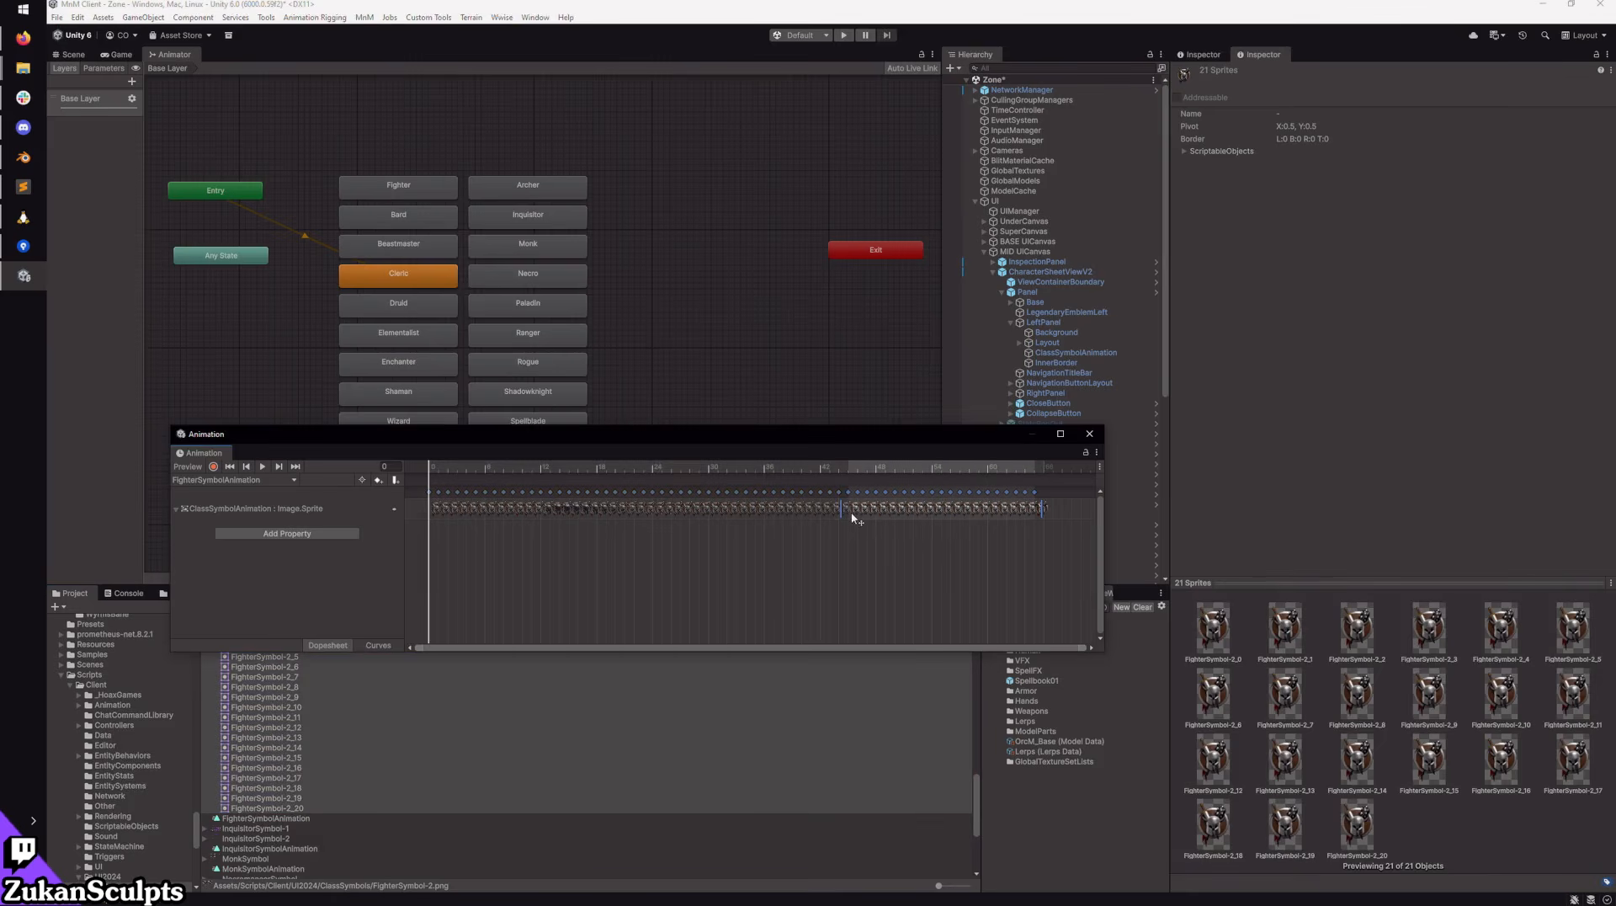
{"action": "scroll", "coordinate": [845, 534], "scroll_direction": "up", "scroll_amount": 4}
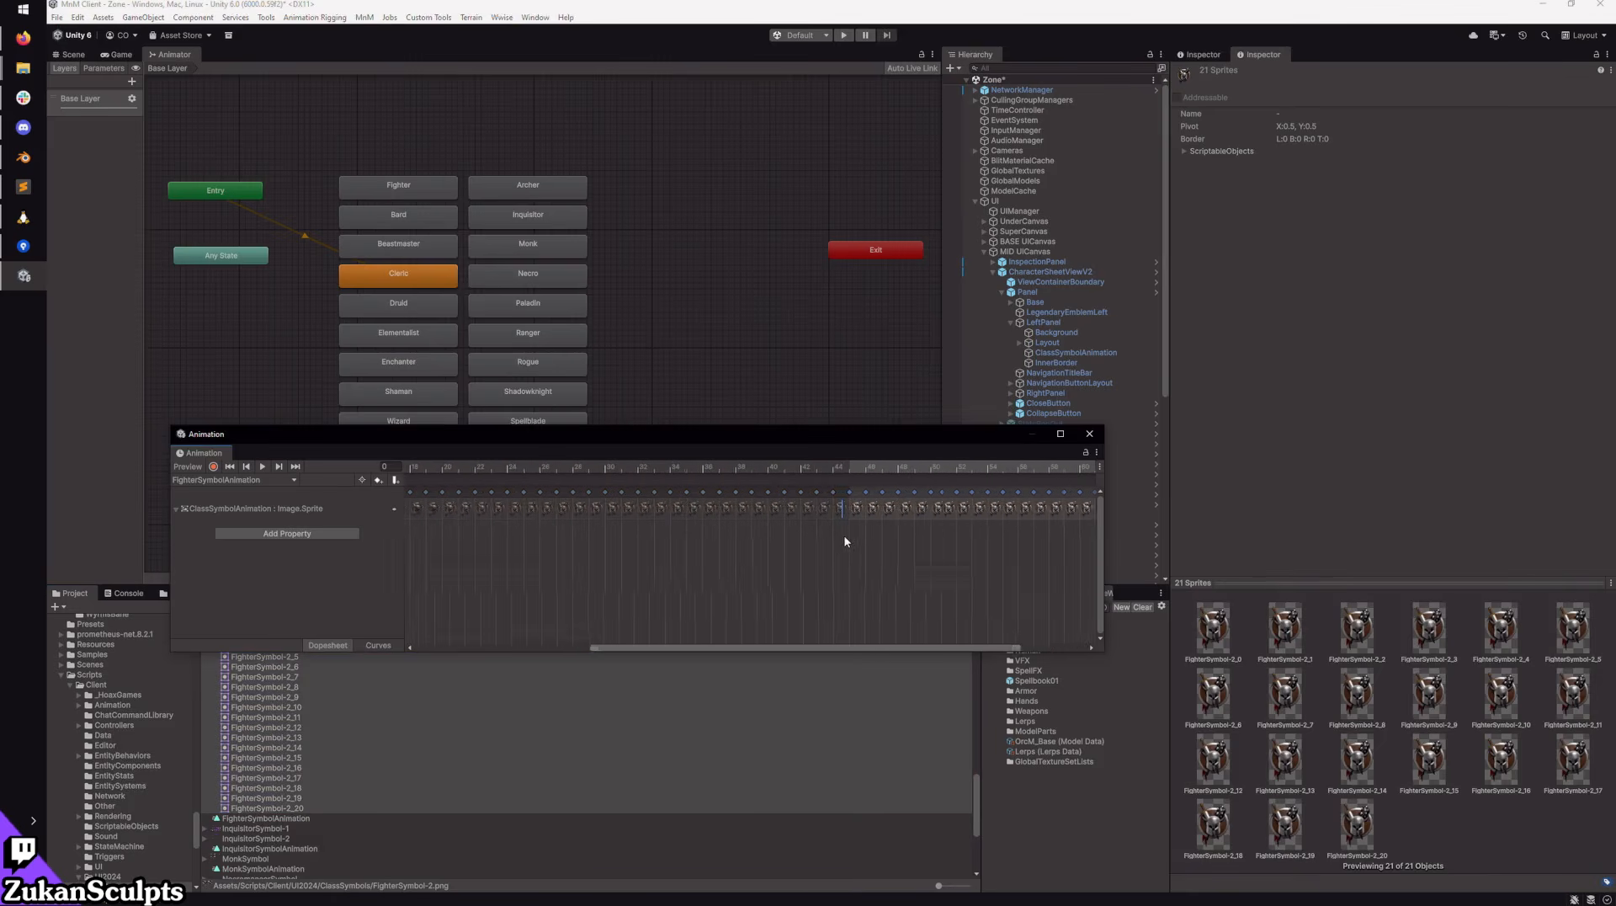
{"action": "scroll", "coordinate": [840, 543], "scroll_direction": "down", "scroll_amount": 1}
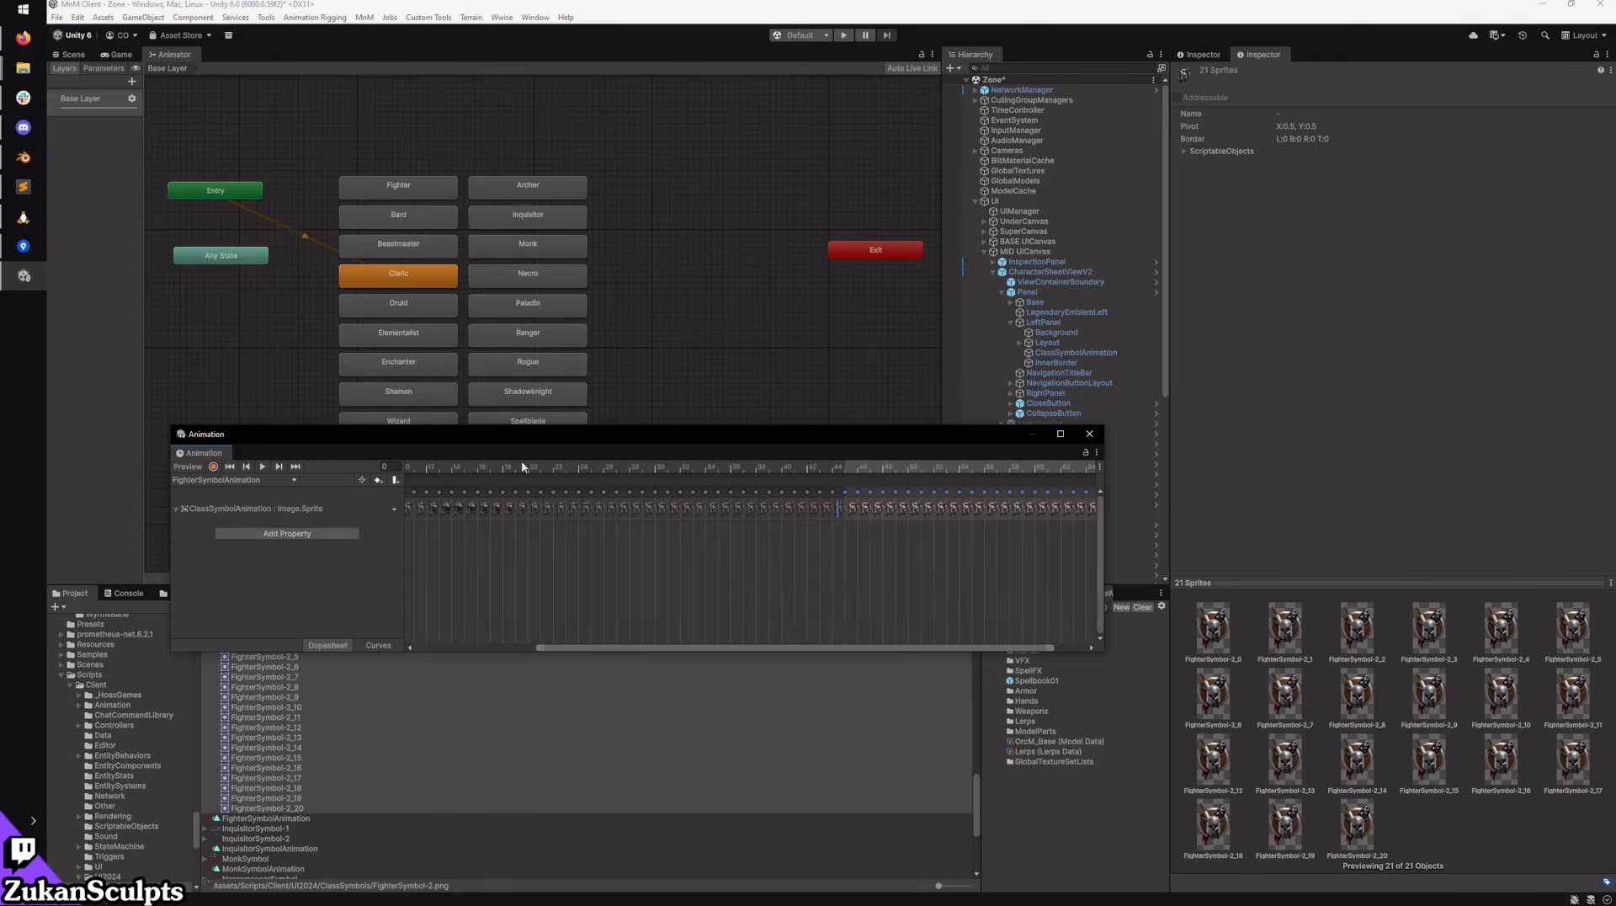
Step: Switch to the EnchanterSymbolAnimation clip and delete all of its existing sprite keyframes
{"action": "left_click", "coordinate": [225, 480]}
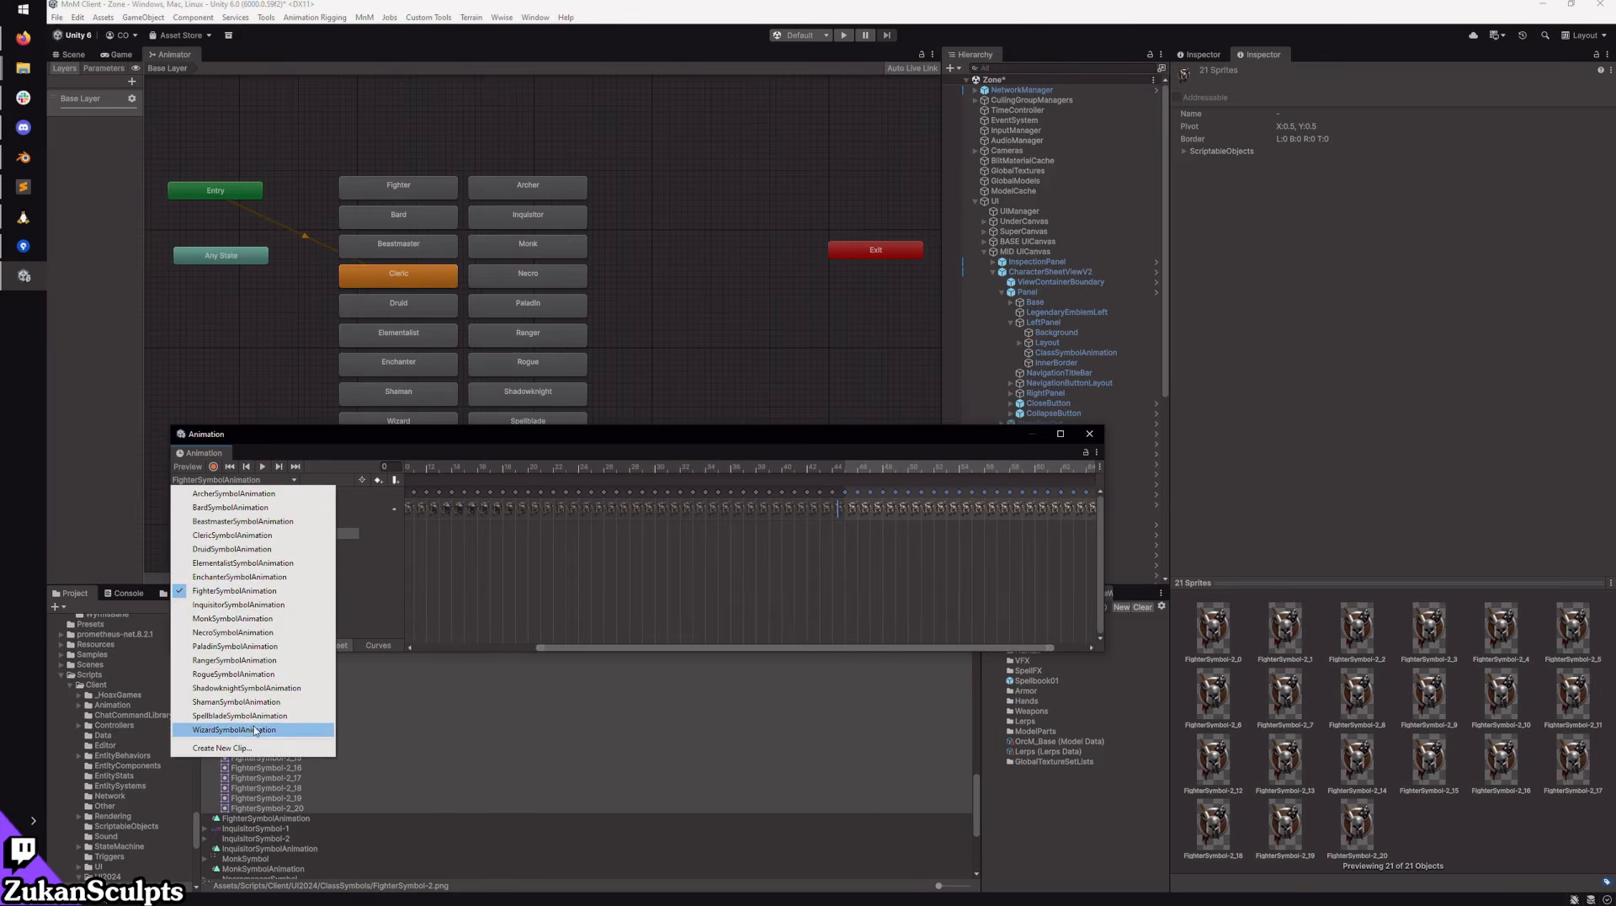
{"action": "left_click", "coordinate": [239, 576]}
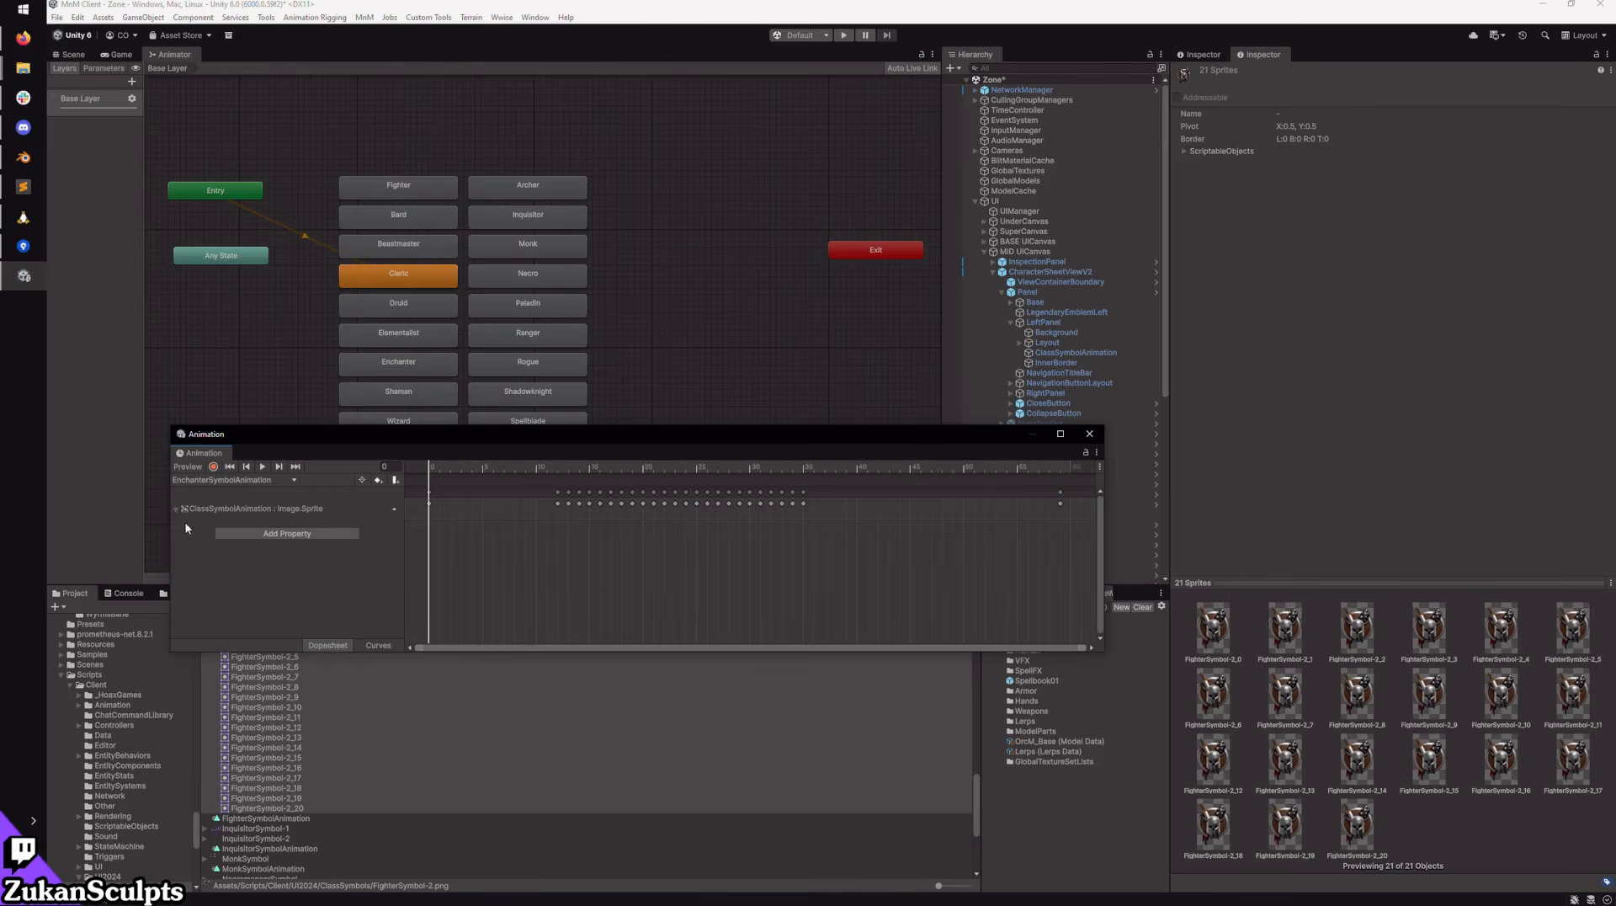
{"action": "left_click", "coordinate": [708, 505]}
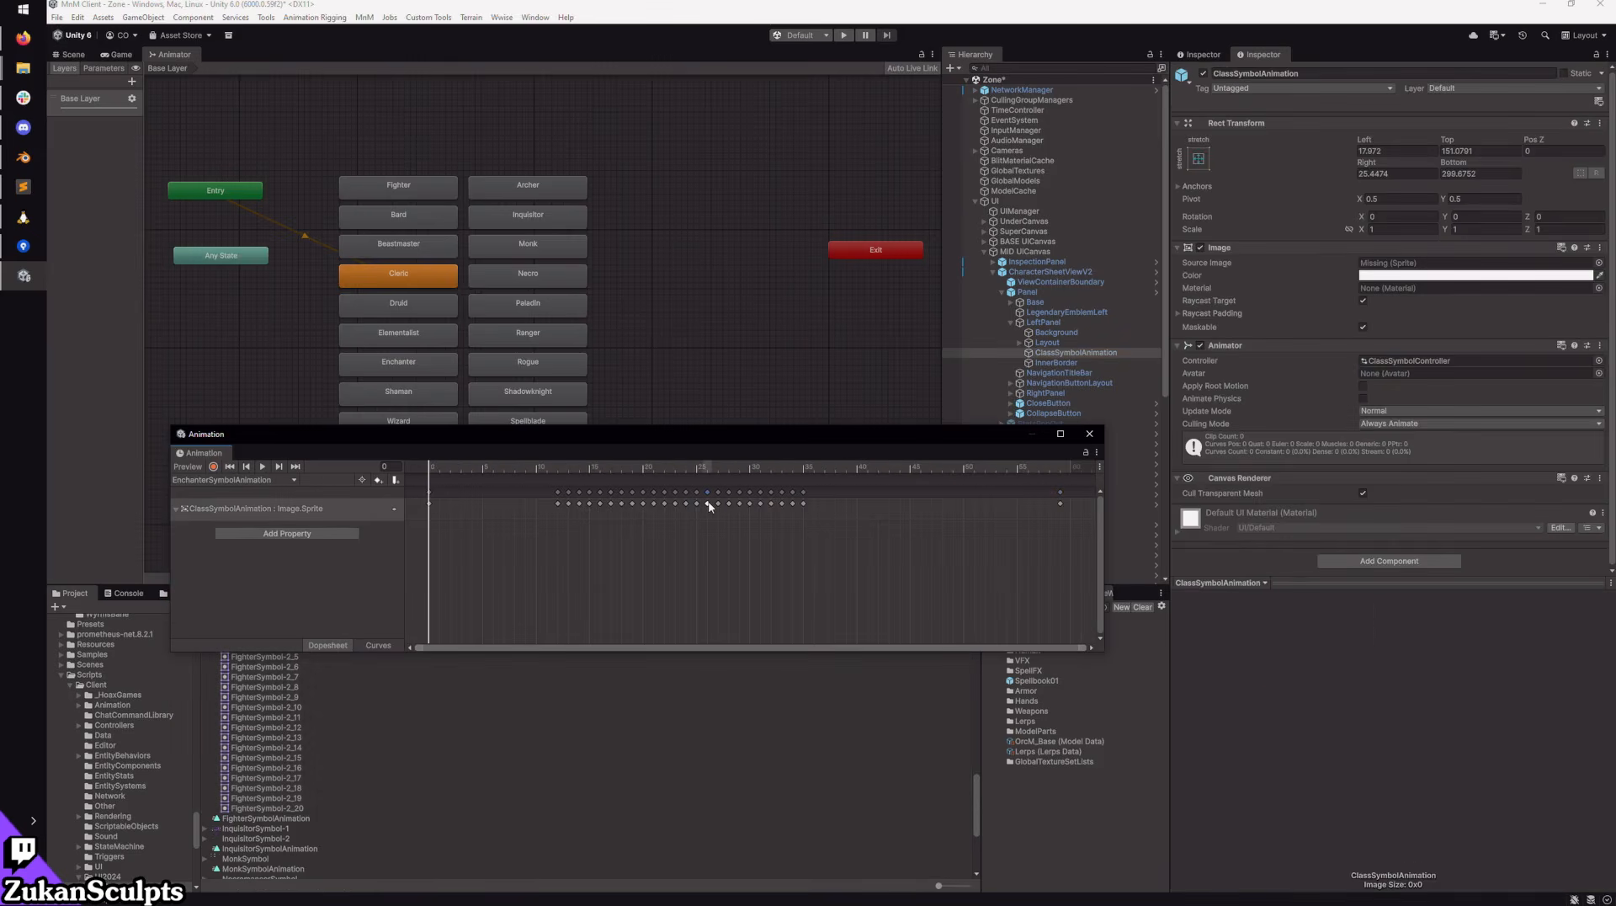
{"action": "key", "text": "ctrl+a"}
{"action": "key", "text": "Delete"}
Step: Collapse the Fighter sprite sheets and place sprites EnchanterSymbol-1_0 through EnchanterSymbol-1_28 on the EnchanterSymbolAnimation timeline from frame 0
{"action": "scroll", "coordinate": [474, 699], "scroll_direction": "up", "scroll_amount": 8}
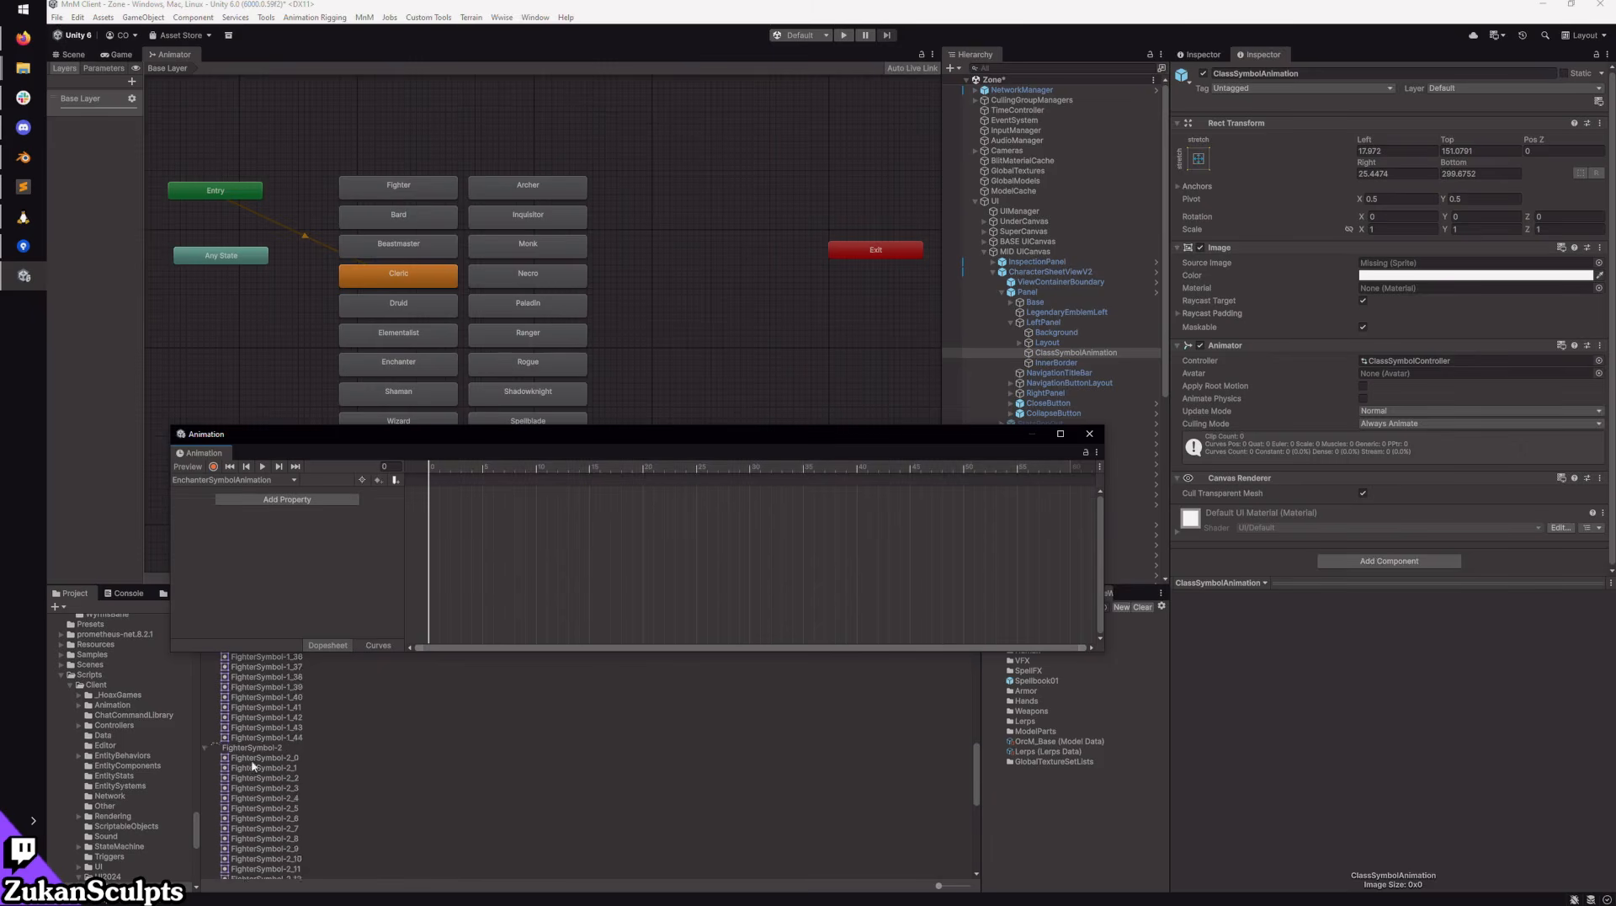
{"action": "left_click", "coordinate": [203, 862]}
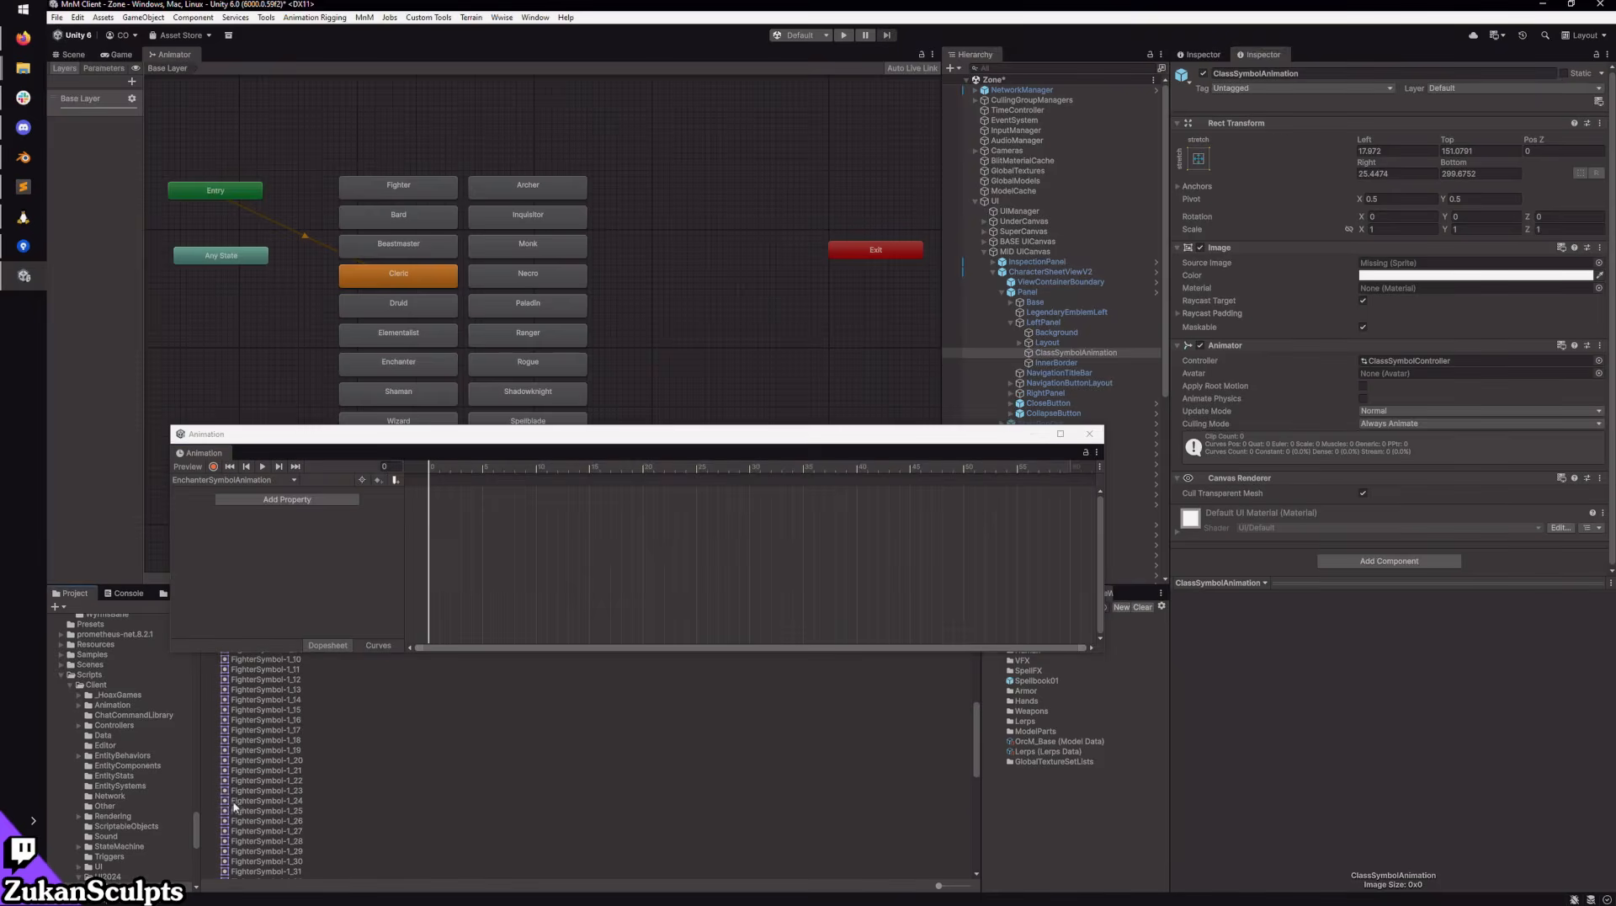
{"action": "scroll", "coordinate": [225, 766], "scroll_direction": "up", "scroll_amount": 10}
{"action": "left_click", "coordinate": [206, 804]}
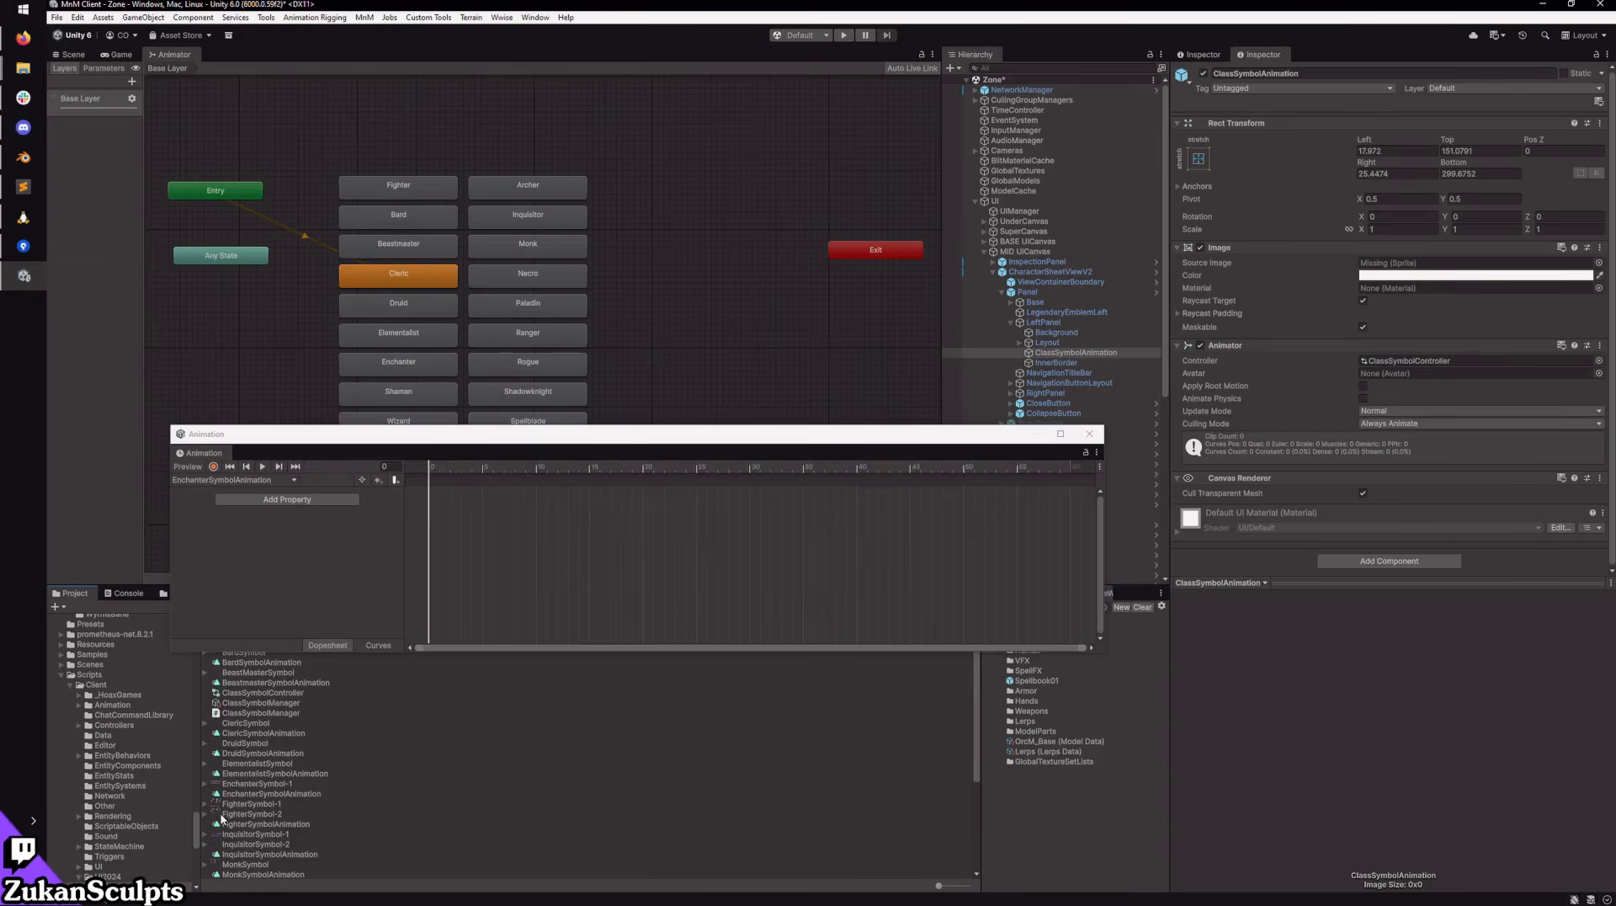
{"action": "left_click", "coordinate": [205, 784]}
{"action": "left_click", "coordinate": [316, 795]}
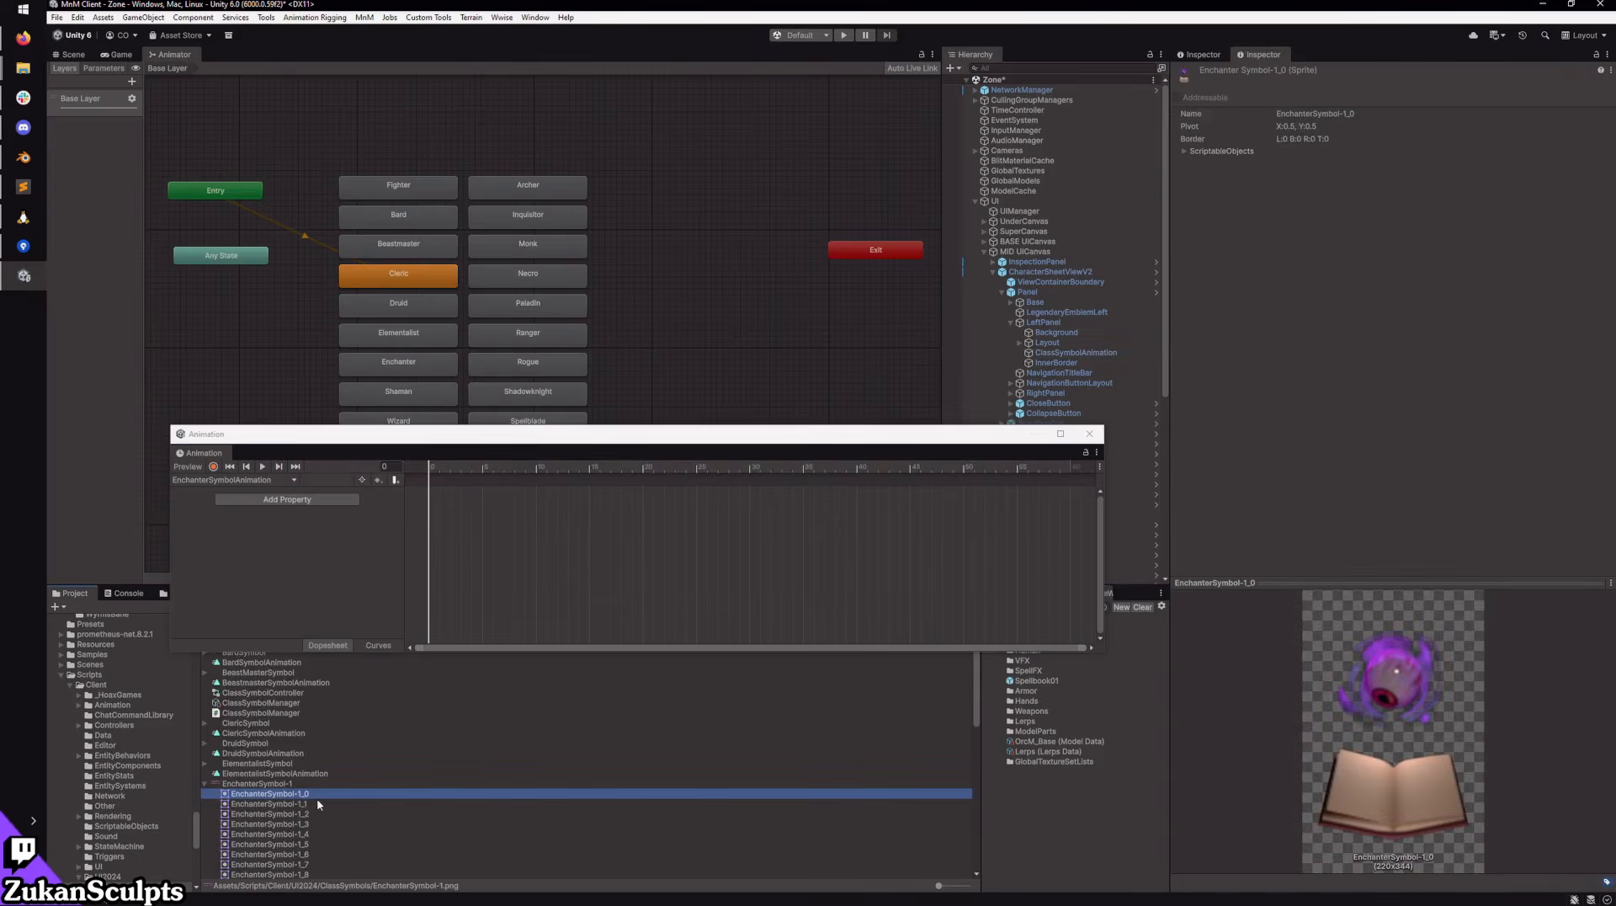
{"action": "scroll", "coordinate": [320, 802], "scroll_direction": "down", "scroll_amount": 8}
{"action": "left_click", "coordinate": [304, 773], "text": "shift"}
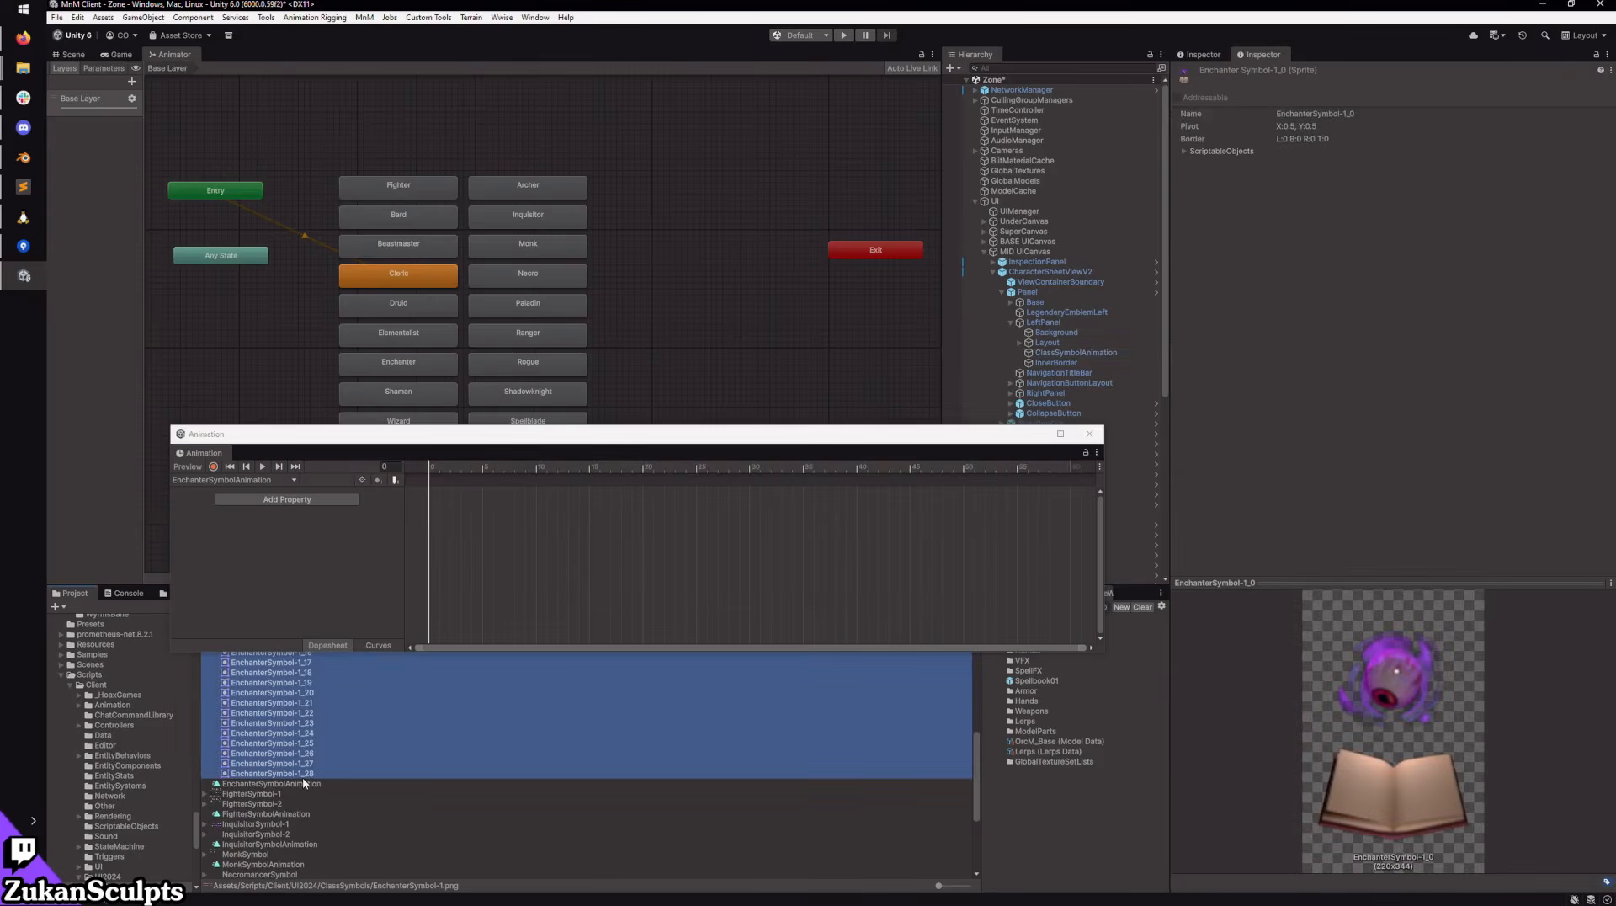
{"action": "left_click_drag", "start_coordinate": [304, 774], "coordinate": [473, 493]}
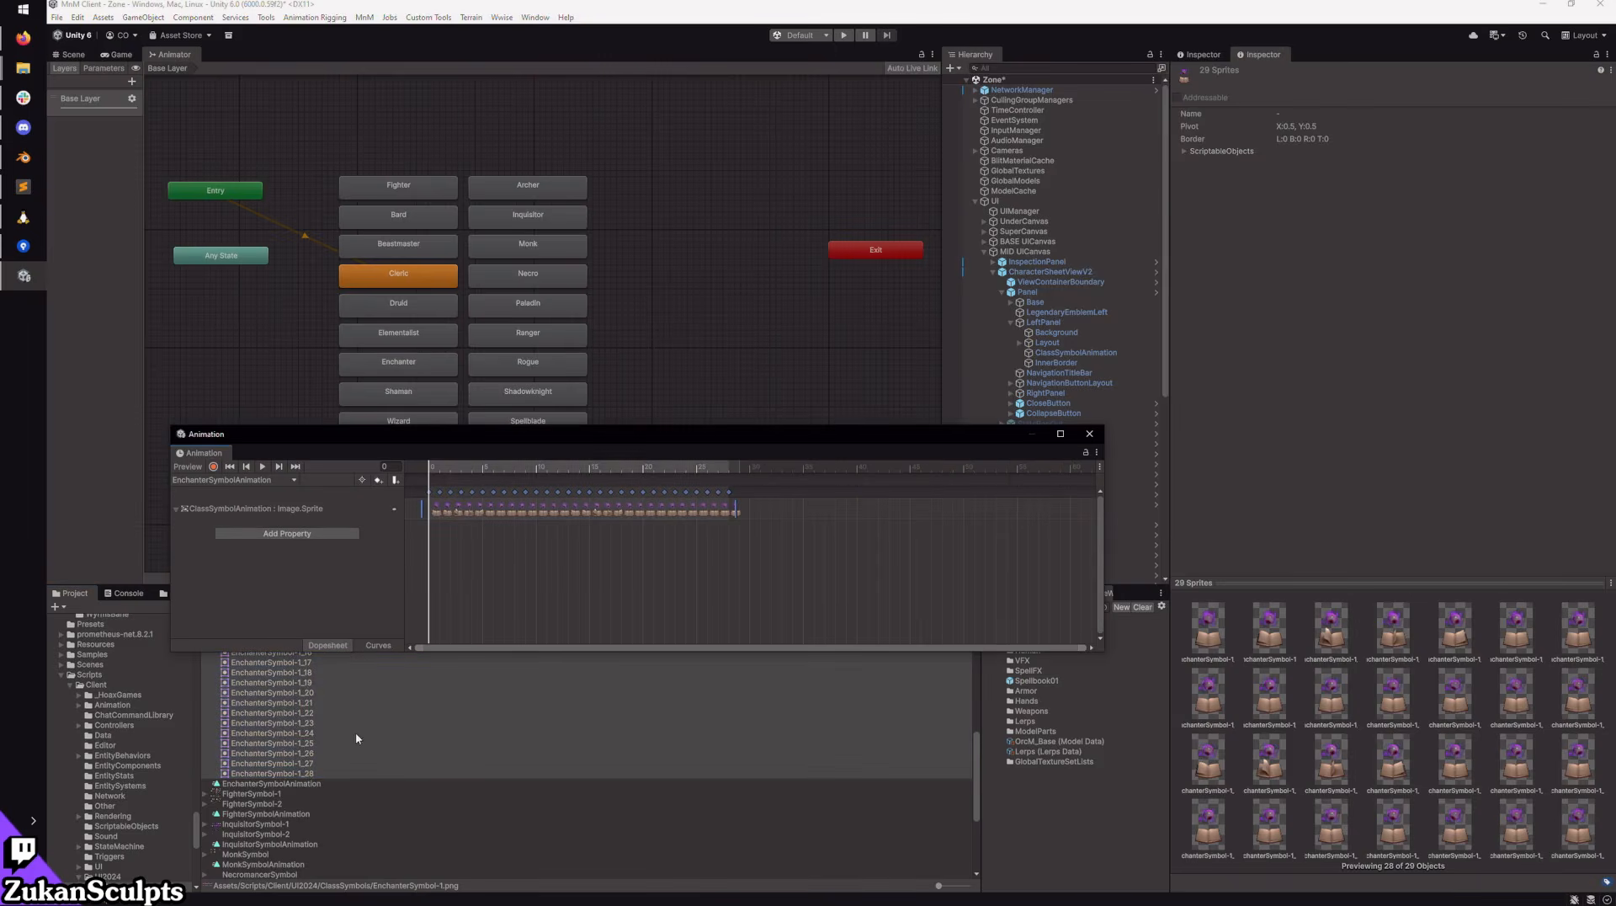
Step: Switch to the InquisitorSymbolAnimation clip and delete all of its existing sprite keyframes
{"action": "scroll", "coordinate": [336, 761], "scroll_direction": "up", "scroll_amount": 5}
{"action": "left_click", "coordinate": [222, 480]}
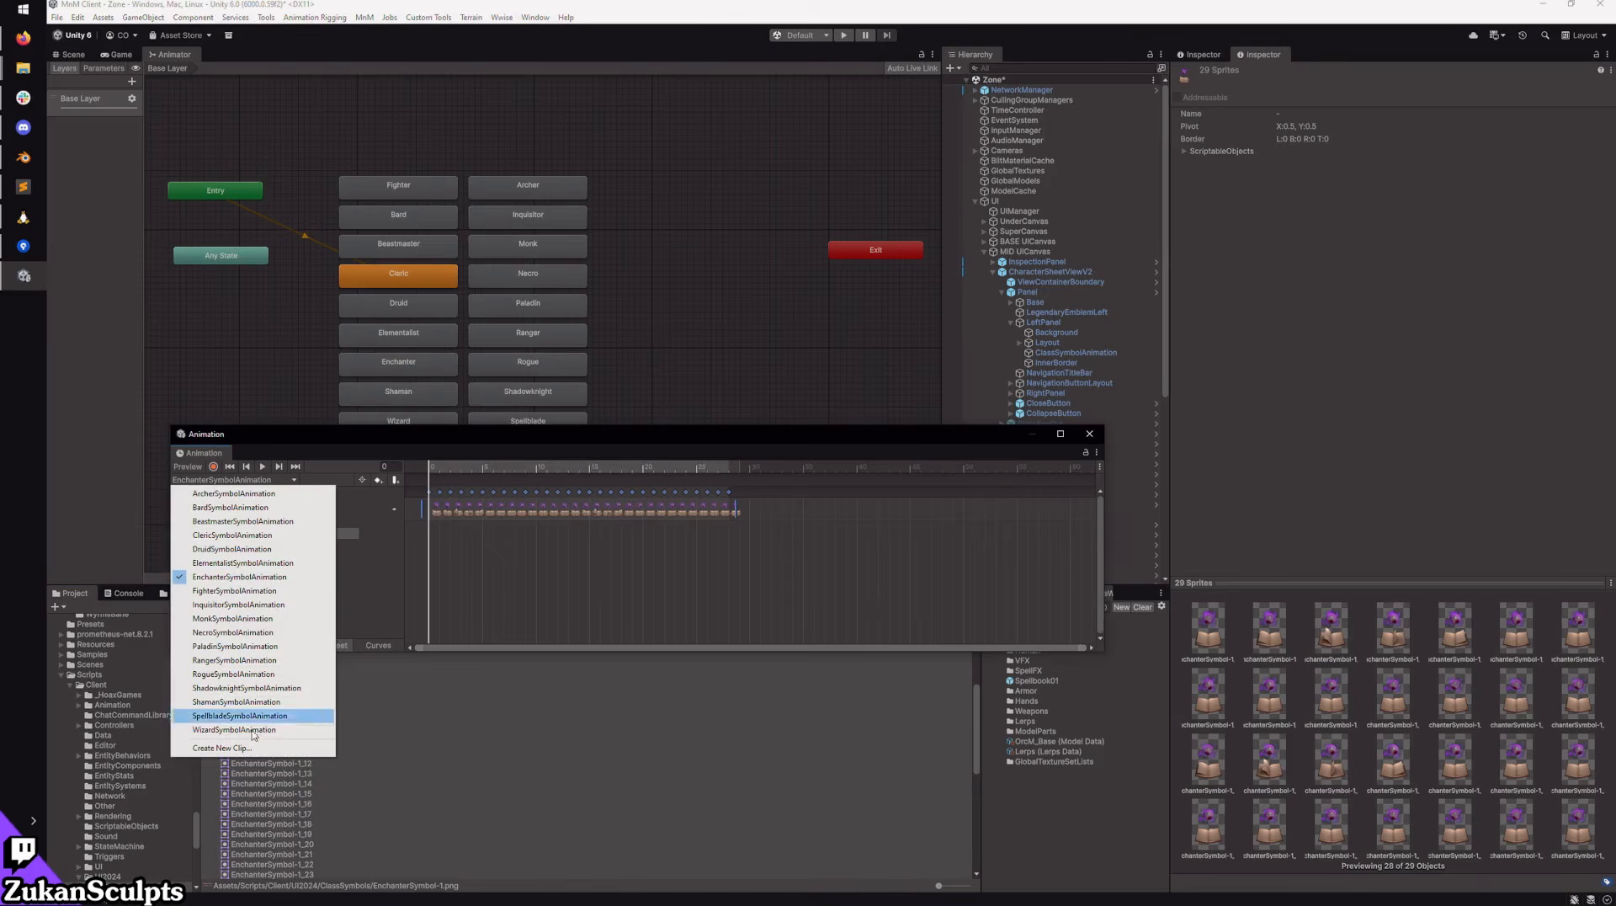
{"action": "left_click", "coordinate": [216, 618]}
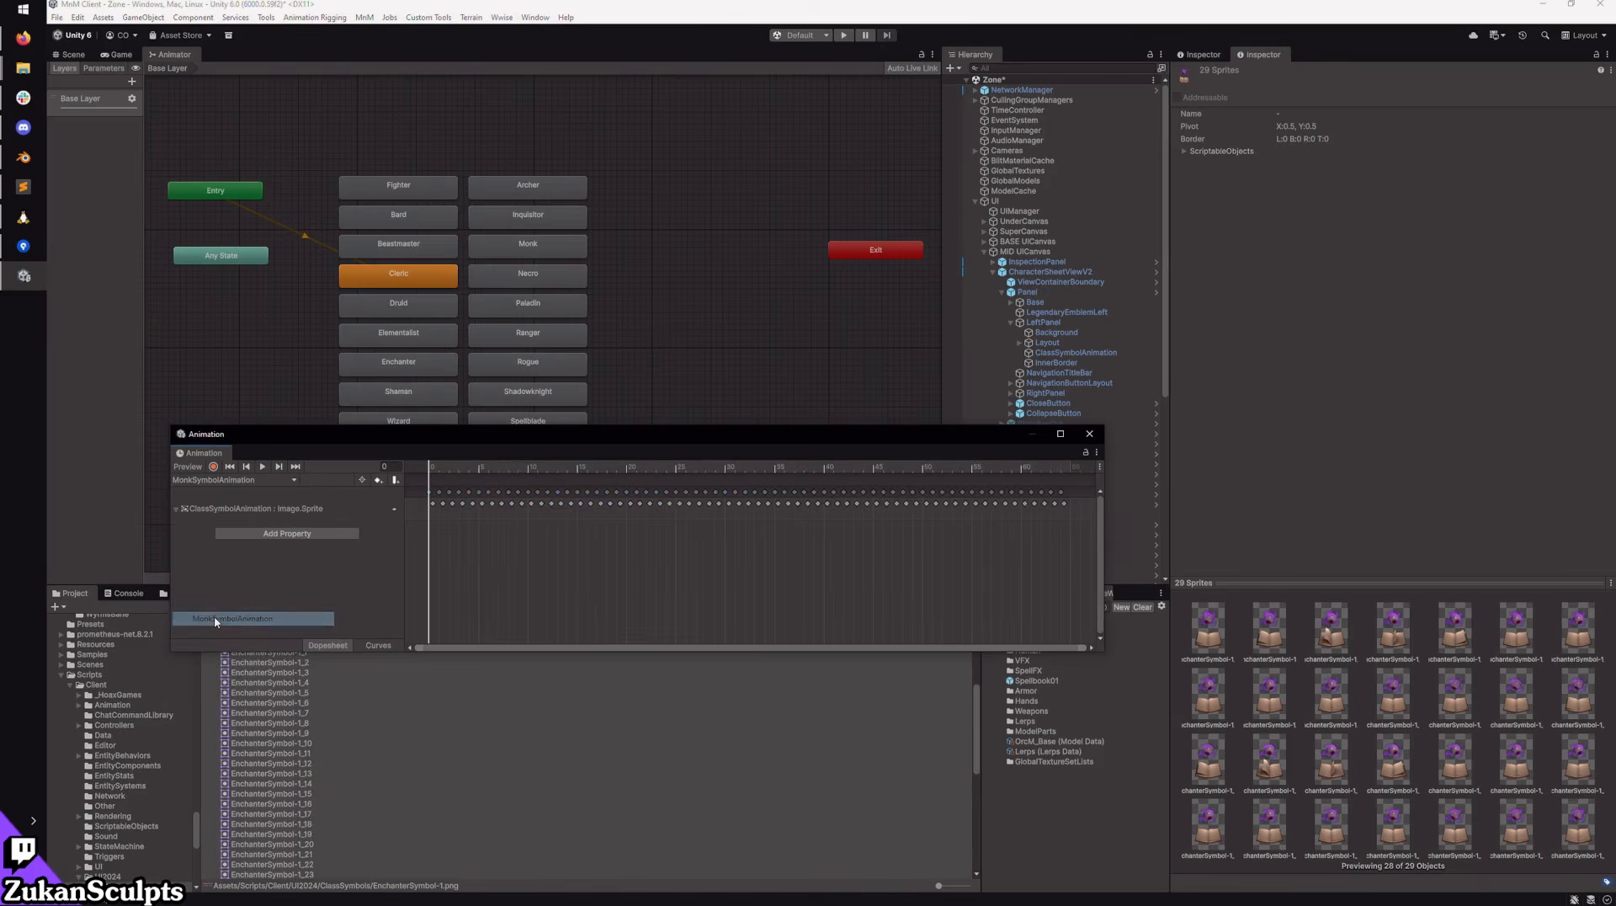
{"action": "left_click", "coordinate": [243, 479]}
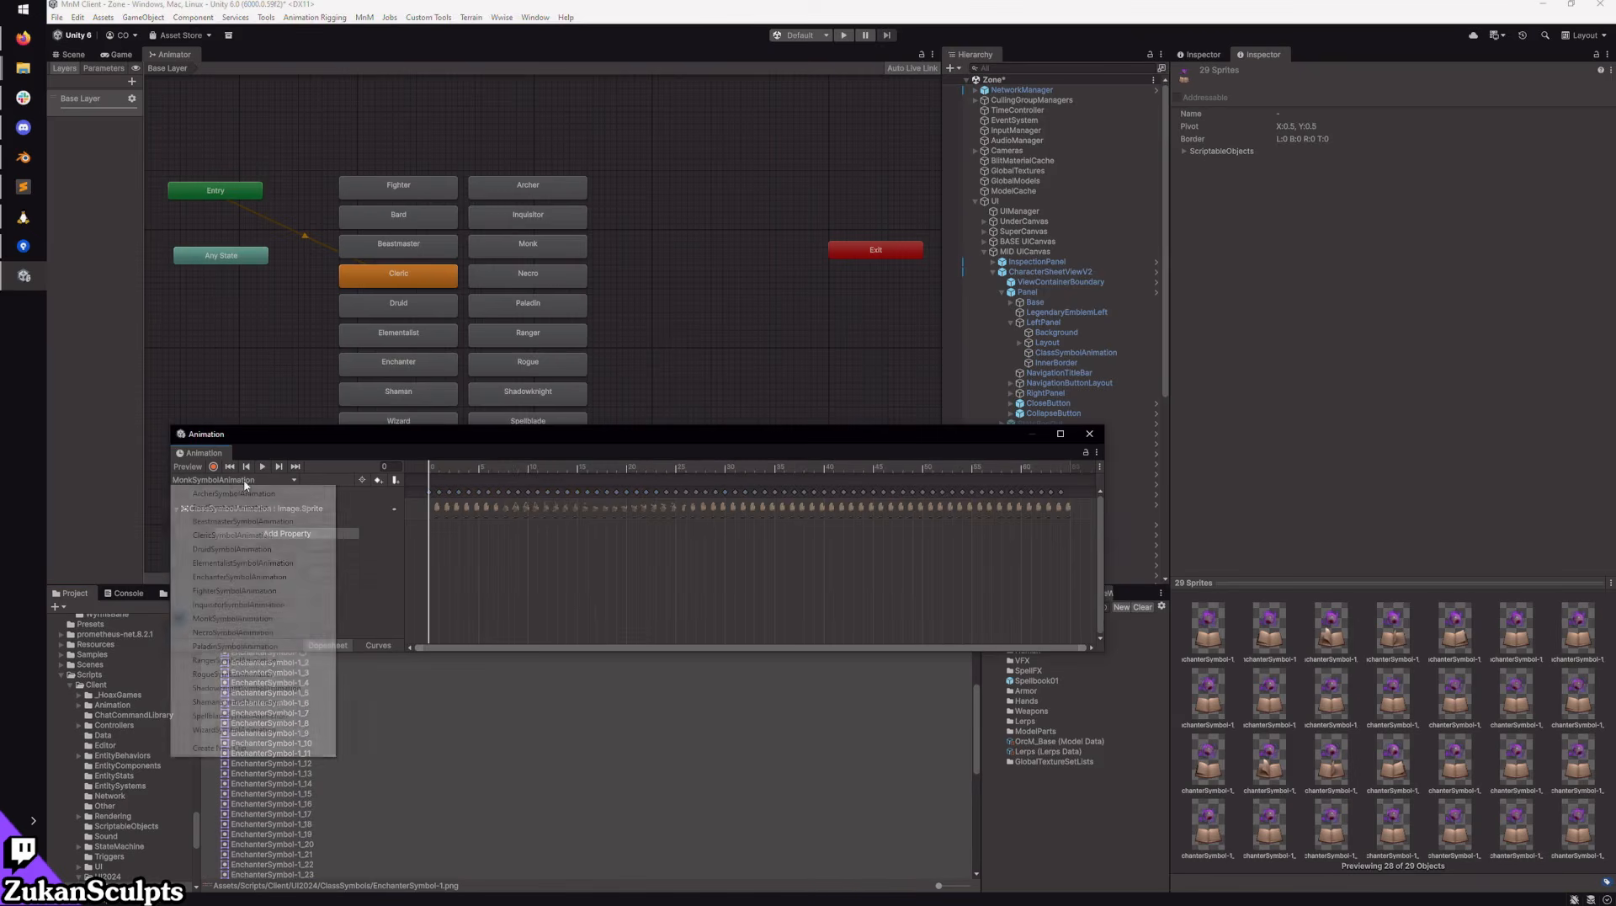
{"action": "left_click", "coordinate": [237, 603]}
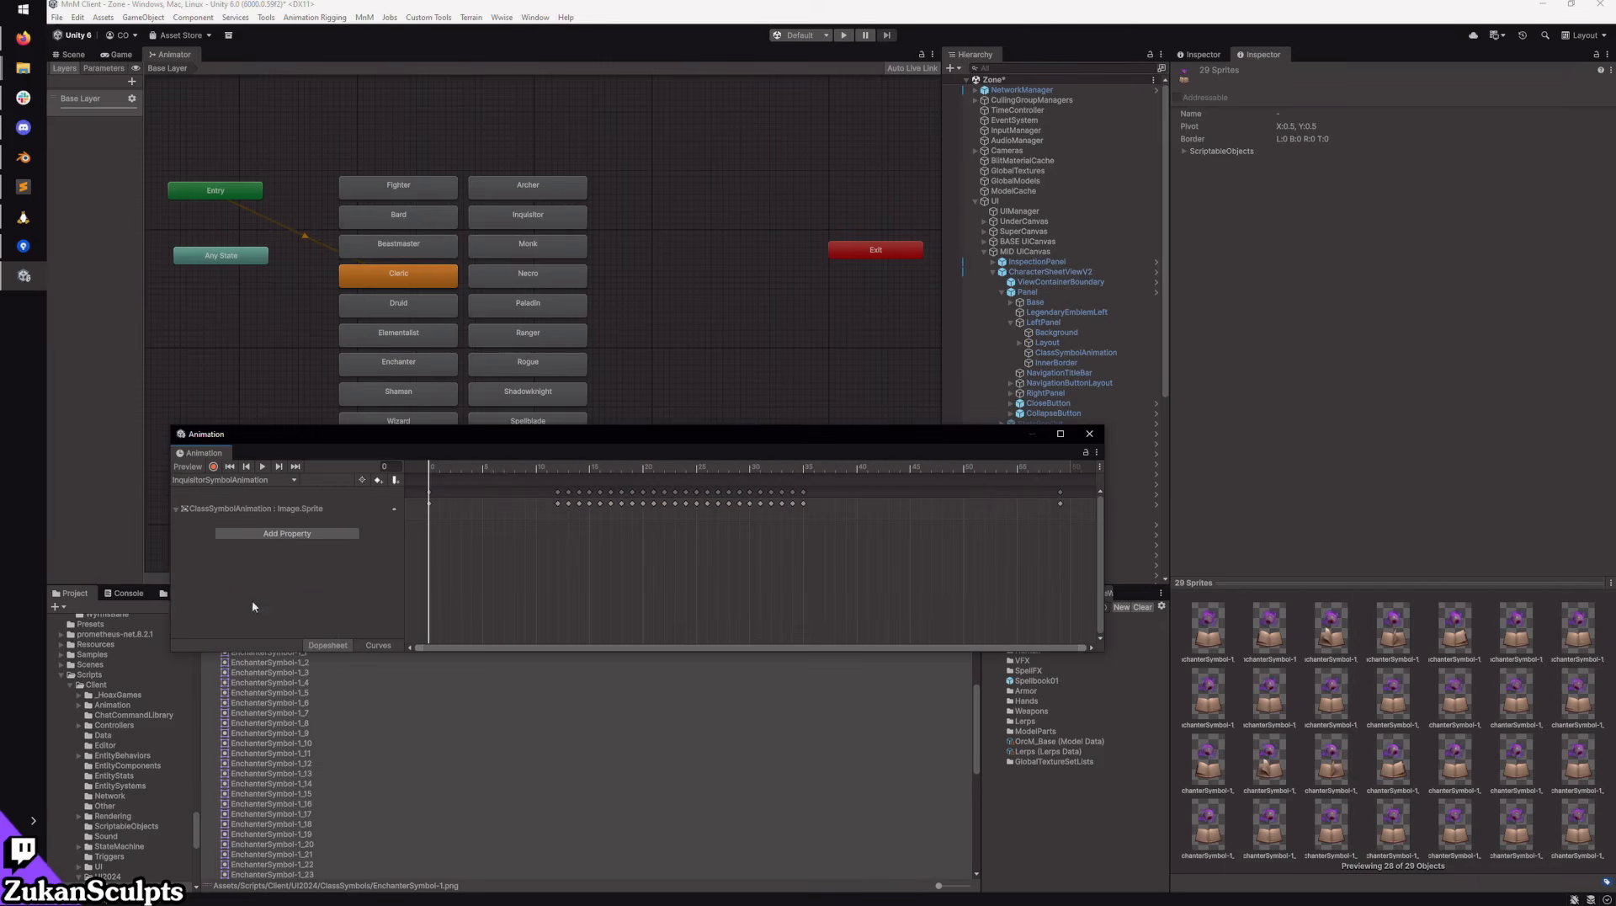
{"action": "key", "text": "ctrl+a"}
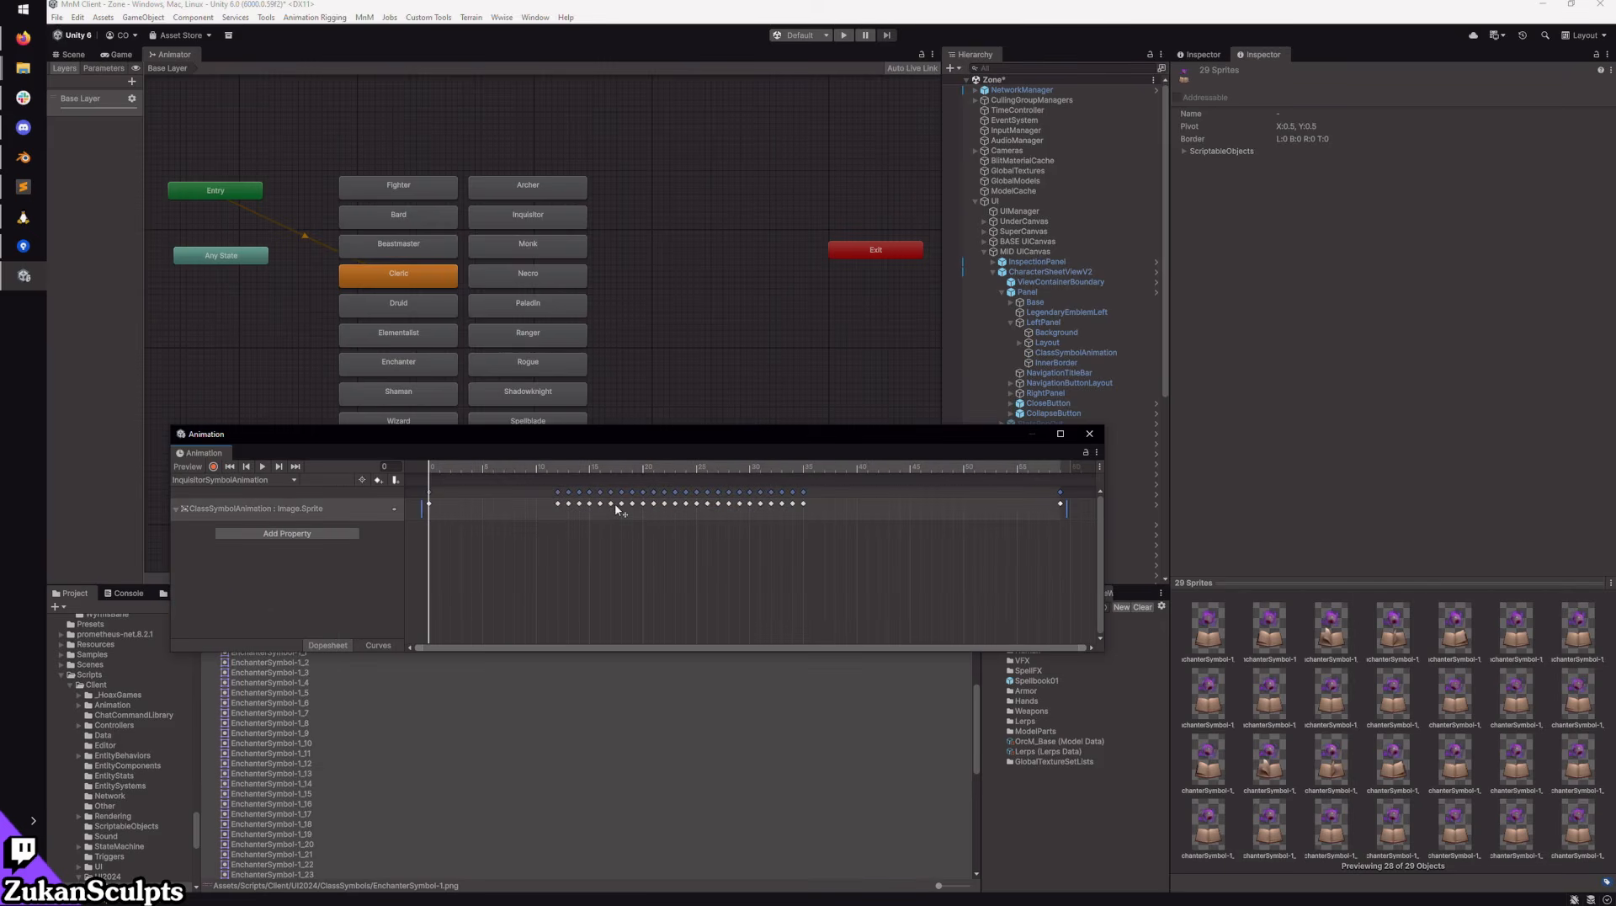
{"action": "key", "text": "Delete"}
Step: Collapse the Enchanter sprite sheet and place sprites InquisitorSymbol-1_0 through InquisitorSymbol-1_44 on the InquisitorSymbolAnimation timeline from frame 0
{"action": "scroll", "coordinate": [258, 759], "scroll_direction": "up", "scroll_amount": 5}
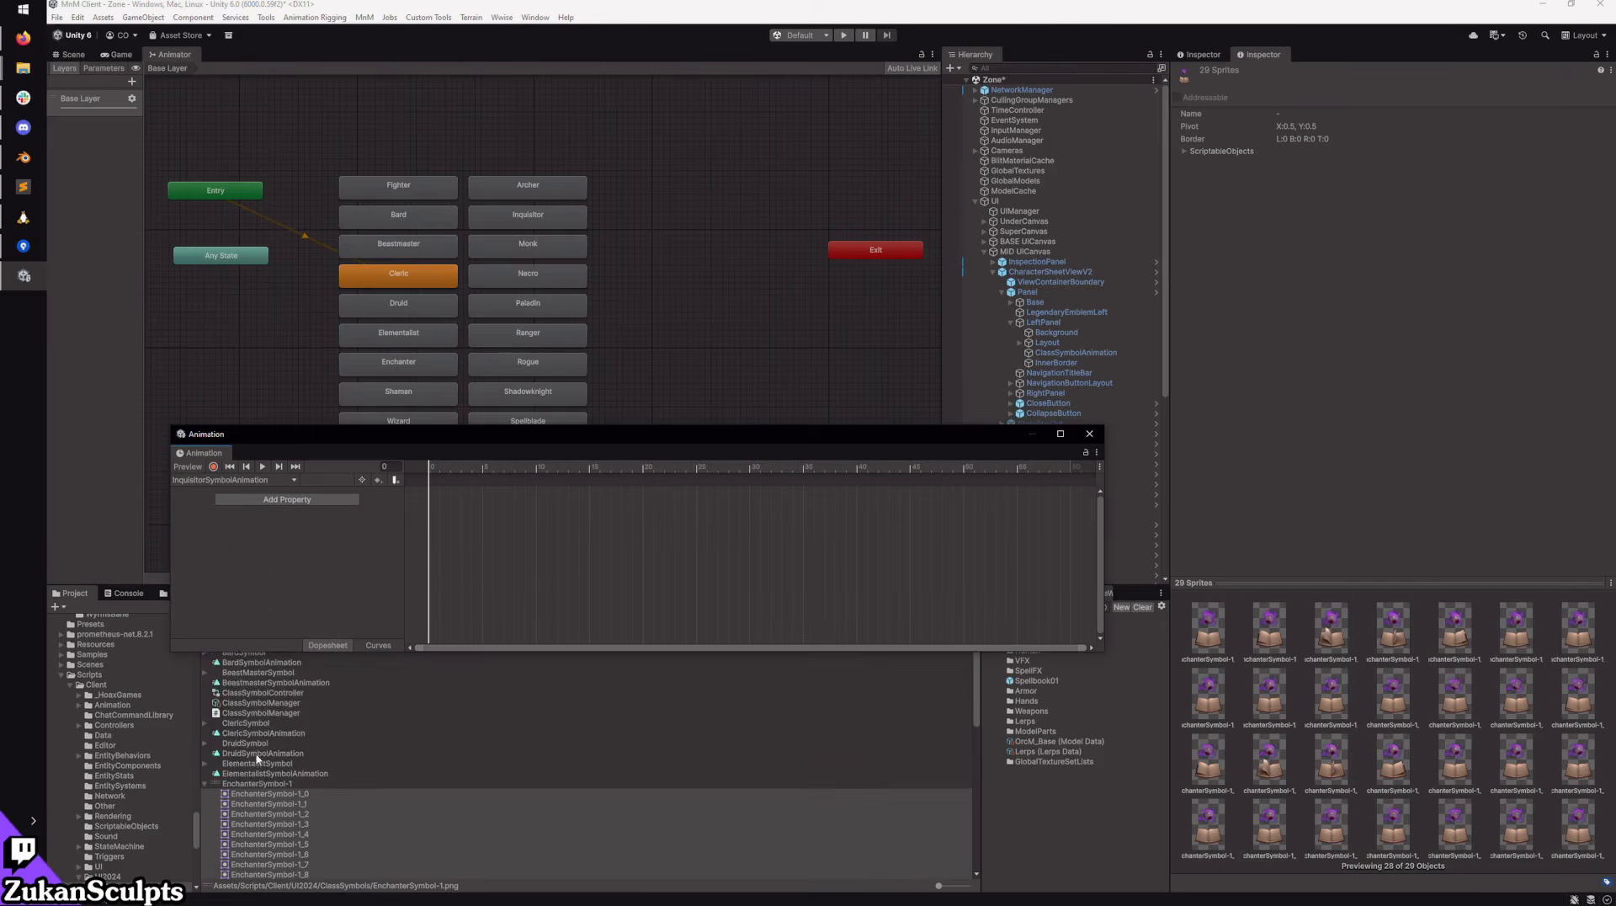
{"action": "left_click", "coordinate": [206, 785]}
{"action": "scroll", "coordinate": [239, 792], "scroll_direction": "down", "scroll_amount": 4}
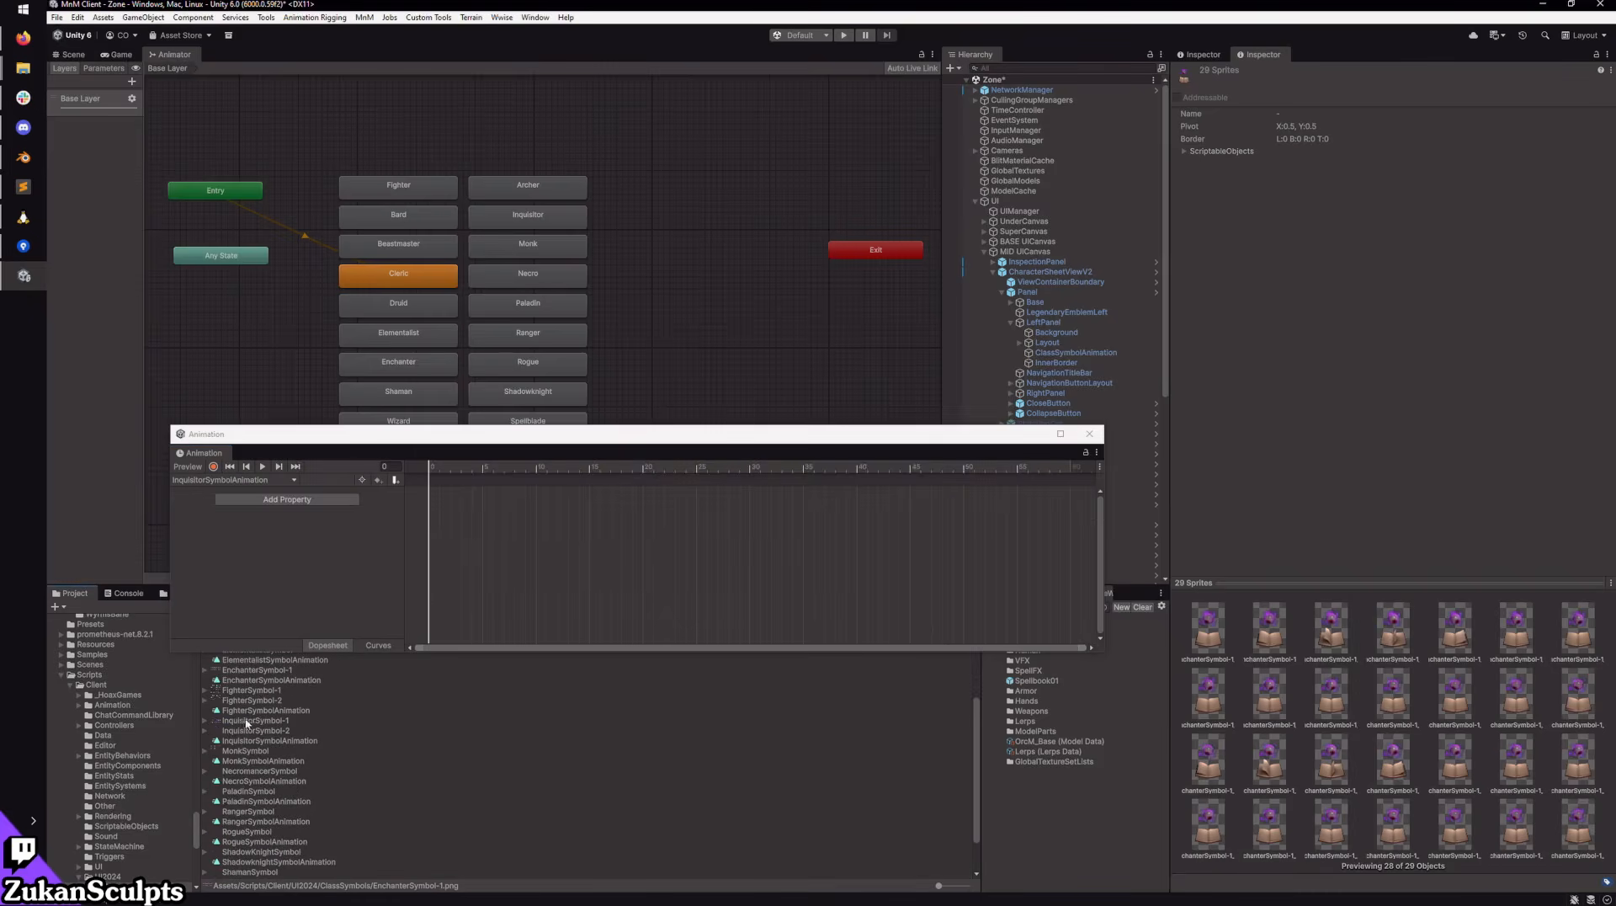
{"action": "left_click", "coordinate": [206, 729]}
{"action": "left_click", "coordinate": [205, 721]}
{"action": "left_click", "coordinate": [269, 731]}
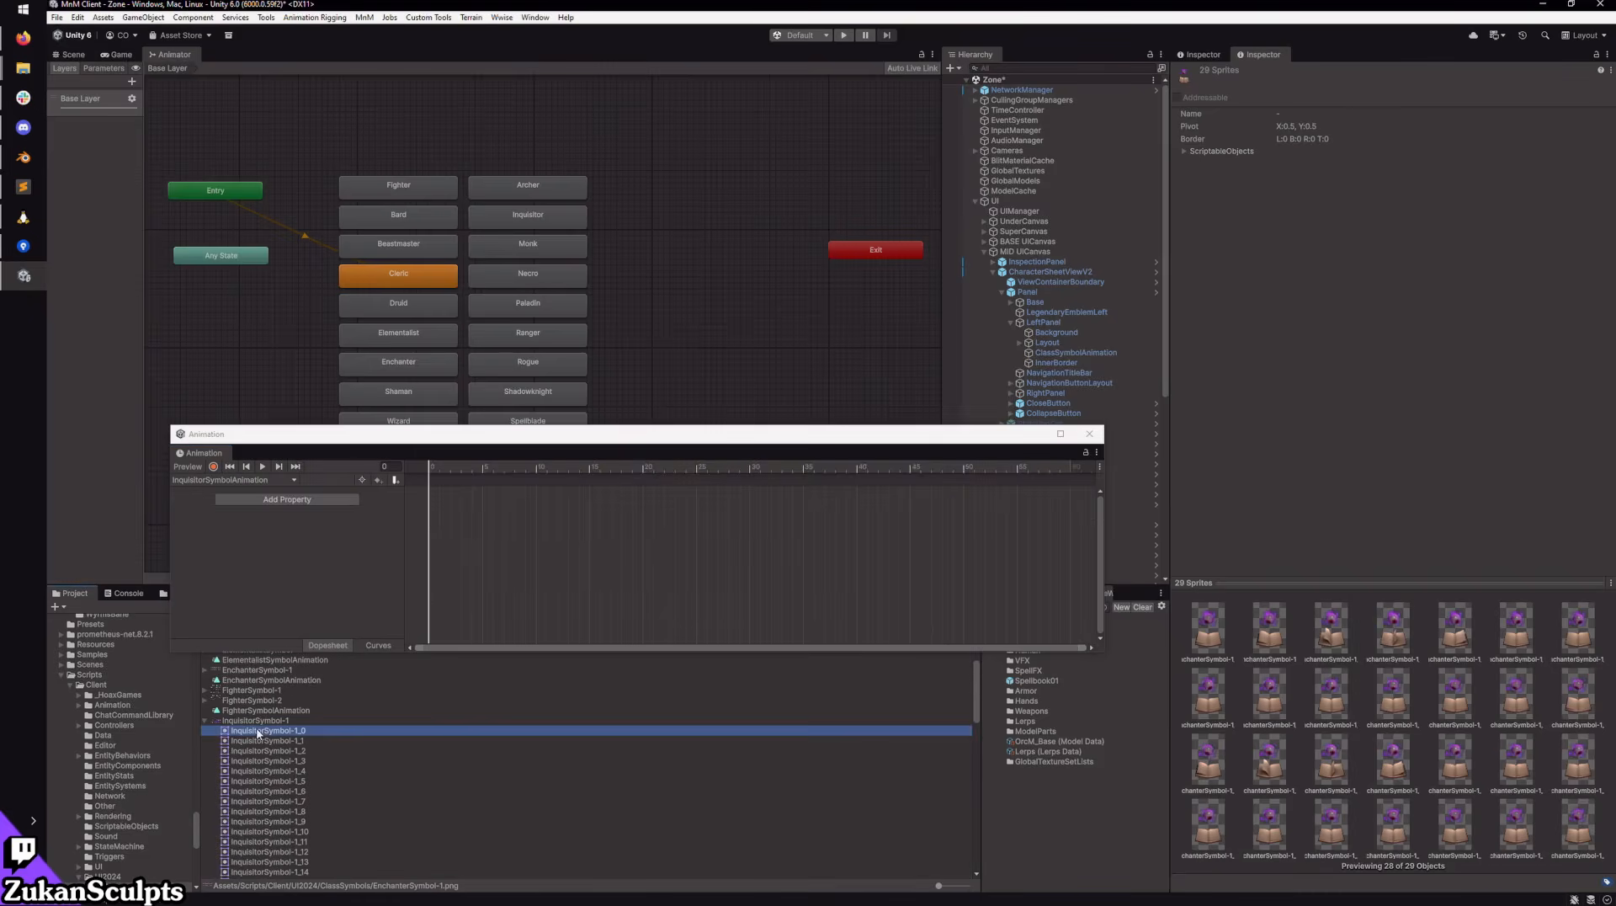
{"action": "scroll", "coordinate": [306, 771], "scroll_direction": "down", "scroll_amount": 5}
{"action": "scroll", "coordinate": [305, 776], "scroll_direction": "down", "scroll_amount": 6}
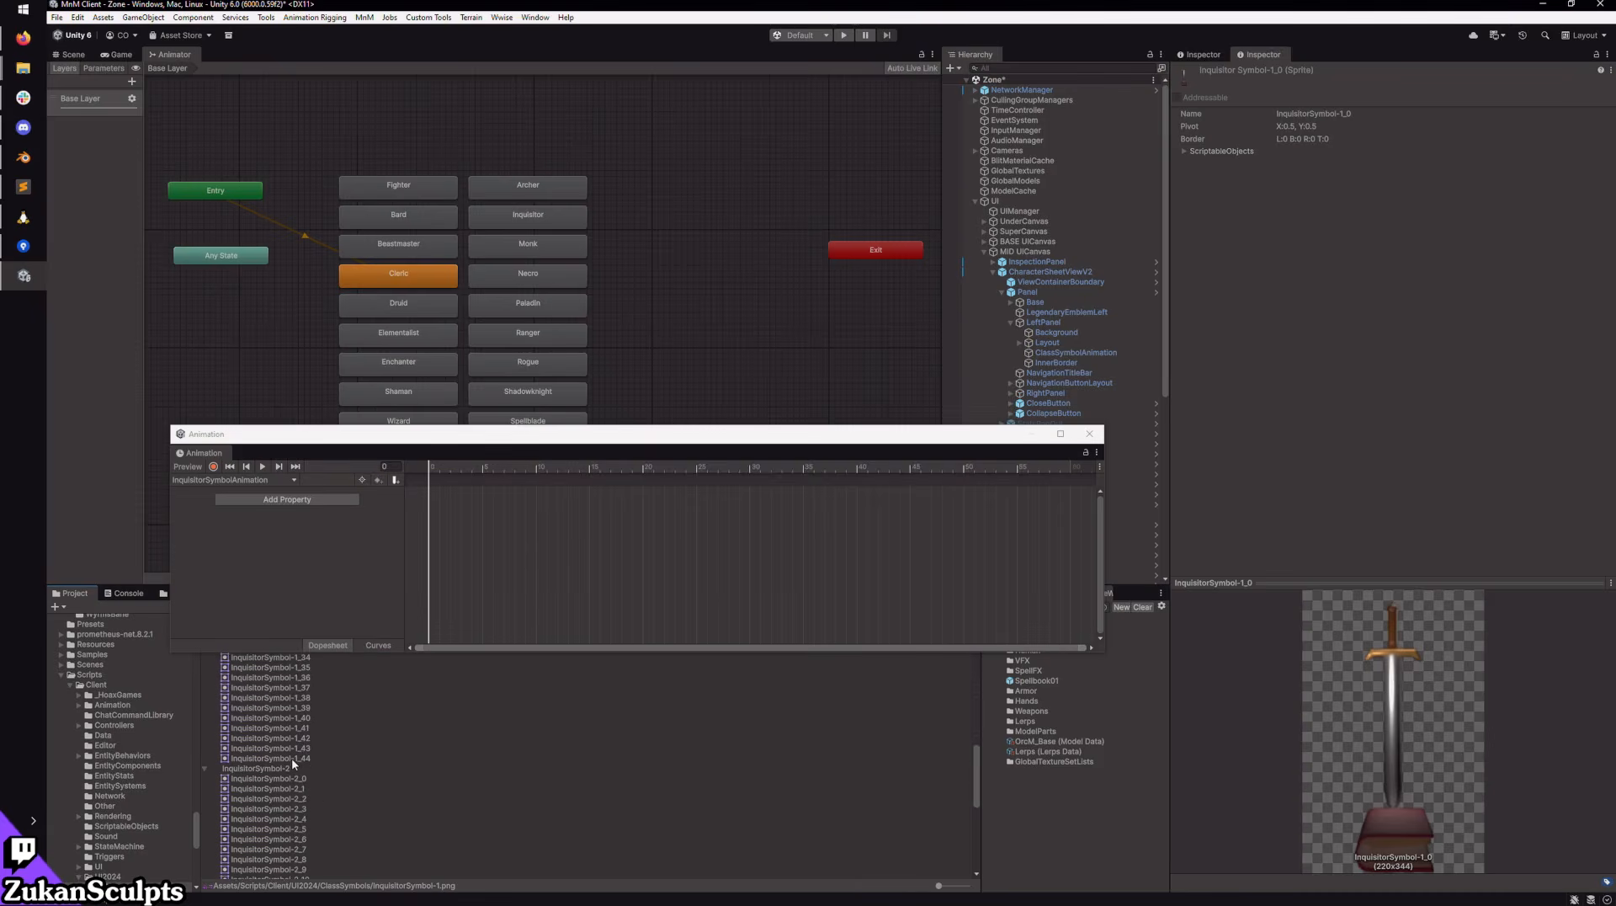
{"action": "left_click", "coordinate": [291, 757], "text": "shift"}
{"action": "scroll", "coordinate": [328, 796], "scroll_direction": "up", "scroll_amount": 8}
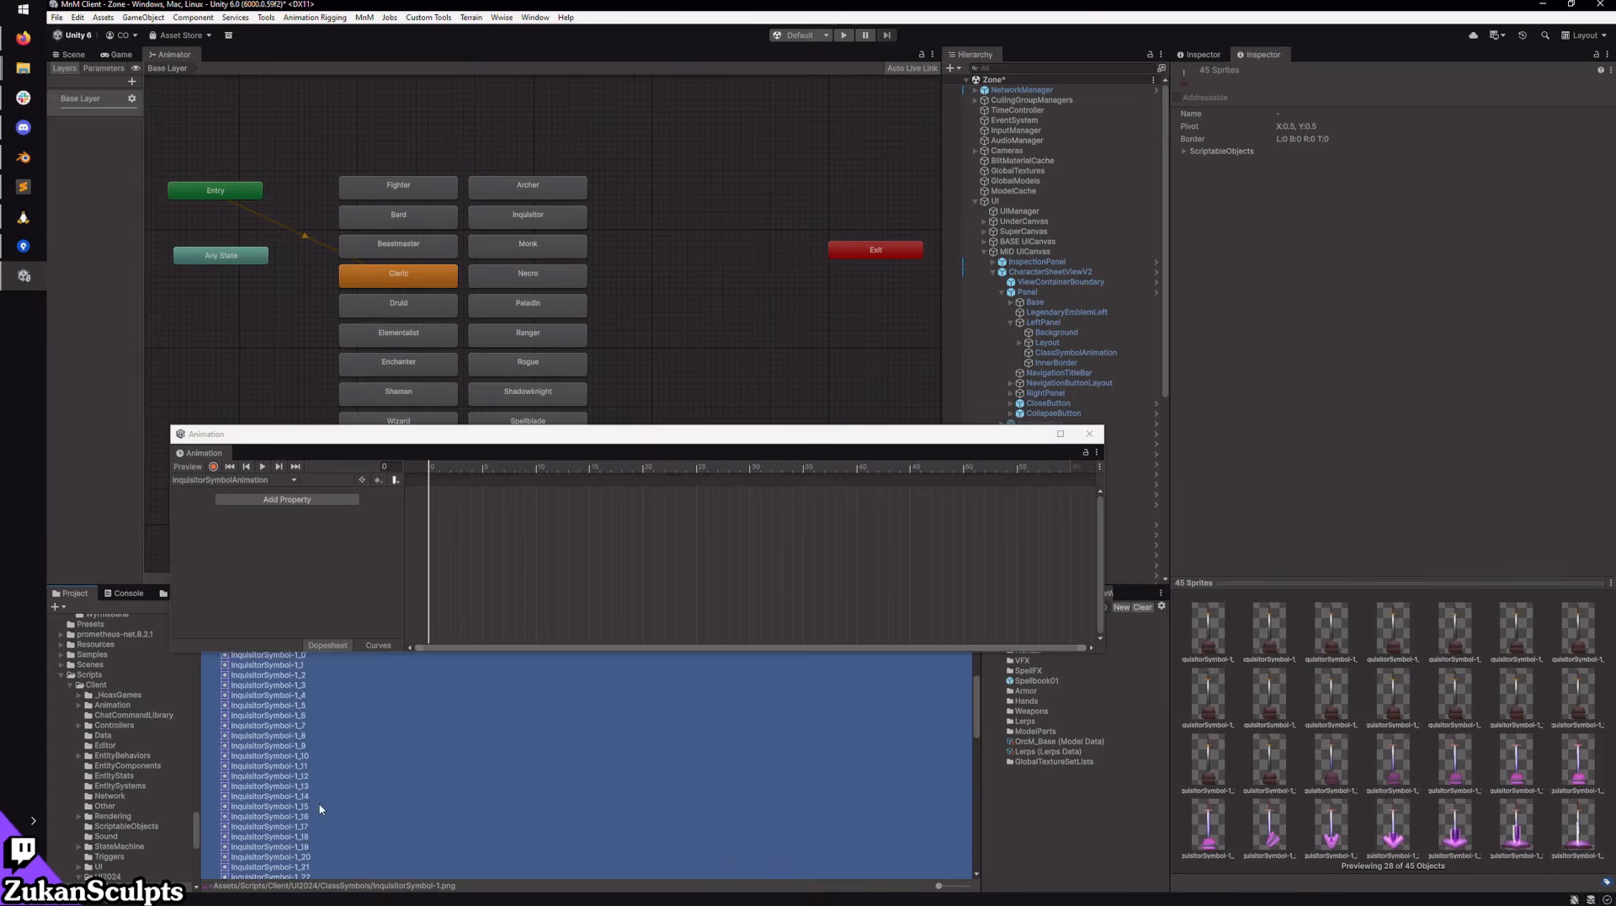
{"action": "scroll", "coordinate": [319, 808], "scroll_direction": "up", "scroll_amount": 3}
{"action": "left_click_drag", "start_coordinate": [320, 808], "coordinate": [452, 494]}
Step: Append sprites InquisitorSymbol-2_0 through InquisitorSymbol-2_20 to the InquisitorSymbolAnimation sprite track directly after the last keyframe
{"action": "scroll", "coordinate": [361, 761], "scroll_direction": "down", "scroll_amount": 5}
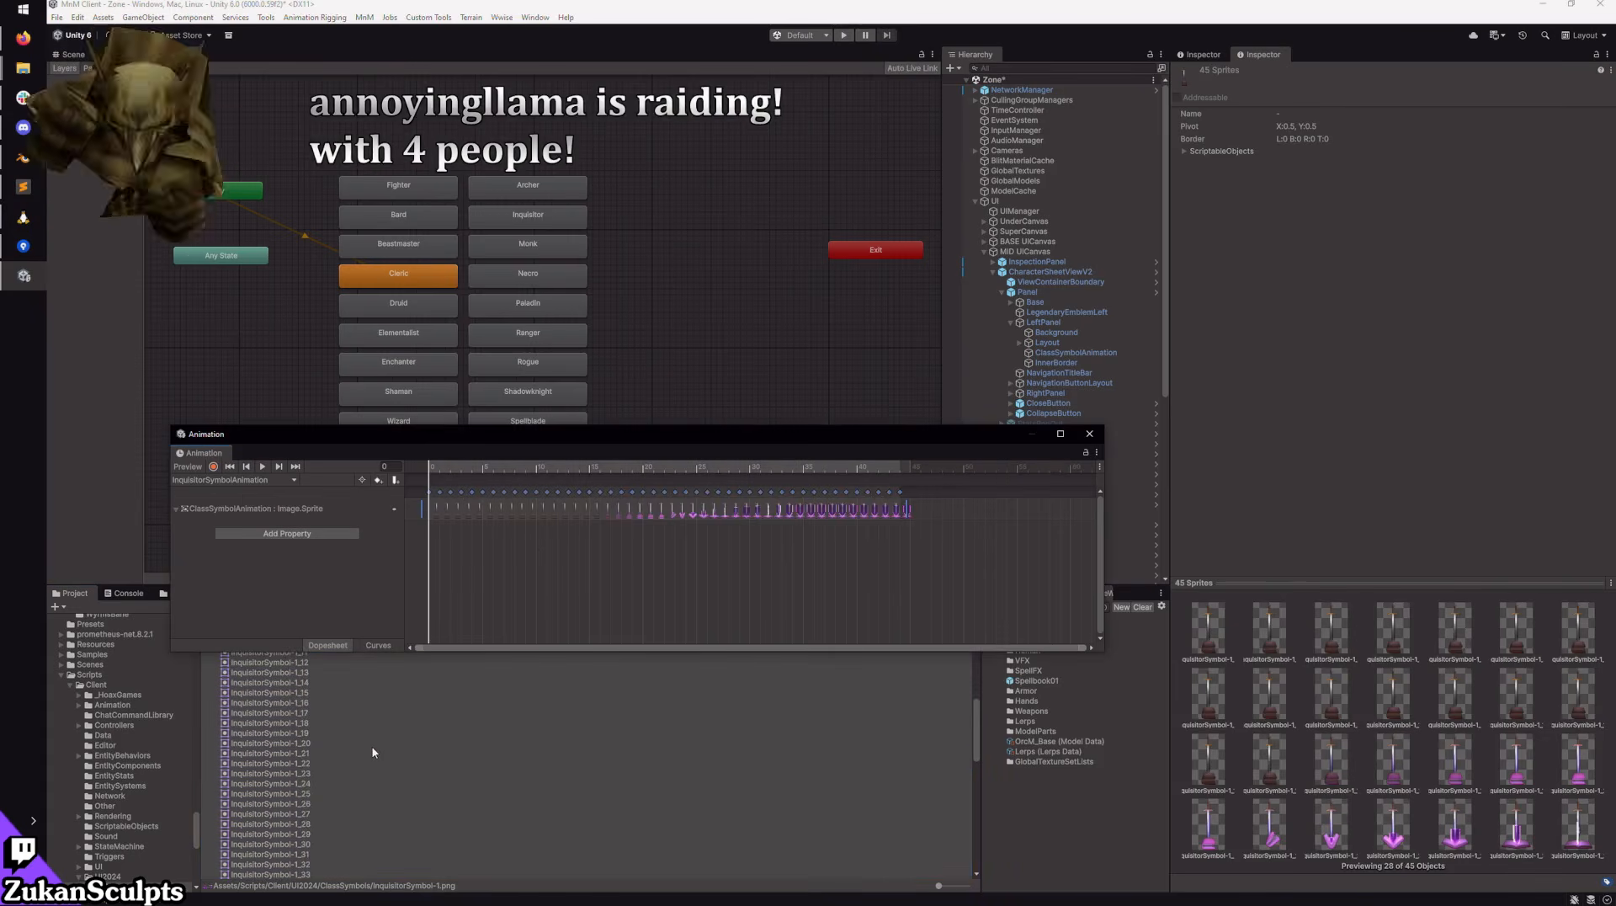
{"action": "scroll", "coordinate": [384, 753], "scroll_direction": "down", "scroll_amount": 6}
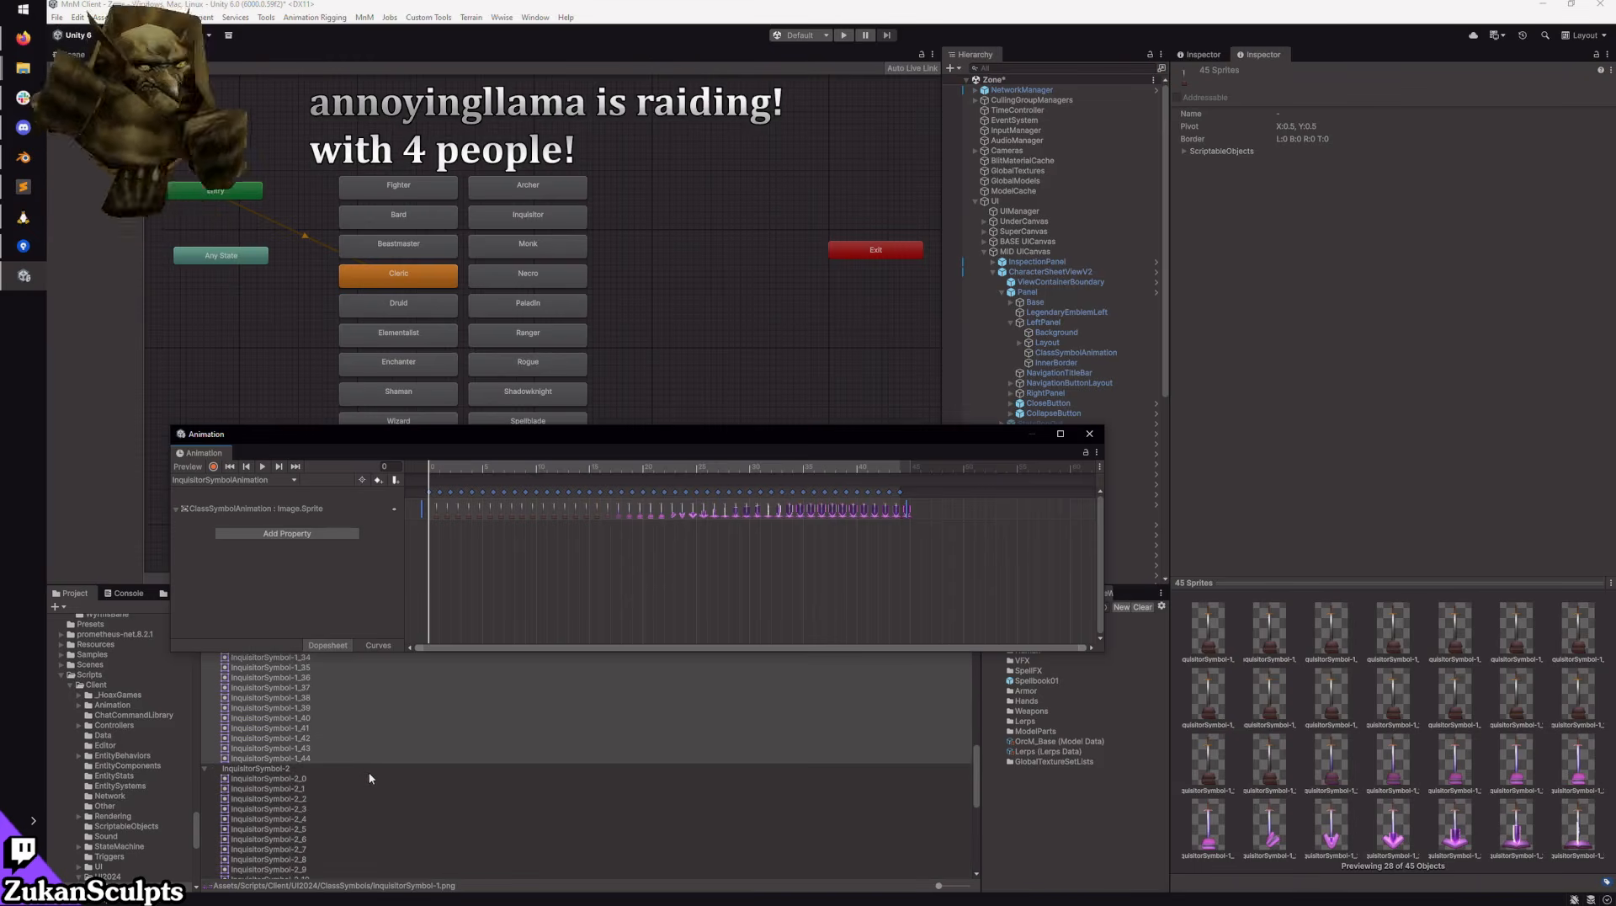
{"action": "left_click", "coordinate": [299, 779]}
{"action": "scroll", "coordinate": [301, 791], "scroll_direction": "down", "scroll_amount": 4}
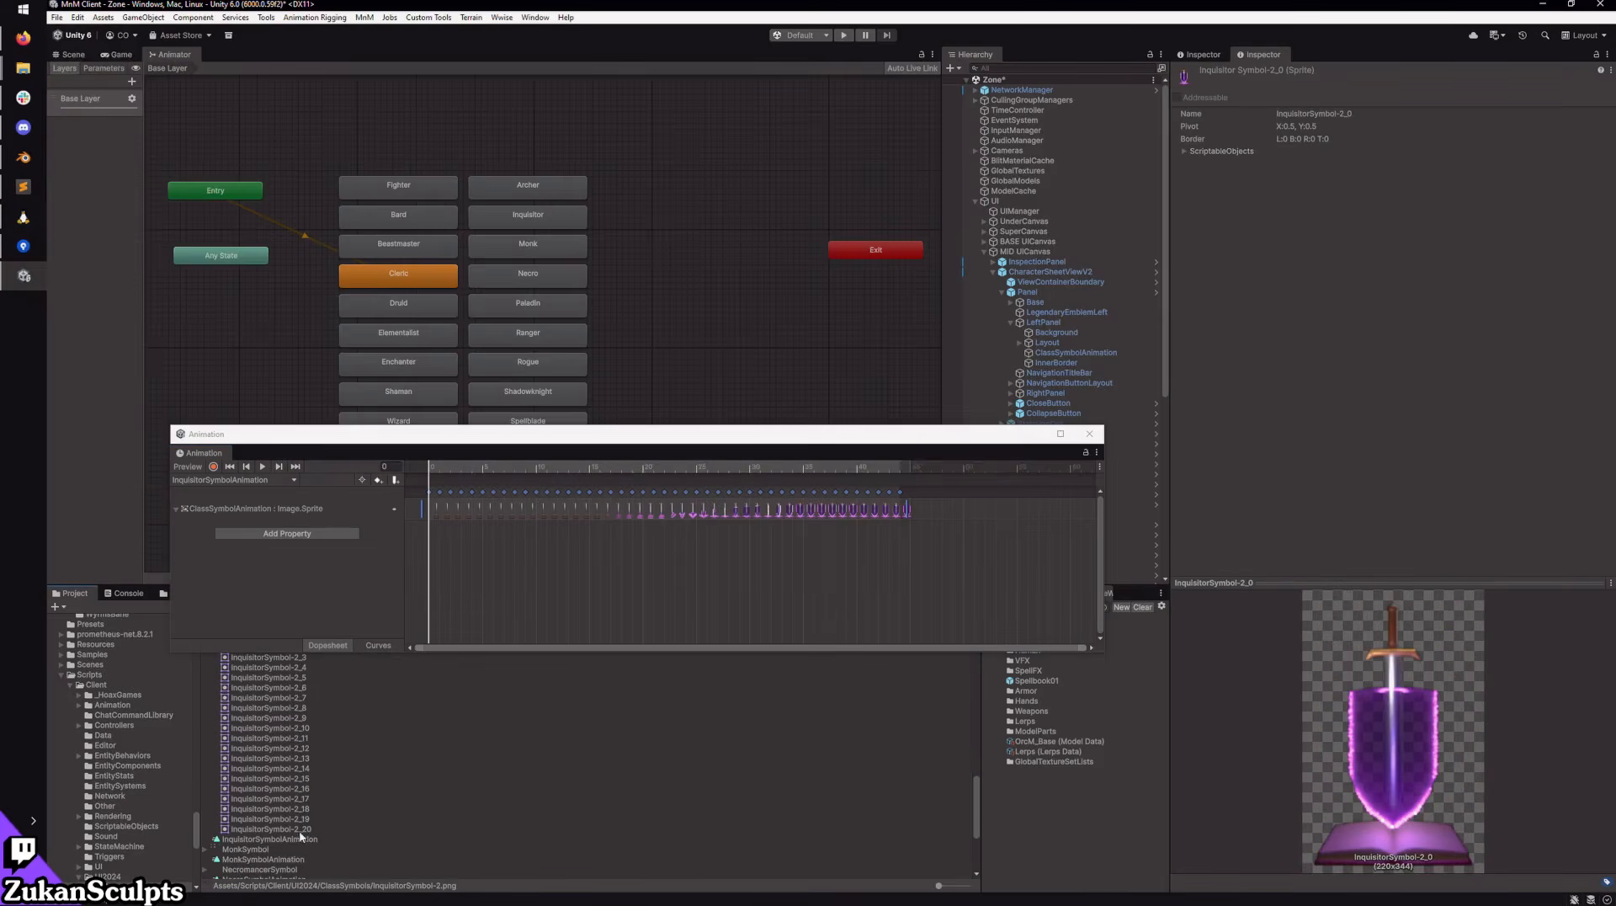
{"action": "left_click", "coordinate": [300, 830], "text": "shift"}
{"action": "left_click_drag", "start_coordinate": [300, 830], "coordinate": [916, 508]}
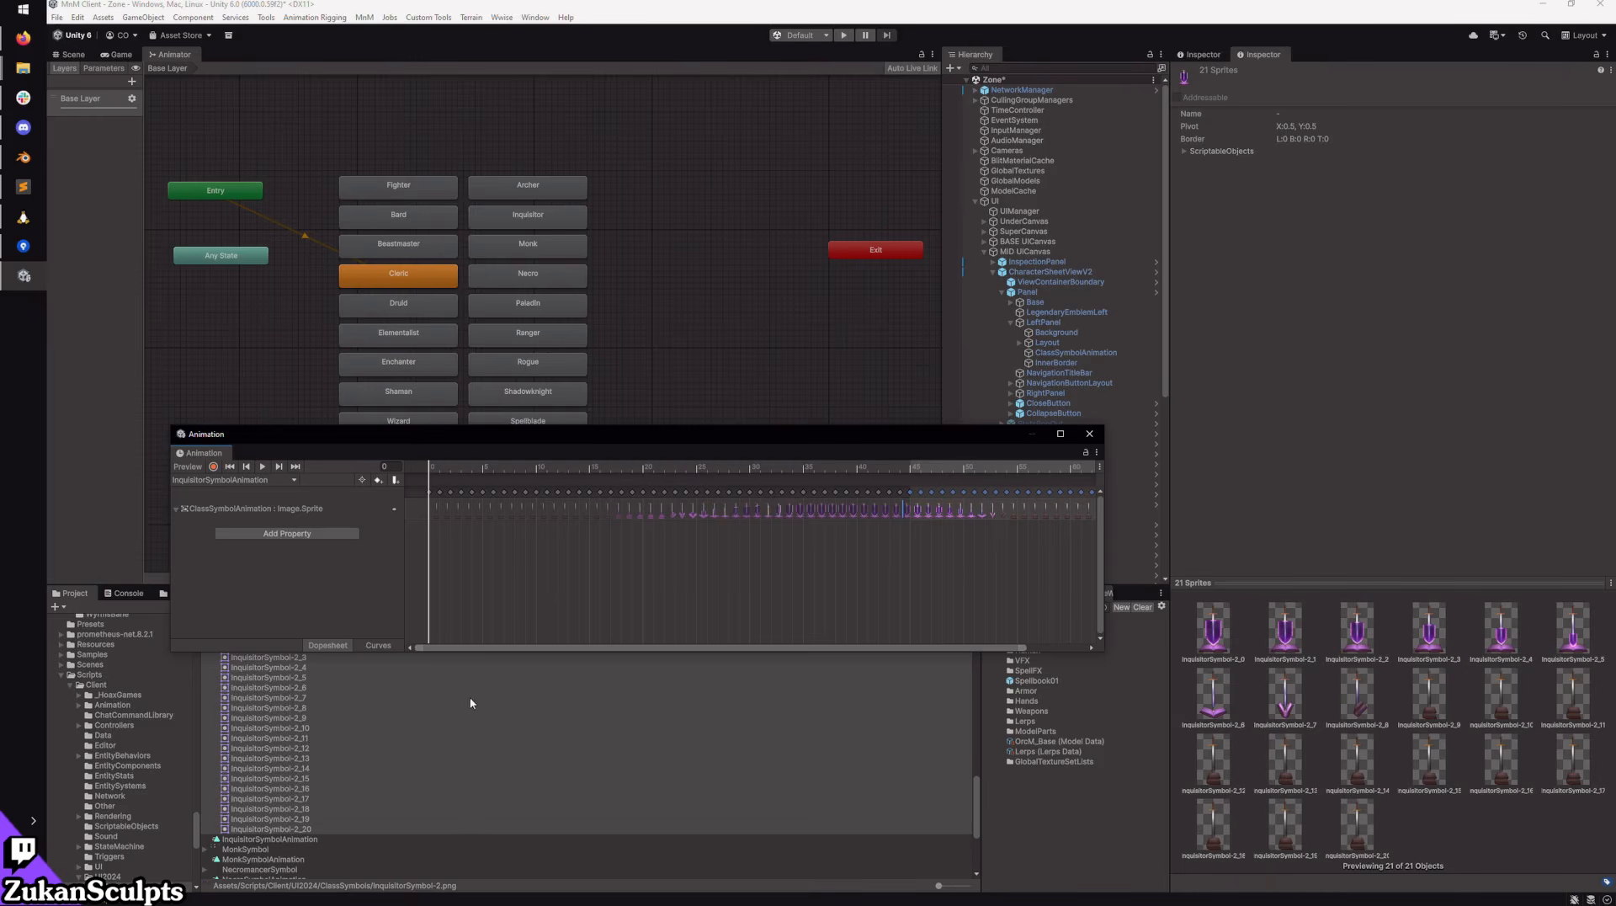
Step: Collapse the InquisitorSymbol-1 and InquisitorSymbol-2 sprite sheets in the ClassSymbols folder
{"action": "scroll", "coordinate": [380, 796], "scroll_direction": "up", "scroll_amount": 10}
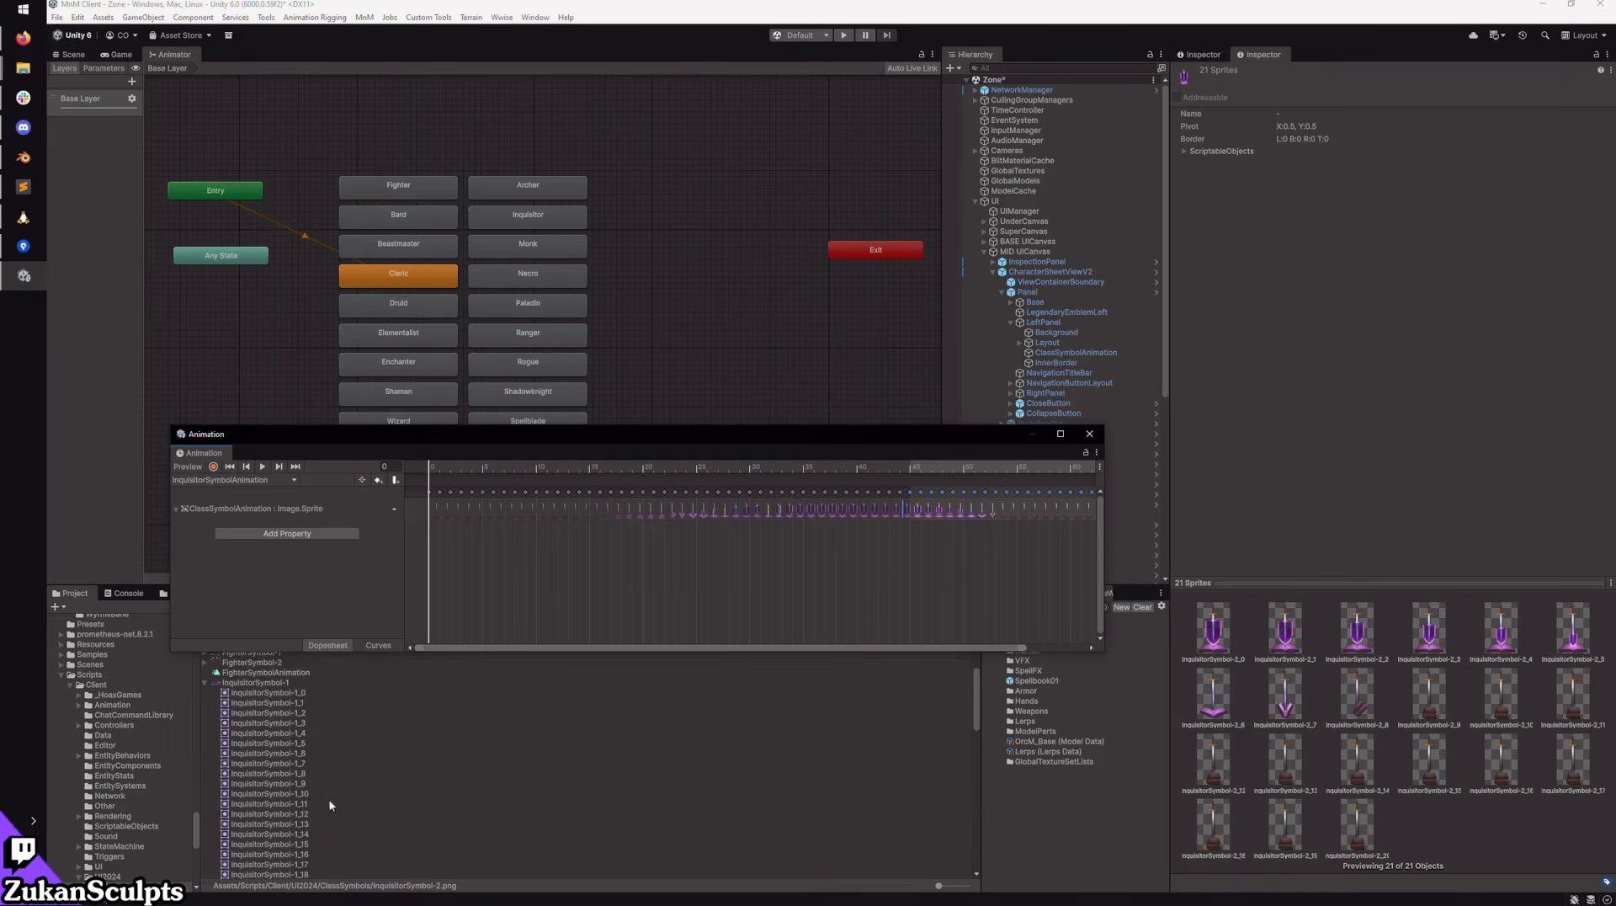
{"action": "left_click", "coordinate": [205, 762]}
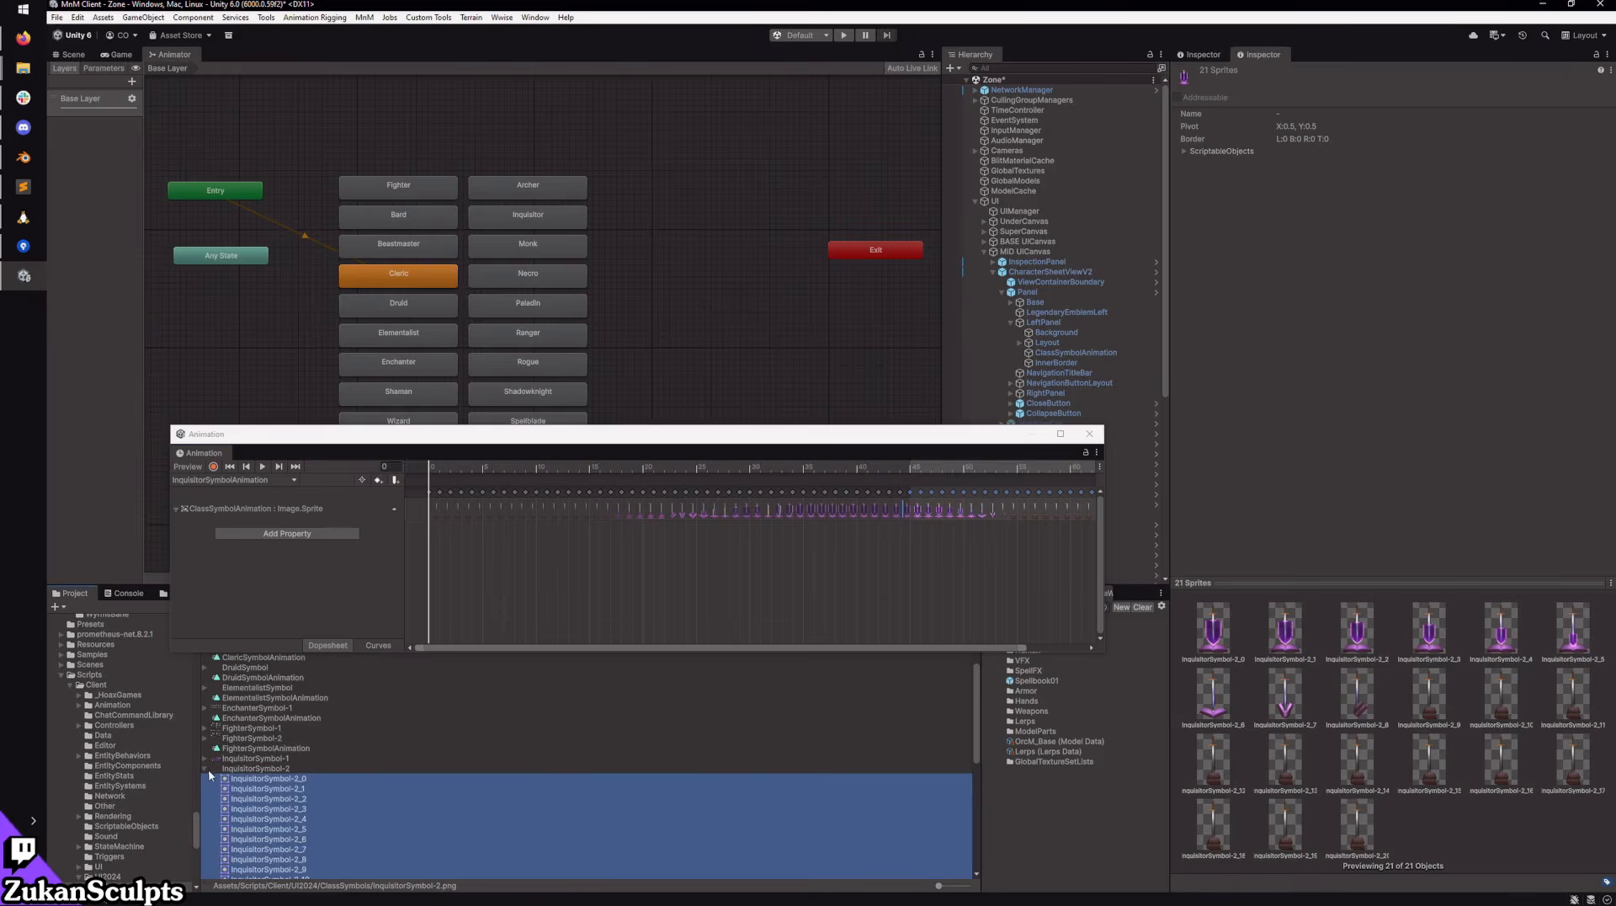
{"action": "left_click", "coordinate": [207, 758]}
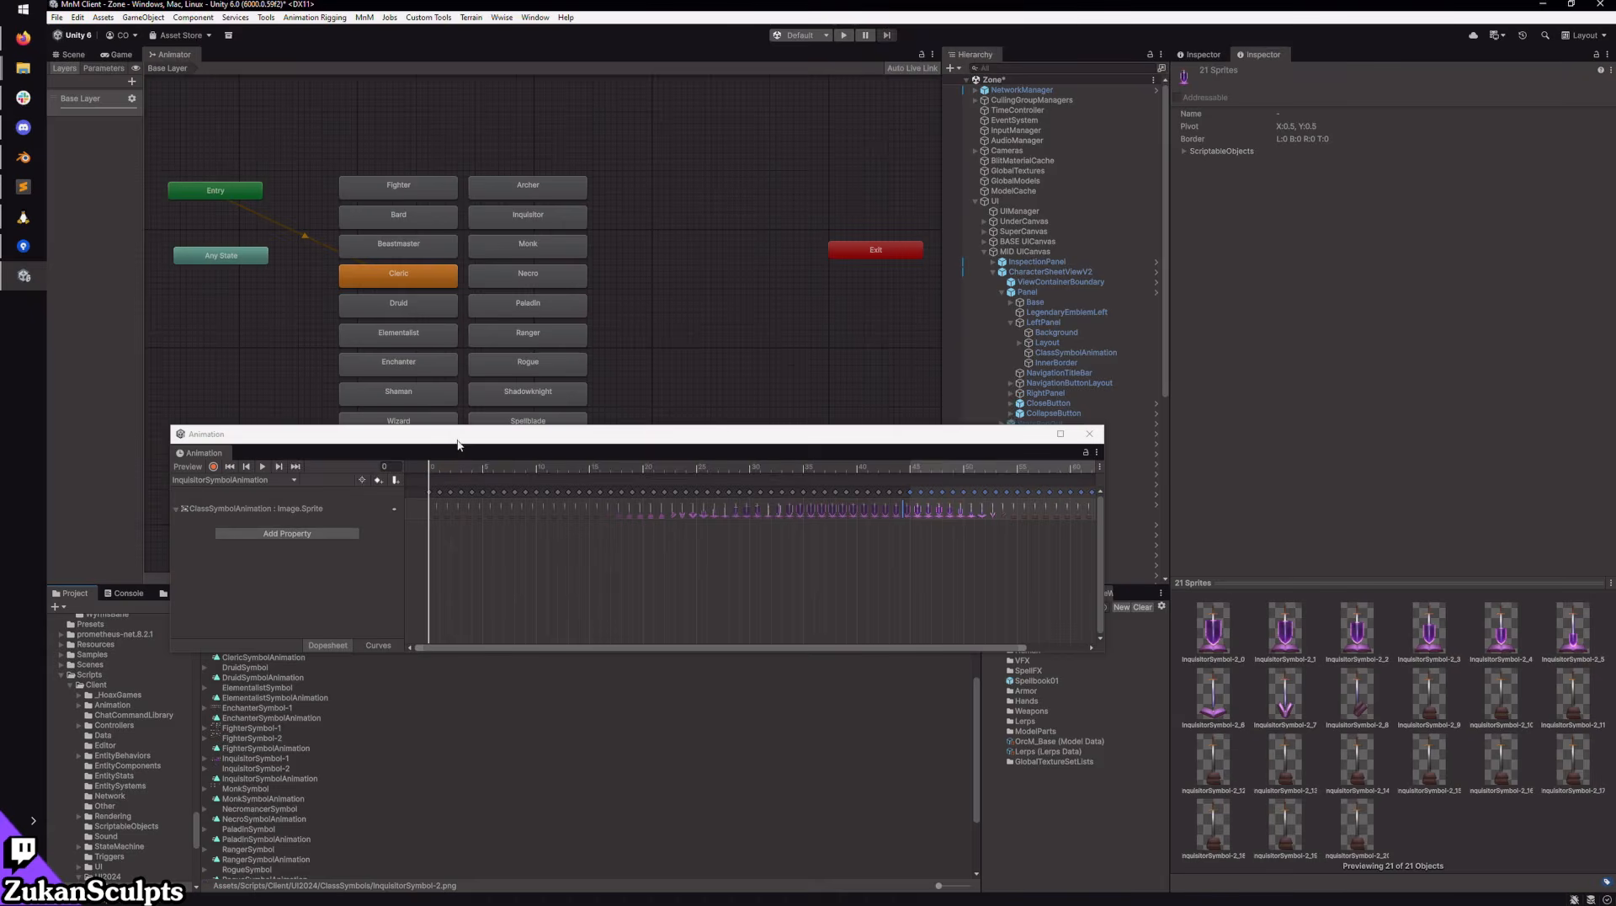
Step: Close the Animation window and select the Inquisitor state in the animator graph
{"action": "left_click_drag", "start_coordinate": [465, 440], "coordinate": [486, 602]}
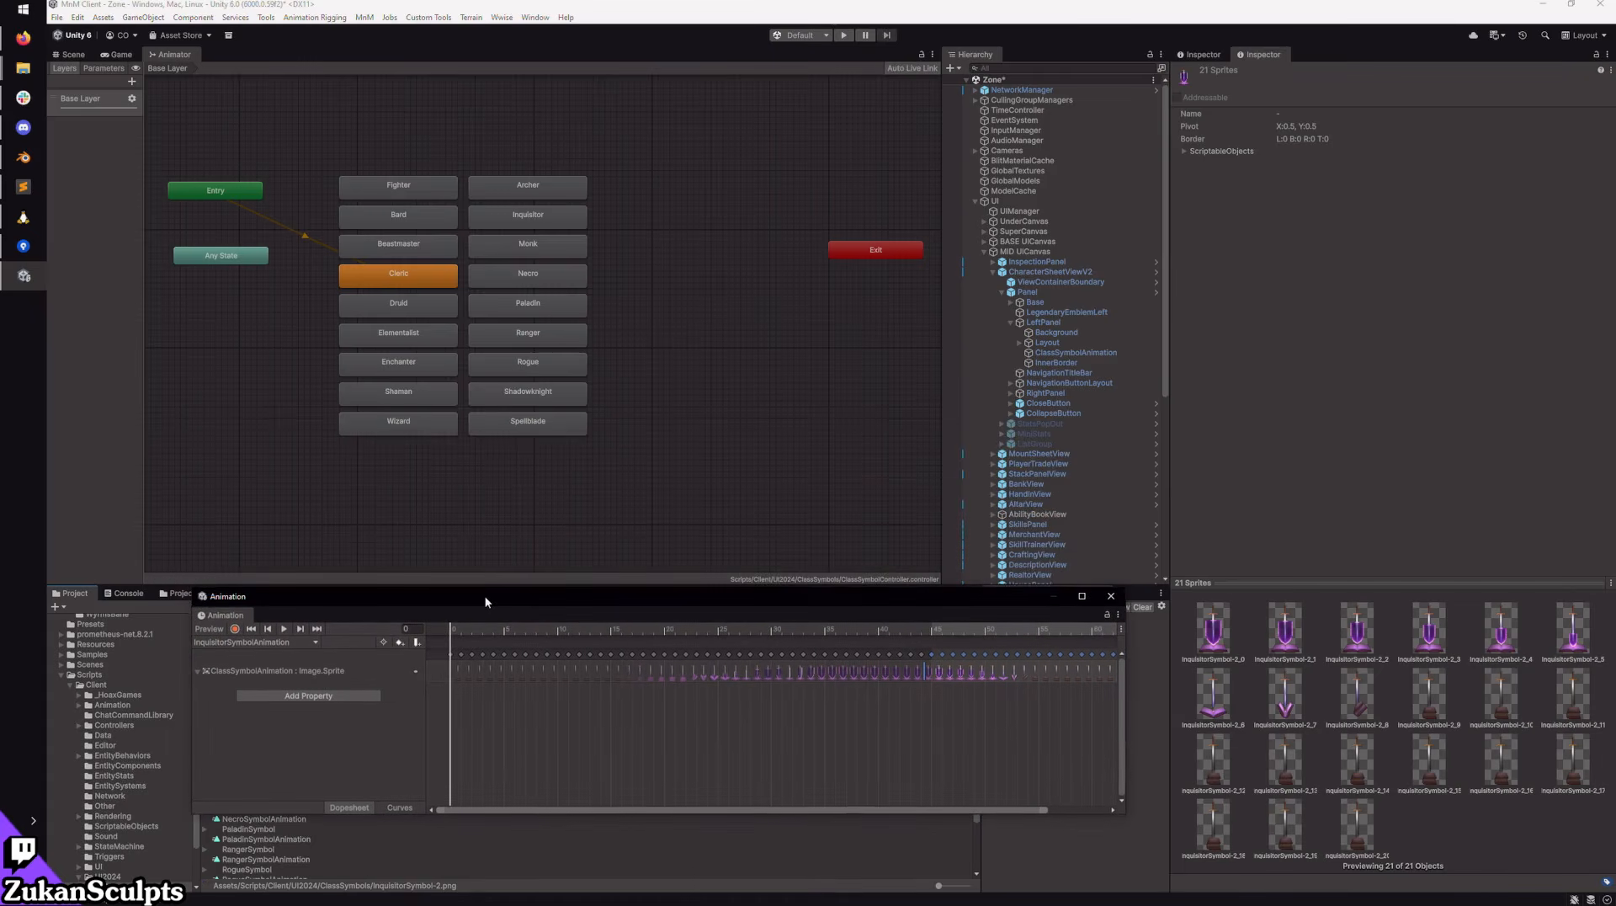
{"action": "left_click", "coordinate": [1111, 596]}
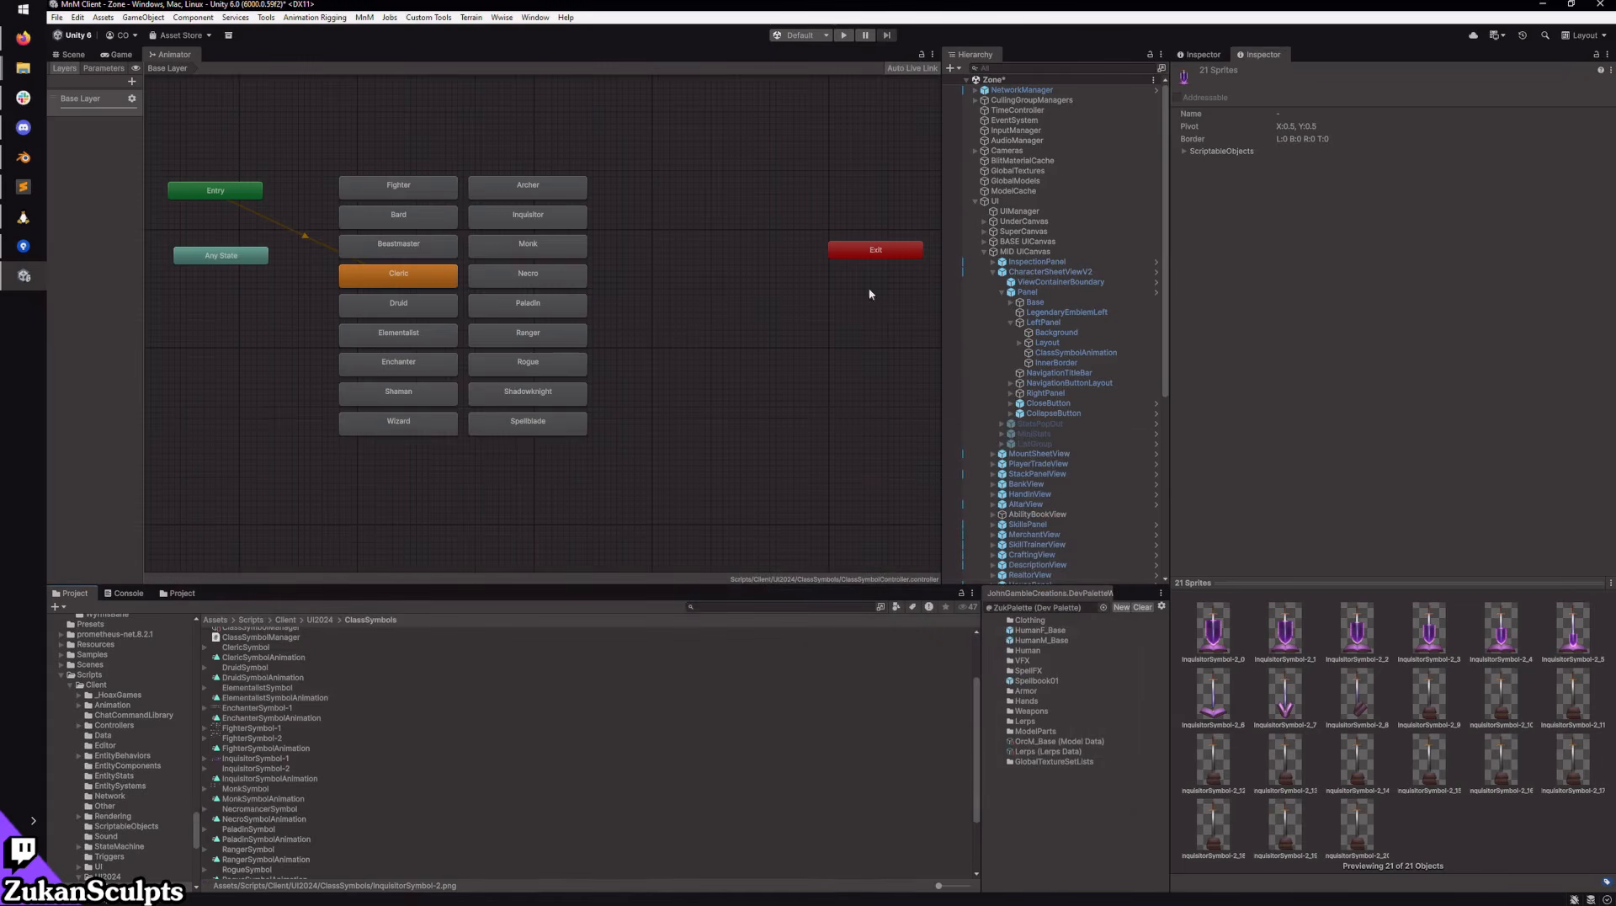
{"action": "left_click", "coordinate": [528, 217]}
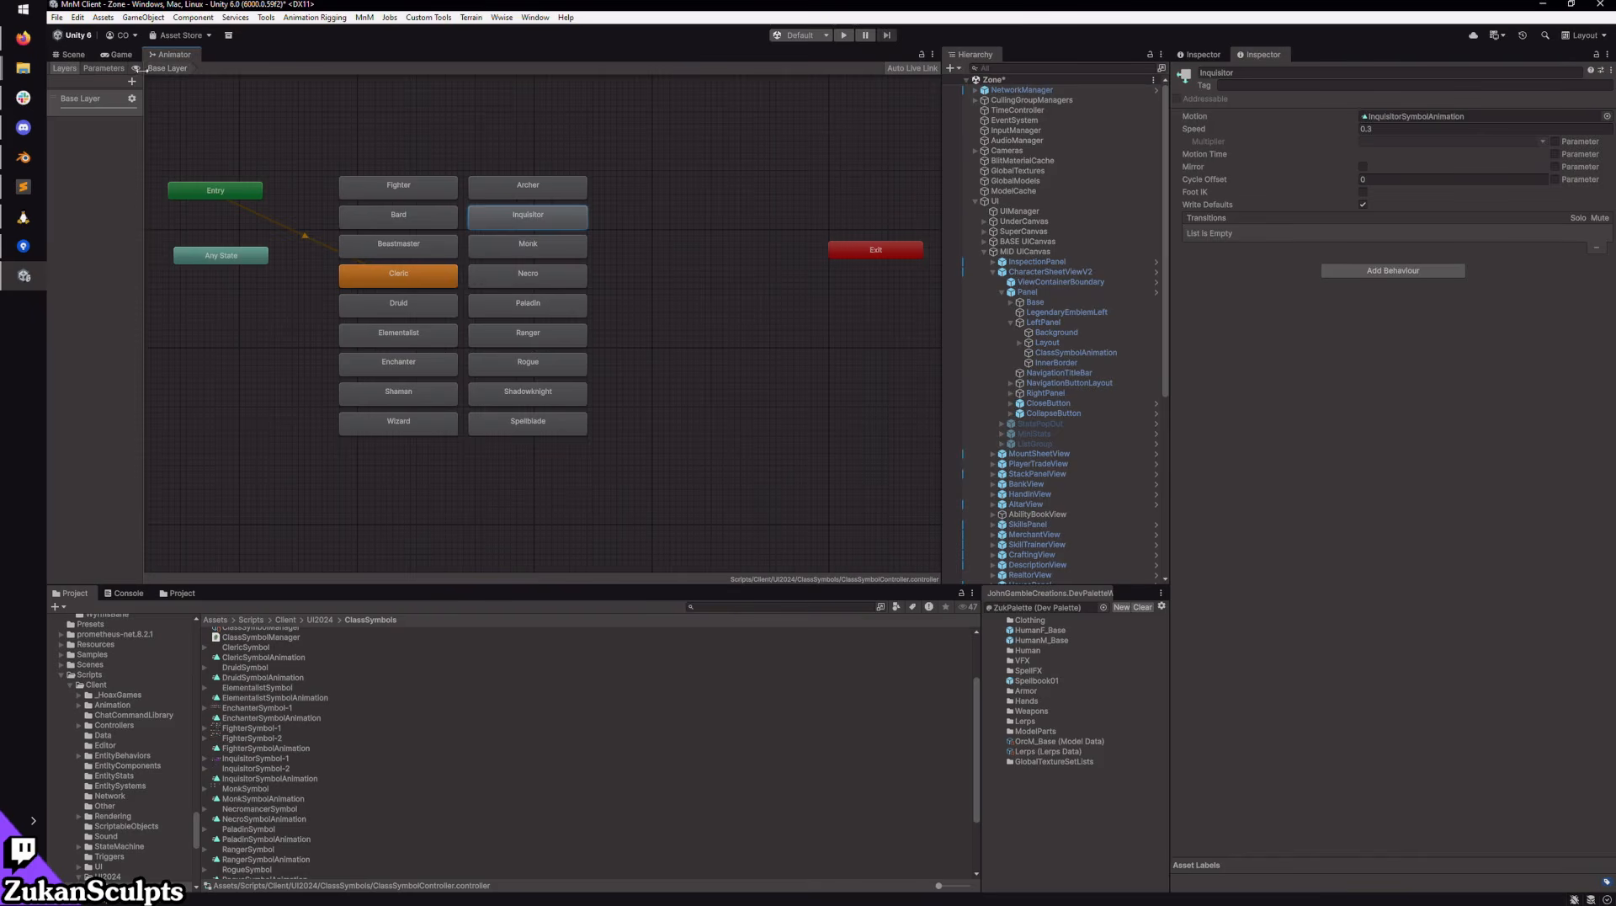
Step: Try to test the symbols in play mode by entering the zone with the level 60 Gnome Enchanter, and stop play mode
{"action": "left_click", "coordinate": [77, 56]}
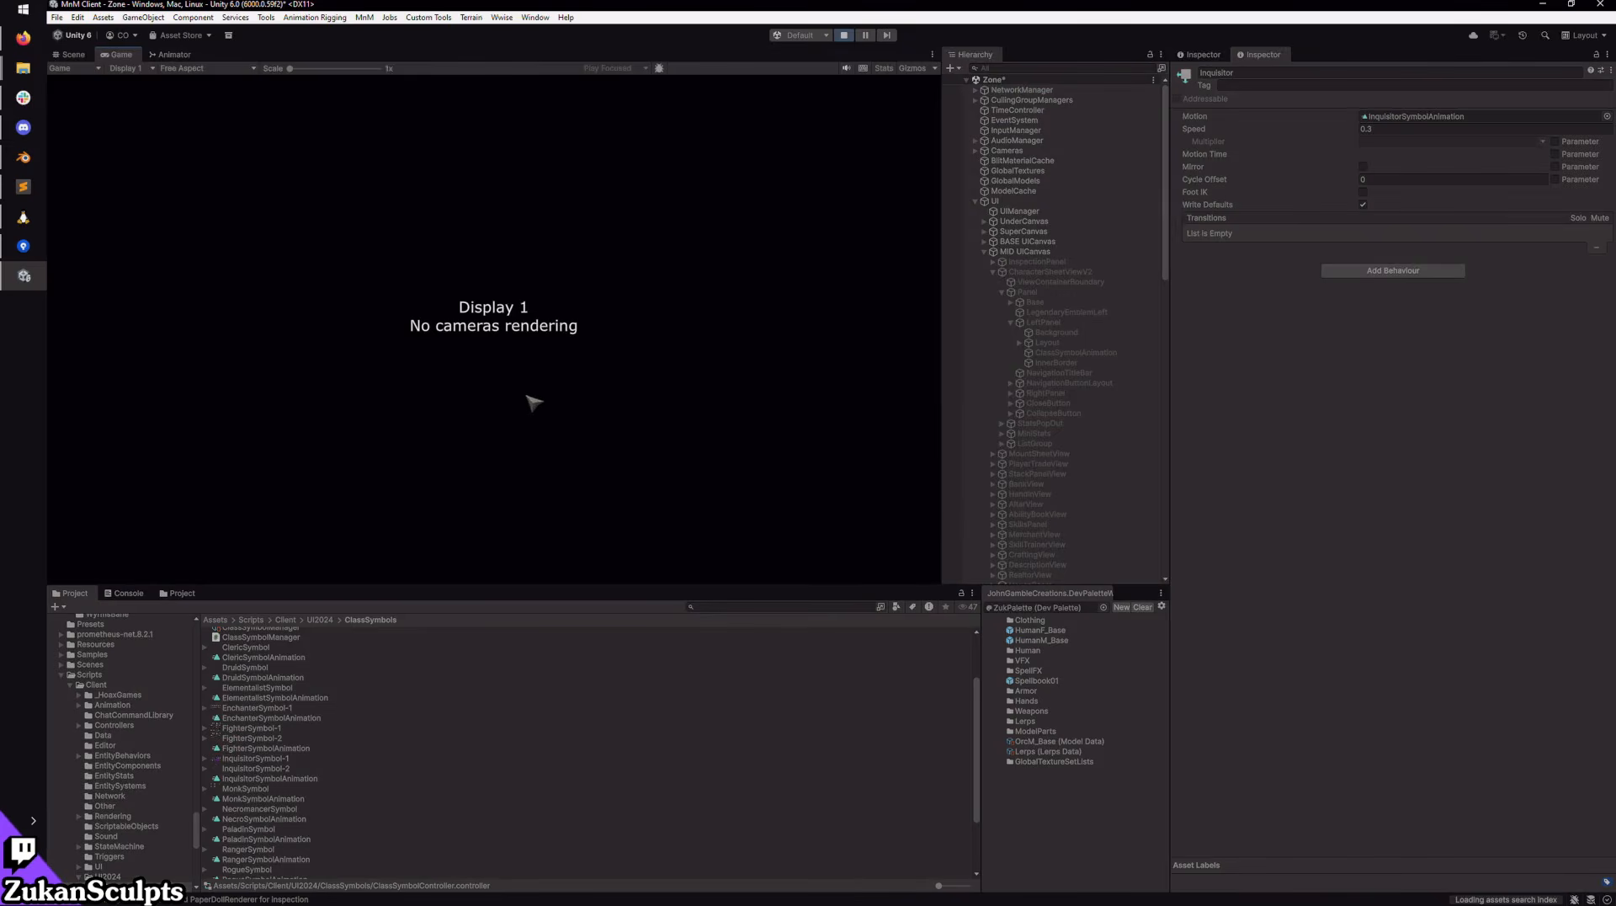
{"action": "left_click", "coordinate": [455, 381]}
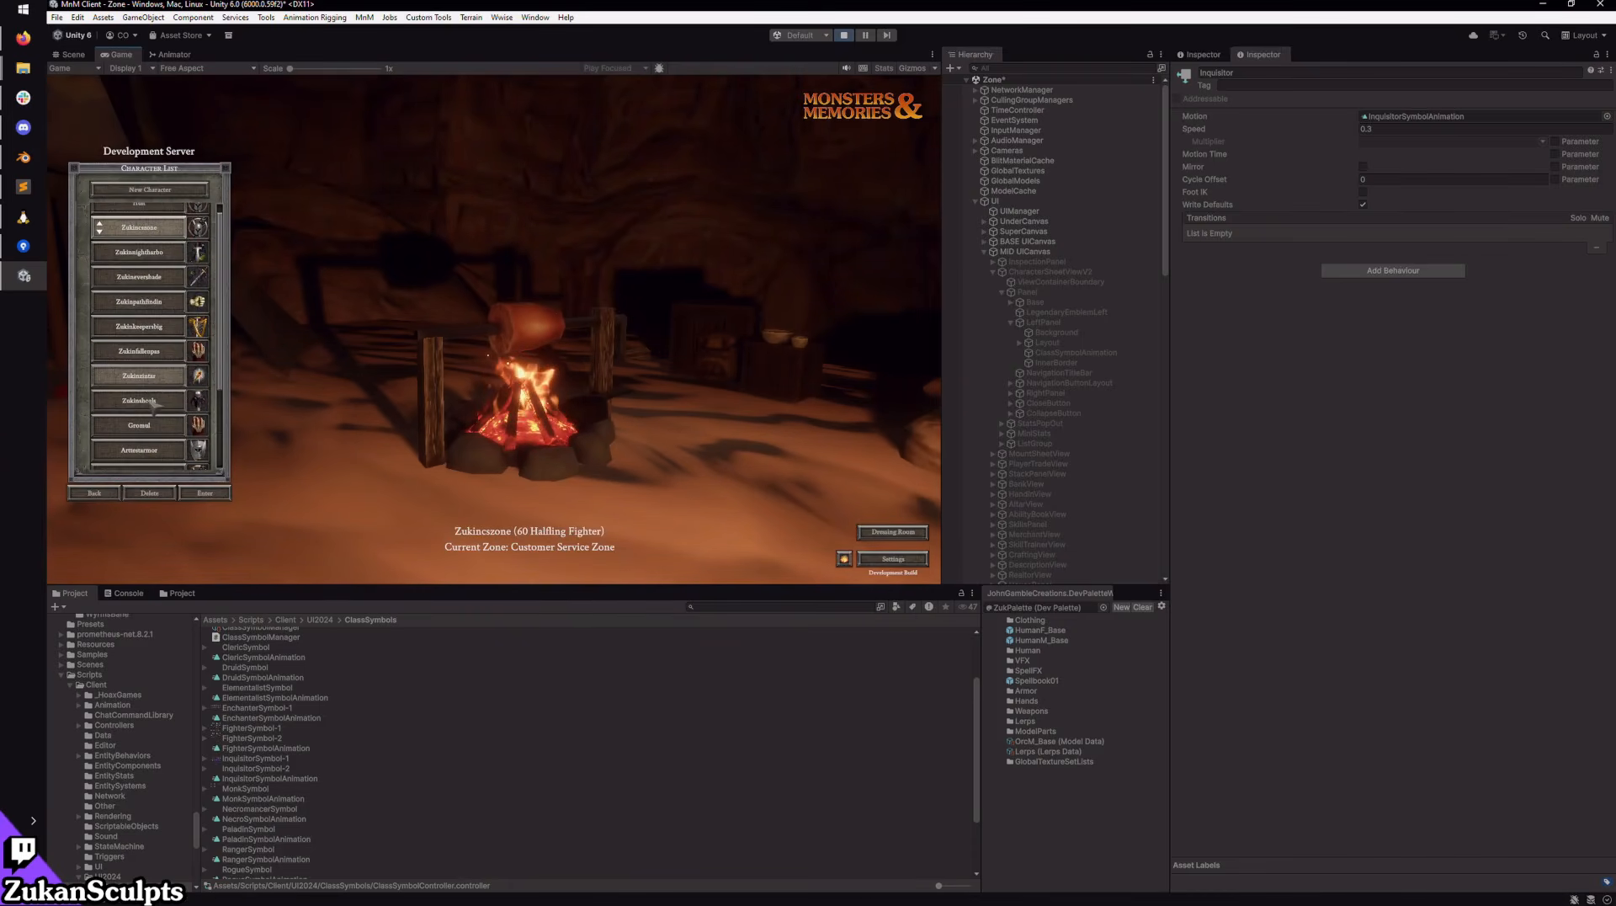
{"action": "left_click", "coordinate": [147, 376]}
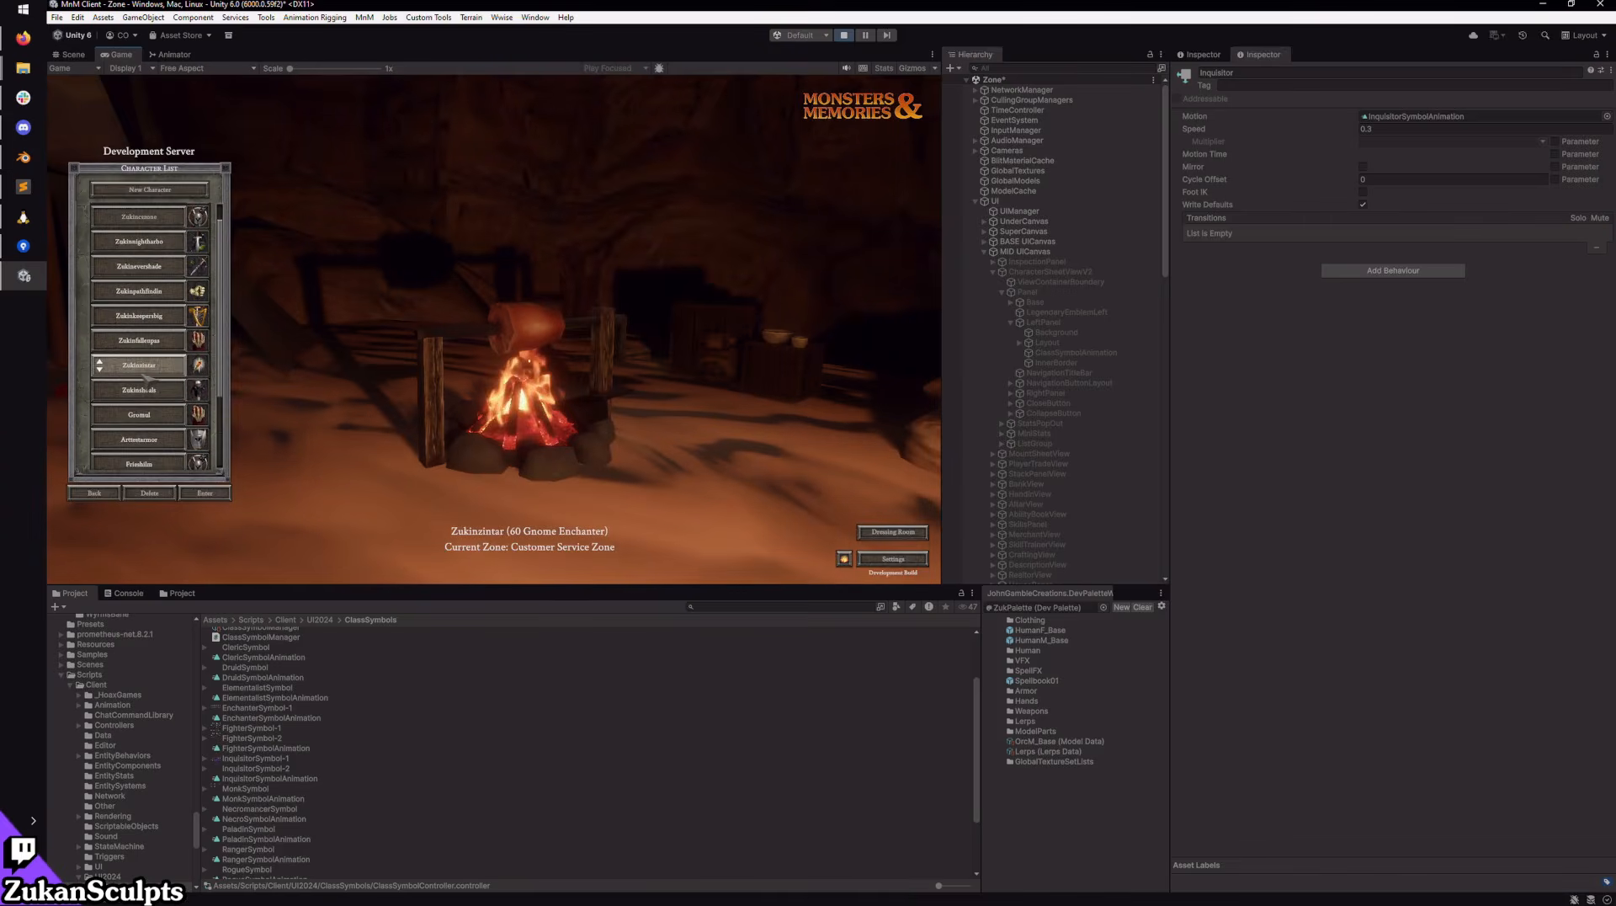
{"action": "left_click", "coordinate": [205, 492]}
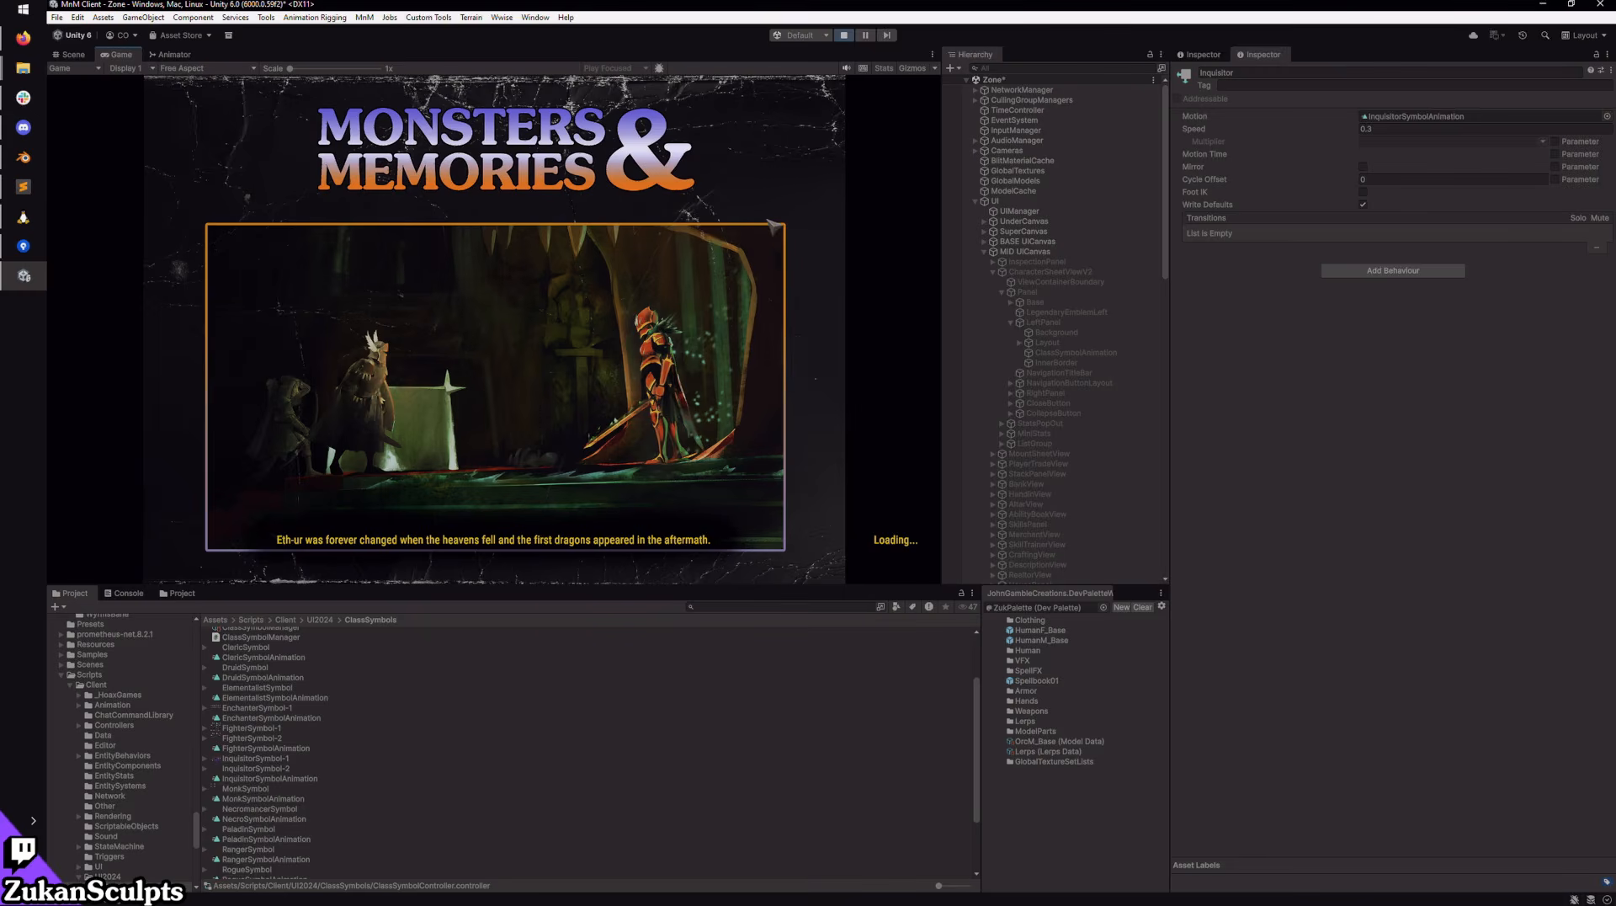
{"action": "key", "text": "ctrl+p"}
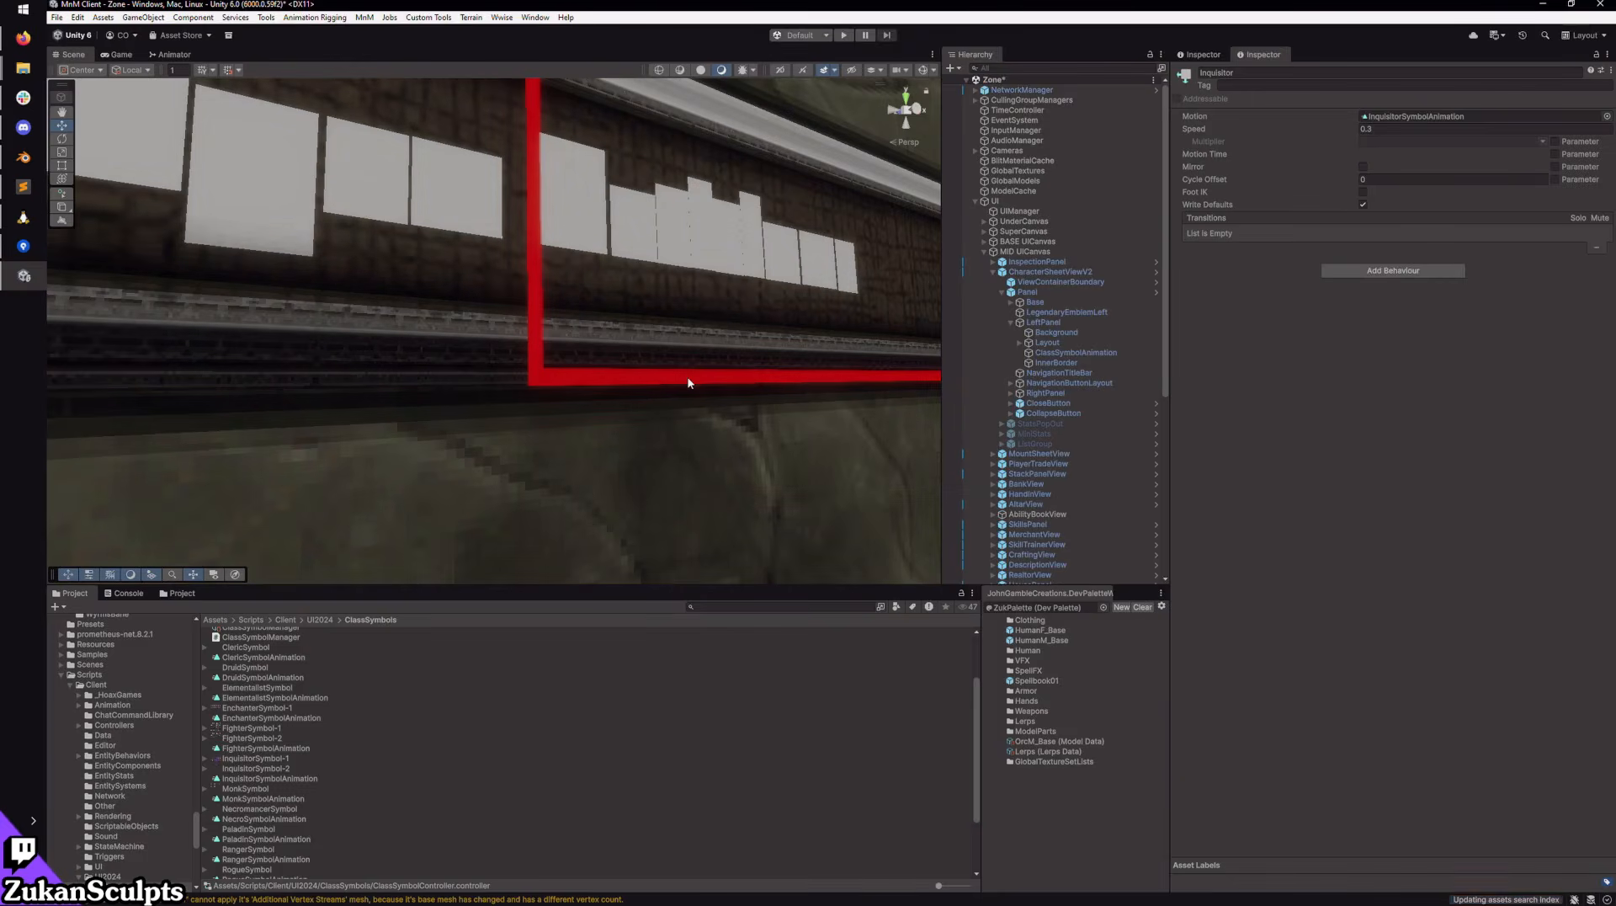
Step: Run the game again, enter the Development Server and start creating a new character
{"action": "left_click", "coordinate": [845, 35]}
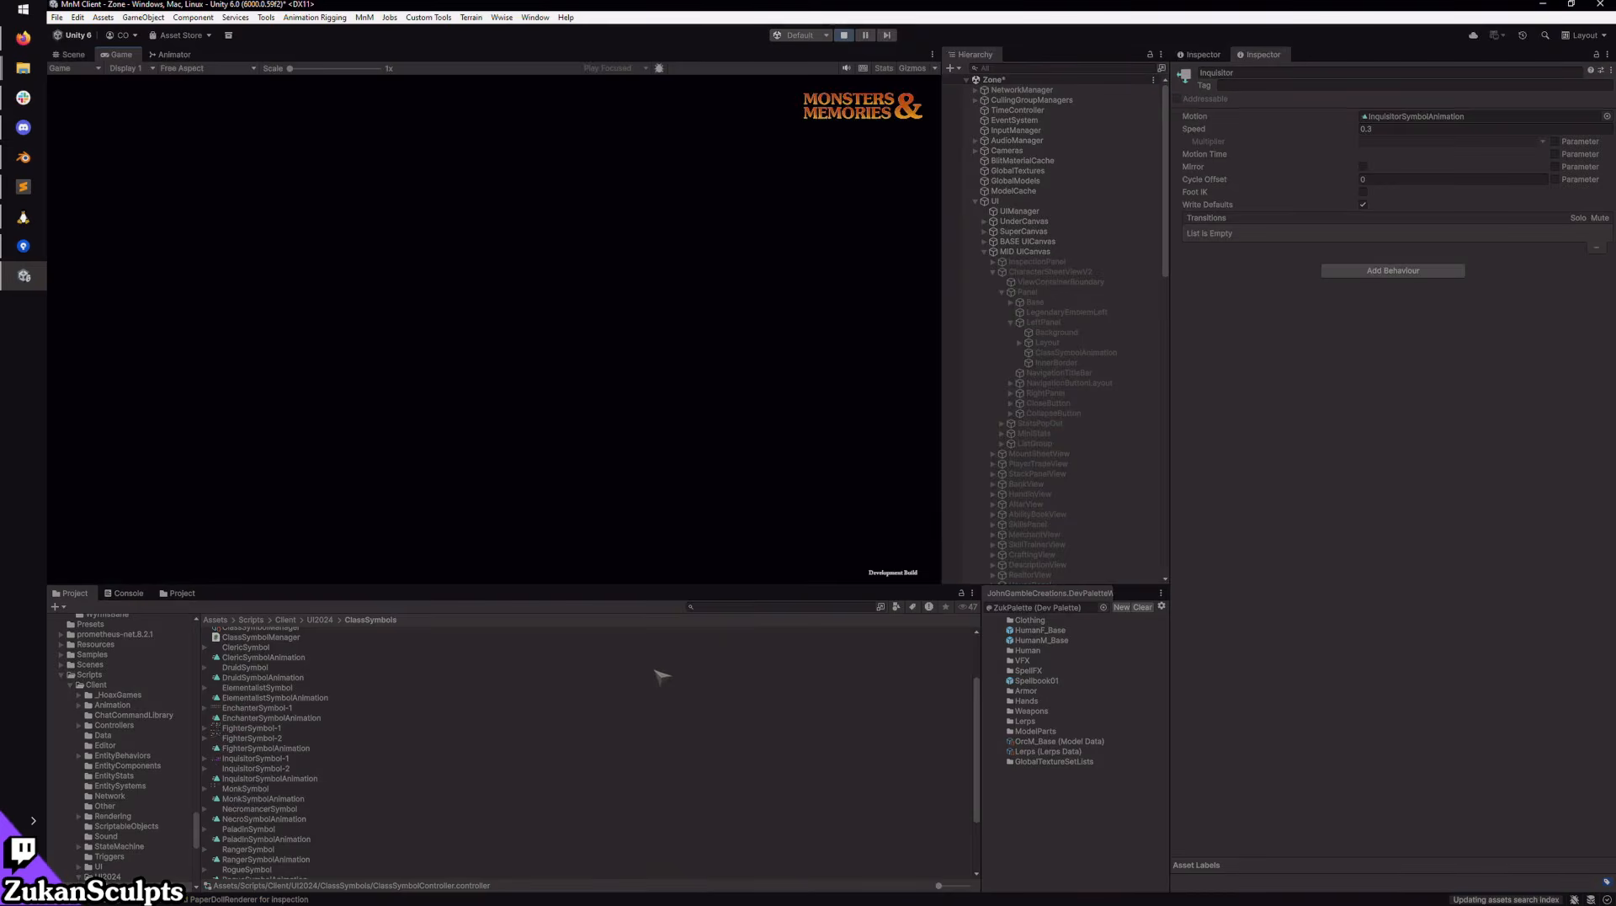
{"action": "left_click", "coordinate": [534, 379]}
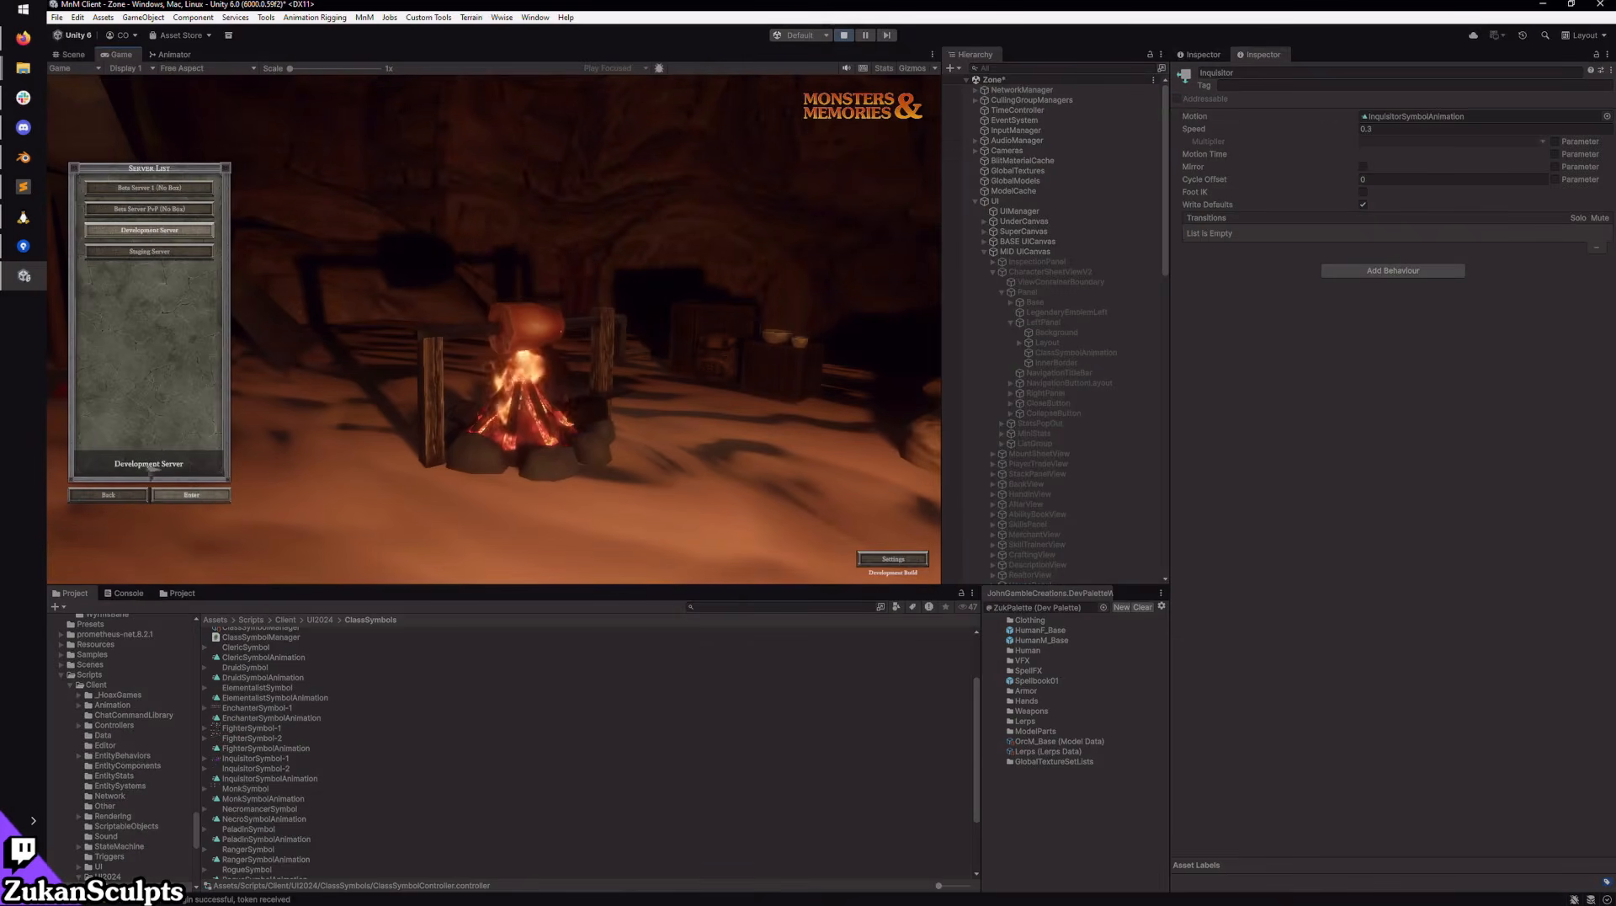
{"action": "left_click", "coordinate": [191, 494]}
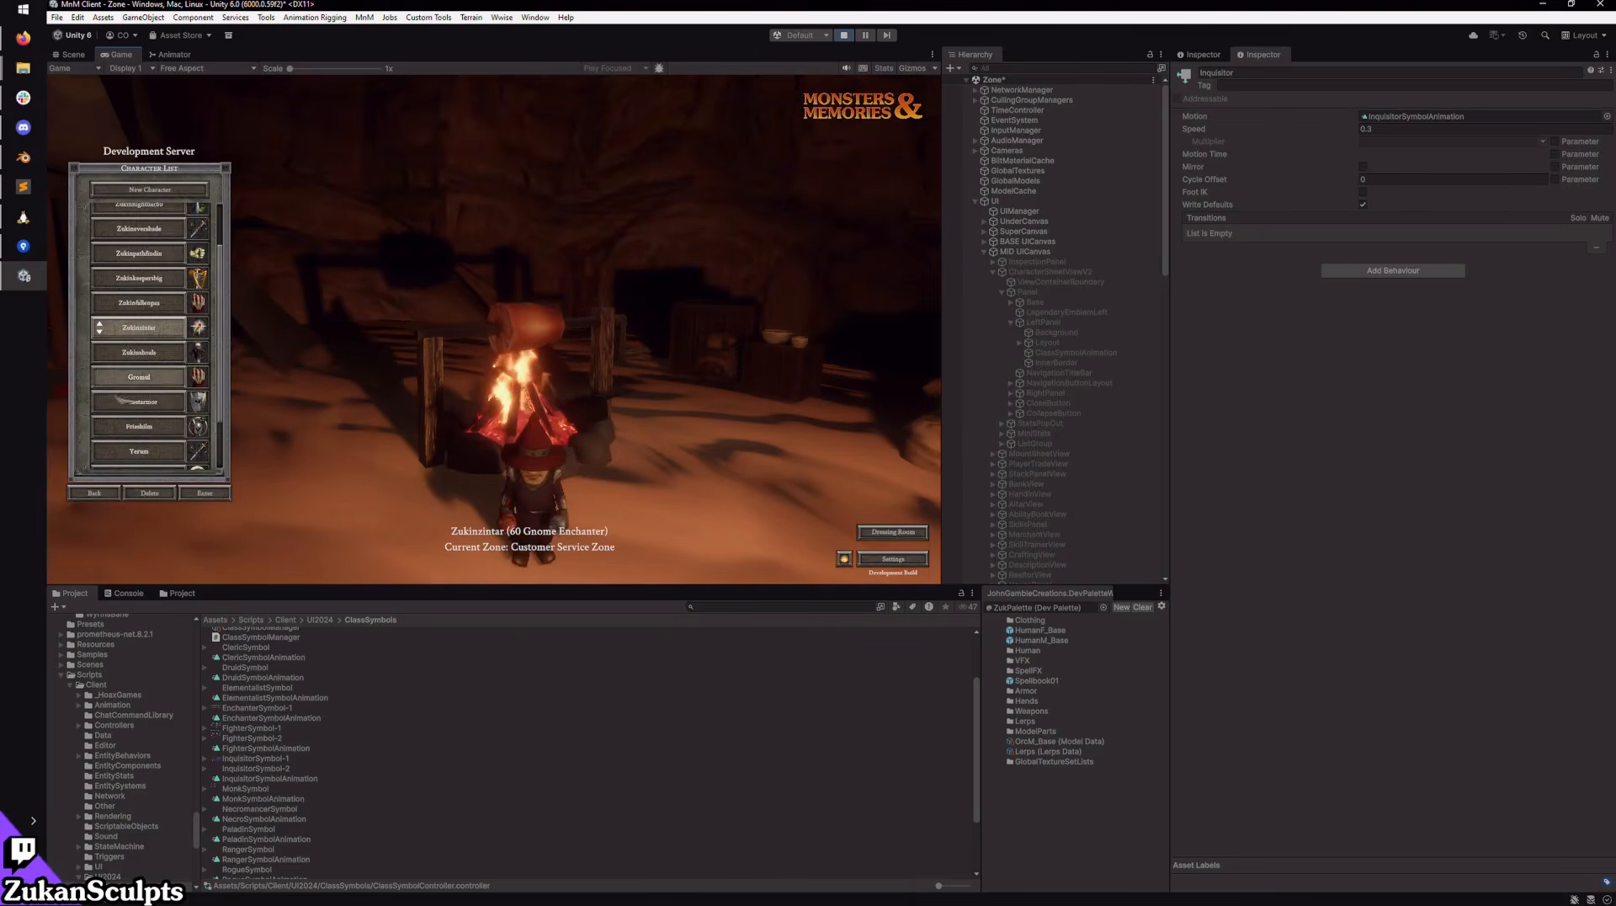
{"action": "scroll", "coordinate": [134, 428], "scroll_direction": "down", "scroll_amount": 3}
{"action": "scroll", "coordinate": [132, 430], "scroll_direction": "up", "scroll_amount": 5}
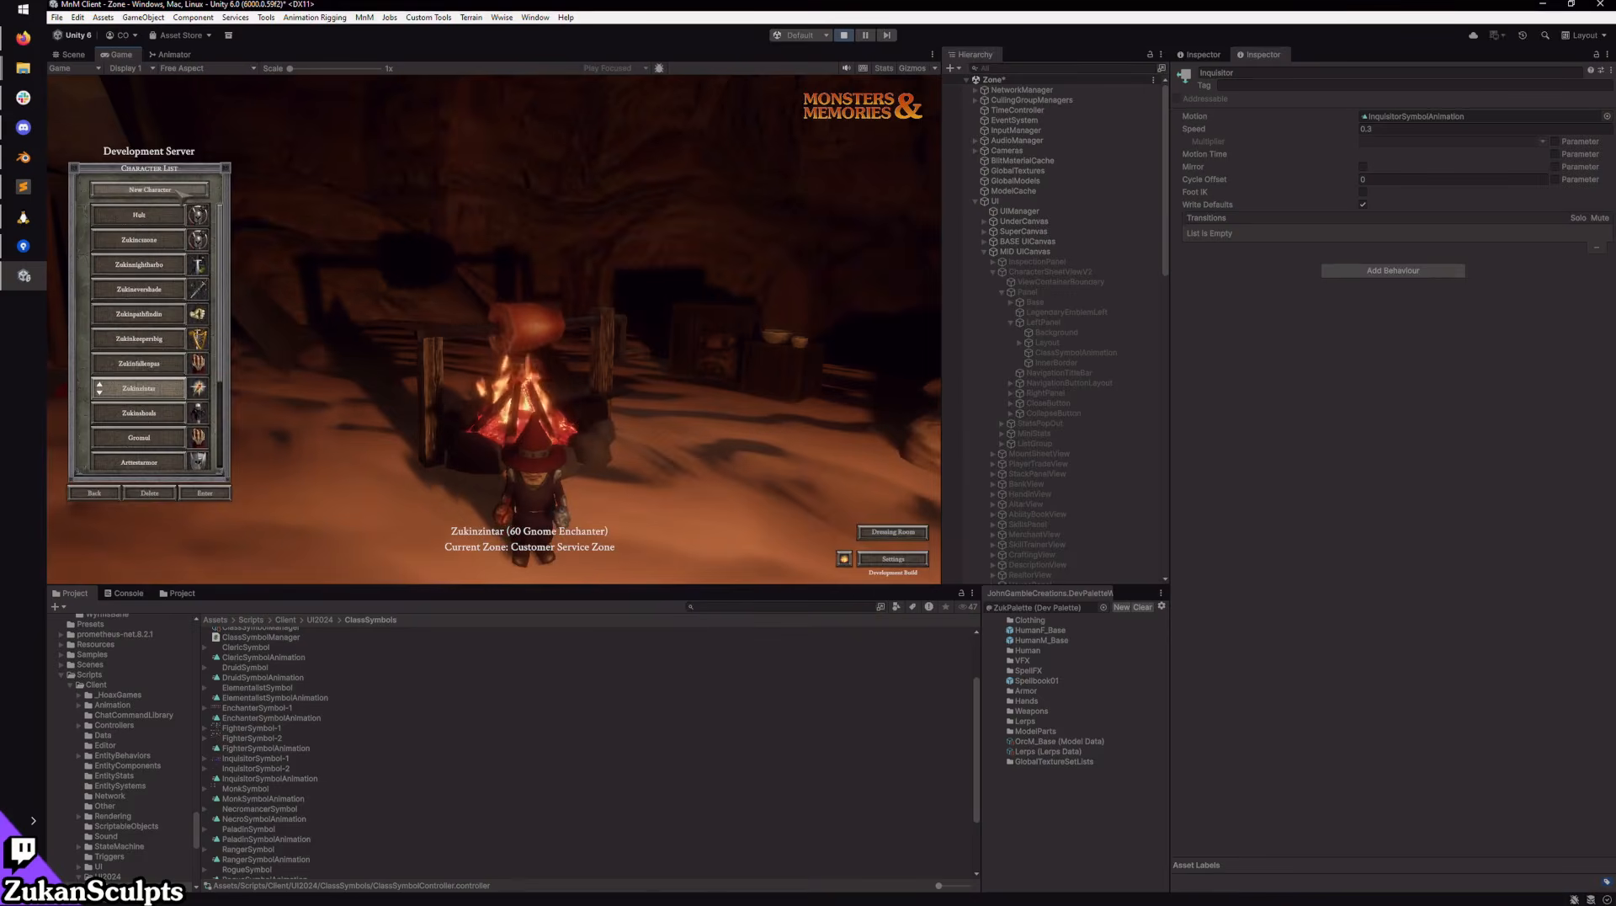
{"action": "left_click", "coordinate": [150, 191]}
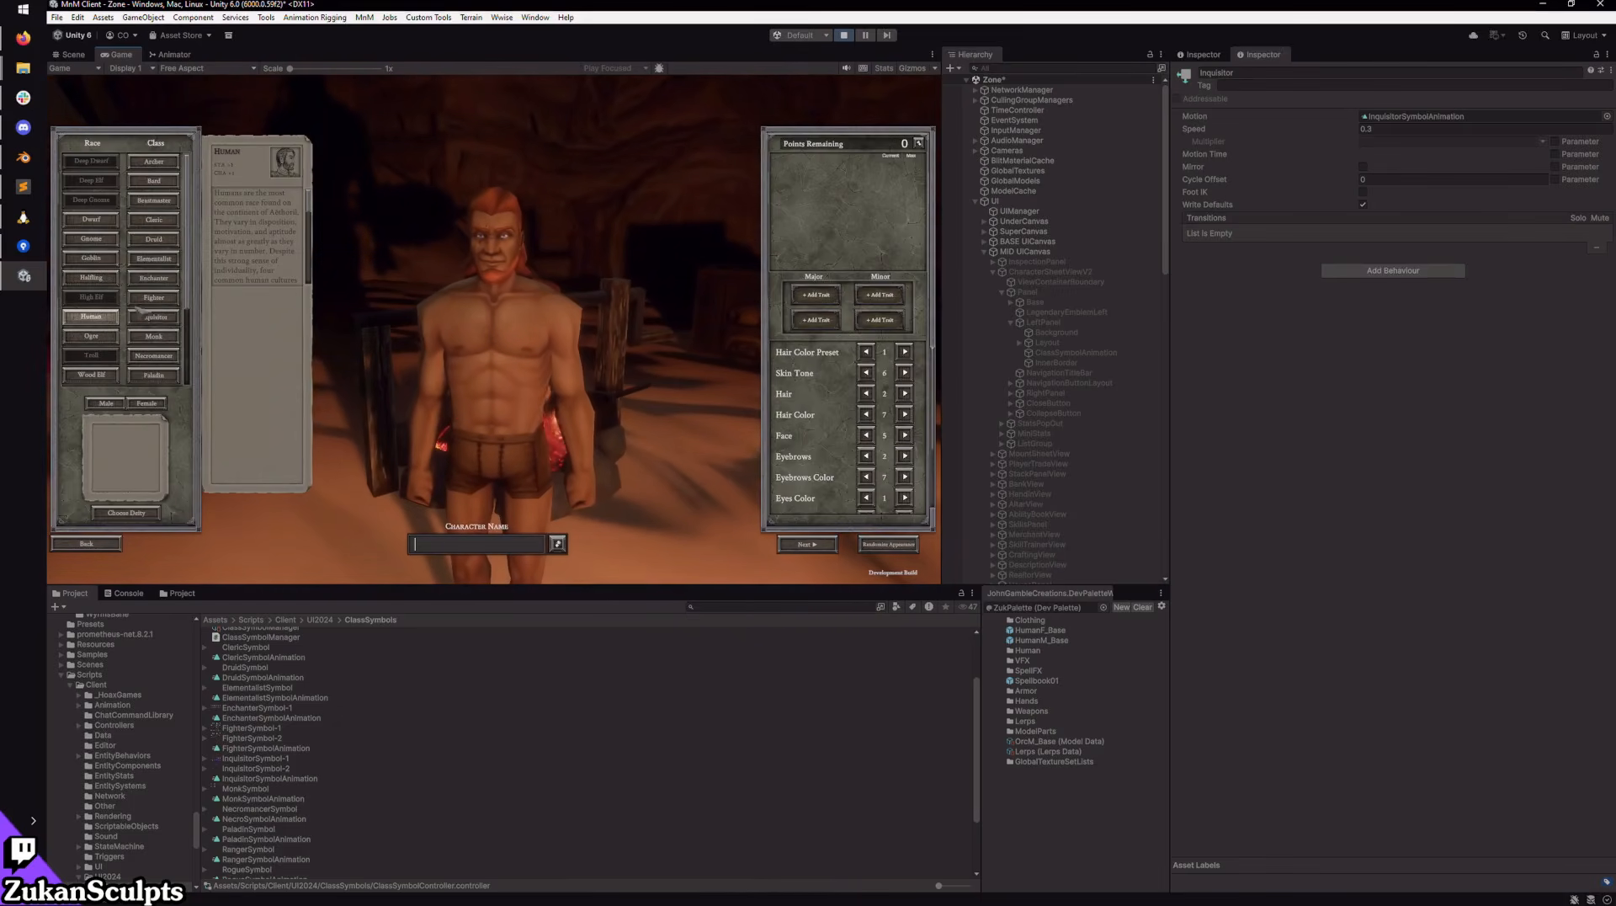
Step: Set the new Human character's class to Inquisitor and its deity to Trimminax
{"action": "left_click", "coordinate": [153, 316]}
{"action": "left_click", "coordinate": [144, 519]}
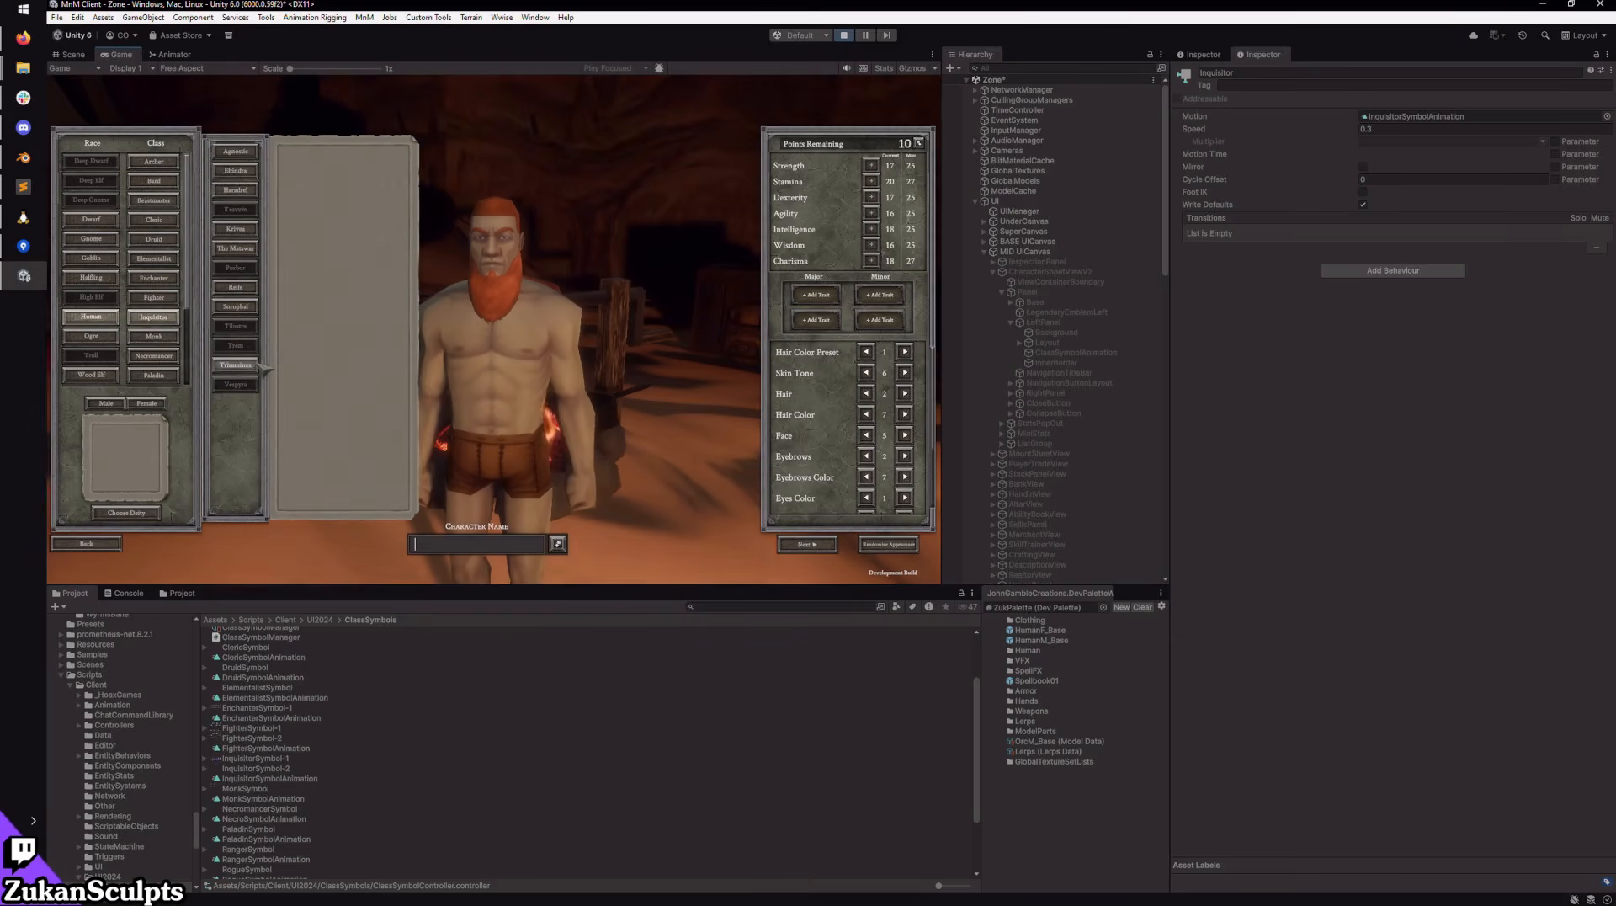
{"action": "left_click", "coordinate": [236, 364]}
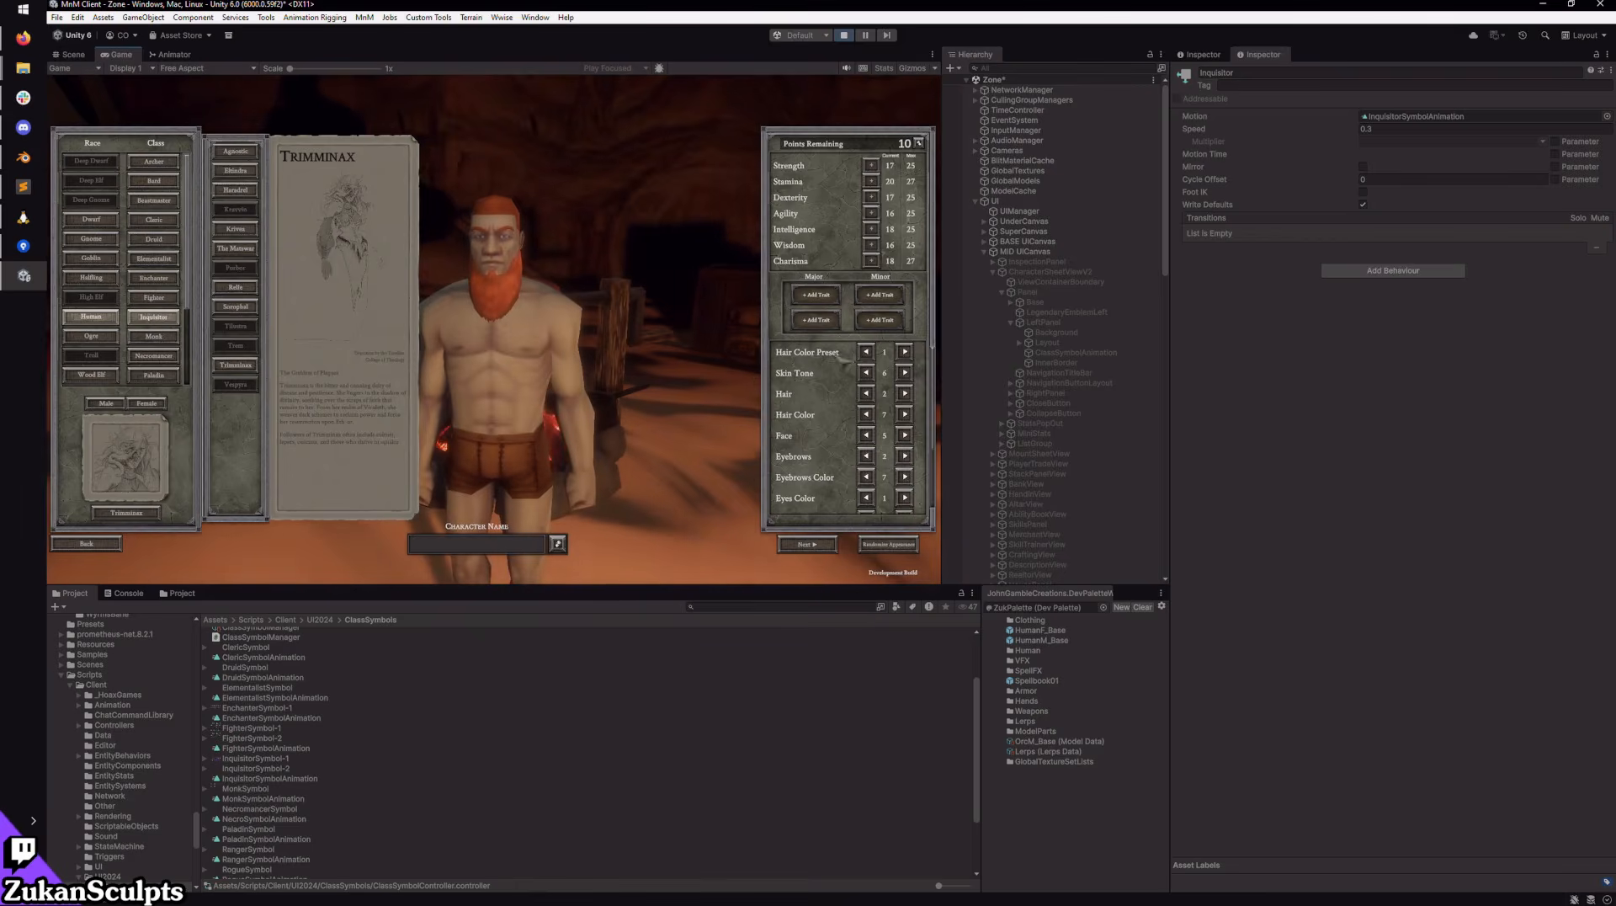
Step: Randomize the character's appearance, attribute points with traits, and name, and proceed to the starting location choice
{"action": "left_click", "coordinate": [888, 544]}
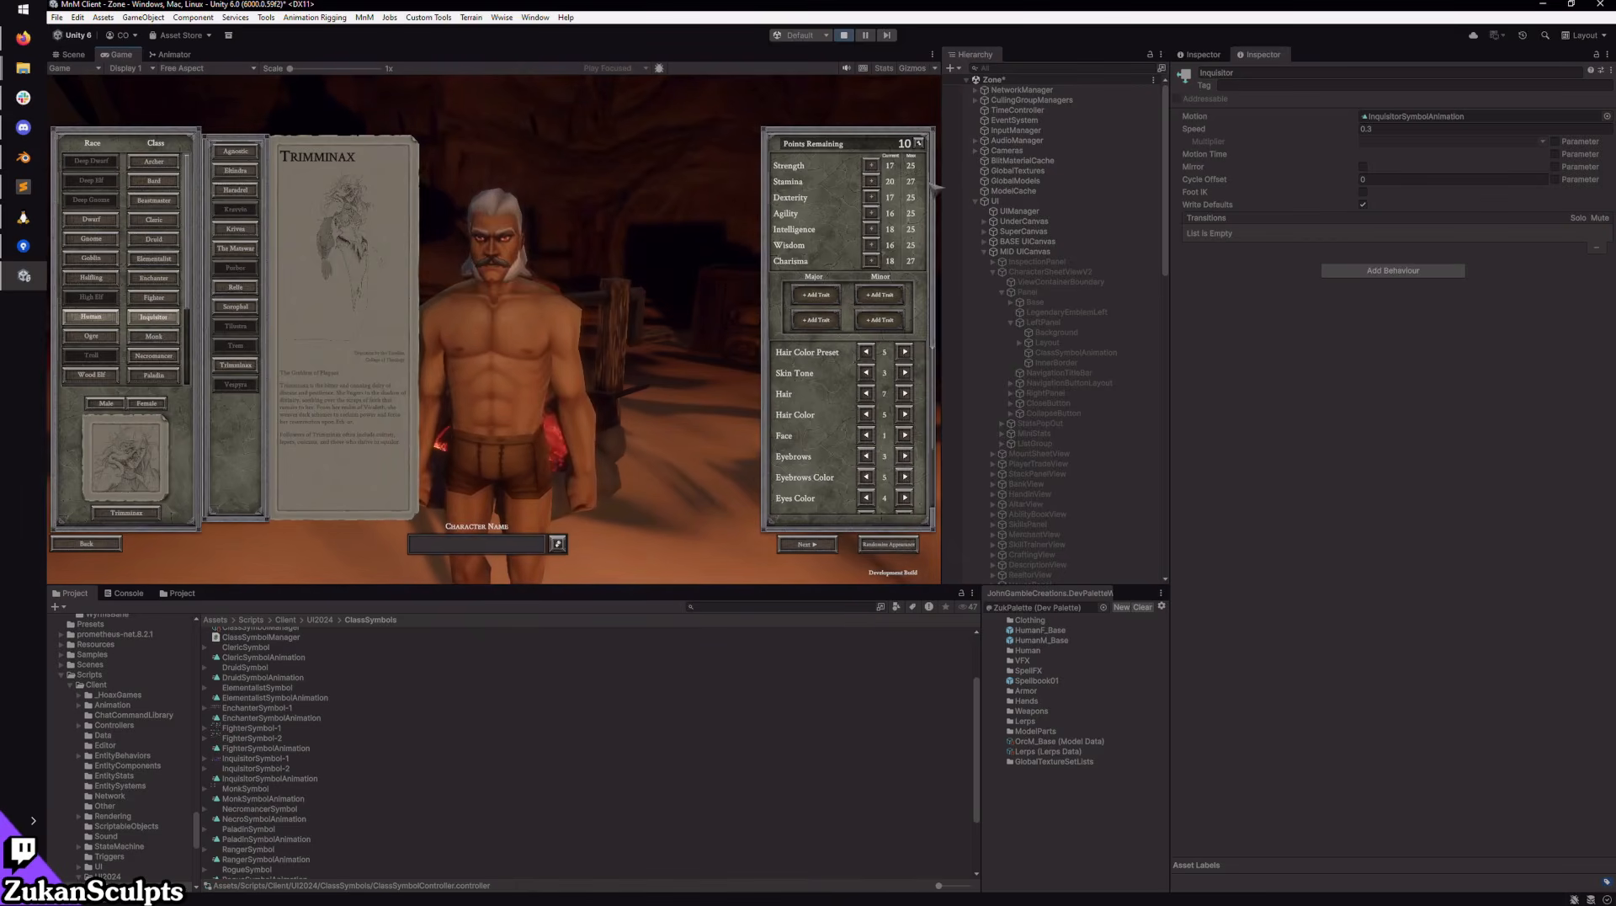
{"action": "left_click", "coordinate": [918, 143]}
{"action": "left_click", "coordinate": [558, 544]}
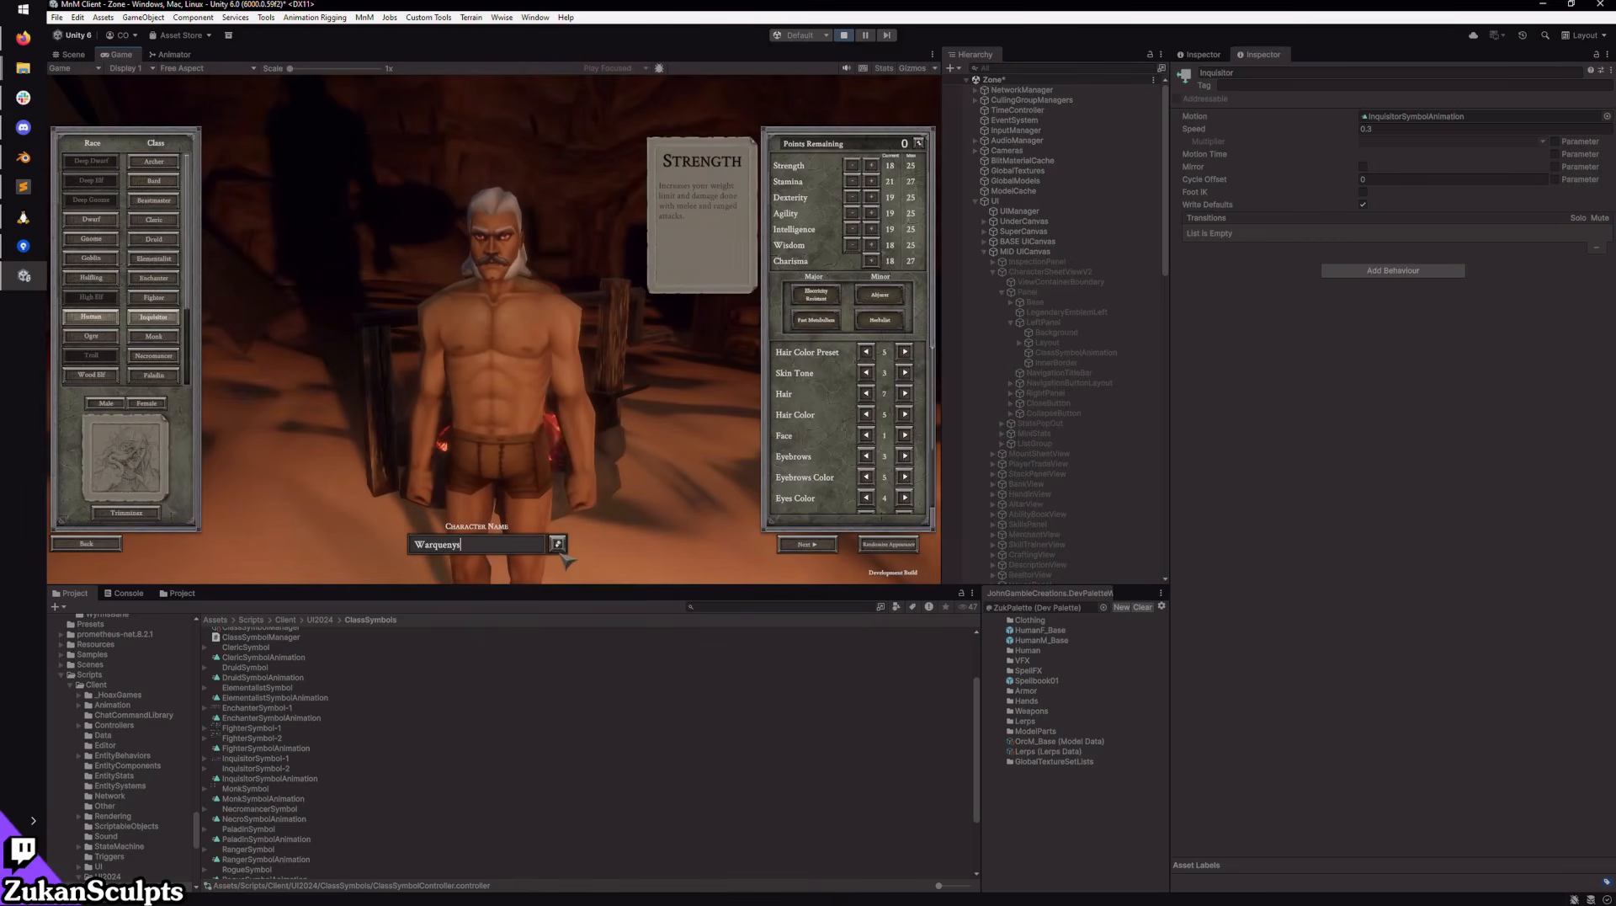
{"action": "left_click", "coordinate": [833, 549]}
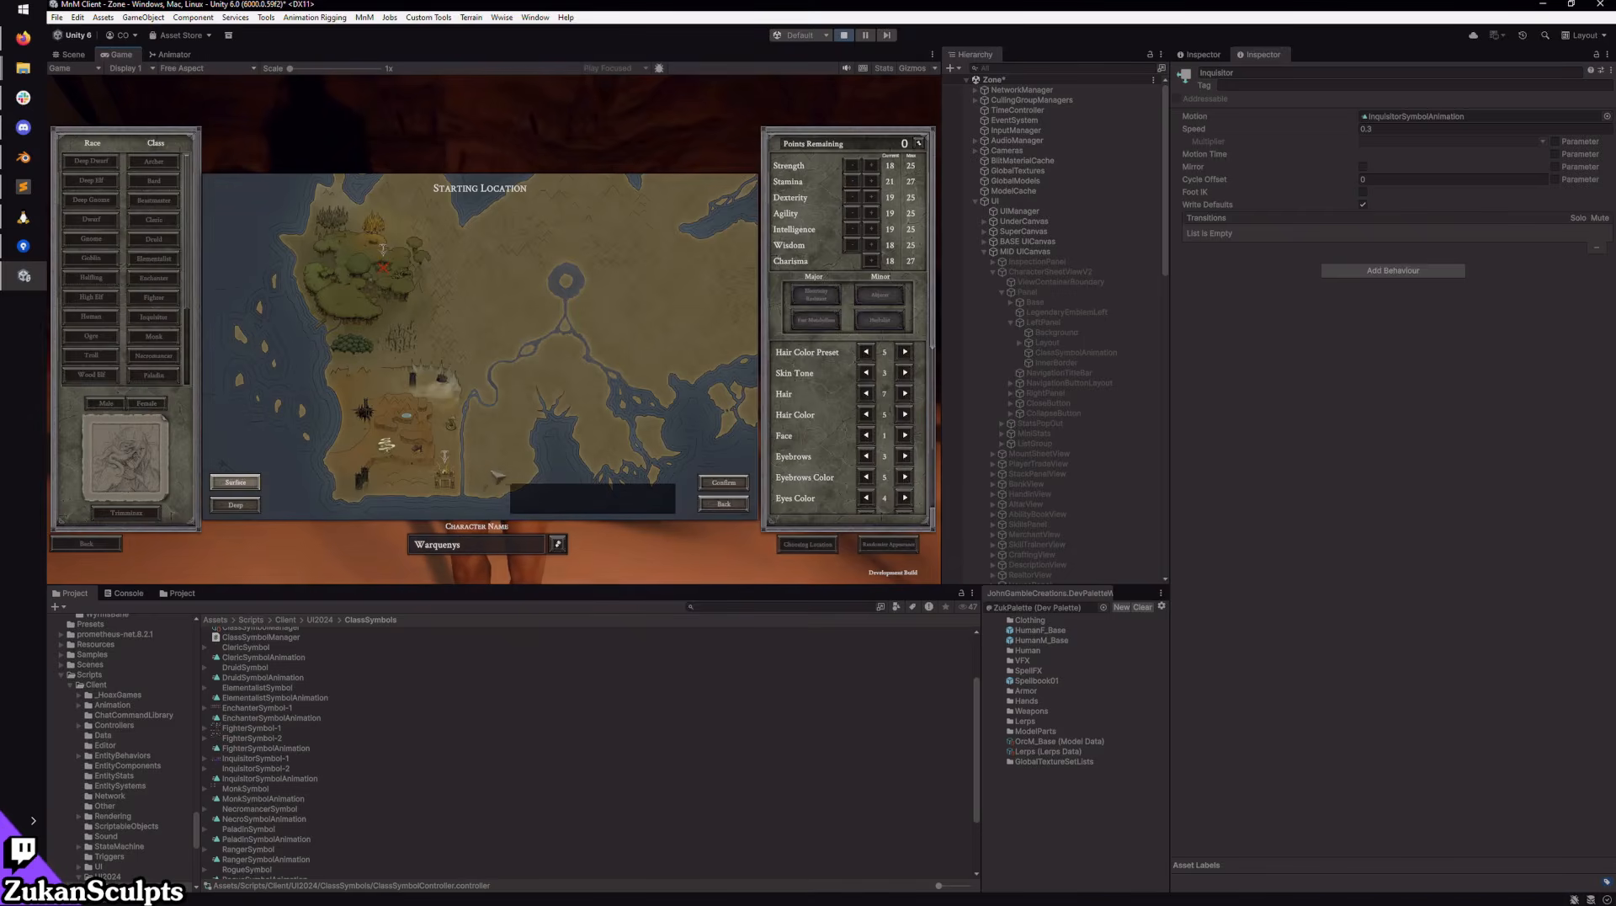
Step: Confirm the starting location, finish creating the Human Inquisitor and enter the zone with that character
{"action": "left_click", "coordinate": [723, 482]}
{"action": "left_click", "coordinate": [831, 545]}
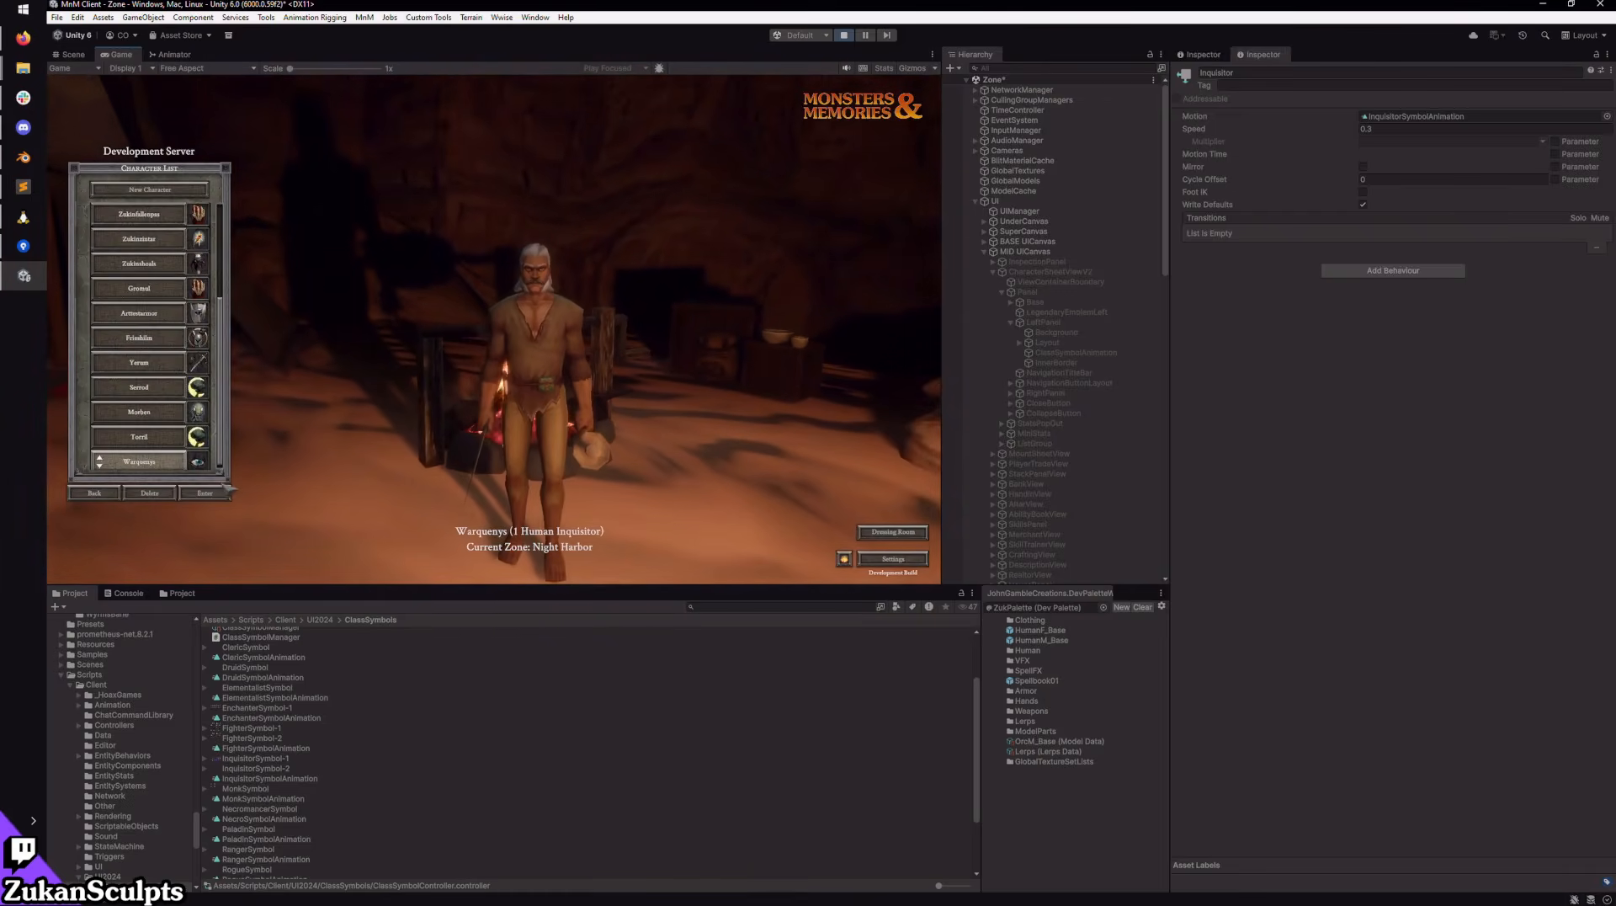
{"action": "left_click", "coordinate": [223, 492]}
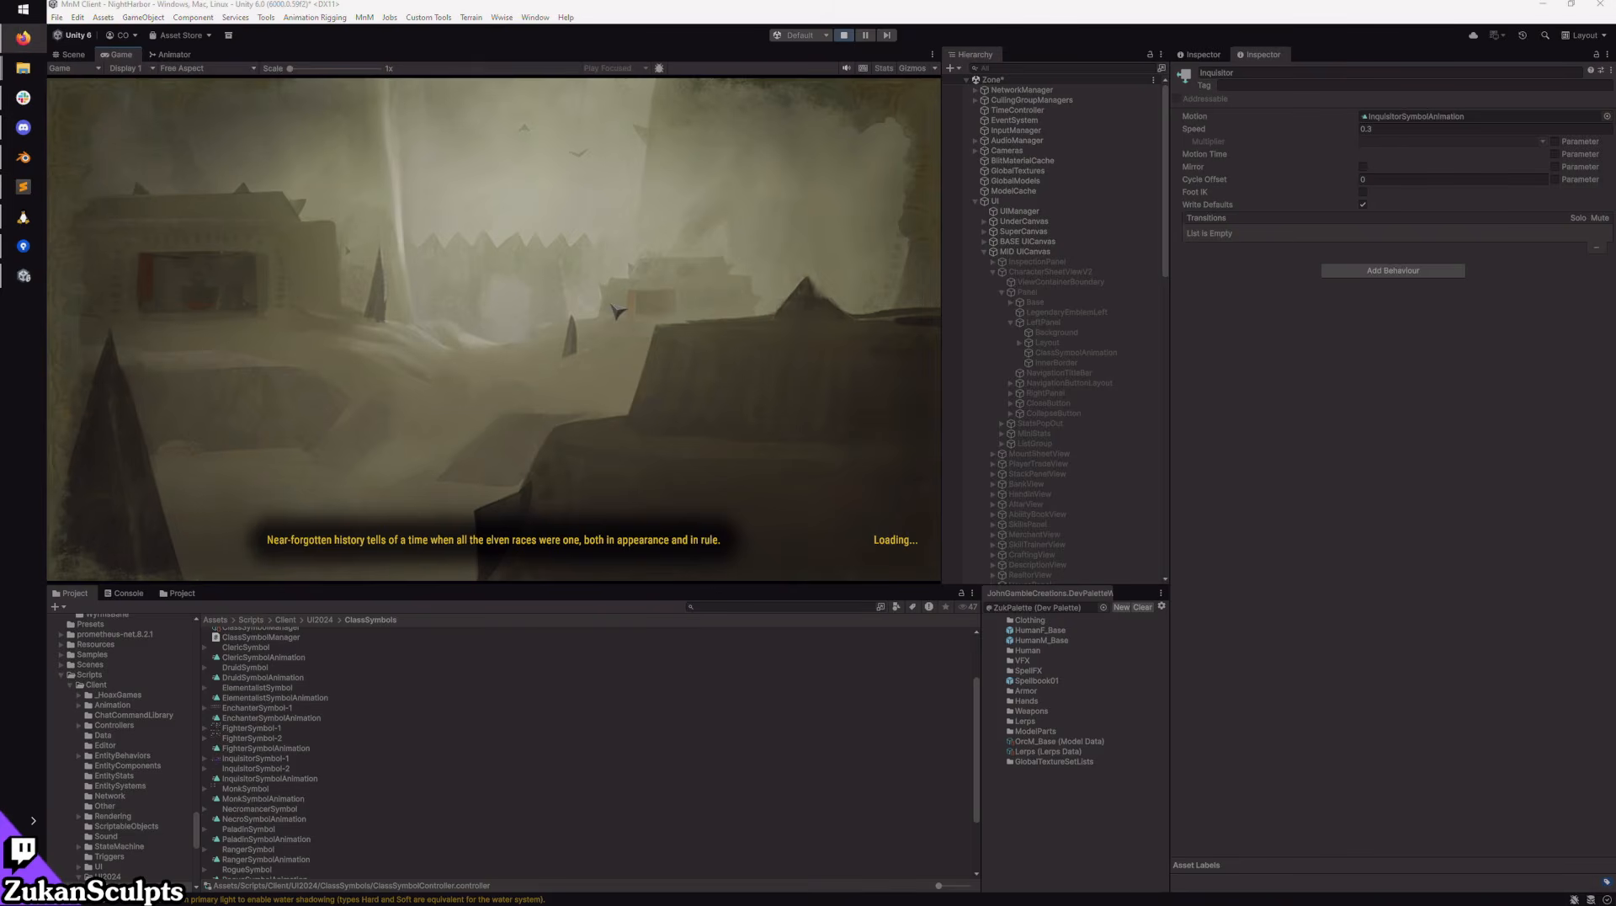
{"action": "left_click", "coordinate": [113, 595]}
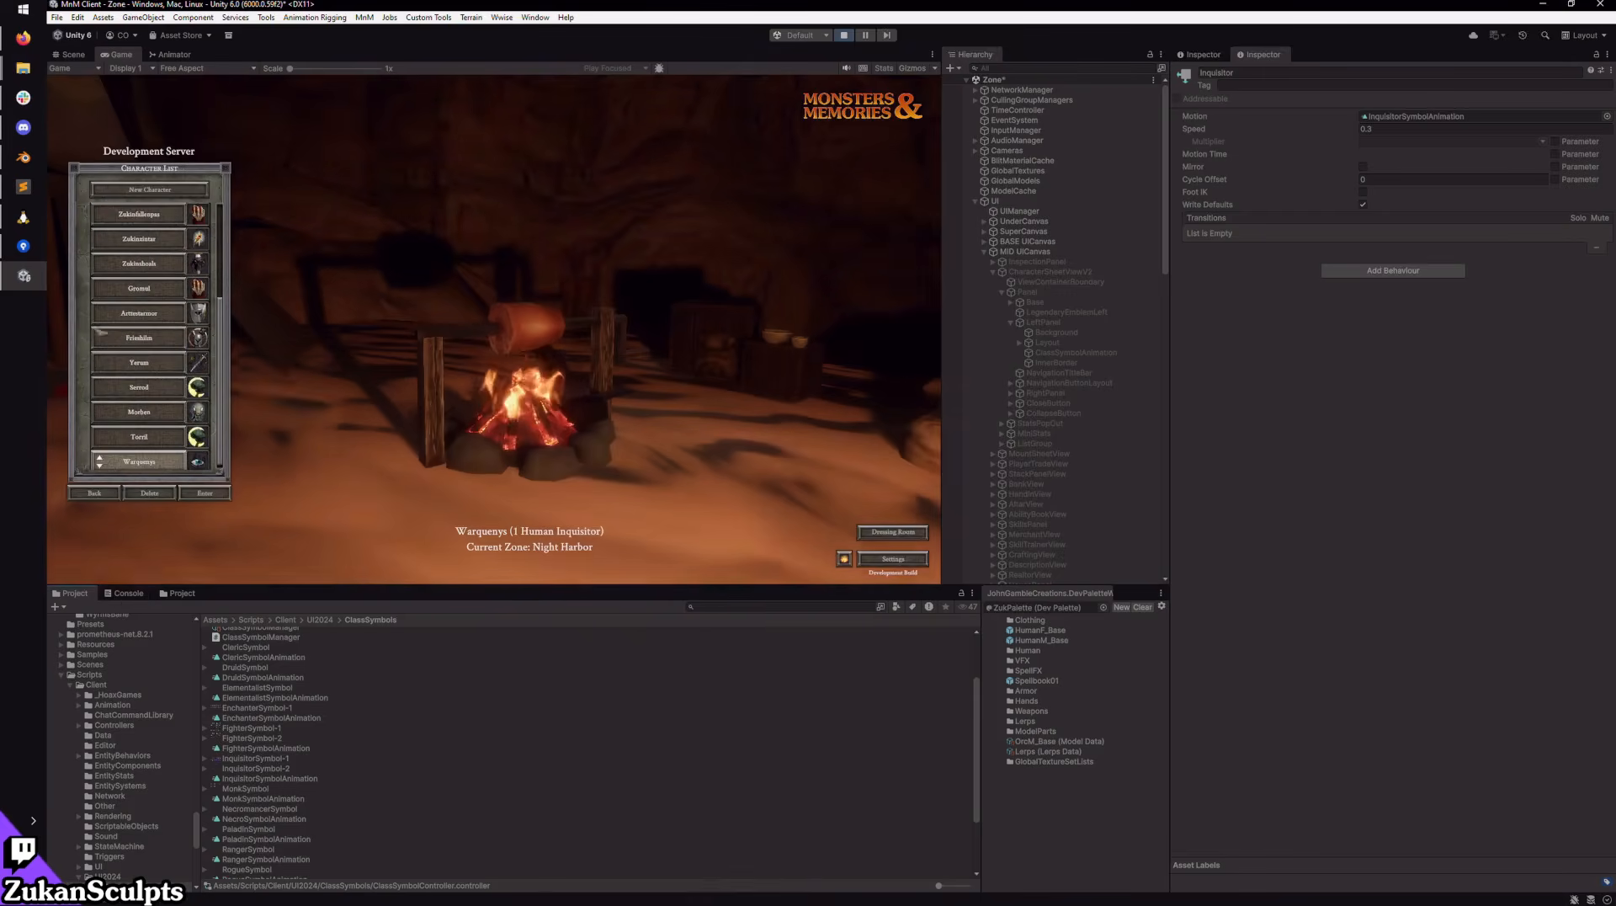
{"action": "left_click", "coordinate": [205, 492]}
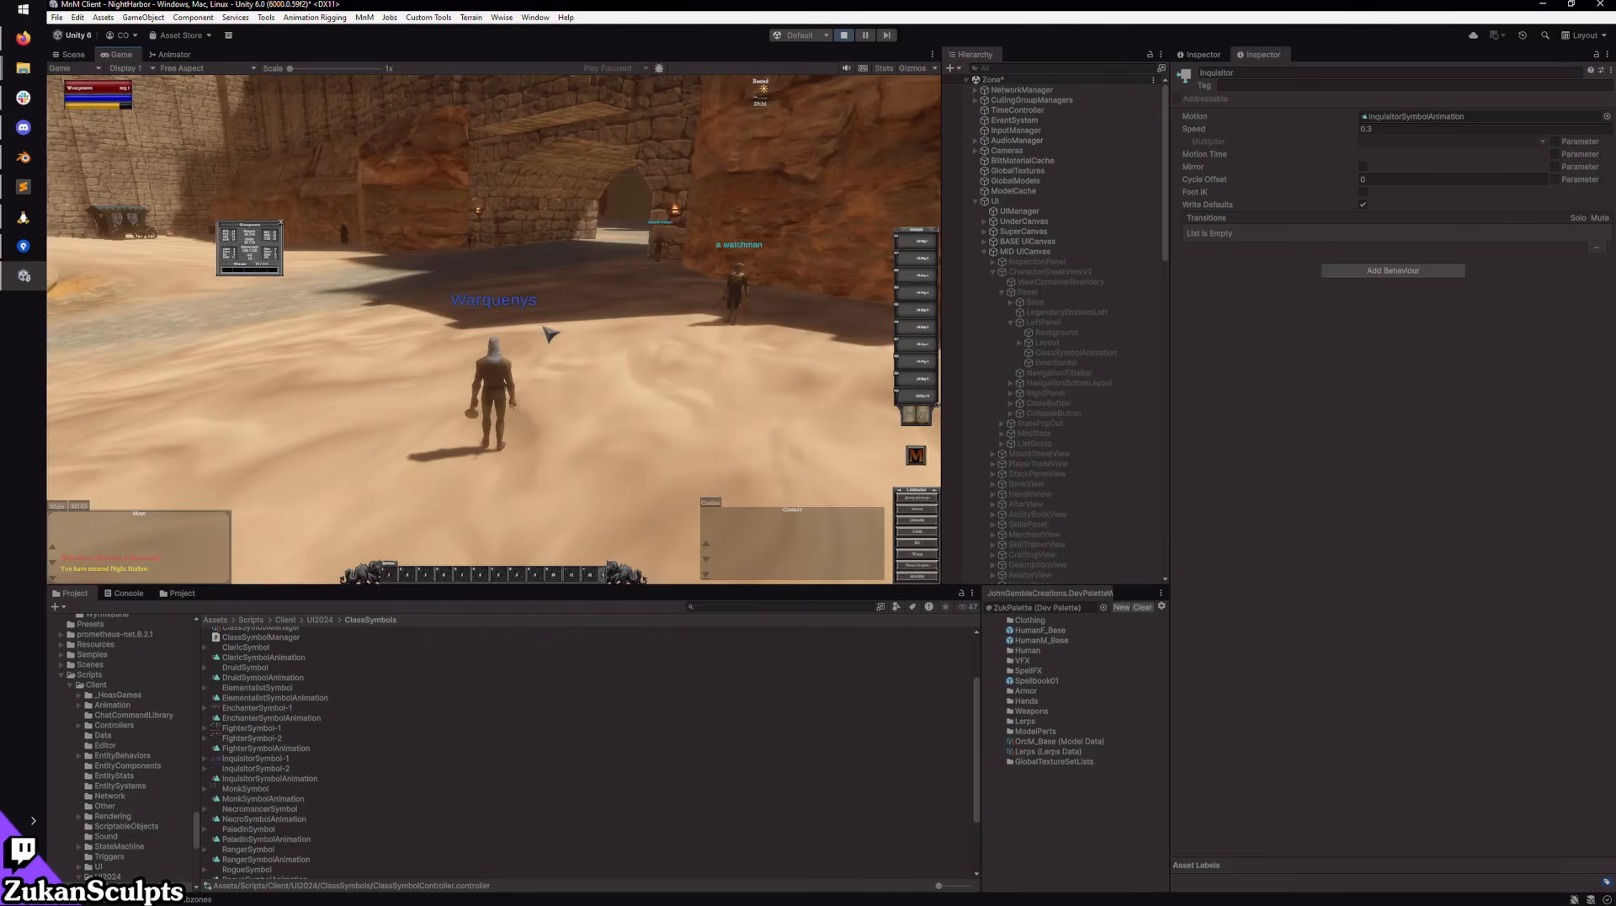
Step: Open the Inquisitor's character sheet in the running game and maximize the Game view
{"action": "left_click", "coordinate": [281, 224]}
{"action": "key", "text": "i"}
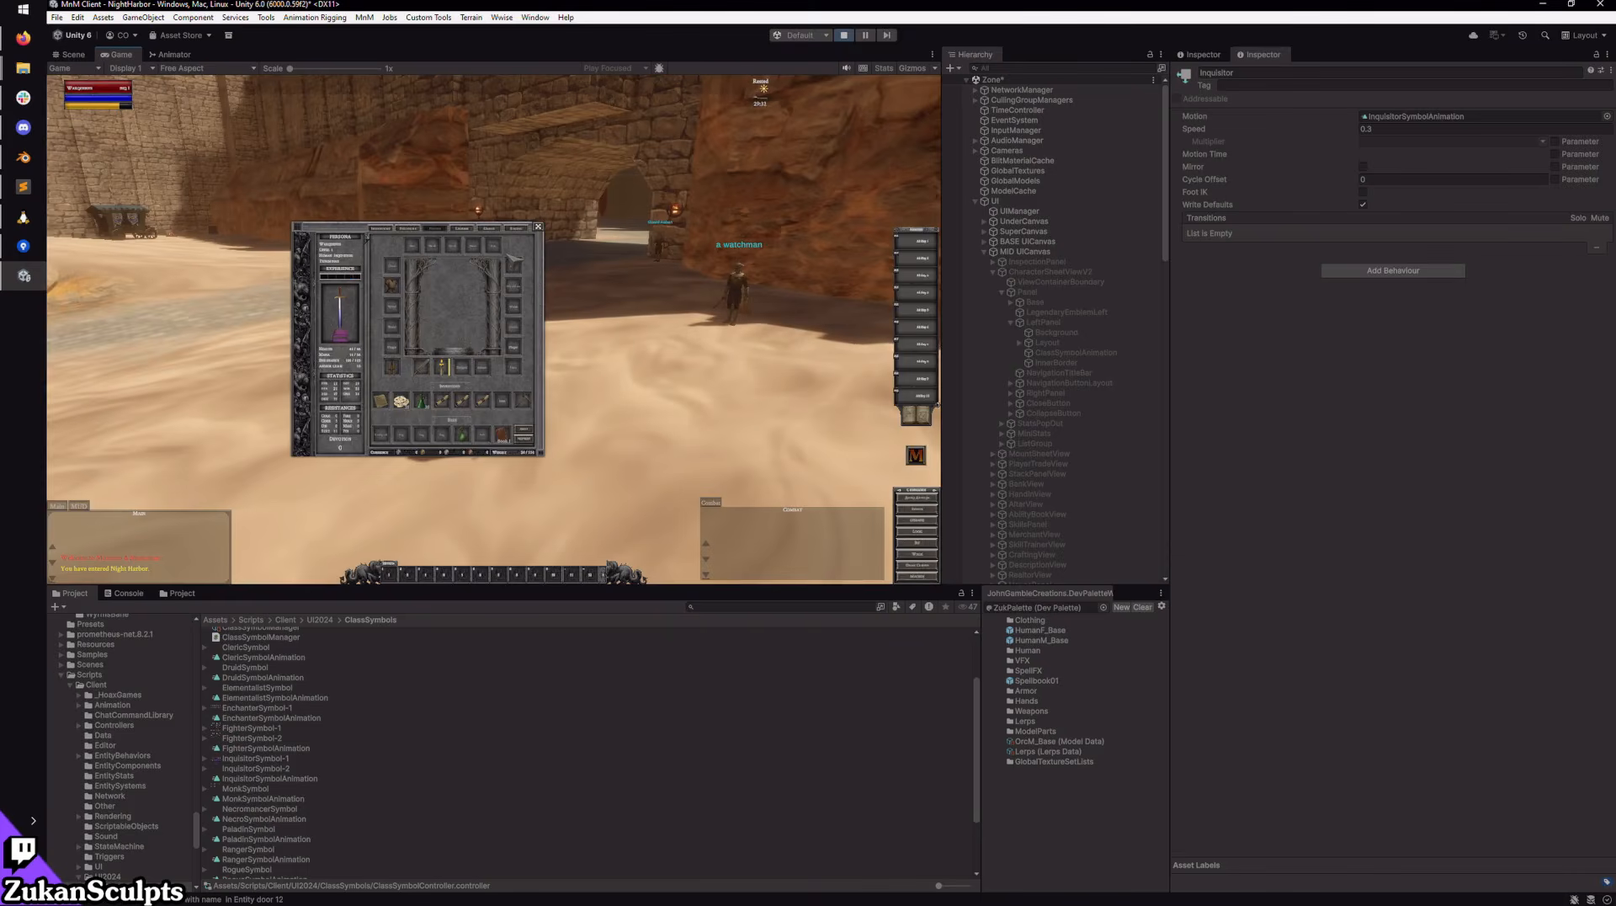
{"action": "double_click", "coordinate": [109, 55]}
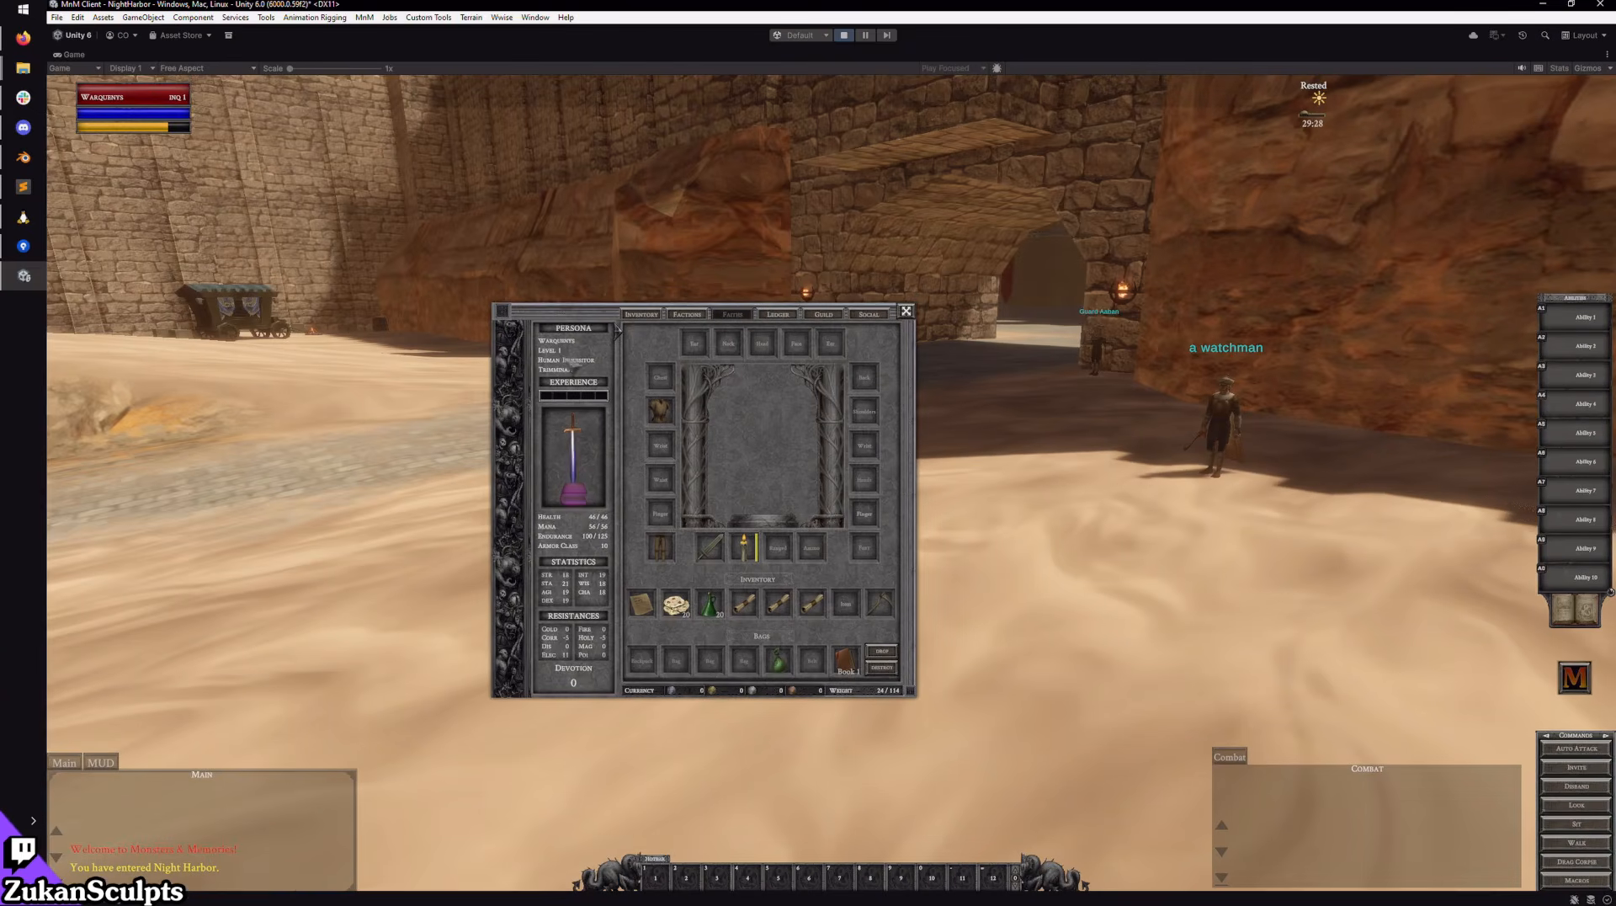
Step: Scale up the character sheet window and reposition it so the whole sheet with the class symbol fits on screen
{"action": "right_click", "coordinate": [662, 348]}
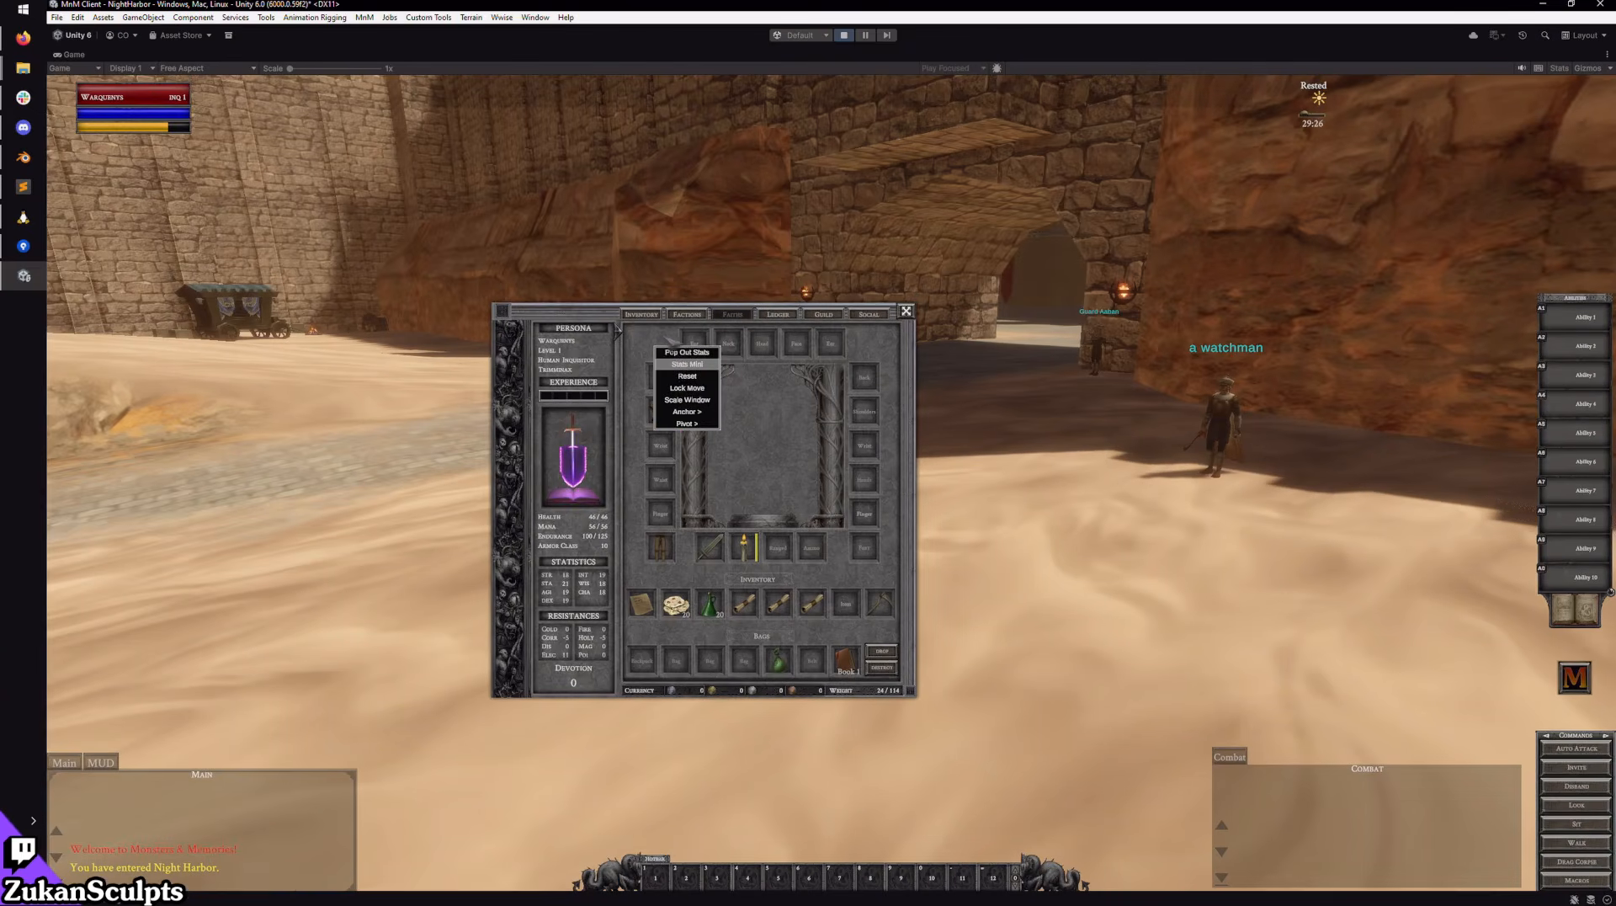
{"action": "left_click", "coordinate": [711, 400]}
{"action": "left_click_drag", "start_coordinate": [808, 484], "coordinate": [878, 484]}
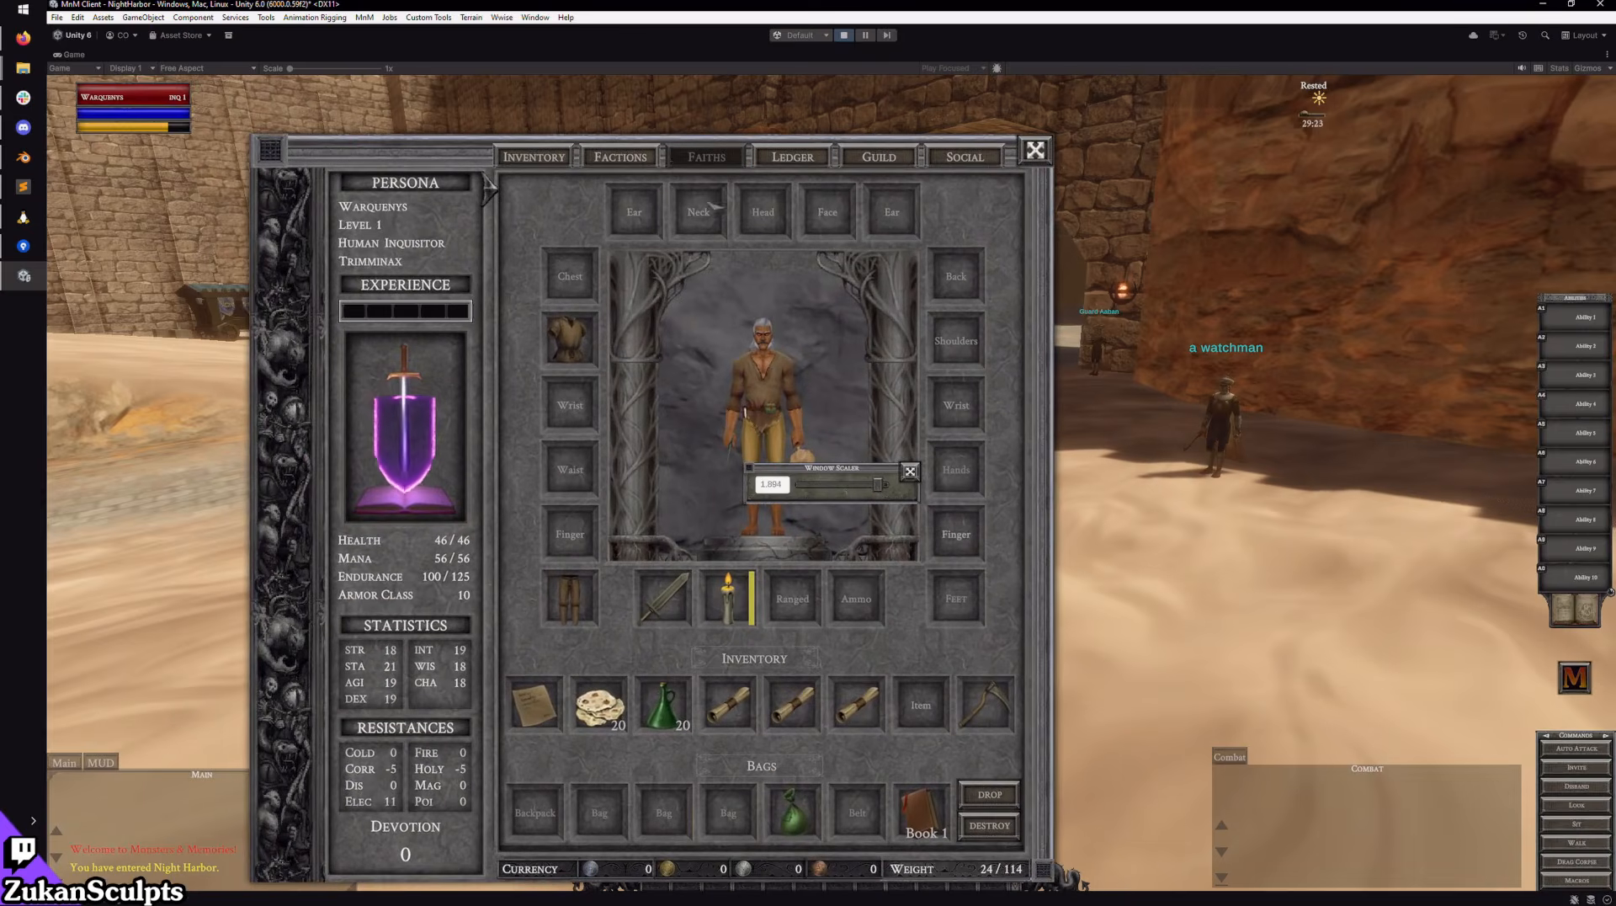
{"action": "left_click_drag", "start_coordinate": [494, 160], "coordinate": [751, 106]}
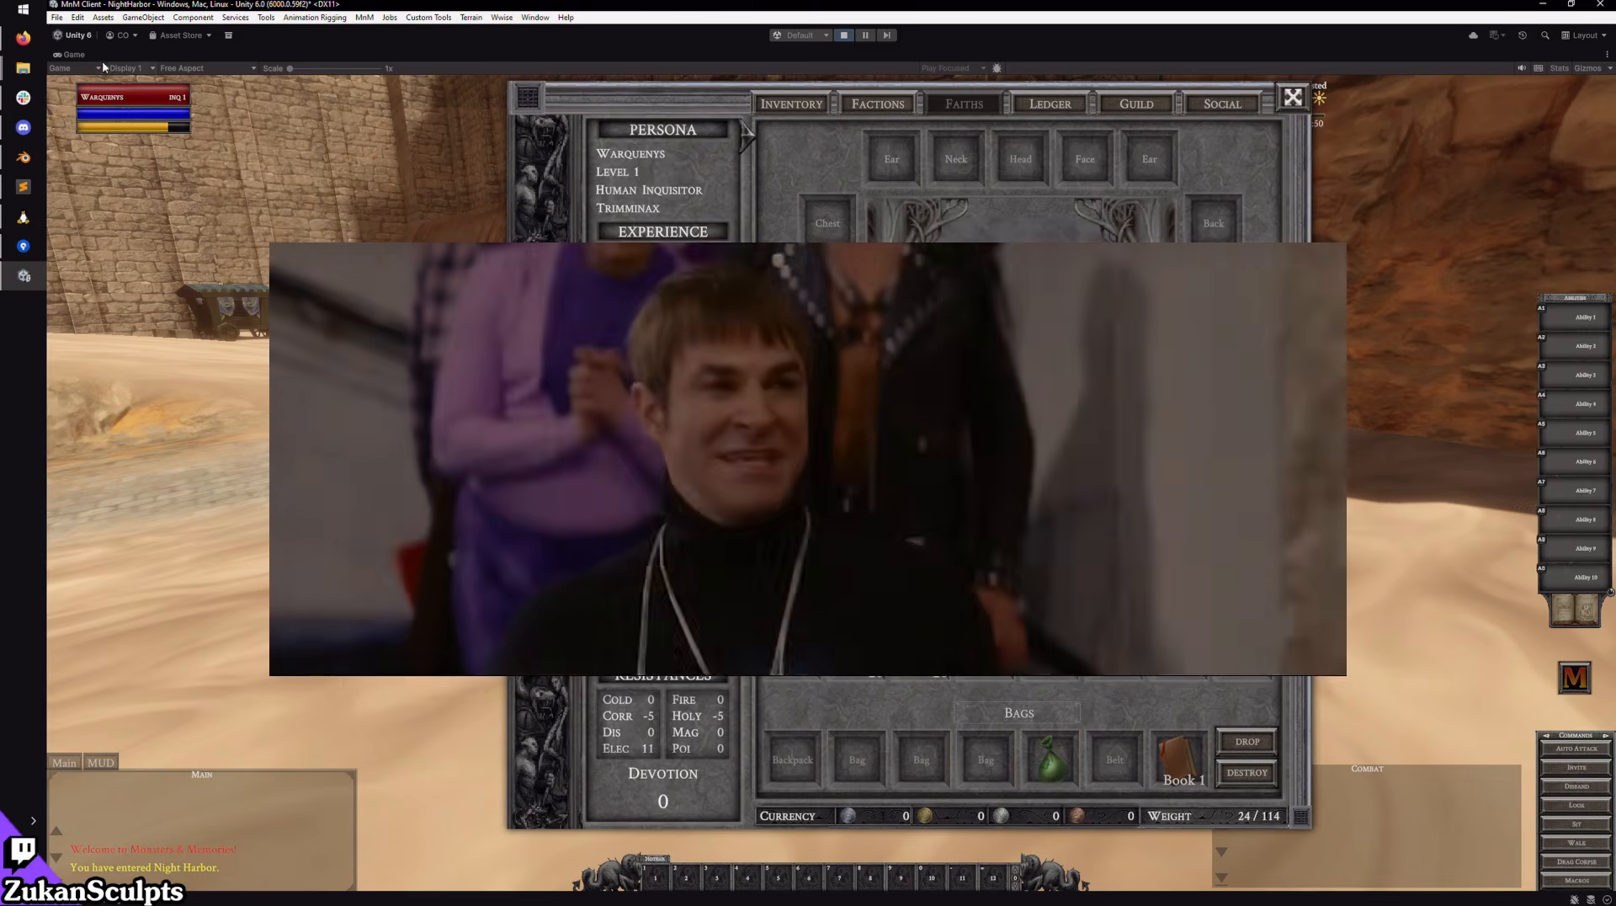
Step: Restore the editor layout, detach the Animator showing ClassSymbolController as a floating window, and select the Inquisitor state
{"action": "double_click", "coordinate": [82, 52]}
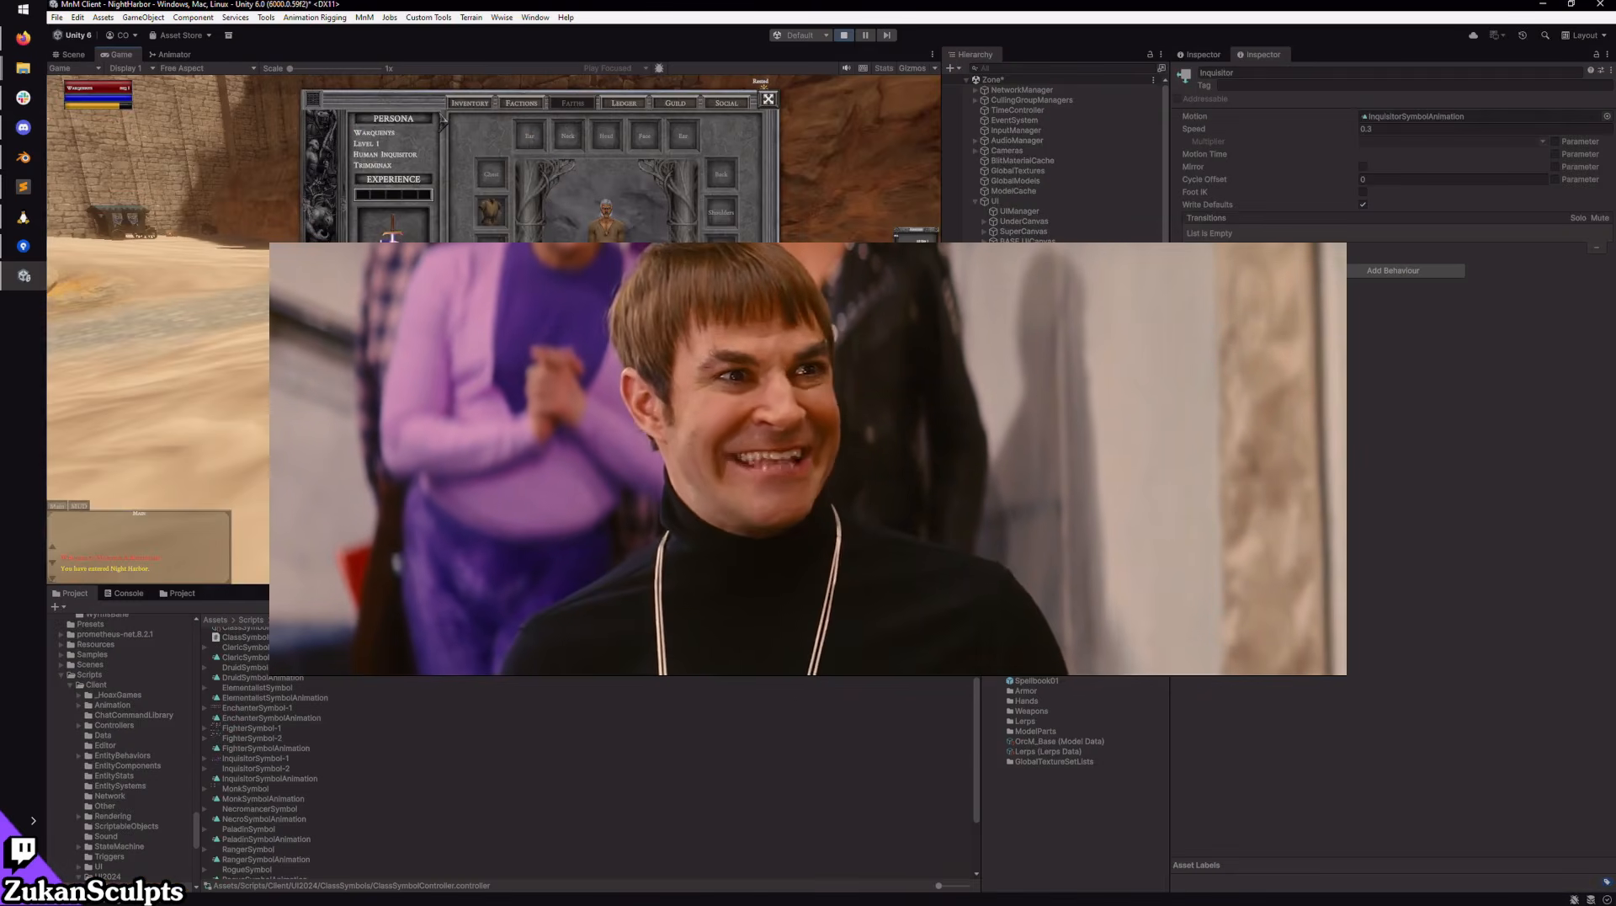
{"action": "left_click", "coordinate": [1069, 353]}
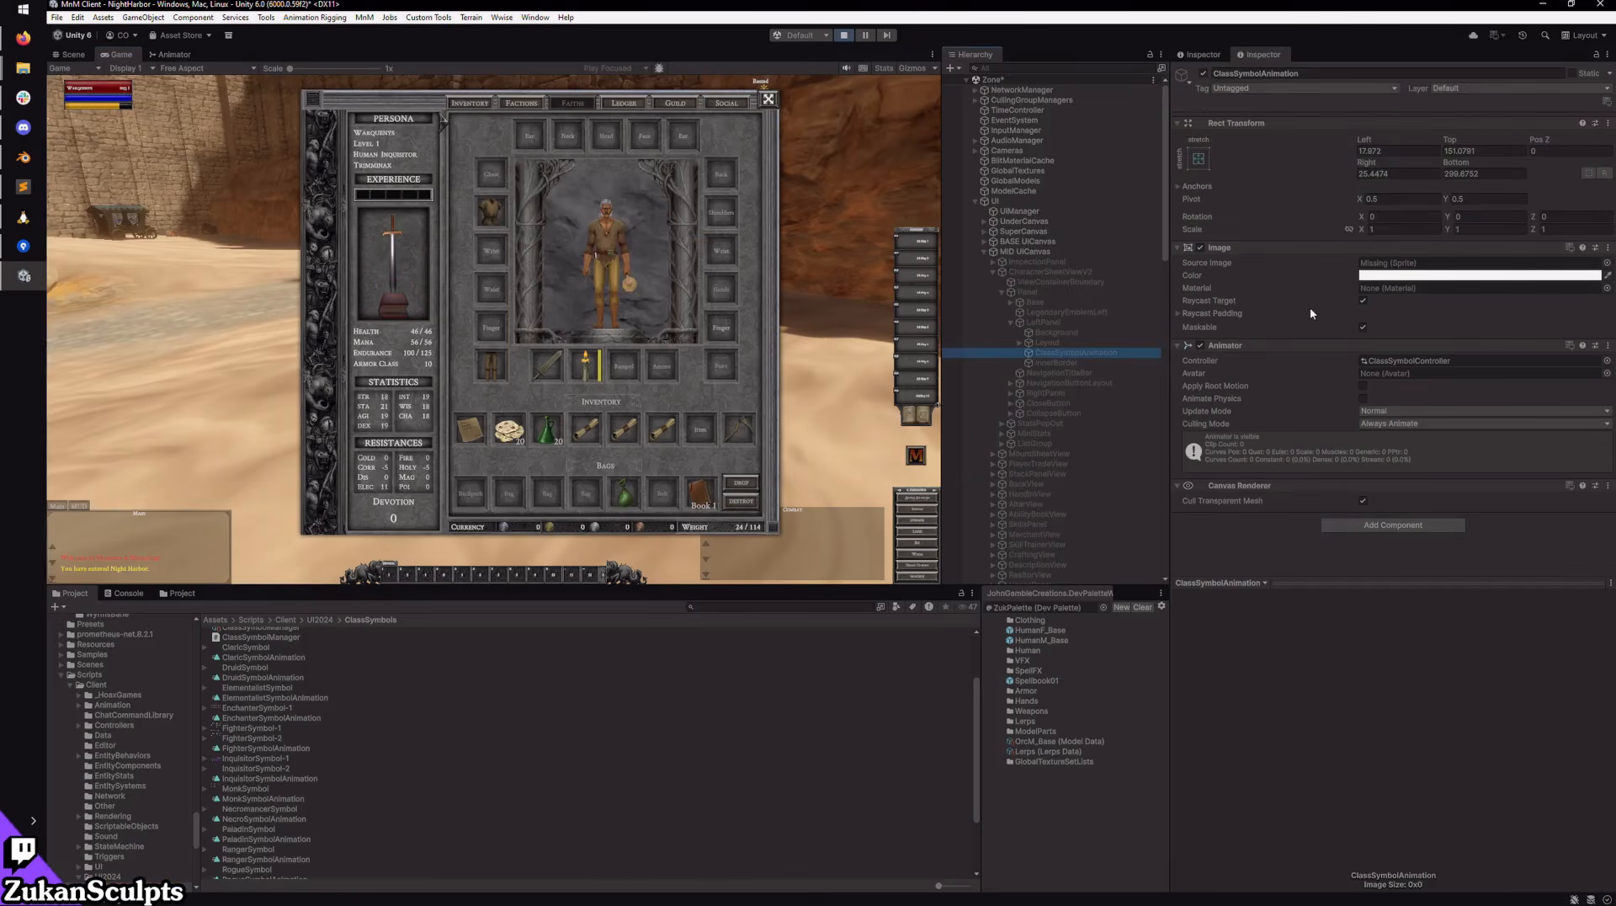
{"action": "left_click", "coordinate": [1395, 363]}
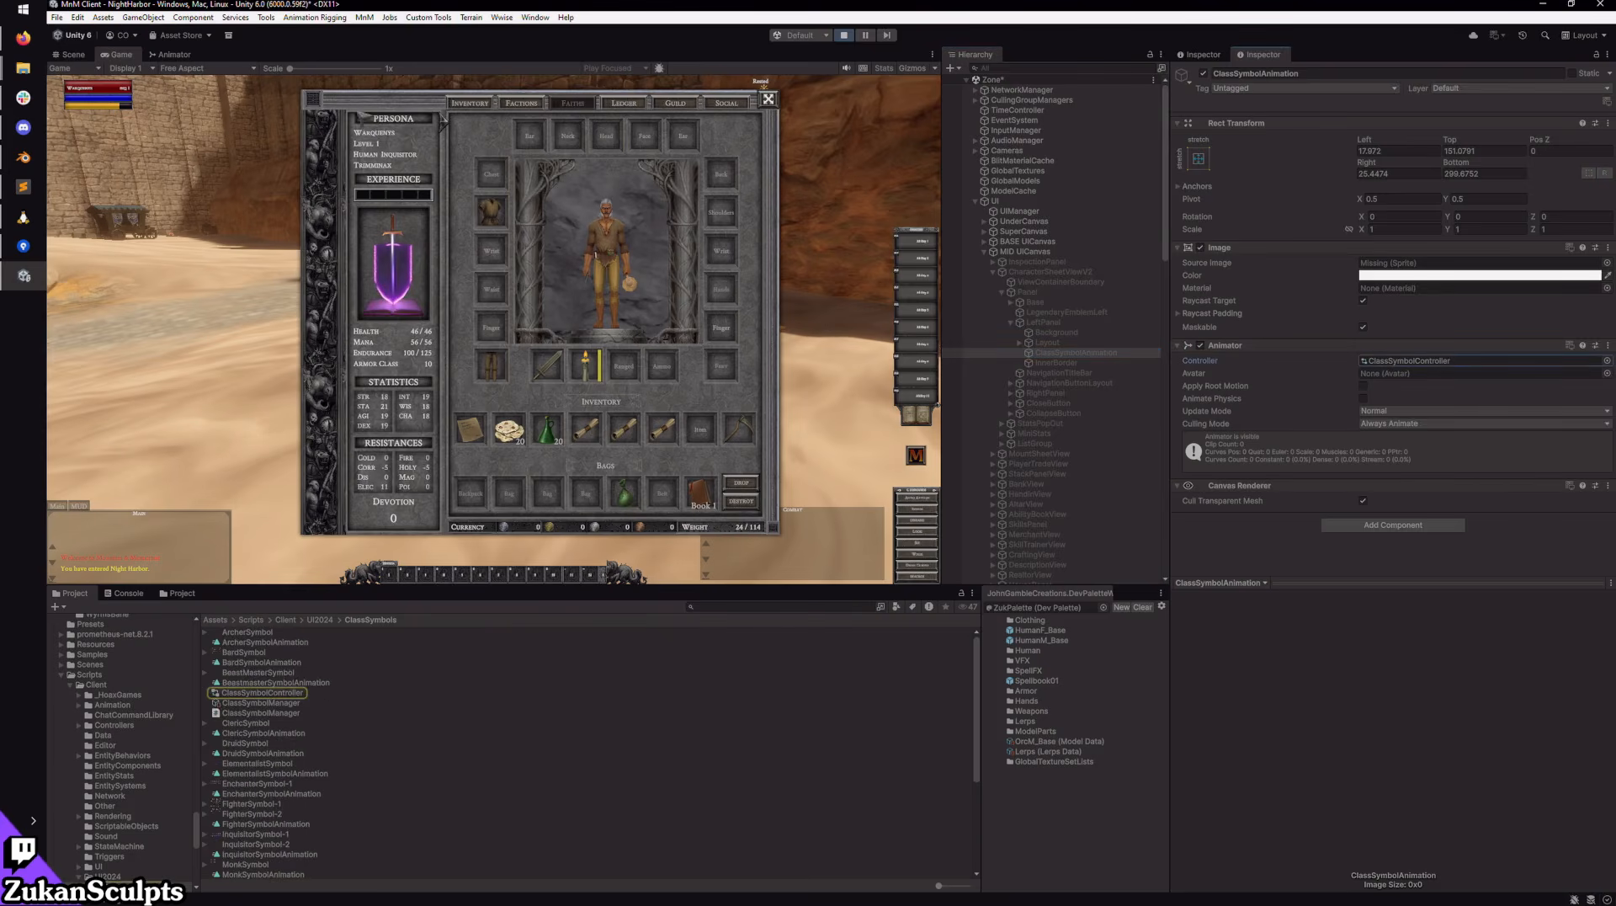
{"action": "left_click", "coordinate": [160, 54]}
{"action": "left_click_drag", "start_coordinate": [176, 59], "coordinate": [704, 368]}
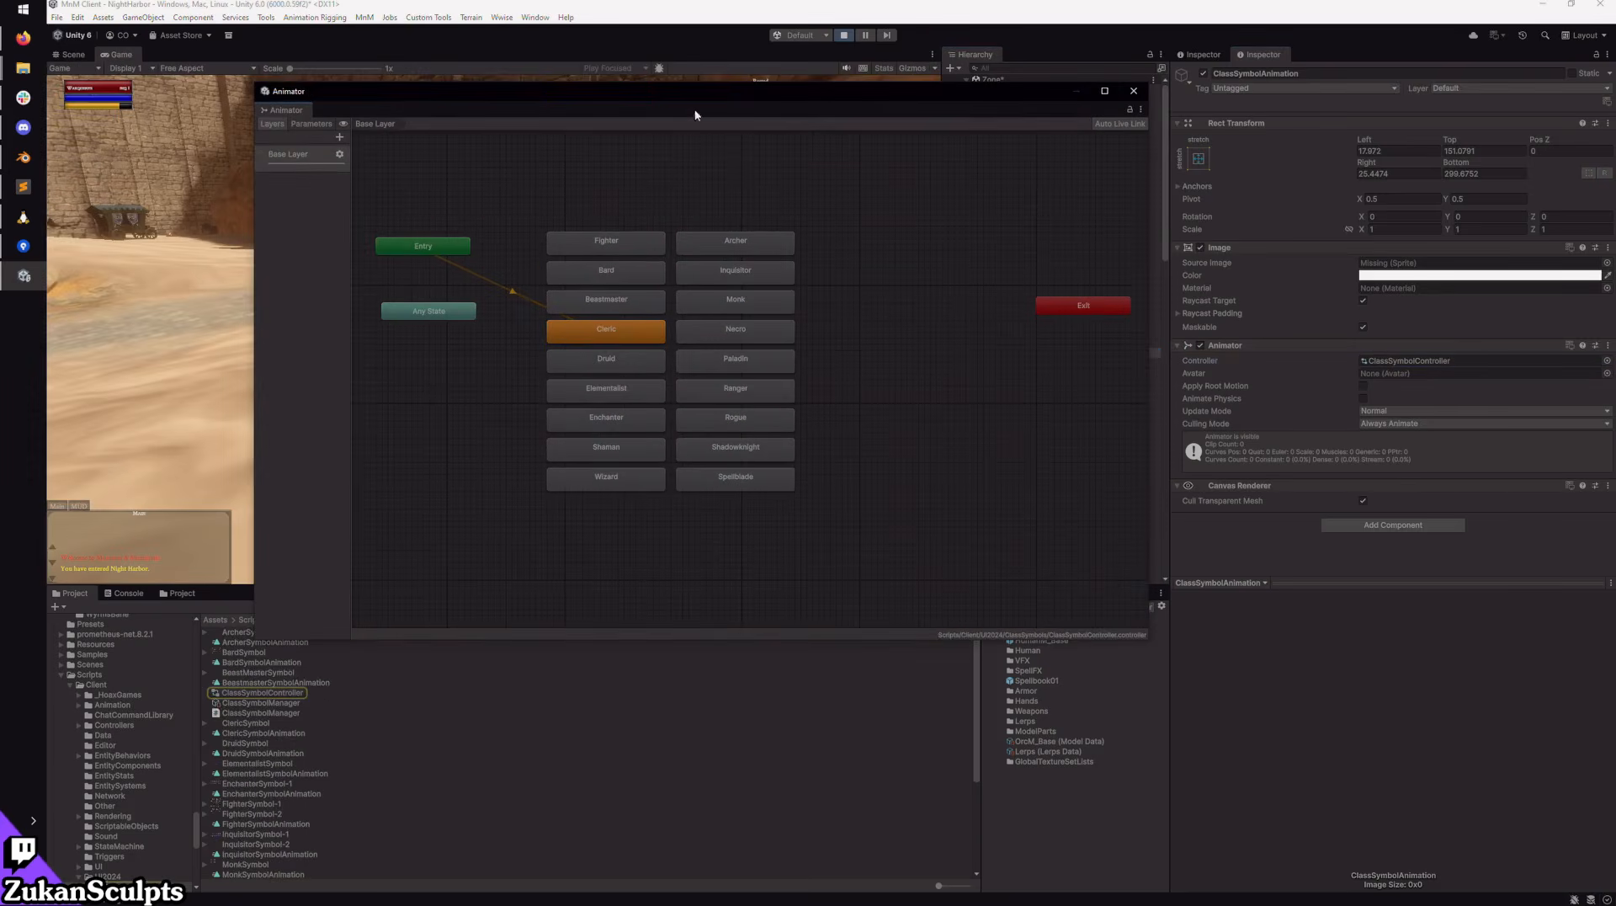
{"action": "left_click_drag", "start_coordinate": [676, 85], "coordinate": [1133, 246]}
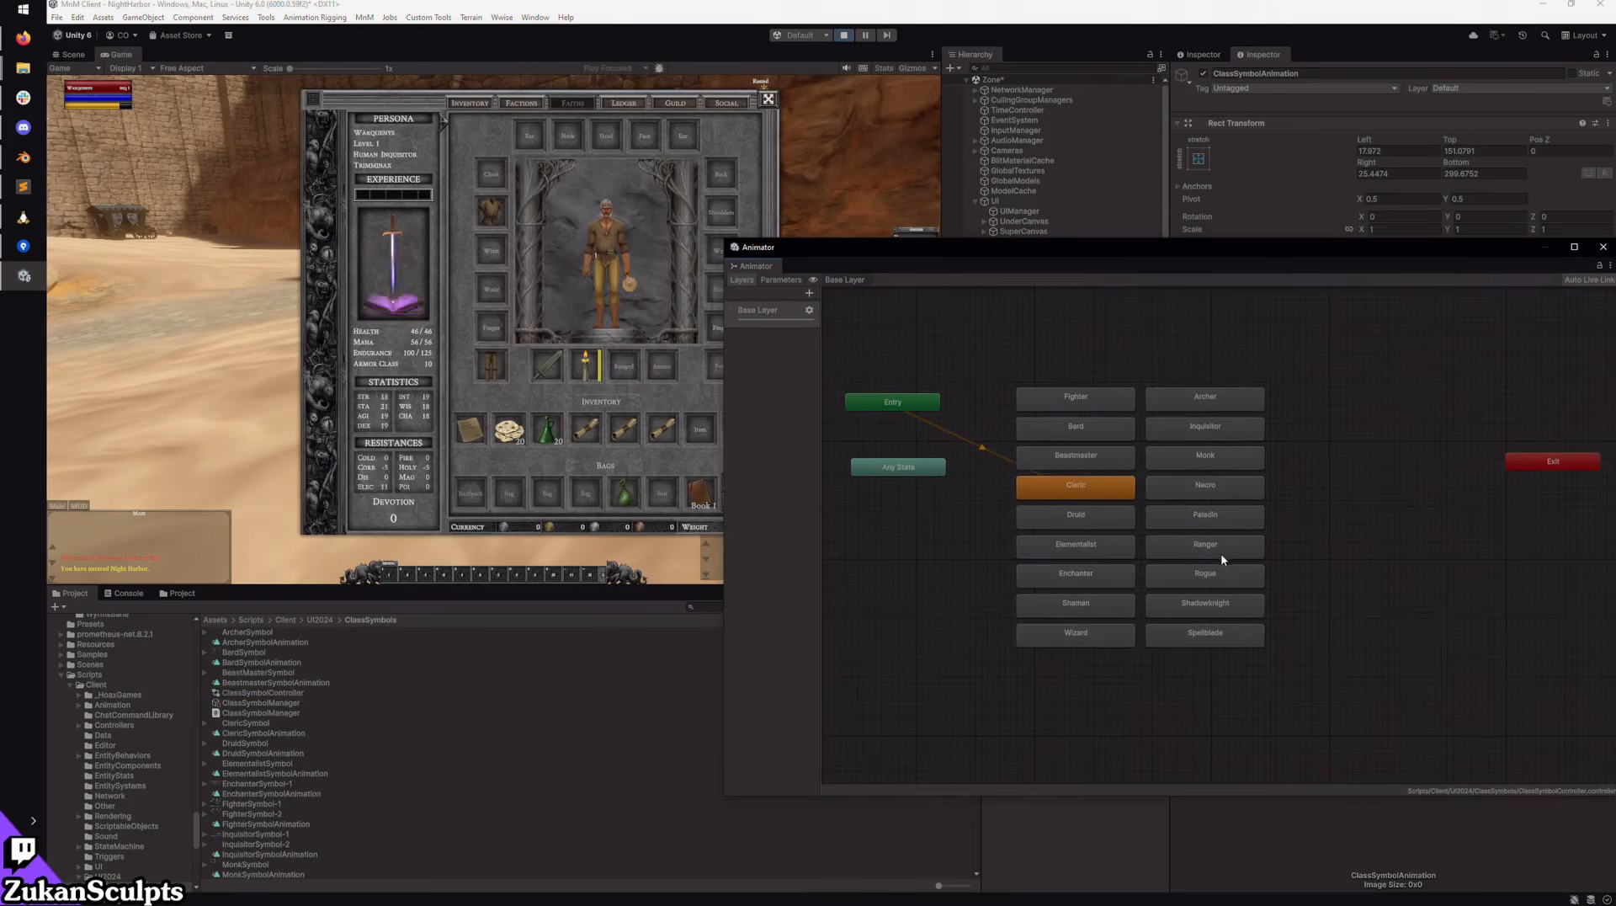
{"action": "left_click", "coordinate": [1209, 429]}
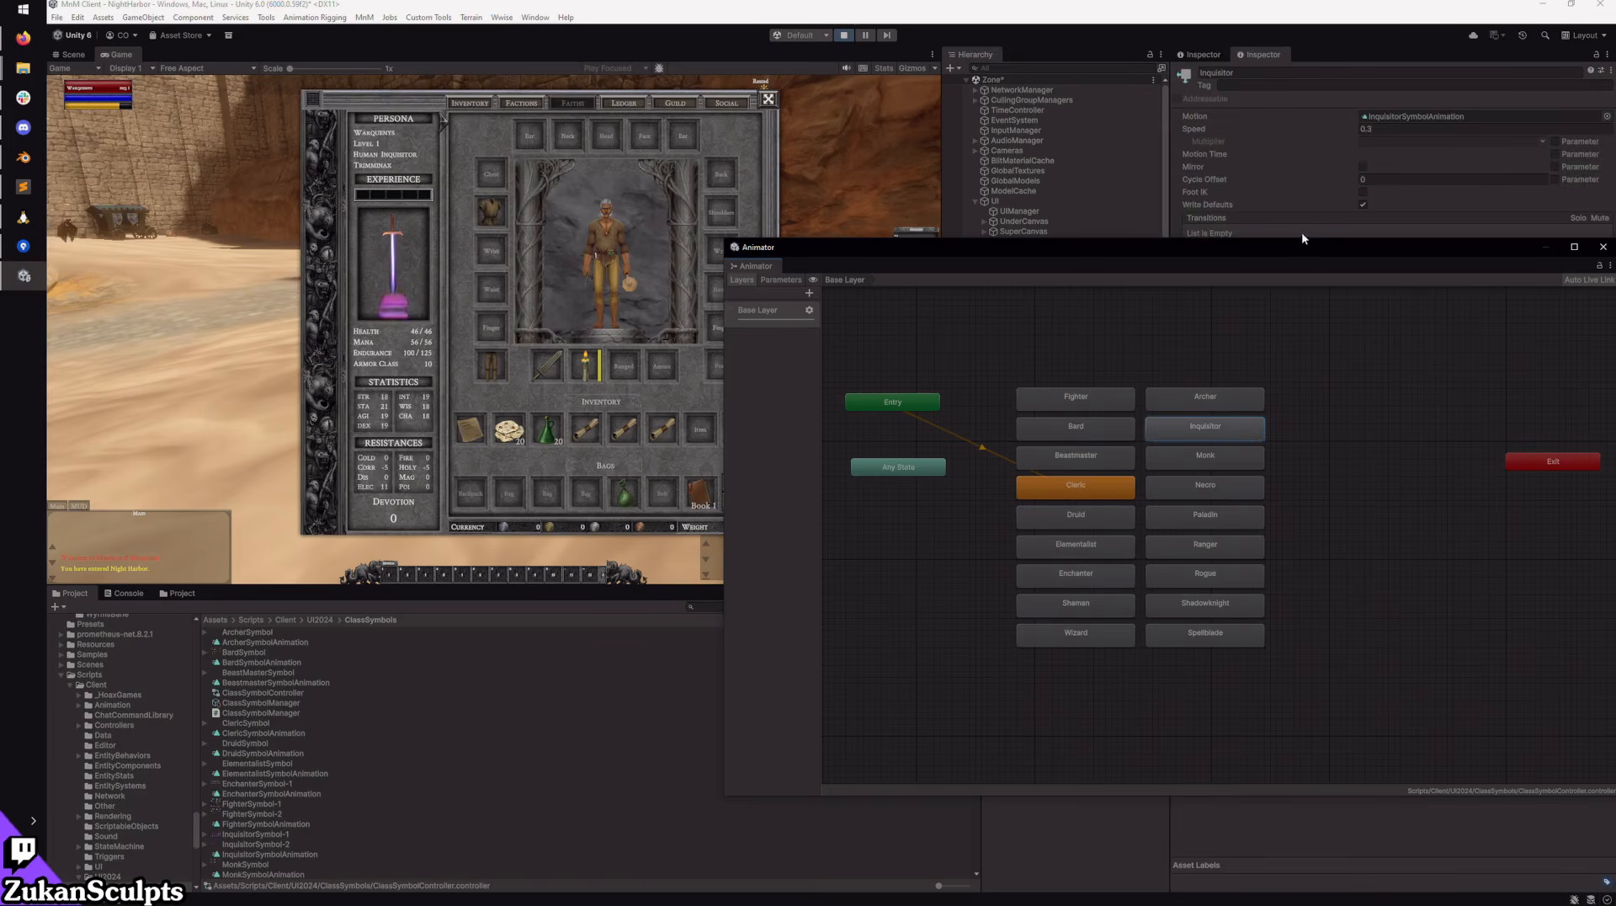
{"action": "left_click_drag", "start_coordinate": [1281, 246], "coordinate": [1057, 492]}
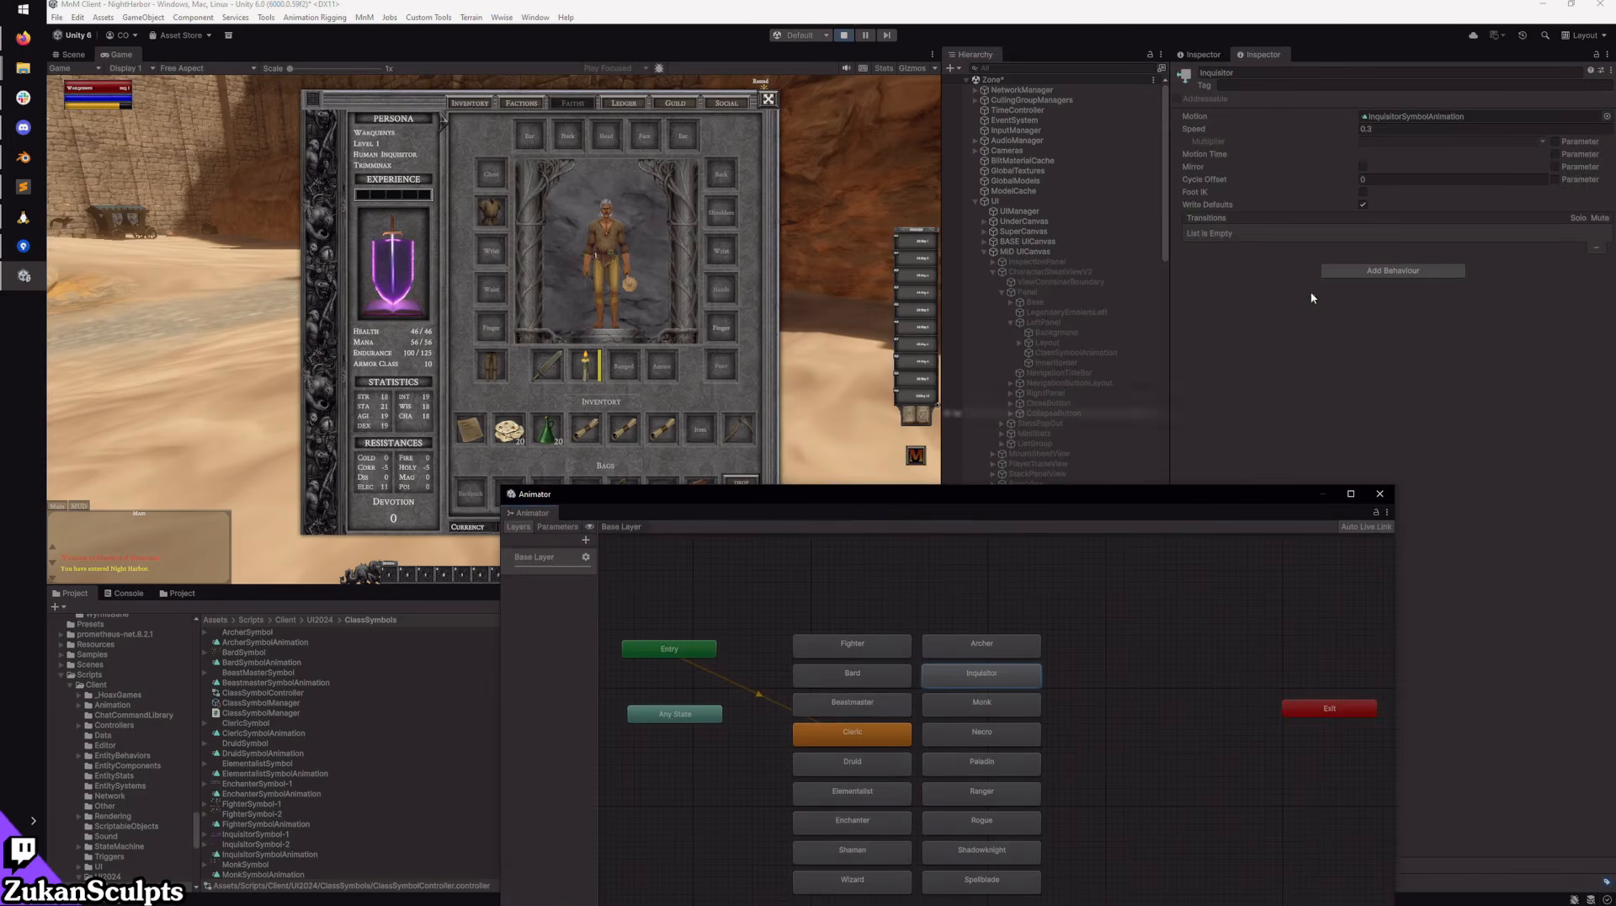
Step: Set the Inquisitor state's speed to 0.1 and reopen the character sheet to preview the symbol animation
{"action": "left_click", "coordinate": [1388, 133]}
{"action": "type", "text": "0.1"}
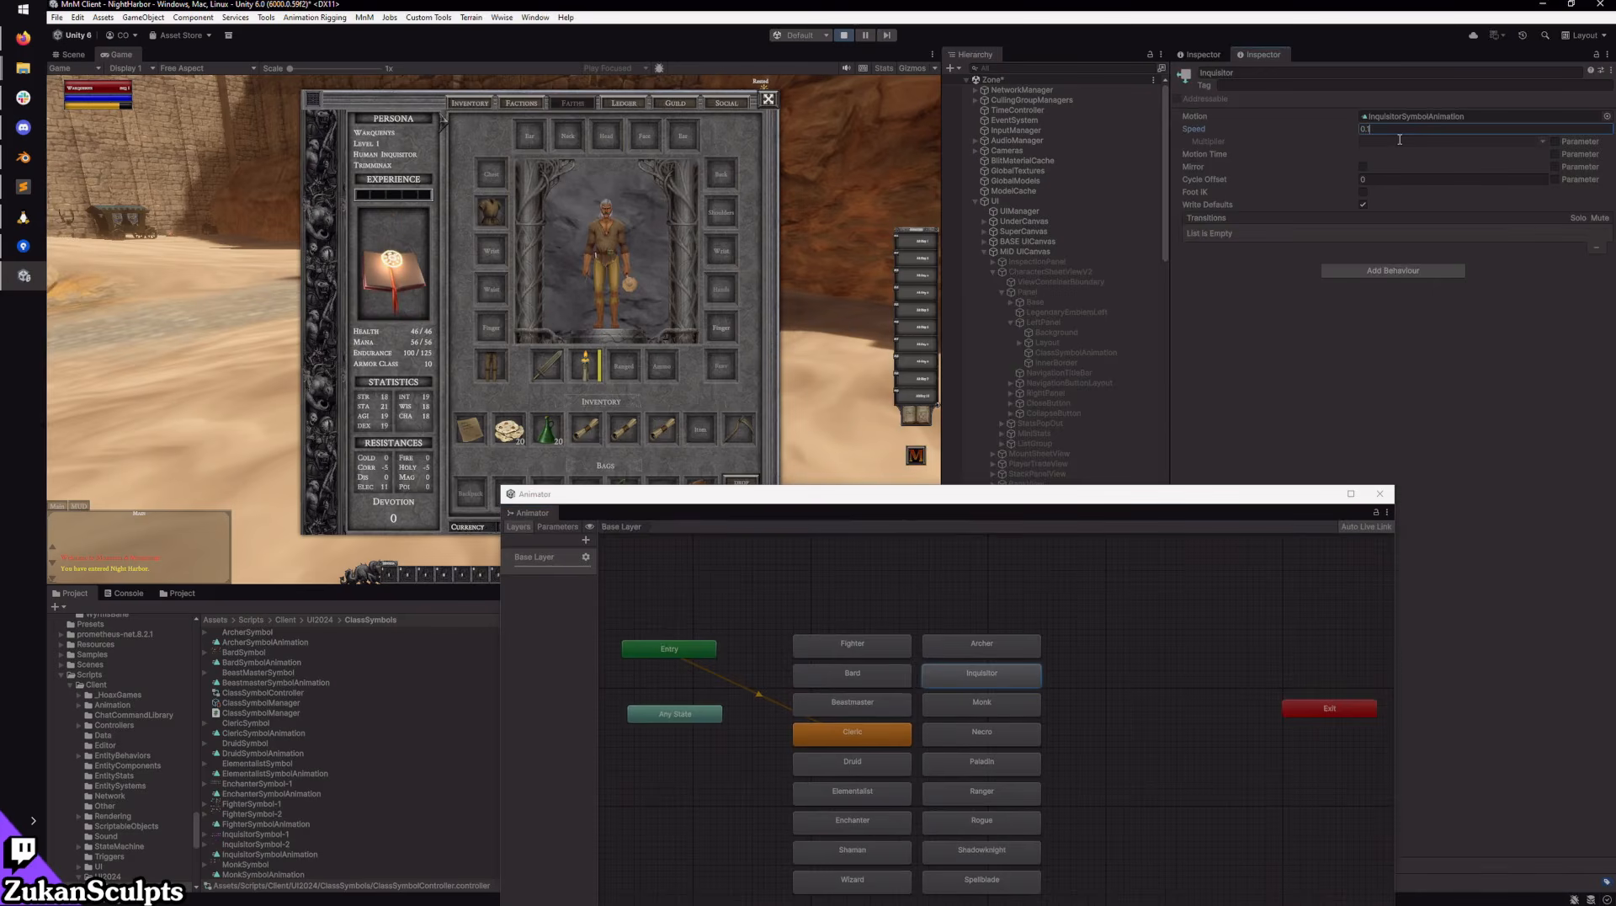
{"action": "left_click", "coordinate": [585, 277]}
{"action": "key", "text": "i"}
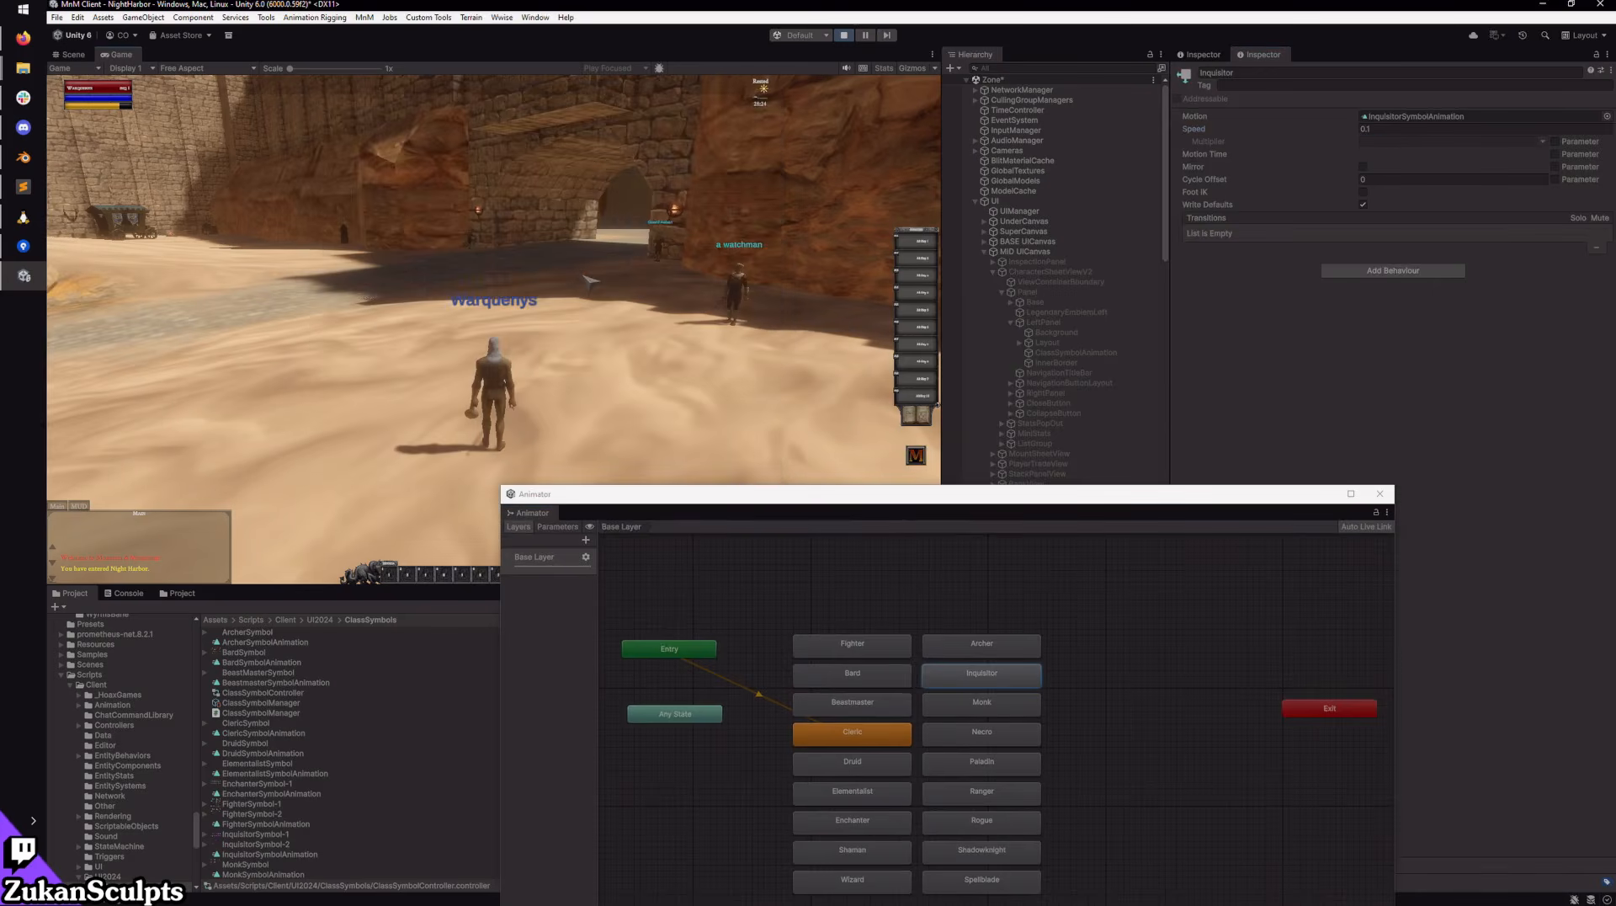
{"action": "key", "text": "i"}
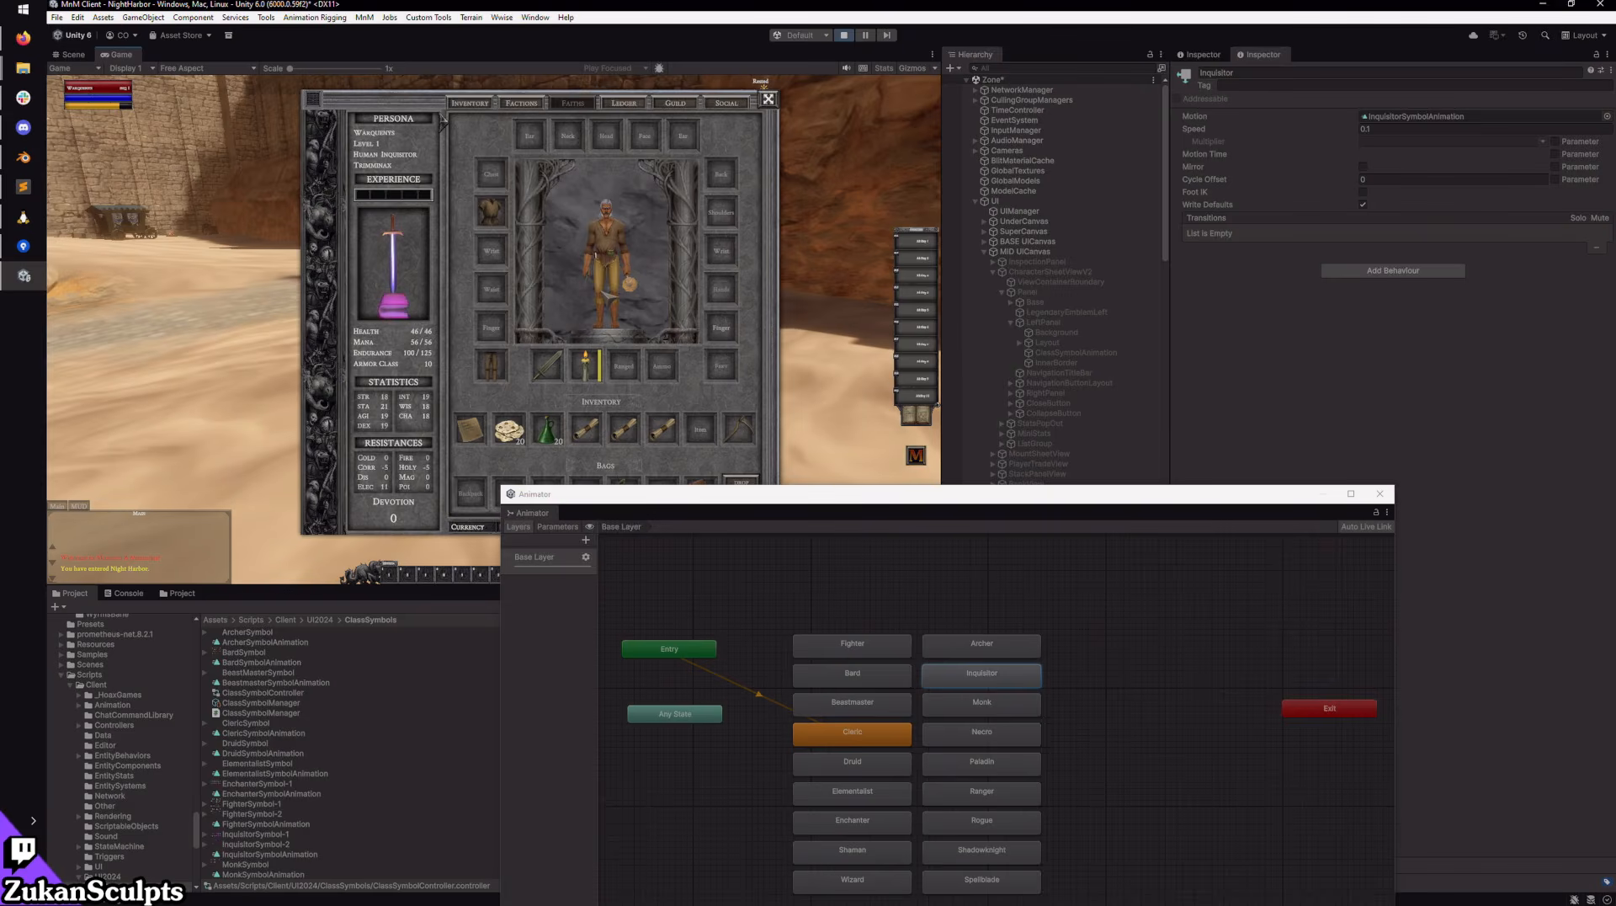
Step: Set the Inquisitor state's speed to 0.2 and preview the symbol in the character sheet
{"action": "left_click", "coordinate": [1395, 130]}
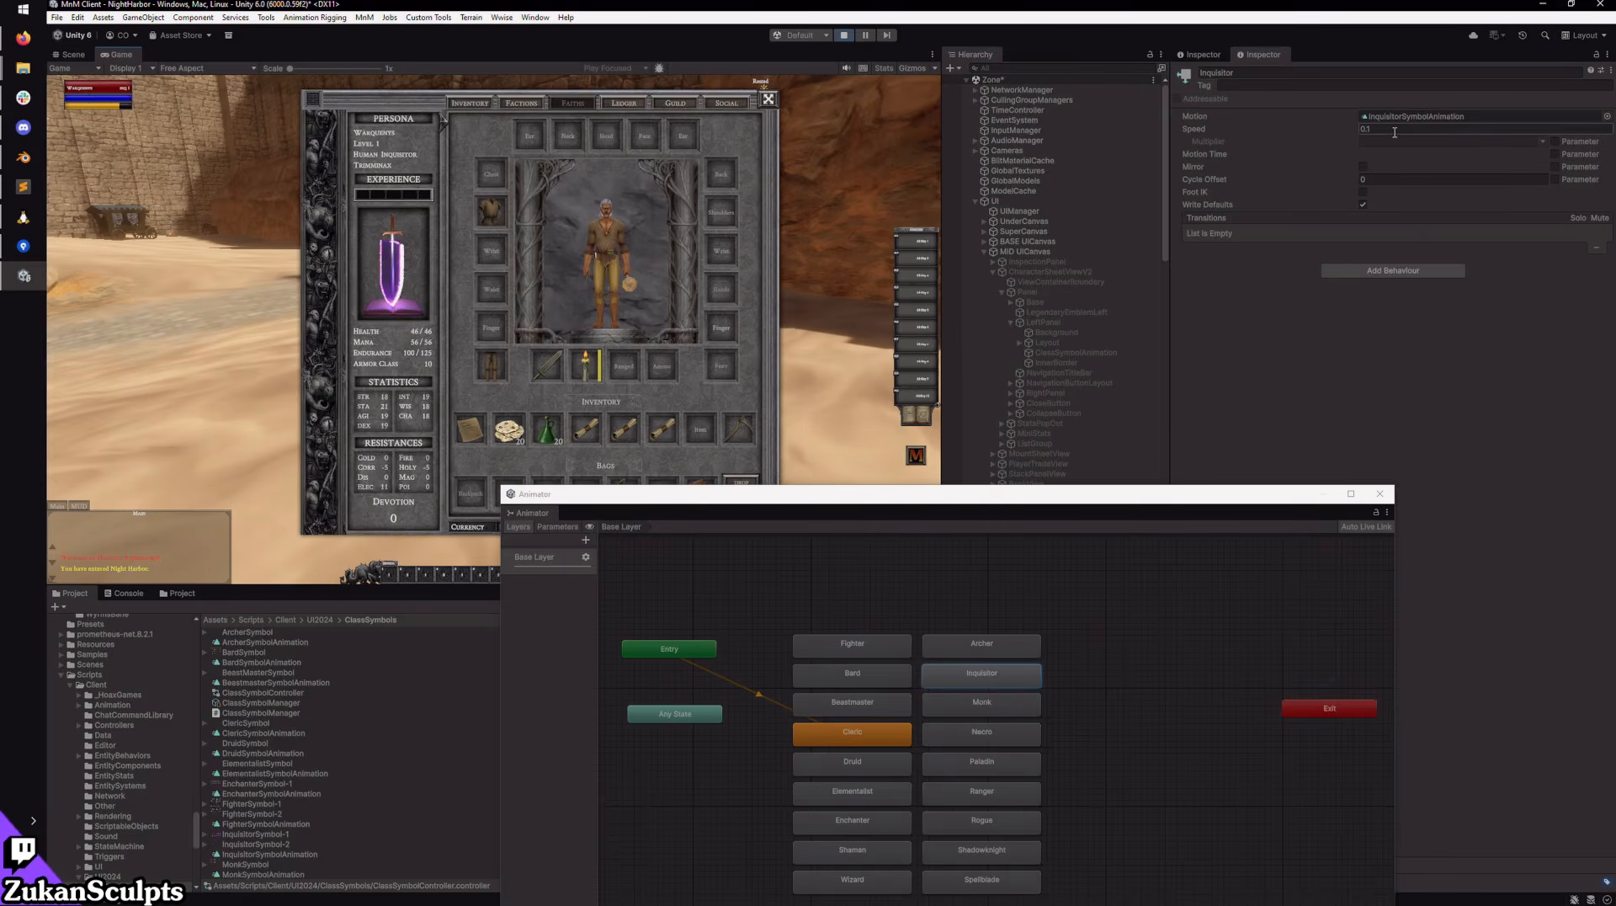
{"action": "type", "text": "0.2"}
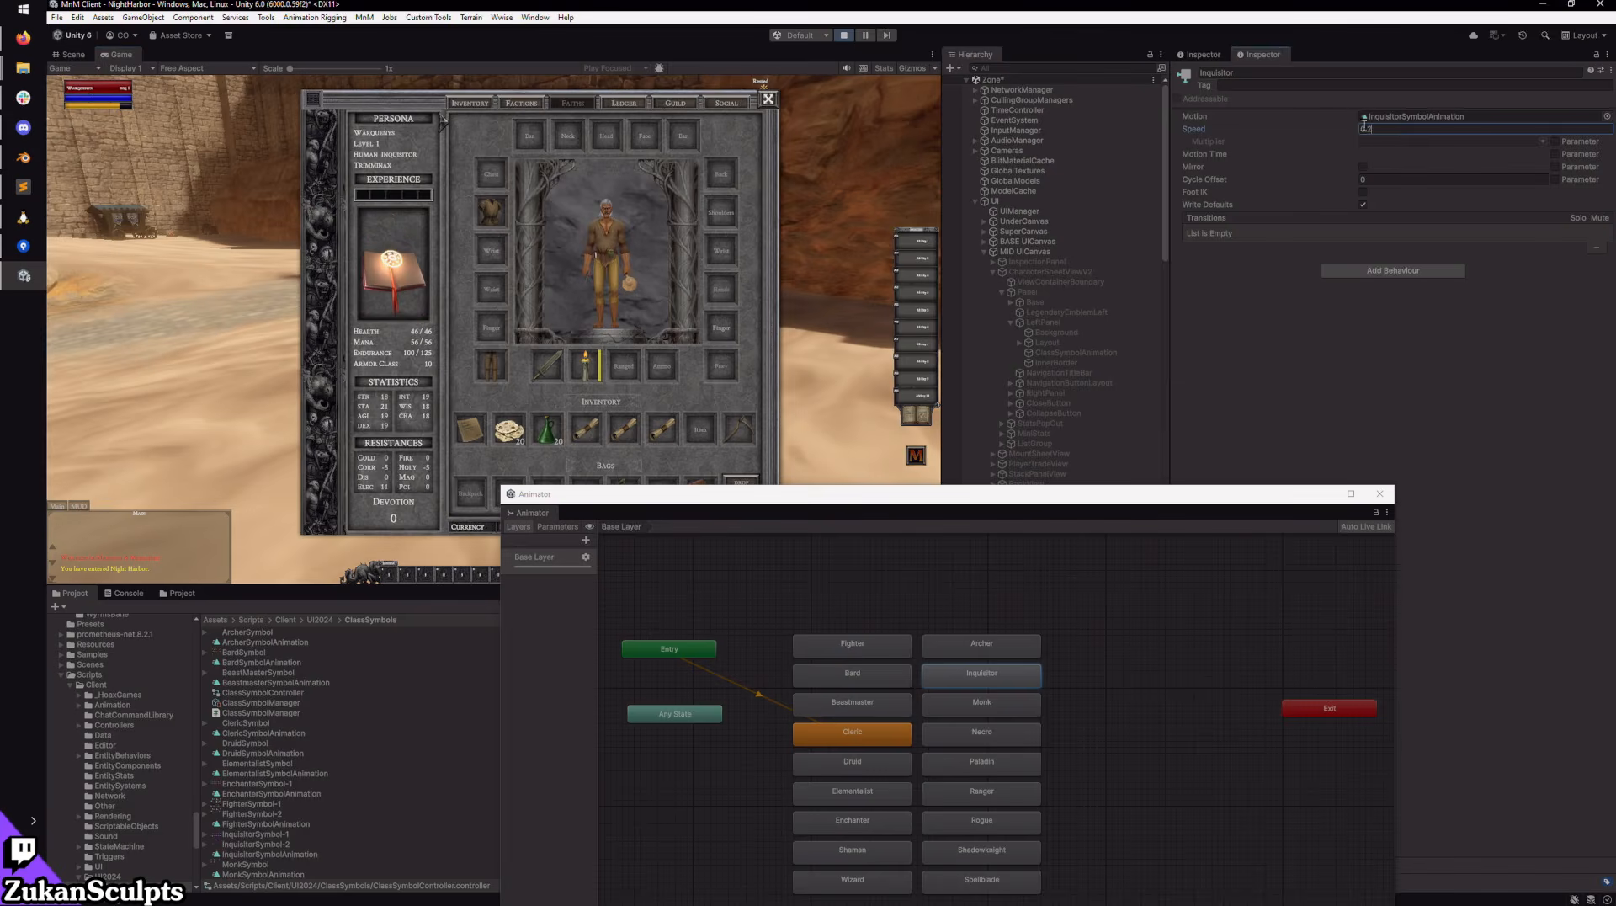
{"action": "key", "text": "Return"}
{"action": "key", "text": "i"}
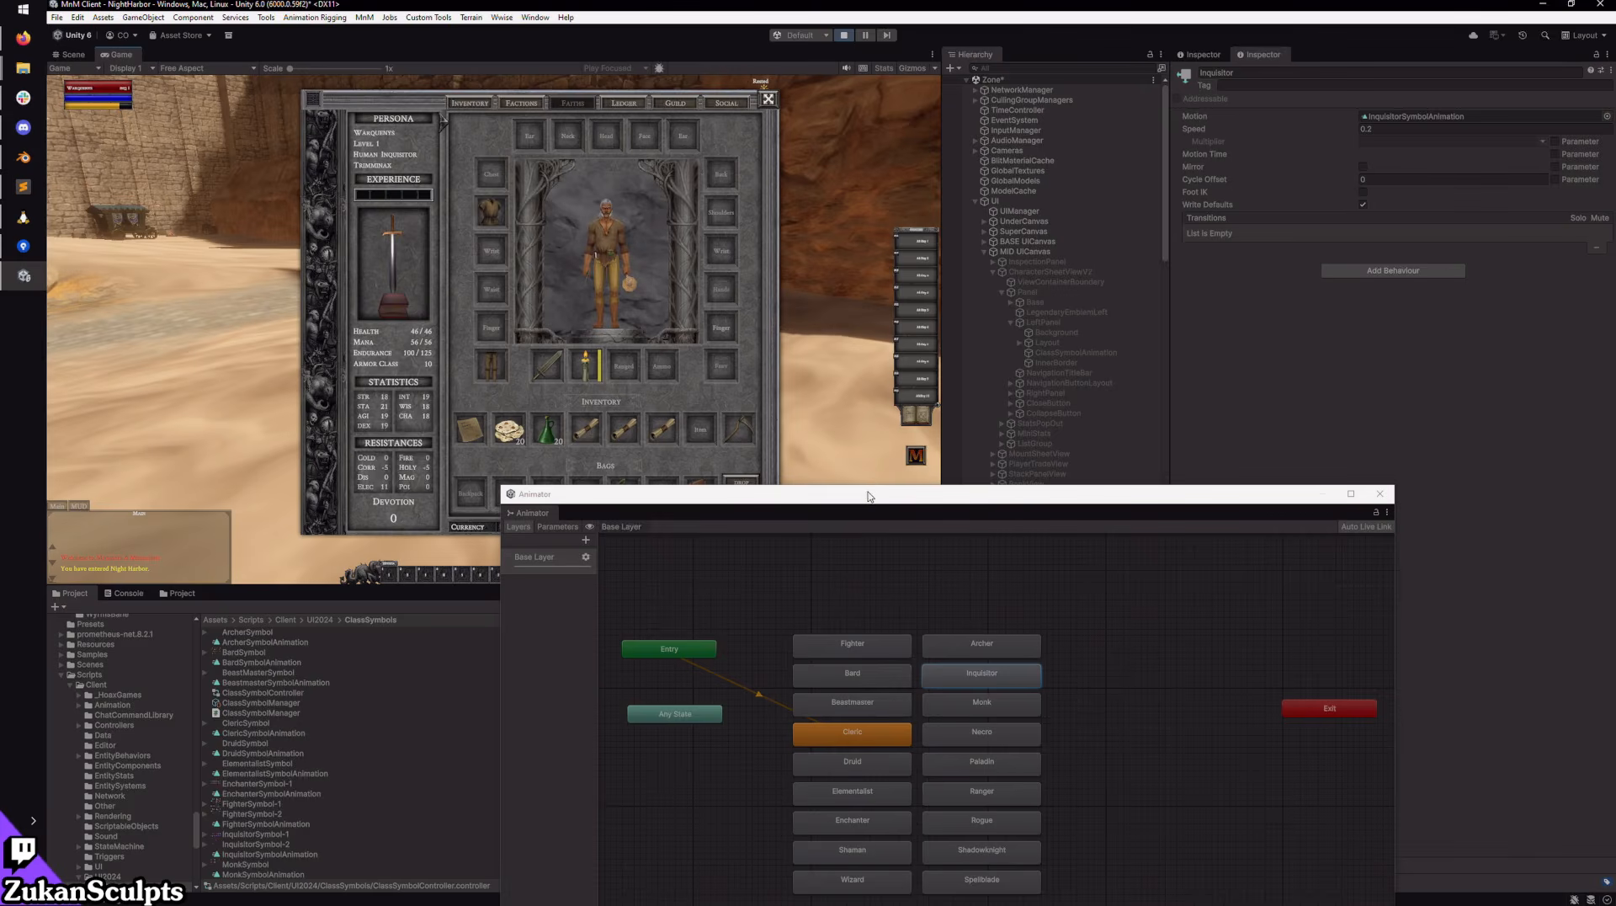
Step: Examine the Inquisitor symbol animation in the maximized Game view with the Animator window moved aside, and close the character sheet
{"action": "key", "text": "shift+space"}
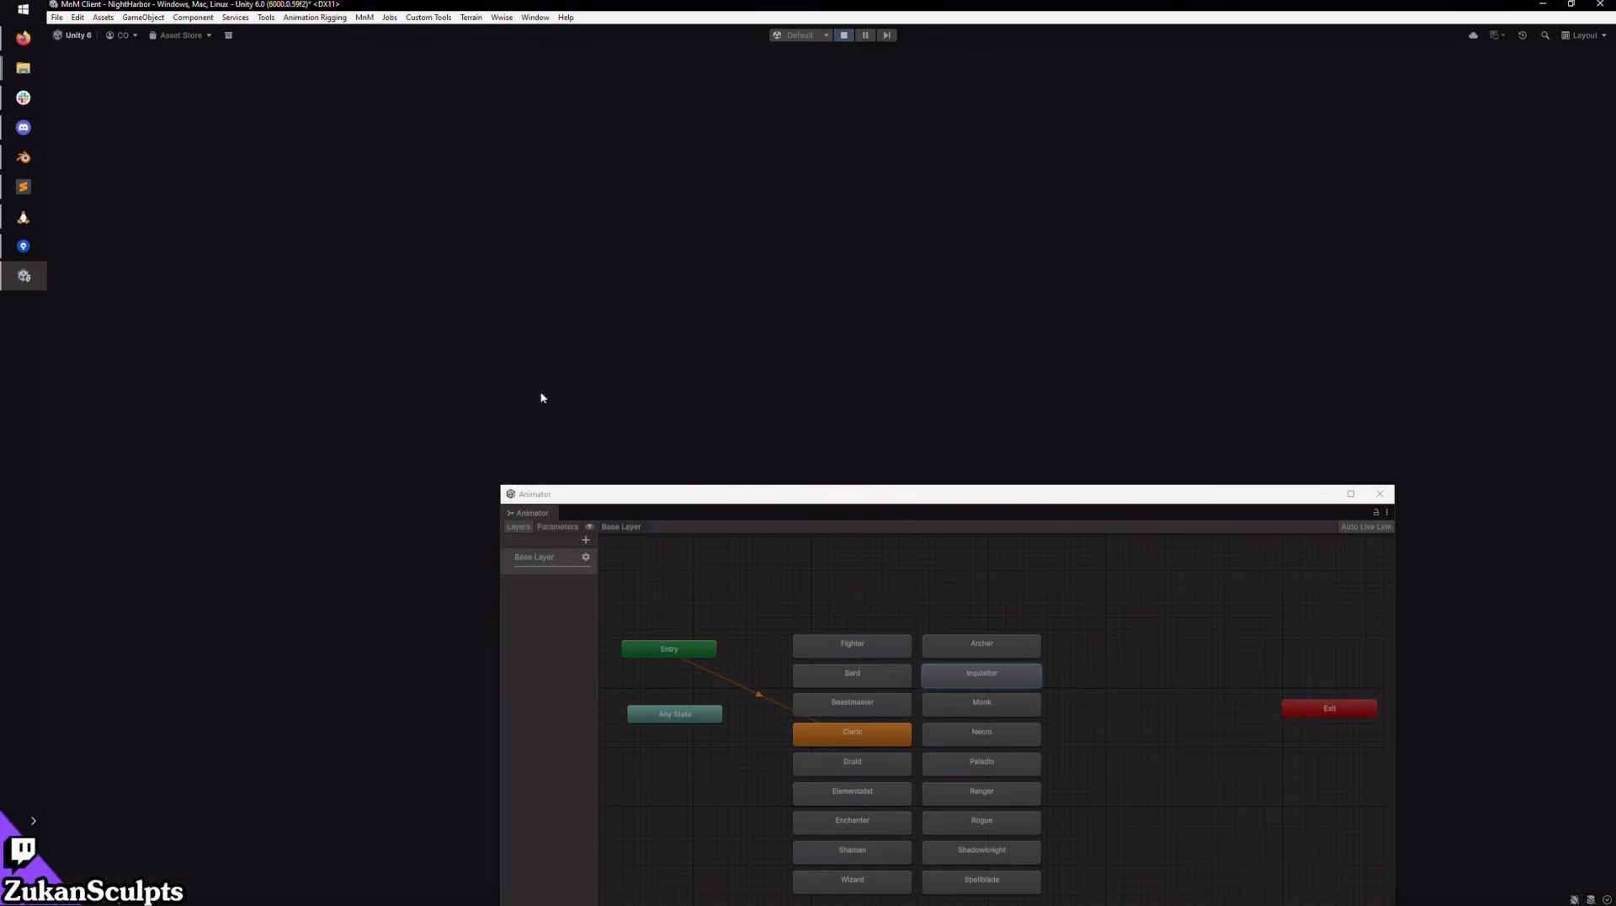
{"action": "left_click_drag", "start_coordinate": [720, 508], "coordinate": [593, 745]}
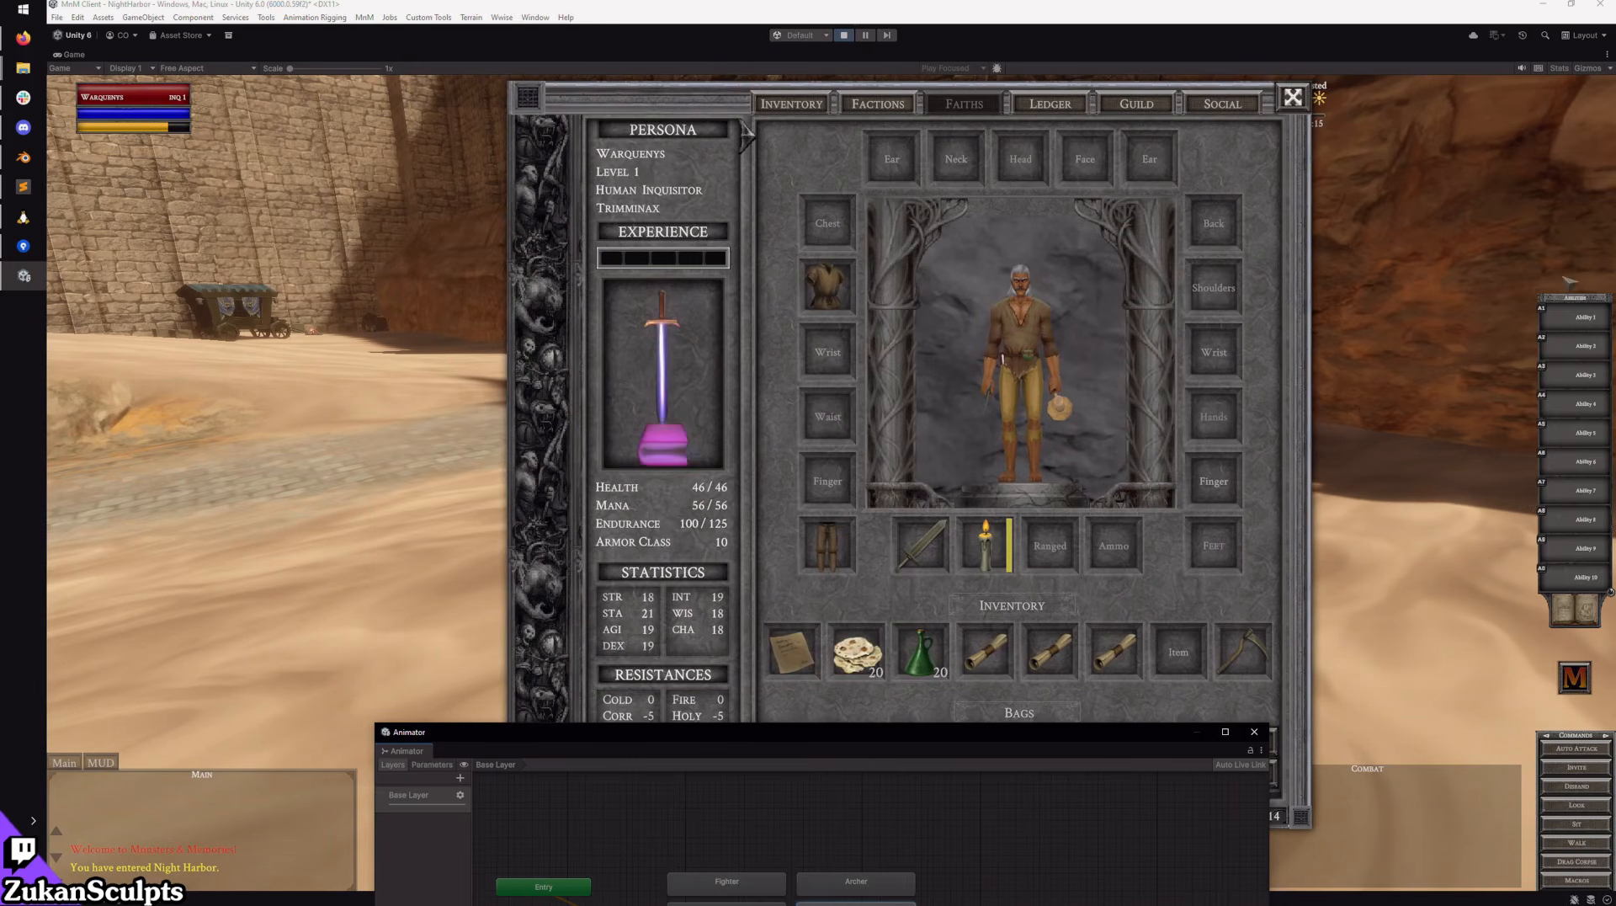
{"action": "left_click_drag", "start_coordinate": [918, 742], "coordinate": [934, 710]}
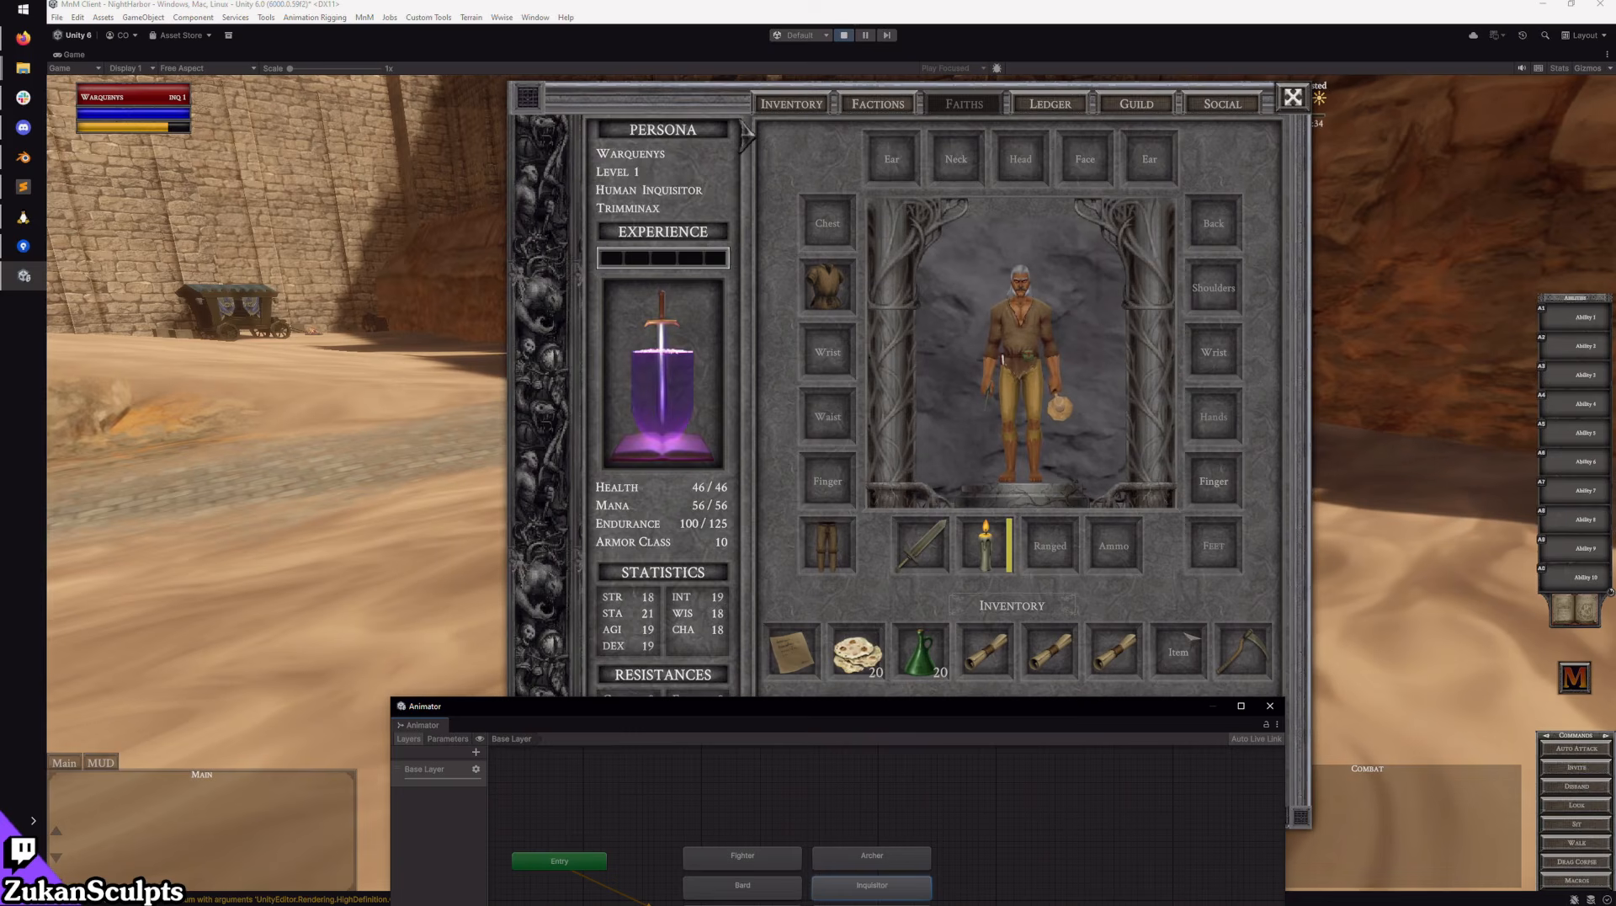
{"action": "left_click_drag", "start_coordinate": [1094, 706], "coordinate": [1014, 406]}
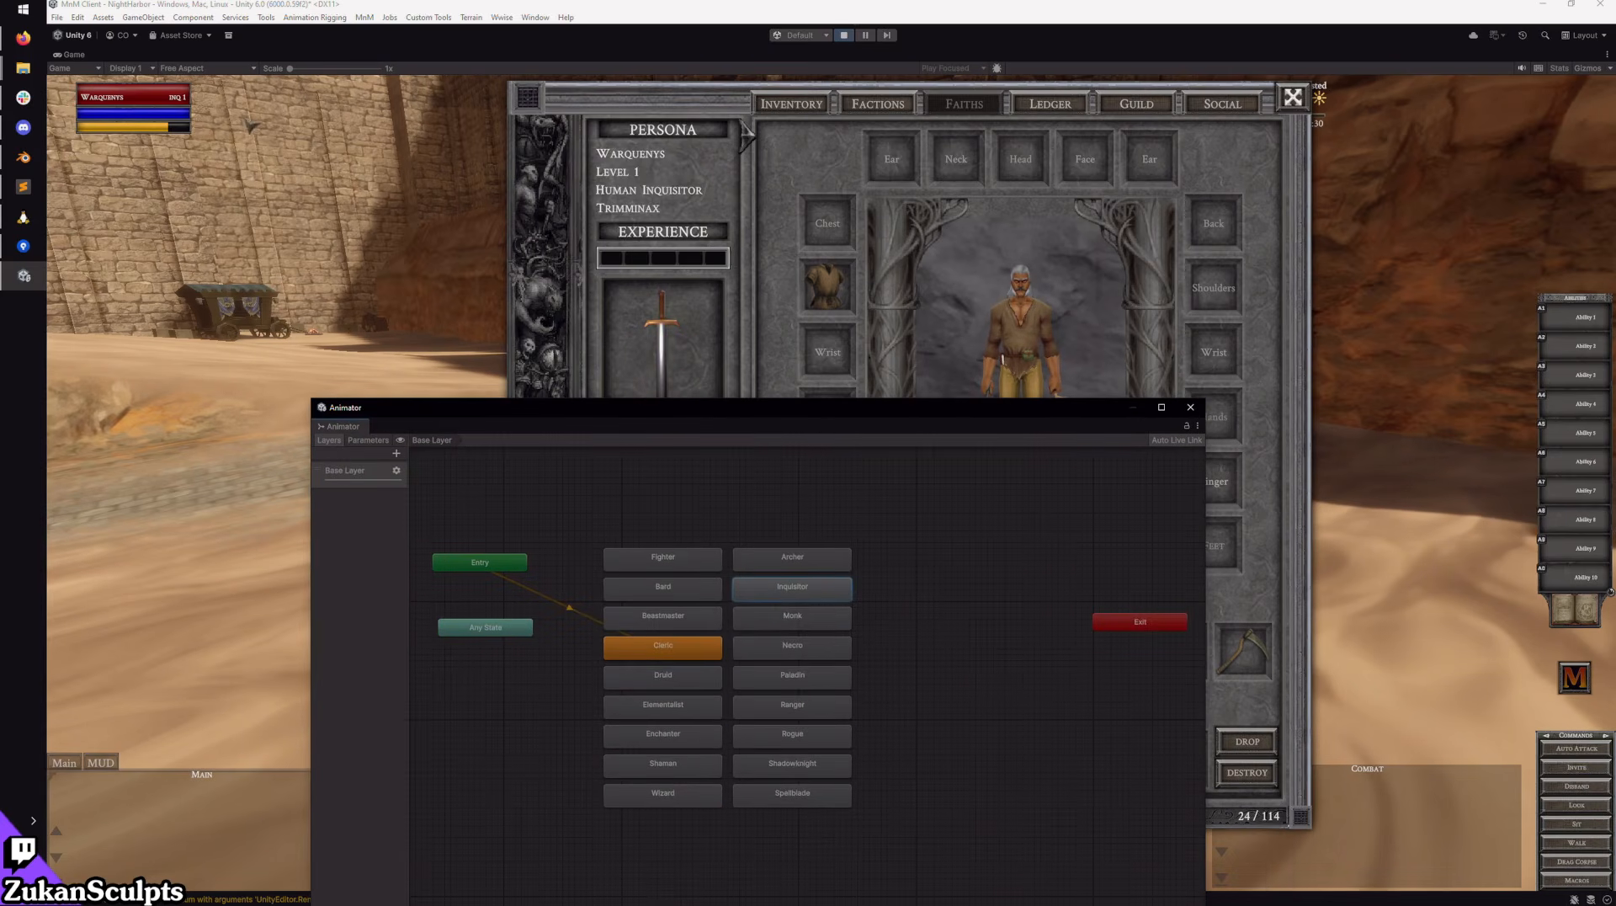
{"action": "left_click", "coordinate": [1298, 119]}
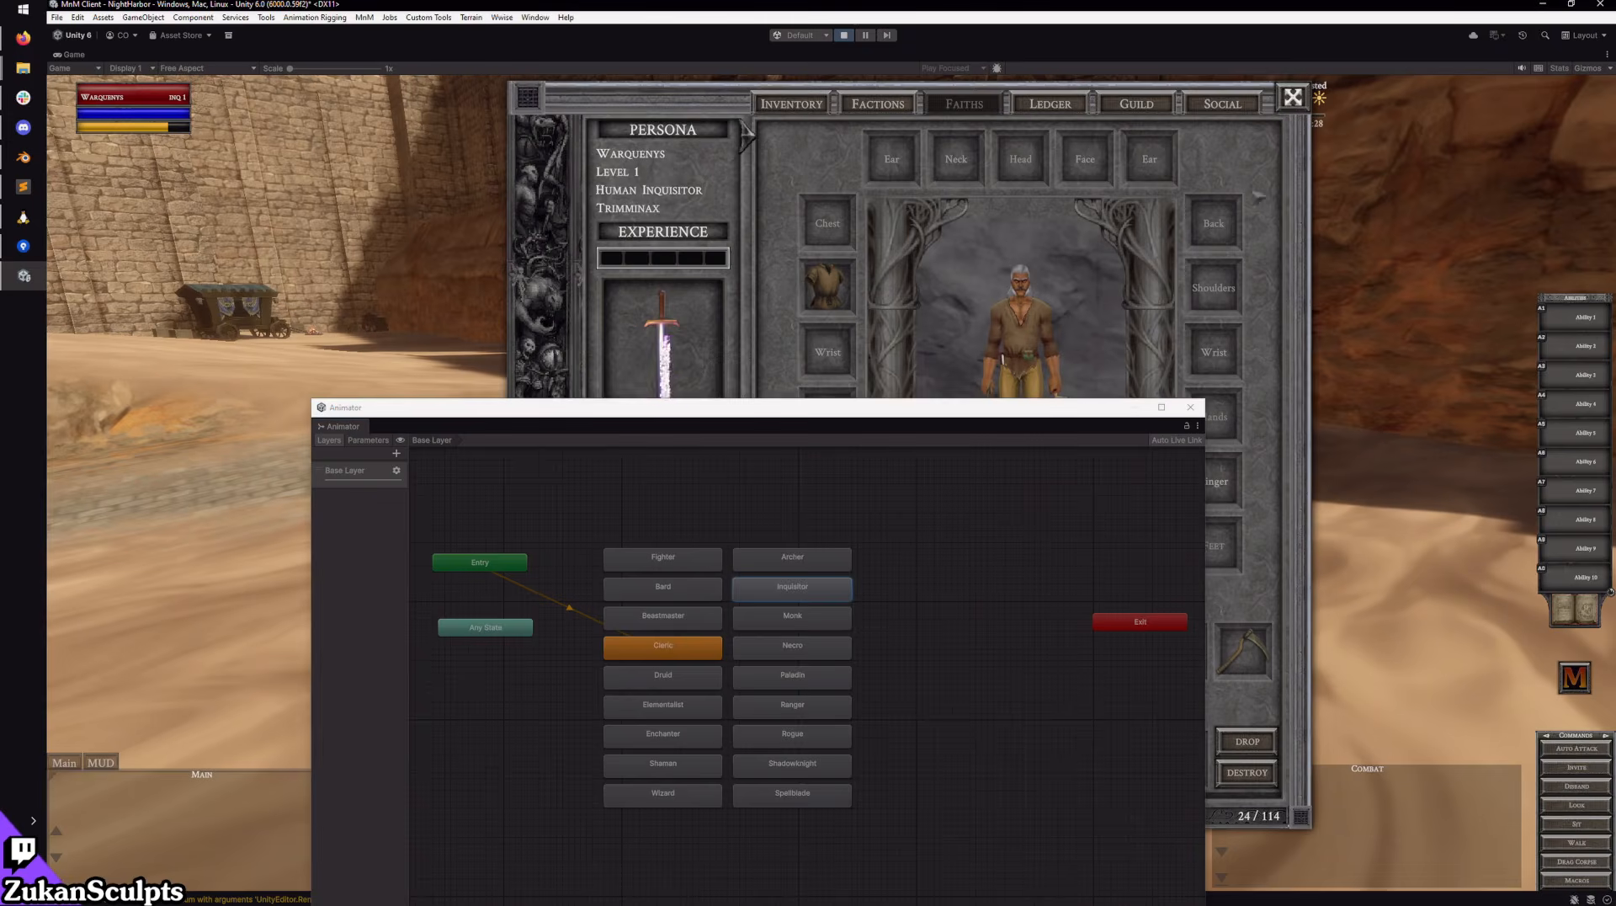
{"action": "left_click", "coordinate": [1297, 101]}
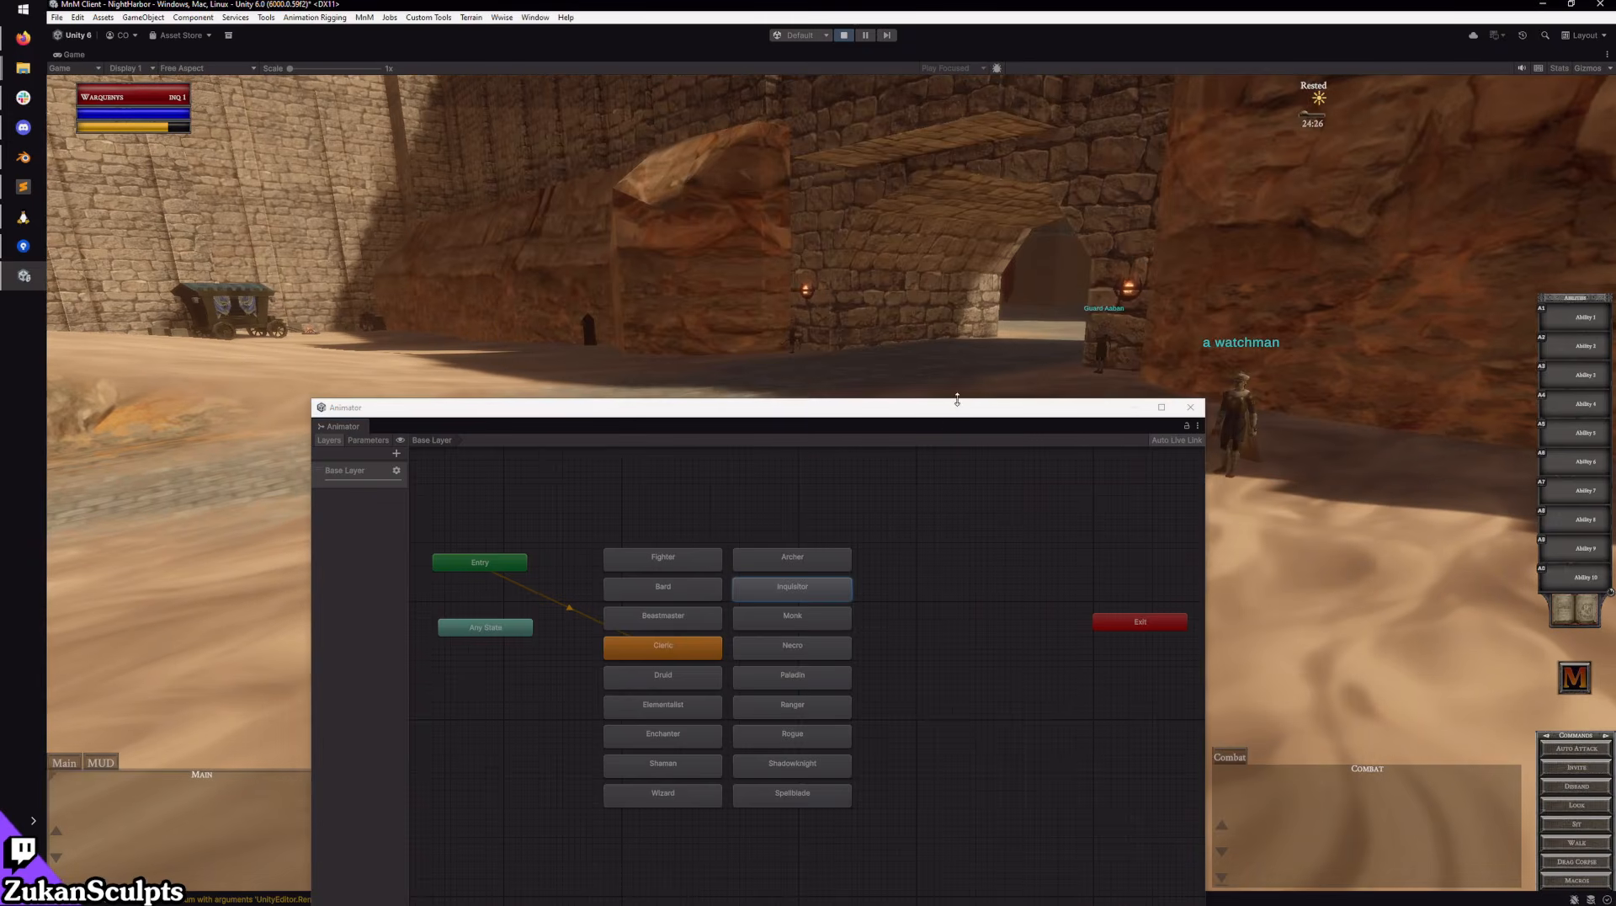
Step: Look around the Inquisitor in the zone and start camping the character through the chat
{"action": "left_click_drag", "start_coordinate": [957, 400], "coordinate": [877, 341]}
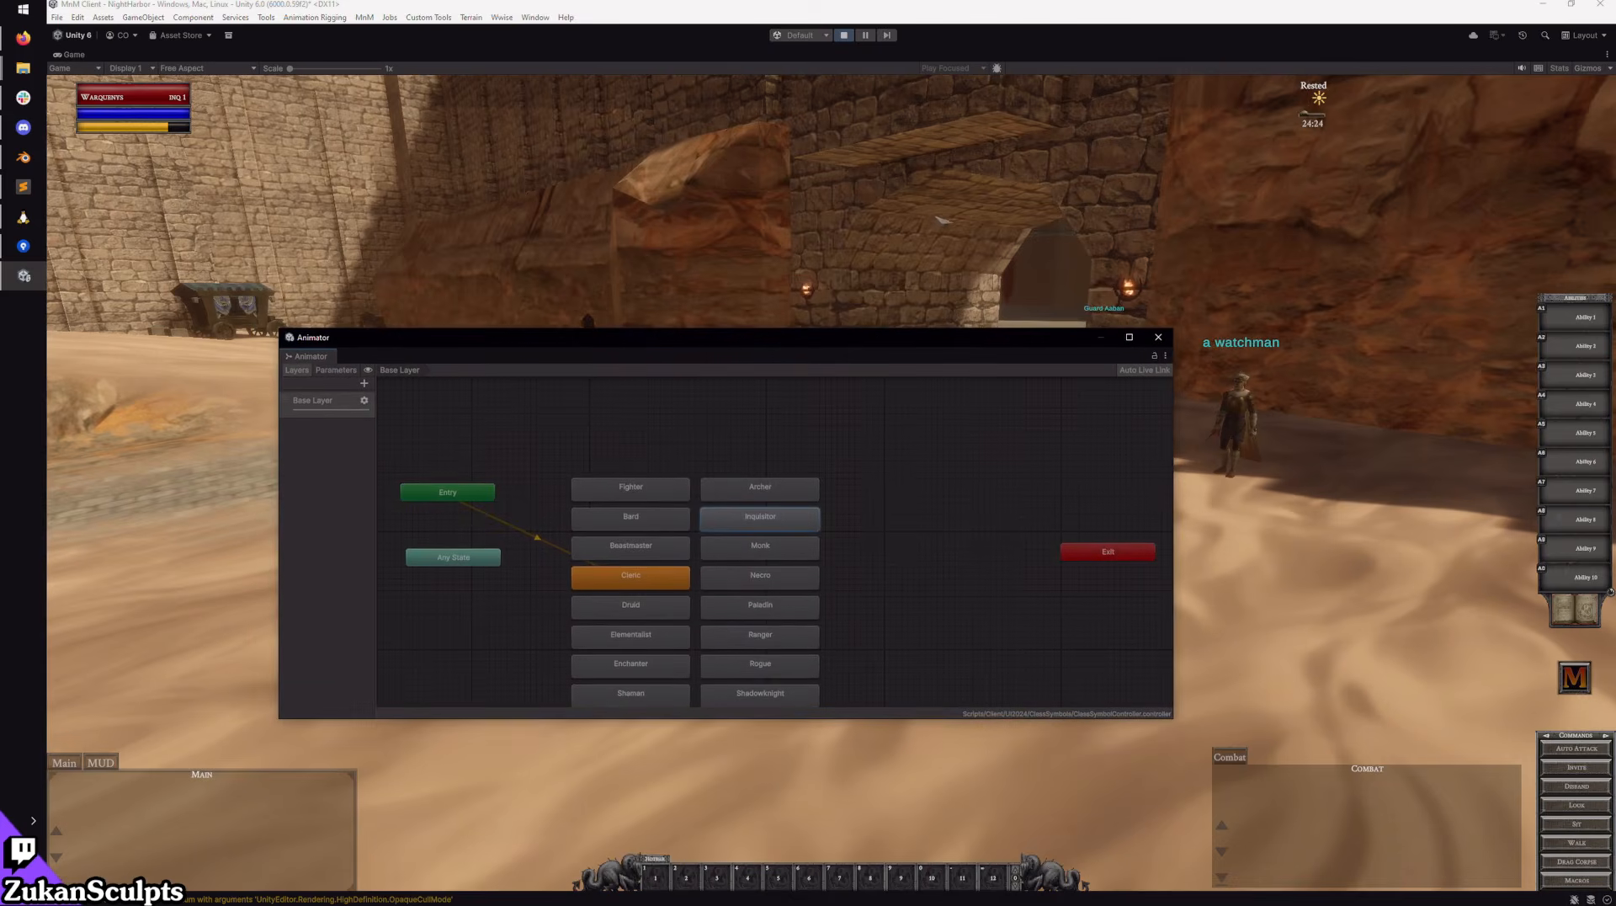
{"action": "right_click_drag", "start_coordinate": [936, 218], "coordinate": [933, 290]}
{"action": "left_click_drag", "start_coordinate": [857, 340], "coordinate": [906, 491]}
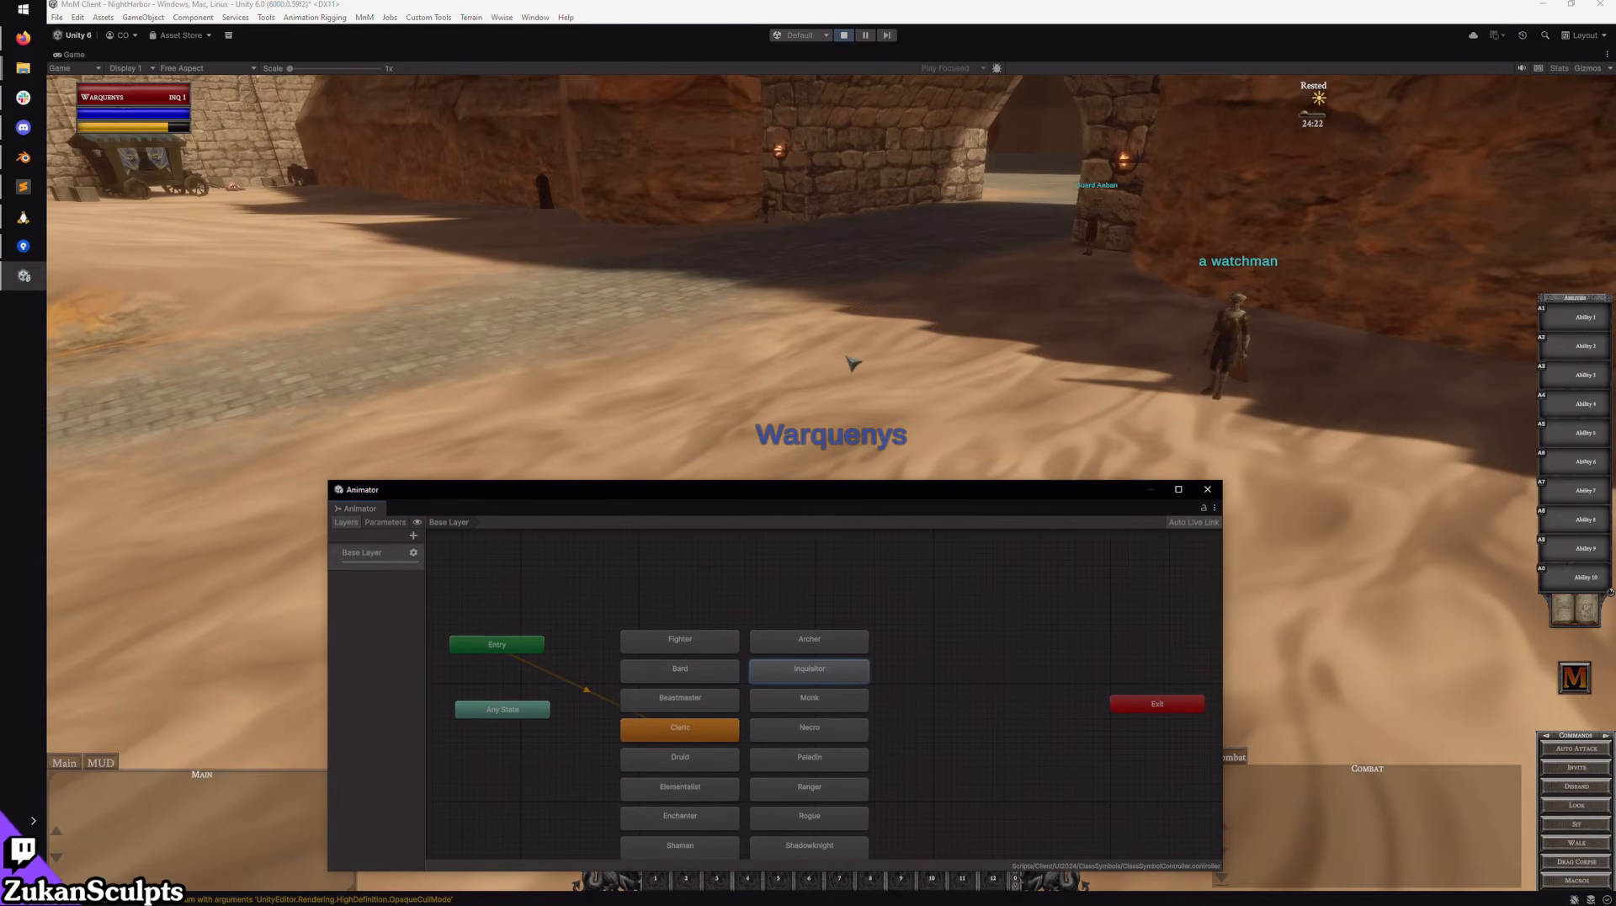
{"action": "right_click_drag", "start_coordinate": [884, 364], "coordinate": [919, 348]}
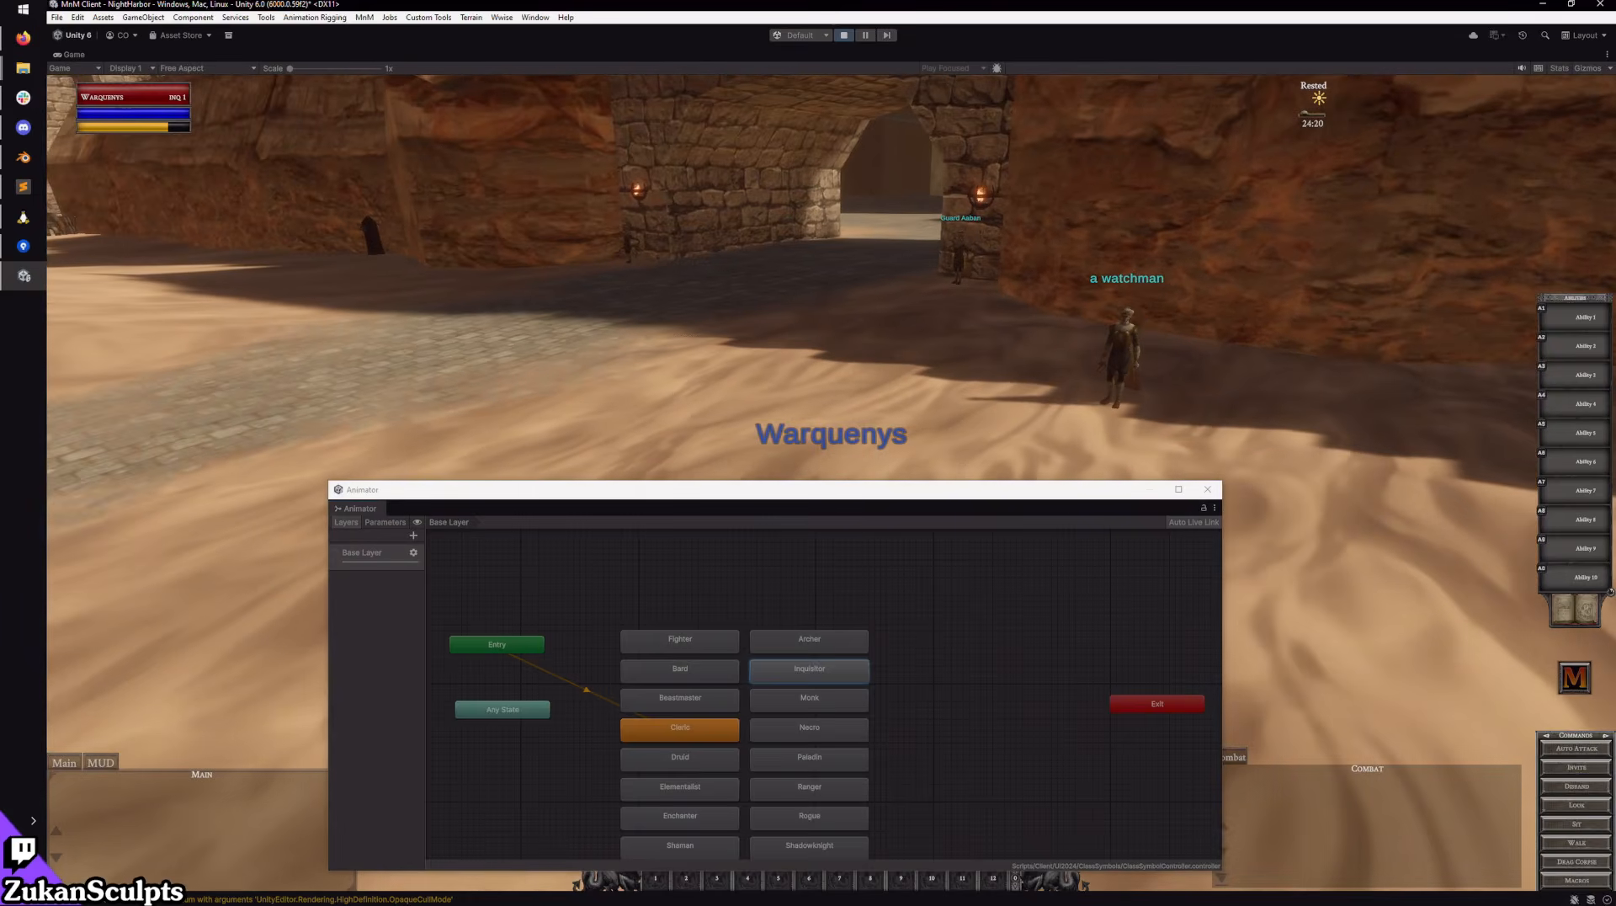
{"action": "key", "text": "Return"}
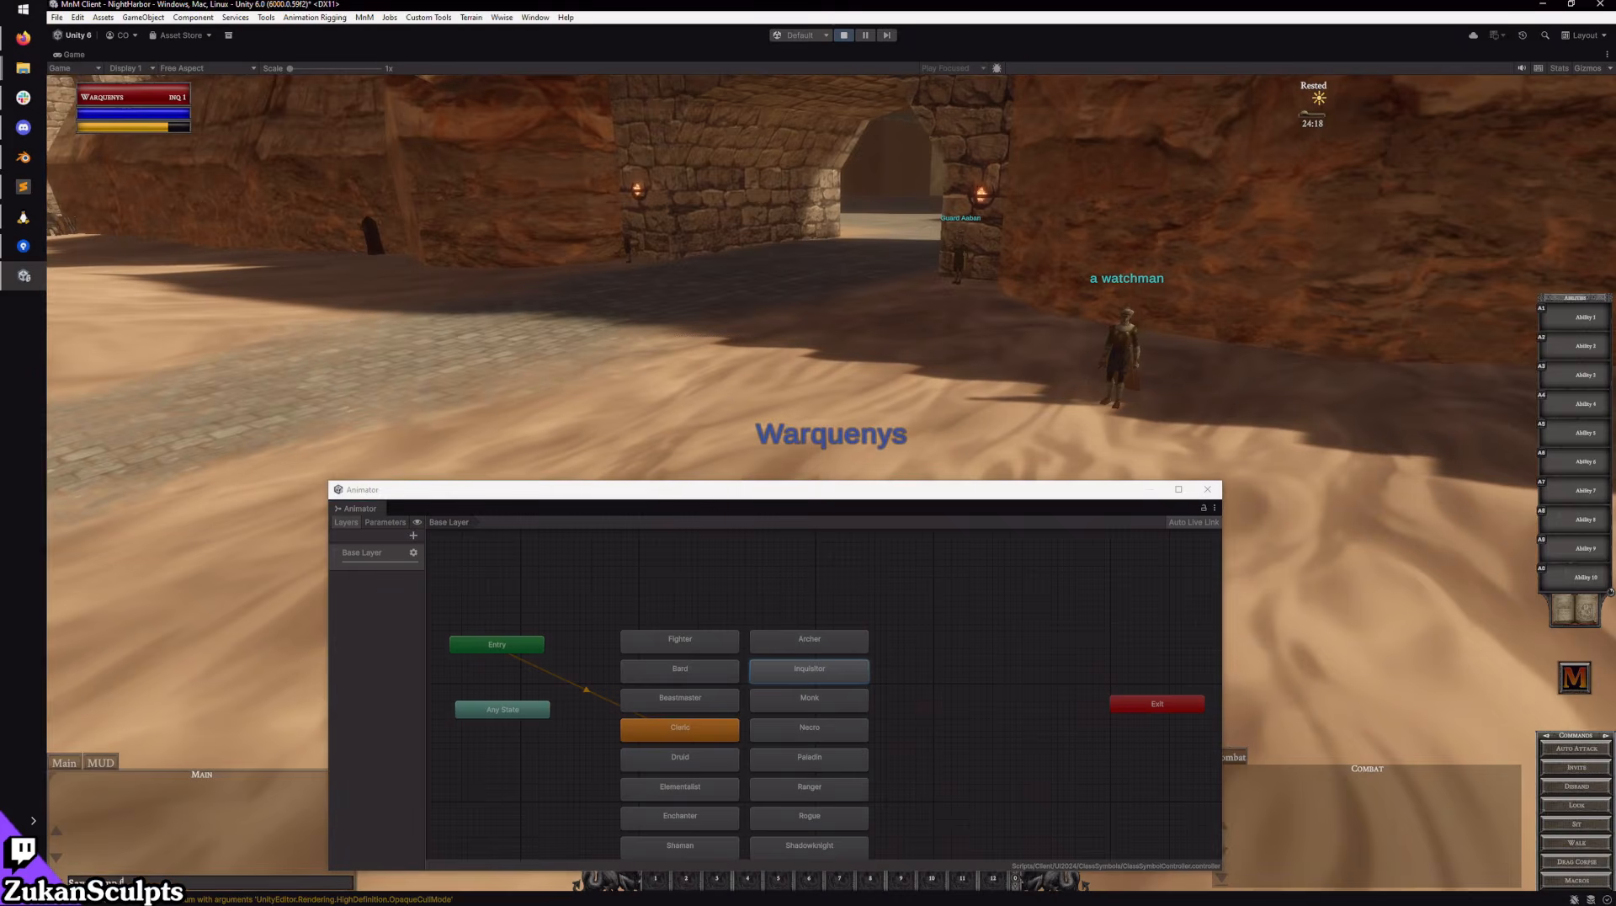
{"action": "key", "text": "Return"}
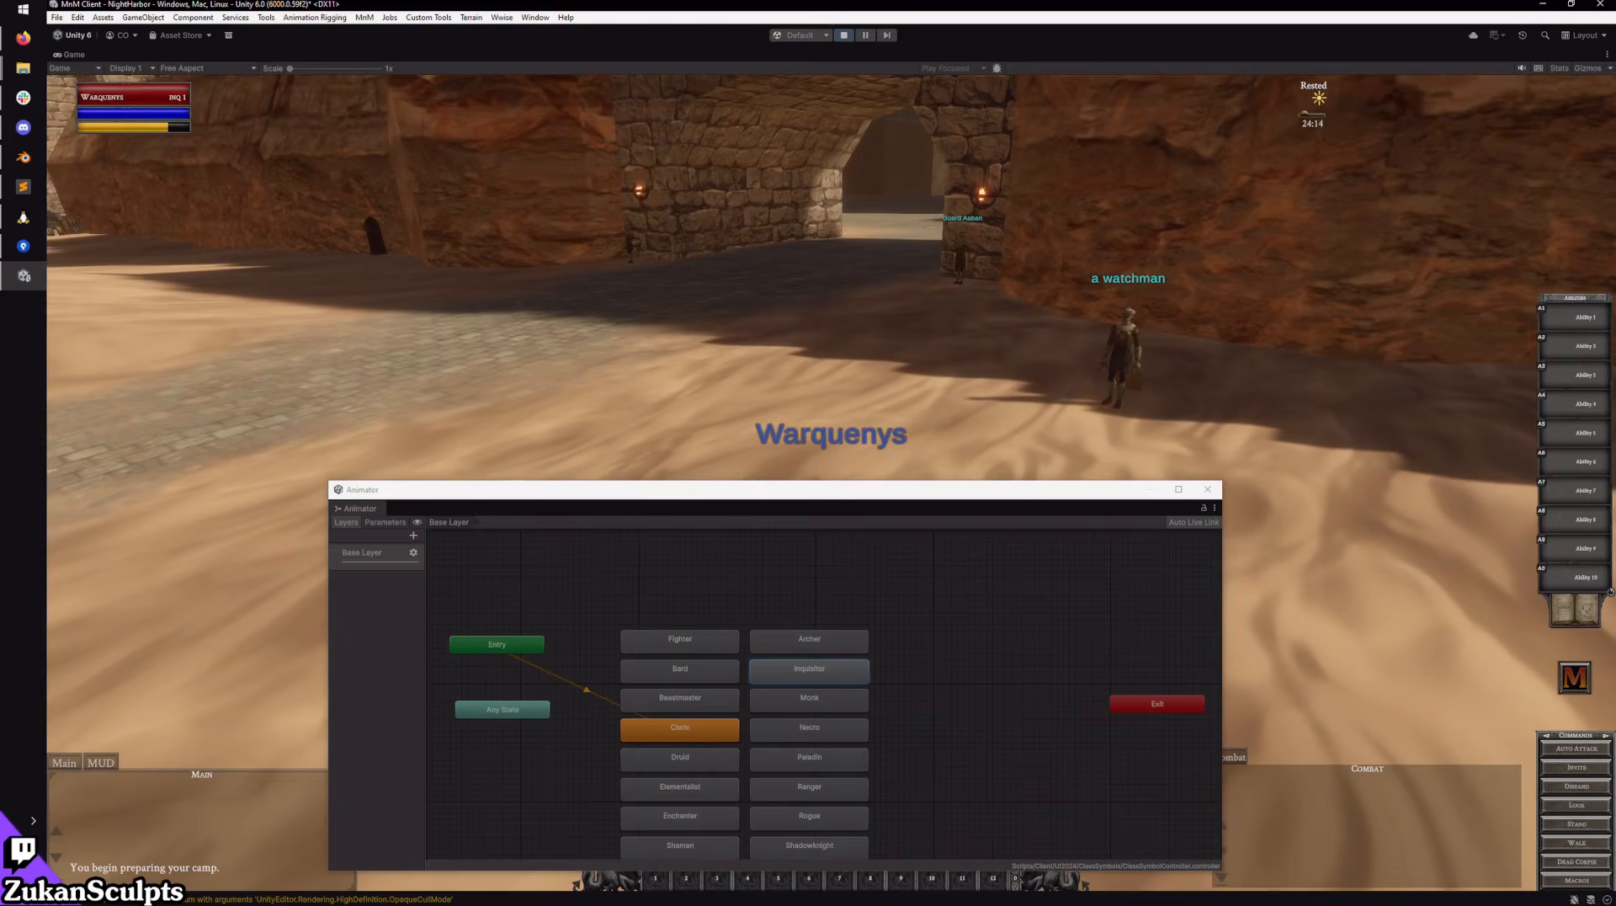
Step: Close the floating Animator window and walk the Inquisitor forward in the zone
{"action": "right_click_drag", "start_coordinate": [808, 278], "coordinate": [799, 339]}
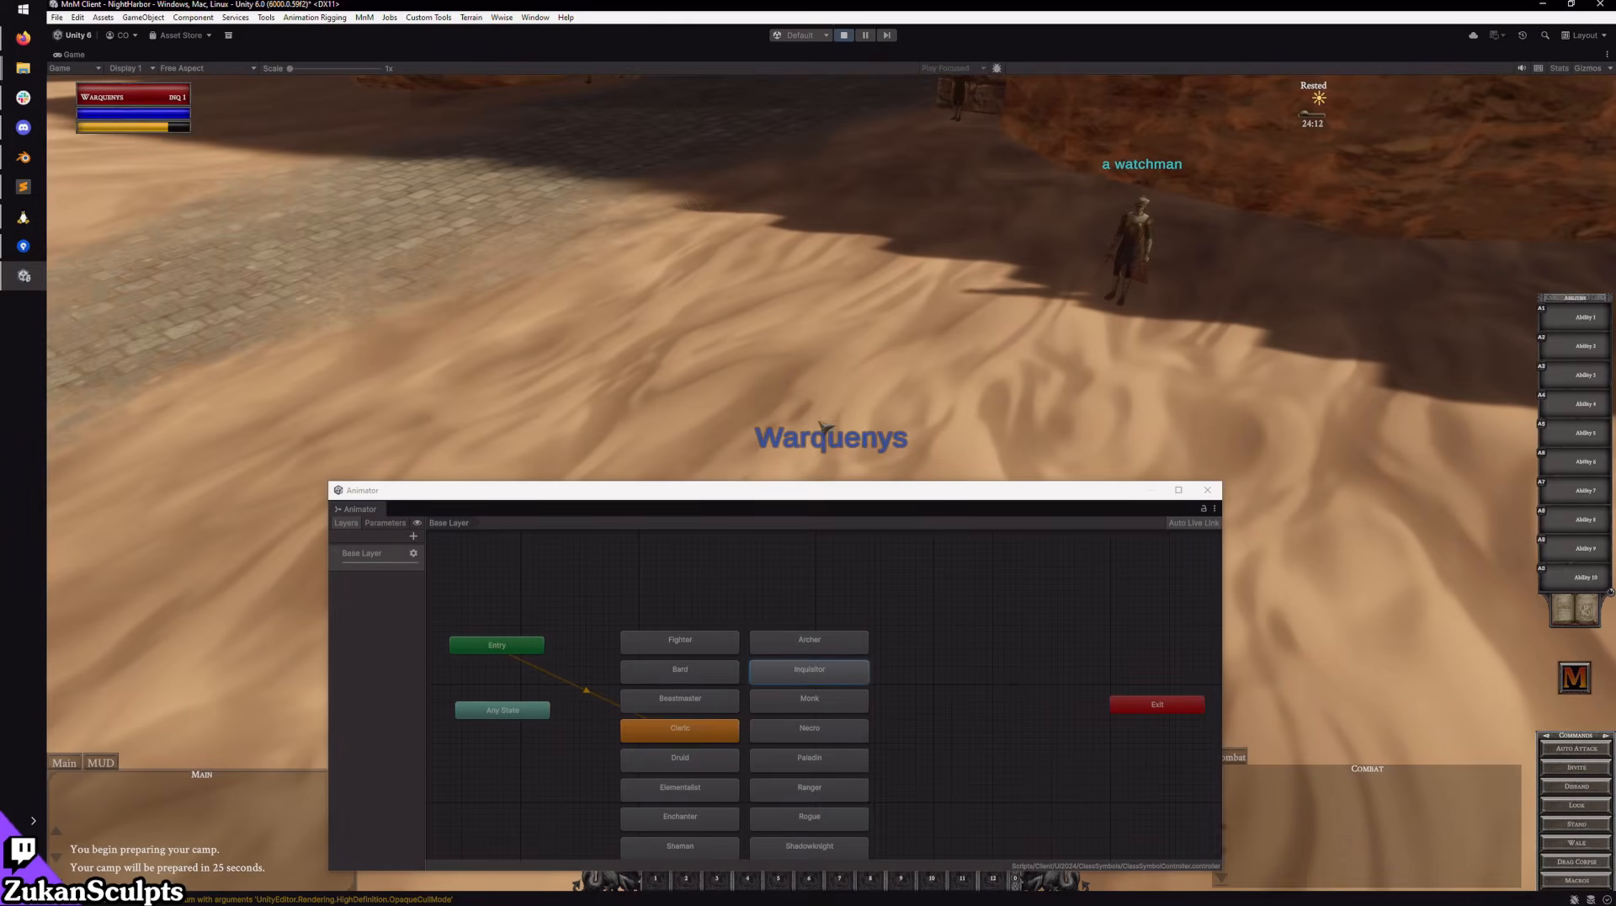
{"action": "left_click", "coordinate": [1207, 493]}
{"action": "right_click_drag", "start_coordinate": [924, 464], "coordinate": [891, 421]}
{"action": "key", "text": "w"}
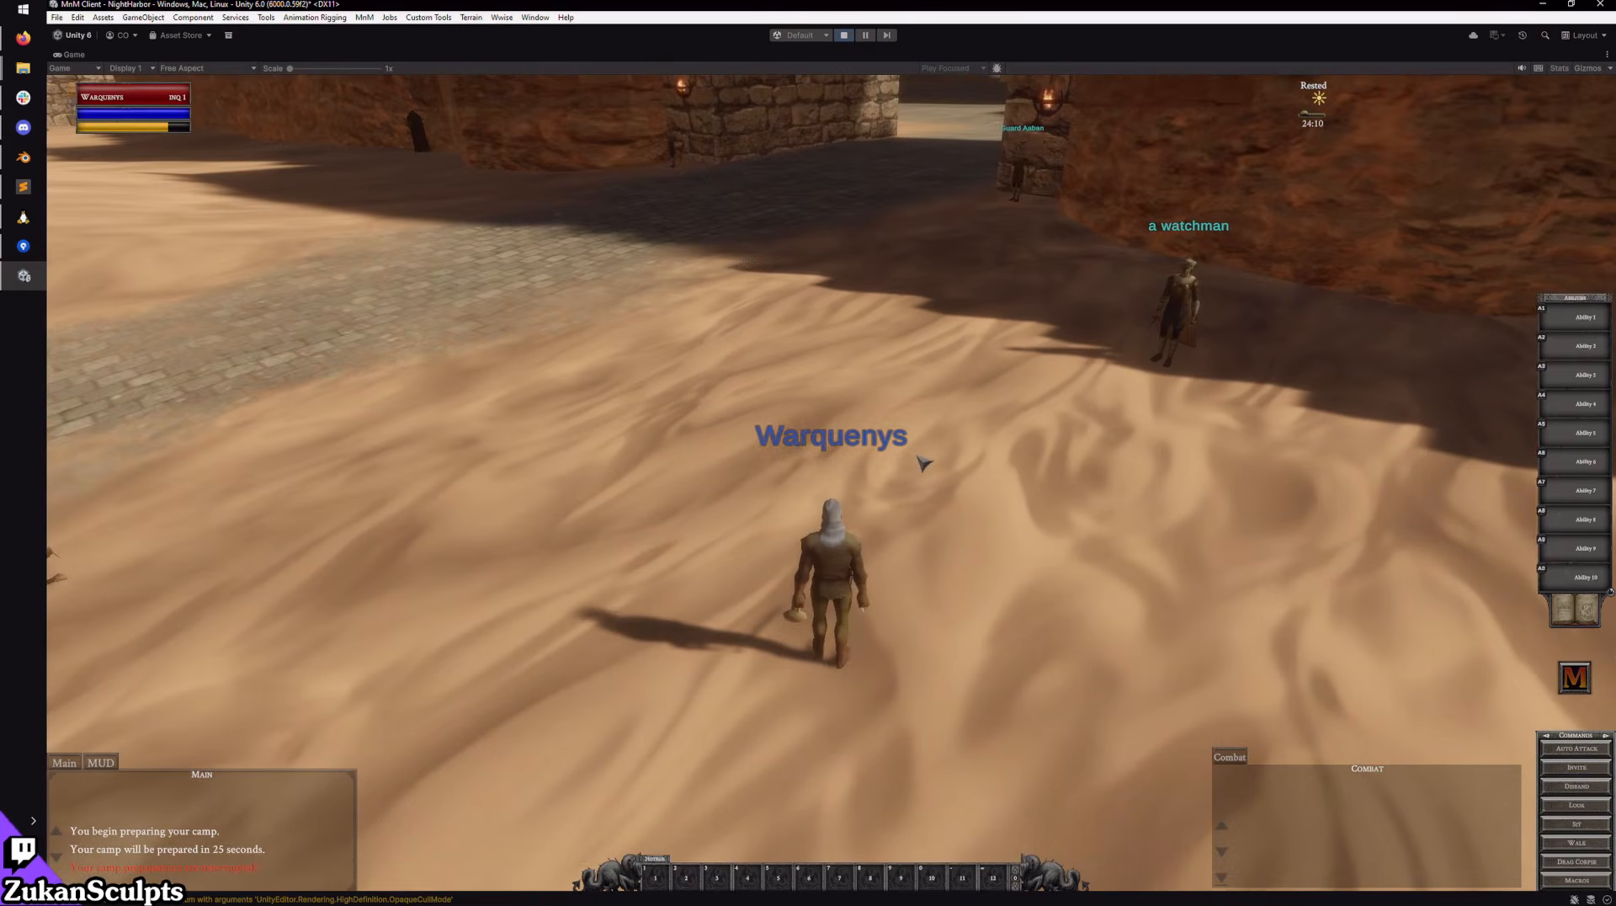
Step: Camp the Inquisitor from the chat to return to the character list
{"action": "key", "text": "Return"}
{"action": "type", "text": "/cam"}
{"action": "key", "text": "Return"}
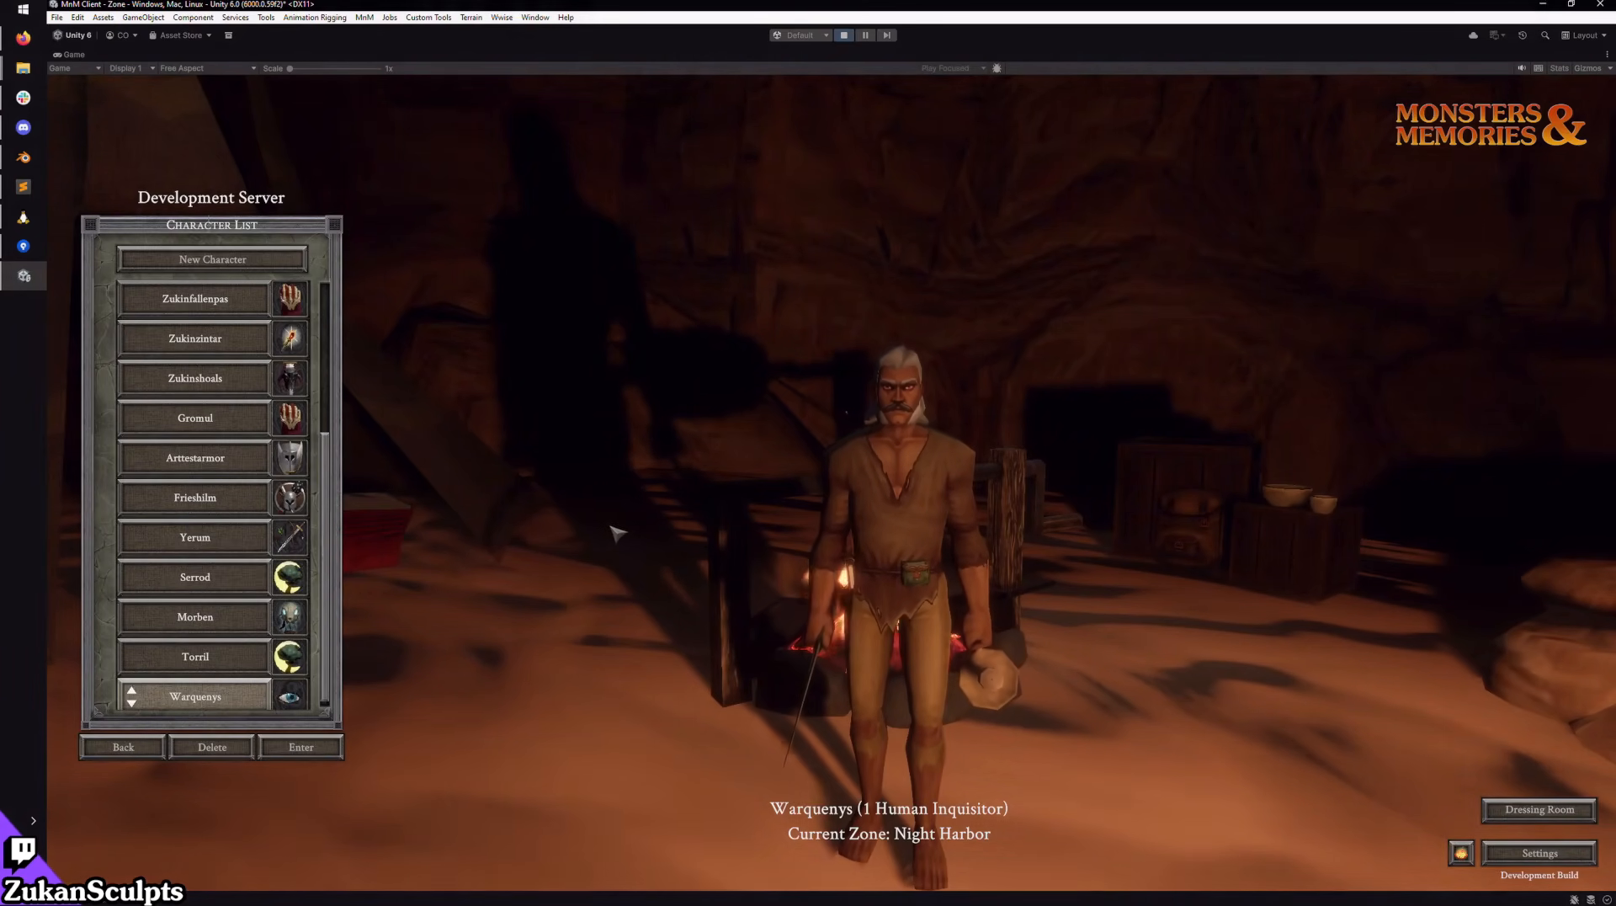
Step: Find the level 60 Gnome Enchanter in the character list and enter the world with it
{"action": "scroll", "coordinate": [337, 505], "scroll_direction": "up", "scroll_amount": 5}
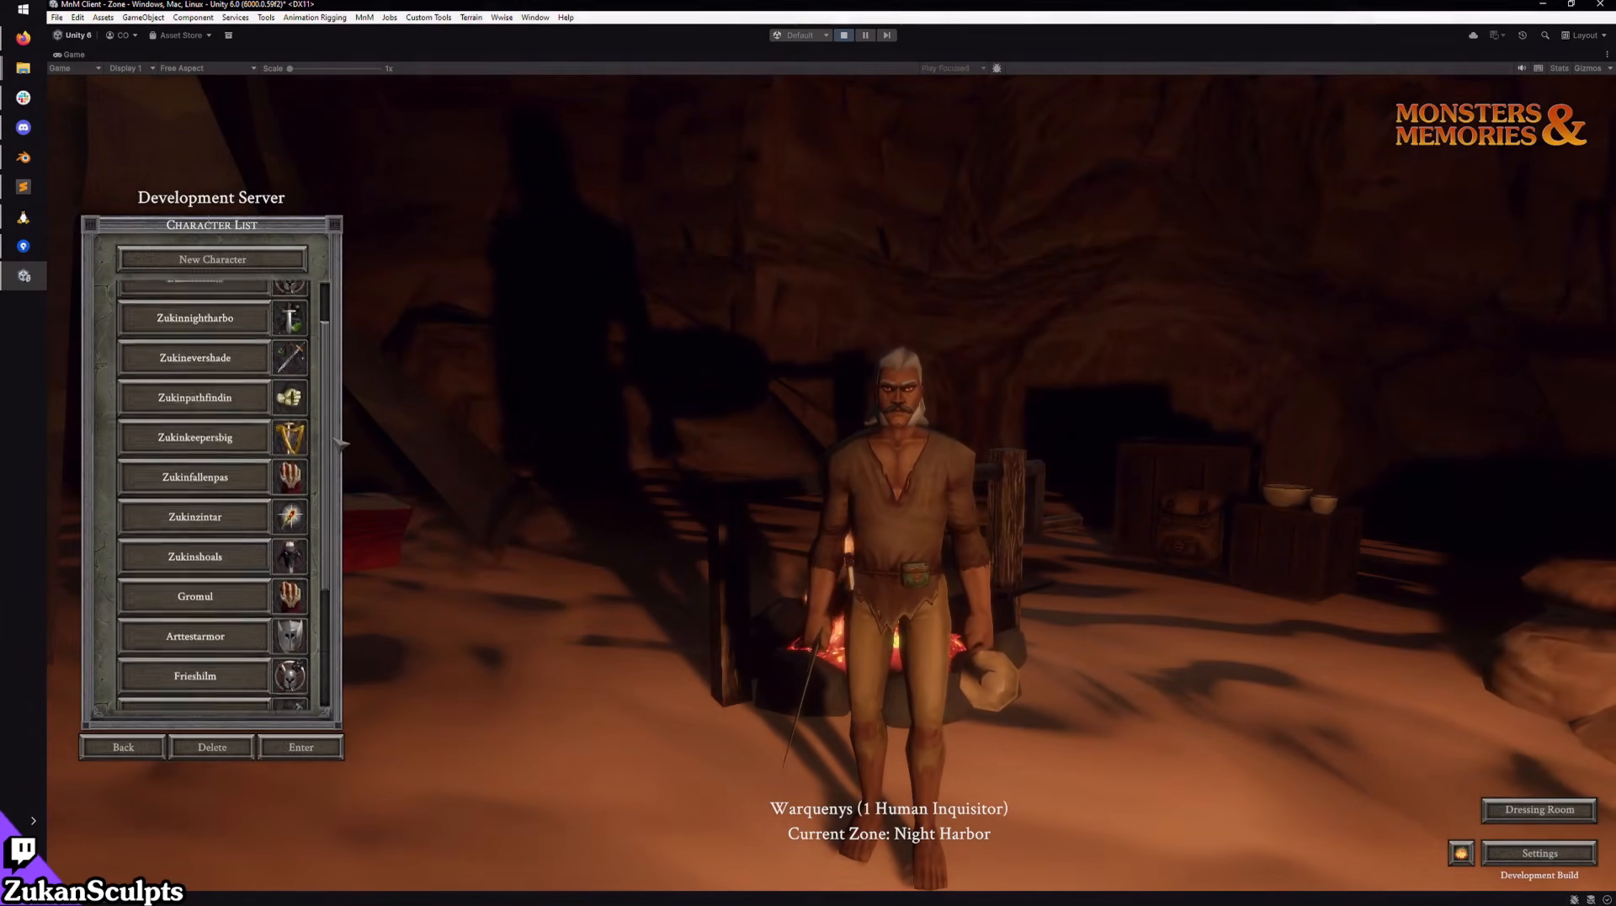
{"action": "scroll", "coordinate": [341, 444], "scroll_direction": "up", "scroll_amount": 1}
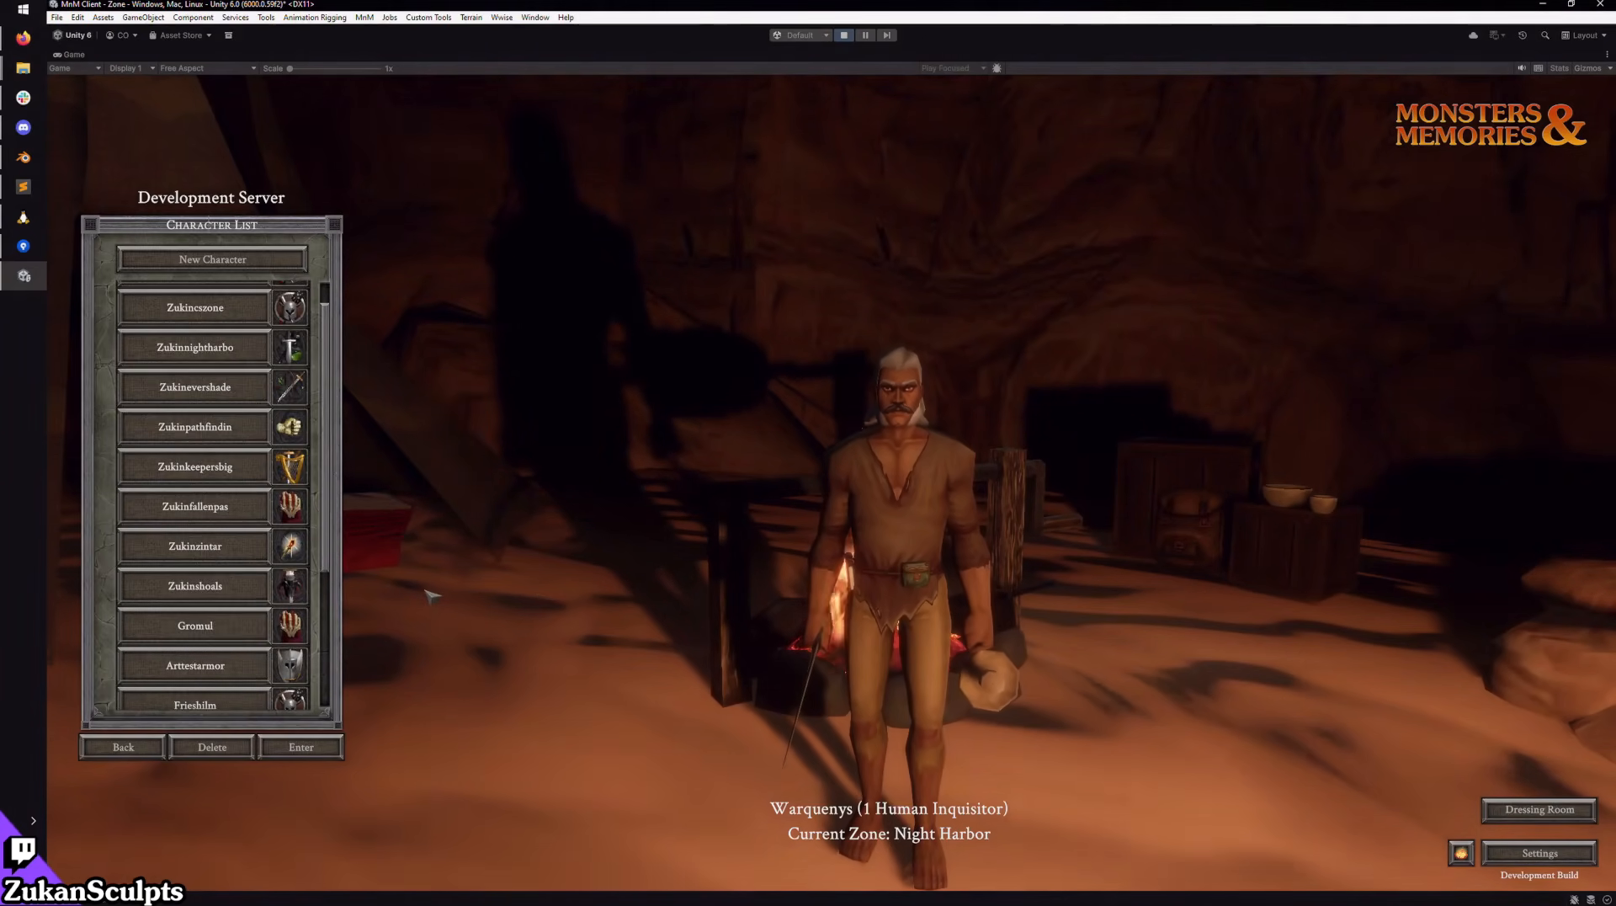
{"action": "scroll", "coordinate": [335, 549], "scroll_direction": "up", "scroll_amount": 1}
{"action": "left_click_drag", "start_coordinate": [330, 545], "coordinate": [332, 538]}
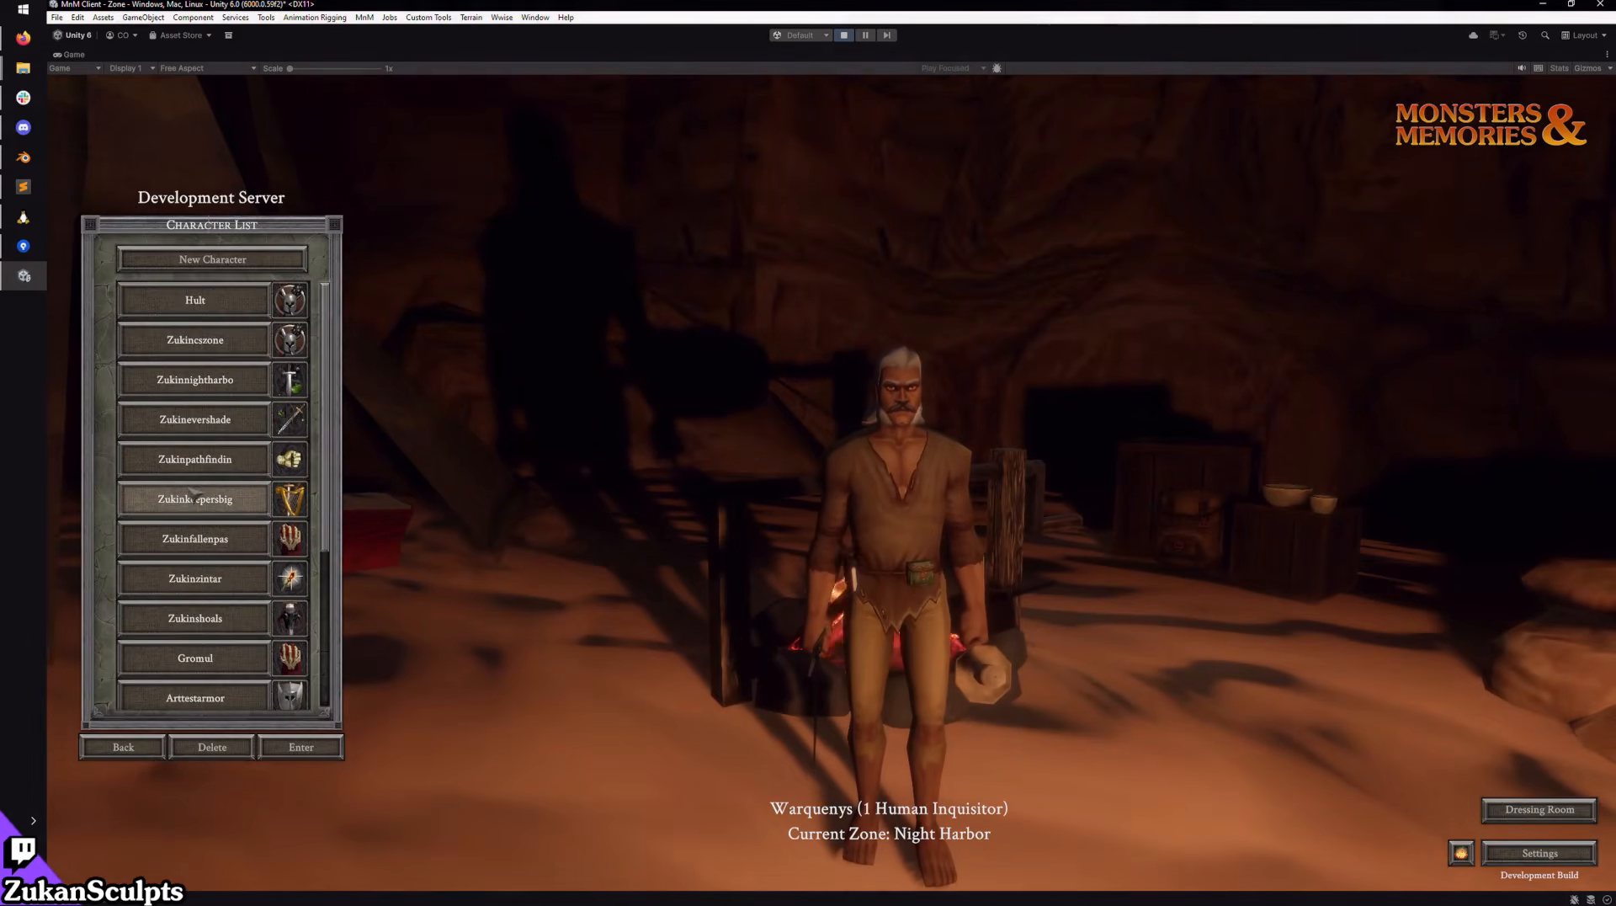
{"action": "left_click", "coordinate": [177, 580]}
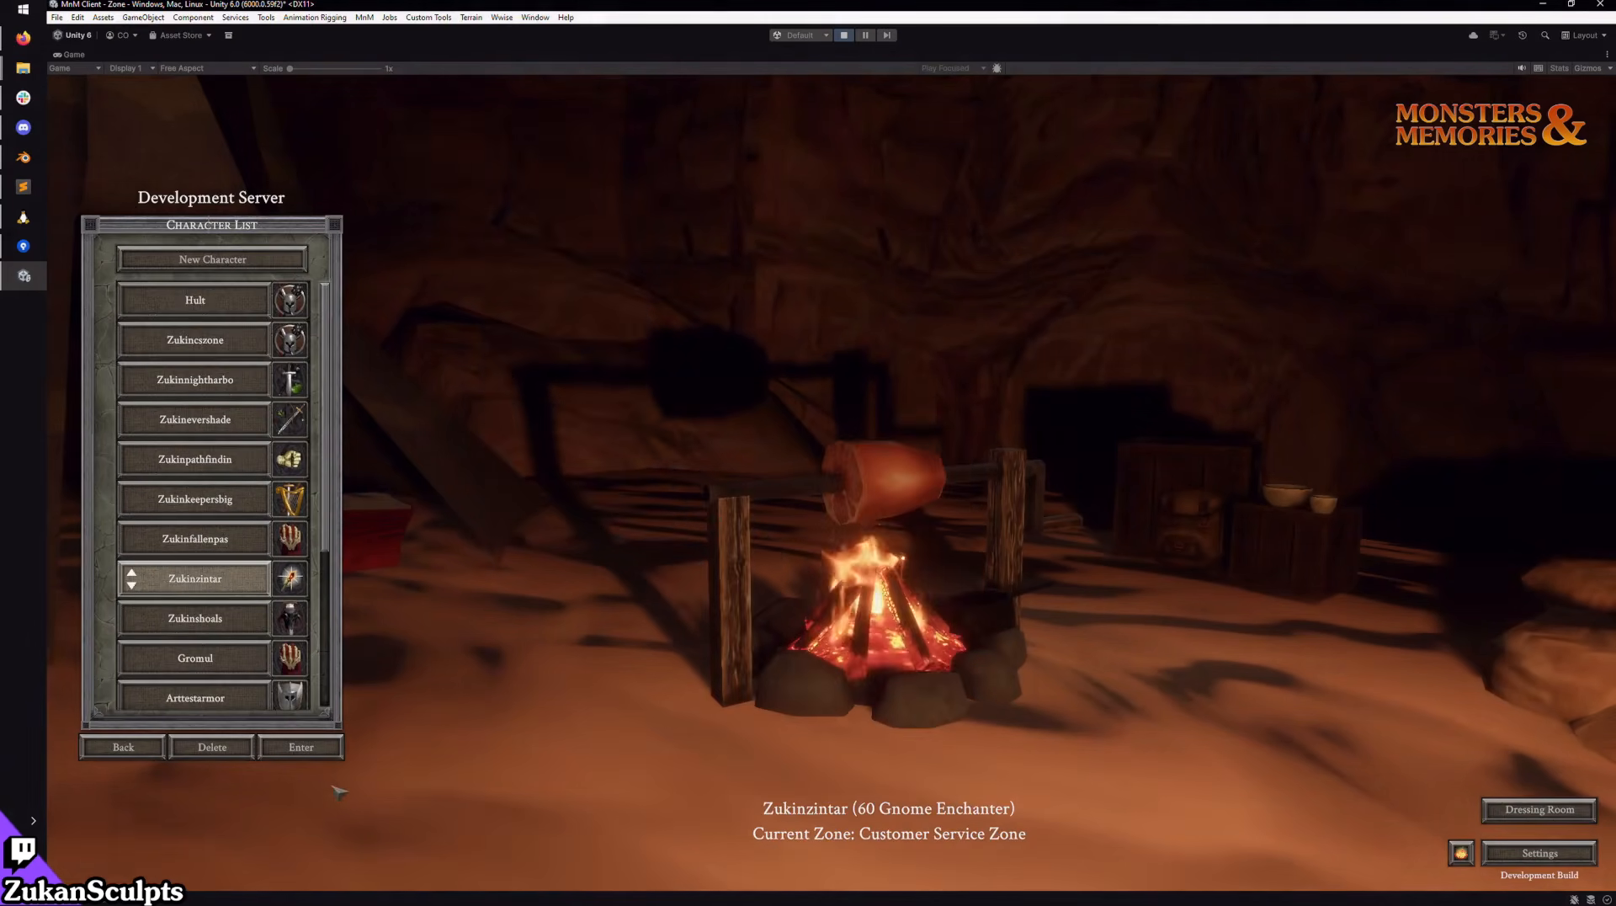
{"action": "left_click", "coordinate": [301, 748]}
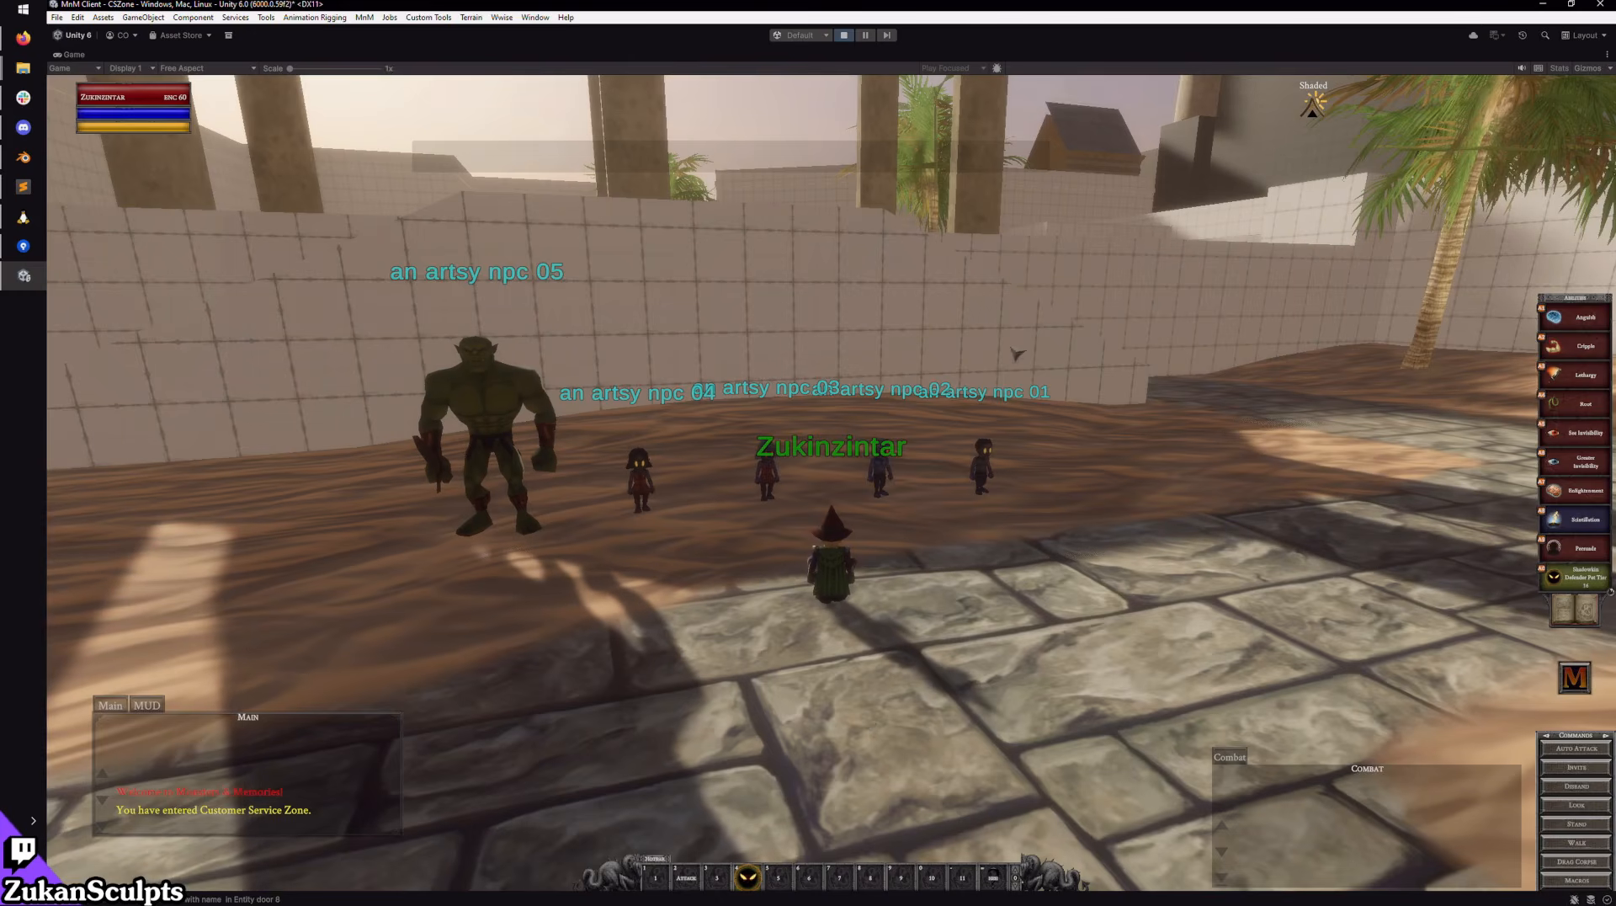
Step: Walk the Enchanter past the artsy NPCs and open its character sheet to preview the class symbol
{"action": "key", "text": "d"}
{"action": "key", "text": "w"}
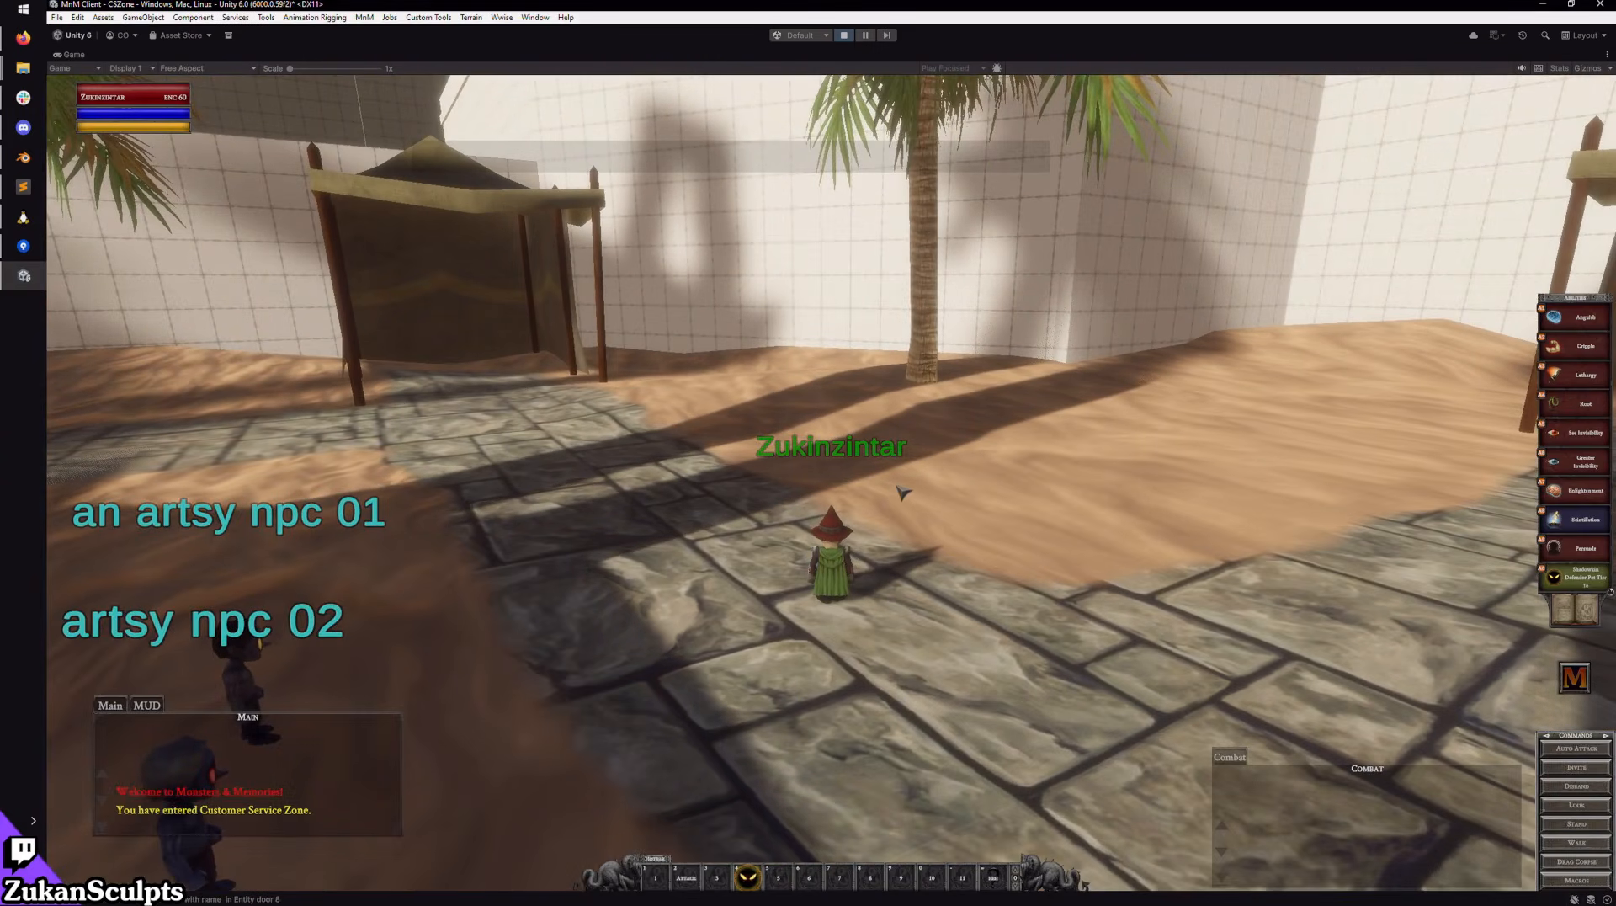
{"action": "left_click_drag", "start_coordinate": [903, 492], "coordinate": [1044, 493]}
{"action": "right_click_drag", "start_coordinate": [830, 482], "coordinate": [904, 464]}
{"action": "key", "text": "i"}
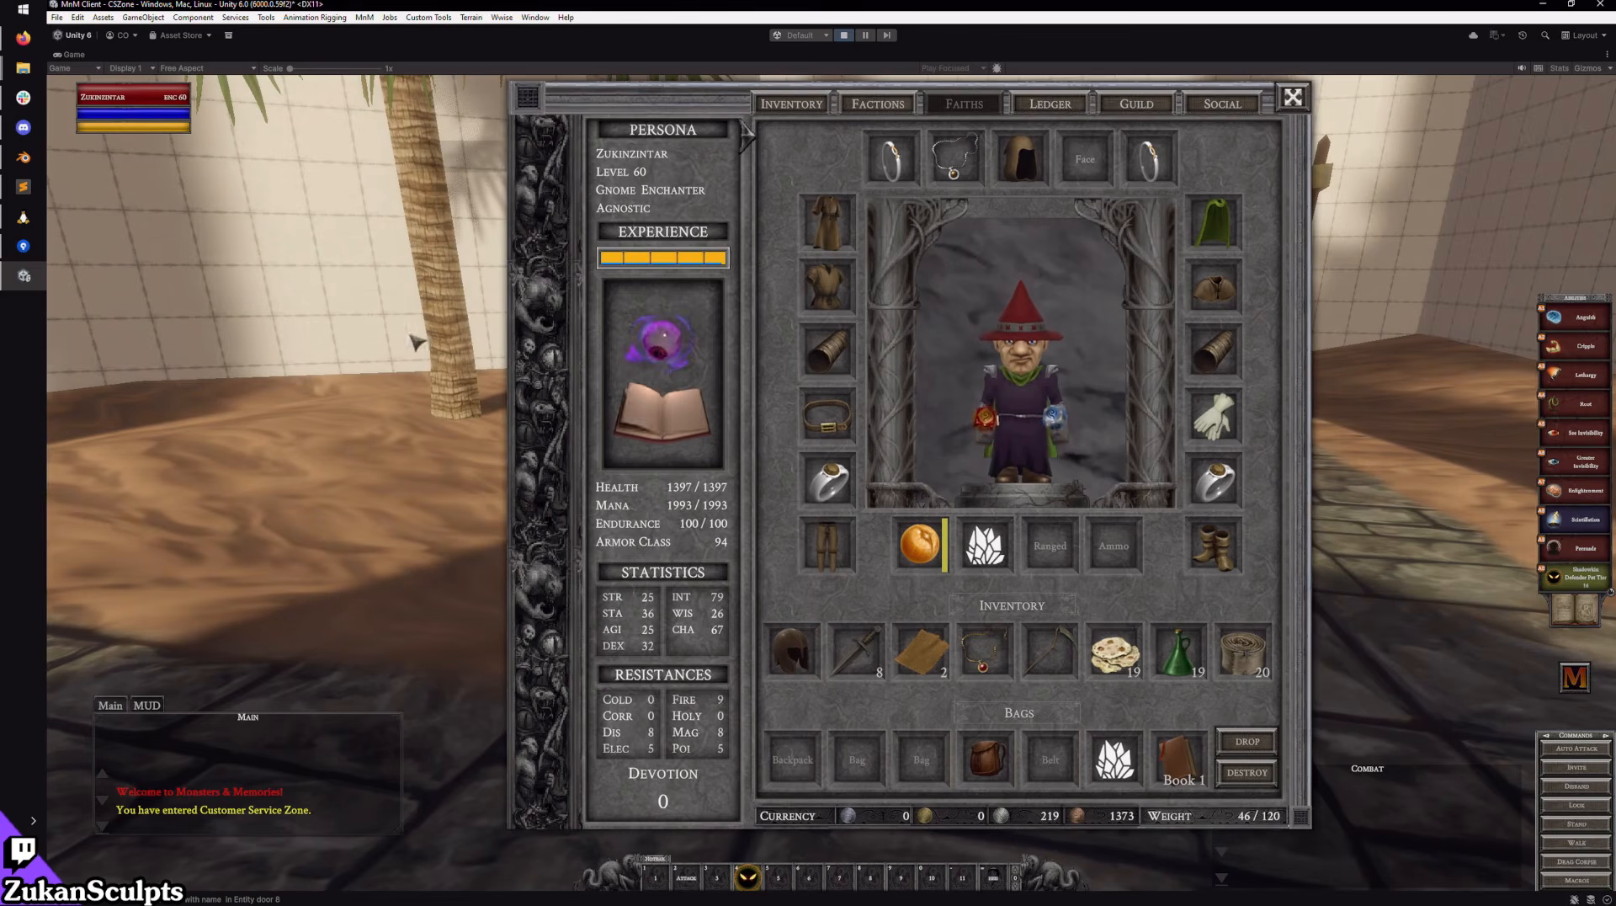
Step: Switch to Blender, show the camera view with rendered shading, and expand the ENCHANTER collection
{"action": "left_click", "coordinate": [24, 158]}
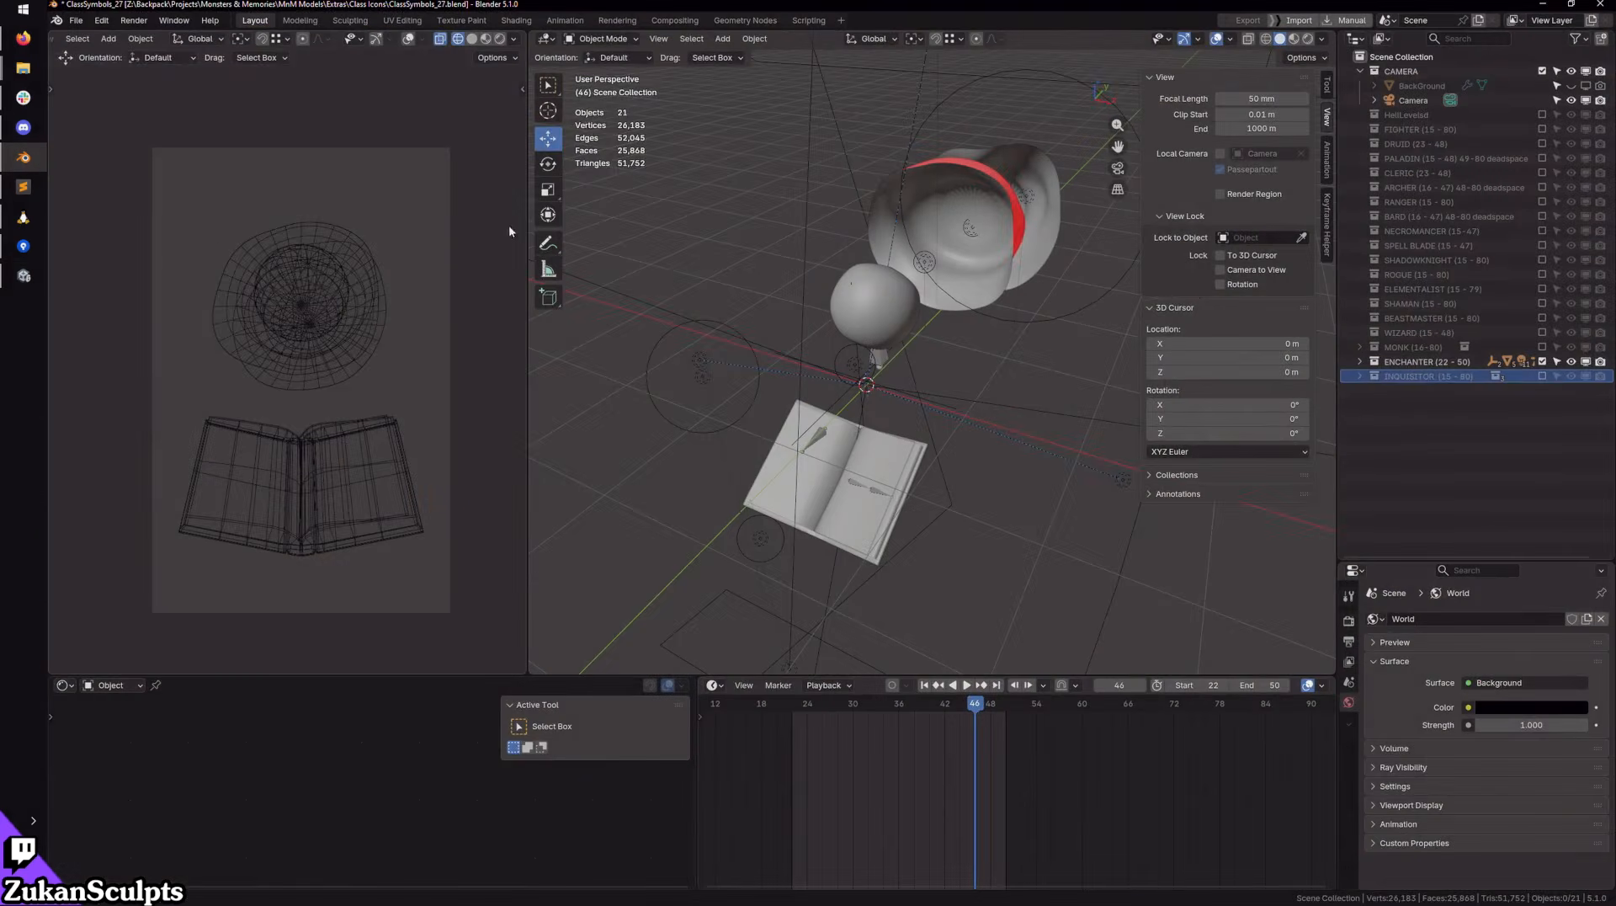
{"action": "left_click", "coordinate": [500, 39]}
{"action": "mouse_move", "coordinate": [915, 481]}
{"action": "middle_mouse_down"}
{"action": "mouse_move", "coordinate": [999, 468]}
{"action": "mouse_move", "coordinate": [935, 418]}
{"action": "mouse_move", "coordinate": [971, 428]}
{"action": "mouse_move", "coordinate": [835, 478]}
{"action": "mouse_move", "coordinate": [907, 500]}
{"action": "middle_mouse_up"}
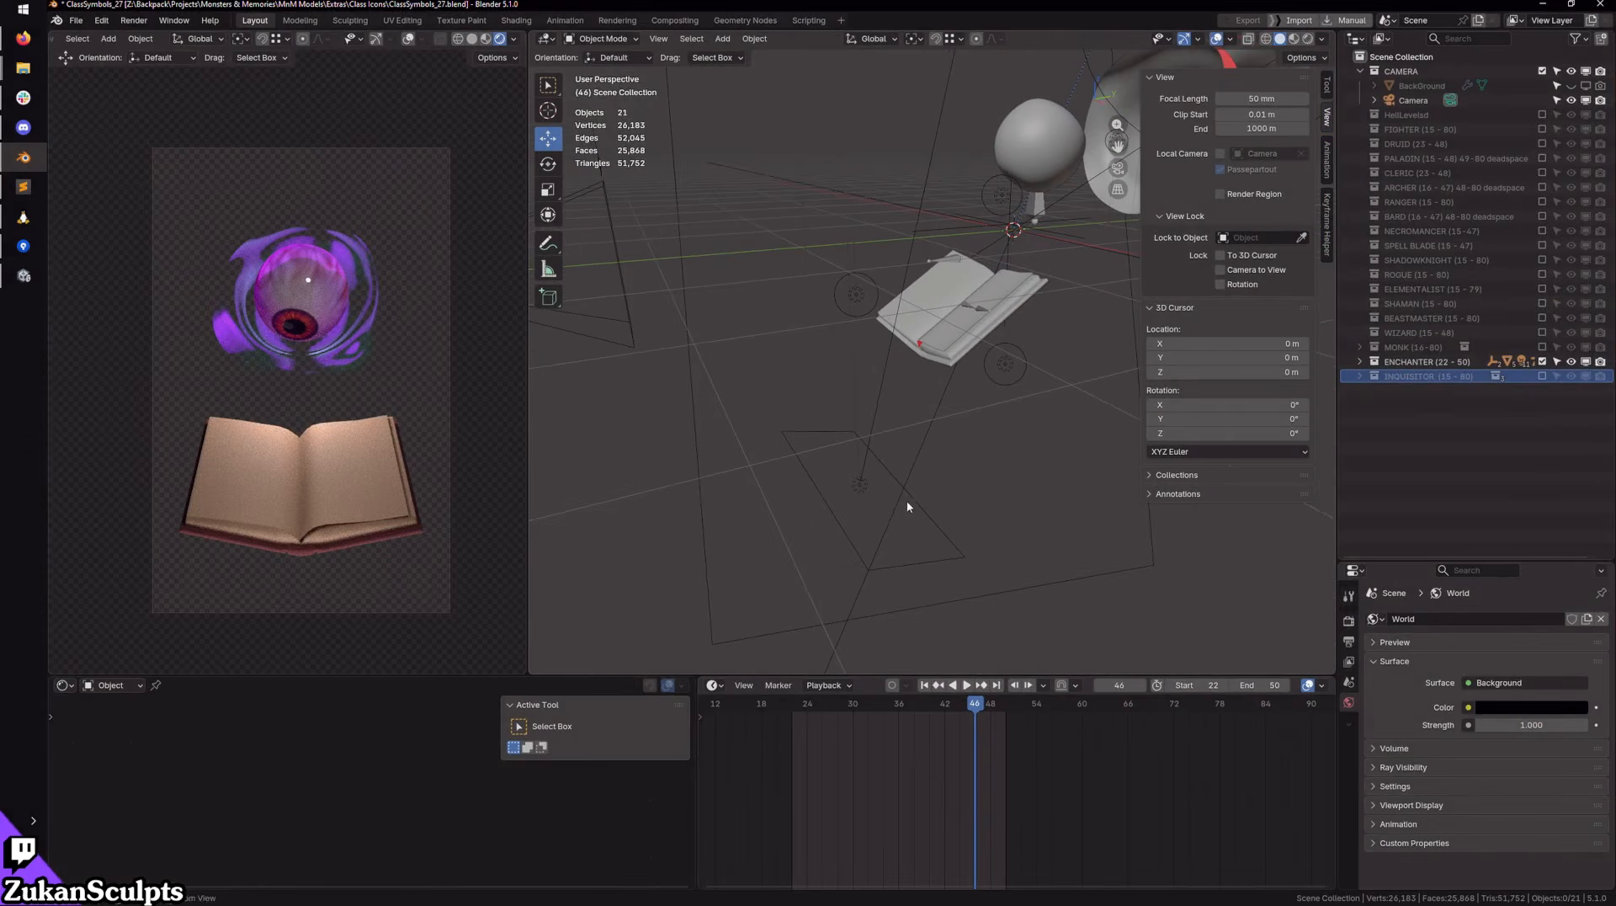
{"action": "left_click", "coordinate": [1360, 361]}
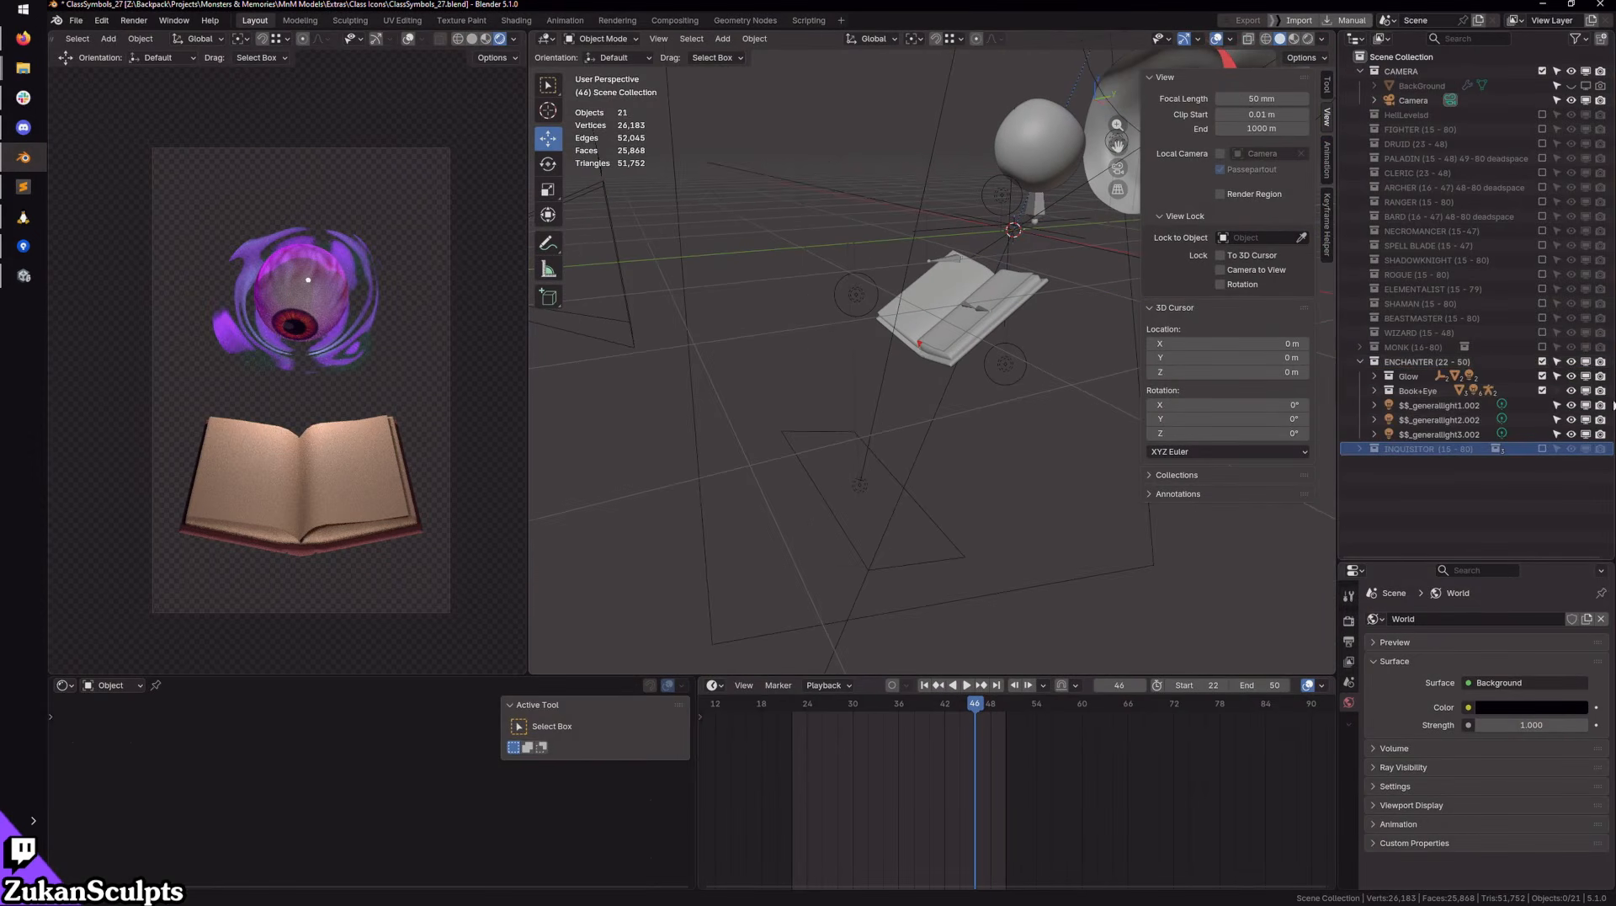
{"action": "left_click", "coordinate": [1560, 393]}
{"action": "scroll", "coordinate": [788, 506], "scroll_direction": "up", "scroll_amount": 1}
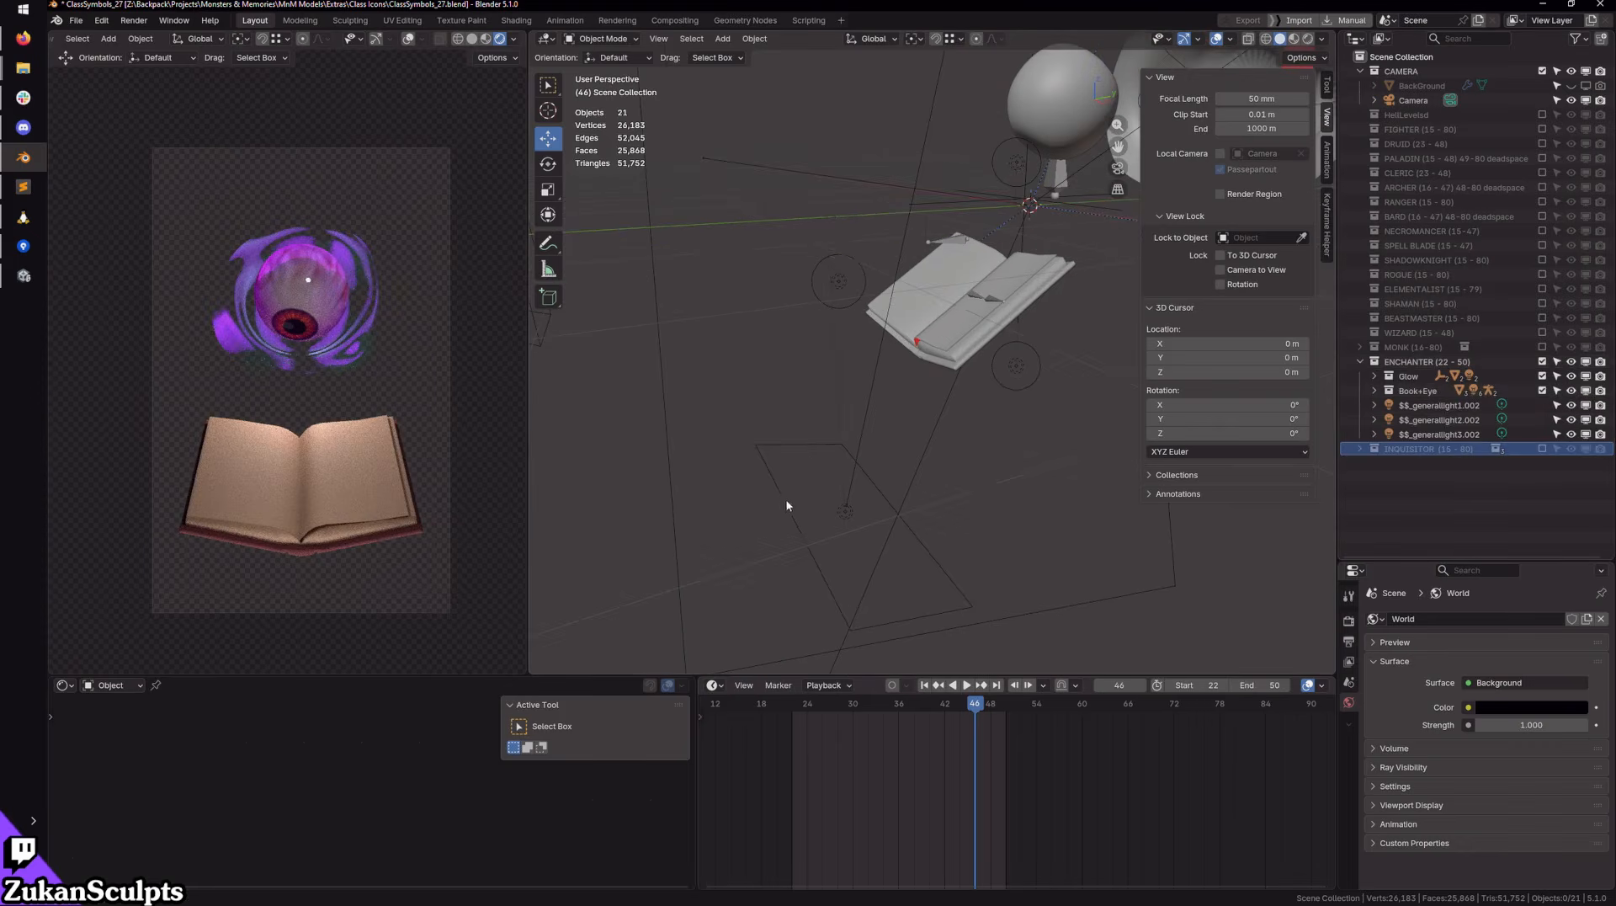
Step: Select the $_booklight2 area light and toggle its visibility to judge its effect on the rendered book
{"action": "left_click", "coordinate": [838, 514]}
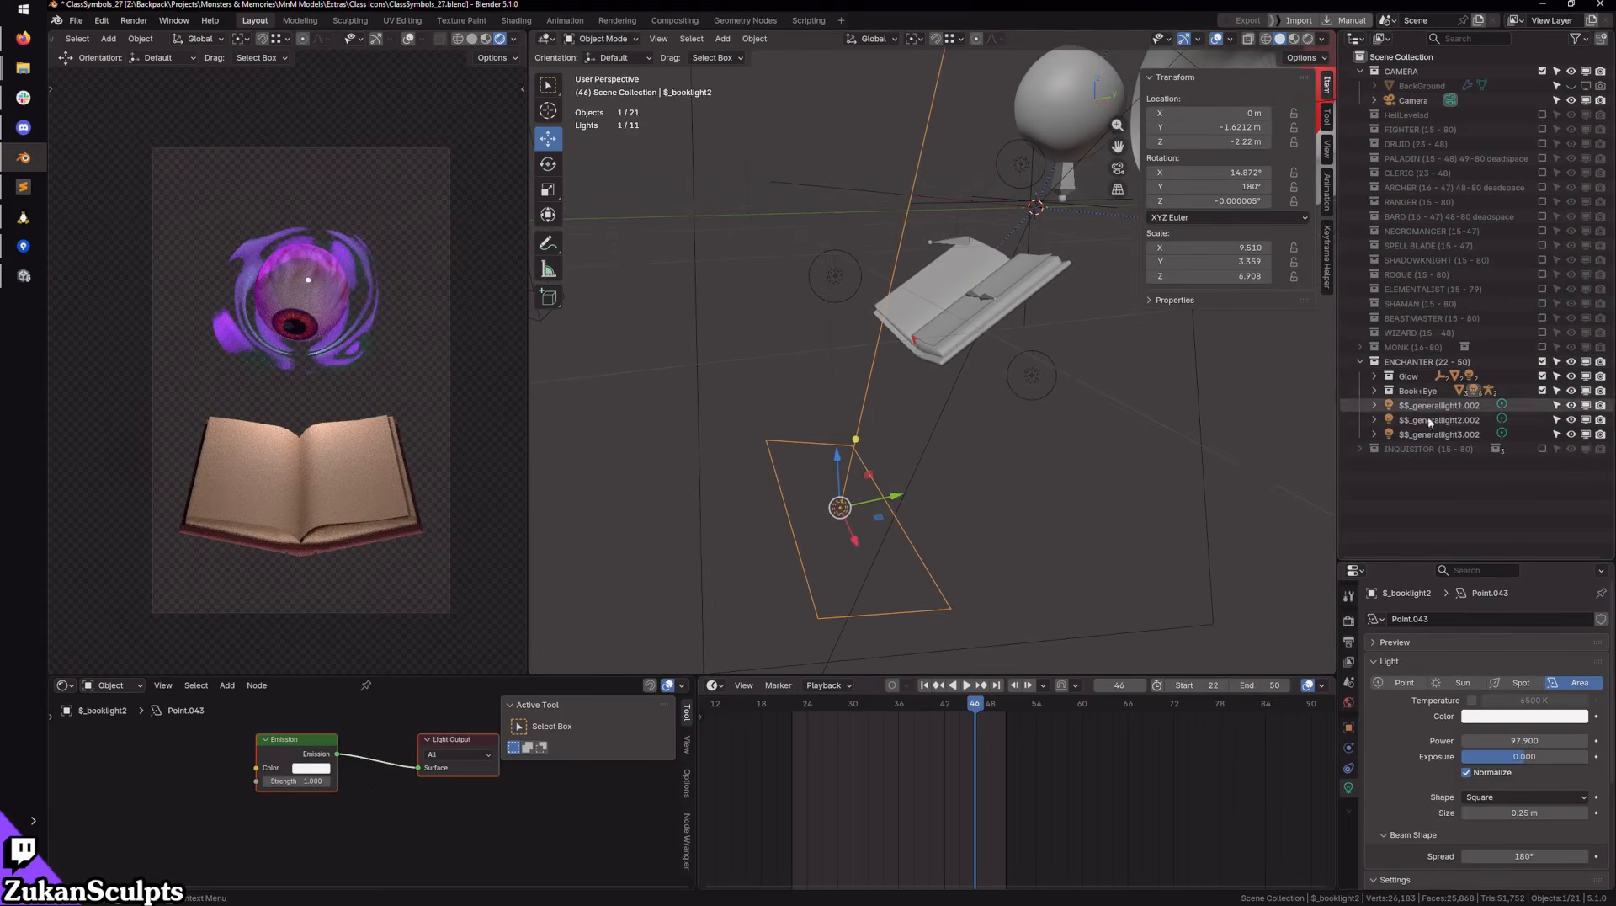
{"action": "key", "text": "KP_Decimal"}
{"action": "left_click", "coordinate": [1571, 408]}
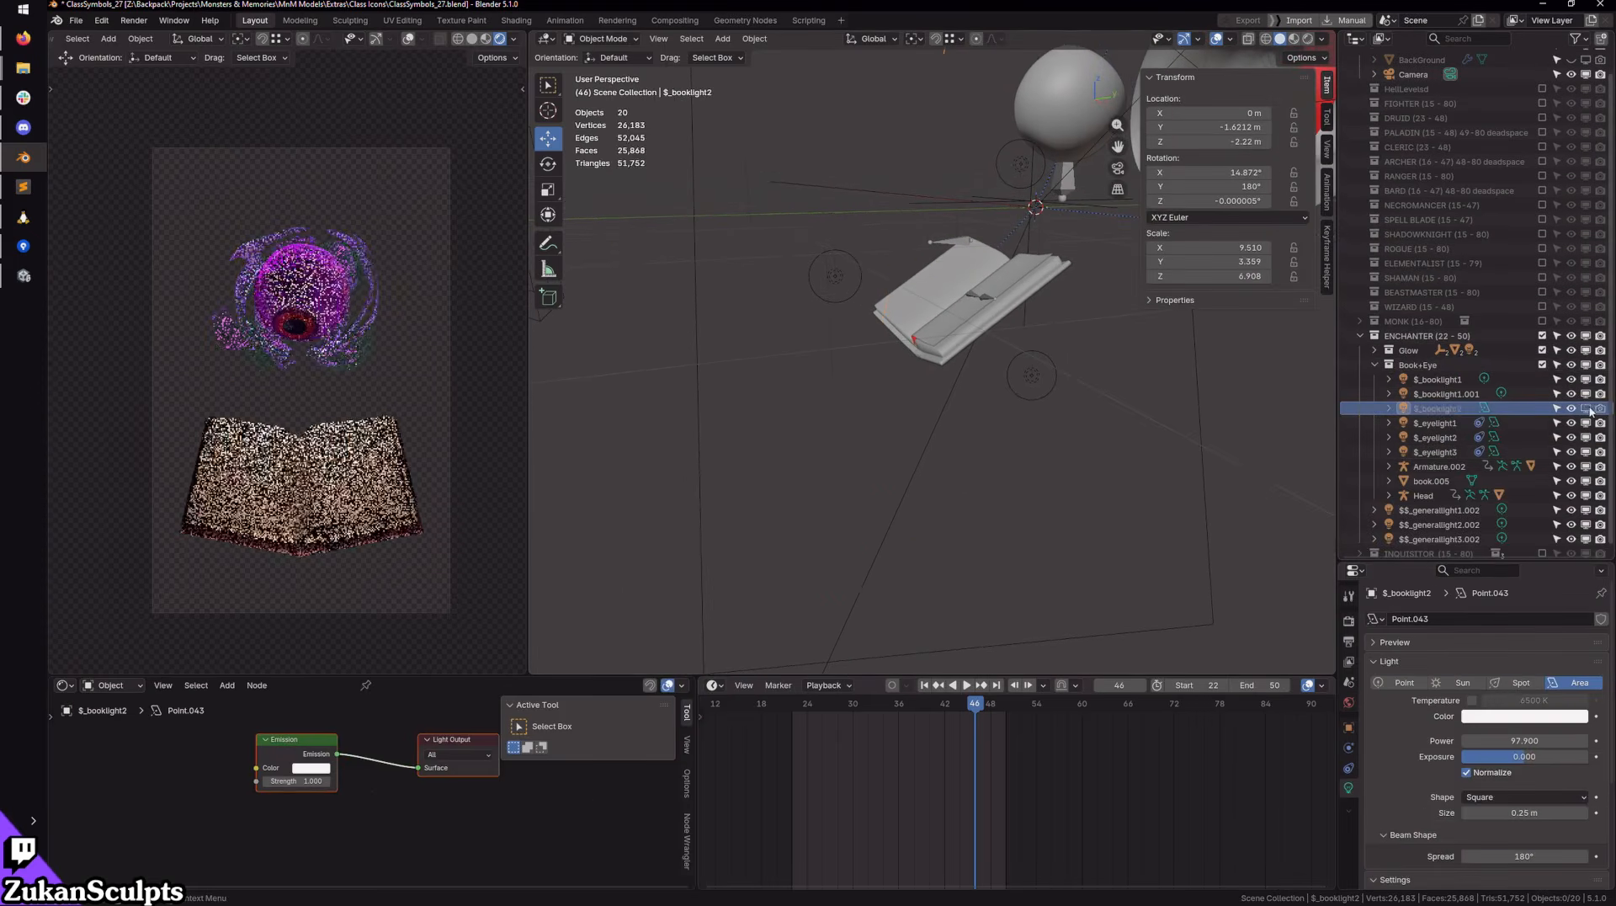
{"action": "left_click", "coordinate": [1571, 409]}
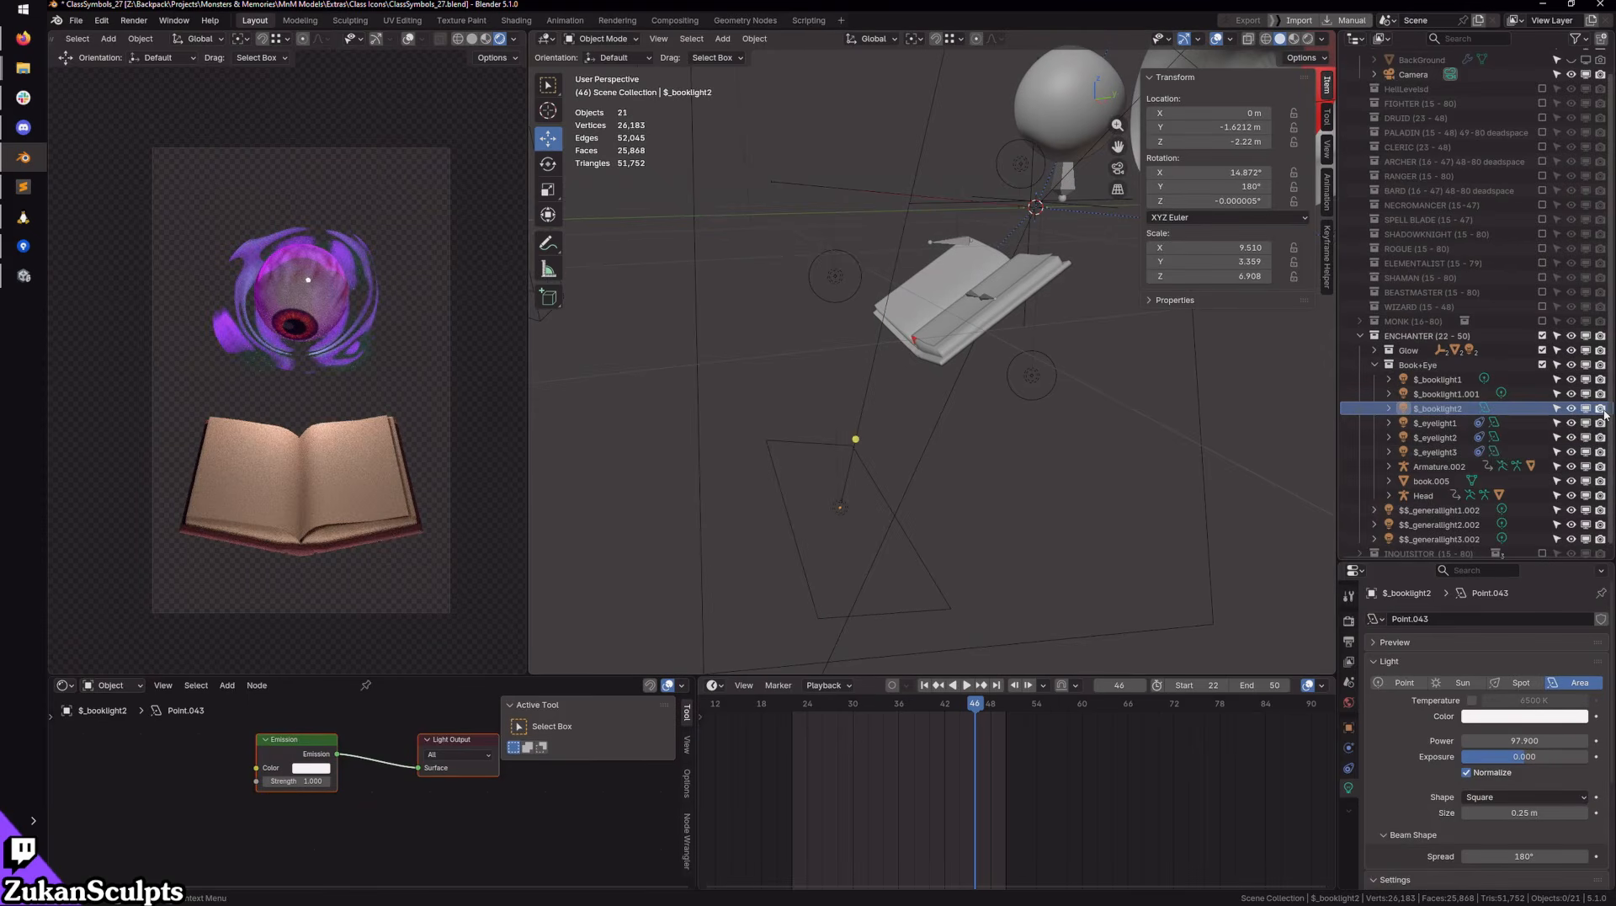
{"action": "left_click", "coordinate": [1515, 408]}
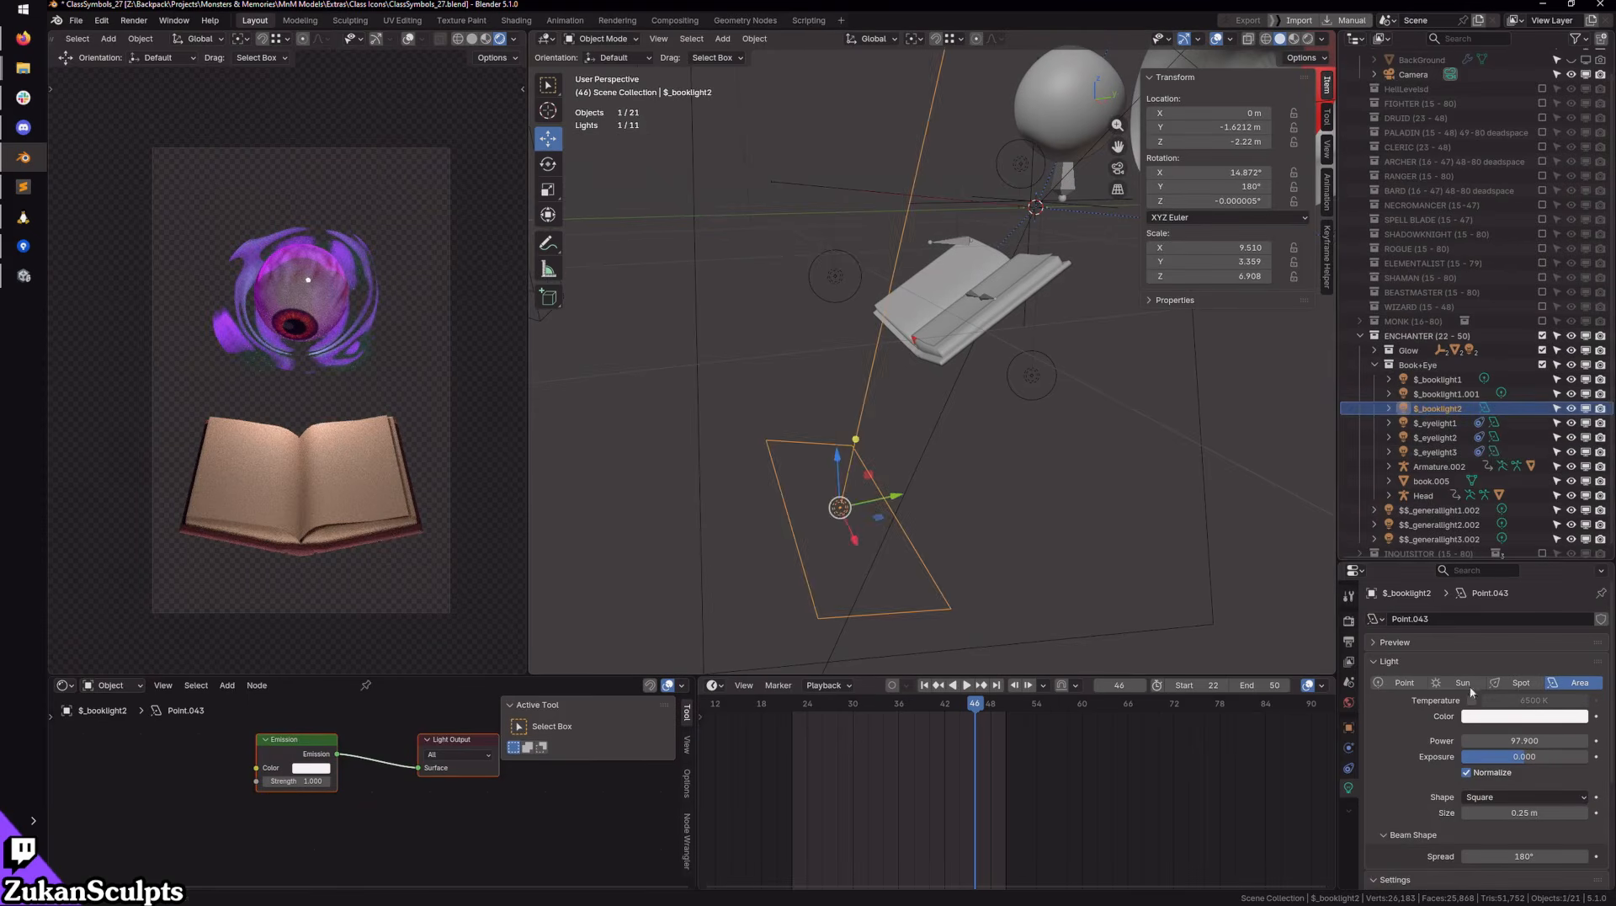
Step: Try a power of 500 on the $_booklight2 area light, and undo the change
{"action": "left_click", "coordinate": [1505, 740]}
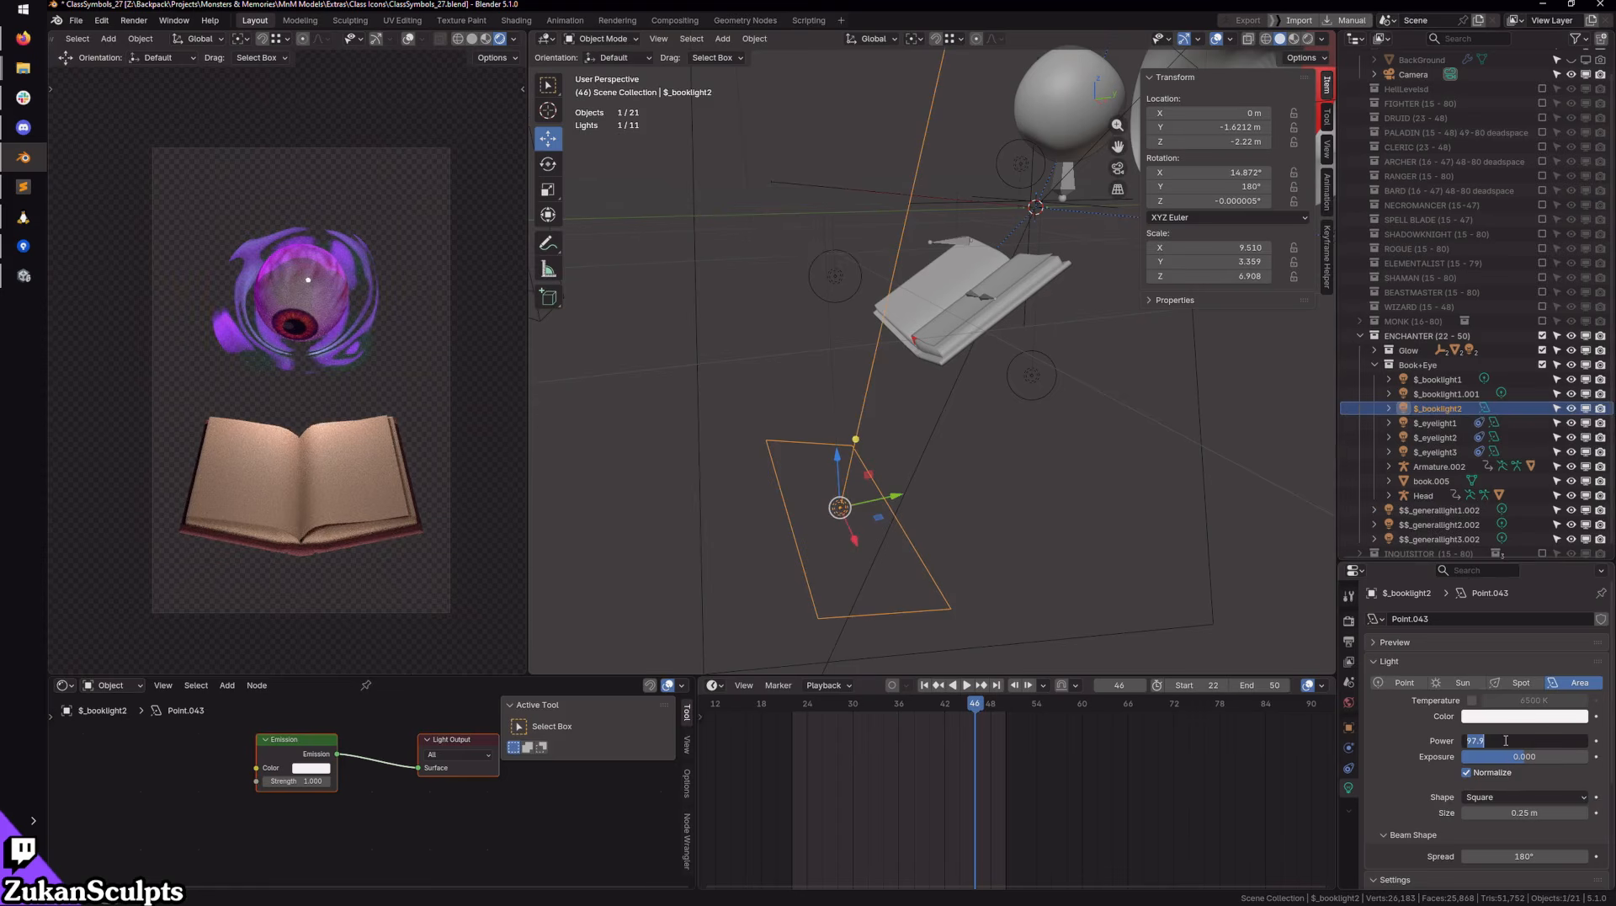
{"action": "type", "text": "500"}
{"action": "key", "text": "Return"}
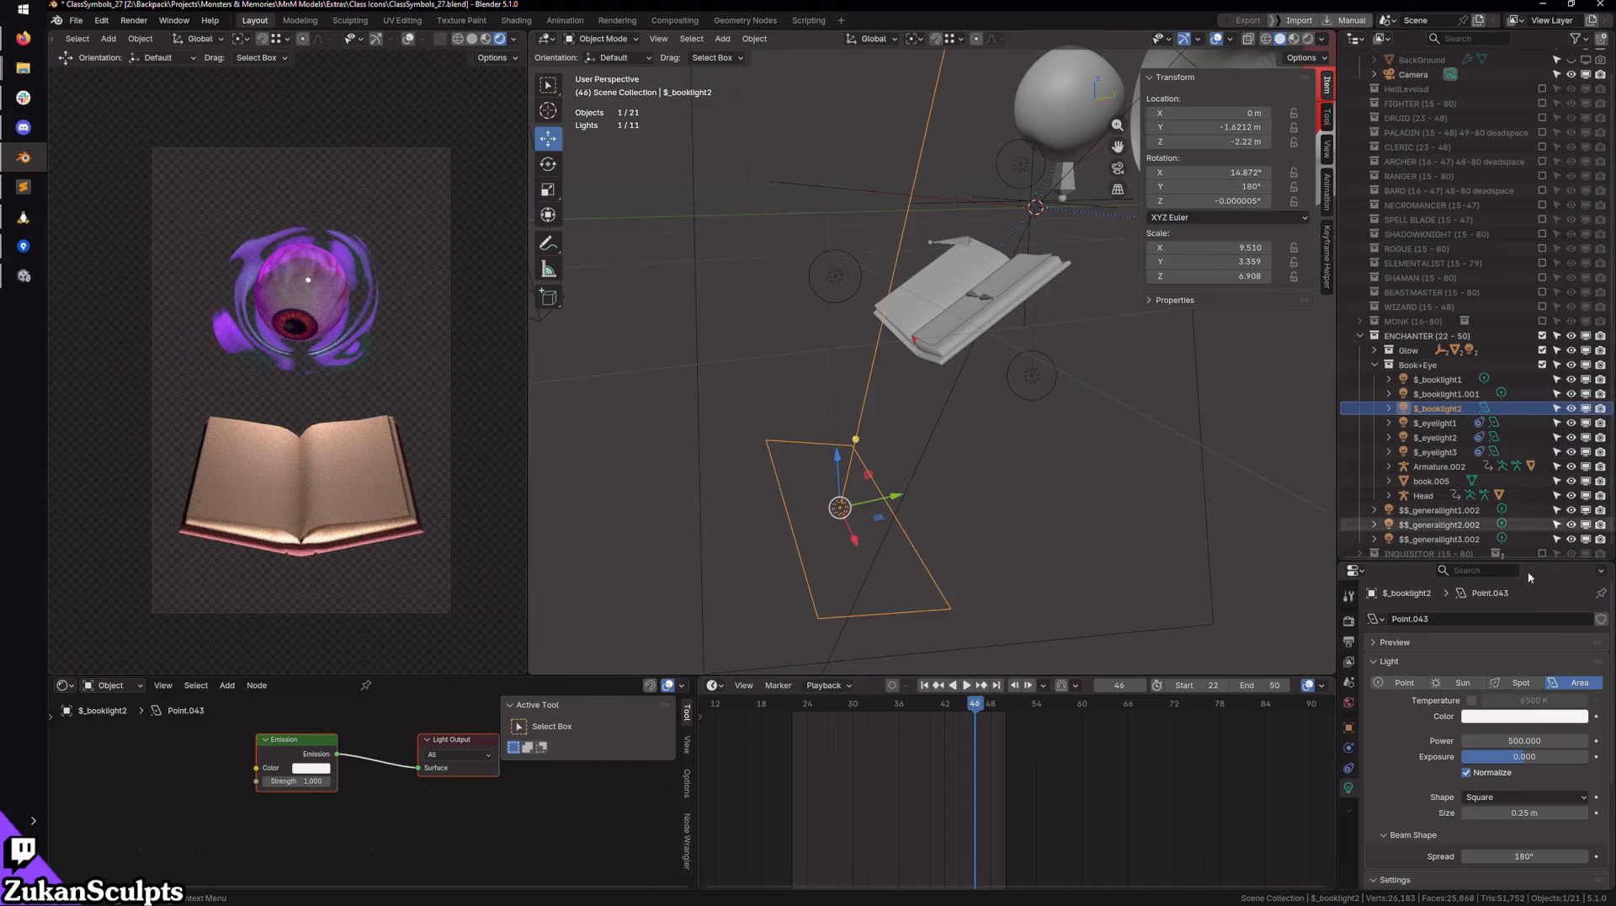
{"action": "key", "text": "ctrl+z"}
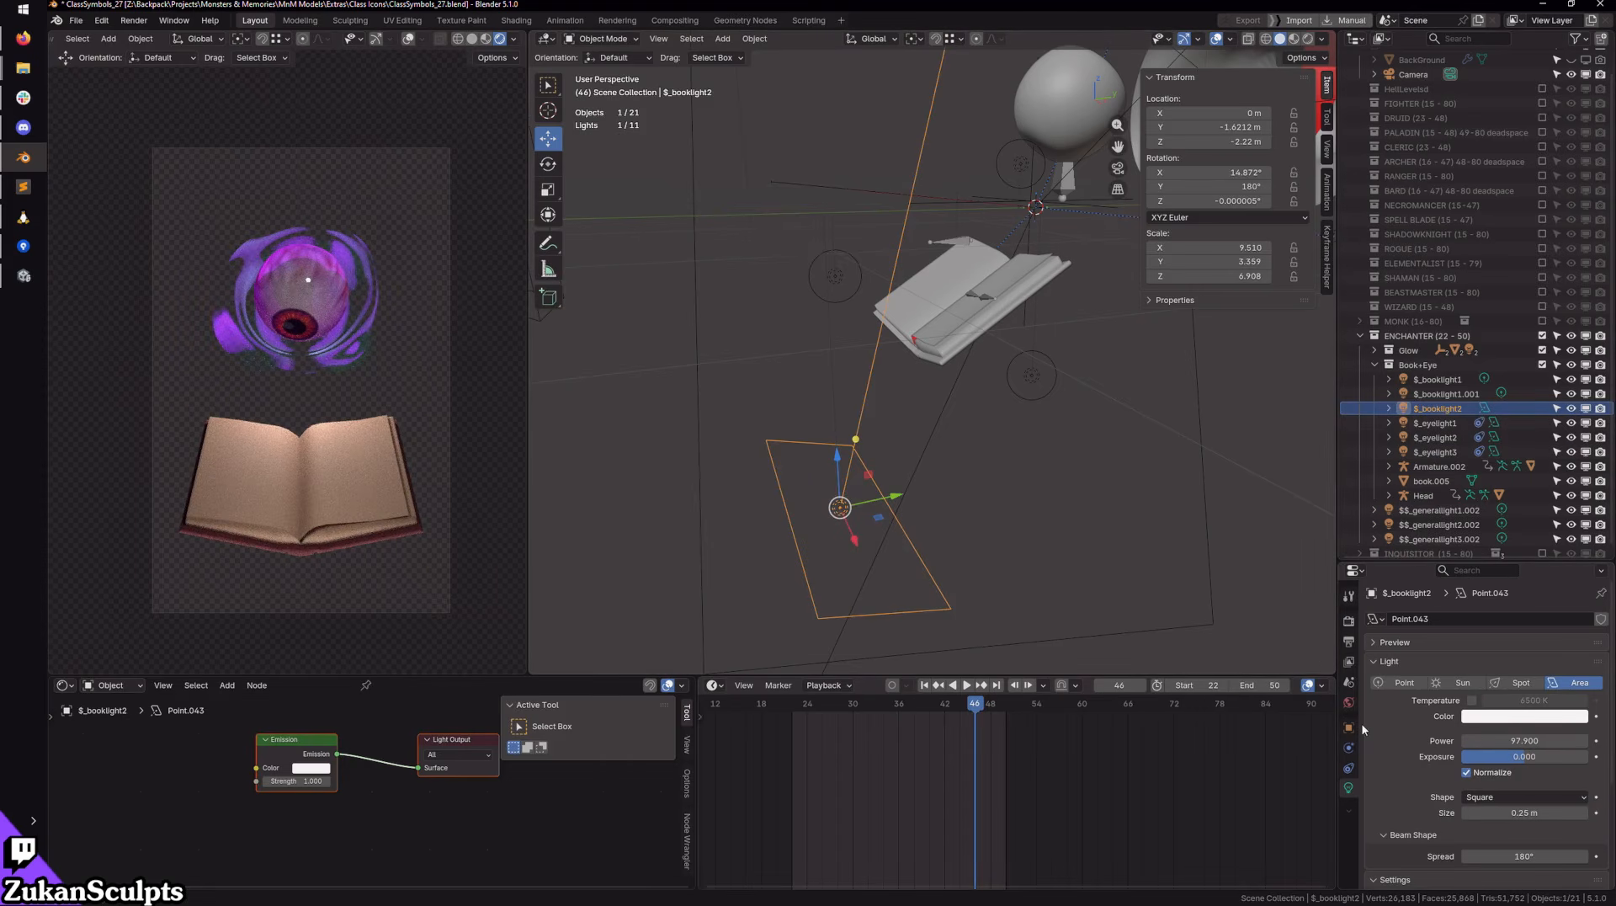
Step: Reduce the $_booklight2 power to 16.3 and try the light with Cast Shadow and Multiple Importance turned off
{"action": "left_click_drag", "start_coordinate": [1502, 741], "coordinate": [1437, 741]}
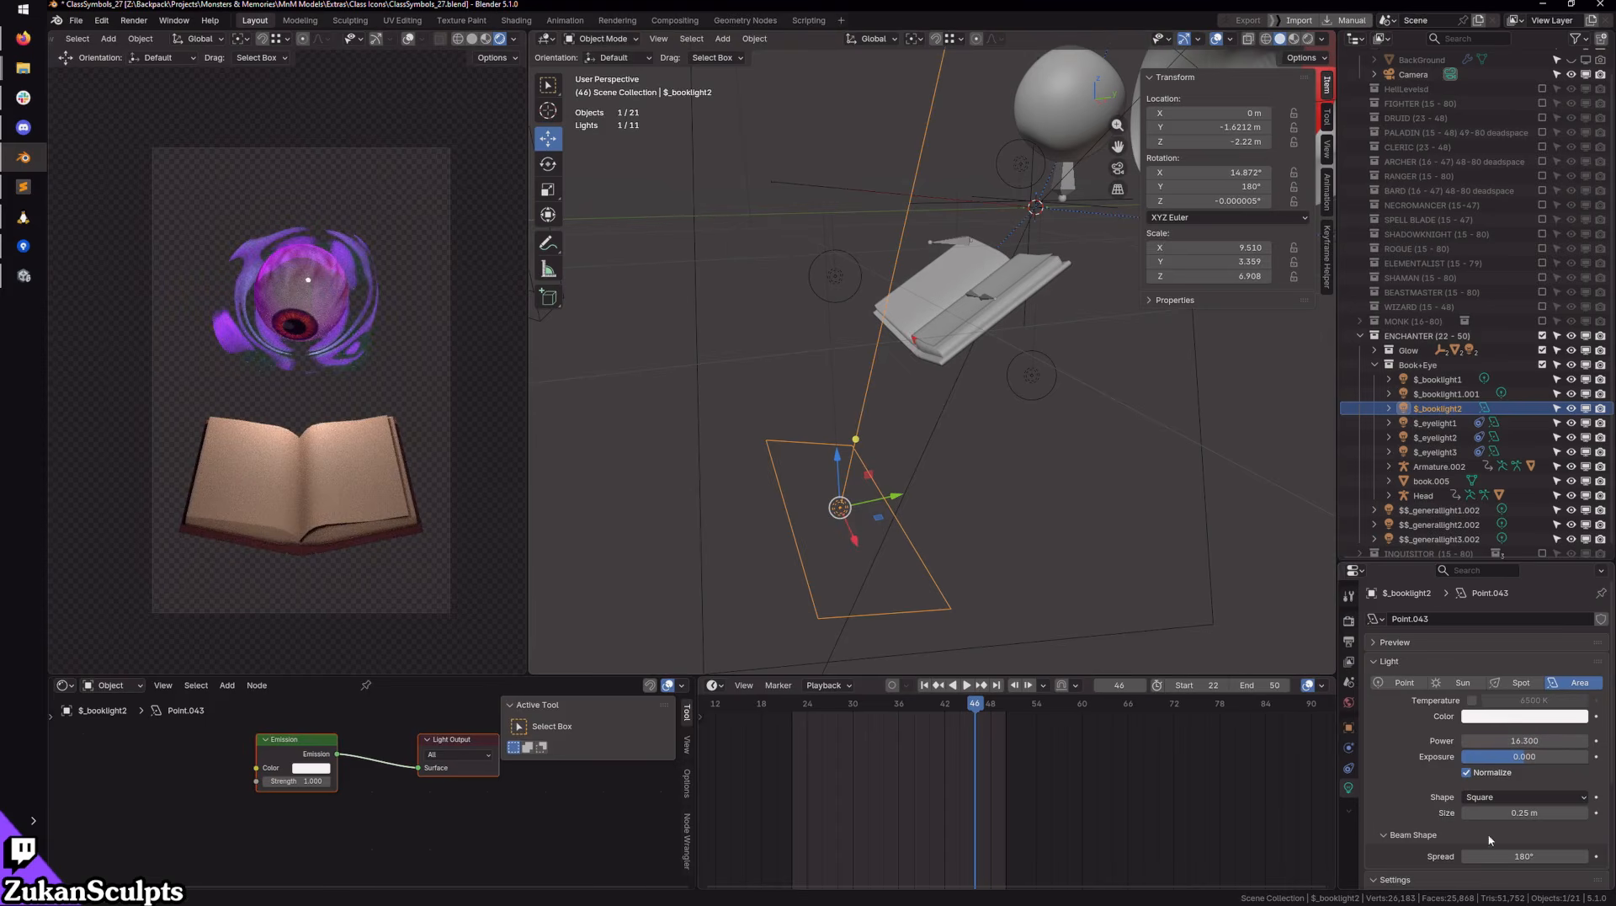
{"action": "scroll", "coordinate": [1490, 834], "scroll_direction": "down", "scroll_amount": 3}
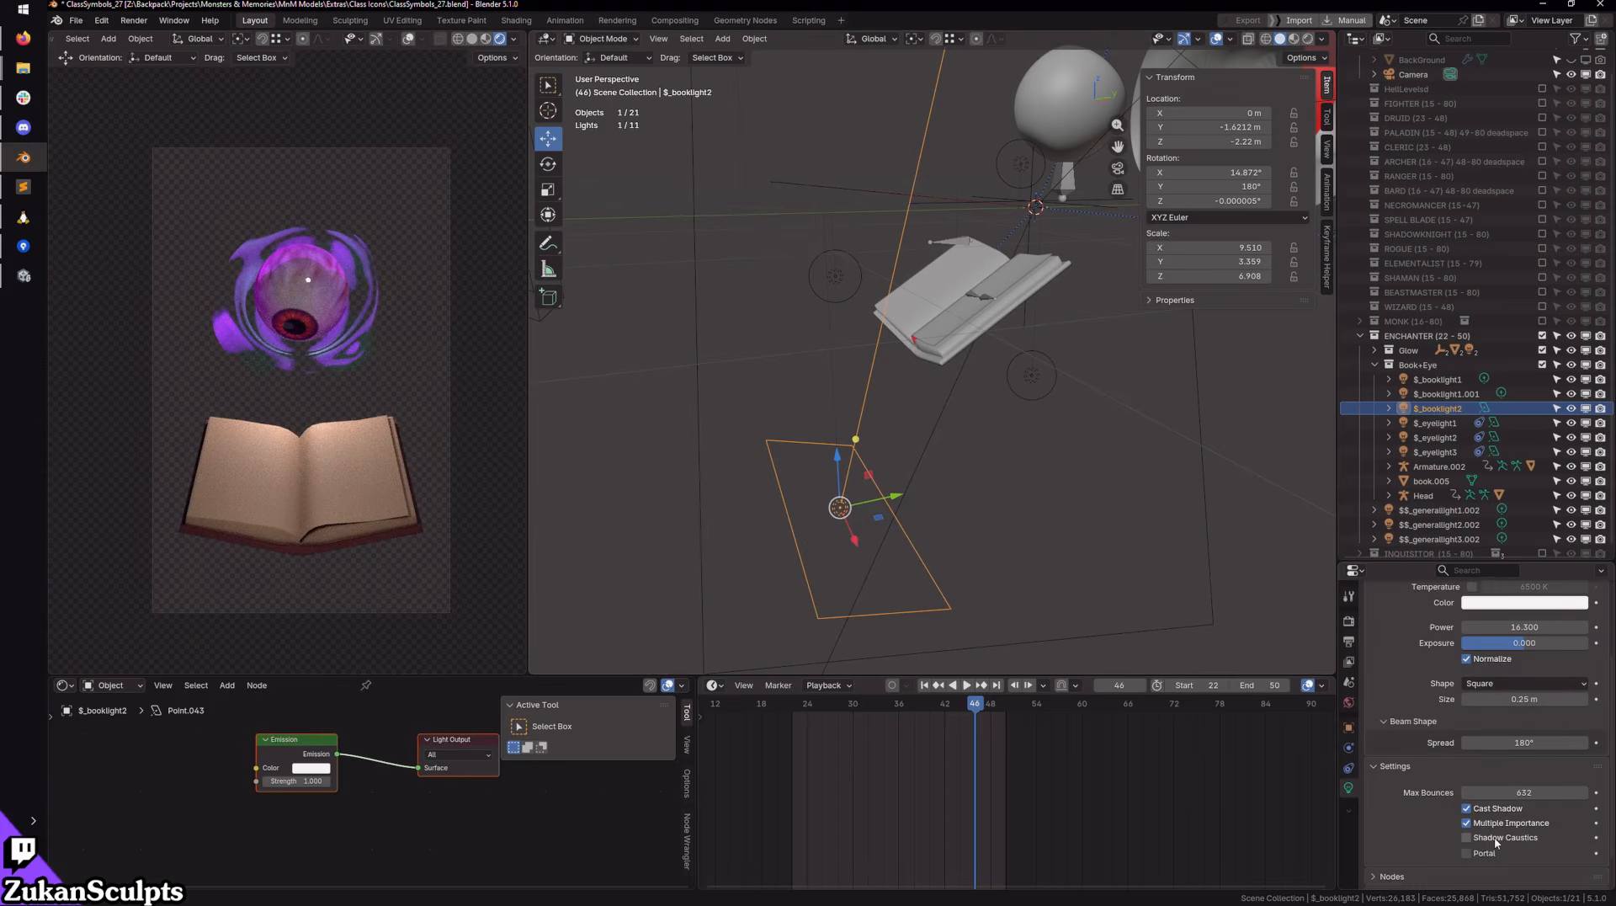
{"action": "left_click", "coordinate": [1479, 811]}
{"action": "left_click", "coordinate": [1479, 825]}
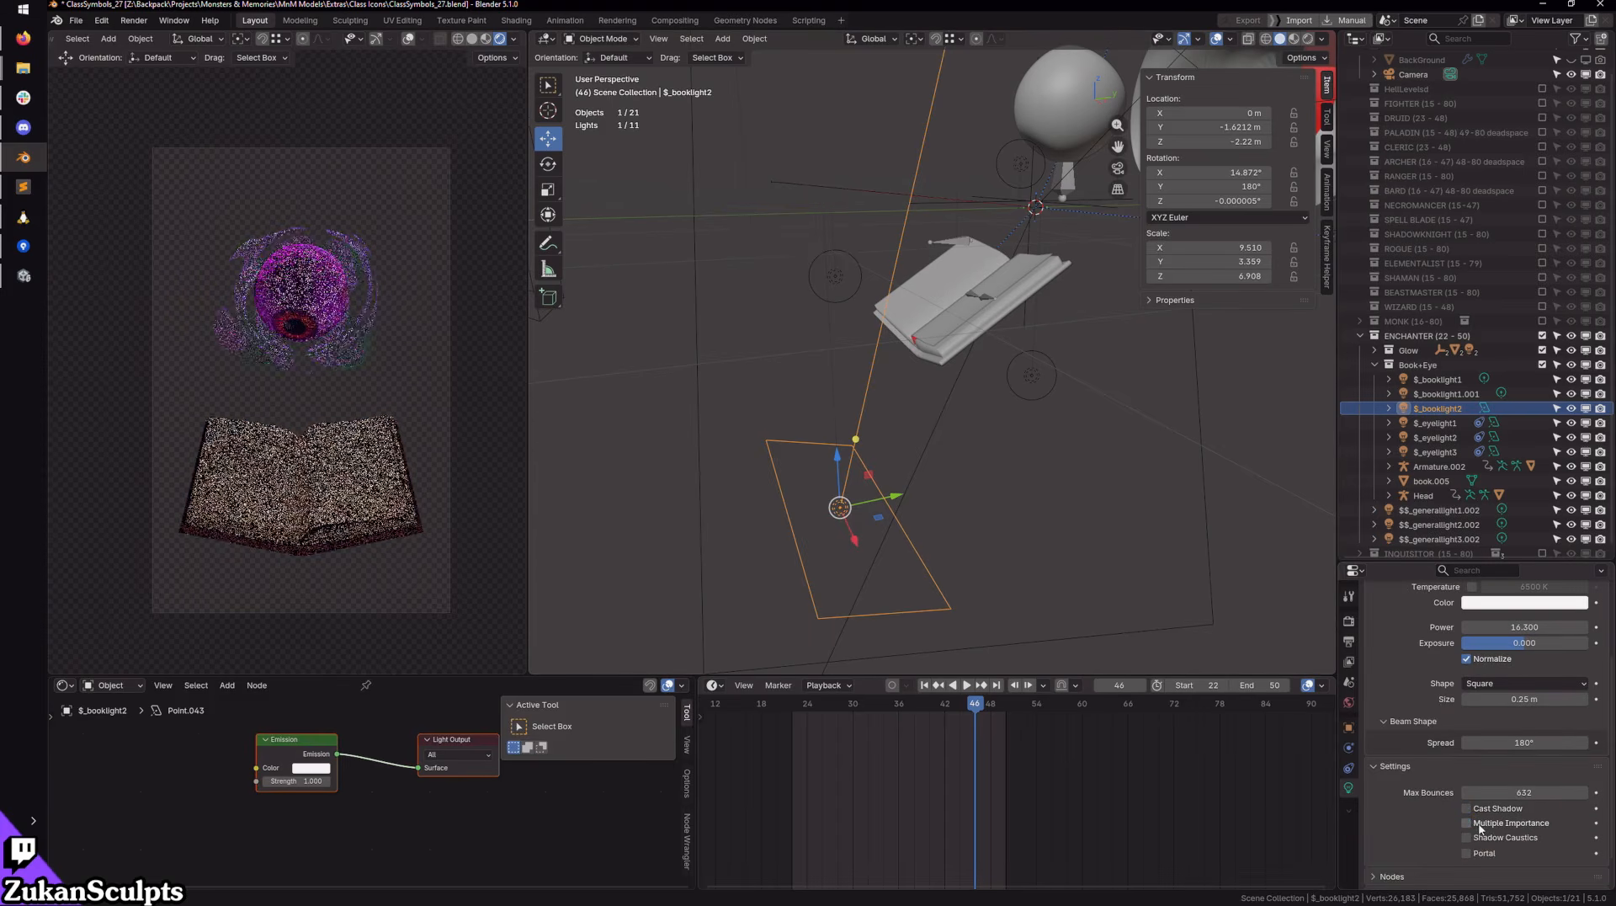
{"action": "left_click", "coordinate": [1479, 825]}
{"action": "left_click", "coordinate": [1483, 810]}
{"action": "left_click", "coordinate": [1485, 810]}
{"action": "left_click", "coordinate": [1480, 824]}
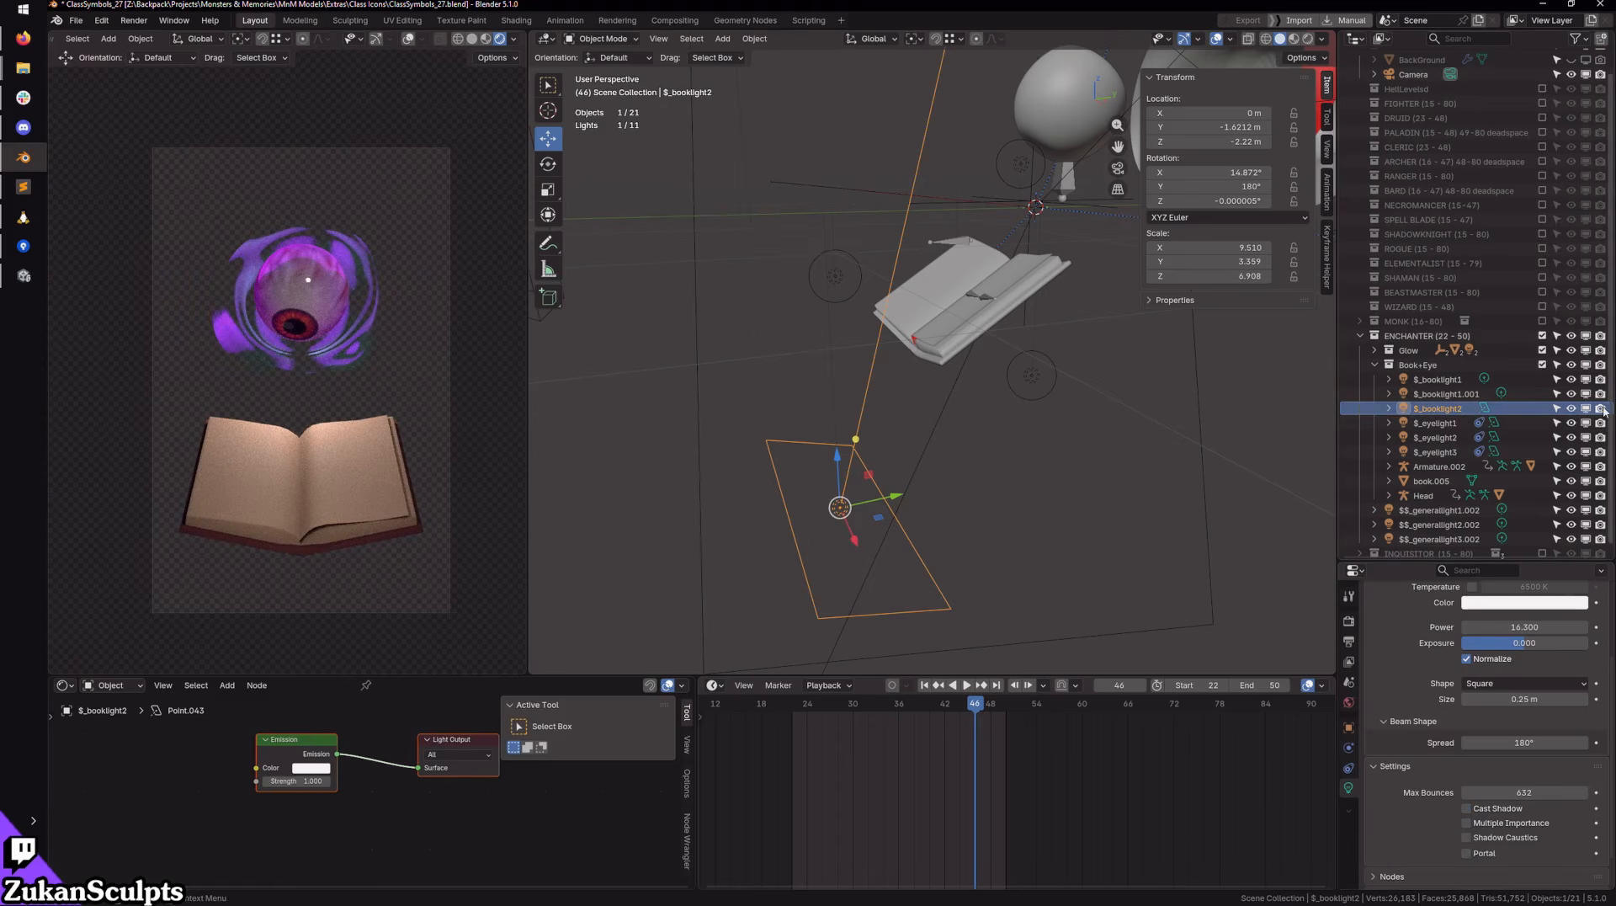
Step: Compare the render with $_booklight2 hidden and shown, and delete that light
{"action": "left_click", "coordinate": [1572, 409]}
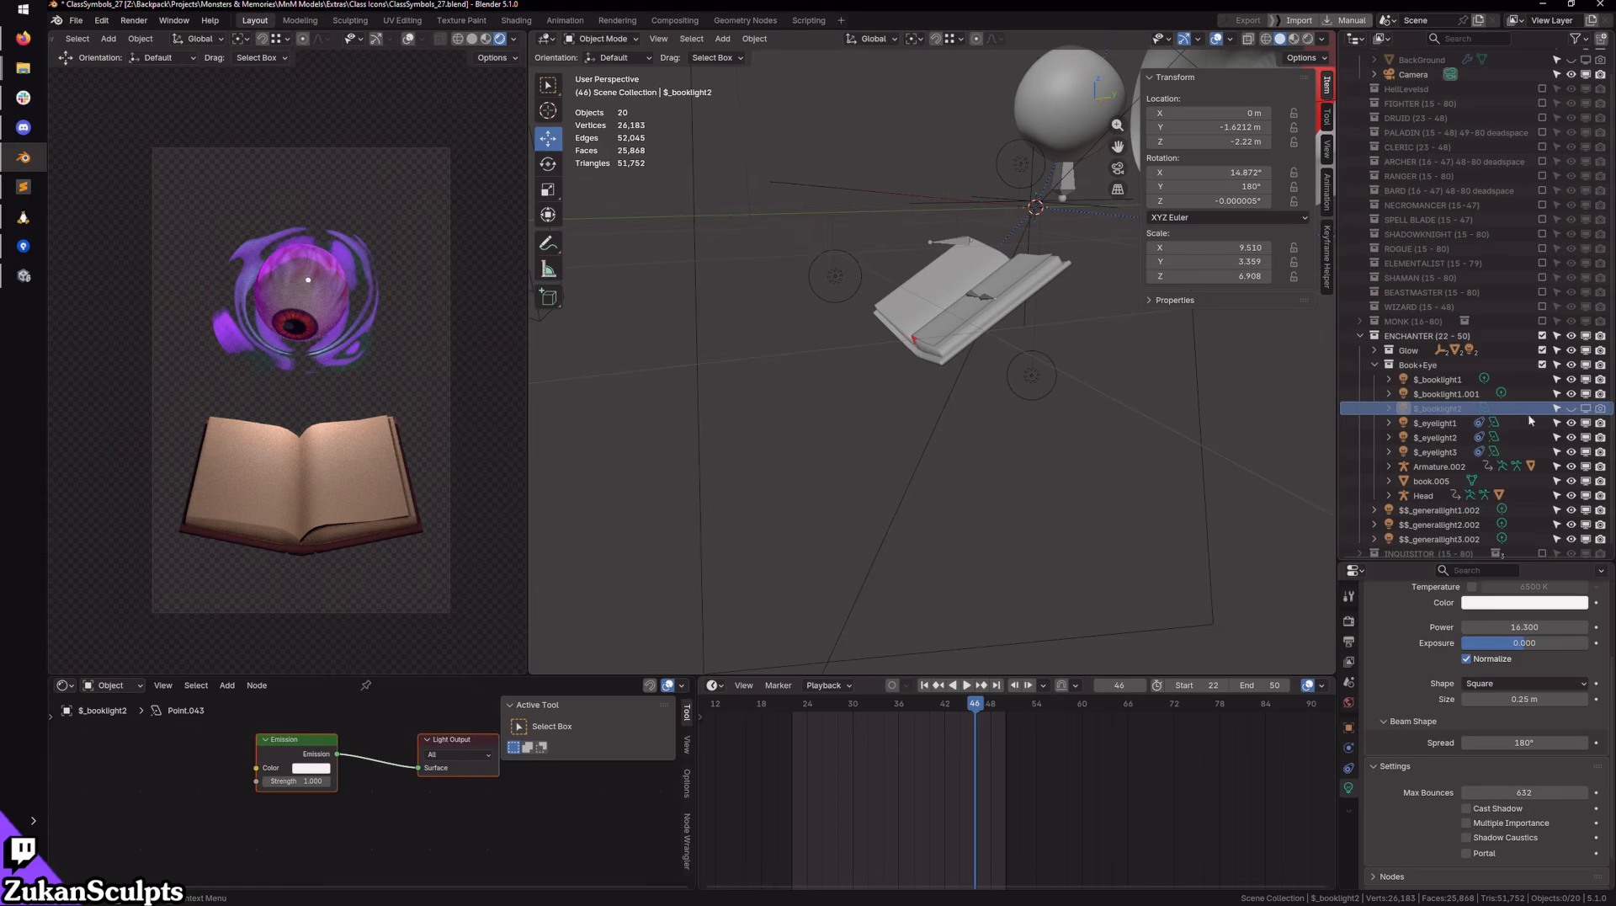
{"action": "left_click", "coordinate": [1573, 409]}
{"action": "left_click", "coordinate": [1459, 409]}
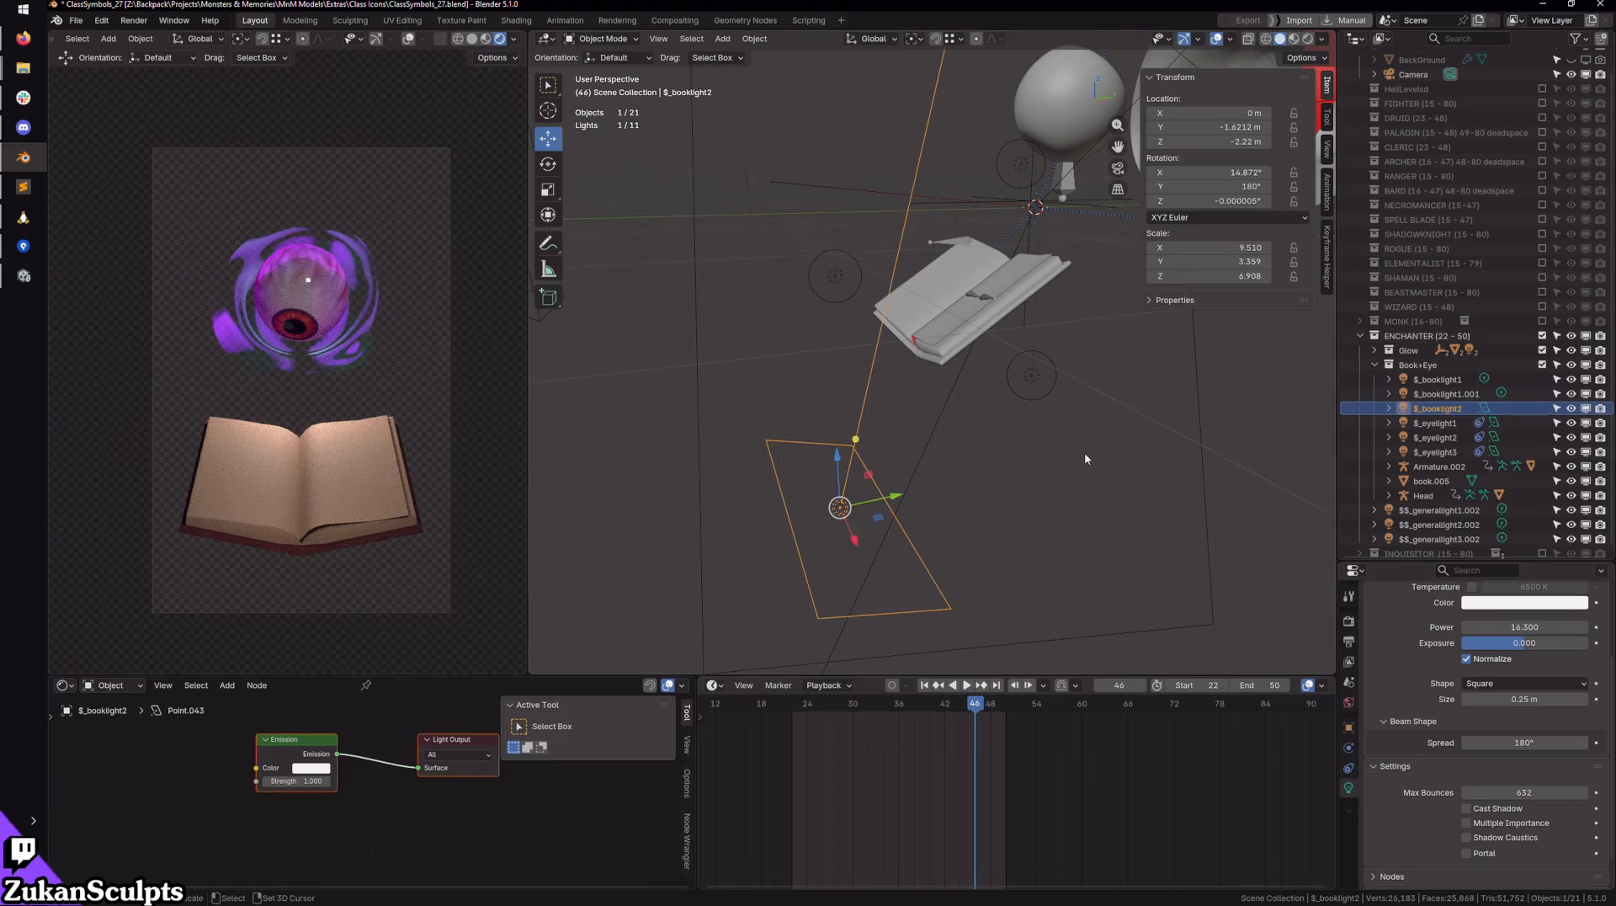
{"action": "key", "text": "Delete"}
Step: Select the $_booklight1.001 point light in front of the book and toggle its visibility to compare the render
{"action": "scroll", "coordinate": [1116, 482], "scroll_direction": "up", "scroll_amount": 3}
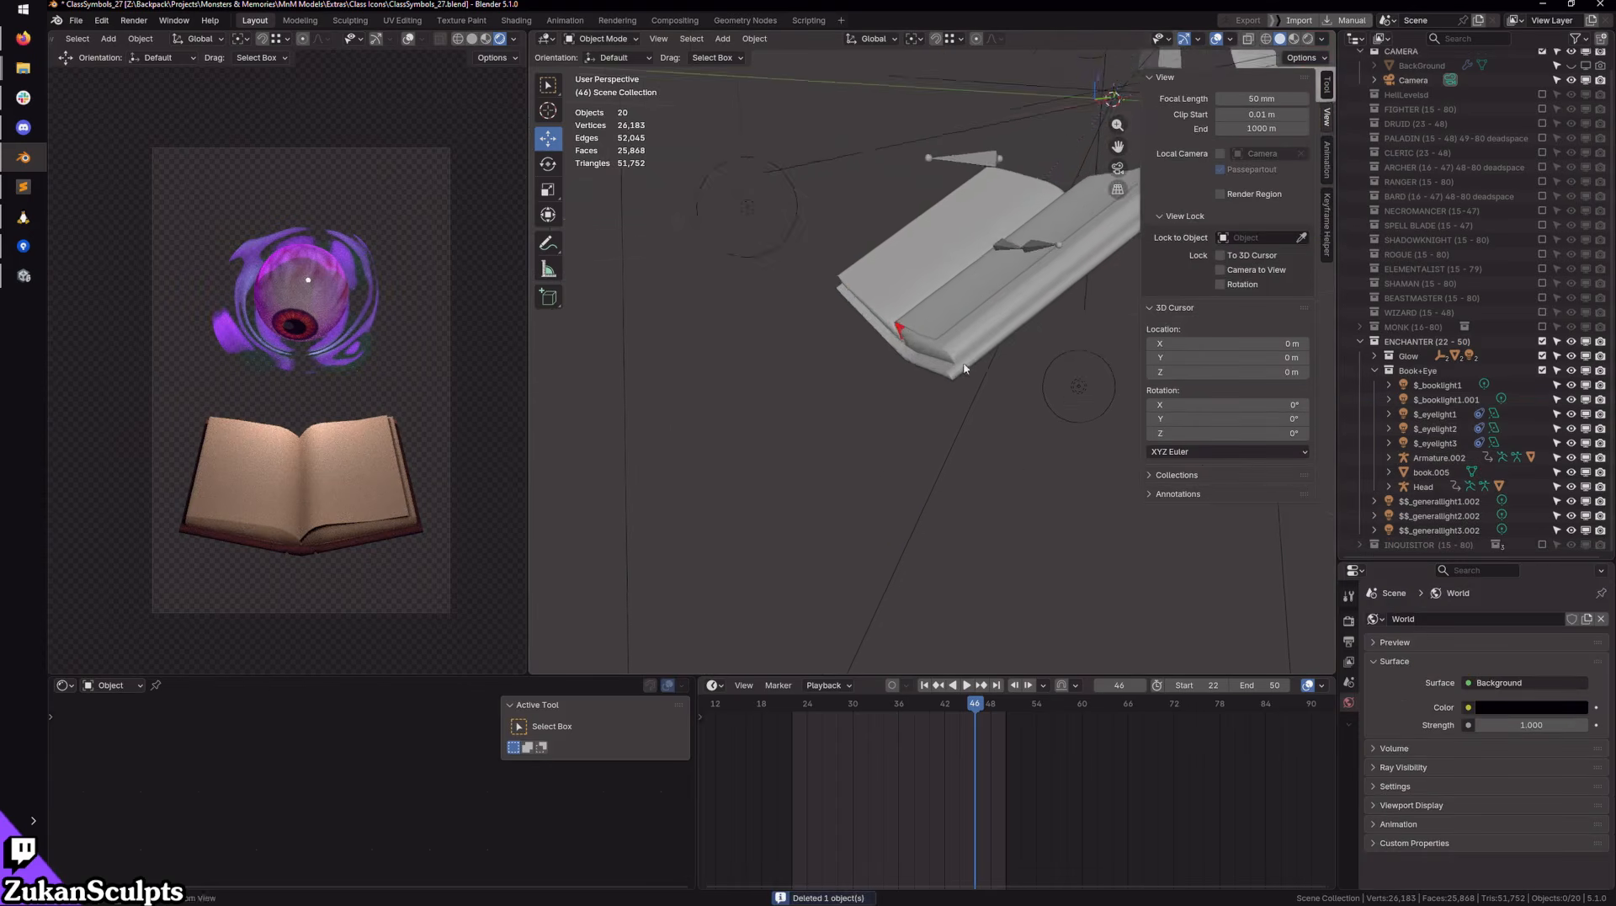
{"action": "middle_click_drag", "start_coordinate": [943, 376], "coordinate": [878, 465], "text": "shift"}
{"action": "scroll", "coordinate": [889, 440], "scroll_direction": "down", "scroll_amount": 9}
{"action": "scroll", "coordinate": [990, 436], "scroll_direction": "up", "scroll_amount": 3}
{"action": "left_click", "coordinate": [870, 414]}
{"action": "scroll", "coordinate": [878, 465], "scroll_direction": "up", "scroll_amount": 2}
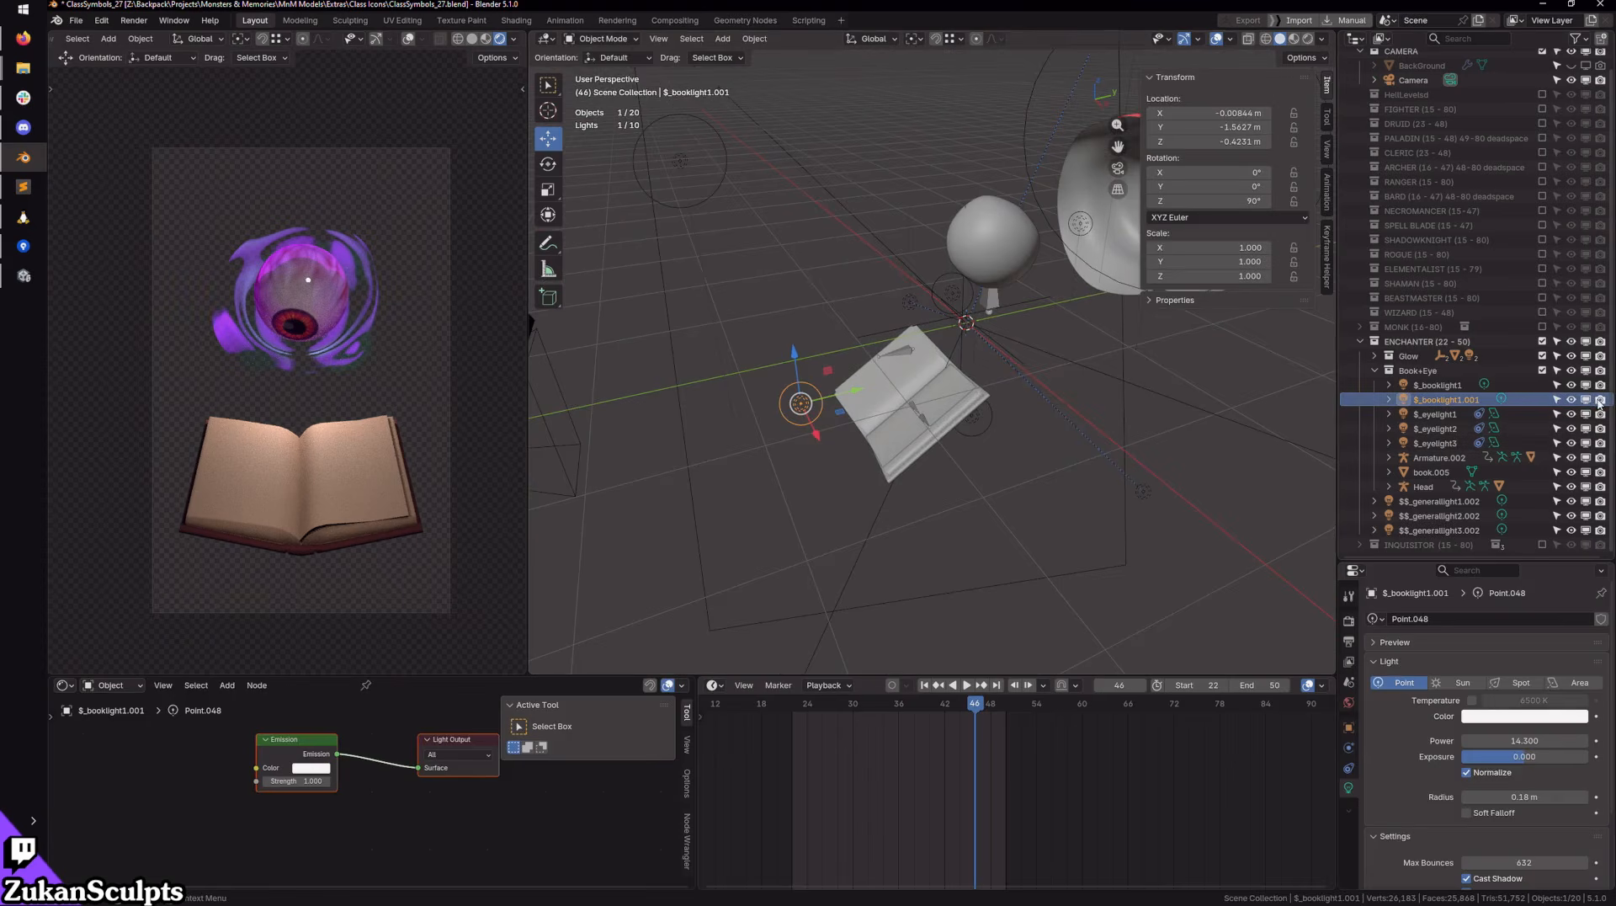
{"action": "left_click", "coordinate": [1572, 399]}
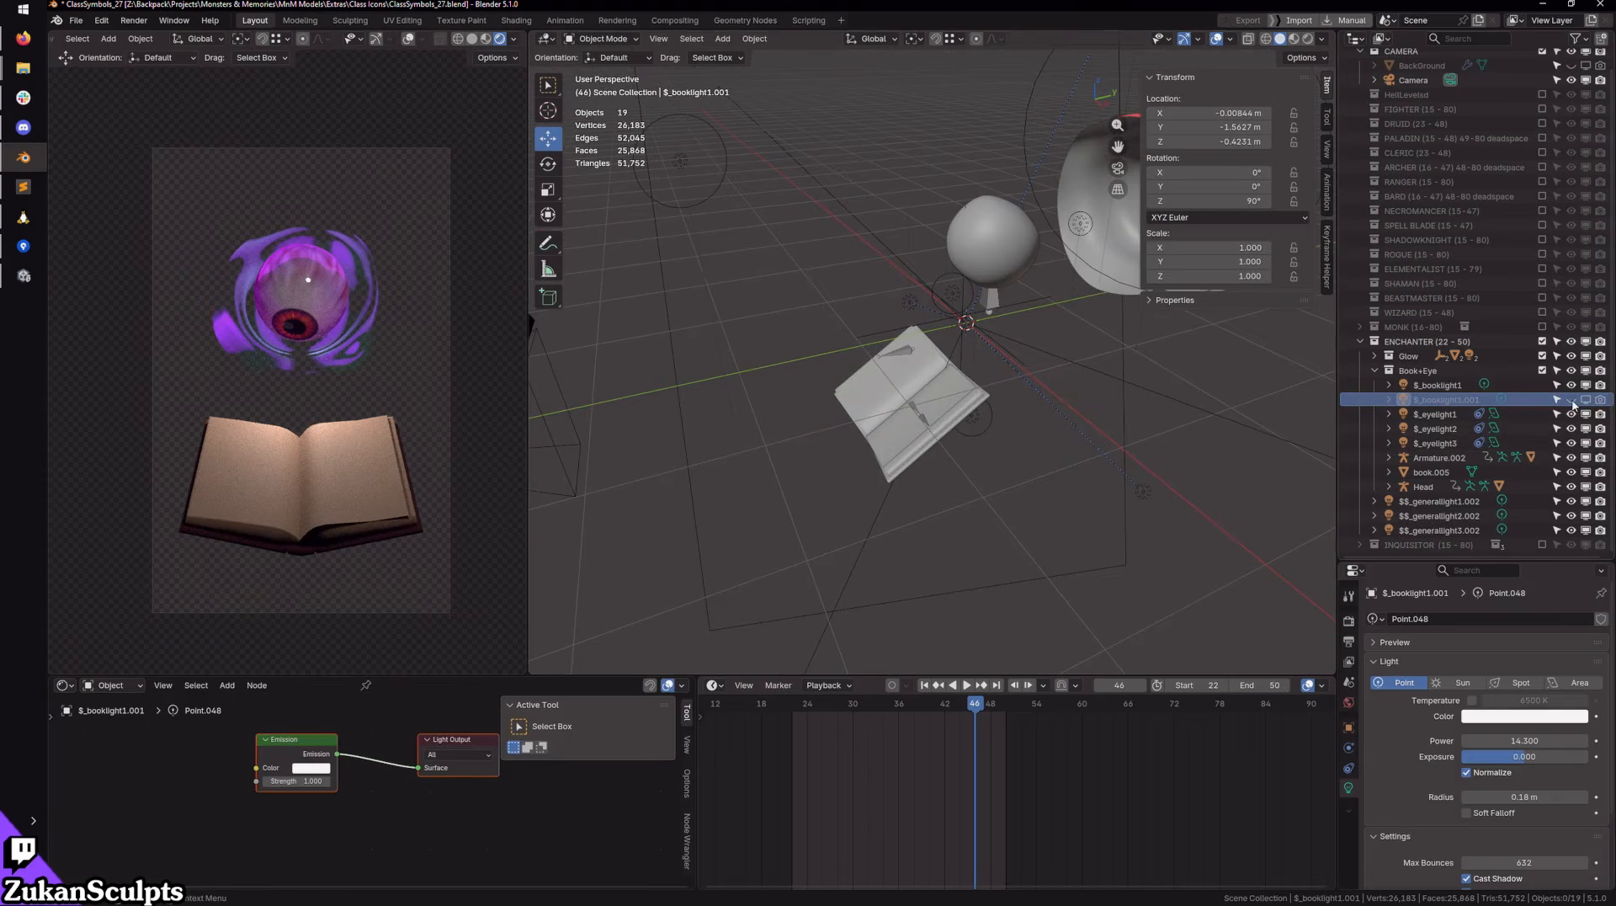
{"action": "left_click", "coordinate": [1571, 399]}
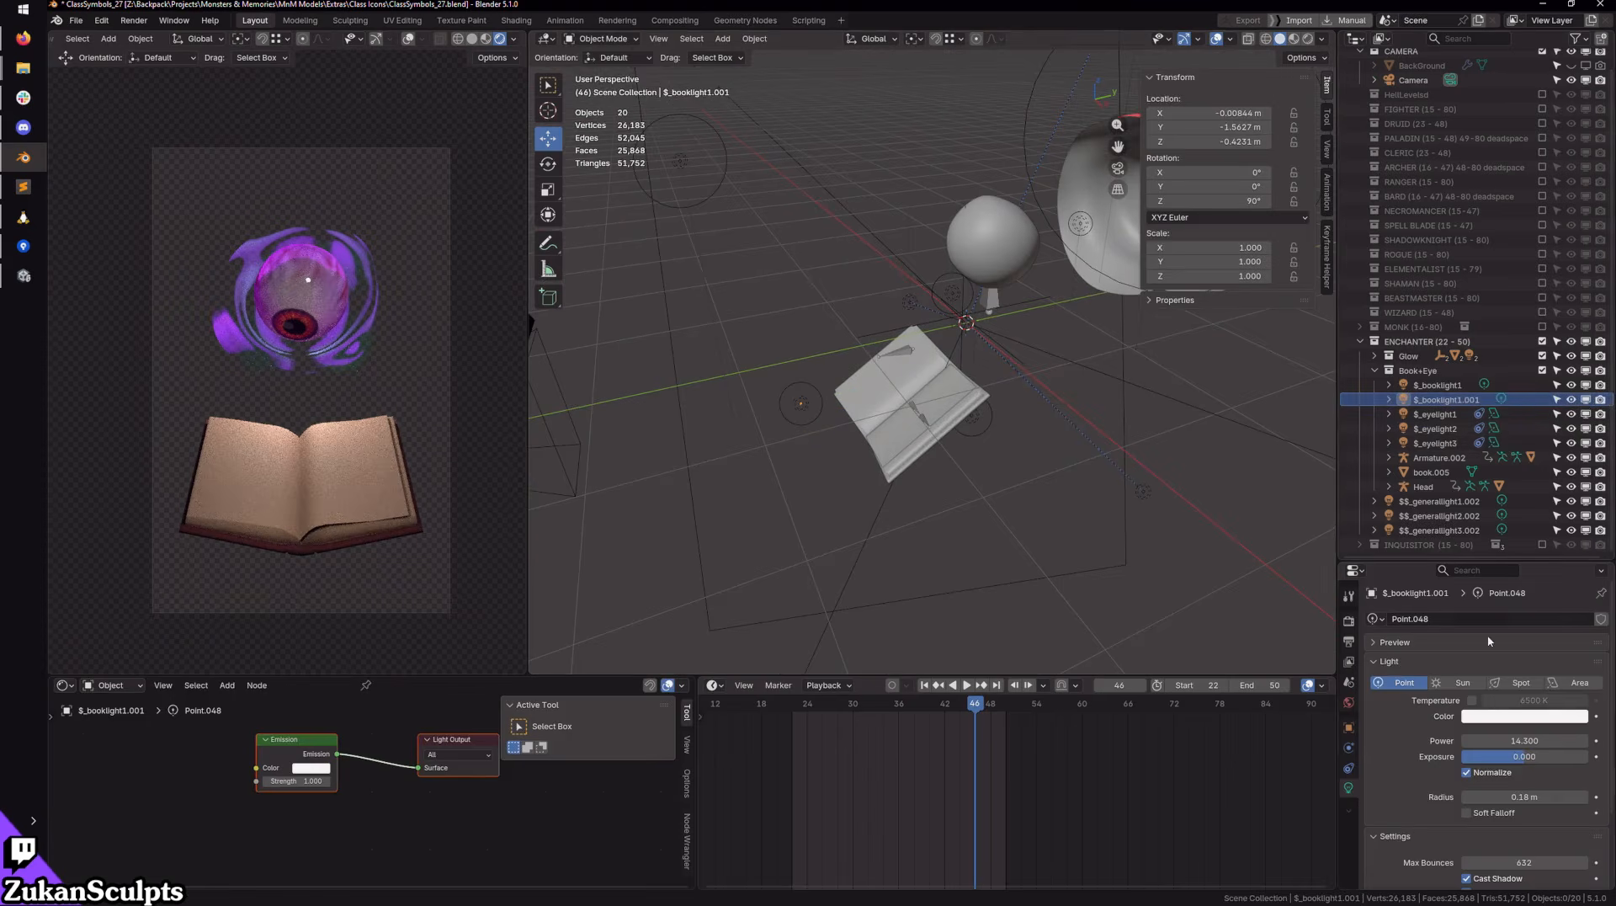
Step: Lower the power of the $_booklight1.001 point light to 5.4
{"action": "double_click", "coordinate": [1524, 741]}
{"action": "type", "text": "0.000011"}
{"action": "key", "text": "Return"}
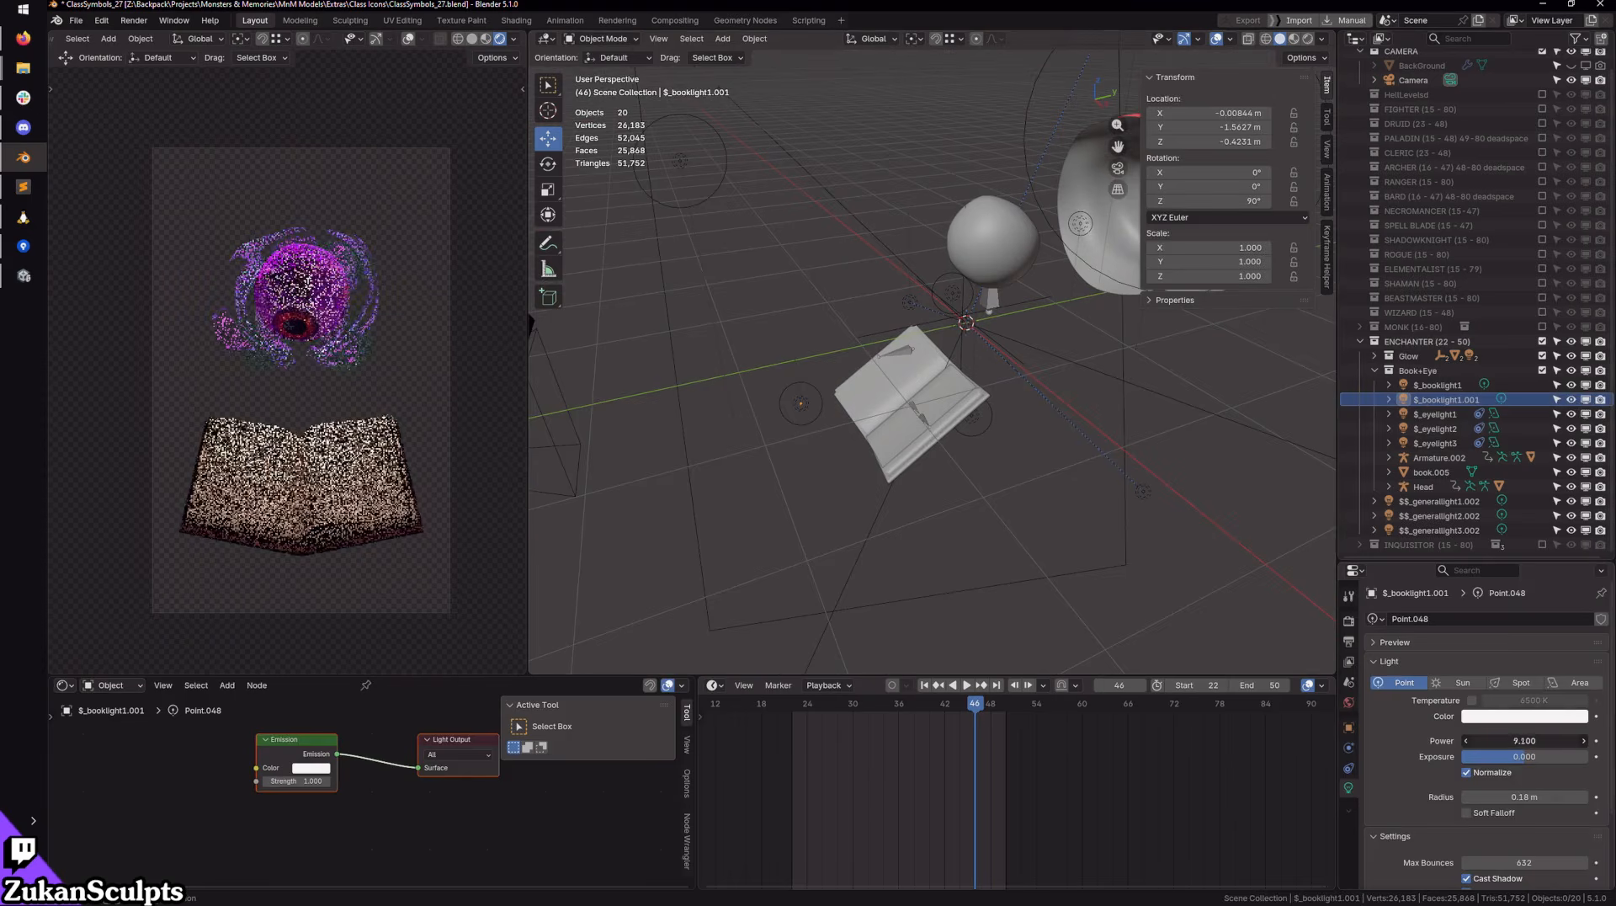
{"action": "left_click_drag", "start_coordinate": [1508, 740], "coordinate": [1469, 746]}
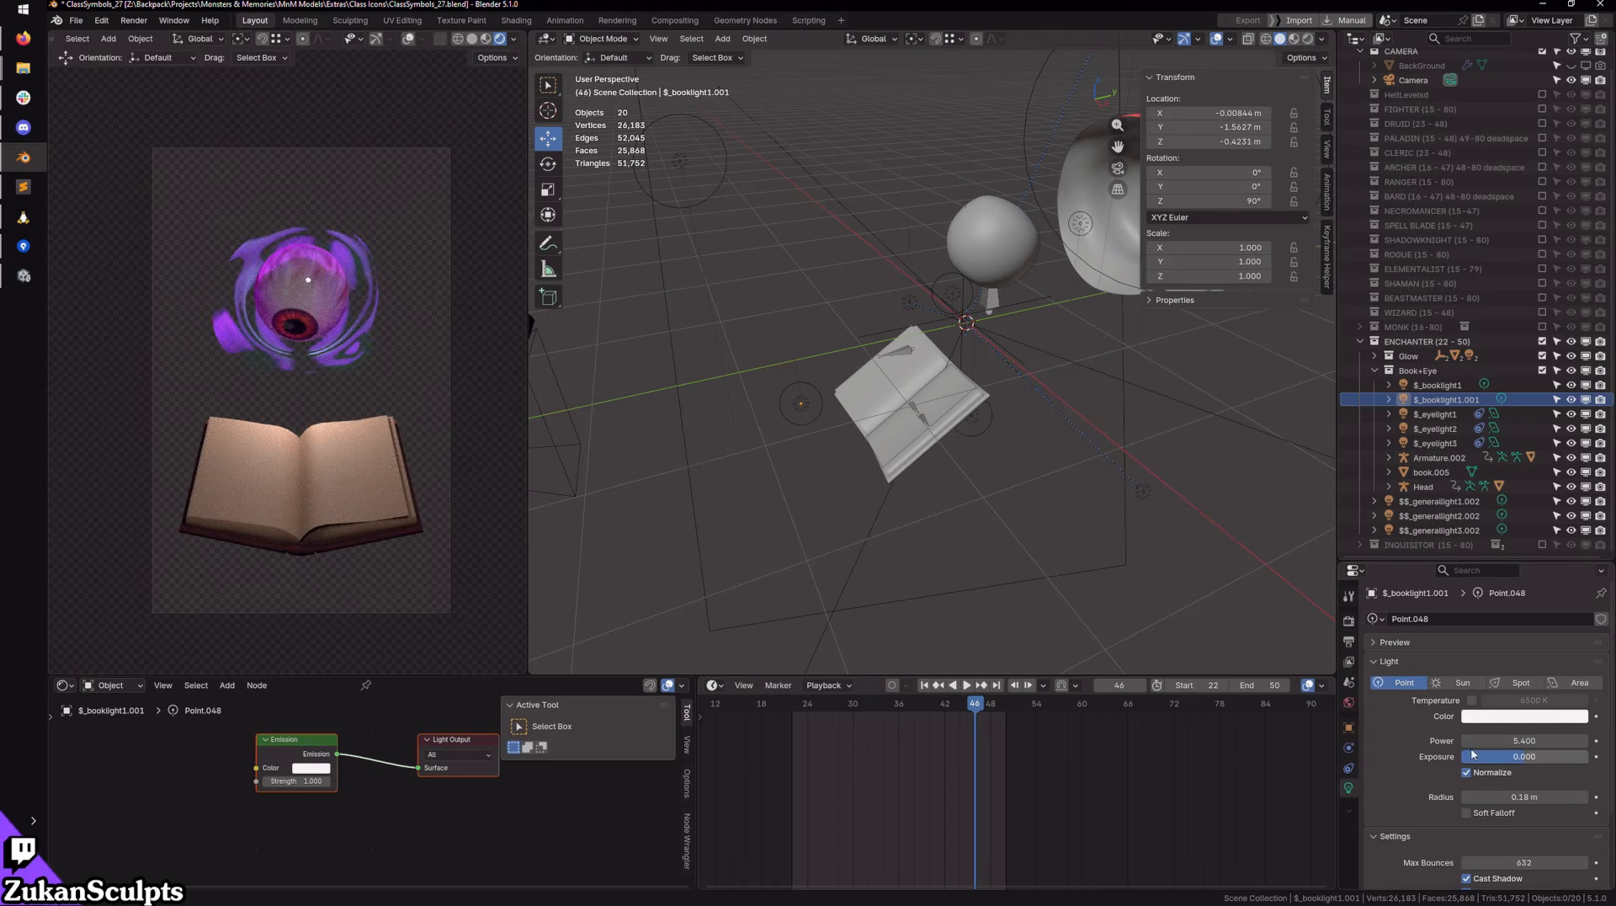
Step: Select the $_booklight1 point light above the book and raise its power to 123.1
{"action": "middle_click_drag", "start_coordinate": [926, 437], "coordinate": [987, 392]}
{"action": "scroll", "coordinate": [988, 392], "scroll_direction": "up", "scroll_amount": 3}
{"action": "left_click", "coordinate": [916, 325]}
{"action": "middle_click_drag", "start_coordinate": [1024, 463], "coordinate": [985, 468]}
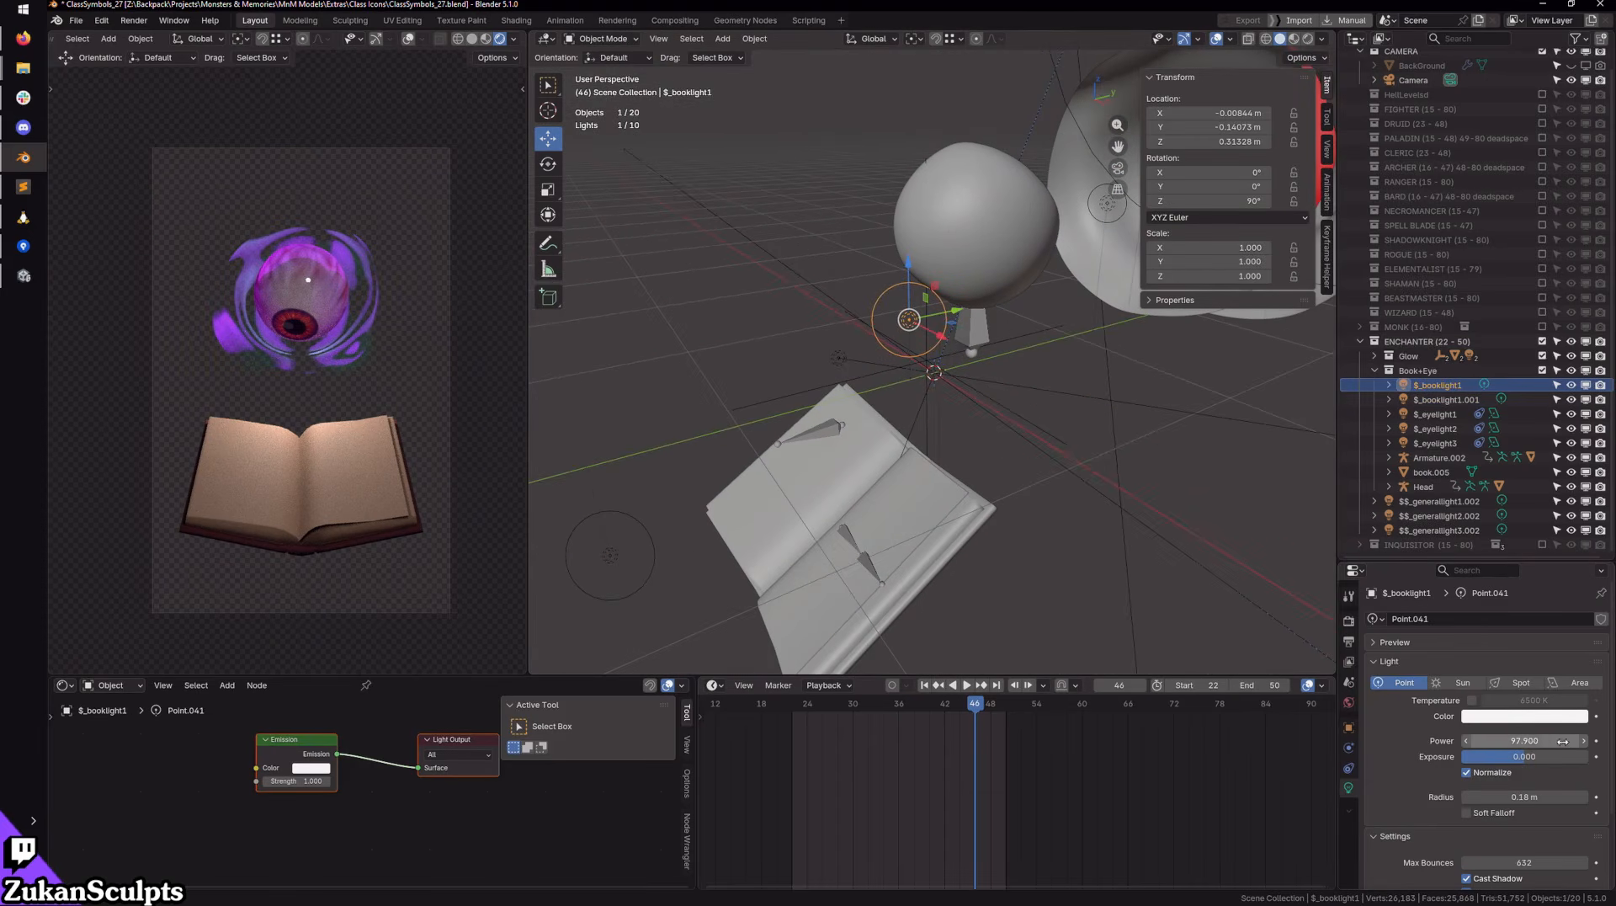
{"action": "mouse_move", "coordinate": [1559, 741]}
{"action": "left_mouse_down"}
{"action": "mouse_move", "coordinate": [1587, 741]}
{"action": "mouse_move", "coordinate": [1527, 741]}
{"action": "left_mouse_up"}
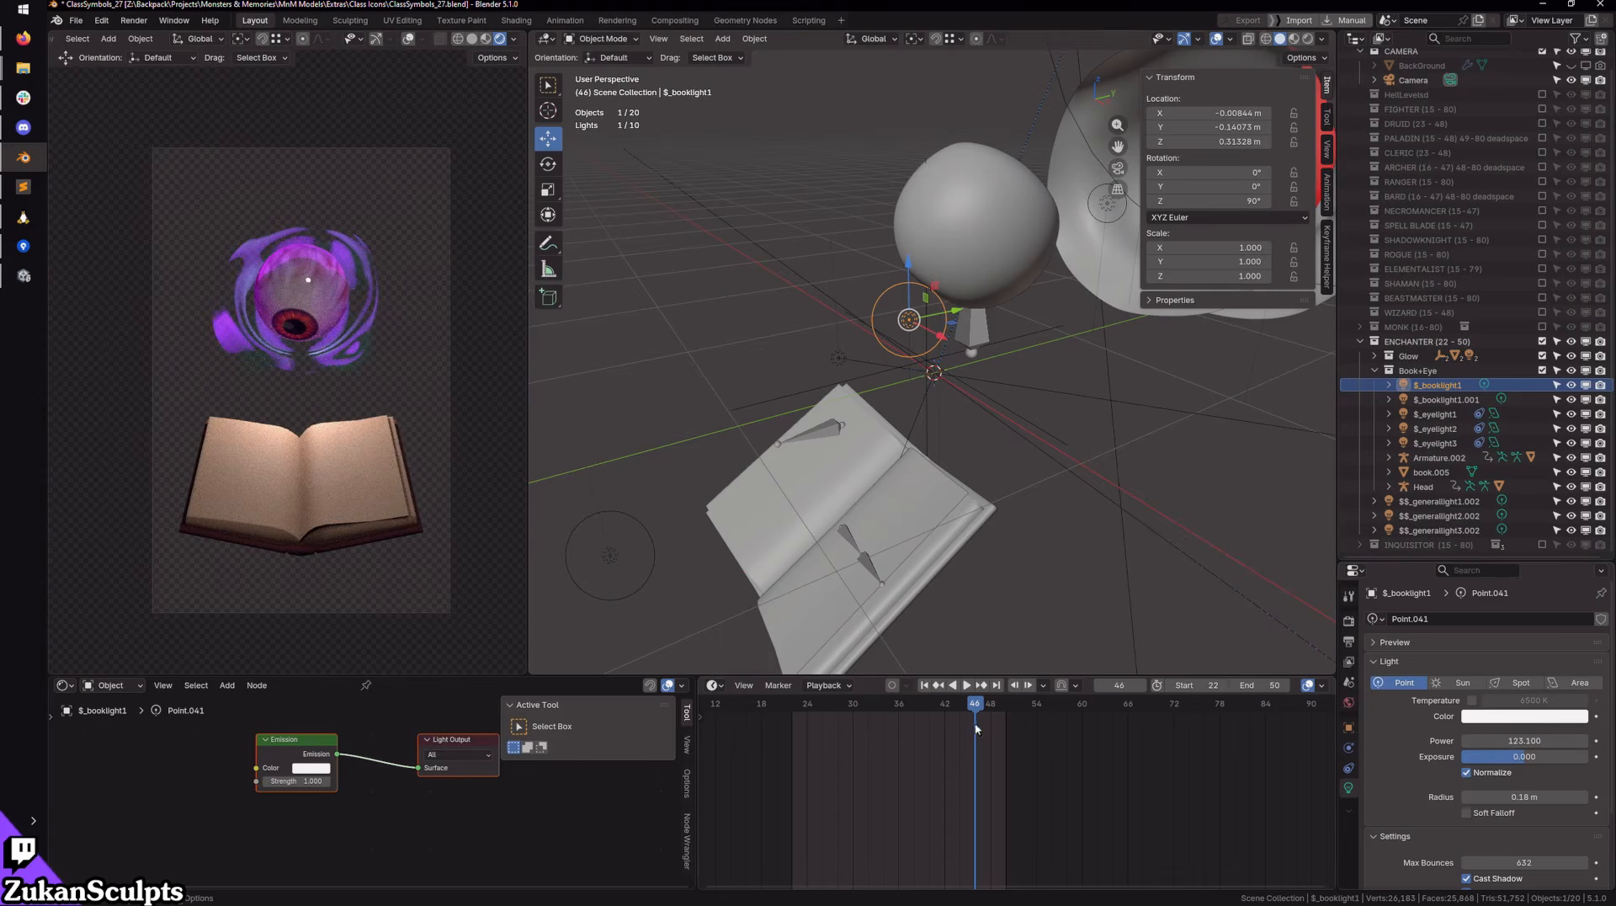
Step: Review the rendered book lighting on frames 37 to 39 of the Enchanter page turn
{"action": "left_click_drag", "start_coordinate": [1120, 685], "coordinate": [1086, 685]}
{"action": "left_click", "coordinate": [1141, 685]}
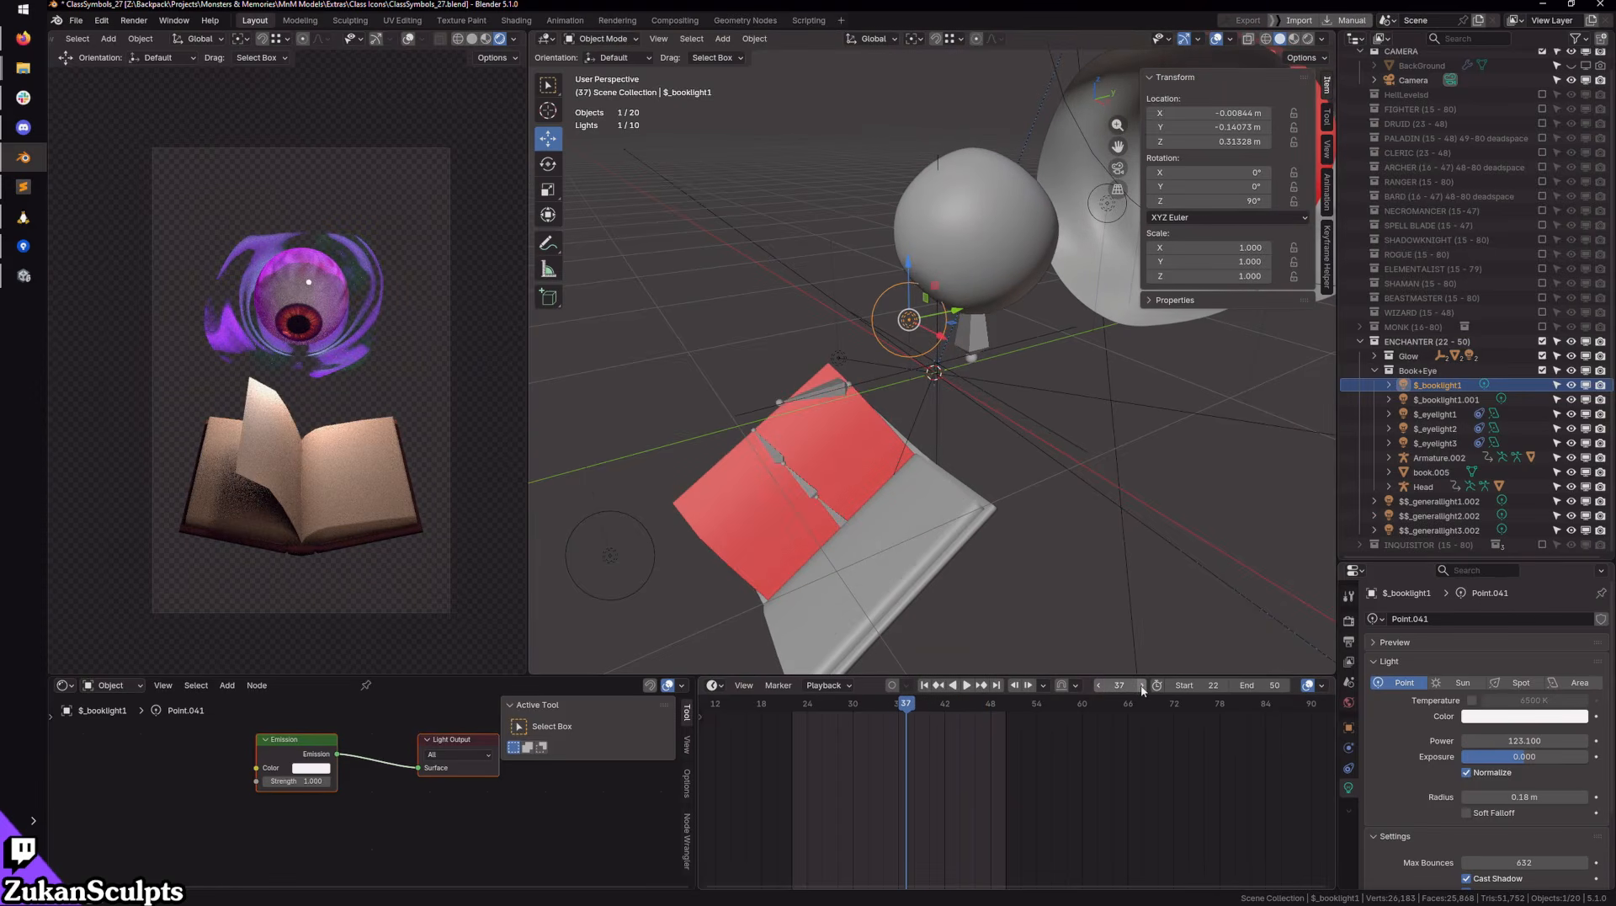
{"action": "left_click", "coordinate": [1142, 685]}
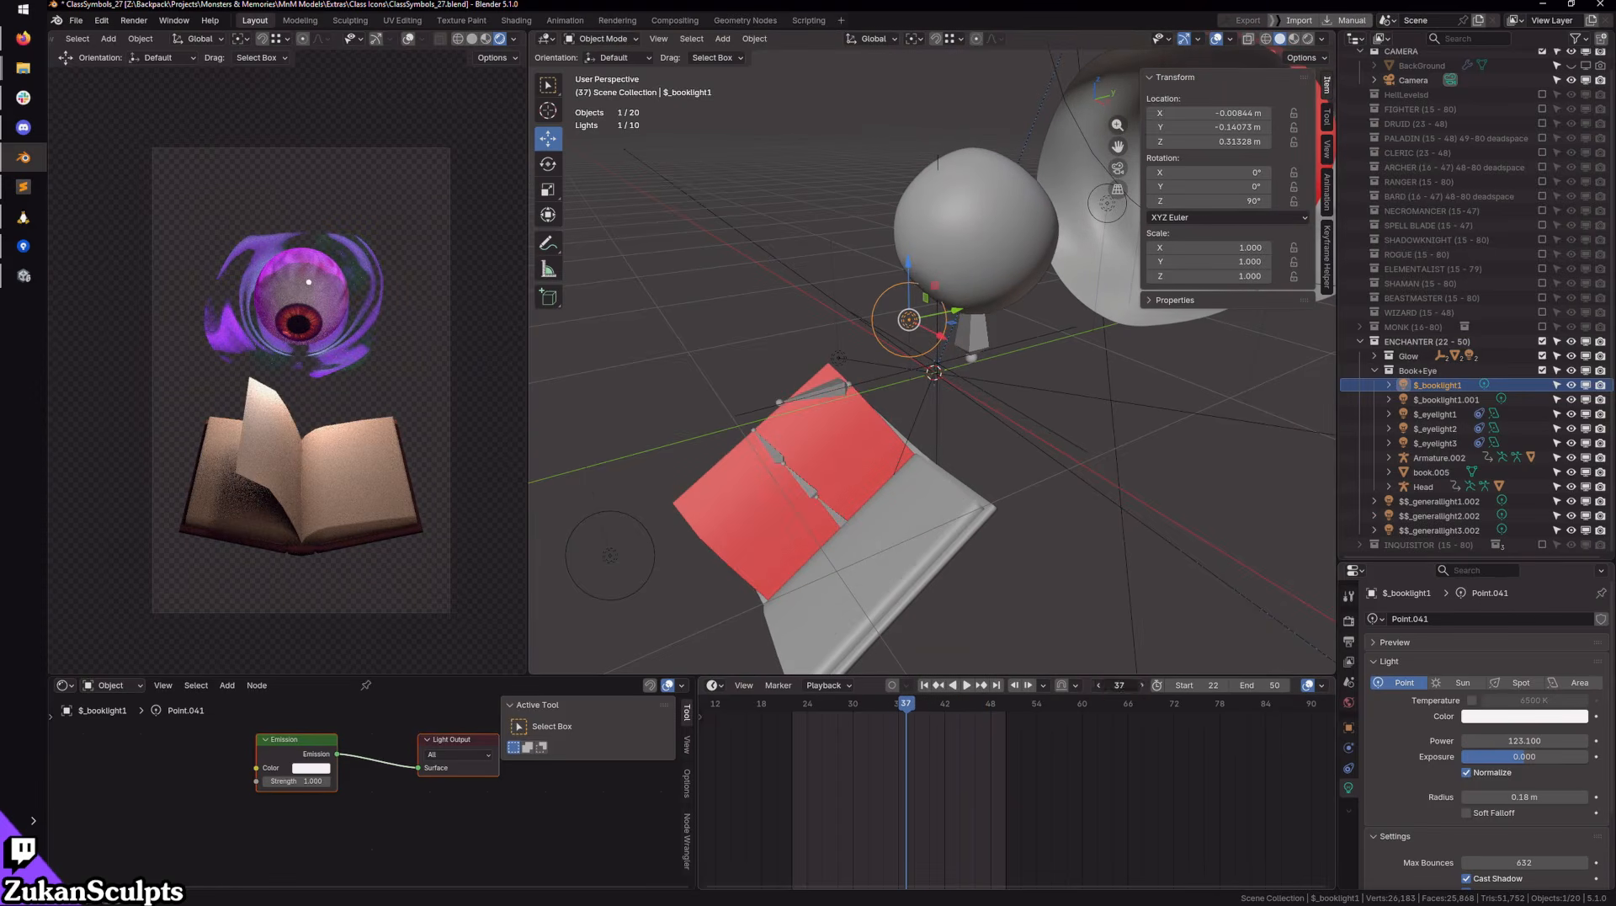
{"action": "left_click", "coordinate": [1141, 685]}
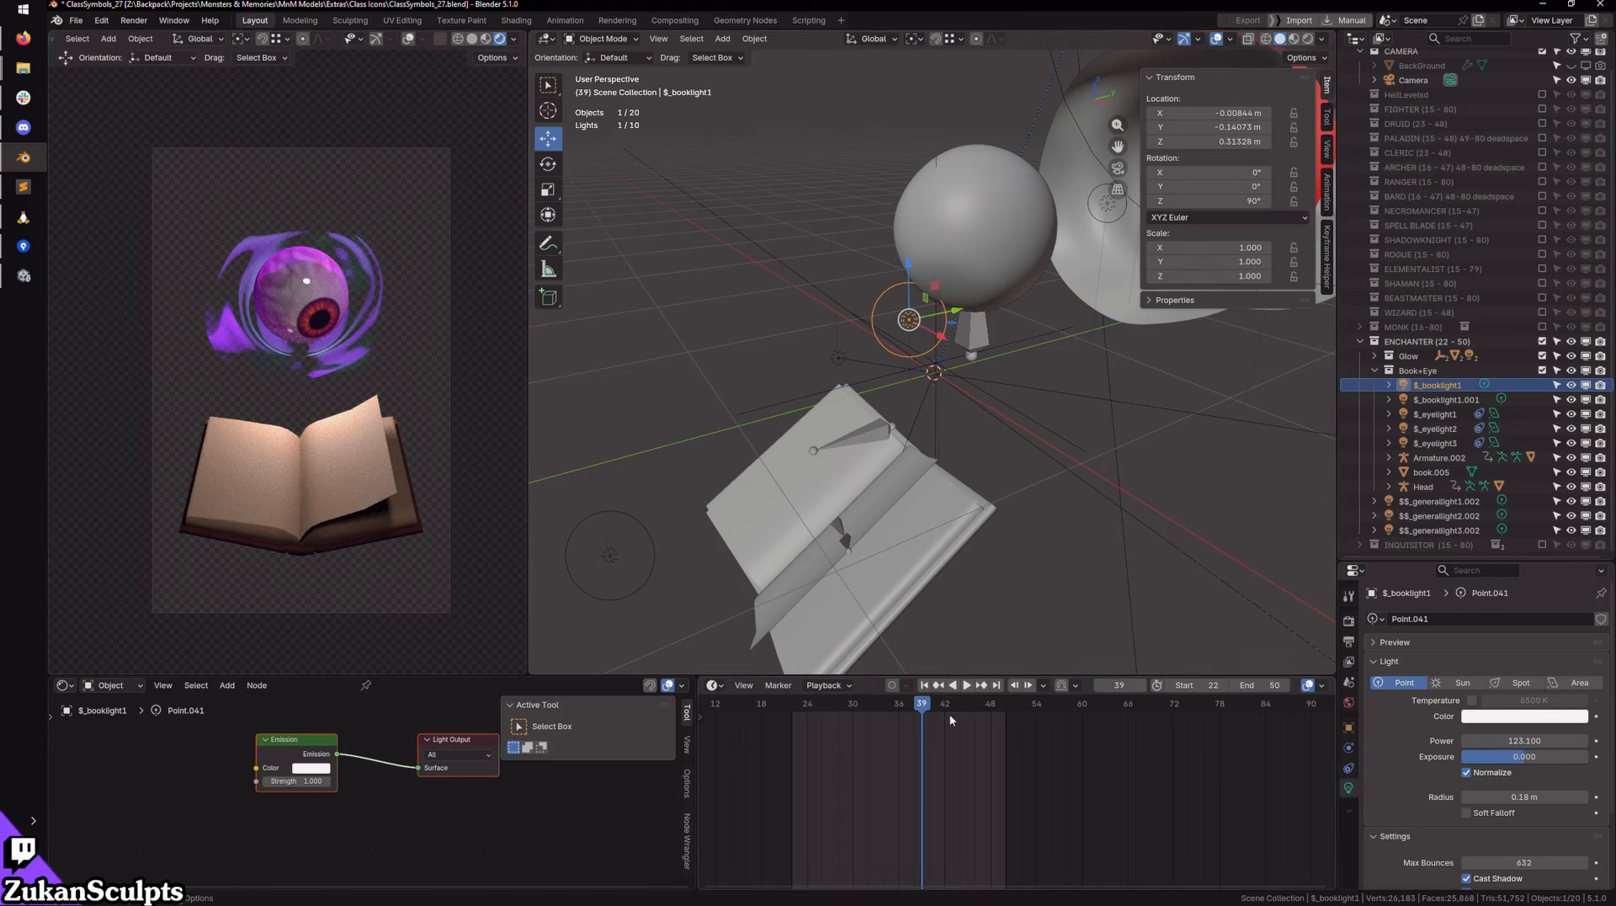
Step: Set the camera view to wireframe shading, save the file and render the Enchanter animation
{"action": "left_click", "coordinate": [458, 39]}
{"action": "left_click", "coordinate": [76, 20]}
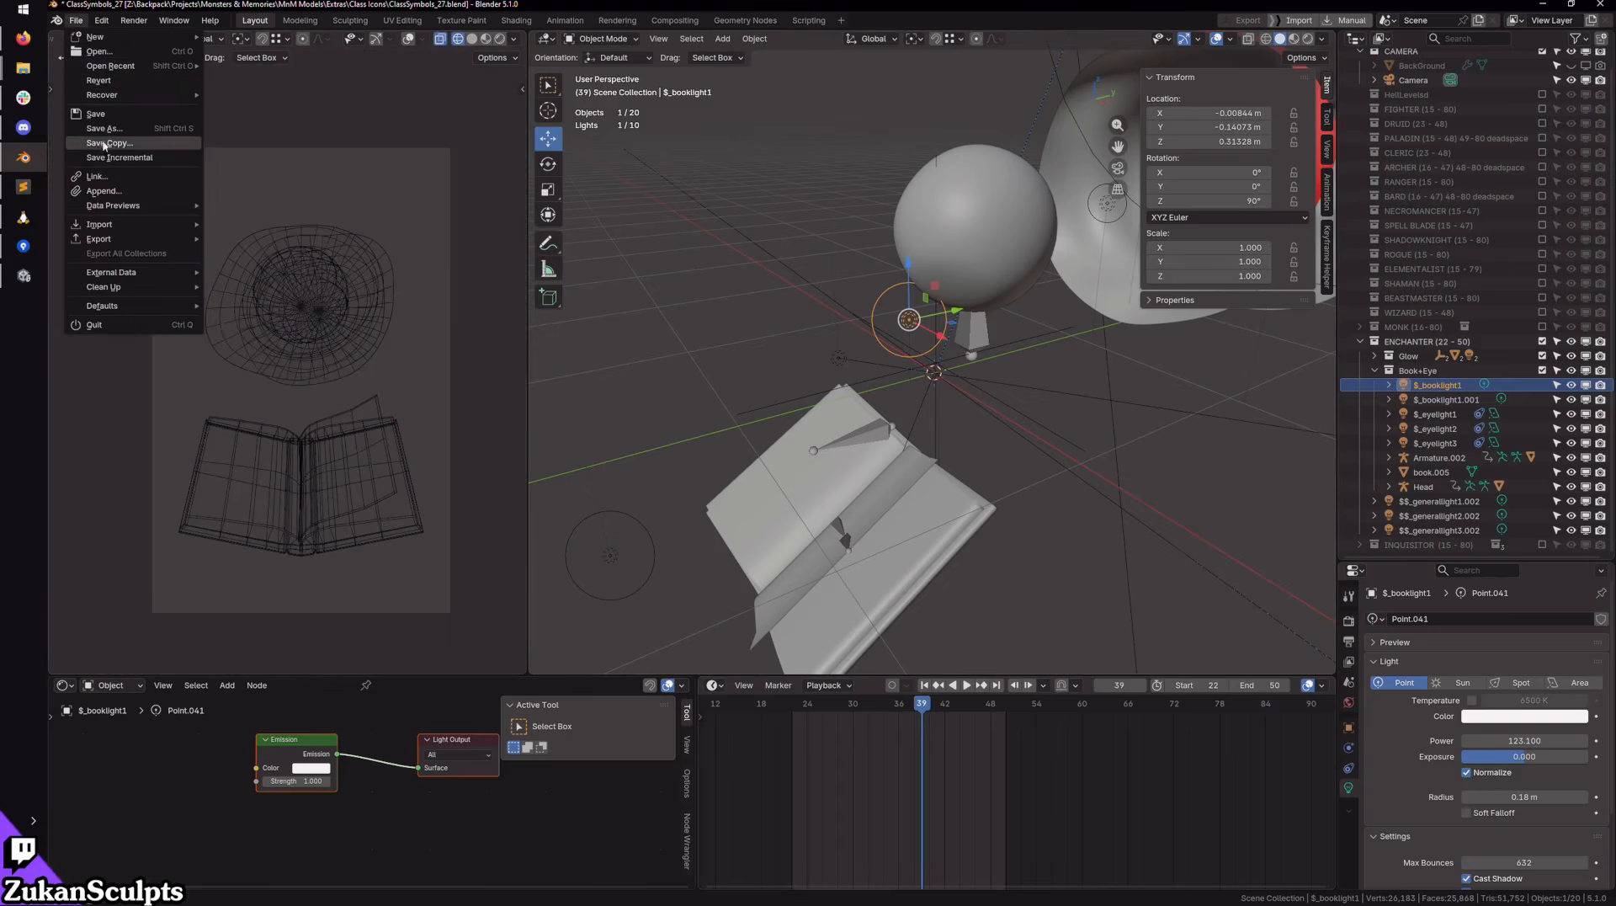
{"action": "left_click", "coordinate": [100, 113]}
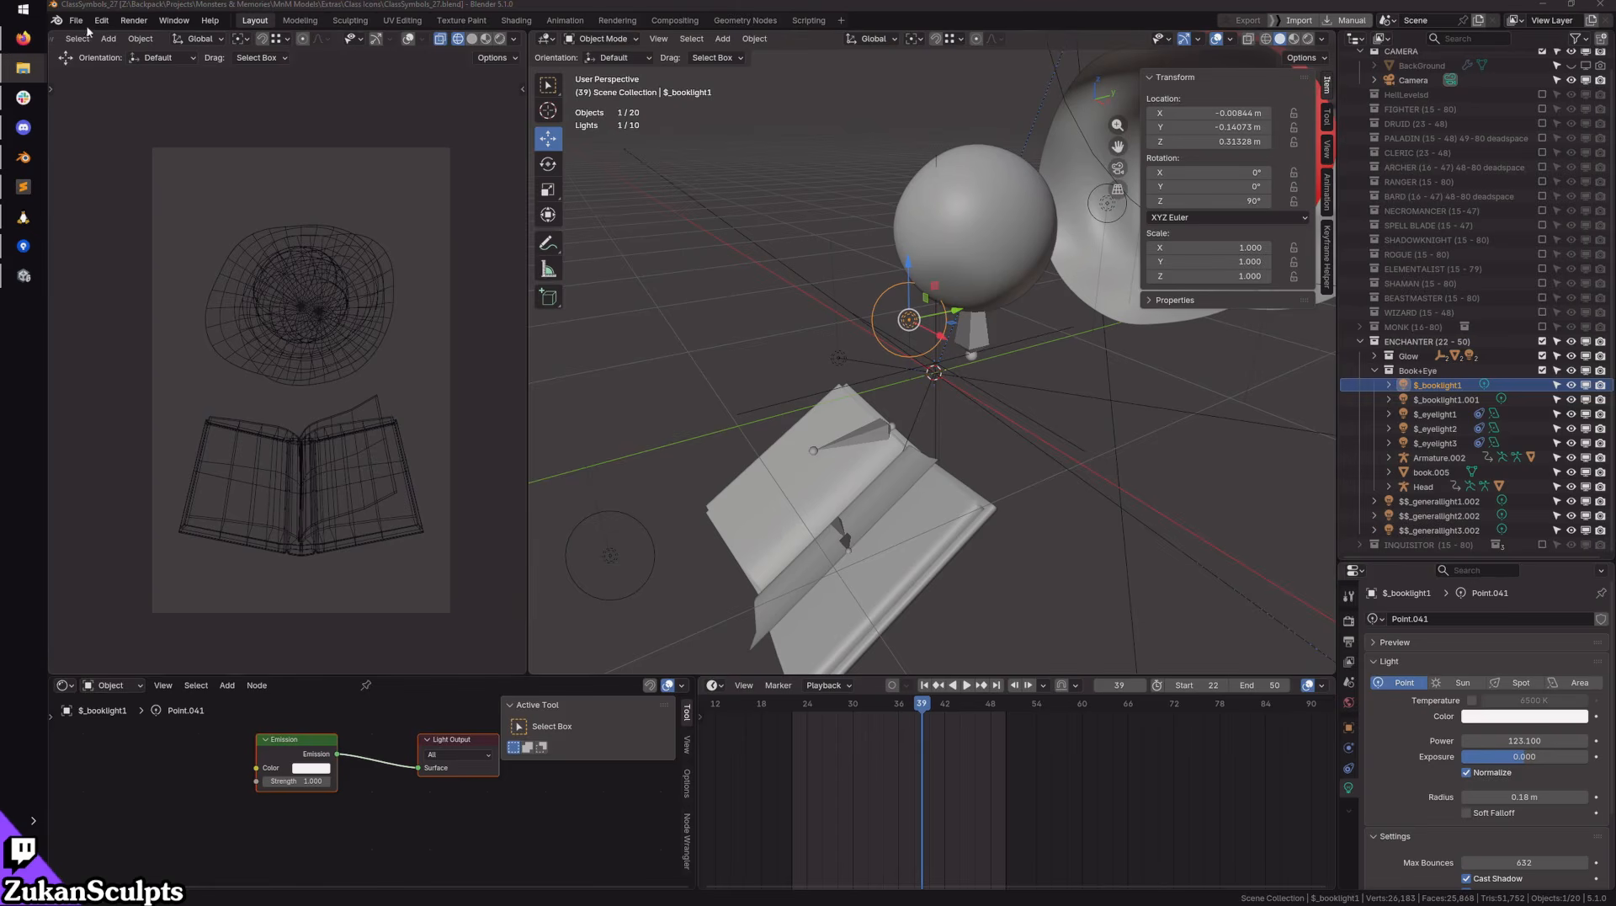
{"action": "left_click", "coordinate": [134, 20]}
{"action": "left_click", "coordinate": [147, 51]}
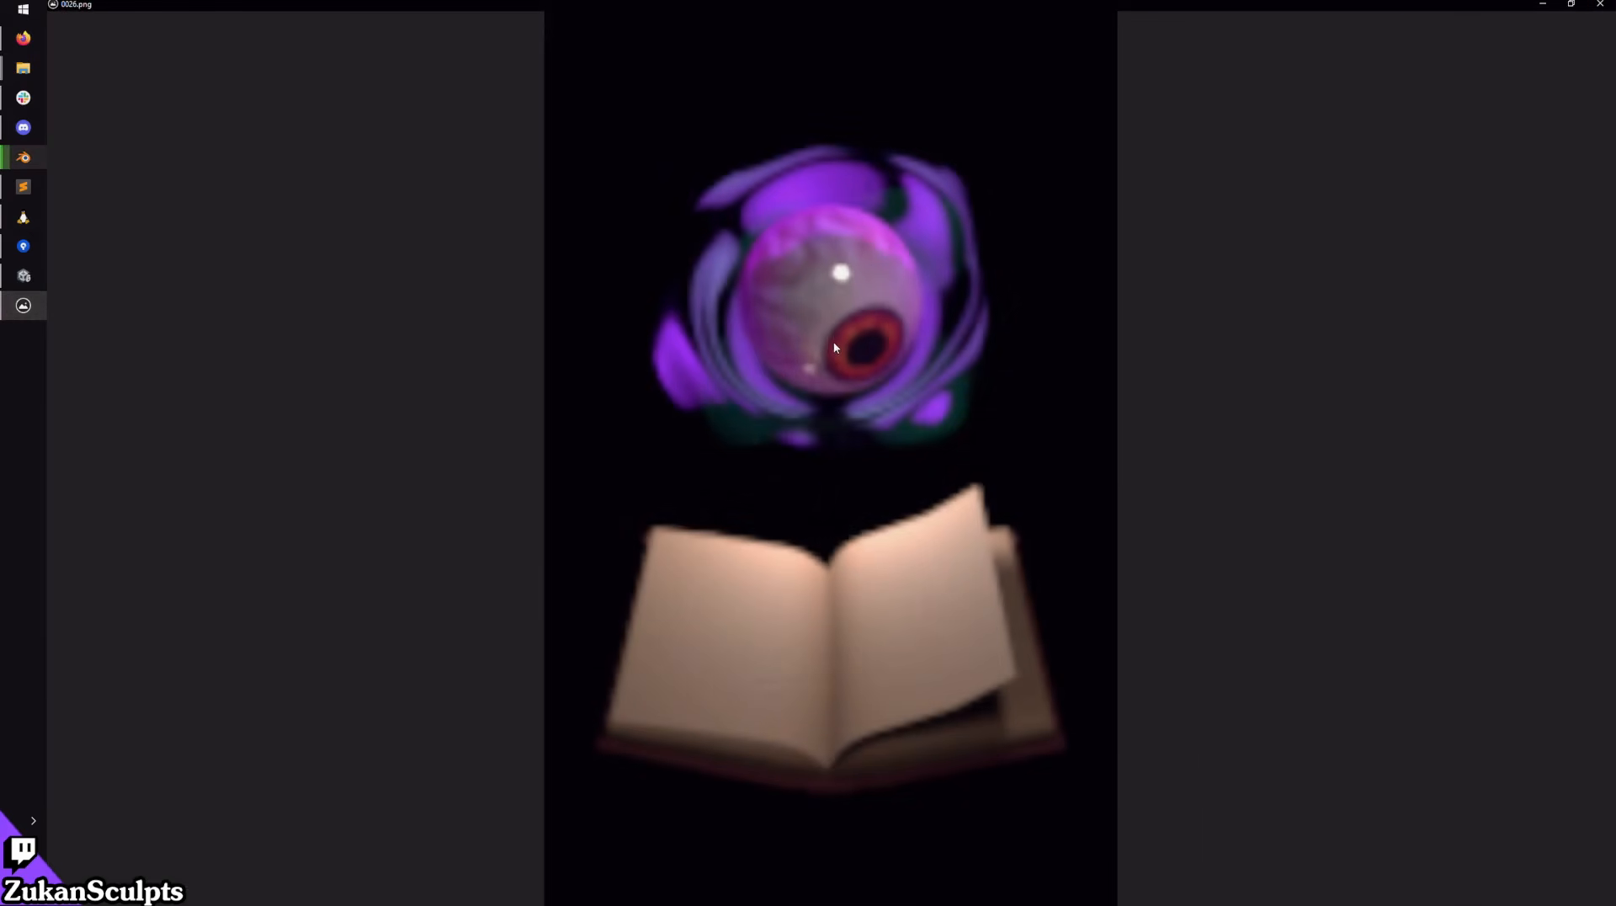
Step: Look through the rendered Enchanter frames in the image viewer and close it
{"action": "scroll", "coordinate": [833, 341], "scroll_direction": "down", "scroll_amount": 3}
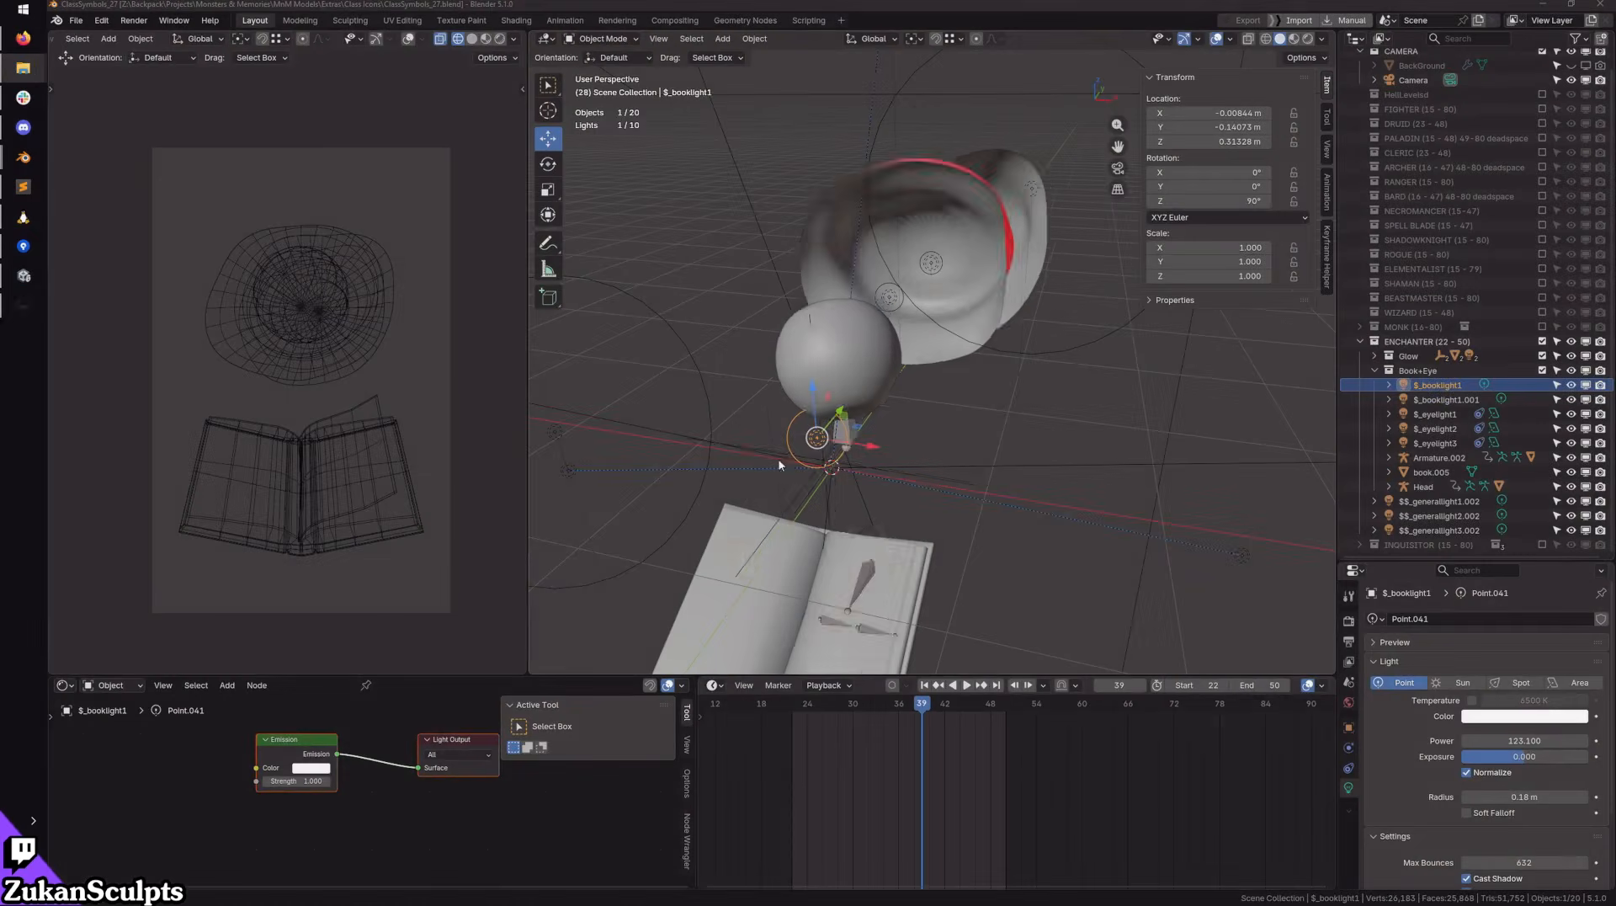
{"action": "left_click", "coordinate": [1591, 8]}
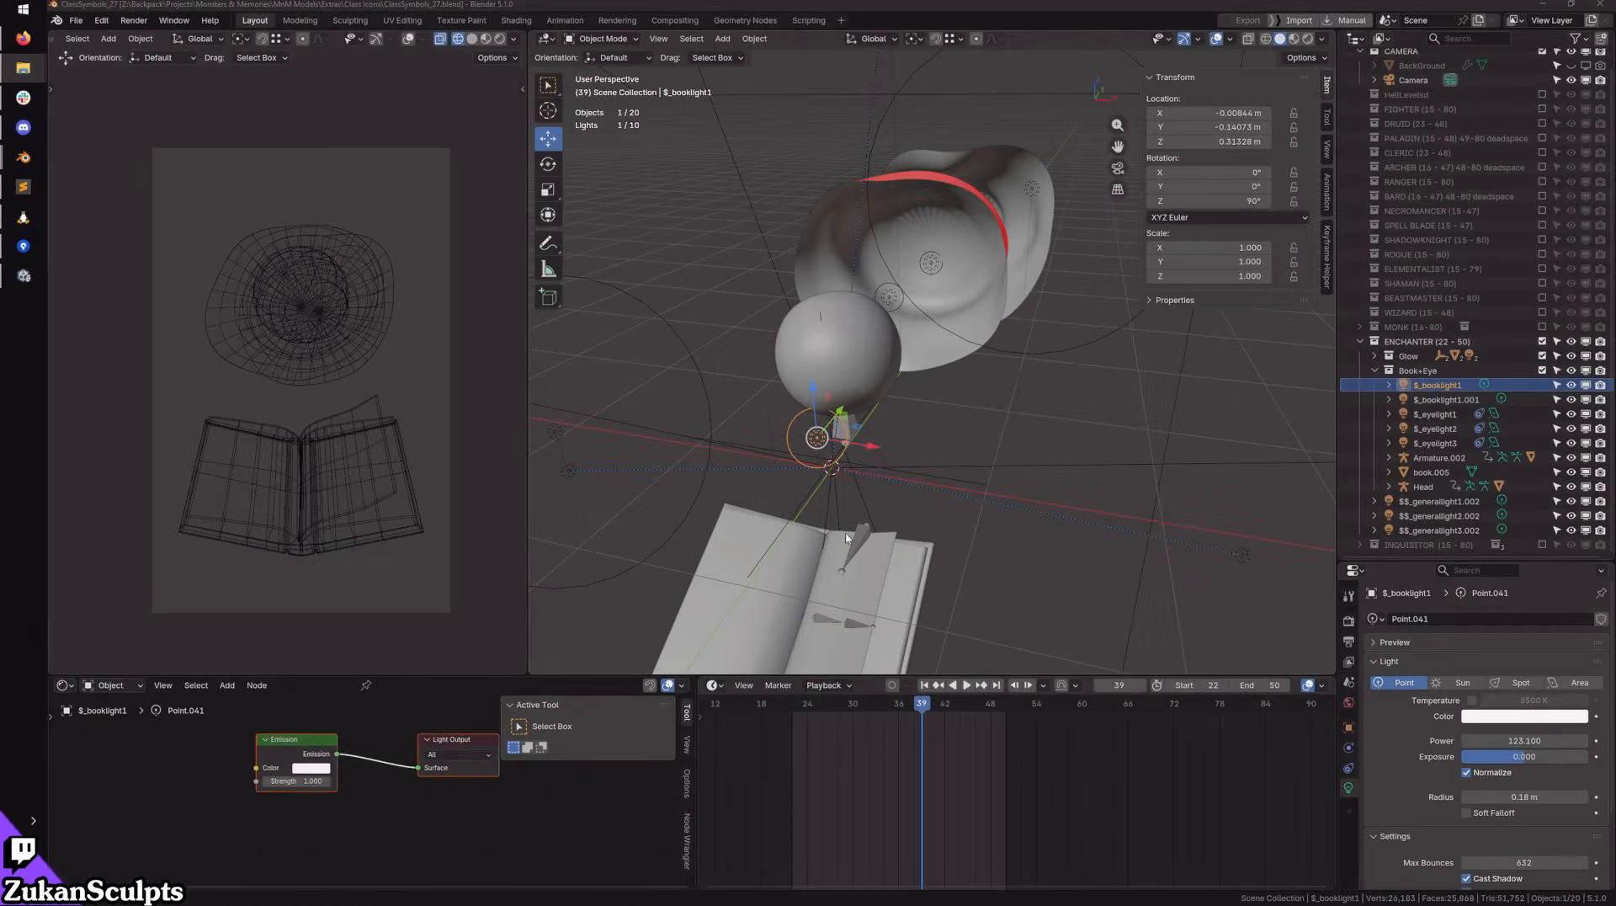
{"action": "left_click", "coordinate": [745, 404]}
{"action": "scroll", "coordinate": [977, 383], "scroll_direction": "down", "scroll_amount": 2}
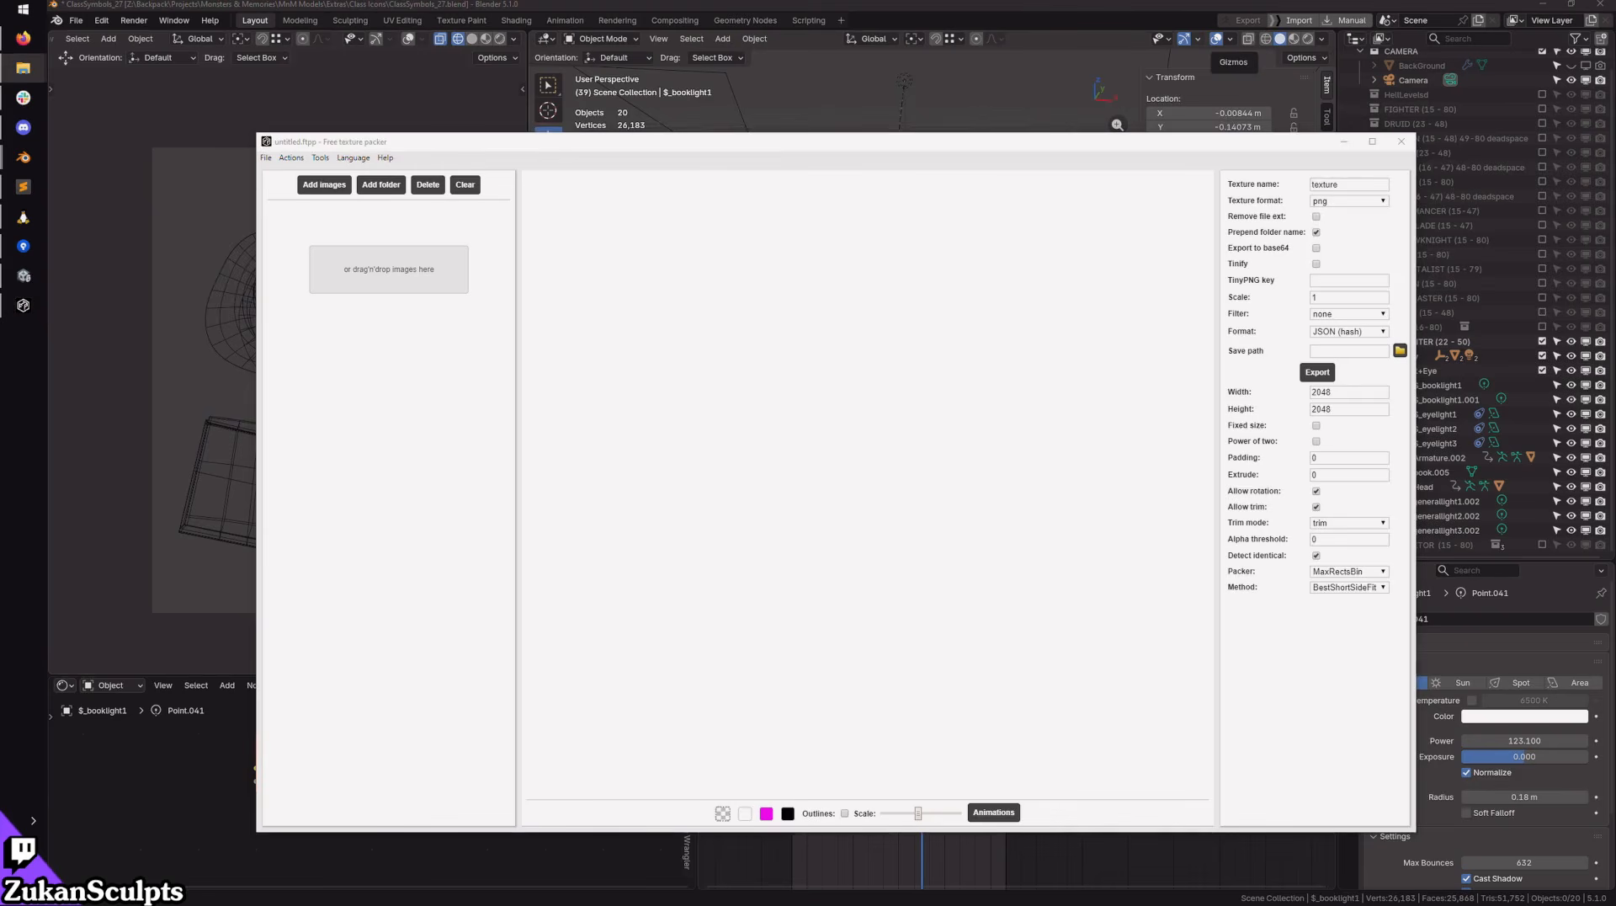
Step: Load frames 0022_final.png to 0050_final.png into Free texture packer and disallow trimming and rotation
{"action": "left_click_drag", "start_coordinate": [685, 332], "coordinate": [370, 268]}
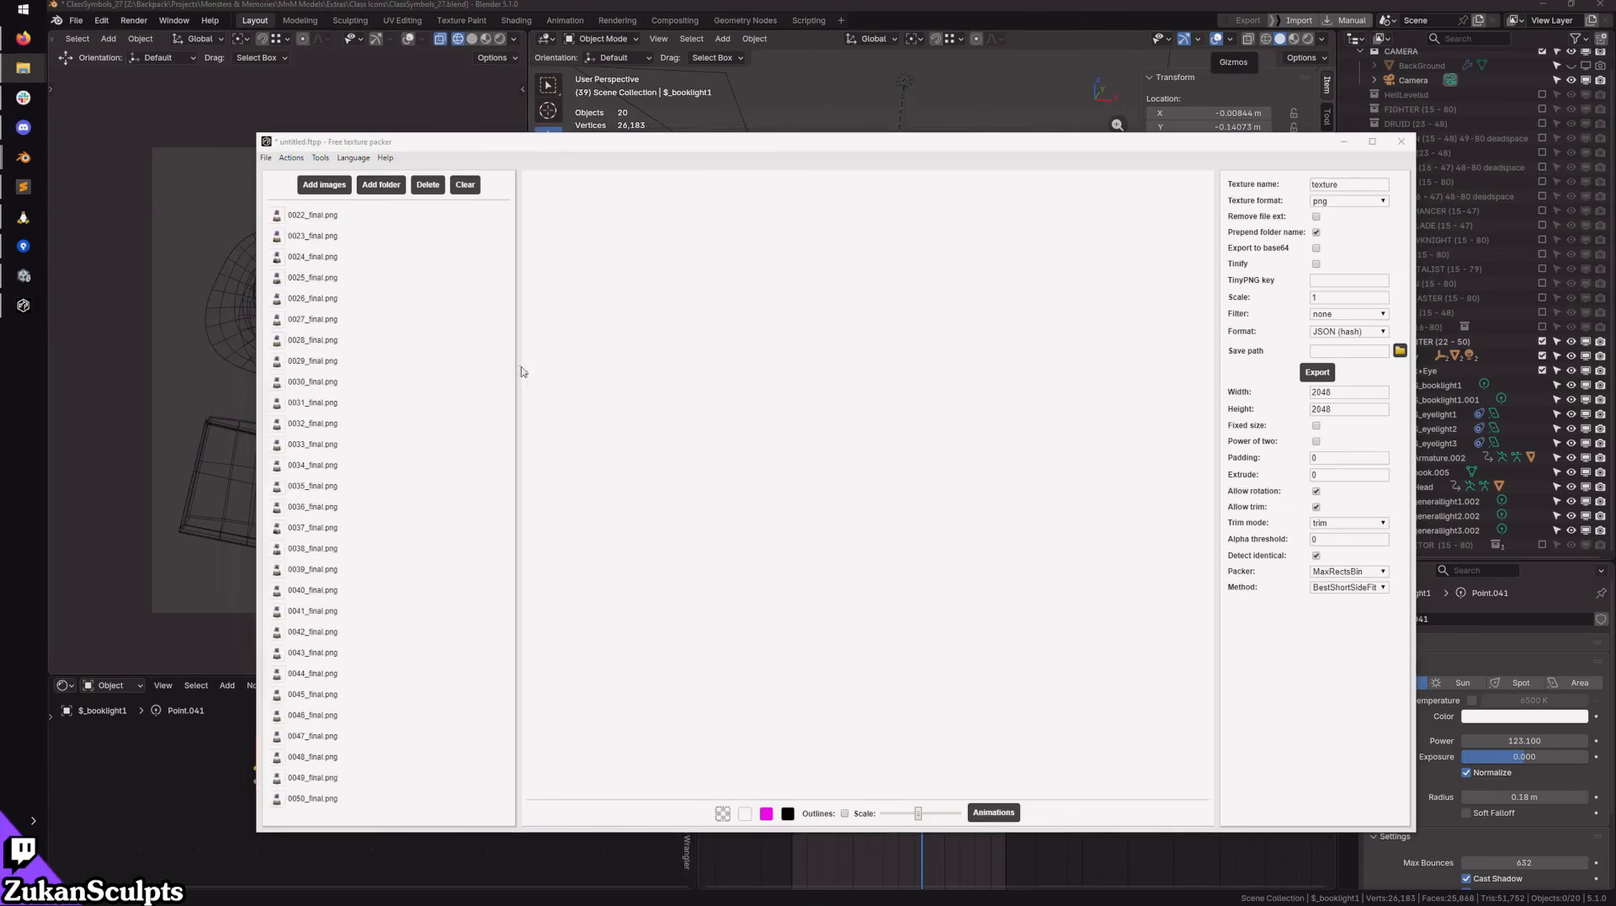
{"action": "left_click", "coordinate": [1316, 506]}
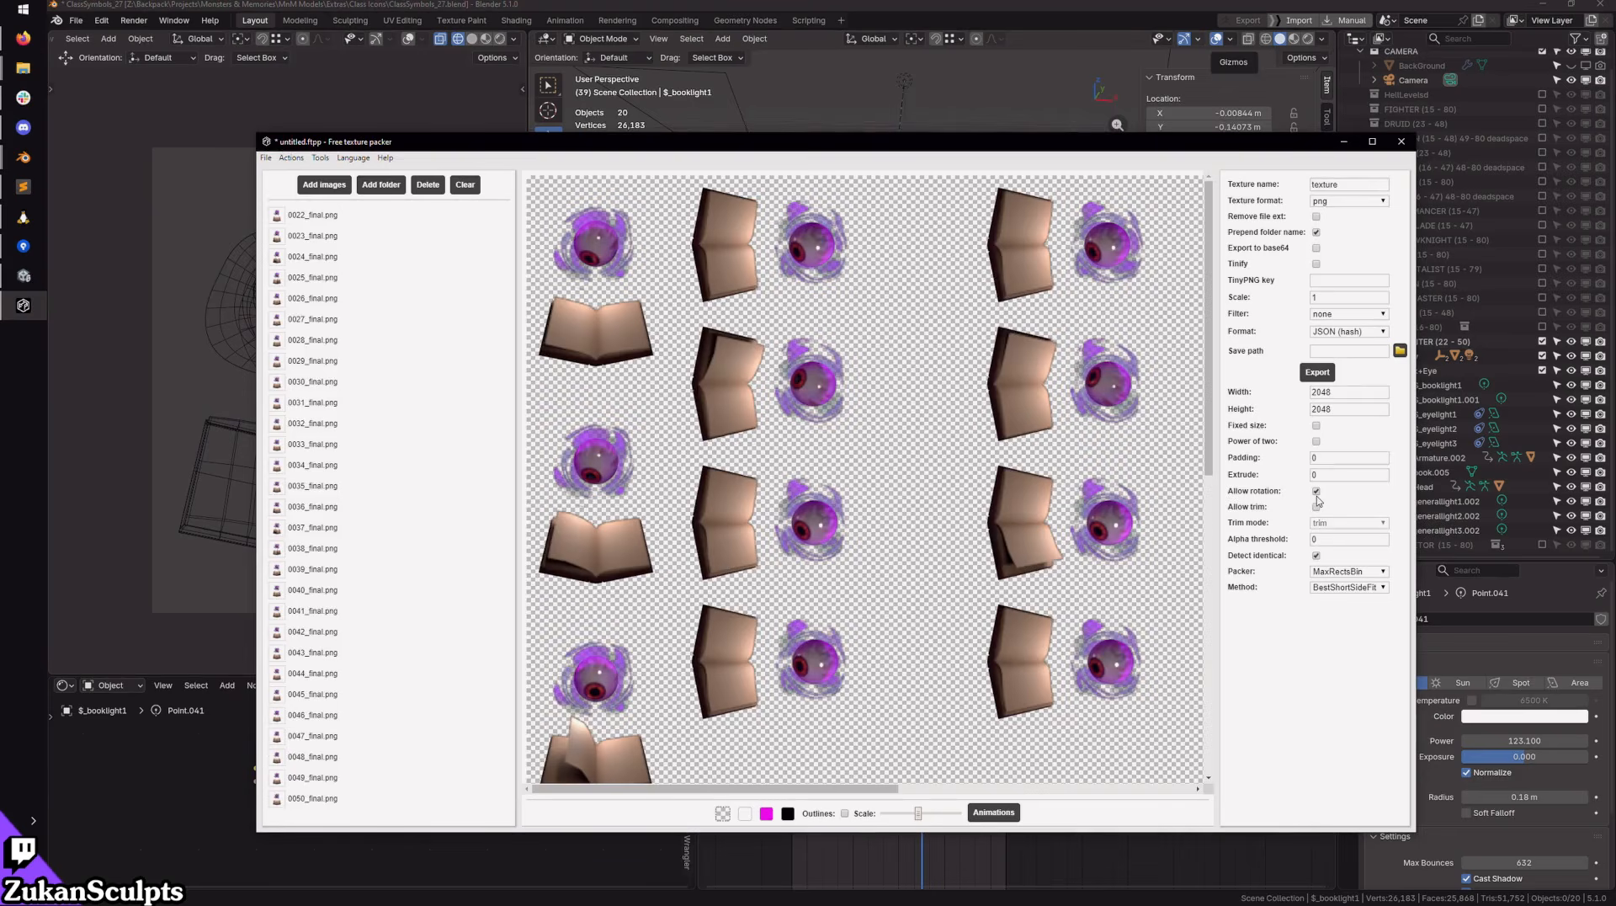
{"action": "left_click", "coordinate": [1316, 491]}
Step: Pack the sprite sheet at a fixed, power-of-two size with the BottomLeftRule method
{"action": "left_click", "coordinate": [1317, 425]}
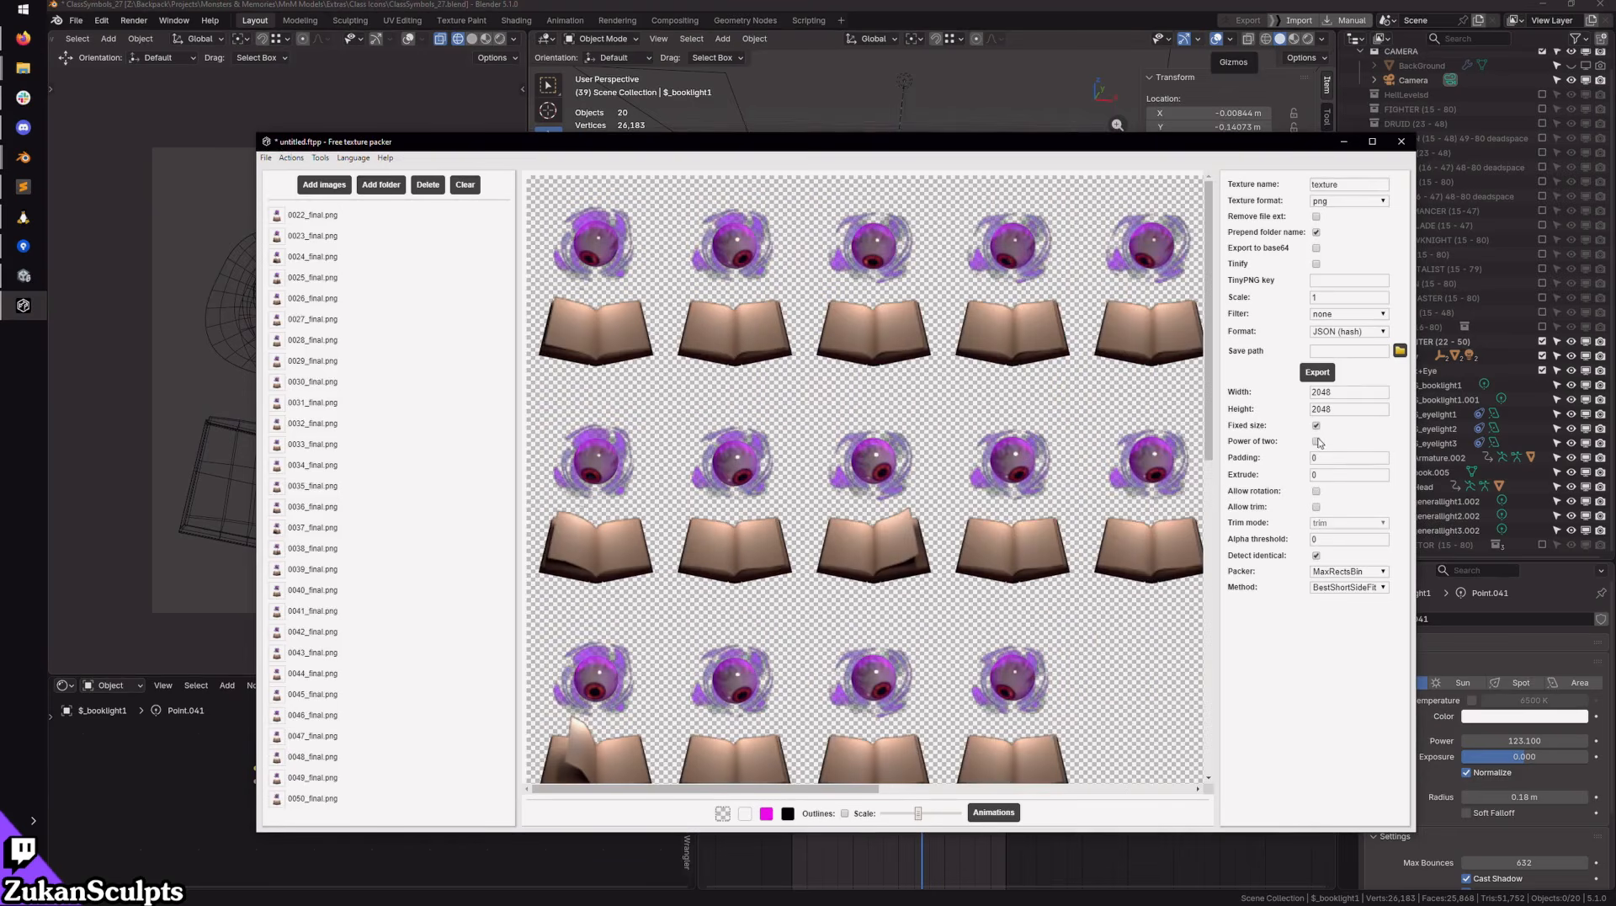
{"action": "left_click", "coordinate": [1316, 441]}
{"action": "left_click_drag", "start_coordinate": [919, 813], "coordinate": [894, 814]}
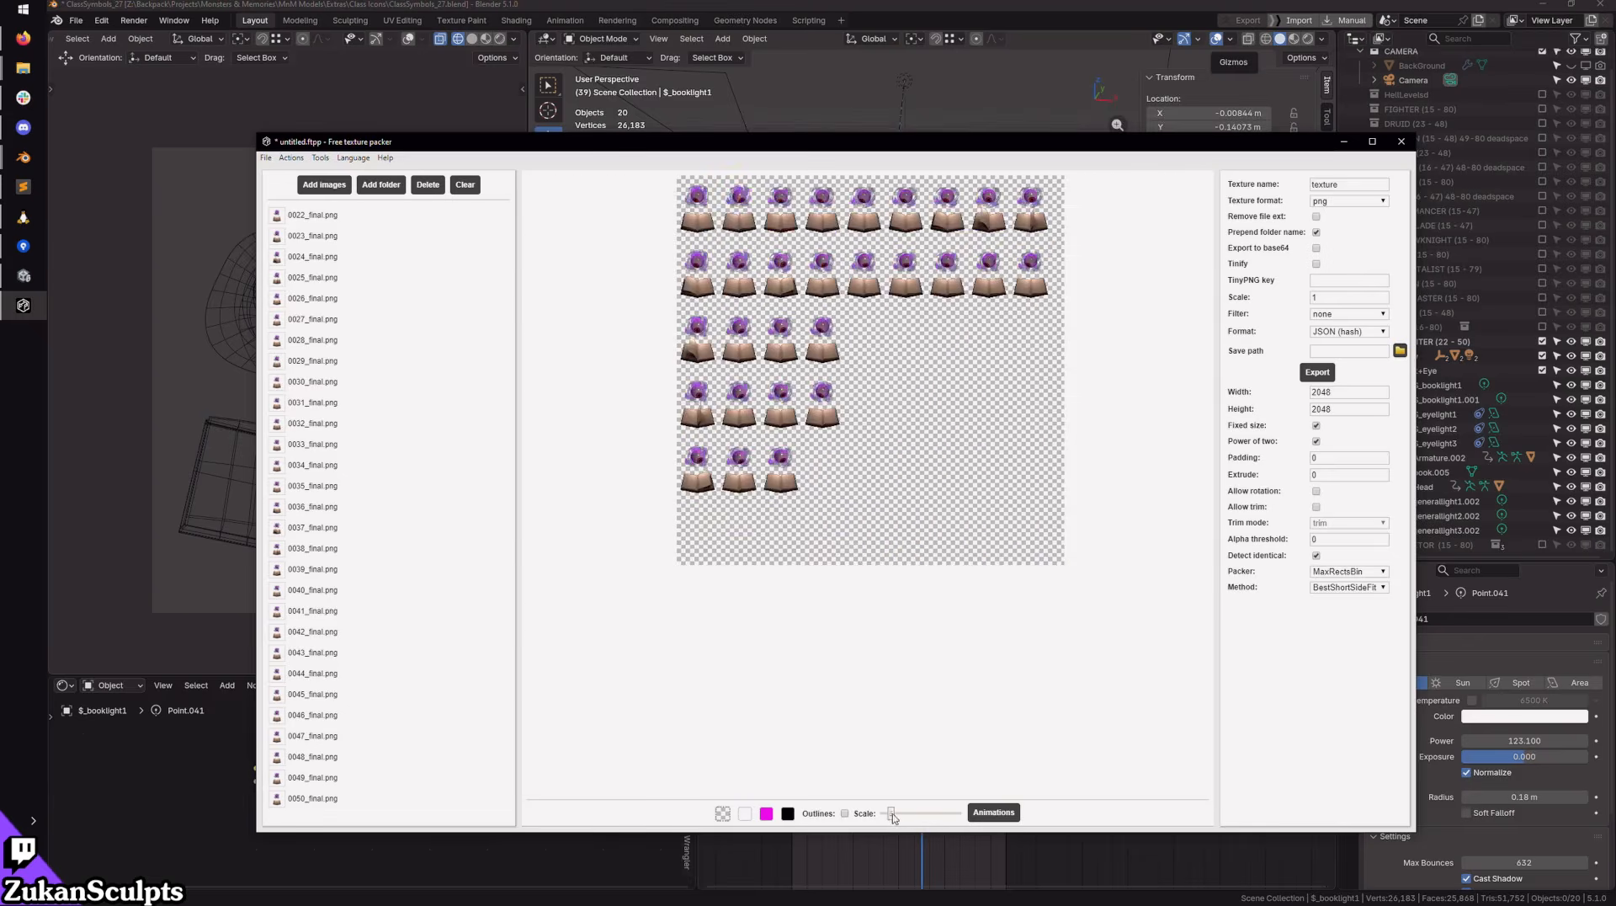
{"action": "left_click", "coordinate": [1348, 586]}
{"action": "left_click", "coordinate": [1349, 664]}
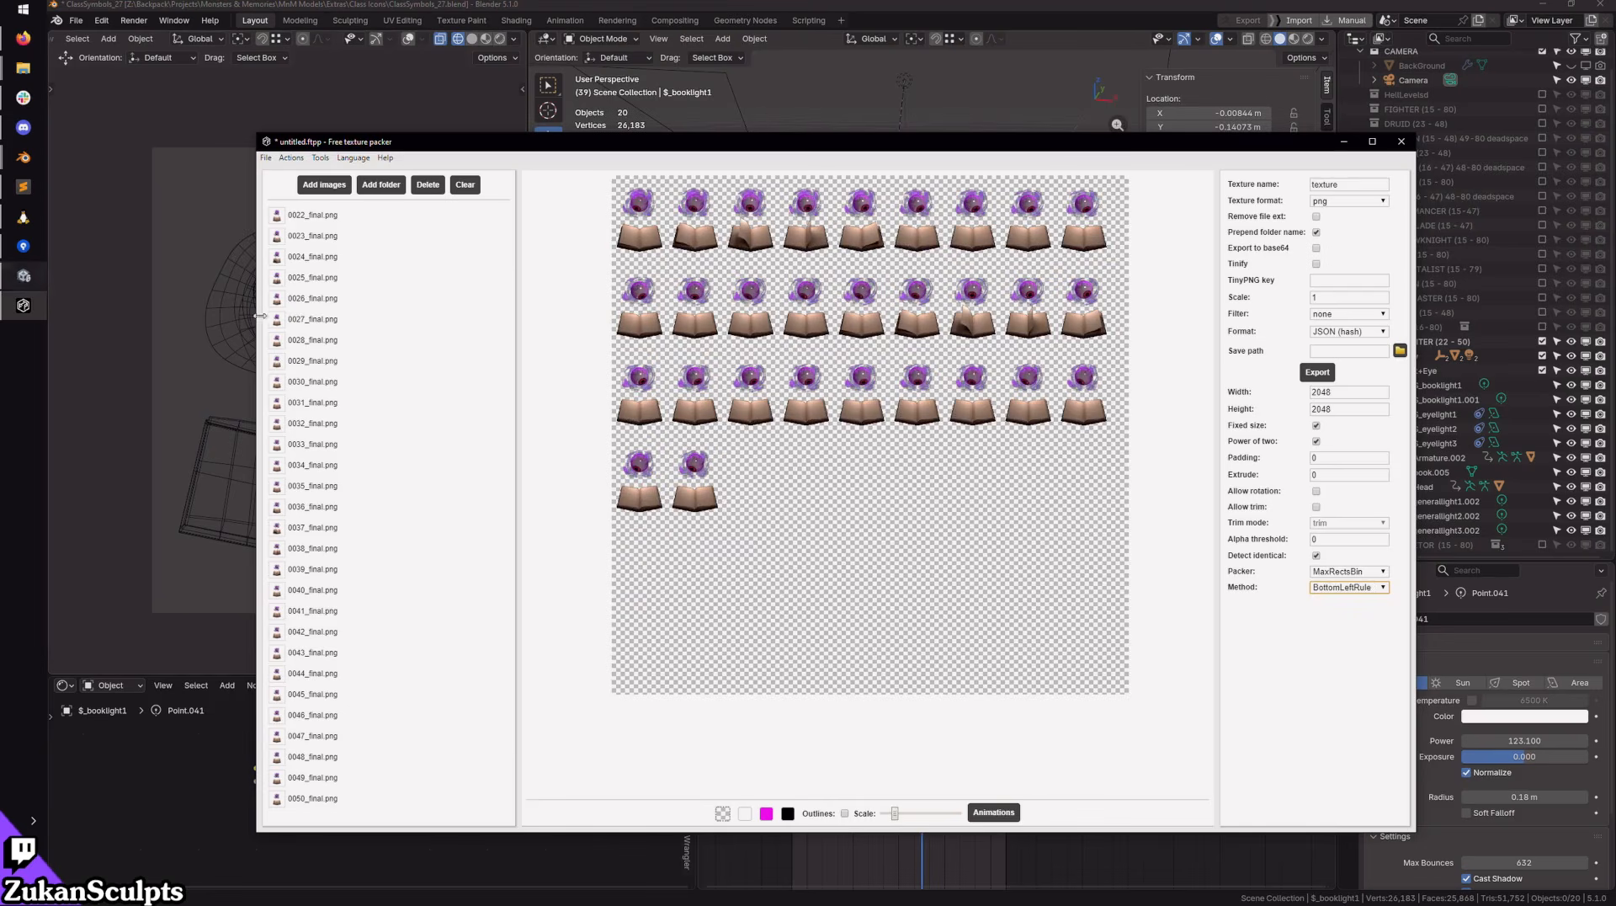
Step: Export the packed Enchanter sprite sheet to the New folder inside Downloads
{"action": "left_click", "coordinate": [23, 67]}
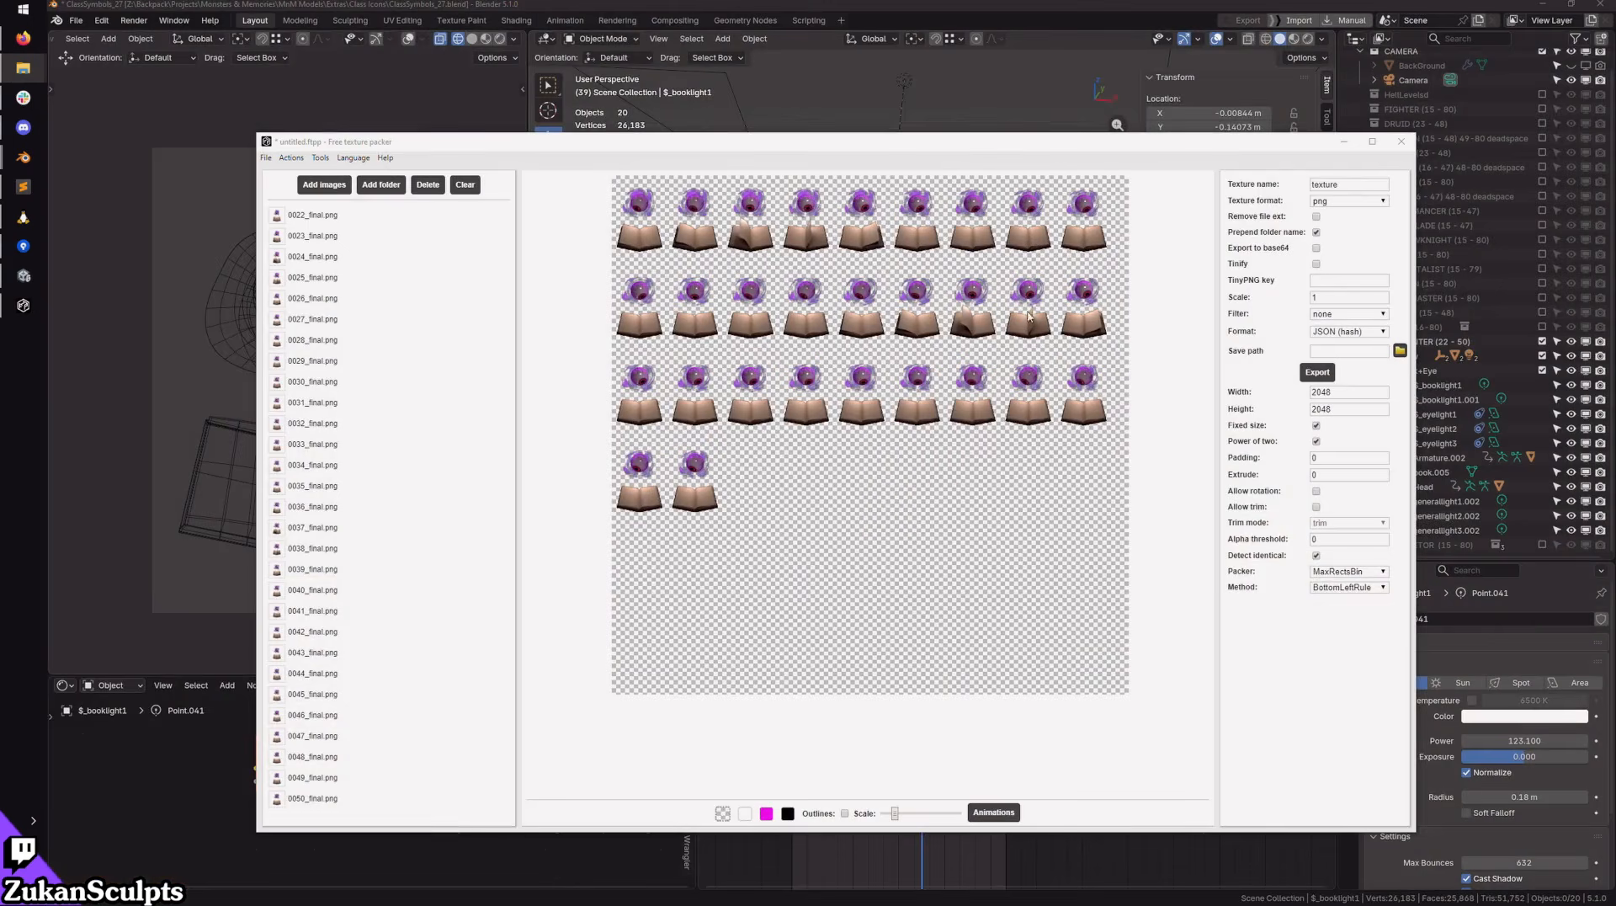
{"action": "left_click", "coordinate": [1318, 372]}
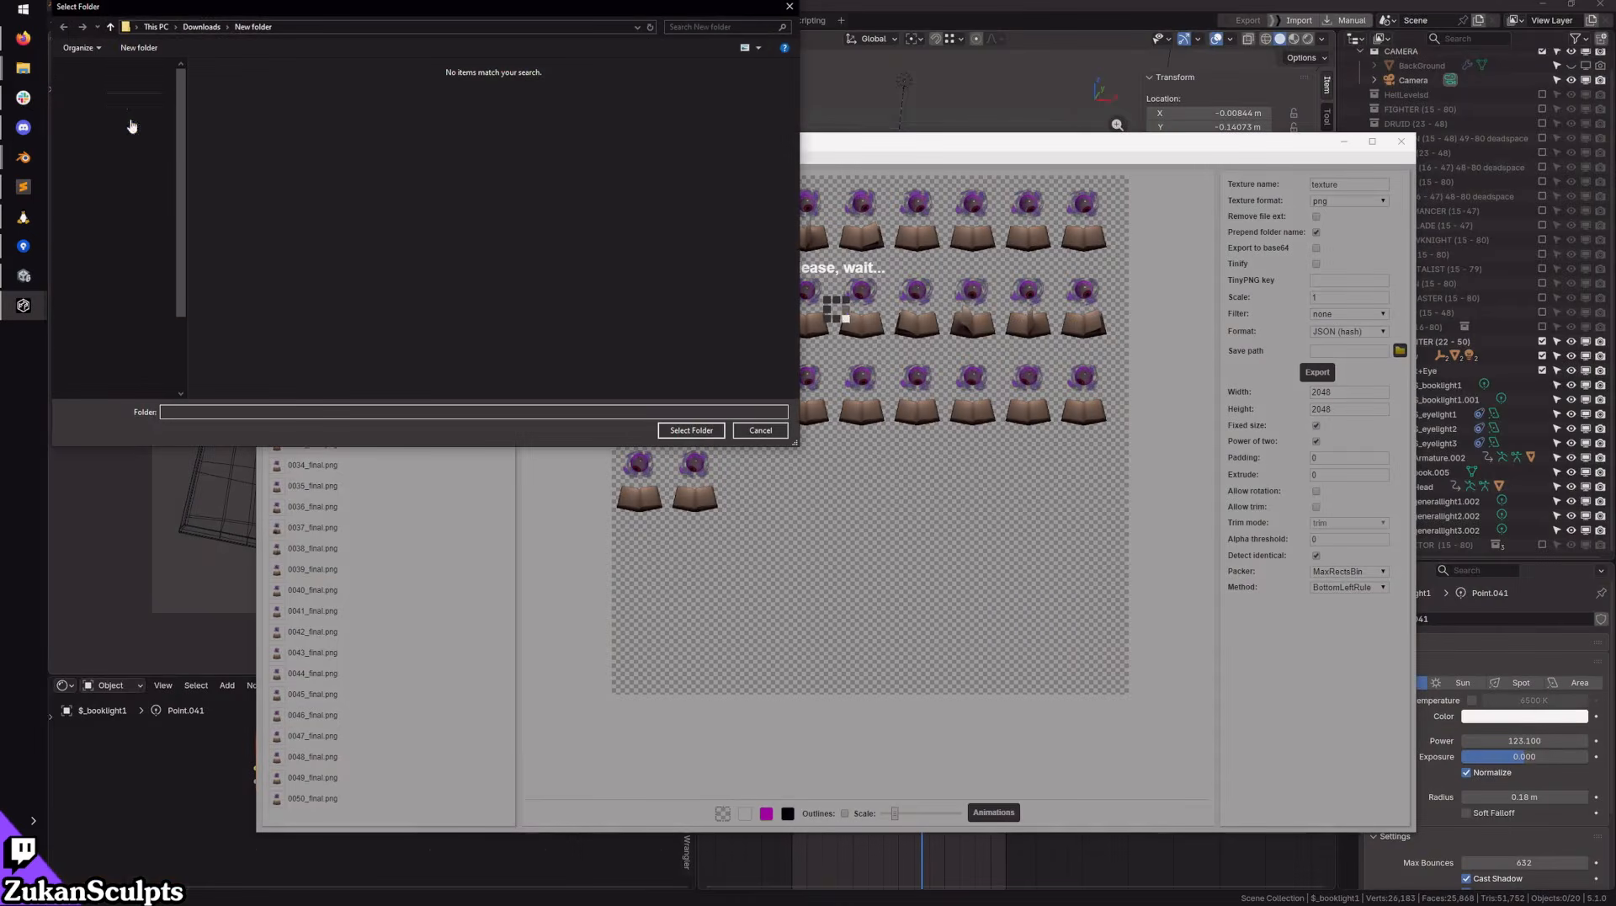
{"action": "left_click", "coordinate": [104, 106]}
{"action": "left_click", "coordinate": [229, 101]}
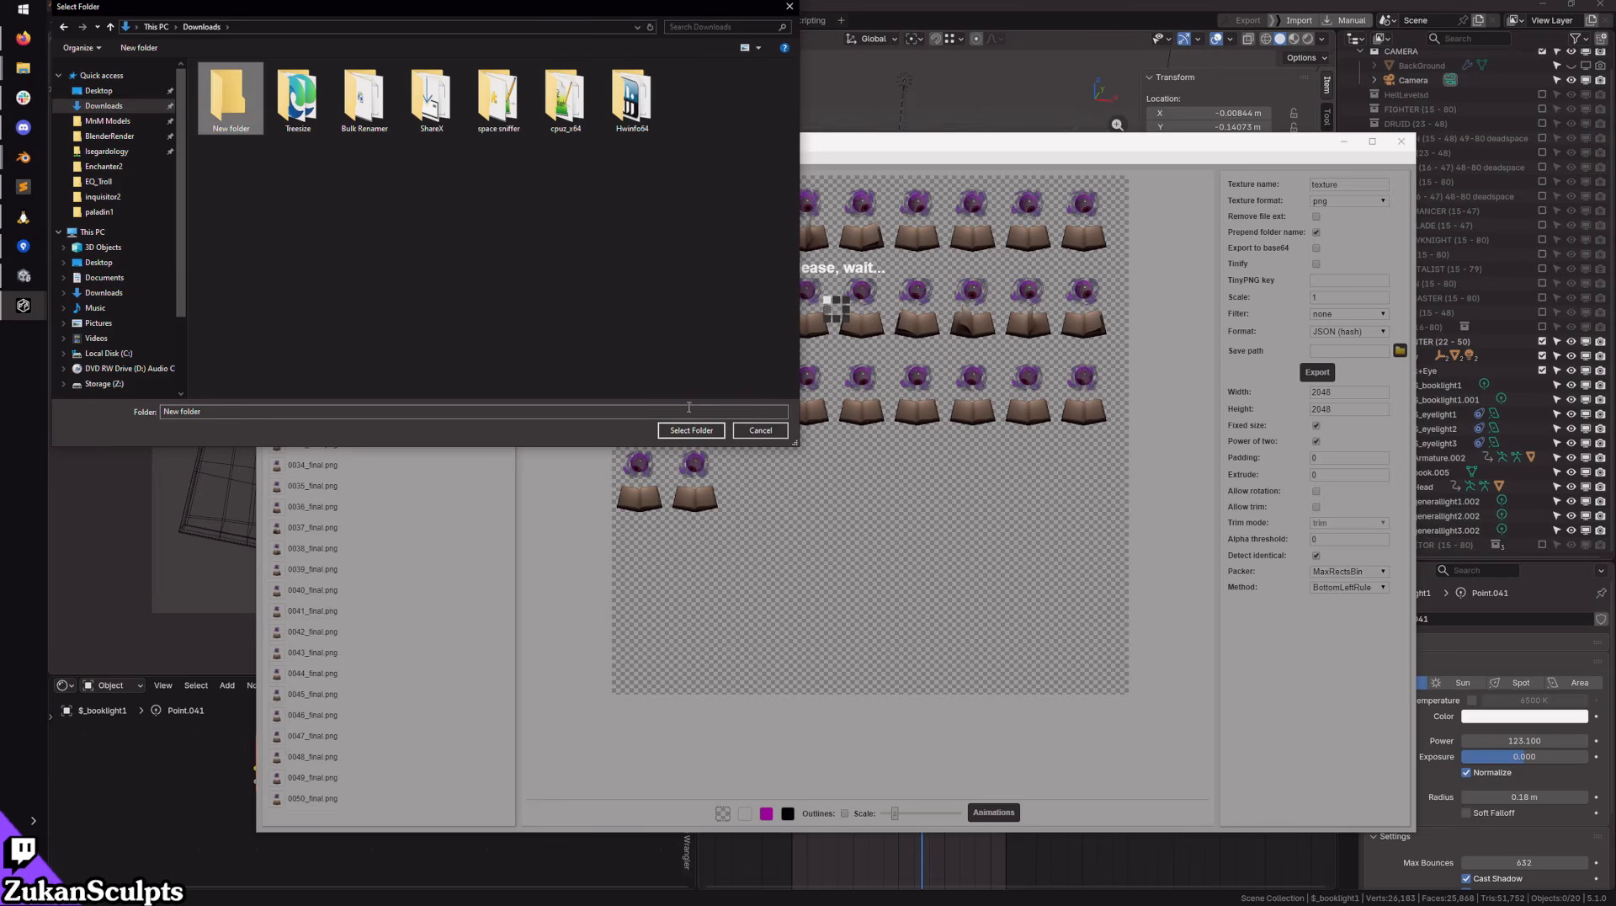
{"action": "left_click", "coordinate": [691, 430]}
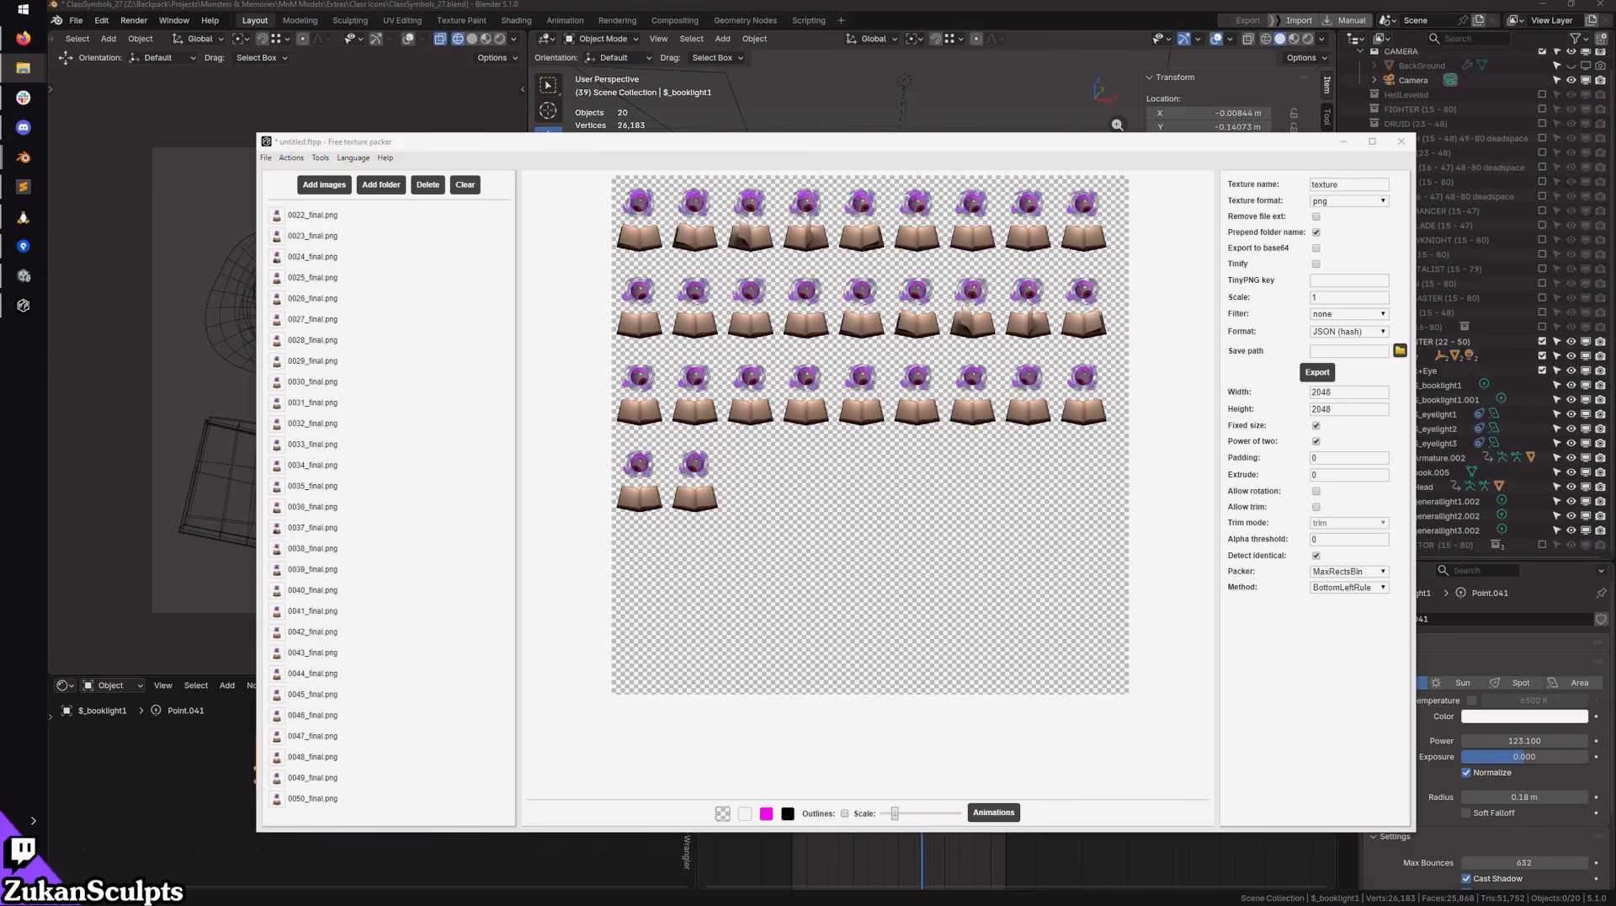
Step: Switch to Unity, close the Enchanter's character window and leave the game world with the /camp command
{"action": "left_click", "coordinate": [23, 277]}
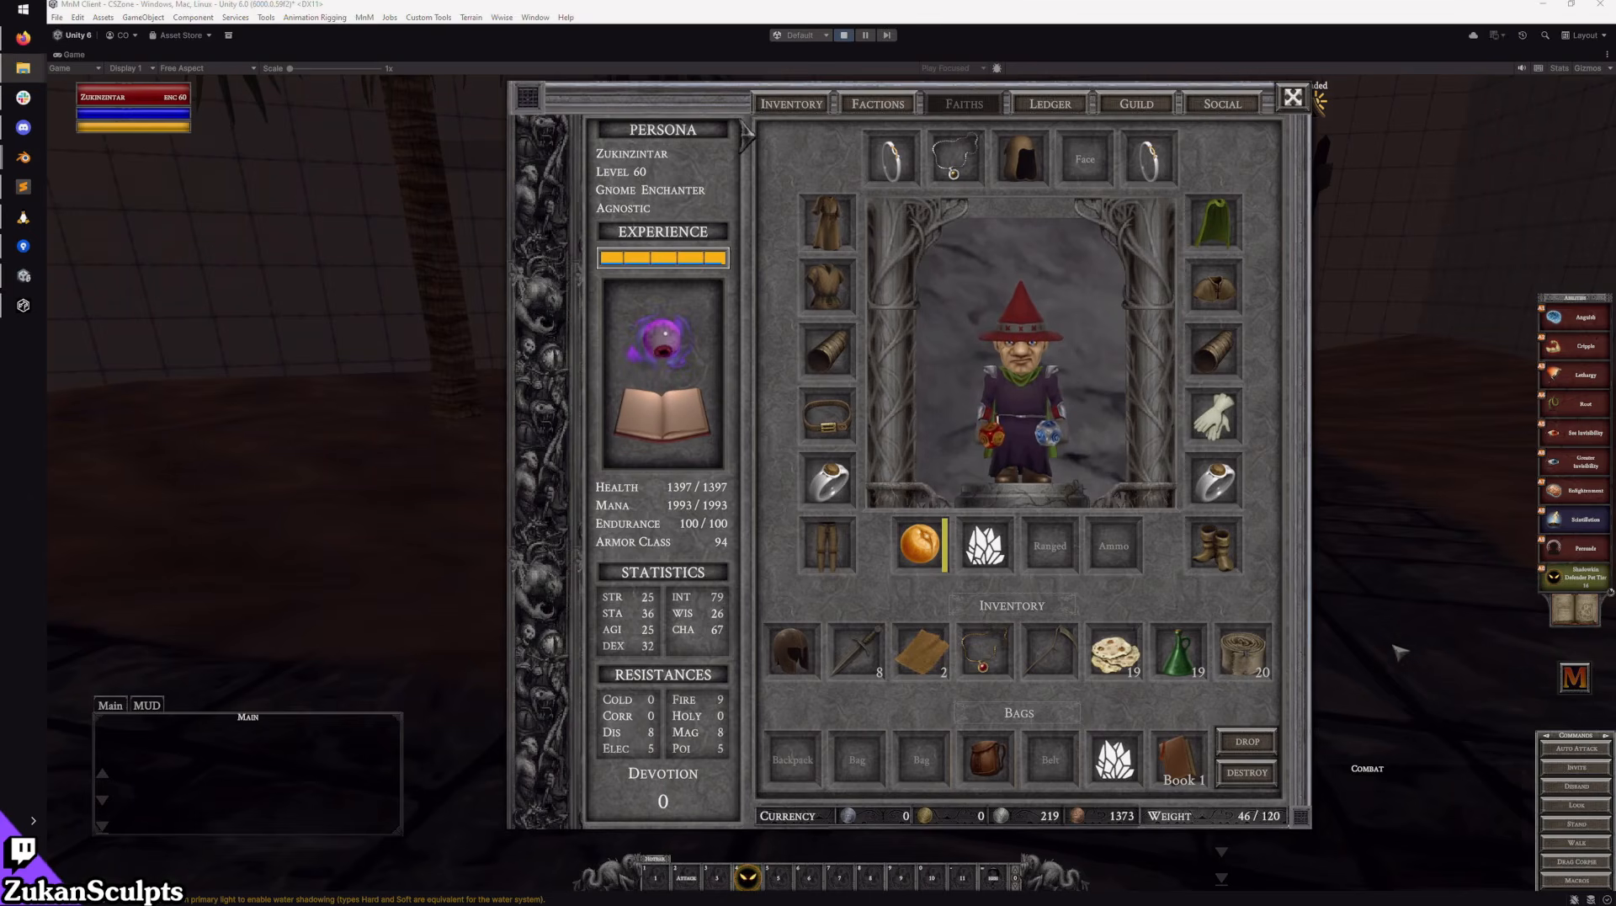
{"action": "left_click", "coordinate": [1424, 630]}
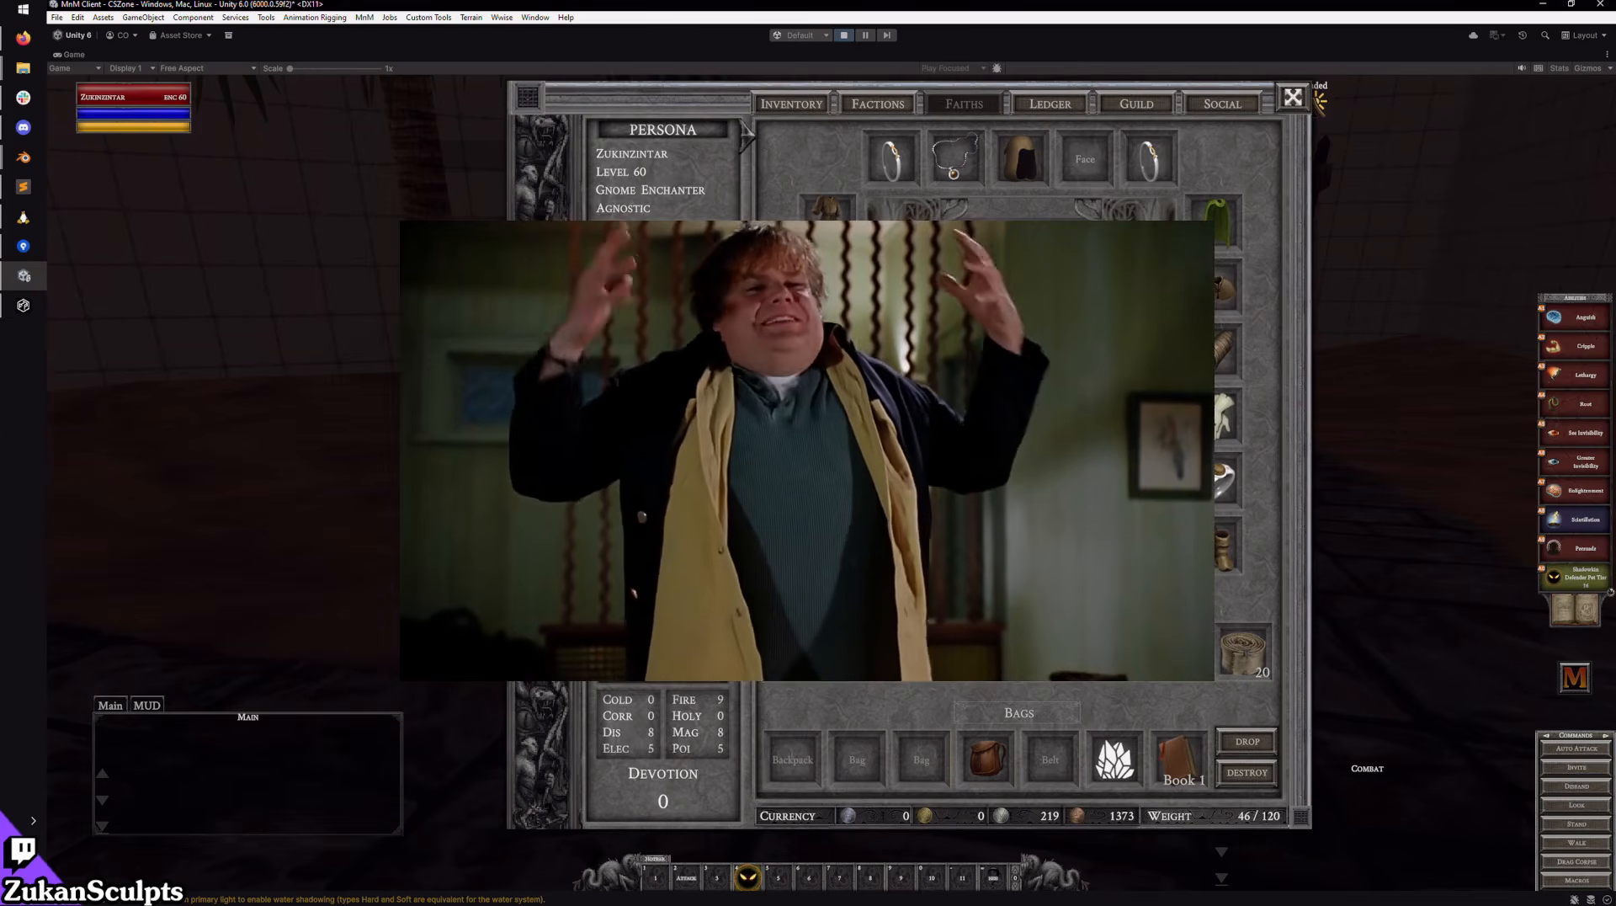
{"action": "left_click", "coordinate": [1293, 99]}
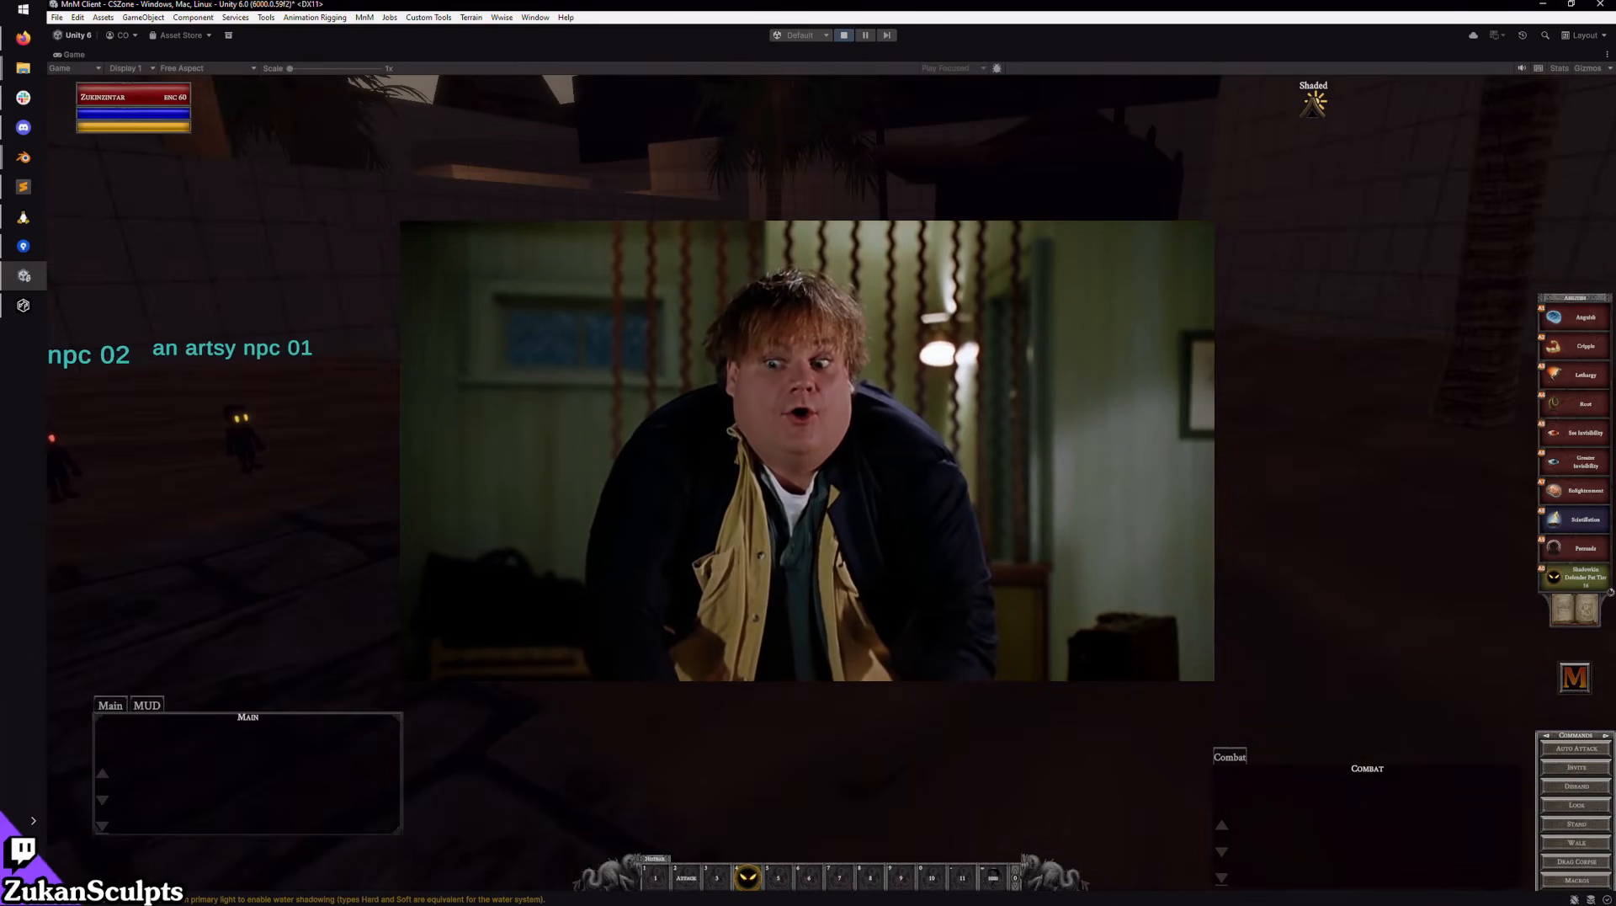
{"action": "key", "text": "Return"}
{"action": "type", "text": "/camp"}
{"action": "key", "text": "Return"}
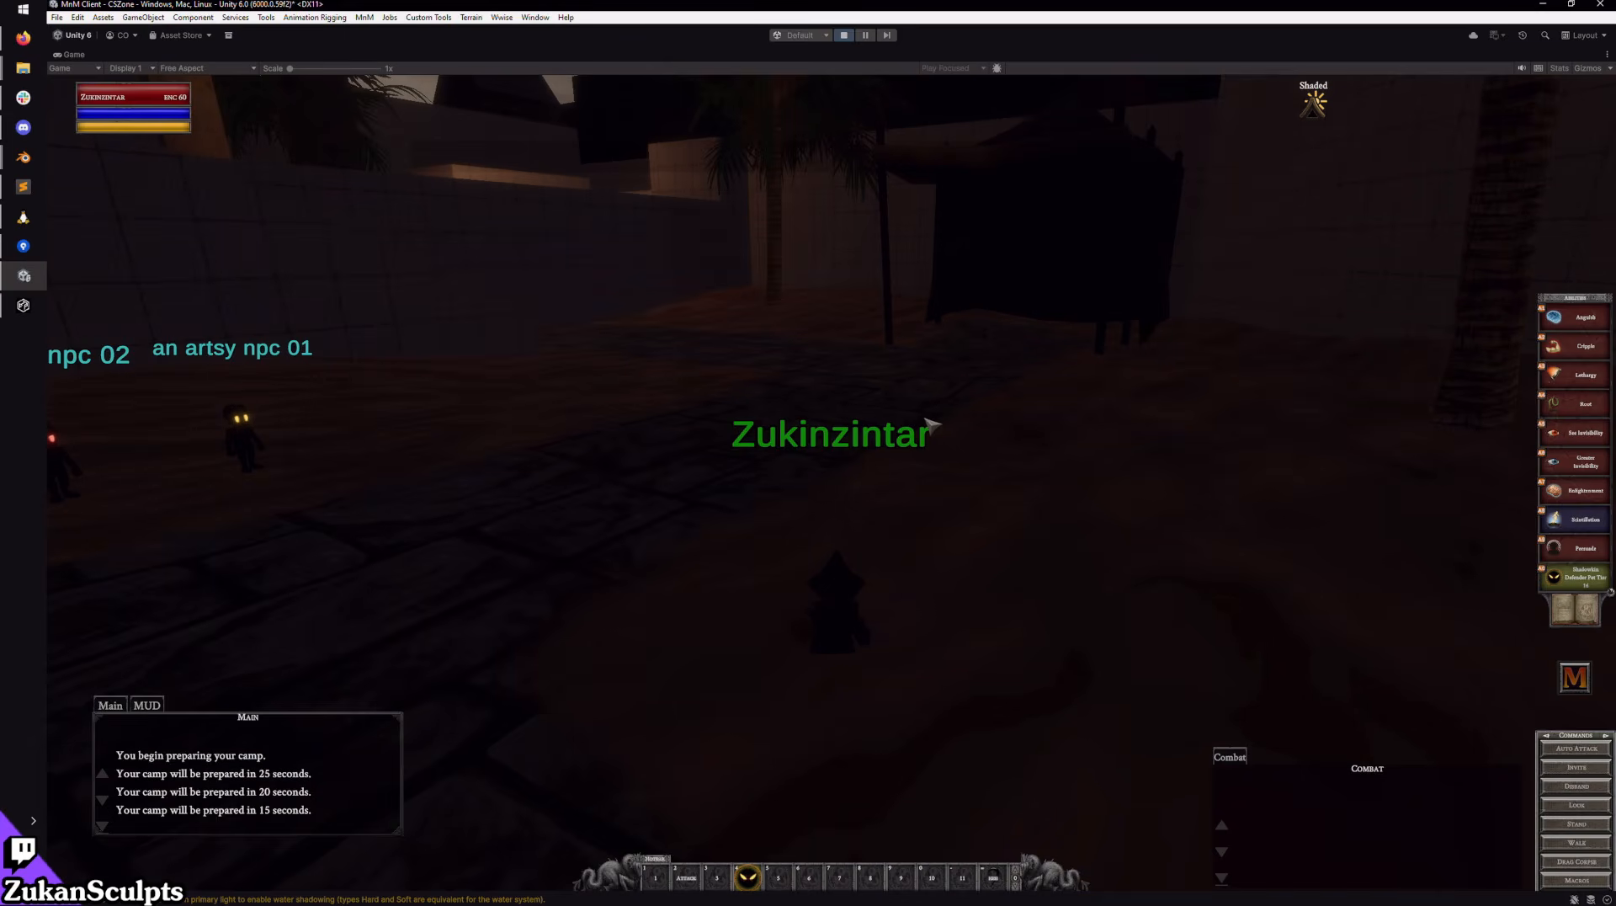
{"action": "key", "text": "i"}
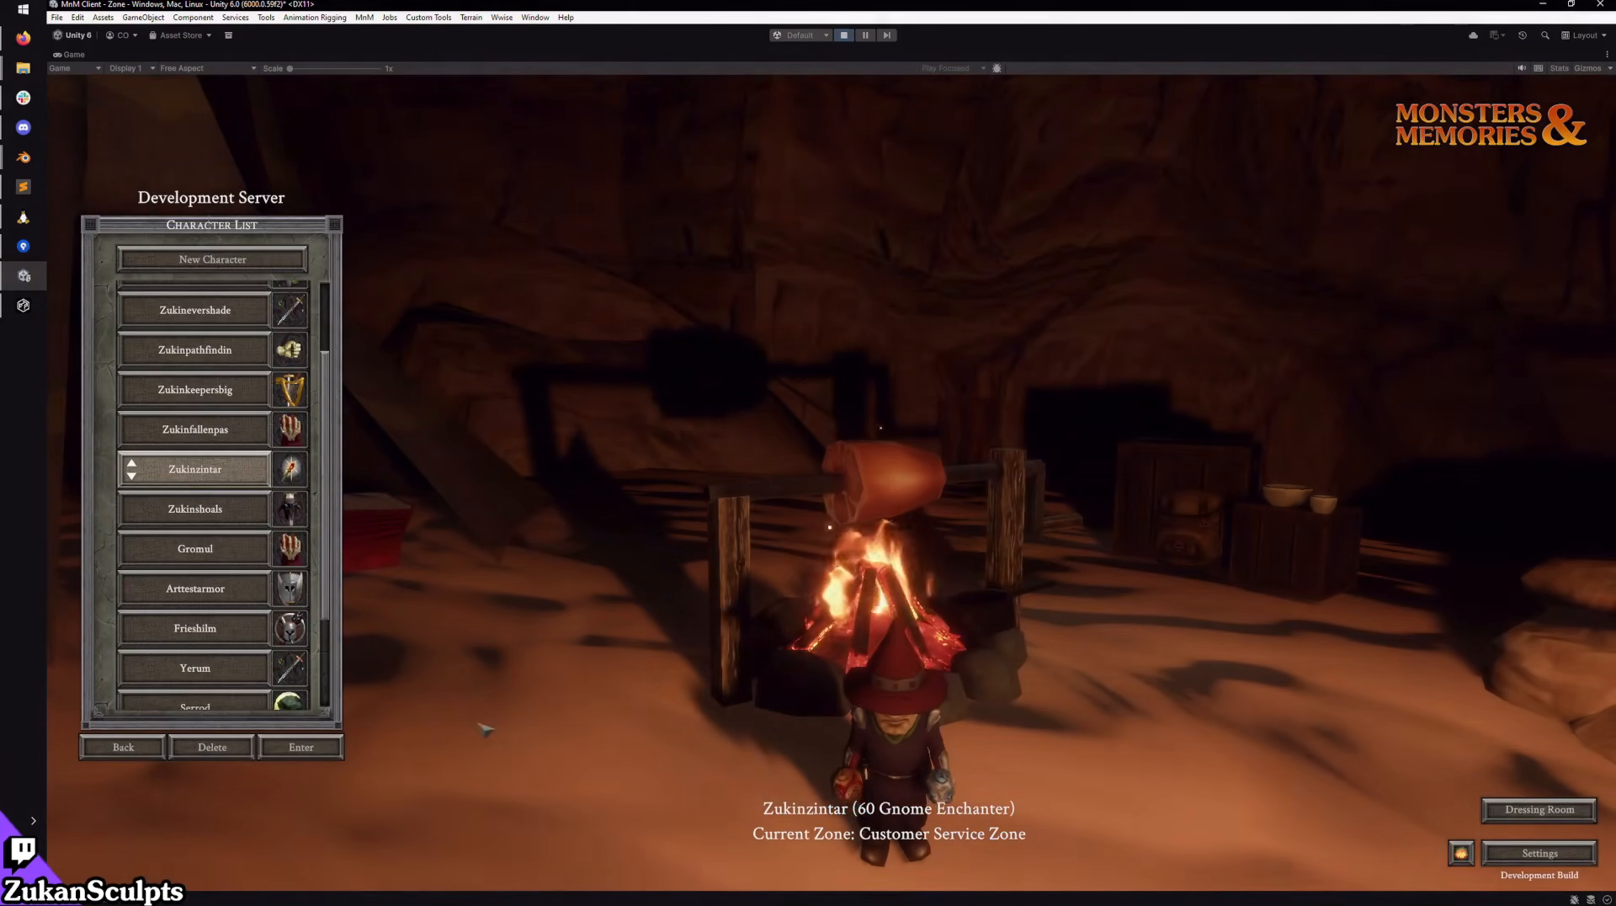
Step: Select the level 60 Human Fighter in the character list and enter the world
{"action": "scroll", "coordinate": [195, 509], "scroll_direction": "up", "scroll_amount": 3}
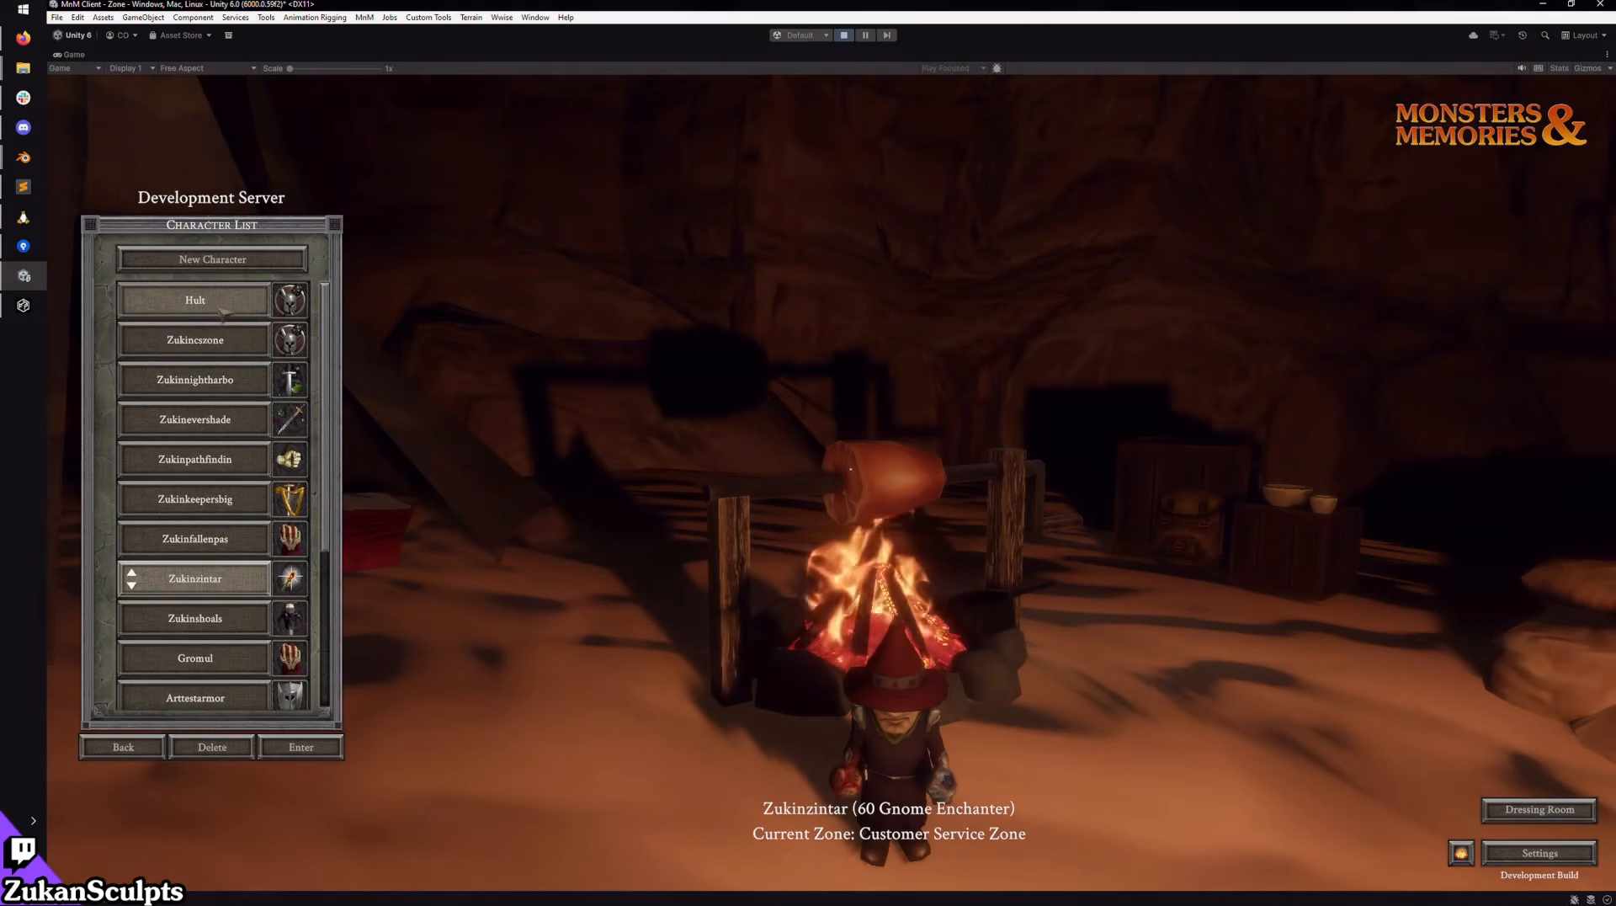
{"action": "left_click", "coordinate": [223, 310]}
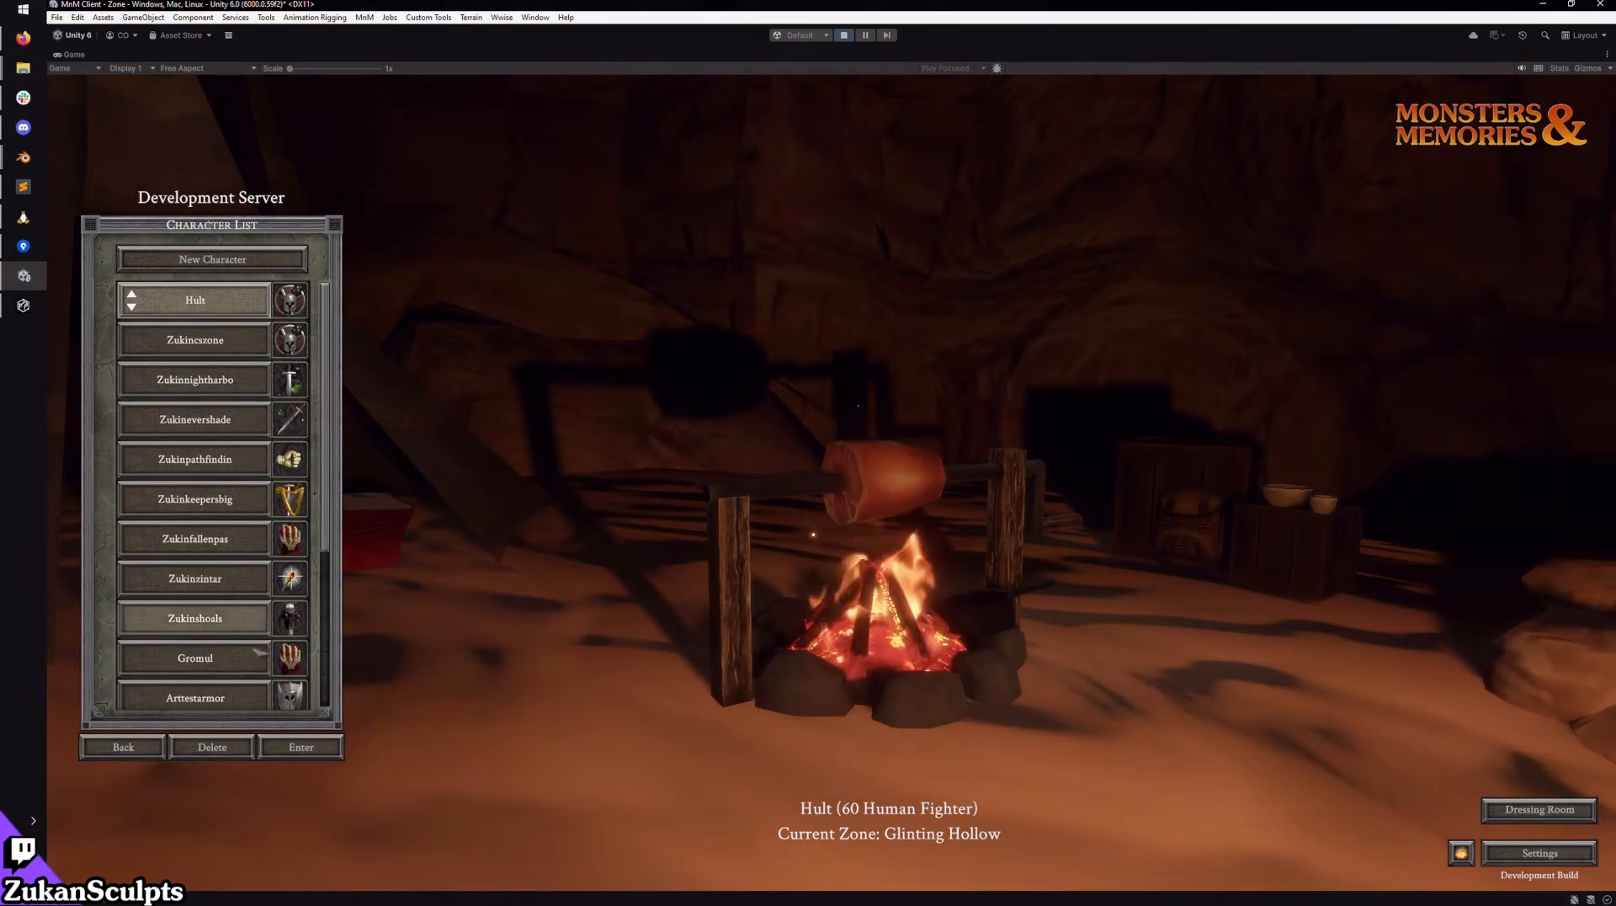
{"action": "left_click", "coordinate": [311, 749]}
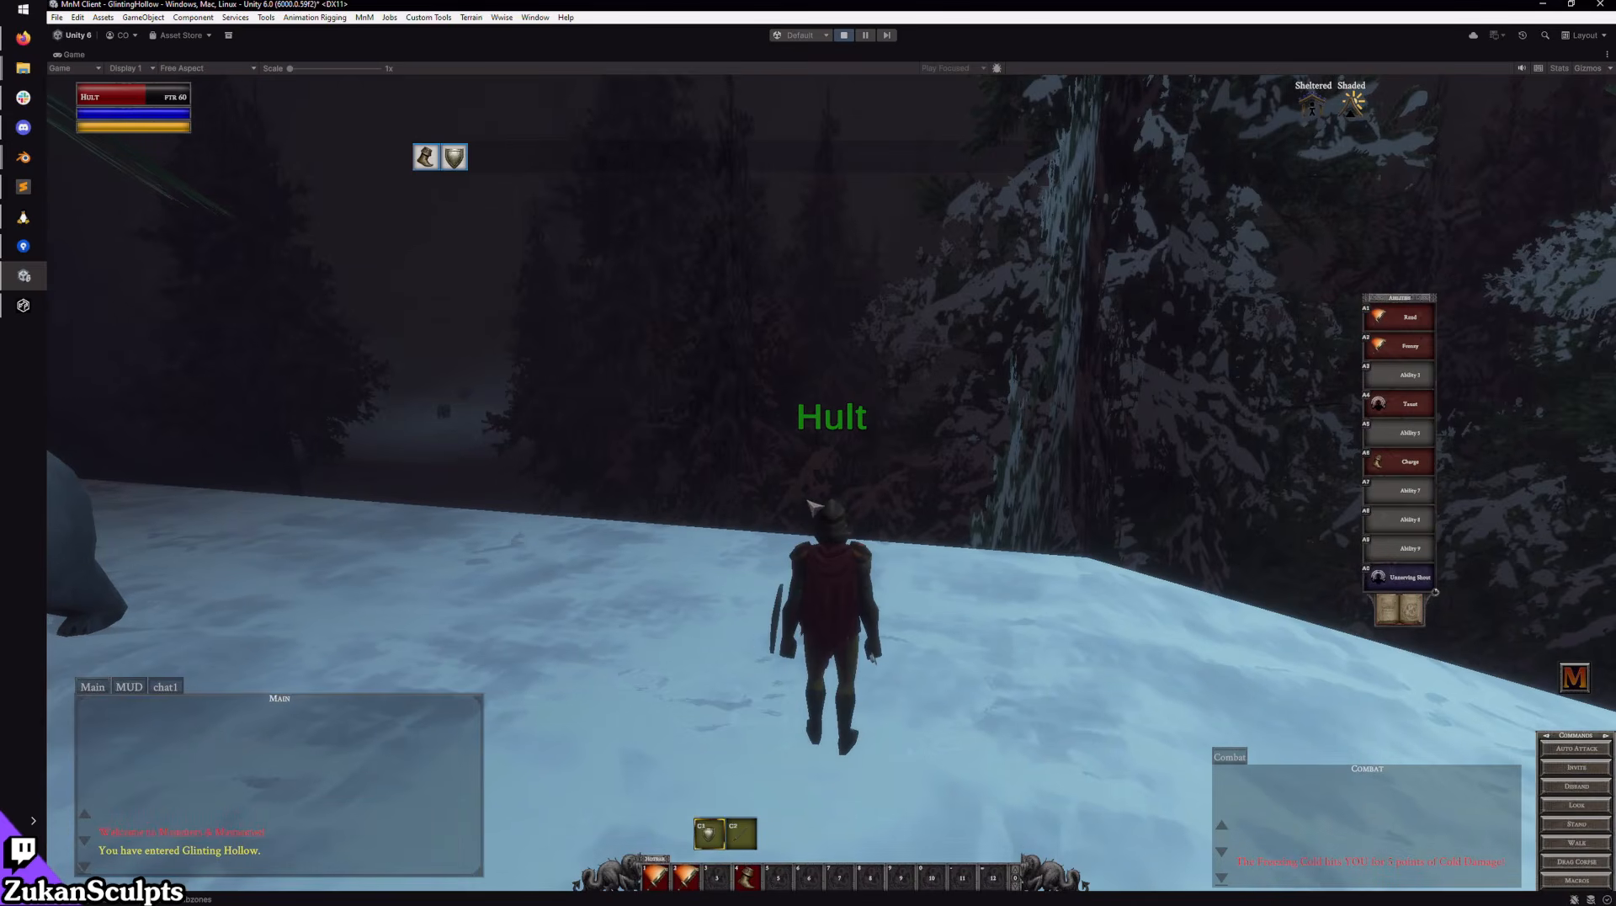
Step: Walk the Fighter forward and show the character window to examine the animated Fighter symbol
{"action": "left_click_drag", "start_coordinate": [924, 489], "coordinate": [639, 492]}
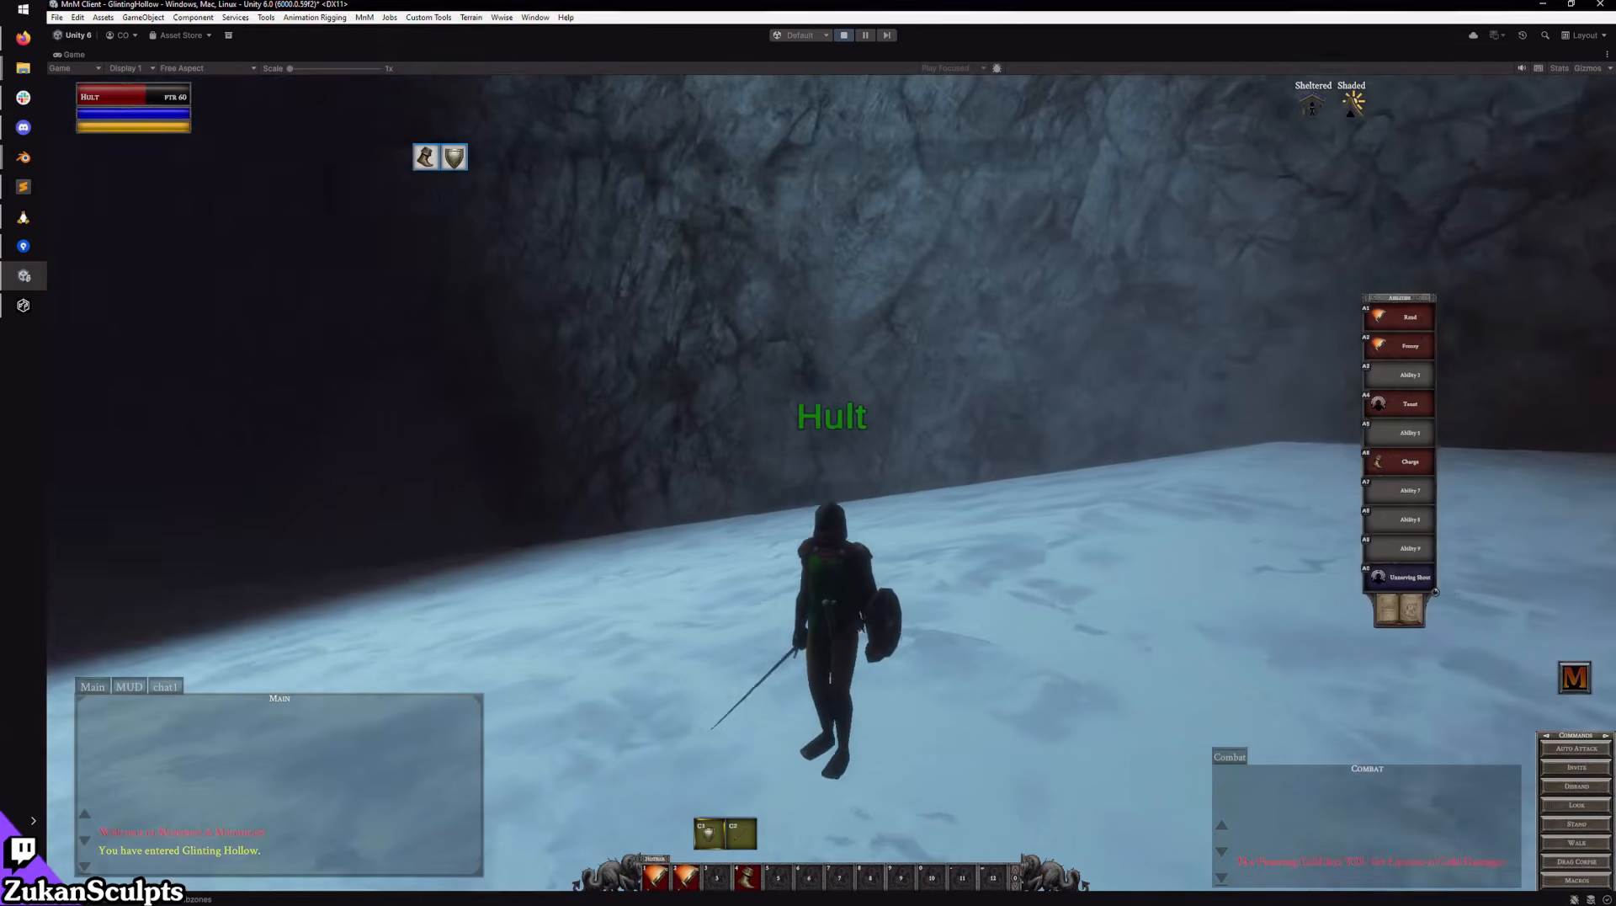
{"action": "key", "text": "w"}
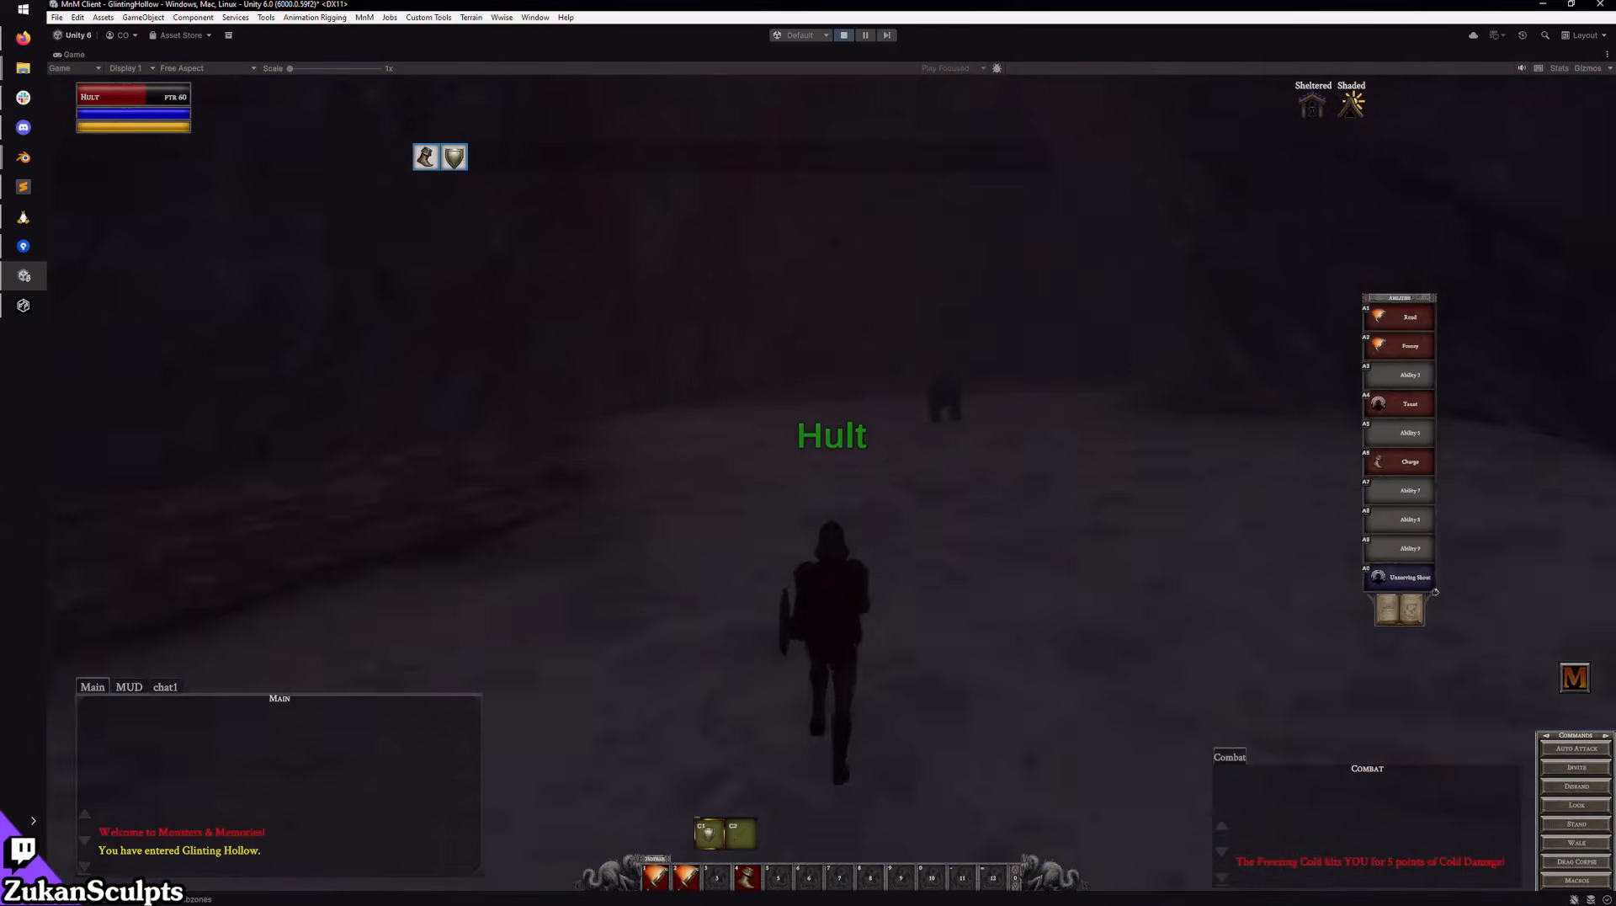
{"action": "key", "text": "i"}
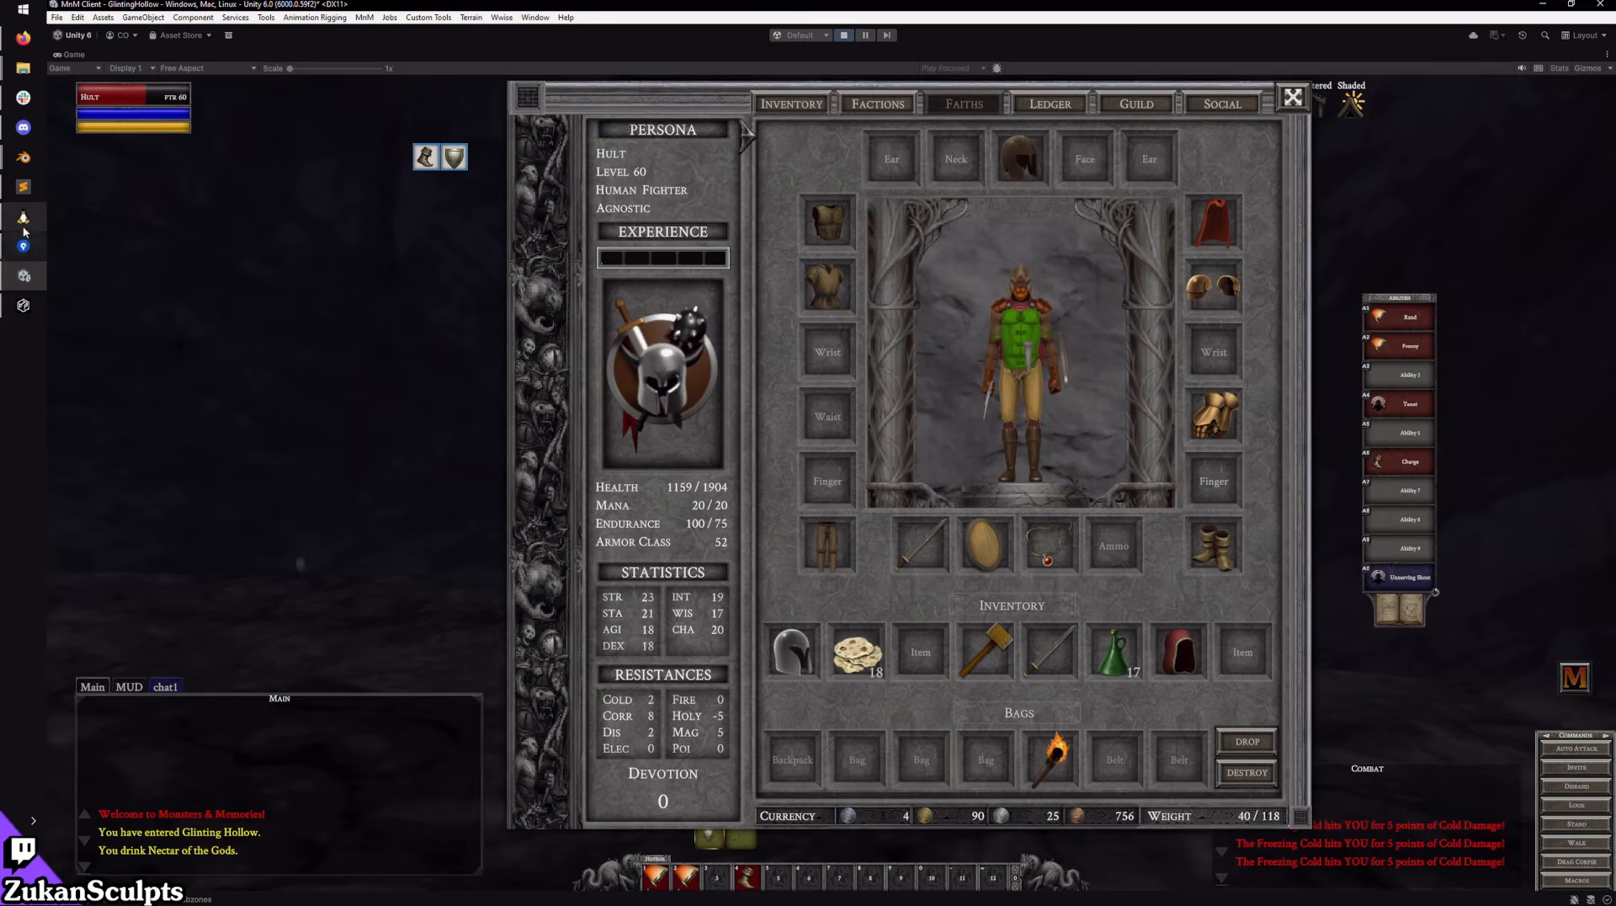
Step: Close the finished Enchanter render window and switch to the main Blender scene
{"action": "mouse_move", "coordinate": [24, 157]}
{"action": "left_click", "coordinate": [180, 229]}
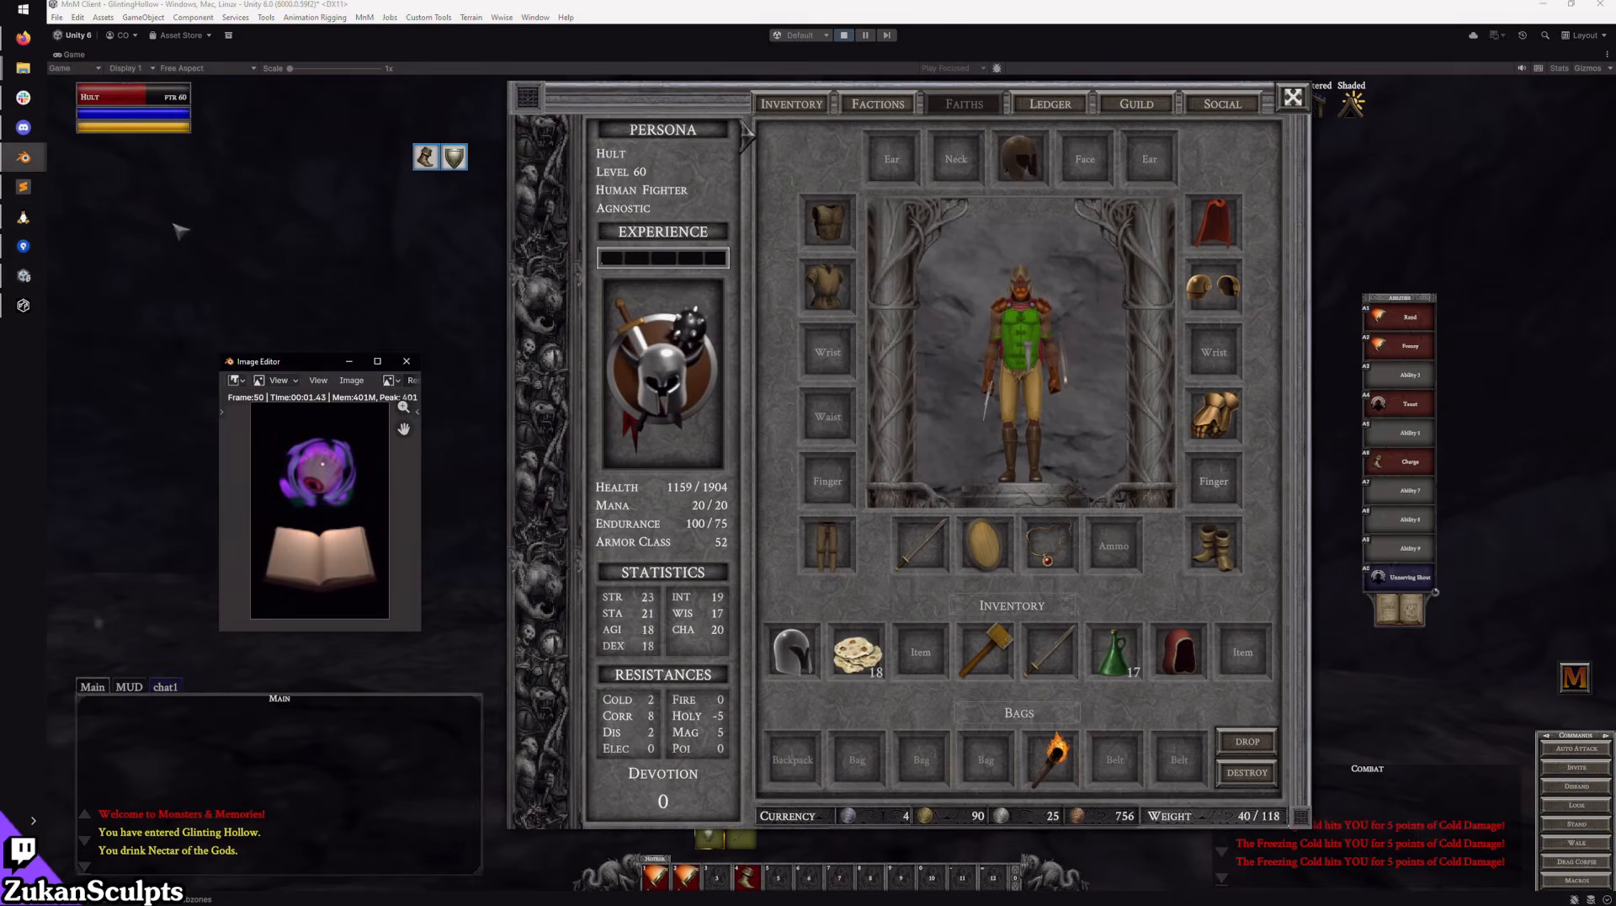
{"action": "left_click", "coordinate": [407, 361]}
{"action": "left_click", "coordinate": [23, 158]}
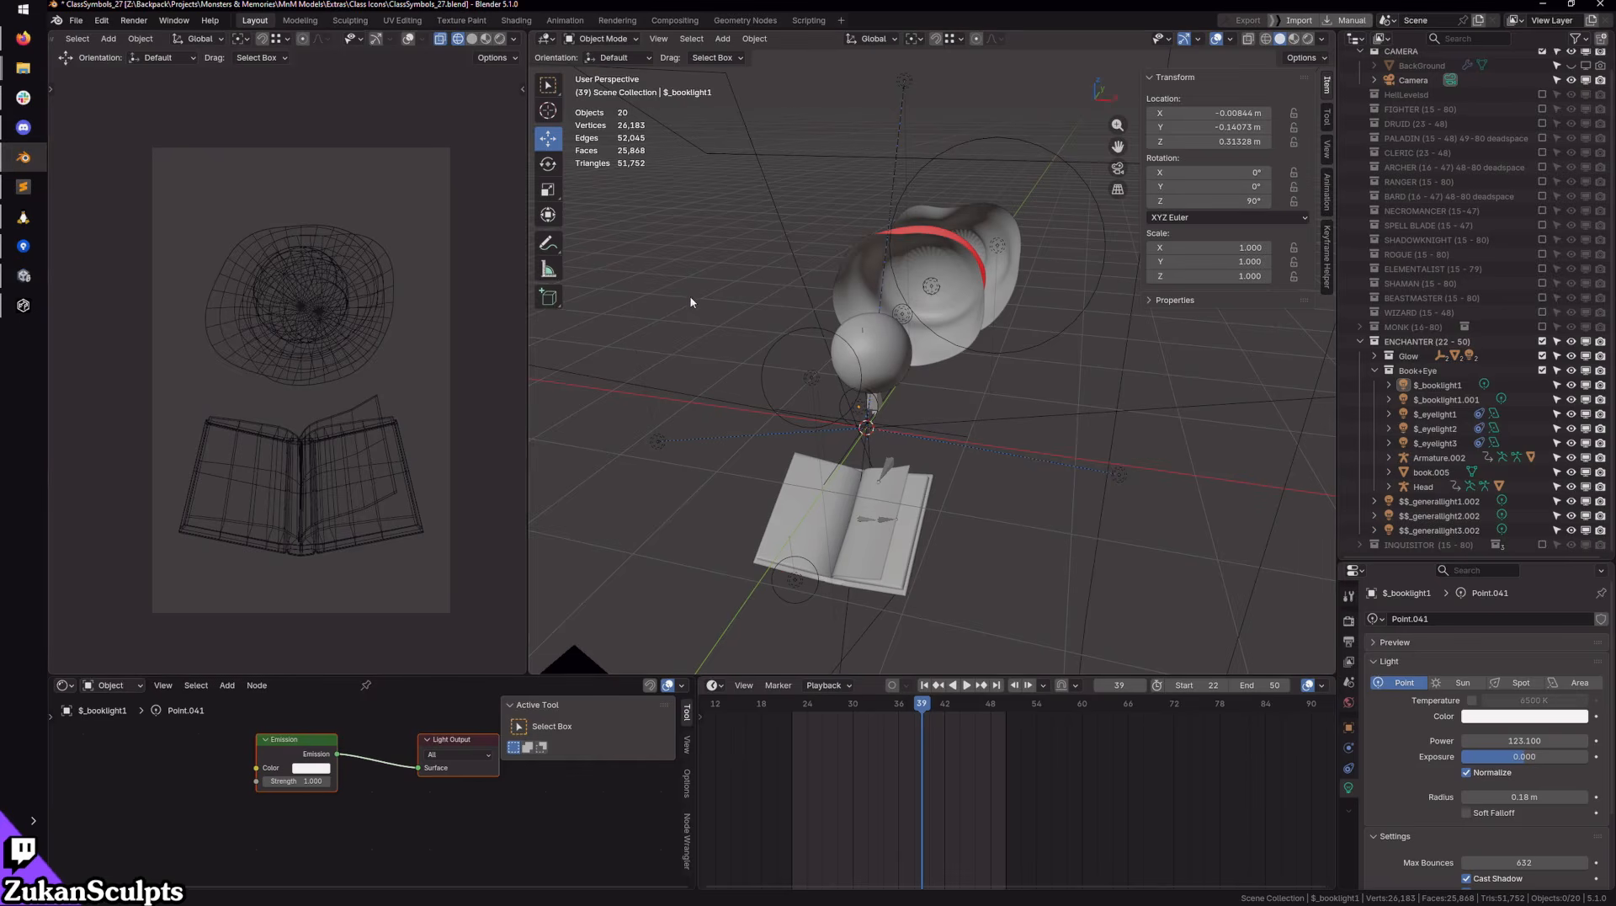
Step: Exclude the ENCHANTER collection, enable and expand FIGHTER (15 - 80), and show the camera view in Material Preview
{"action": "left_click", "coordinate": [1360, 342]}
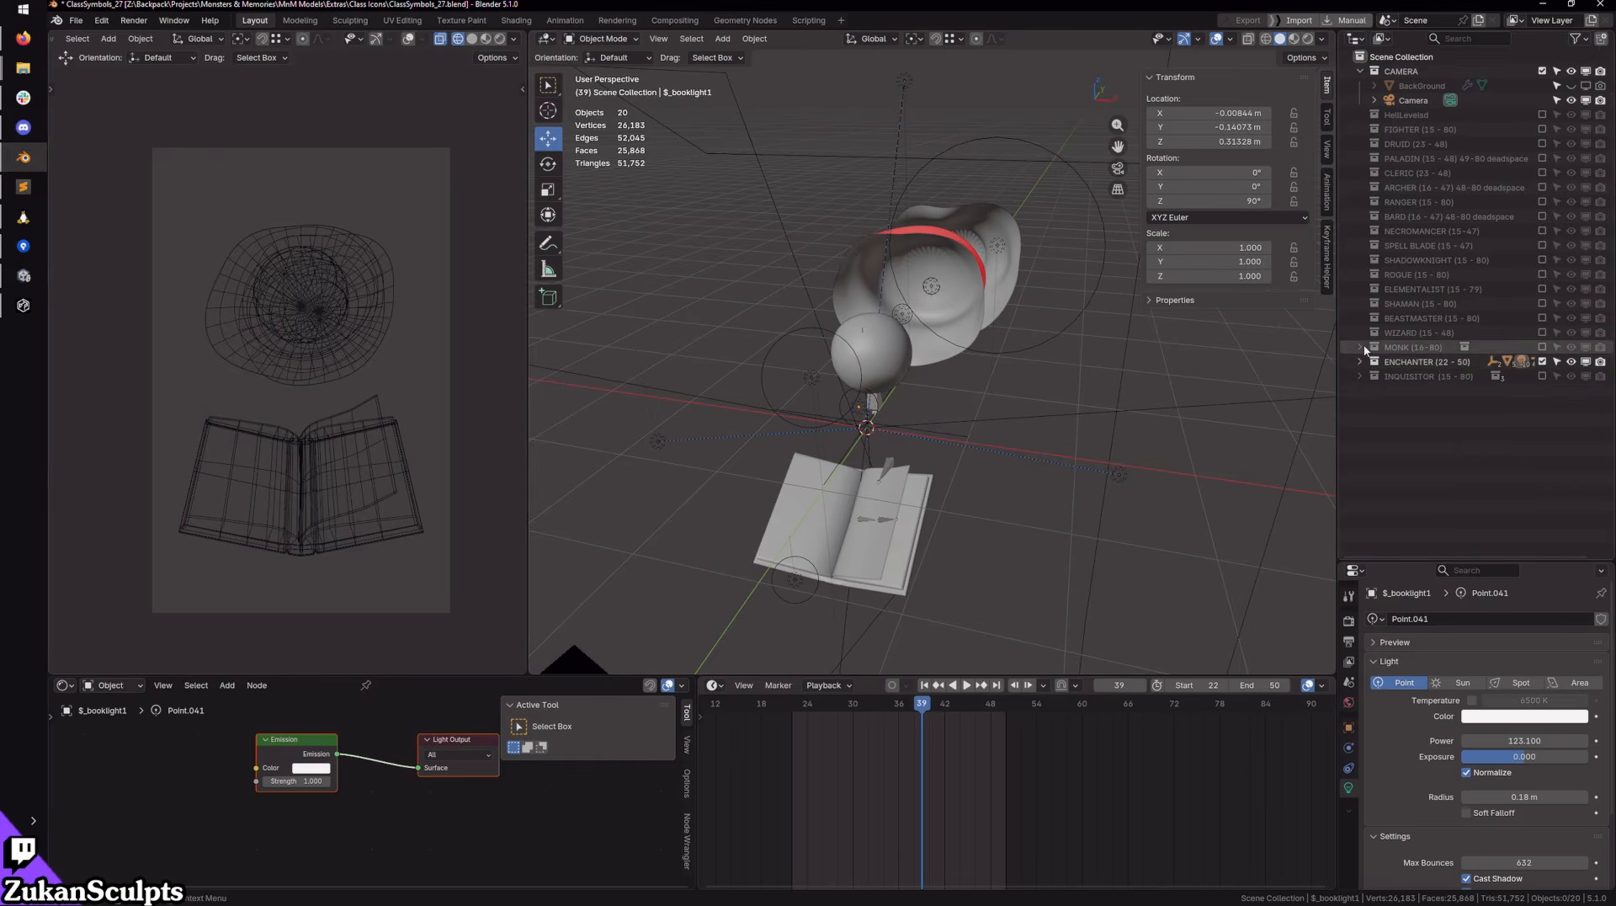
{"action": "left_click", "coordinate": [1542, 362]}
{"action": "left_click", "coordinate": [1543, 130]}
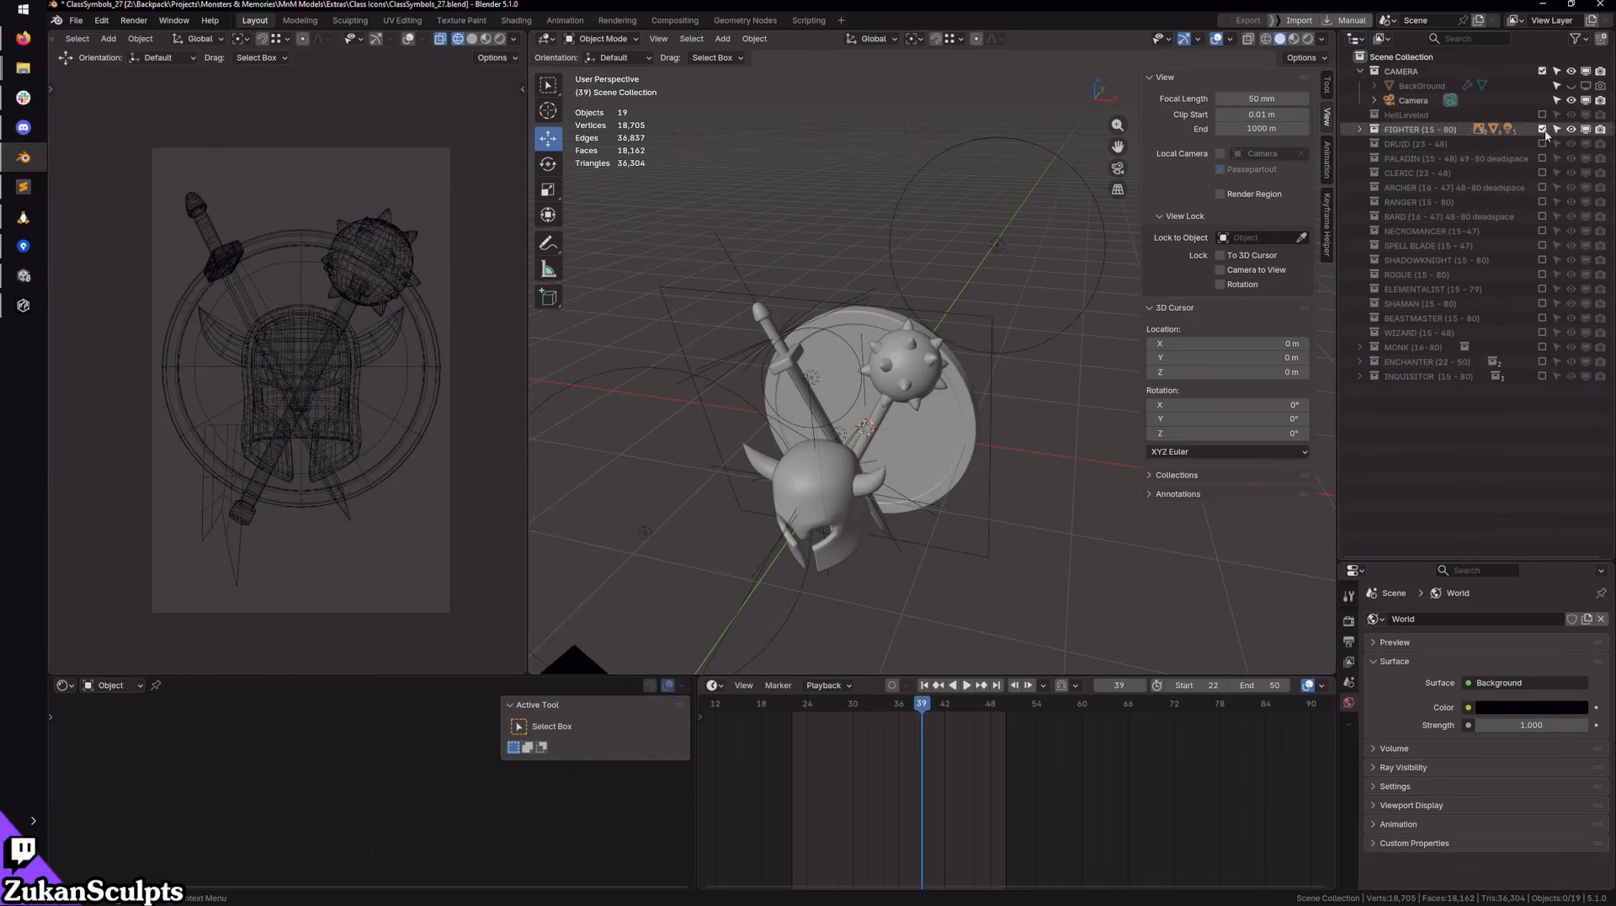
{"action": "left_click", "coordinate": [486, 39]}
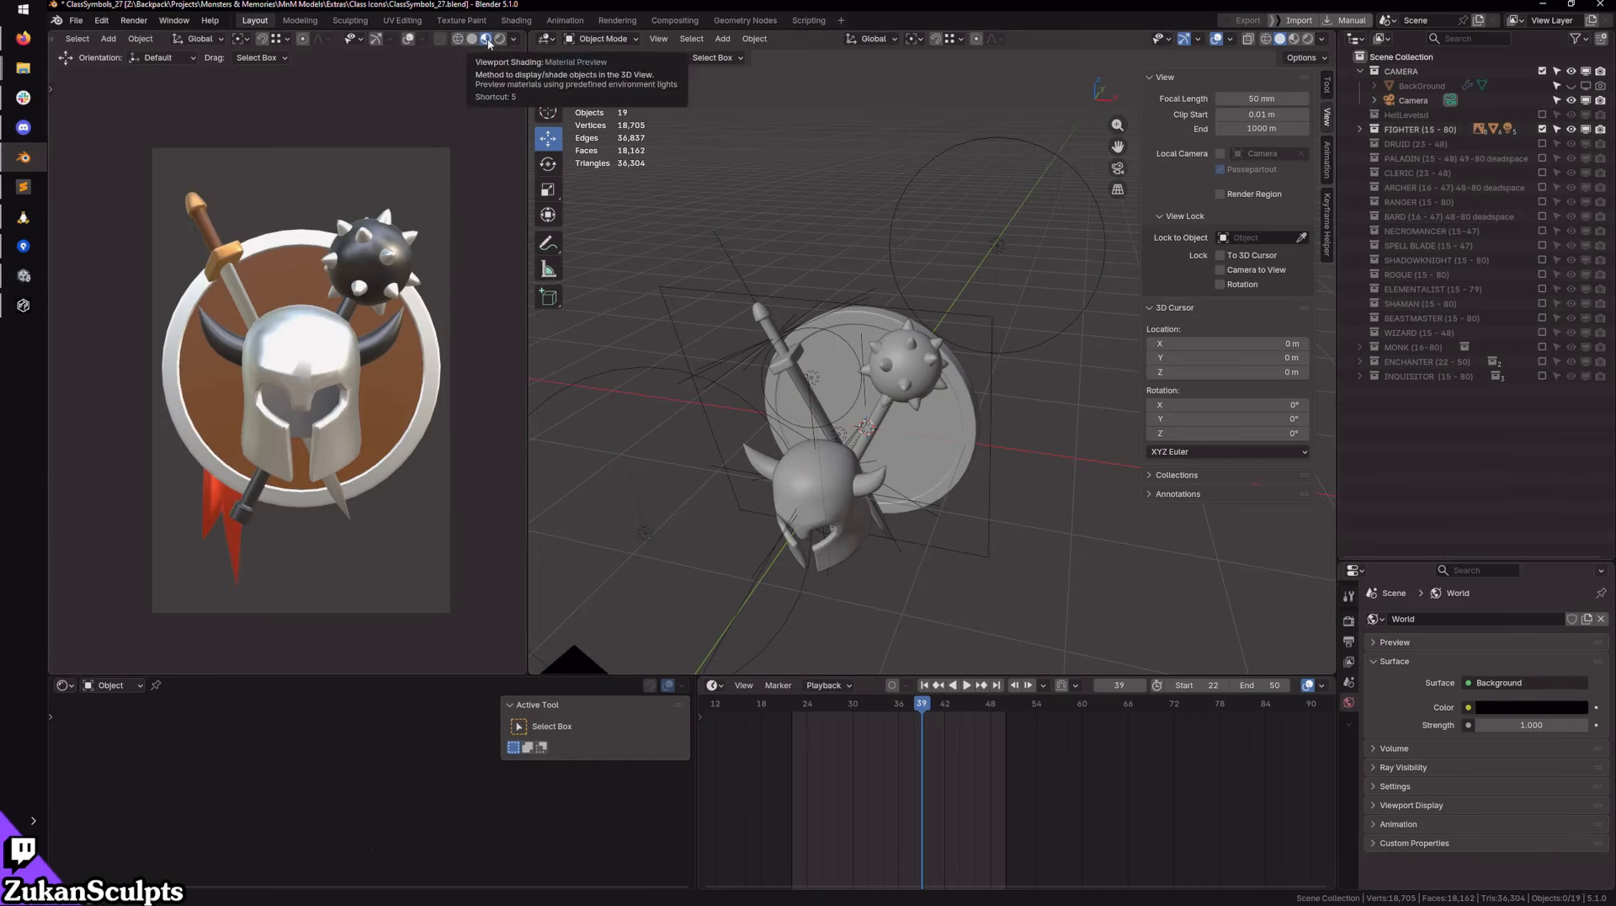
{"action": "left_click", "coordinate": [1360, 130]}
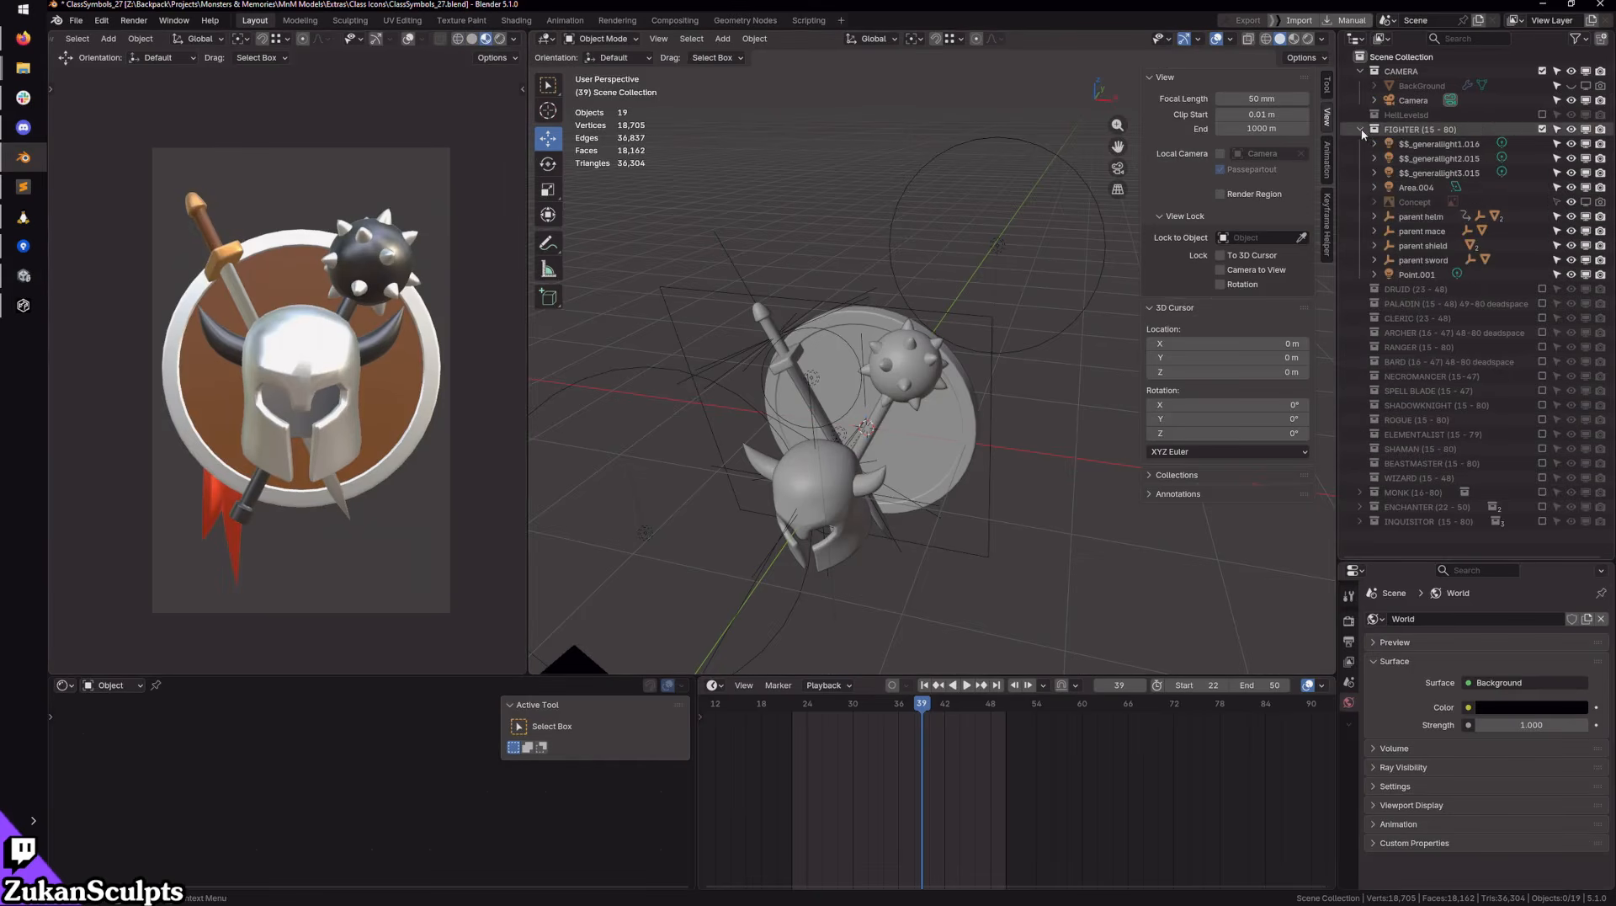
Step: Move the parent mace, parent shield and parent sword objects together about 0.383 m along Y, away from the helm
{"action": "middle_click_drag", "start_coordinate": [1027, 288], "coordinate": [1061, 320]}
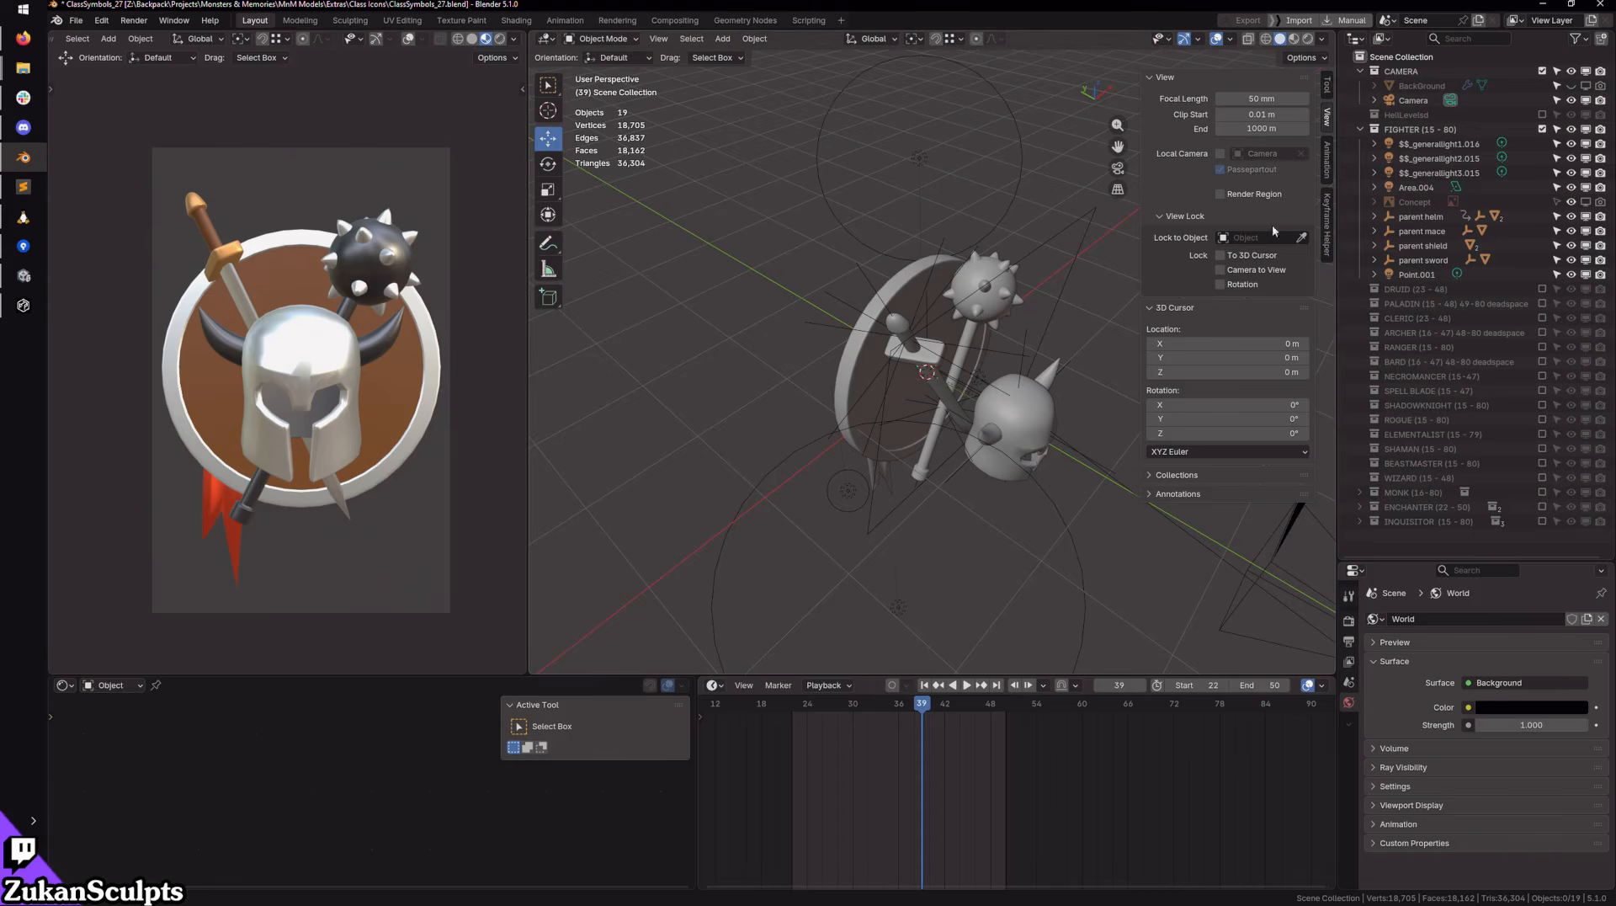
{"action": "left_click", "coordinate": [1422, 217]}
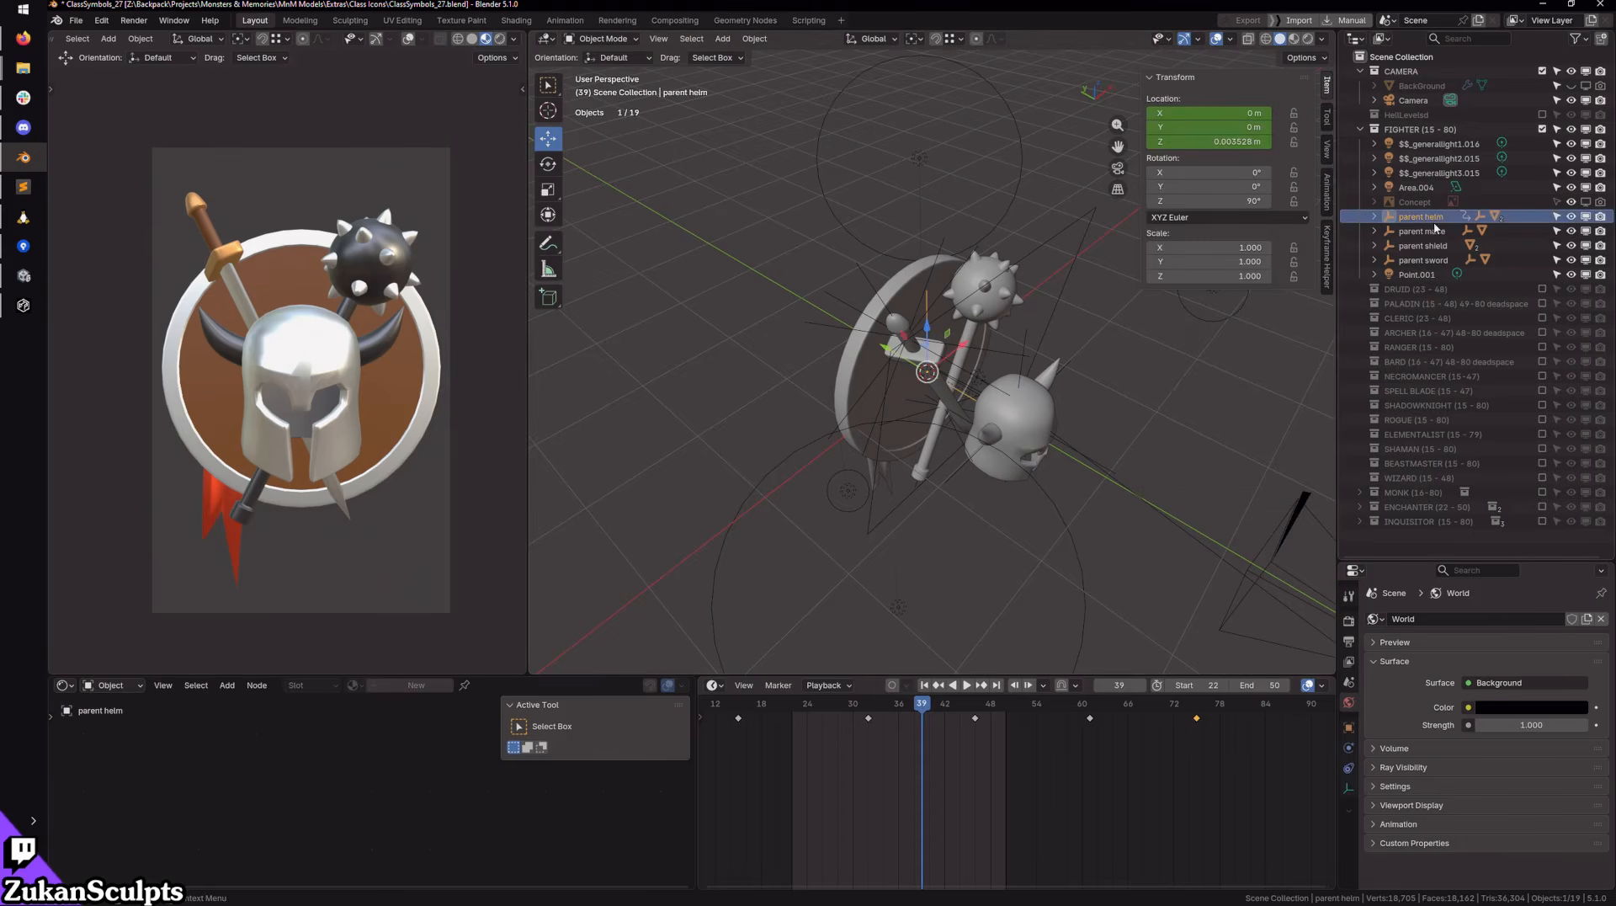
{"action": "left_click", "coordinate": [1431, 231]}
{"action": "middle_click_drag", "start_coordinate": [1035, 370], "coordinate": [968, 389]}
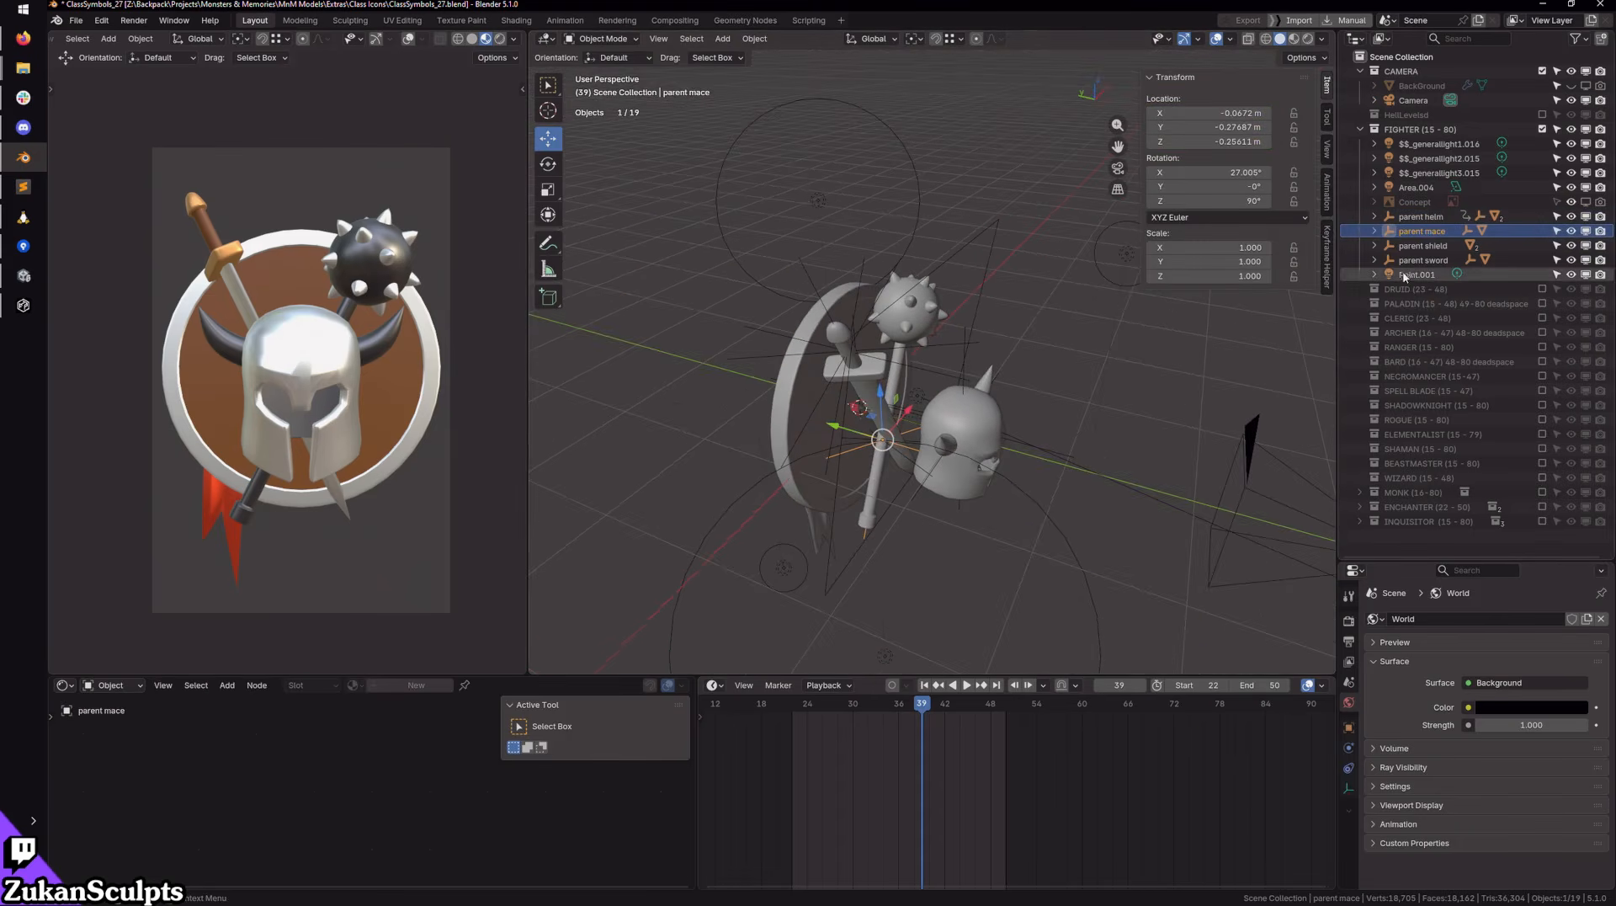
{"action": "key", "text": "Down"}
{"action": "key", "text": "Down"}
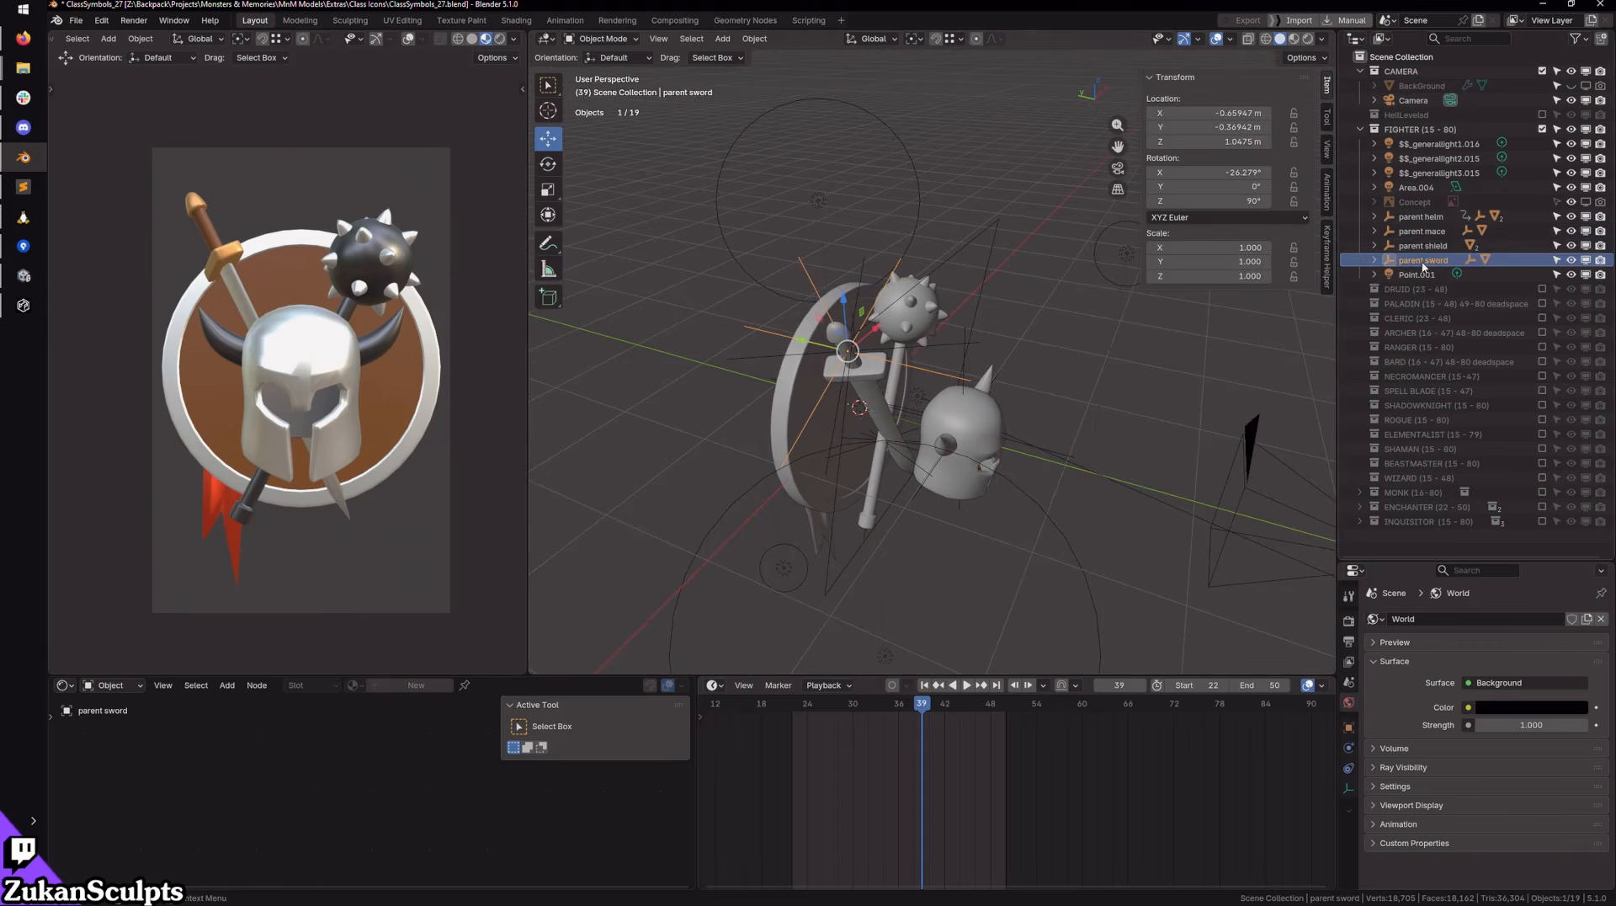
{"action": "key", "text": "shift+Up"}
{"action": "key", "text": "shift+Up"}
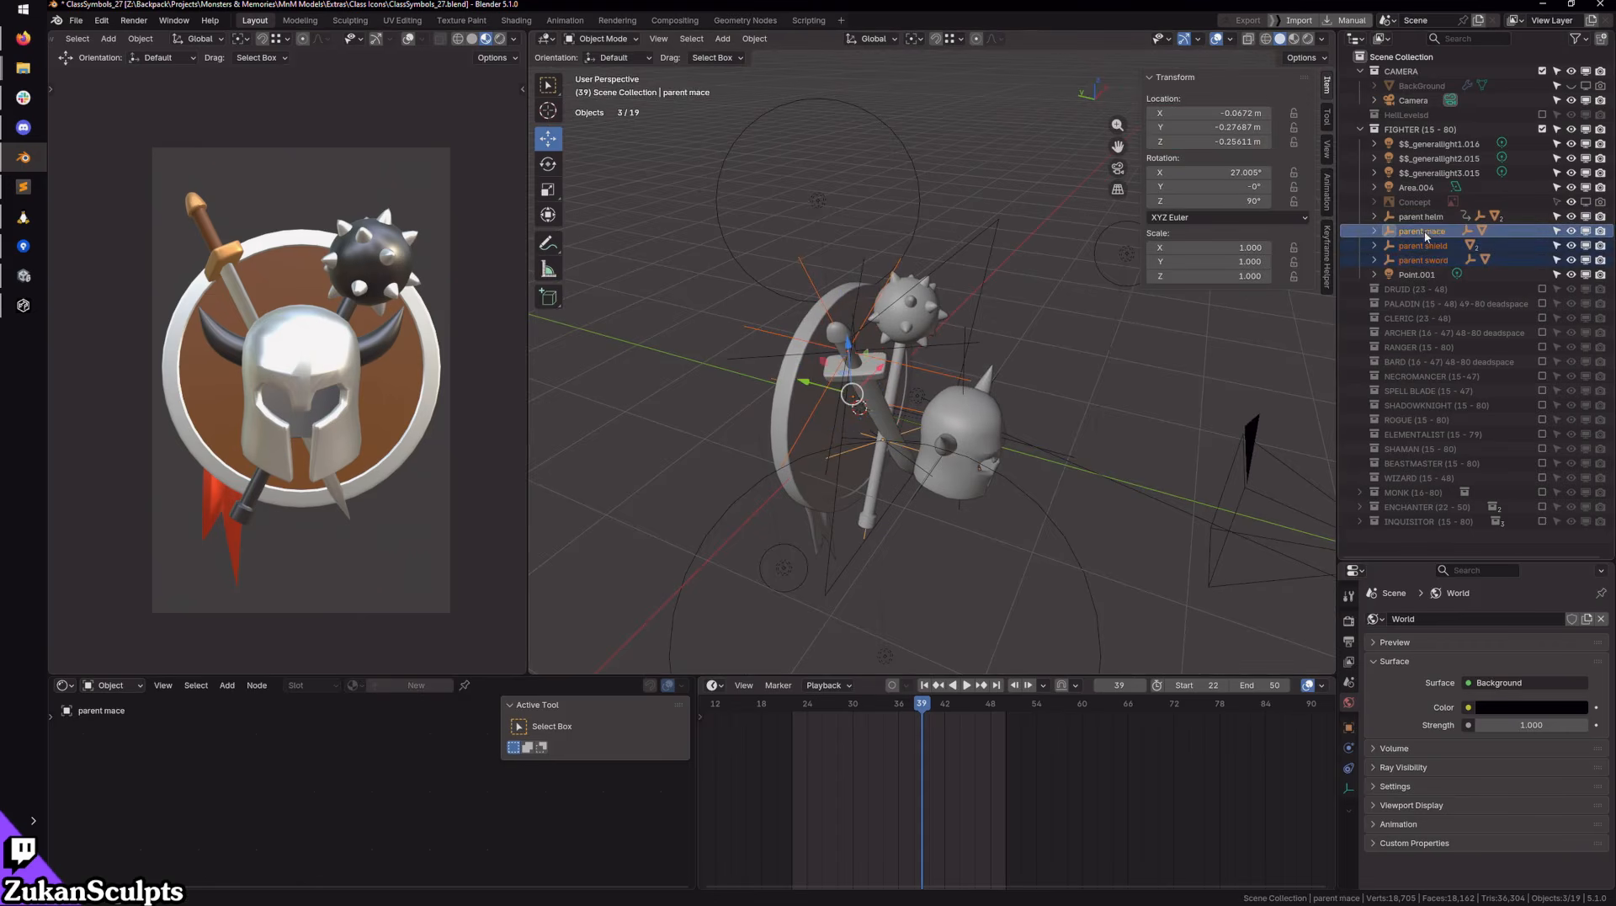
{"action": "middle_click_drag", "start_coordinate": [858, 386], "coordinate": [886, 407]}
{"action": "key", "text": "g"}
{"action": "key", "text": "y"}
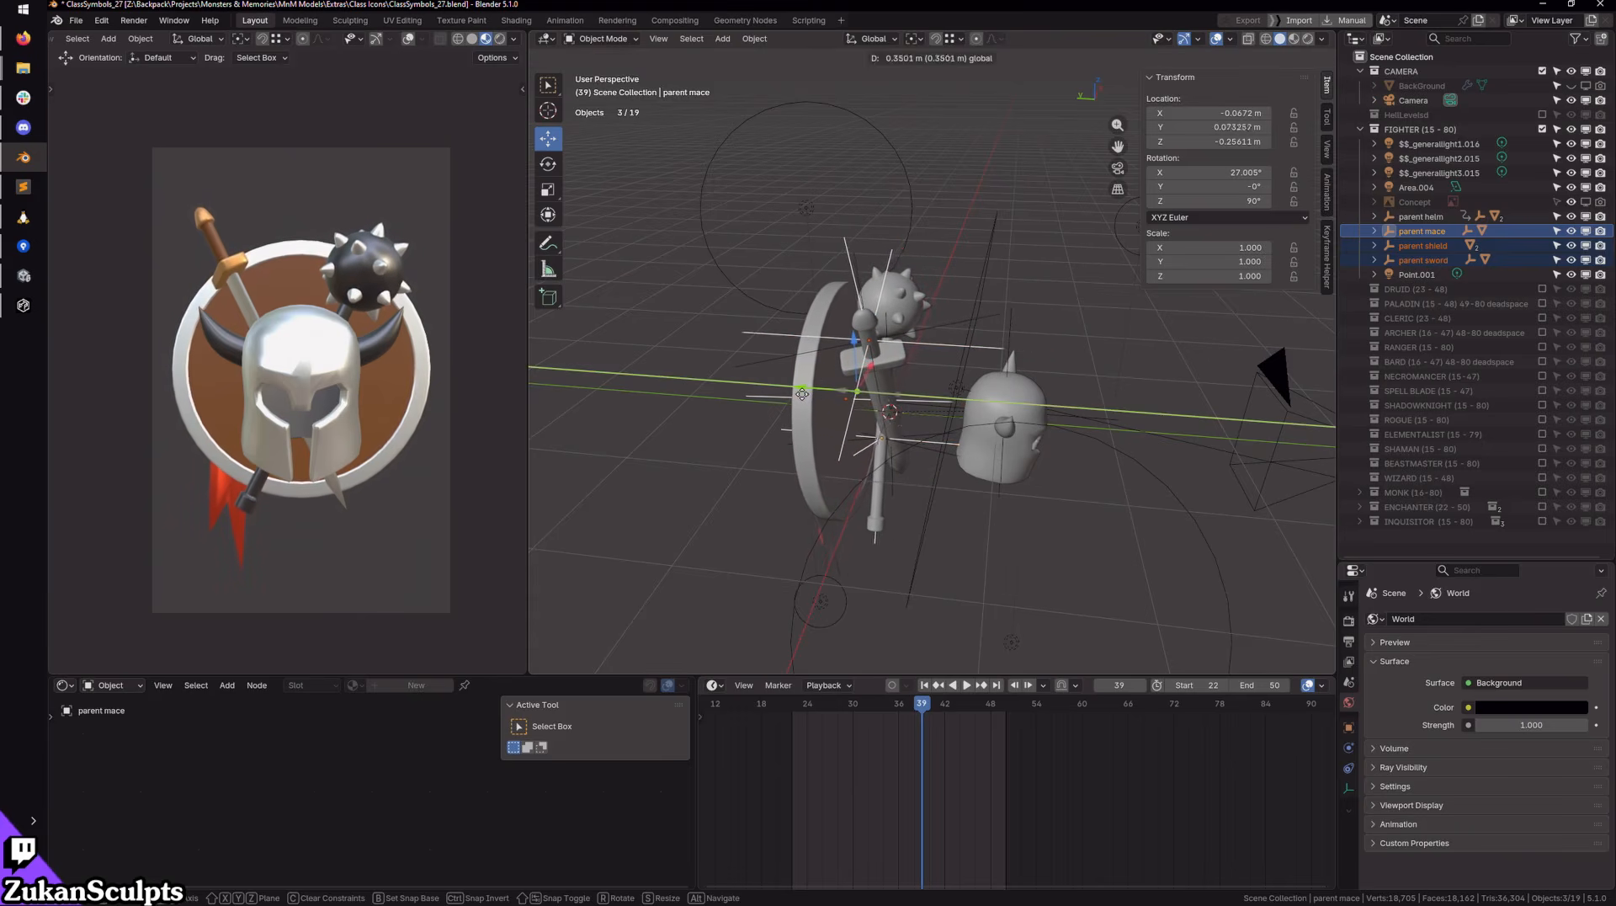
{"action": "left_click", "coordinate": [799, 394]}
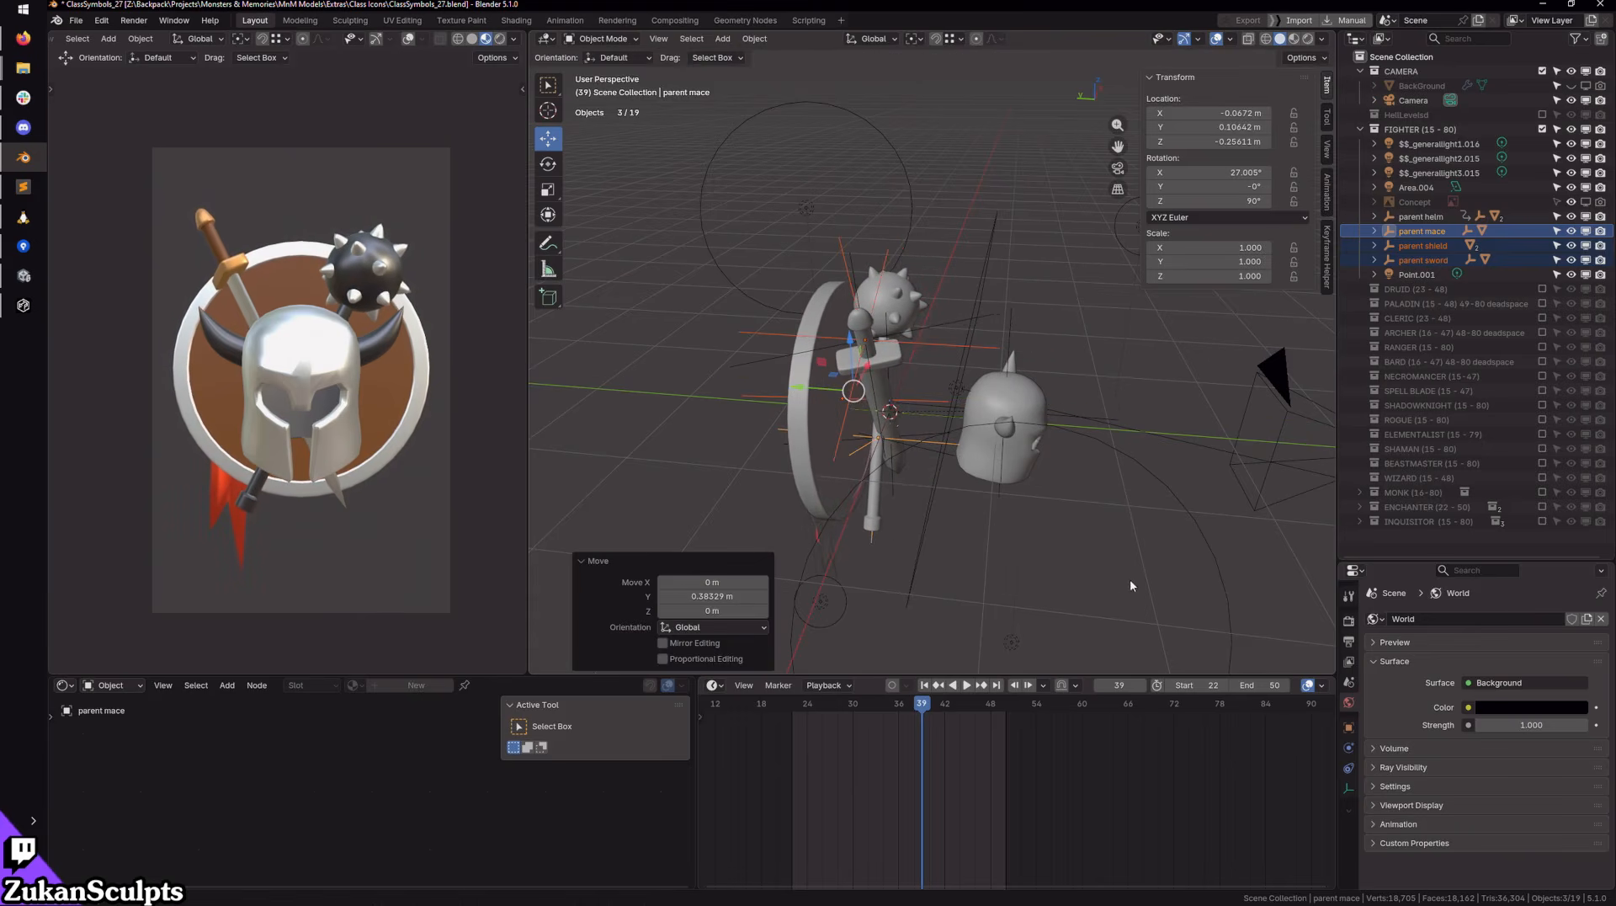
{"action": "middle_click_drag", "start_coordinate": [1129, 578], "coordinate": [1052, 510]}
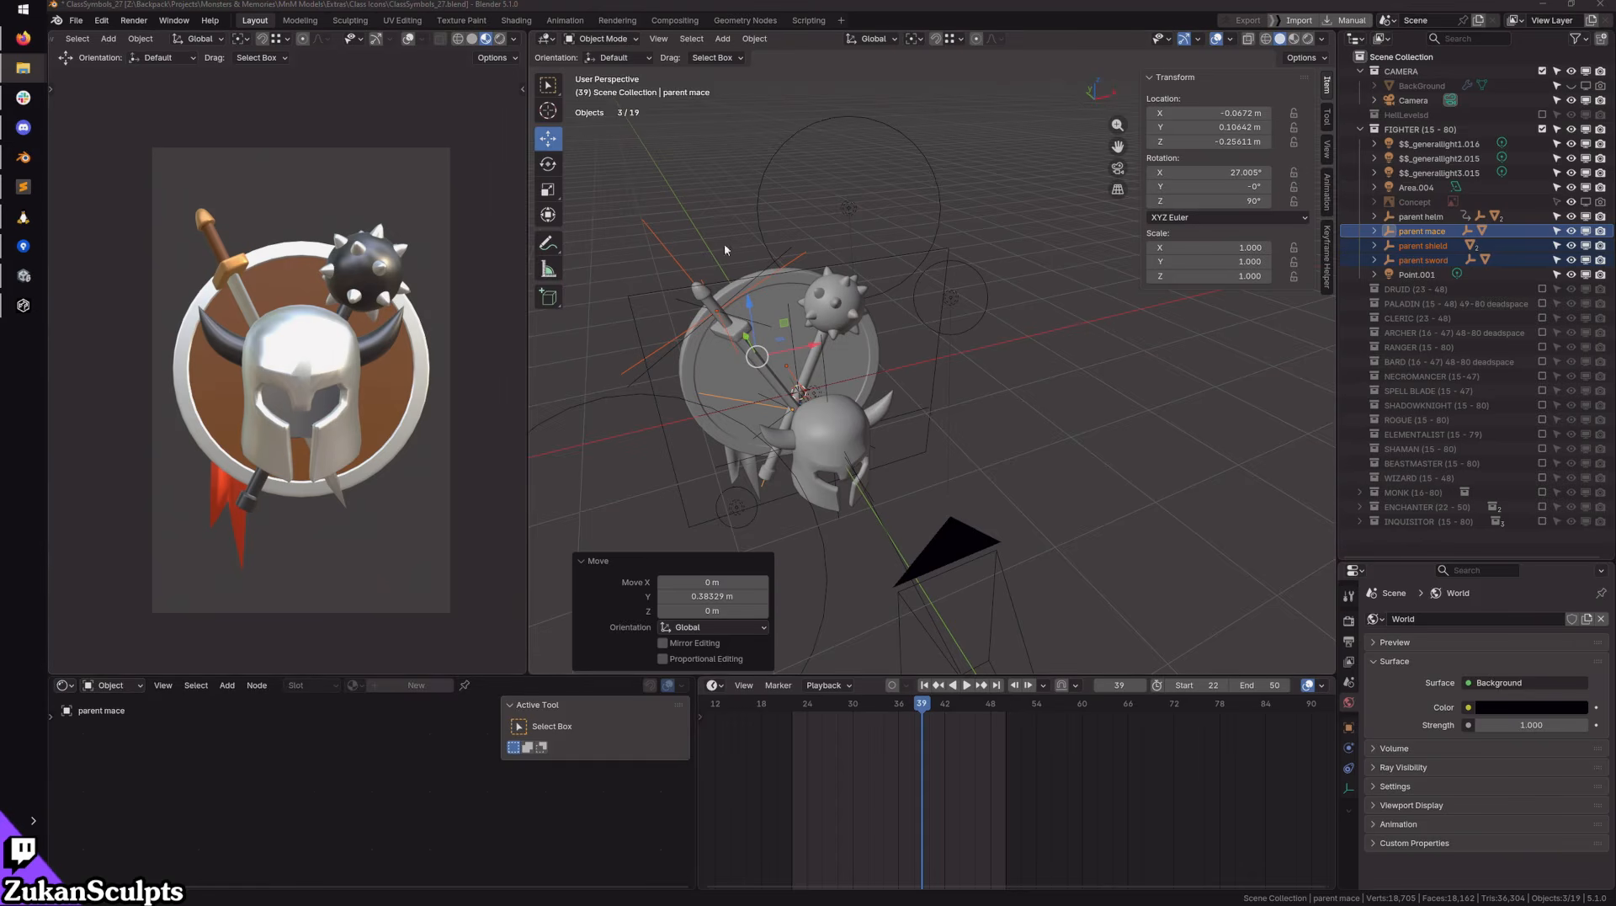
Step: Set the camera view to Wireframe and render the Fighter animation
{"action": "left_click", "coordinate": [459, 39]}
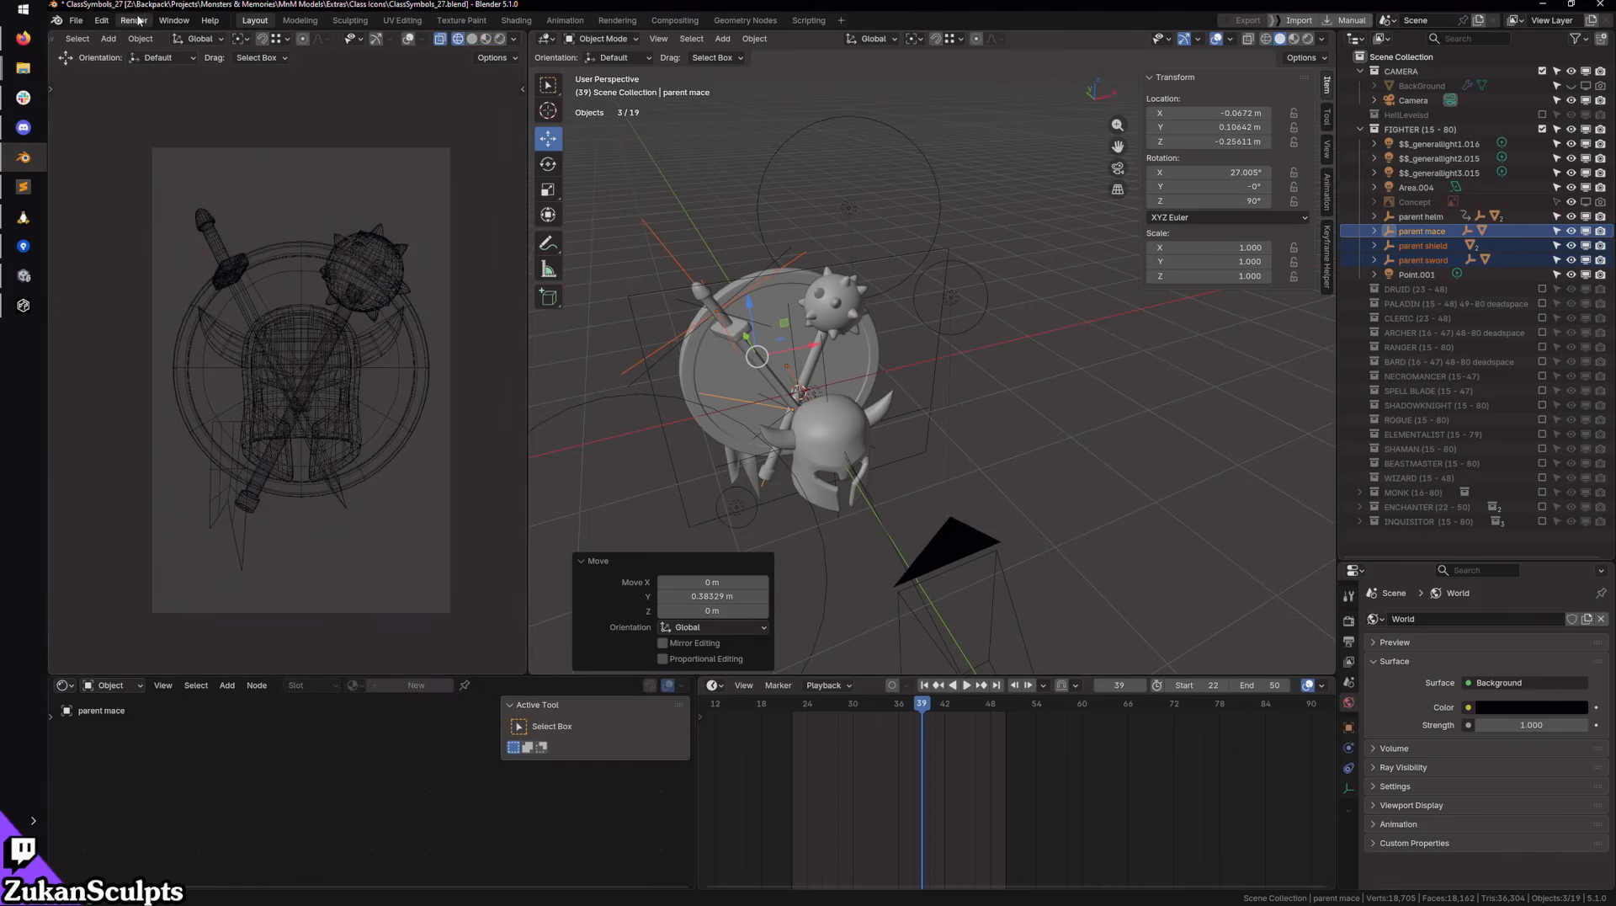
{"action": "left_click", "coordinate": [135, 19]}
{"action": "key", "text": "alt+Tab"}
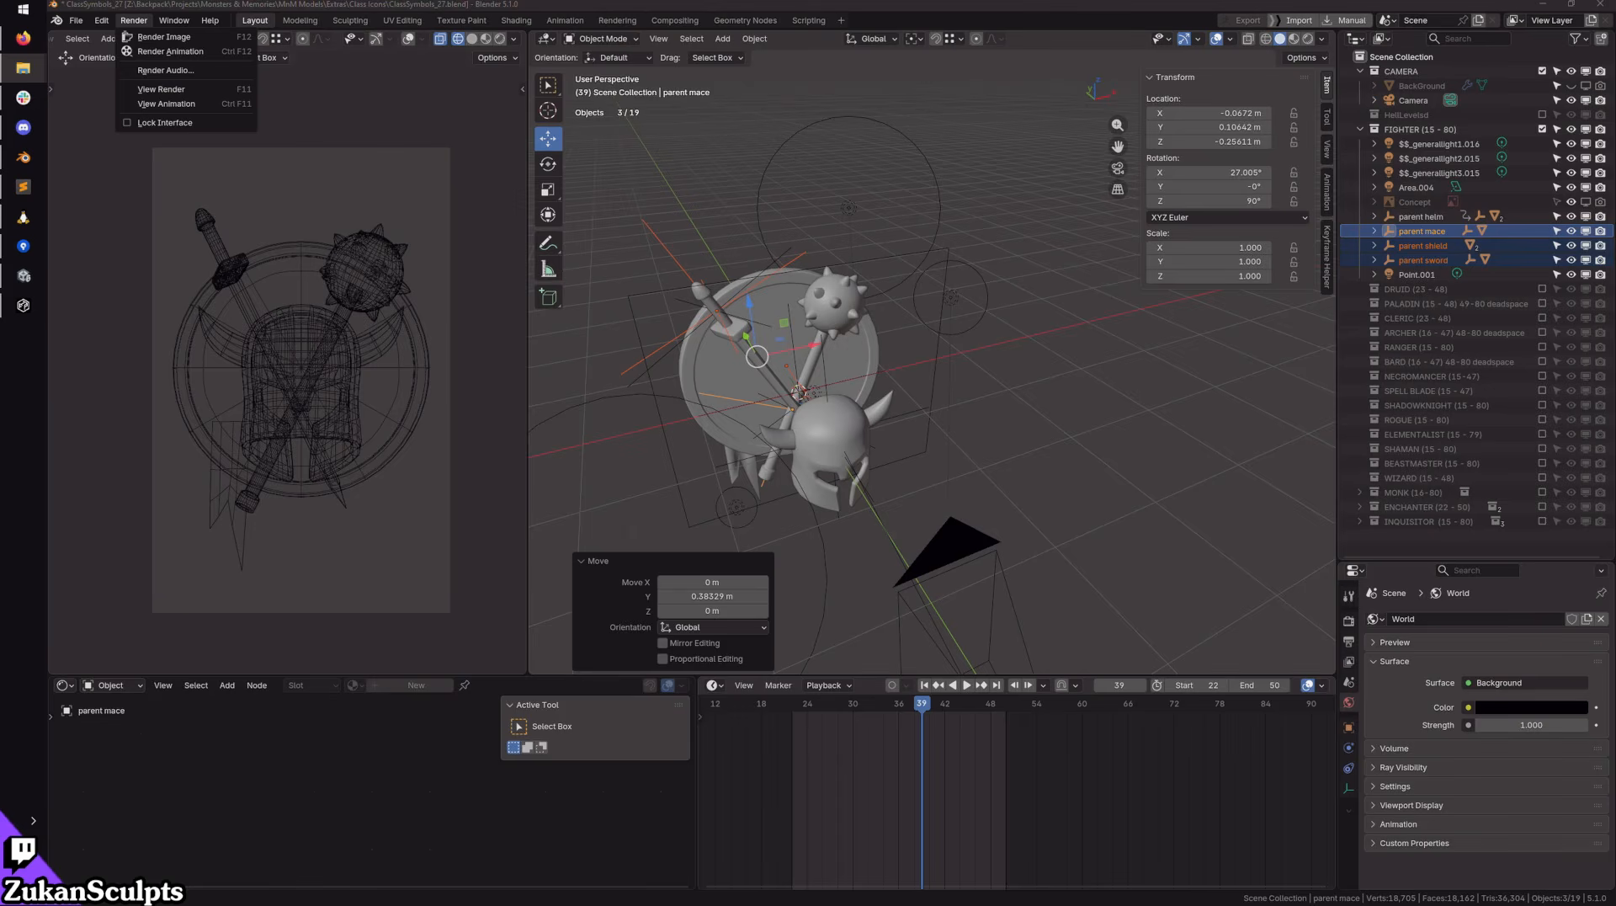
{"action": "left_click", "coordinate": [135, 20]}
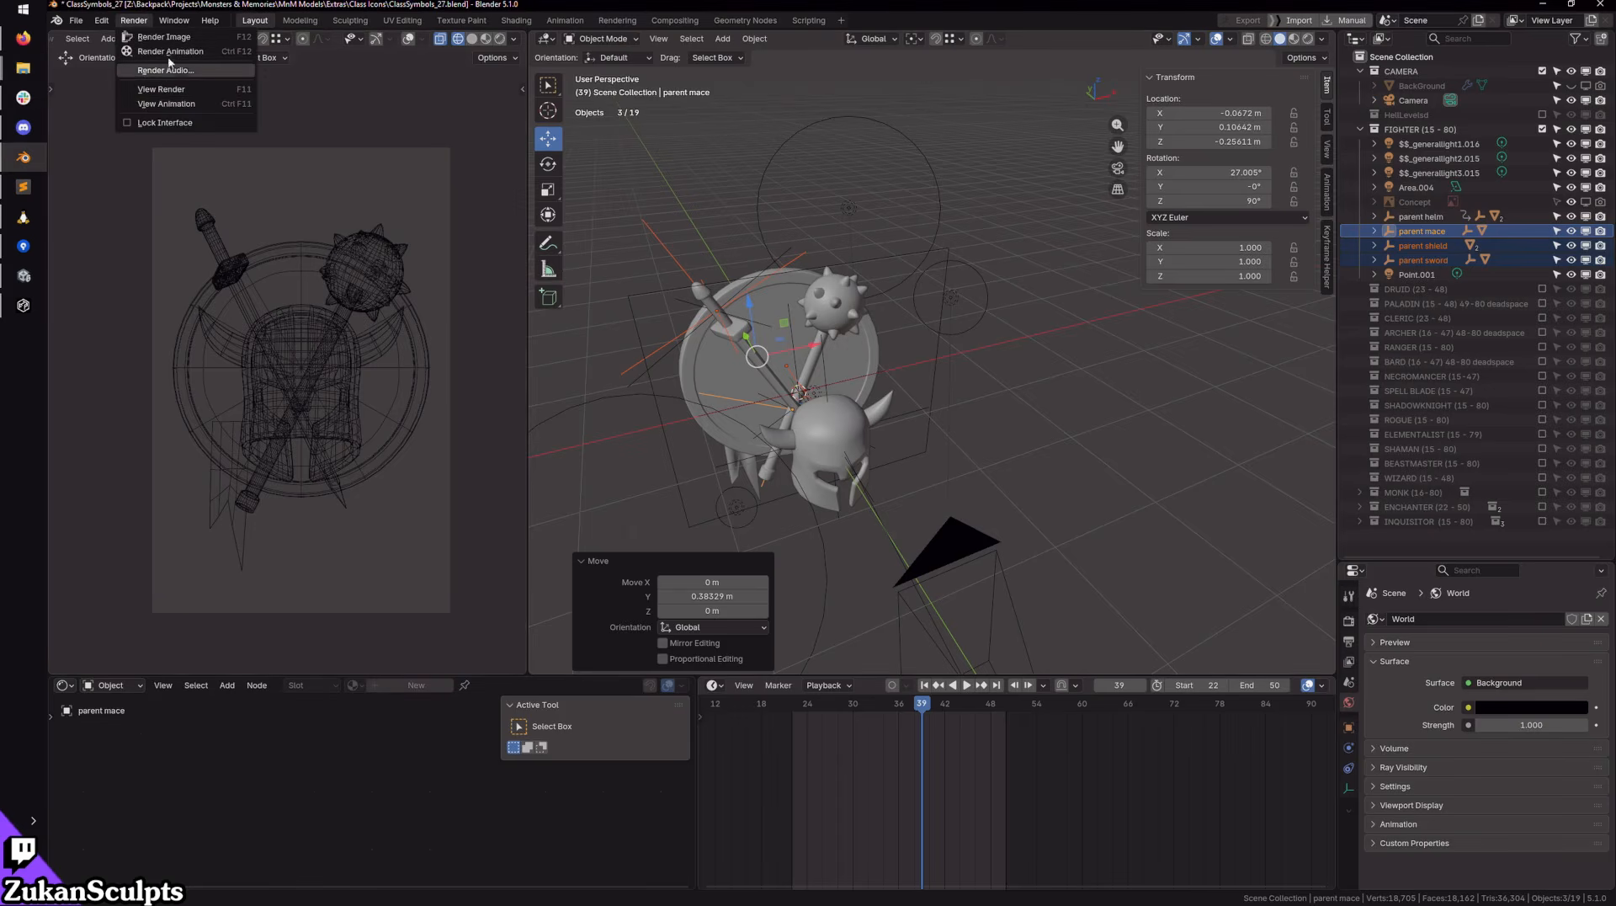
{"action": "left_click", "coordinate": [170, 51]}
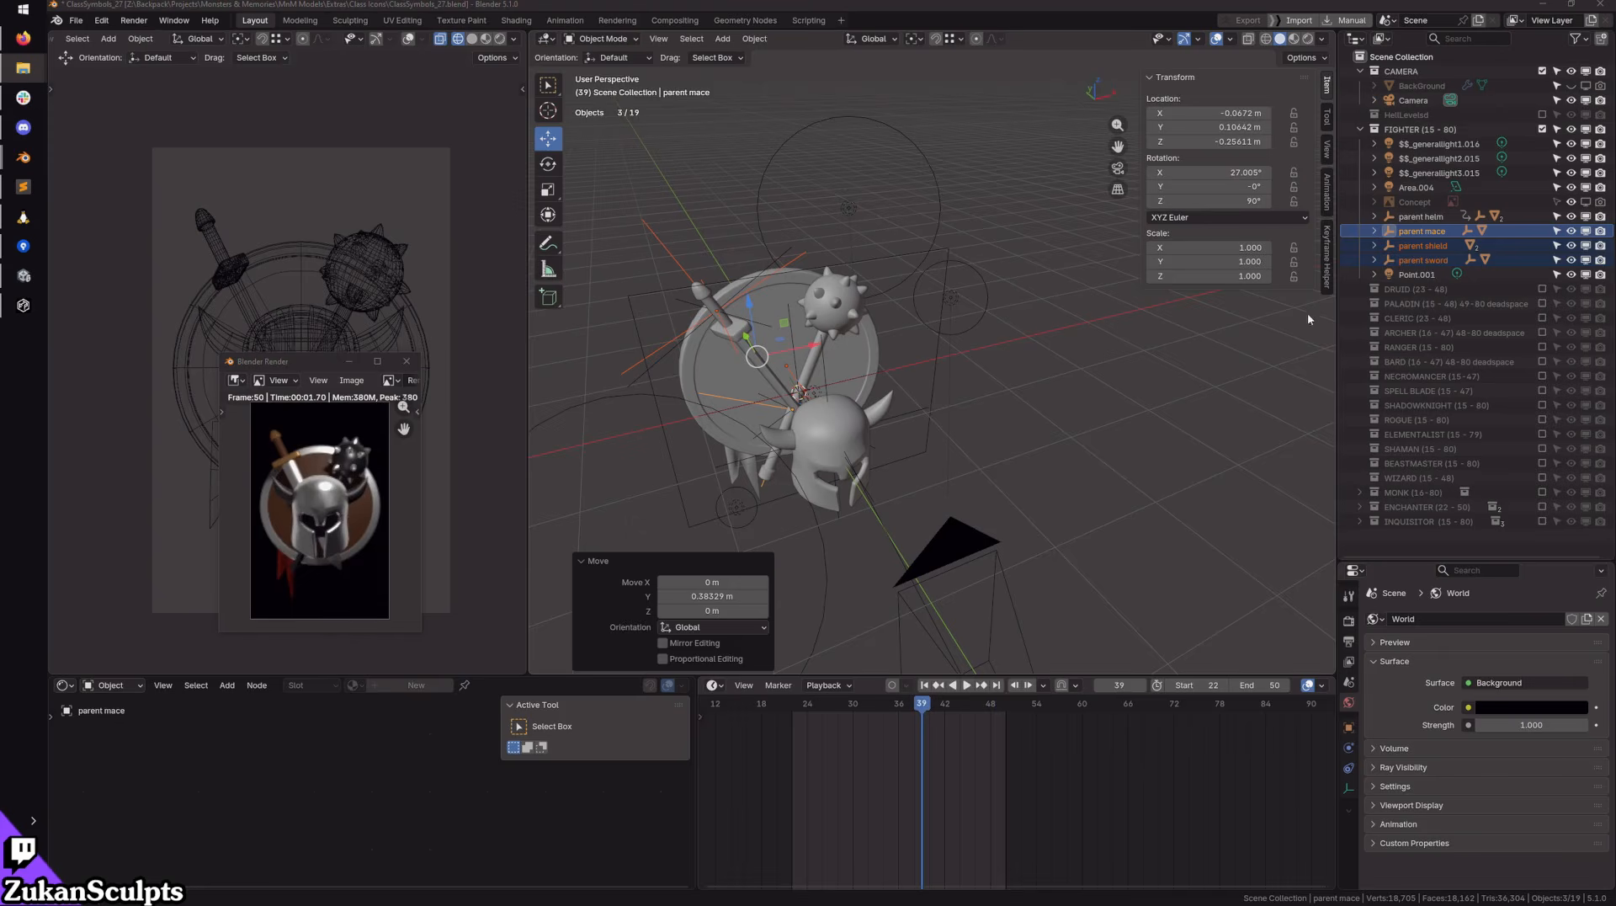
Step: Set the scene's frame range to start at 15 and end at 80
{"action": "left_click", "coordinate": [1254, 686]}
{"action": "type", "text": "80"}
{"action": "key", "text": "Return"}
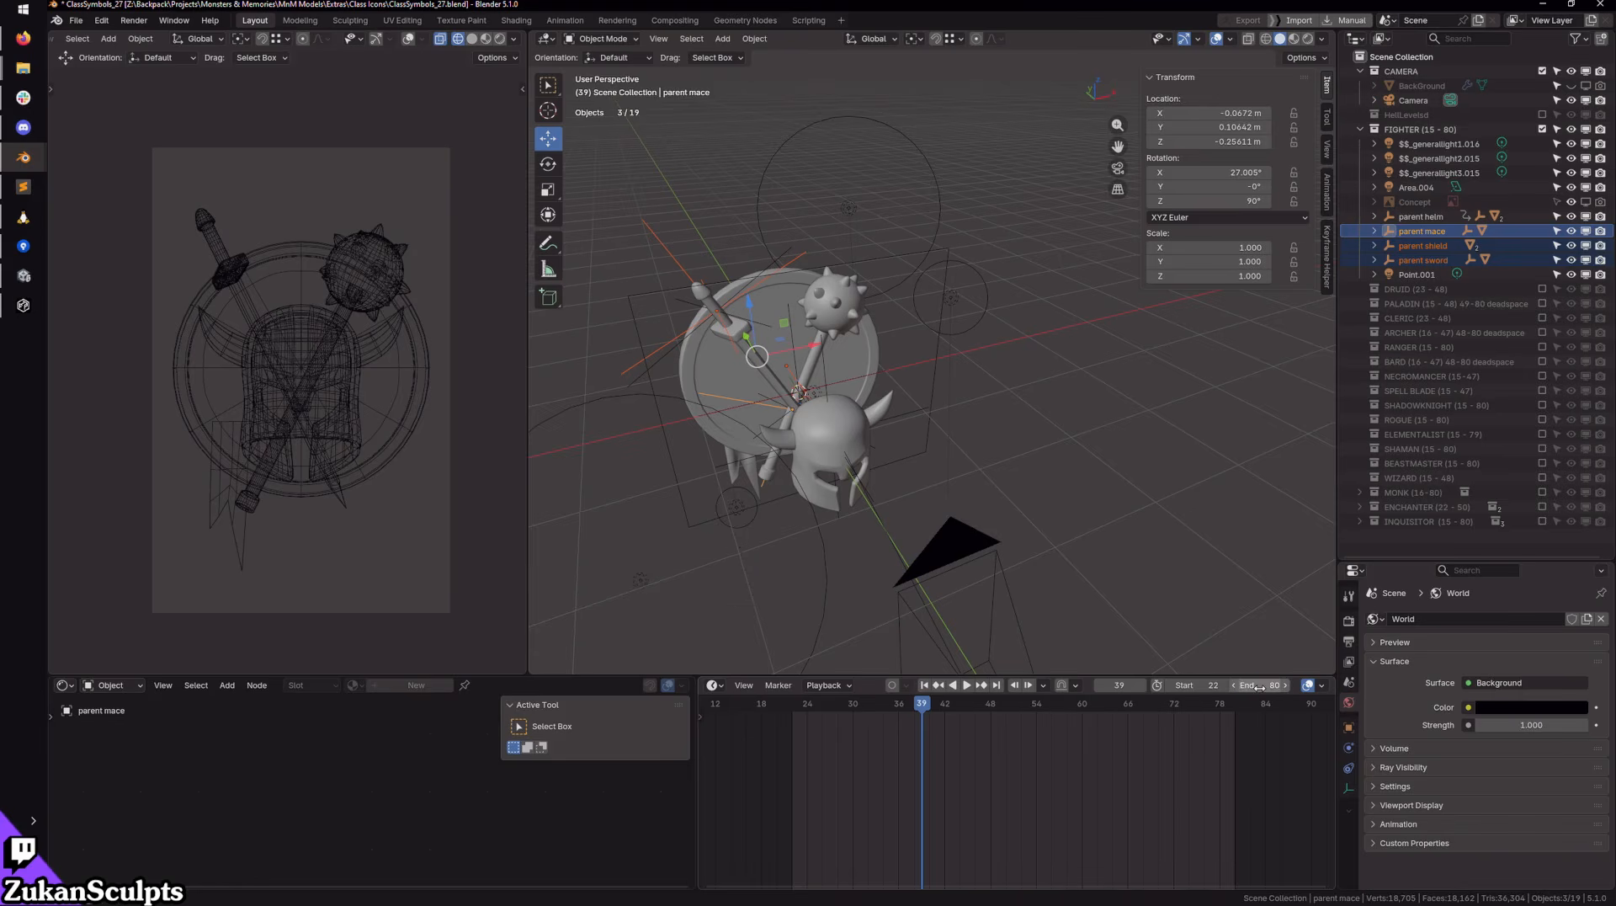
{"action": "left_click", "coordinate": [1204, 685]}
{"action": "key", "text": "Return"}
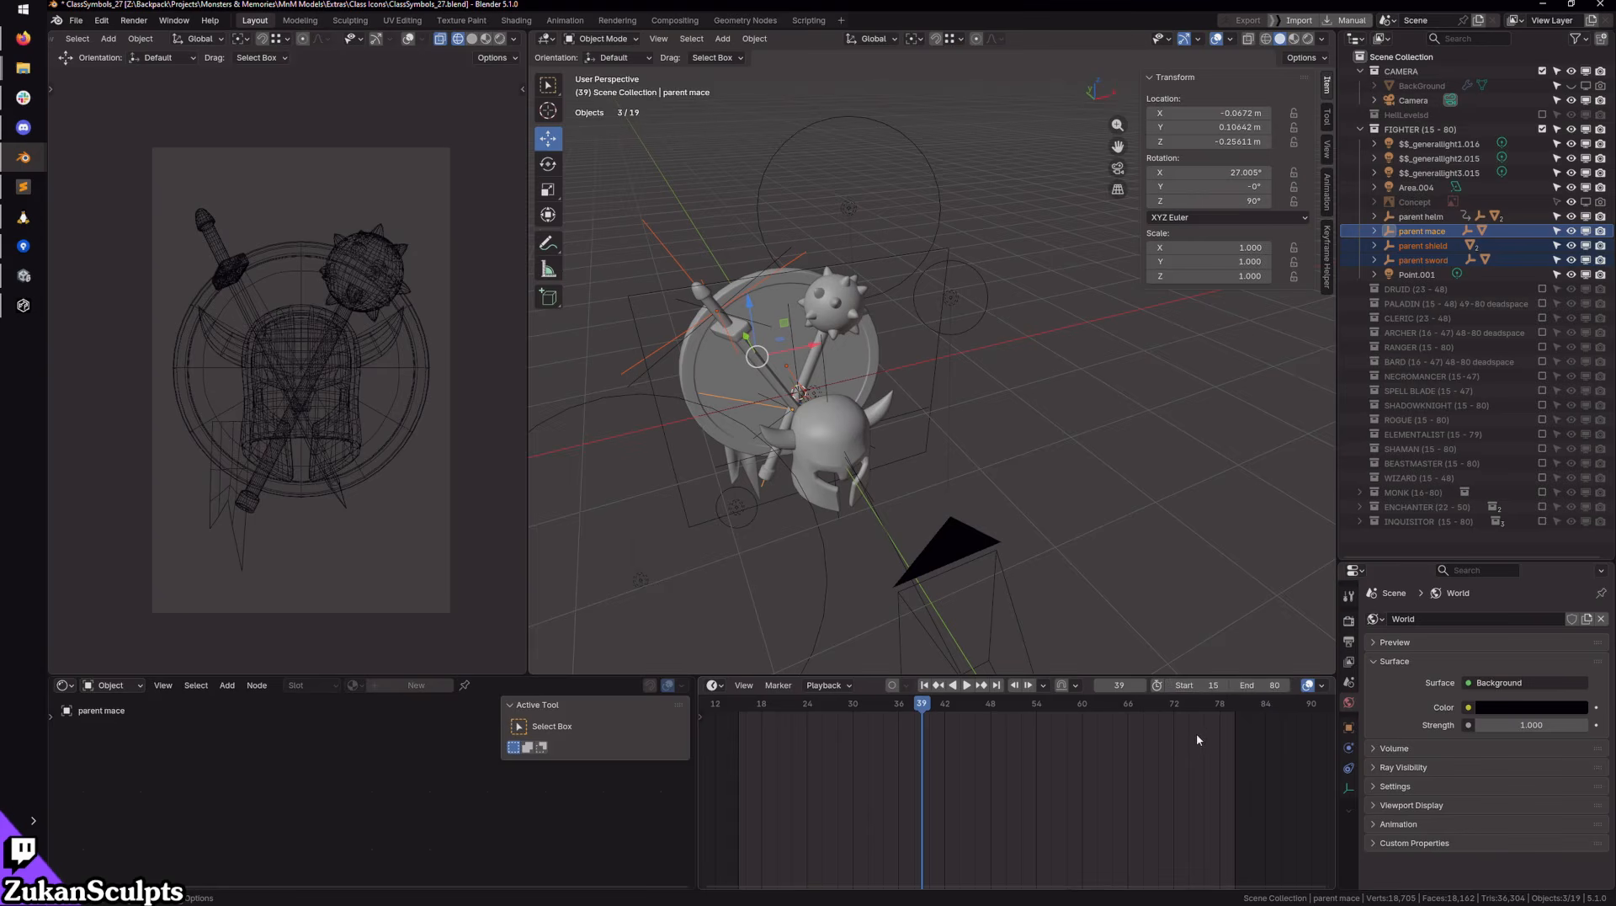
Step: Render the Fighter animation over the full frame range, close the finished render window and deselect all objects
{"action": "left_click", "coordinate": [134, 20]}
{"action": "left_click", "coordinate": [170, 52]}
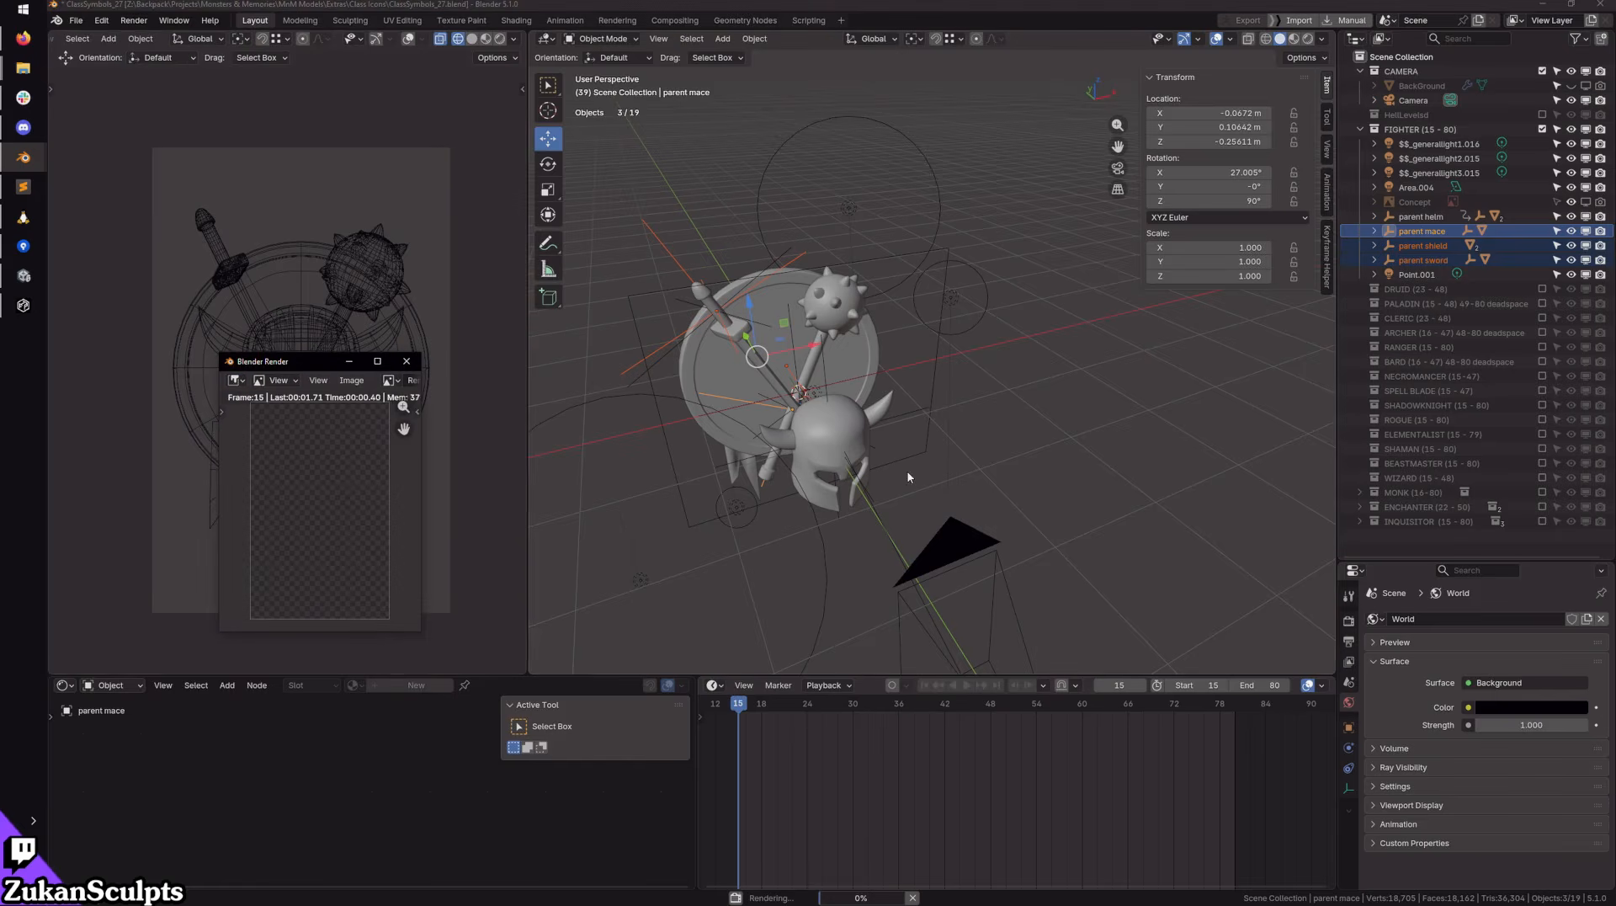
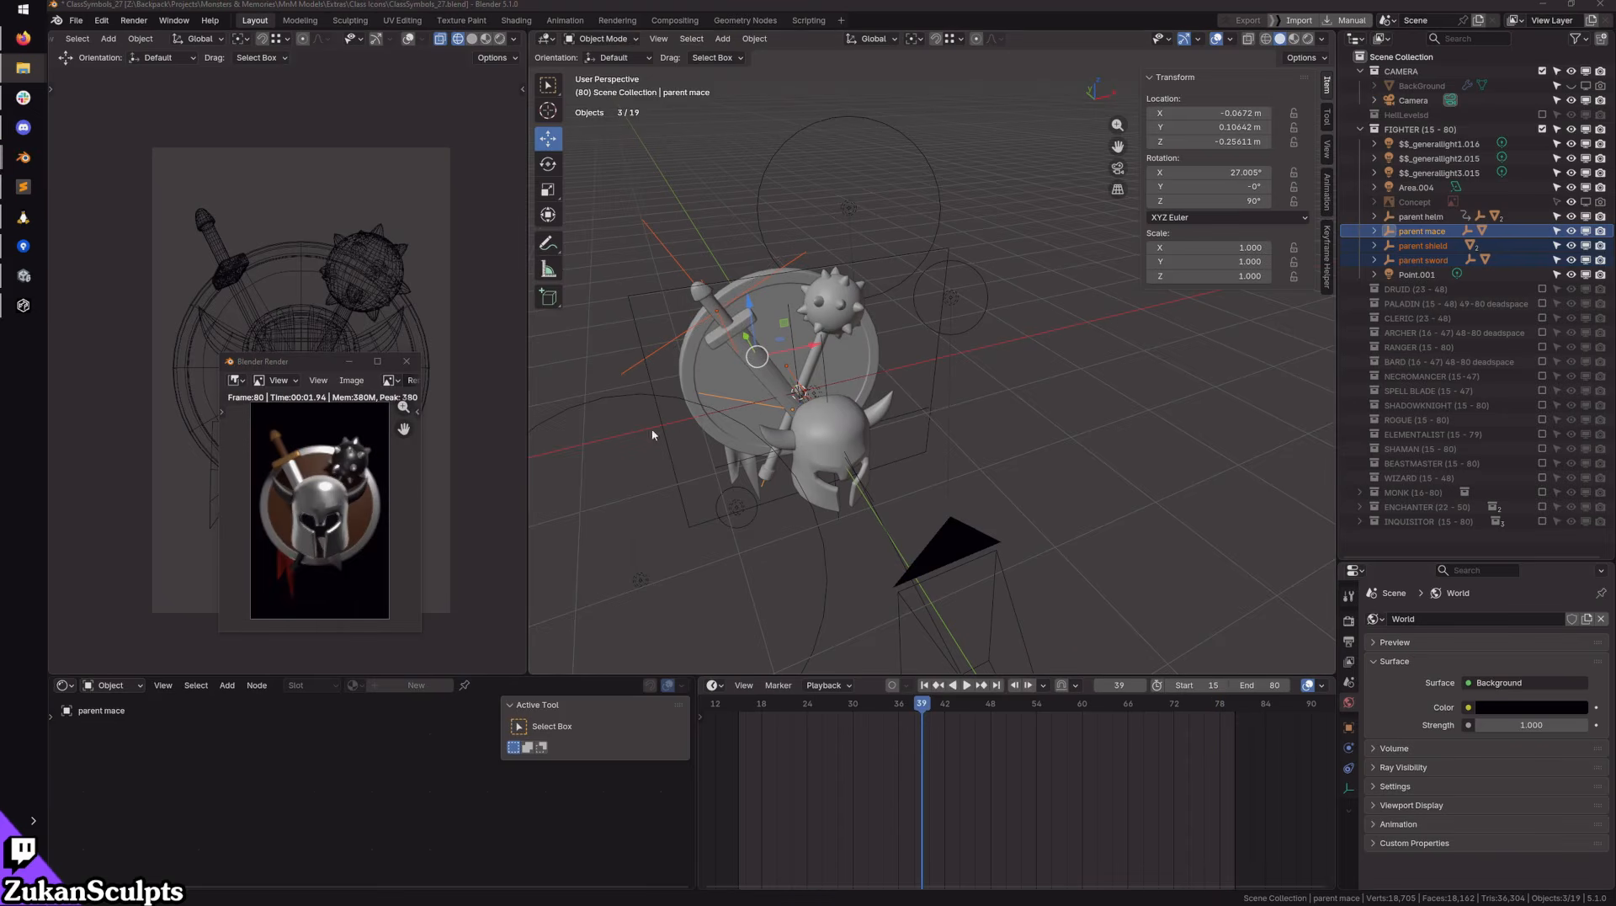
{"action": "left_click", "coordinate": [407, 362]}
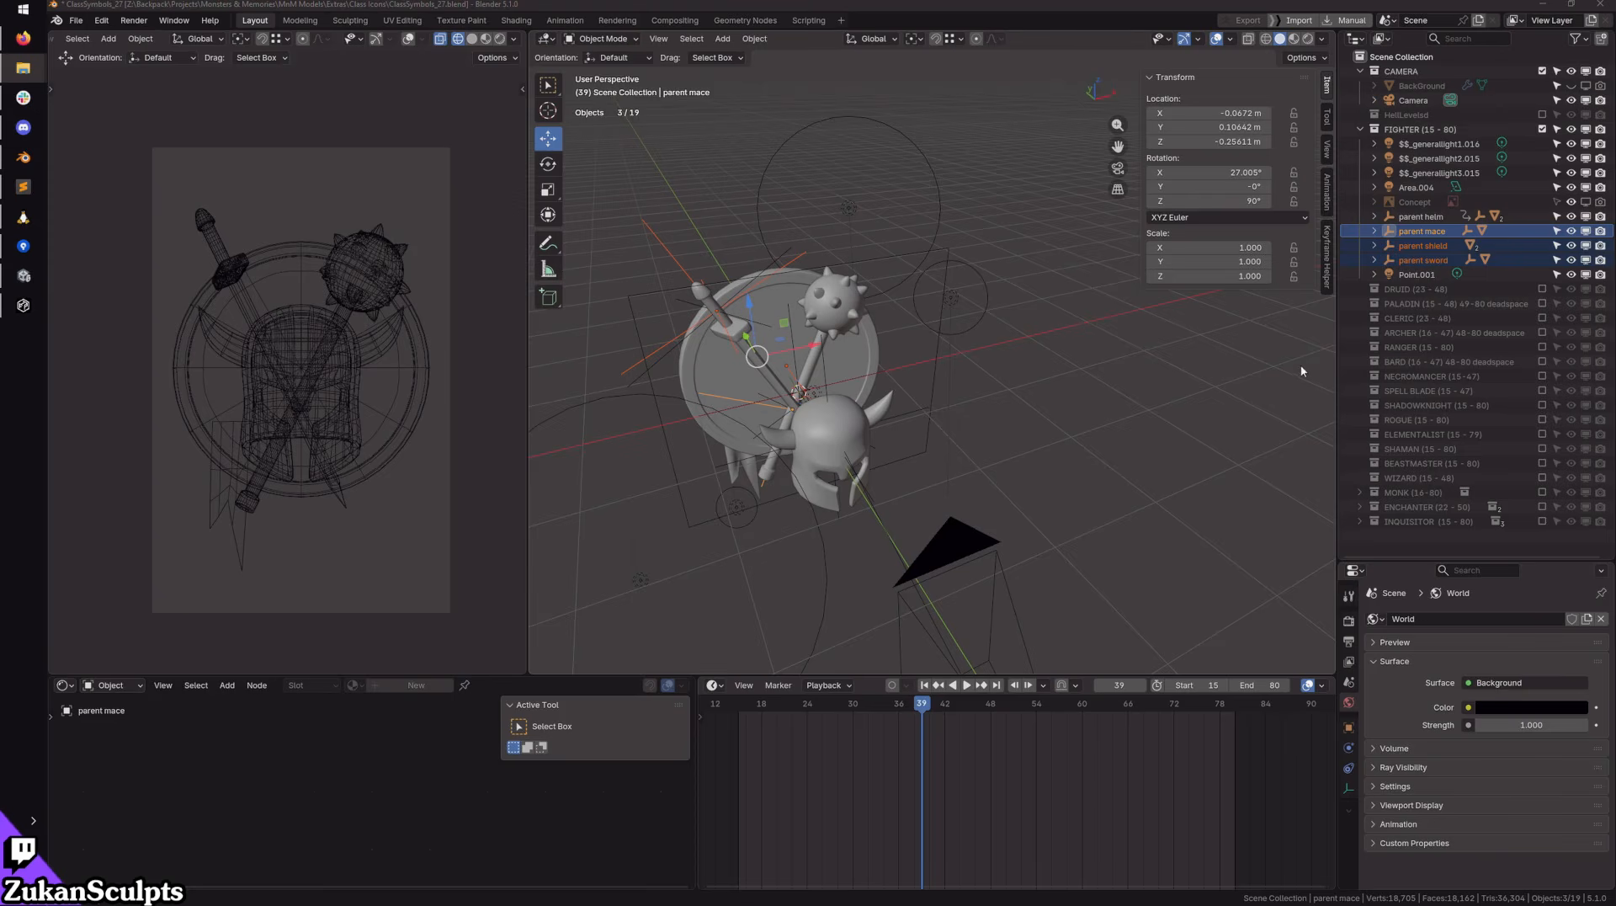
{"action": "left_click", "coordinate": [1147, 372]}
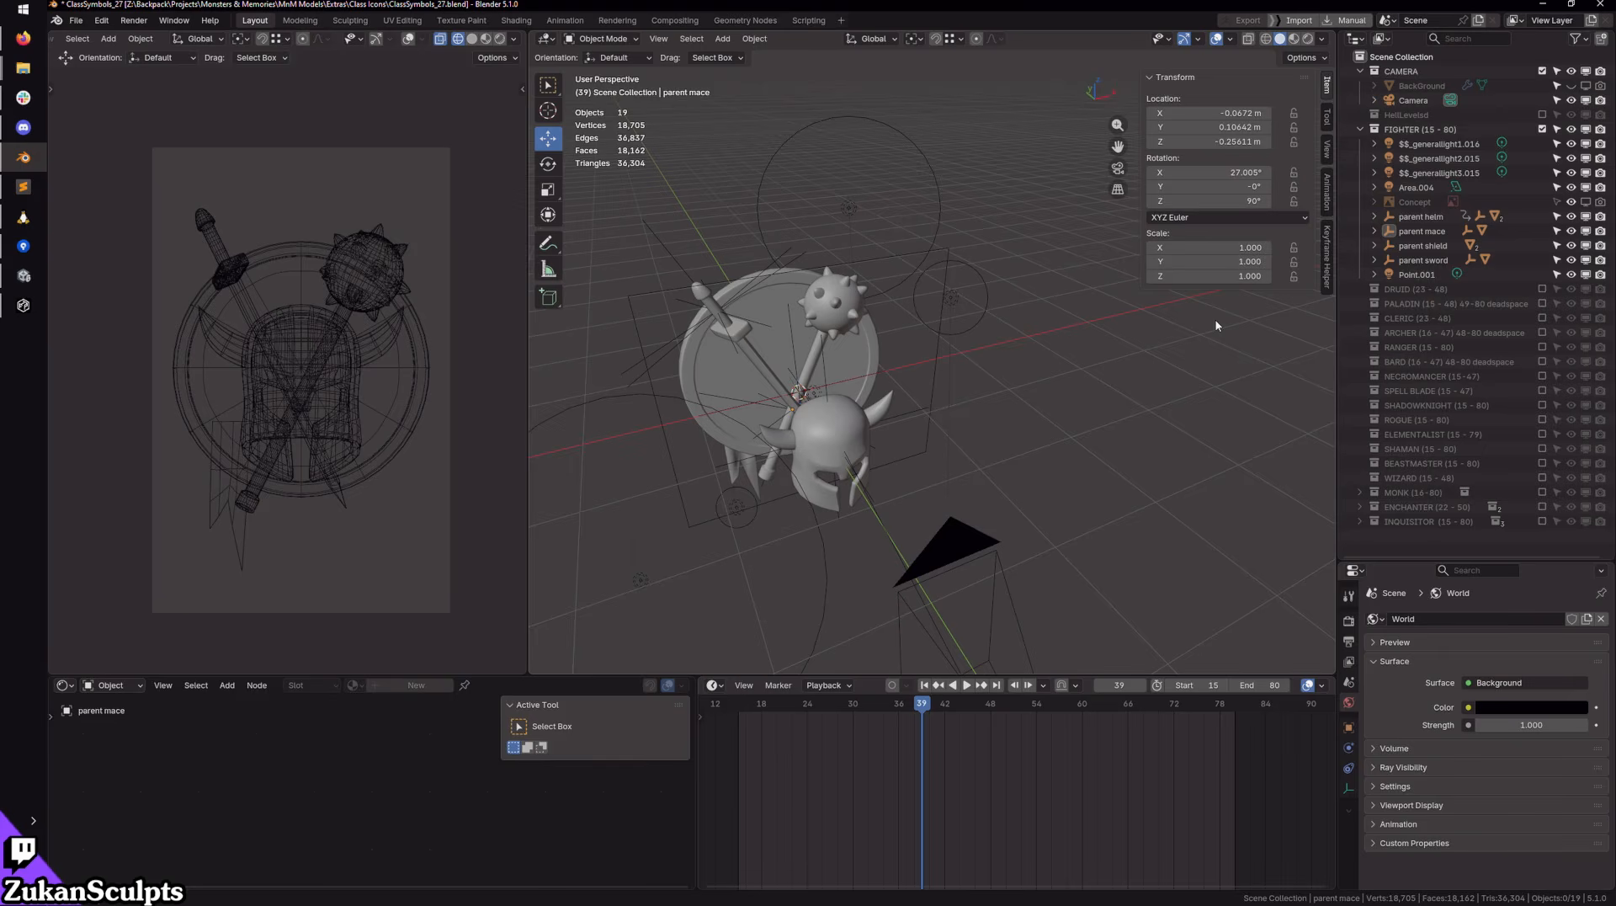
Step: Switch to Free texture packer, clear all loaded images and add the rendered Fighter frames starting with 0015_final.png
{"action": "left_click", "coordinate": [18, 199]}
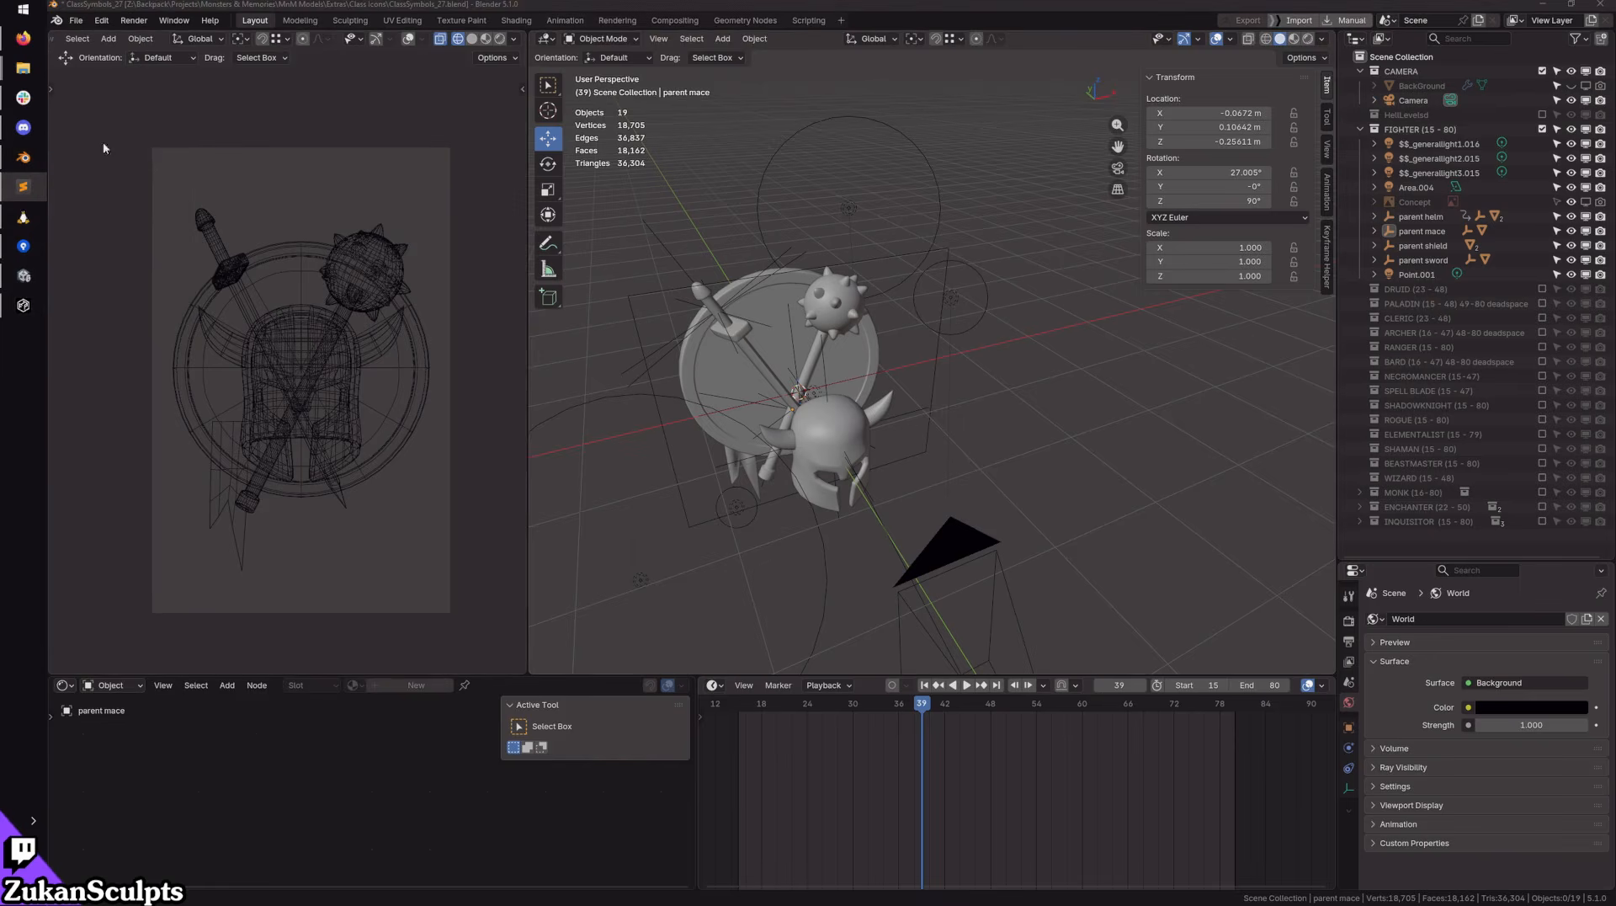
{"action": "left_click", "coordinate": [26, 223]}
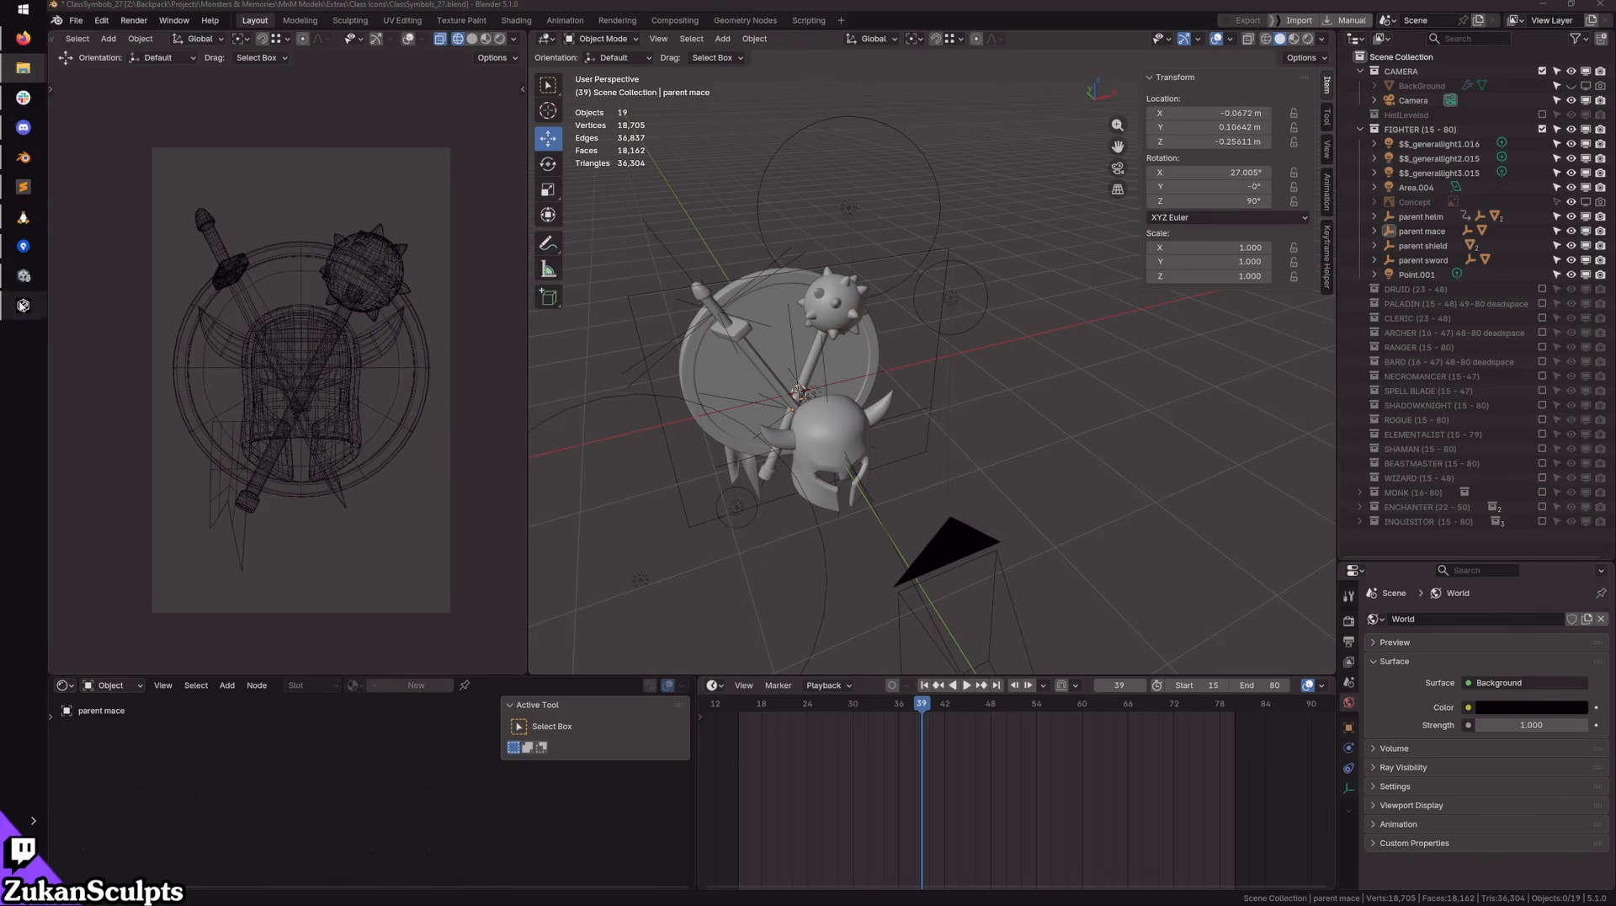
{"action": "left_click", "coordinate": [23, 305]}
{"action": "left_click", "coordinate": [464, 184]}
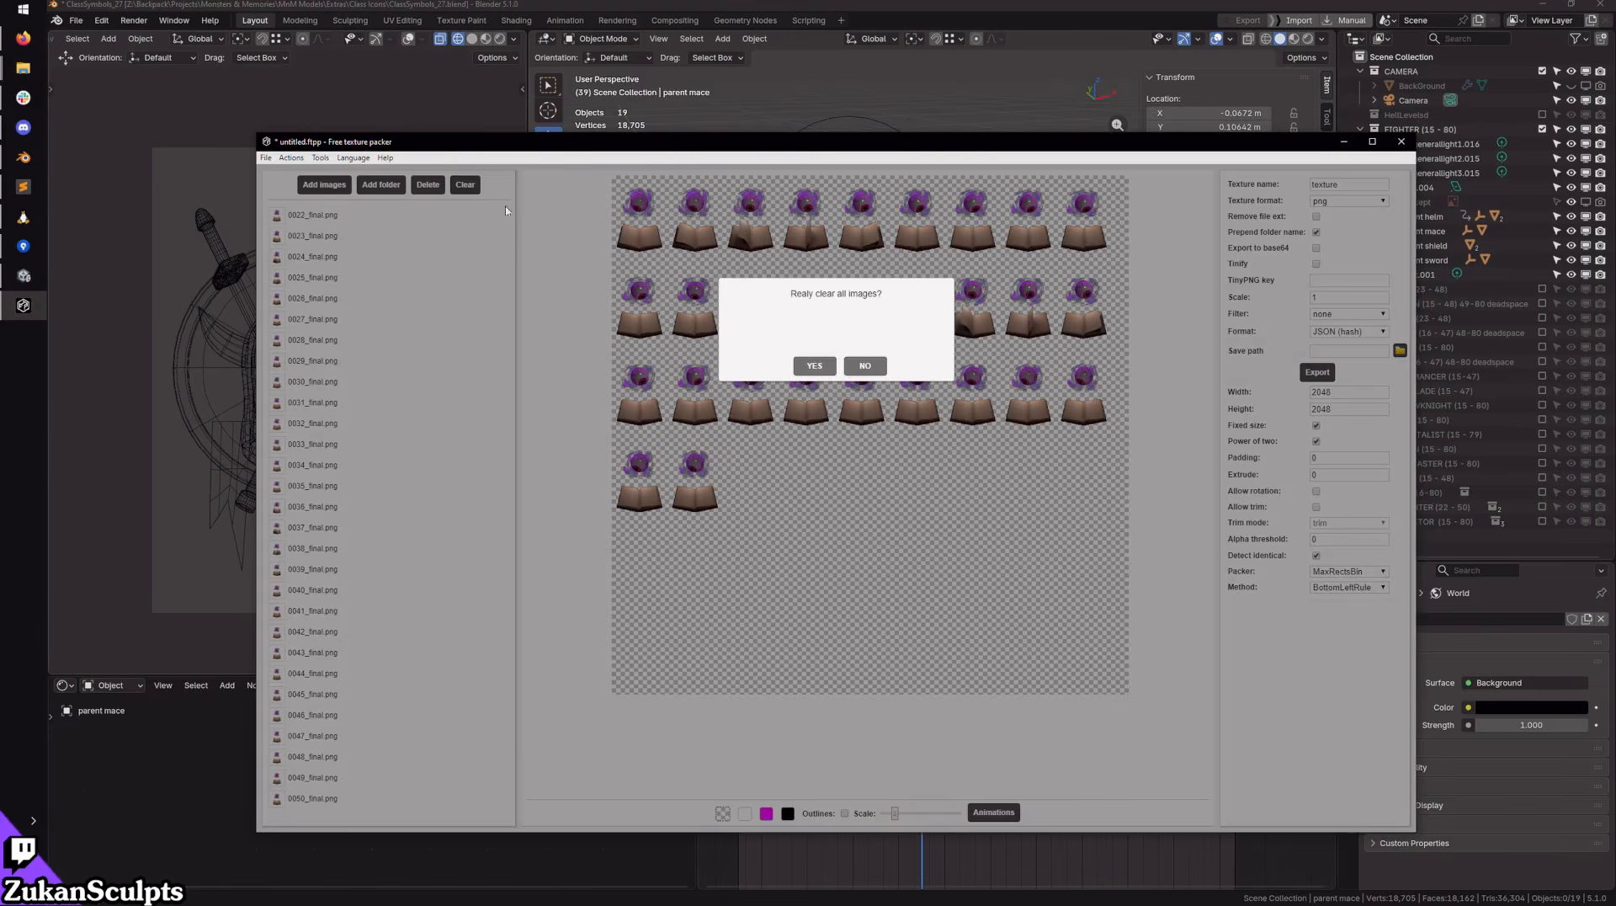
{"action": "left_click", "coordinate": [814, 364]}
{"action": "left_click", "coordinate": [22, 67]}
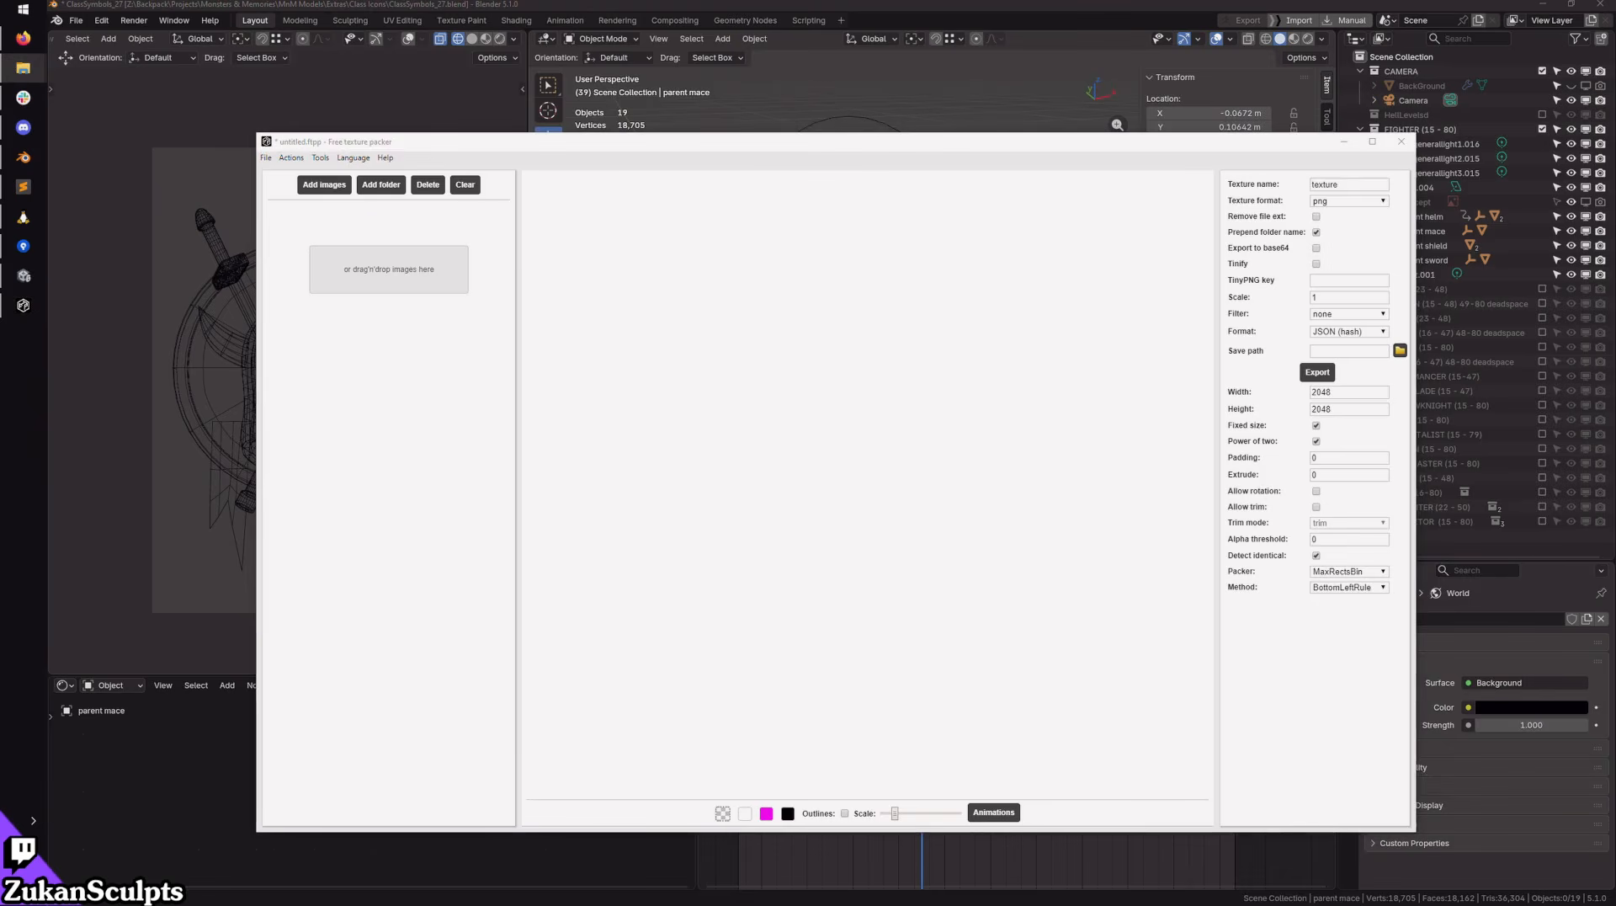
{"action": "left_click_drag", "start_coordinate": [4, 270], "coordinate": [389, 269]}
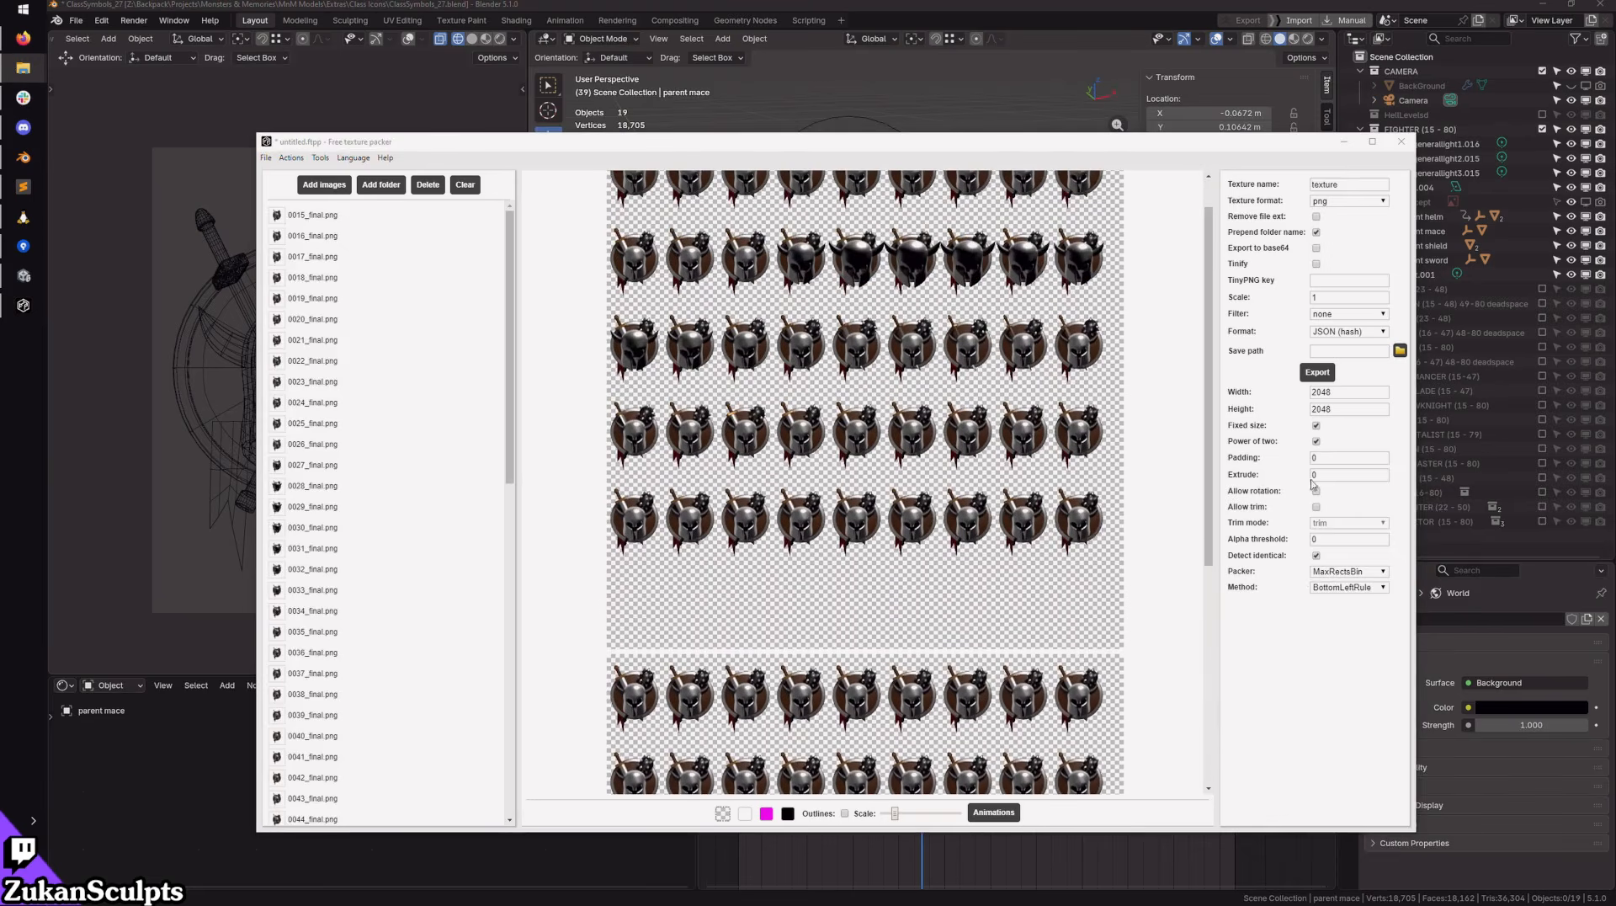
Step: Export the packed Fighter sprite sheets as PNG to the Downloads folder
{"action": "left_click", "coordinate": [1317, 373]}
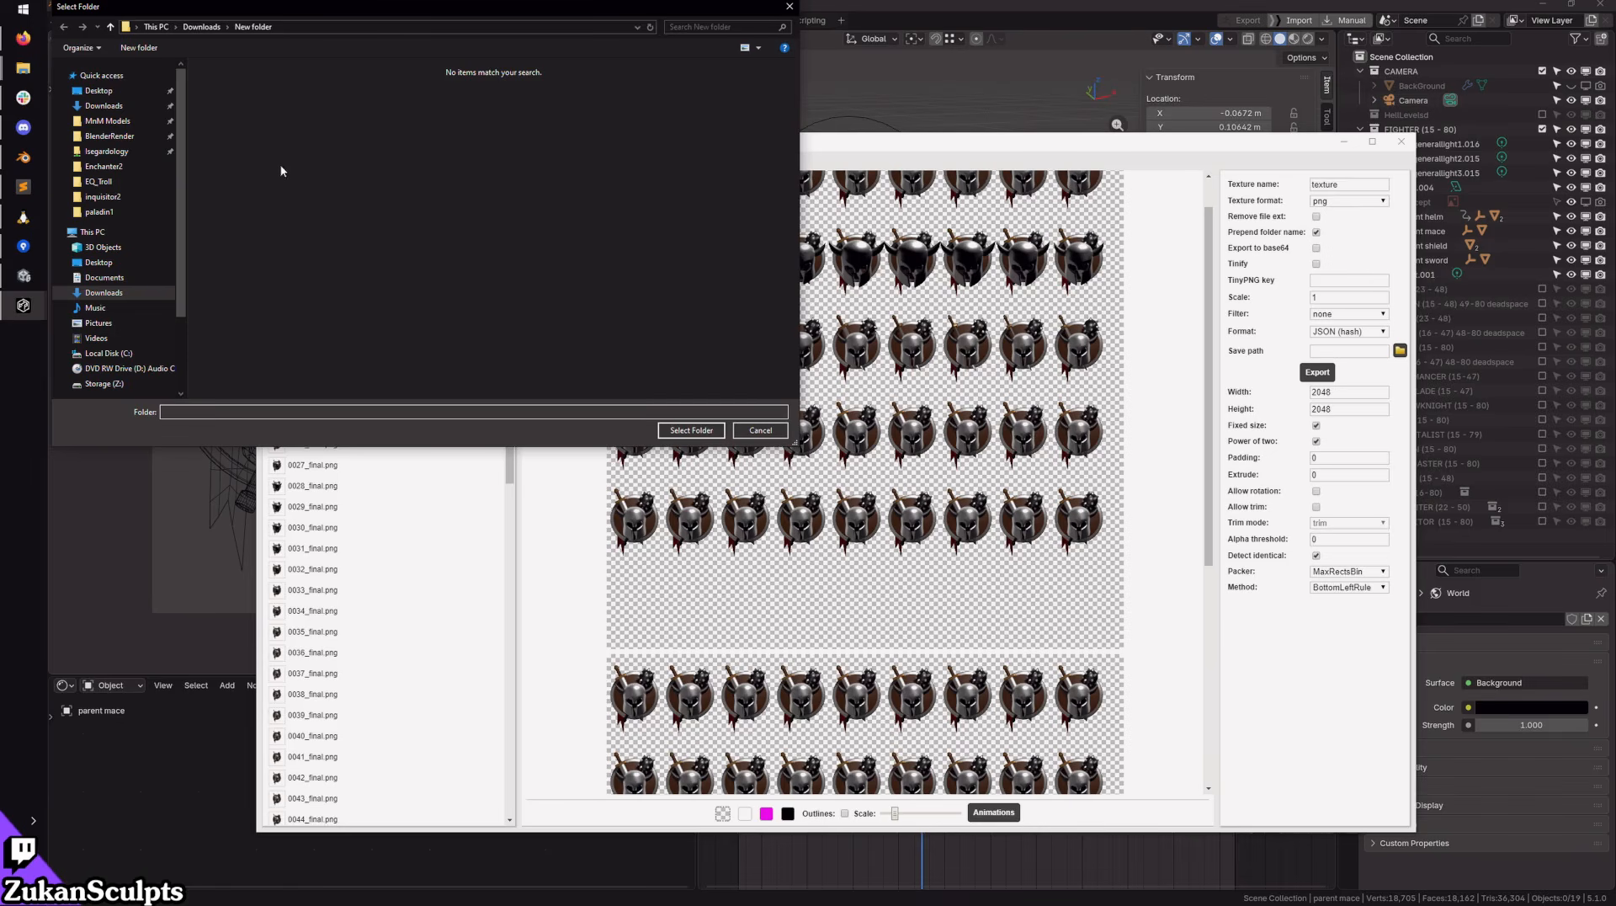
{"action": "left_click", "coordinate": [110, 26]}
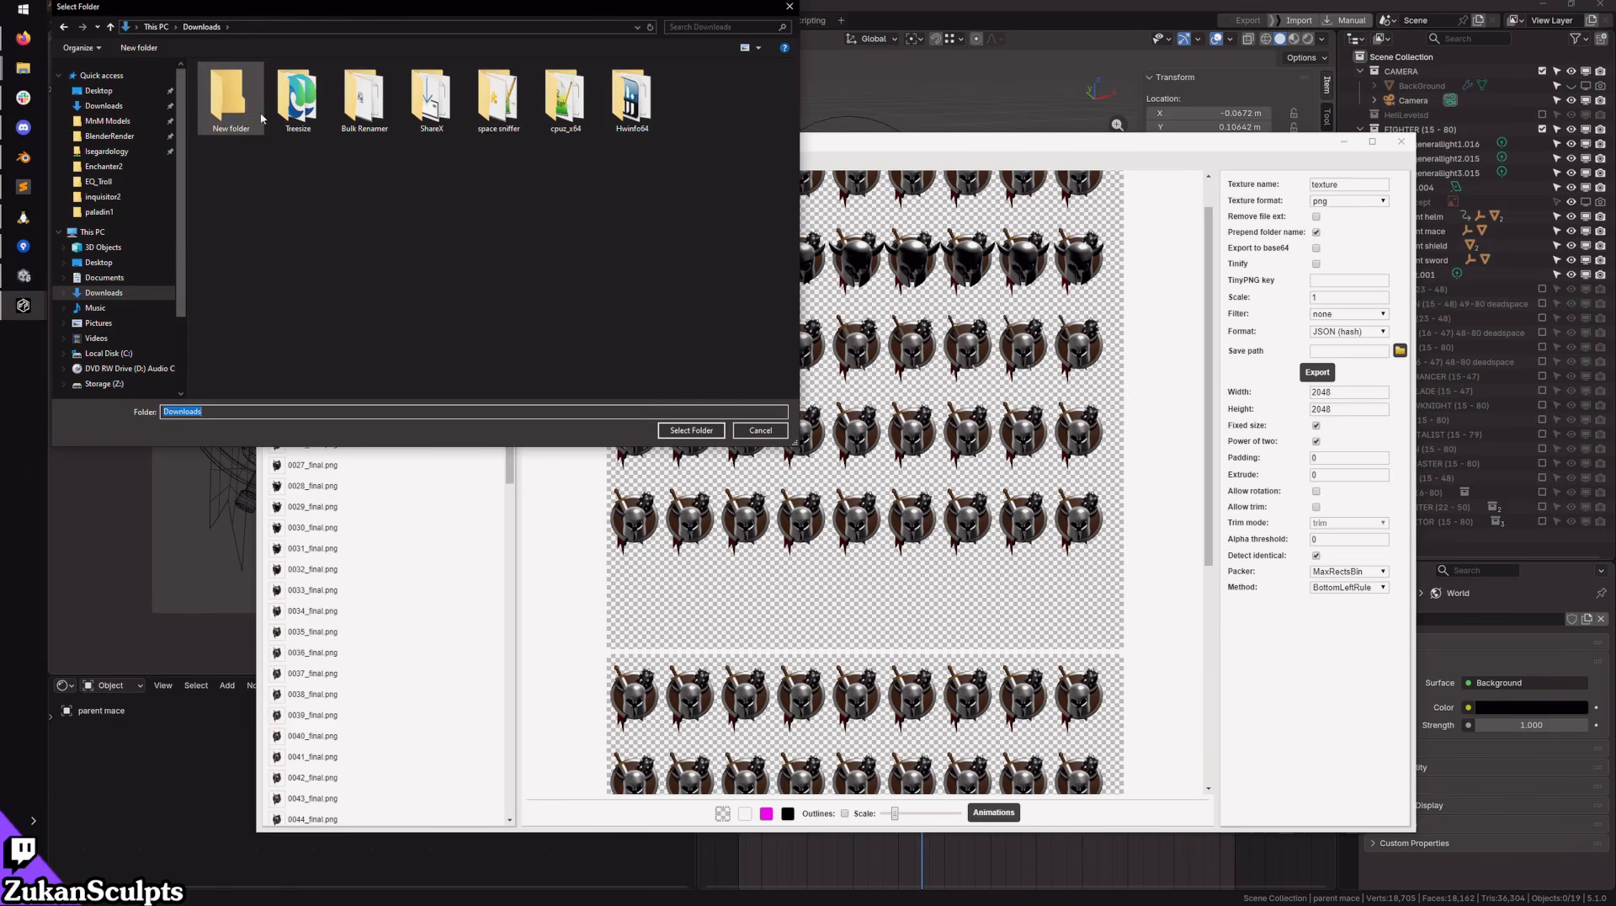
{"action": "left_click", "coordinate": [691, 430]}
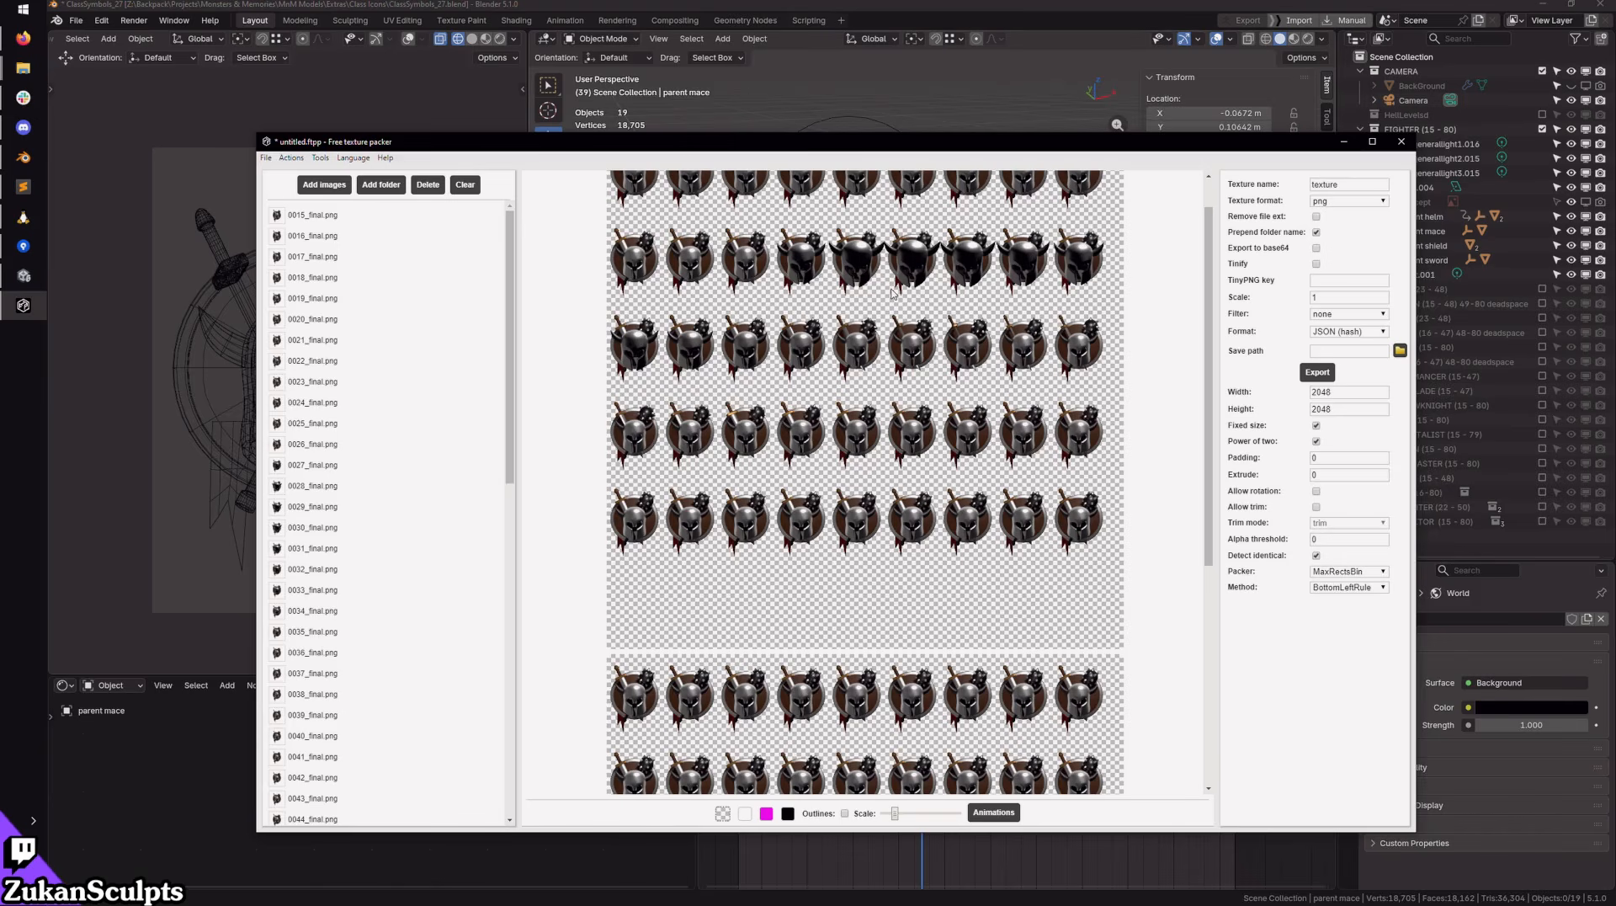
Step: Switch to Unity and examine the Fighter symbol in the running game's character window
{"action": "left_click", "coordinate": [906, 12]}
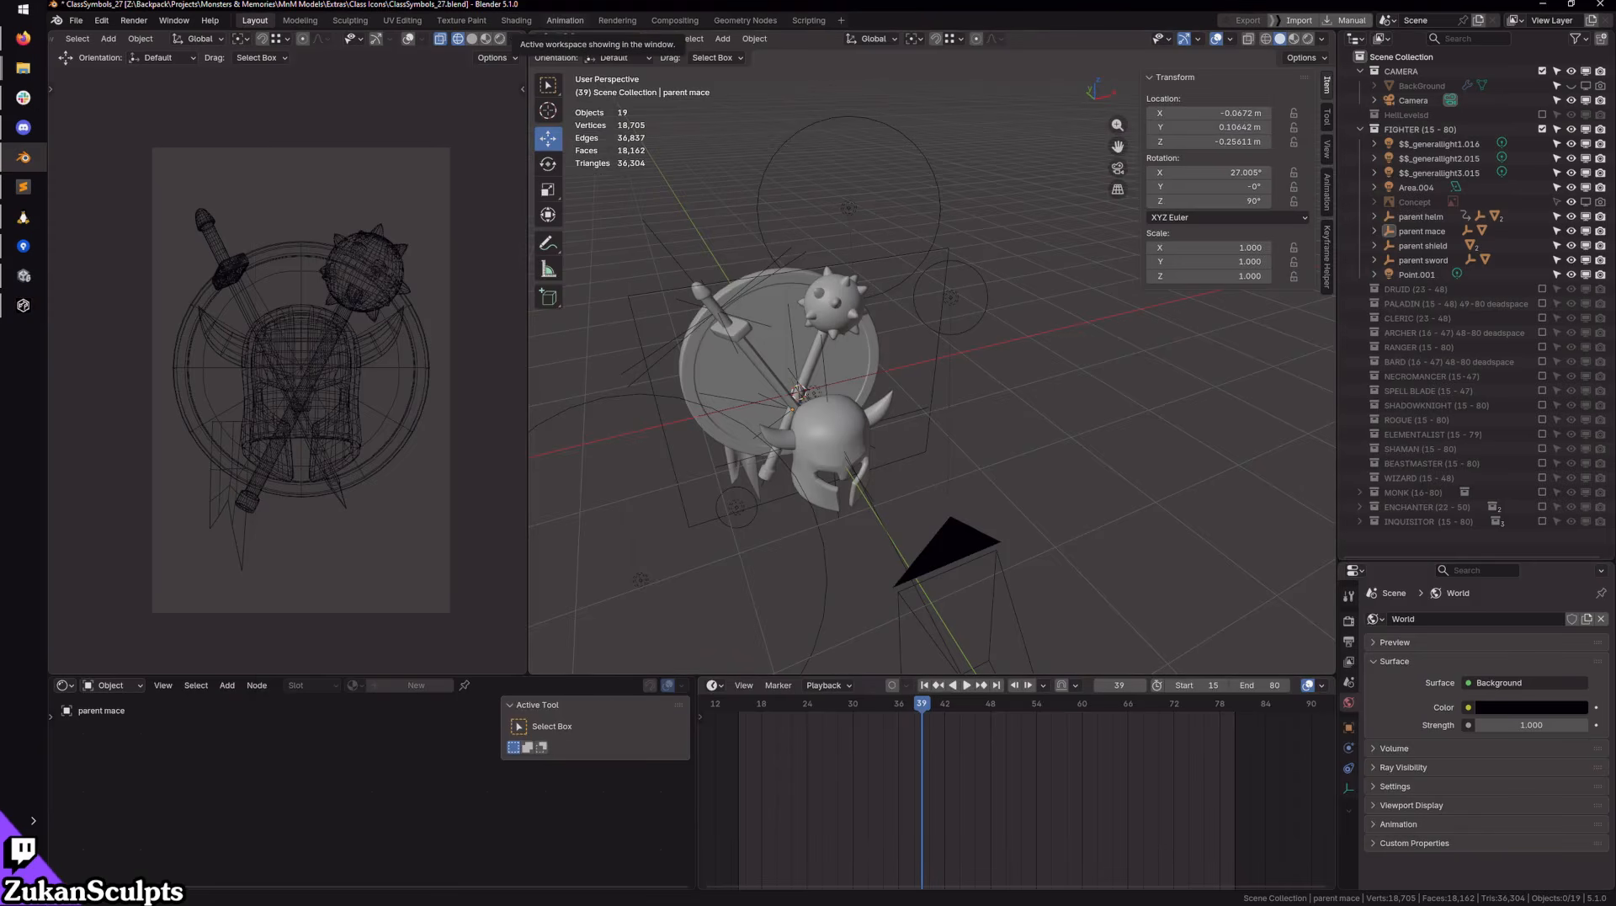
{"action": "key", "text": "alt+Tab"}
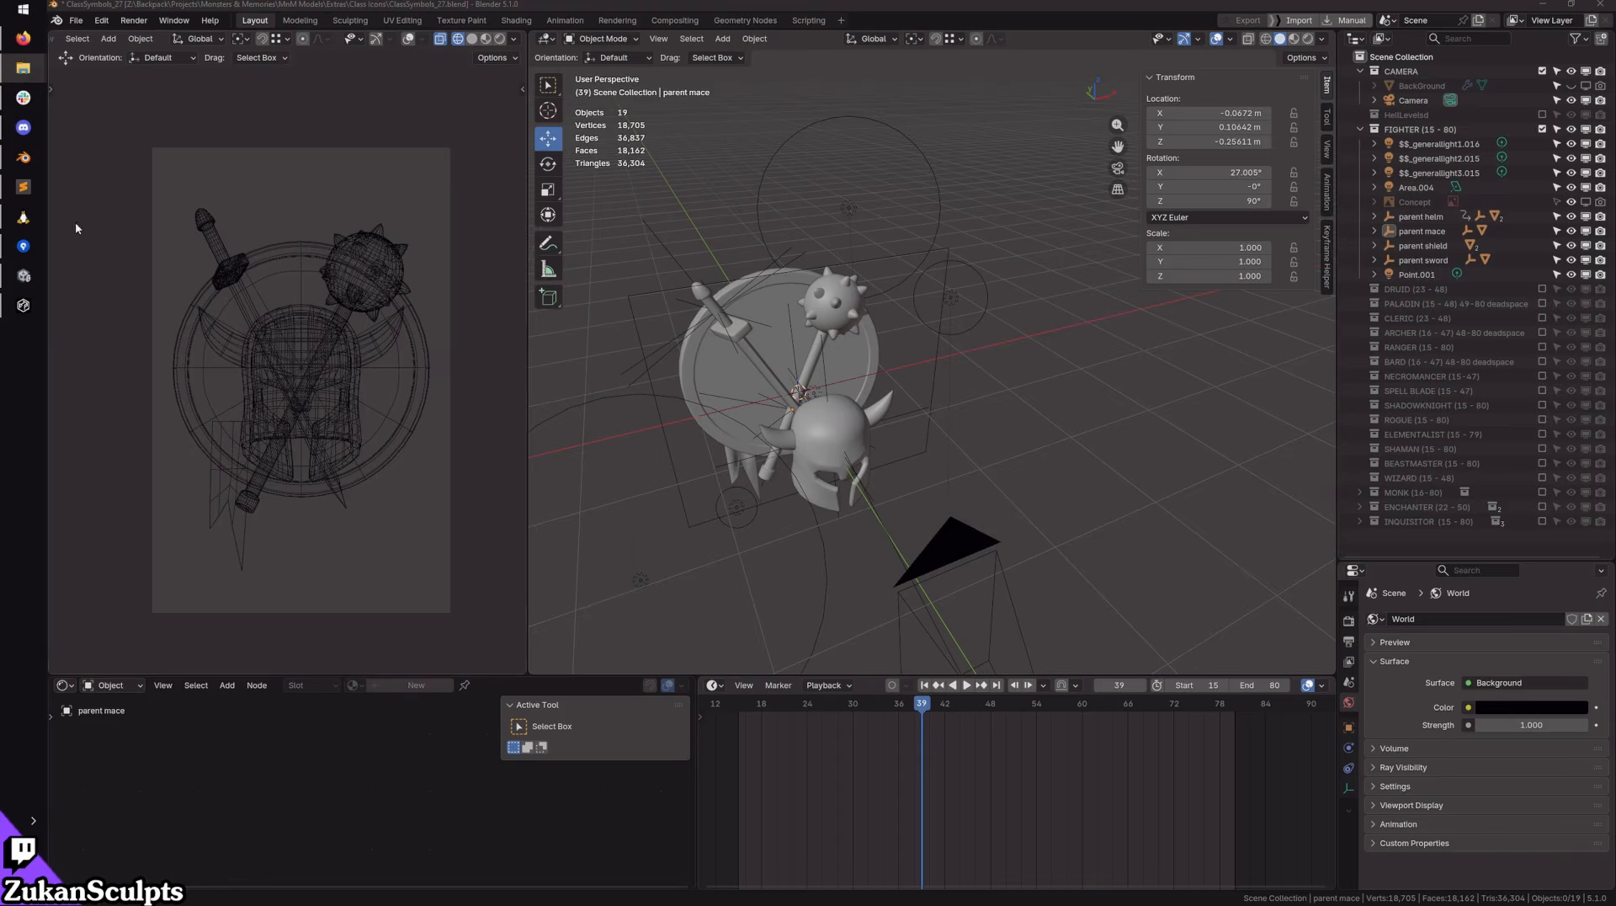
{"action": "left_click", "coordinate": [24, 276]}
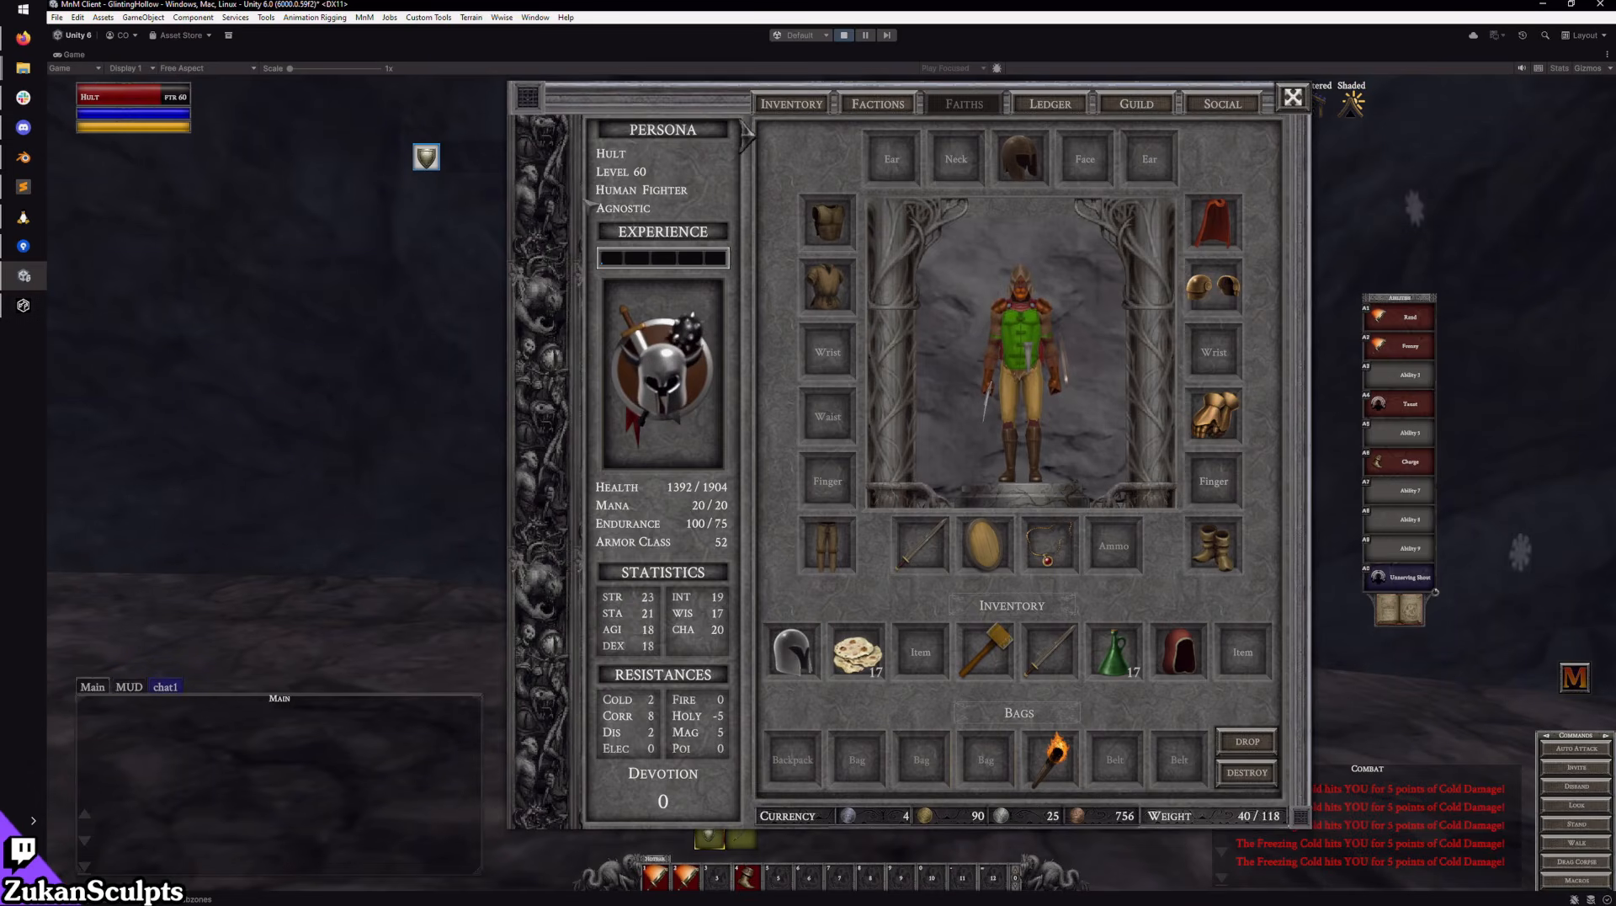
Step: Return to Blender, show the camera view in Material Preview, and collapse and exclude the FIGHTER (15 - 80) collection
{"action": "left_click", "coordinate": [24, 157]}
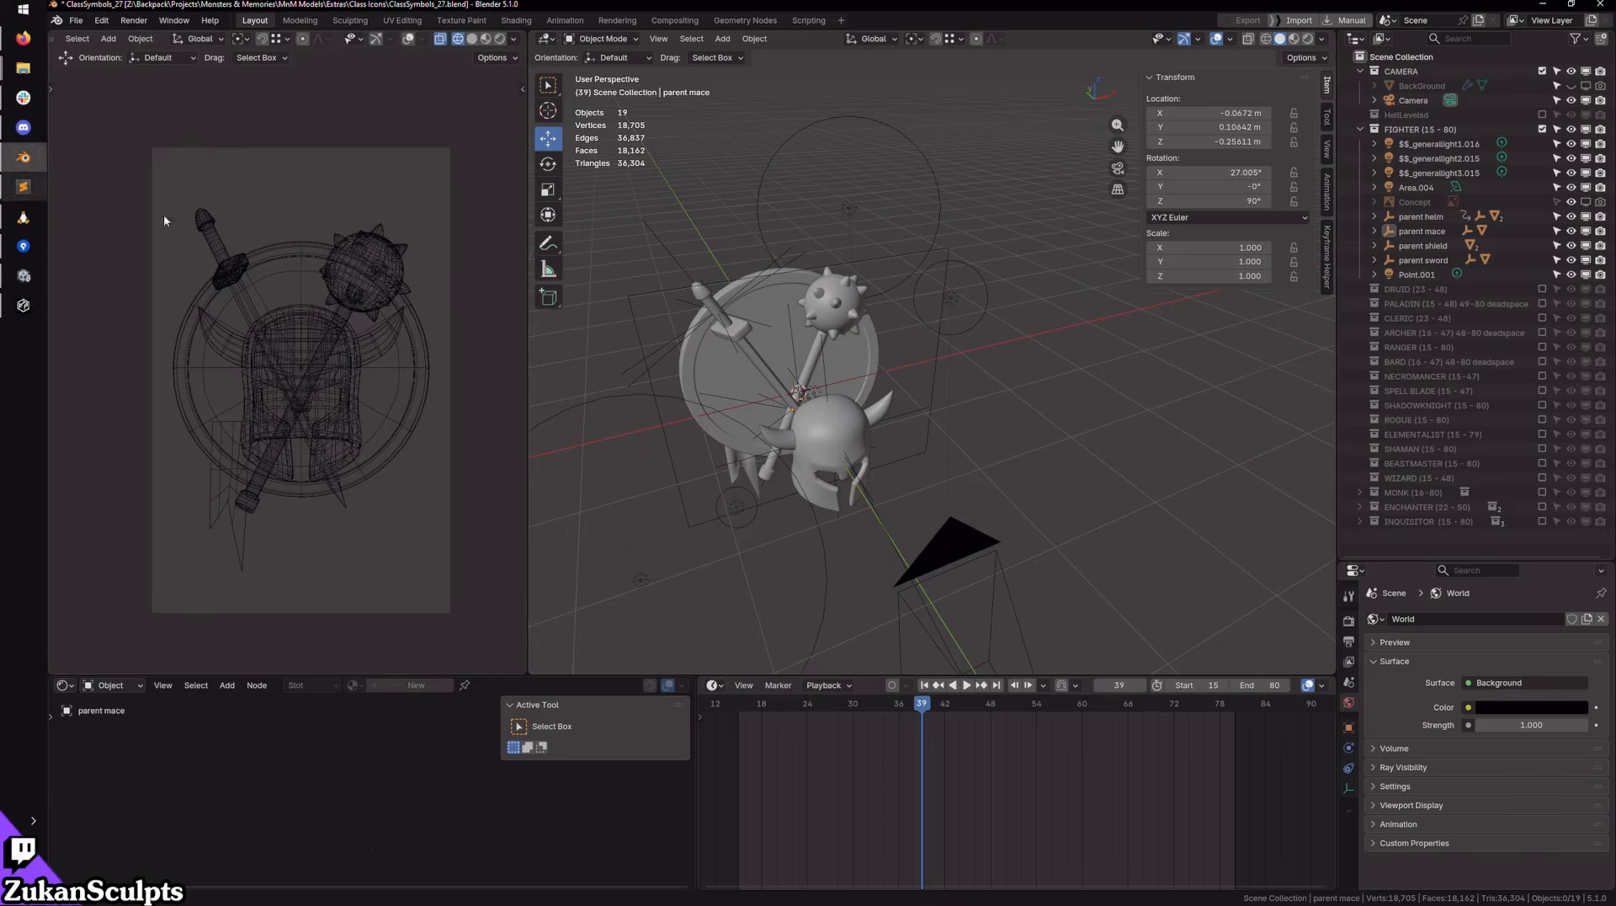
{"action": "left_click", "coordinate": [486, 40]}
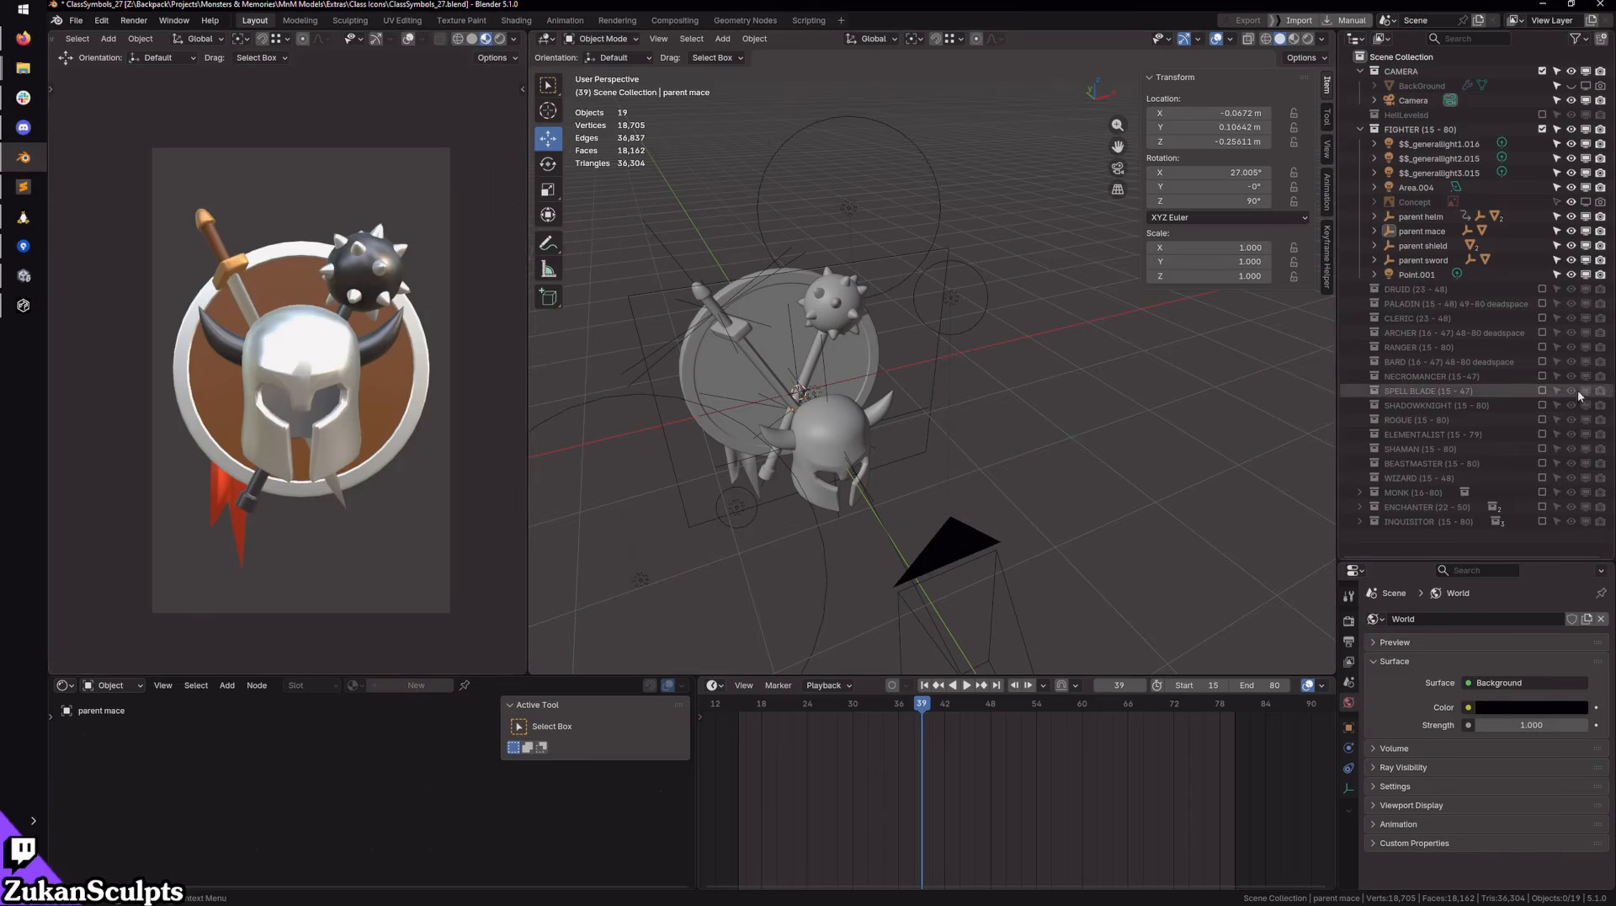
{"action": "left_click", "coordinate": [1360, 129]}
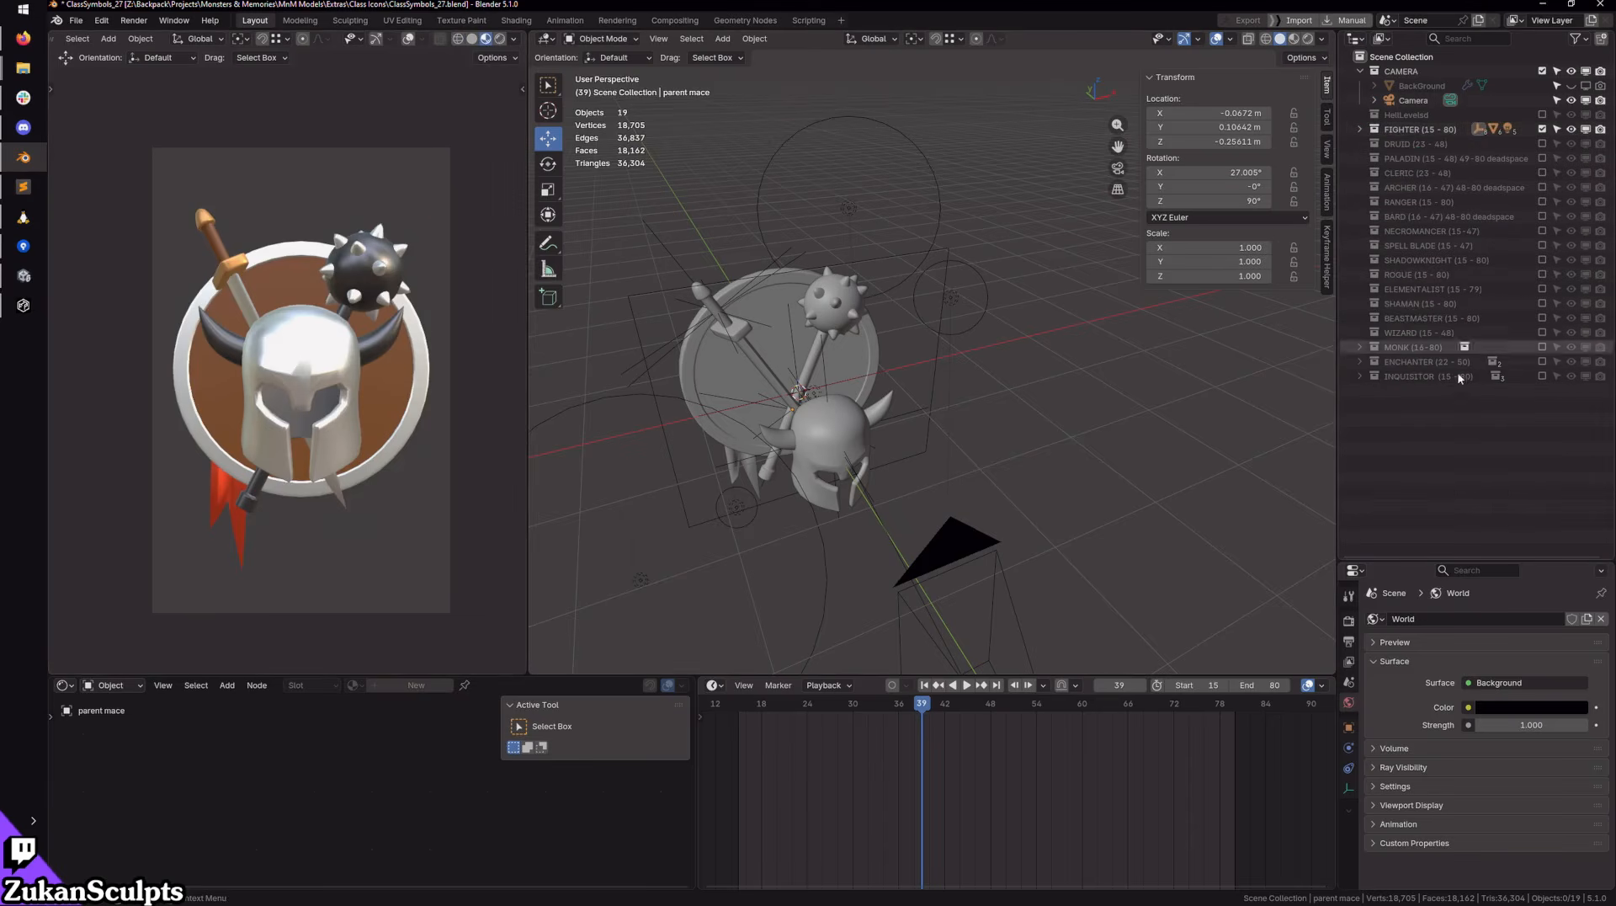
{"action": "left_click", "coordinate": [1542, 130]}
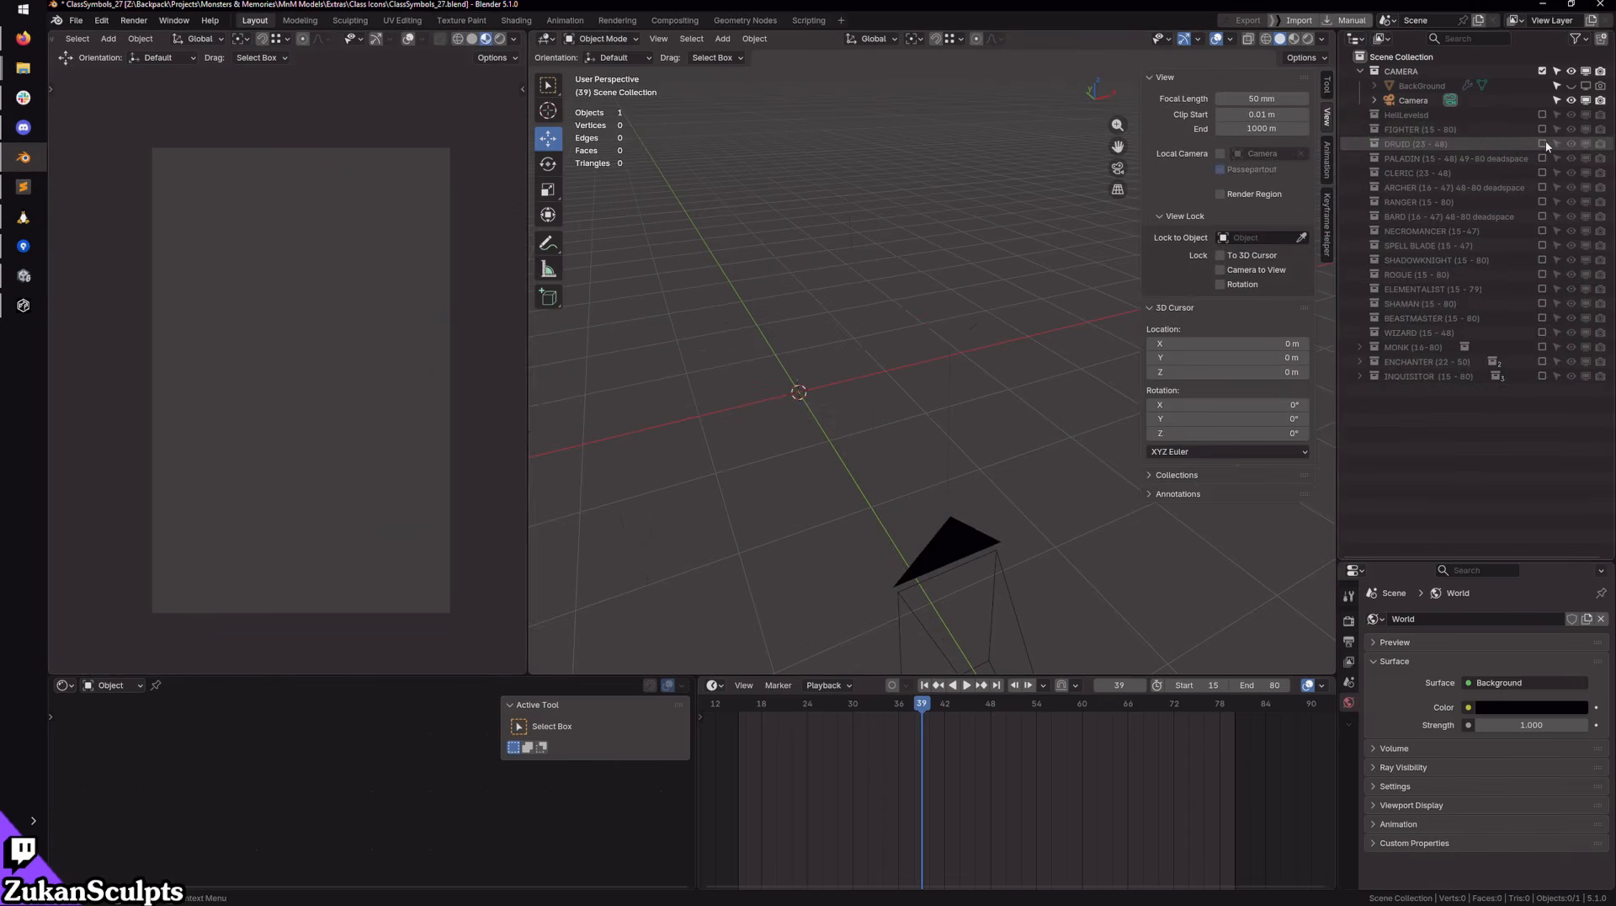
Step: Briefly enable the DRUID (23 - 48) collection to view it, exclude it again and enable the PALADIN (15 - 48) collection
{"action": "left_click", "coordinate": [1542, 144]}
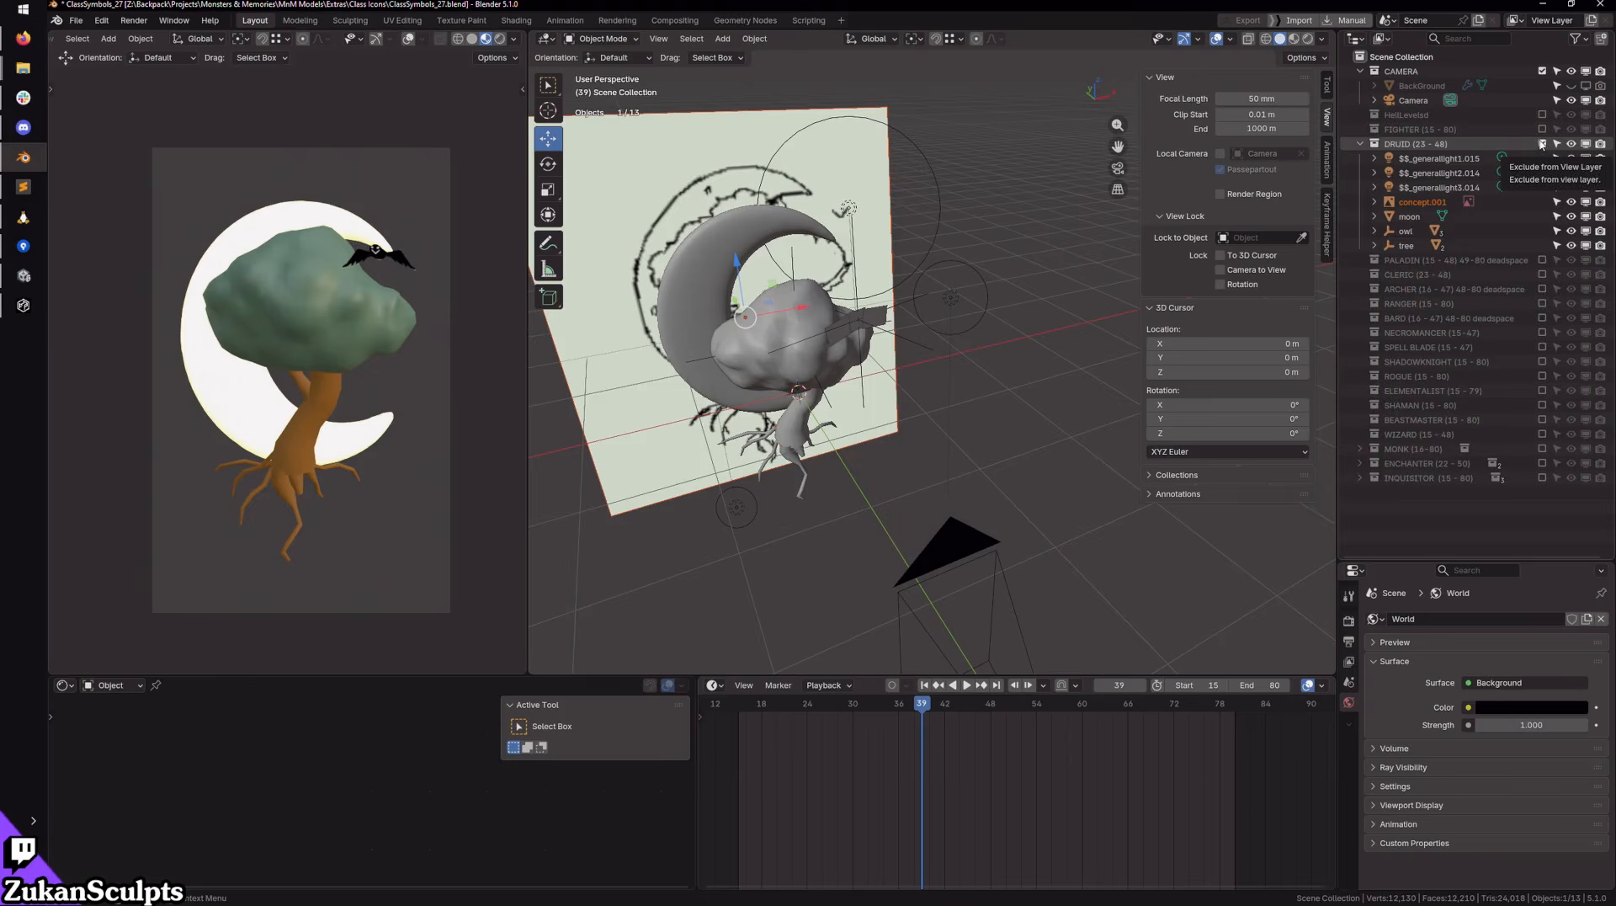
{"action": "left_click", "coordinate": [1542, 144]}
{"action": "left_click", "coordinate": [1542, 159]}
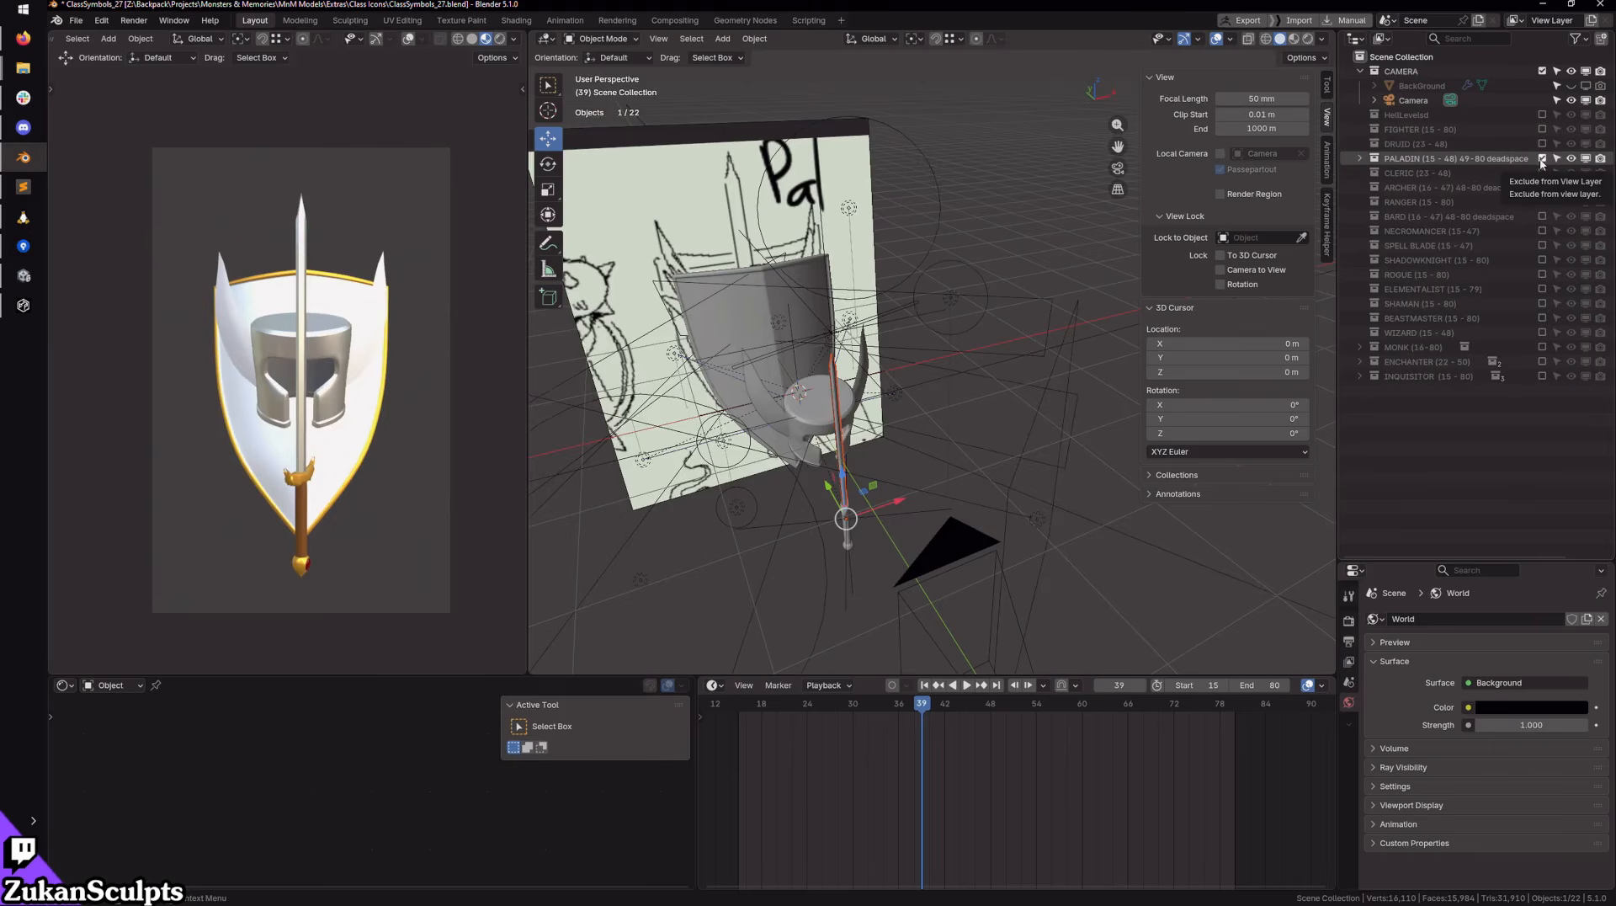
Step: Exclude the PALADIN collection and enable CLERIC, ARCHER, RANGER and BARD one at a time to view each symbol, excluding each again
{"action": "left_click", "coordinate": [1542, 159]}
{"action": "left_click", "coordinate": [1543, 173]}
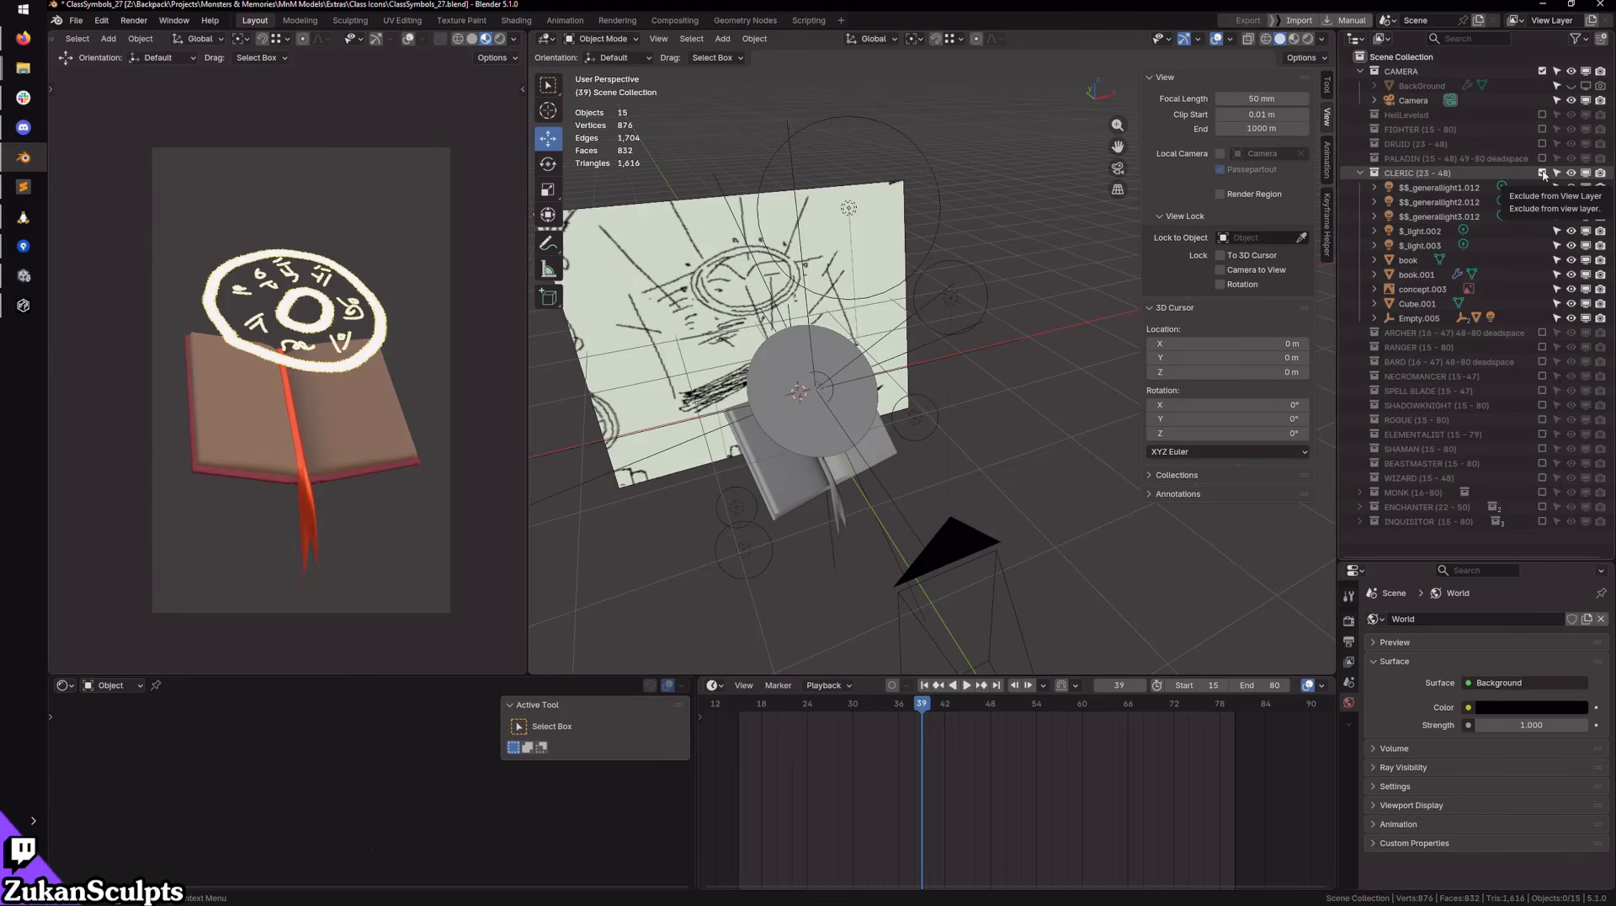
{"action": "left_click", "coordinate": [1542, 172]}
{"action": "left_click", "coordinate": [1542, 187]}
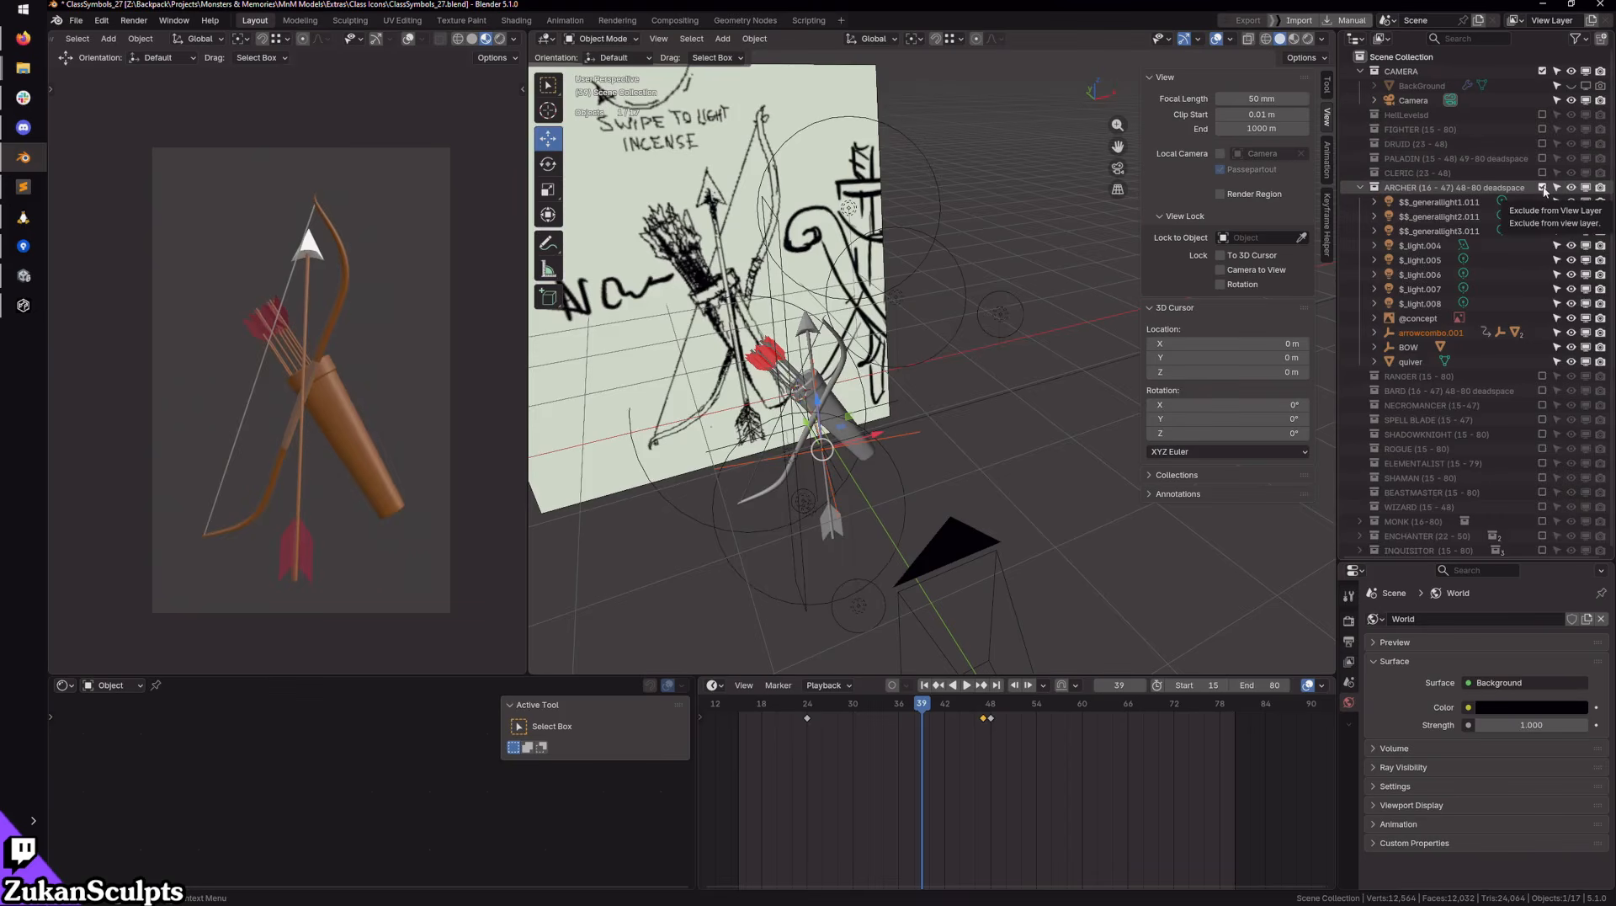
{"action": "left_click", "coordinate": [1542, 187]}
{"action": "left_click", "coordinate": [1542, 202]}
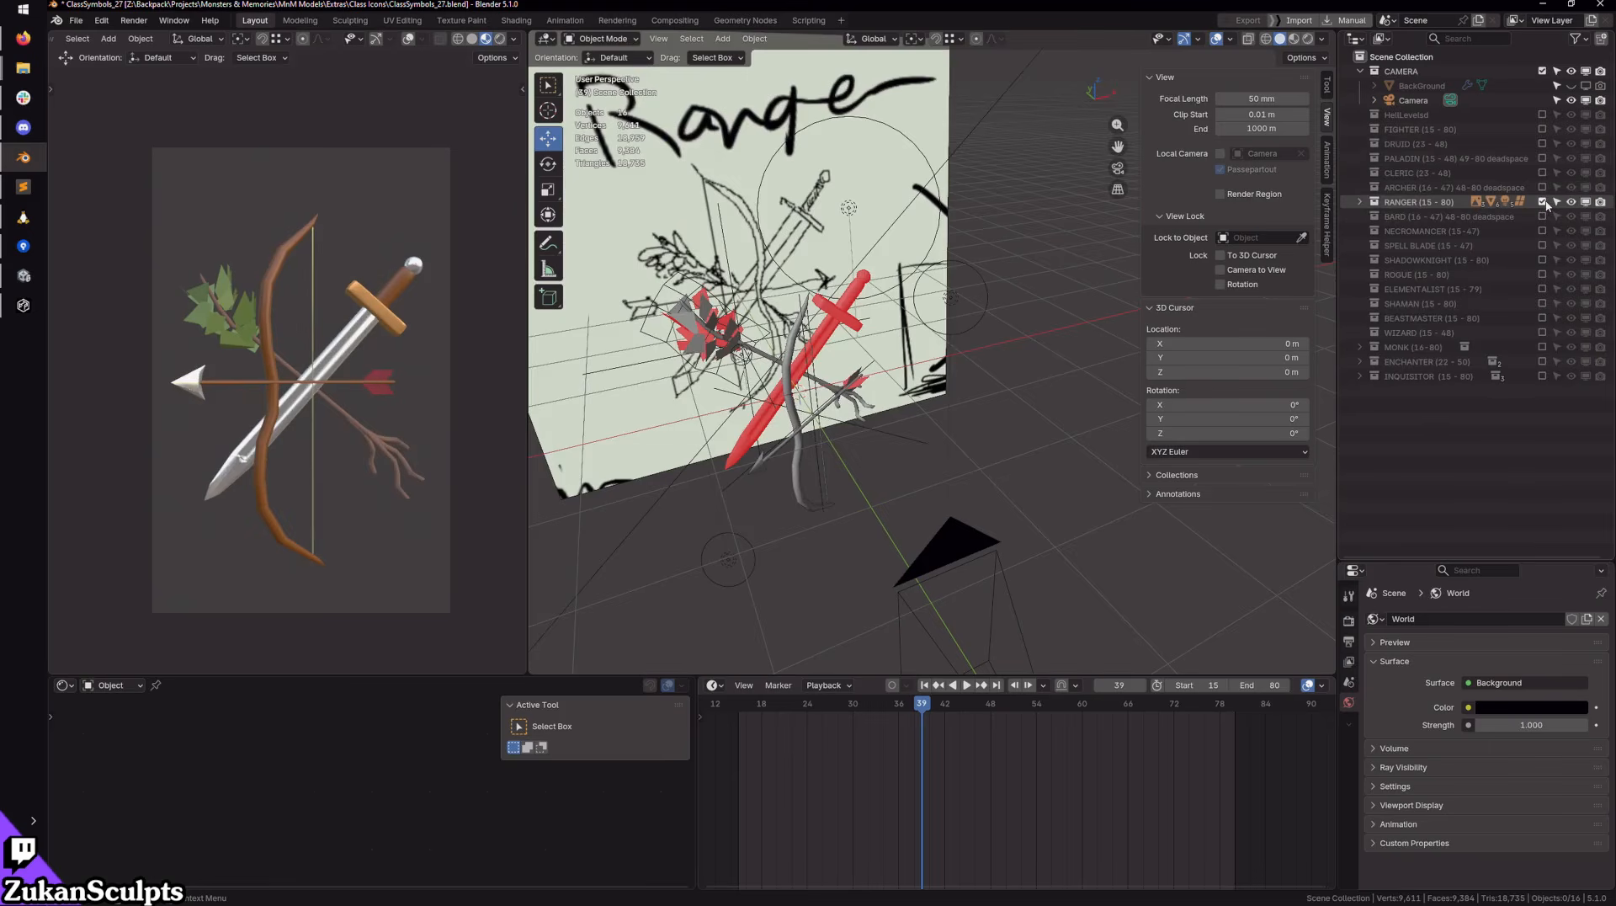
{"action": "left_click", "coordinate": [1542, 202]}
{"action": "left_click", "coordinate": [1542, 216]}
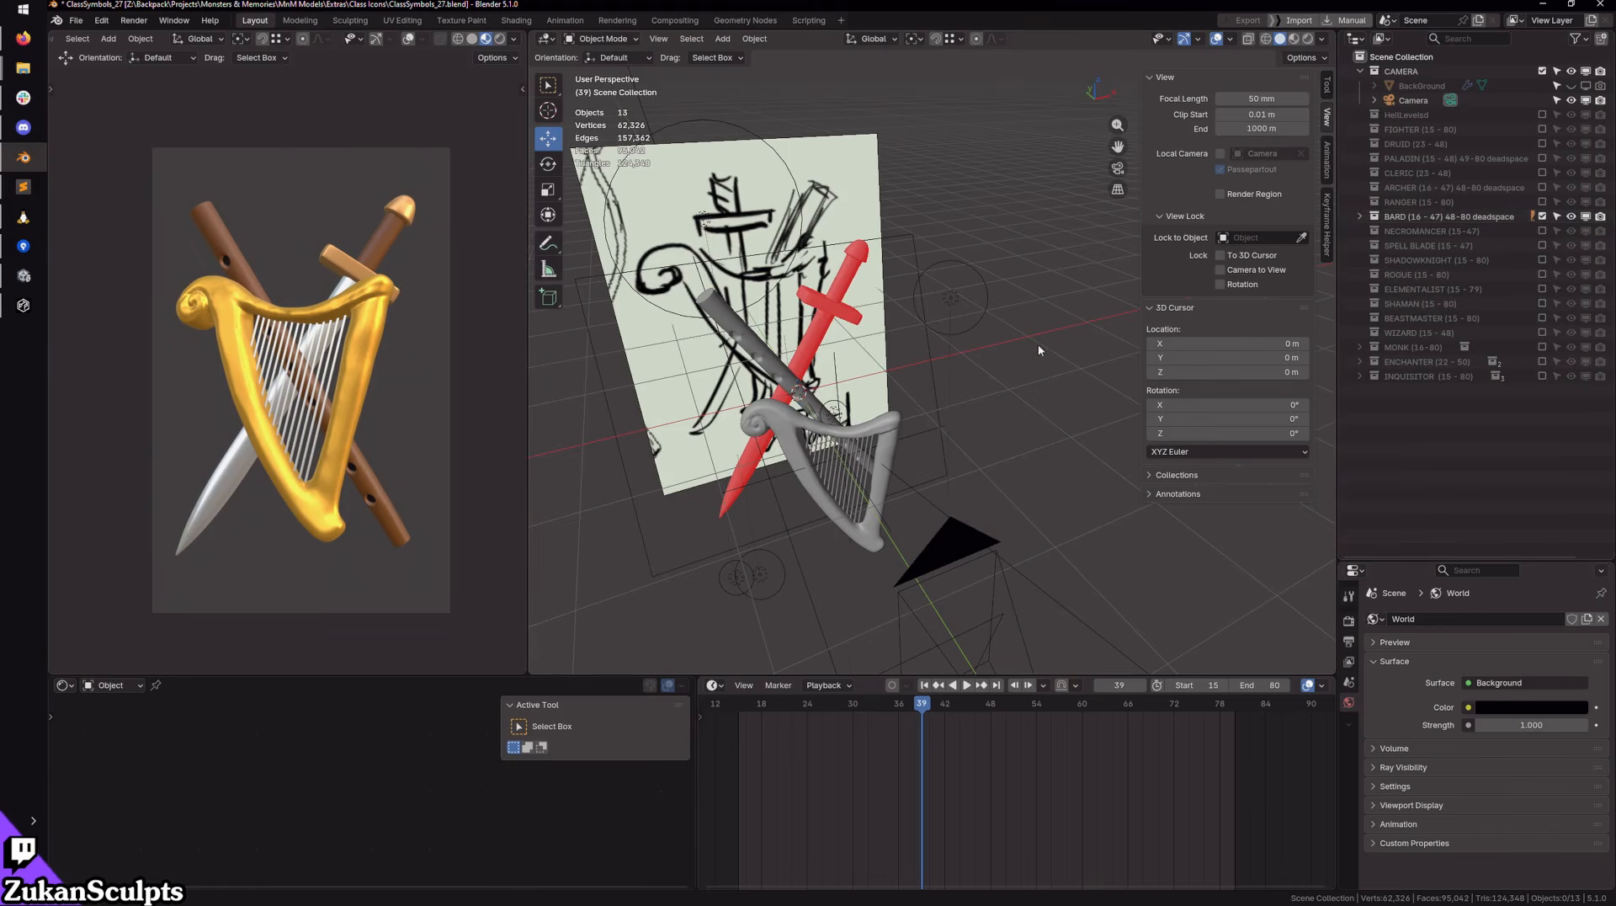
{"action": "left_click", "coordinate": [1542, 217]}
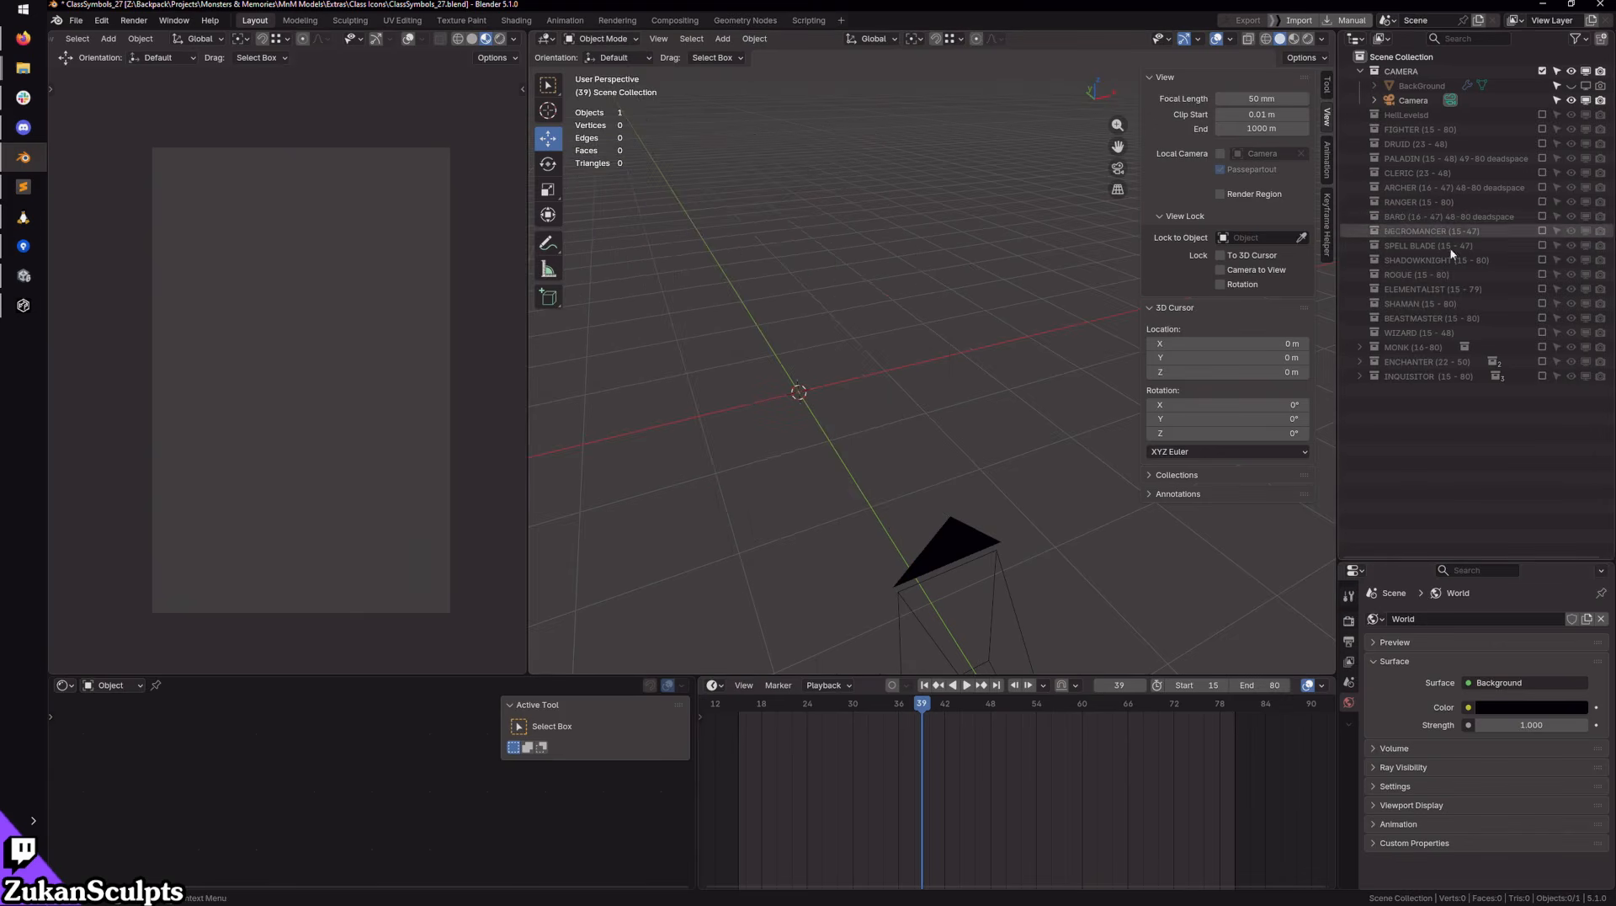
Step: Enable the INQUISITOR (15 - 80) collection, return to frame 15 and show the camera view in wireframe
{"action": "left_click", "coordinate": [1544, 375]}
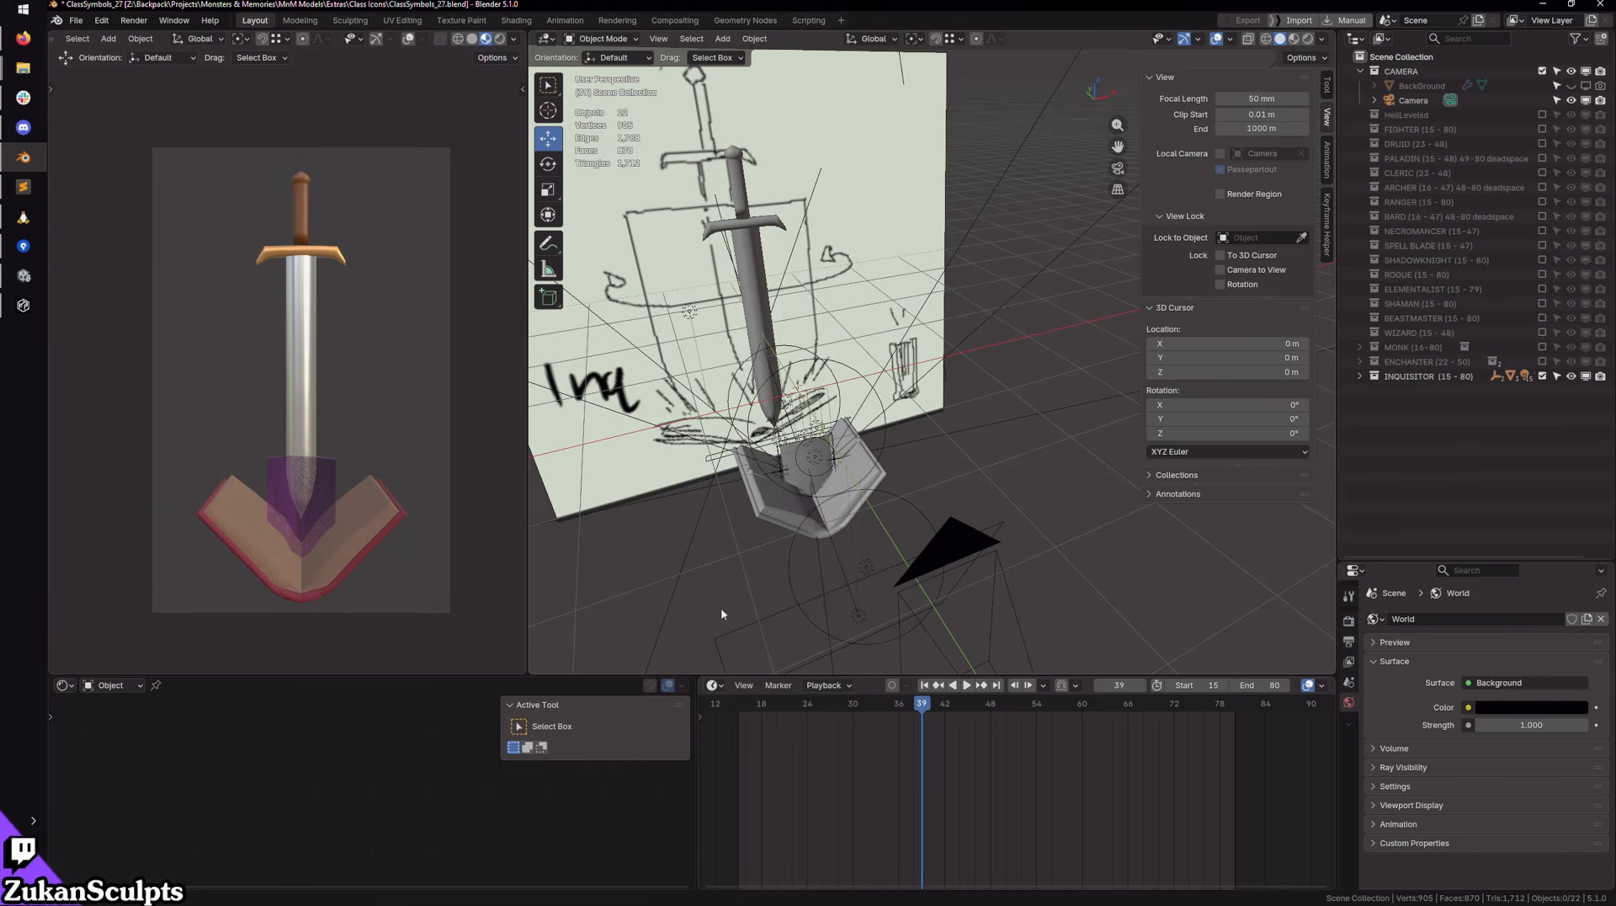
{"action": "left_click", "coordinate": [923, 686]}
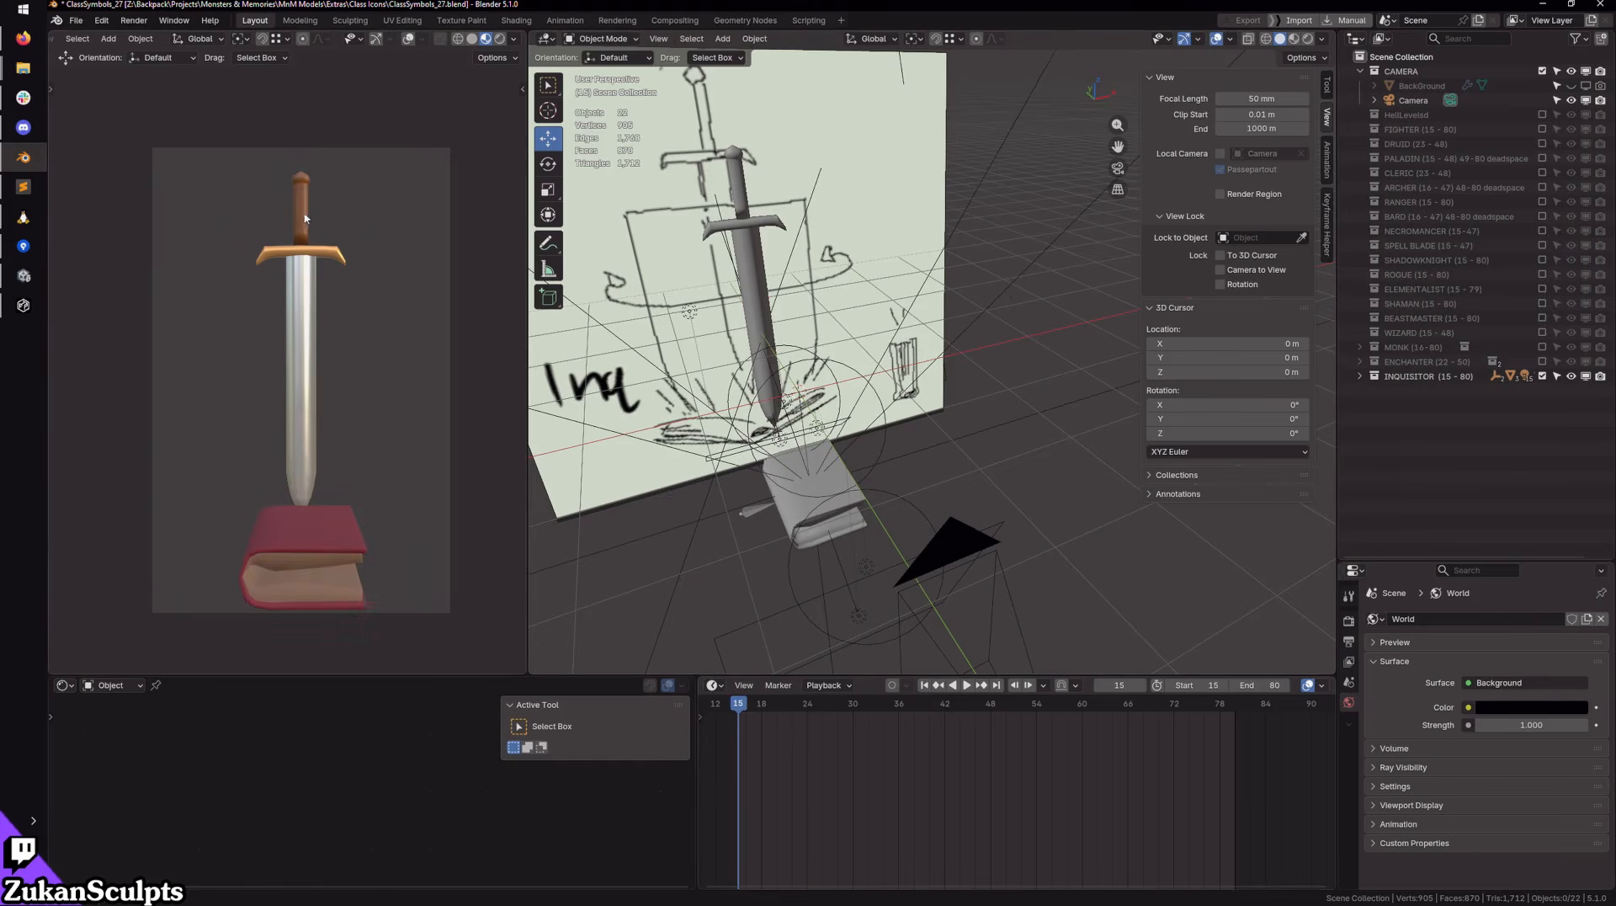
{"action": "left_click", "coordinate": [457, 39]}
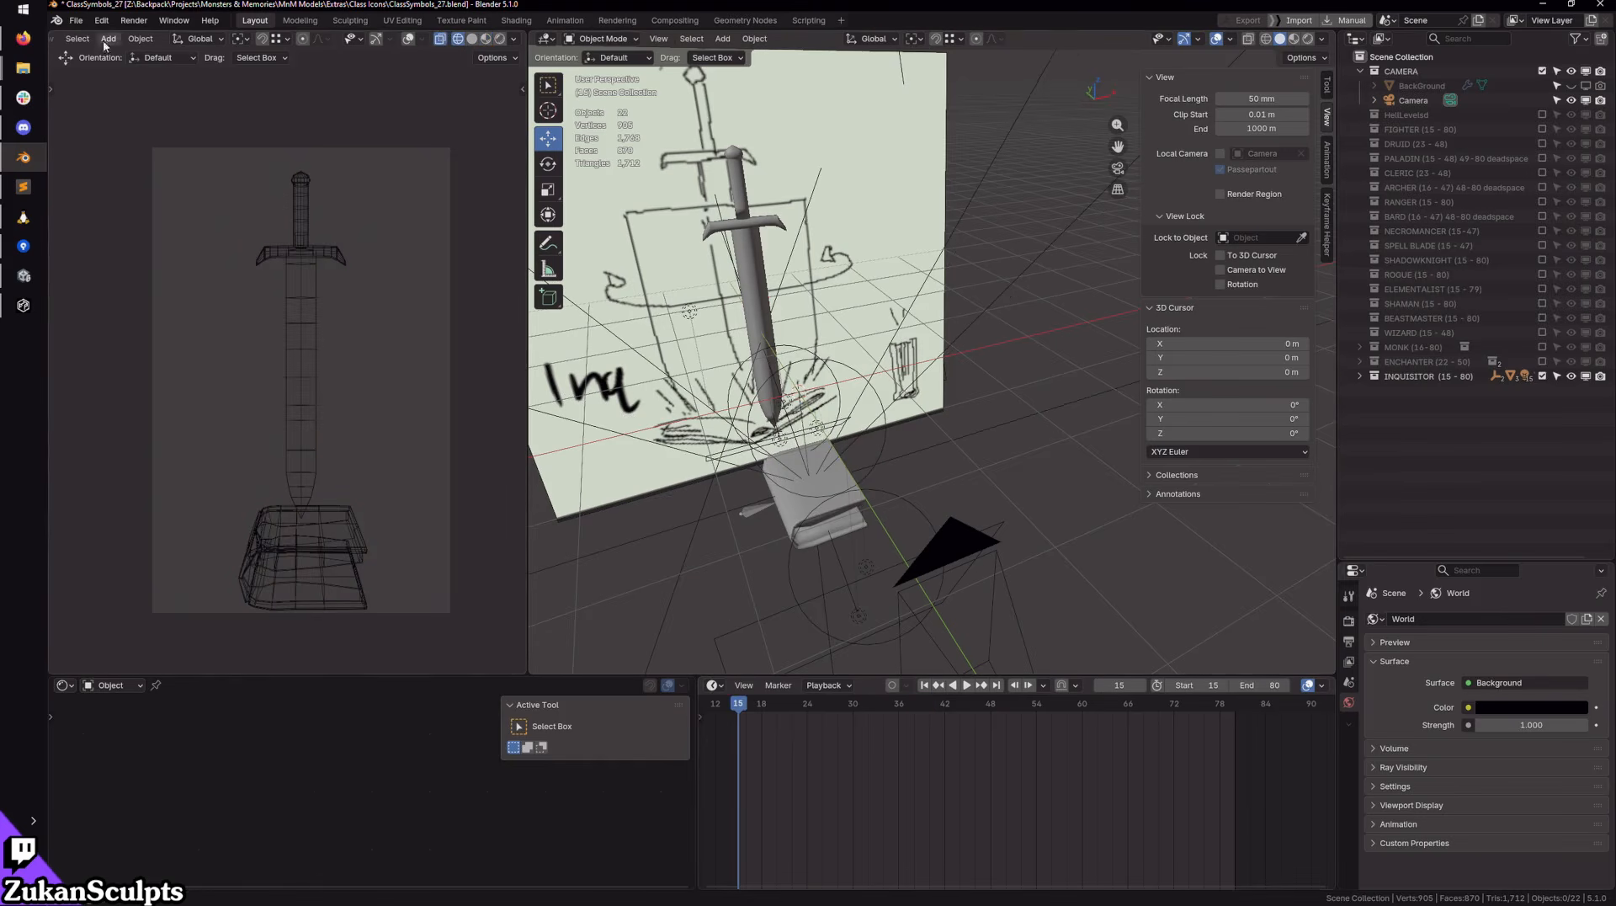
Step: Save the Blender file and close Free Texture Packer without saving its project changes
{"action": "left_click", "coordinate": [76, 26]}
{"action": "left_click", "coordinate": [105, 116]}
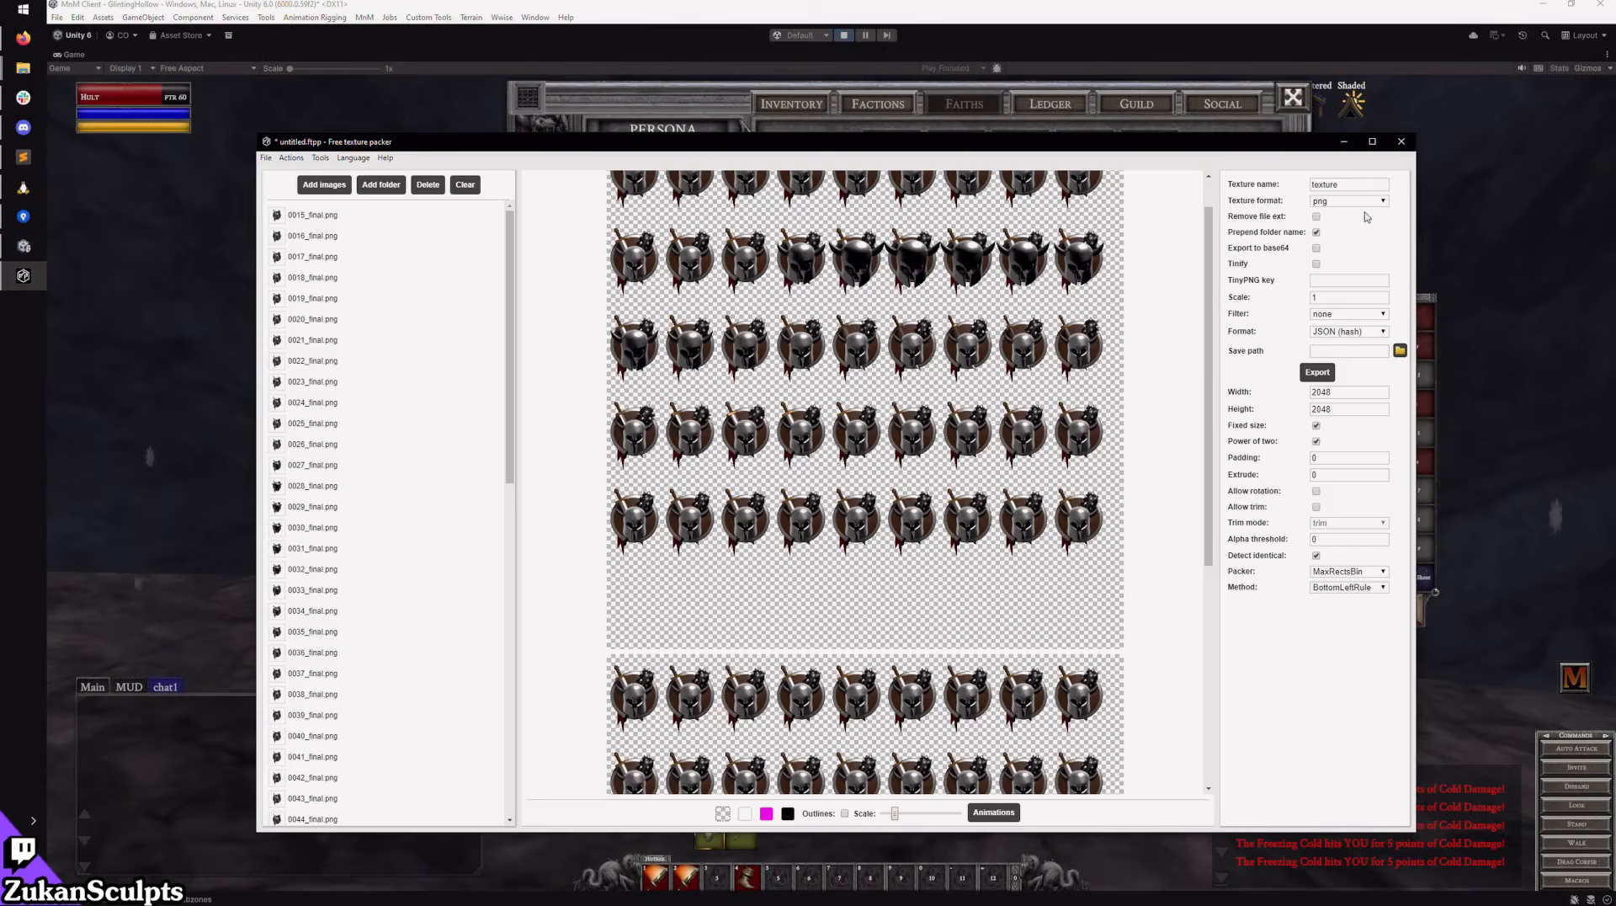
{"action": "left_click", "coordinate": [1401, 141]}
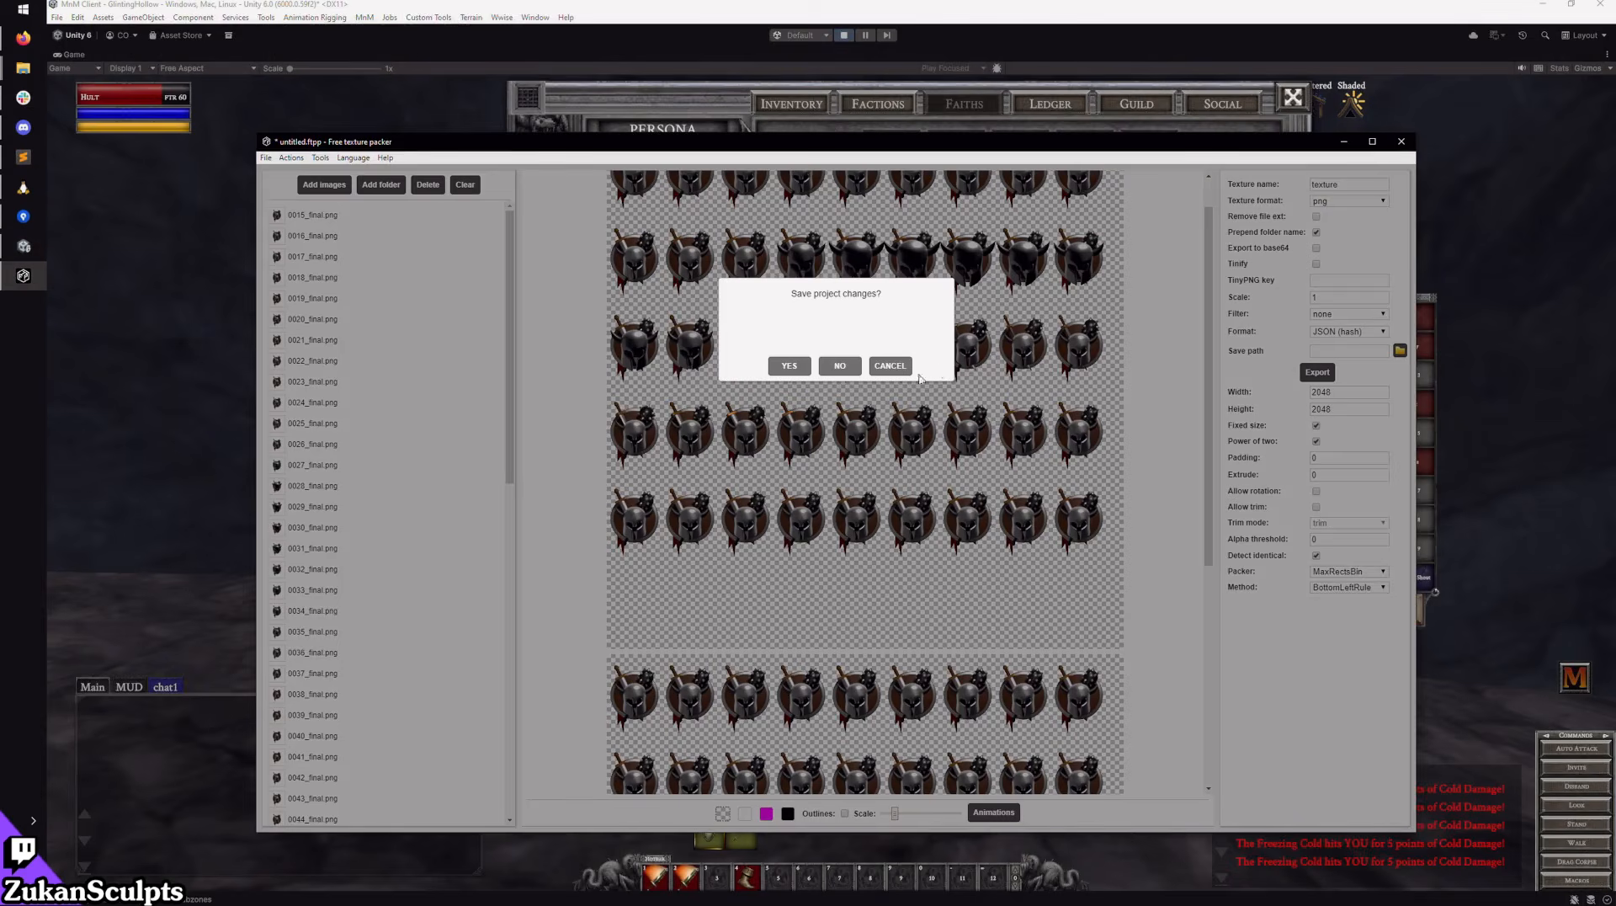
{"action": "left_click", "coordinate": [840, 366]}
Step: Log the Fighter out to the character list of the game running in Unity with the /camp chat command
{"action": "type", "text": "/camnp"}
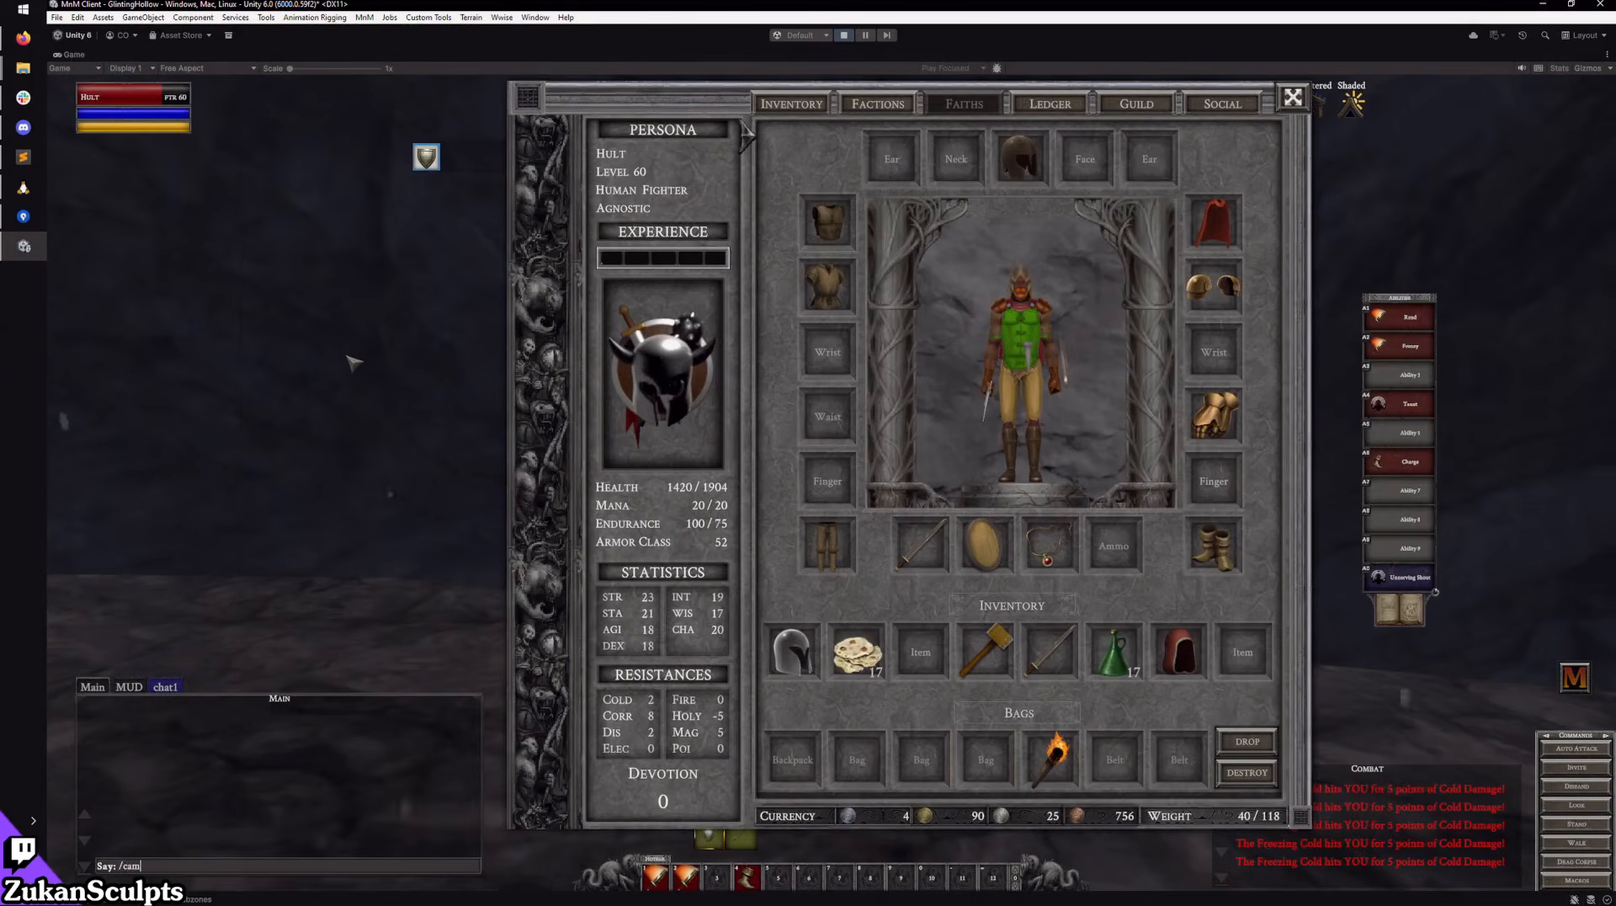
{"action": "key", "text": "Return"}
{"action": "type", "text": "/camp"}
{"action": "key", "text": "Return"}
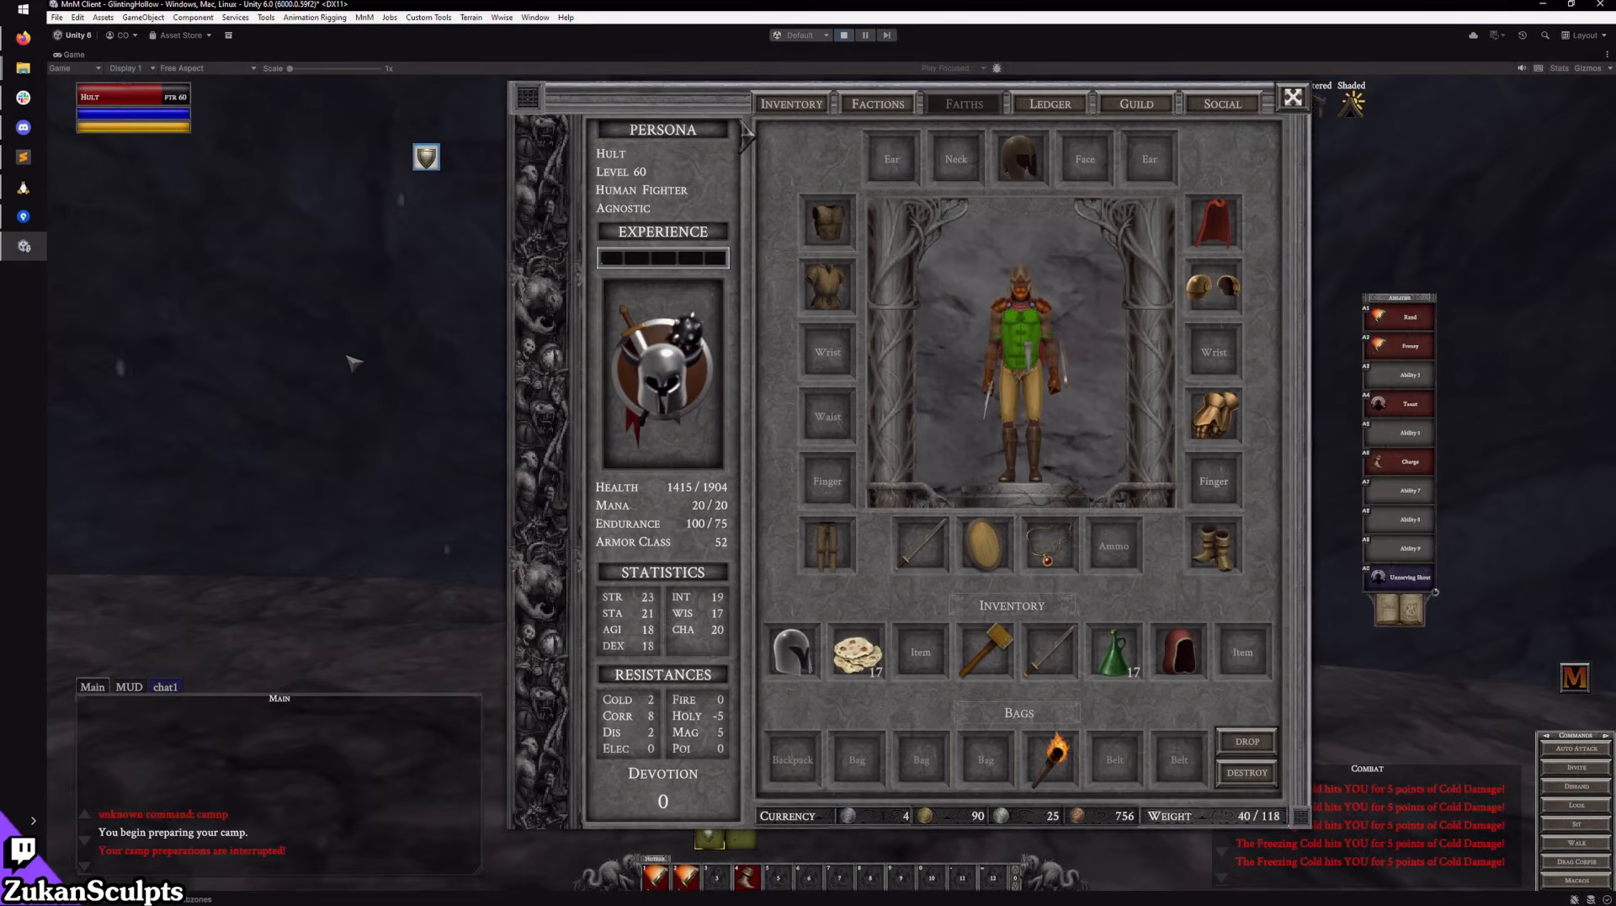
{"action": "type", "text": "/camp[ fas"}
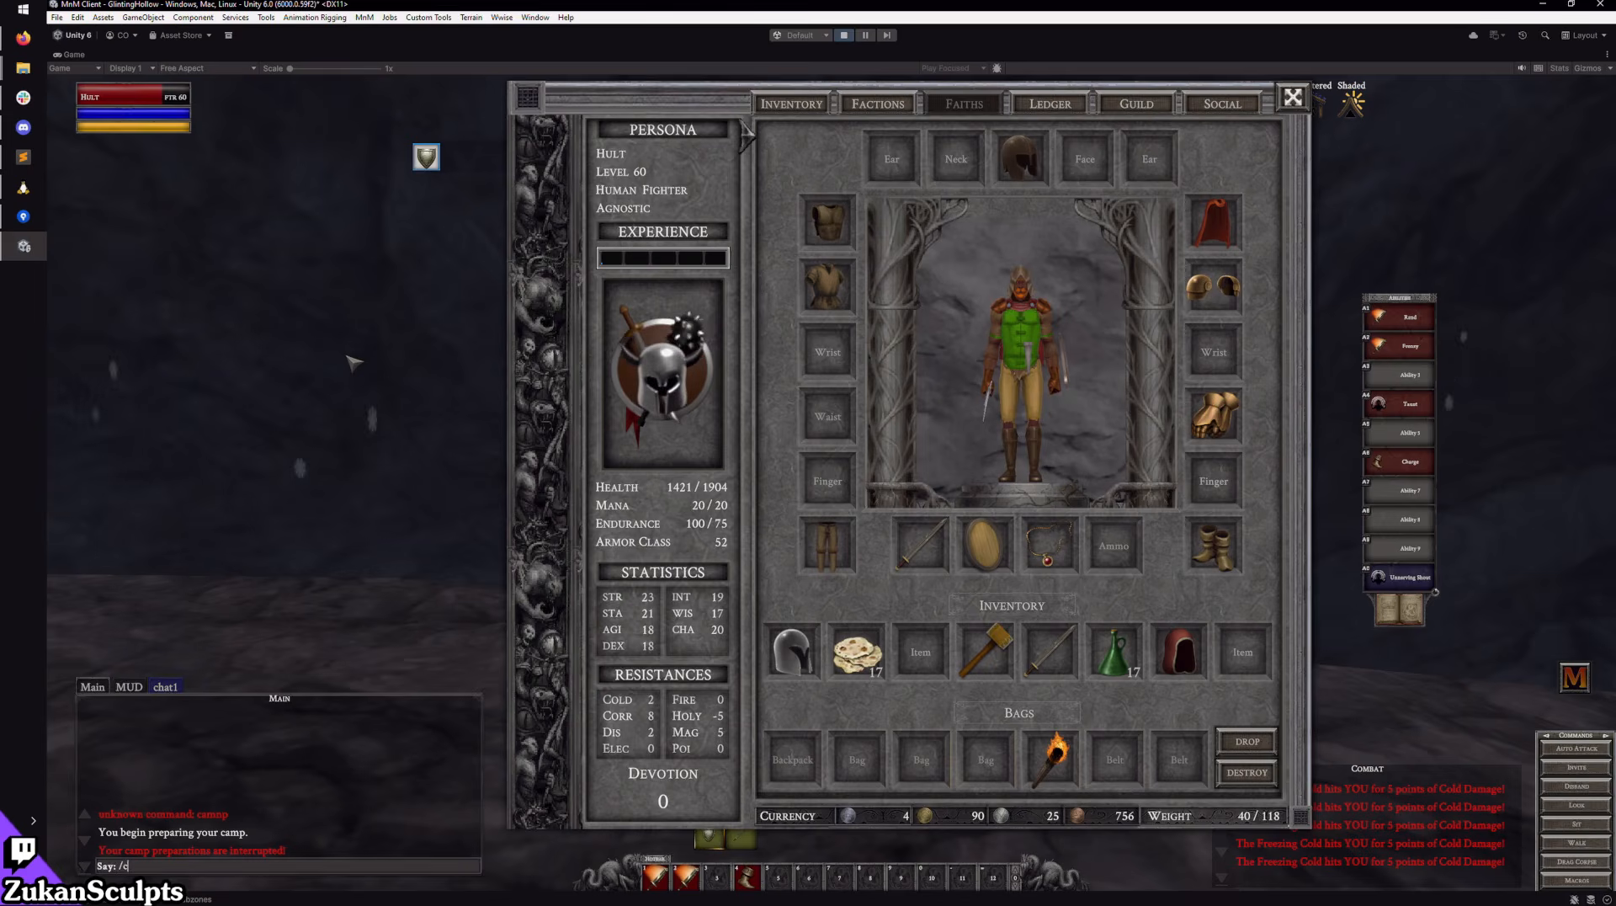
{"action": "key", "text": "BackSpace"}
{"action": "key", "text": "BackSpace"}
{"action": "key", "text": "BackSpace"}
{"action": "key", "text": "BackSpace"}
{"action": "key", "text": "BackSpace"}
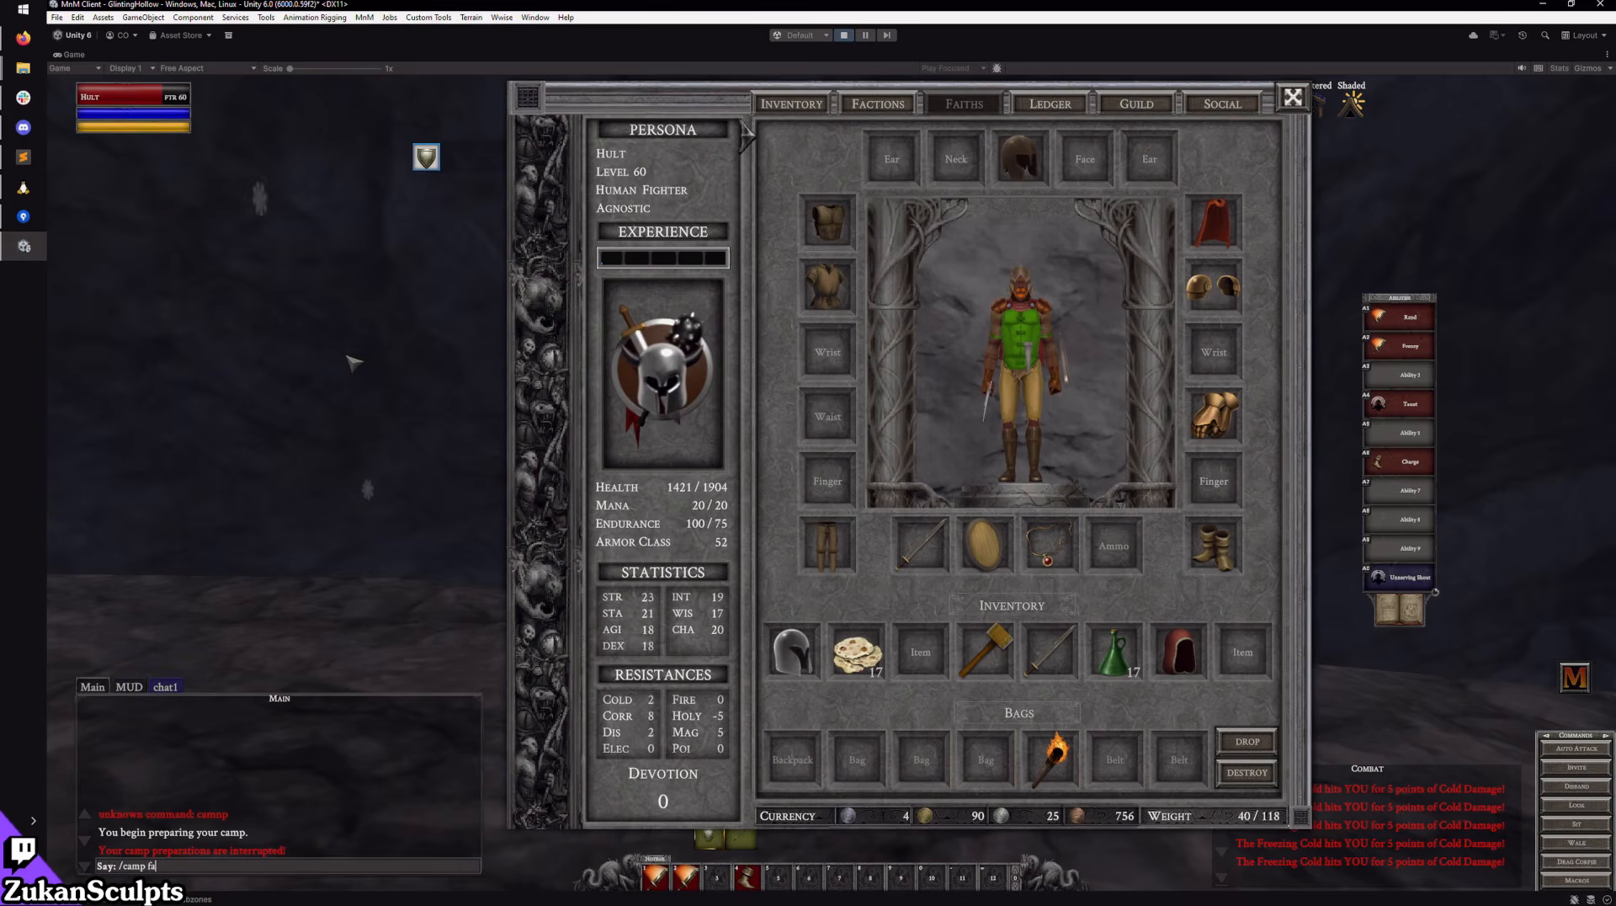
{"action": "key", "text": "Return"}
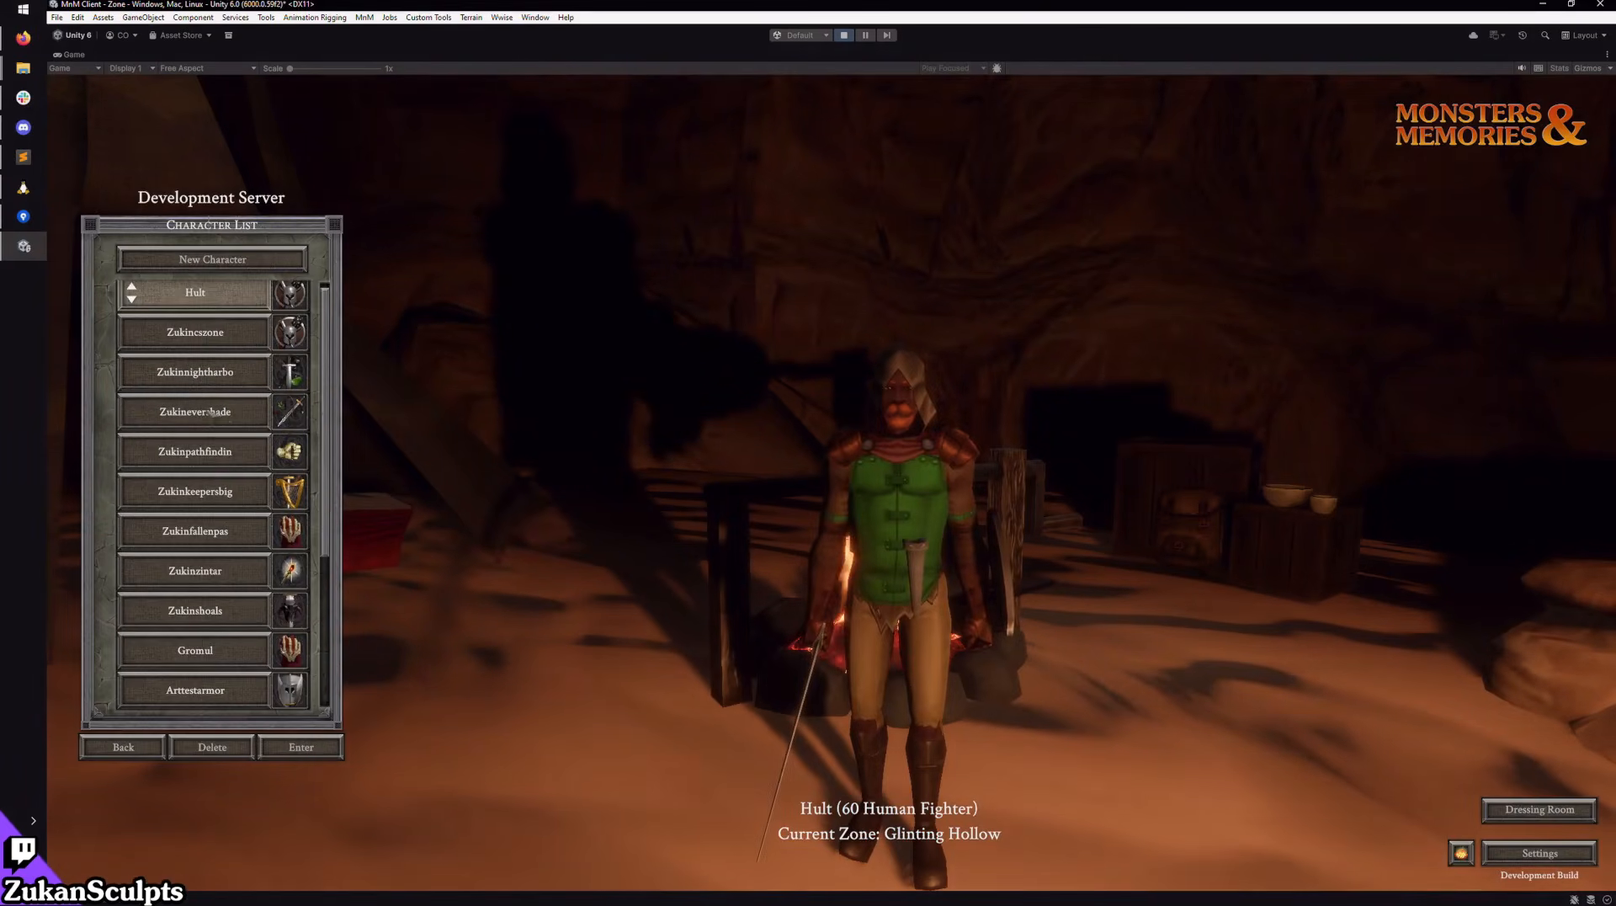
Step: Enter the game as the level 1 Human Inquisitor in Night Harbor and open the character window
{"action": "scroll", "coordinate": [226, 413], "scroll_direction": "down", "scroll_amount": 6}
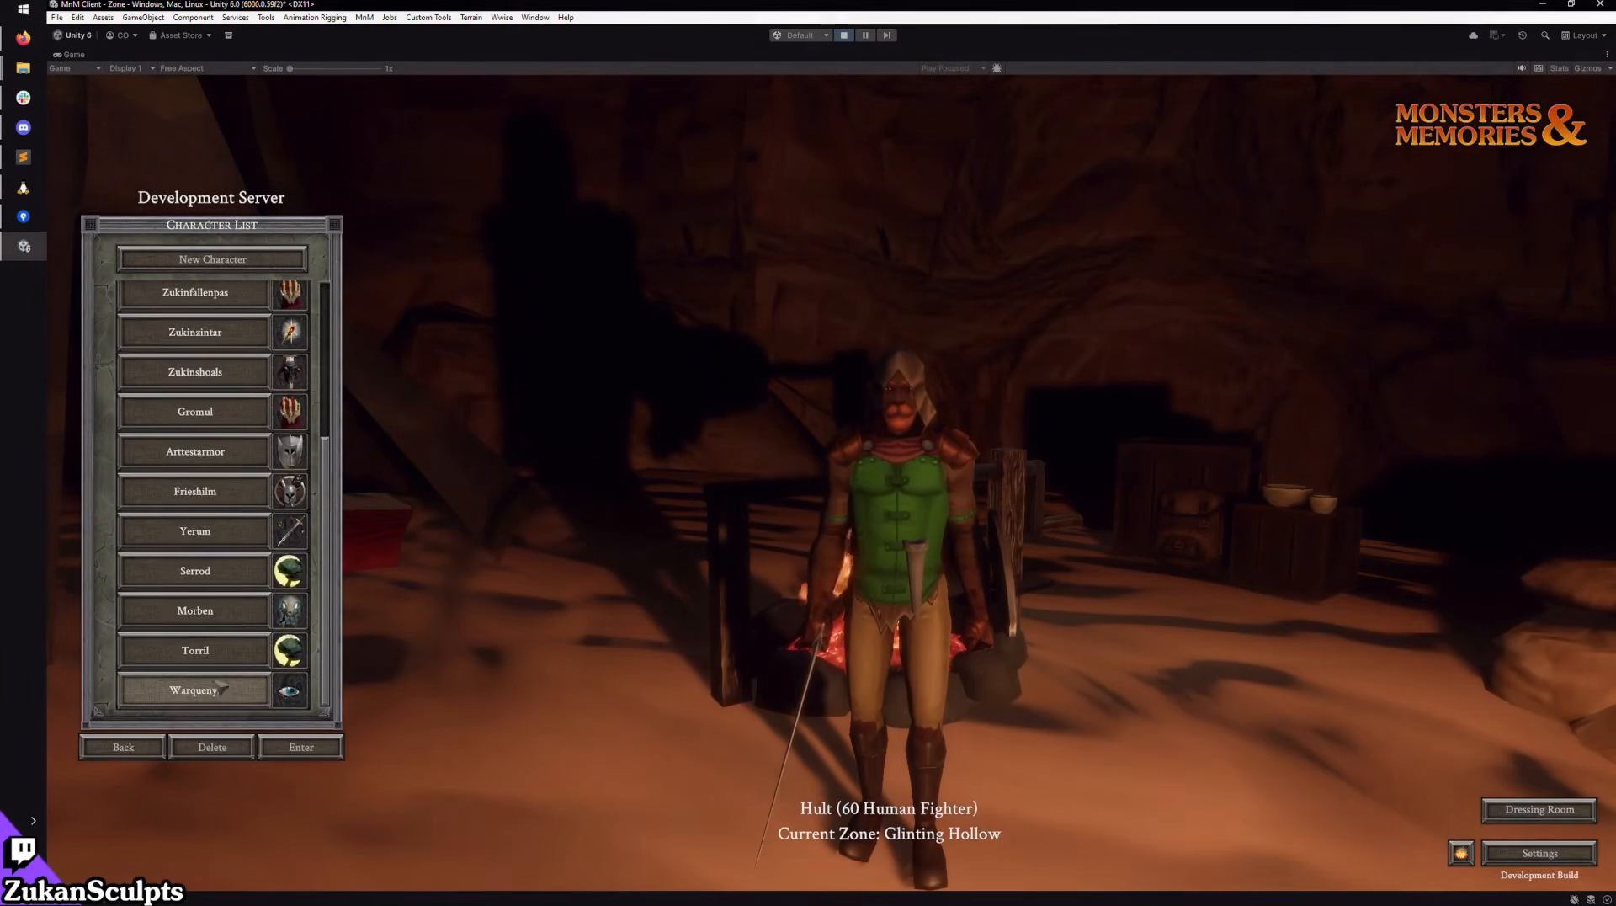
{"action": "left_click", "coordinate": [195, 689]}
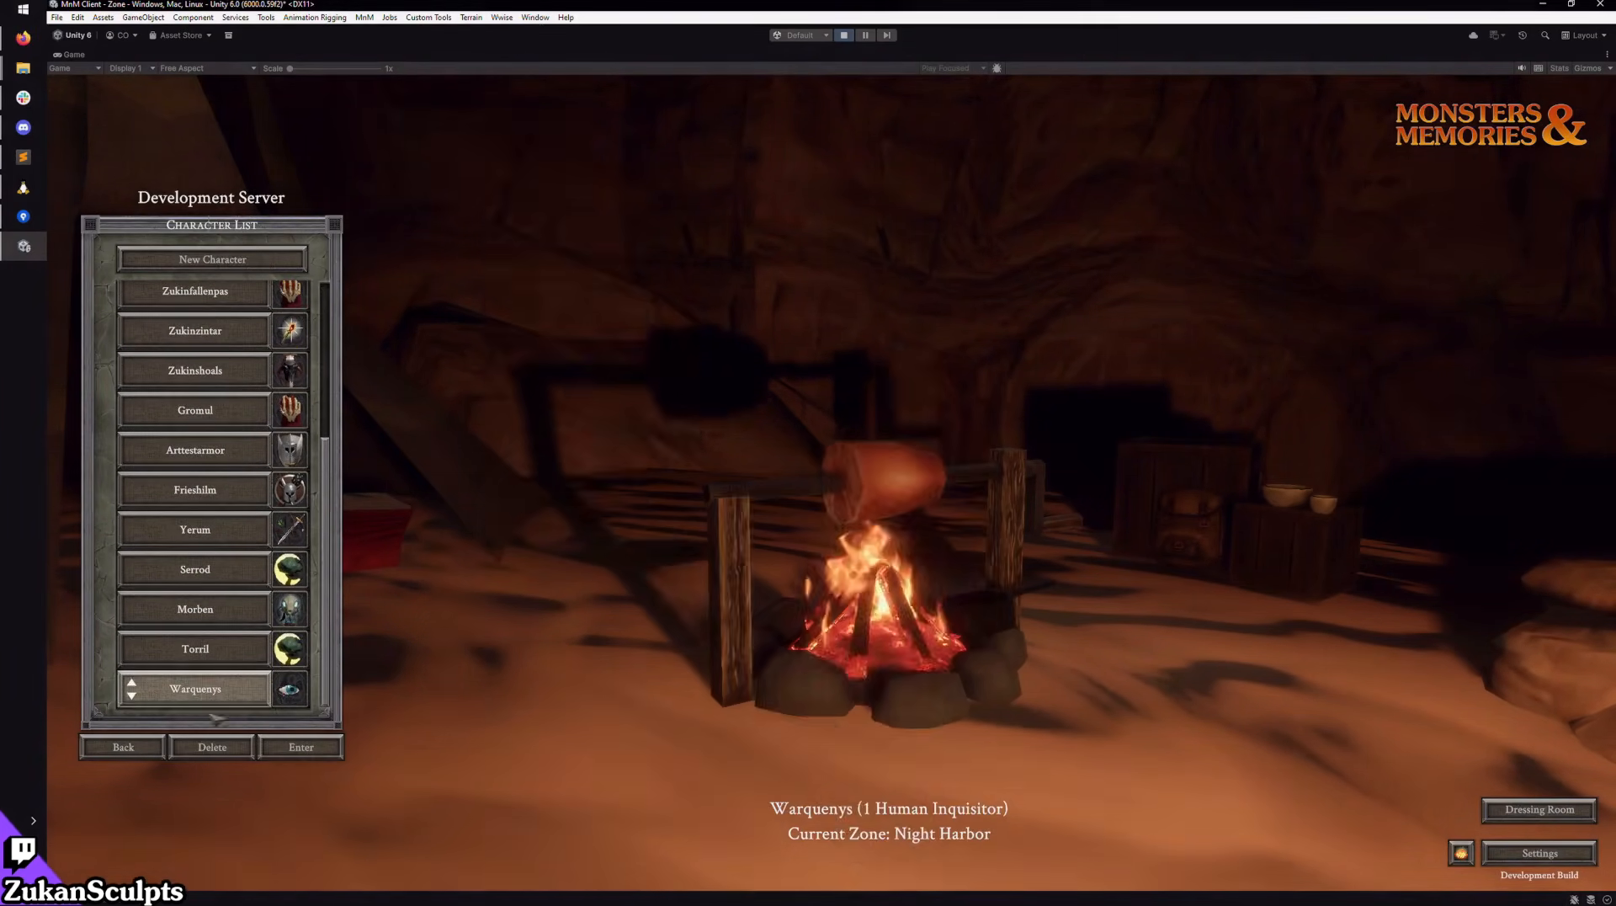
{"action": "left_click", "coordinate": [301, 747]}
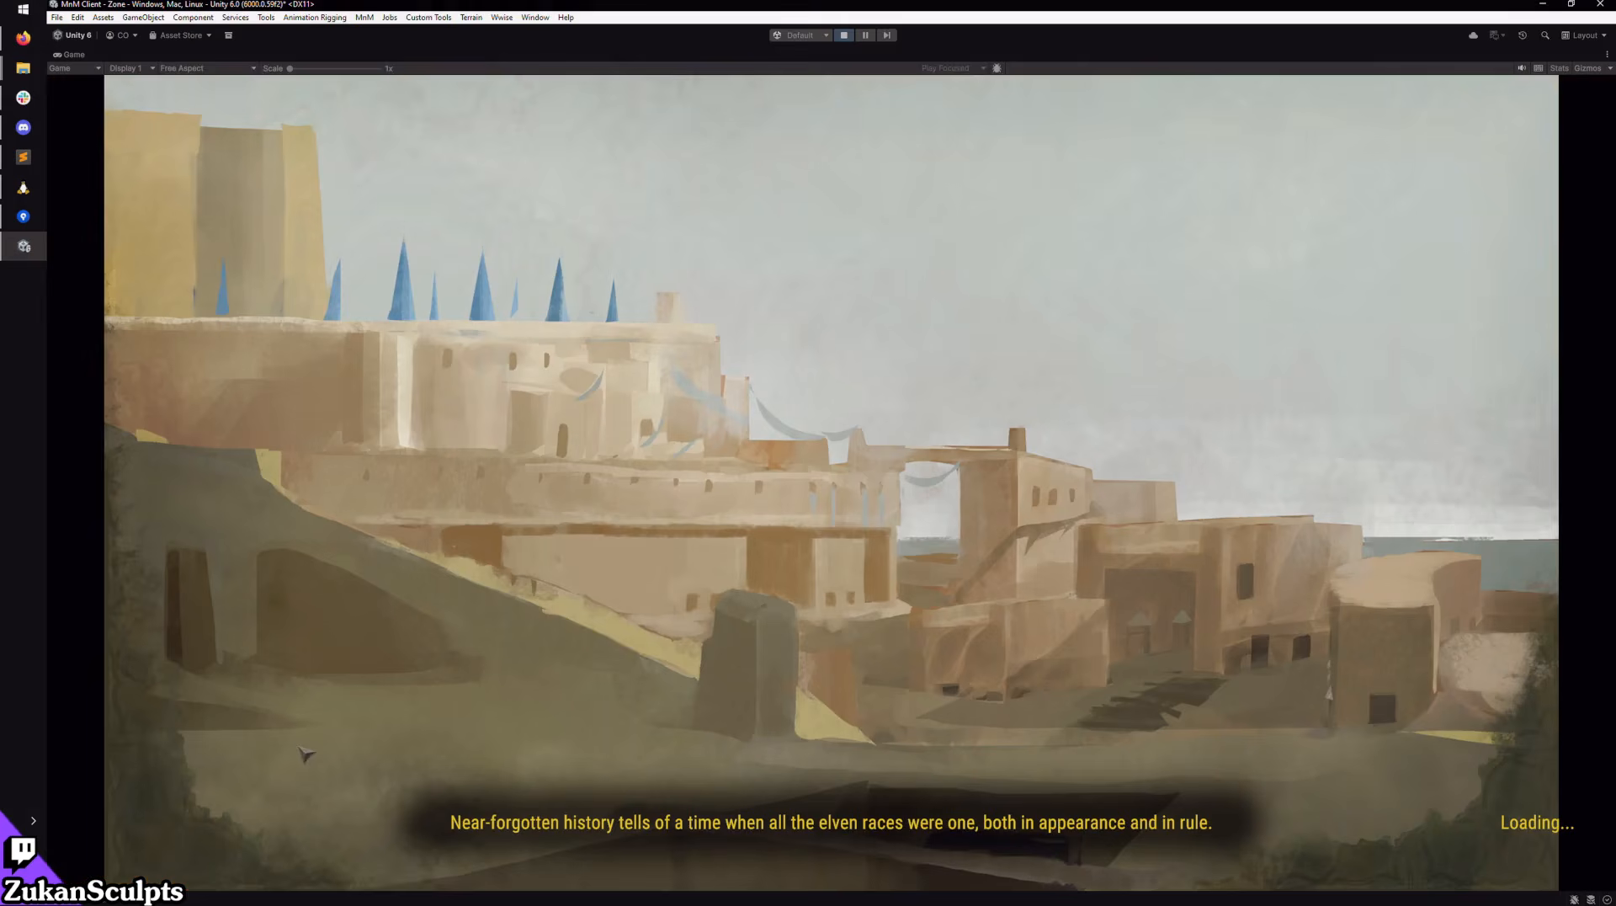
{"action": "left_click", "coordinate": [24, 187]}
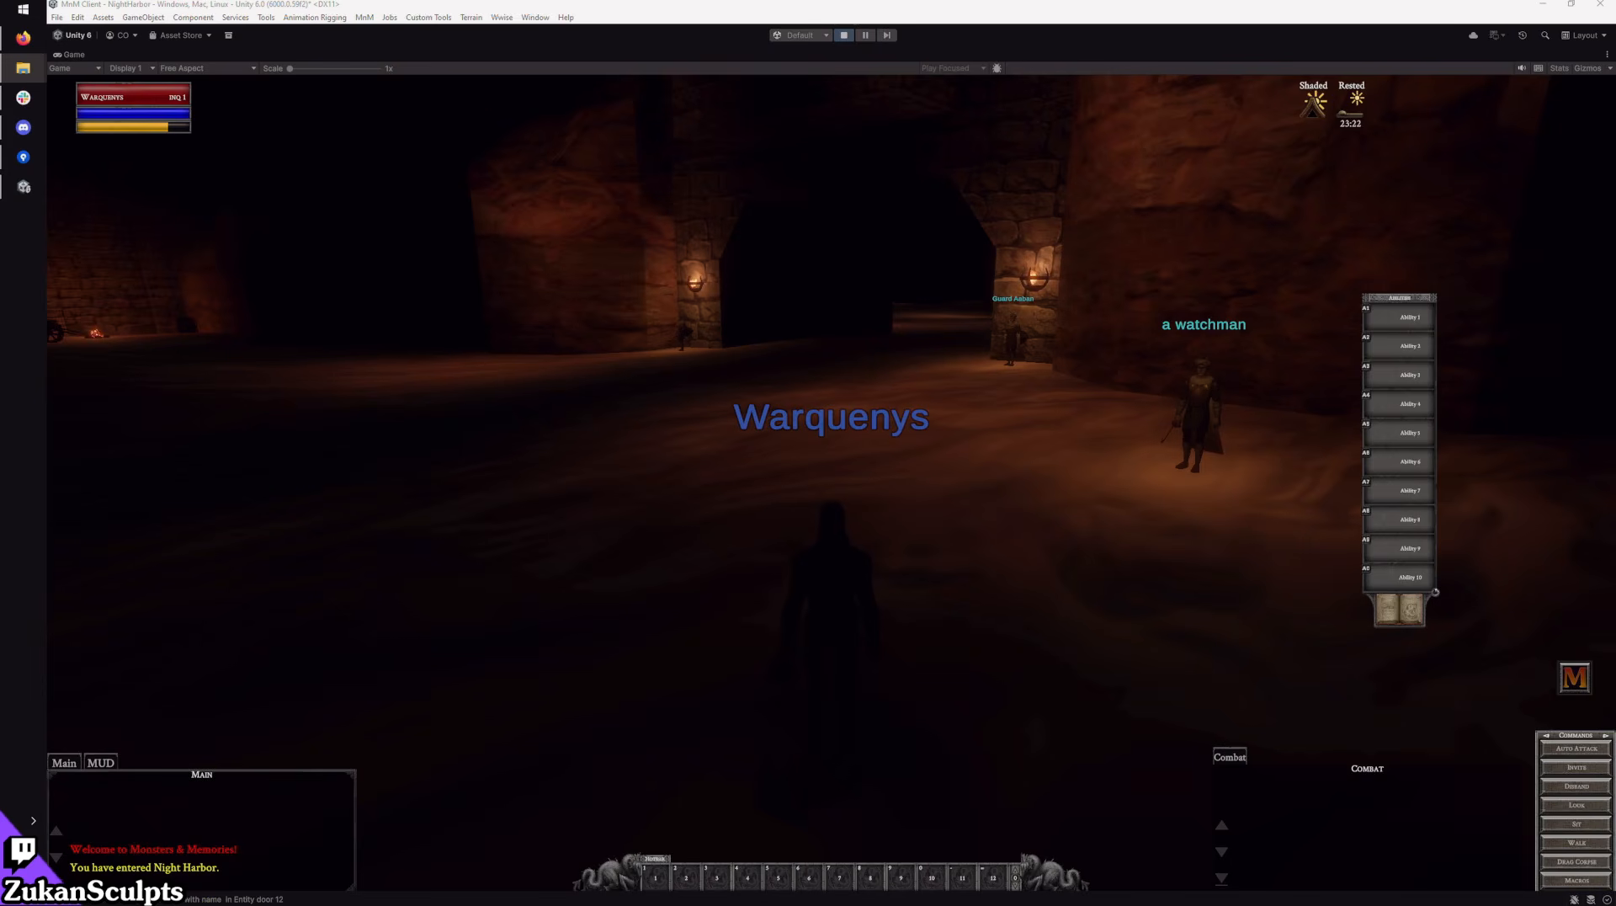
{"action": "left_click", "coordinate": [829, 462]}
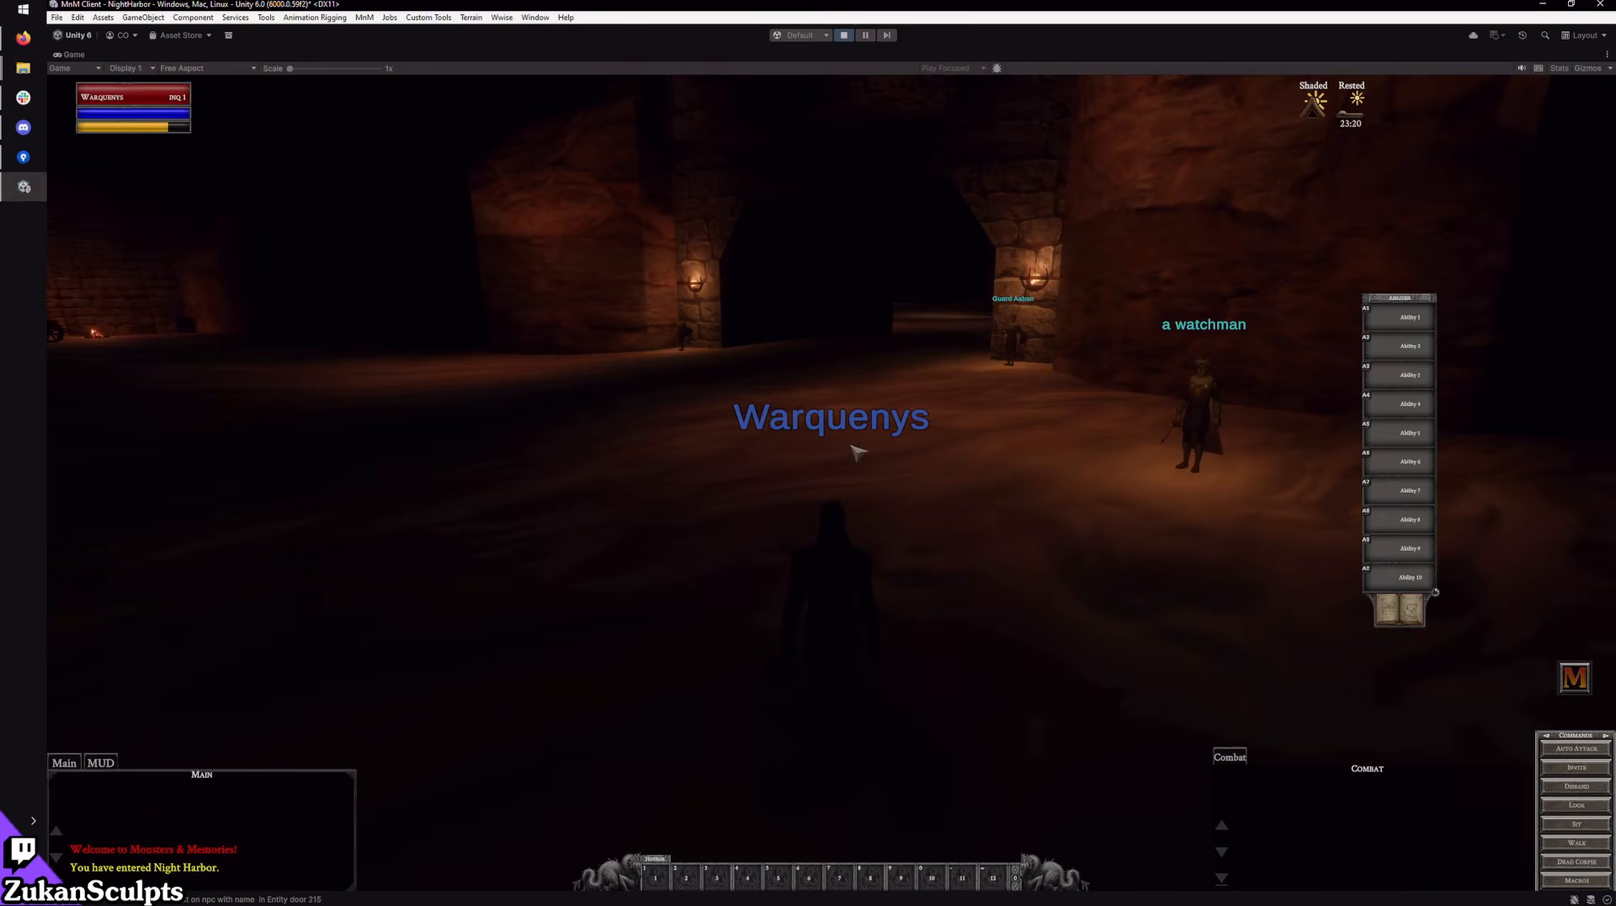
{"action": "key", "text": "i"}
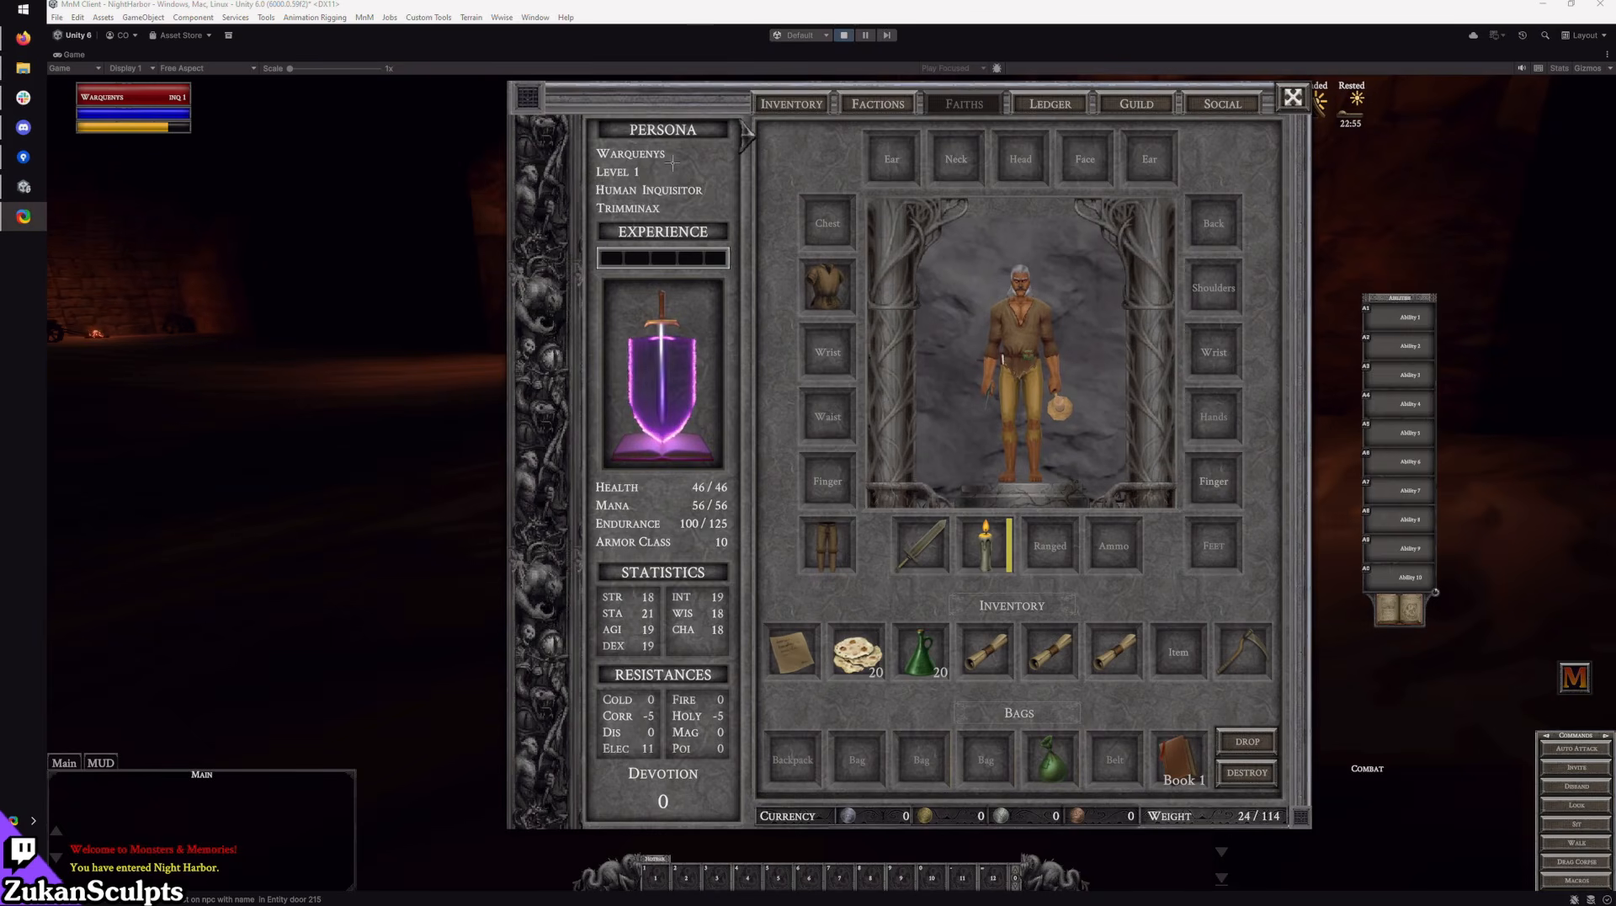
{"action": "left_click_drag", "start_coordinate": [604, 281], "coordinate": [725, 473]}
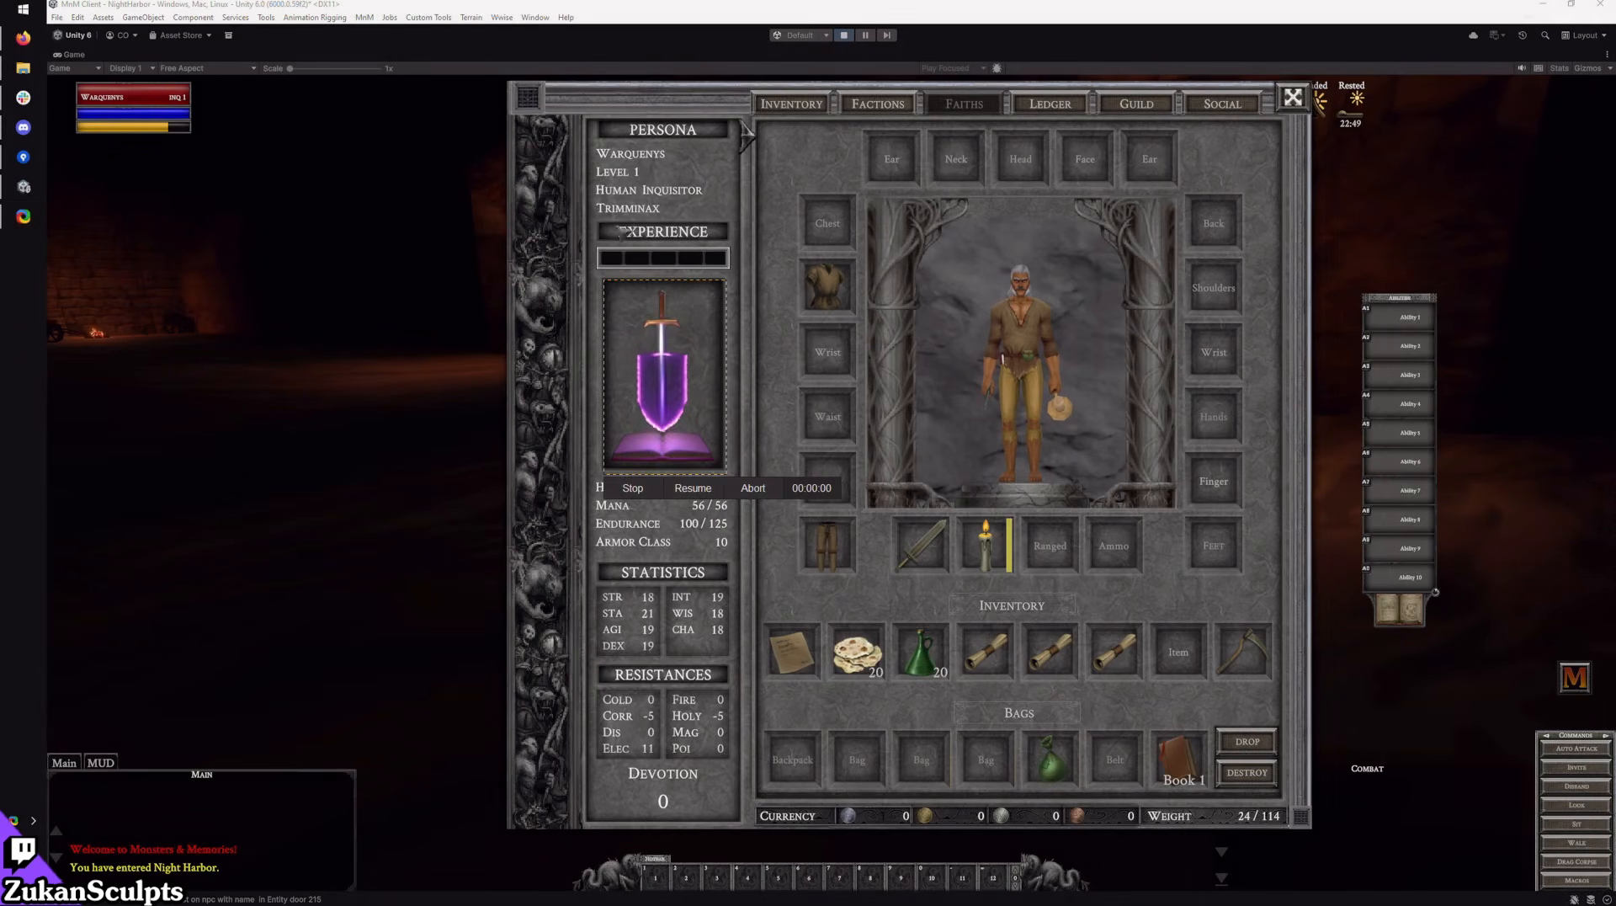
{"action": "left_click", "coordinate": [1127, 208]}
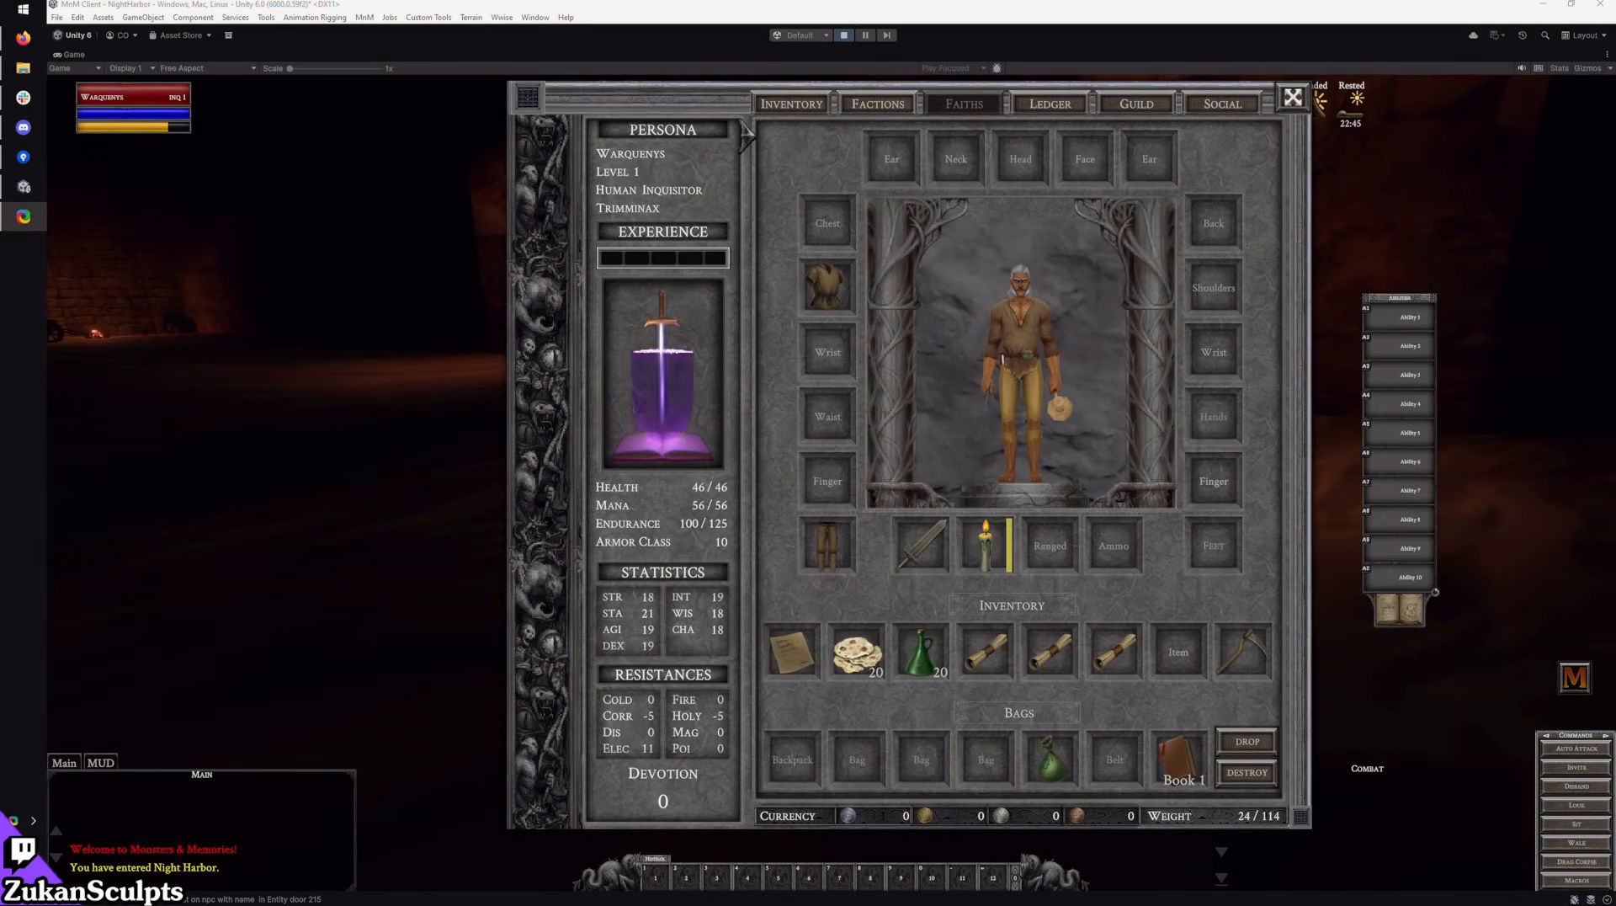
{"action": "key", "text": "shift+Print"}
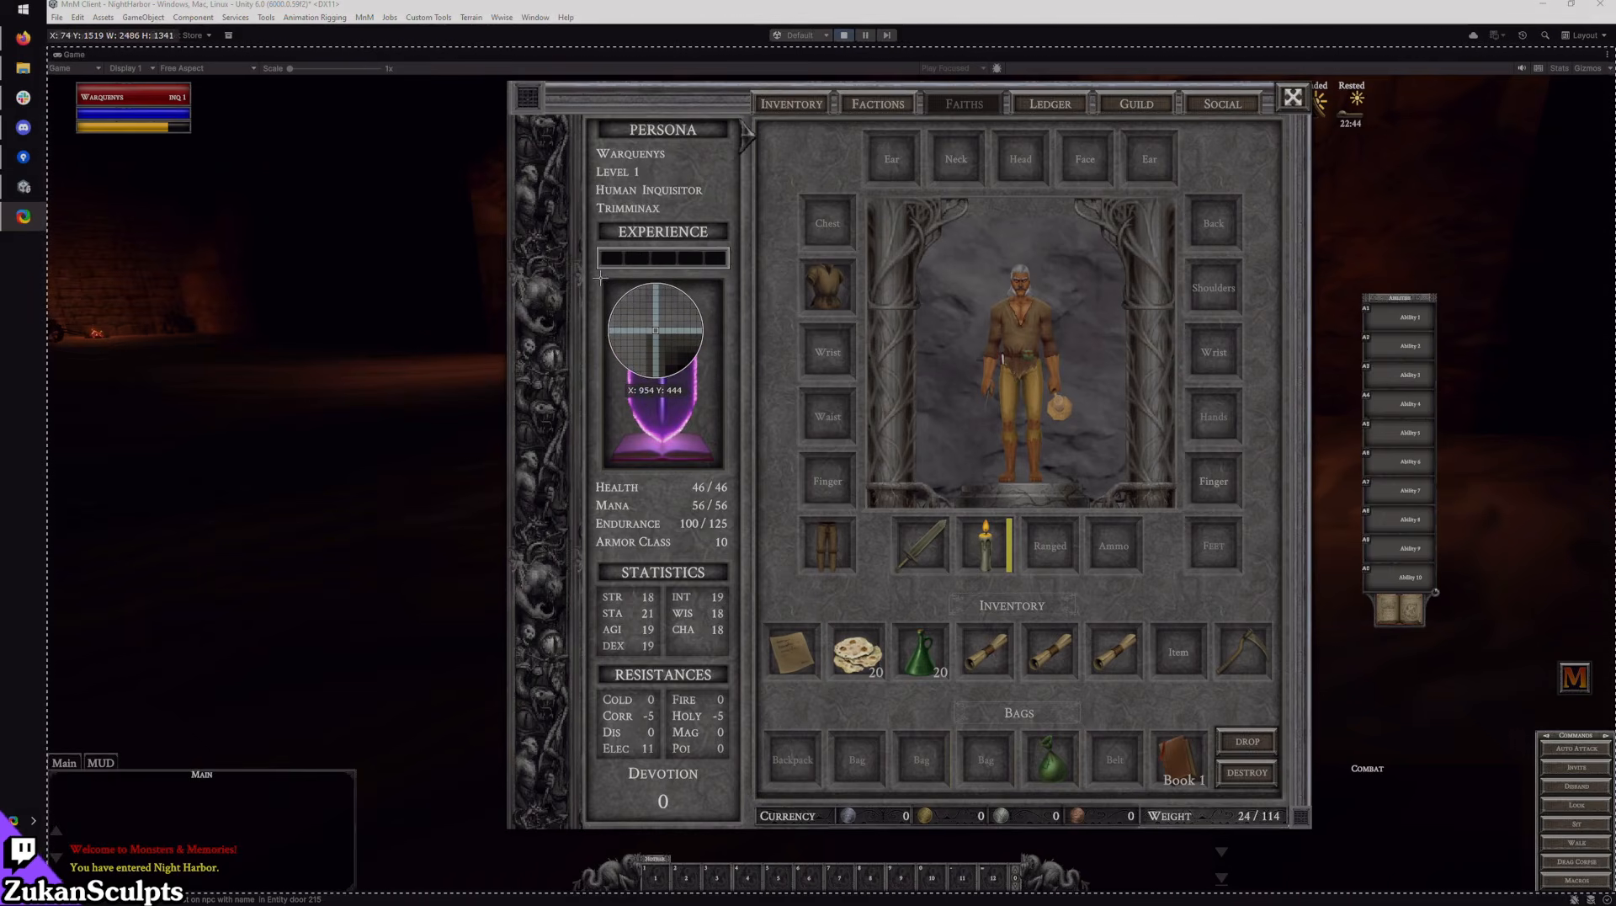
{"action": "left_click", "coordinate": [603, 279]}
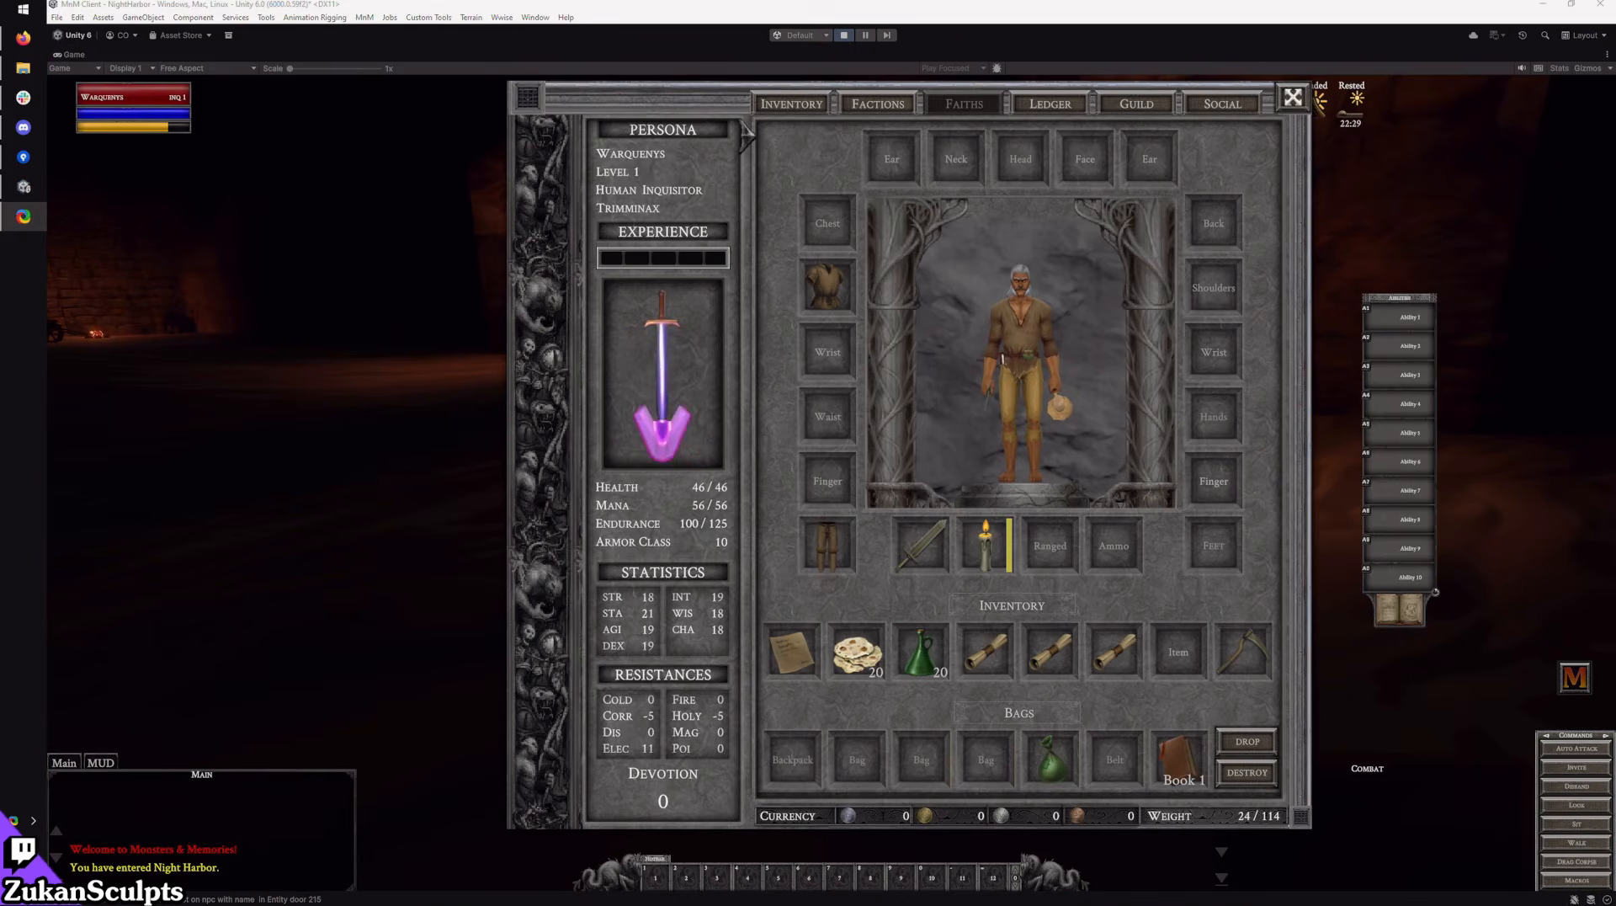
Step: Screen-record the animated Inquisitor symbol, limiting the capture region to its frame in the character window
{"action": "key", "text": "ctrl+Print"}
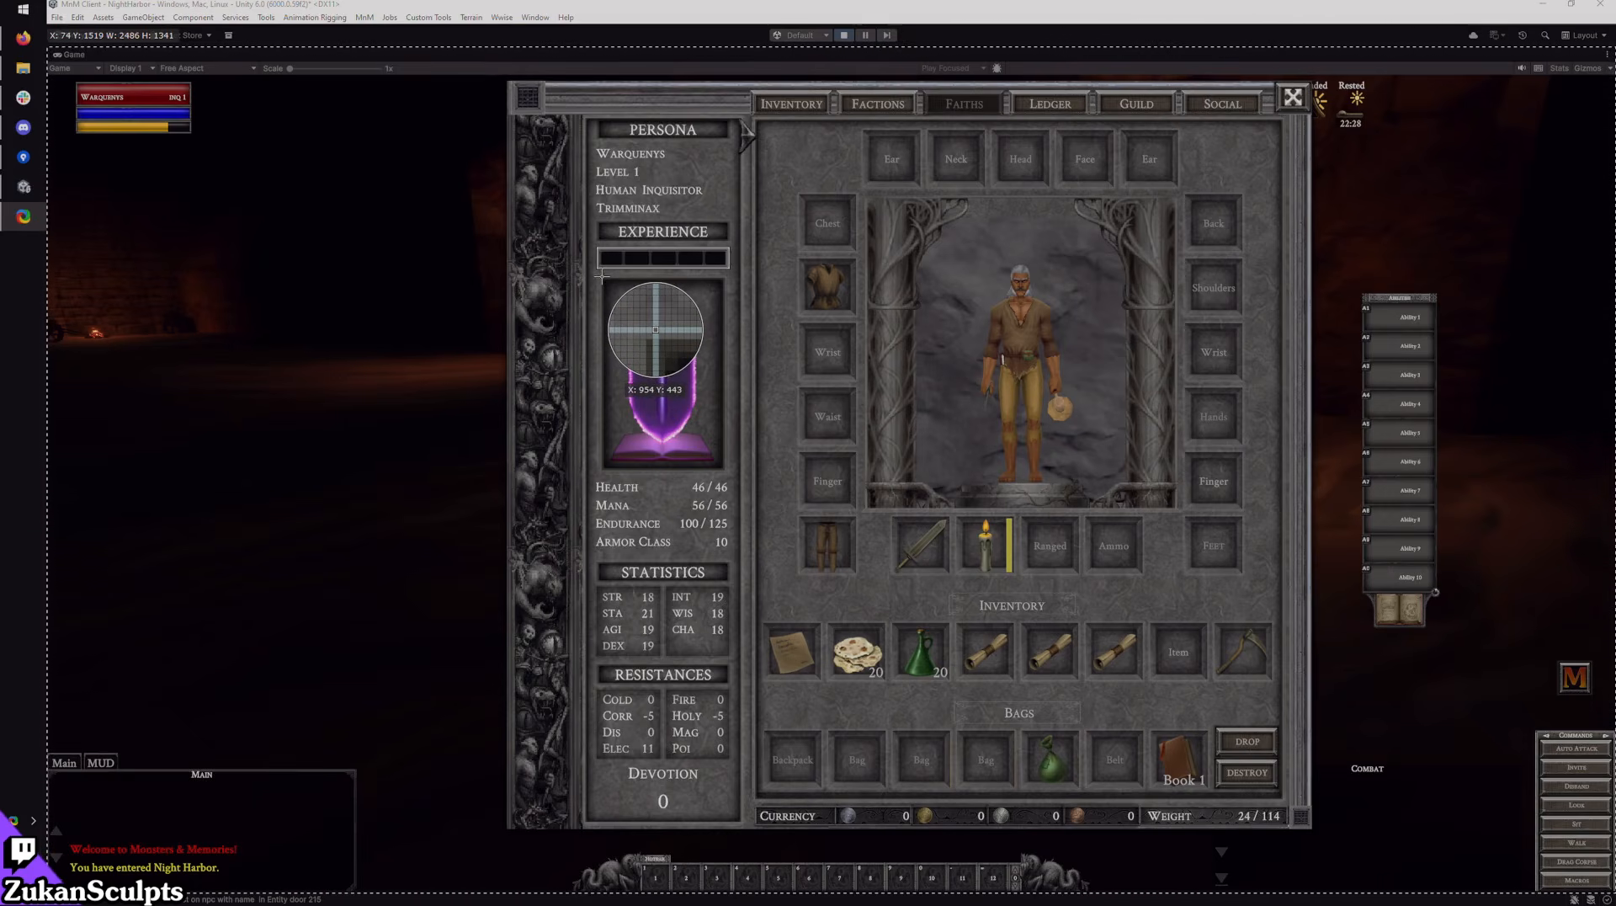
{"action": "left_click_drag", "start_coordinate": [603, 277], "coordinate": [727, 471]}
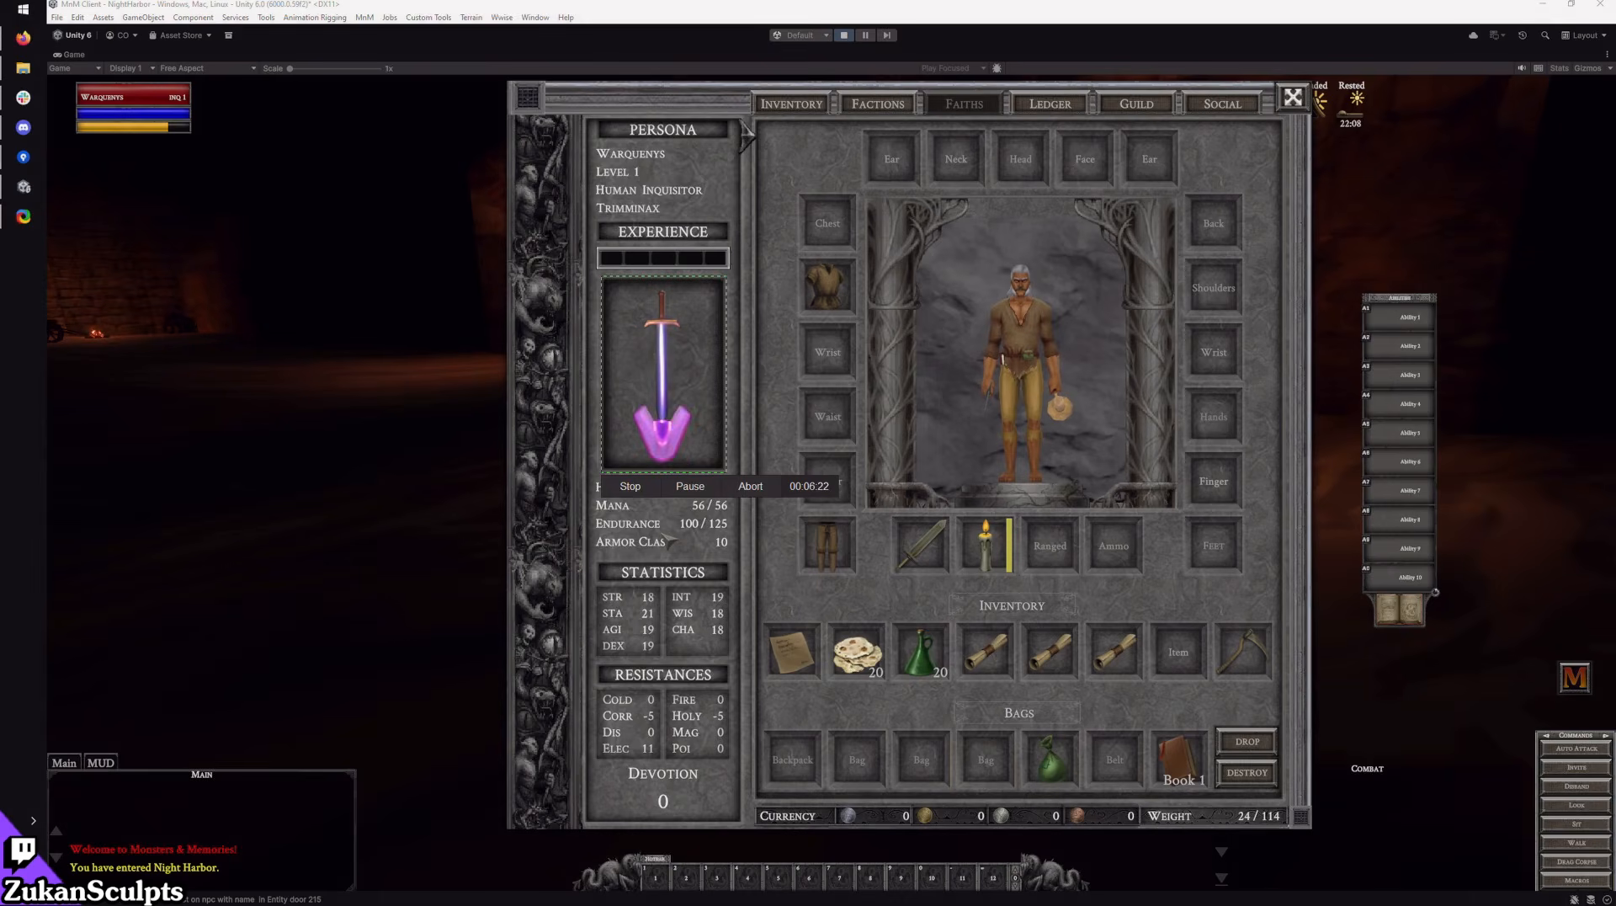
{"action": "left_click", "coordinate": [627, 488]}
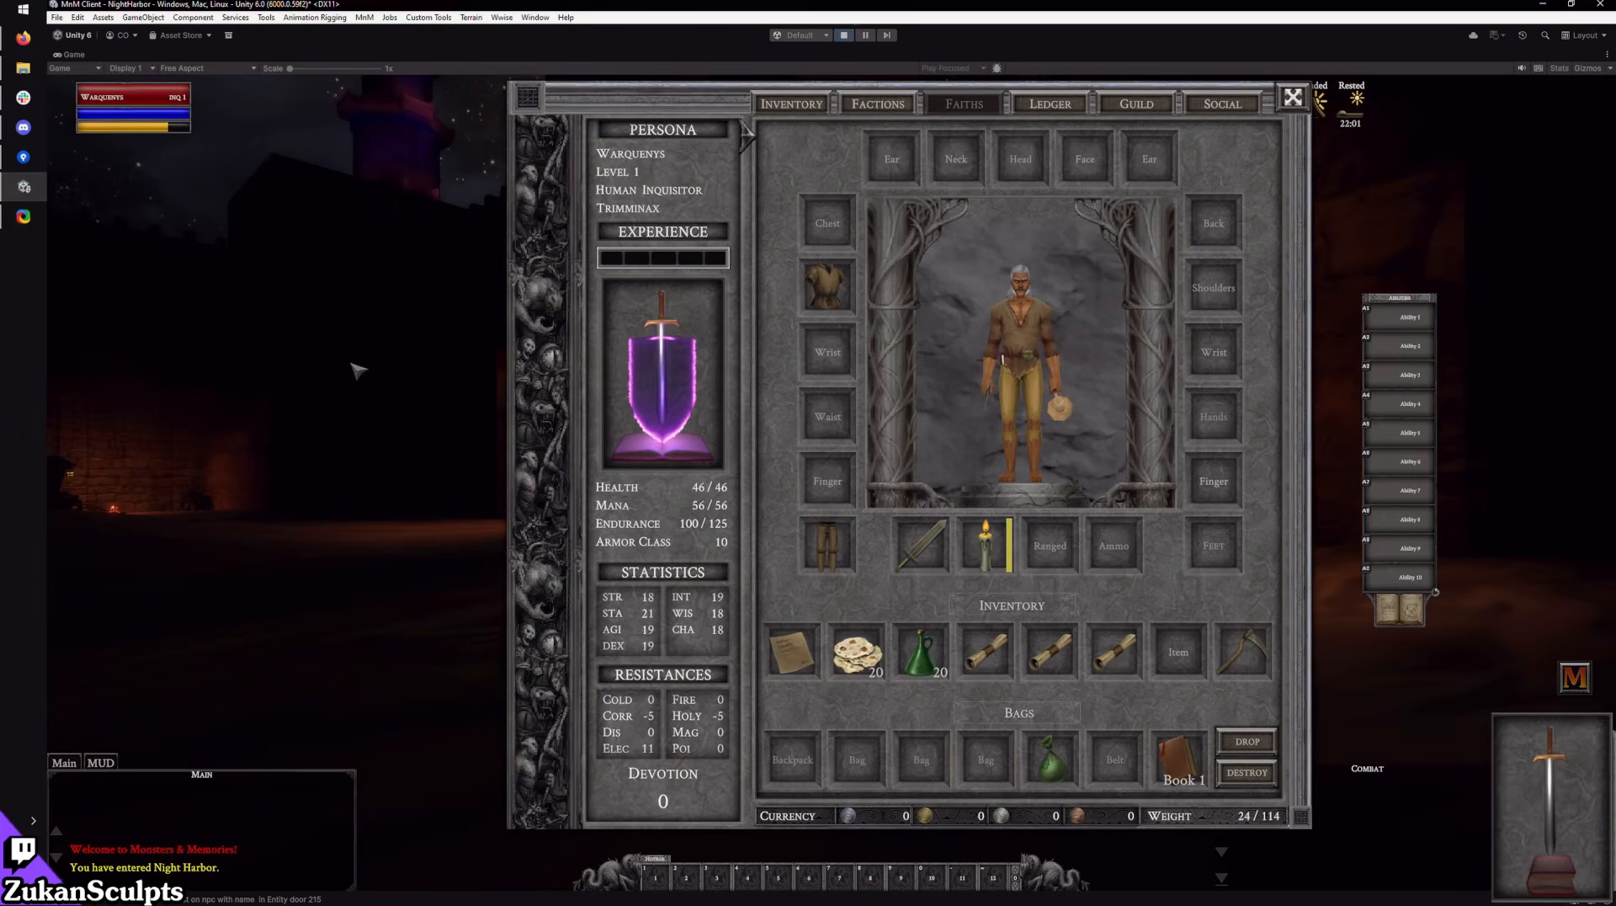
Step: Log the Inquisitor out with /camp and enter the game as the level 1 Human Druid in the Customer Service Zone
{"action": "type", "text": "/camp"}
{"action": "key", "text": "Return"}
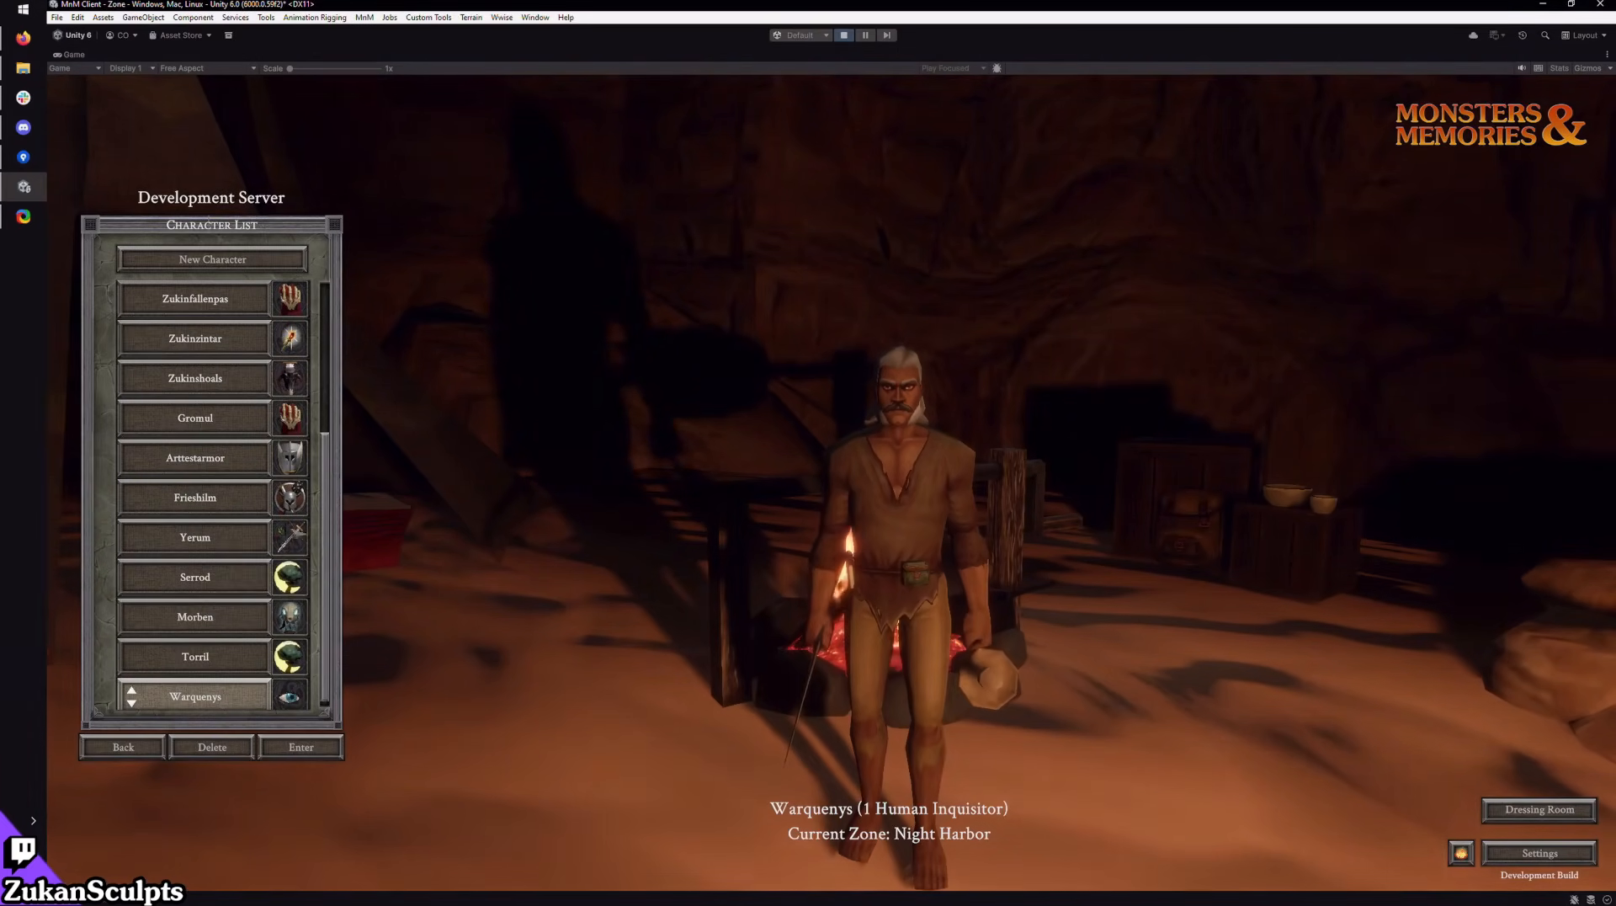
{"action": "scroll", "coordinate": [210, 539], "scroll_direction": "down", "scroll_amount": 1}
{"action": "scroll", "coordinate": [236, 580], "scroll_direction": "up", "scroll_amount": 3}
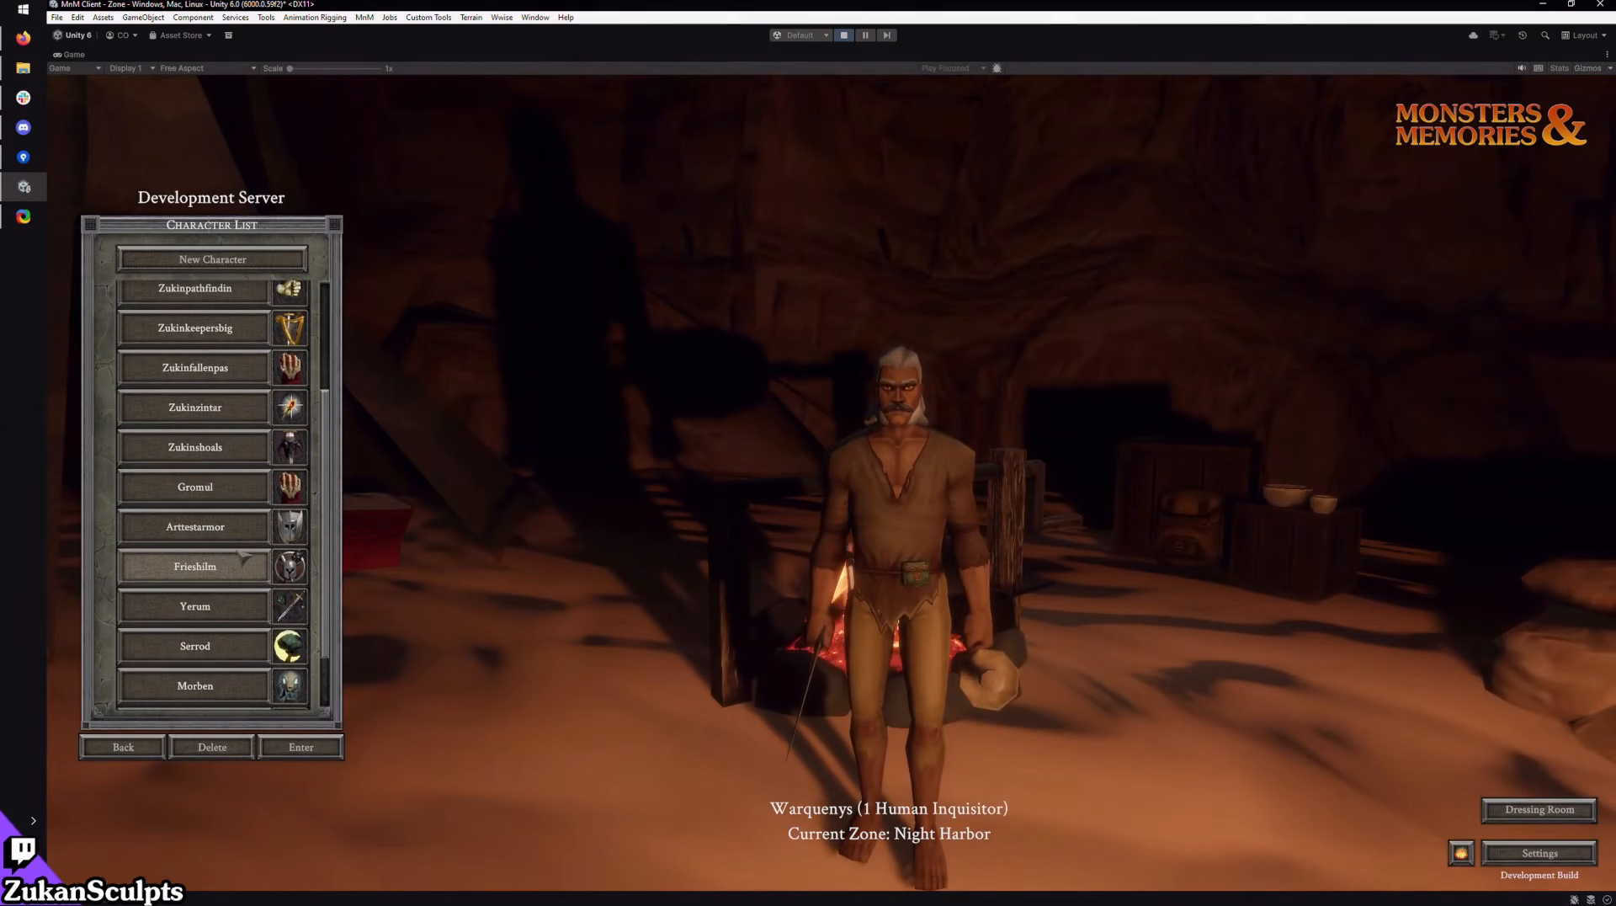
{"action": "scroll", "coordinate": [244, 633], "scroll_direction": "up", "scroll_amount": 1}
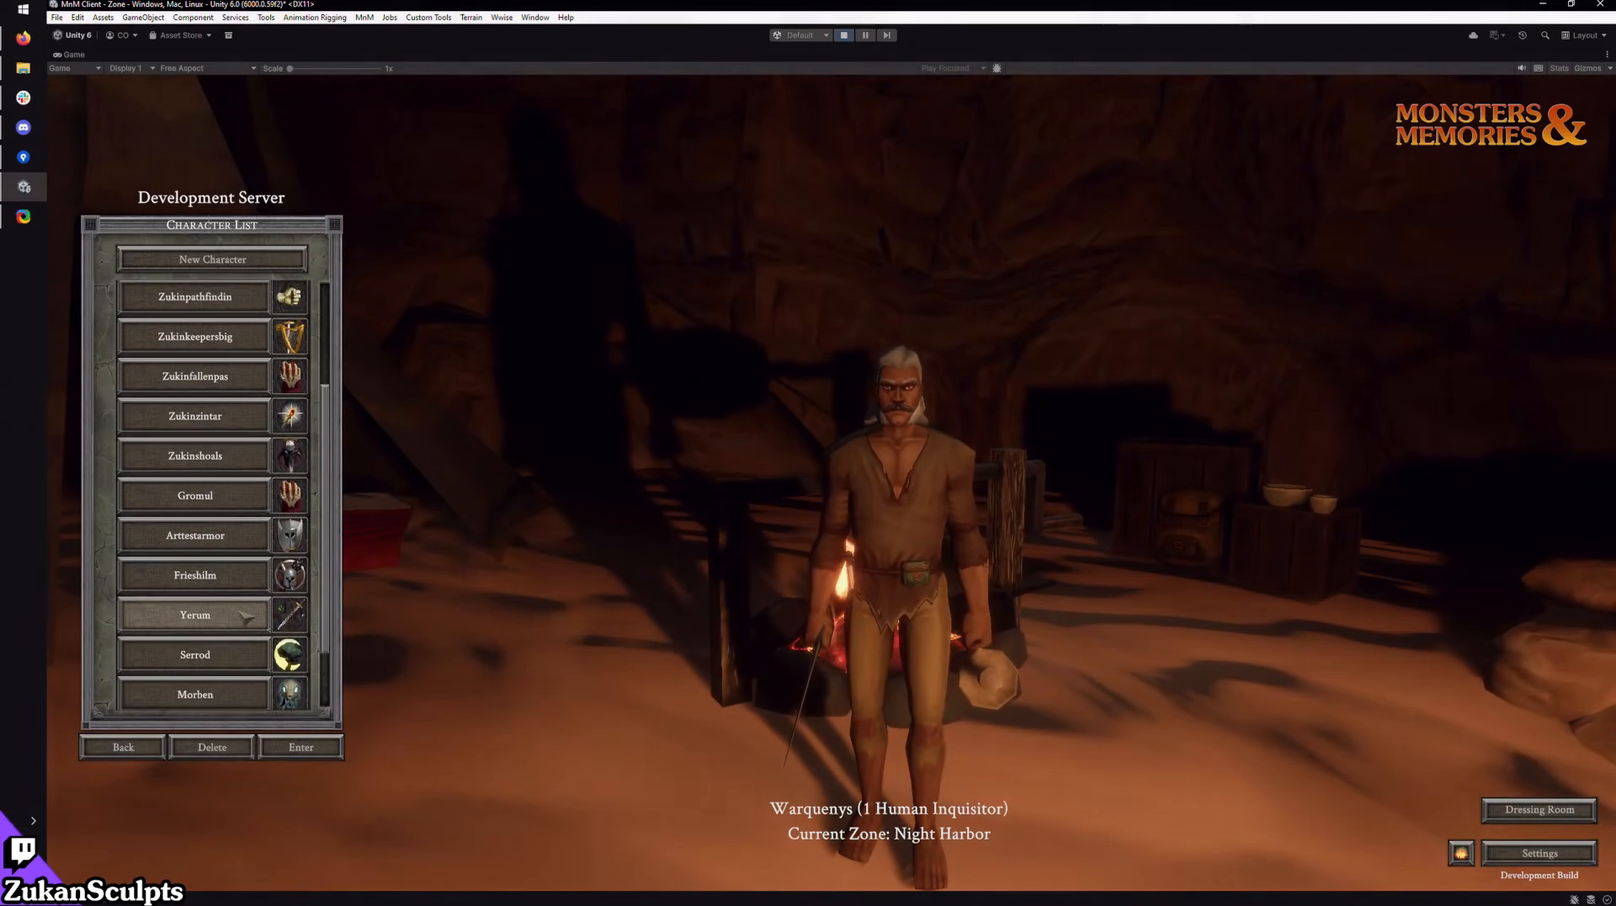
{"action": "left_click", "coordinate": [232, 688]}
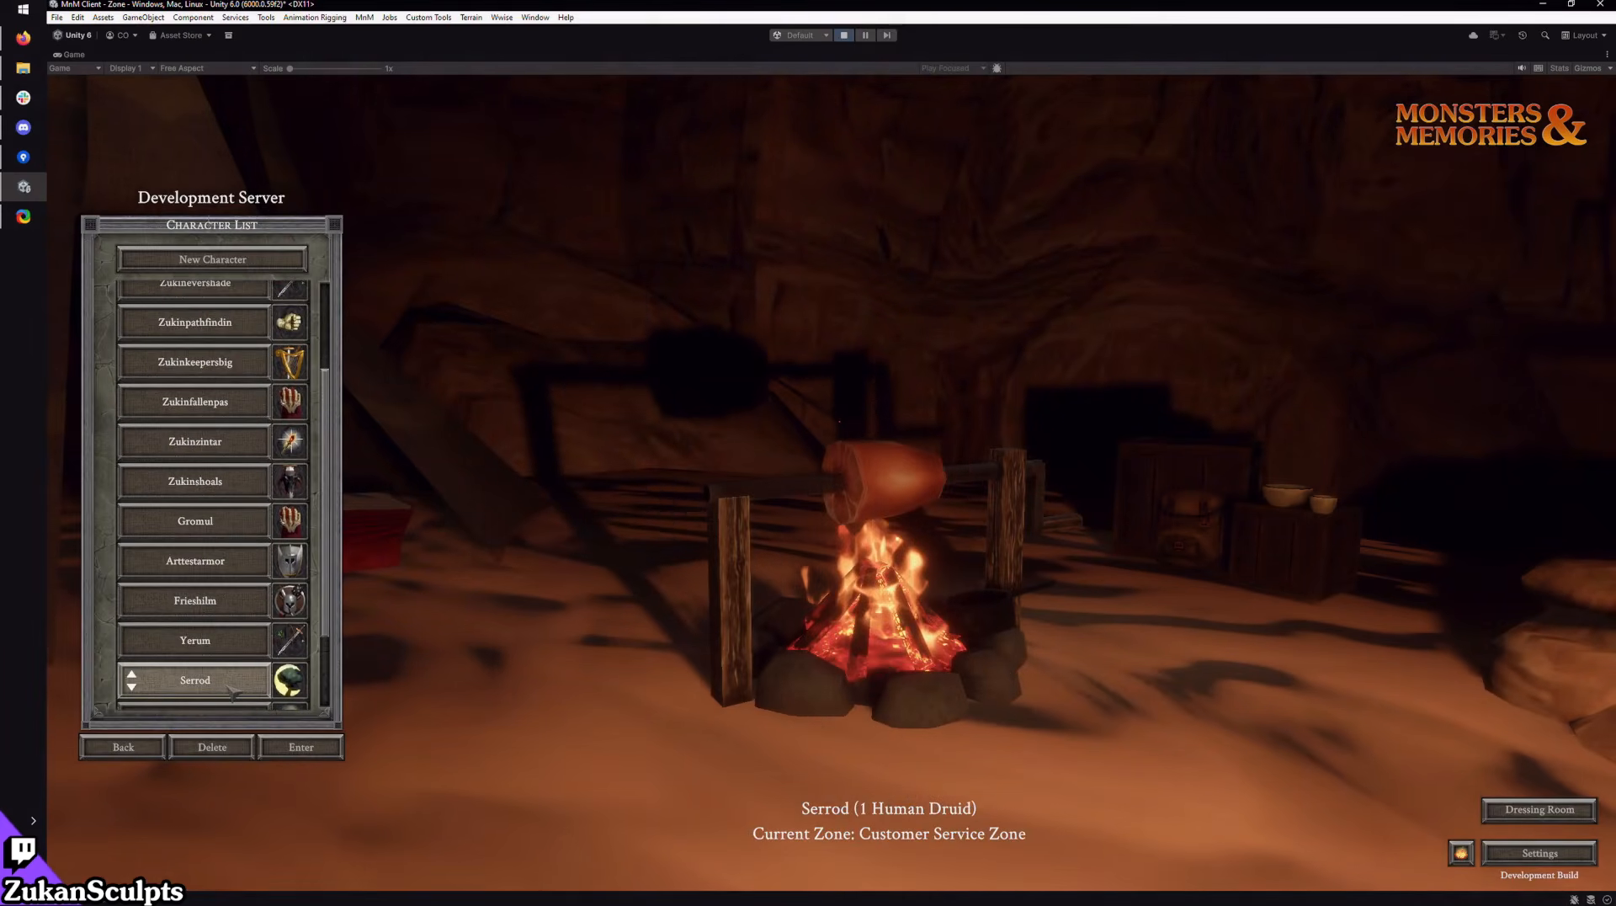
{"action": "left_click", "coordinate": [318, 747]}
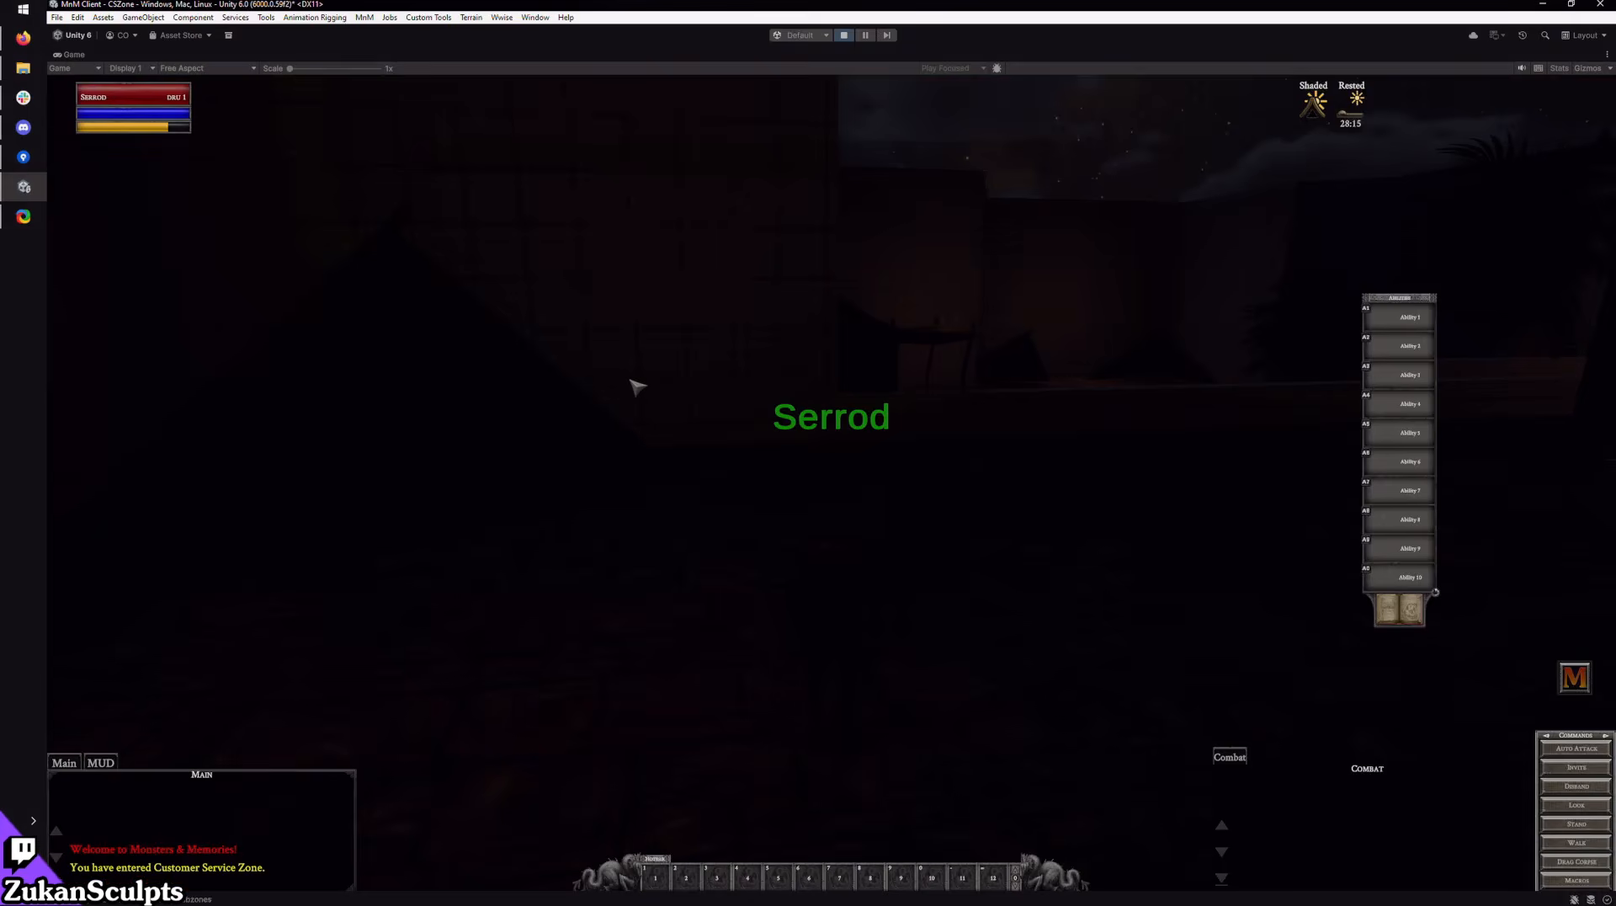
Step: Check the Human Druid's animated symbol in the character window and log out to the character list with /camp
{"action": "key", "text": "i"}
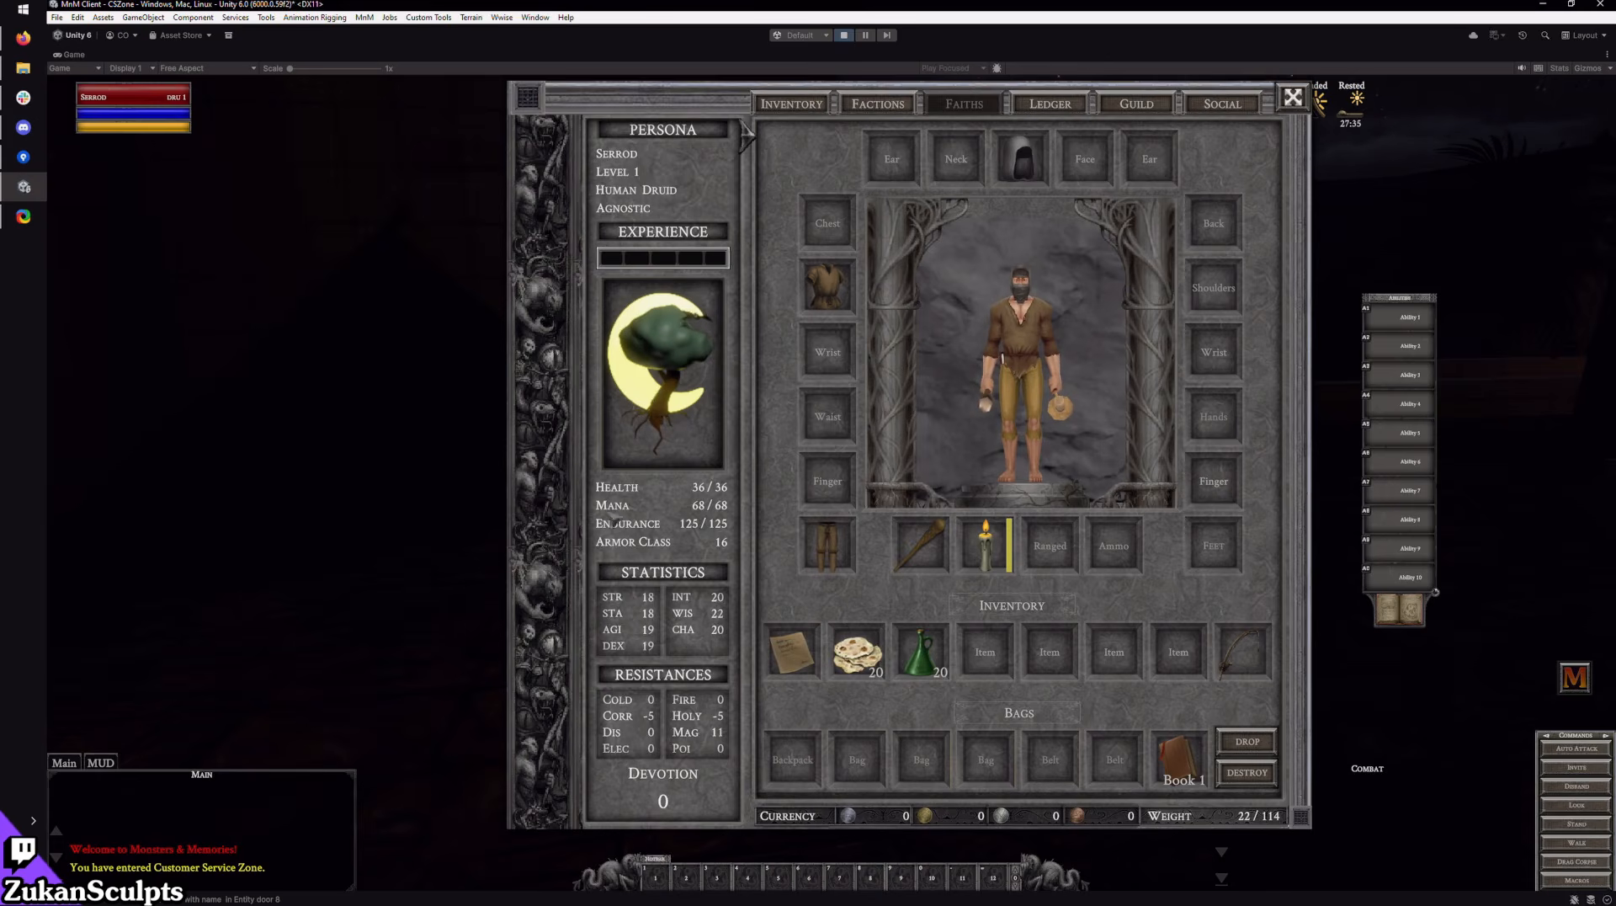
{"action": "type", "text": "/camp"}
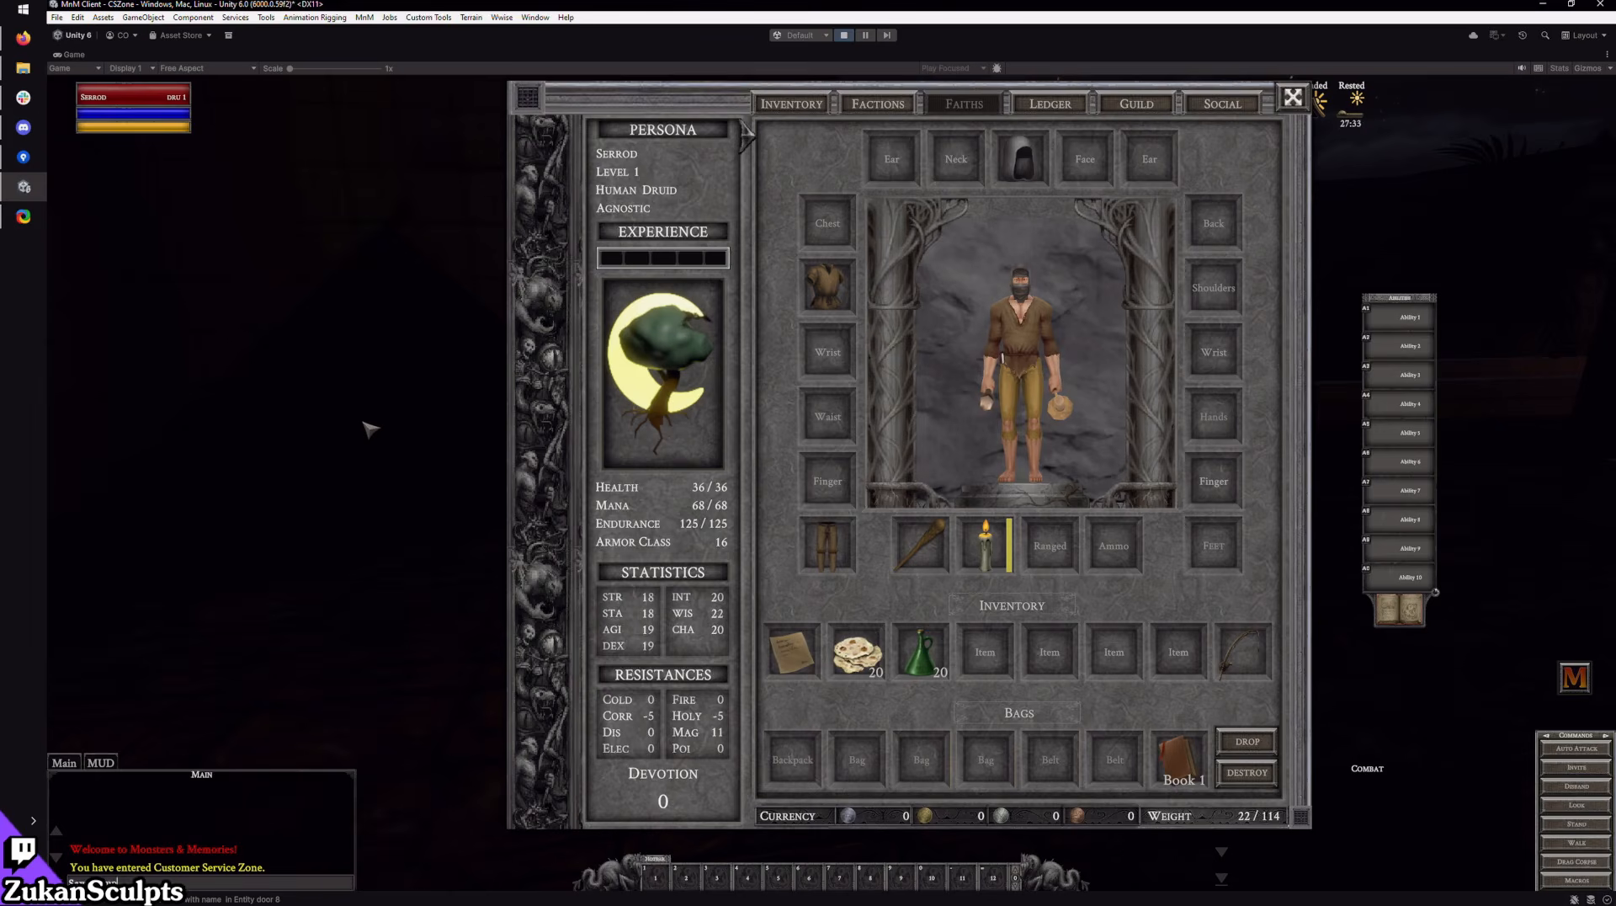
{"action": "key", "text": "Return"}
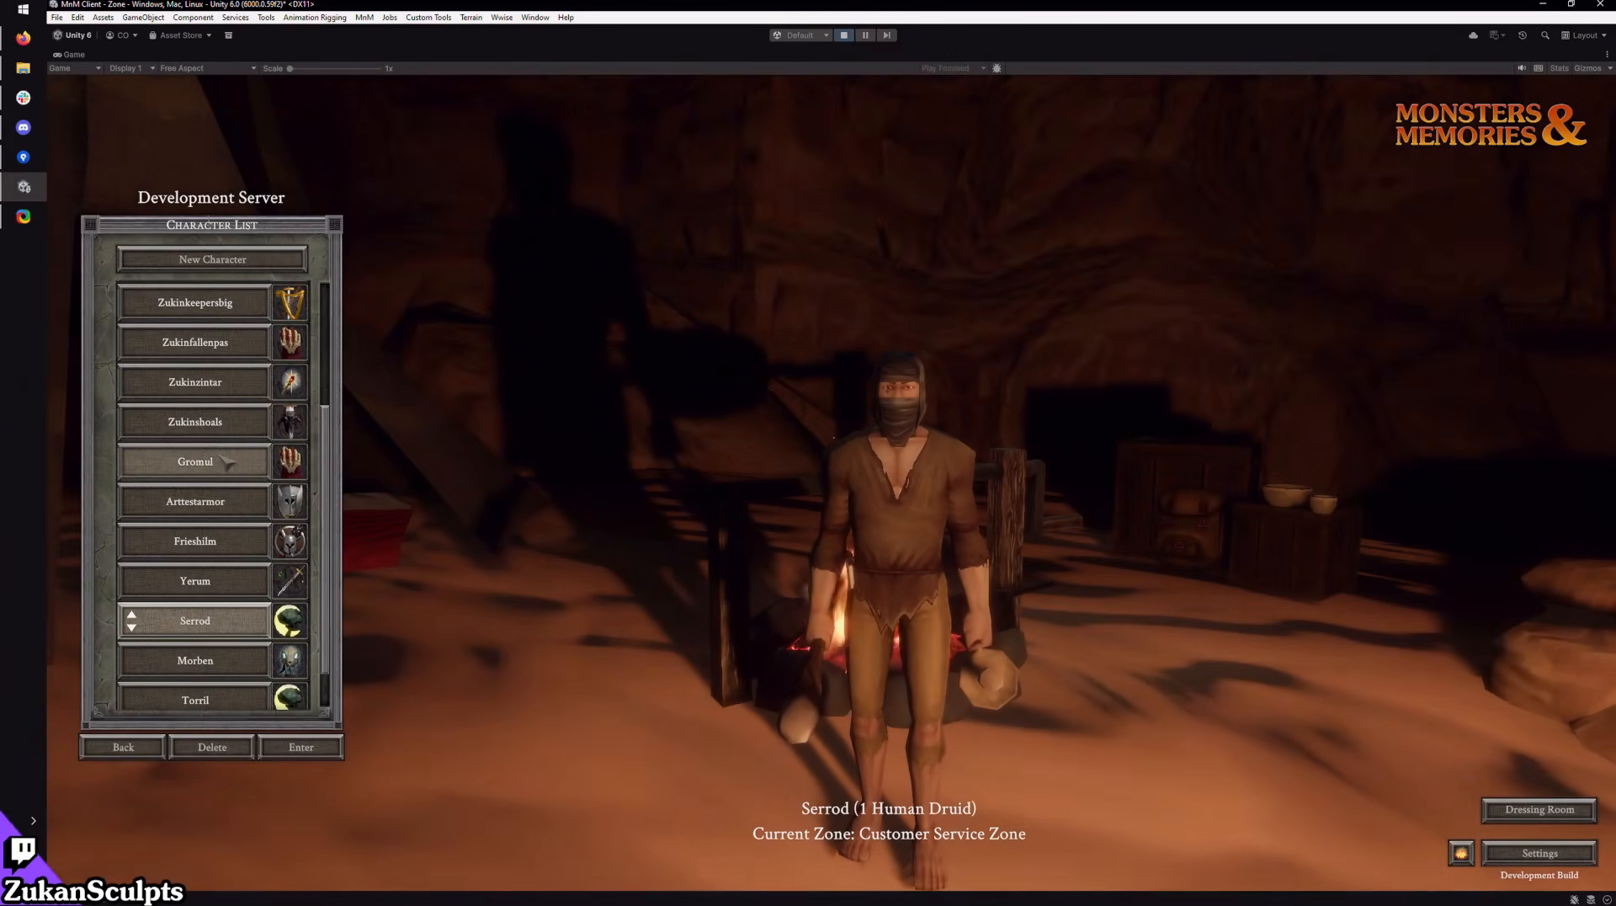
Step: Enter the game as the level 60 Gnome Enchanter in the Customer Service Zone and open the character window
{"action": "left_click", "coordinate": [211, 382]}
{"action": "left_click", "coordinate": [301, 747]}
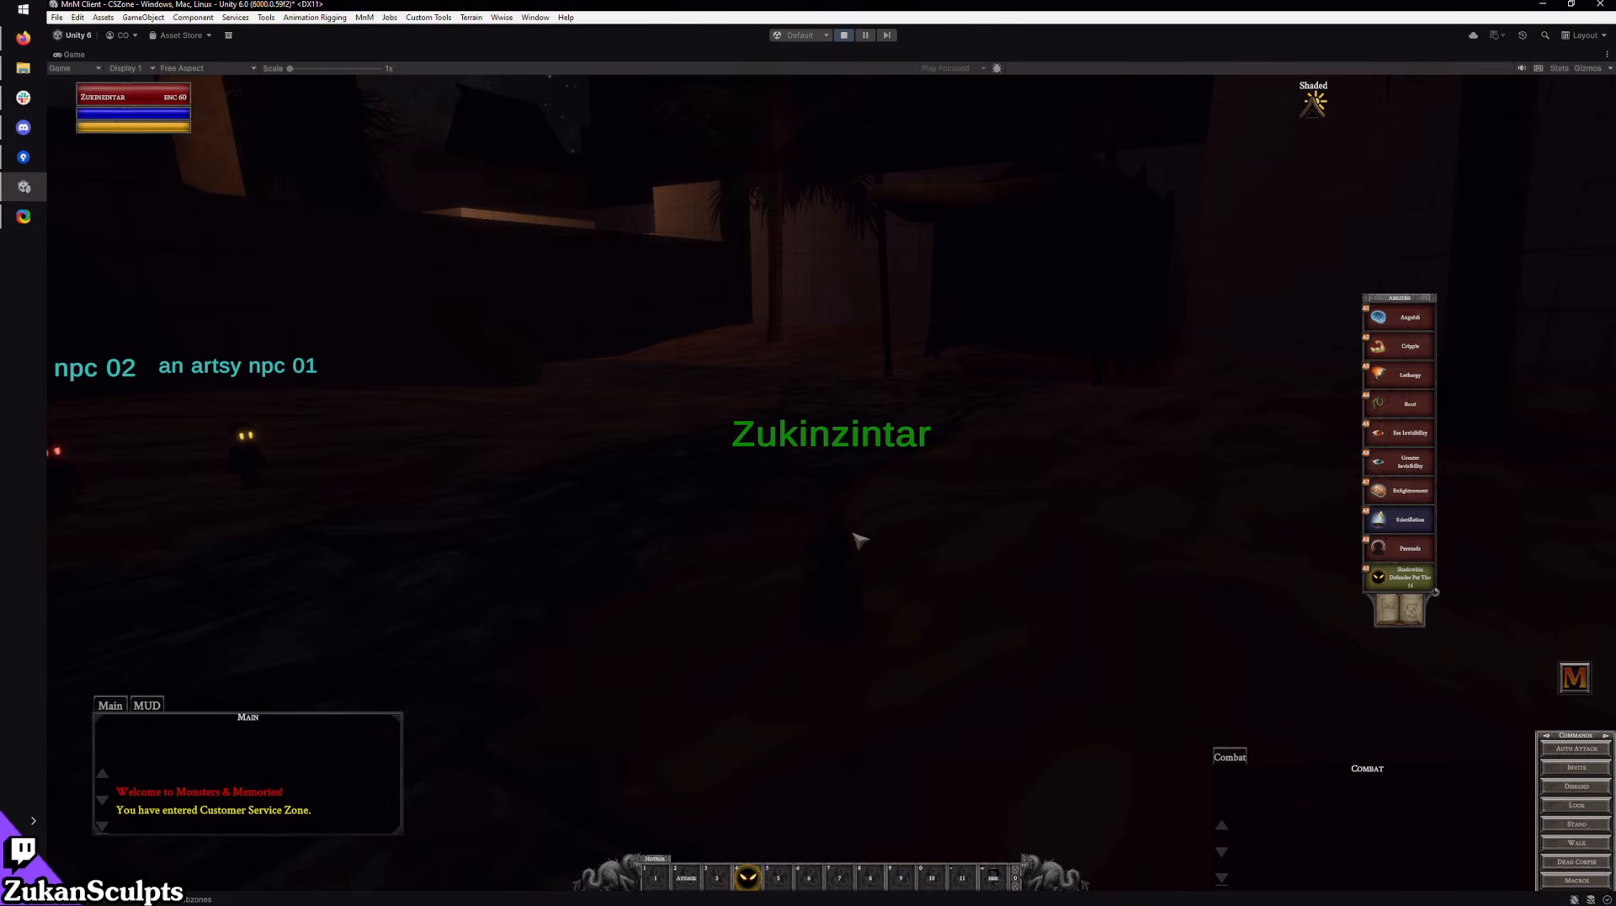
{"action": "key", "text": "i"}
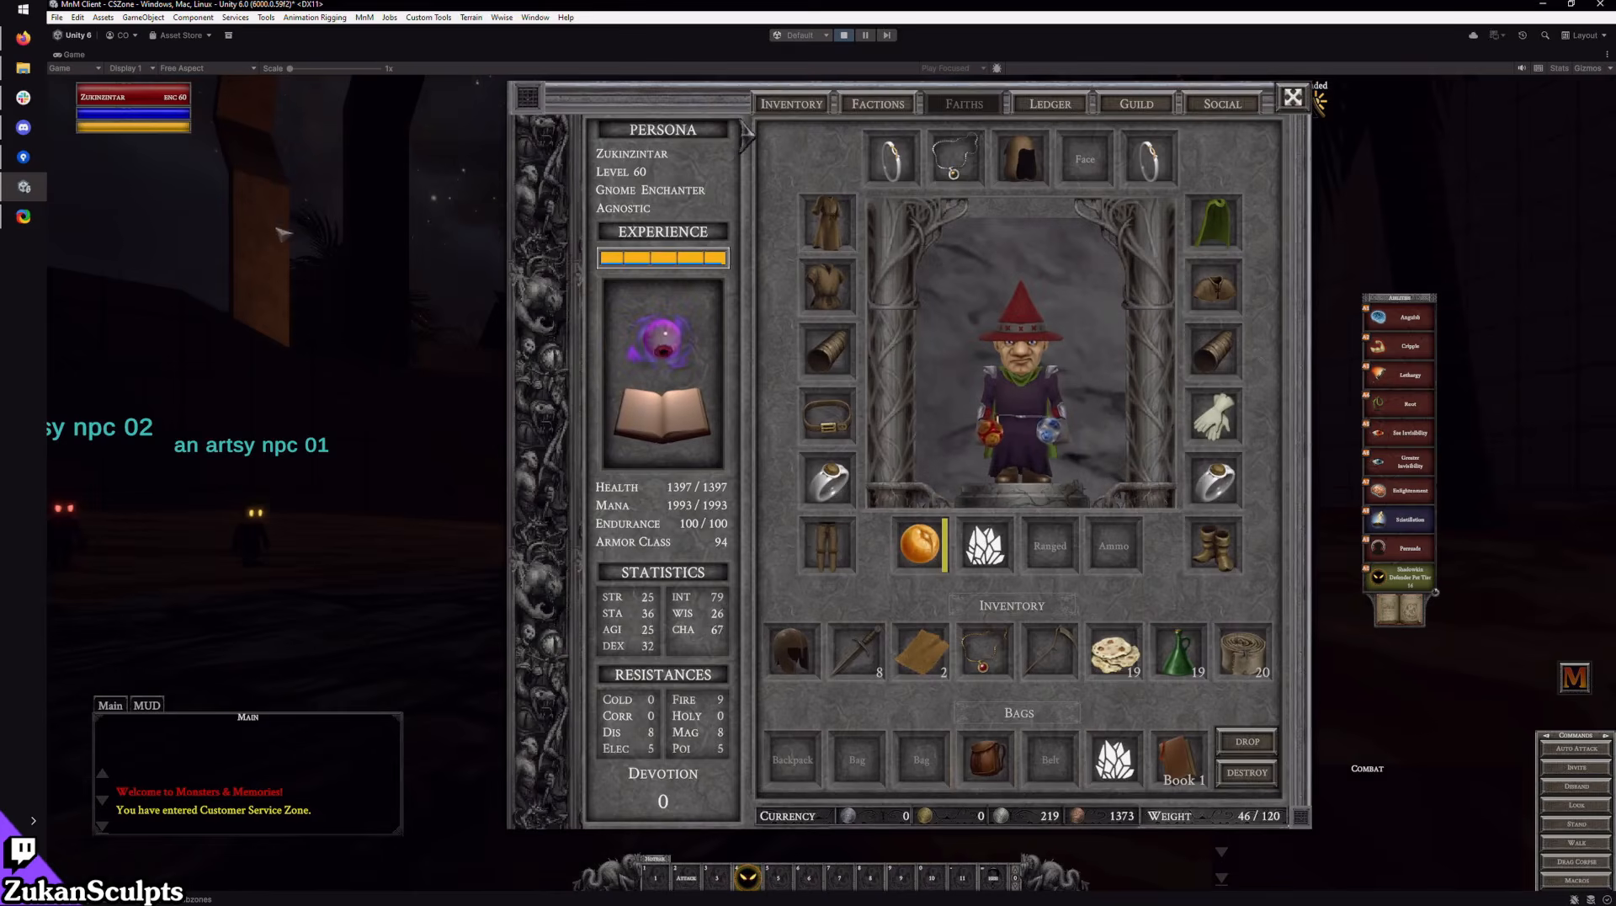
Step: Screen-record the animated Enchanter symbol, limiting the capture region to its frame, and close the character window
{"action": "key", "text": "ctrl+Print"}
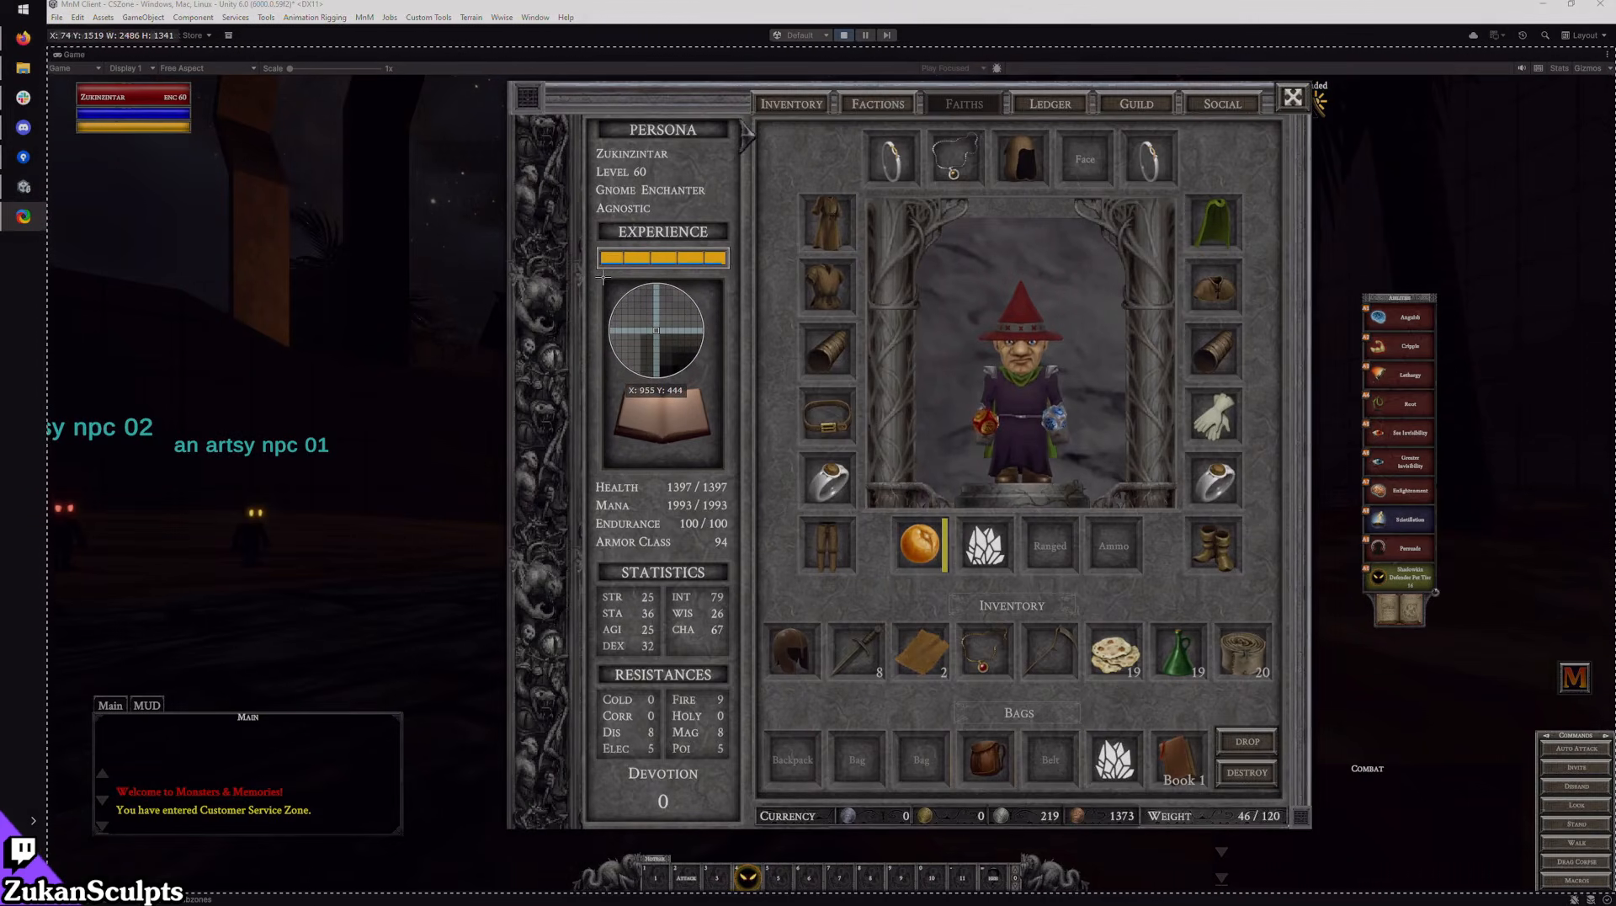
{"action": "left_click_drag", "start_coordinate": [603, 275], "coordinate": [732, 477]}
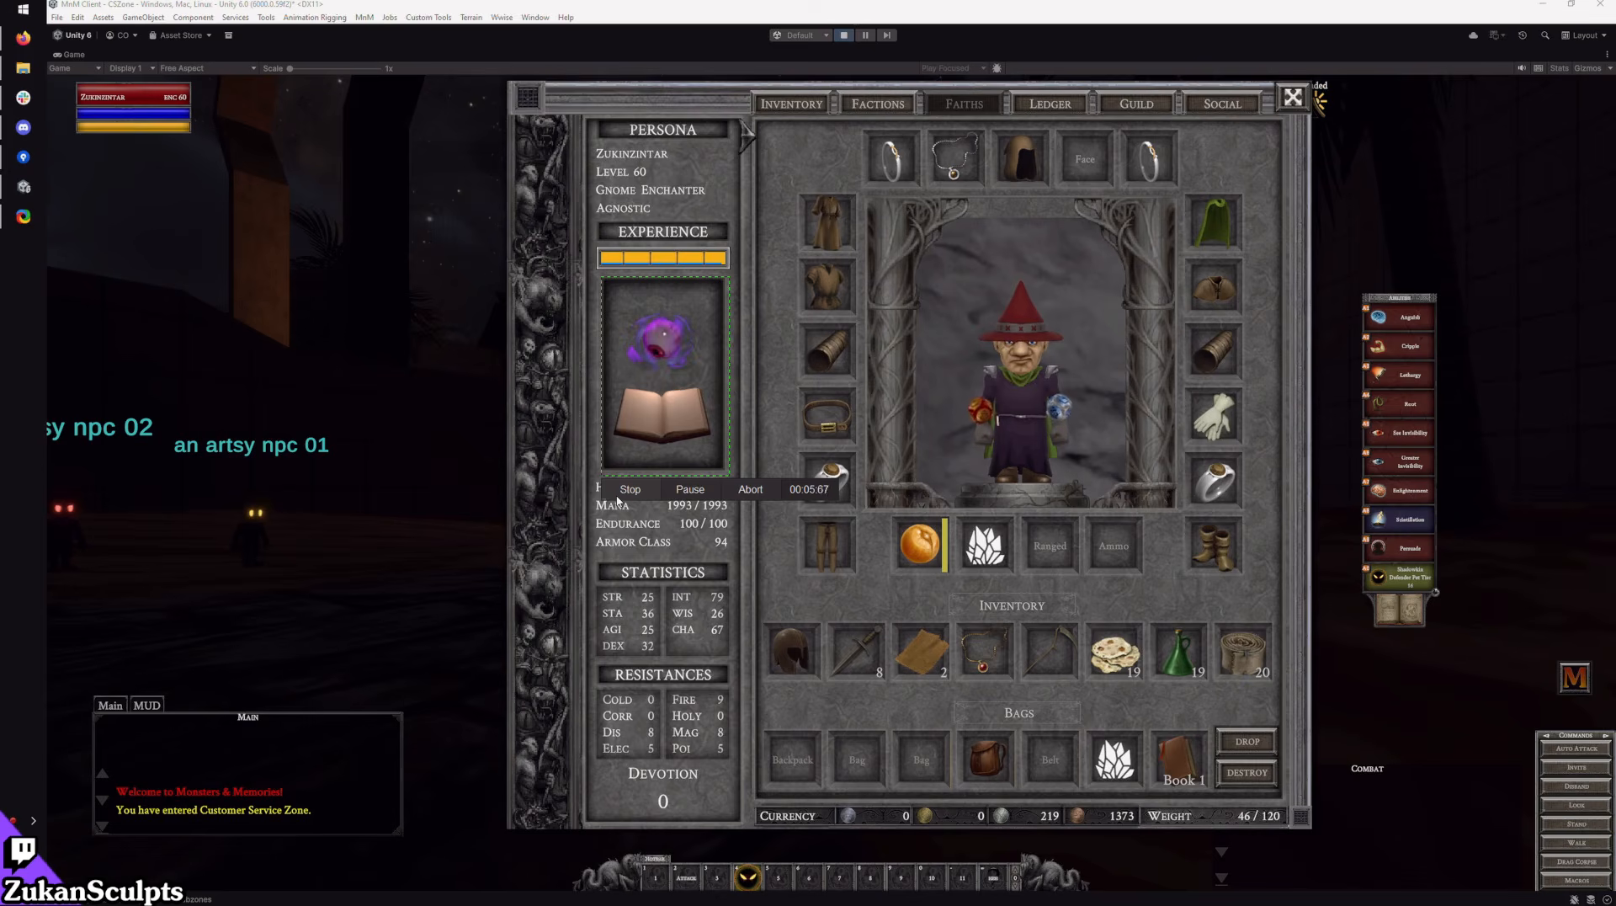
{"action": "left_click", "coordinate": [625, 491]}
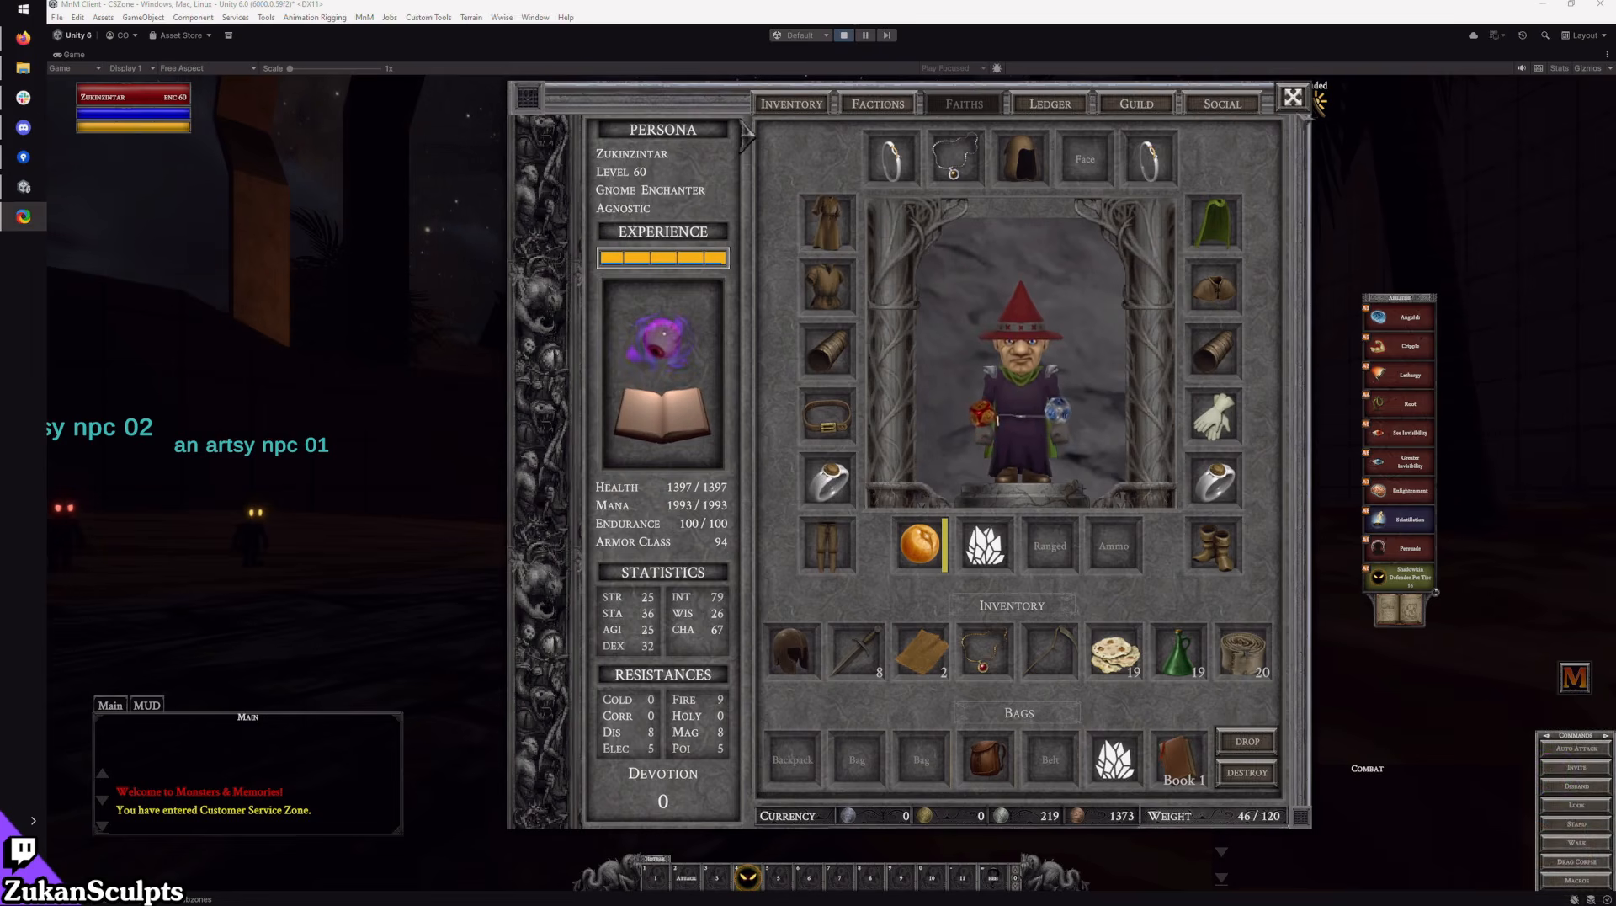
{"action": "left_click", "coordinate": [1293, 97]}
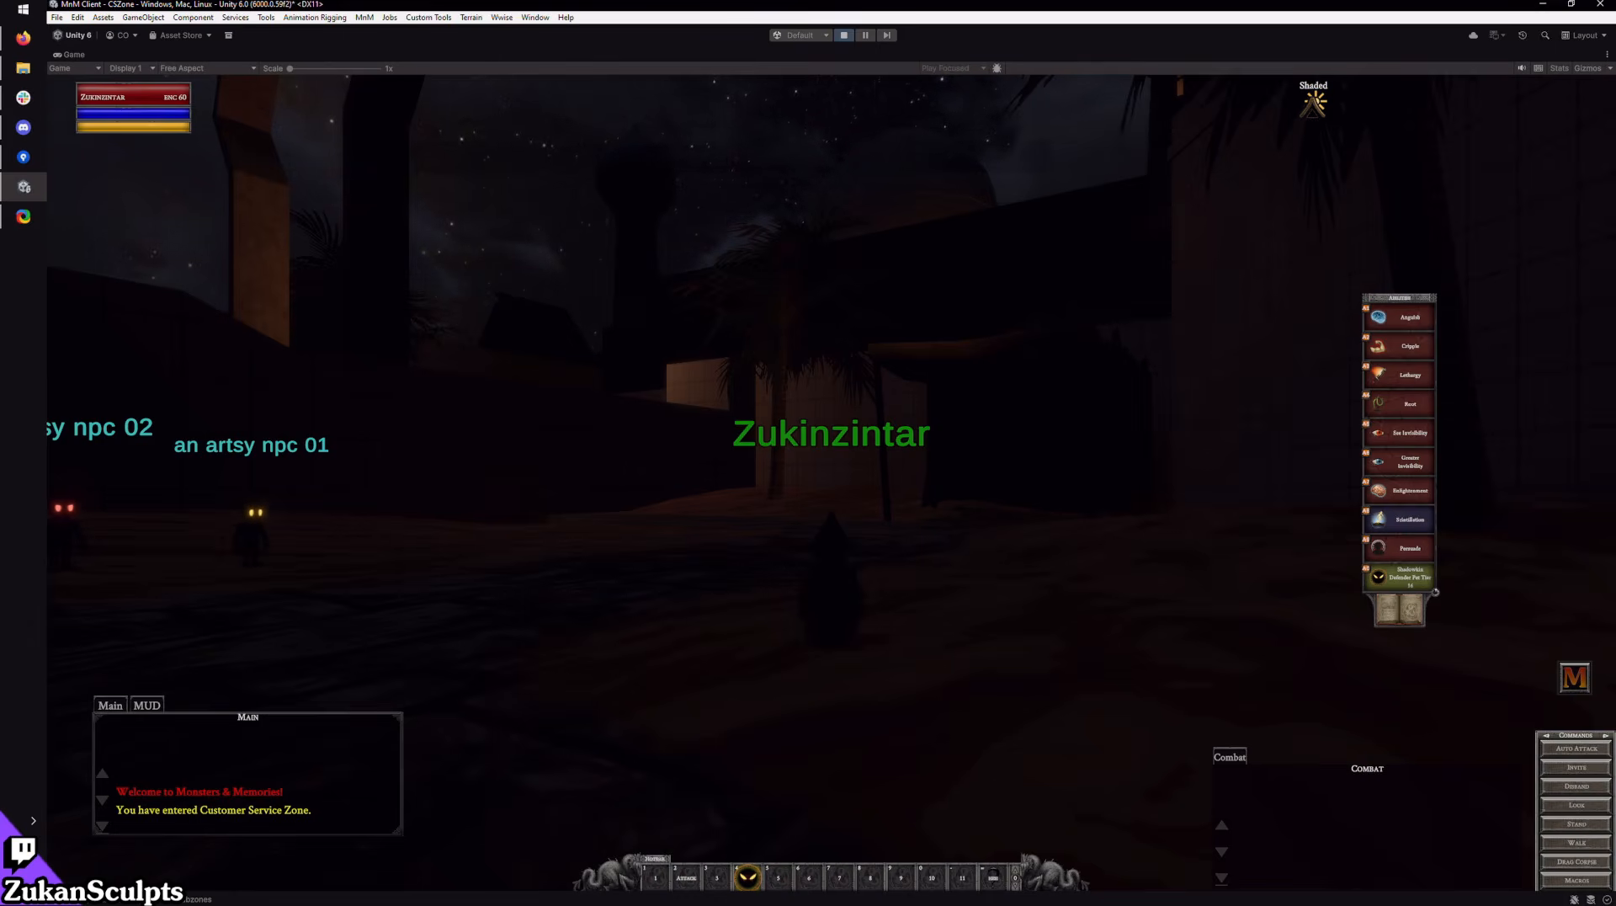
Step: Log the Enchanter out to the character list and stop Play mode in the Unity editor
{"action": "right_click_drag", "start_coordinate": [1044, 377], "coordinate": [1062, 415]}
{"action": "key", "text": "Return"}
{"action": "type", "text": "hi"}
{"action": "key", "text": "Return"}
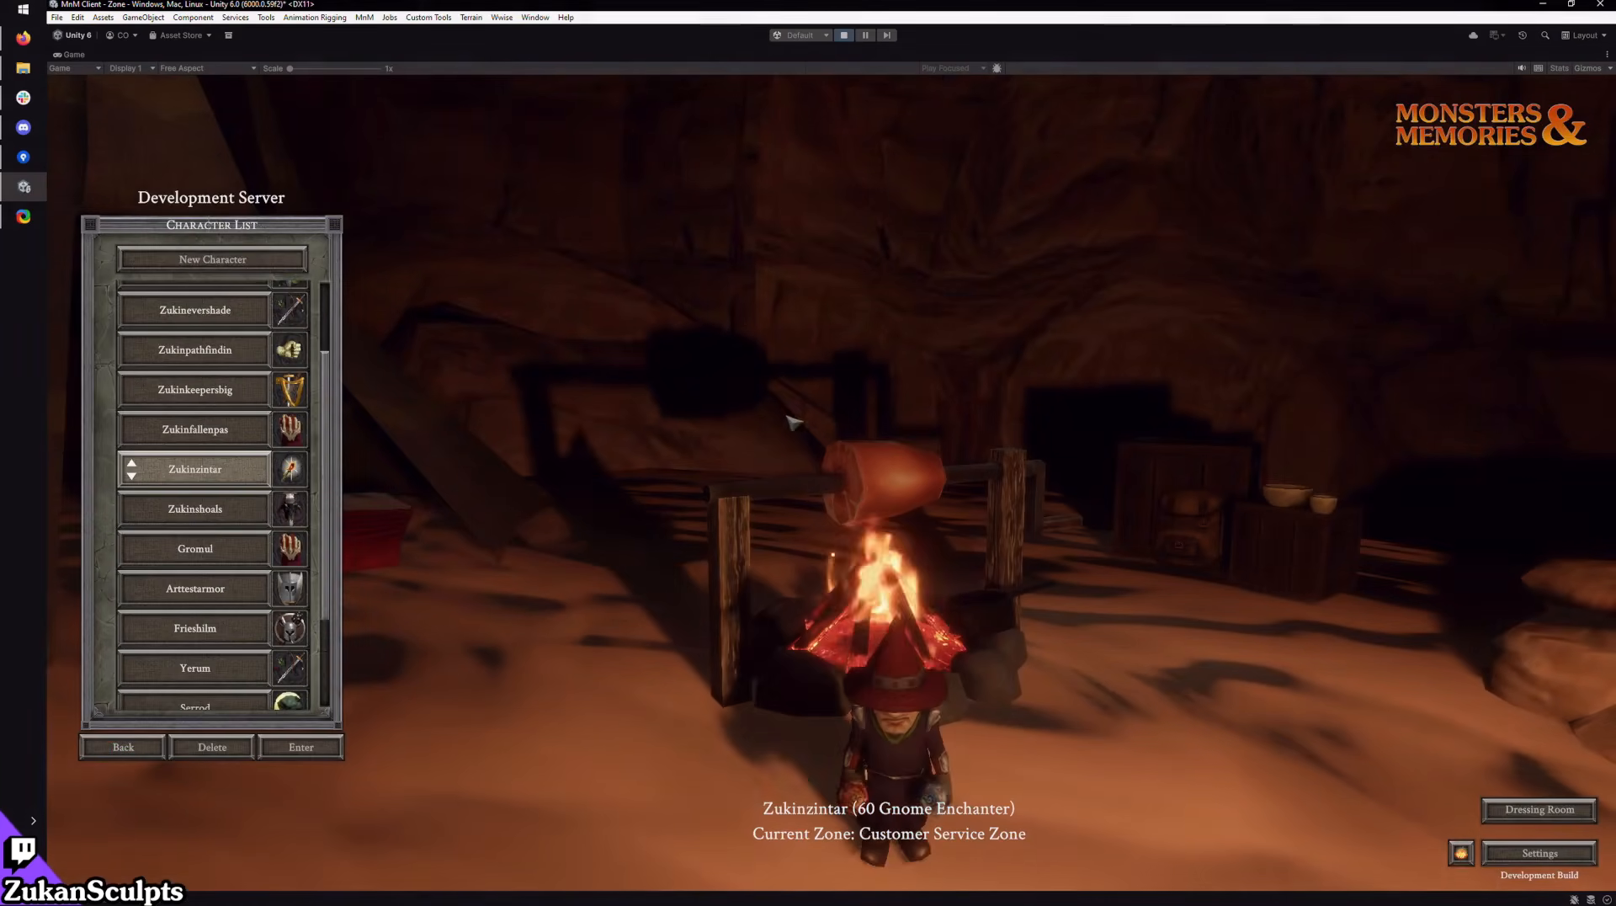
{"action": "left_click", "coordinate": [843, 34]}
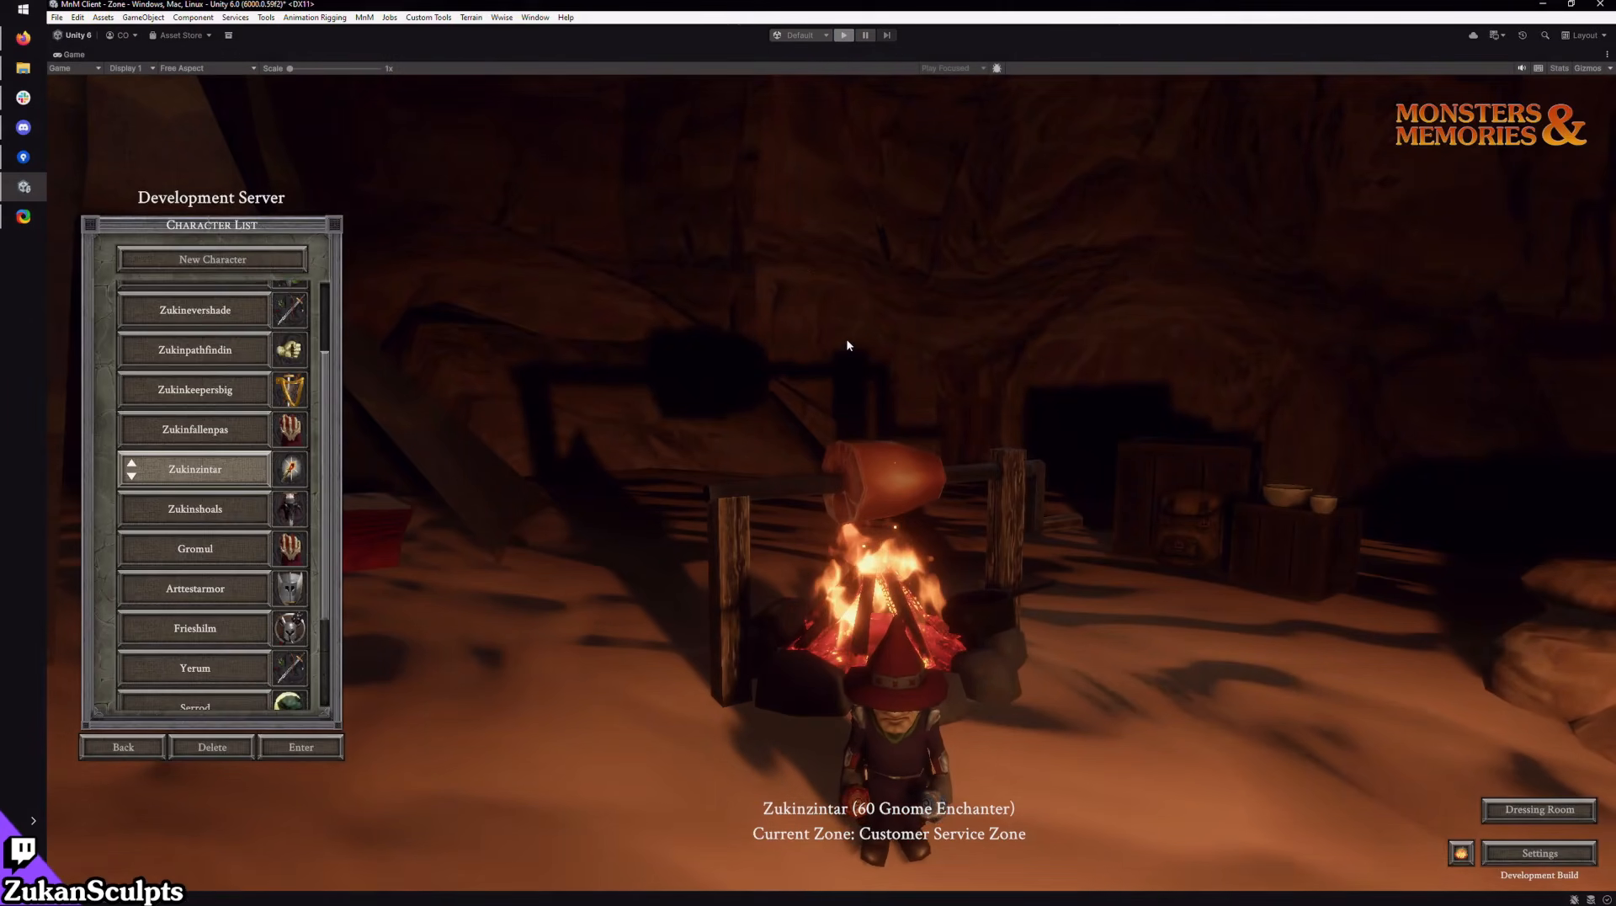